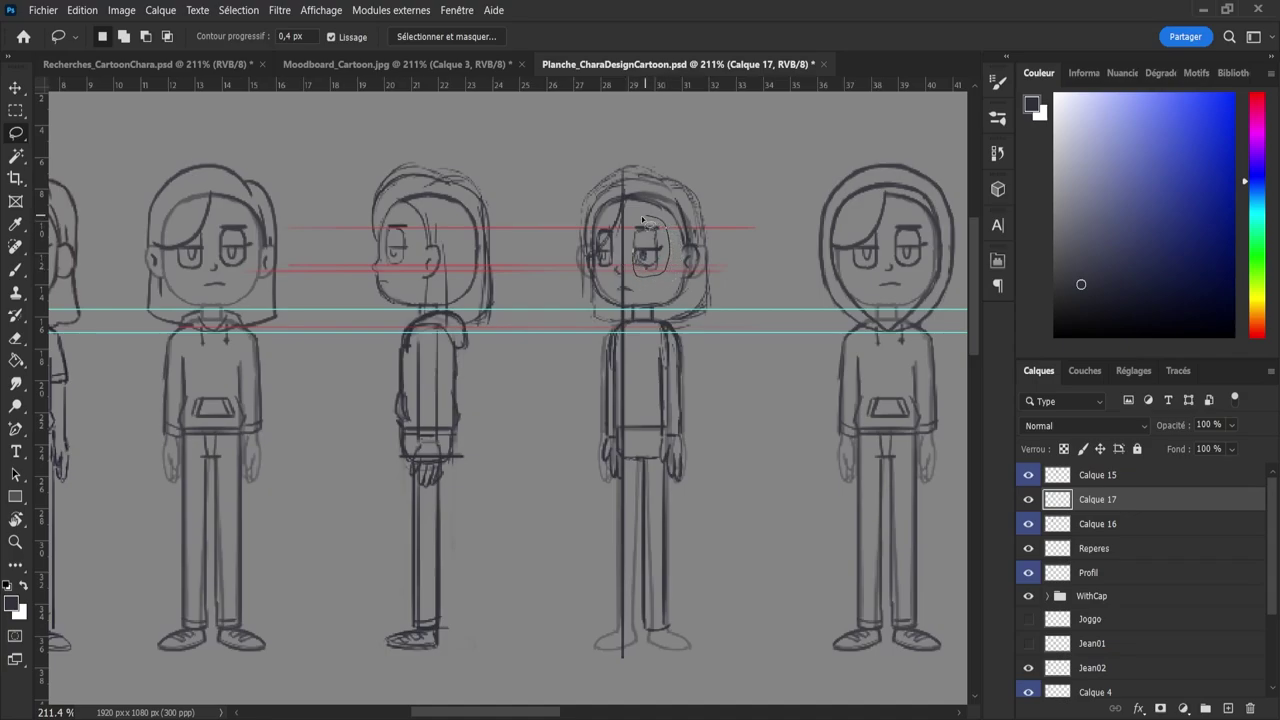
# - Lasso the near eye and eyebrow on the three-quarter view's face, nudge them slightly toward the nose, and deselect
pyautogui.press('shift')
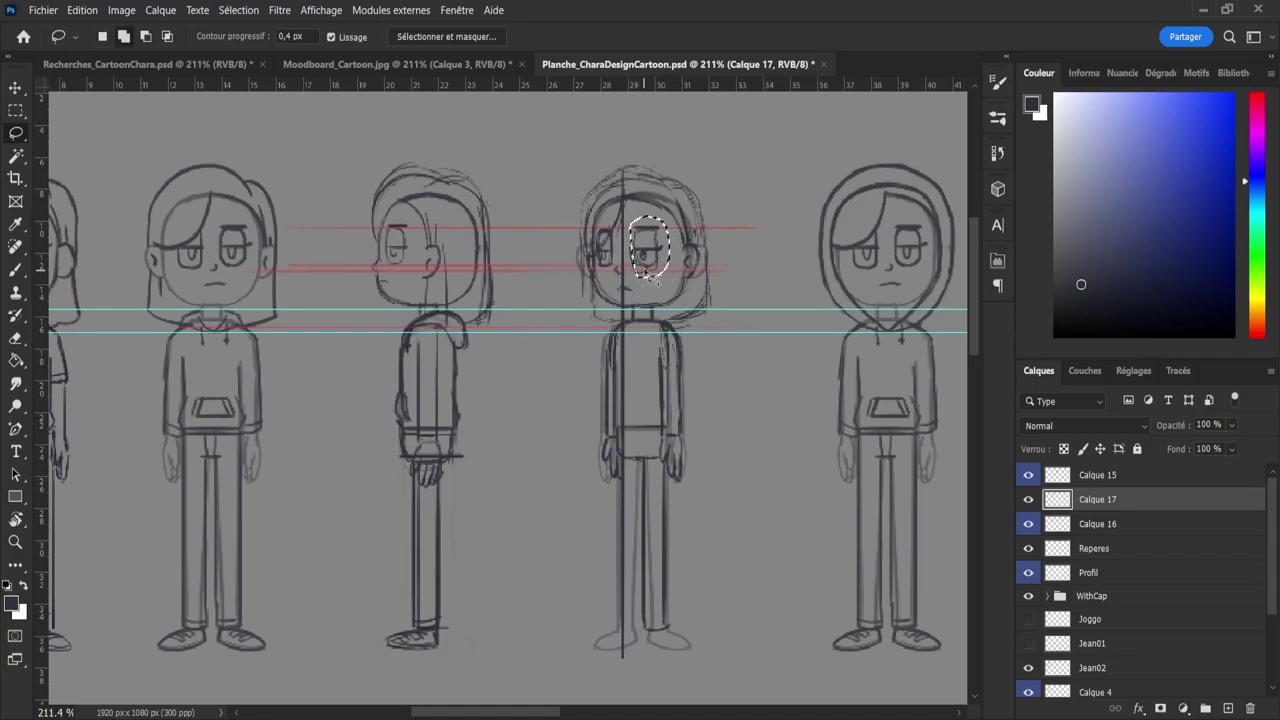
pyautogui.hotkey('ctrl', 't')
pyautogui.press('Left')
pyautogui.press('Left')
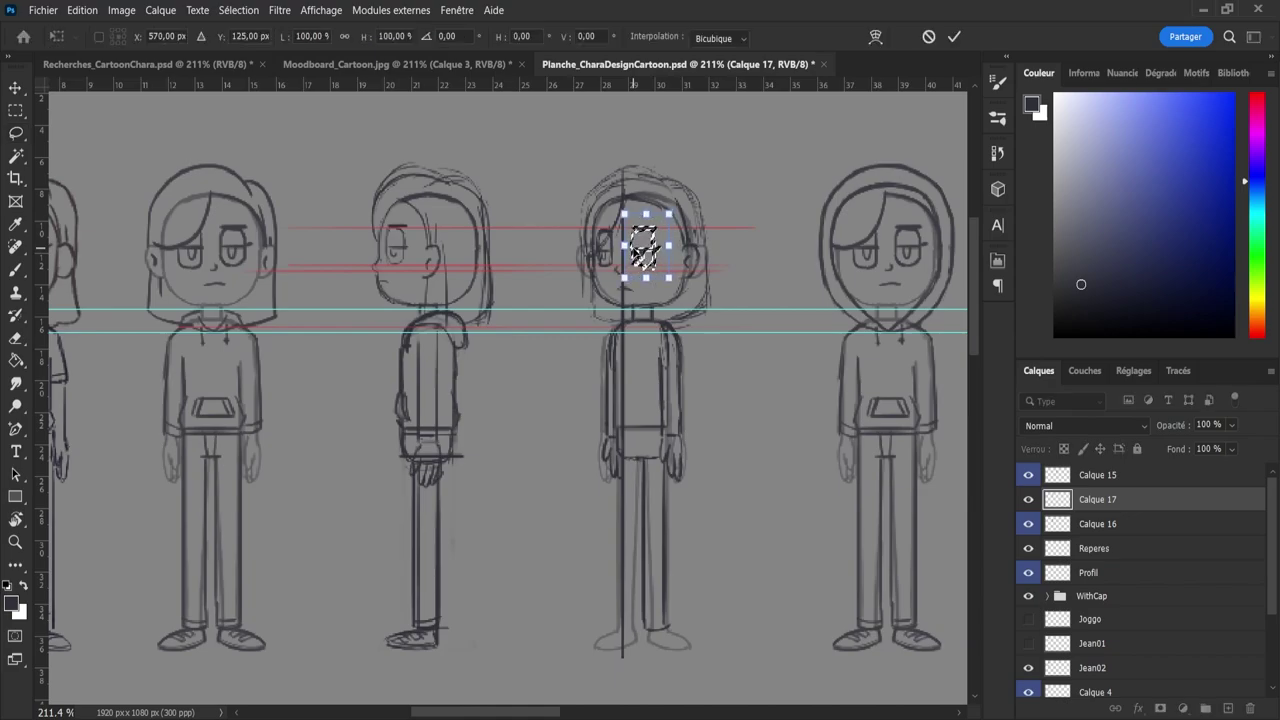
pyautogui.press('Return')
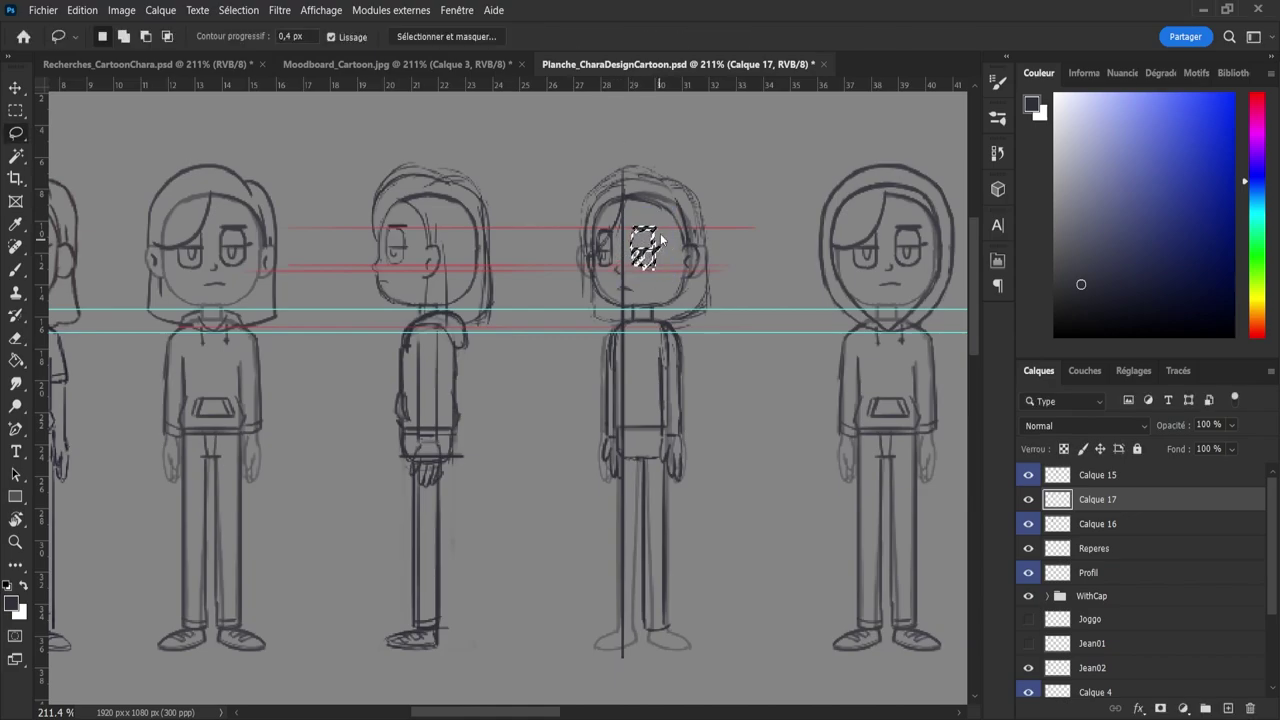
pyautogui.hotkey('ctrl', 'd')
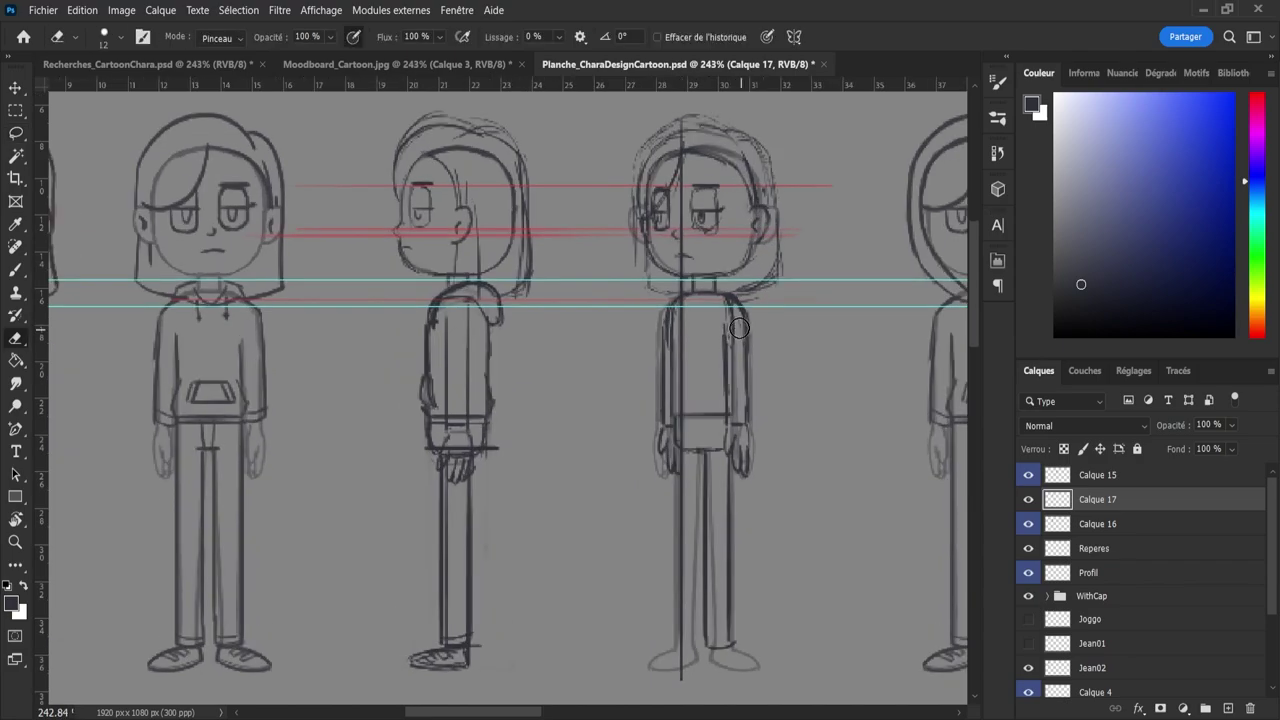
# - Clean up the shoulder lines on the three-quarter figure and sketch the hoodie's collar at the base of the neck
pyautogui.moveTo(731, 328); pyautogui.dragTo(733, 324)
pyautogui.press('b')
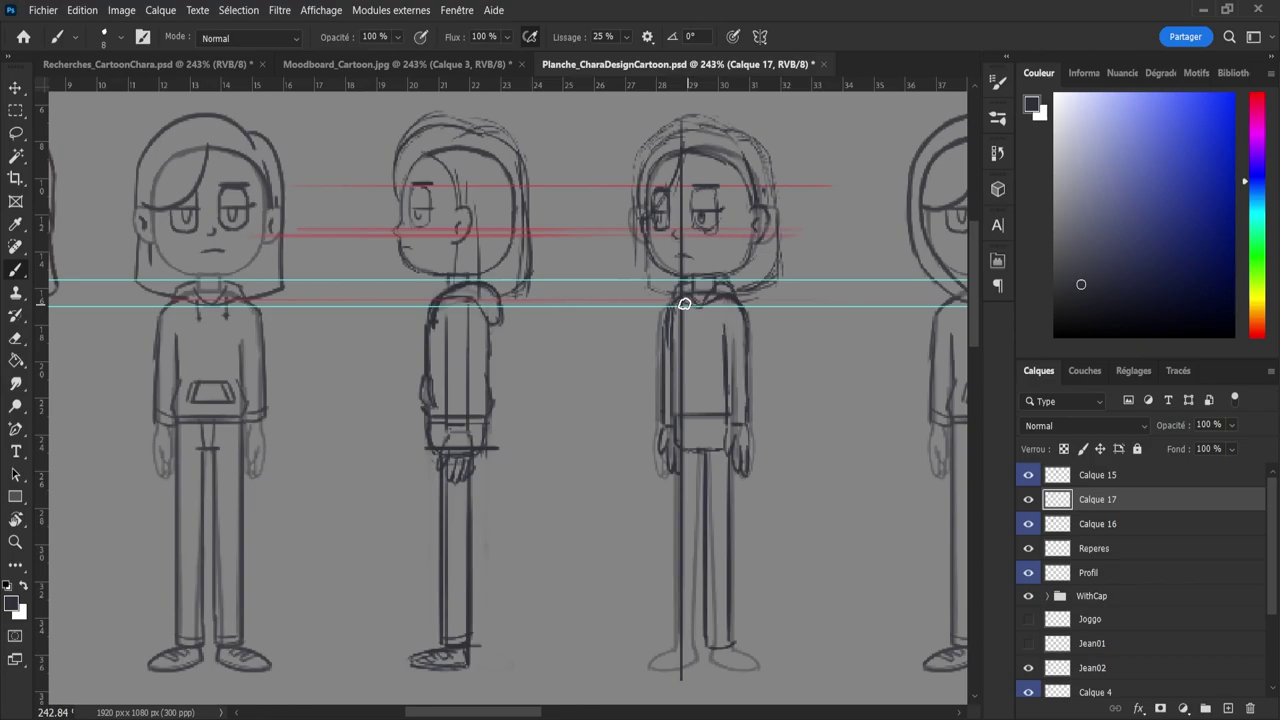
pyautogui.press('e')
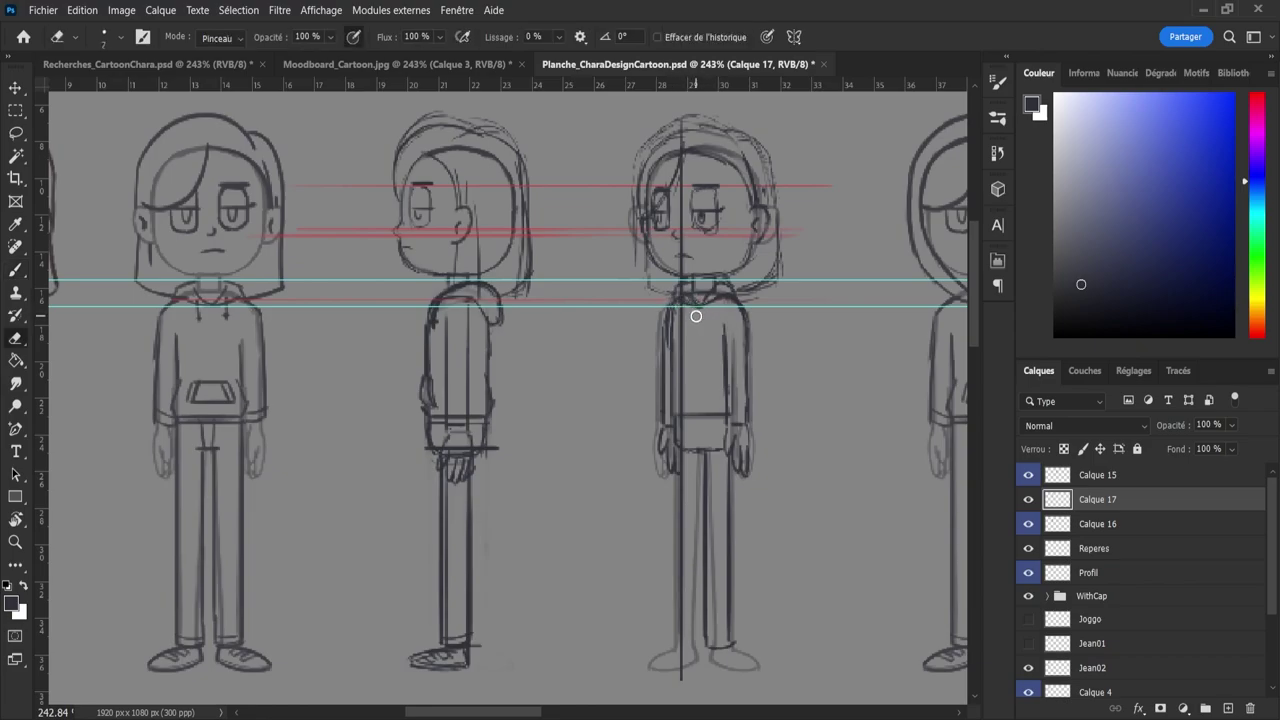
pyautogui.press('b')
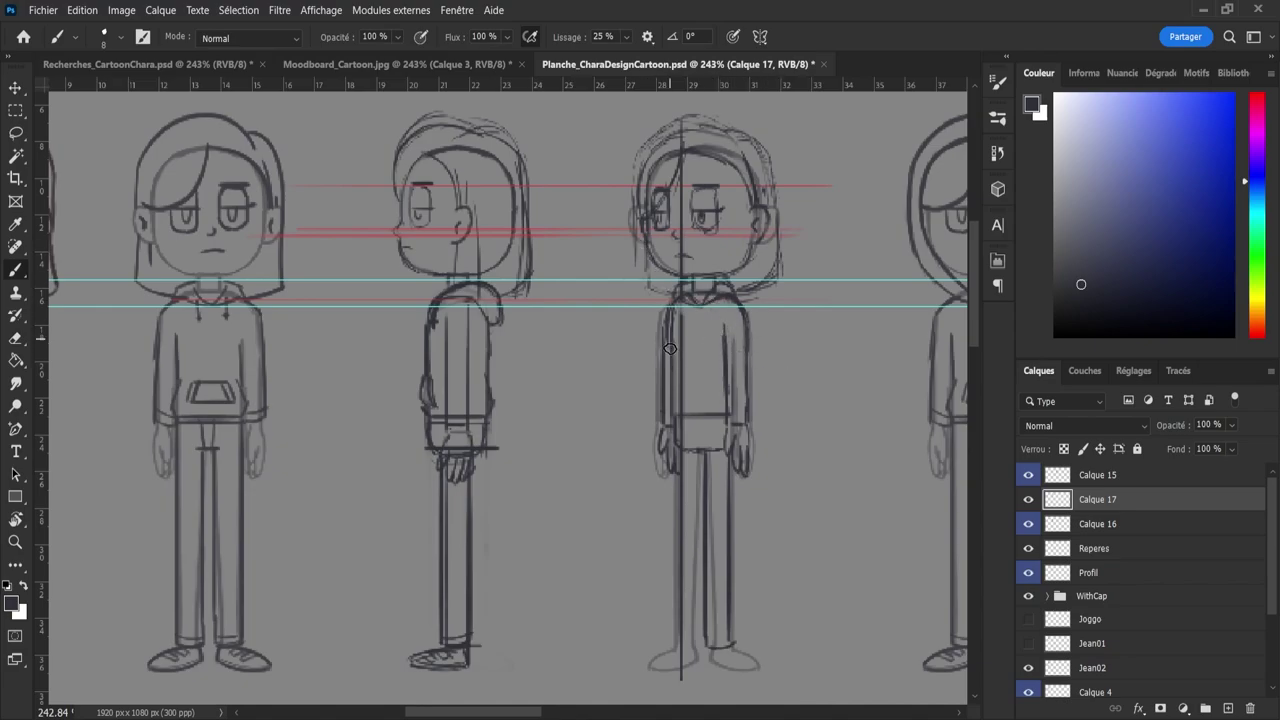
# - Rework the far sleeve and torso edge of the three-quarter hoodie and draw a second waistband line above the hem
pyautogui.press('e')
pyautogui.press('b')
pyautogui.press('e')
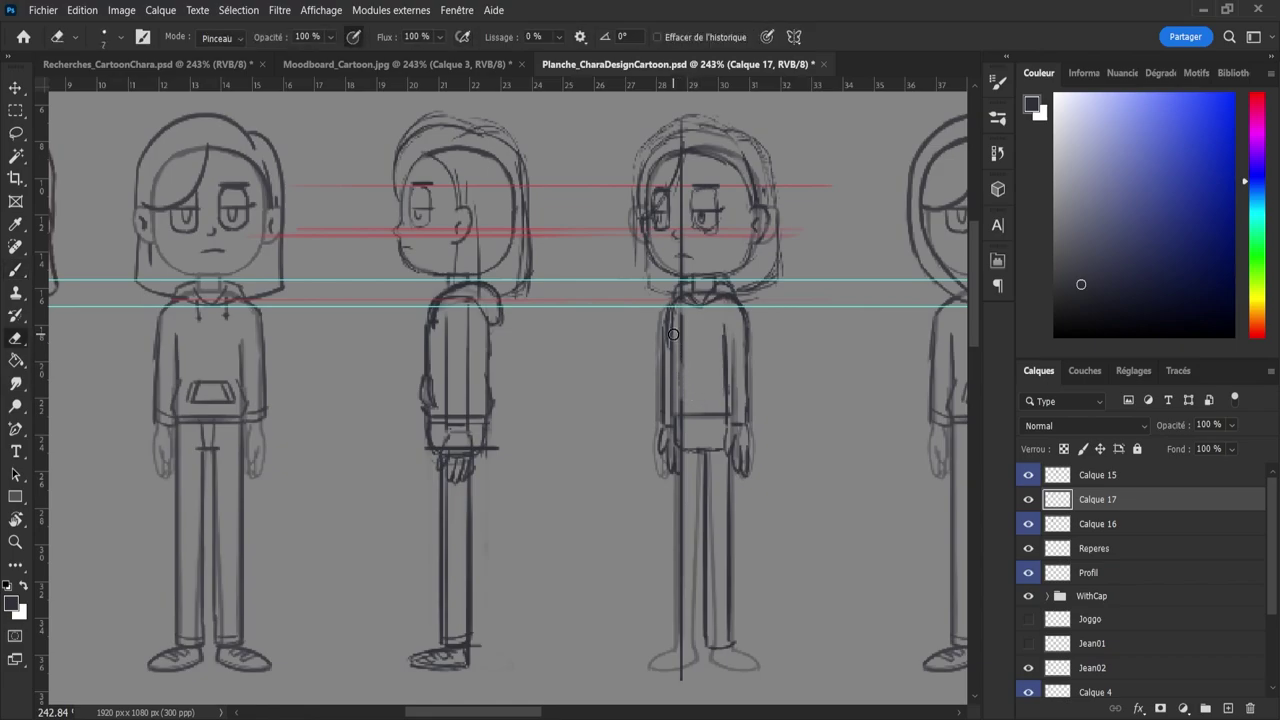
pyautogui.press('b')
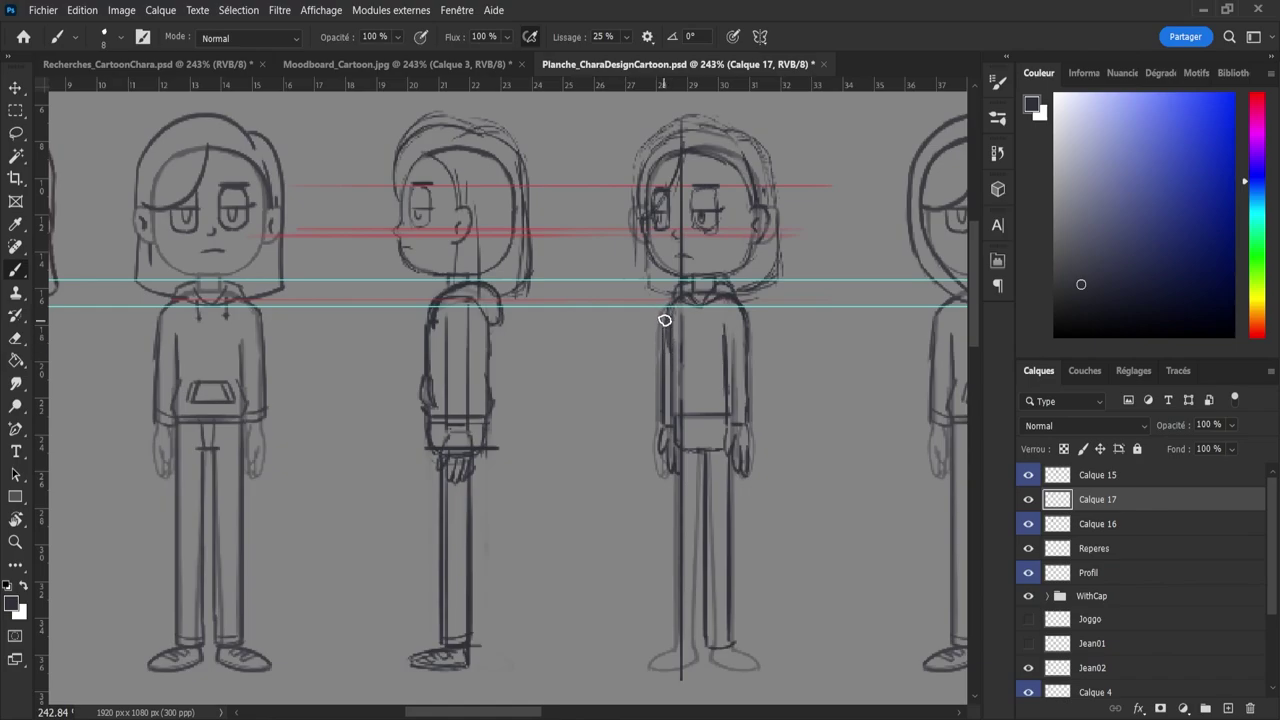
pyautogui.press('e')
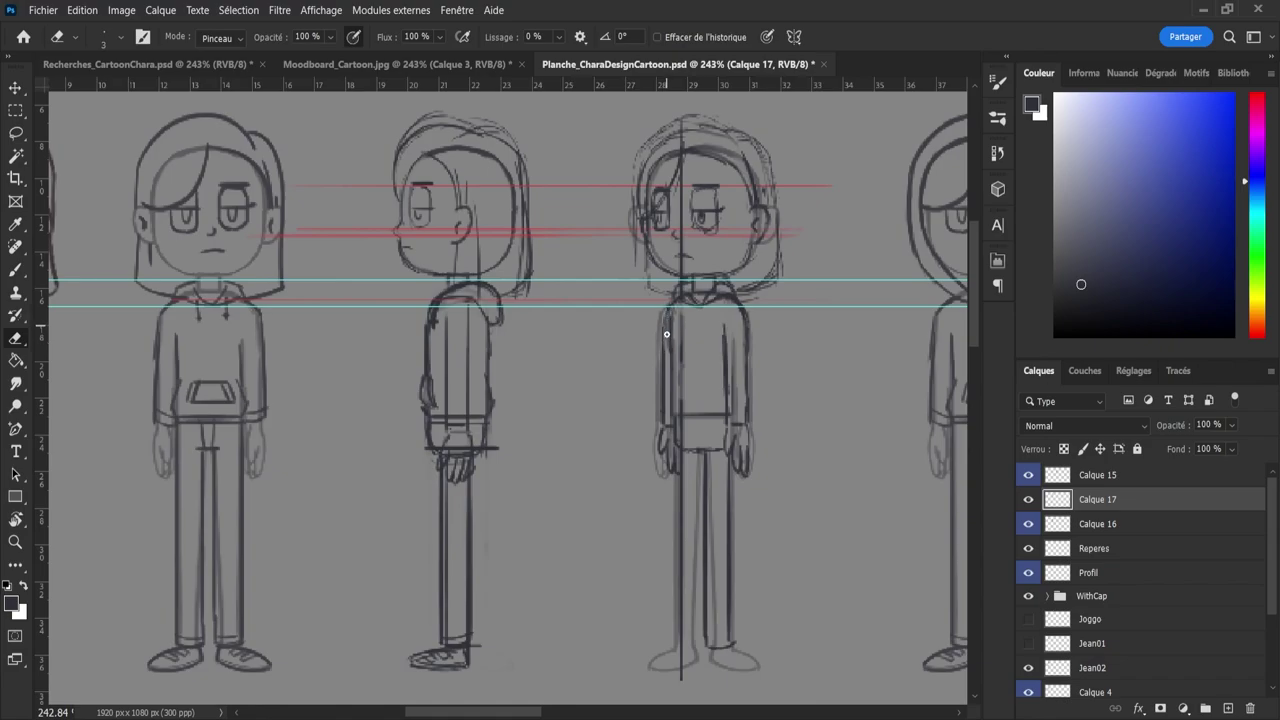
pyautogui.press('b')
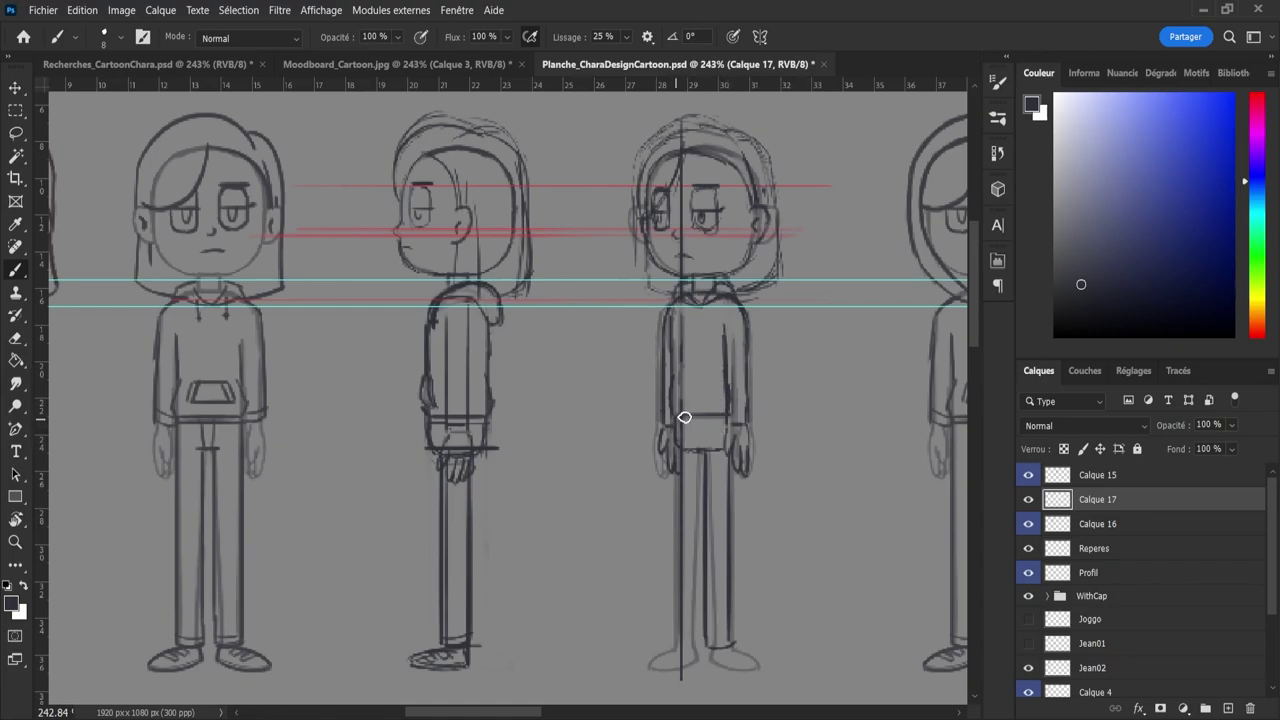
pyautogui.moveTo(673, 422); pyautogui.dragTo(721, 417)
# - Erase the rough near shoe on the three-quarter figure with a larger eraser and redraw it pointing slightly outward
pyautogui.press('e')
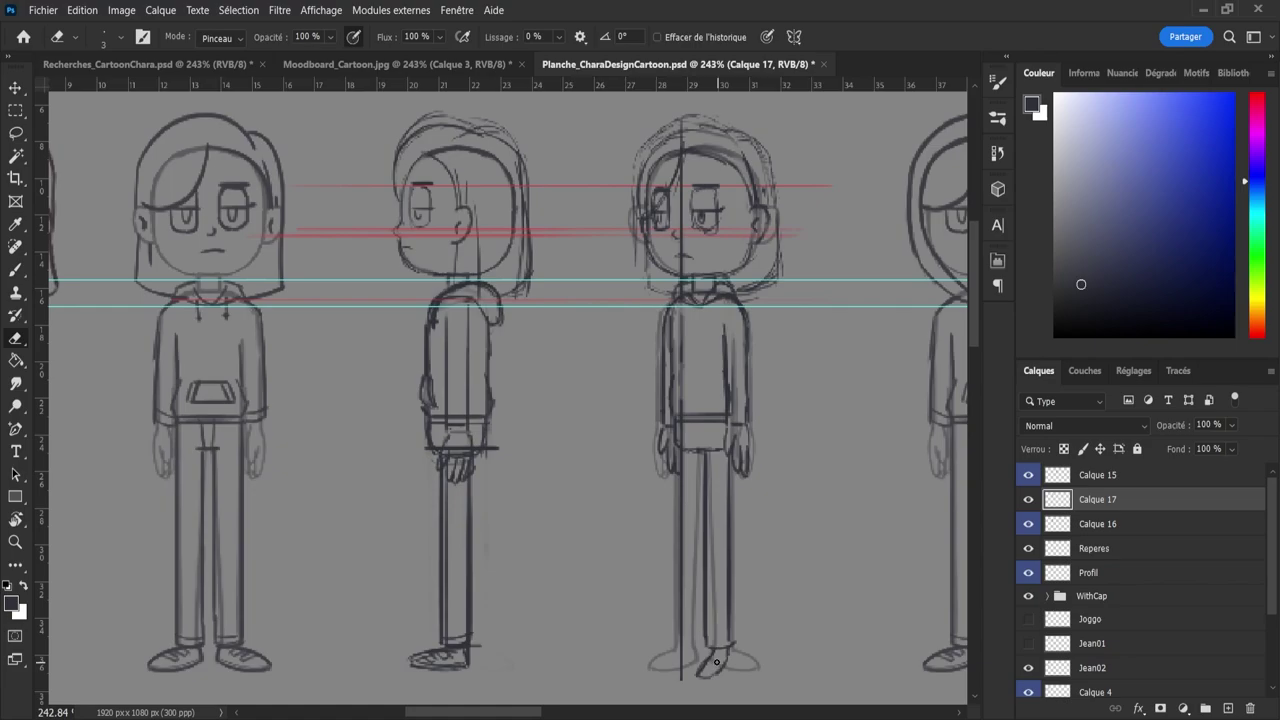
pyautogui.press(']')
pyautogui.press(']')
pyautogui.press(']')
pyautogui.press(']')
pyautogui.press('b')
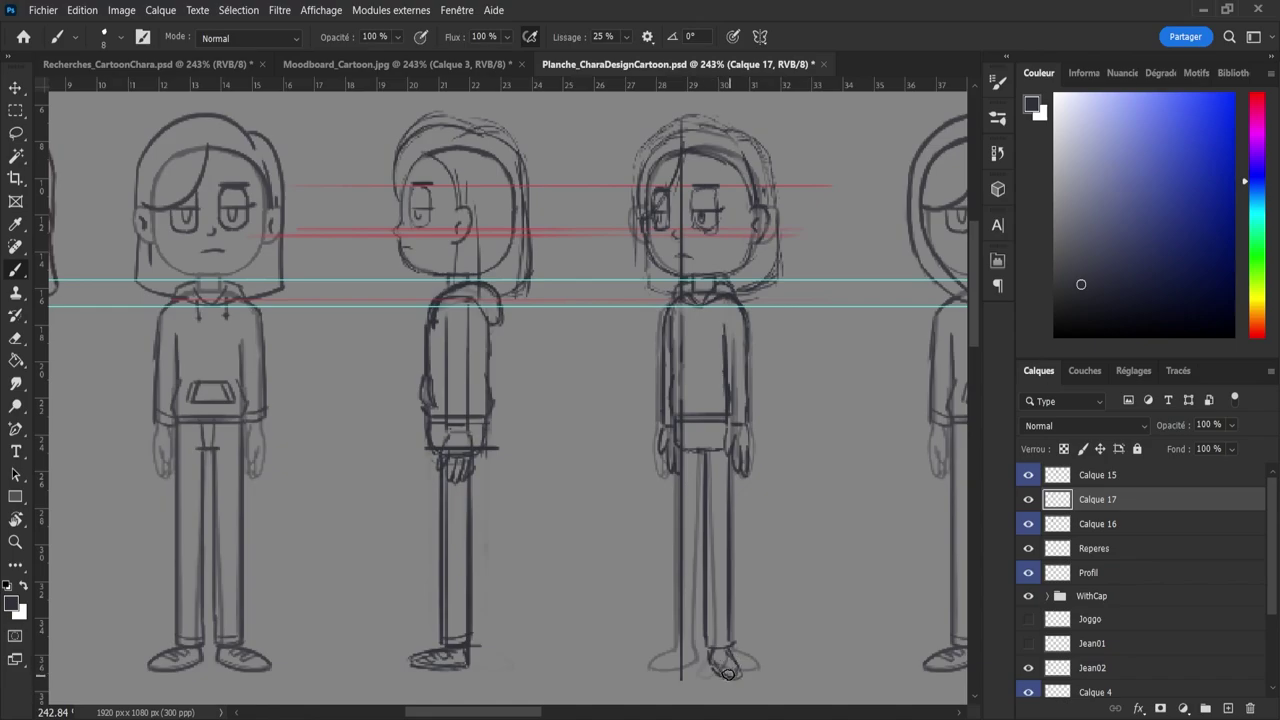
pyautogui.moveTo(729, 665)
pyautogui.mouseDown()
pyautogui.moveTo(716, 656)
pyautogui.moveTo(735, 671)
pyautogui.mouseUp()
# - Examine the three-quarter figure's proportions and feet against the neighbouring front and profile views
pyautogui.press('z')
pyautogui.moveTo(600, 300); pyautogui.dragTo(487, 263)
pyautogui.moveTo(267, 199); pyautogui.dragTo(524, 294)
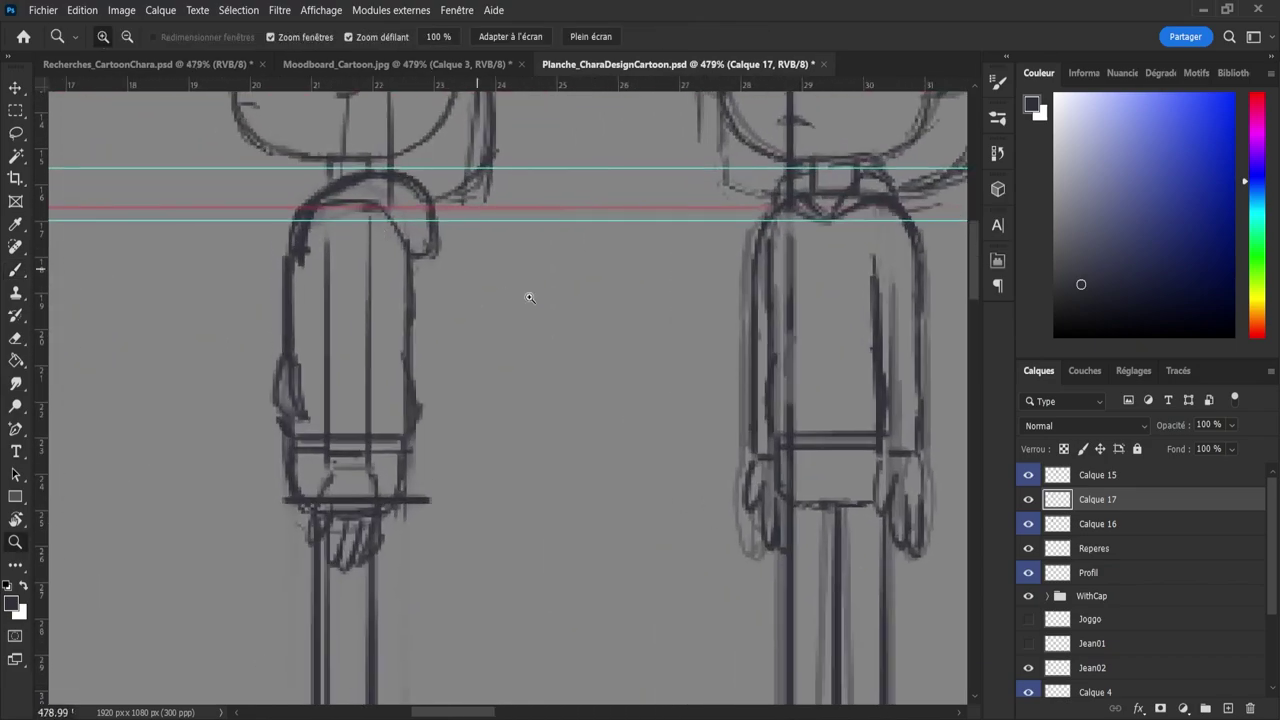
pyautogui.moveTo(617, 331); pyautogui.dragTo(521, 302)
pyautogui.scroll(4, 797, 440)
pyautogui.scroll(-4, 717, 449)
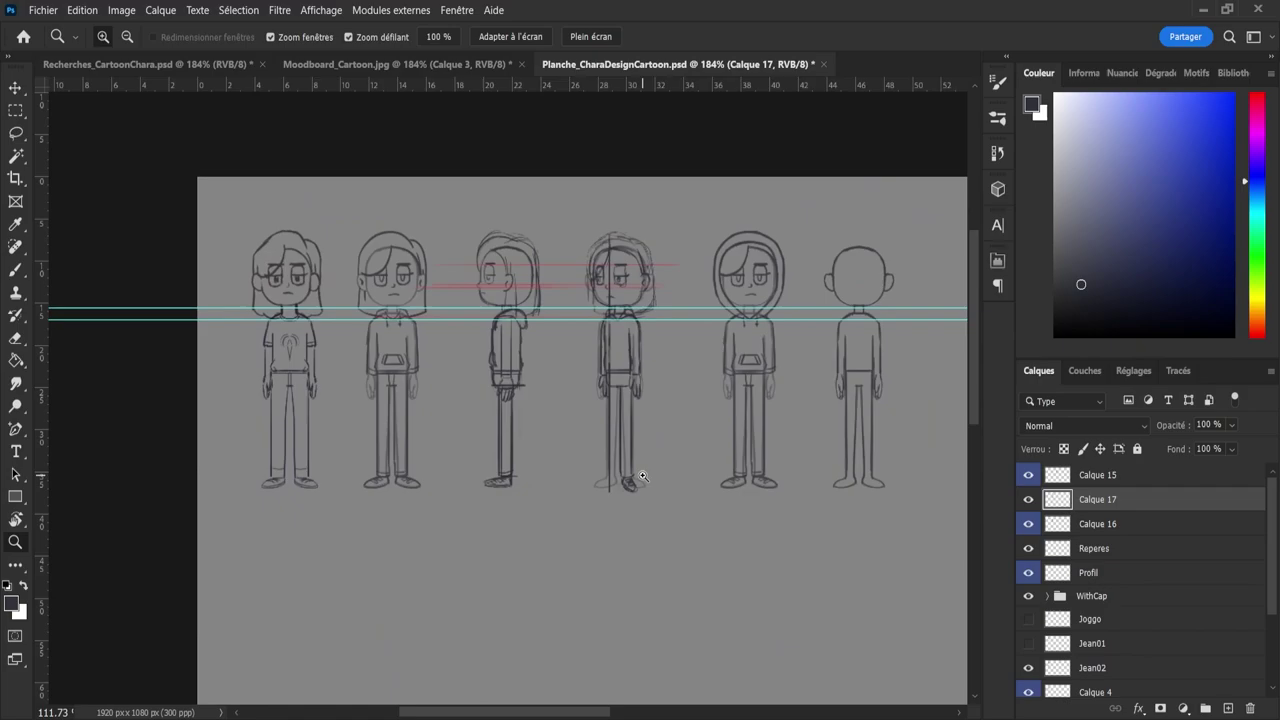
pyautogui.scroll(1, 634, 474)
pyautogui.scroll(1, 700, 463)
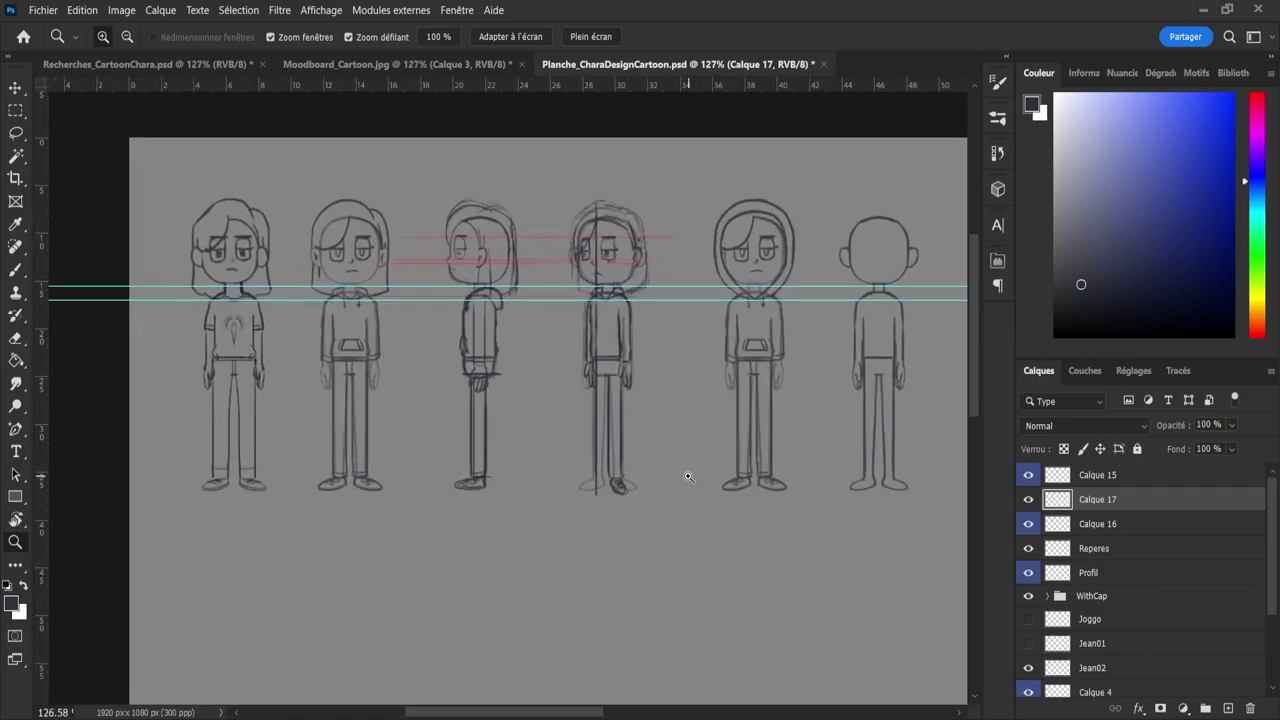
pyautogui.scroll(1, 657, 457)
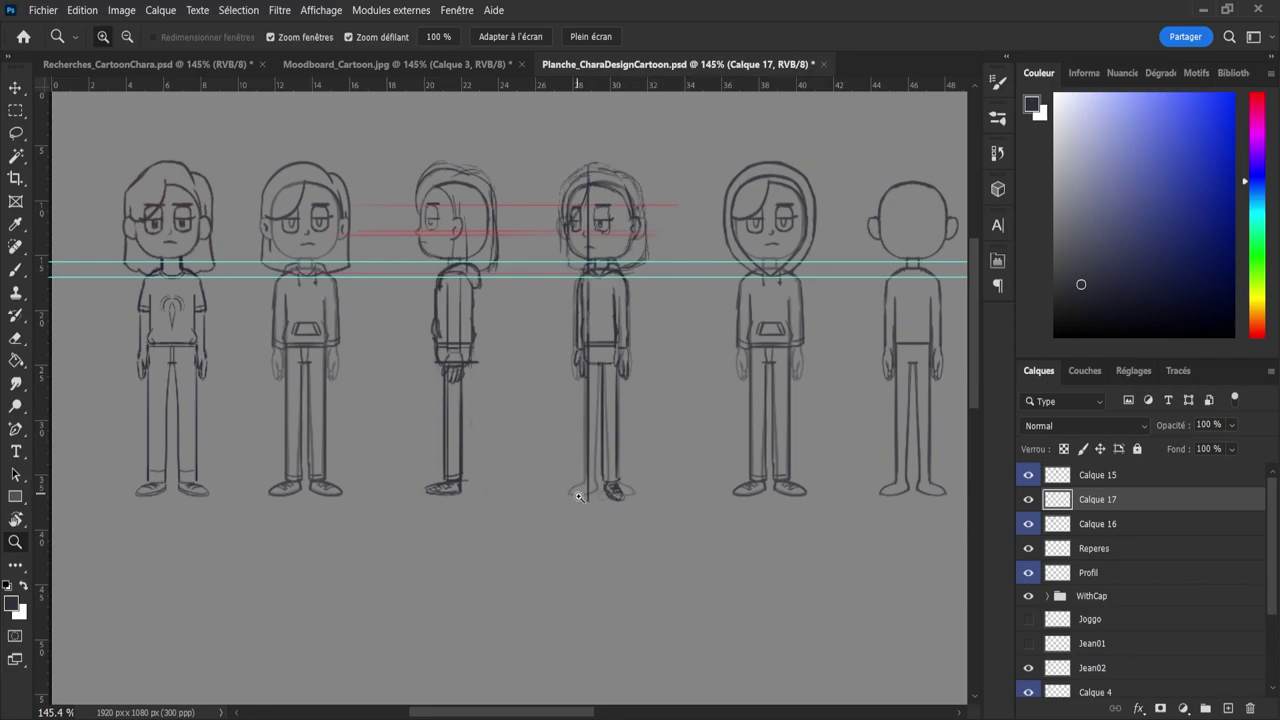
pyautogui.scroll(2, 590, 497)
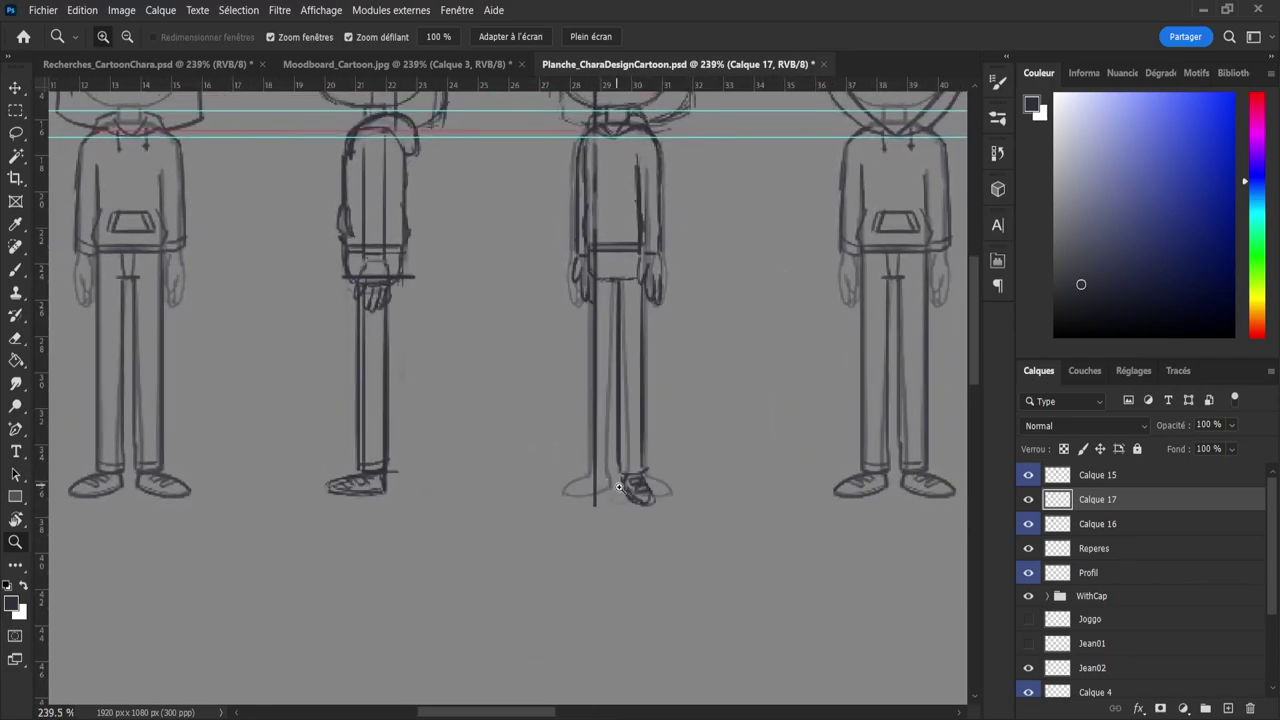
pyautogui.scroll(-1, 625, 495)
pyautogui.scroll(-2, 549, 449)
pyautogui.scroll(1, 563, 466)
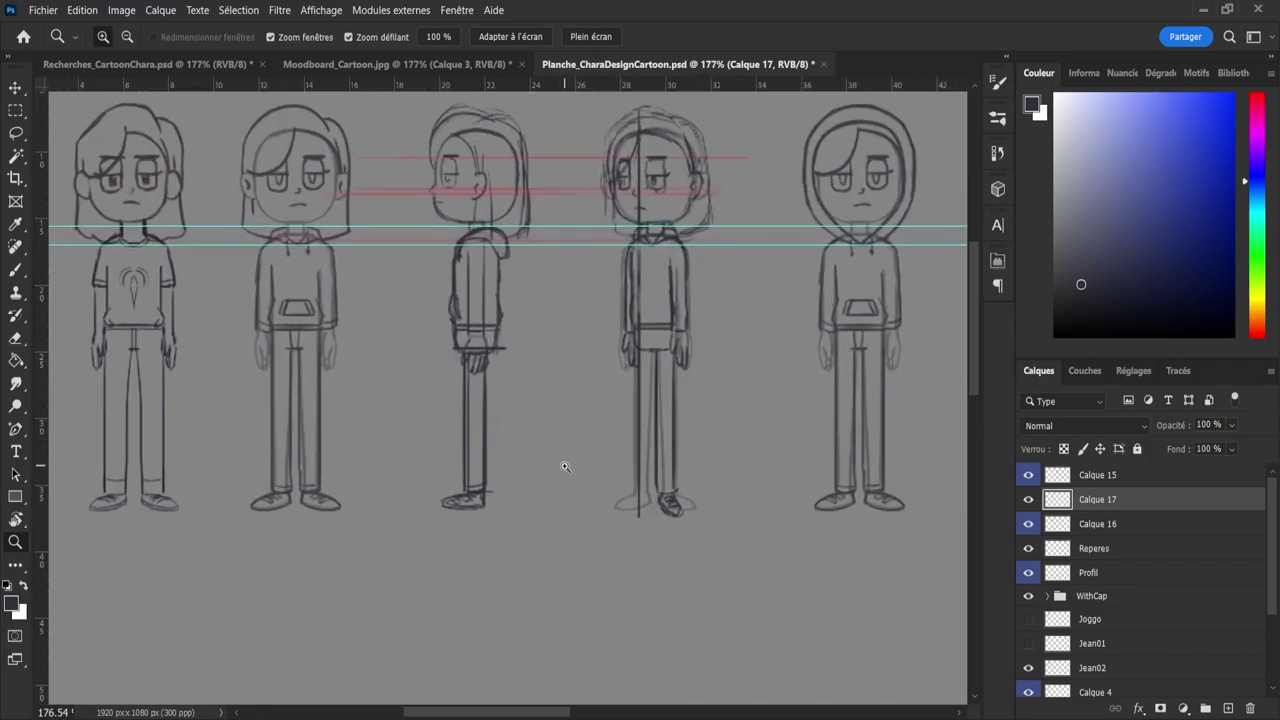
# - Draw the outer and inner lines of the three-quarter figure's far trouser leg down to the ankle and clean up stray strokes
pyautogui.press('b')
pyautogui.press('z')
pyautogui.moveTo(612, 409); pyautogui.dragTo(653, 411)
pyautogui.press('b')
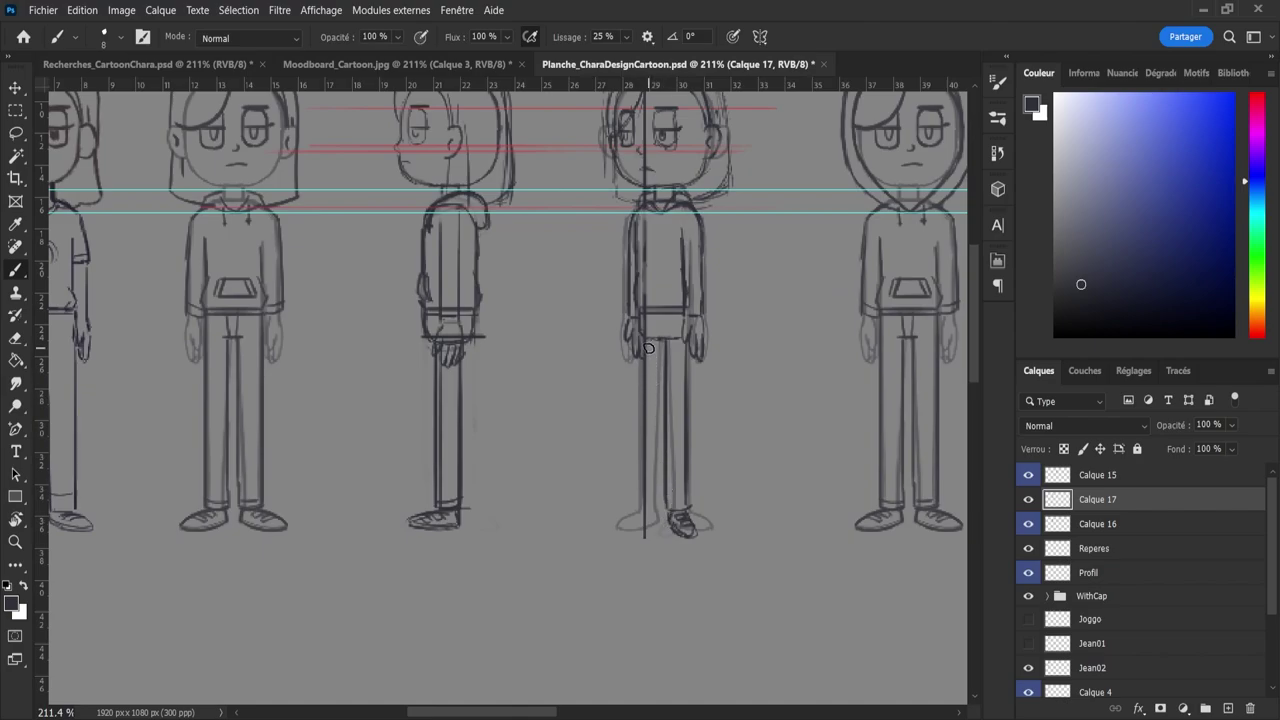
pyautogui.moveTo(648, 350); pyautogui.dragTo(647, 497)
pyautogui.hotkey('ctrl', 'z')
pyautogui.moveTo(643, 407); pyautogui.dragTo(643, 497)
pyautogui.press('e')
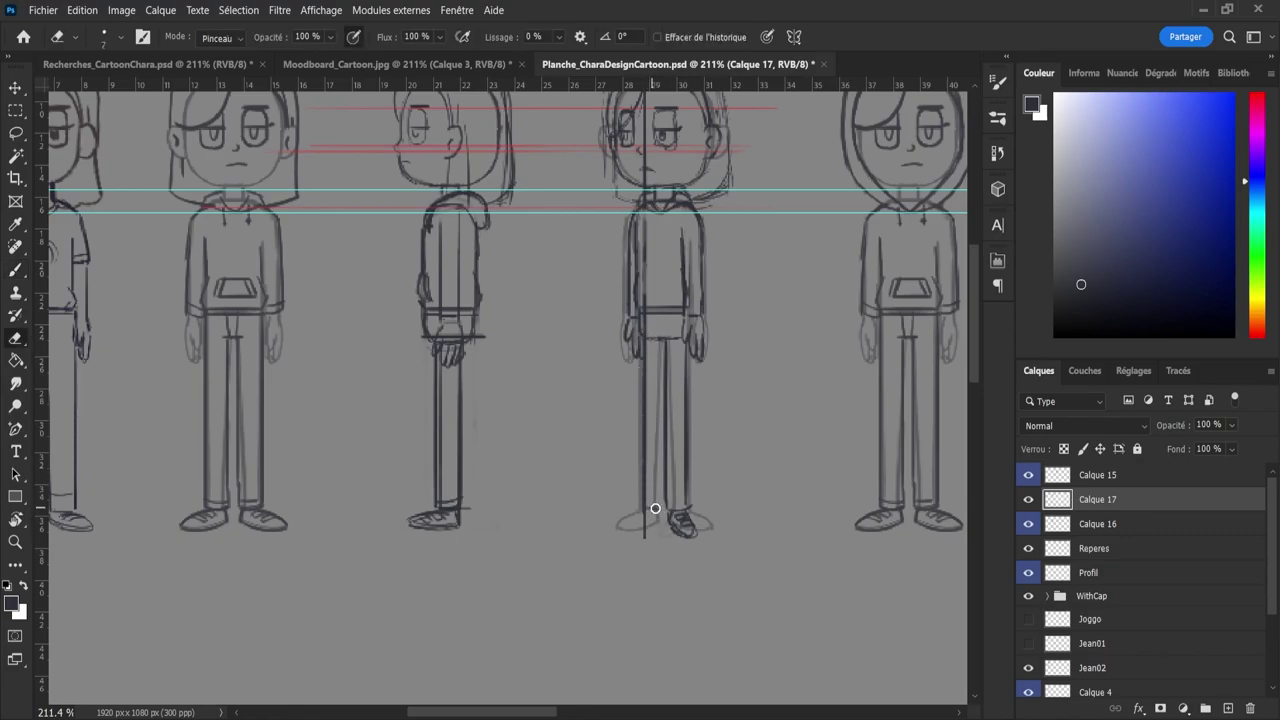
pyautogui.press('b')
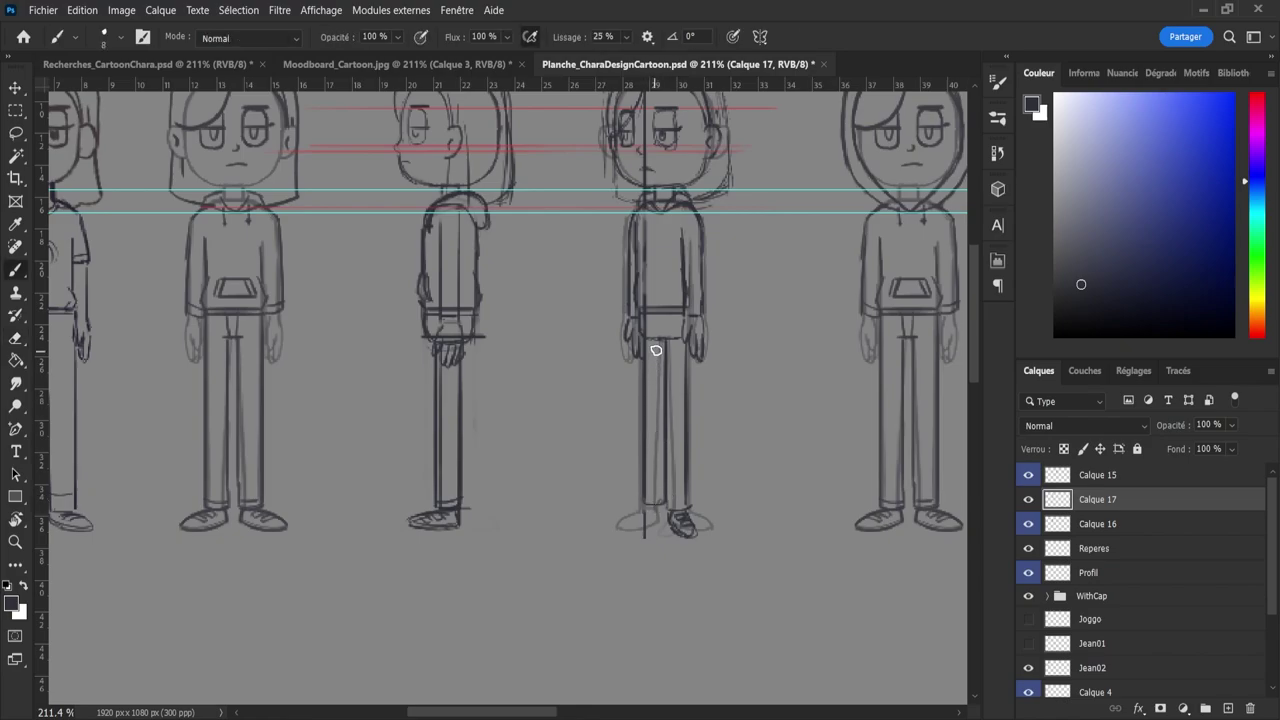
pyautogui.press('e')
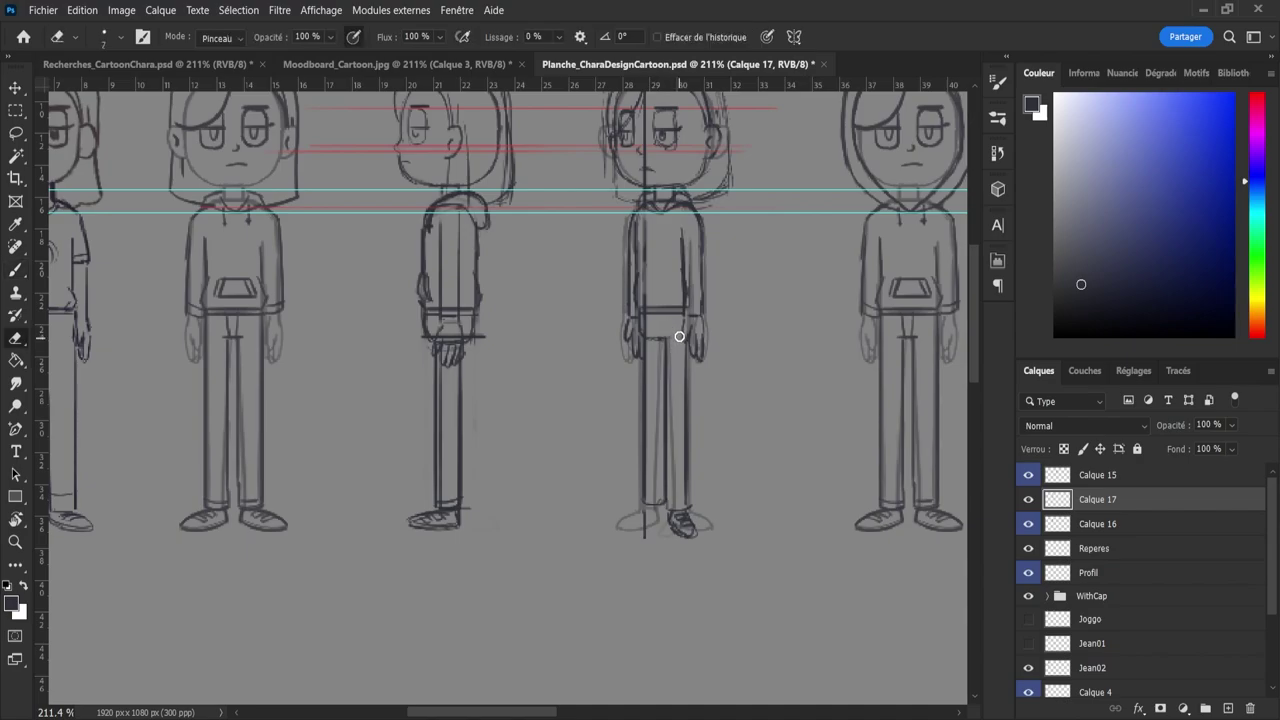
# - Sketch the far shoe under the three-quarter figure's trouser leg, erasing the rough version and redrawing a cleaner outline
pyautogui.press('b')
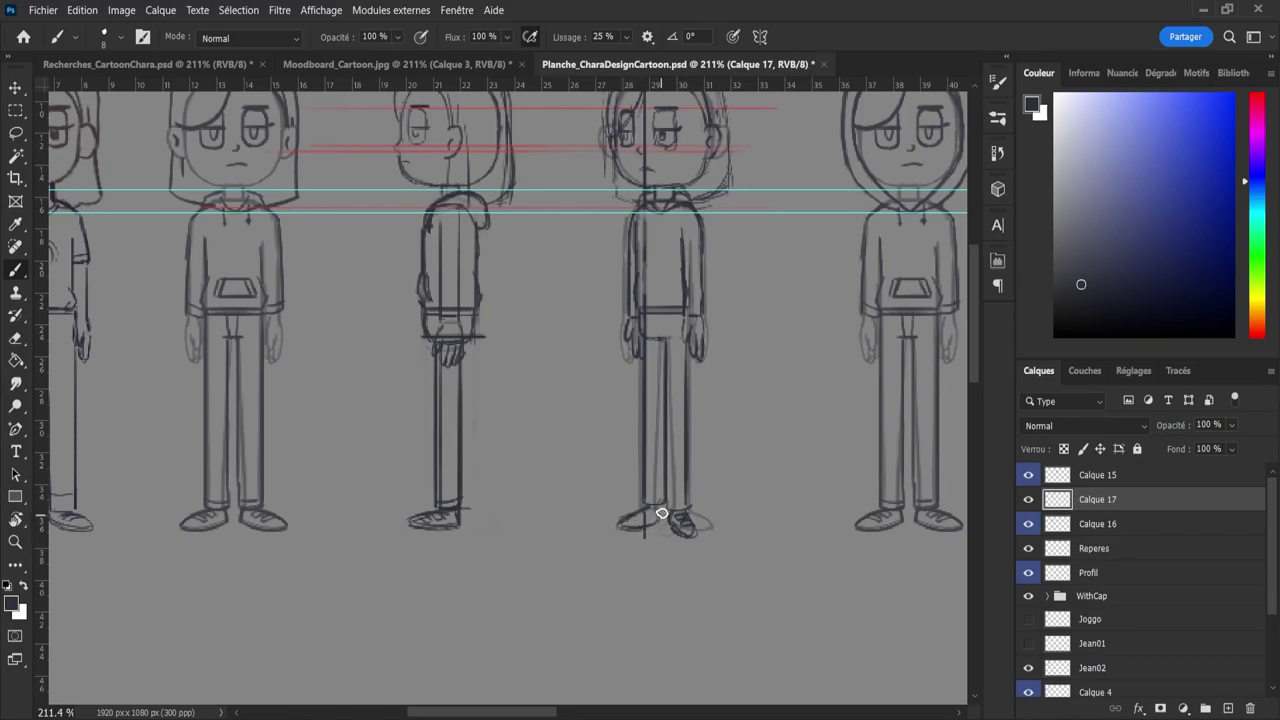
pyautogui.press('e')
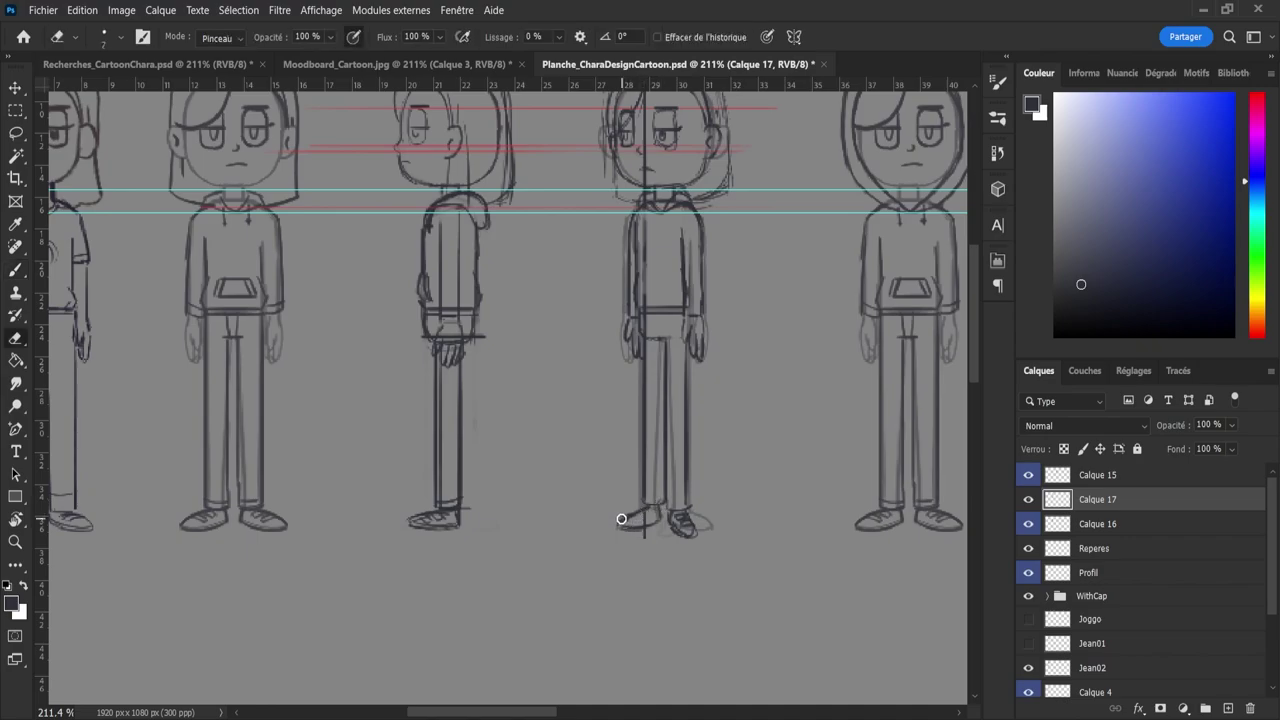
pyautogui.press('b')
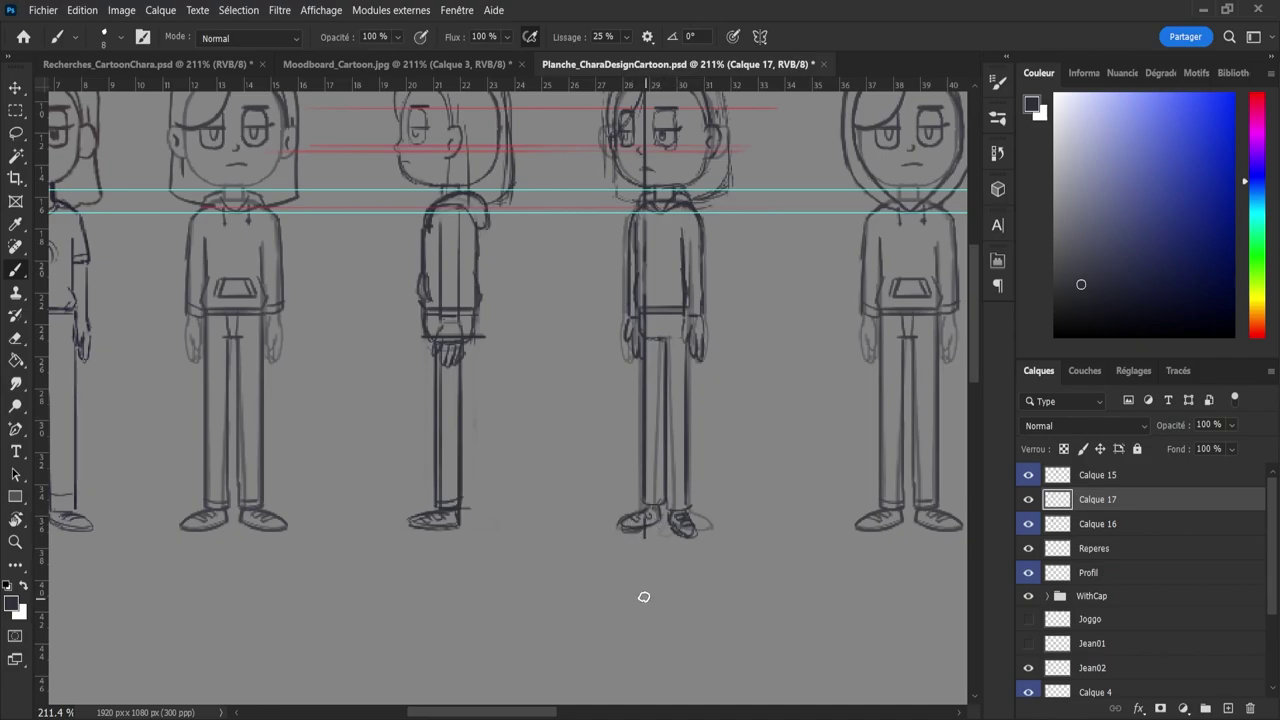
pyautogui.press('e')
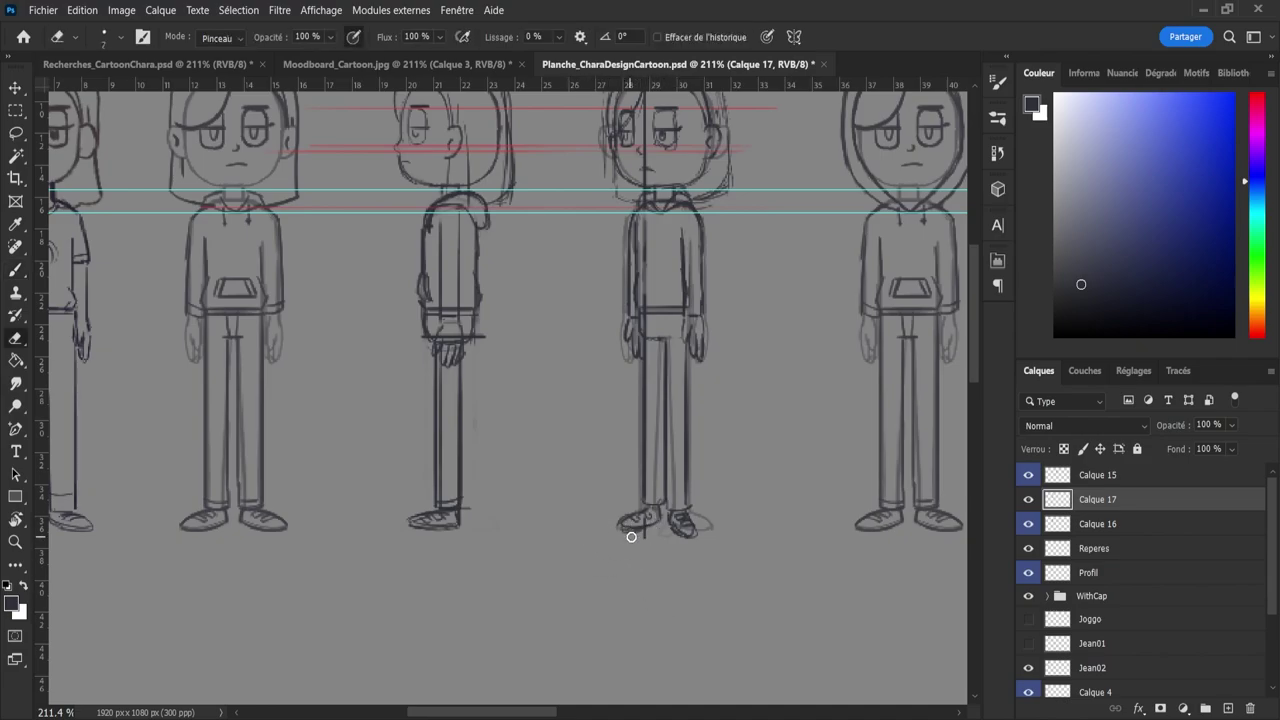
pyautogui.moveTo(628, 530); pyautogui.dragTo(630, 522)
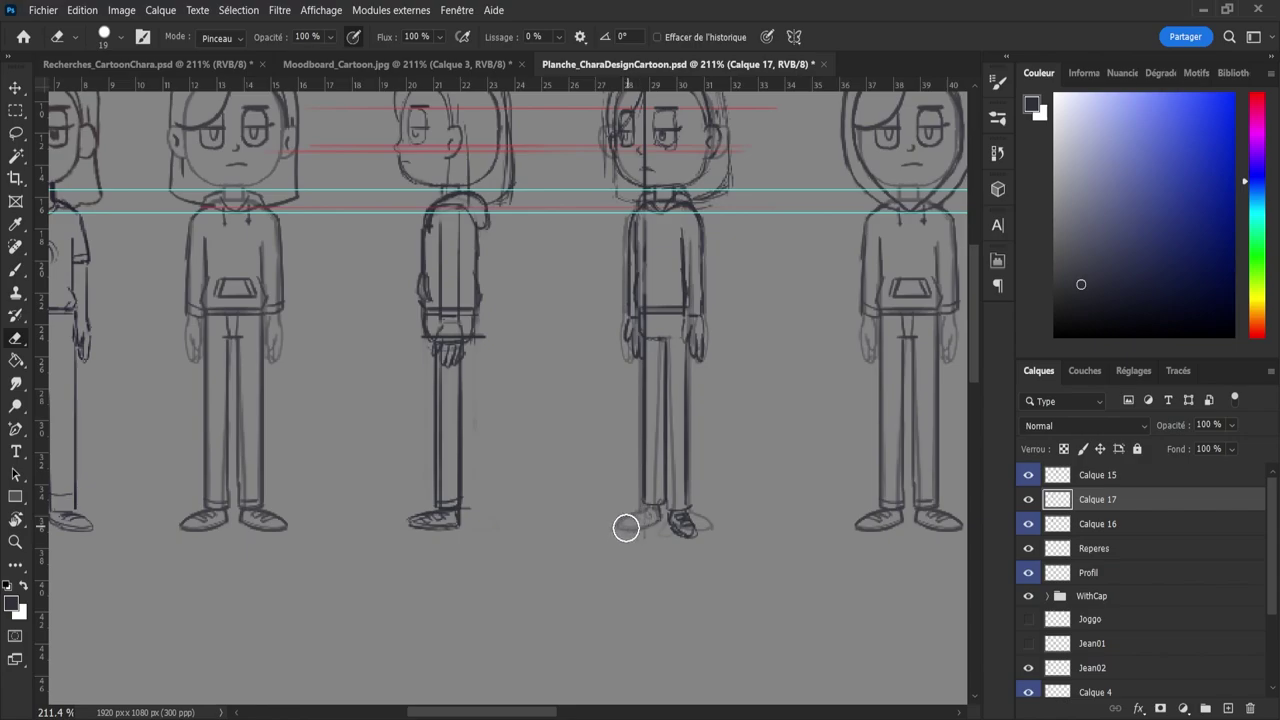
pyautogui.press('b')
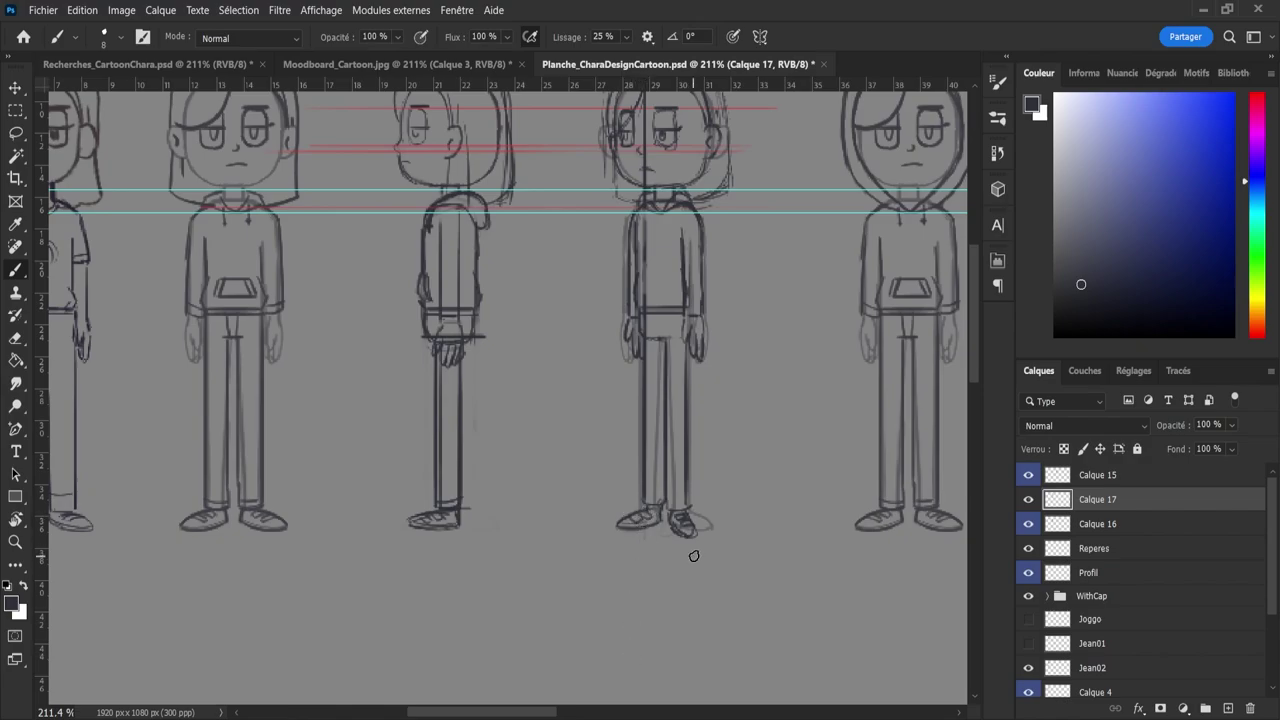
# - Draw the front pouch pocket above the waistband of the three-quarter hoodie, refining its outline with a smaller eraser
pyautogui.press('z')
pyautogui.moveTo(740, 468); pyautogui.dragTo(705, 456)
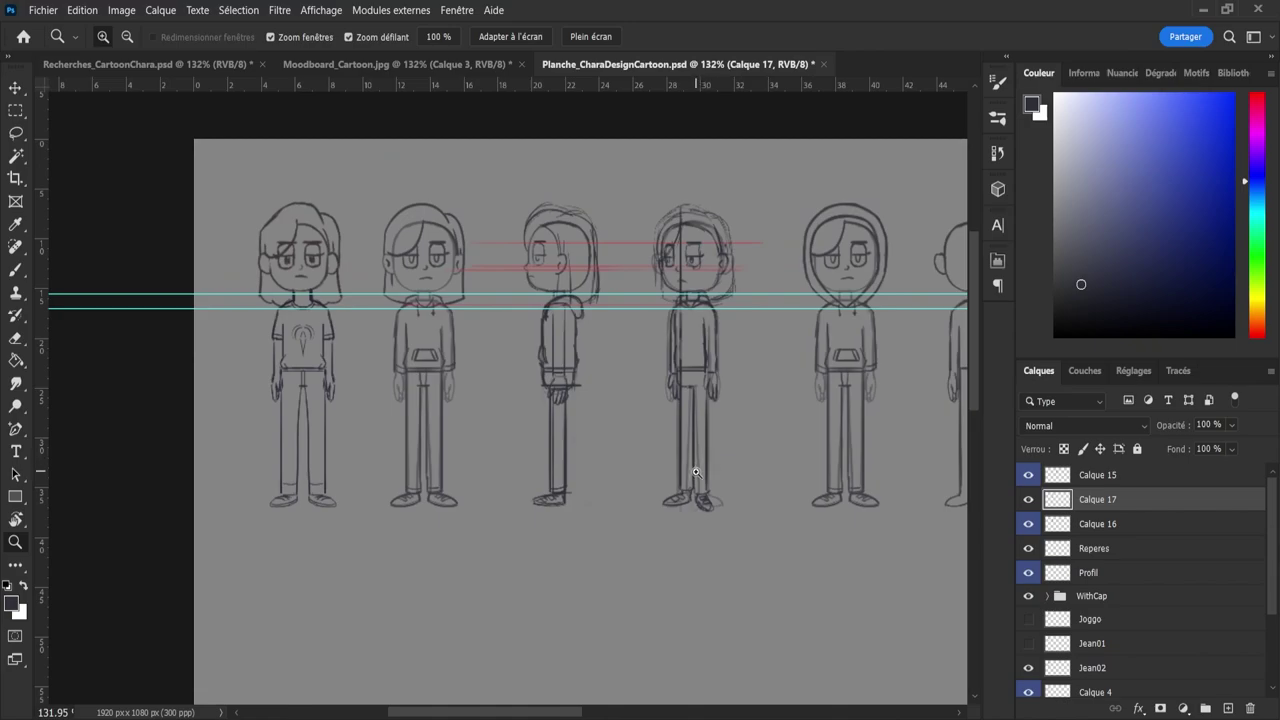
pyautogui.moveTo(698, 317); pyautogui.dragTo(690, 360)
pyautogui.press('b')
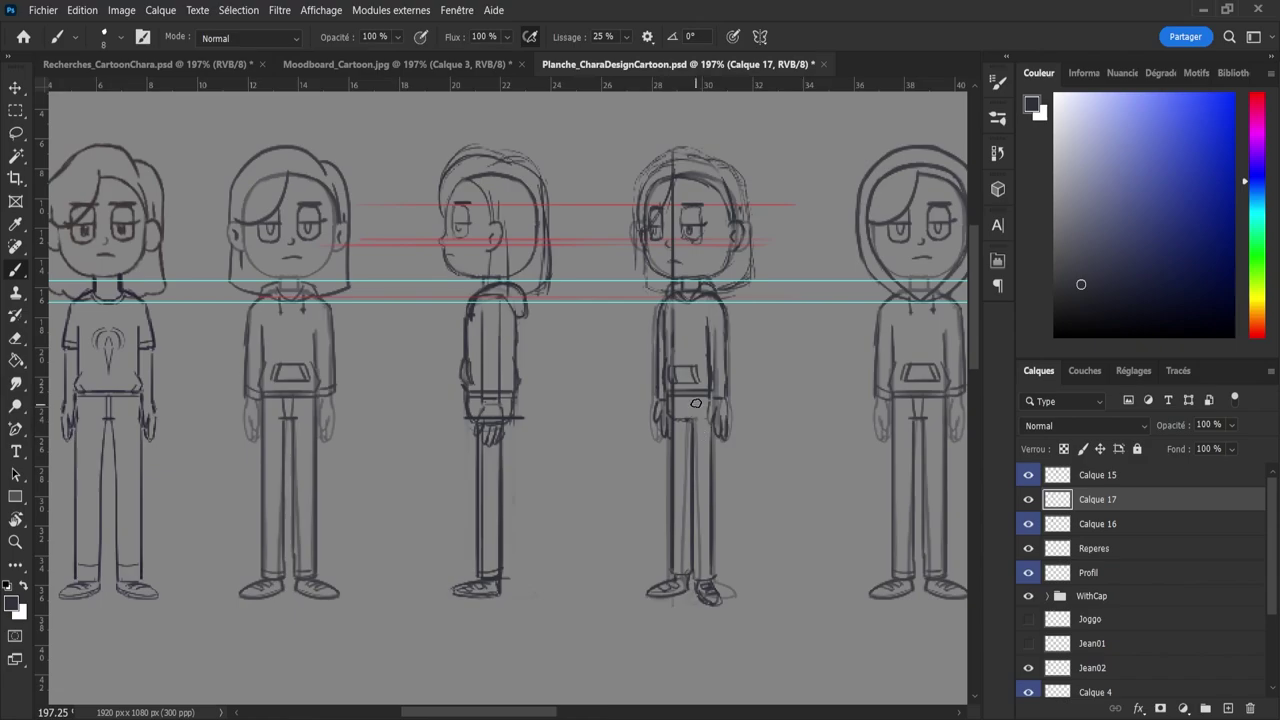
pyautogui.press('e')
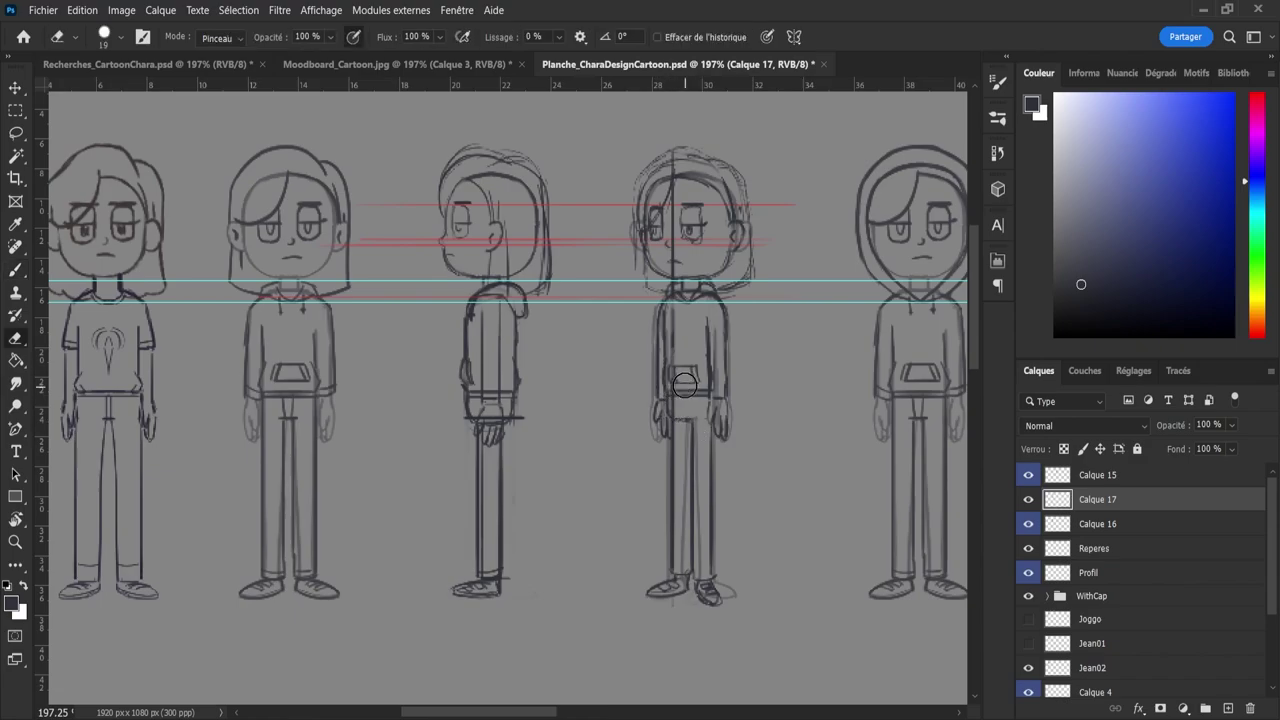
pyautogui.press('[')
pyautogui.press('b')
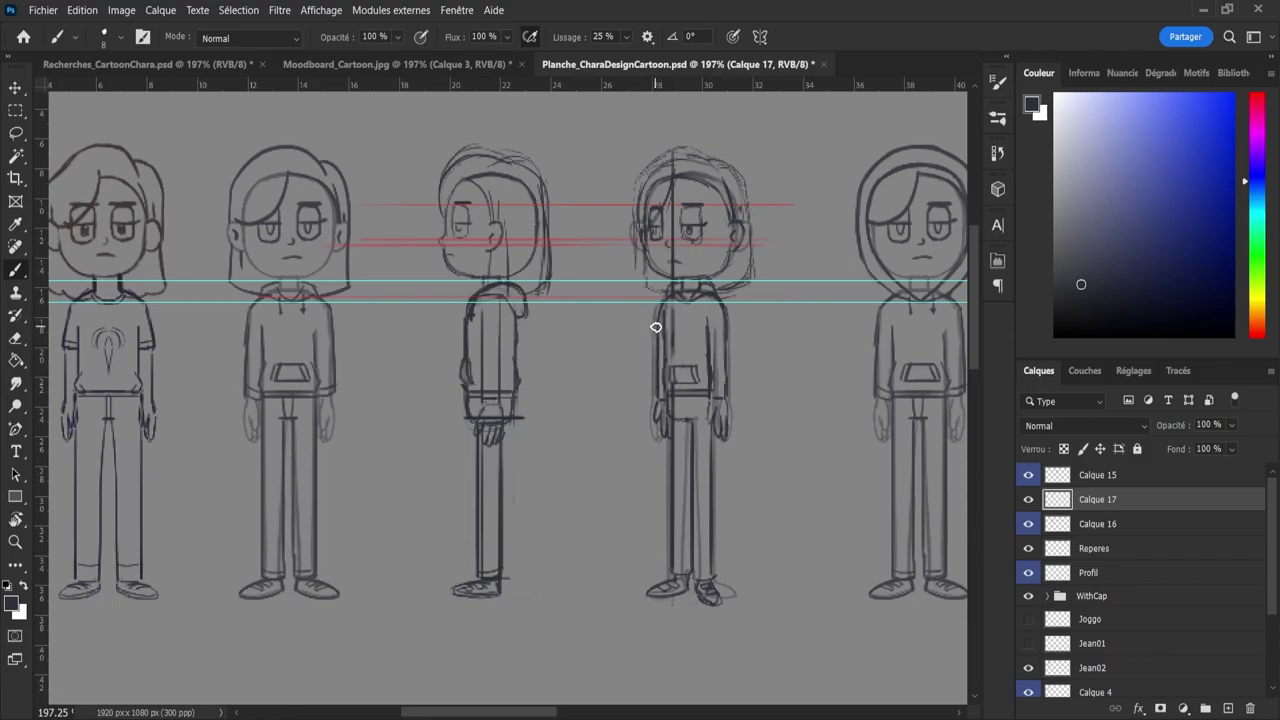
pyautogui.press('z')
pyautogui.keyDown('alt'); pyautogui.click(668, 424); pyautogui.keyUp('alt')
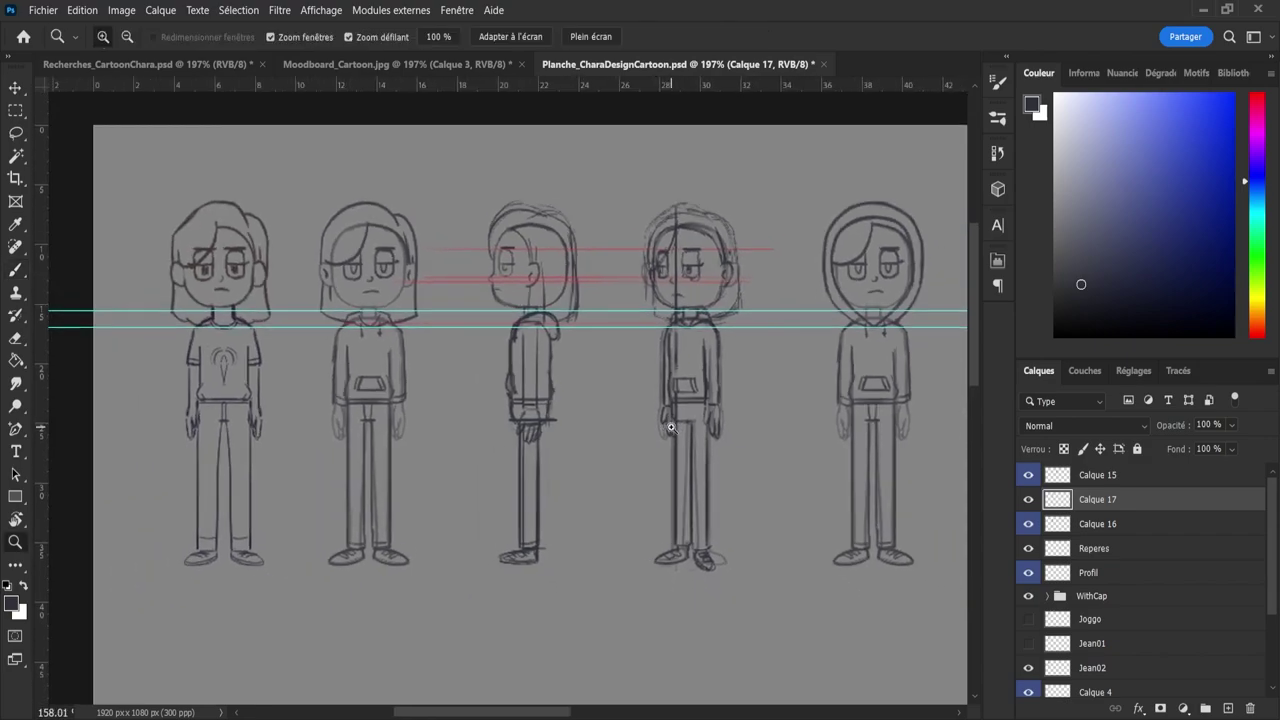
pyautogui.click(670, 428)
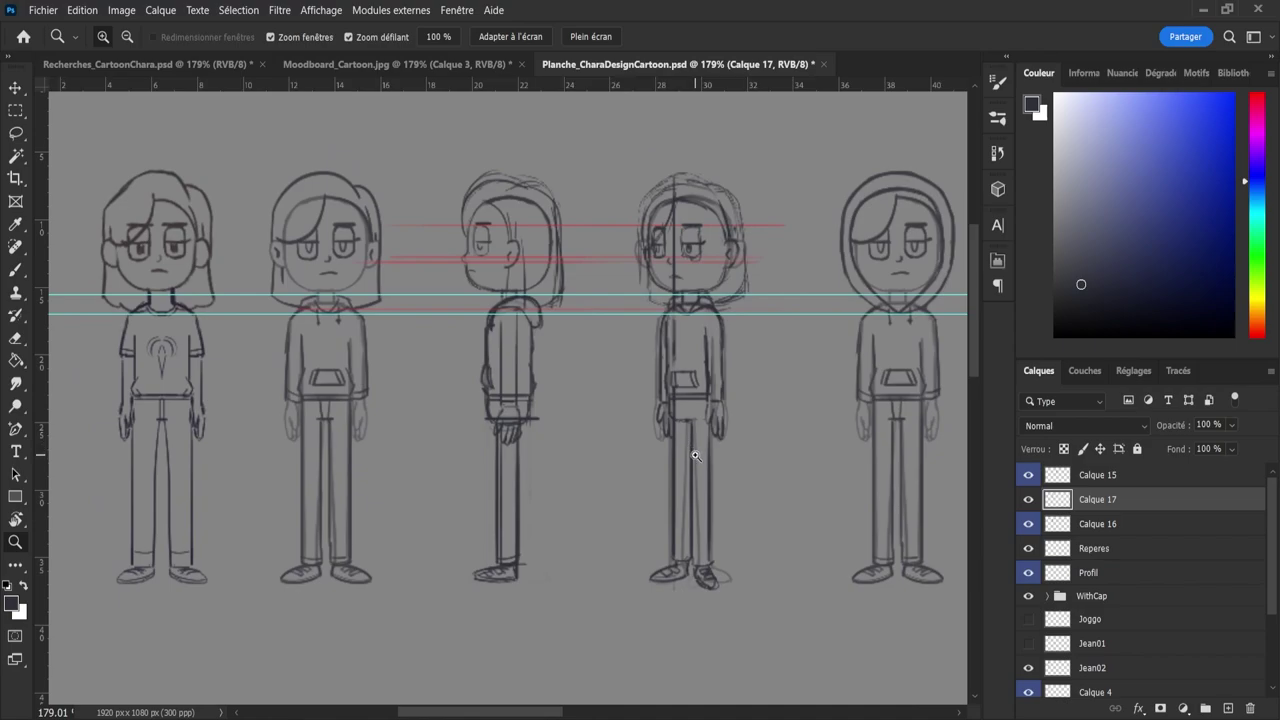
# - Sketch a curved crotch line below the three-quarter hoodie's hem and compare the result with Calque 17 hidden and shown
pyautogui.press('b')
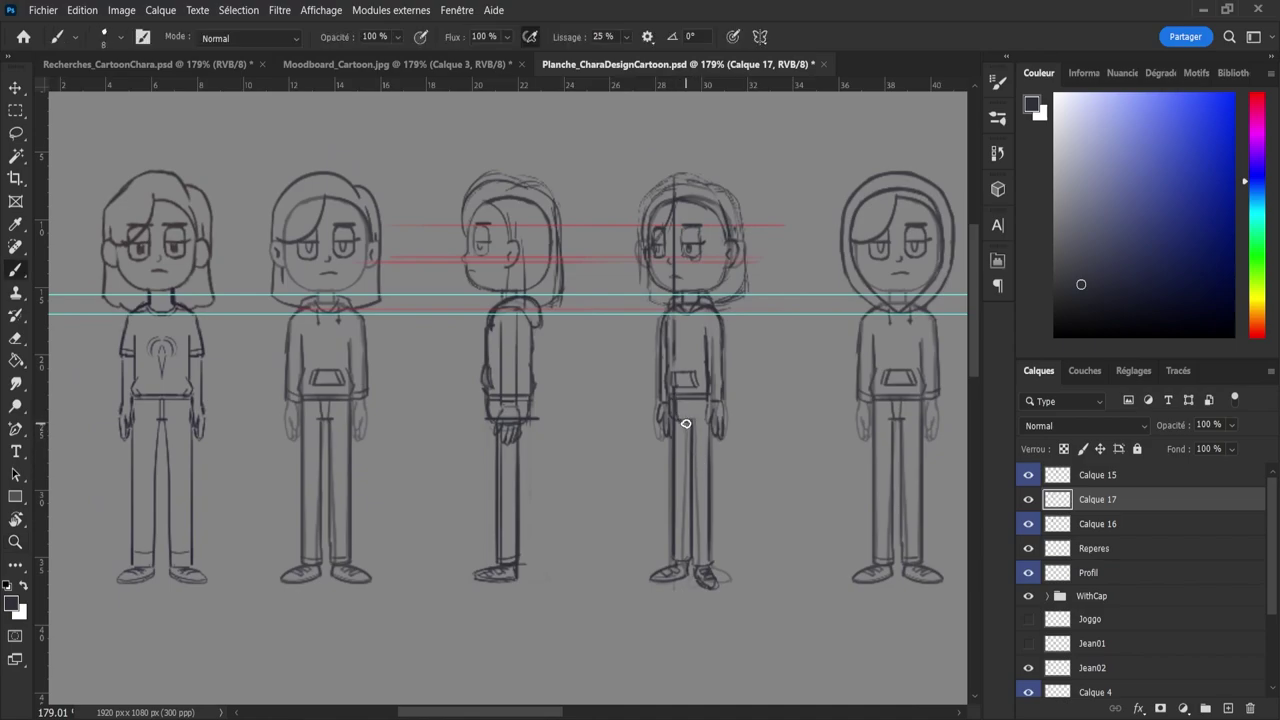
pyautogui.moveTo(676, 400); pyautogui.dragTo(689, 420)
pyautogui.click(1028, 500)
pyautogui.click(1028, 500)
pyautogui.click(1028, 500)
pyautogui.click(1028, 500)
# - Toggle the visibility of Profil, WithCap and Calque 4 to identify which layers hold each figure
pyautogui.press('z')
pyautogui.moveTo(698, 485); pyautogui.dragTo(666, 477)
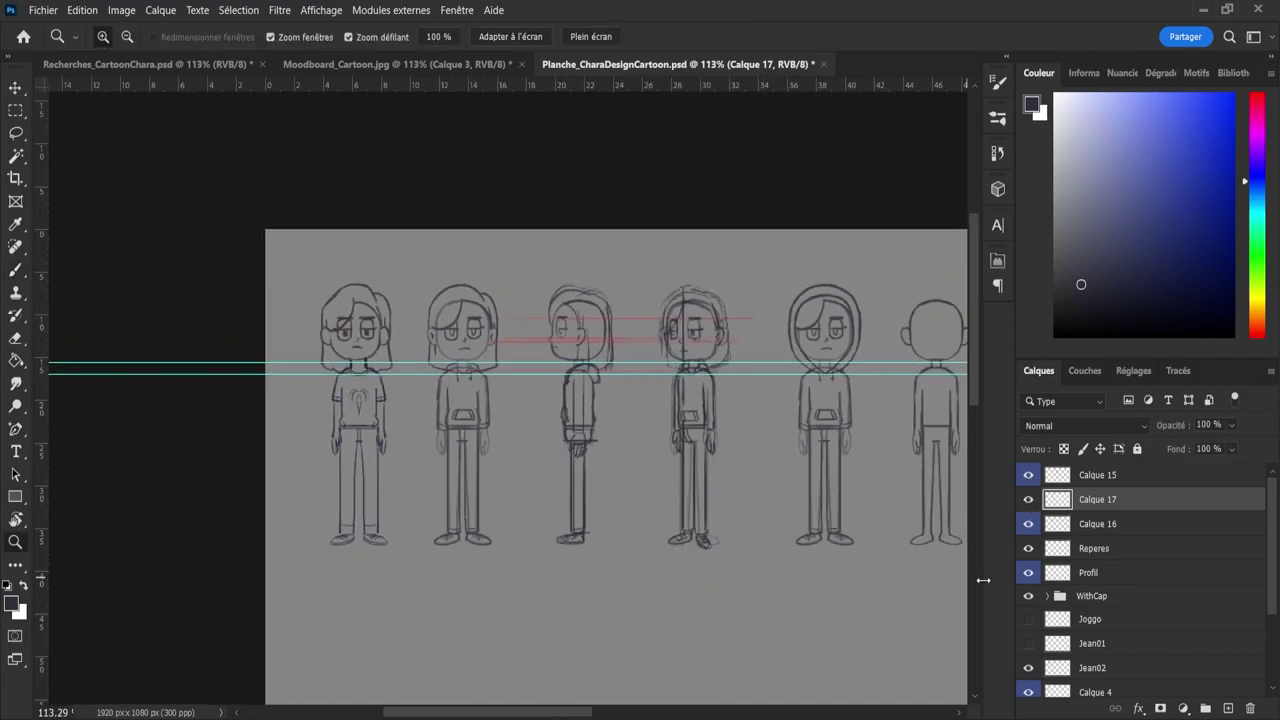
pyautogui.click(1029, 573)
pyautogui.click(1029, 573)
pyautogui.click(1028, 596)
pyautogui.click(1028, 596)
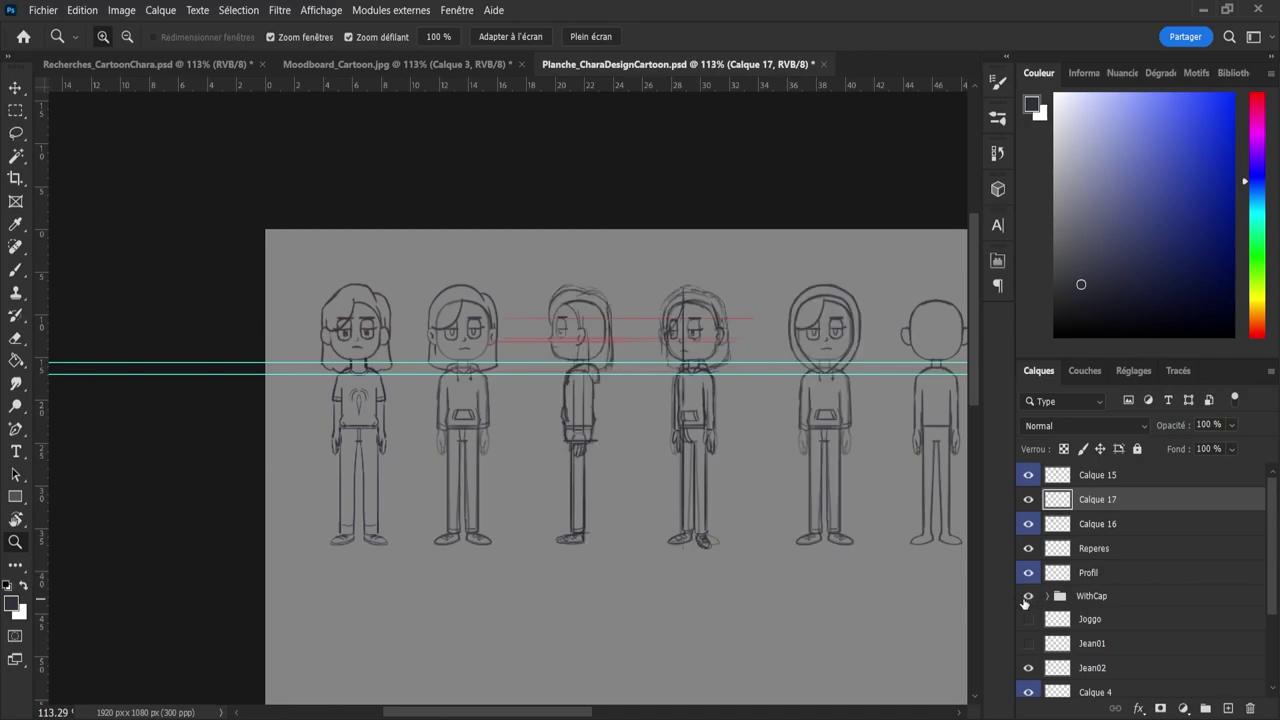
pyautogui.click(1024, 693)
pyautogui.click(1024, 693)
# - Duplicate the Jean02 and Calque 4 layers above Calque 17 and move the front-view copy beside the three-quarter figure
pyautogui.click(1077, 670)
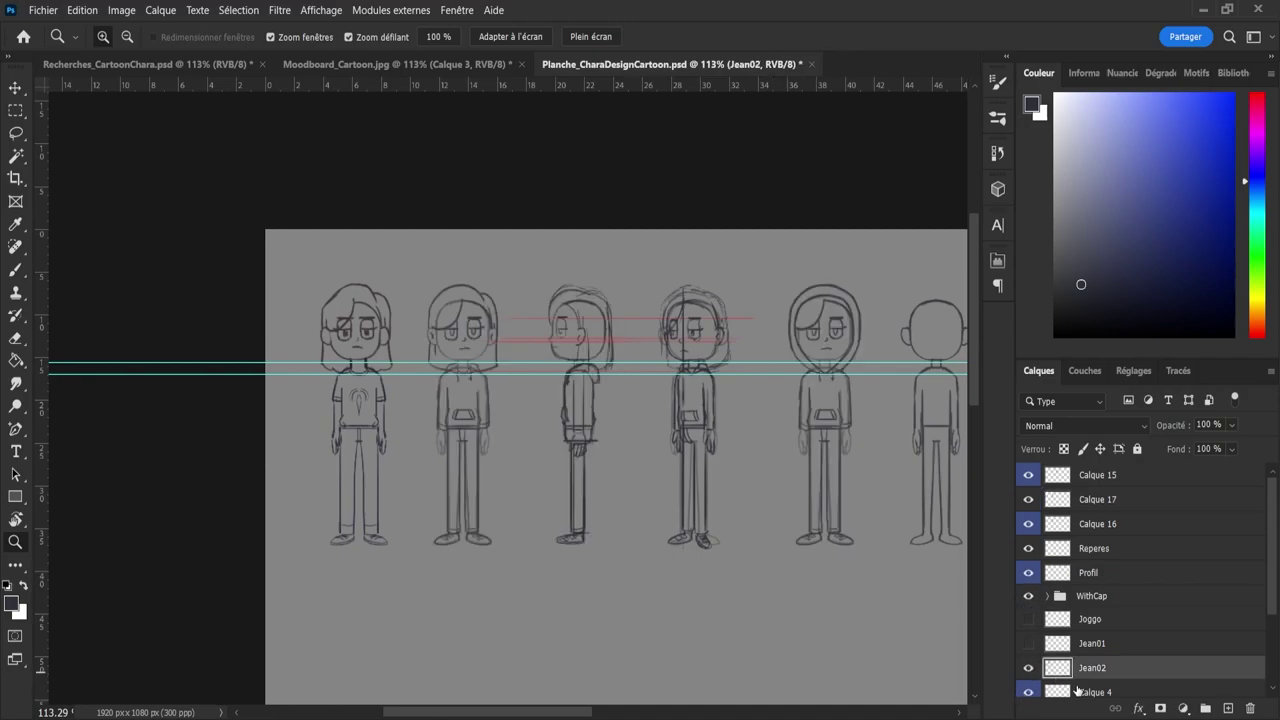
pyautogui.keyDown('shift'); pyautogui.click(1079, 692); pyautogui.keyUp('shift')
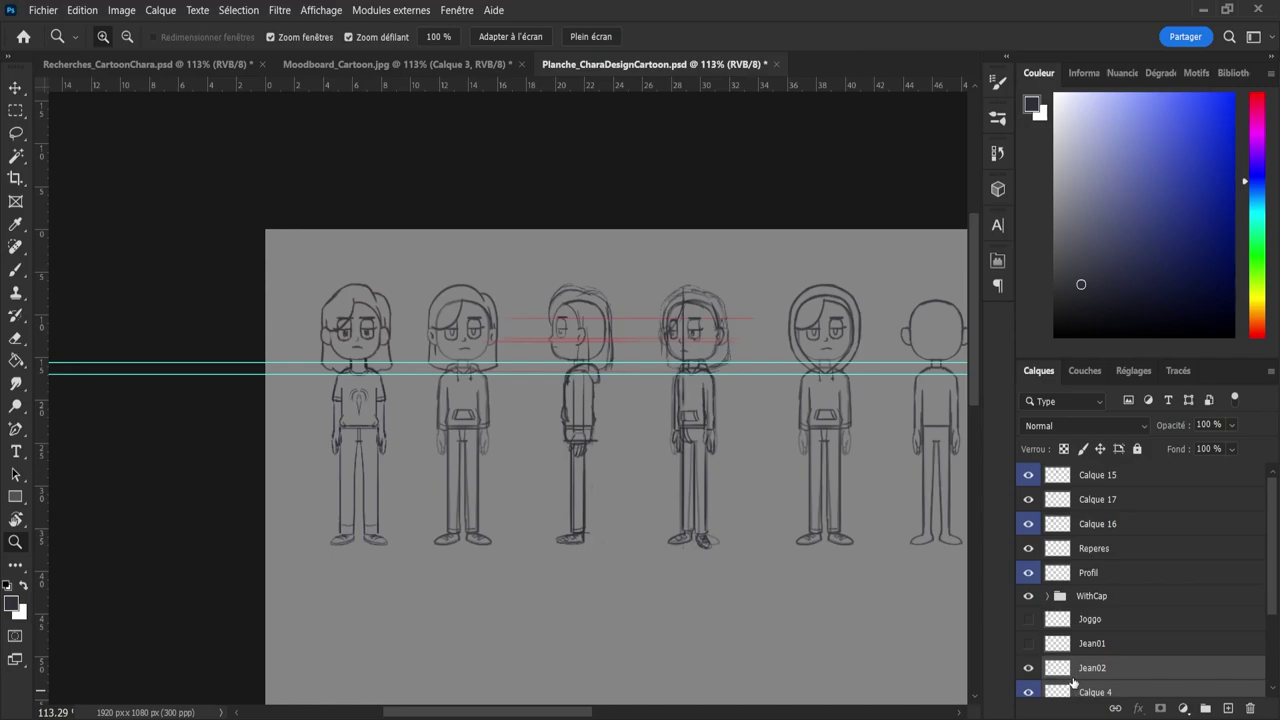
pyautogui.press('v')
pyautogui.moveTo(1075, 683); pyautogui.dragTo(1090, 488)
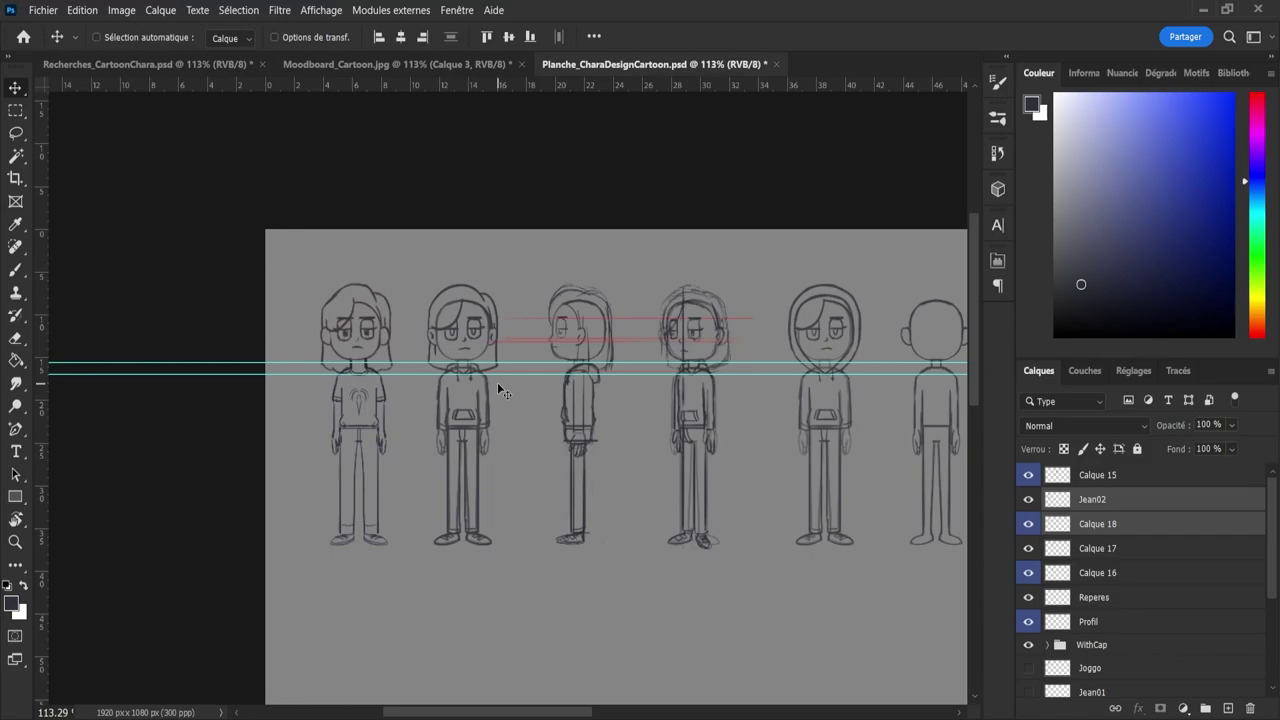
pyautogui.press('z')
pyautogui.moveTo(500, 384); pyautogui.dragTo(878, 391)
pyautogui.press('v')
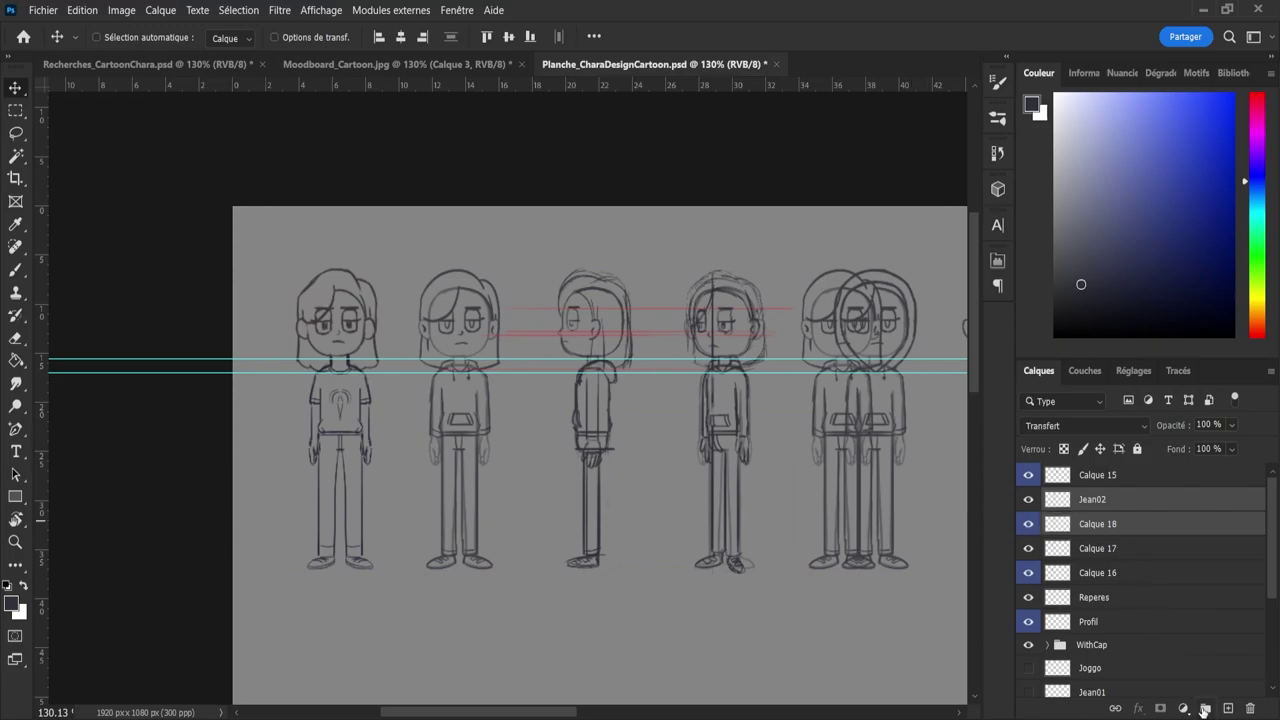
# - Group the two duplicated front-view layers and name the group Back
pyautogui.click(1205, 708)
pyautogui.doubleClick(1094, 498)
pyautogui.write('Back')
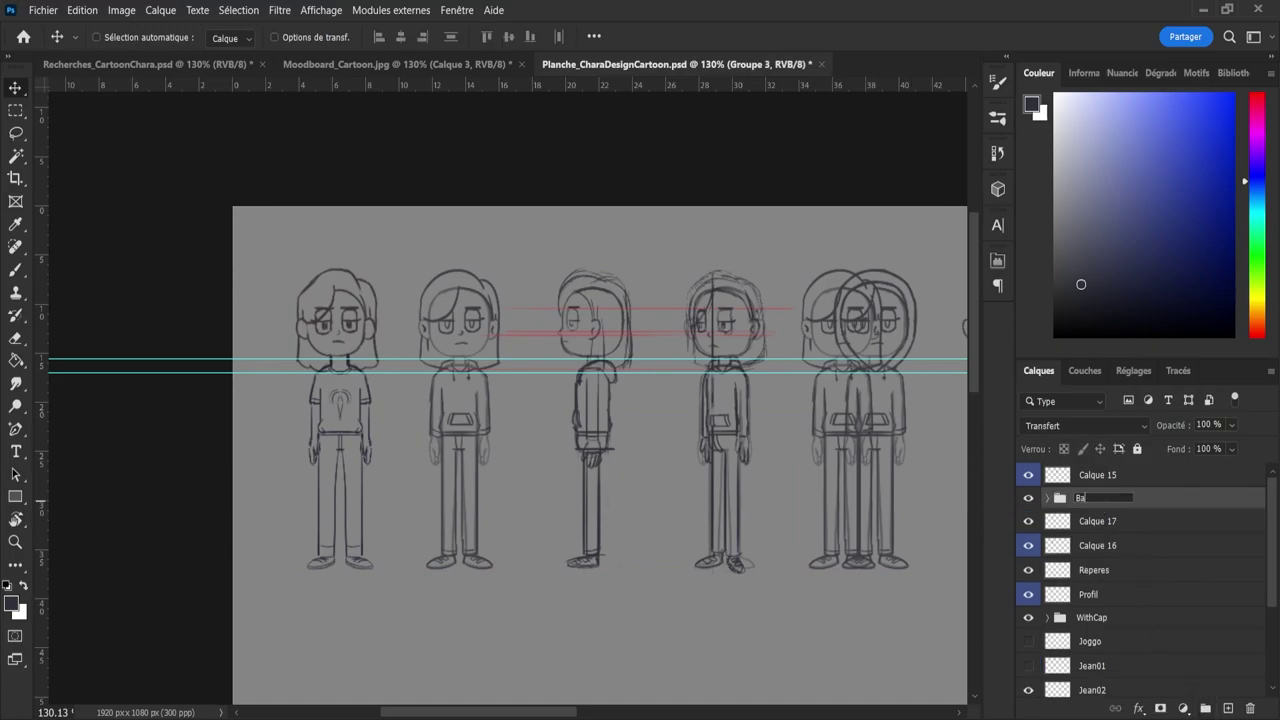
pyautogui.press('Return')
# - Group Calque 17 and Calque 16 and name the group 3/4
pyautogui.click(1097, 521)
pyautogui.keyDown('shift'); pyautogui.click(1098, 545); pyautogui.keyUp('shift')
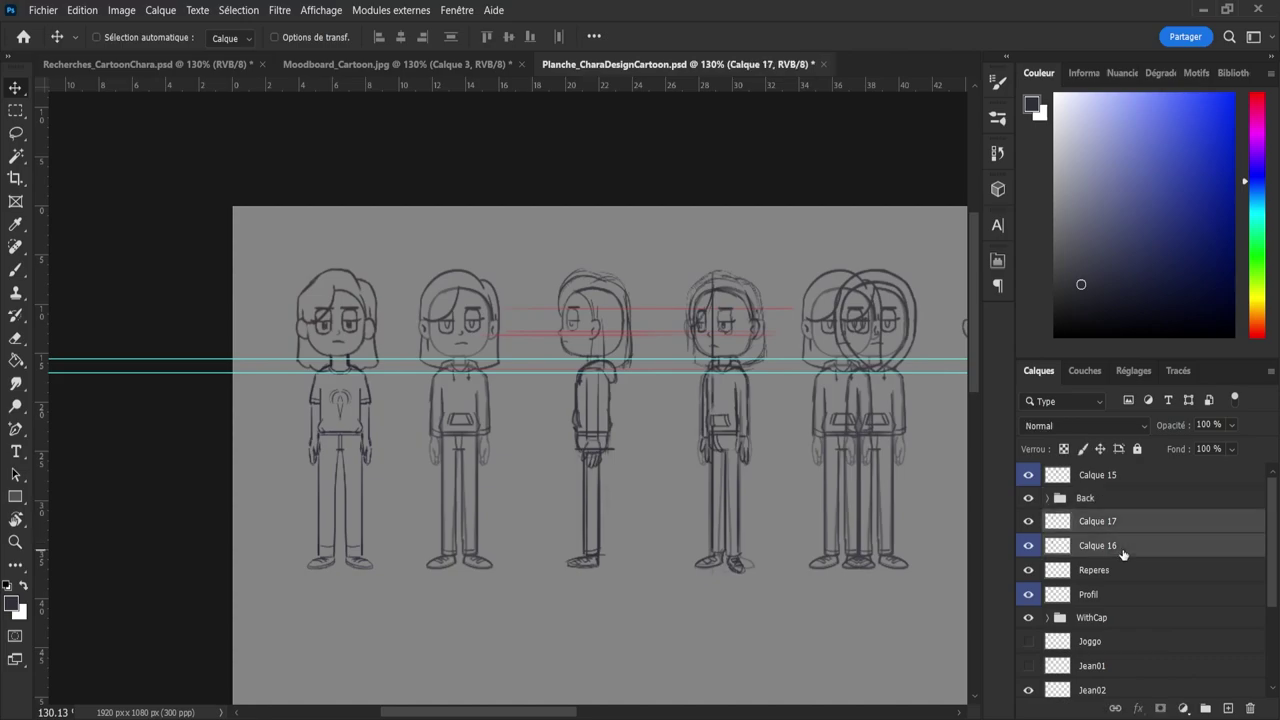
pyautogui.click(1205, 708)
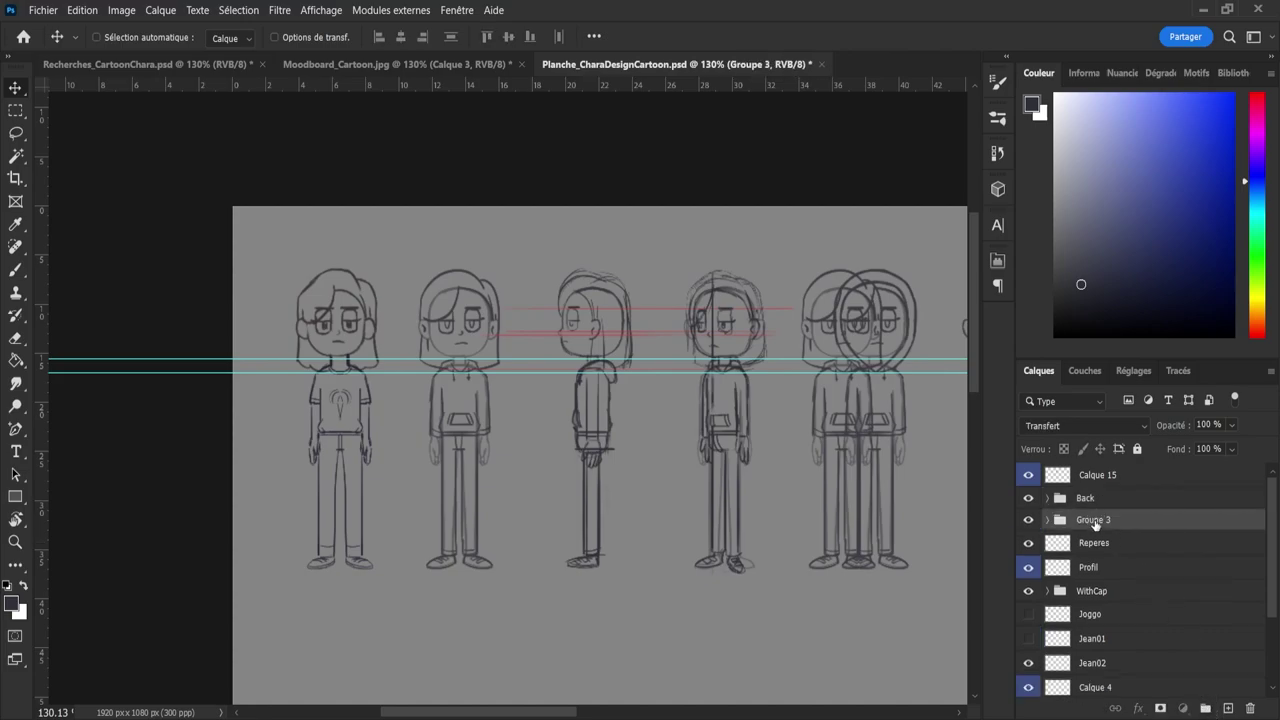
pyautogui.doubleClick(1095, 520)
pyautogui.write('3/4')
pyautogui.press('Return')
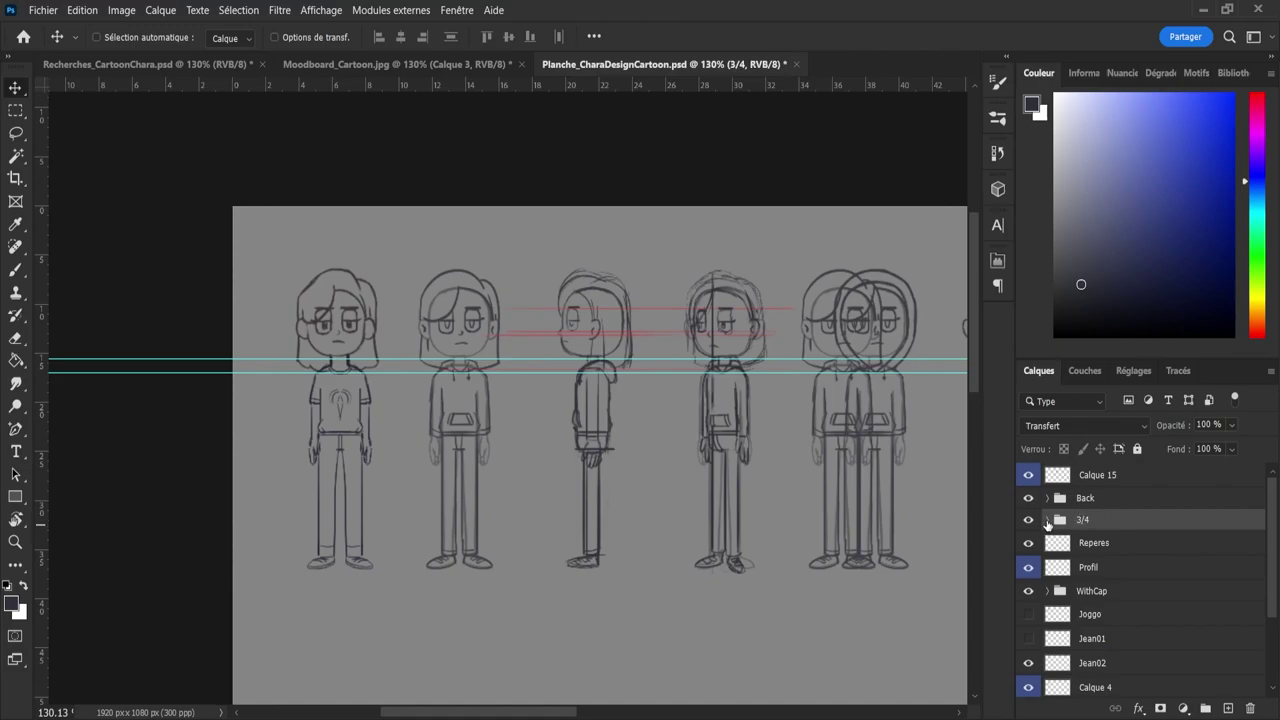
# - Select Calque 17 inside the 3/4 group and examine the three-quarter figure alongside the other views
pyautogui.click(1047, 520)
pyautogui.click(1110, 542)
pyautogui.press('b')
pyautogui.scroll(3, 749, 400)
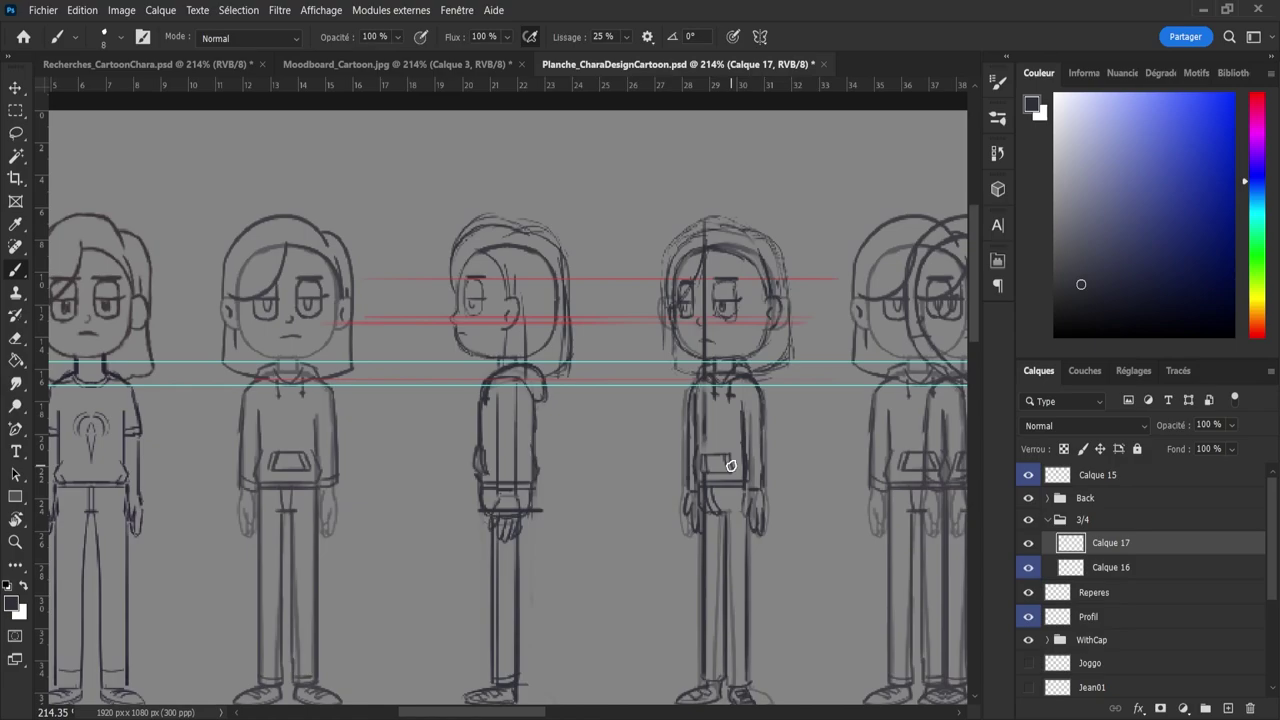
pyautogui.press('z')
pyautogui.moveTo(567, 437); pyautogui.dragTo(500, 477)
pyautogui.moveTo(824, 488); pyautogui.dragTo(844, 492)
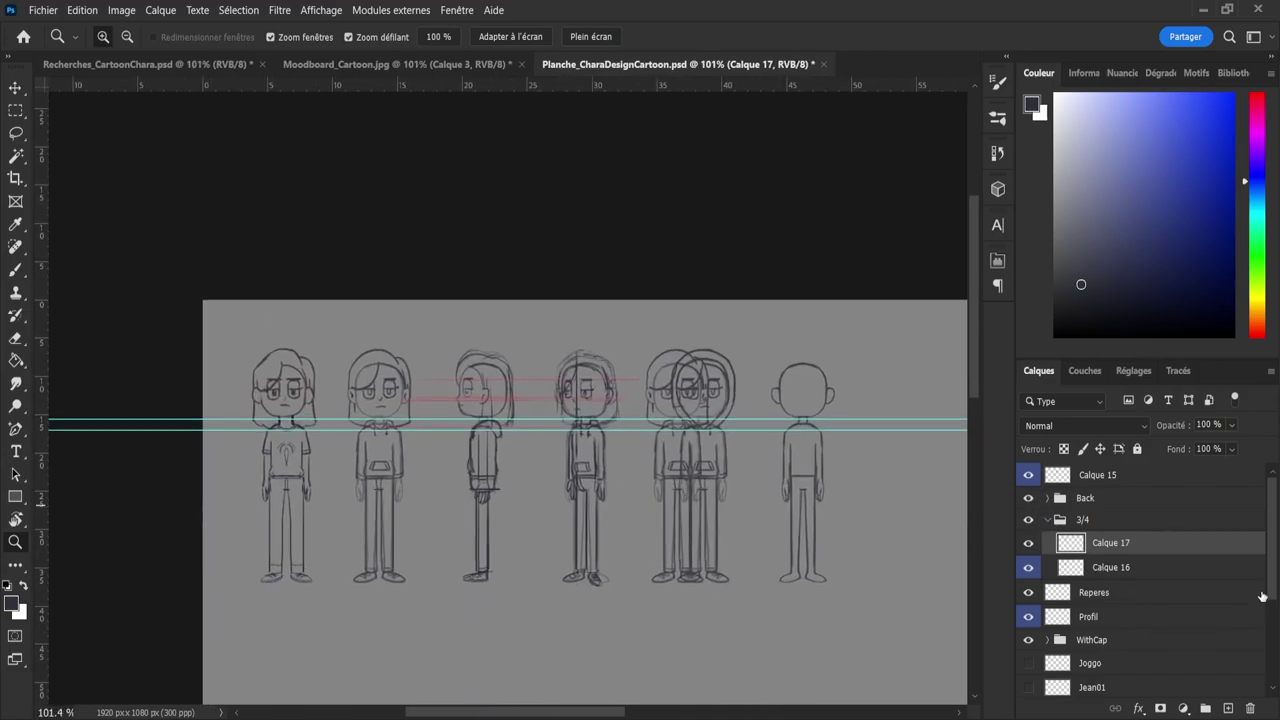
# - Move the WithCap group and Calque 15 together sideways to clear the hooded figure from the copied front view
pyautogui.click(1132, 641)
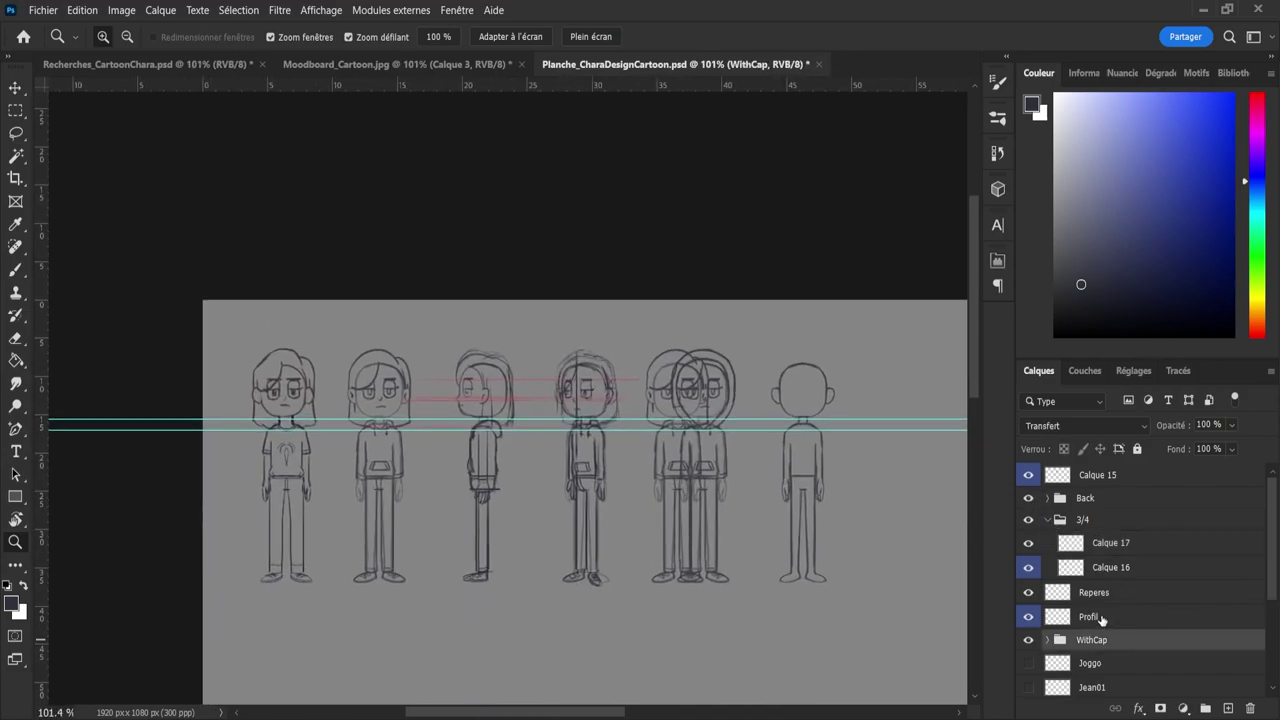
pyautogui.click(1100, 477)
pyautogui.hotkey('ctrl', 't')
pyautogui.moveTo(712, 440); pyautogui.dragTo(860, 448)
pyautogui.click(955, 37)
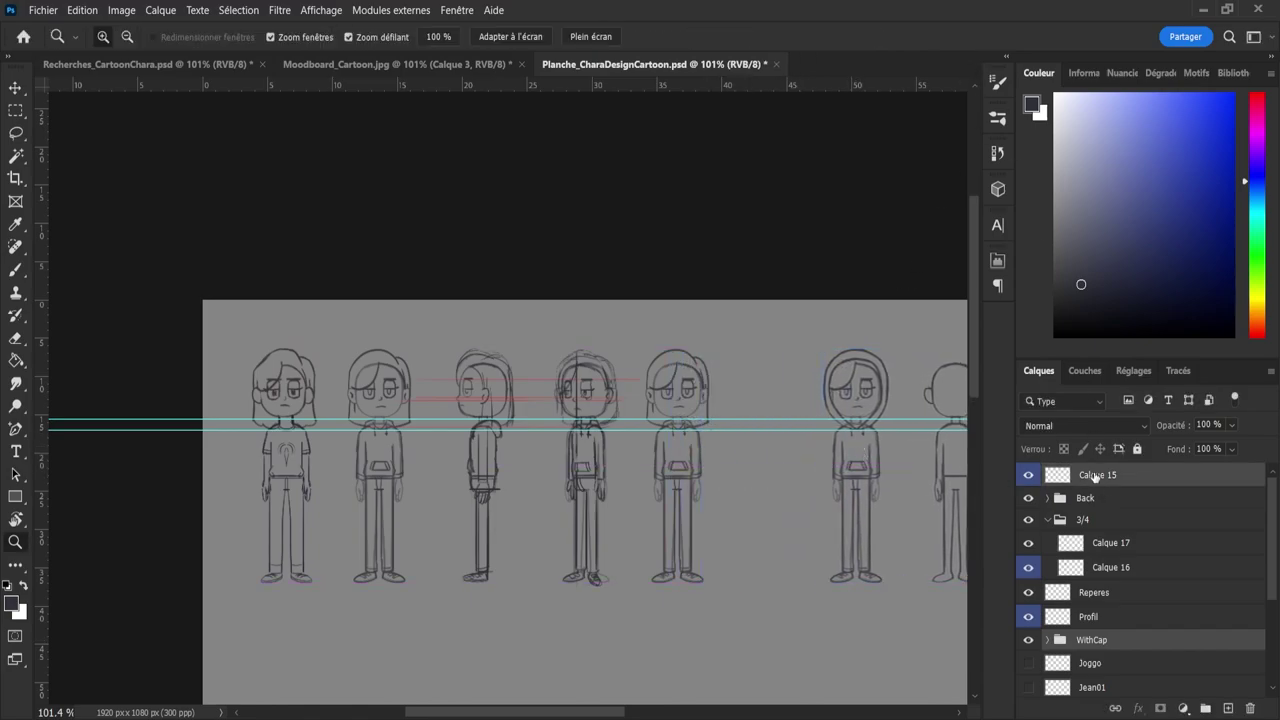
# - Select Jean02 in the Back group and erase the copied figure's fringe, eyes, eyebrows and mouth with a larger eraser
pyautogui.click(1068, 498)
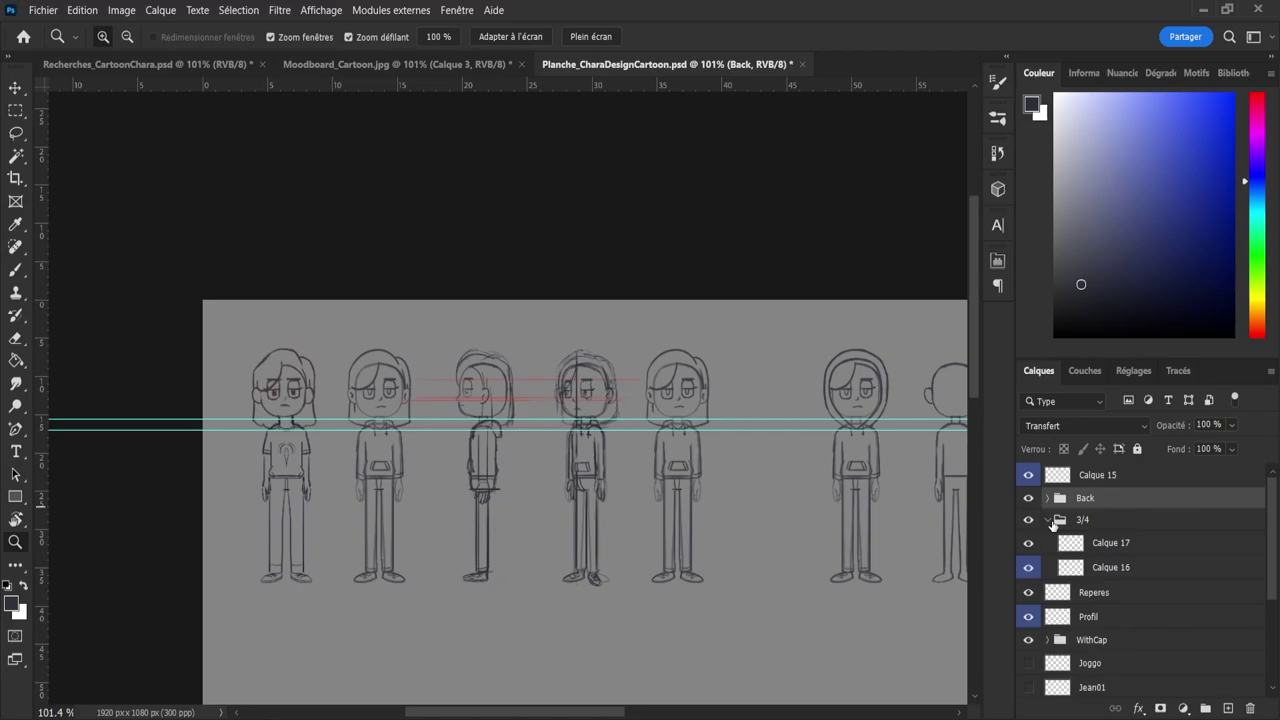
pyautogui.click(1047, 498)
pyautogui.click(1048, 568)
pyautogui.click(1069, 529)
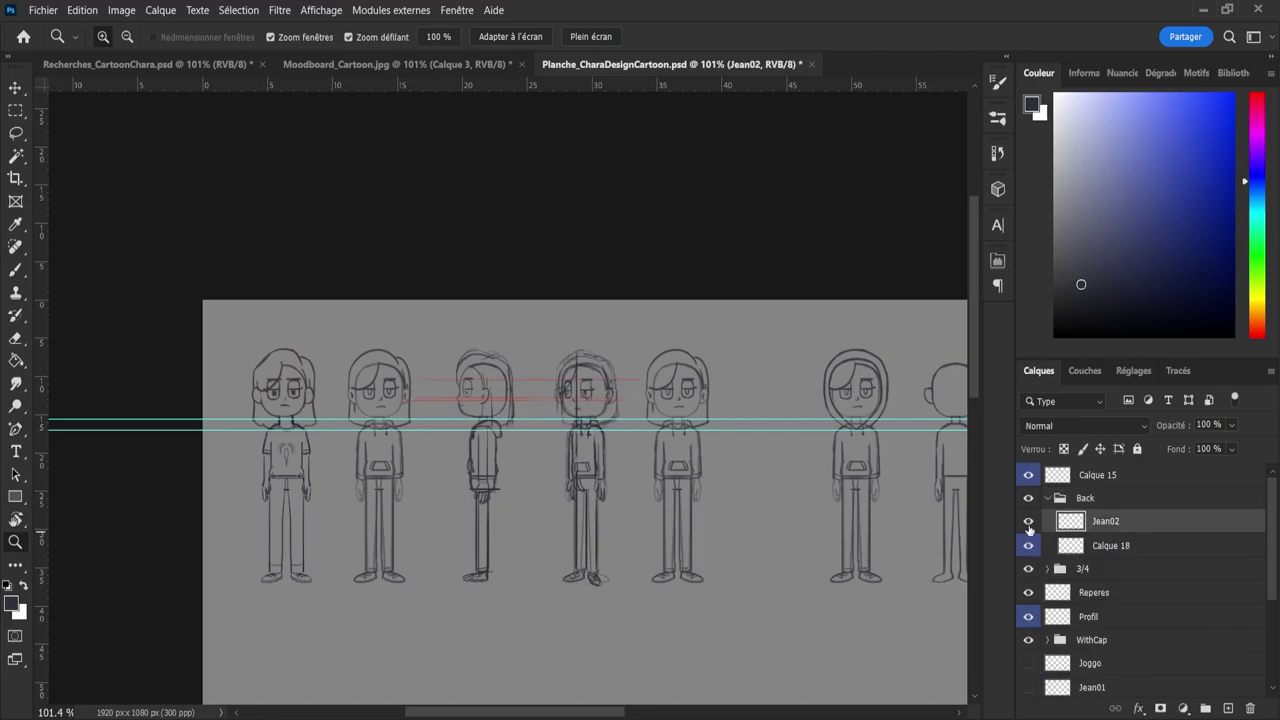
pyautogui.click(1029, 524)
pyautogui.click(1029, 524)
pyautogui.moveTo(690, 404); pyautogui.dragTo(730, 400)
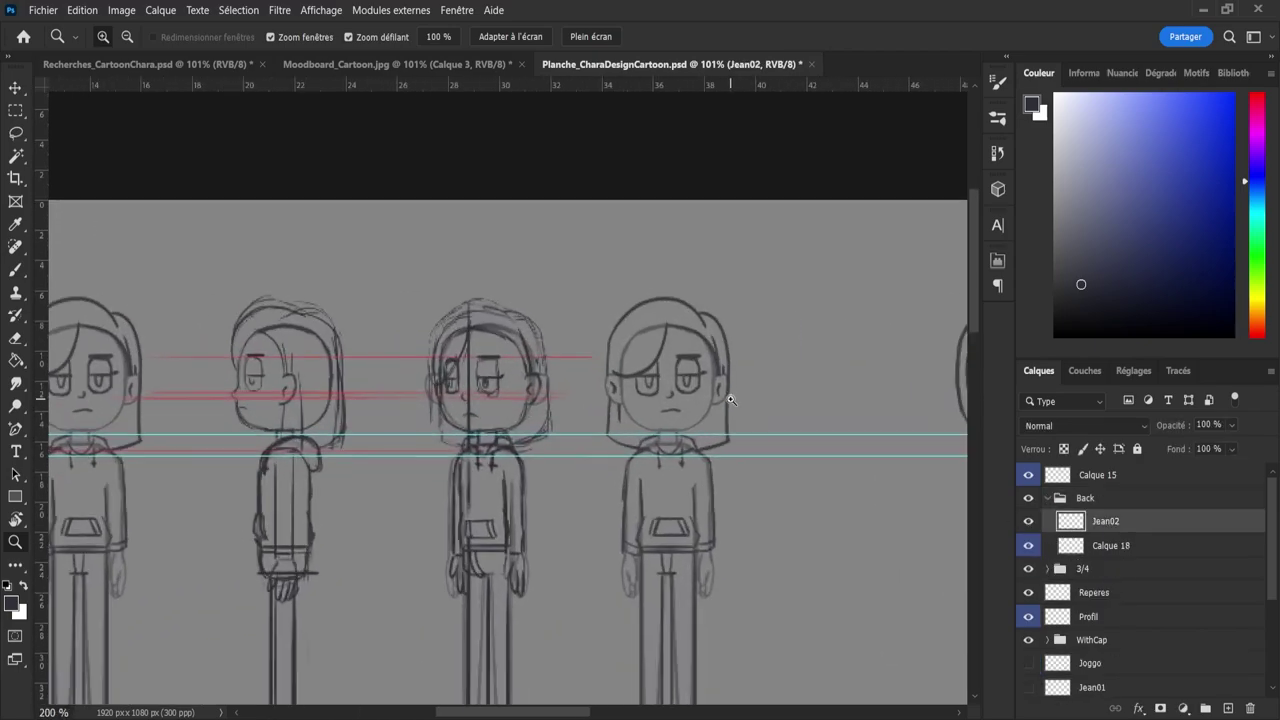
pyautogui.press('e')
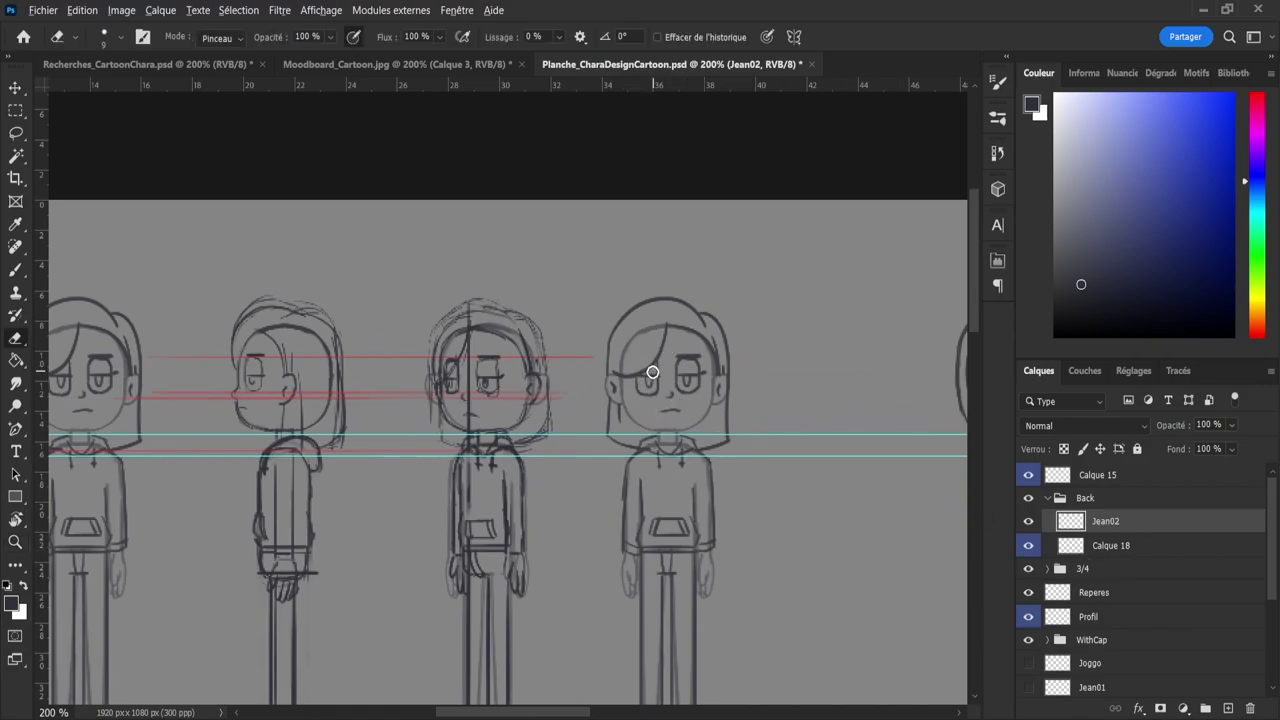
pyautogui.moveTo(652, 371)
pyautogui.mouseDown()
pyautogui.moveTo(677, 371)
pyautogui.moveTo(641, 324)
pyautogui.mouseUp()
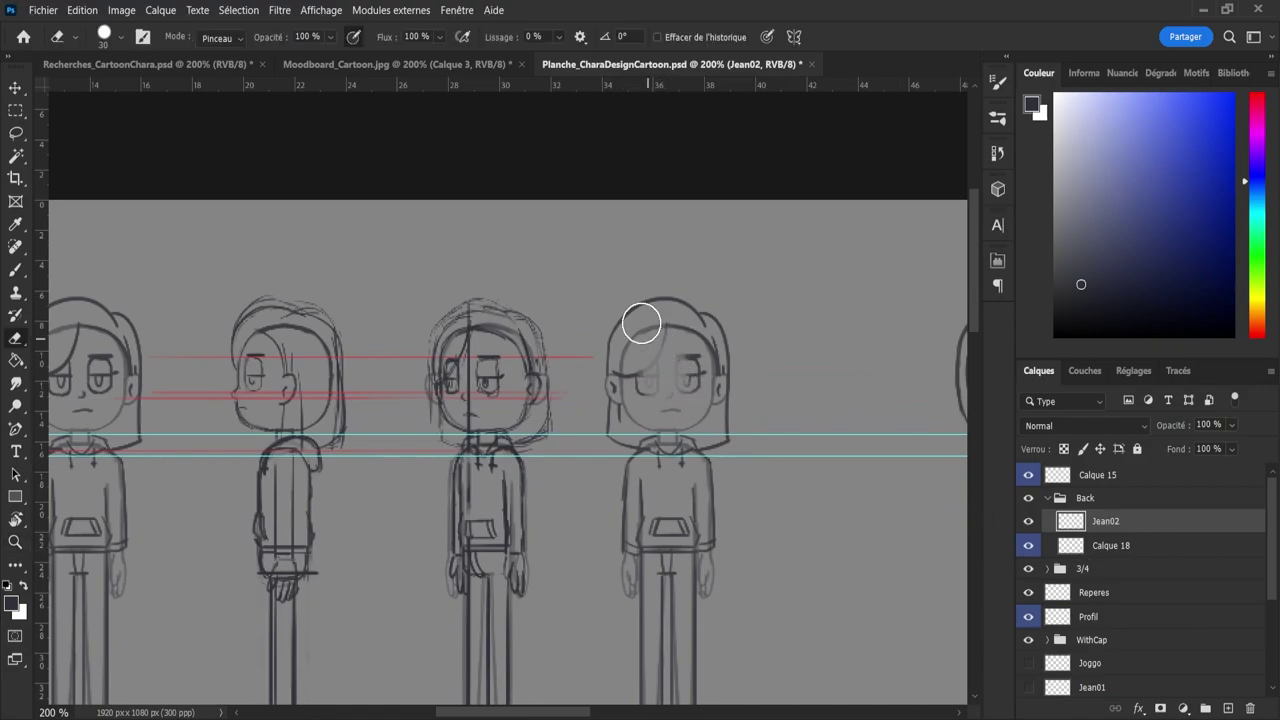
pyautogui.moveTo(673, 401)
pyautogui.mouseDown()
pyautogui.moveTo(686, 351)
pyautogui.moveTo(698, 350)
pyautogui.moveTo(703, 374)
pyautogui.moveTo(640, 369)
pyautogui.moveTo(631, 386)
pyautogui.moveTo(643, 409)
pyautogui.mouseUp()
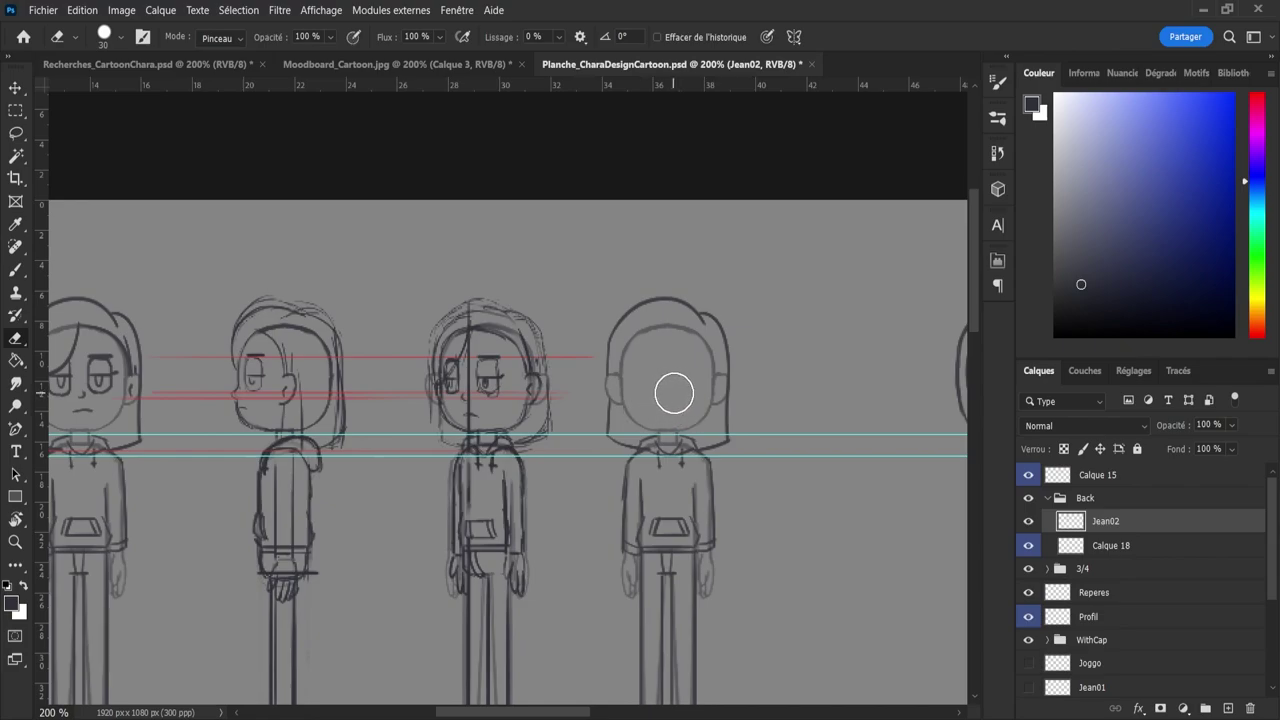
# - Erase the back view's front neckline, drawstrings, pouch pocket and shoe details with a smaller eraser
pyautogui.keyDown('alt'); pyautogui.rightClick(693, 456); pyautogui.keyUp('alt')
pyautogui.moveTo(673, 436)
pyautogui.mouseDown()
pyautogui.moveTo(661, 463)
pyautogui.moveTo(677, 457)
pyautogui.moveTo(655, 451)
pyautogui.mouseUp()
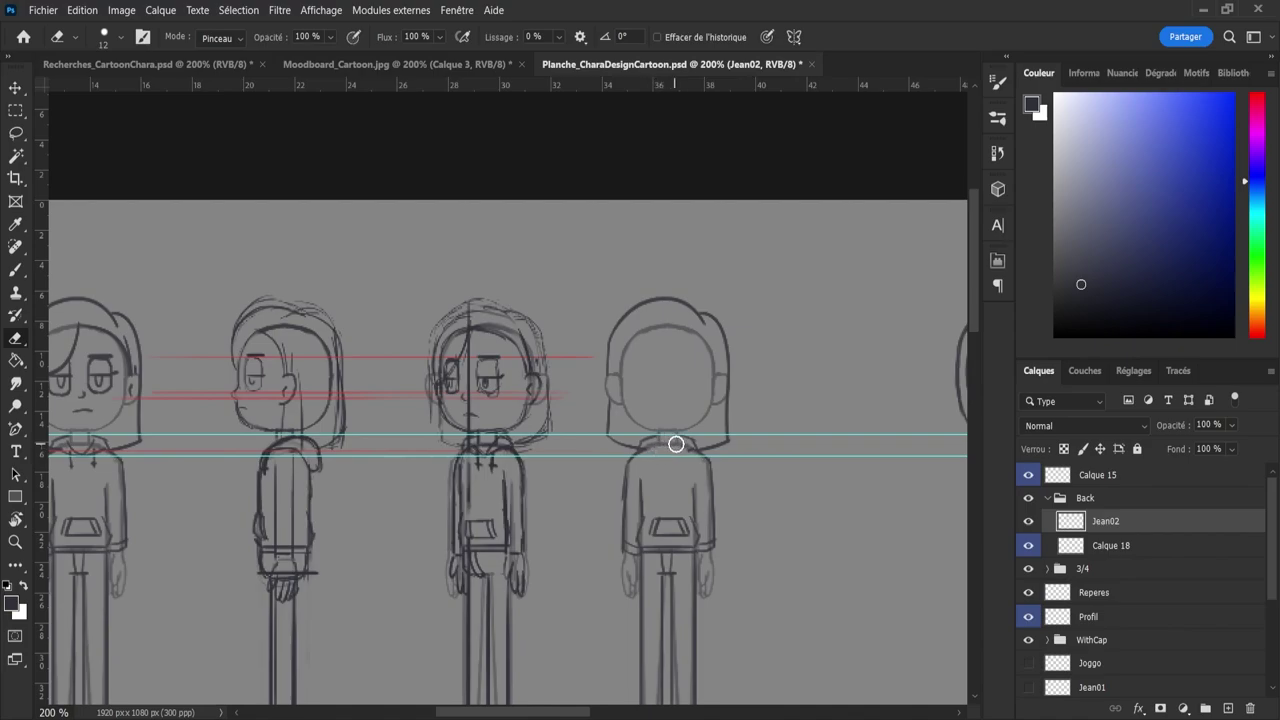
pyautogui.moveTo(669, 524)
pyautogui.mouseDown()
pyautogui.moveTo(686, 523)
pyautogui.moveTo(656, 540)
pyautogui.mouseUp()
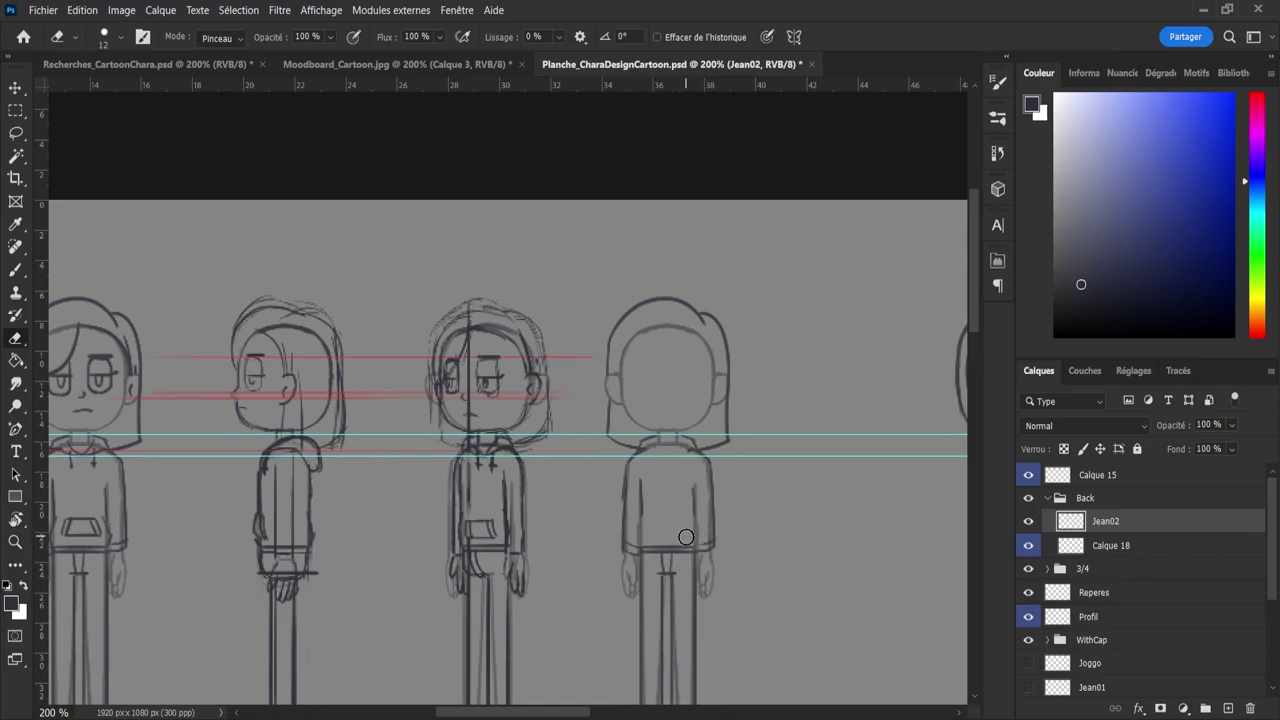
pyautogui.scroll(-3, 979, 294)
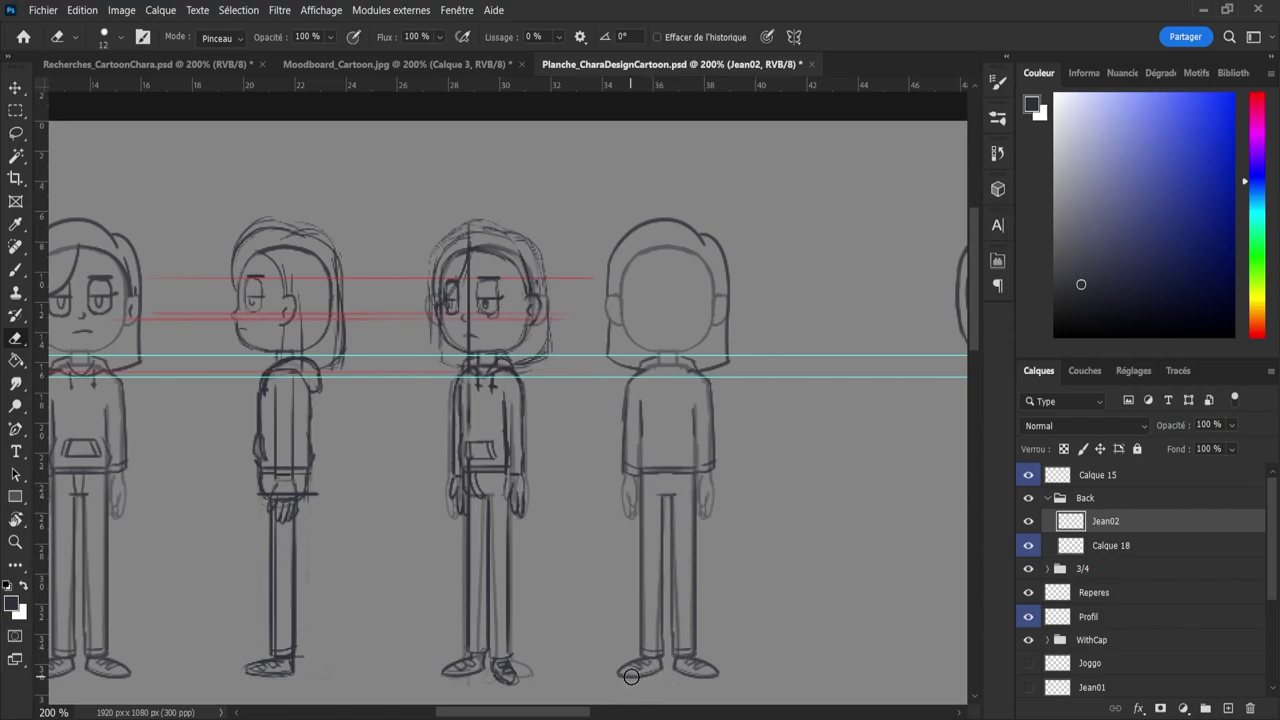
pyautogui.moveTo(619, 677)
pyautogui.mouseDown()
pyautogui.moveTo(694, 678)
pyautogui.moveTo(680, 669)
pyautogui.mouseUp()
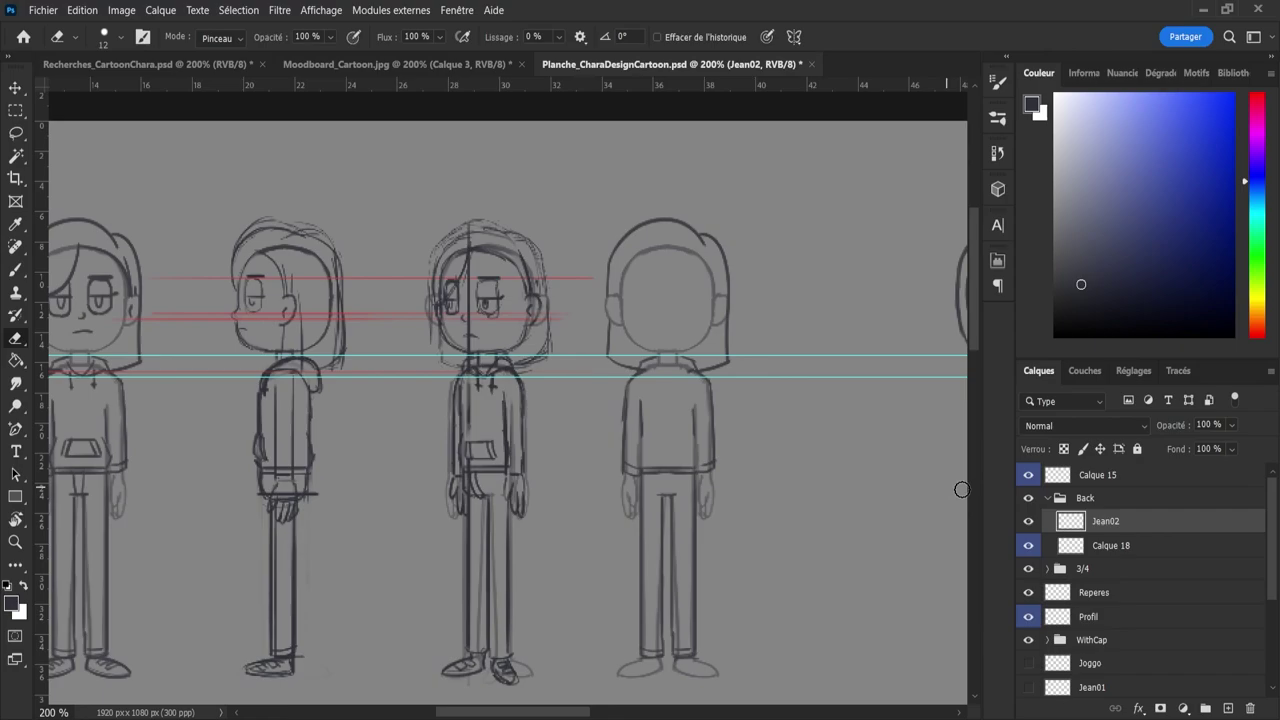
# - Erase the inner head outline and ears of the back view on Calque 18 with an enlarged eraser
pyautogui.click(1085, 545)
pyautogui.keyDown('alt'); pyautogui.rightClick(630, 286); pyautogui.keyUp('alt')
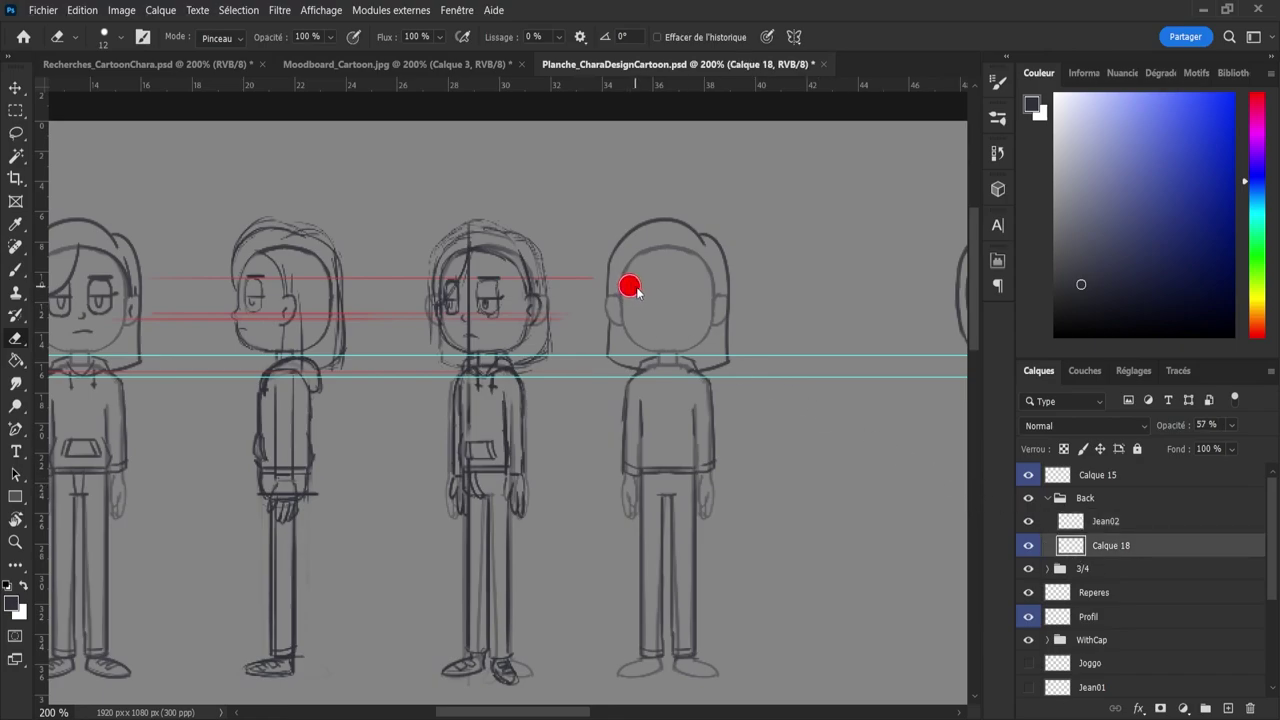
pyautogui.moveTo(638, 330)
pyautogui.mouseDown()
pyautogui.moveTo(694, 331)
pyautogui.moveTo(702, 305)
pyautogui.moveTo(711, 318)
pyautogui.moveTo(708, 287)
pyautogui.moveTo(685, 258)
pyautogui.moveTo(645, 256)
pyautogui.moveTo(630, 316)
pyautogui.mouseUp()
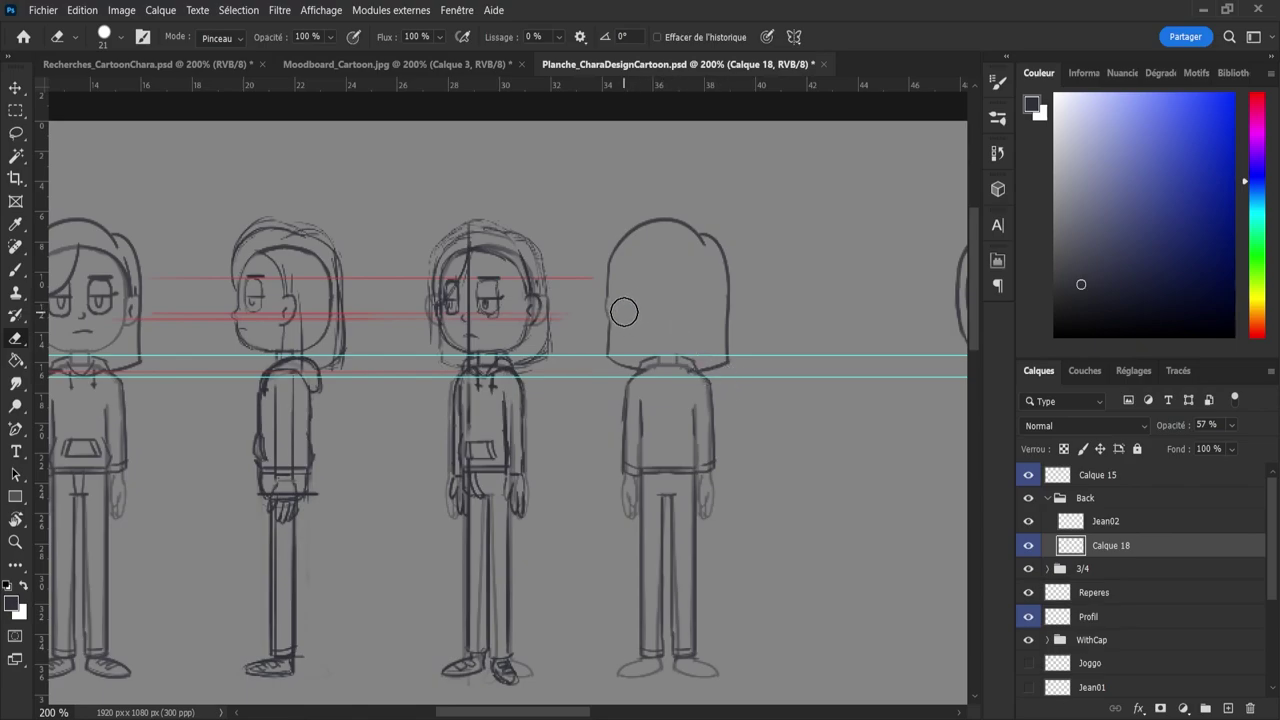
# - Place a horizontal guide at the profile hood's lower edge and draw the lowered hood below the back view's hair on Jean02
pyautogui.press('b')
pyautogui.hotkey('alt', ']')
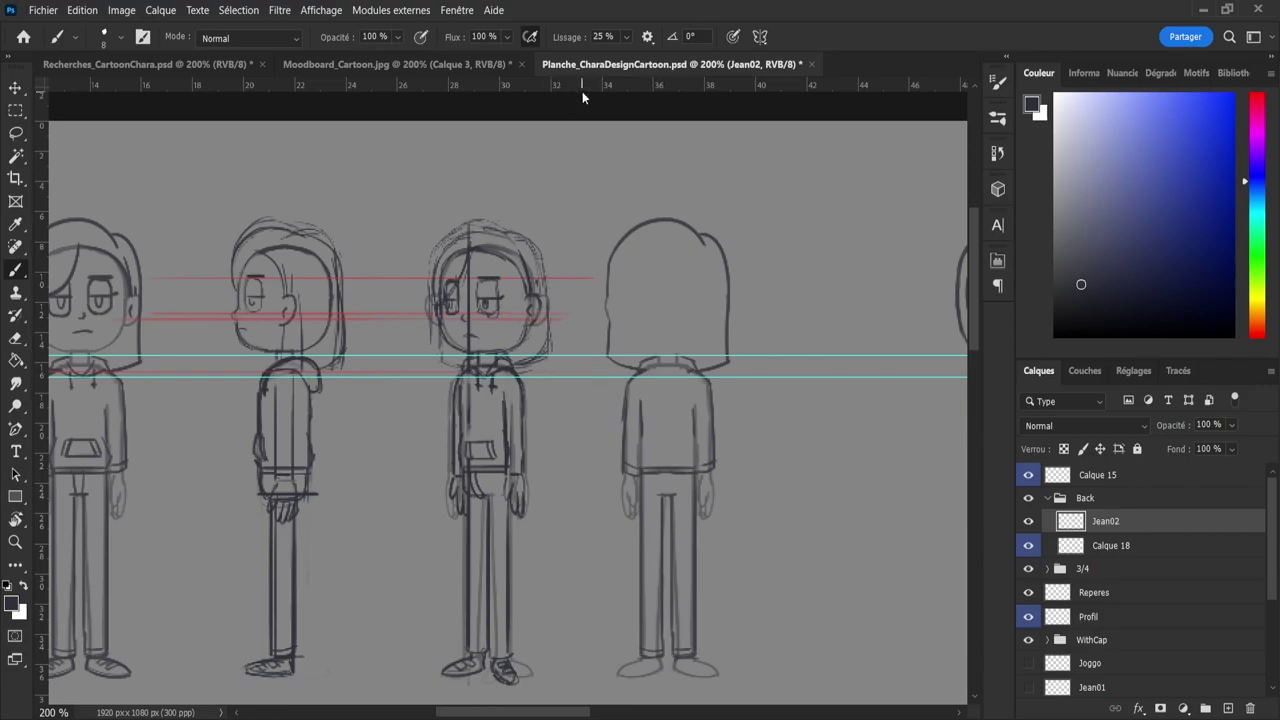
pyautogui.moveTo(582, 91); pyautogui.dragTo(651, 393)
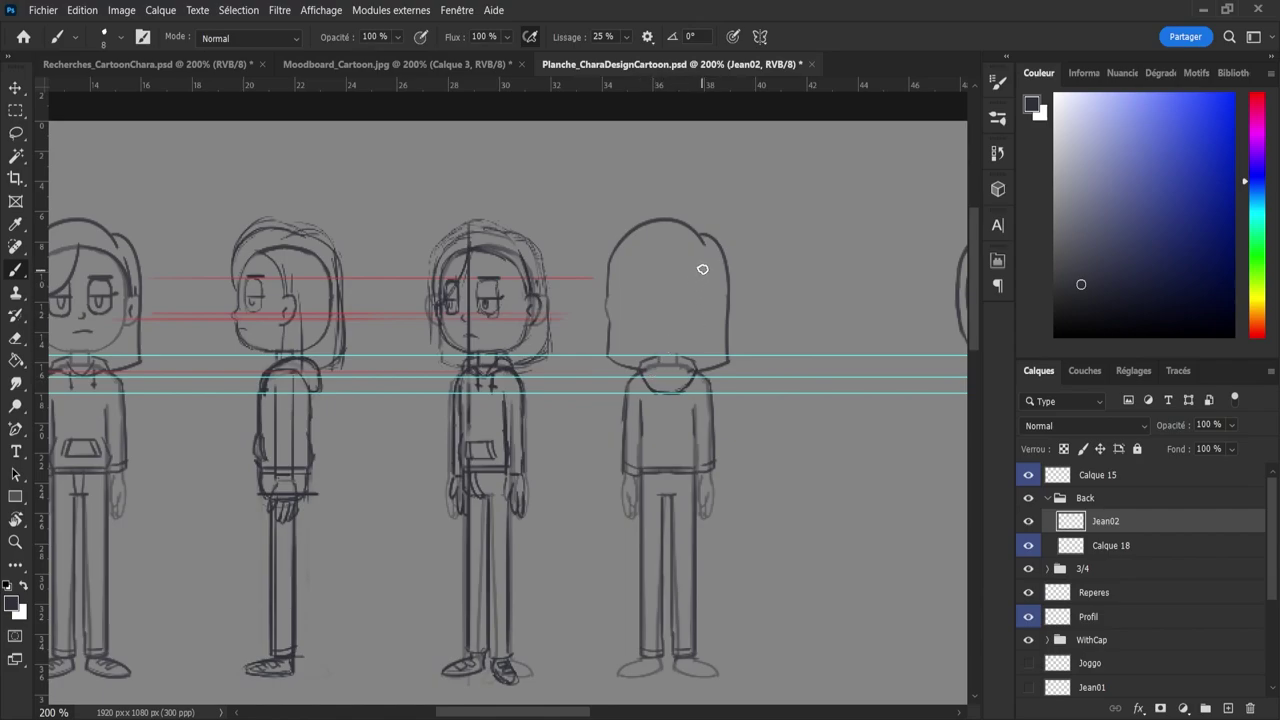
pyautogui.moveTo(704, 257); pyautogui.dragTo(698, 310)
pyautogui.moveTo(705, 259); pyautogui.dragTo(698, 310)
pyautogui.moveTo(645, 371); pyautogui.dragTo(692, 370)
pyautogui.press('e')
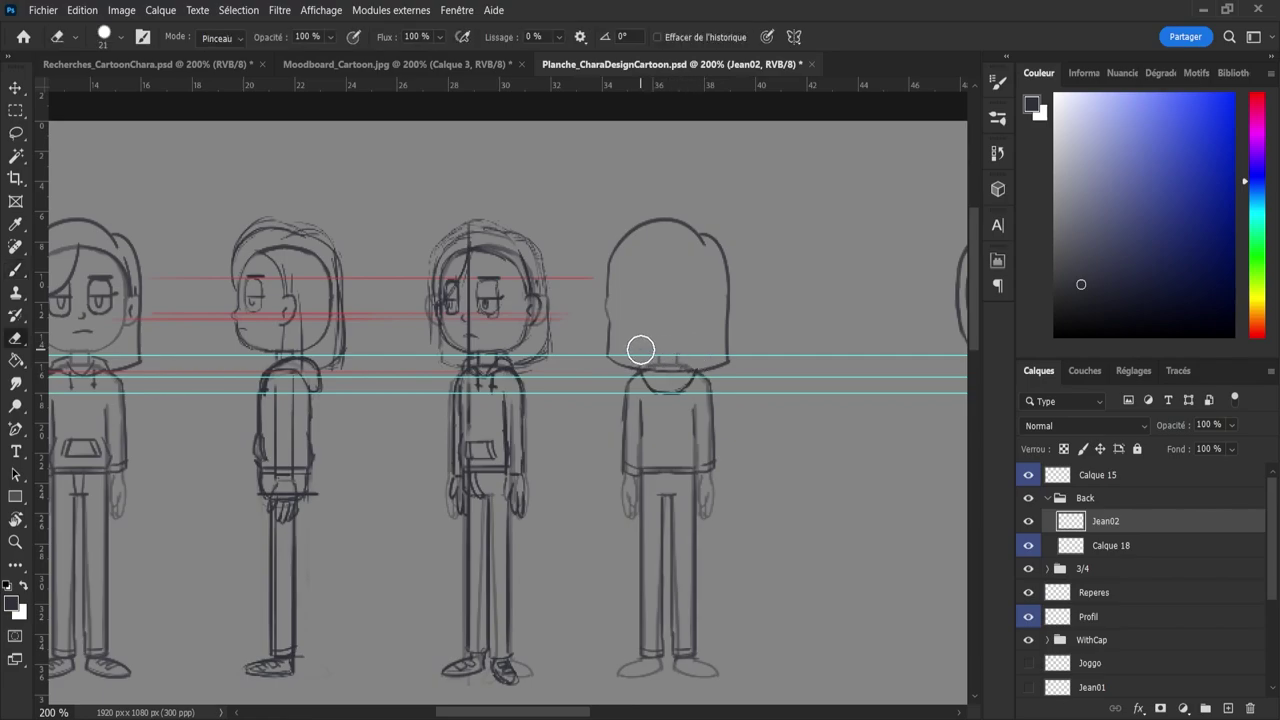
# - Draw a small V-shaped fold inside the back view's hood and strengthen the inner sleeve line, undoing unwanted strokes
pyautogui.press('b')
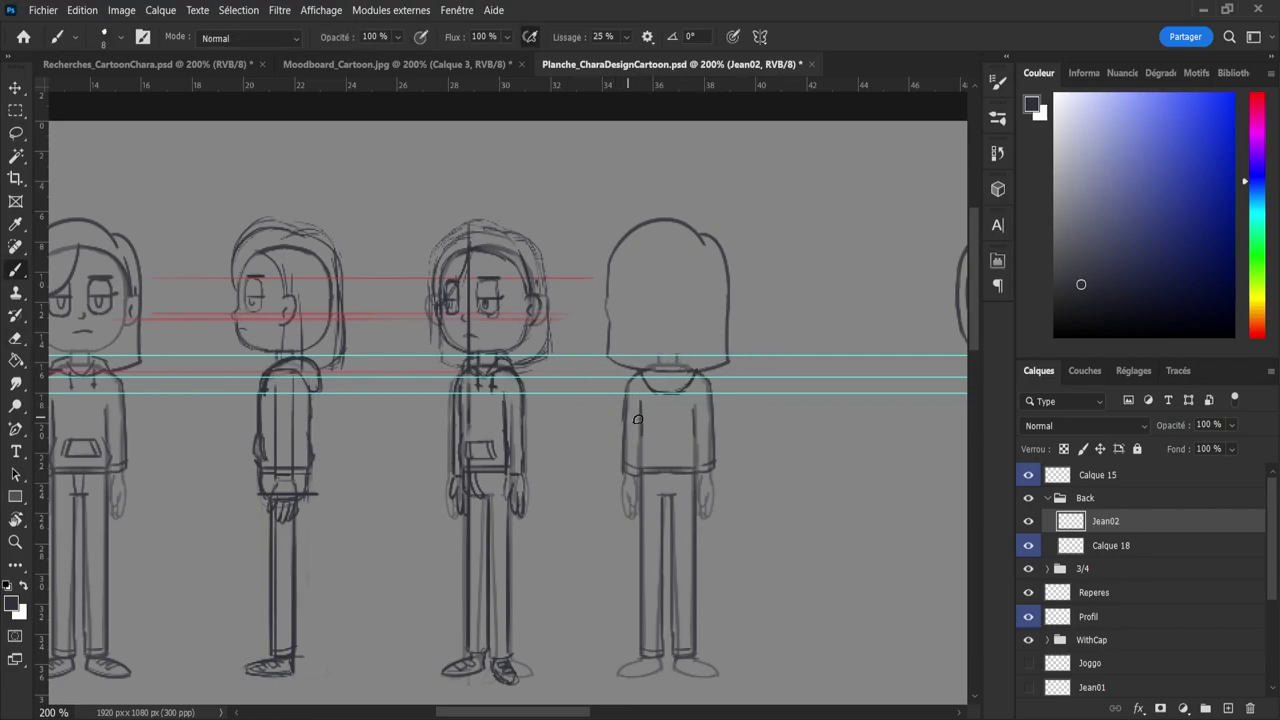
pyautogui.moveTo(654, 370); pyautogui.dragTo(682, 382)
pyautogui.hotkey('ctrl', 'z')
pyautogui.moveTo(641, 469); pyautogui.dragTo(641, 418)
pyautogui.moveTo(697, 468); pyautogui.dragTo(693, 432)
pyautogui.hotkey('ctrl', 'z')
# - Erase and rework the hand details of the back view on Calque 18
pyautogui.click(1118, 543)
pyautogui.press('e')
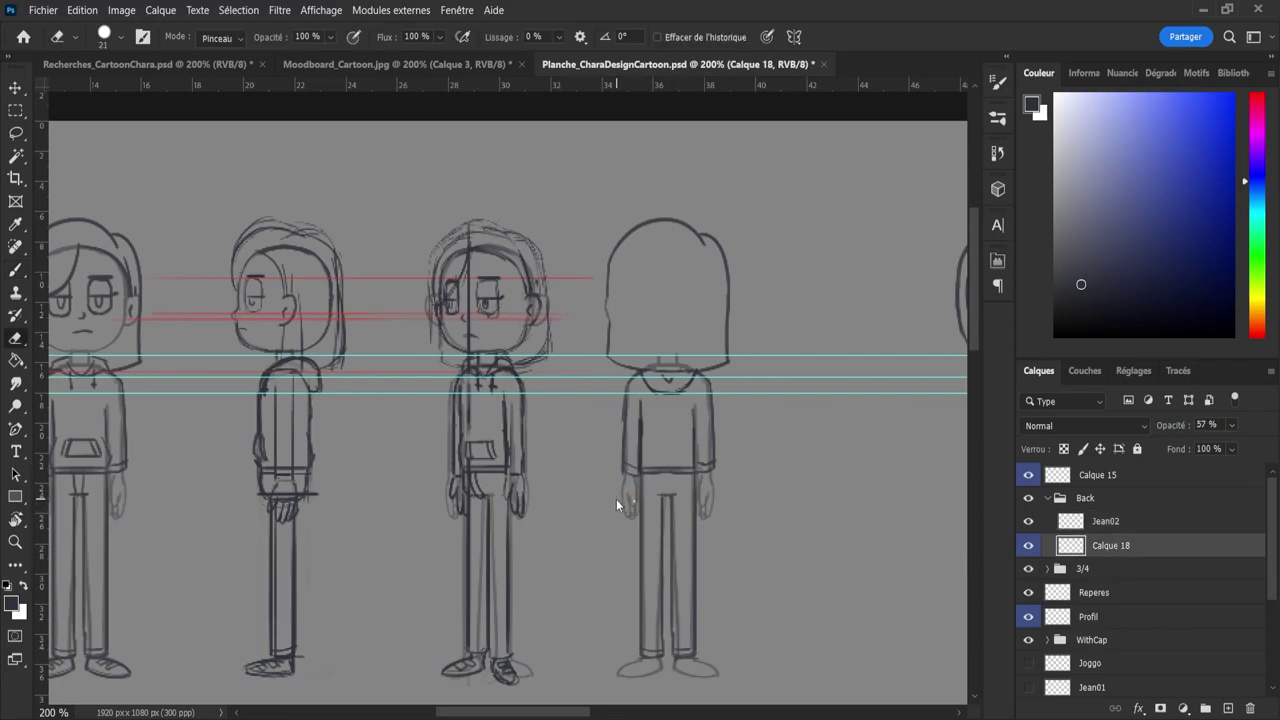
pyautogui.moveTo(633, 500); pyautogui.dragTo(617, 501)
pyautogui.press('b')
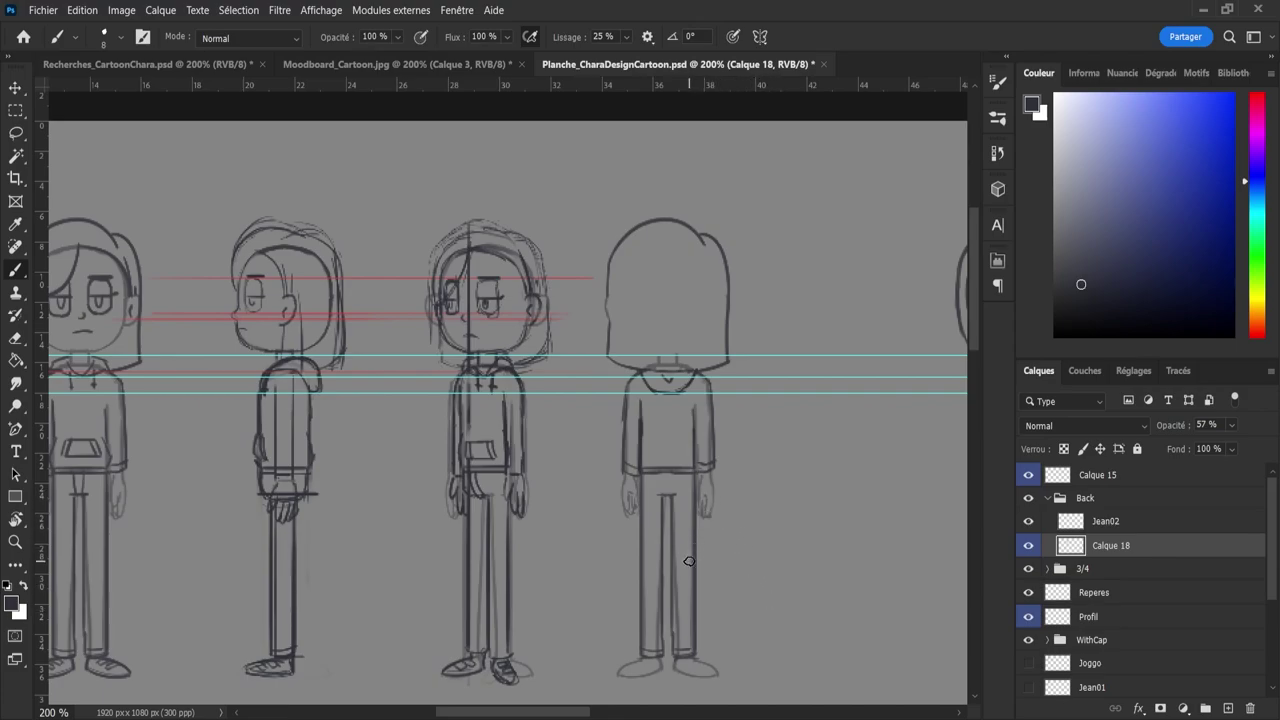
# - Select the Back group and compare the whole back view with the other turnaround figures
pyautogui.press('z')
pyautogui.moveTo(689, 561); pyautogui.dragTo(665, 587)
pyautogui.moveTo(690, 667); pyautogui.dragTo(712, 664)
pyautogui.click(1088, 499)
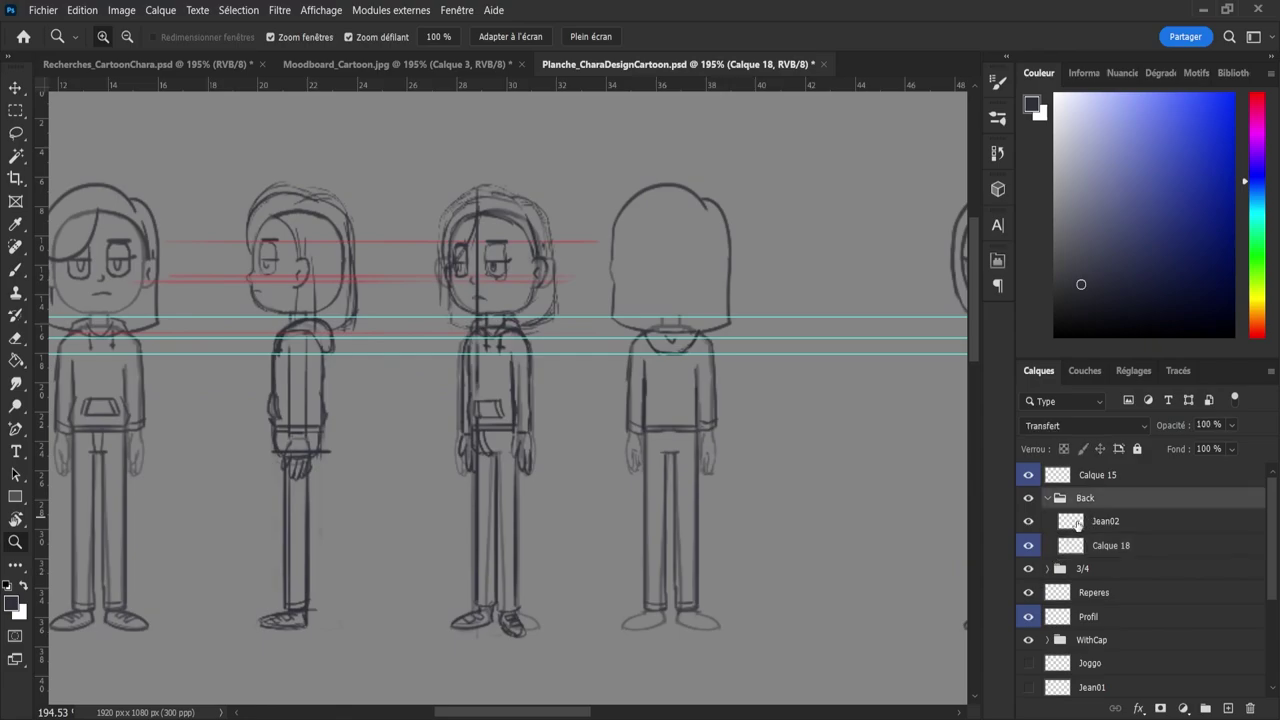
pyautogui.moveTo(695, 438); pyautogui.dragTo(690, 457)
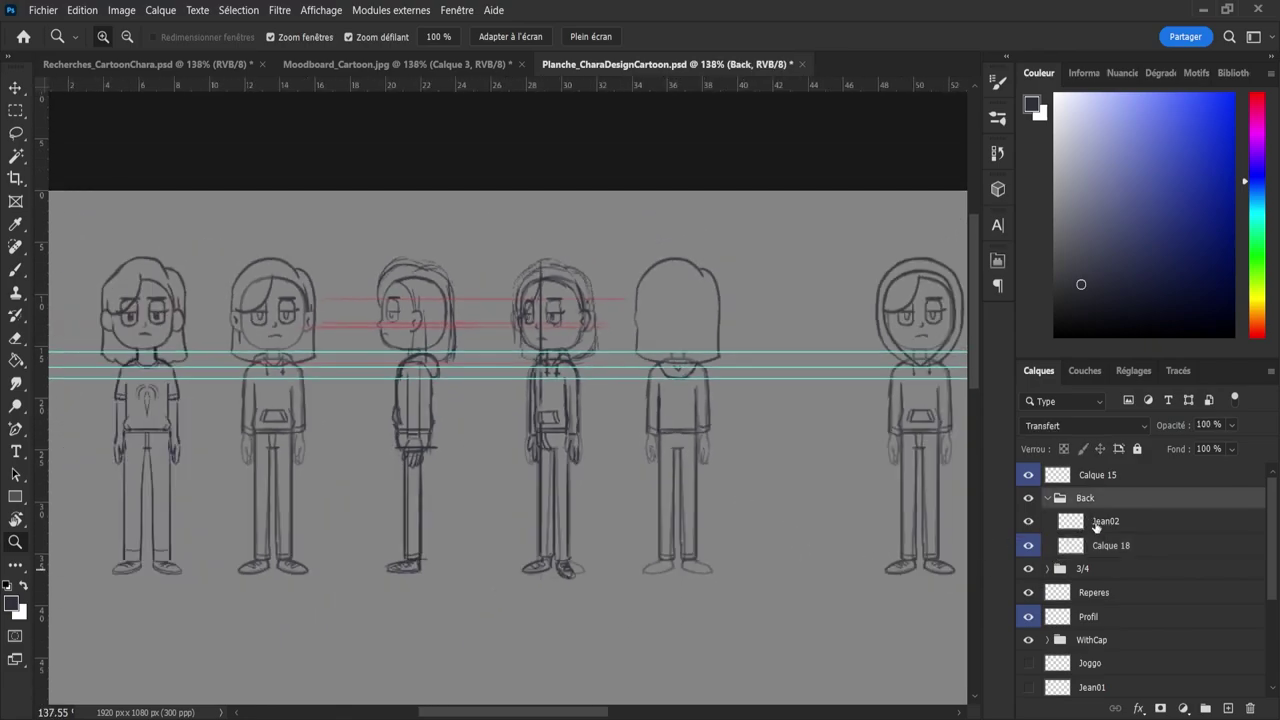
# - Draw the left-hand shoe of the back view on Jean02, undoing and erasing stray strokes until the heel shape is clean
pyautogui.click(1097, 522)
pyautogui.scroll(3, 692, 590)
pyautogui.press('b')
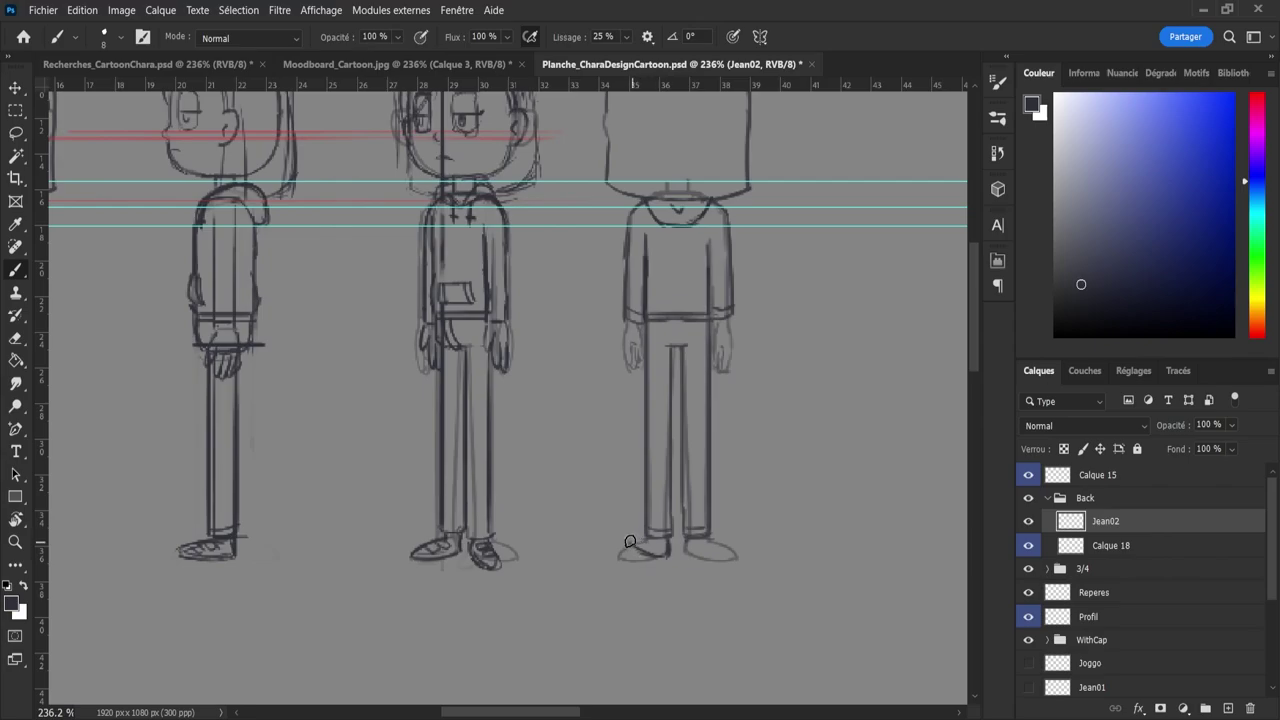
pyautogui.hotkey('ctrl', 'z')
pyautogui.hotkey('ctrl', 'z')
pyautogui.moveTo(631, 547); pyautogui.dragTo(645, 535)
pyautogui.moveTo(635, 545); pyautogui.dragTo(661, 545)
pyautogui.press('e')
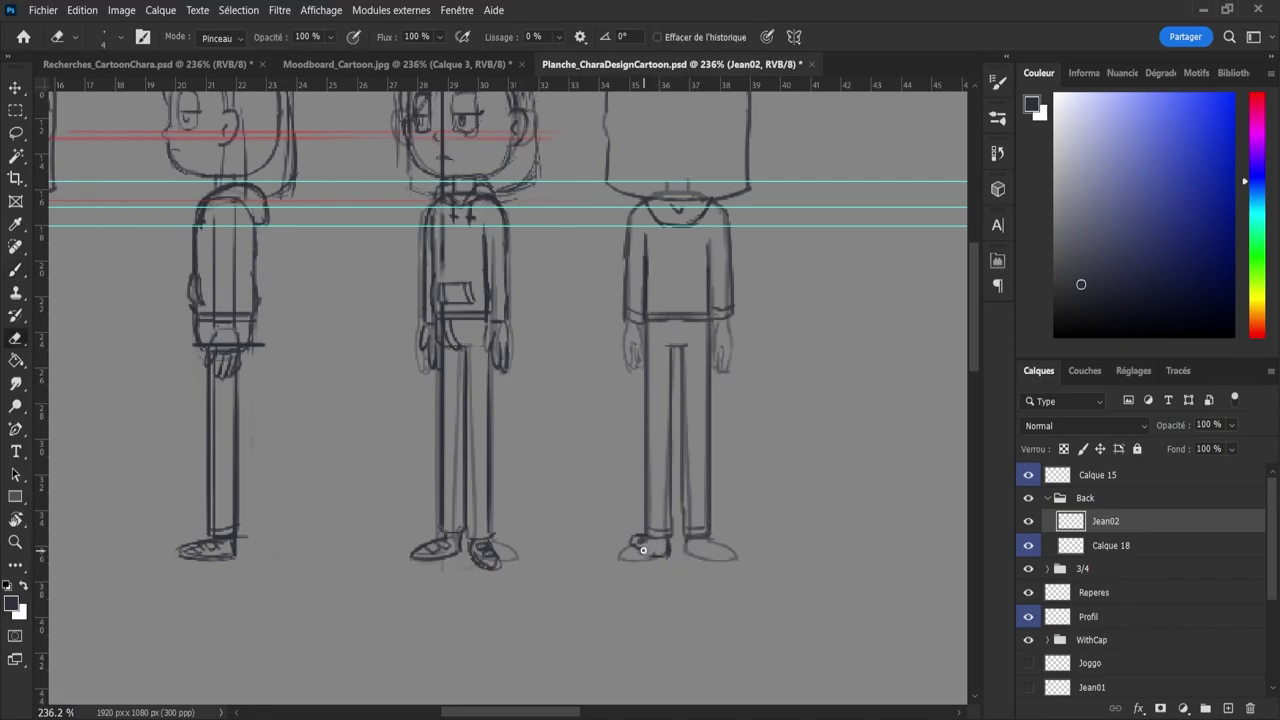
pyautogui.press('b')
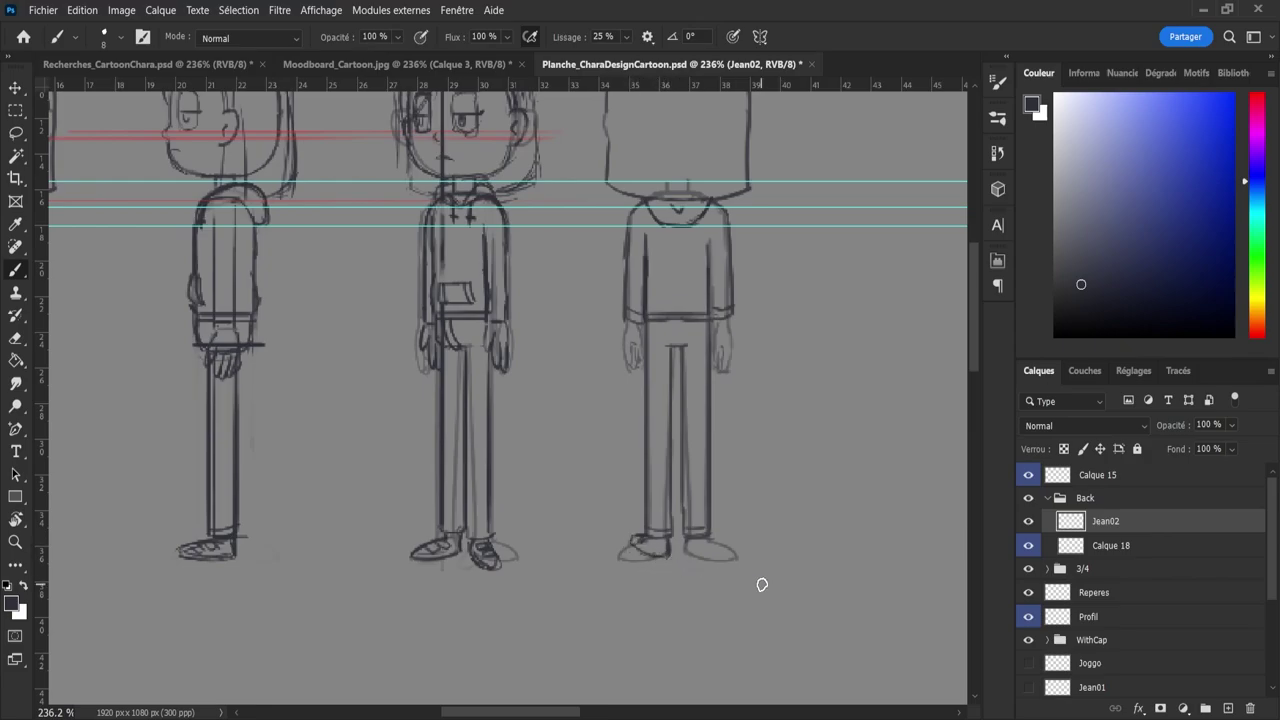
pyautogui.moveTo(629, 543); pyautogui.dragTo(663, 551)
pyautogui.moveTo(689, 540); pyautogui.dragTo(697, 561)
# - Select the redrawn back-view shoe with the Lasso and copy it to a new layer
pyautogui.press('l')
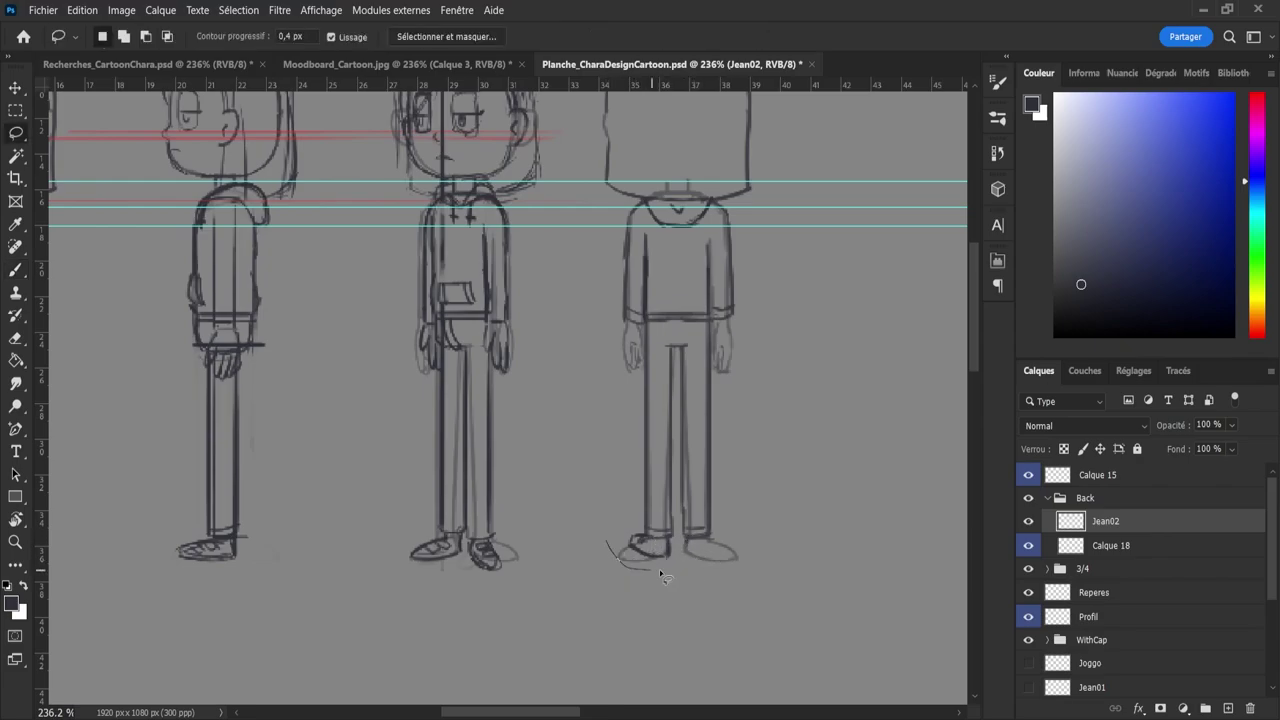
pyautogui.moveTo(652, 545)
pyautogui.mouseDown()
pyautogui.moveTo(610, 530)
pyautogui.moveTo(594, 548)
pyautogui.mouseUp()
pyautogui.hotkey('ctrl', 'j')
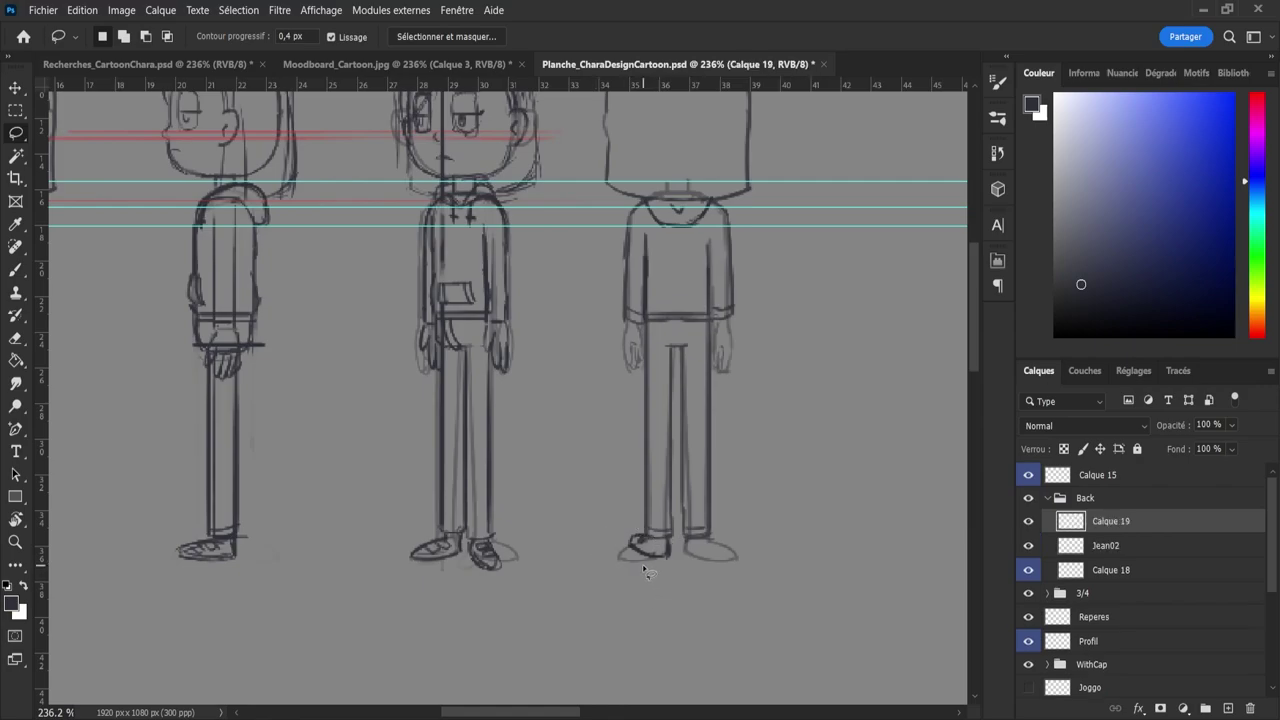
# - Try to place a vertically flipped copy of the shoe on the back view's other foot, then undo the transform
pyautogui.hotkey('ctrl', 't')
pyautogui.click(724, 511)
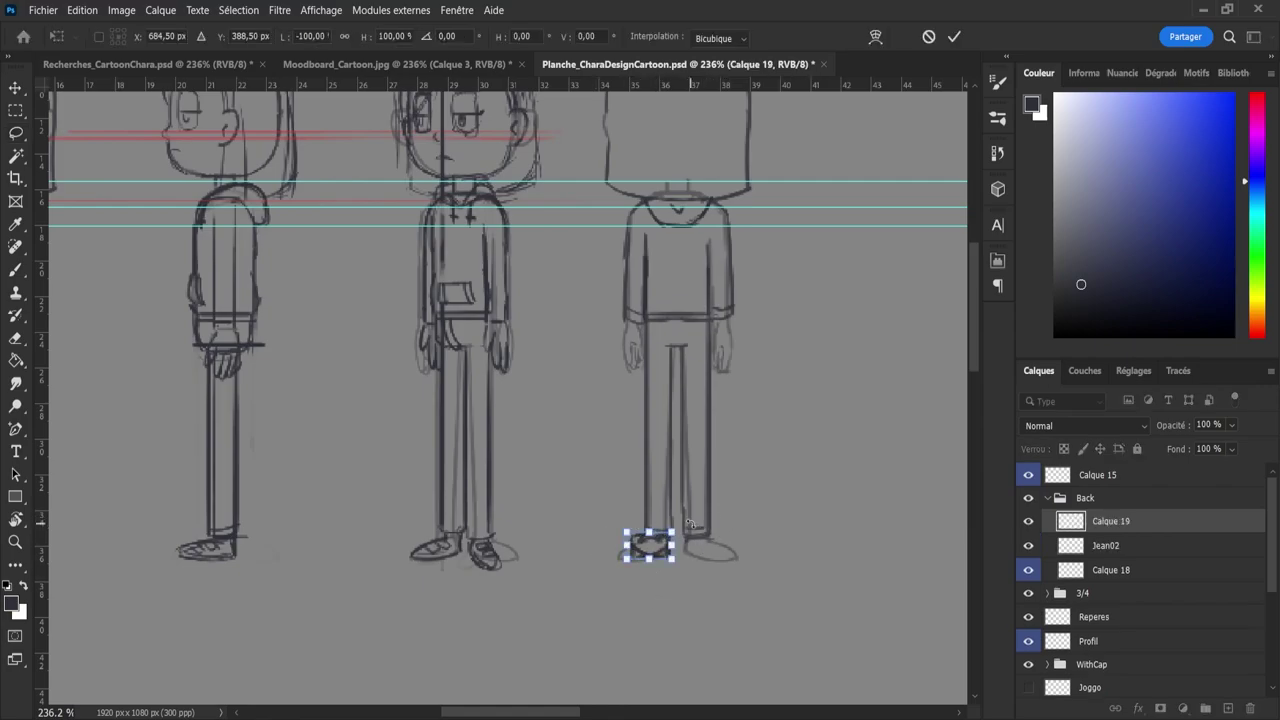
pyautogui.click(726, 512)
pyautogui.hotkey('ctrl', 'shift', 'h')
pyautogui.moveTo(654, 549); pyautogui.dragTo(712, 549)
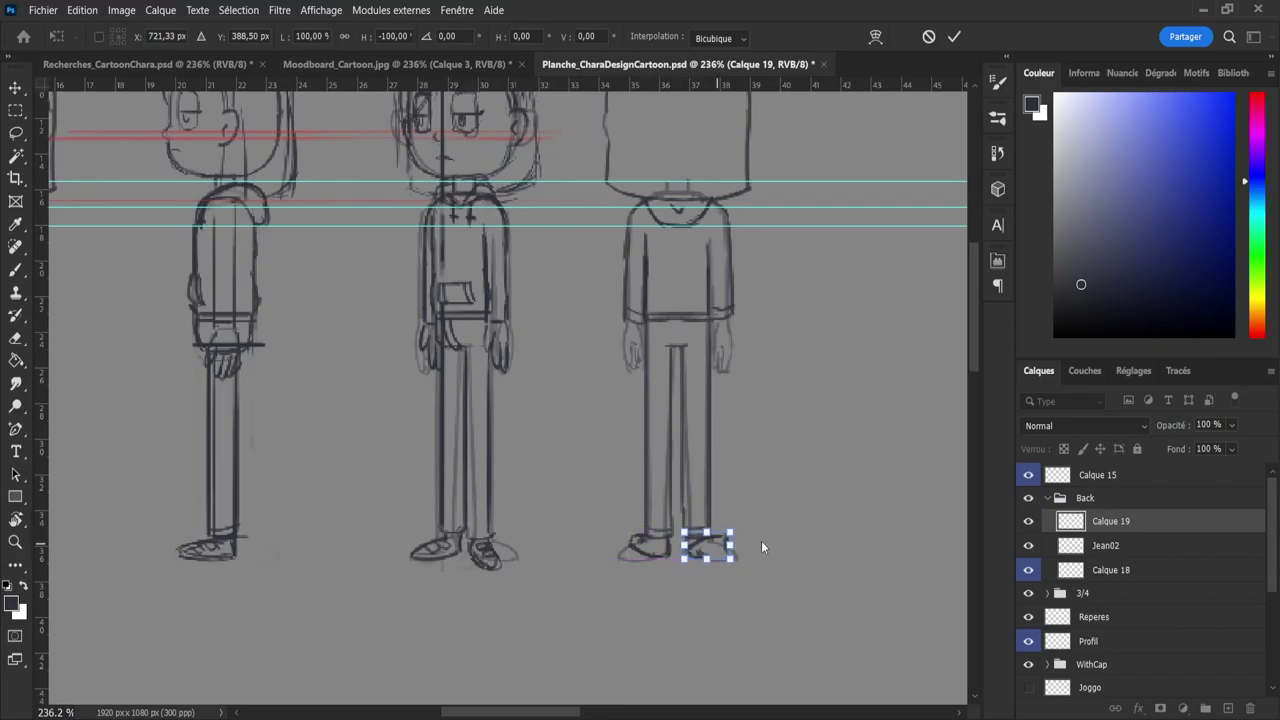
pyautogui.hotkey('ctrl', 'shift', 'v')
pyautogui.press('Return')
pyautogui.press('l')
pyautogui.hotkey('ctrl', 'z')
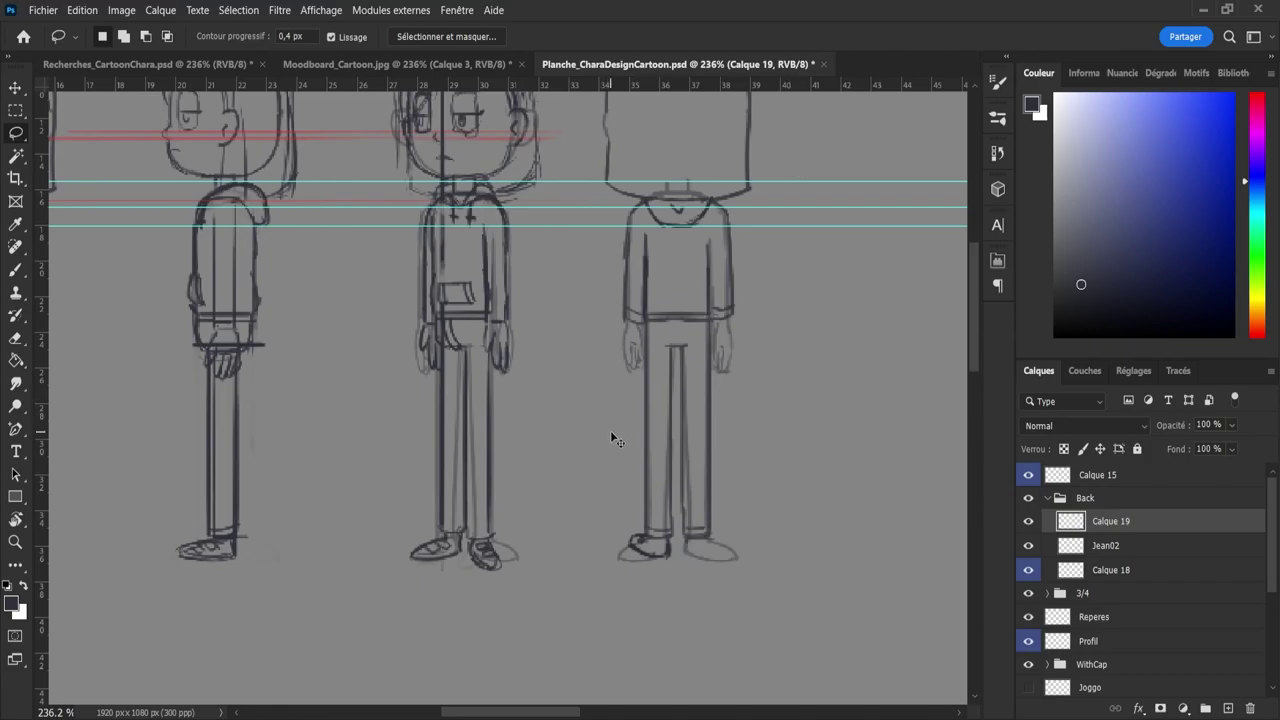
# - Flip the copied shoe horizontally onto the back view's other foot and merge it with the Jean02 layer
pyautogui.hotkey('ctrl', 't')
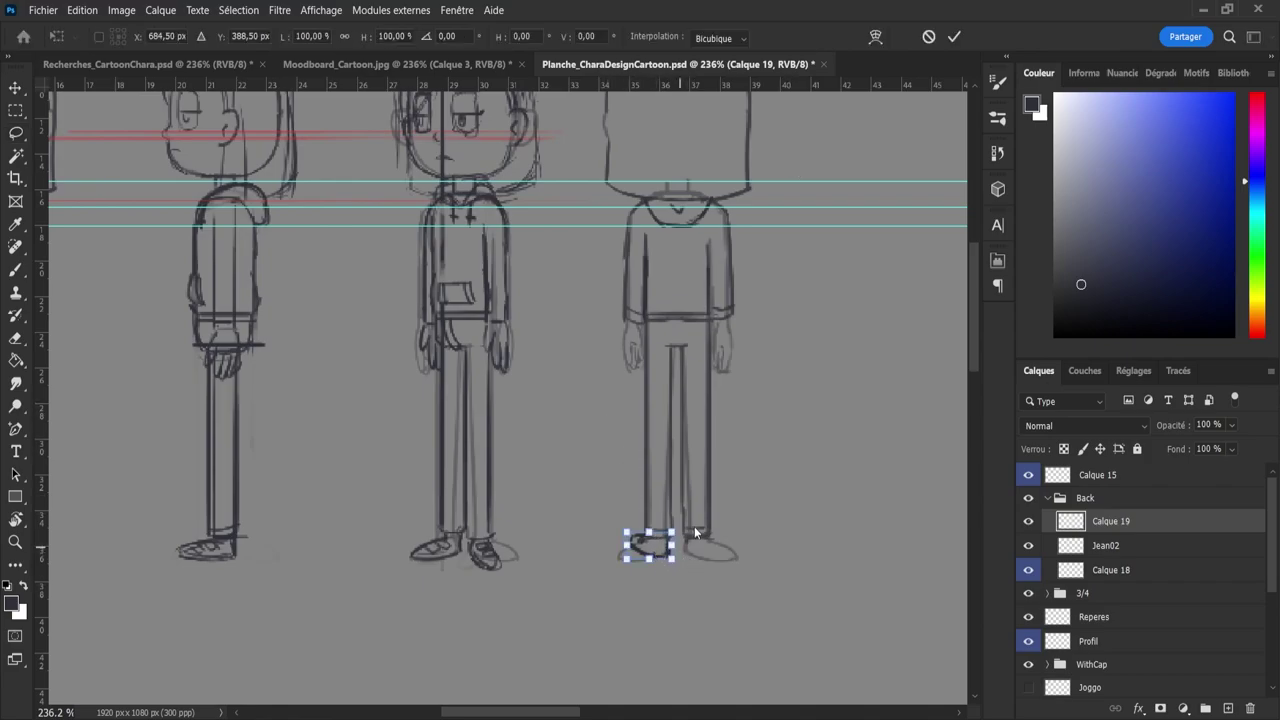
pyautogui.hotkey('ctrl', 'shift', 'h')
pyautogui.moveTo(645, 547); pyautogui.dragTo(702, 543)
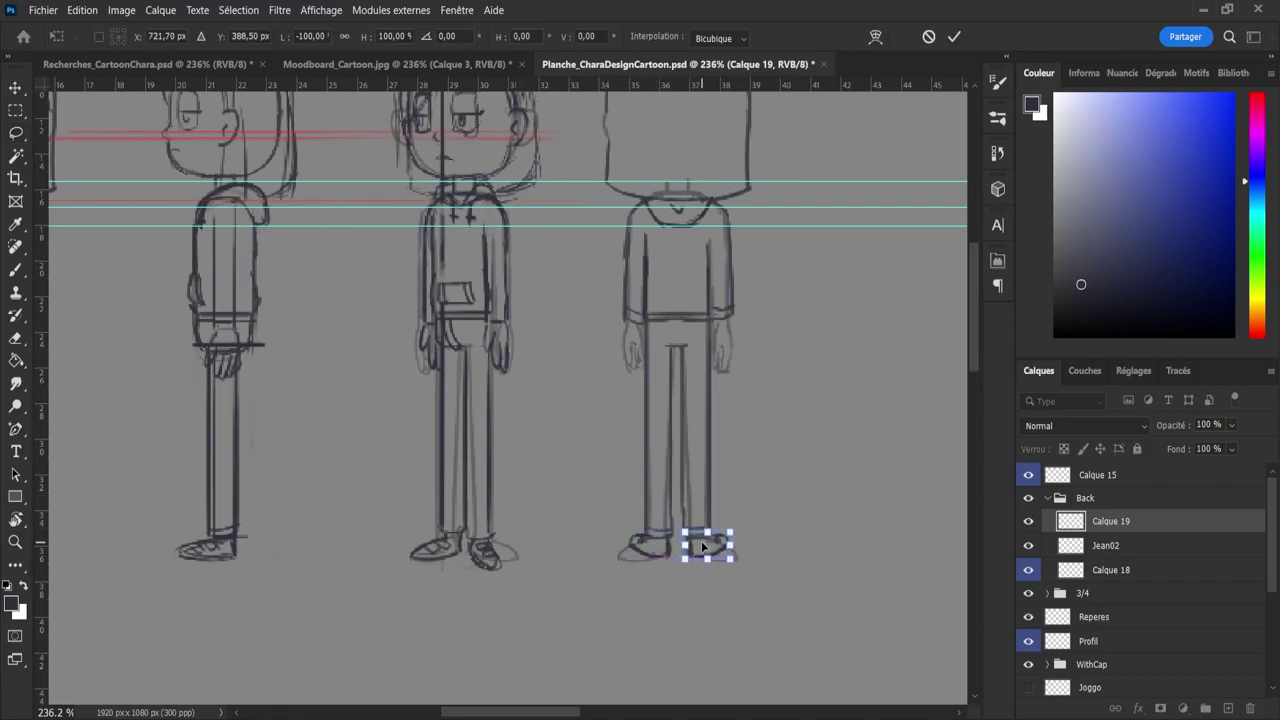
pyautogui.press('Return')
pyautogui.press('v')
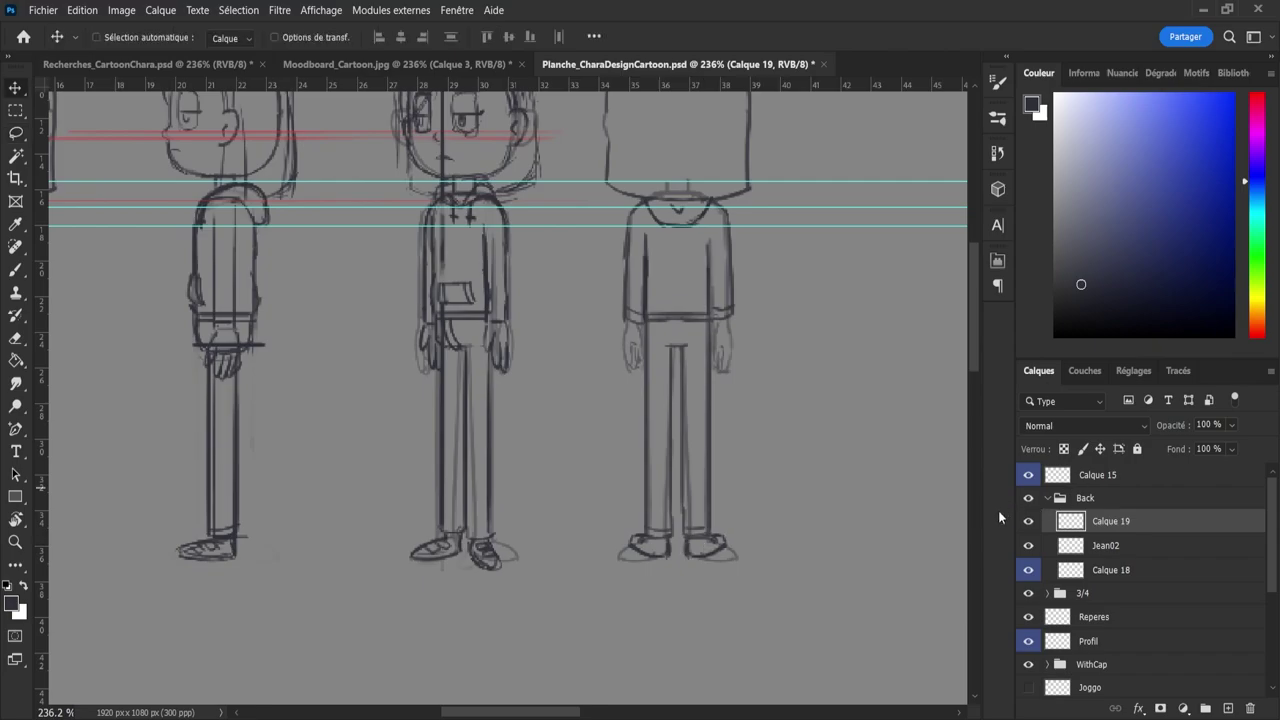
pyautogui.keyDown('shift'); pyautogui.click(1106, 550); pyautogui.keyUp('shift')
pyautogui.hotkey('ctrl', 'e')
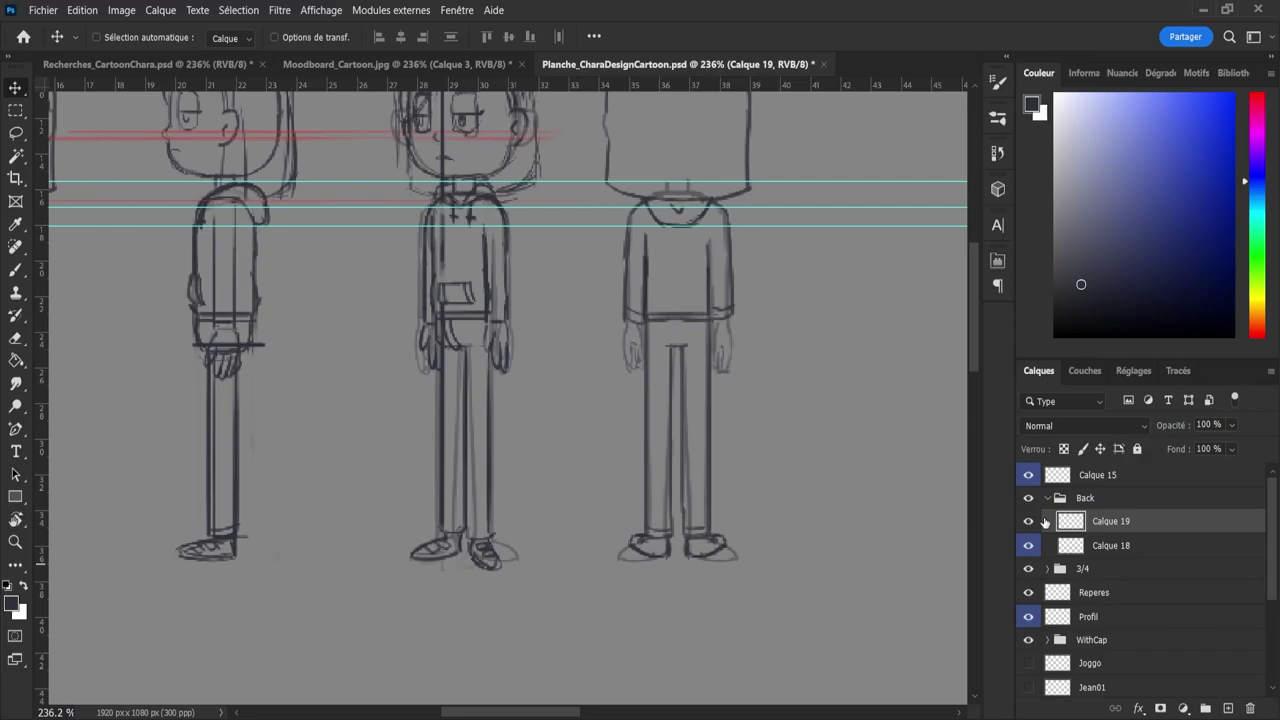
# - Examine the back view with its new shoes up close and beside the other turnaround figures
pyautogui.press('z')
pyautogui.scroll(-2, 703, 452)
pyautogui.scroll(4, 671, 357)
pyautogui.press('b')
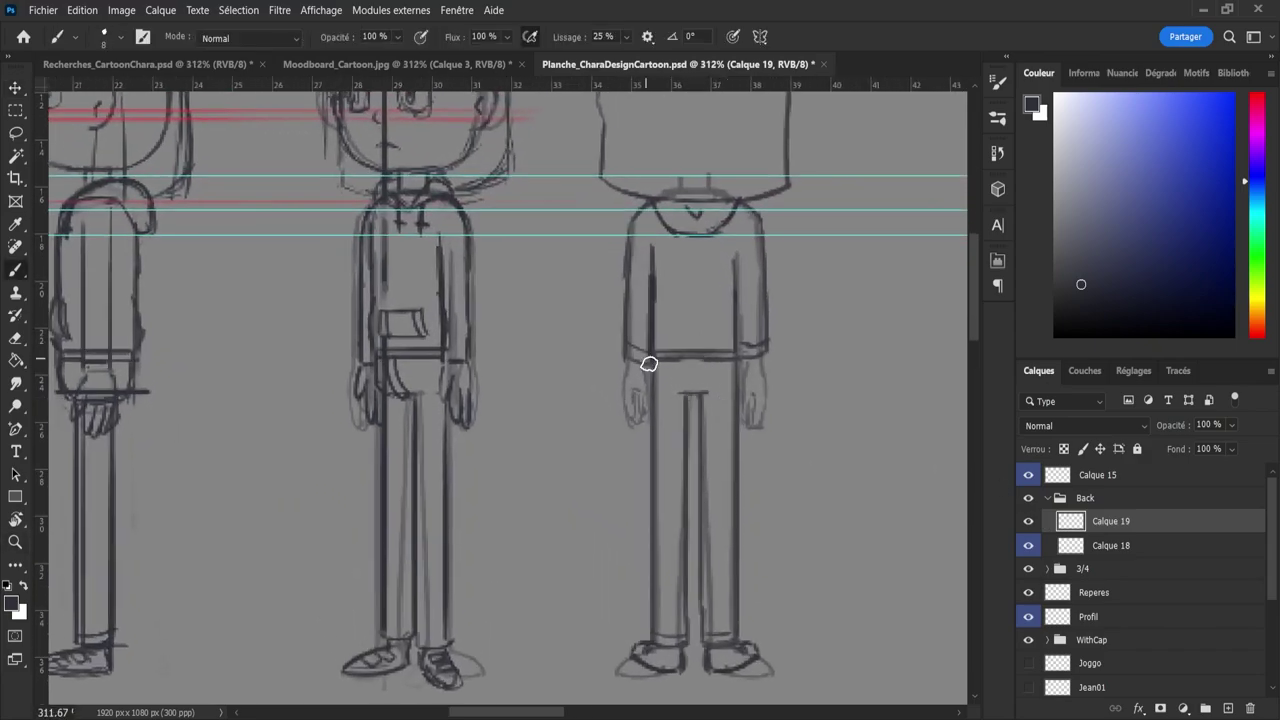
pyautogui.press('z')
pyautogui.scroll(-3, 677, 384)
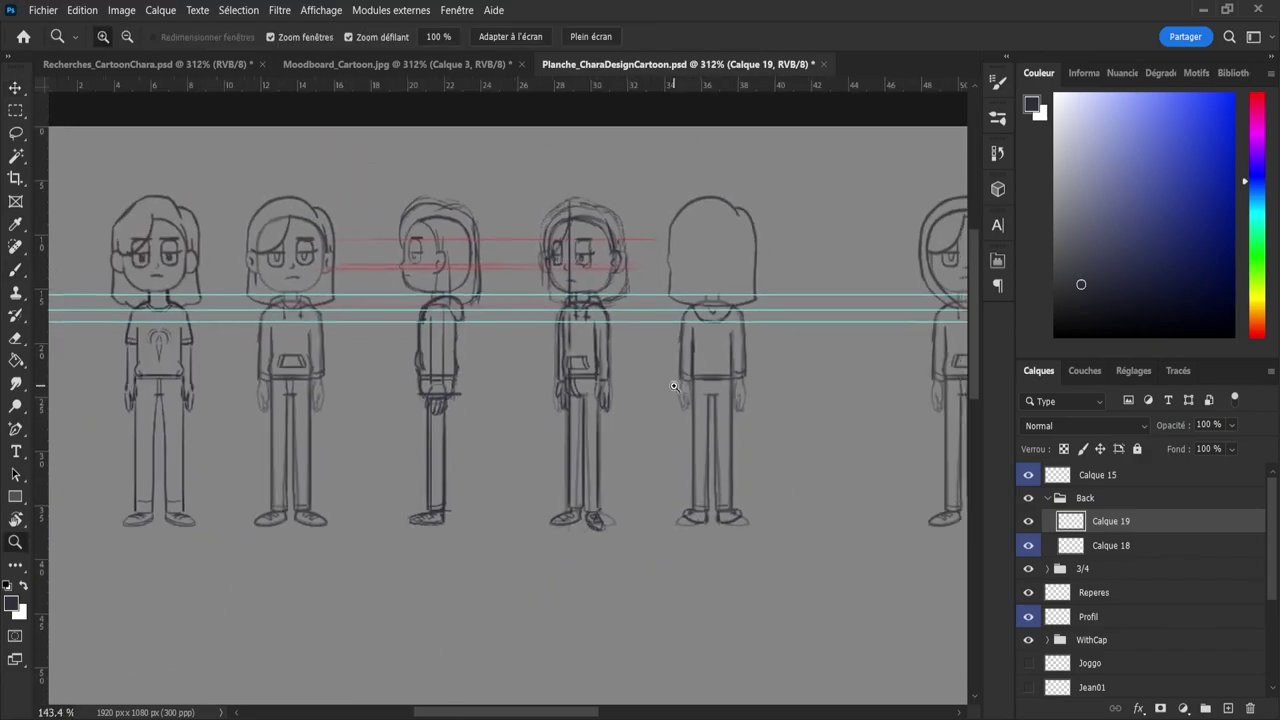
pyautogui.scroll(-1, 677, 384)
pyautogui.scroll(4, 690, 372)
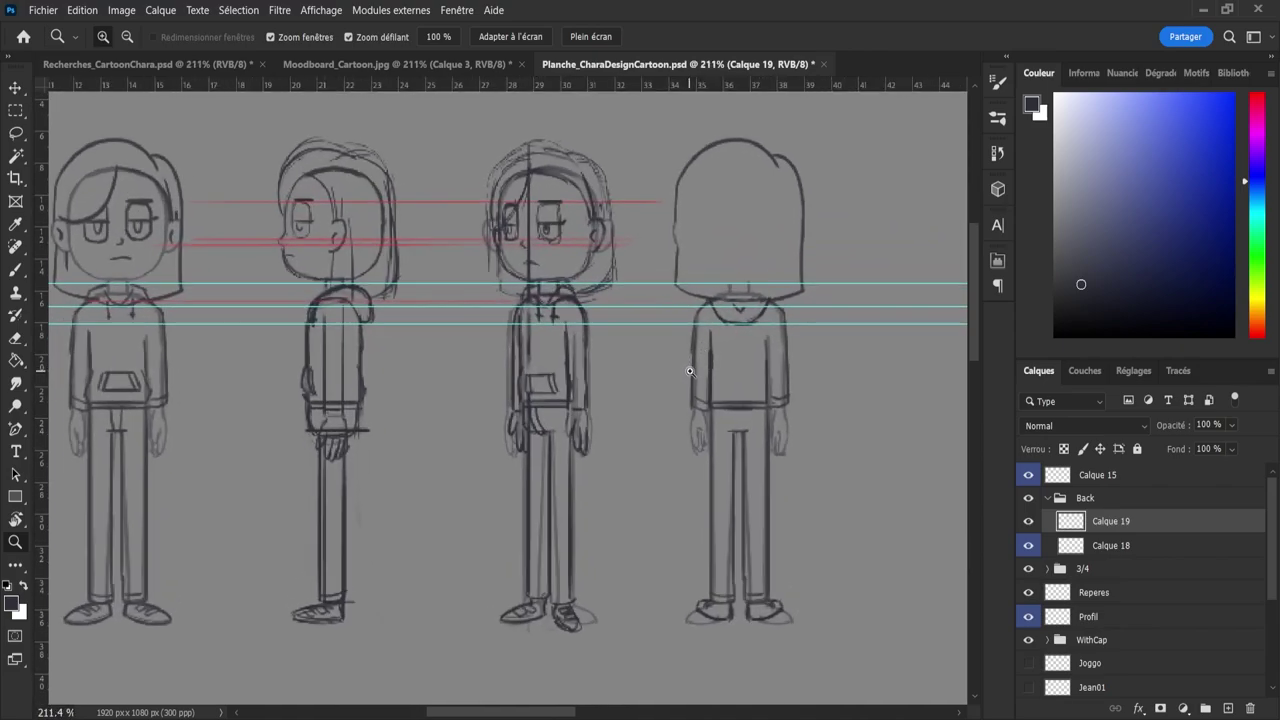
pyautogui.scroll(-3, 689, 371)
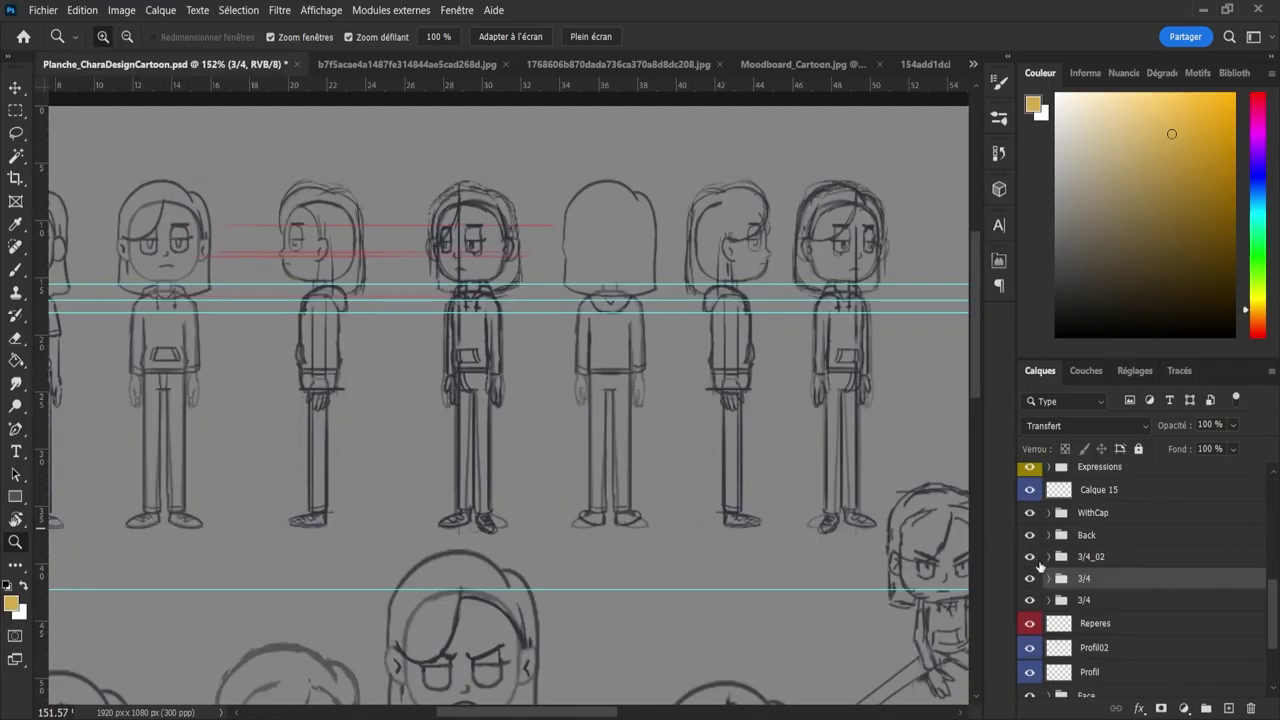
# - Hide the Back group and move the duplicated 3/4 figure into the back view's place beside the original
pyautogui.click(1030, 535)
pyautogui.hotkey('ctrl', 't')
pyautogui.moveTo(471, 315); pyautogui.dragTo(587, 317)
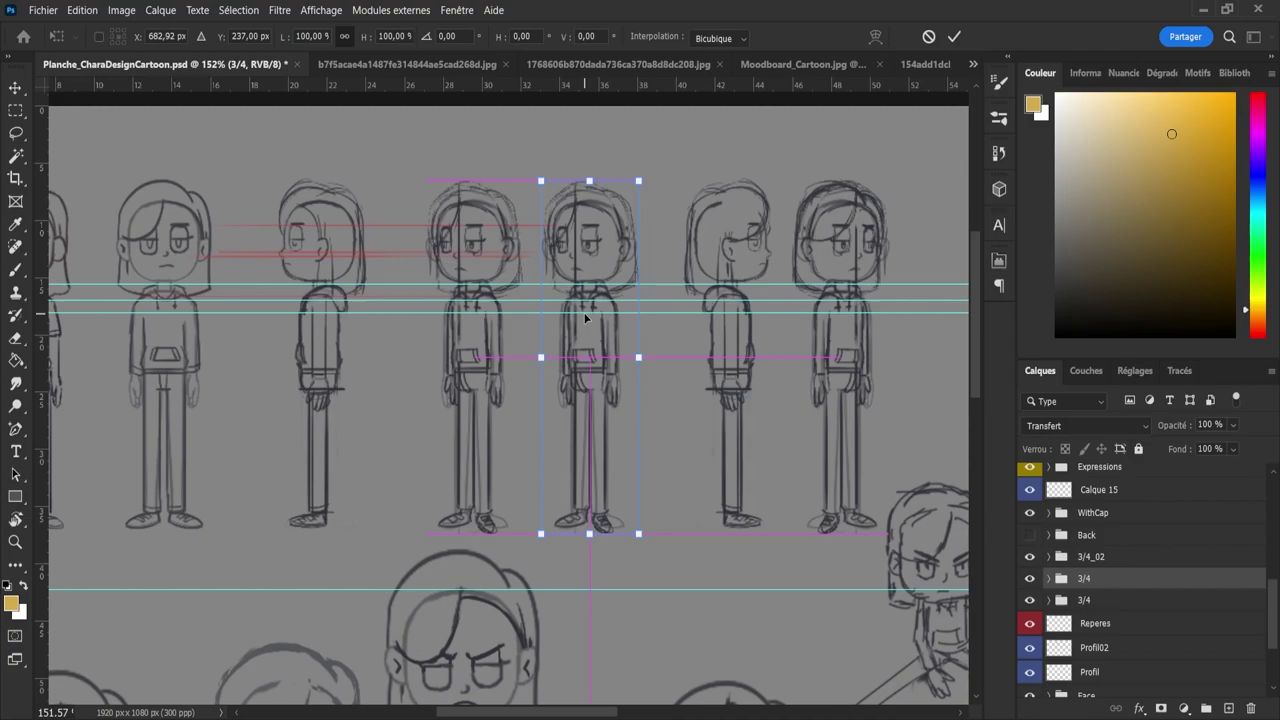
pyautogui.click(954, 37)
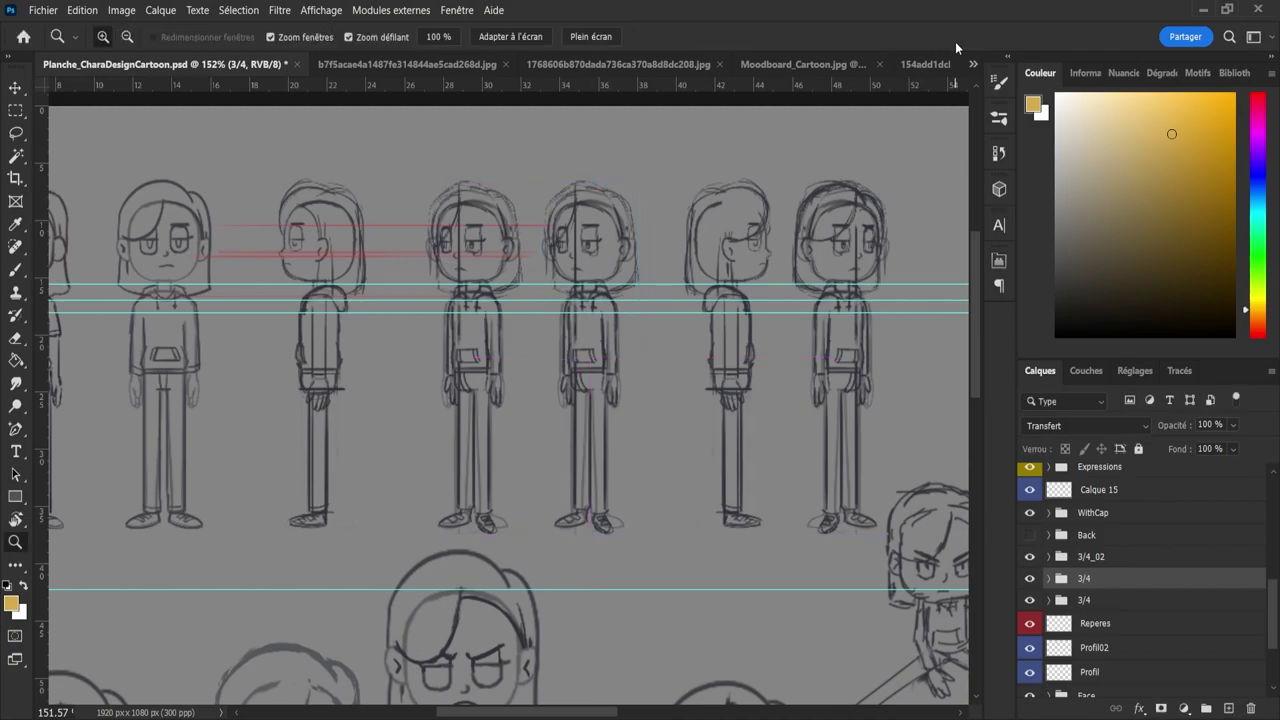
# - Erase the hoodie's front pocket and the trouser front detail from the moved 3/4 copy on Calque 48 at 100% opacity
pyautogui.press('e')
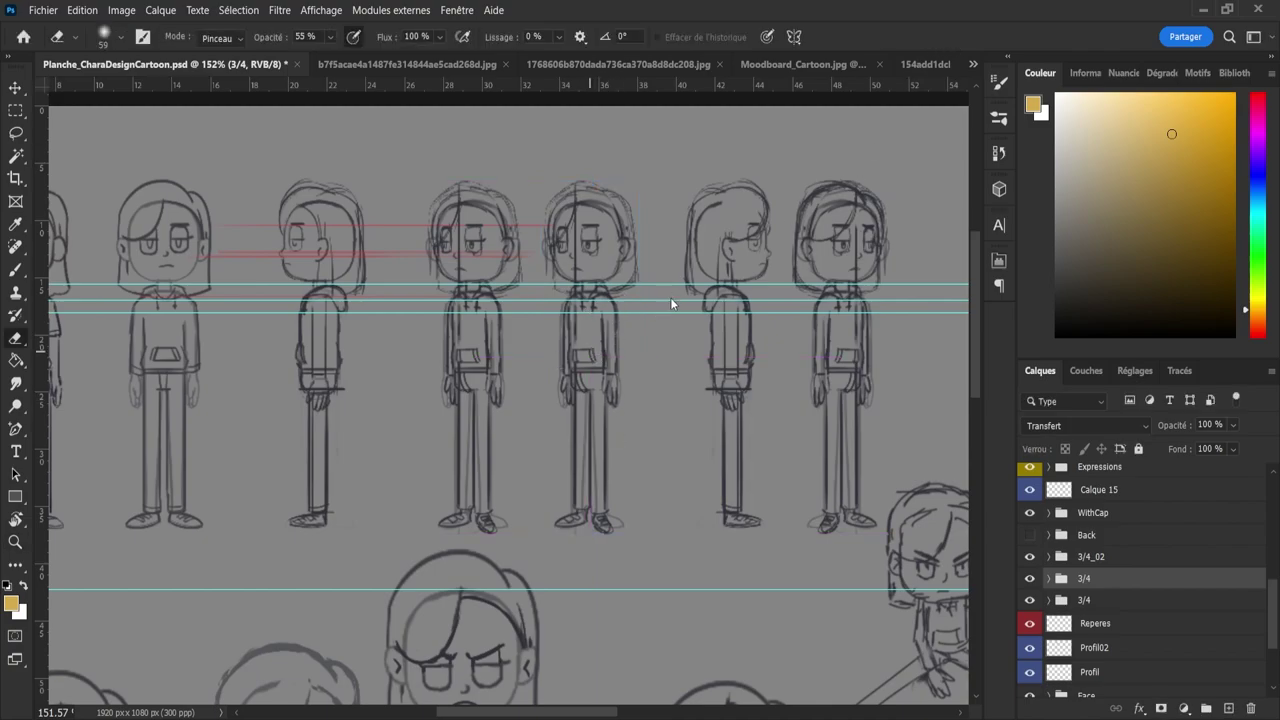
pyautogui.click(1048, 578)
pyautogui.click(1112, 601)
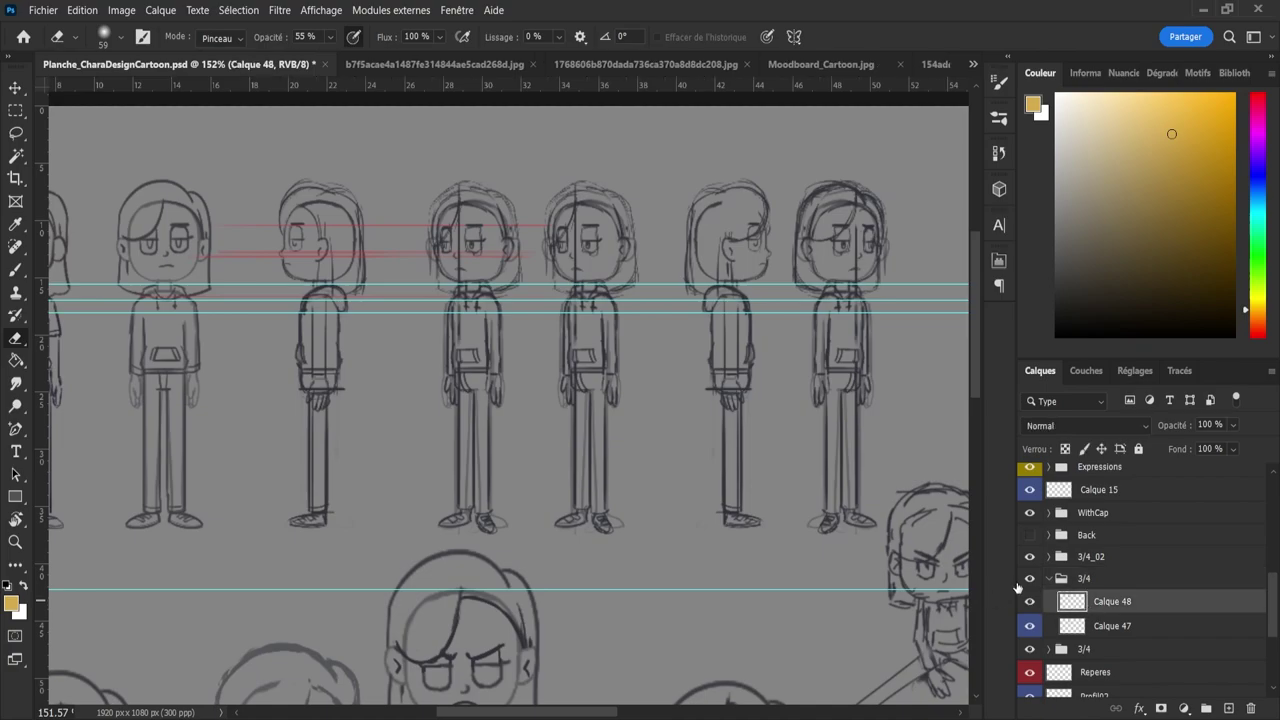
pyautogui.moveTo(575, 369); pyautogui.dragTo(579, 356)
pyautogui.click(1030, 623)
pyautogui.click(1030, 623)
pyautogui.press('0')
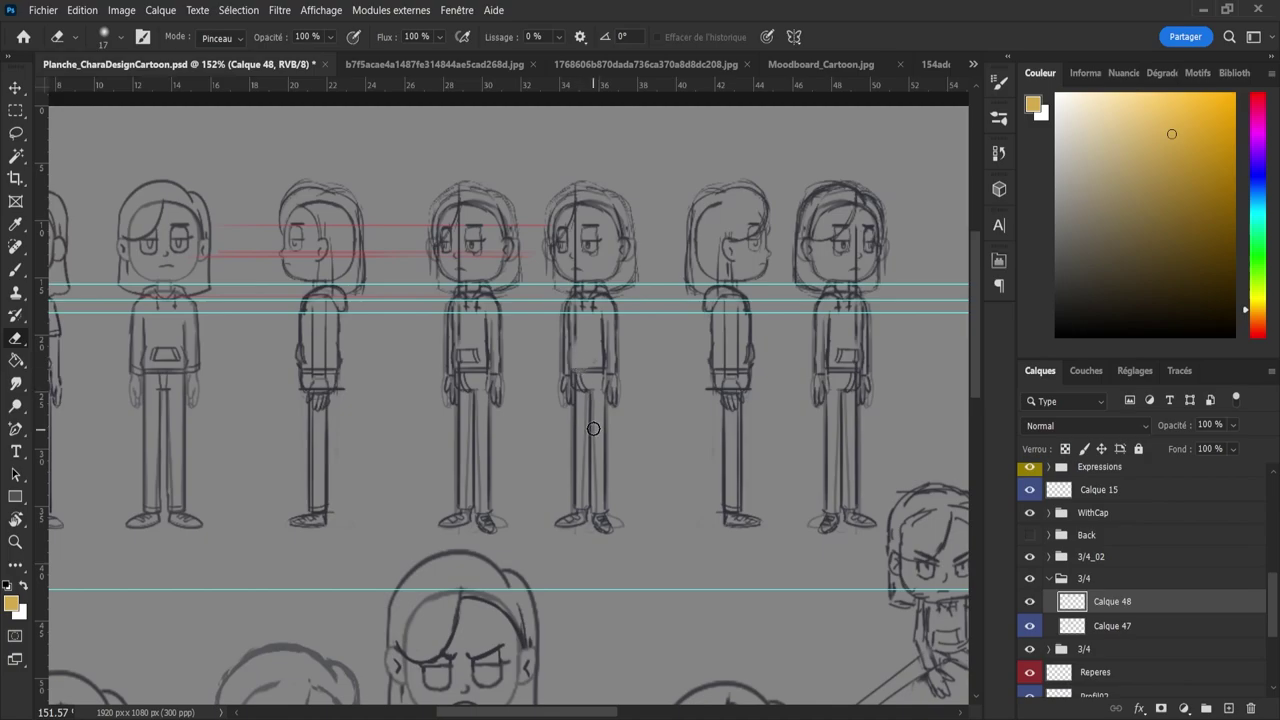
pyautogui.moveTo(590, 394); pyautogui.dragTo(581, 382)
# - Erase the 3/4 copy's collar and drawstrings and draw a dark blue-grey line across the top of the shoulders instead
pyautogui.press('b')
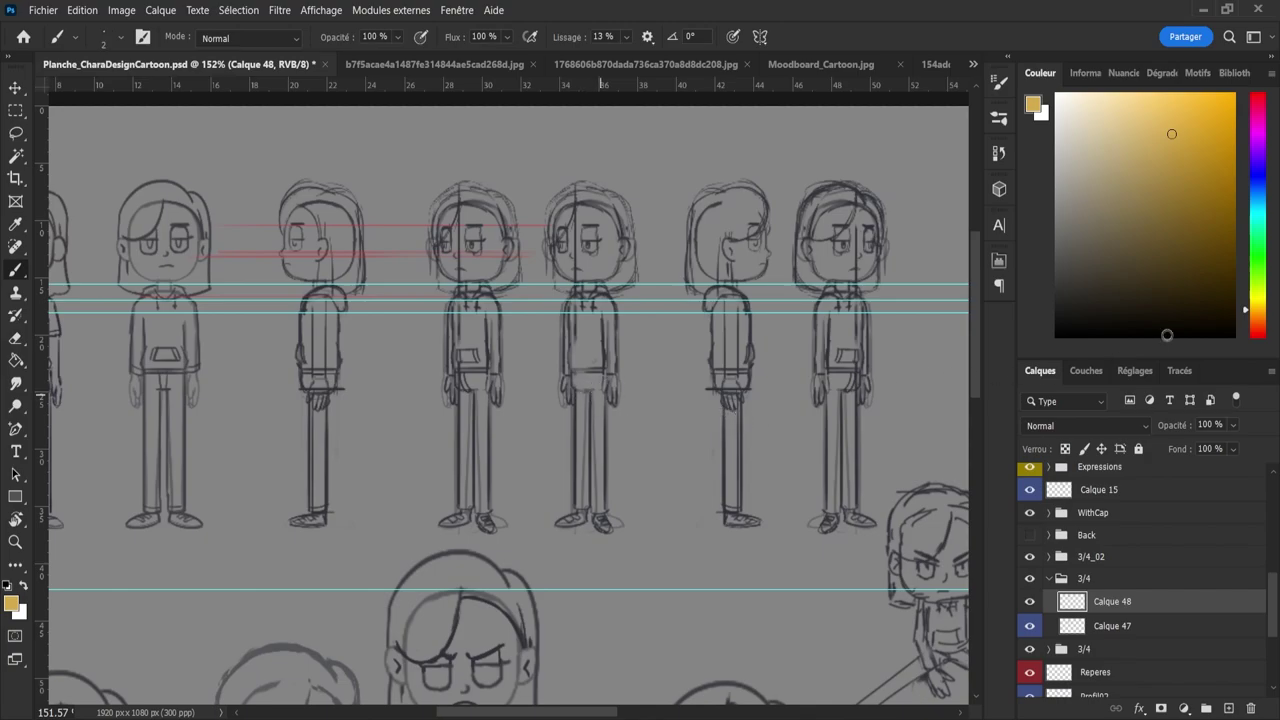
pyautogui.click(1258, 182)
pyautogui.moveTo(1085, 266); pyautogui.dragTo(1082, 286)
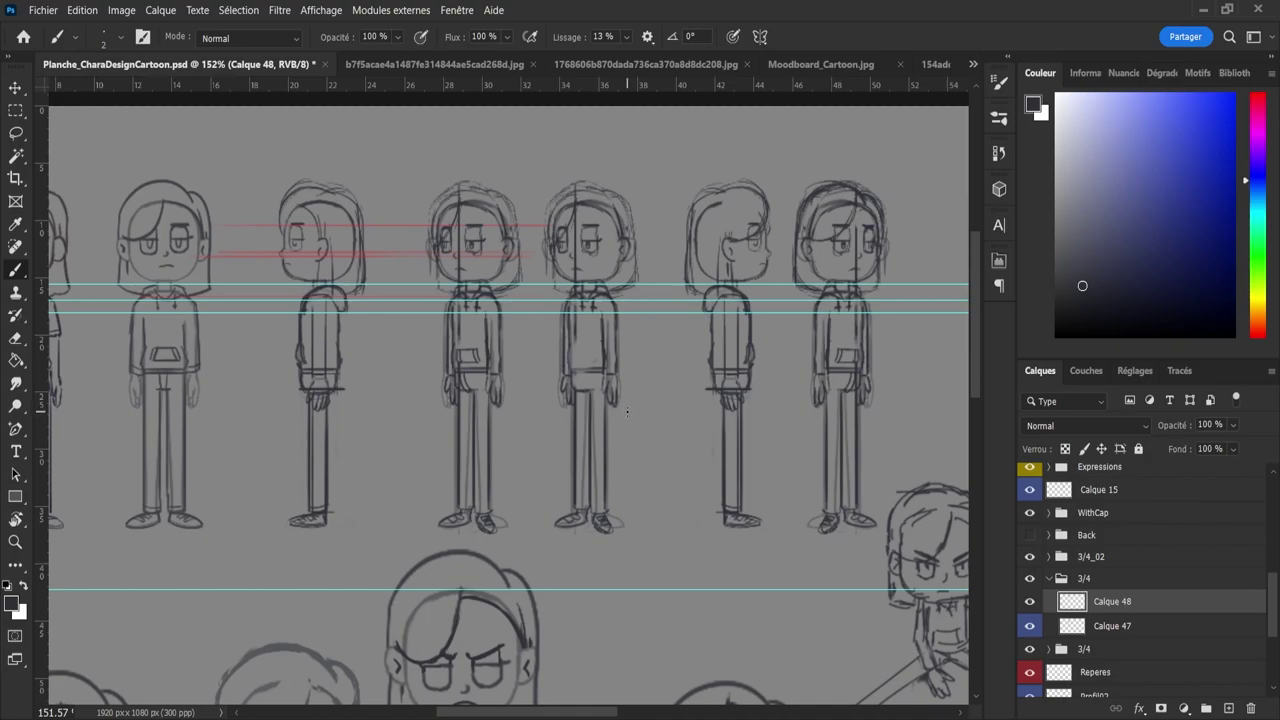
pyautogui.press('e')
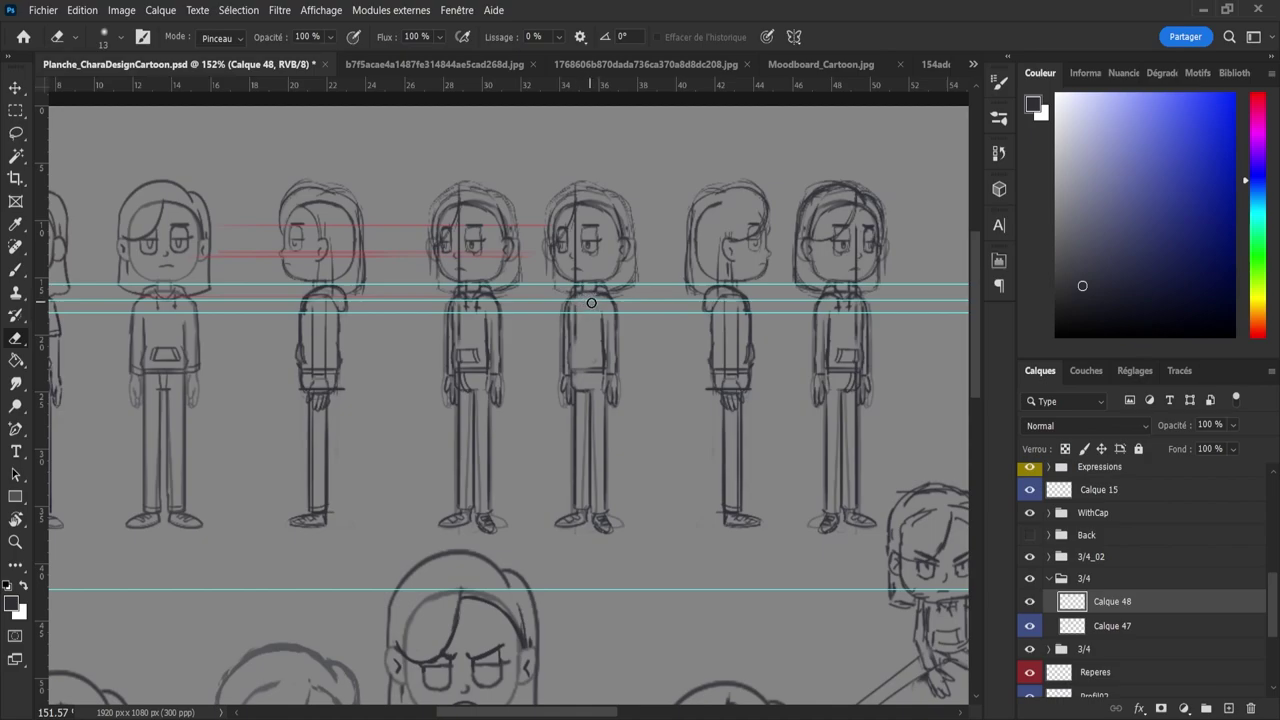
pyautogui.press('[')
pyautogui.press('[')
pyautogui.press('[')
pyautogui.press('b')
pyautogui.scroll(3, 584, 305)
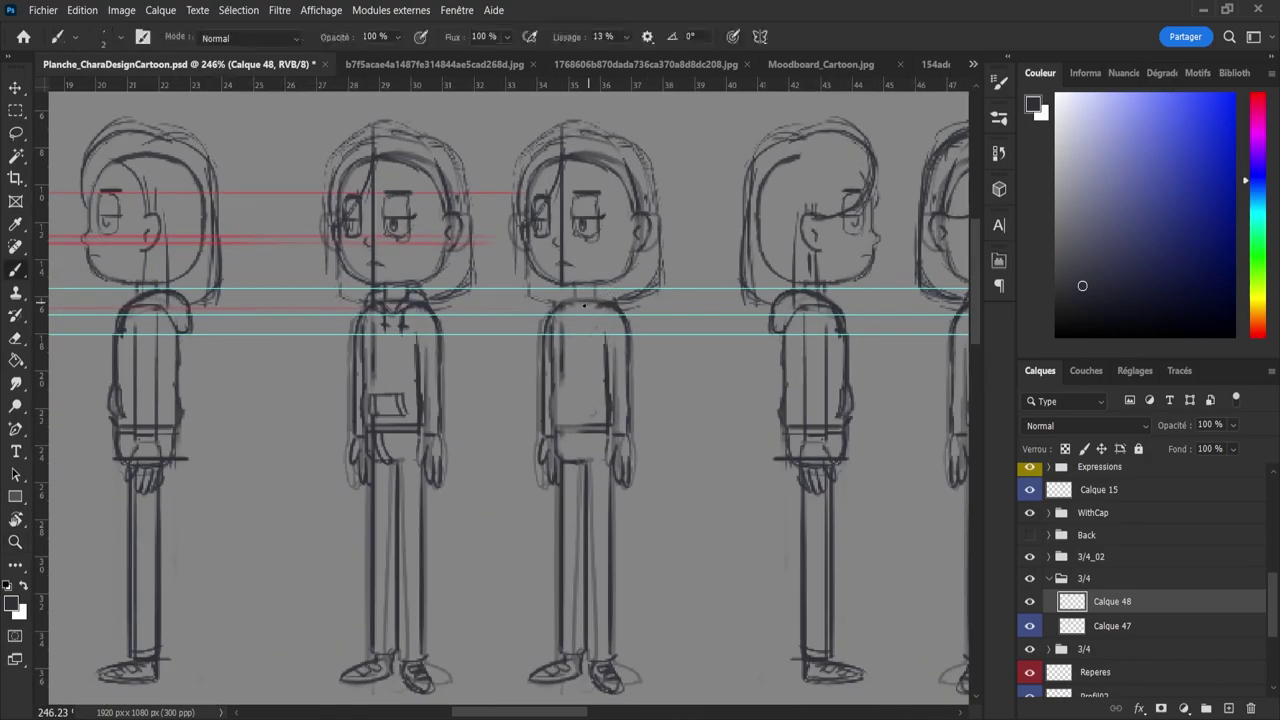
pyautogui.moveTo(537, 299); pyautogui.dragTo(600, 301)
# - Draw the lowered hood from the shoulders down to the lowest horizontal guide on Calque 48, undoing unwanted strokes
pyautogui.press('e')
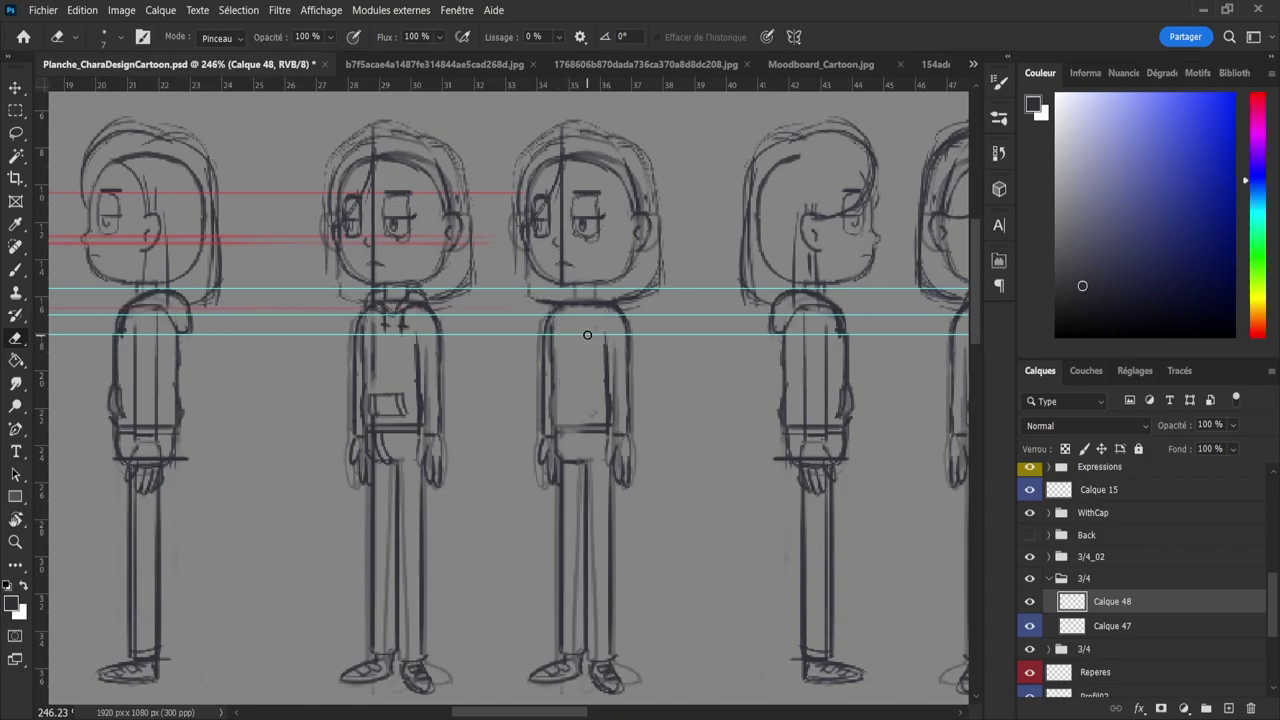
pyautogui.press('b')
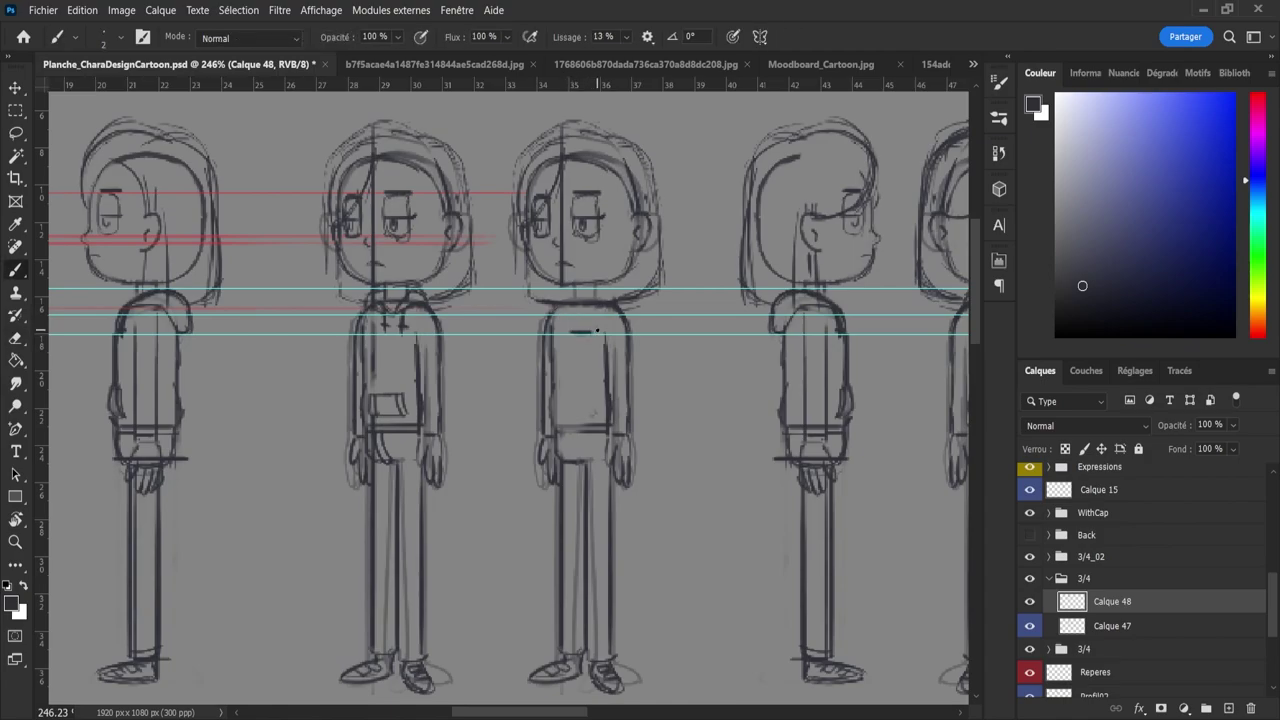
pyautogui.moveTo(588, 333); pyautogui.dragTo(611, 303)
pyautogui.hotkey('ctrl', 'z')
pyautogui.hotkey('ctrl', 'z')
# - Compare the new hood with the back view by toggling the visibility of Calque 48 and the Back and 3/4_02 groups
pyautogui.click(1030, 535)
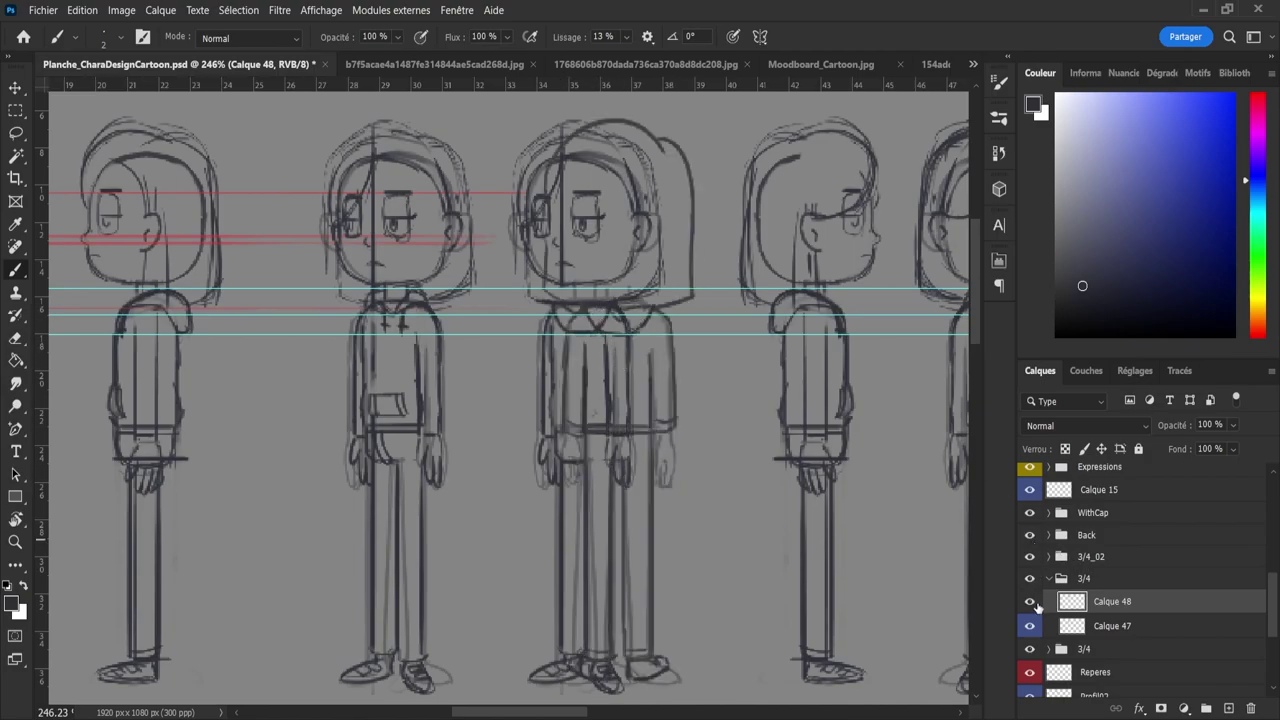
pyautogui.click(1030, 601)
pyautogui.click(1030, 601)
pyautogui.click(1030, 535)
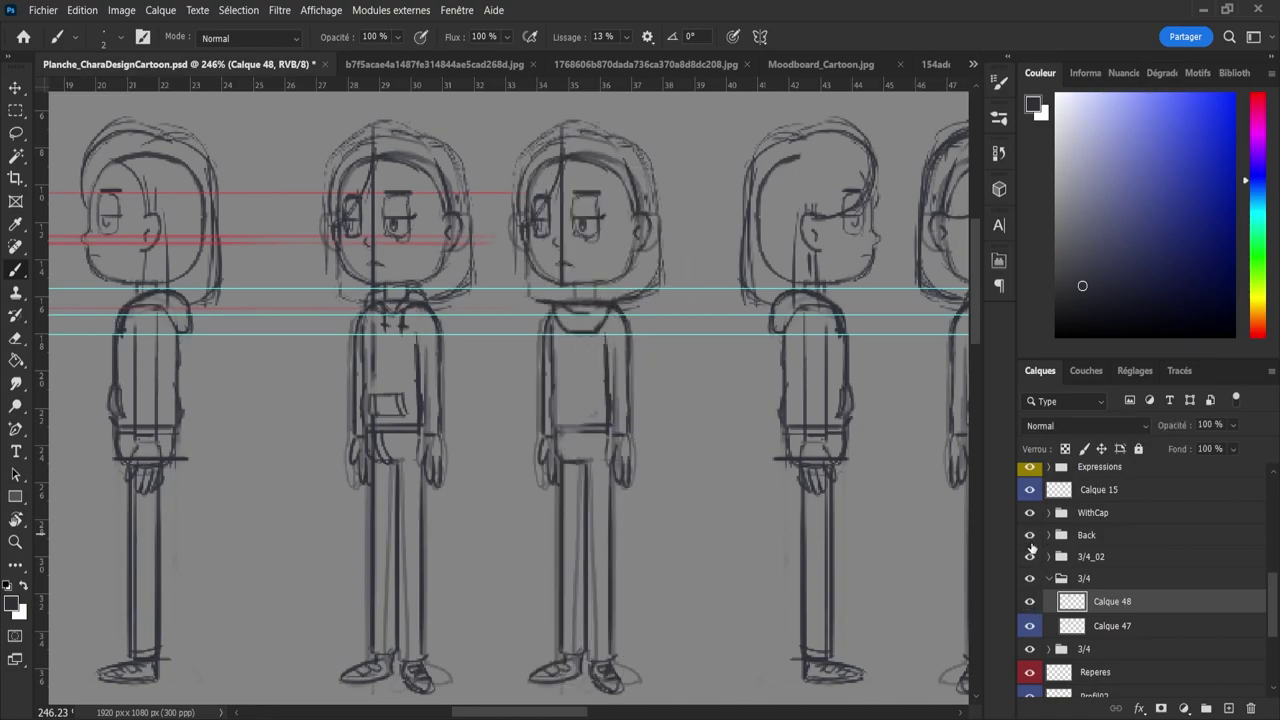
pyautogui.click(1030, 556)
pyautogui.click(1030, 535)
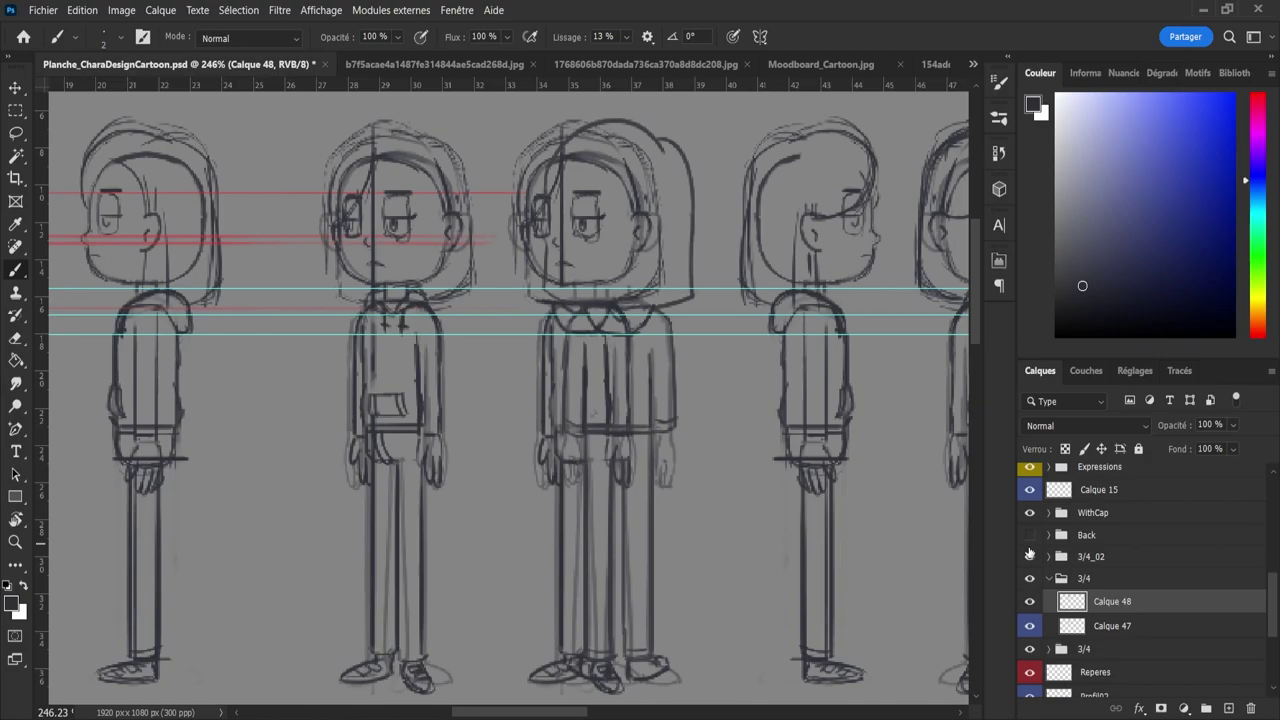
# - Clean up the lowered hood's inner lines and draw a small fold at its centre
pyautogui.press('e')
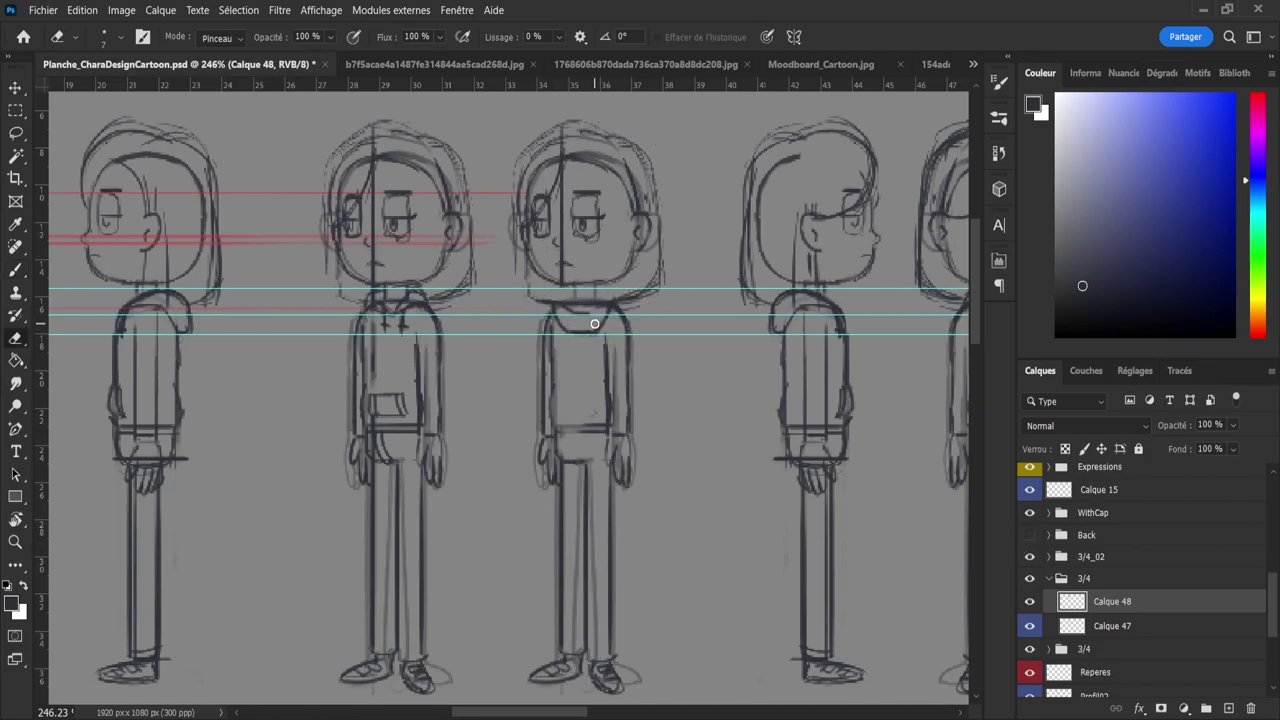
pyautogui.press('b')
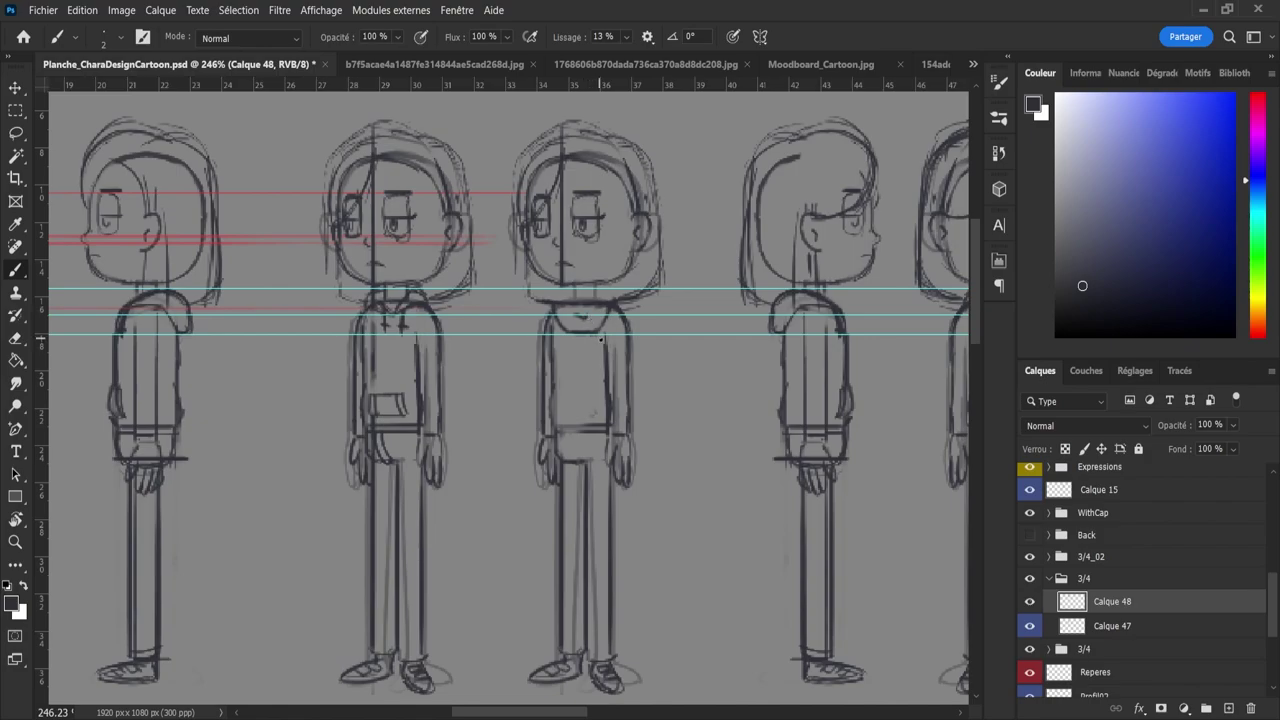
pyautogui.hotkey('ctrl', 'space')
pyautogui.moveTo(584, 348); pyautogui.dragTo(568, 348)
pyautogui.moveTo(587, 288); pyautogui.dragTo(602, 290)
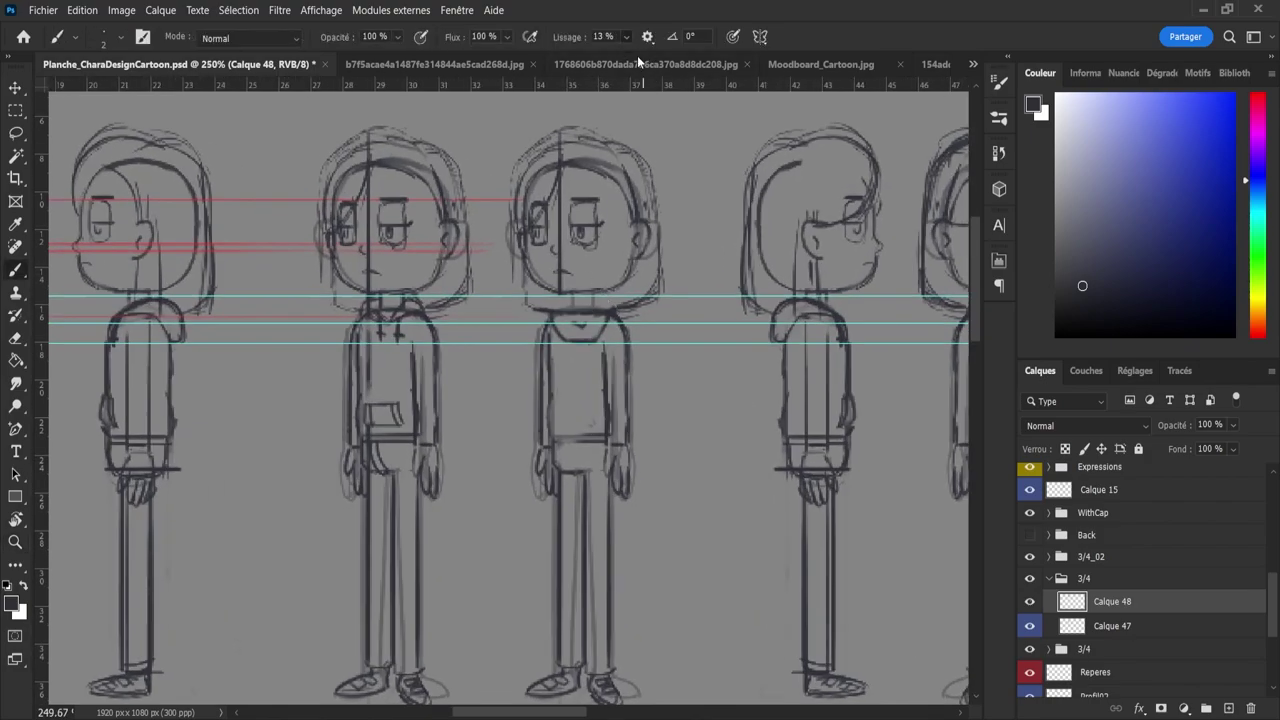
# - Enlarge the eraser to 15 px and erase the eyes, nose, mouth and vertical centre line from the 3/4 copy's face
pyautogui.hotkey('ctrl', 'space')
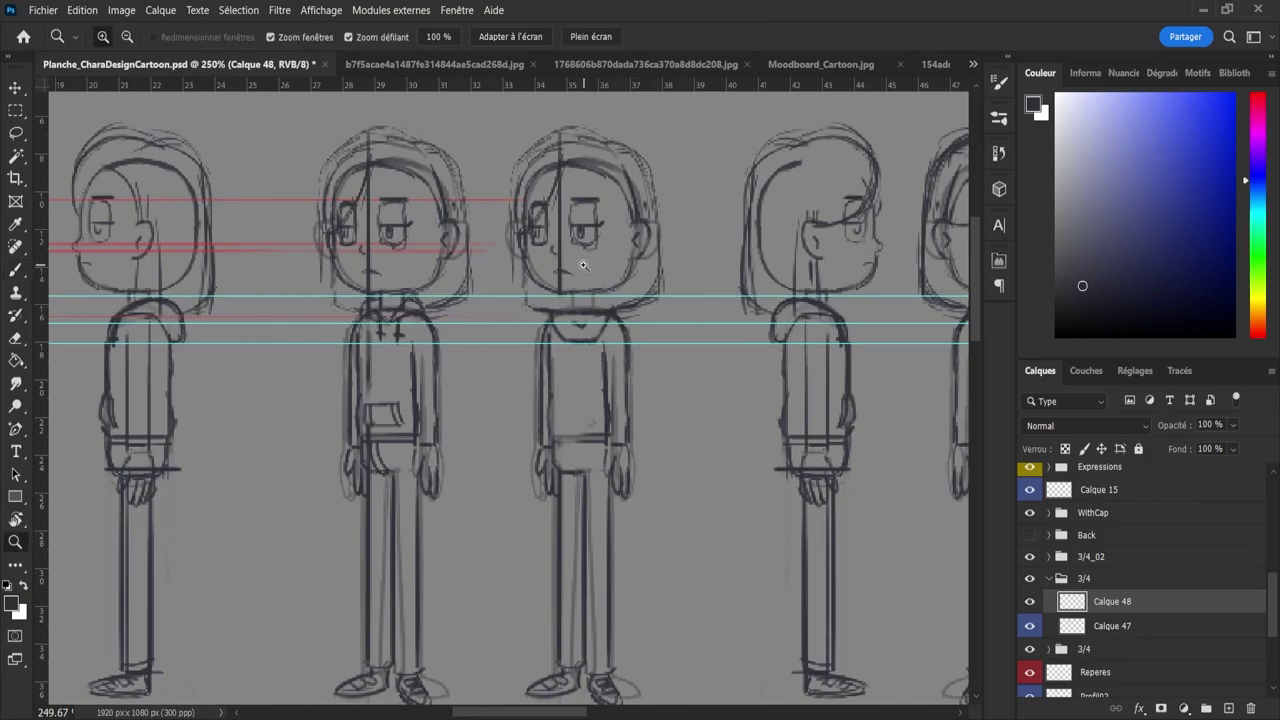
pyautogui.press('e')
pyautogui.press(']')
pyautogui.press(']')
pyautogui.press(']')
pyautogui.press(']')
pyautogui.moveTo(584, 245)
pyautogui.mouseDown()
pyautogui.moveTo(588, 197)
pyautogui.moveTo(563, 225)
pyautogui.moveTo(547, 205)
pyautogui.moveTo(542, 248)
pyautogui.moveTo(583, 280)
pyautogui.mouseUp()
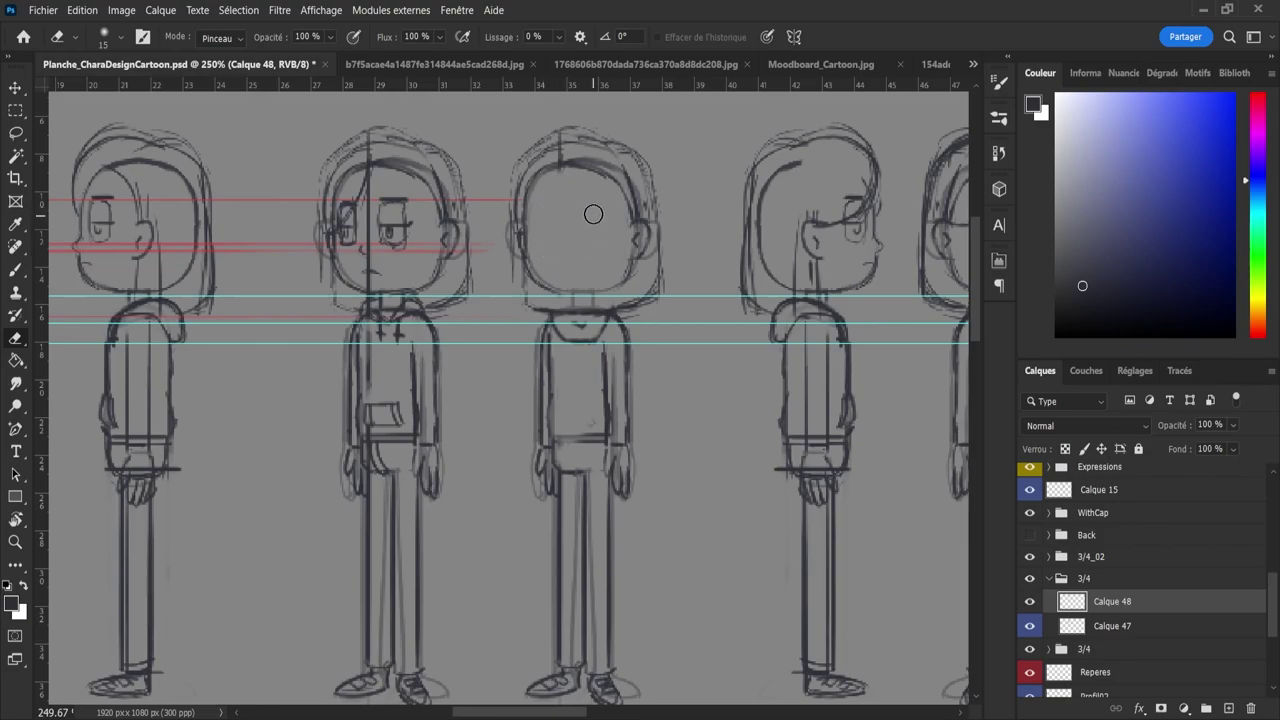
# - Erase the hair and ear lines inside the 3/4 copy's head, and redraw the left ear and the hair's upper contour, undoing stray strokes
pyautogui.moveTo(569, 167)
pyautogui.mouseDown()
pyautogui.moveTo(586, 160)
pyautogui.moveTo(637, 216)
pyautogui.mouseUp()
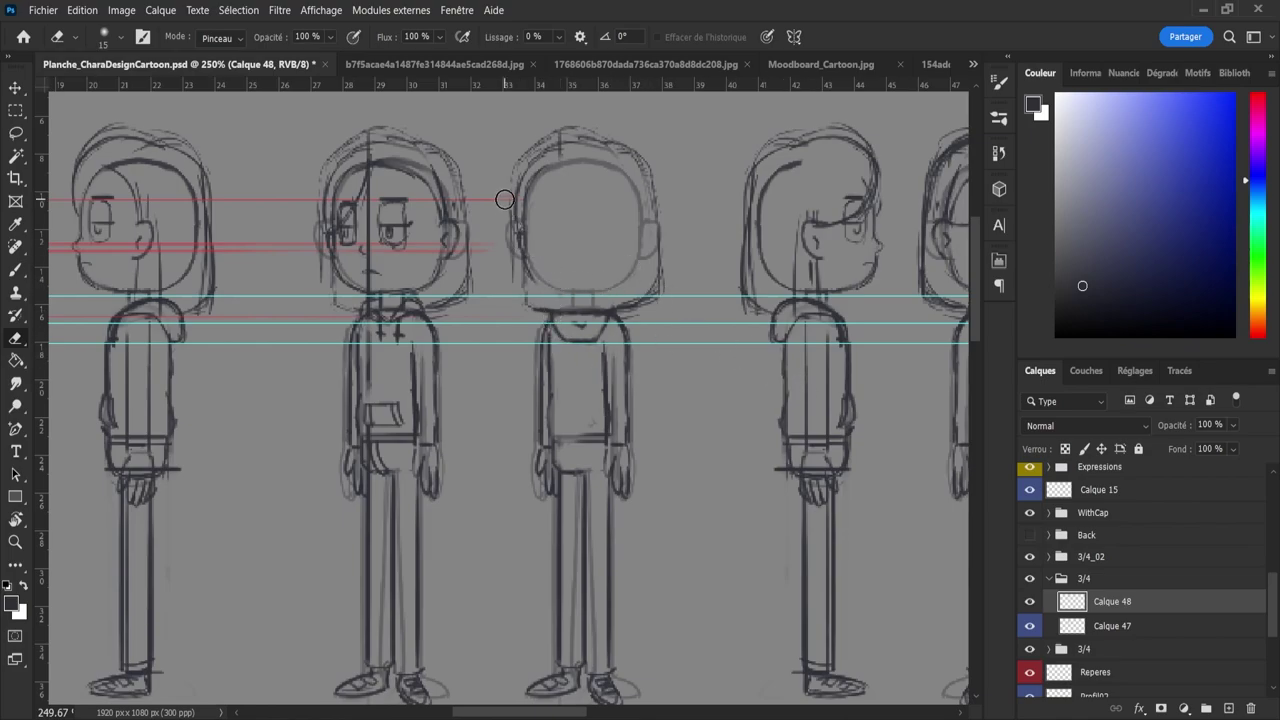
pyautogui.press('b')
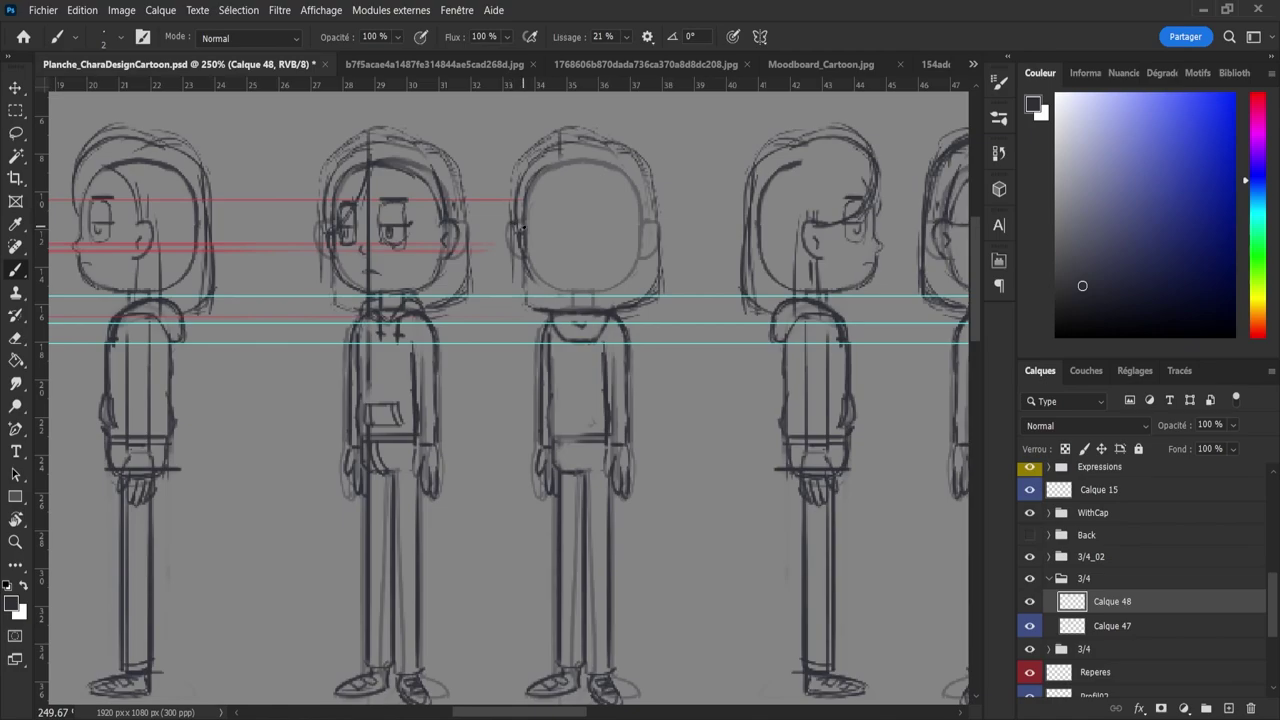
pyautogui.moveTo(509, 226); pyautogui.dragTo(509, 242)
pyautogui.moveTo(512, 224); pyautogui.dragTo(514, 169)
pyautogui.hotkey('ctrl', 'z')
pyautogui.moveTo(510, 216)
pyautogui.mouseDown()
pyautogui.moveTo(521, 160)
pyautogui.moveTo(574, 130)
pyautogui.moveTo(553, 134)
pyautogui.moveTo(587, 131)
pyautogui.moveTo(584, 143)
pyautogui.moveTo(550, 135)
pyautogui.moveTo(594, 133)
pyautogui.moveTo(552, 133)
pyautogui.moveTo(610, 138)
pyautogui.moveTo(586, 132)
pyautogui.moveTo(625, 155)
pyautogui.moveTo(593, 131)
pyautogui.moveTo(637, 163)
pyautogui.mouseUp()
pyautogui.hotkey('ctrl', 'z')
pyautogui.hotkey('ctrl', 'z')
pyautogui.hotkey('ctrl', 'z')
pyautogui.hotkey('ctrl', 'z')
pyautogui.hotkey('ctrl', 'z')
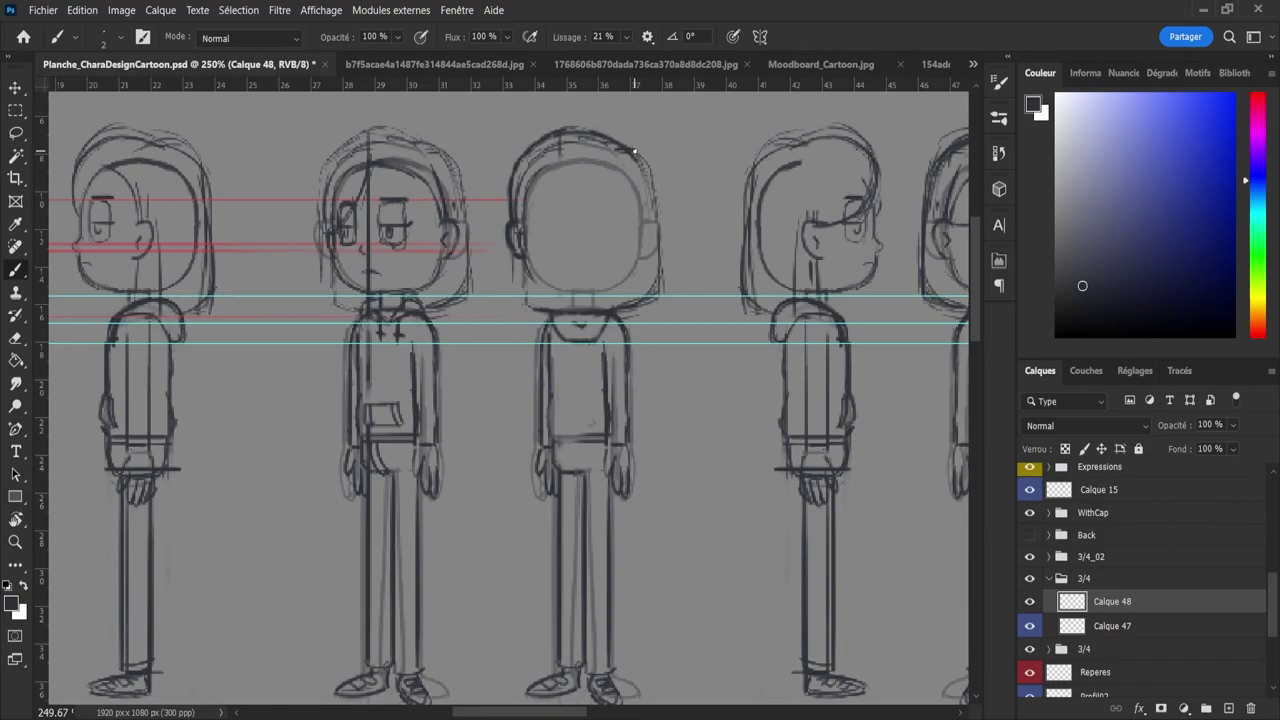
# - Draw the hair's outer contour down both sides of the head and along its lower edge, undoing unwanted strokes
pyautogui.moveTo(634, 151)
pyautogui.mouseDown()
pyautogui.moveTo(658, 182)
pyautogui.moveTo(656, 274)
pyautogui.mouseUp()
pyautogui.hotkey('ctrl', 'z')
pyautogui.hotkey('ctrl', 'z')
pyautogui.hotkey('ctrl', 'z')
pyautogui.hotkey('ctrl', 'z')
pyautogui.hotkey('ctrl', 'z')
pyautogui.moveTo(656, 196); pyautogui.dragTo(658, 289)
pyautogui.hotkey('ctrl', 'z')
pyautogui.hotkey('ctrl', 'z')
pyautogui.moveTo(655, 194)
pyautogui.mouseDown()
pyautogui.moveTo(658, 288)
pyautogui.moveTo(618, 315)
pyautogui.mouseUp()
pyautogui.hotkey('ctrl', 'z')
pyautogui.hotkey('ctrl', 'z')
pyautogui.press('e')
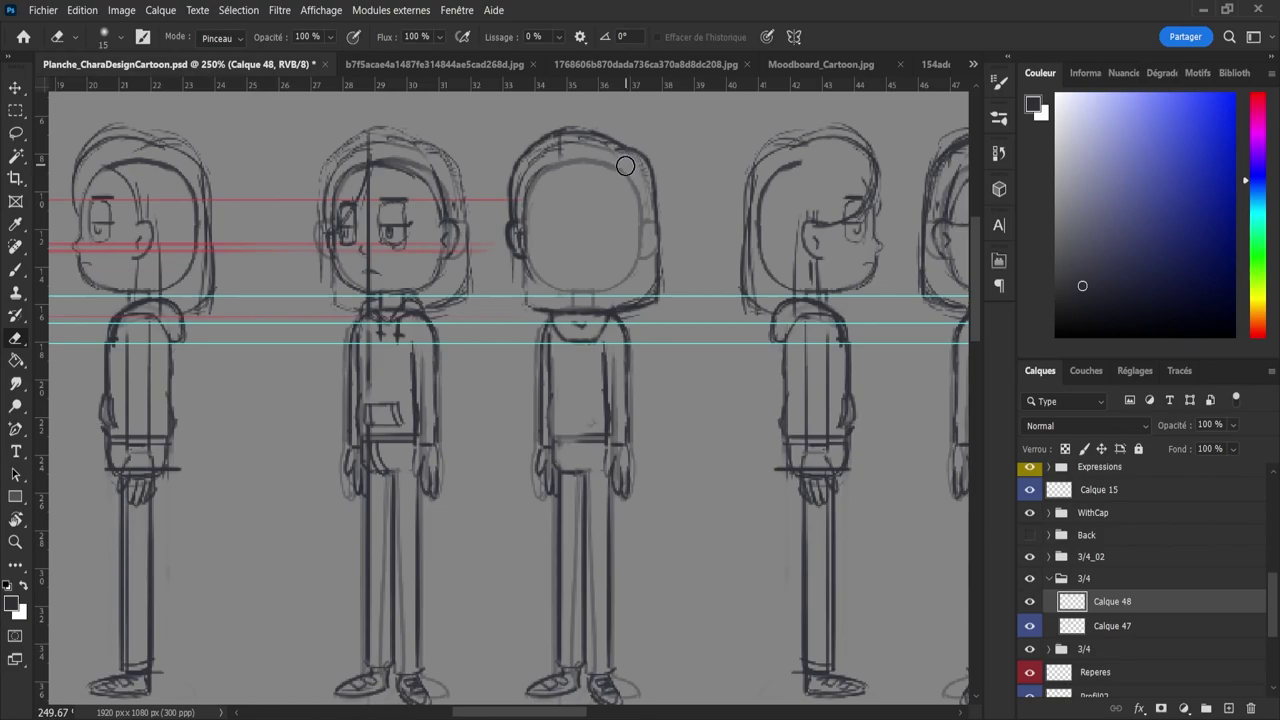
pyautogui.press('b')
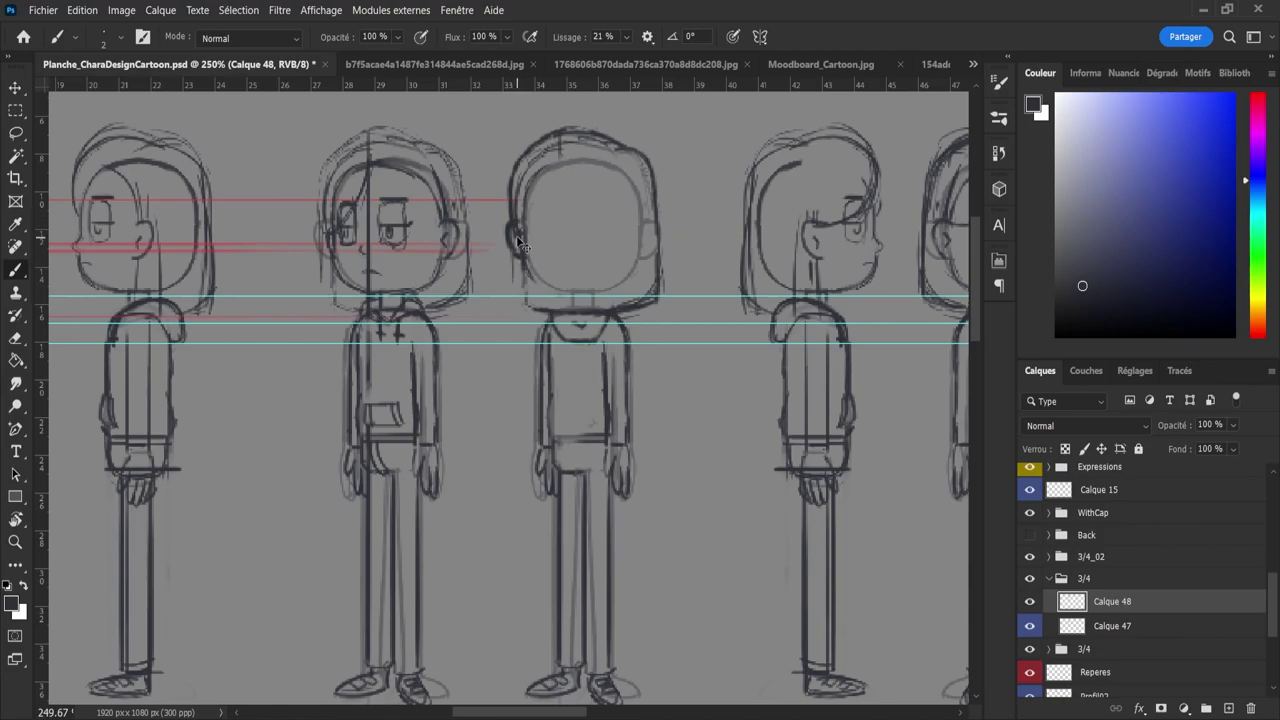
pyautogui.moveTo(519, 245); pyautogui.dragTo(522, 301)
# - Lasso the redrawn head, flip it horizontally, shift it left to realign it over the base head, and deselect it
pyautogui.press('l')
pyautogui.moveTo(667, 129)
pyautogui.mouseDown()
pyautogui.moveTo(694, 255)
pyautogui.moveTo(666, 311)
pyautogui.moveTo(514, 320)
pyautogui.moveTo(489, 219)
pyautogui.moveTo(504, 127)
pyautogui.moveTo(611, 97)
pyautogui.moveTo(668, 129)
pyautogui.mouseUp()
pyautogui.hotkey('ctrl', 't')
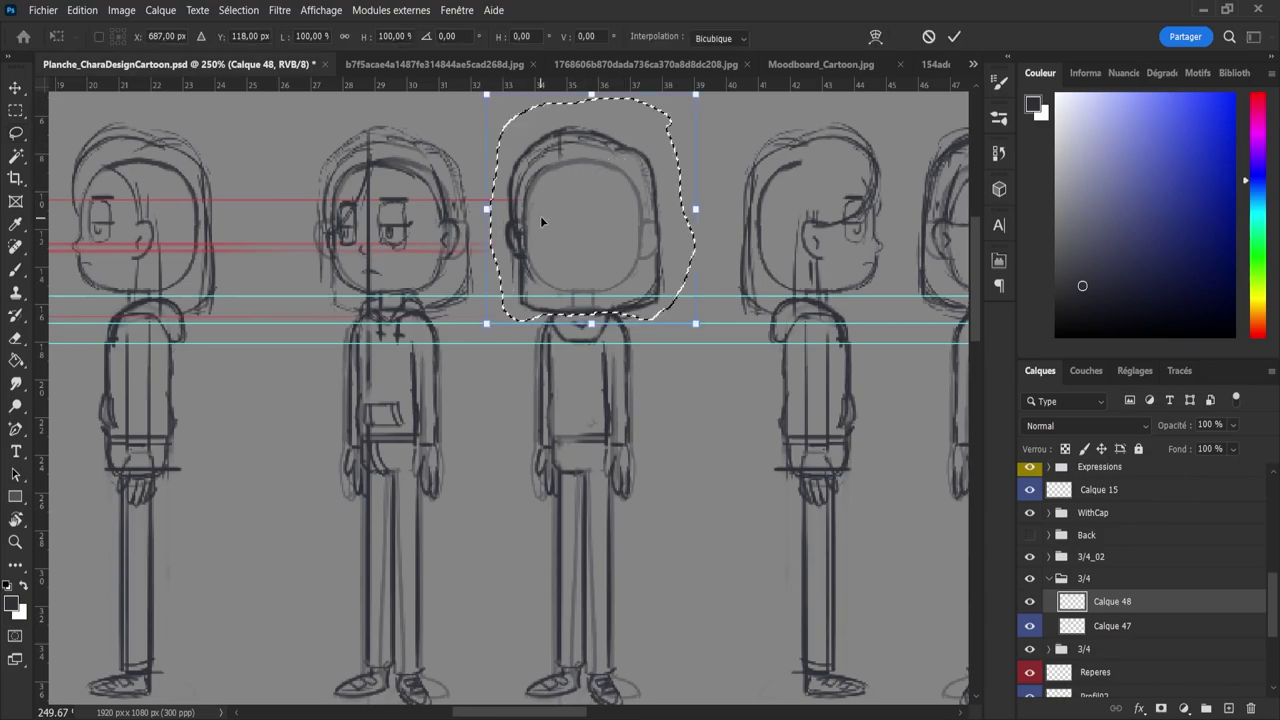
pyautogui.click(687, 569)
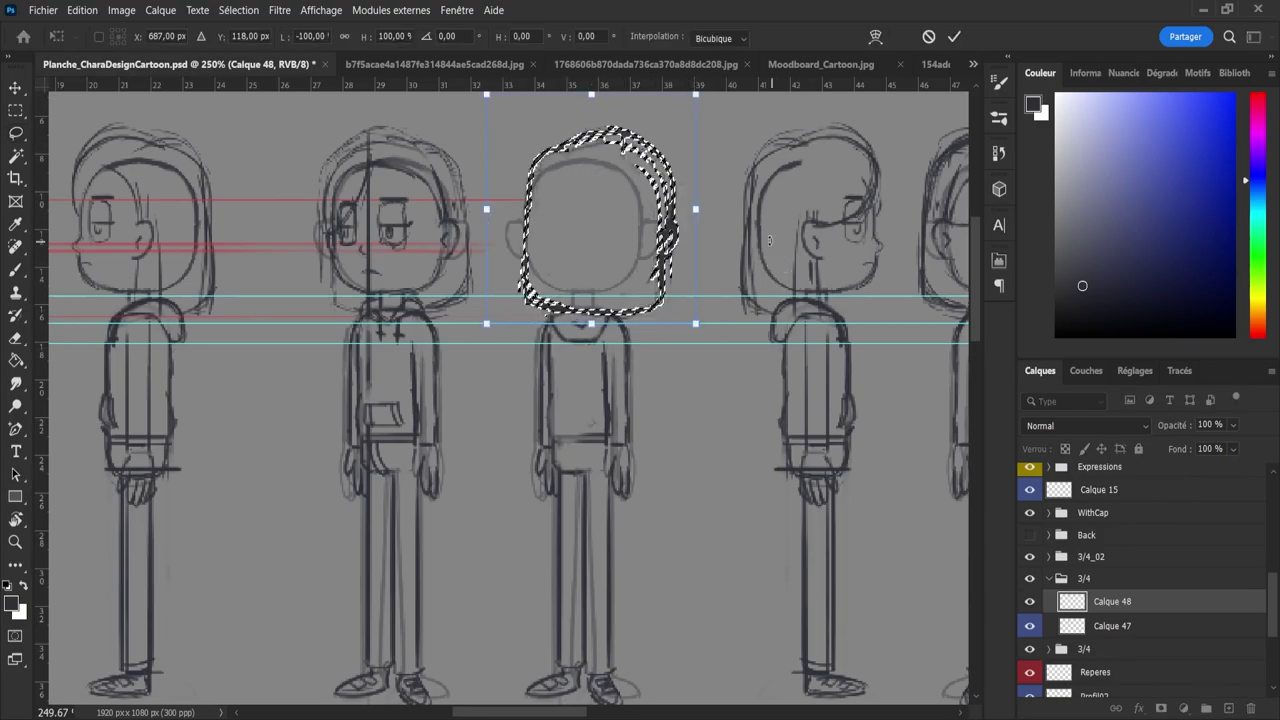
pyautogui.moveTo(666, 205); pyautogui.dragTo(645, 205)
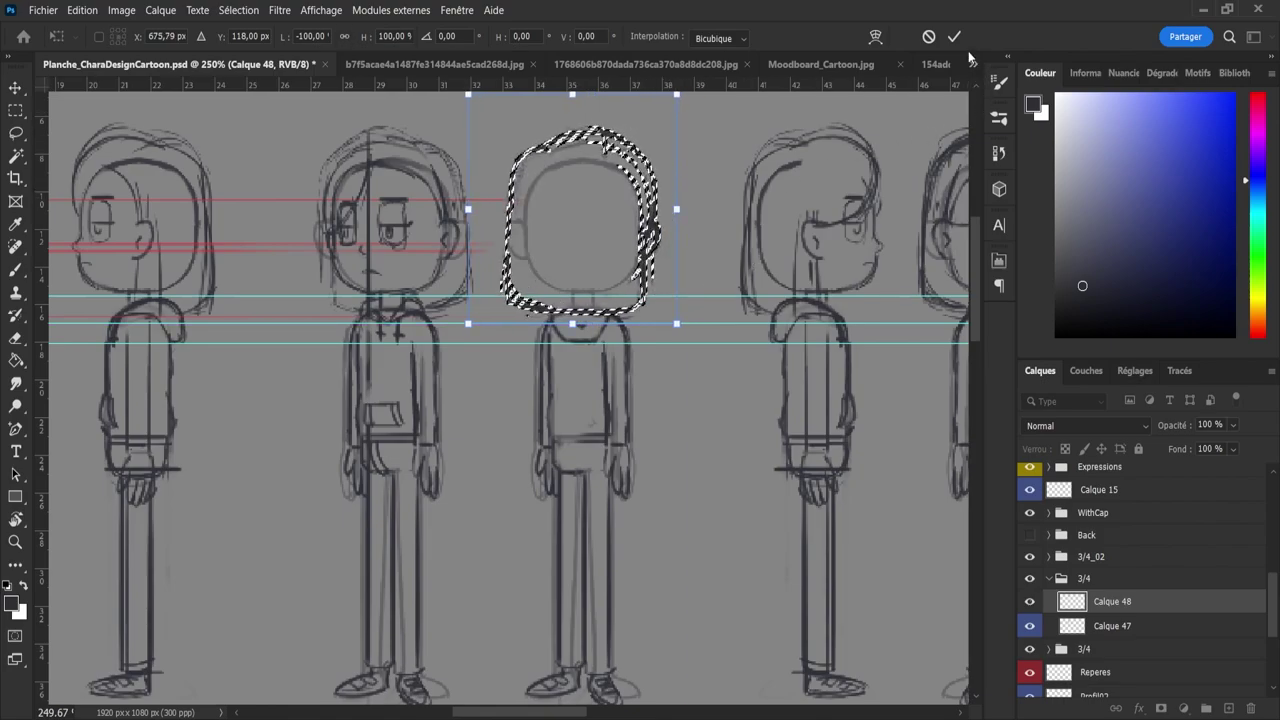
pyautogui.press('Return')
pyautogui.hotkey('ctrl', 'd')
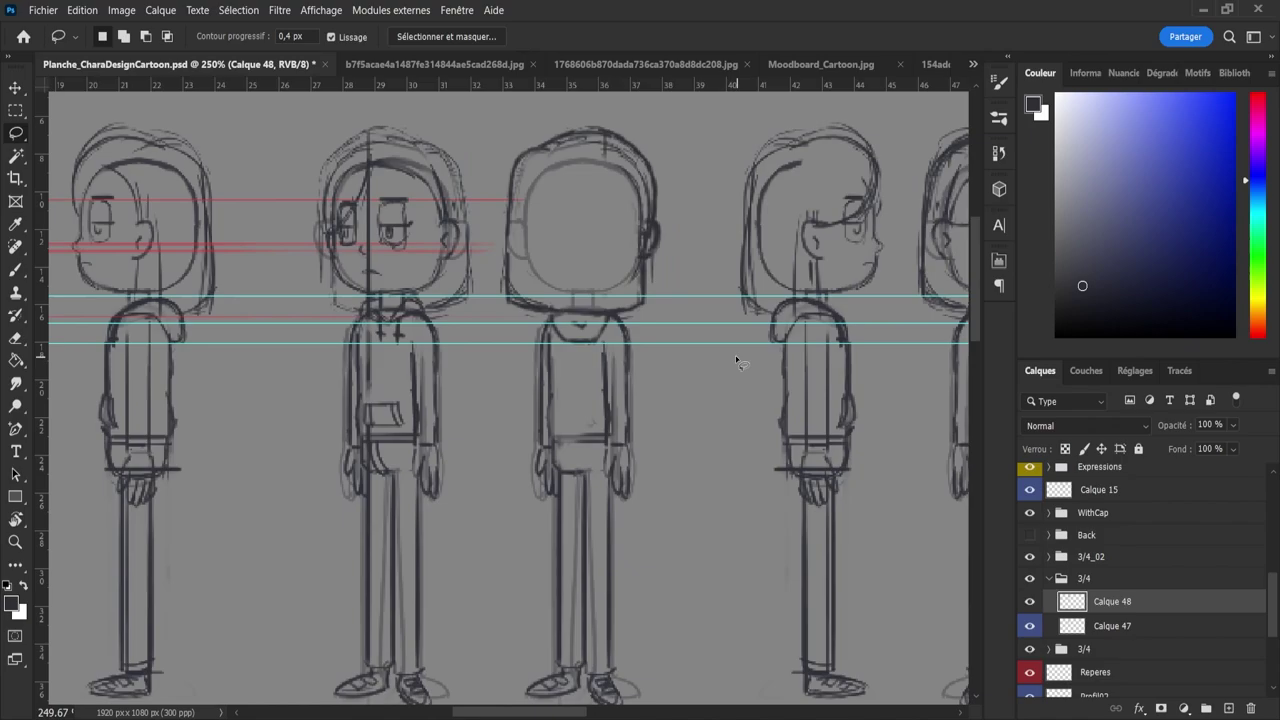
# - Erase the hair's left edge and lower corner and redraw them closer to the head
pyautogui.press('e')
pyautogui.moveTo(503, 228); pyautogui.dragTo(515, 294)
pyautogui.press('b')
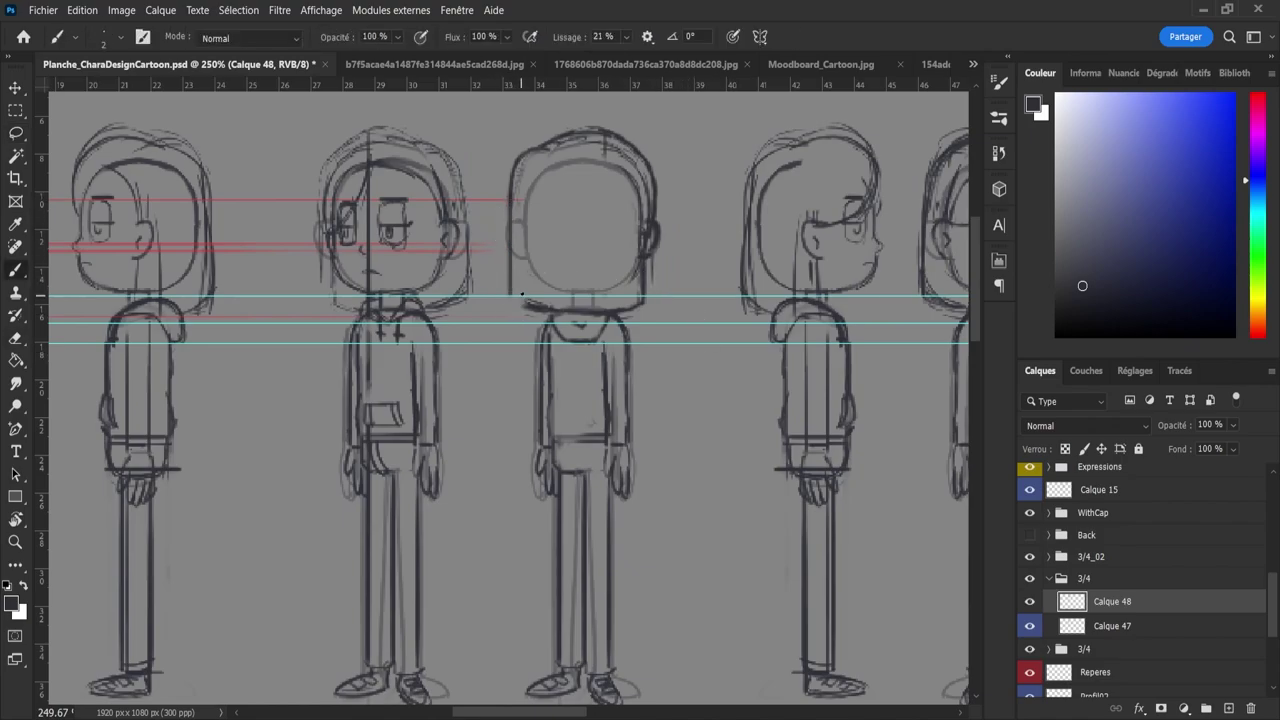
pyautogui.hotkey('ctrl', 'z')
pyautogui.moveTo(510, 204); pyautogui.dragTo(521, 292)
pyautogui.hotkey('ctrl', 'z')
pyautogui.moveTo(512, 208)
pyautogui.mouseDown()
pyautogui.moveTo(514, 296)
pyautogui.moveTo(532, 306)
pyautogui.mouseUp()
pyautogui.press('e')
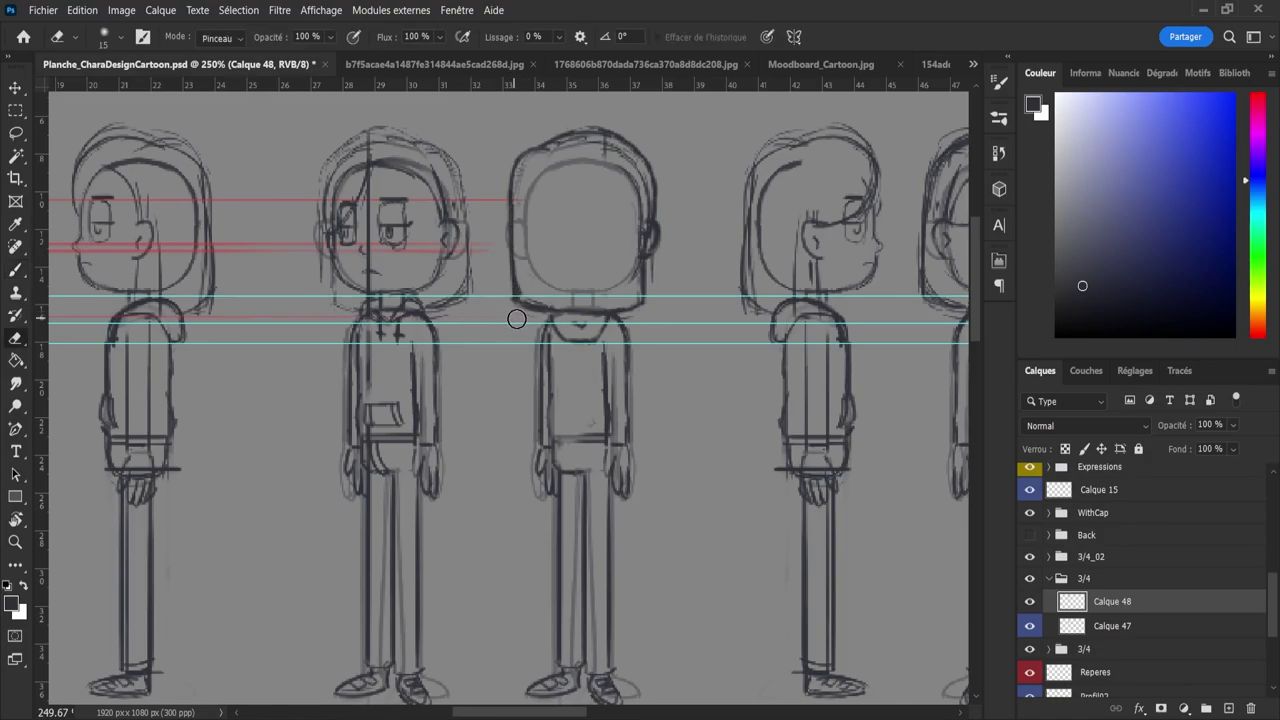
pyautogui.press('b')
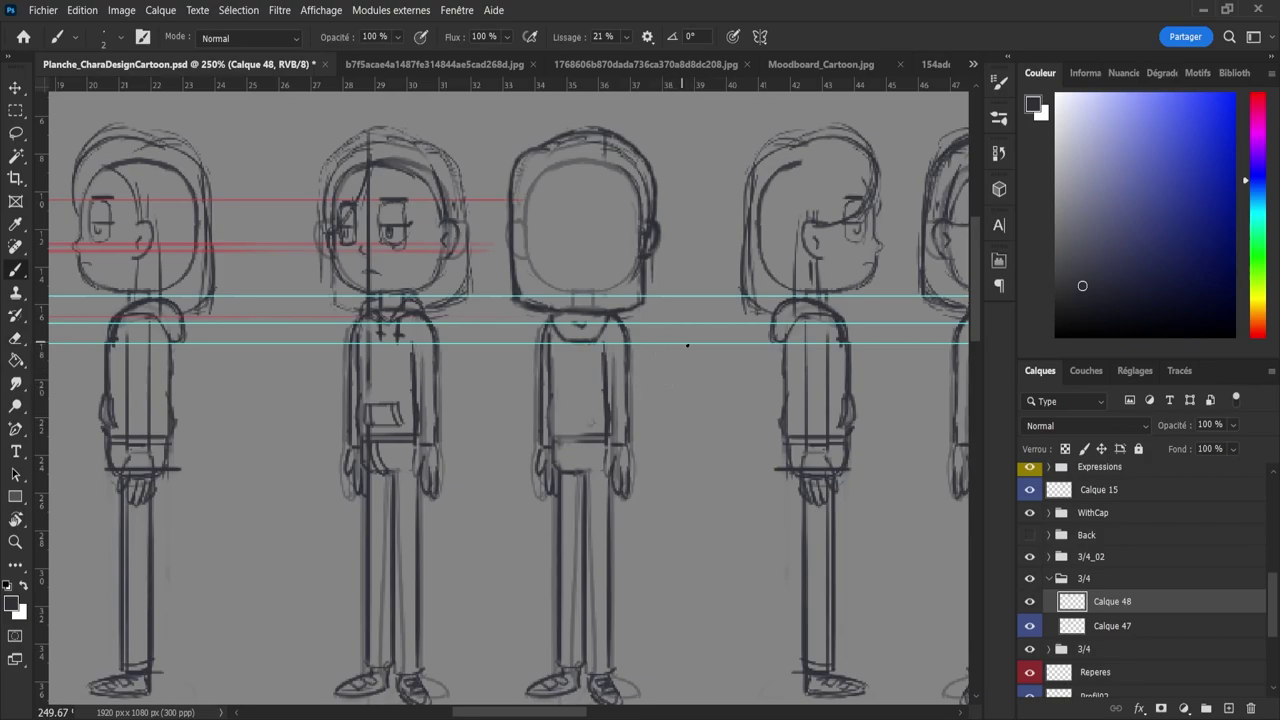
# - Erase both shoes of the 3/4 copy and redraw them as seen from behind, undoing unwanted strokes
pyautogui.press('z')
pyautogui.moveTo(709, 399); pyautogui.dragTo(687, 399)
pyautogui.moveTo(661, 595); pyautogui.dragTo(680, 597)
pyautogui.press('e')
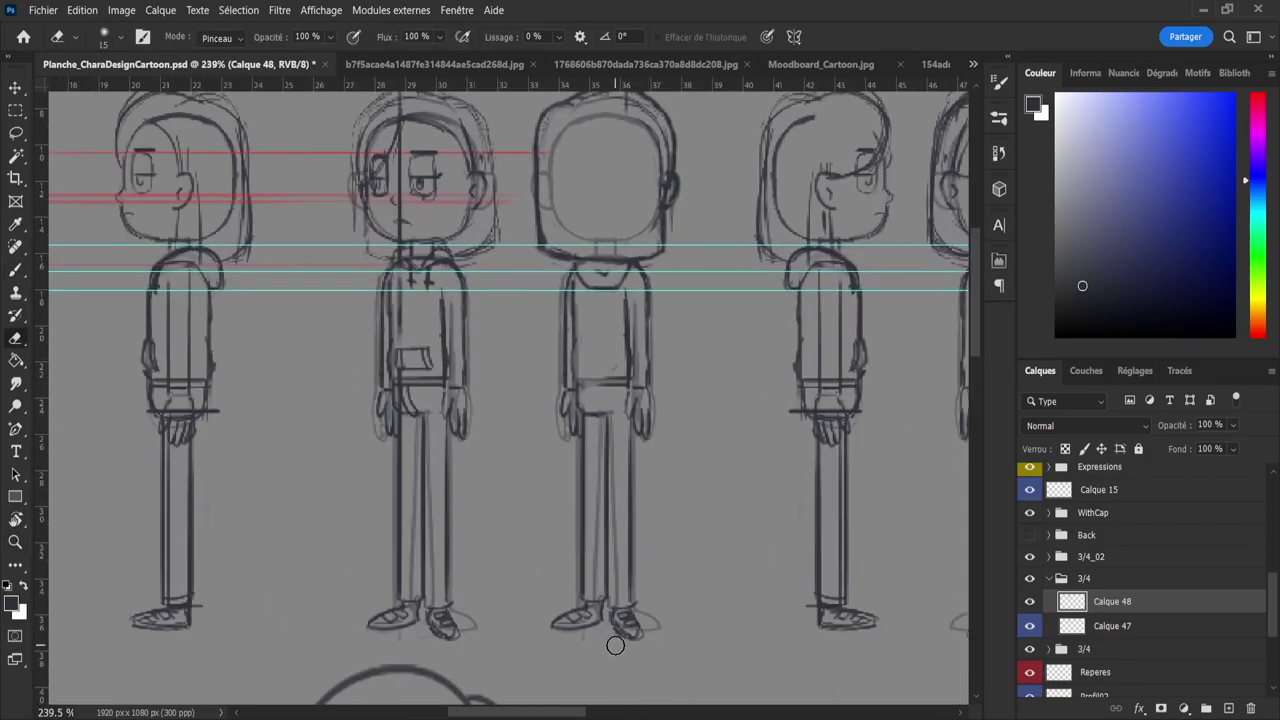
pyautogui.moveTo(615, 645)
pyautogui.mouseDown()
pyautogui.moveTo(618, 622)
pyautogui.moveTo(590, 632)
pyautogui.moveTo(574, 620)
pyautogui.moveTo(592, 618)
pyautogui.moveTo(585, 630)
pyautogui.mouseUp()
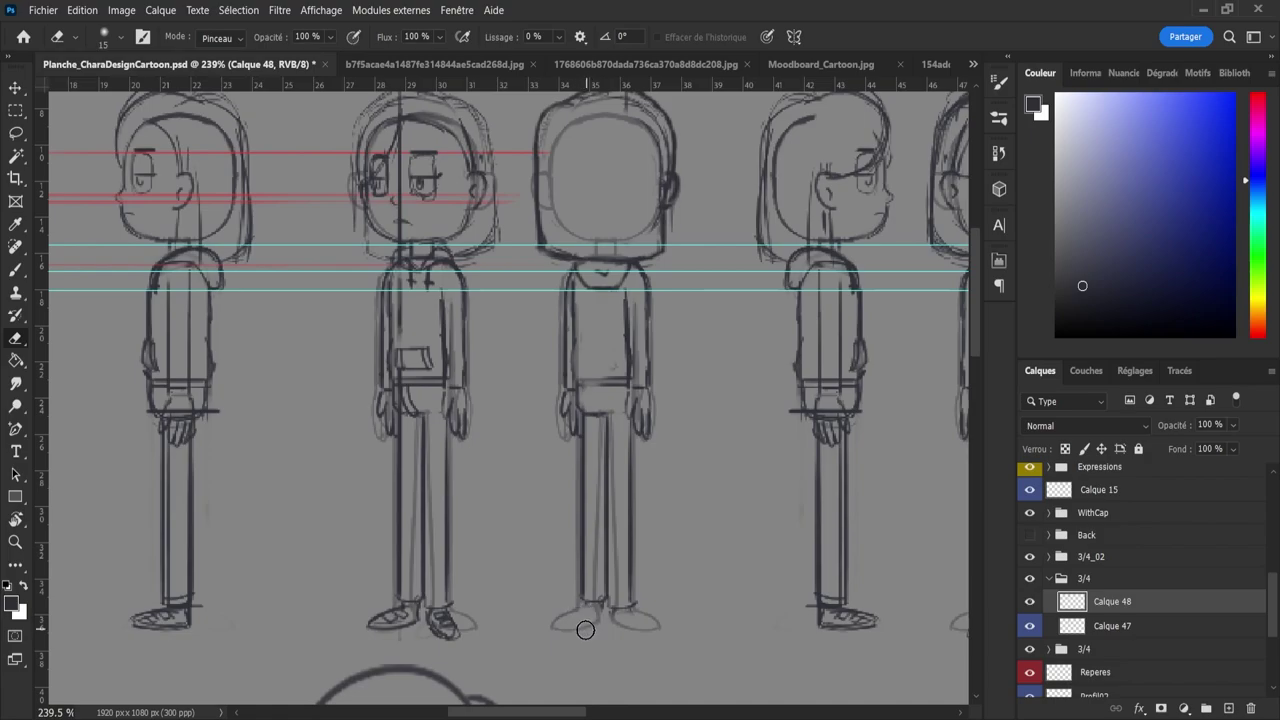
pyautogui.press('b')
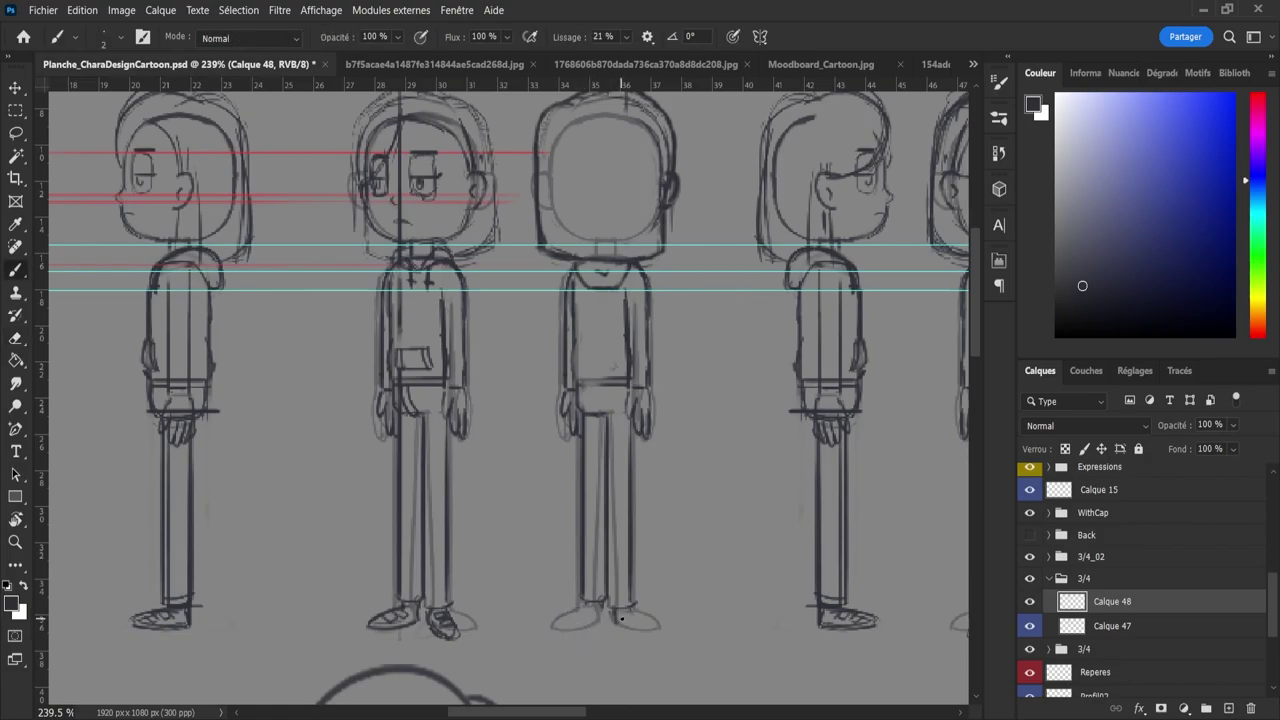
pyautogui.moveTo(622, 624)
pyautogui.mouseDown()
pyautogui.moveTo(661, 621)
pyautogui.moveTo(643, 611)
pyautogui.moveTo(651, 622)
pyautogui.mouseUp()
pyautogui.hotkey('ctrl', 'z')
pyautogui.hotkey('ctrl', 'z')
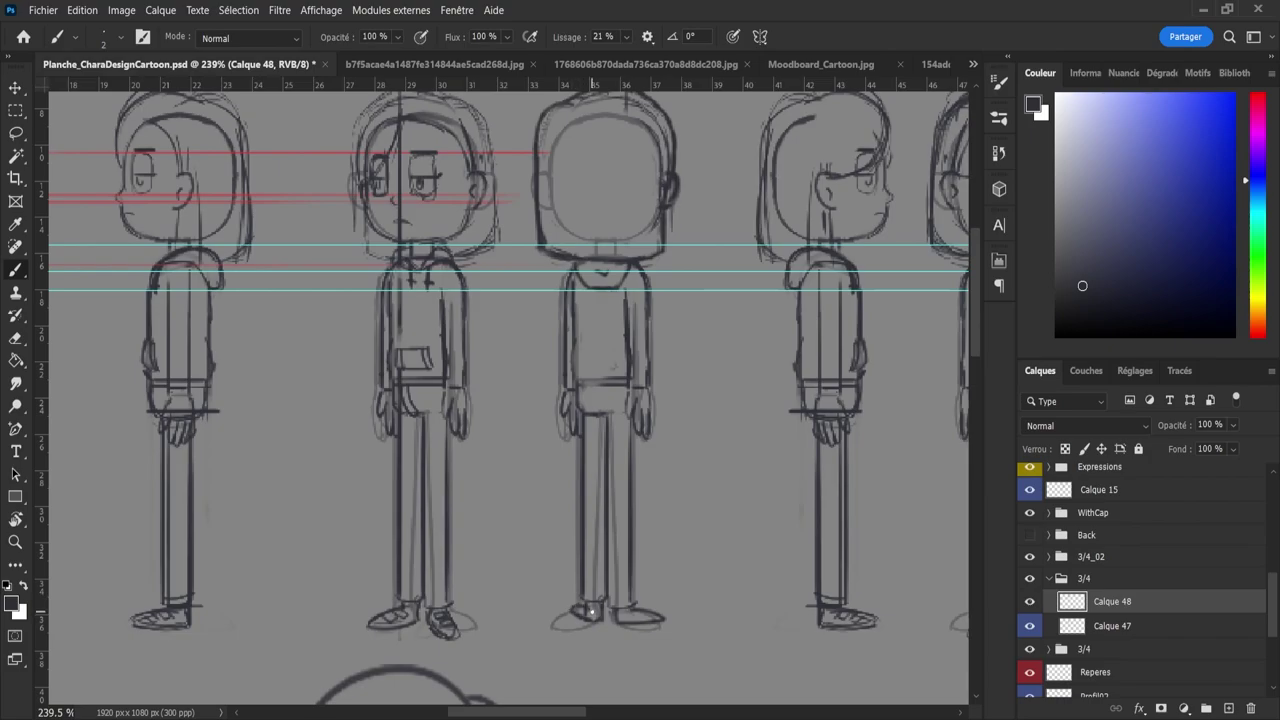
# - Compare the figure with the back view by toggling the visibility of the Back group
pyautogui.press('z')
pyautogui.scroll(-1, 597, 617)
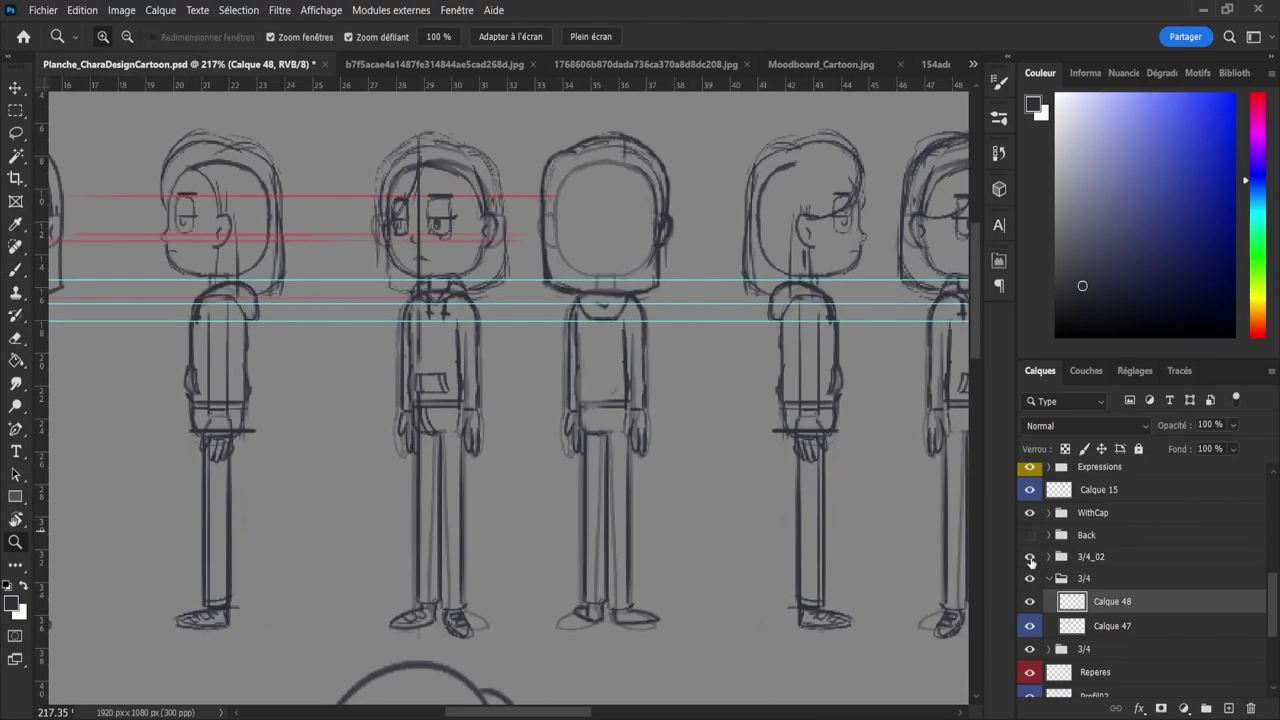
pyautogui.click(1030, 535)
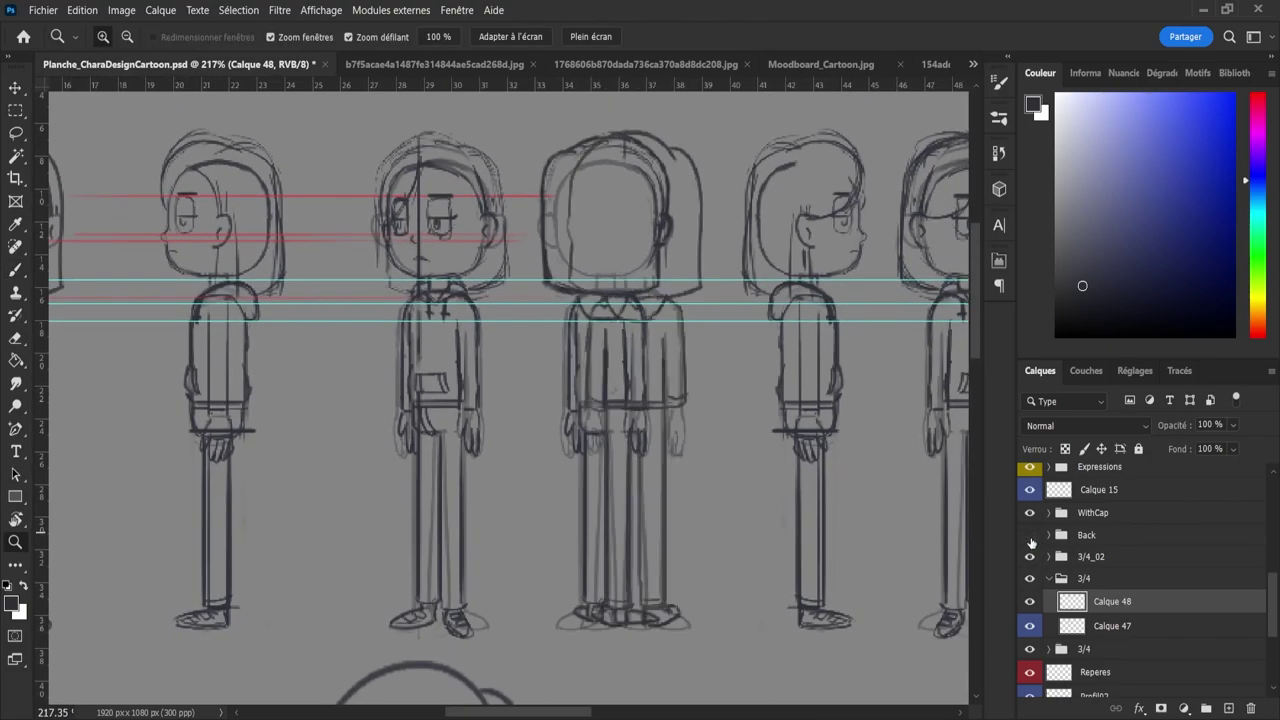
pyautogui.click(1030, 536)
# - Clean up the lines of the left shoe with small eraser and brush touch-ups
pyautogui.press('e')
pyautogui.press('z')
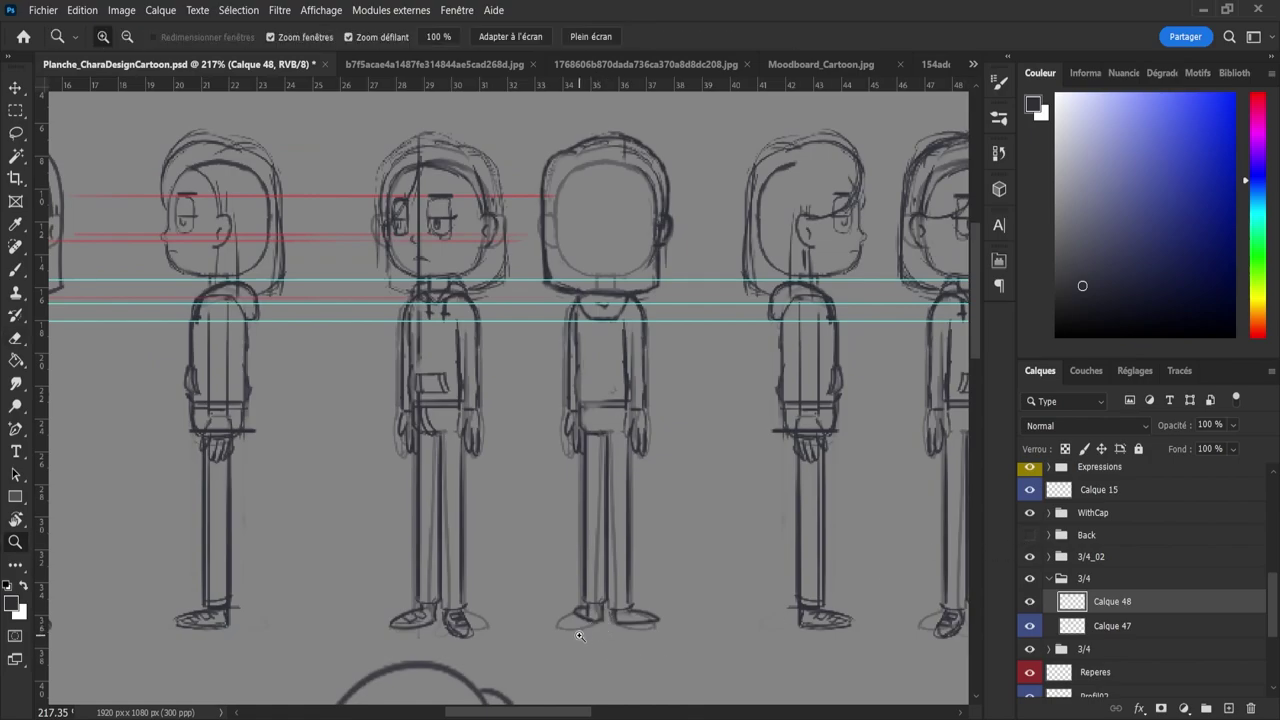
pyautogui.press('e')
pyautogui.moveTo(583, 635)
pyautogui.mouseDown()
pyautogui.moveTo(603, 628)
pyautogui.moveTo(587, 613)
pyautogui.mouseUp()
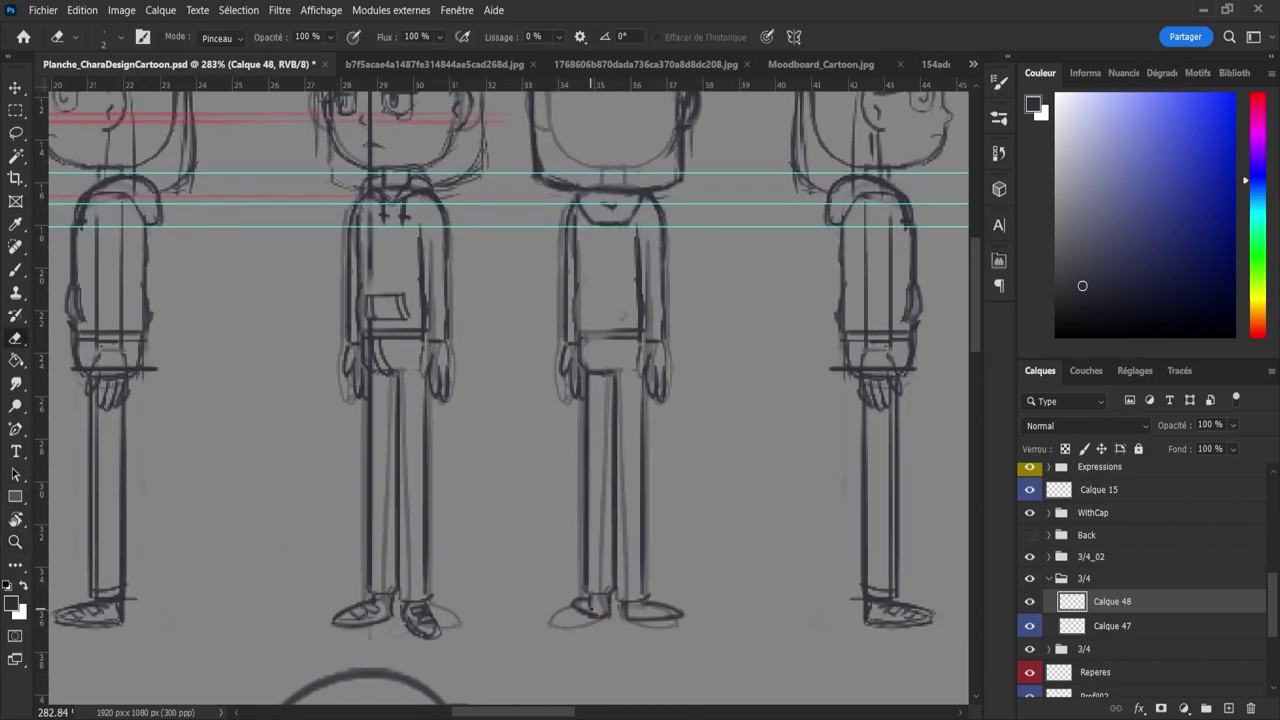
pyautogui.press('b')
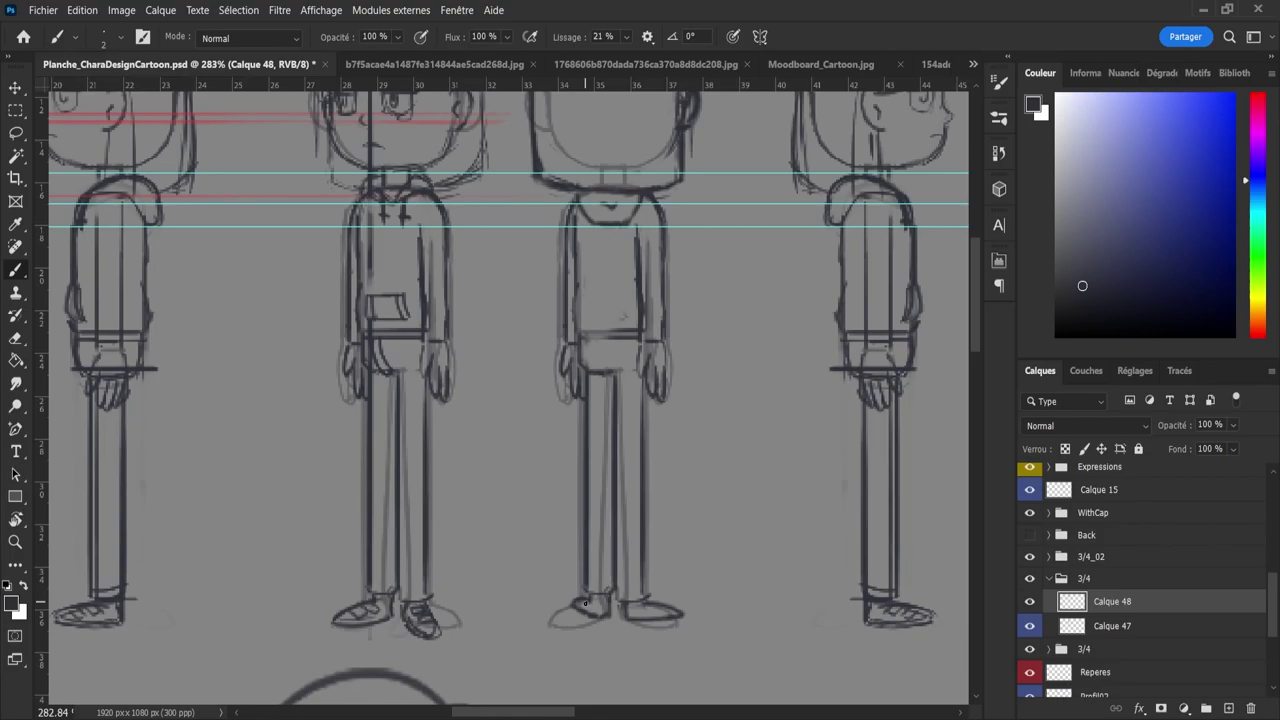
# - Erase the finger lines of the right-side hand and redraw the hand below the sleeve
pyautogui.press('z')
pyautogui.scroll(-6, 605, 635)
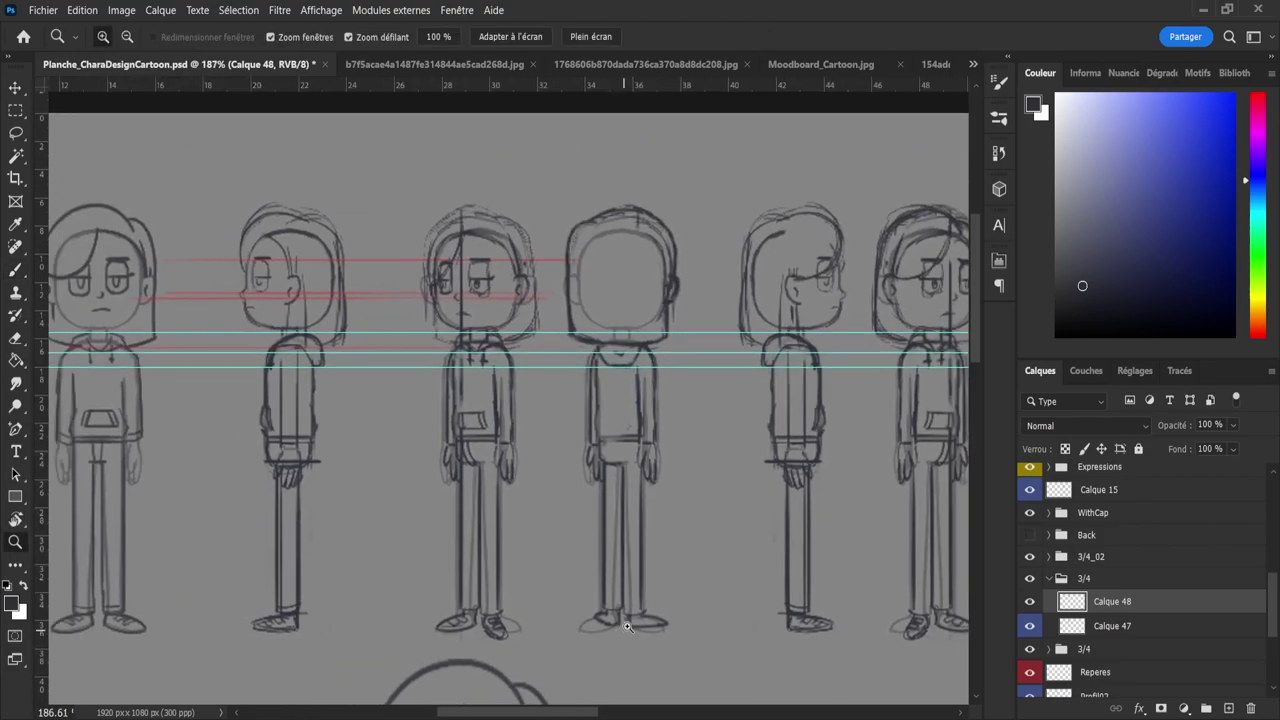
pyautogui.scroll(3, 722, 418)
pyautogui.scroll(3, 722, 418)
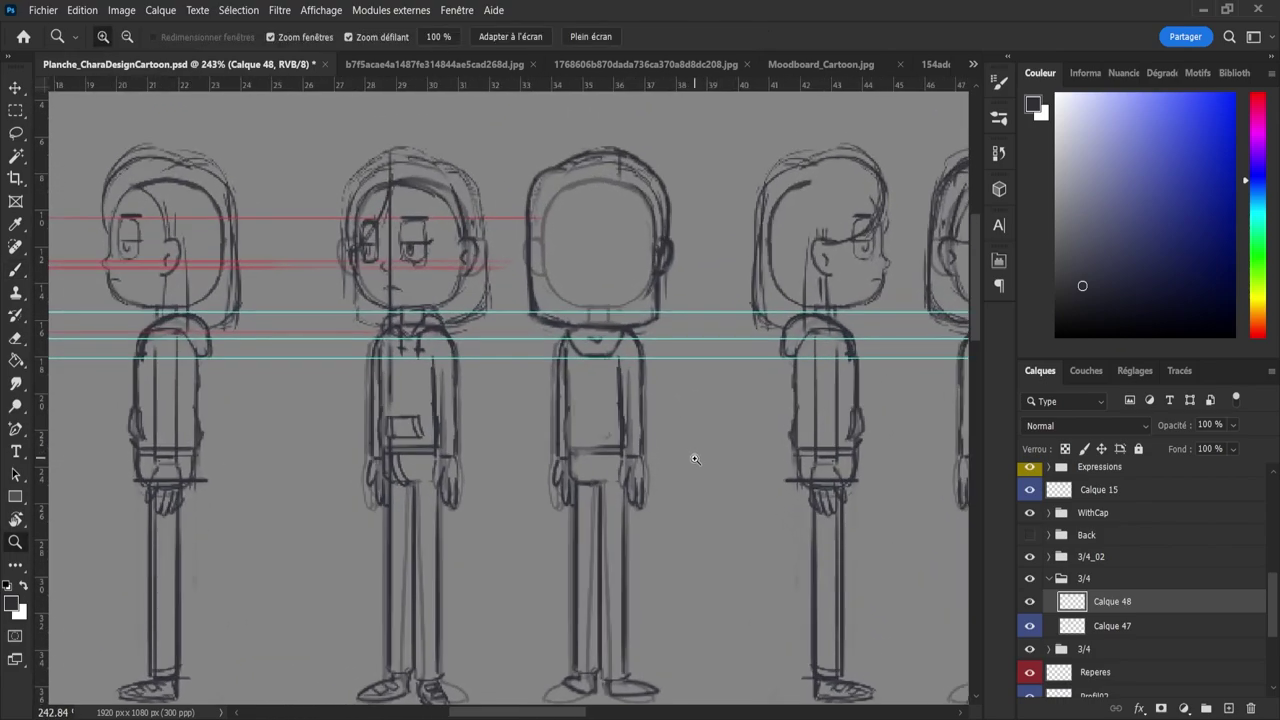
pyautogui.press('e')
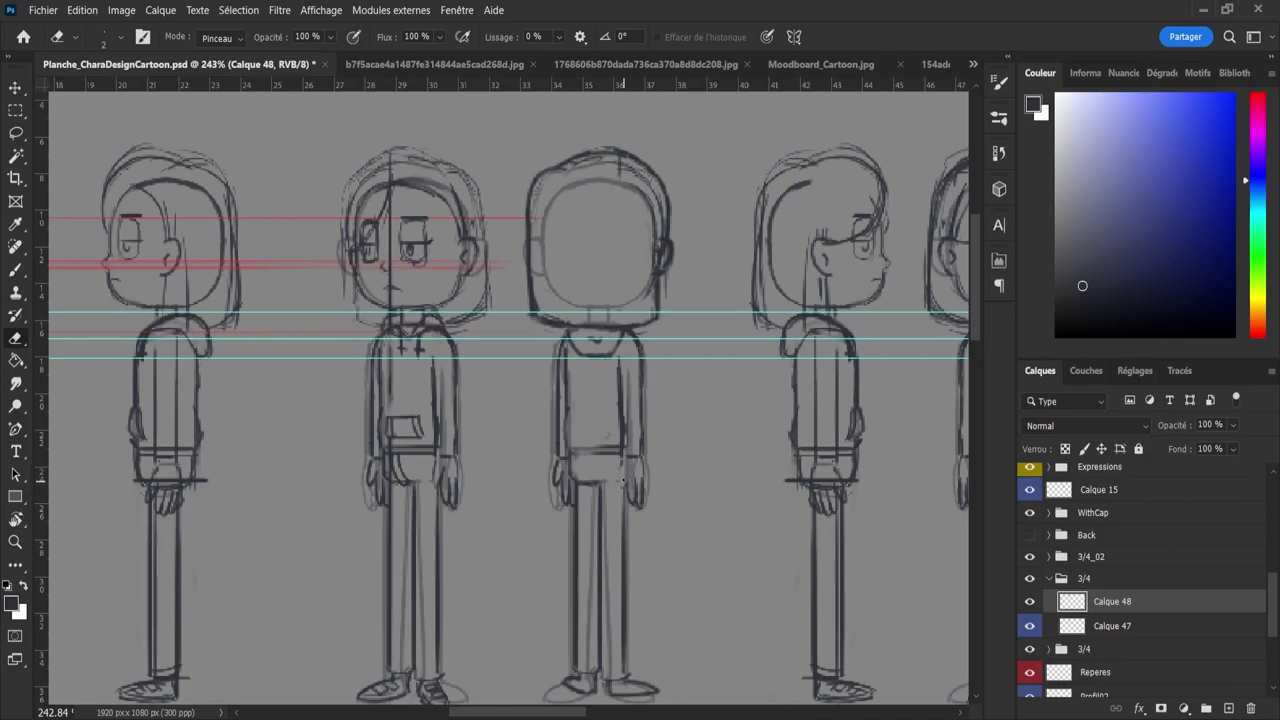
pyautogui.press('b')
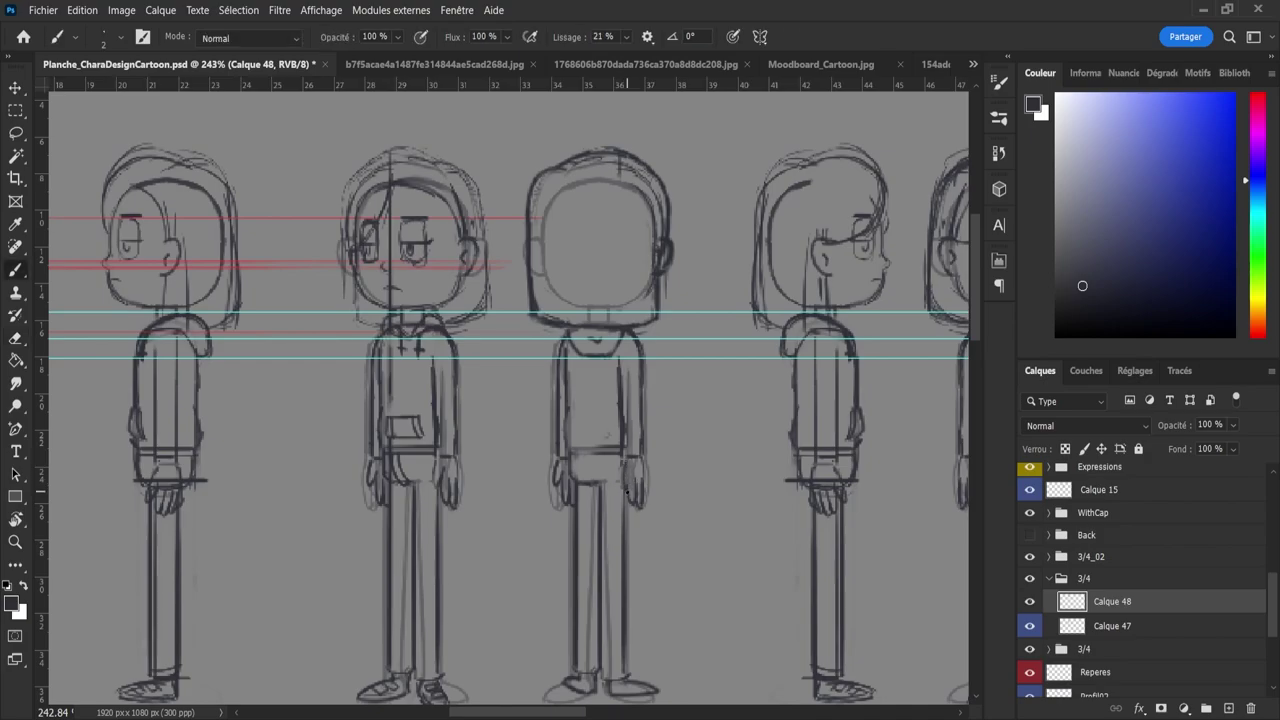
pyautogui.moveTo(628, 463)
pyautogui.mouseDown()
pyautogui.moveTo(625, 498)
pyautogui.moveTo(632, 480)
pyautogui.mouseUp()
pyautogui.press('e')
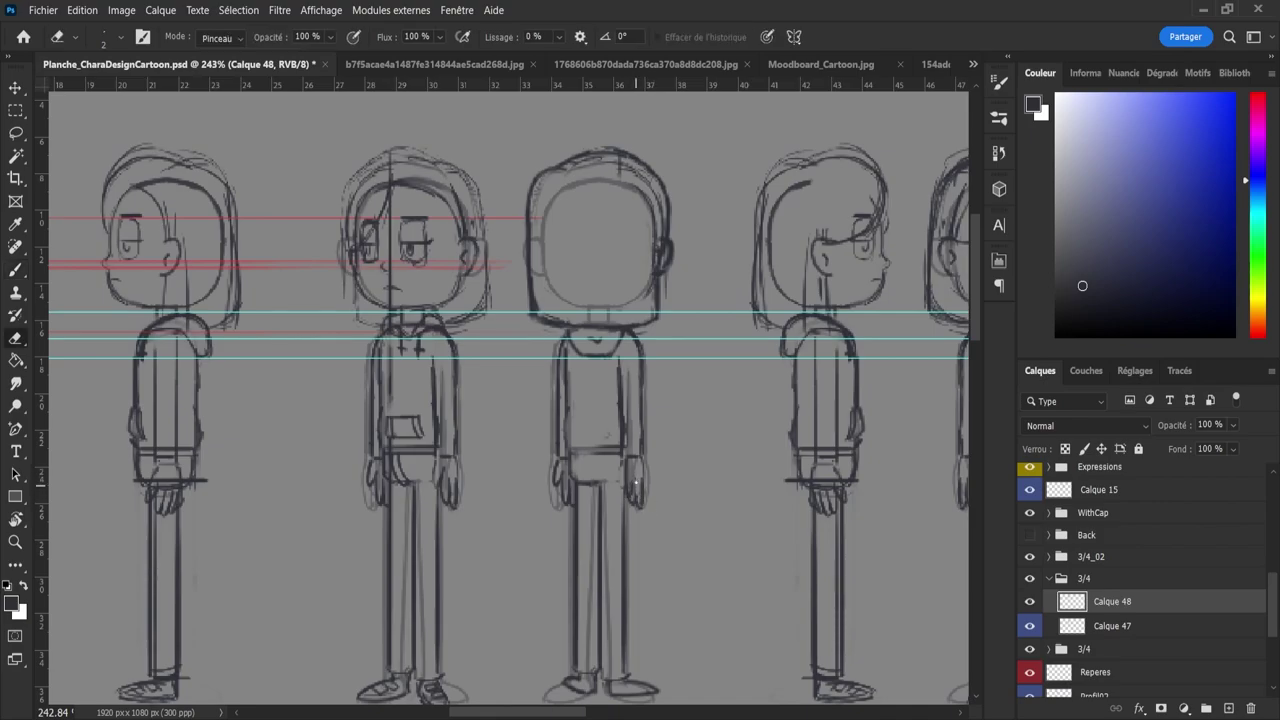
pyautogui.press('b')
pyautogui.moveTo(638, 499); pyautogui.dragTo(643, 479)
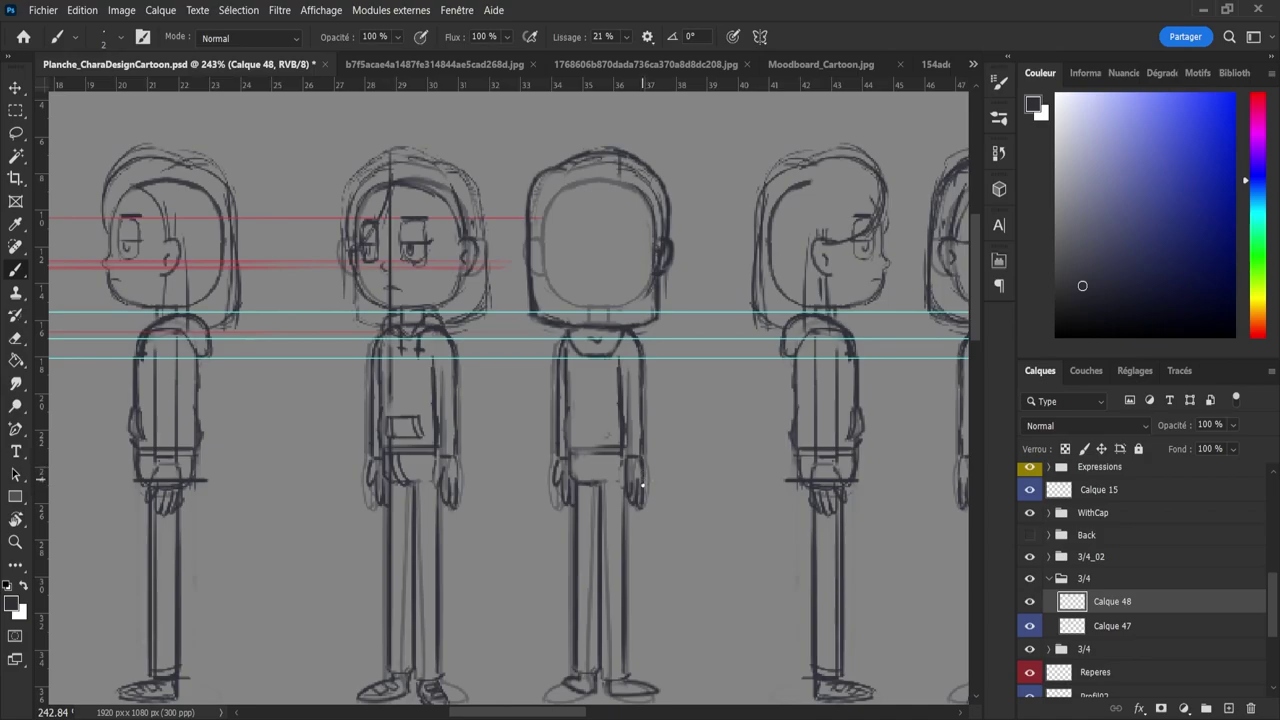
# - Erase and redraw the finger lines of the left-side hand to suit the rear view
pyautogui.press('e')
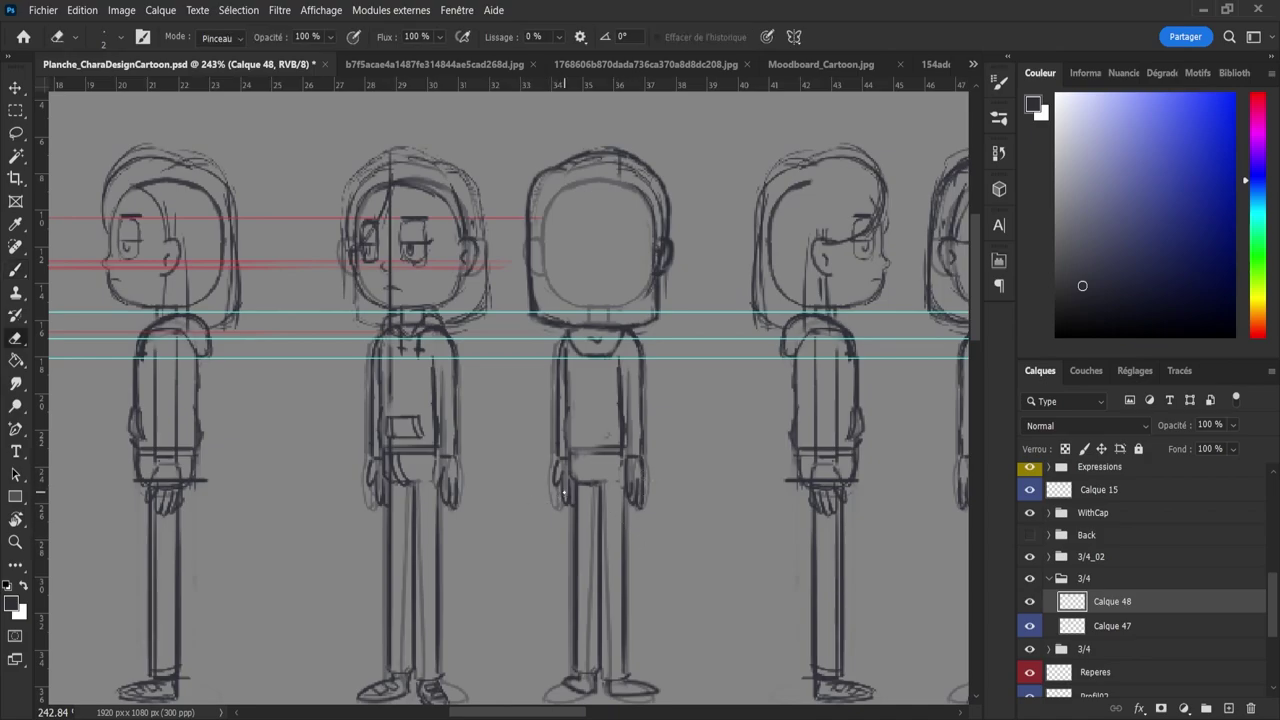
pyautogui.moveTo(556, 471); pyautogui.dragTo(557, 481)
pyautogui.press('b')
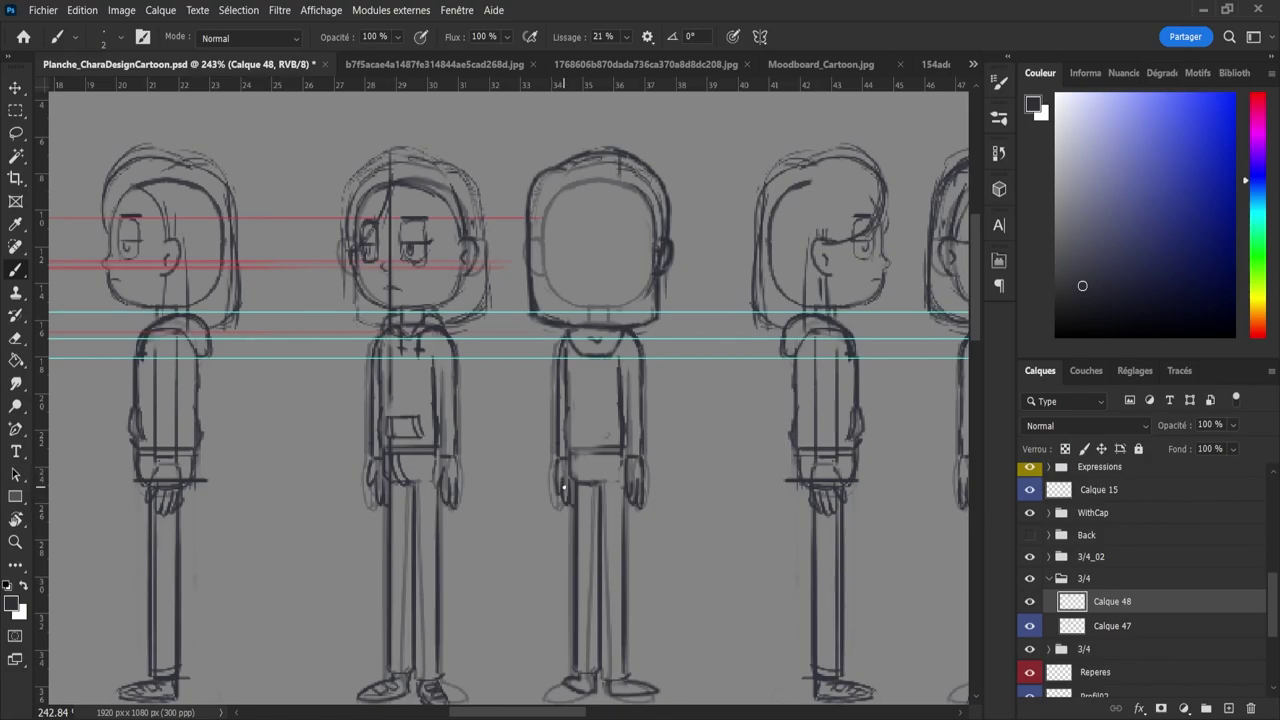
pyautogui.press('e')
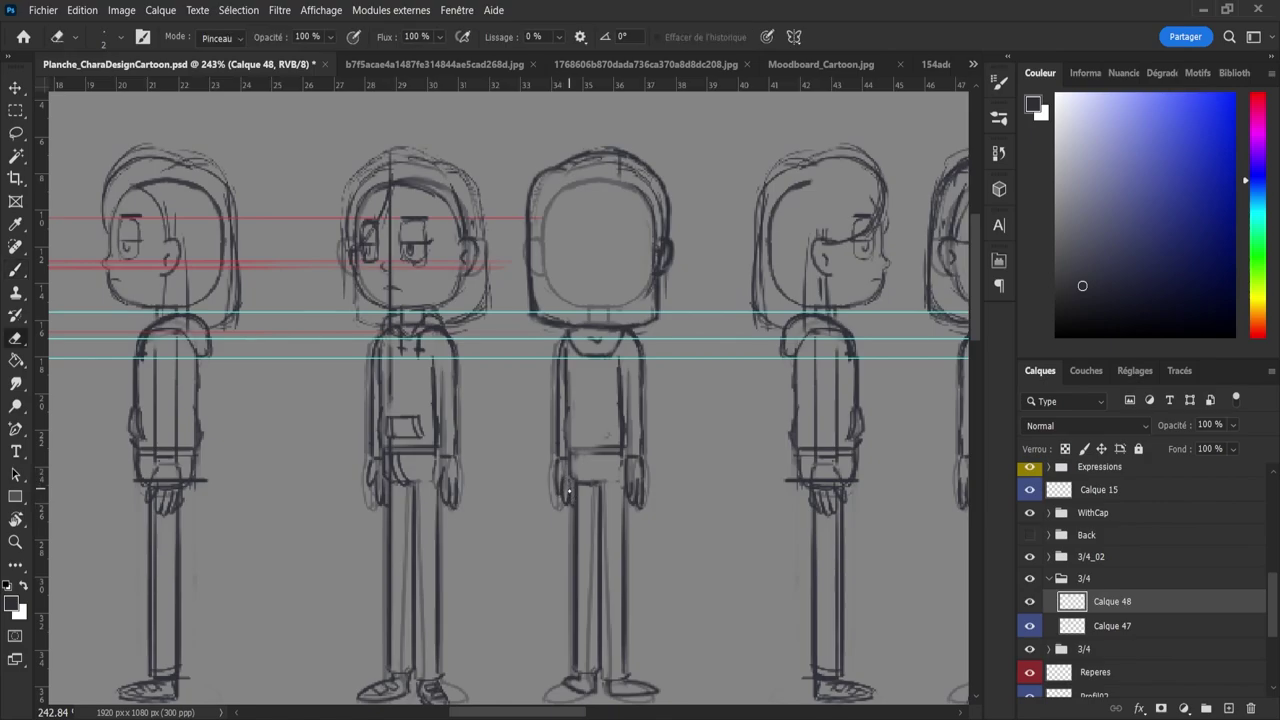
pyautogui.press('b')
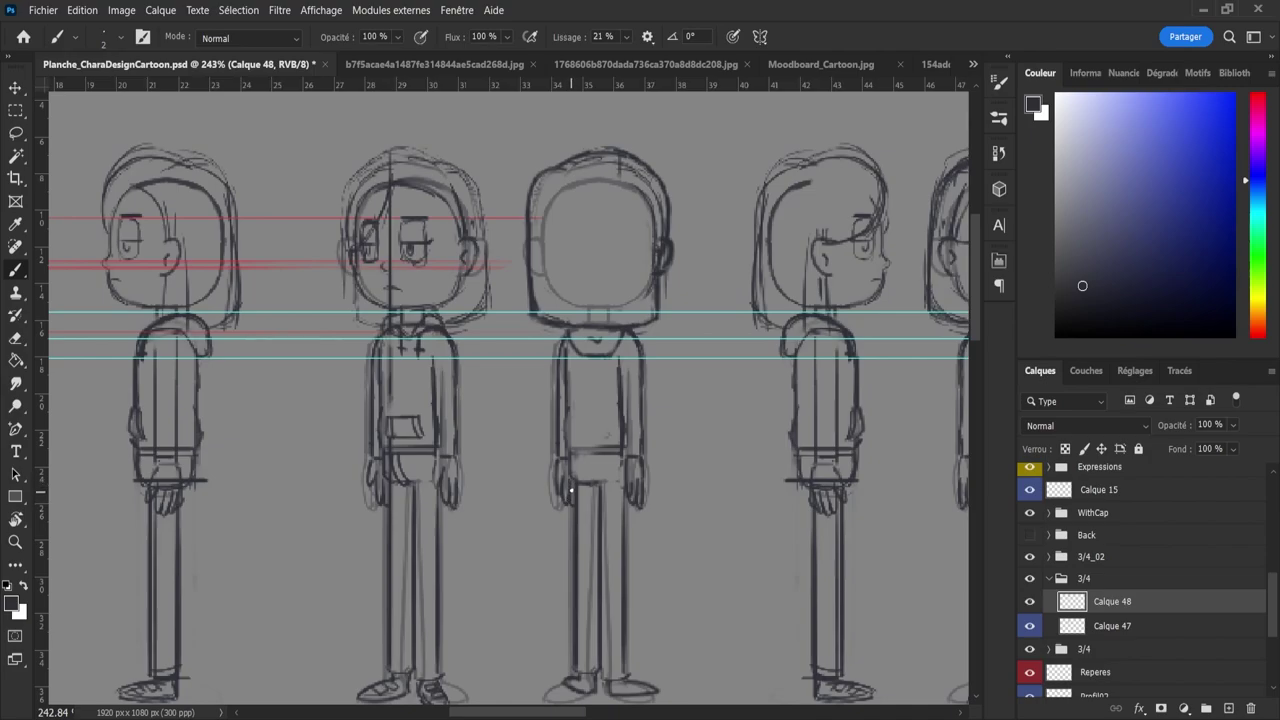
pyautogui.press('e')
pyautogui.press('b')
# - Erase the front-view lines of the three-quarter back figure's right-side shoe and redraw its outline for the rear view
pyautogui.press('z')
pyautogui.moveTo(620, 502)
pyautogui.mouseDown()
pyautogui.moveTo(595, 502)
pyautogui.moveTo(631, 456)
pyautogui.moveTo(627, 474)
pyautogui.mouseUp()
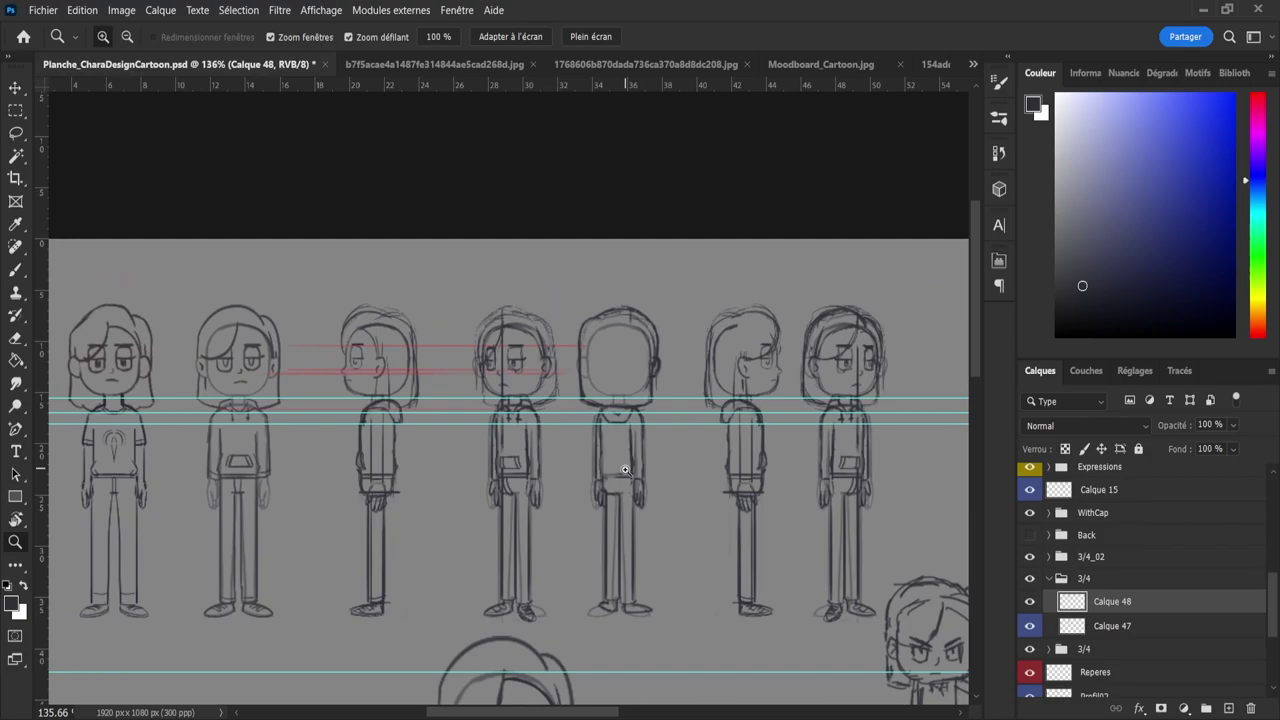
pyautogui.moveTo(646, 556)
pyautogui.mouseDown()
pyautogui.moveTo(662, 560)
pyautogui.moveTo(670, 610)
pyautogui.mouseUp()
pyautogui.press('e')
pyautogui.press(']')
pyautogui.press(']')
pyautogui.press(']')
pyautogui.press(']')
pyautogui.press(']')
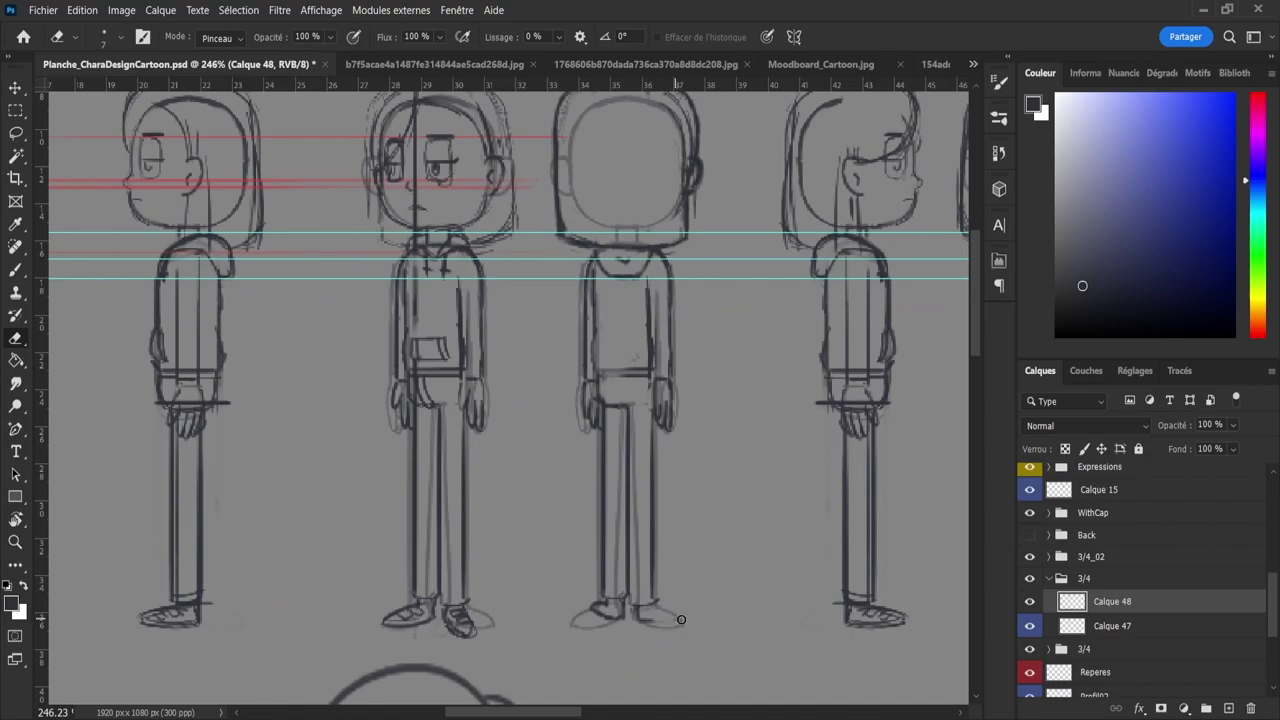
pyautogui.press('b')
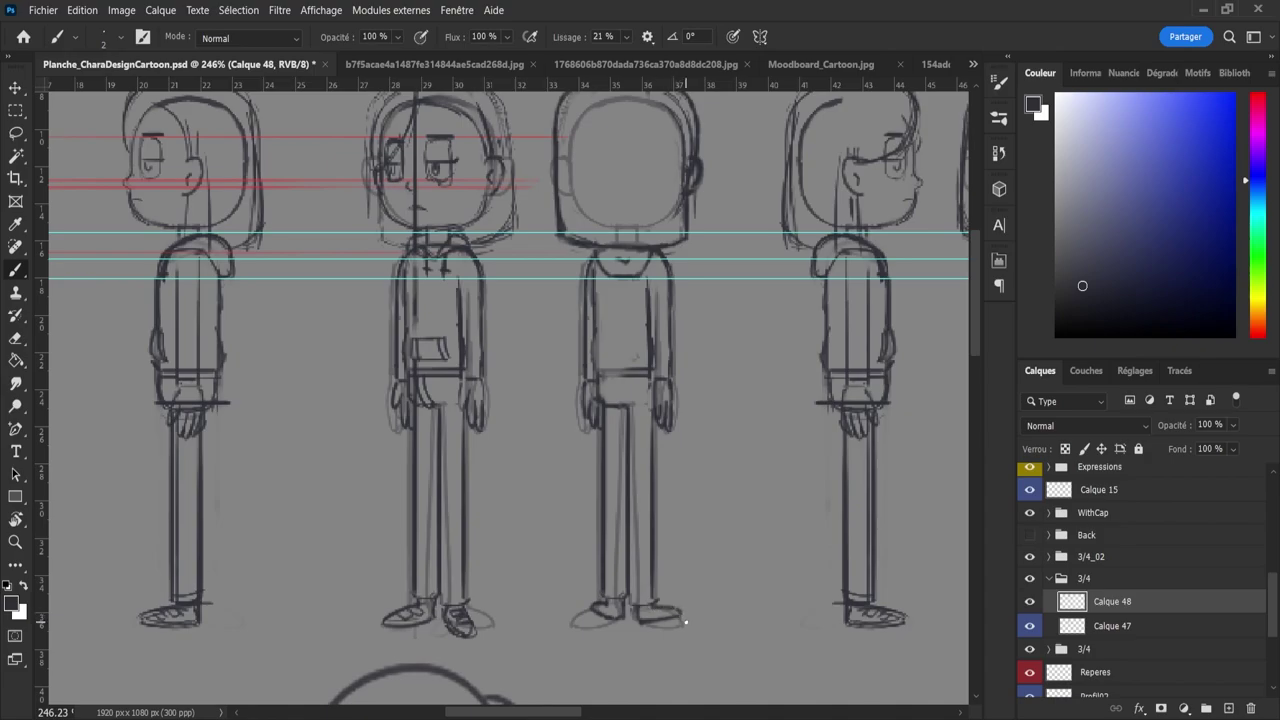
# - Clean up stray lines around the redrawn right-side shoe with small eraser touch-ups
pyautogui.press('z')
pyautogui.moveTo(691, 620)
pyautogui.mouseDown()
pyautogui.moveTo(654, 630)
pyautogui.moveTo(699, 630)
pyautogui.mouseUp()
pyautogui.click(678, 628)
pyautogui.press('e')
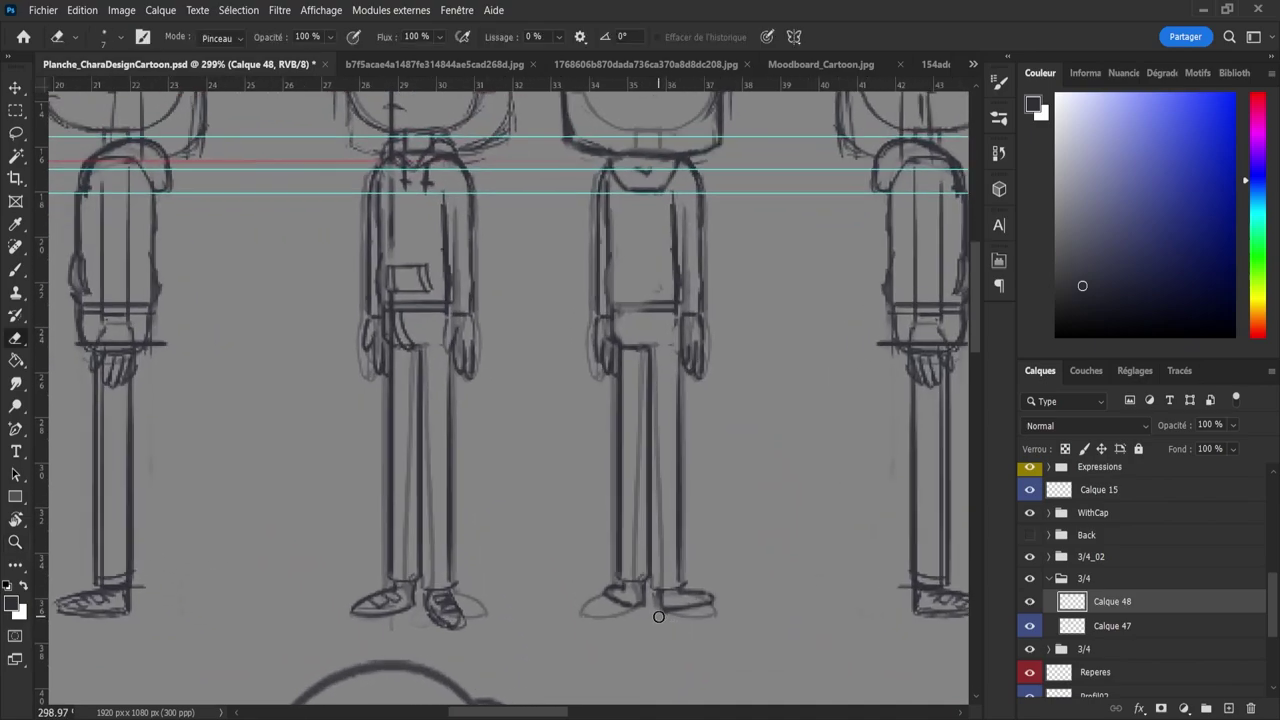
pyautogui.press('z')
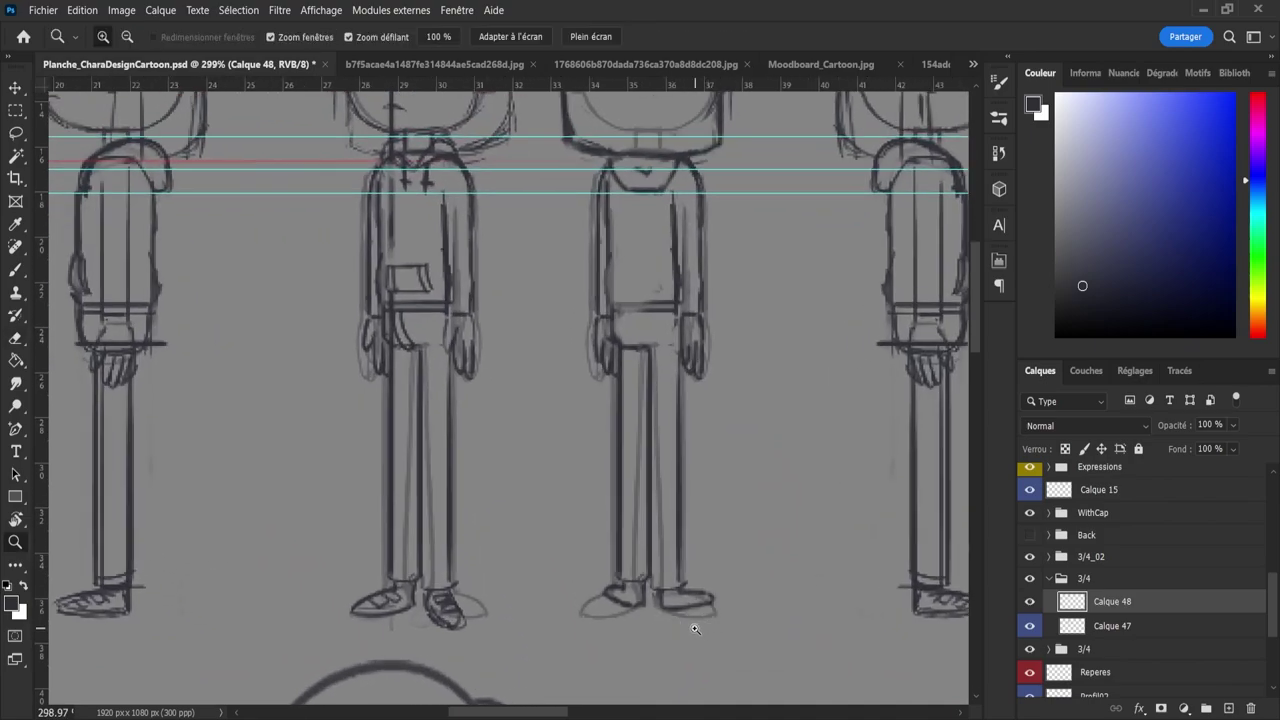
# - Review the whole turnaround row and compare the three-quarter back figure with the Back group by toggling its visibility
pyautogui.moveTo(689, 620)
pyautogui.mouseDown()
pyautogui.moveTo(654, 631)
pyautogui.moveTo(603, 613)
pyautogui.mouseUp()
pyautogui.moveTo(585, 409); pyautogui.dragTo(535, 370)
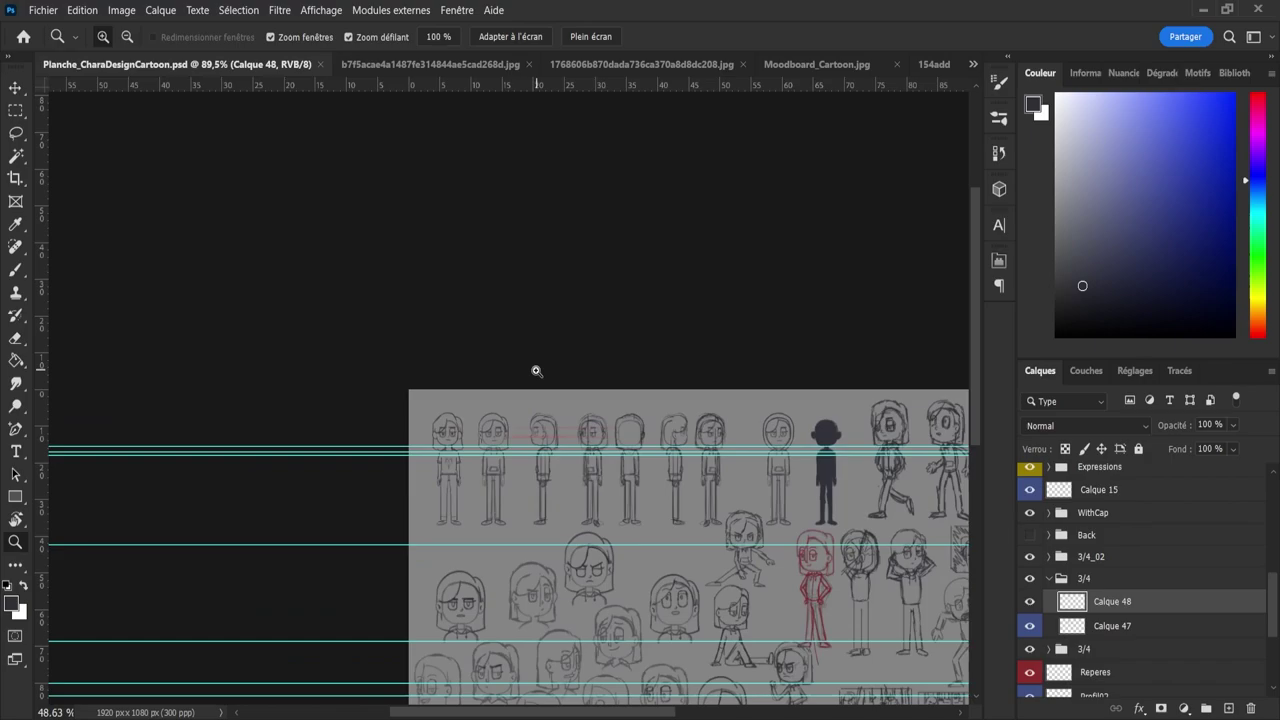
pyautogui.moveTo(670, 514); pyautogui.dragTo(701, 513)
pyautogui.moveTo(569, 448); pyautogui.dragTo(601, 480)
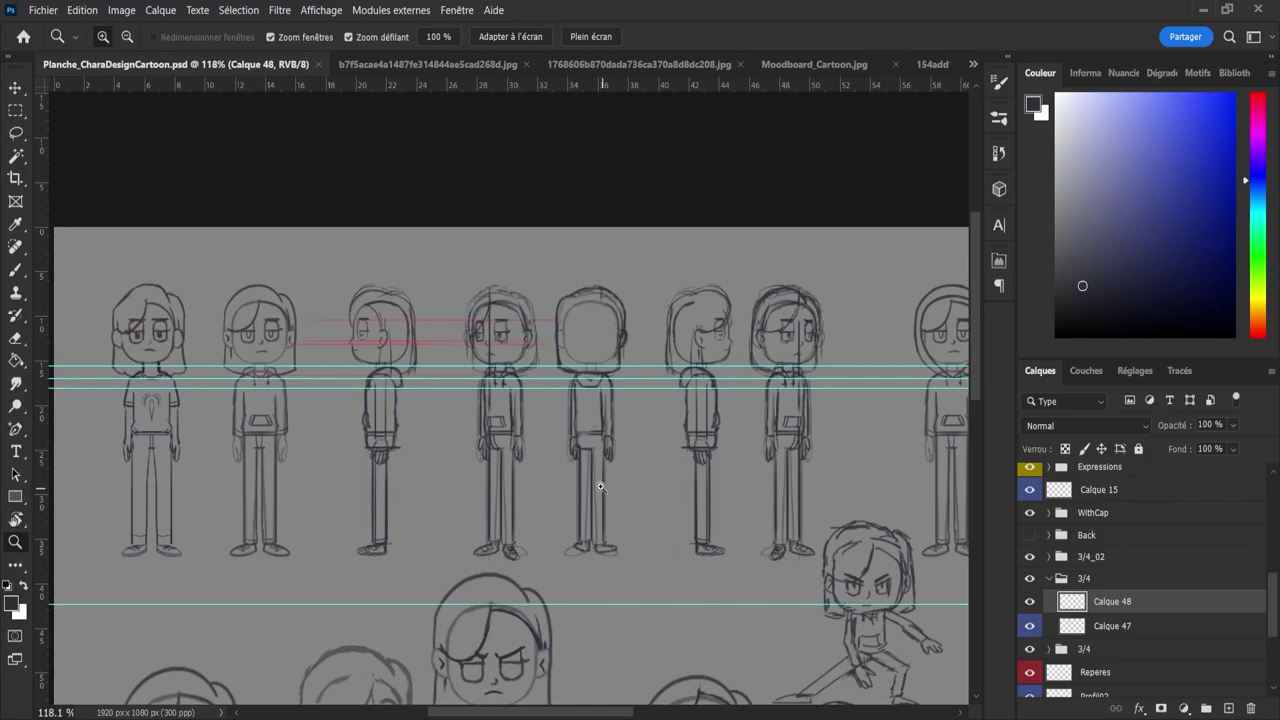
pyautogui.scroll(1, 600, 476)
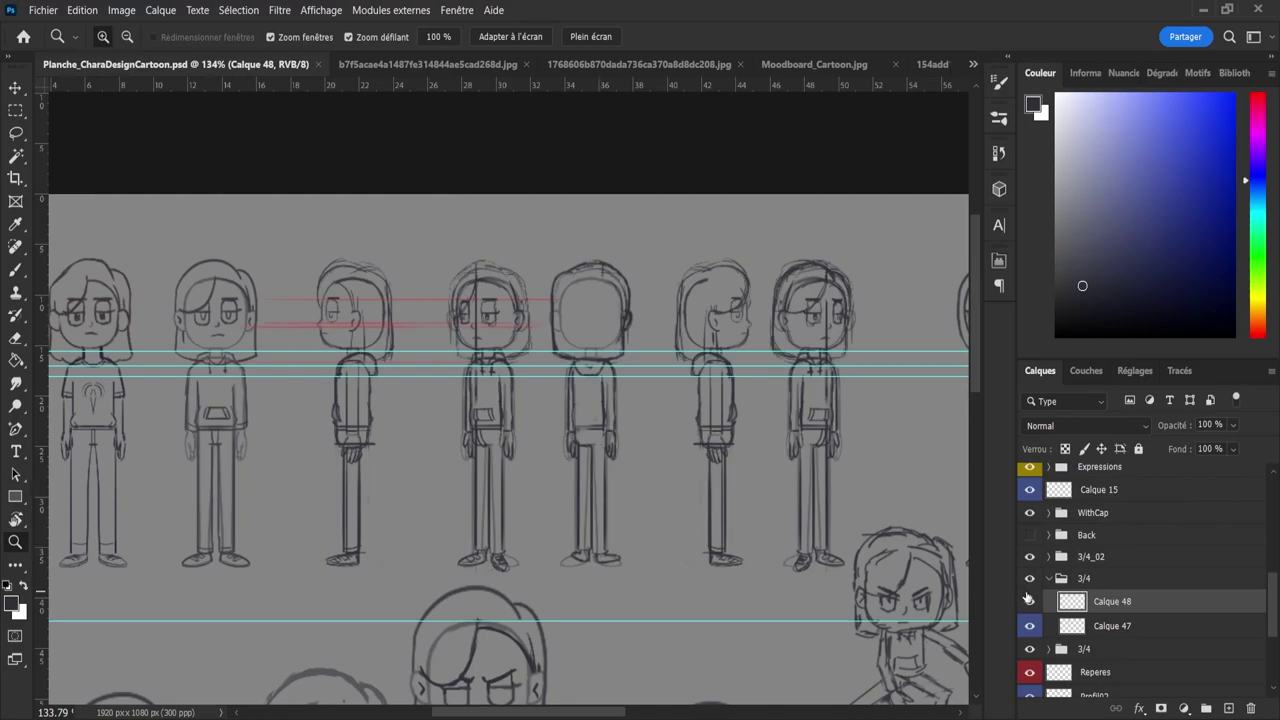
pyautogui.click(1029, 535)
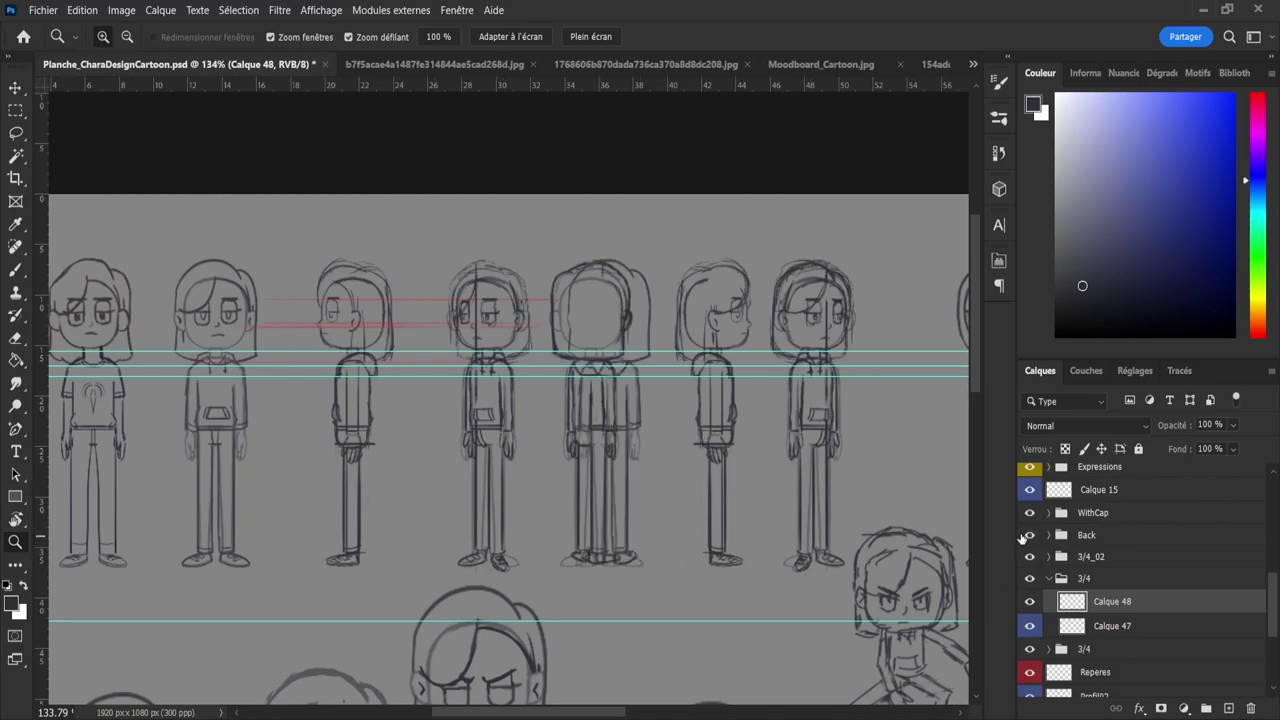
pyautogui.click(1024, 537)
pyautogui.click(1025, 537)
pyautogui.click(1025, 537)
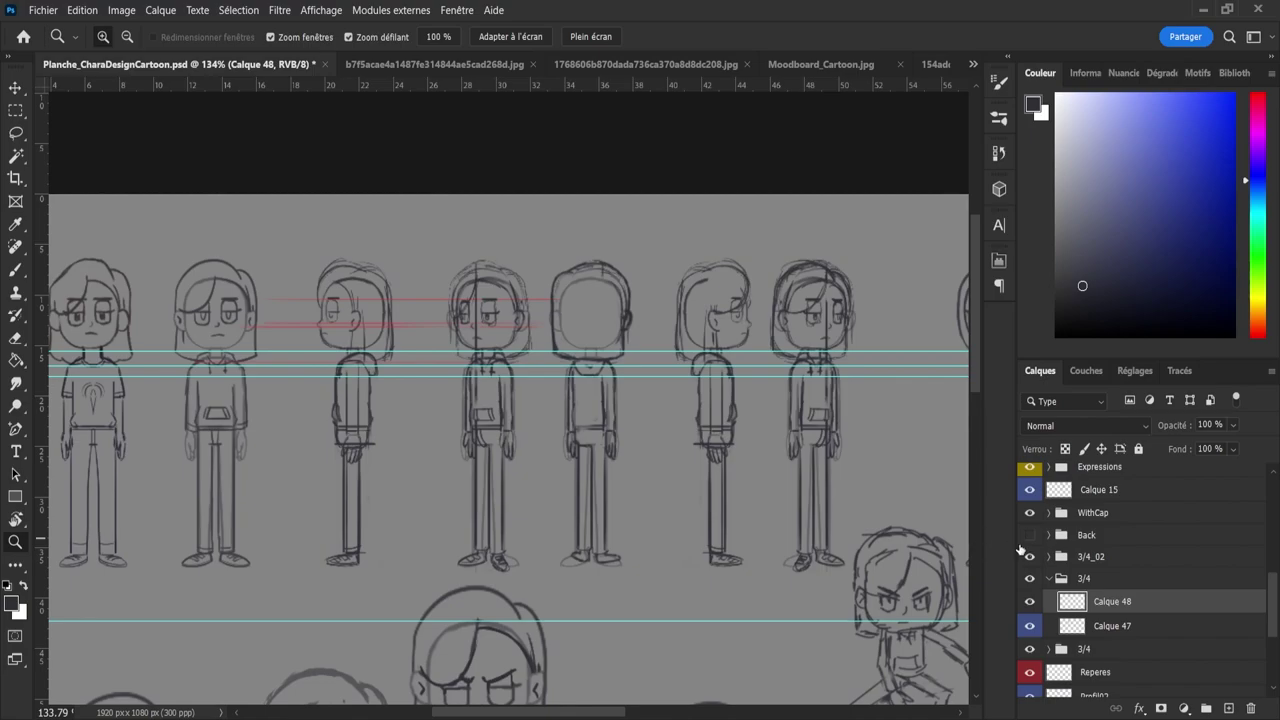
# - Show the Back group and move the full back view to the right of the three-quarter back figure
pyautogui.click(1027, 536)
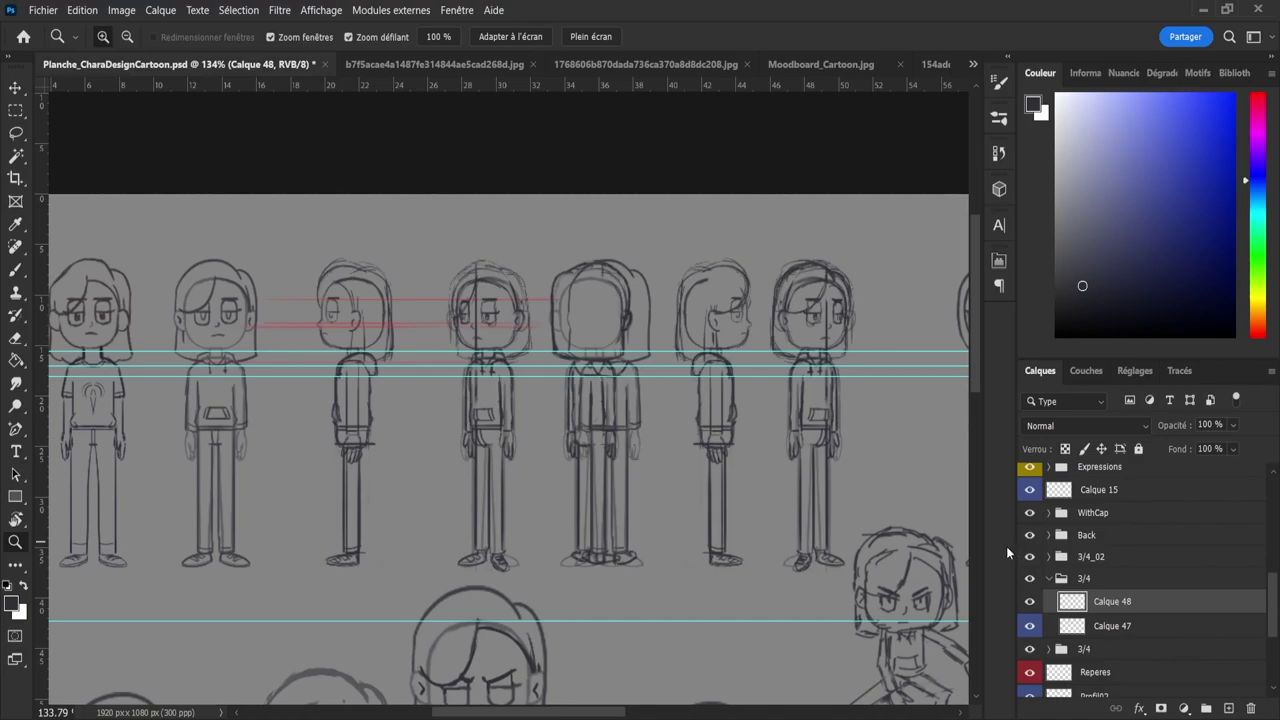
pyautogui.press('v')
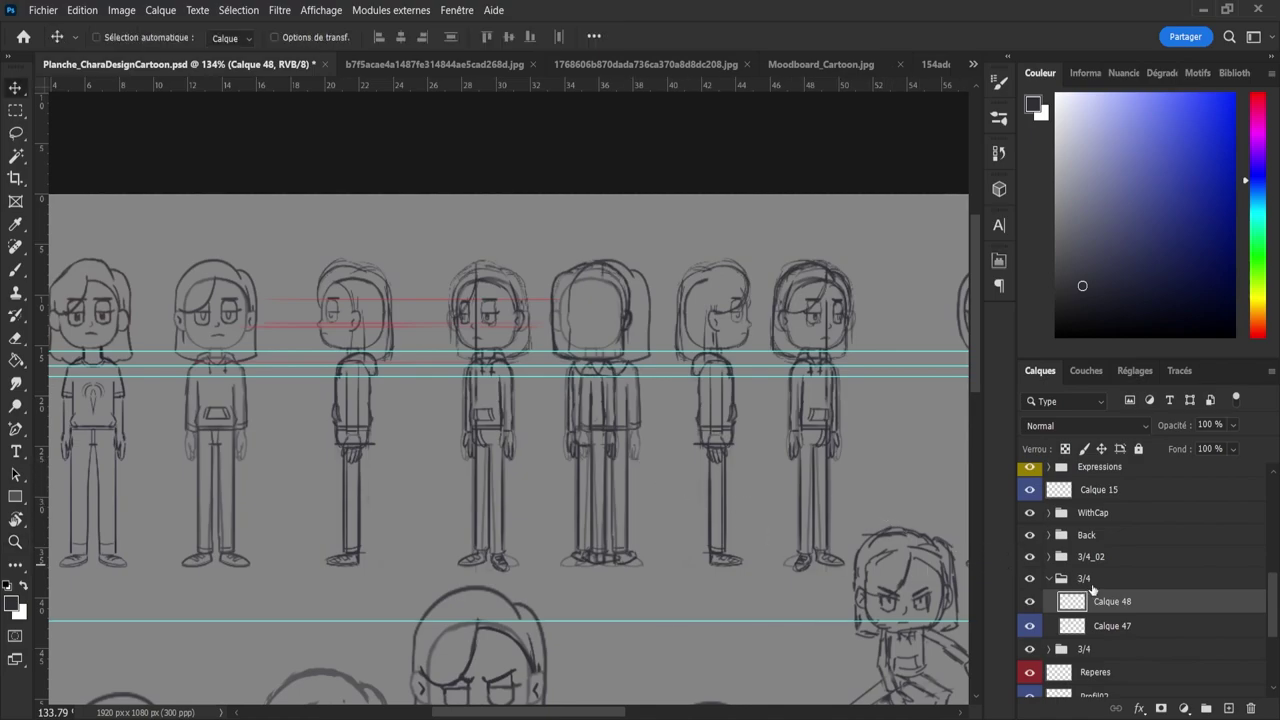
pyautogui.click(1059, 536)
pyautogui.moveTo(644, 500)
pyautogui.mouseDown()
pyautogui.moveTo(635, 462)
pyautogui.moveTo(673, 466)
pyautogui.mouseUp()
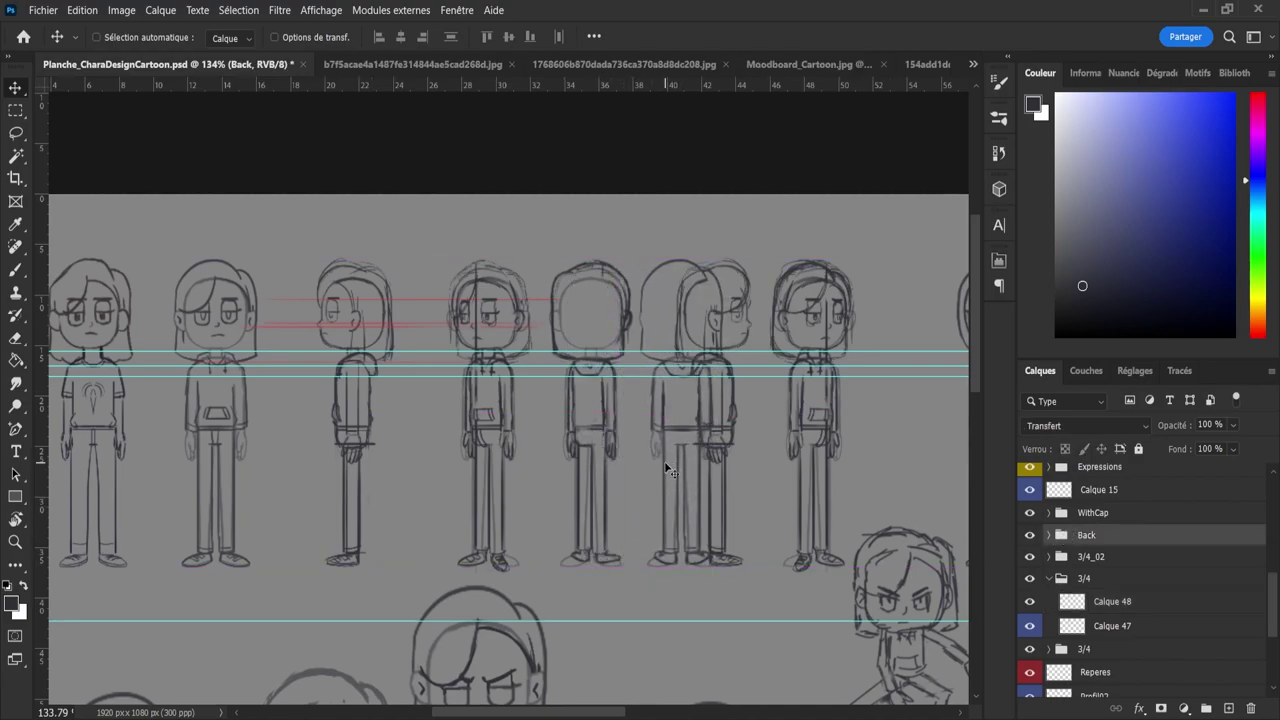
# - Outline the head of the full back view with a lasso selection
pyautogui.press('z')
pyautogui.click(674, 330)
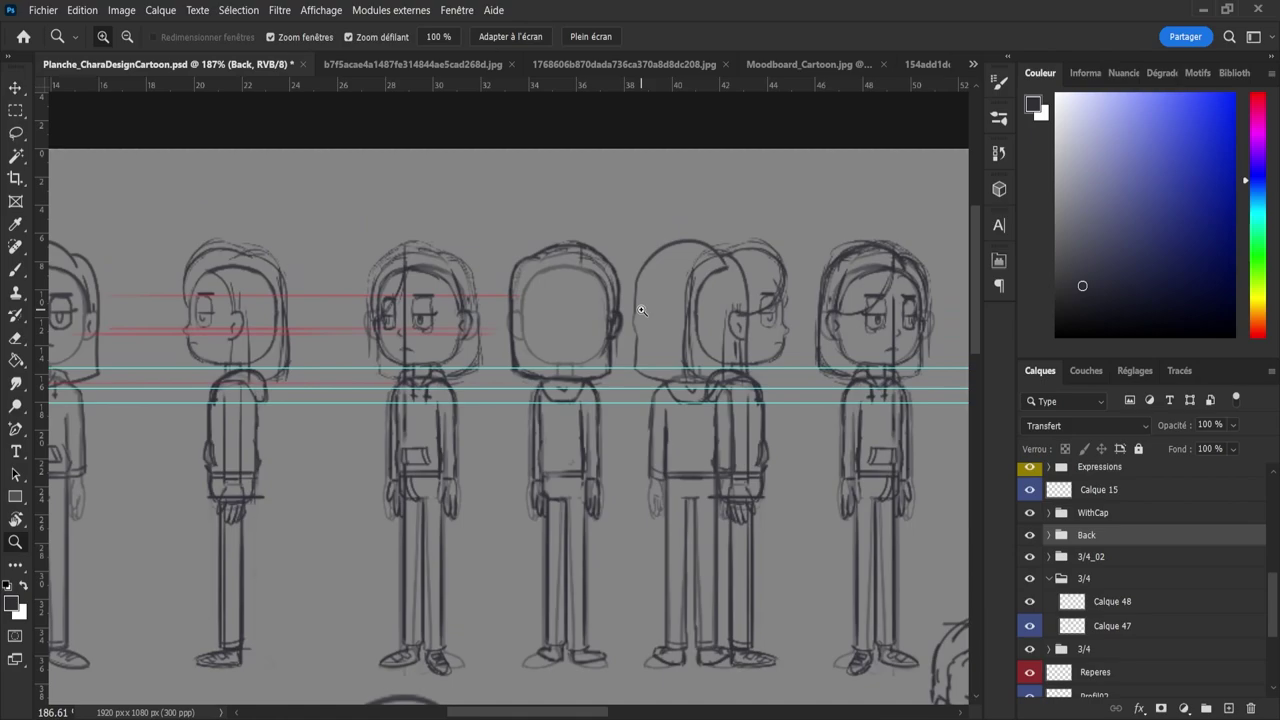
pyautogui.press('b')
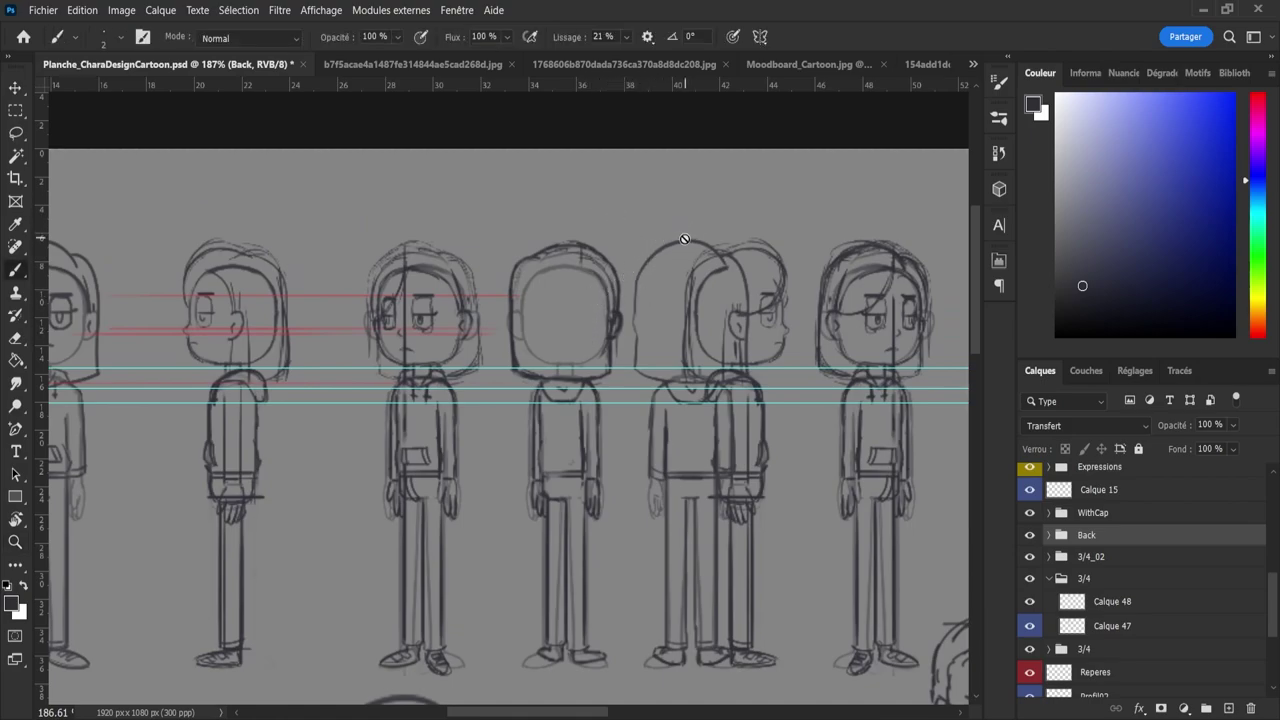
pyautogui.press('l')
pyautogui.moveTo(669, 222)
pyautogui.mouseDown()
pyautogui.moveTo(745, 218)
pyautogui.moveTo(776, 300)
pyautogui.moveTo(747, 383)
pyautogui.moveTo(665, 388)
pyautogui.moveTo(630, 373)
pyautogui.moveTo(664, 217)
pyautogui.mouseUp()
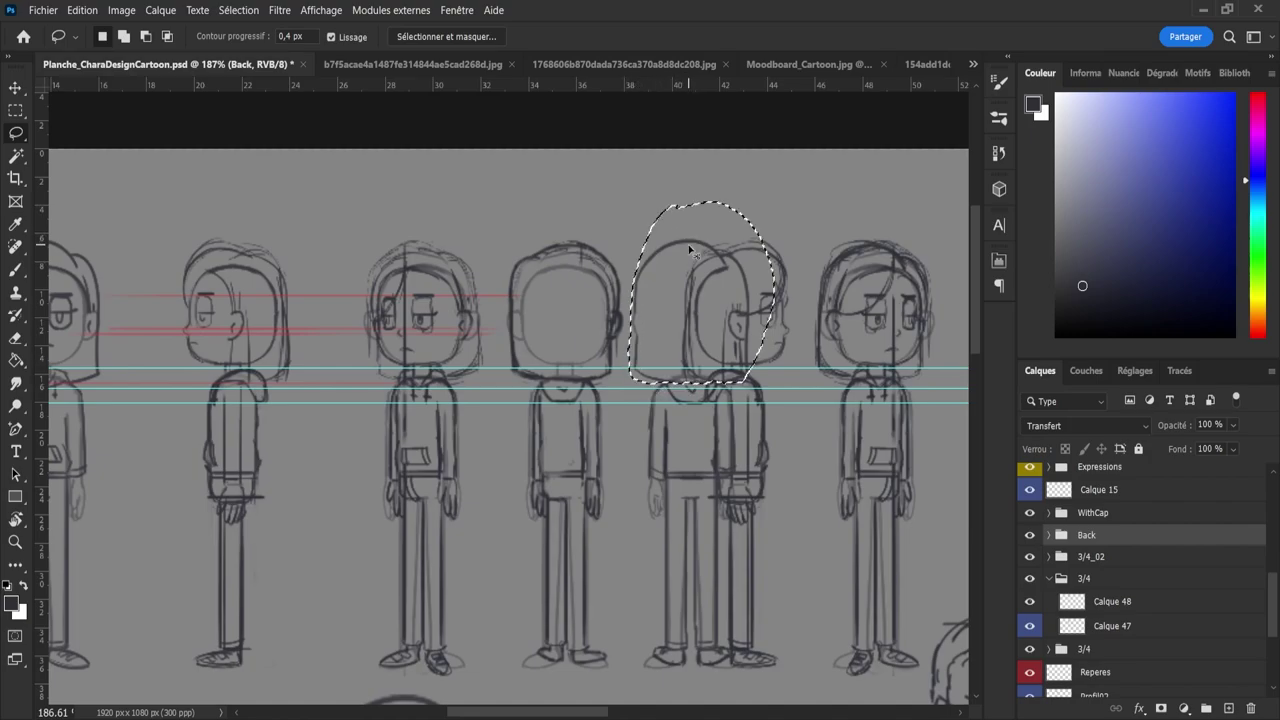
pyautogui.hotkey('ctrl', 't')
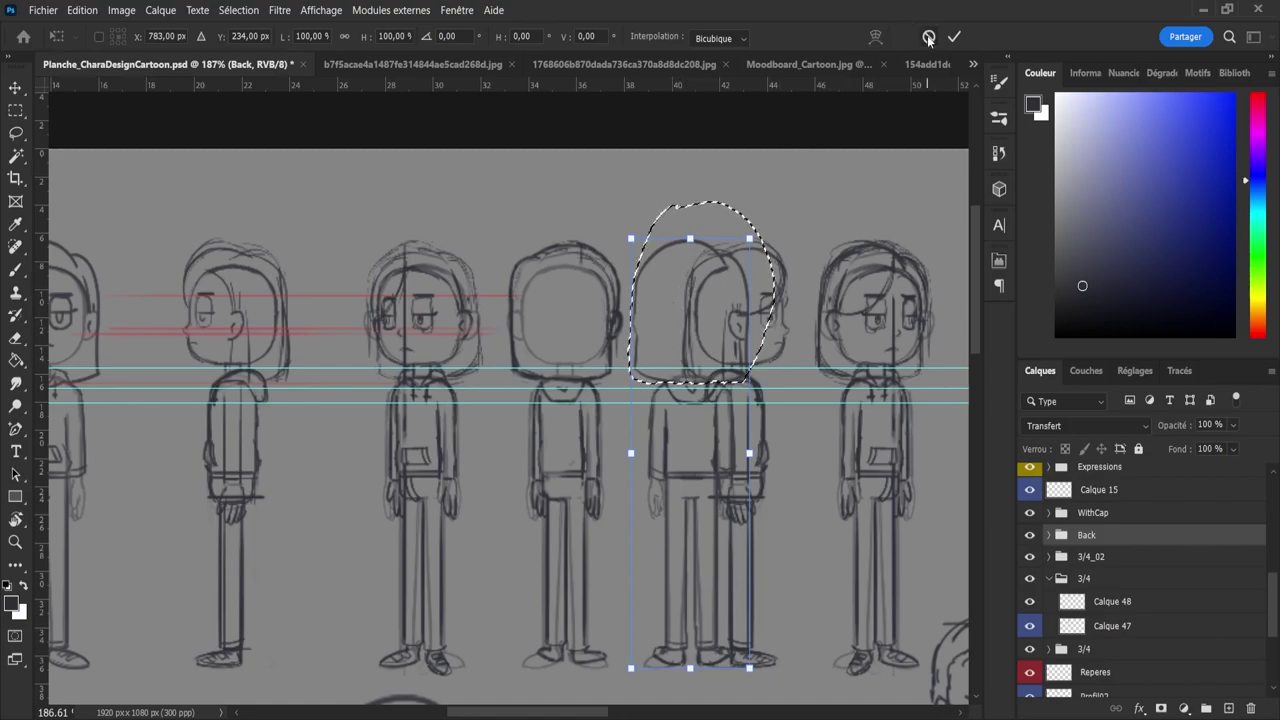
pyautogui.press('Escape')
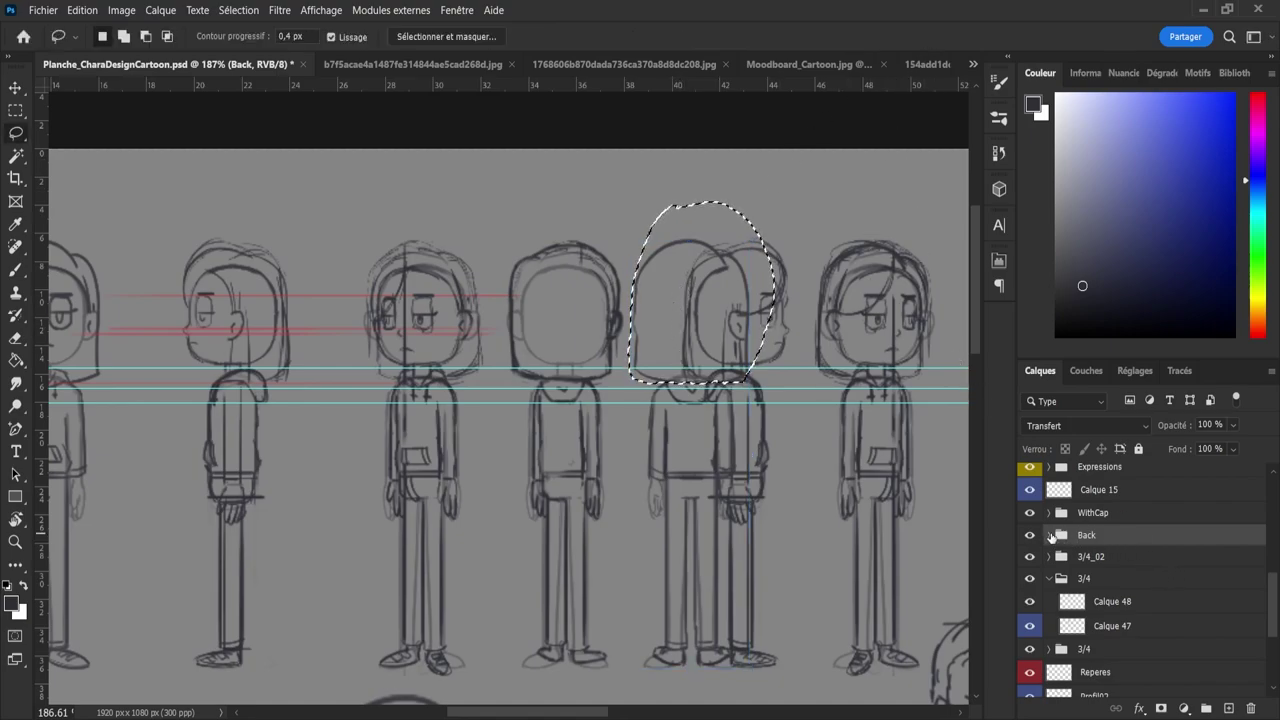
# - Flip the selected head of the full back view horizontally on layer Calque 19 in the Back group
pyautogui.click(1048, 535)
pyautogui.click(1046, 558)
pyautogui.click(1031, 558)
pyautogui.click(1031, 558)
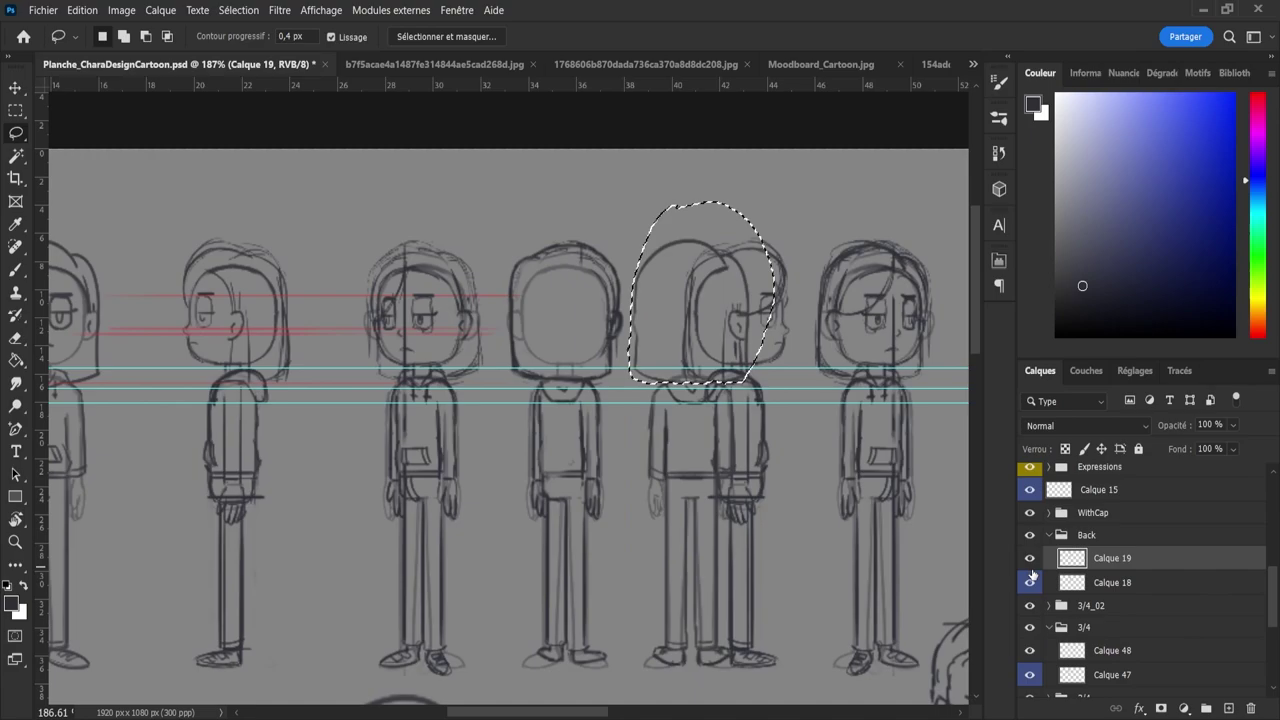
pyautogui.hotkey('ctrl', 't')
pyautogui.rightClick(687, 343)
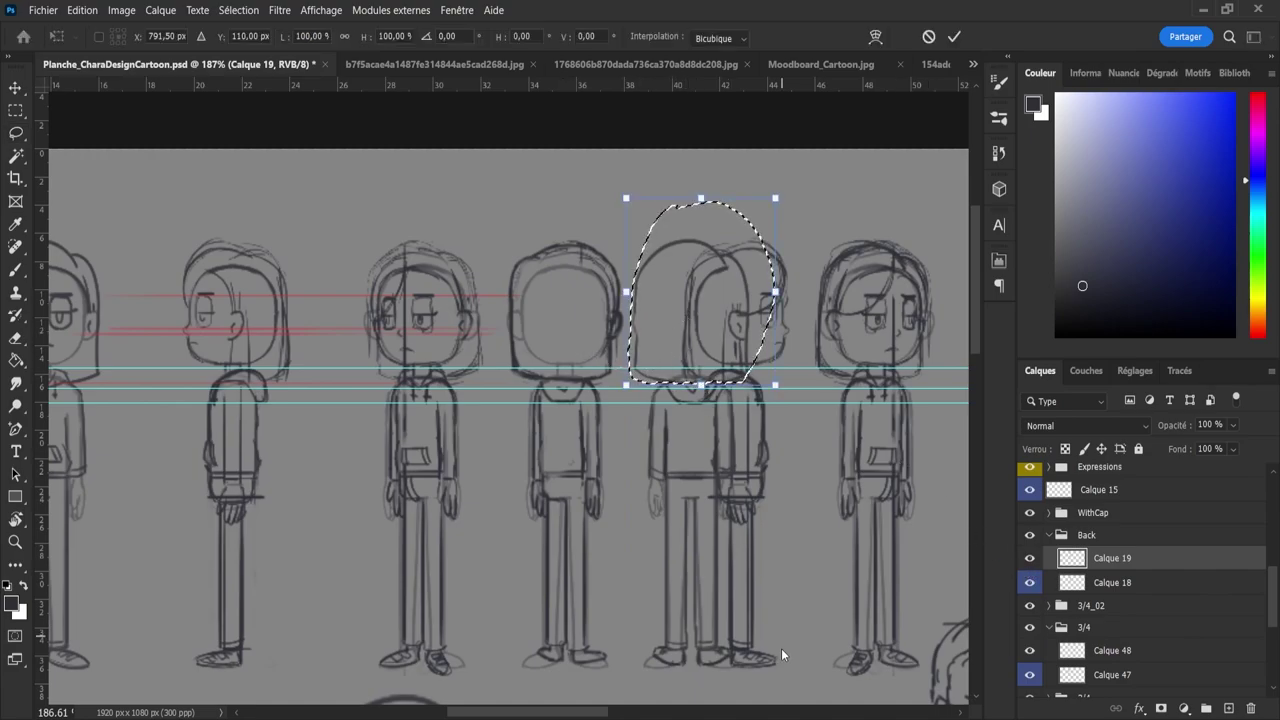
pyautogui.click(790, 612)
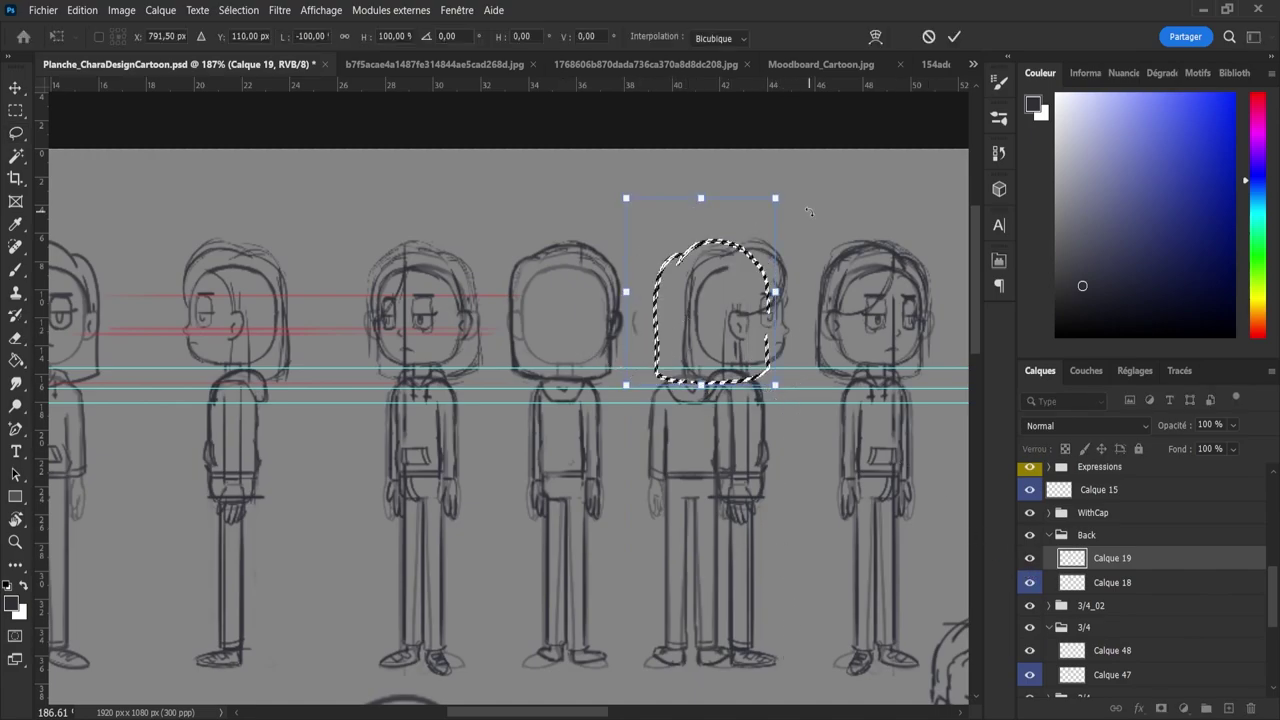
# - Nudge the flipped head left to line up over the back view's body, apply the transform and deselect
pyautogui.press('Left')
pyautogui.press('Left')
pyautogui.press('Left')
pyautogui.press('Left')
pyautogui.press('Left')
pyautogui.press('Left')
pyautogui.press('Left')
pyautogui.press('Left')
pyautogui.press('Left')
pyautogui.press('Left')
pyautogui.press('Left')
pyautogui.press('Left')
pyautogui.press('Left')
pyautogui.press('Left')
pyautogui.press('Left')
pyautogui.press('Left')
pyautogui.press('Left')
pyautogui.press('Left')
pyautogui.press('Left')
pyautogui.press('Left')
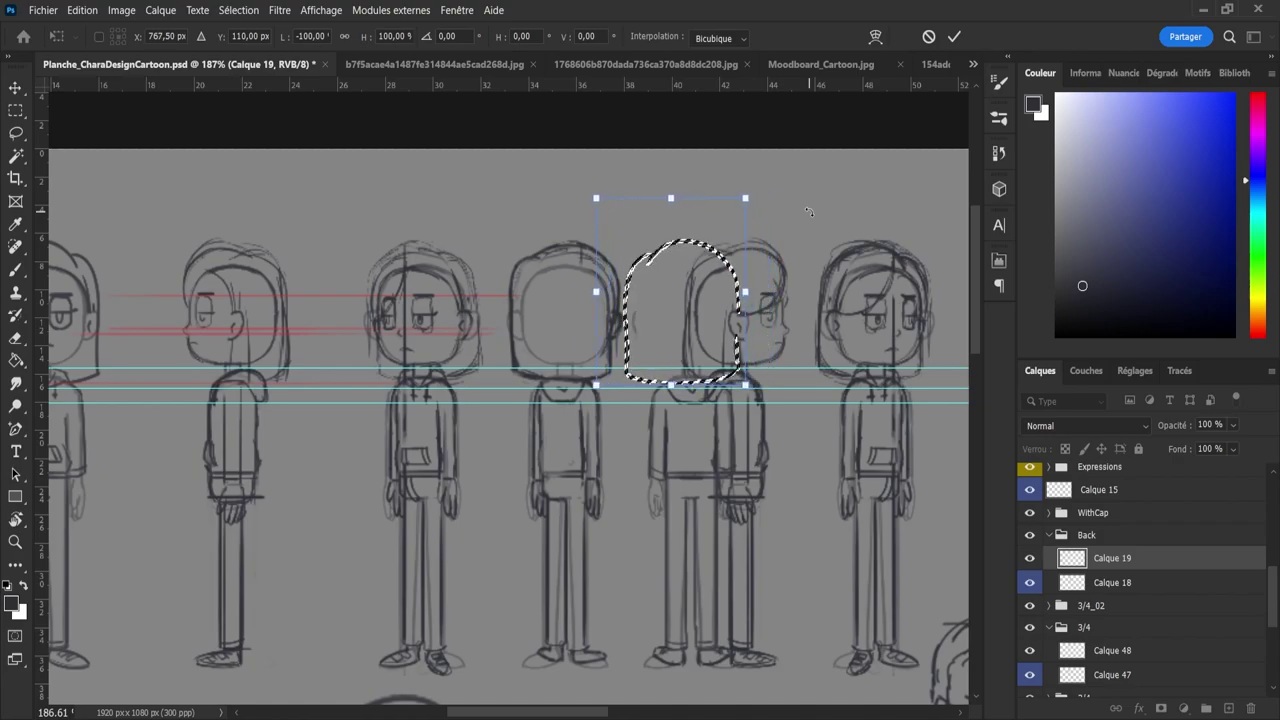
pyautogui.press('Right')
pyautogui.press('Right')
pyautogui.press('Right')
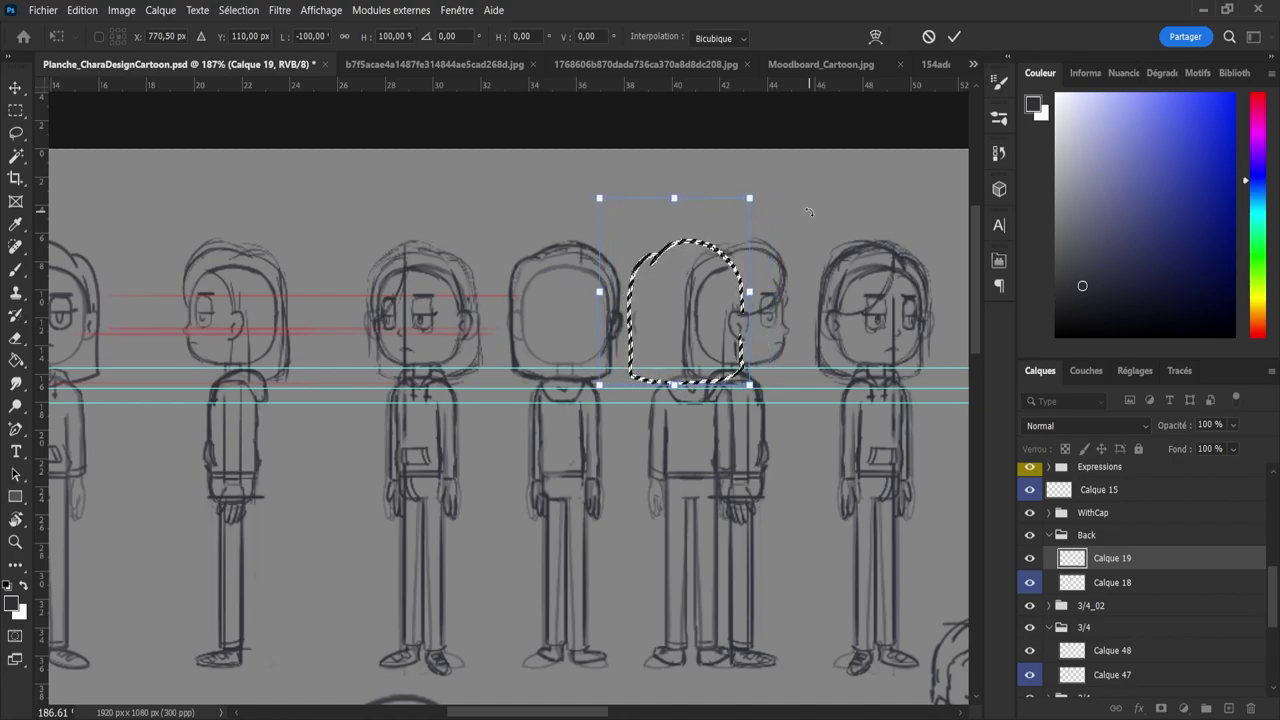
pyautogui.press('Left')
pyautogui.press('Return')
pyautogui.press('l')
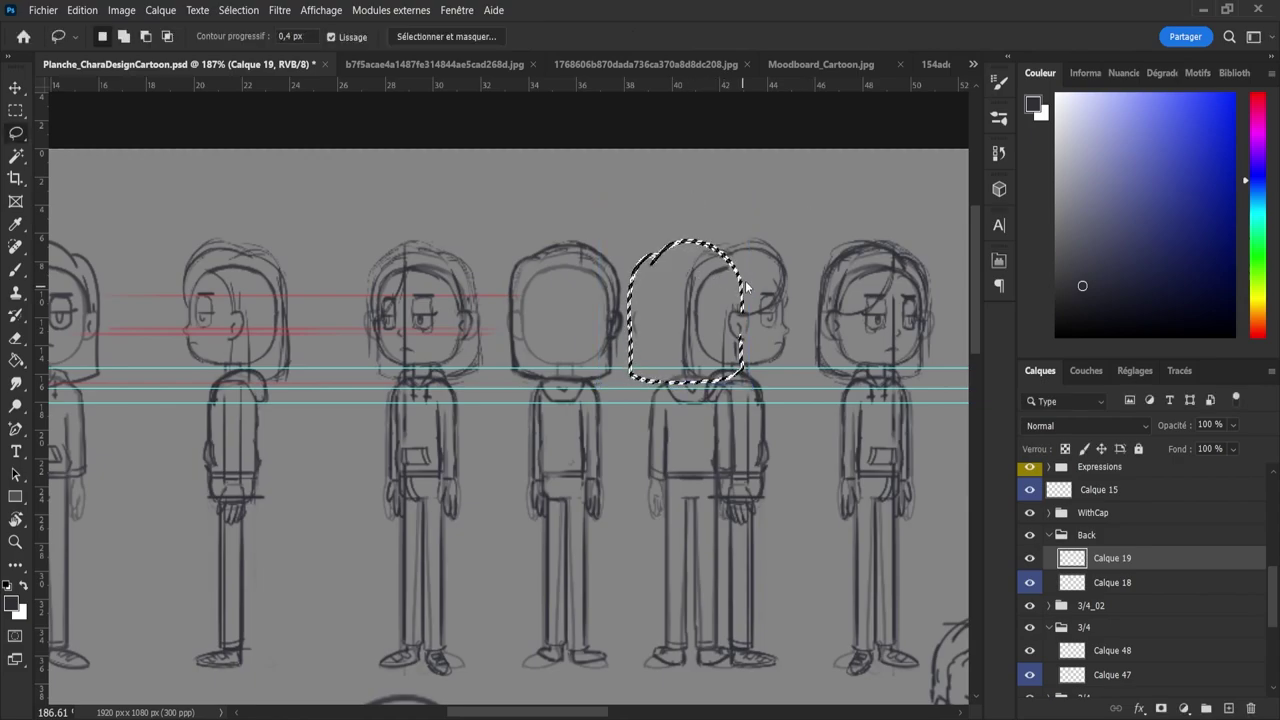
pyautogui.hotkey('ctrl', 'd')
pyautogui.hotkey('ctrl', 'z')
pyautogui.press('Right')
pyautogui.press('Right')
pyautogui.press('Right')
pyautogui.press('Right')
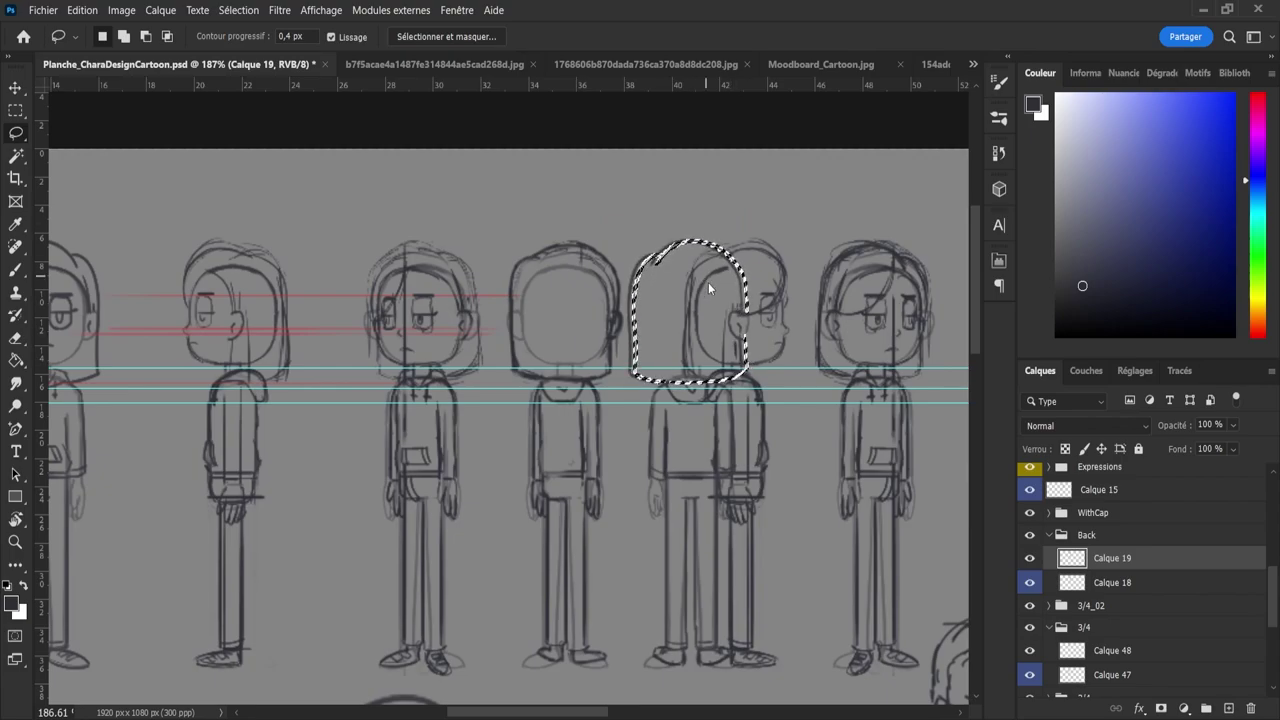
pyautogui.hotkey('ctrl', 'd')
pyautogui.press('b')
pyautogui.moveTo(742, 312); pyautogui.dragTo(742, 349)
pyautogui.hotkey('ctrl', 'z')
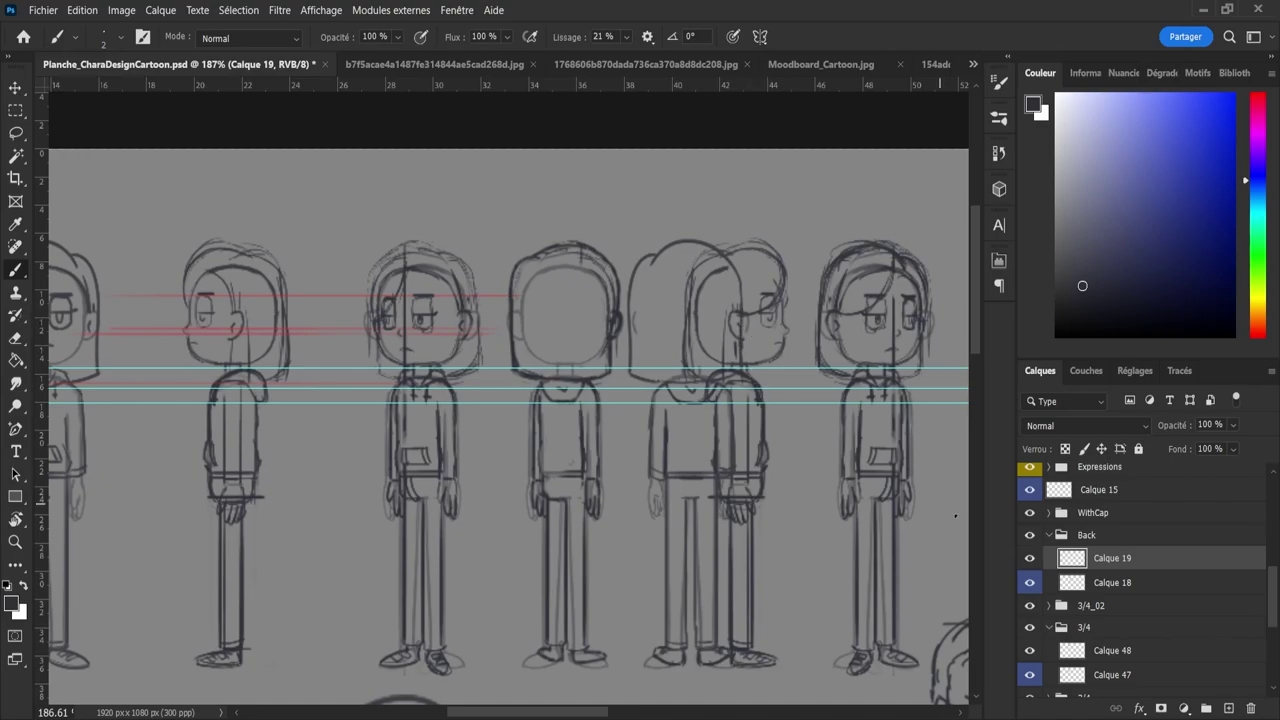
# - Rename the 3/4 group that holds the three-quarter back figure as 3/4_Dos
pyautogui.click(1048, 535)
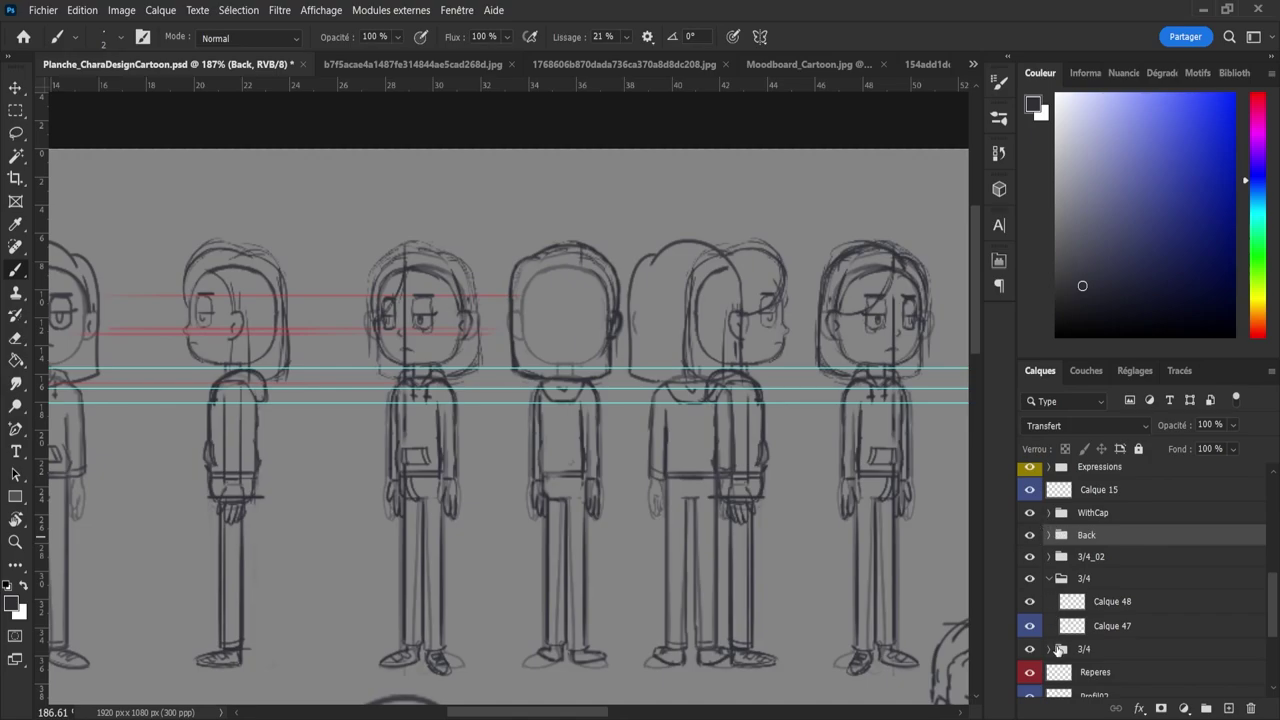
pyautogui.click(1030, 649)
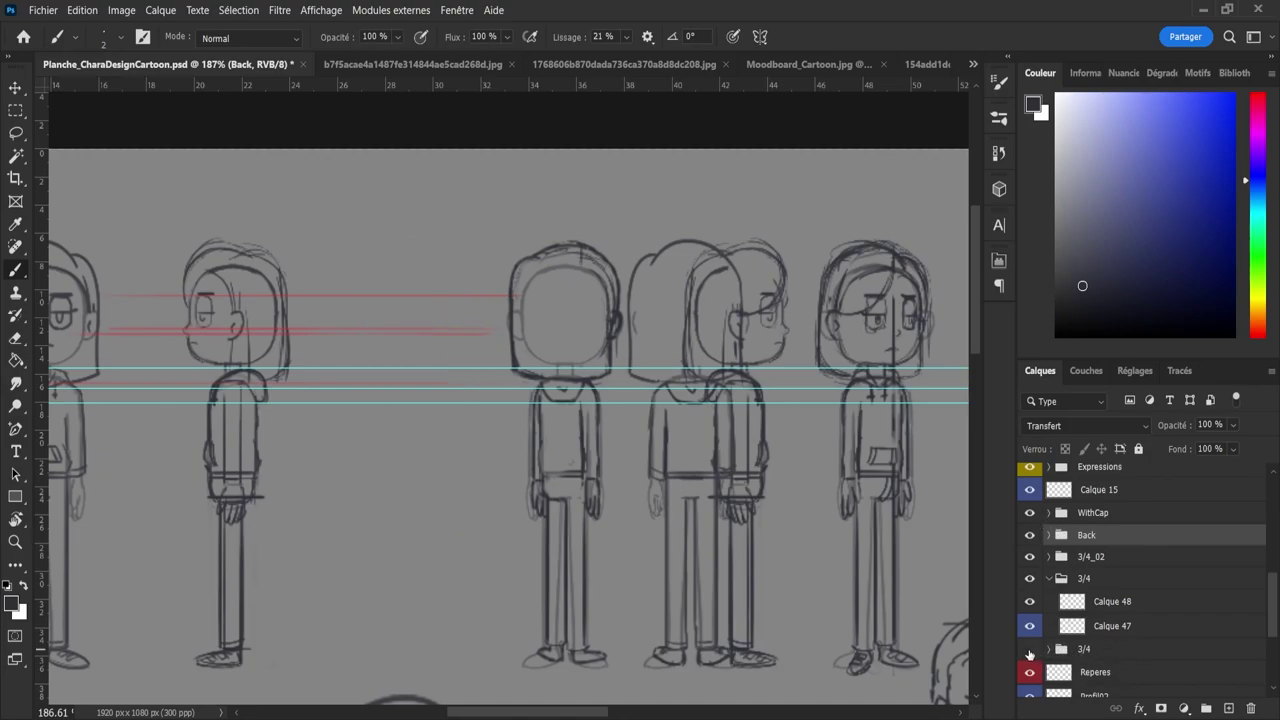
pyautogui.click(1030, 649)
pyautogui.click(1048, 579)
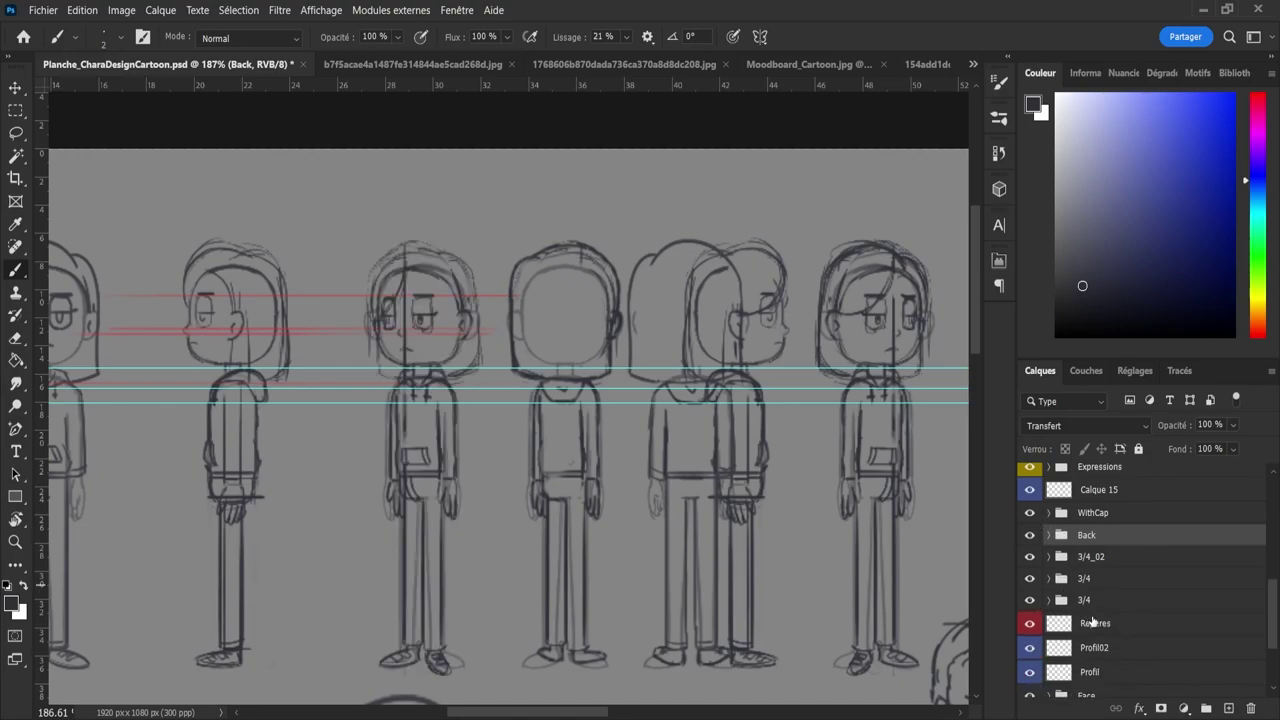
pyautogui.click(1030, 579)
pyautogui.click(1030, 579)
pyautogui.doubleClick(1084, 580)
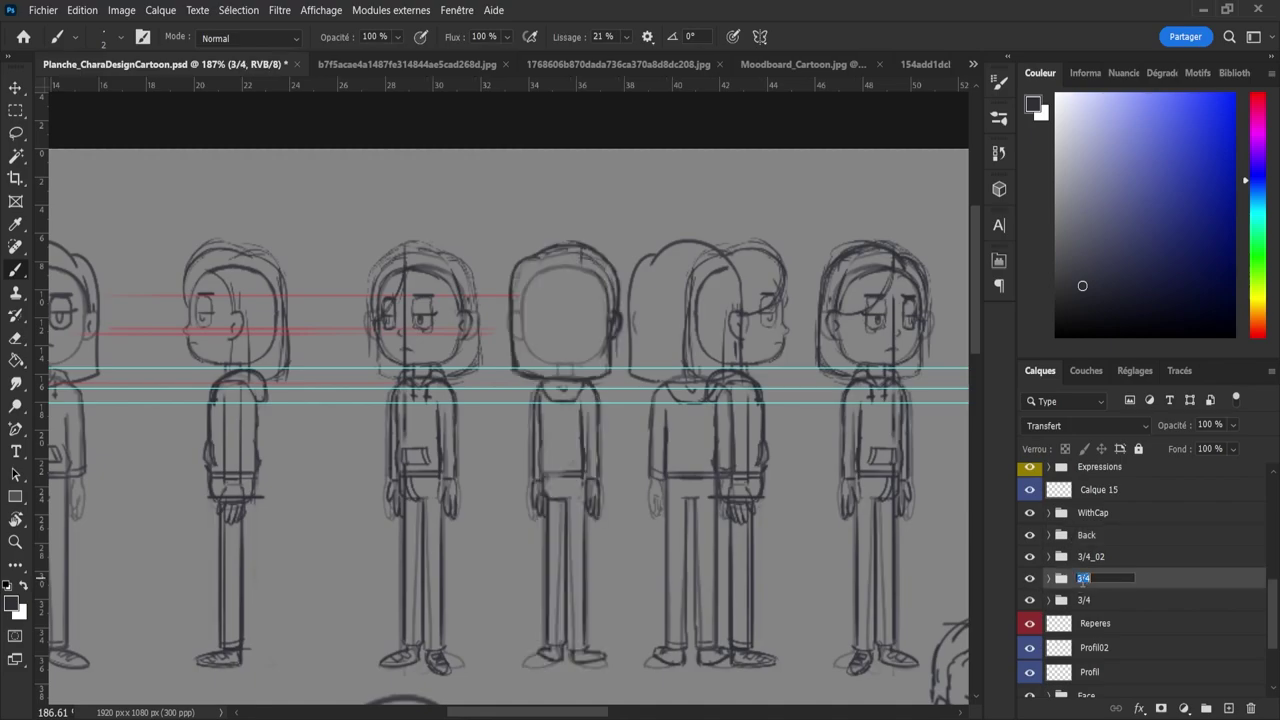
pyautogui.press('Right')
pyautogui.write('_Dos')
pyautogui.press('Return')
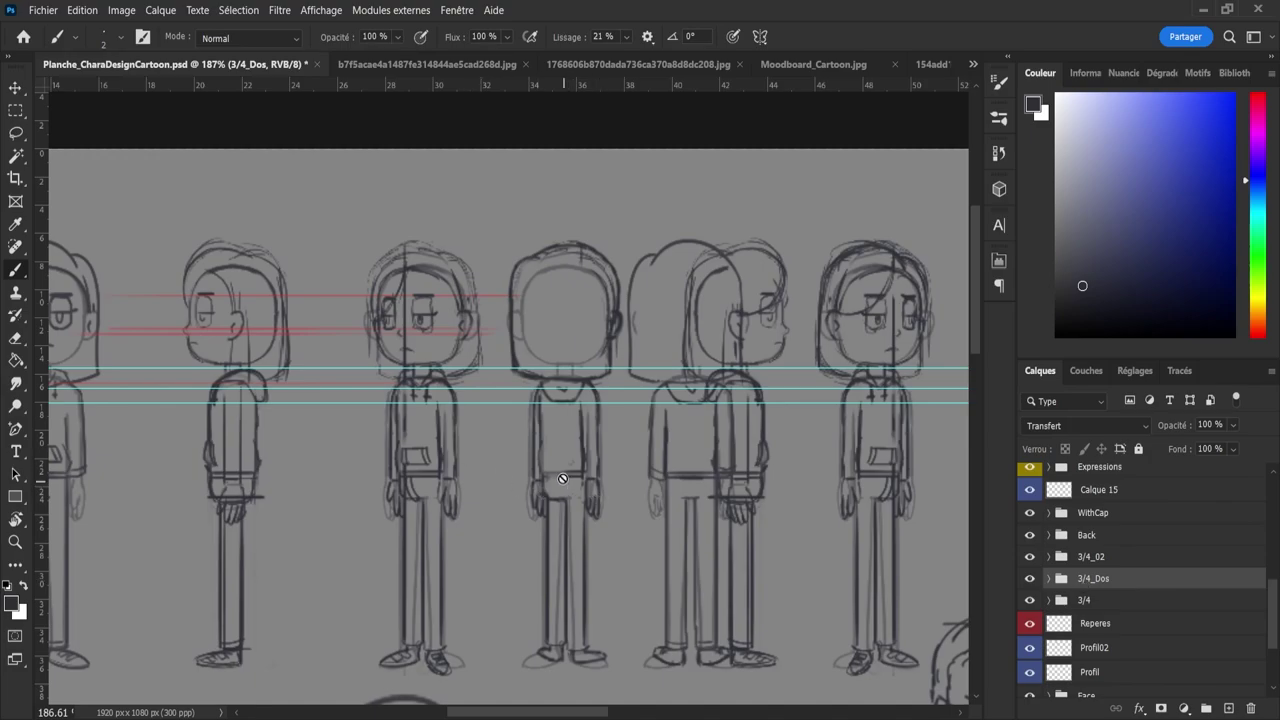
# - On layer Calque 48 in the 3/4_Dos group, touch up the hoodie's hem and redraw the small fold mark at the hood
pyautogui.click(1049, 579)
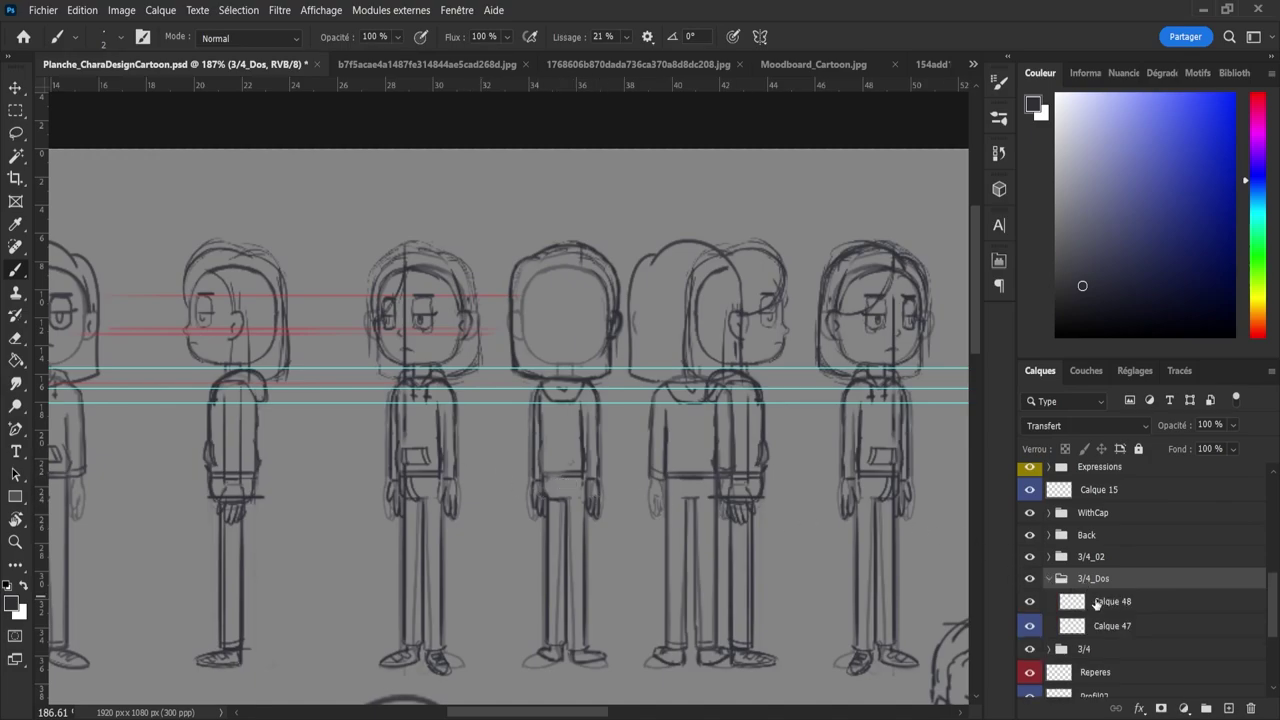
pyautogui.click(1090, 600)
pyautogui.press('h')
pyautogui.press('b')
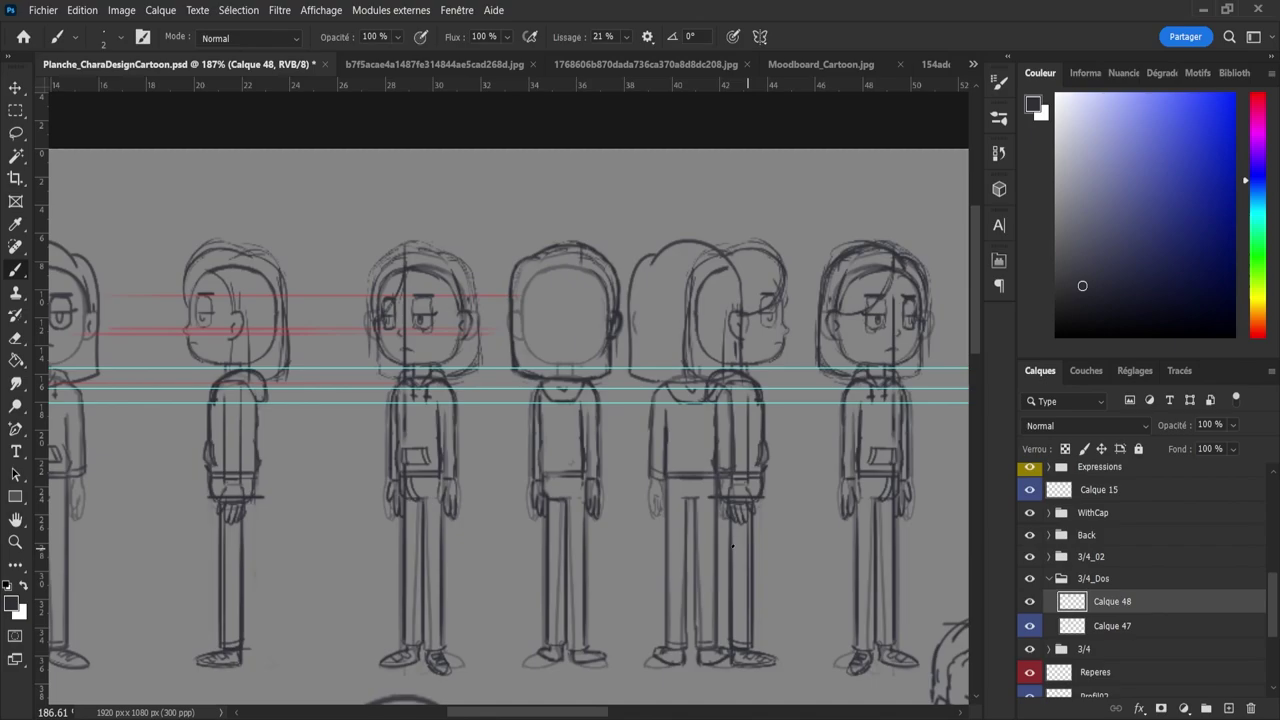
pyautogui.moveTo(546, 477)
pyautogui.mouseDown()
pyautogui.moveTo(561, 477)
pyautogui.moveTo(542, 471)
pyautogui.mouseUp()
pyautogui.press('e')
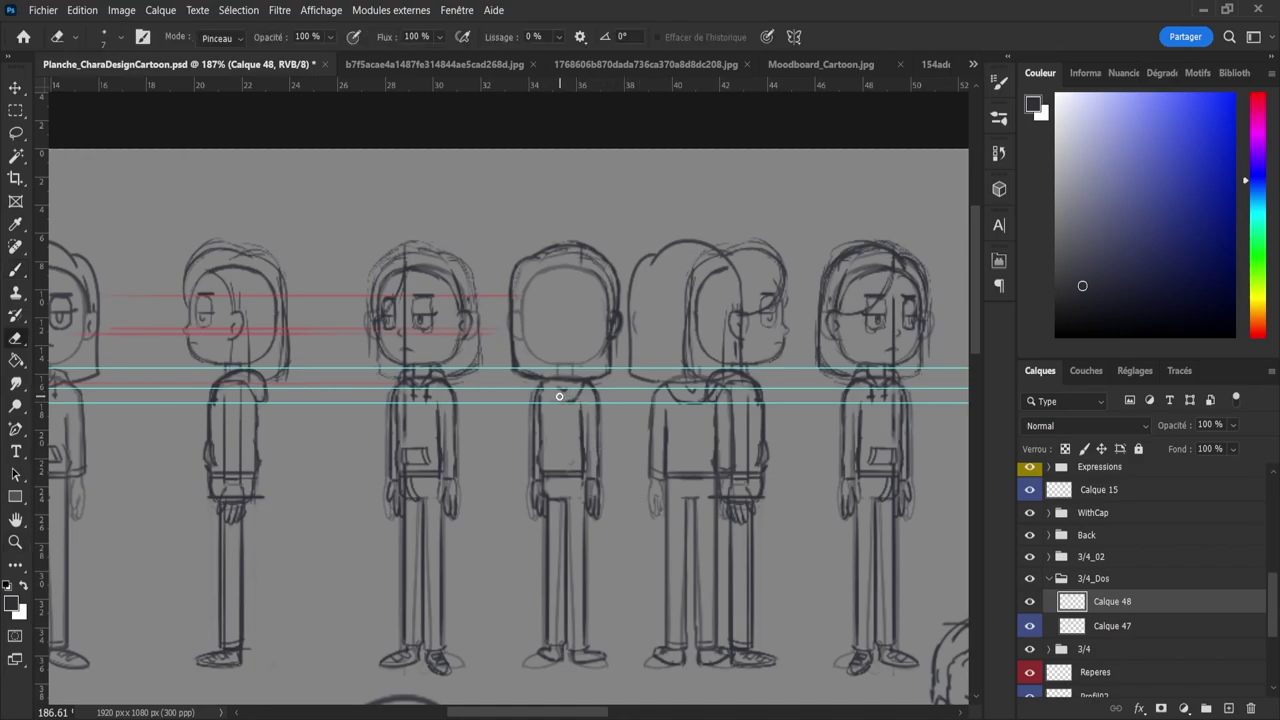
pyautogui.press('b')
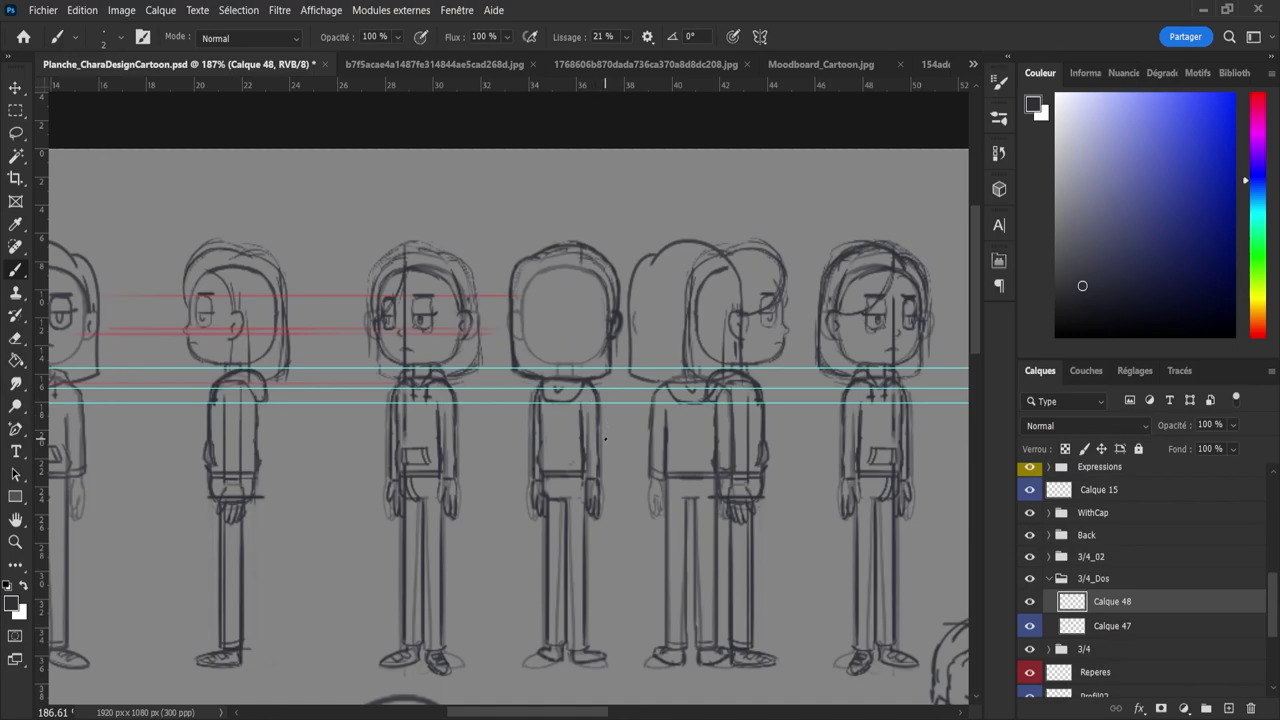
# - Shift the Calque 48 linework of the three-quarter back figure slightly to the left over its faint underlying sketch
pyautogui.press('z')
pyautogui.moveTo(624, 454); pyautogui.dragTo(598, 469)
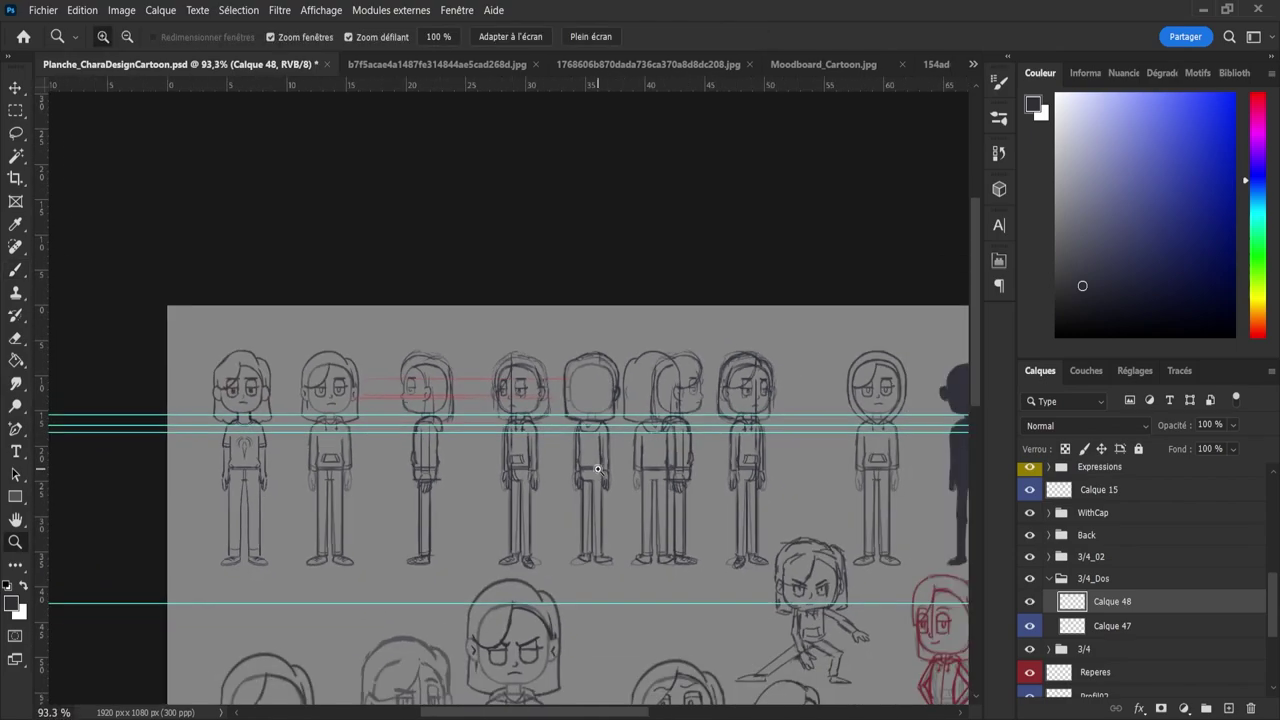
pyautogui.scroll(1, 597, 469)
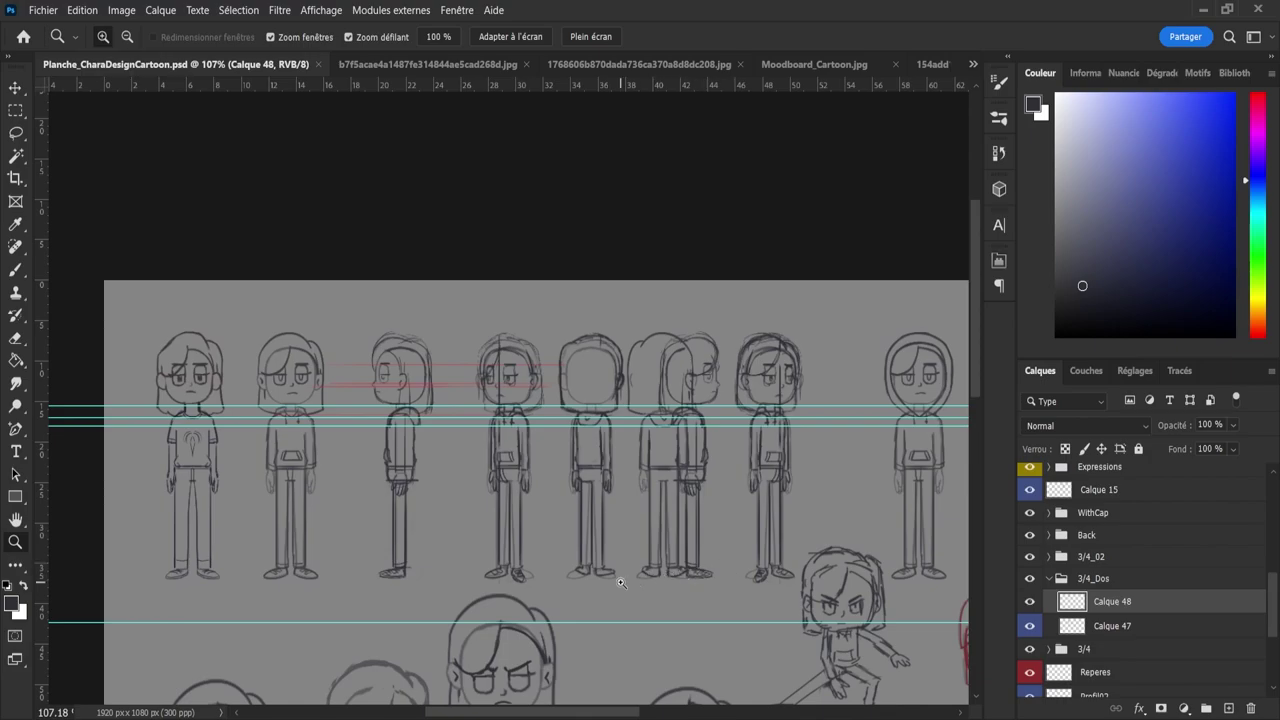
pyautogui.press('v')
pyautogui.moveTo(587, 542)
pyautogui.mouseDown()
pyautogui.moveTo(586, 519)
pyautogui.moveTo(514, 514)
pyautogui.moveTo(592, 529)
pyautogui.mouseUp()
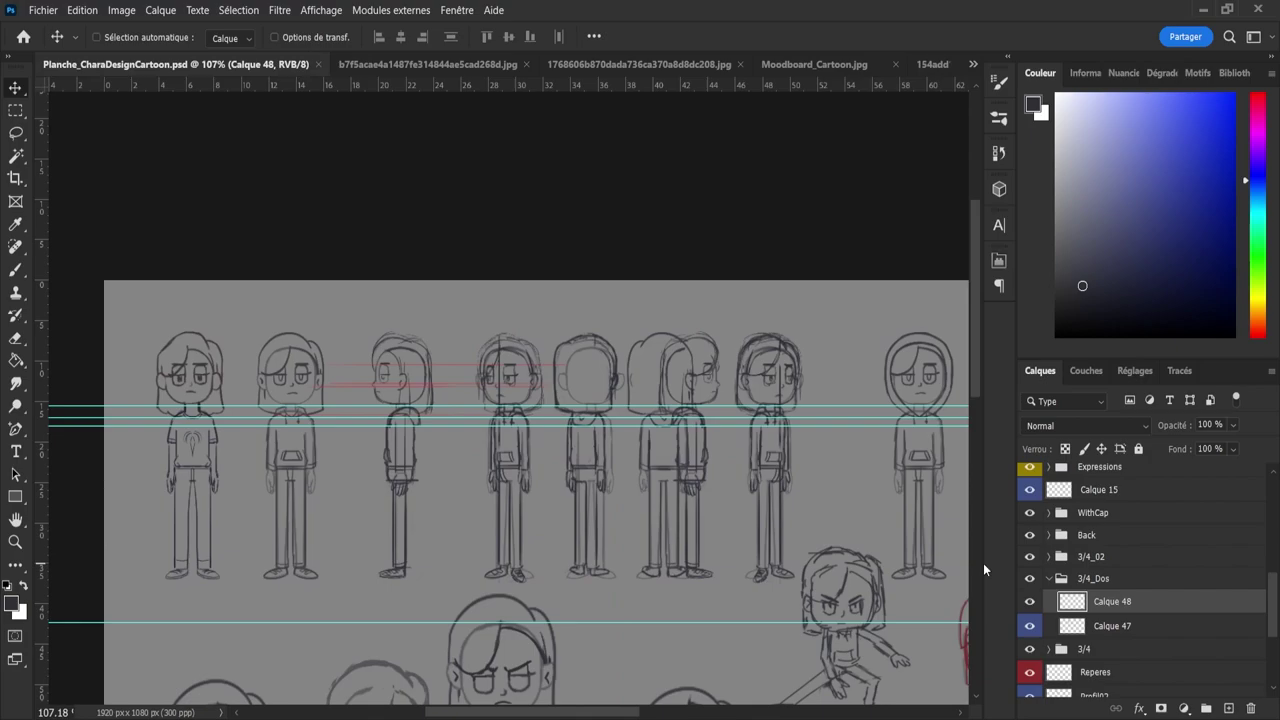
# - Place a horizontally flipped copy of the 3/4_Dos group between the second three-quarter front view and the hooded front figure
pyautogui.click(1048, 578)
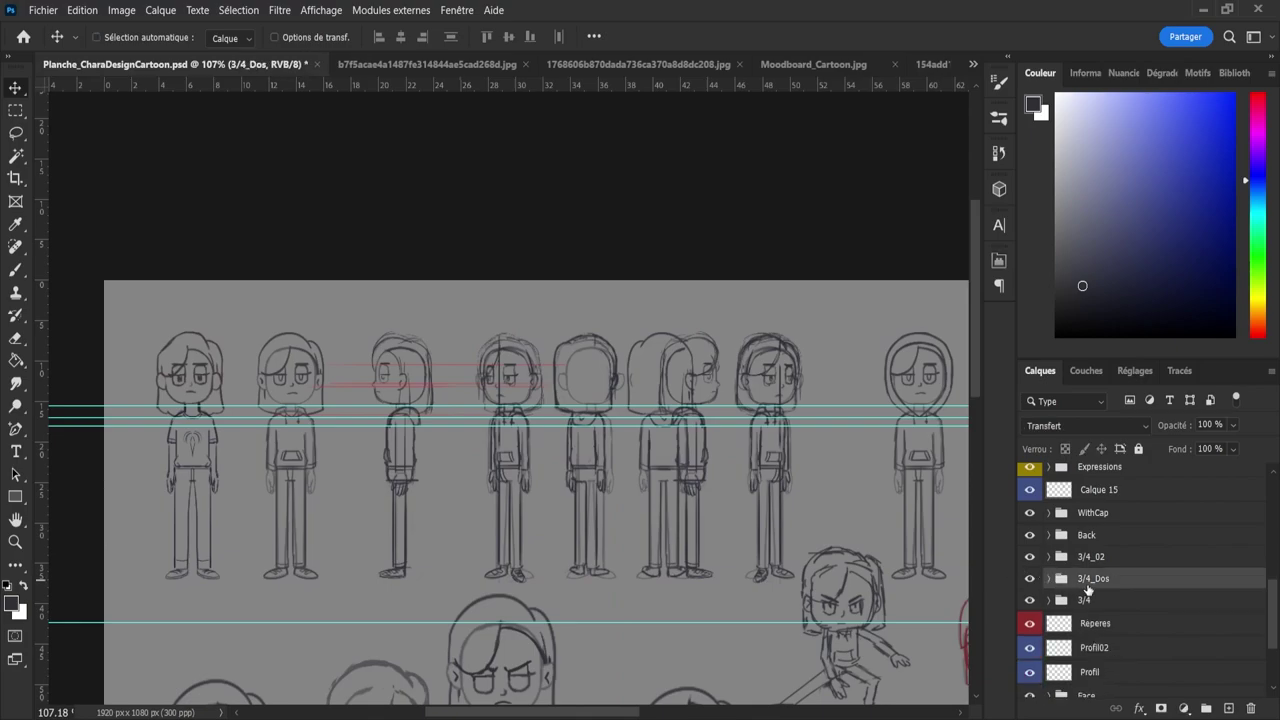
pyautogui.hotkey('ctrl', 'j')
pyautogui.hotkey('ctrl', 't')
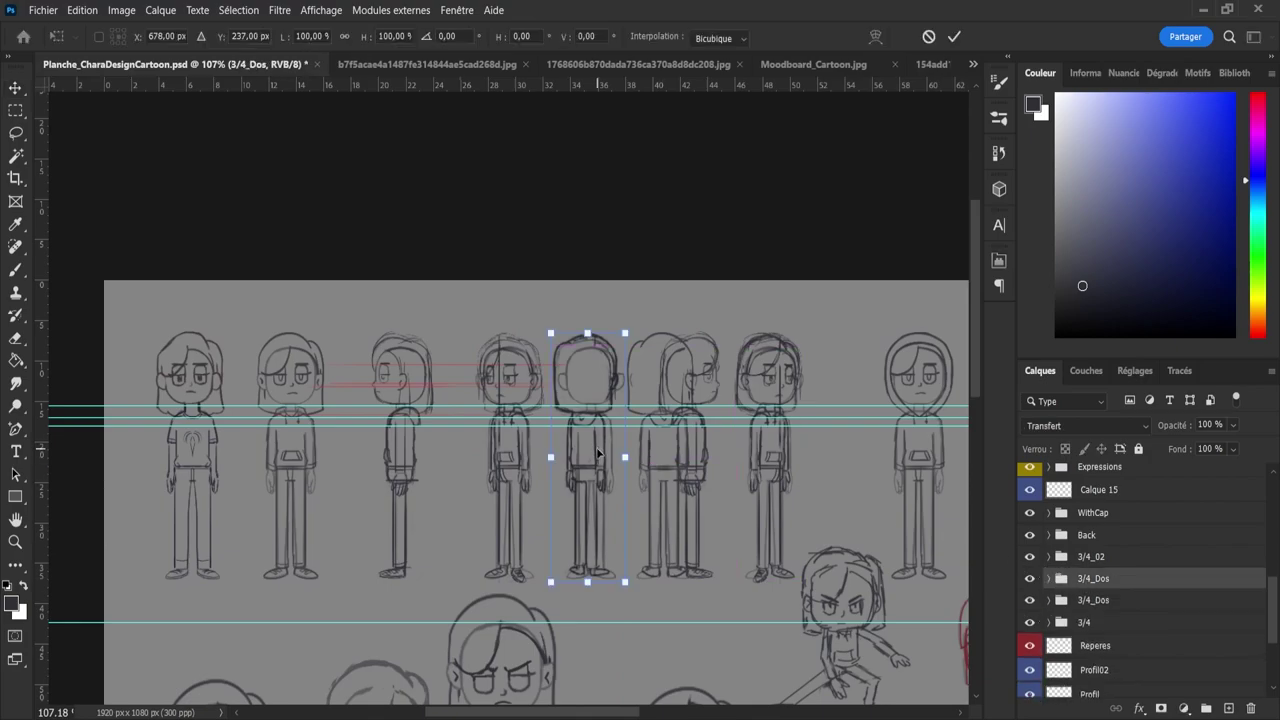
pyautogui.hotkey('ctrl', 'shift', 'h')
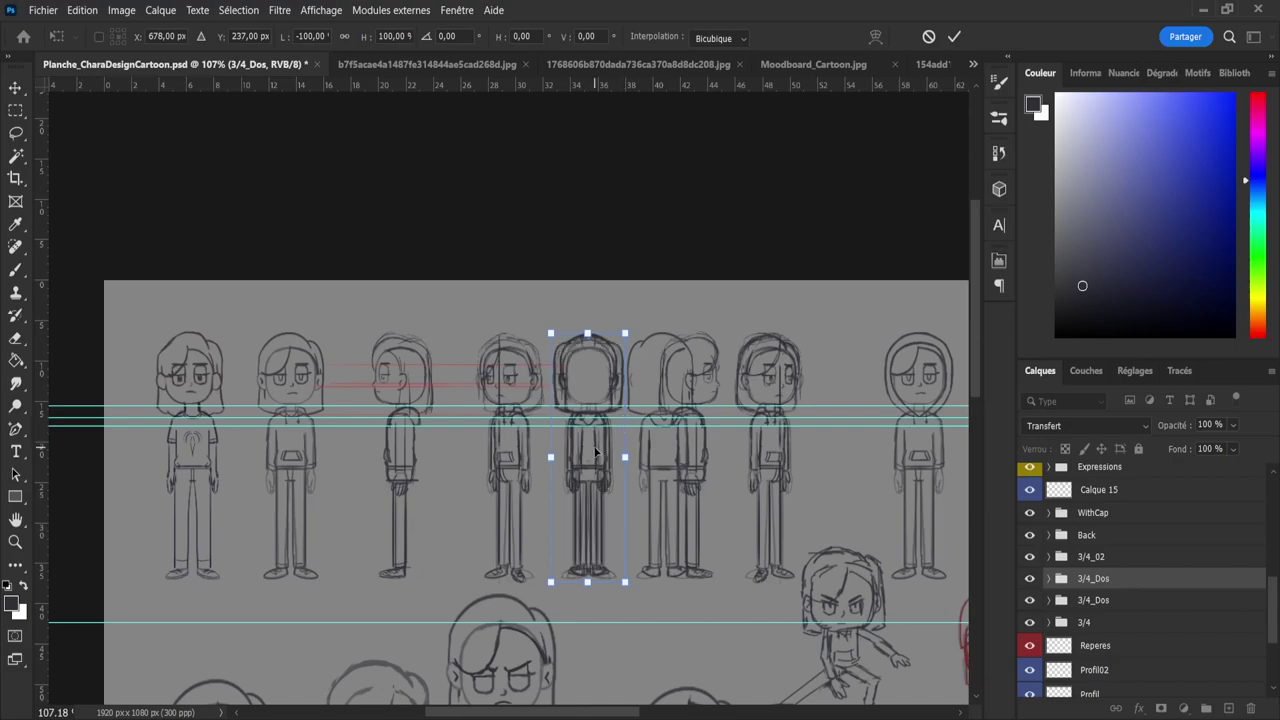
pyautogui.moveTo(591, 456); pyautogui.dragTo(848, 493)
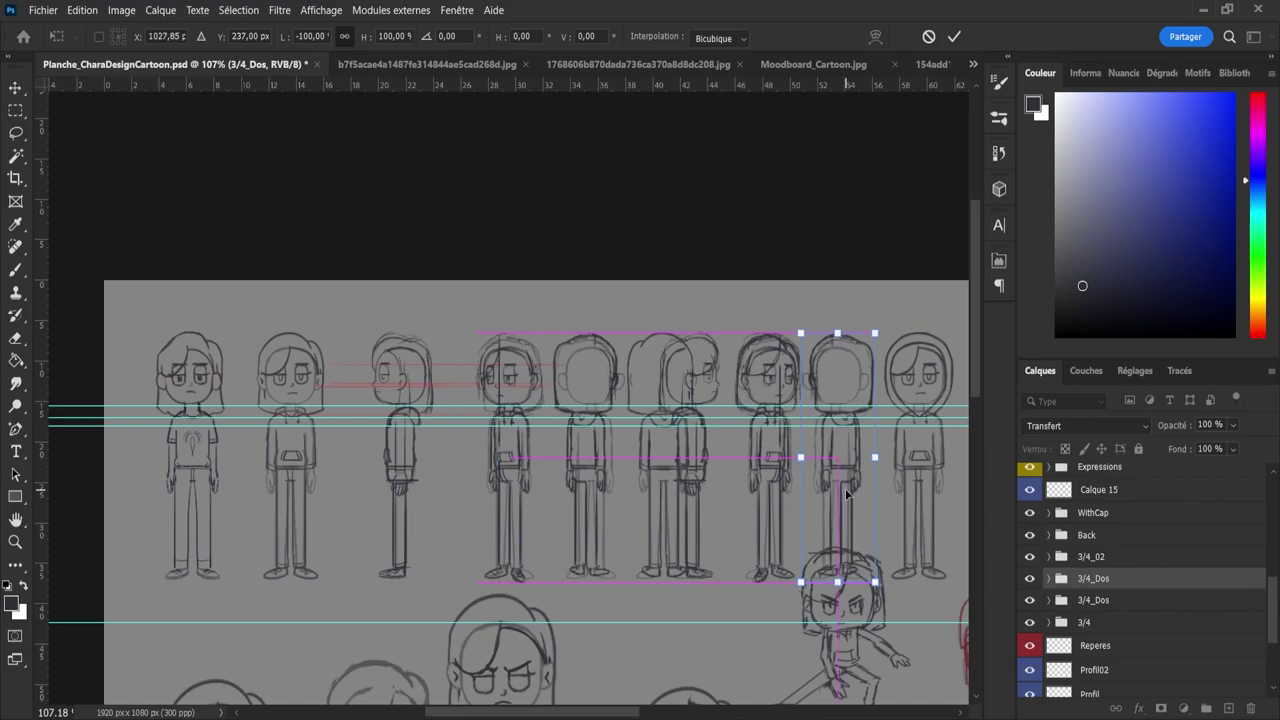
pyautogui.press('Return')
# - On layer Calque 50 of the copied 3/4_Dos group, select the top of the hair and flip it horizontally, then deselect
pyautogui.press('z')
pyautogui.moveTo(718, 460); pyautogui.dragTo(662, 449)
pyautogui.moveTo(872, 442); pyautogui.dragTo(930, 435)
pyautogui.moveTo(850, 369); pyautogui.dragTo(863, 366)
pyautogui.scroll(3, 827, 340)
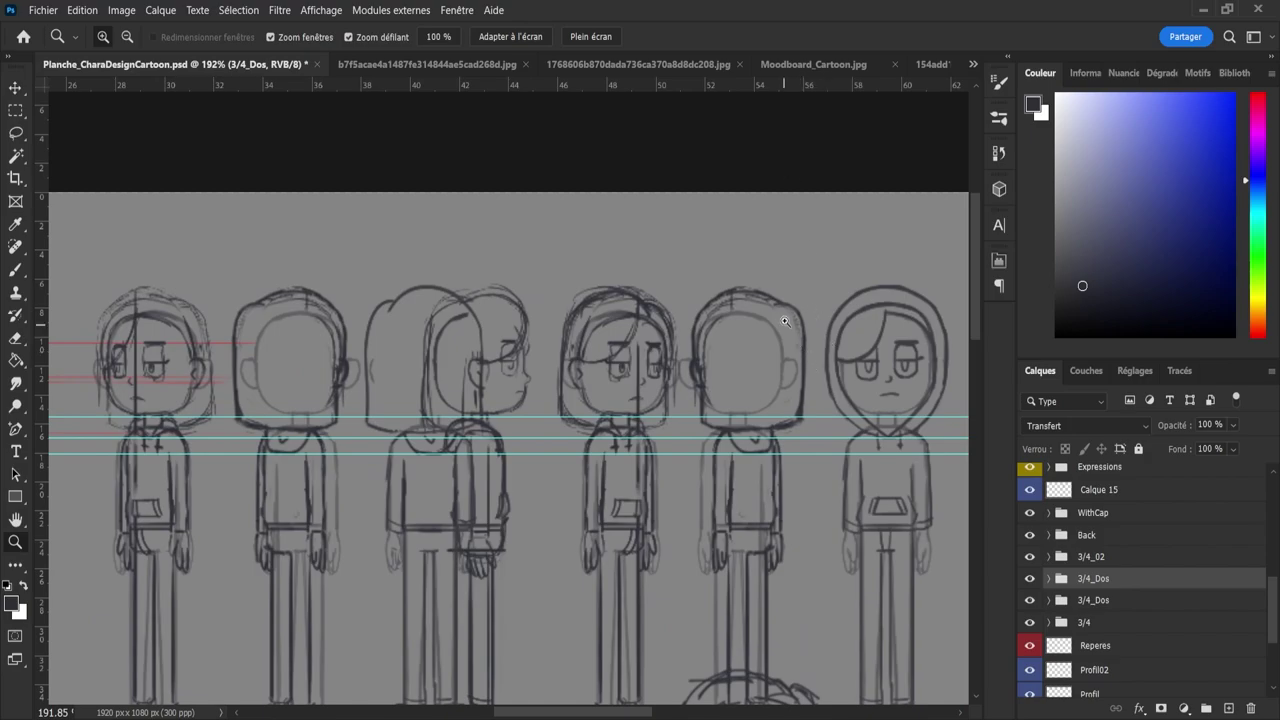
pyautogui.press('e')
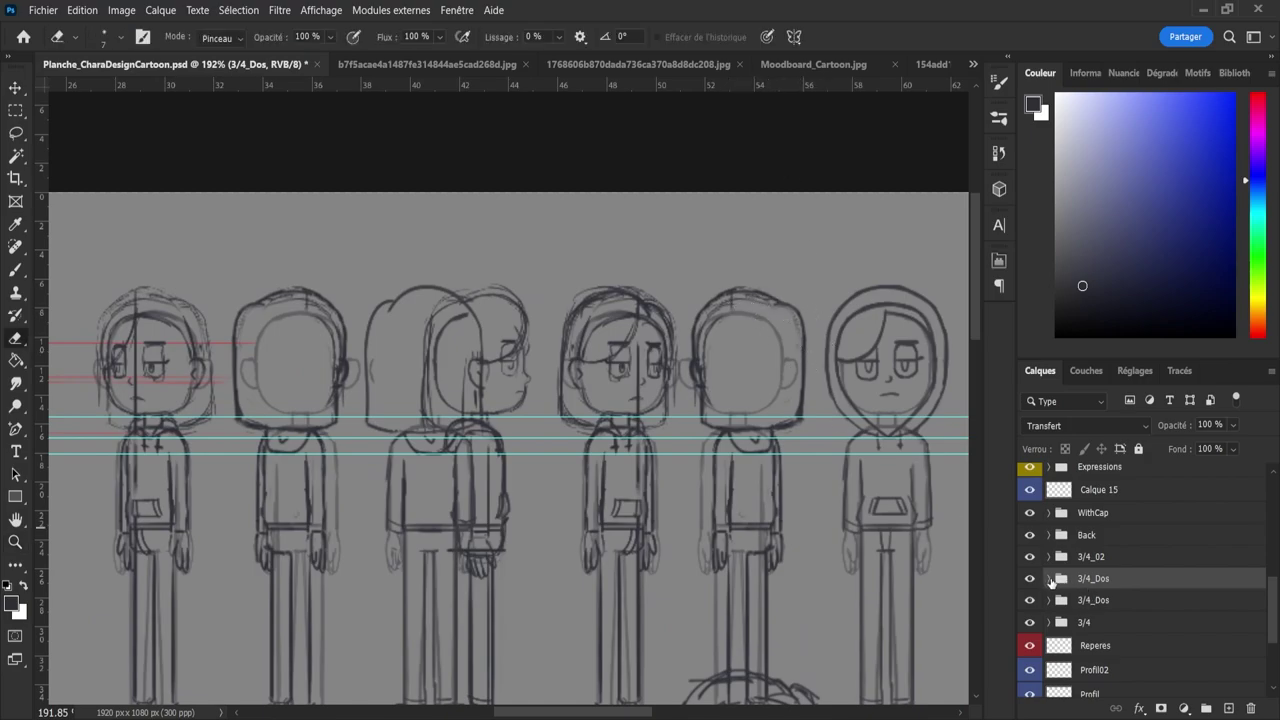
pyautogui.hotkey('ctrl', 'shift', 'alt', 'n')
pyautogui.press('l')
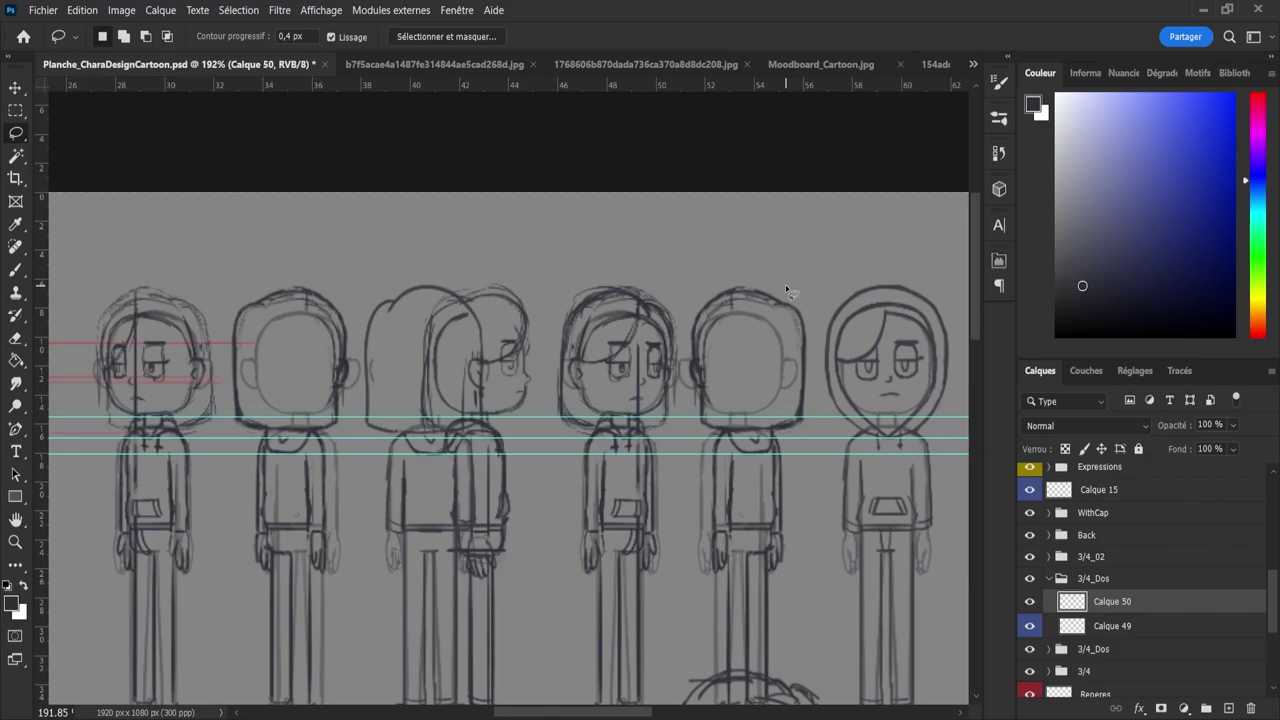
pyautogui.moveTo(768, 274)
pyautogui.mouseDown()
pyautogui.moveTo(807, 318)
pyautogui.moveTo(805, 340)
pyautogui.moveTo(688, 343)
pyautogui.moveTo(745, 265)
pyautogui.mouseUp()
pyautogui.hotkey('ctrl', 't')
pyautogui.rightClick(764, 323)
pyautogui.click(849, 625)
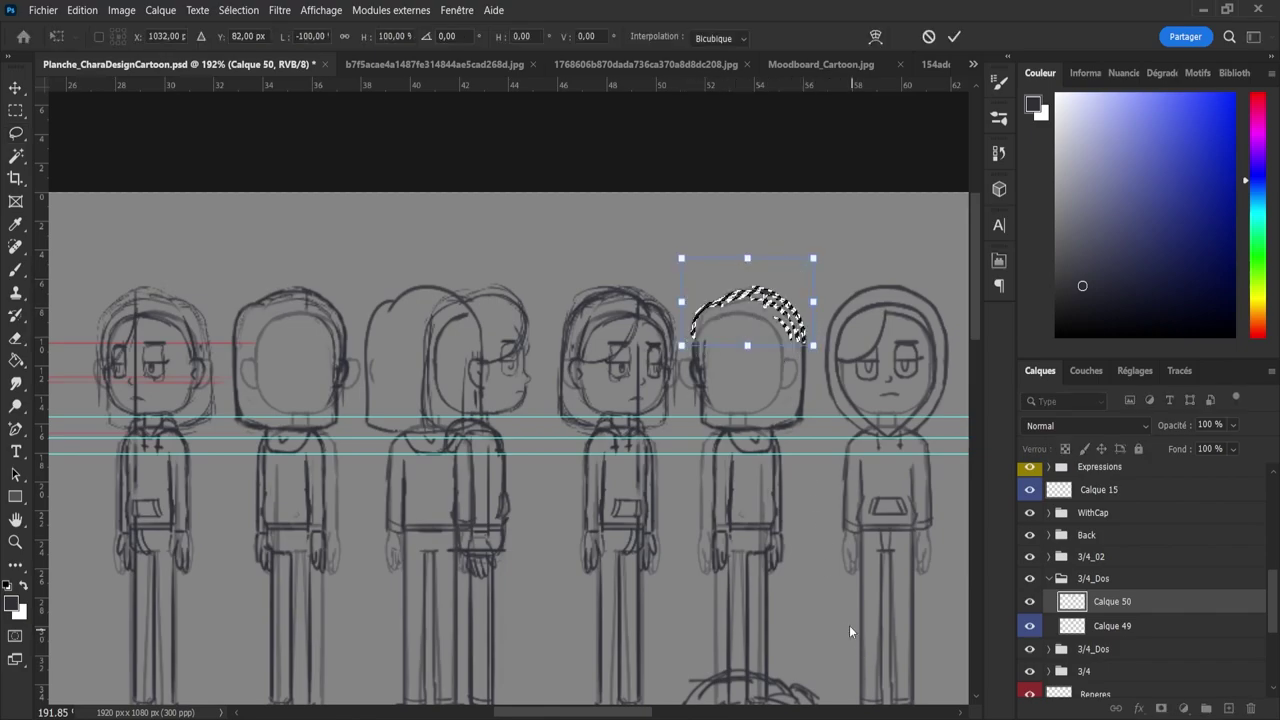
pyautogui.click(954, 36)
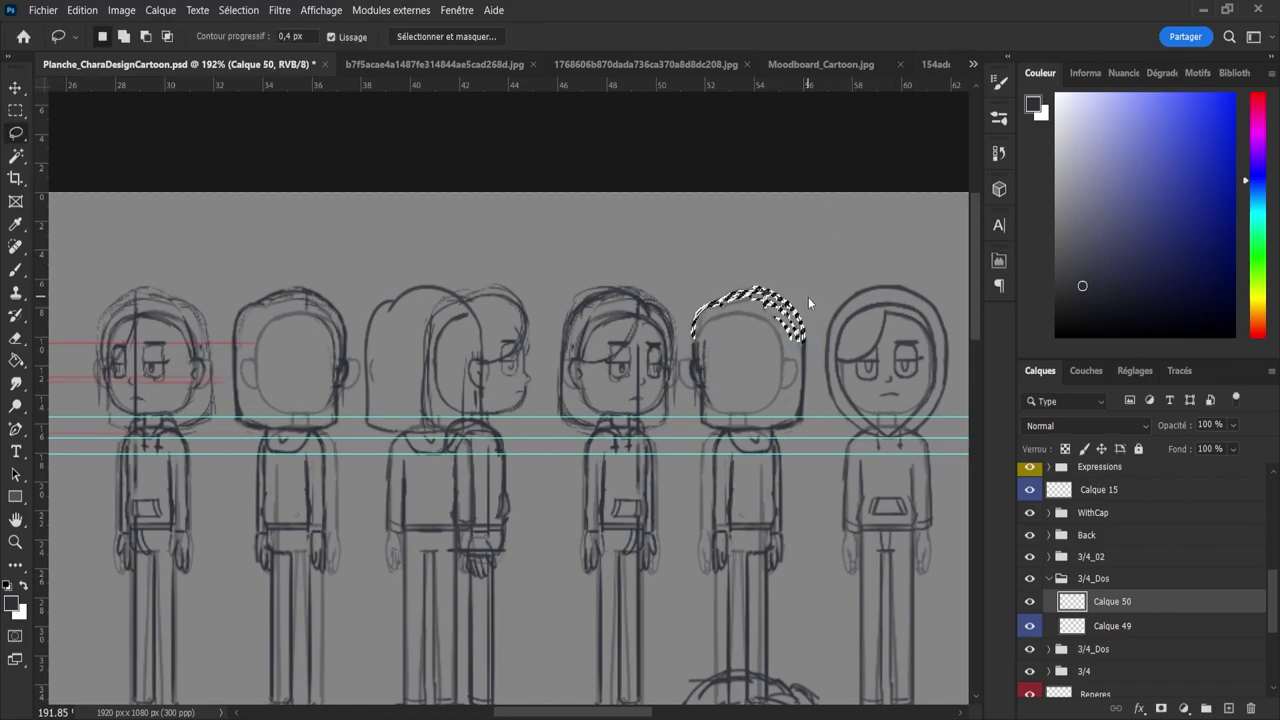
pyautogui.hotkey('ctrl', 'd')
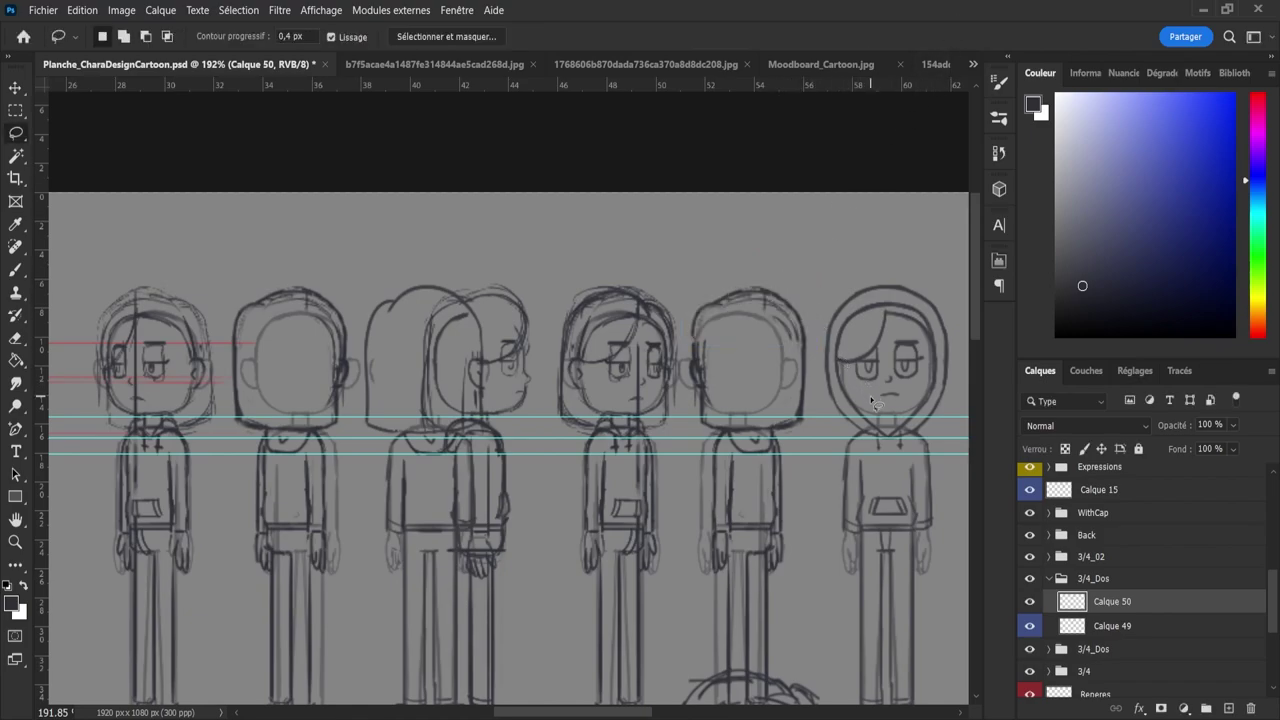
# - Clean up and reconnect the hair outline around the flipped section and beside the ear on layer Calque 50
pyautogui.press('b')
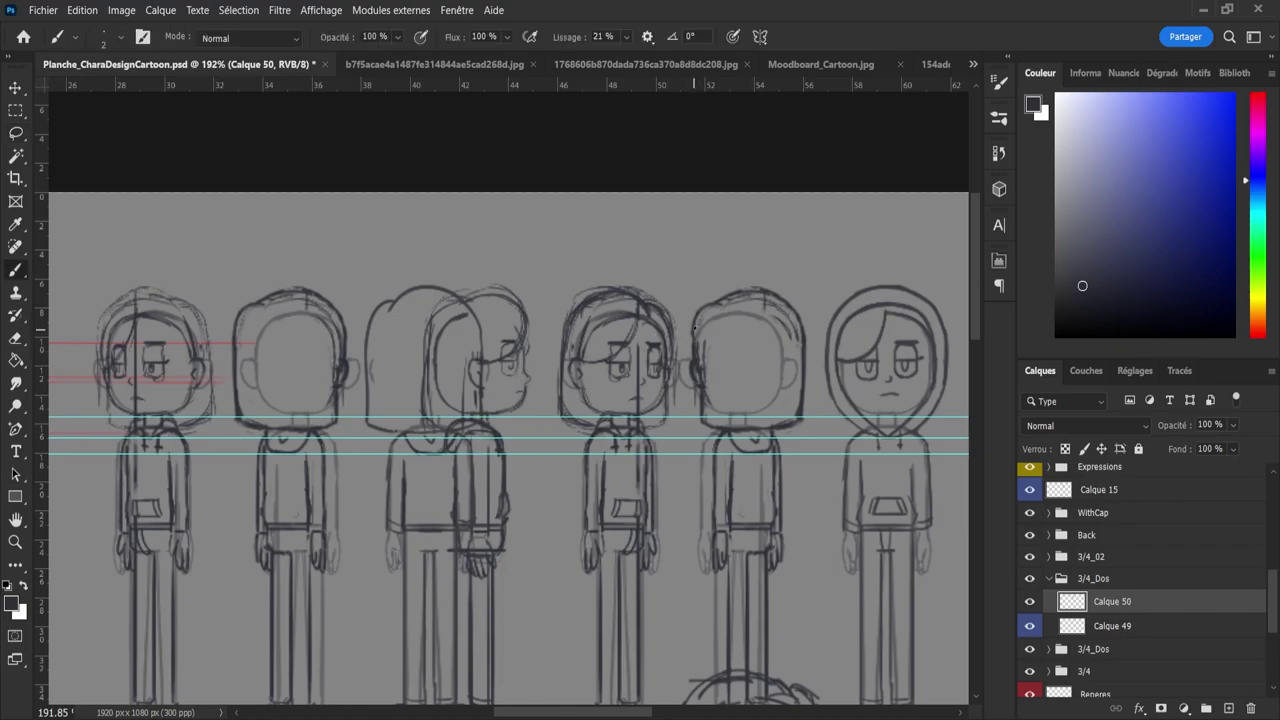
pyautogui.moveTo(694, 331); pyautogui.dragTo(695, 343)
pyautogui.press('e')
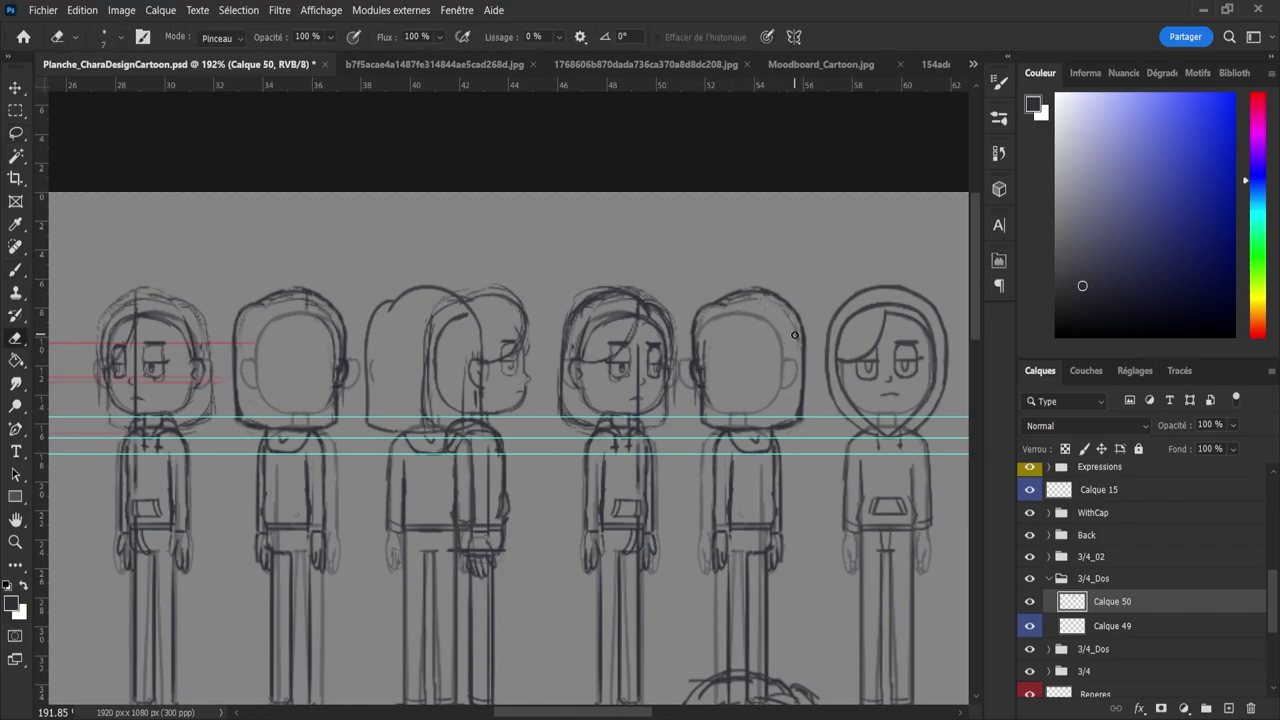
pyautogui.press('b')
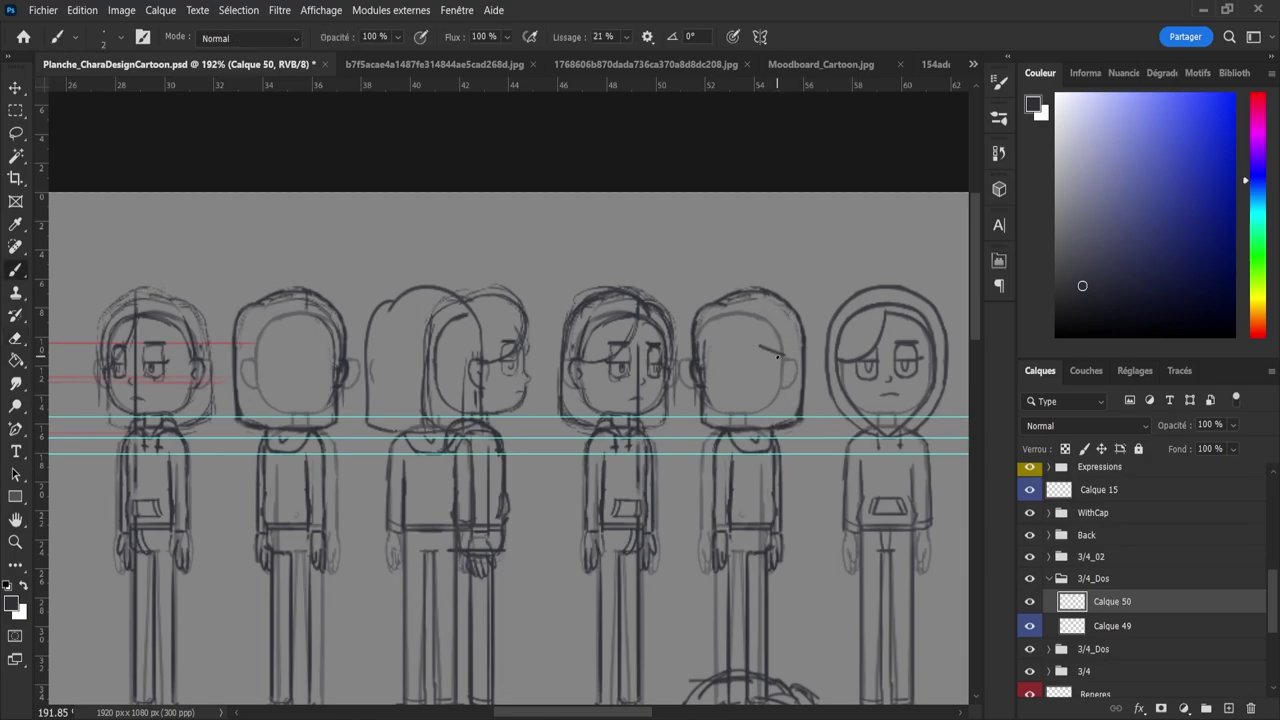
pyautogui.press('z')
pyautogui.keyDown('alt'); pyautogui.click(738, 370); pyautogui.keyUp('alt')
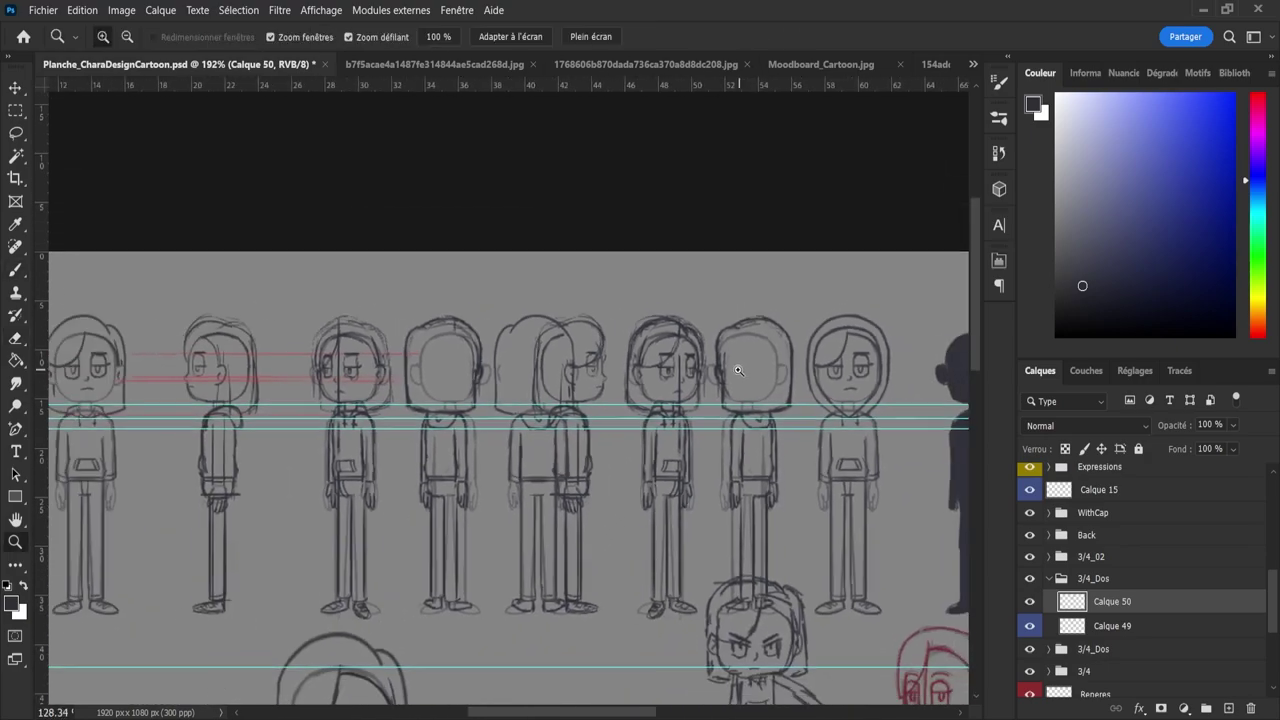
pyautogui.moveTo(762, 375); pyautogui.dragTo(787, 385)
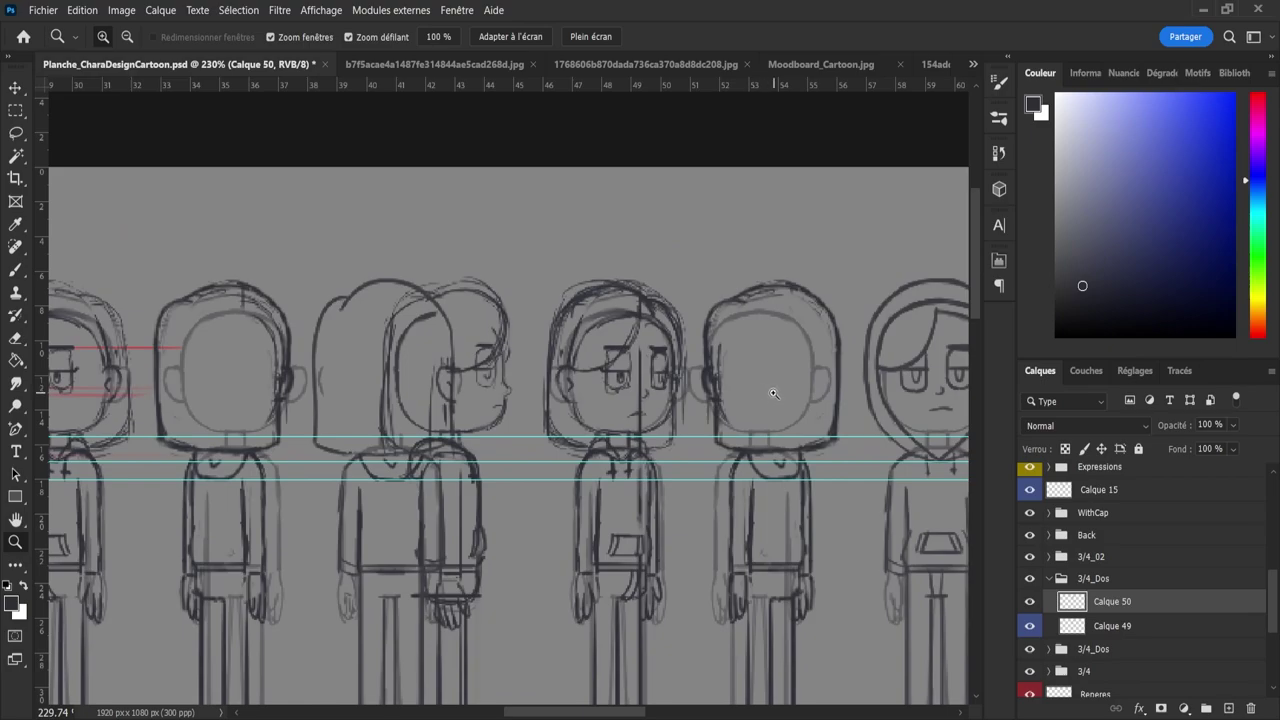
pyautogui.moveTo(773, 393); pyautogui.dragTo(784, 390)
pyautogui.press('e')
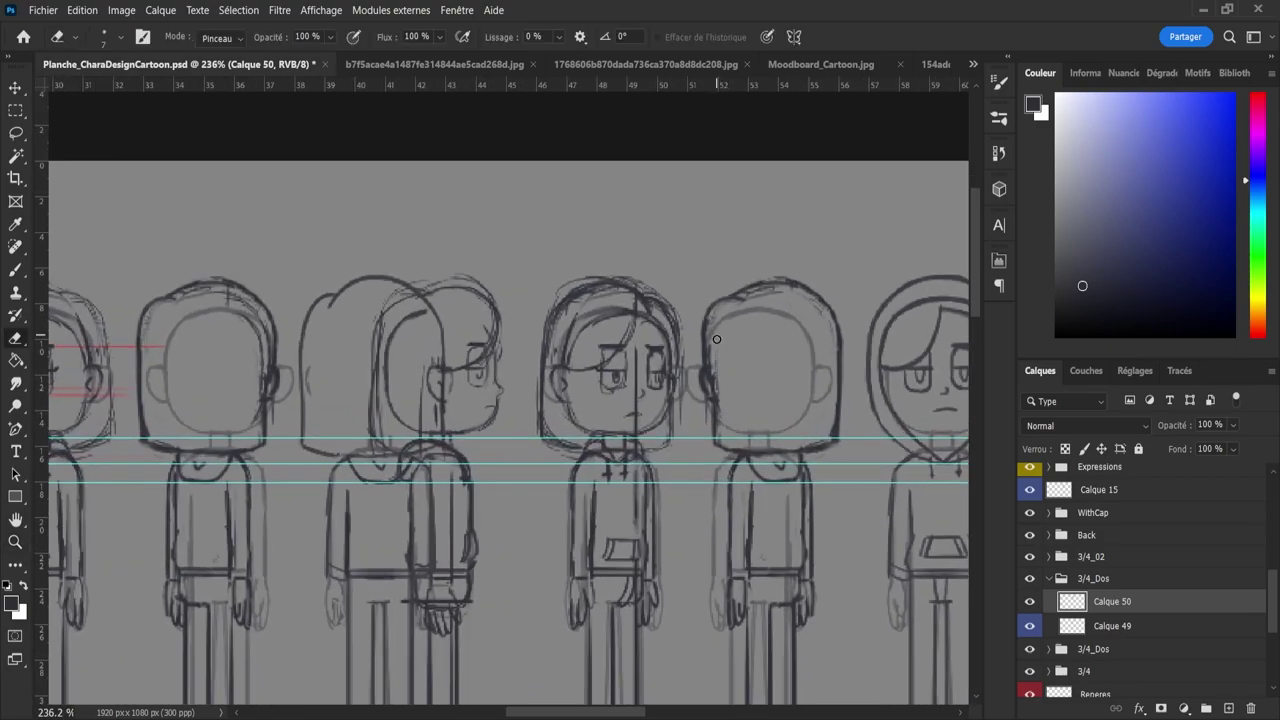
pyautogui.press('b')
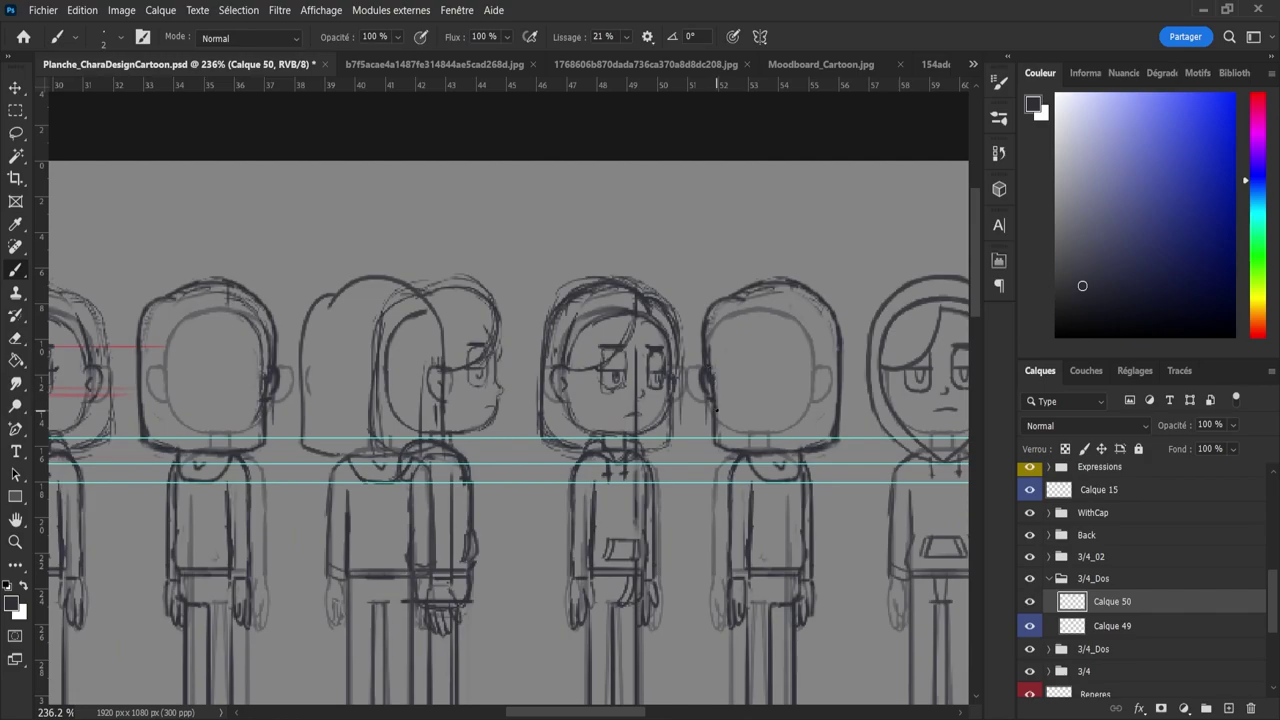
pyautogui.press('e')
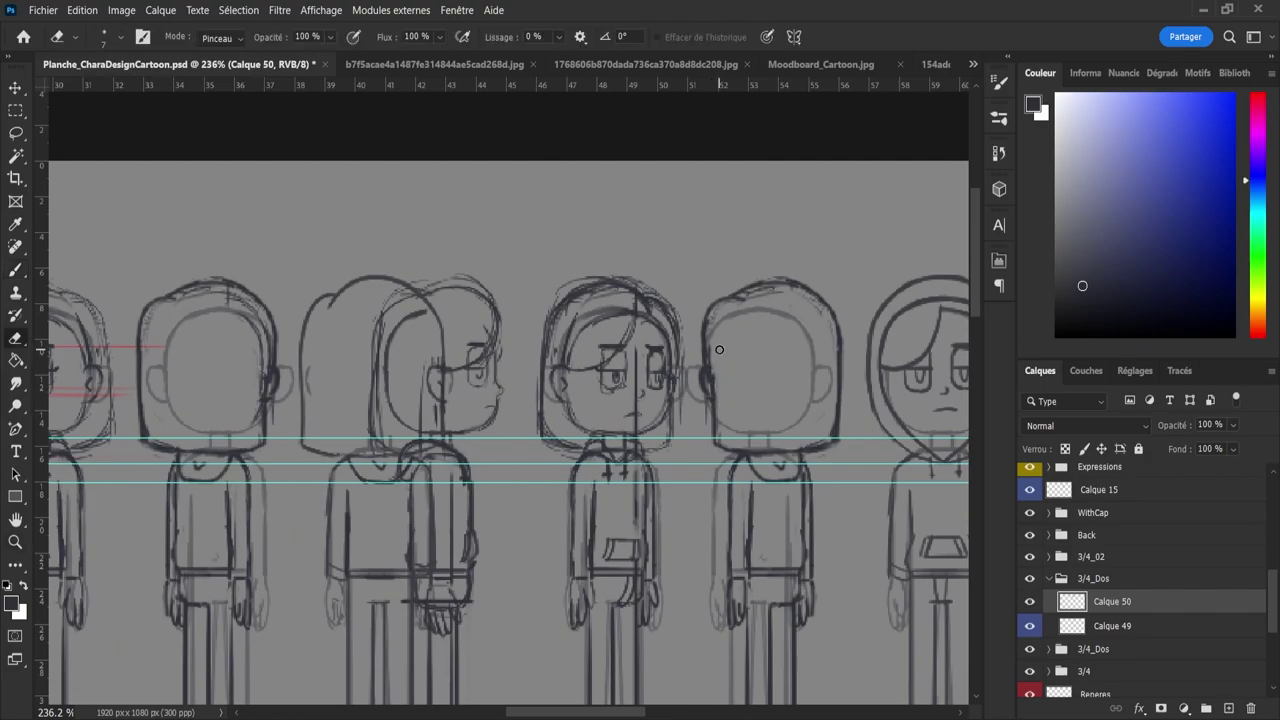
# - Check the mirrored three-quarter back figure against the full turnaround row and save the document
pyautogui.press('z')
pyautogui.scroll(-5, 757, 374)
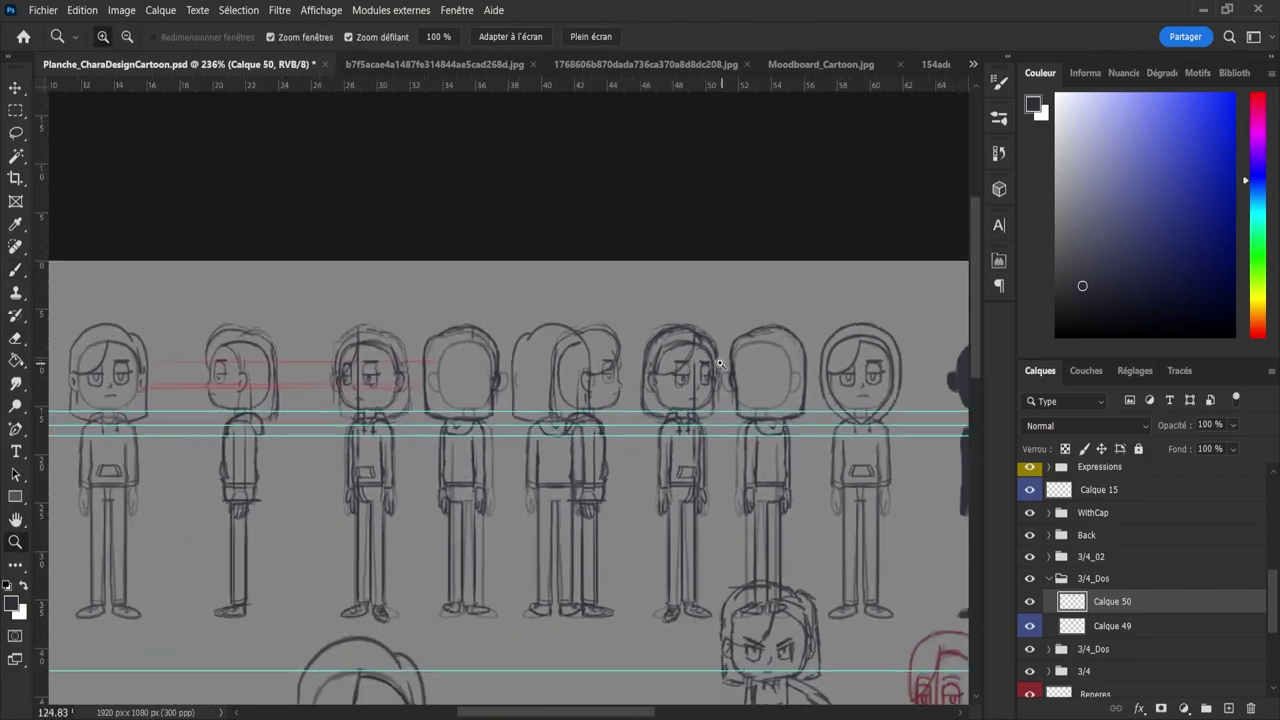
pyautogui.scroll(4, 763, 378)
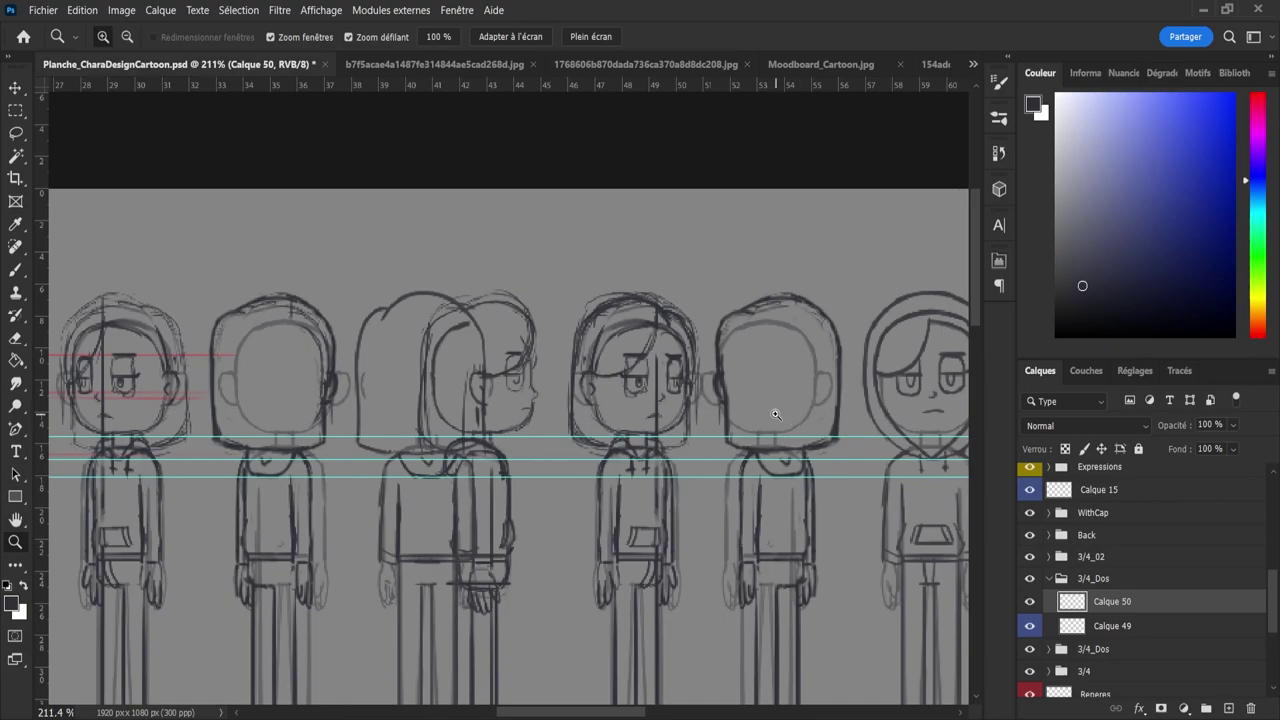
pyautogui.scroll(-3, 770, 418)
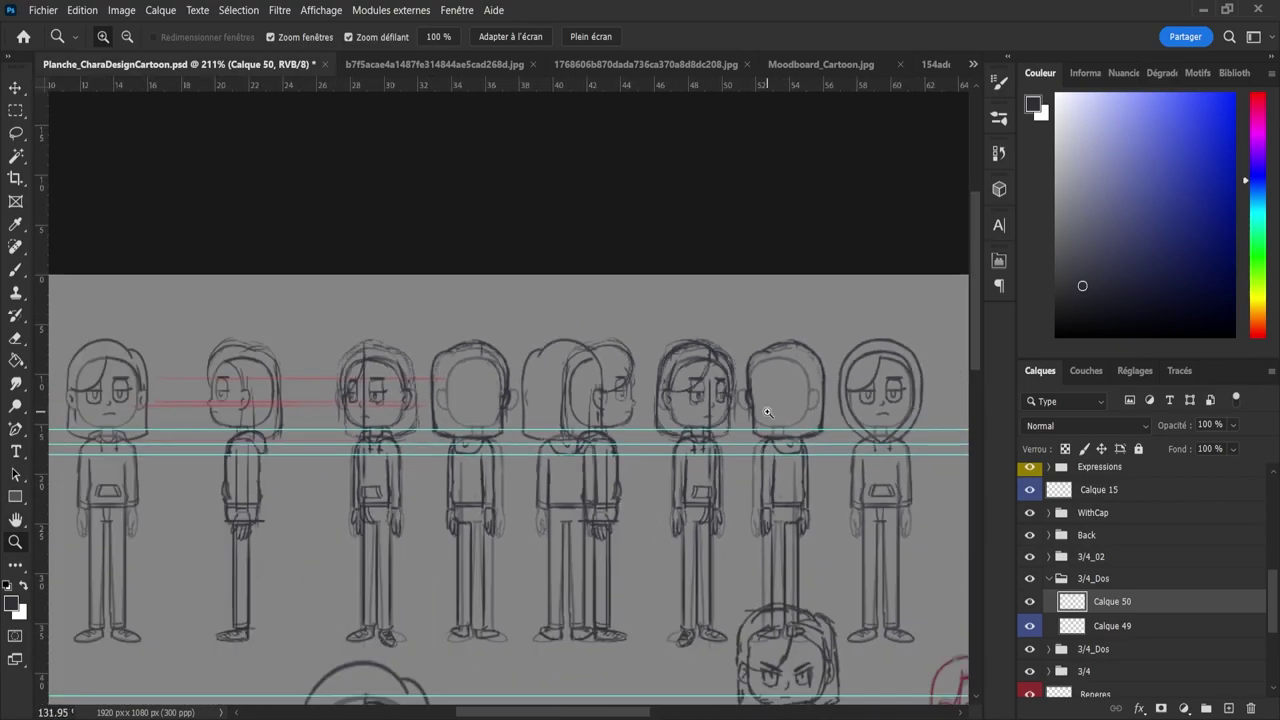
pyautogui.scroll(-2, 767, 412)
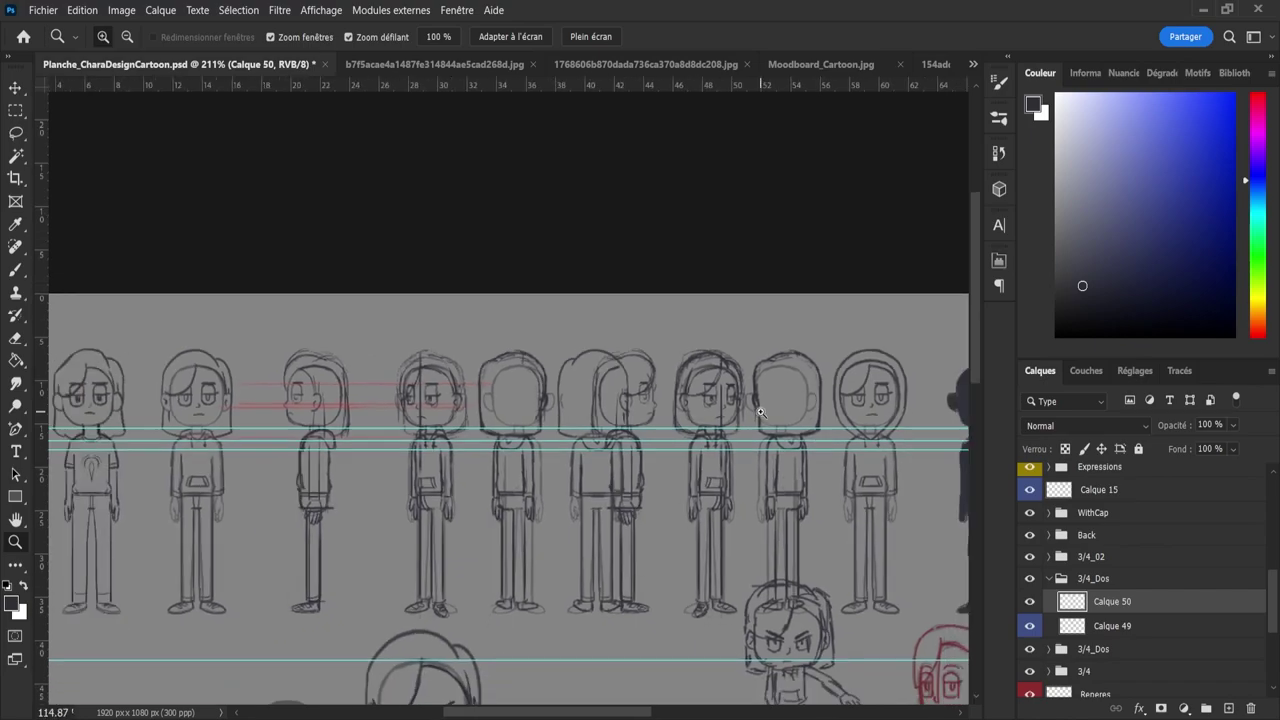
pyautogui.scroll(-1, 760, 412)
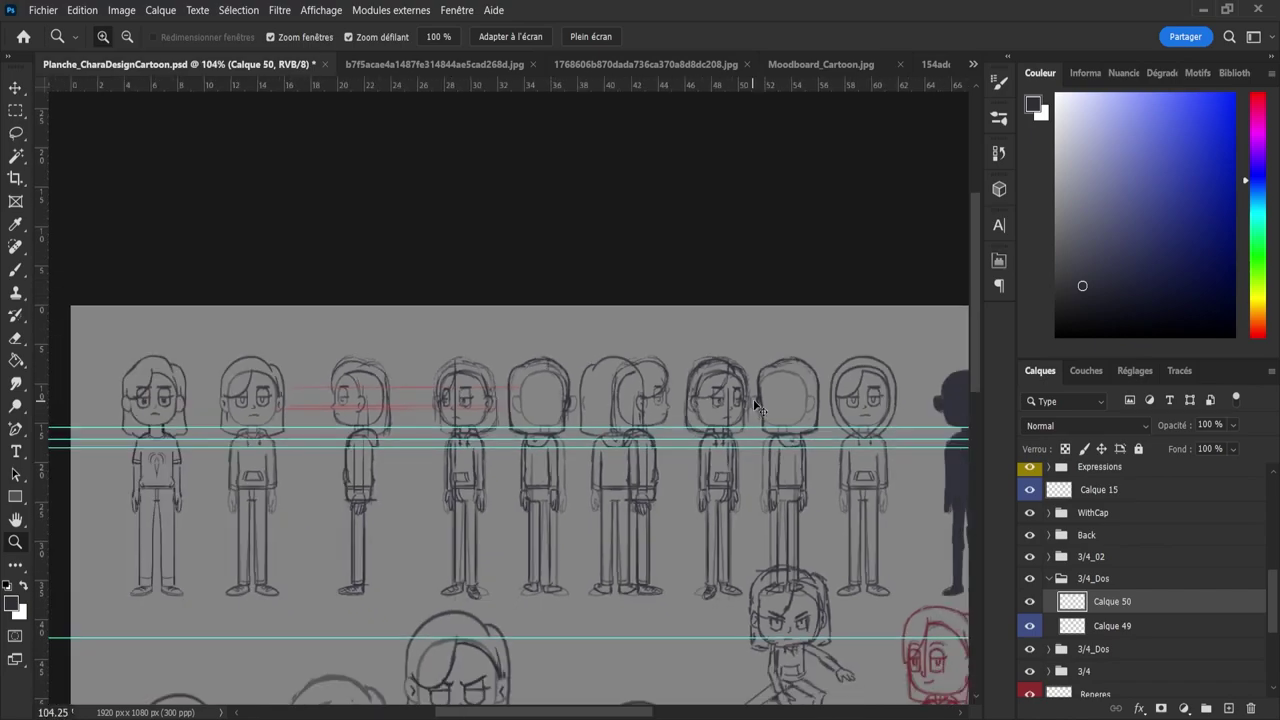
pyautogui.hotkey('ctrl', 's')
pyautogui.scroll(2, 780, 427)
pyautogui.scroll(-1, 779, 427)
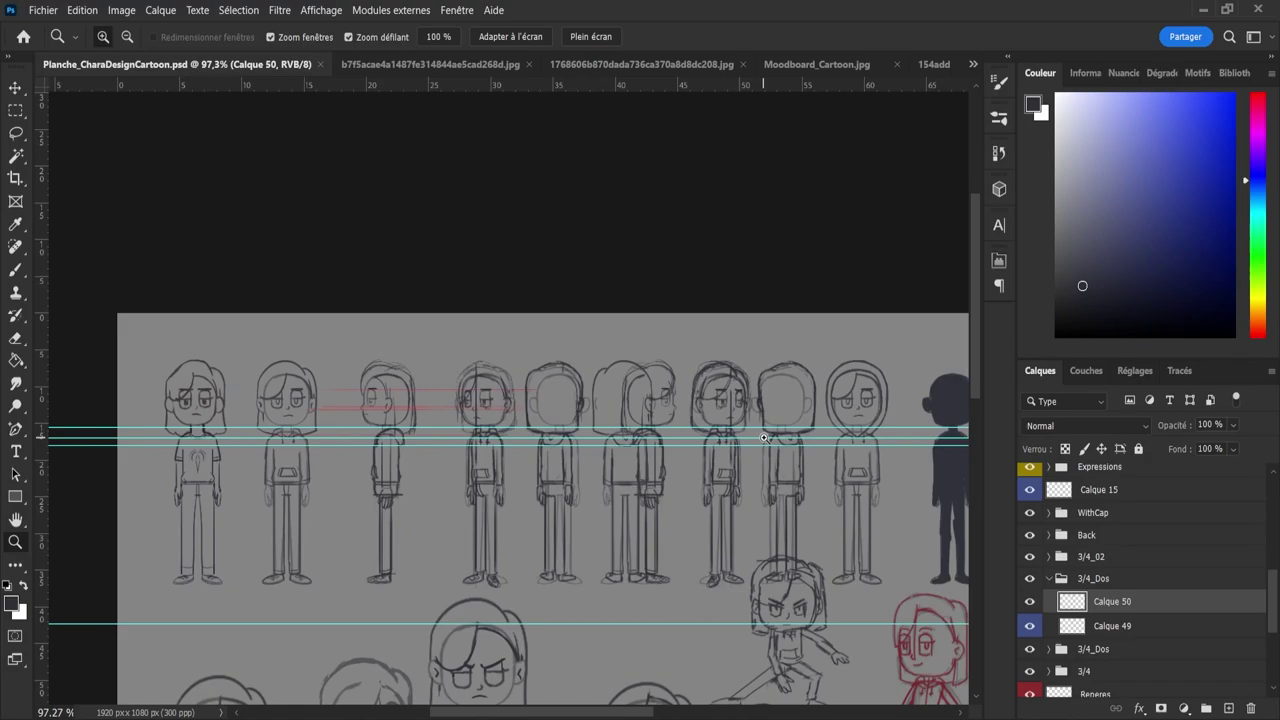
pyautogui.scroll(-1, 826, 482)
pyautogui.scroll(1, 818, 480)
pyautogui.scroll(1, 782, 467)
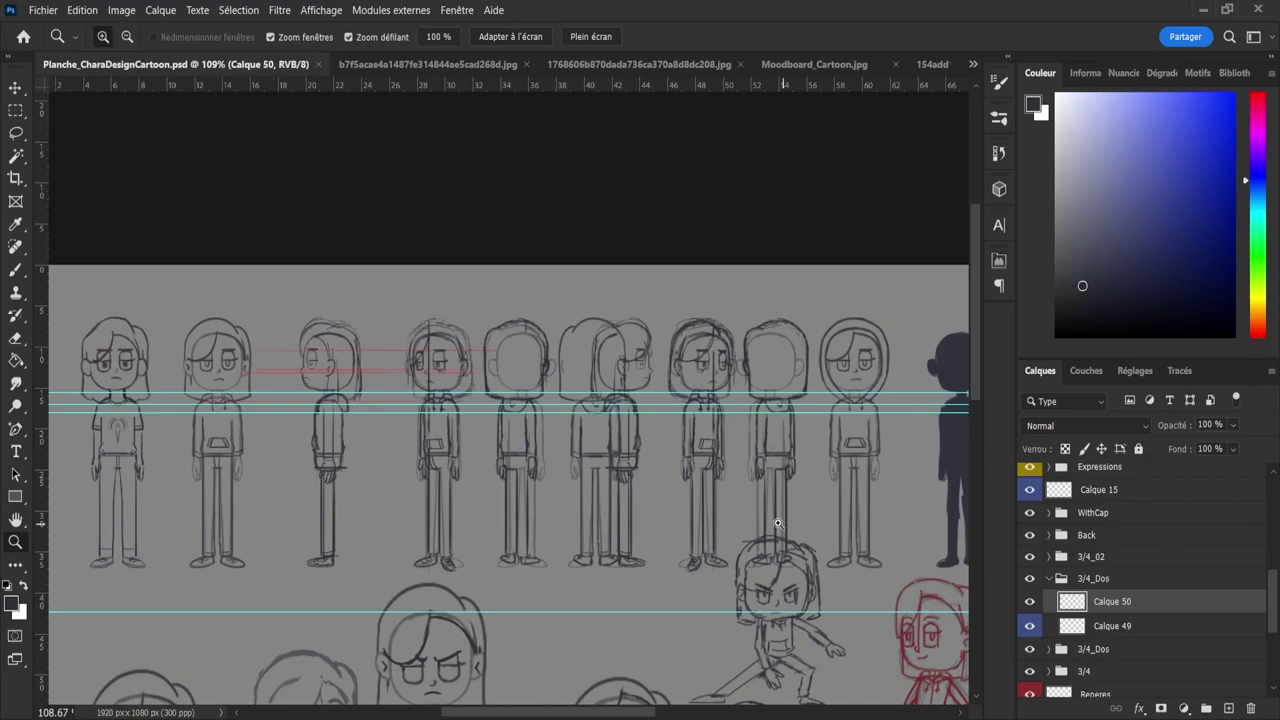
pyautogui.moveTo(783, 524); pyautogui.dragTo(773, 523)
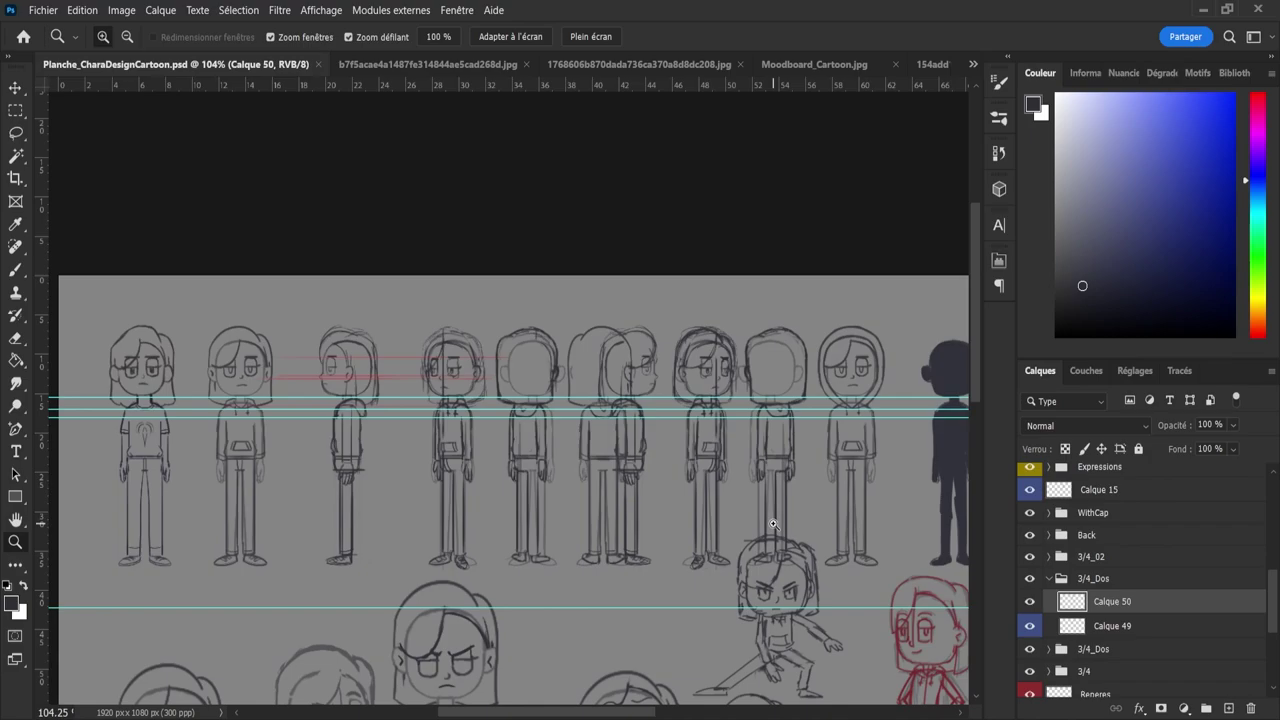
pyautogui.moveTo(773, 523); pyautogui.dragTo(752, 520)
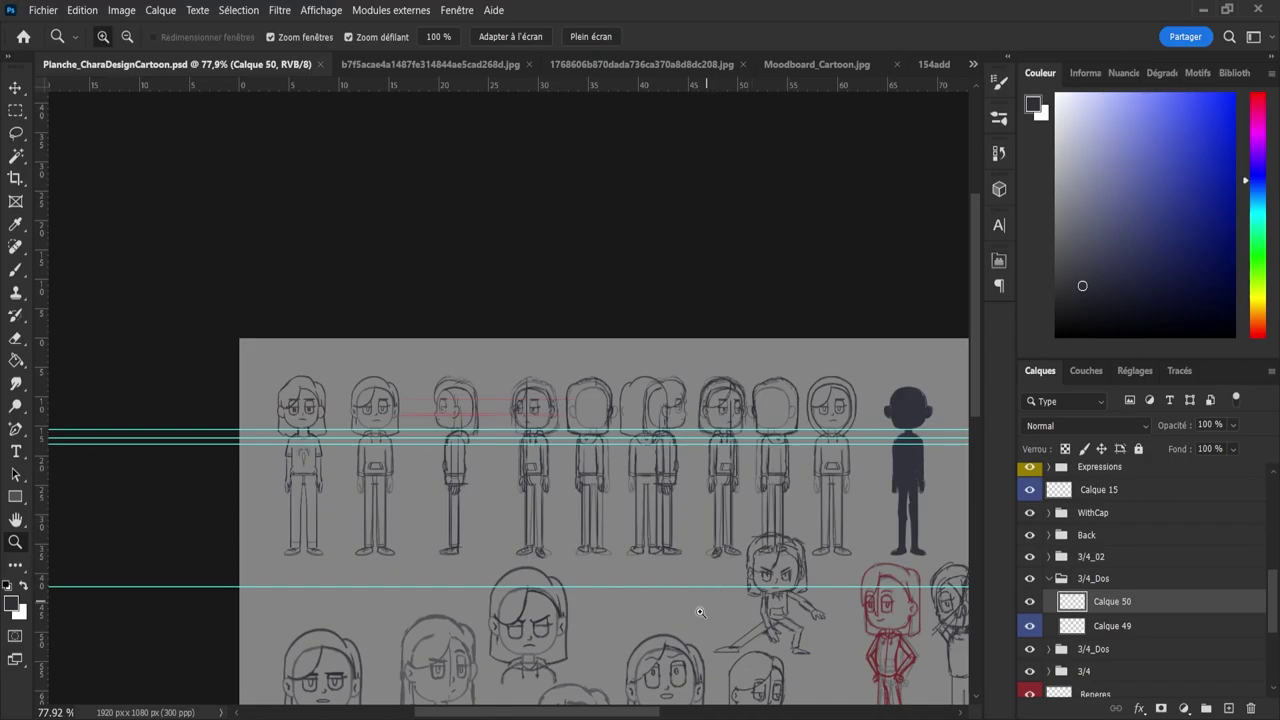
pyautogui.moveTo(725, 568); pyautogui.dragTo(755, 567)
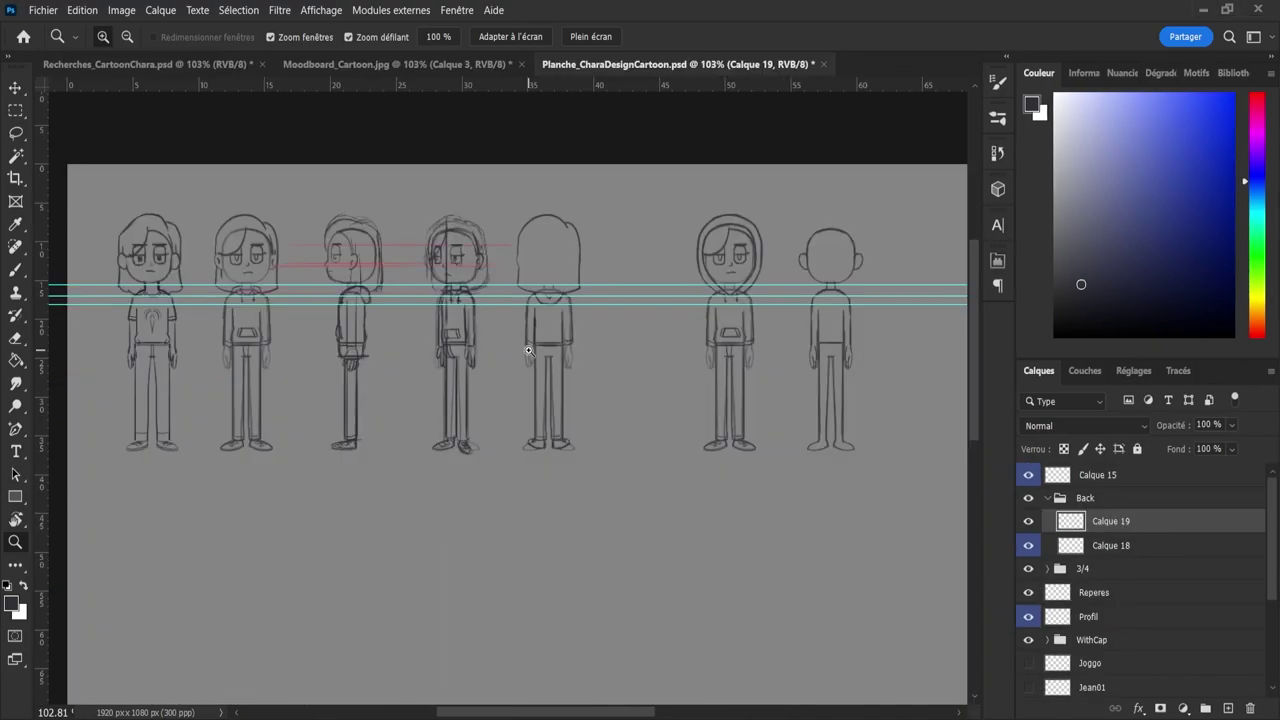
pyautogui.moveTo(425, 386); pyautogui.dragTo(446, 389)
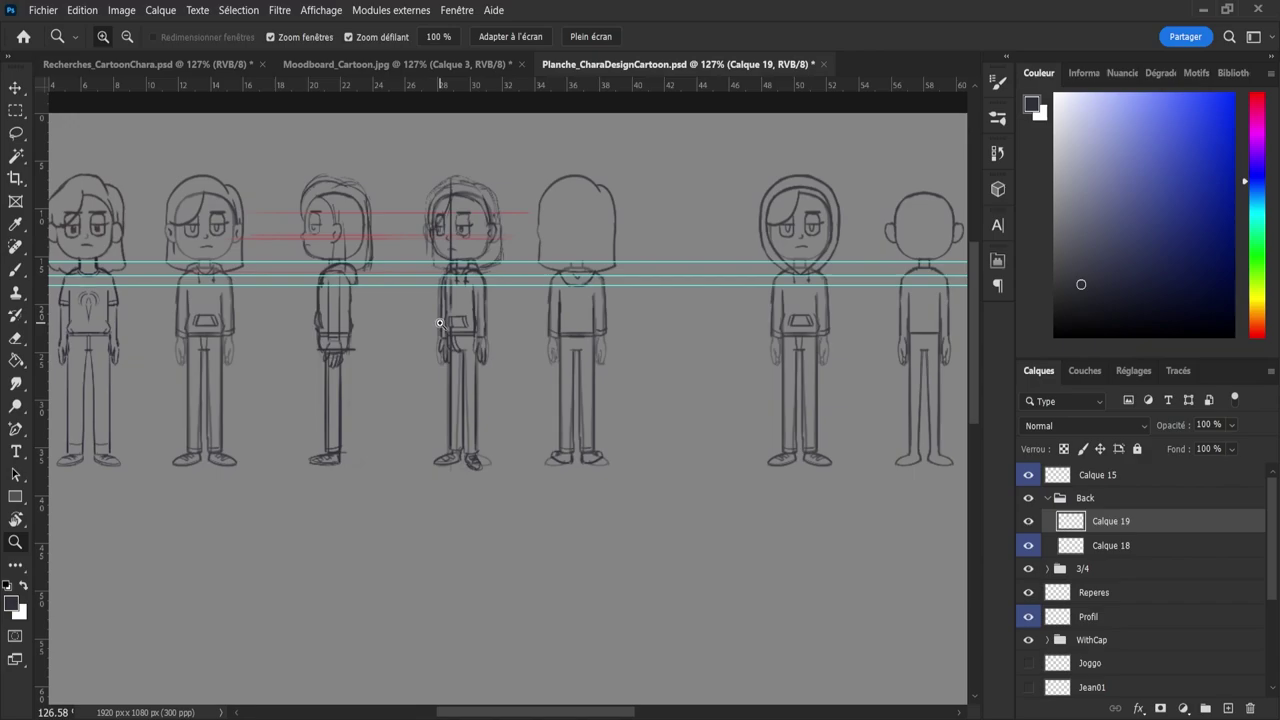
pyautogui.scroll(-2, 460, 318)
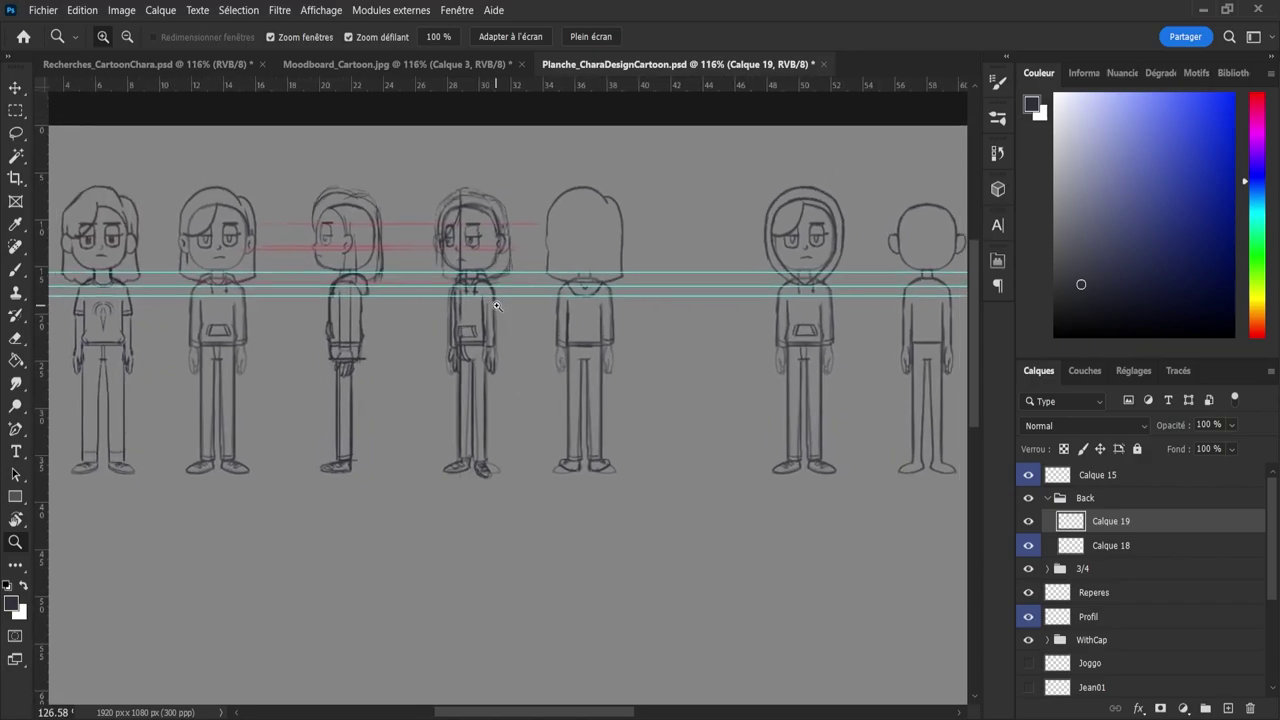
pyautogui.scroll(4, 496, 305)
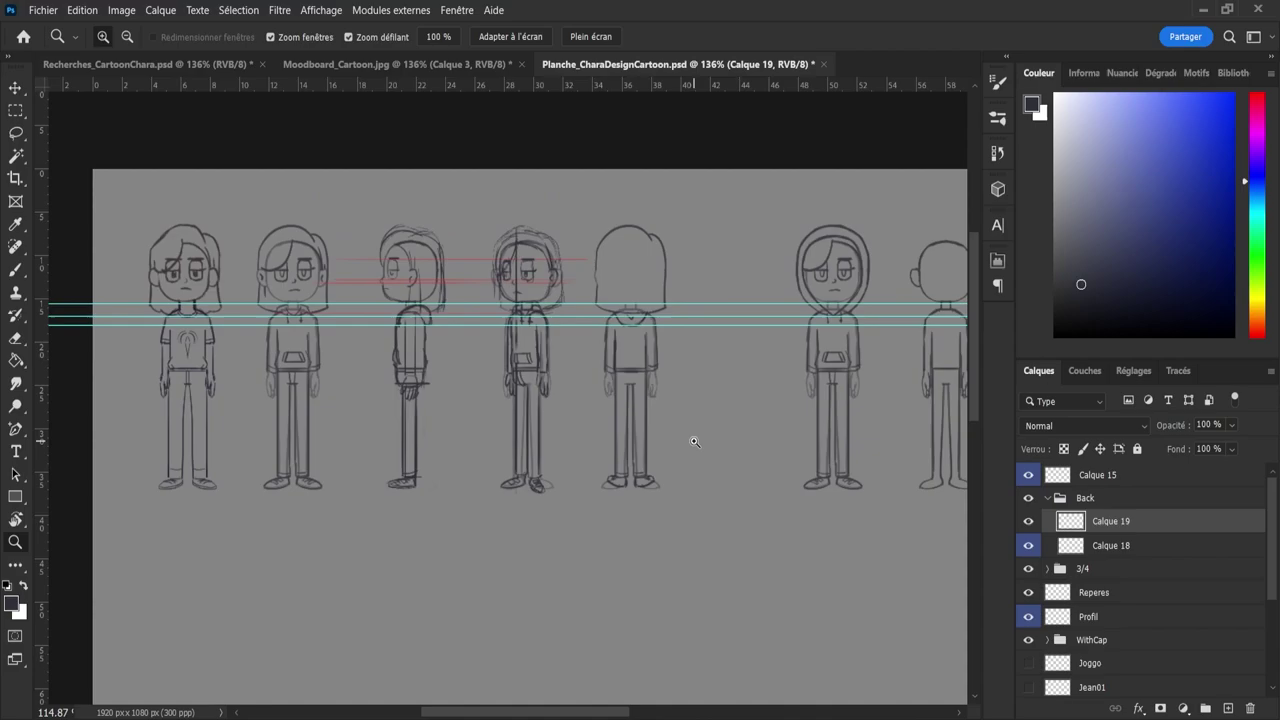
pyautogui.scroll(-1, 695, 442)
pyautogui.scroll(-1, 550, 394)
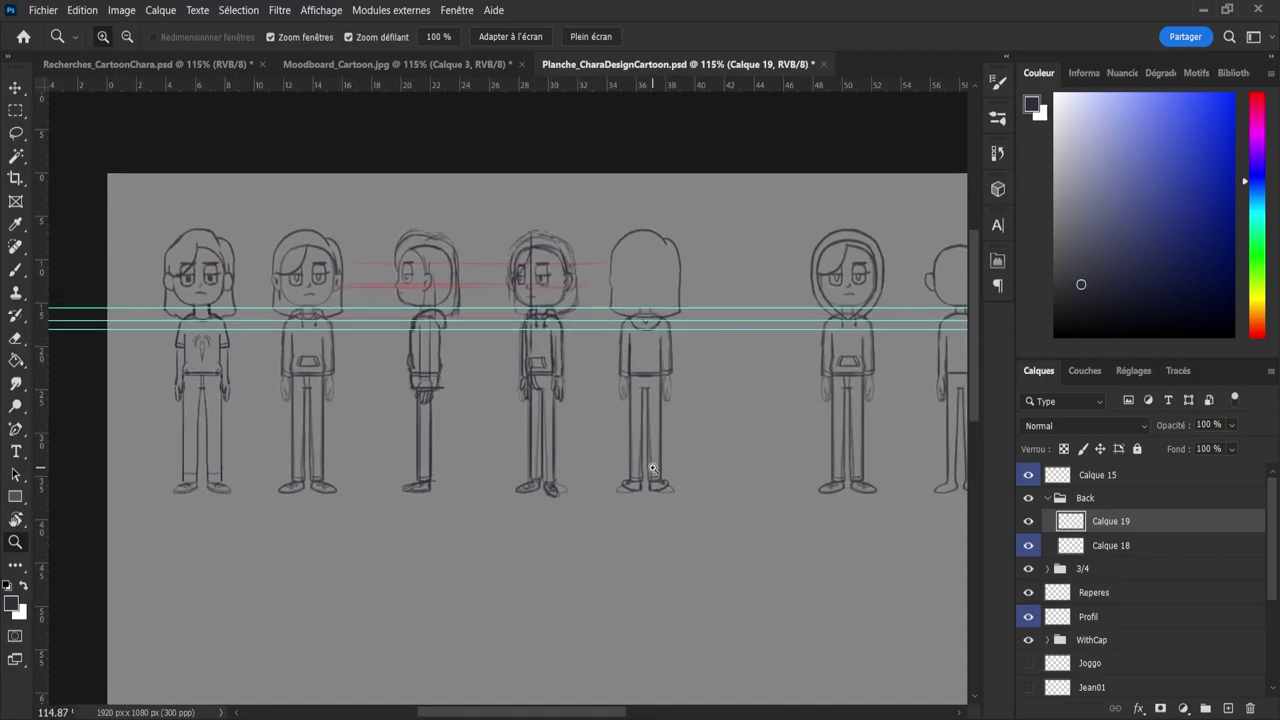
# - Place a horizontally flipped copy of the Profil layer between the back-view figure and the hooded front figure
pyautogui.click(1047, 498)
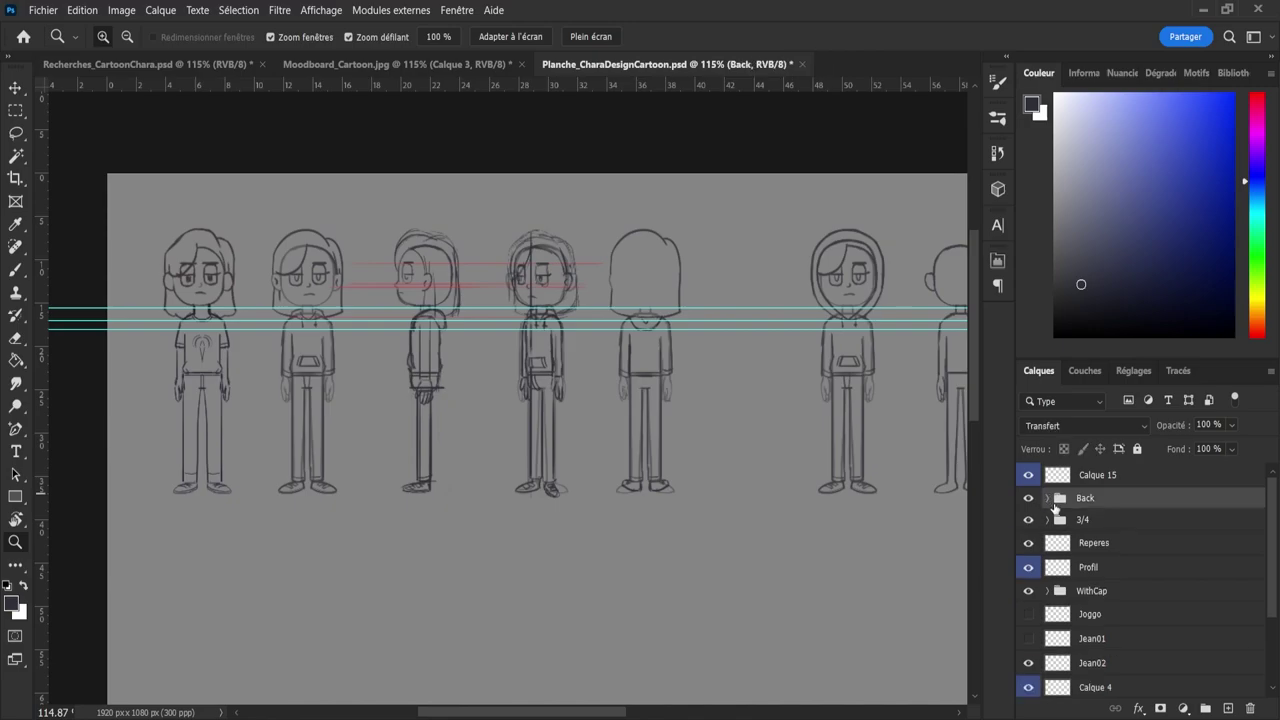
pyautogui.click(1087, 568)
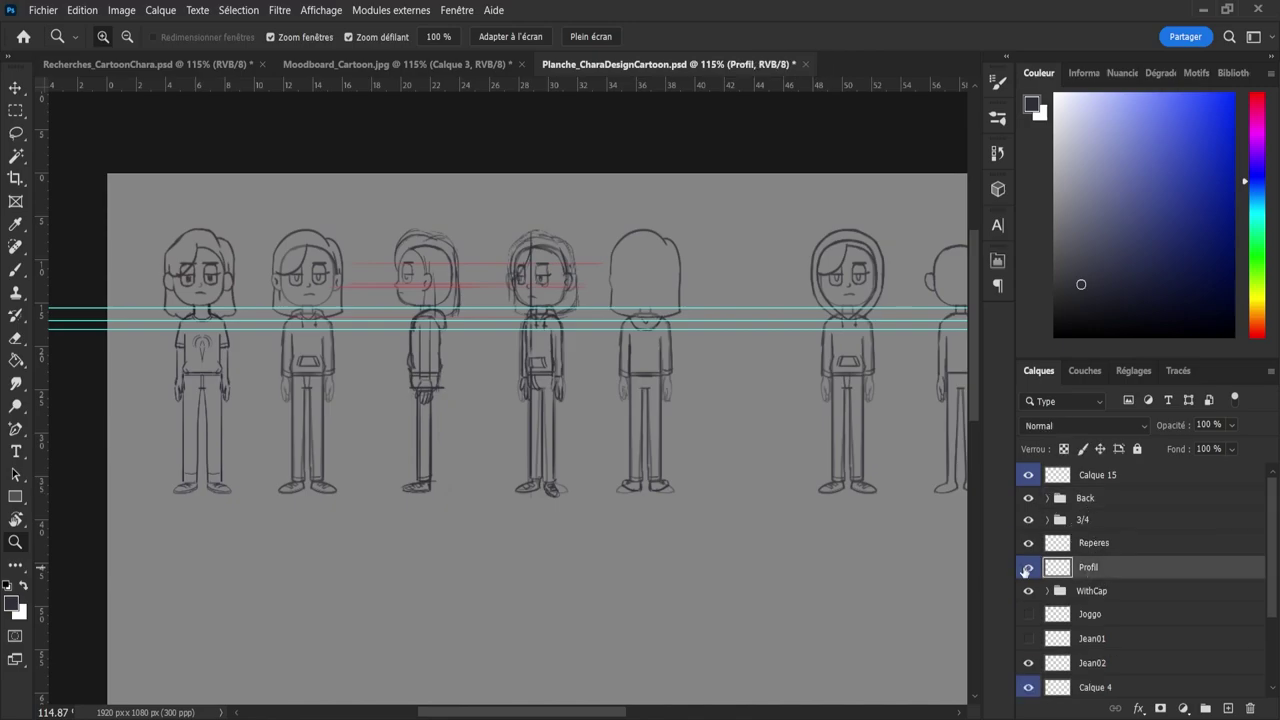
pyautogui.click(1027, 567)
pyautogui.click(1027, 567)
pyautogui.moveTo(859, 417); pyautogui.dragTo(831, 421)
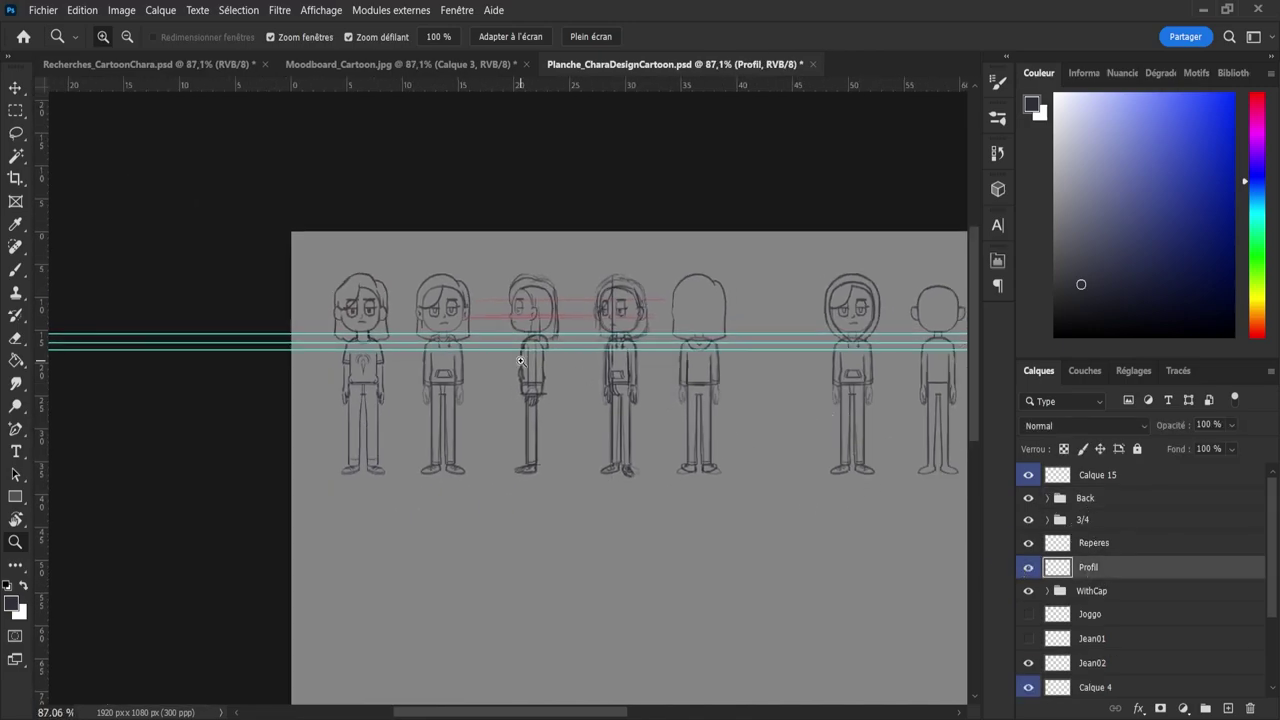
pyautogui.moveTo(522, 360); pyautogui.dragTo(555, 360)
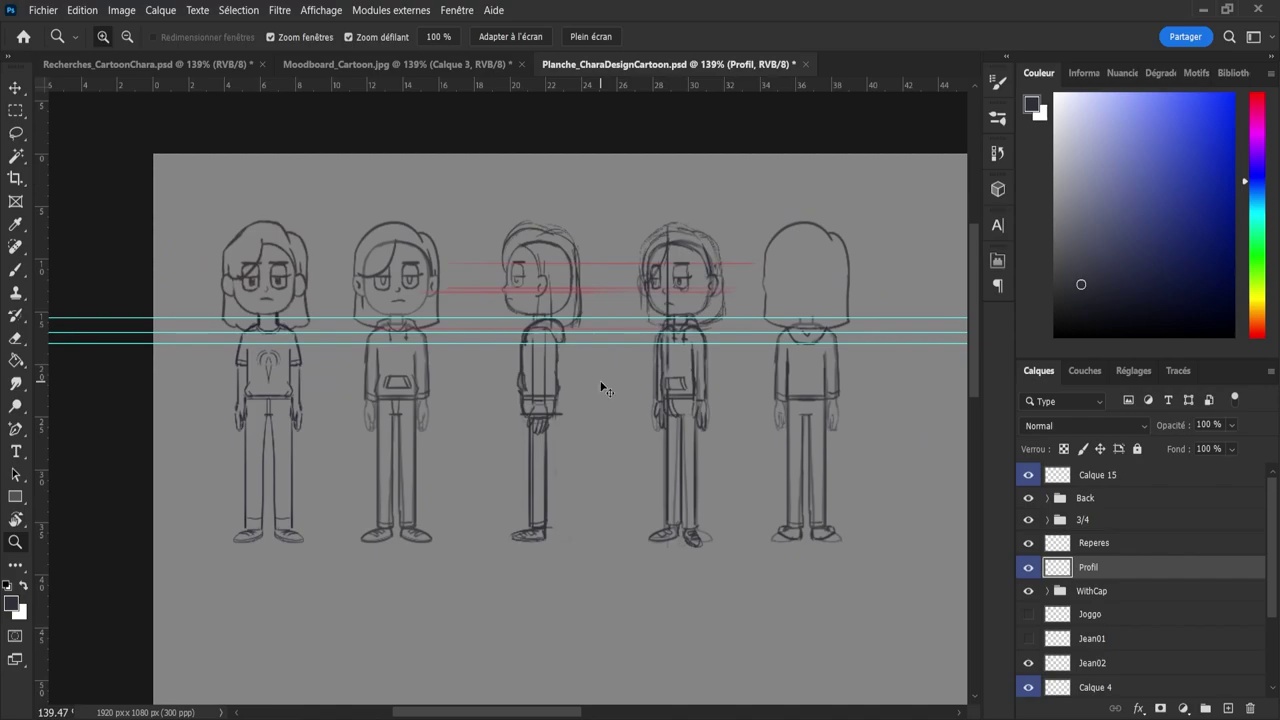
pyautogui.hotkey('ctrl', 'j')
pyautogui.hotkey('ctrl', 't')
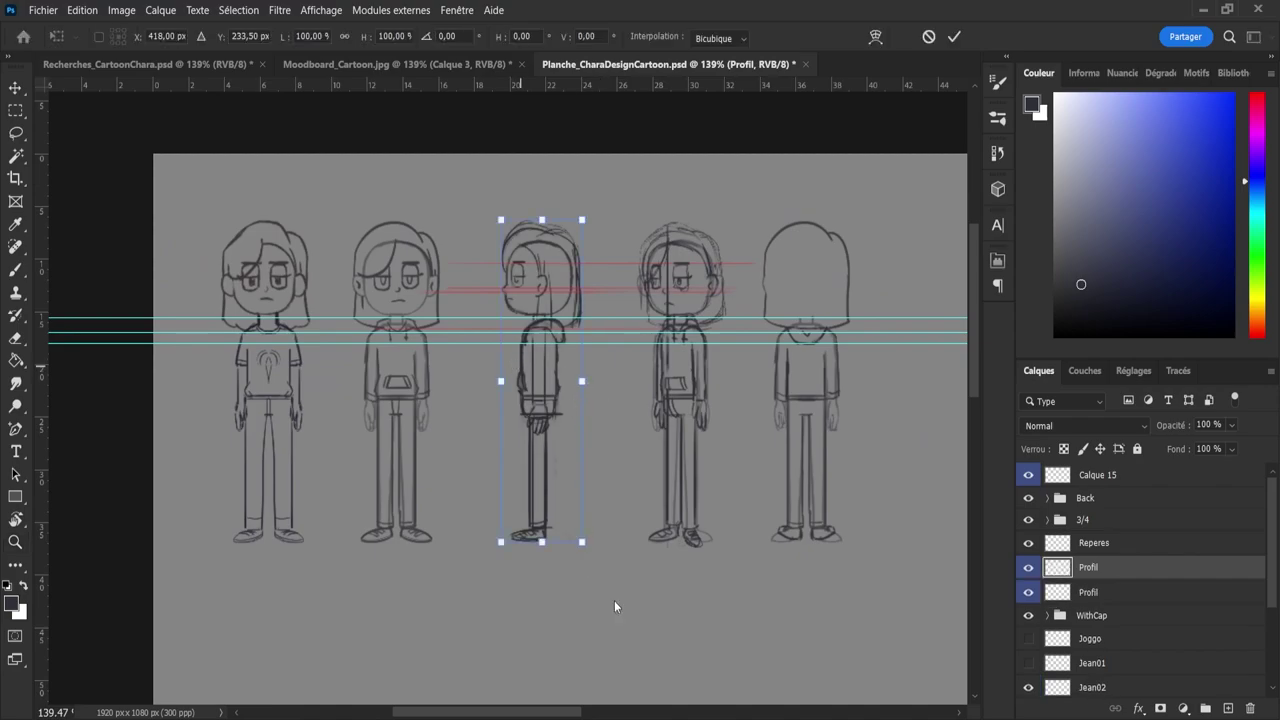
pyautogui.rightClick(609, 697)
pyautogui.click(606, 684)
pyautogui.moveTo(545, 397); pyautogui.dragTo(915, 400)
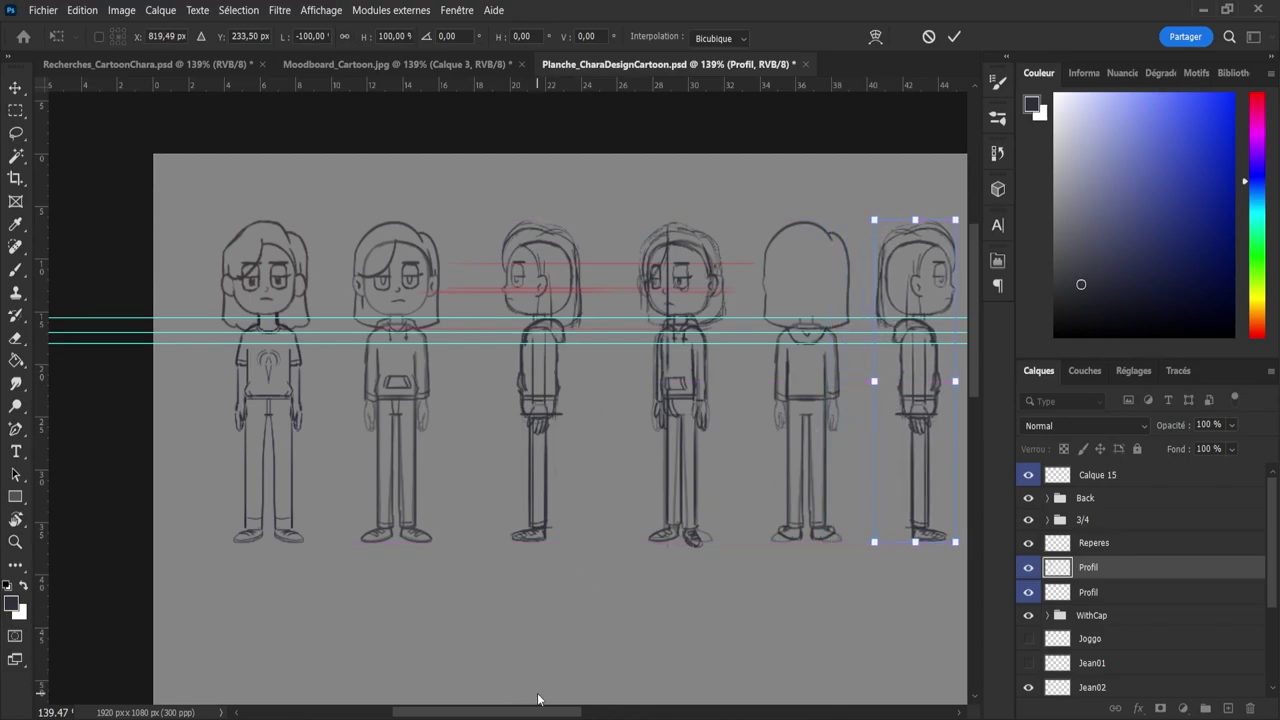
pyautogui.moveTo(548, 712); pyautogui.dragTo(587, 716)
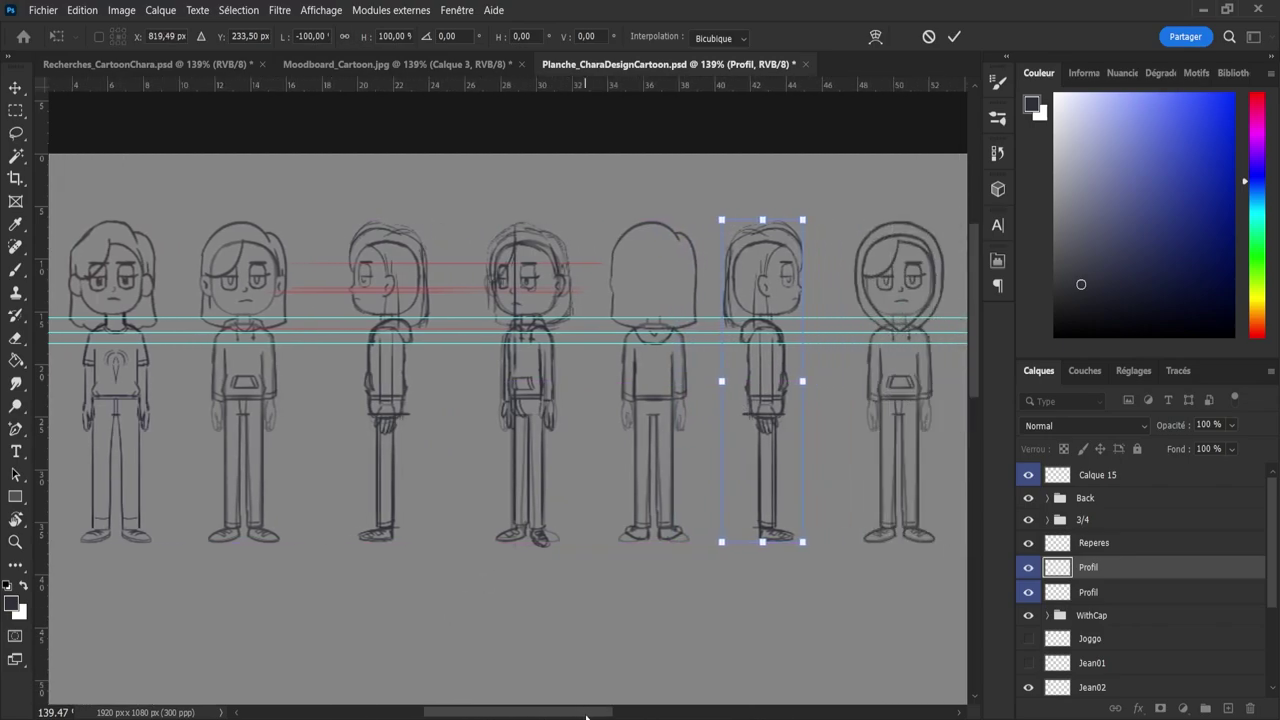
pyautogui.click(954, 36)
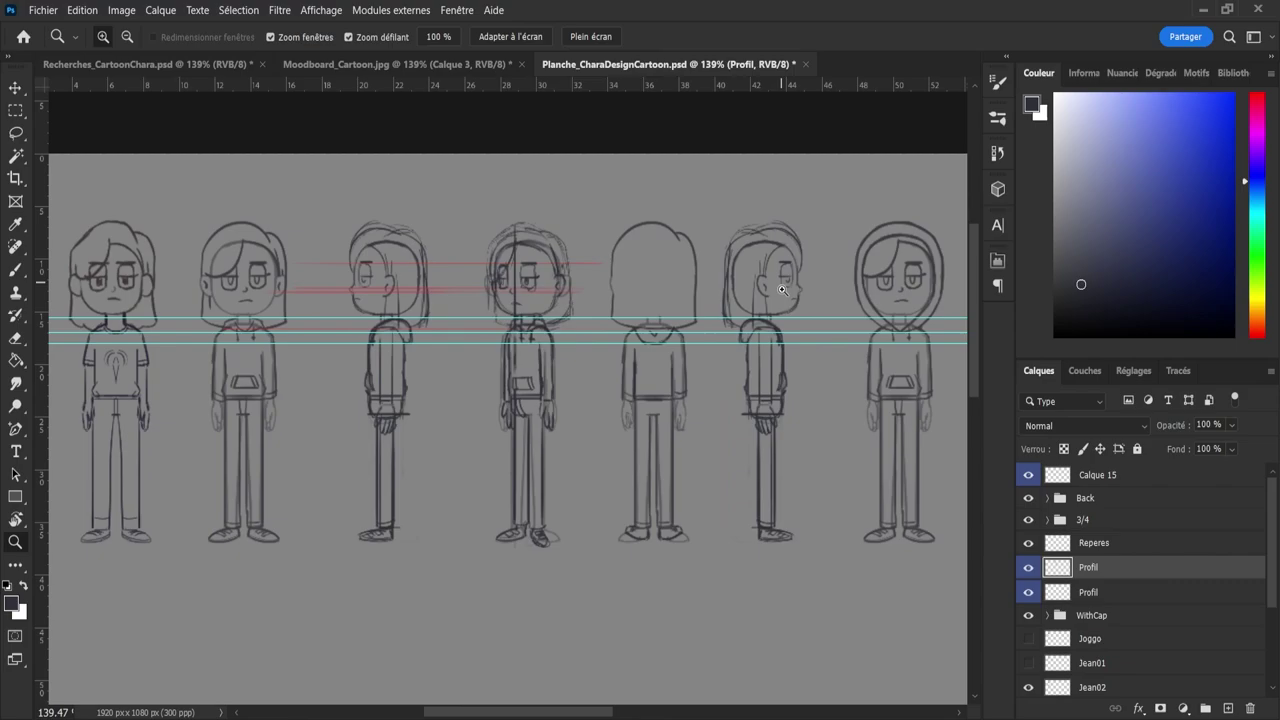
# - Erase the old front hair on the mirrored profile, redraw the fringe down to the eye, and save the document
pyautogui.press('e')
pyautogui.press('b')
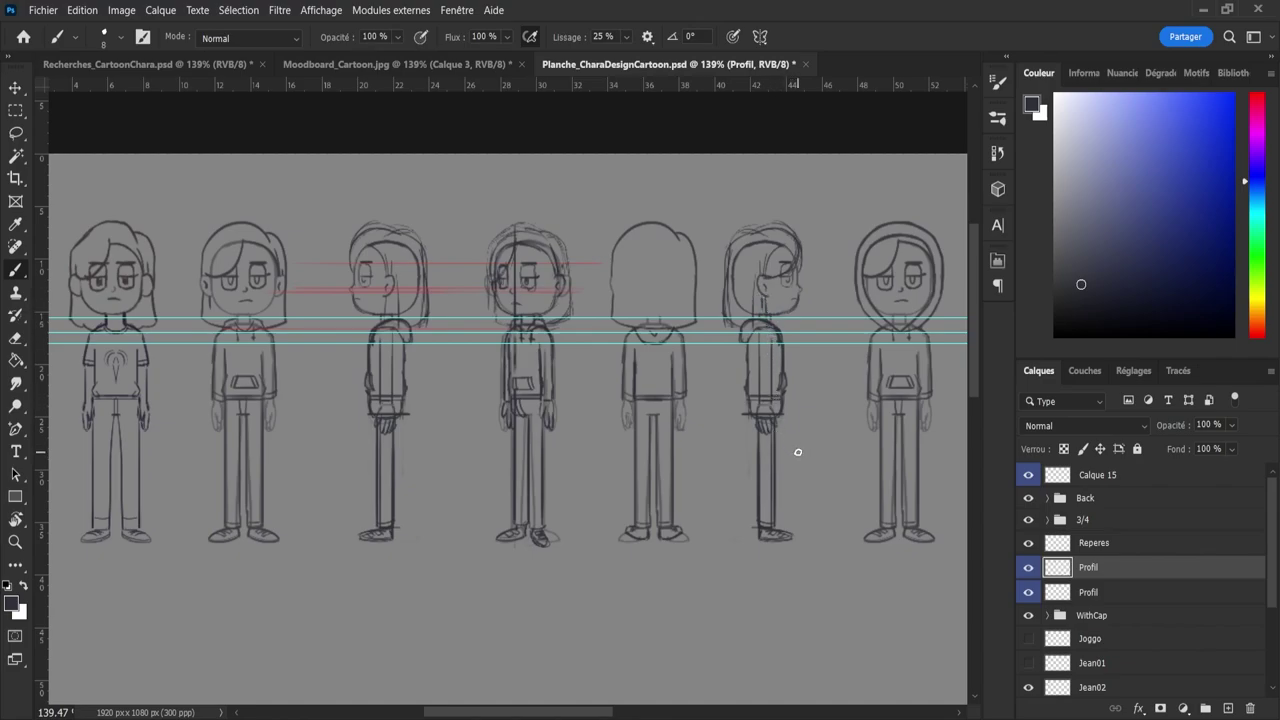
pyautogui.press('e')
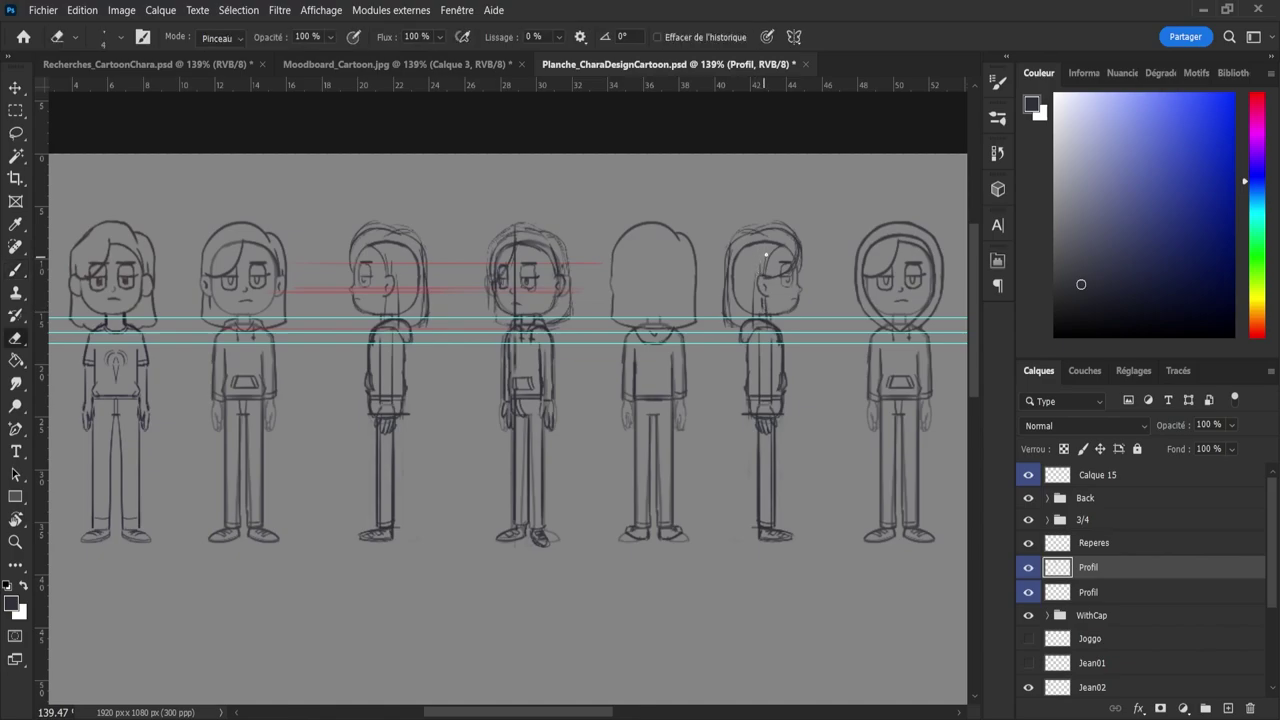
pyautogui.moveTo(761, 260); pyautogui.dragTo(766, 256)
pyautogui.press('b')
pyautogui.press('z')
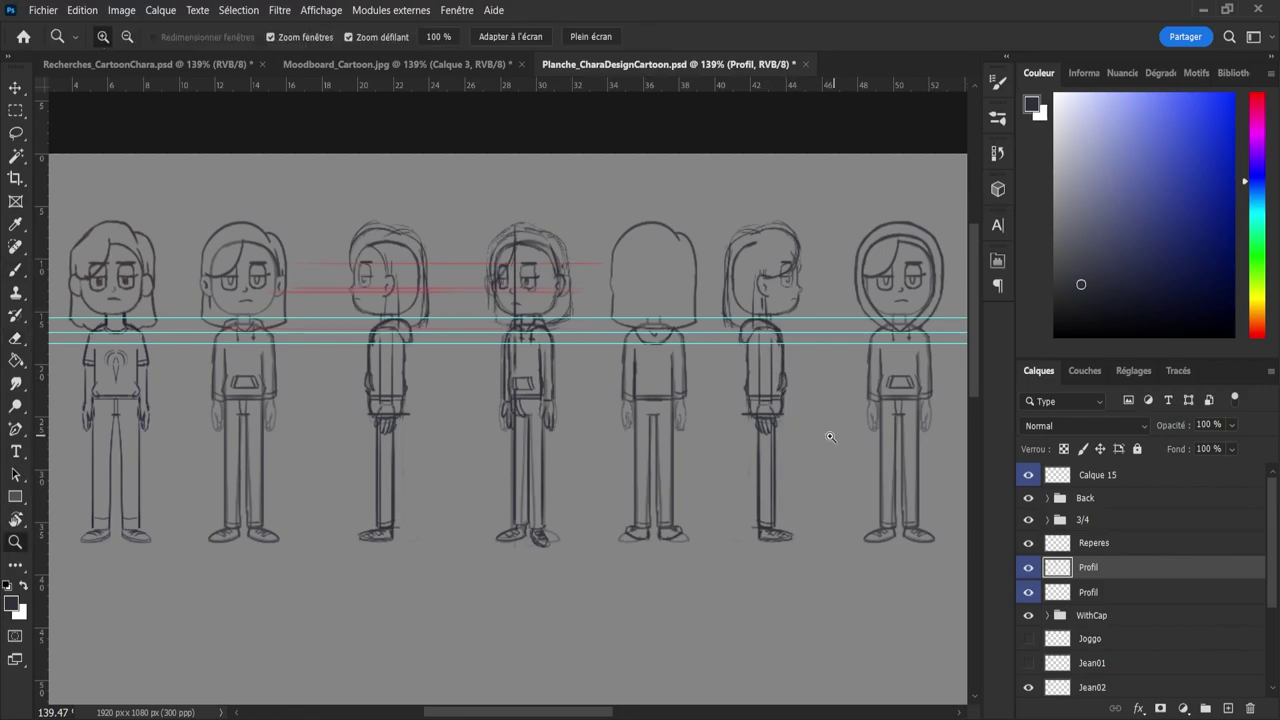
pyautogui.moveTo(824, 434); pyautogui.dragTo(755, 428)
pyautogui.hotkey('ctrl', 's')
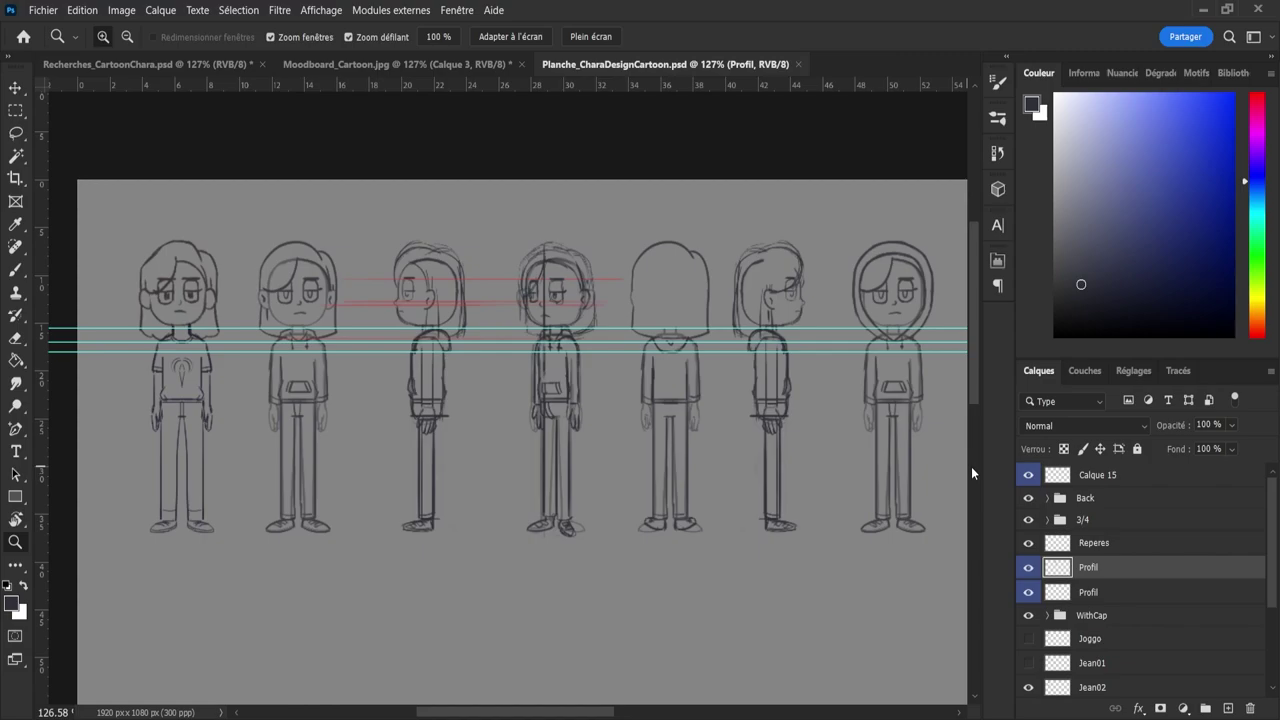
# - Rename the mirrored profile layer as Profil02
pyautogui.doubleClick(1088, 567)
pyautogui.click(1099, 567)
pyautogui.write('02')
# - Place a horizontally flipped copy of the 3/4 group just beyond the mirrored profile, level with the rest of the row
pyautogui.click(1091, 524)
pyautogui.hotkey('ctrl', 'j')
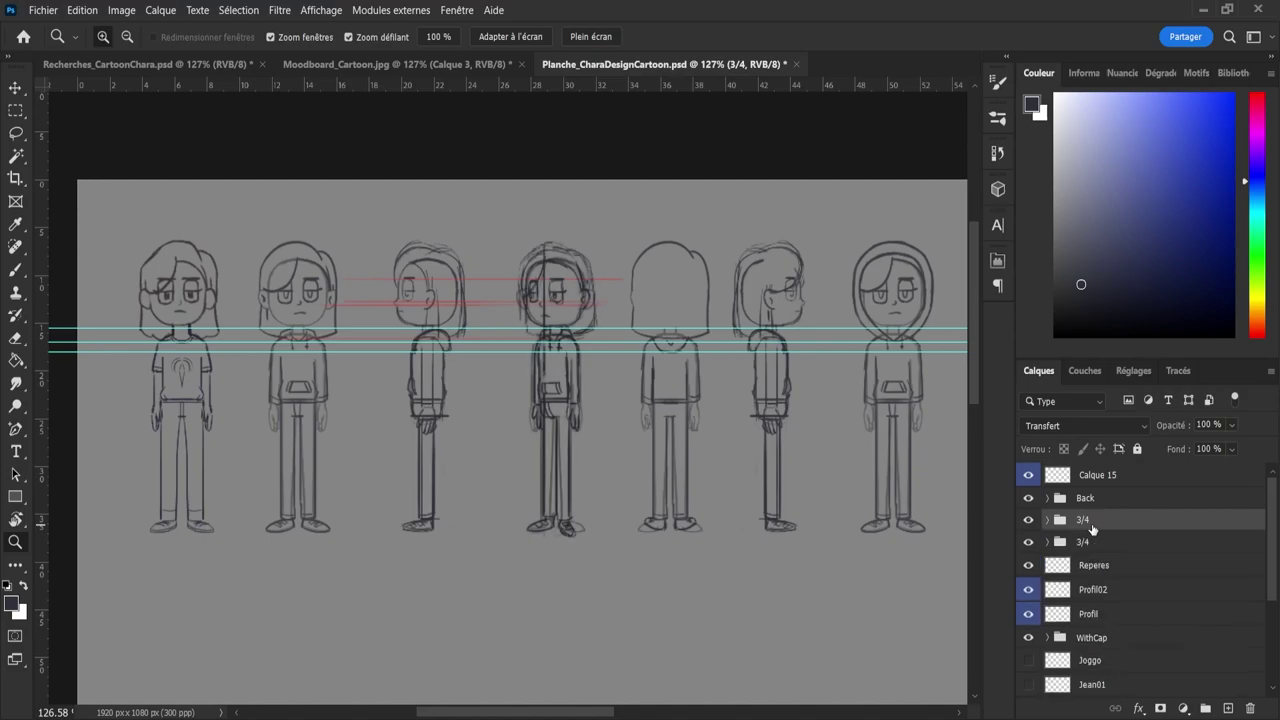
pyautogui.hotkey('ctrl', 't')
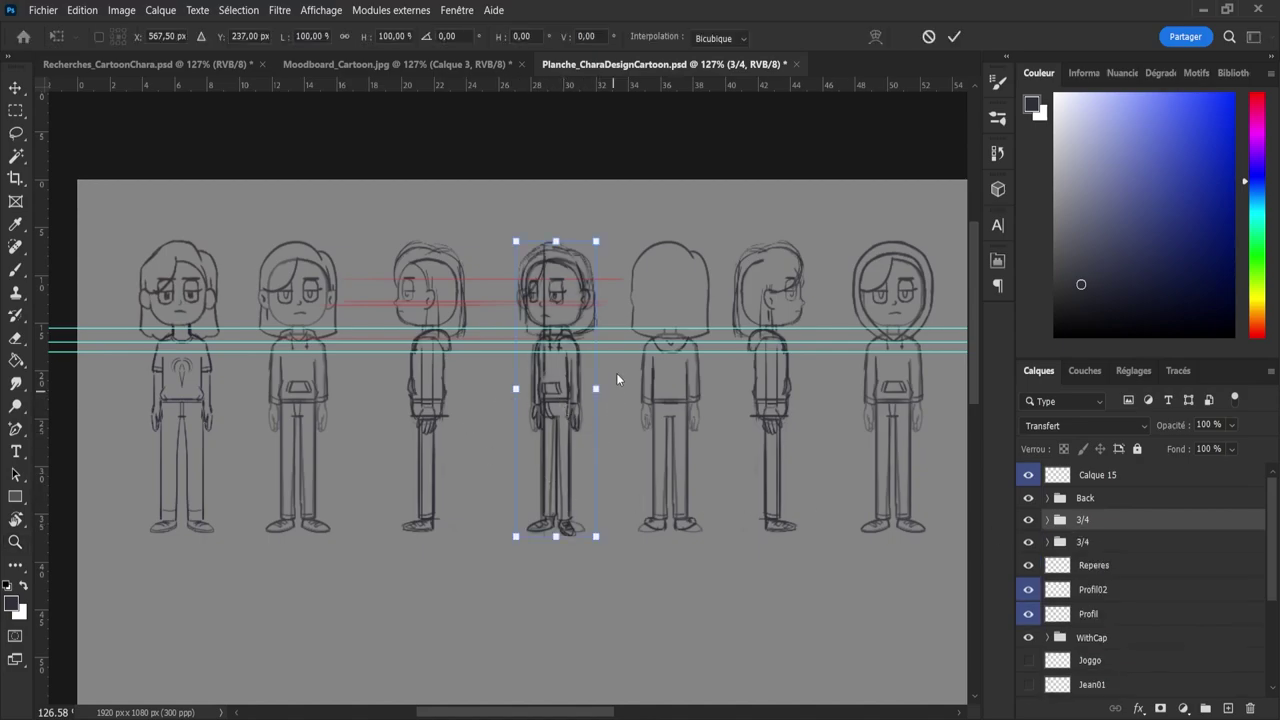
pyautogui.moveTo(539, 411); pyautogui.dragTo(845, 422)
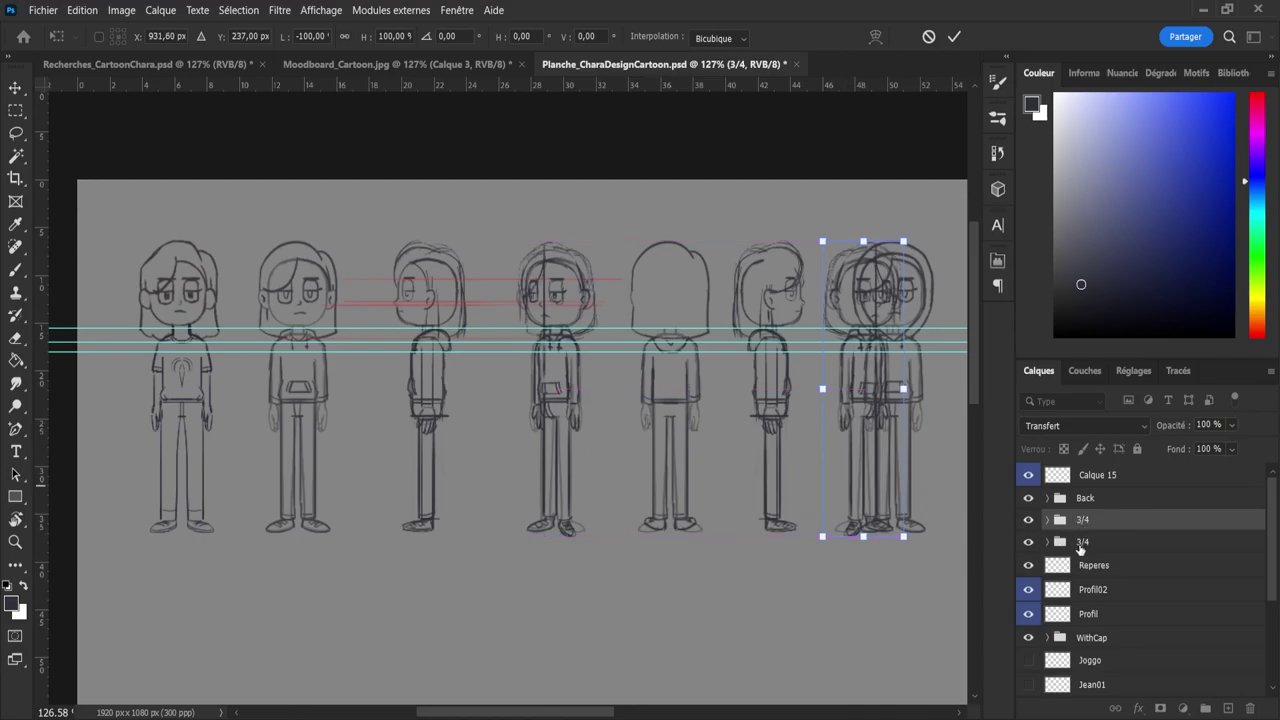
pyautogui.moveTo(562, 712); pyautogui.dragTo(606, 712)
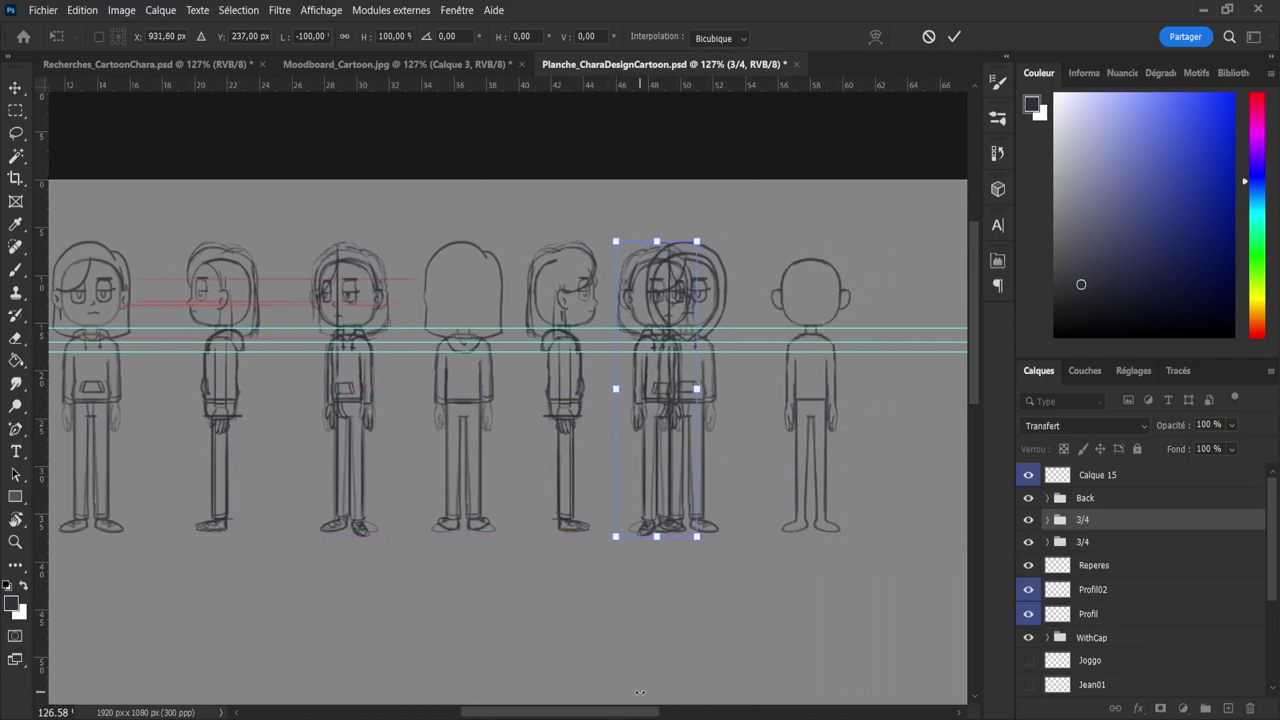
# - Move the WithCap group and layer Calque 15 together horizontally, clear of the mirrored three-quarter figure
pyautogui.click(1113, 642)
pyautogui.click(1117, 477)
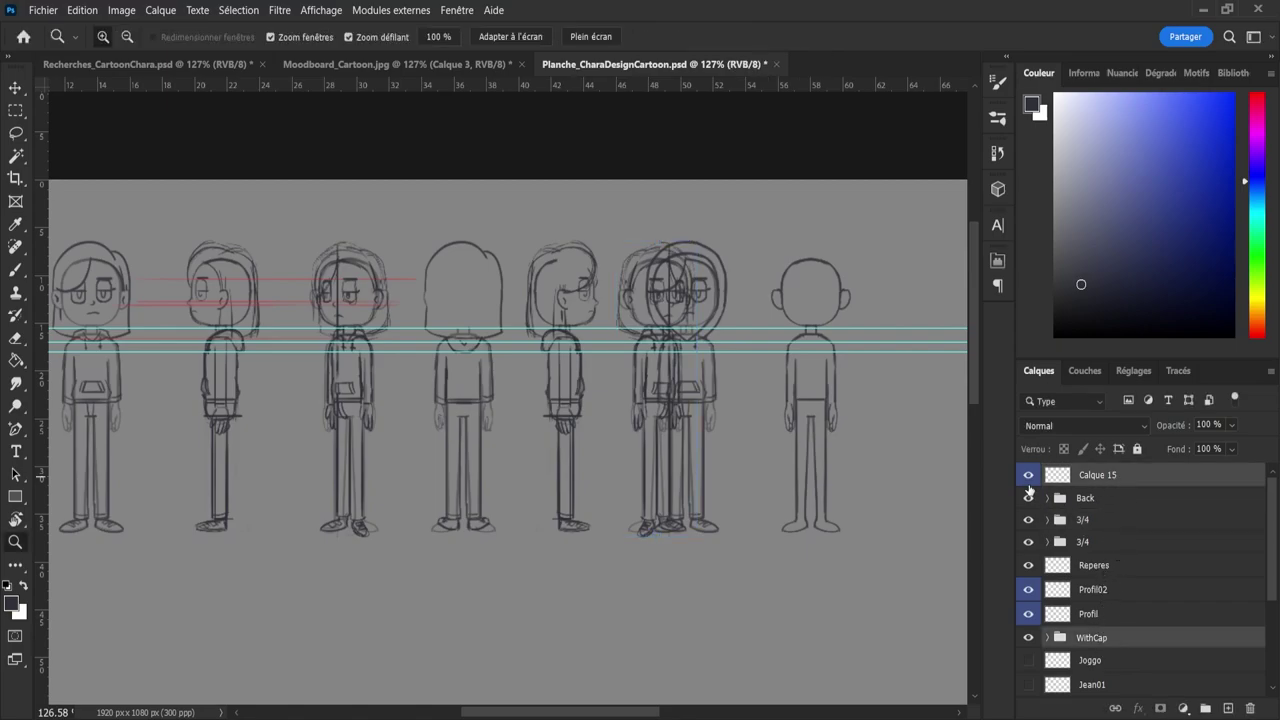
pyautogui.press('v')
pyautogui.moveTo(682, 410); pyautogui.dragTo(833, 411)
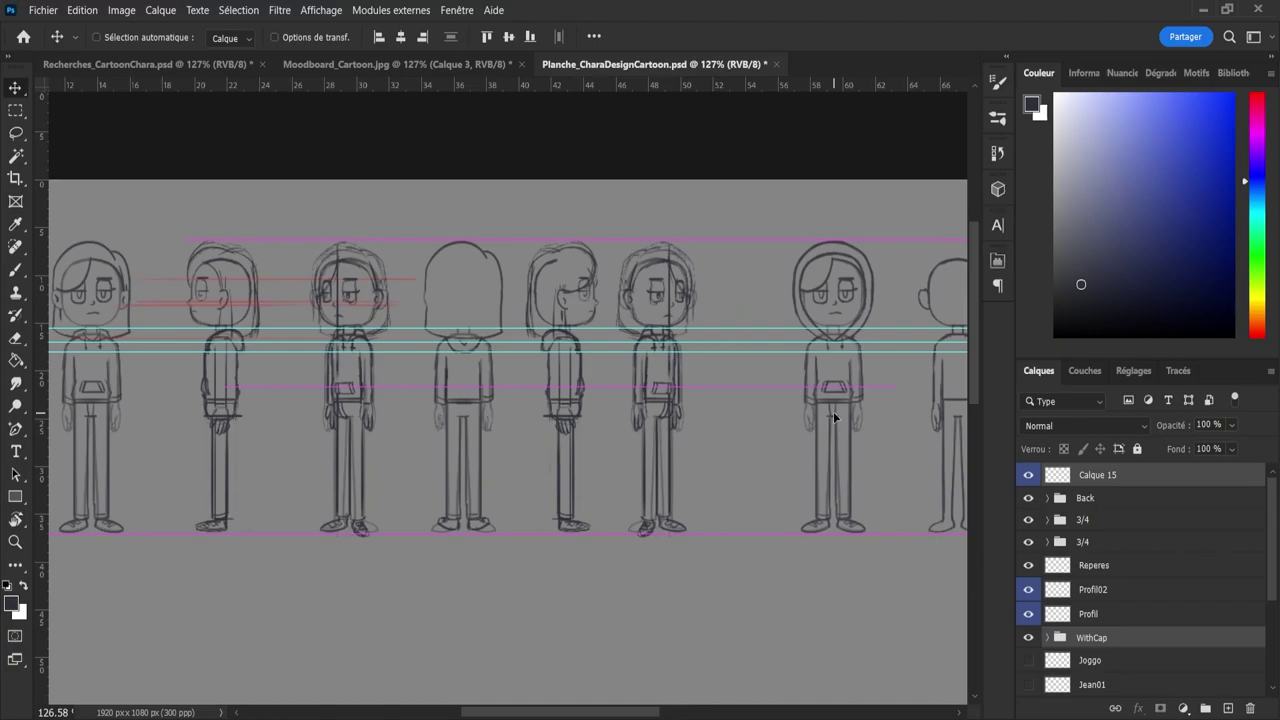
# - Reorder the WithCap group so it sits directly above the Back group in the layer stack
pyautogui.click(1099, 625)
pyautogui.click(1111, 646)
pyautogui.moveTo(1113, 643); pyautogui.dragTo(1085, 501)
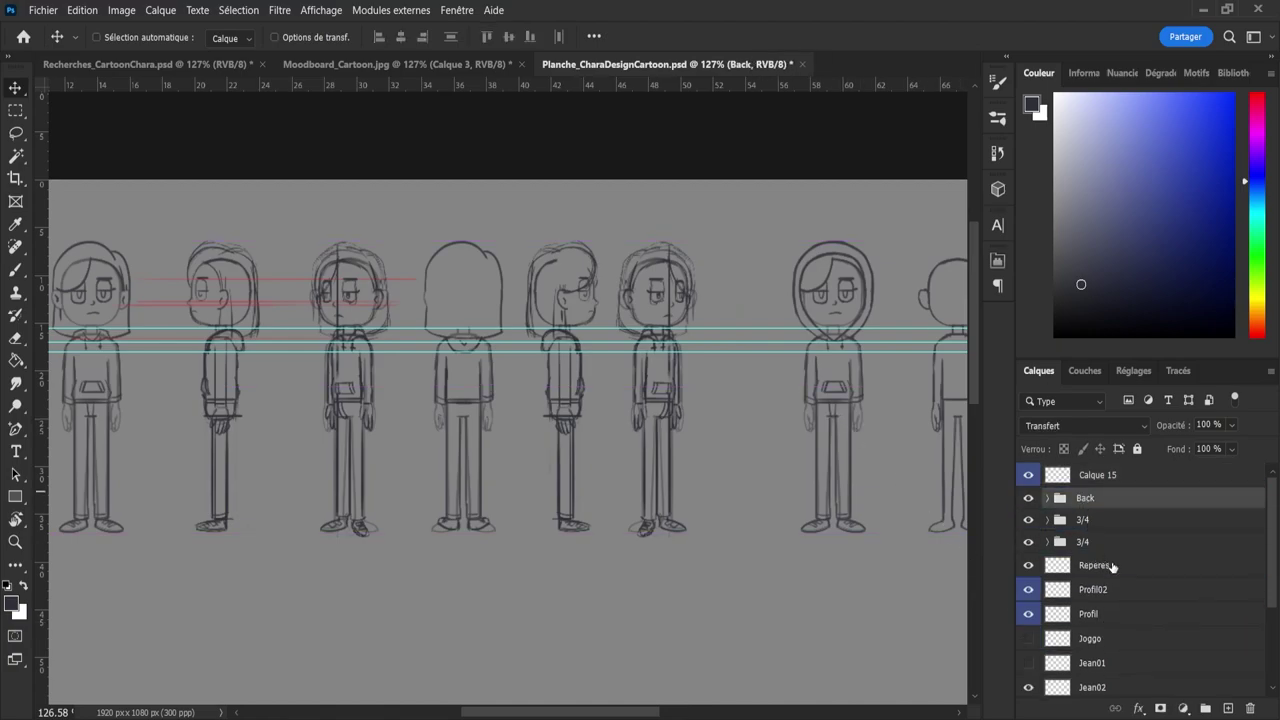
pyautogui.hotkey('ctrl', 'z')
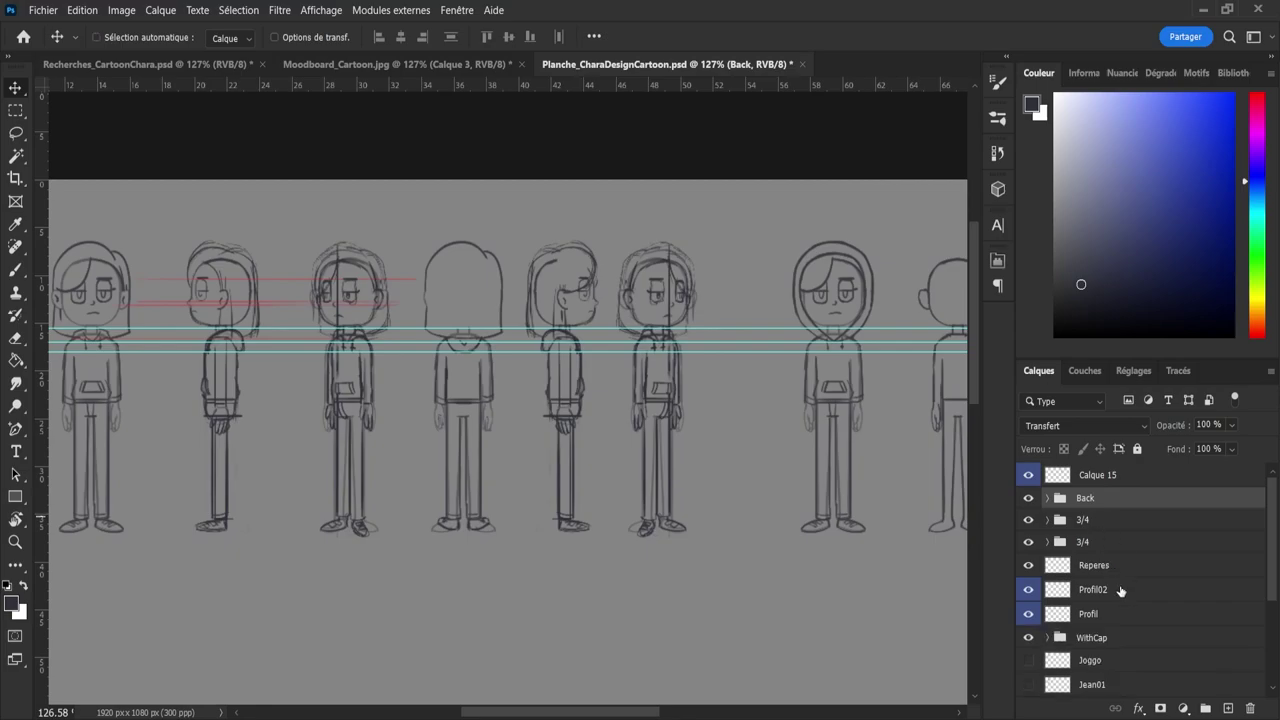
pyautogui.click(1118, 645)
pyautogui.moveTo(1124, 646); pyautogui.dragTo(1110, 488)
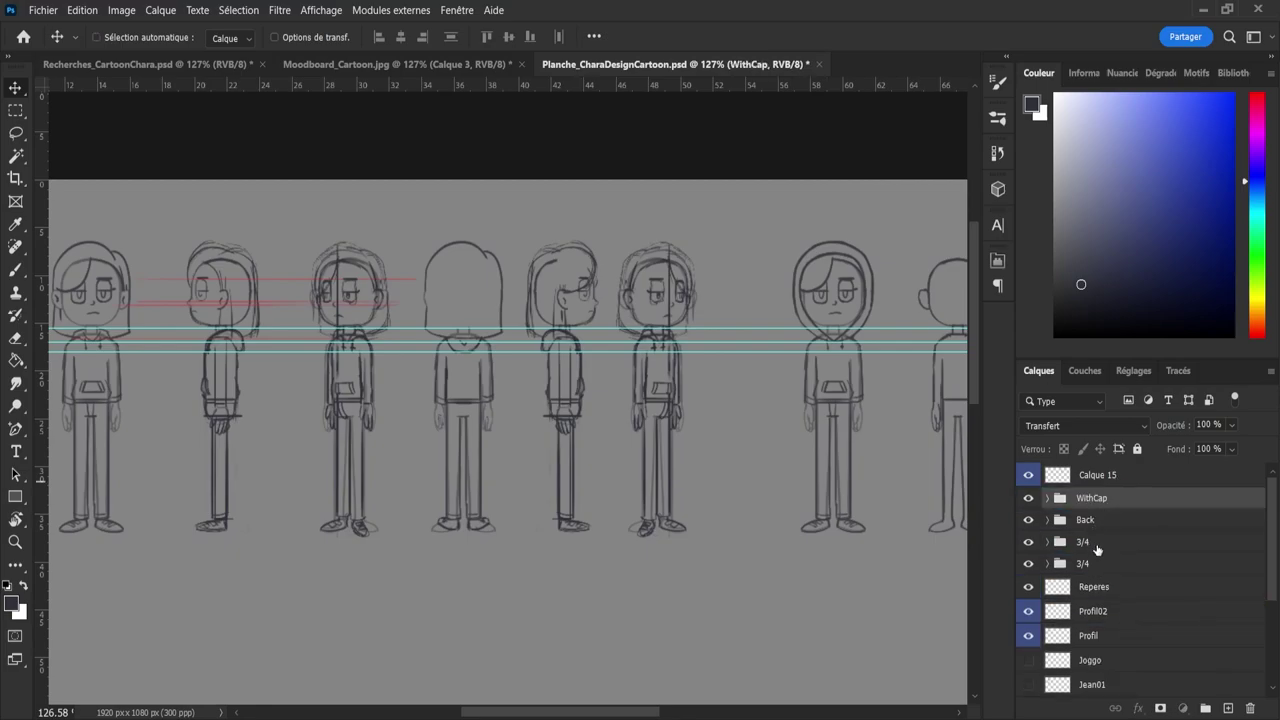
# - Identify the mirrored three-quarter group by toggling its visibility and rename it as 3/4_02
pyautogui.click(1096, 547)
pyautogui.click(1029, 543)
pyautogui.click(1029, 543)
pyautogui.doubleClick(1085, 542)
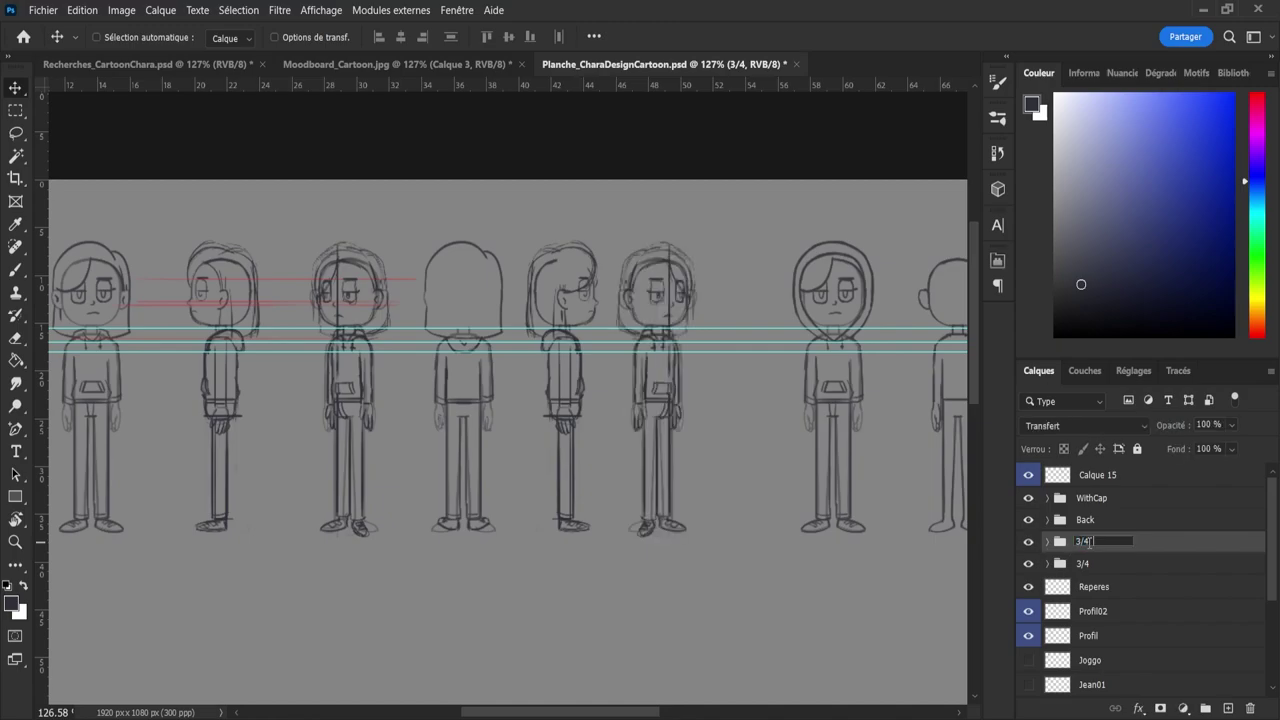
pyautogui.write('_02')
pyautogui.press('Return')
# - On layer Calque 21 of the 3/4_02 group, erase the mirrored fringe and redraw it sweeping across the forehead
pyautogui.press('z')
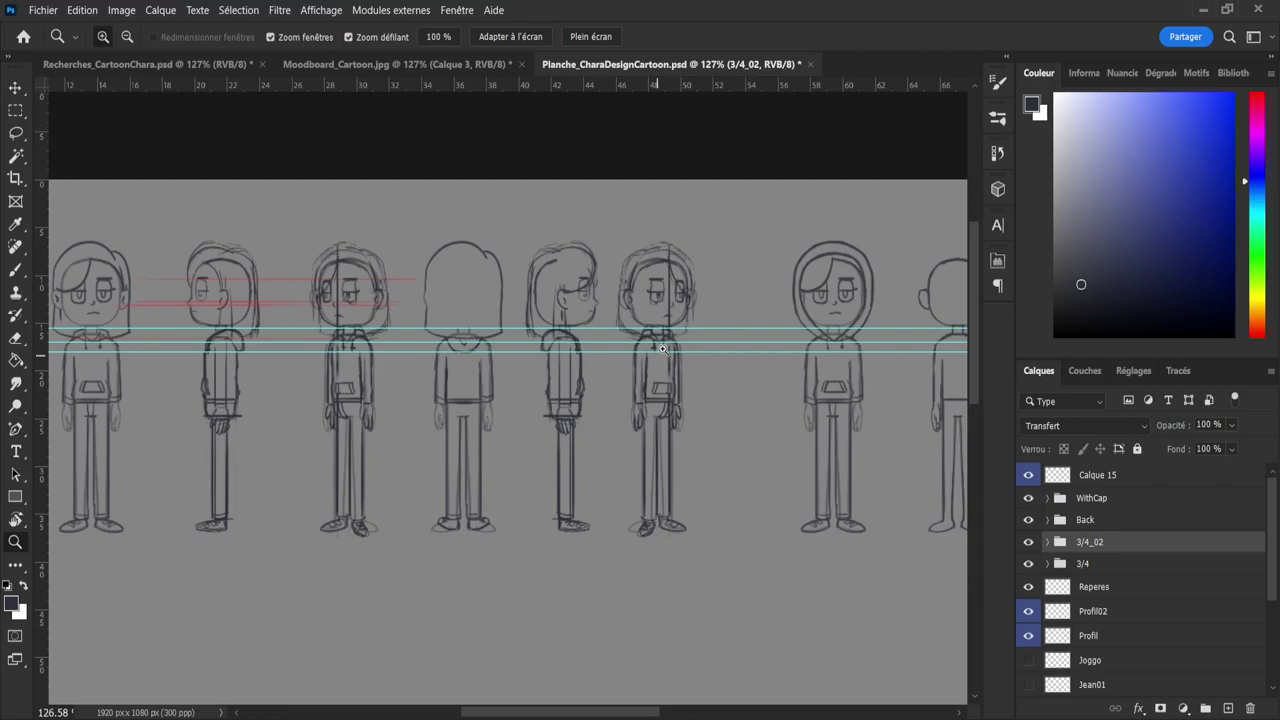
pyautogui.click(1047, 541)
pyautogui.click(1050, 563)
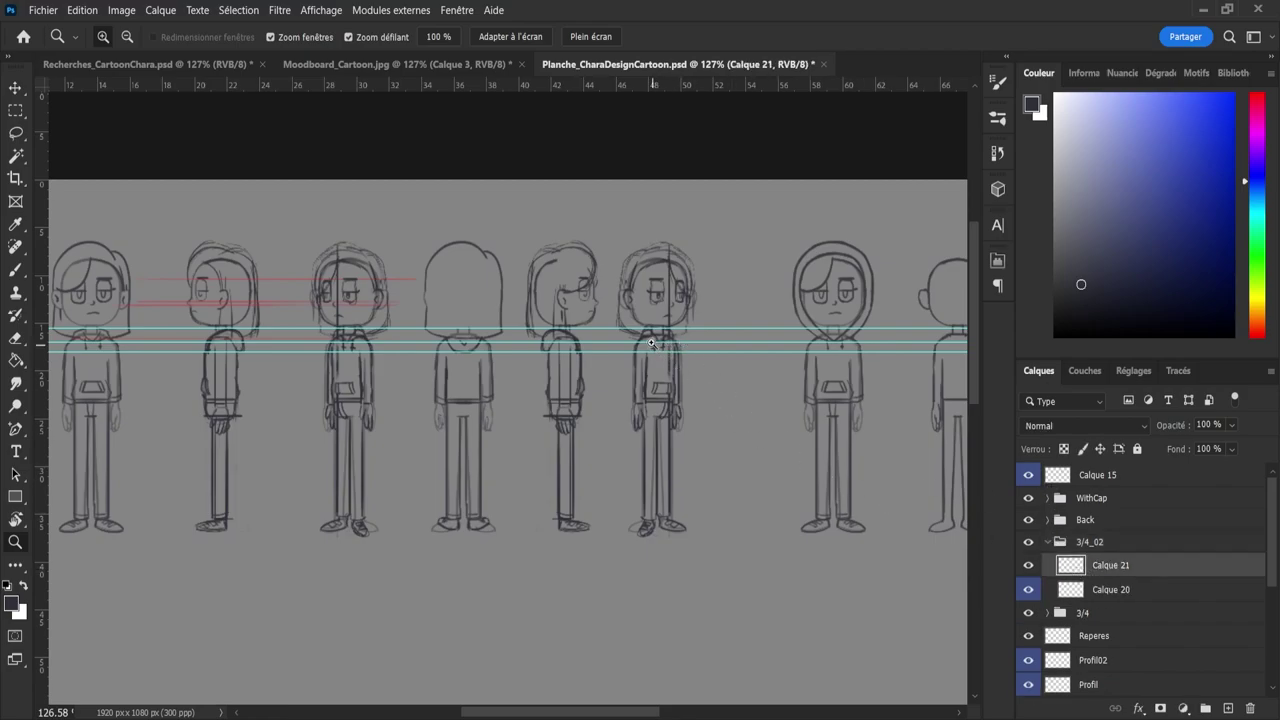
pyautogui.moveTo(654, 343); pyautogui.dragTo(698, 335)
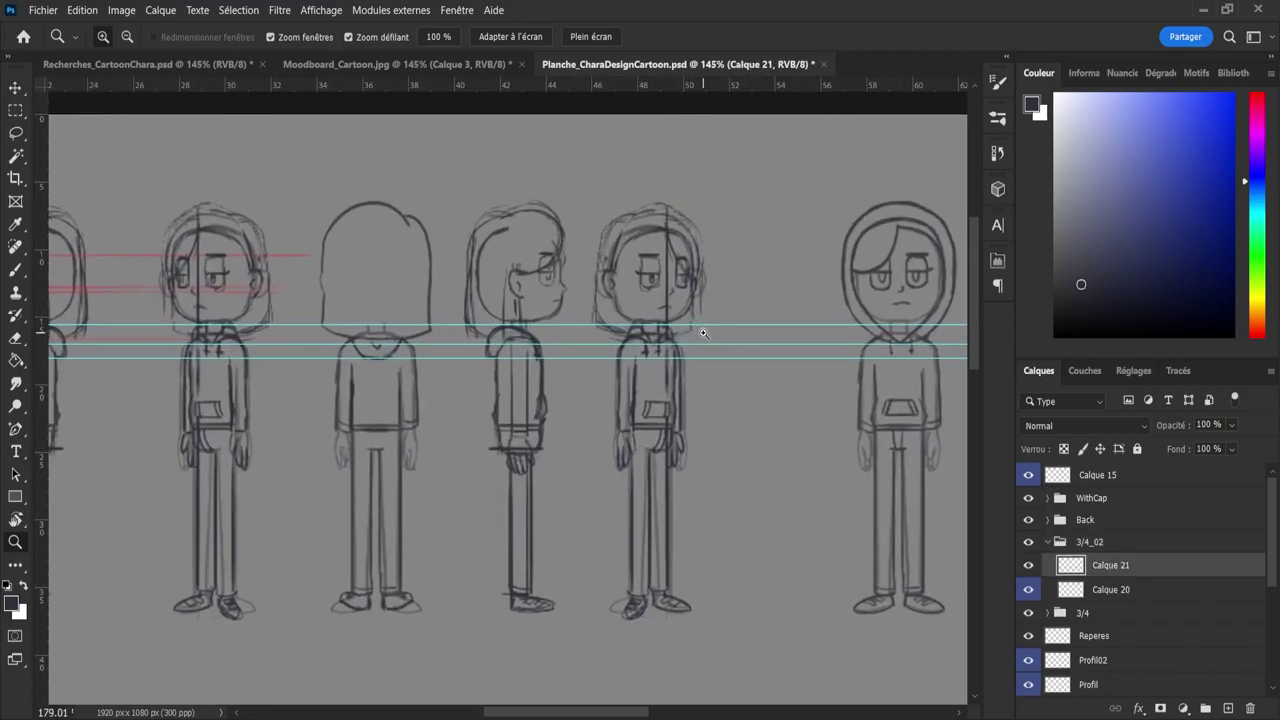
pyautogui.press('e')
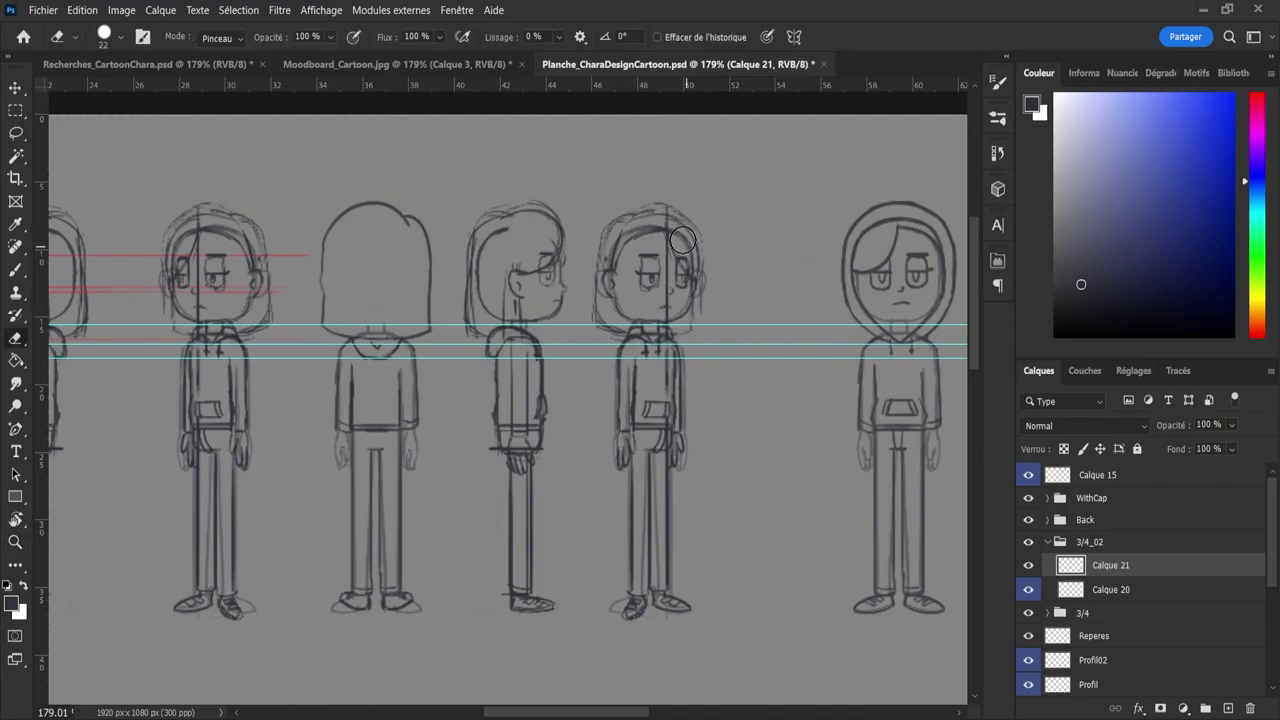
pyautogui.moveTo(687, 265)
pyautogui.mouseDown()
pyautogui.moveTo(671, 243)
pyautogui.moveTo(688, 279)
pyautogui.moveTo(681, 266)
pyautogui.mouseUp()
pyautogui.press('b')
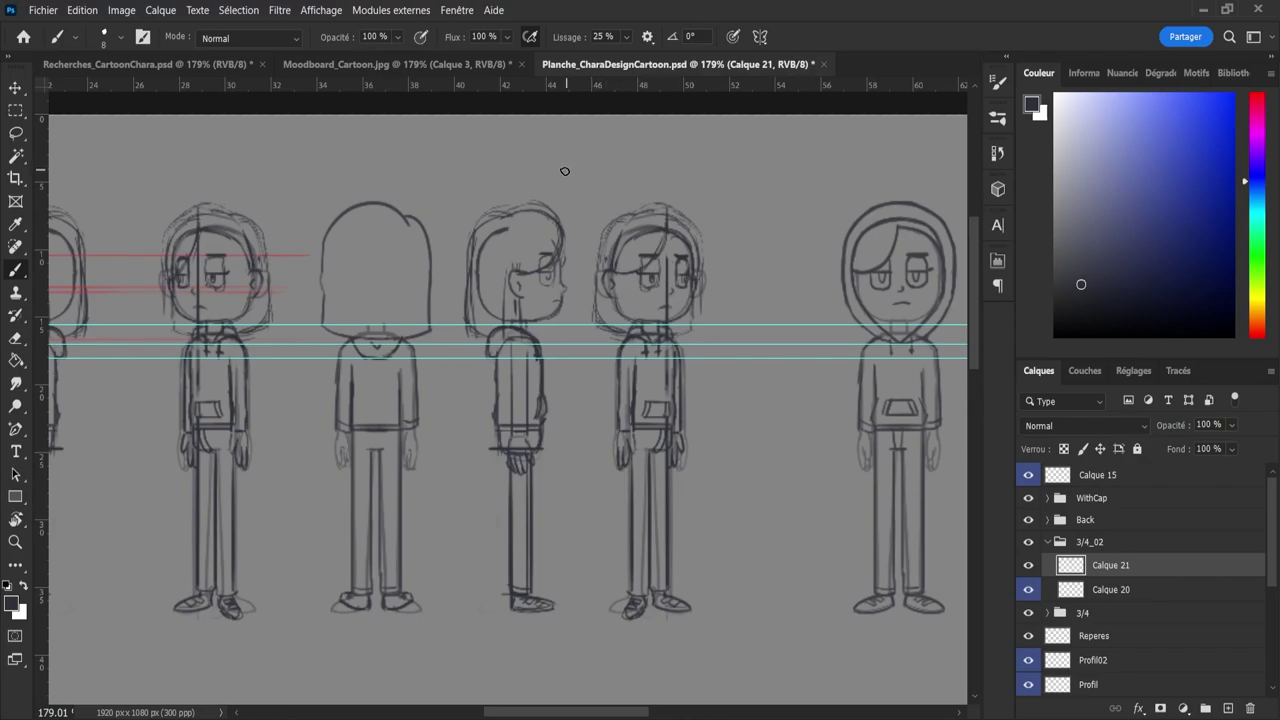
# - Redraw the outer hair outline of the mirrored three-quarter head from the hair tips beside the ear up over the crown
pyautogui.press('z')
pyautogui.moveTo(701, 255); pyautogui.dragTo(658, 232)
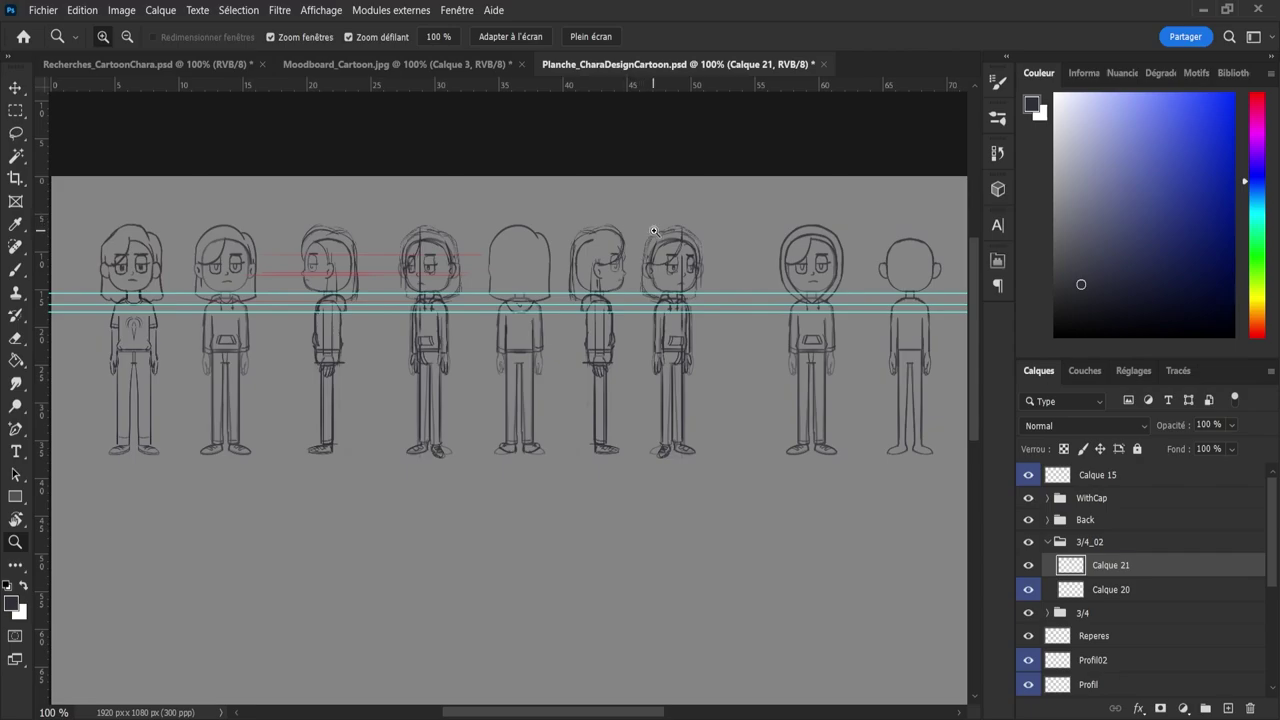
pyautogui.moveTo(651, 231); pyautogui.dragTo(640, 232)
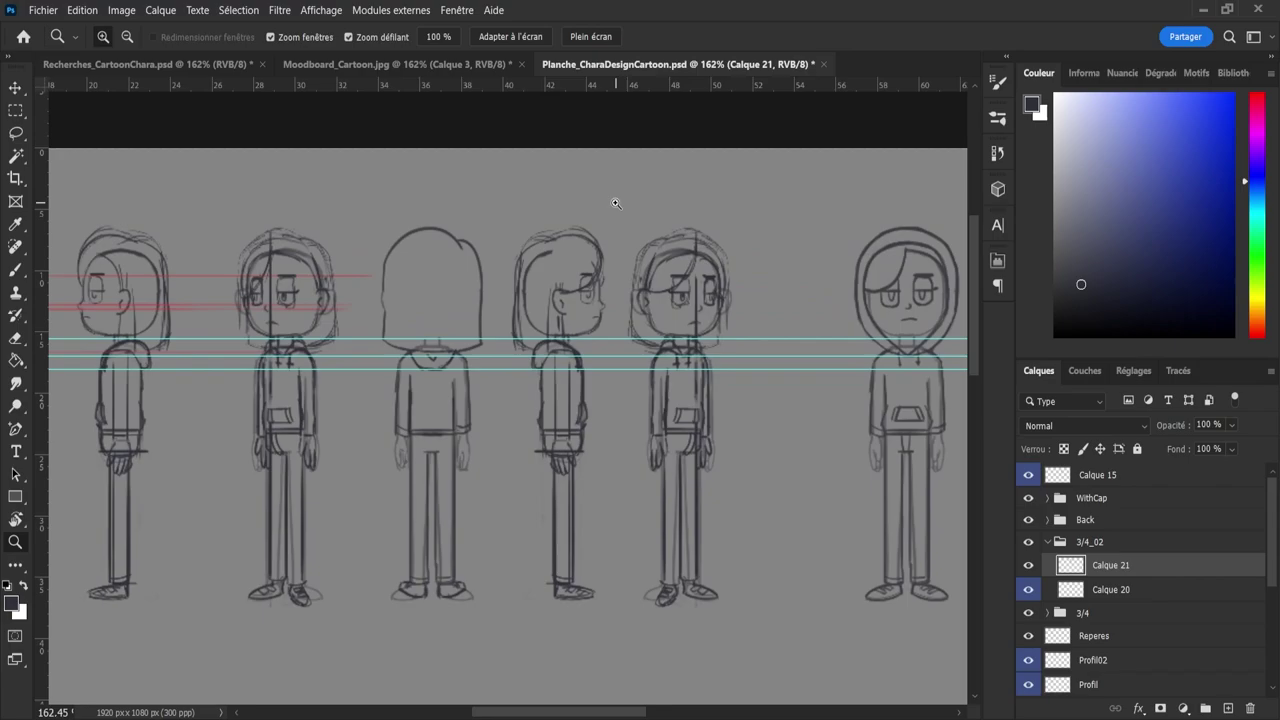
pyautogui.press('b')
pyautogui.moveTo(631, 322)
pyautogui.mouseDown()
pyautogui.moveTo(633, 268)
pyautogui.moveTo(631, 339)
pyautogui.moveTo(642, 240)
pyautogui.moveTo(635, 286)
pyautogui.moveTo(667, 229)
pyautogui.moveTo(645, 248)
pyautogui.moveTo(665, 254)
pyautogui.moveTo(656, 238)
pyautogui.moveTo(663, 248)
pyautogui.moveTo(671, 232)
pyautogui.moveTo(688, 246)
pyautogui.moveTo(641, 243)
pyautogui.moveTo(690, 234)
pyautogui.mouseUp()
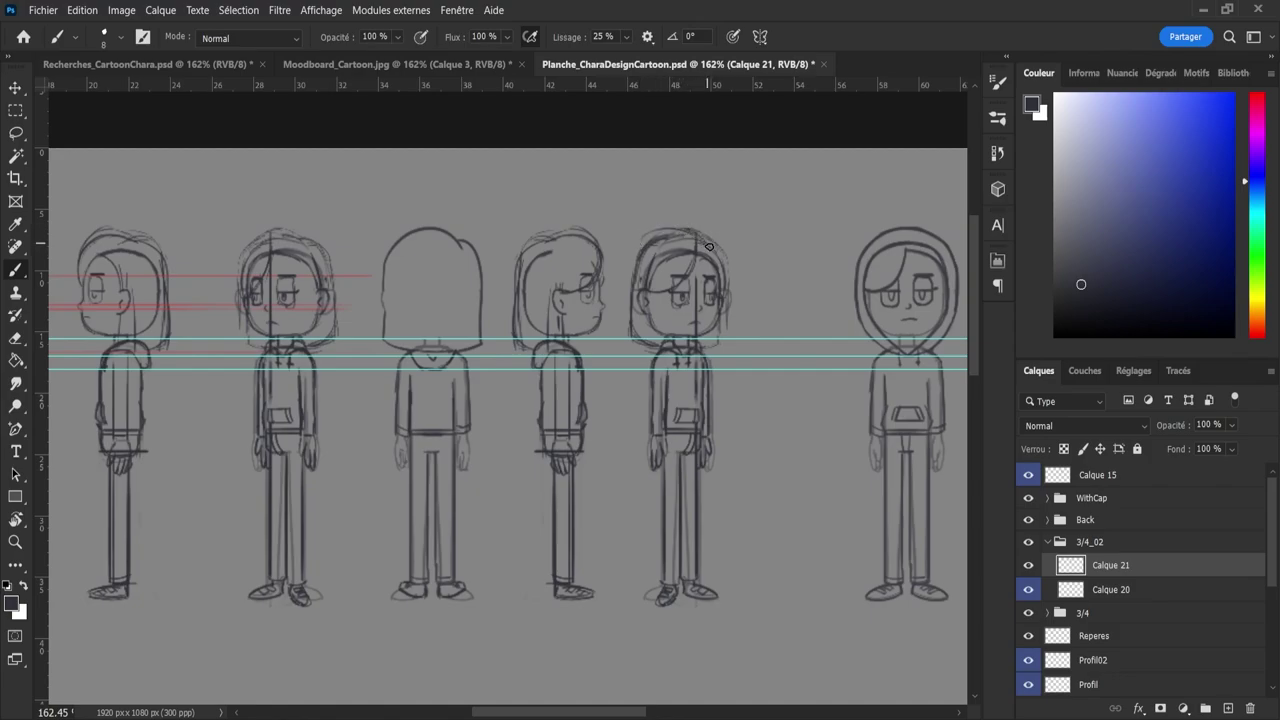
# - Draw and clean up the hair edge beside the far eye of the mirrored three-quarter head, checking it against the full row
pyautogui.moveTo(723, 256)
pyautogui.mouseDown()
pyautogui.moveTo(725, 293)
pyautogui.moveTo(726, 274)
pyautogui.mouseUp()
pyautogui.press('e')
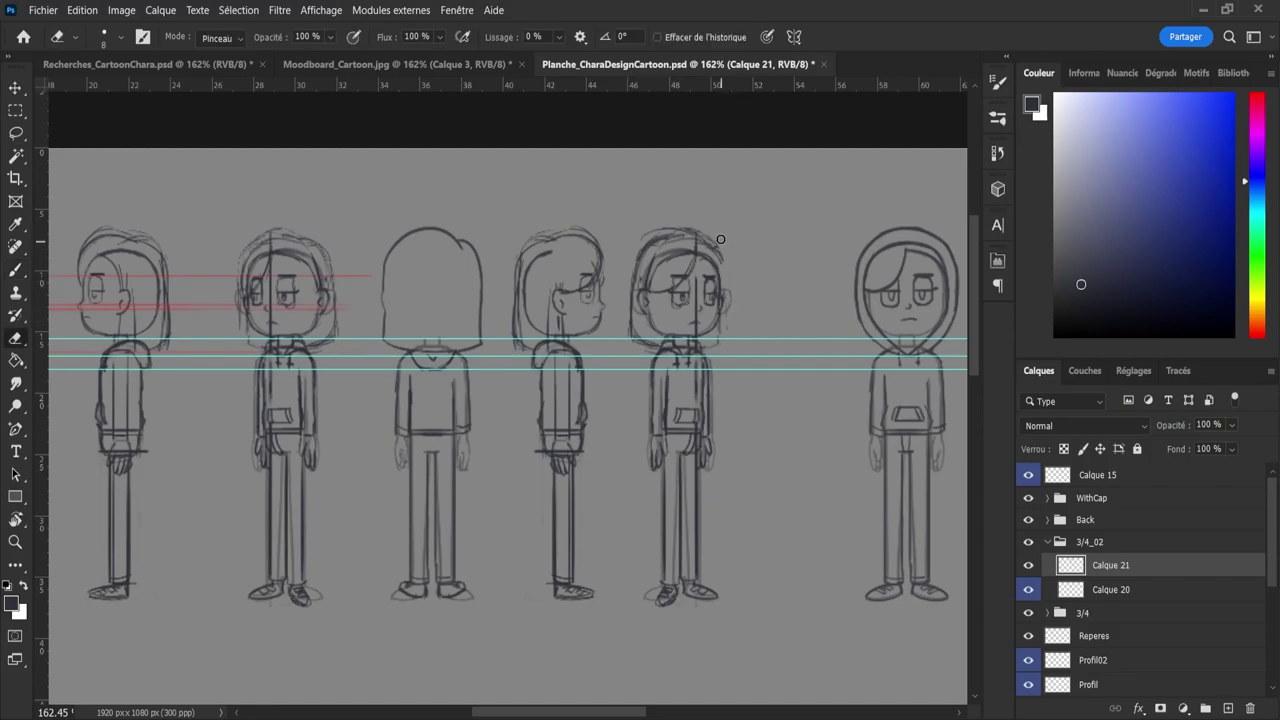
pyautogui.press('b')
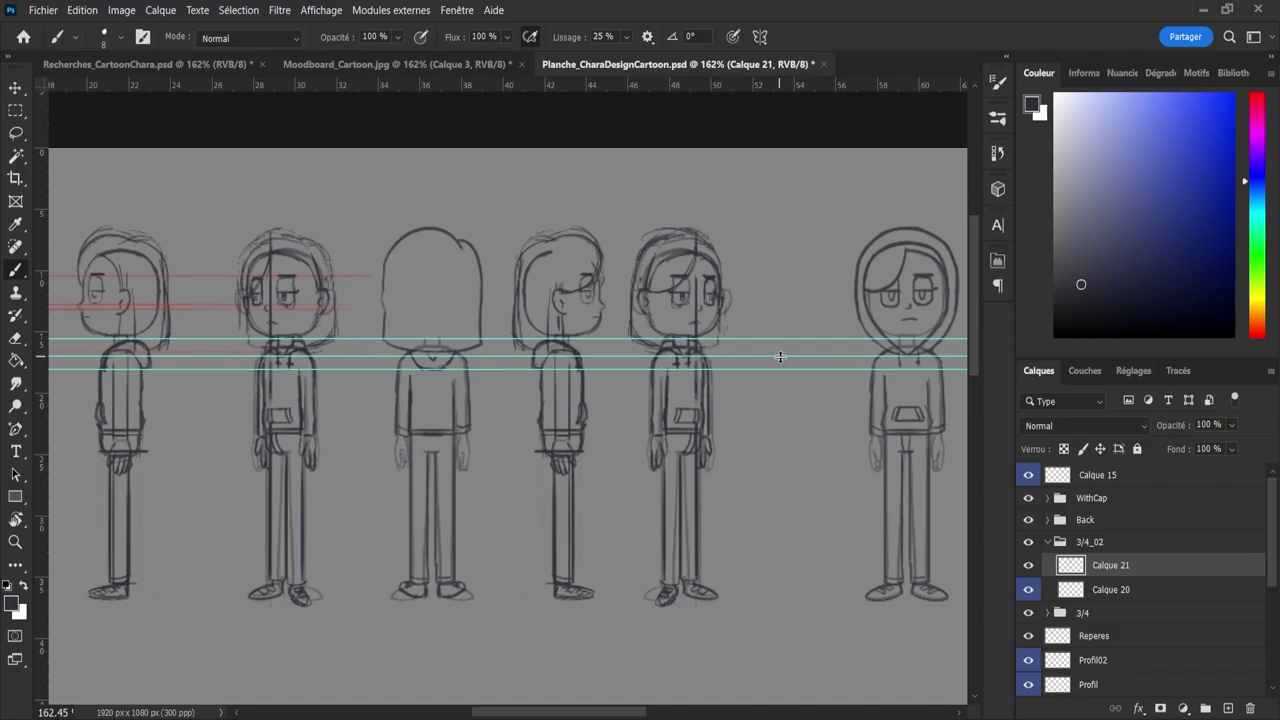
pyautogui.hotkey('ctrl', 'z')
pyautogui.hotkey('ctrl', 'shift', 'z')
pyautogui.press('e')
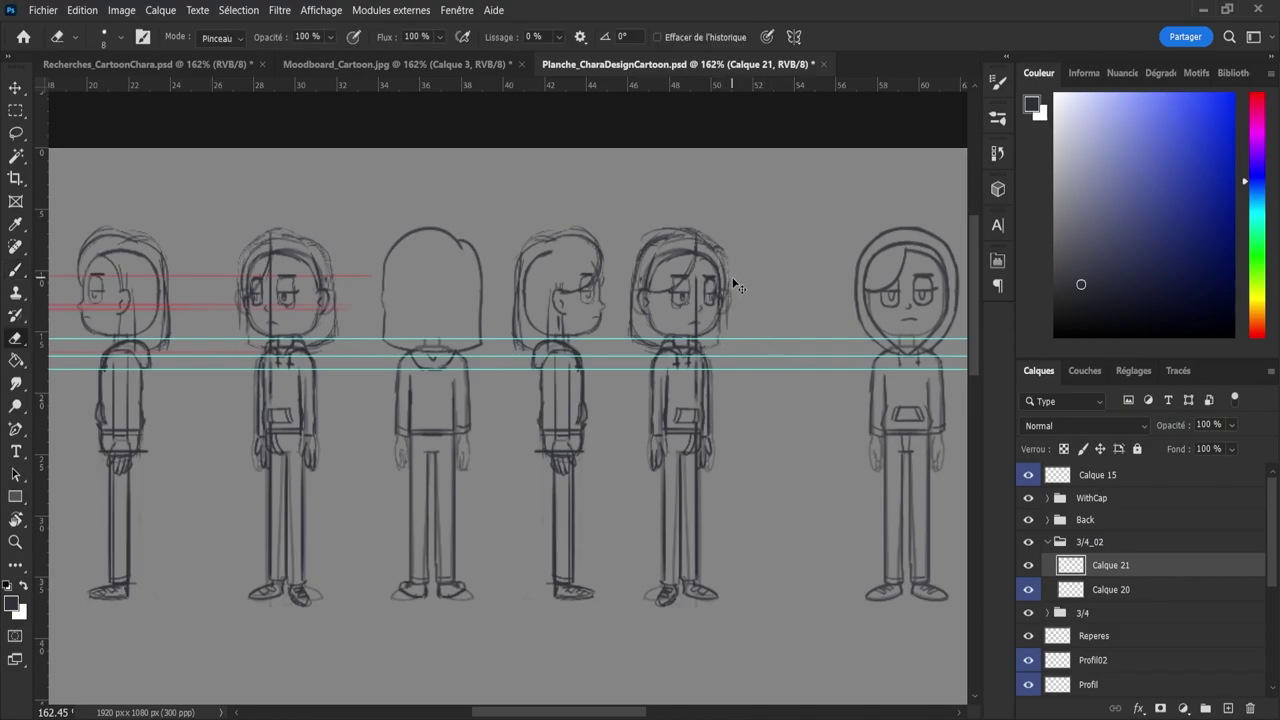
pyautogui.press('z')
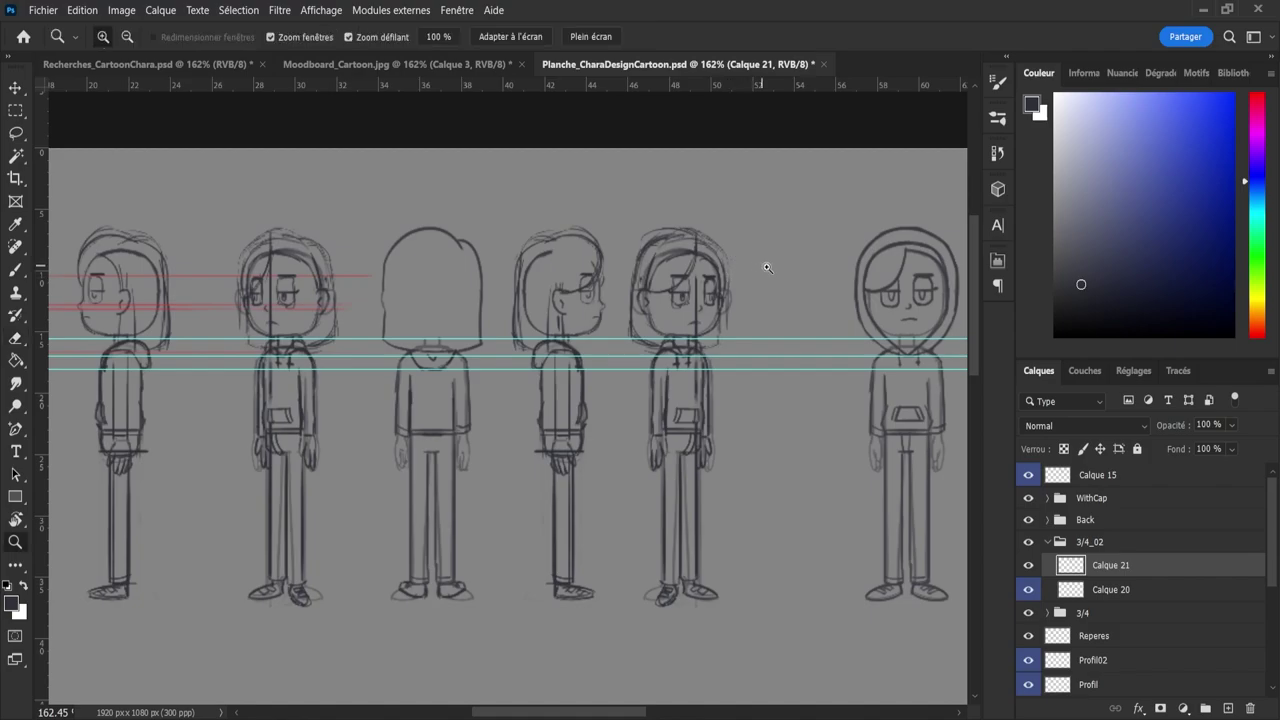
pyautogui.moveTo(769, 266); pyautogui.dragTo(737, 258)
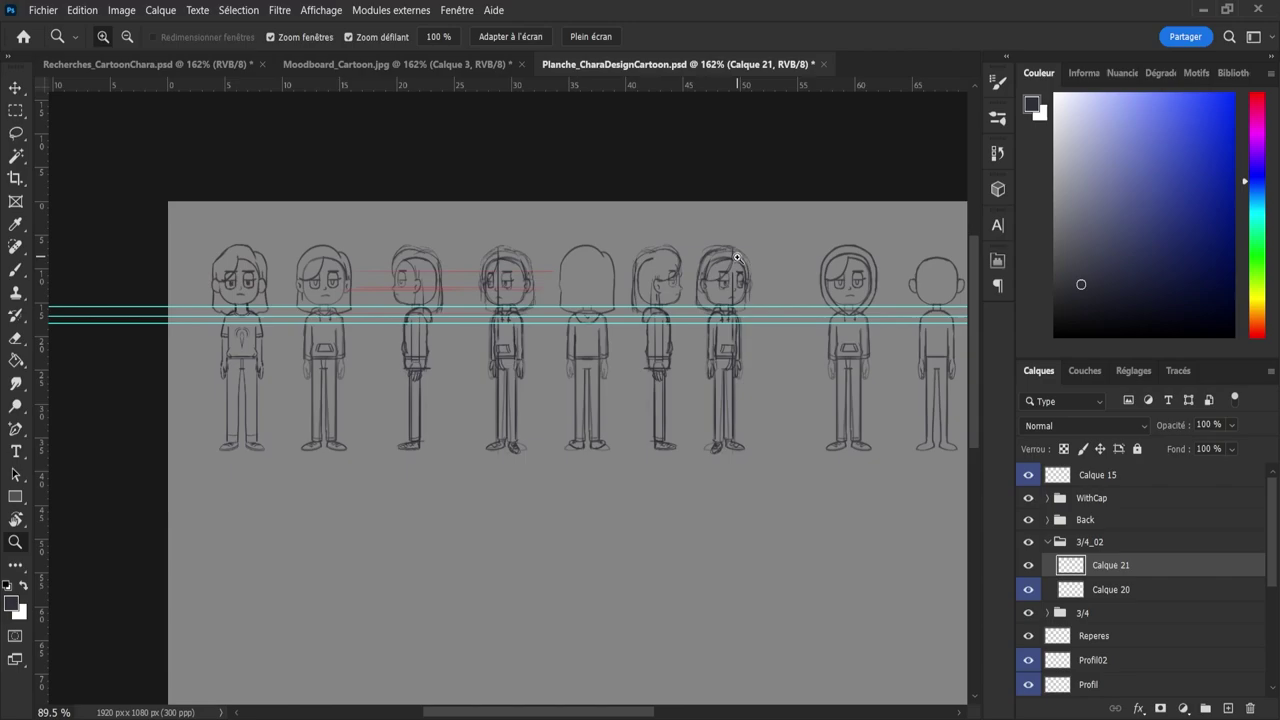
# - Draw darker hair strokes across the top of the mirrored three-quarter head and check them against the full row
pyautogui.click(737, 258)
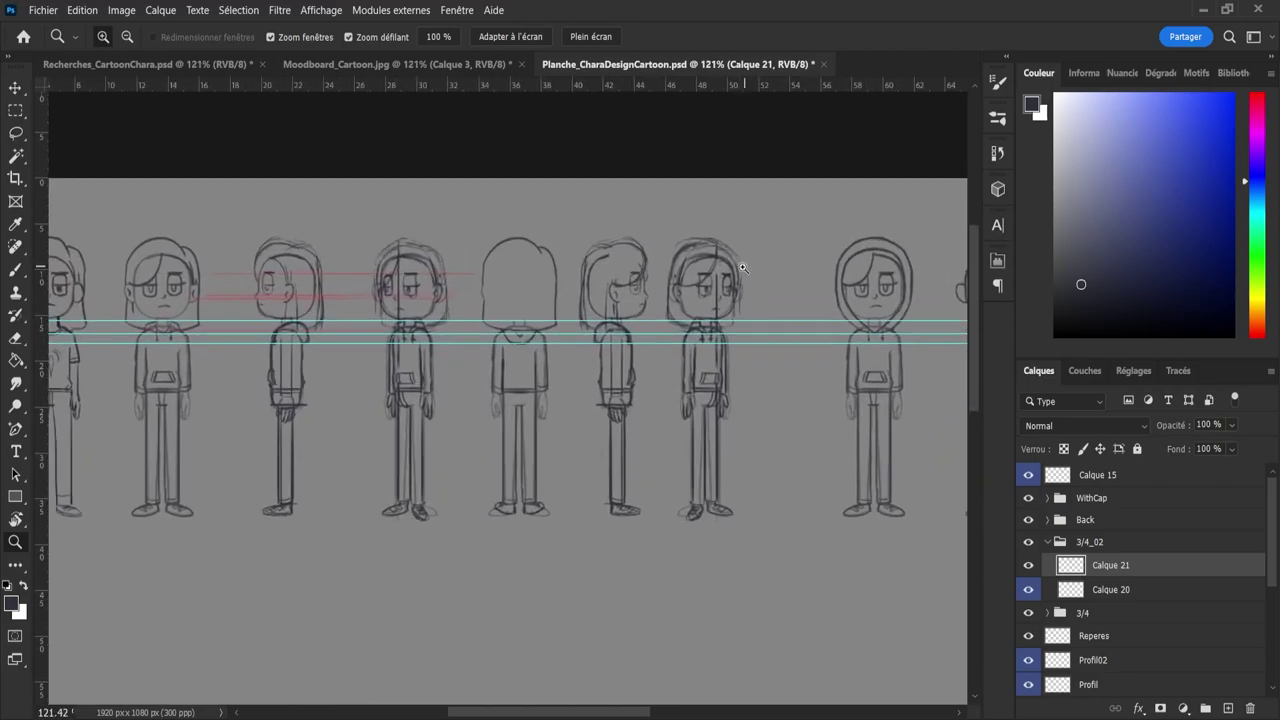
pyautogui.press('b')
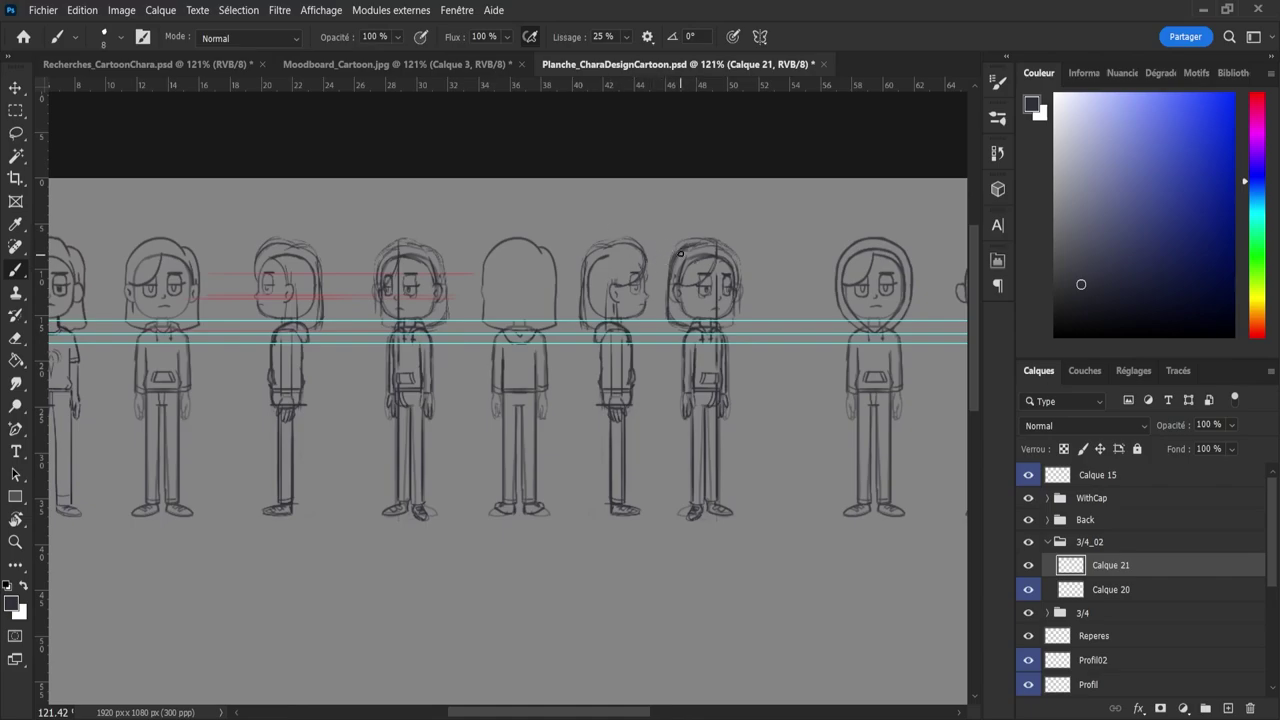
pyautogui.moveTo(680, 251); pyautogui.dragTo(719, 250)
pyautogui.press('z')
pyautogui.moveTo(602, 406); pyautogui.dragTo(568, 412)
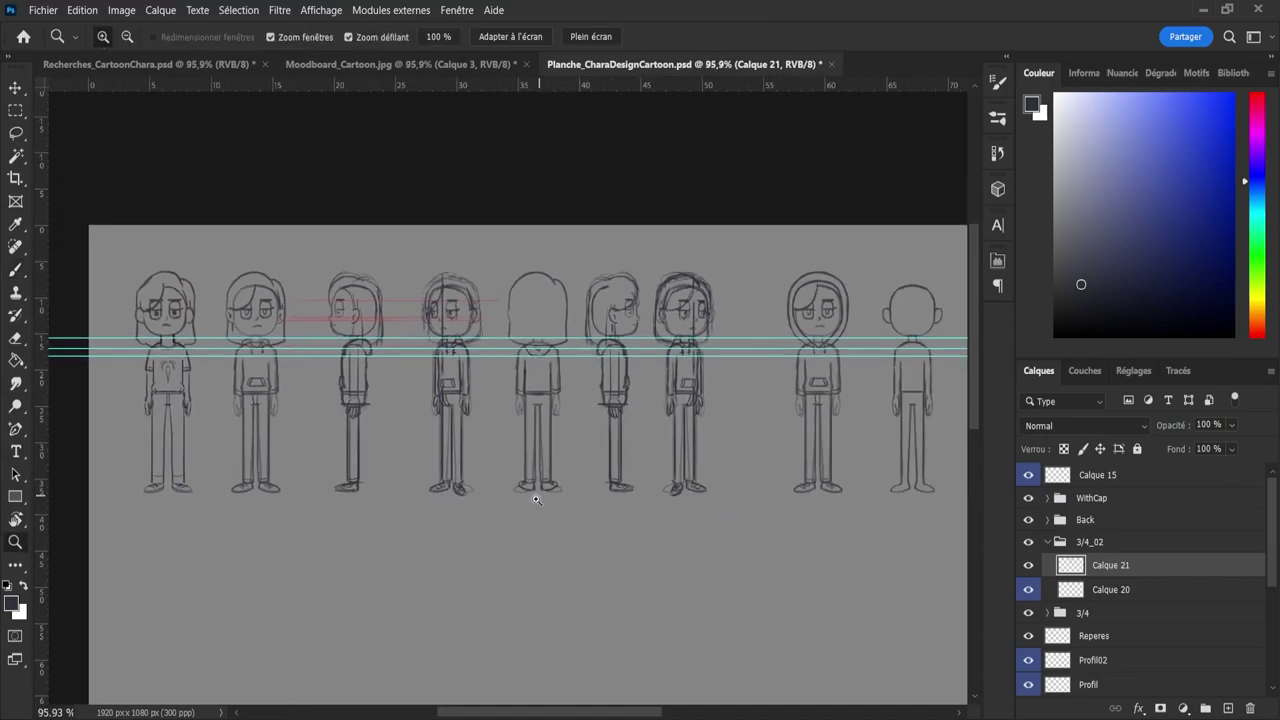
pyautogui.moveTo(491, 521); pyautogui.dragTo(504, 519)
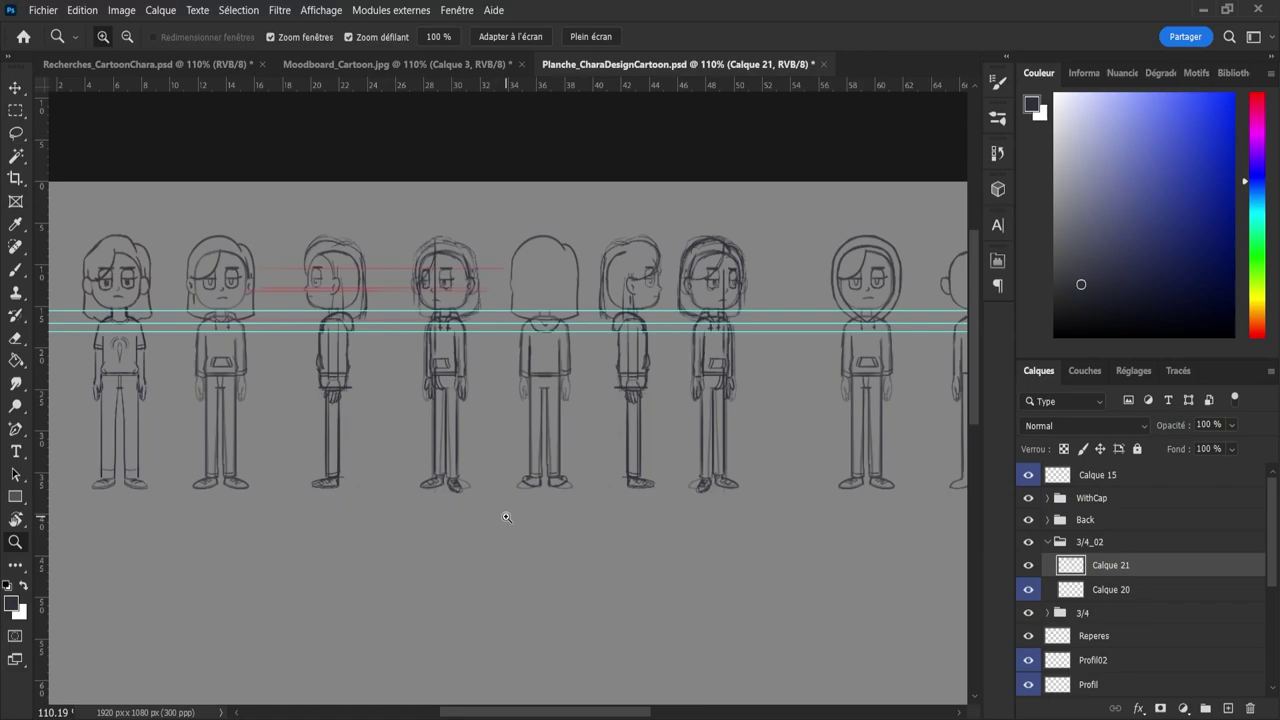
pyautogui.moveTo(462, 366); pyautogui.dragTo(400, 373)
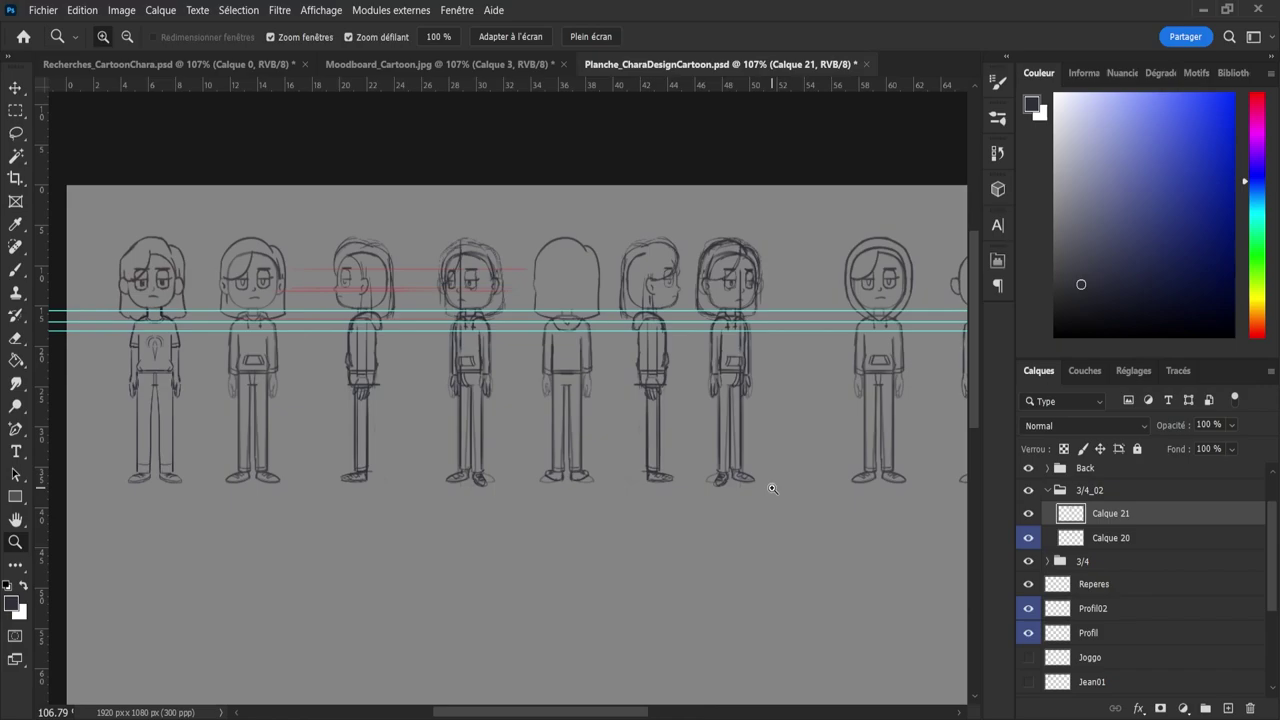
# - Collapse the 3/4_02 group and tag the Reperes layer with the red colour label
pyautogui.moveTo(655, 385); pyautogui.dragTo(630, 405)
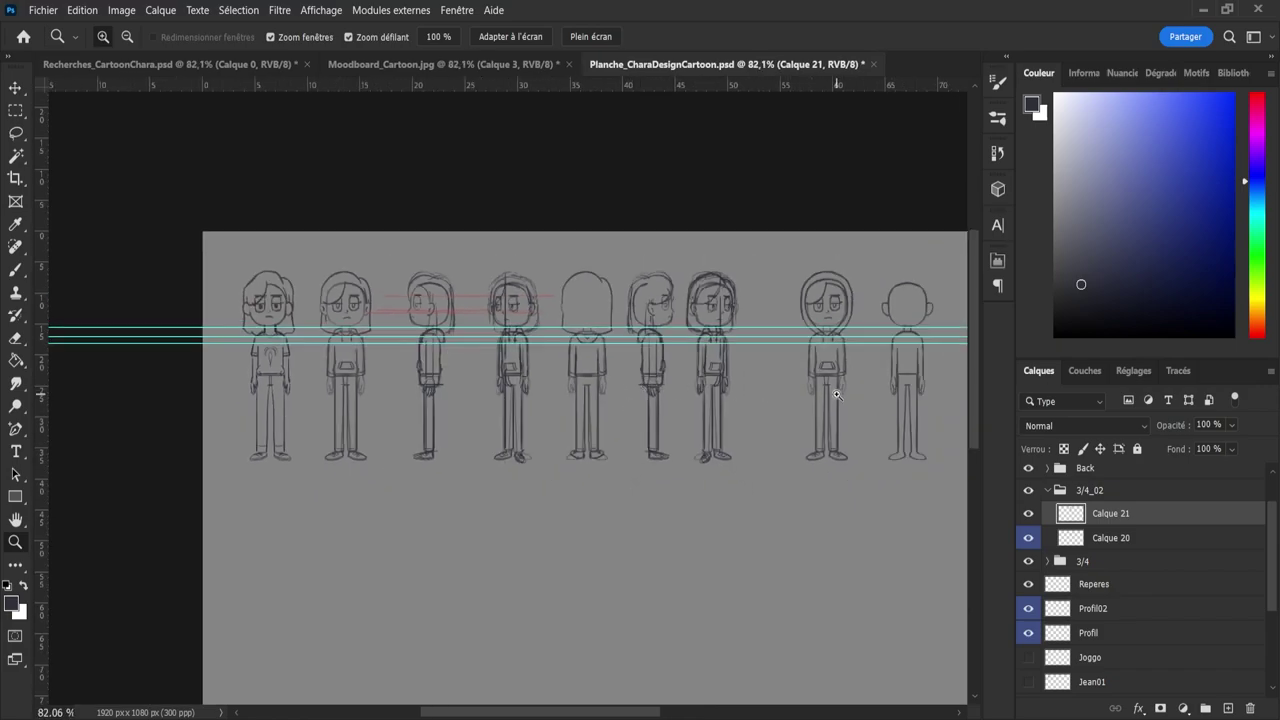
pyautogui.moveTo(545, 345); pyautogui.dragTo(519, 343)
pyautogui.moveTo(492, 479); pyautogui.dragTo(520, 472)
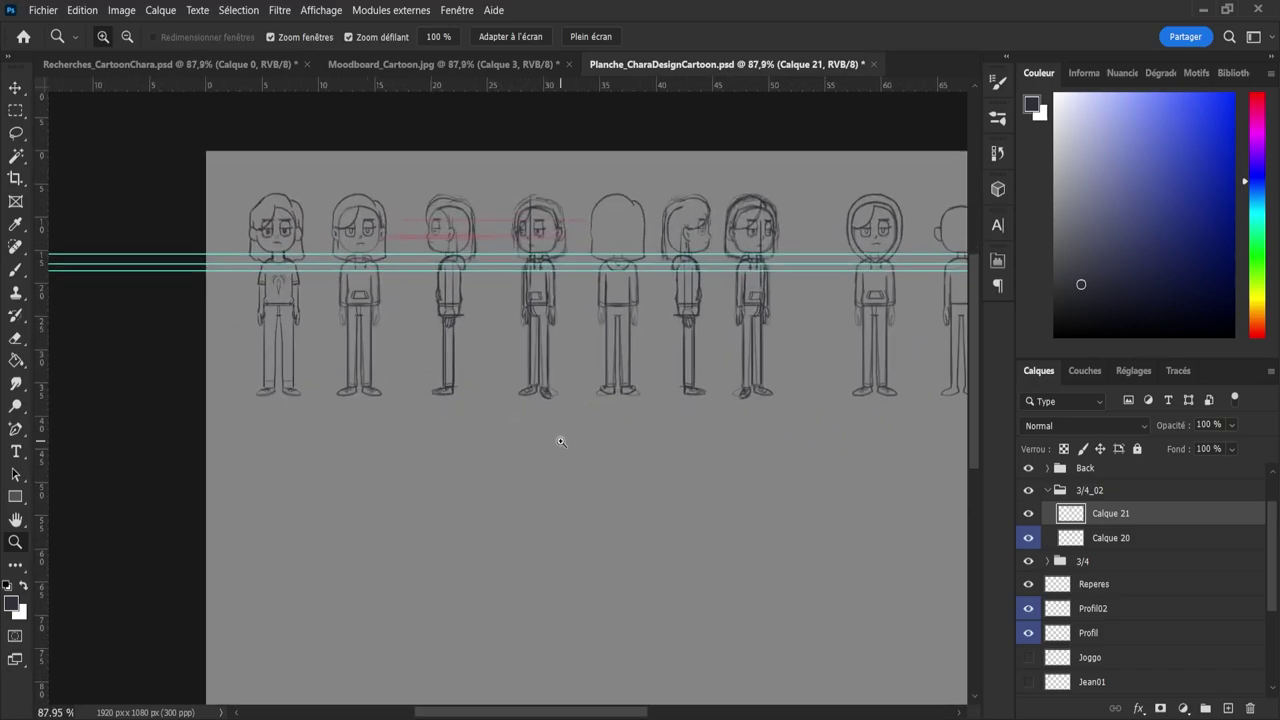
pyautogui.click(1055, 495)
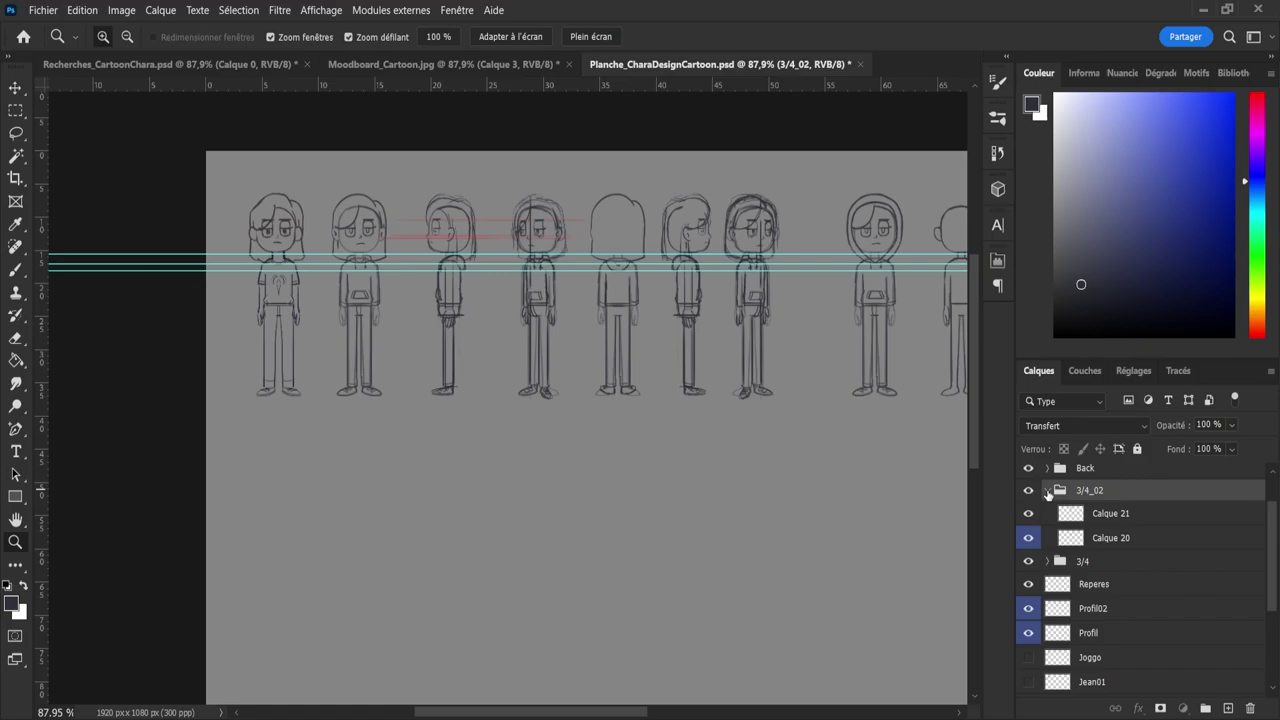
pyautogui.click(1047, 490)
pyautogui.scroll(2, 1113, 557)
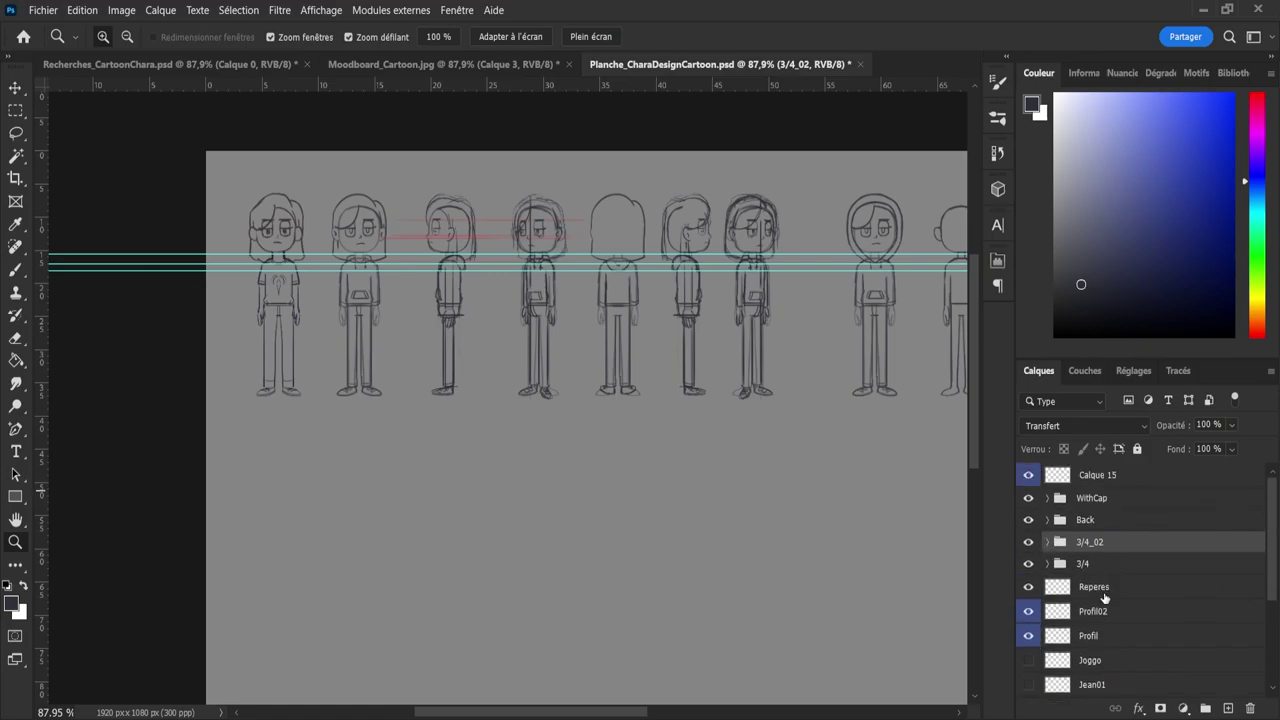
pyautogui.click(1104, 593)
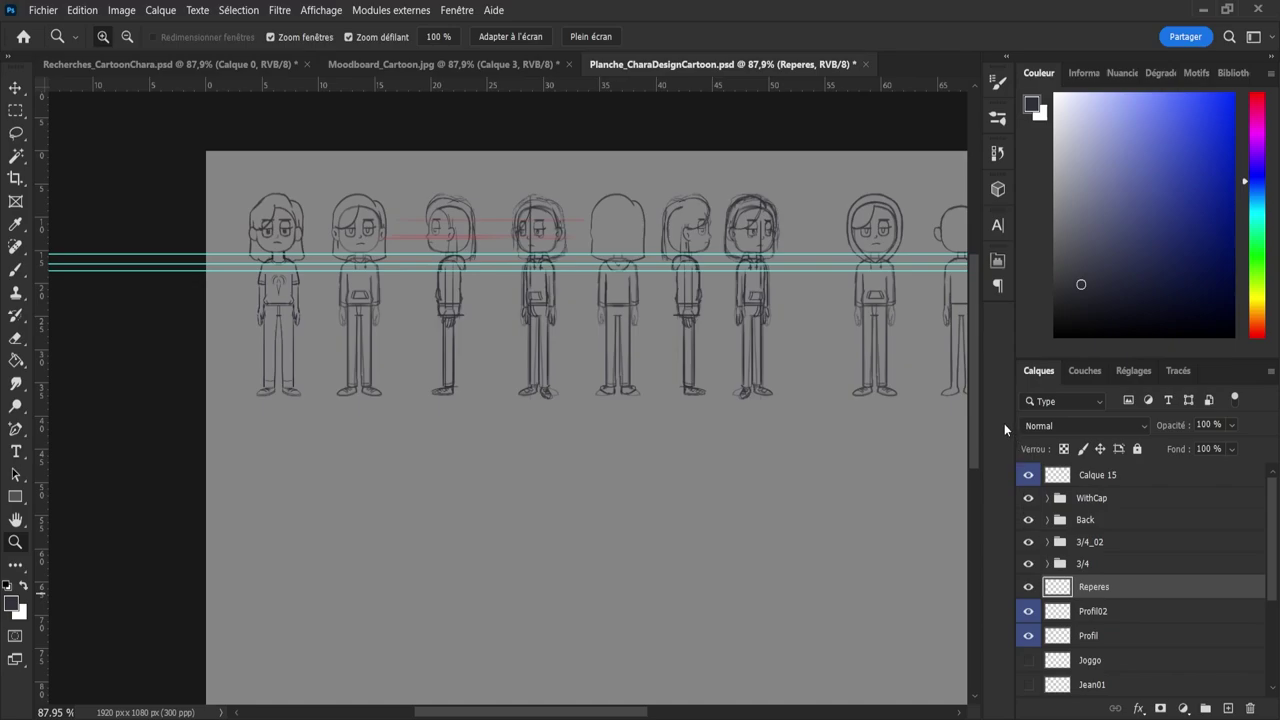
# - Identify layer Calque 4 by toggling its visibility and rename it as Base
pyautogui.click(1100, 484)
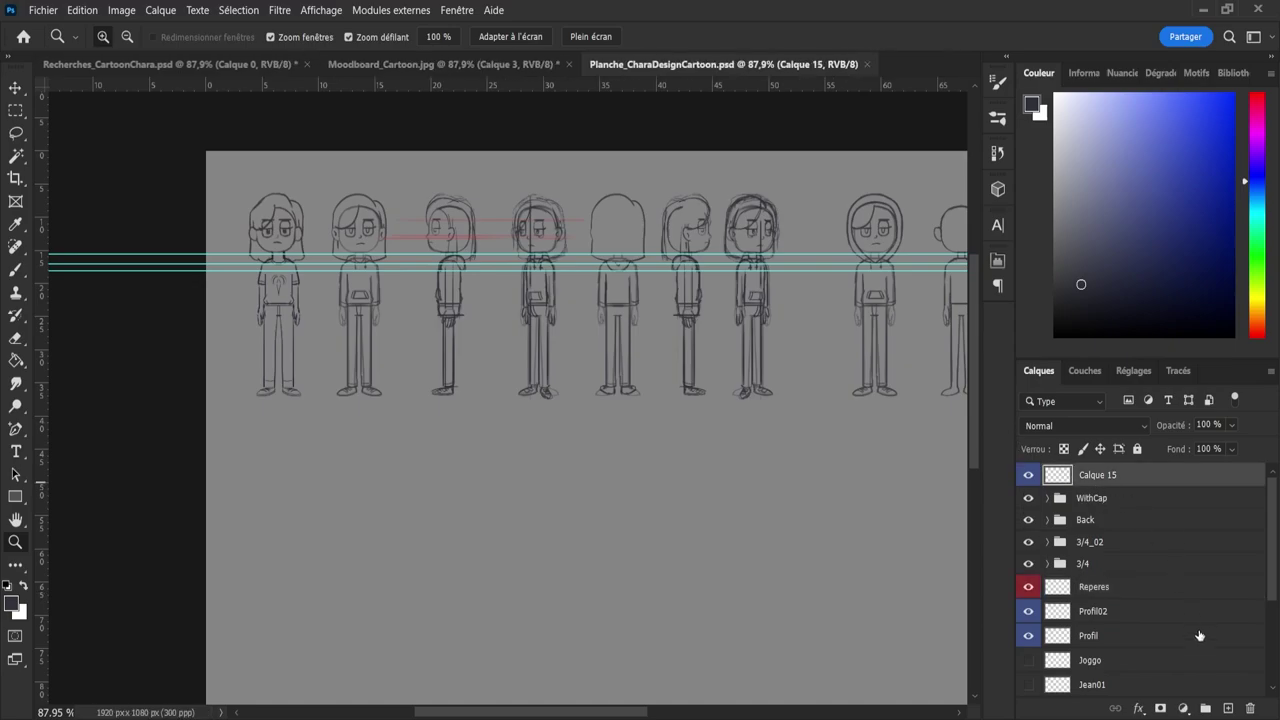
pyautogui.moveTo(1272, 575); pyautogui.dragTo(1273, 658)
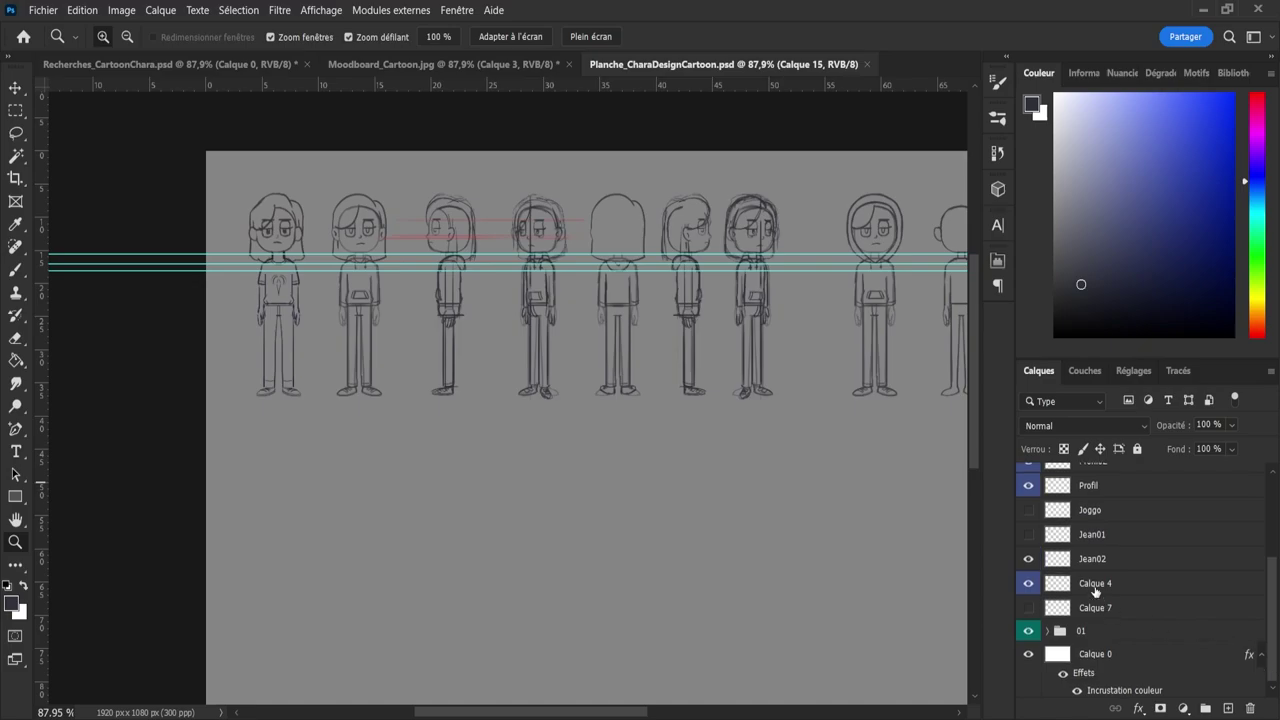
pyautogui.click(1095, 590)
pyautogui.click(1028, 583)
pyautogui.click(1028, 583)
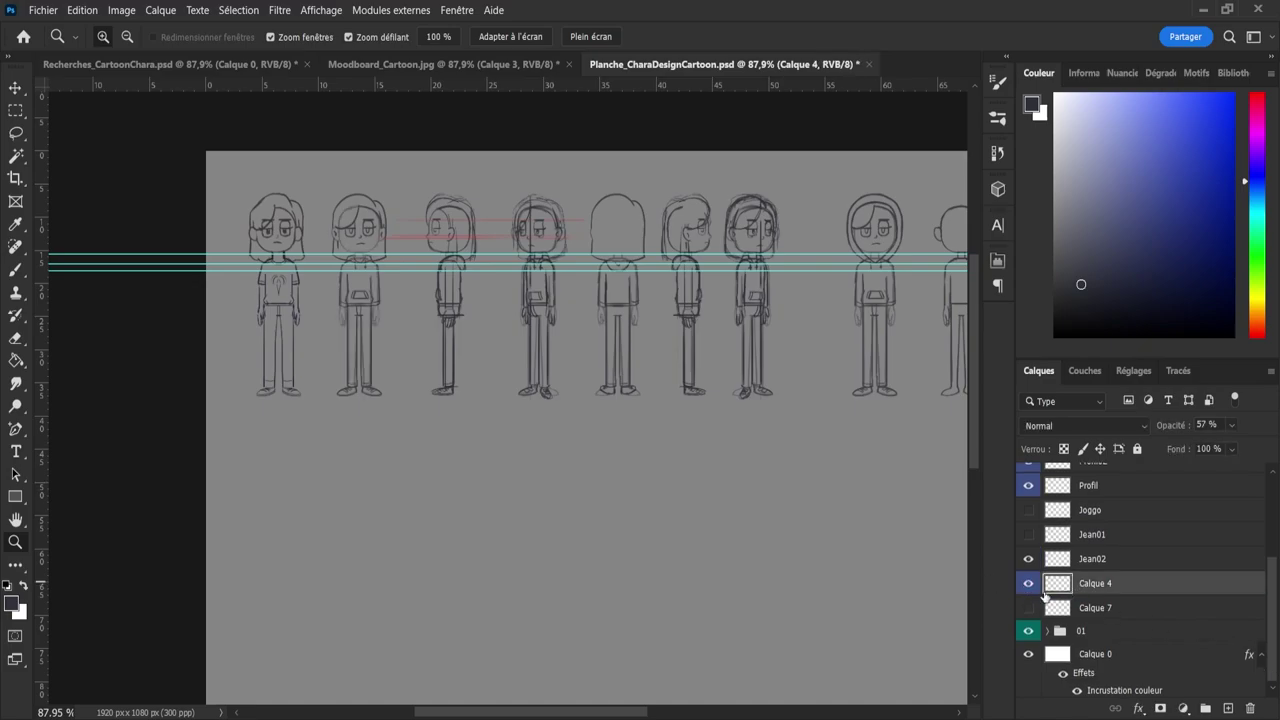
pyautogui.doubleClick(1095, 583)
pyautogui.write('Base')
pyautogui.press('Return')
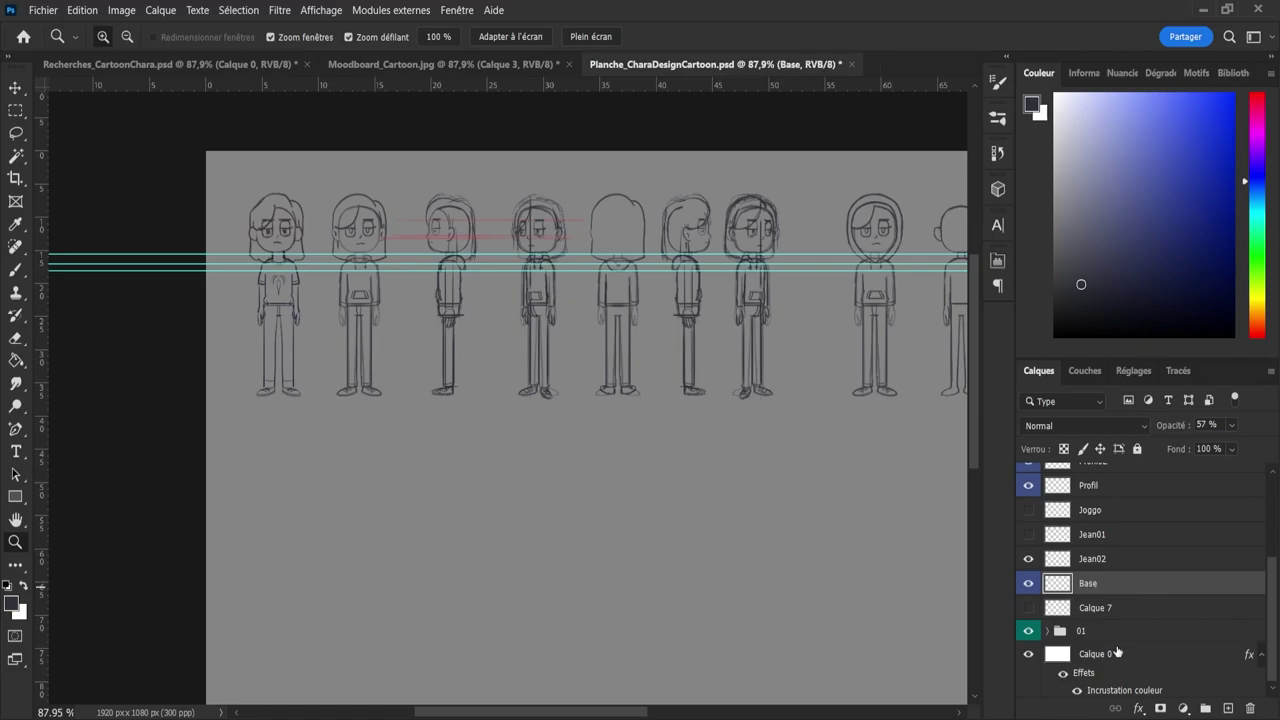
# - Group the Base and Jean02 layers and name the group Face
pyautogui.keyDown('shift'); pyautogui.click(1102, 562); pyautogui.keyUp('shift')
pyautogui.hotkey('ctrl', 'g')
pyautogui.doubleClick(1093, 582)
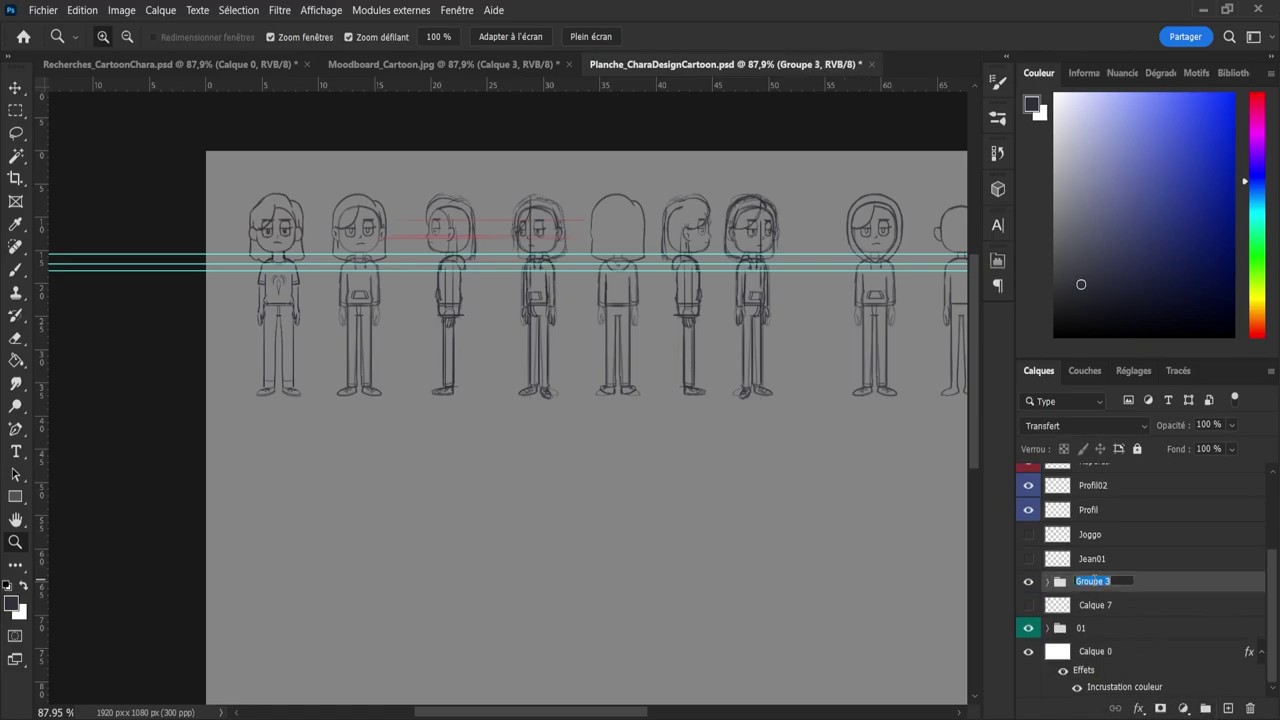
pyautogui.write('Face')
pyautogui.press('Return')
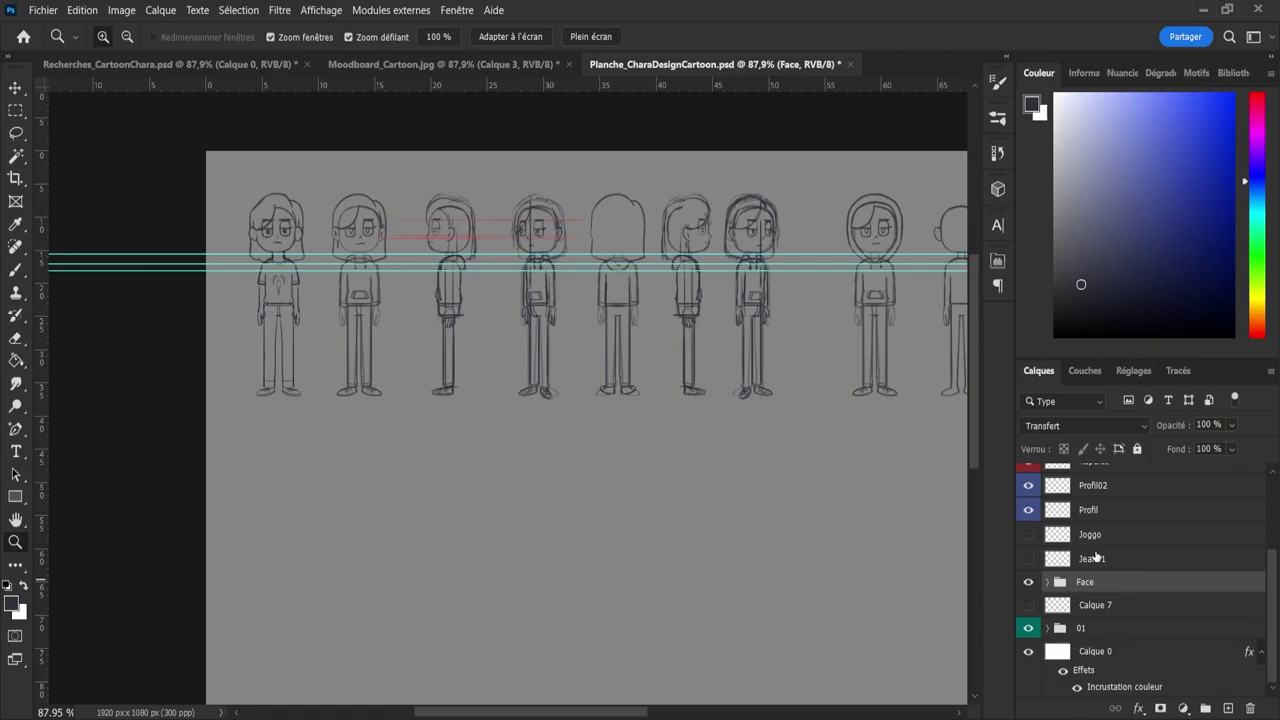
# - Group the Jean01 and Joggo layers and name the group Recherches_Tenues
pyautogui.click(1092, 558)
pyautogui.keyDown('shift'); pyautogui.click(1090, 534); pyautogui.keyUp('shift')
pyautogui.click(1205, 708)
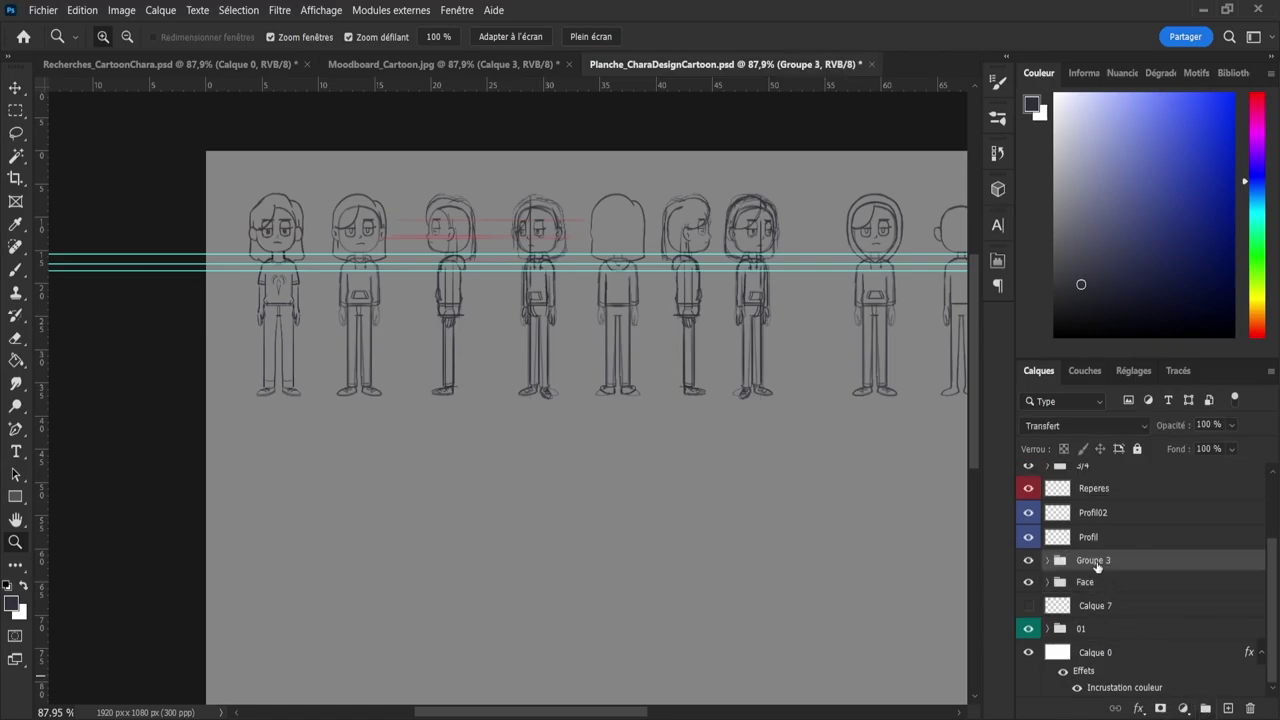
pyautogui.doubleClick(1093, 560)
pyautogui.write('Recherches_Tenues')
pyautogui.press('Return')
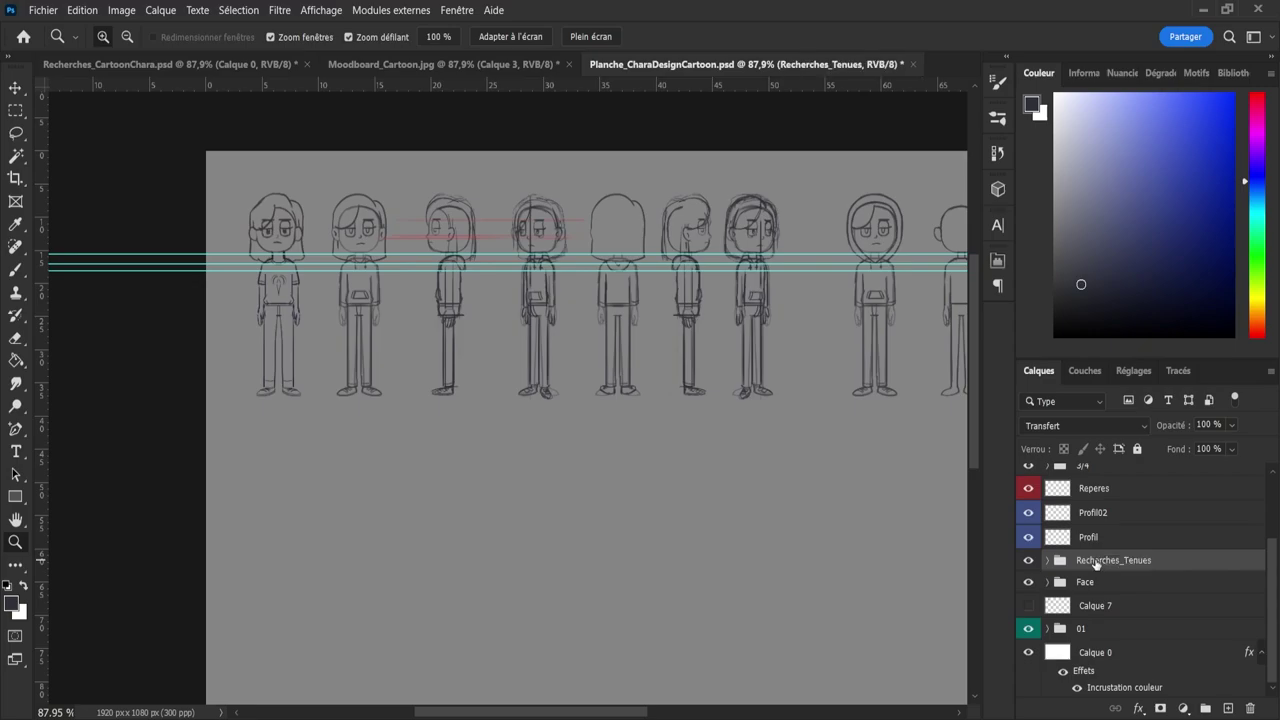
# - Hide the Recherches_Tenues group and move it below the Face group
pyautogui.click(1028, 561)
pyautogui.click(1028, 565)
pyautogui.click(1032, 564)
pyautogui.moveTo(1090, 564); pyautogui.dragTo(1090, 600)
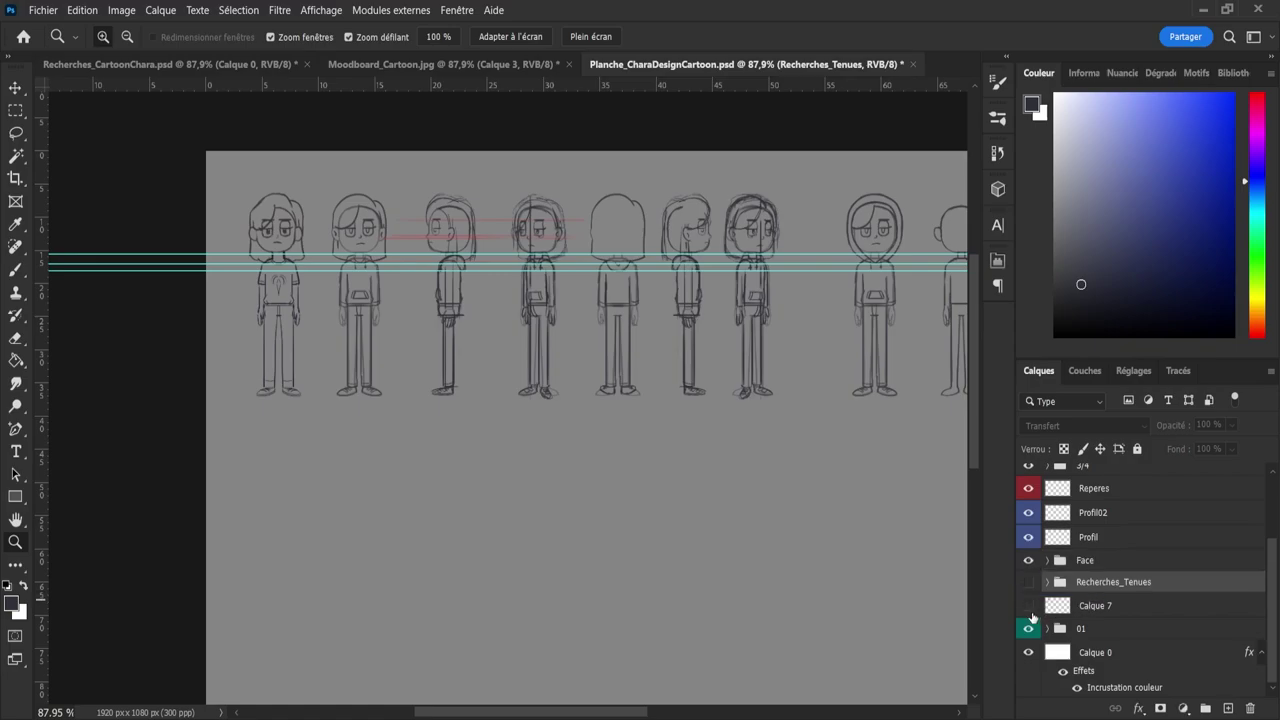
# - Check layer Calque 7 by toggling it and the groups above it, keep Recherches_Tenues hidden, and delete Calque 7
pyautogui.click(1028, 606)
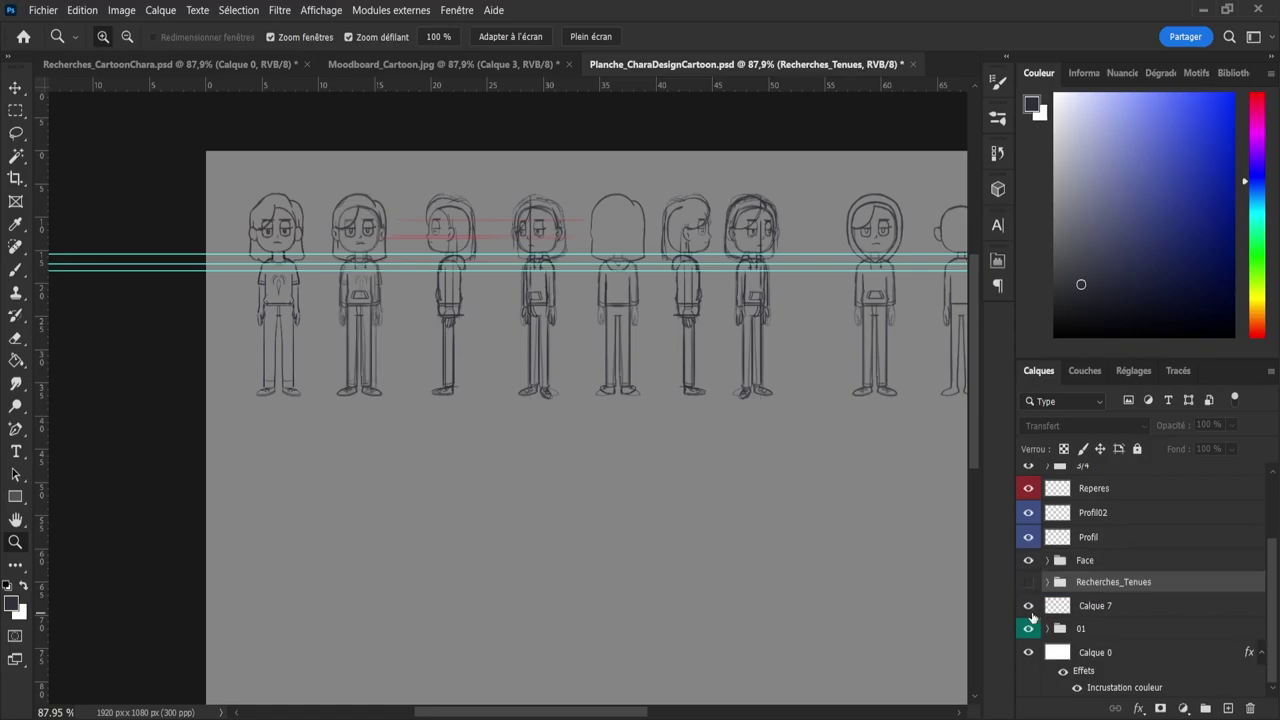
pyautogui.click(1028, 606)
pyautogui.click(1028, 560)
pyautogui.click(1028, 606)
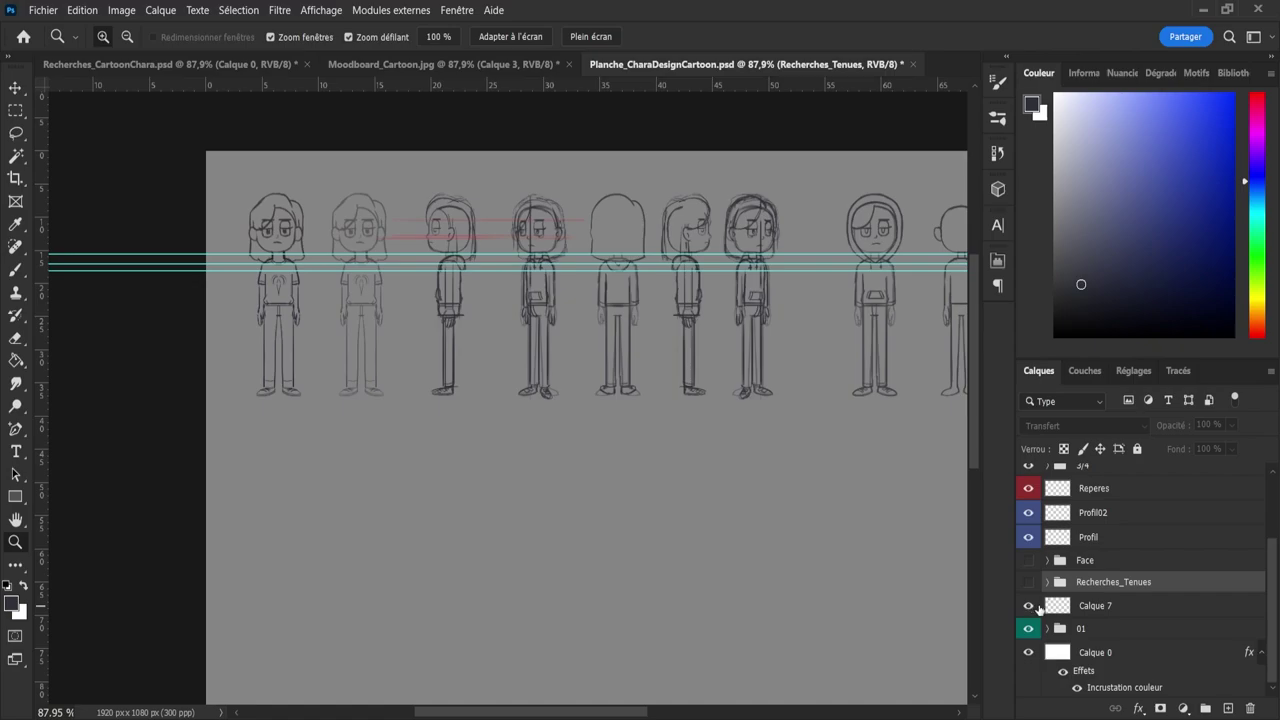
pyautogui.click(1028, 606)
pyautogui.click(1028, 582)
pyautogui.click(1028, 560)
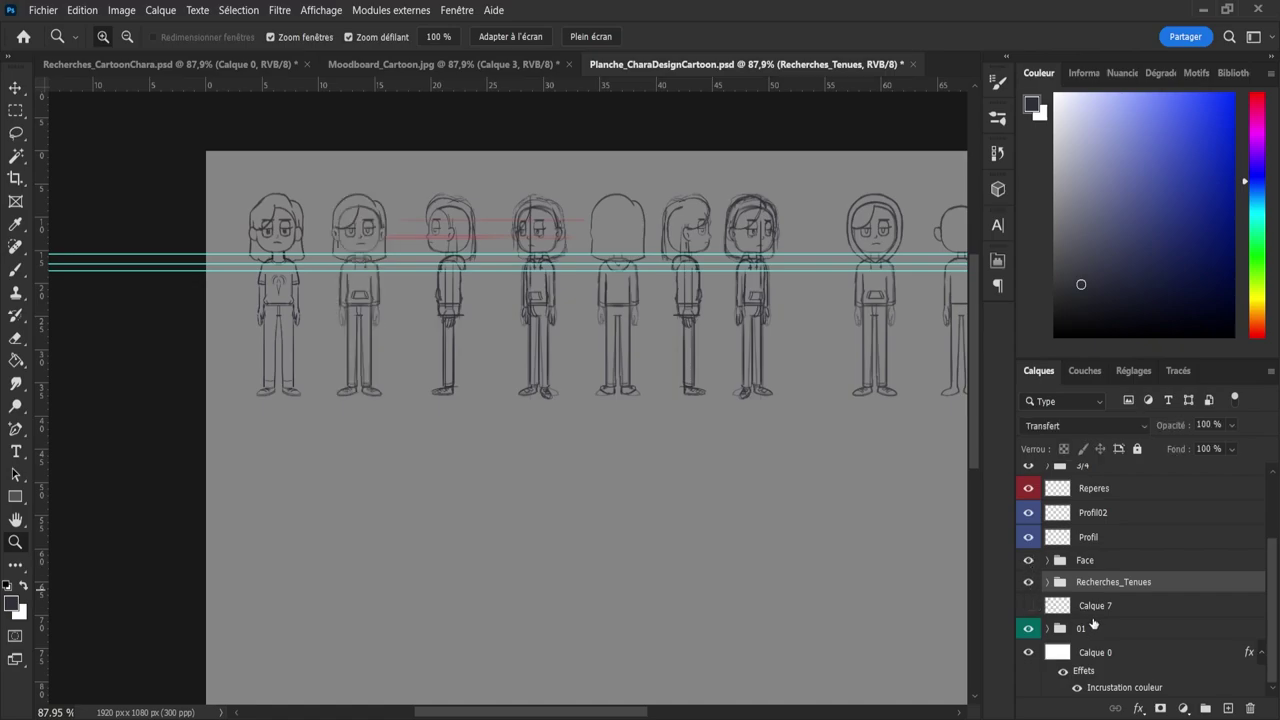
pyautogui.click(1028, 582)
pyautogui.click(1082, 606)
pyautogui.press('Delete')
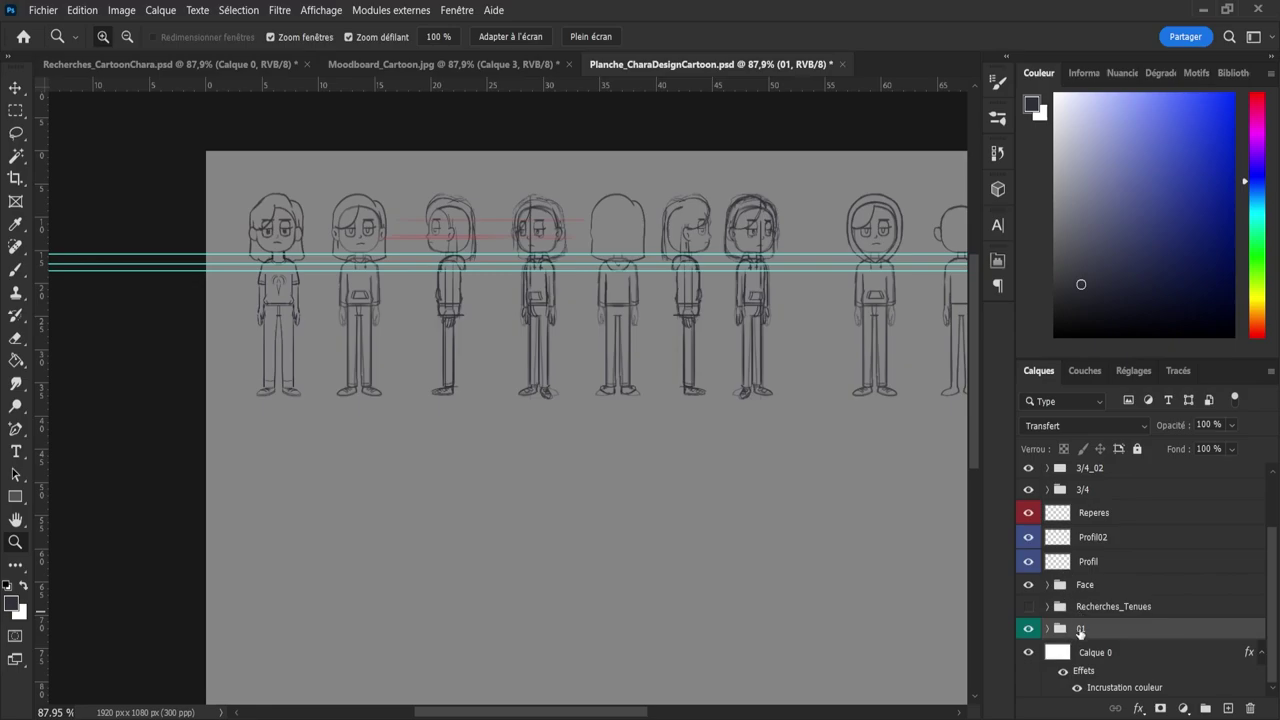
# - Check what the Profil, Profil02 and Reperes layers contain by toggling their visibility
pyautogui.click(1088, 566)
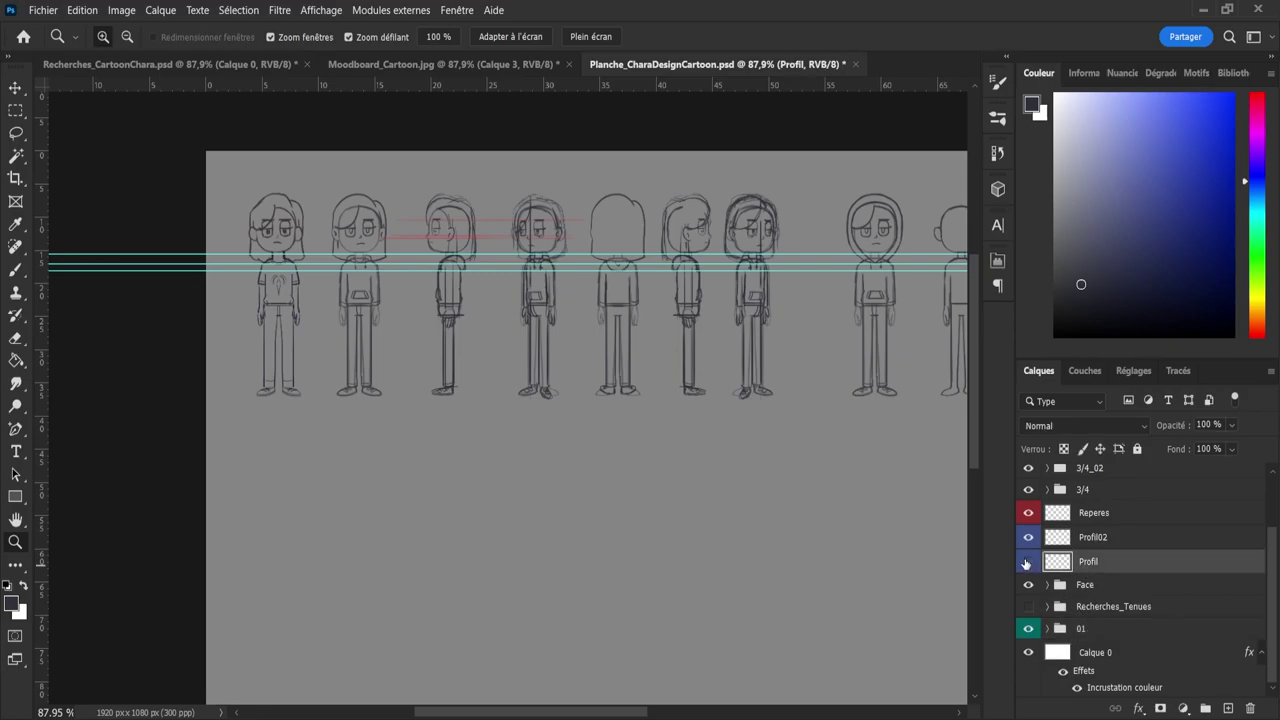
pyautogui.click(1027, 562)
pyautogui.click(1027, 562)
pyautogui.click(1029, 537)
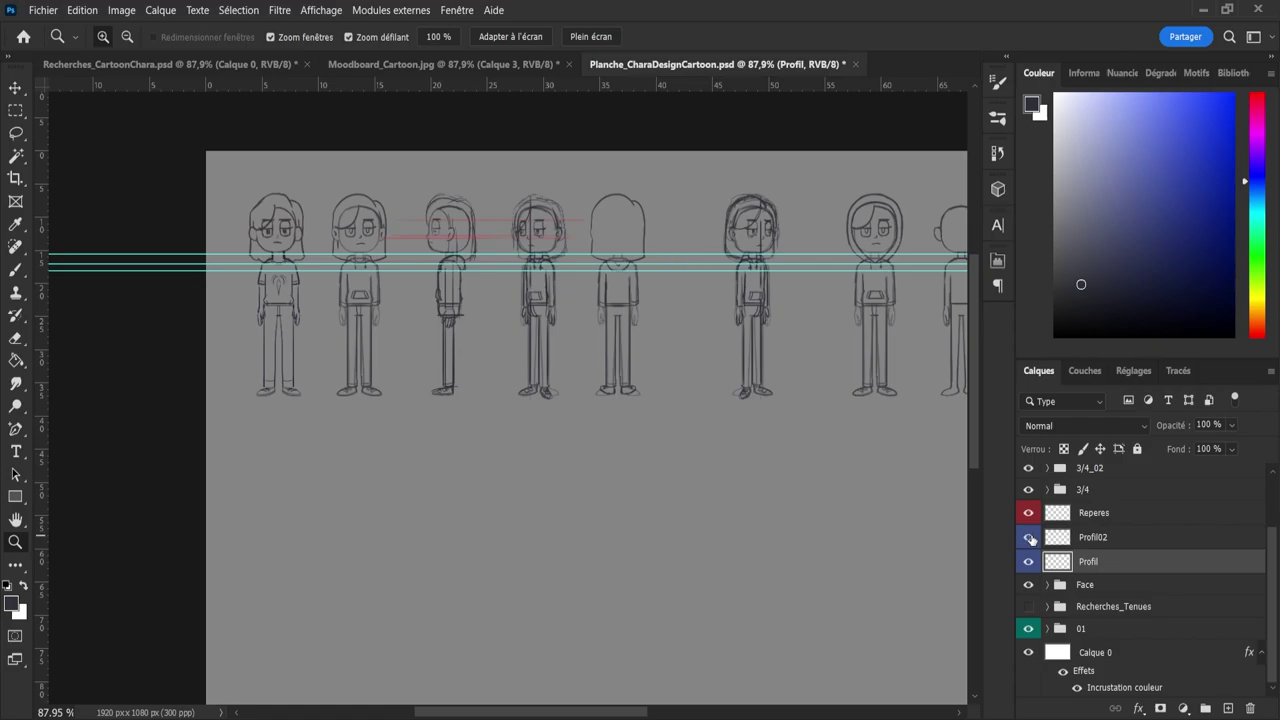
pyautogui.click(1030, 537)
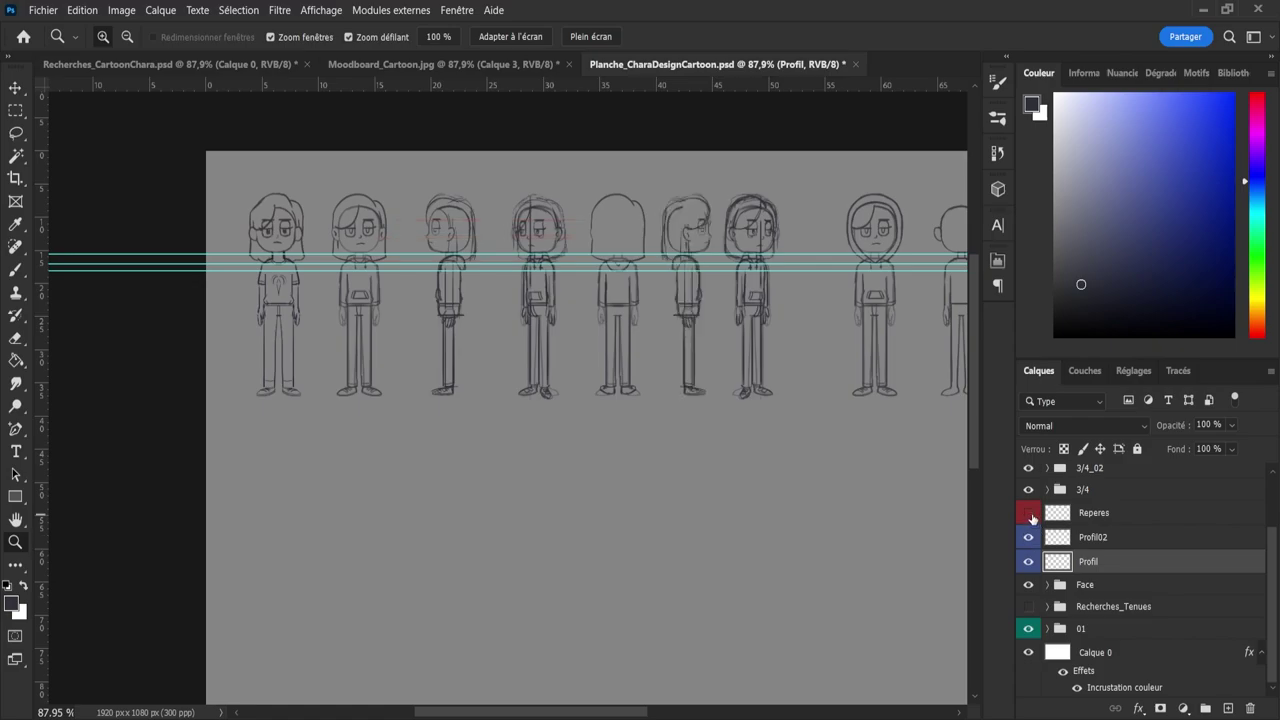
# - Check what the 3/4, 3/4_02, Back and WithCap groups contain by toggling each group's visibility
pyautogui.scroll(2, 1050, 545)
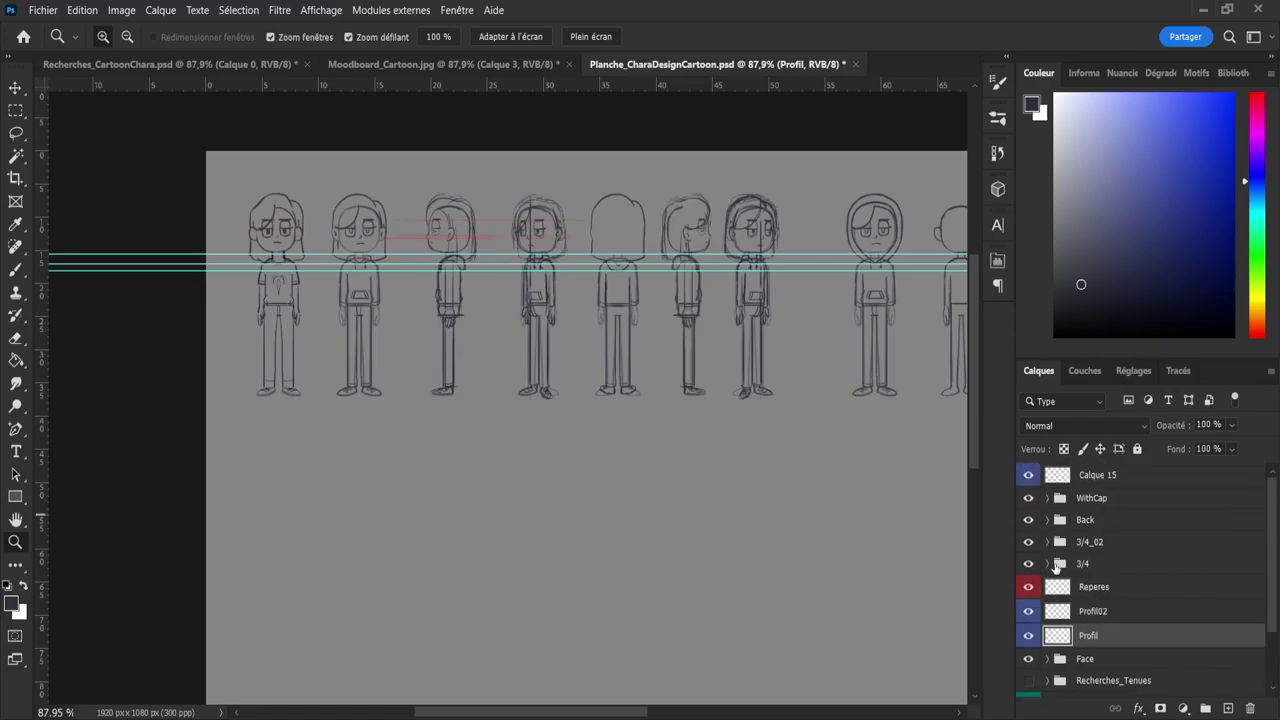
pyautogui.click(1027, 564)
pyautogui.click(1027, 564)
pyautogui.click(1027, 542)
pyautogui.click(1027, 542)
pyautogui.click(1027, 542)
pyautogui.click(1027, 542)
pyautogui.click(1027, 542)
pyautogui.click(1027, 542)
pyautogui.click(1028, 519)
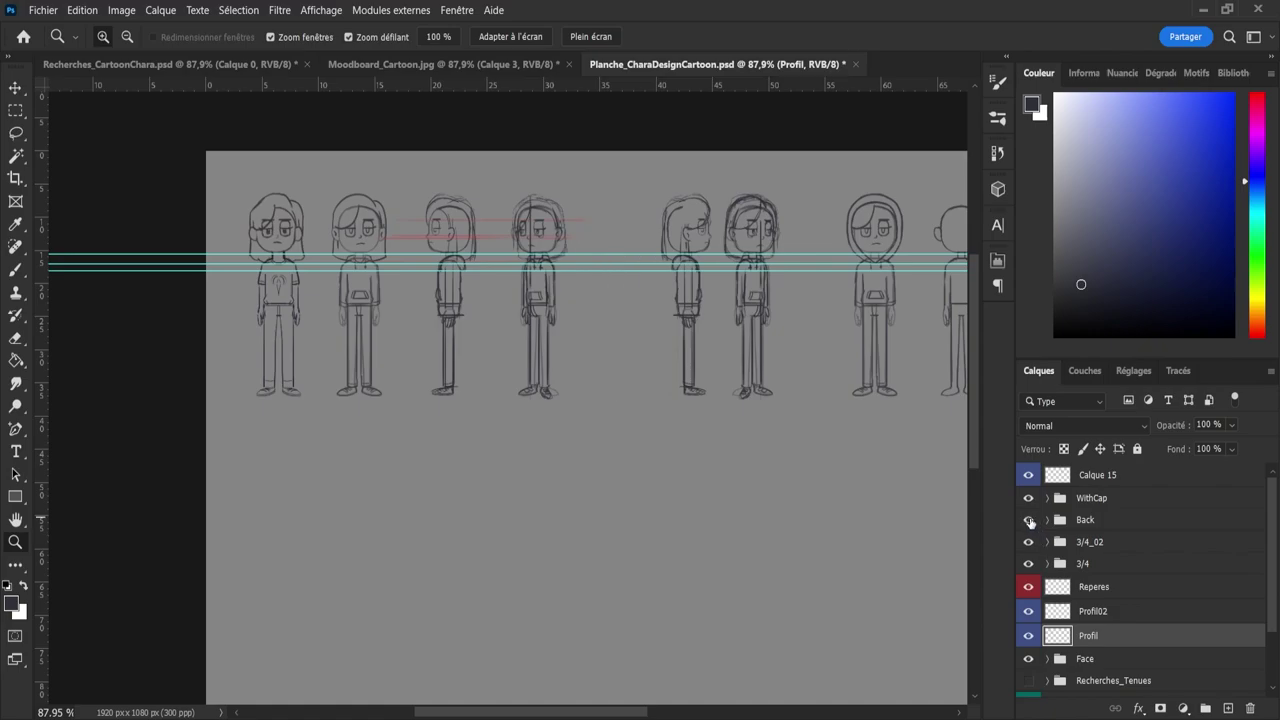
pyautogui.click(1028, 519)
pyautogui.click(1029, 498)
pyautogui.click(1029, 498)
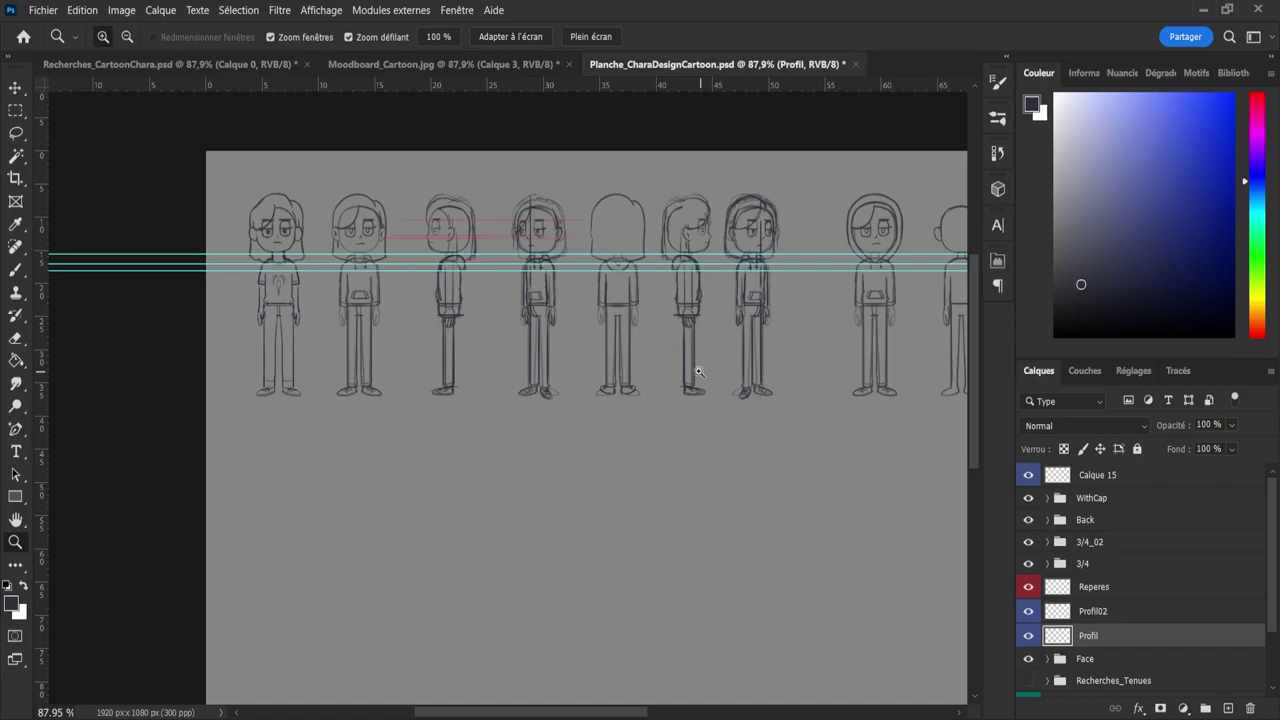
pyautogui.moveTo(697, 372)
pyautogui.mouseDown()
pyautogui.moveTo(670, 365)
pyautogui.moveTo(689, 364)
pyautogui.mouseUp()
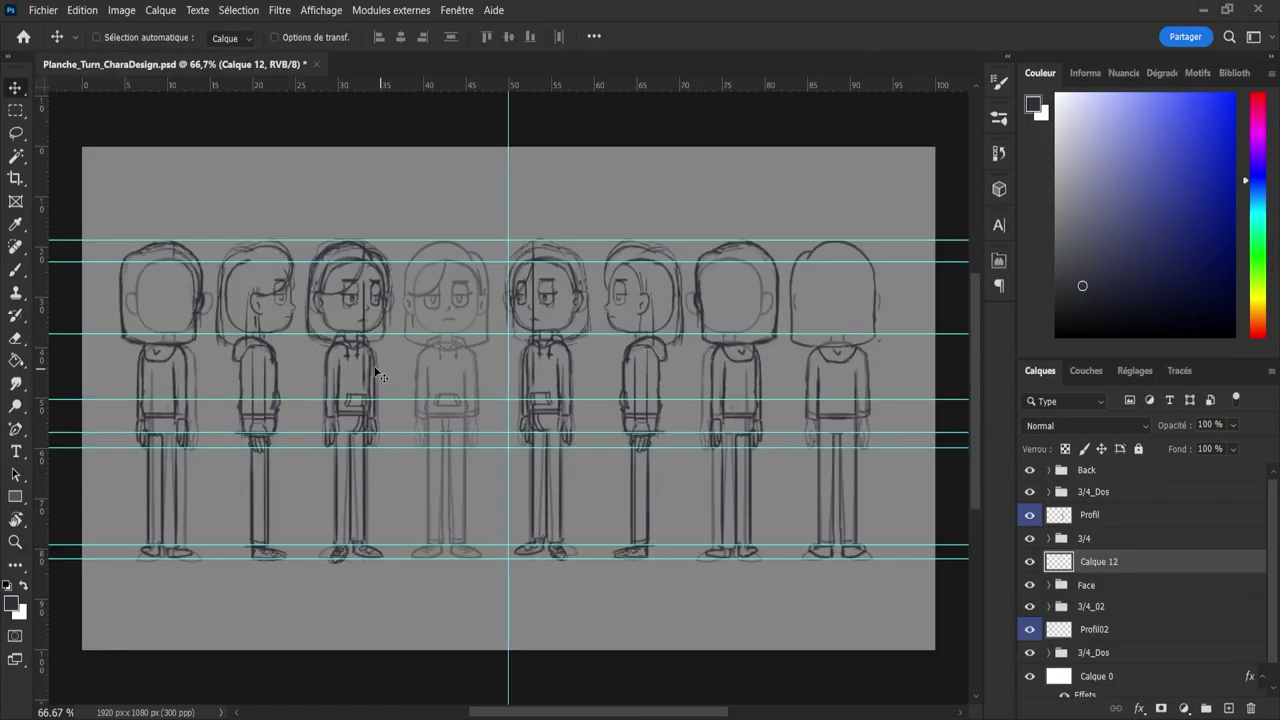
# - In Planche_Turn_CharaDesign.psd, reset the drawing colours to default black and white and switch to the Brush tool
pyautogui.press('z')
pyautogui.moveTo(380, 372); pyautogui.dragTo(376, 333)
pyautogui.moveTo(517, 259); pyautogui.dragTo(506, 396)
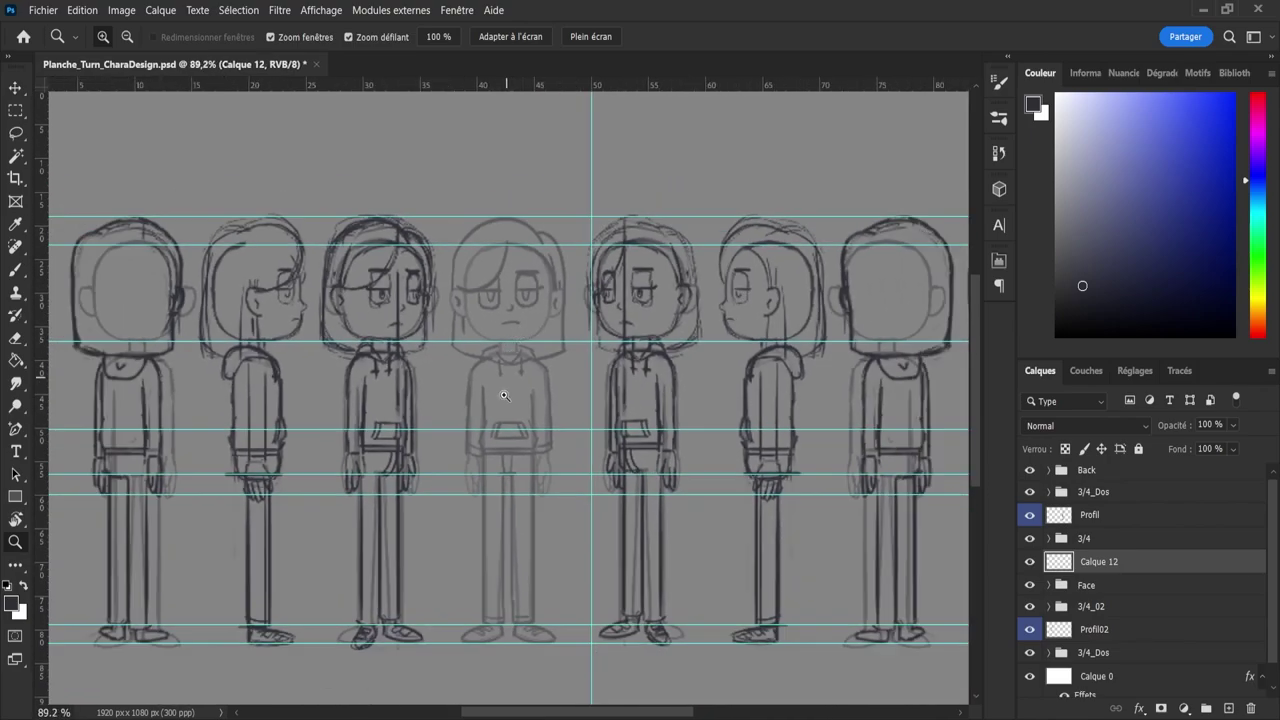
pyautogui.moveTo(482, 590); pyautogui.dragTo(505, 580)
pyautogui.moveTo(565, 299)
pyautogui.mouseDown()
pyautogui.moveTo(545, 298)
pyautogui.moveTo(564, 301)
pyautogui.mouseUp()
pyautogui.moveTo(585, 359); pyautogui.dragTo(570, 357)
pyautogui.press('d')
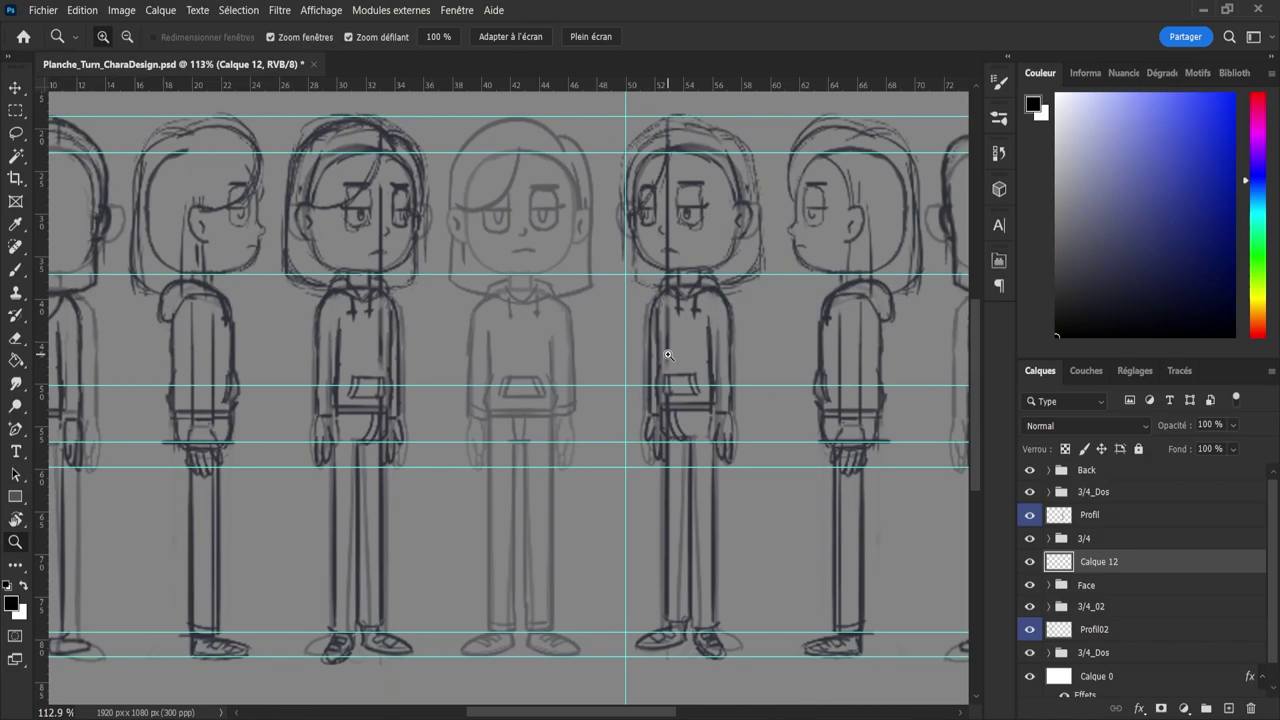
pyautogui.press('b')
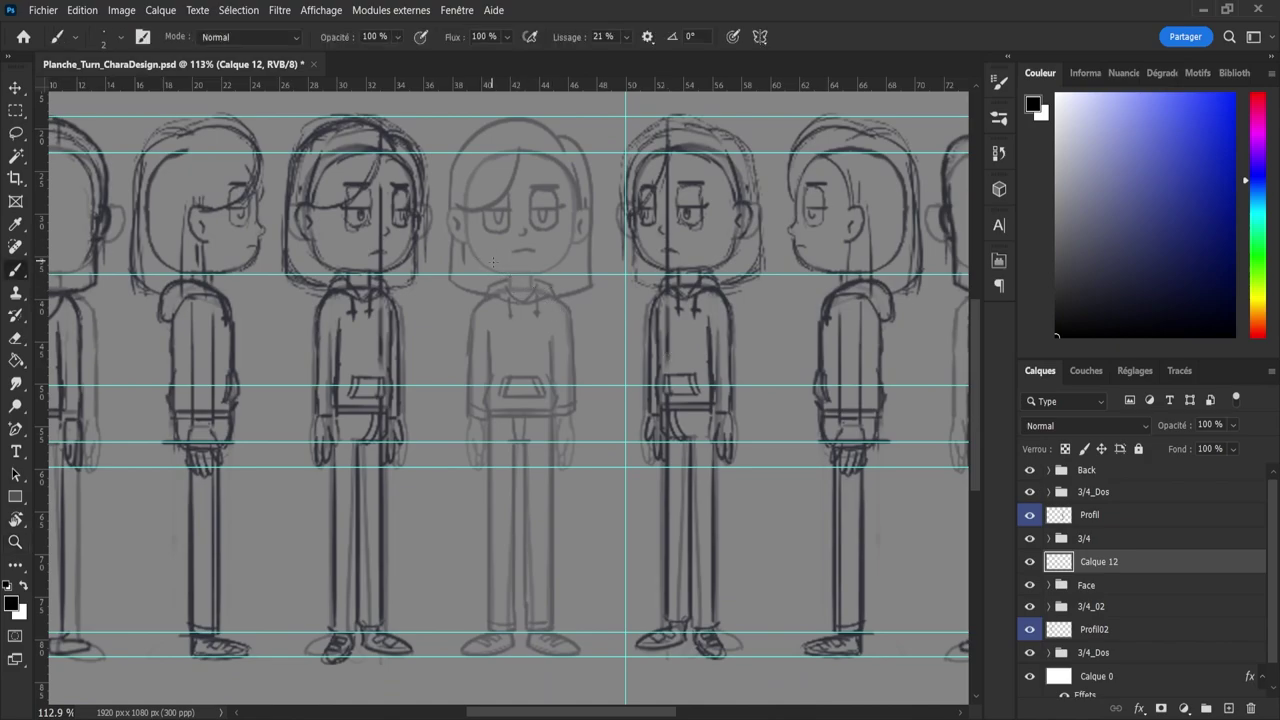
# - Set the brush smoothing to 67% and set up a vertical symmetry axis for painting on Calque 12
pyautogui.click(660, 64)
pyautogui.hotkey('alt', '6')
pyautogui.hotkey('alt', '2')
pyautogui.hotkey('ctrl', 't')
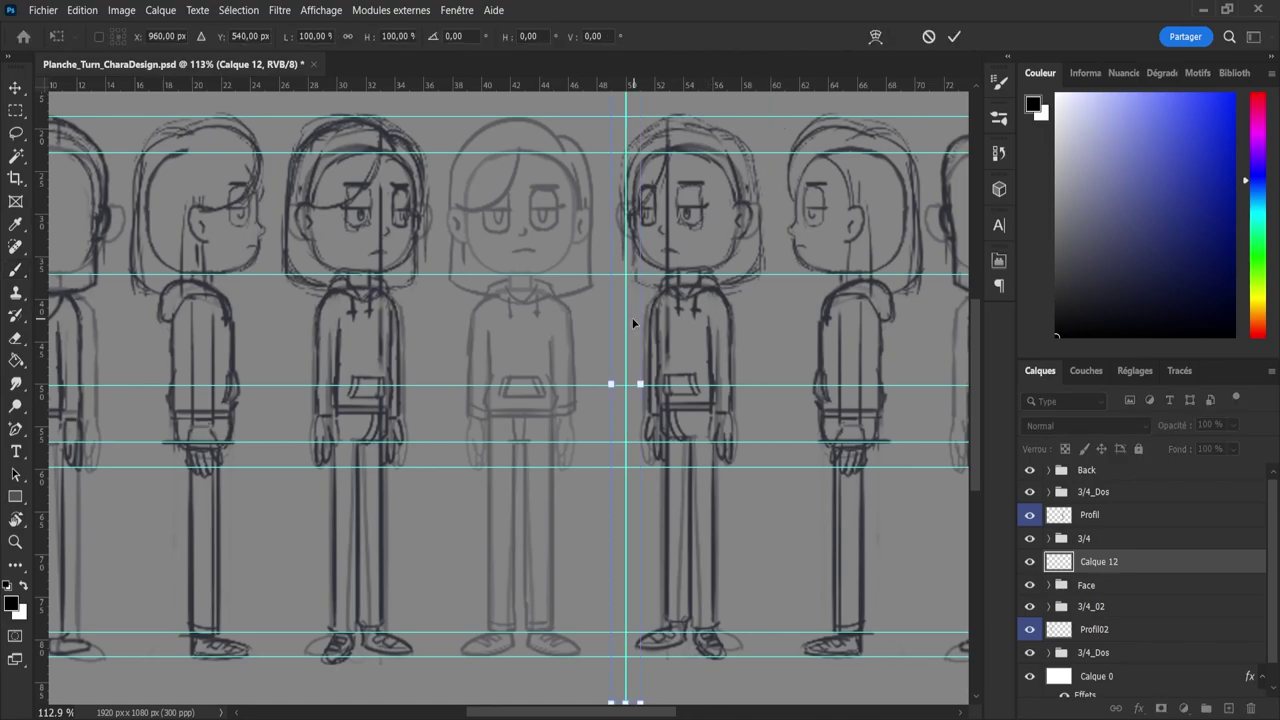
# - Centre the symmetry axis on the front-view sketch at X 818 px, Y 528 px, keeping the vertical guide at the canvas centre
pyautogui.moveTo(626, 322); pyautogui.dragTo(525, 330)
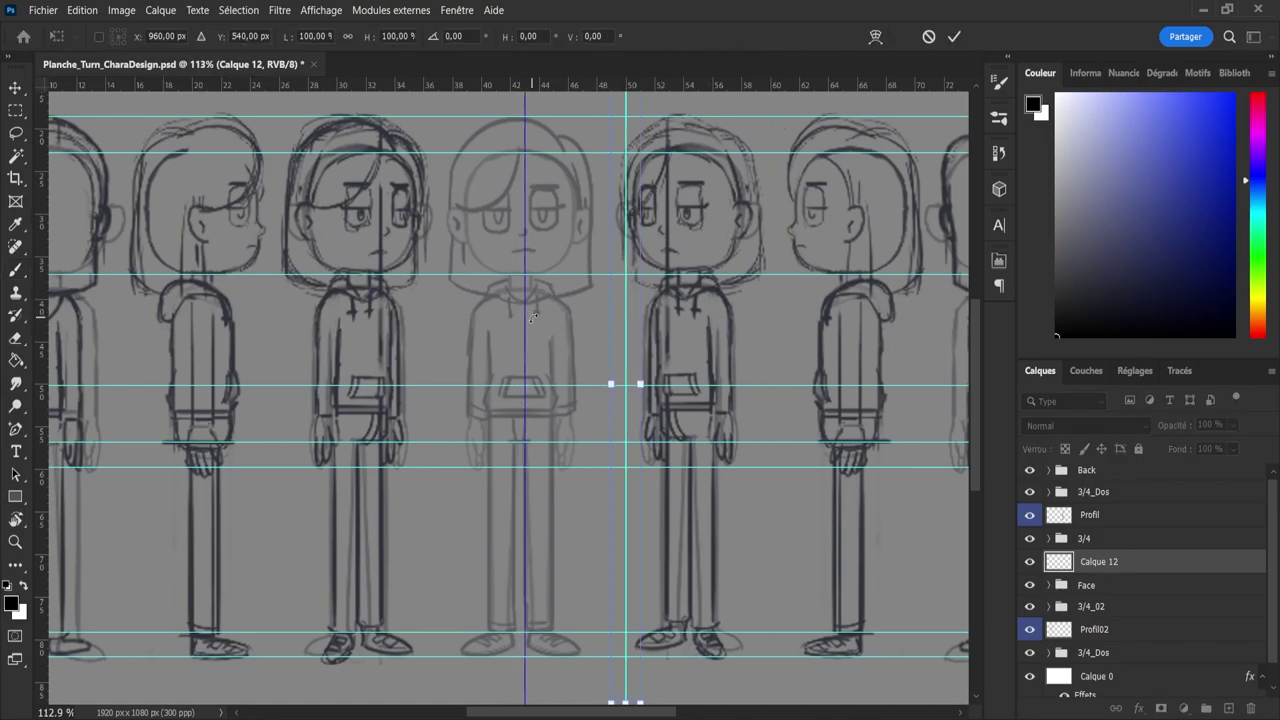
pyautogui.moveTo(623, 377); pyautogui.dragTo(517, 366)
pyautogui.press('Left')
pyautogui.press('Left')
pyautogui.press('Left')
pyautogui.press('Left')
pyautogui.press('Left')
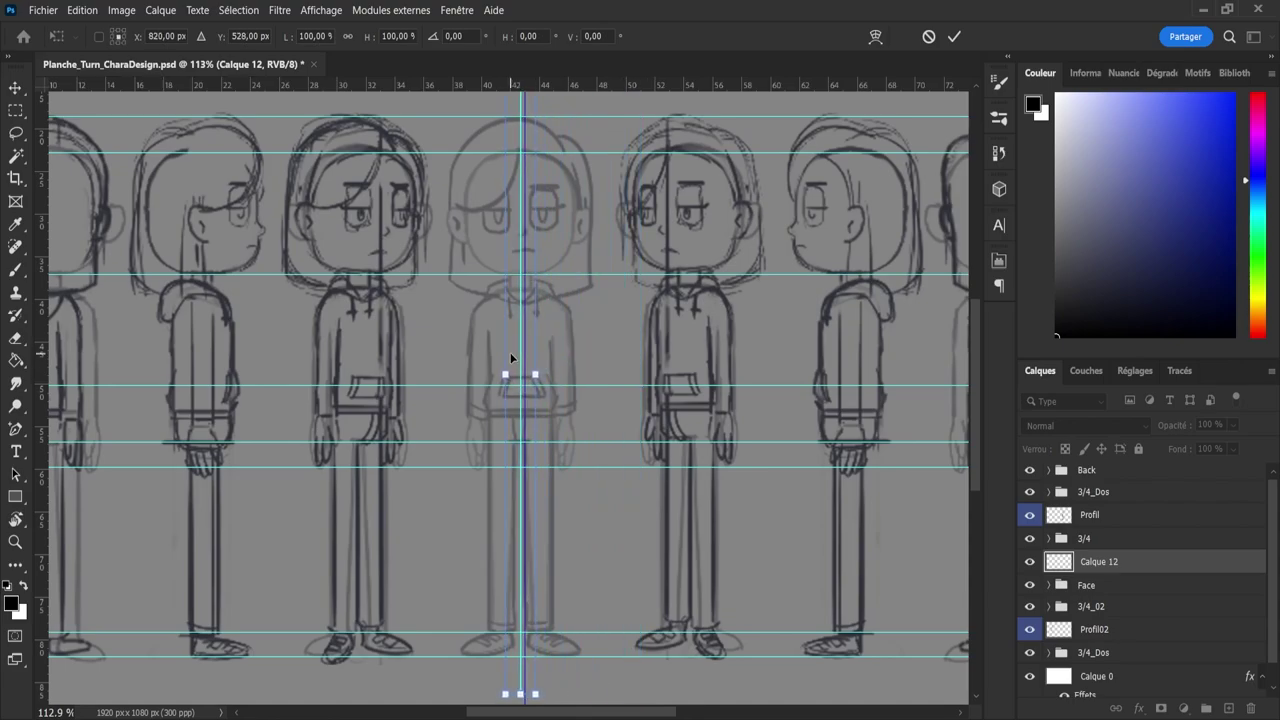
pyautogui.press('Right')
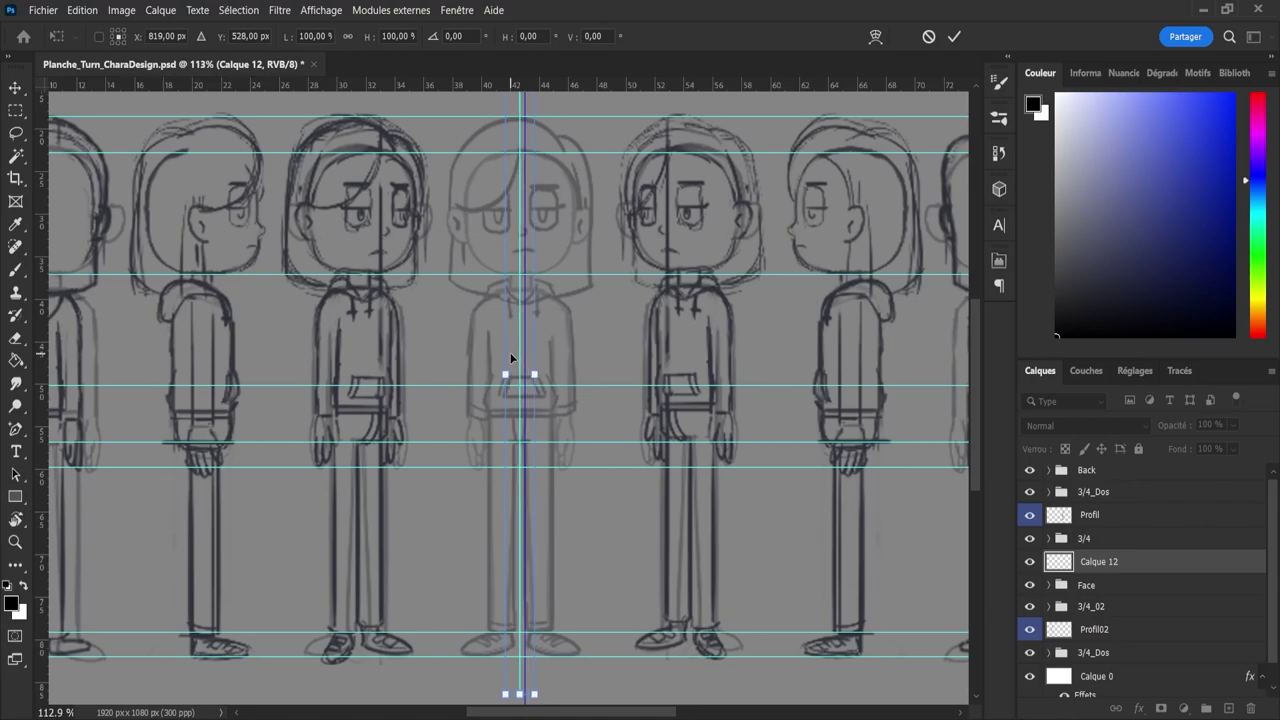
pyautogui.press('Left')
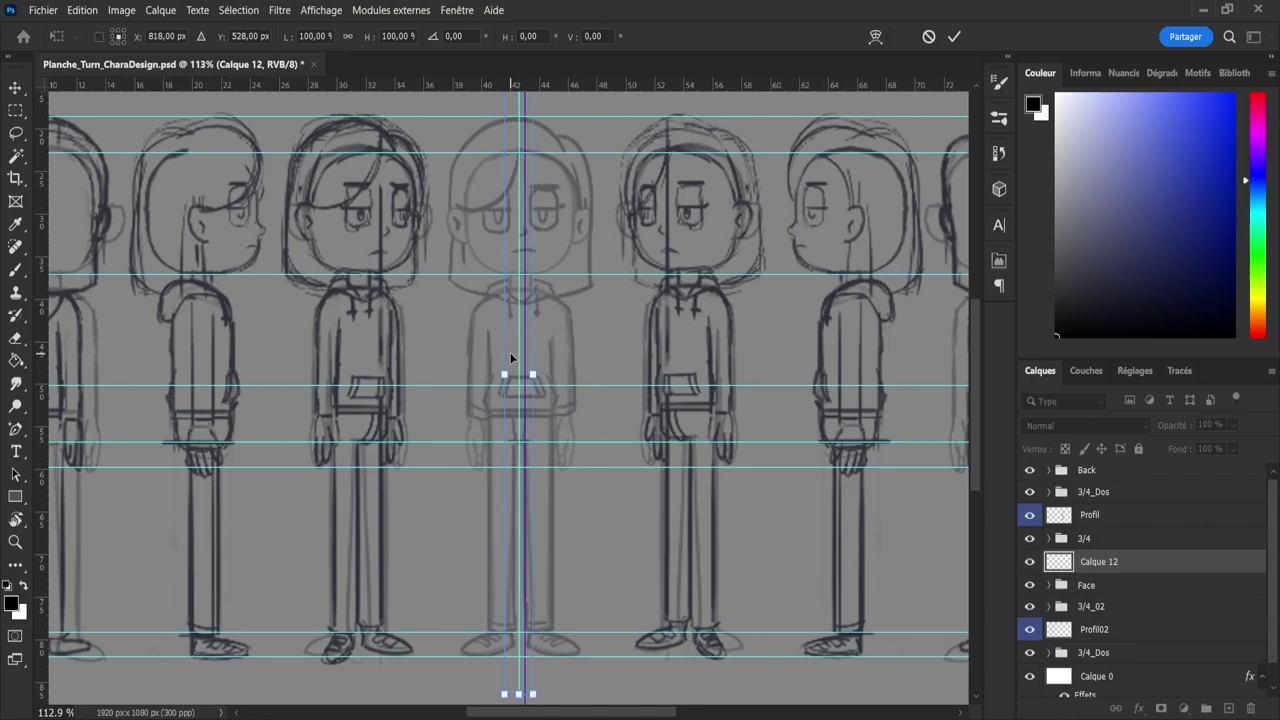
pyautogui.press('Return')
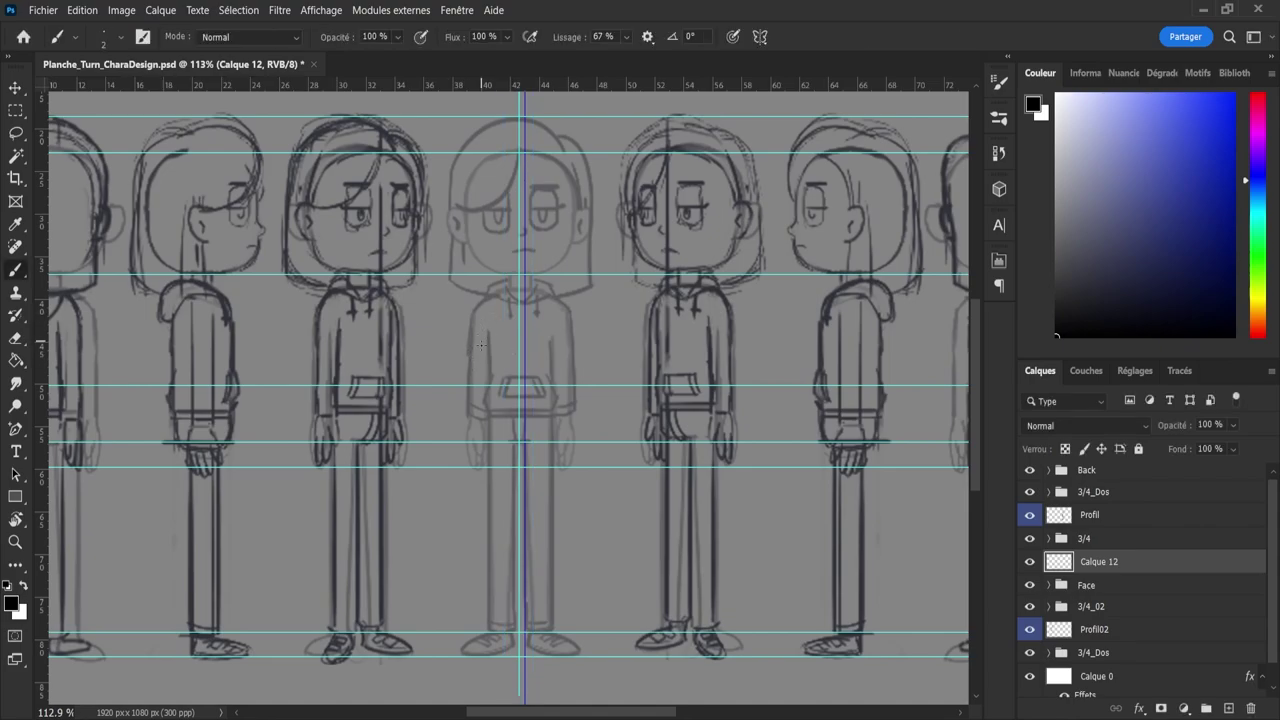
pyautogui.press('v')
pyautogui.moveTo(526, 348); pyautogui.dragTo(626, 366)
# - On Calque 12, ink the front view's rounded head outline with mirrored strokes over the sketch, from chin to top of the face
pyautogui.press('z')
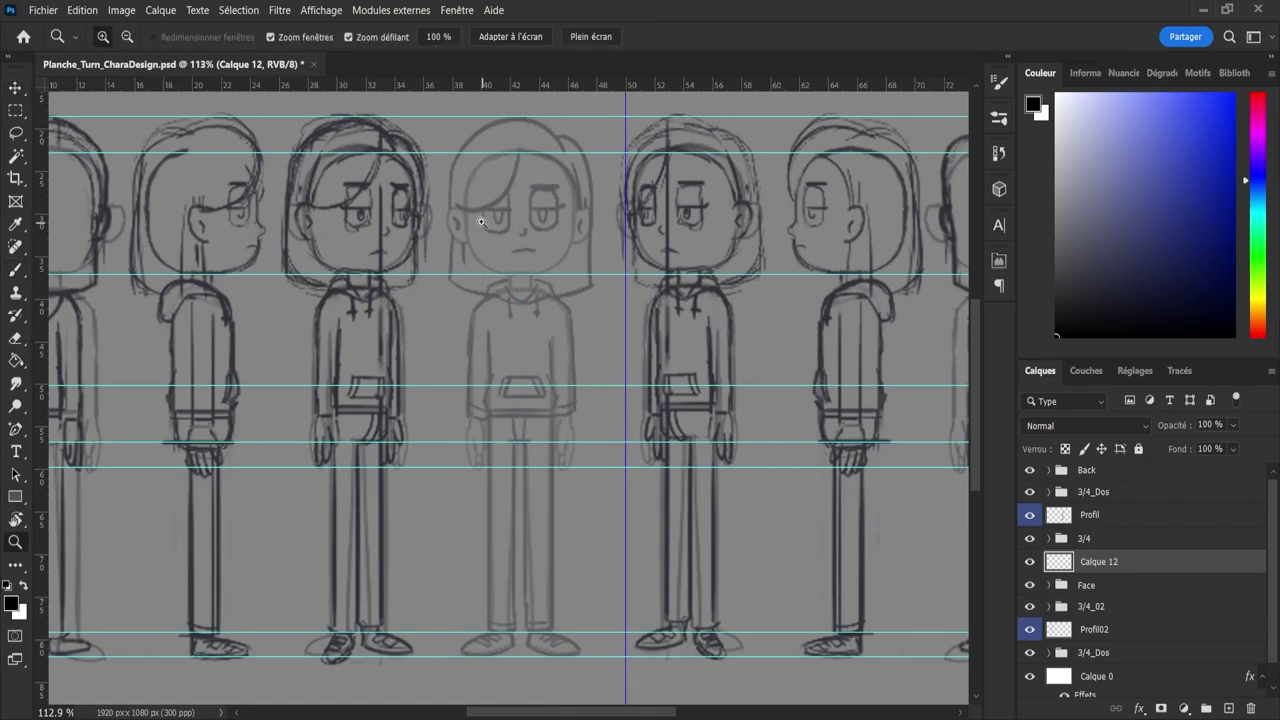
pyautogui.click(481, 221)
pyautogui.press('b')
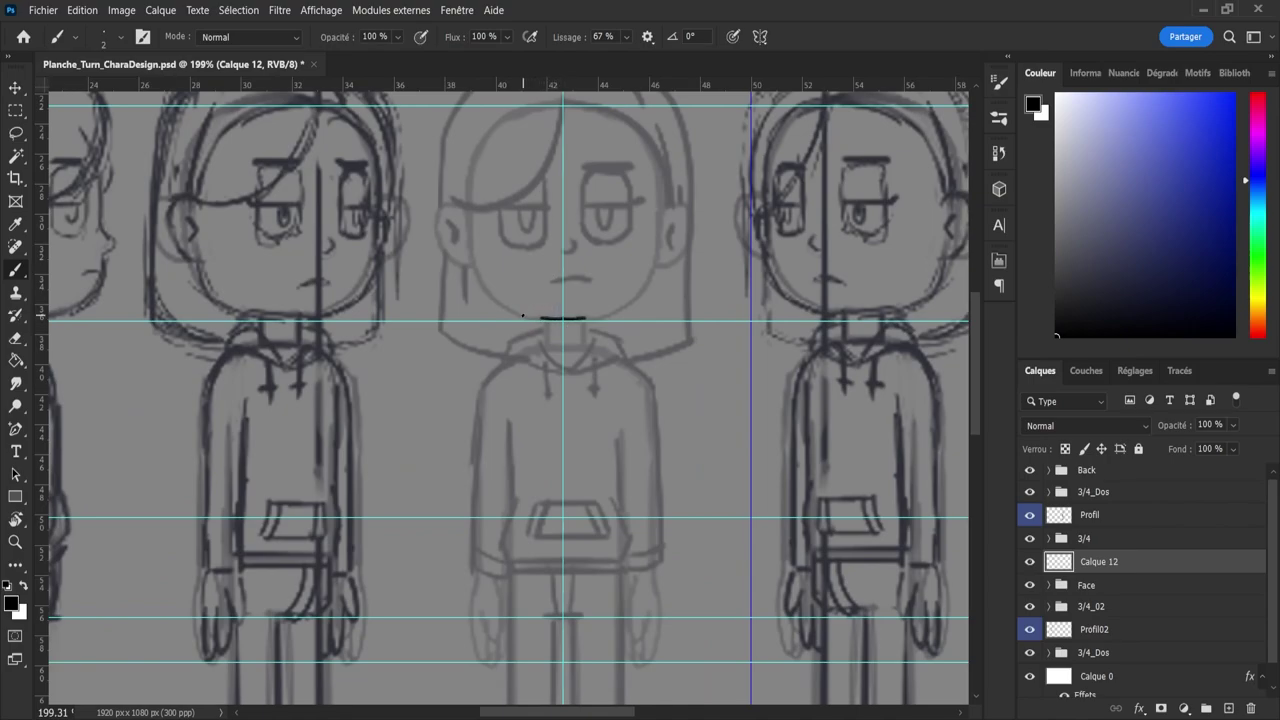
pyautogui.hotkey('ctrl', 'z')
pyautogui.moveTo(556, 320)
pyautogui.mouseDown()
pyautogui.moveTo(508, 315)
pyautogui.moveTo(478, 289)
pyautogui.moveTo(472, 160)
pyautogui.mouseUp()
pyautogui.hotkey('ctrl', 'z')
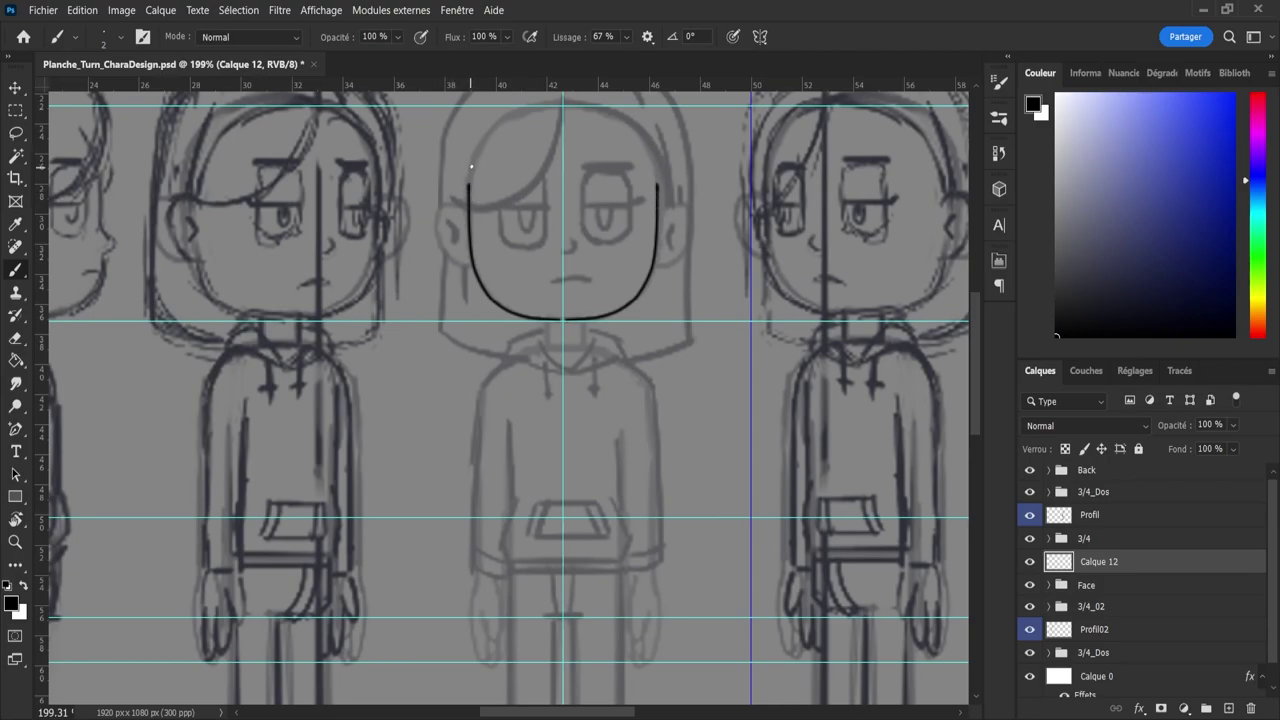
pyautogui.hotkey('ctrl', 'z')
pyautogui.hotkey('ctrl', 'z')
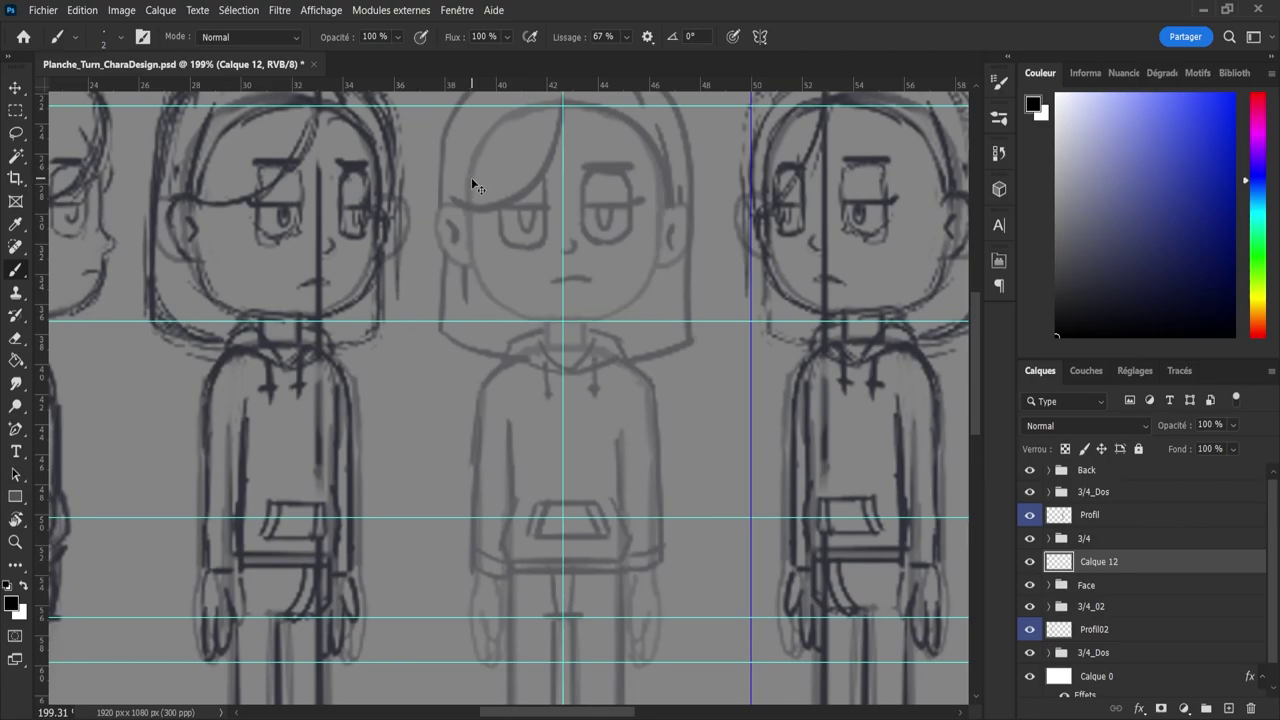
pyautogui.hotkey('ctrl', 'shift', 'z')
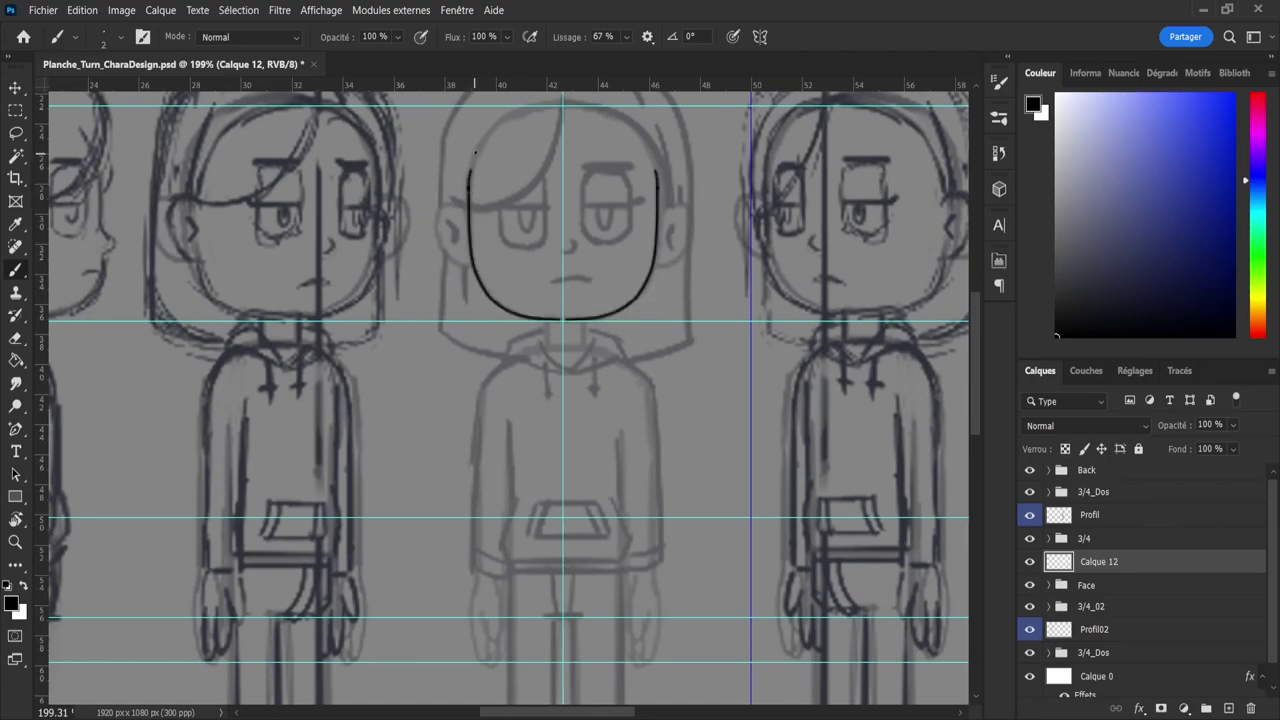
pyautogui.moveTo(475, 153); pyautogui.dragTo(523, 106)
pyautogui.moveTo(570, 102); pyautogui.dragTo(558, 104)
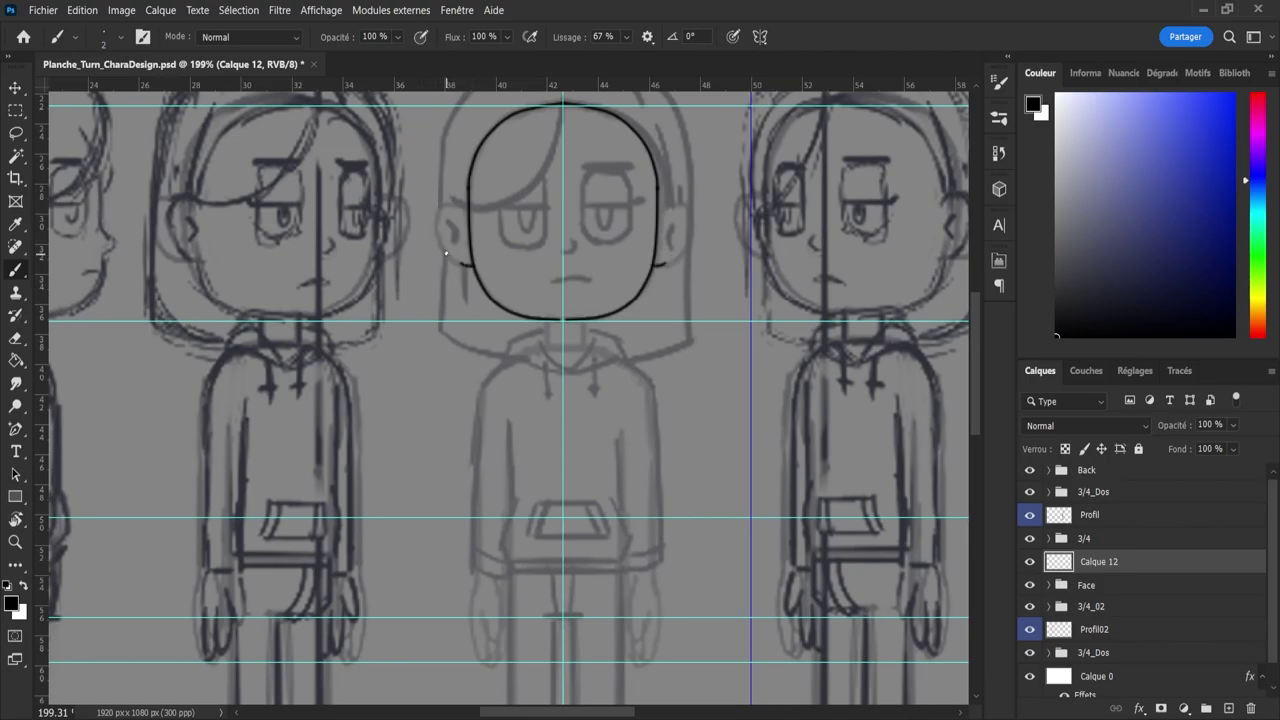
# - Ink the mirrored ears on both sides of the front-view head, joining them cleanly to the face outline
pyautogui.moveTo(446, 253)
pyautogui.mouseDown()
pyautogui.moveTo(440, 225)
pyautogui.moveTo(470, 204)
pyautogui.mouseUp()
pyautogui.hotkey('ctrl', 'z')
pyautogui.hotkey('ctrl', 'z')
pyautogui.hotkey('ctrl', 'z')
pyautogui.moveTo(467, 209)
pyautogui.mouseDown()
pyautogui.moveTo(442, 212)
pyautogui.moveTo(444, 250)
pyautogui.moveTo(488, 266)
pyautogui.moveTo(479, 261)
pyautogui.mouseUp()
pyautogui.press('e')
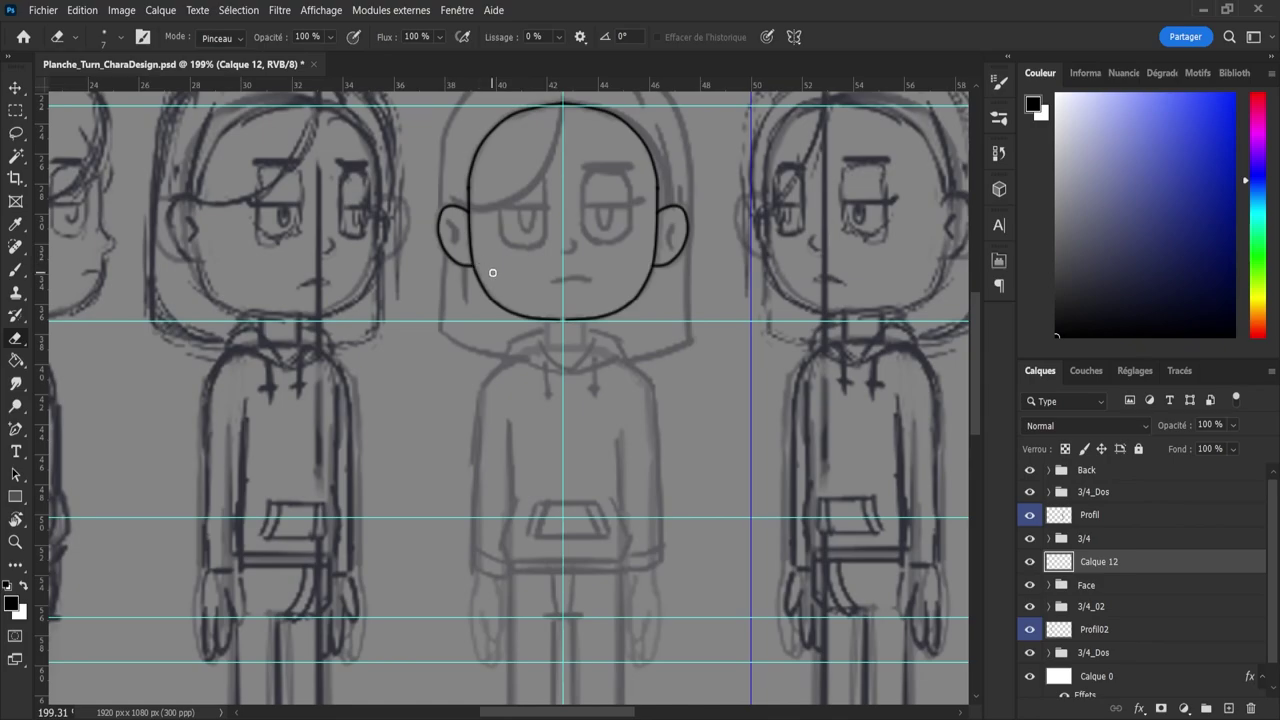
pyautogui.press('b')
pyautogui.press('b')
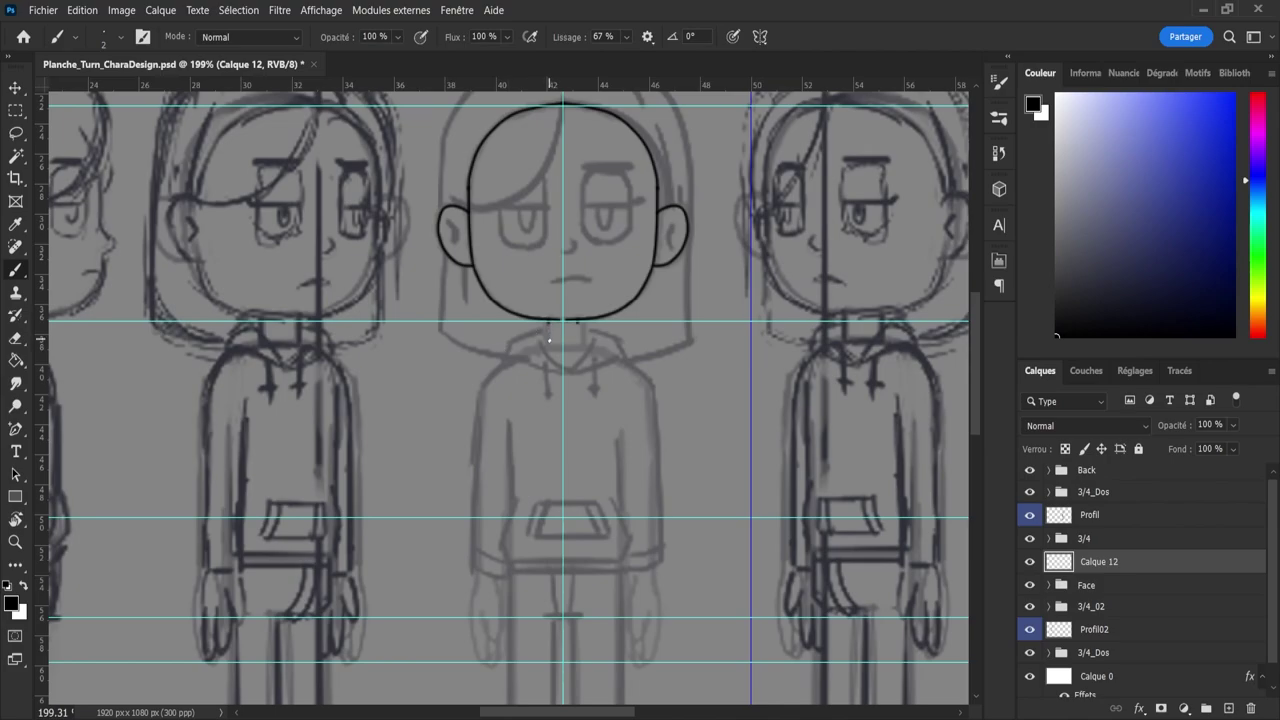
# - Ink the sides of the neck below the chin and the sloping shoulder lines of the front-view hoodie
pyautogui.hotkey('ctrl', 'z')
pyautogui.hotkey('ctrl', 'shift', 'z')
pyautogui.hotkey('ctrl', 'z')
pyautogui.moveTo(583, 320)
pyautogui.mouseDown()
pyautogui.moveTo(587, 360)
pyautogui.moveTo(545, 344)
pyautogui.mouseUp()
pyautogui.hotkey('ctrl', 'z')
pyautogui.moveTo(484, 381); pyautogui.dragTo(545, 351)
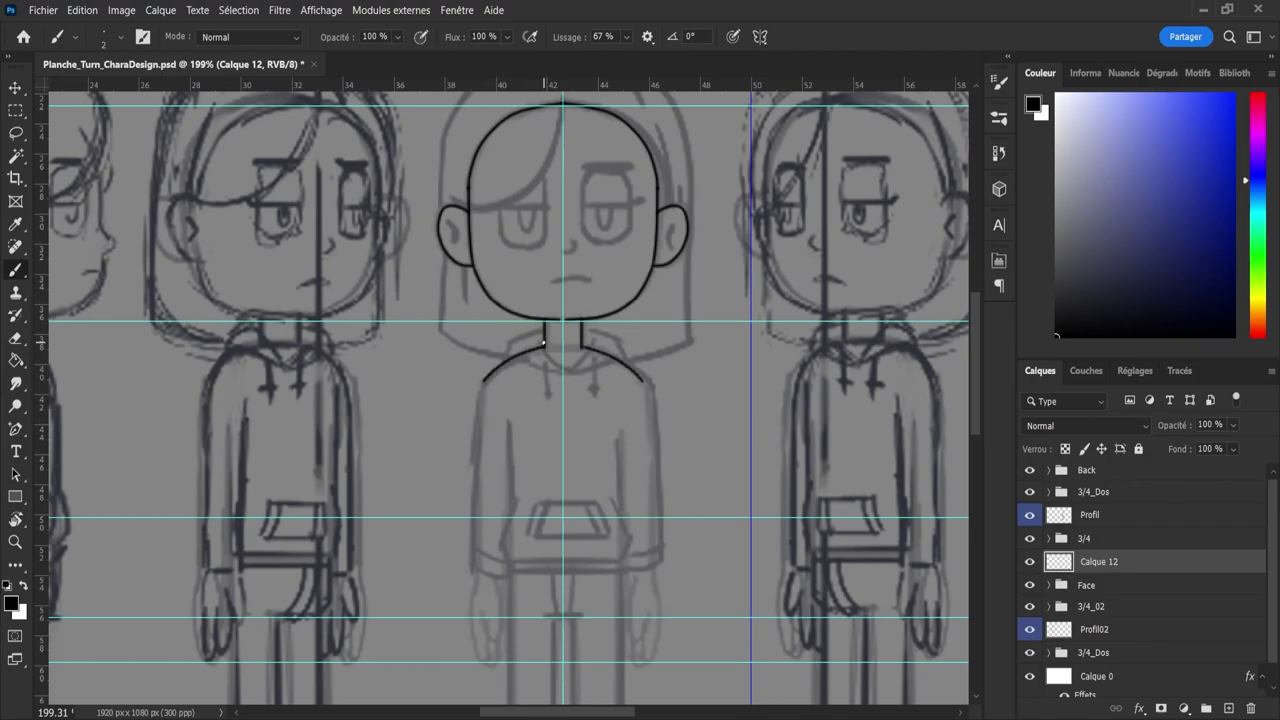
# - Ink the hoodie's V-shaped neckline and the front collar edges meeting on the symmetry axis
pyautogui.moveTo(542, 345); pyautogui.dragTo(562, 370)
pyautogui.moveTo(561, 374); pyautogui.dragTo(531, 365)
pyautogui.hotkey('ctrl', 'z')
pyautogui.hotkey('ctrl', 'z')
pyautogui.hotkey('ctrl', 'z')
pyautogui.press('e')
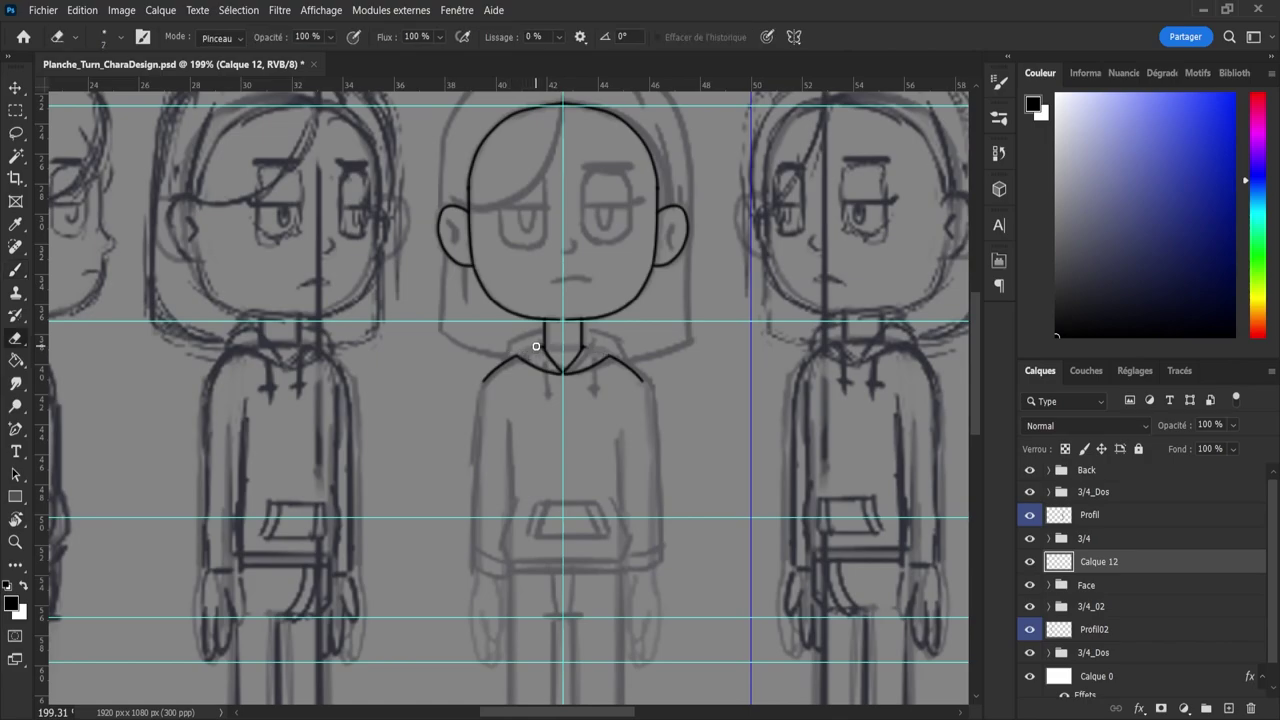
pyautogui.press('b')
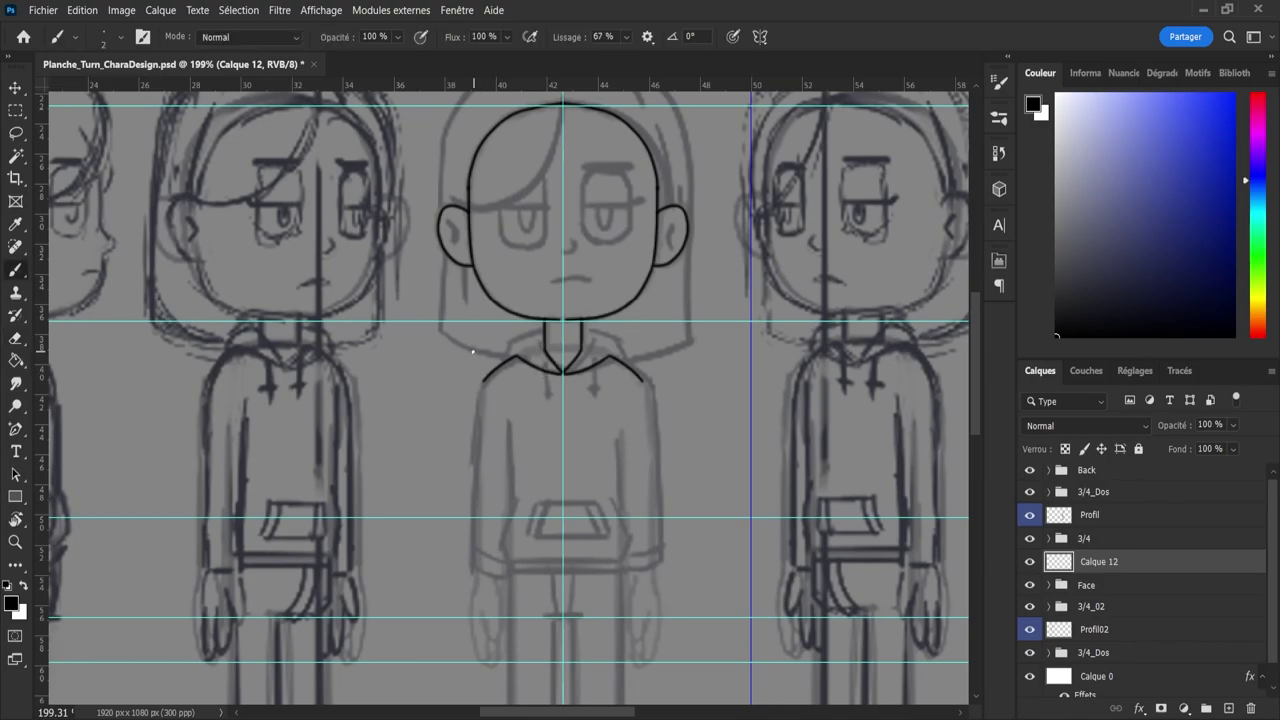
# - Ink the curved outer edges of the hood rising from the shoulders to both sides of the neck
pyautogui.hotkey('ctrl', 'z')
pyautogui.moveTo(505, 361)
pyautogui.mouseDown()
pyautogui.moveTo(546, 326)
pyautogui.moveTo(560, 330)
pyautogui.moveTo(561, 357)
pyautogui.moveTo(503, 361)
pyautogui.moveTo(544, 328)
pyautogui.mouseUp()
pyautogui.hotkey('ctrl', 'z')
pyautogui.hotkey('ctrl', 'z')
pyautogui.moveTo(505, 355); pyautogui.dragTo(553, 327)
# - Ink the two short hoodie drawstrings with their tips below the neckline
pyautogui.moveTo(576, 392); pyautogui.dragTo(584, 424)
pyautogui.hotkey('ctrl', 'z')
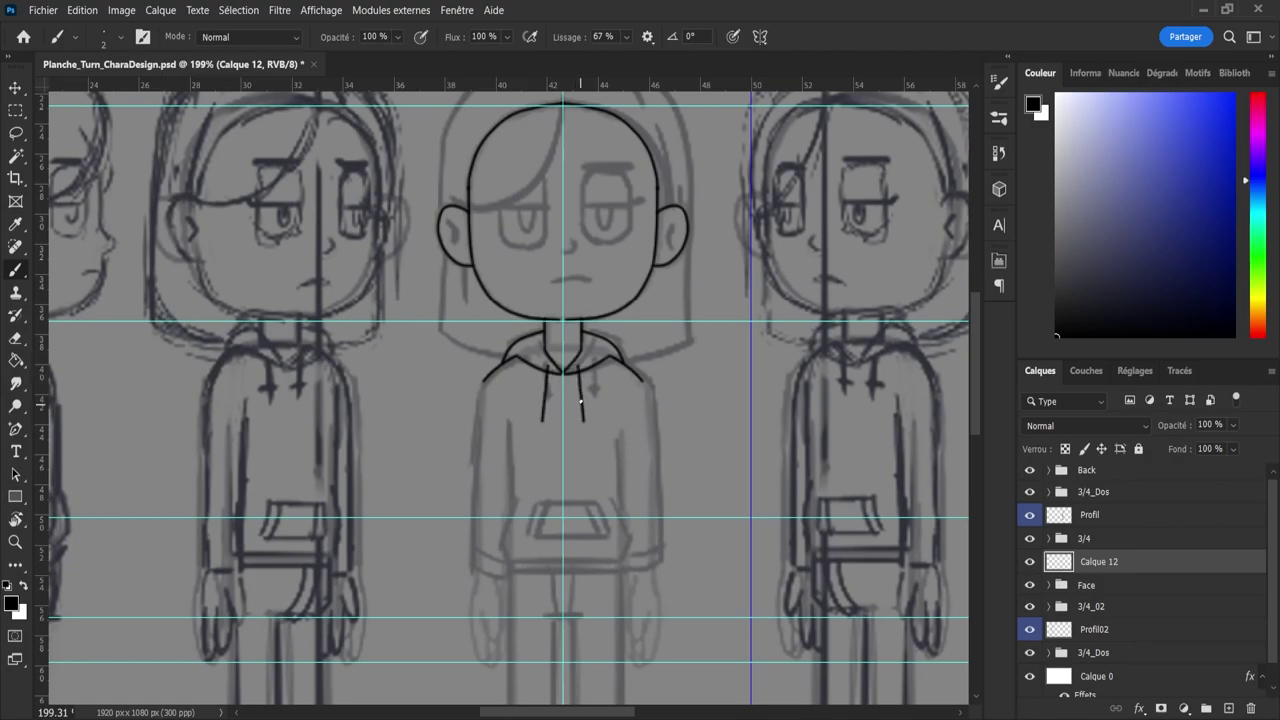
pyautogui.hotkey('ctrl', 'z')
pyautogui.moveTo(578, 364)
pyautogui.mouseDown()
pyautogui.moveTo(577, 410)
pyautogui.moveTo(587, 391)
pyautogui.moveTo(576, 389)
pyautogui.mouseUp()
pyautogui.hotkey('ctrl', 'z')
# - Ink the mirrored outer sleeve lines of the hoodie running down from the rounded shoulders
pyautogui.moveTo(482, 382); pyautogui.dragTo(472, 446)
pyautogui.press('z')
pyautogui.hotkey('ctrl', 'z')
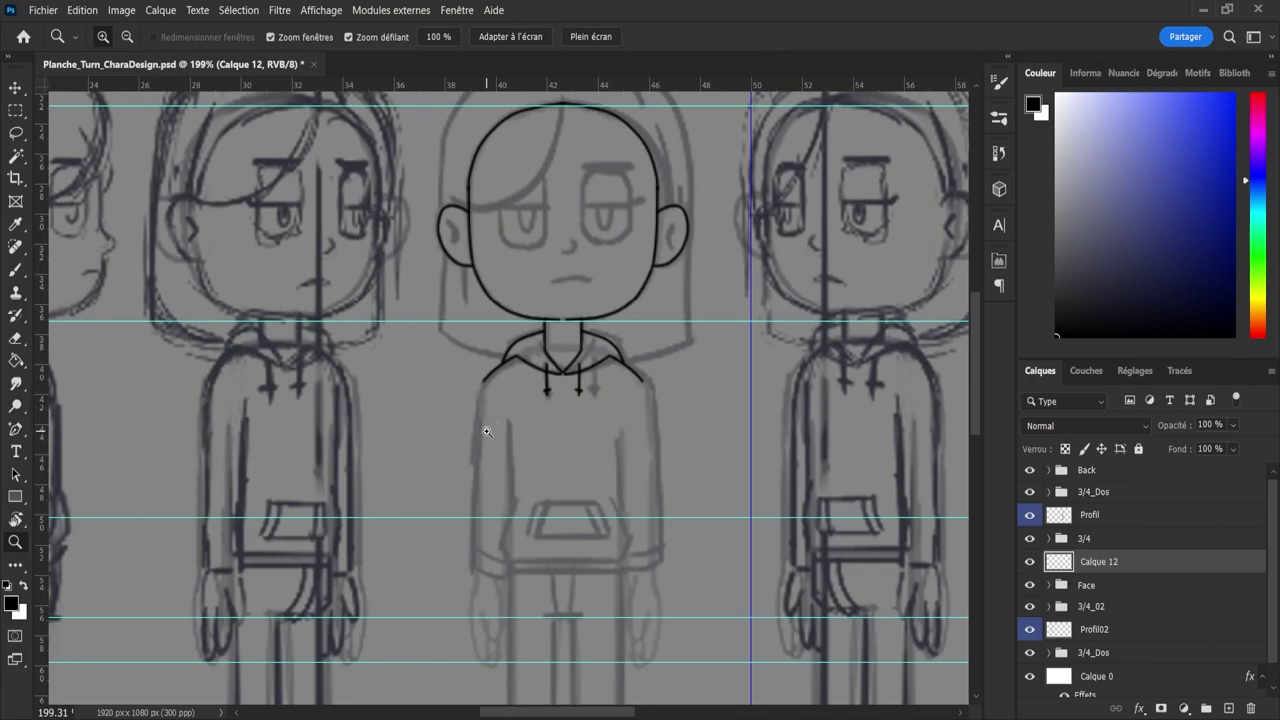
pyautogui.hotkey('ctrl', 'z')
pyautogui.press('b')
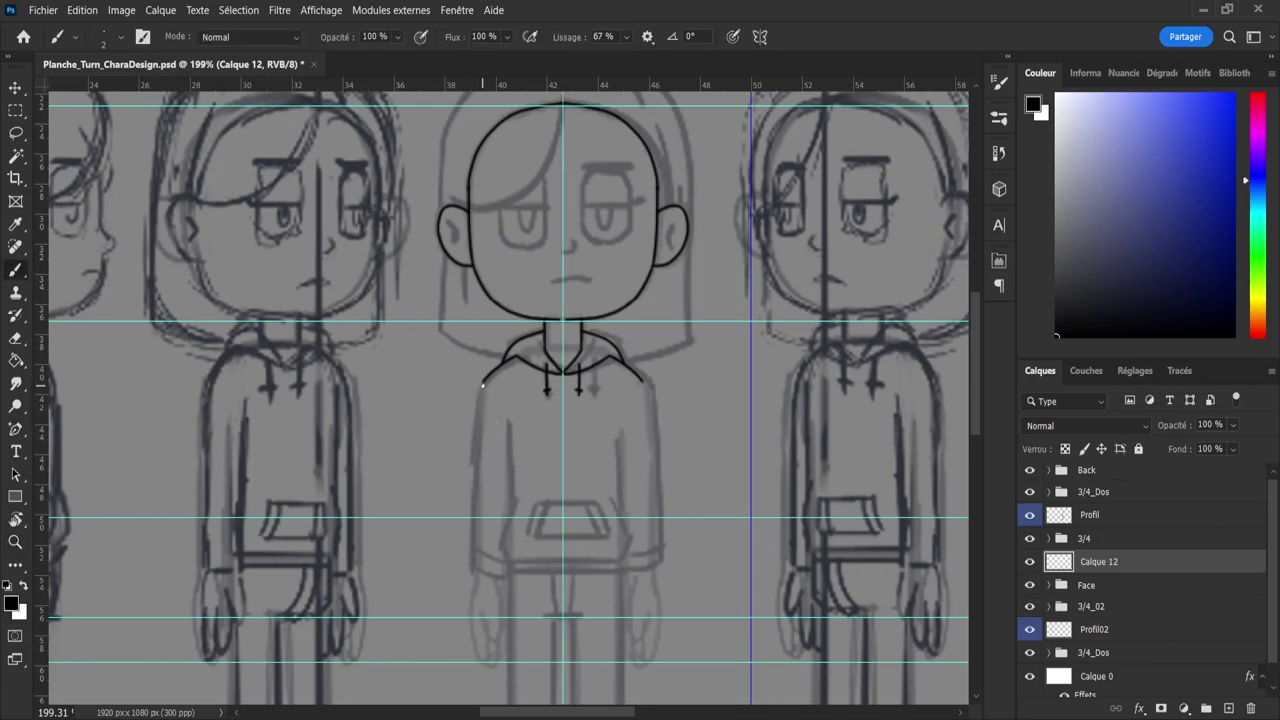
pyautogui.moveTo(476, 403)
pyautogui.mouseDown()
pyautogui.moveTo(476, 553)
pyautogui.moveTo(482, 425)
pyautogui.moveTo(472, 491)
pyautogui.mouseUp()
pyautogui.press('e')
pyautogui.press('b')
pyautogui.hotkey('ctrl', 'z')
pyautogui.moveTo(477, 431); pyautogui.dragTo(476, 542)
pyautogui.hotkey('ctrl', 'z')
pyautogui.moveTo(476, 424); pyautogui.dragTo(490, 522)
pyautogui.hotkey('ctrl', 'z')
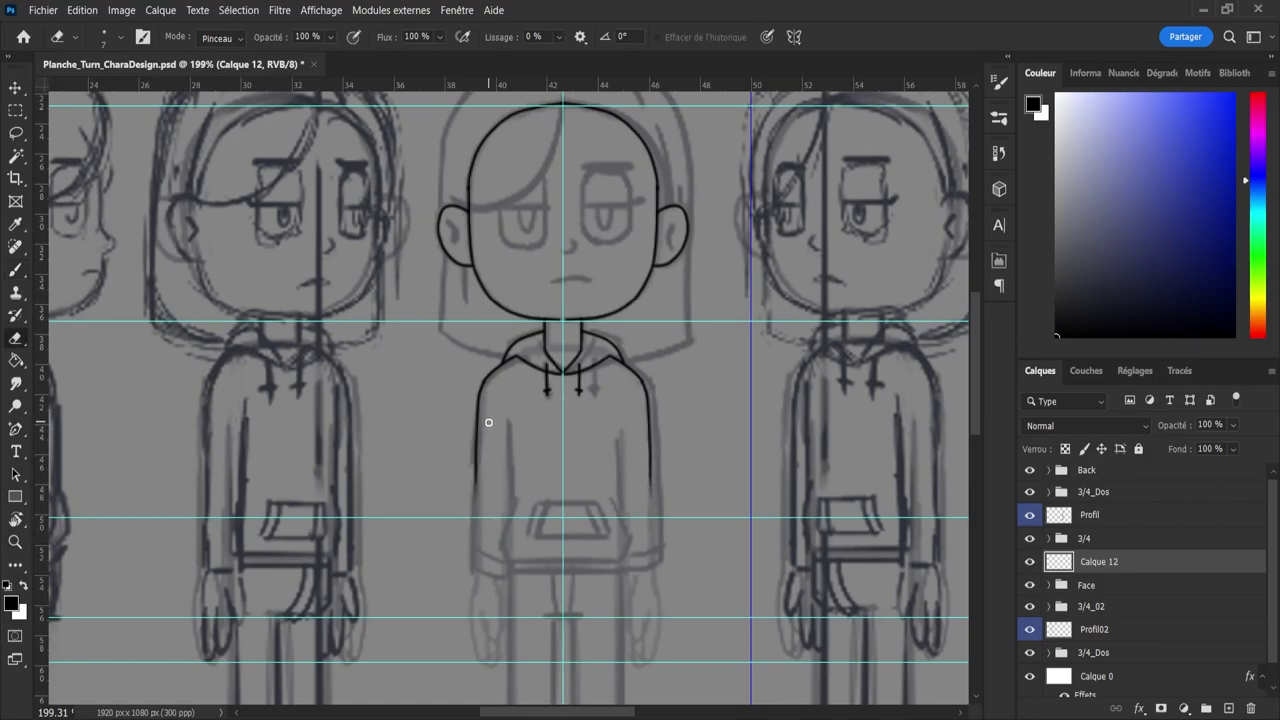
# - Extend the outer sleeve lines down to the wrists and ink the rounded lower sleeve edges
pyautogui.moveTo(475, 462); pyautogui.dragTo(474, 549)
pyautogui.hotkey('ctrl', 'z')
pyautogui.hotkey('ctrl', 'z')
pyautogui.moveTo(472, 460)
pyautogui.mouseDown()
pyautogui.moveTo(470, 579)
pyautogui.moveTo(470, 555)
pyautogui.moveTo(511, 583)
pyautogui.moveTo(473, 563)
pyautogui.moveTo(514, 578)
pyautogui.mouseUp()
pyautogui.hotkey('ctrl', 'z')
pyautogui.hotkey('ctrl', 'z')
pyautogui.hotkey('ctrl', 'z')
pyautogui.hotkey('ctrl', 'z')
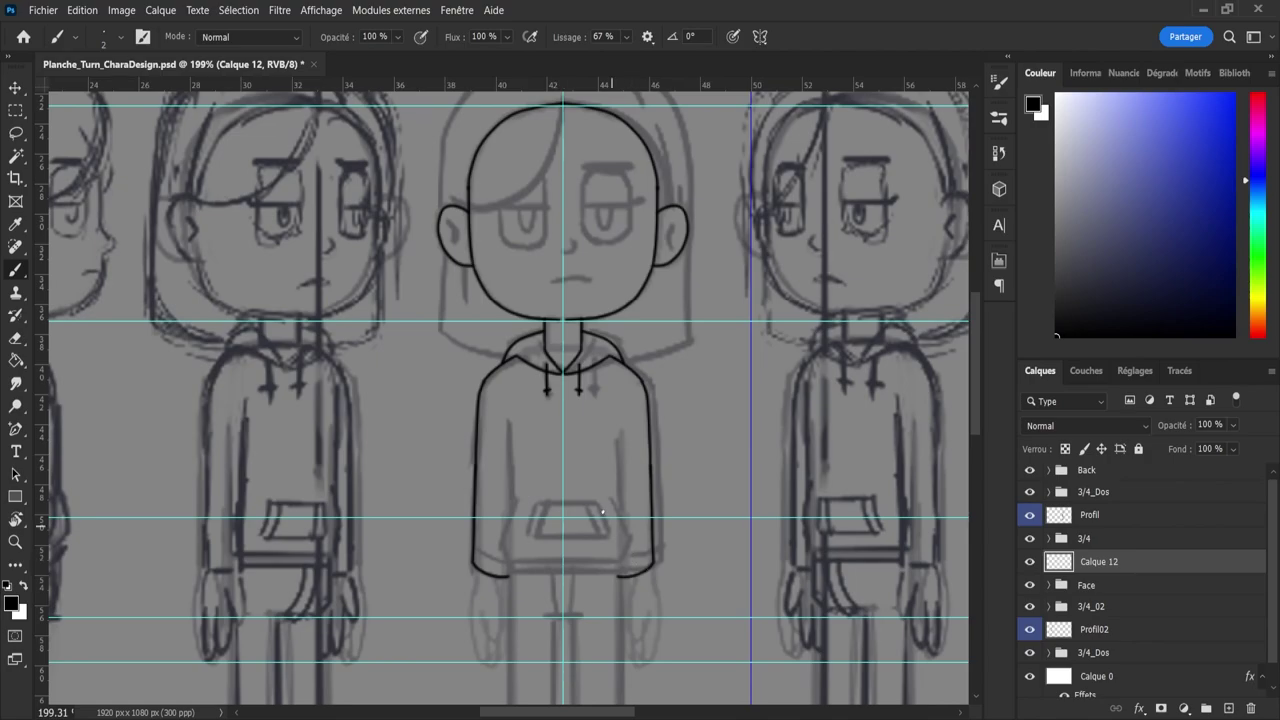
# - Ink the angled lower sides of the hoodie's torso between the sleeves, on both sides of the front pocket
pyautogui.press('z')
pyautogui.moveTo(587, 452); pyautogui.dragTo(564, 456)
pyautogui.moveTo(572, 601)
pyautogui.mouseDown()
pyautogui.moveTo(598, 599)
pyautogui.moveTo(583, 555)
pyautogui.mouseUp()
pyautogui.press('b')
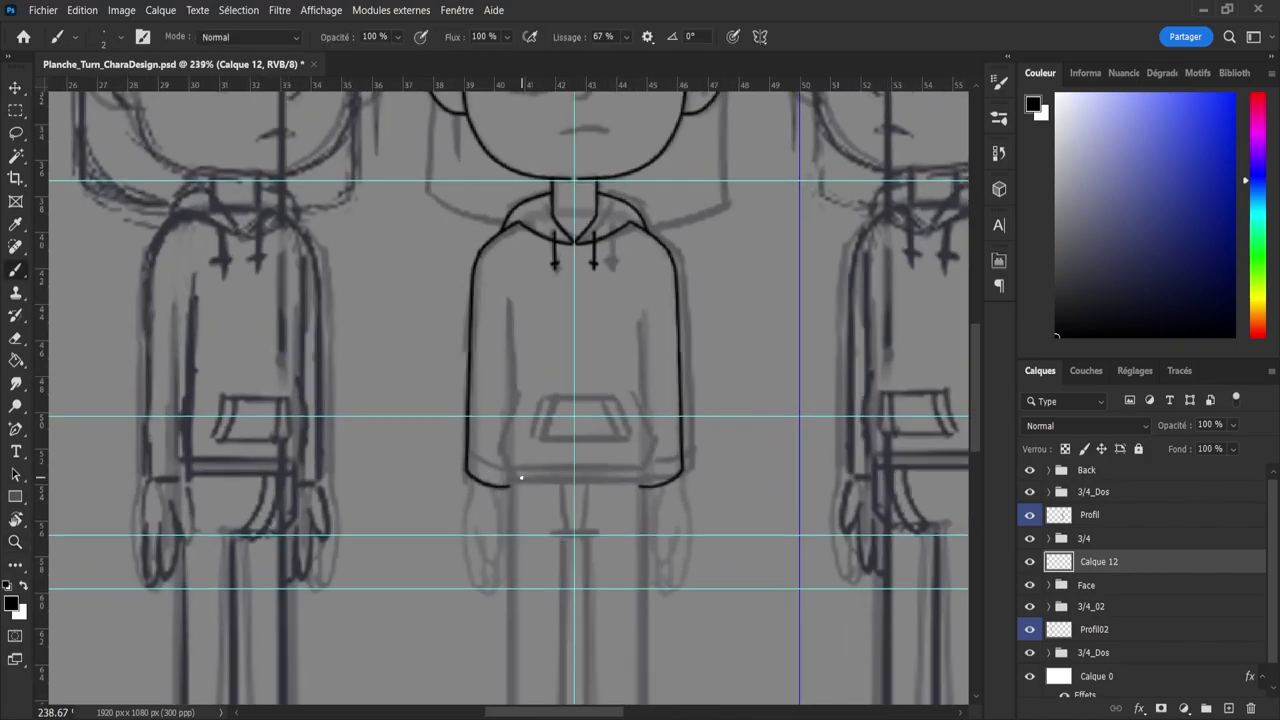
pyautogui.moveTo(498, 453)
pyautogui.mouseDown()
pyautogui.moveTo(494, 434)
pyautogui.moveTo(532, 372)
pyautogui.moveTo(522, 393)
pyautogui.mouseUp()
pyautogui.hotkey('ctrl', 'z')
pyautogui.hotkey('ctrl', 'z')
pyautogui.hotkey('ctrl', 'z')
pyautogui.moveTo(502, 443)
pyautogui.mouseDown()
pyautogui.moveTo(523, 380)
pyautogui.moveTo(516, 395)
pyautogui.mouseUp()
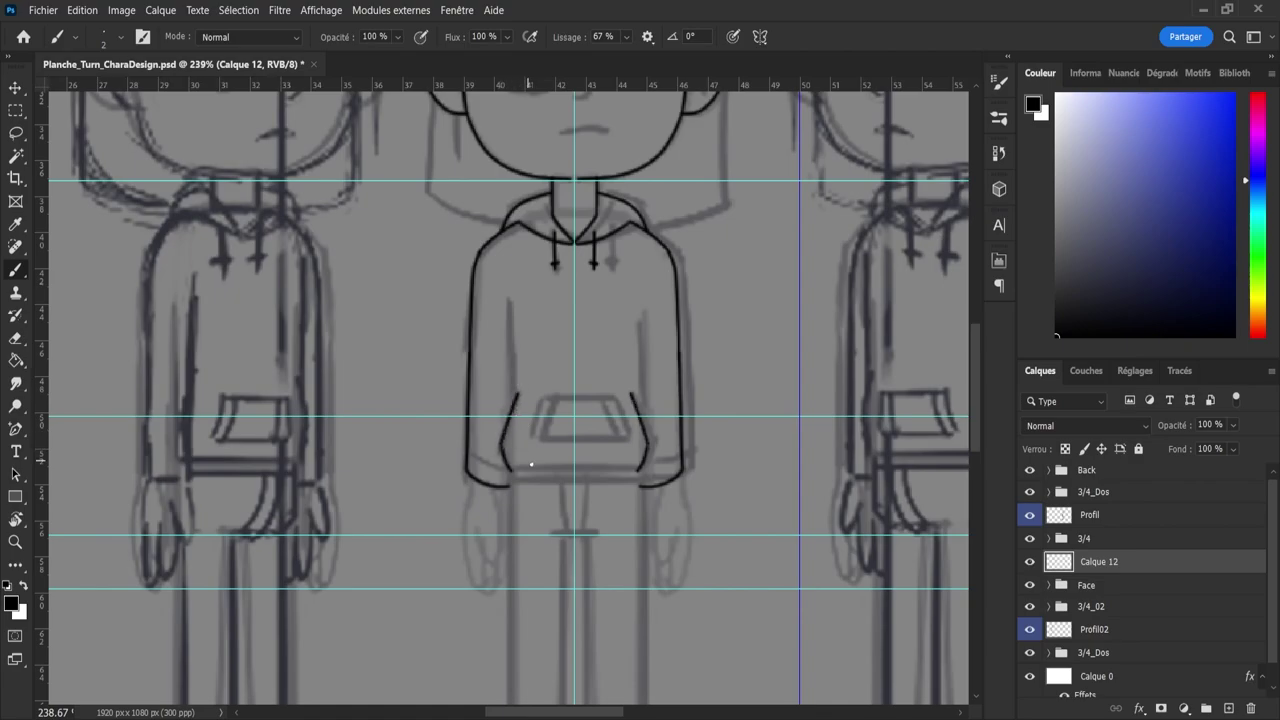
# - Try to ink the hoodie's bottom hem as two slightly curved lines between the sleeve ends
pyautogui.moveTo(514, 469); pyautogui.dragTo(600, 471)
pyautogui.hotkey('ctrl', 'z')
pyautogui.hotkey('ctrl', 'z')
pyautogui.moveTo(511, 471)
pyautogui.mouseDown()
pyautogui.moveTo(607, 475)
pyautogui.moveTo(513, 471)
pyautogui.moveTo(602, 480)
pyautogui.mouseUp()
pyautogui.hotkey('ctrl', 'z')
pyautogui.hotkey('ctrl', 'z')
pyautogui.hotkey('ctrl', 'z')
pyautogui.hotkey('ctrl', 'z')
pyautogui.moveTo(511, 480); pyautogui.dragTo(600, 487)
pyautogui.hotkey('ctrl', 'z')
pyautogui.hotkey('ctrl', 'z')
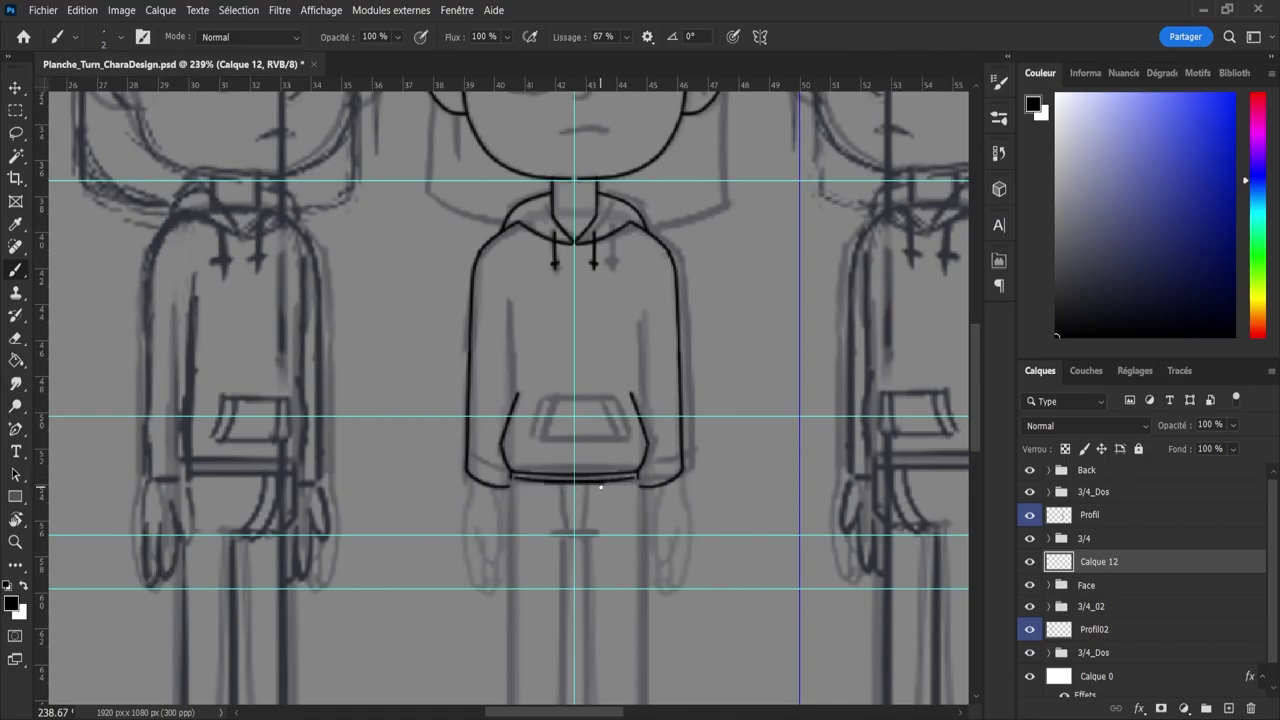
pyautogui.press('e')
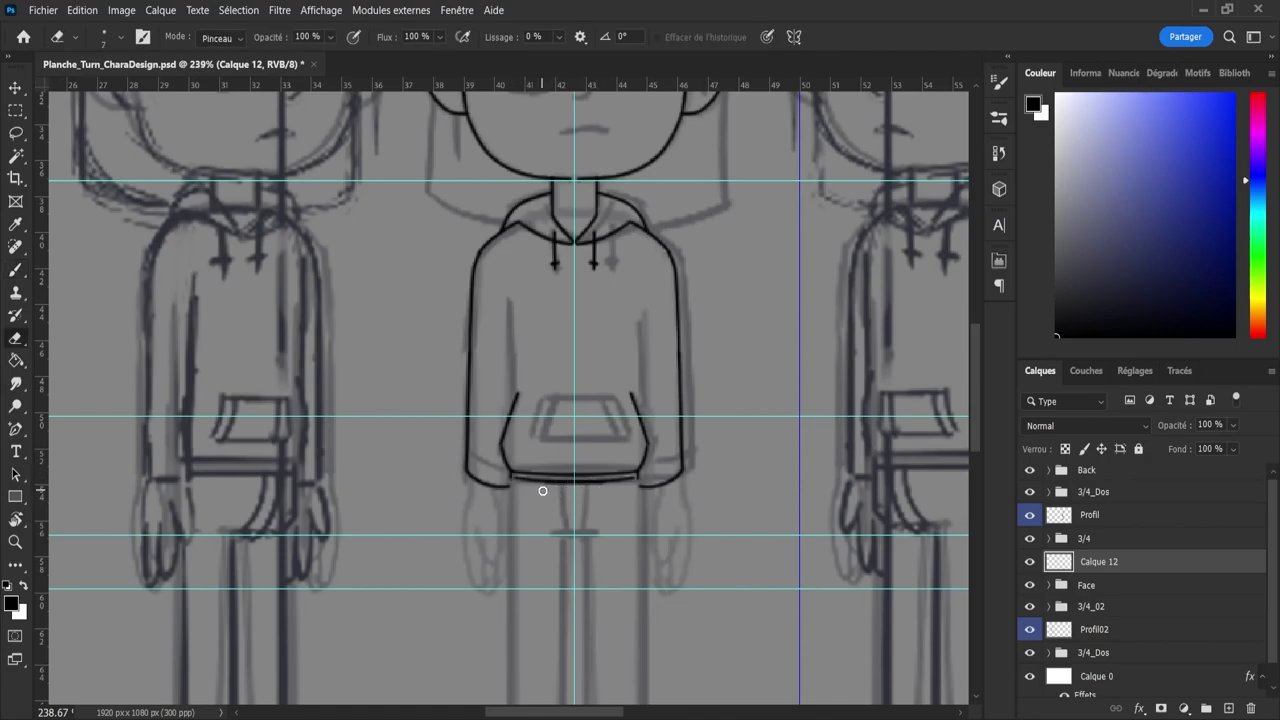
pyautogui.press('b')
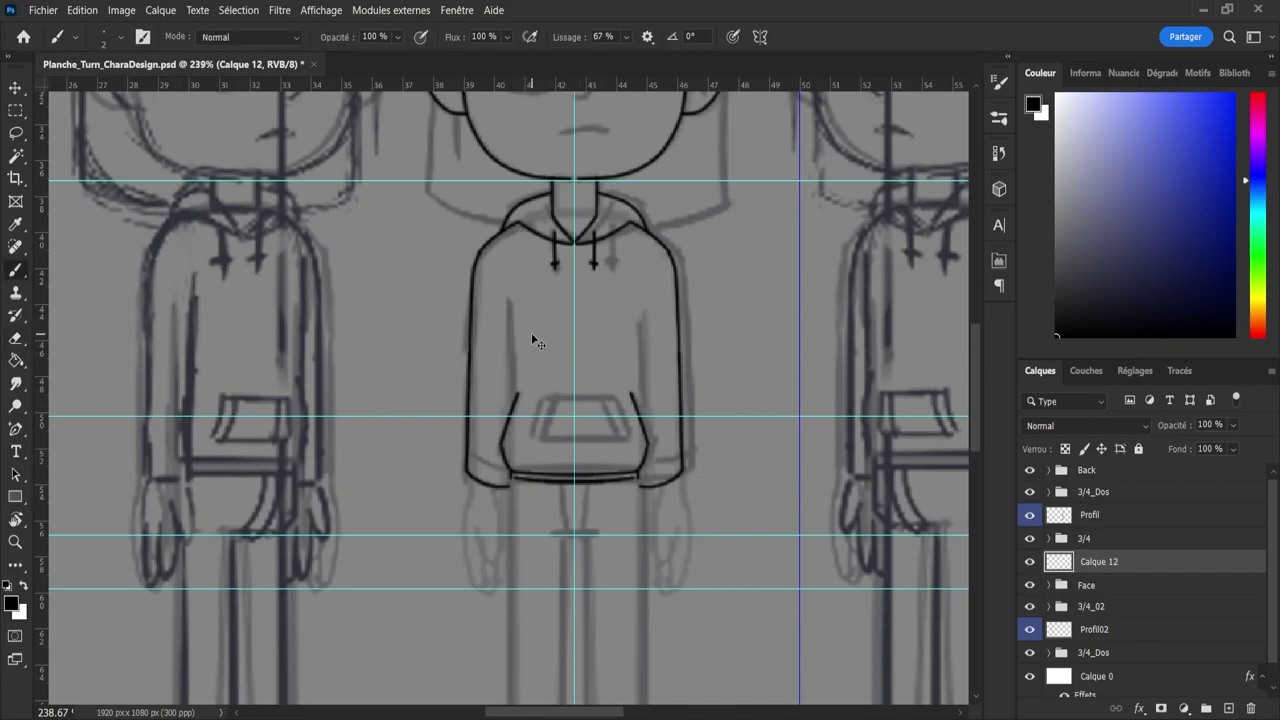
pyautogui.hotkey('ctrl', 'z')
pyautogui.hotkey('ctrl', 'z')
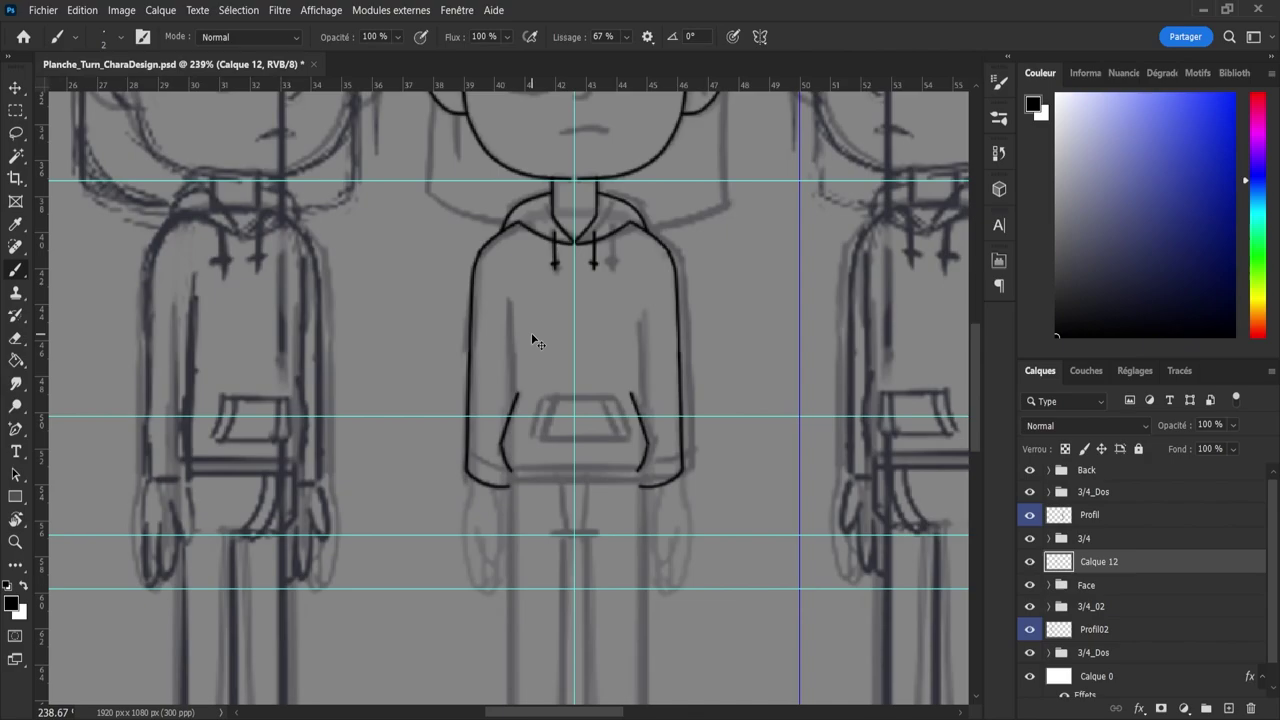
# - Ink the hoodie's bottom hem as a straight double band between the sleeve ends
pyautogui.moveTo(516, 468); pyautogui.dragTo(590, 470)
pyautogui.hotkey('ctrl', 'z')
pyautogui.hotkey('ctrl', 'z')
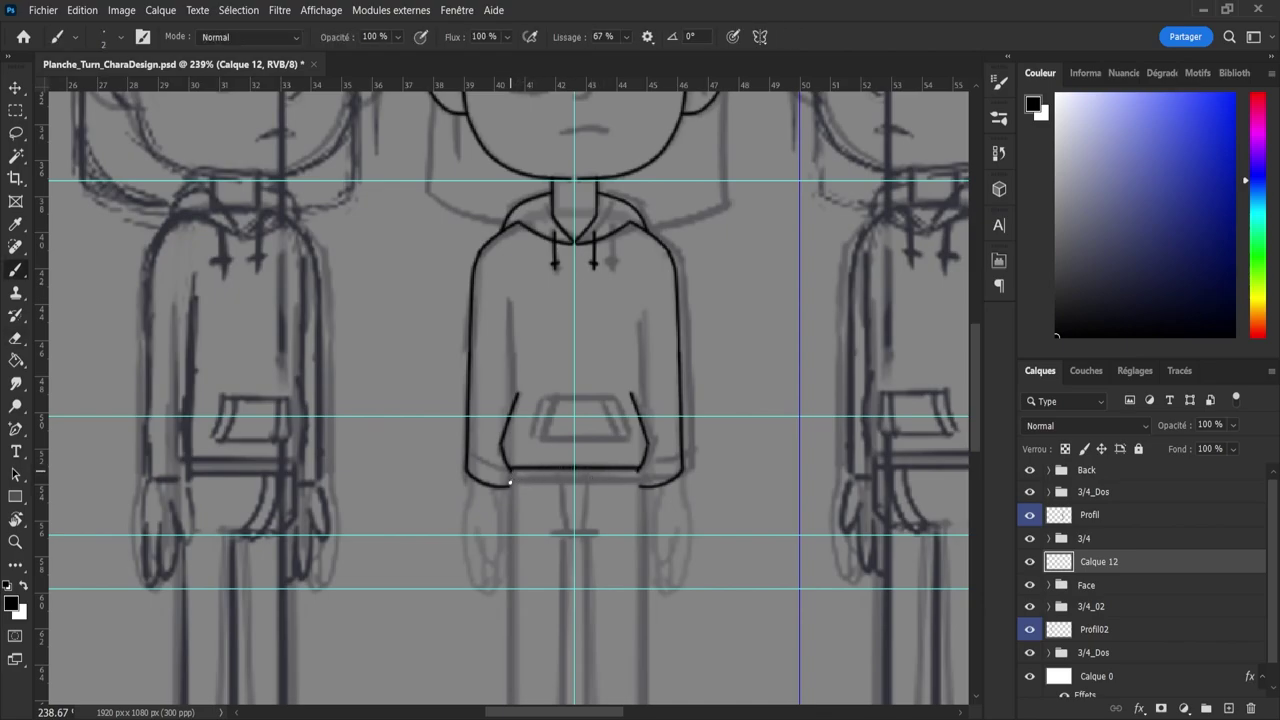
pyautogui.moveTo(512, 480); pyautogui.dragTo(578, 479)
# - Ink the straight inner and outer trouser leg lines down to the ankles and close them with horizontal bottom edges
pyautogui.moveTo(511, 483)
pyautogui.mouseDown()
pyautogui.moveTo(507, 692)
pyautogui.moveTo(522, 639)
pyautogui.moveTo(514, 578)
pyautogui.moveTo(565, 390)
pyautogui.moveTo(578, 155)
pyautogui.mouseUp()
pyautogui.hotkey('ctrl', 'z')
pyautogui.scroll(-8, 508, 690)
pyautogui.press('e')
pyautogui.press('b')
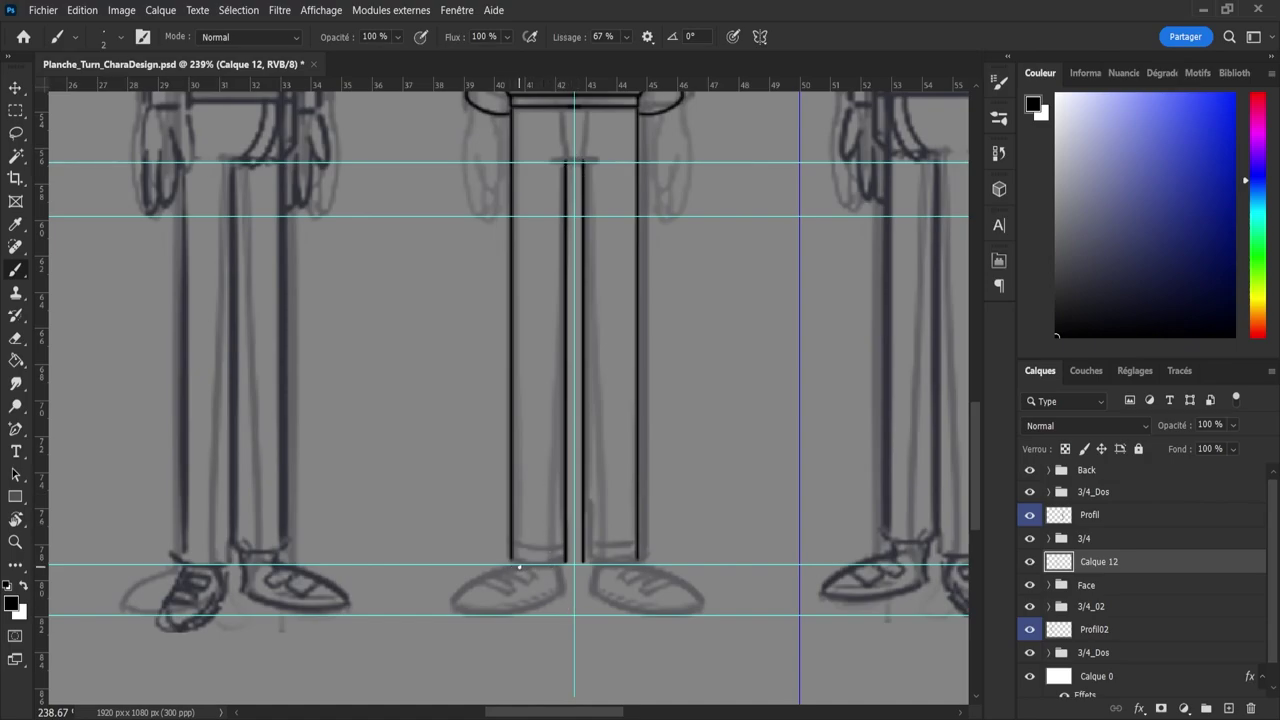
pyautogui.moveTo(513, 560); pyautogui.dragTo(576, 561)
pyautogui.hotkey('ctrl', 'z')
pyautogui.hotkey('ctrl', 'z')
# - Ink the short horizontal crotch line and the two curved trouser folds joining it to the hoodie hem
pyautogui.hotkey('ctrl', 'space')
pyautogui.moveTo(672, 434); pyautogui.dragTo(614, 257)
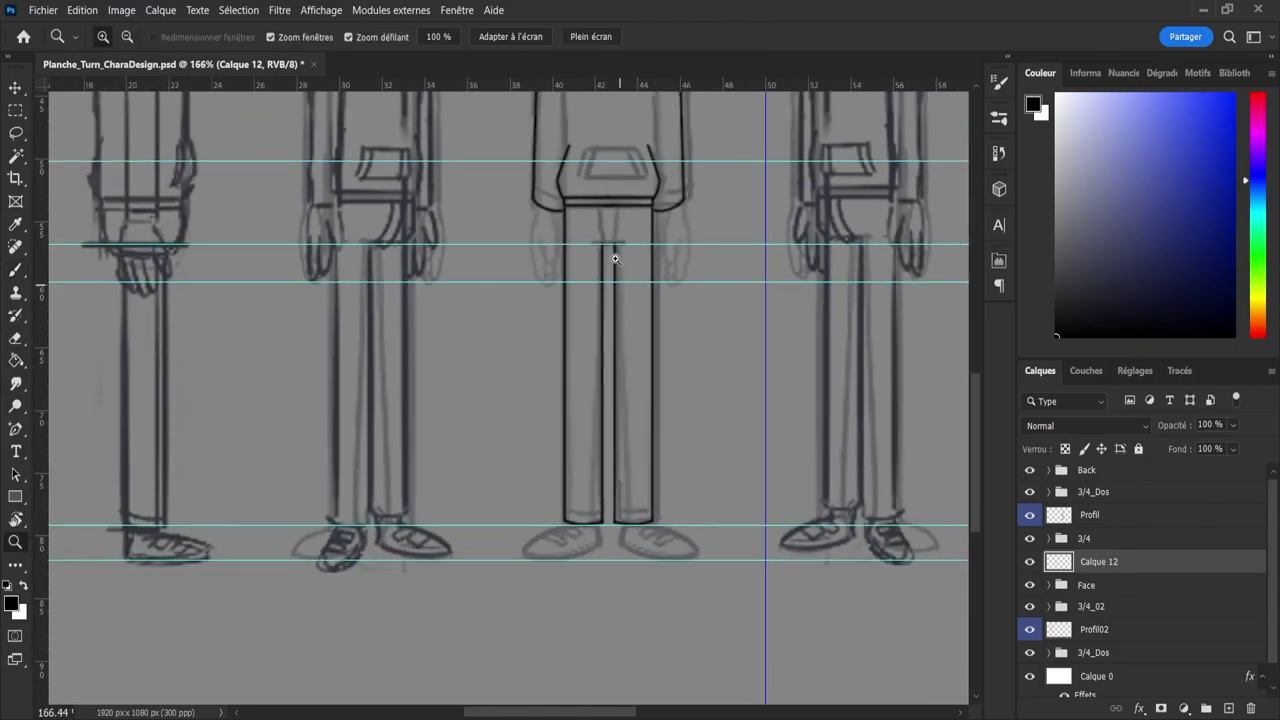
pyautogui.moveTo(646, 141); pyautogui.dragTo(724, 156)
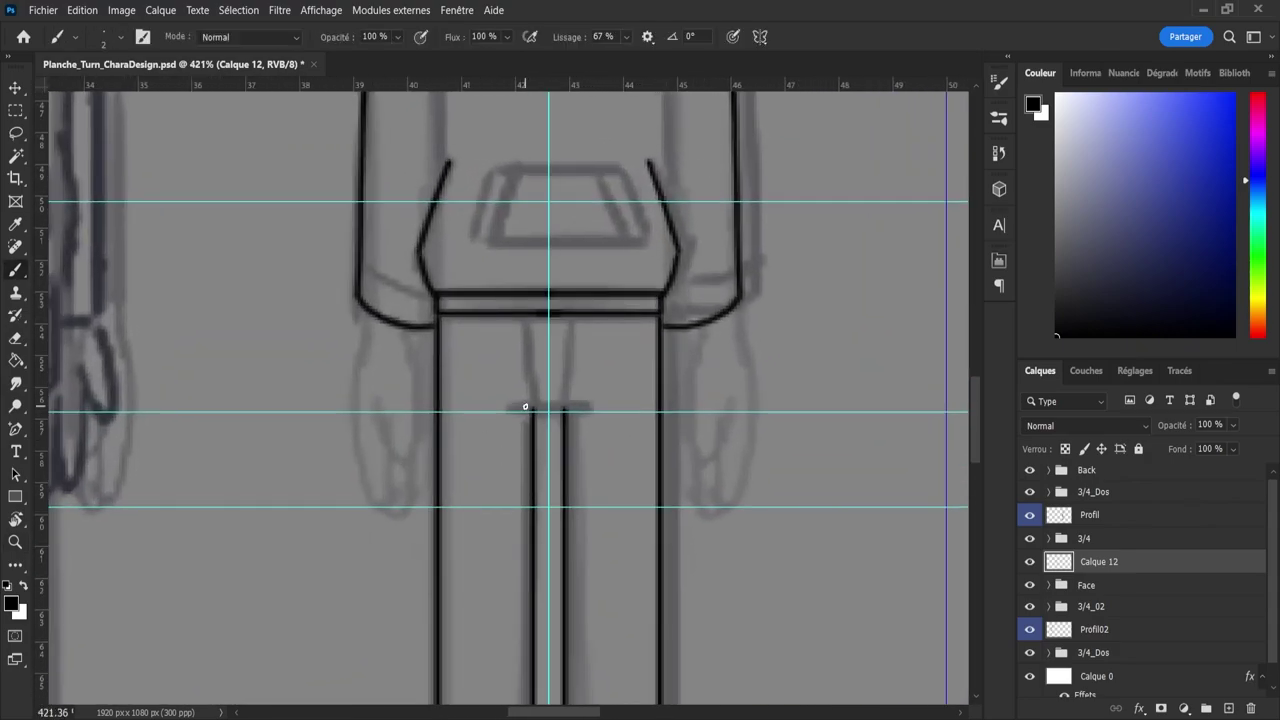
pyautogui.moveTo(525, 407)
pyautogui.mouseDown()
pyautogui.moveTo(571, 410)
pyautogui.moveTo(579, 438)
pyautogui.moveTo(563, 436)
pyautogui.moveTo(545, 345)
pyautogui.mouseUp()
pyautogui.hotkey('ctrl', 'space')
pyautogui.hotkey('ctrl', 'z')
pyautogui.moveTo(560, 417)
pyautogui.mouseDown()
pyautogui.moveTo(546, 334)
pyautogui.moveTo(543, 350)
pyautogui.mouseUp()
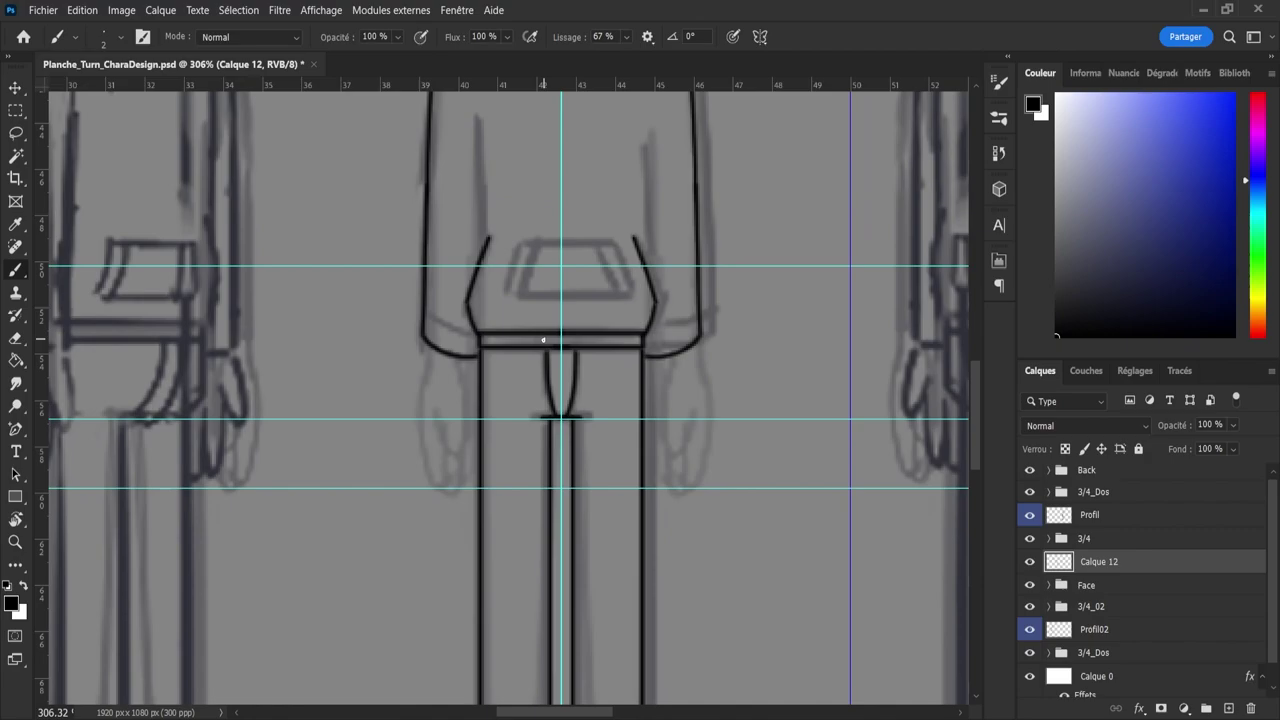
# - Ink the vertical inner arm lines separating the sleeves from the hoodie's torso, above the angled lower sides
pyautogui.hotkey('ctrl', 'space')
pyautogui.moveTo(614, 449); pyautogui.dragTo(660, 361)
pyautogui.moveTo(649, 479)
pyautogui.mouseDown()
pyautogui.moveTo(609, 474)
pyautogui.moveTo(631, 488)
pyautogui.moveTo(565, 504)
pyautogui.moveTo(587, 523)
pyautogui.moveTo(579, 472)
pyautogui.mouseUp()
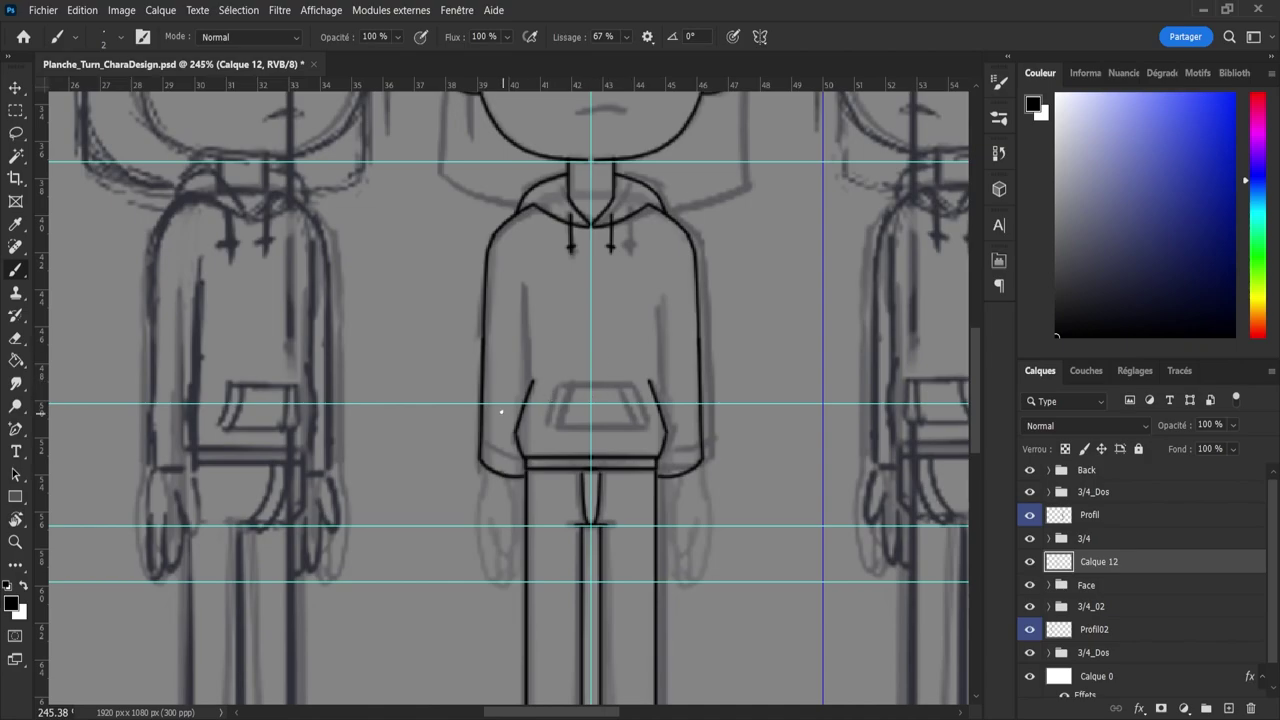
pyautogui.moveTo(529, 397); pyautogui.dragTo(531, 346)
pyautogui.hotkey('ctrl', 'z')
pyautogui.moveTo(527, 392); pyautogui.dragTo(527, 276)
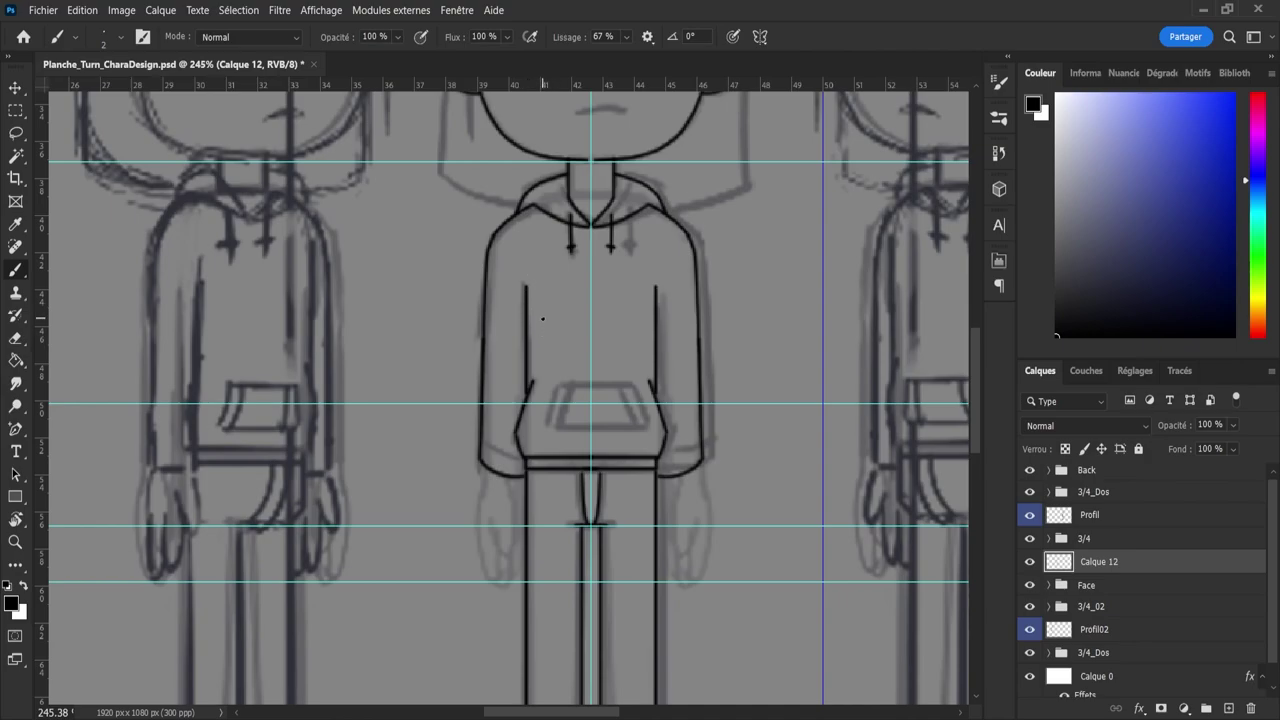
# - Ink the outer contours of both hands below the sleeves, down to the fingertips, and clean up the lines
pyautogui.press('z')
pyautogui.moveTo(543, 324)
pyautogui.mouseDown()
pyautogui.moveTo(517, 323)
pyautogui.moveTo(535, 312)
pyautogui.moveTo(565, 331)
pyautogui.mouseUp()
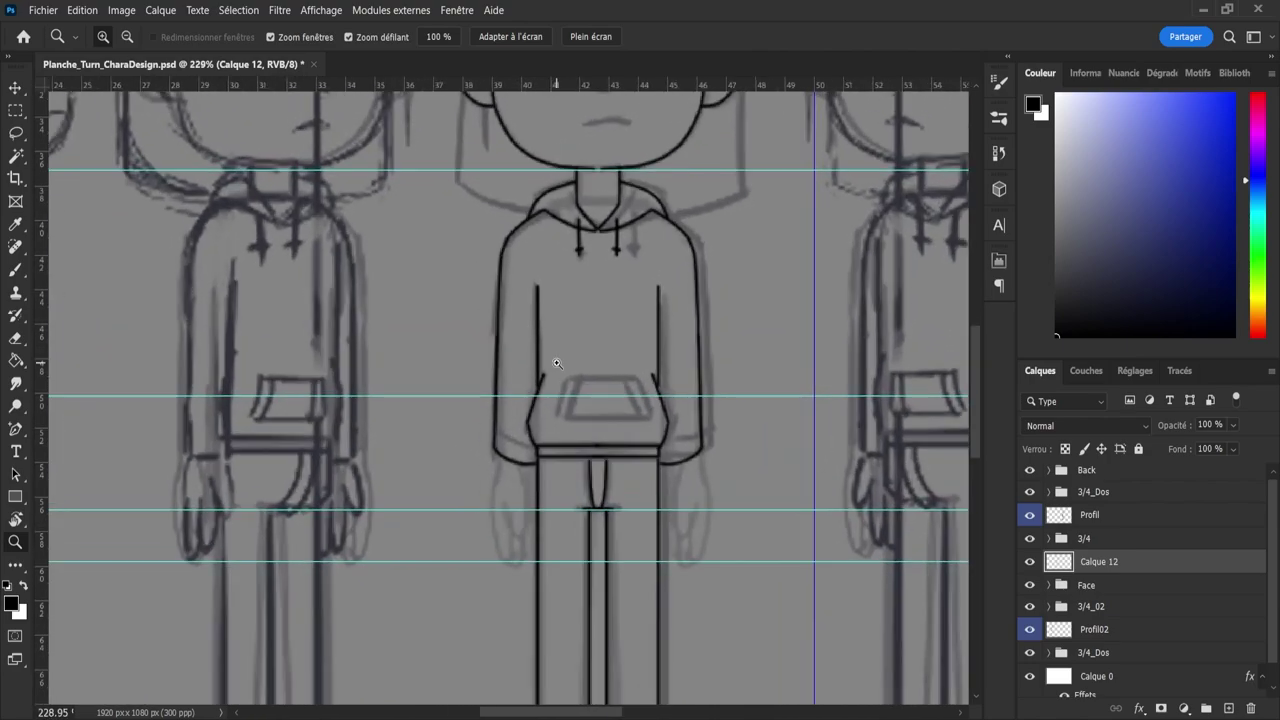
pyautogui.press('b')
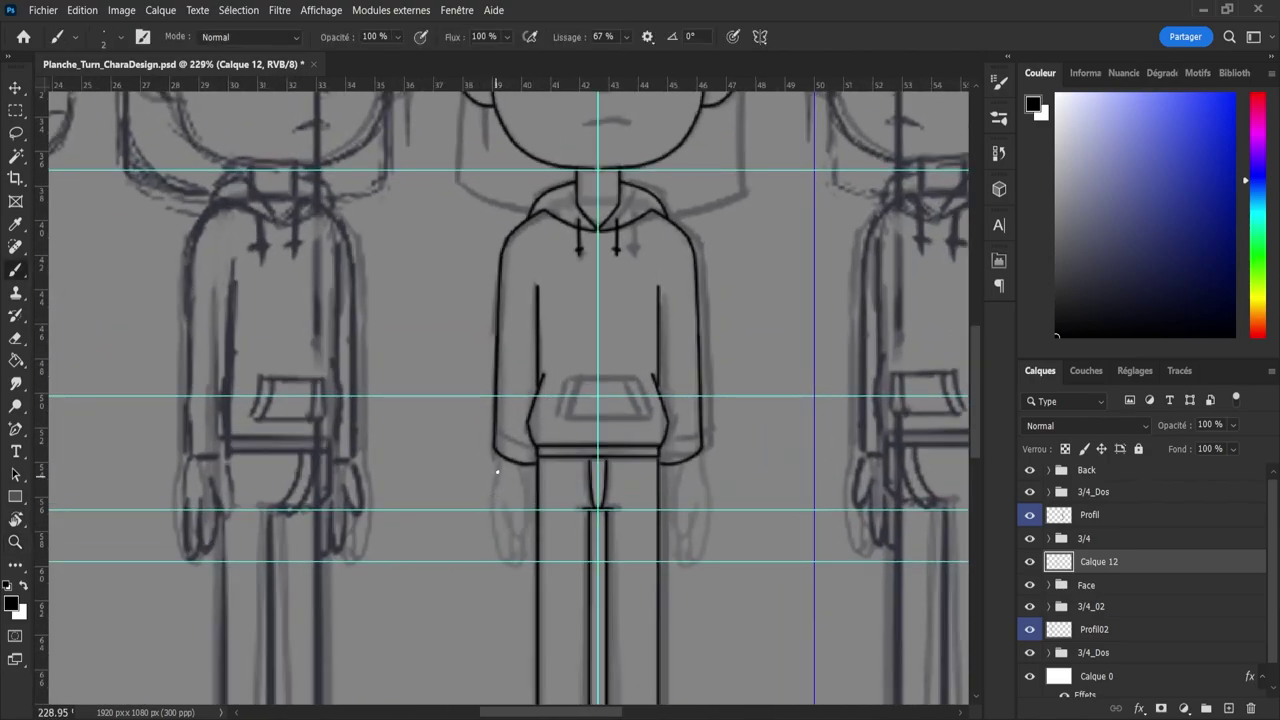
pyautogui.moveTo(497, 460); pyautogui.dragTo(494, 508)
pyautogui.hotkey('ctrl', 'z')
pyautogui.hotkey('ctrl', 'z')
pyautogui.moveTo(497, 456)
pyautogui.mouseDown()
pyautogui.moveTo(503, 568)
pyautogui.moveTo(516, 560)
pyautogui.moveTo(507, 509)
pyautogui.moveTo(516, 543)
pyautogui.moveTo(531, 526)
pyautogui.moveTo(513, 456)
pyautogui.moveTo(531, 485)
pyautogui.moveTo(528, 475)
pyautogui.moveTo(525, 511)
pyautogui.moveTo(522, 467)
pyautogui.moveTo(521, 513)
pyautogui.moveTo(514, 471)
pyautogui.mouseUp()
pyautogui.hotkey('ctrl', 'z')
pyautogui.hotkey('ctrl', 'z')
pyautogui.press('e')
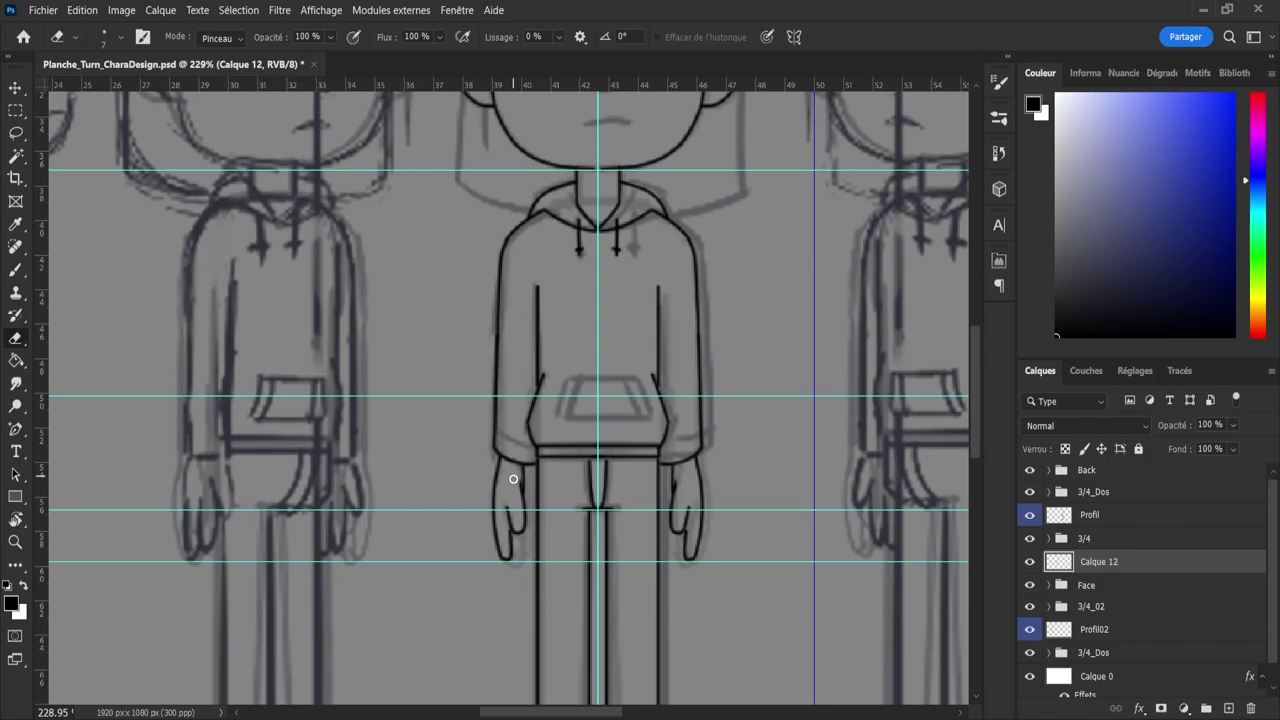
pyautogui.press('b')
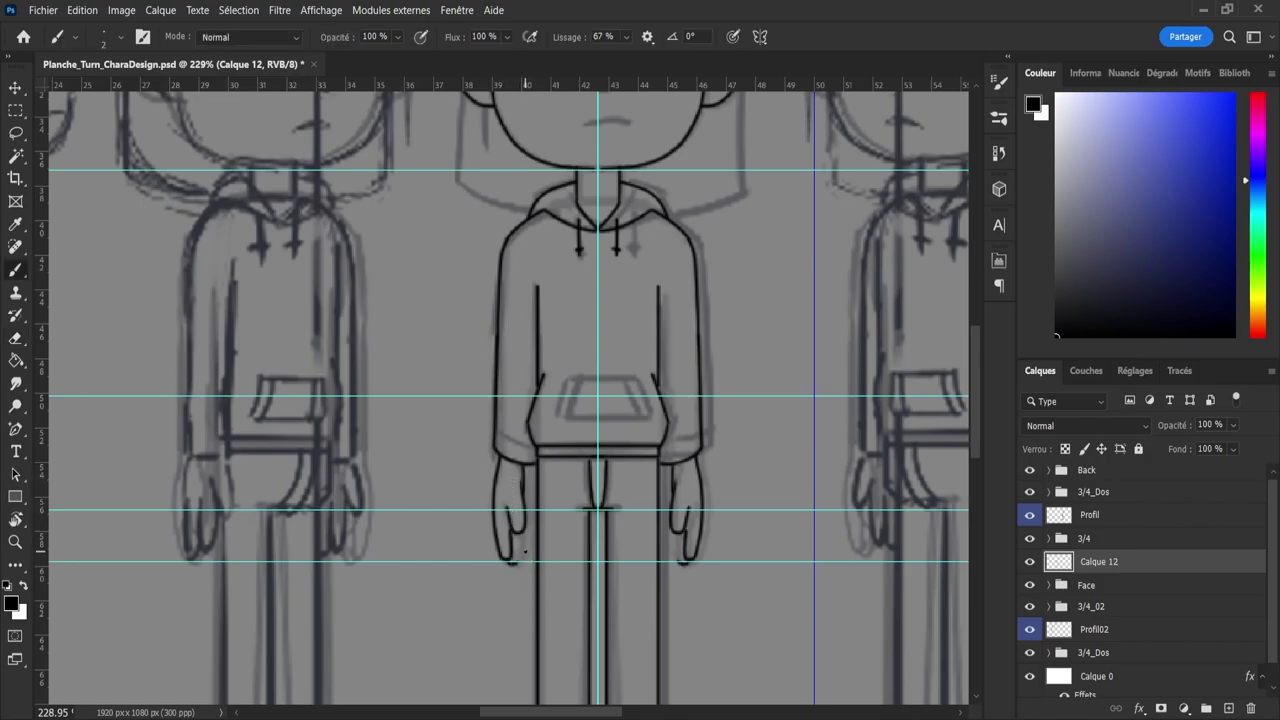
# - Ink the remaining curved finger lines on the inner side of both hands
pyautogui.moveTo(524, 552)
pyautogui.mouseDown()
pyautogui.moveTo(518, 526)
pyautogui.moveTo(526, 545)
pyautogui.mouseUp()
pyautogui.hotkey('ctrl', 'z')
pyautogui.press('e')
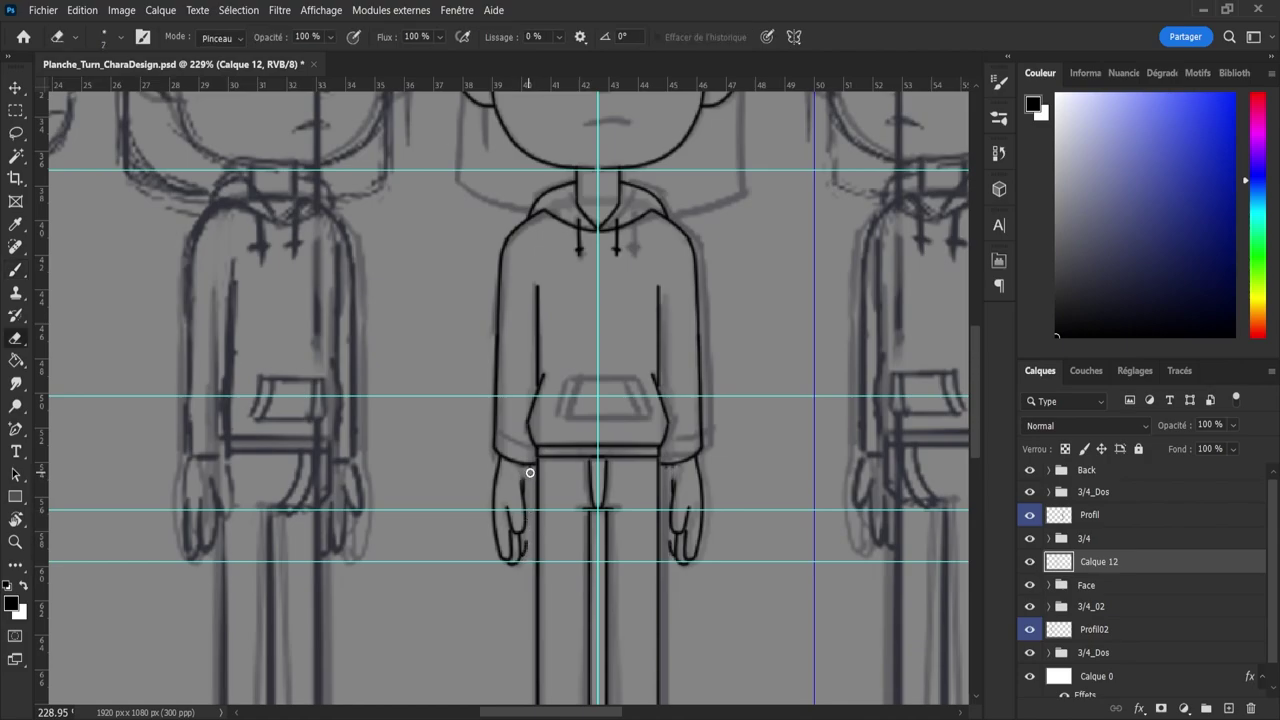
pyautogui.press('b')
pyautogui.moveTo(530, 518)
pyautogui.mouseDown()
pyautogui.moveTo(527, 546)
pyautogui.moveTo(526, 494)
pyautogui.mouseUp()
pyautogui.hotkey('ctrl', 'z')
pyautogui.hotkey('ctrl', 'z')
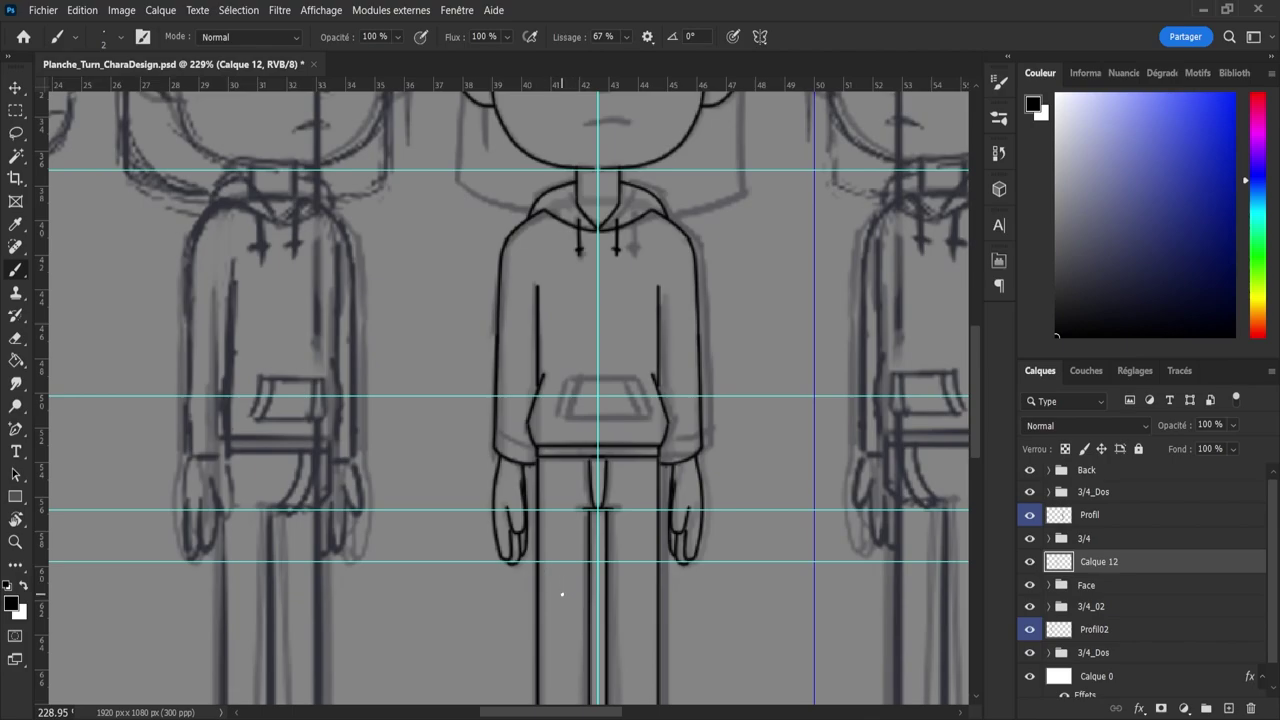
# - Erase and redraw the upper inner edge of both hands between the sleeve and the fingers
pyautogui.press('z')
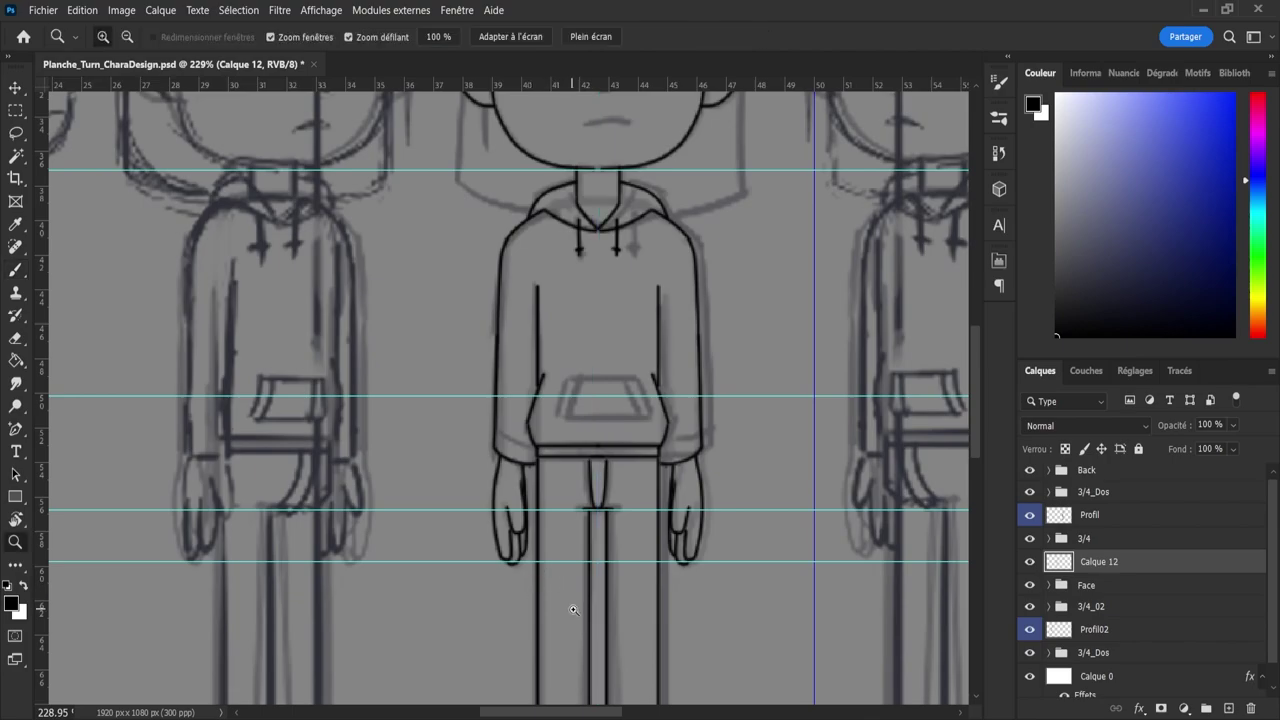
pyautogui.moveTo(571, 606)
pyautogui.mouseDown()
pyautogui.moveTo(531, 601)
pyautogui.moveTo(568, 609)
pyautogui.moveTo(553, 607)
pyautogui.mouseUp()
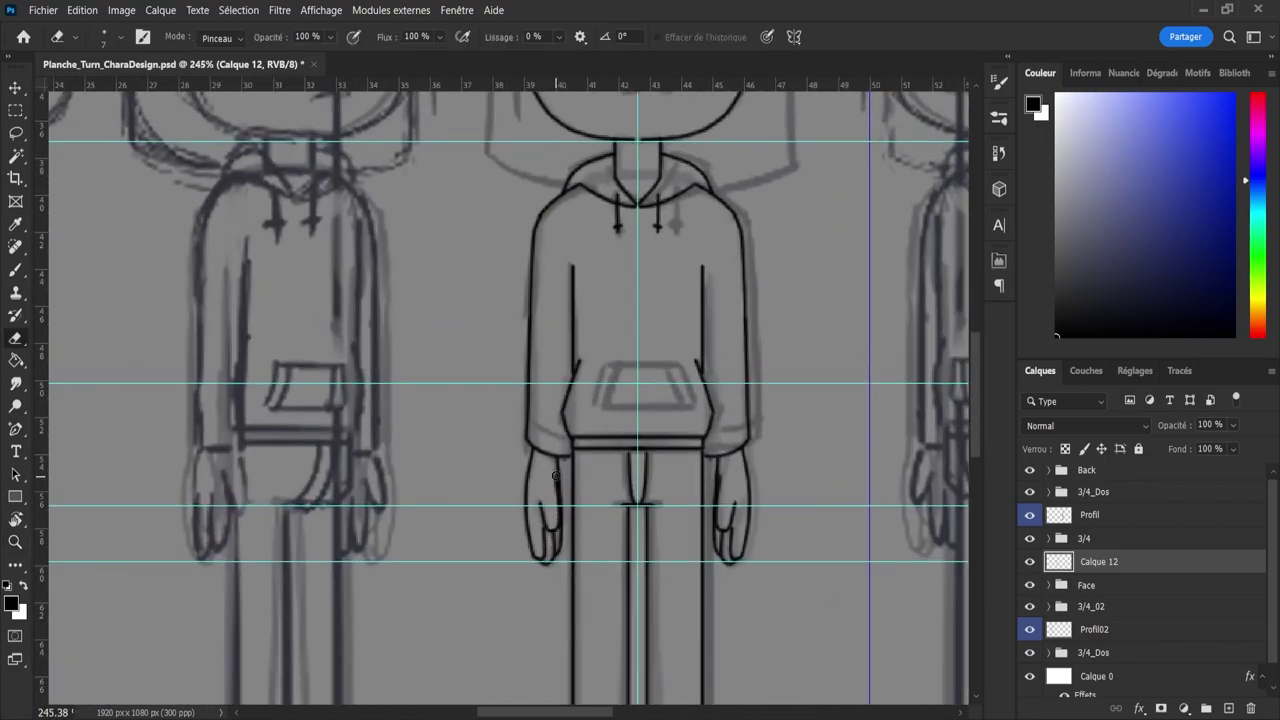
pyautogui.press('b')
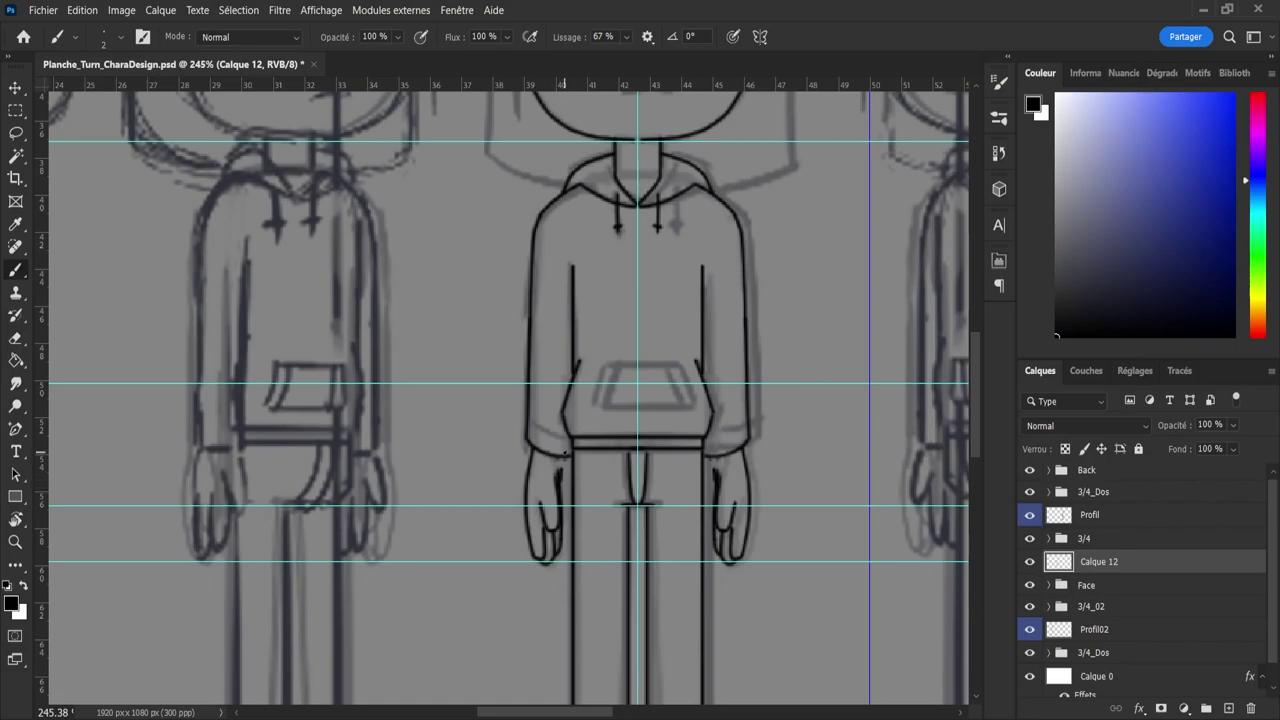
pyautogui.hotkey('ctrl', 'z')
pyautogui.moveTo(563, 457); pyautogui.dragTo(560, 499)
pyautogui.hotkey('ctrl', 'z')
pyautogui.hotkey('ctrl', 'z')
# - Reduce the eraser size to 3 and refine the short thumb line inside each hand
pyautogui.press('e')
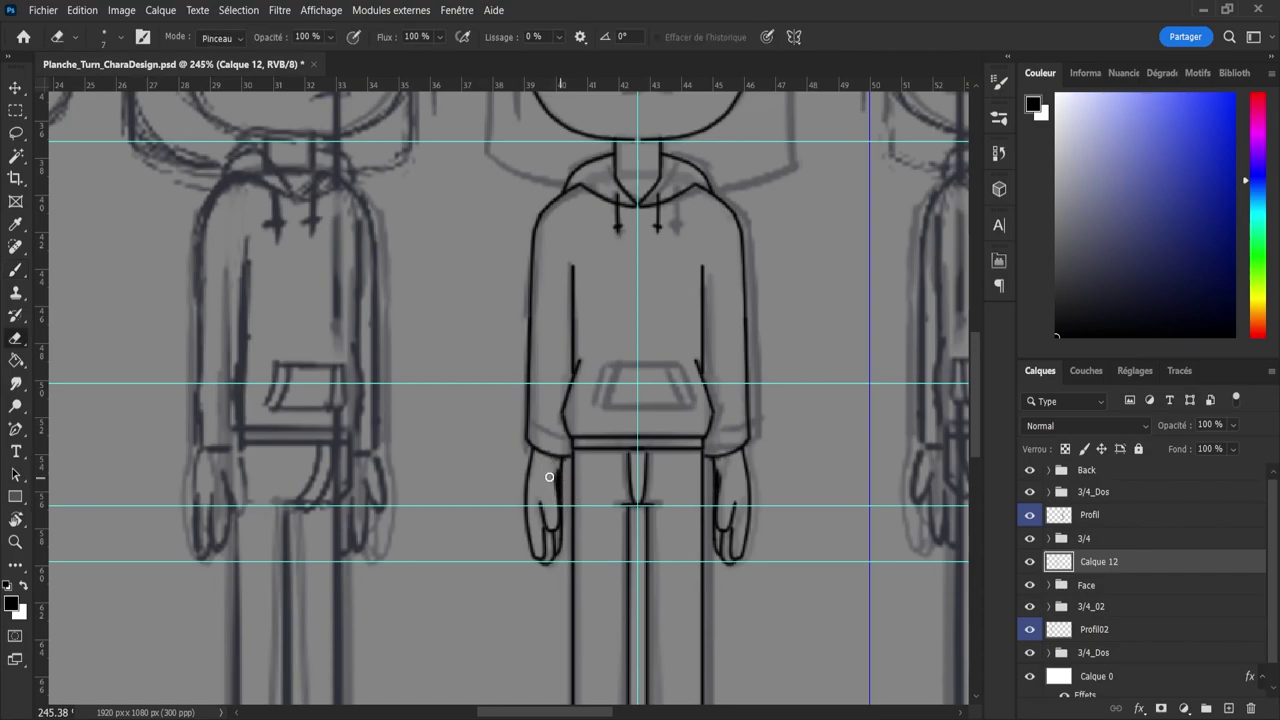
pyautogui.keyDown('alt'); pyautogui.rightClick(551, 470); pyautogui.keyUp('alt')
pyautogui.press('b')
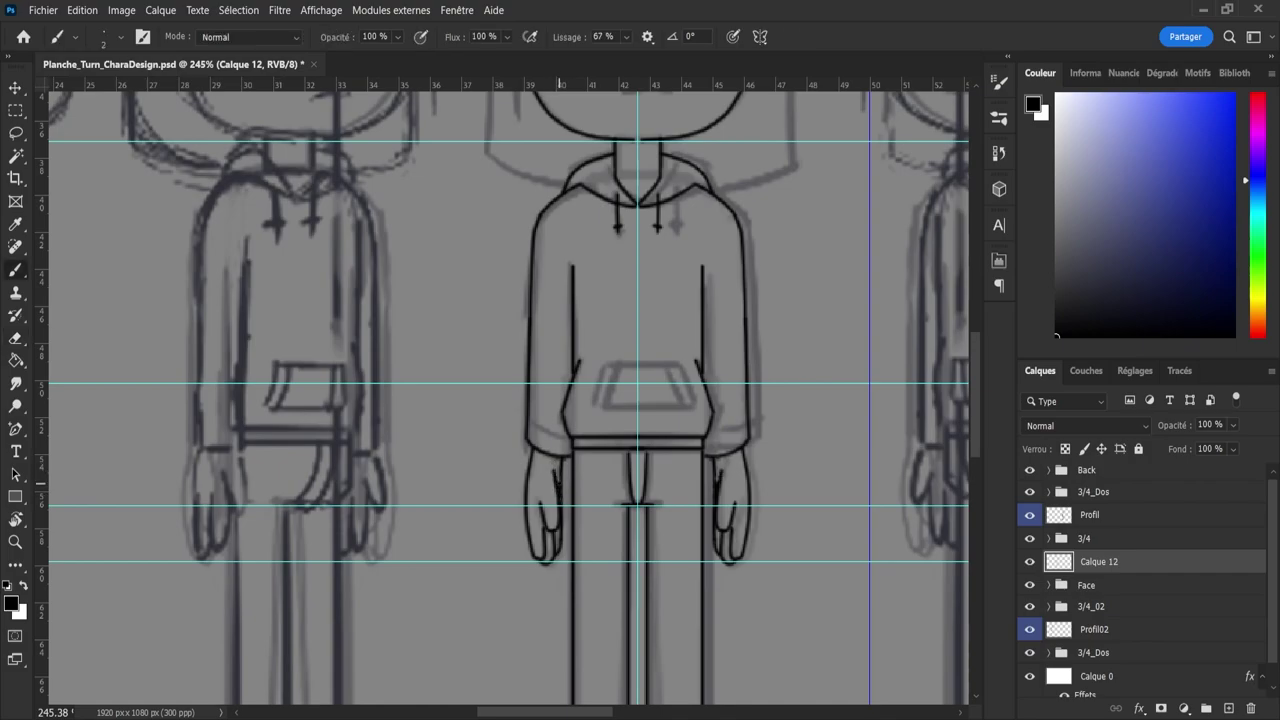
pyautogui.press('e')
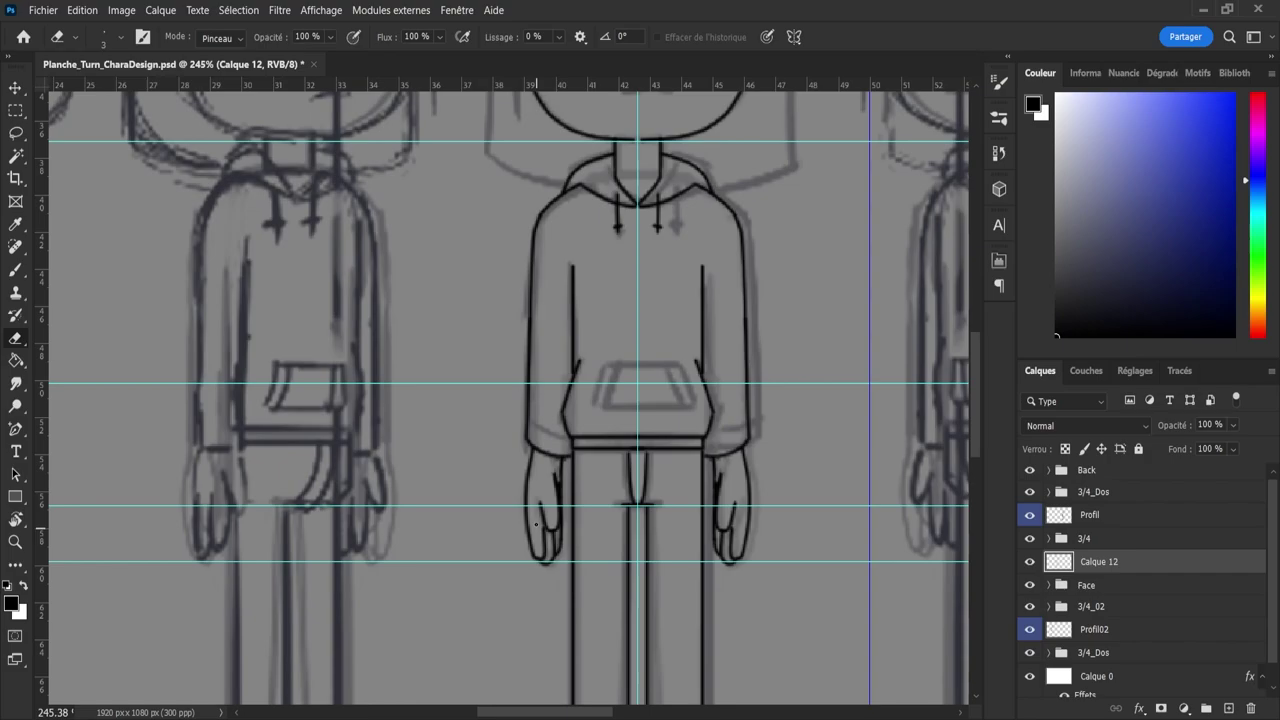
pyautogui.press('z')
pyautogui.moveTo(518, 567)
pyautogui.mouseDown()
pyautogui.moveTo(491, 562)
pyautogui.moveTo(493, 550)
pyautogui.mouseUp()
pyautogui.moveTo(524, 478); pyautogui.dragTo(556, 529)
pyautogui.press('e')
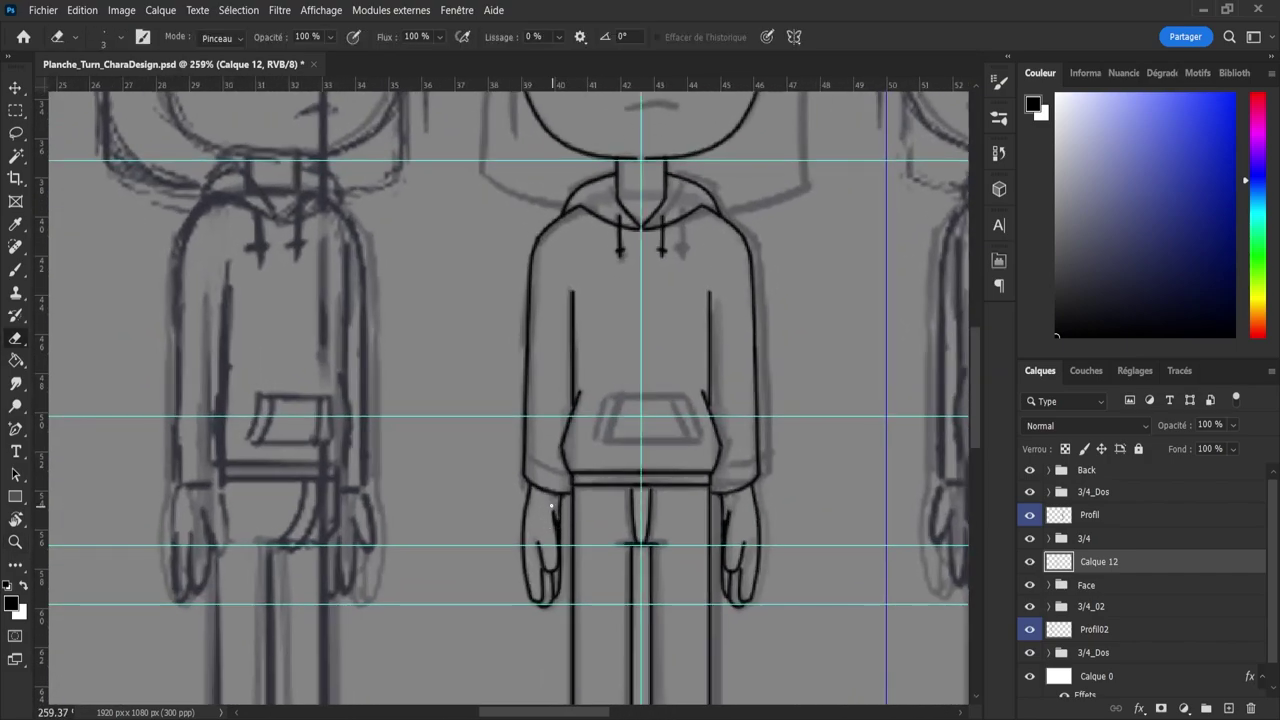
# - Ink the trapezoid front pocket of the hoodie with slanted sides and straight upper and lower edges
pyautogui.press('b')
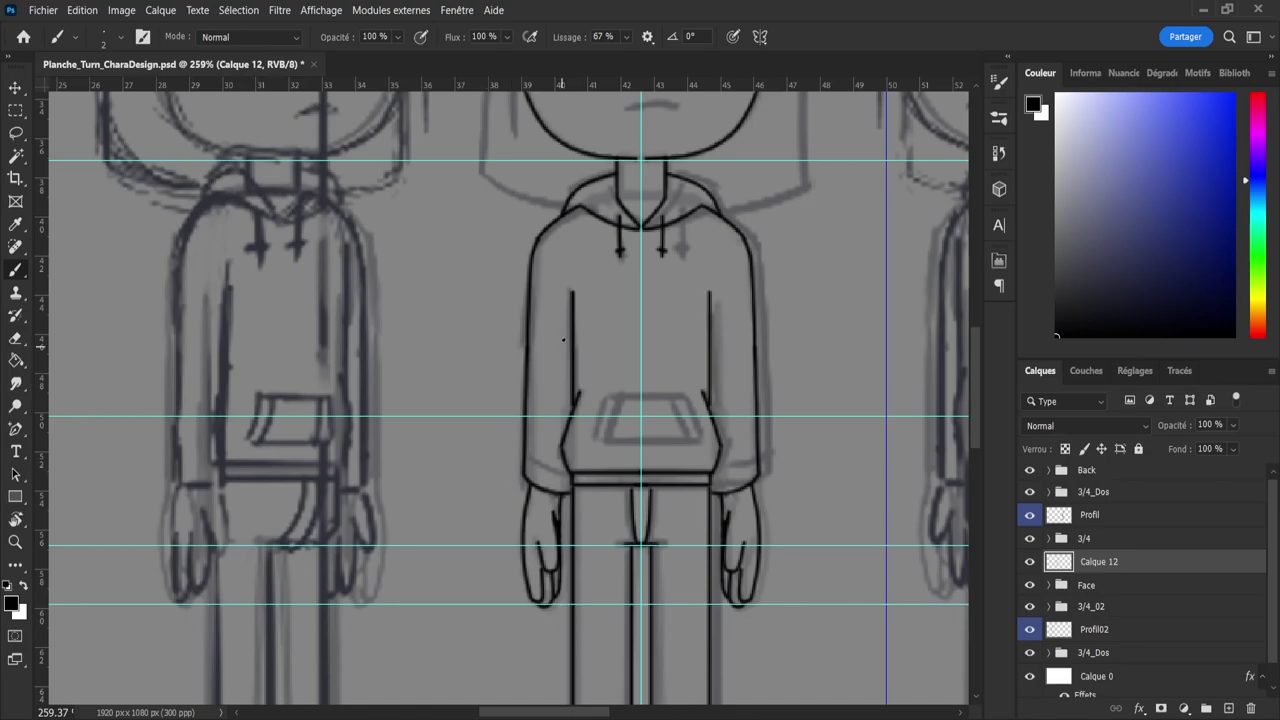
pyautogui.moveTo(601, 397)
pyautogui.mouseDown()
pyautogui.moveTo(585, 468)
pyautogui.moveTo(642, 452)
pyautogui.moveTo(604, 451)
pyautogui.moveTo(662, 451)
pyautogui.mouseUp()
pyautogui.hotkey('ctrl', 'z')
pyautogui.hotkey('ctrl', 'z')
pyautogui.hotkey('ctrl', 'z')
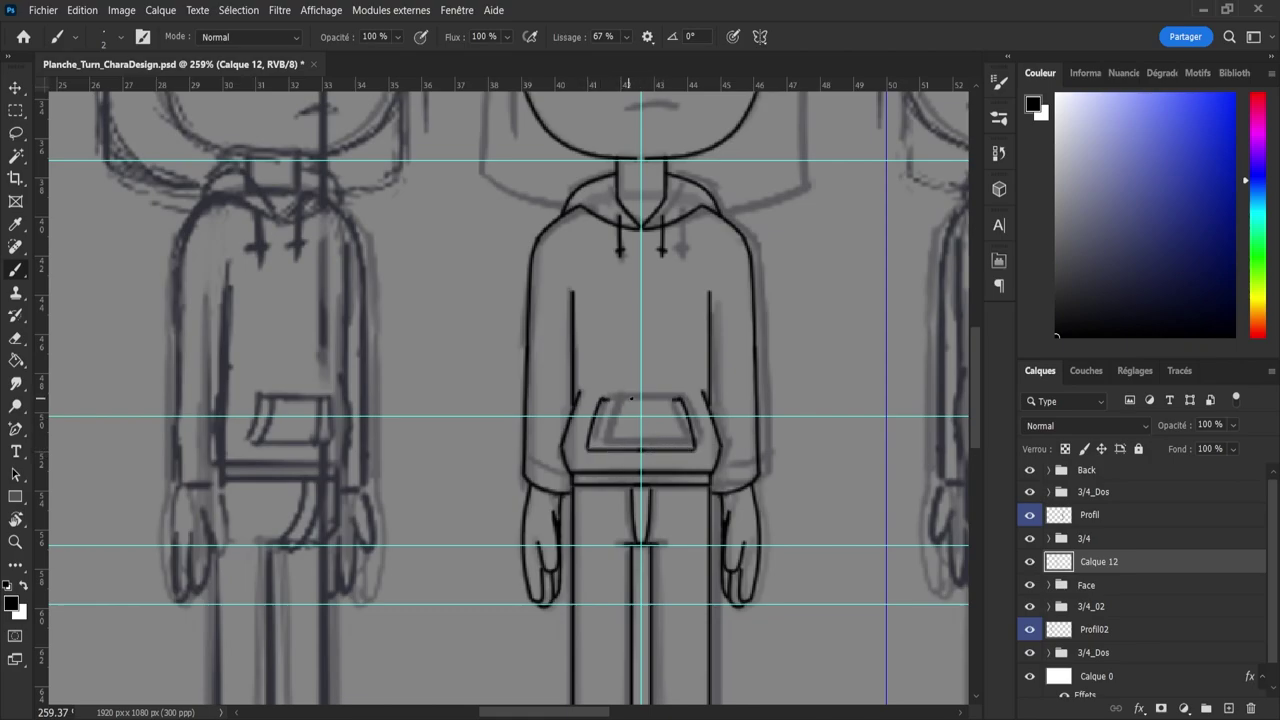
pyautogui.moveTo(606, 399); pyautogui.dragTo(666, 401)
pyautogui.hotkey('ctrl', 'z')
pyautogui.hotkey('ctrl', 'z')
# - Ink a curved cuff line above the end of each hoodie sleeve, parallel to its lower edge
pyautogui.moveTo(529, 469); pyautogui.dragTo(589, 492)
pyautogui.hotkey('ctrl', 'z')
pyautogui.hotkey('ctrl', 'z')
pyautogui.moveTo(525, 468); pyautogui.dragTo(588, 490)
pyautogui.hotkey('ctrl', 'z')
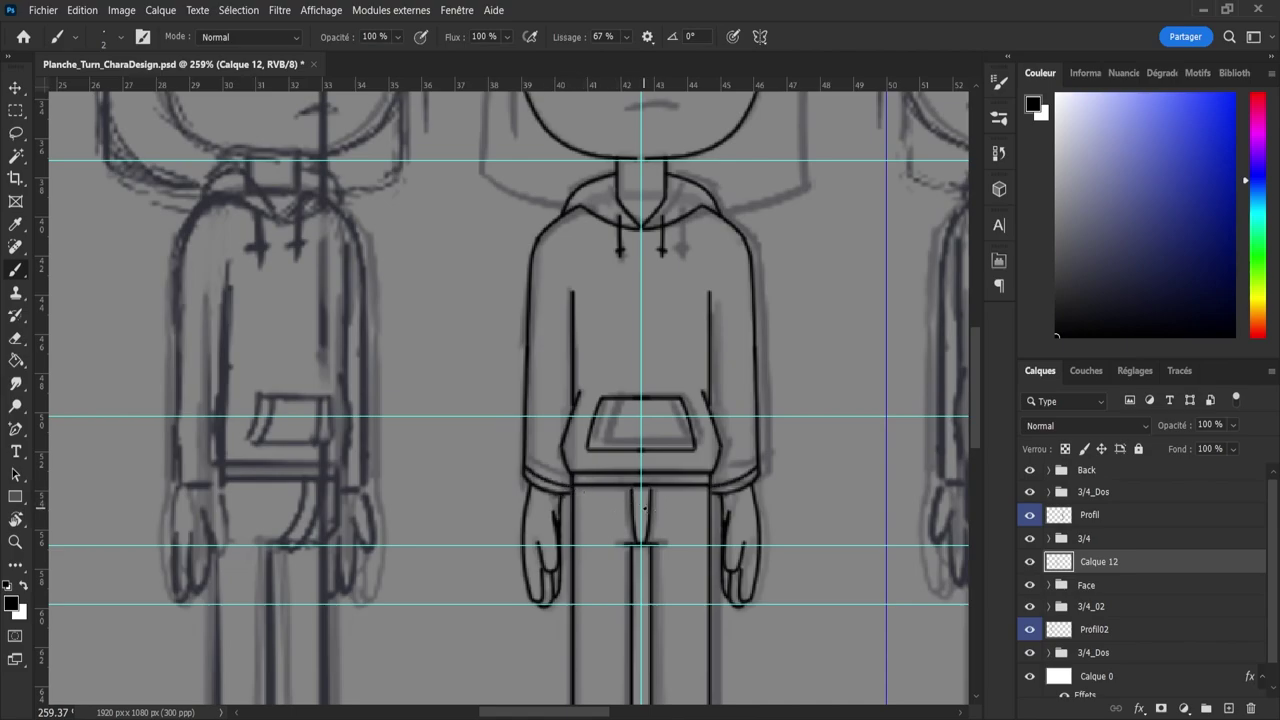
pyautogui.hotkey('ctrl', 'z')
pyautogui.moveTo(527, 466)
pyautogui.mouseDown()
pyautogui.moveTo(620, 503)
pyautogui.moveTo(545, 464)
pyautogui.mouseUp()
pyautogui.hotkey('ctrl', 'z')
pyautogui.hotkey('ctrl', 'z')
pyautogui.hotkey('ctrl', 'z')
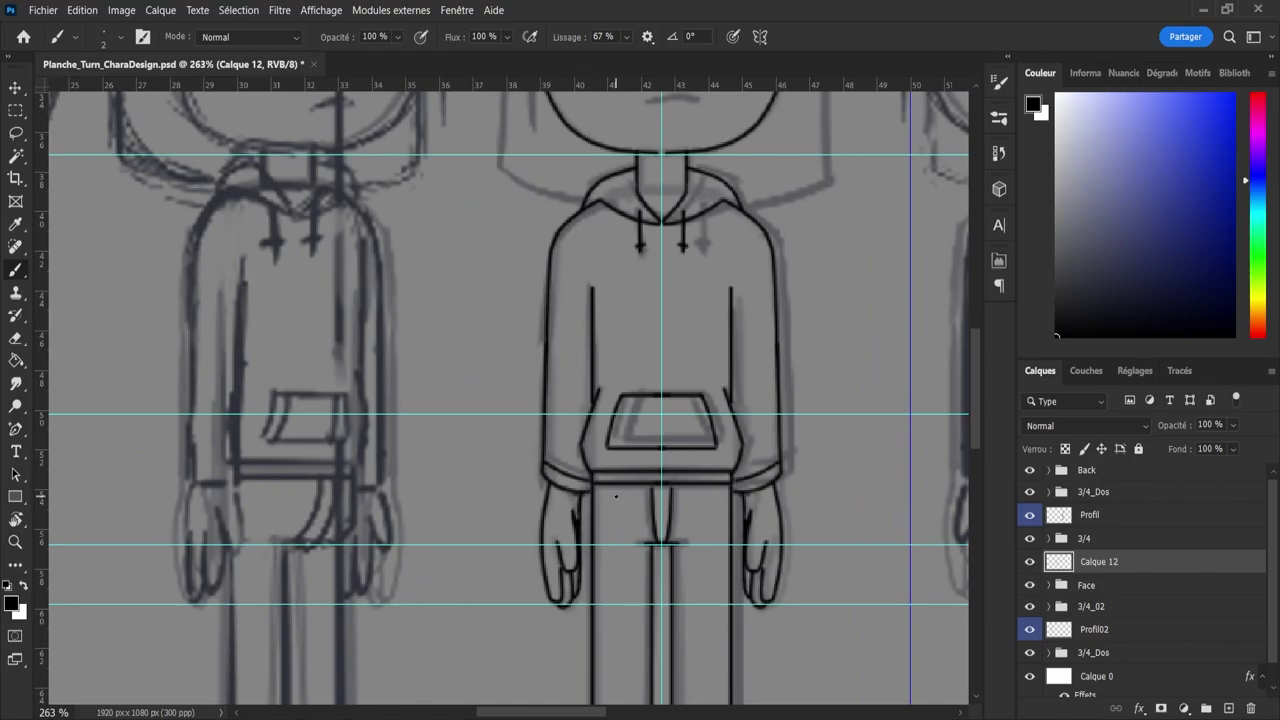
# - Ink a slightly curved hem line across each trouser leg just above its bottom edge
pyautogui.scroll(-5, 615, 496)
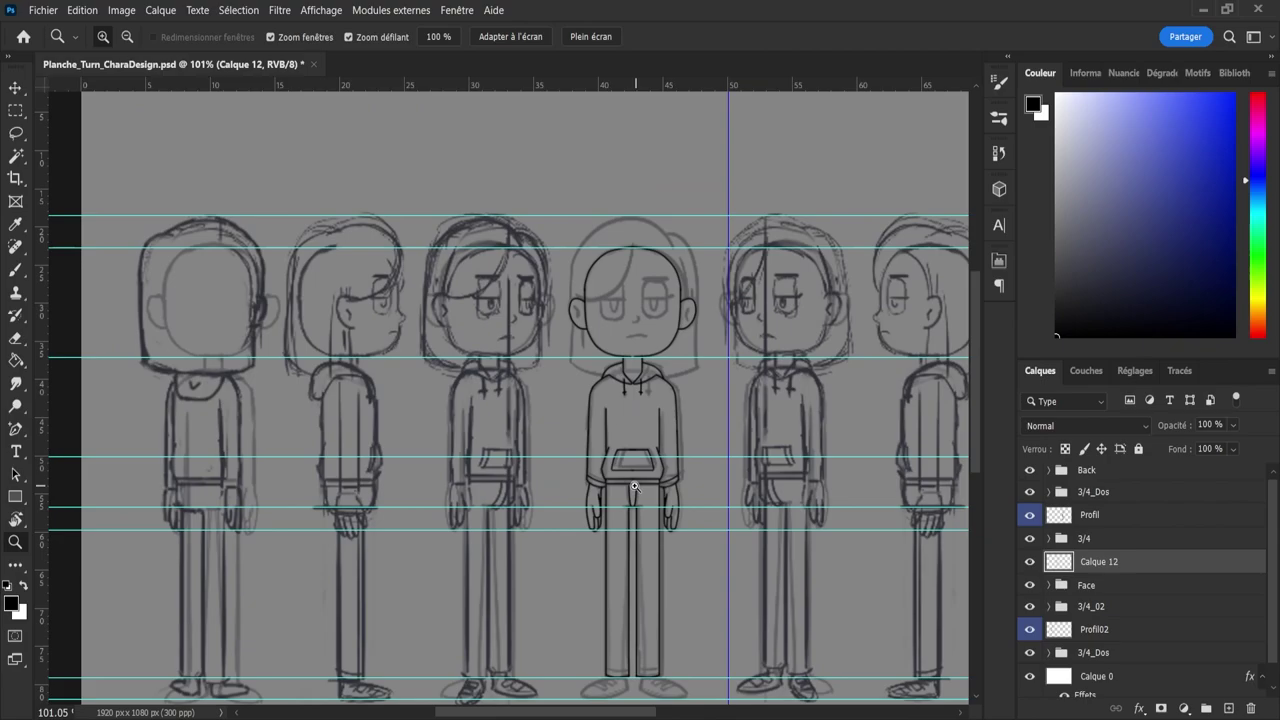
pyautogui.scroll(-4, 634, 487)
pyautogui.scroll(7, 666, 614)
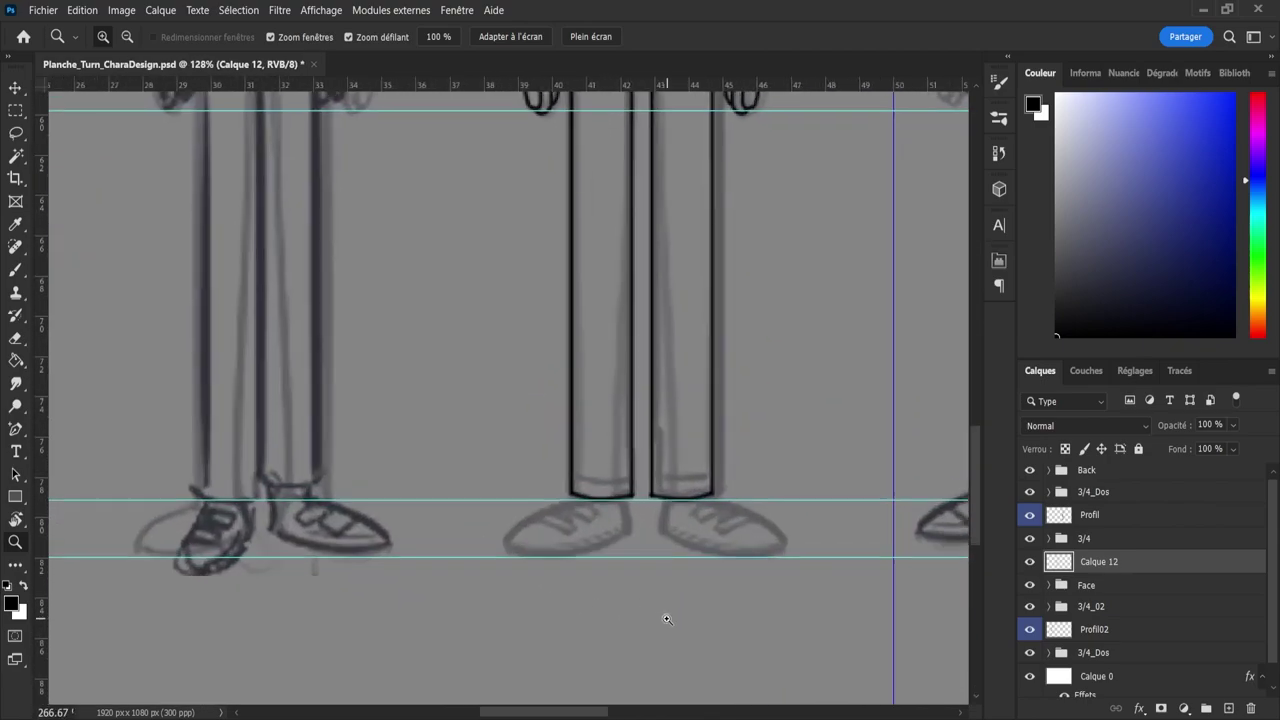
pyautogui.press('b')
pyautogui.moveTo(573, 480); pyautogui.dragTo(663, 491)
pyautogui.hotkey('ctrl', 'z')
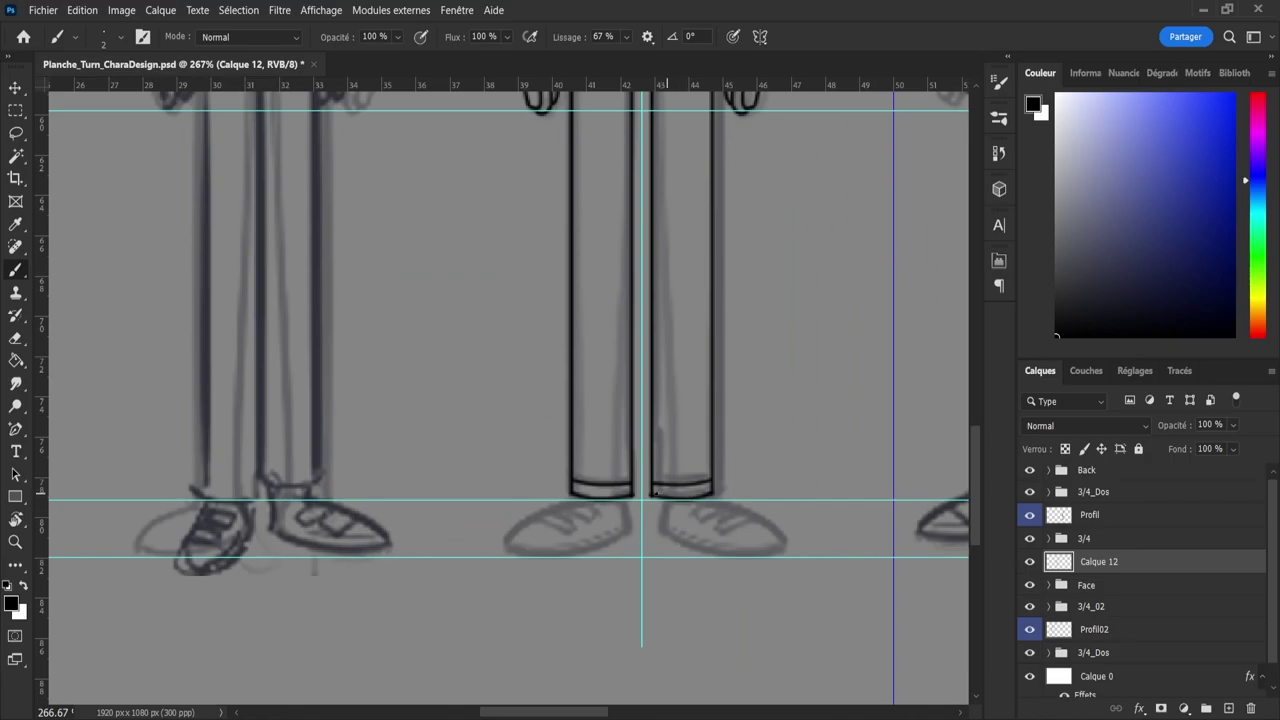
pyautogui.hotkey('ctrl', 'z')
pyautogui.moveTo(572, 474); pyautogui.dragTo(641, 477)
pyautogui.hotkey('ctrl', 'z')
pyautogui.press('e')
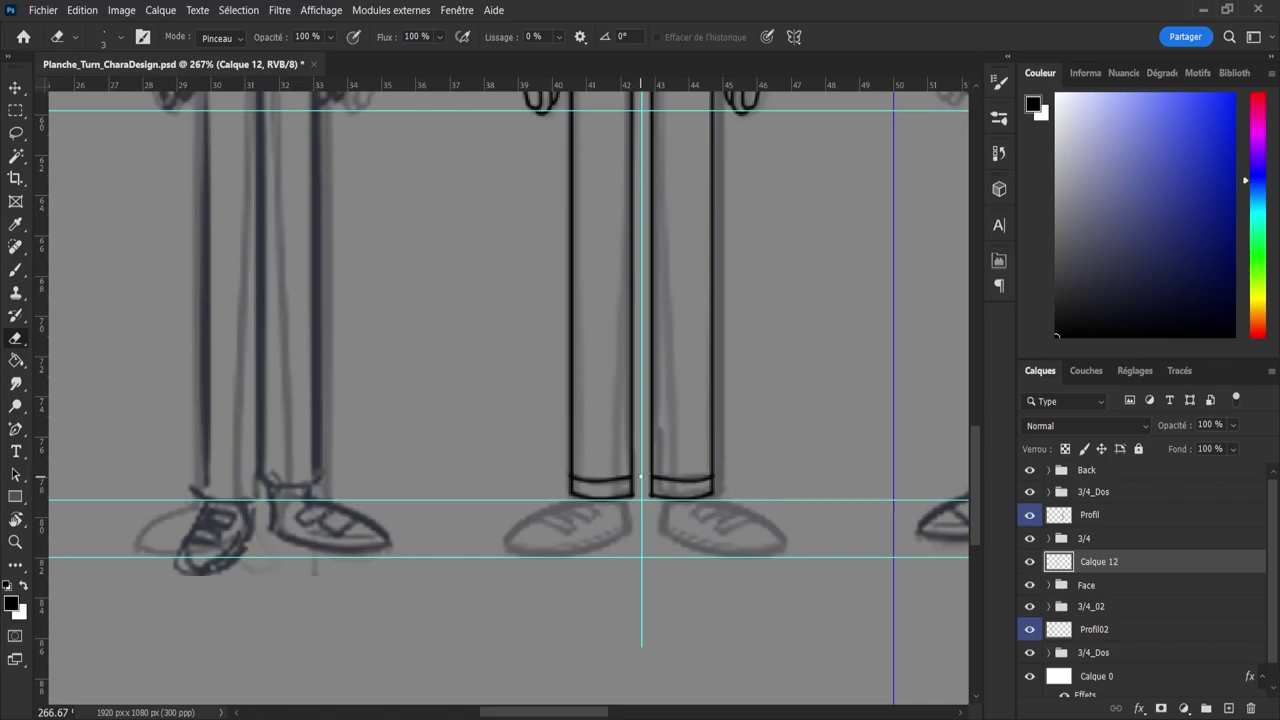
pyautogui.press('b')
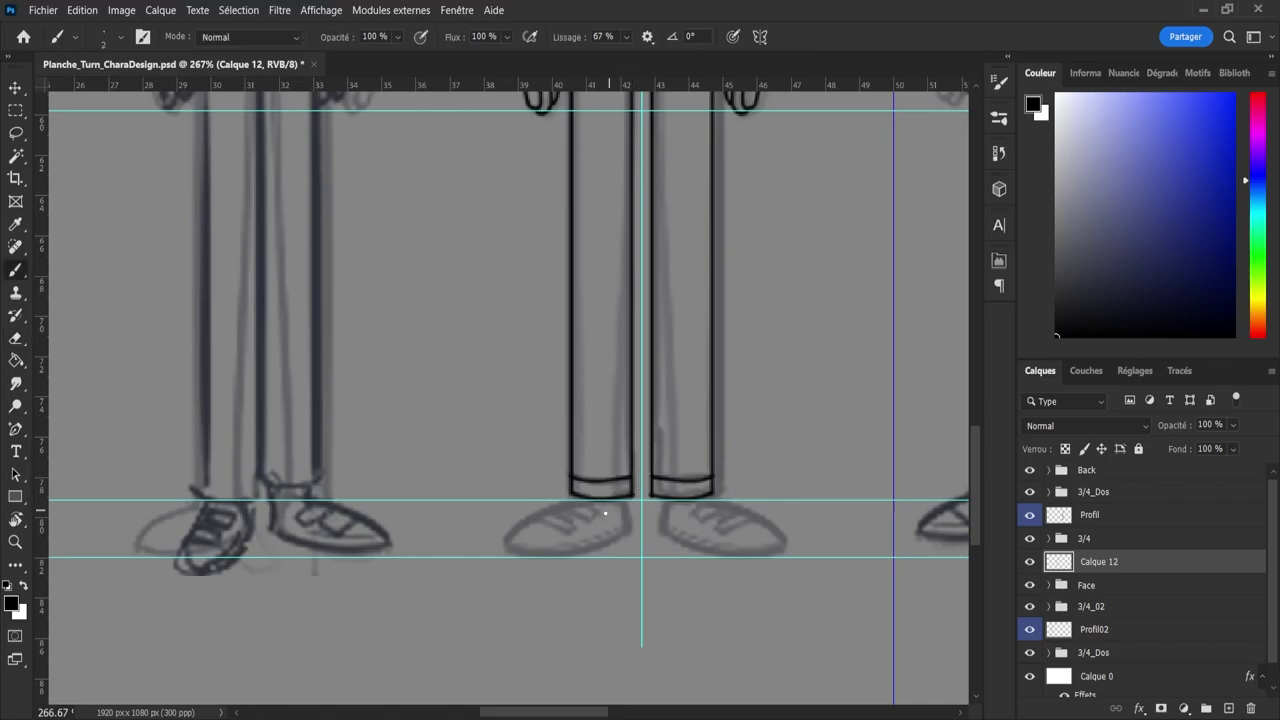
# - Ink the short heel edges and the curved bottom contours of both shoes from heel to toe
pyautogui.moveTo(626, 502); pyautogui.dragTo(626, 543)
pyautogui.hotkey('ctrl', 'z')
pyautogui.moveTo(510, 552)
pyautogui.mouseDown()
pyautogui.moveTo(549, 561)
pyautogui.moveTo(602, 547)
pyautogui.moveTo(530, 556)
pyautogui.moveTo(580, 557)
pyautogui.moveTo(634, 525)
pyautogui.mouseUp()
pyautogui.hotkey('ctrl', 'z')
pyautogui.hotkey('ctrl', 'z')
pyautogui.hotkey('ctrl', 'z')
pyautogui.hotkey('ctrl', 'z')
pyautogui.moveTo(512, 555)
pyautogui.mouseDown()
pyautogui.moveTo(576, 551)
pyautogui.moveTo(639, 525)
pyautogui.mouseUp()
pyautogui.moveTo(508, 553)
pyautogui.mouseDown()
pyautogui.moveTo(550, 562)
pyautogui.moveTo(623, 523)
pyautogui.mouseUp()
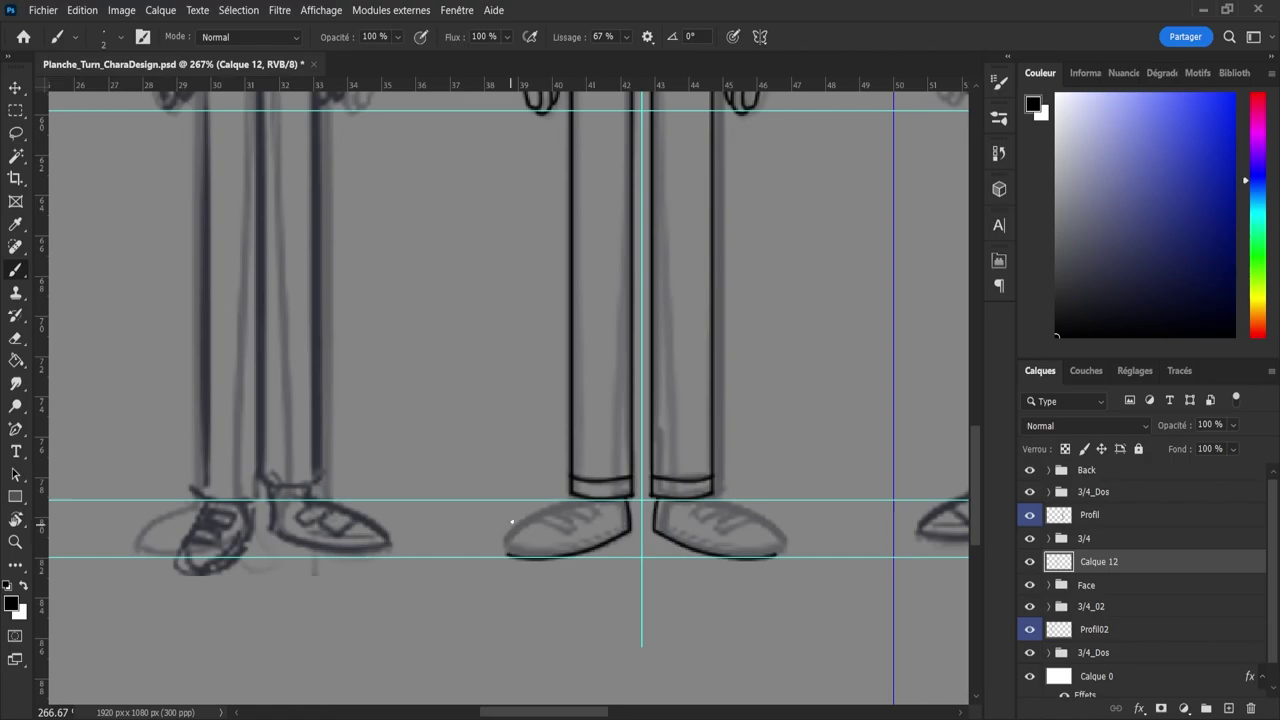
# - Ink the rounded toes and upper contours of both shoes up to the trouser hems
pyautogui.moveTo(505, 553); pyautogui.dragTo(562, 505)
pyautogui.hotkey('ctrl', 'z')
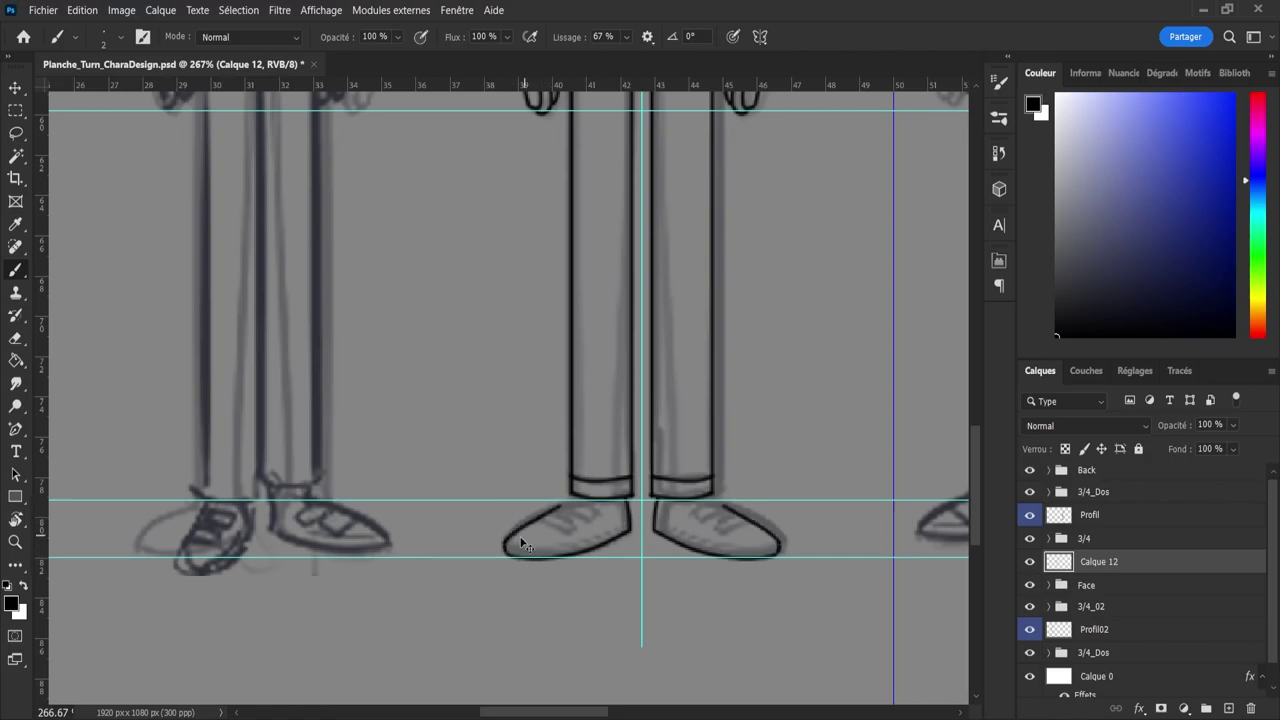
pyautogui.hotkey('ctrl', 'z')
pyautogui.moveTo(506, 541)
pyautogui.mouseDown()
pyautogui.moveTo(546, 509)
pyautogui.moveTo(518, 526)
pyautogui.moveTo(610, 494)
pyautogui.mouseUp()
pyautogui.hotkey('ctrl', 'z')
pyautogui.hotkey('ctrl', 'z')
pyautogui.hotkey('ctrl', 'z')
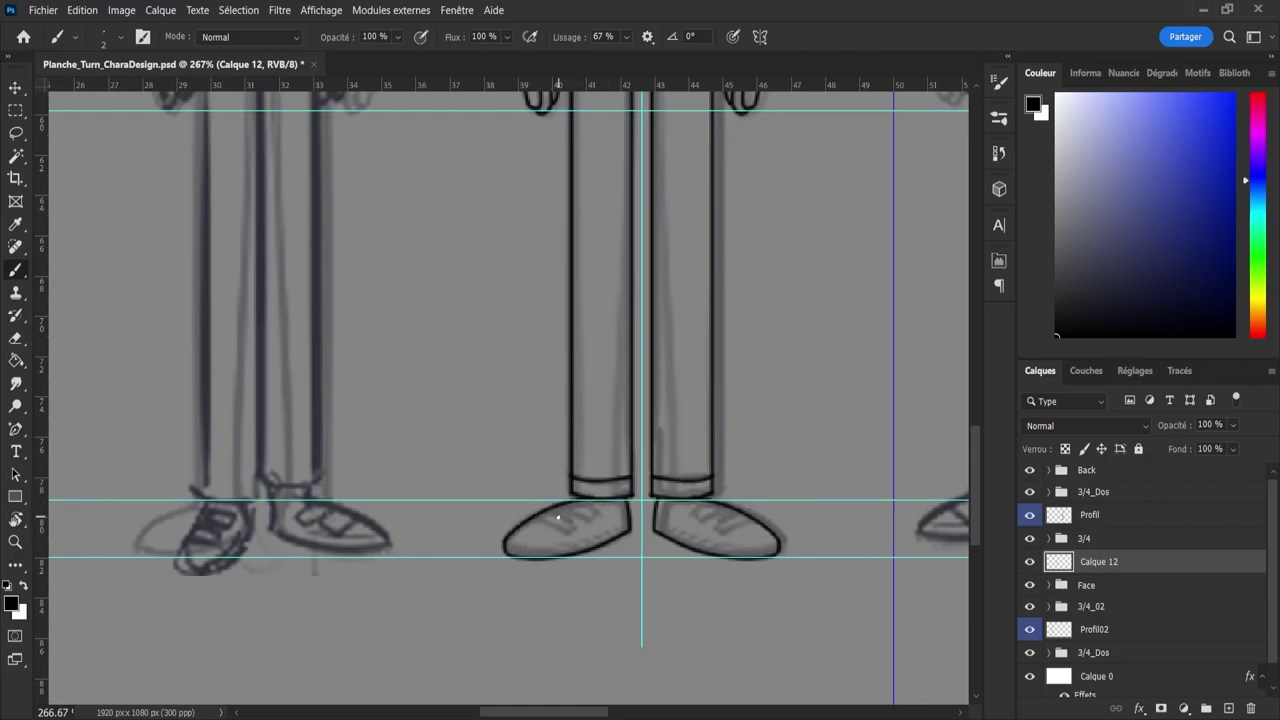
pyautogui.press('e')
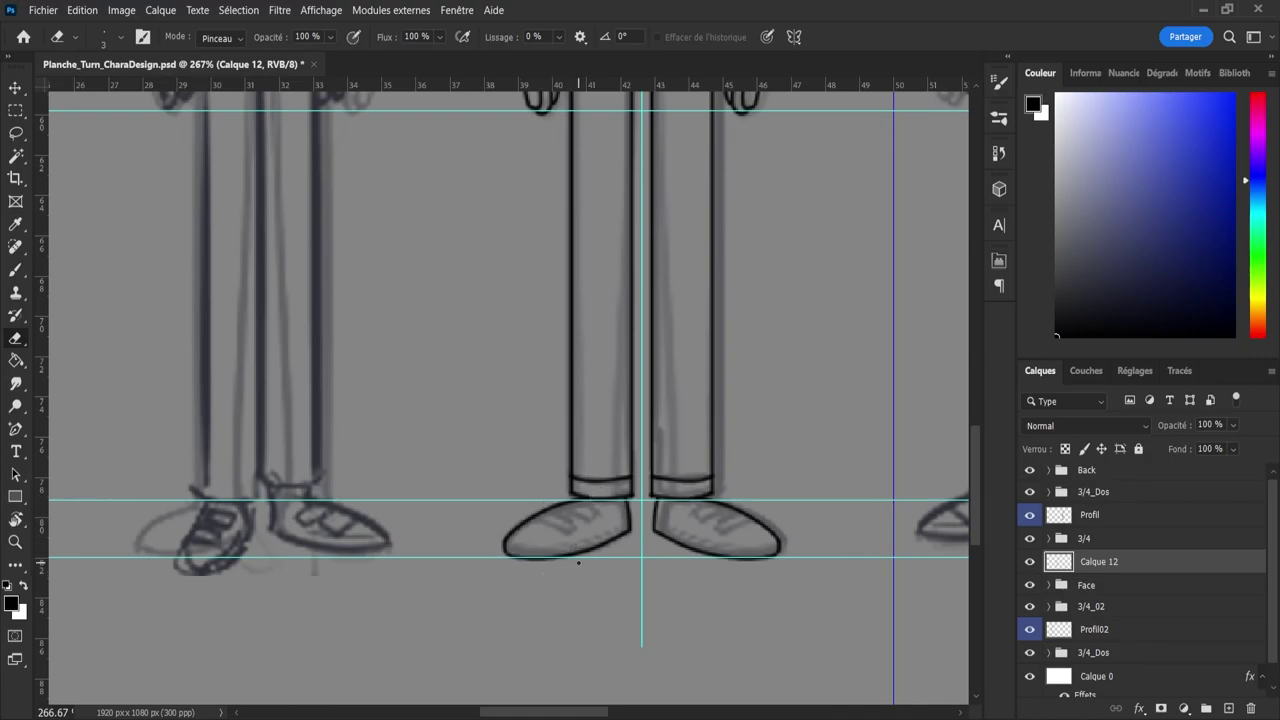
pyautogui.press('b')
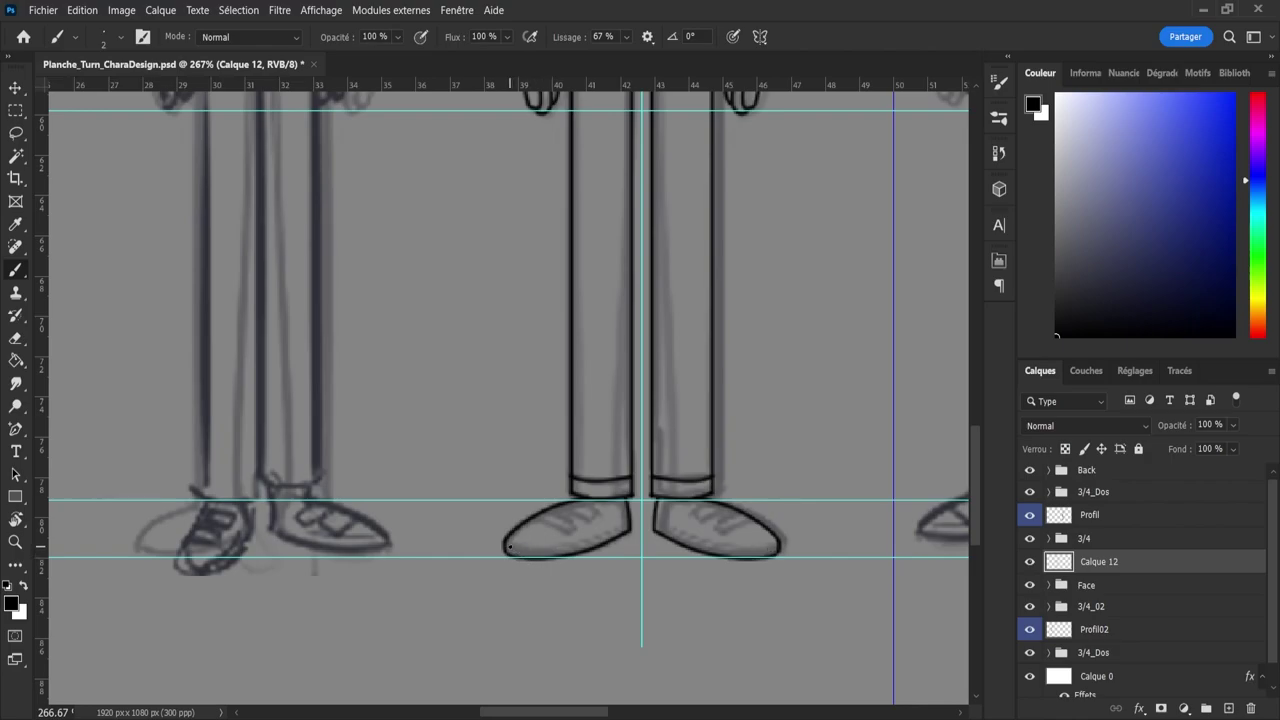
pyautogui.moveTo(509, 547)
pyautogui.mouseDown()
pyautogui.moveTo(574, 549)
pyautogui.moveTo(622, 528)
pyautogui.mouseUp()
pyautogui.hotkey('ctrl', 'z')
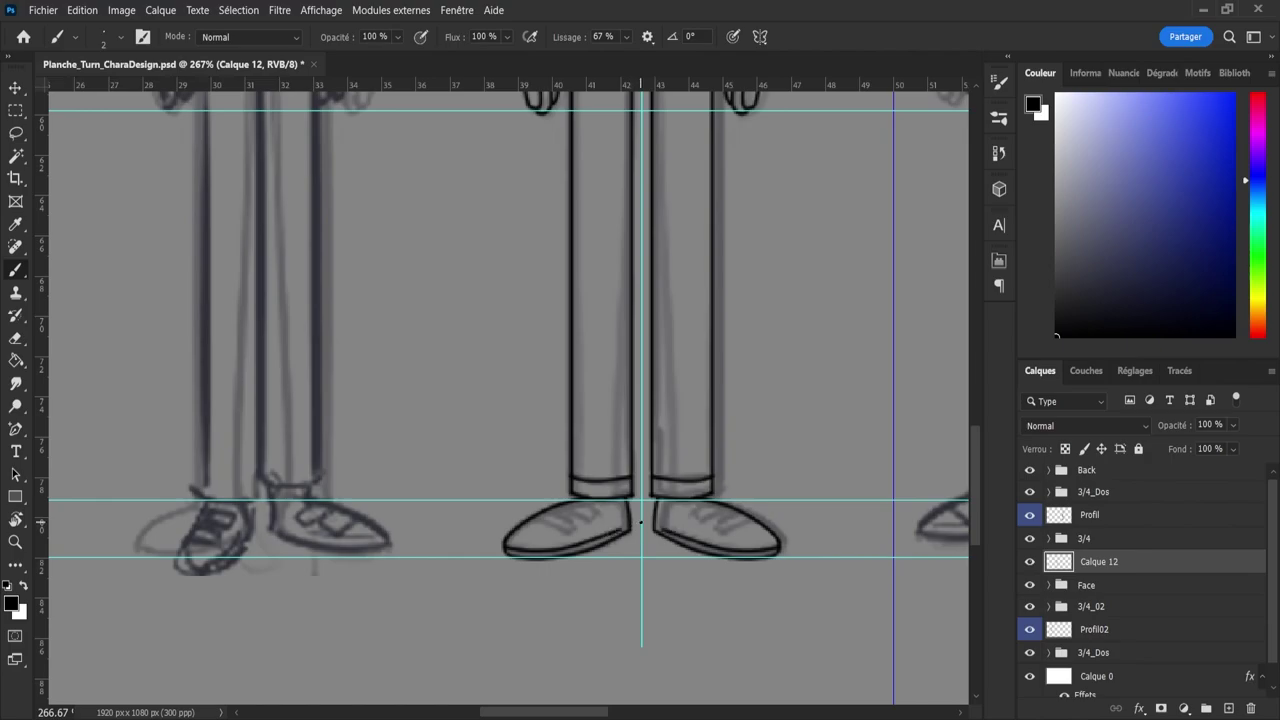
pyautogui.hotkey('ctrl', 'z')
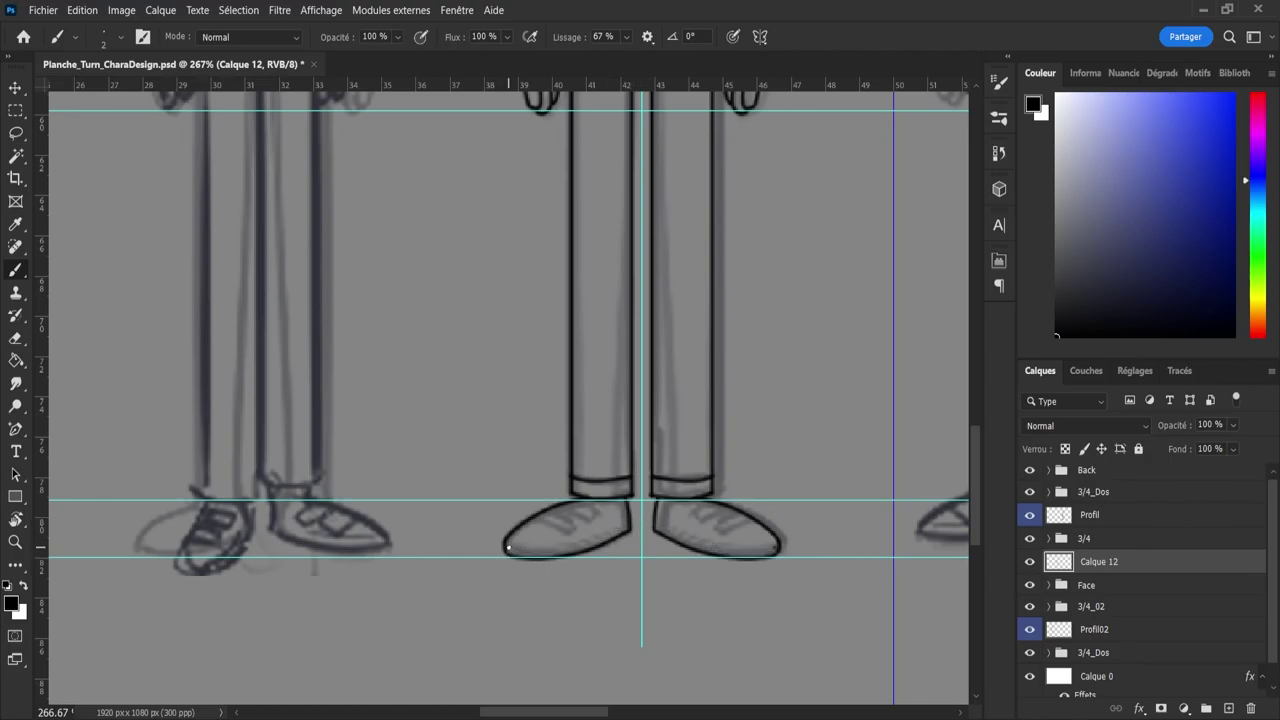
pyautogui.hotkey('ctrl', 'z')
pyautogui.moveTo(508, 547); pyautogui.dragTo(622, 530)
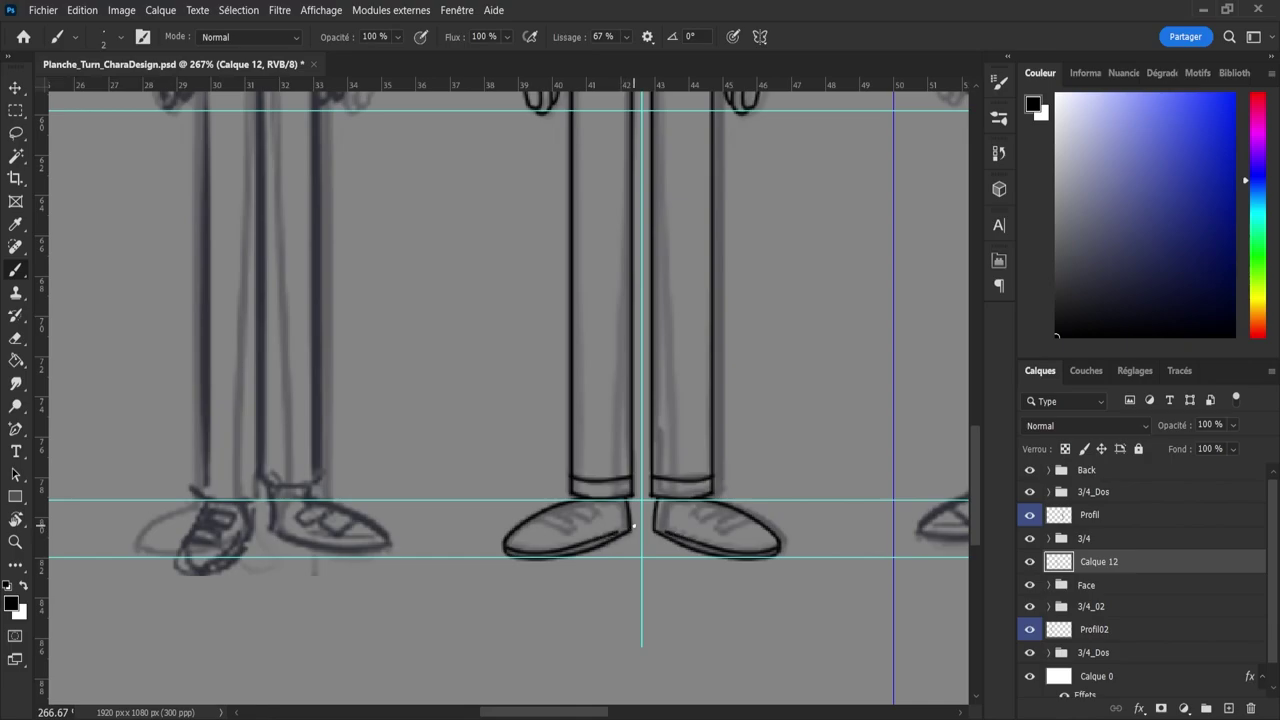
pyautogui.hotkey('ctrl', 'z')
pyautogui.moveTo(508, 549)
pyautogui.mouseDown()
pyautogui.moveTo(550, 557)
pyautogui.moveTo(633, 525)
pyautogui.mouseUp()
pyautogui.hotkey('ctrl', 'z')
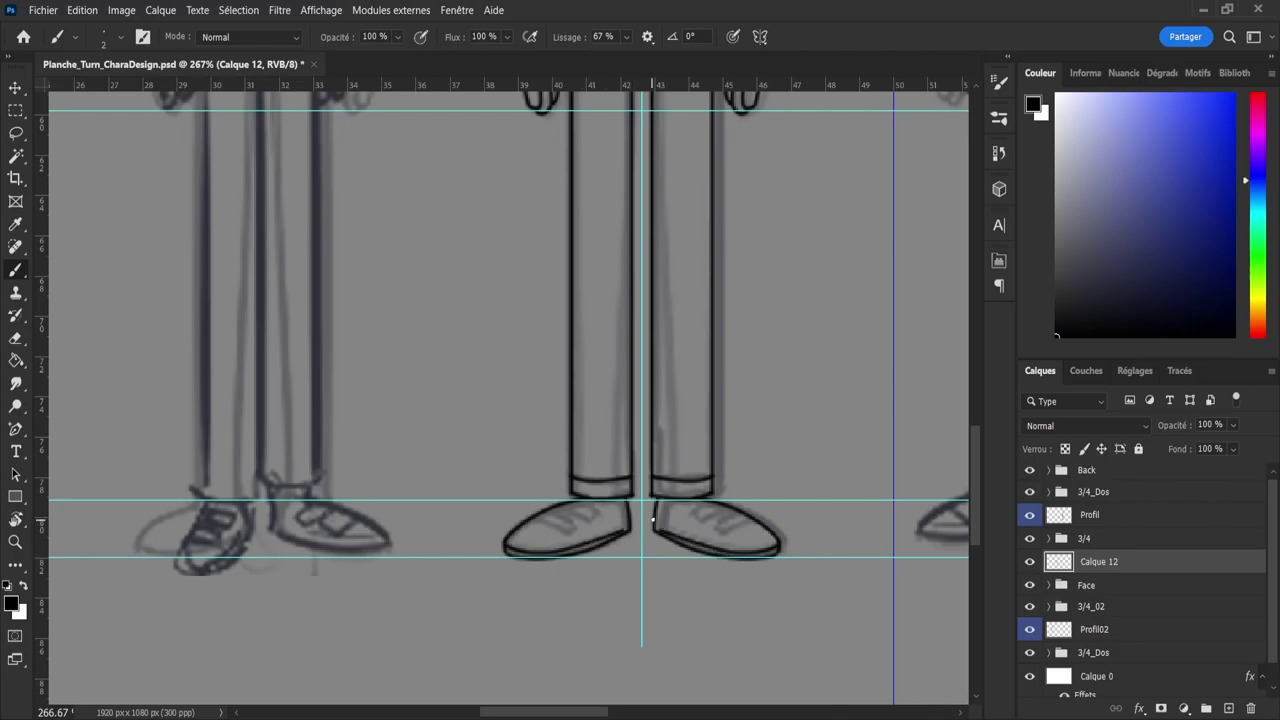
pyautogui.hotkey('ctrl', 'z')
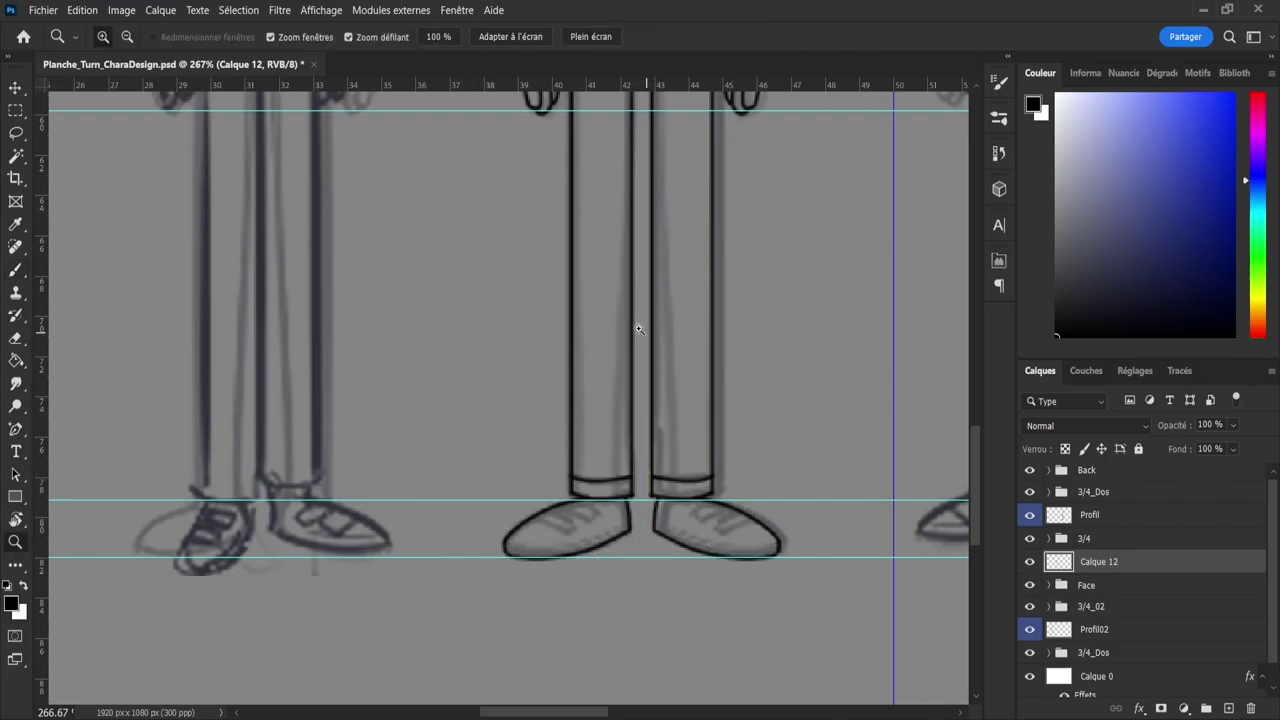
# - Ink the sole line of both shoes from heel to toe, just above the bottom contour
pyautogui.scroll(-3, 580, 529)
pyautogui.scroll(5, 580, 529)
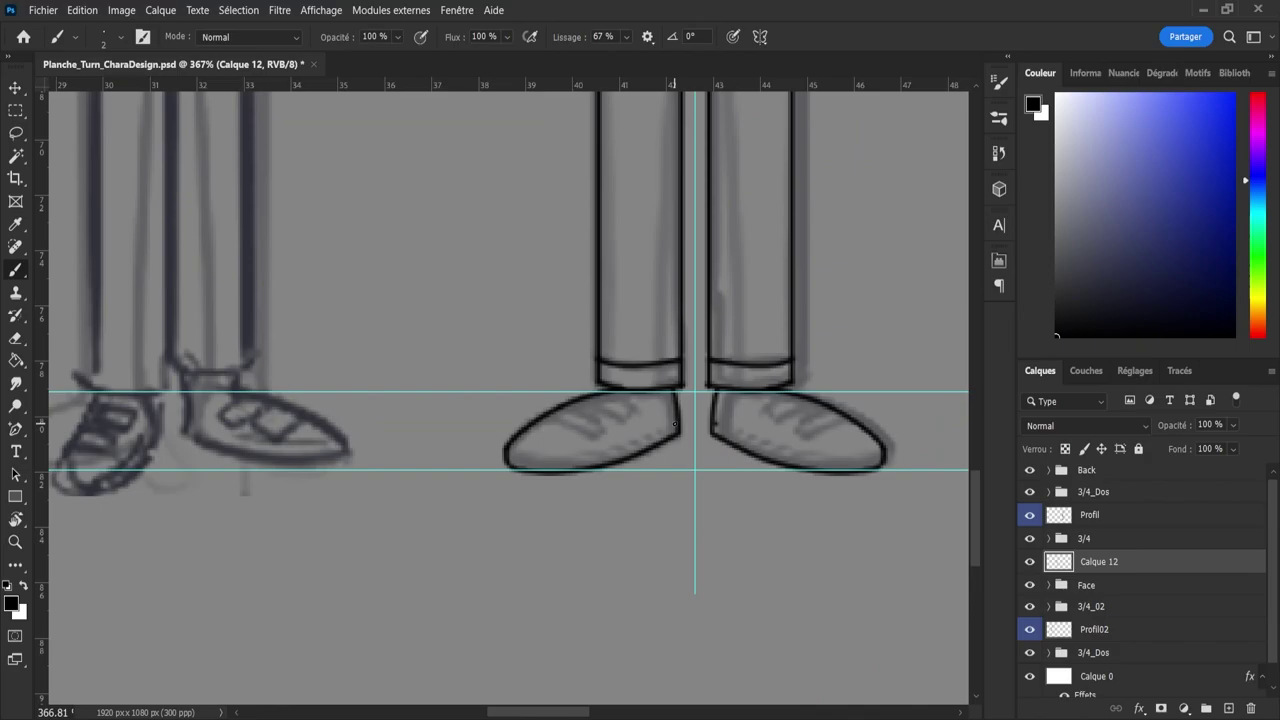
pyautogui.hotkey('ctrl', 'z')
pyautogui.moveTo(676, 425)
pyautogui.mouseDown()
pyautogui.moveTo(583, 466)
pyautogui.moveTo(493, 454)
pyautogui.mouseUp()
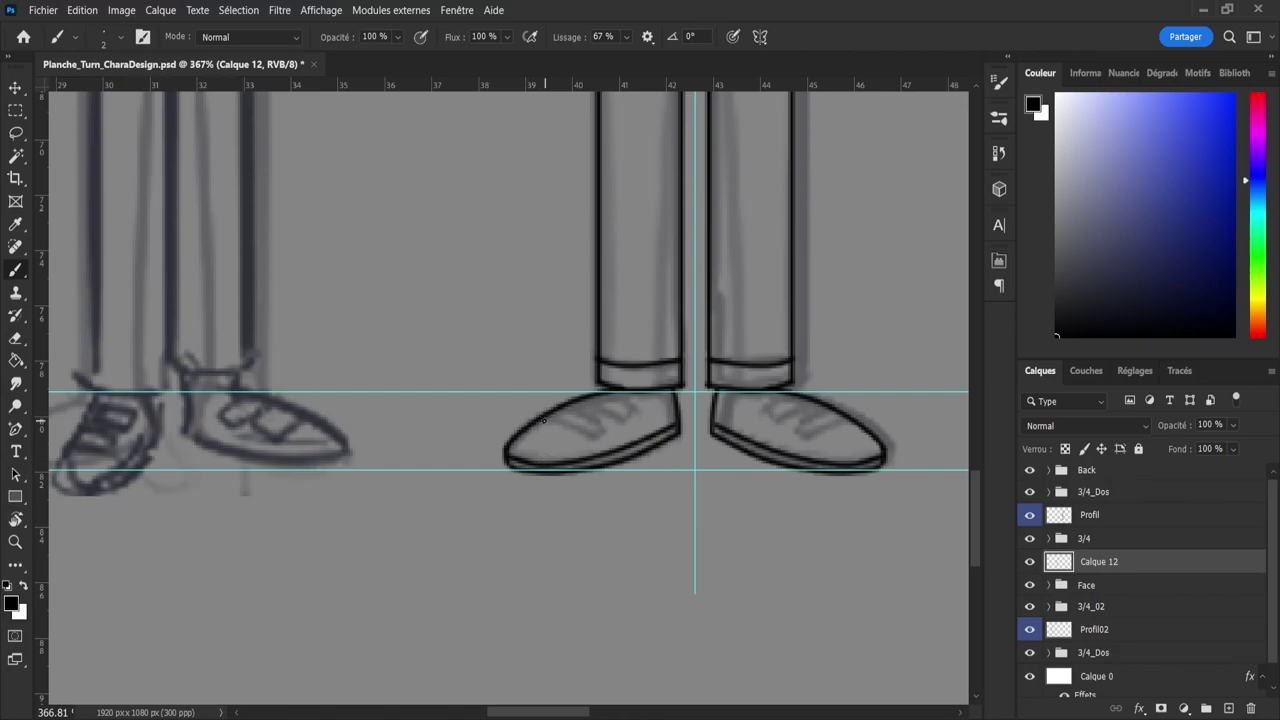
# - Ink two slanted lace bands on the upper part of each shoe, following the sketch
pyautogui.moveTo(544, 421)
pyautogui.mouseDown()
pyautogui.moveTo(596, 441)
pyautogui.moveTo(587, 433)
pyautogui.moveTo(610, 433)
pyautogui.moveTo(564, 404)
pyautogui.moveTo(617, 432)
pyautogui.moveTo(612, 414)
pyautogui.moveTo(567, 408)
pyautogui.moveTo(625, 434)
pyautogui.moveTo(584, 402)
pyautogui.moveTo(635, 426)
pyautogui.moveTo(623, 418)
pyautogui.moveTo(648, 404)
pyautogui.moveTo(607, 394)
pyautogui.moveTo(650, 419)
pyautogui.mouseUp()
pyautogui.hotkey('ctrl', 'z')
pyautogui.hotkey('ctrl', 'z')
pyautogui.hotkey('ctrl', 'z')
pyautogui.hotkey('ctrl', 'z')
pyautogui.hotkey('ctrl', 'z')
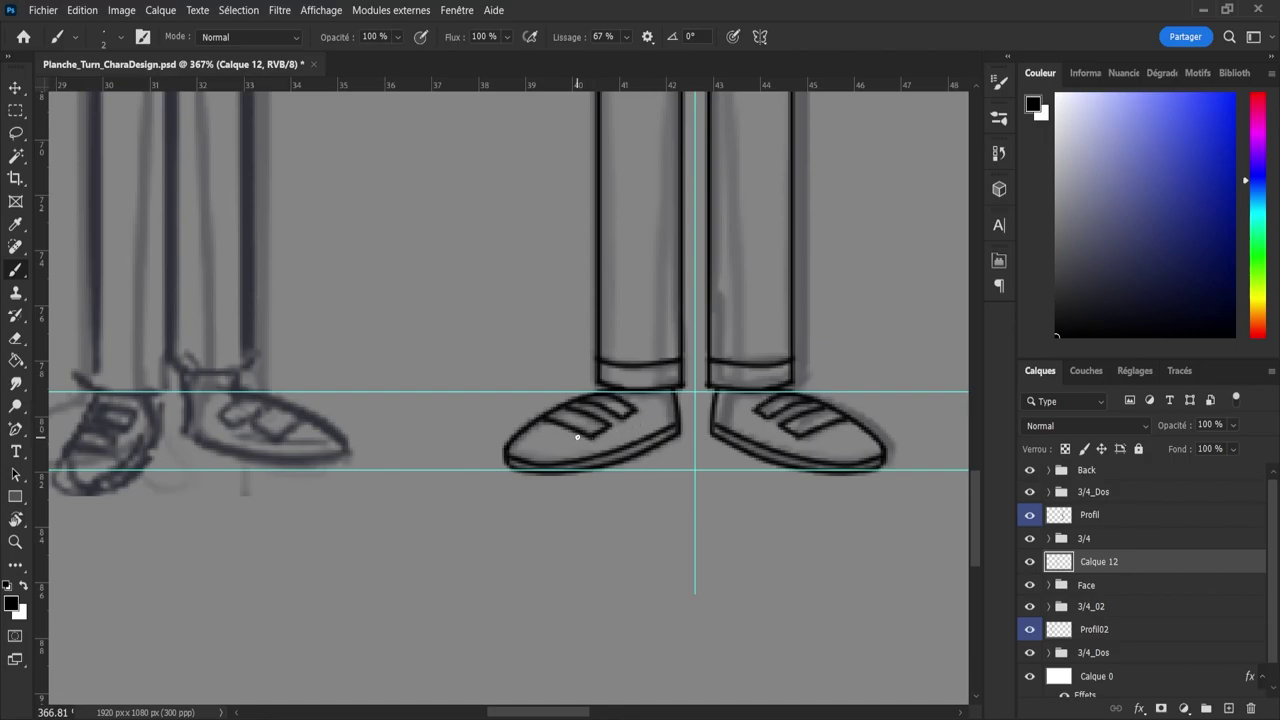
# - Erase the overshooting lines of the lower lace bands and redraw their ends cleanly on both shoes
pyautogui.press('e')
pyautogui.moveTo(558, 430)
pyautogui.mouseDown()
pyautogui.moveTo(602, 428)
pyautogui.moveTo(562, 432)
pyautogui.moveTo(597, 418)
pyautogui.moveTo(564, 406)
pyautogui.moveTo(610, 419)
pyautogui.moveTo(622, 439)
pyautogui.moveTo(589, 437)
pyautogui.moveTo(621, 422)
pyautogui.moveTo(590, 434)
pyautogui.moveTo(619, 420)
pyautogui.moveTo(591, 433)
pyautogui.moveTo(546, 418)
pyautogui.moveTo(597, 444)
pyautogui.mouseUp()
pyautogui.press(']')
pyautogui.press(']')
pyautogui.press(']')
pyautogui.press(']')
pyautogui.press('b')
pyautogui.hotkey('ctrl', 'z')
pyautogui.hotkey('ctrl', 'z')
pyautogui.hotkey('ctrl', 'z')
pyautogui.hotkey('ctrl', 'z')
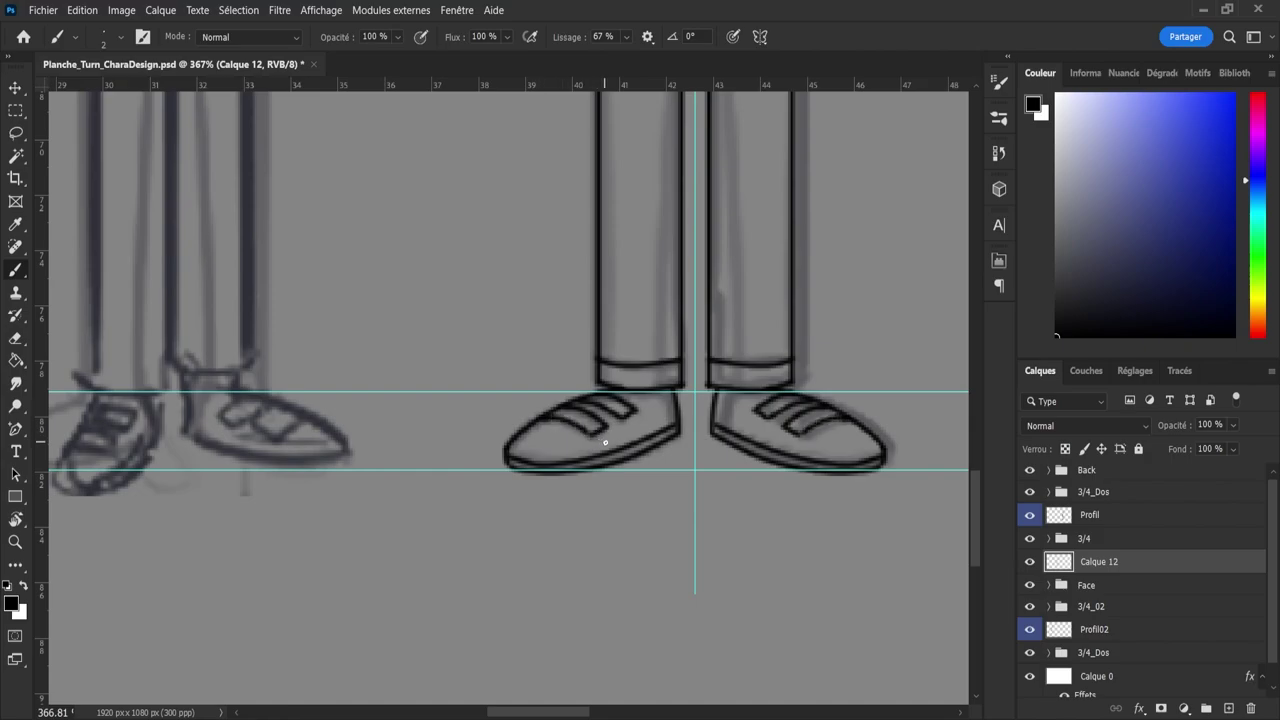
# - Examine the inked front view as a whole beside the other sketched views
pyautogui.press('z')
pyautogui.moveTo(517, 430); pyautogui.dragTo(447, 432)
pyautogui.moveTo(598, 411); pyautogui.dragTo(547, 387)
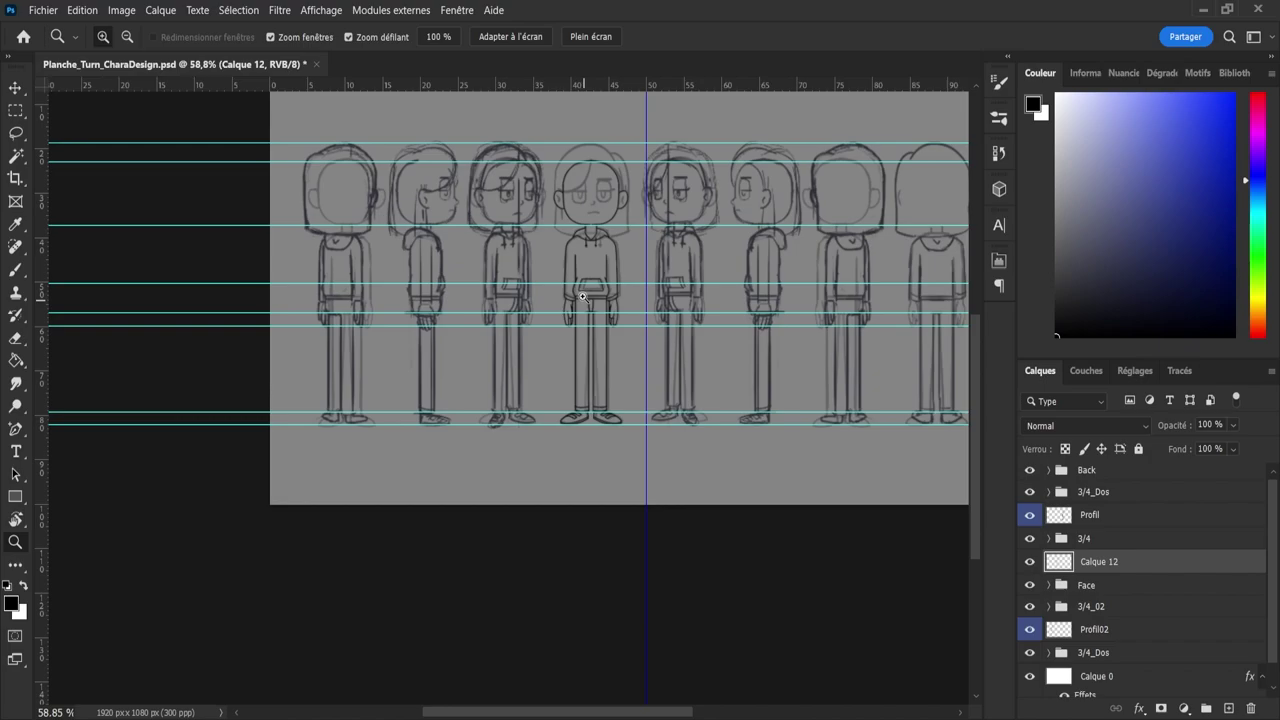
pyautogui.moveTo(583, 297); pyautogui.dragTo(632, 322)
pyautogui.moveTo(633, 415); pyautogui.dragTo(589, 309)
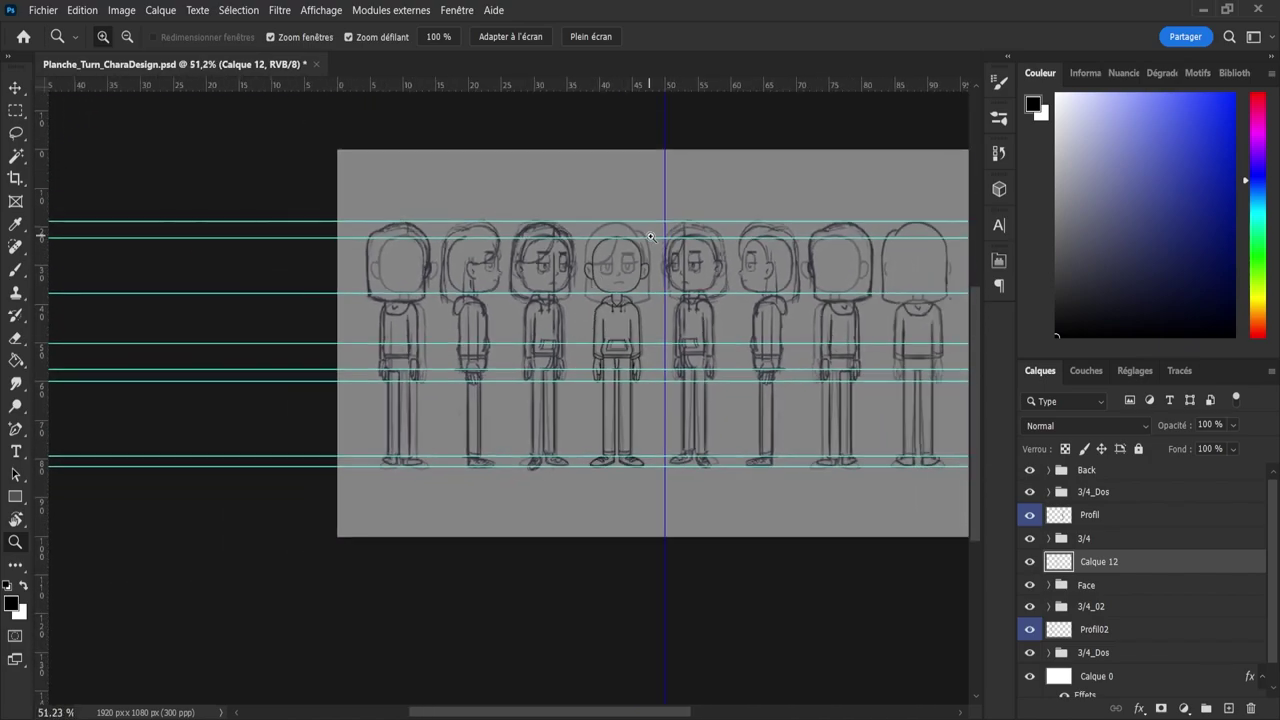
pyautogui.scroll(1, 651, 237)
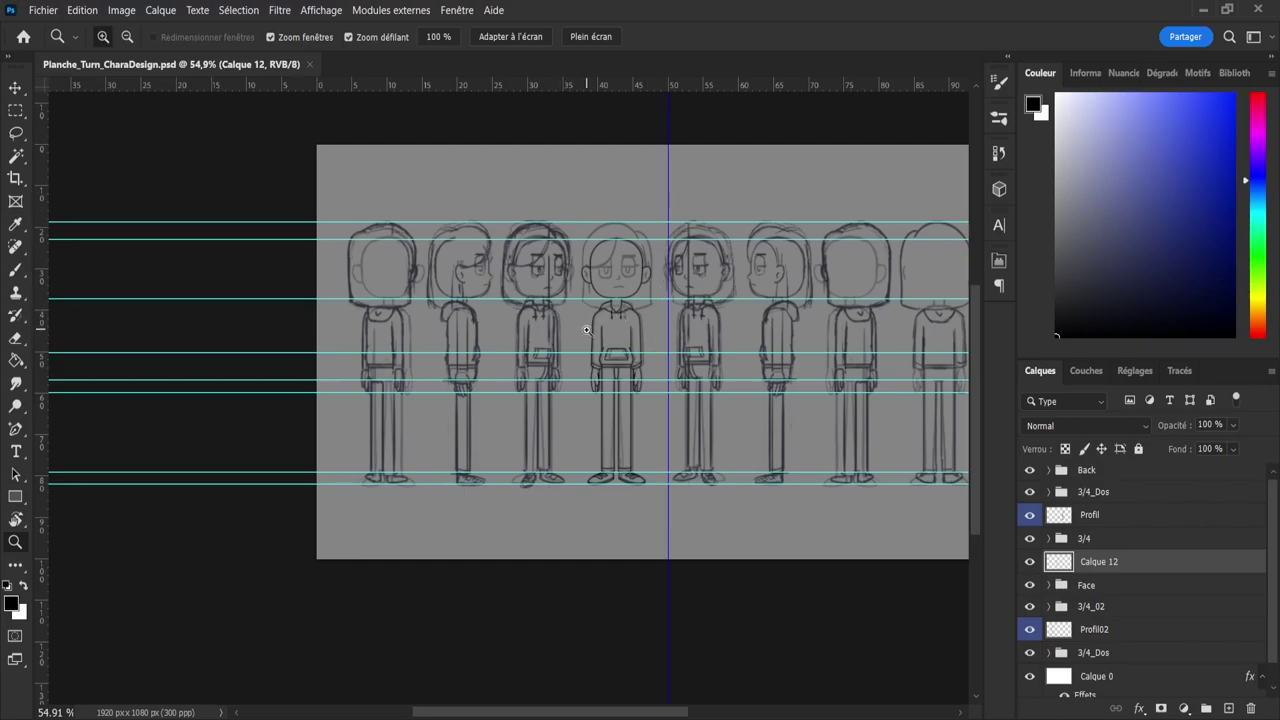
pyautogui.moveTo(638, 334); pyautogui.dragTo(656, 318)
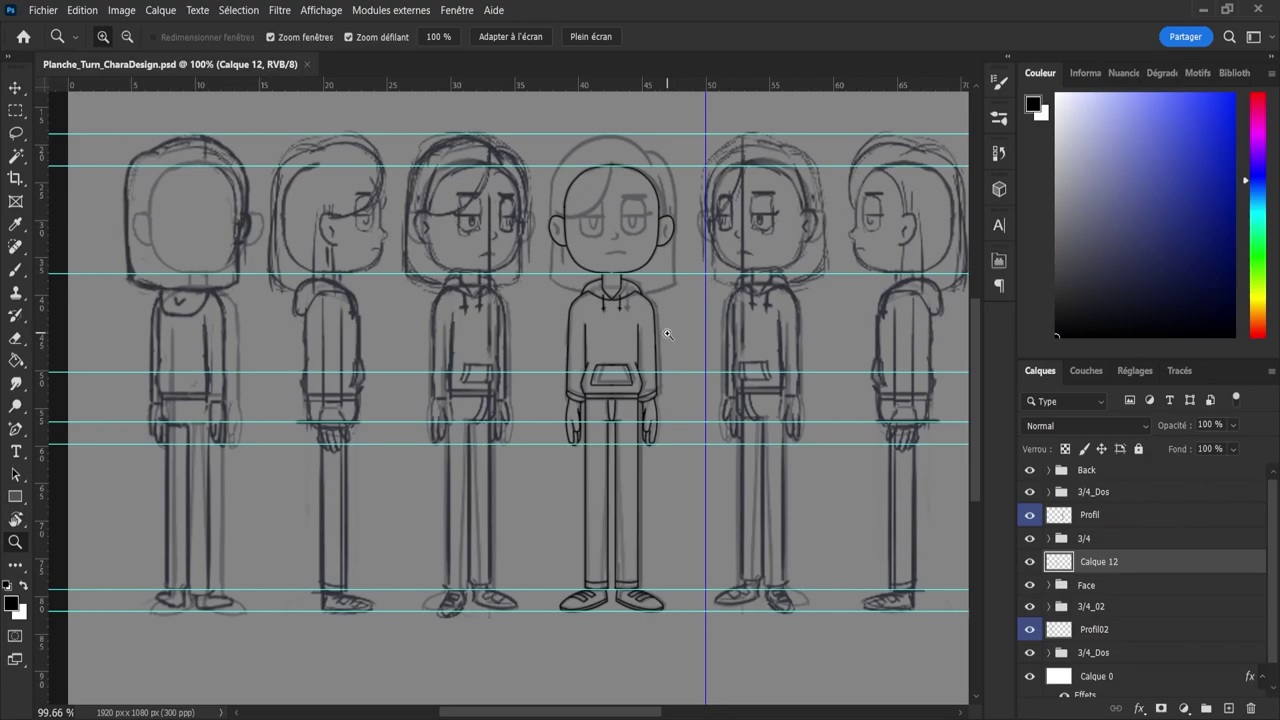
pyautogui.moveTo(668, 335); pyautogui.dragTo(642, 306)
pyautogui.moveTo(650, 241); pyautogui.dragTo(653, 274)
pyautogui.moveTo(662, 319); pyautogui.dragTo(620, 318)
# - Ink the straight inner side of both eyes mirrored about the face's centre line, following the sketch
pyautogui.click(632, 182)
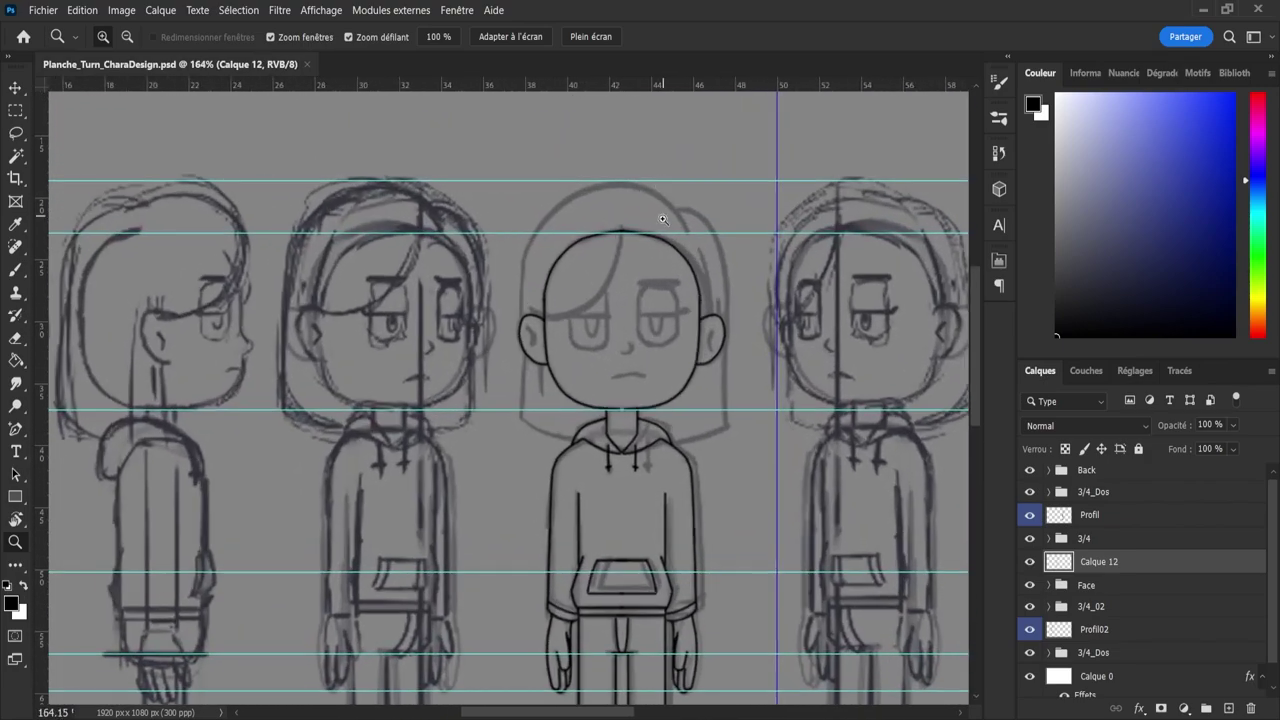
pyautogui.click(664, 220)
pyautogui.press('b')
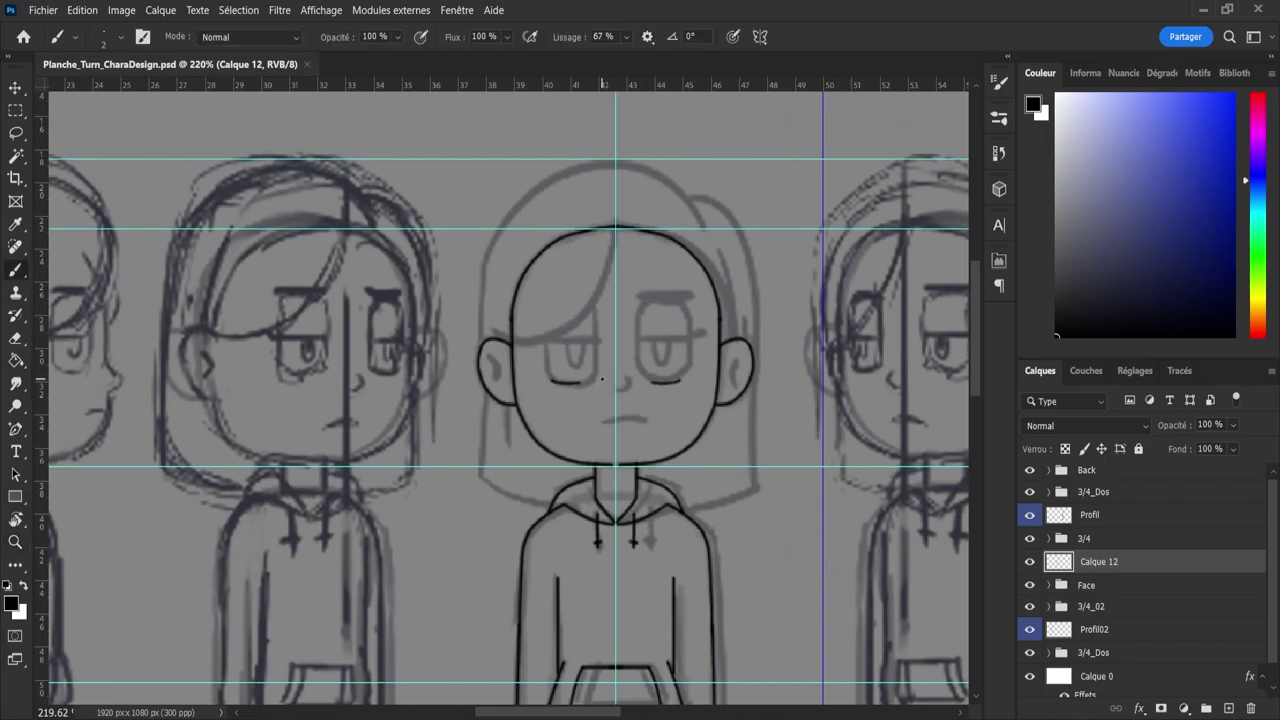
pyautogui.moveTo(552, 380); pyautogui.dragTo(580, 381)
pyautogui.hotkey('ctrl', 'z')
pyautogui.moveTo(595, 332); pyautogui.dragTo(595, 381)
pyautogui.hotkey('ctrl', 'z')
pyautogui.hotkey('ctrl', 'z')
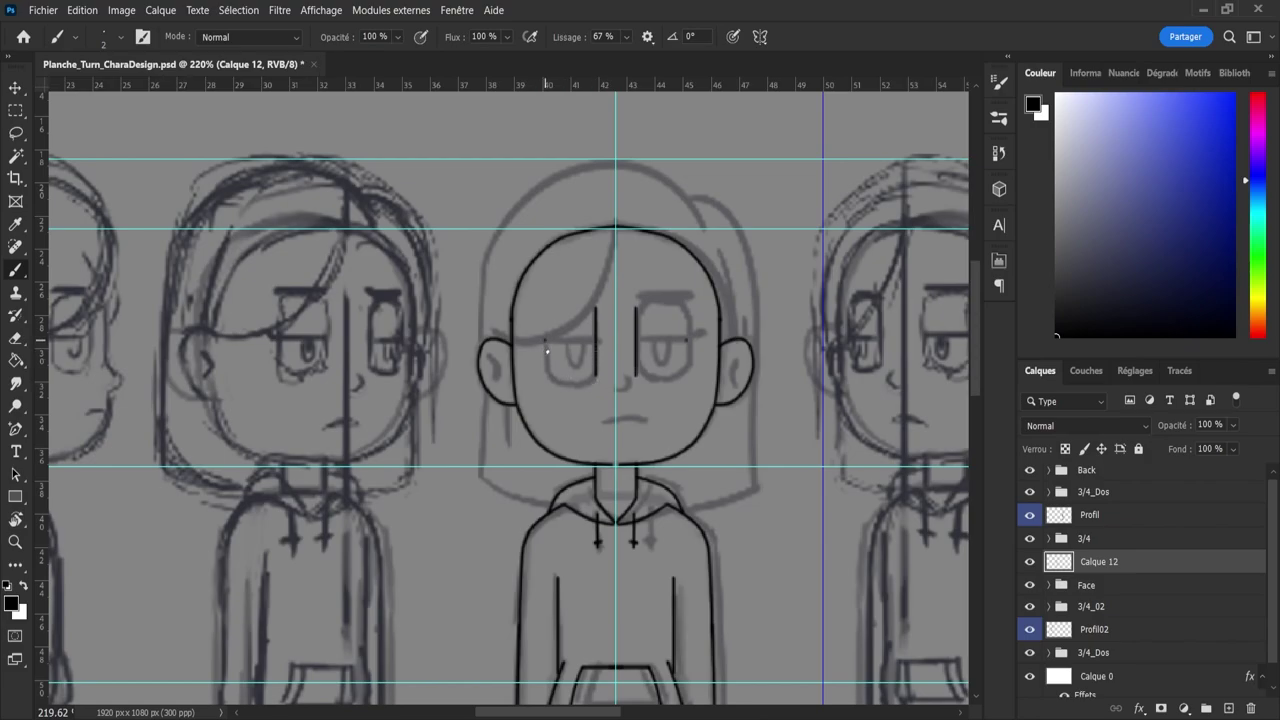
# - Ink the straight outer sides and rounded bottoms of both eyes, following the sketch
pyautogui.moveTo(545, 340)
pyautogui.mouseDown()
pyautogui.moveTo(548, 387)
pyautogui.moveTo(546, 300)
pyautogui.mouseUp()
pyautogui.moveTo(546, 369)
pyautogui.mouseDown()
pyautogui.moveTo(576, 386)
pyautogui.moveTo(604, 360)
pyautogui.mouseUp()
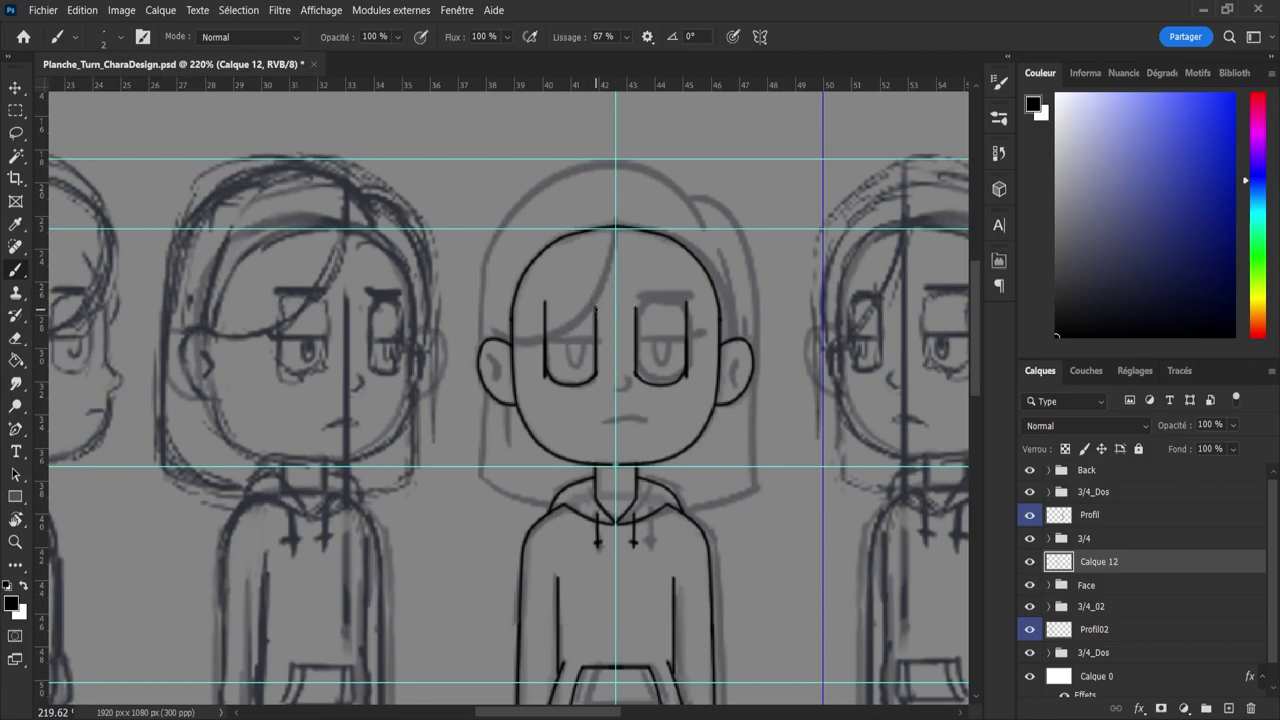
pyautogui.moveTo(578, 298); pyautogui.dragTo(594, 306)
pyautogui.hotkey('ctrl', 'z')
# - Copy the left eye's rounded bottom to a new layer and flip it vertically to close the top of the eye
pyautogui.press('l')
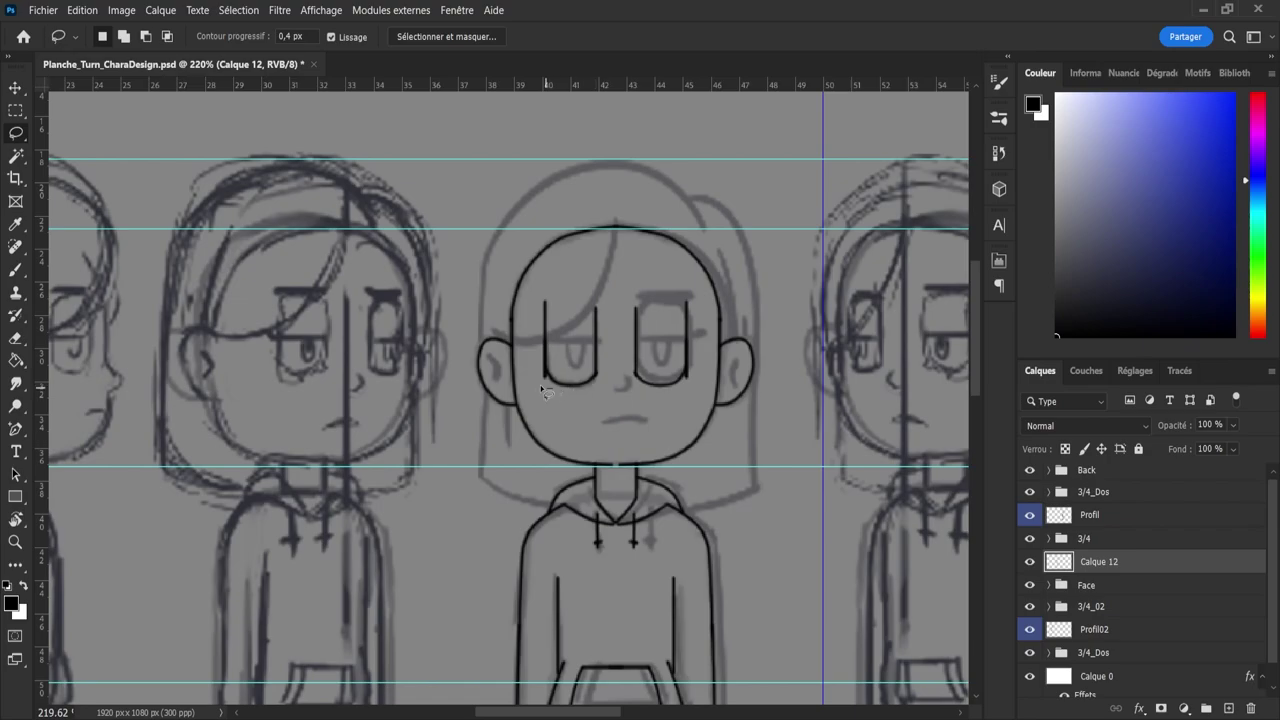
pyautogui.moveTo(545, 392)
pyautogui.mouseDown()
pyautogui.moveTo(612, 372)
pyautogui.moveTo(545, 394)
pyautogui.mouseUp()
pyautogui.hotkey('ctrl', 'j')
pyautogui.hotkey('ctrl', 't')
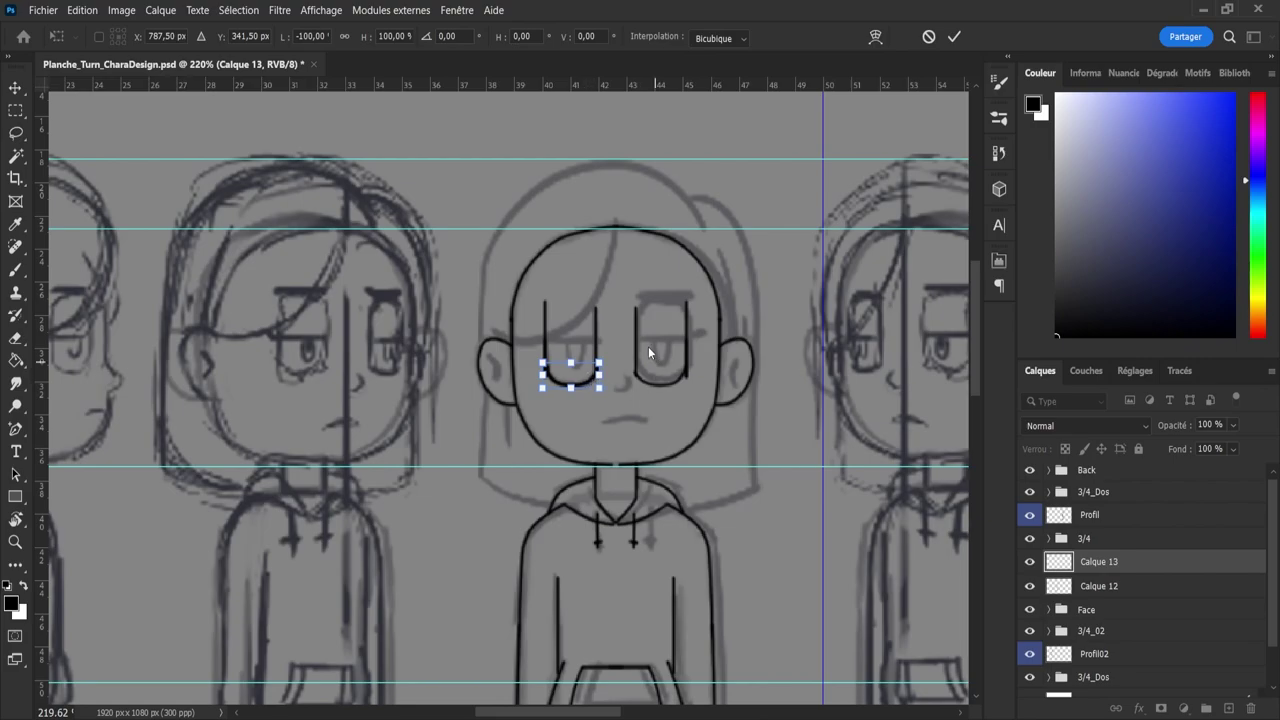
pyautogui.hotkey('ctrl', 'shift', 'v')
pyautogui.moveTo(575, 373); pyautogui.dragTo(576, 310)
pyautogui.press('Return')
pyautogui.press('l')
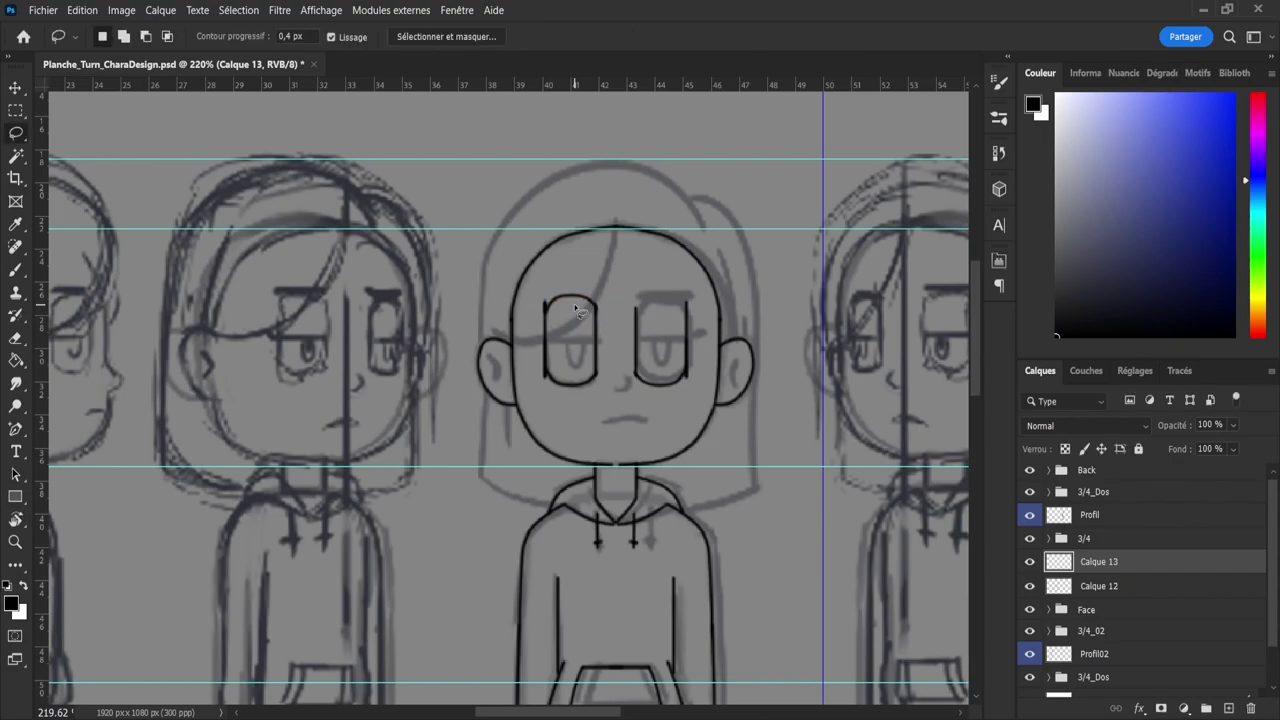
# - Erase the overshooting side lines of the left eye and merge the copied curve with the line-art layer
pyautogui.press('v')
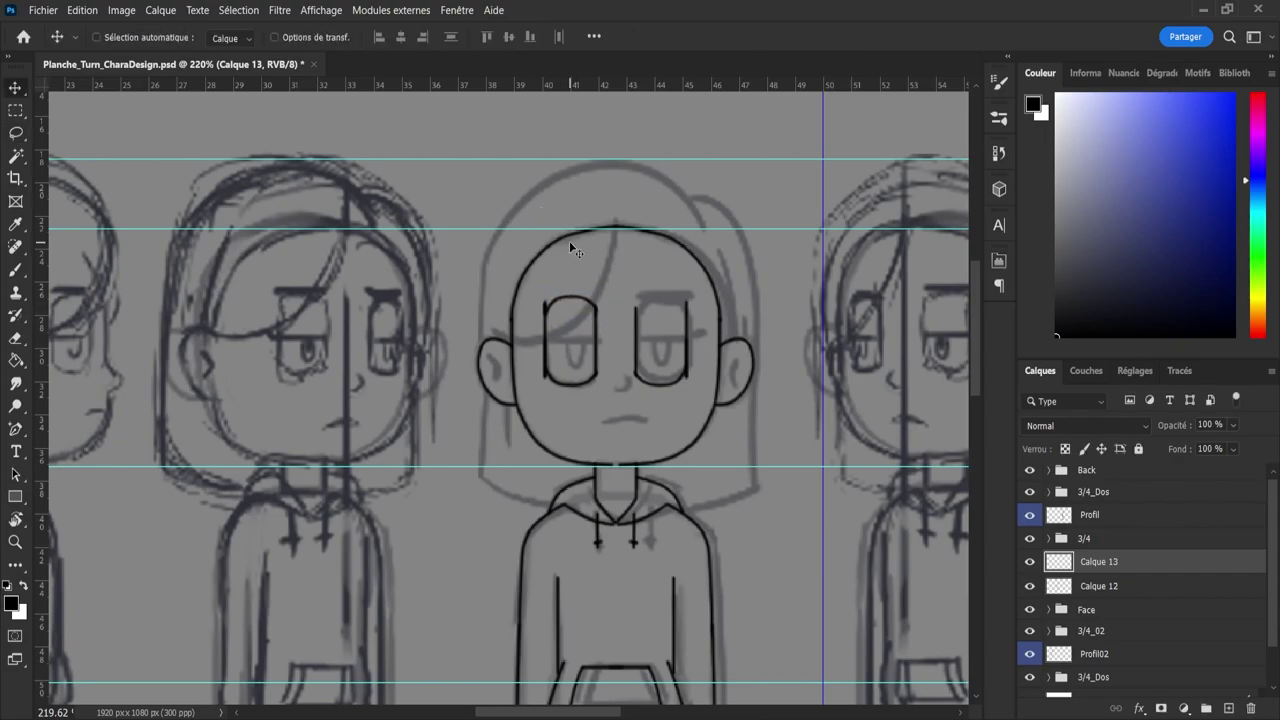
pyautogui.press('e')
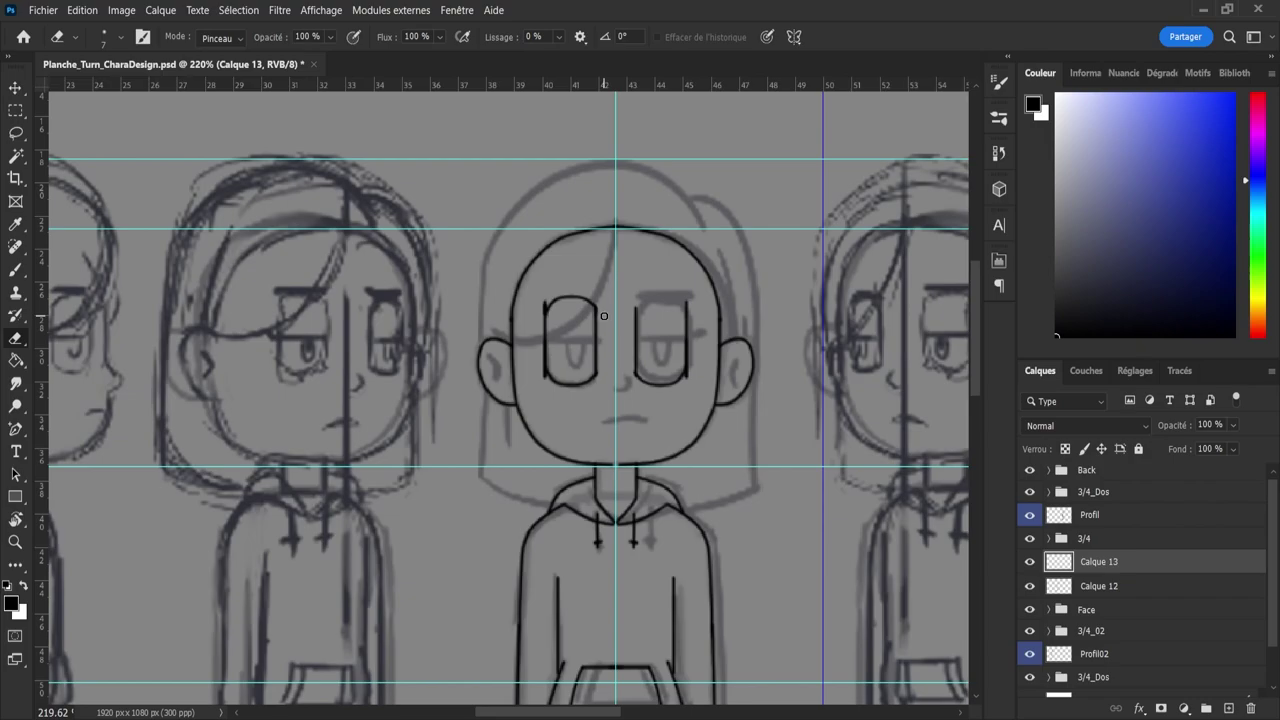
pyautogui.keyDown('ctrl'); pyautogui.click(1138, 593); pyautogui.keyUp('ctrl')
pyautogui.hotkey('ctrl', 'e')
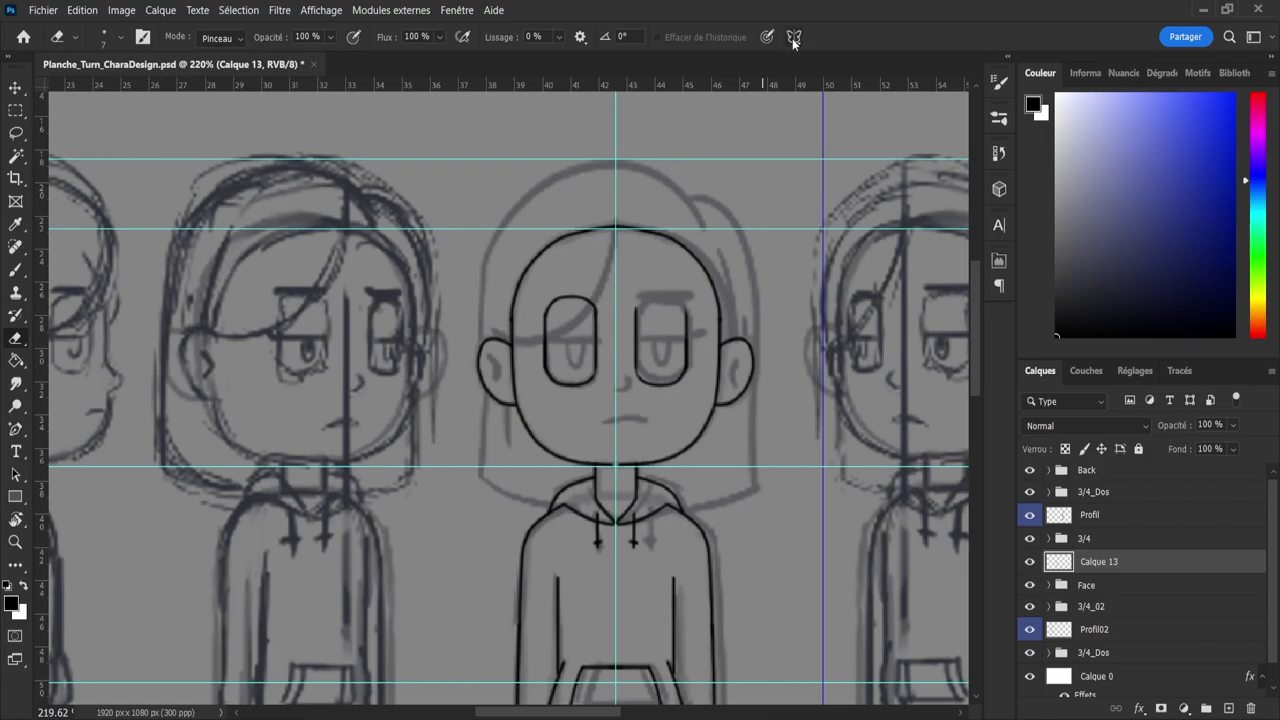
# - Turn off symmetry painting and place a vertical guide on the centre line of the front-view face
pyautogui.click(803, 73)
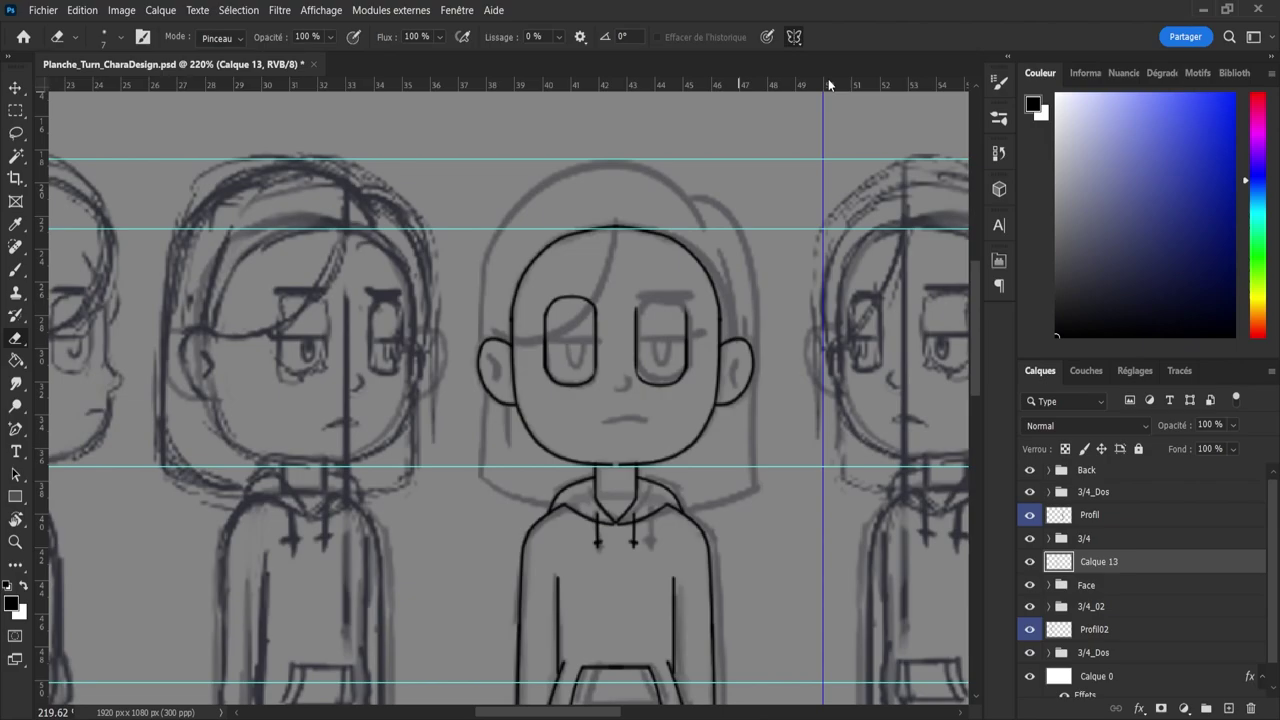
pyautogui.moveTo(44, 466); pyautogui.dragTo(615, 433)
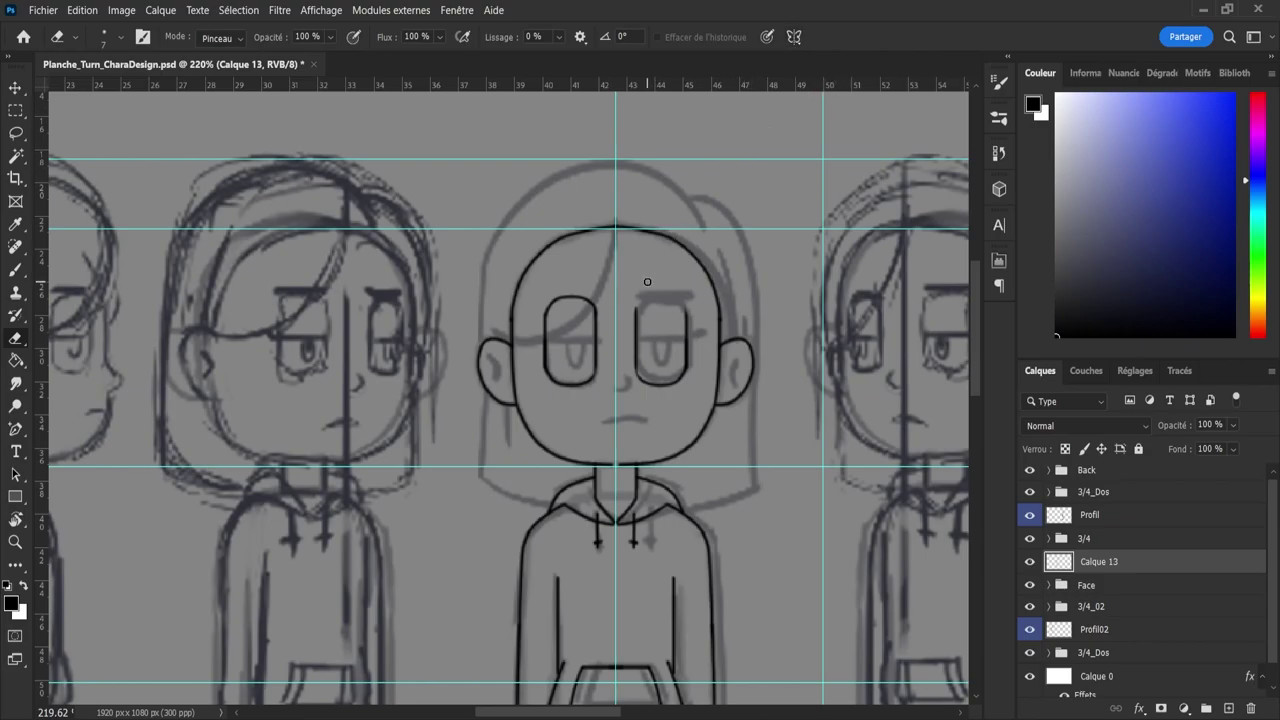
pyautogui.moveTo(637, 309)
pyautogui.mouseDown()
pyautogui.moveTo(651, 383)
pyautogui.moveTo(680, 375)
pyautogui.mouseUp()
pyautogui.moveTo(687, 312); pyautogui.dragTo(676, 371)
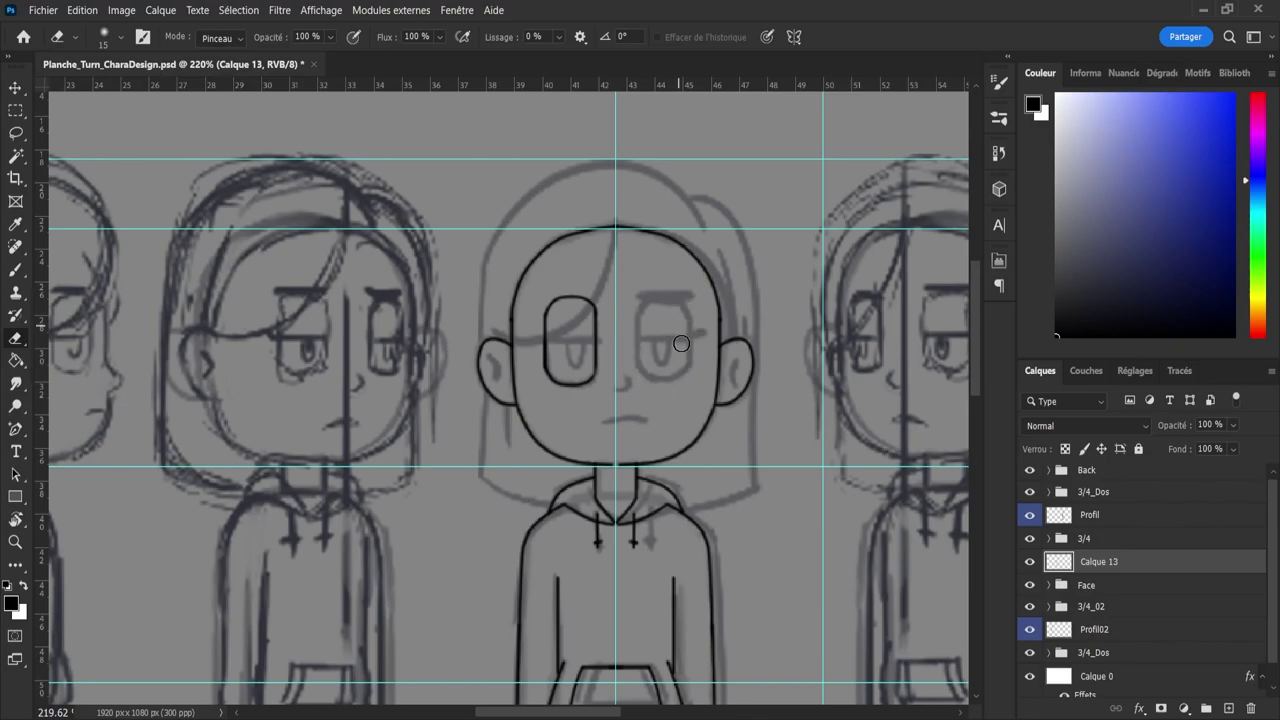
pyautogui.hotkey('ctrl', 'z')
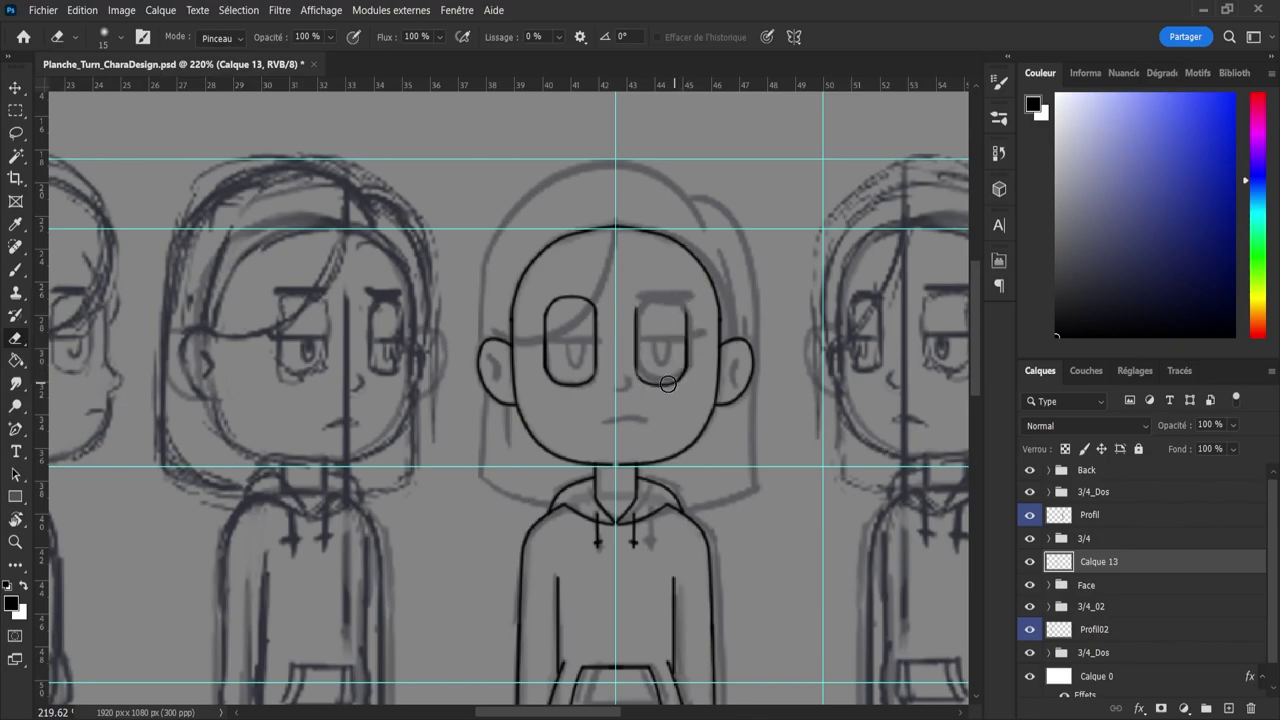
# - Copy the finished left eye to a new layer and move the copy horizontally over the unfinished right eye
pyautogui.press('l')
pyautogui.moveTo(609, 286)
pyautogui.mouseDown()
pyautogui.moveTo(615, 371)
pyautogui.moveTo(598, 402)
pyautogui.moveTo(537, 383)
pyautogui.mouseUp()
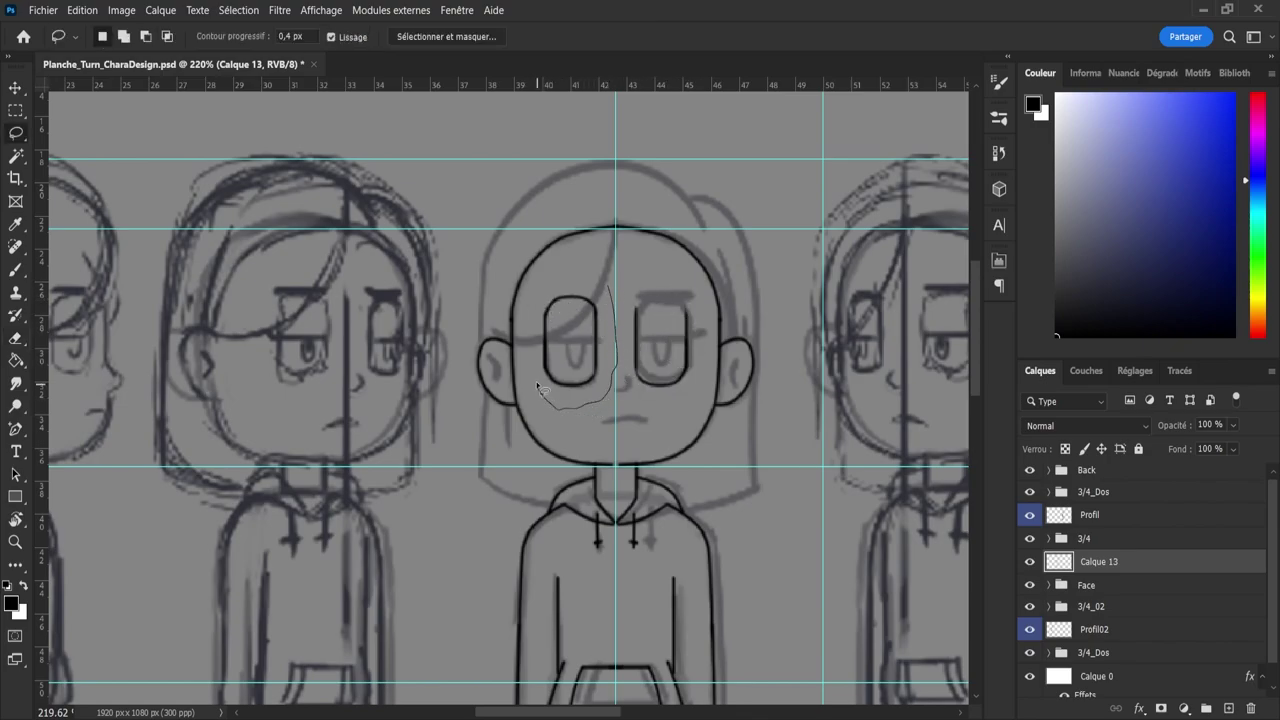
pyautogui.moveTo(537, 286); pyautogui.dragTo(612, 313)
pyautogui.hotkey('ctrl', 'j')
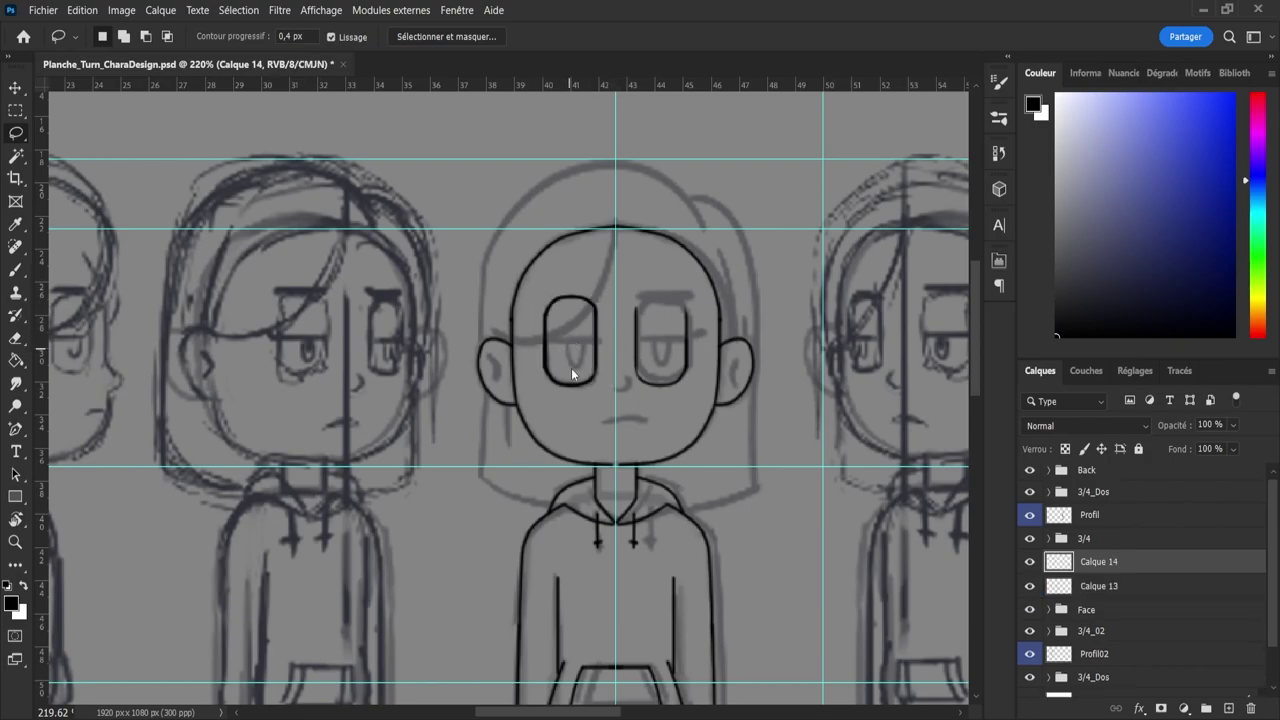
pyautogui.hotkey('ctrl', 't')
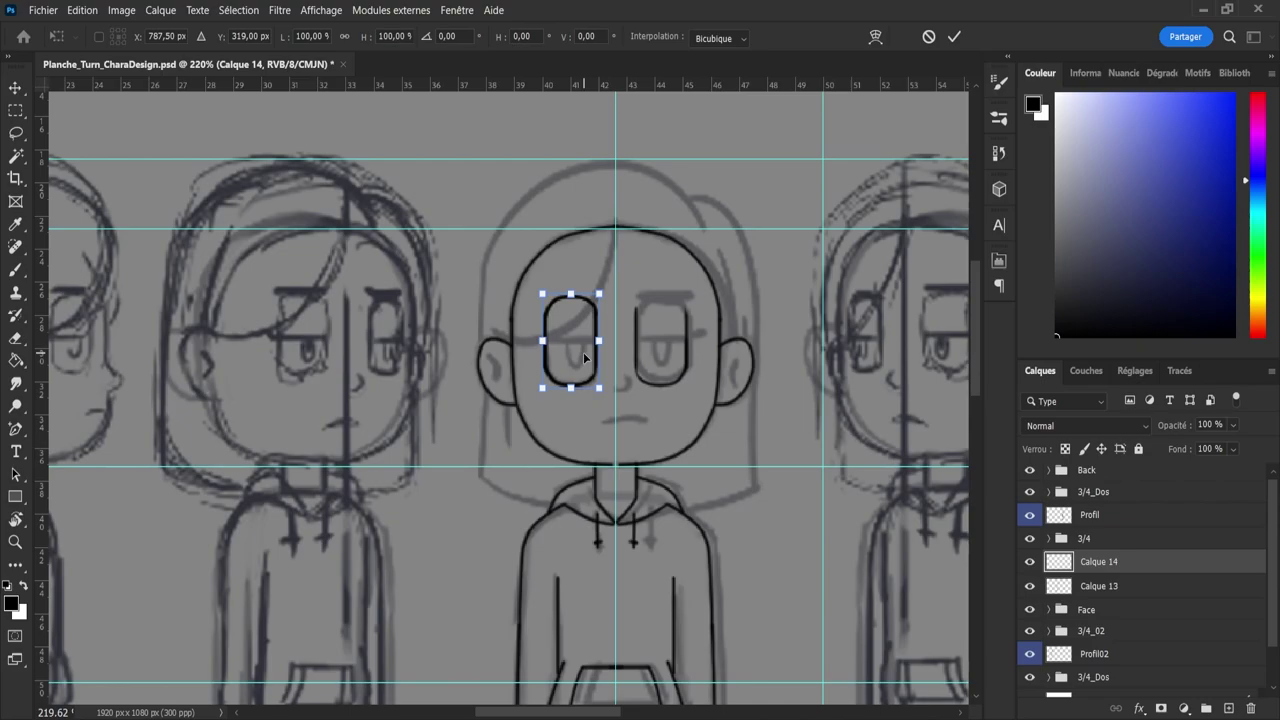
pyautogui.moveTo(583, 352); pyautogui.dragTo(668, 353)
pyautogui.press('Return')
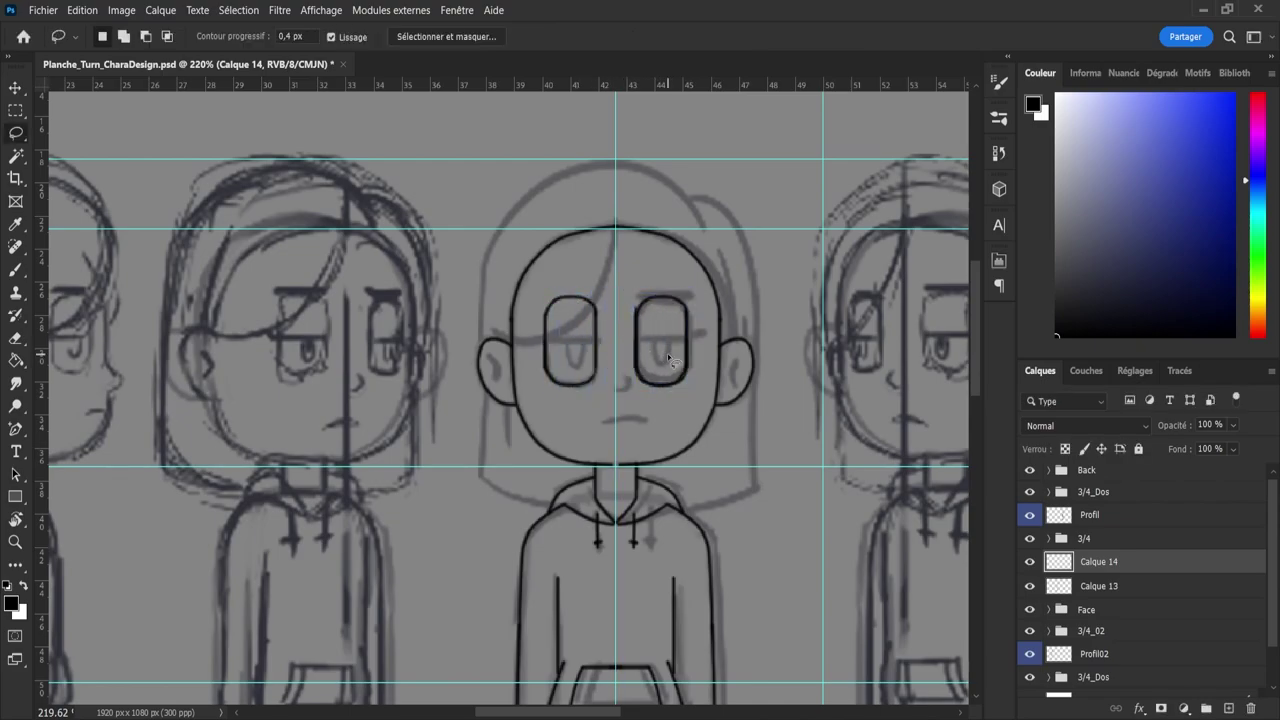
# - Erase the old right-eye lines on the layer below and flip the copied eye horizontally on its own layer
pyautogui.click(1092, 590)
pyautogui.press('e')
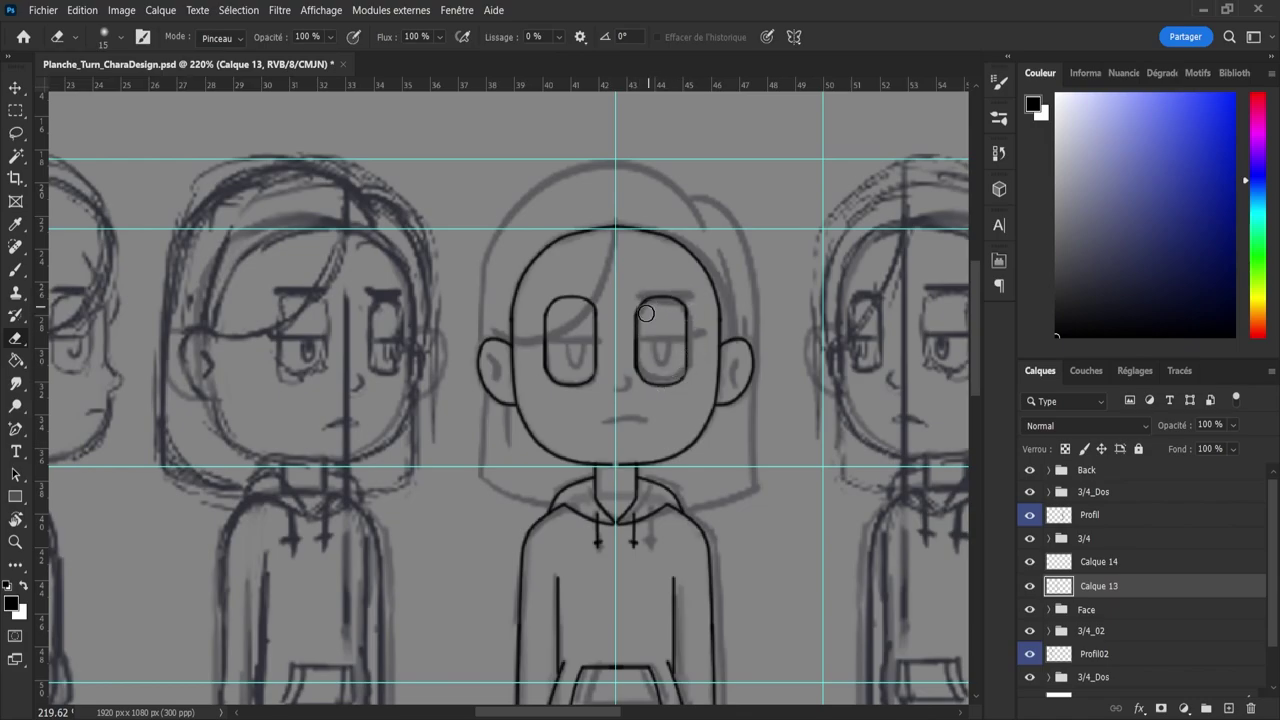
pyautogui.click(1083, 568)
pyautogui.hotkey('ctrl', 't')
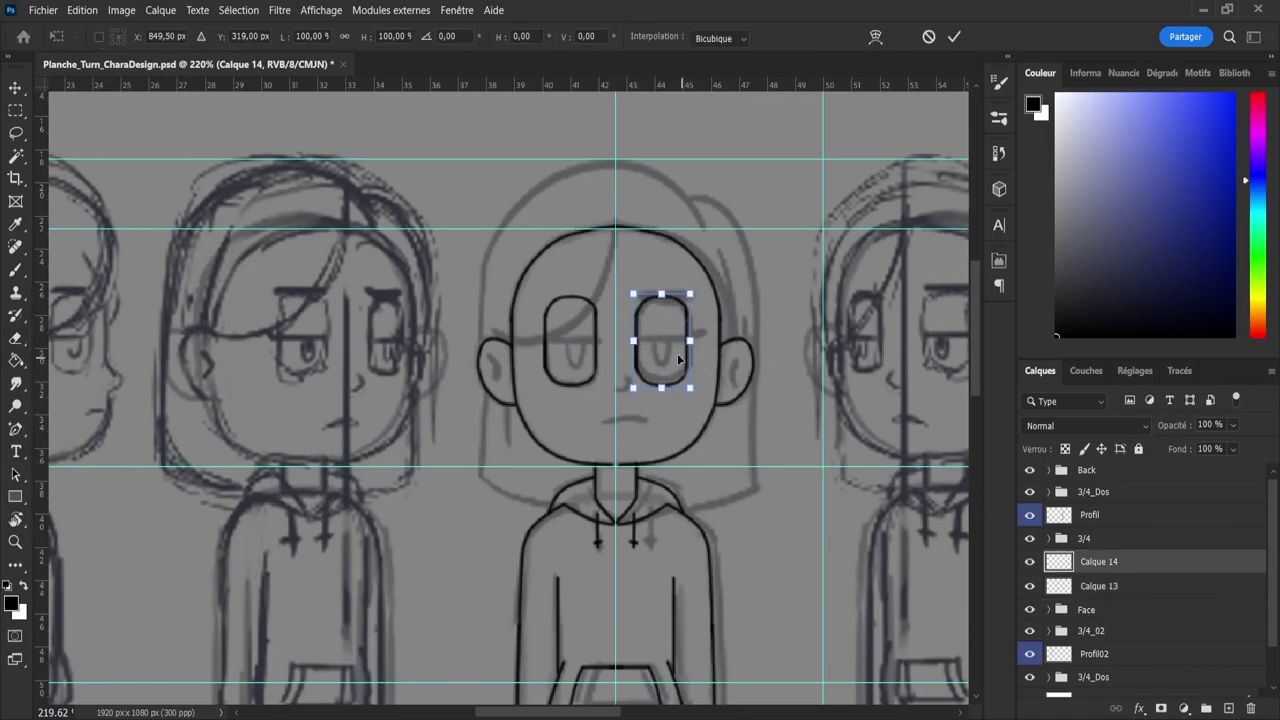
pyautogui.click(791, 693)
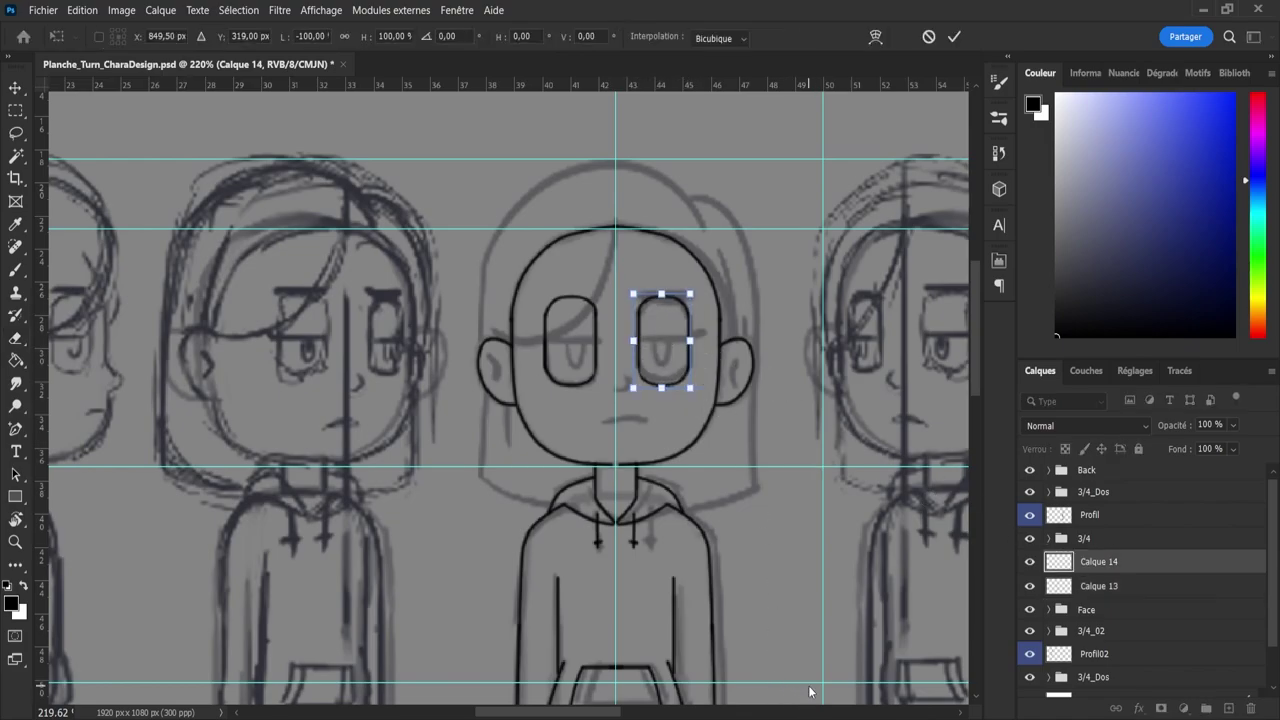
pyautogui.press('Left')
pyautogui.press('Right')
pyautogui.press('Return')
pyautogui.press('e')
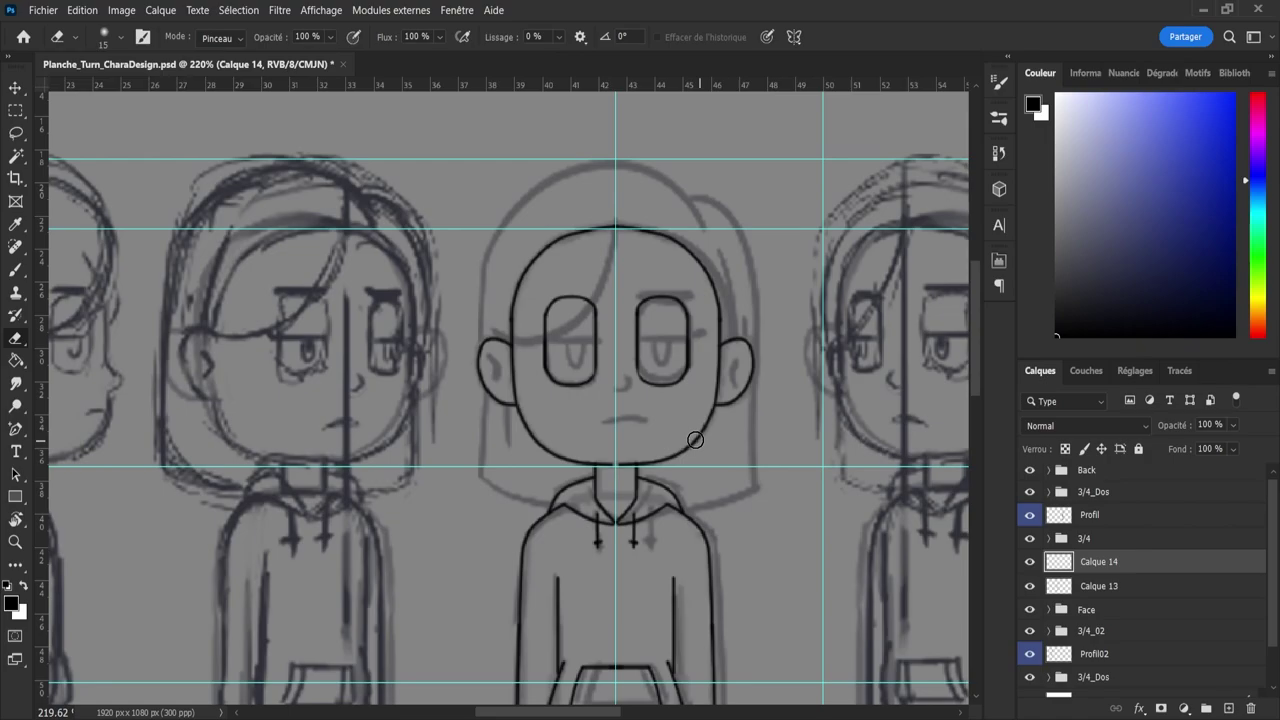
# - Ink the small hooked nose on the face's centre line and adjust it with Free Transform
pyautogui.press('b')
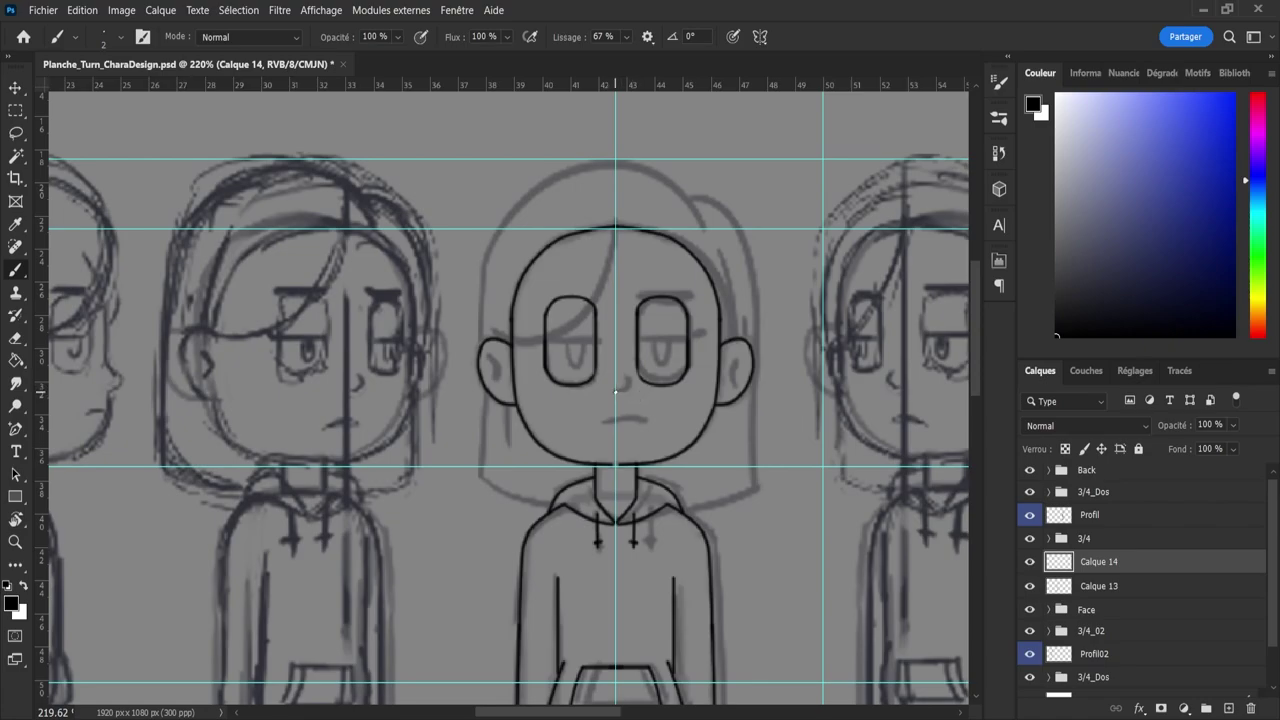
pyautogui.hotkey('ctrl', 'z')
pyautogui.moveTo(626, 376); pyautogui.dragTo(625, 394)
pyautogui.hotkey('ctrl', 'z')
pyautogui.press('l')
pyautogui.moveTo(608, 376)
pyautogui.mouseDown()
pyautogui.moveTo(634, 374)
pyautogui.moveTo(630, 406)
pyautogui.moveTo(607, 398)
pyautogui.mouseUp()
pyautogui.hotkey('ctrl', 't')
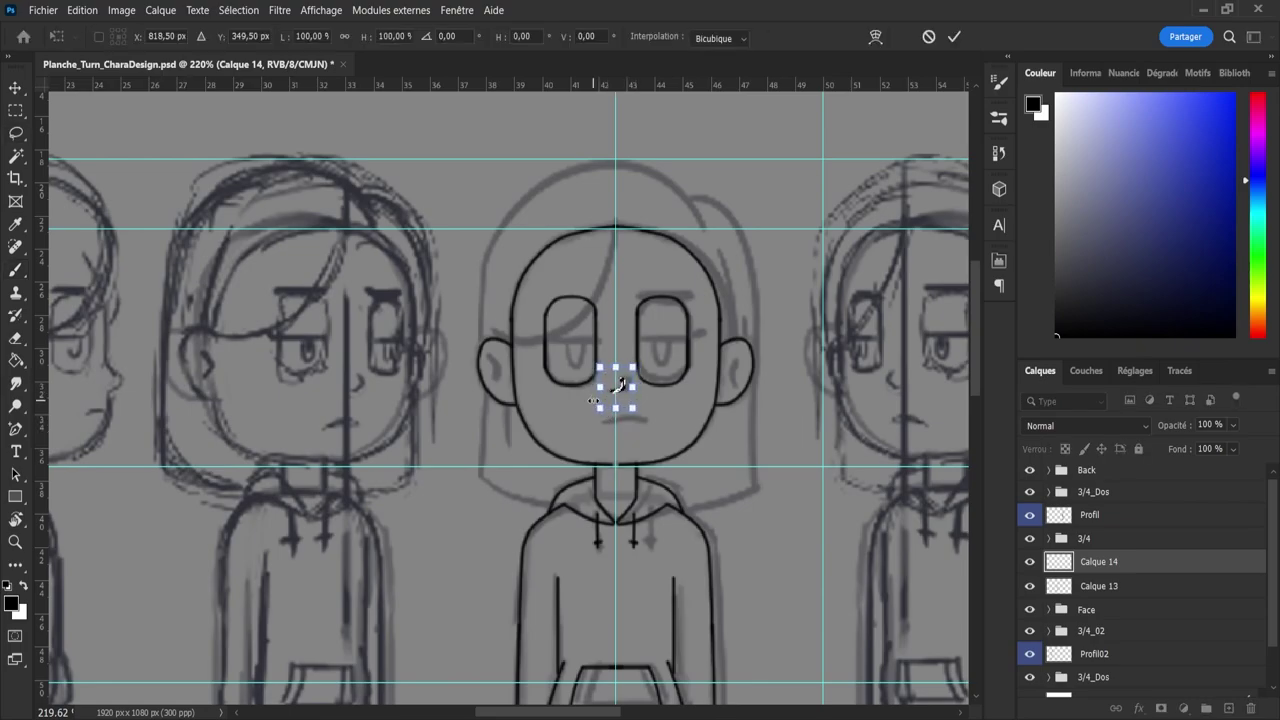
pyautogui.press('Return')
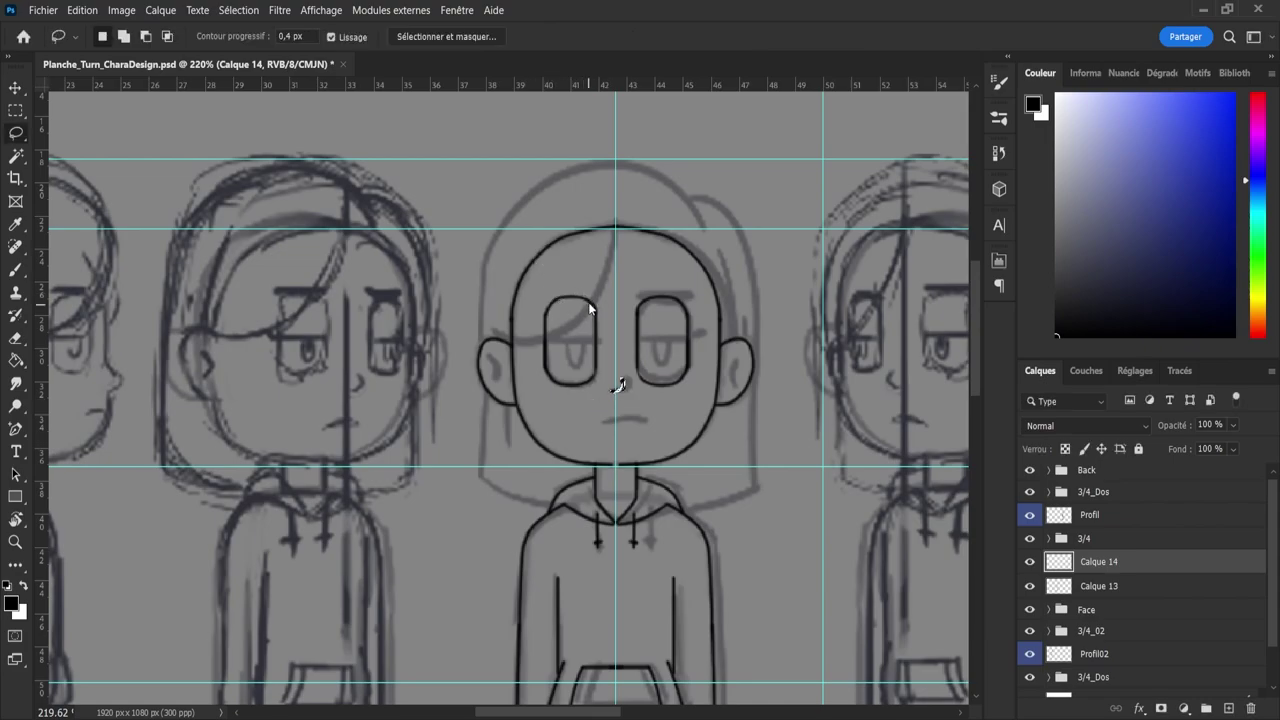
pyautogui.hotkey('ctrl', 'd')
# - Ink the short, slightly curved mouth line below the nose, redoing the stroke until it is clean
pyautogui.press('b')
pyautogui.moveTo(592, 419)
pyautogui.mouseDown()
pyautogui.moveTo(660, 421)
pyautogui.moveTo(590, 416)
pyautogui.moveTo(650, 418)
pyautogui.moveTo(643, 441)
pyautogui.mouseUp()
pyautogui.hotkey('ctrl', 'z')
pyautogui.hotkey('ctrl', 'z')
pyautogui.hotkey('ctrl', 'z')
pyautogui.hotkey('ctrl', 'z')
pyautogui.hotkey('ctrl', 'z')
# - Rotate the mouth line by about 2.56° and nudge it slightly left and up under the nose
pyautogui.press('l')
pyautogui.hotkey('ctrl', 't')
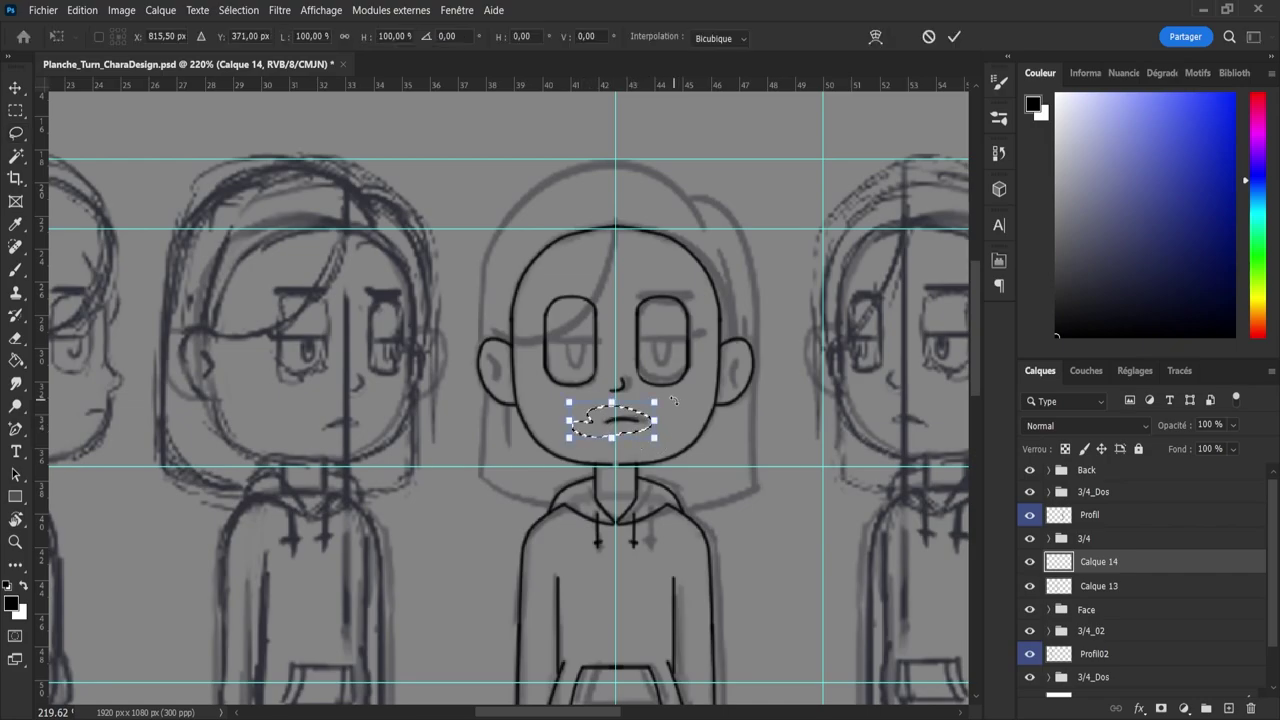
pyautogui.moveTo(674, 399); pyautogui.dragTo(678, 406)
pyautogui.press('Left')
pyautogui.press('Left')
pyautogui.press('Left')
pyautogui.press('Up')
pyautogui.press('Up')
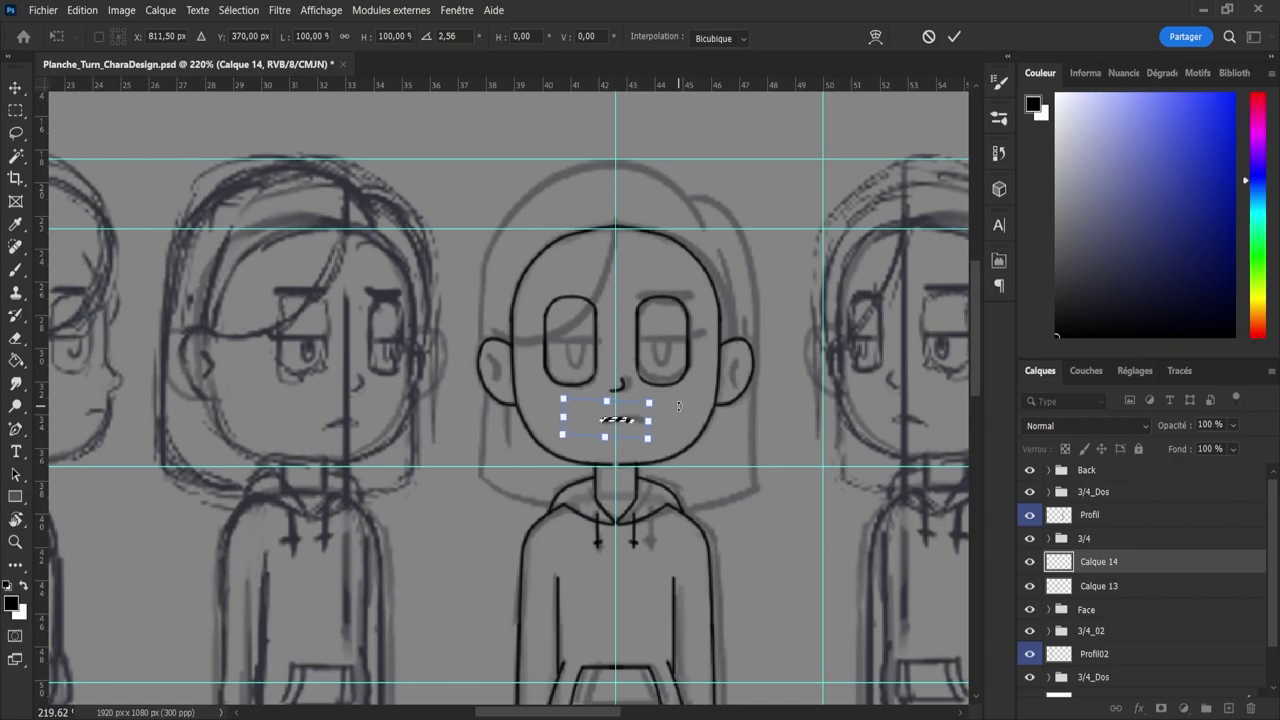
pyautogui.press('Left')
pyautogui.press('Return')
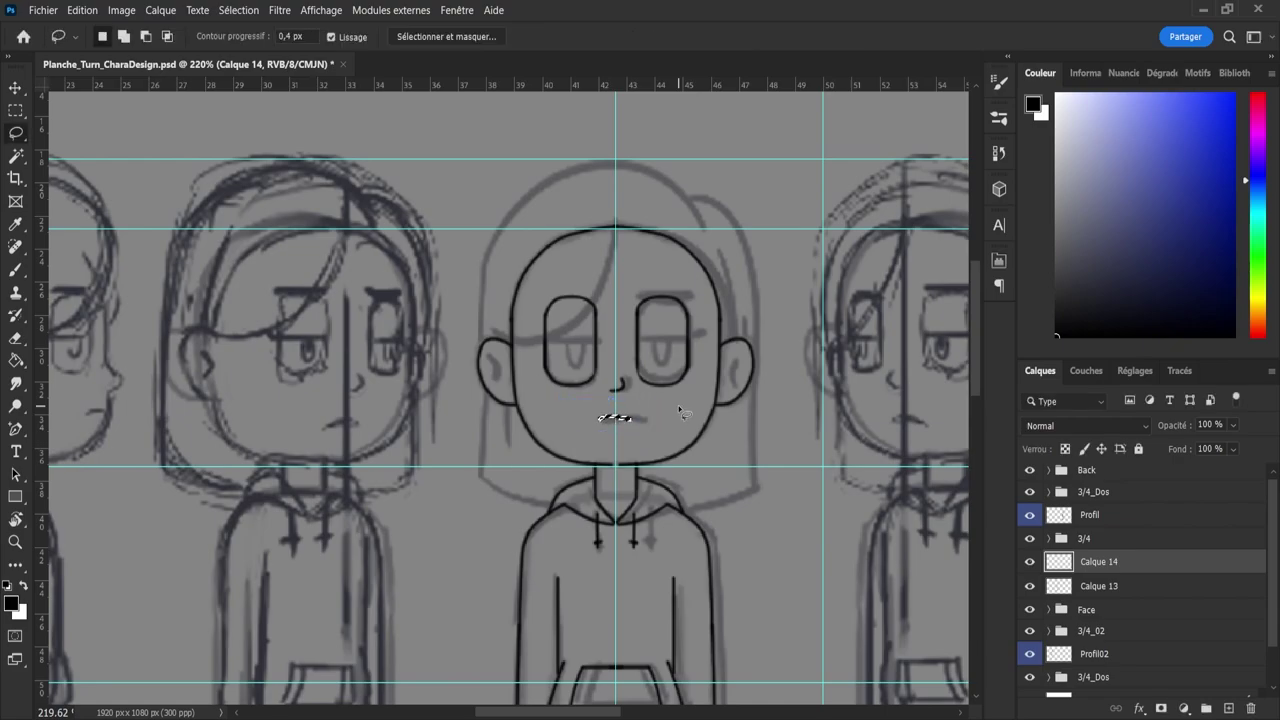
# - Reselect the mouth line, rotate it by about -2.89° to level it, and deselect it
pyautogui.hotkey('ctrl', 'd')
pyautogui.hotkey('ctrl', 'z')
pyautogui.hotkey('ctrl', 'd')
pyautogui.hotkey('ctrl', 'z')
pyautogui.moveTo(600, 408)
pyautogui.mouseDown()
pyautogui.moveTo(644, 435)
pyautogui.moveTo(618, 412)
pyautogui.moveTo(666, 399)
pyautogui.mouseUp()
pyautogui.hotkey('ctrl', 't')
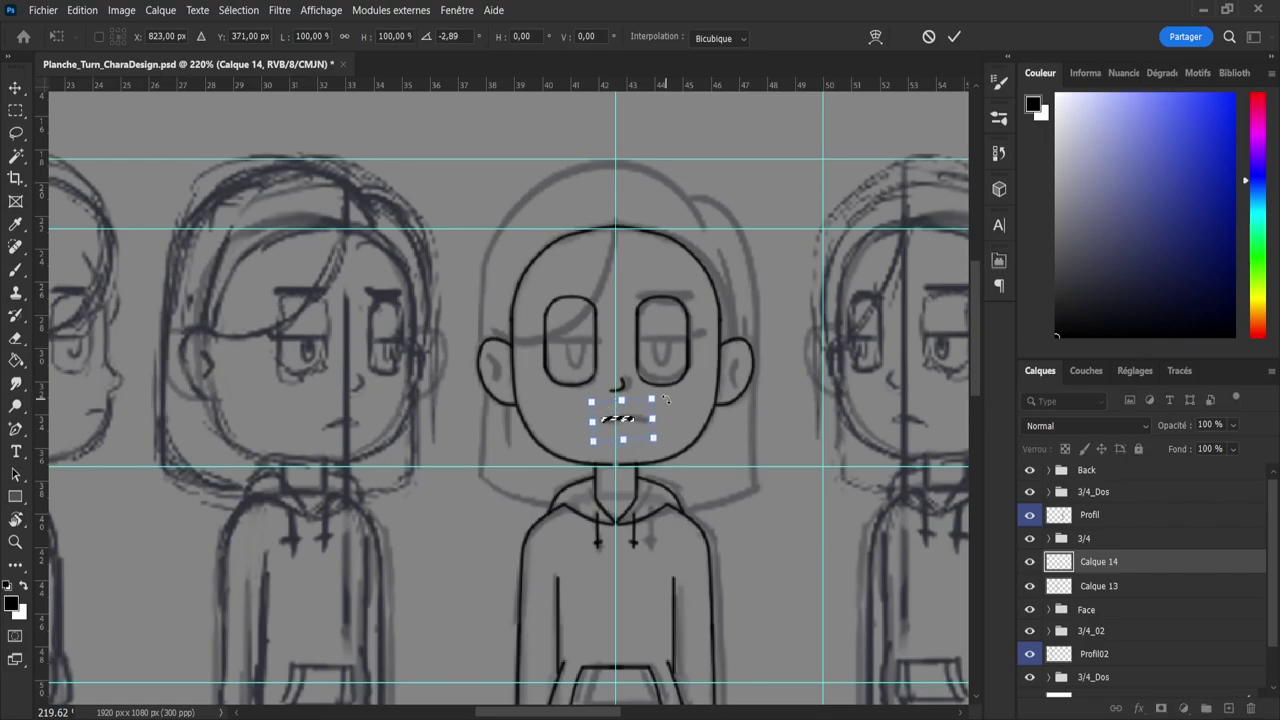
pyautogui.press('Return')
pyautogui.hotkey('ctrl', 'd')
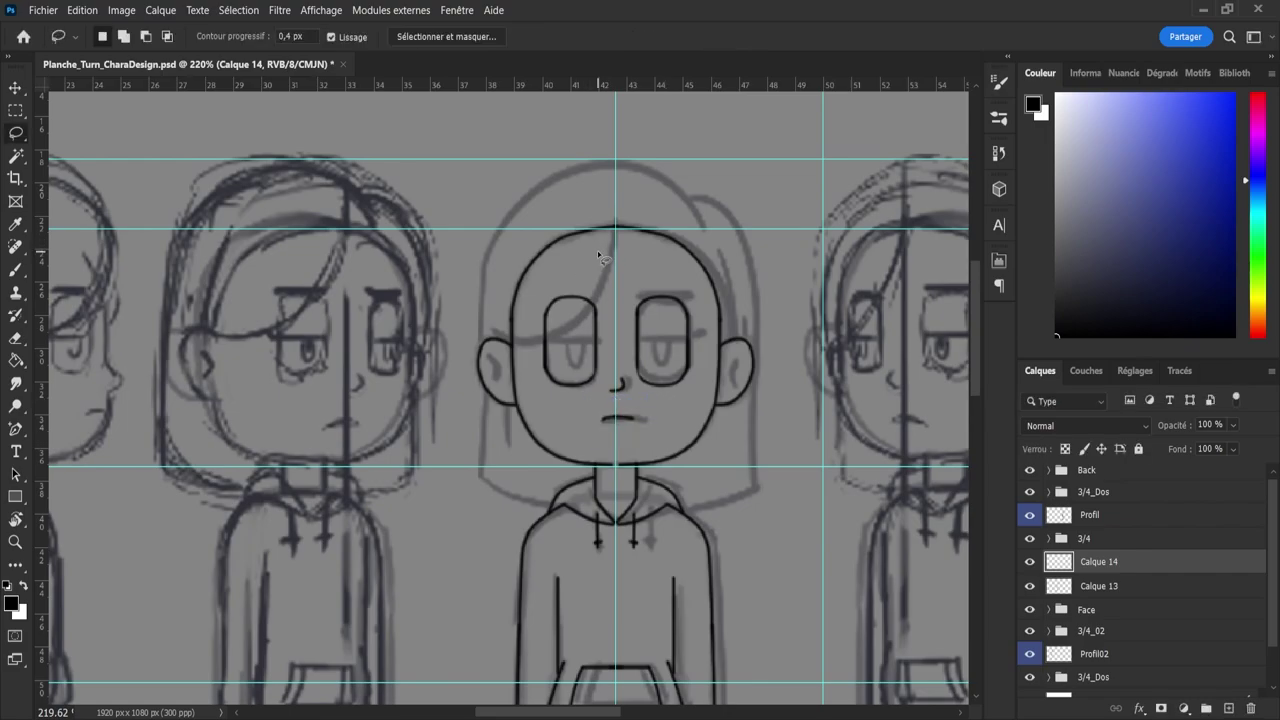
# - Ink the horizontal half-closed eyelid lines across both eyes, adding a short lash at each outer corner and cleaning up the line ends
pyautogui.press('b')
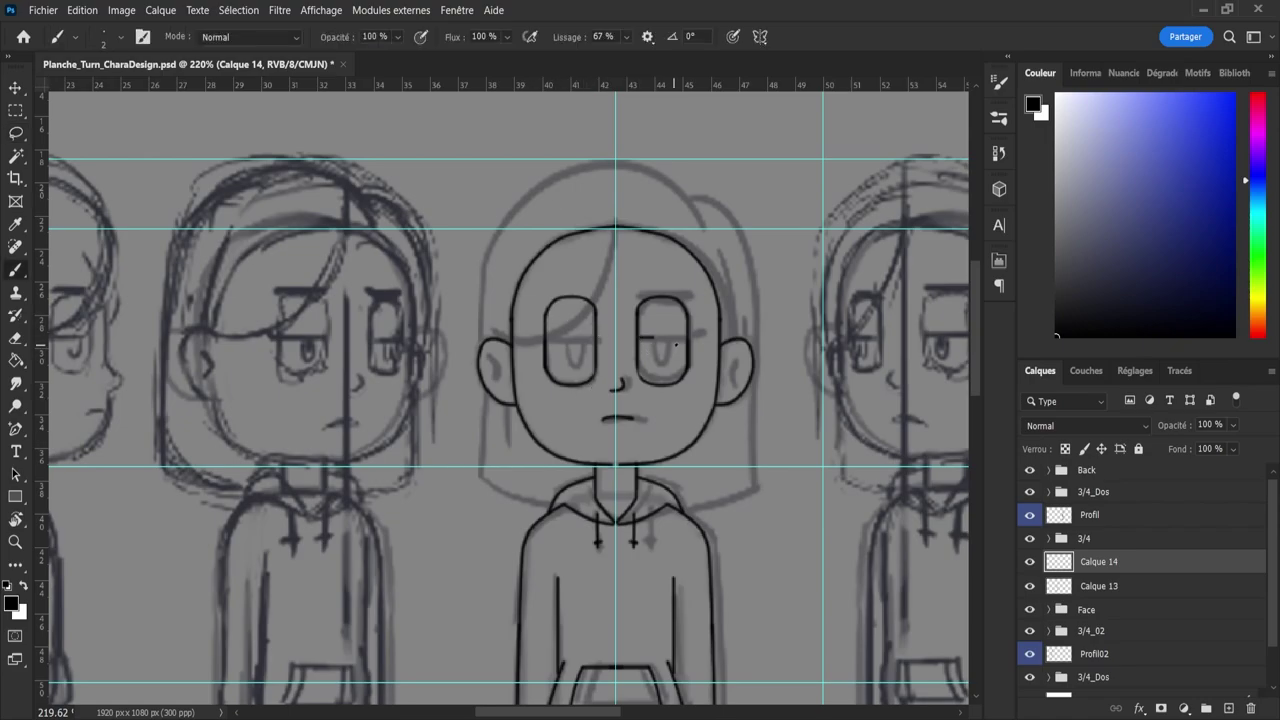
pyautogui.moveTo(676, 344); pyautogui.dragTo(696, 348)
pyautogui.moveTo(622, 337); pyautogui.dragTo(538, 339)
pyautogui.press('e')
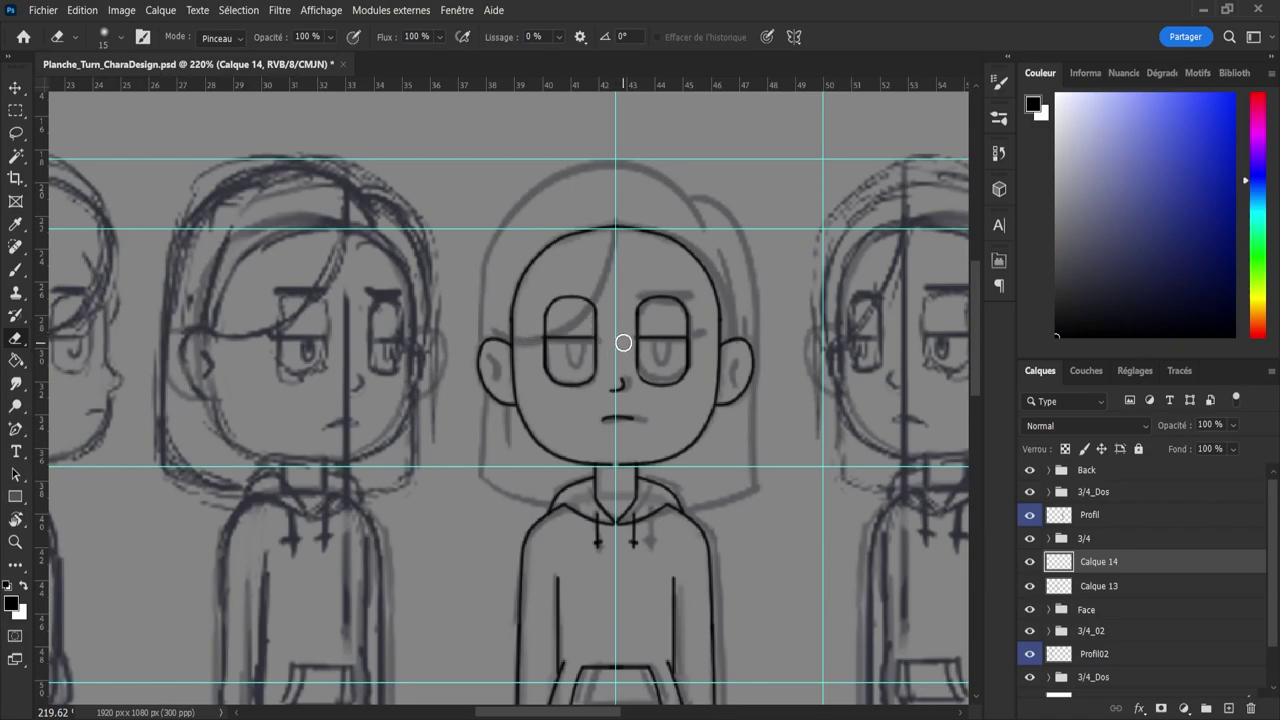
pyautogui.press('b')
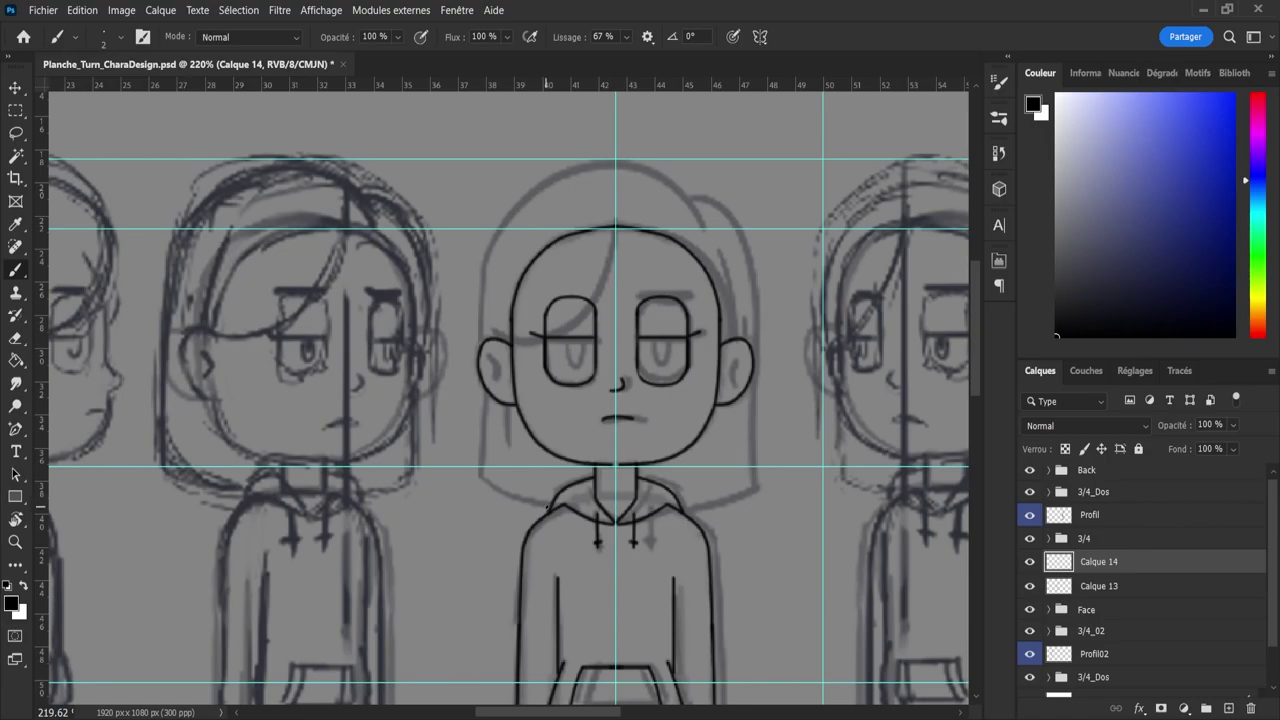
# - Ink the curved lower hair edges symmetrically from the outer hair corners to the hood, redoing the stroke until it is clean
pyautogui.hotkey('ctrl', 'z')
pyautogui.moveTo(551, 506)
pyautogui.mouseDown()
pyautogui.moveTo(474, 478)
pyautogui.moveTo(556, 508)
pyautogui.mouseUp()
pyautogui.hotkey('ctrl', 'z')
pyautogui.hotkey('ctrl', 'z')
pyautogui.moveTo(480, 477)
pyautogui.mouseDown()
pyautogui.moveTo(536, 502)
pyautogui.moveTo(494, 488)
pyautogui.moveTo(502, 498)
pyautogui.moveTo(552, 506)
pyautogui.mouseUp()
pyautogui.hotkey('ctrl', 'z')
pyautogui.hotkey('ctrl', 'z')
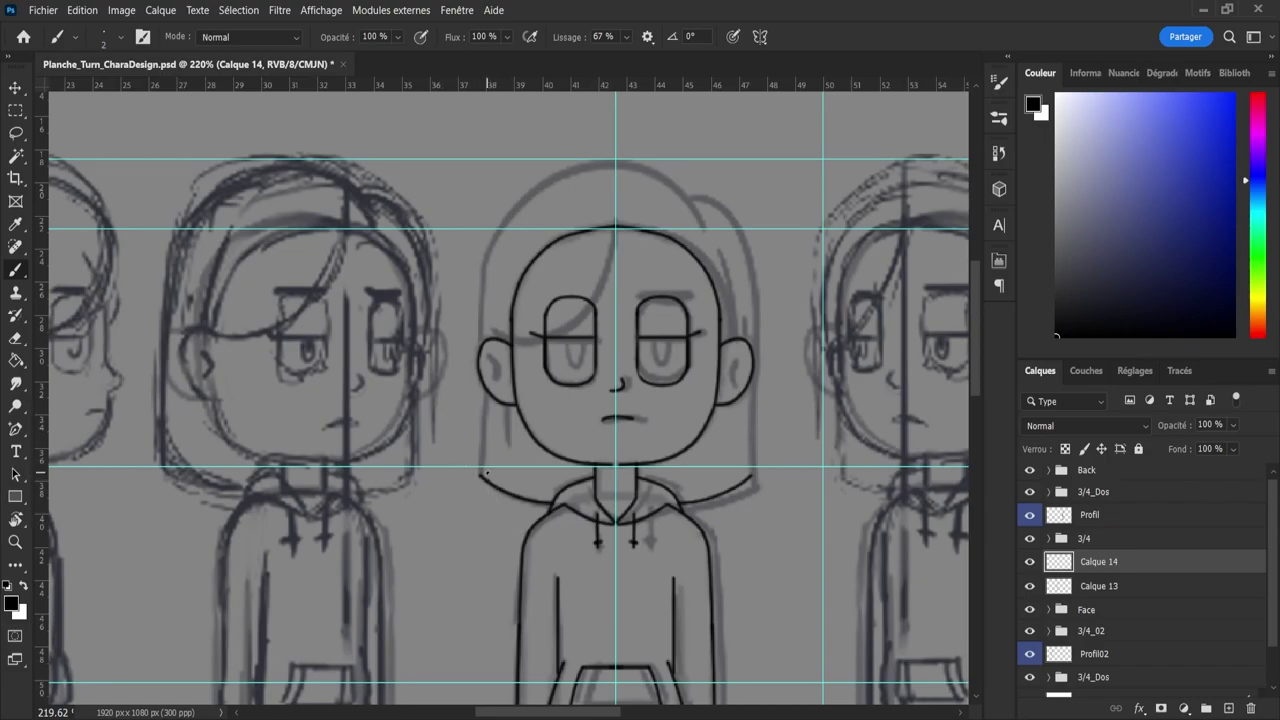
# - Ink the mirrored vertical sides of the hair from the lower corners up to the top of the ears, redoing them until clean
pyautogui.moveTo(481, 475); pyautogui.dragTo(481, 388)
pyautogui.hotkey('ctrl', 'z')
pyautogui.hotkey('ctrl', 'z')
pyautogui.moveTo(480, 446); pyautogui.dragTo(481, 249)
pyautogui.hotkey('ctrl', 'z')
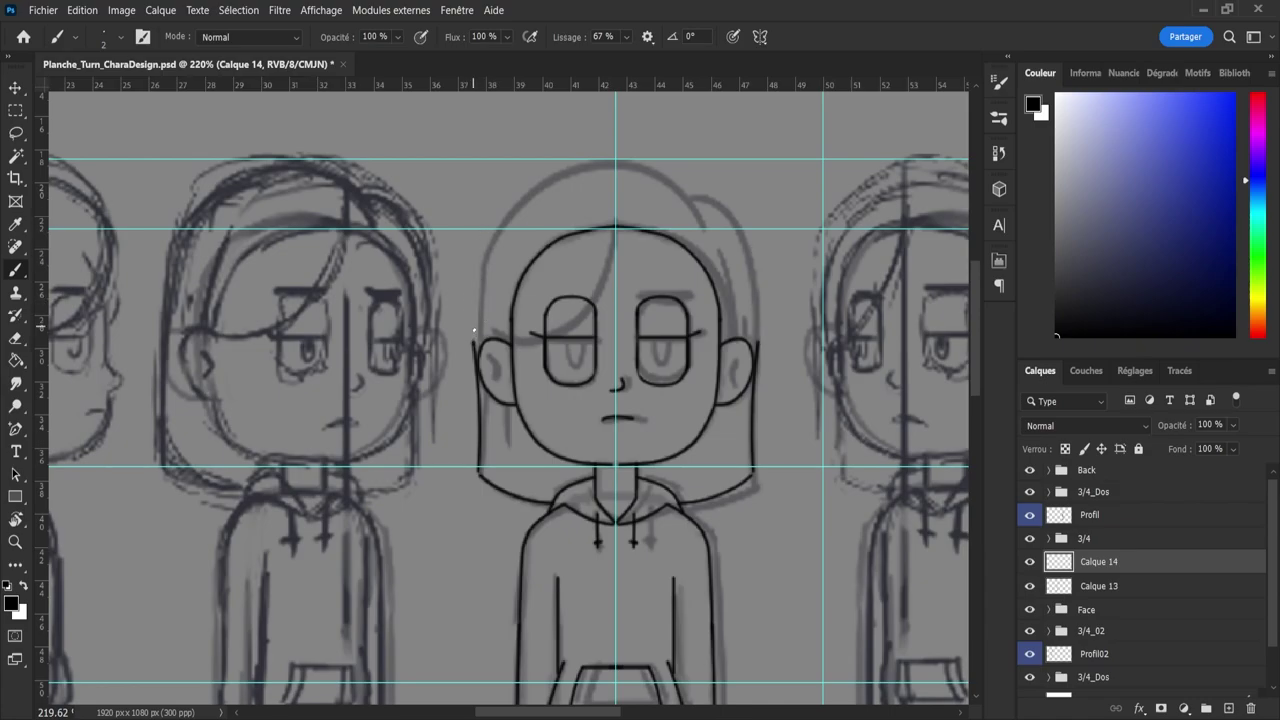
pyautogui.moveTo(474, 343)
pyautogui.mouseDown()
pyautogui.moveTo(473, 268)
pyautogui.moveTo(528, 176)
pyautogui.moveTo(604, 145)
pyautogui.moveTo(634, 155)
pyautogui.moveTo(617, 156)
pyautogui.mouseUp()
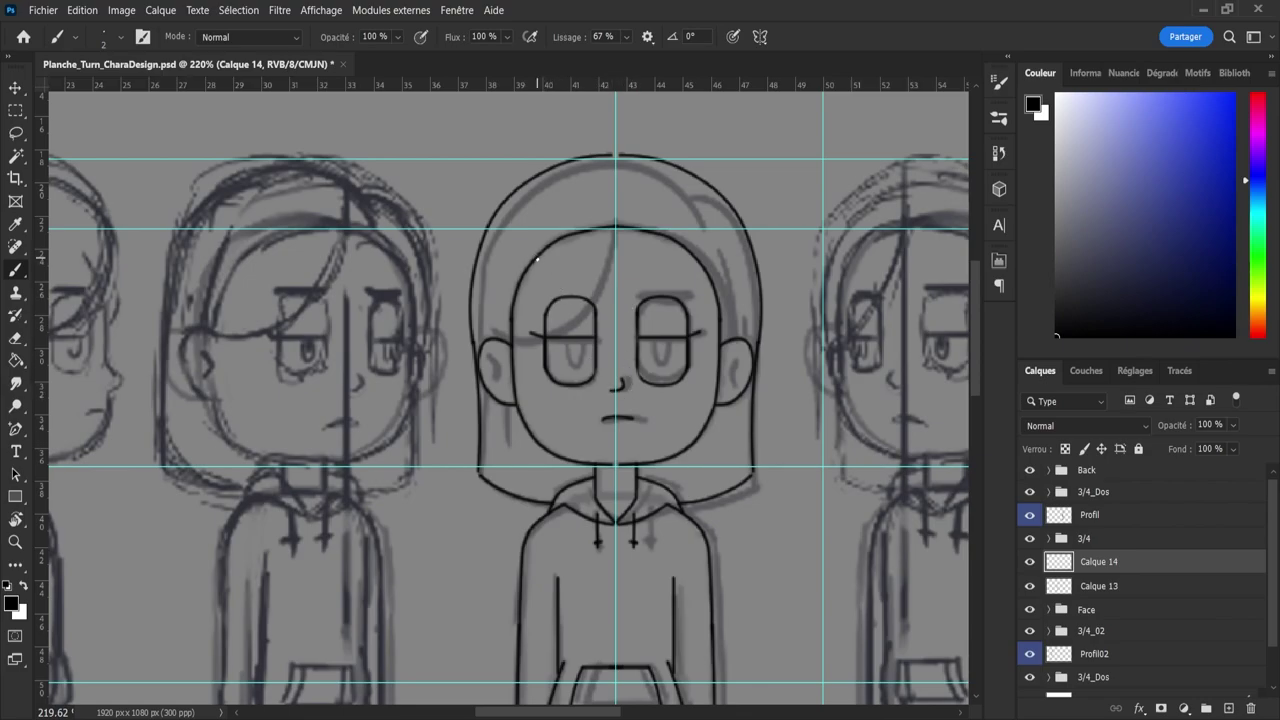
pyautogui.hotkey('ctrl', 'z')
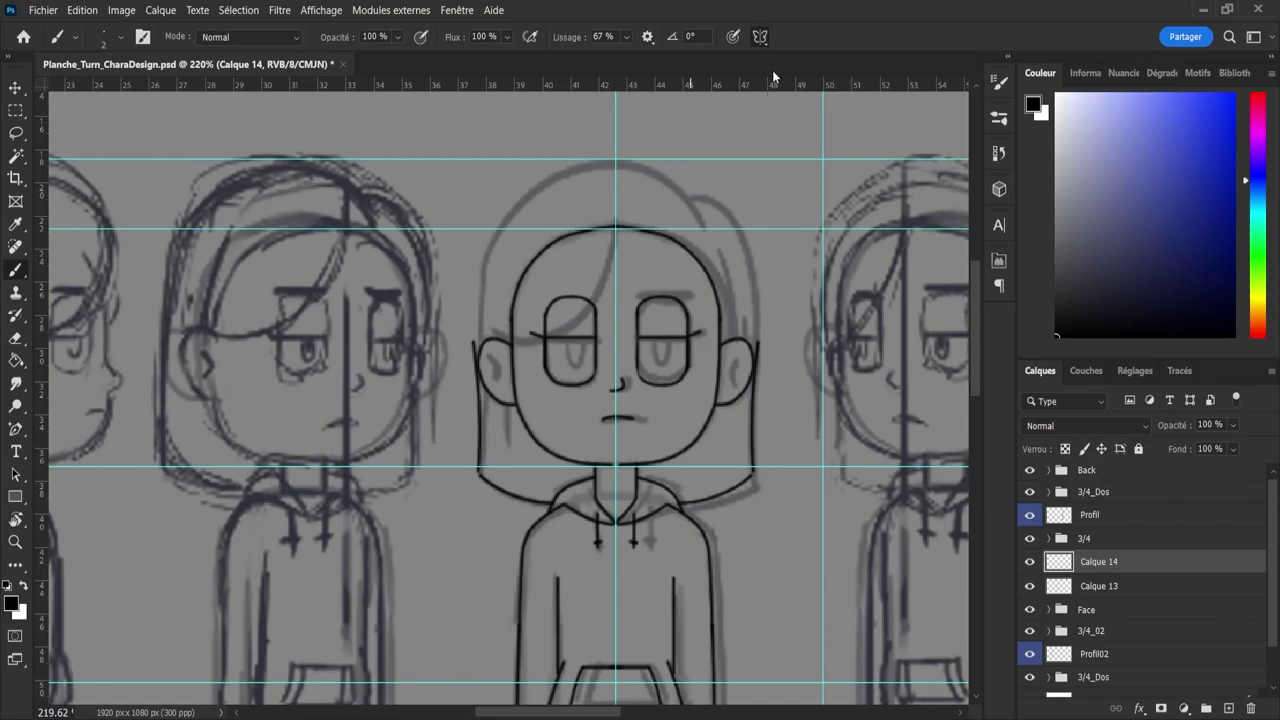
# - With symmetry off, erase the hair's left side line and re-ink it along the sketch from the lower corner up to the ear
pyautogui.press('e')
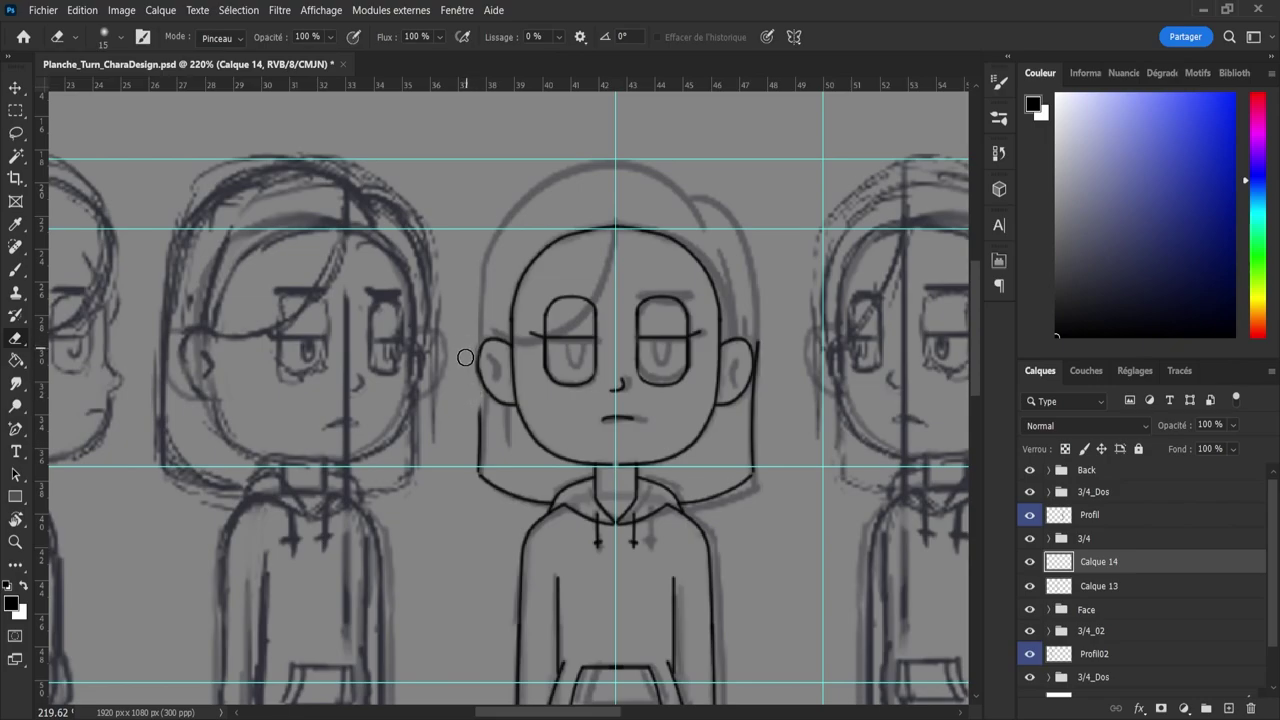
pyautogui.moveTo(471, 399)
pyautogui.mouseDown()
pyautogui.moveTo(486, 452)
pyautogui.moveTo(475, 449)
pyautogui.moveTo(483, 396)
pyautogui.mouseUp()
pyautogui.press('b')
pyautogui.hotkey('ctrl', 'z')
pyautogui.moveTo(479, 471); pyautogui.dragTo(480, 334)
pyautogui.hotkey('ctrl', 'z')
pyautogui.hotkey('ctrl', 'z')
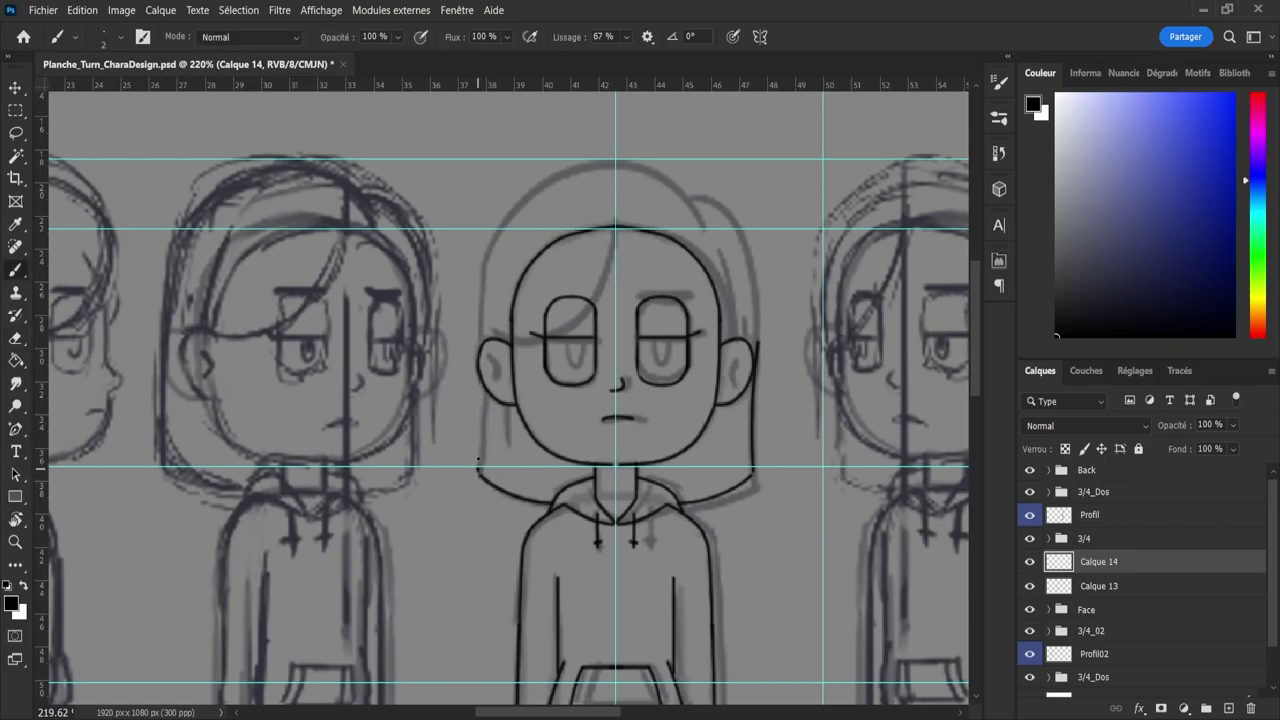
pyautogui.moveTo(478, 462); pyautogui.dragTo(482, 384)
pyautogui.hotkey('ctrl', 'z')
pyautogui.moveTo(478, 471); pyautogui.dragTo(480, 400)
pyautogui.hotkey('ctrl', 'z')
pyautogui.moveTo(477, 469)
pyautogui.mouseDown()
pyautogui.moveTo(478, 251)
pyautogui.moveTo(469, 337)
pyautogui.mouseUp()
# - Ink the hair's crown in one curve from the left ear over the top of the head to the sketch's upper-right overlap
pyautogui.press('e')
pyautogui.press('b')
pyautogui.moveTo(479, 350)
pyautogui.mouseDown()
pyautogui.moveTo(488, 225)
pyautogui.moveTo(515, 192)
pyautogui.moveTo(599, 157)
pyautogui.moveTo(630, 159)
pyautogui.moveTo(680, 181)
pyautogui.moveTo(706, 225)
pyautogui.mouseUp()
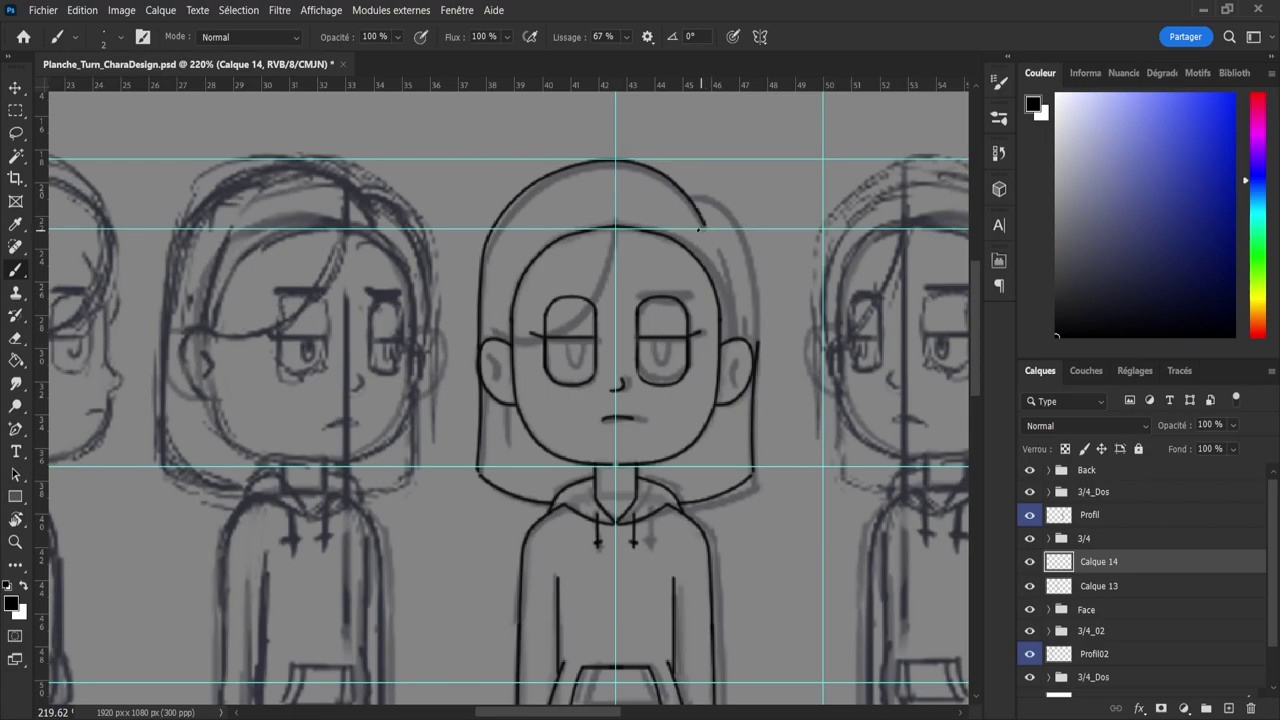
pyautogui.press('e')
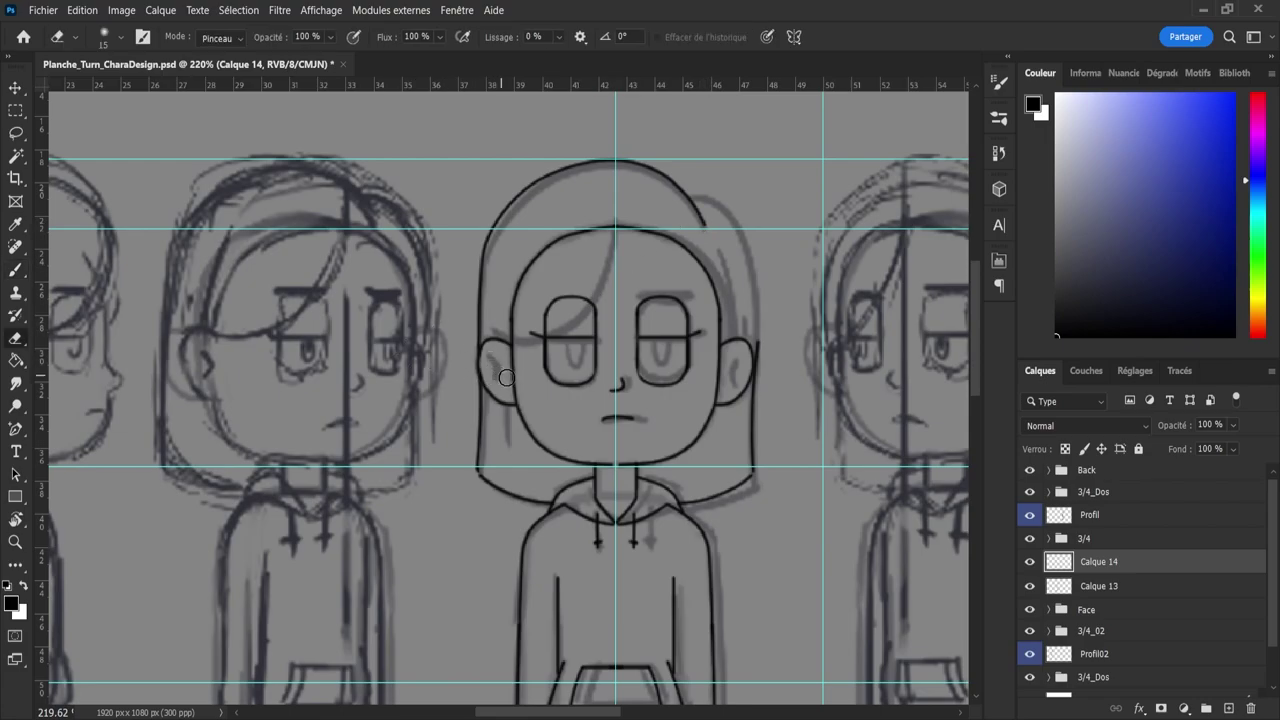
pyautogui.press('b')
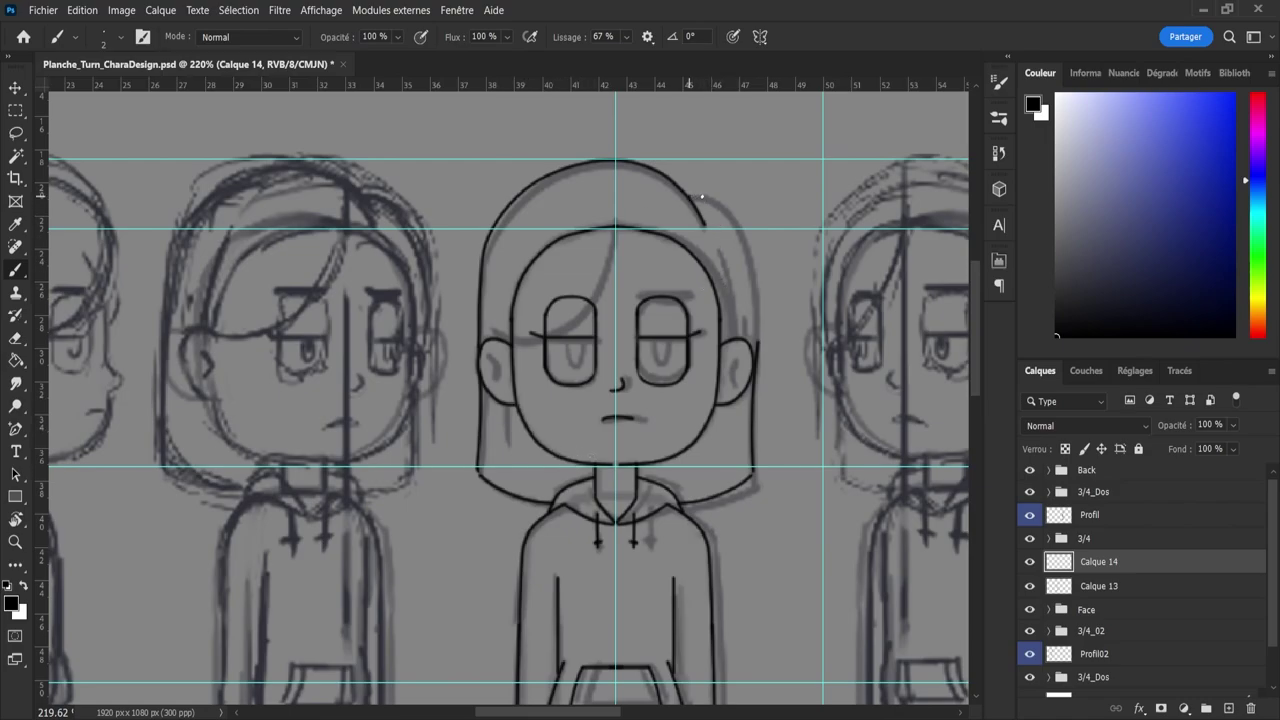
pyautogui.hotkey('ctrl', 'z')
pyautogui.moveTo(729, 207)
pyautogui.mouseDown()
pyautogui.moveTo(689, 195)
pyautogui.moveTo(726, 198)
pyautogui.moveTo(748, 227)
pyautogui.moveTo(754, 371)
pyautogui.moveTo(742, 237)
pyautogui.mouseUp()
pyautogui.hotkey('ctrl', 'z')
pyautogui.hotkey('ctrl', 'z')
pyautogui.hotkey('ctrl', 'z')
pyautogui.moveTo(759, 320)
pyautogui.mouseDown()
pyautogui.moveTo(748, 239)
pyautogui.moveTo(685, 195)
pyautogui.mouseUp()
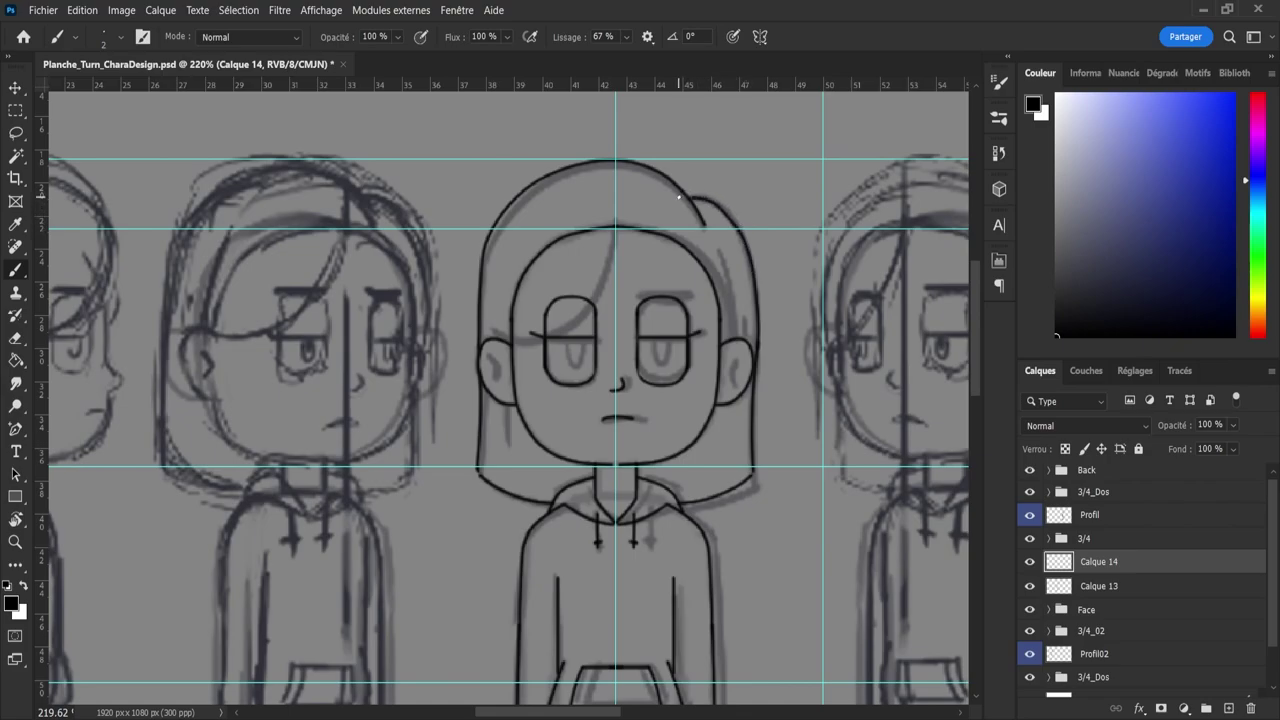
pyautogui.hotkey('ctrl', 'z')
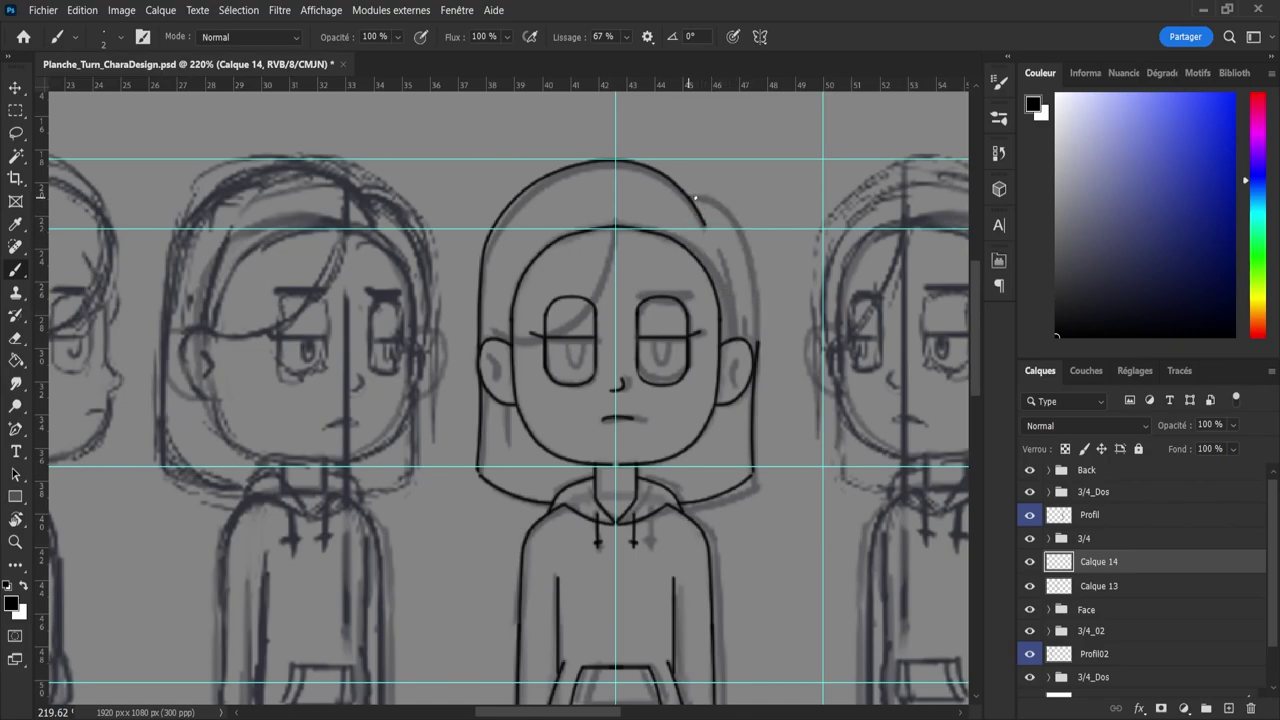
# - Ink the hair's right outline from the overlap at the crown down past the ear, joining it to the right side line
pyautogui.hotkey('ctrl', 'z')
pyautogui.moveTo(692, 198); pyautogui.dragTo(728, 208)
pyautogui.hotkey('ctrl', 'z')
pyautogui.moveTo(748, 255); pyautogui.dragTo(747, 258)
pyautogui.hotkey('ctrl', 'z')
pyautogui.moveTo(693, 198)
pyautogui.mouseDown()
pyautogui.moveTo(730, 212)
pyautogui.moveTo(746, 238)
pyautogui.moveTo(755, 365)
pyautogui.moveTo(769, 338)
pyautogui.mouseUp()
pyautogui.hotkey('ctrl', 'z')
pyautogui.press('e')
pyautogui.press('b')
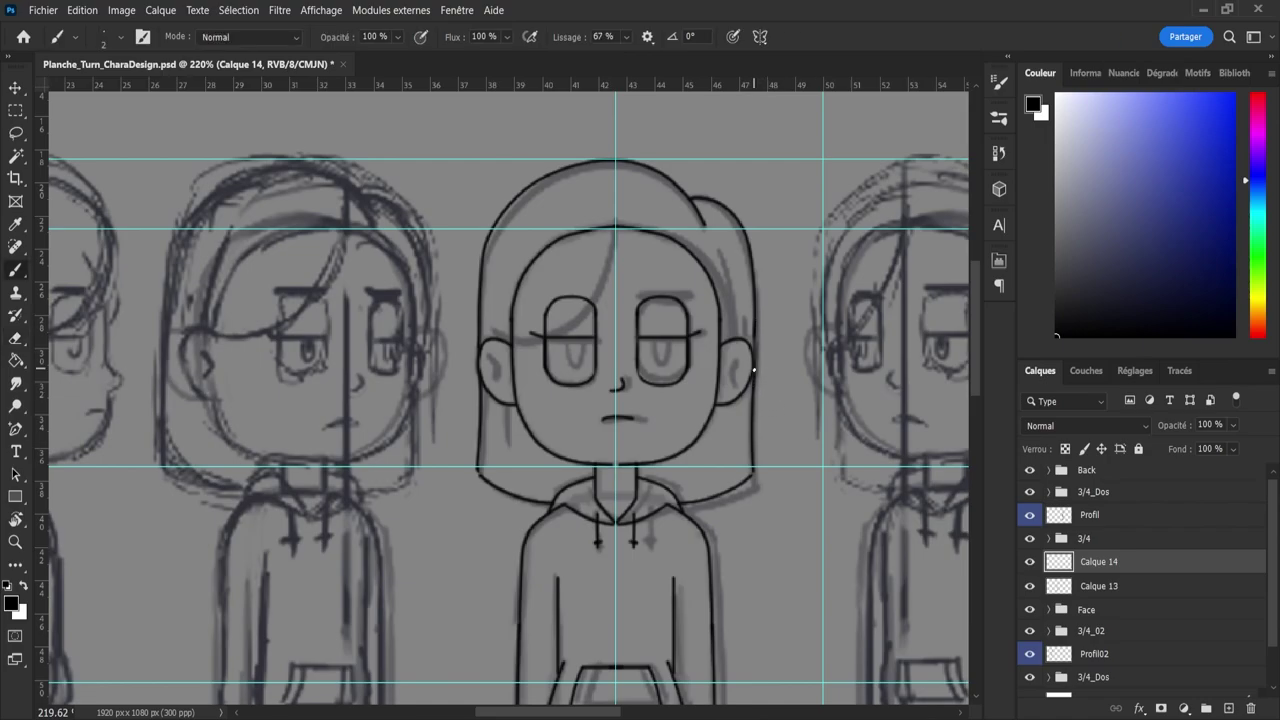
pyautogui.moveTo(754, 336); pyautogui.dragTo(752, 440)
# - Ink the fringe strand sweeping from the left ear across the left eye to the parting above the forehead, redoing it and trimming its tip
pyautogui.moveTo(504, 341)
pyautogui.mouseDown()
pyautogui.moveTo(540, 346)
pyautogui.moveTo(582, 318)
pyautogui.moveTo(545, 340)
pyautogui.moveTo(497, 338)
pyautogui.moveTo(569, 337)
pyautogui.moveTo(614, 228)
pyautogui.mouseUp()
pyautogui.hotkey('ctrl', 'z')
pyautogui.hotkey('ctrl', 'z')
pyautogui.hotkey('ctrl', 'z')
pyautogui.hotkey('ctrl', 'z')
pyautogui.moveTo(494, 334)
pyautogui.mouseDown()
pyautogui.moveTo(555, 340)
pyautogui.moveTo(586, 318)
pyautogui.moveTo(526, 348)
pyautogui.moveTo(566, 337)
pyautogui.moveTo(619, 240)
pyautogui.mouseUp()
pyautogui.hotkey('ctrl', 'z')
pyautogui.hotkey('ctrl', 'z')
pyautogui.moveTo(497, 334)
pyautogui.mouseDown()
pyautogui.moveTo(556, 347)
pyautogui.moveTo(514, 350)
pyautogui.moveTo(548, 347)
pyautogui.moveTo(589, 316)
pyautogui.moveTo(619, 260)
pyautogui.moveTo(622, 213)
pyautogui.mouseUp()
pyautogui.hotkey('ctrl', 'z')
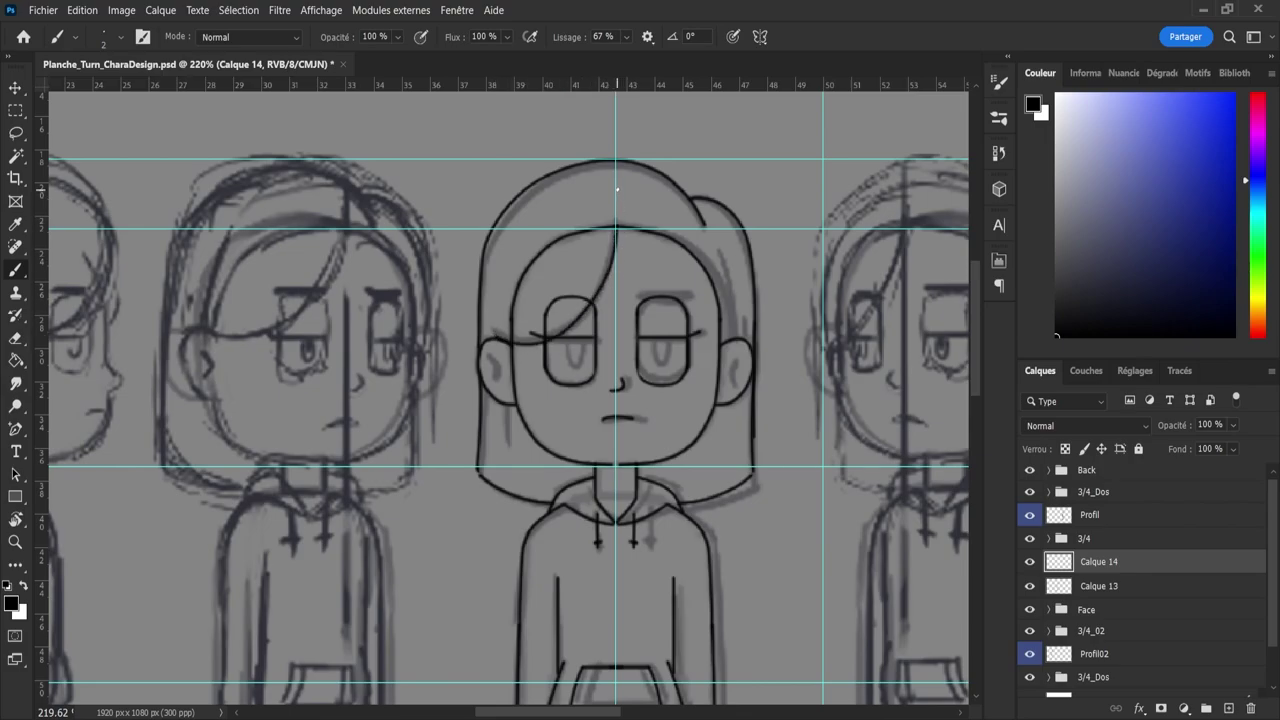
pyautogui.press('e')
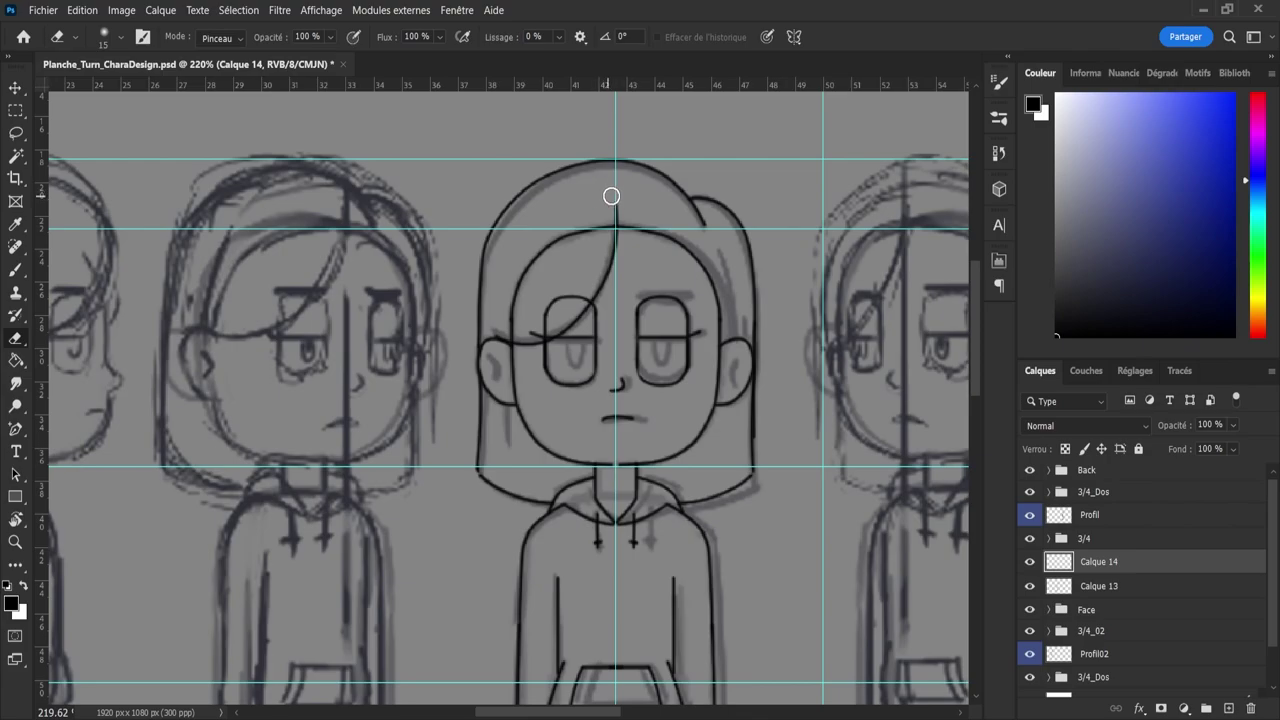
pyautogui.press('b')
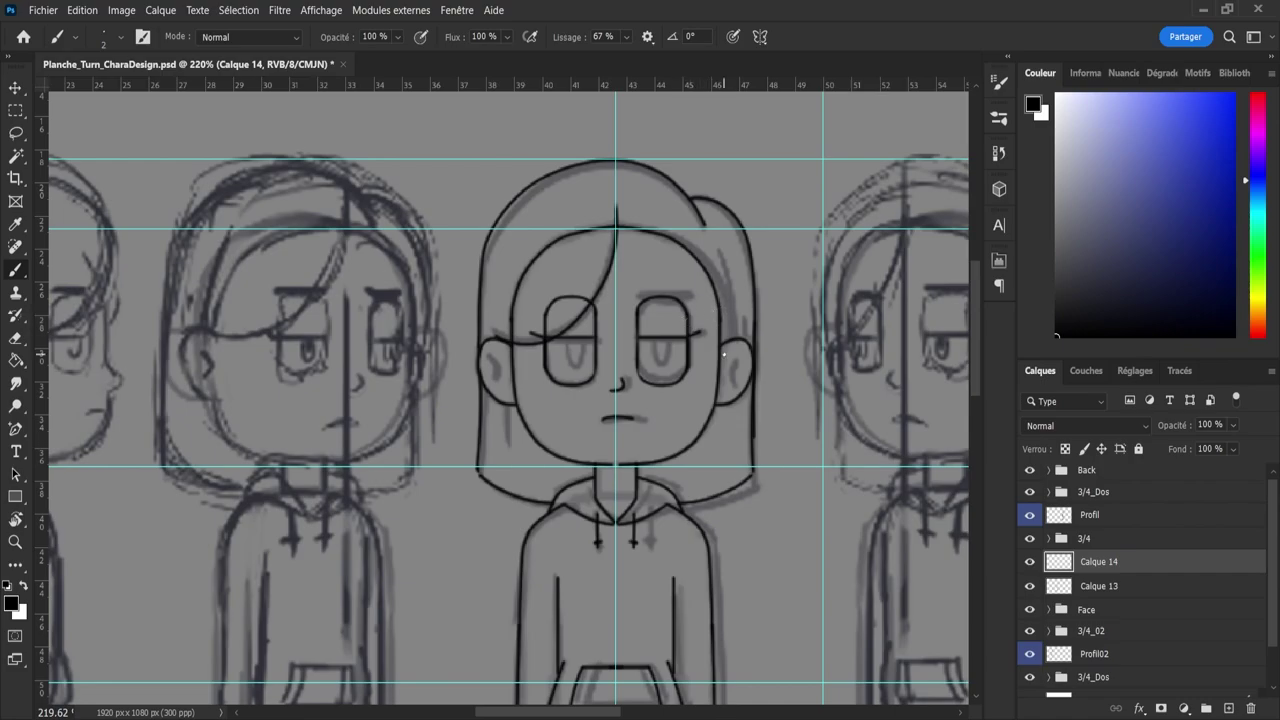
pyautogui.press('e')
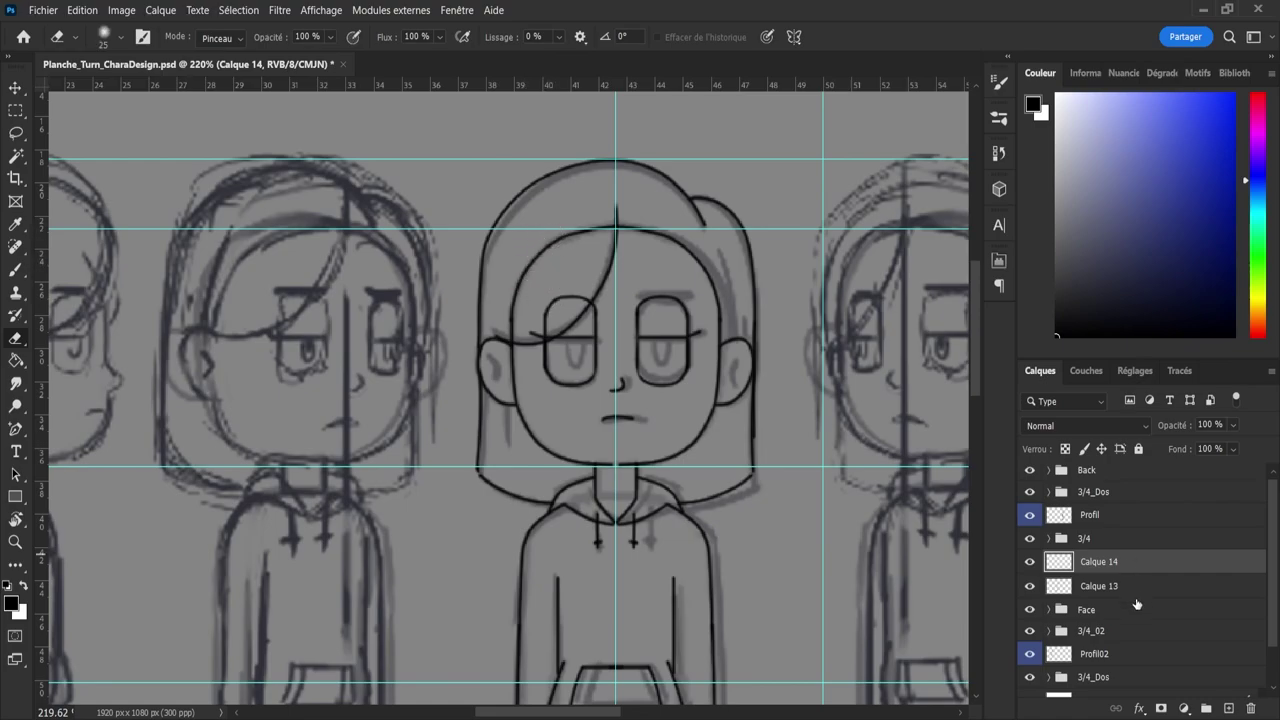
# - Delete the layer Calque 13
pyautogui.click(1088, 594)
pyautogui.press('Delete')
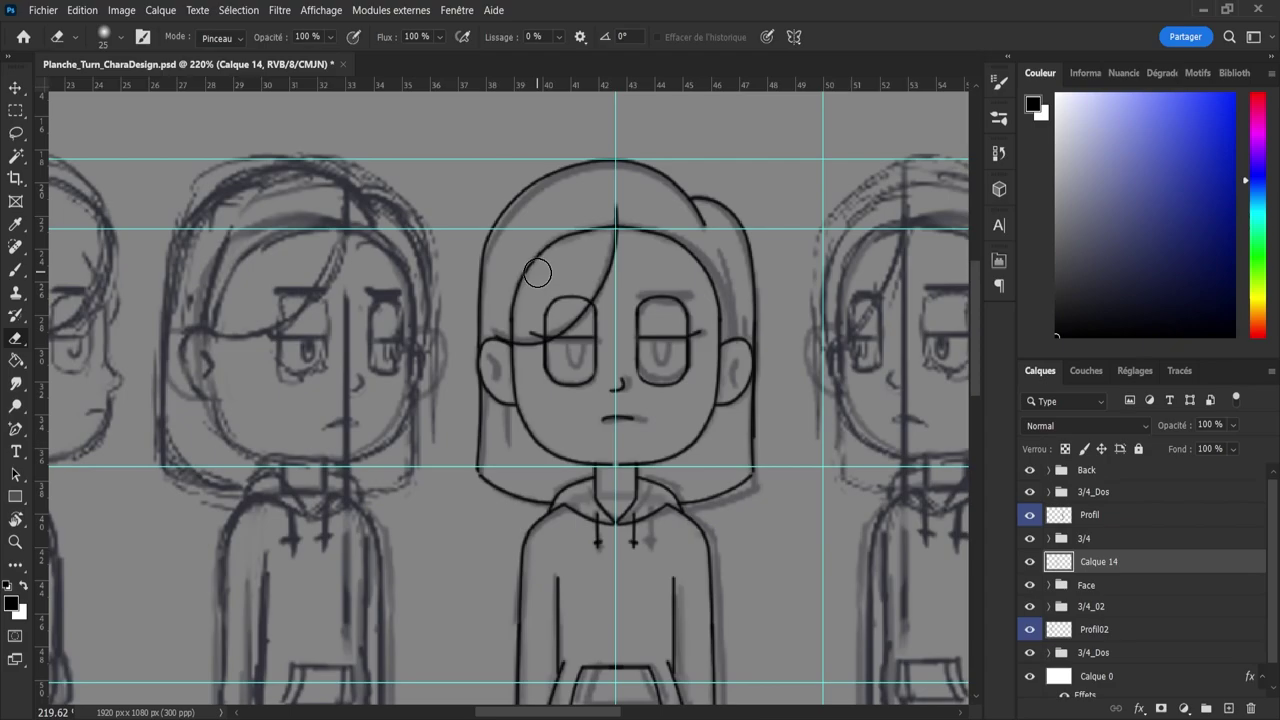
pyautogui.moveTo(512, 268)
pyautogui.mouseDown()
pyautogui.moveTo(571, 223)
pyautogui.moveTo(594, 223)
pyautogui.mouseUp()
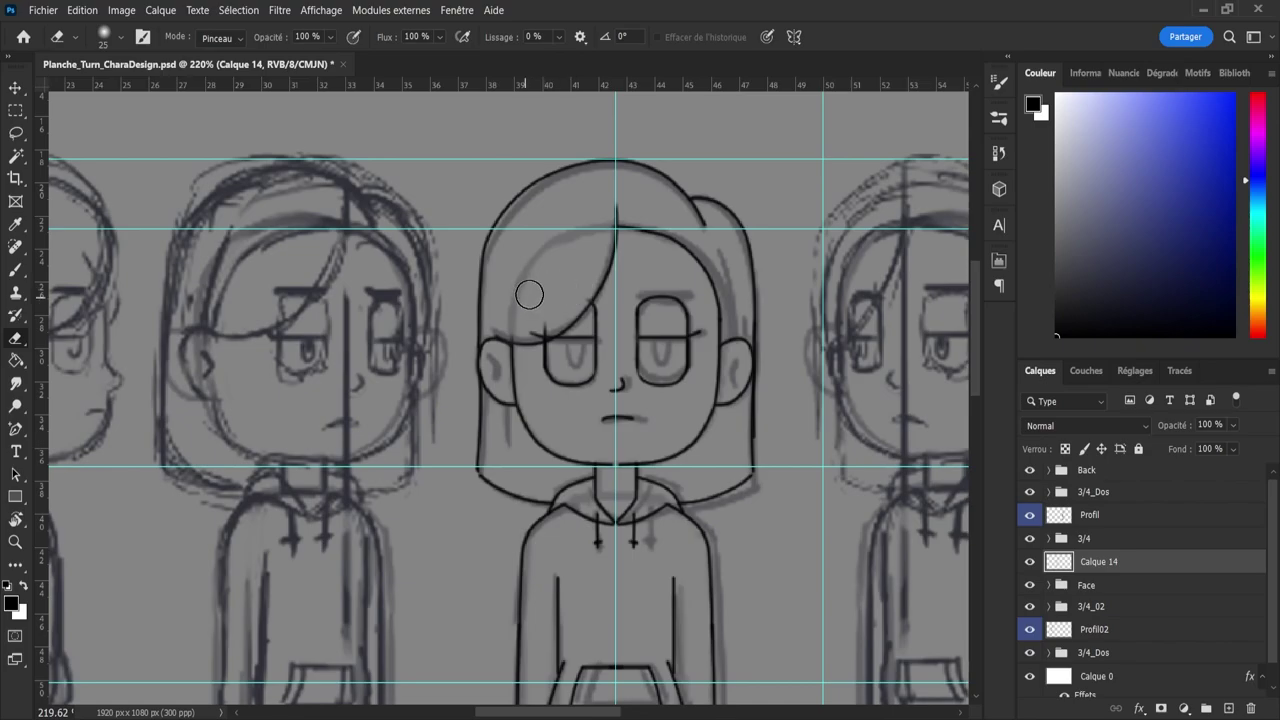
pyautogui.hotkey('ctrl', 'z')
pyautogui.hotkey('ctrl', 'z')
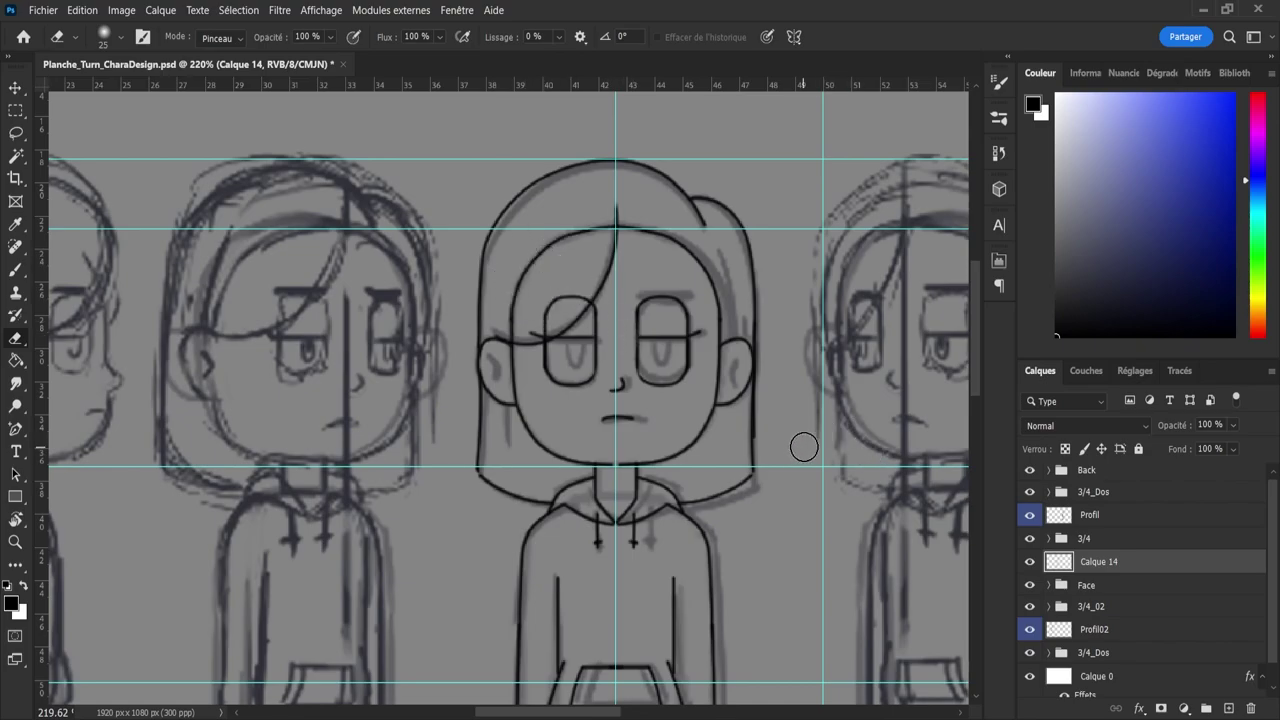
pyautogui.press('b')
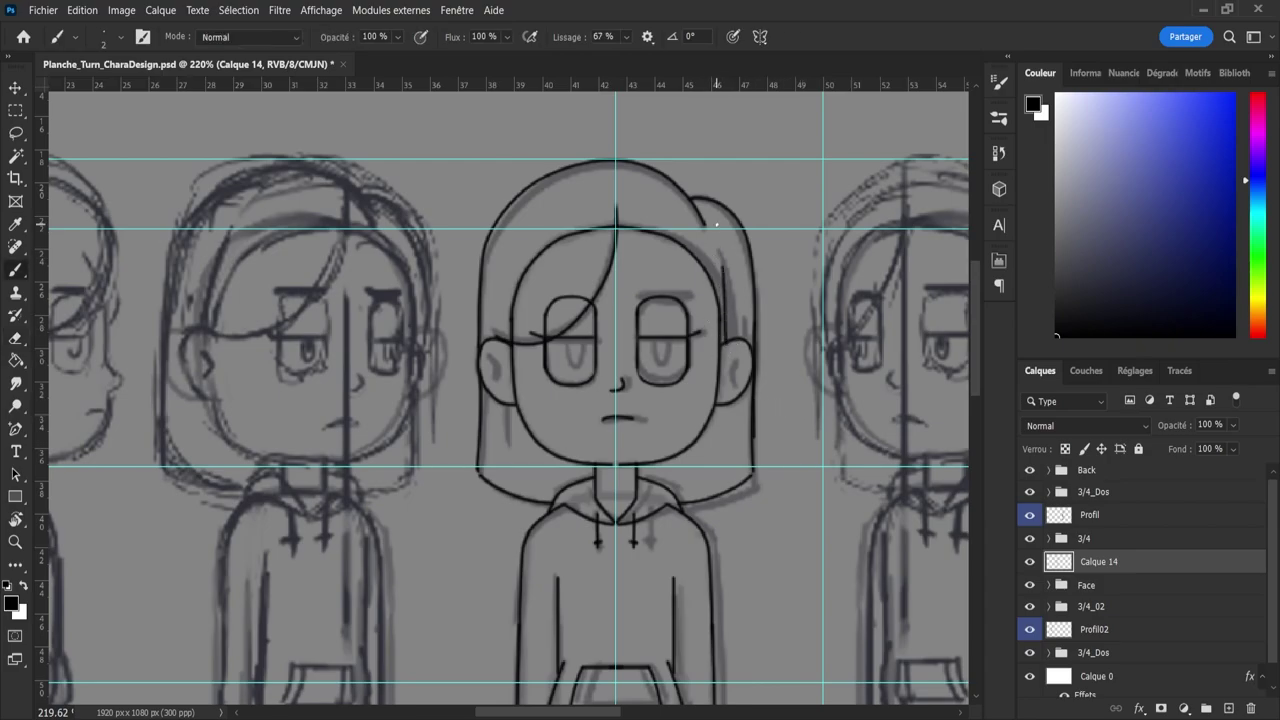
pyautogui.moveTo(709, 243); pyautogui.dragTo(722, 344)
pyautogui.hotkey('ctrl', 'z')
pyautogui.moveTo(711, 248); pyautogui.dragTo(726, 365)
pyautogui.hotkey('ctrl', 'z')
pyautogui.moveTo(708, 244)
pyautogui.mouseDown()
pyautogui.moveTo(725, 361)
pyautogui.moveTo(736, 330)
pyautogui.moveTo(731, 287)
pyautogui.moveTo(732, 340)
pyautogui.moveTo(721, 246)
pyautogui.moveTo(722, 276)
pyautogui.moveTo(708, 275)
pyautogui.moveTo(734, 316)
pyautogui.mouseUp()
pyautogui.hotkey('ctrl', 'z')
pyautogui.hotkey('ctrl', 'z')
pyautogui.hotkey('ctrl', 'z')
pyautogui.hotkey('ctrl', 'z')
pyautogui.hotkey('ctrl', 'z')
# - Ink a short vertical hair strand below each ear of the front-view head with the symmetrical Brush
pyautogui.moveTo(510, 406)
pyautogui.mouseDown()
pyautogui.moveTo(509, 453)
pyautogui.moveTo(507, 440)
pyautogui.mouseUp()
pyautogui.moveTo(730, 342); pyautogui.dragTo(717, 249)
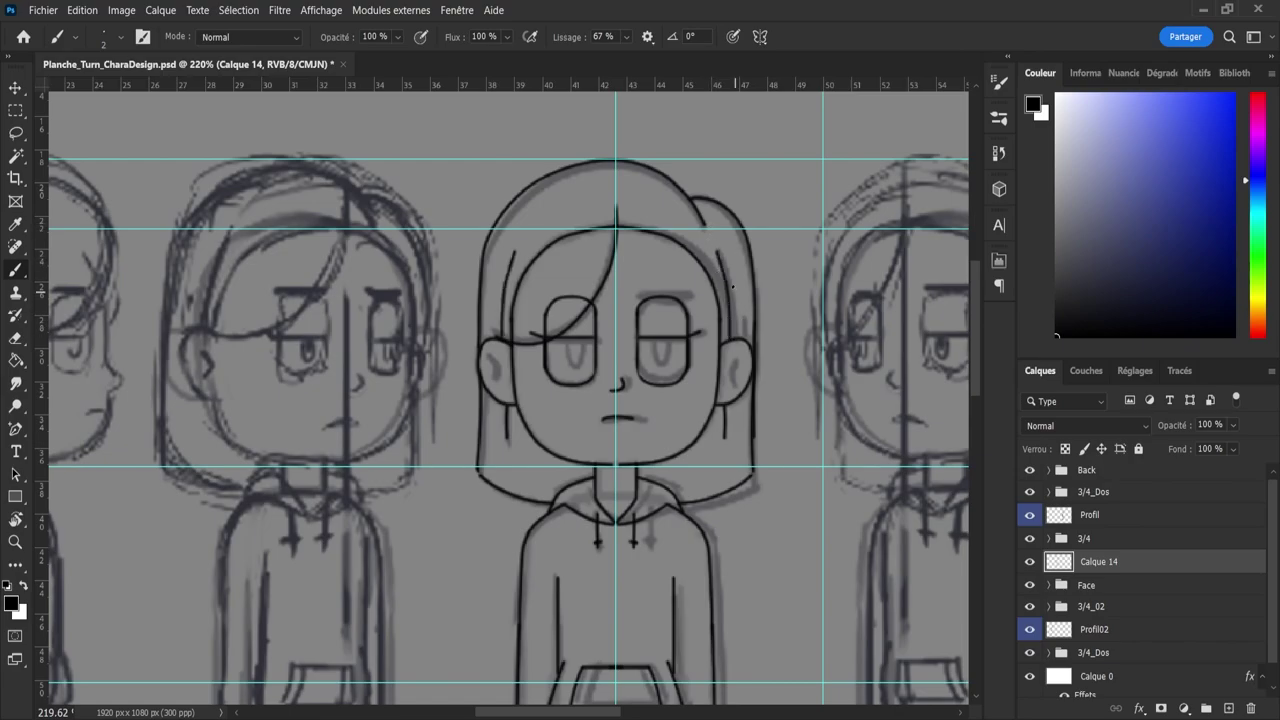
pyautogui.hotkey('ctrl', 'z')
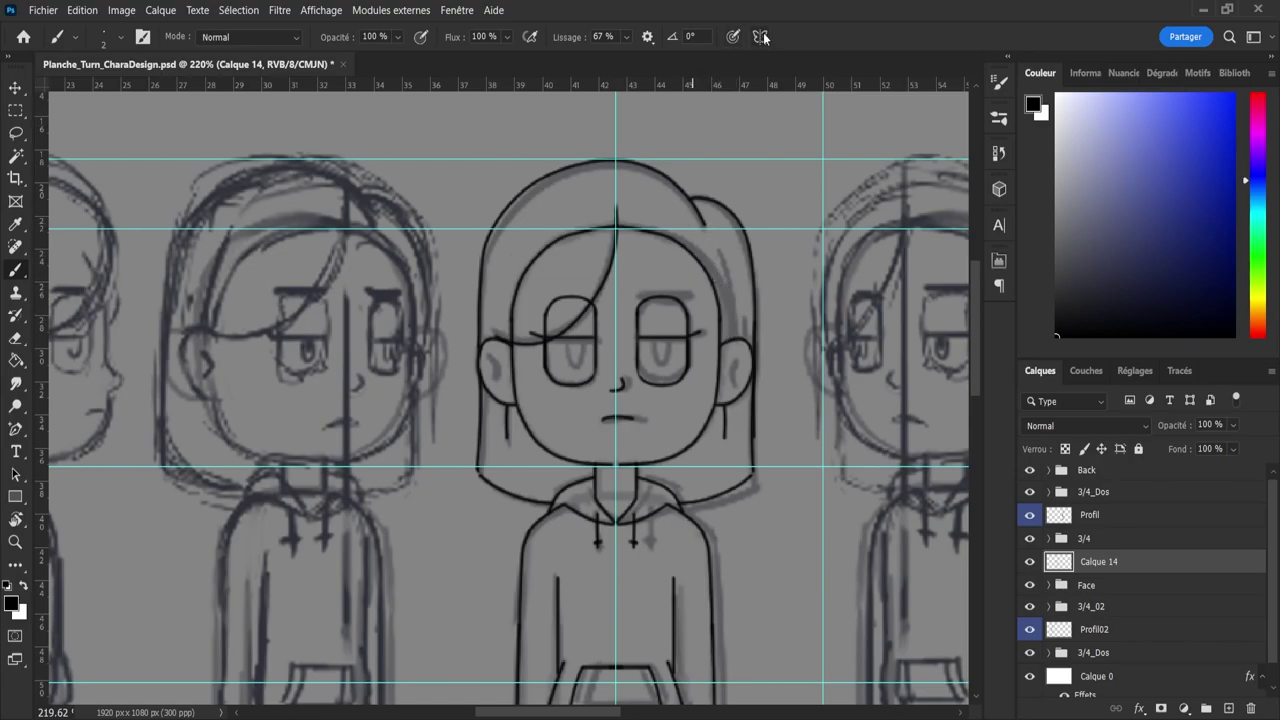
# - Ink the hair strands between the right ear and the top of the hair, without symmetry
pyautogui.moveTo(714, 258)
pyautogui.mouseDown()
pyautogui.moveTo(734, 333)
pyautogui.moveTo(721, 288)
pyautogui.moveTo(727, 361)
pyautogui.moveTo(736, 272)
pyautogui.mouseUp()
pyautogui.hotkey('ctrl', 'z')
pyautogui.hotkey('ctrl', 'z')
pyautogui.hotkey('ctrl', 'z')
pyautogui.moveTo(736, 338); pyautogui.dragTo(735, 247)
# - Erase the strand below the right ear and redraw it with the Brush
pyautogui.press('e')
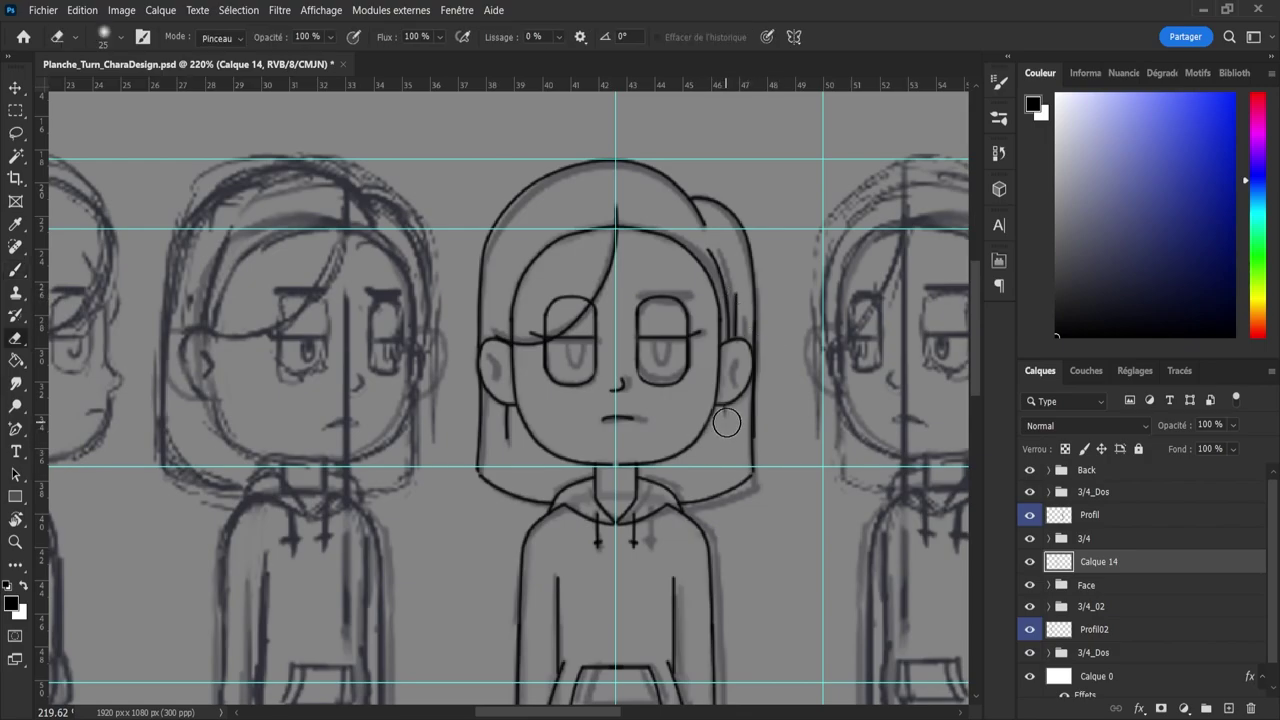
pyautogui.moveTo(728, 417); pyautogui.dragTo(715, 415)
pyautogui.press('b')
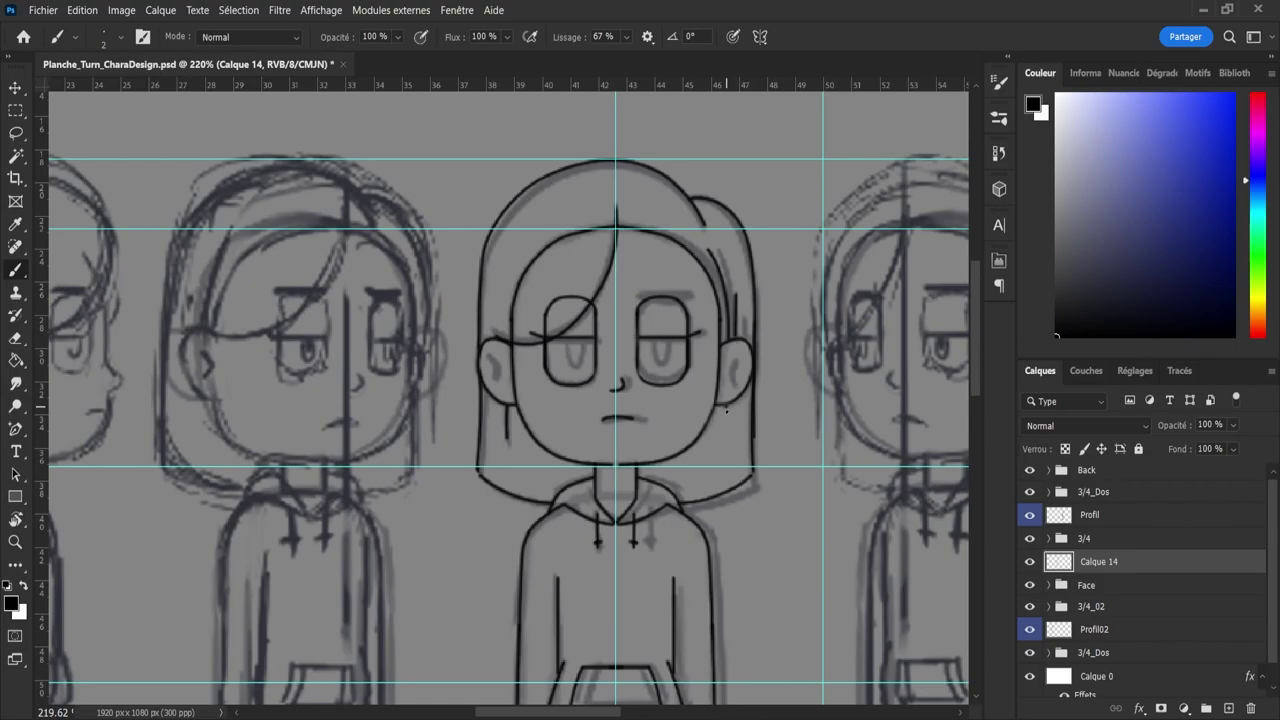
pyautogui.moveTo(726, 408); pyautogui.dragTo(723, 431)
# - Ink a thick horizontal eyebrow above the right eye and a U-shaped pupil under its eyelid
pyautogui.moveTo(638, 291)
pyautogui.mouseDown()
pyautogui.moveTo(698, 288)
pyautogui.moveTo(682, 289)
pyautogui.mouseUp()
pyautogui.hotkey('ctrl', 'z')
pyautogui.press(']')
pyautogui.press(']')
pyautogui.press(']')
pyautogui.press(']')
pyautogui.press(']')
pyautogui.hotkey('ctrl', 'z')
pyautogui.hotkey('ctrl', 'z')
pyautogui.hotkey('ctrl', 'z')
pyautogui.click(640, 288)
pyautogui.moveTo(667, 289)
pyautogui.mouseDown()
pyautogui.moveTo(692, 288)
pyautogui.moveTo(663, 287)
pyautogui.mouseUp()
pyautogui.moveTo(773, 188); pyautogui.dragTo(800, 246)
pyautogui.hotkey('ctrl', 'z')
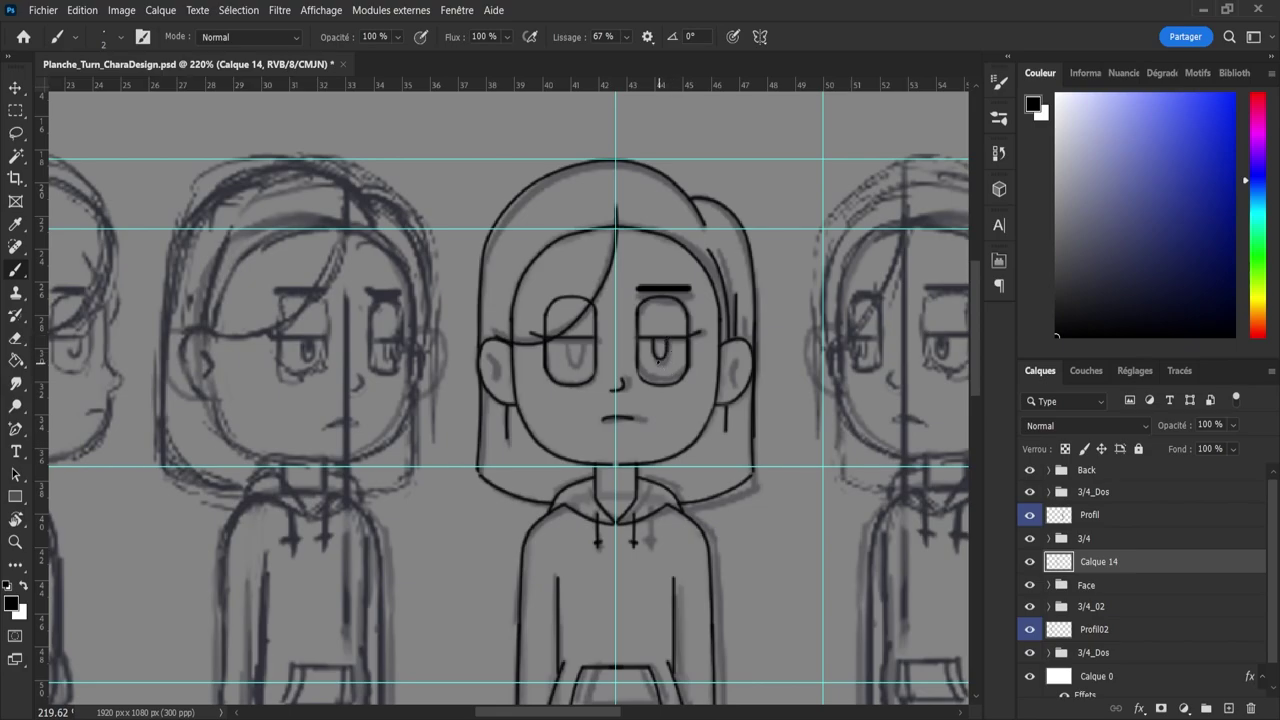
# - Select the right eye's pupil with the Lasso and copy it to a new layer
pyautogui.press('l')
pyautogui.moveTo(647, 358); pyautogui.dragTo(669, 341)
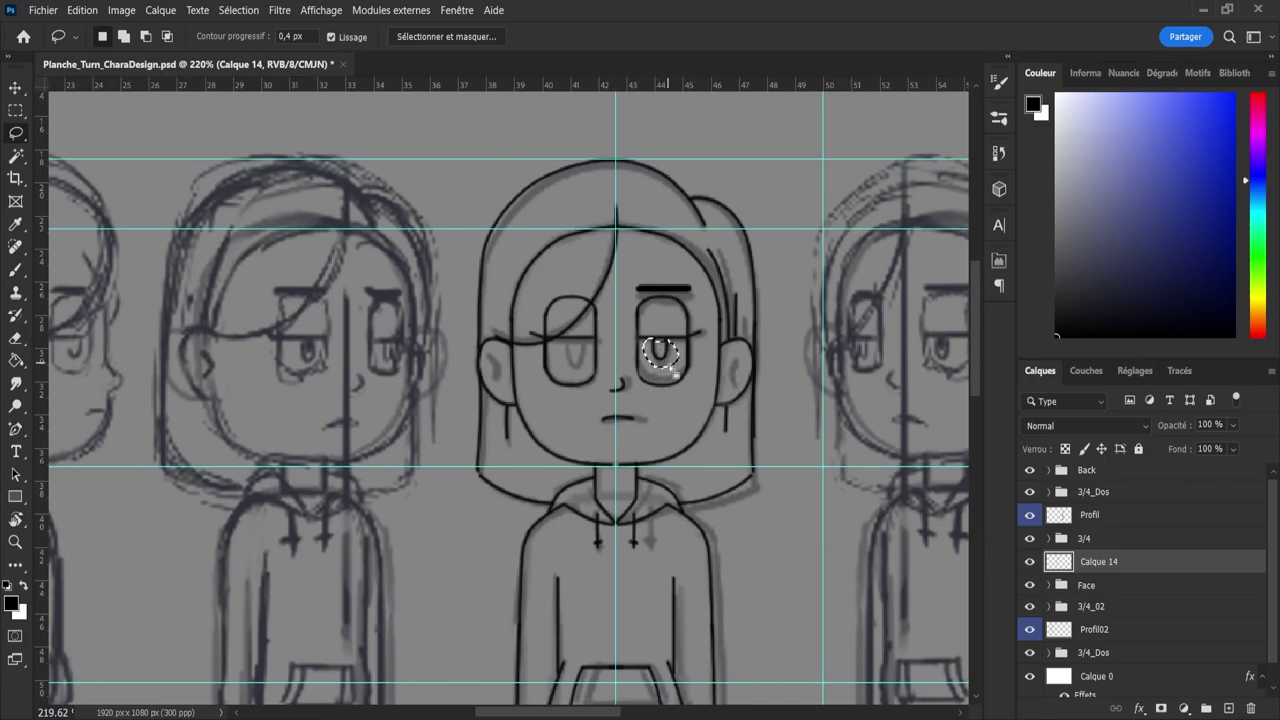
pyautogui.moveTo(648, 354)
pyautogui.mouseDown()
pyautogui.moveTo(673, 341)
pyautogui.moveTo(673, 360)
pyautogui.mouseUp()
pyautogui.hotkey('ctrl', 'j')
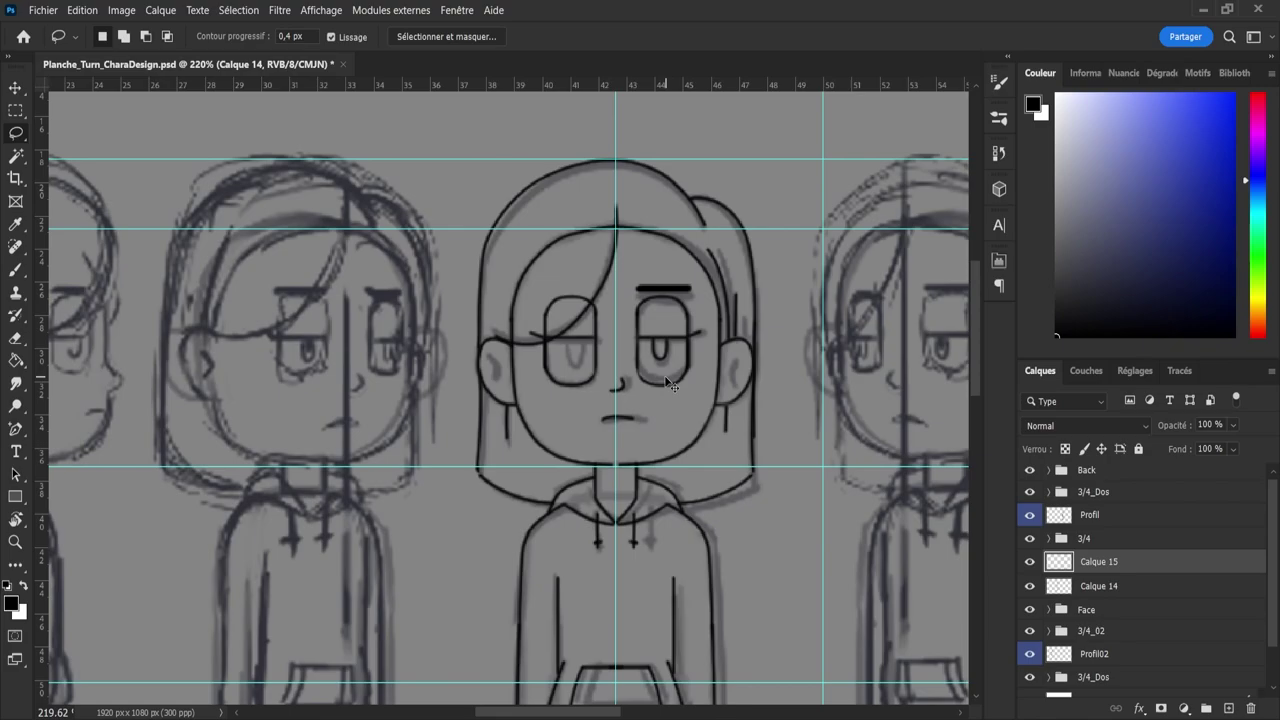
# - Flip the copied pupil horizontally and move it across the face into the left eye
pyautogui.hotkey('ctrl', 't')
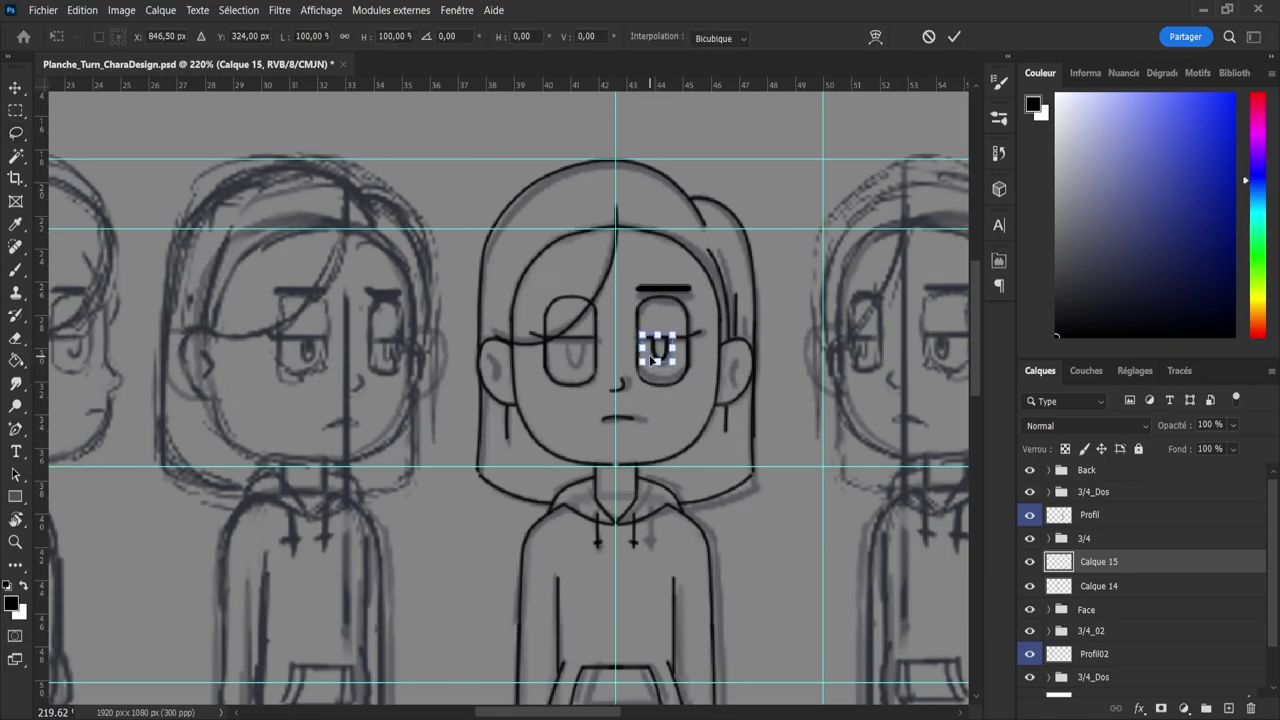
pyautogui.click(757, 695)
pyautogui.press('Left')
pyautogui.press('Left')
pyautogui.press('Left')
pyautogui.press('Left')
pyautogui.press('Left')
pyautogui.press('Left')
pyautogui.press('Left')
pyautogui.press('Left')
pyautogui.press('Left')
pyautogui.press('Left')
pyautogui.press('Left')
pyautogui.press('Left')
pyautogui.press('Left')
pyautogui.press('Left')
pyautogui.press('Left')
pyautogui.press('Left')
pyautogui.press('Left')
pyautogui.press('Left')
pyautogui.press('Left')
pyautogui.press('Left')
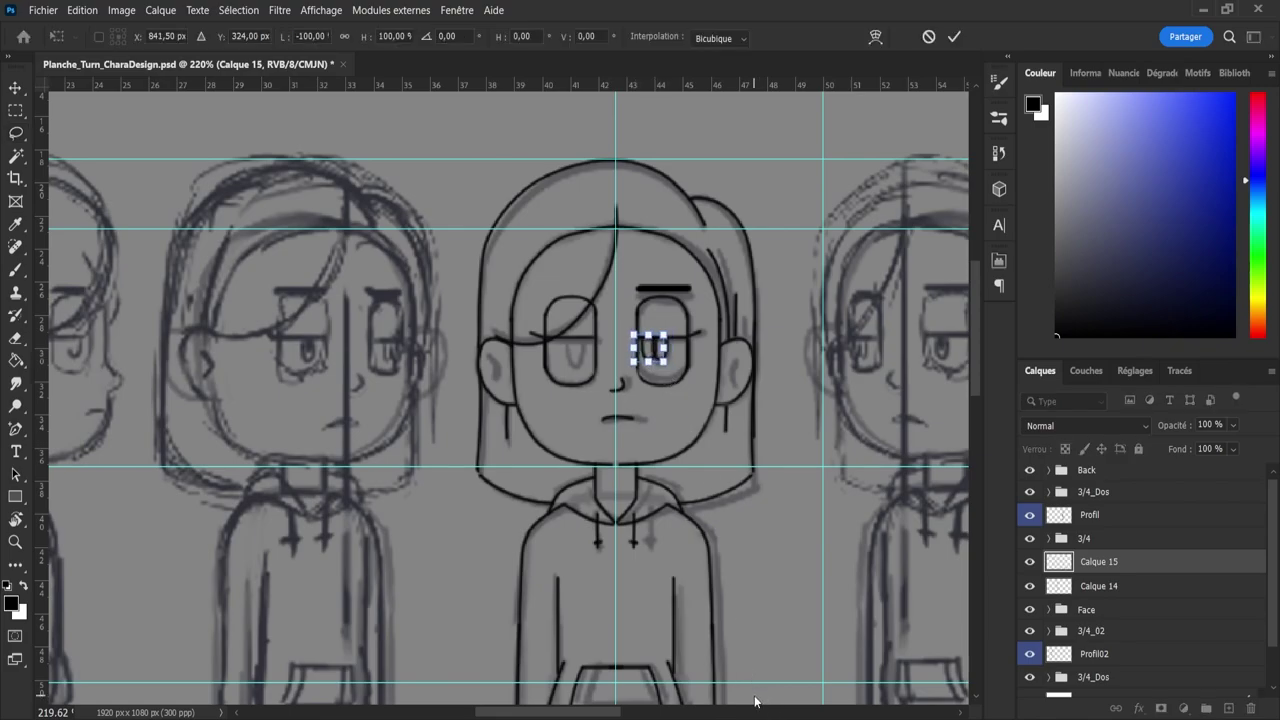
pyautogui.press('Left')
pyautogui.press('Left')
pyautogui.press('Left')
pyautogui.press('Left')
pyautogui.press('Left')
pyautogui.press('Left')
pyautogui.press('Left')
pyautogui.press('Left')
pyautogui.press('Left')
pyautogui.press('Left')
pyautogui.press('Left')
pyautogui.press('Left')
pyautogui.press('Left')
pyautogui.press('Left')
pyautogui.press('Left')
pyautogui.press('Left')
pyautogui.press('Left')
pyautogui.press('Left')
pyautogui.press('Left')
pyautogui.press('Left')
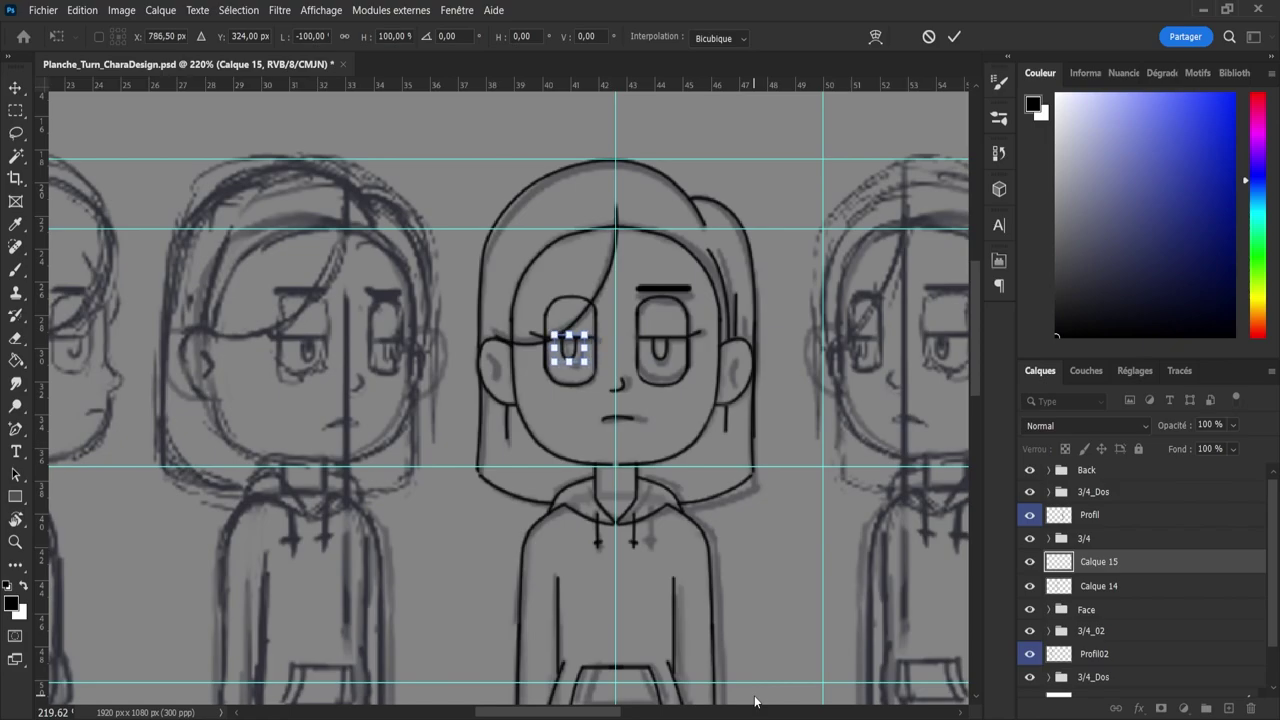
pyautogui.press('Return')
pyautogui.press('v')
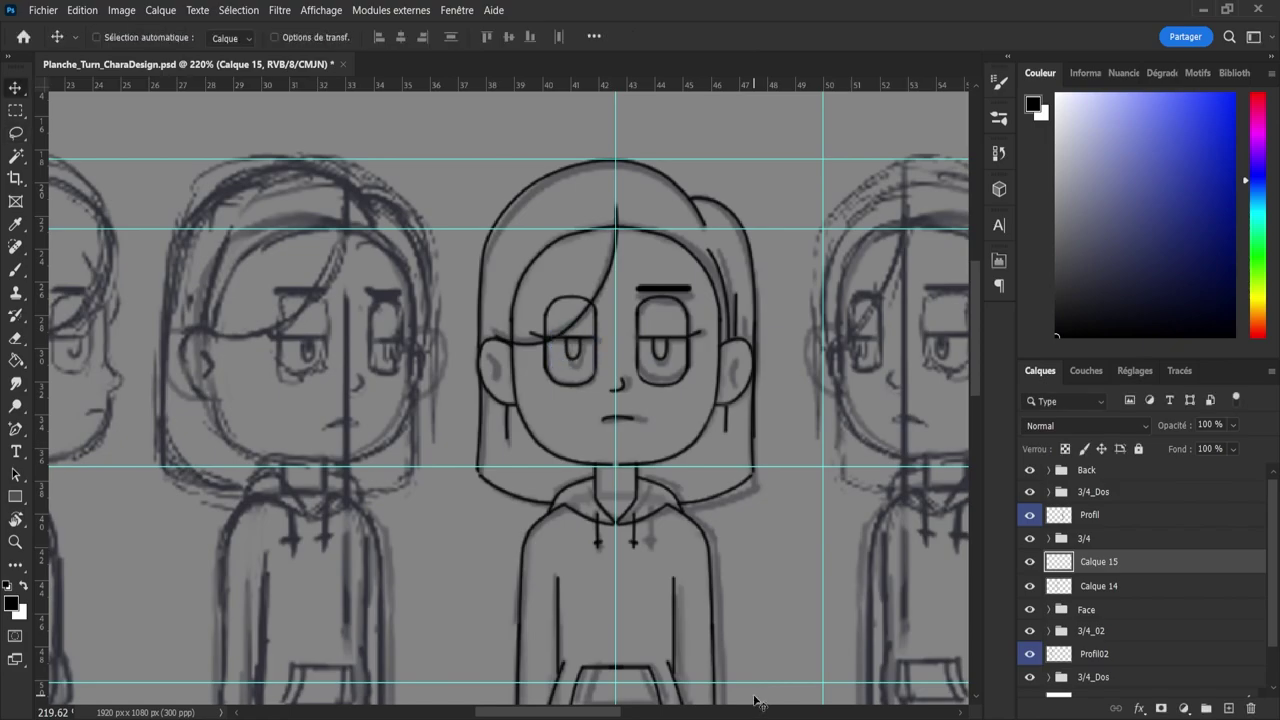
pyautogui.press('Right')
pyautogui.press('Right')
pyautogui.press('Left')
pyautogui.press('Right')
# - Lasso the whole right eye with its eyebrow on Calque 14 and copy it to a new layer
pyautogui.click(1068, 590)
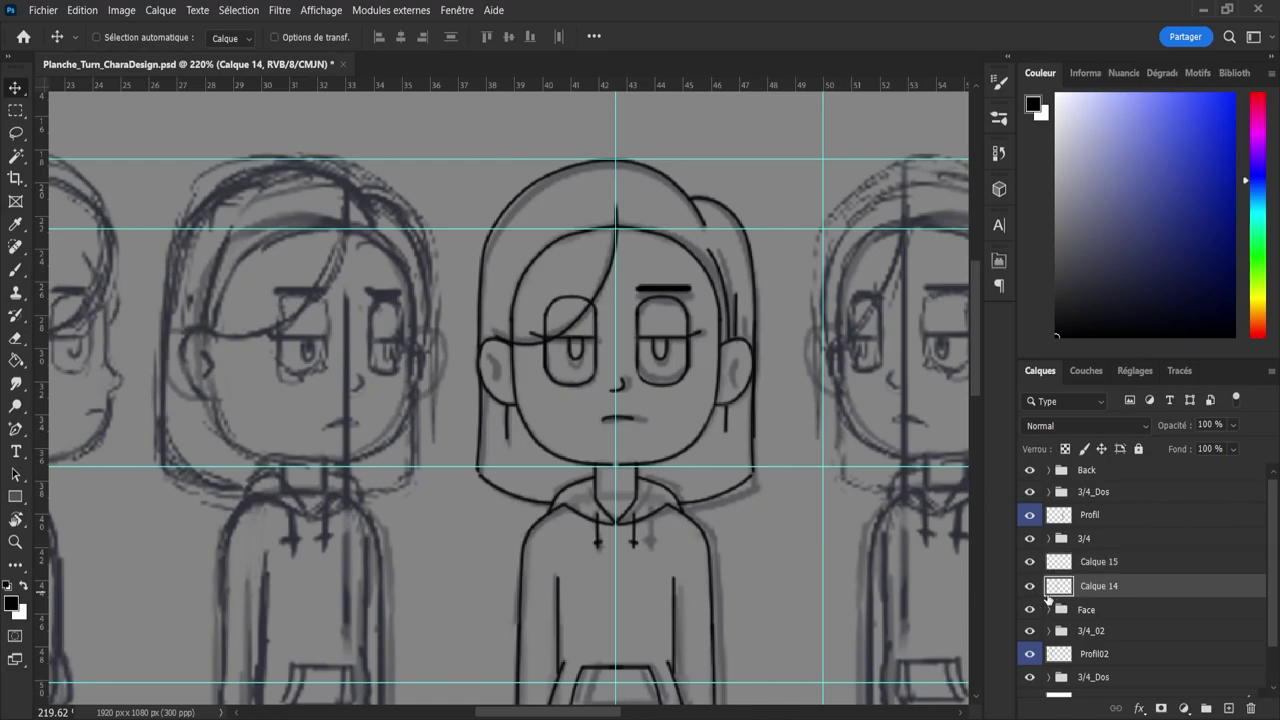
pyautogui.click(1031, 590)
pyautogui.click(1031, 587)
pyautogui.press('l')
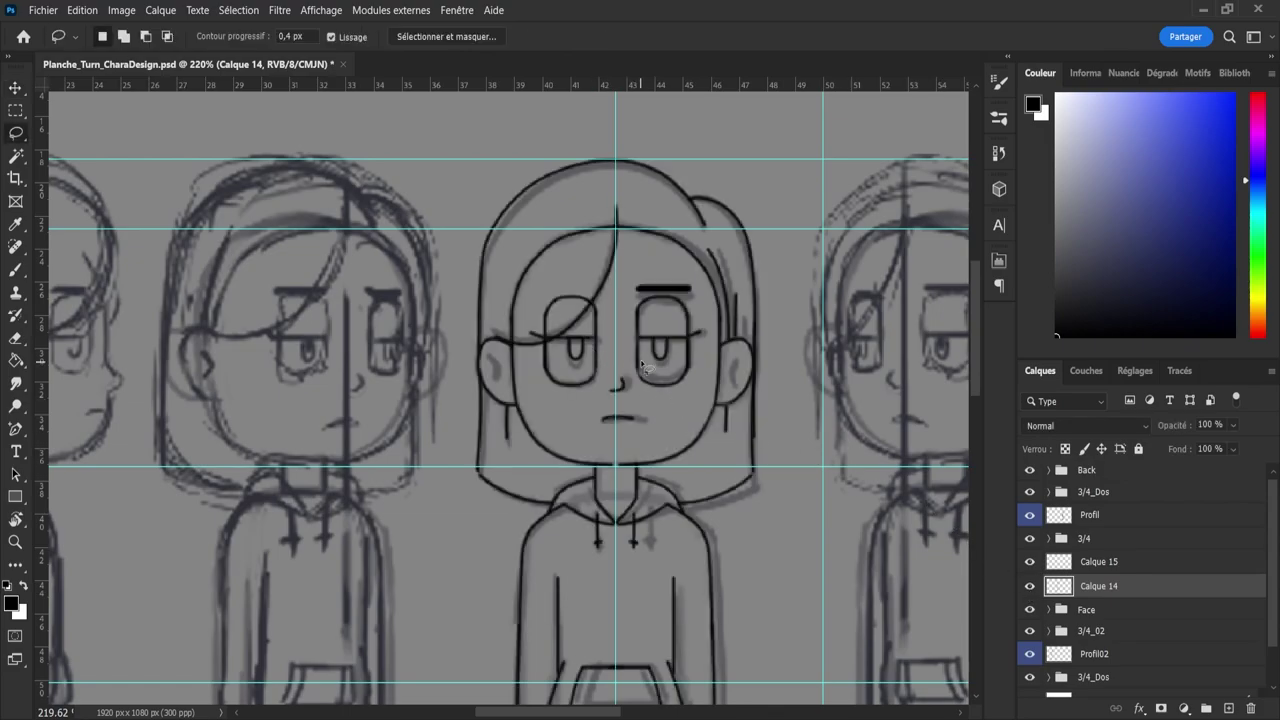
pyautogui.moveTo(630, 360)
pyautogui.mouseDown()
pyautogui.moveTo(662, 406)
pyautogui.moveTo(692, 389)
pyautogui.moveTo(706, 338)
pyautogui.moveTo(698, 286)
pyautogui.moveTo(673, 265)
pyautogui.moveTo(630, 284)
pyautogui.mouseUp()
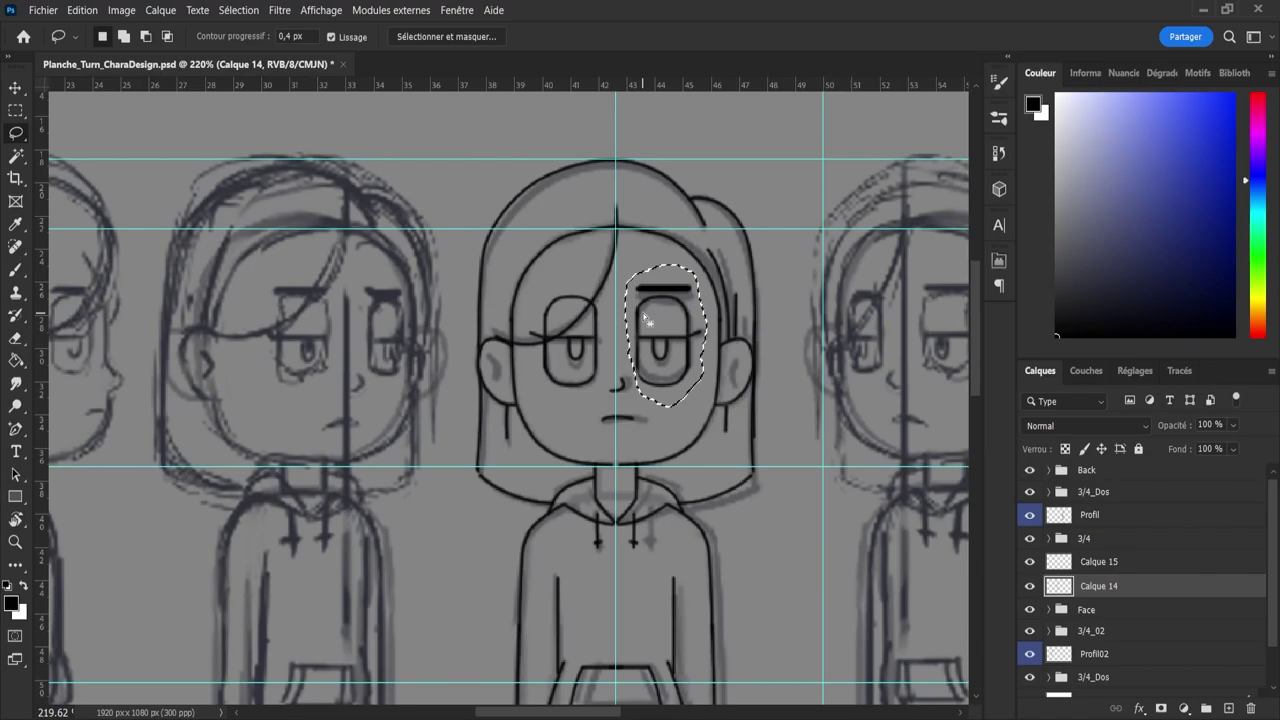
pyautogui.hotkey('ctrl', 'j')
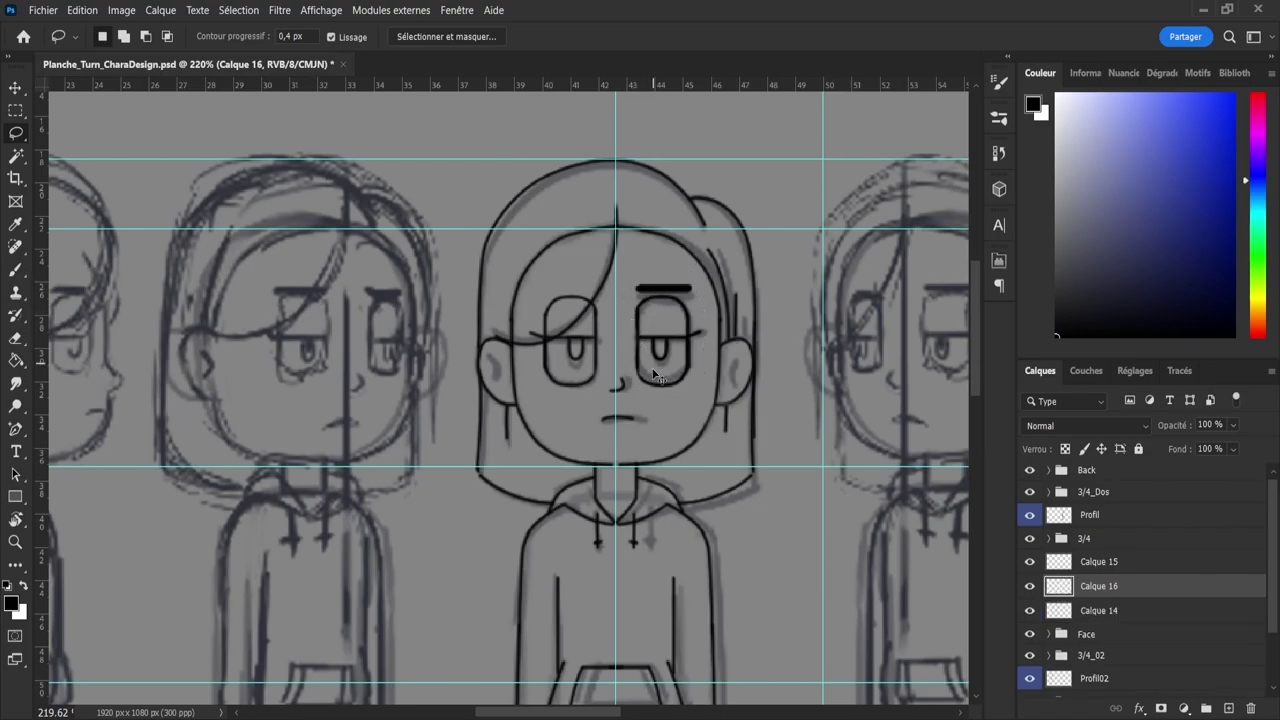
# - Flip the copied eye and eyebrow horizontally and move them over the left eye
pyautogui.hotkey('ctrl', 't')
pyautogui.hotkey('ctrl', 'shift', 'h')
pyautogui.moveTo(687, 371); pyautogui.dragTo(586, 371)
pyautogui.press('Left')
pyautogui.press('Left')
pyautogui.press('Left')
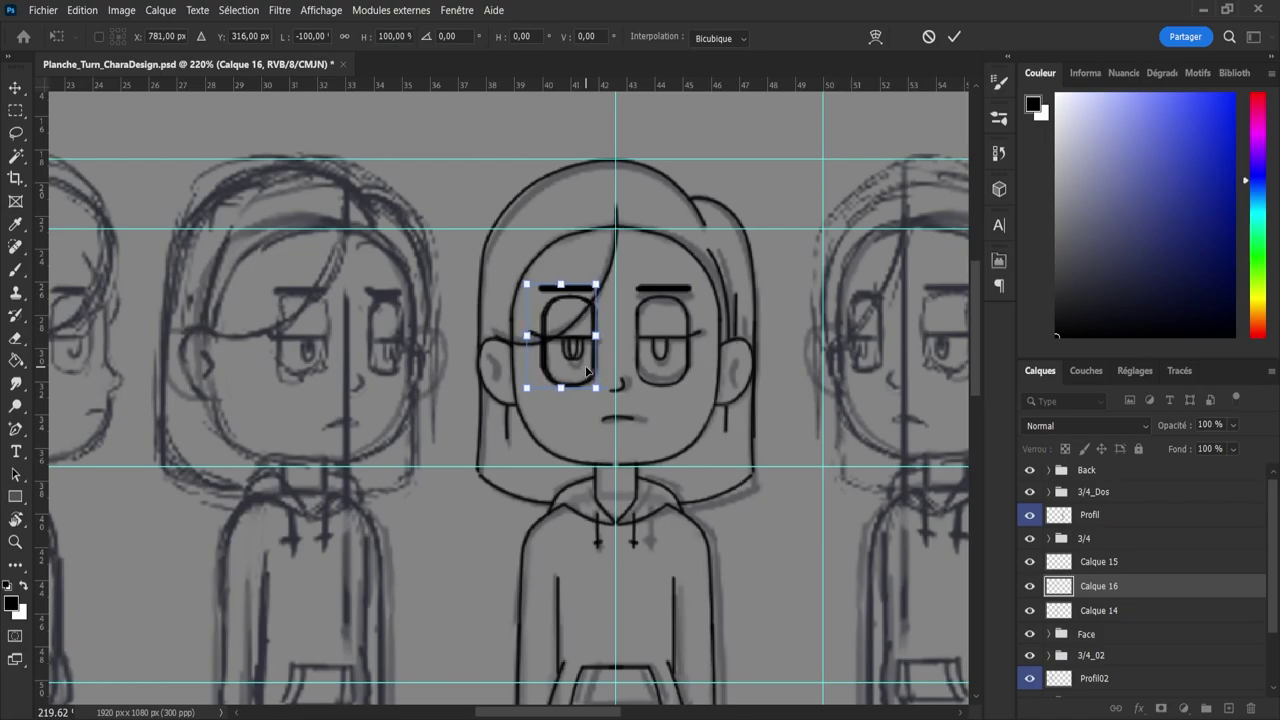
pyautogui.press('Right')
pyautogui.press('Right')
pyautogui.press('Return')
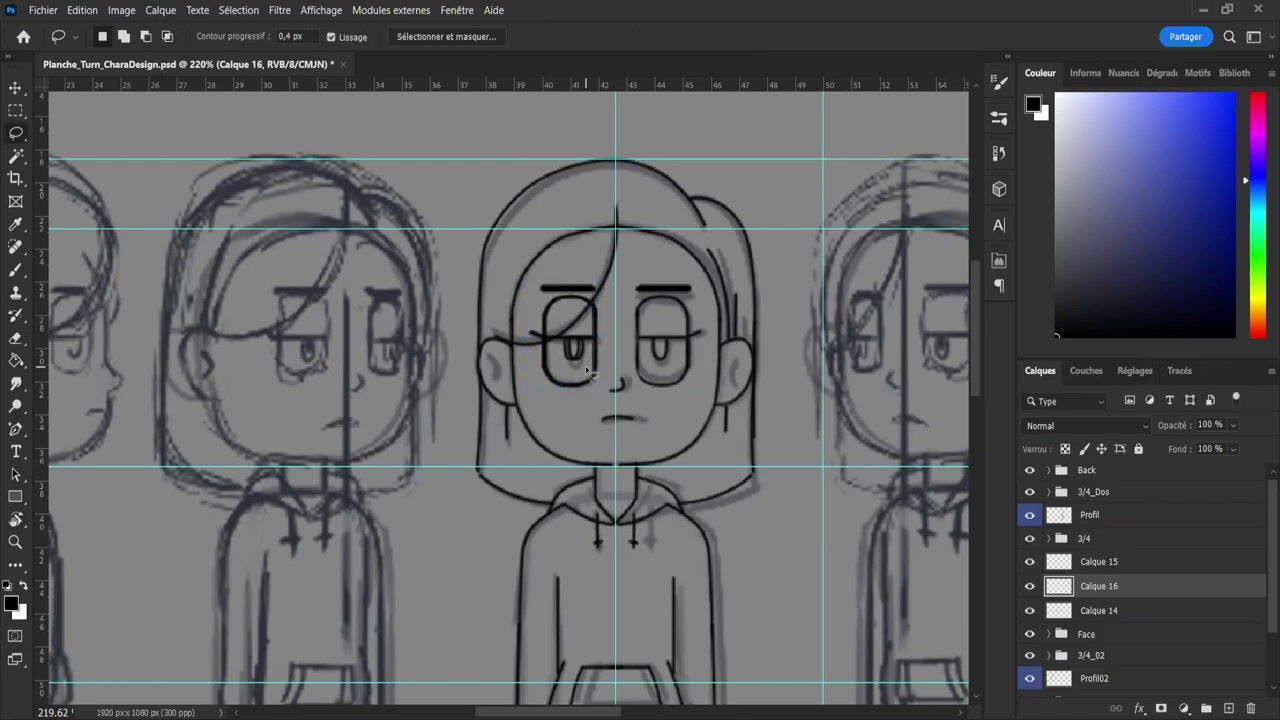
# - Nudge the mirrored eye horizontally with the Move tool to align it with the left eye
pyautogui.press('v')
pyautogui.press('Right')
pyautogui.press('Left')
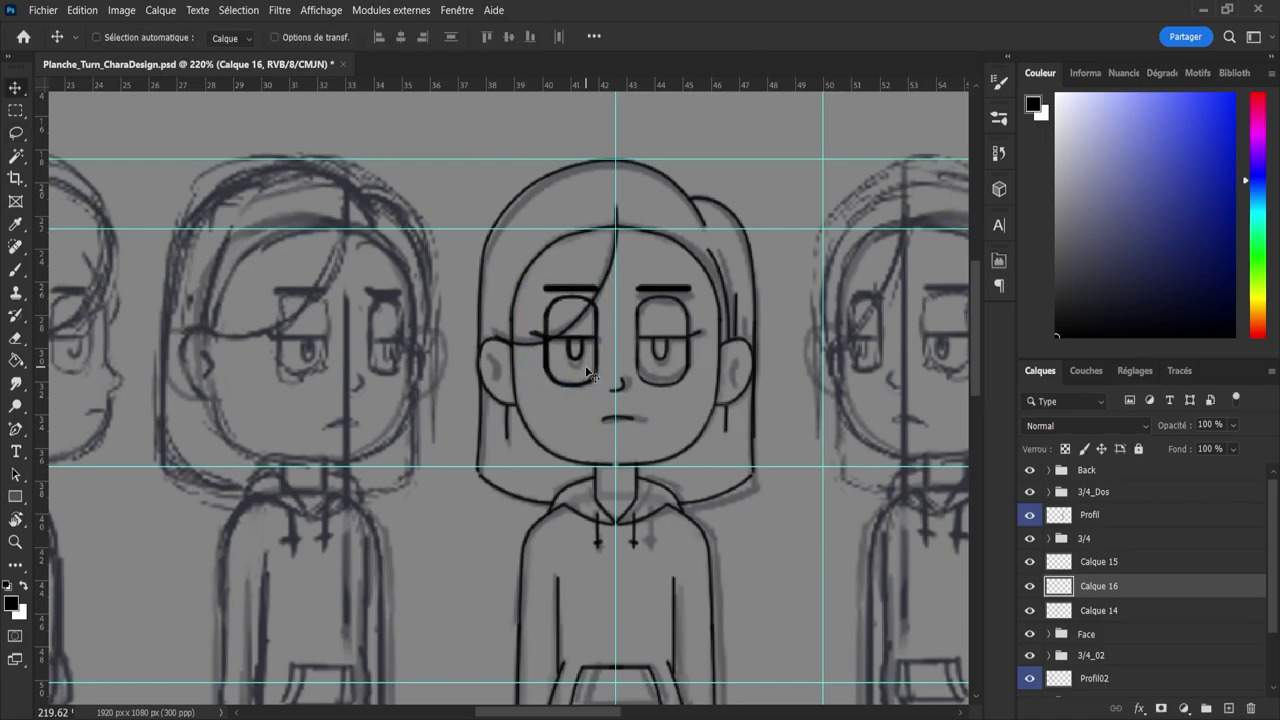
pyautogui.press('Left')
pyautogui.press('Left')
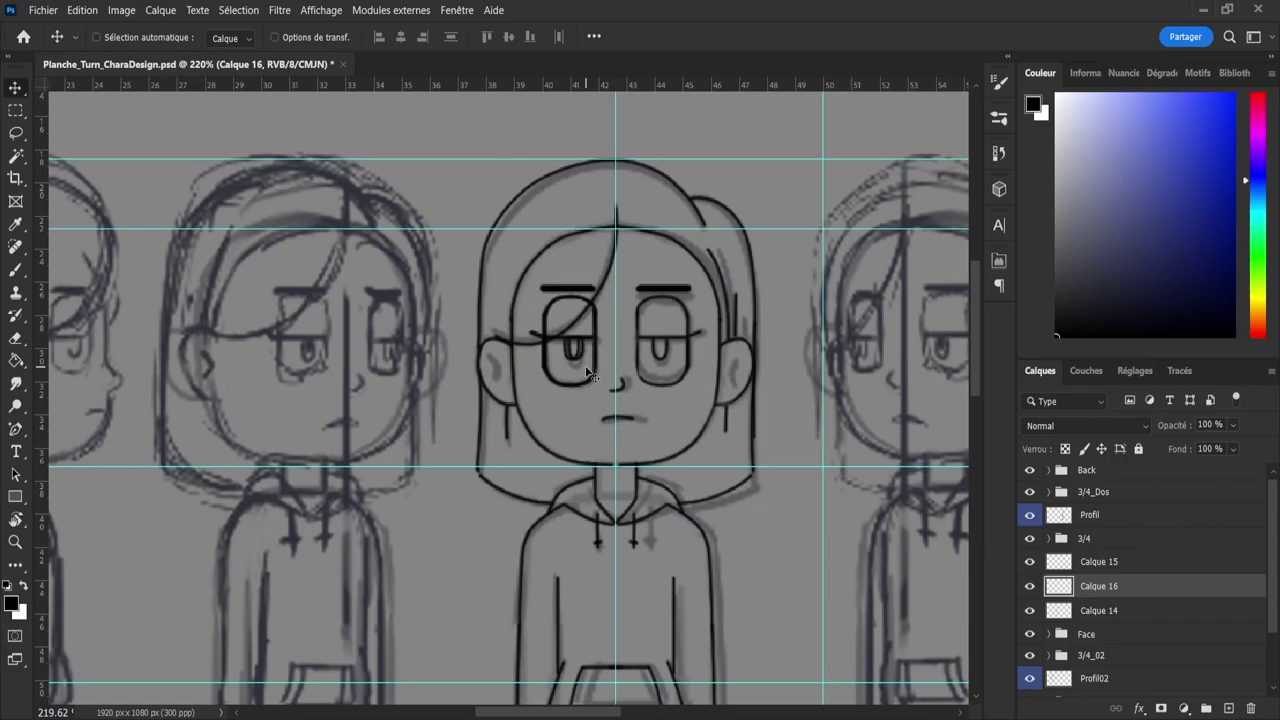
pyautogui.press('Right')
pyautogui.press('Right')
pyautogui.press('Left')
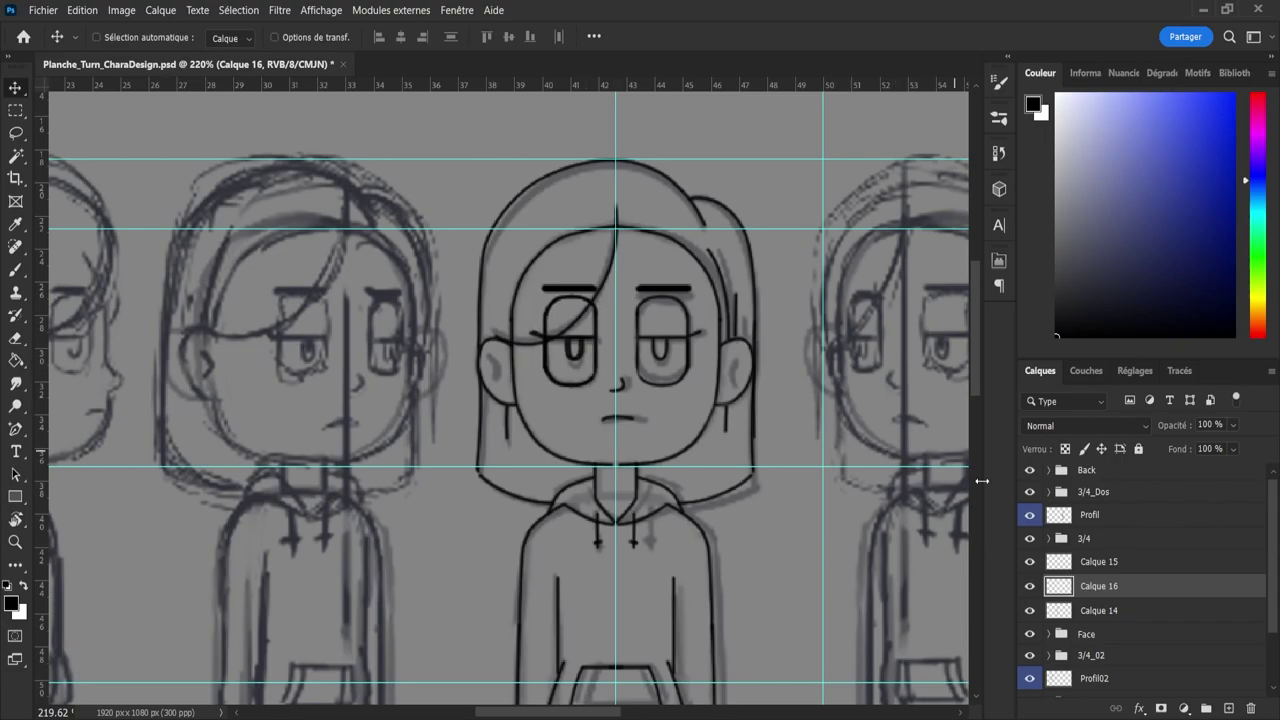
# - Hide the pupil copy Calque 15 and erase the old left-eye lines on Calque 14 beneath the mirrored eye
pyautogui.click(1086, 564)
pyautogui.click(1030, 562)
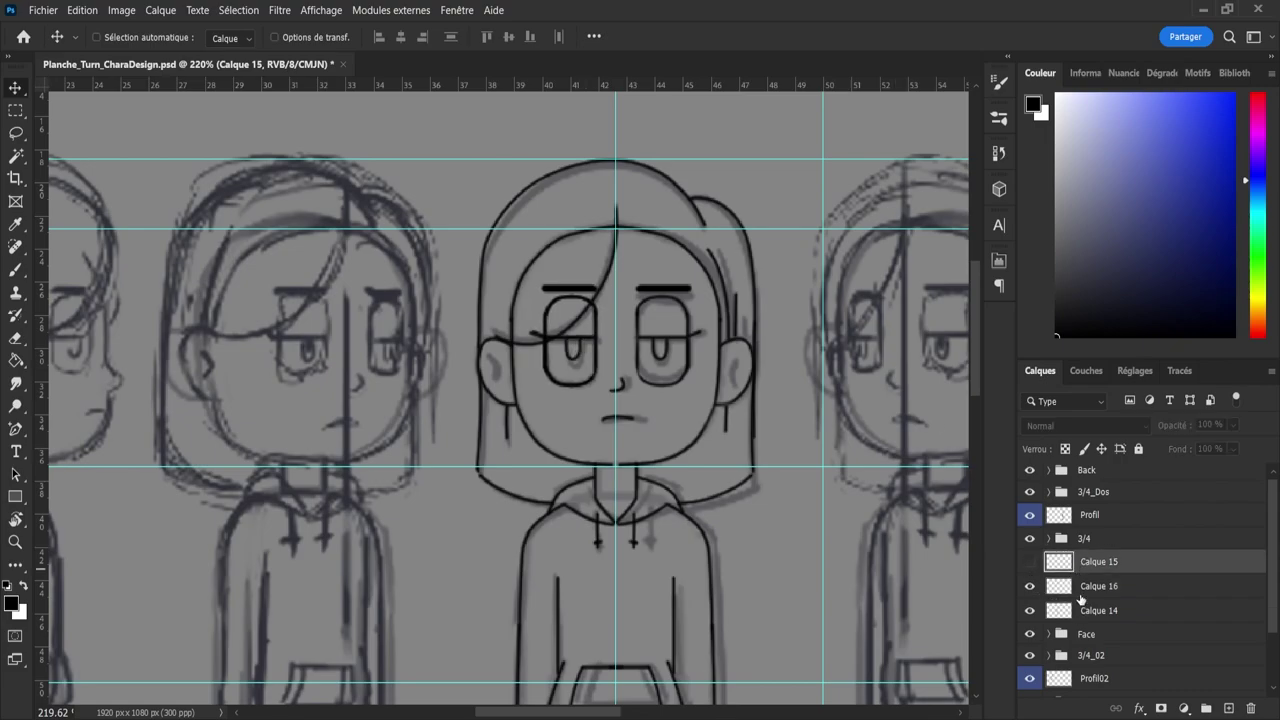
pyautogui.click(1084, 598)
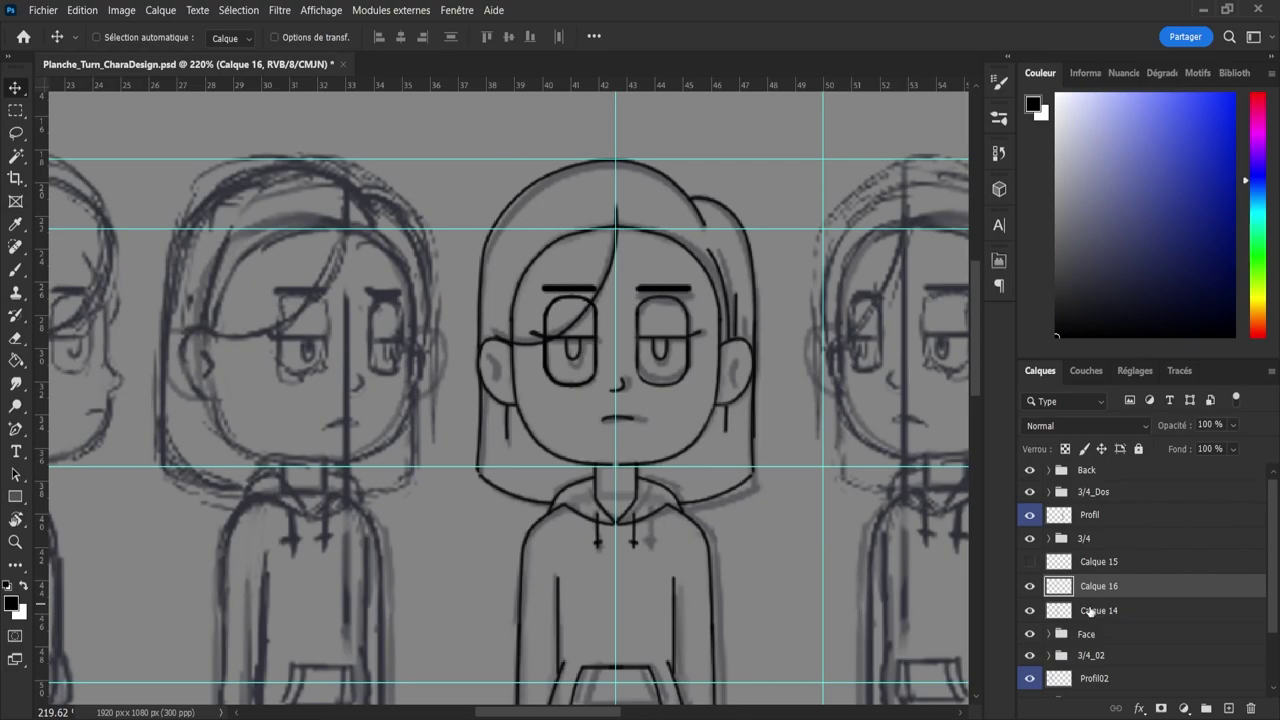
pyautogui.click(1088, 608)
pyautogui.click(1031, 611)
pyautogui.click(1031, 611)
pyautogui.press('e')
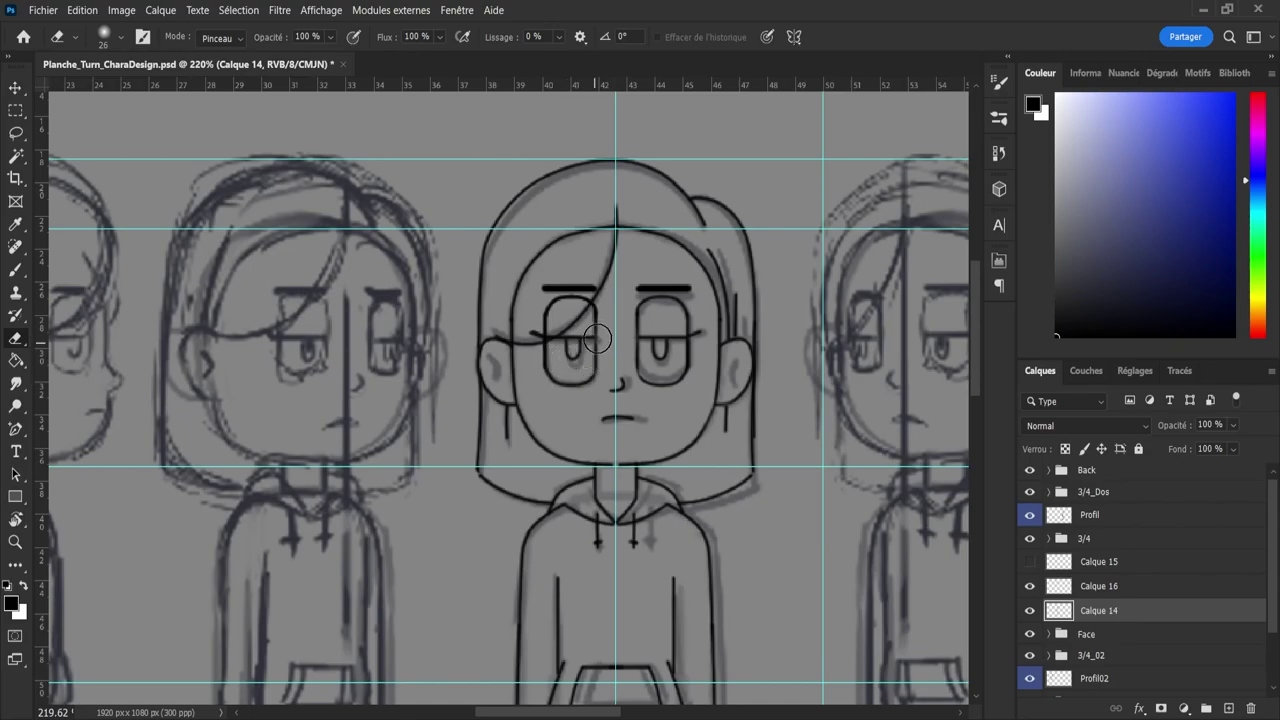
pyautogui.moveTo(580, 282)
pyautogui.mouseDown()
pyautogui.moveTo(537, 320)
pyautogui.moveTo(585, 296)
pyautogui.mouseUp()
pyautogui.hotkey('ctrl', 'z')
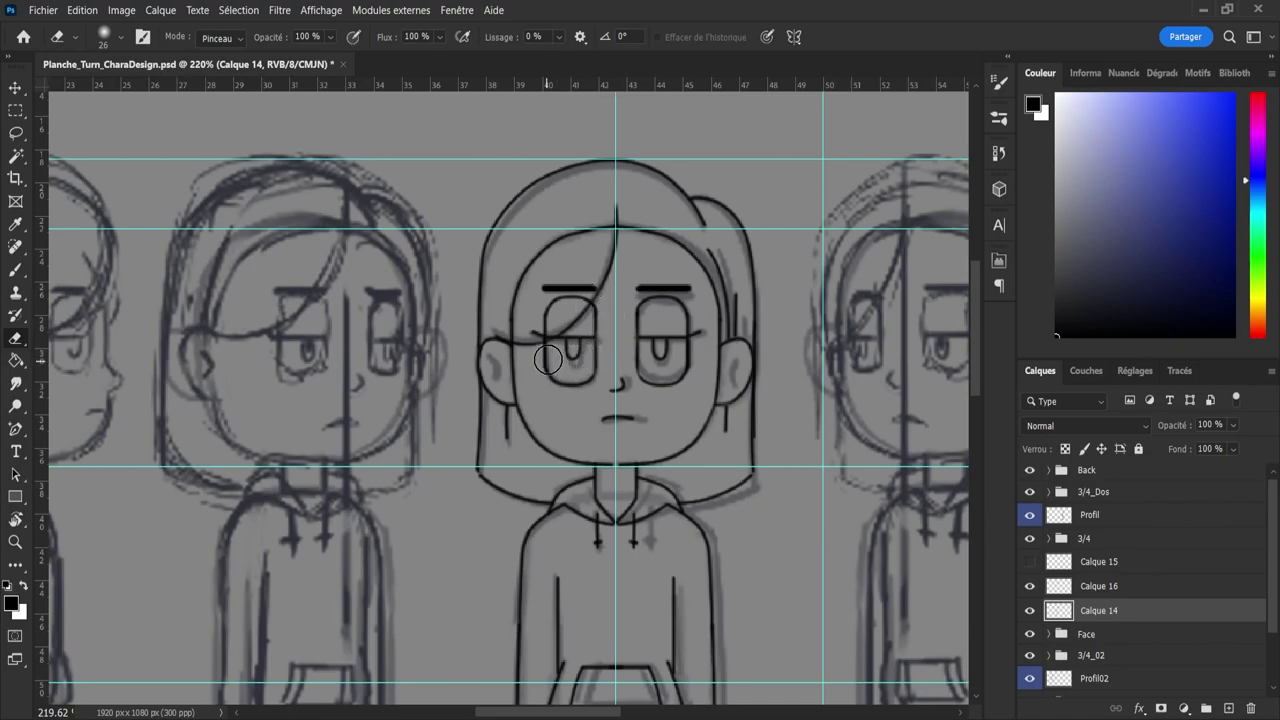
# - Merge the layers Calque 16 and Calque 14, and delete the hidden layer Calque 15
pyautogui.keyDown('shift'); pyautogui.click(1088, 591); pyautogui.keyUp('shift')
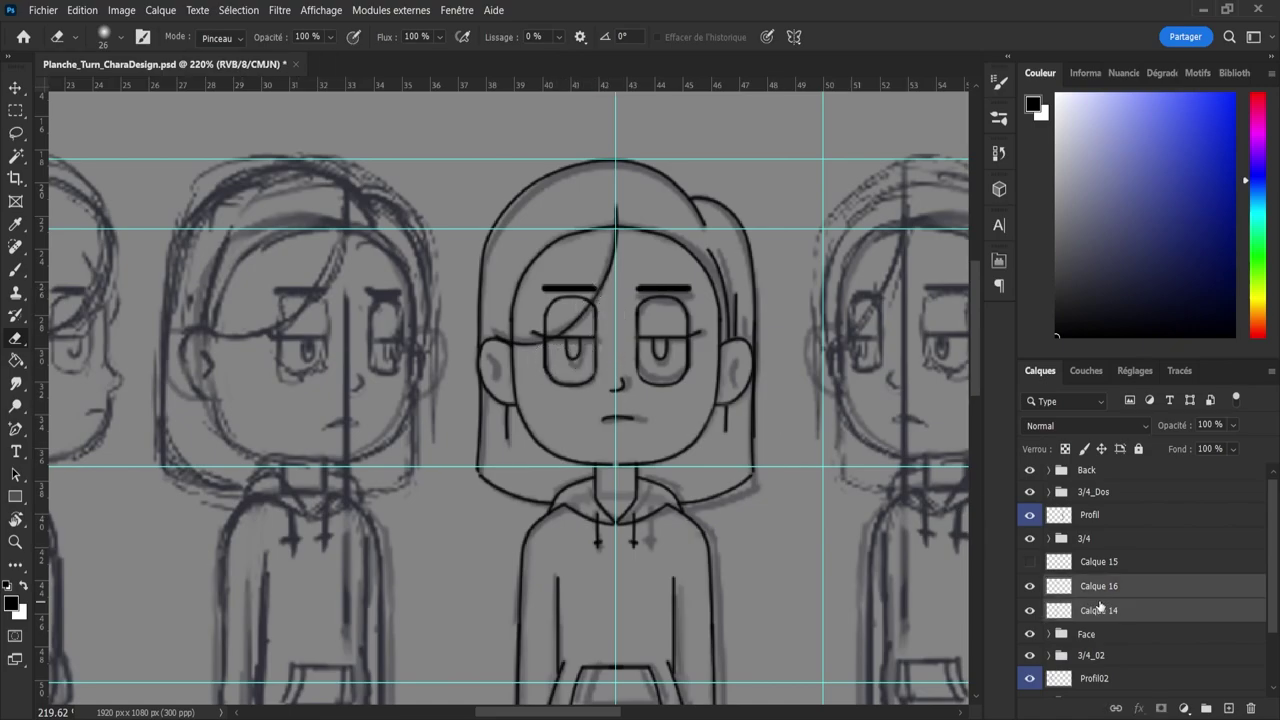
pyautogui.hotkey('ctrl', 'e')
pyautogui.click(1096, 566)
pyautogui.press('Delete')
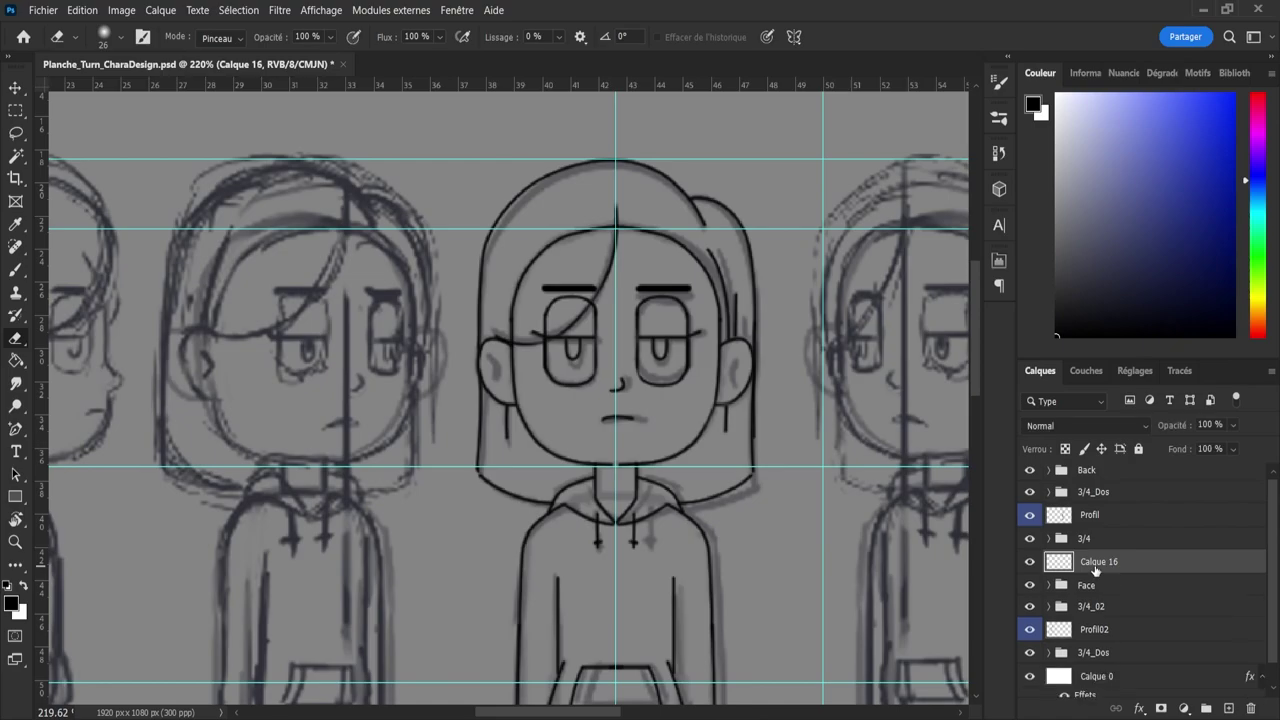
# - Examine the inked front view up close and alongside the sketches of the other turnaround views
pyautogui.press('z')
pyautogui.moveTo(712, 432); pyautogui.dragTo(682, 417)
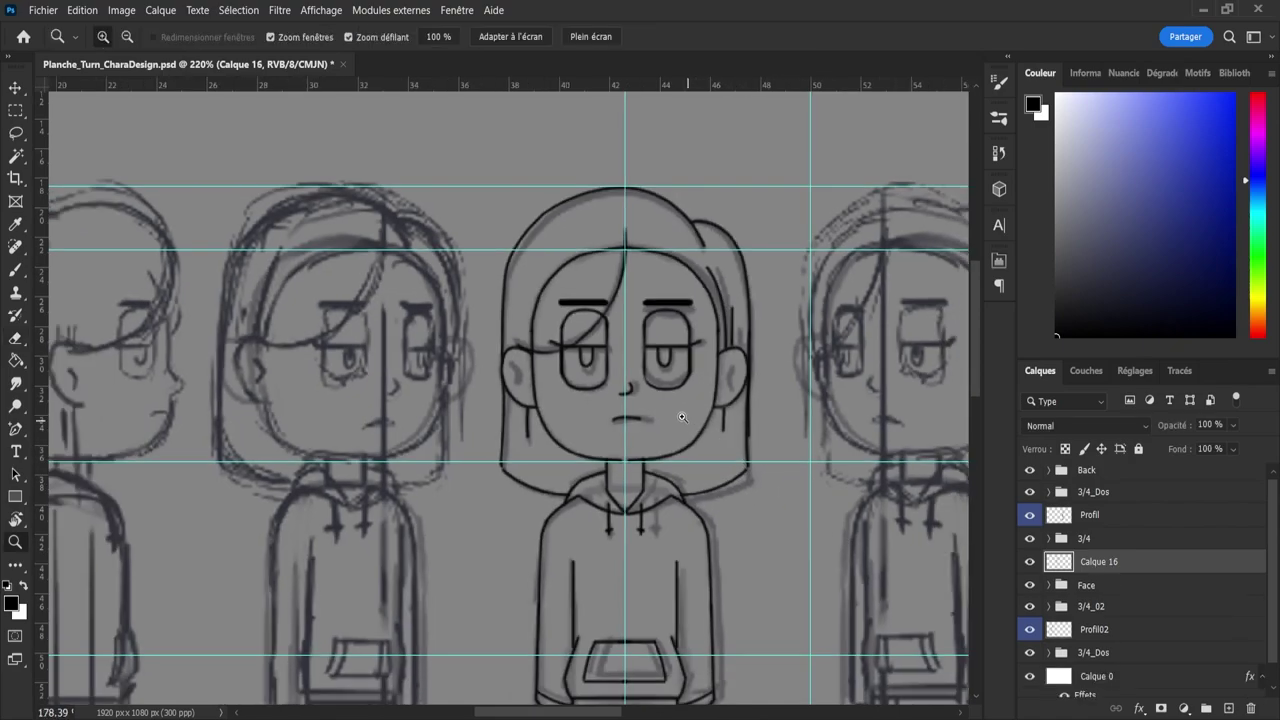
pyautogui.keyDown('alt'); pyautogui.click(738, 368); pyautogui.keyUp('alt')
pyautogui.keyDown('alt'); pyautogui.click(655, 367); pyautogui.keyUp('alt')
pyautogui.keyDown('alt'); pyautogui.click(760, 378); pyautogui.keyUp('alt')
pyautogui.click(786, 415)
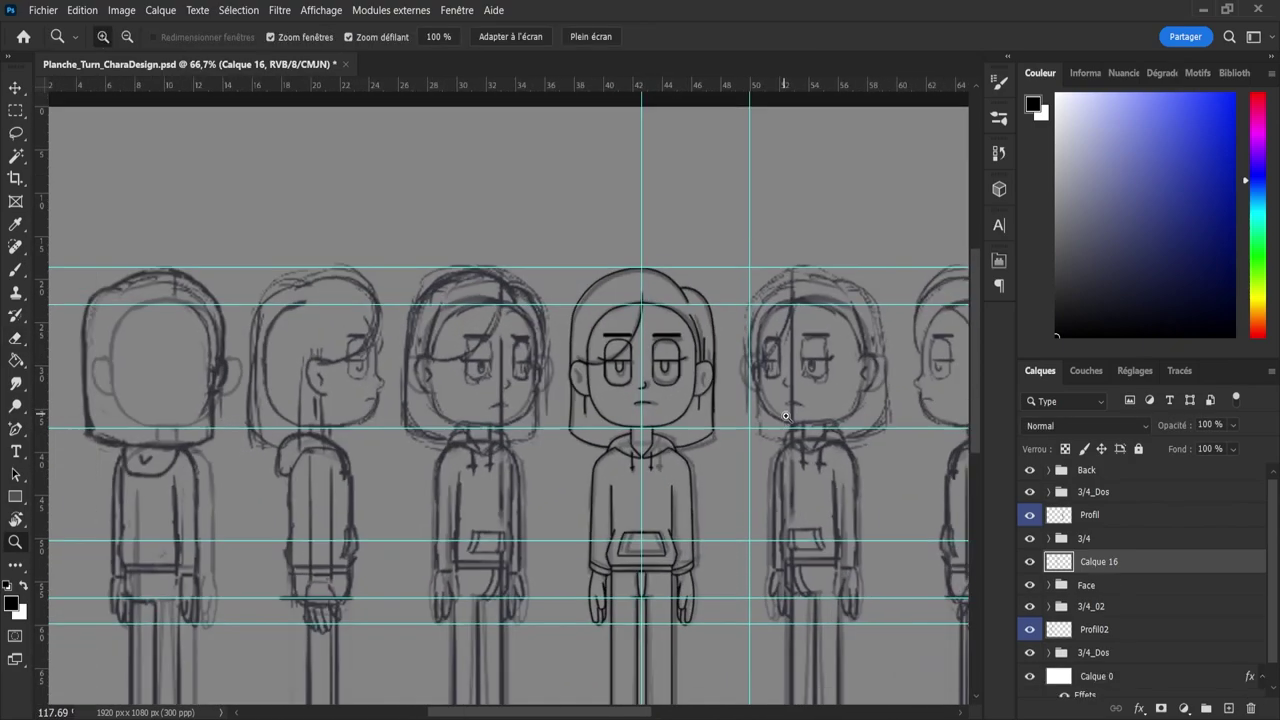
pyautogui.click(786, 415)
pyautogui.click(670, 425)
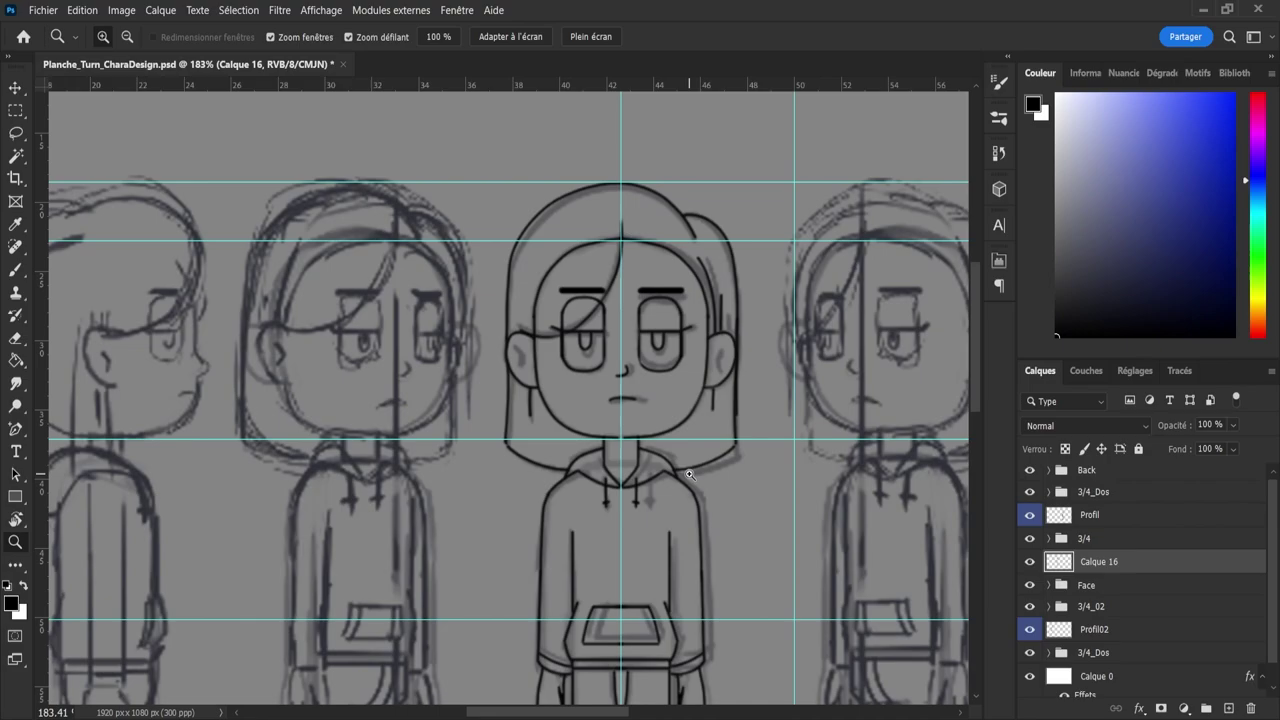
pyautogui.moveTo(647, 415); pyautogui.dragTo(582, 438)
pyautogui.moveTo(657, 494); pyautogui.dragTo(634, 494)
pyautogui.moveTo(670, 543); pyautogui.dragTo(715, 566)
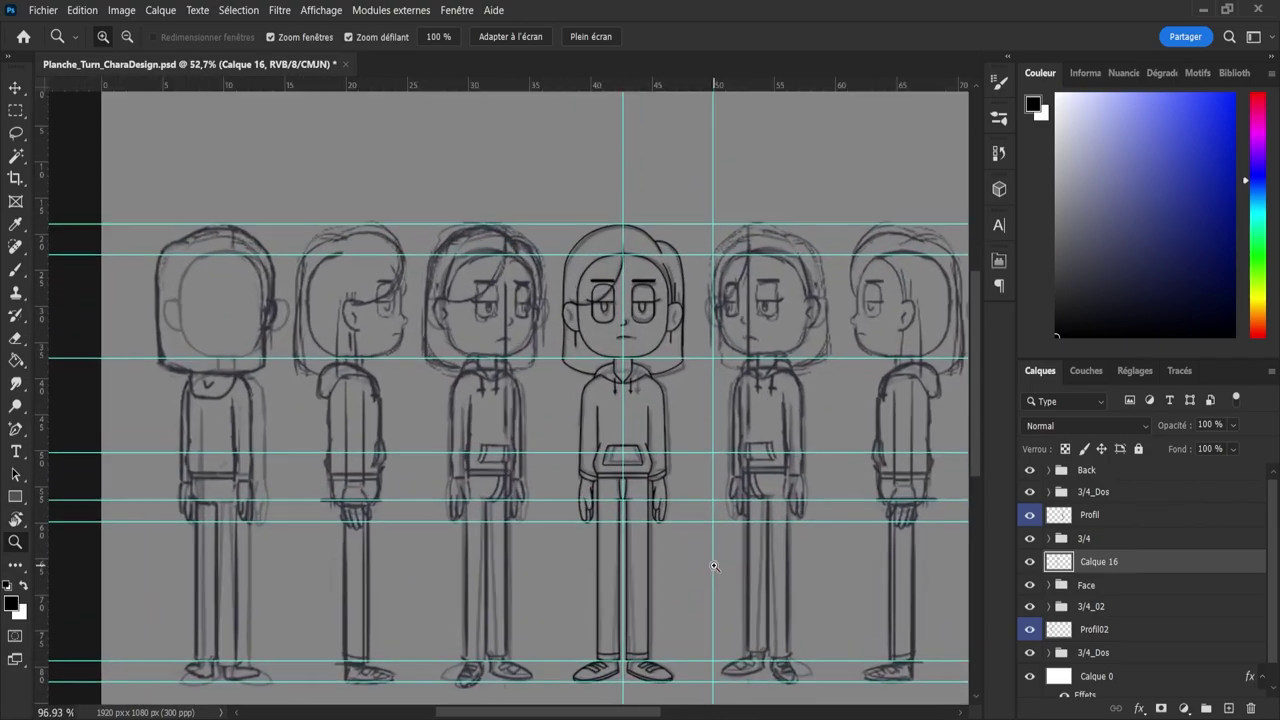
pyautogui.scroll(-2, 680, 487)
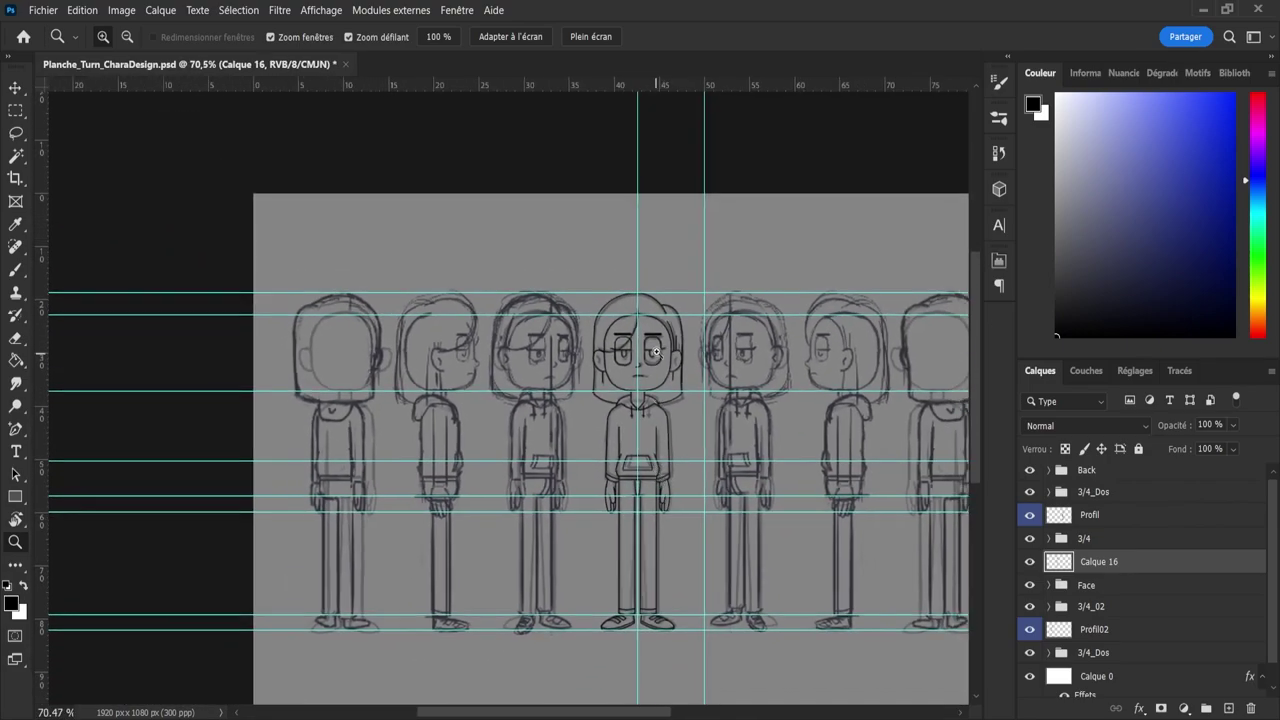
# - Draw the inner-ear line inside the left ear of the front view with the Brush
pyautogui.scroll(4, 656, 352)
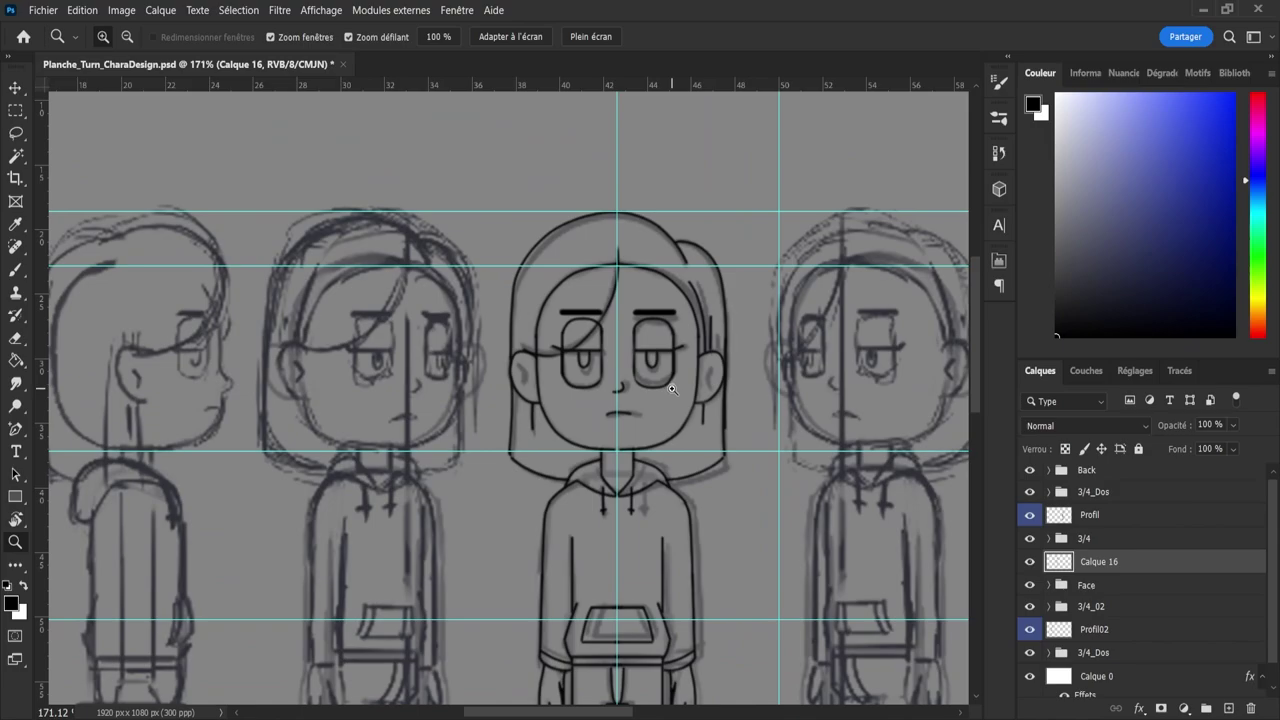
pyautogui.press('b')
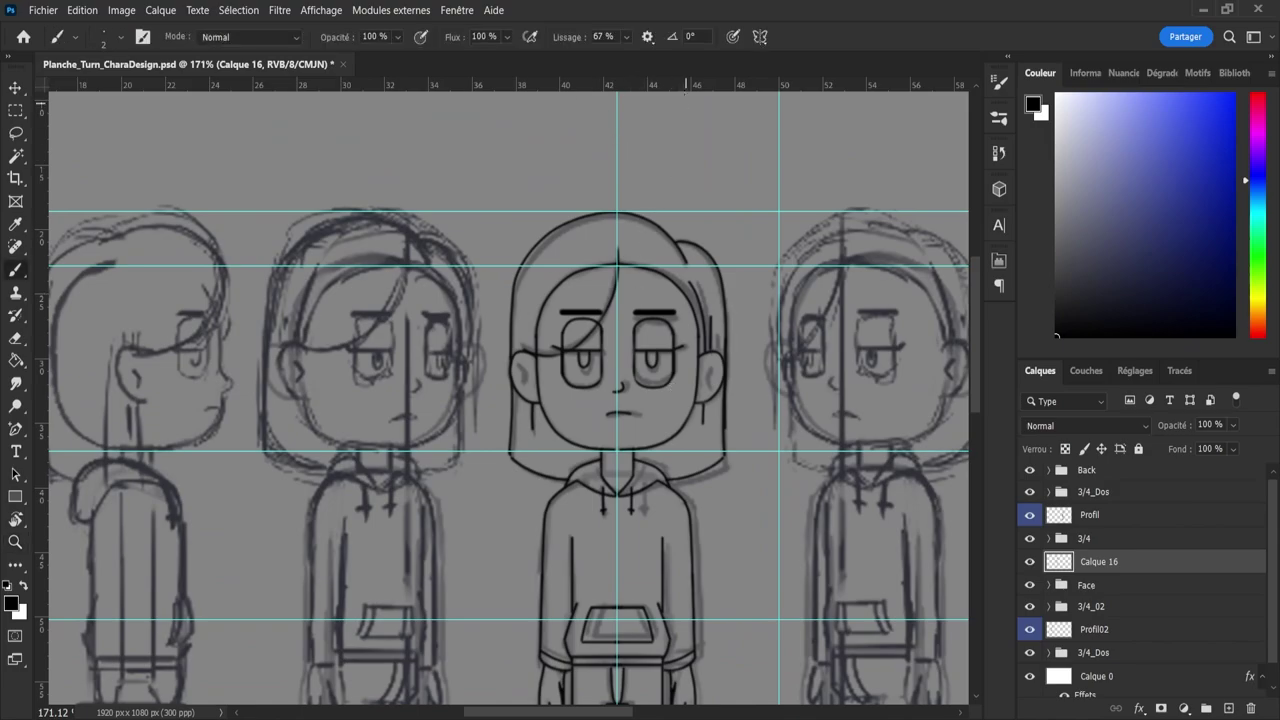
pyautogui.click(771, 73)
pyautogui.press('z')
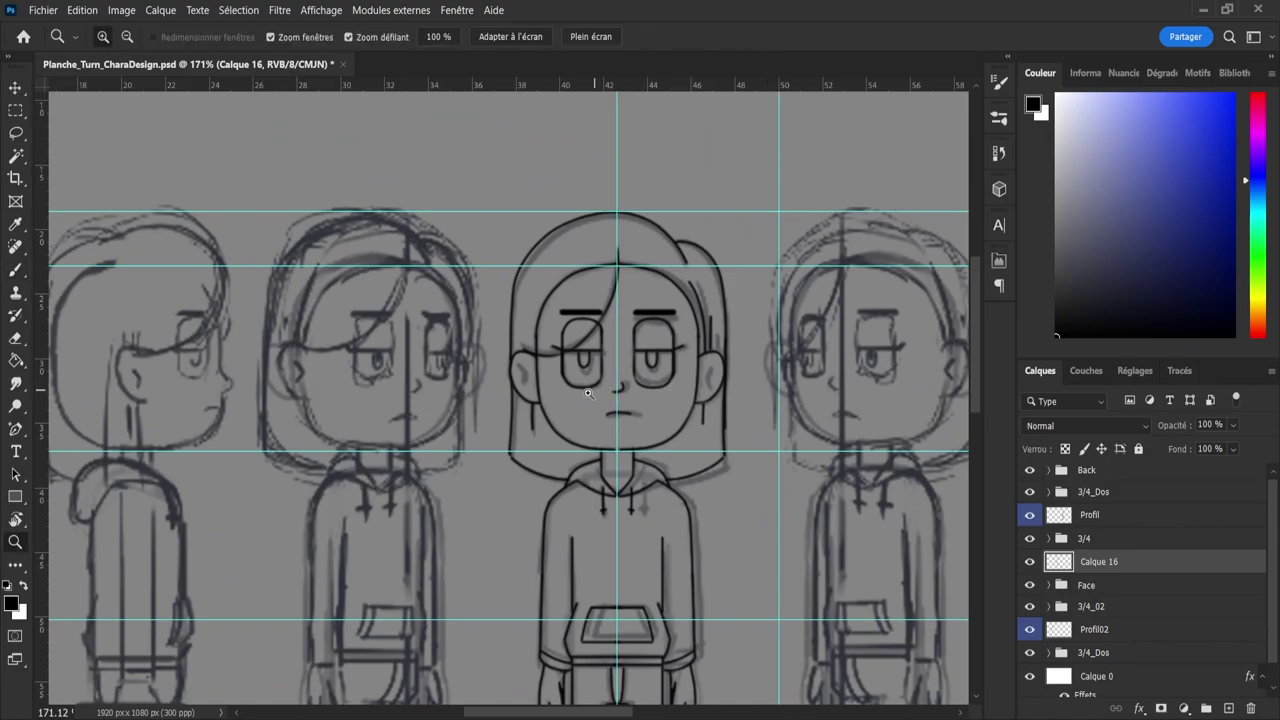
pyautogui.moveTo(518, 382); pyautogui.dragTo(588, 388)
pyautogui.press('b')
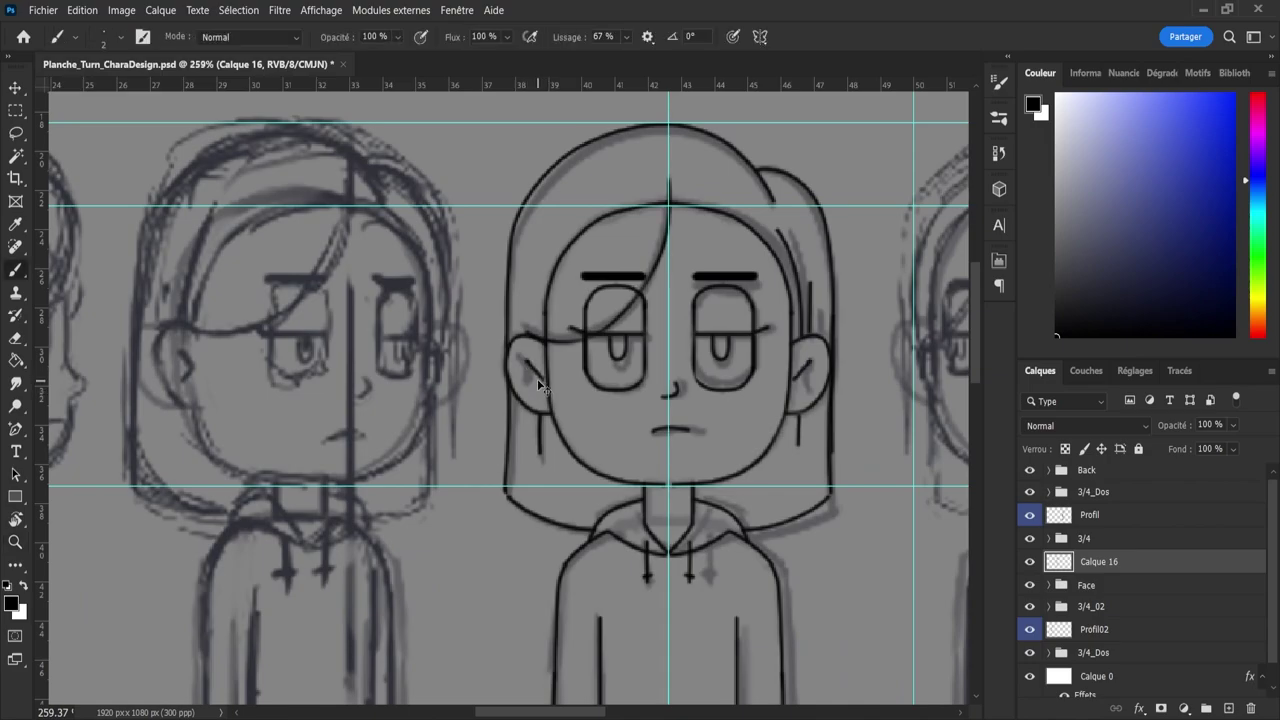
pyautogui.moveTo(539, 375)
pyautogui.mouseDown()
pyautogui.moveTo(521, 353)
pyautogui.moveTo(528, 390)
pyautogui.moveTo(537, 364)
pyautogui.moveTo(510, 352)
pyautogui.moveTo(502, 385)
pyautogui.moveTo(515, 360)
pyautogui.moveTo(507, 376)
pyautogui.moveTo(534, 365)
pyautogui.mouseUp()
pyautogui.press('e')
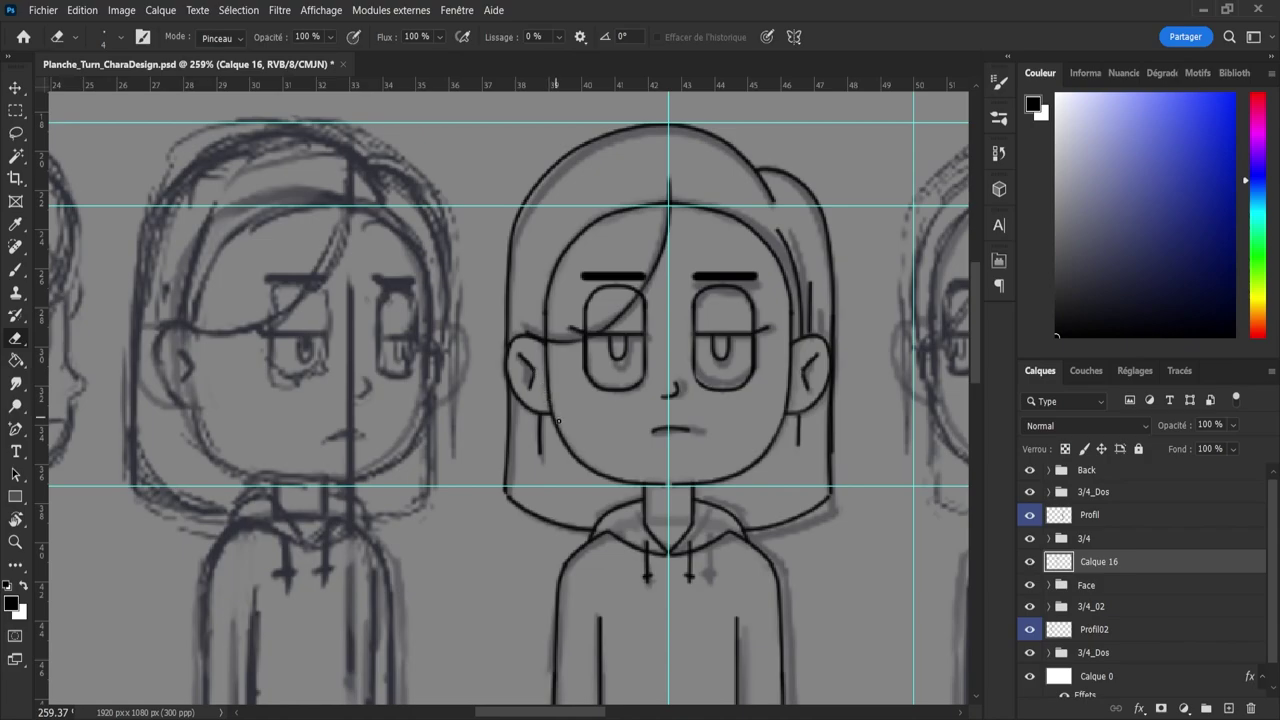
# - Undo the latest marks in the left ear, then erase and redraw its angled inner-ear line
pyautogui.moveTo(532, 397)
pyautogui.mouseDown()
pyautogui.moveTo(536, 386)
pyautogui.moveTo(520, 356)
pyautogui.moveTo(531, 387)
pyautogui.mouseUp()
pyautogui.press('b')
pyautogui.hotkey('ctrl', 'z')
pyautogui.hotkey('ctrl', 'z')
pyautogui.hotkey('ctrl', 'z')
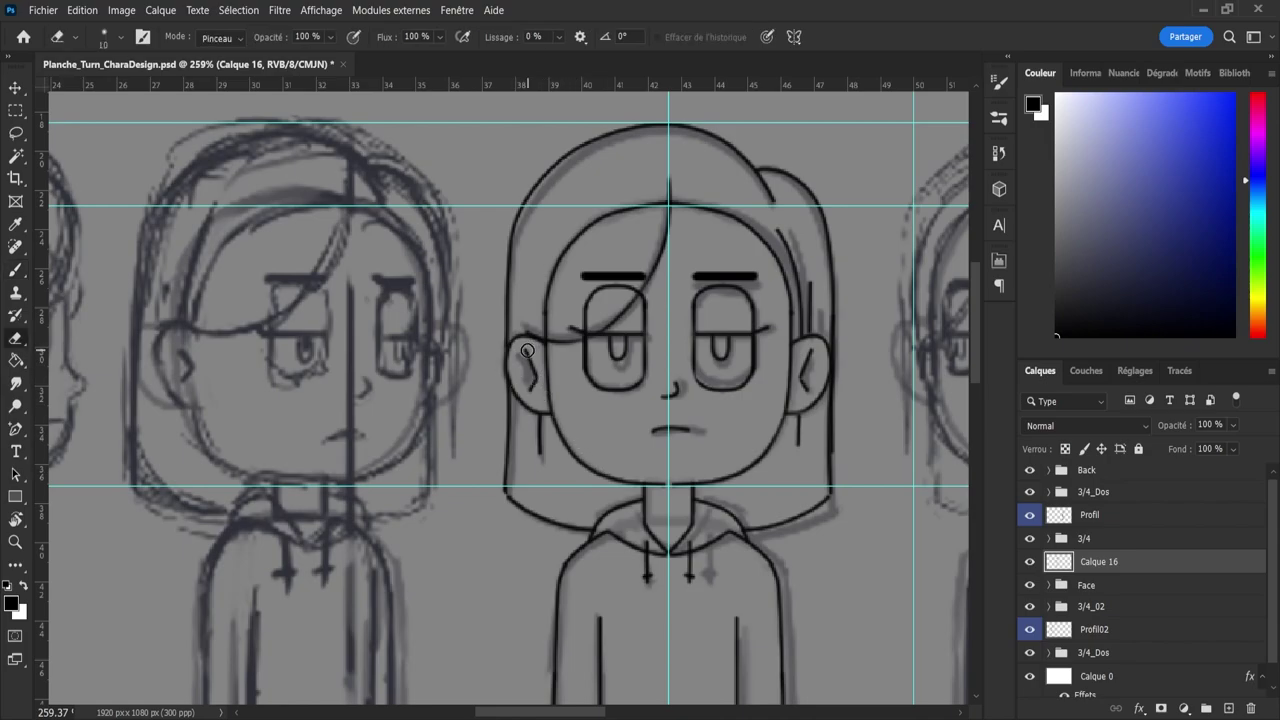
pyautogui.moveTo(530, 364); pyautogui.dragTo(520, 355)
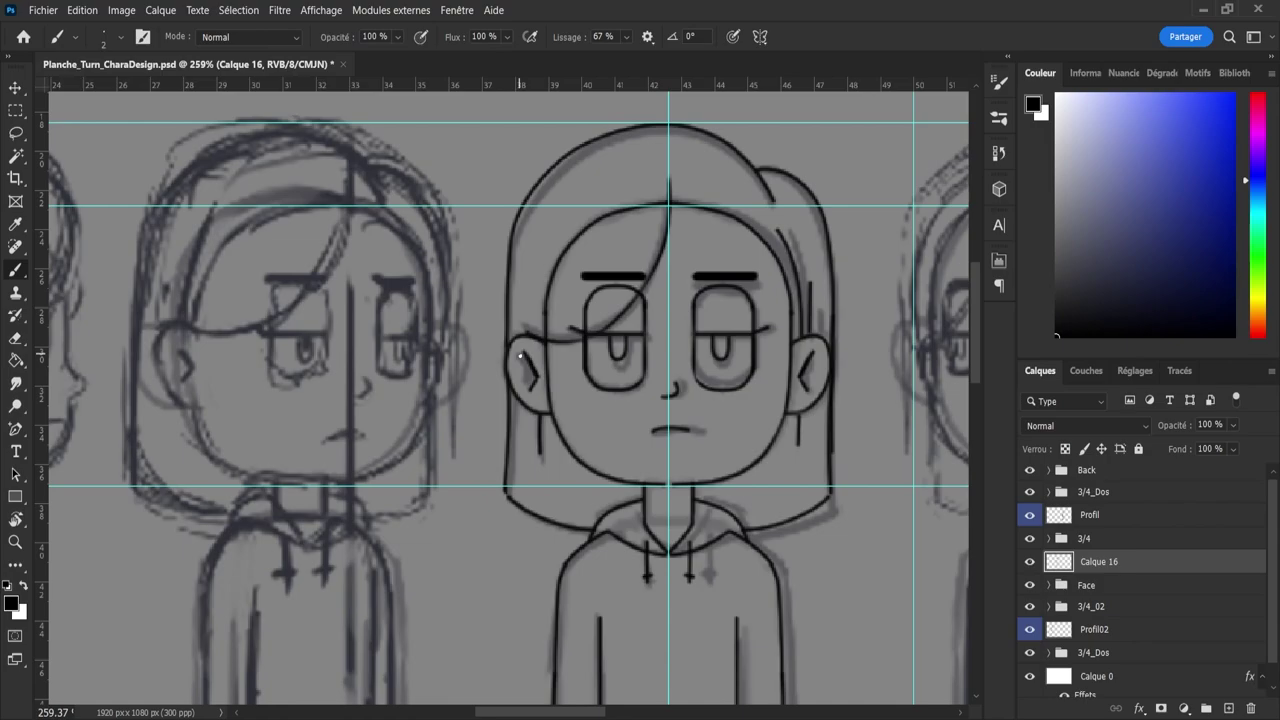
# - Hide the sketch group Face and check the inked front view on its own
pyautogui.press('z')
pyautogui.moveTo(592, 422); pyautogui.dragTo(555, 428)
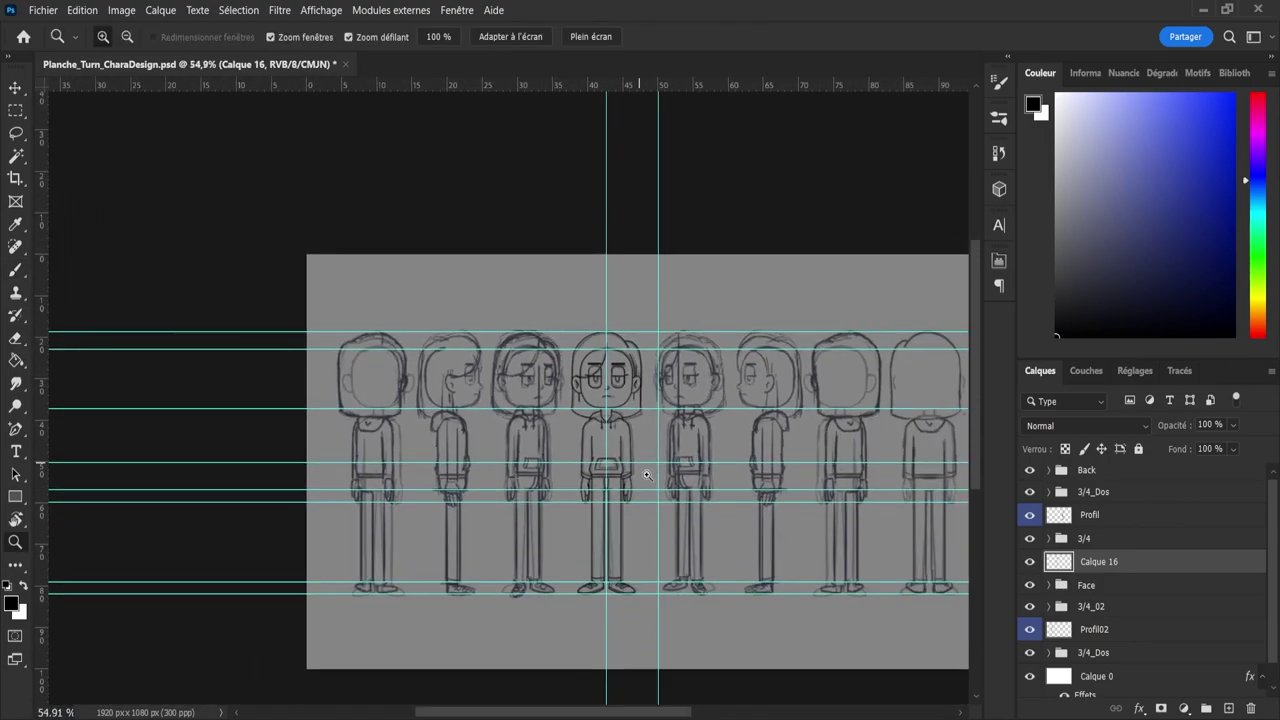
pyautogui.moveTo(643, 473); pyautogui.dragTo(652, 459)
pyautogui.moveTo(500, 310); pyautogui.dragTo(555, 397)
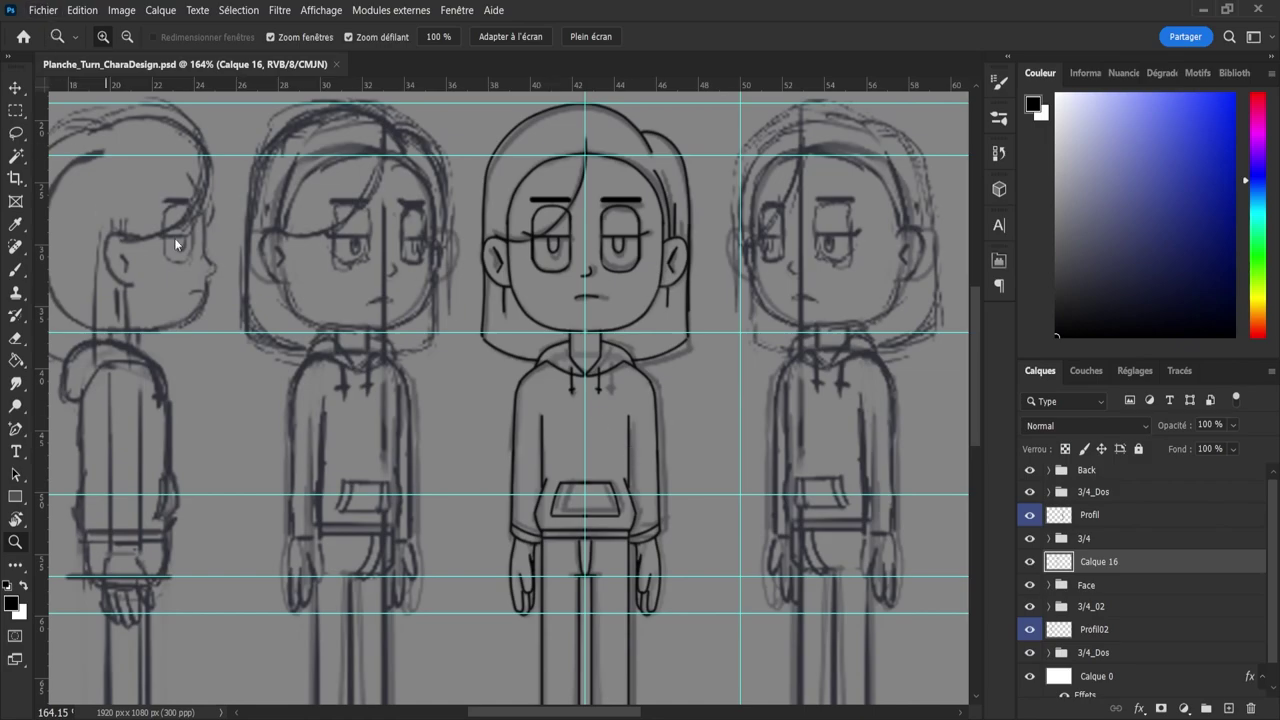
pyautogui.click(1030, 585)
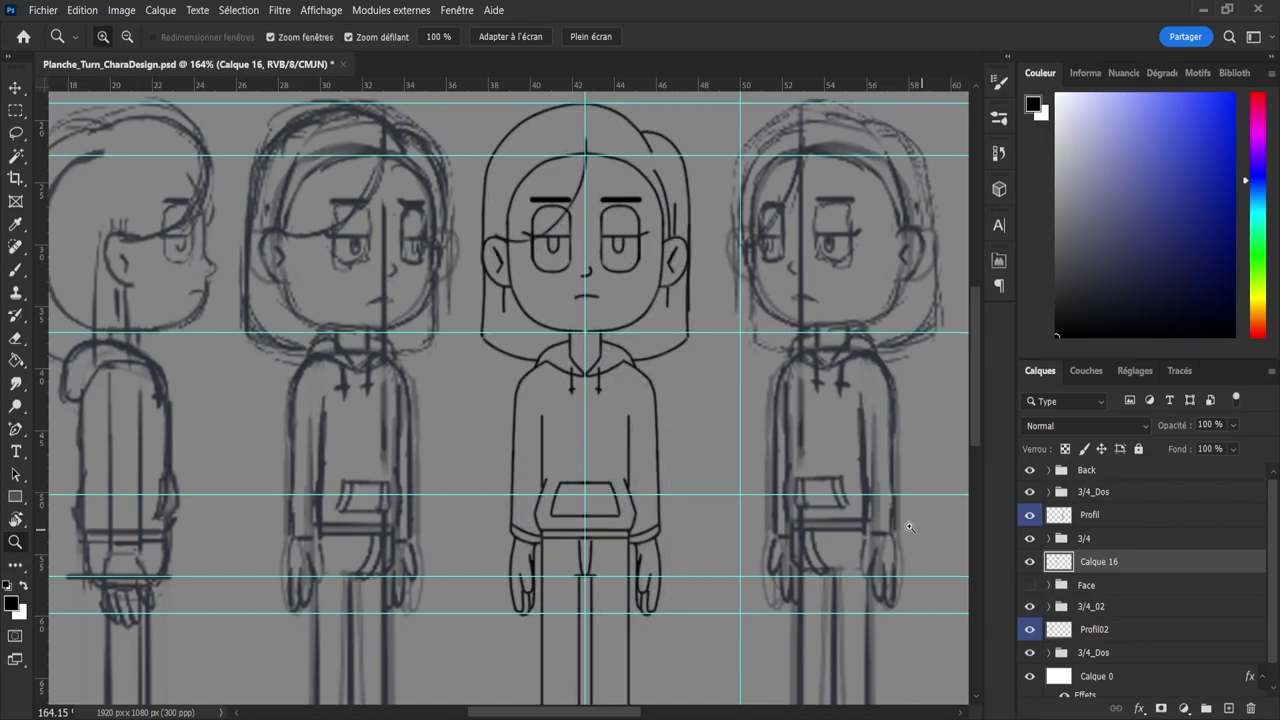
pyautogui.moveTo(600, 412); pyautogui.dragTo(549, 407)
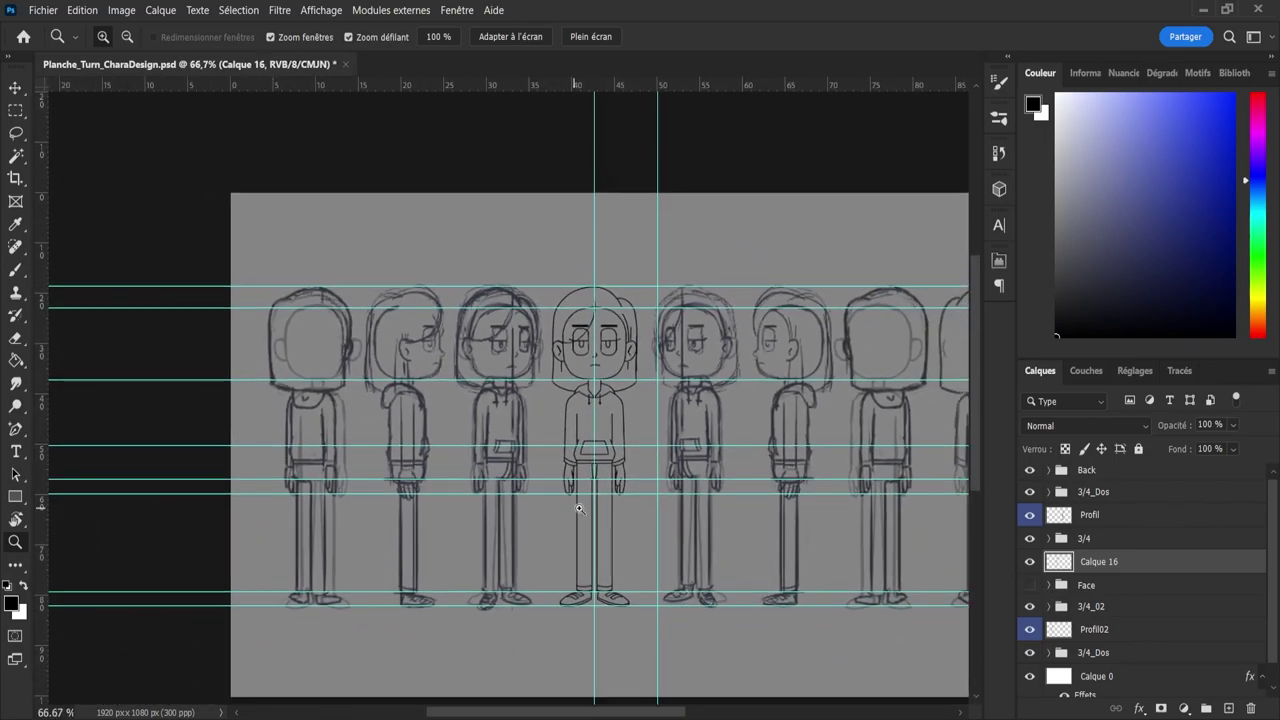
pyautogui.moveTo(579, 507); pyautogui.dragTo(620, 506)
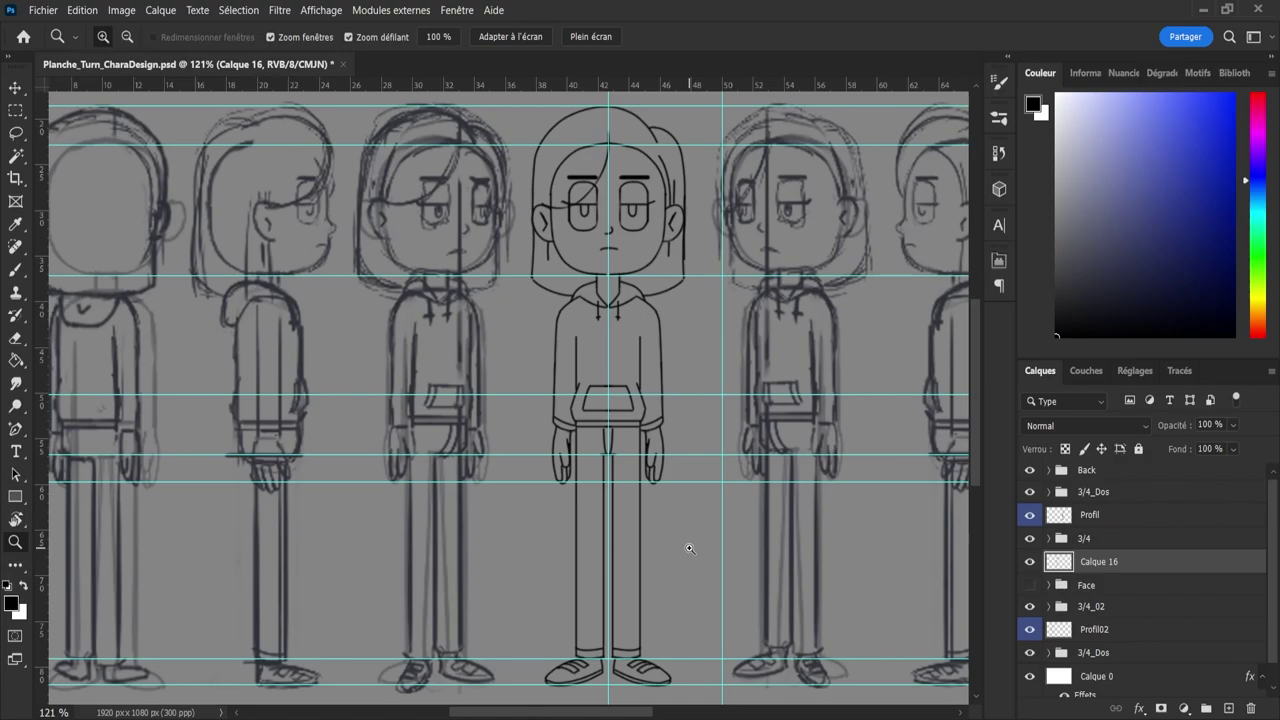
# - Duplicate the line-art layer Calque 16 and hide the original
pyautogui.click(1029, 563)
pyautogui.click(1029, 564)
pyautogui.hotkey('ctrl', 'shift', 'alt', 'n')
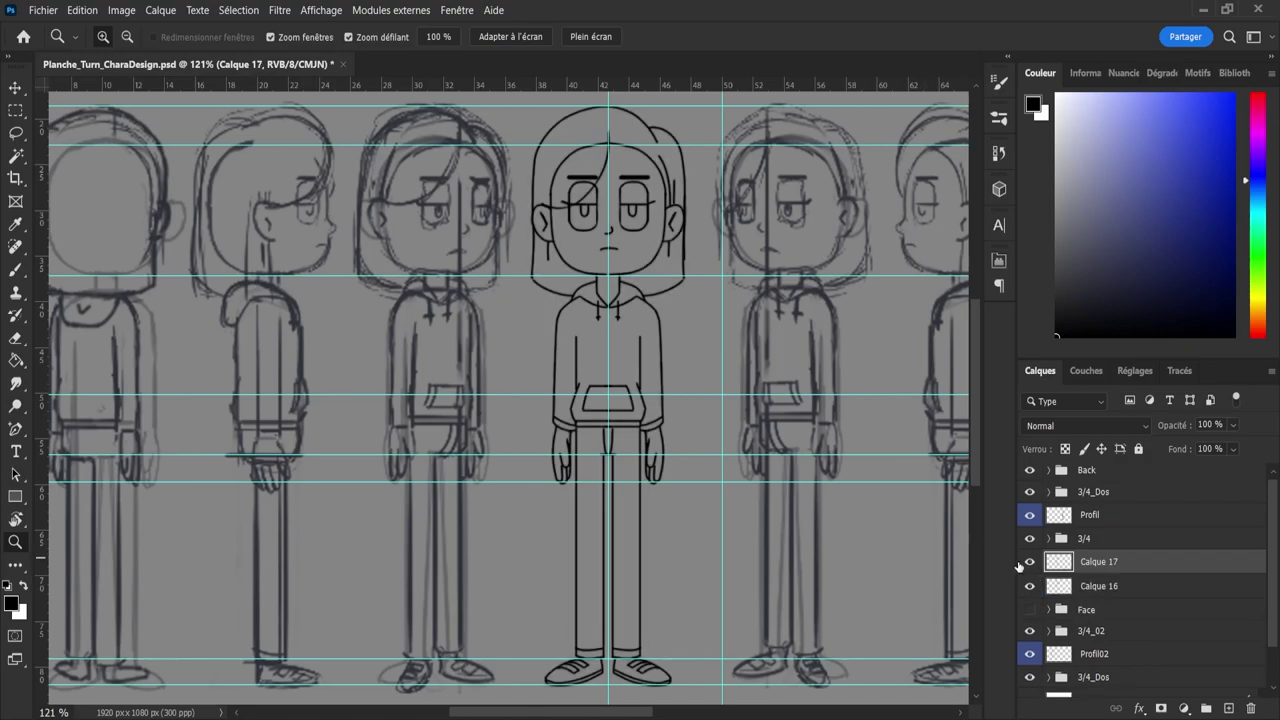
pyautogui.click(1030, 586)
# - With a 20 px eraser, remove the face contour that crosses the hair fringe on the duplicated layer
pyautogui.scroll(-2, 640, 220)
pyautogui.scroll(4, 625, 220)
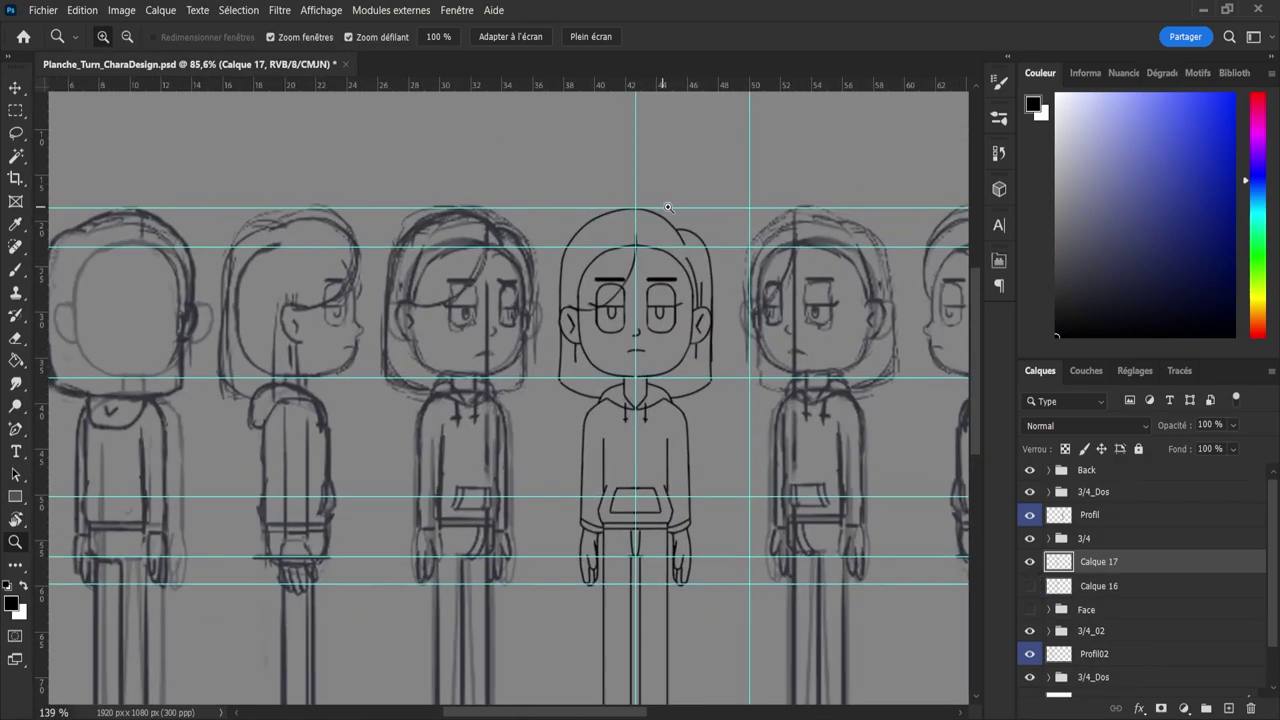
pyautogui.scroll(1, 622, 222)
pyautogui.press('e')
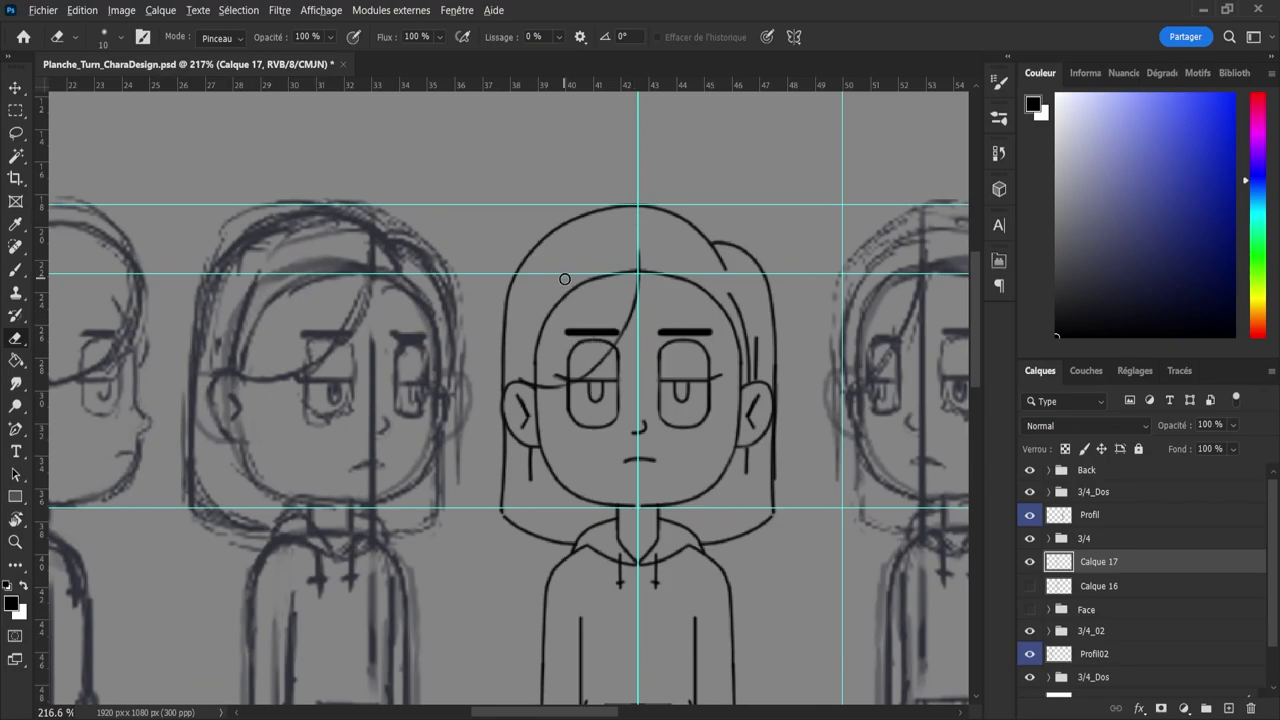
pyautogui.press(']')
pyautogui.press(']')
pyautogui.moveTo(586, 286)
pyautogui.mouseDown()
pyautogui.moveTo(569, 303)
pyautogui.moveTo(571, 290)
pyautogui.mouseUp()
pyautogui.hotkey('ctrl', 'z')
pyautogui.click(816, 59)
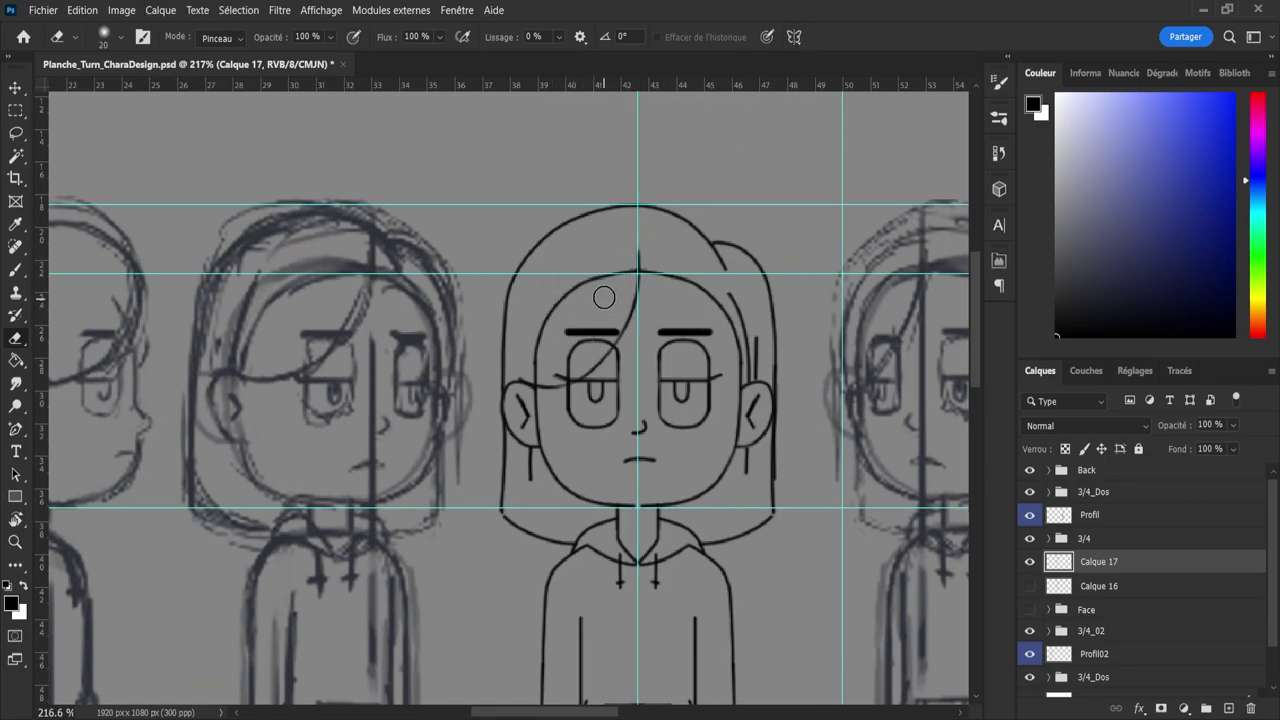
pyautogui.moveTo(552, 319); pyautogui.dragTo(586, 284)
pyautogui.moveTo(548, 315)
pyautogui.mouseDown()
pyautogui.moveTo(578, 330)
pyautogui.moveTo(598, 282)
pyautogui.moveTo(622, 280)
pyautogui.moveTo(633, 250)
pyautogui.mouseUp()
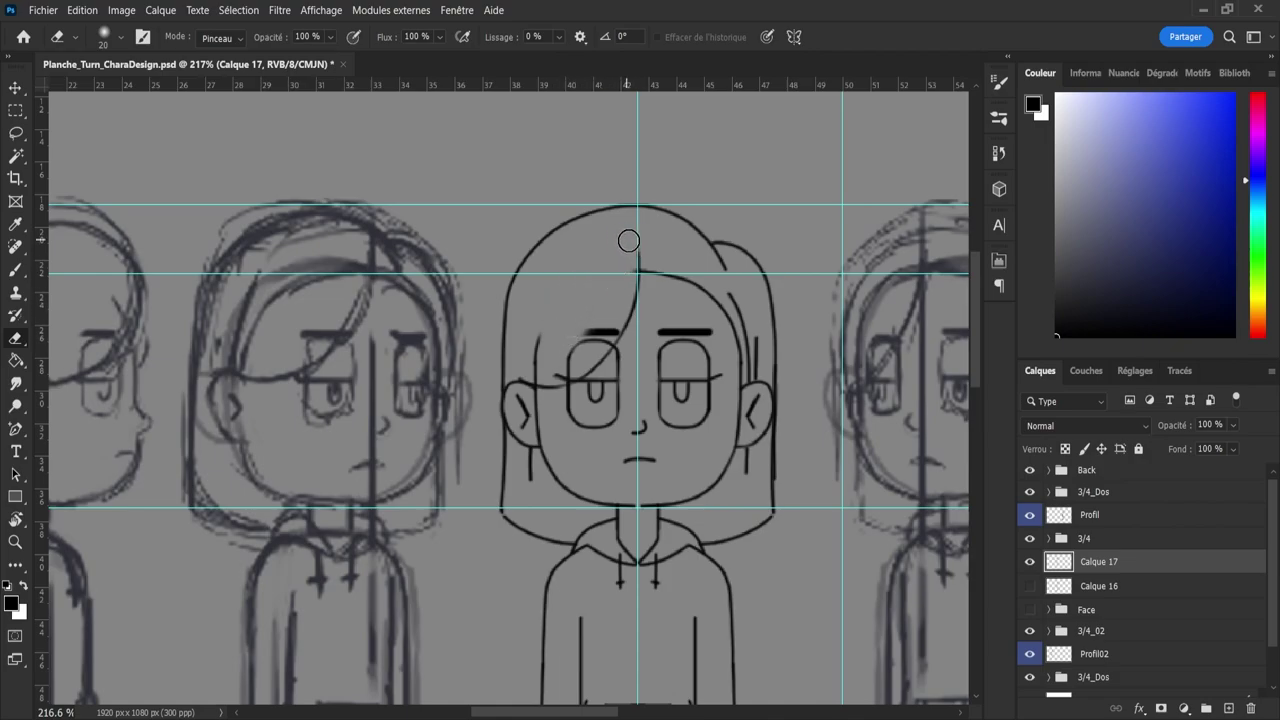
# - Move the vertical guide from the centre of the front-view face to beside the right ear
pyautogui.press('v')
pyautogui.moveTo(750, 237); pyautogui.dragTo(750, 238)
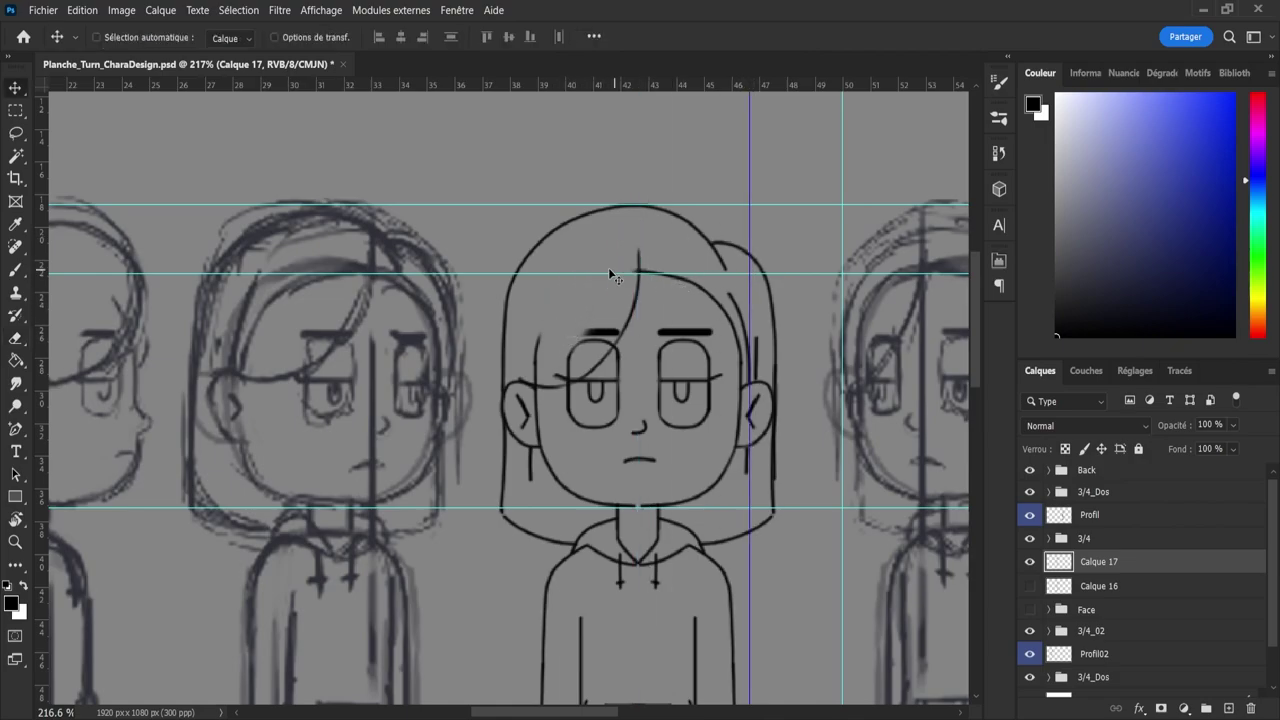
pyautogui.press('e')
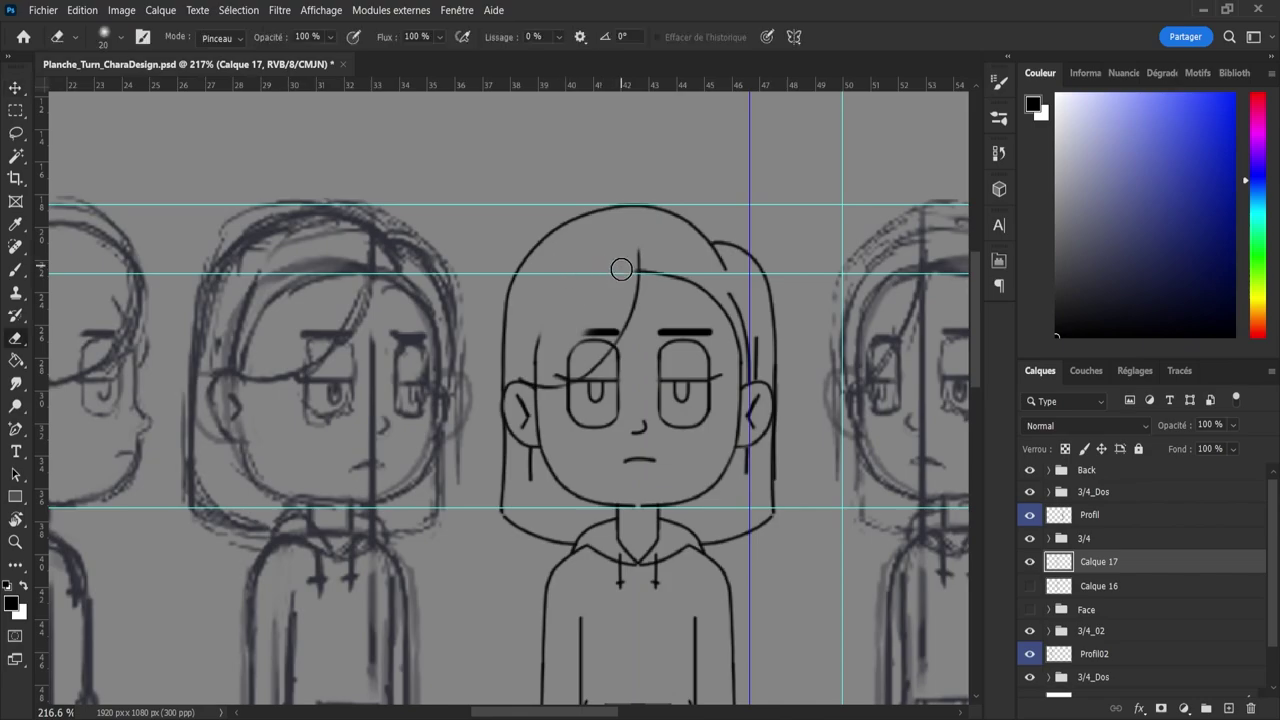
# - Erase the left eyebrow, the top of the left eye and the remaining face contour behind the fringe, then reduce the eraser size
pyautogui.moveTo(617, 280)
pyautogui.mouseDown()
pyautogui.moveTo(596, 331)
pyautogui.moveTo(543, 353)
pyautogui.mouseUp()
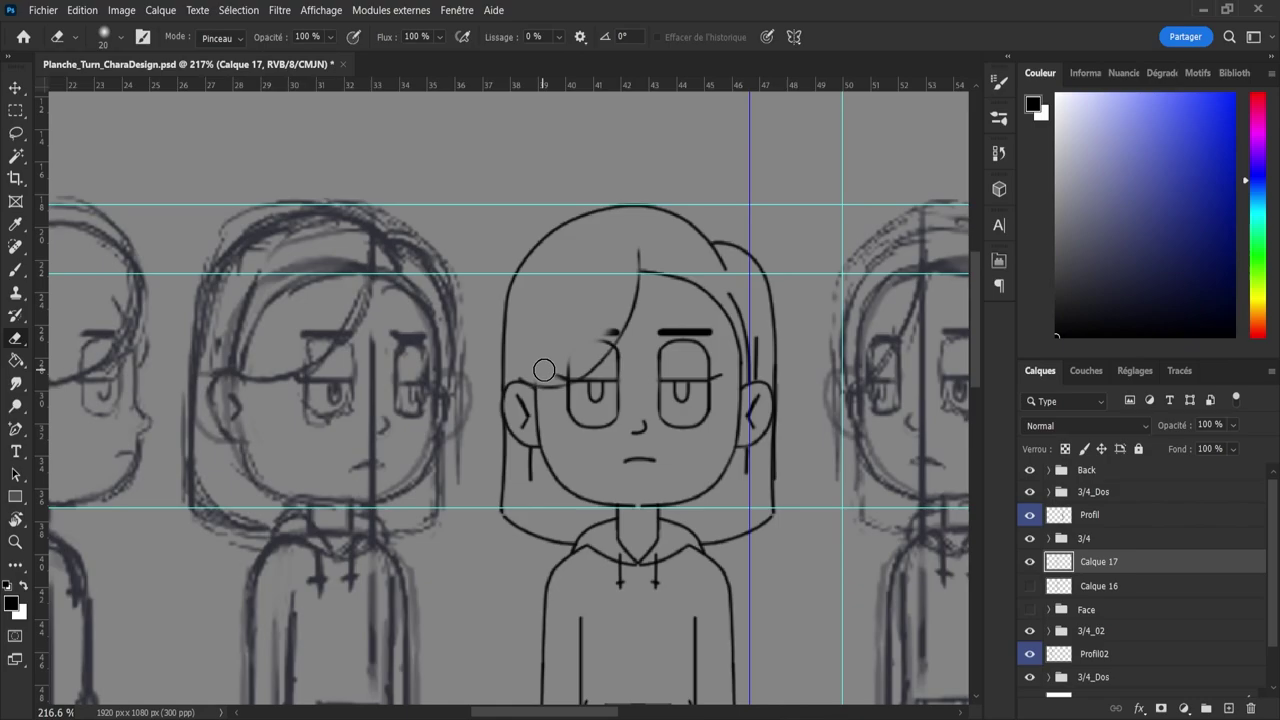
pyautogui.moveTo(561, 372); pyautogui.dragTo(604, 325)
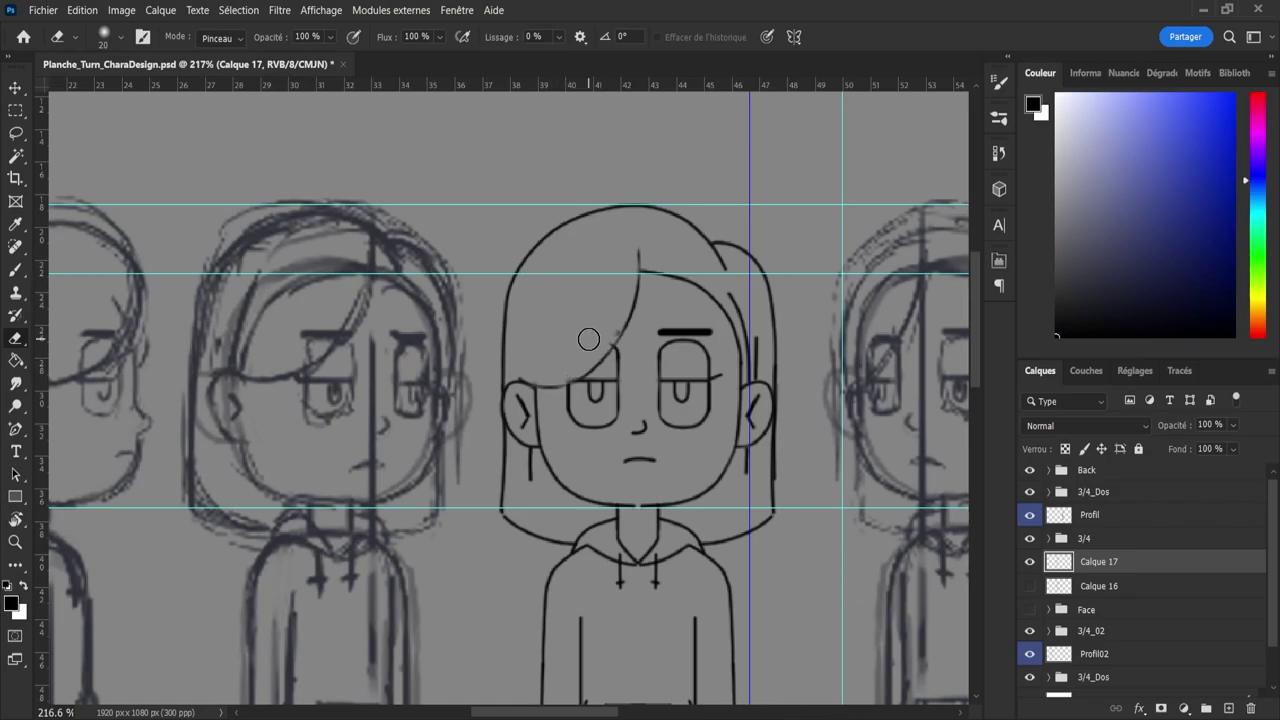
pyautogui.click(581, 332)
pyautogui.press('[')
pyautogui.press('[')
pyautogui.press('[')
pyautogui.press('[')
# - Examine the cleaned front view beside the other turnaround sketches, toggling the visibility of Calque 17 to compare
pyautogui.press('z')
pyautogui.moveTo(661, 424)
pyautogui.mouseDown()
pyautogui.moveTo(588, 384)
pyautogui.moveTo(504, 380)
pyautogui.mouseUp()
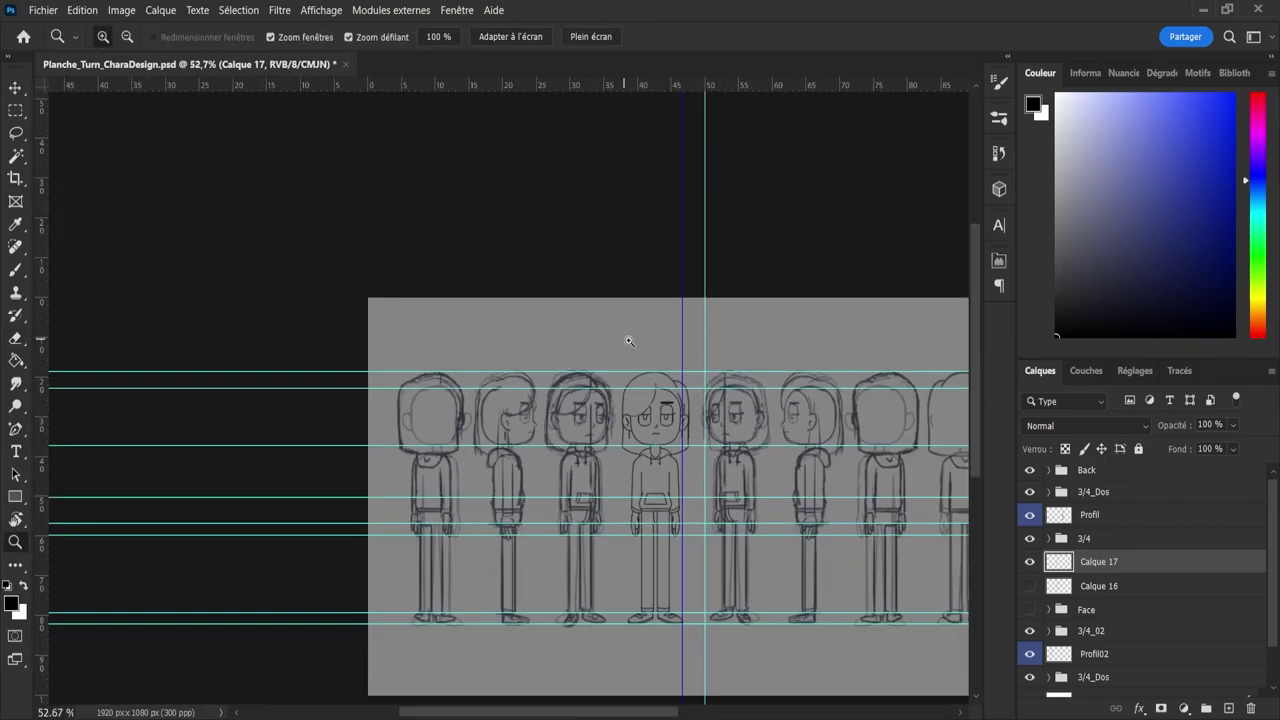
pyautogui.moveTo(629, 339); pyautogui.dragTo(594, 329)
pyautogui.scroll(3, 678, 472)
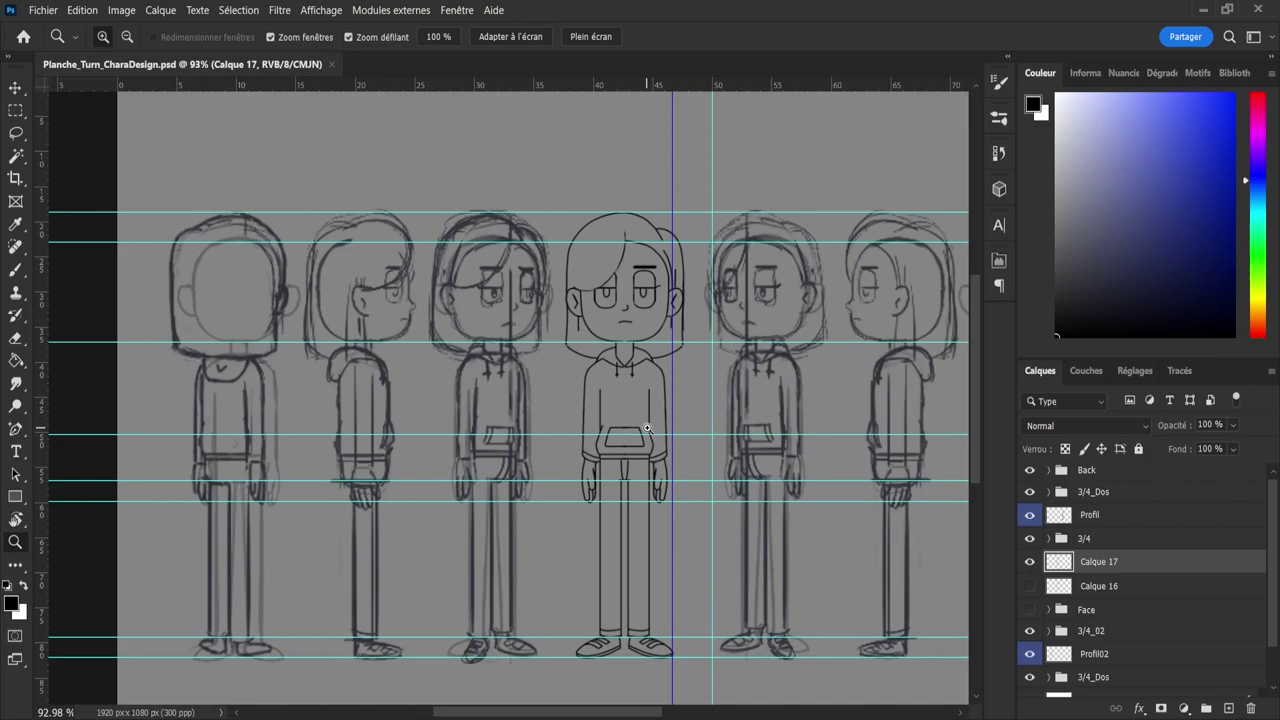
pyautogui.scroll(1, 642, 412)
pyautogui.scroll(-2, 650, 425)
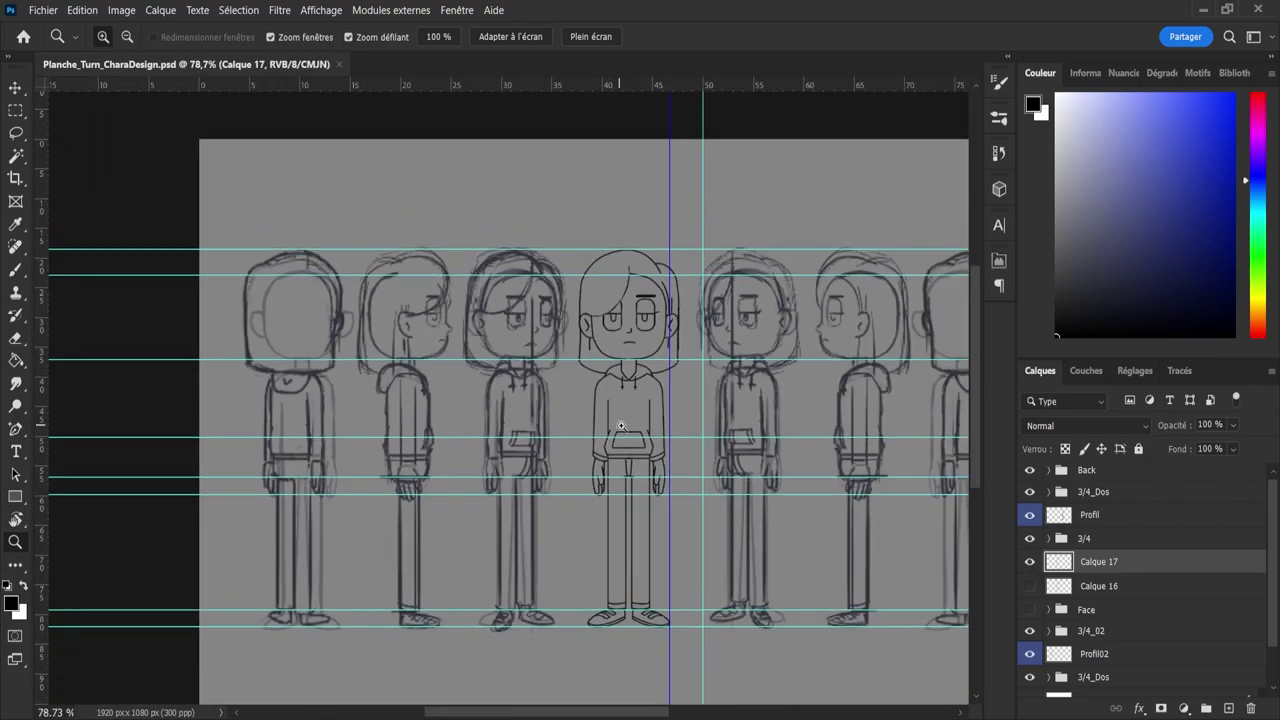
pyautogui.scroll(2, 650, 430)
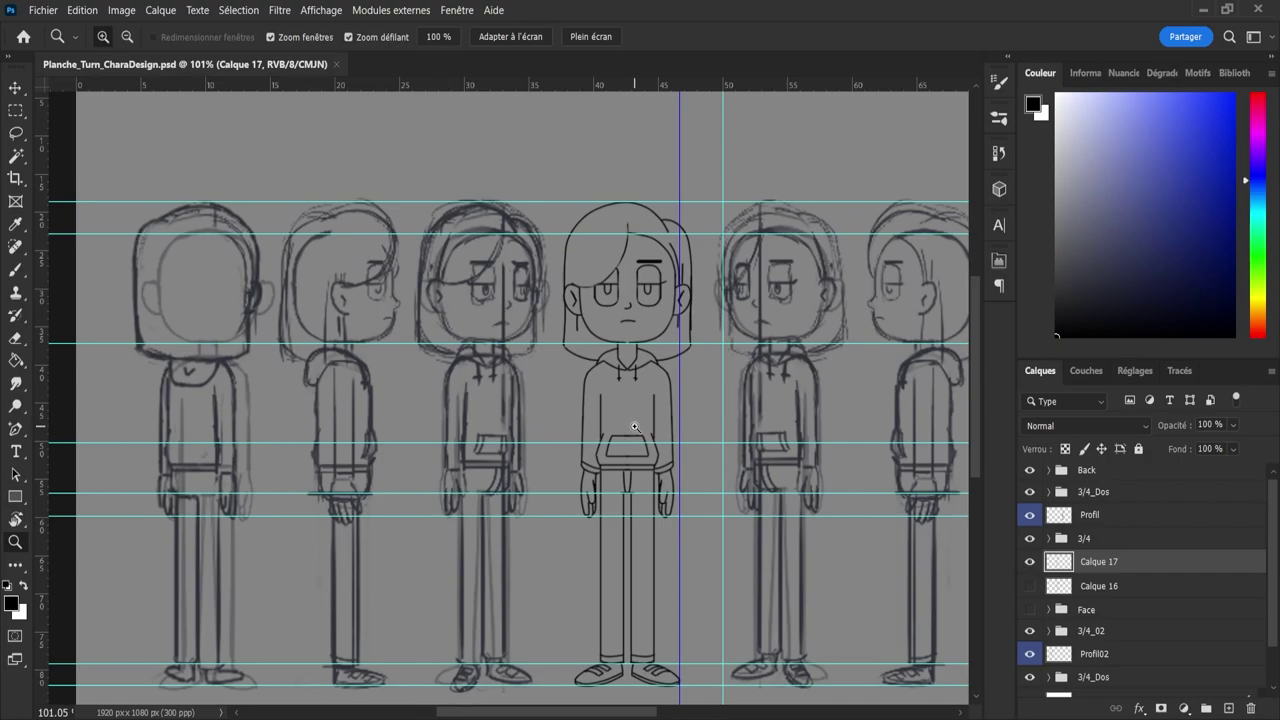
pyautogui.click(1029, 561)
pyautogui.click(1029, 561)
pyautogui.scroll(-3, 591, 335)
pyautogui.scroll(-2, 530, 318)
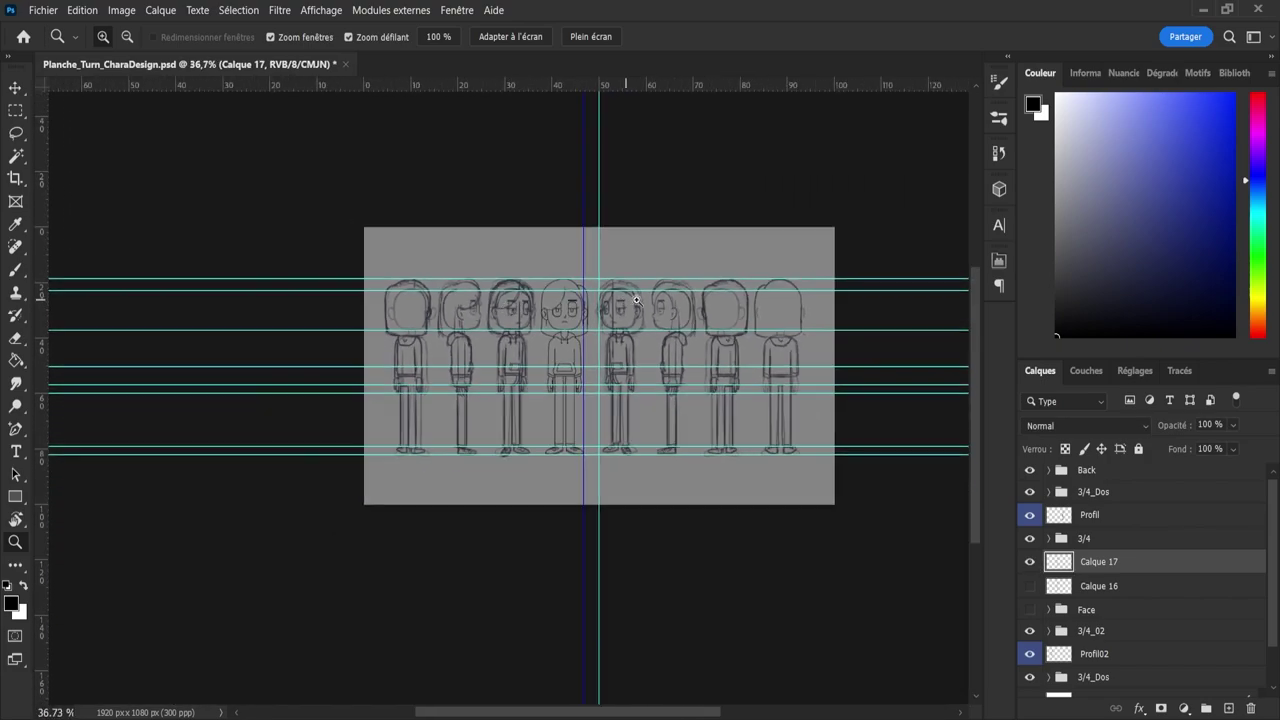
pyautogui.moveTo(627, 299); pyautogui.dragTo(648, 299)
# - Rename the layer Calque 17 as Line
pyautogui.doubleClick(1106, 562)
pyautogui.write('Line')
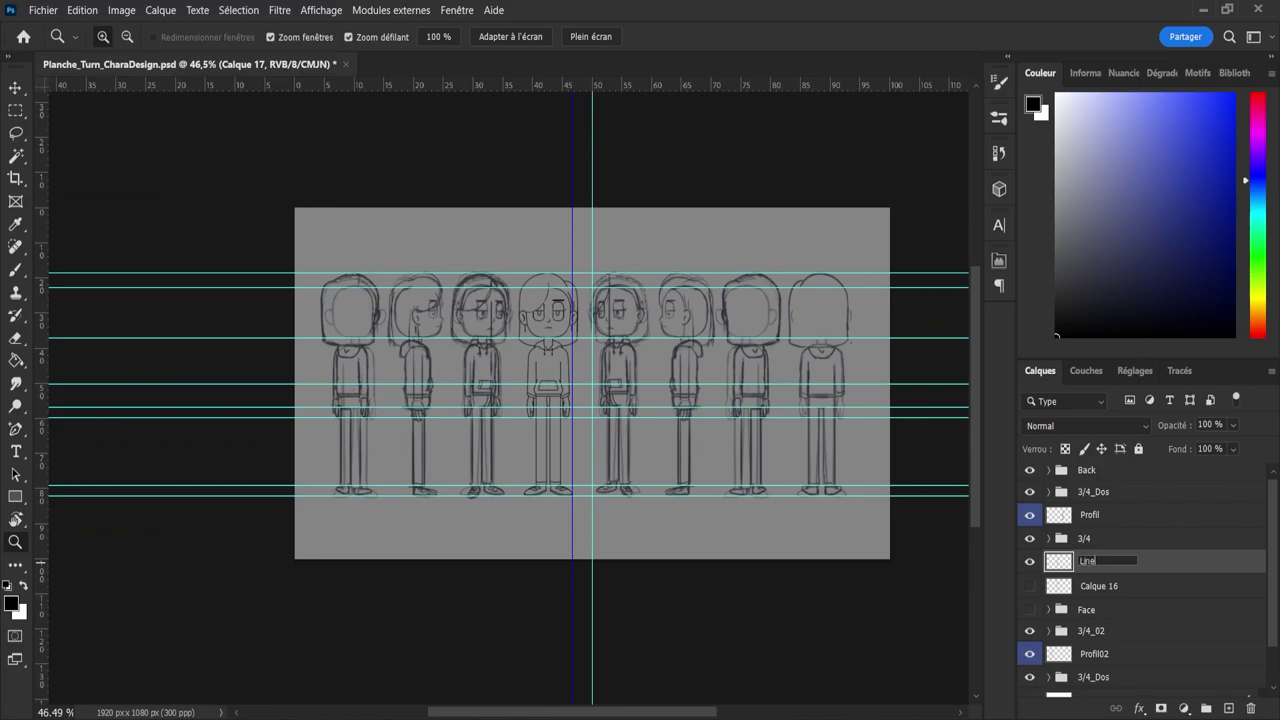
pyautogui.press('Return')
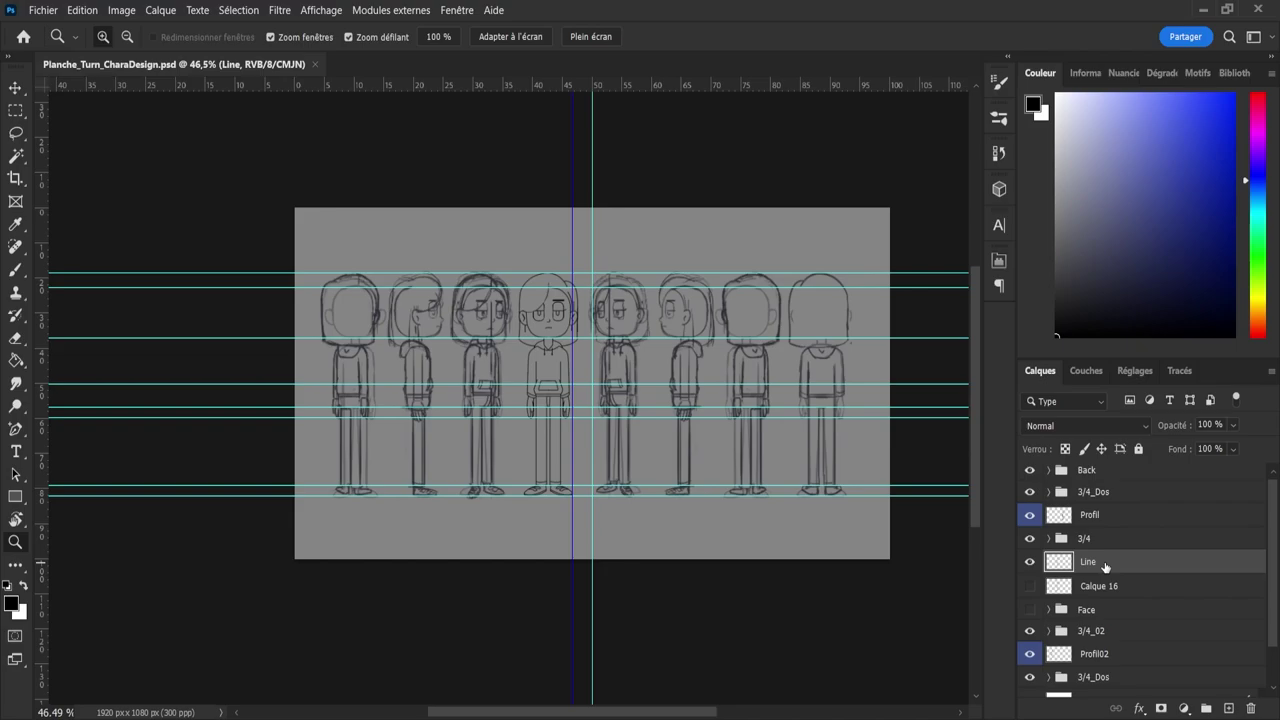
# - Check the hidden layer Calque 16 by toggling its visibility, and rename it Line
pyautogui.moveTo(502, 398)
pyautogui.mouseDown()
pyautogui.moveTo(539, 398)
pyautogui.moveTo(514, 400)
pyautogui.mouseUp()
pyautogui.click(1112, 590)
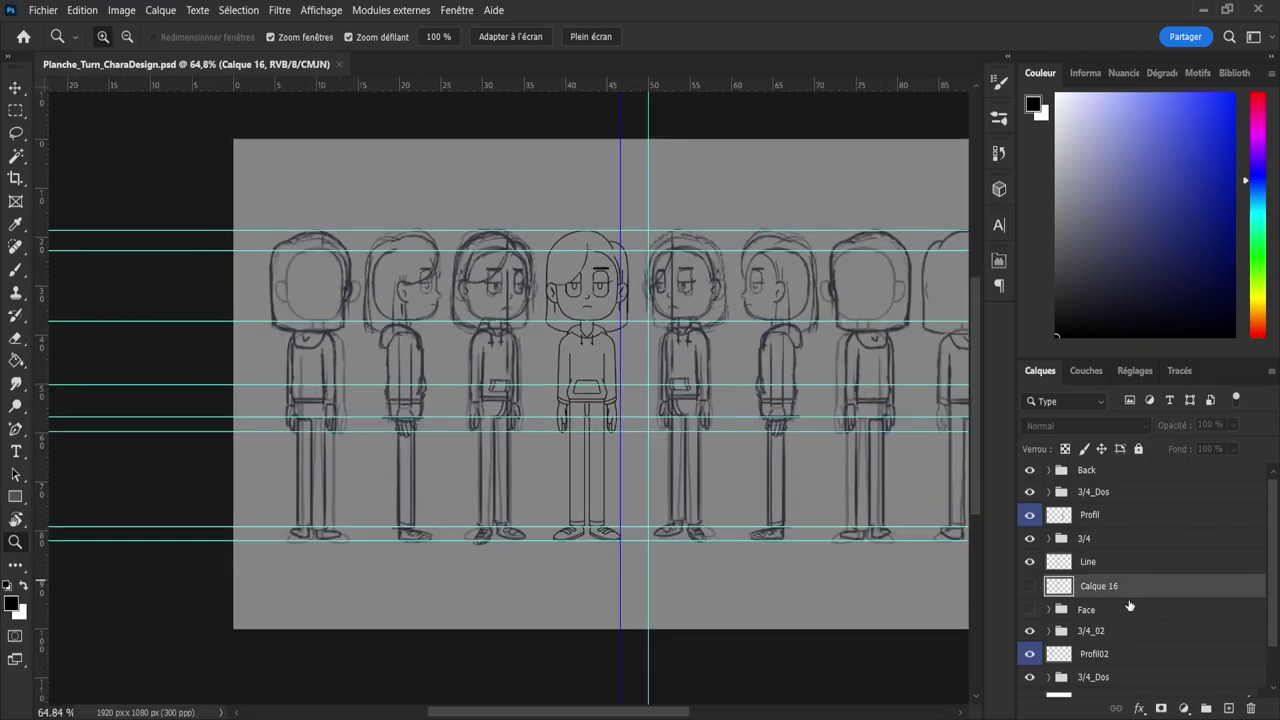
pyautogui.click(1030, 587)
pyautogui.click(1031, 588)
pyautogui.click(1088, 563)
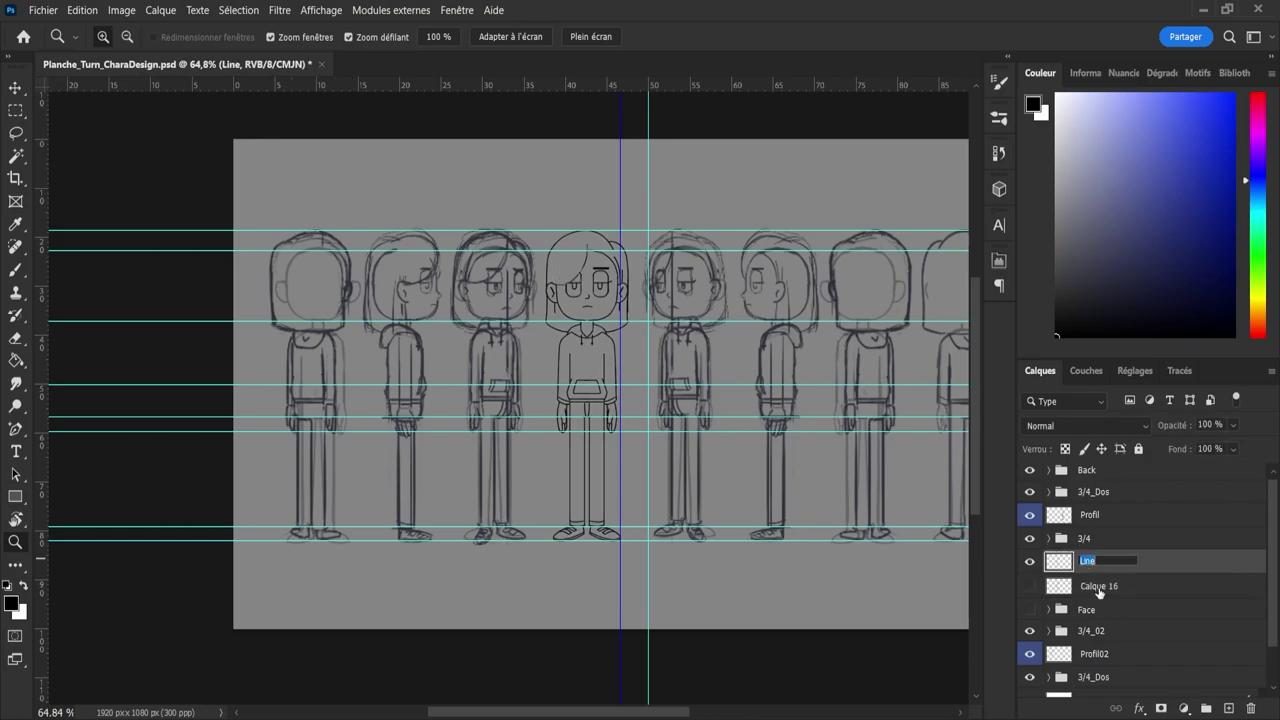
pyautogui.doubleClick(1099, 586)
pyautogui.write('Line')
pyautogui.press('Return')
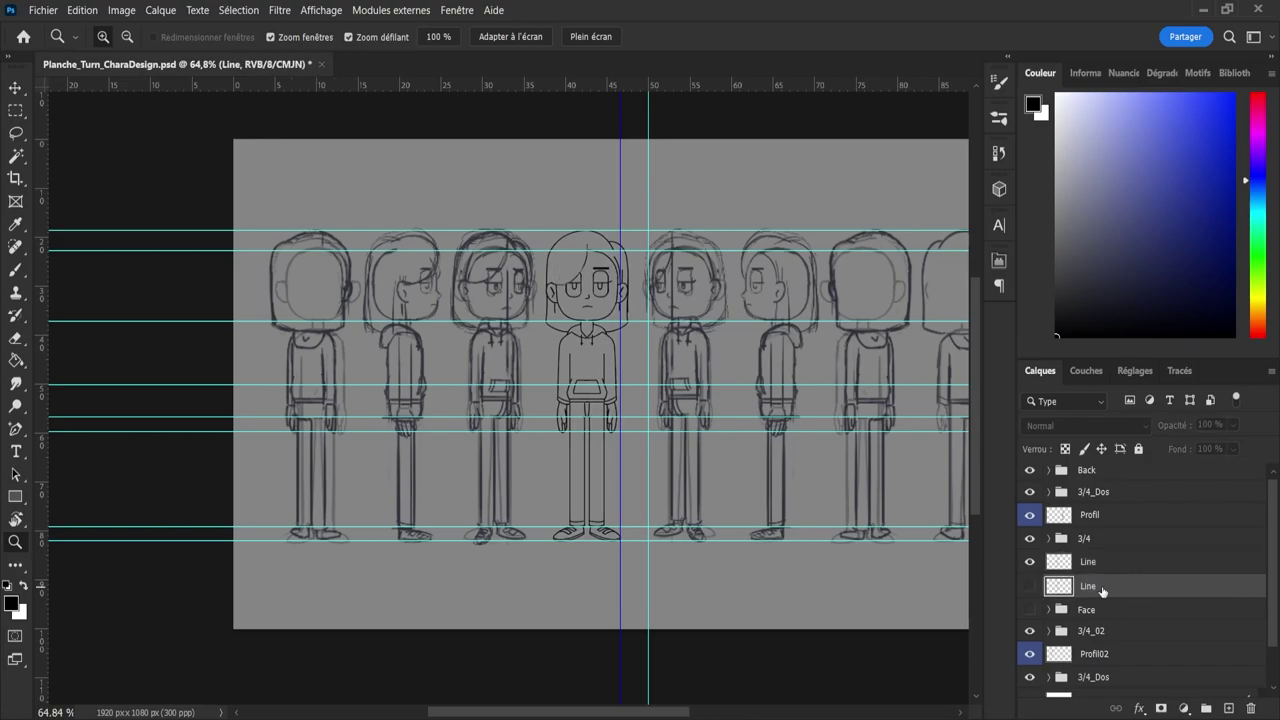
# - Assign a violet colour label to both Line layers and rename the upper one Line_Face
pyautogui.keyDown('shift'); pyautogui.click(1096, 563); pyautogui.keyUp('shift')
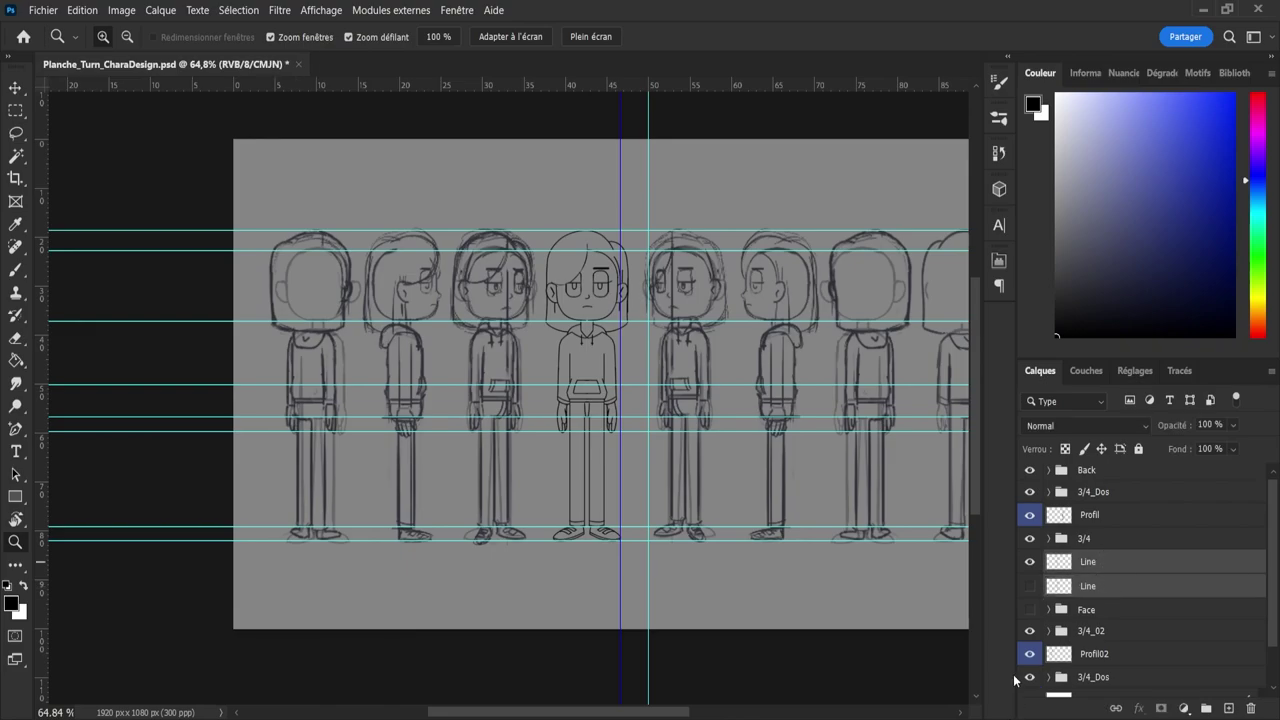
pyautogui.click(1053, 586)
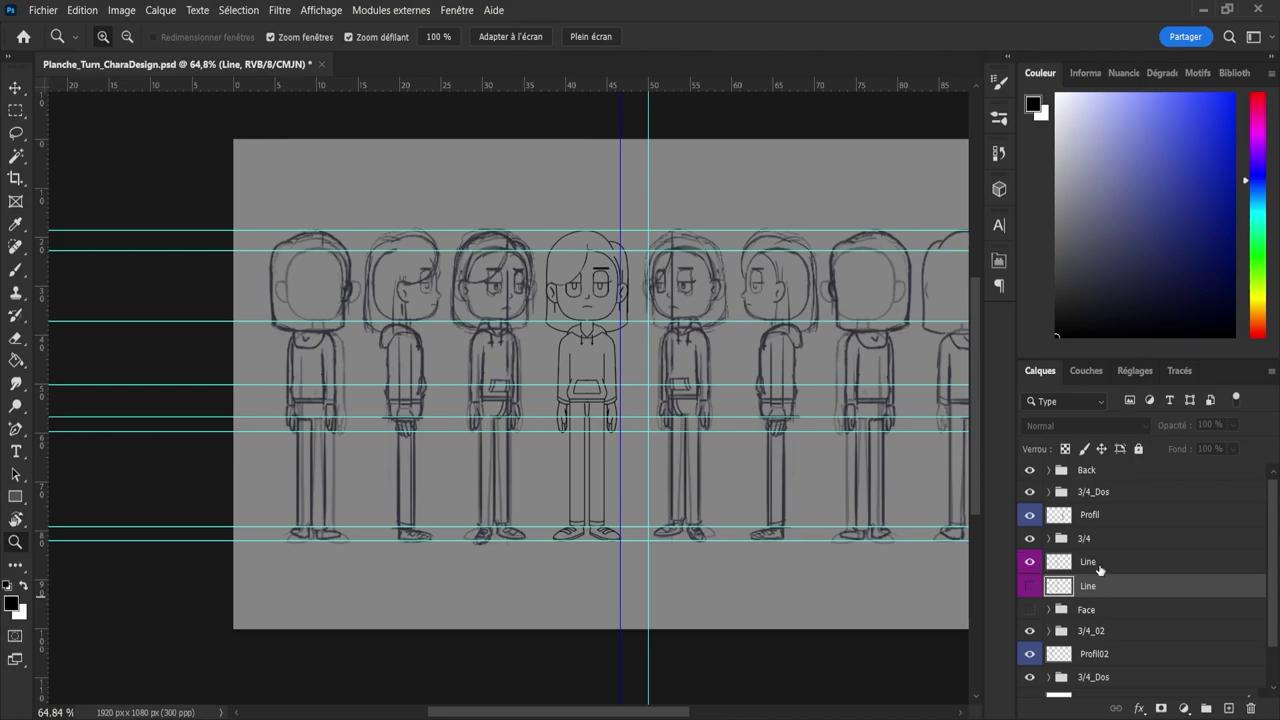
pyautogui.doubleClick(1088, 562)
pyautogui.write('_Fac')
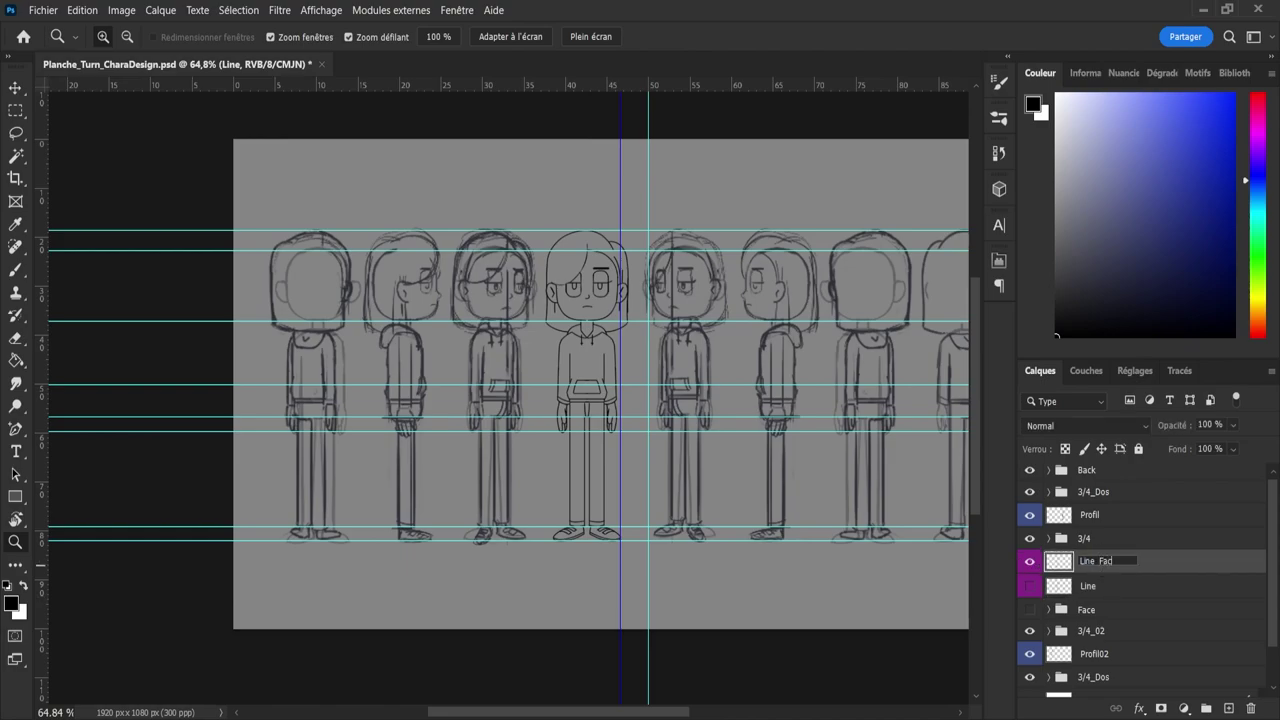
pyautogui.write('e')
pyautogui.press('Return')
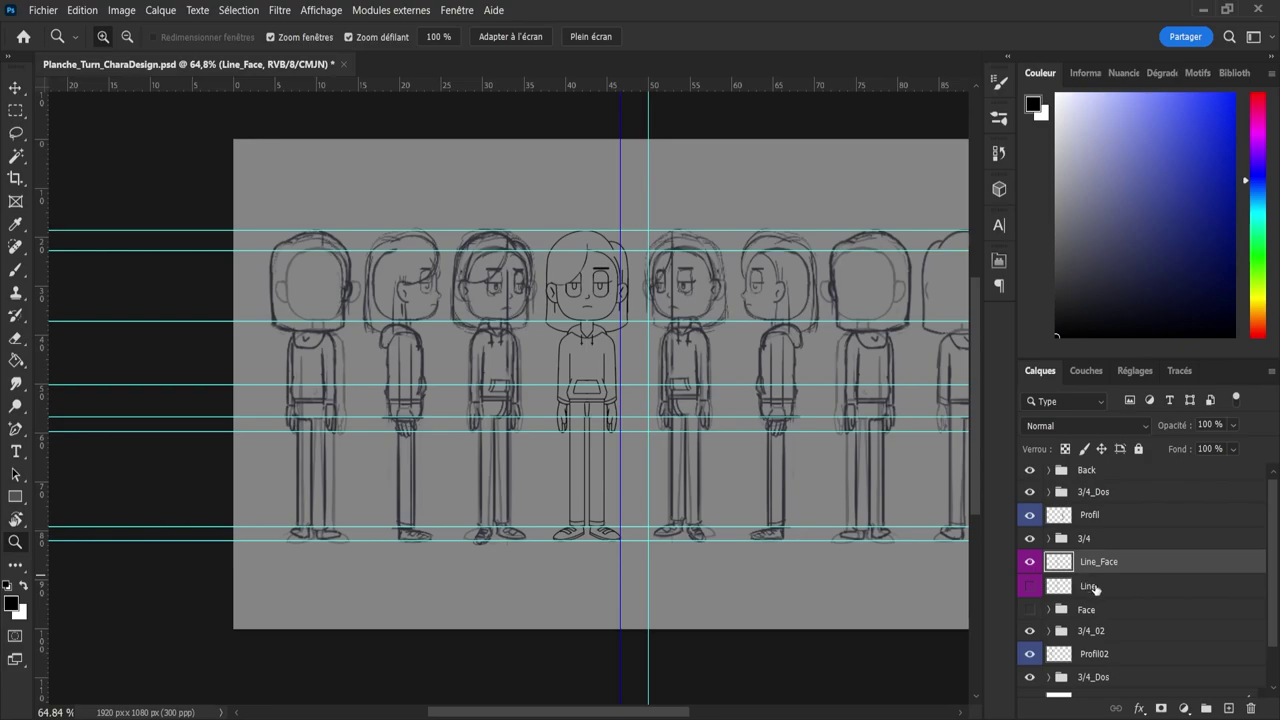
# - Rename the hidden Line layer as Full_Line and save the document
pyautogui.doubleClick(1090, 586)
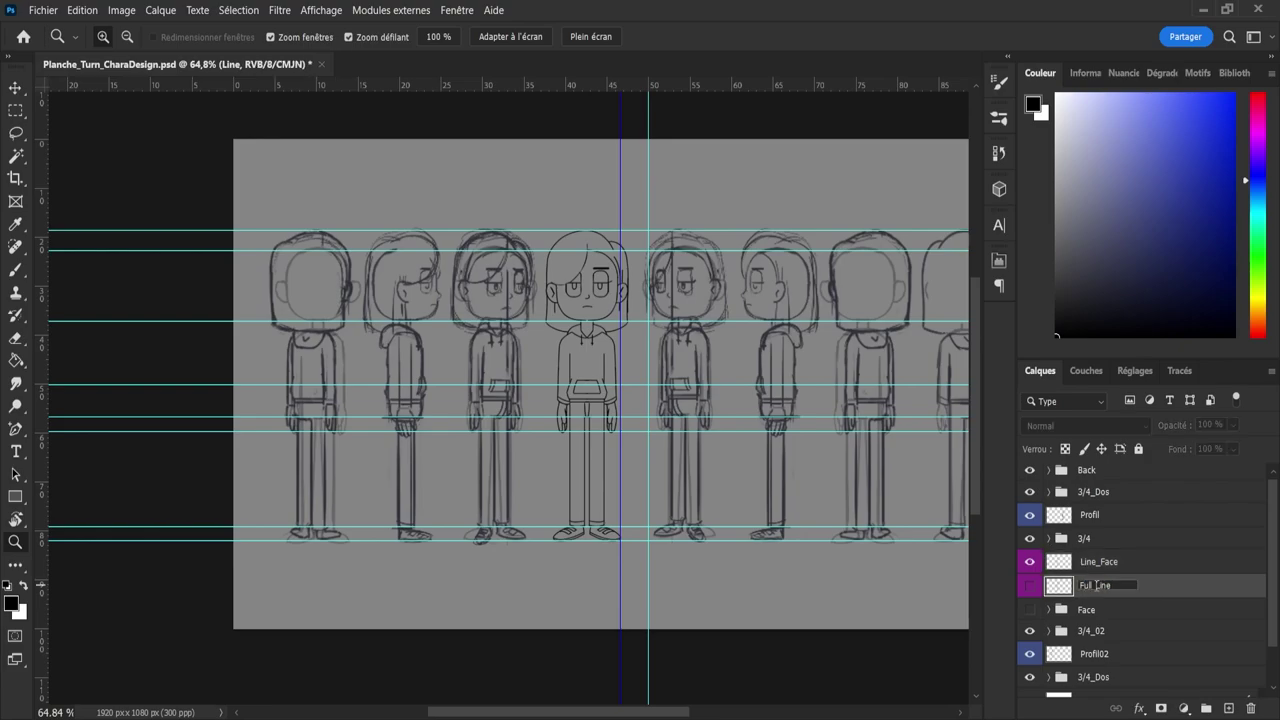
pyautogui.press('Return')
pyautogui.hotkey('ctrl', 's')
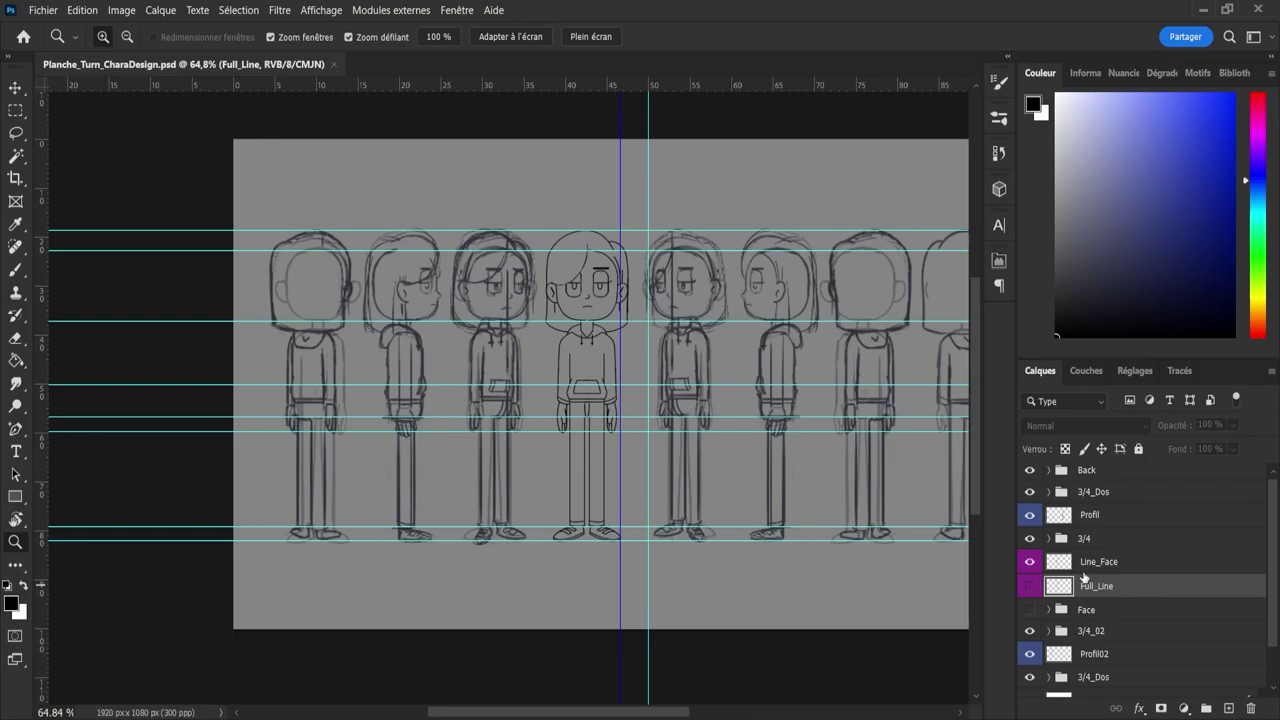
# - Add a new layer beneath Line_Face and fill the front view's face and neck with a pale beige skin tone
pyautogui.click(1228, 708)
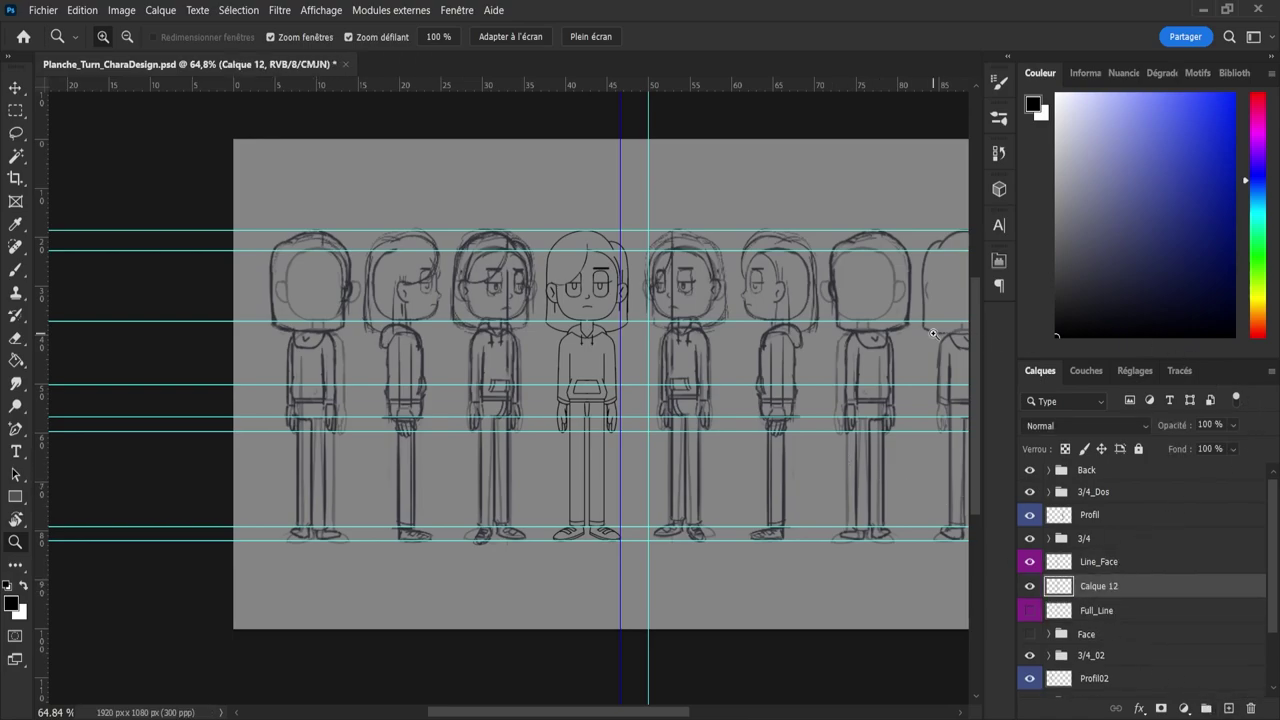
pyautogui.moveTo(1258, 307); pyautogui.dragTo(1260, 317)
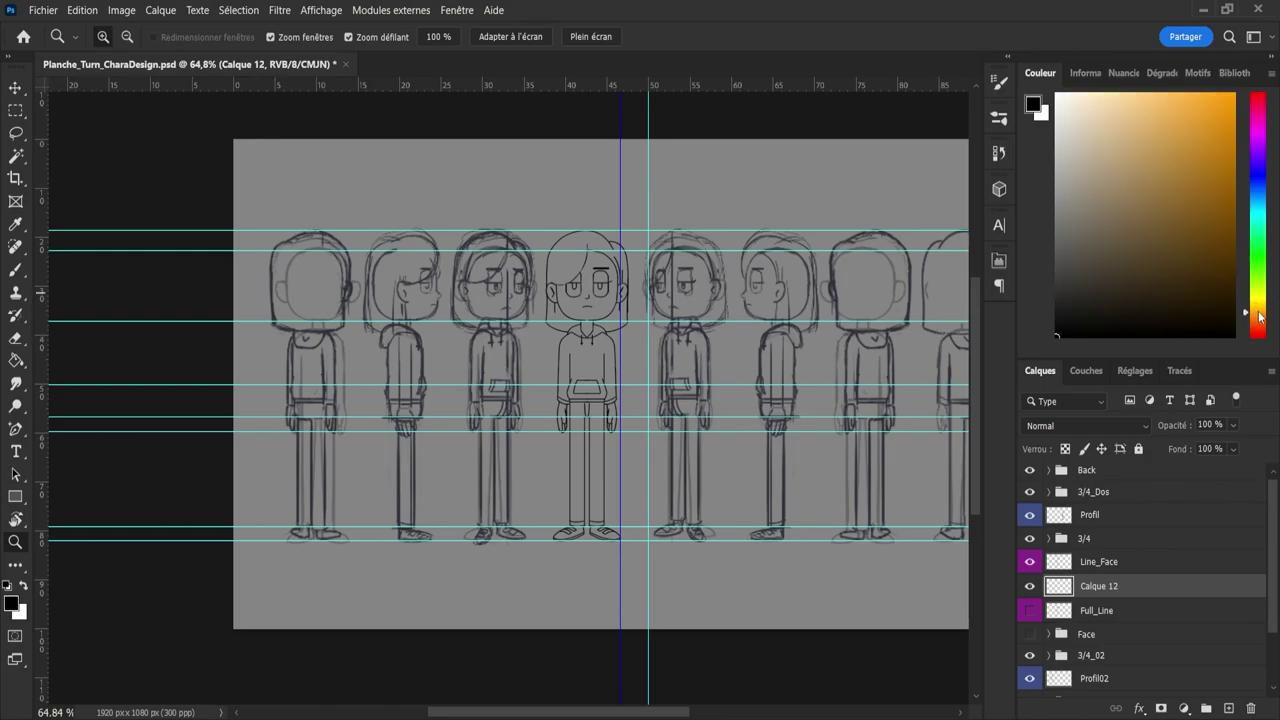
pyautogui.moveTo(1101, 135); pyautogui.dragTo(1096, 112)
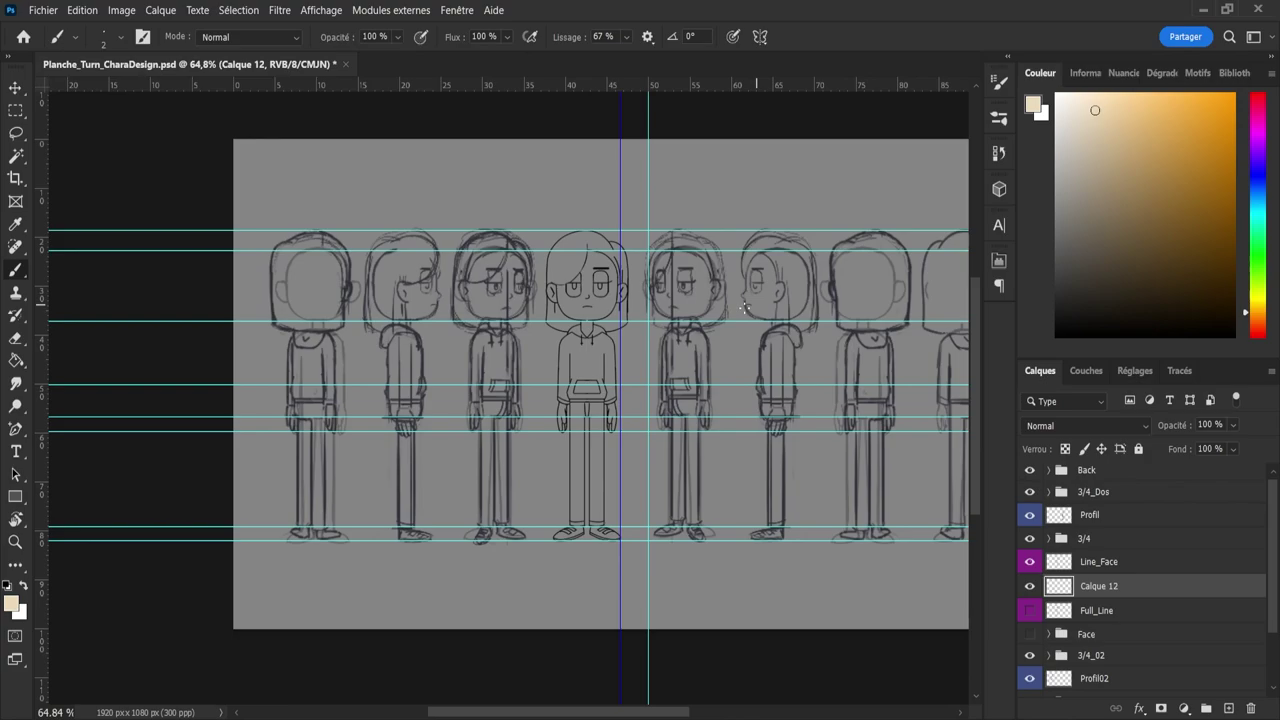
pyautogui.hotkey('ctrl', 'space')
pyautogui.moveTo(612, 327); pyautogui.dragTo(648, 325)
pyautogui.press('g')
pyautogui.click(590, 322)
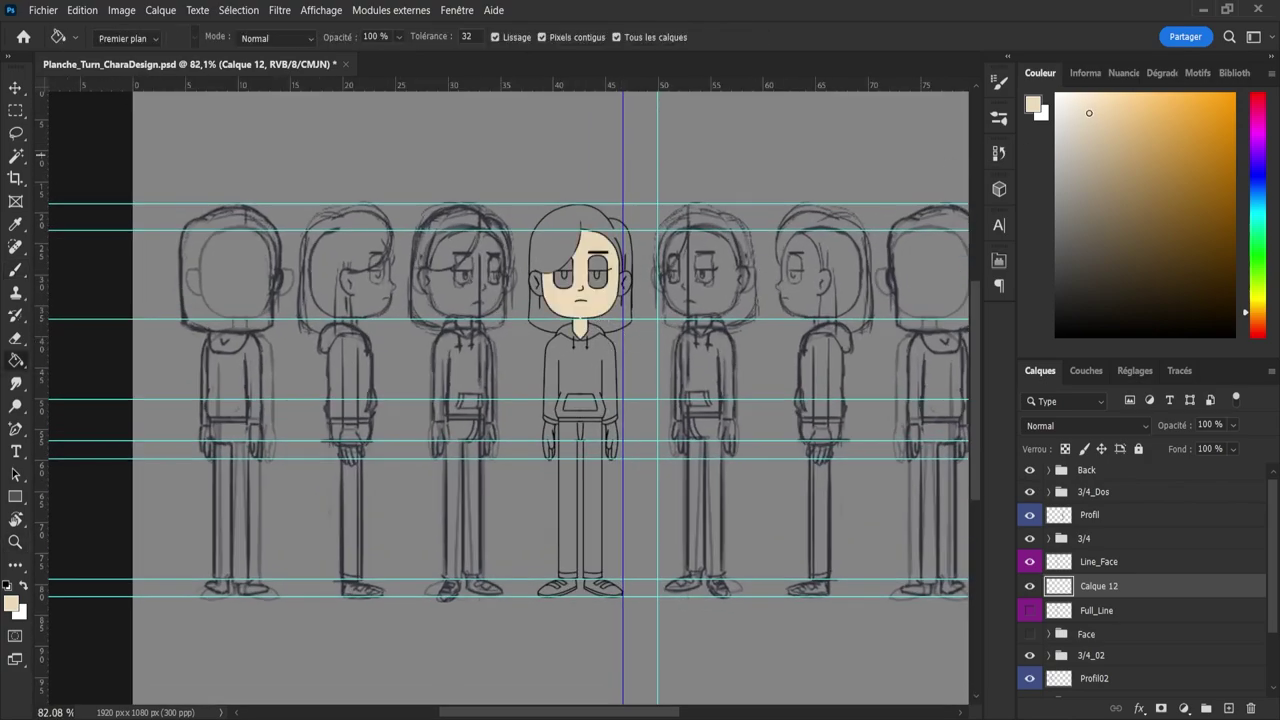
# - Try a lighter cream skin tone on the face, and undo both face fills
pyautogui.moveTo(1090, 114); pyautogui.dragTo(1074, 106)
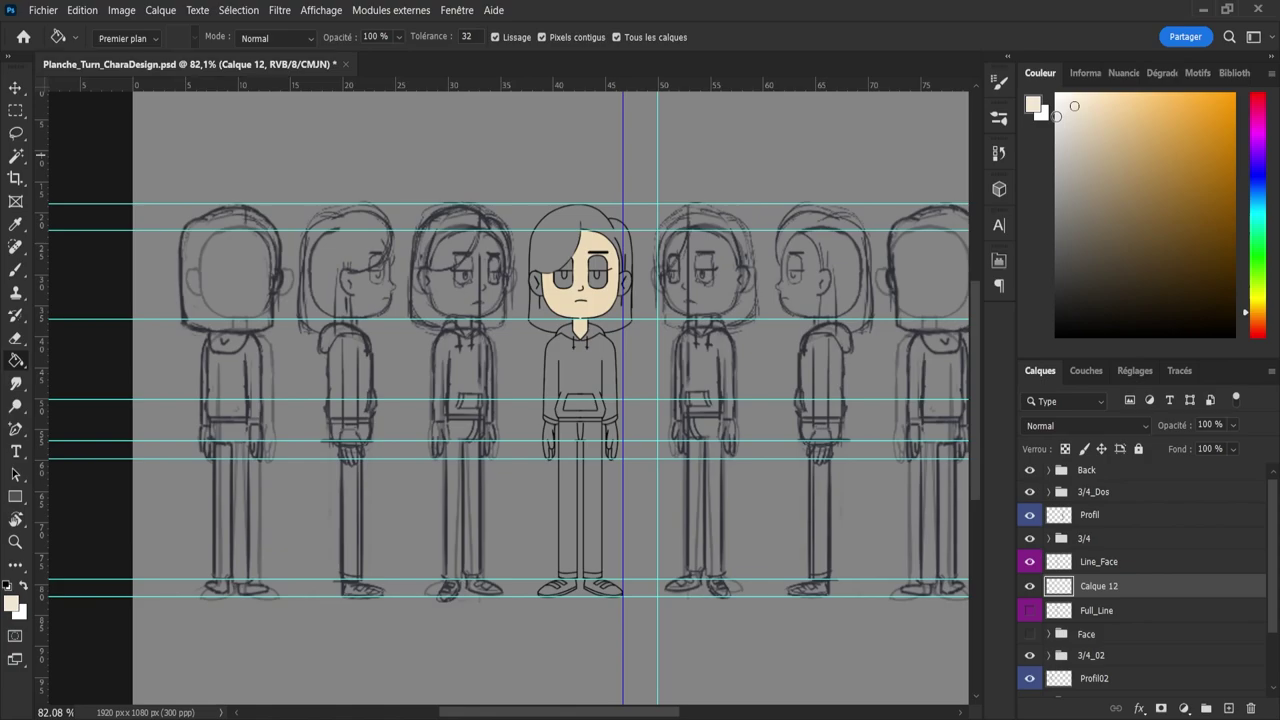
pyautogui.click(573, 314)
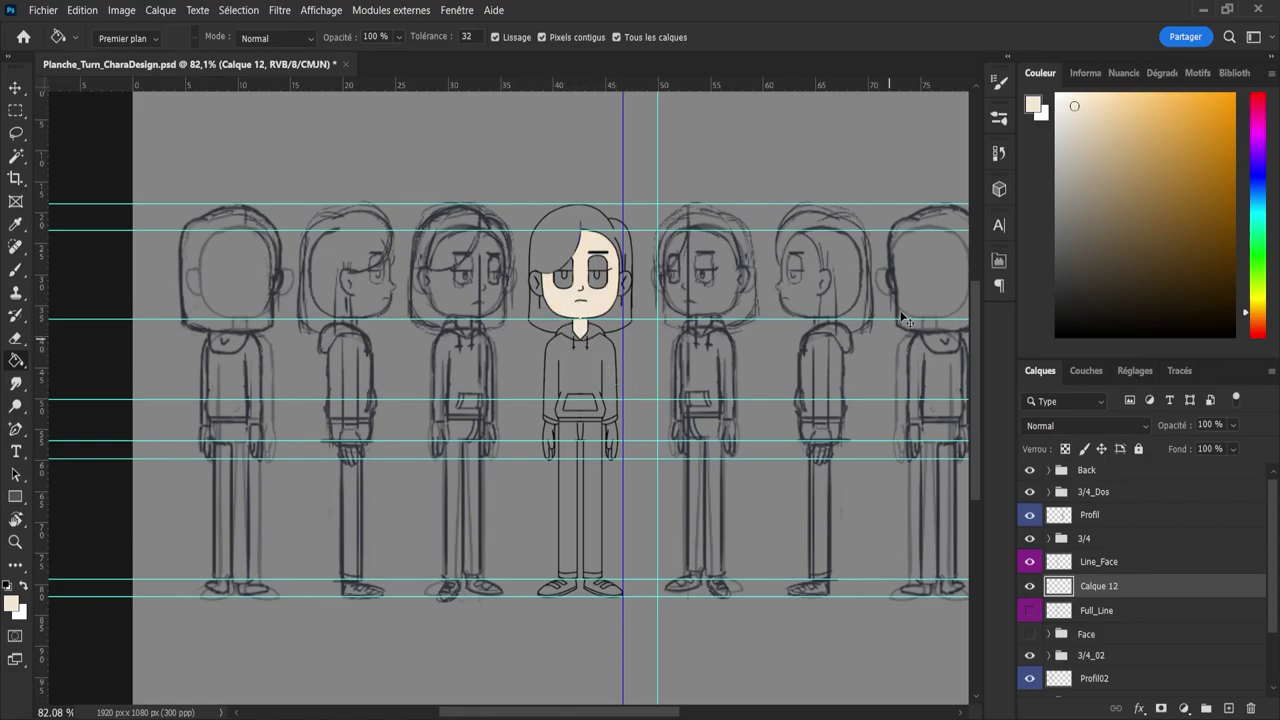
pyautogui.hotkey('ctrl', 'z')
pyautogui.hotkey('ctrl', 'z')
# - Try more muted and slightly warmer beige skin tones on the face, undoing each fill
pyautogui.click(1090, 123)
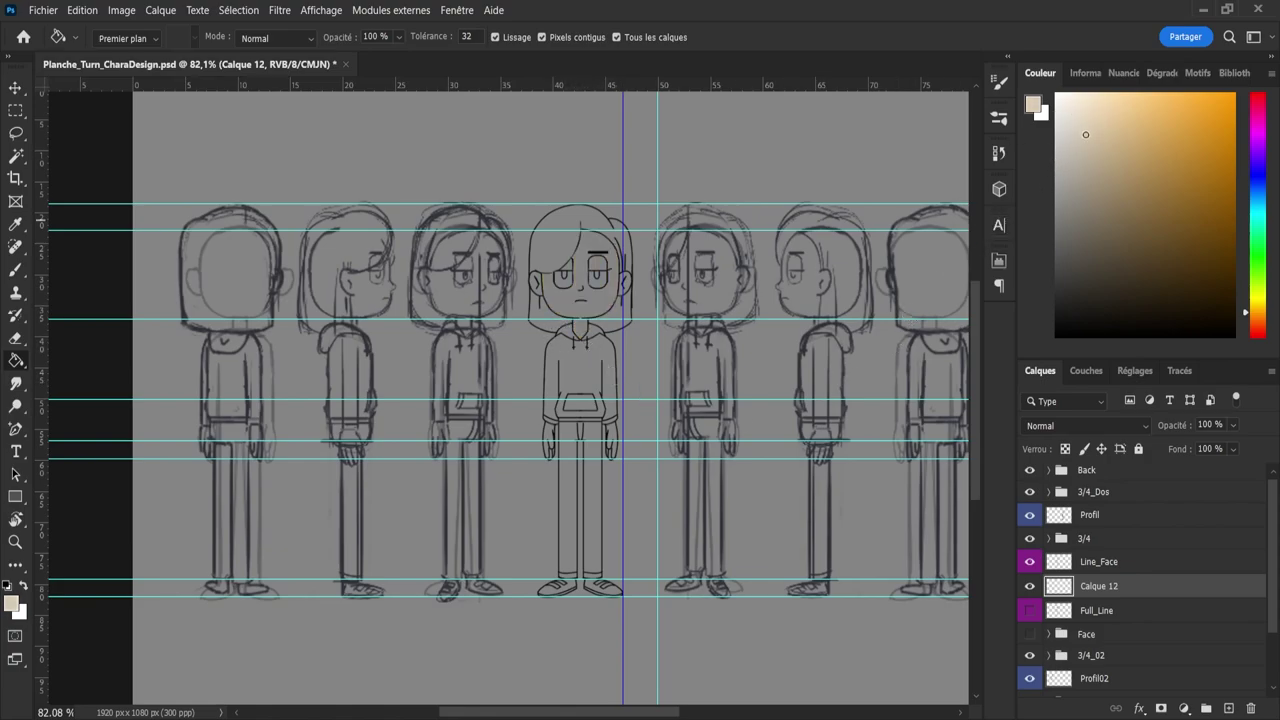
pyautogui.click(574, 312)
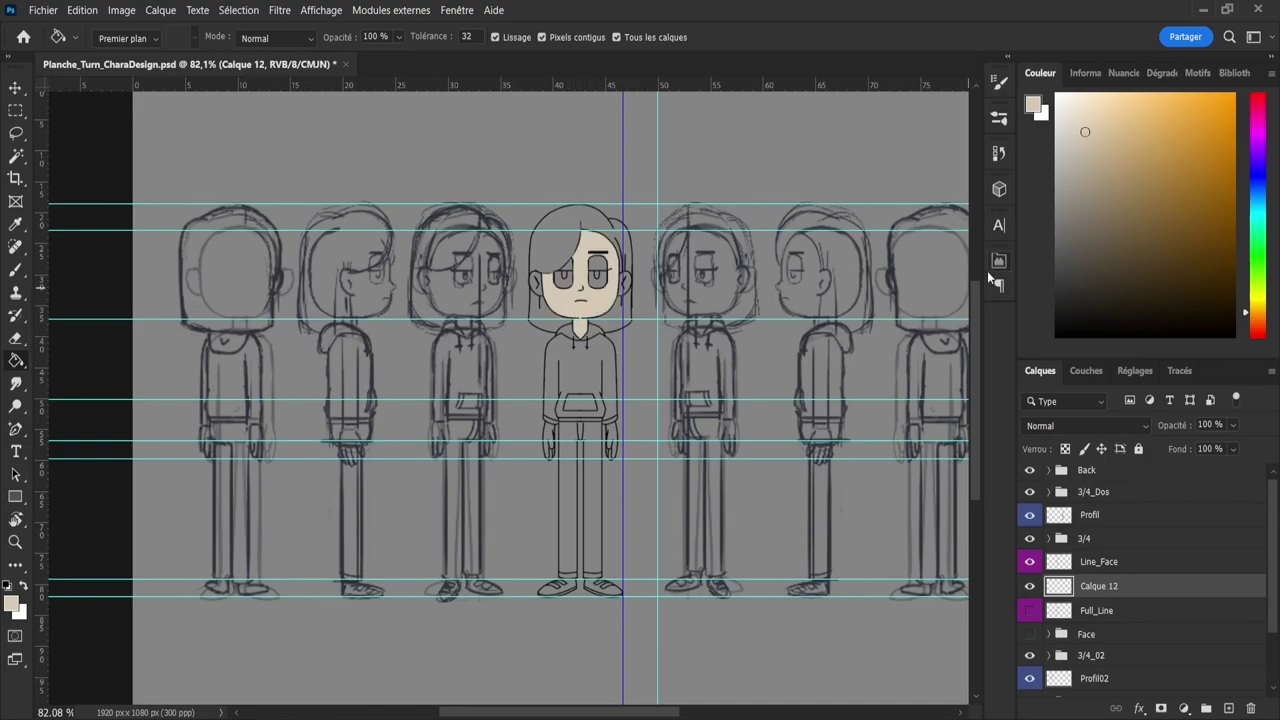
pyautogui.hotkey('ctrl', 'z')
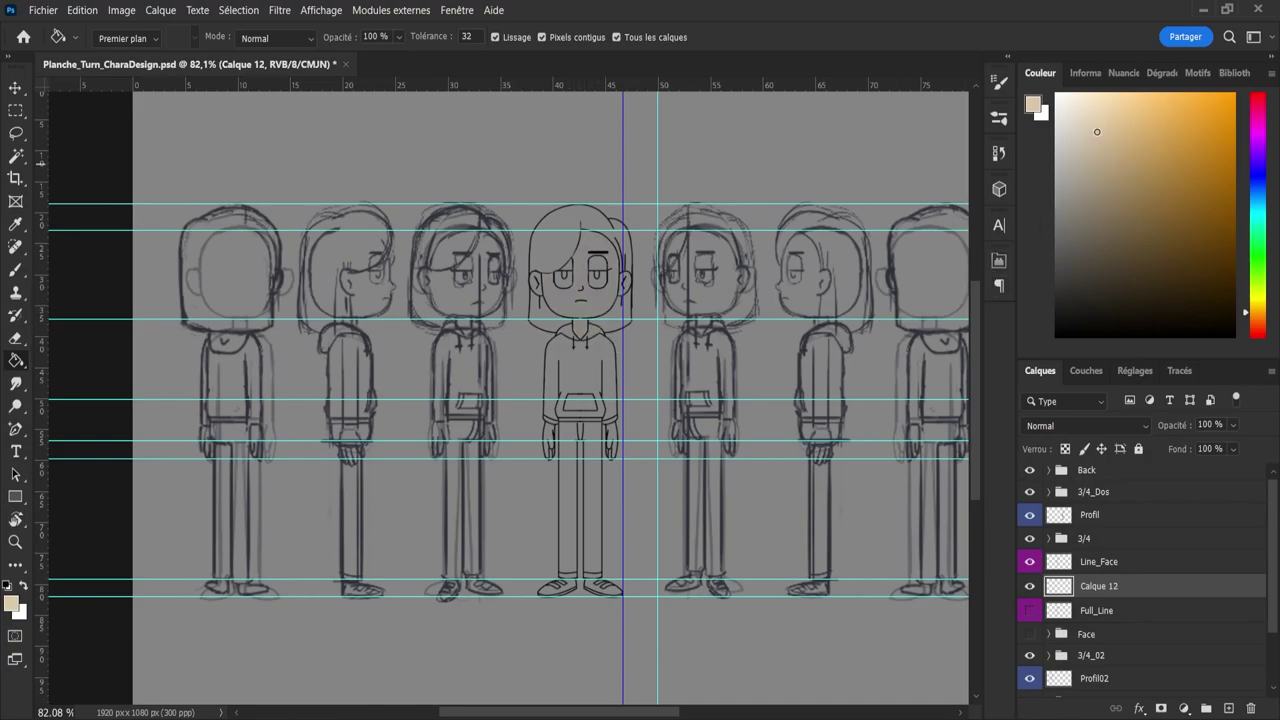
pyautogui.moveTo(1097, 131); pyautogui.dragTo(1105, 125)
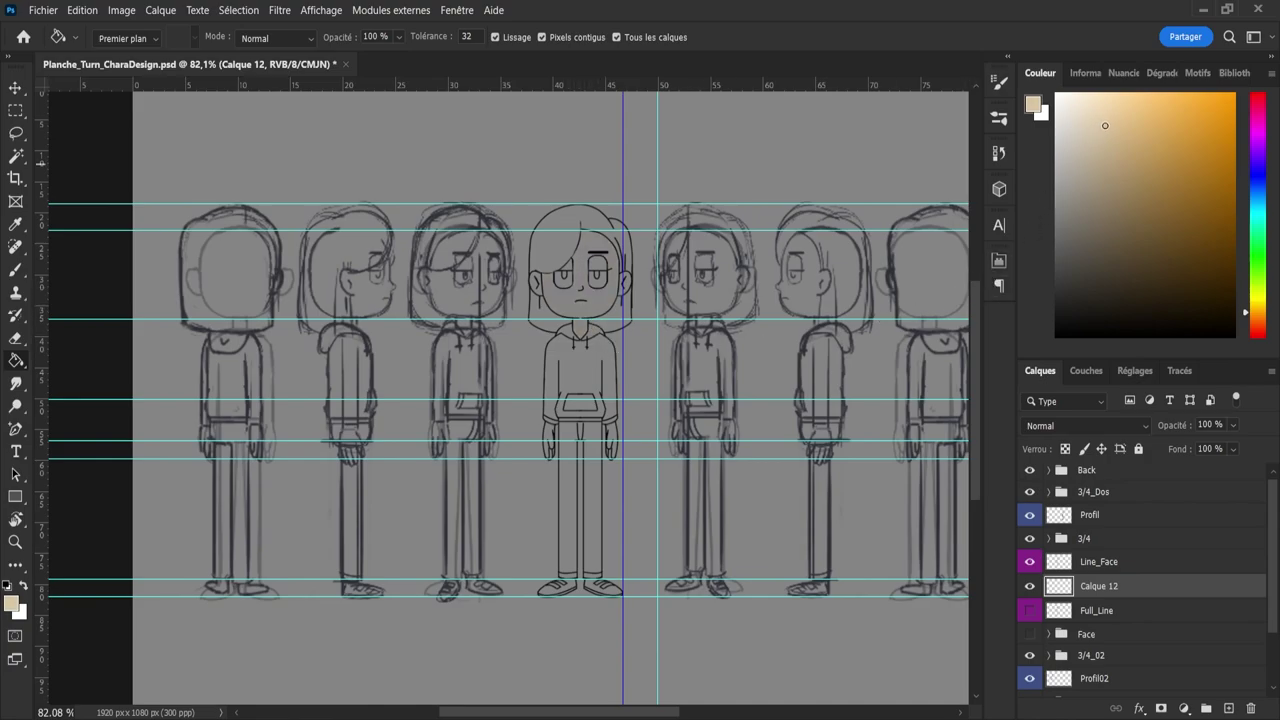
pyautogui.click(565, 305)
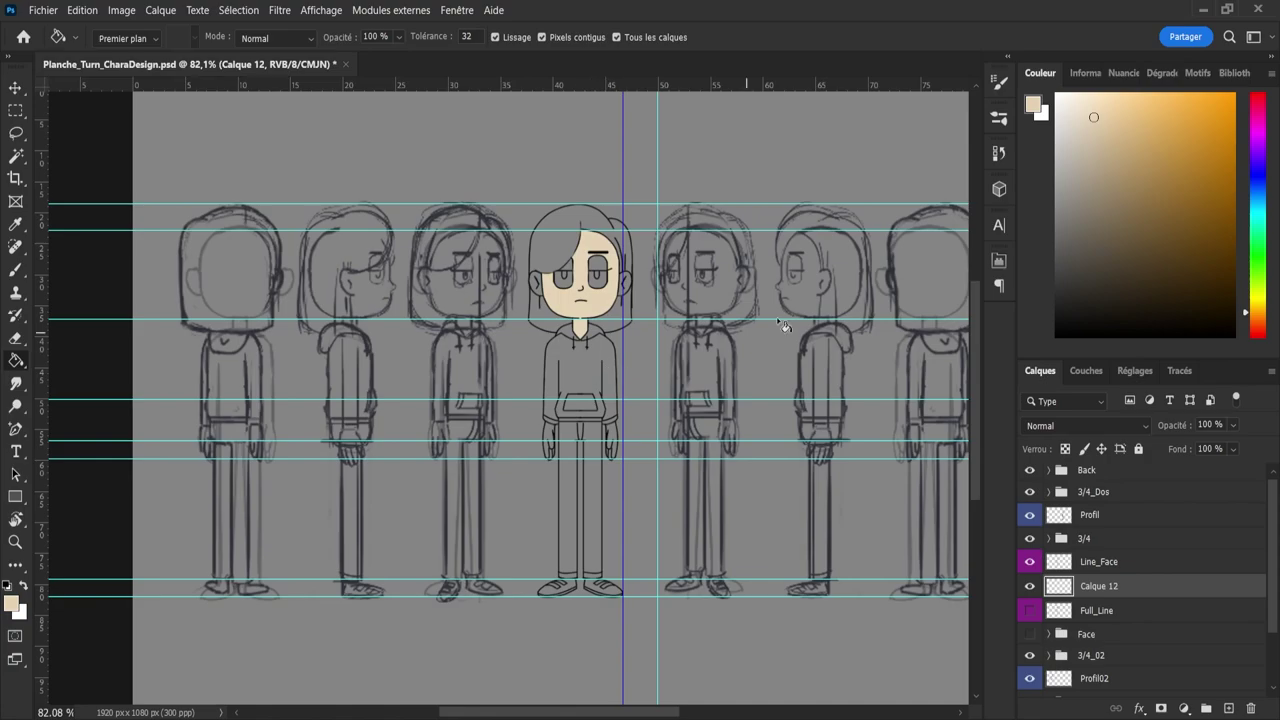
pyautogui.hotkey('ctrl', 'z')
# - Fill the front view's face, ears and hands with a light warm beige skin tone
pyautogui.moveTo(1091, 117); pyautogui.dragTo(1088, 108)
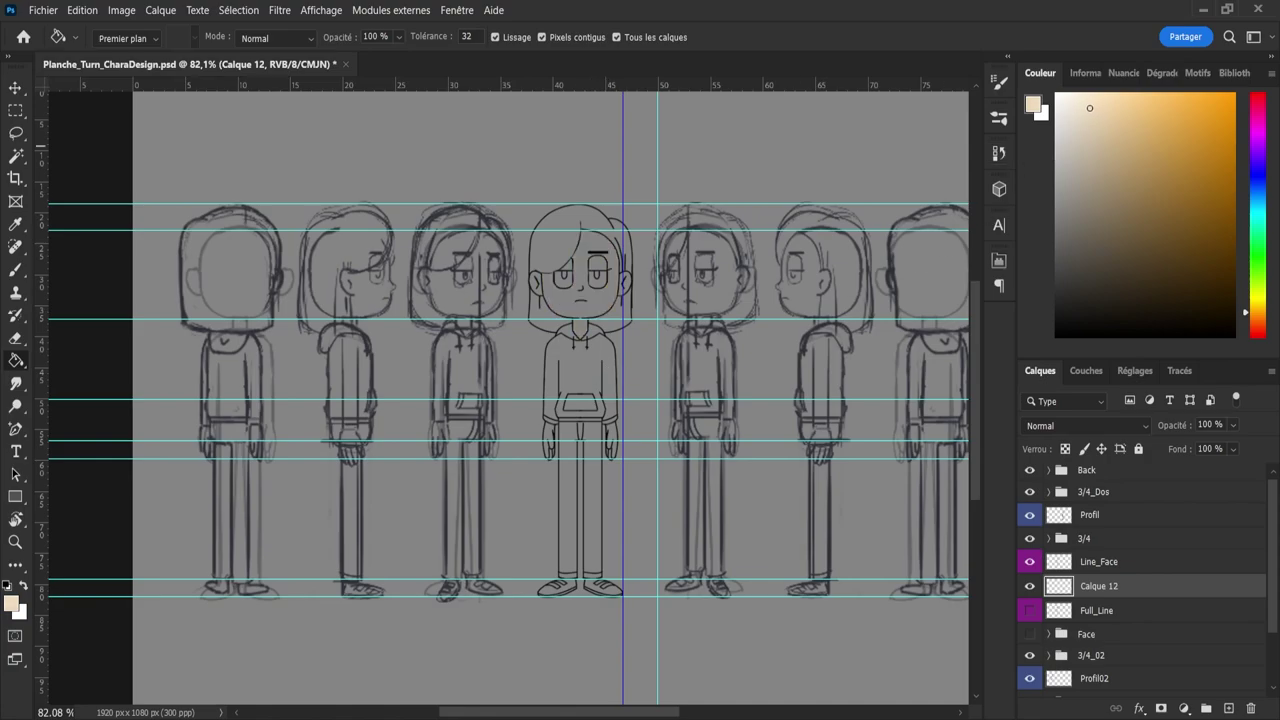
pyautogui.click(592, 305)
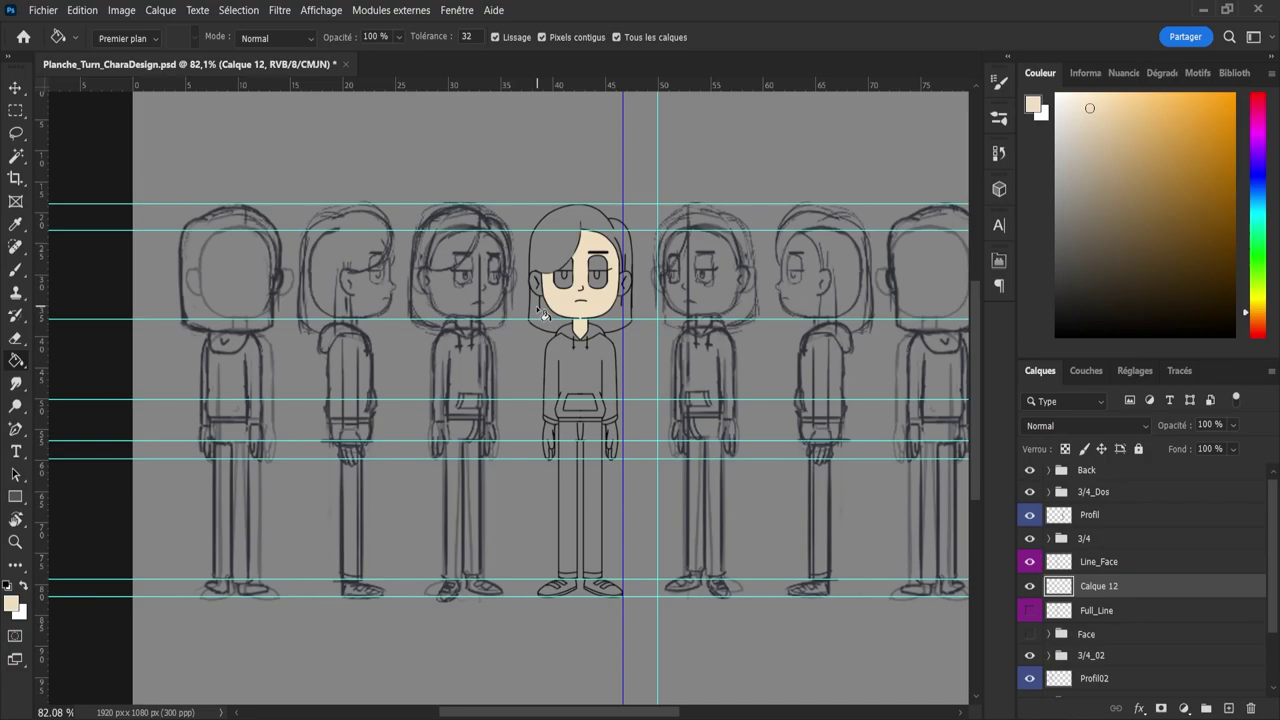
pyautogui.click(538, 286)
pyautogui.click(627, 290)
pyautogui.click(550, 440)
pyautogui.click(614, 442)
# - Fill the remaining unpainted finger areas of both hands with the same skin tone
pyautogui.press('z')
pyautogui.moveTo(590, 458); pyautogui.dragTo(645, 482)
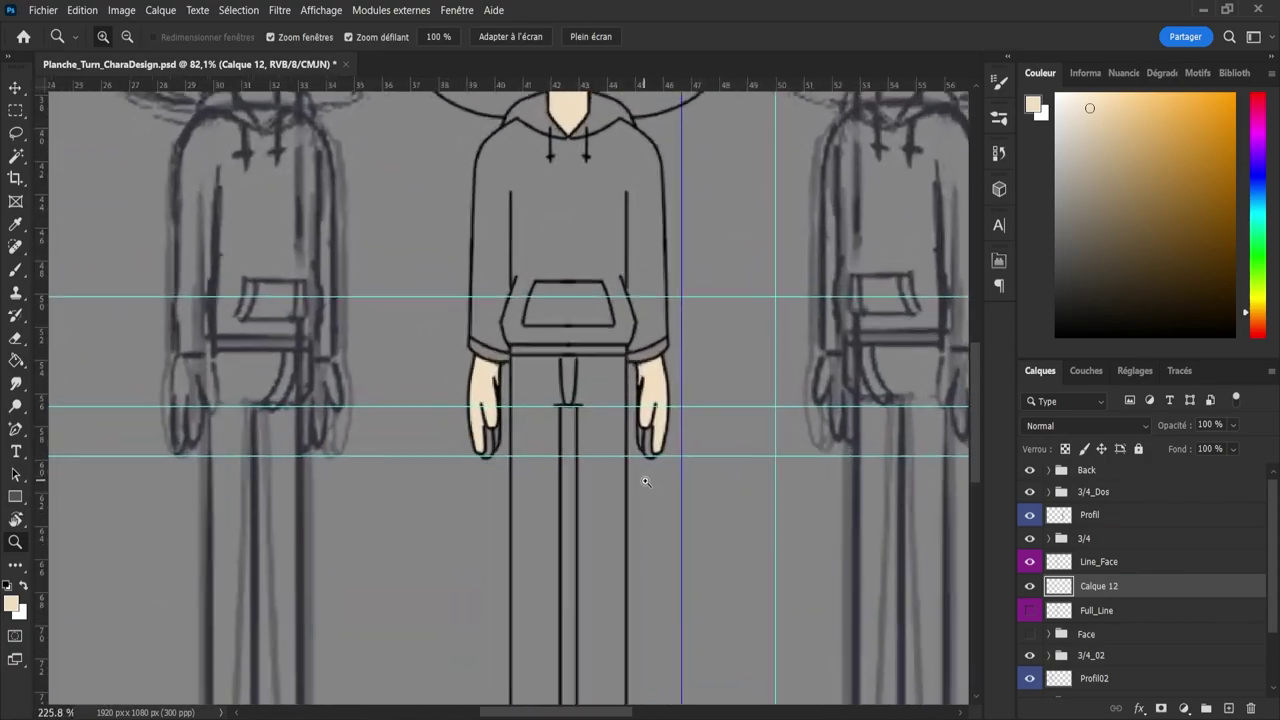
pyautogui.press('g')
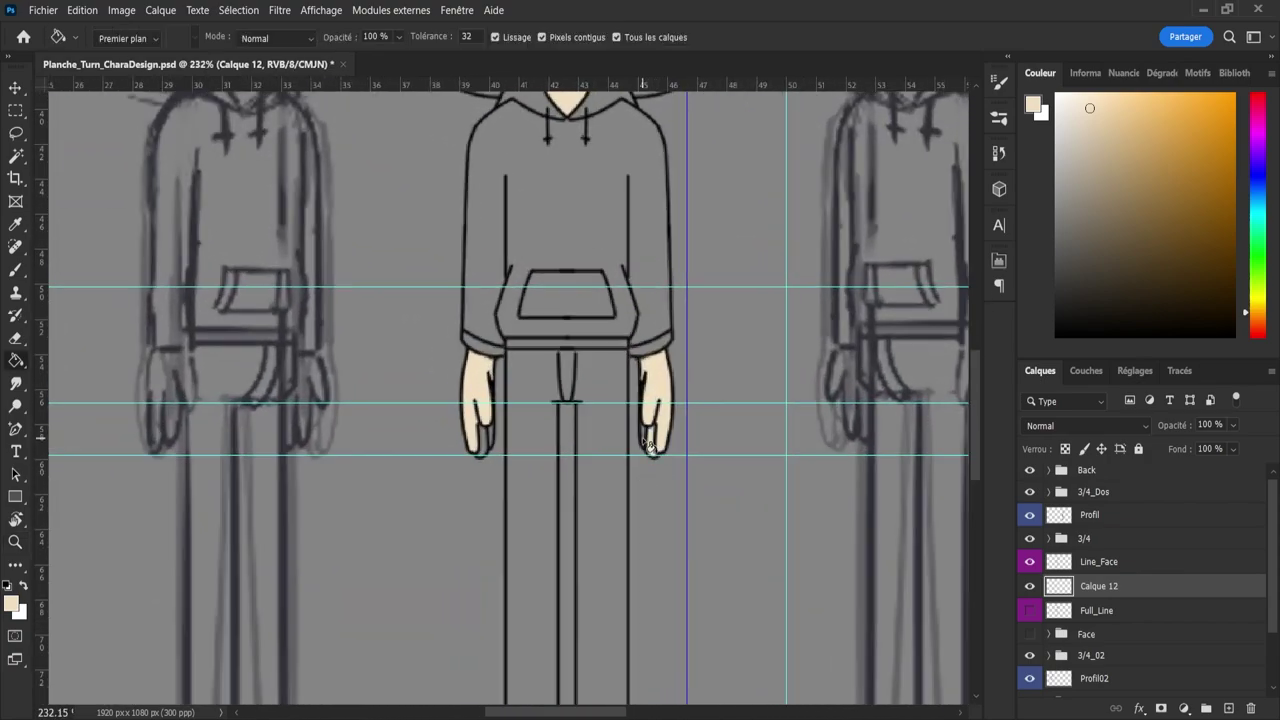
pyautogui.click(643, 443)
pyautogui.click(482, 446)
pyautogui.press('b')
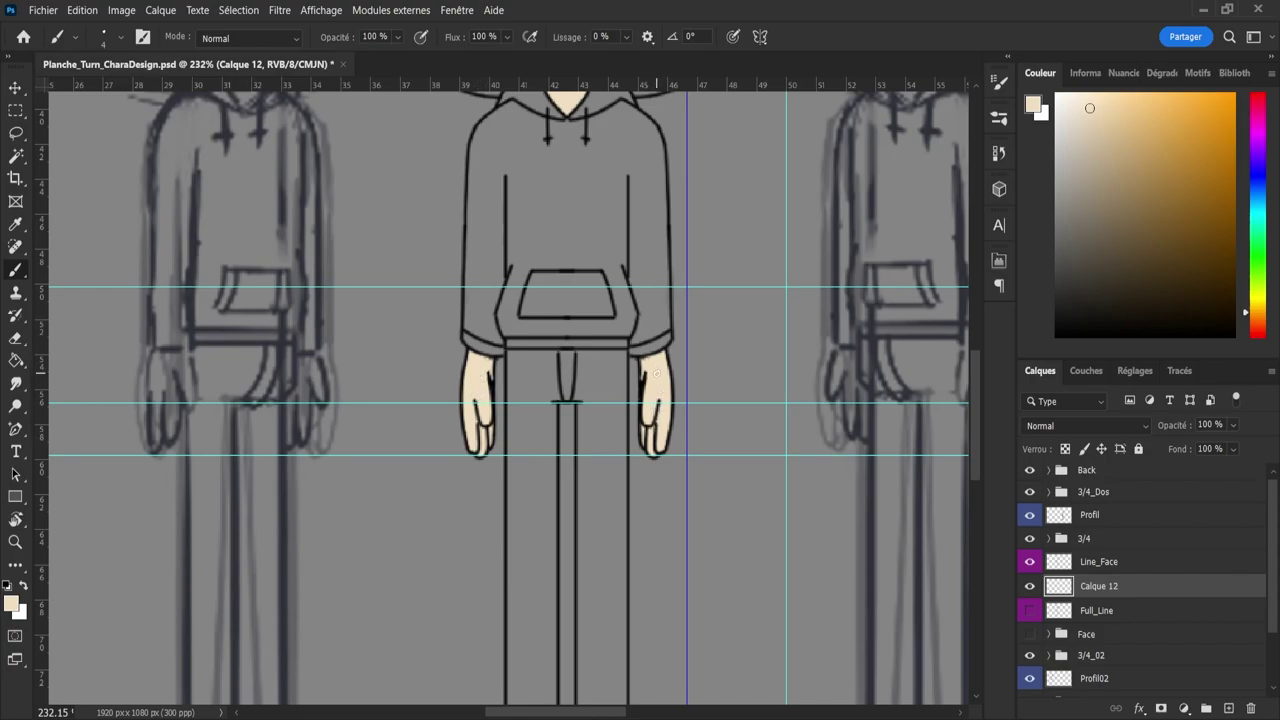
# - Examine the skin fill on the head up close and across the whole figure beside the other turnaround sketches
pyautogui.press('z')
pyautogui.moveTo(656, 405); pyautogui.dragTo(569, 385)
pyautogui.moveTo(628, 241); pyautogui.dragTo(676, 294)
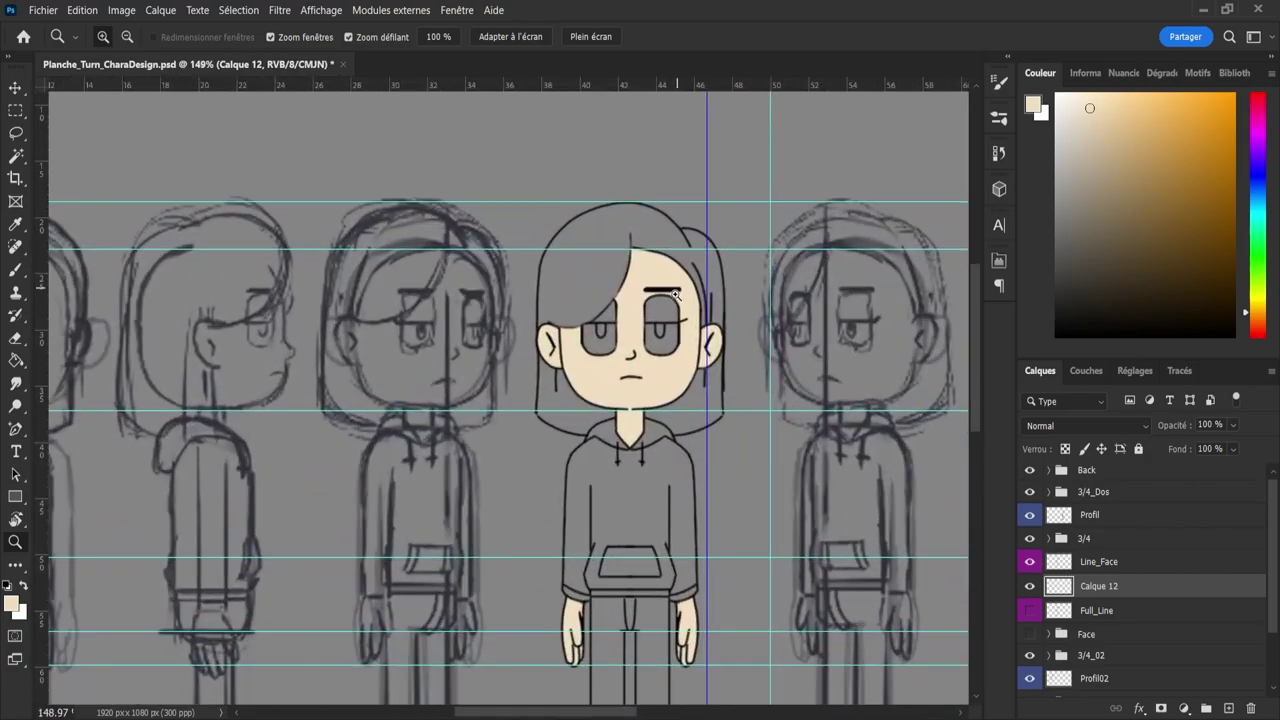
pyautogui.scroll(3, 622, 376)
pyautogui.press('b')
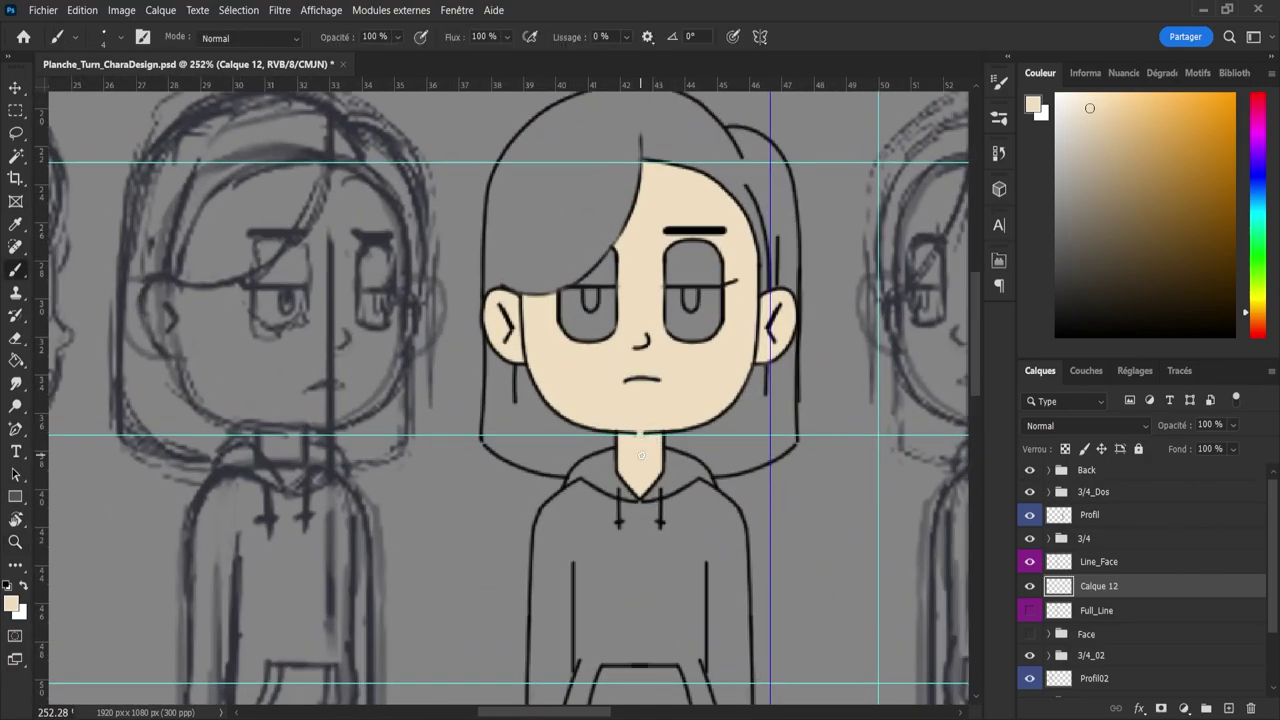
pyautogui.click(1075, 566)
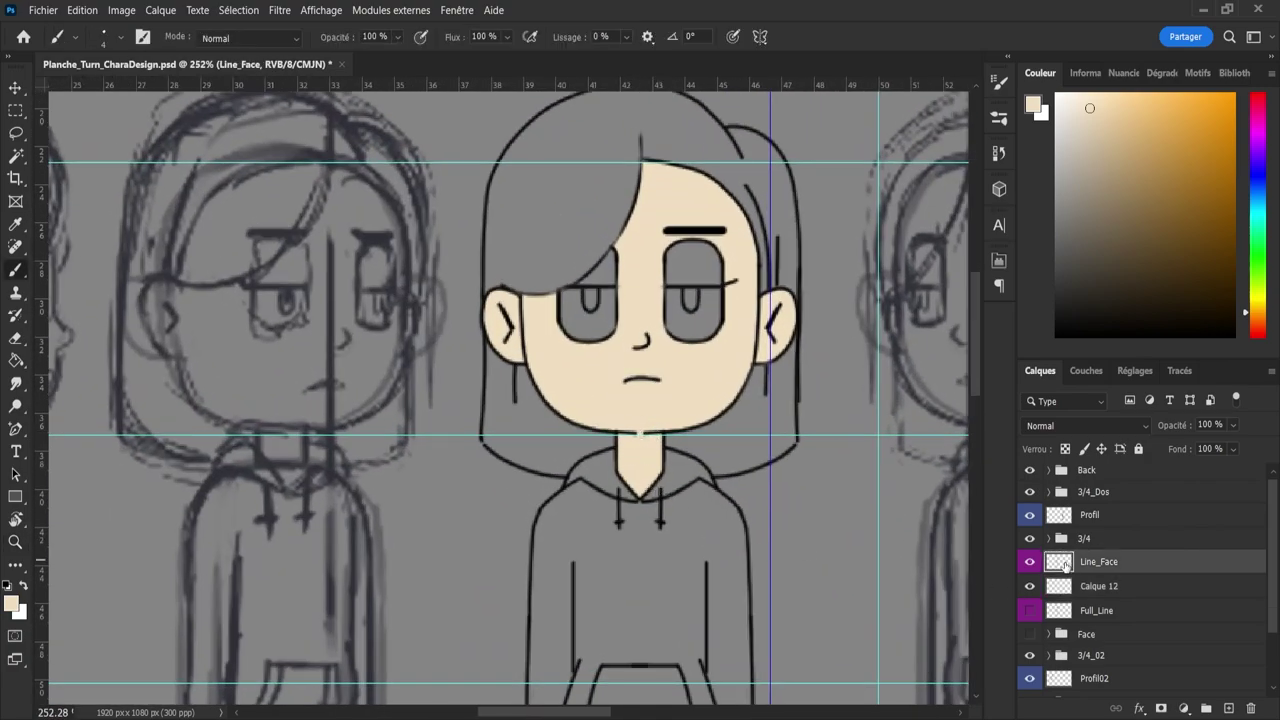
pyautogui.click(1077, 590)
pyautogui.press('z')
pyautogui.scroll(-6, 556, 414)
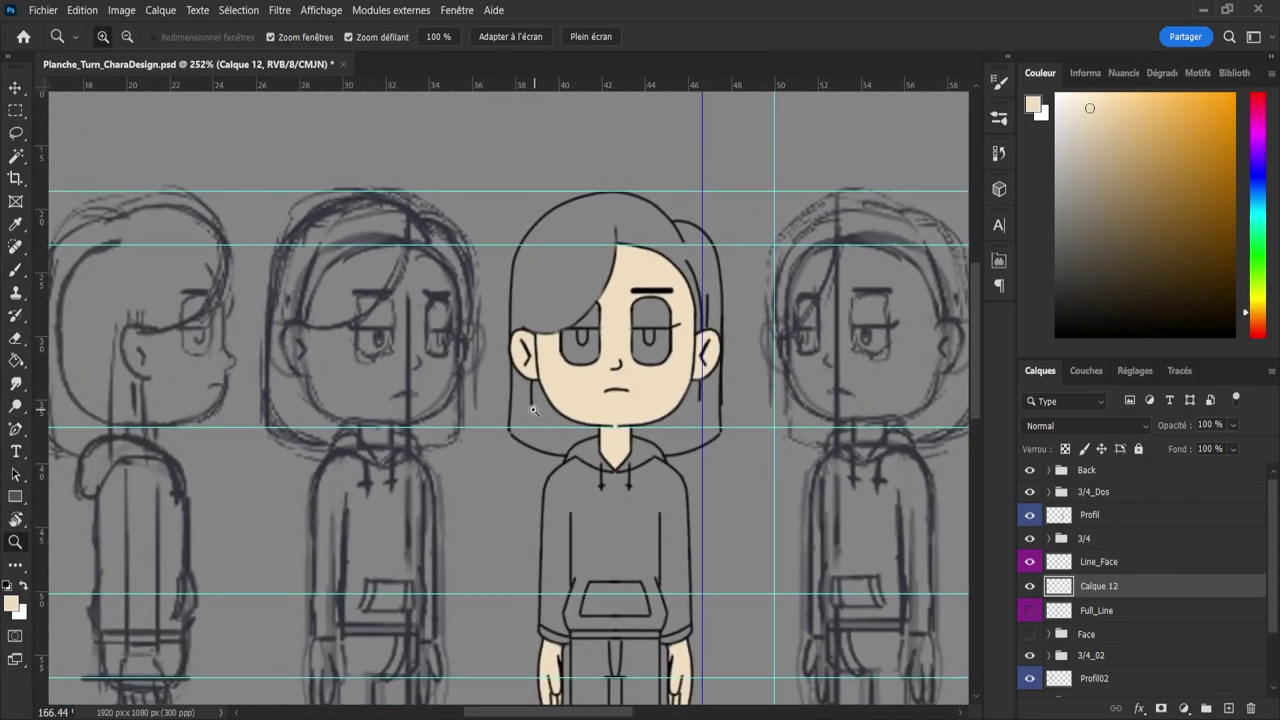
pyautogui.scroll(-2, 540, 420)
pyautogui.scroll(6, 565, 547)
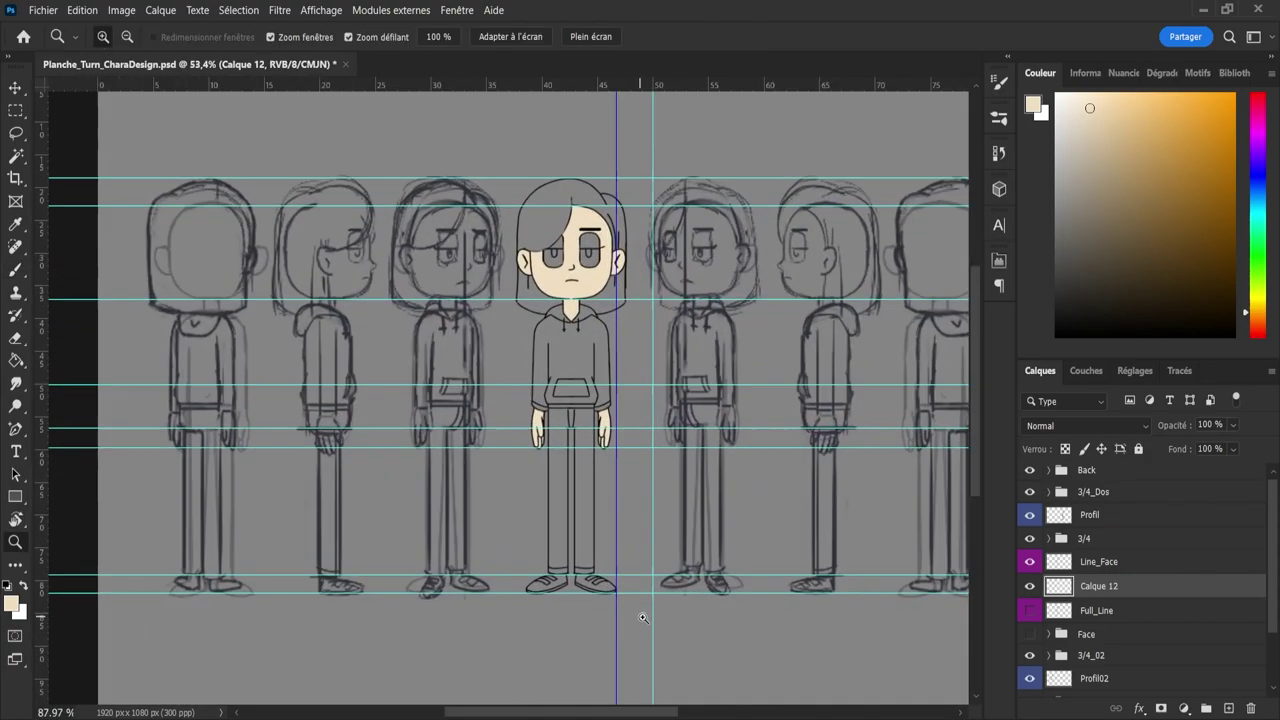
pyautogui.scroll(-3, 565, 547)
pyautogui.scroll(4, 531, 600)
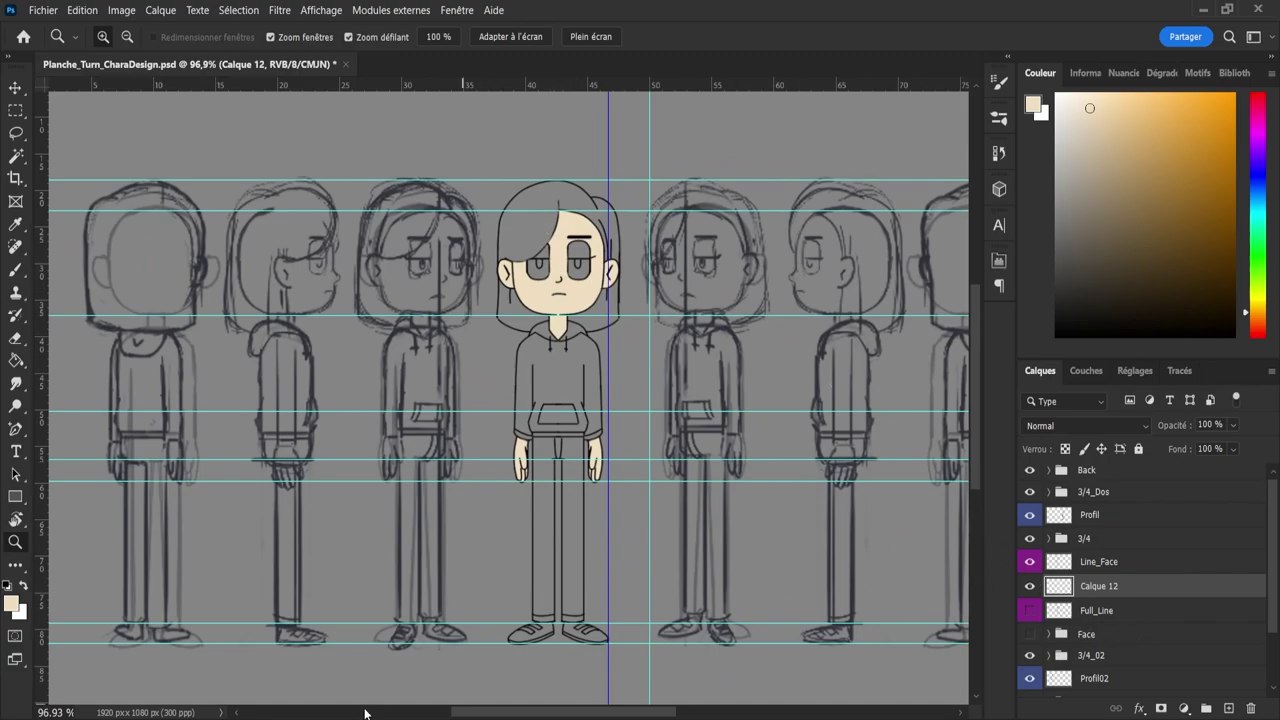
# - Fill the uncovered eye's upper lid with skin tone, load Calque 12's painted area as a selection, and add a layer above it
pyautogui.press('g')
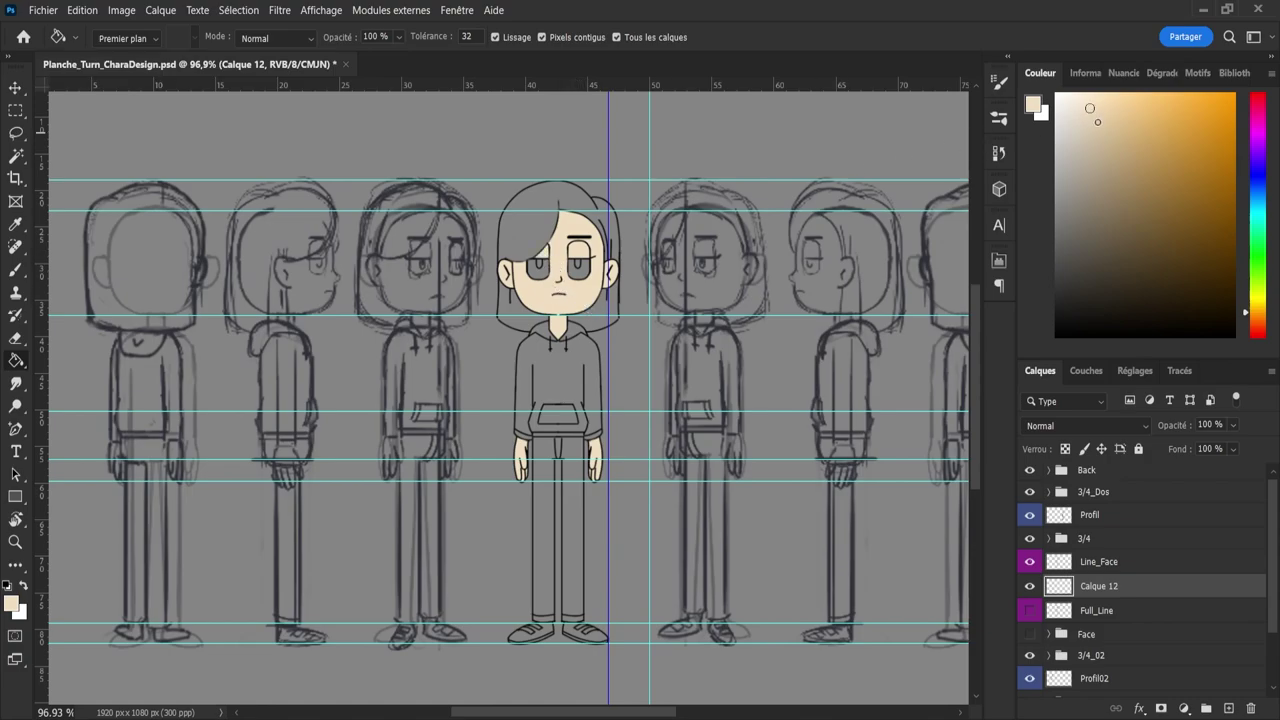
pyautogui.moveTo(1097, 122); pyautogui.dragTo(1110, 124)
pyautogui.keyDown('ctrl'); pyautogui.click(1060, 589); pyautogui.keyUp('ctrl')
pyautogui.hotkey('ctrl', 'shift', 'alt', 'n')
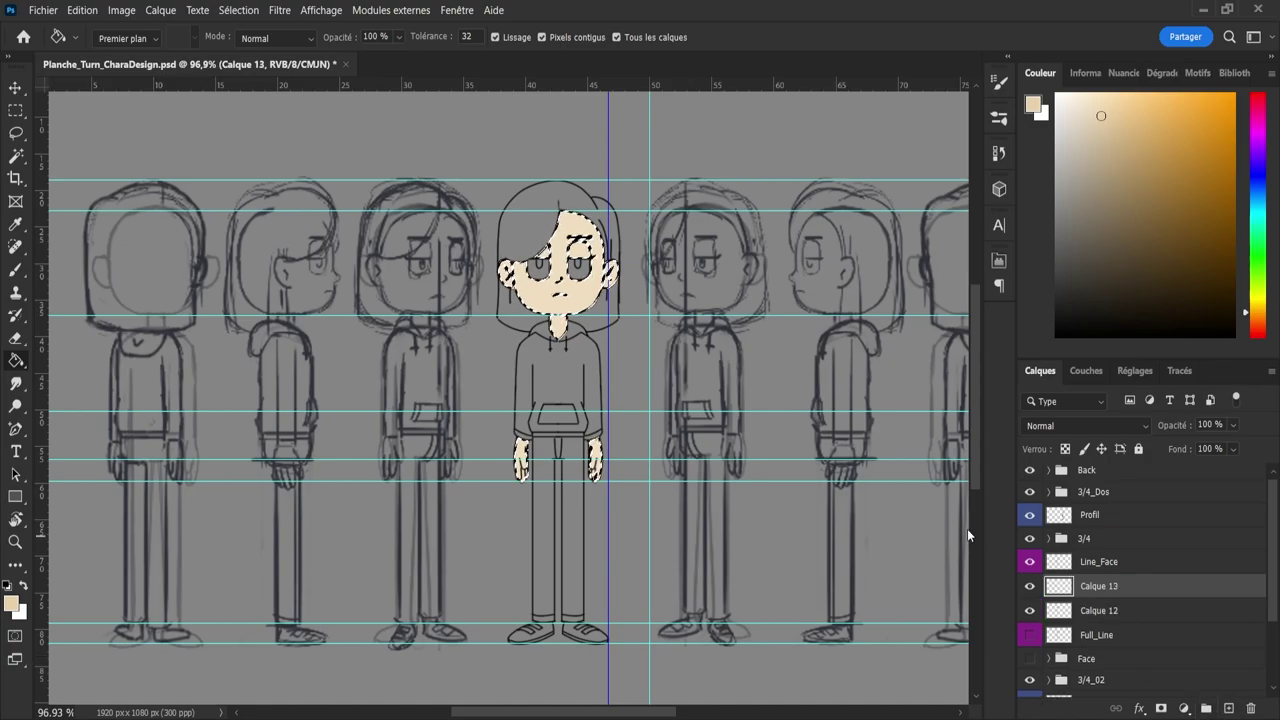
# - Try darker beige skin tones over the selected face on the new layer
pyautogui.press('b')
pyautogui.moveTo(567, 327)
pyautogui.mouseDown()
pyautogui.moveTo(501, 272)
pyautogui.moveTo(589, 305)
pyautogui.moveTo(622, 250)
pyautogui.mouseUp()
pyautogui.moveTo(1253, 309); pyautogui.dragTo(1253, 317)
pyautogui.click(1102, 129)
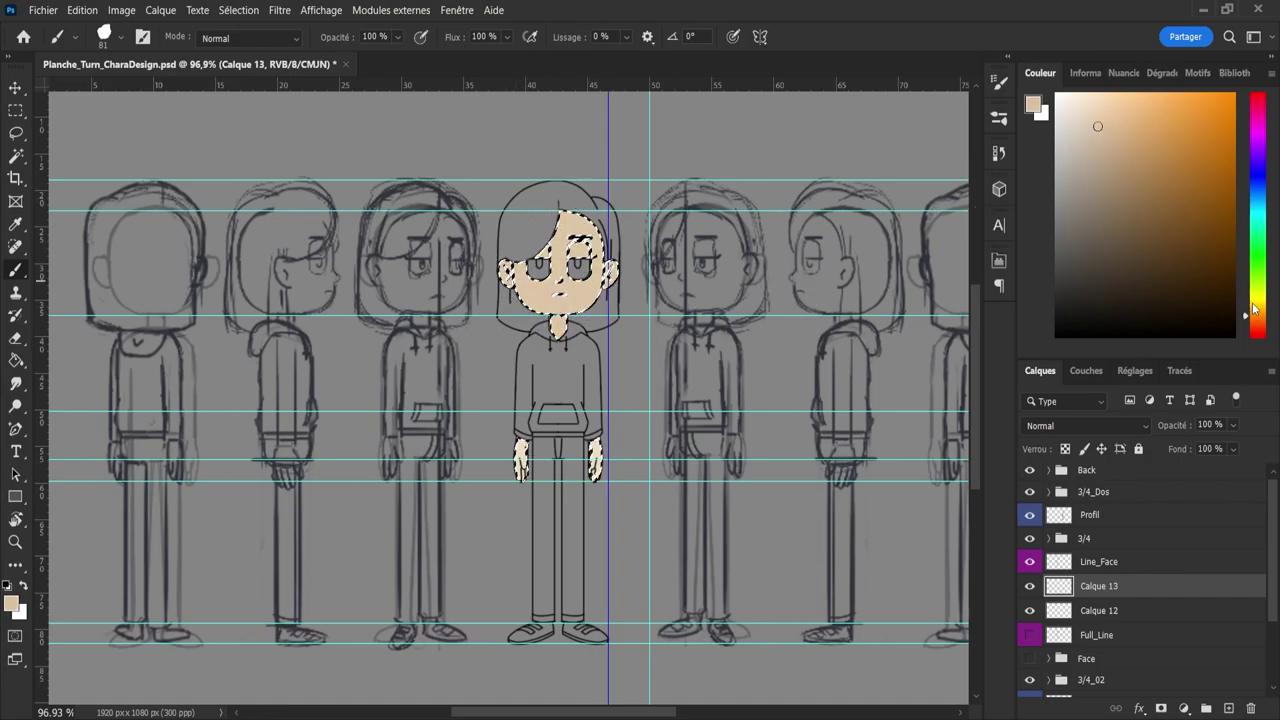
pyautogui.click(1255, 322)
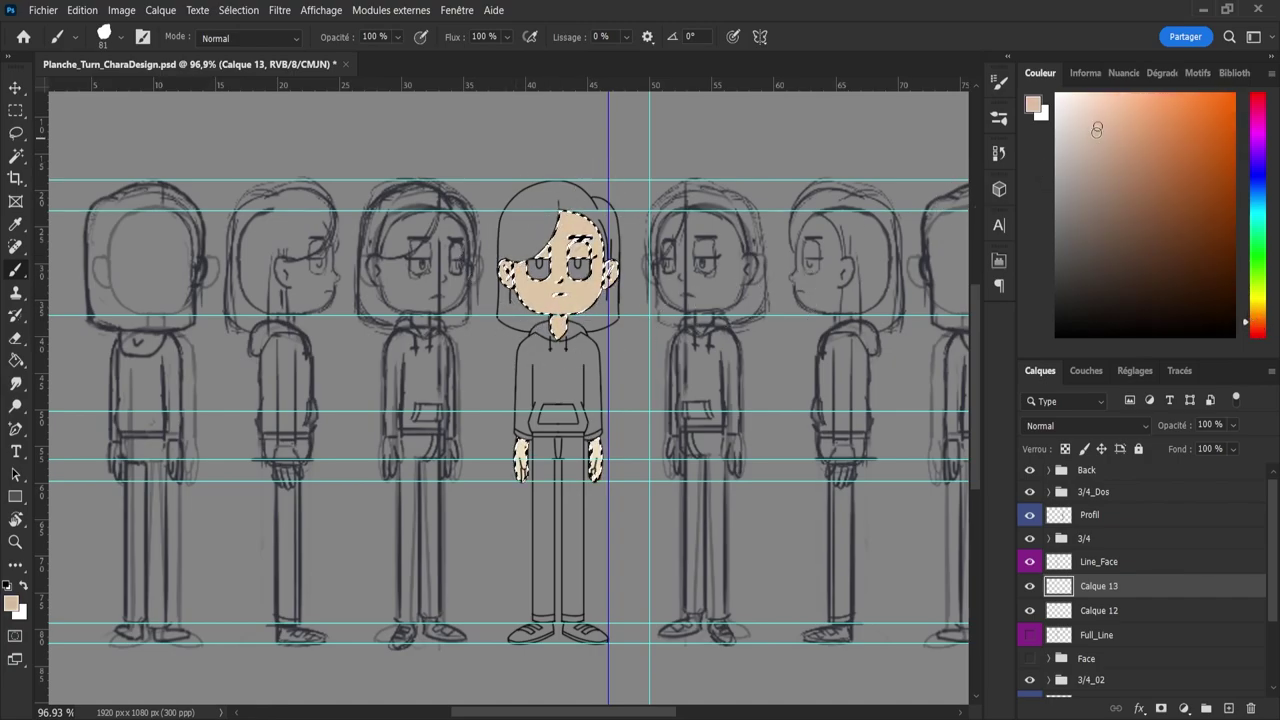
# - Paint the selected face, neck and hands in pinkish beige with a brush enlarged to 148, and clear the selection
pyautogui.click(1099, 116)
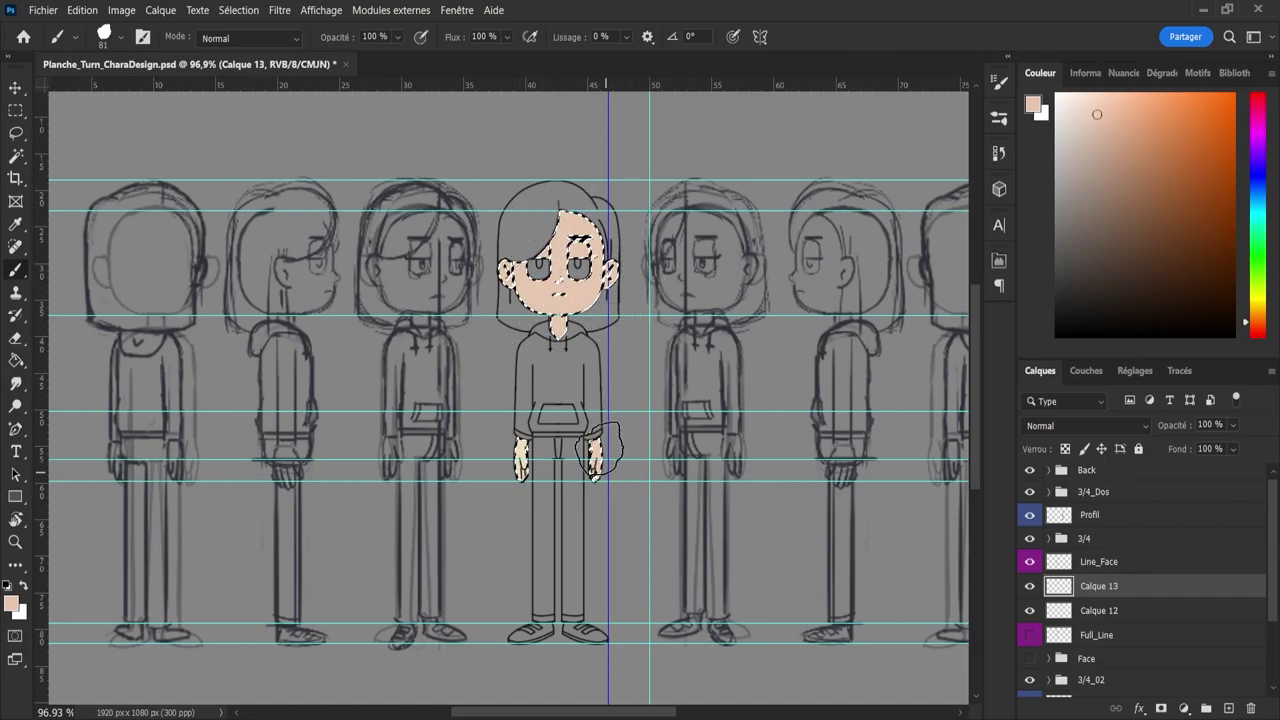
pyautogui.press(']')
pyautogui.press(']')
pyautogui.press(']')
pyautogui.press(']')
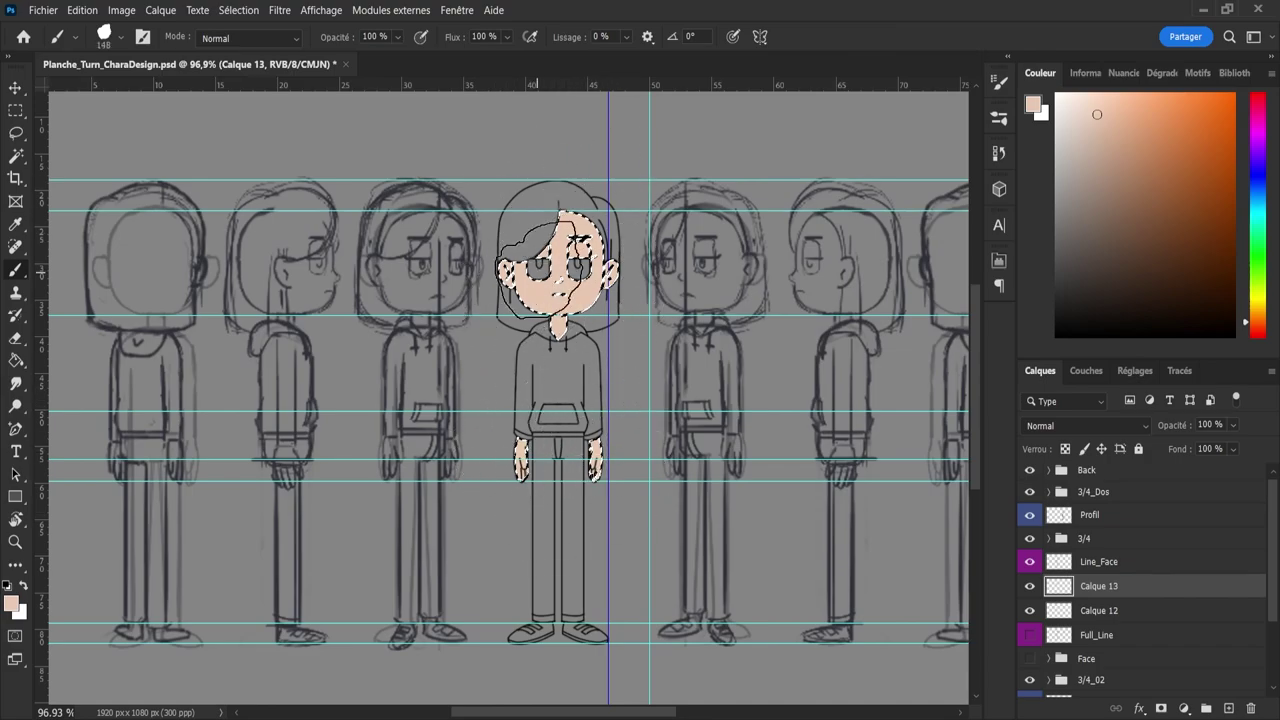
pyautogui.press('l')
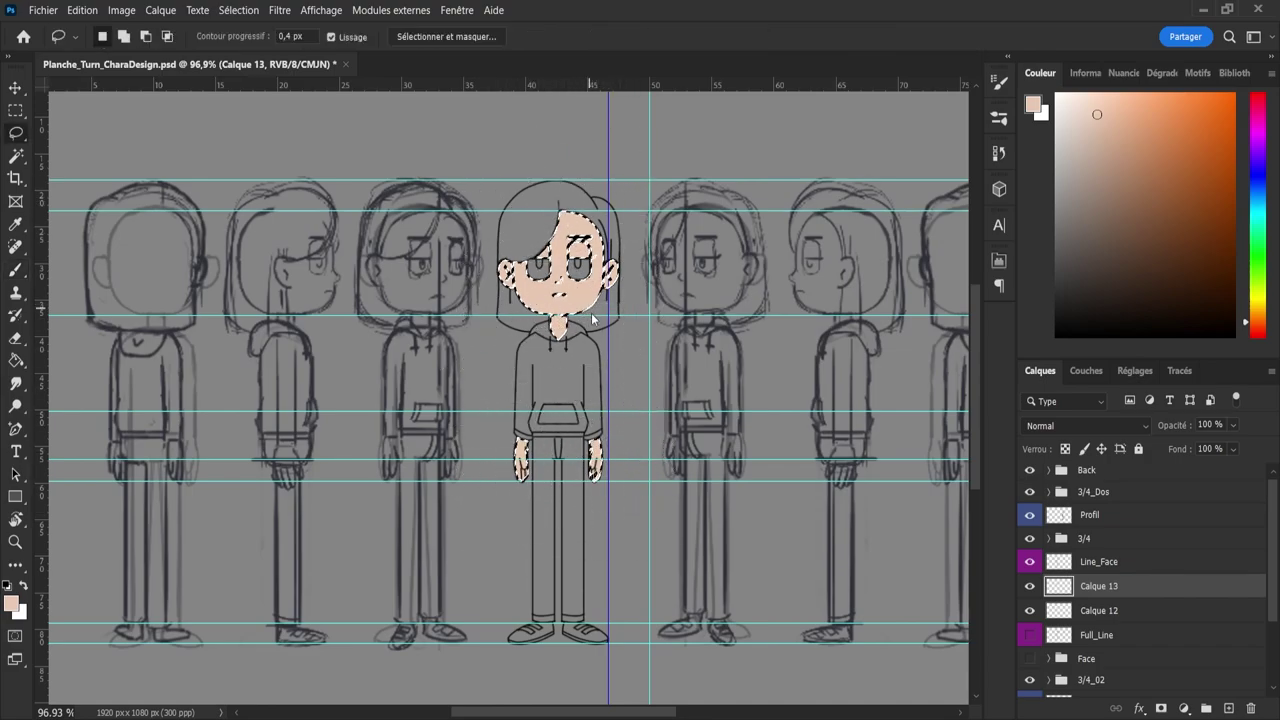
pyautogui.hotkey('ctrl', 'd')
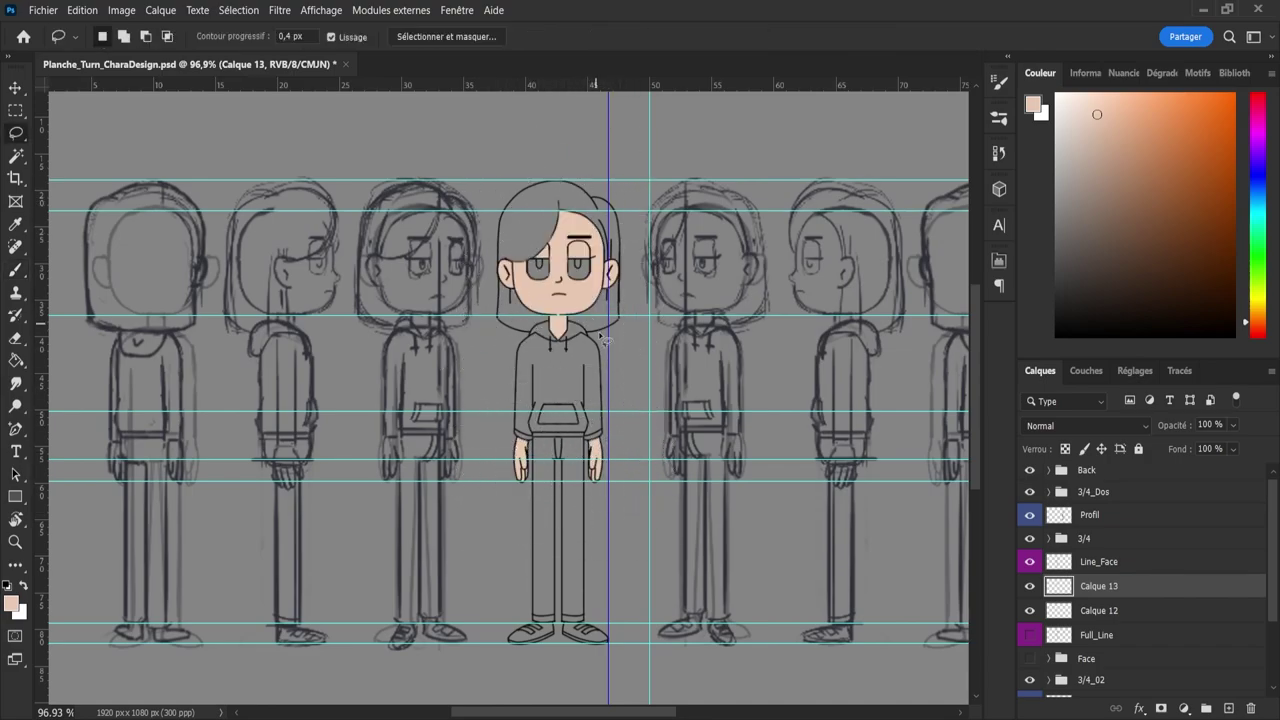
# - Compare the two skin tones by toggling Calque 13's visibility, and open Moodboard_Cartoon.jpg as a colour reference
pyautogui.click(1030, 587)
pyautogui.click(1030, 587)
pyautogui.click(45, 15)
pyautogui.click(58, 40)
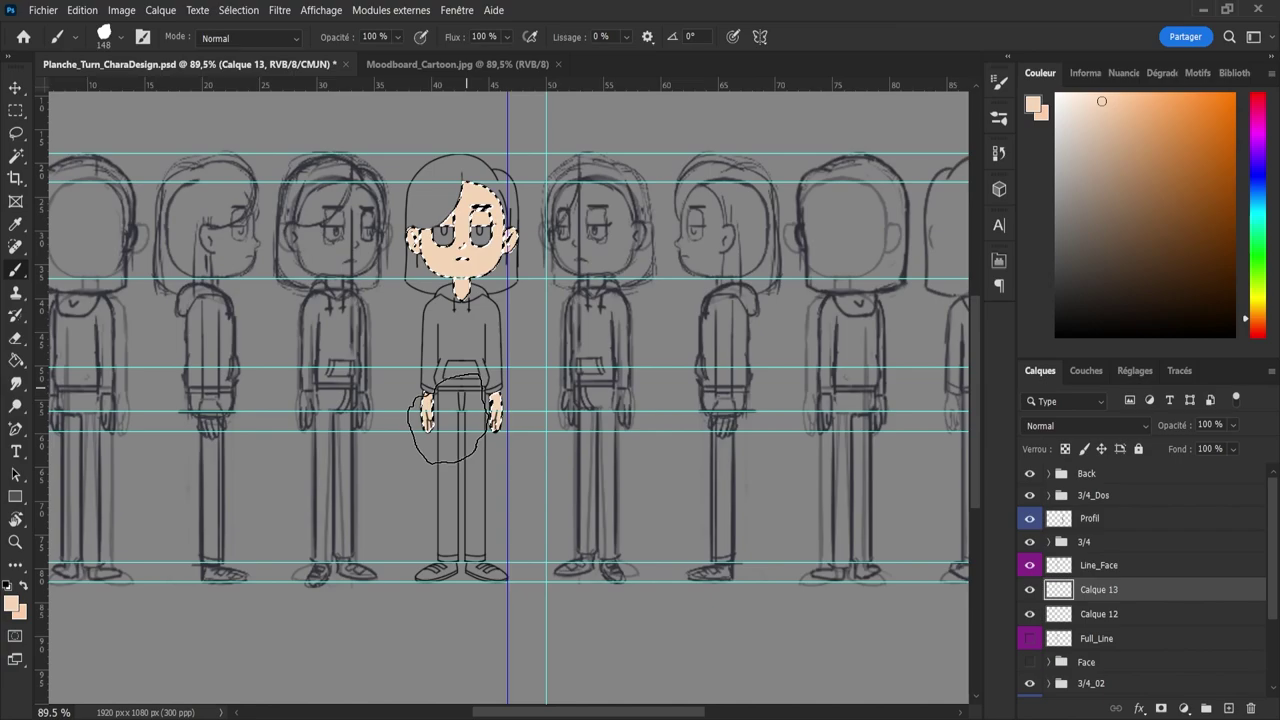
# - Fill the selected skin areas on Calque 13 with light peach, clear the selection, and hide Calque 12
pyautogui.press('x')
pyautogui.hotkey('alt', 'BackSpace')
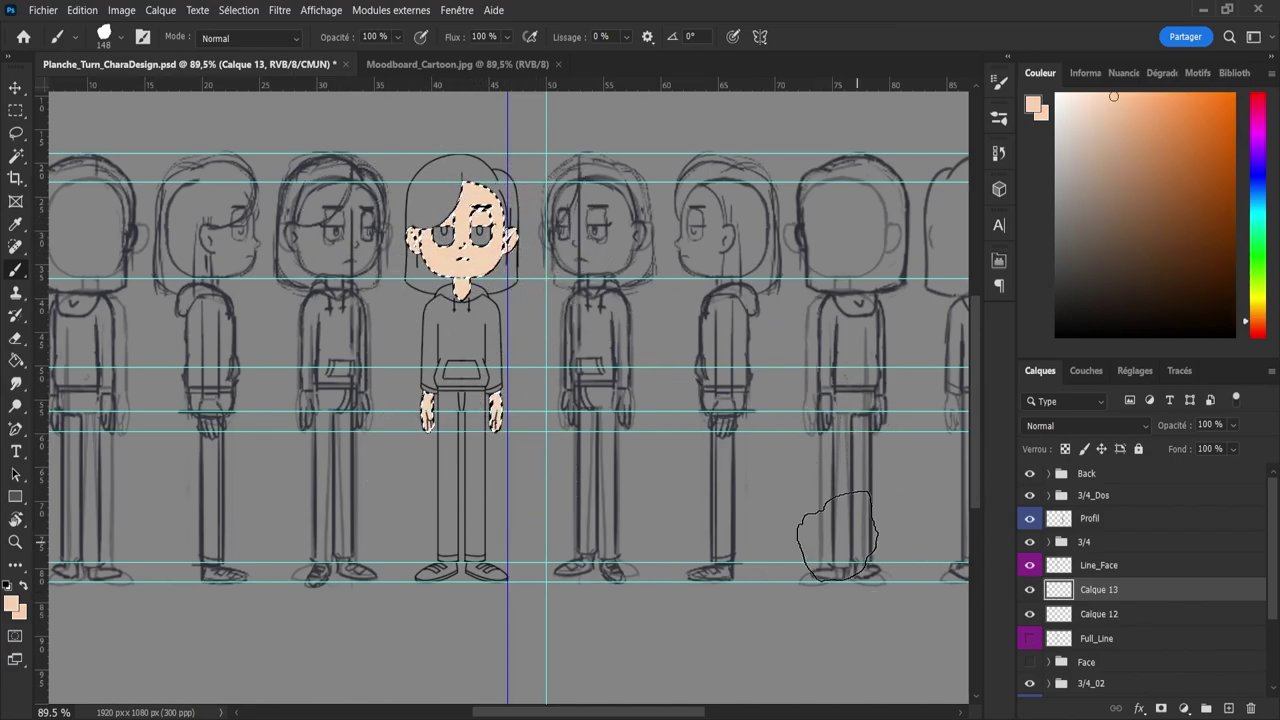
pyautogui.press('l')
pyautogui.hotkey('ctrl', 'd')
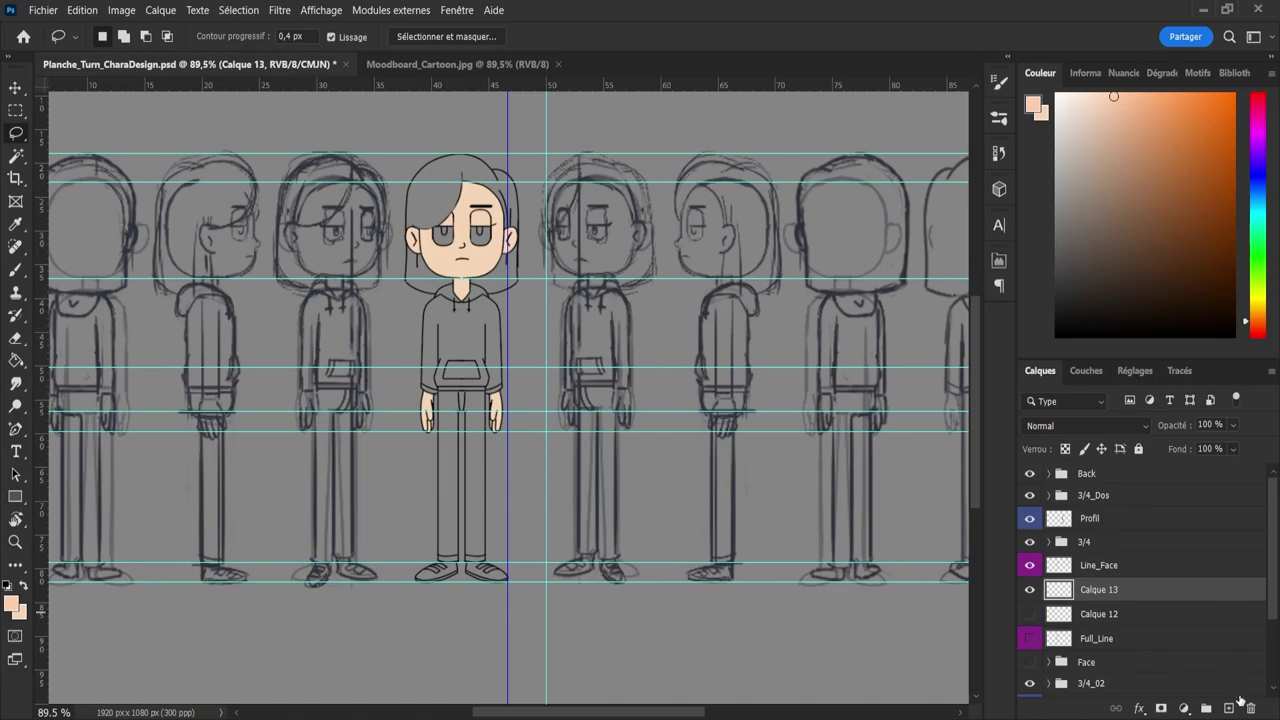
# - Add a layer above Calque 13 and fill the upper hair areas with medium brown, then a slightly darker shade
pyautogui.click(1229, 709)
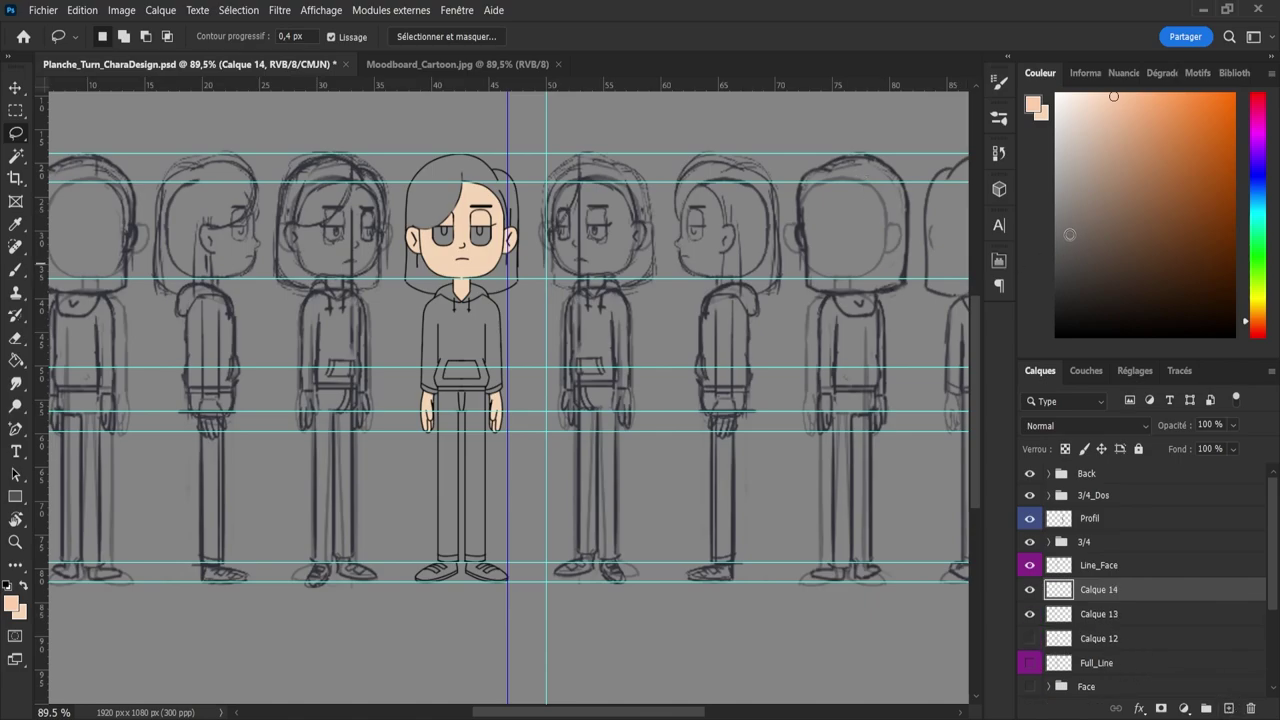
pyautogui.moveTo(1109, 225)
pyautogui.mouseDown()
pyautogui.moveTo(1111, 236)
pyautogui.moveTo(1123, 216)
pyautogui.moveTo(1131, 229)
pyautogui.mouseUp()
pyautogui.moveTo(1257, 328); pyautogui.dragTo(1260, 320)
pyautogui.moveTo(1133, 226)
pyautogui.mouseDown()
pyautogui.moveTo(1141, 240)
pyautogui.moveTo(1149, 215)
pyautogui.moveTo(1158, 228)
pyautogui.mouseUp()
pyautogui.press('g')
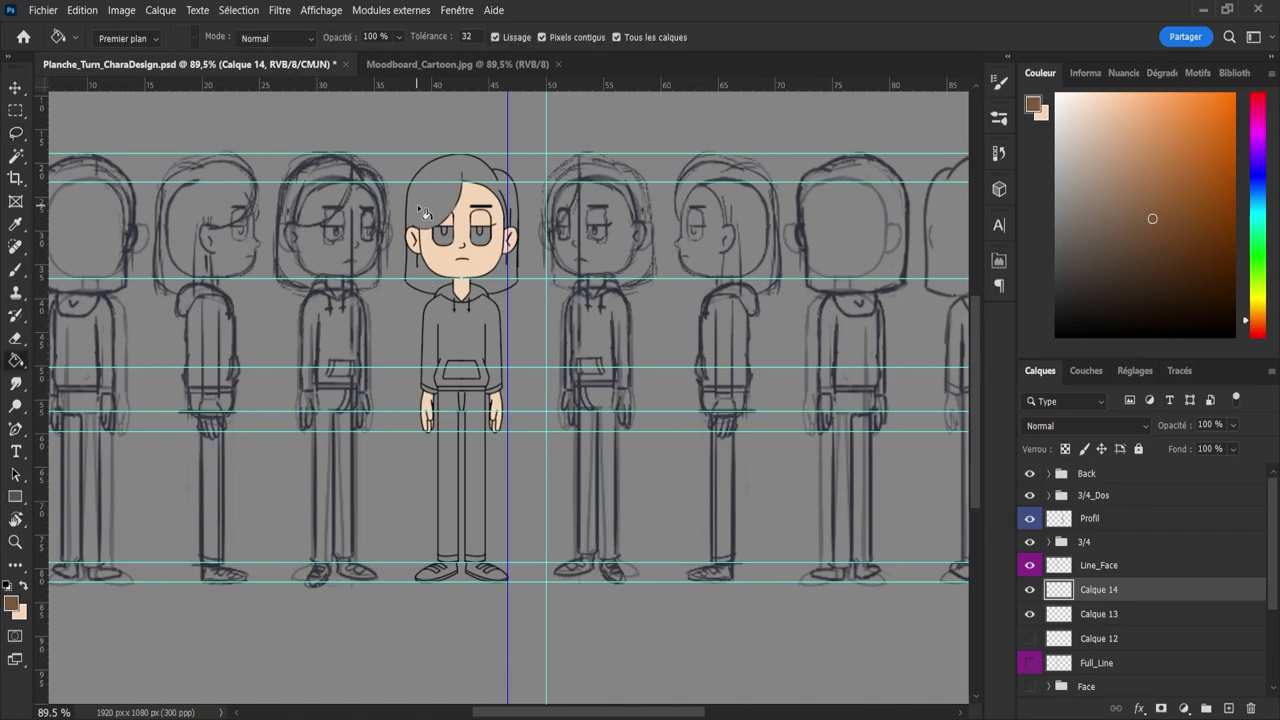
pyautogui.click(436, 206)
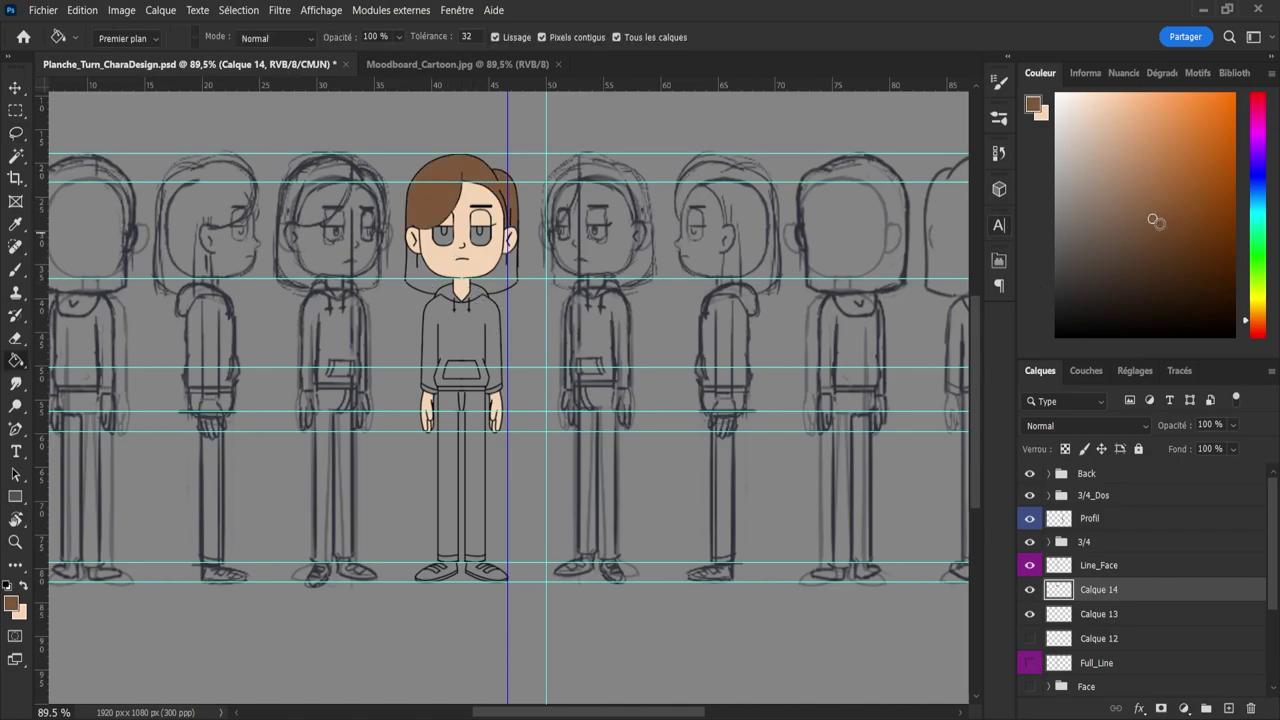
pyautogui.moveTo(1154, 220); pyautogui.dragTo(1154, 230)
pyautogui.click(443, 199)
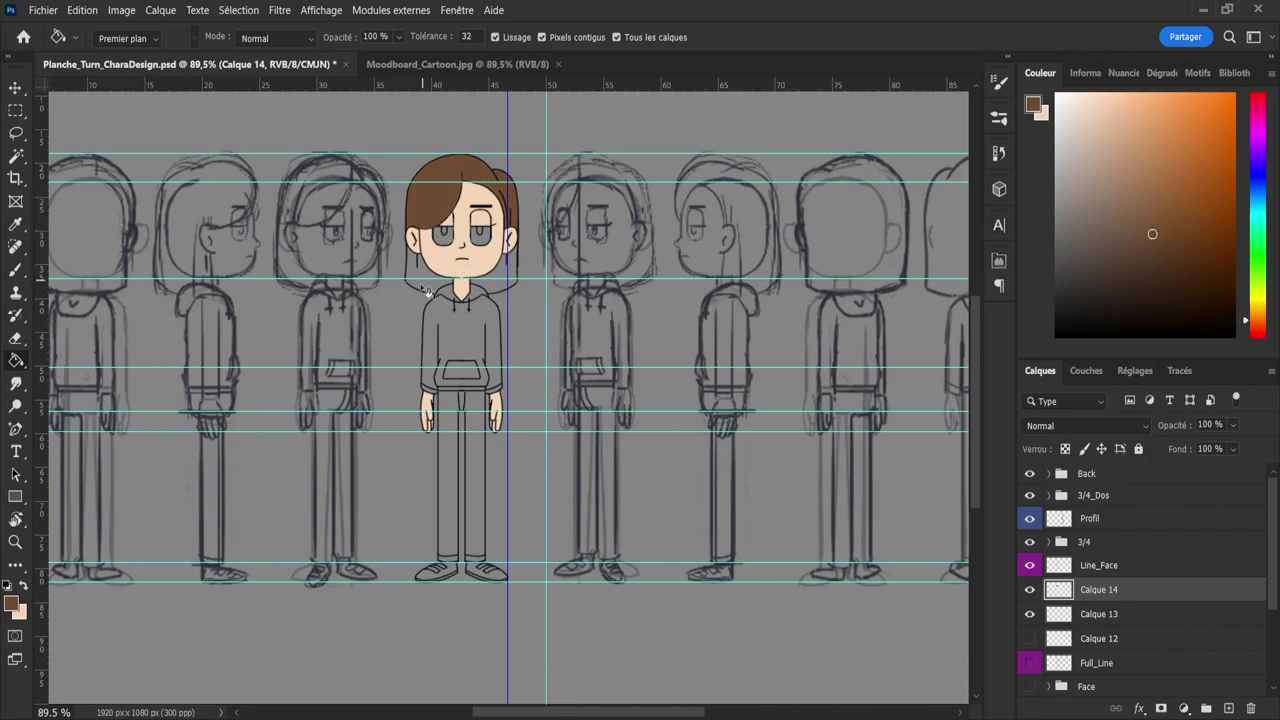
# - Try two darker browns on the upper hair areas, undoing each fill
pyautogui.click(1157, 247)
pyautogui.click(427, 200)
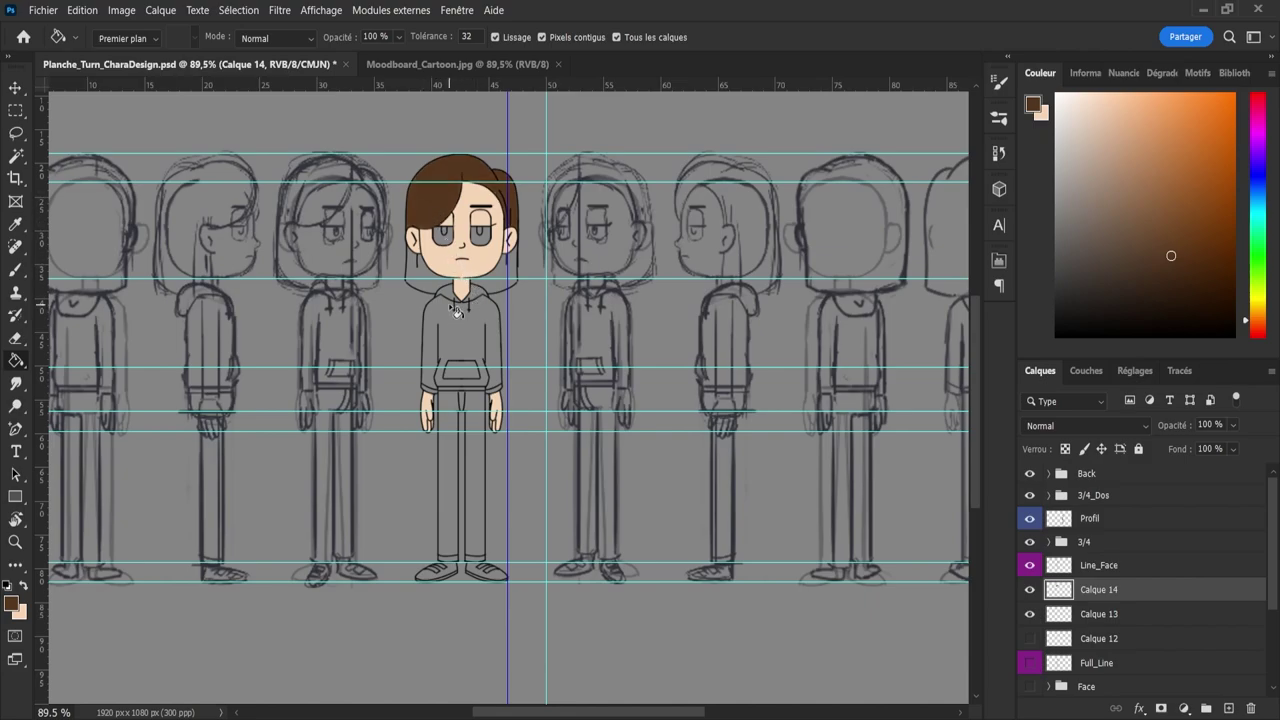
pyautogui.hotkey('ctrl', 'z')
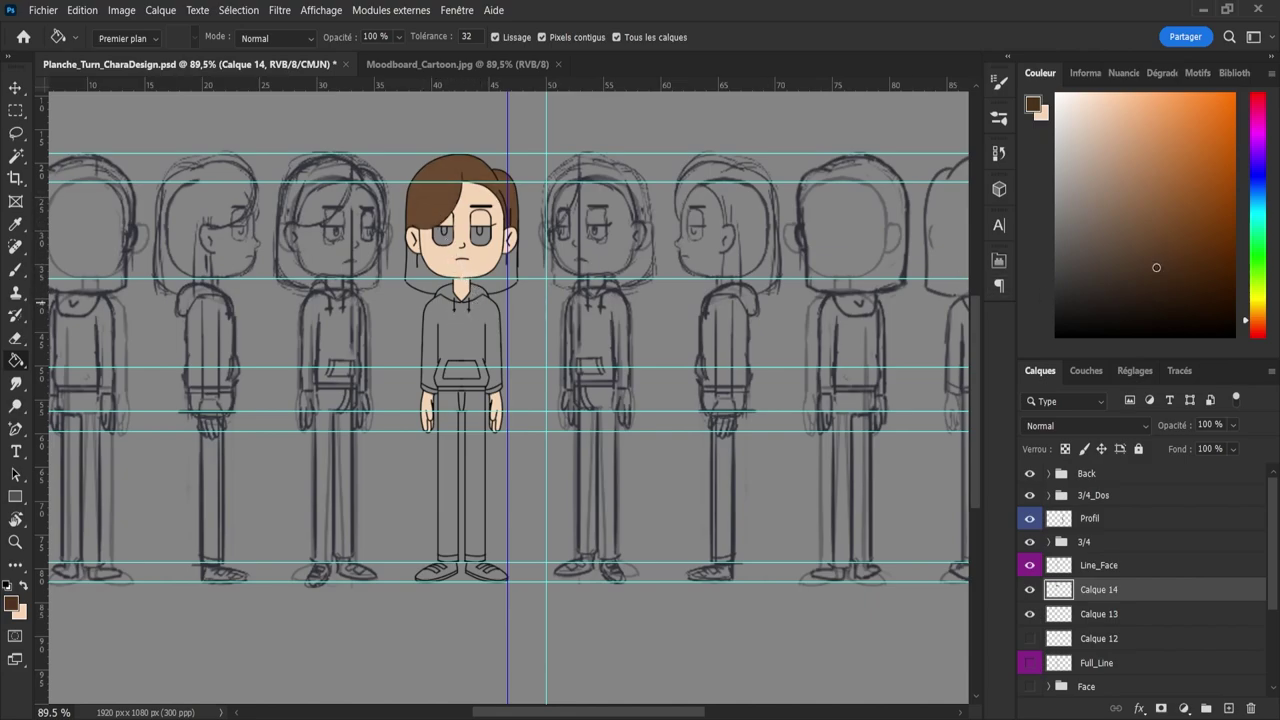
pyautogui.click(442, 203)
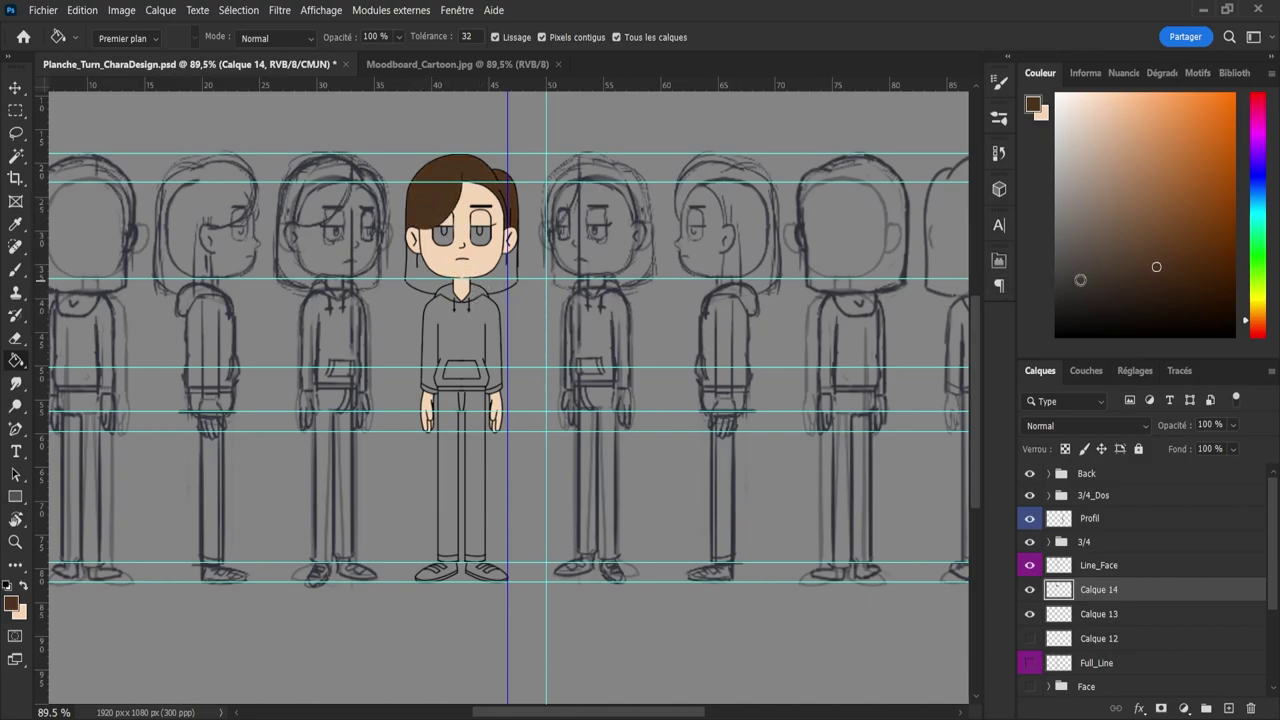
pyautogui.hotkey('ctrl', 'z')
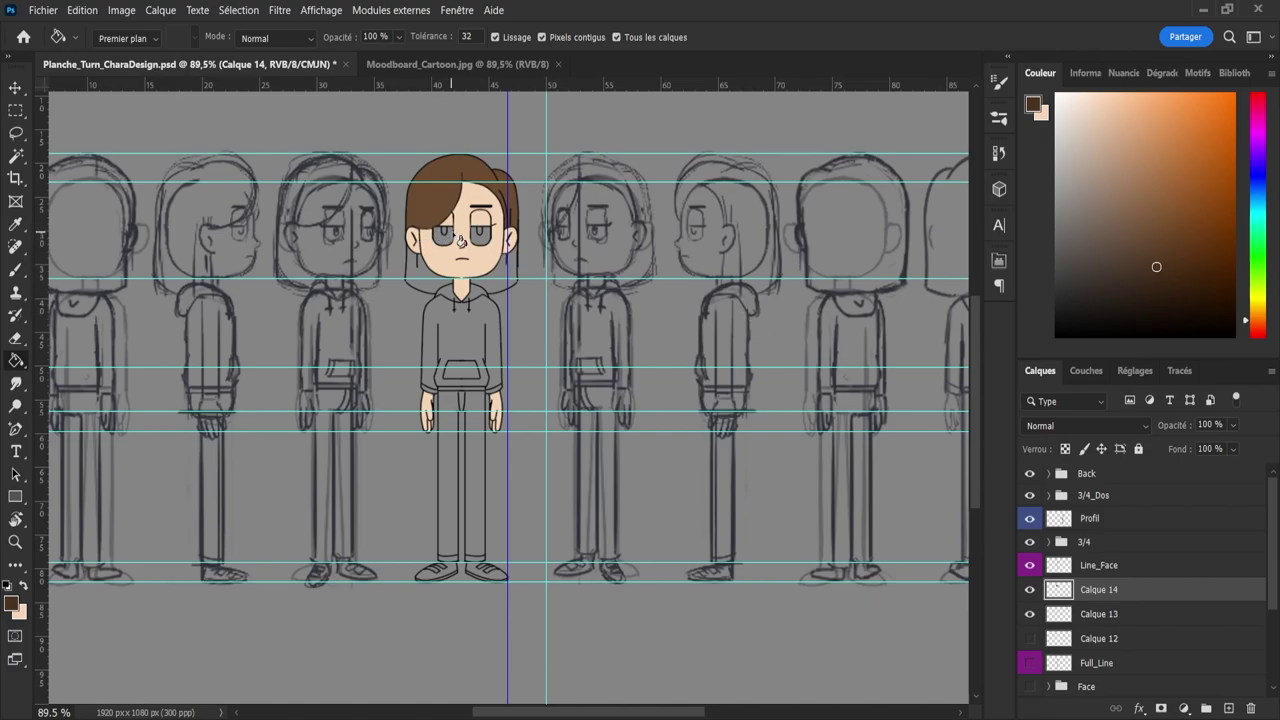
# - Fill the lower hair on both sides of the neck with brown sampled from the upper hair, and save the document
pyautogui.press('i')
pyautogui.click(460, 252)
pyautogui.press('g')
pyautogui.click(418, 282)
pyautogui.click(510, 284)
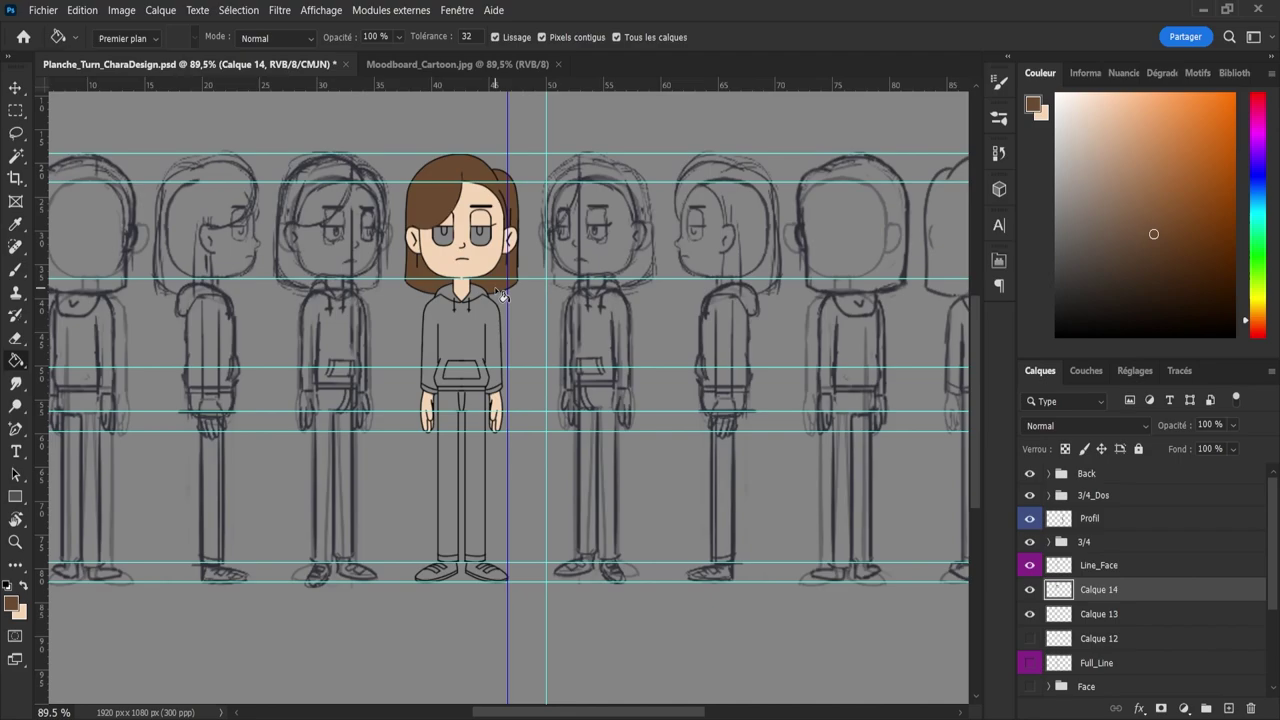
pyautogui.press('z')
pyautogui.click(491, 283)
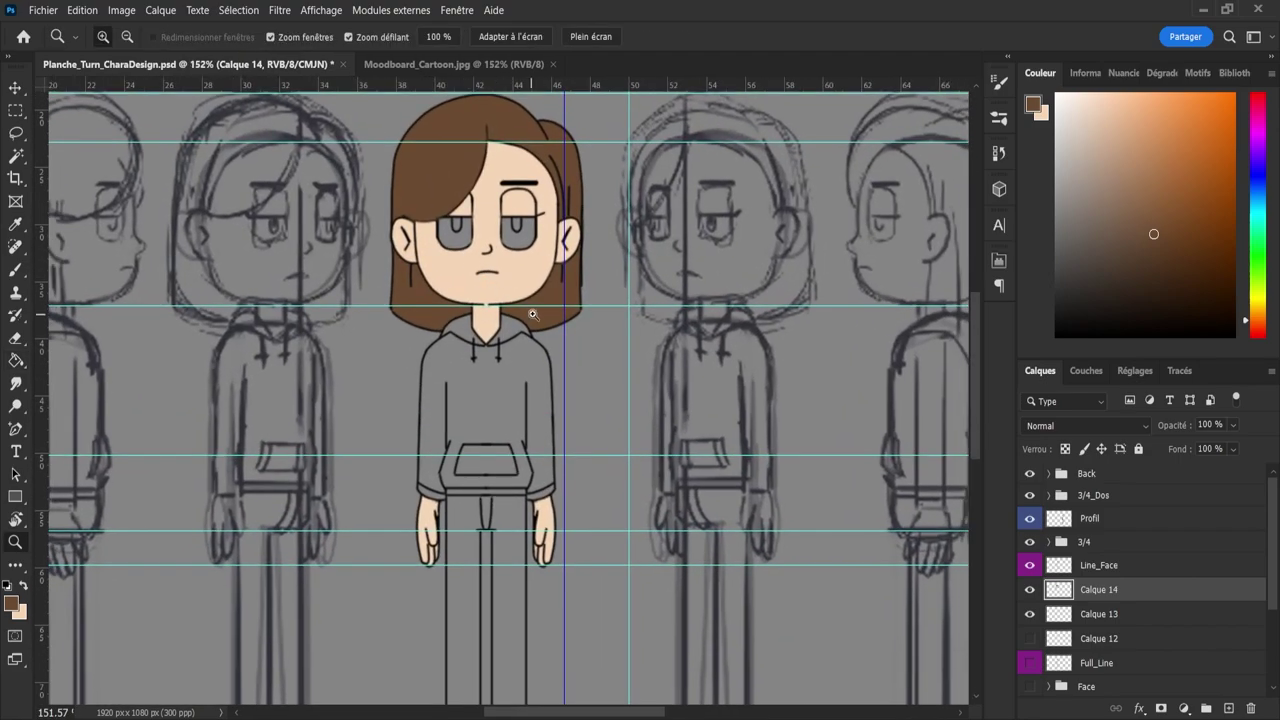
pyautogui.moveTo(554, 328); pyautogui.dragTo(507, 310)
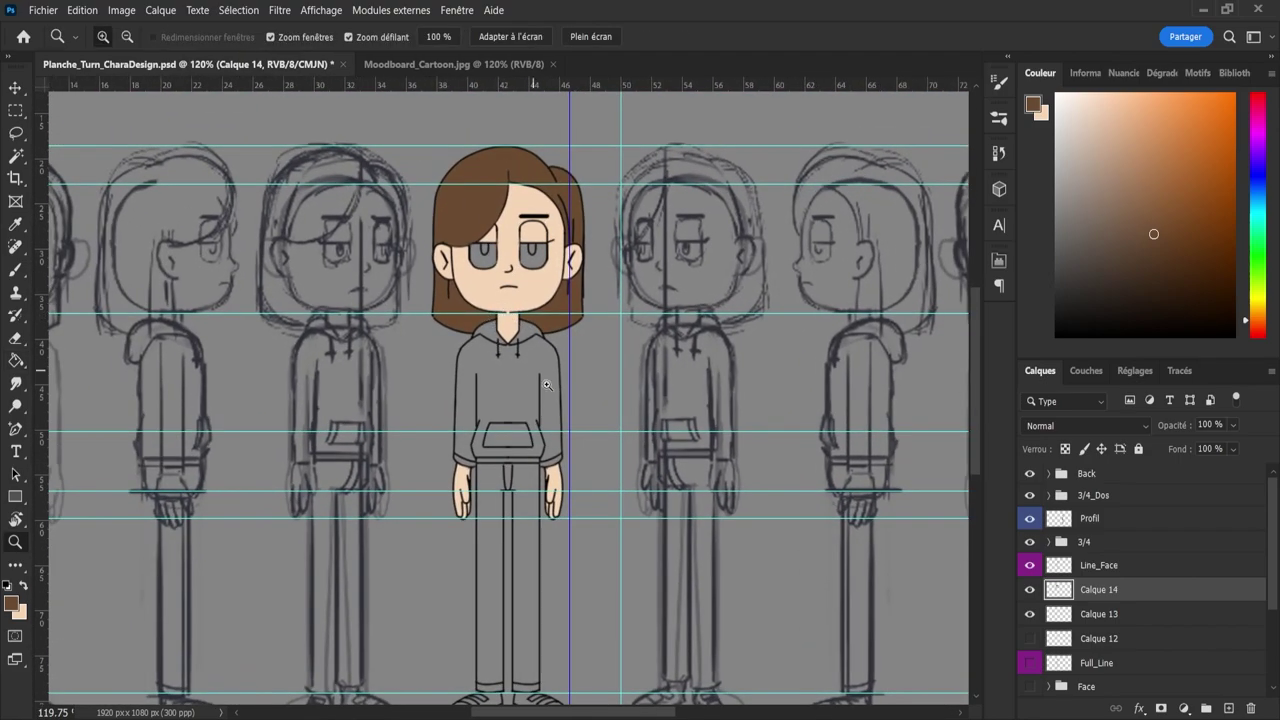
pyautogui.hotkey('ctrl', 's')
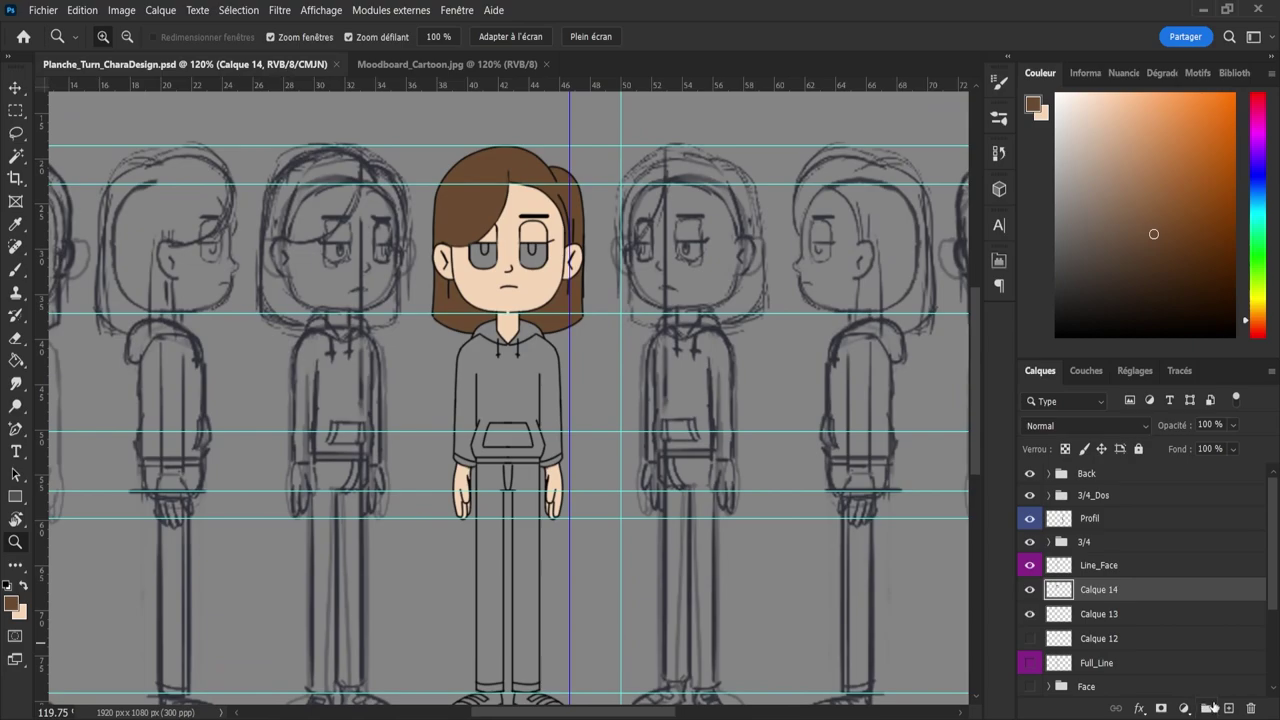
# - Add a layer above Calque 14 and fill the whites of both eyes with pure white
pyautogui.click(1228, 708)
pyautogui.click(1058, 96)
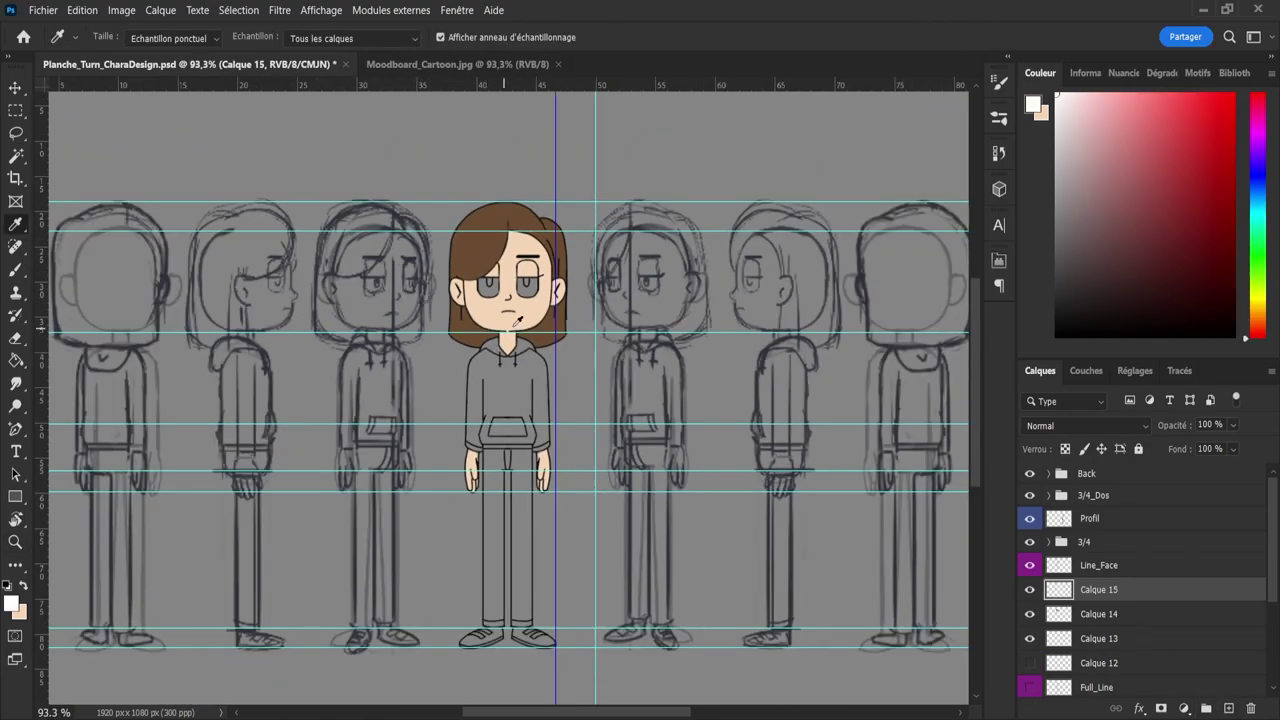
pyautogui.press('z')
pyautogui.click(478, 323)
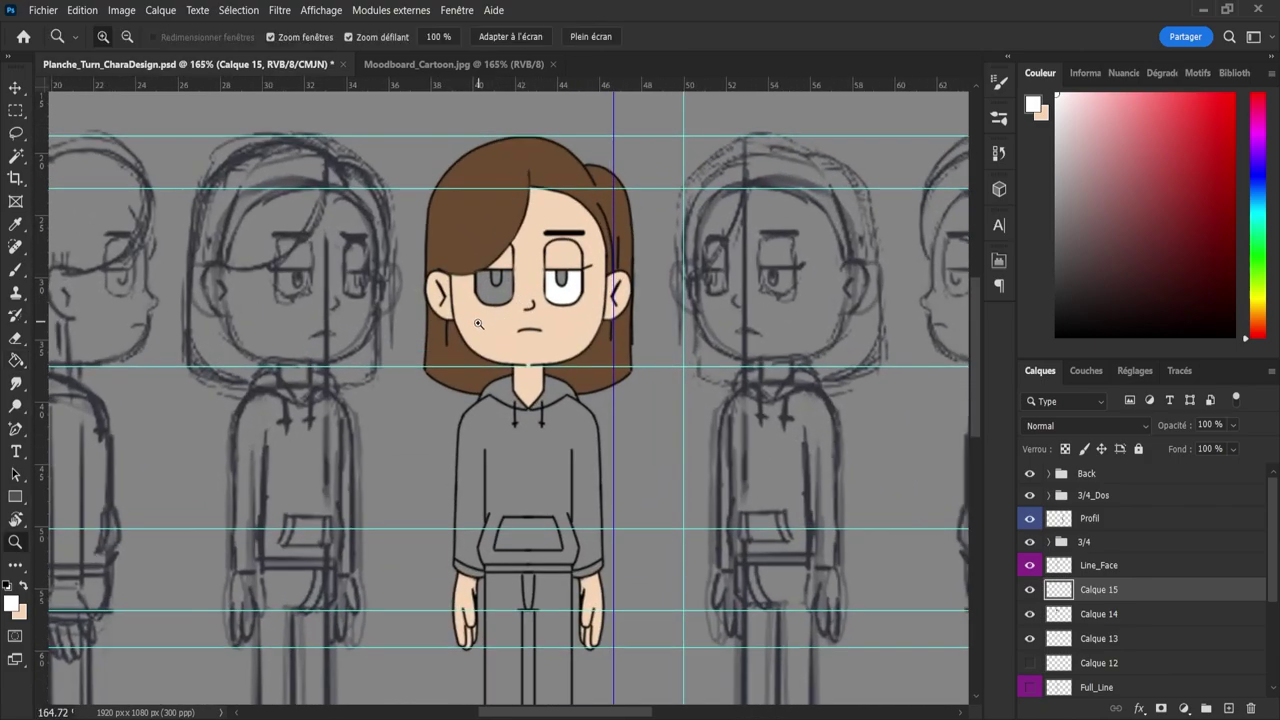
pyautogui.press('g')
pyautogui.click(499, 300)
pyautogui.press('z')
pyautogui.moveTo(533, 340); pyautogui.dragTo(488, 311)
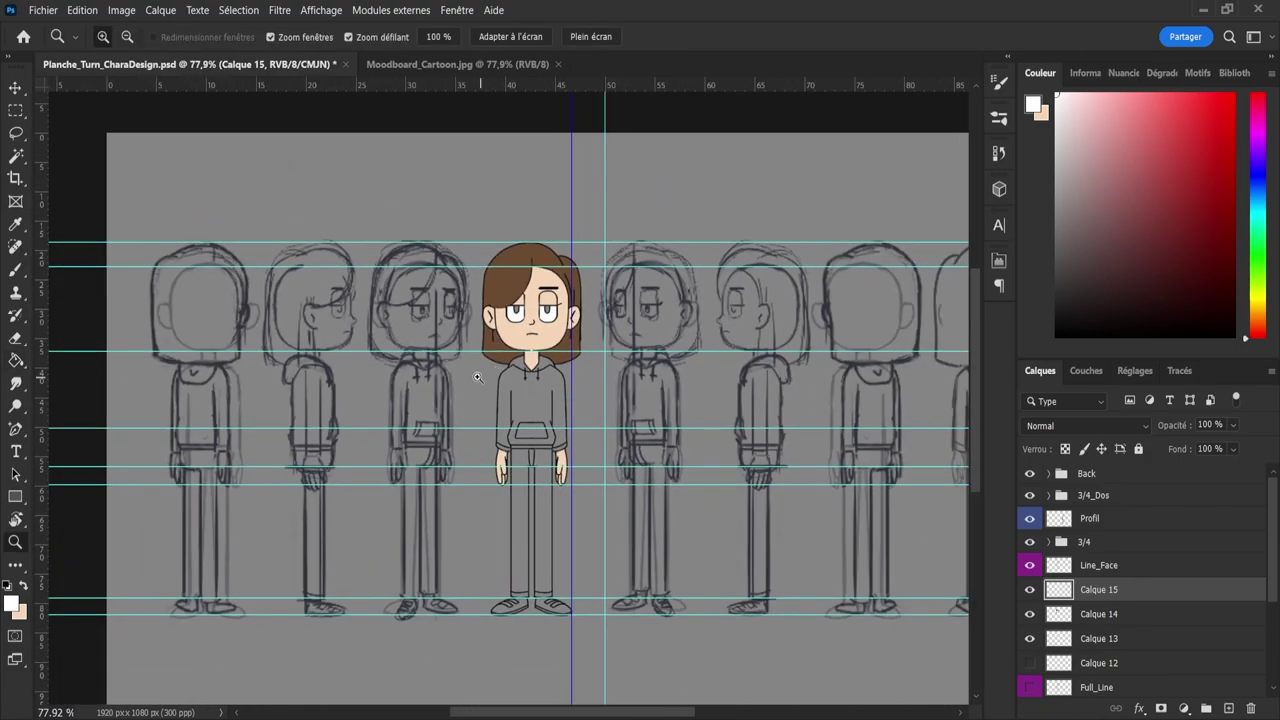
# - Add a layer above Calque 15 and fill both pupils with black
pyautogui.scroll(3, 478, 377)
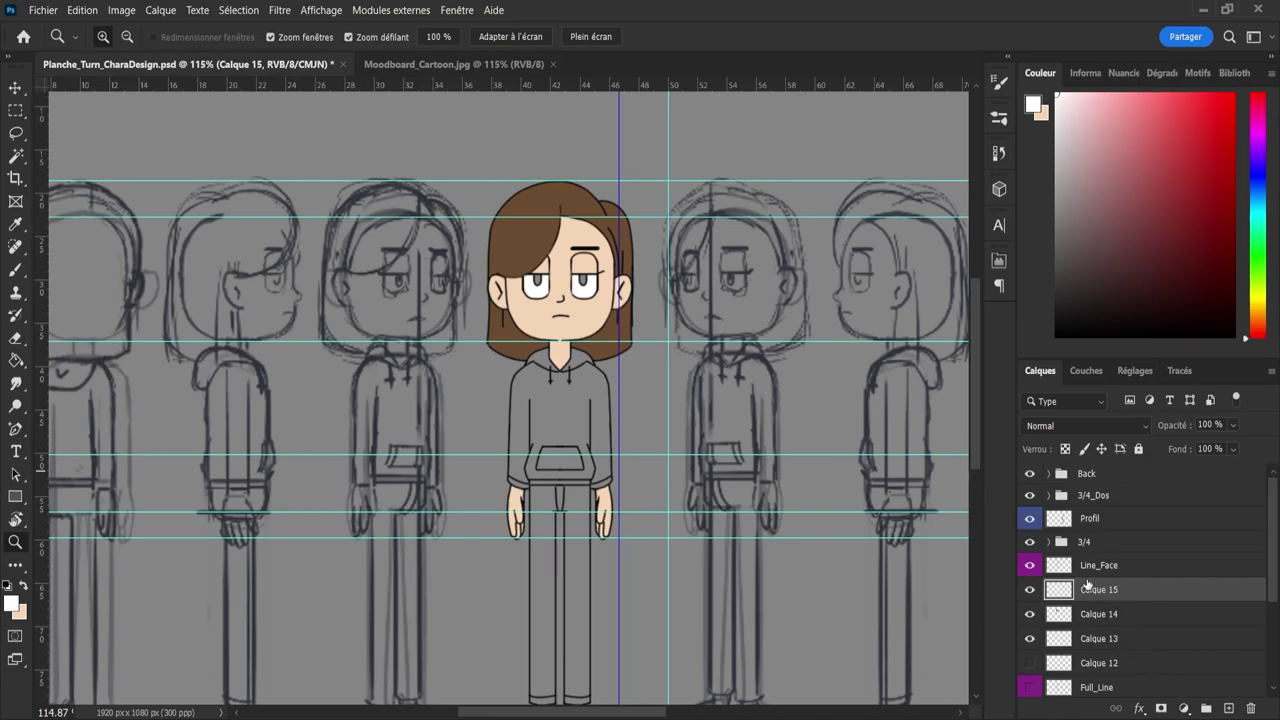
pyautogui.click(1229, 709)
pyautogui.moveTo(1094, 161); pyautogui.dragTo(937, 566)
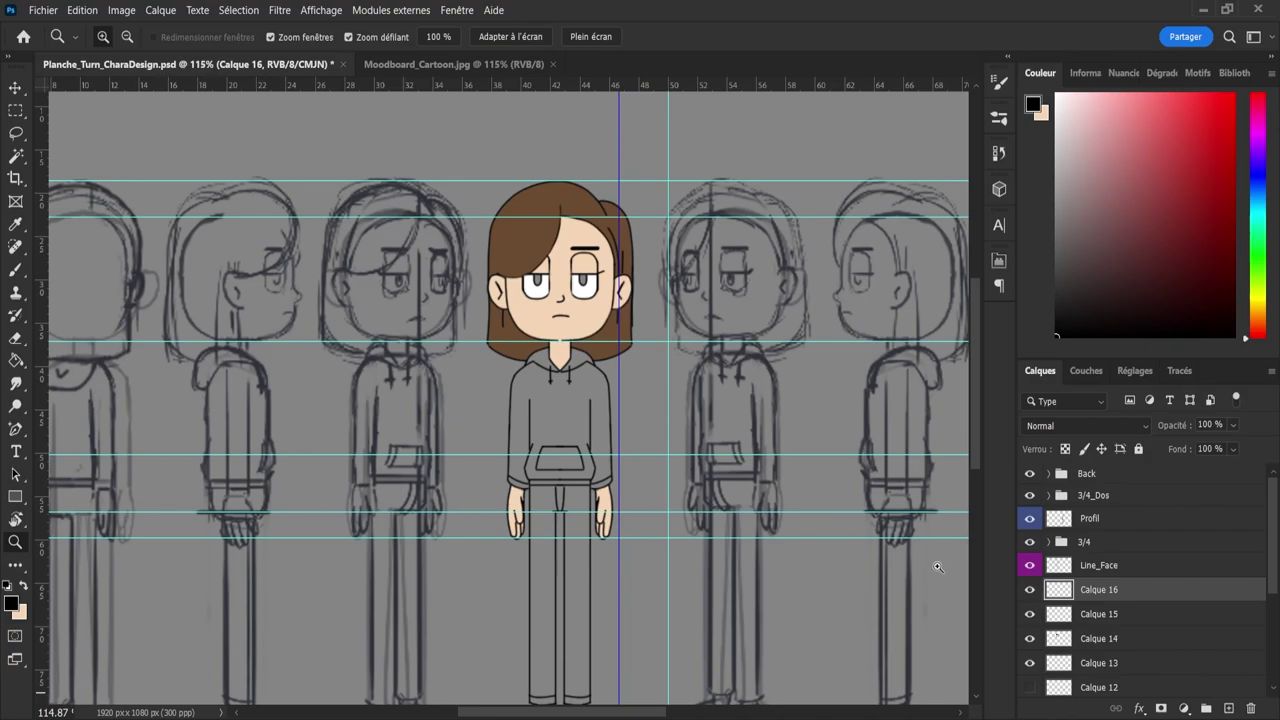
pyautogui.press('g')
pyautogui.click(583, 281)
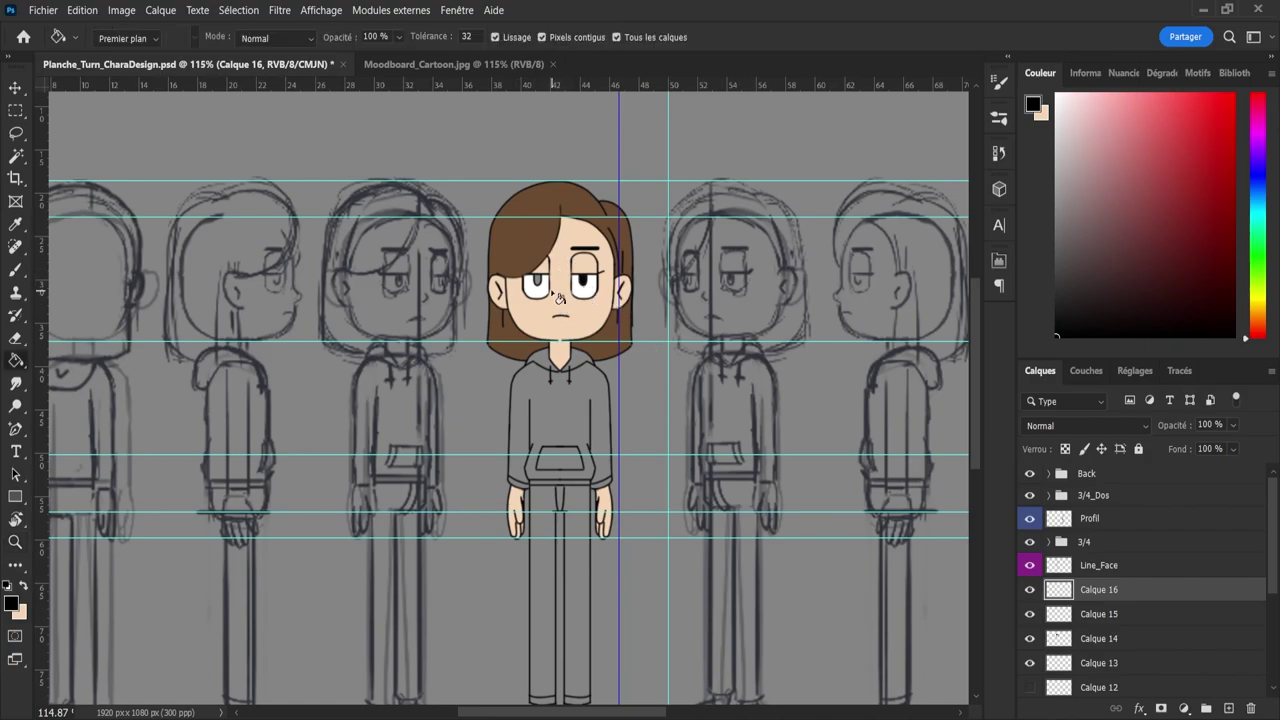
pyautogui.click(538, 281)
pyautogui.press('z')
pyautogui.moveTo(535, 239); pyautogui.dragTo(290, 85)
pyautogui.scroll(3, 507, 385)
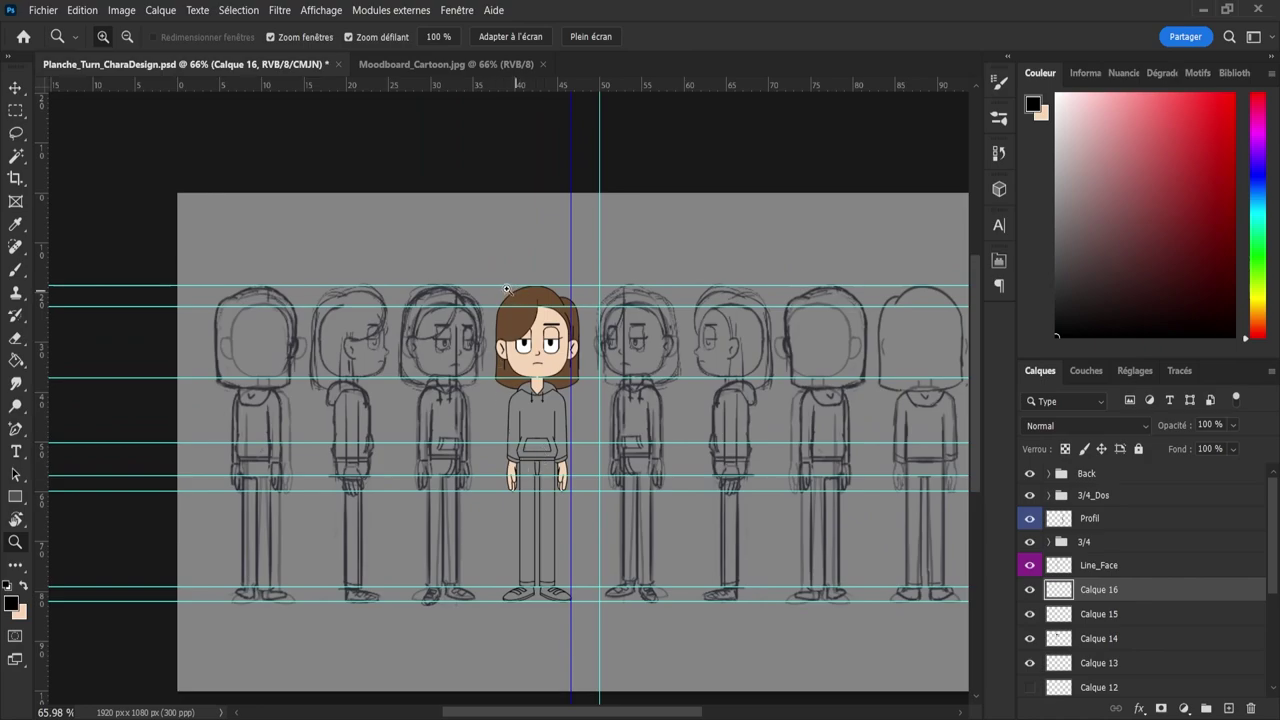
pyautogui.scroll(-1, 530, 410)
pyautogui.scroll(4, 543, 430)
pyautogui.scroll(1, 543, 430)
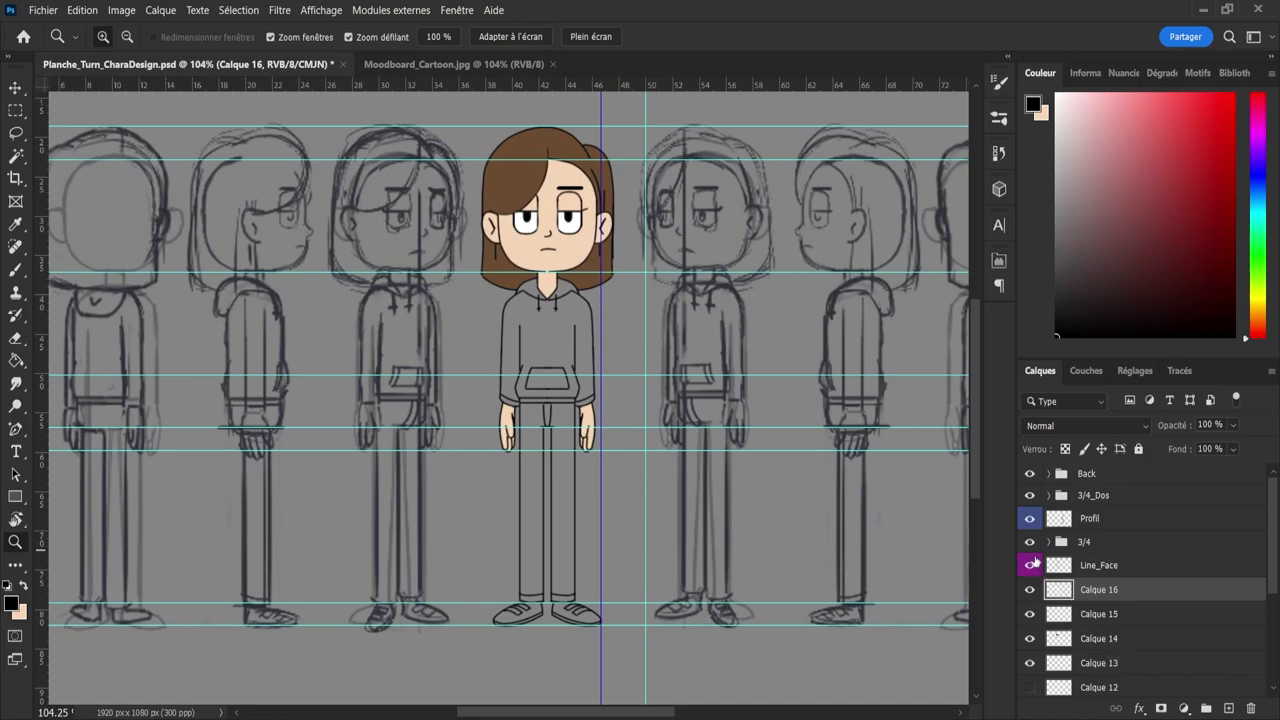
# - Add a layer above Calque 16 and fill the hoodie's body and sleeves with dark purple
pyautogui.click(1226, 708)
pyautogui.press('i')
pyautogui.moveTo(1258, 188); pyautogui.dragTo(1263, 180)
pyautogui.click(1134, 244)
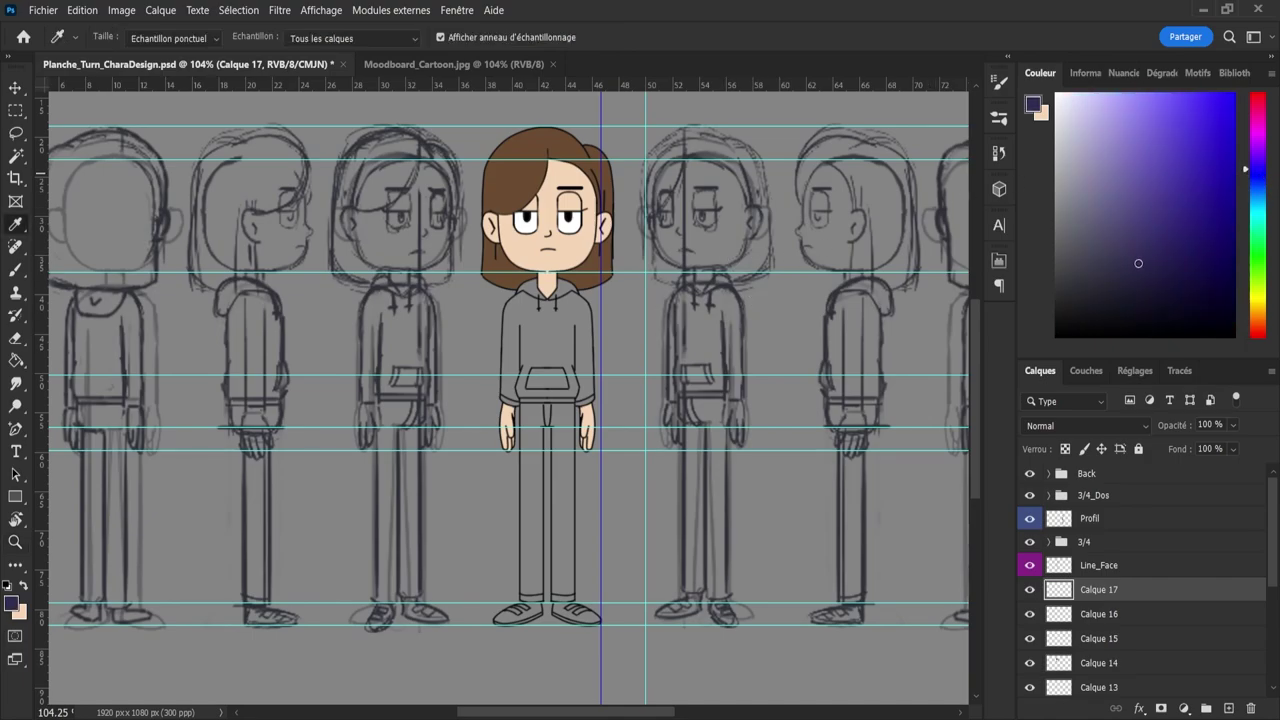
pyautogui.moveTo(1147, 232); pyautogui.dragTo(1147, 245)
pyautogui.moveTo(1260, 169); pyautogui.dragTo(1260, 157)
pyautogui.click(1142, 252)
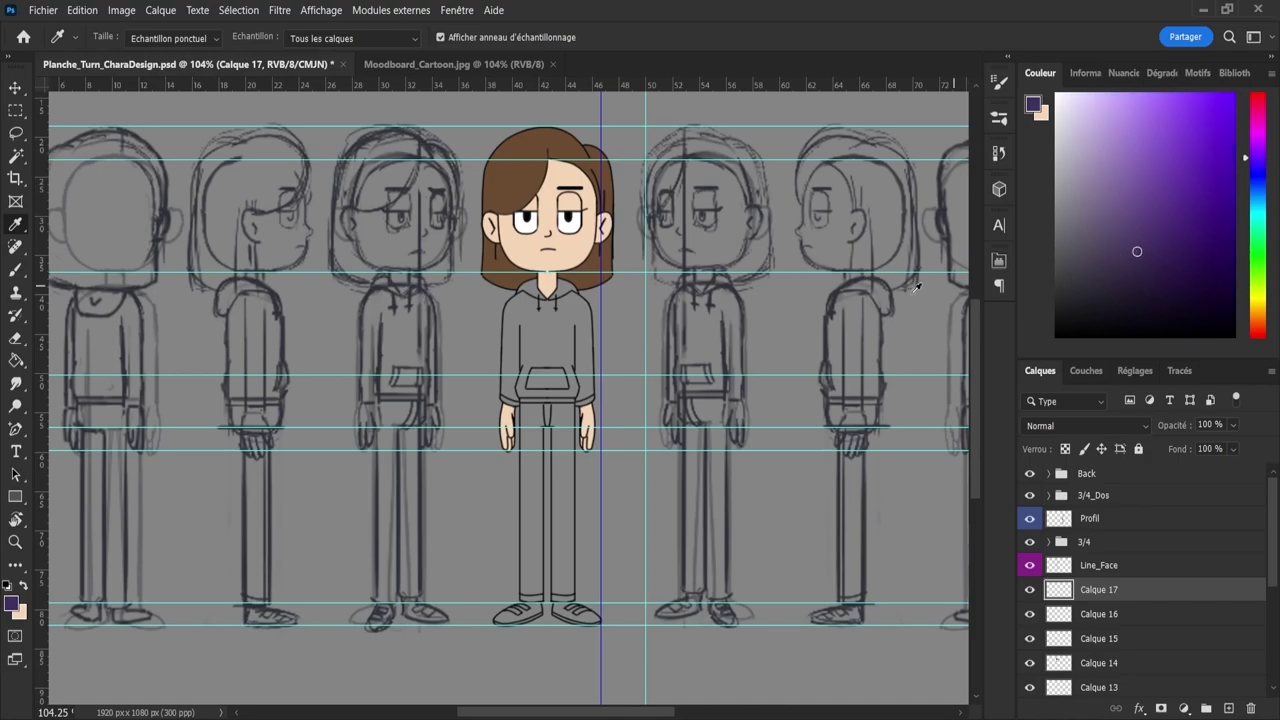
pyautogui.press('g')
pyautogui.click(553, 351)
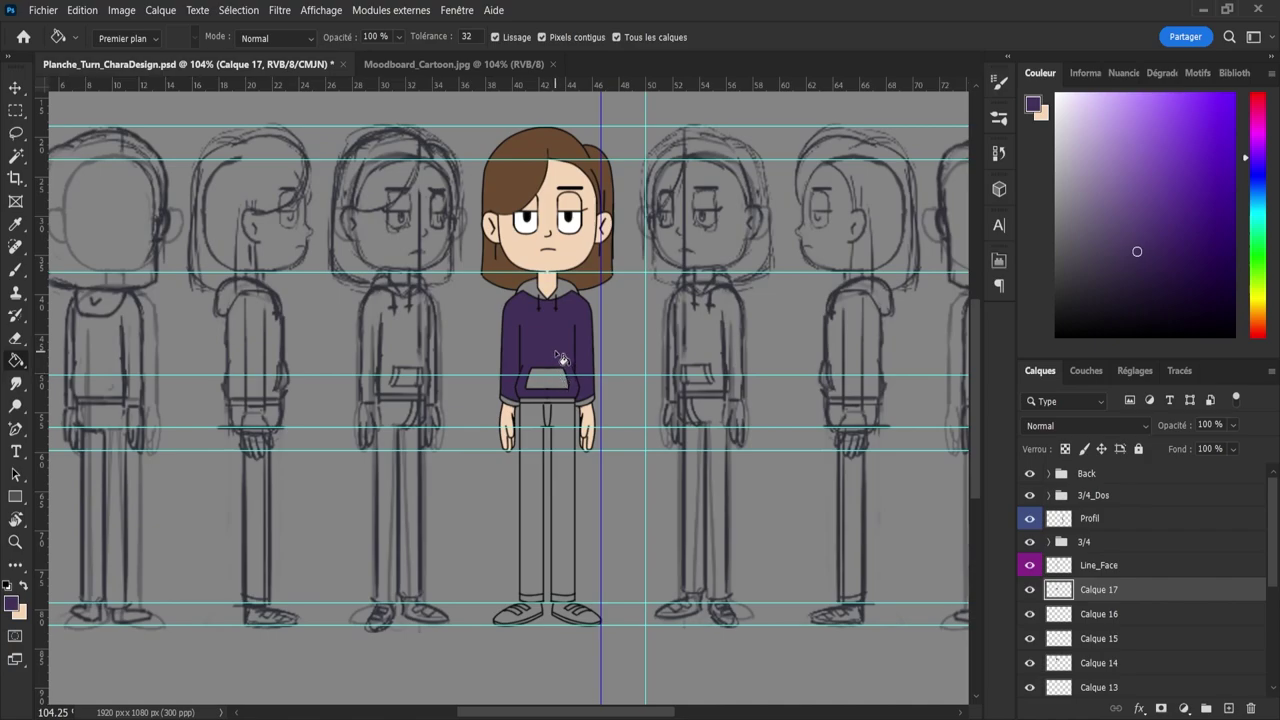
# - Fill the hoodie's hood, front pocket and sleeve cuffs with a lighter, greyish blue-violet on Calque 17
pyautogui.press('z')
pyautogui.moveTo(541, 338); pyautogui.dragTo(571, 337)
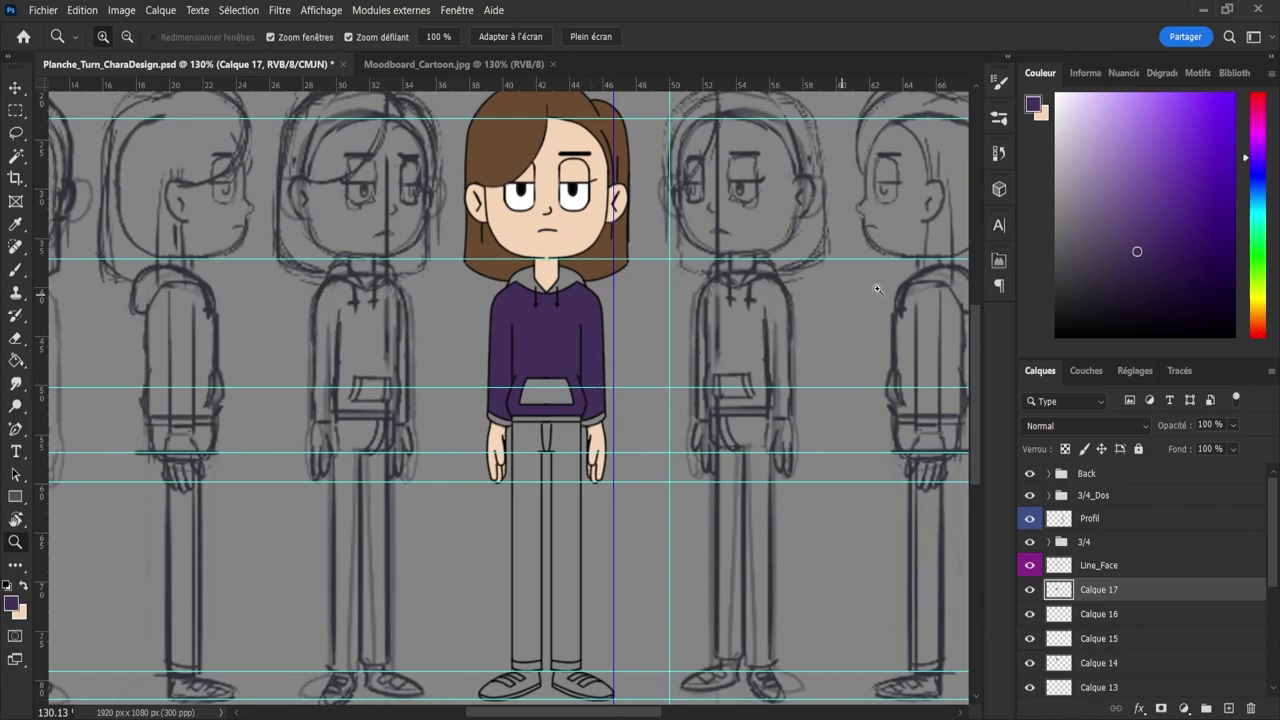
pyautogui.click(1130, 217)
pyautogui.moveTo(1130, 217)
pyautogui.mouseDown()
pyautogui.moveTo(1114, 212)
pyautogui.moveTo(1110, 225)
pyautogui.mouseUp()
pyautogui.click(1254, 164)
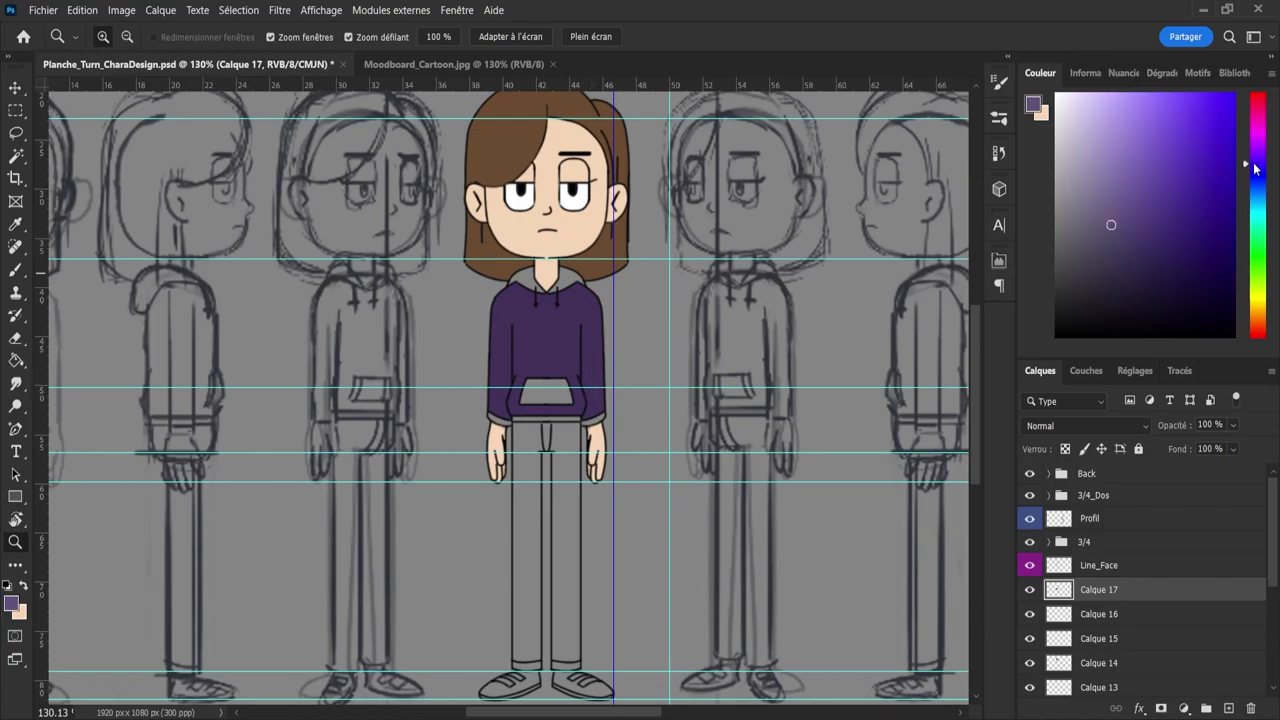
pyautogui.click(1108, 236)
pyautogui.press('g')
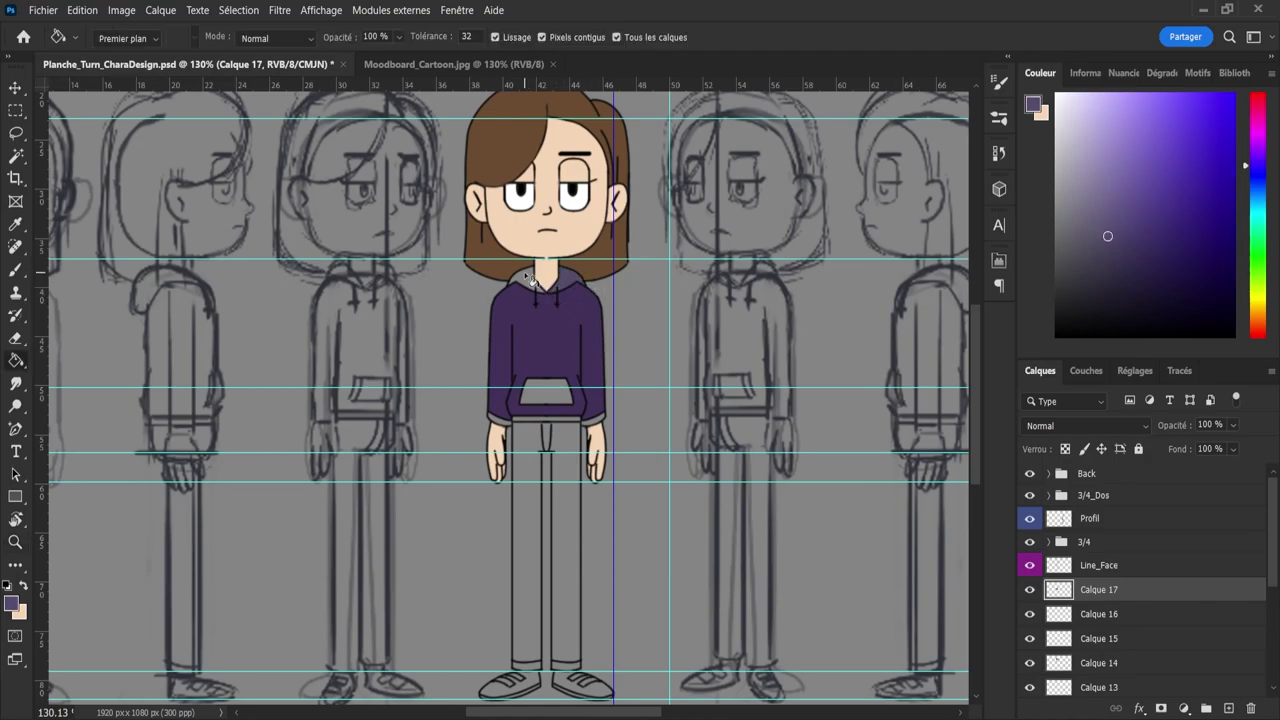
pyautogui.click(552, 400)
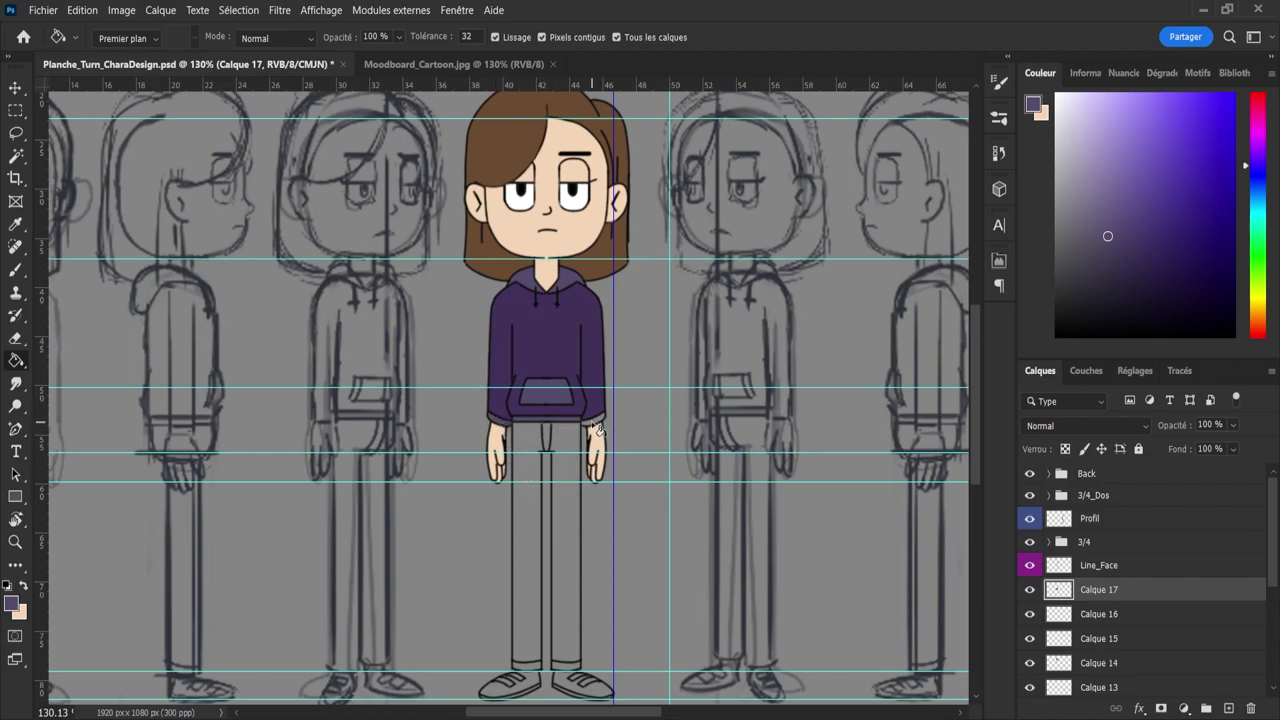
# - Add a layer above Calque 17 and fill both trouser legs and the fly with dark blue-grey
pyautogui.press('z')
pyautogui.moveTo(587, 445); pyautogui.dragTo(575, 483)
pyautogui.moveTo(514, 329); pyautogui.dragTo(512, 356)
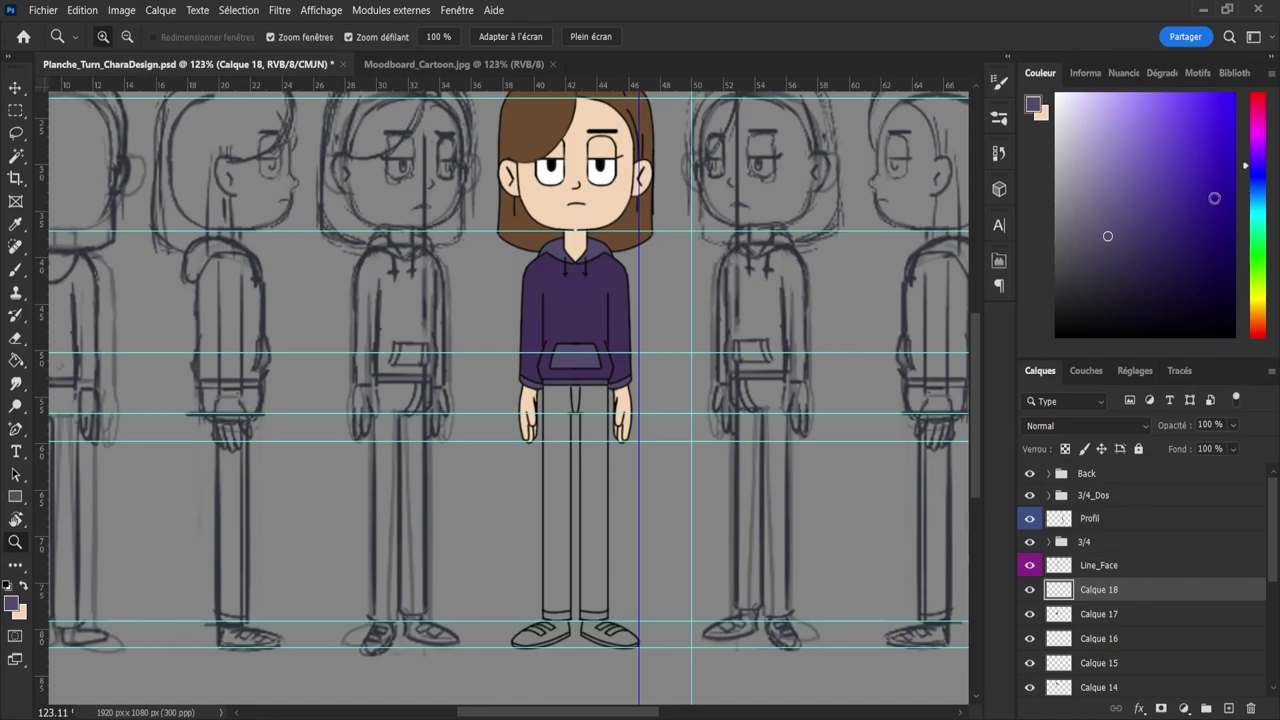
pyautogui.click(1096, 289)
pyautogui.click(1258, 177)
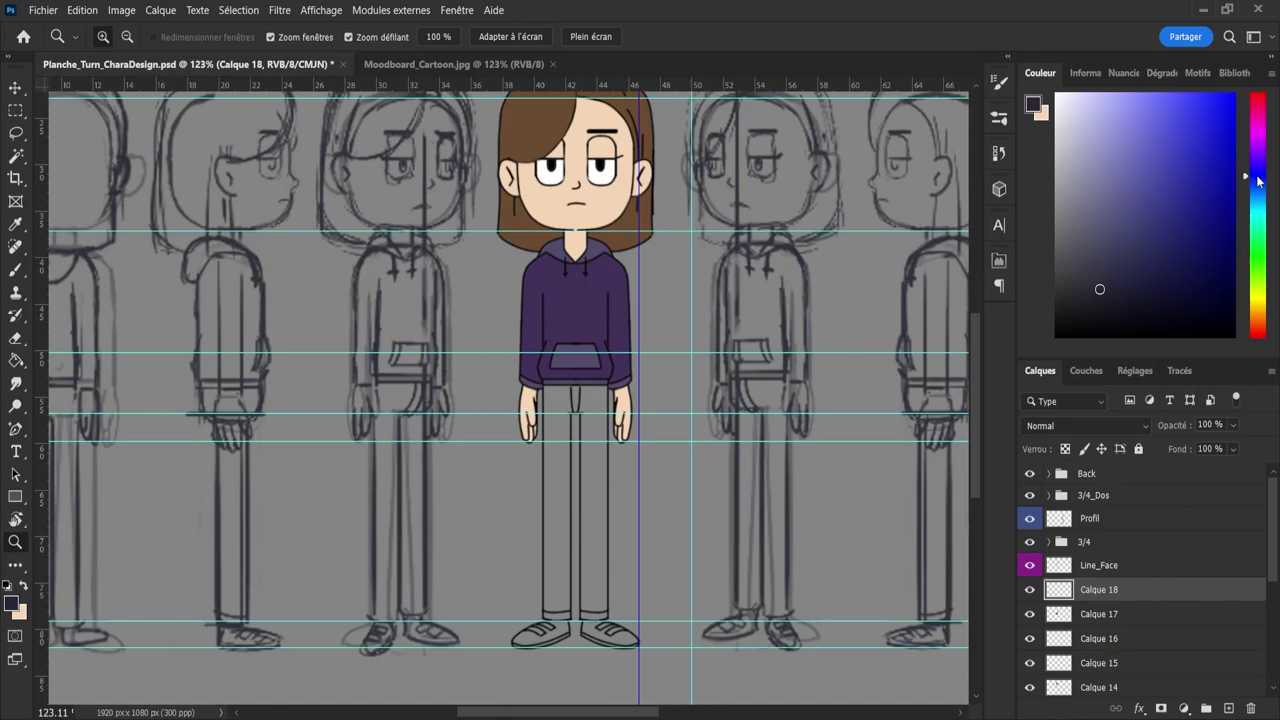
pyautogui.click(1260, 178)
pyautogui.moveTo(1096, 286); pyautogui.dragTo(1087, 280)
pyautogui.press('g')
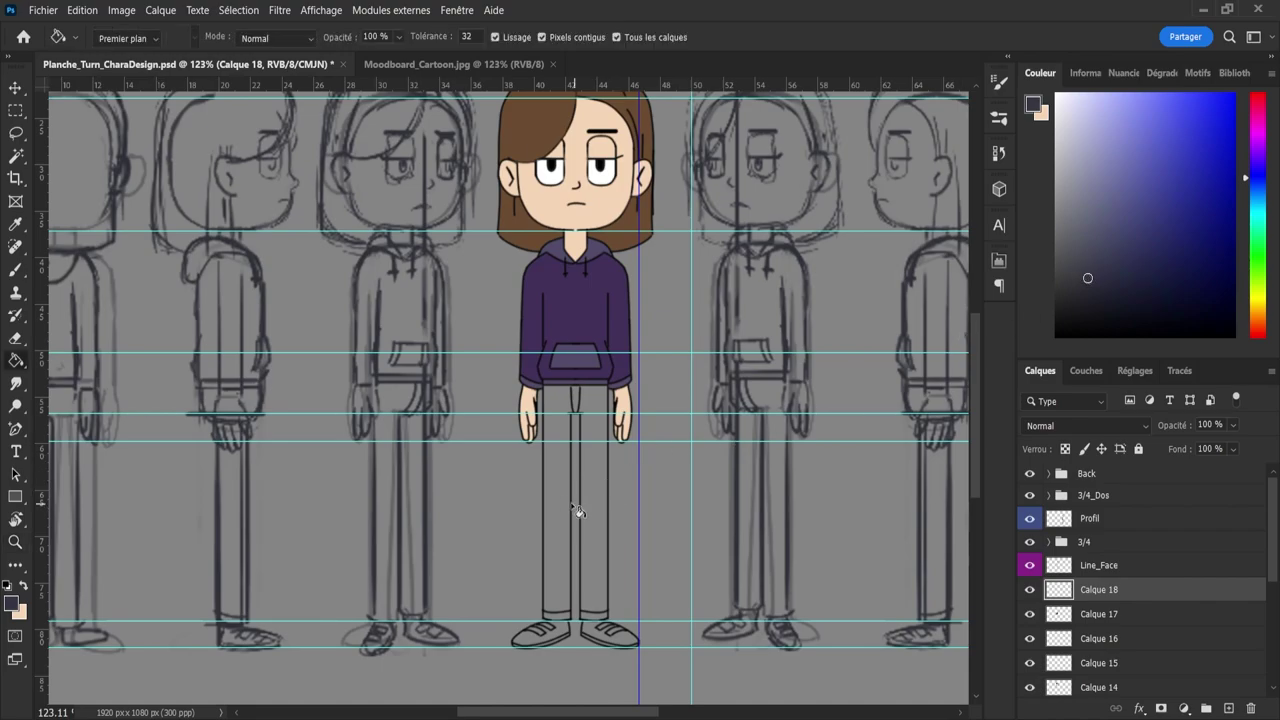
pyautogui.click(565, 510)
pyautogui.click(603, 513)
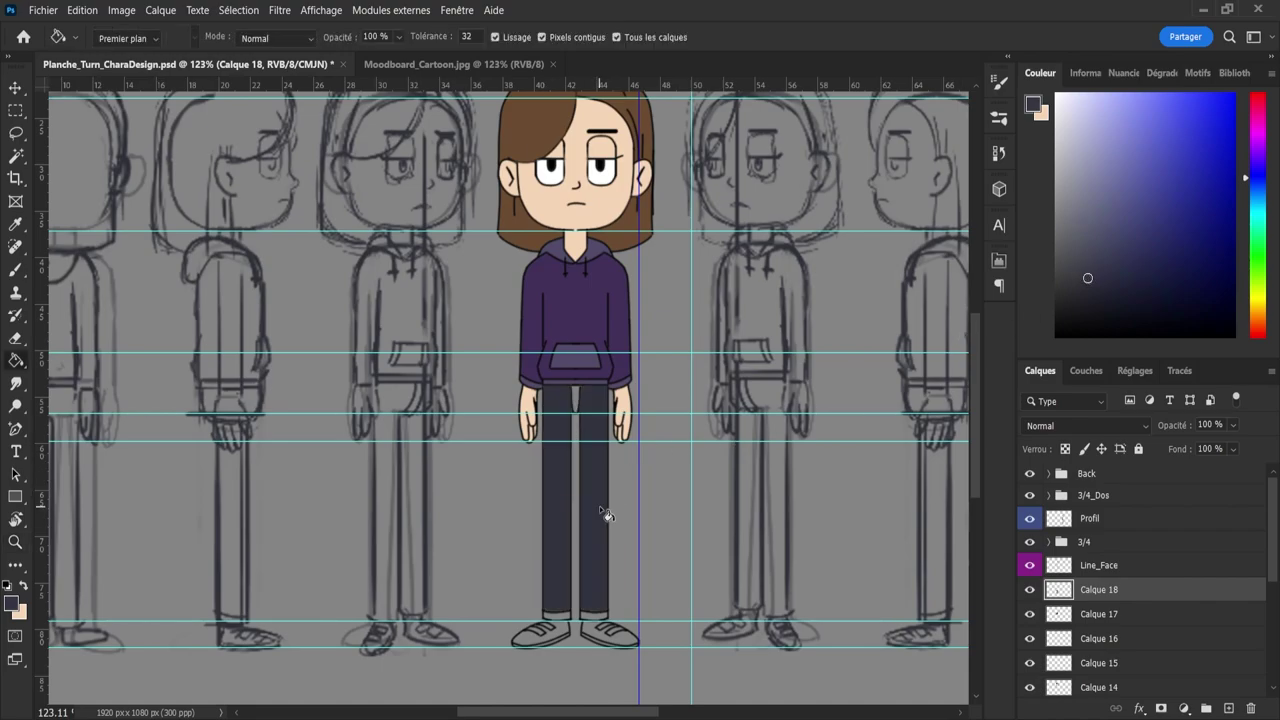
pyautogui.click(577, 398)
# - Fill the turned-up hems of both trouser legs with a slightly lighter blue-grey on Calque 18
pyautogui.press('z')
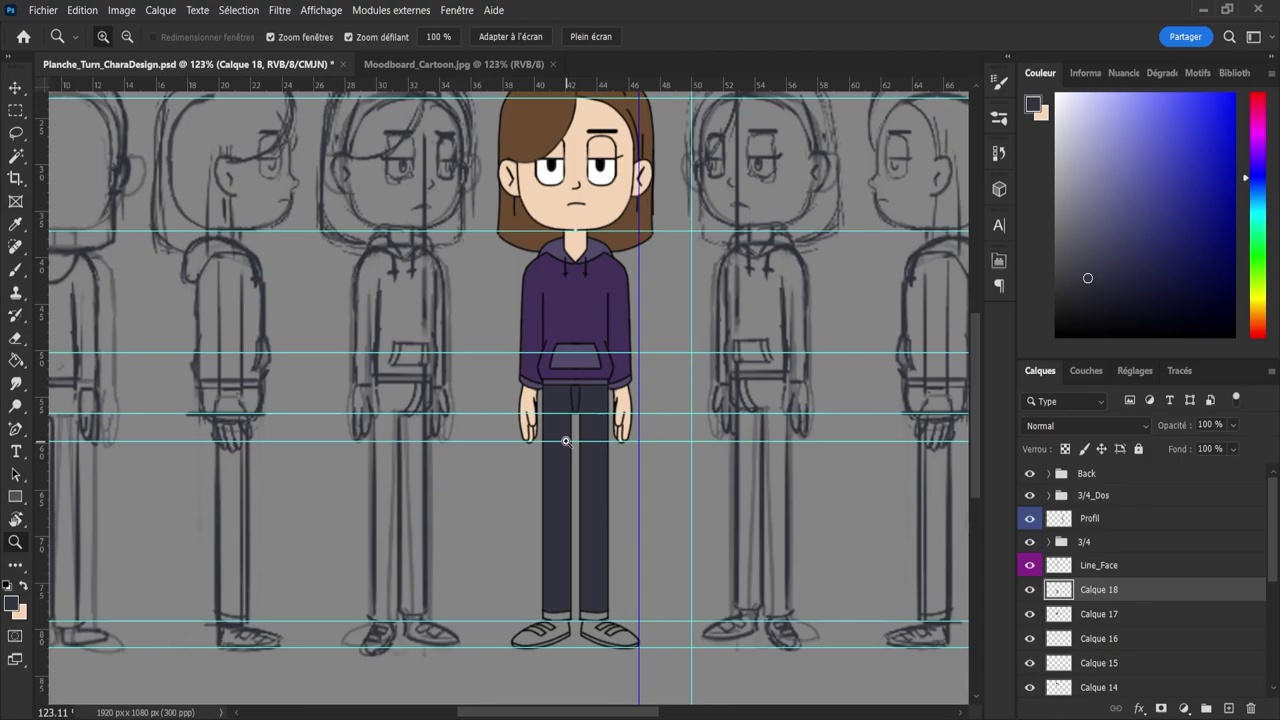
pyautogui.moveTo(603, 557)
pyautogui.mouseDown()
pyautogui.moveTo(557, 571)
pyautogui.moveTo(616, 587)
pyautogui.mouseUp()
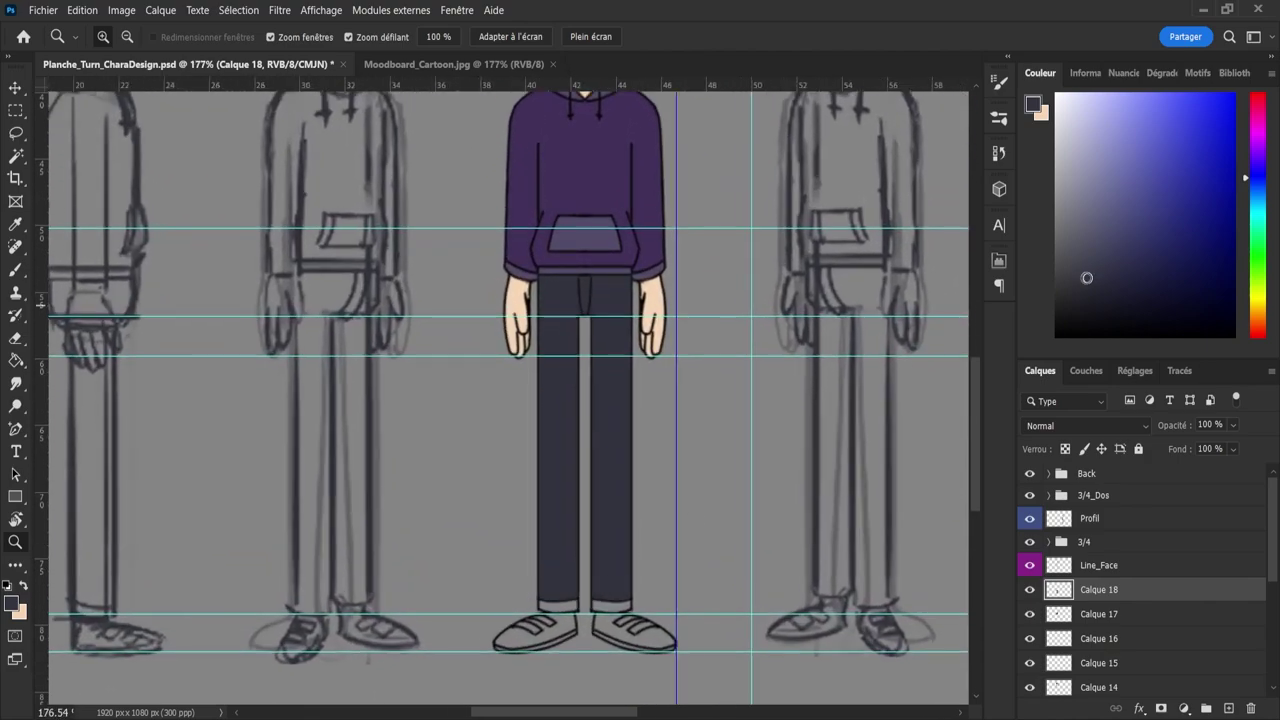
pyautogui.click(1081, 253)
pyautogui.press('g')
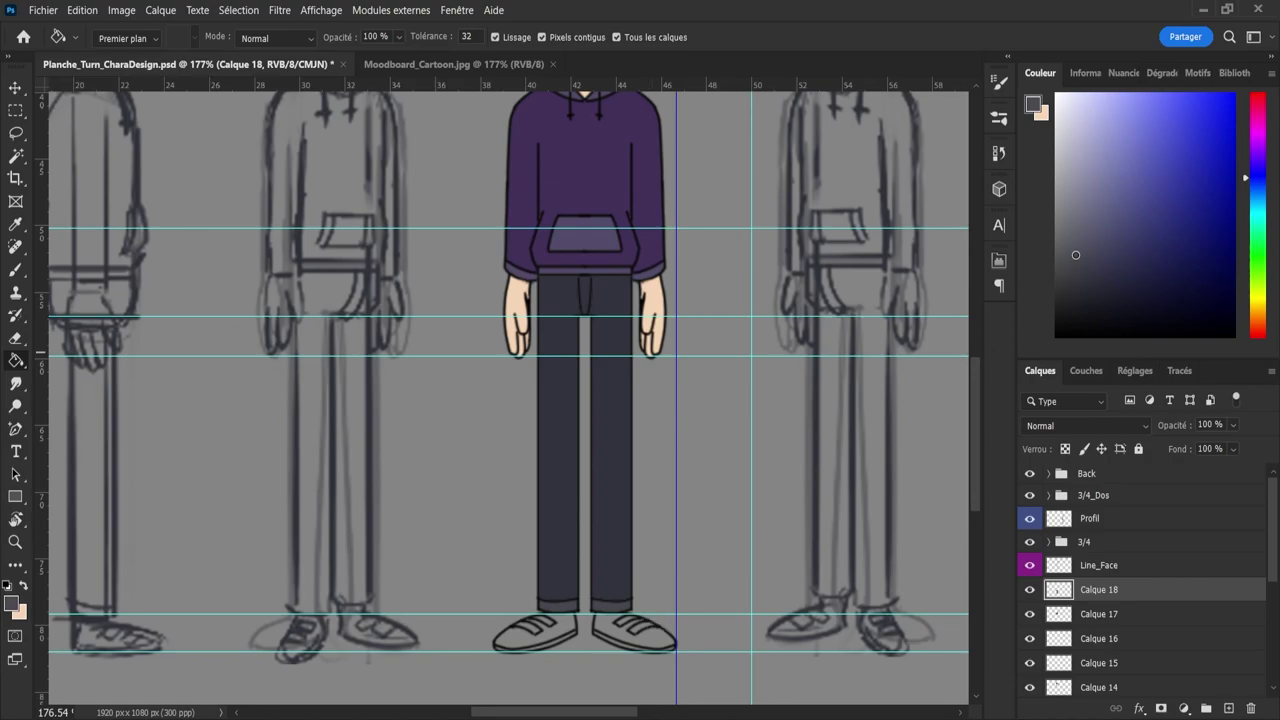
pyautogui.click(1106, 251)
pyautogui.hotkey('ctrl', 'space')
pyautogui.moveTo(588, 537)
pyautogui.mouseDown()
pyautogui.moveTo(557, 526)
pyautogui.moveTo(562, 542)
pyautogui.moveTo(589, 531)
pyautogui.mouseUp()
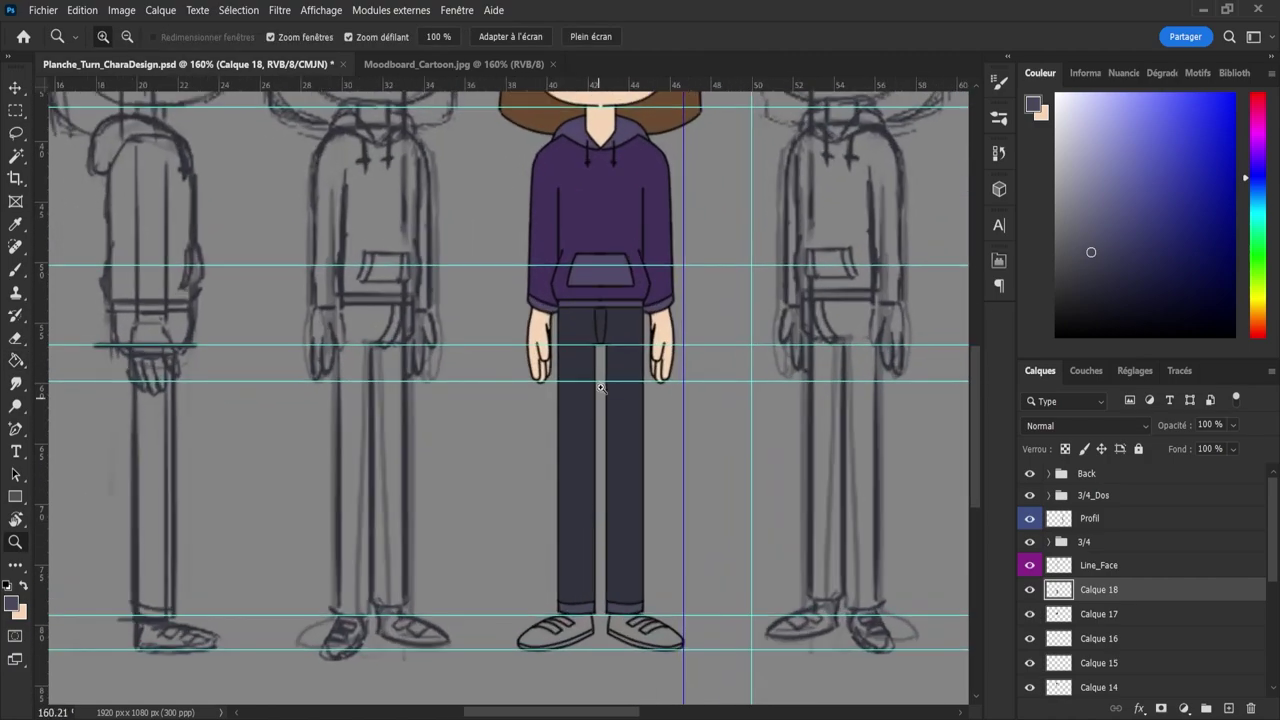
# - Try filling the trouser legs and fly with the lighter blue-grey of the hems on Calque 18
pyautogui.press('g')
pyautogui.click(609, 349)
pyautogui.hotkey('ctrl', 'z')
pyautogui.click(602, 318)
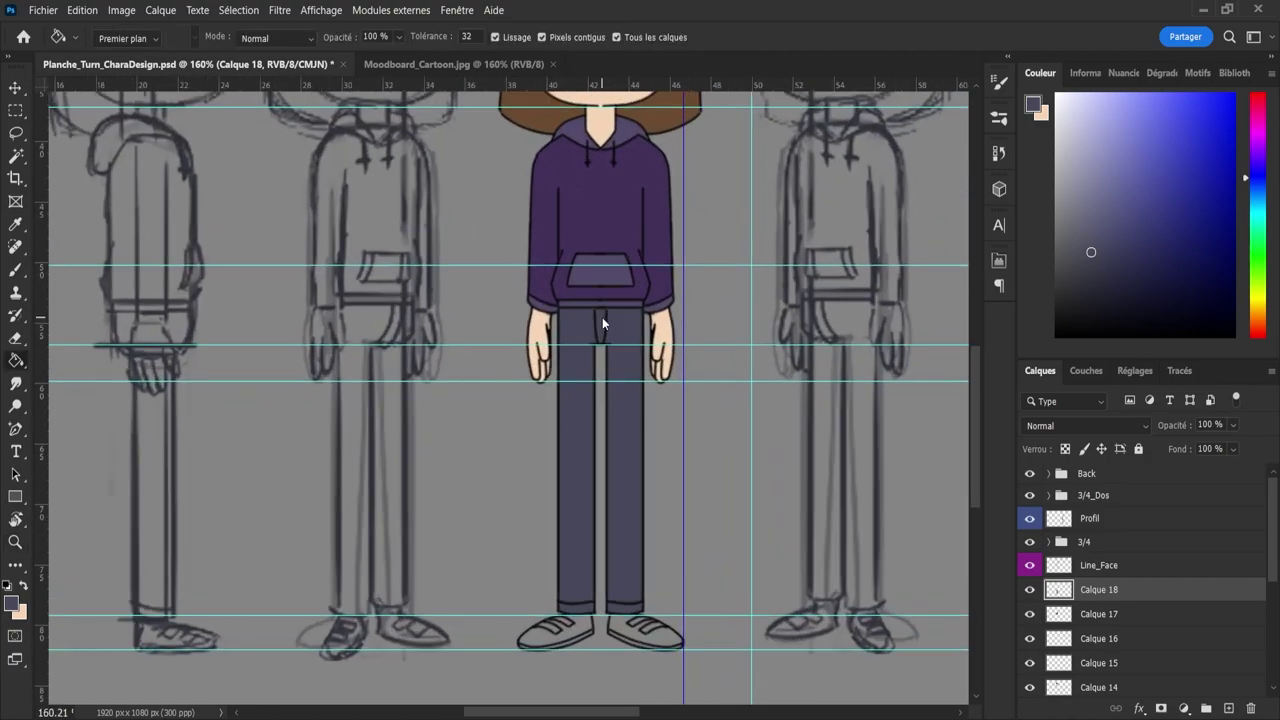
pyautogui.hotkey('ctrl', 'z')
# - Add a new layer above Calque 18 and rename Calque 18 as Pant
pyautogui.hotkey('ctrl', 'space')
pyautogui.moveTo(577, 418); pyautogui.dragTo(608, 374)
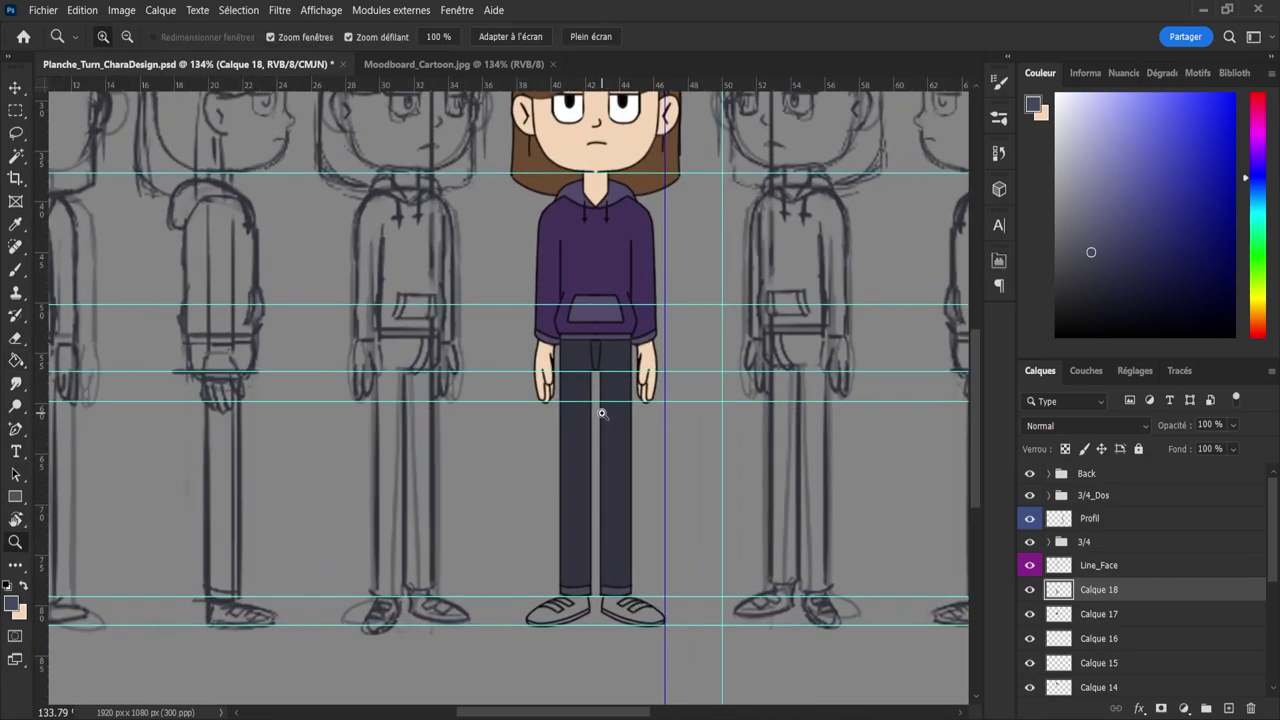
pyautogui.click(1229, 708)
pyautogui.doubleClick(1096, 613)
pyautogui.write('Pant')
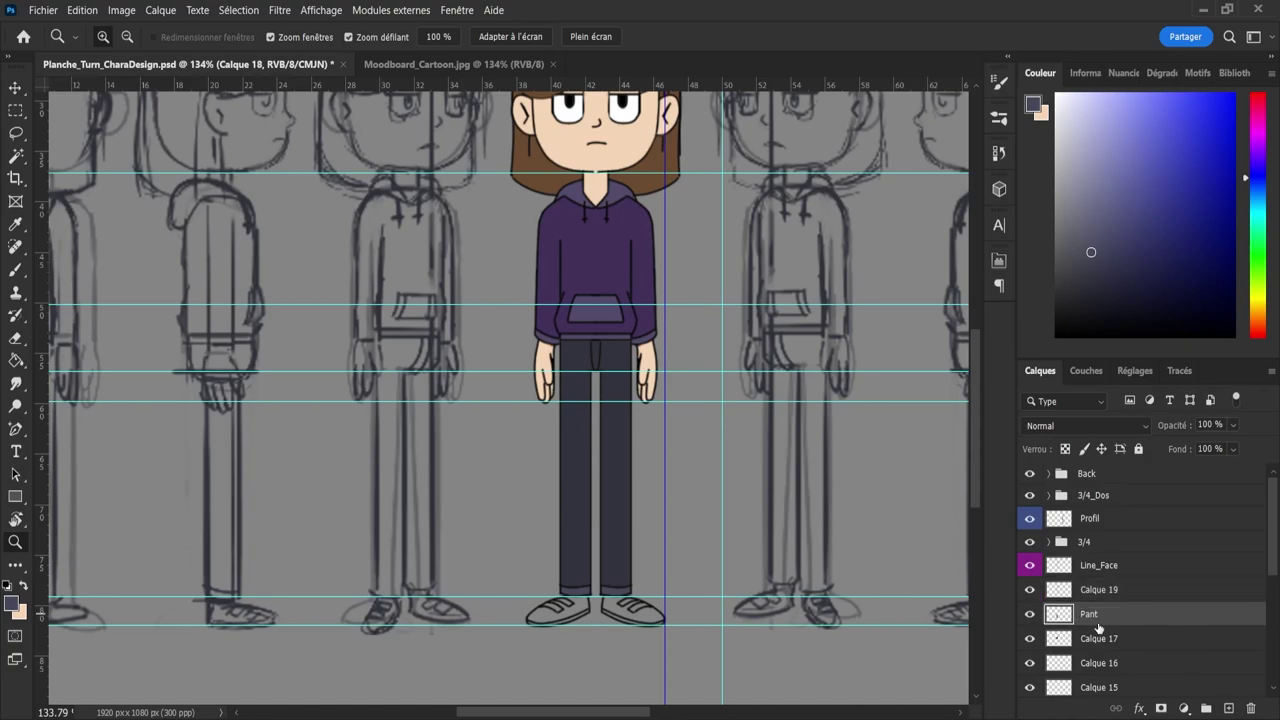
pyautogui.press('Return')
# - Rename the hoodie colour layer Calque 17 as Sweat
pyautogui.scroll(-2, 1275, 555)
pyautogui.click(1062, 597)
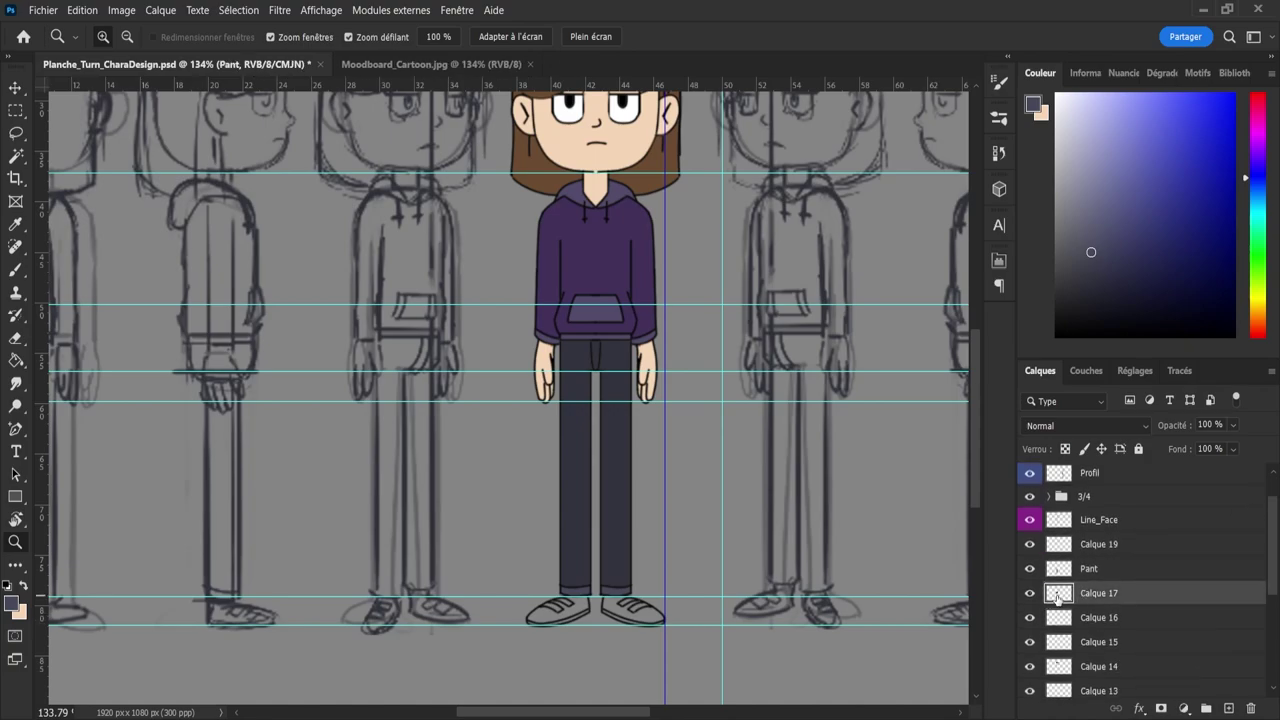
pyautogui.doubleClick(1090, 593)
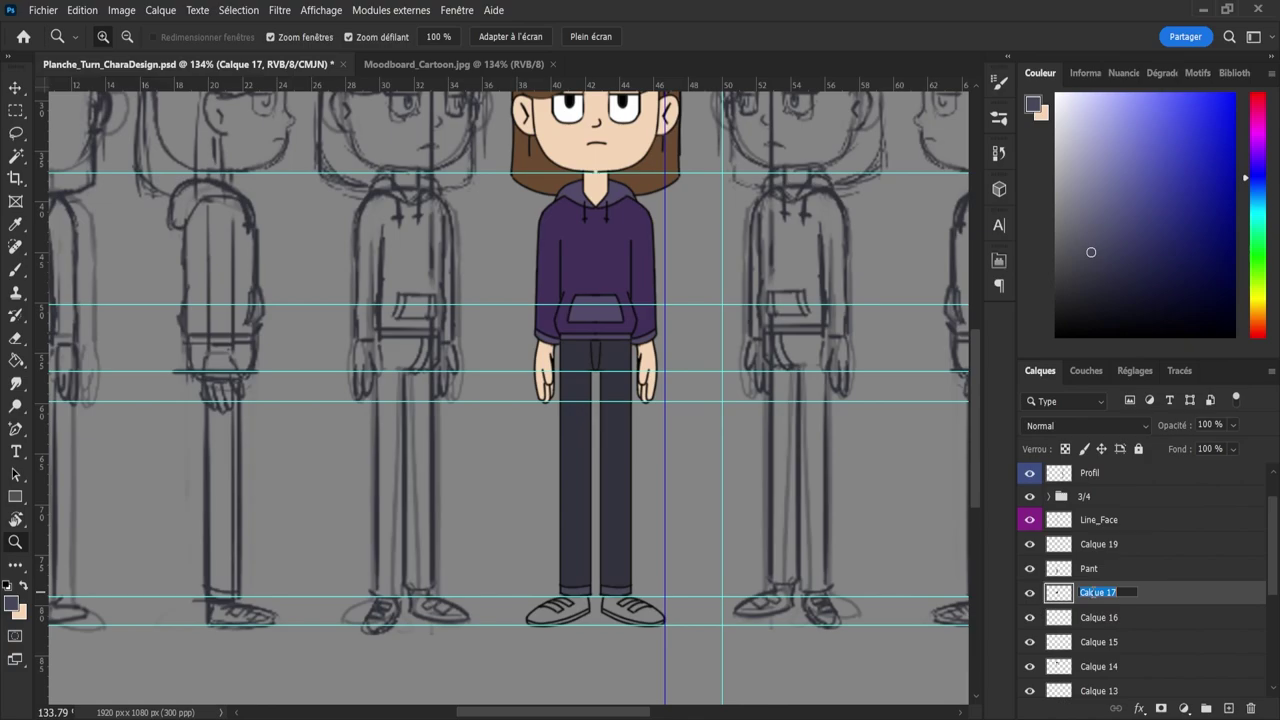
pyautogui.write('Sweat')
pyautogui.press('Return')
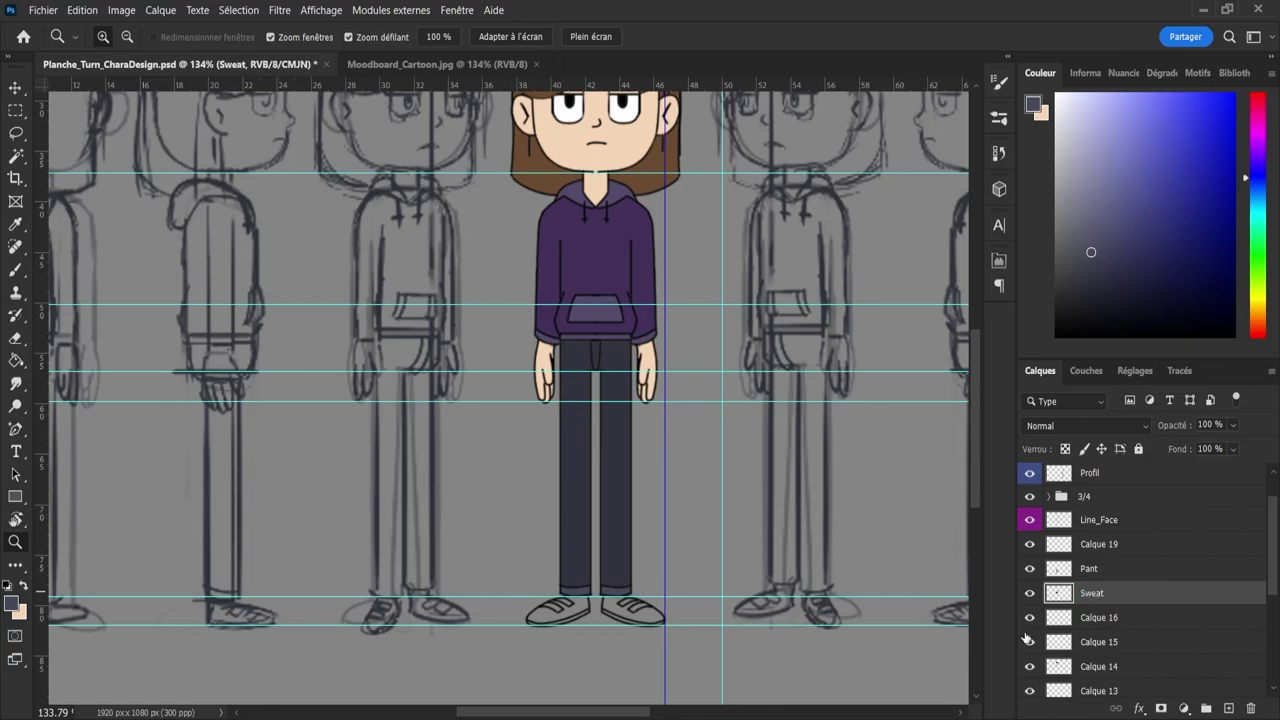
# - Rename the pupil colour layer Calque 16 as Pupilles
pyautogui.doubleClick(1092, 617)
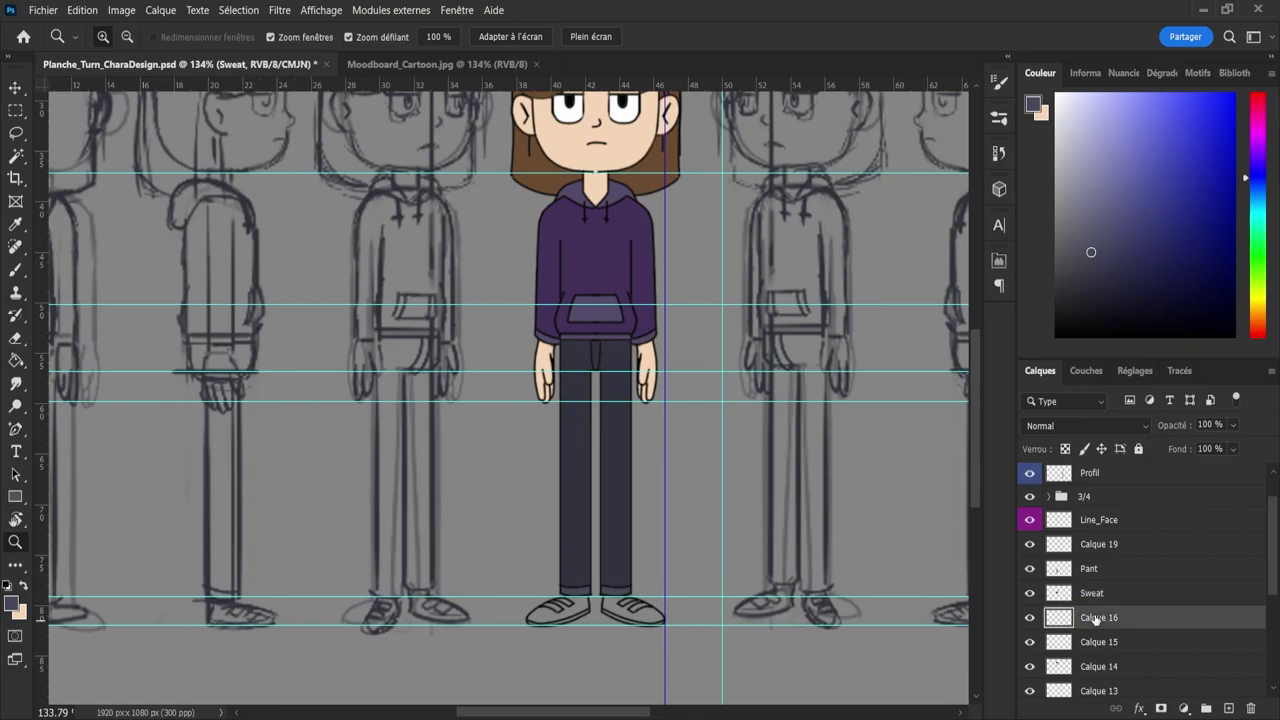
pyautogui.write('E')
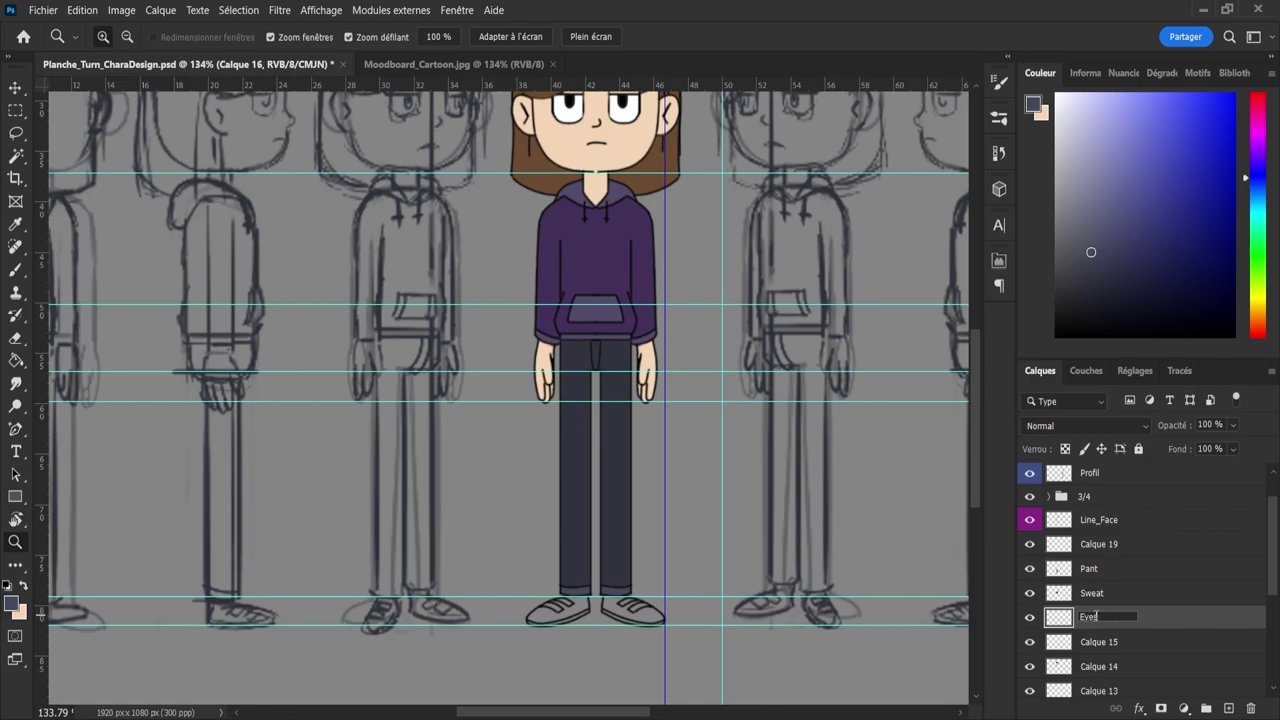
pyautogui.write('yes')
pyautogui.press('Return')
pyautogui.doubleClick(1092, 618)
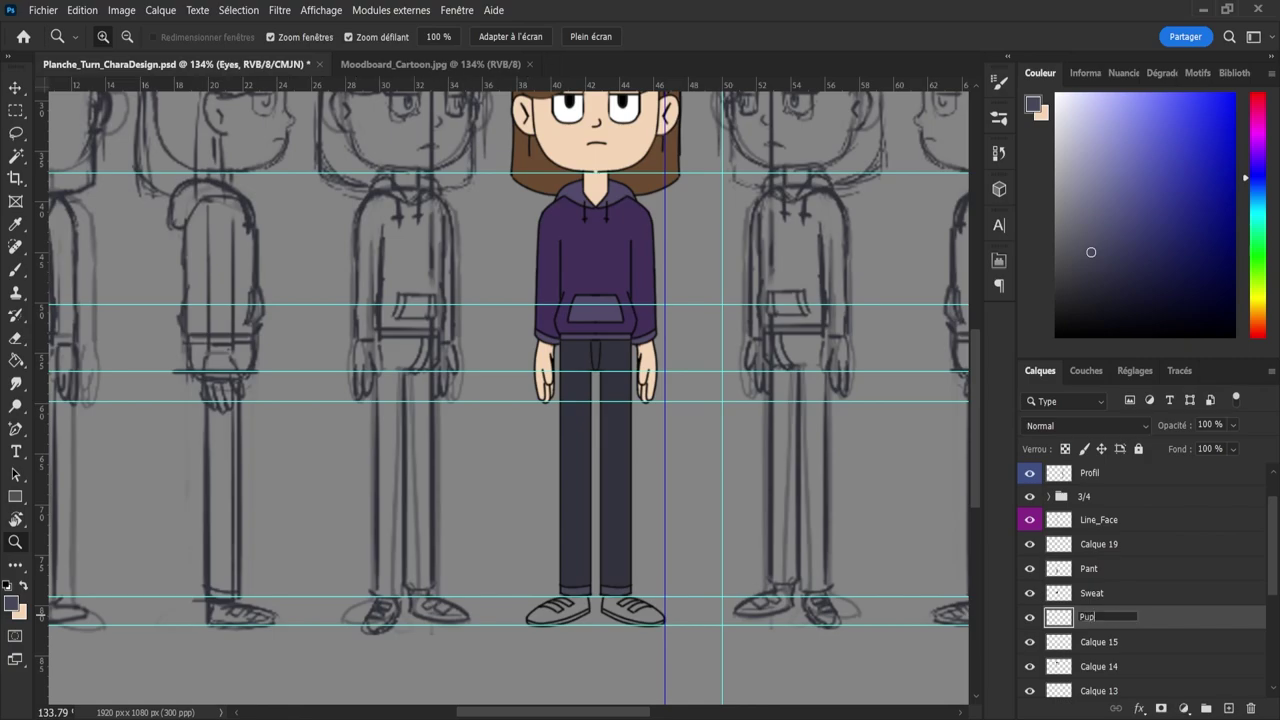
pyautogui.write('Pupilles')
pyautogui.press('Return')
# - Rename the eye colour layer Calque 15 as Eyes
pyautogui.click(1093, 646)
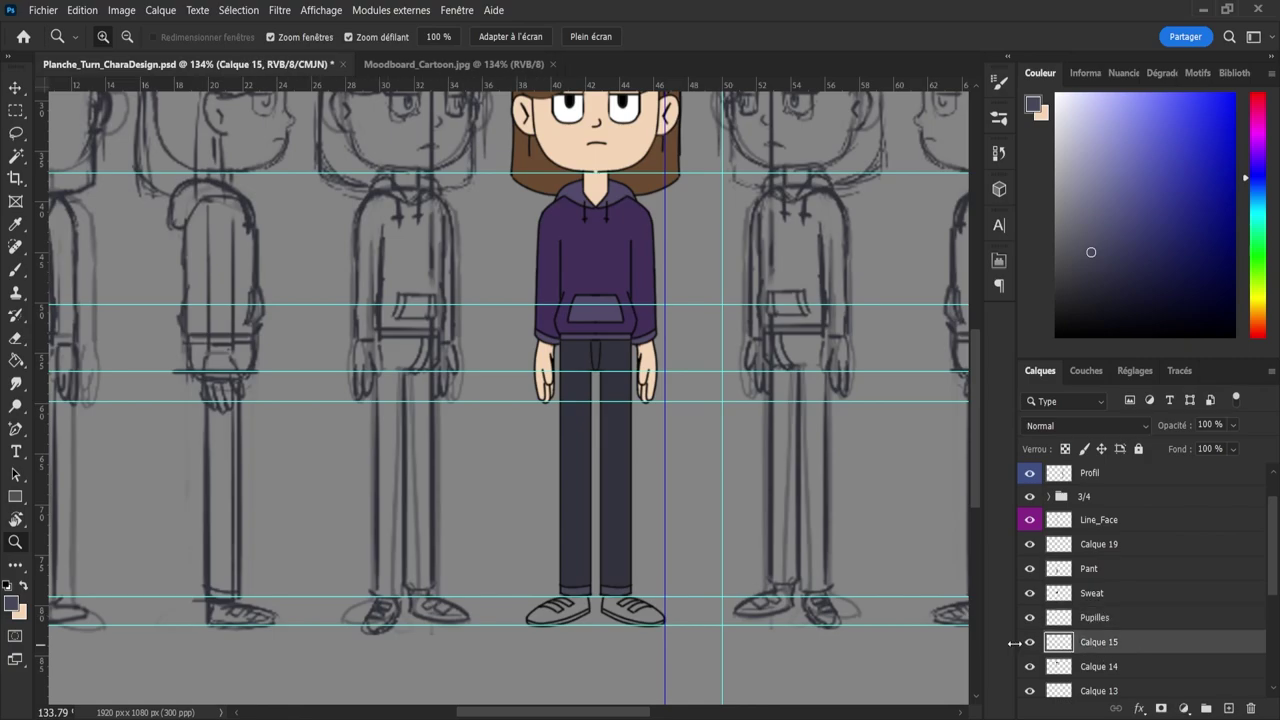
pyautogui.doubleClick(1098, 642)
pyautogui.write('Eyes')
pyautogui.press('Return')
# - Rename the hair colour layer Calque 14 as Hair and the skin colour layer Calque 13 as Skin
pyautogui.click(1088, 672)
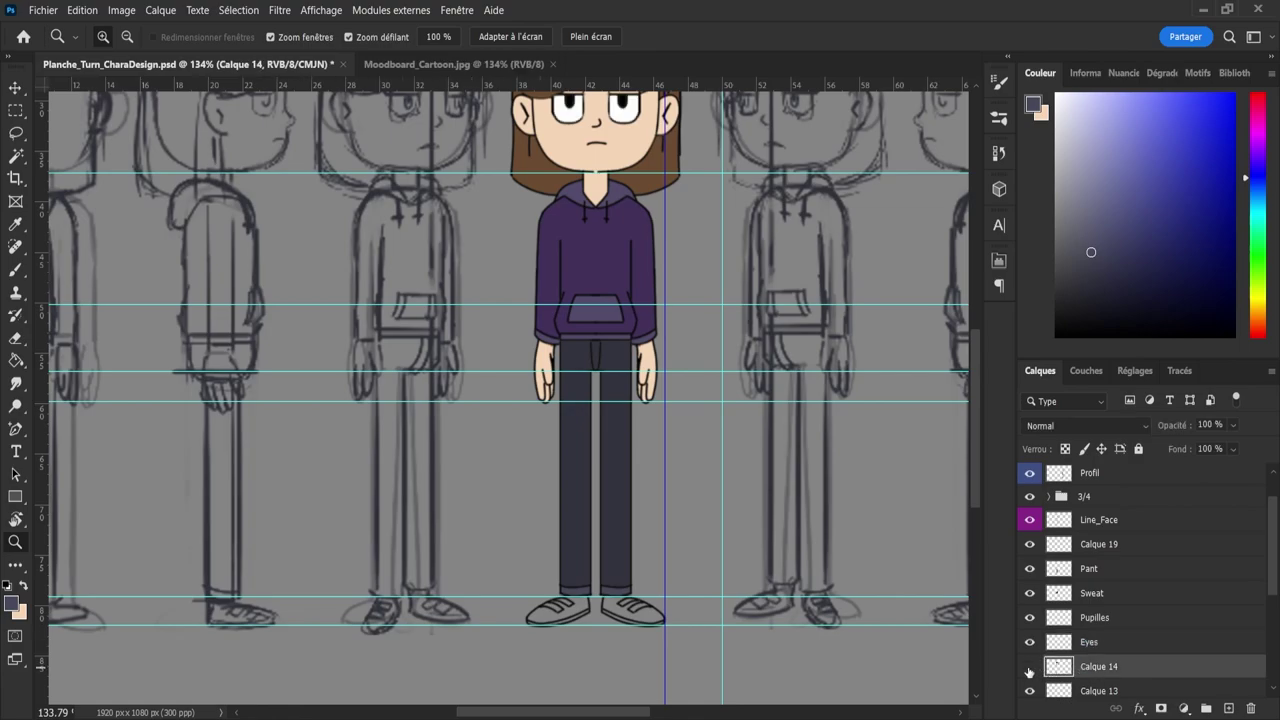
pyautogui.doubleClick(1099, 666)
pyautogui.write('Hair')
pyautogui.press('Return')
pyautogui.doubleClick(1101, 690)
pyautogui.write('Skin')
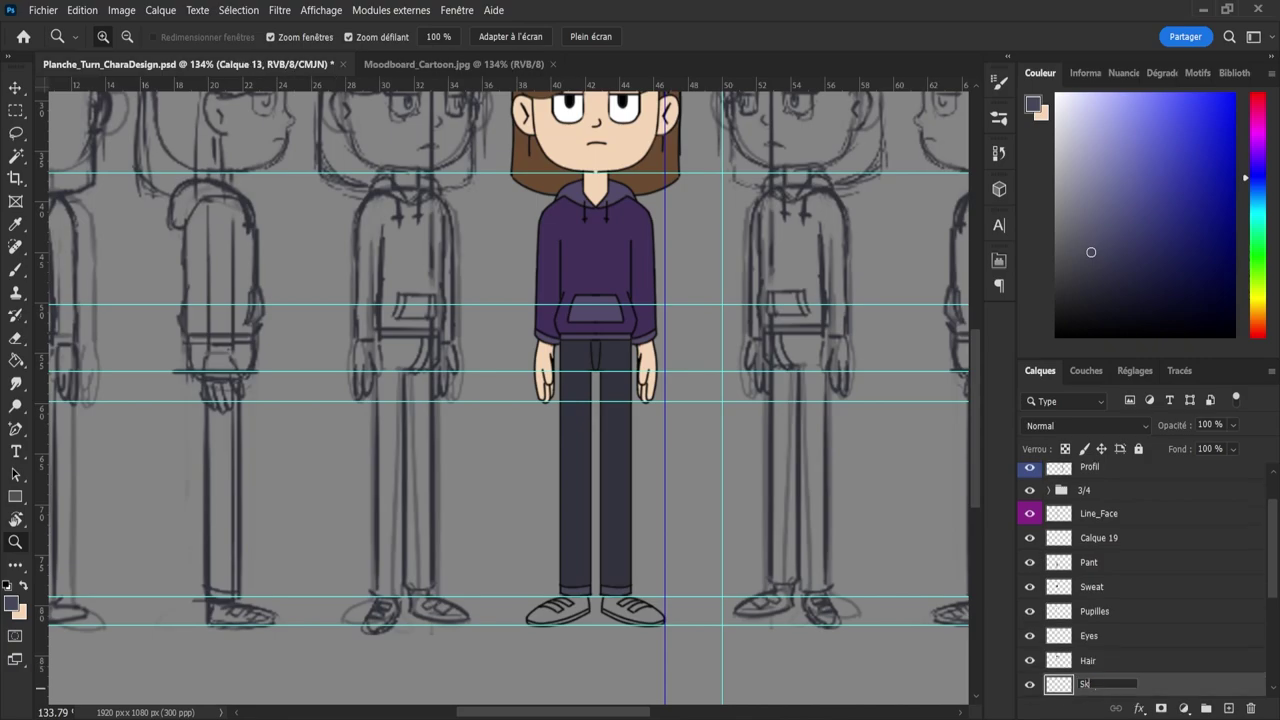
pyautogui.press('Return')
# - Select the empty layer Calque 19 and pick a pale lavender-grey as the foreground colour
pyautogui.click(1105, 540)
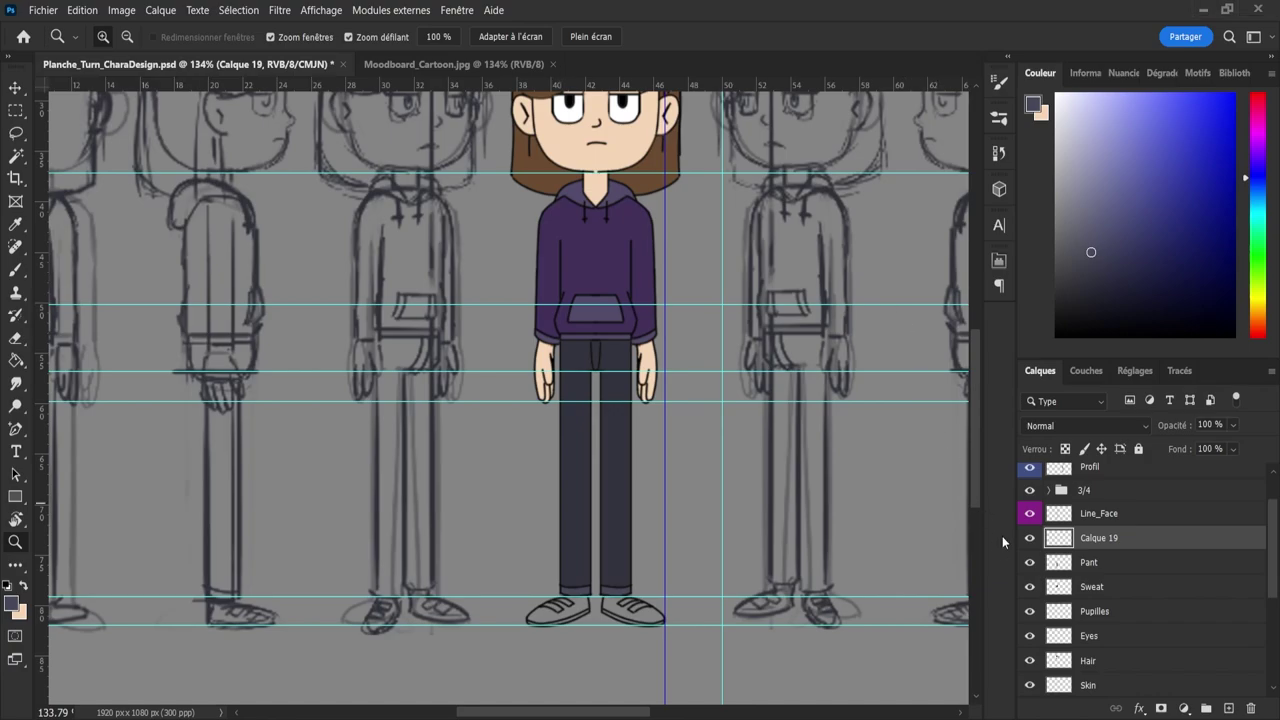
pyautogui.click(1030, 538)
pyautogui.click(1031, 562)
pyautogui.click(1031, 562)
pyautogui.moveTo(1075, 122); pyautogui.dragTo(1078, 131)
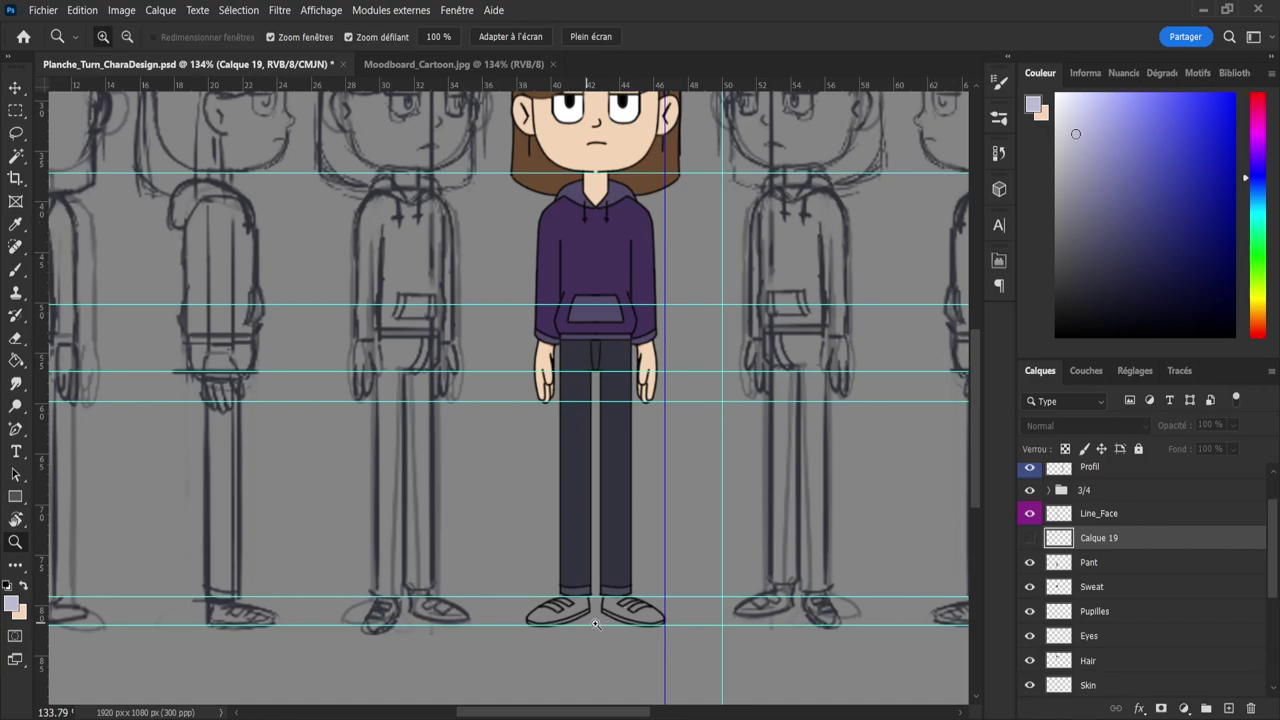
# - Move the horizontal guide at the soles downwards and the one at the ankles upwards, clear of the shoes
pyautogui.scroll(4, 600, 651)
pyautogui.press('v')
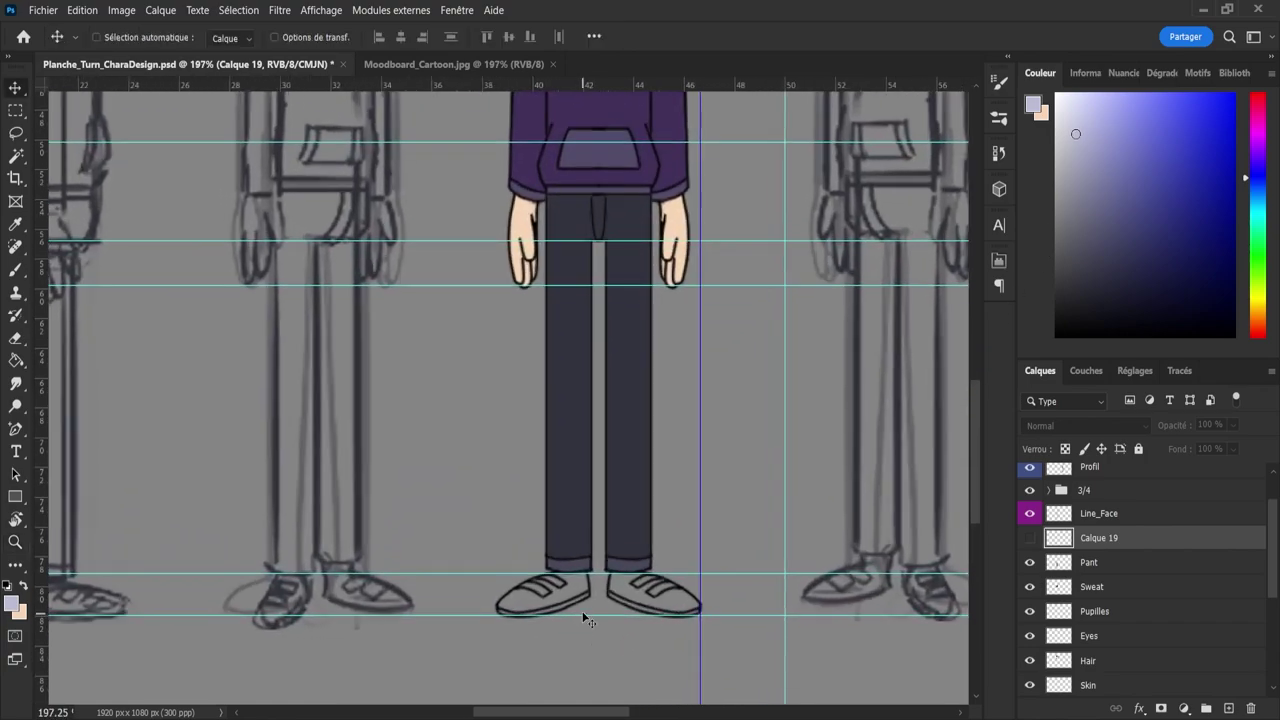
pyautogui.moveTo(587, 617); pyautogui.dragTo(587, 651)
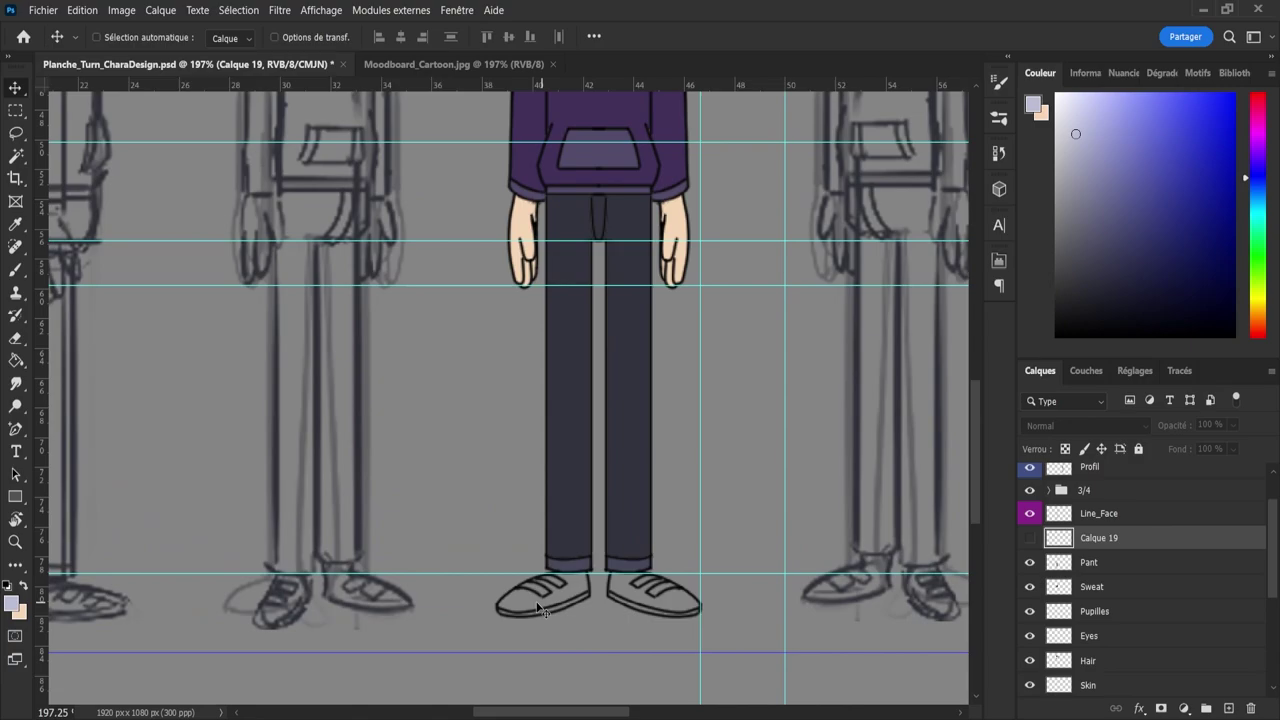
pyautogui.moveTo(567, 573); pyautogui.dragTo(567, 532)
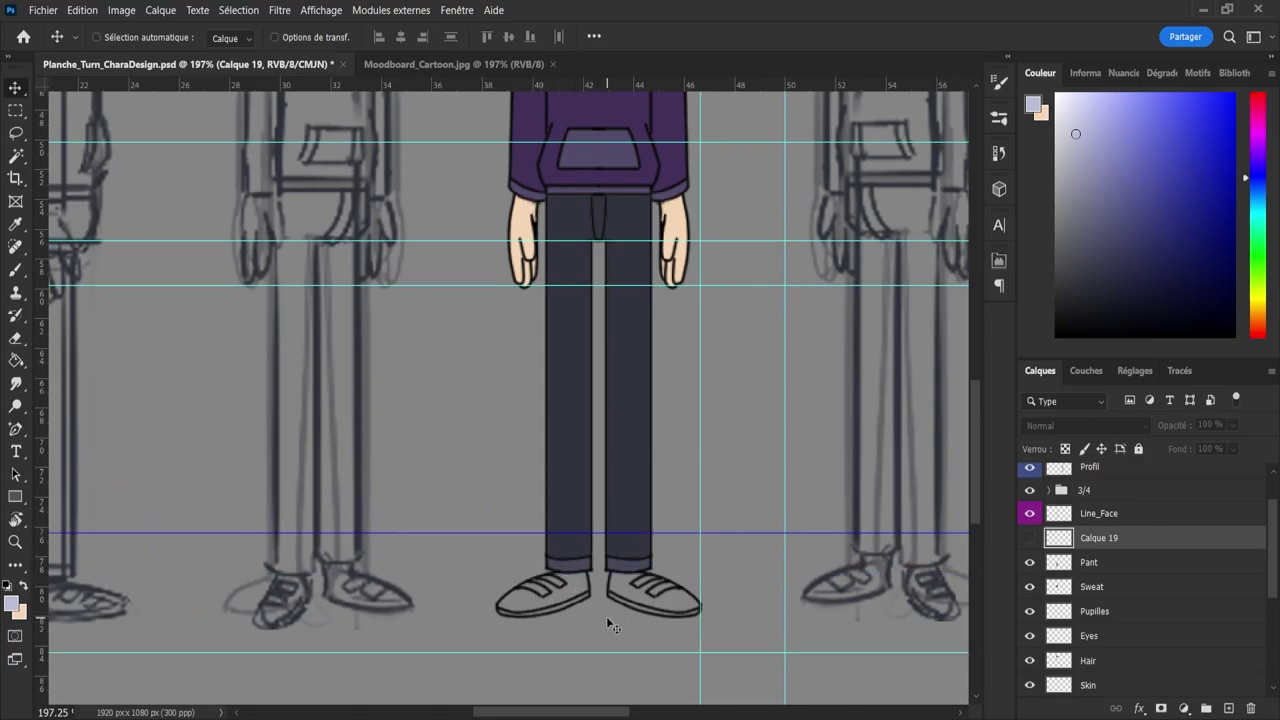
# - Make Calque 19 visible and fill both shoes of the front view with the pale lavender-grey
pyautogui.press('g')
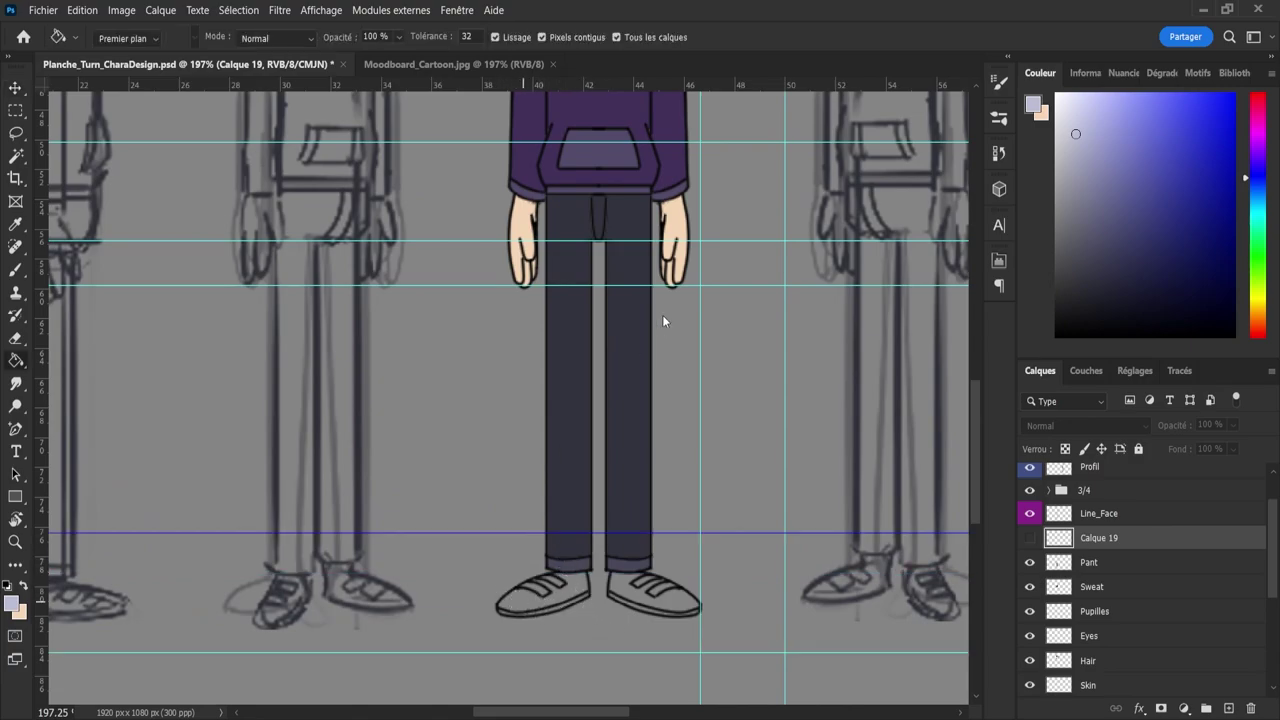
pyautogui.click(1026, 539)
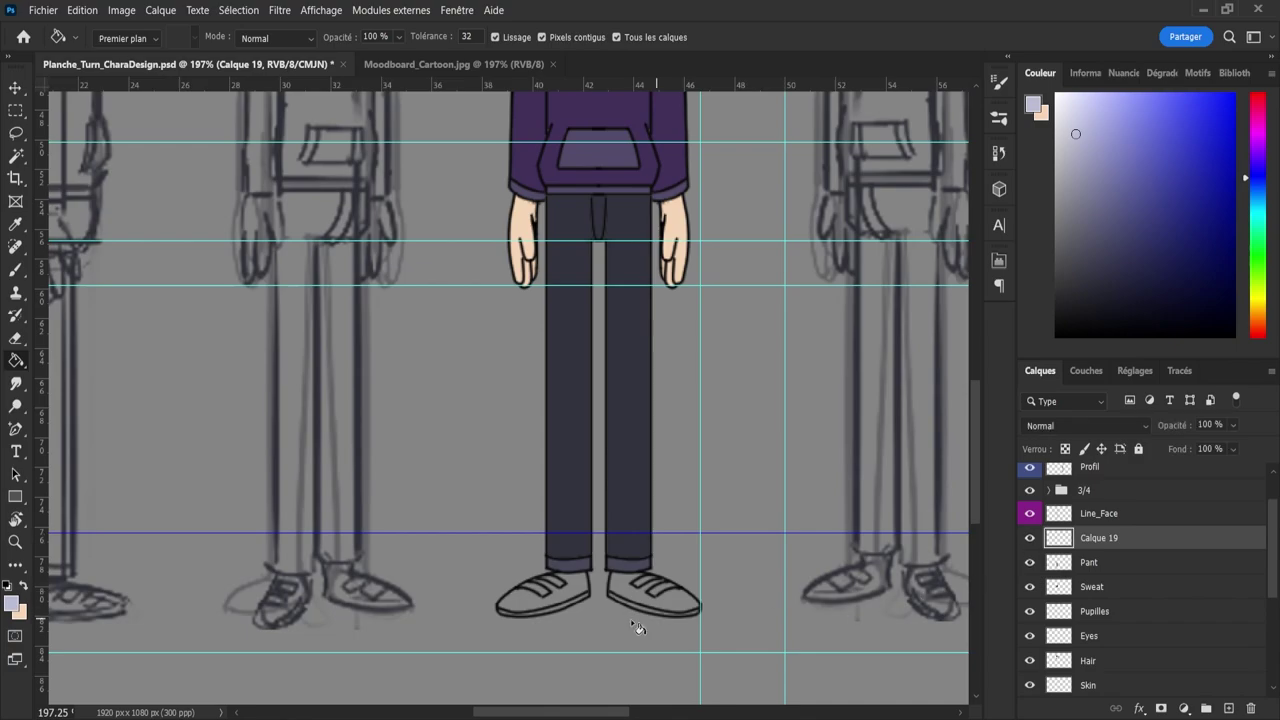
pyautogui.click(514, 607)
pyautogui.click(640, 598)
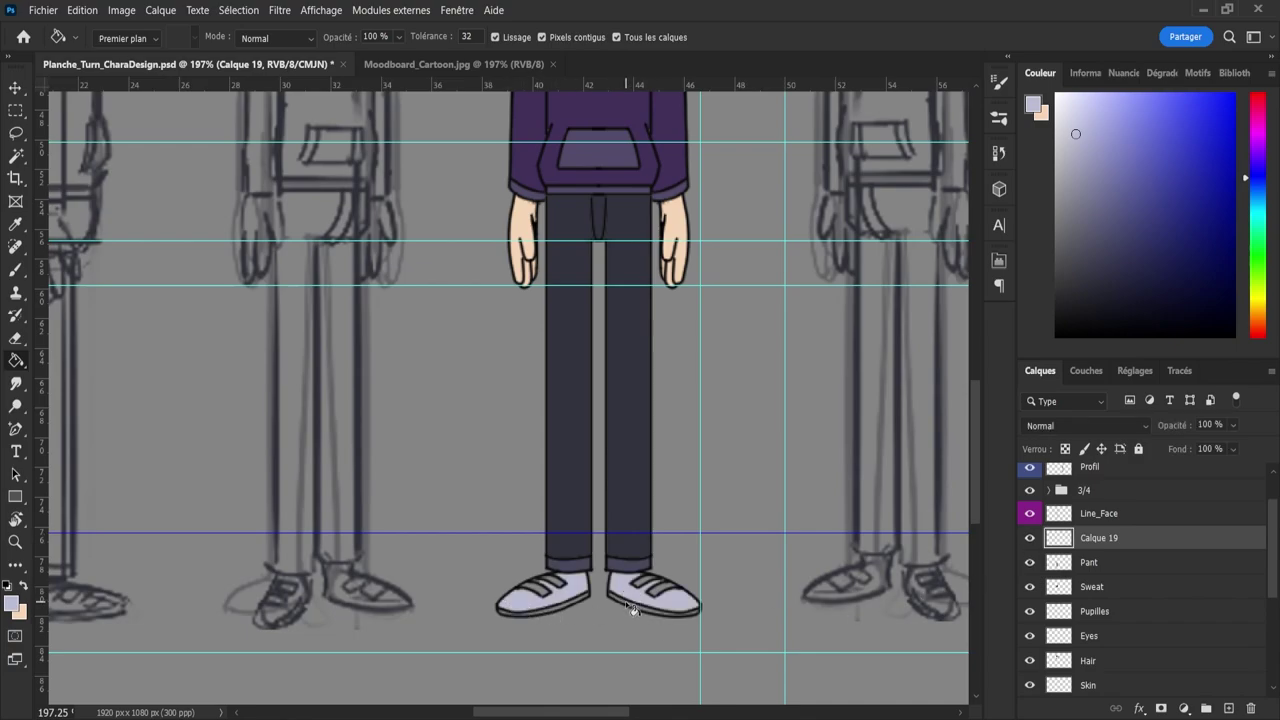
pyautogui.click(644, 613)
# - Paint the unfilled straps and remaining gaps of the shoes with a small brush in the same pale lavender-grey
pyautogui.press('b')
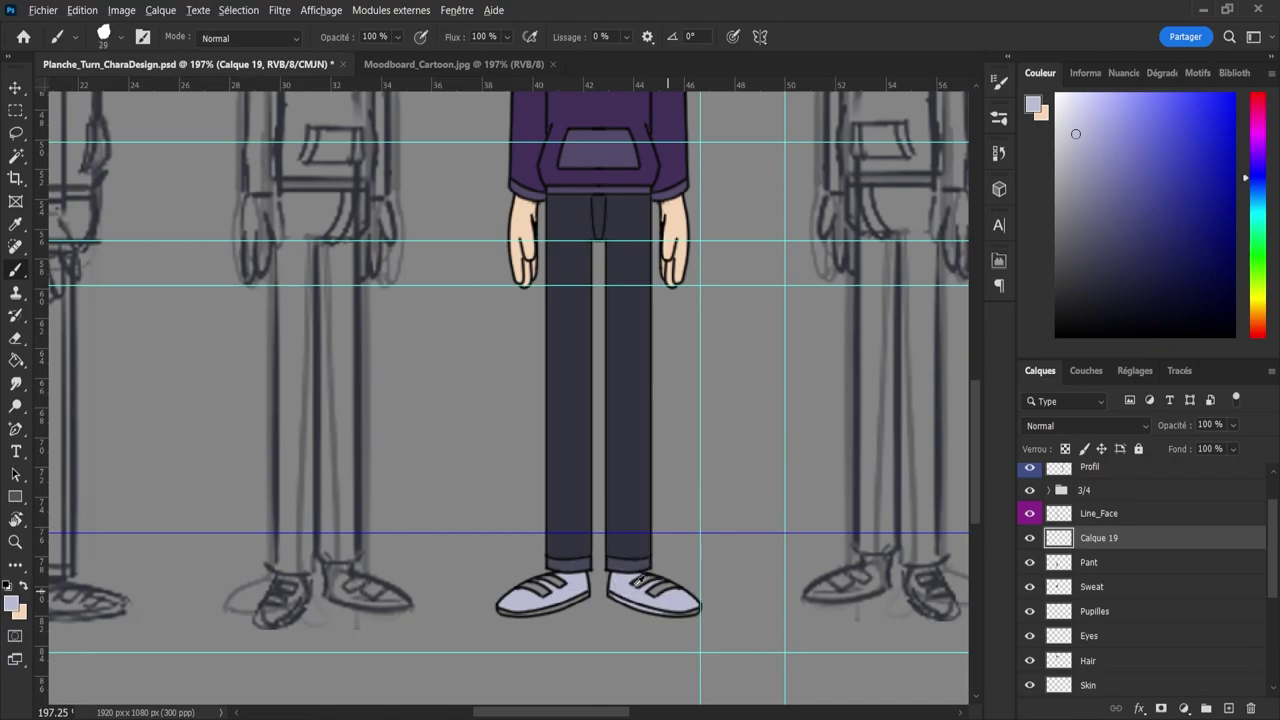
pyautogui.press('z')
pyautogui.moveTo(660, 614); pyautogui.dragTo(690, 613)
pyautogui.press('b')
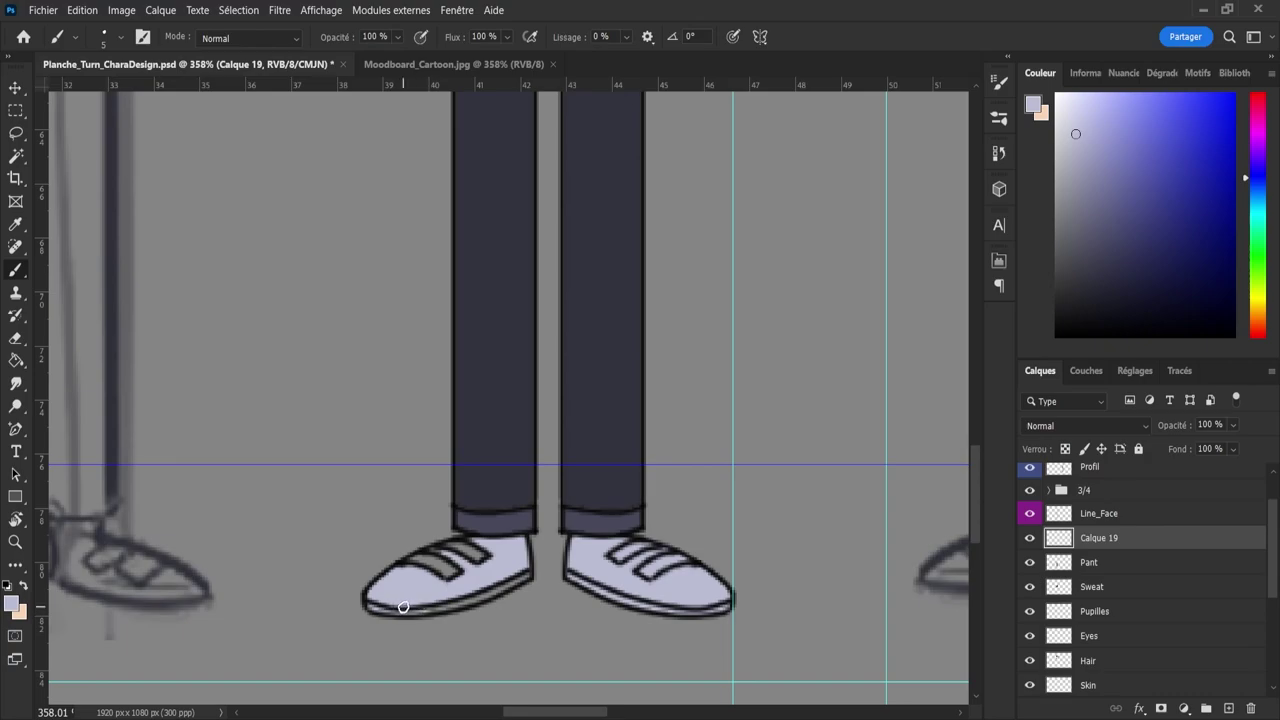
pyautogui.moveTo(411, 607); pyautogui.dragTo(502, 587)
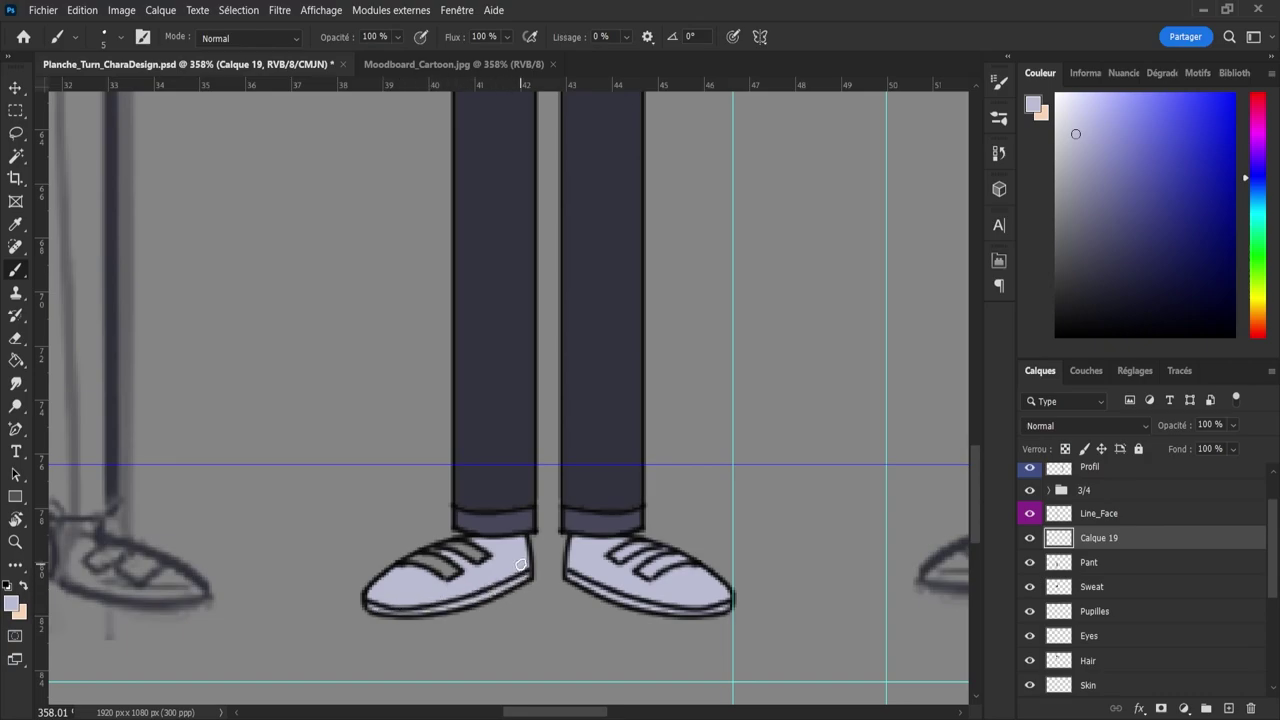
pyautogui.moveTo(517, 544)
pyautogui.mouseDown()
pyautogui.moveTo(430, 575)
pyautogui.moveTo(415, 566)
pyautogui.moveTo(428, 561)
pyautogui.mouseUp()
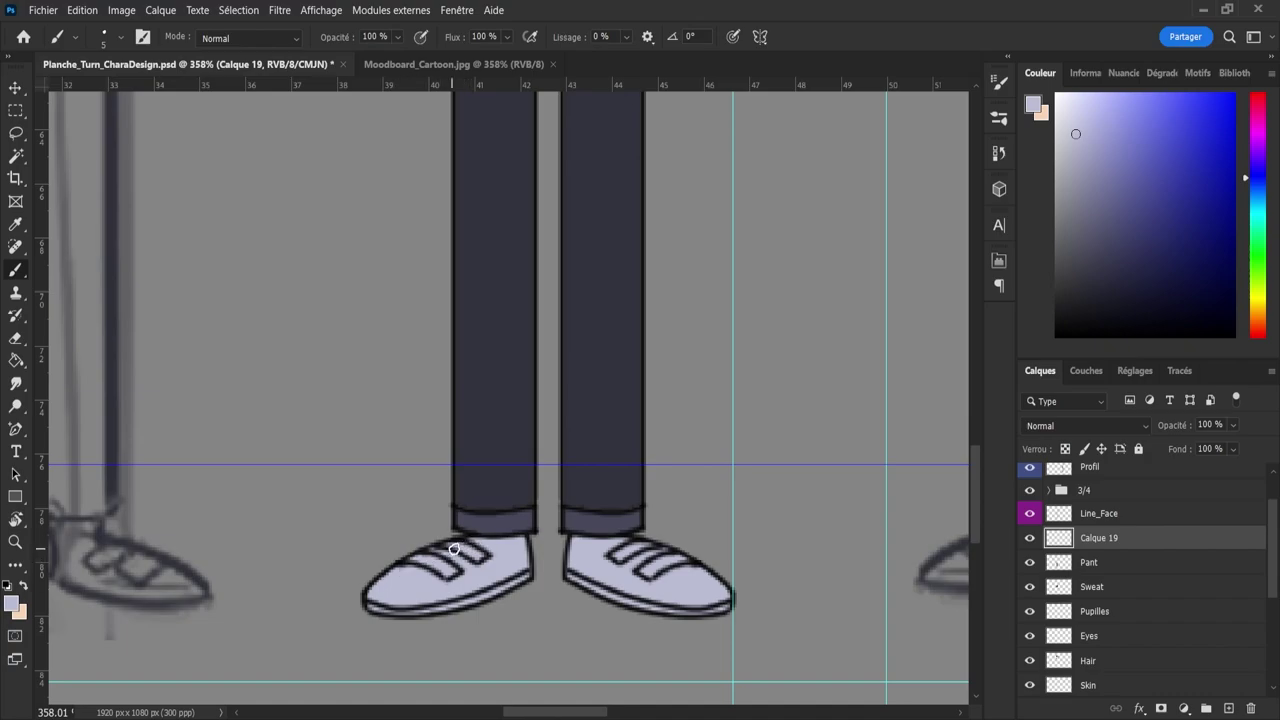
# - Load the shoe fill of Calque 19 as a selection and repaint both shoes off-white
pyautogui.press('z')
pyautogui.moveTo(459, 574); pyautogui.dragTo(330, 574)
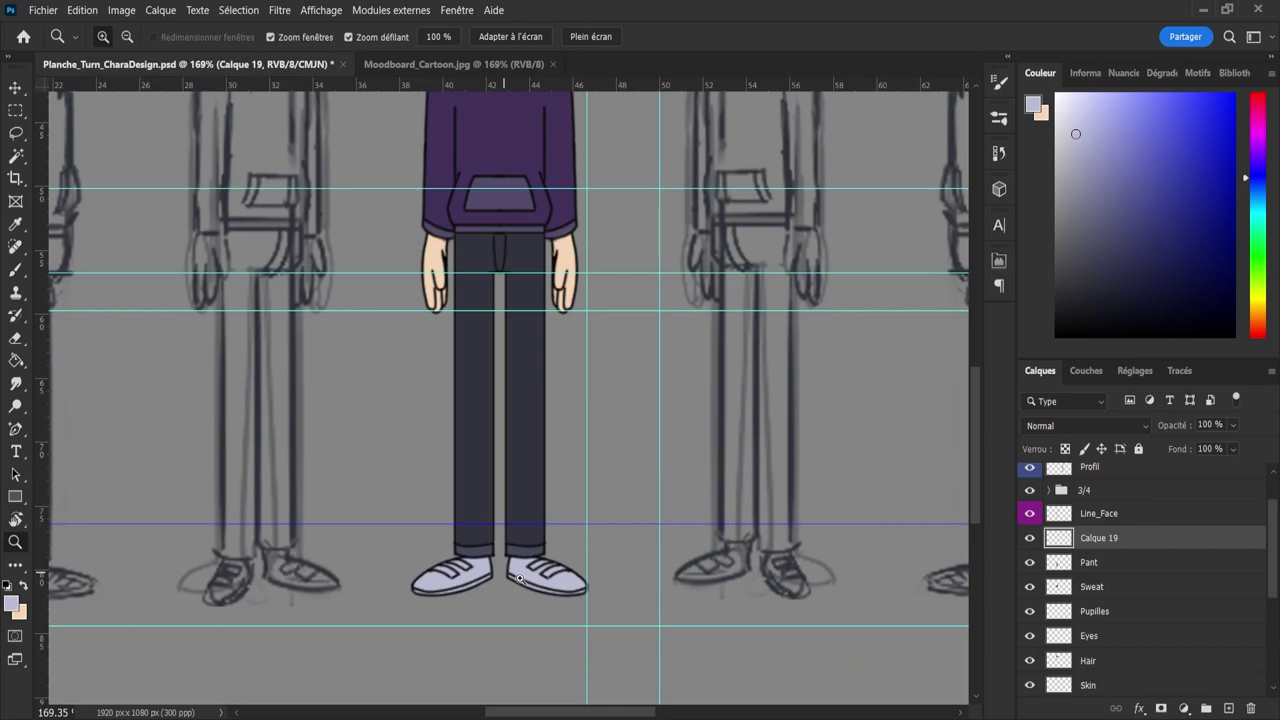
pyautogui.moveTo(566, 592); pyautogui.dragTo(456, 568)
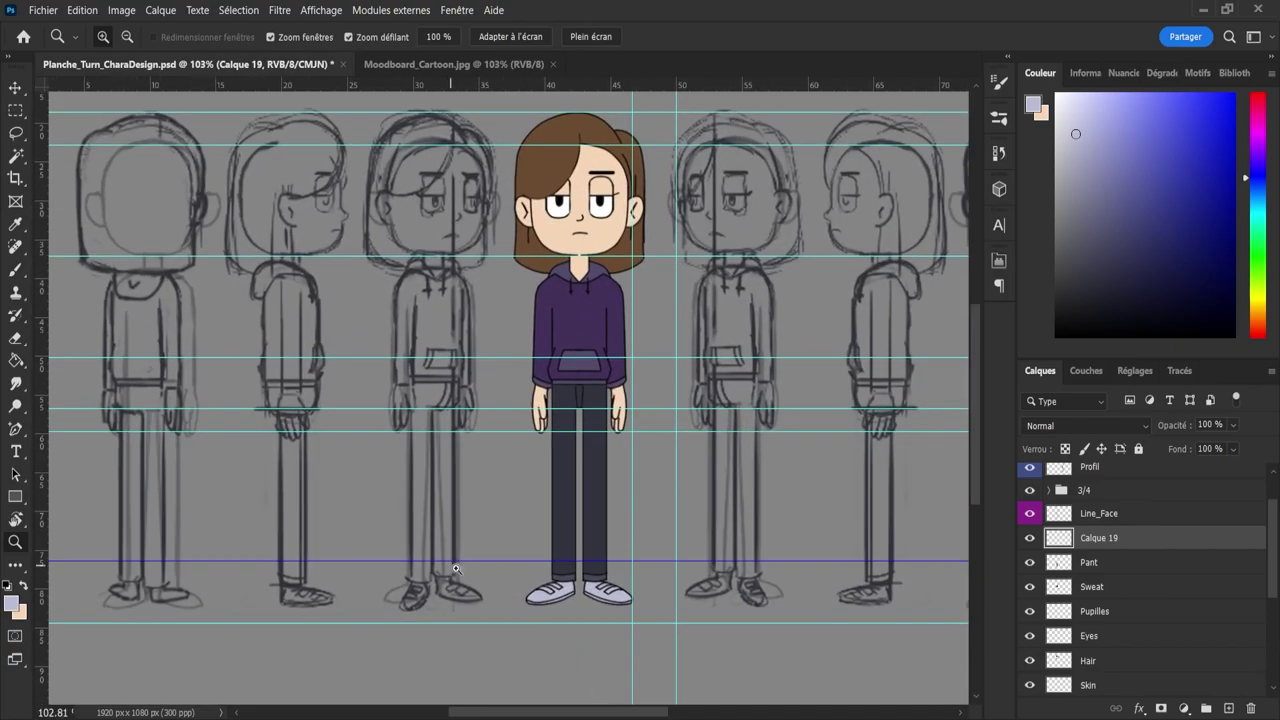
pyautogui.keyDown('ctrl'); pyautogui.click(1059, 538); pyautogui.keyUp('ctrl')
pyautogui.moveTo(1072, 130); pyautogui.dragTo(1070, 185)
pyautogui.press('b')
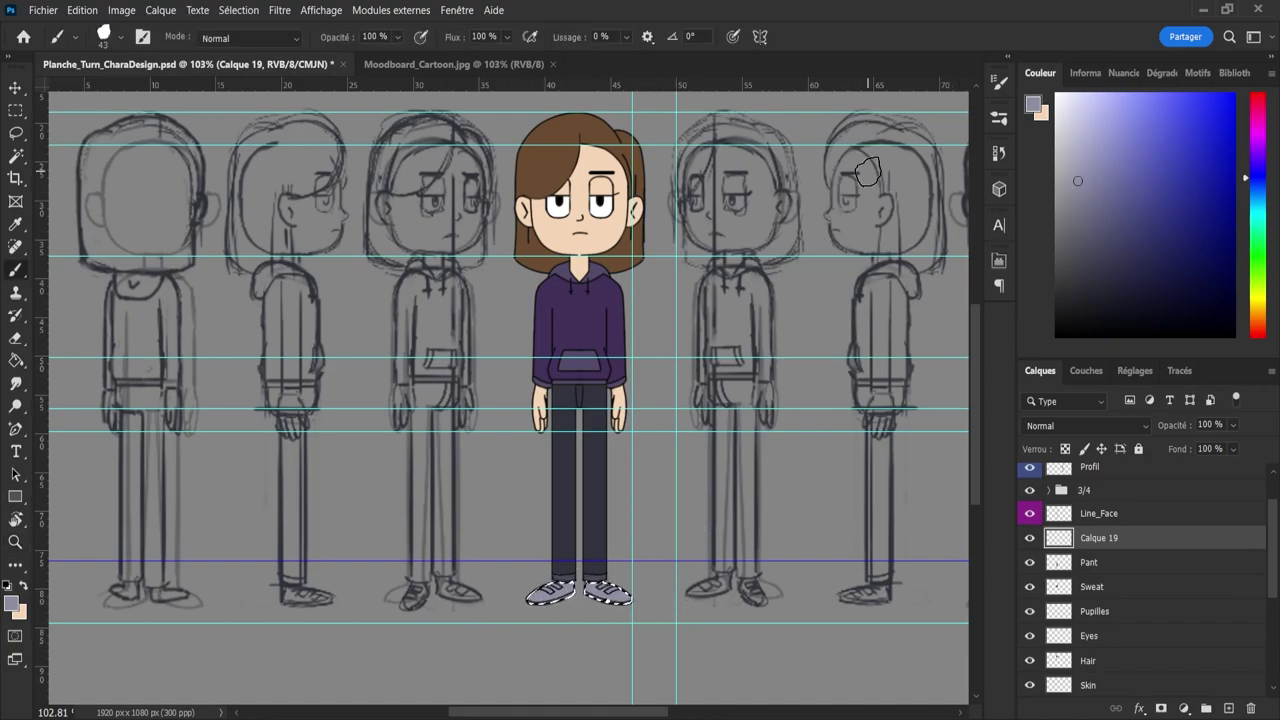
pyautogui.click(1100, 104)
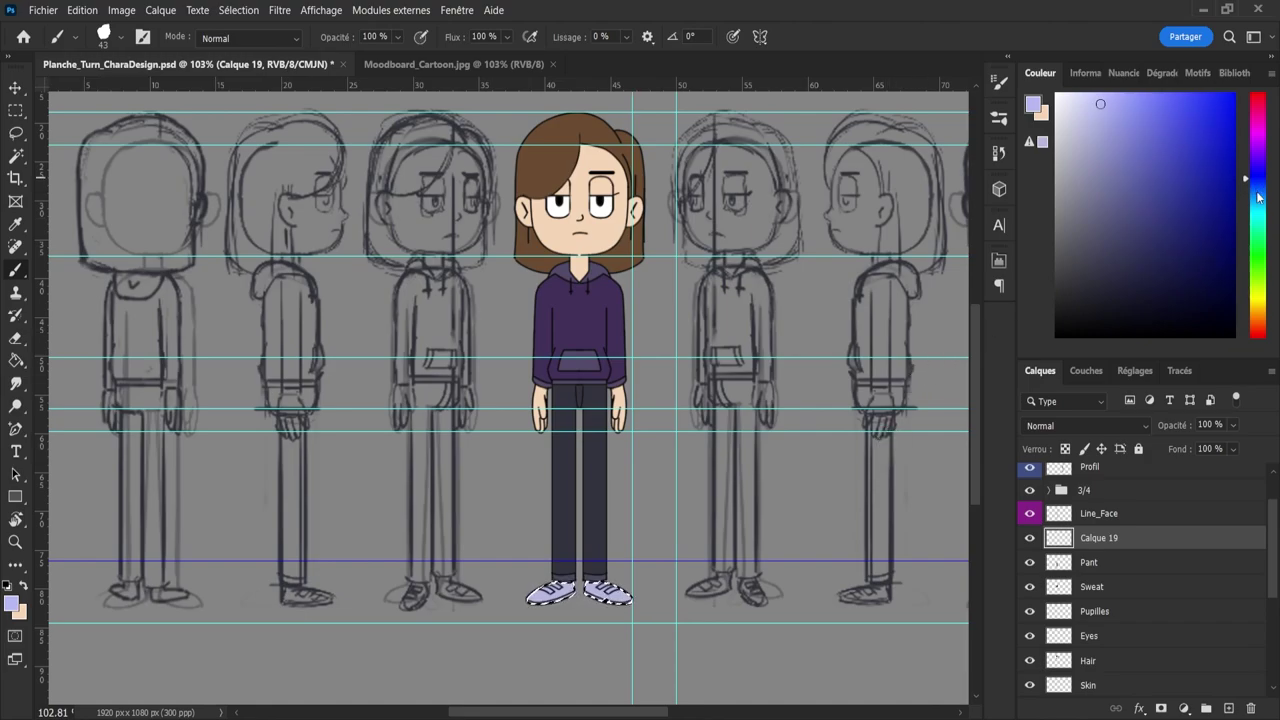
pyautogui.moveTo(1257, 197); pyautogui.dragTo(1257, 203)
pyautogui.moveTo(532, 594); pyautogui.dragTo(562, 598)
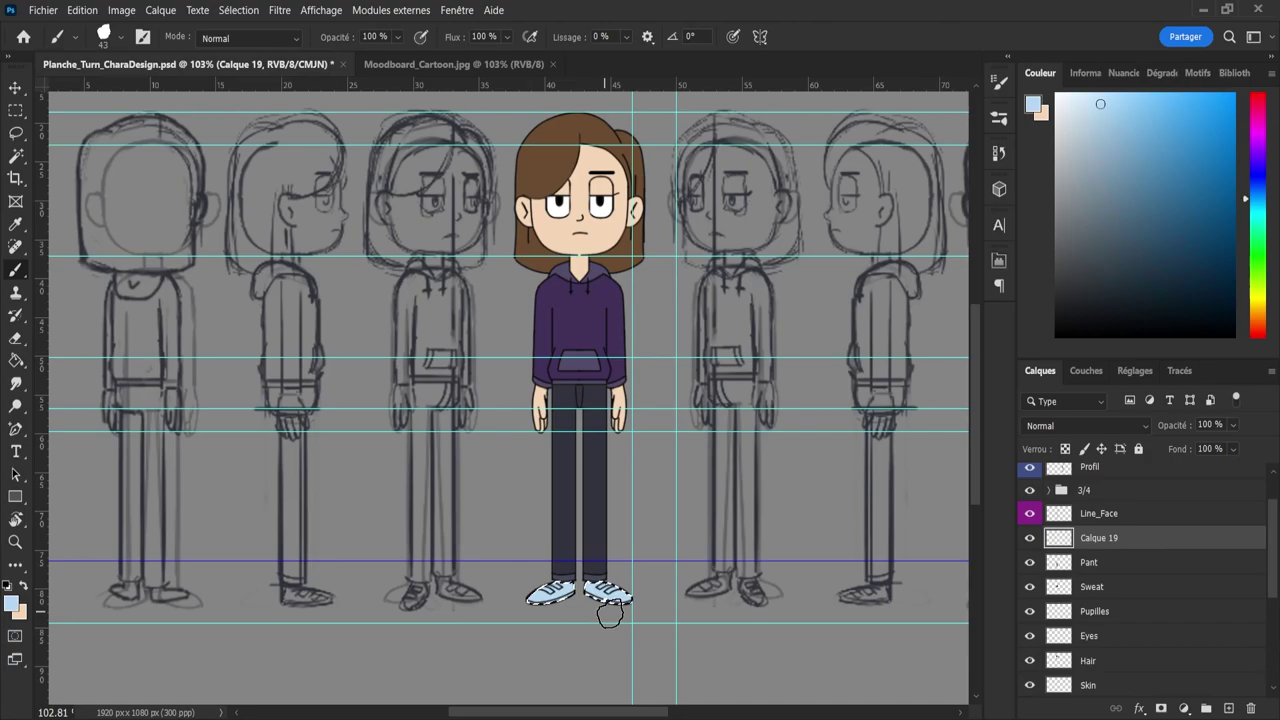
pyautogui.click(1070, 102)
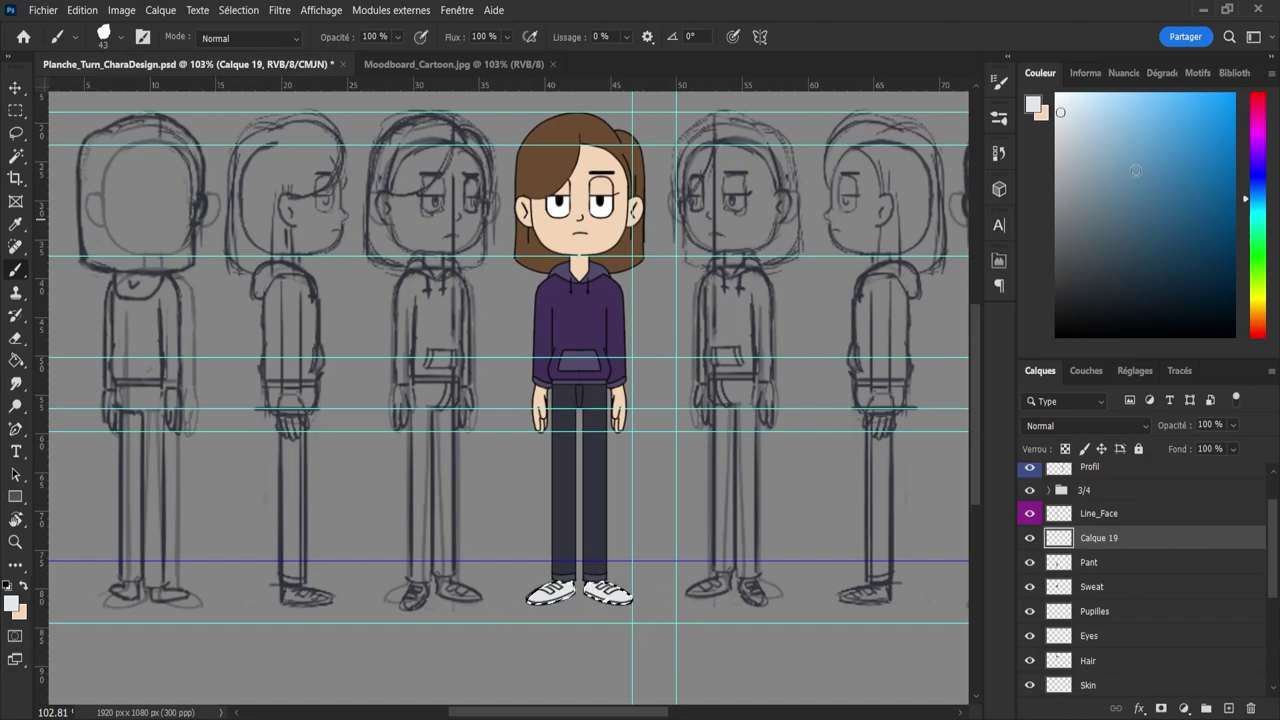
# - Add a layer above Calque 19 and fill the straps of both shoes with a medium greyish blue
pyautogui.moveTo(1257, 202); pyautogui.dragTo(1259, 193)
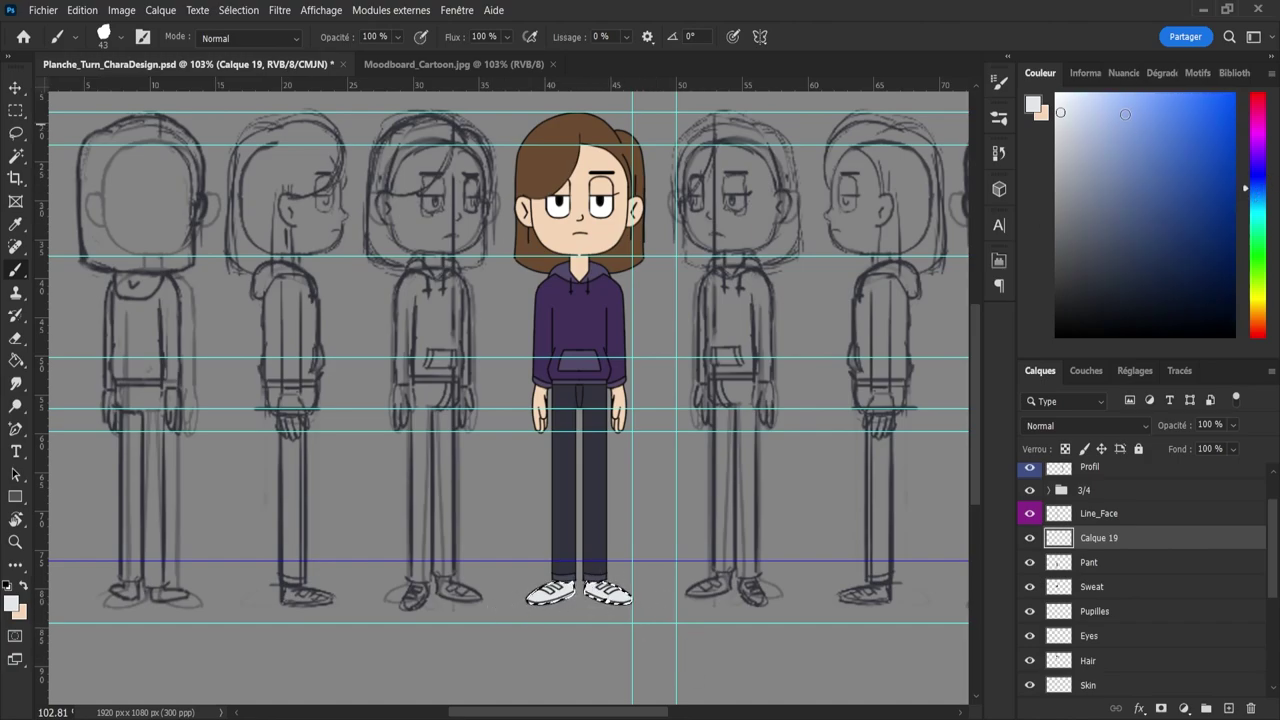
pyautogui.moveTo(1125, 114); pyautogui.dragTo(1120, 139)
pyautogui.press('z')
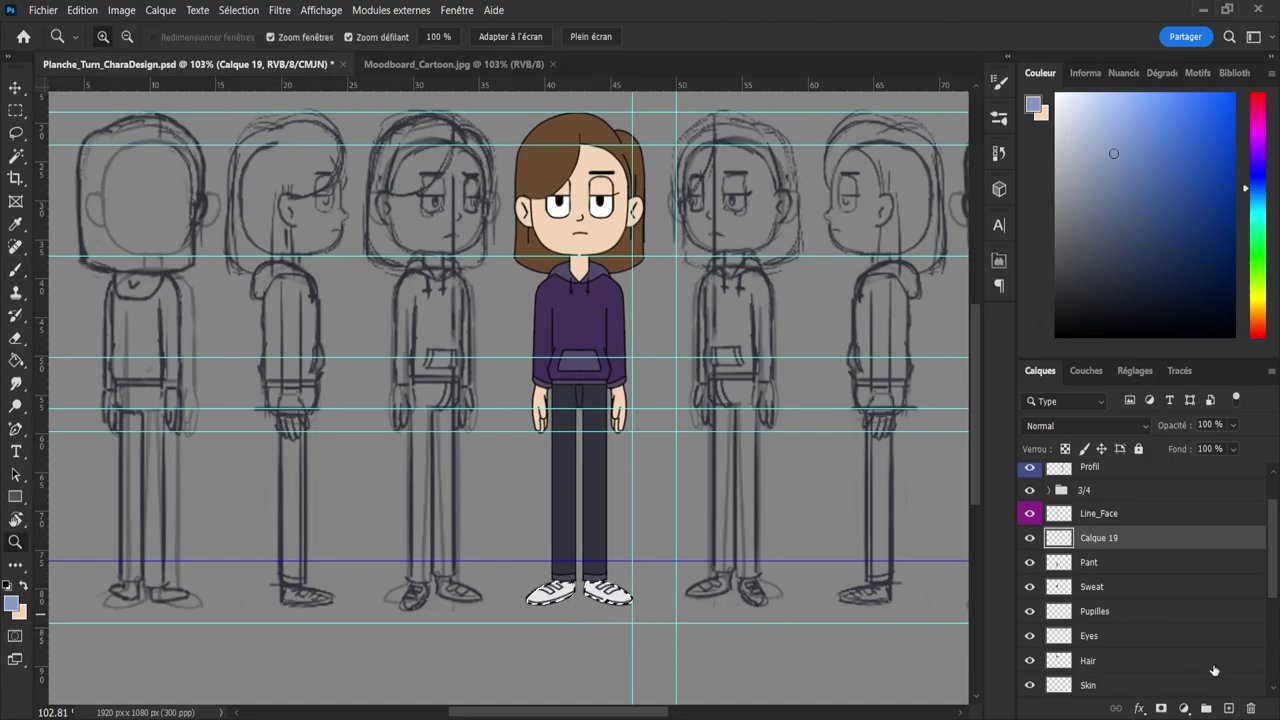
pyautogui.click(1228, 709)
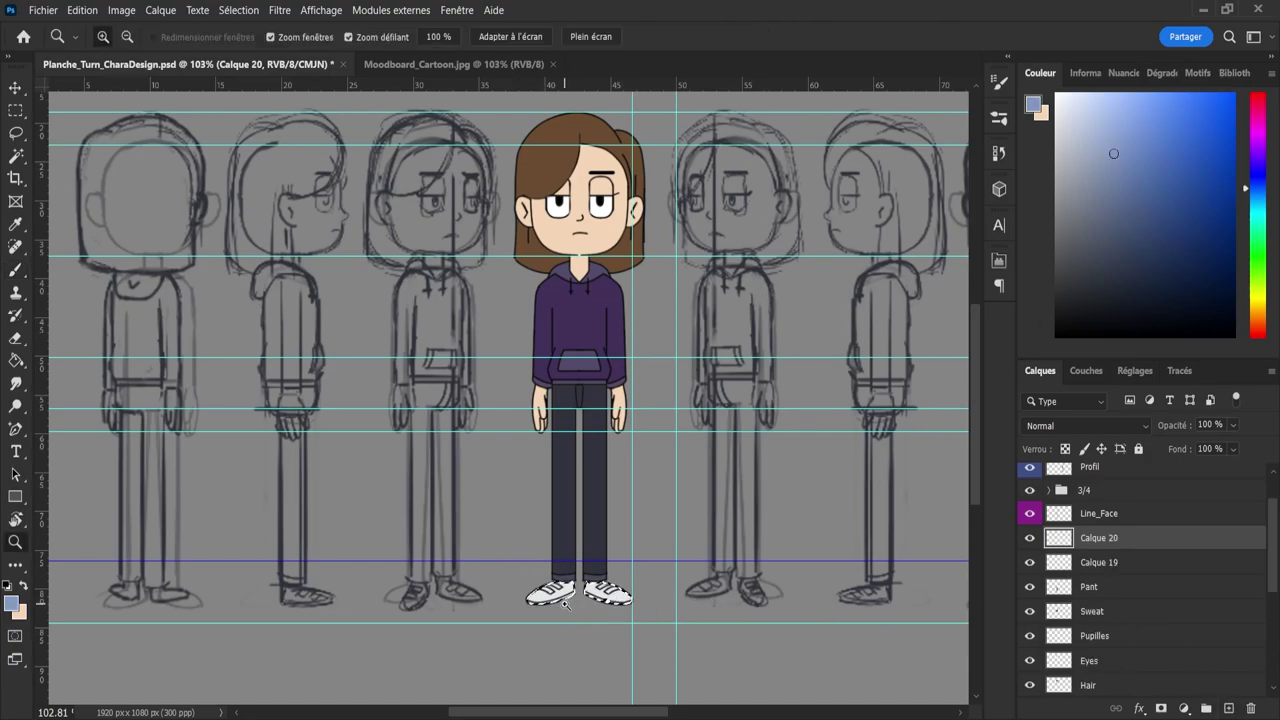
pyautogui.moveTo(565, 604); pyautogui.dragTo(592, 603)
pyautogui.press('g')
pyautogui.click(533, 580)
pyautogui.click(547, 572)
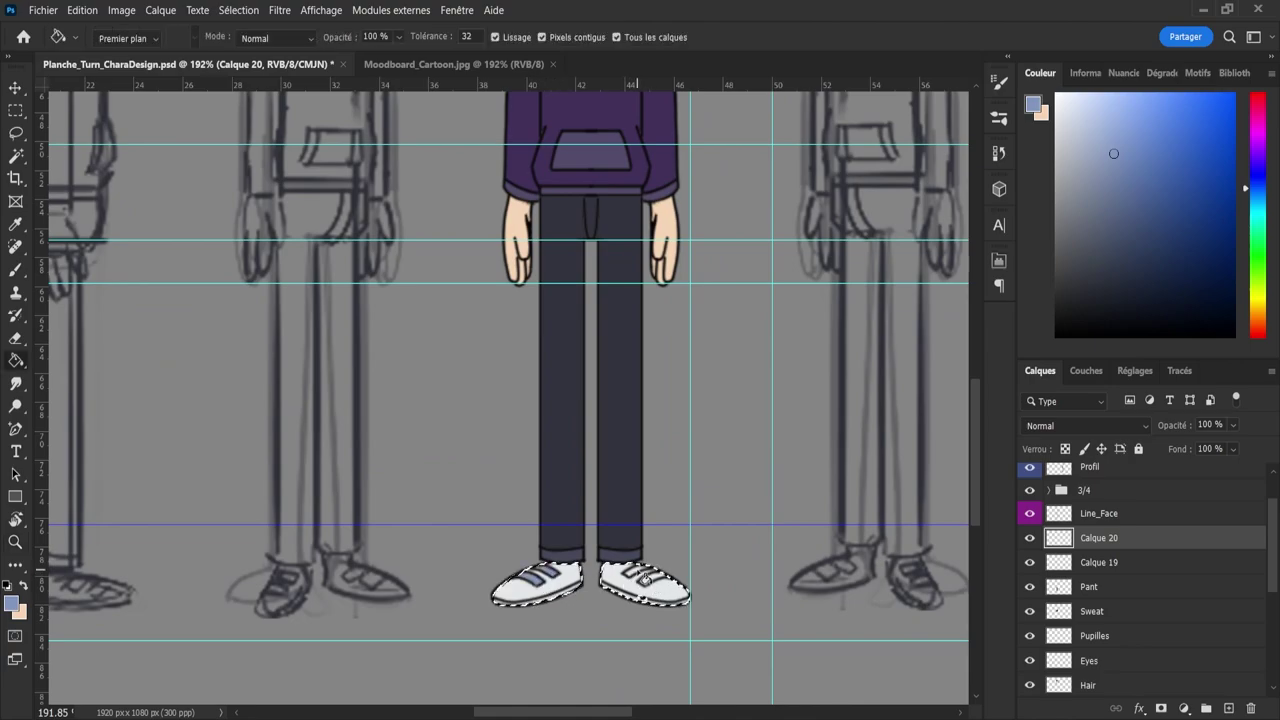
pyautogui.click(658, 590)
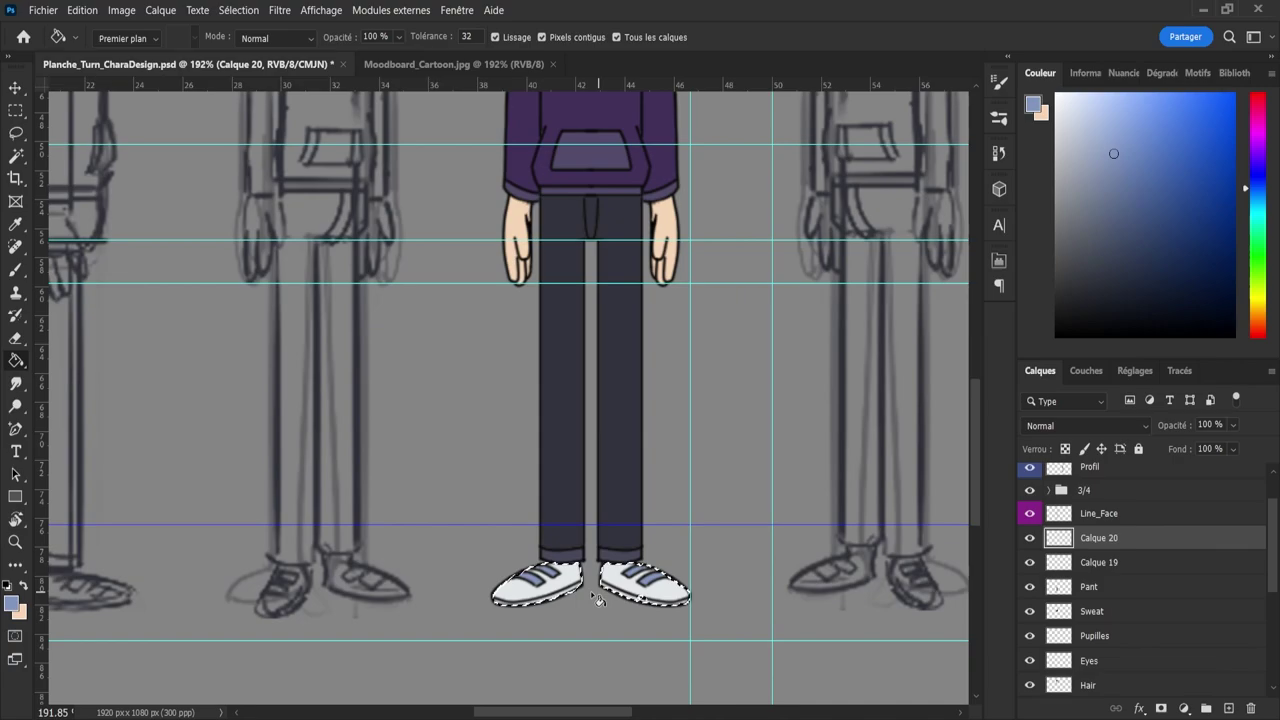
# - Paint the soles of both shoes on Calque 20 with a small brush in the same medium greyish blue as the straps
pyautogui.press('b')
pyautogui.scroll(3, 600, 615)
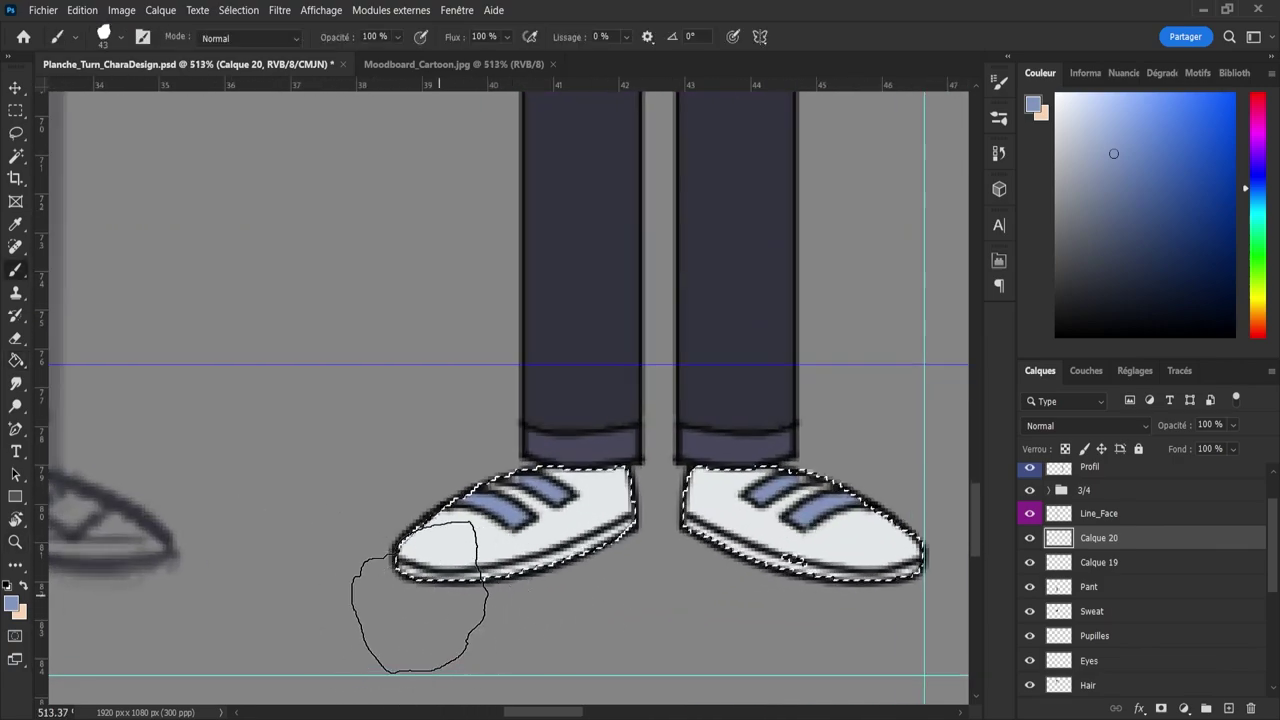
pyautogui.moveTo(388, 597)
pyautogui.mouseDown()
pyautogui.moveTo(286, 597)
pyautogui.moveTo(412, 586)
pyautogui.moveTo(518, 602)
pyautogui.moveTo(418, 588)
pyautogui.moveTo(531, 584)
pyautogui.moveTo(588, 557)
pyautogui.moveTo(496, 583)
pyautogui.moveTo(639, 530)
pyautogui.moveTo(516, 584)
pyautogui.moveTo(396, 584)
pyautogui.mouseUp()
pyautogui.moveTo(498, 541)
pyautogui.mouseDown()
pyautogui.moveTo(674, 529)
pyautogui.moveTo(739, 550)
pyautogui.moveTo(758, 571)
pyautogui.moveTo(709, 555)
pyautogui.moveTo(762, 576)
pyautogui.moveTo(840, 588)
pyautogui.moveTo(926, 574)
pyautogui.moveTo(909, 588)
pyautogui.mouseUp()
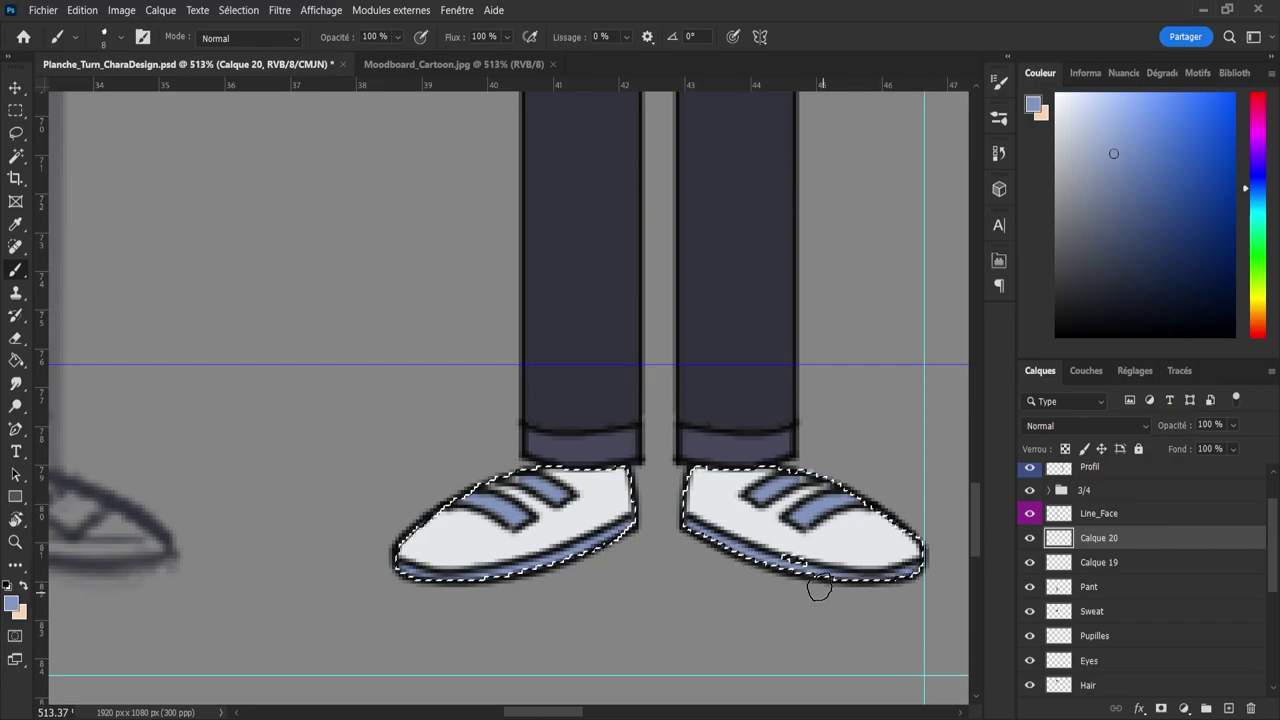
pyautogui.press('[')
pyautogui.press('[')
pyautogui.press('[')
pyautogui.press('[')
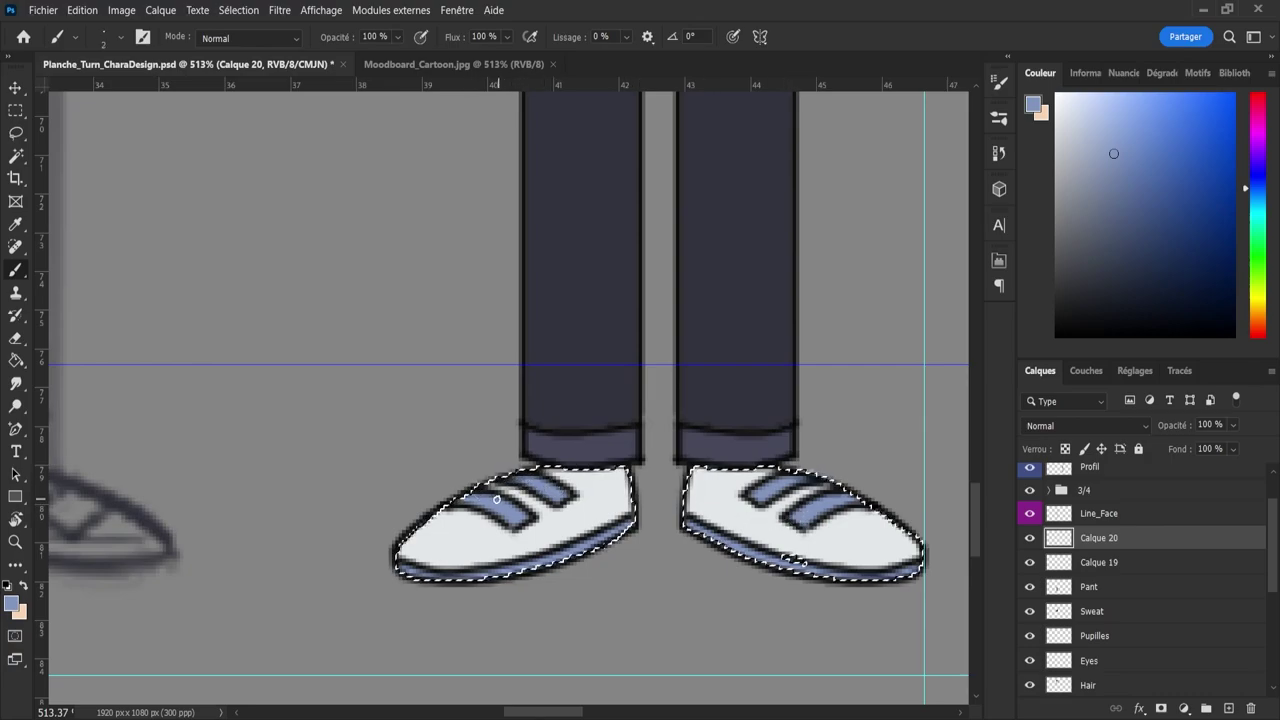
# - Load the blue areas of Calque 20 as a selection, repaint the straps and soles in a darker greyish blue, and deselect
pyautogui.press('z')
pyautogui.moveTo(519, 506)
pyautogui.mouseDown()
pyautogui.moveTo(476, 506)
pyautogui.moveTo(508, 469)
pyautogui.mouseUp()
pyautogui.moveTo(567, 508); pyautogui.dragTo(522, 510)
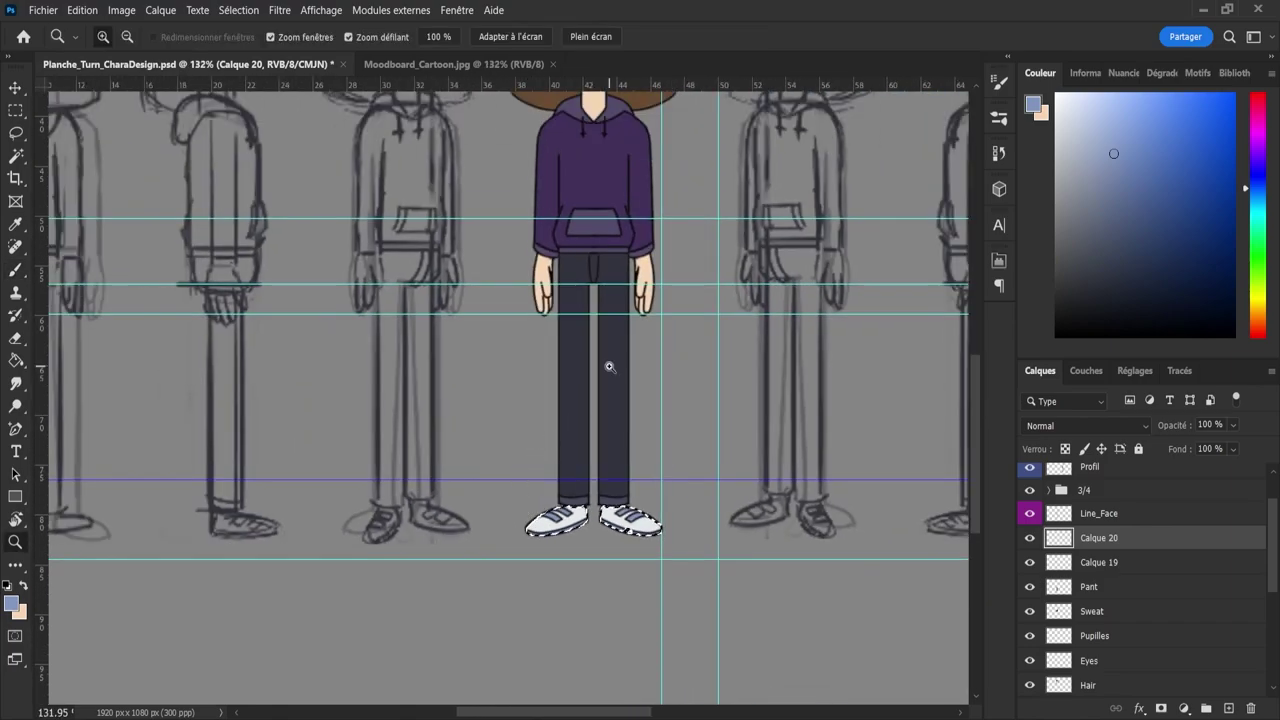
pyautogui.scroll(-3, 620, 372)
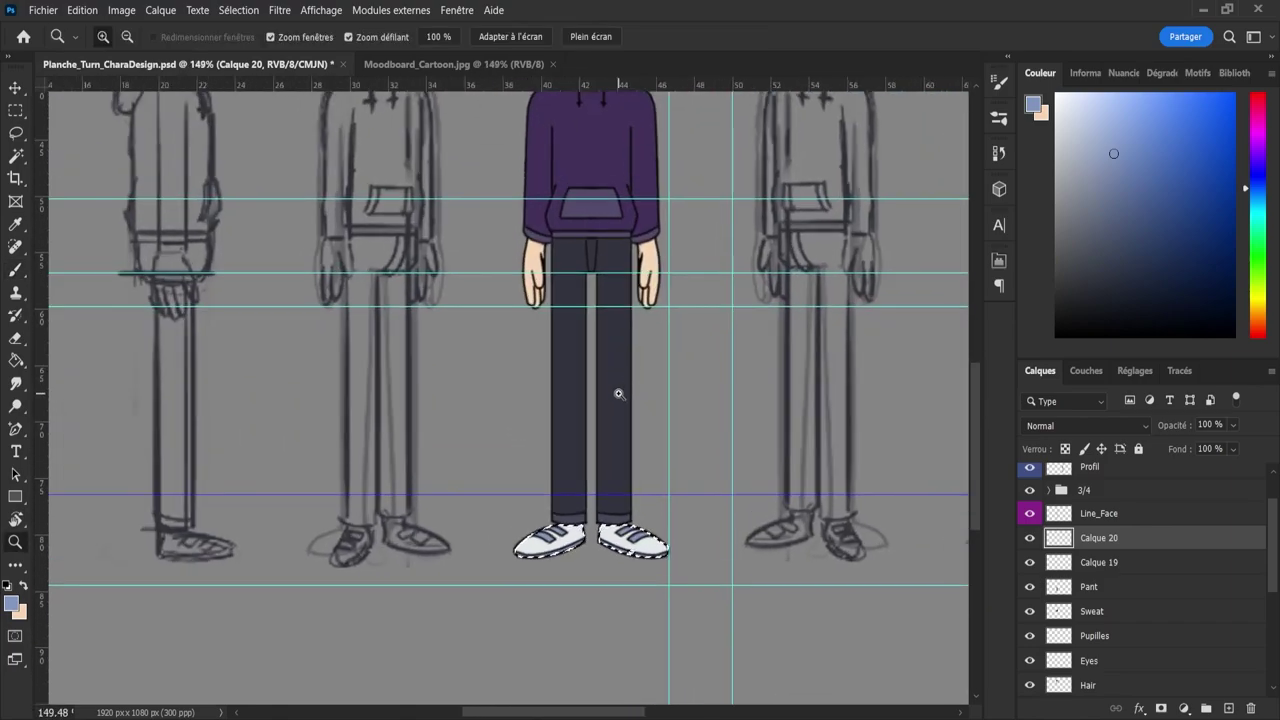
pyautogui.keyDown('ctrl'); pyautogui.click(1055, 540); pyautogui.keyUp('ctrl')
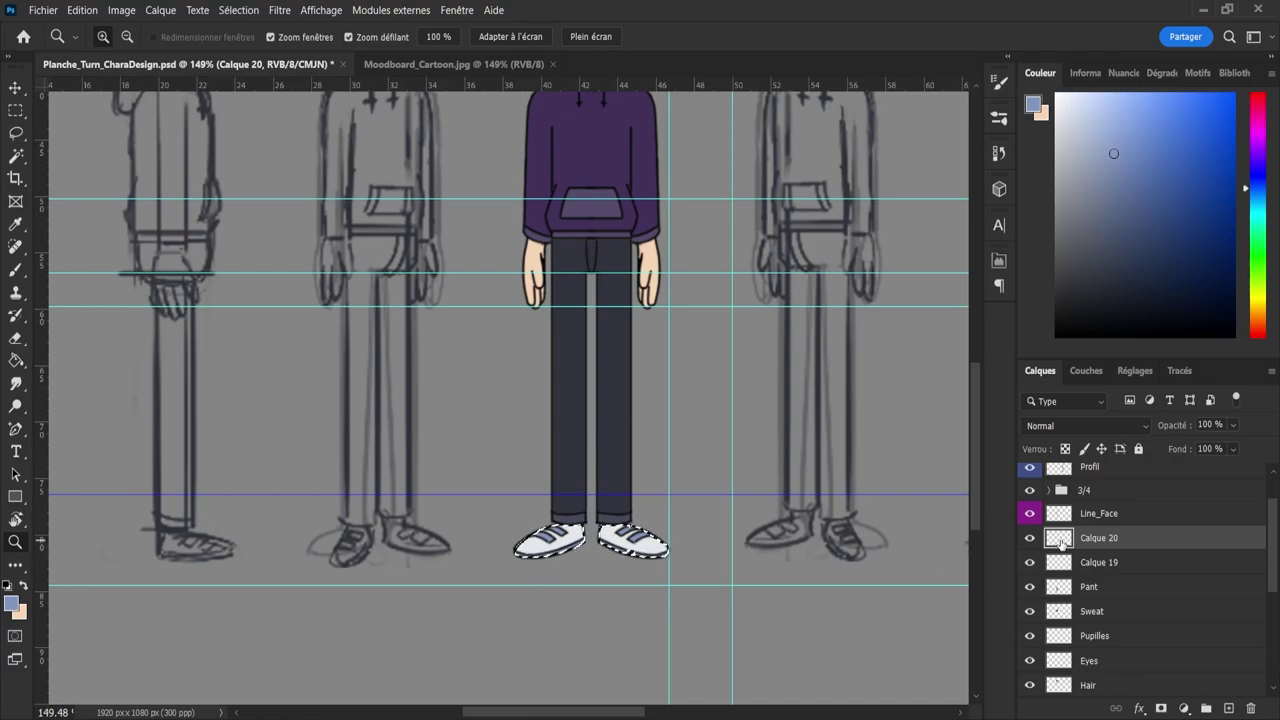
pyautogui.scroll(3, 610, 543)
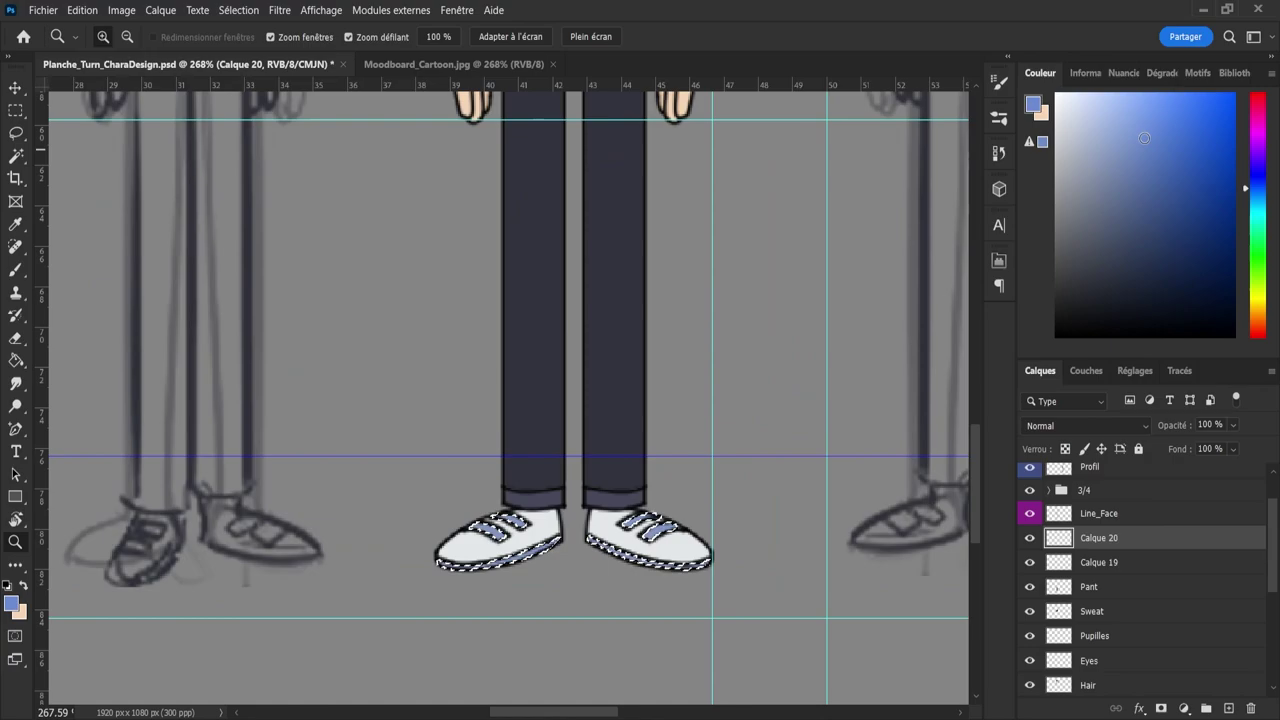
pyautogui.press('b')
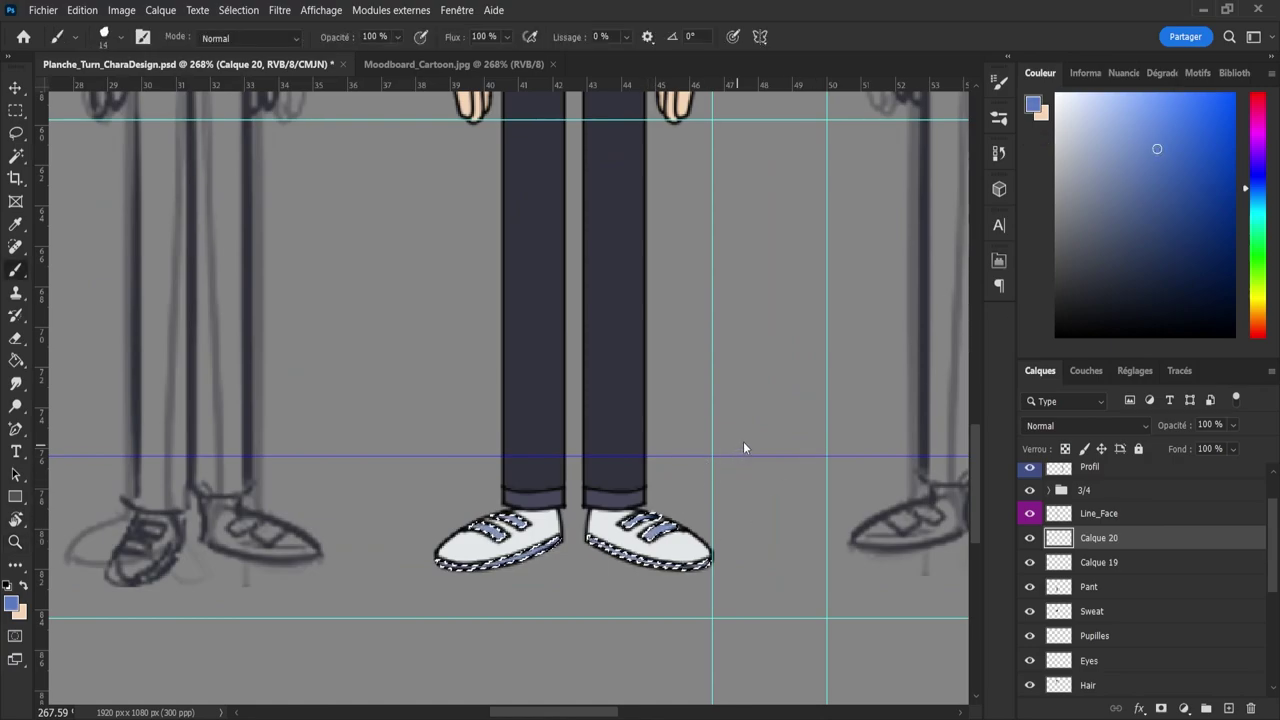
pyautogui.click(744, 444)
pyautogui.moveTo(675, 562); pyautogui.dragTo(603, 522)
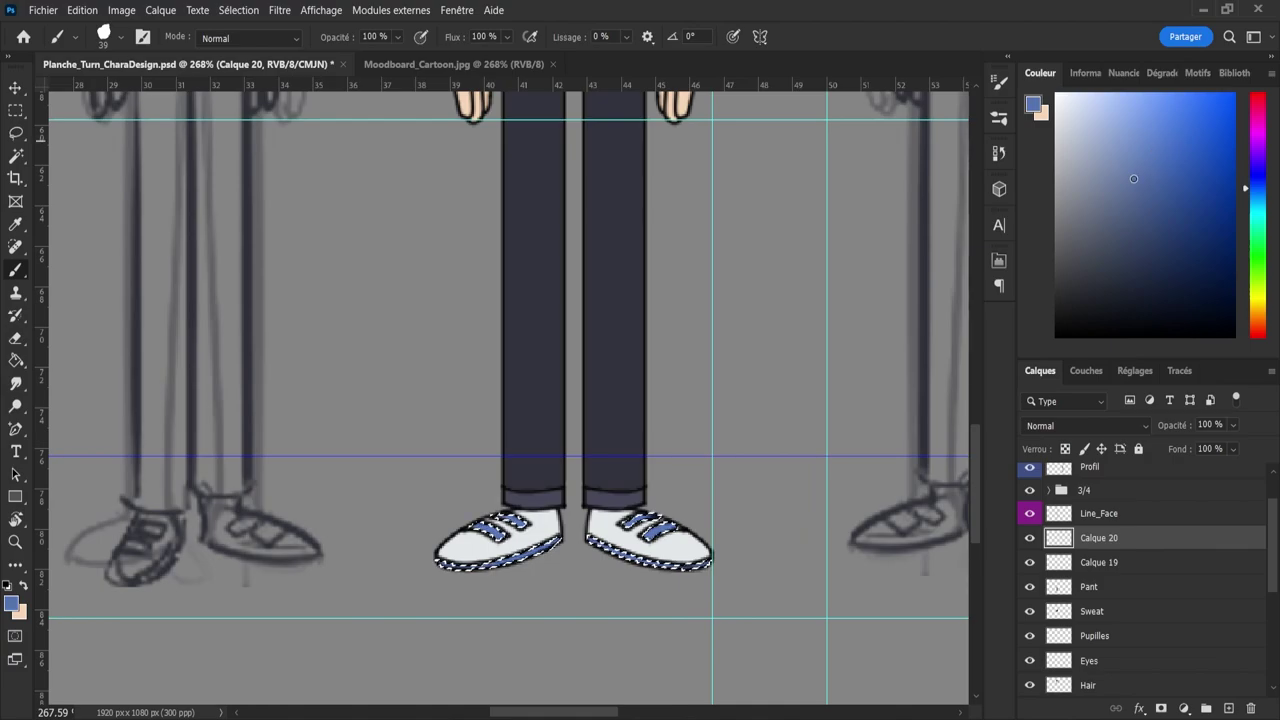
pyautogui.moveTo(1131, 188); pyautogui.dragTo(1148, 210)
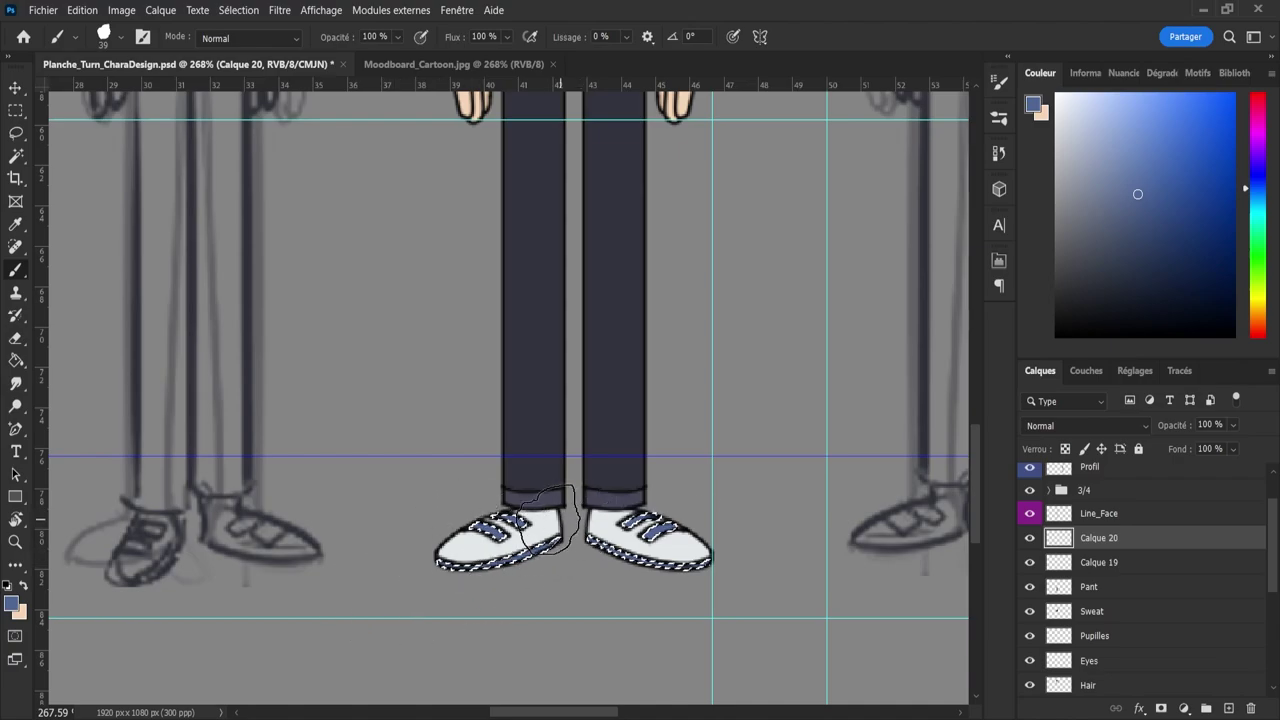
pyautogui.press('l')
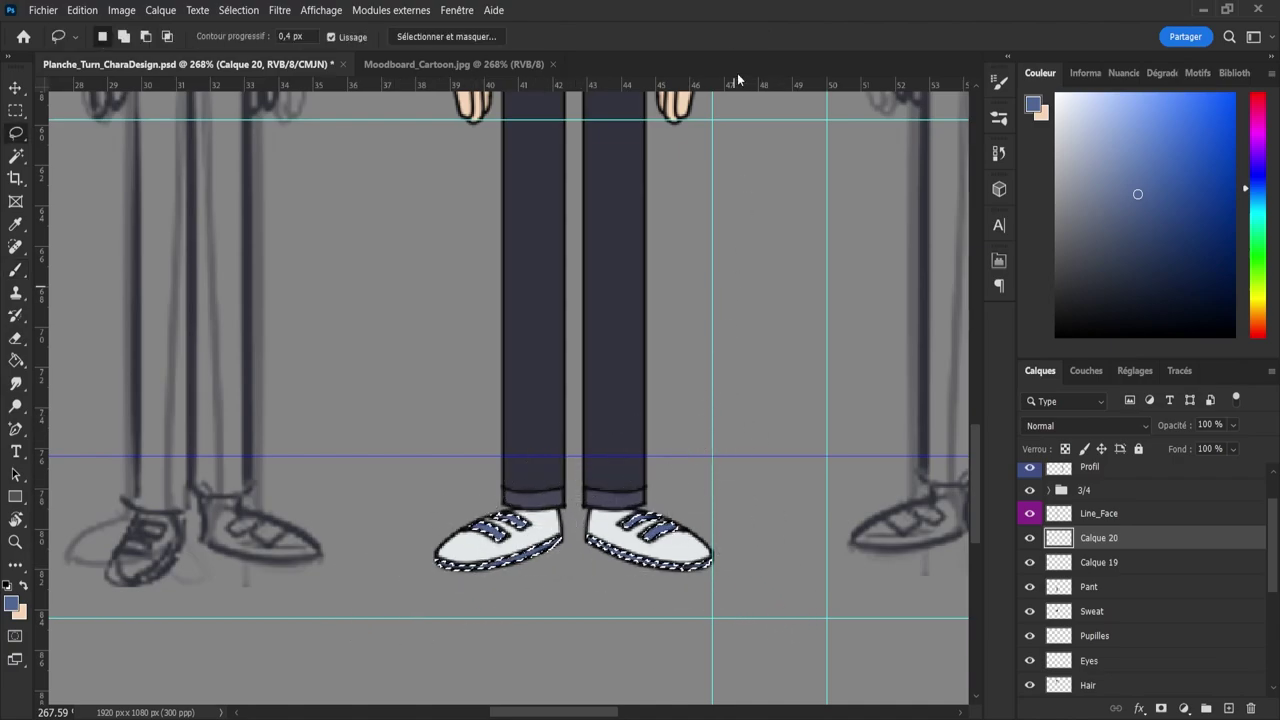
pyautogui.click(754, 290)
# - Load the shoe fill of Calque 19 as a selection and darken its sampled off-white to a bluish grey for the brush
pyautogui.press('z')
pyautogui.moveTo(719, 428); pyautogui.dragTo(635, 420)
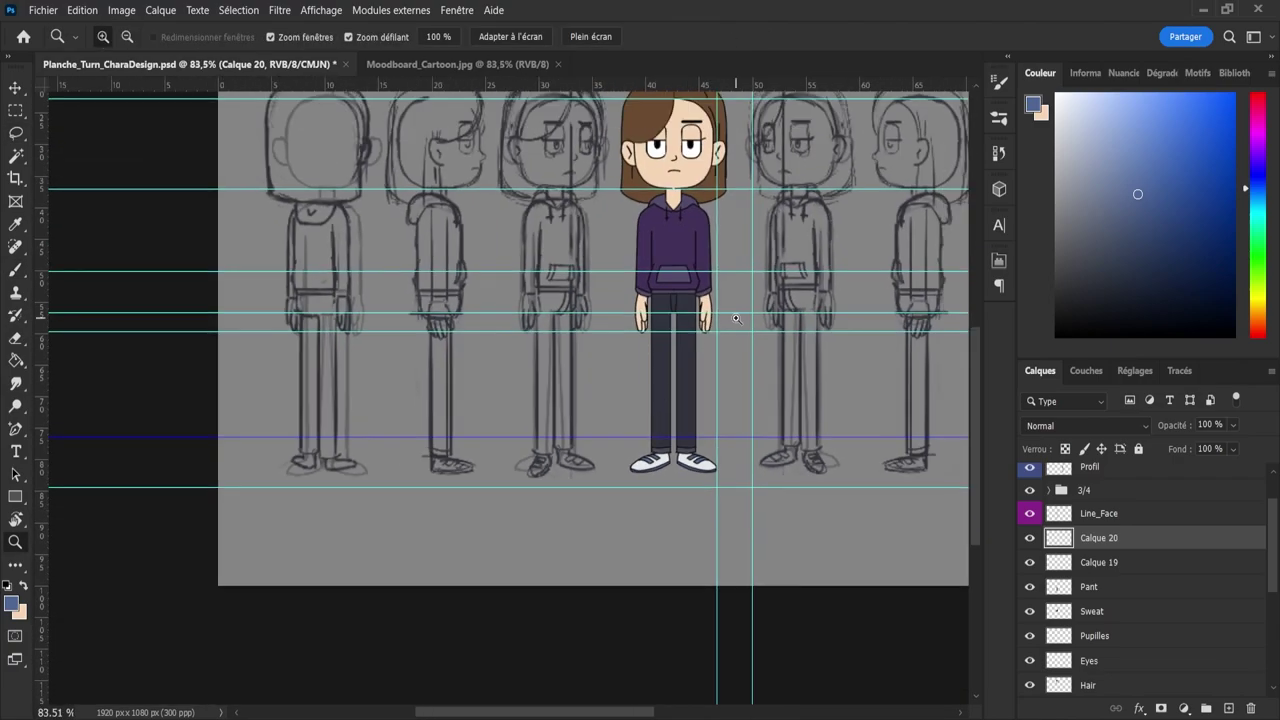
pyautogui.moveTo(736, 319); pyautogui.dragTo(798, 313)
pyautogui.click(1062, 568)
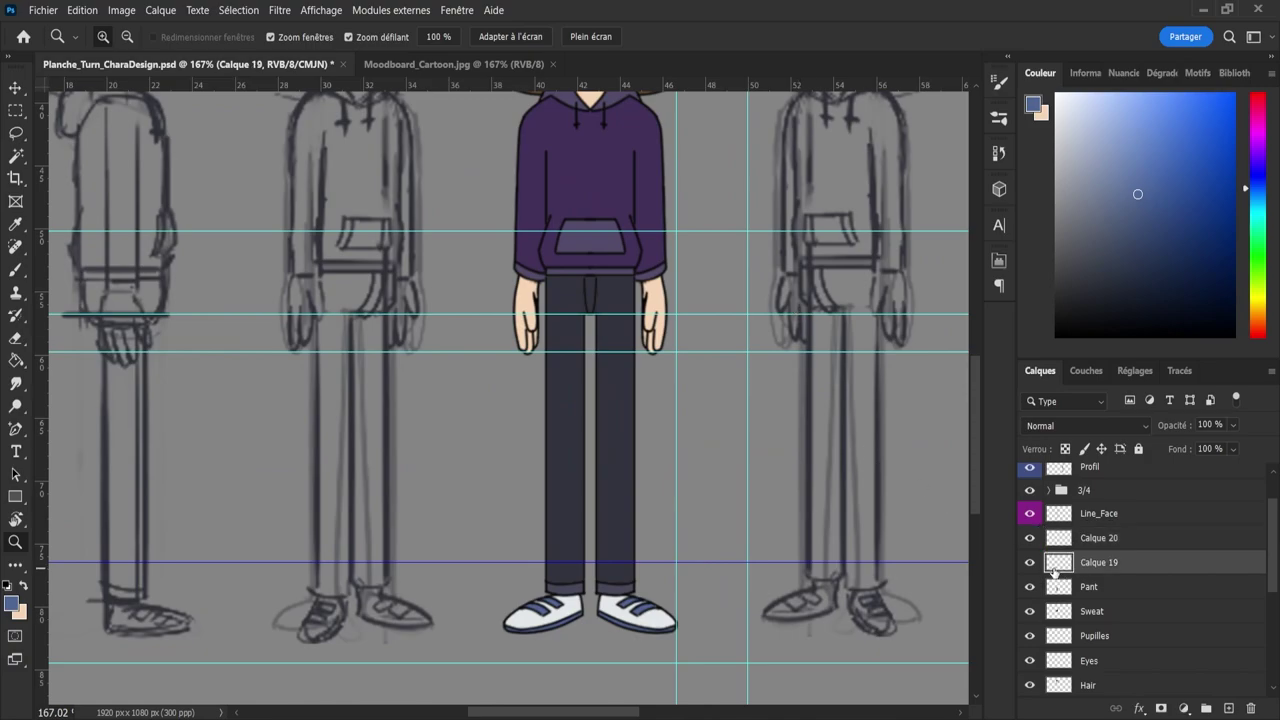
pyautogui.keyDown('ctrl'); pyautogui.click(1055, 567); pyautogui.keyUp('ctrl')
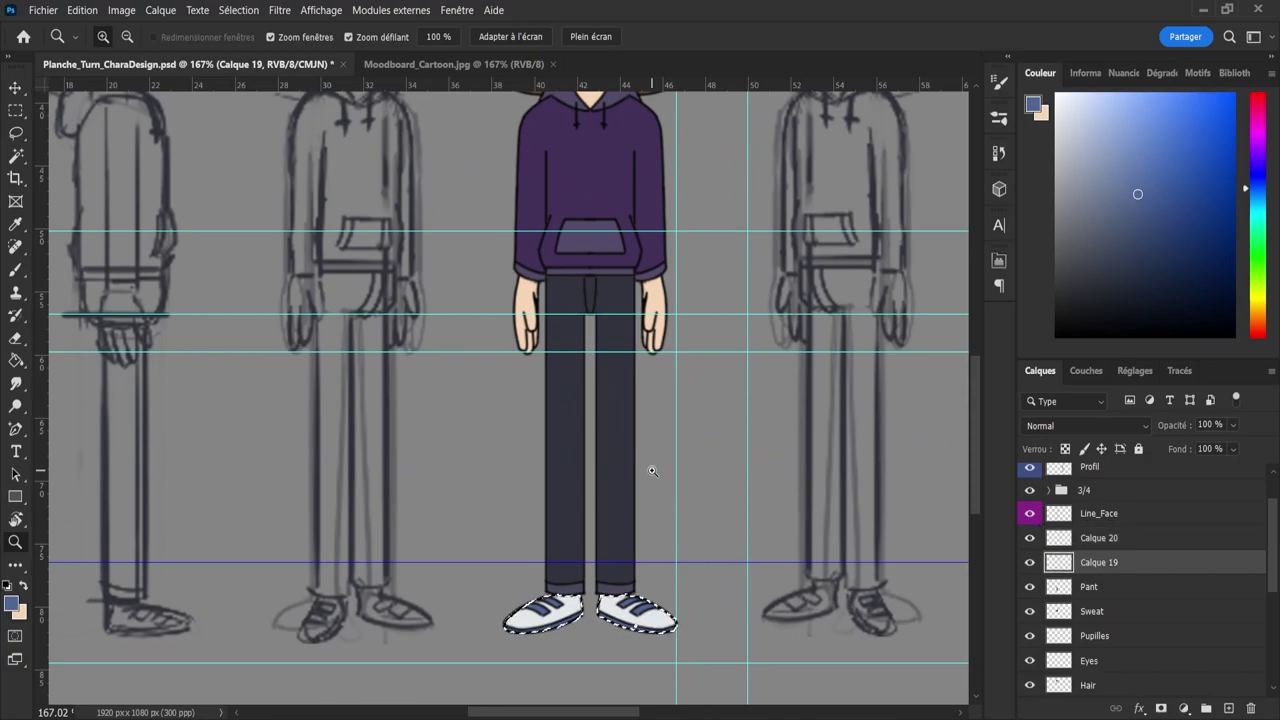
pyautogui.press('i')
pyautogui.click(535, 615)
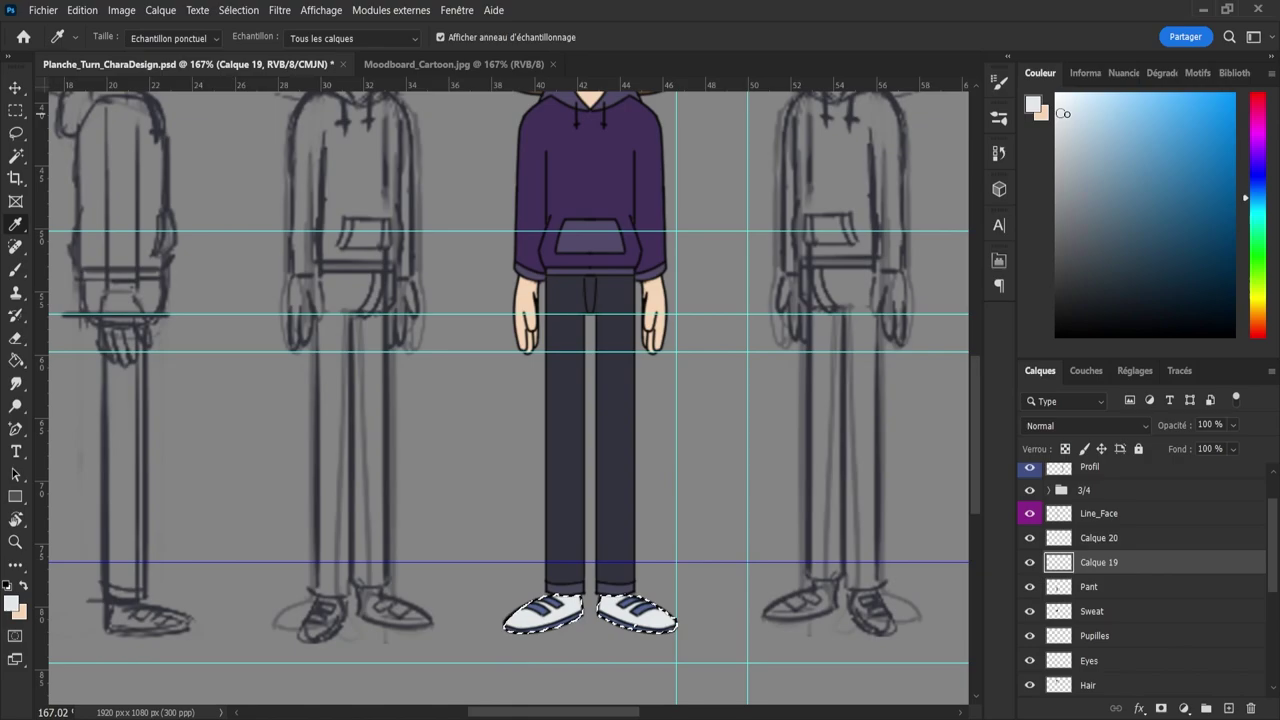
pyautogui.moveTo(1062, 113); pyautogui.dragTo(1066, 152)
pyautogui.press('b')
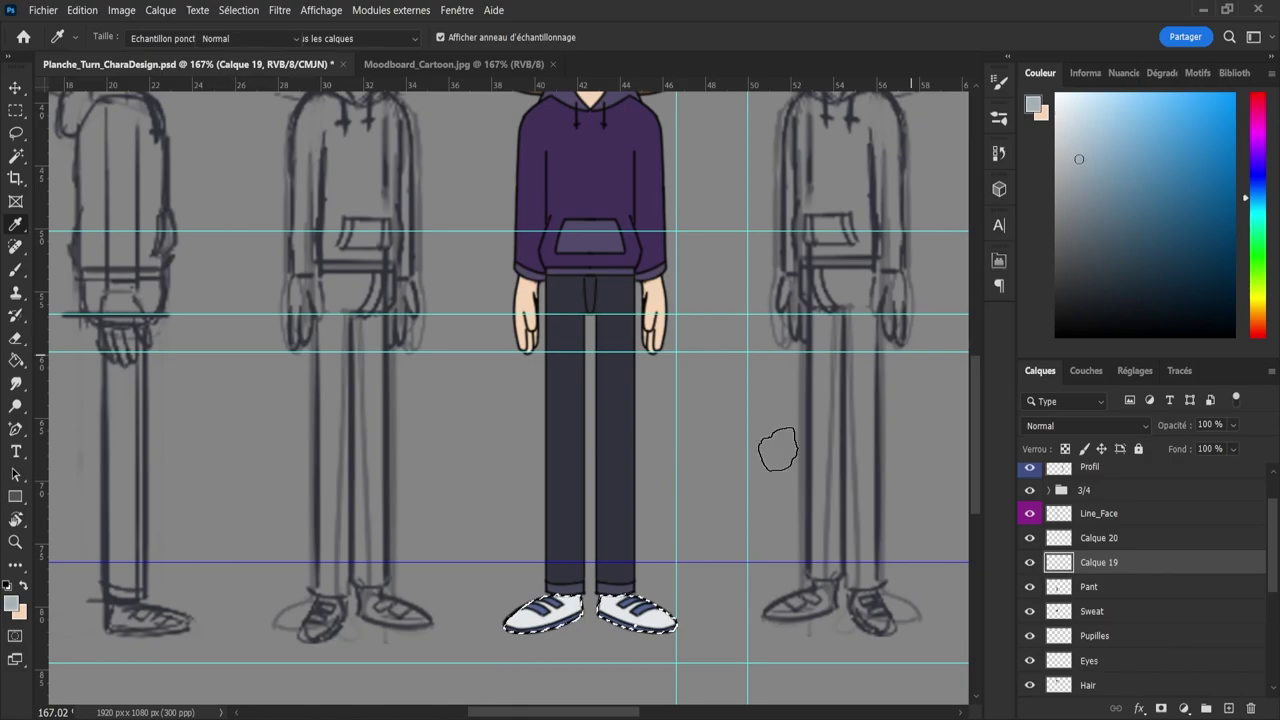
pyautogui.moveTo(497, 607); pyautogui.dragTo(613, 611)
pyautogui.hotkey('ctrl', 'z')
pyautogui.hotkey('ctrl', 'z')
pyautogui.hotkey('ctrl', 'z')
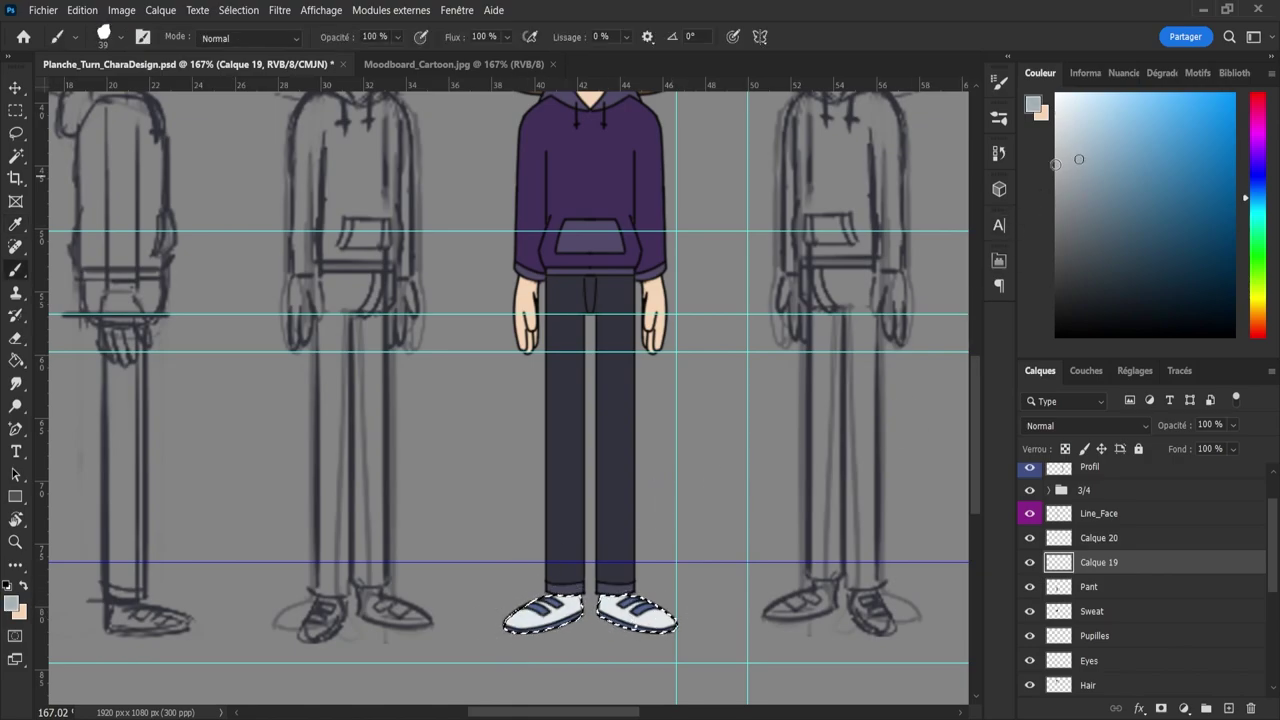
# - Repaint both selected shoes on Calque 19 in a more neutral light grey, deselect, and save the document
pyautogui.click(1065, 159)
pyautogui.moveTo(500, 639); pyautogui.dragTo(690, 627)
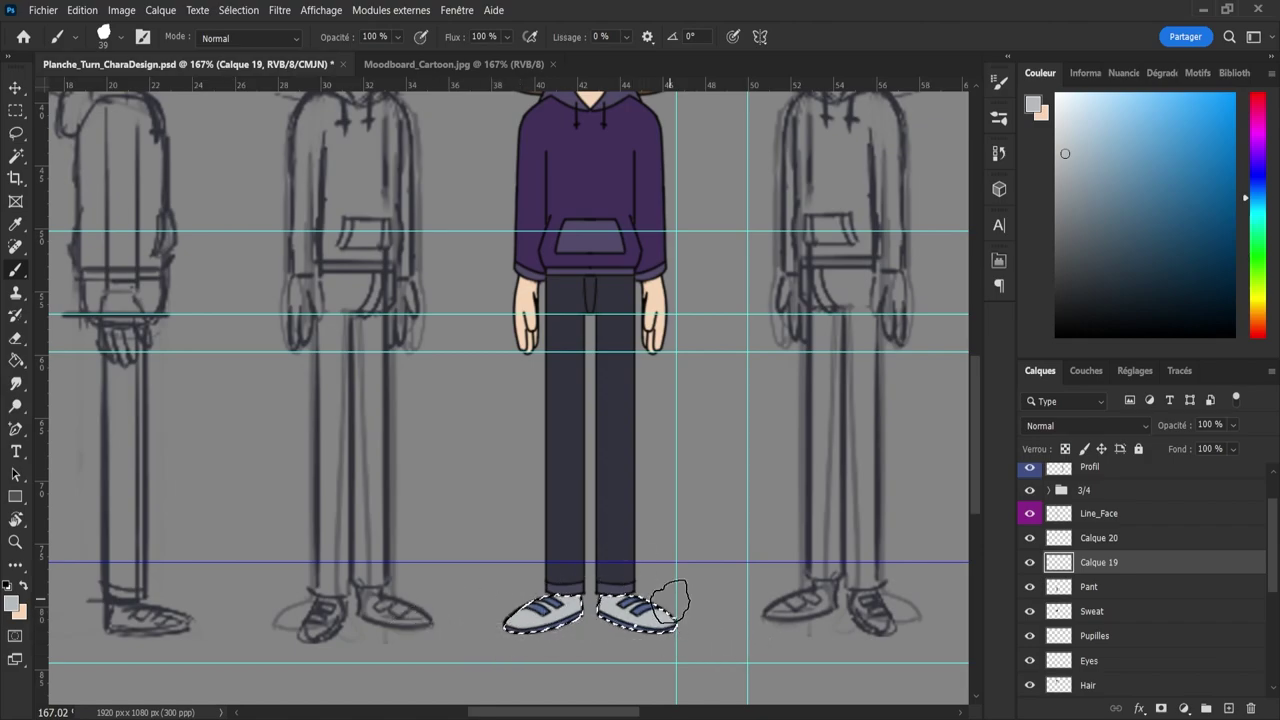
pyautogui.press('z')
pyautogui.press('l')
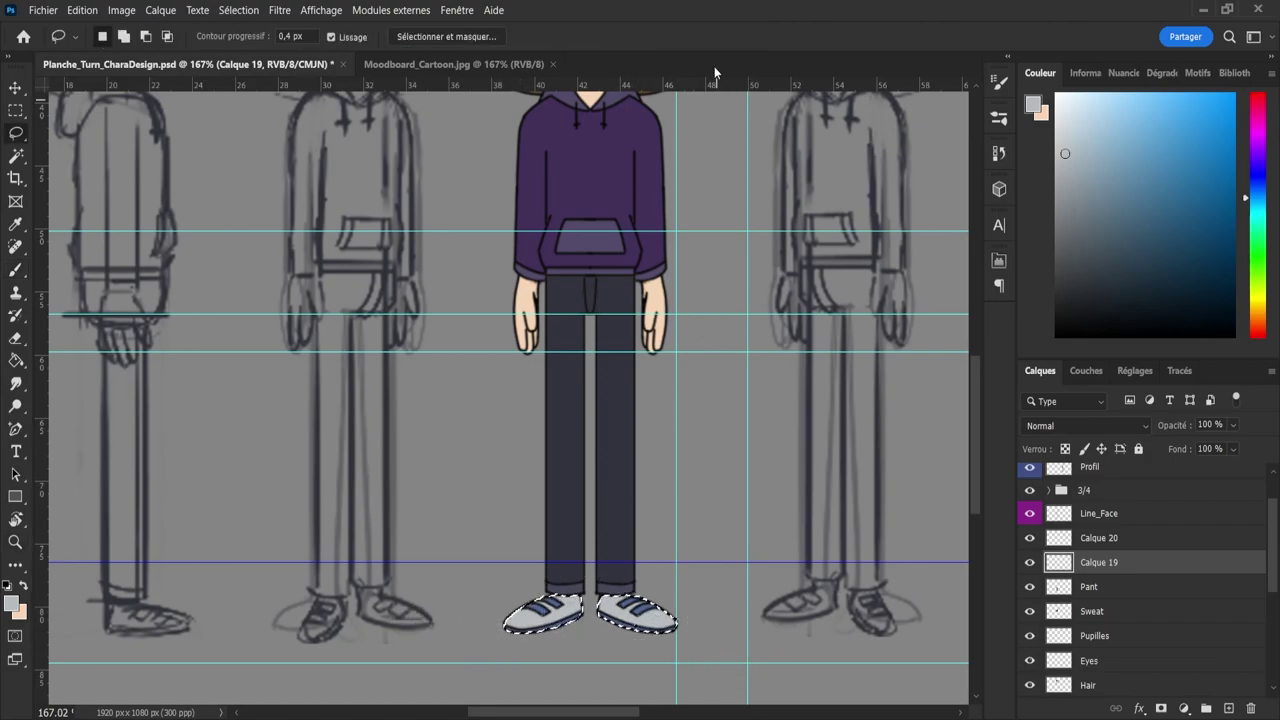
pyautogui.press('z')
pyautogui.moveTo(646, 382); pyautogui.dragTo(567, 402)
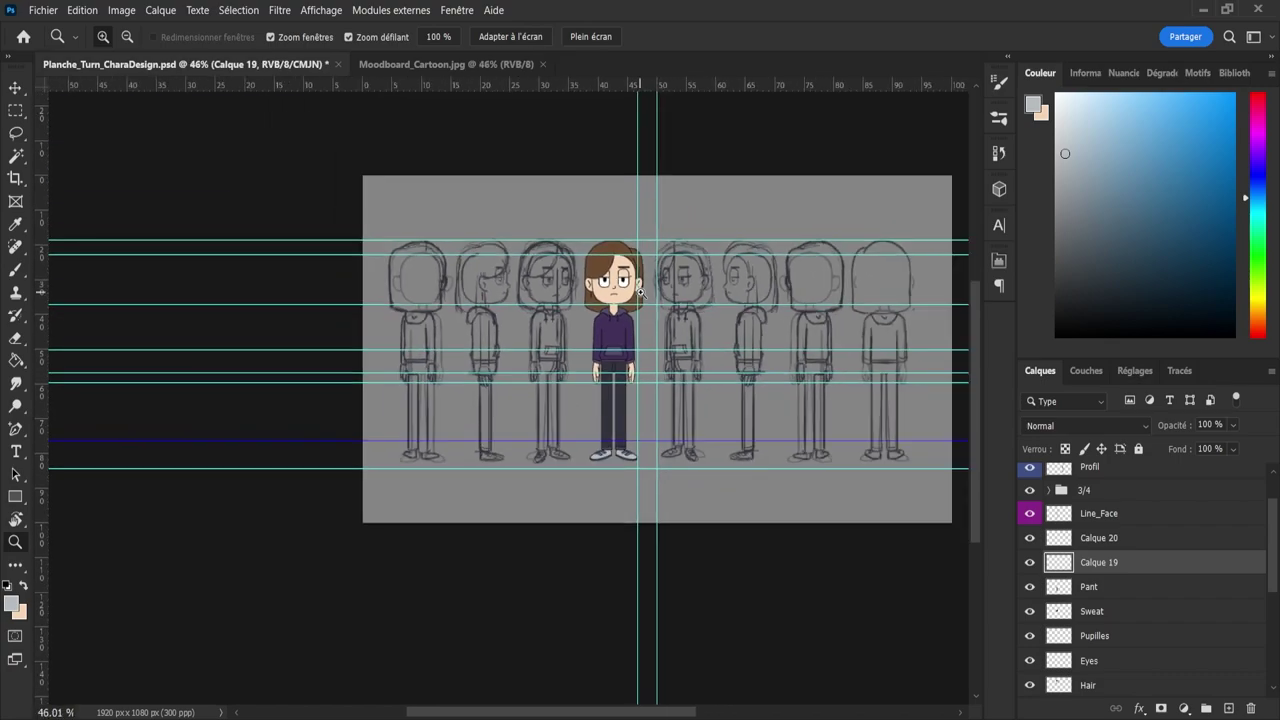
pyautogui.moveTo(643, 293); pyautogui.dragTo(660, 316)
pyautogui.hotkey('ctrl', 's')
# - Examine the coloured front view and sample its hoodie, trouser, skin, hair and shoe-strap colours
pyautogui.moveTo(625, 259); pyautogui.dragTo(653, 253)
pyautogui.moveTo(630, 361); pyautogui.dragTo(590, 377)
pyautogui.moveTo(618, 522); pyautogui.dragTo(643, 475)
pyautogui.moveTo(638, 295); pyautogui.dragTo(647, 325)
pyautogui.moveTo(644, 200); pyautogui.dragTo(659, 203)
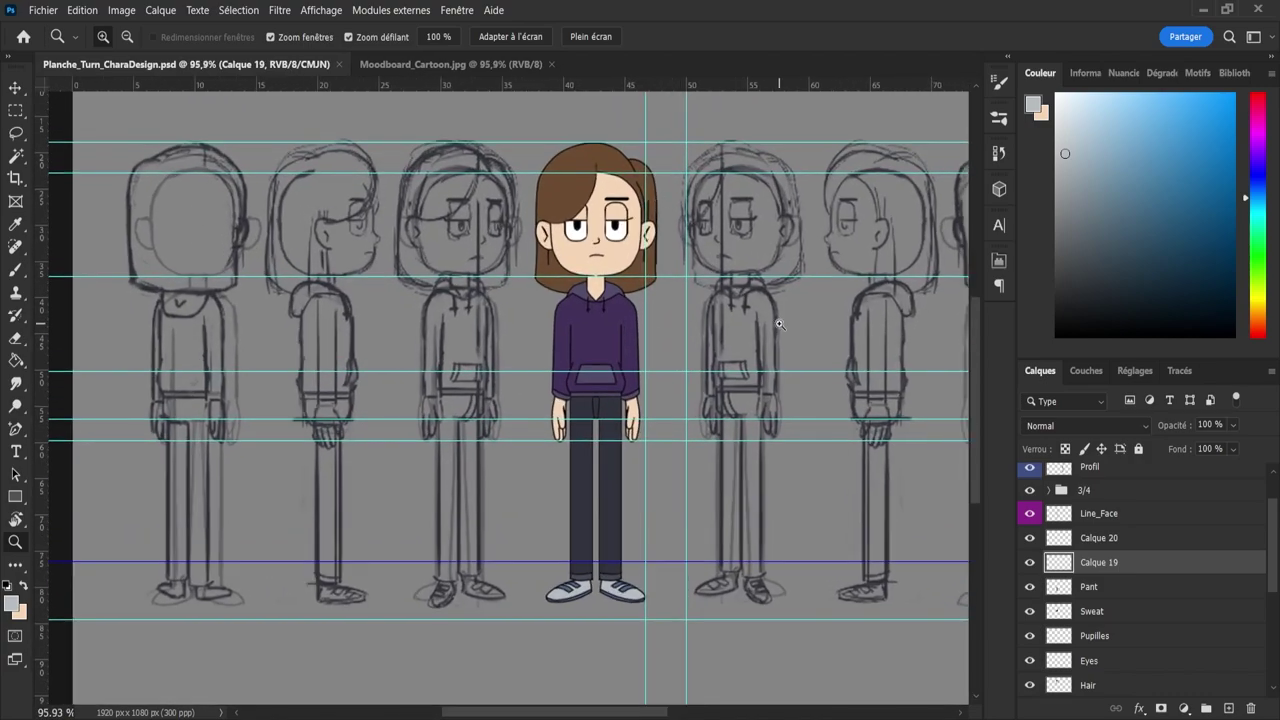
pyautogui.press('i')
pyautogui.click(597, 337)
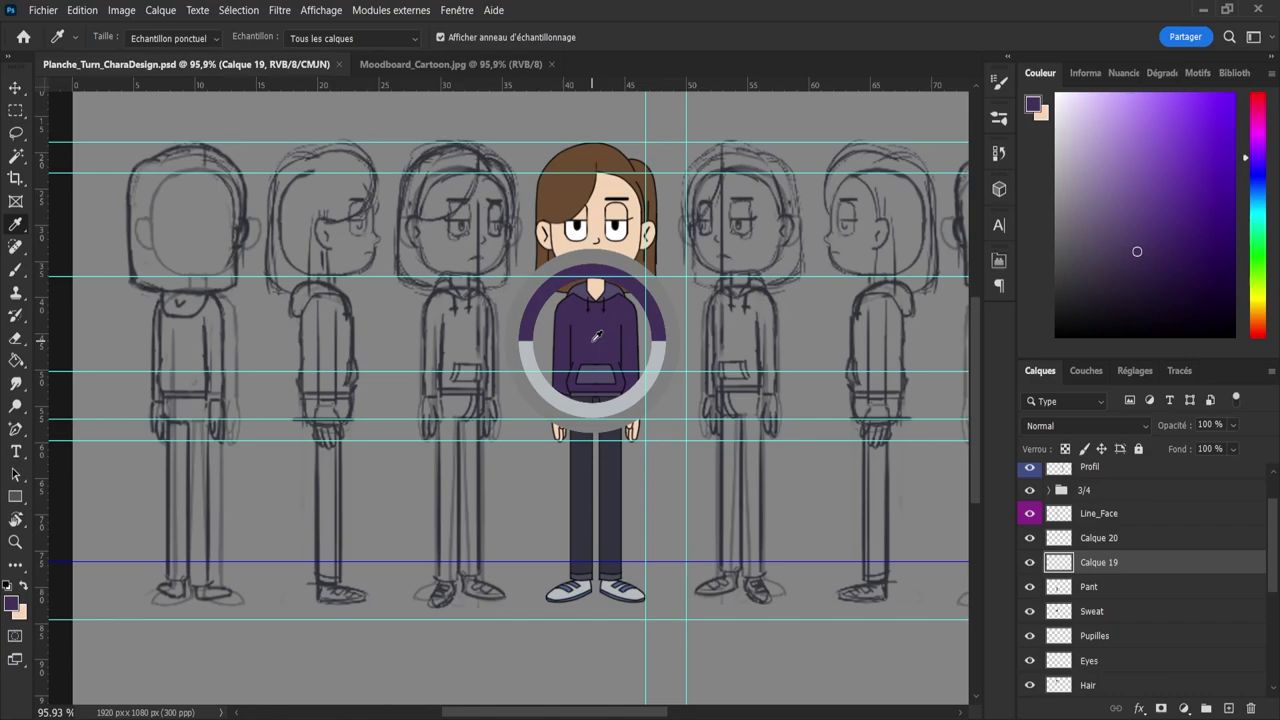
pyautogui.moveTo(597, 337); pyautogui.dragTo(589, 433)
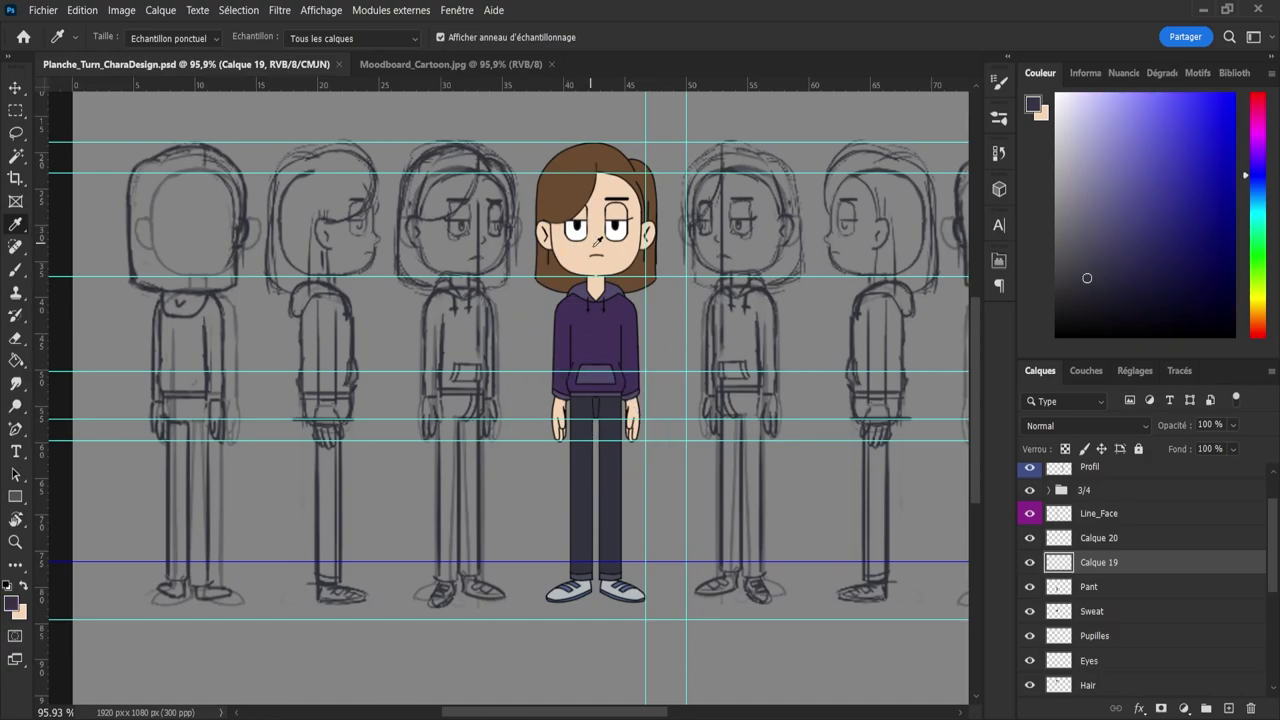
pyautogui.moveTo(576, 258); pyautogui.dragTo(576, 258)
pyautogui.moveTo(573, 172); pyautogui.dragTo(573, 172)
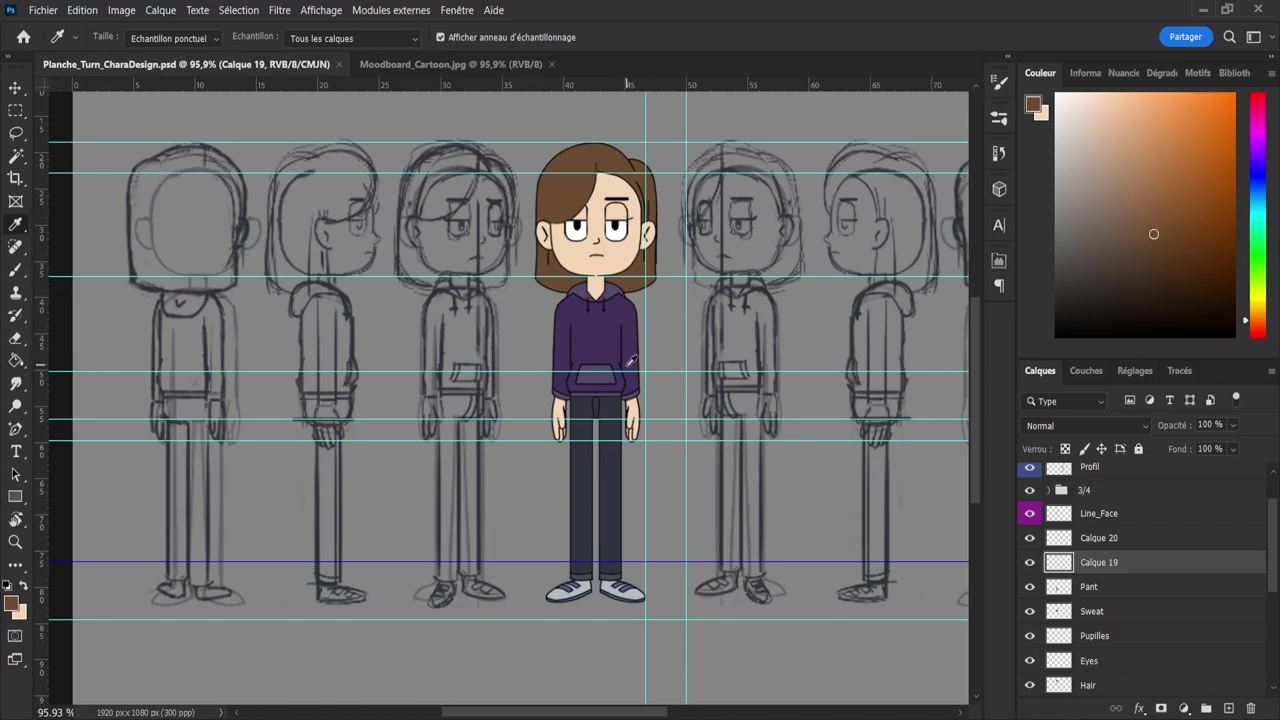
pyautogui.moveTo(637, 588); pyautogui.dragTo(622, 579)
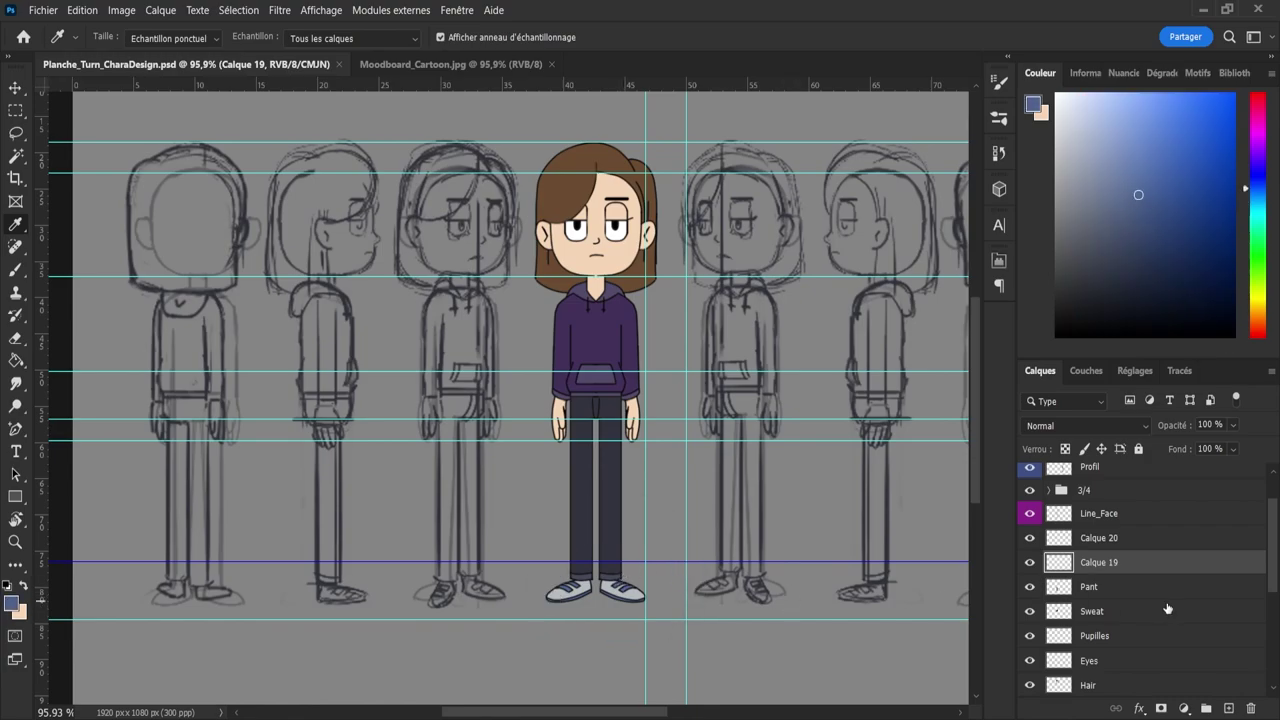
# - Load the straps and soles of Calque 20 as a selection, repaint them in a more saturated blue, deselect and save
pyautogui.click(1025, 564)
pyautogui.click(1025, 564)
pyautogui.click(1032, 540)
pyautogui.click(1032, 540)
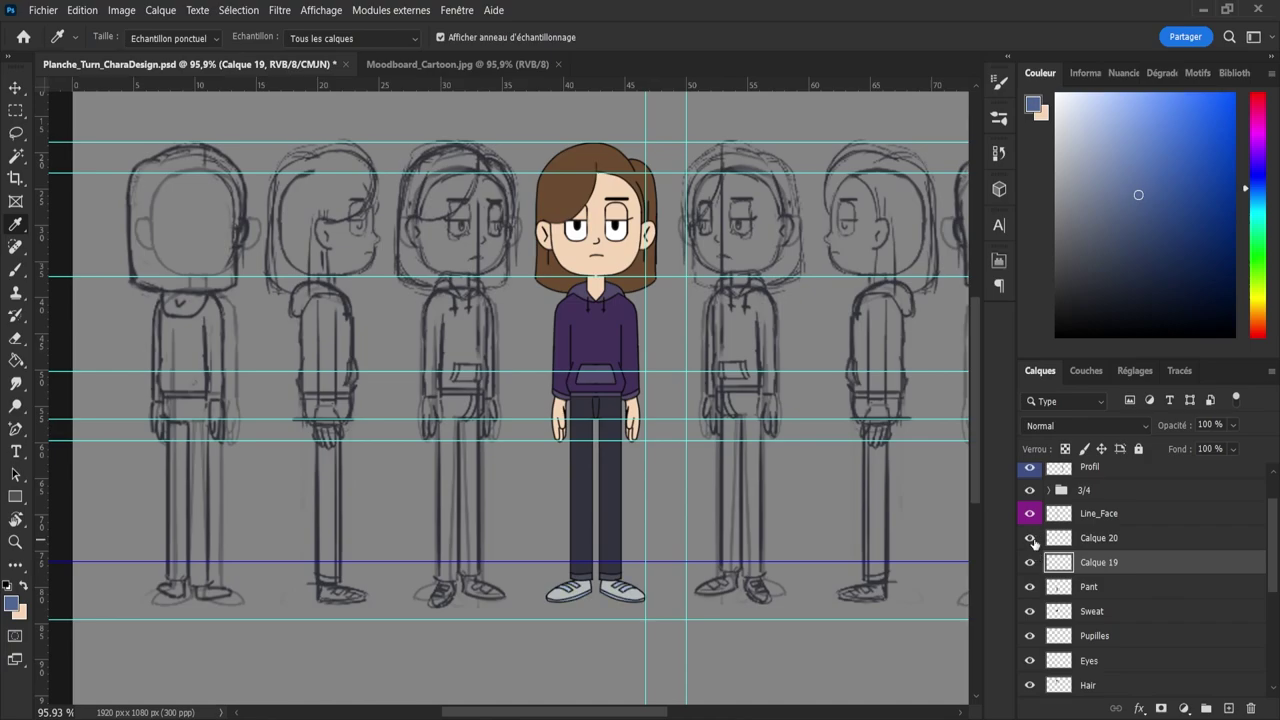
pyautogui.keyDown('ctrl'); pyautogui.click(1061, 543); pyautogui.keyUp('ctrl')
pyautogui.click(1111, 542)
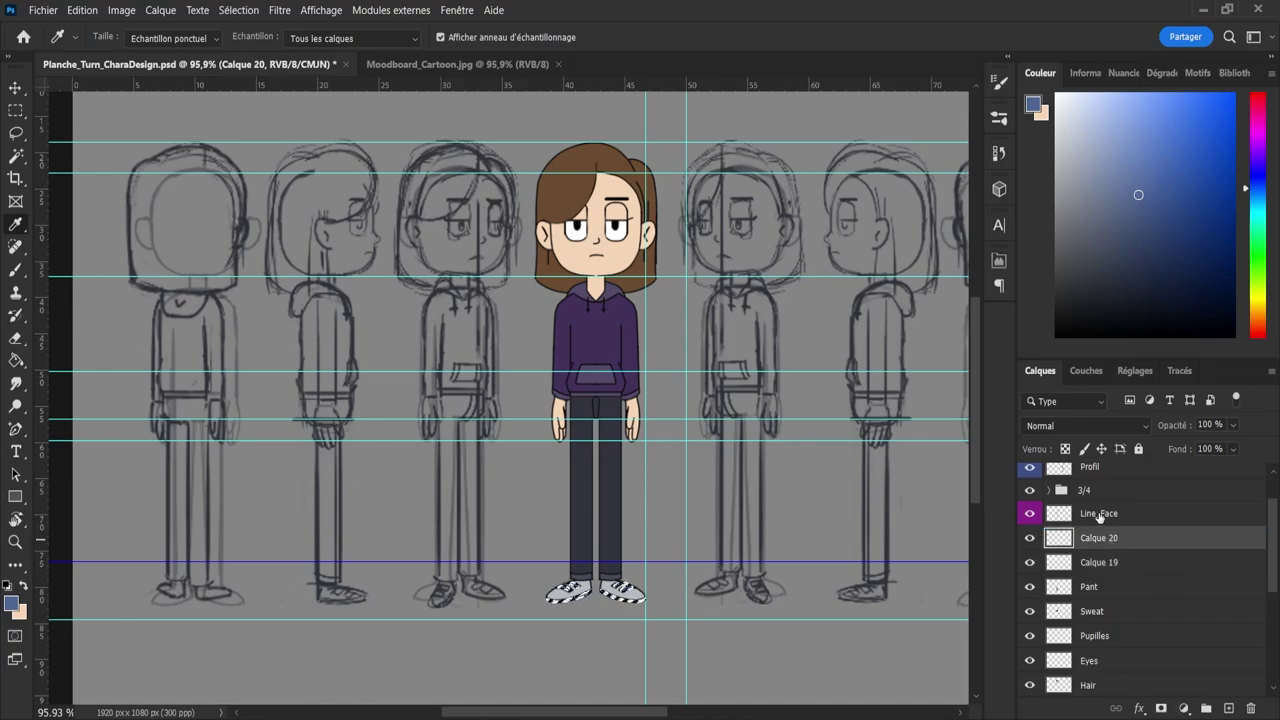
pyautogui.click(1146, 179)
pyautogui.press('b')
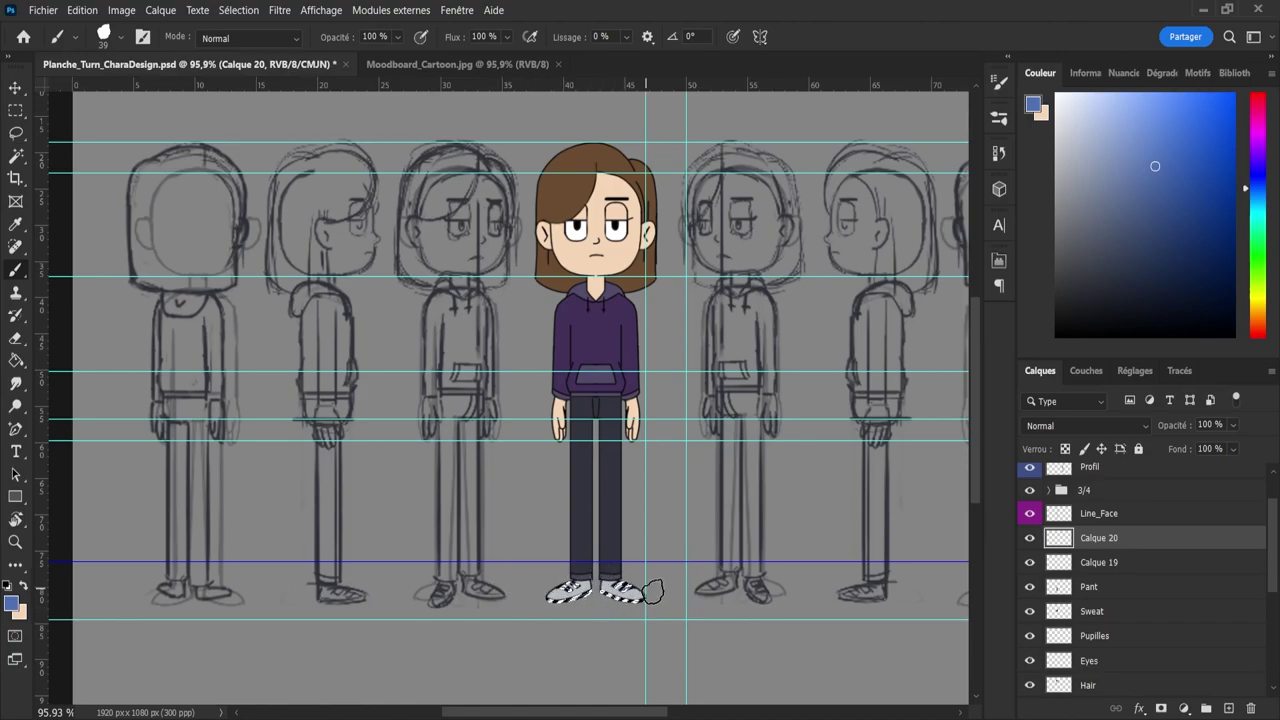
pyautogui.press('l')
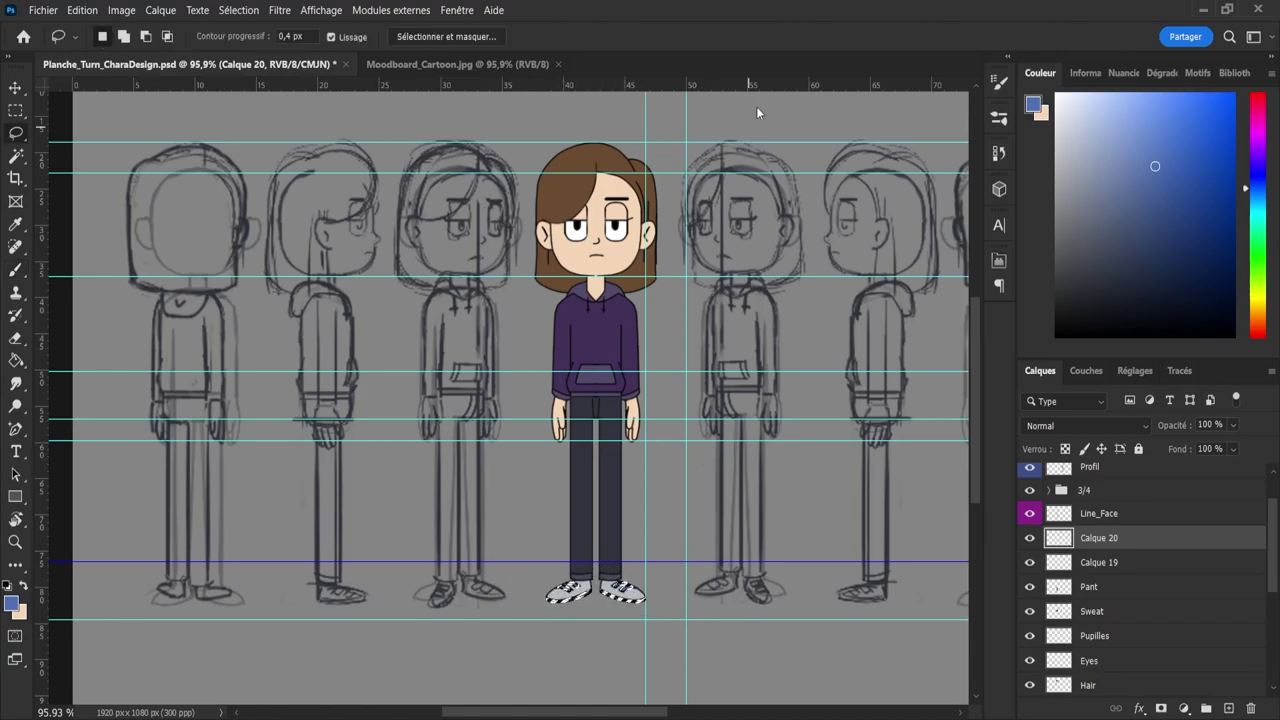
pyautogui.hotkey('ctrl', 'd')
pyautogui.hotkey('ctrl', 's')
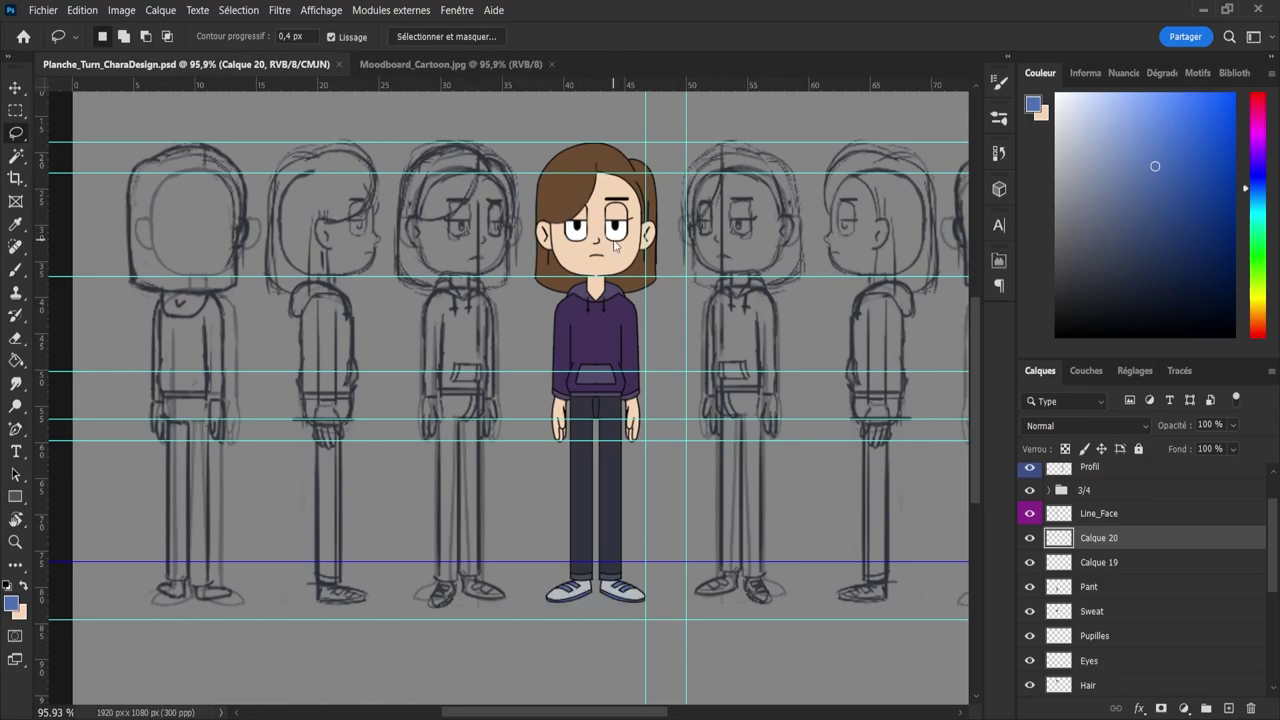
# - Rename the shoe fill layer Calque 19 as Shoes and select Calque 20 above it
pyautogui.press('z')
pyautogui.moveTo(680, 315); pyautogui.dragTo(639, 316)
pyautogui.moveTo(705, 233); pyautogui.dragTo(733, 230)
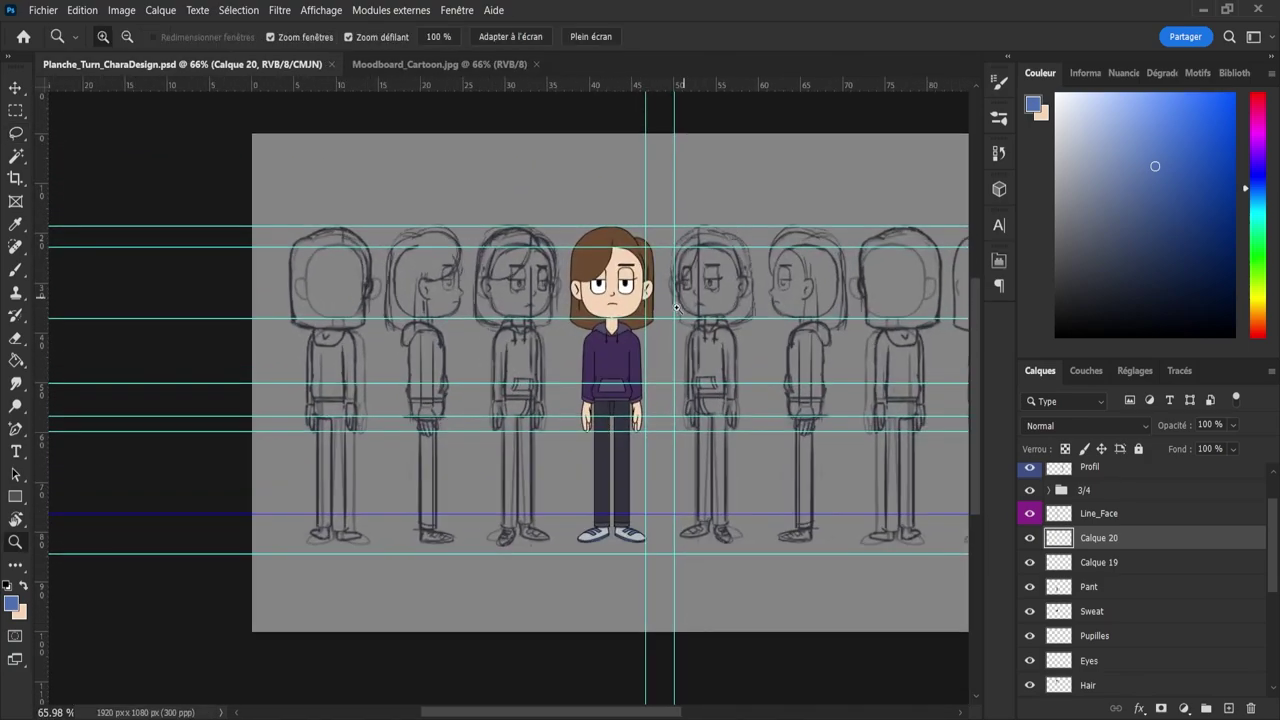
pyautogui.moveTo(676, 308); pyautogui.dragTo(663, 381)
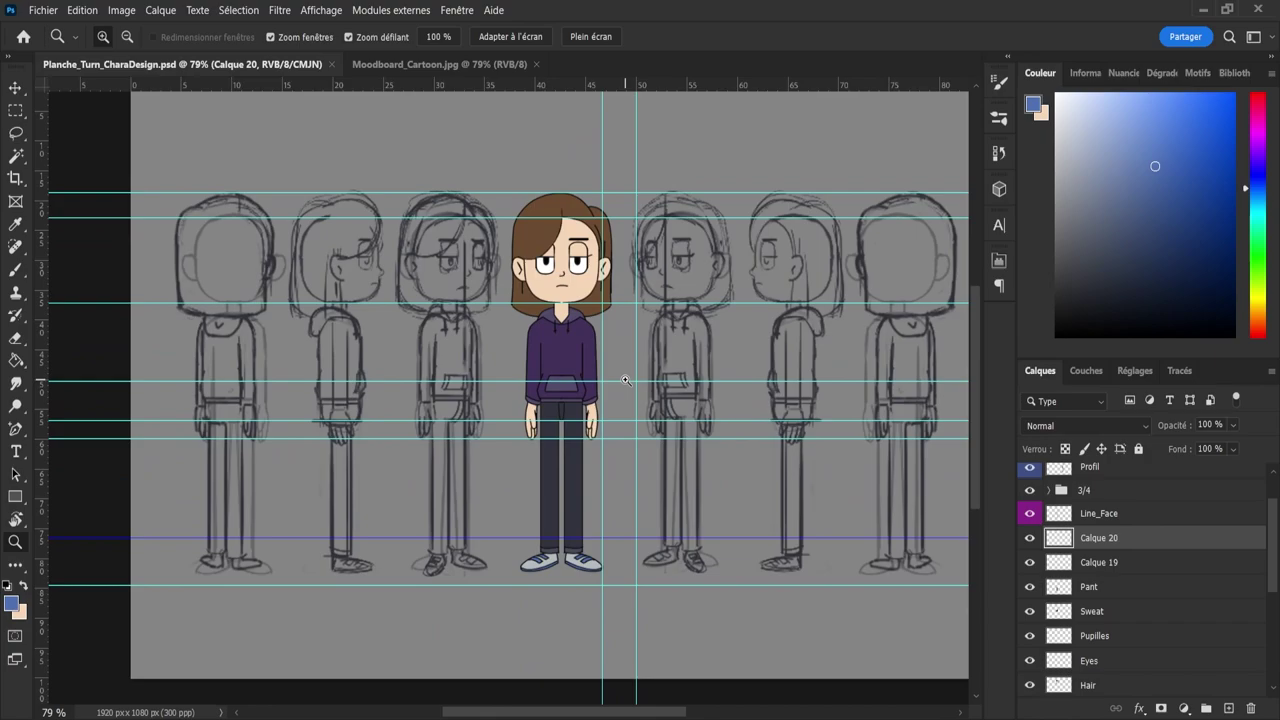
pyautogui.click(1068, 563)
pyautogui.doubleClick(1100, 562)
pyautogui.write('S')
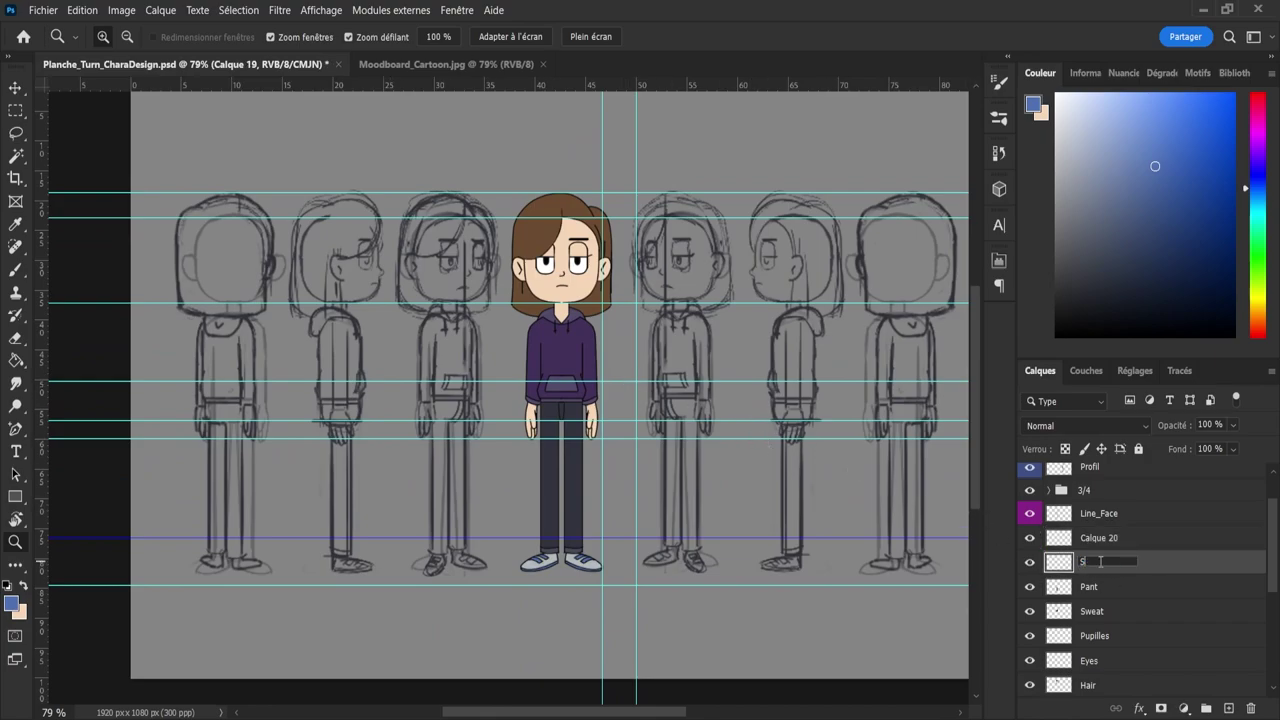
pyautogui.write('hoes')
pyautogui.press('Return')
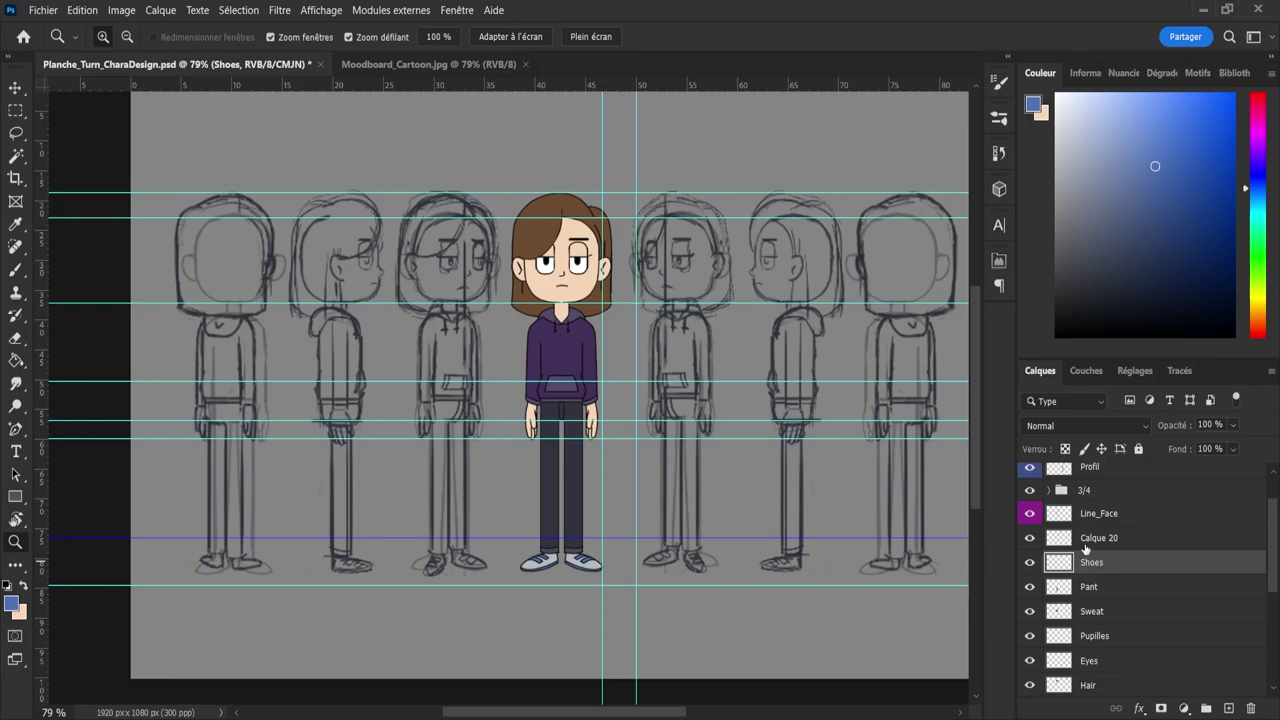
pyautogui.click(1110, 538)
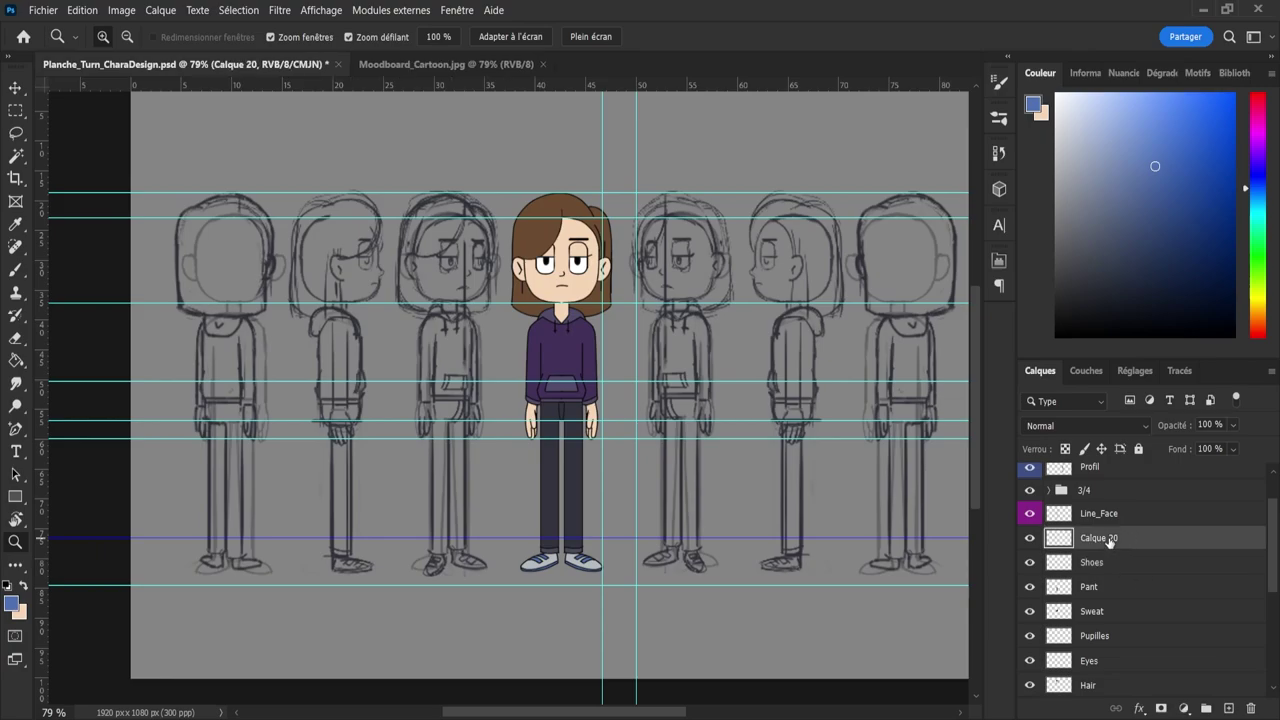
# - Rename the shoe strap and sole layer Calque 20 as Scratch
pyautogui.doubleClick(1100, 538)
pyautogui.write('Scratch')
pyautogui.press('Return')
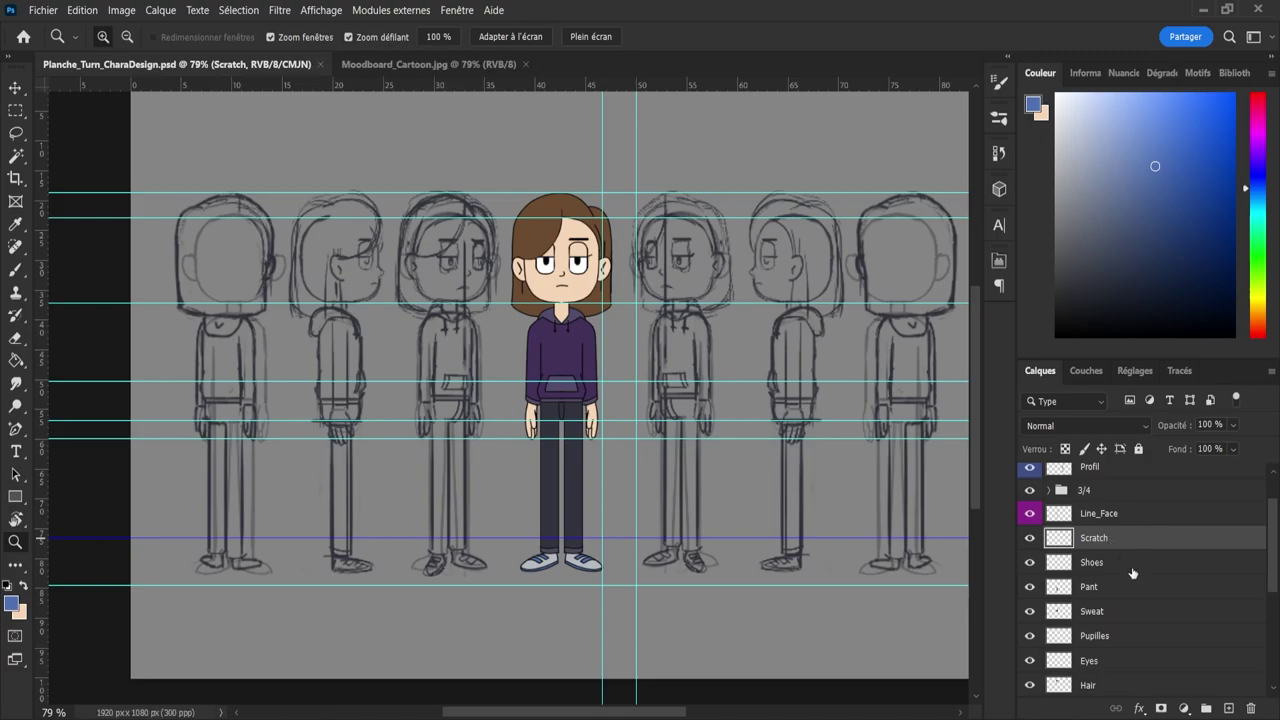
# - Group all colour layers from Scratch down to Skin and name the group Colo01
pyautogui.scroll(-3, 1272, 562)
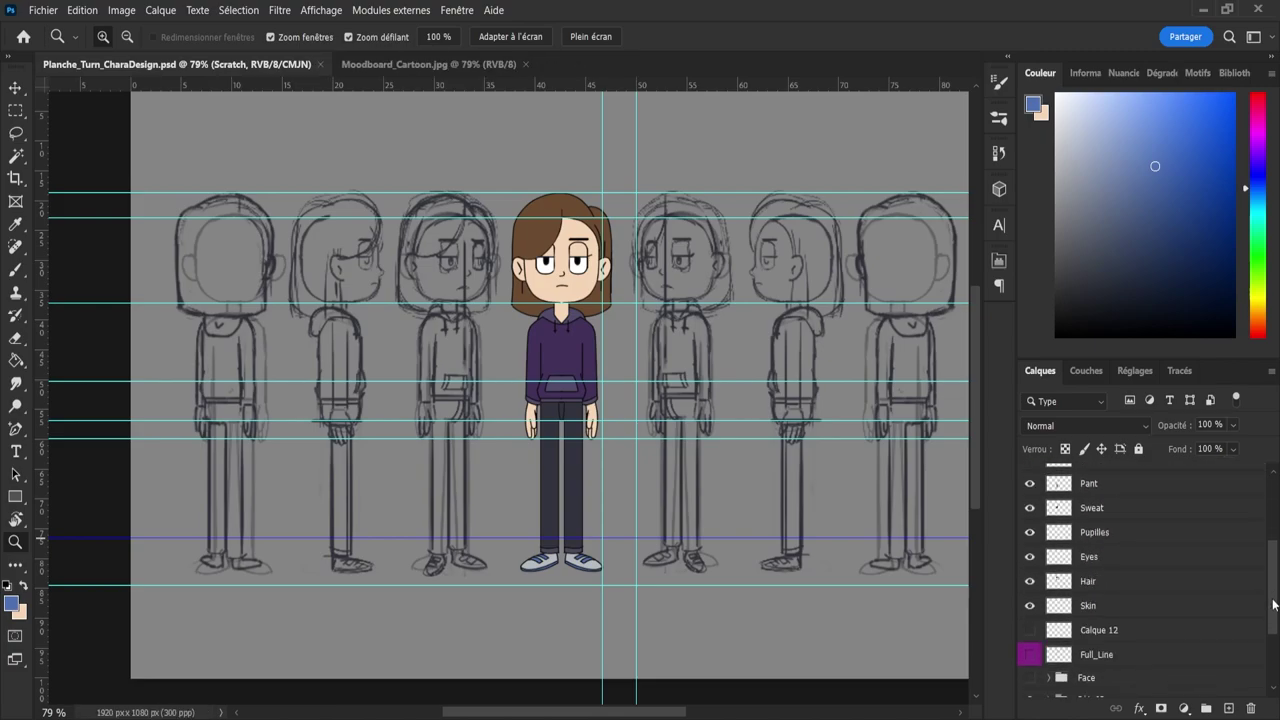
pyautogui.keyDown('shift'); pyautogui.click(1120, 607); pyautogui.keyUp('shift')
pyautogui.click(1206, 708)
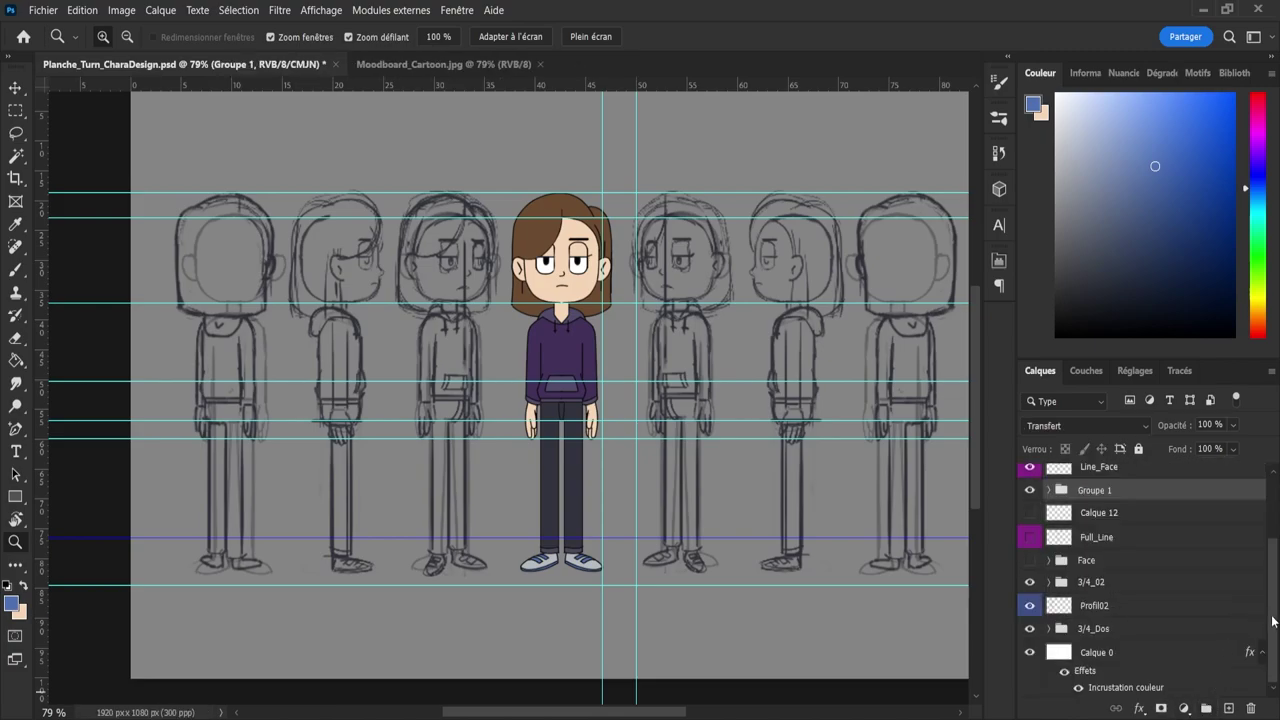
pyautogui.scroll(1, 1100, 560)
pyautogui.doubleClick(1092, 550)
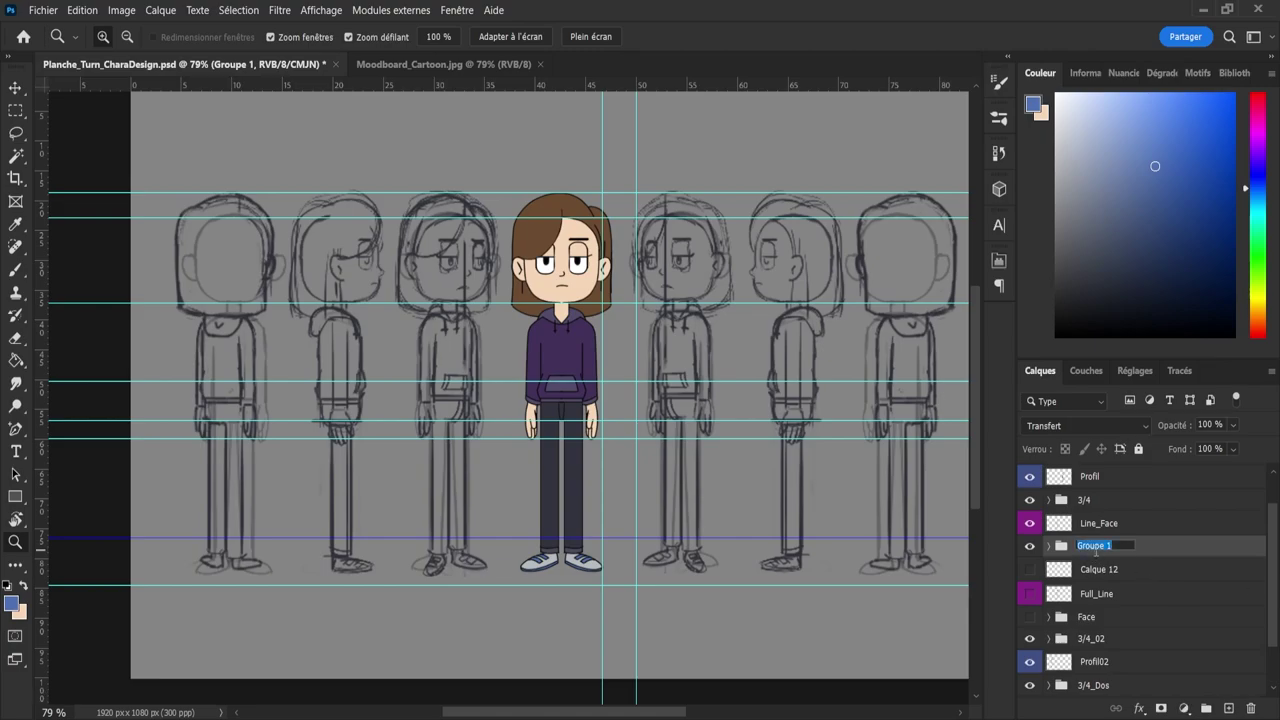
pyautogui.write('CO')
pyautogui.press('Return')
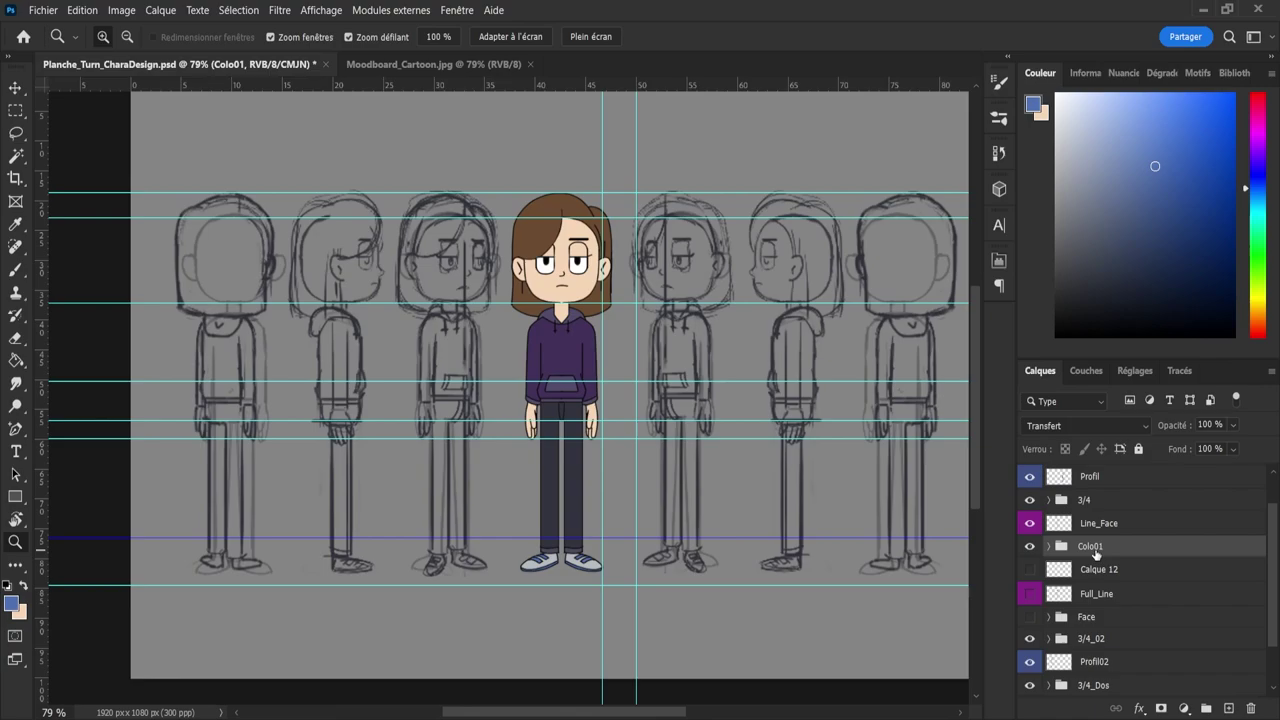
# - Toggle the visibility of Colo01 and Calque 12 to compare them, and delete the layer Calque 12
pyautogui.click(1030, 546)
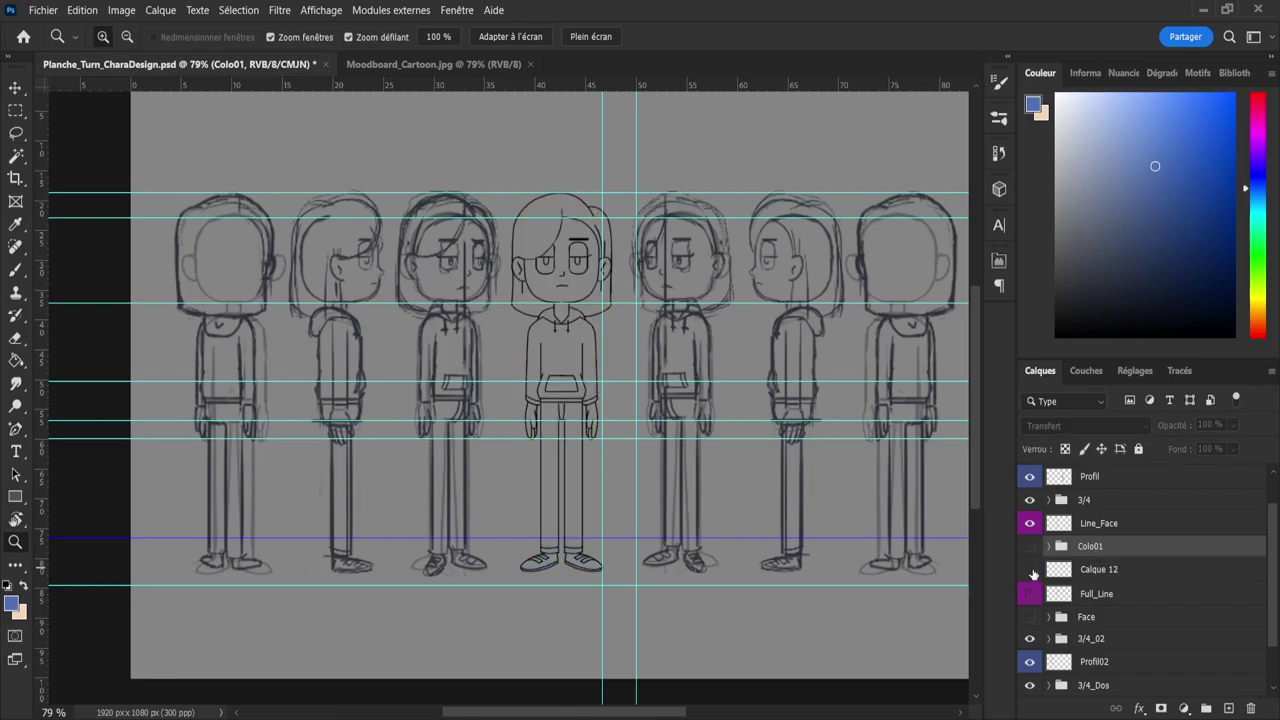
pyautogui.click(1030, 569)
pyautogui.click(1030, 548)
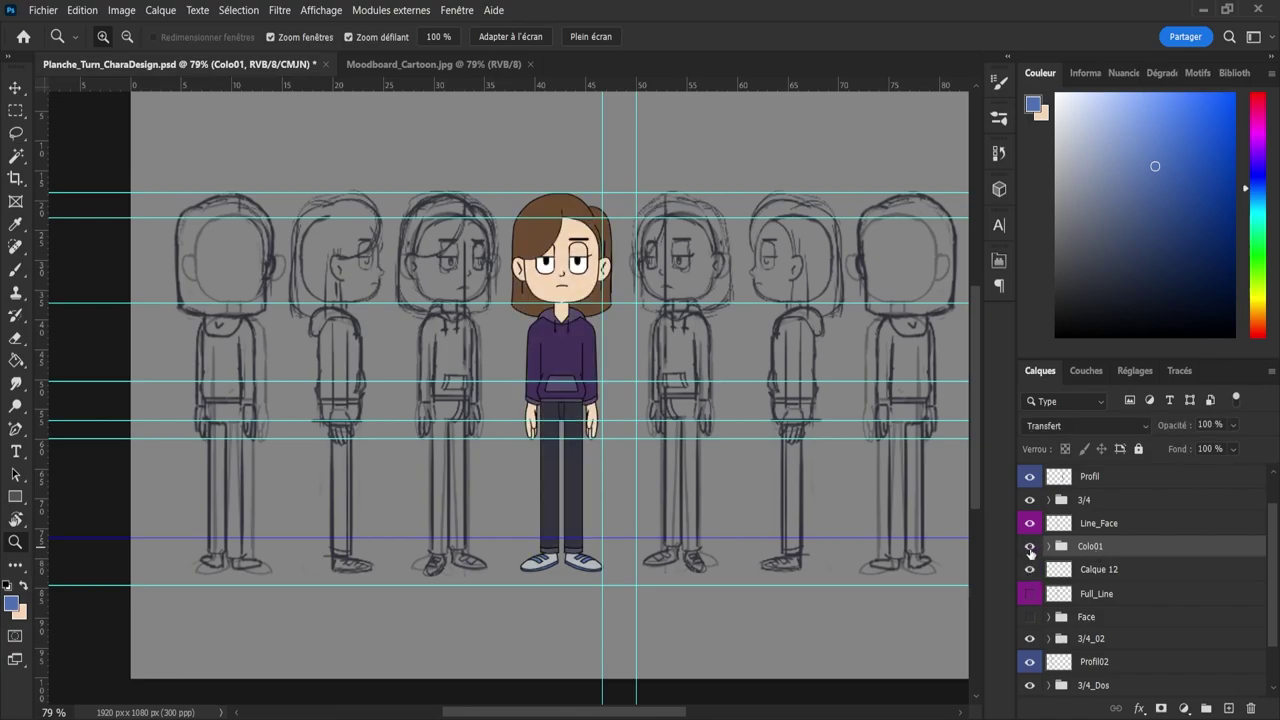
pyautogui.click(1030, 549)
pyautogui.click(1030, 569)
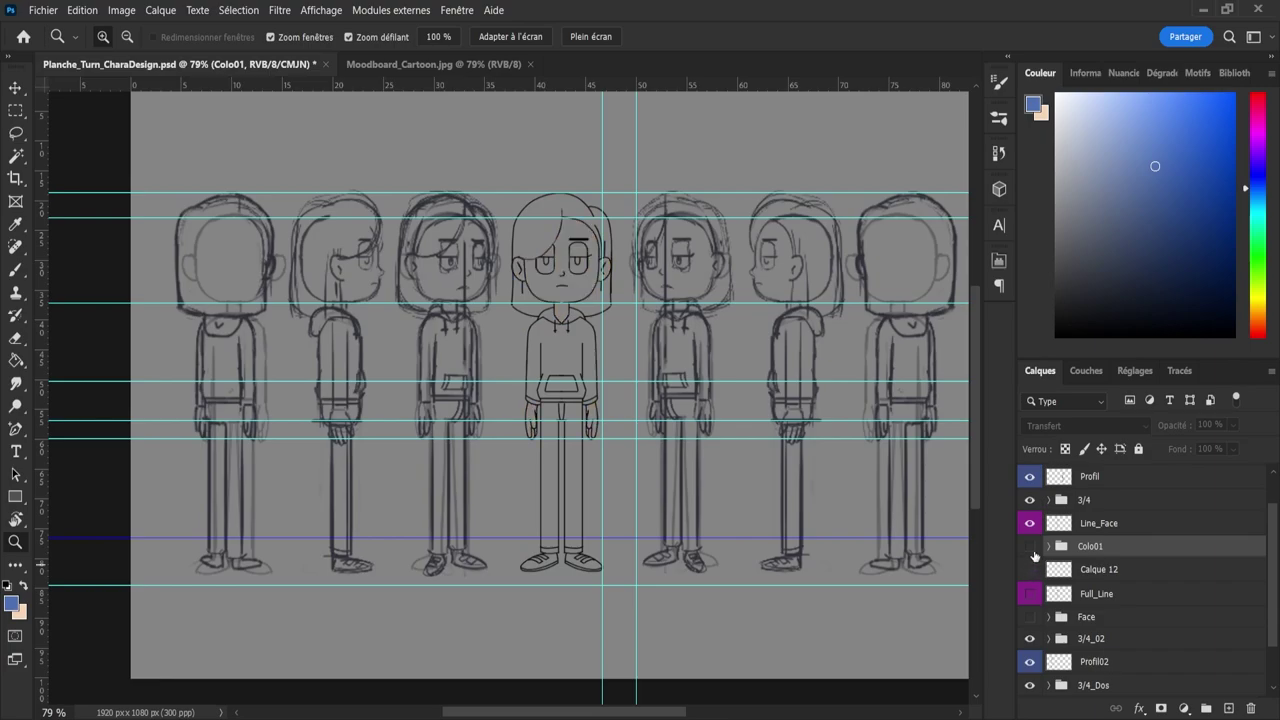
pyautogui.click(1030, 546)
pyautogui.click(1087, 569)
pyautogui.press('Delete')
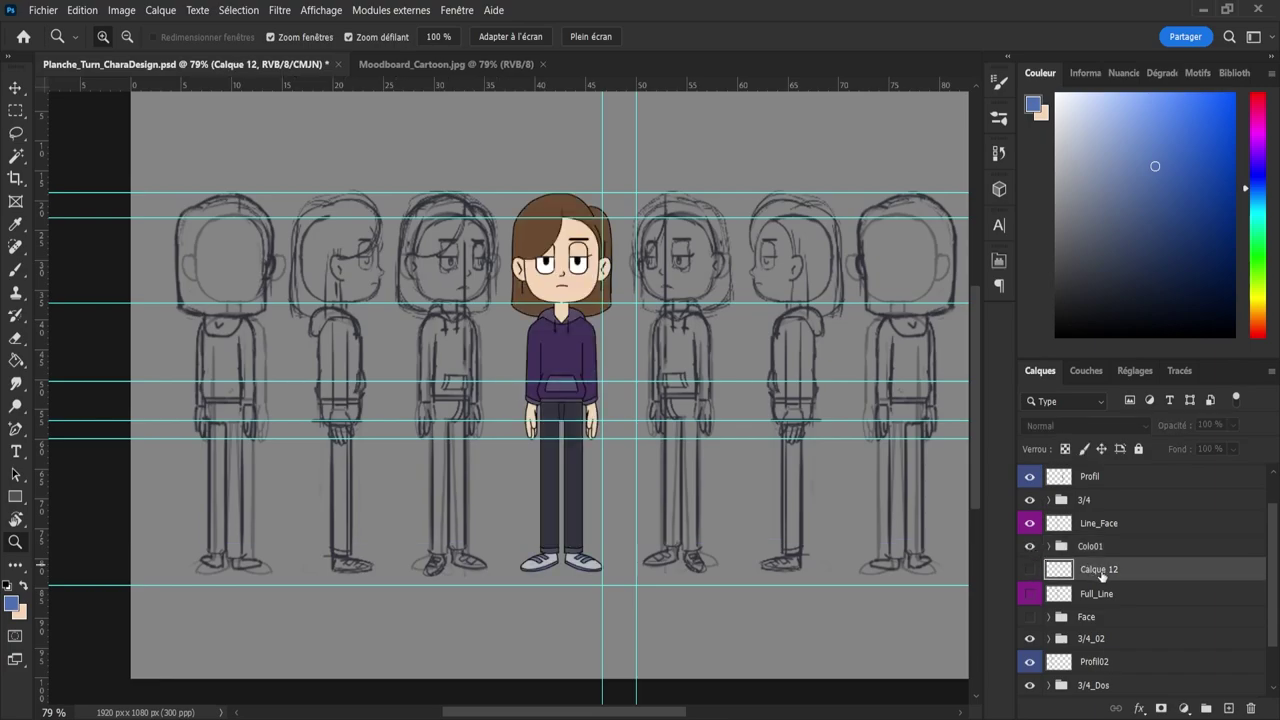
pyautogui.press('Delete')
# - Hide and show the Colo01 group to compare the front view's line art with and without colour
pyautogui.scroll(1, 1101, 575)
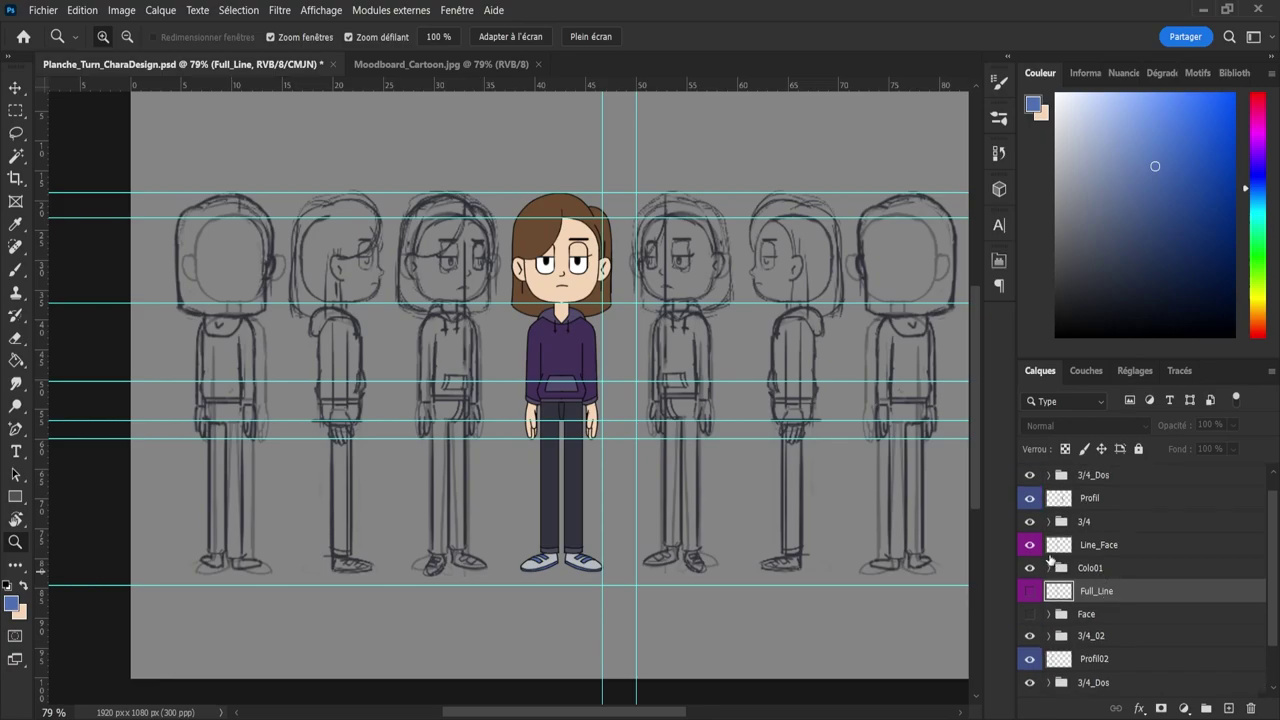
pyautogui.click(1088, 568)
pyautogui.click(1030, 568)
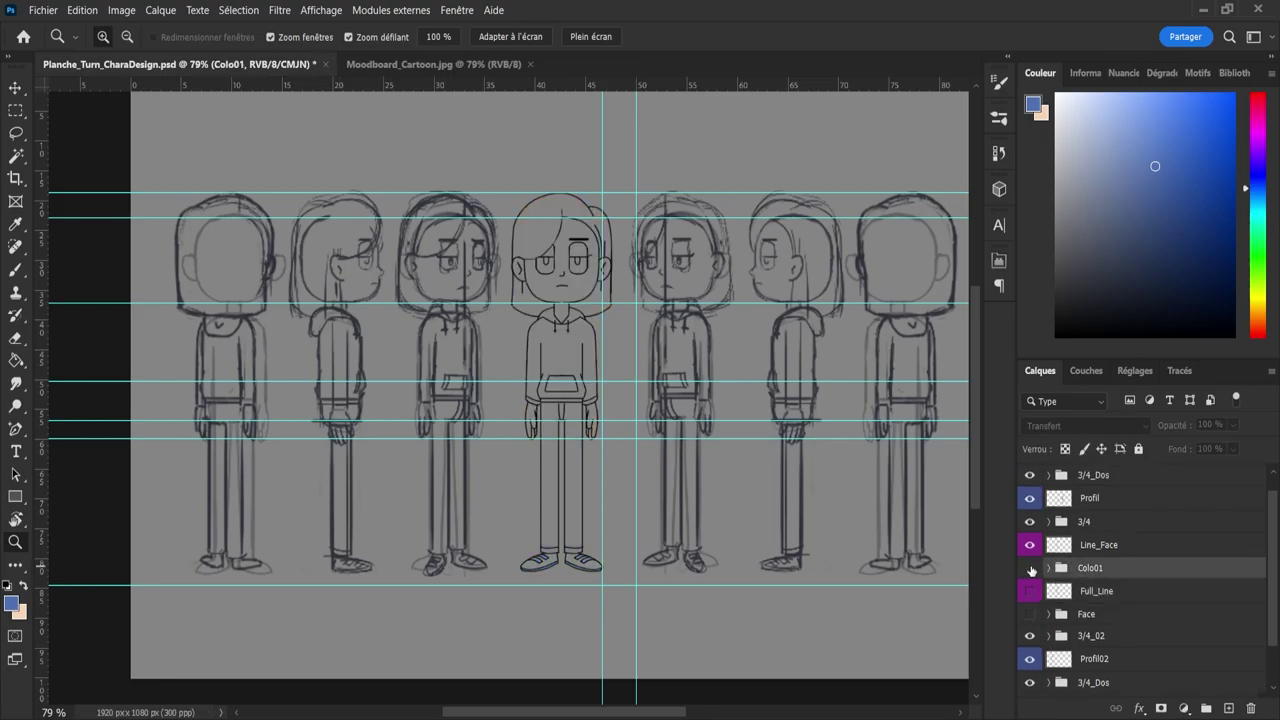
pyautogui.click(1030, 568)
pyautogui.click(1030, 568)
pyautogui.click(1030, 568)
# - Close the gap in the chin line above the neck on Line_Face with a black size 2 brush
pyautogui.click(1068, 548)
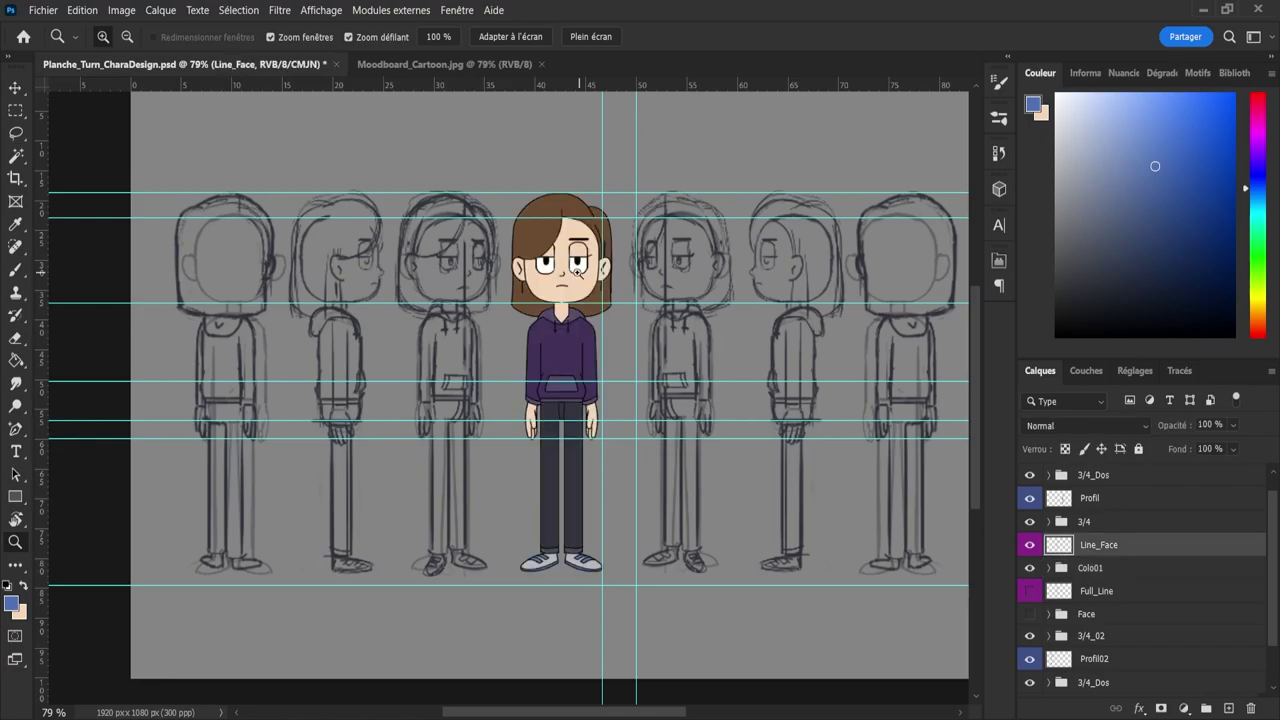
pyautogui.moveTo(577, 272); pyautogui.dragTo(634, 286)
pyautogui.moveTo(497, 282); pyautogui.dragTo(527, 289)
pyautogui.moveTo(569, 327); pyautogui.dragTo(596, 338)
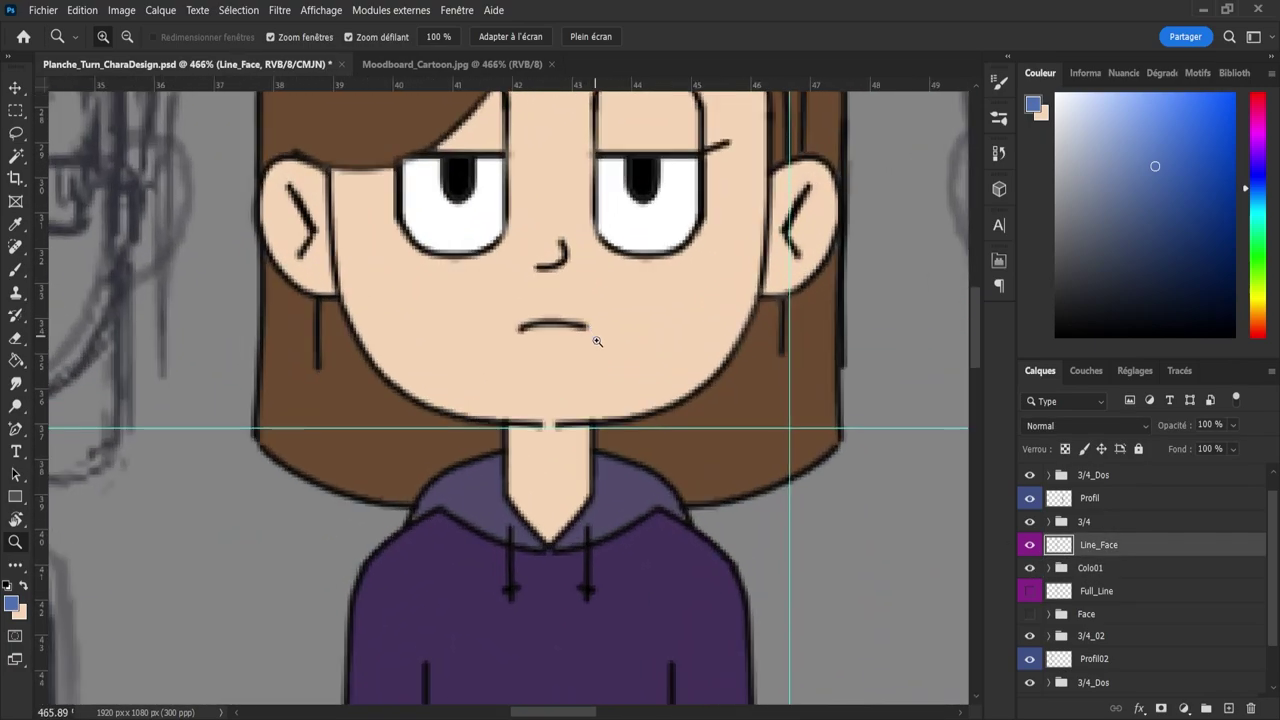
pyautogui.press('b')
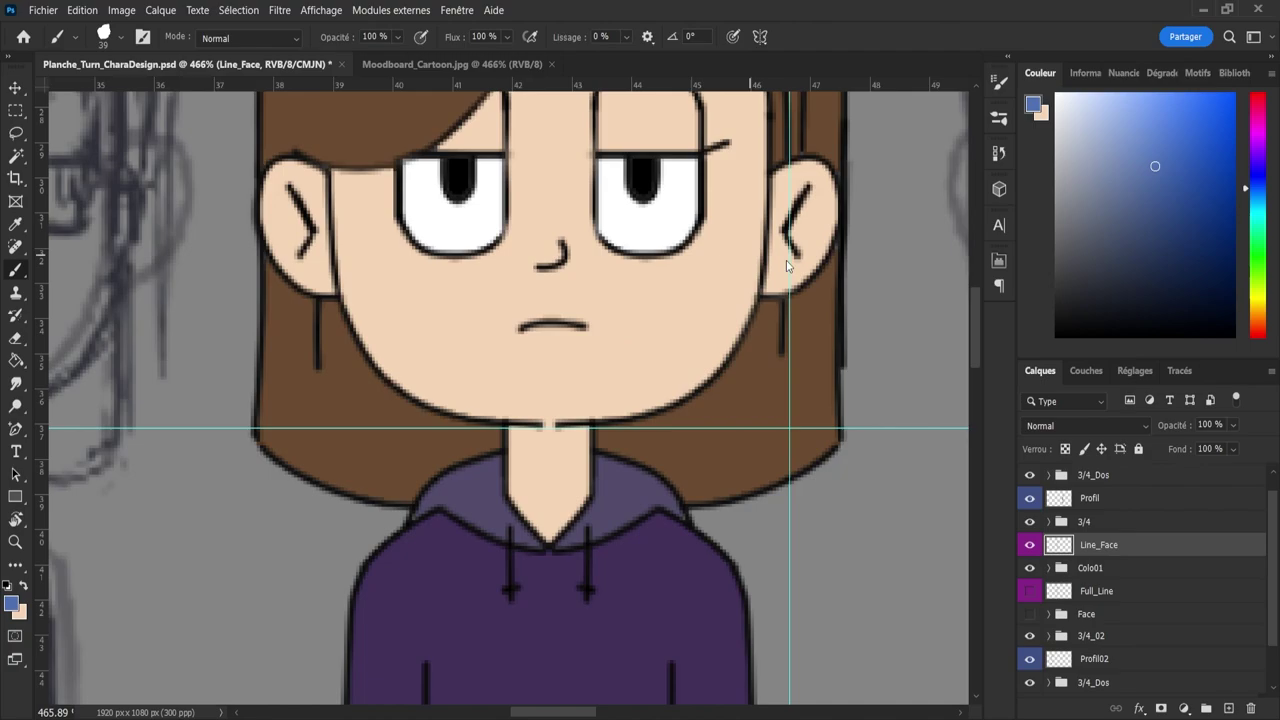
pyautogui.click(886, 283)
pyautogui.moveTo(1079, 295); pyautogui.dragTo(1044, 398)
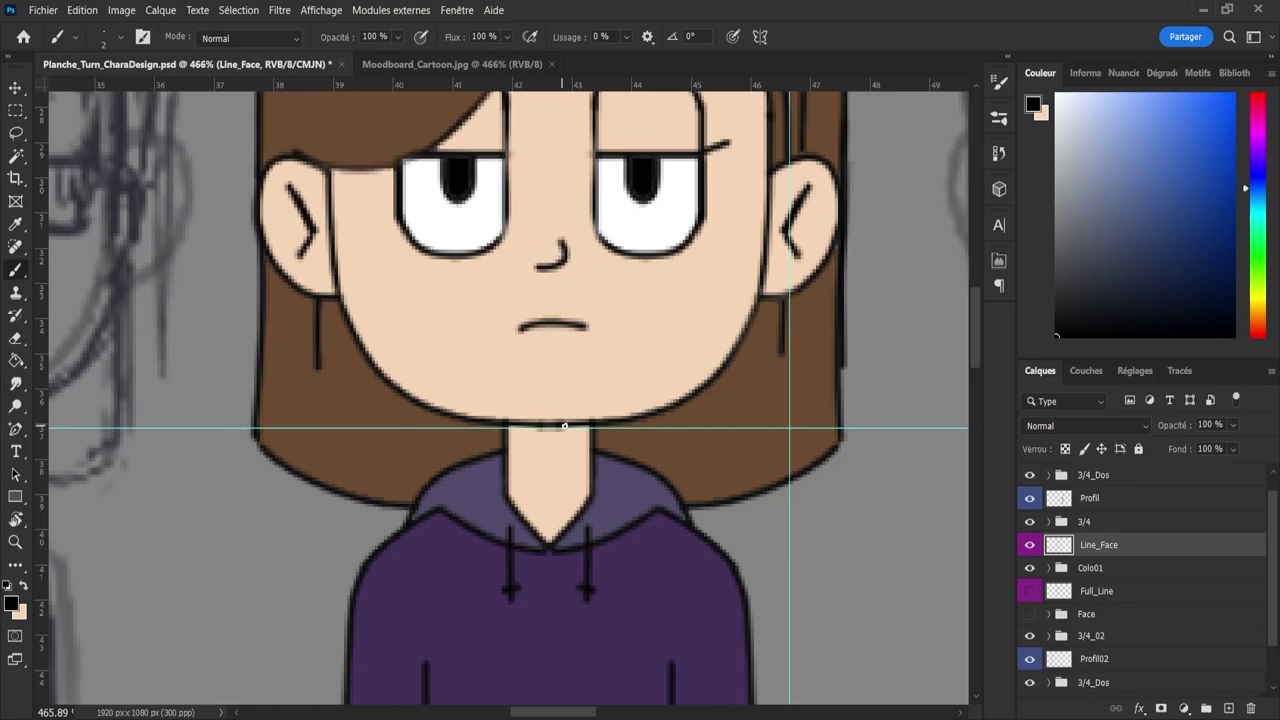
pyautogui.moveTo(538, 426)
pyautogui.mouseDown()
pyautogui.moveTo(563, 426)
pyautogui.moveTo(478, 412)
pyautogui.mouseUp()
# - Check the front view's lines and colours from the hoodie down to the shoes, and save the document
pyautogui.press('z')
pyautogui.moveTo(577, 666); pyautogui.dragTo(606, 656)
pyautogui.moveTo(554, 392); pyautogui.dragTo(655, 370)
pyautogui.scroll(-5, 656, 370)
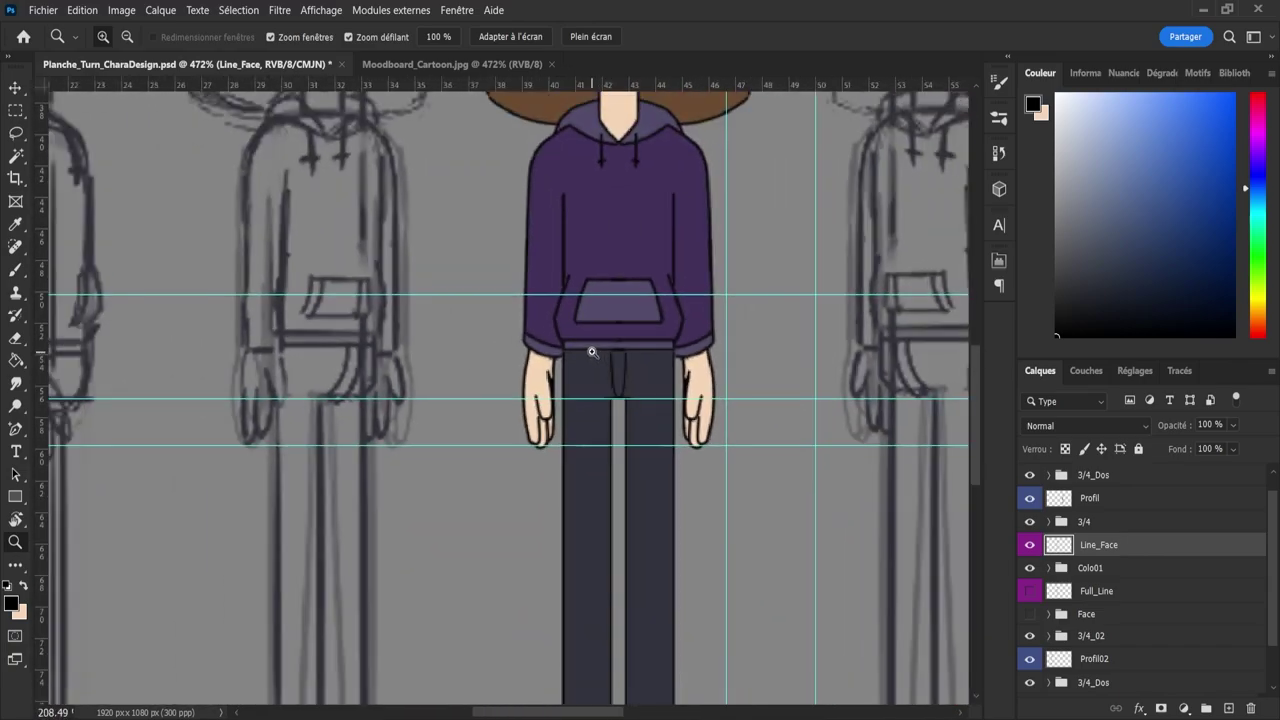
pyautogui.scroll(-2, 552, 280)
pyautogui.scroll(4, 660, 515)
pyautogui.scroll(4, 665, 522)
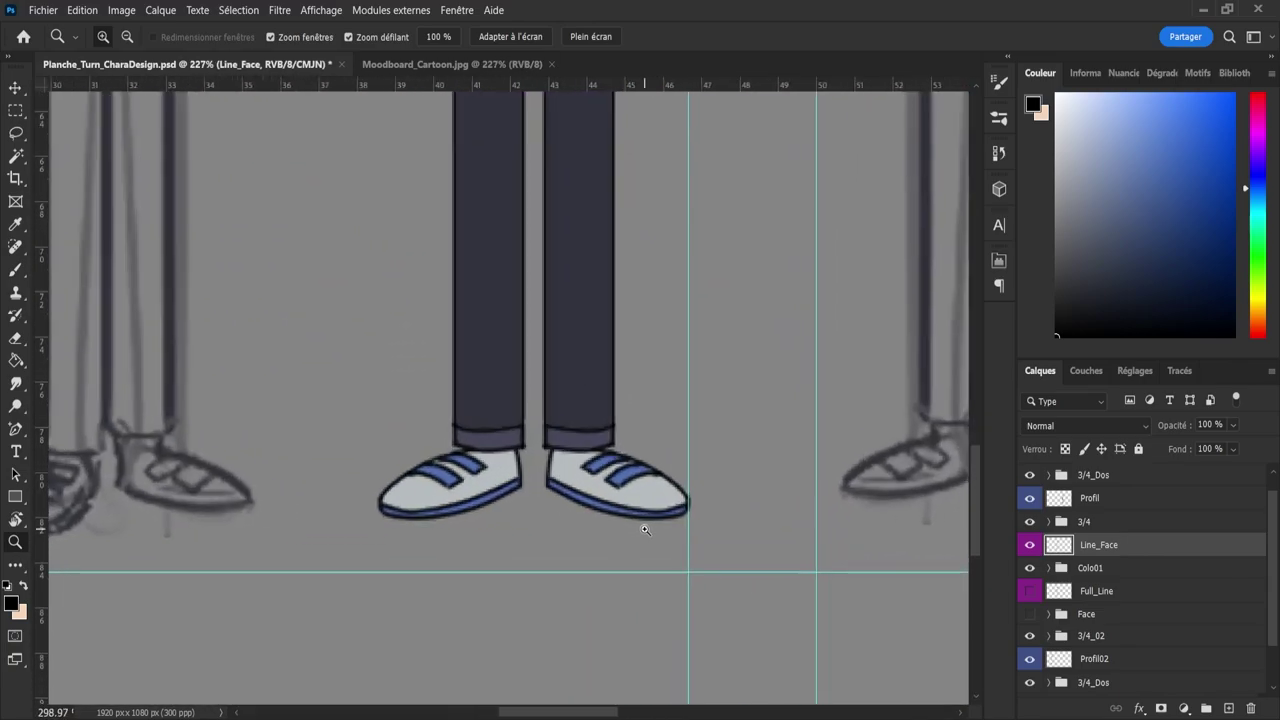
pyautogui.scroll(-6, 655, 535)
pyautogui.scroll(-3, 652, 542)
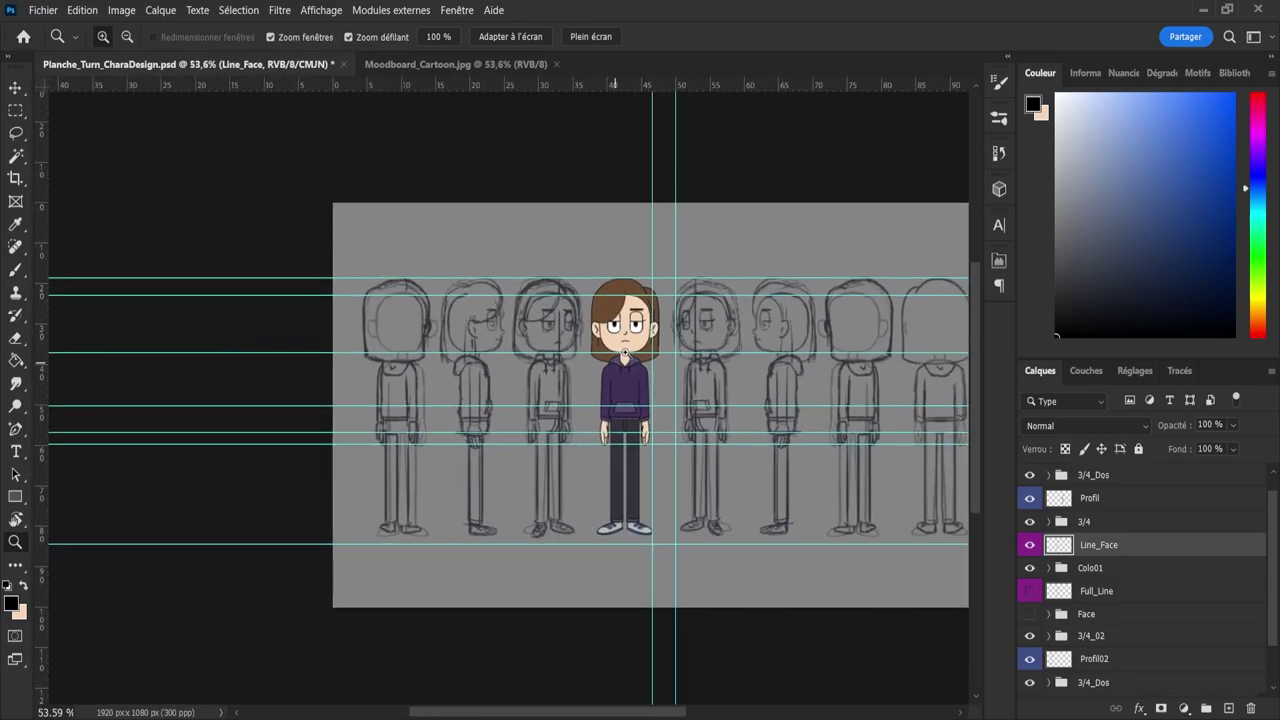
pyautogui.scroll(1, 660, 335)
pyautogui.hotkey('ctrl', 's')
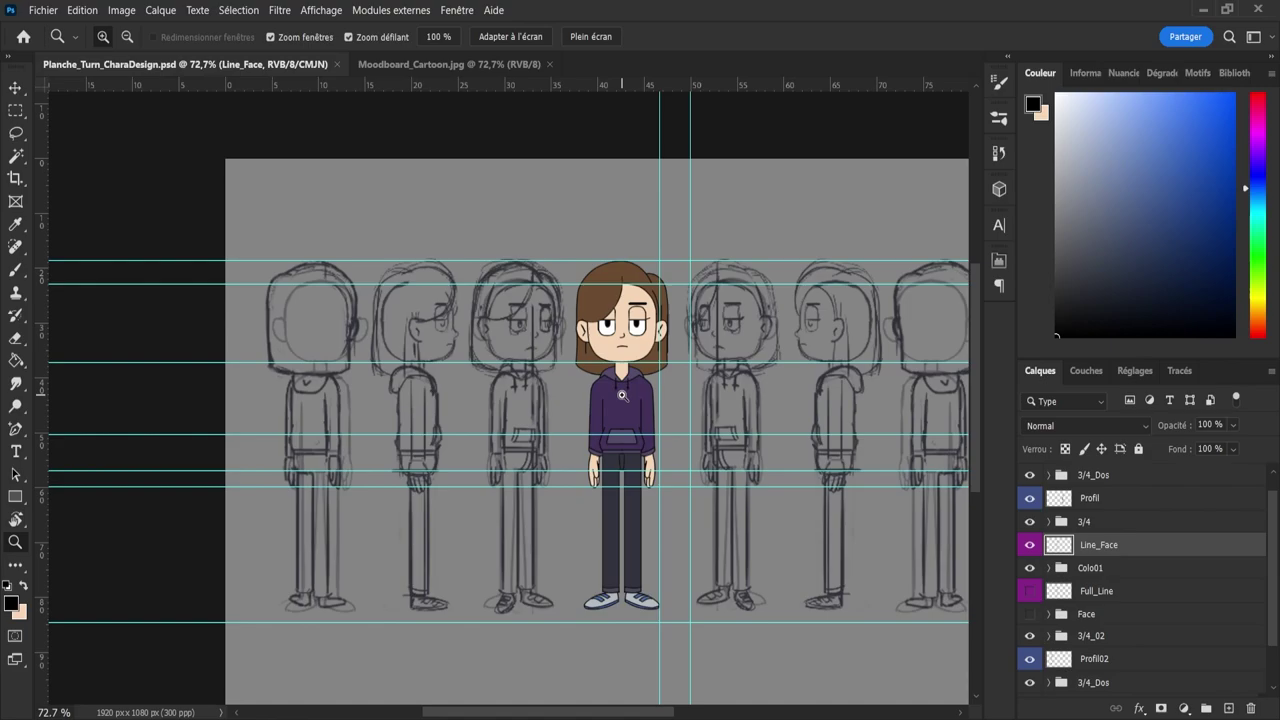
pyautogui.scroll(1, 617, 446)
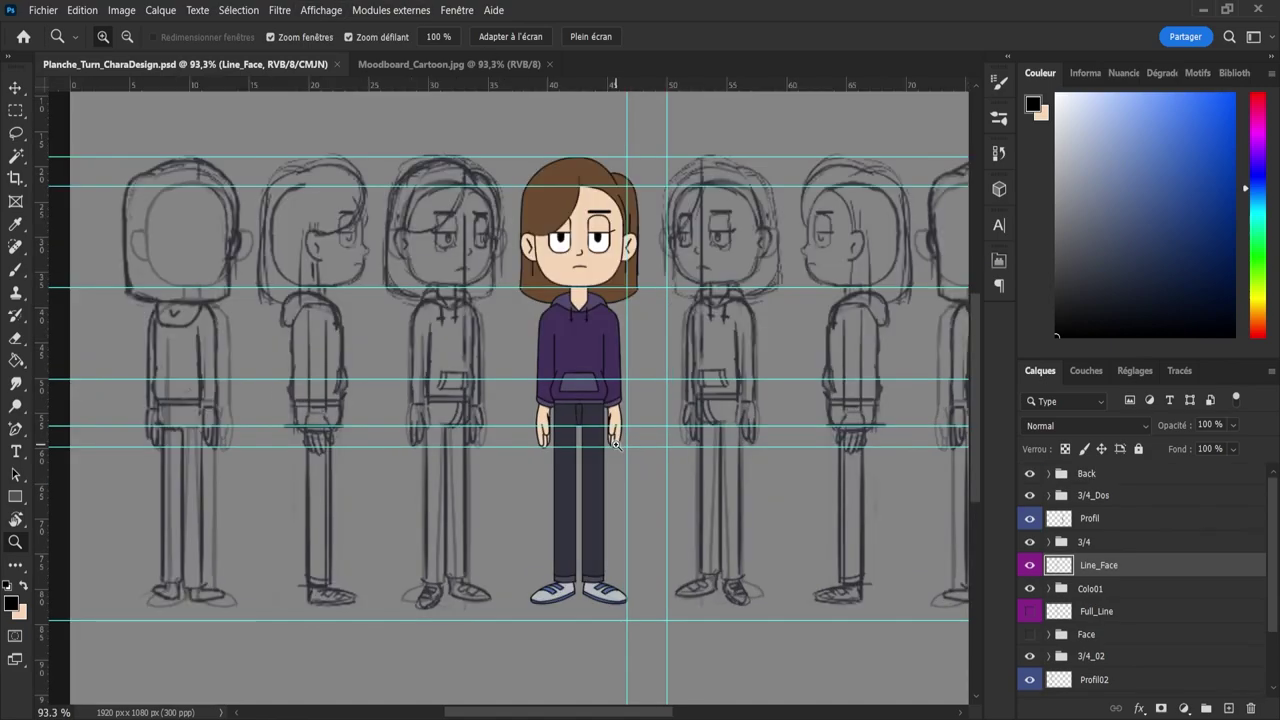
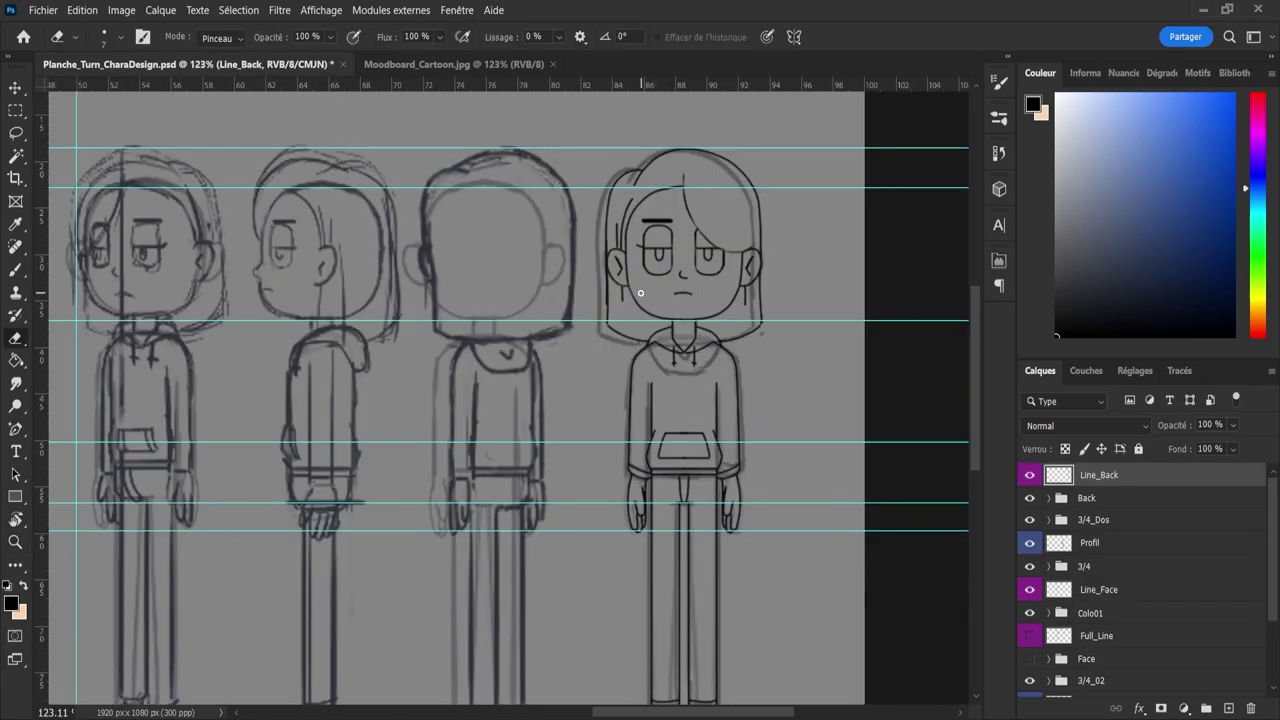
# - Erase the fringe, facial features and ears inside the head outline on Line_Back with a size 23 eraser
pyautogui.keyDown('alt'); pyautogui.moveTo(638, 308); pyautogui.dragTo(648, 312); pyautogui.keyUp('alt')
pyautogui.hotkey('ctrl', 'space')
pyautogui.moveTo(627, 241)
pyautogui.keyDown('ctrl'); pyautogui.mouseDown()
pyautogui.moveTo(645, 241)
pyautogui.moveTo(631, 193)
pyautogui.mouseUp(); pyautogui.keyUp('ctrl')
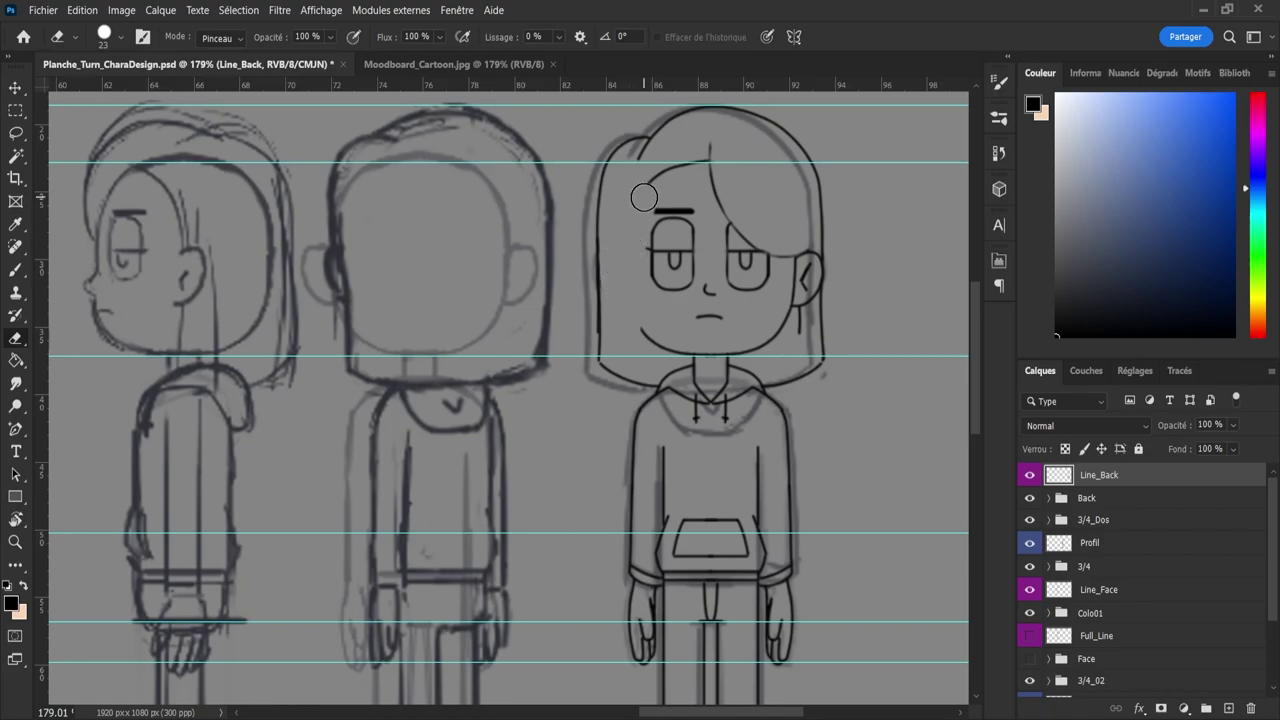
pyautogui.moveTo(645, 200)
pyautogui.mouseDown()
pyautogui.moveTo(662, 172)
pyautogui.moveTo(700, 160)
pyautogui.moveTo(676, 258)
pyautogui.moveTo(650, 264)
pyautogui.moveTo(745, 255)
pyautogui.moveTo(795, 275)
pyautogui.moveTo(783, 294)
pyautogui.moveTo(805, 263)
pyautogui.moveTo(802, 286)
pyautogui.mouseUp()
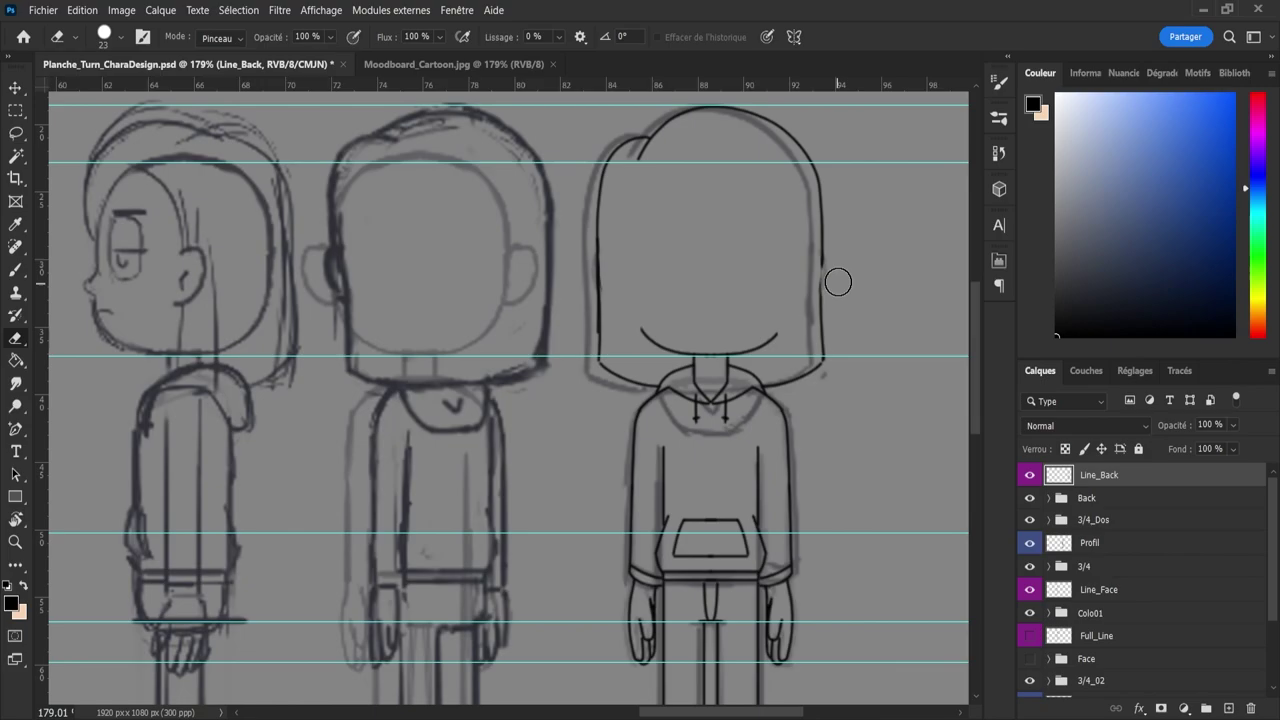
# - Set the brush smoothing to 62%, and erase the jaw, neck and upper hood lines below the head on Line_Back
pyautogui.press('b')
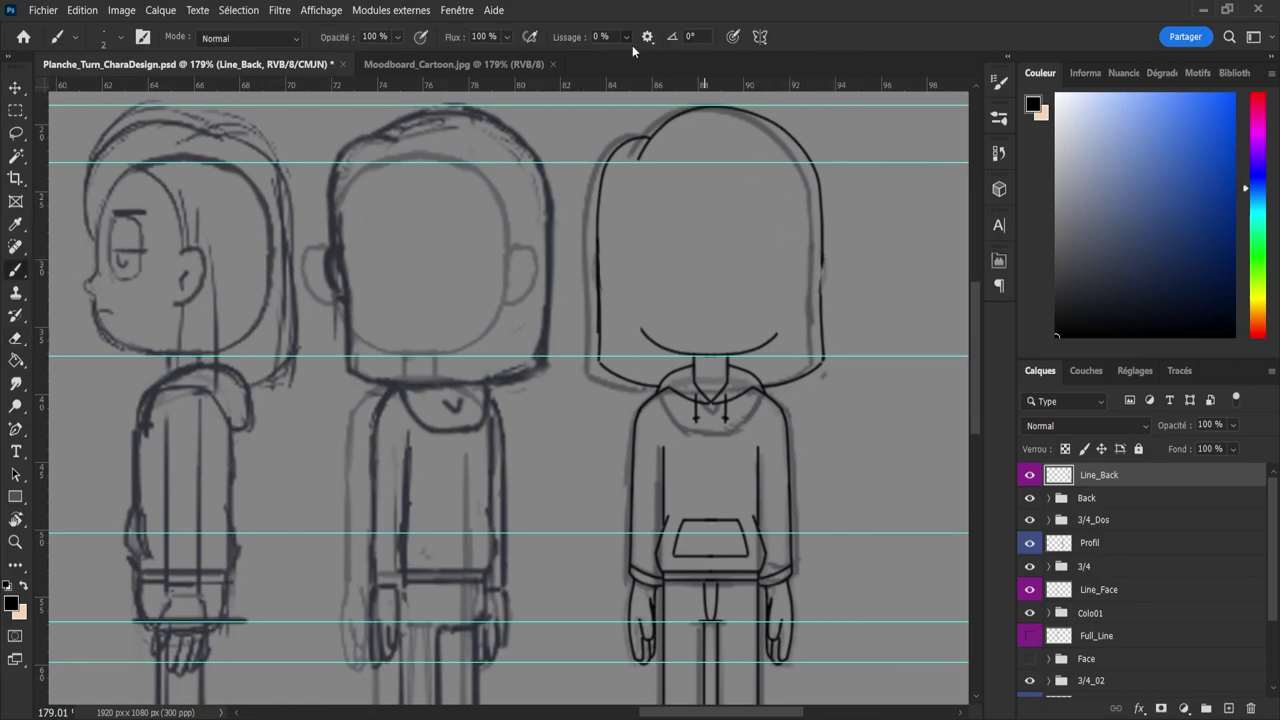
pyautogui.moveTo(632, 45); pyautogui.dragTo(671, 82)
pyautogui.press('e')
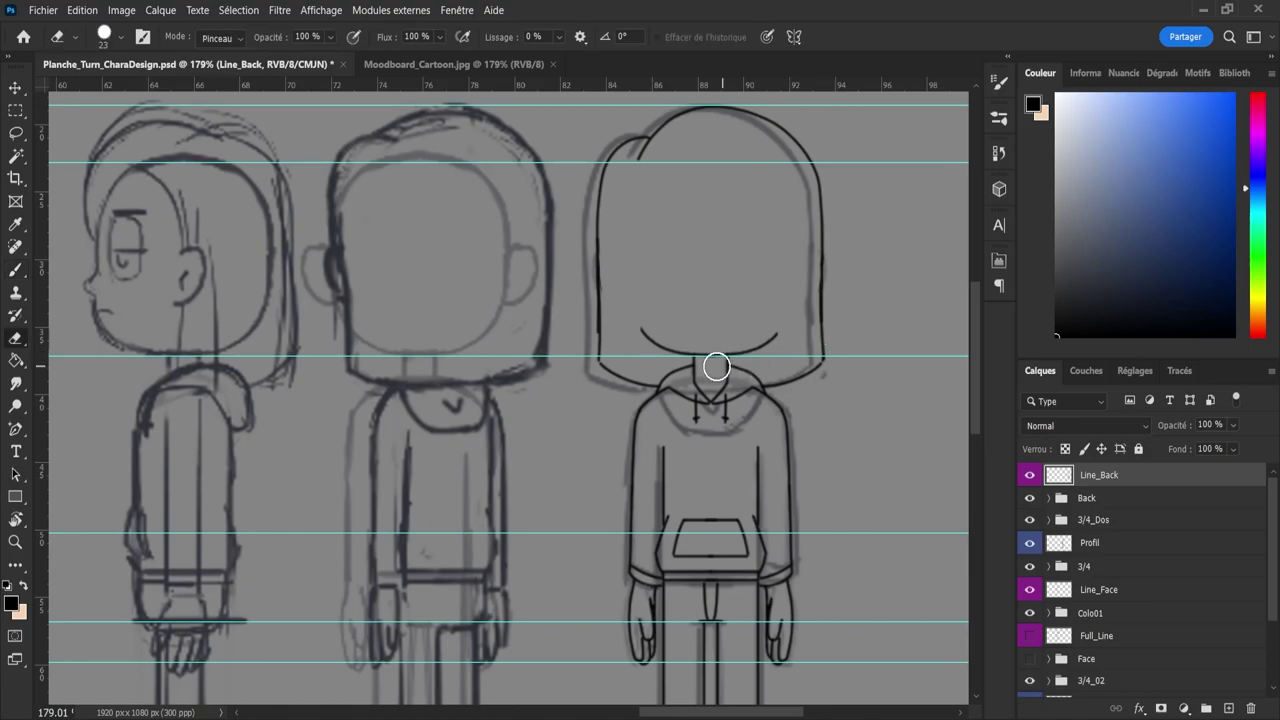
pyautogui.click(646, 328)
pyautogui.moveTo(663, 331)
pyautogui.mouseDown()
pyautogui.moveTo(764, 334)
pyautogui.moveTo(680, 337)
pyautogui.moveTo(736, 347)
pyautogui.moveTo(674, 349)
pyautogui.moveTo(684, 364)
pyautogui.moveTo(757, 362)
pyautogui.moveTo(743, 362)
pyautogui.mouseUp()
# - Try to draw the hair's lower edge across the neck opening of the back view, and undo the strokes
pyautogui.press('b')
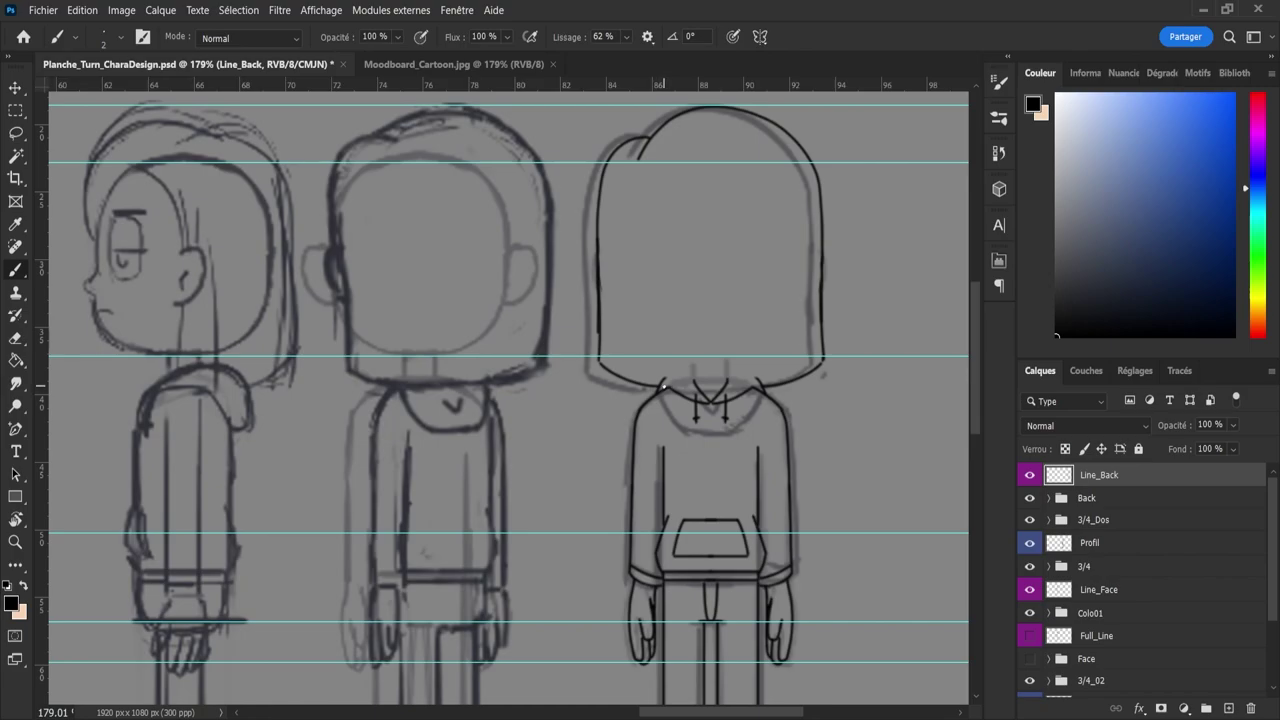
pyautogui.moveTo(710, 391); pyautogui.dragTo(786, 385)
pyautogui.hotkey('ctrl', 'z')
pyautogui.hotkey('ctrl', 'z')
pyautogui.moveTo(673, 389); pyautogui.dragTo(734, 387)
pyautogui.hotkey('ctrl', 'z')
# - Move the vertical symmetry axis from the canvas centre onto the back view's centre line, at X 1701 px
pyautogui.hotkey('ctrl', 't')
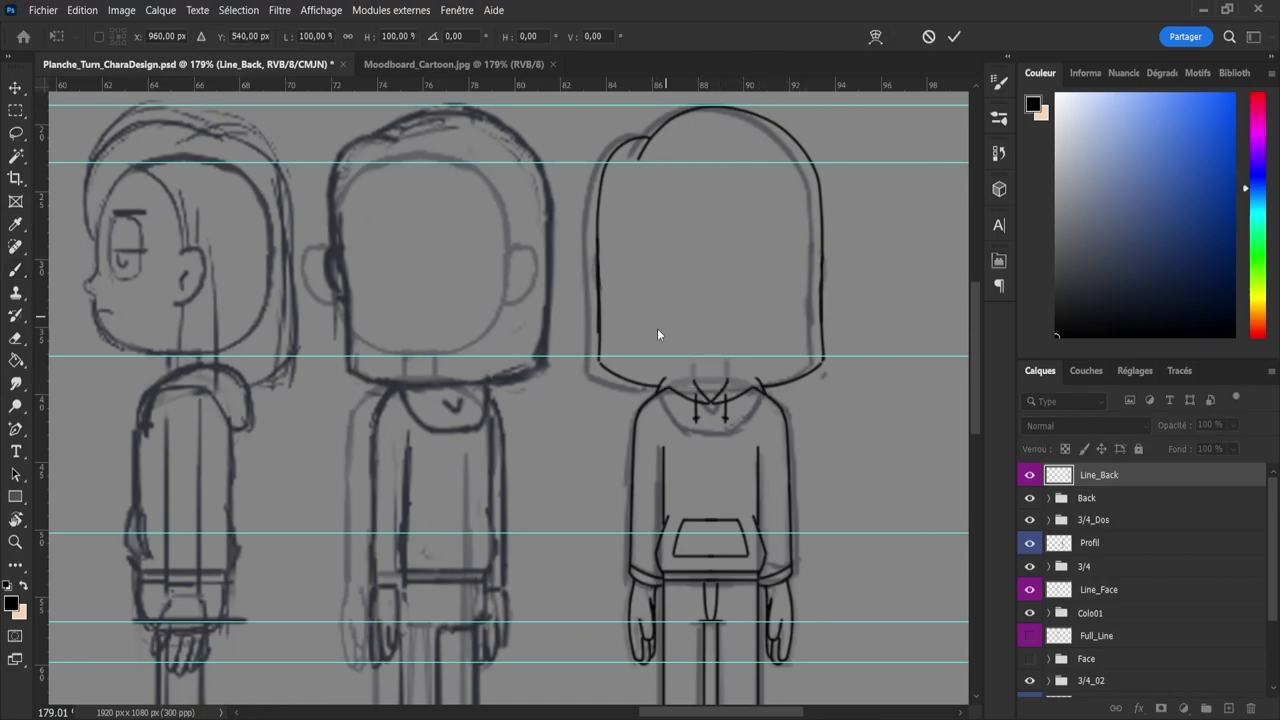
pyautogui.click(955, 38)
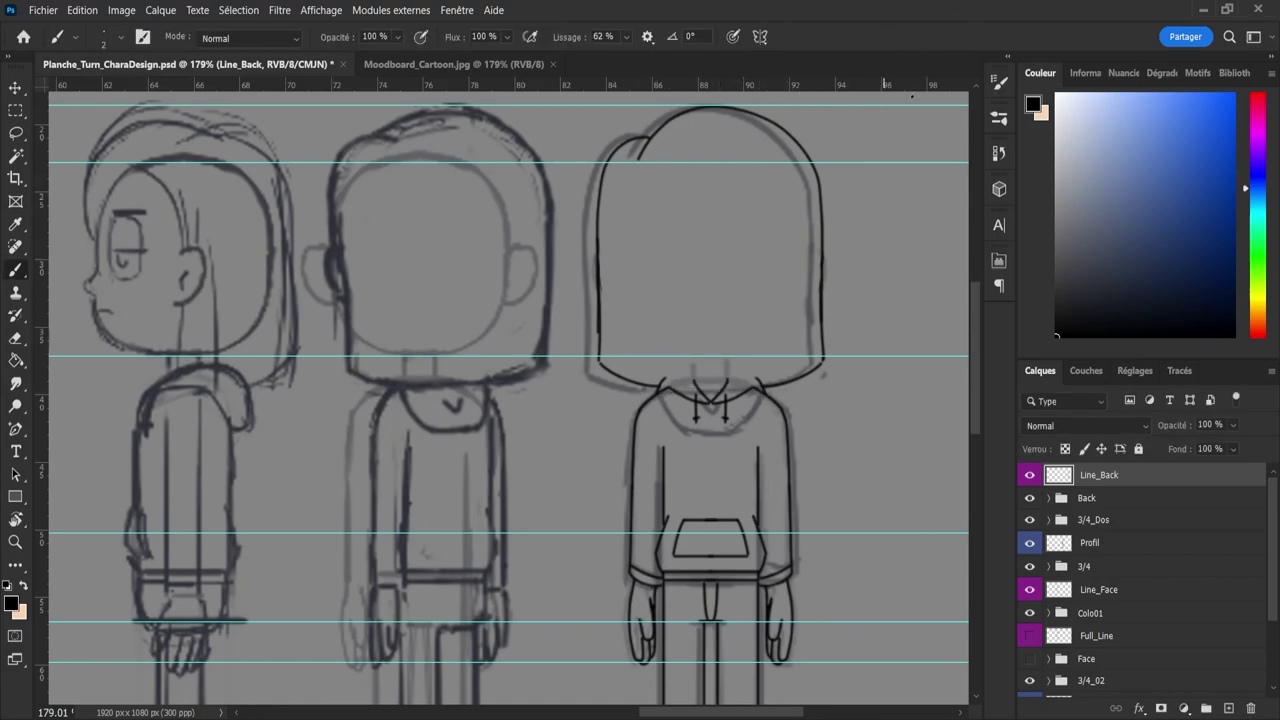
pyautogui.press('z')
pyautogui.hotkey('ctrl', '0')
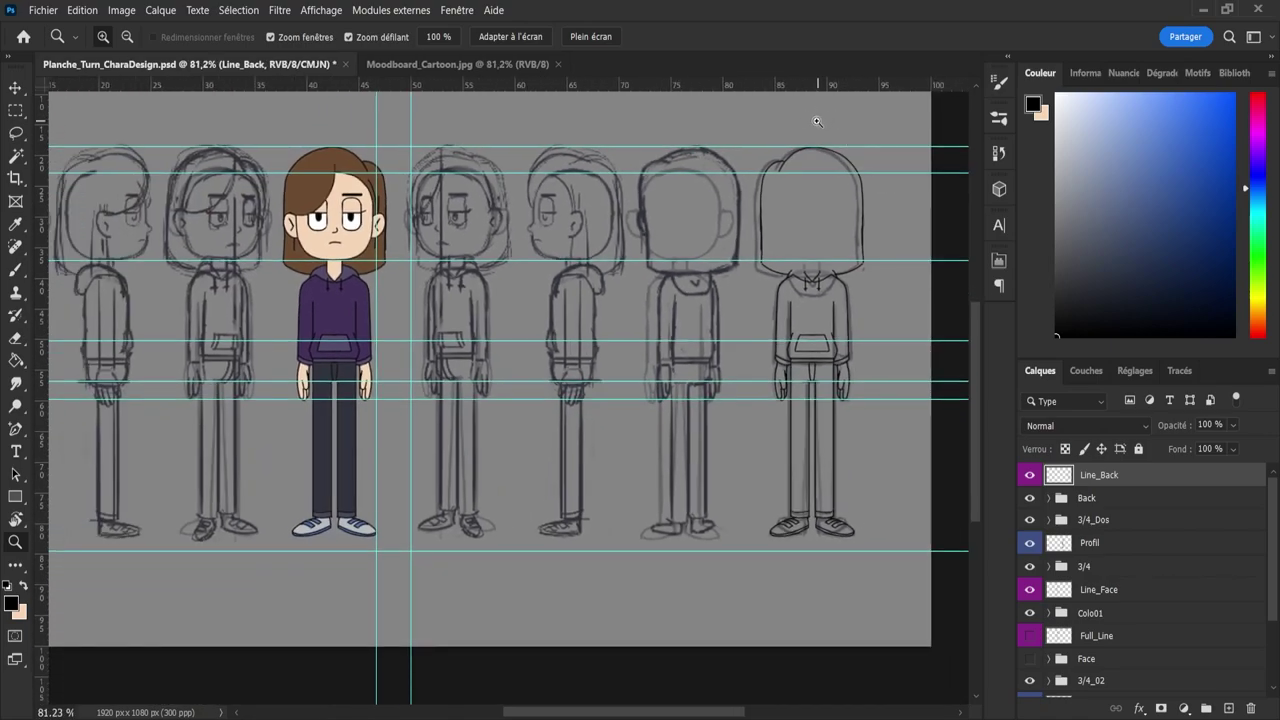
pyautogui.moveTo(700, 104); pyautogui.dragTo(708, 100)
pyautogui.press('b')
pyautogui.hotkey('ctrl', 't')
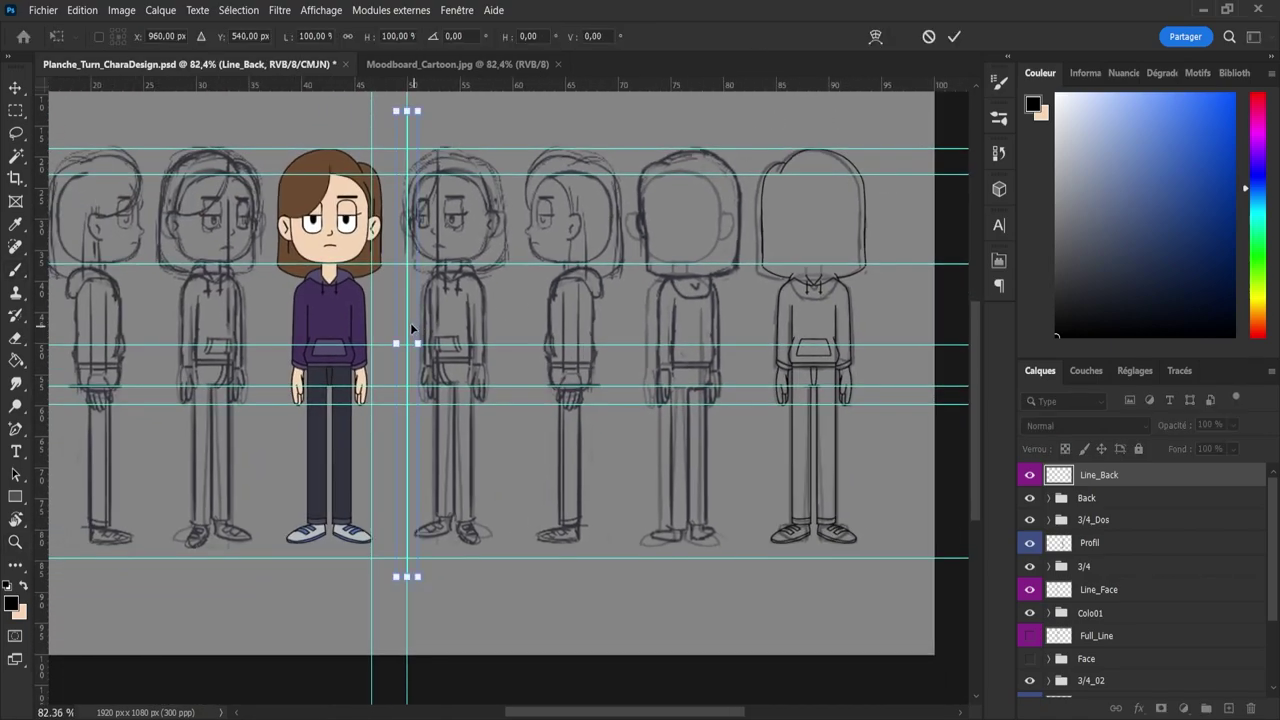
pyautogui.moveTo(420, 317); pyautogui.dragTo(823, 267)
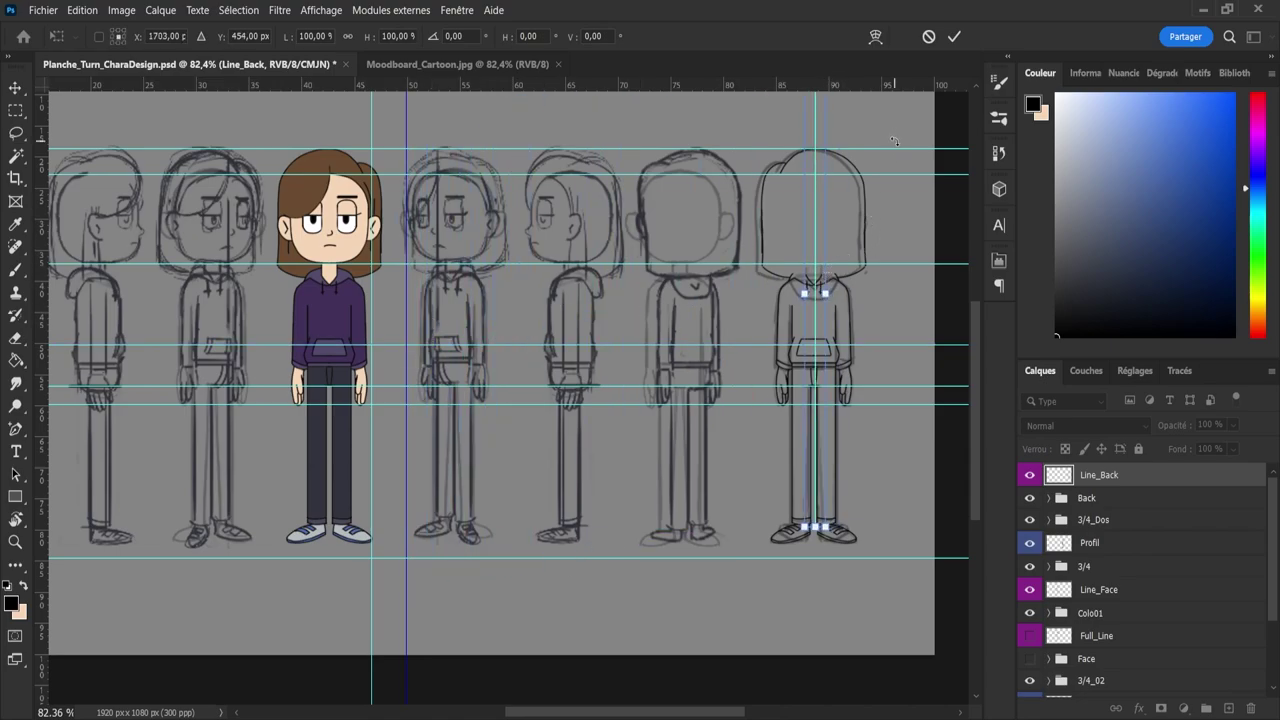
pyautogui.press('Left')
pyautogui.press('Left')
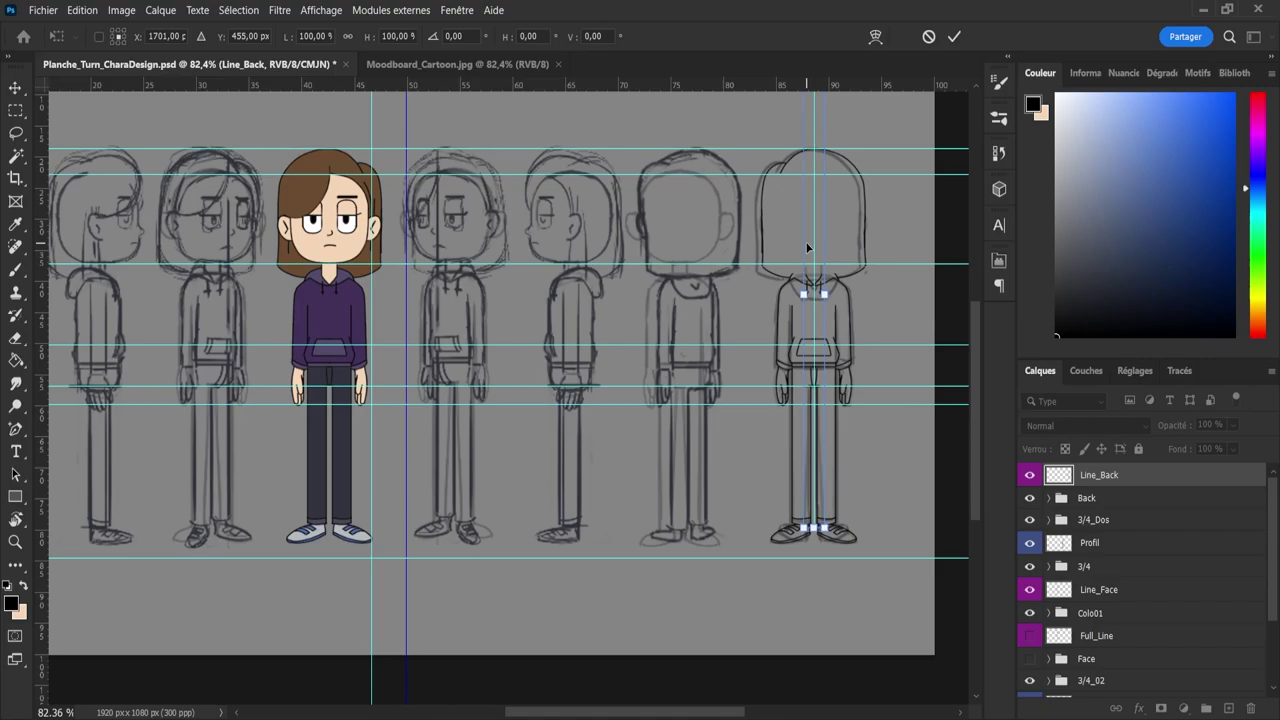
pyautogui.press('Down')
pyautogui.press('Down')
pyautogui.press('Down')
pyautogui.press('Down')
pyautogui.press('Down')
pyautogui.press('Down')
pyautogui.press('Down')
pyautogui.press('Down')
pyautogui.press('Down')
pyautogui.press('Down')
pyautogui.press('Down')
pyautogui.press('Down')
pyautogui.press('Down')
pyautogui.press('Down')
pyautogui.press('Down')
pyautogui.press('Down')
pyautogui.press('Down')
pyautogui.press('Down')
pyautogui.press('Return')
# - Draw the hair's lower edge across the back view's neck with mirrored brush strokes, joining both sides of the outline
pyautogui.press('b')
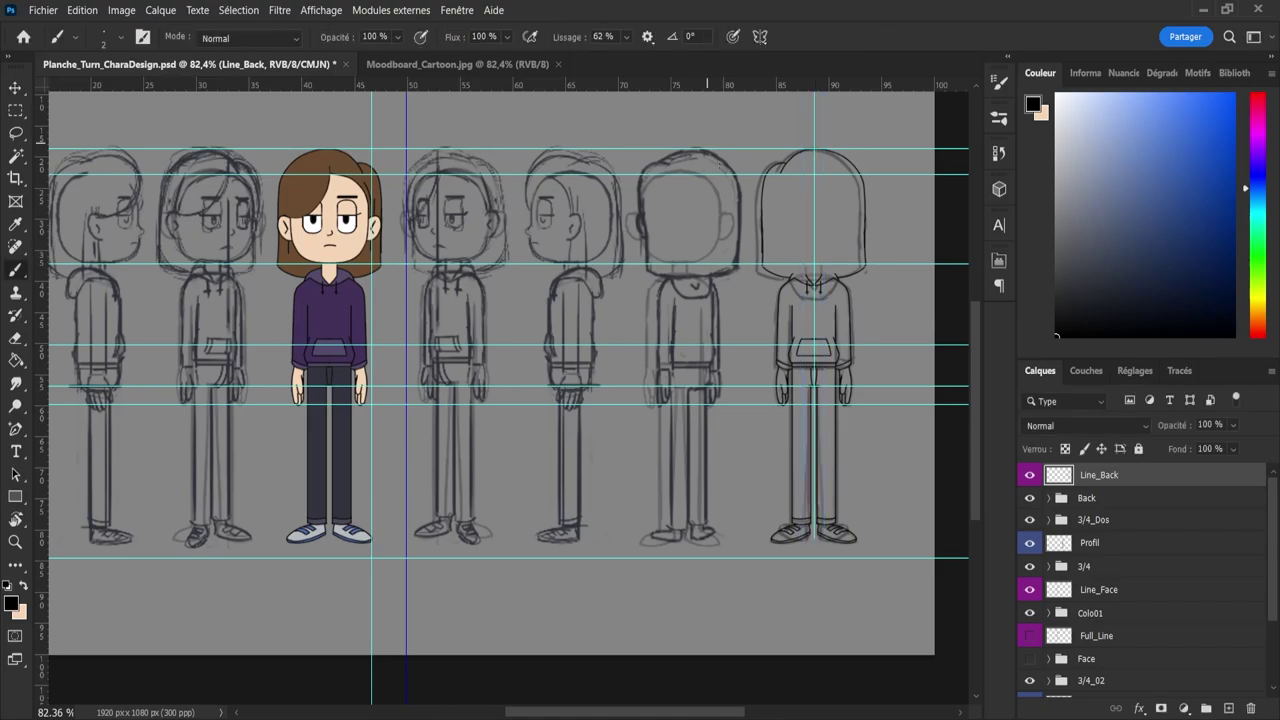
pyautogui.press('z')
pyautogui.moveTo(880, 236); pyautogui.dragTo(925, 238)
pyautogui.moveTo(770, 249); pyautogui.dragTo(779, 261)
pyautogui.press('b')
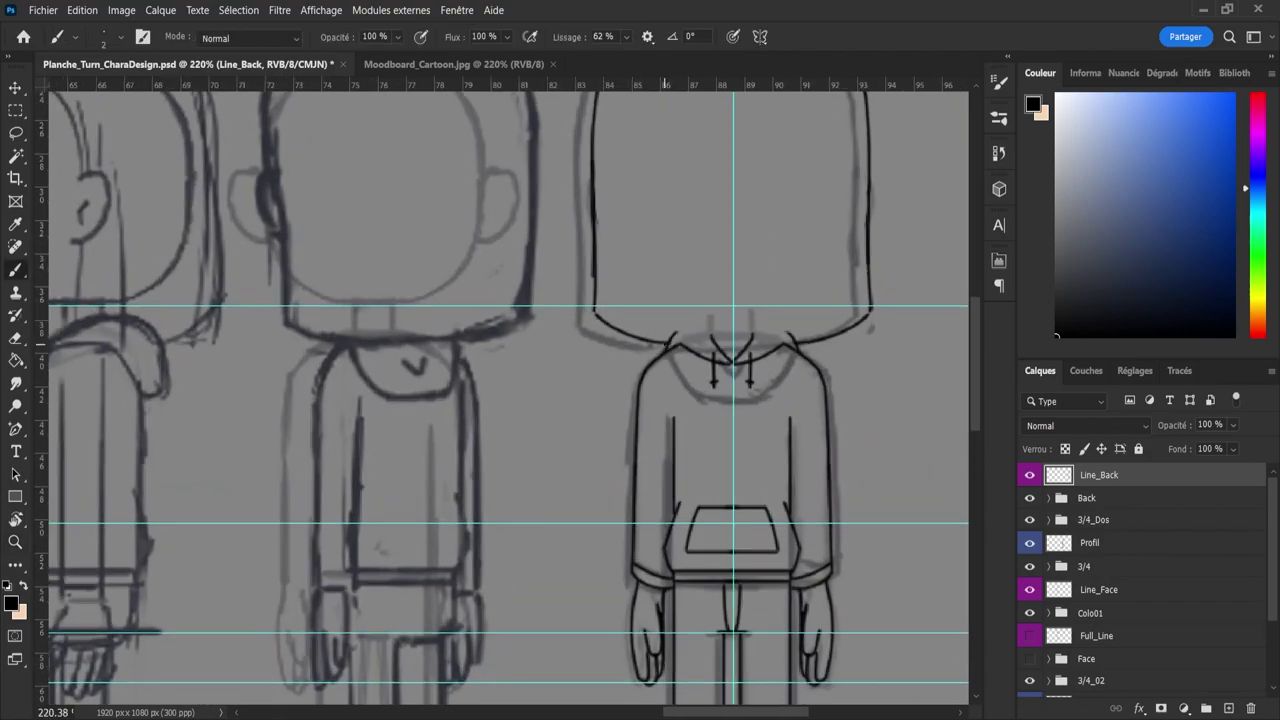
pyautogui.moveTo(664, 344); pyautogui.dragTo(748, 346)
pyautogui.hotkey('ctrl', 'z')
pyautogui.hotkey('ctrl', 'z')
pyautogui.press('e')
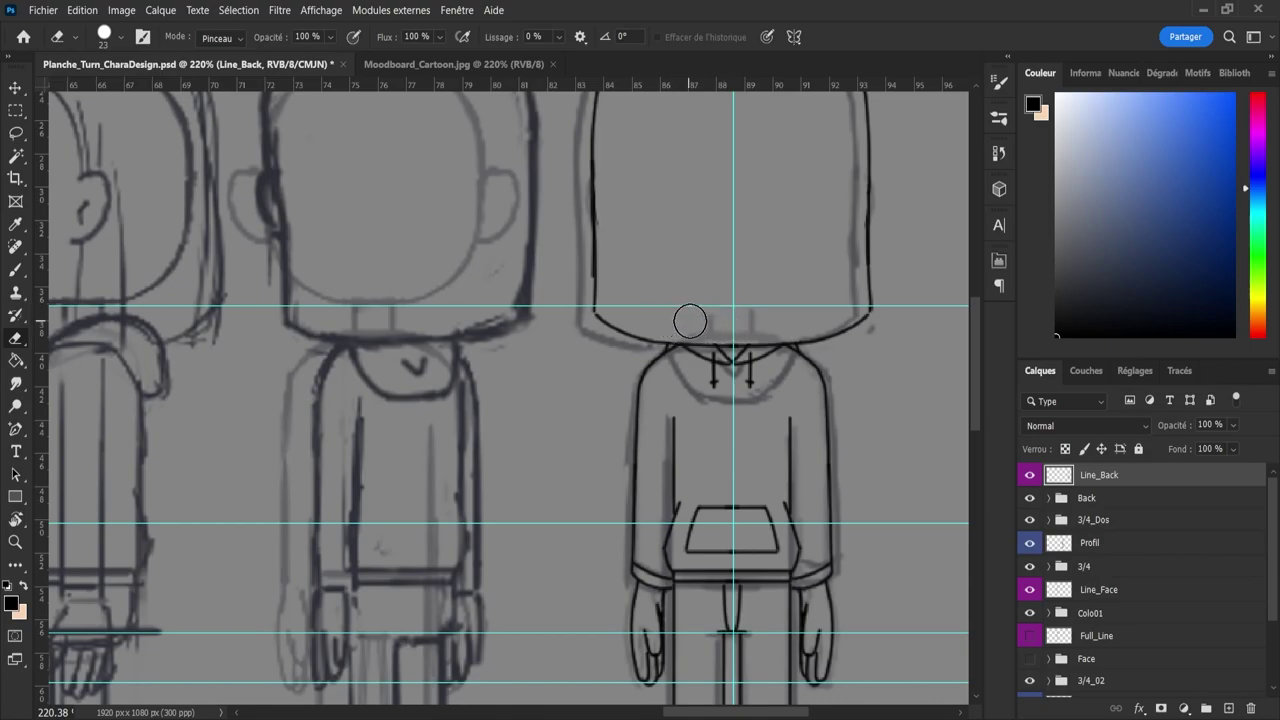
# - Erase the front collar and drawstrings on the back view's hoodie, and draw the hood's rounded lower edge with mirrored brush strokes
pyautogui.moveTo(701, 380)
pyautogui.mouseDown()
pyautogui.moveTo(735, 368)
pyautogui.moveTo(697, 362)
pyautogui.moveTo(717, 372)
pyautogui.moveTo(687, 374)
pyautogui.moveTo(746, 376)
pyautogui.moveTo(718, 365)
pyautogui.moveTo(700, 386)
pyautogui.moveTo(705, 367)
pyautogui.moveTo(675, 354)
pyautogui.mouseUp()
pyautogui.hotkey('ctrl', 'z')
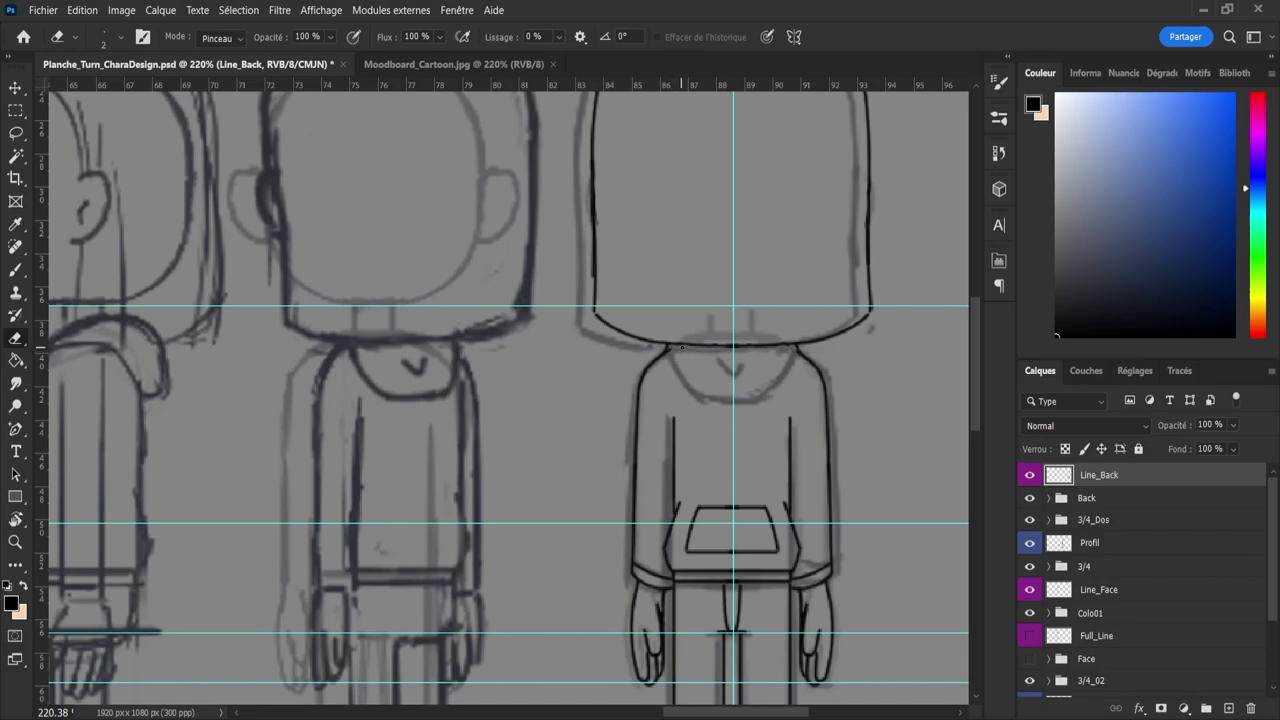
pyautogui.press('b')
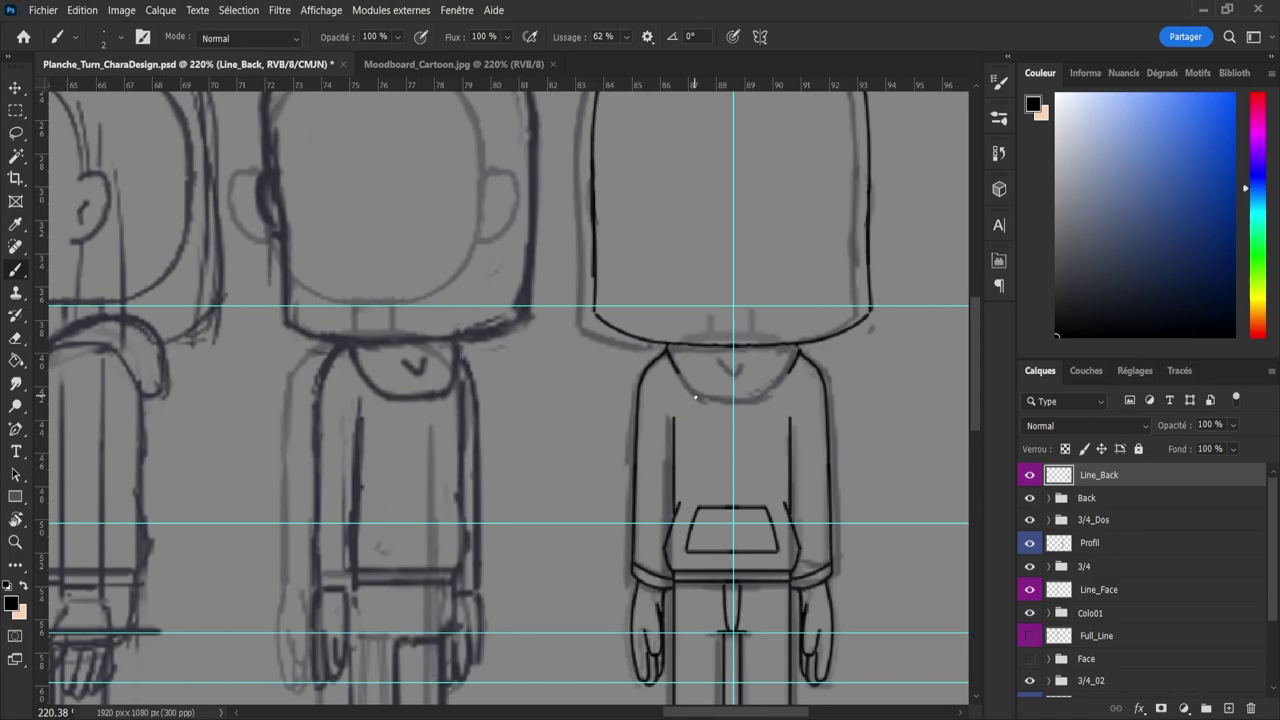
pyautogui.moveTo(668, 353)
pyautogui.mouseDown()
pyautogui.moveTo(707, 401)
pyautogui.moveTo(756, 404)
pyautogui.moveTo(705, 399)
pyautogui.moveTo(748, 402)
pyautogui.moveTo(705, 401)
pyautogui.moveTo(749, 403)
pyautogui.mouseUp()
pyautogui.hotkey('ctrl', 'z')
pyautogui.hotkey('ctrl', 'z')
pyautogui.hotkey('ctrl', 'z')
pyautogui.hotkey('ctrl', 'z')
pyautogui.hotkey('ctrl', 'z')
pyautogui.moveTo(668, 351); pyautogui.dragTo(695, 394)
pyautogui.hotkey('ctrl', 'z')
pyautogui.hotkey('ctrl', 'z')
pyautogui.press('e')
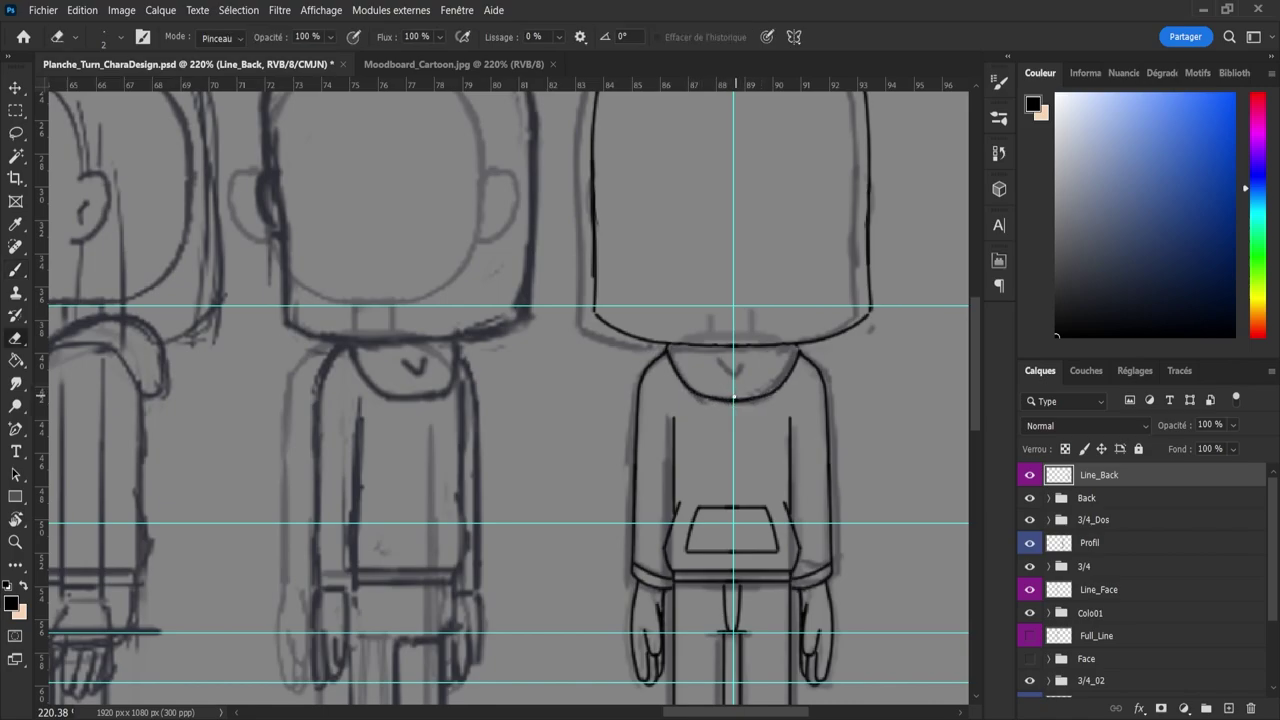
# - Try to draw the small V-shaped fold inside the hood of the back view, and undo the strokes
pyautogui.press('b')
pyautogui.moveTo(718, 360); pyautogui.dragTo(734, 379)
pyautogui.hotkey('ctrl', 'z')
pyautogui.hotkey('ctrl', 'z')
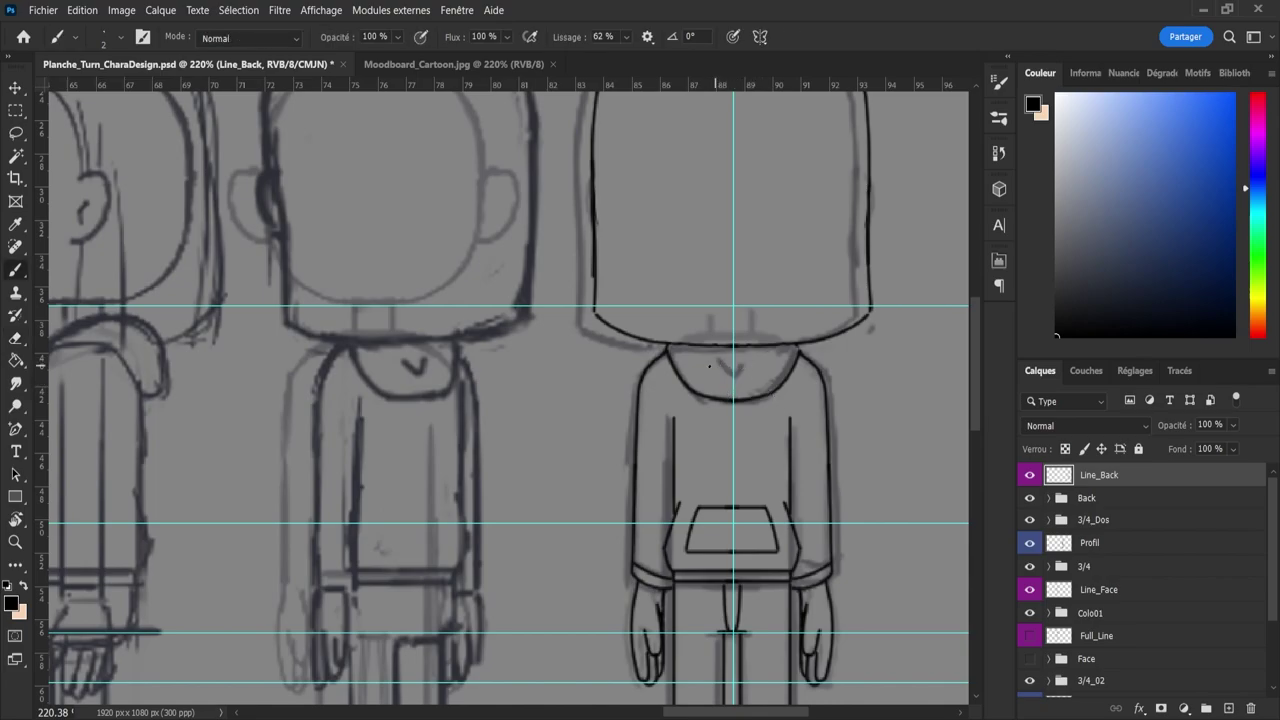
# - Erase the front pocket from the back view's hoodie on Line_Back
pyautogui.press('z')
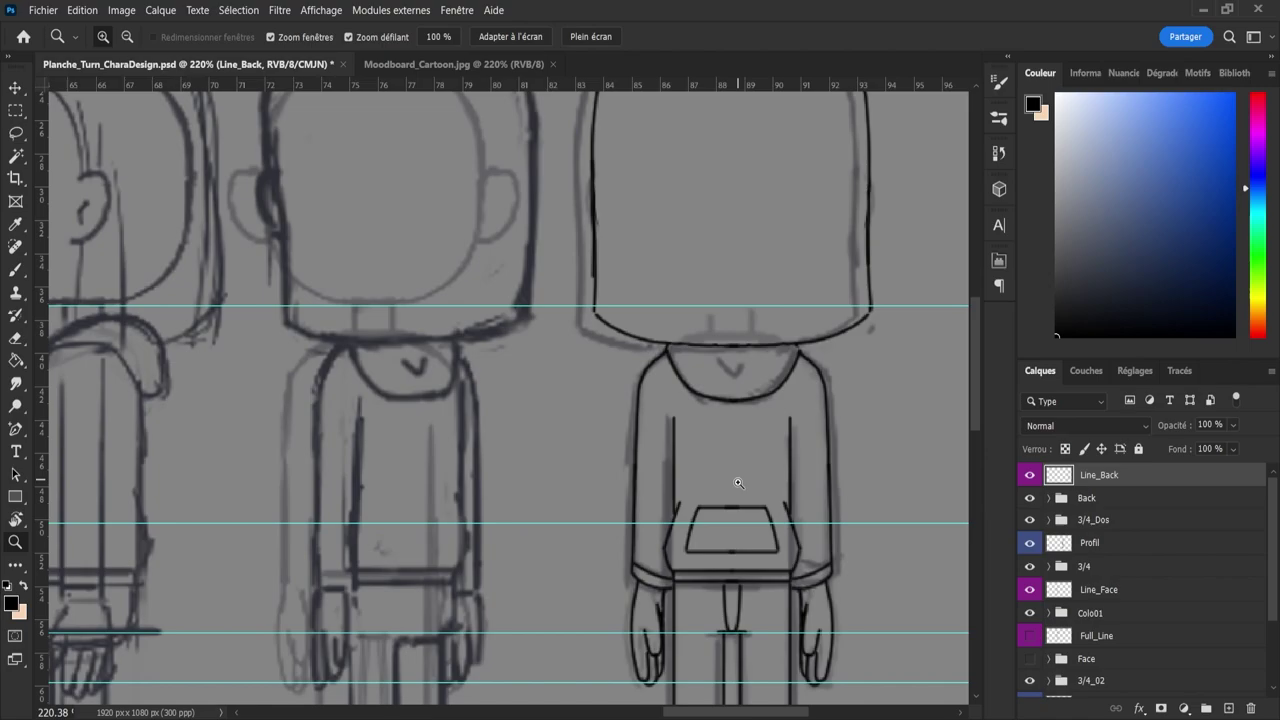
pyautogui.moveTo(703, 437); pyautogui.dragTo(685, 453)
pyautogui.moveTo(747, 533); pyautogui.dragTo(785, 531)
pyautogui.press('e')
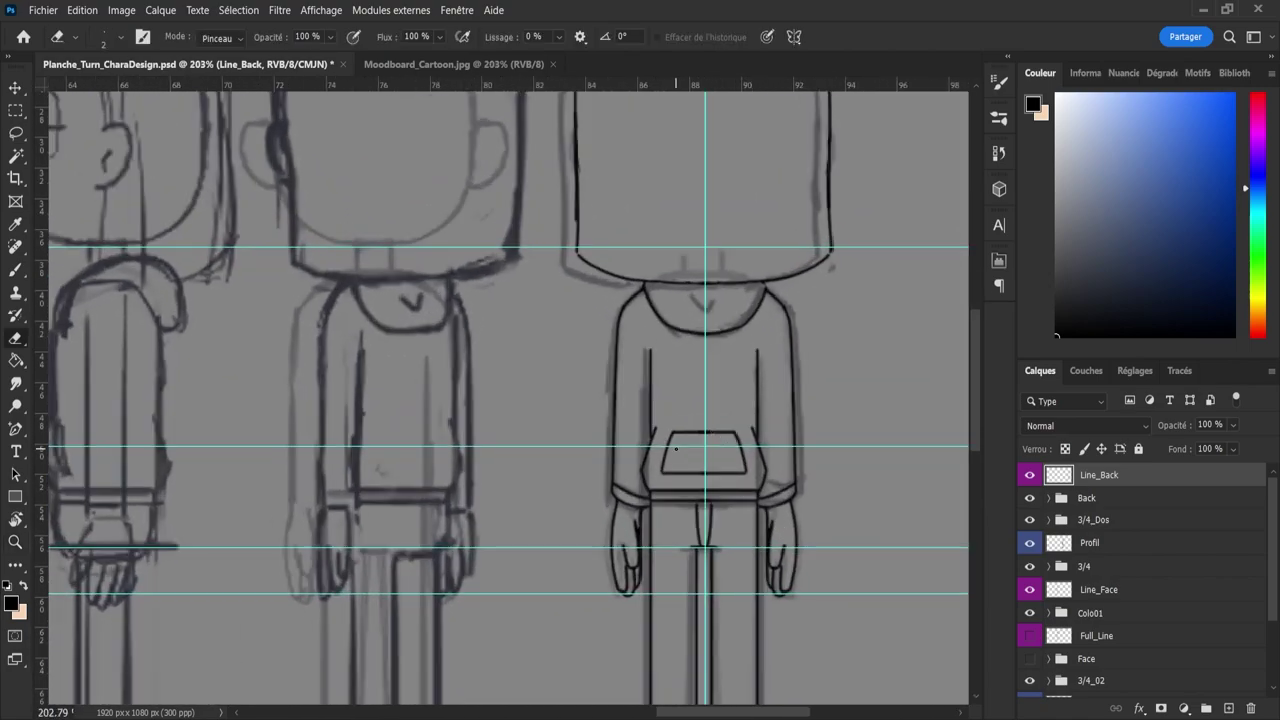
pyautogui.moveTo(667, 469)
pyautogui.mouseDown()
pyautogui.moveTo(692, 469)
pyautogui.moveTo(668, 455)
pyautogui.moveTo(700, 432)
pyautogui.moveTo(707, 472)
pyautogui.mouseUp()
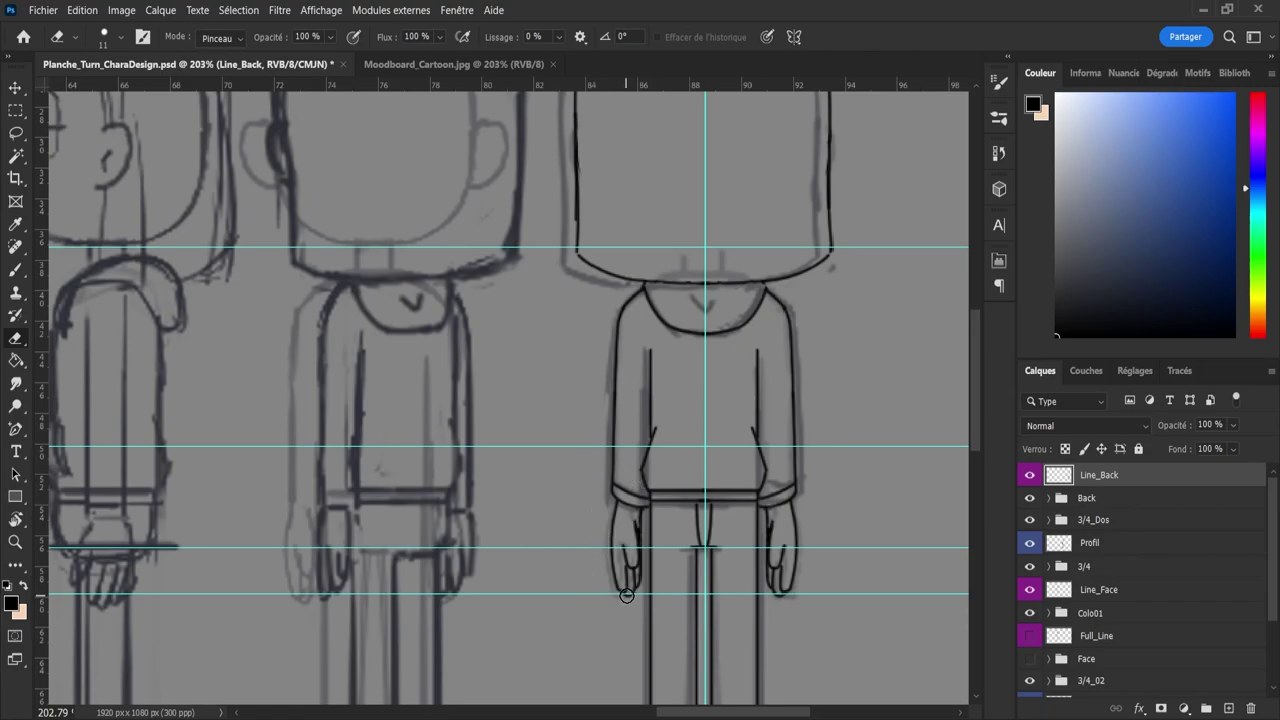
# - Erase the front-view hands below both sleeves of the back view
pyautogui.hotkey('ctrl', 'space')
pyautogui.moveTo(603, 605); pyautogui.dragTo(615, 604)
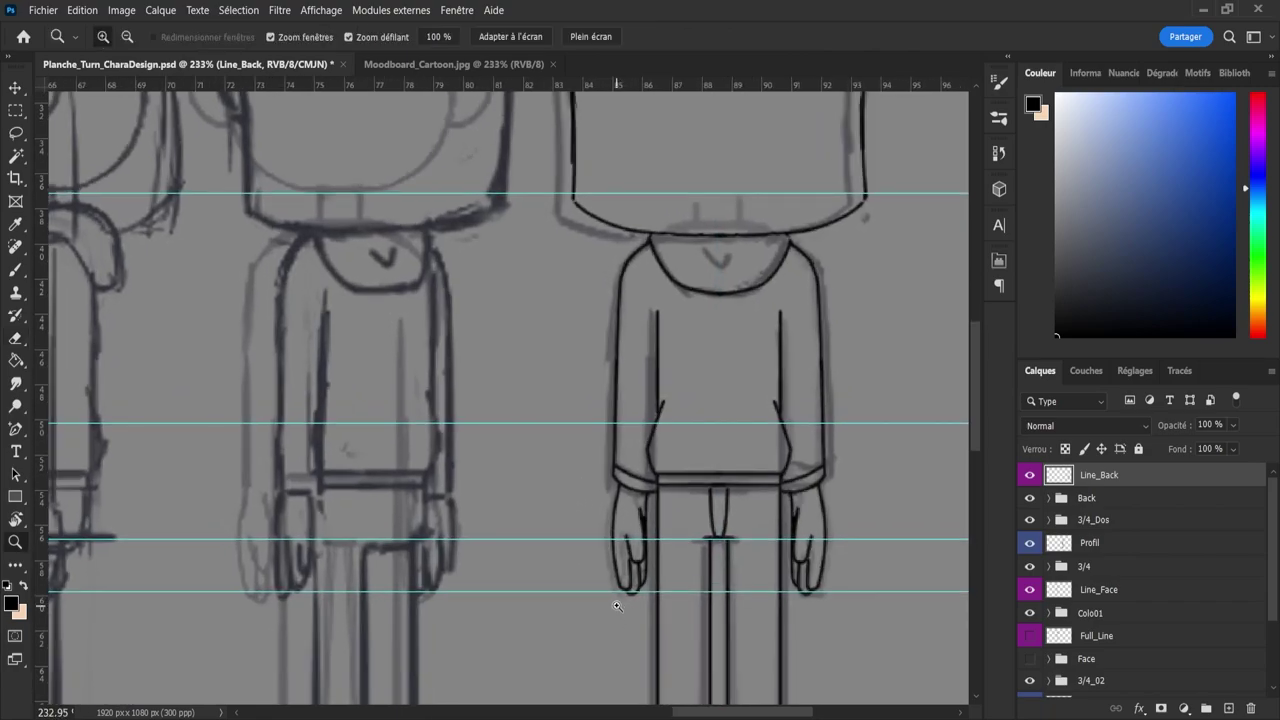
pyautogui.moveTo(635, 541); pyautogui.dragTo(626, 537)
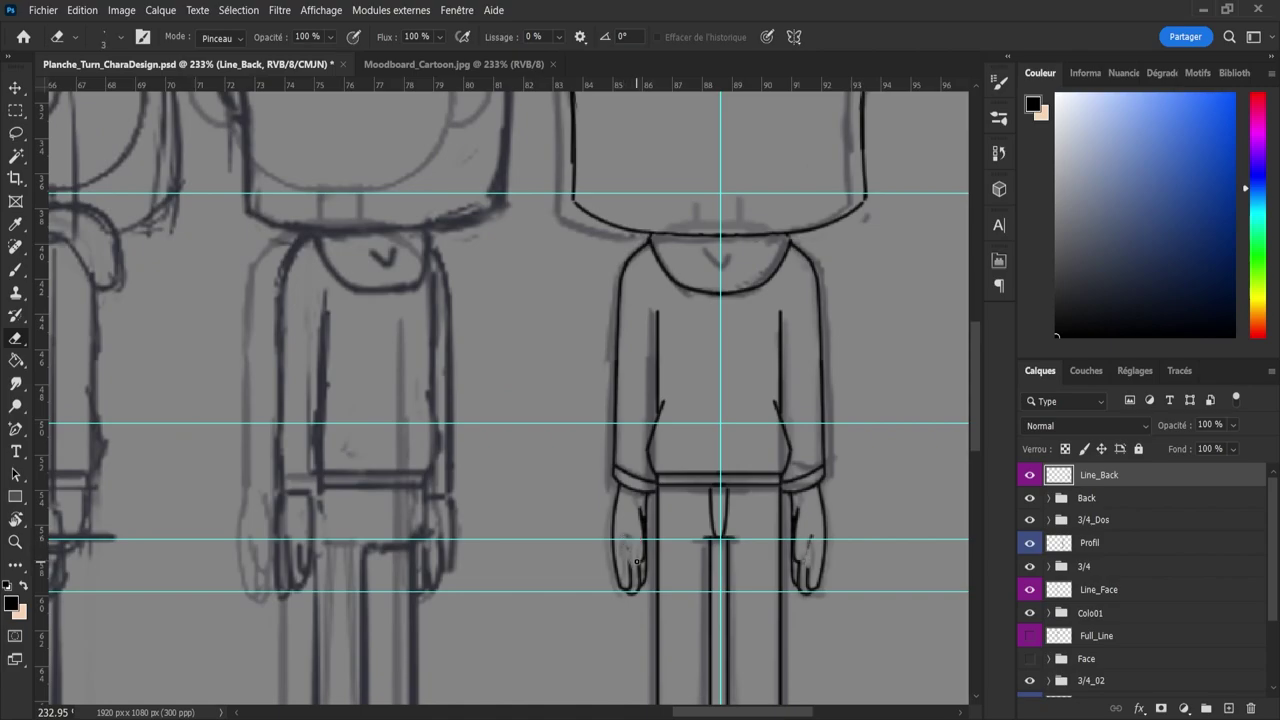
pyautogui.moveTo(640, 512); pyautogui.dragTo(644, 546)
pyautogui.moveTo(621, 561); pyautogui.dragTo(632, 562)
pyautogui.moveTo(617, 557)
pyautogui.mouseDown()
pyautogui.moveTo(630, 600)
pyautogui.moveTo(612, 520)
pyautogui.moveTo(643, 582)
pyautogui.moveTo(643, 529)
pyautogui.moveTo(622, 514)
pyautogui.moveTo(639, 528)
pyautogui.moveTo(603, 535)
pyautogui.moveTo(636, 574)
pyautogui.moveTo(639, 547)
pyautogui.moveTo(638, 582)
pyautogui.moveTo(639, 529)
pyautogui.moveTo(634, 592)
pyautogui.moveTo(616, 495)
pyautogui.moveTo(643, 523)
pyautogui.mouseUp()
pyautogui.hotkey('ctrl', 'z')
pyautogui.press('e')
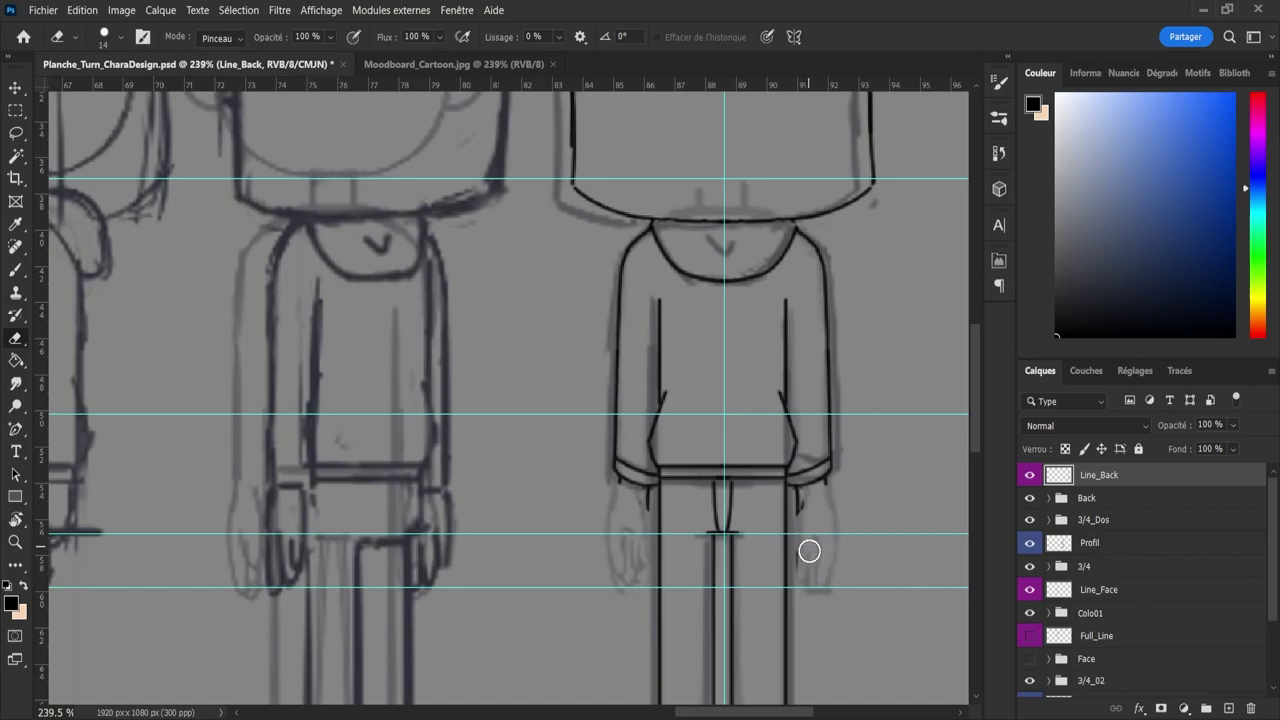
pyautogui.moveTo(823, 559); pyautogui.dragTo(815, 559)
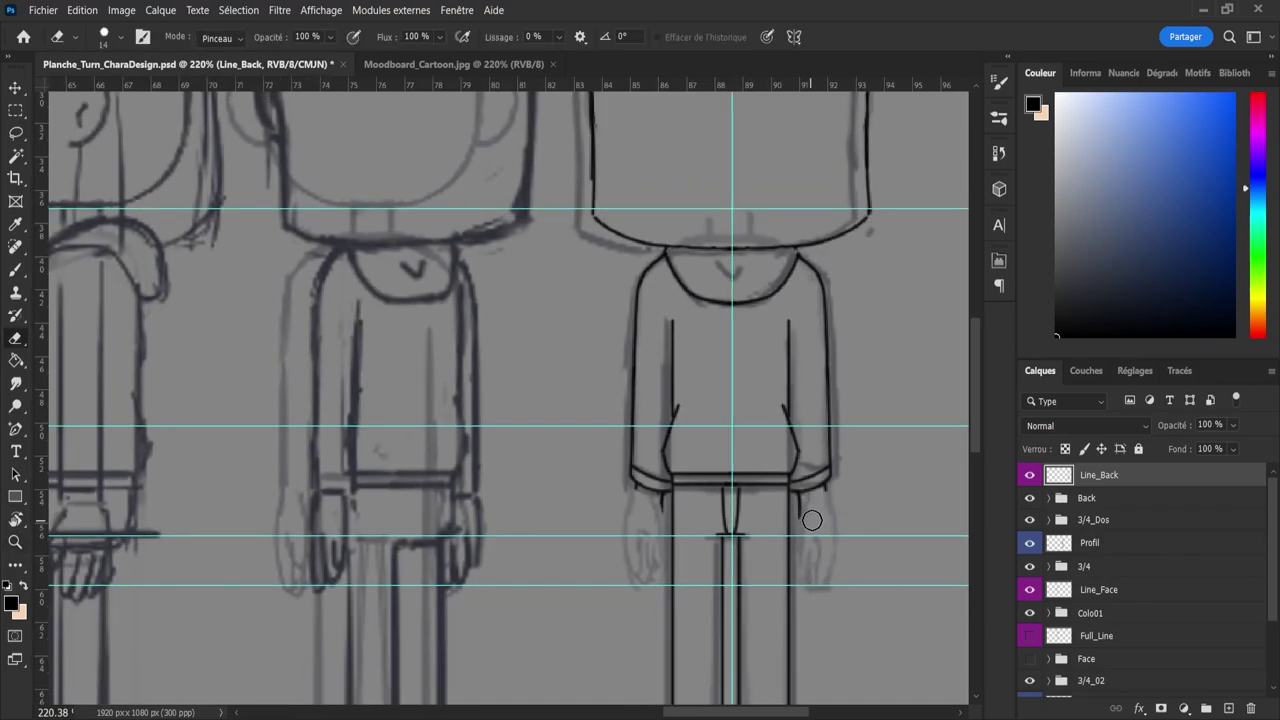
# - Erase both front-view shoes below the trouser cuffs of the back view
pyautogui.press('z')
pyautogui.moveTo(805, 518); pyautogui.dragTo(774, 508)
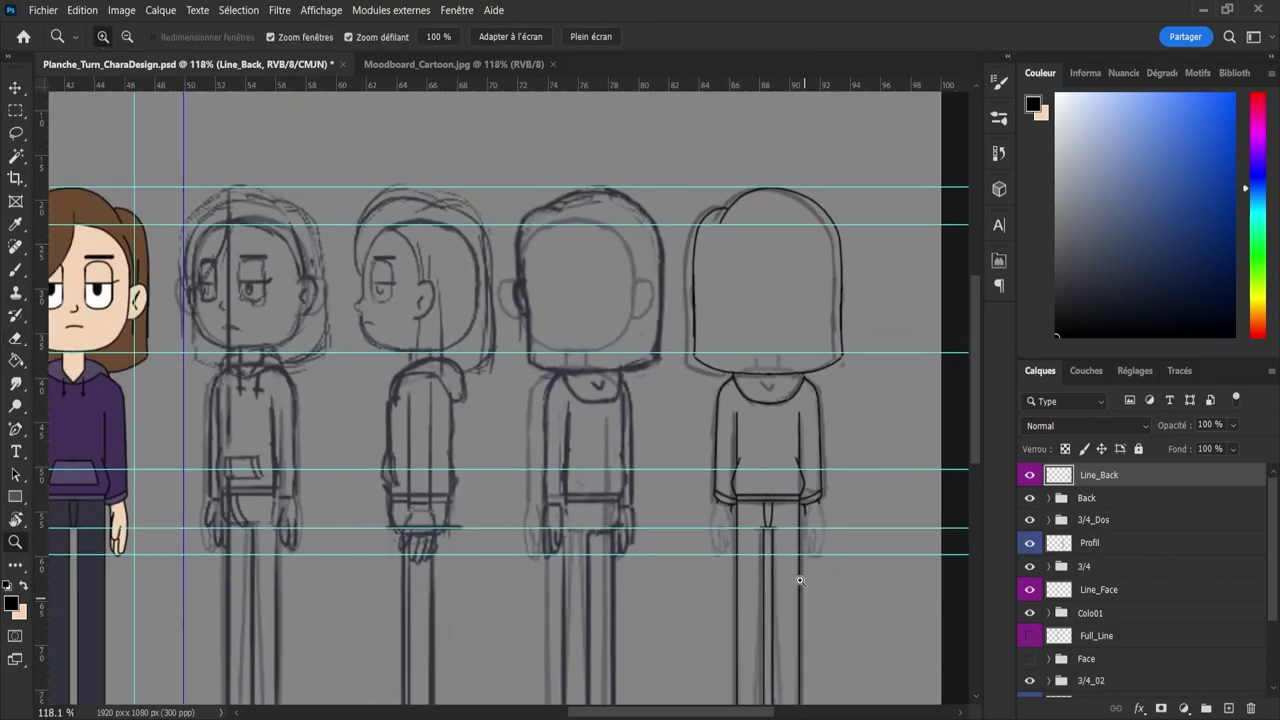
pyautogui.moveTo(726, 424); pyautogui.dragTo(682, 408)
pyautogui.scroll(7, 770, 583)
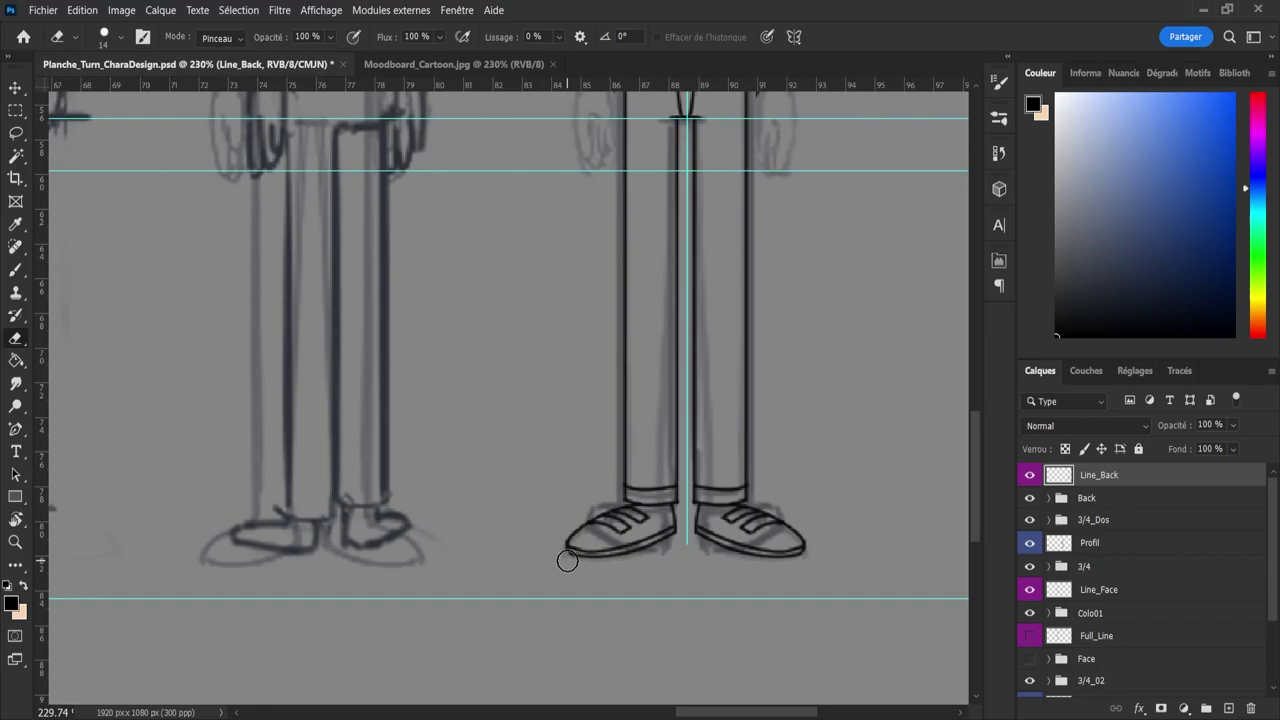
pyautogui.moveTo(556, 552)
pyautogui.mouseDown()
pyautogui.moveTo(651, 555)
pyautogui.moveTo(558, 543)
pyautogui.moveTo(674, 536)
pyautogui.moveTo(581, 531)
pyautogui.moveTo(689, 535)
pyautogui.moveTo(589, 530)
pyautogui.moveTo(658, 532)
pyautogui.moveTo(618, 520)
pyautogui.moveTo(674, 523)
pyautogui.mouseUp()
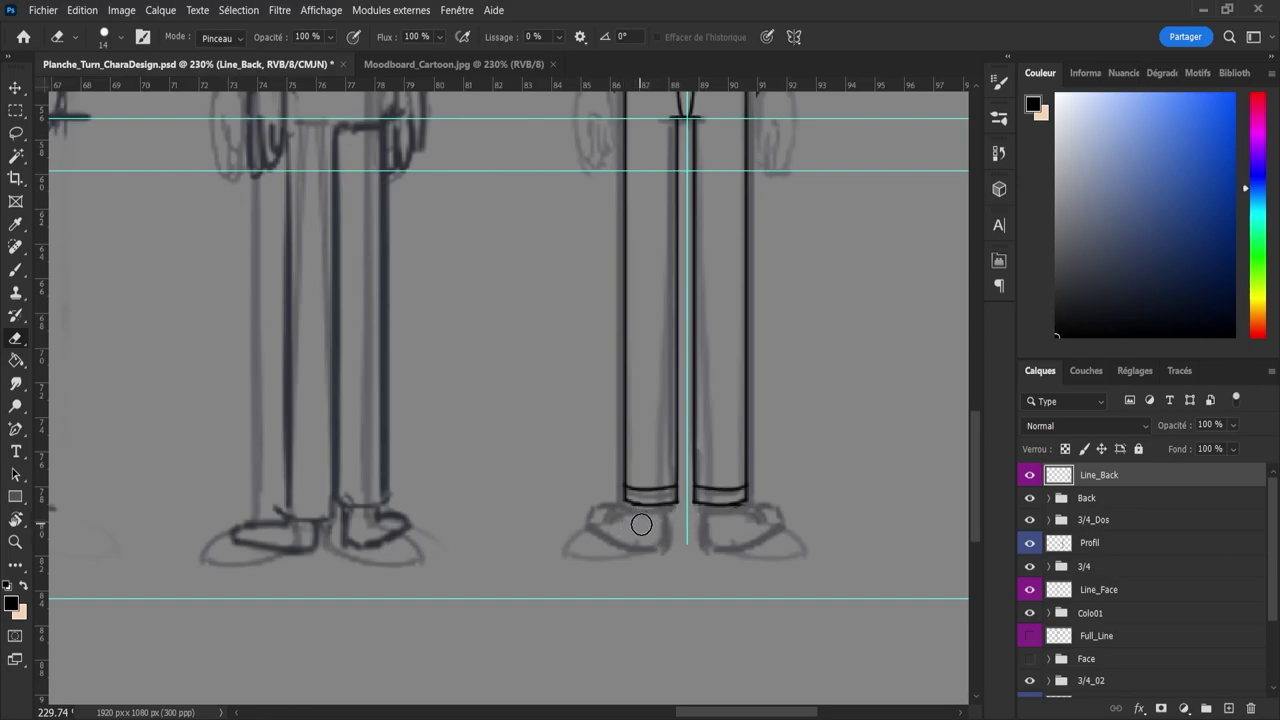
# - Erase the trouser fly lines between the hoodie's hem and the crotch on the back view
pyautogui.press('z')
pyautogui.moveTo(680, 566); pyautogui.dragTo(634, 531)
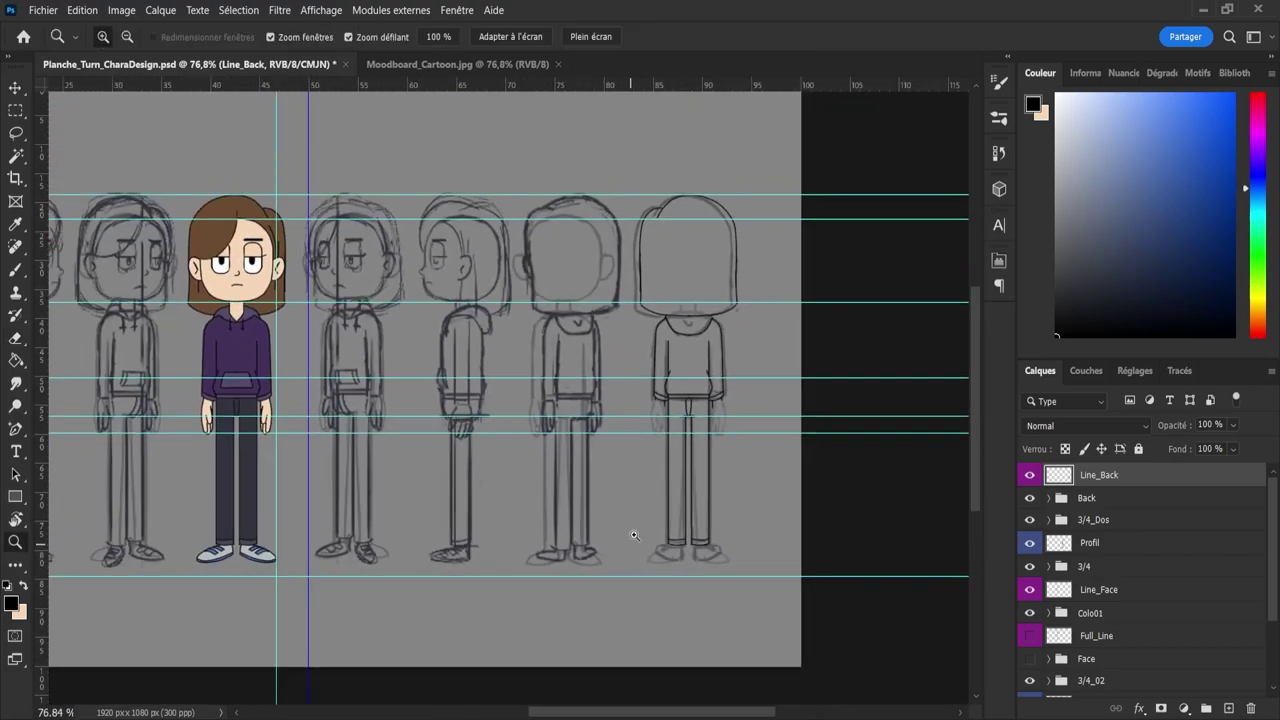
pyautogui.moveTo(683, 304)
pyautogui.mouseDown()
pyautogui.moveTo(720, 280)
pyautogui.moveTo(652, 313)
pyautogui.moveTo(687, 319)
pyautogui.mouseUp()
pyautogui.moveTo(712, 487); pyautogui.dragTo(758, 470)
pyautogui.press('e')
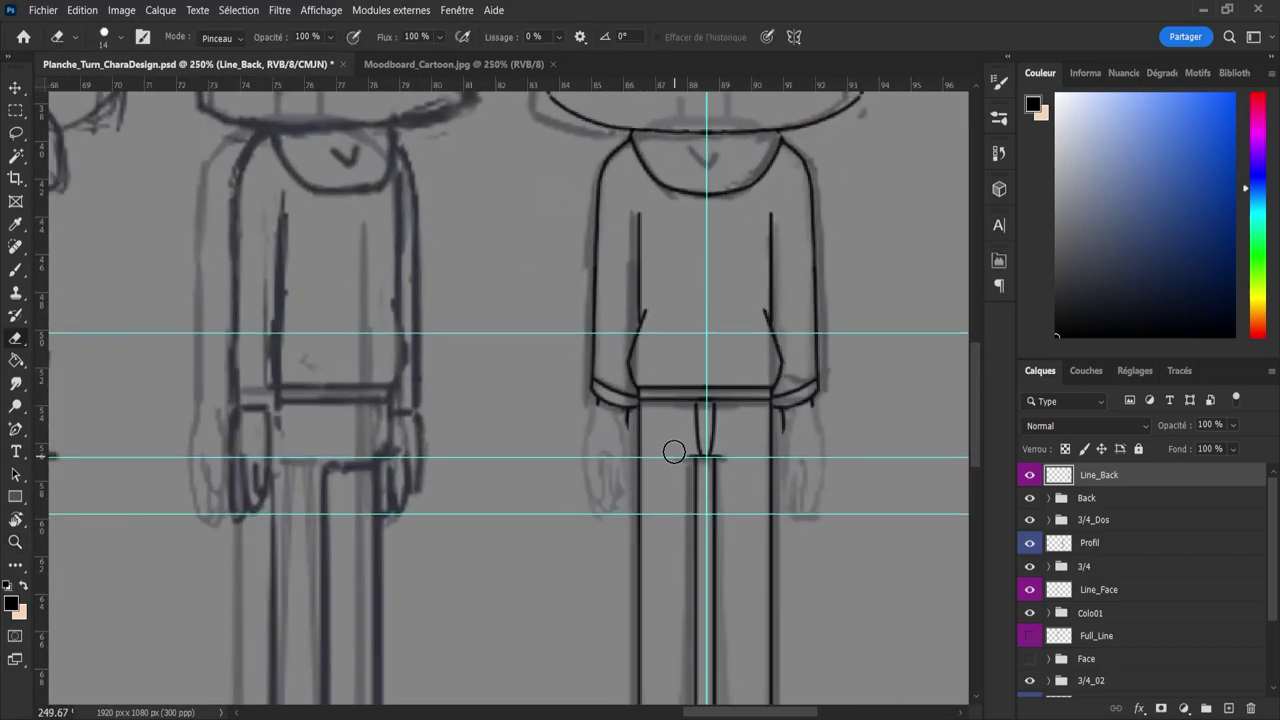
pyautogui.moveTo(676, 425)
pyautogui.mouseDown()
pyautogui.moveTo(688, 414)
pyautogui.moveTo(700, 435)
pyautogui.moveTo(653, 405)
pyautogui.mouseUp()
# - Turn off the brush's vertical symmetry
pyautogui.press('z')
pyautogui.moveTo(677, 474); pyautogui.dragTo(690, 452)
pyautogui.press('b')
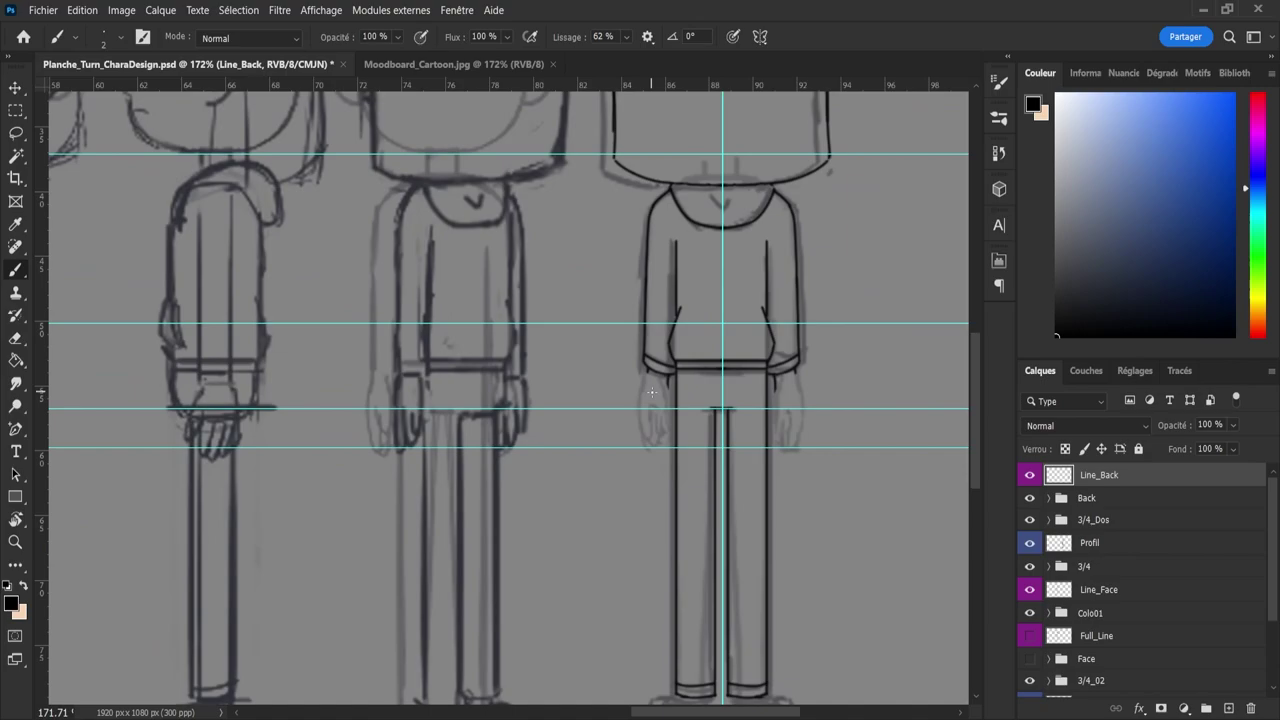
pyautogui.click(777, 64)
# - Draw the outer edge and first finger of the back view's left hand over the sketch, and erase the overshooting line ends
pyautogui.press('z')
pyautogui.moveTo(639, 397); pyautogui.dragTo(656, 442)
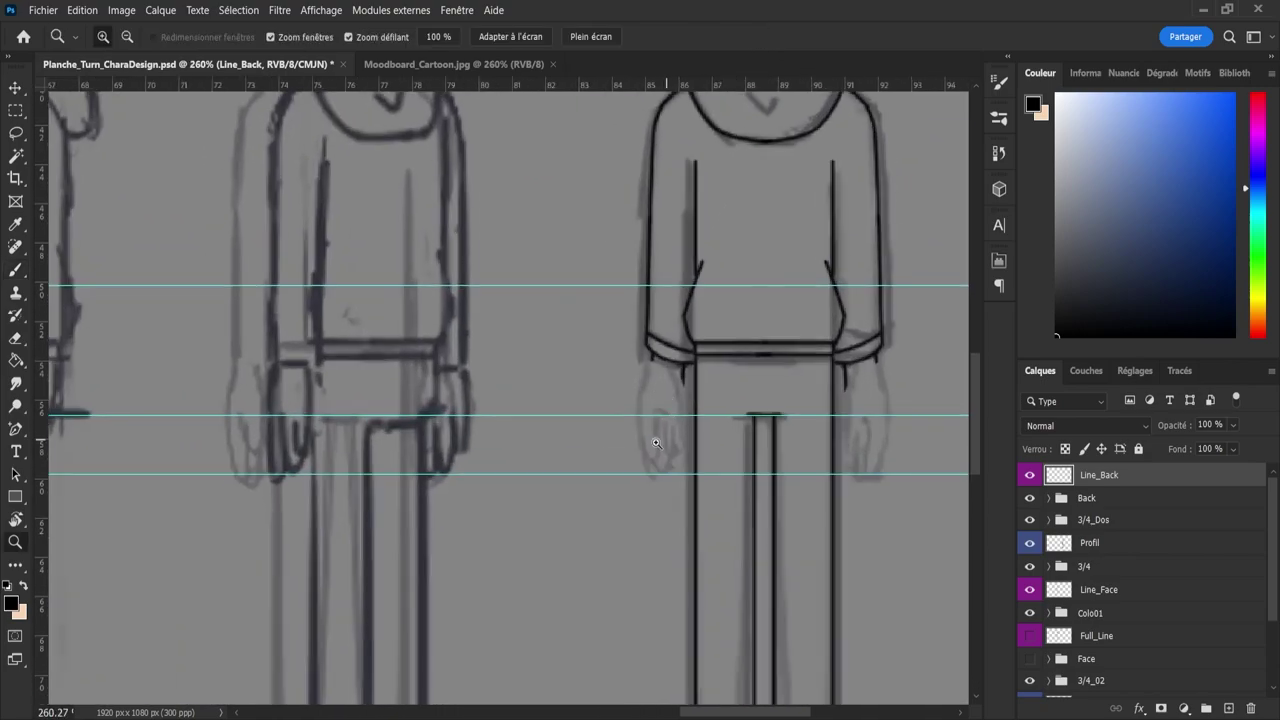
pyautogui.press('b')
pyautogui.moveTo(656, 356)
pyautogui.mouseDown()
pyautogui.moveTo(637, 417)
pyautogui.moveTo(648, 467)
pyautogui.mouseUp()
pyautogui.hotkey('ctrl', 'z')
pyautogui.hotkey('ctrl', 'z')
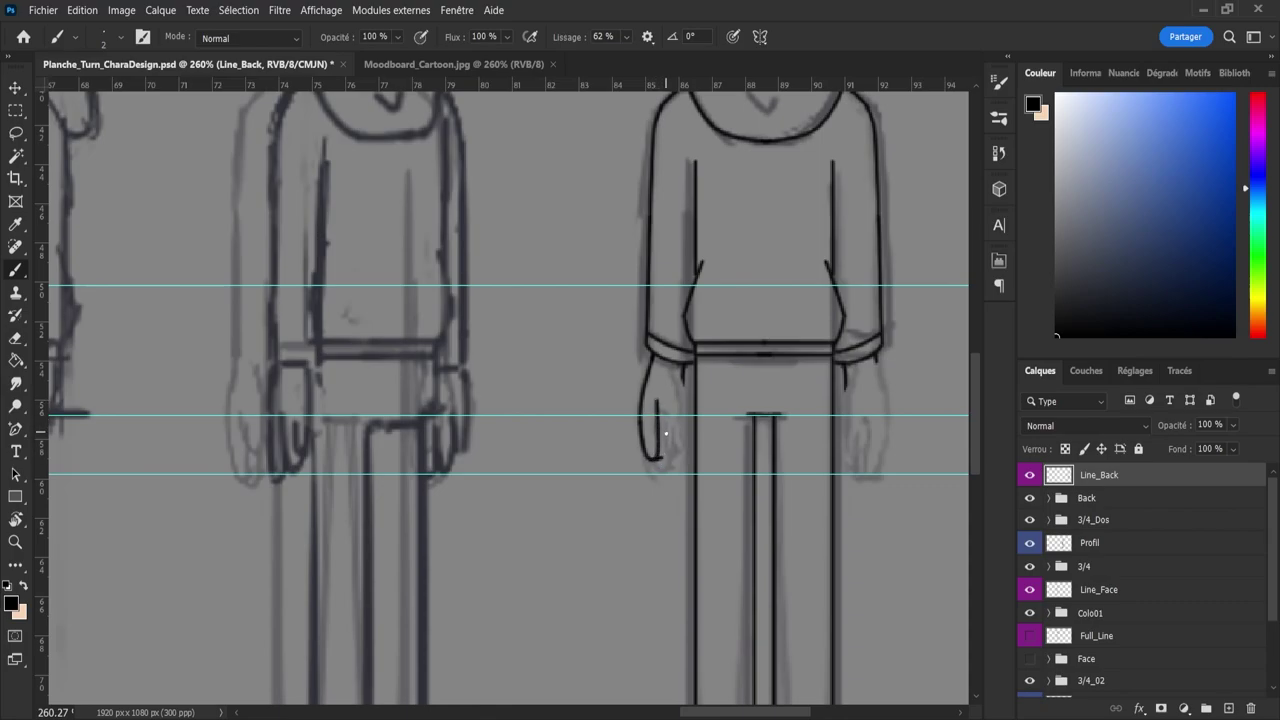
pyautogui.press('e')
pyautogui.moveTo(657, 394); pyautogui.dragTo(660, 408)
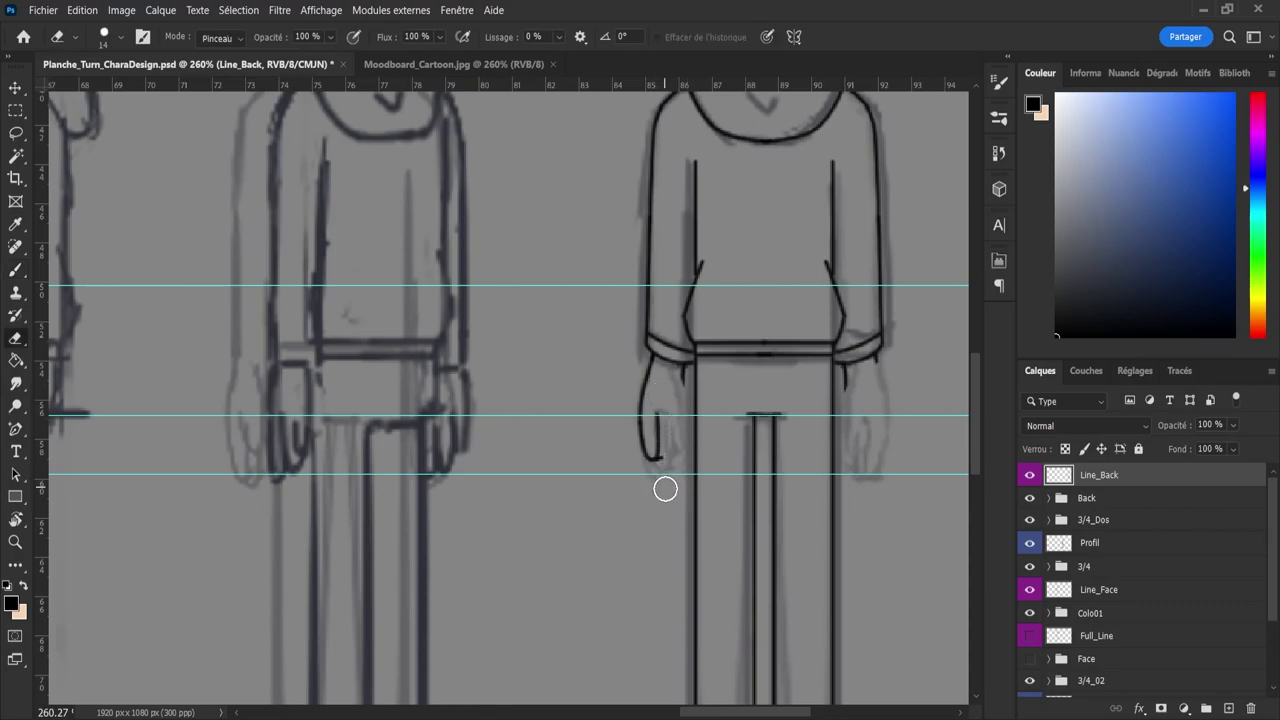
pyautogui.moveTo(667, 481); pyautogui.dragTo(657, 482)
# - Draw the remaining finger lines and fingertips of the back view's left hand
pyautogui.press('z')
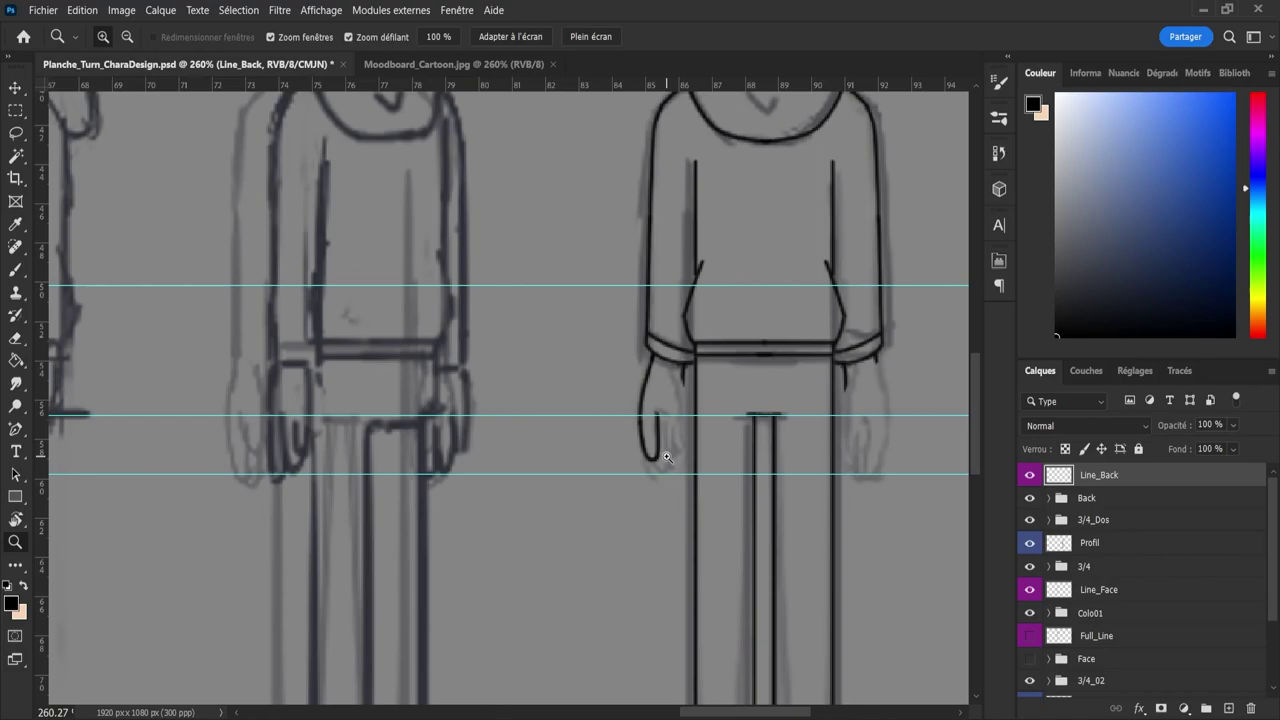
pyautogui.moveTo(669, 458); pyautogui.dragTo(684, 463)
pyautogui.press('b')
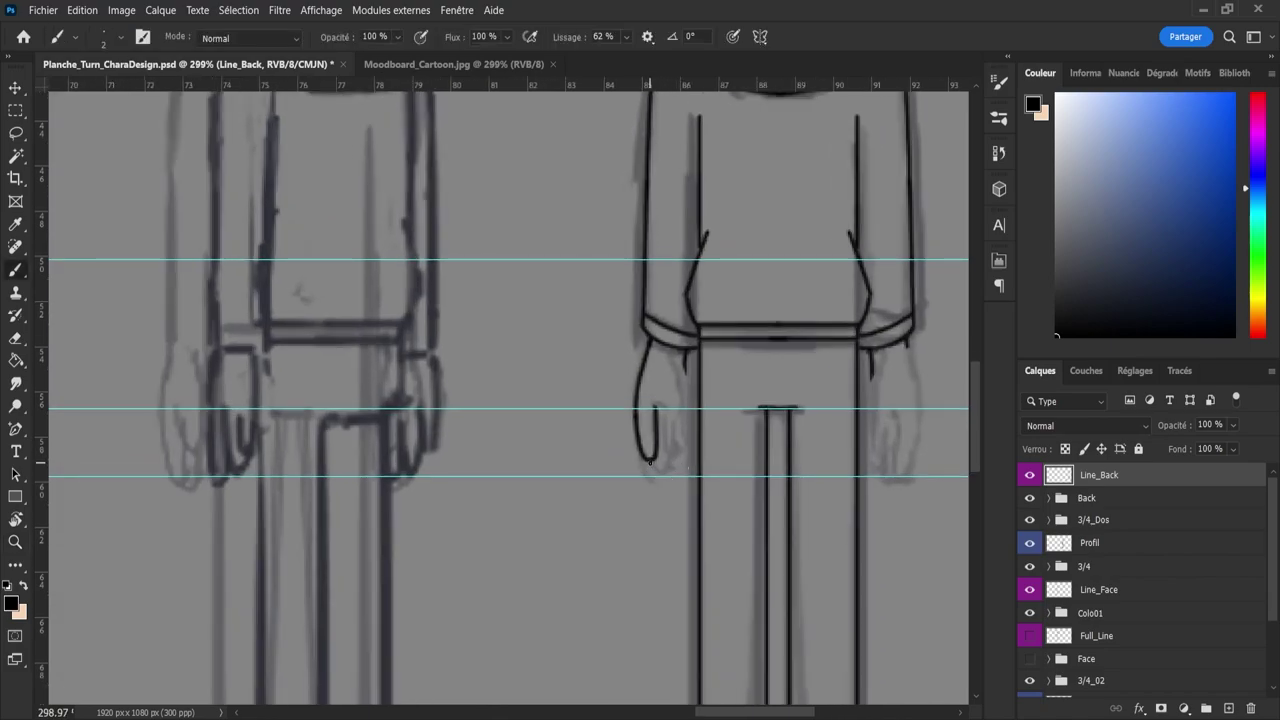
pyautogui.hotkey('ctrl', 'z')
pyautogui.moveTo(673, 466)
pyautogui.mouseDown()
pyautogui.moveTo(668, 475)
pyautogui.moveTo(675, 458)
pyautogui.mouseUp()
pyautogui.moveTo(658, 463); pyautogui.dragTo(668, 447)
pyautogui.moveTo(682, 370); pyautogui.dragTo(684, 394)
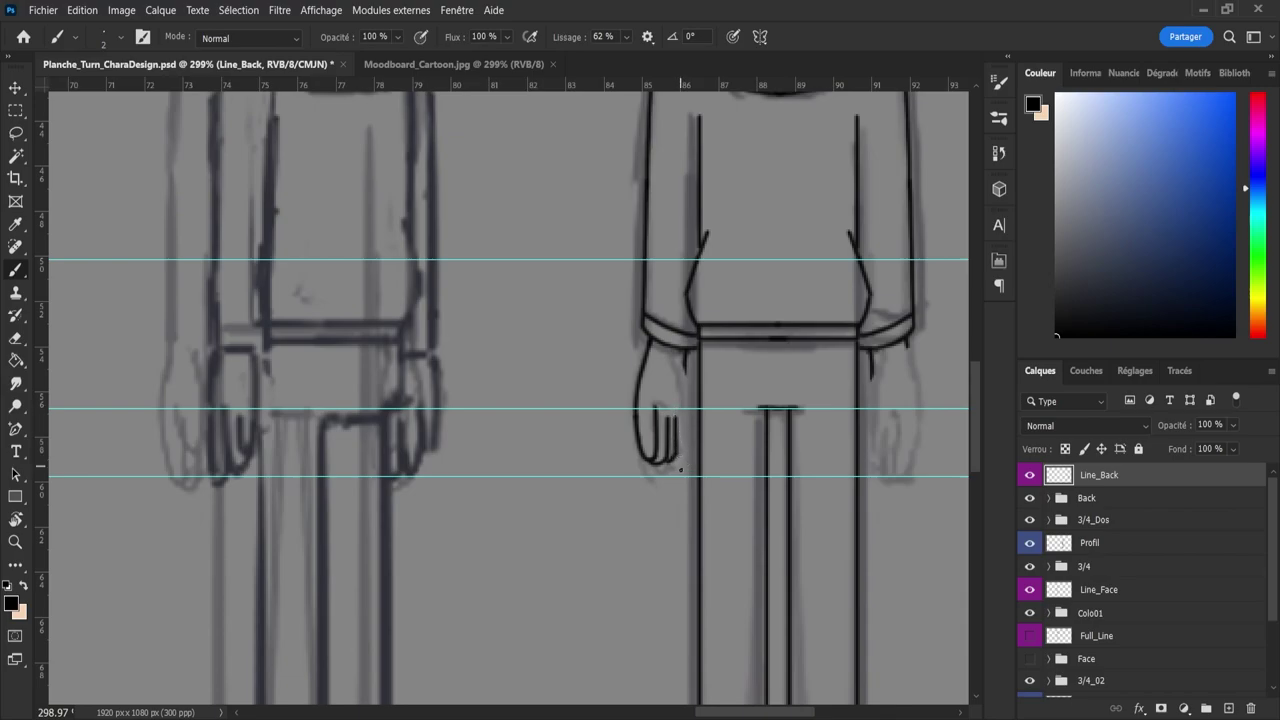
# - Draw the inner edge of the back view's left hand from the sleeve down to the fingers
pyautogui.press('e')
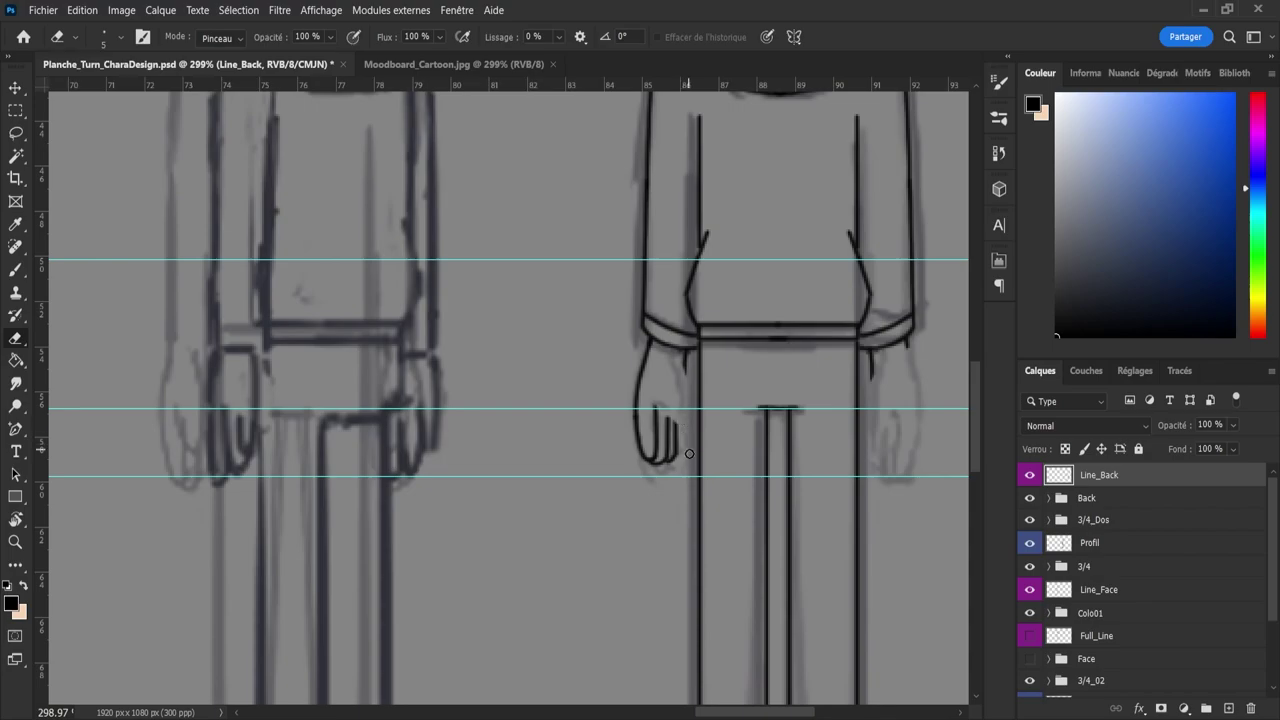
pyautogui.press('b')
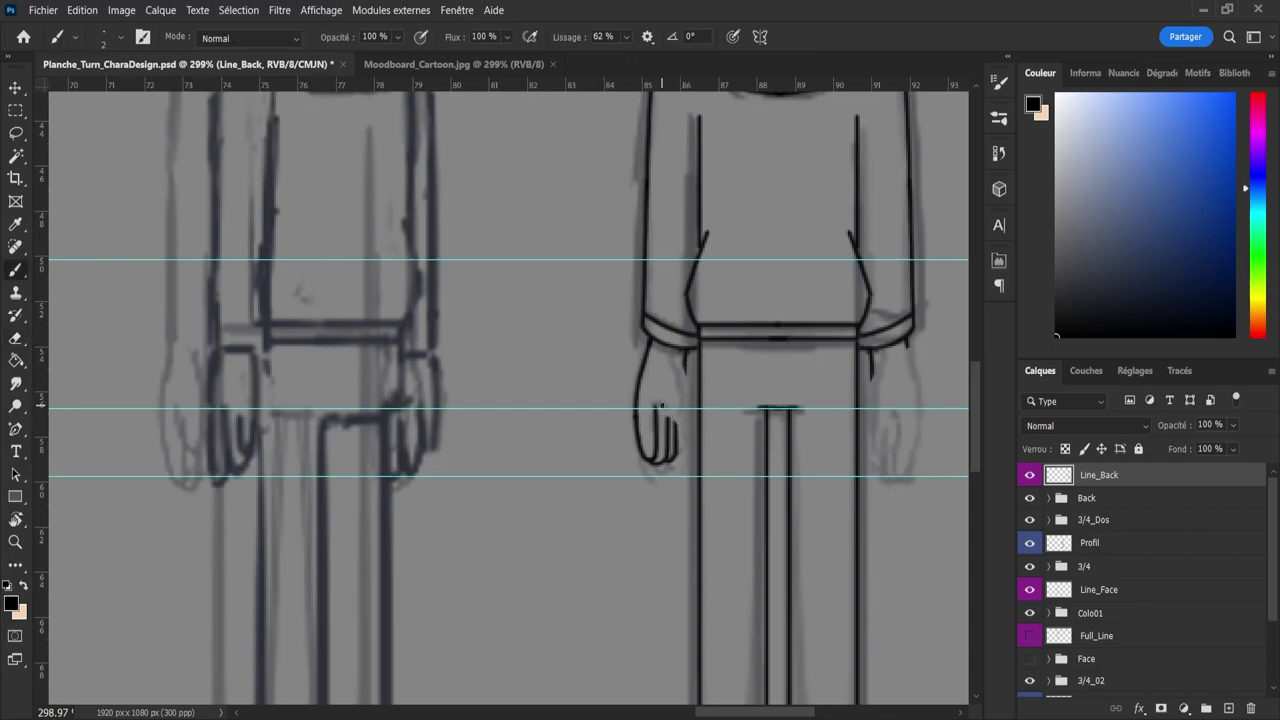
pyautogui.moveTo(685, 371); pyautogui.dragTo(688, 416)
pyautogui.hotkey('ctrl', 'z')
pyautogui.moveTo(685, 368); pyautogui.dragTo(688, 434)
pyautogui.hotkey('ctrl', 'z')
pyautogui.moveTo(676, 404); pyautogui.dragTo(677, 424)
# - Remove the finger and inner-edge lines of the left hand, keeping only the outer line below the sleeve
pyautogui.press('z')
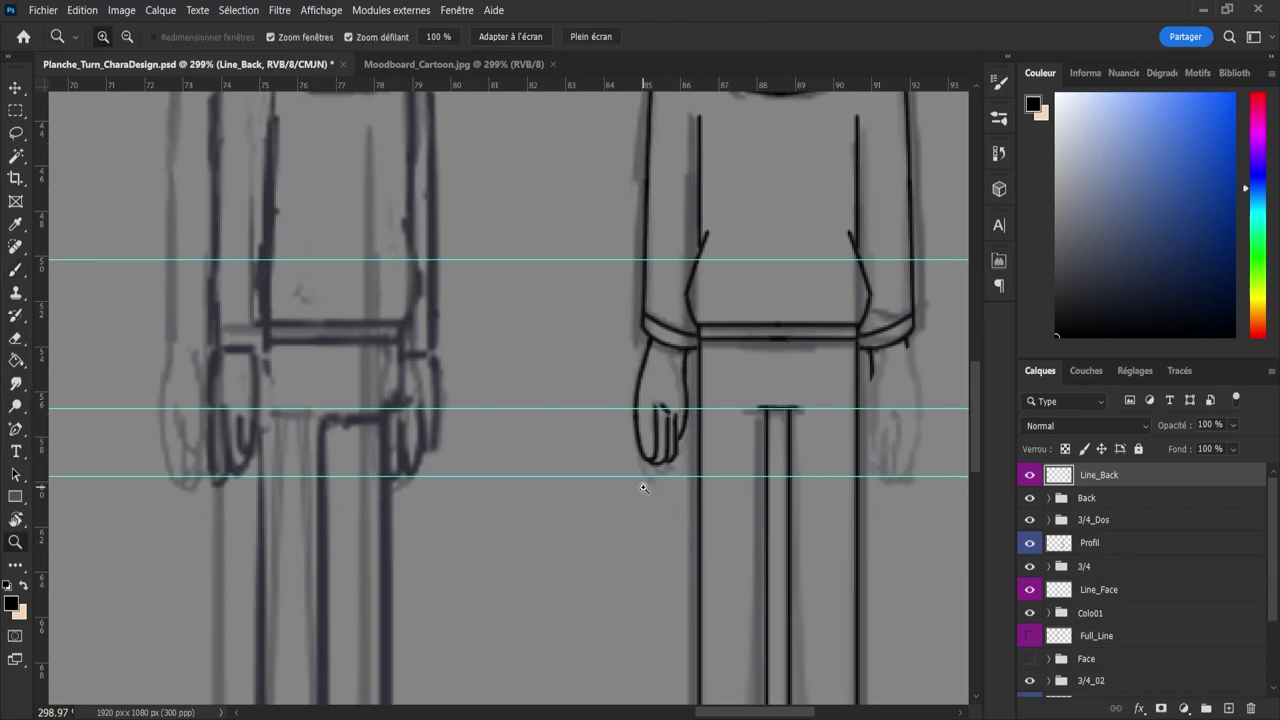
pyautogui.moveTo(641, 488); pyautogui.dragTo(684, 489)
pyautogui.scroll(4, 684, 489)
pyautogui.press('e')
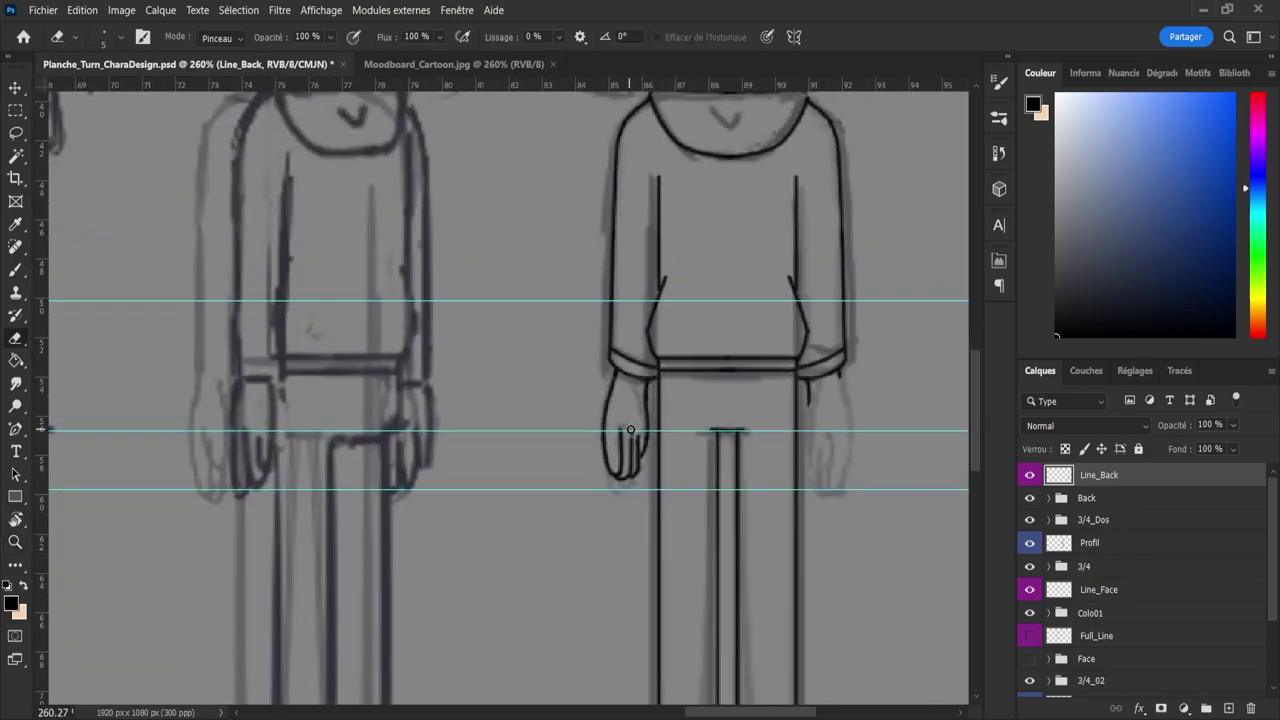
pyautogui.press('b')
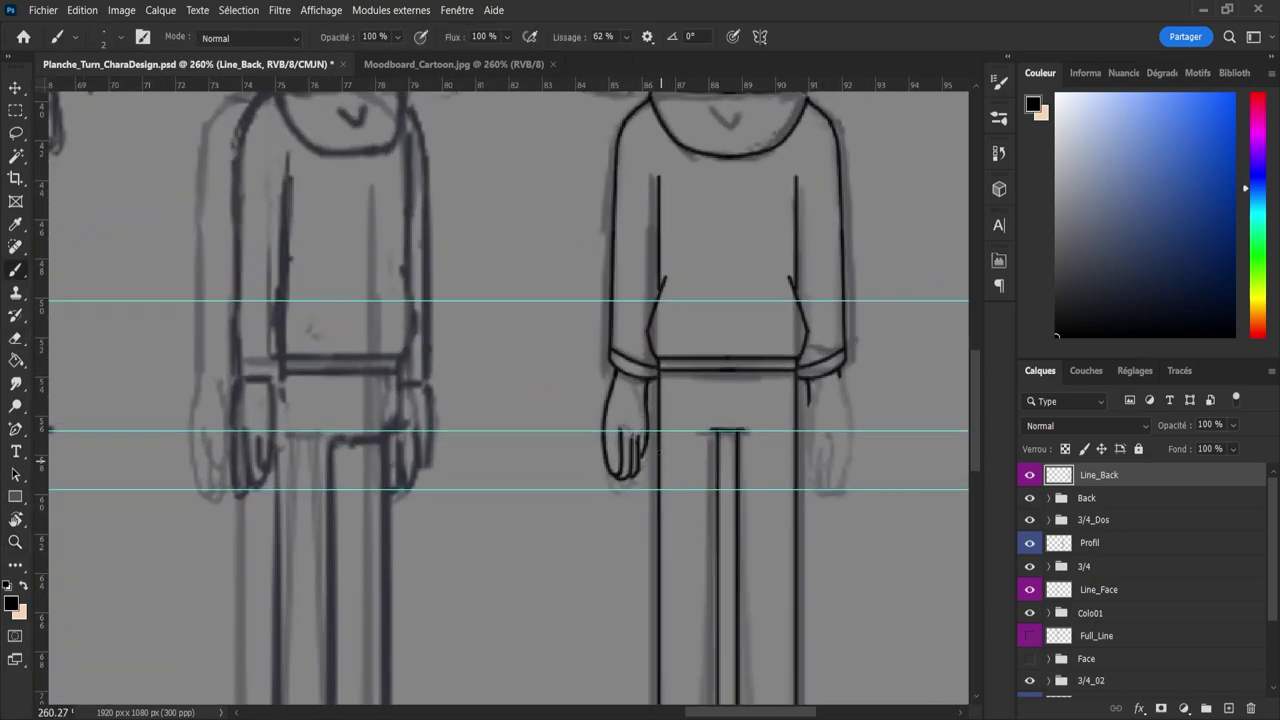
pyautogui.press('e')
pyautogui.press('z')
pyautogui.moveTo(683, 474)
pyautogui.mouseDown()
pyautogui.moveTo(609, 449)
pyautogui.moveTo(623, 488)
pyautogui.moveTo(640, 420)
pyautogui.mouseUp()
pyautogui.press('e')
pyautogui.press('b')
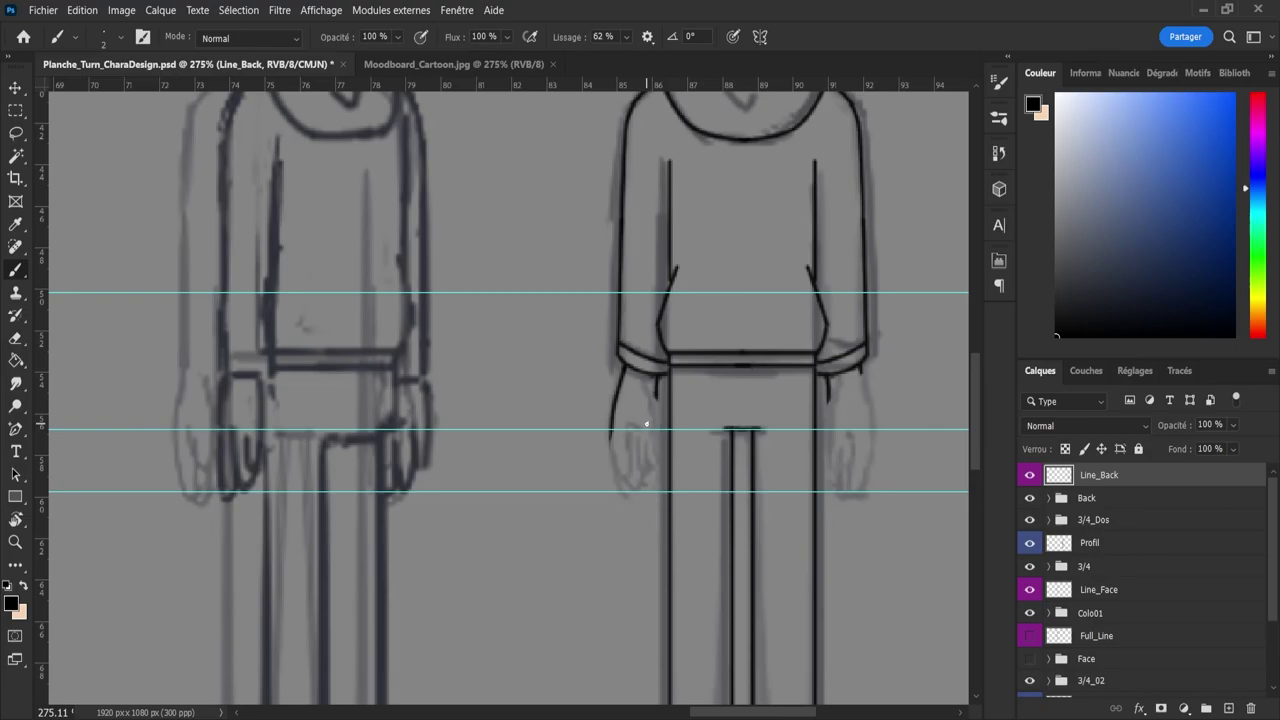
pyautogui.press('e')
pyautogui.press('b')
# - Extend the left hand's outer edge down to a rounded fingertip, and draw the first finger lines
pyautogui.hotkey('ctrl', 'space')
pyautogui.moveTo(631, 480); pyautogui.dragTo(651, 486)
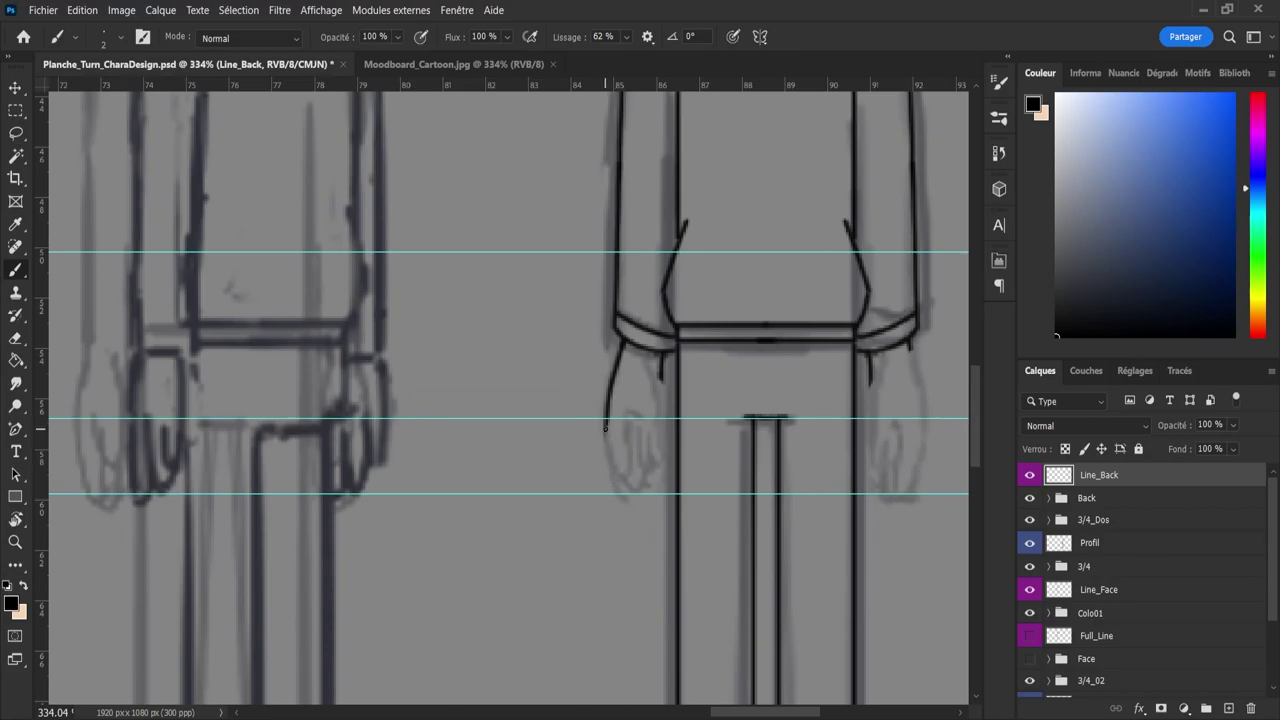
pyautogui.moveTo(604, 428); pyautogui.dragTo(618, 476)
pyautogui.moveTo(630, 432); pyautogui.dragTo(633, 420)
pyautogui.moveTo(640, 482); pyautogui.dragTo(640, 412)
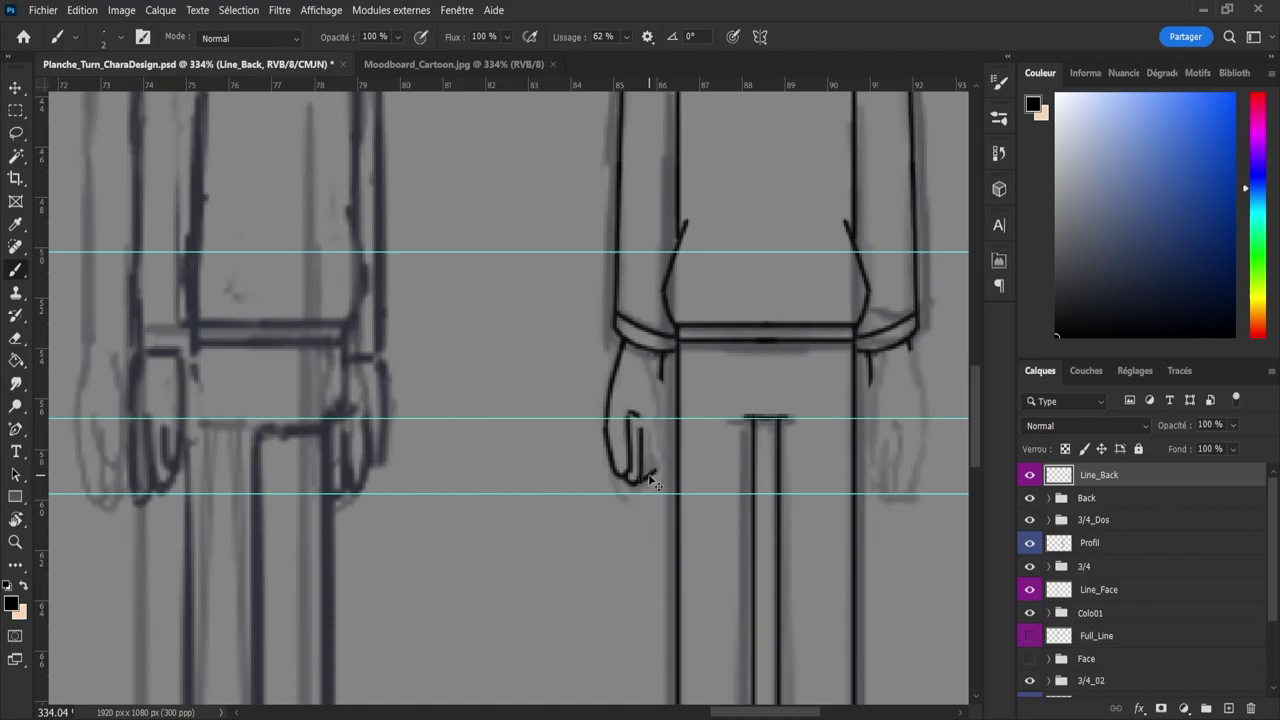
# - Redraw the left hand's next finger line and fingertip with short brush strokes, undoing the inaccurate ones
pyautogui.moveTo(643, 486); pyautogui.dragTo(650, 419)
pyautogui.hotkey('ctrl', 'z')
pyautogui.hotkey('ctrl', 'z')
pyautogui.moveTo(649, 483); pyautogui.dragTo(650, 424)
pyautogui.hotkey('ctrl', 'z')
pyautogui.moveTo(648, 478)
pyautogui.mouseDown()
pyautogui.moveTo(648, 414)
pyautogui.moveTo(653, 430)
pyautogui.mouseUp()
pyautogui.hotkey('ctrl', 'z')
# - Draw the inner edge of the left hand from the sleeve cuff to the fingertips, undoing and repeating the stroke until it fits
pyautogui.moveTo(661, 380); pyautogui.dragTo(655, 421)
pyautogui.hotkey('ctrl', 'z')
pyautogui.moveTo(660, 374); pyautogui.dragTo(646, 467)
pyautogui.hotkey('ctrl', 'z')
pyautogui.moveTo(661, 413); pyautogui.dragTo(653, 456)
pyautogui.hotkey('ctrl', 'z')
pyautogui.moveTo(662, 408)
pyautogui.mouseDown()
pyautogui.moveTo(648, 472)
pyautogui.moveTo(662, 394)
pyautogui.mouseUp()
pyautogui.hotkey('ctrl', 'z')
pyautogui.hotkey('ctrl', 'z')
pyautogui.moveTo(654, 468); pyautogui.dragTo(657, 394)
# - Rework the left hand's inner edge into a rounded last finger, and erase the excess line where the strokes meet
pyautogui.press('e')
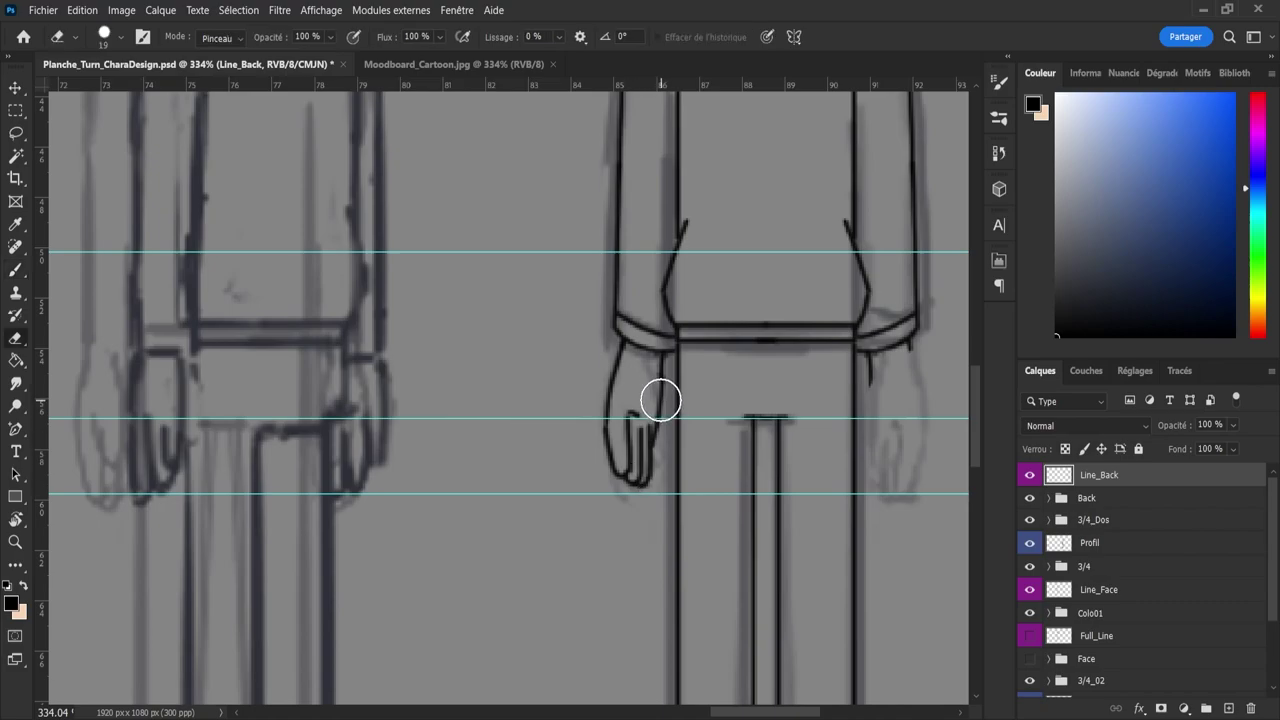
pyautogui.moveTo(660, 398); pyautogui.dragTo(667, 434)
pyautogui.press('b')
pyautogui.hotkey('ctrl', 'z')
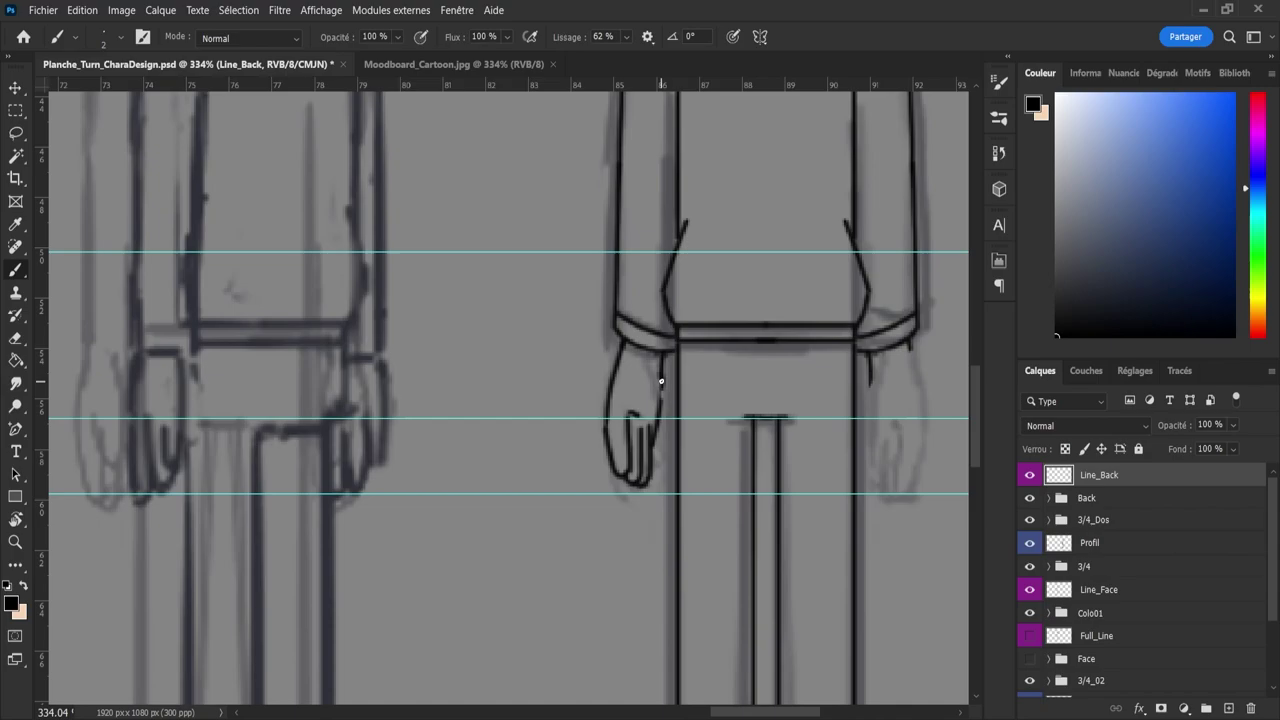
pyautogui.moveTo(660, 378)
pyautogui.mouseDown()
pyautogui.moveTo(659, 442)
pyautogui.moveTo(642, 476)
pyautogui.mouseUp()
pyautogui.press('e')
pyautogui.moveTo(662, 422)
pyautogui.mouseDown()
pyautogui.moveTo(661, 345)
pyautogui.moveTo(659, 387)
pyautogui.mouseUp()
pyautogui.press('b')
pyautogui.press('e')
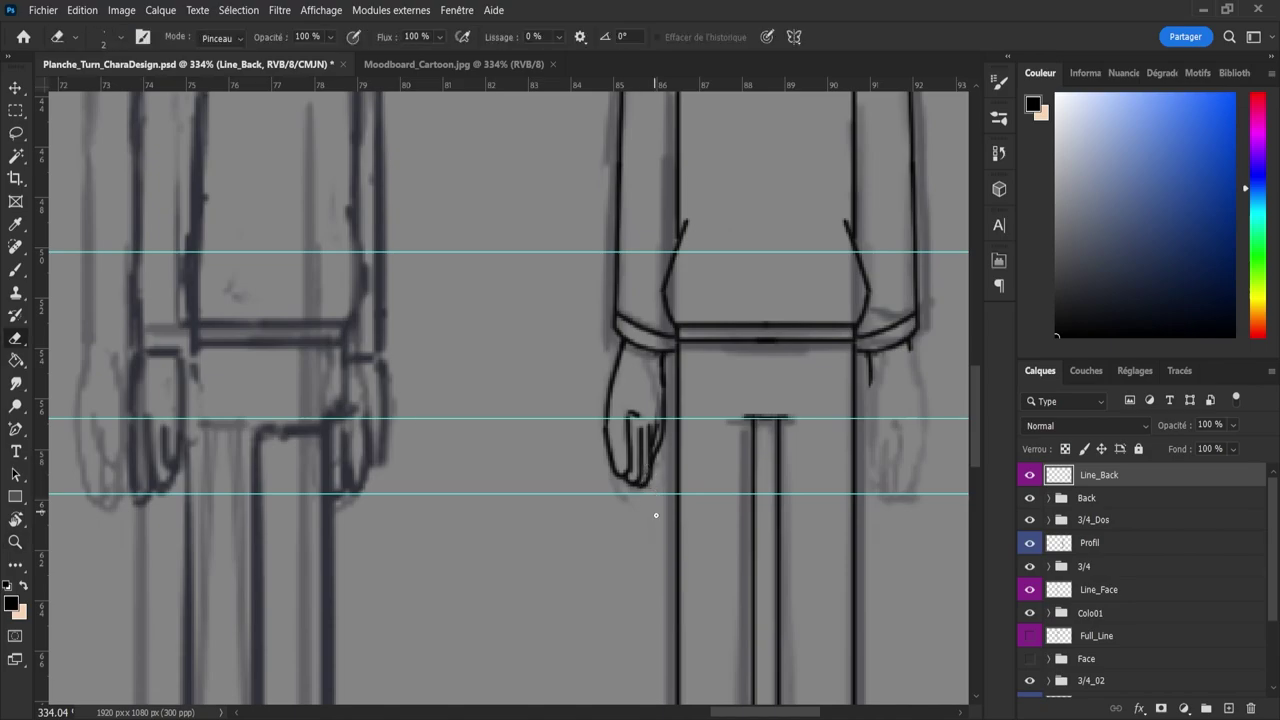
pyautogui.press('z')
pyautogui.moveTo(656, 515); pyautogui.dragTo(596, 517)
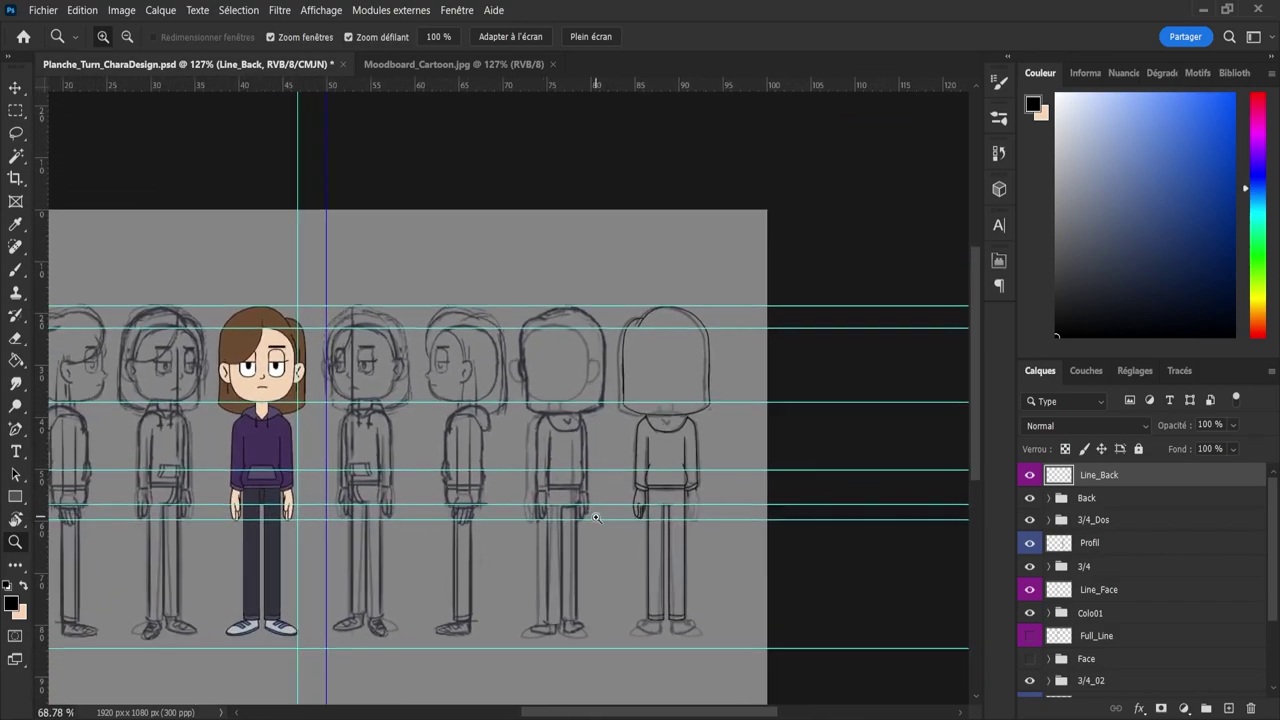
# - Copy the coloured front view's left hand from Line_Face onto a new layer and place it over the back view's left hand
pyautogui.moveTo(596, 517); pyautogui.dragTo(553, 531)
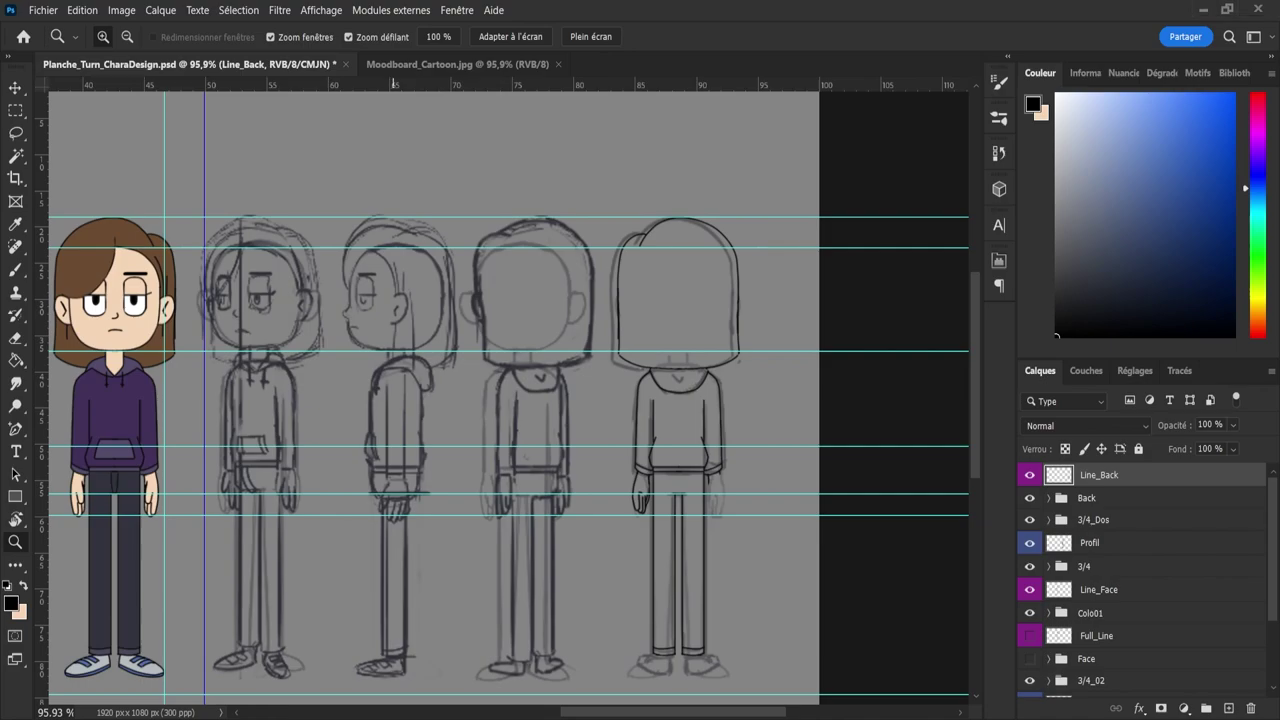
pyautogui.click(1042, 592)
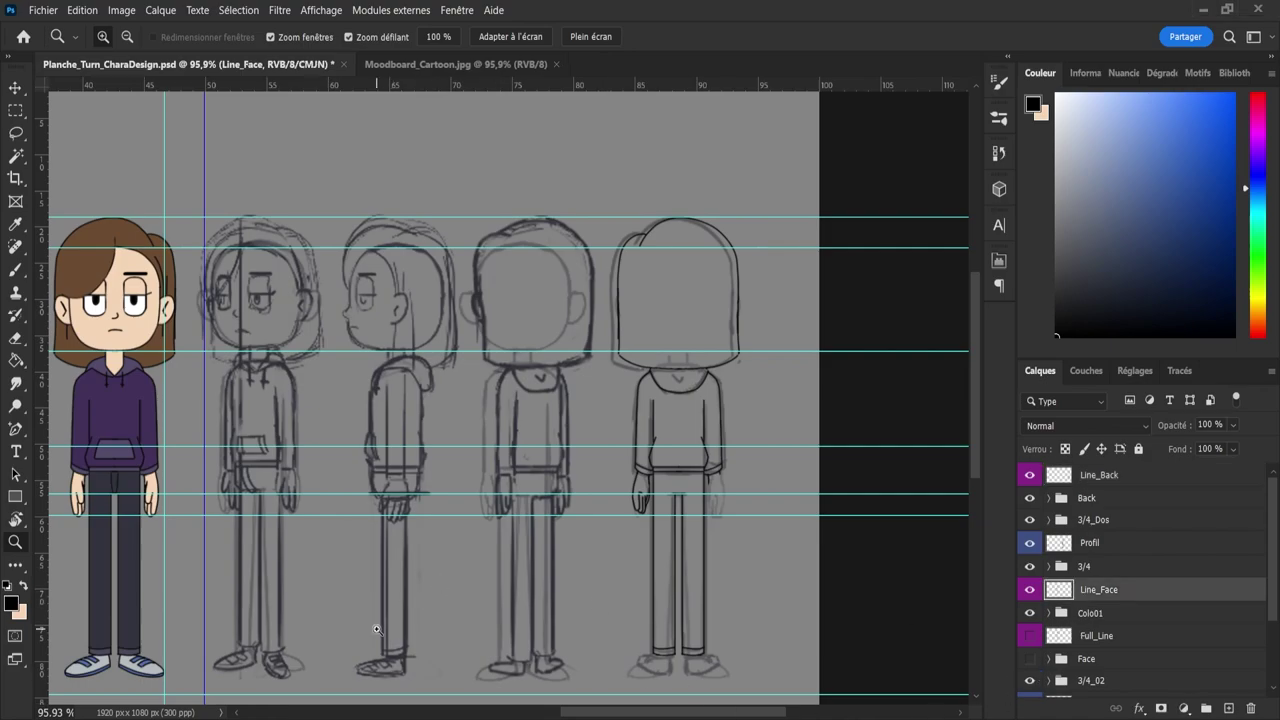
pyautogui.press('l')
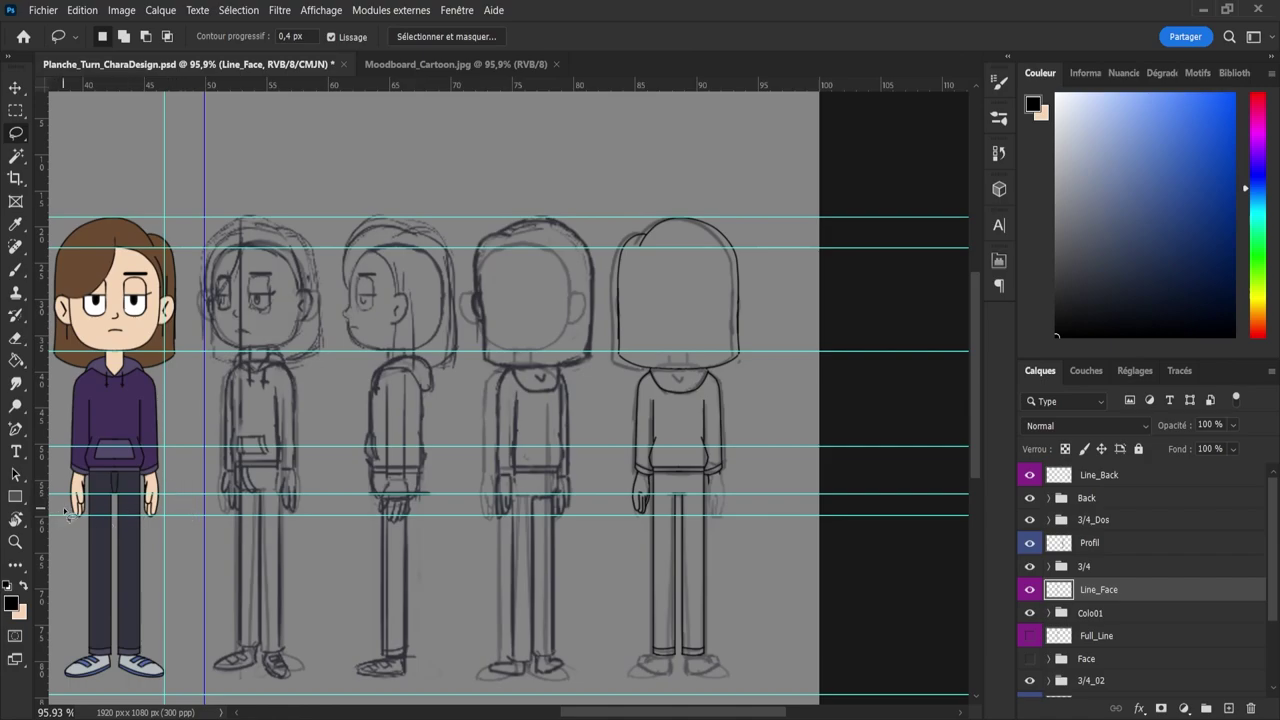
pyautogui.moveTo(66, 512)
pyautogui.mouseDown()
pyautogui.moveTo(76, 532)
pyautogui.moveTo(94, 508)
pyautogui.moveTo(84, 478)
pyautogui.moveTo(66, 472)
pyautogui.moveTo(56, 506)
pyautogui.moveTo(100, 515)
pyautogui.moveTo(644, 533)
pyautogui.mouseUp()
pyautogui.hotkey('ctrl', 'j')
pyautogui.press('v')
pyautogui.press('z')
pyautogui.moveTo(691, 489); pyautogui.dragTo(729, 485)
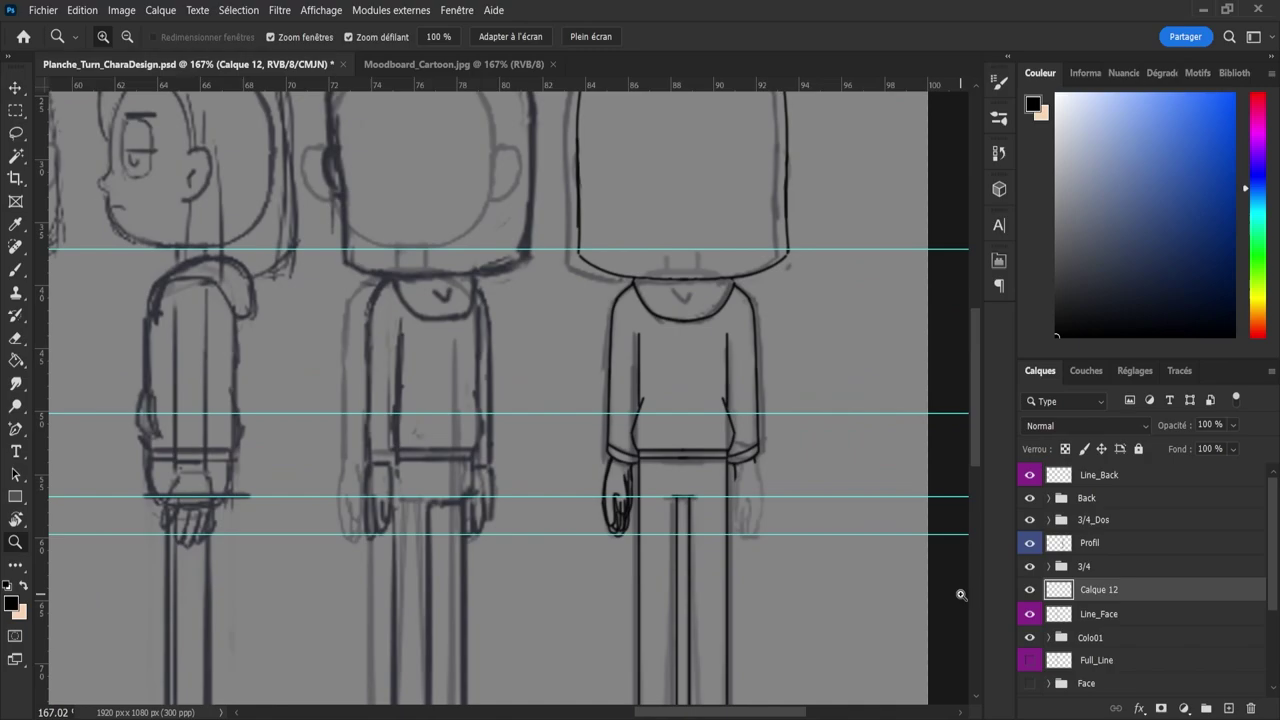
# - Move the copied hand's layer, Calque 12, to the top of the layer stack and hide the Line_Back layer
pyautogui.moveTo(1100, 590); pyautogui.dragTo(1105, 477)
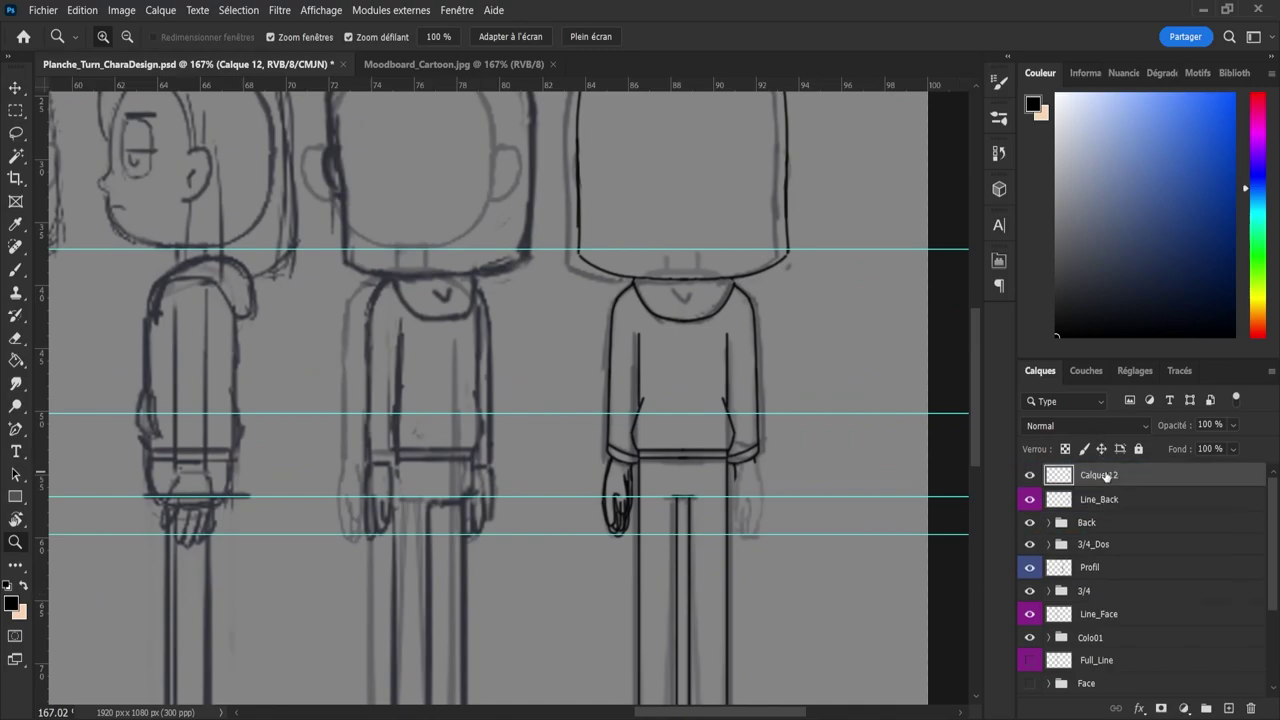
pyautogui.click(1055, 500)
pyautogui.click(1030, 499)
pyautogui.click(1080, 484)
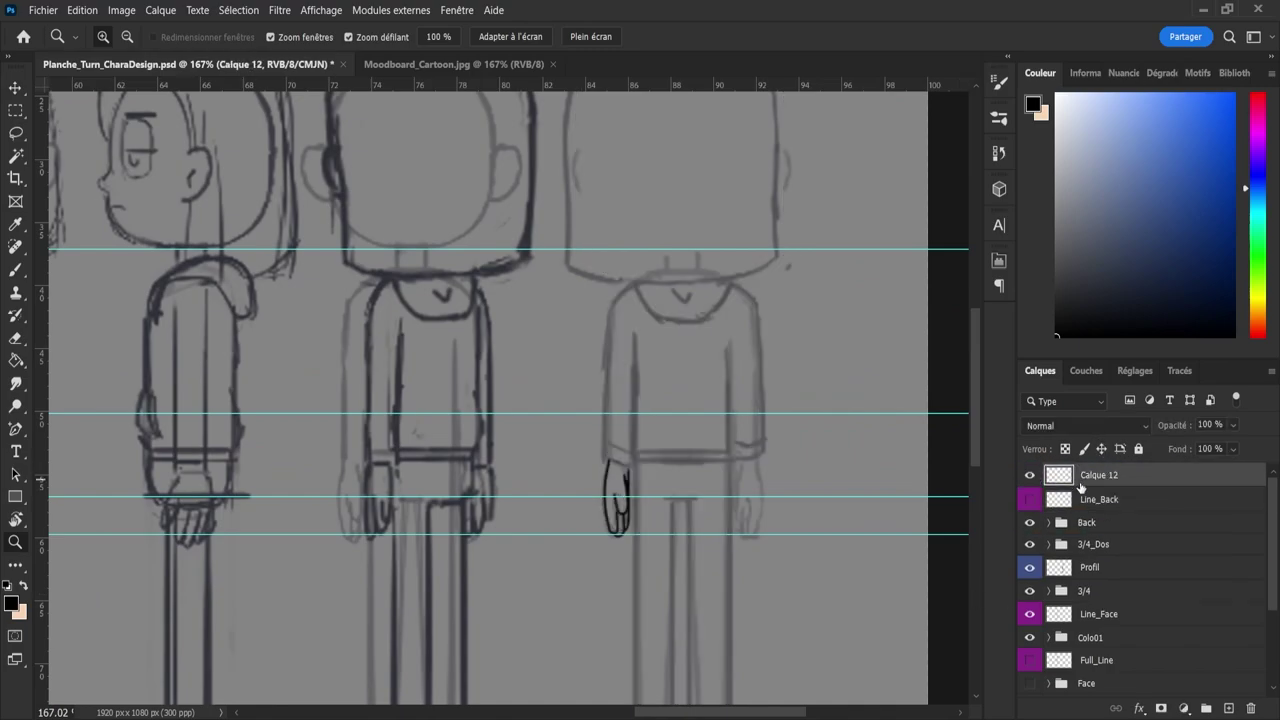
# - Redraw the first finger line inside the copied hand with short brush strokes, undoing the inaccurate ones
pyautogui.click(634, 522)
pyautogui.press('e')
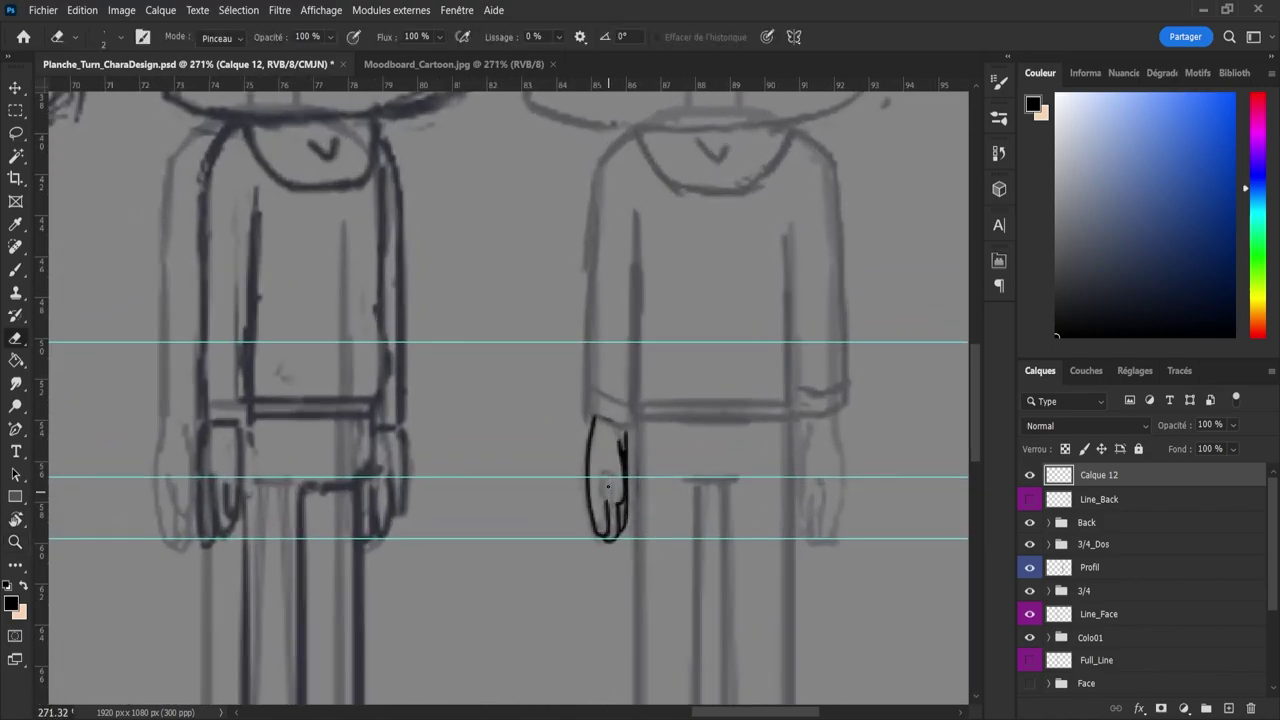
pyautogui.press('b')
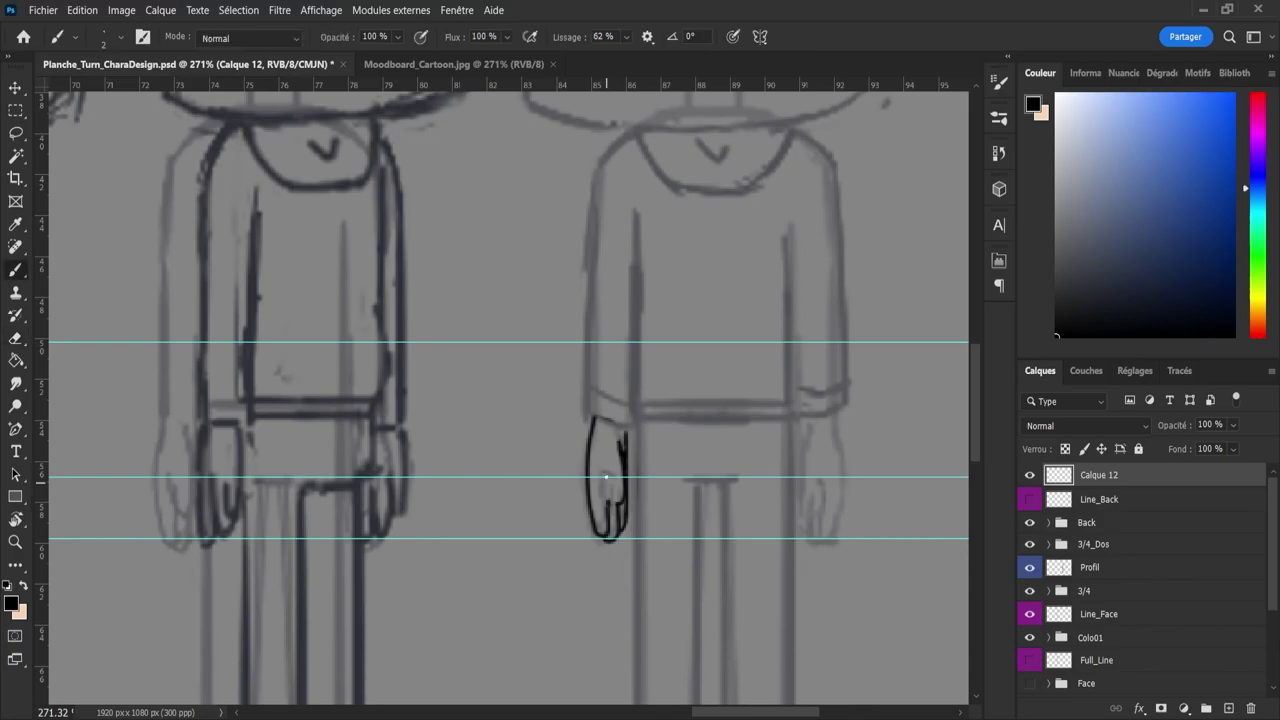
pyautogui.moveTo(606, 477); pyautogui.dragTo(606, 474)
pyautogui.hotkey('ctrl', 'z')
pyautogui.moveTo(608, 521); pyautogui.dragTo(605, 474)
pyautogui.hotkey('ctrl', 'z')
pyautogui.hotkey('ctrl', 'z')
pyautogui.moveTo(605, 487); pyautogui.dragTo(606, 506)
# - Erase the inner thumb line of the copied hand and add a short stroke above the finger lines
pyautogui.press('e')
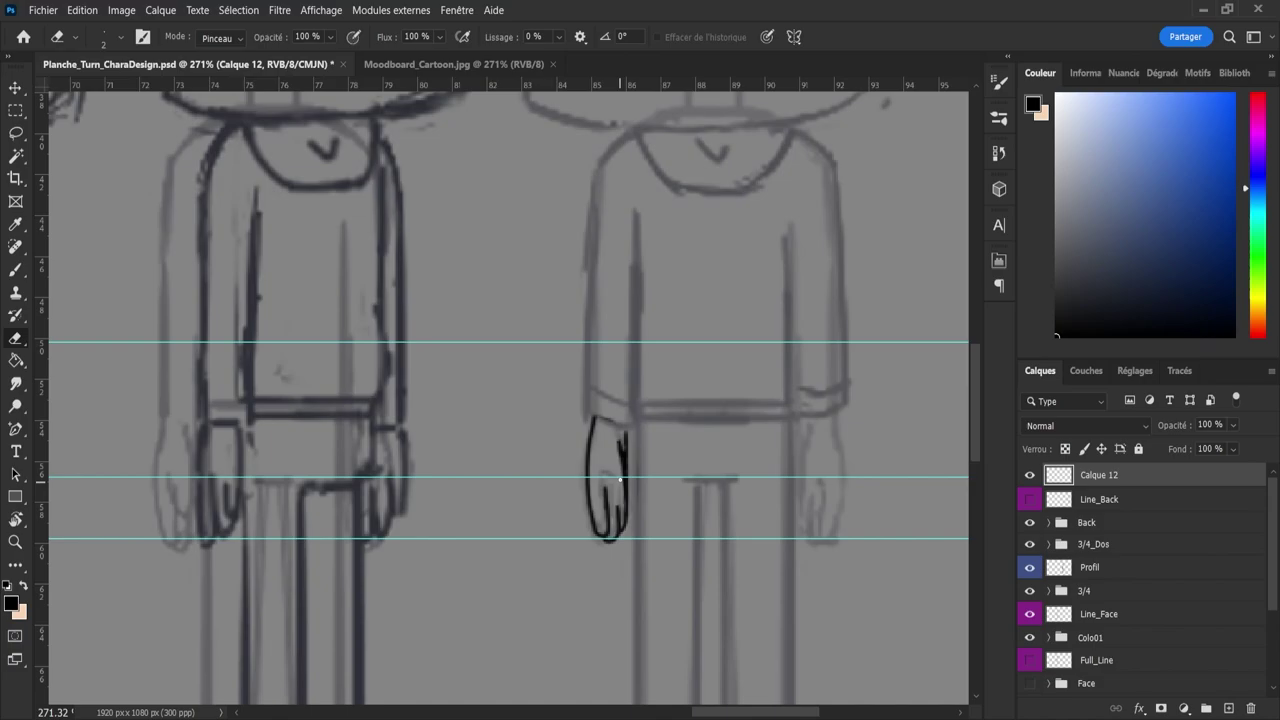
pyautogui.moveTo(619, 444); pyautogui.dragTo(619, 510)
pyautogui.press('b')
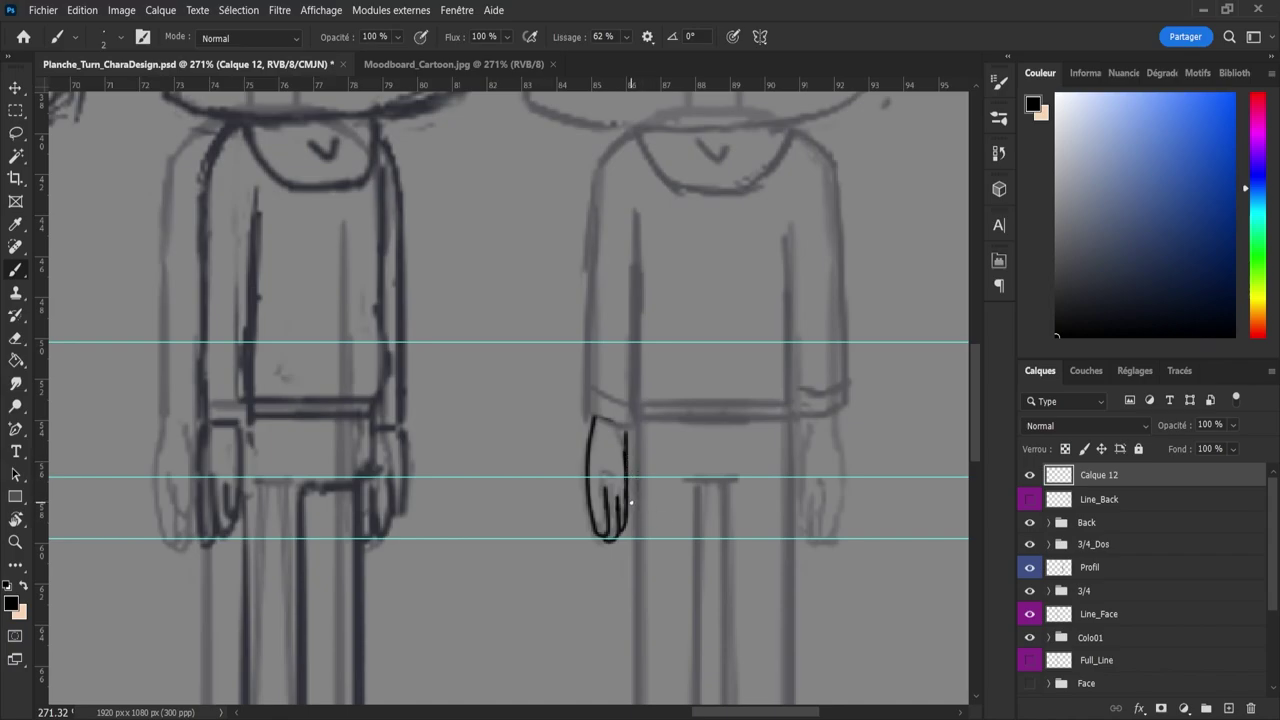
pyautogui.moveTo(603, 481); pyautogui.dragTo(610, 480)
# - Check the copied hand against the full figures and try a new stroke along its inner edge, then undo it
pyautogui.press('z')
pyautogui.moveTo(546, 499); pyautogui.dragTo(511, 477)
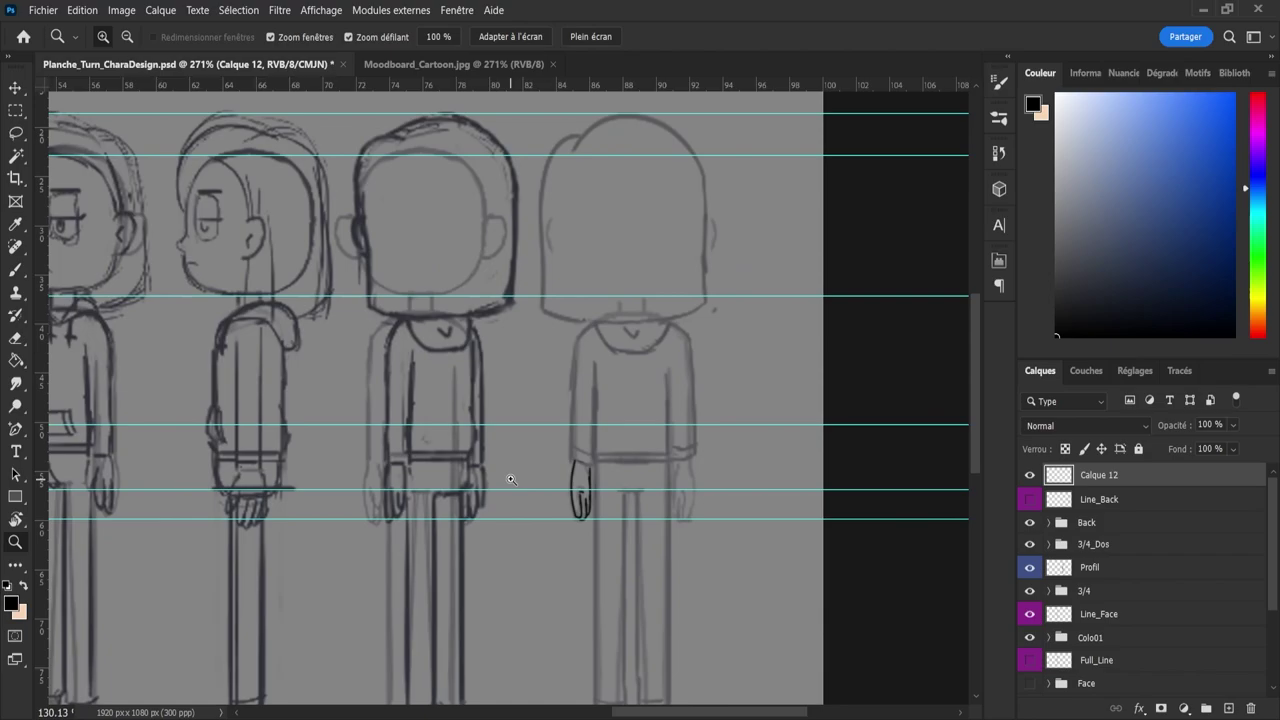
pyautogui.moveTo(557, 526); pyautogui.dragTo(531, 528)
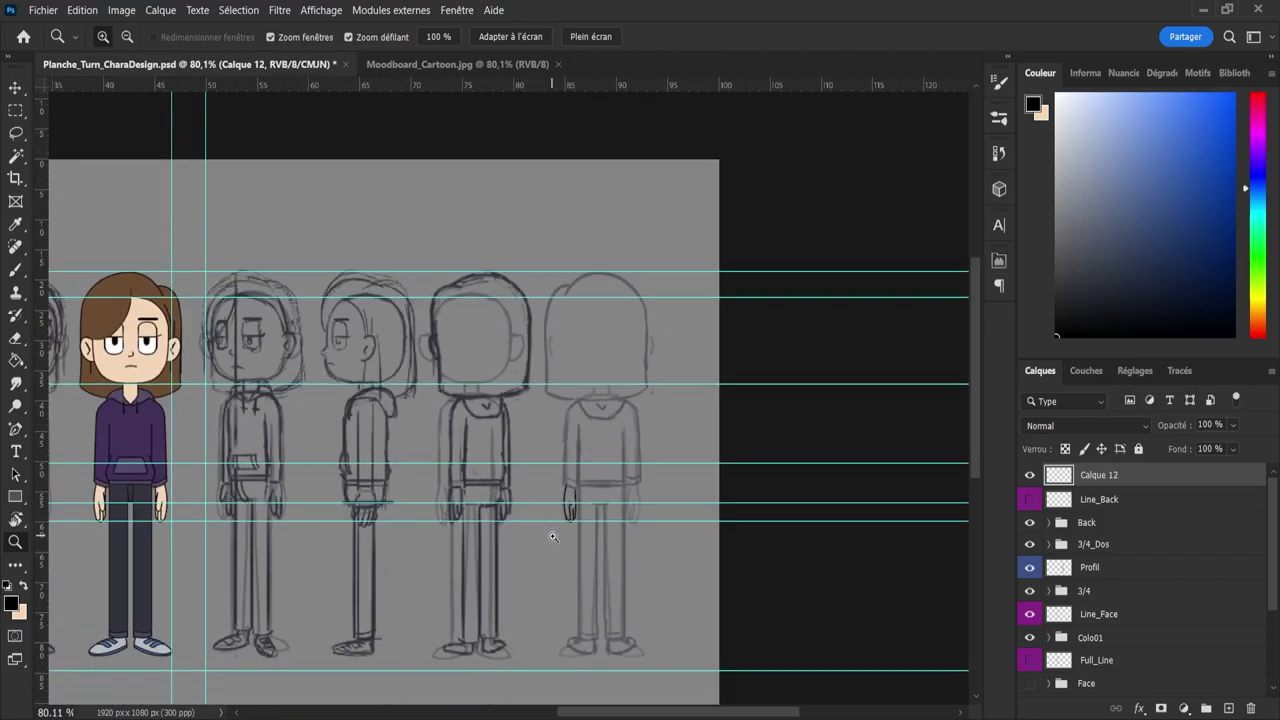
pyautogui.moveTo(555, 538); pyautogui.dragTo(565, 513)
pyautogui.press('b')
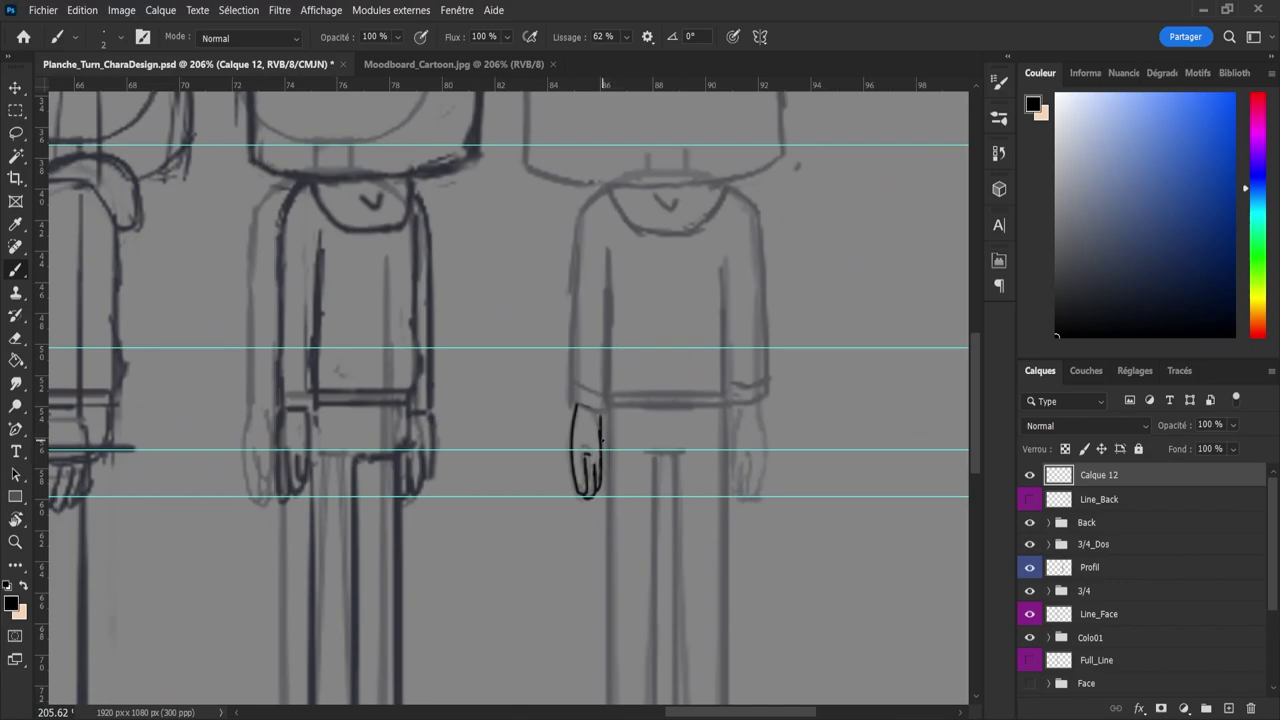
pyautogui.moveTo(602, 440); pyautogui.dragTo(604, 467)
pyautogui.hotkey('ctrl', 'z')
pyautogui.hotkey('ctrl', 'z')
pyautogui.press('z')
pyautogui.moveTo(616, 527)
pyautogui.mouseDown()
pyautogui.moveTo(567, 506)
pyautogui.moveTo(618, 541)
pyautogui.mouseUp()
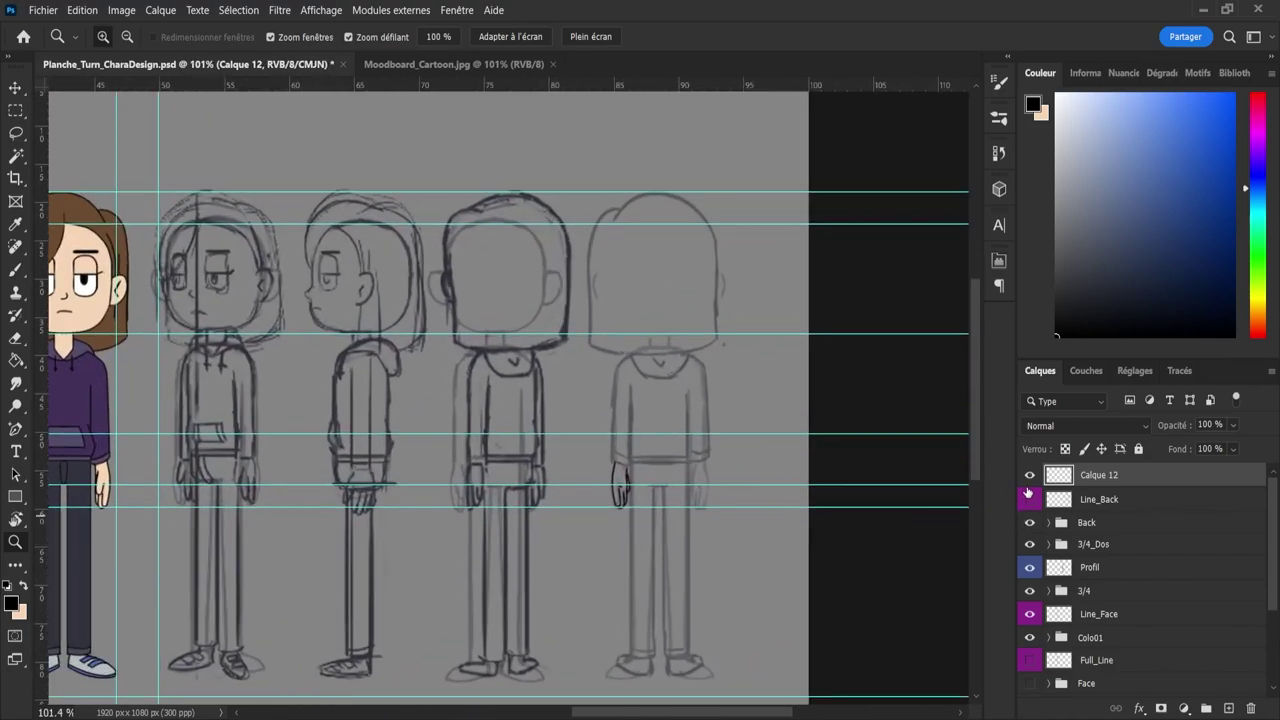
# - Show Line_Back again, compare its left hand with the copied version, and hide Calque 12 to continue on Line_Back
pyautogui.click(1030, 499)
pyautogui.click(1030, 475)
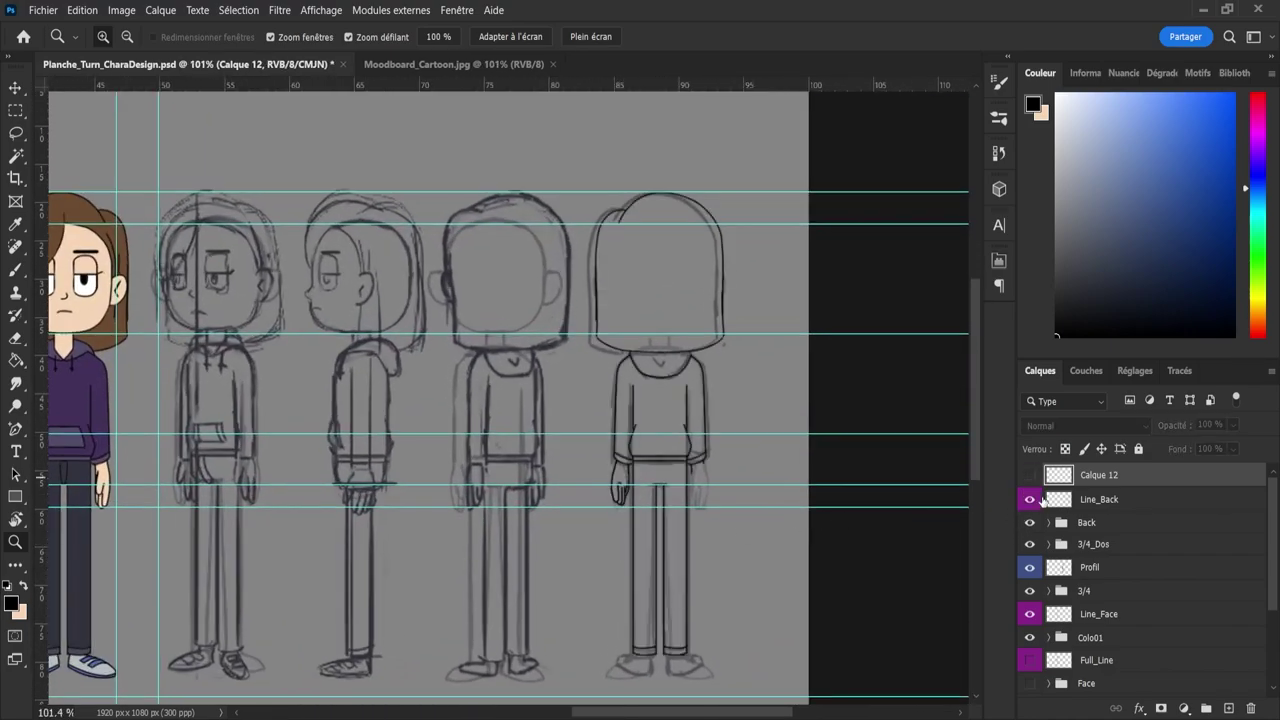
pyautogui.click(1028, 476)
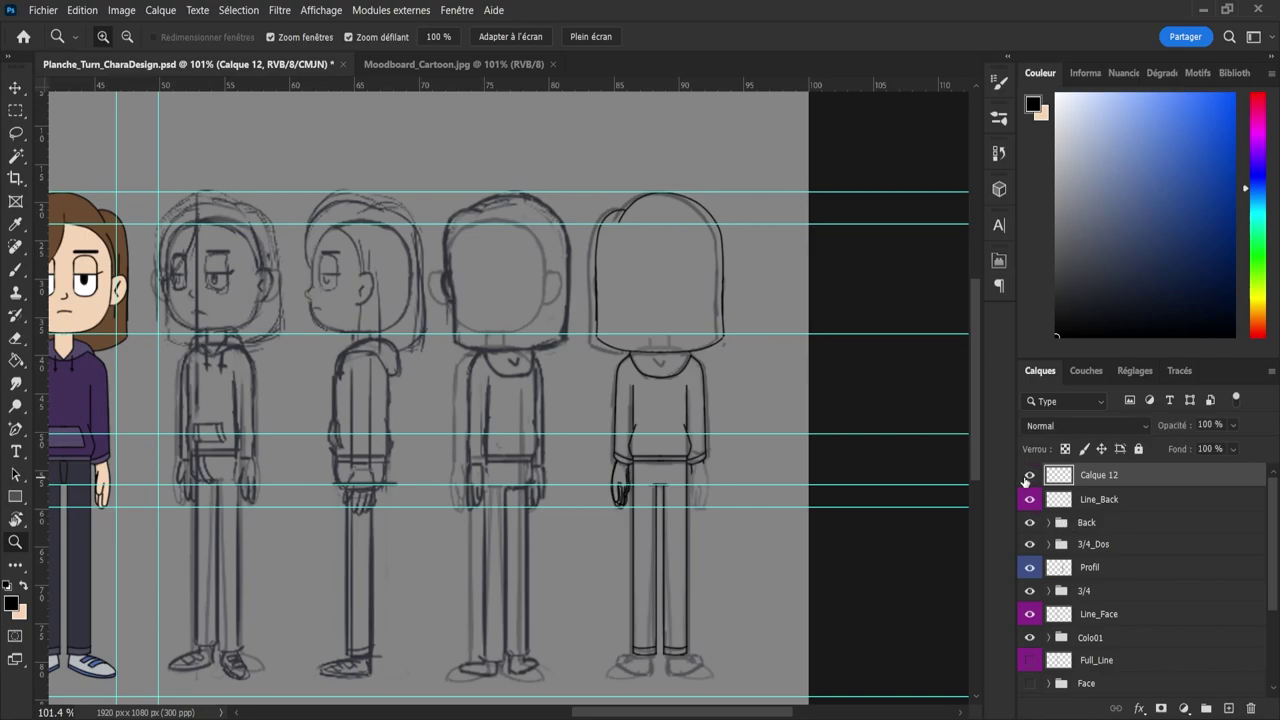
pyautogui.click(1030, 476)
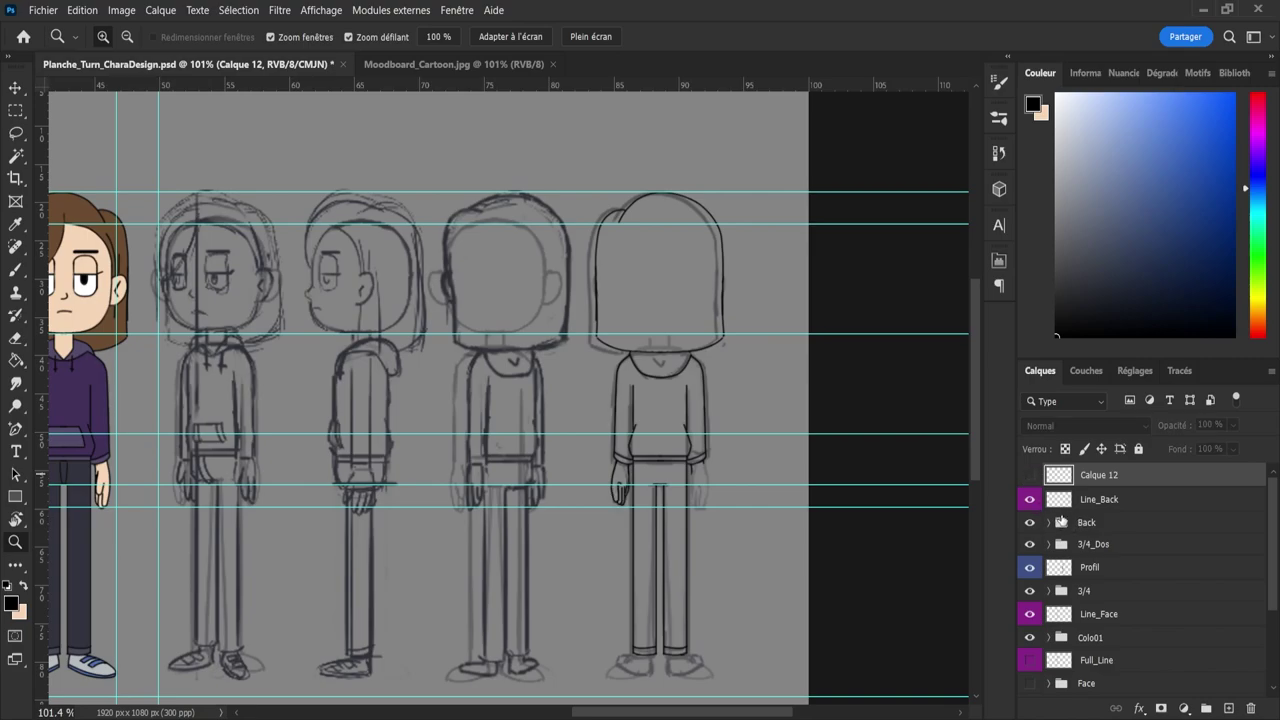
pyautogui.click(1060, 503)
# - Refine the back view's left hand on Line_Back by erasing excess line around the finger tops and retouching the finger lines
pyautogui.moveTo(654, 519); pyautogui.dragTo(694, 523)
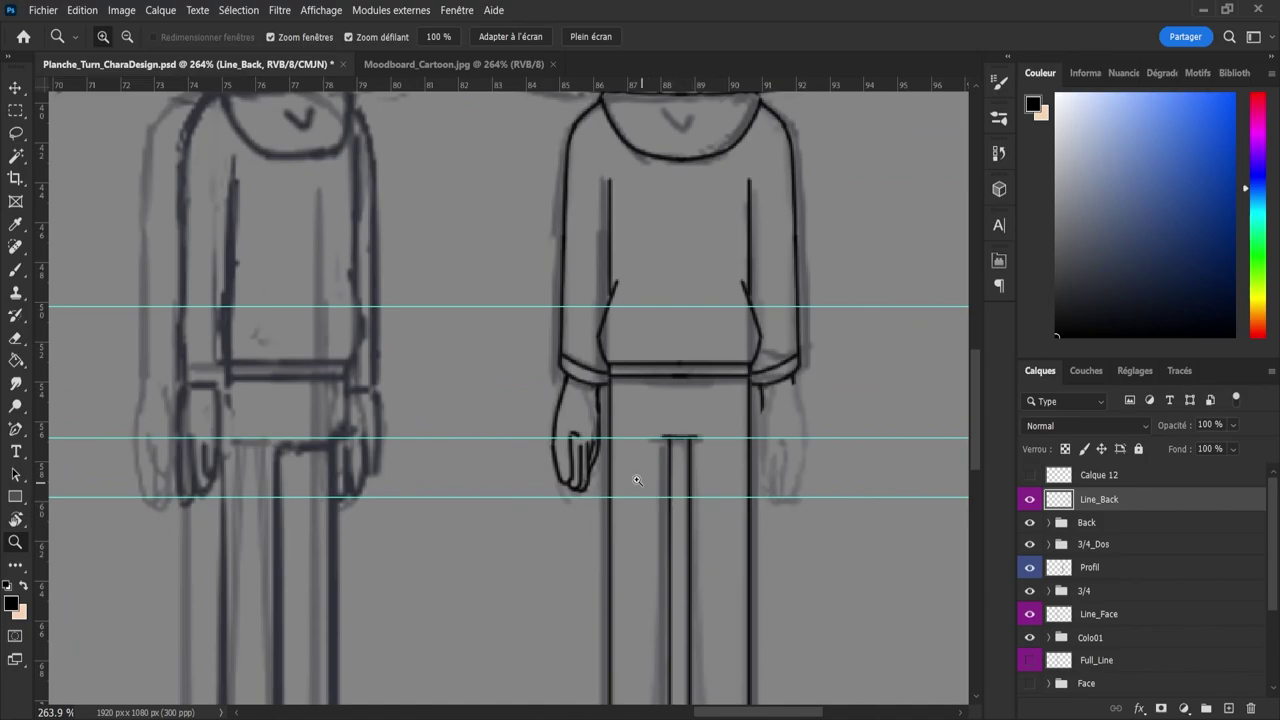
pyautogui.press('b')
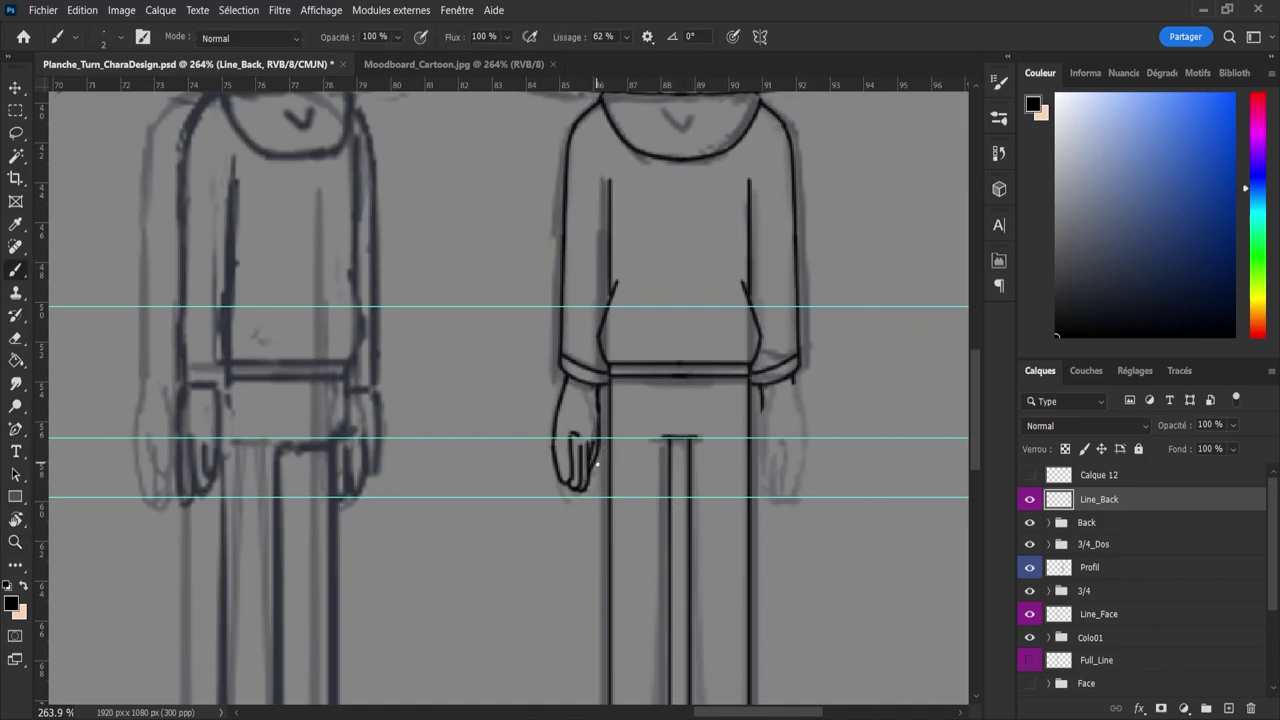
pyautogui.press('e')
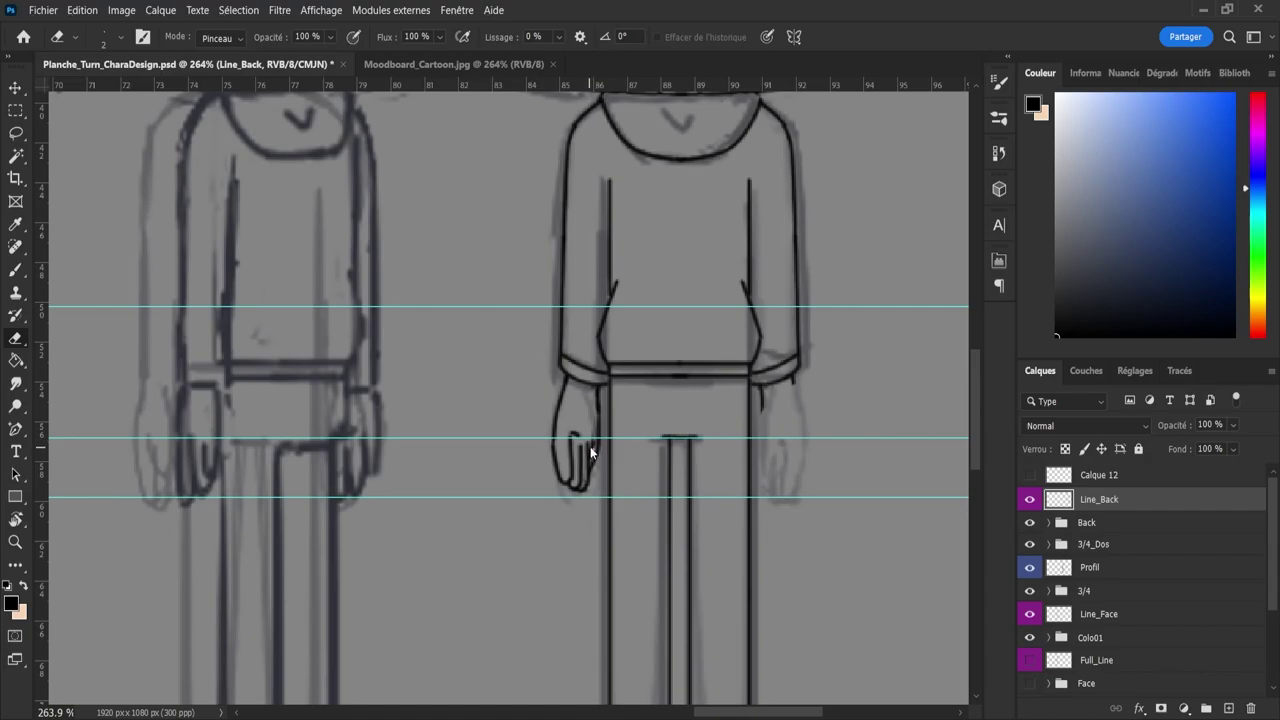
pyautogui.moveTo(593, 449); pyautogui.dragTo(592, 456)
pyautogui.press('b')
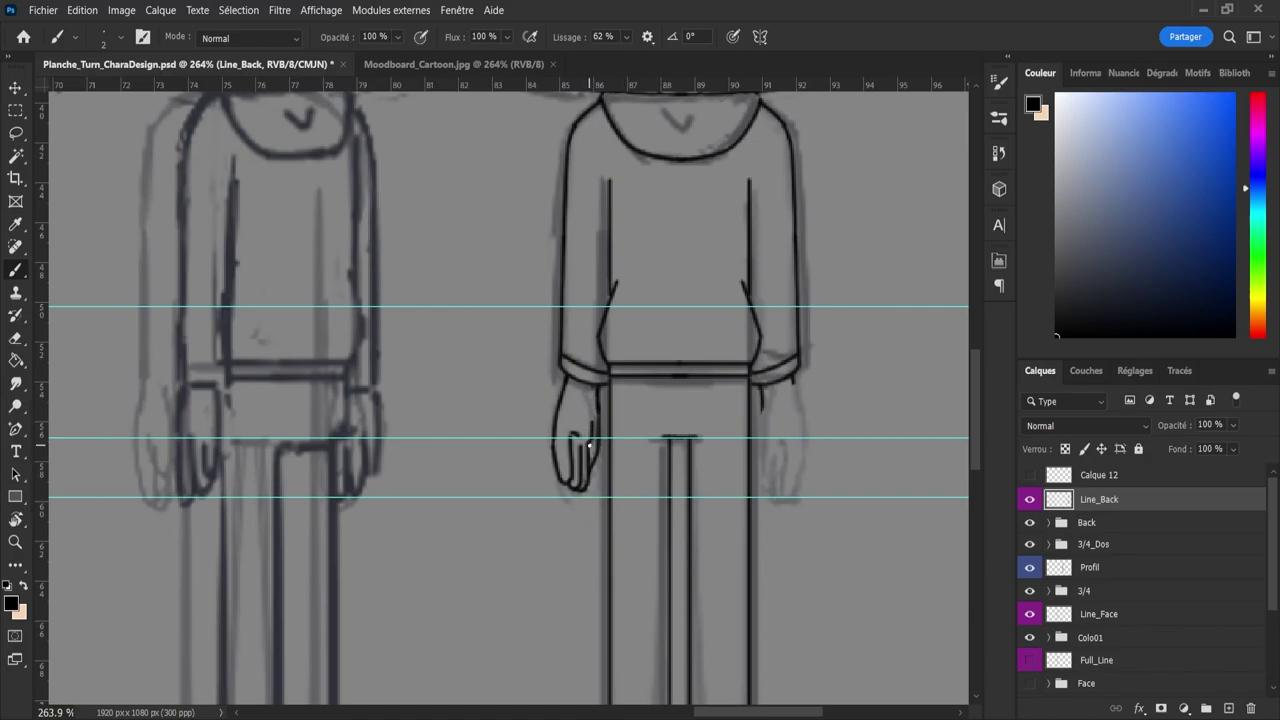
pyautogui.press('e')
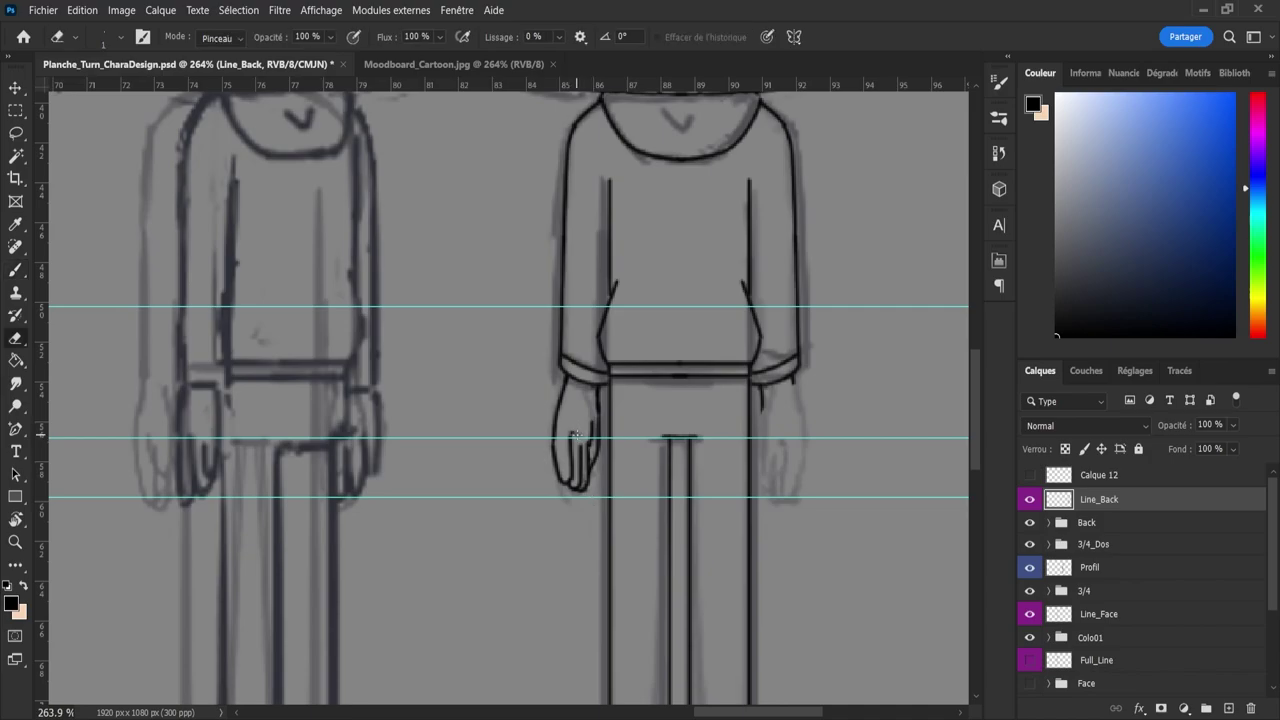
pyautogui.press('b')
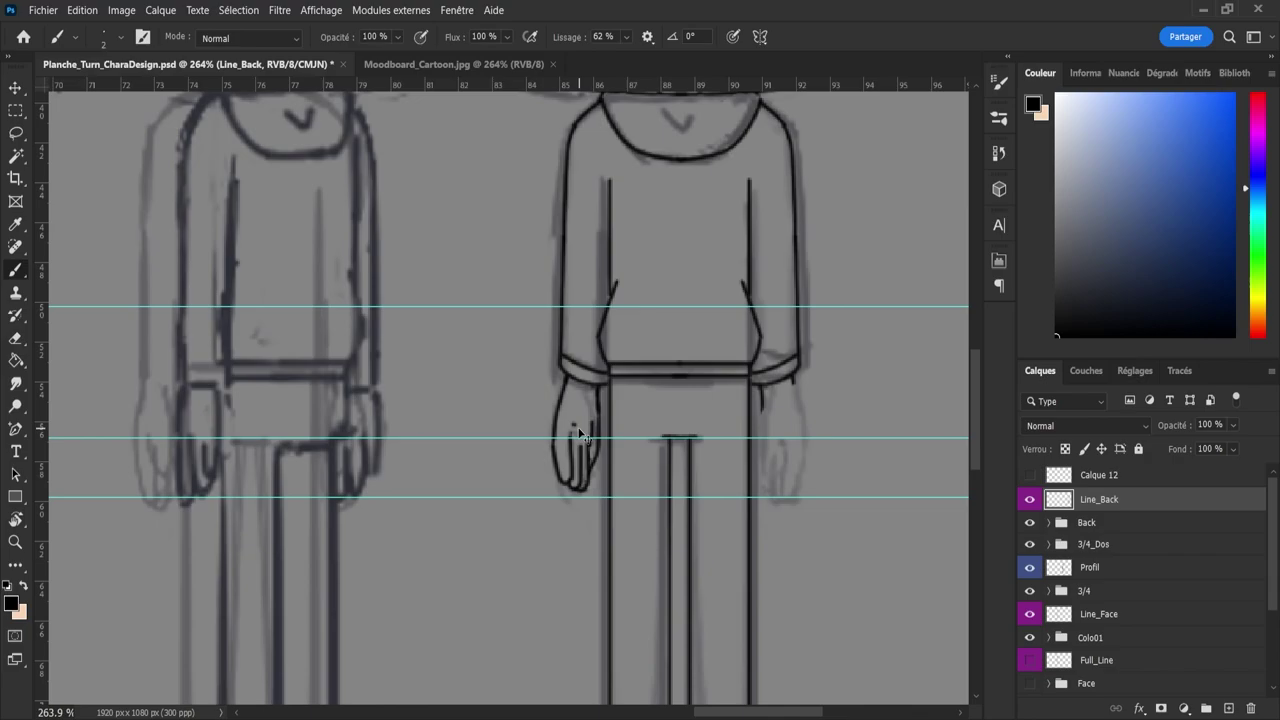
pyautogui.moveTo(567, 468)
pyautogui.mouseDown()
pyautogui.moveTo(581, 511)
pyautogui.moveTo(602, 516)
pyautogui.moveTo(619, 499)
pyautogui.moveTo(623, 414)
pyautogui.moveTo(581, 409)
pyautogui.moveTo(563, 456)
pyautogui.mouseUp()
pyautogui.click(570, 468)
# - Duplicate the finished left hand onto a new layer, flip it horizontally and place it under the right sleeve cuff
pyautogui.press('l')
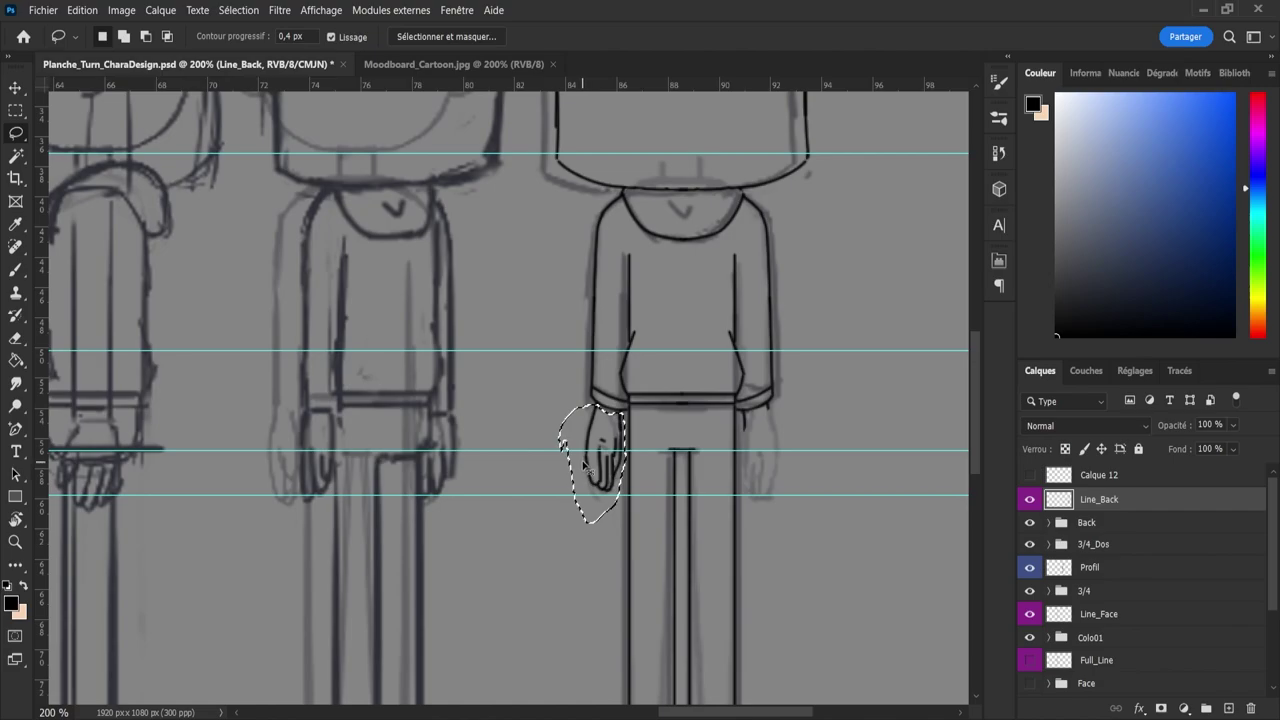
pyautogui.hotkey('ctrl', 'j')
pyautogui.hotkey('ctrl', 't')
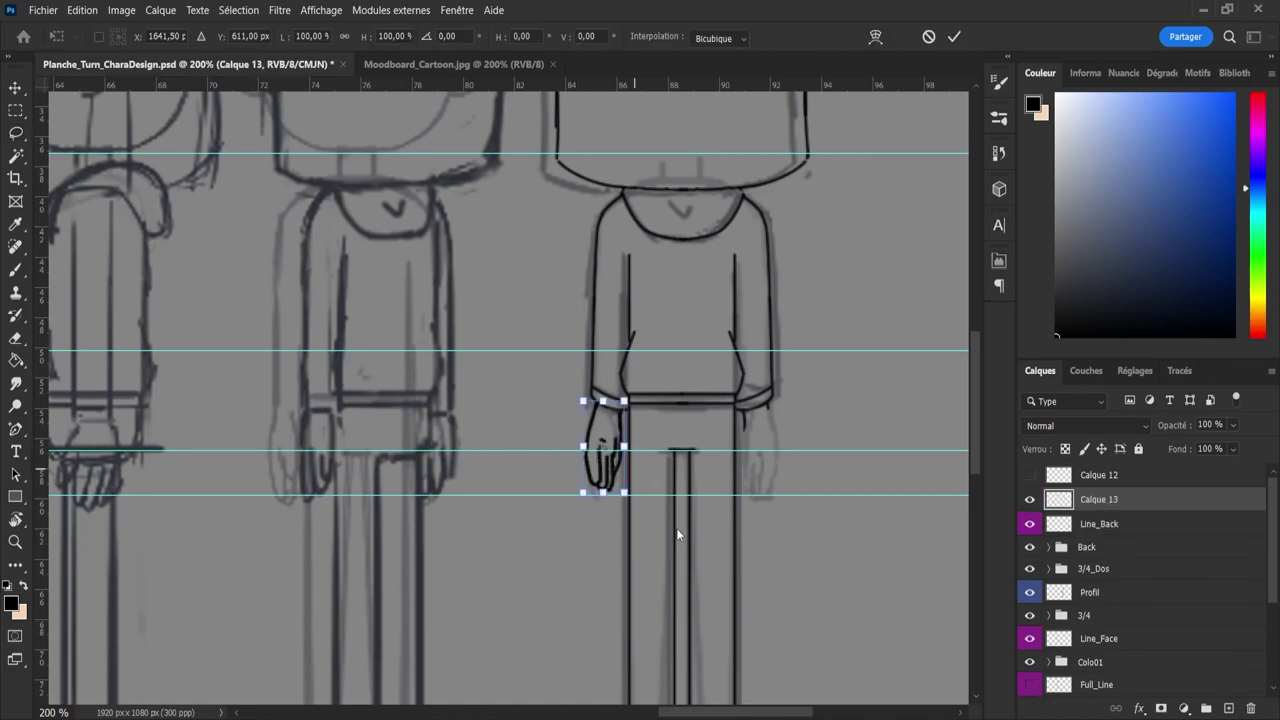
pyautogui.click(627, 425)
pyautogui.moveTo(607, 462); pyautogui.dragTo(770, 470)
pyautogui.press('l')
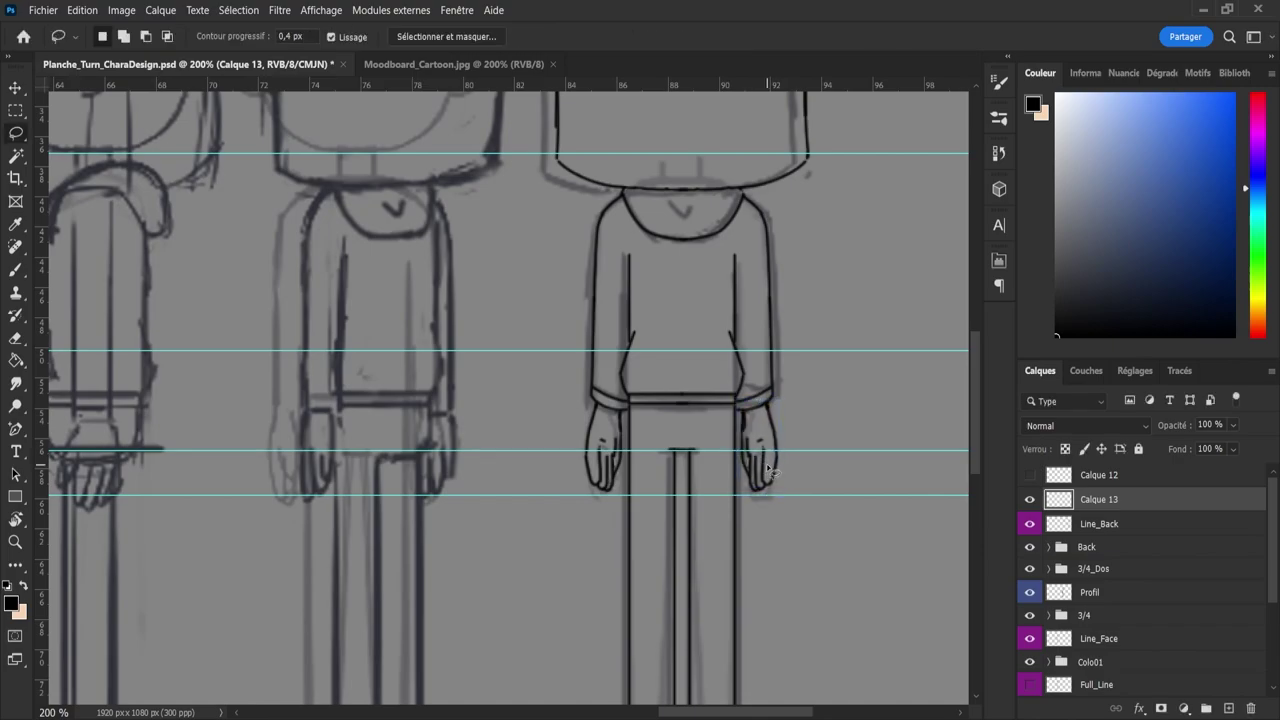
pyautogui.press('v')
pyautogui.press('z')
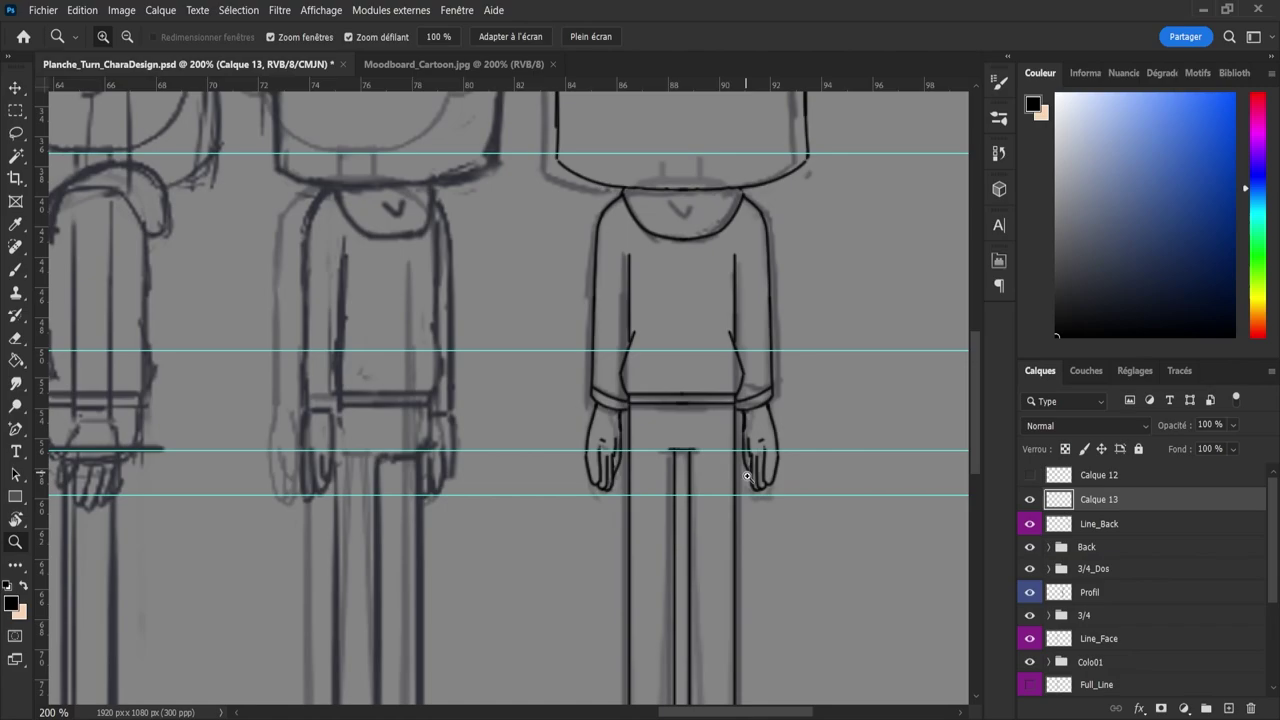
# - Examine both hands on the whole back view by toggling the visibility of Calque 13 and Line_Back, ending with Line_Back selected
pyautogui.moveTo(749, 477); pyautogui.dragTo(647, 428)
pyautogui.moveTo(741, 523); pyautogui.dragTo(764, 530)
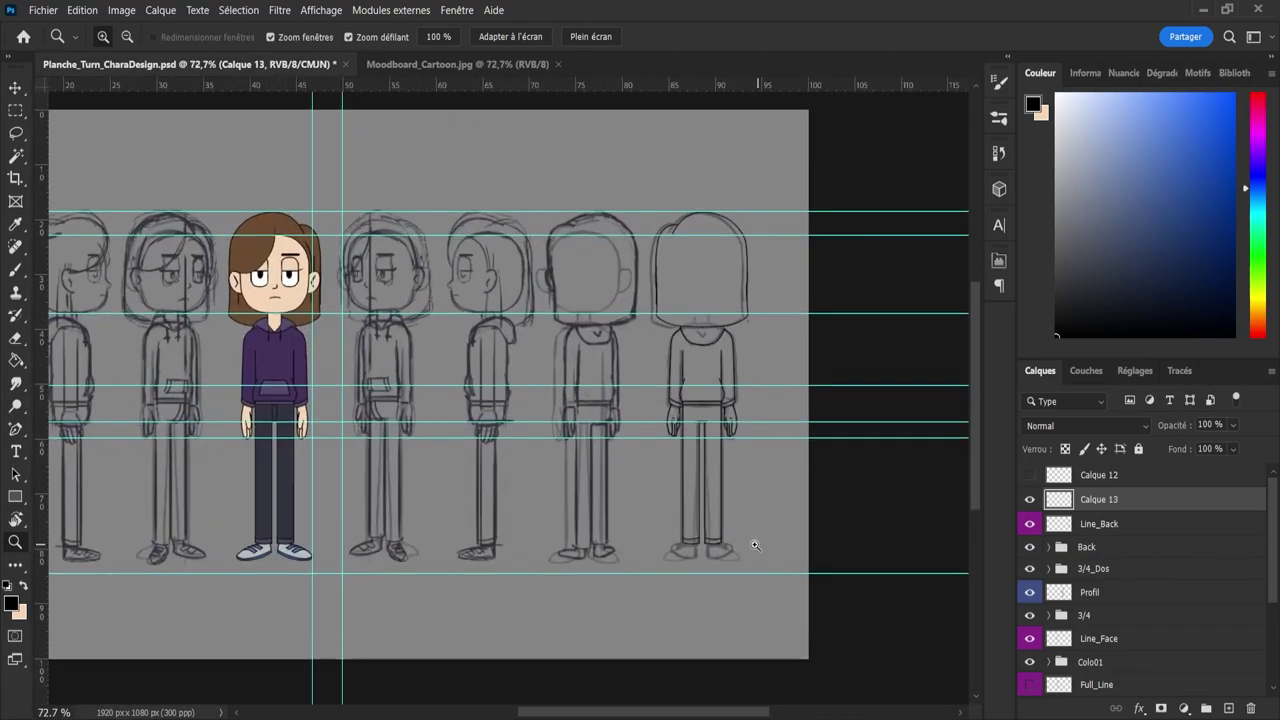
pyautogui.click(1030, 500)
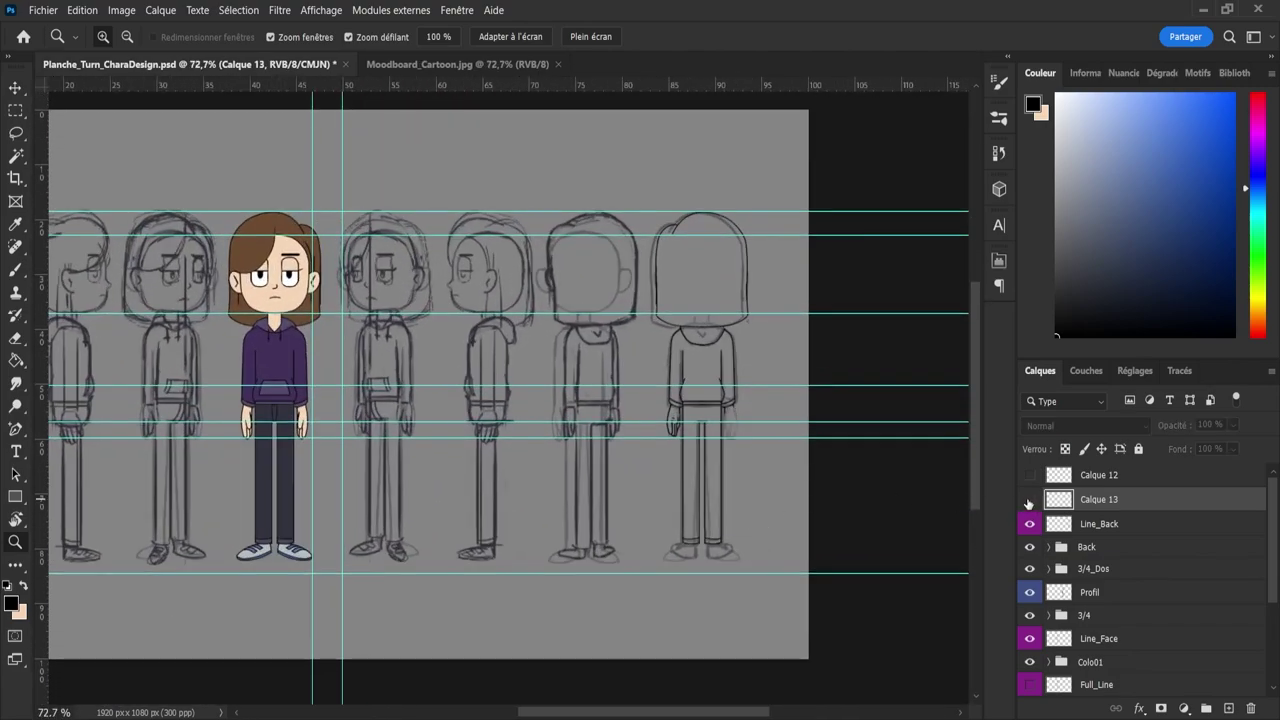
pyautogui.click(1030, 500)
pyautogui.click(1072, 526)
pyautogui.click(1029, 524)
pyautogui.click(1029, 524)
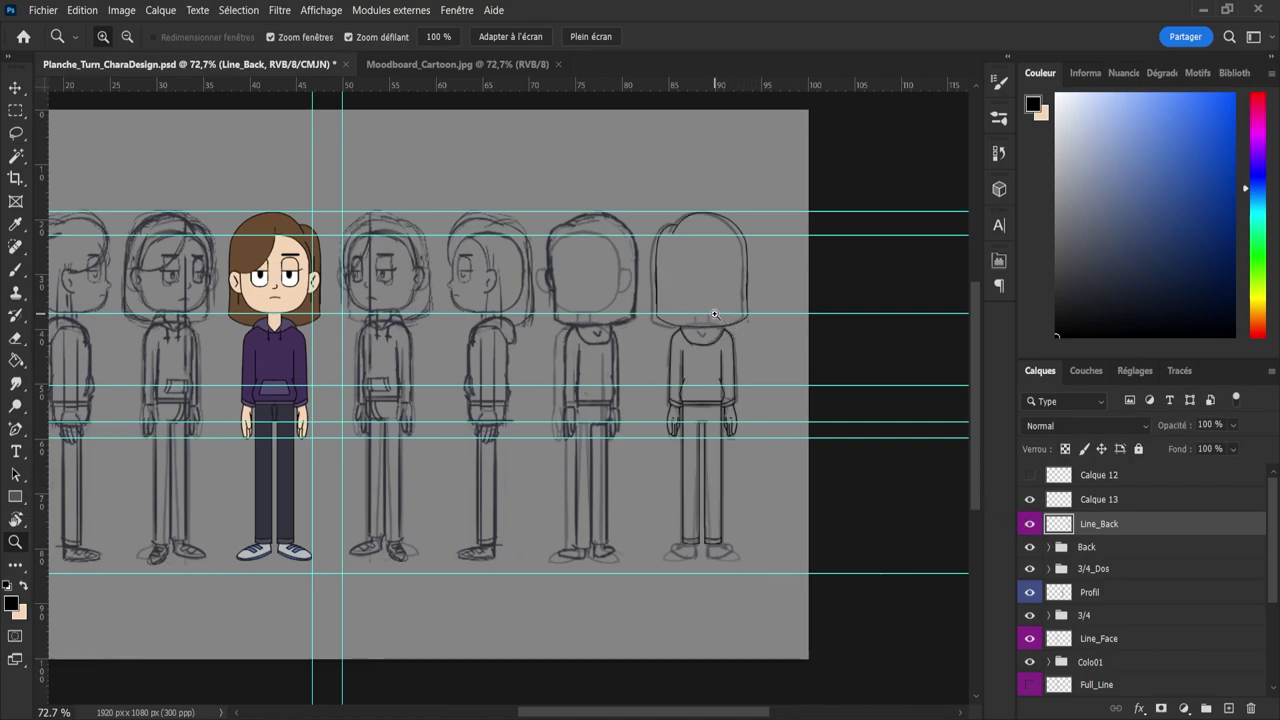
# - Ink the small V-shaped mark inside the back view's hood on Line_Back, and raise the eraser size to 4
pyautogui.moveTo(715, 303); pyautogui.dragTo(792, 303)
pyautogui.press('b')
pyautogui.moveTo(674, 367); pyautogui.dragTo(687, 380)
pyautogui.hotkey('ctrl', 'z')
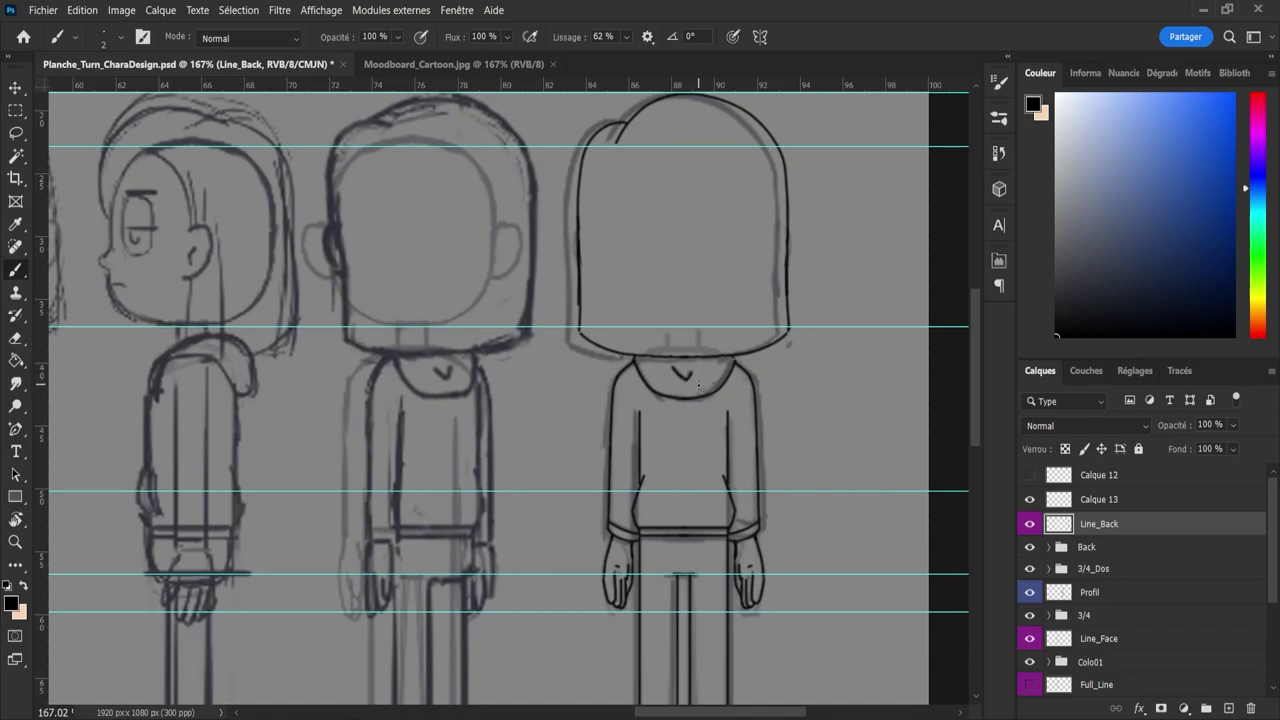
pyautogui.press('e')
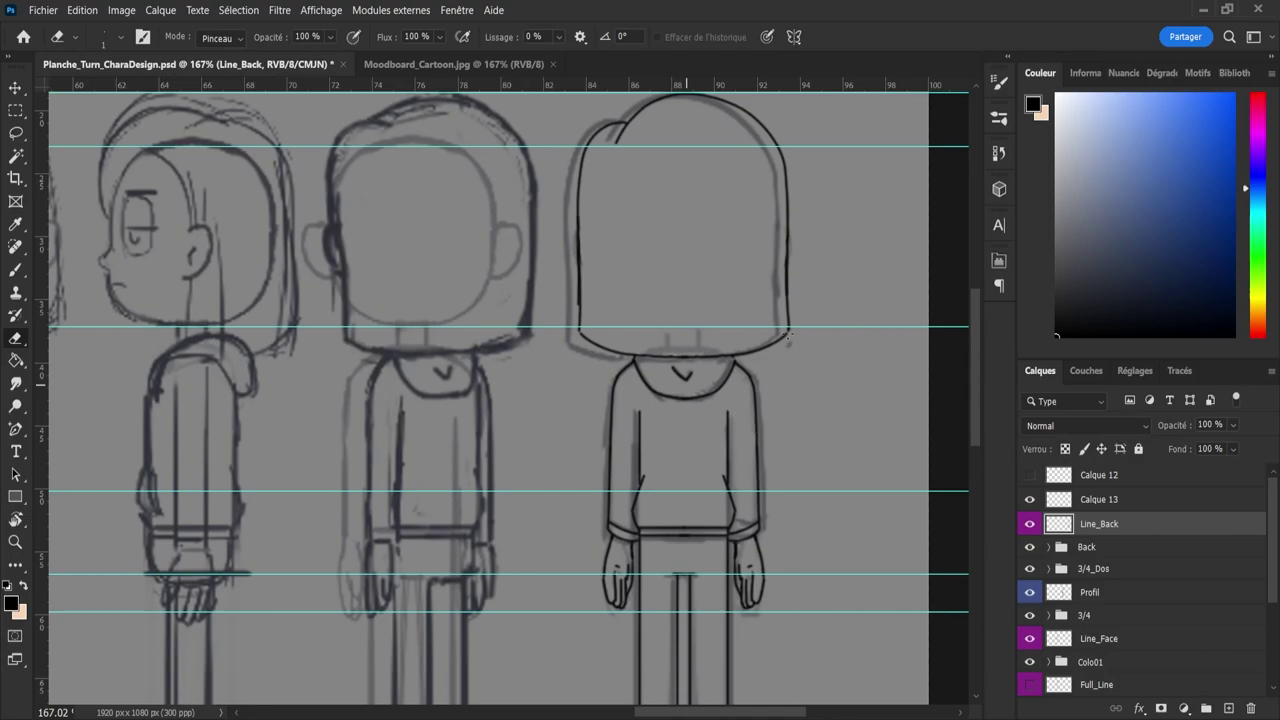
pyautogui.press(']')
pyautogui.press(']')
pyautogui.press(']')
# - Ink the left shoe's heel and the start of its sole below the trouser cuff, undoing inaccurate strokes and erasing the excess
pyautogui.press('z')
pyautogui.moveTo(640, 257); pyautogui.dragTo(574, 221)
pyautogui.moveTo(643, 422); pyautogui.dragTo(701, 501)
pyautogui.press('e')
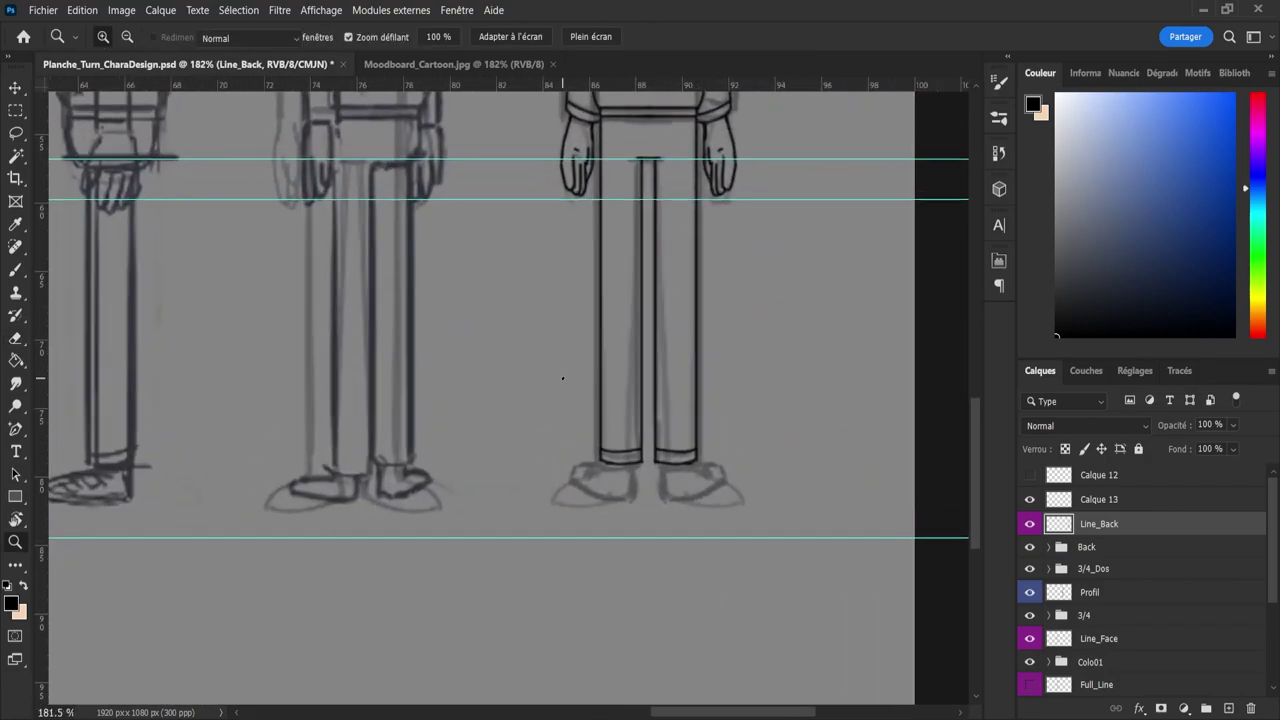
pyautogui.press('b')
pyautogui.moveTo(636, 463); pyautogui.dragTo(634, 506)
pyautogui.hotkey('ctrl', 'z')
pyautogui.hotkey('ctrl', 'z')
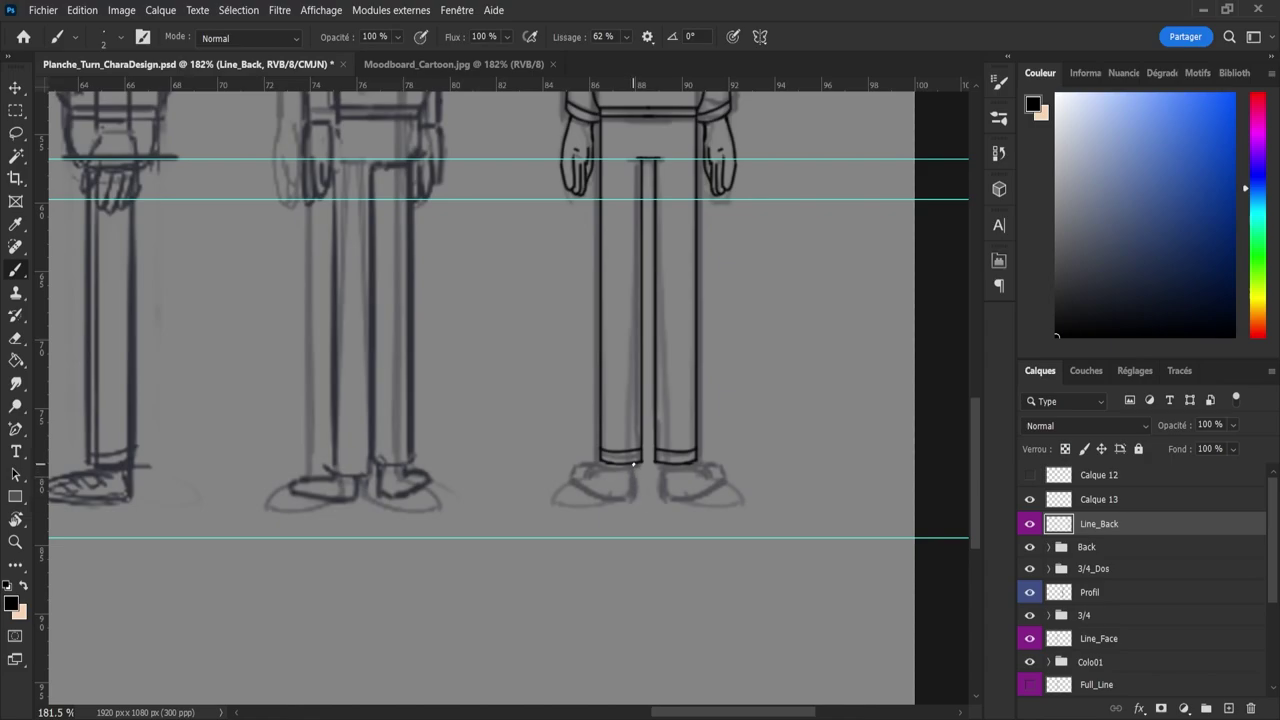
pyautogui.moveTo(634, 462)
pyautogui.mouseDown()
pyautogui.moveTo(635, 512)
pyautogui.moveTo(589, 496)
pyautogui.mouseUp()
pyautogui.hotkey('ctrl', 'z')
pyautogui.hotkey('ctrl', 'z')
pyautogui.press('e')
pyautogui.moveTo(637, 516); pyautogui.dragTo(639, 499)
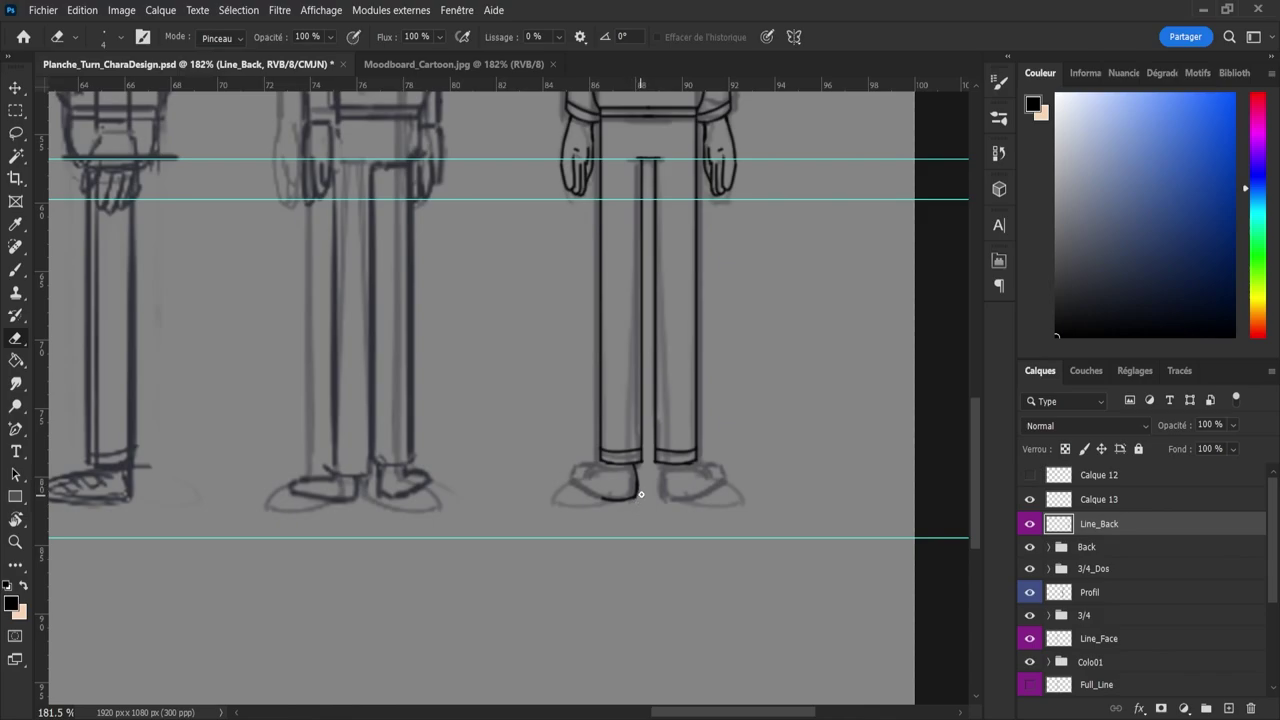
# - Ink the left shoe's slanted outer edge, rounded toe and top up to the trouser cuff, undoing inaccurate strokes
pyautogui.press('b')
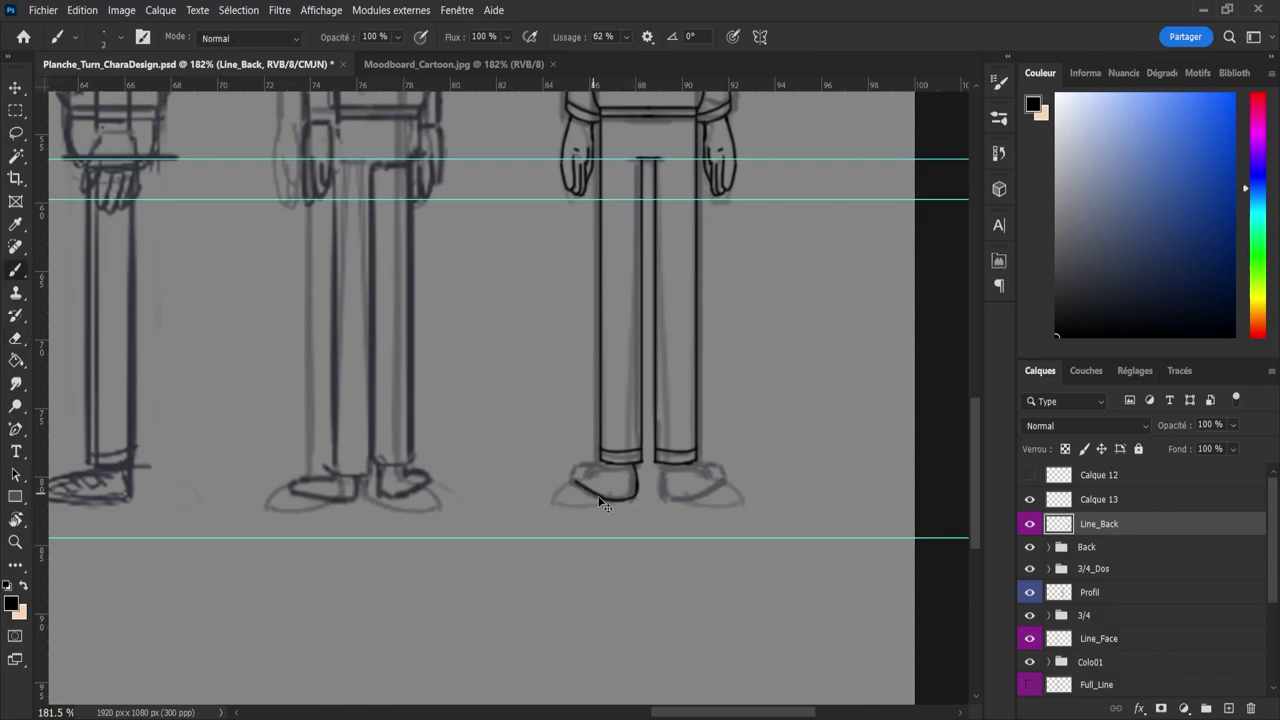
pyautogui.moveTo(598, 497); pyautogui.dragTo(567, 479)
pyautogui.moveTo(572, 465)
pyautogui.mouseDown()
pyautogui.moveTo(576, 480)
pyautogui.moveTo(606, 463)
pyautogui.mouseUp()
pyautogui.hotkey('ctrl', 'z')
pyautogui.hotkey('ctrl', 'z')
pyautogui.press('e')
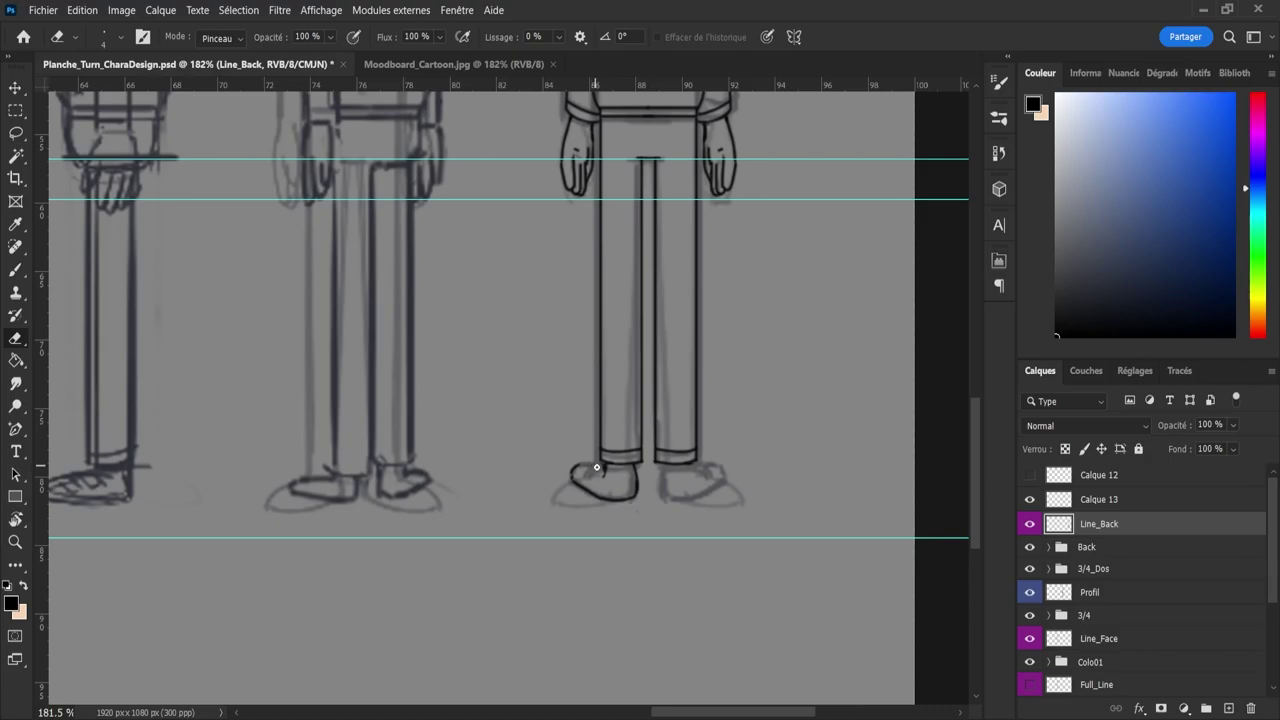
# - Try small lace marks at the top of the left shoe, alternating between inking and erasing
pyautogui.press('b')
pyautogui.press('e')
pyautogui.press('b')
pyautogui.press('e')
pyautogui.press('b')
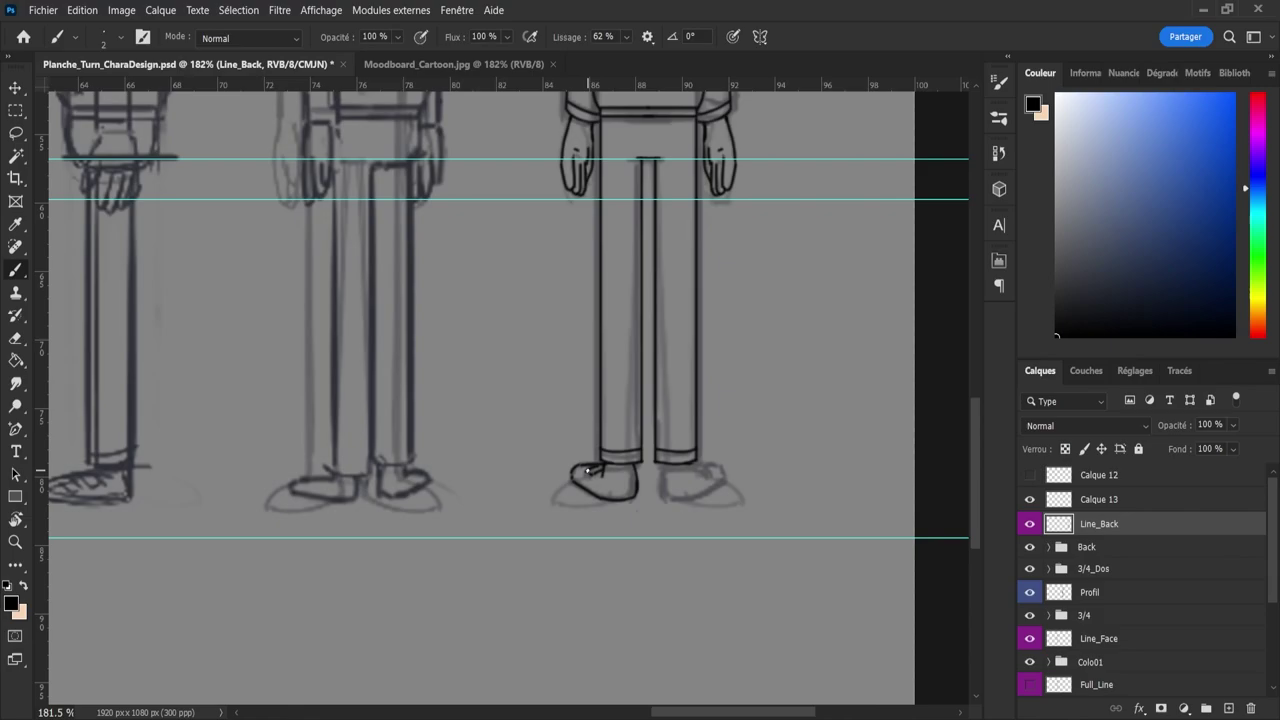
pyautogui.press('e')
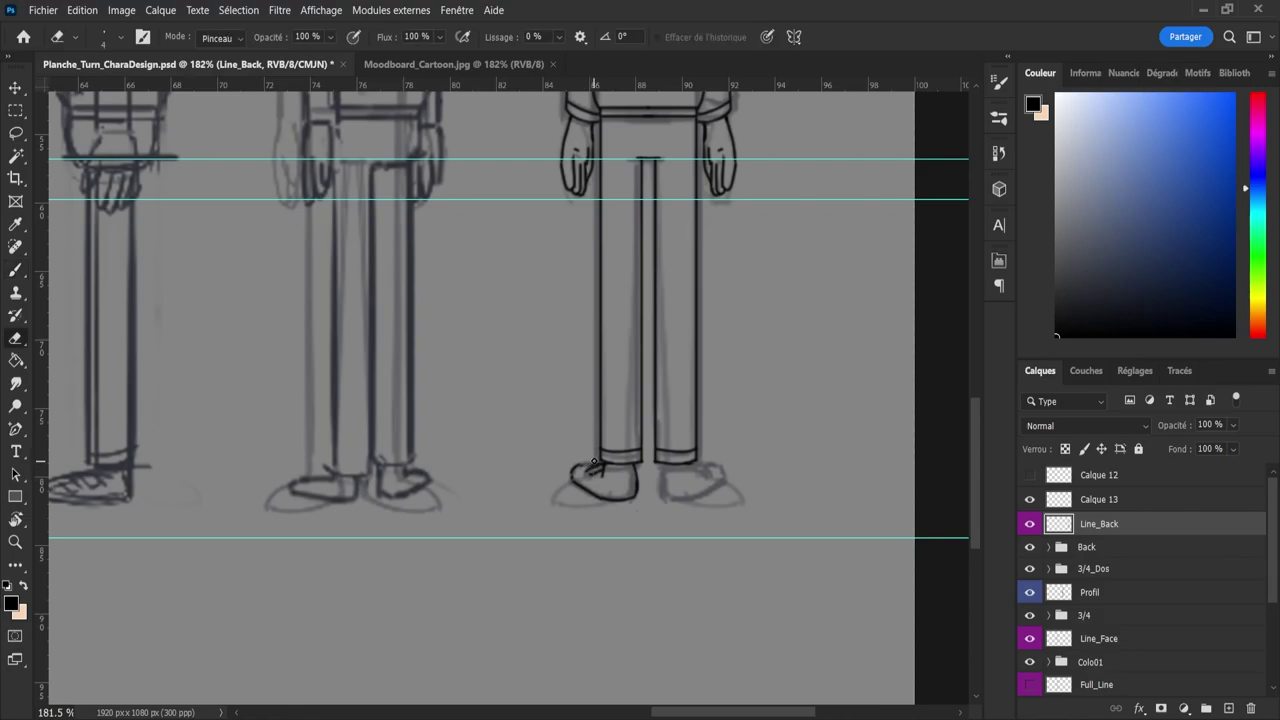
pyautogui.press('b')
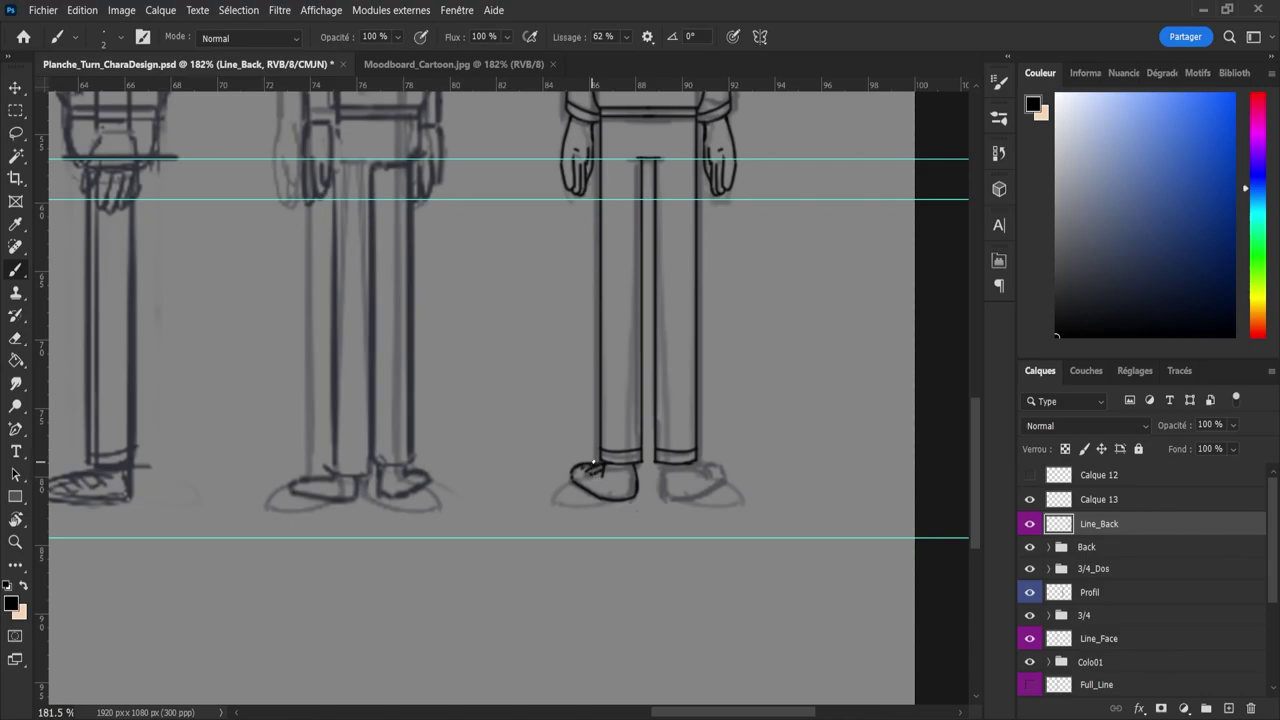
# - Check the left shoe against the whole back view and erase the lace marks inside its outline
pyautogui.press('z')
pyautogui.moveTo(601, 494)
pyautogui.mouseDown()
pyautogui.moveTo(555, 492)
pyautogui.moveTo(619, 499)
pyautogui.mouseUp()
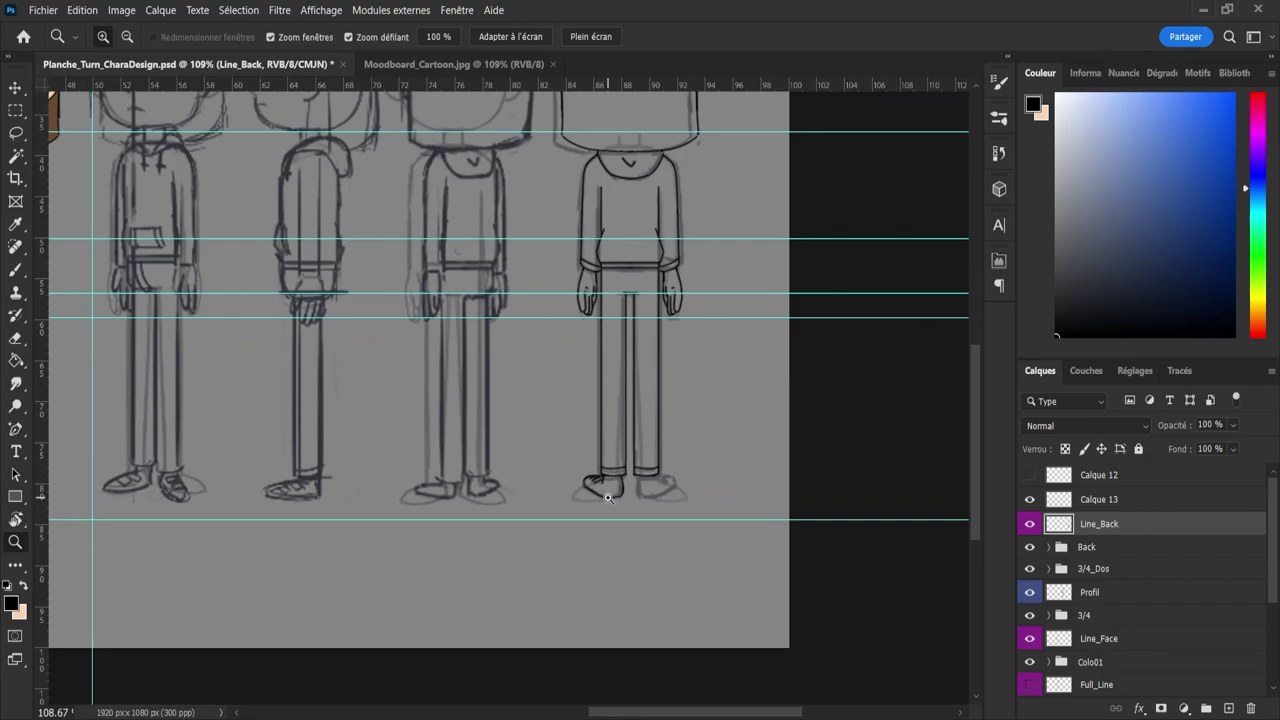
pyautogui.scroll(-1, 612, 500)
pyautogui.scroll(3, 605, 502)
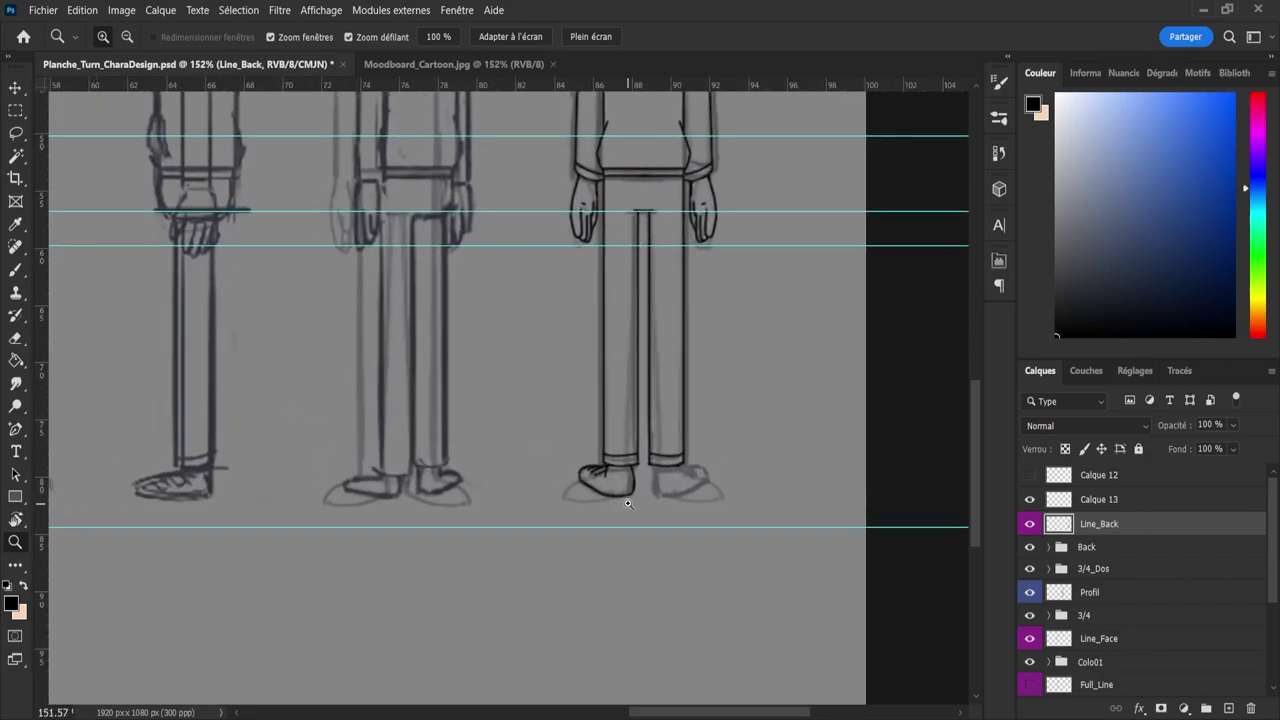
pyautogui.scroll(-2, 623, 500)
pyautogui.scroll(3, 615, 490)
pyautogui.press('b')
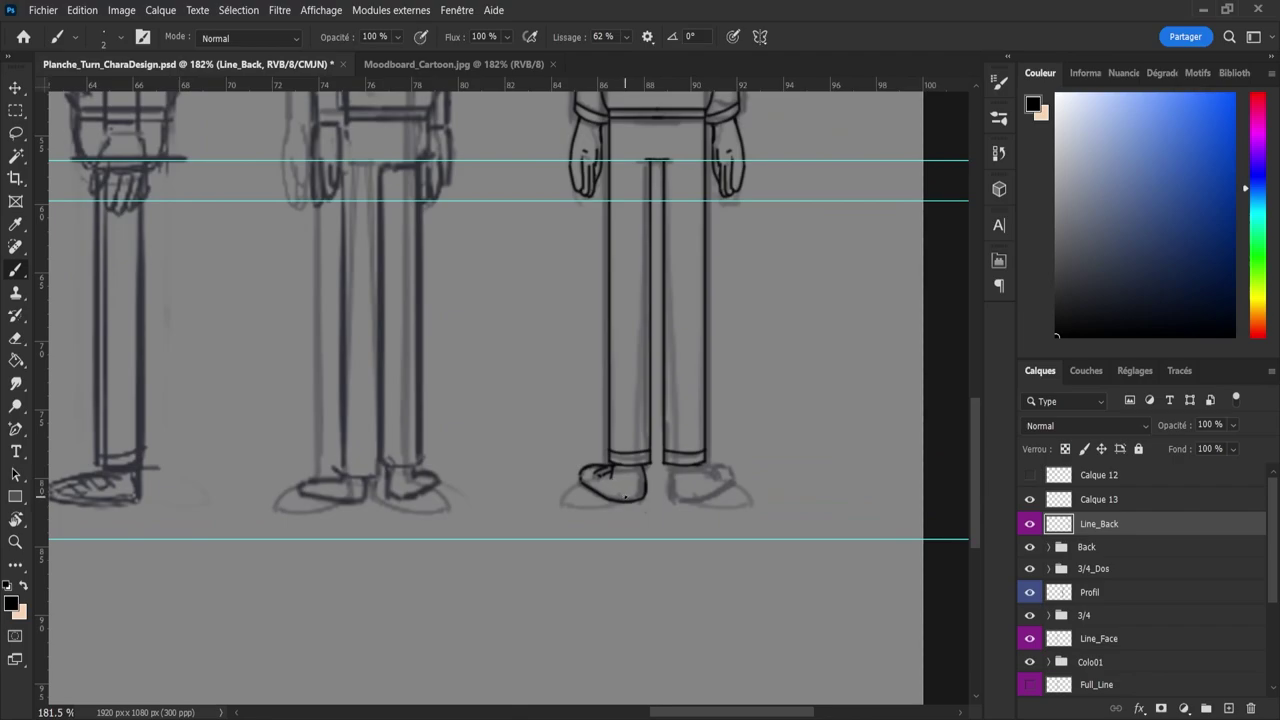
pyautogui.press('e')
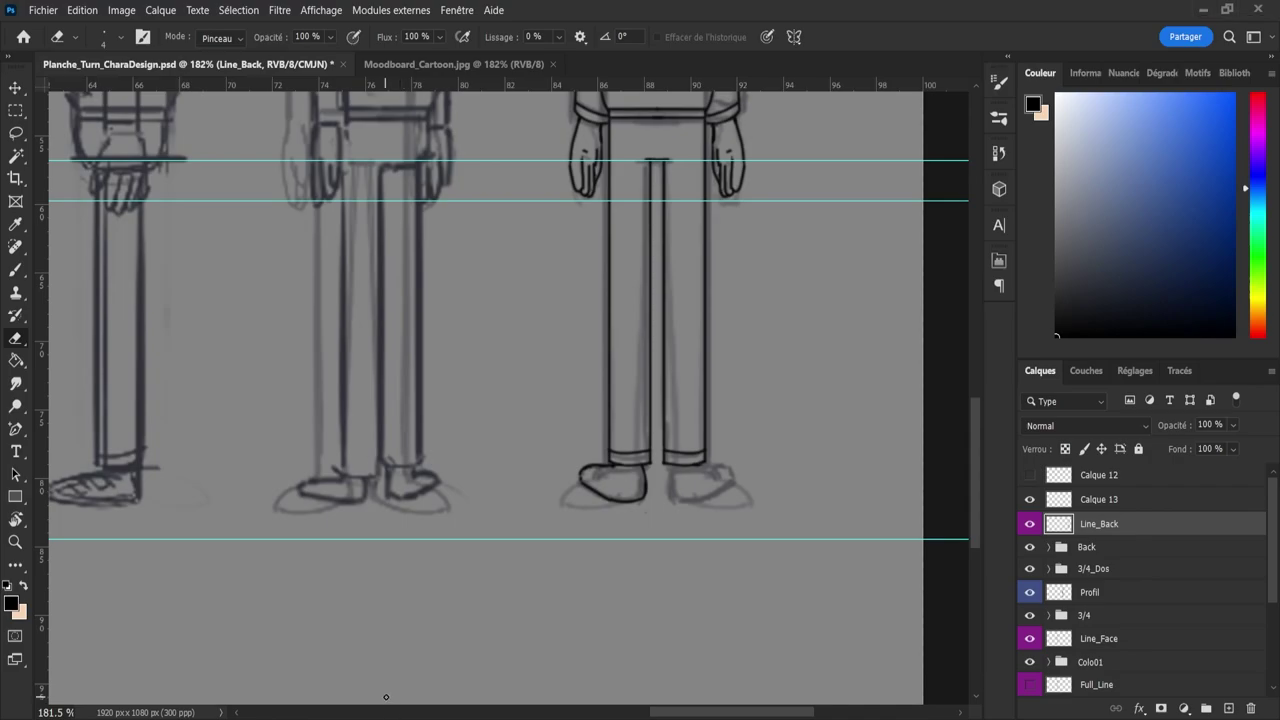
# - Redraw the left shoe's opening detail below the cuff and ink the sole line, undoing inaccurate strokes
pyautogui.press('b')
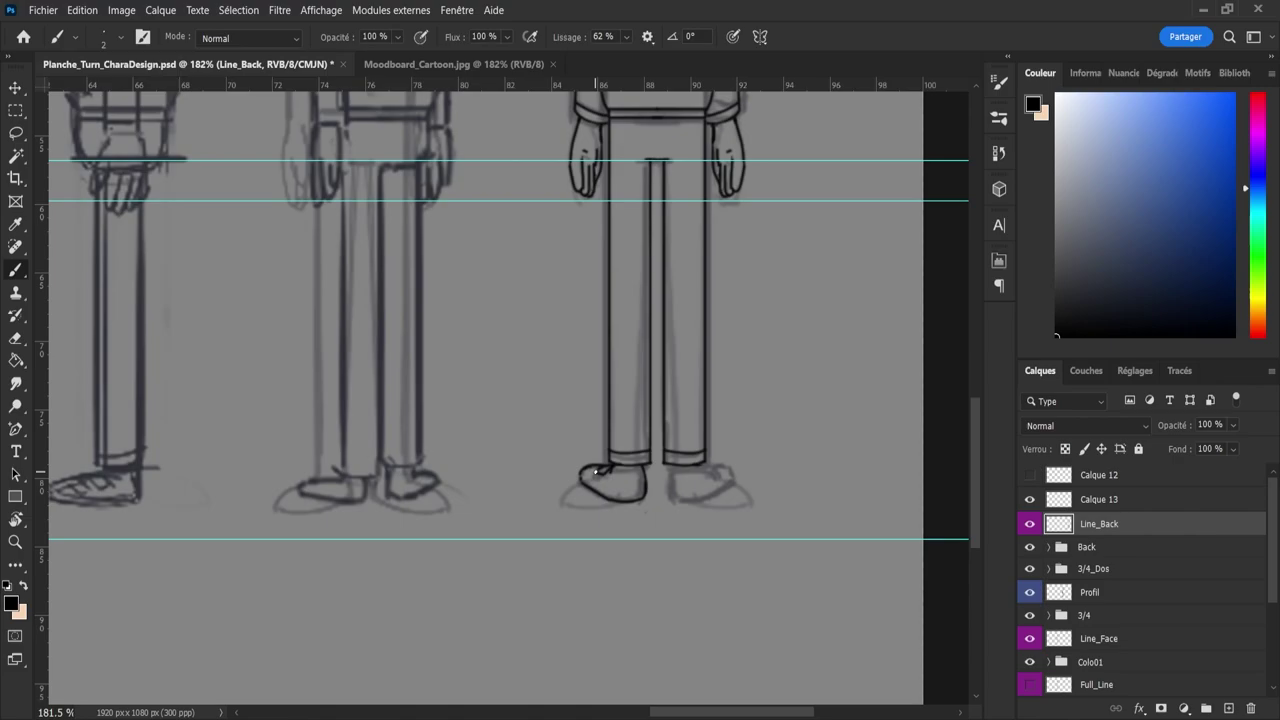
pyautogui.moveTo(596, 472); pyautogui.dragTo(607, 468)
pyautogui.moveTo(581, 477)
pyautogui.mouseDown()
pyautogui.moveTo(618, 500)
pyautogui.moveTo(648, 497)
pyautogui.moveTo(615, 513)
pyautogui.moveTo(695, 510)
pyautogui.mouseUp()
pyautogui.hotkey('ctrl', 'z')
pyautogui.hotkey('ctrl', 'z')
# - Refine the left shoe's toe contour and opening detail up close by trimming the excess and re-inking the lines
pyautogui.press('z')
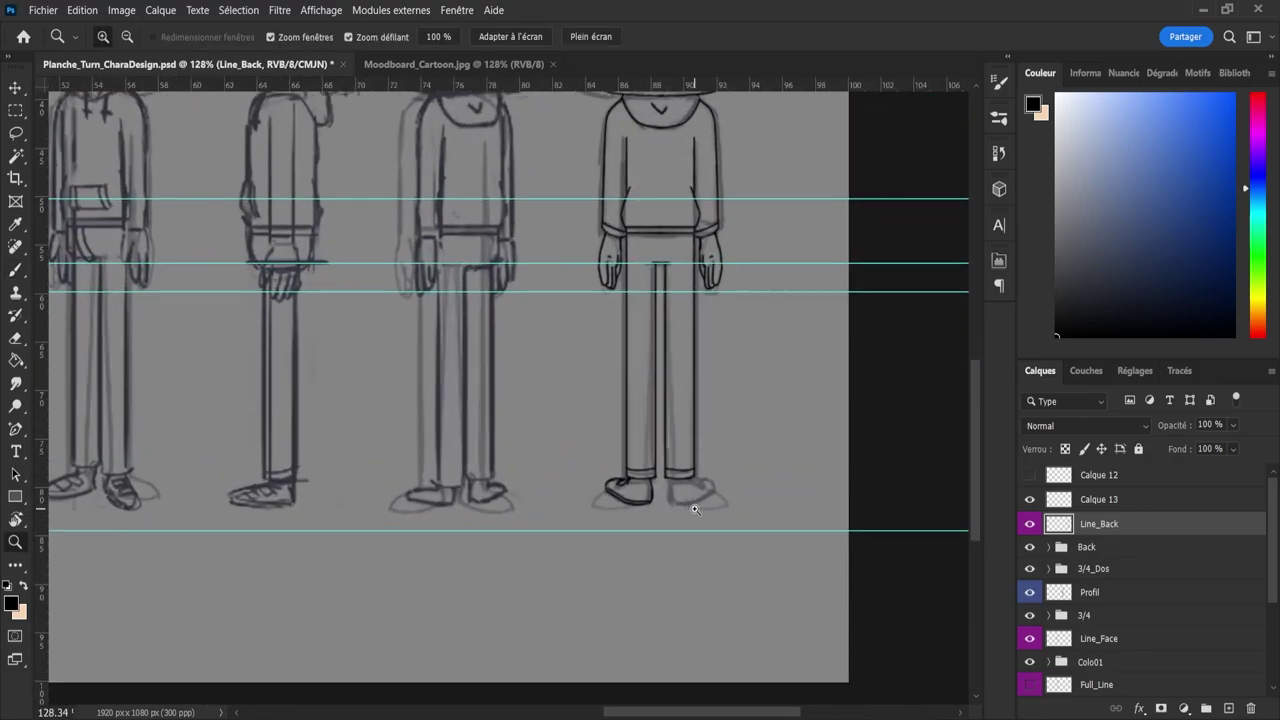
pyautogui.moveTo(603, 514); pyautogui.dragTo(670, 512)
pyautogui.press('e')
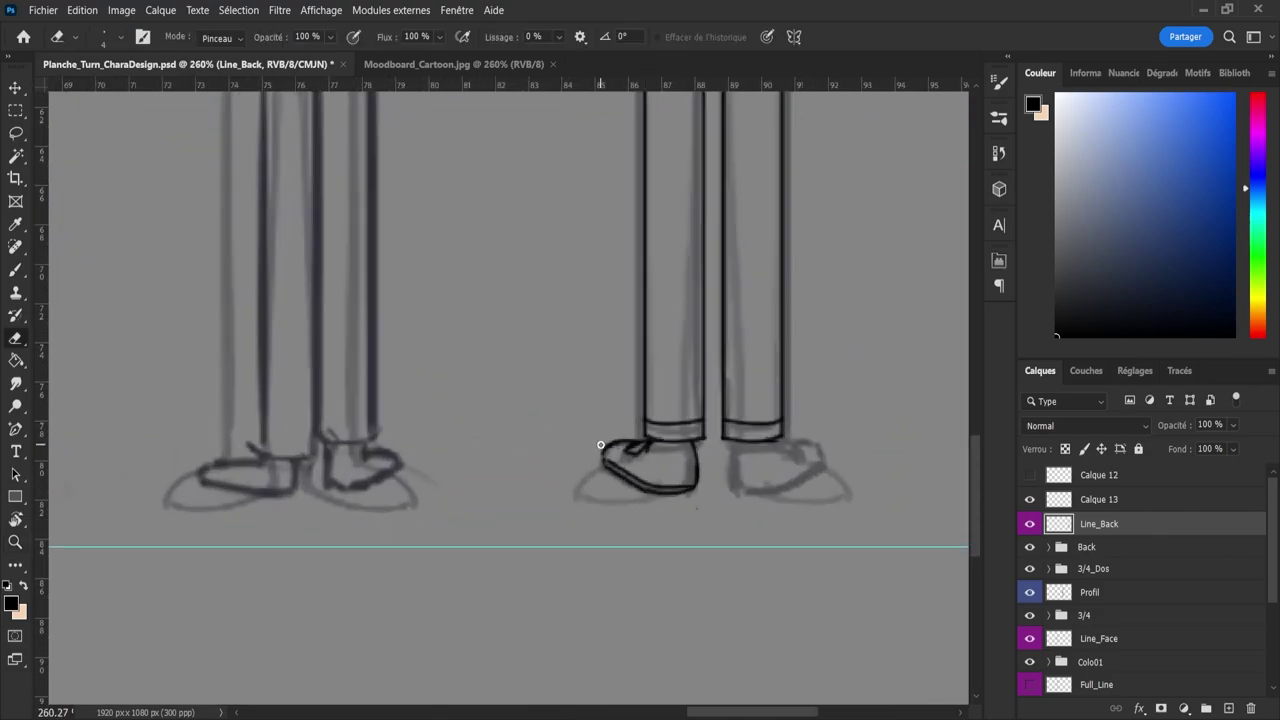
pyautogui.moveTo(601, 445); pyautogui.dragTo(627, 443)
pyautogui.press('b')
pyautogui.press('e')
pyautogui.press('b')
pyautogui.press('e')
pyautogui.press('b')
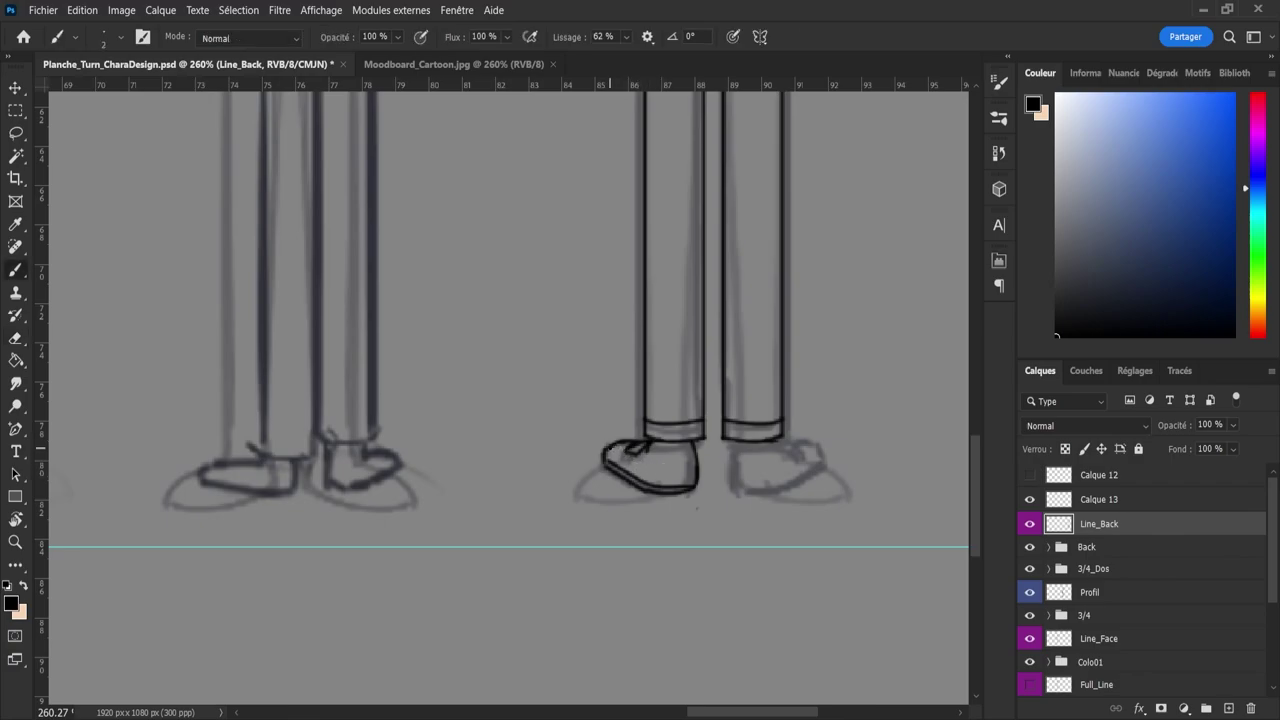
# - Clean up the left shoe's sole and heel corner by re-inking the bottom edge and erasing stray lines
pyautogui.press('z')
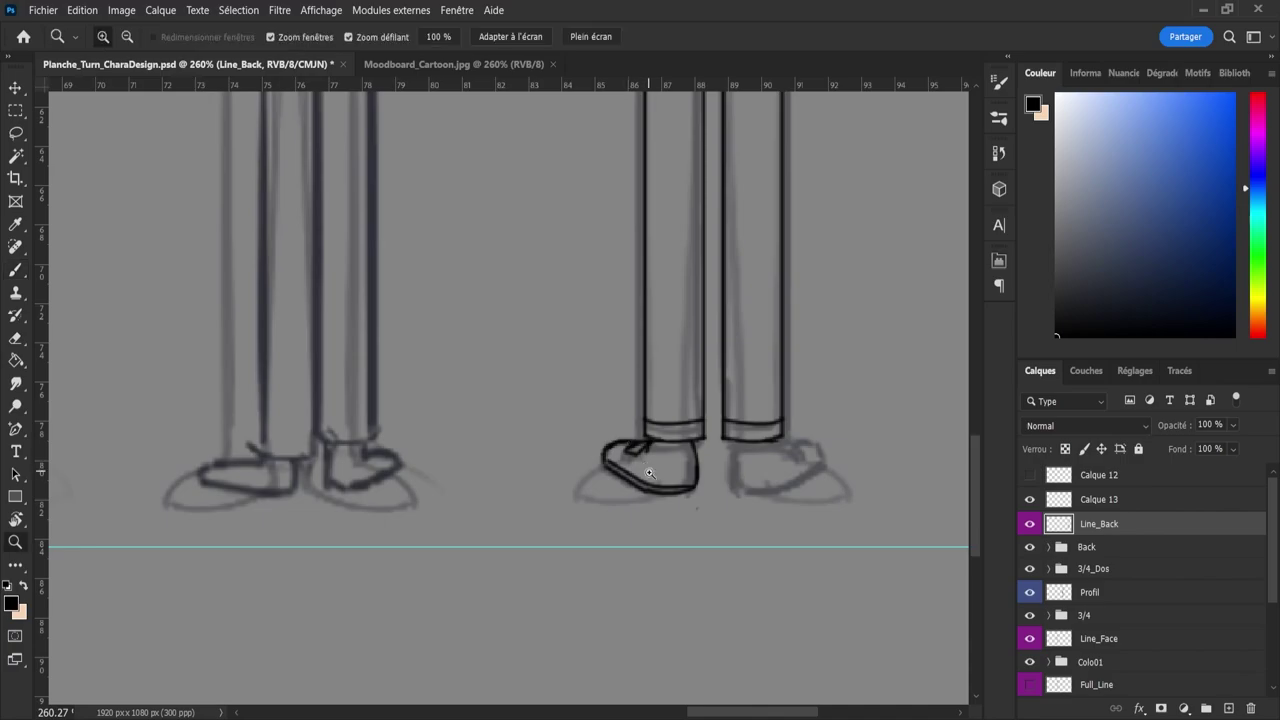
pyautogui.moveTo(653, 477)
pyautogui.mouseDown()
pyautogui.moveTo(626, 478)
pyautogui.moveTo(689, 480)
pyautogui.mouseUp()
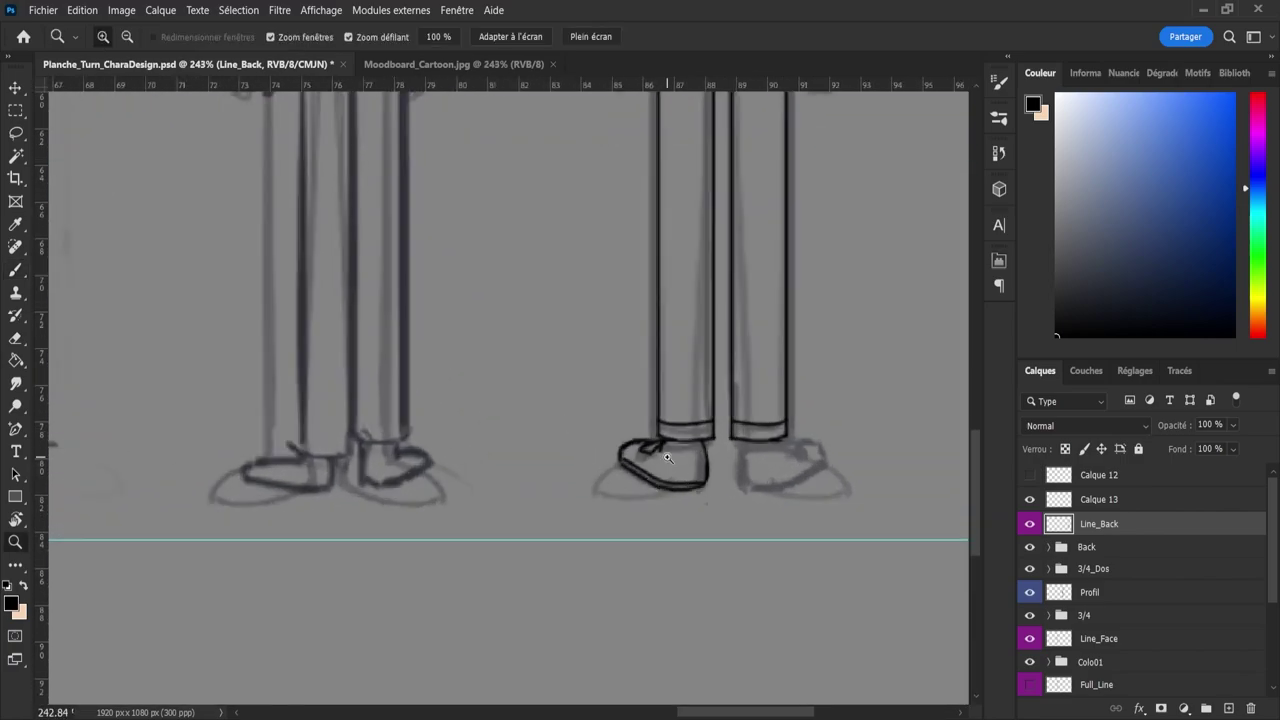
pyautogui.press('e')
pyautogui.press('b')
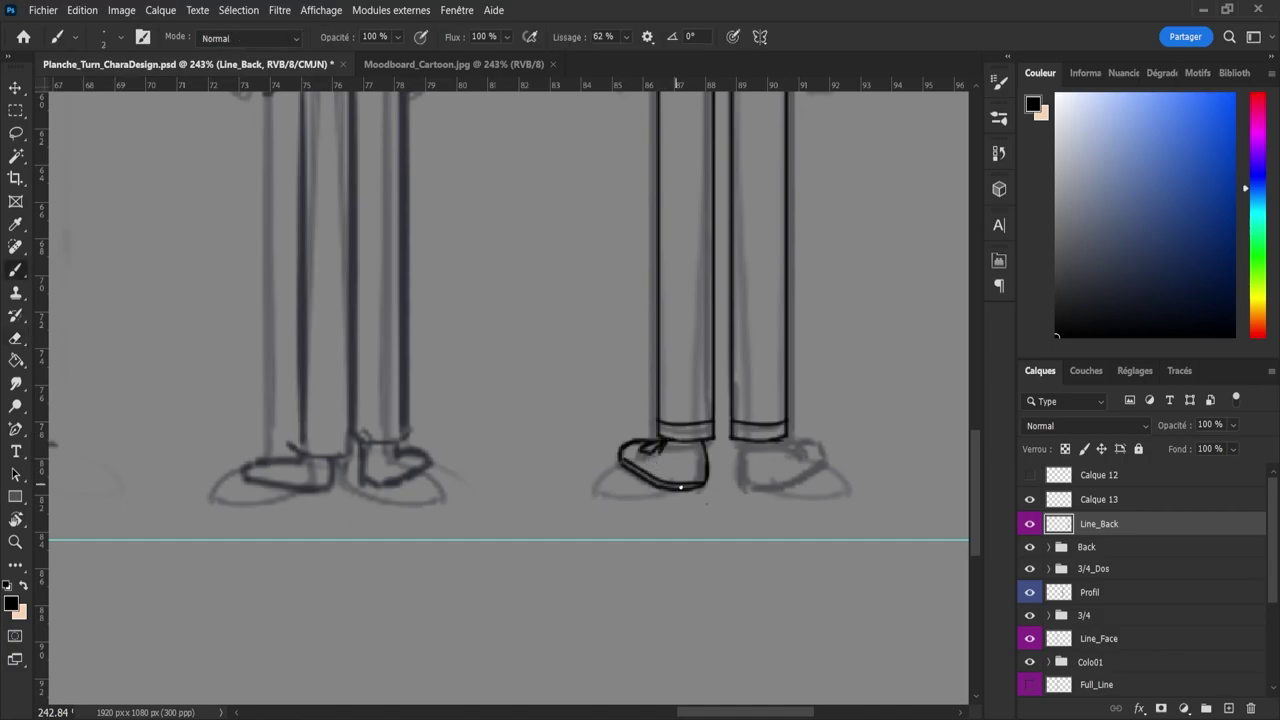
pyautogui.press('e')
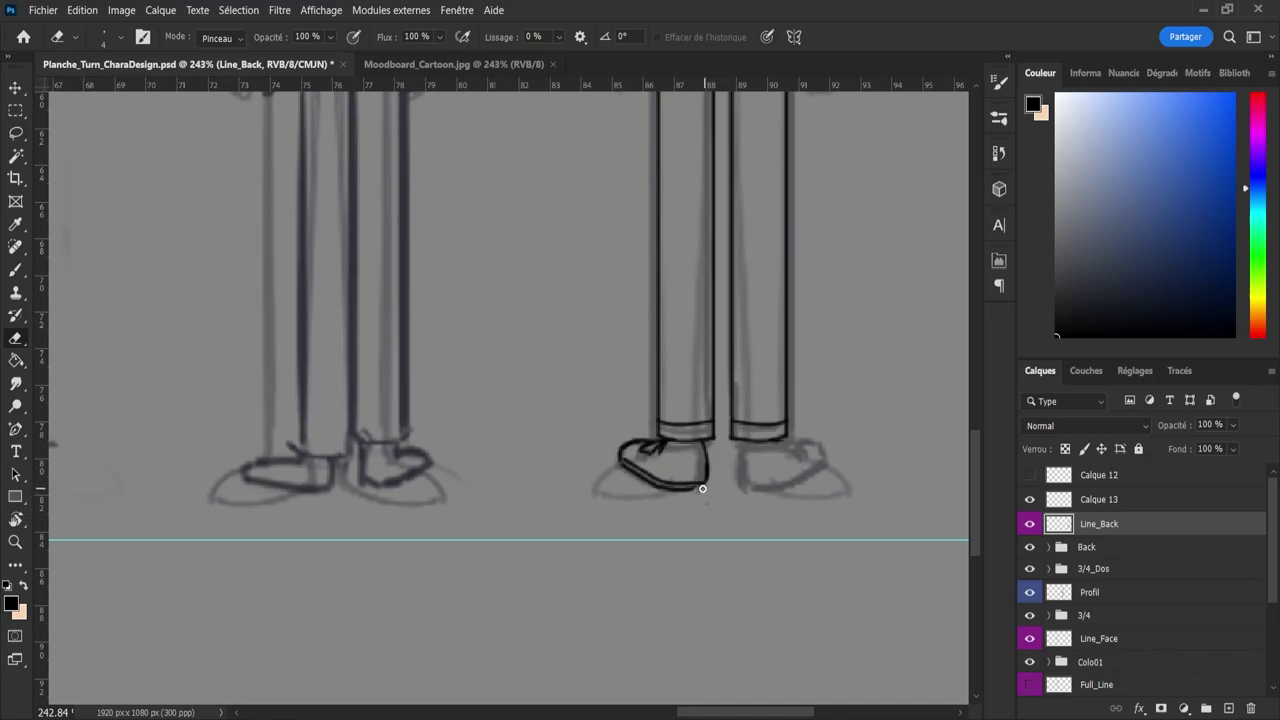
pyautogui.press('b')
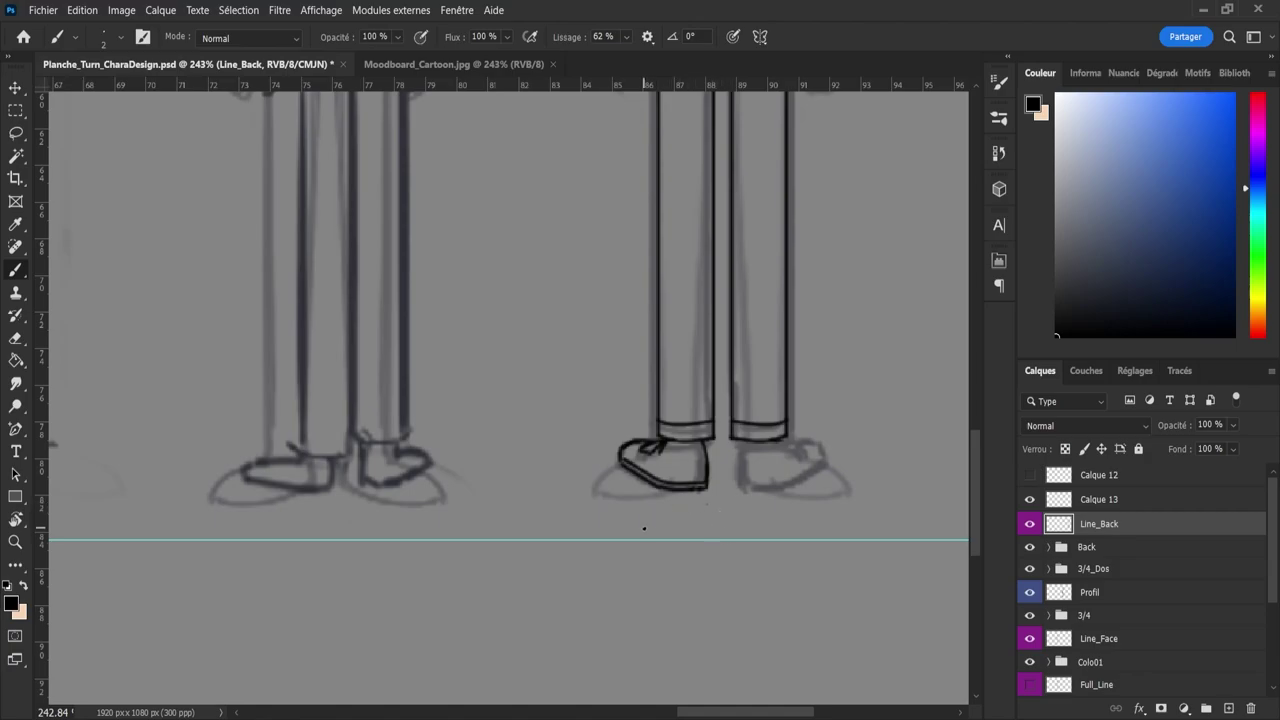
# - Duplicate the finished left shoe onto a new layer, flip it horizontally and place it under the right trouser cuff
pyautogui.press('l')
pyautogui.moveTo(601, 424)
pyautogui.mouseDown()
pyautogui.moveTo(595, 488)
pyautogui.moveTo(701, 524)
pyautogui.moveTo(741, 477)
pyautogui.moveTo(724, 445)
pyautogui.moveTo(672, 450)
pyautogui.moveTo(605, 420)
pyautogui.mouseUp()
pyautogui.hotkey('ctrl', 'j')
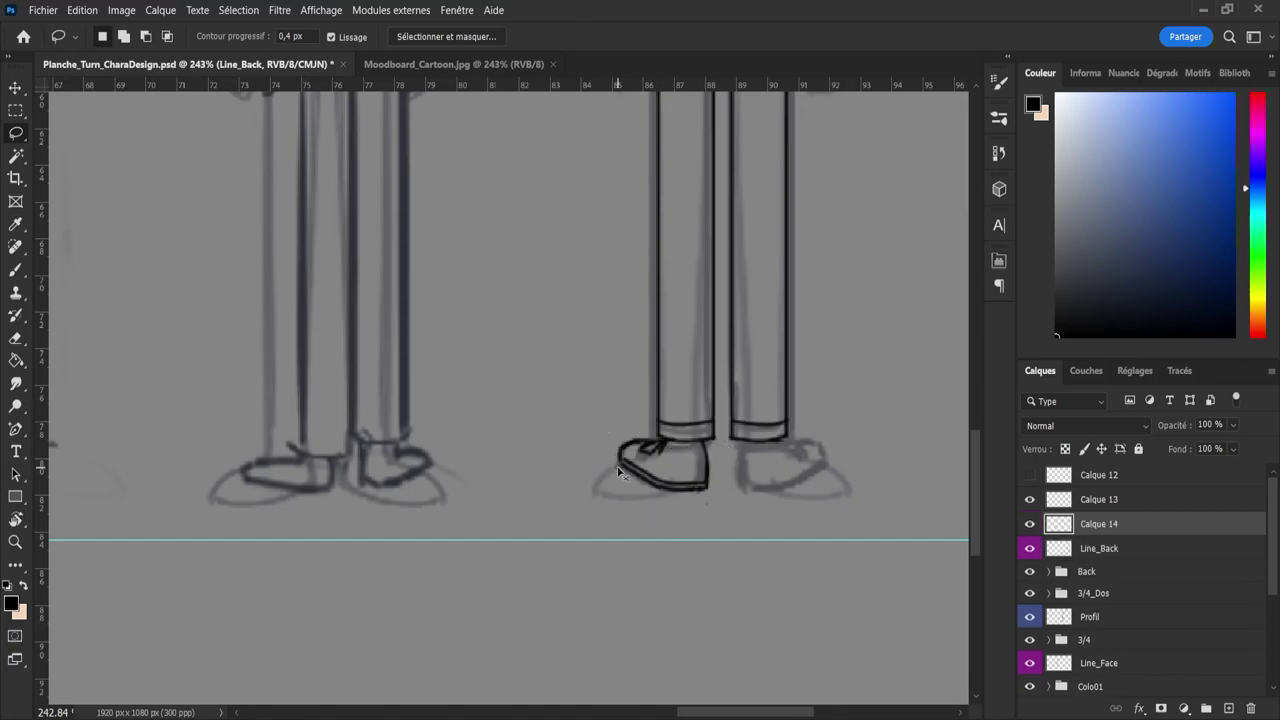
pyautogui.hotkey('ctrl', 't')
pyautogui.hotkey('ctrl', 'shift', 'h')
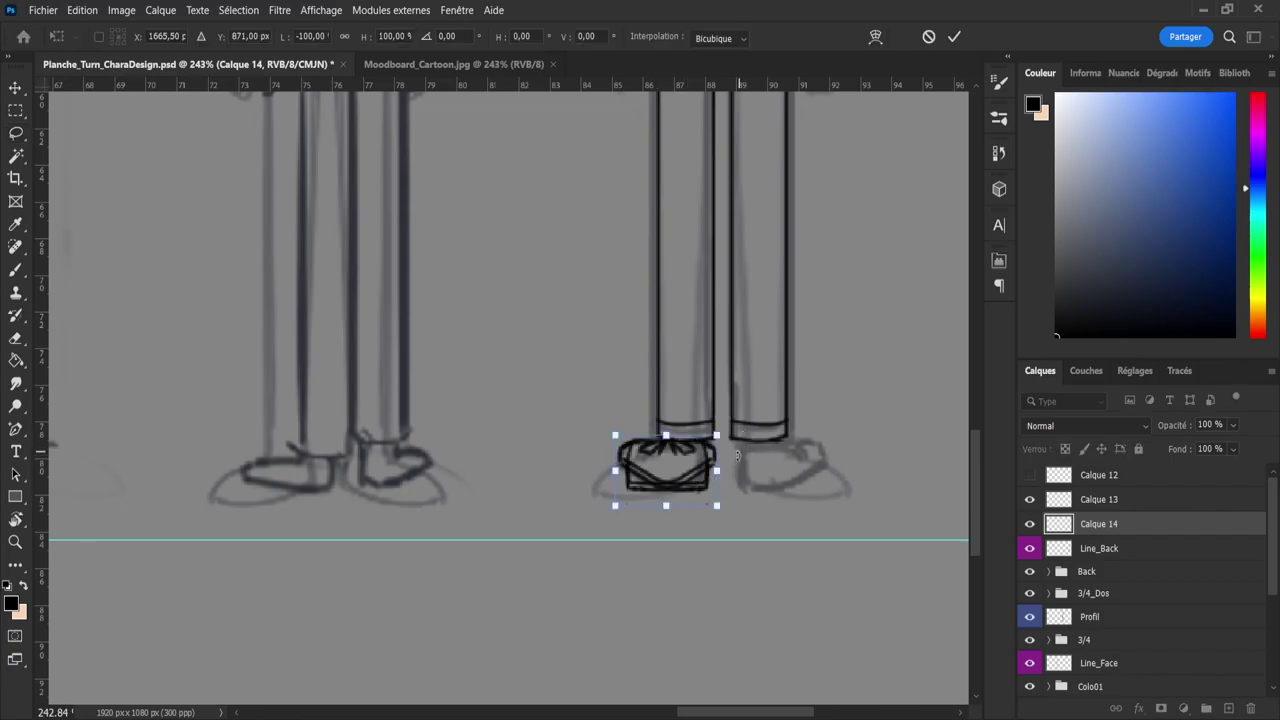
pyautogui.moveTo(671, 468); pyautogui.dragTo(775, 460)
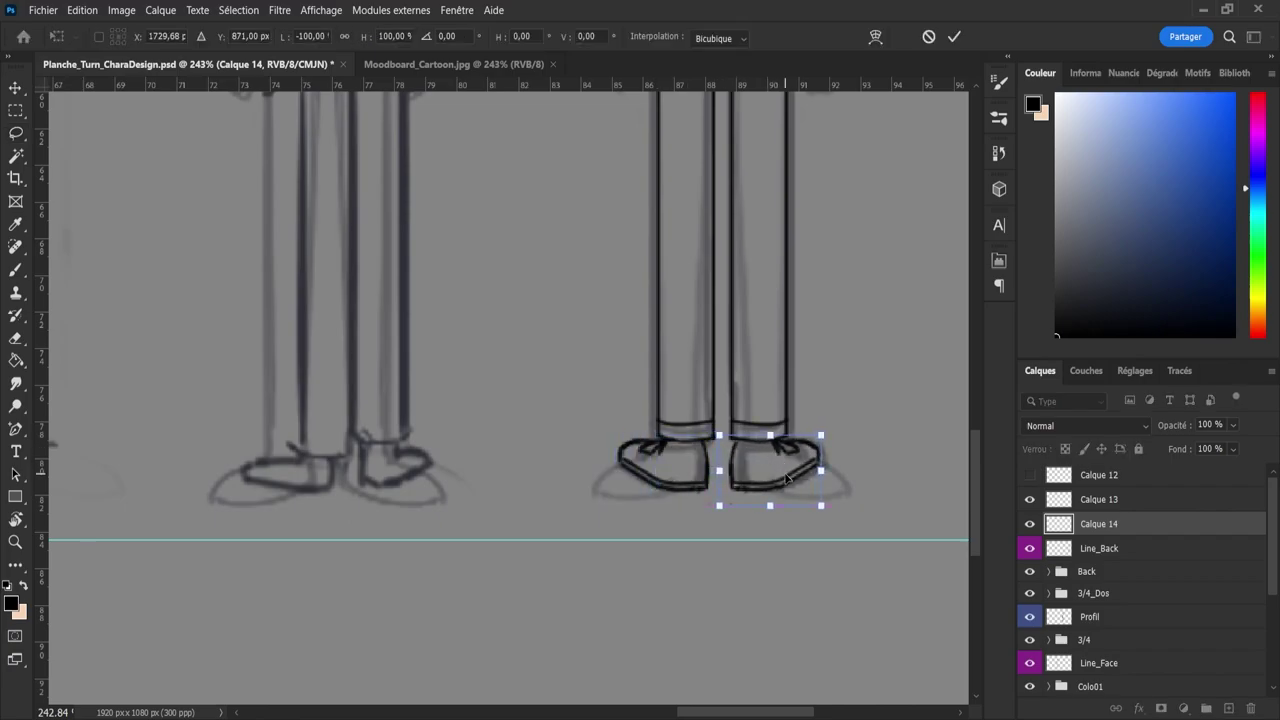
pyautogui.press('Return')
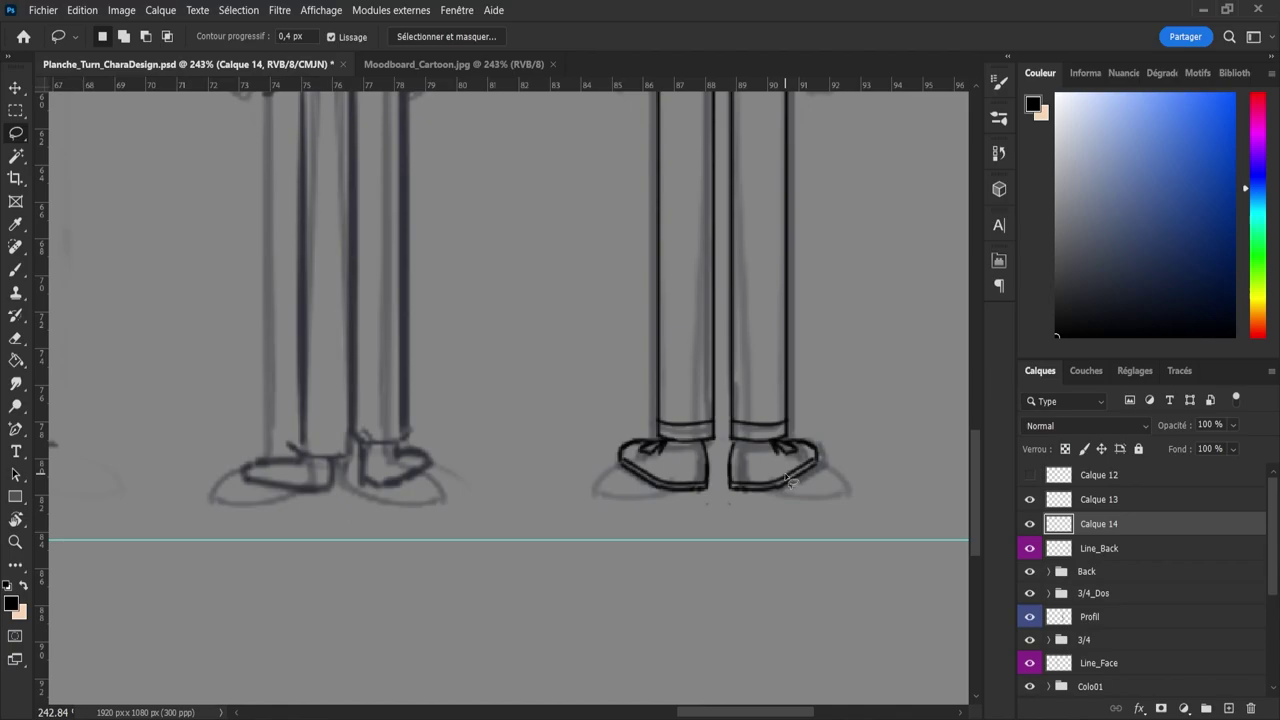
# - Nudge the mirrored shoe slightly to the right to align it under the right trouser leg, and save the document
pyautogui.press('v')
pyautogui.press('Right')
pyautogui.press('Right')
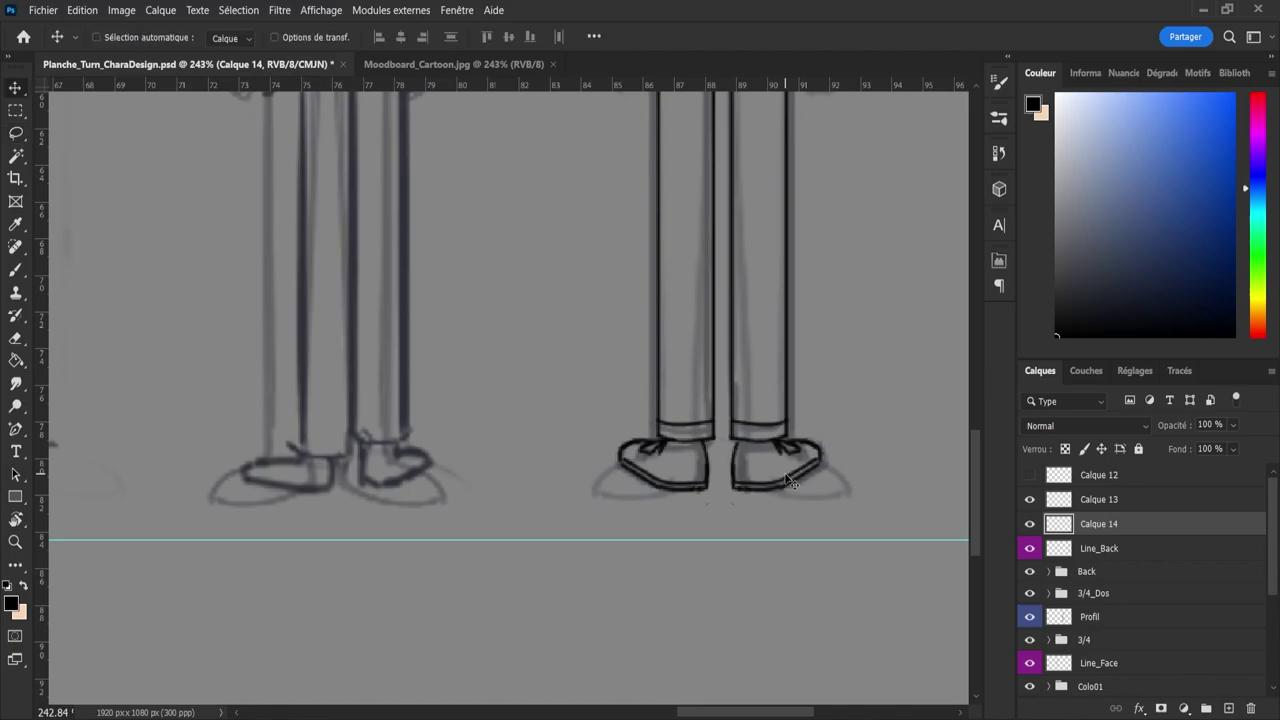
pyautogui.press('Right')
pyautogui.press('Right')
pyautogui.press('Left')
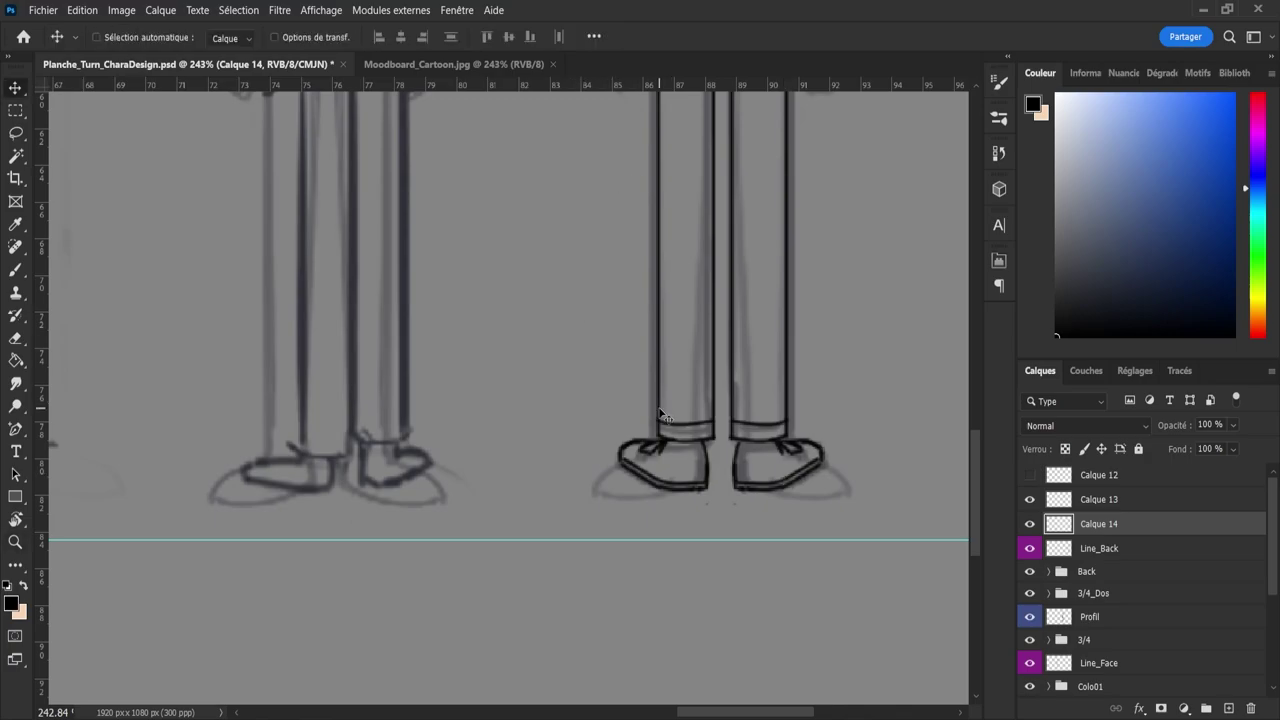
pyautogui.press('Right')
pyautogui.press('z')
pyautogui.moveTo(702, 404); pyautogui.dragTo(668, 365)
pyautogui.moveTo(734, 431); pyautogui.dragTo(747, 333)
pyautogui.hotkey('ctrl', 's')
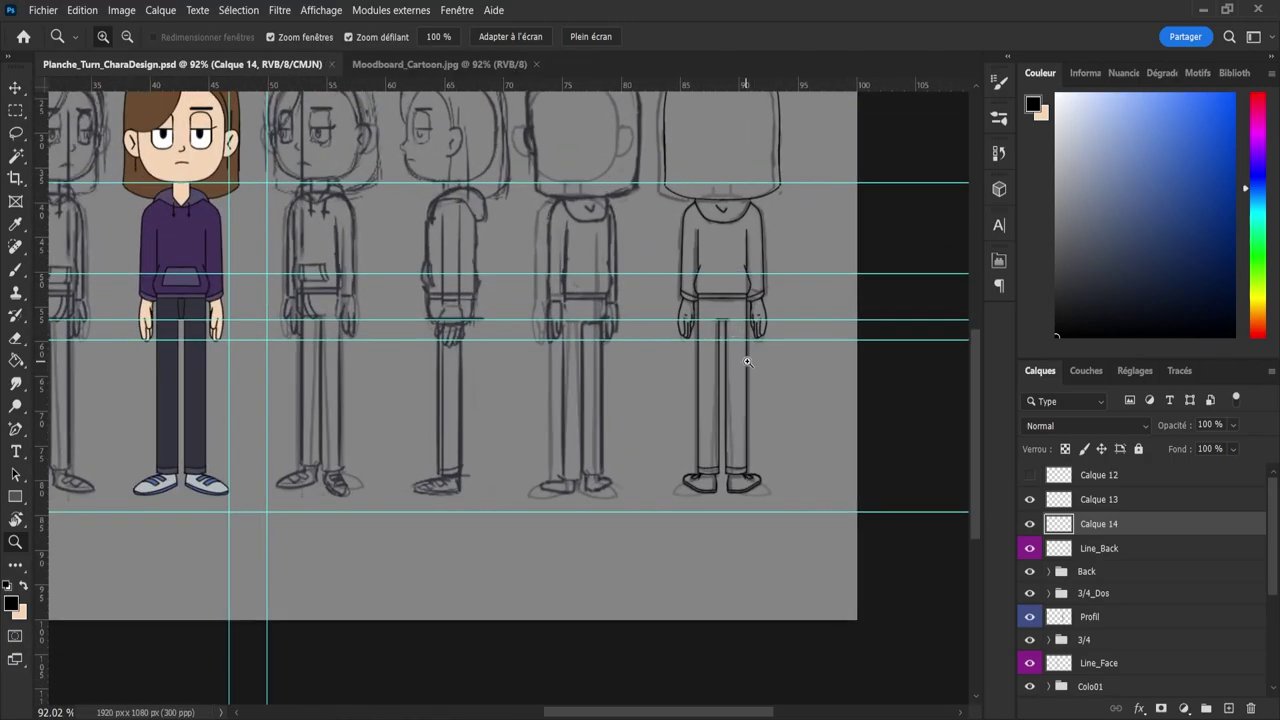
# - Check Calque 13 by toggling its visibility, and merge Calque 13, Calque 14 and Line_Back into one layer
pyautogui.scroll(-2, 766, 380)
pyautogui.scroll(2, 773, 259)
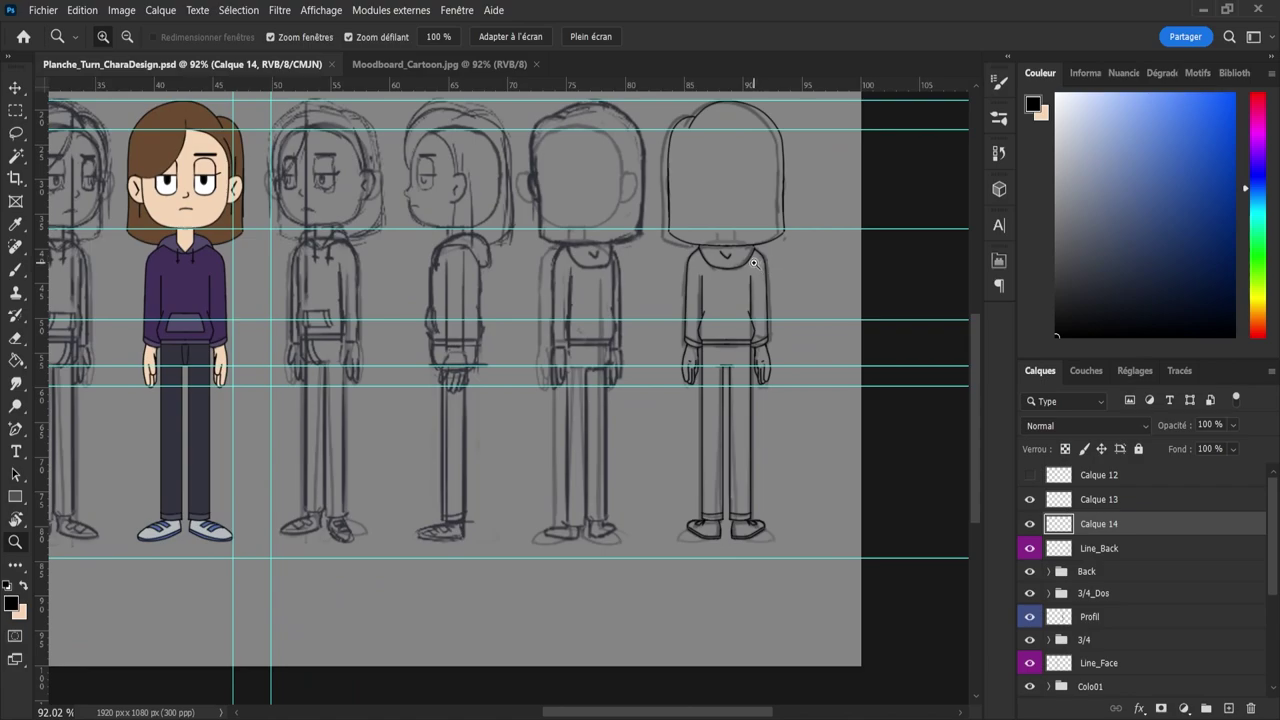
pyautogui.scroll(-2, 772, 285)
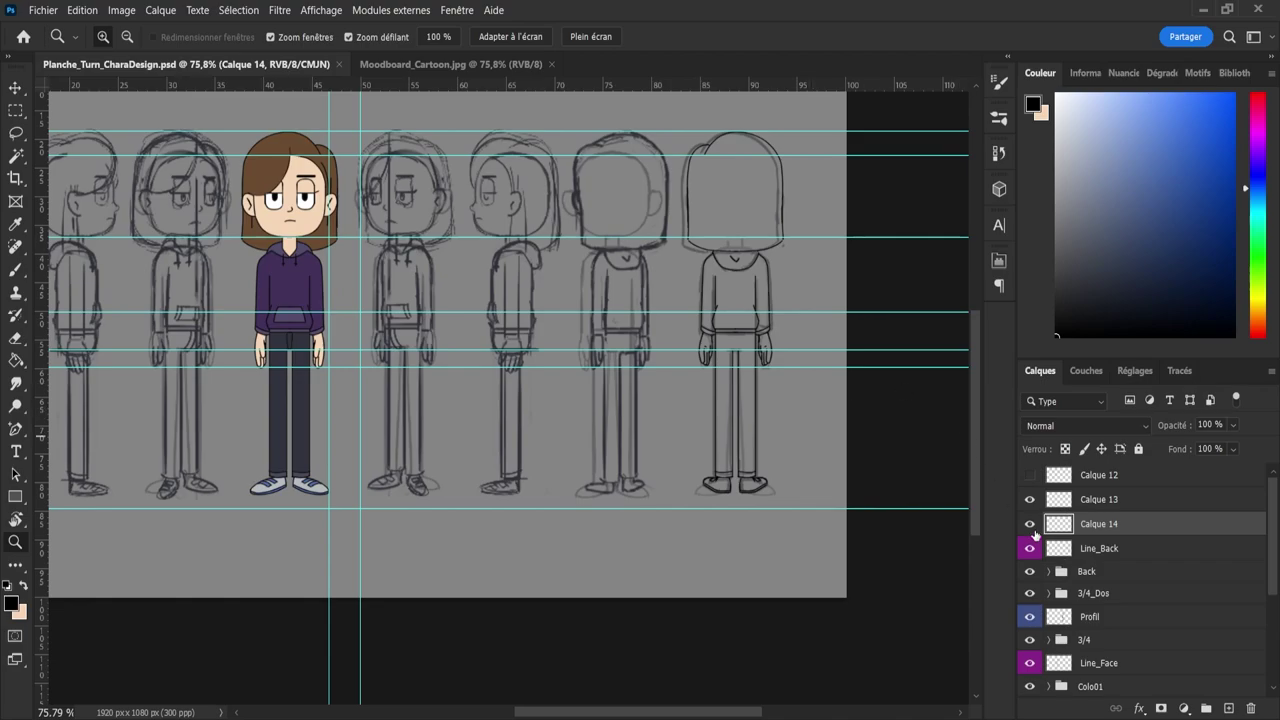
pyautogui.click(1030, 499)
pyautogui.click(1030, 499)
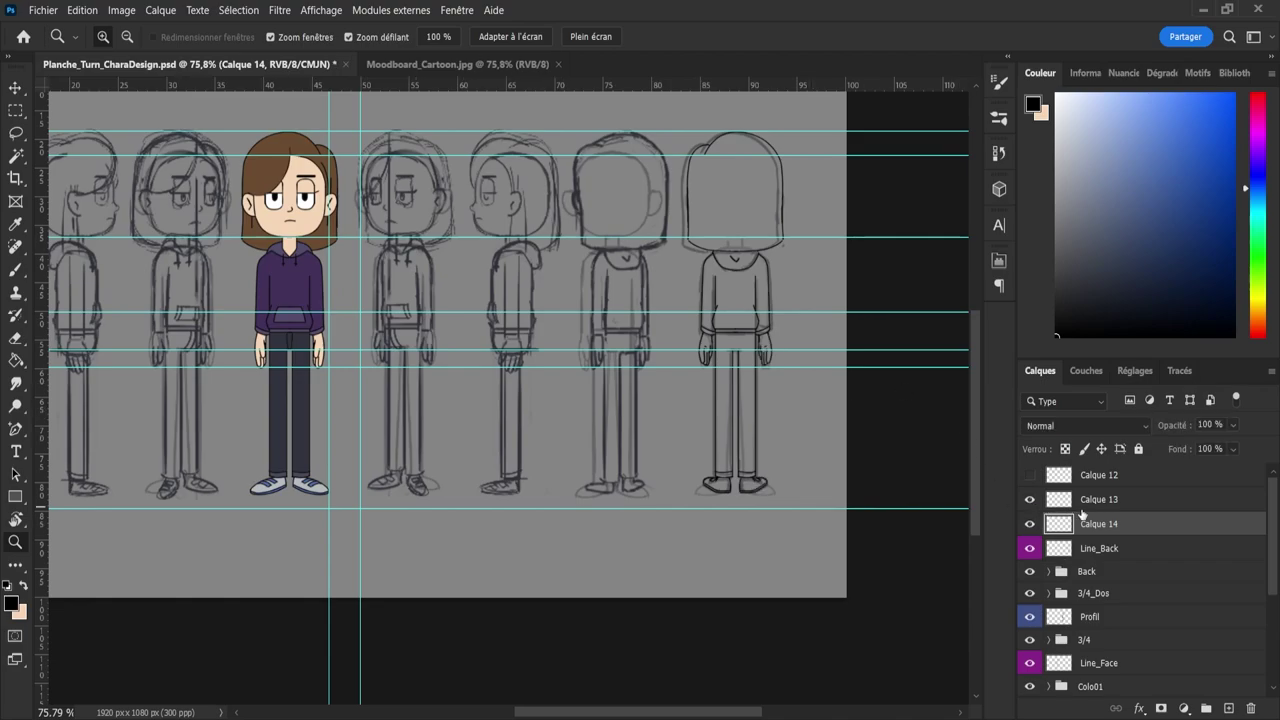
pyautogui.click(1085, 506)
pyautogui.keyDown('shift'); pyautogui.click(1104, 546); pyautogui.keyUp('shift')
pyautogui.hotkey('ctrl', 'e')
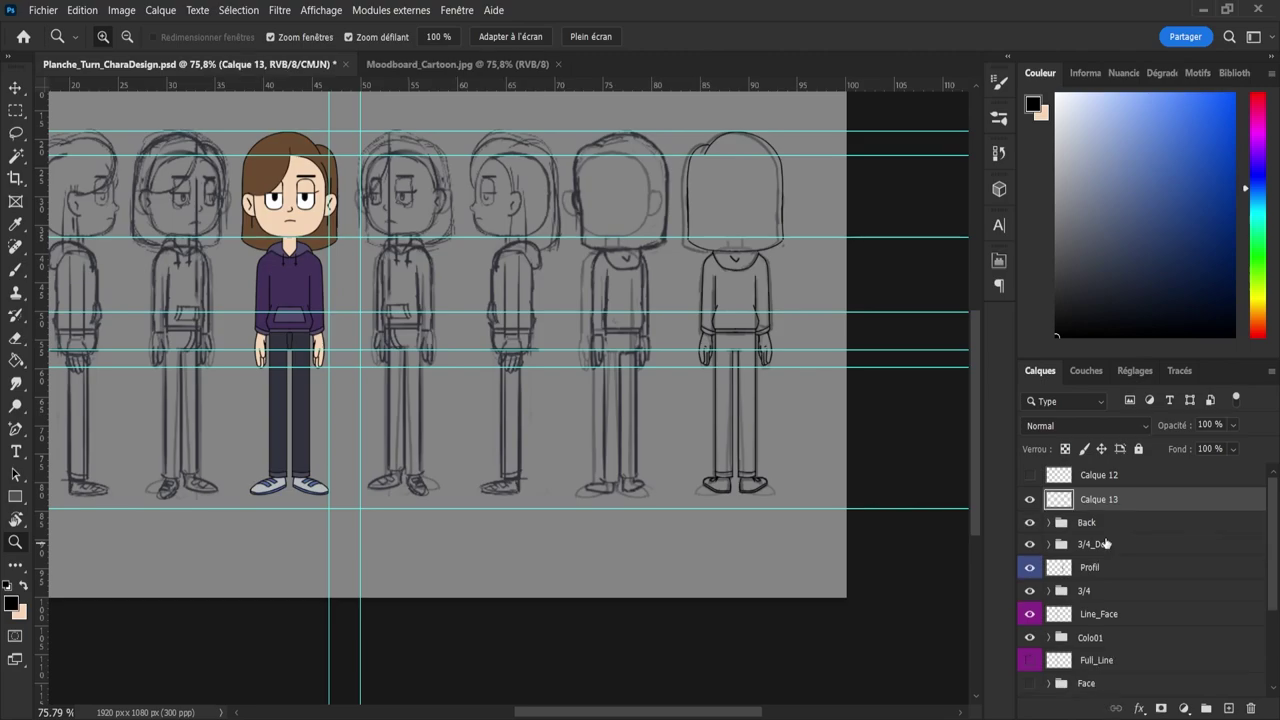
# - Rename the merged layer Line_Back, give it the violet colour label and save the document
pyautogui.doubleClick(1092, 499)
pyautogui.write('Line_Back')
pyautogui.press('Return')
pyautogui.hotkey('ctrl', 's')
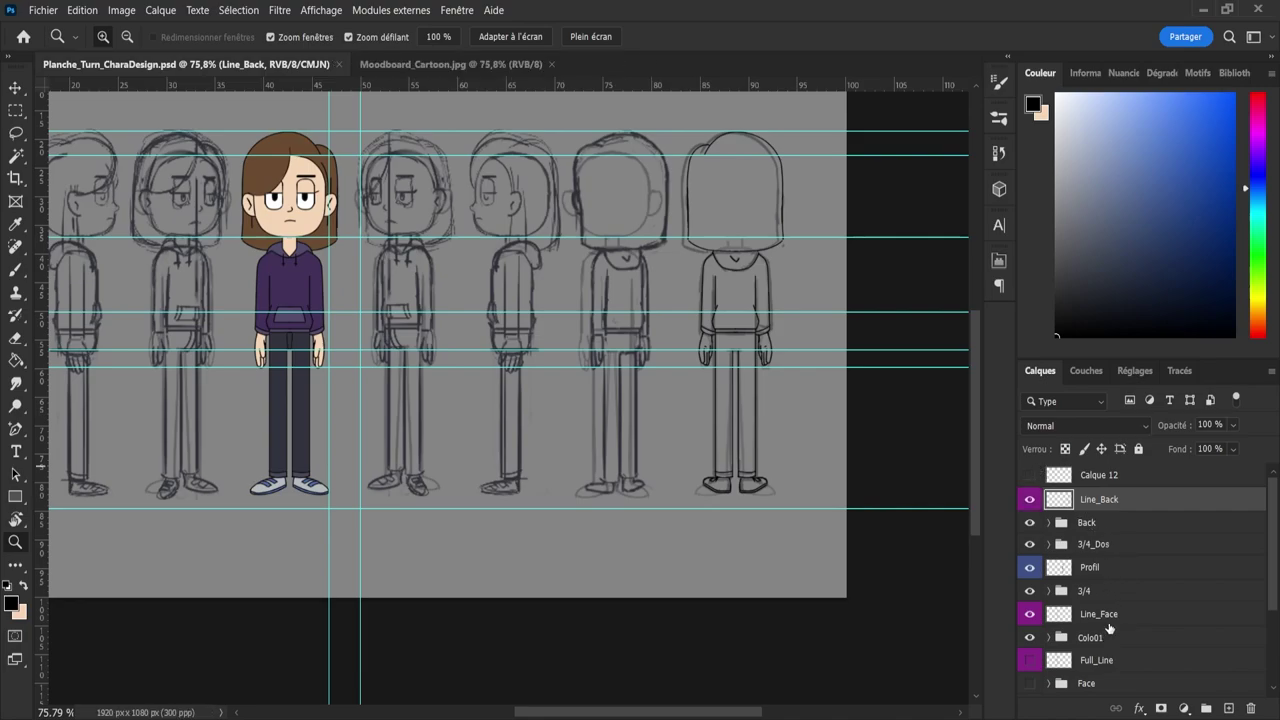
# - Hide the Back sketch group and examine the clean line art of the back view
pyautogui.scroll(-1, 839, 335)
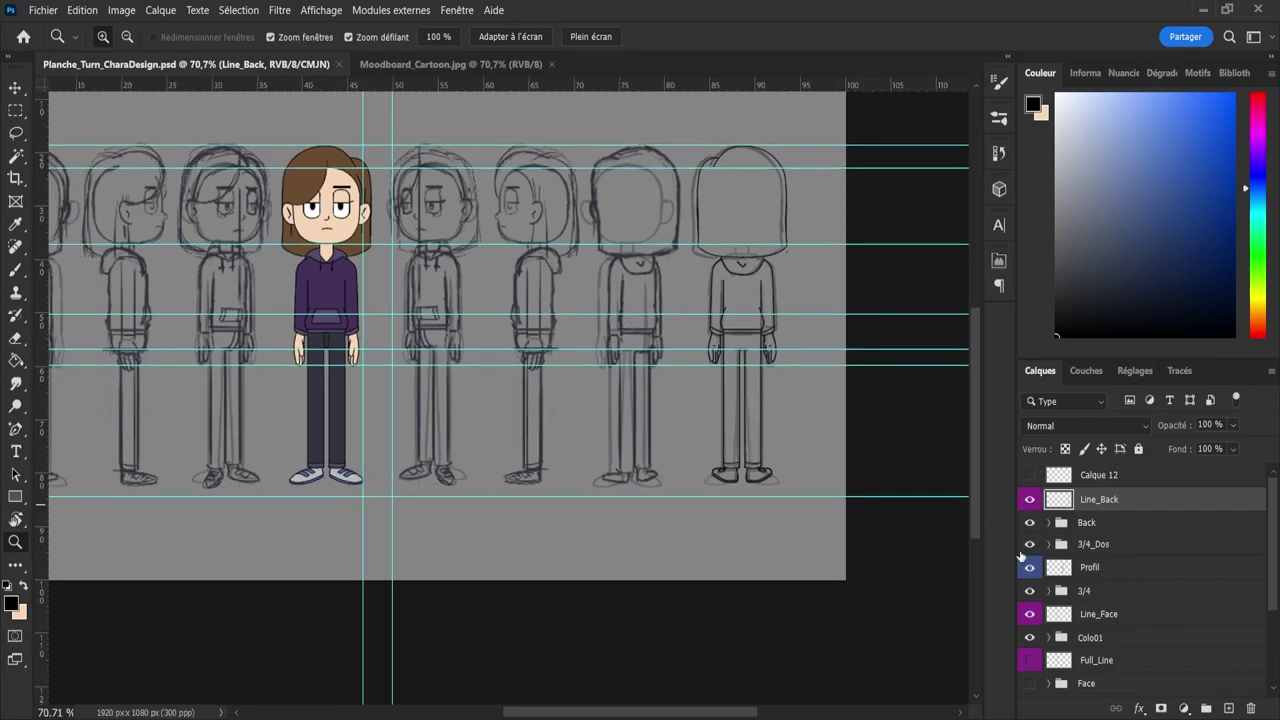
pyautogui.click(1030, 524)
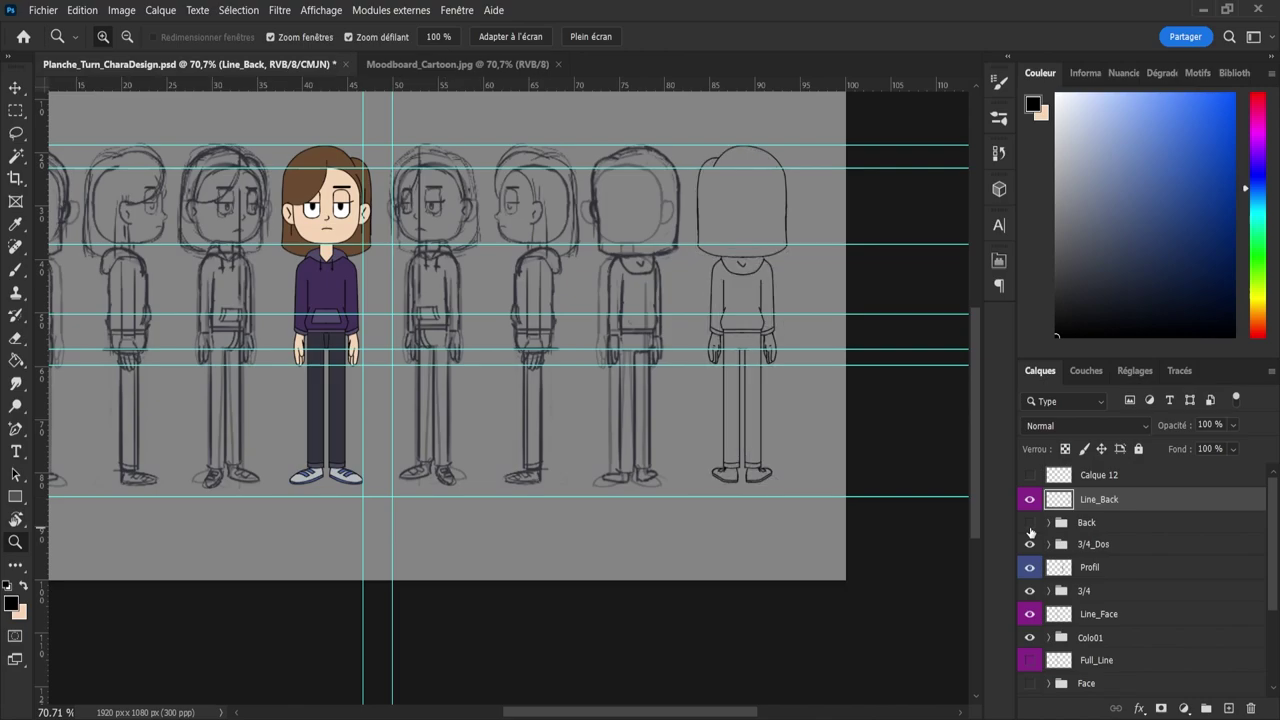
pyautogui.scroll(4, 834, 334)
pyautogui.scroll(-3, 836, 373)
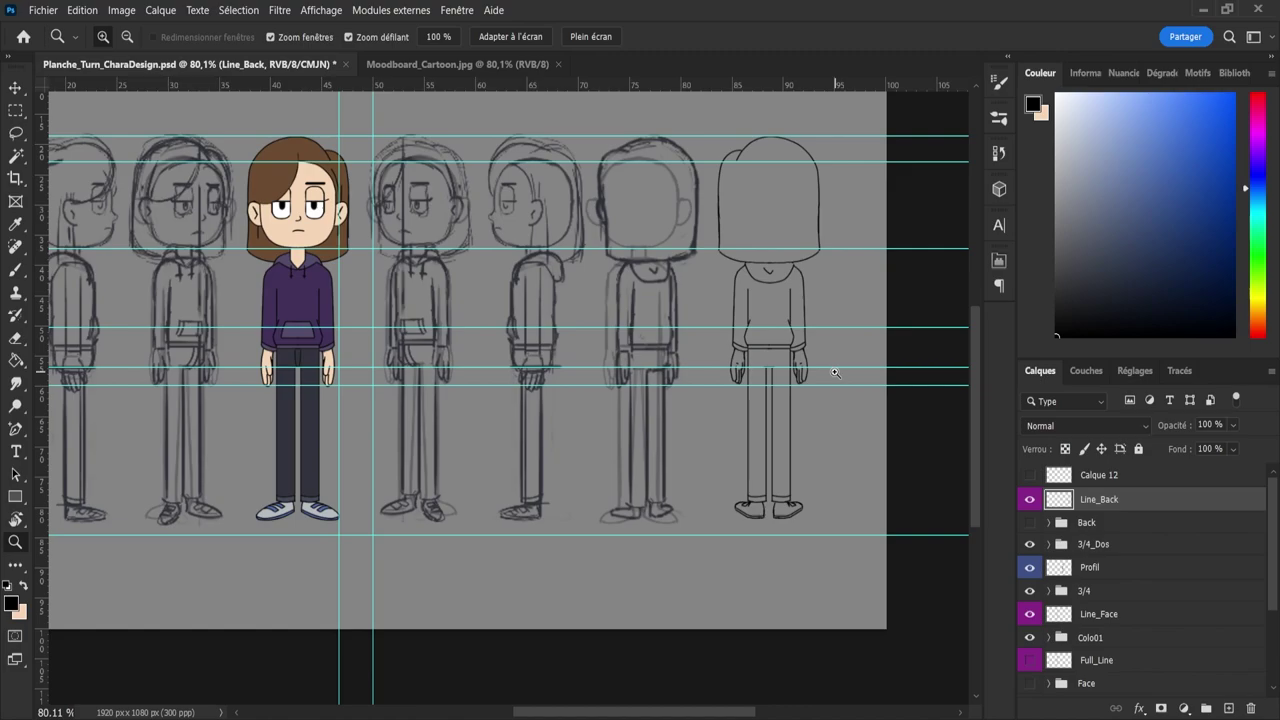
# - Place a horizontal guide along the soles of the coloured front view's shoes
pyautogui.press('l')
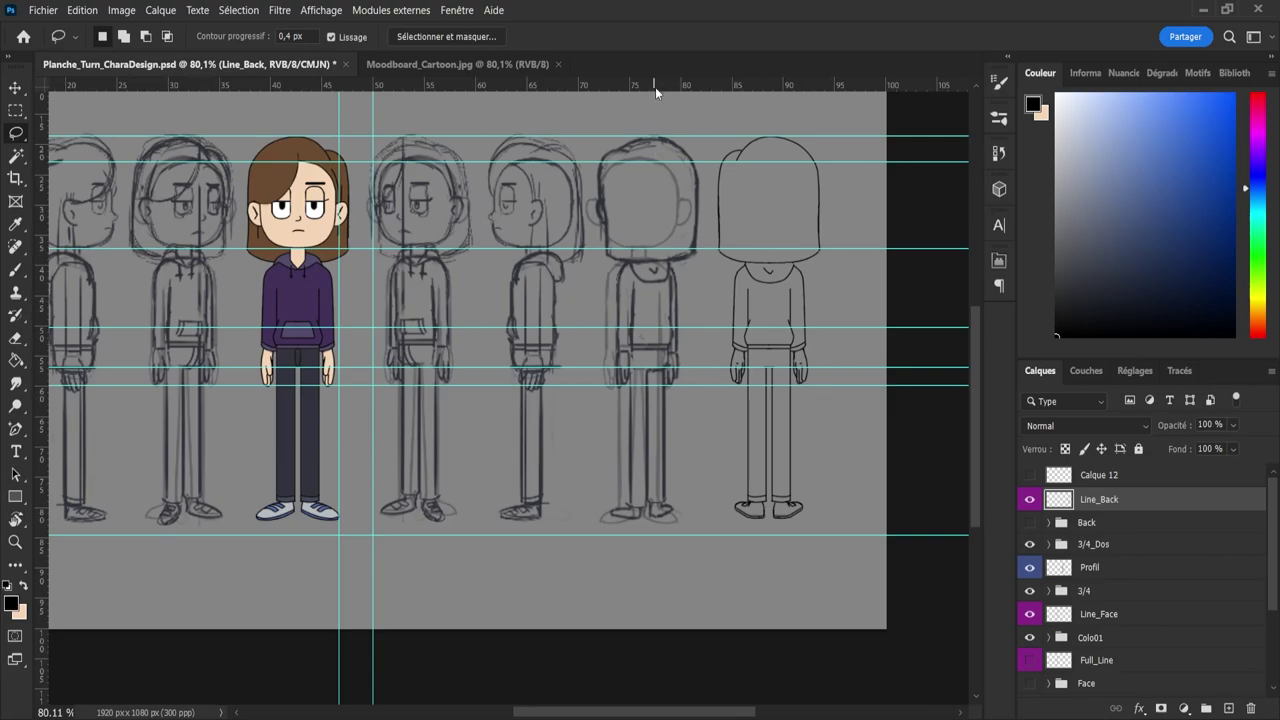
pyautogui.moveTo(655, 87); pyautogui.dragTo(812, 512)
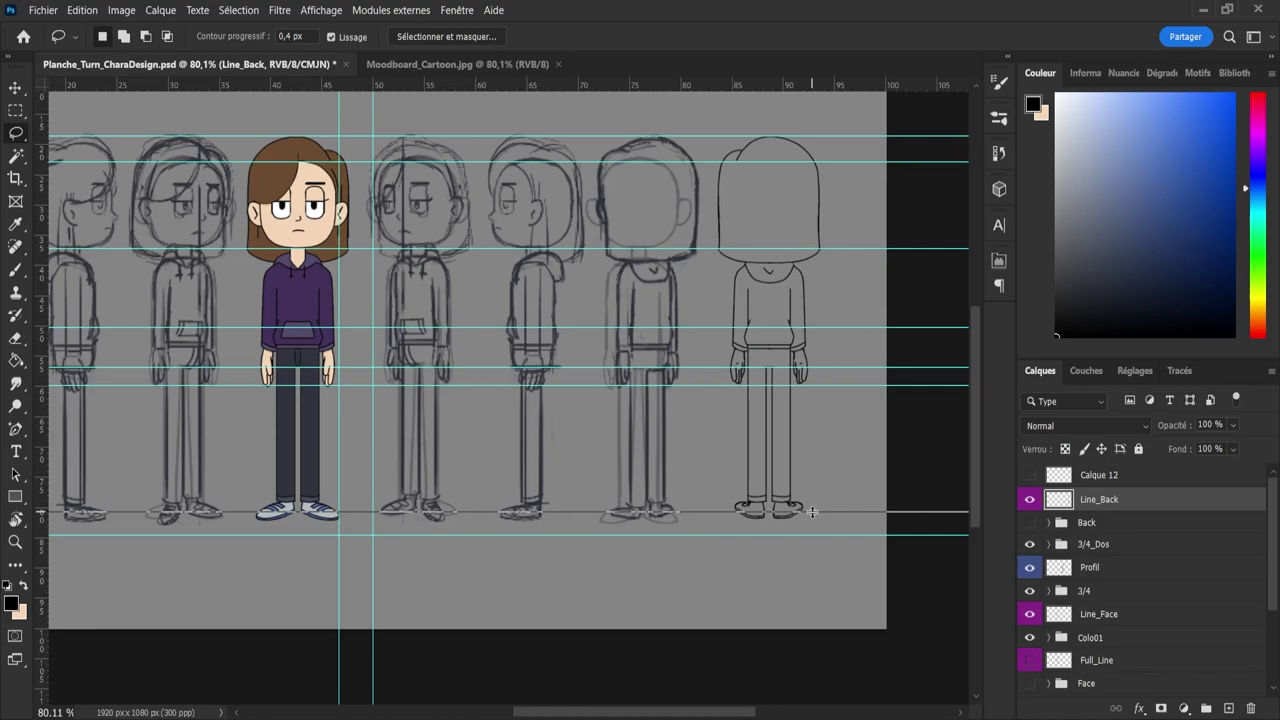
pyautogui.moveTo(812, 512); pyautogui.dragTo(826, 519)
# - Select both shoes of the back view's line art and stretch their height to 102.94 % so the soles reach the new guide
pyautogui.press('z')
pyautogui.click(790, 515)
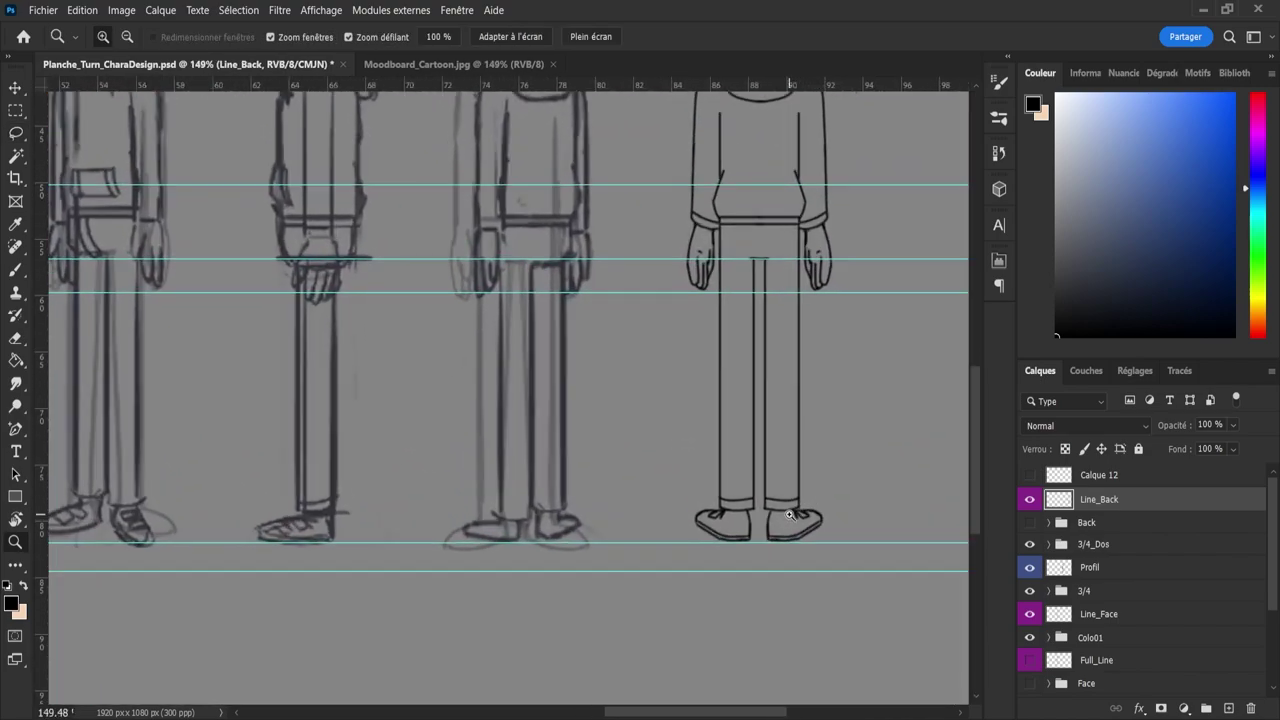
pyautogui.press('l')
pyautogui.moveTo(667, 556)
pyautogui.mouseDown()
pyautogui.moveTo(848, 550)
pyautogui.moveTo(822, 508)
pyautogui.moveTo(636, 522)
pyautogui.moveTo(648, 532)
pyautogui.moveTo(728, 512)
pyautogui.moveTo(716, 552)
pyautogui.mouseUp()
pyautogui.press('shift')
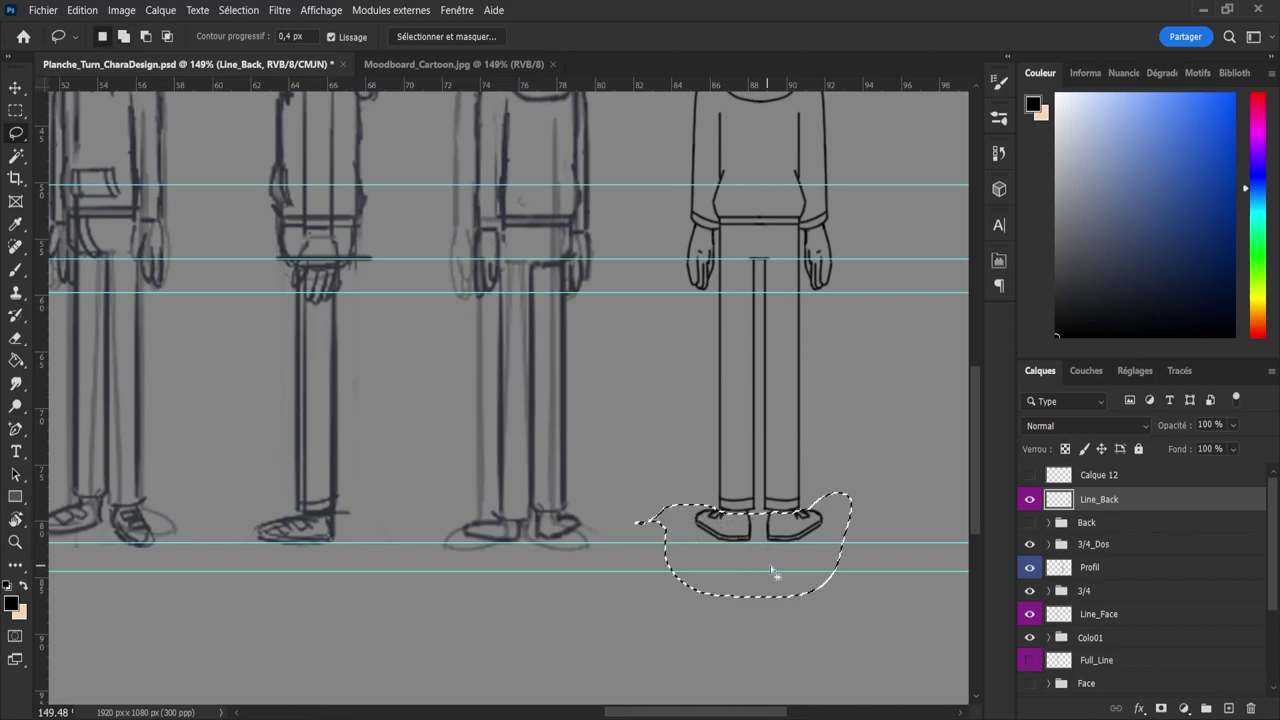
pyautogui.hotkey('ctrl', 't')
pyautogui.moveTo(741, 595); pyautogui.dragTo(729, 601)
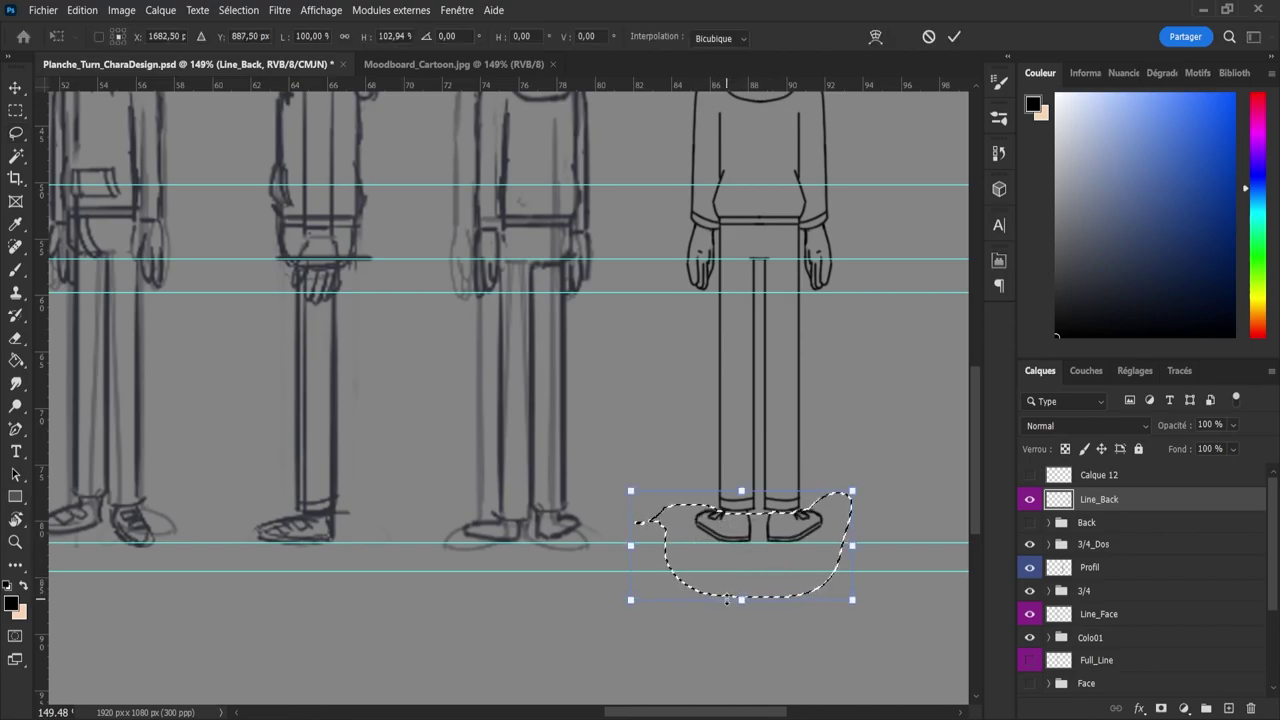
pyautogui.press('Return')
pyautogui.click(954, 38)
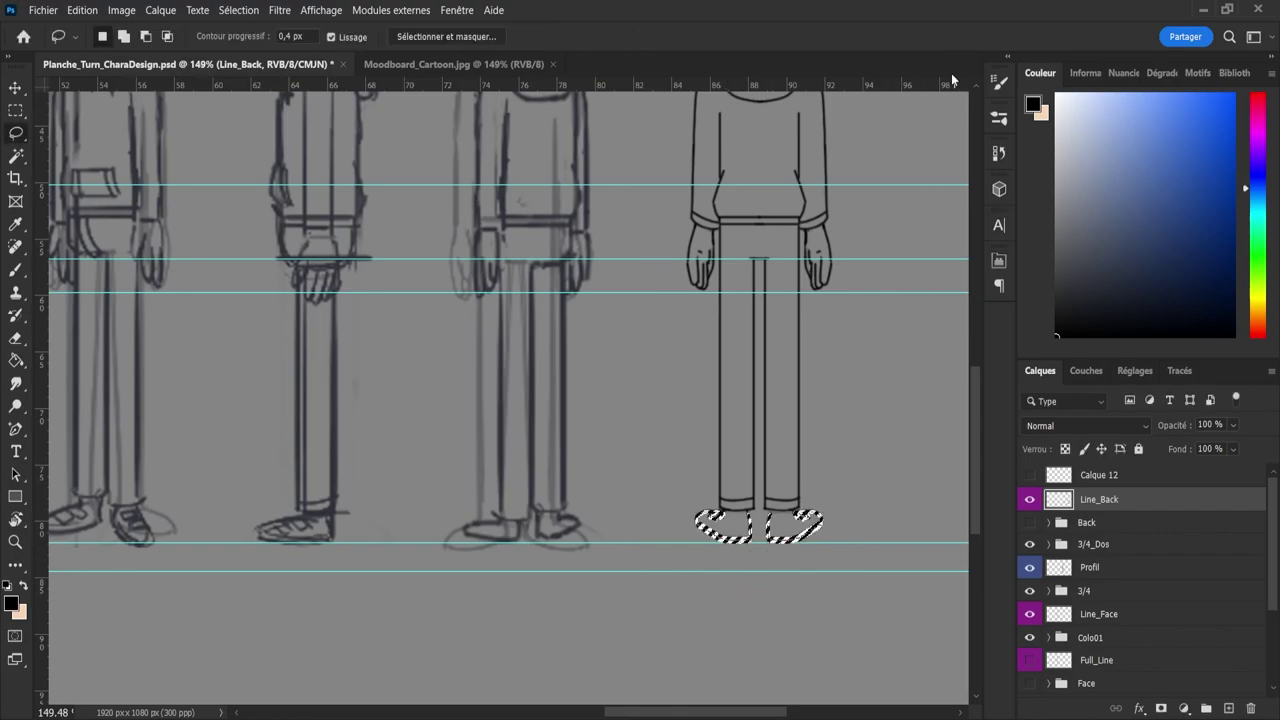
# - Select both hands of the back view's line art, stretch their height to 104.40 % down to the fingertip guide, and clear the selection
pyautogui.moveTo(662, 247)
pyautogui.mouseDown()
pyautogui.moveTo(692, 308)
pyautogui.moveTo(711, 305)
pyautogui.moveTo(715, 234)
pyautogui.moveTo(670, 220)
pyautogui.moveTo(650, 276)
pyautogui.mouseUp()
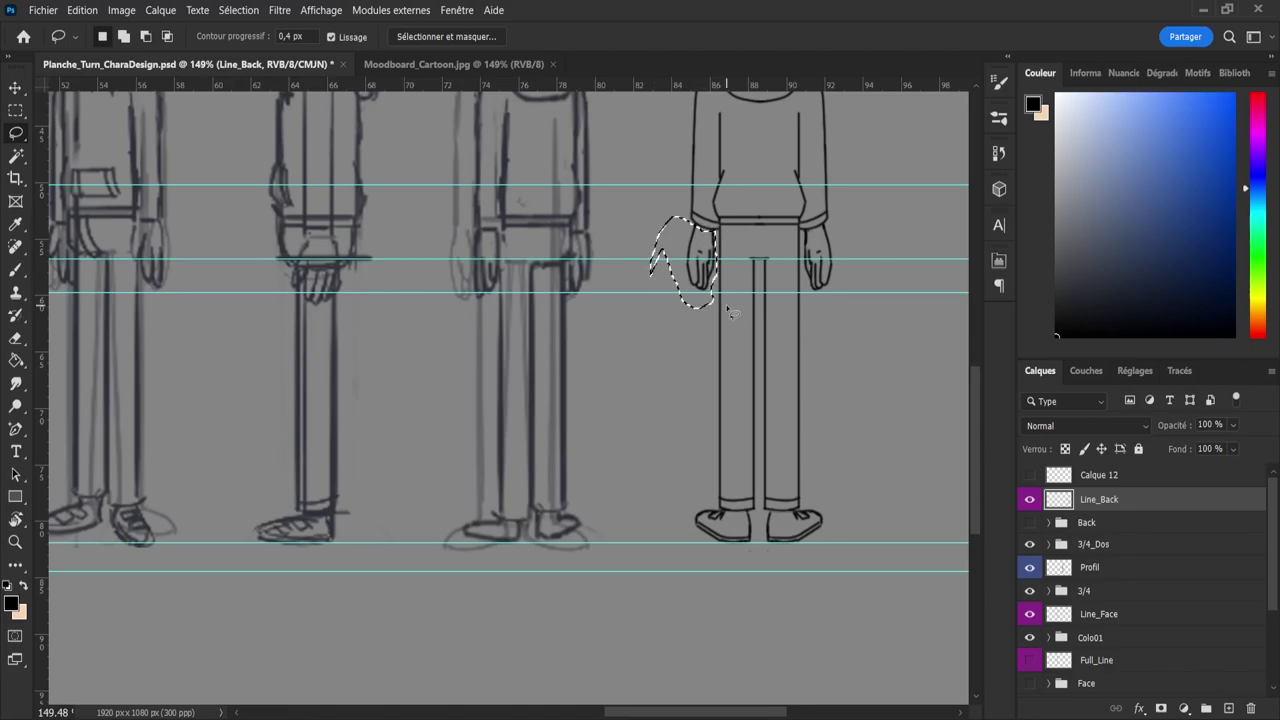
pyautogui.press('shift')
pyautogui.moveTo(834, 240)
pyautogui.mouseDown()
pyautogui.moveTo(846, 302)
pyautogui.moveTo(812, 296)
pyautogui.moveTo(812, 238)
pyautogui.moveTo(836, 234)
pyautogui.mouseUp()
pyautogui.hotkey('ctrl', 'd')
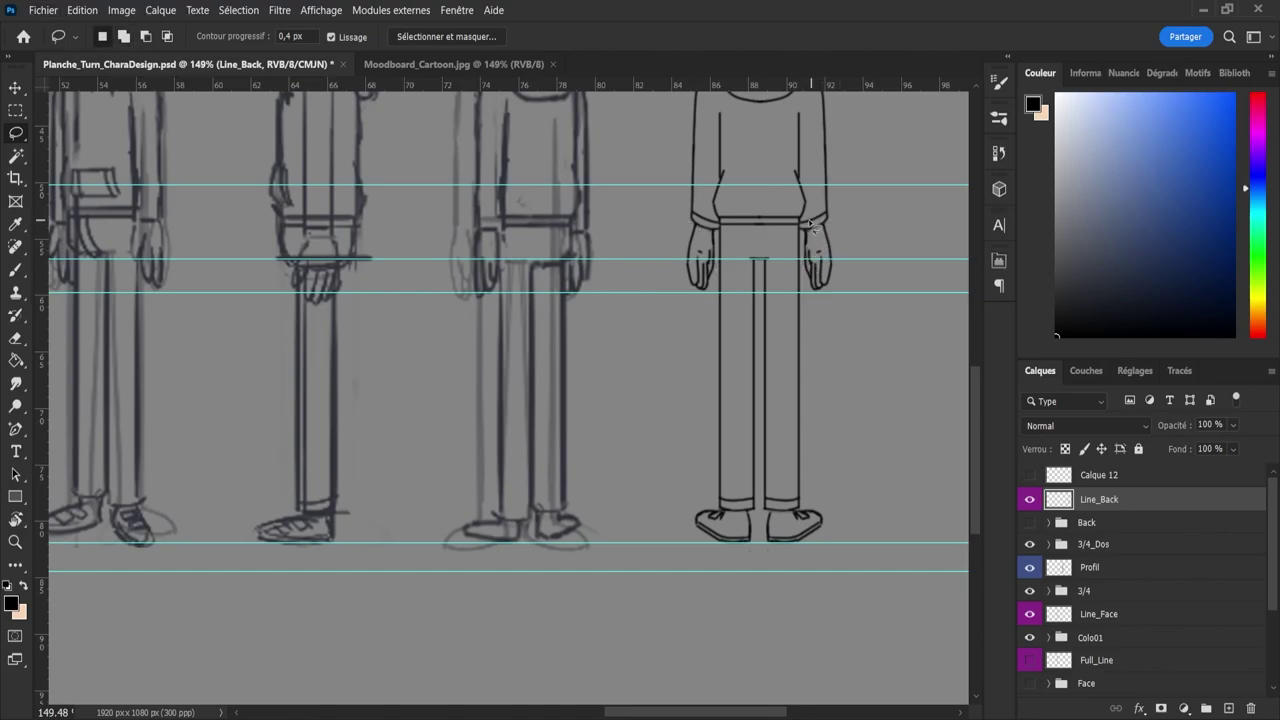
pyautogui.hotkey('ctrl', 'z')
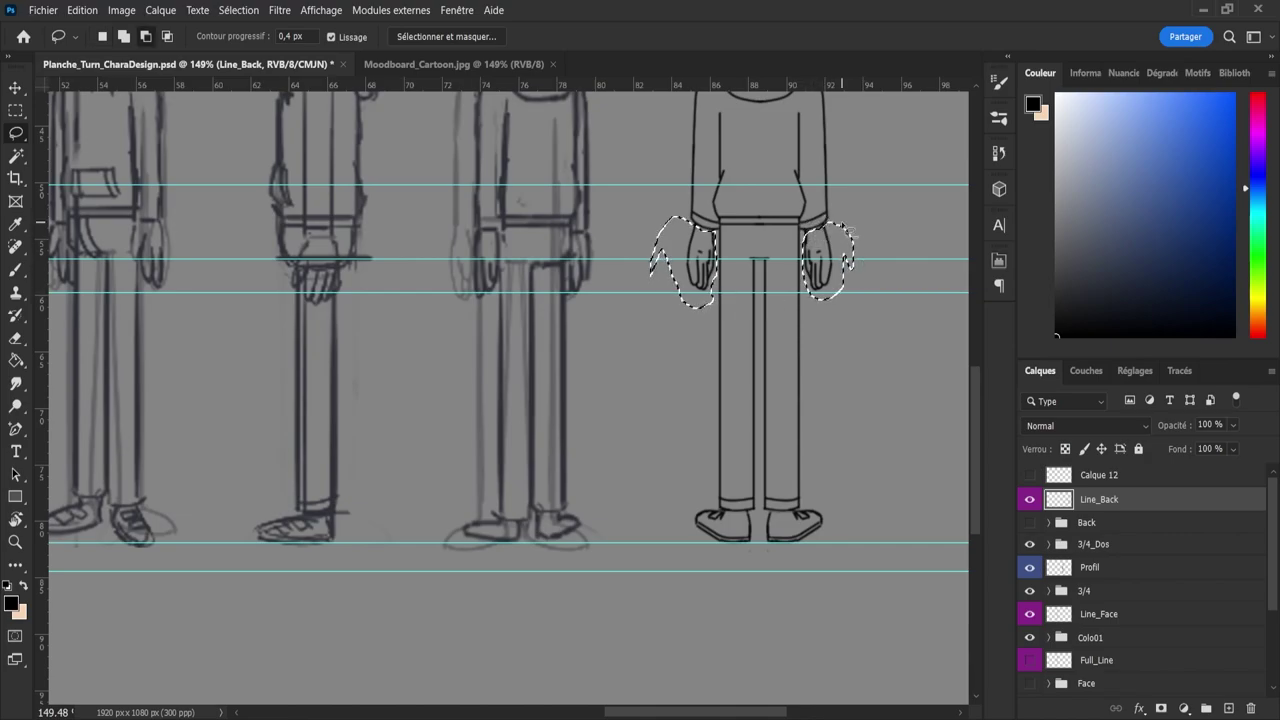
pyautogui.hotkey('ctrl', 't')
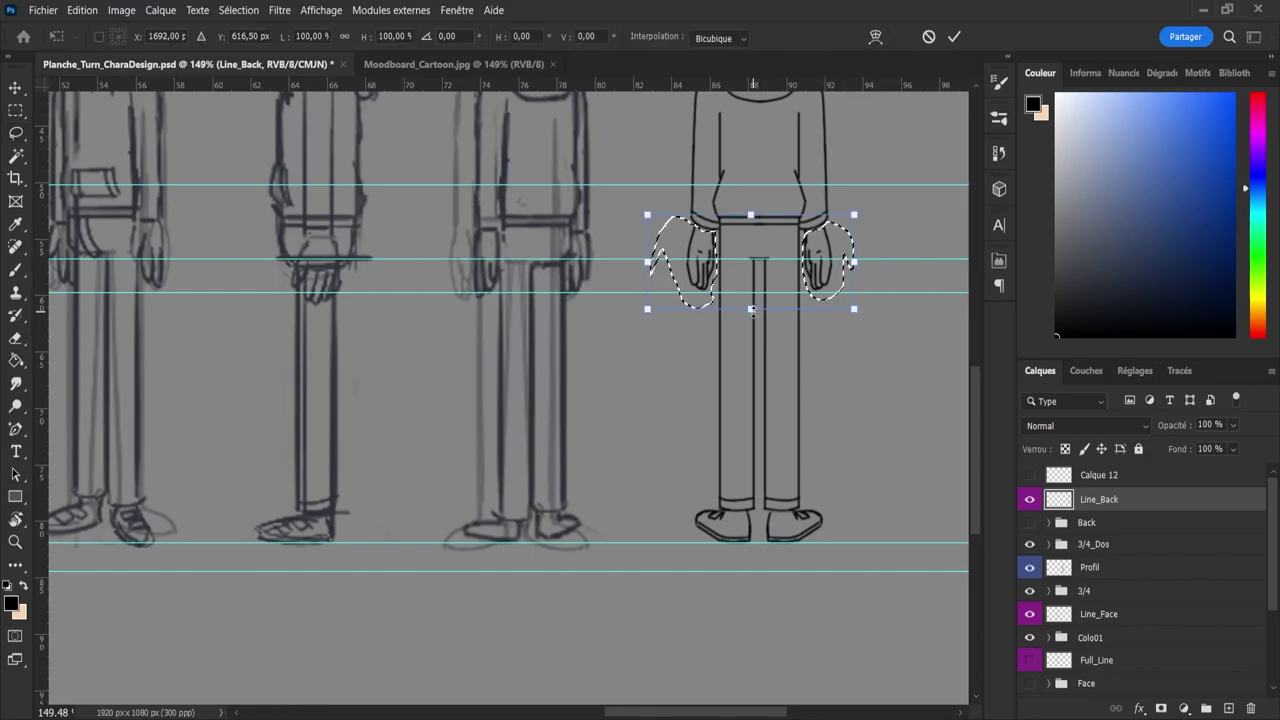
pyautogui.moveTo(751, 310); pyautogui.dragTo(755, 315)
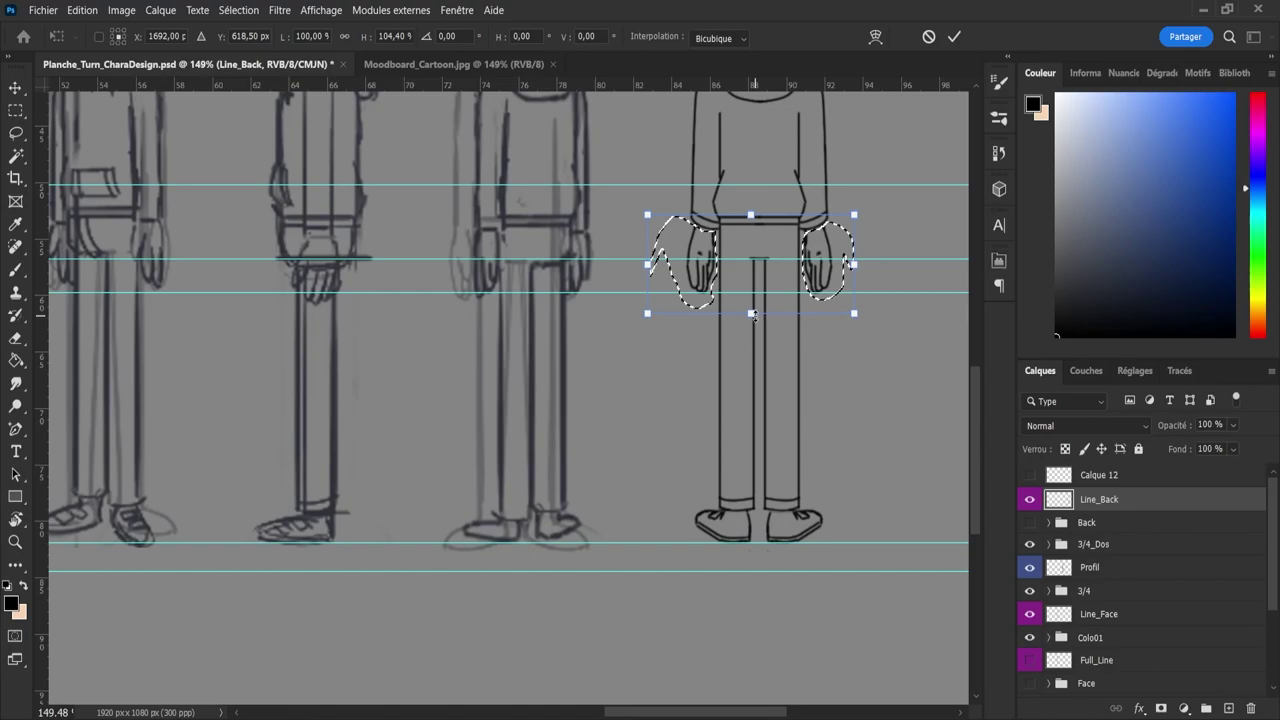
pyautogui.click(954, 36)
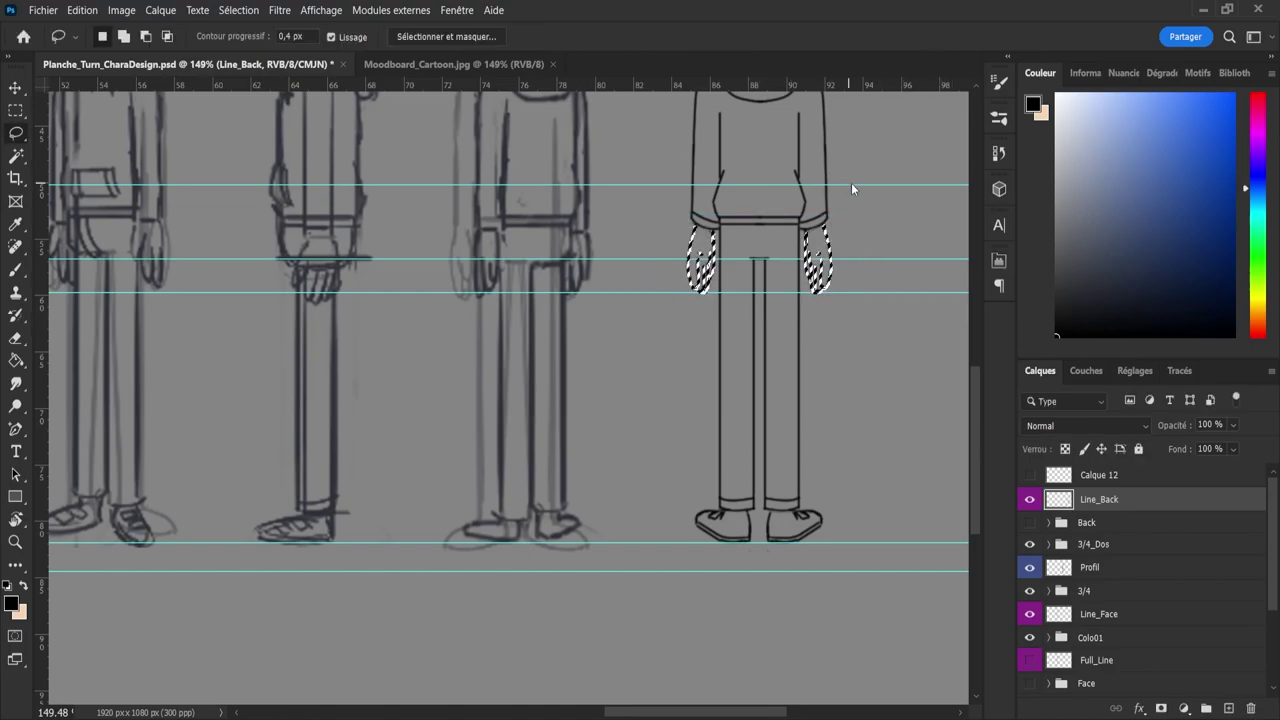
pyautogui.hotkey('ctrl', 'd')
# - Check the FACE and 3/4 groups by toggling their visibility, and add a new layer directly above the 3/4 group
pyautogui.press('z')
pyautogui.moveTo(847, 256); pyautogui.dragTo(780, 257)
pyautogui.moveTo(850, 191); pyautogui.dragTo(878, 199)
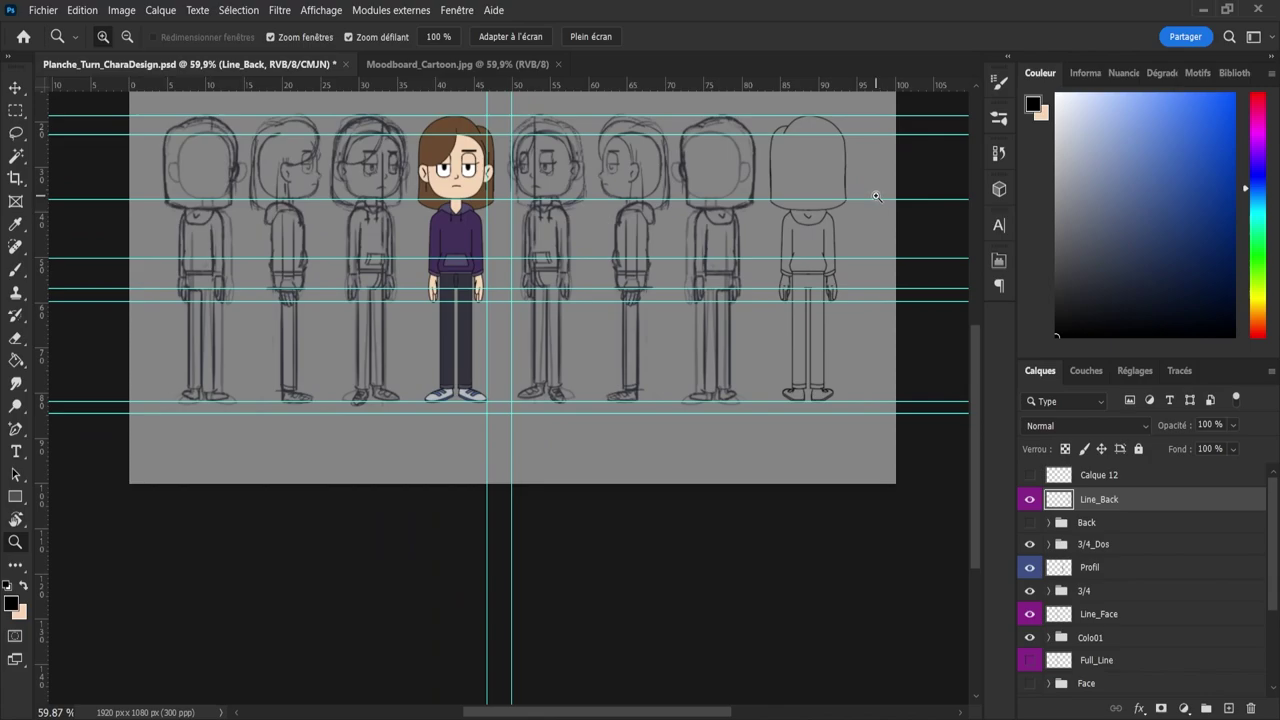
pyautogui.scroll(-1, 1087, 560)
pyautogui.click(1087, 560)
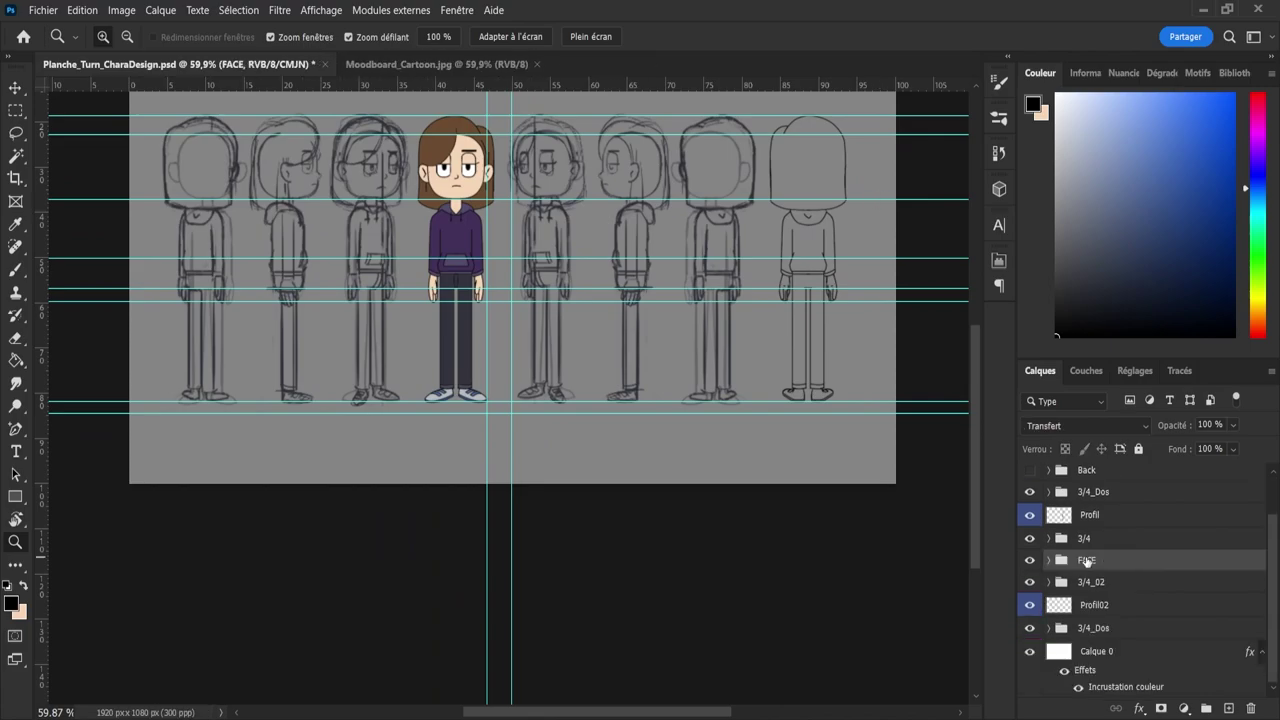
pyautogui.click(1030, 562)
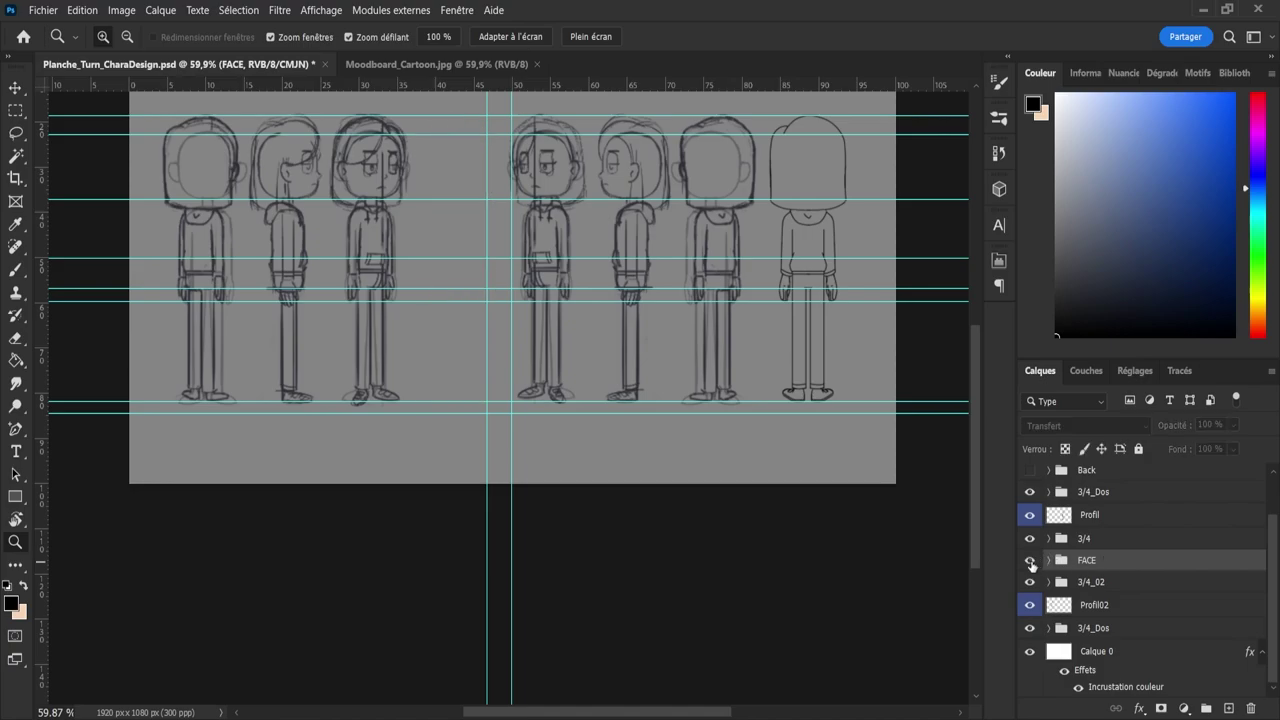
pyautogui.click(1030, 560)
pyautogui.click(1030, 538)
pyautogui.click(1030, 538)
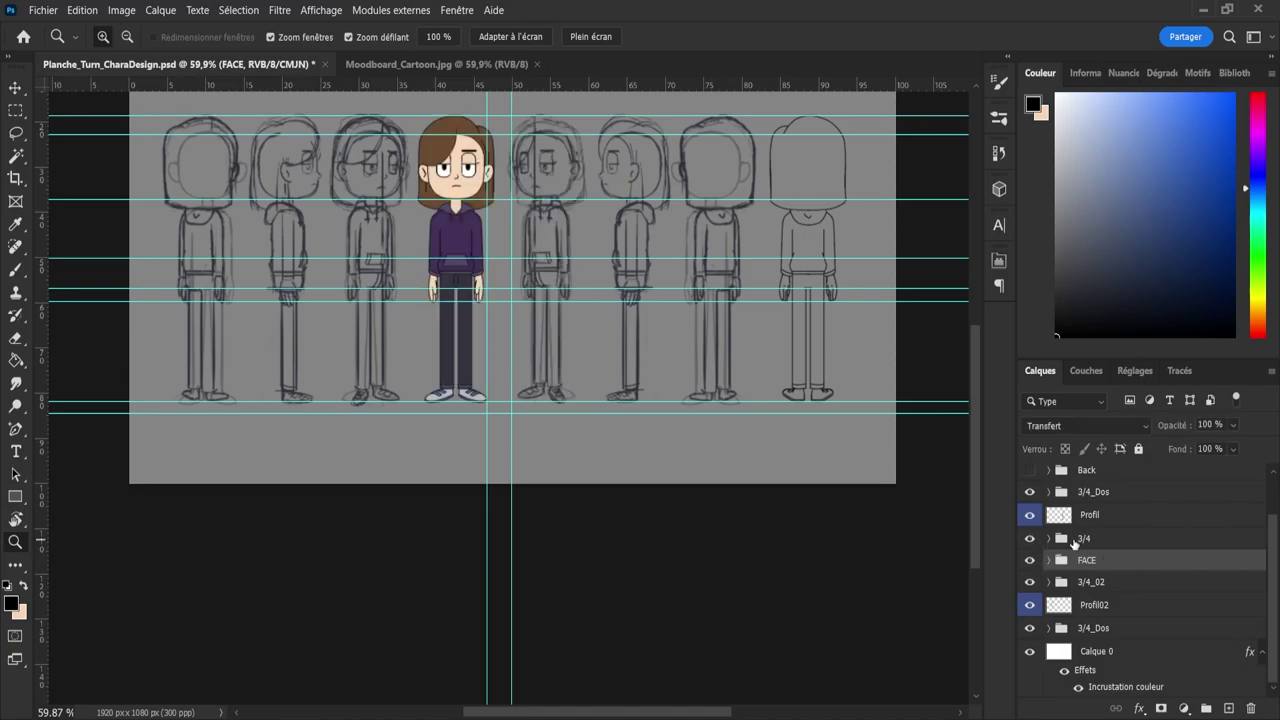
pyautogui.click(1075, 539)
pyautogui.click(1228, 708)
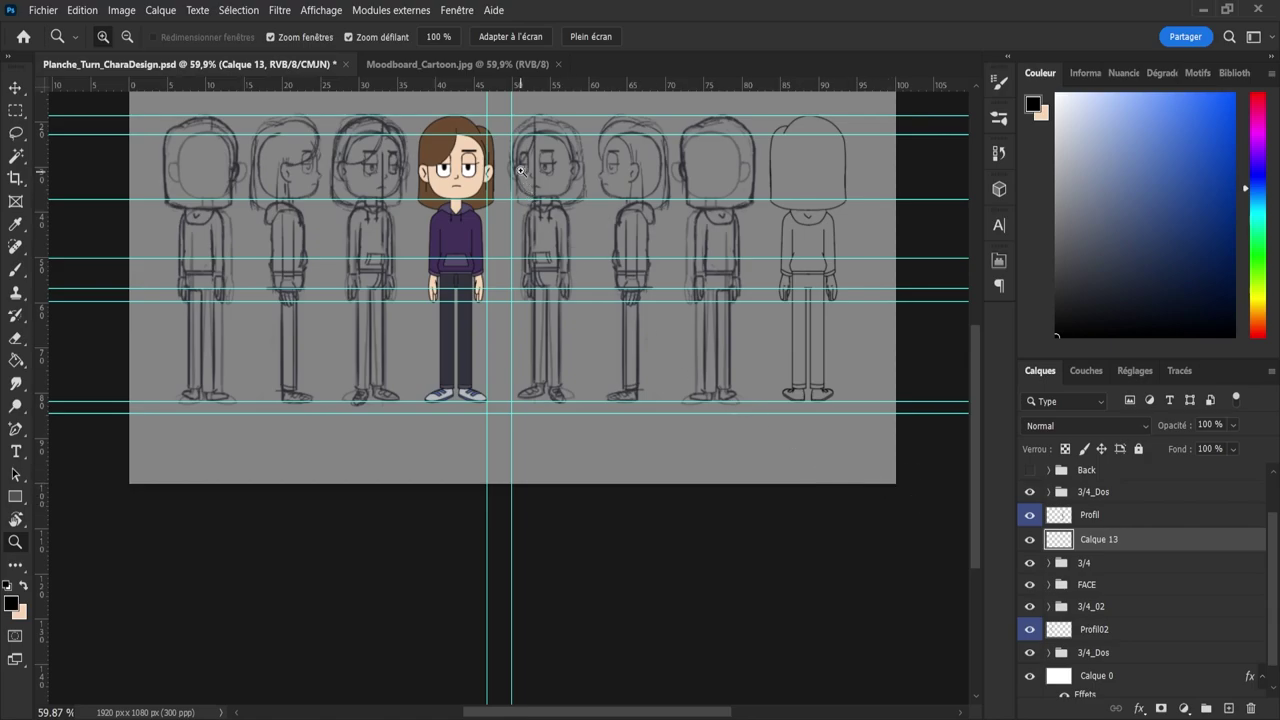
# - Place a horizontal guide at the base of the front view's neckline, across the hoodie collars
pyautogui.moveTo(521, 170); pyautogui.dragTo(592, 170)
pyautogui.moveTo(686, 298); pyautogui.dragTo(655, 293)
pyautogui.moveTo(654, 204); pyautogui.dragTo(670, 203)
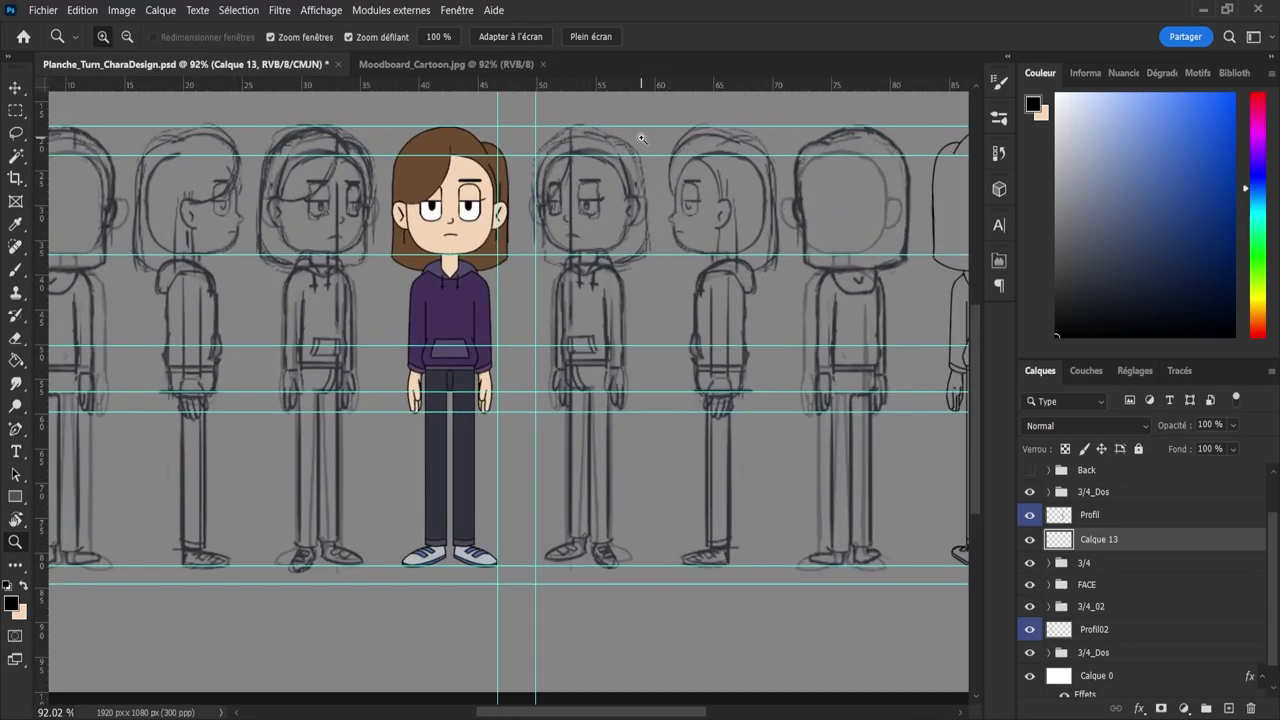
pyautogui.press('b')
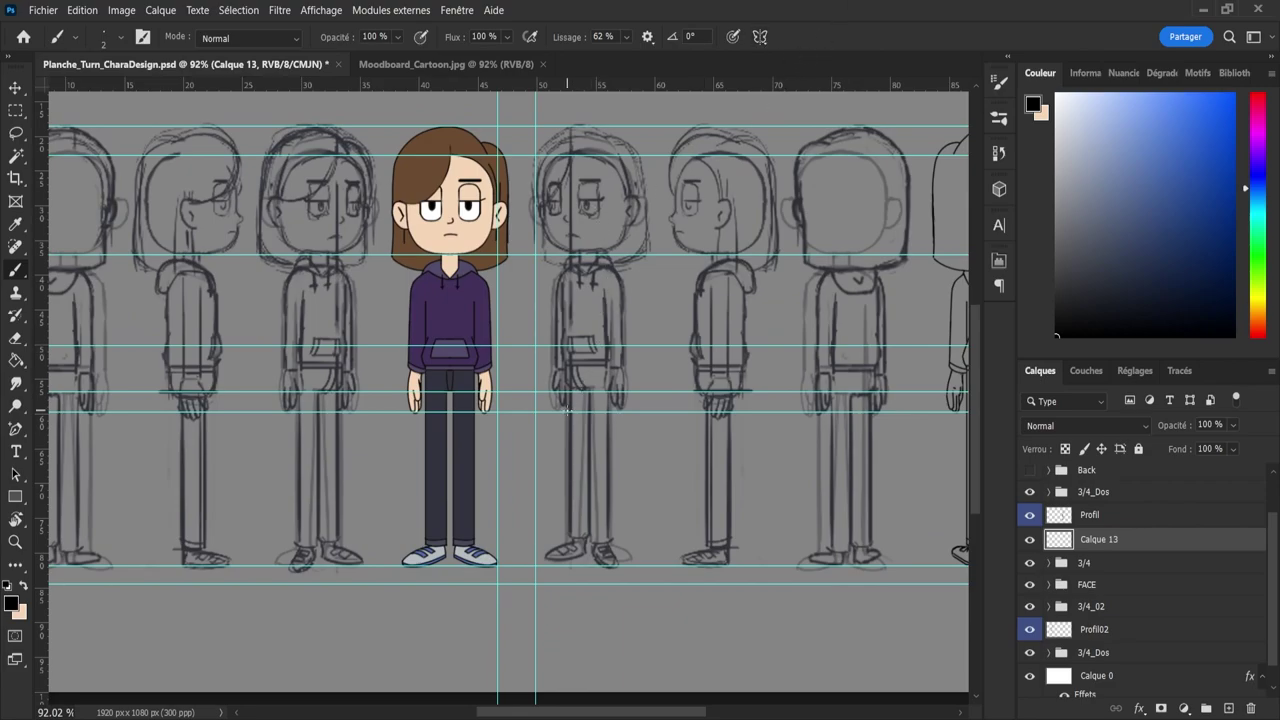
pyautogui.press('z')
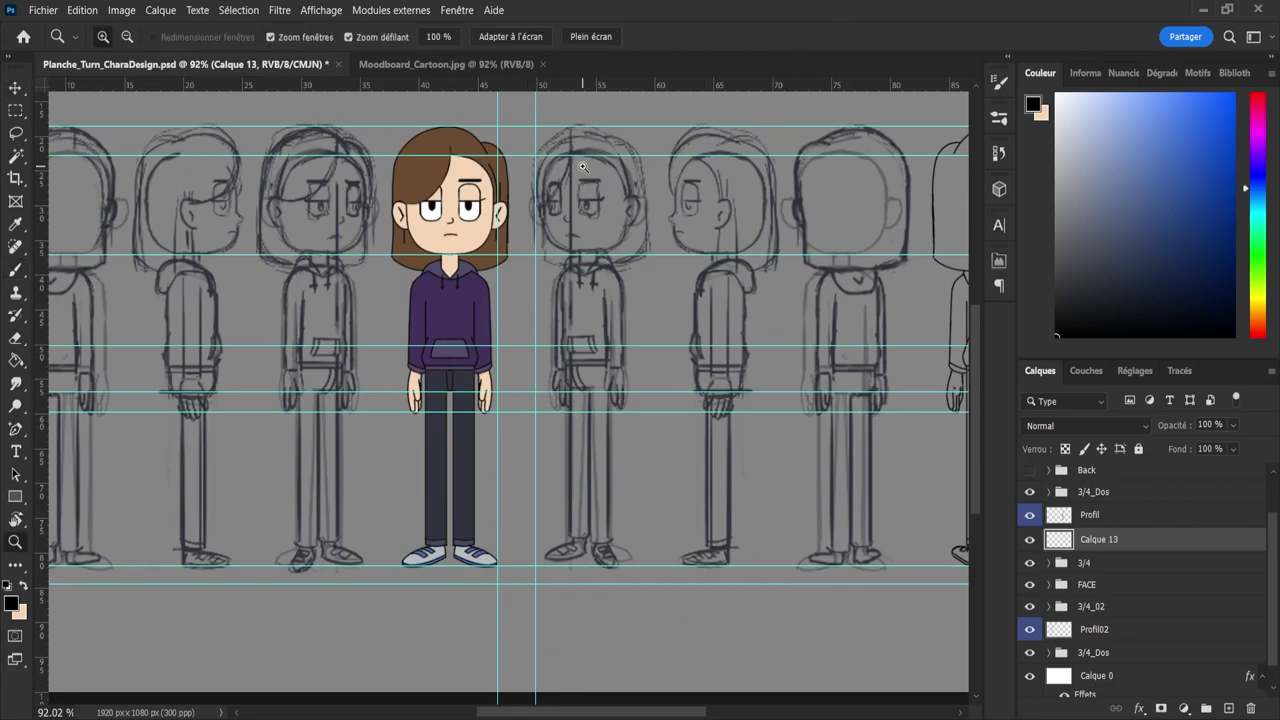
pyautogui.moveTo(583, 167); pyautogui.dragTo(613, 175)
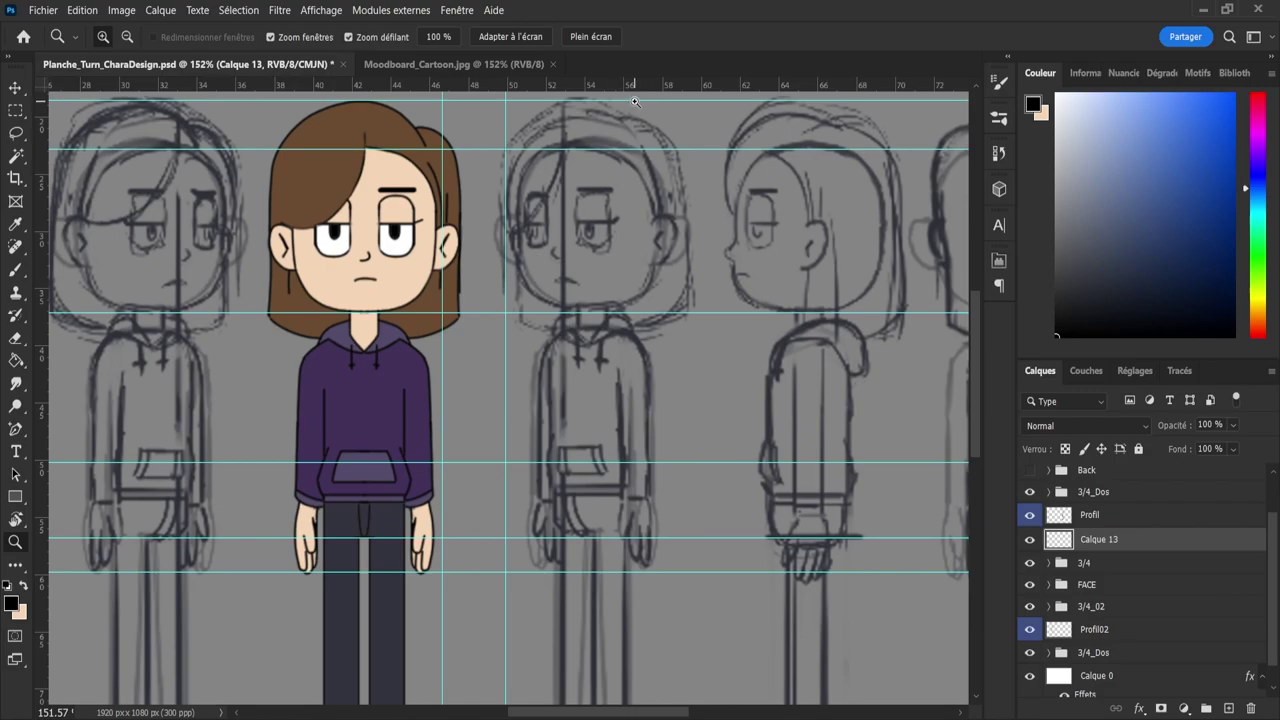
pyautogui.moveTo(637, 84); pyautogui.dragTo(700, 352)
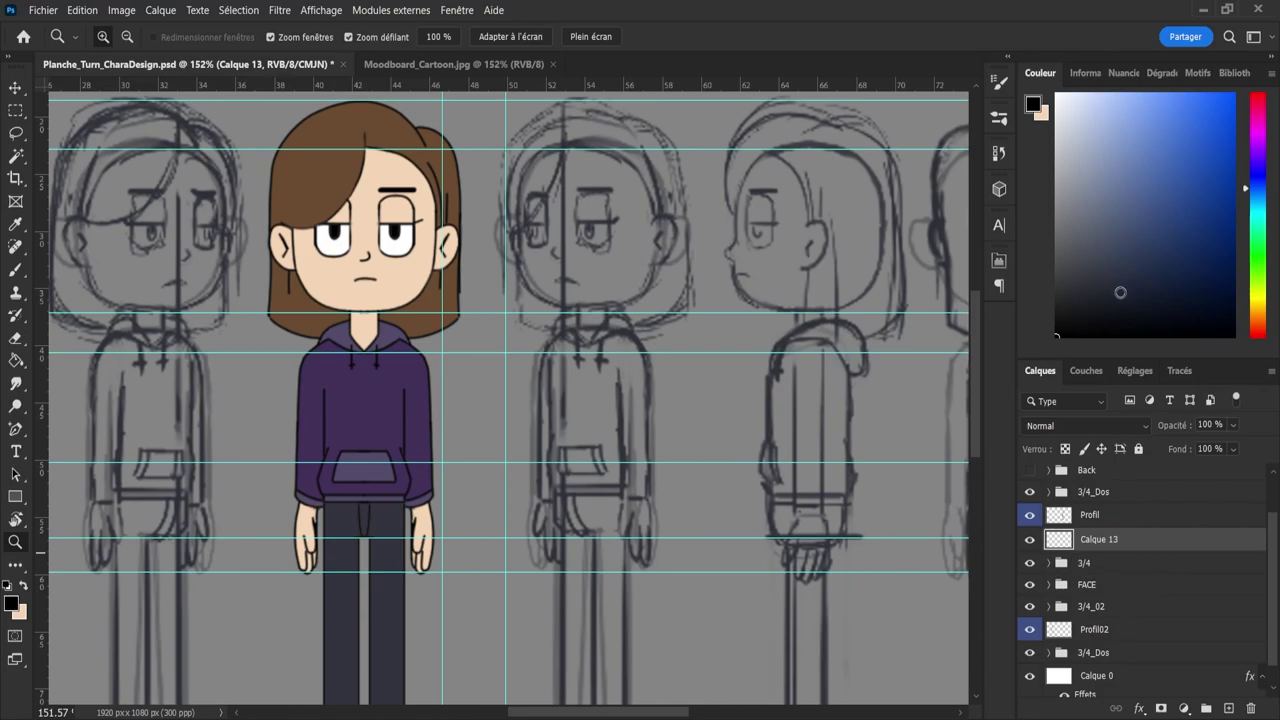
# - Lower the opacity of the 3/4 sketch group to 46 %
pyautogui.press('b')
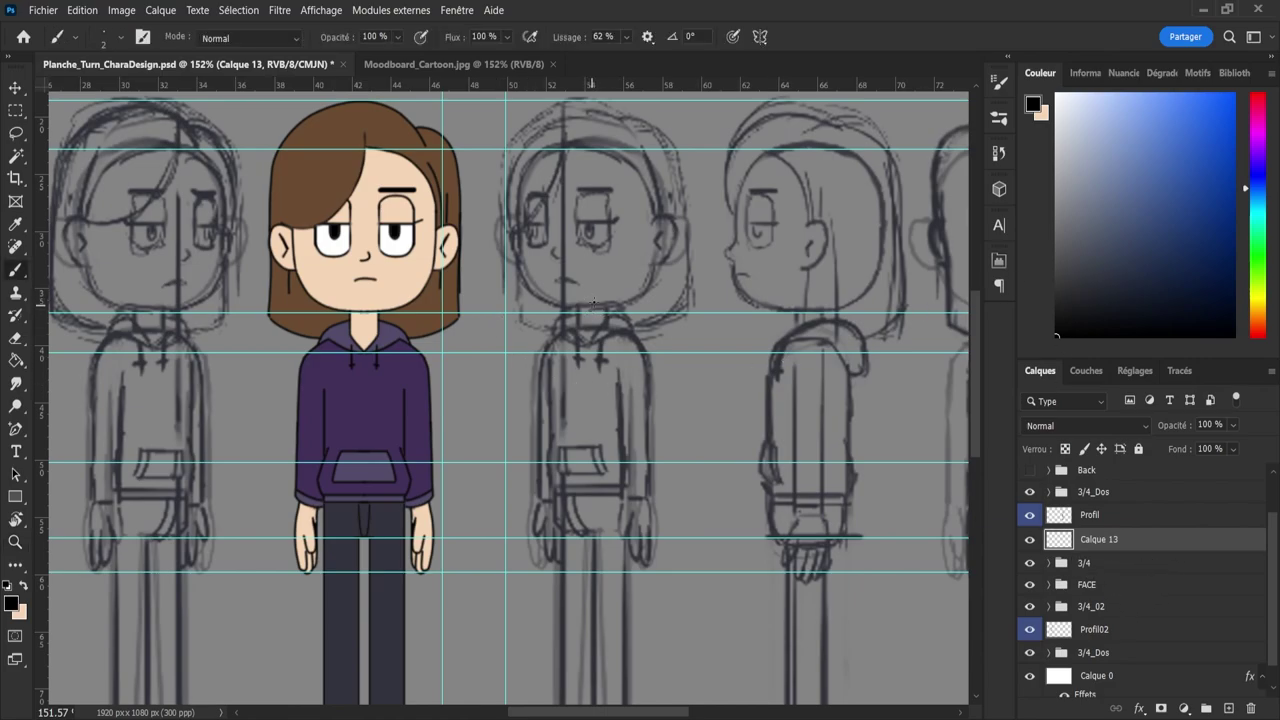
pyautogui.click(1100, 565)
pyautogui.click(1235, 425)
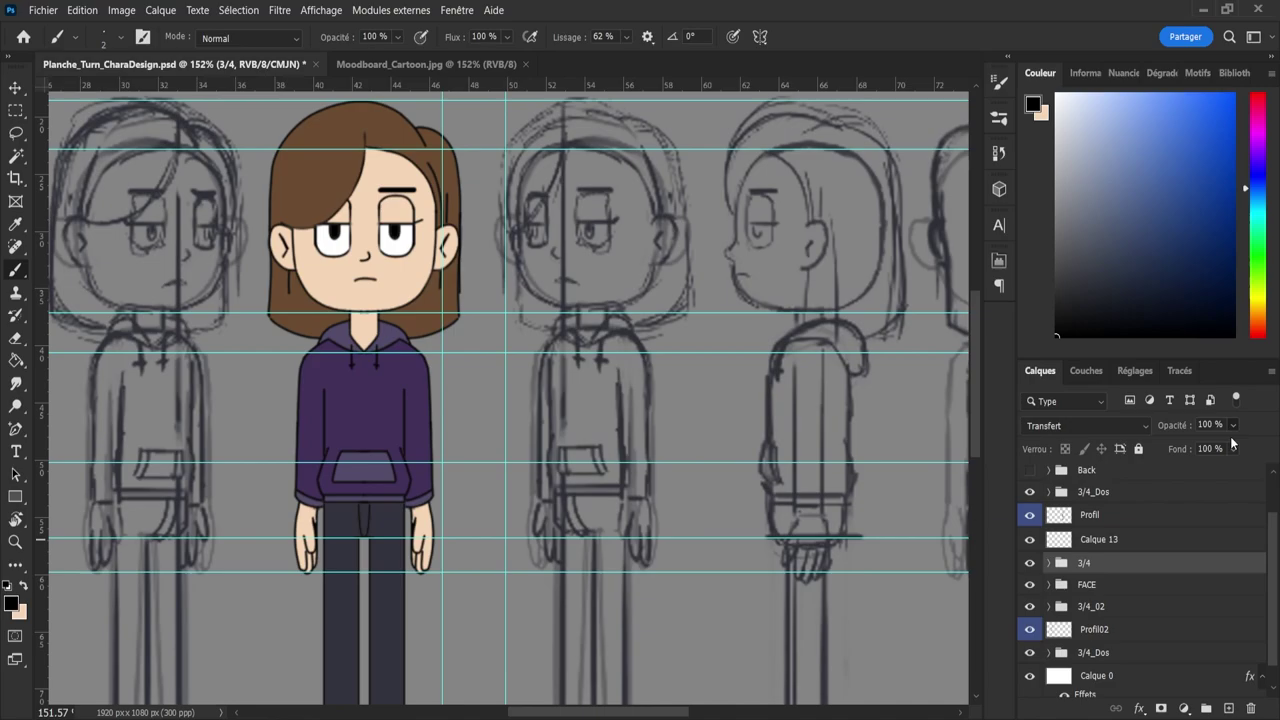
pyautogui.click(1209, 449)
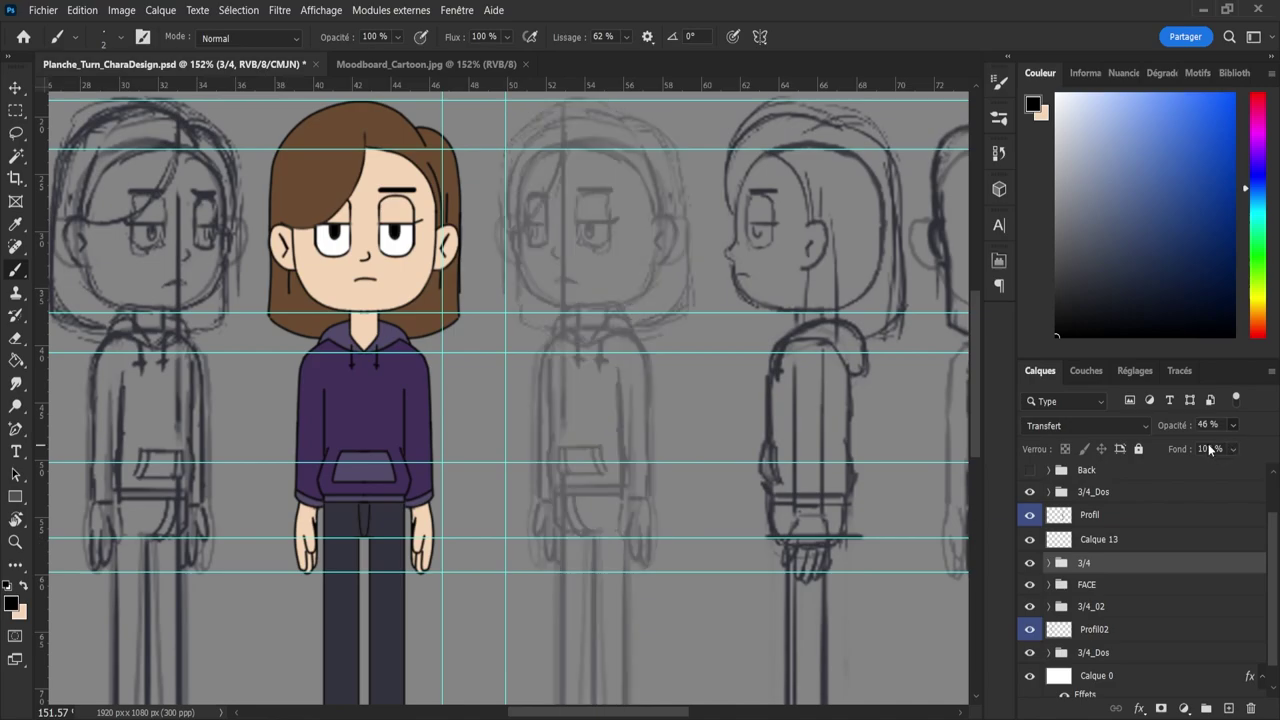
# - Draw the left cheek and jaw contour of the three-quarter face on Calque 13 over the faded sketch, redoing unsatisfactory strokes
pyautogui.click(1100, 539)
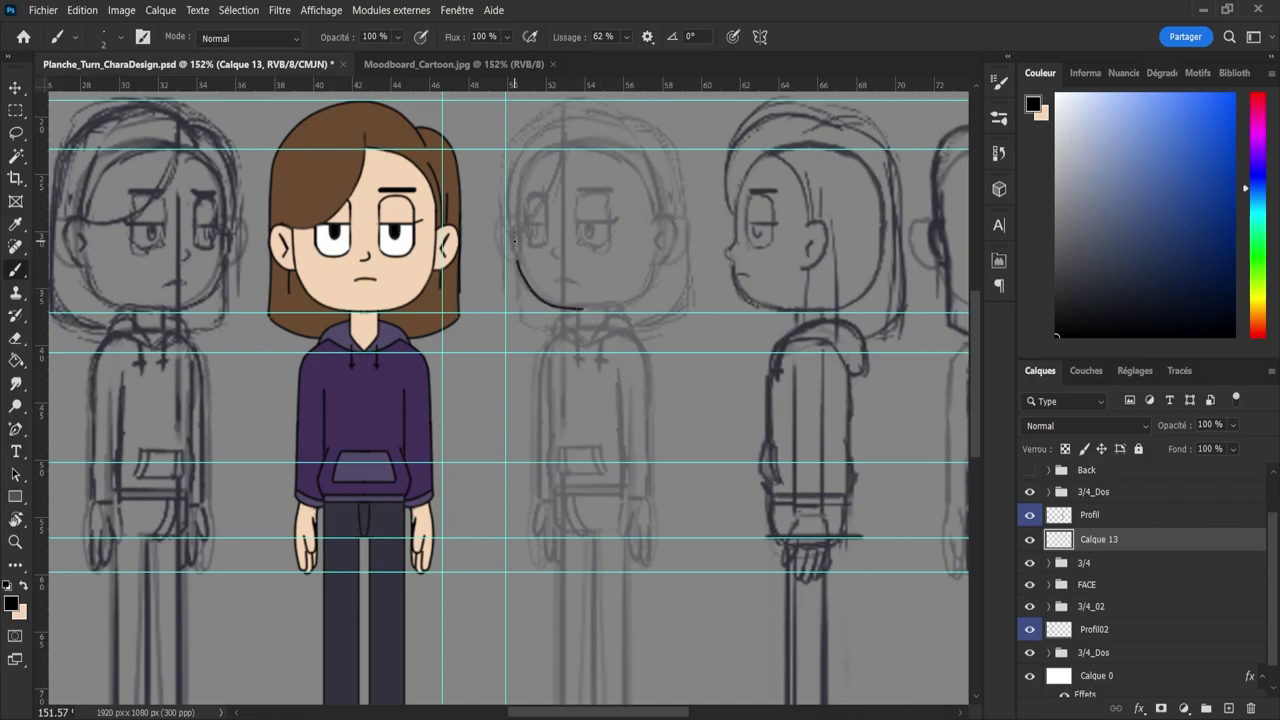
pyautogui.hotkey('ctrl', 'z')
pyautogui.hotkey('ctrl', 'z')
pyautogui.moveTo(516, 221); pyautogui.dragTo(514, 235)
pyautogui.press('e')
pyautogui.press('b')
# - Duplicate the jaw curve onto its own layer, flip it horizontally and place it as the right side of the face
pyautogui.press('l')
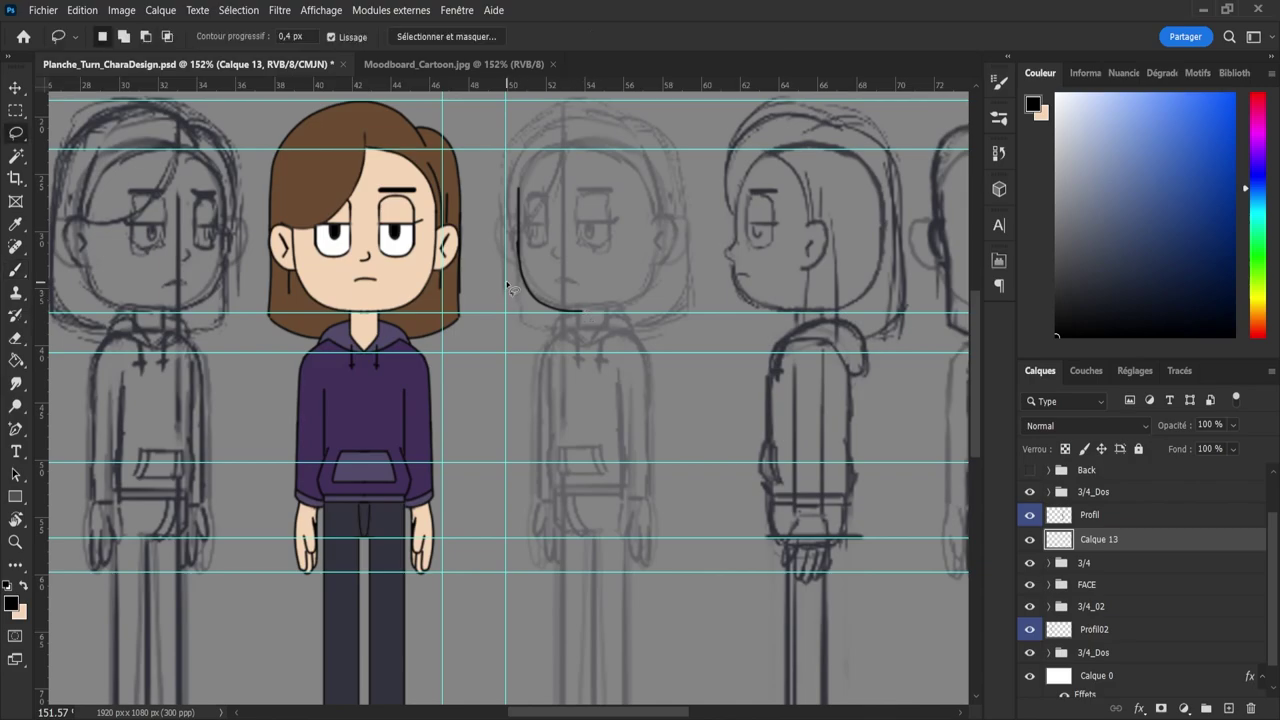
pyautogui.moveTo(510, 292)
pyautogui.mouseDown()
pyautogui.moveTo(553, 175)
pyautogui.moveTo(525, 312)
pyautogui.mouseUp()
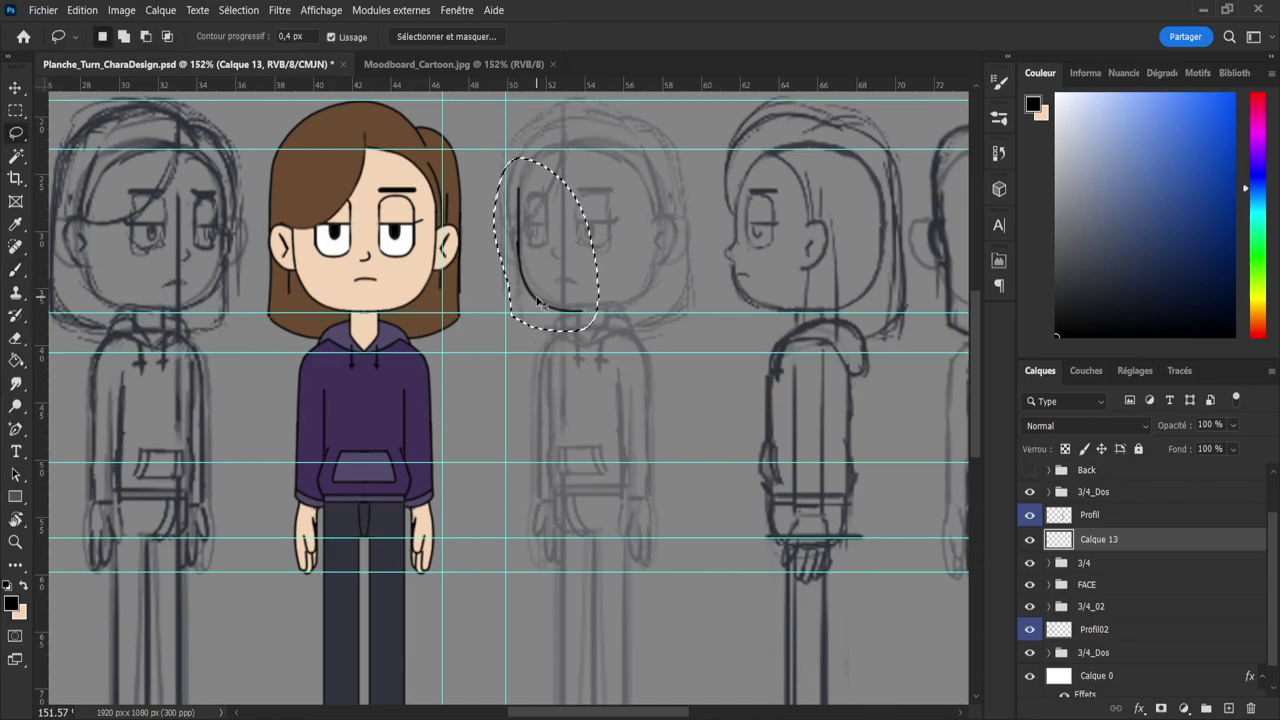
pyautogui.hotkey('ctrl', 'j')
pyautogui.hotkey('ctrl', 't')
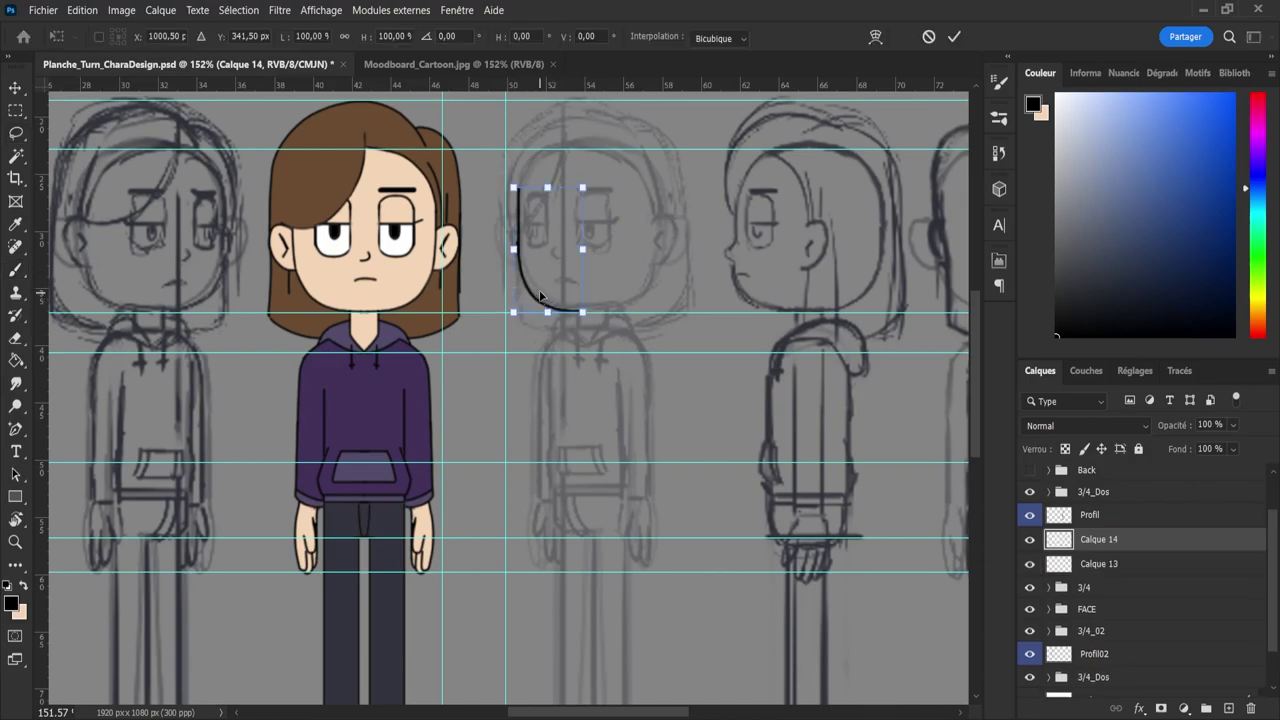
pyautogui.click(664, 611)
pyautogui.moveTo(562, 274); pyautogui.dragTo(641, 283)
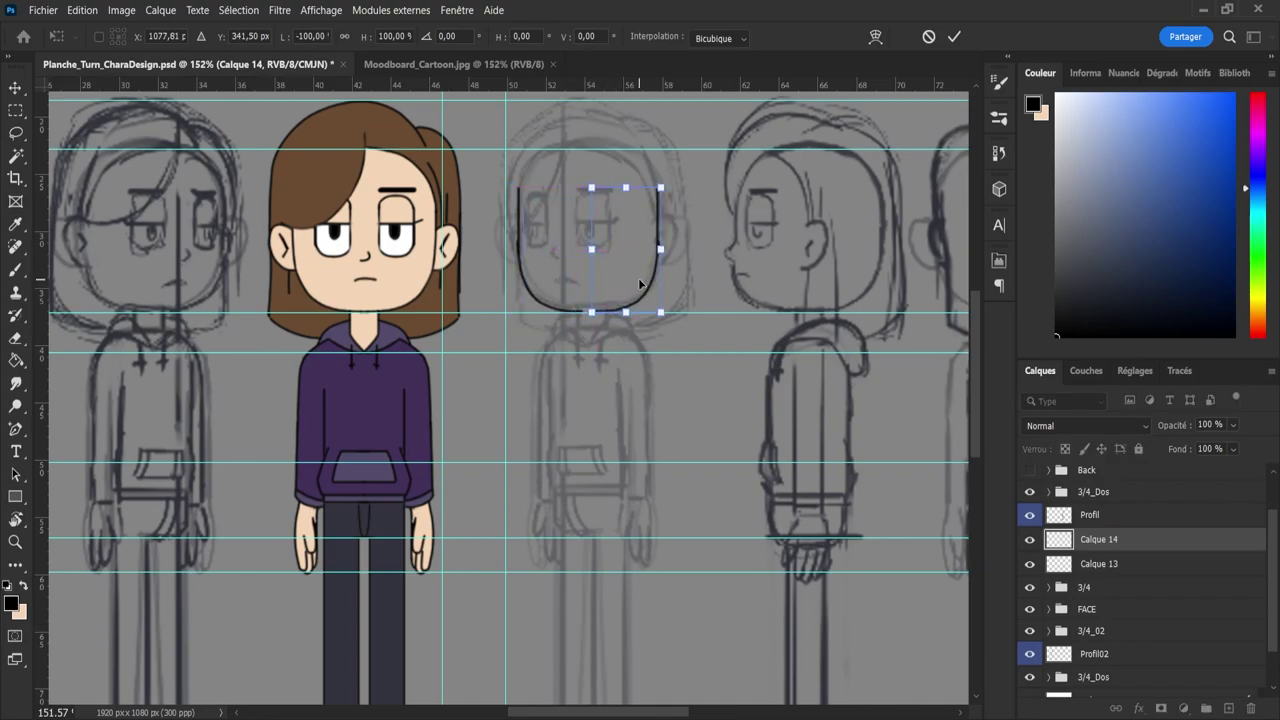
pyautogui.press('Return')
# - Merge the mirrored jaw half in Calque 14 with Calque 13 into one layer
pyautogui.press('b')
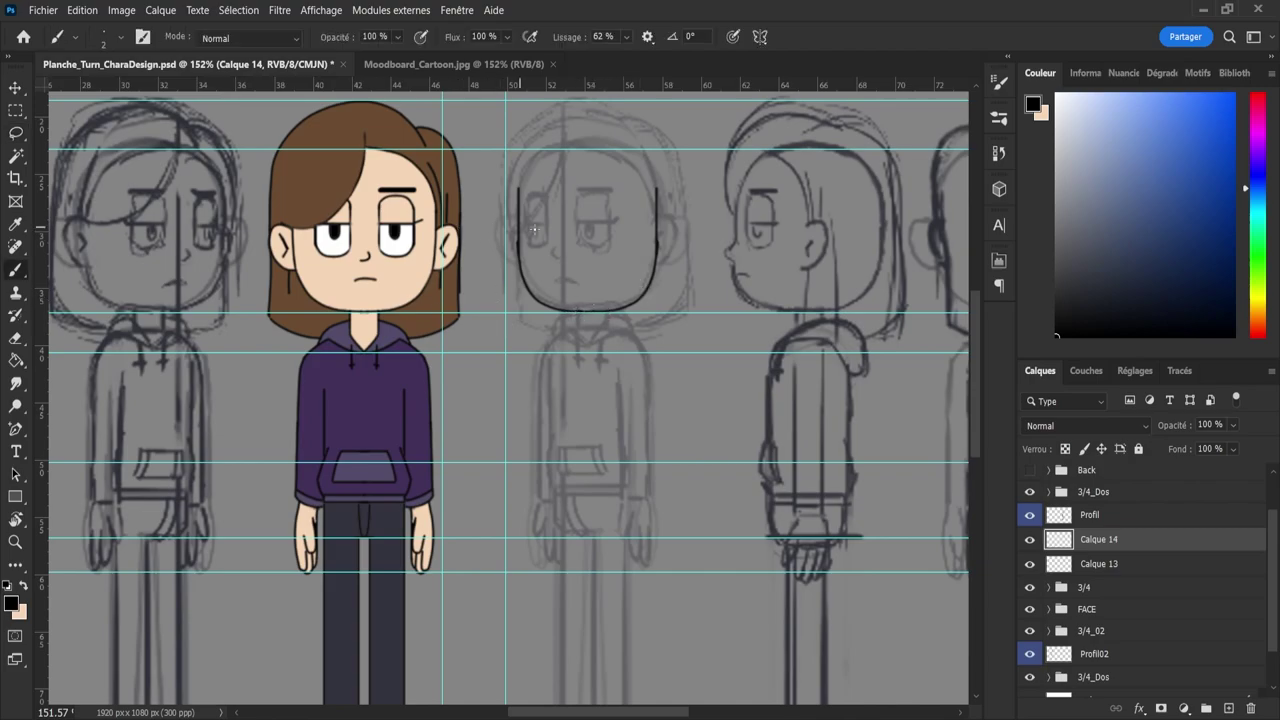
pyautogui.press('l')
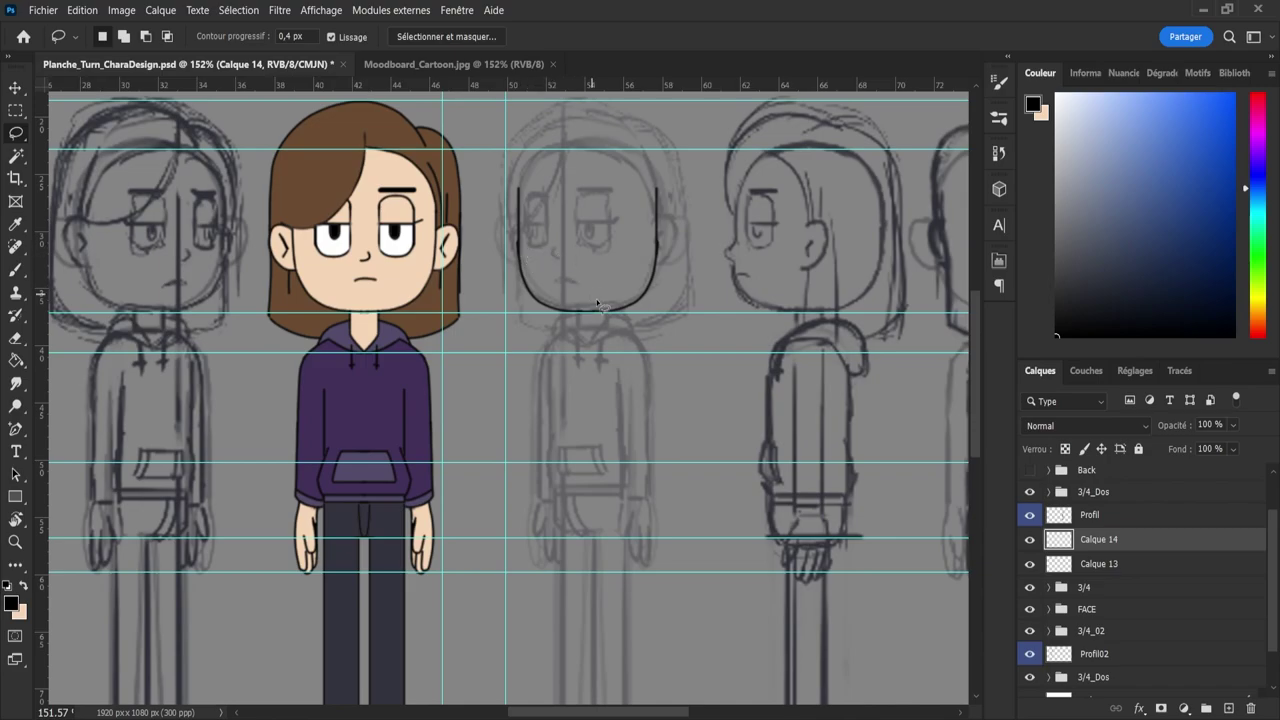
pyautogui.keyDown('shift'); pyautogui.click(1059, 574); pyautogui.keyUp('shift')
pyautogui.hotkey('ctrl', 'e')
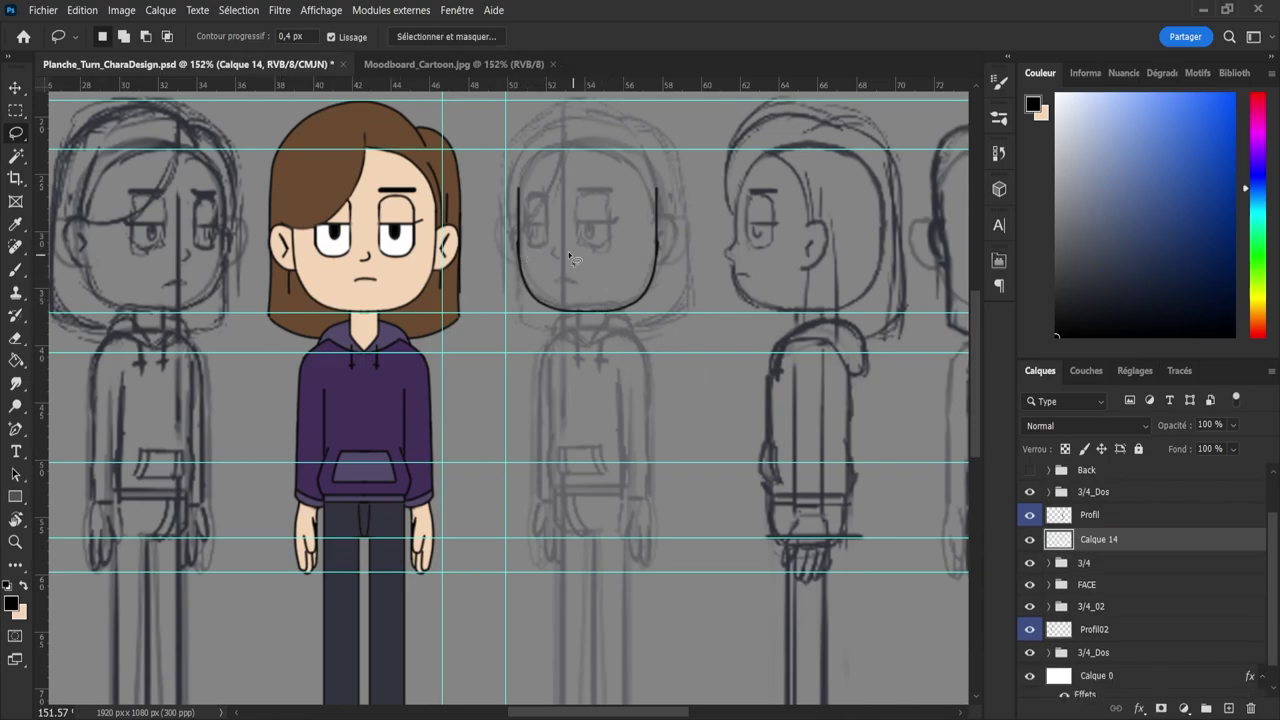
# - Duplicate the three-quarter face's jaw curve, flip the copy vertically and move it up to close the top of the head outline
pyautogui.moveTo(503, 222)
pyautogui.mouseDown()
pyautogui.moveTo(687, 215)
pyautogui.moveTo(618, 364)
pyautogui.moveTo(470, 316)
pyautogui.mouseUp()
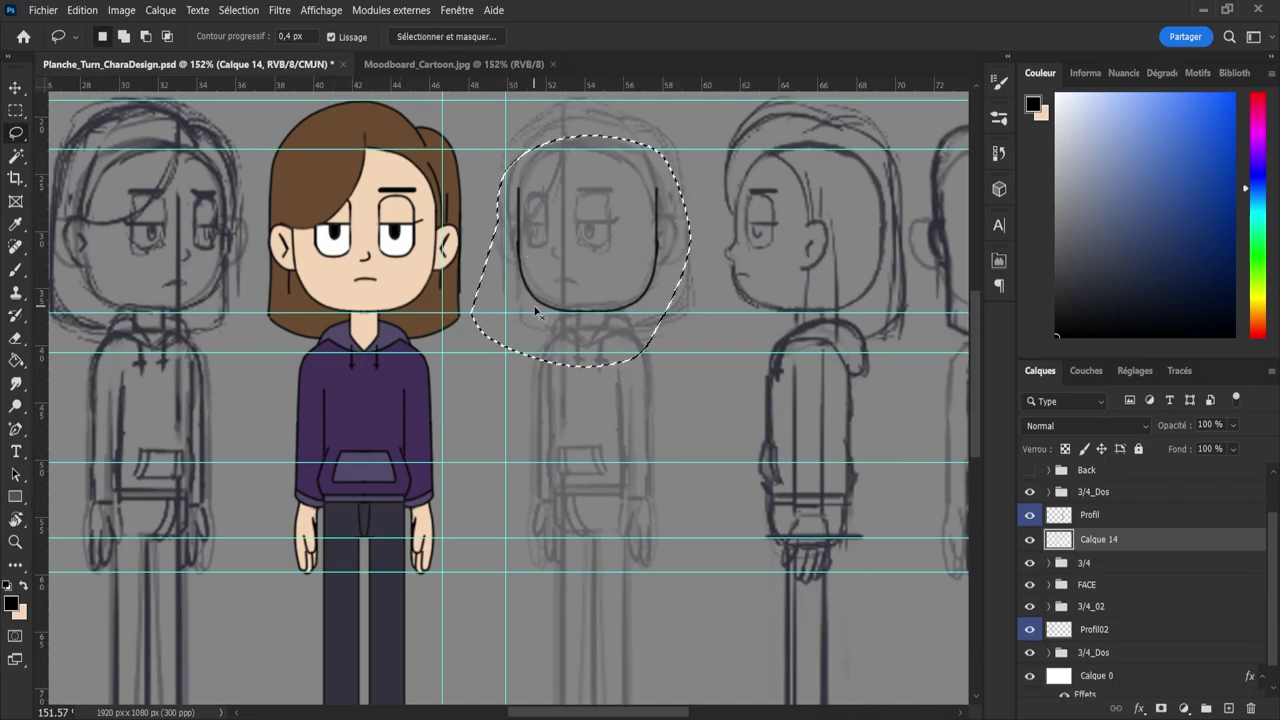
pyautogui.hotkey('ctrl', 'j')
pyautogui.hotkey('ctrl', 't')
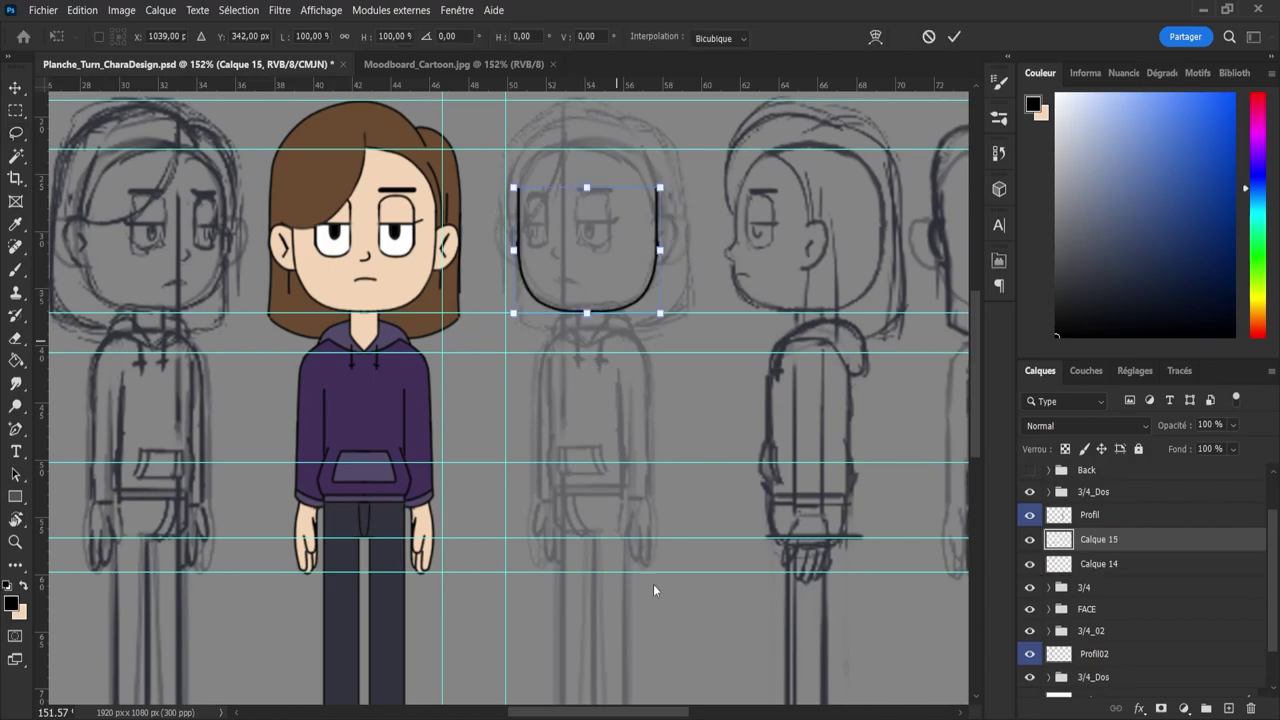
pyautogui.click(679, 644)
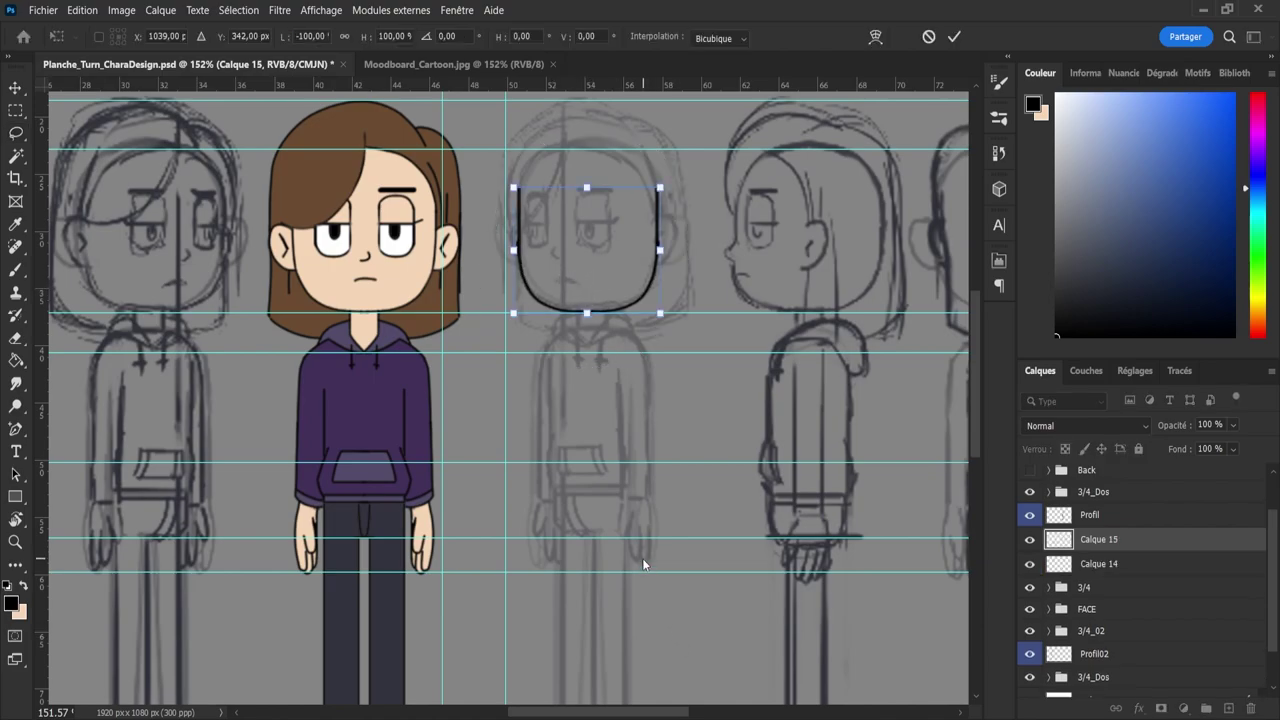
pyautogui.hotkey('ctrl', 'z')
pyautogui.click(685, 667)
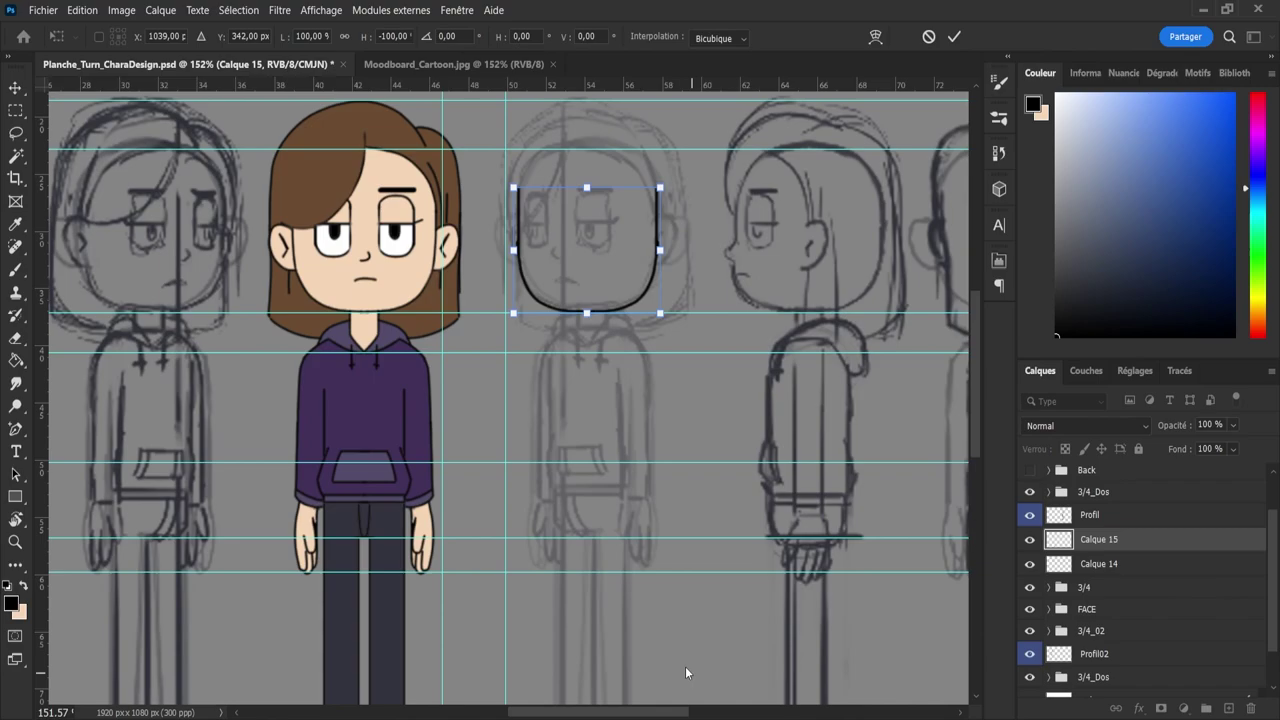
pyautogui.moveTo(603, 208); pyautogui.dragTo(600, 159)
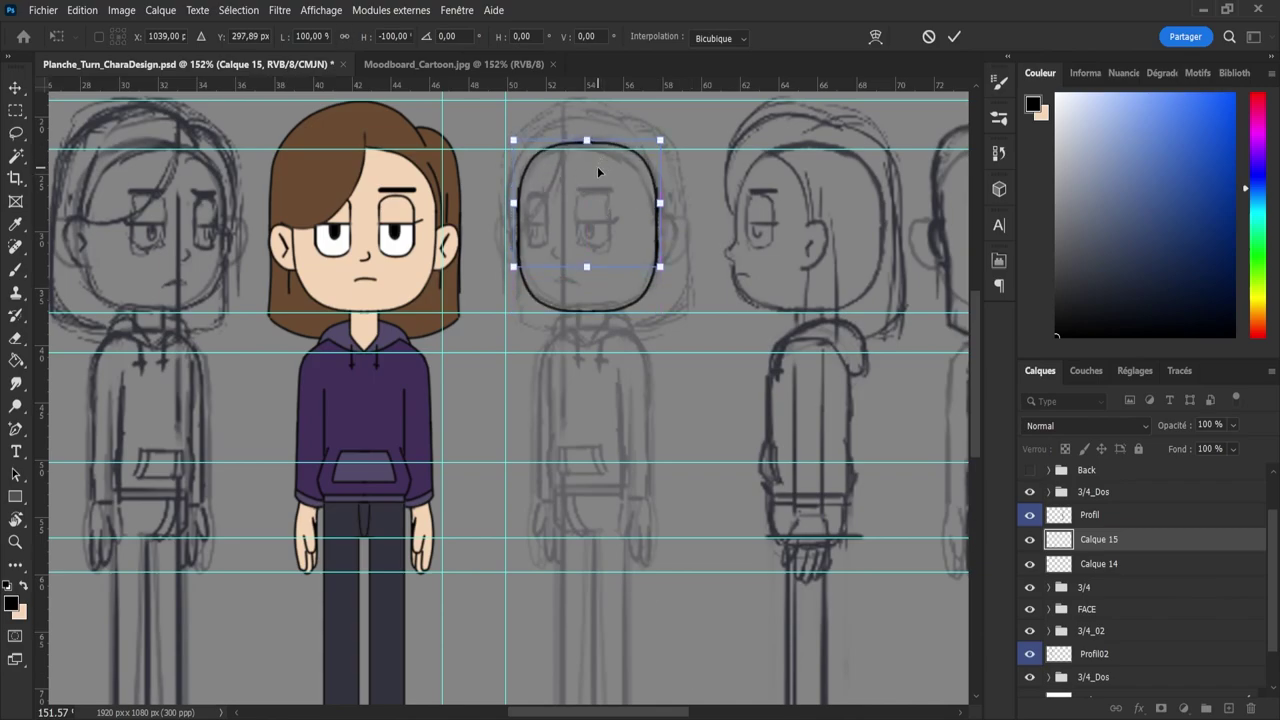
pyautogui.press('Return')
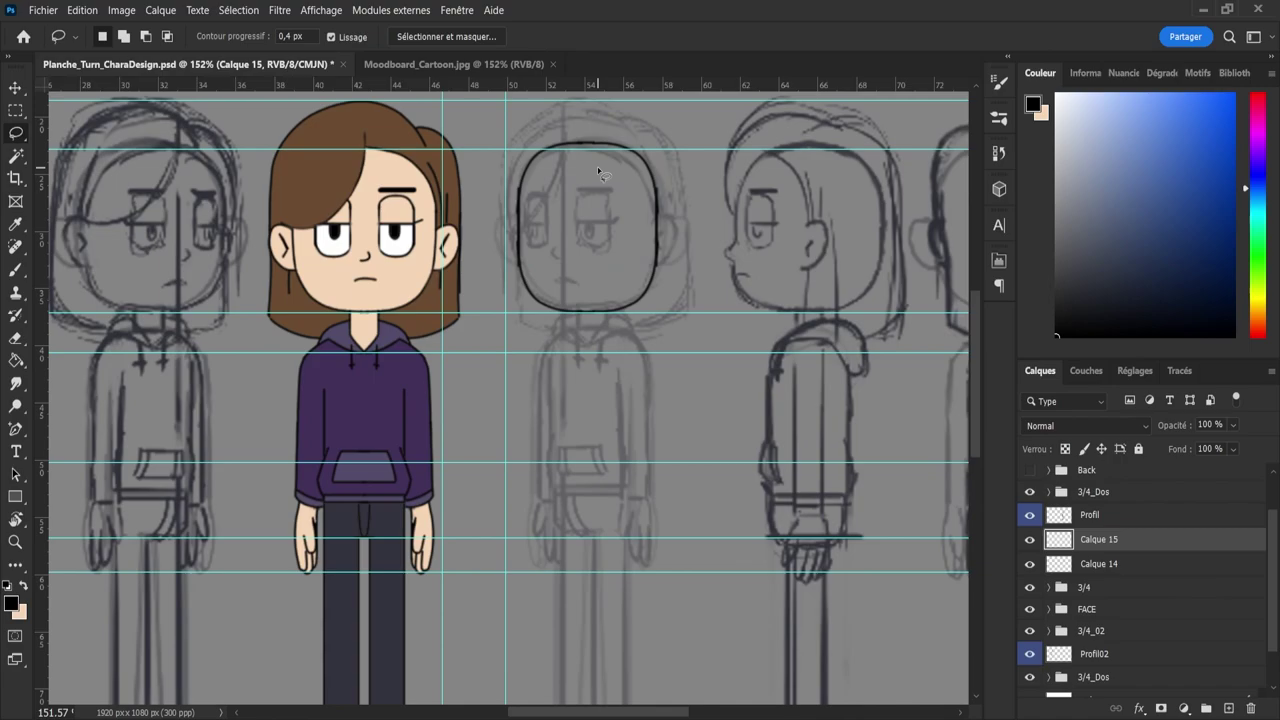
# - Merge the Calque 14 and Calque 15 head outline halves into one layer and toggle its visibility to check it
pyautogui.press('e')
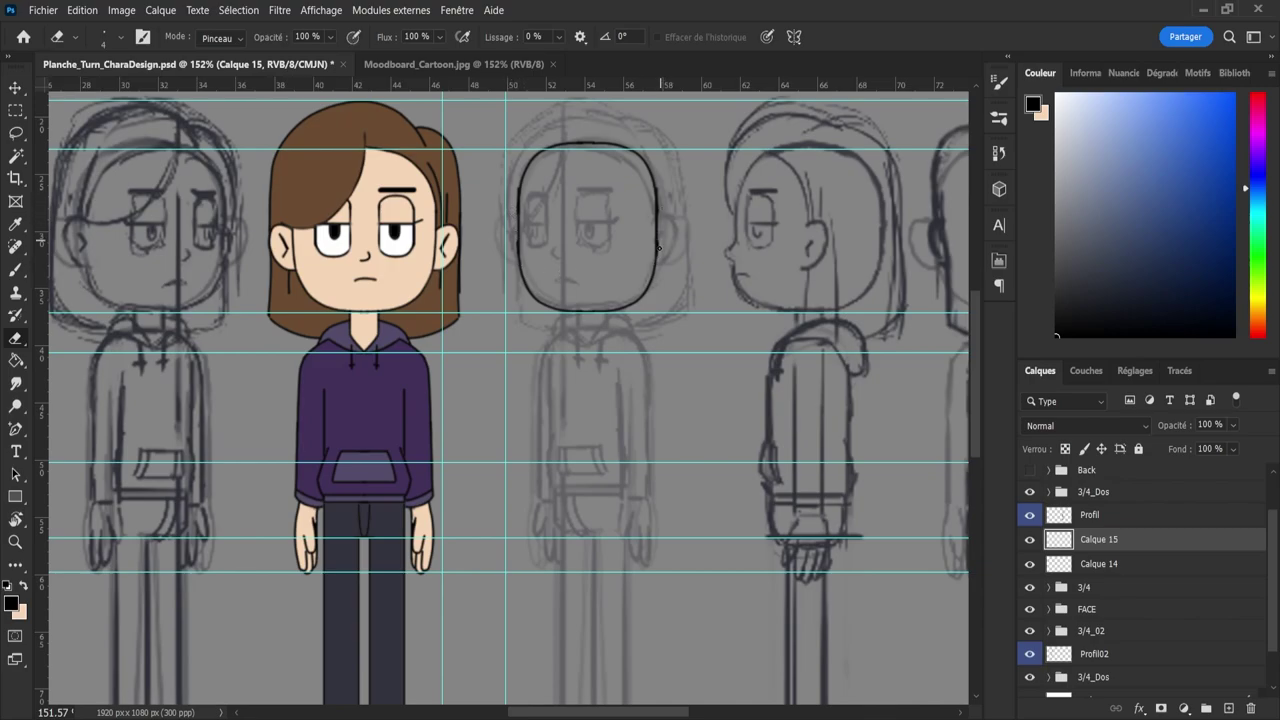
pyautogui.click(1127, 567)
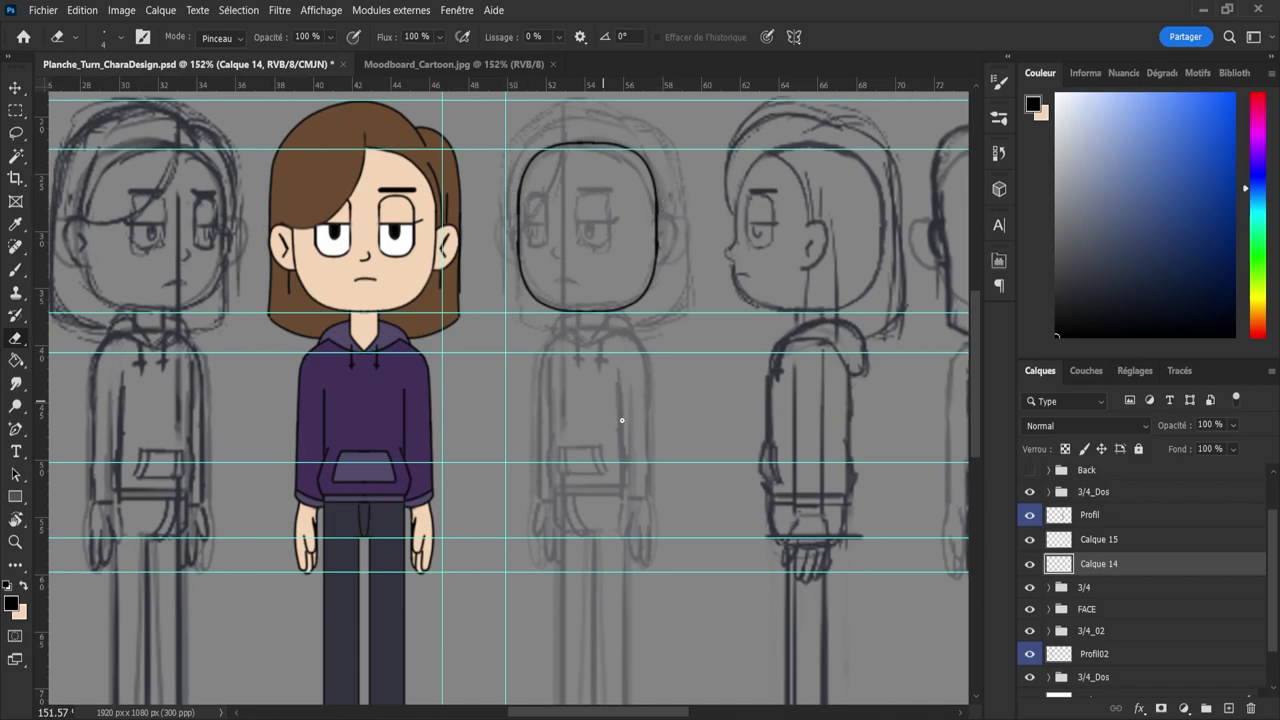
pyautogui.keyDown('shift'); pyautogui.click(1090, 540); pyautogui.keyUp('shift')
pyautogui.hotkey('ctrl', 'e')
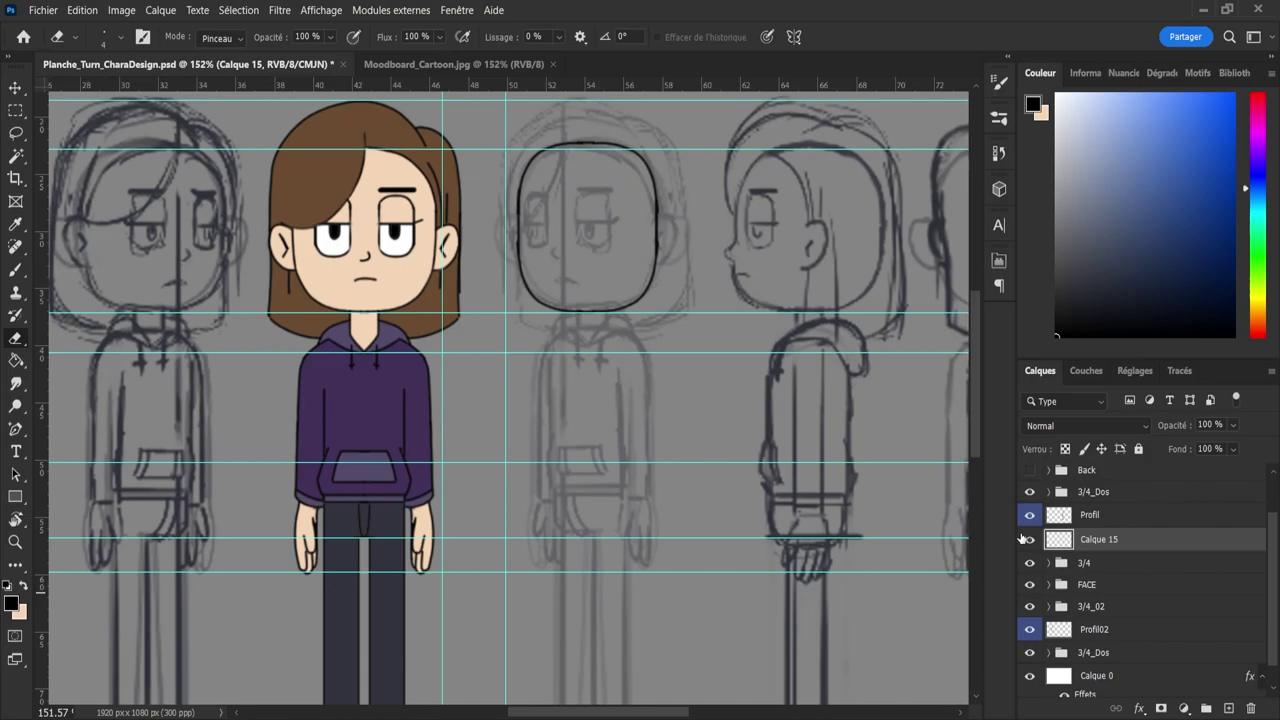
pyautogui.click(1029, 540)
pyautogui.click(1030, 542)
# - Try to draw the ear outline freehand with the brush against the right side of the three-quarter head
pyautogui.press('b')
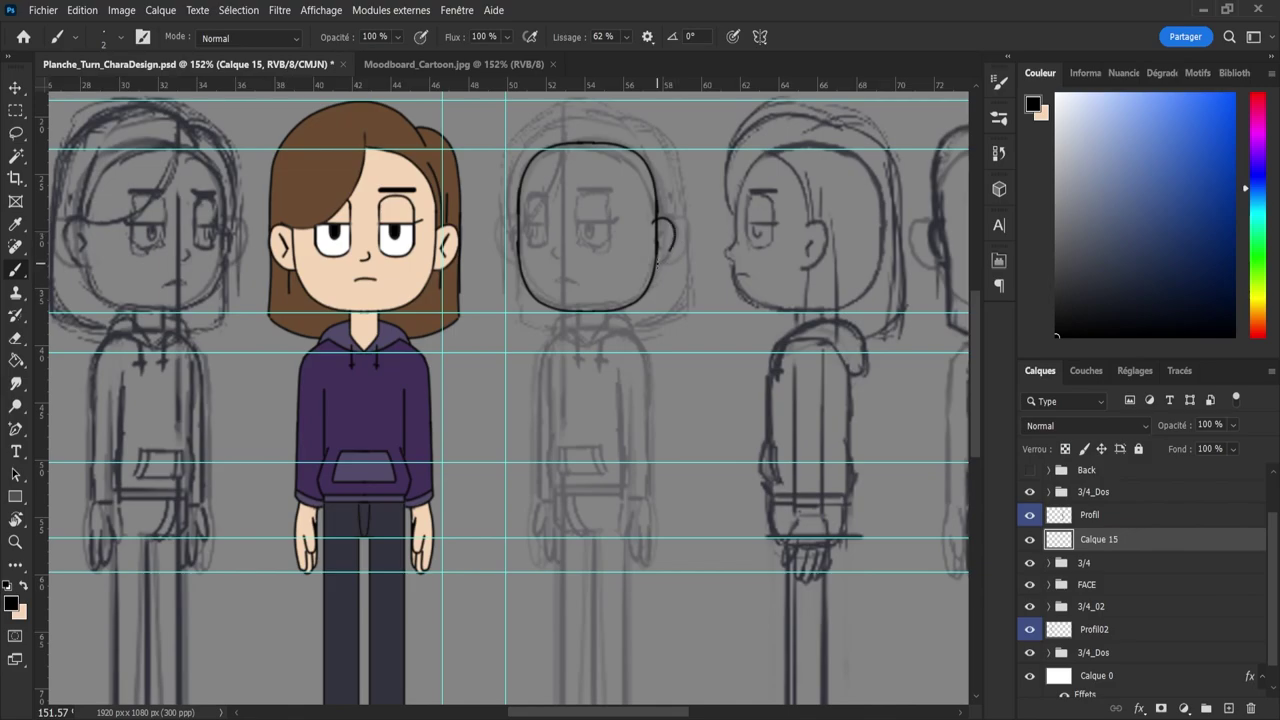
pyautogui.hotkey('ctrl', 'z')
pyautogui.hotkey('ctrl', 'z')
pyautogui.moveTo(679, 220)
pyautogui.mouseDown()
pyautogui.moveTo(675, 247)
pyautogui.moveTo(643, 260)
pyautogui.mouseUp()
pyautogui.hotkey('ctrl', 'z')
# - Duplicate the Line_Face layer and move the copy out of the FACE group to just below Calque 15
pyautogui.click(1049, 585)
pyautogui.click(1098, 609)
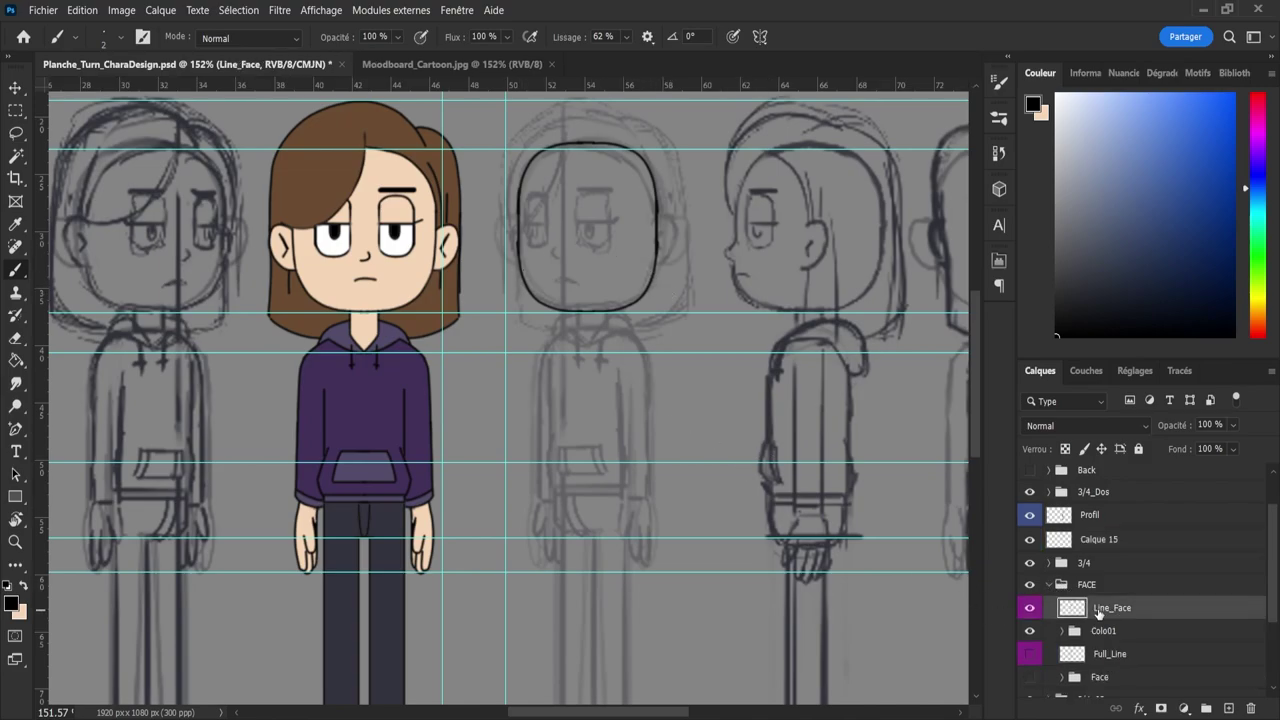
pyautogui.hotkey('ctrl', 'j')
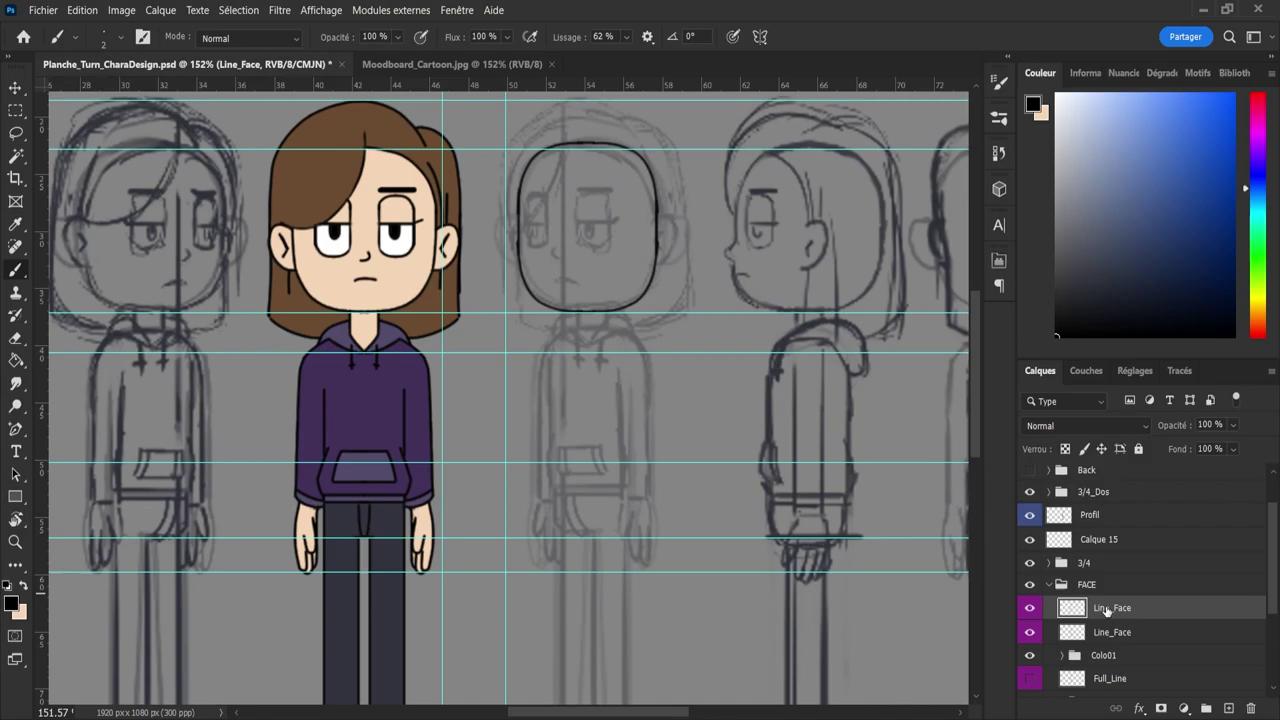
pyautogui.moveTo(1108, 611); pyautogui.dragTo(1098, 547)
pyautogui.click(1048, 608)
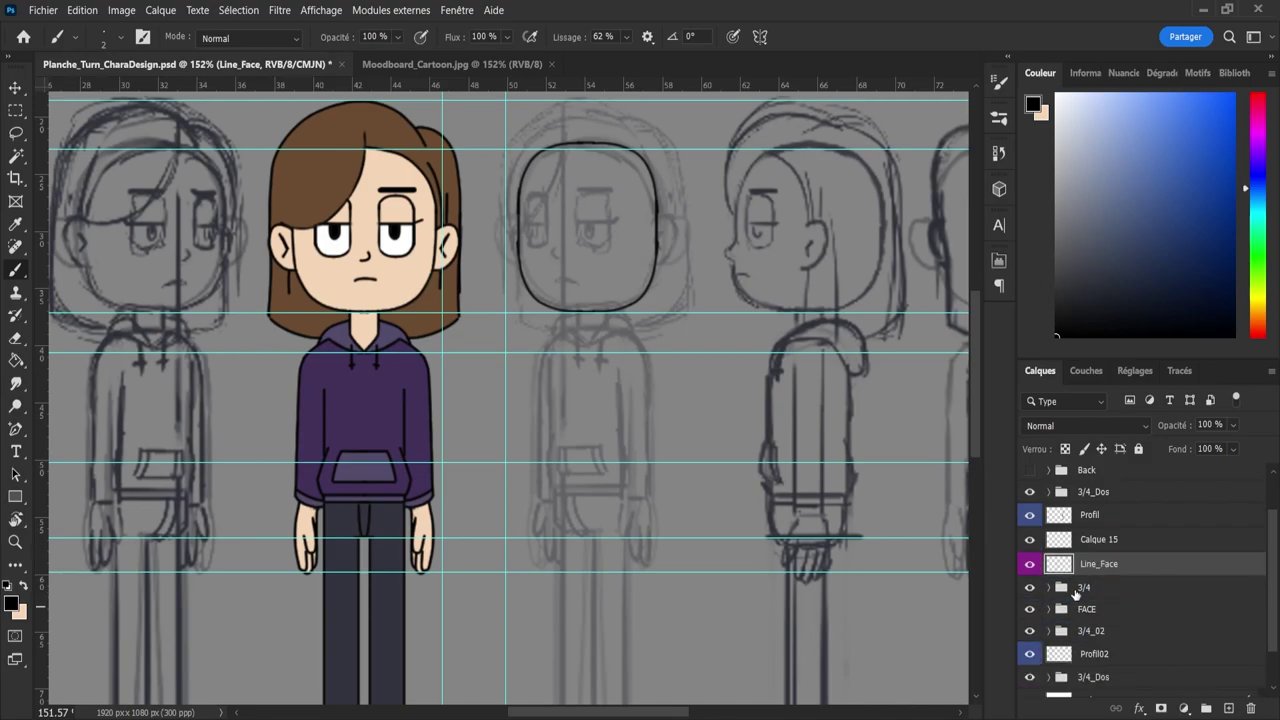
pyautogui.press('v')
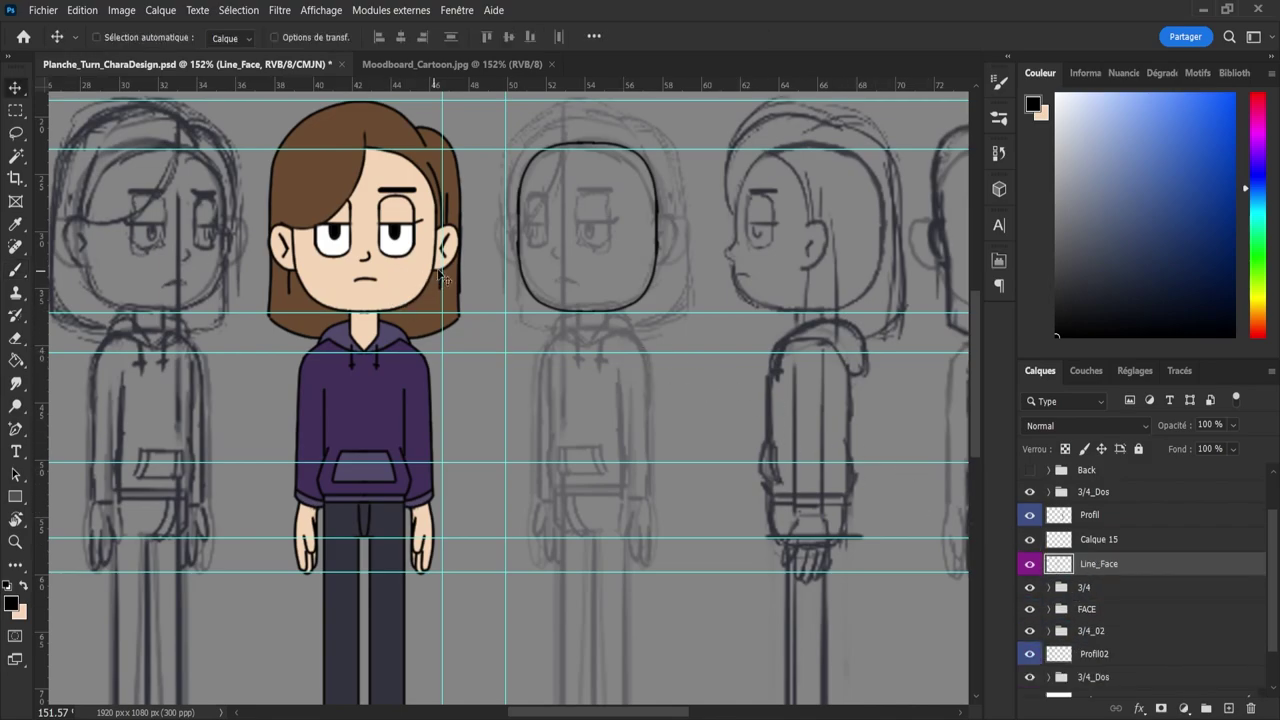
pyautogui.moveTo(442, 276)
pyautogui.mouseDown()
pyautogui.moveTo(458, 270)
pyautogui.moveTo(446, 272)
pyautogui.mouseUp()
pyautogui.hotkey('ctrl', 'z')
# - Lasso the front view's right ear lines on the duplicated Line_Face layer and move them against the right side of the three-quarter head
pyautogui.press('l')
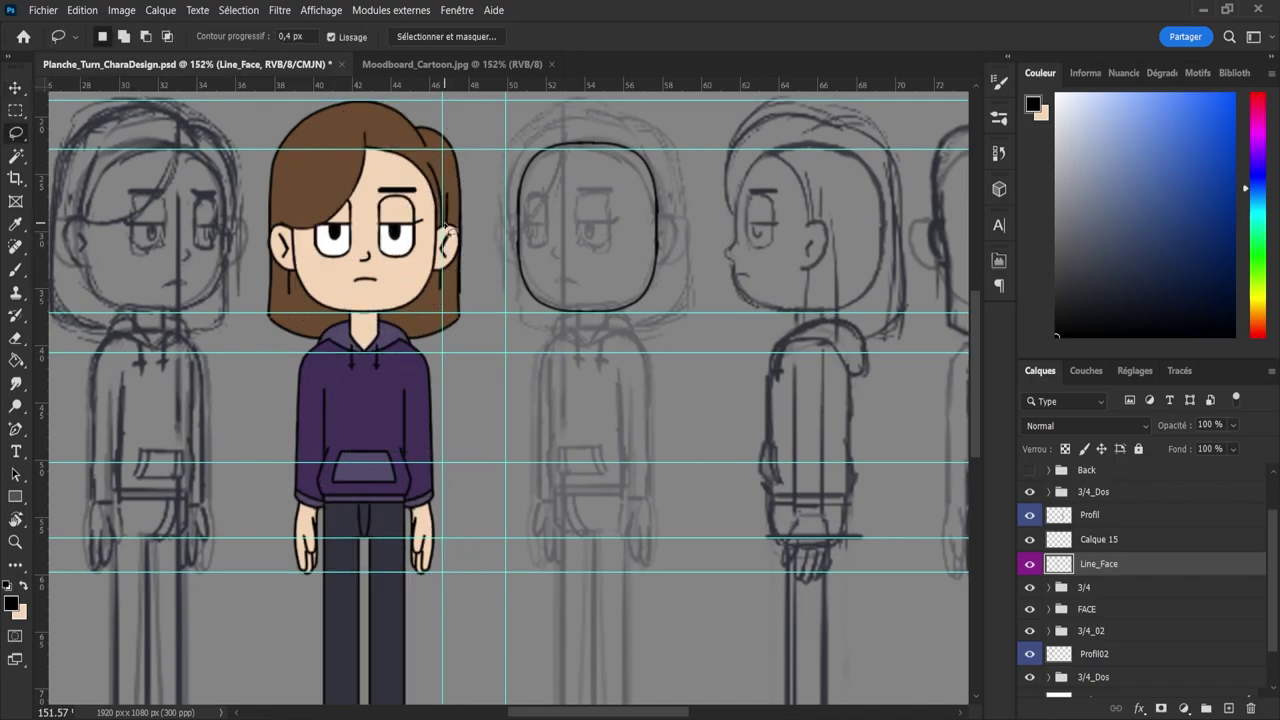
pyautogui.moveTo(441, 226)
pyautogui.mouseDown()
pyautogui.moveTo(472, 243)
pyautogui.moveTo(463, 266)
pyautogui.moveTo(436, 276)
pyautogui.moveTo(440, 225)
pyautogui.moveTo(495, 240)
pyautogui.moveTo(626, 213)
pyautogui.moveTo(661, 228)
pyautogui.mouseUp()
pyautogui.hotkey('ctrl', 't')
pyautogui.press('Return')
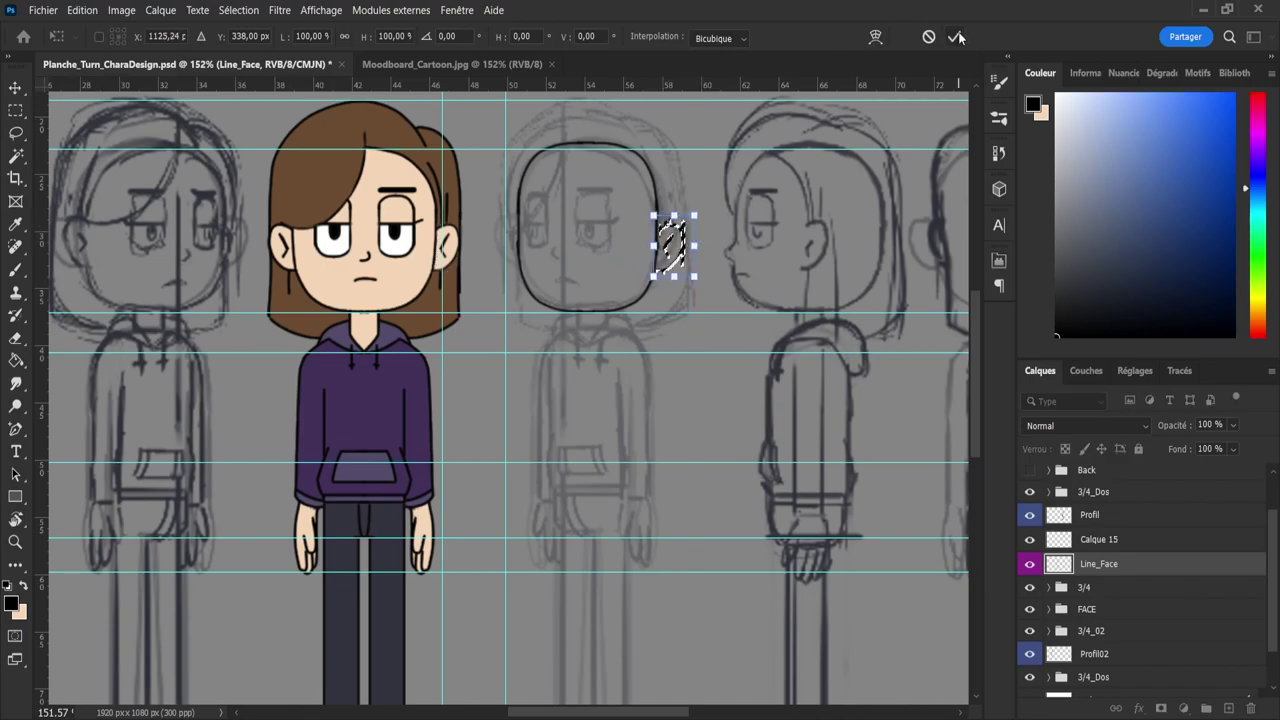
pyautogui.hotkey('ctrl', 'd')
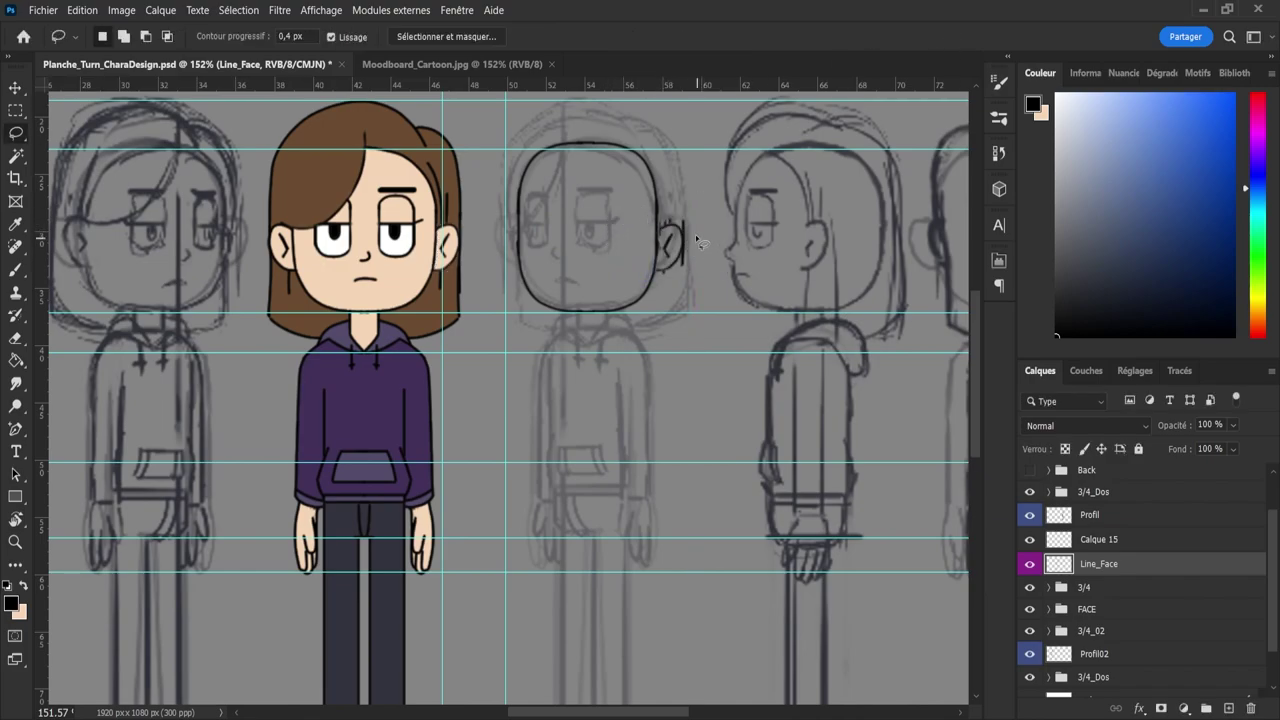
# - Erase the stray line fragments around the three-quarter head's ear on the Line_Face layer
pyautogui.press('e')
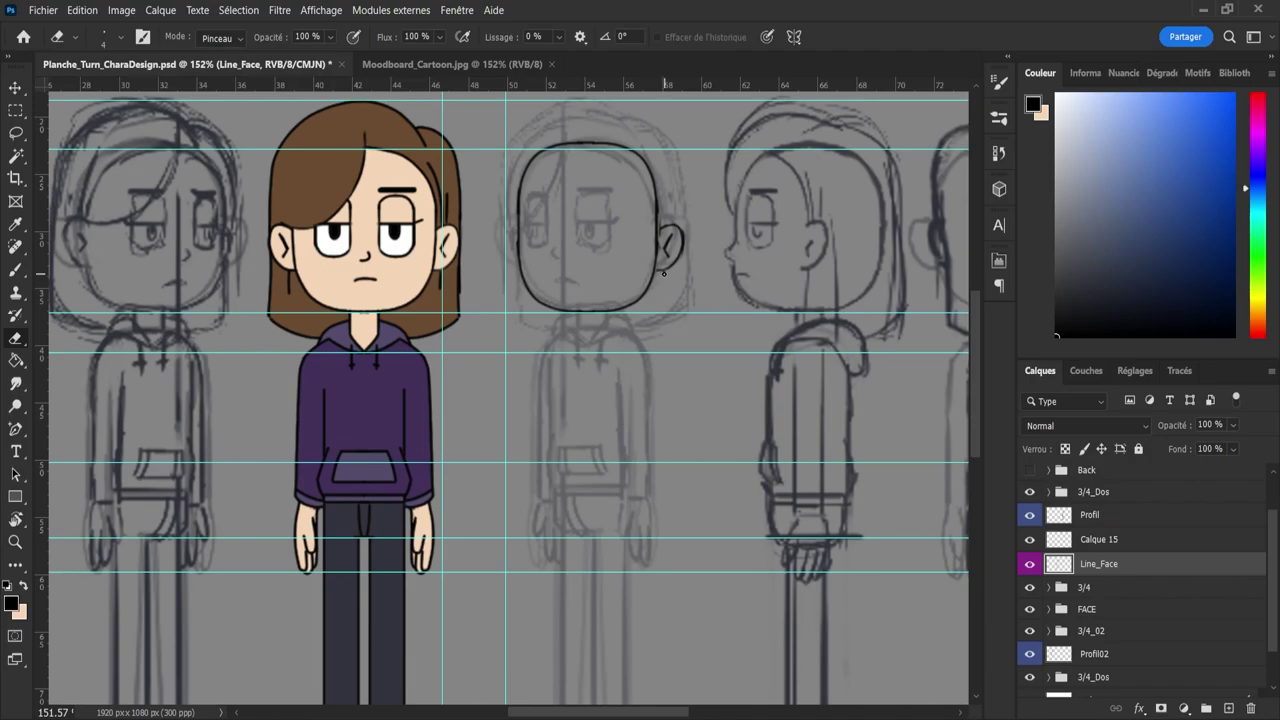
pyautogui.hotkey('ctrl', 't')
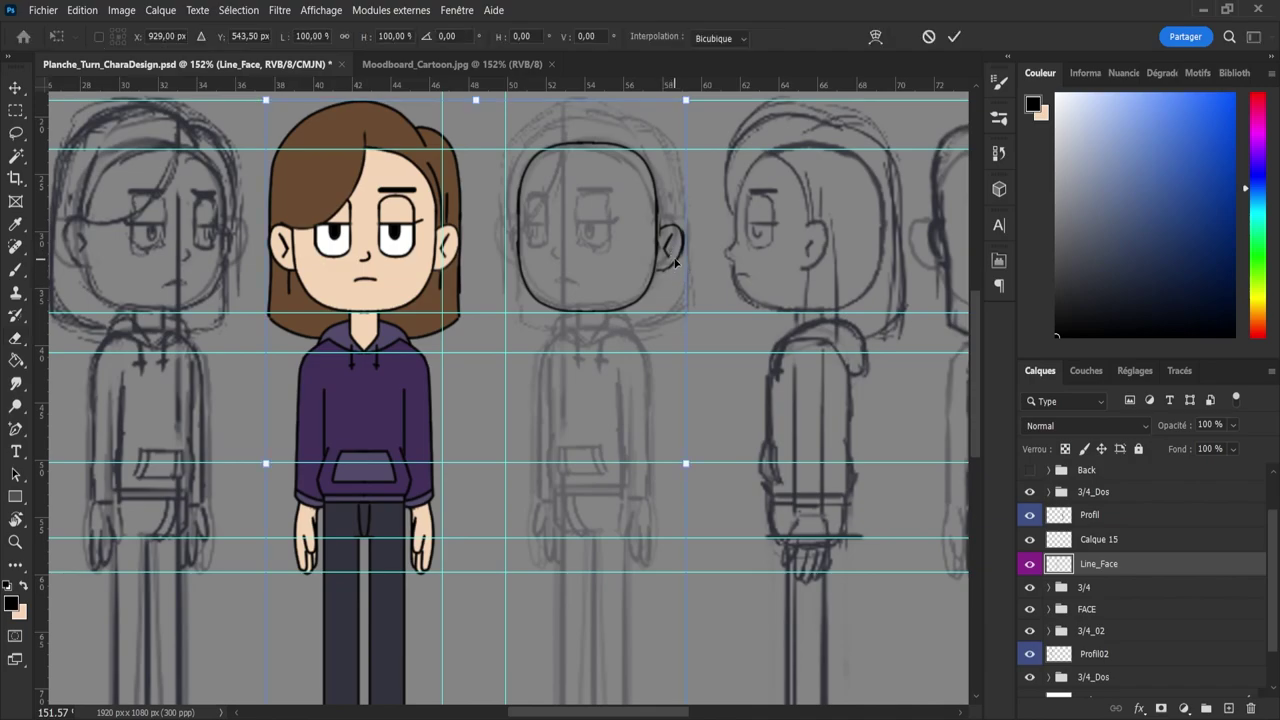
pyautogui.click(924, 38)
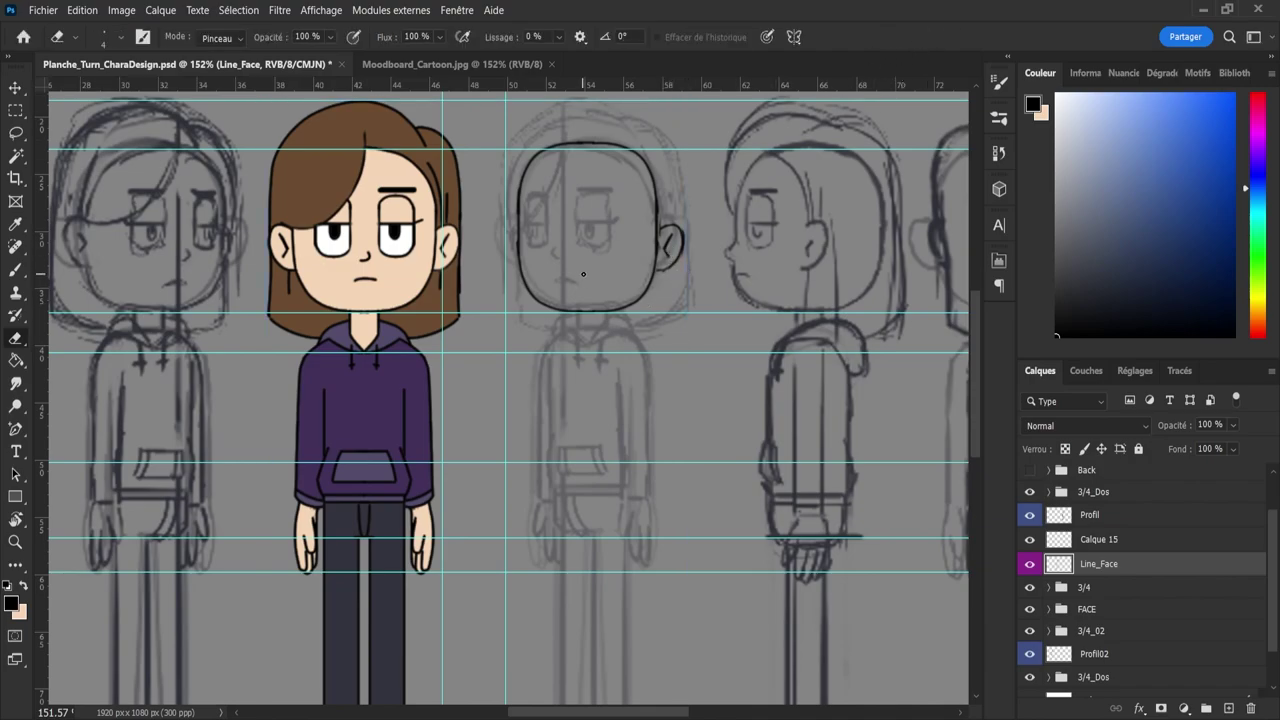
# - Lasso the three-quarter head's ear, shift it about 9 px left into the face outline, and deselect it
pyautogui.press('l')
pyautogui.moveTo(660, 196)
pyautogui.mouseDown()
pyautogui.moveTo(642, 299)
pyautogui.moveTo(625, 242)
pyautogui.moveTo(678, 252)
pyautogui.moveTo(663, 251)
pyautogui.mouseUp()
pyautogui.hotkey('ctrl', 't')
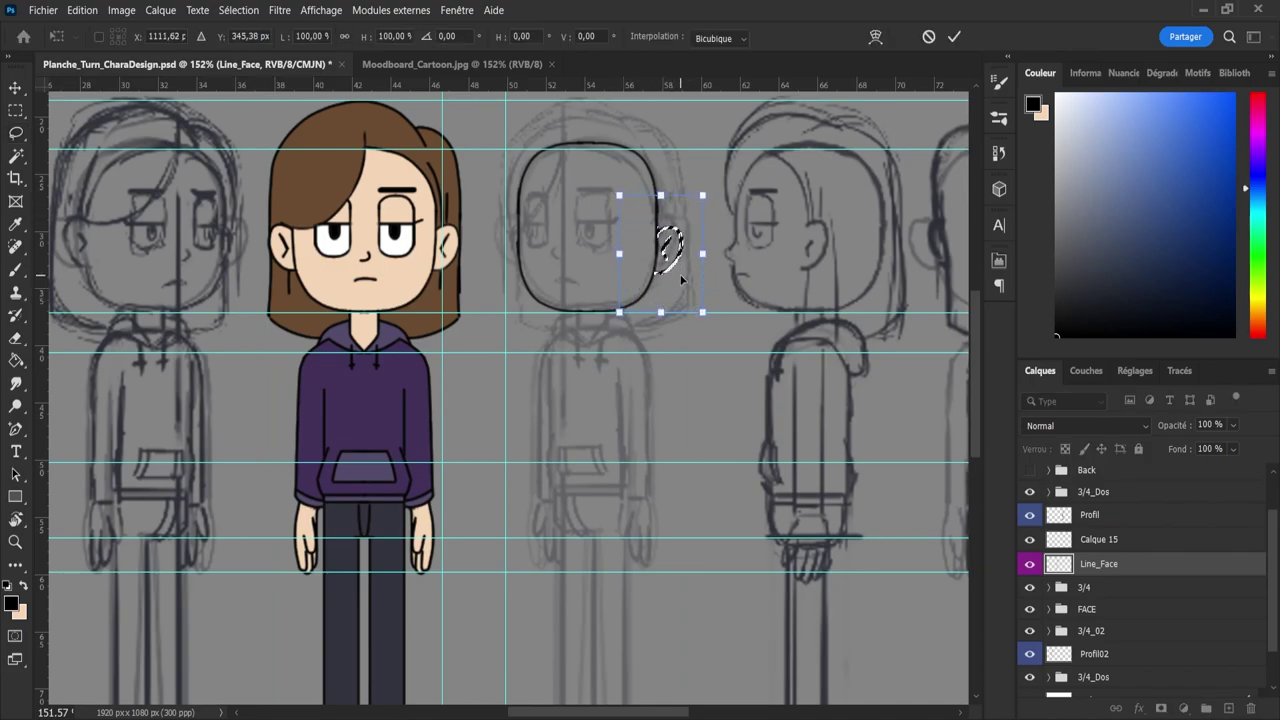
pyautogui.press('Left')
pyautogui.press('Left')
pyautogui.press('Left')
pyautogui.press('Left')
pyautogui.press('Left')
pyautogui.press('Left')
pyautogui.press('Left')
pyautogui.press('Left')
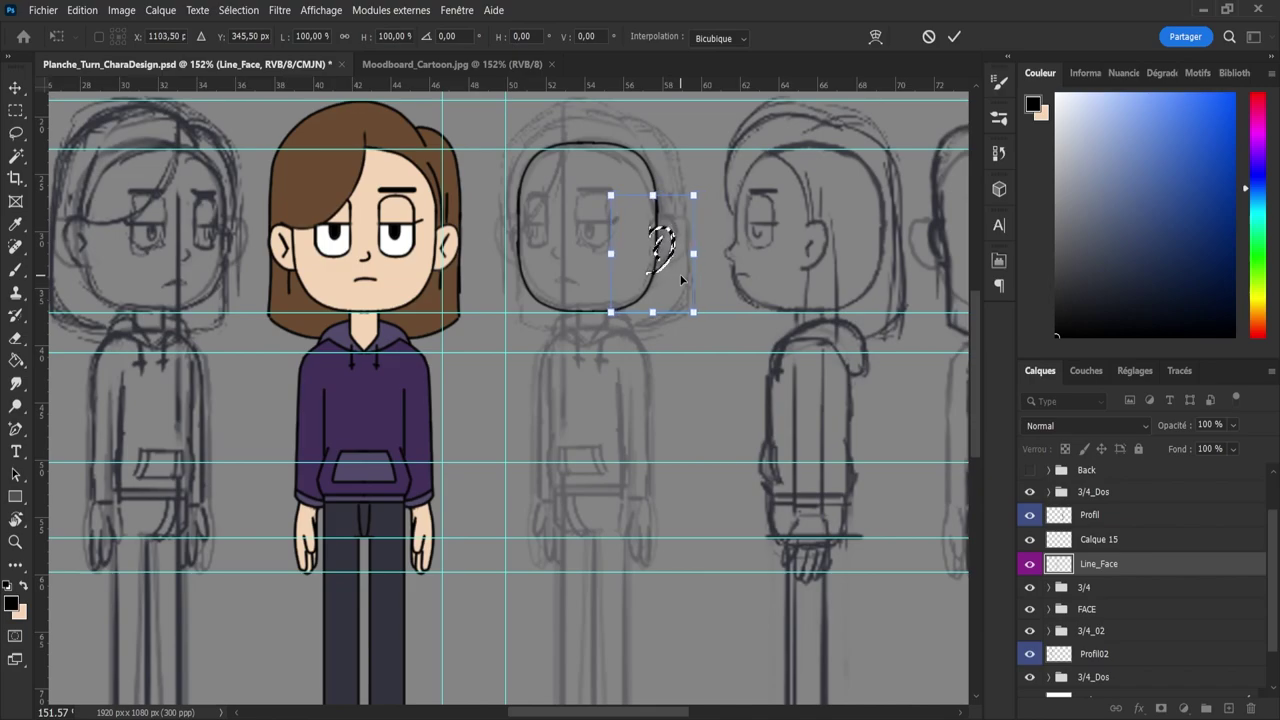
pyautogui.press('Left')
pyautogui.press('Return')
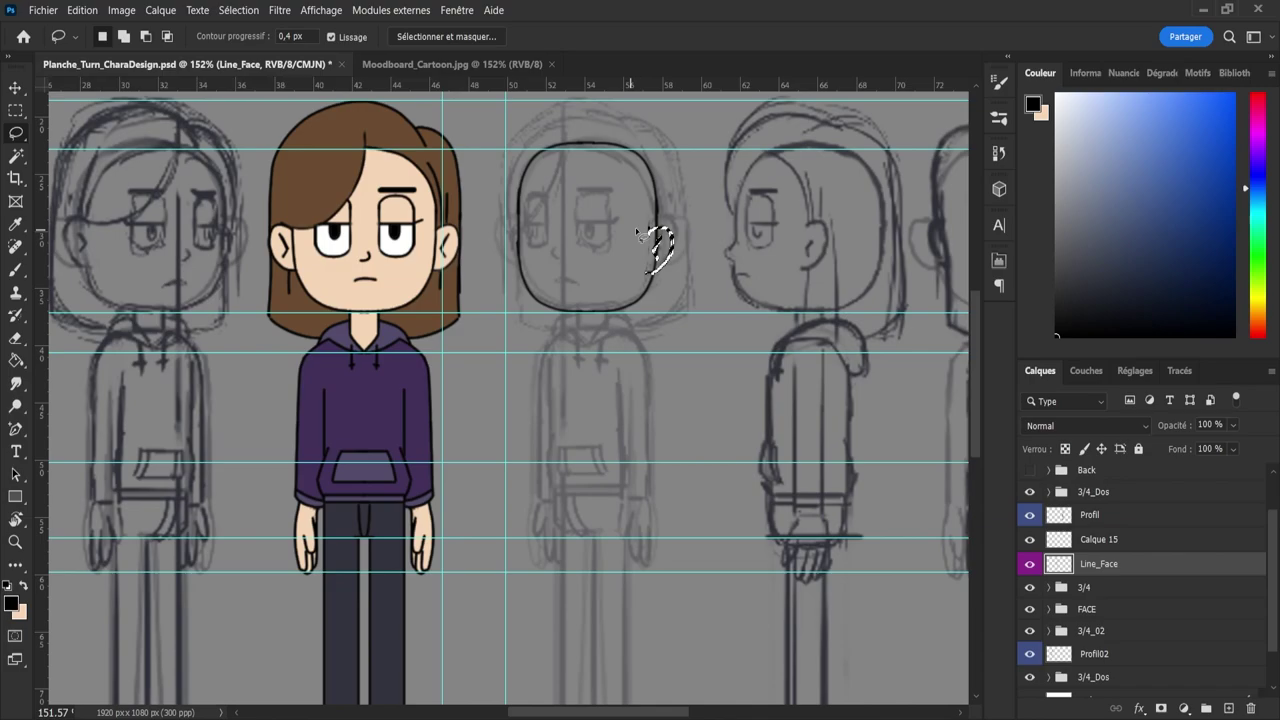
pyautogui.hotkey('ctrl', 'd')
# - Add a horizontal guide level with the top of the ears and raise the Line_Face layer above Calque 15
pyautogui.moveTo(666, 84); pyautogui.dragTo(697, 225)
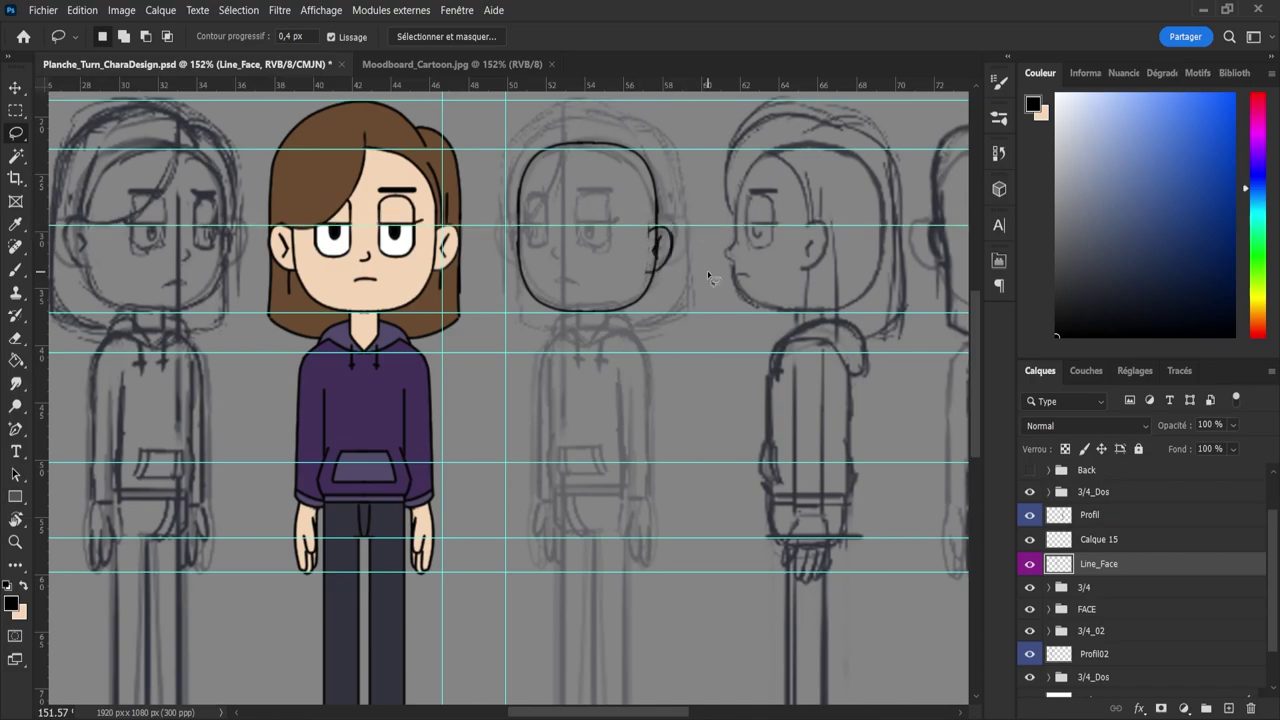
pyautogui.hotkey('ctrl', ']')
# - Lasso the front view's uncovered eye and eyebrow and place a copy over the near eye of the three-quarter head sketch
pyautogui.moveTo(378, 242)
pyautogui.mouseDown()
pyautogui.moveTo(400, 272)
pyautogui.moveTo(428, 248)
pyautogui.moveTo(430, 212)
pyautogui.moveTo(410, 180)
pyautogui.moveTo(376, 222)
pyautogui.moveTo(384, 264)
pyautogui.moveTo(379, 231)
pyautogui.mouseUp()
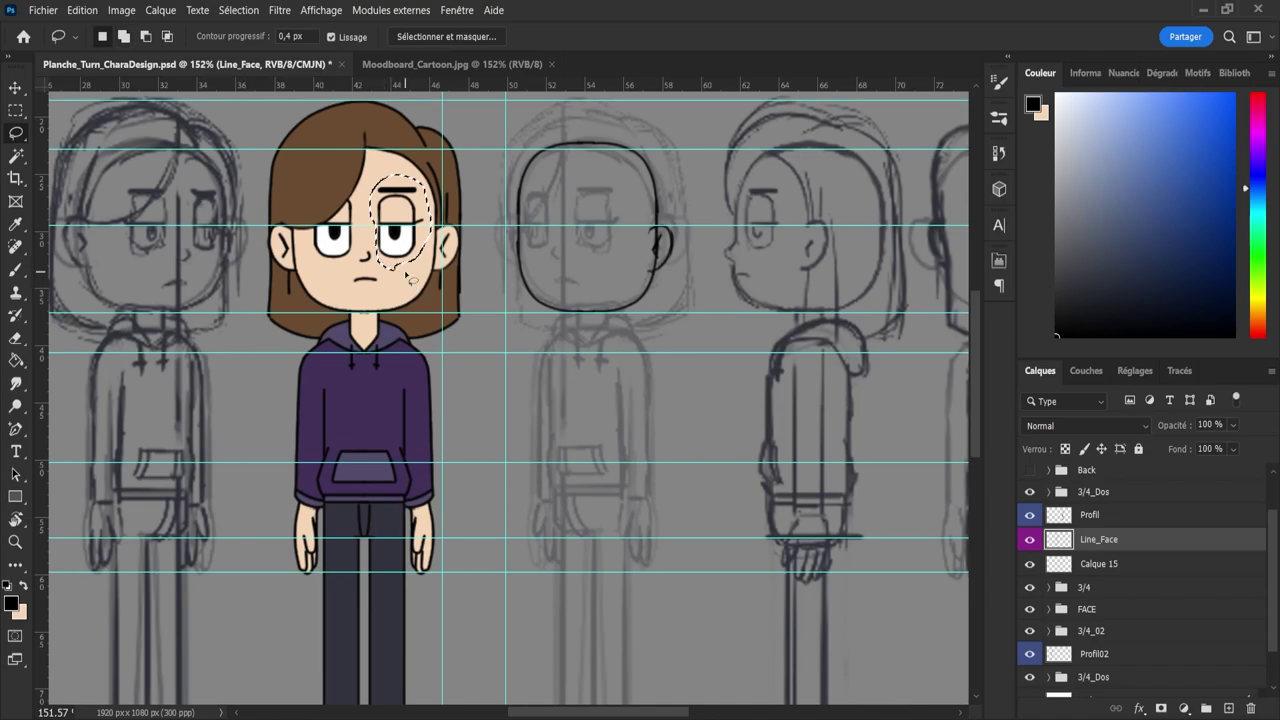
pyautogui.hotkey('ctrl', 'j')
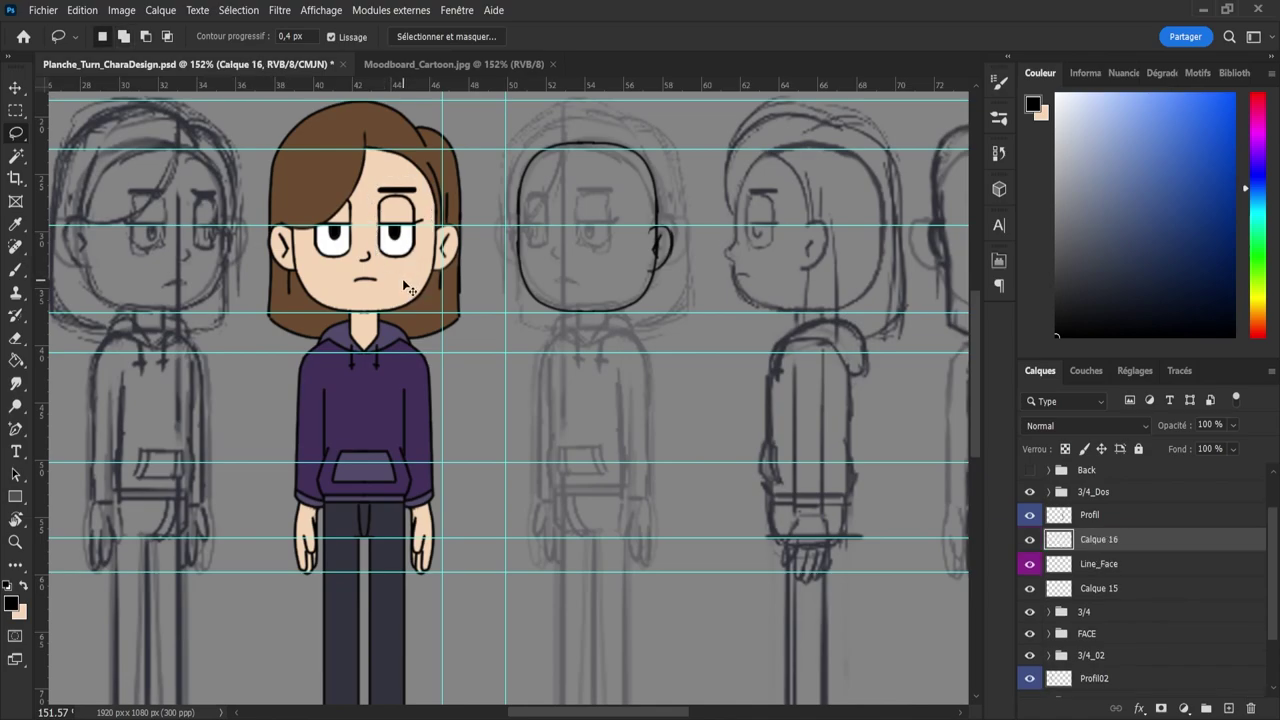
pyautogui.hotkey('ctrl', 'z')
pyautogui.hotkey('ctrl', 't')
pyautogui.moveTo(403, 258)
pyautogui.mouseDown()
pyautogui.moveTo(604, 249)
pyautogui.moveTo(584, 249)
pyautogui.moveTo(598, 258)
pyautogui.mouseUp()
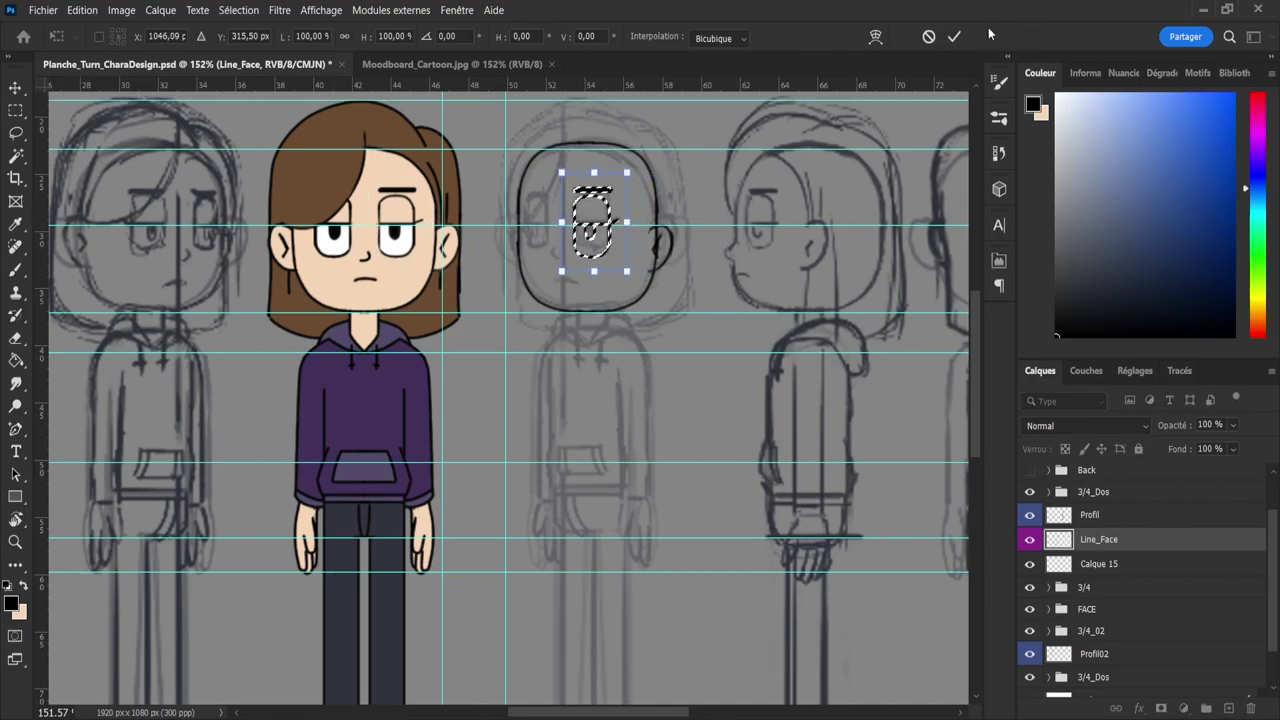
pyautogui.click(954, 36)
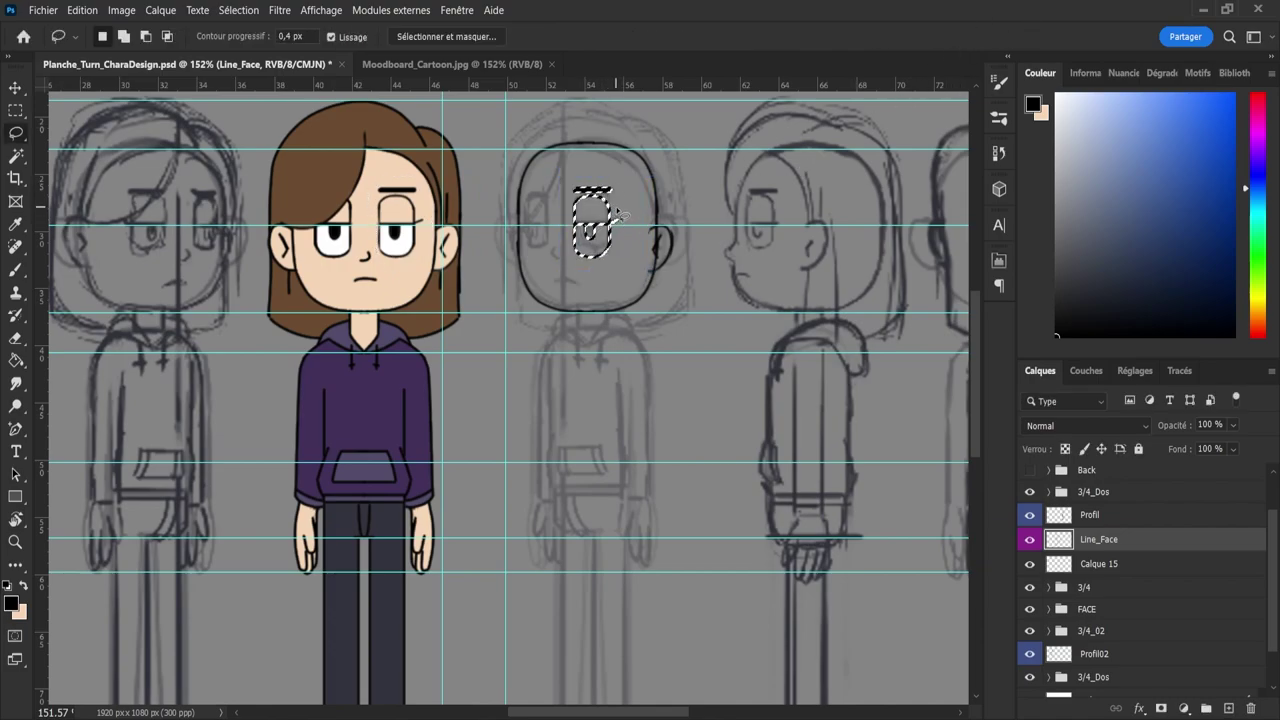
pyautogui.hotkey('ctrl', 'd')
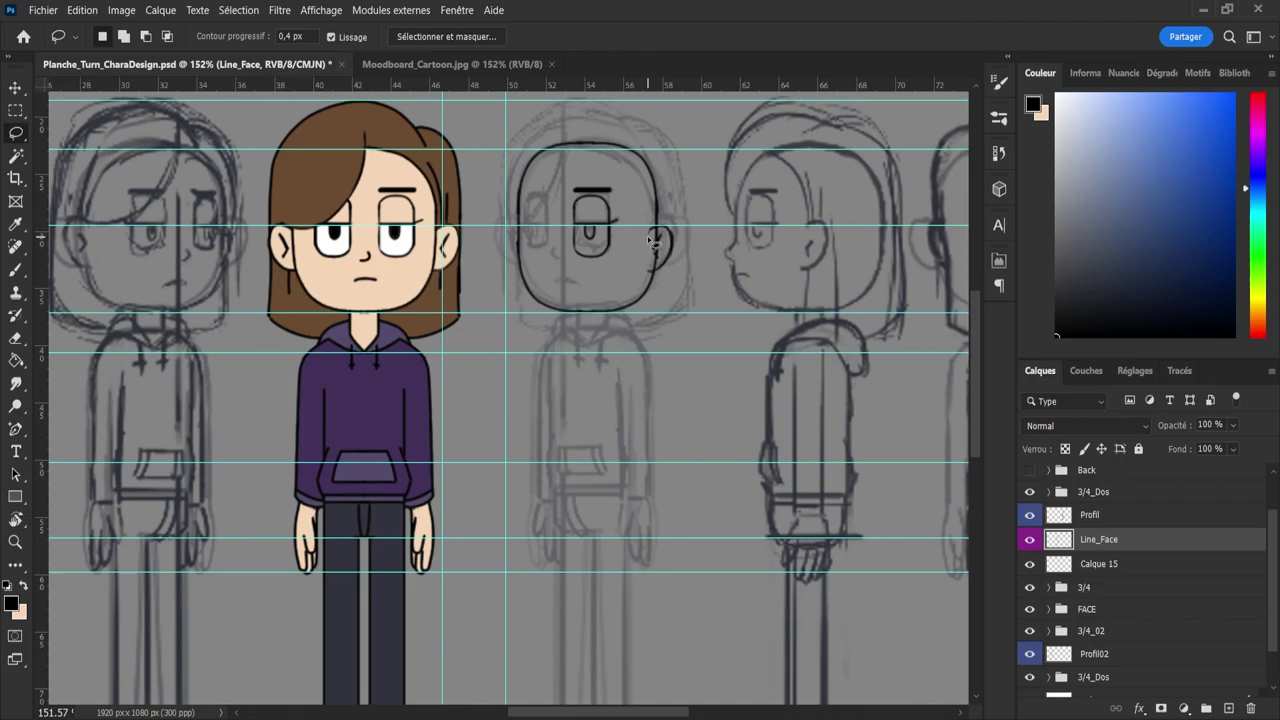
# - Reselect the copied eye and eyebrow on the three-quarter head and nudge them 1 px right
pyautogui.moveTo(565, 198); pyautogui.dragTo(620, 186)
pyautogui.moveTo(618, 275)
pyautogui.mouseDown()
pyautogui.moveTo(580, 270)
pyautogui.moveTo(563, 205)
pyautogui.mouseUp()
pyautogui.hotkey('ctrl', 't')
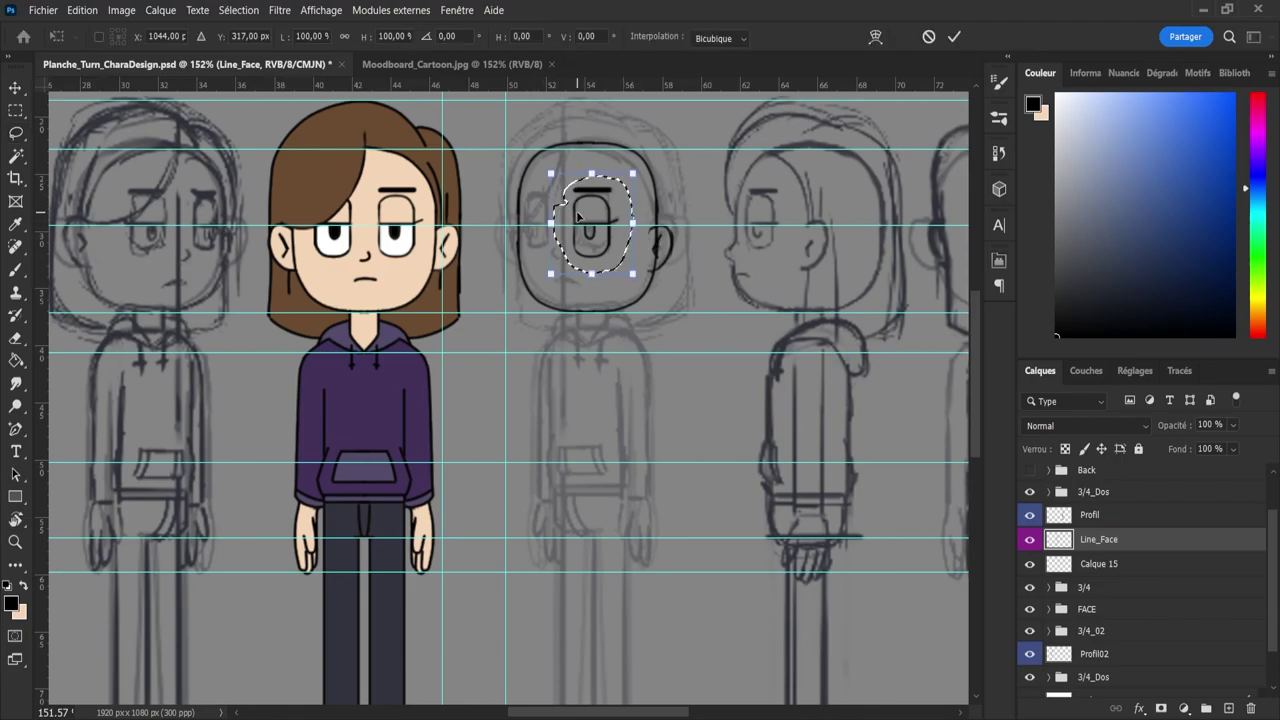
pyautogui.press('Right')
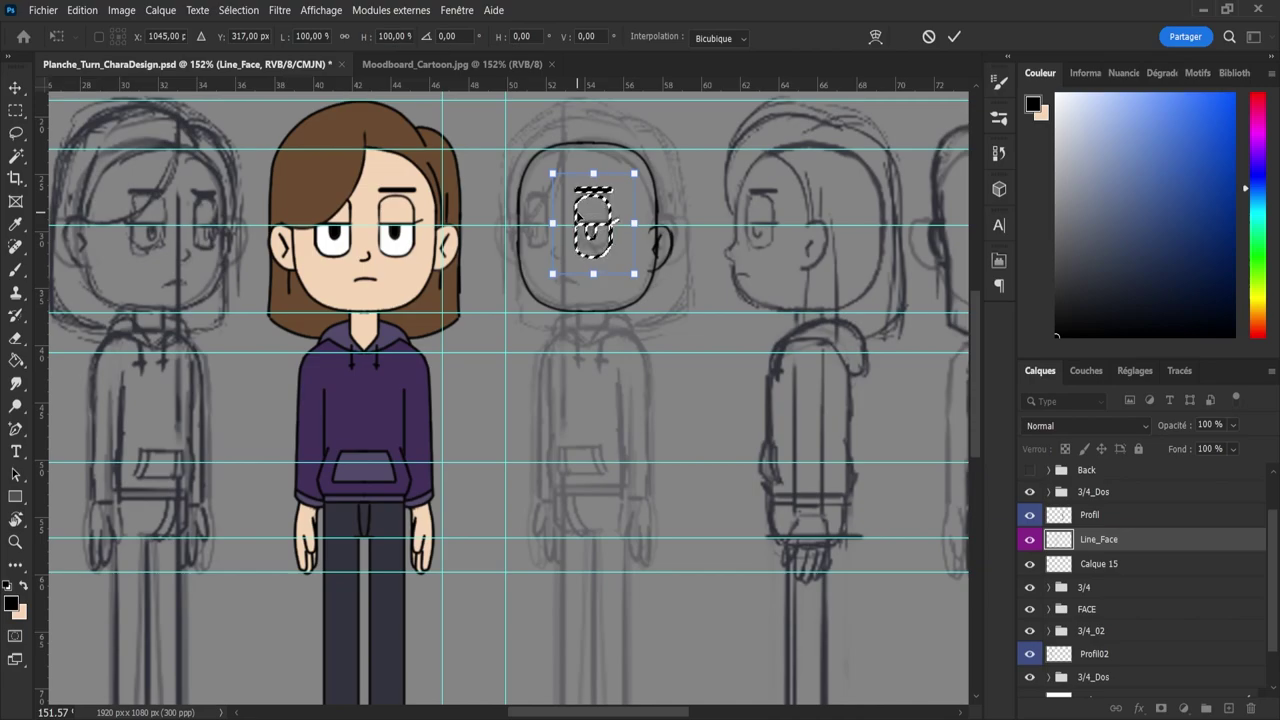
pyautogui.press('Return')
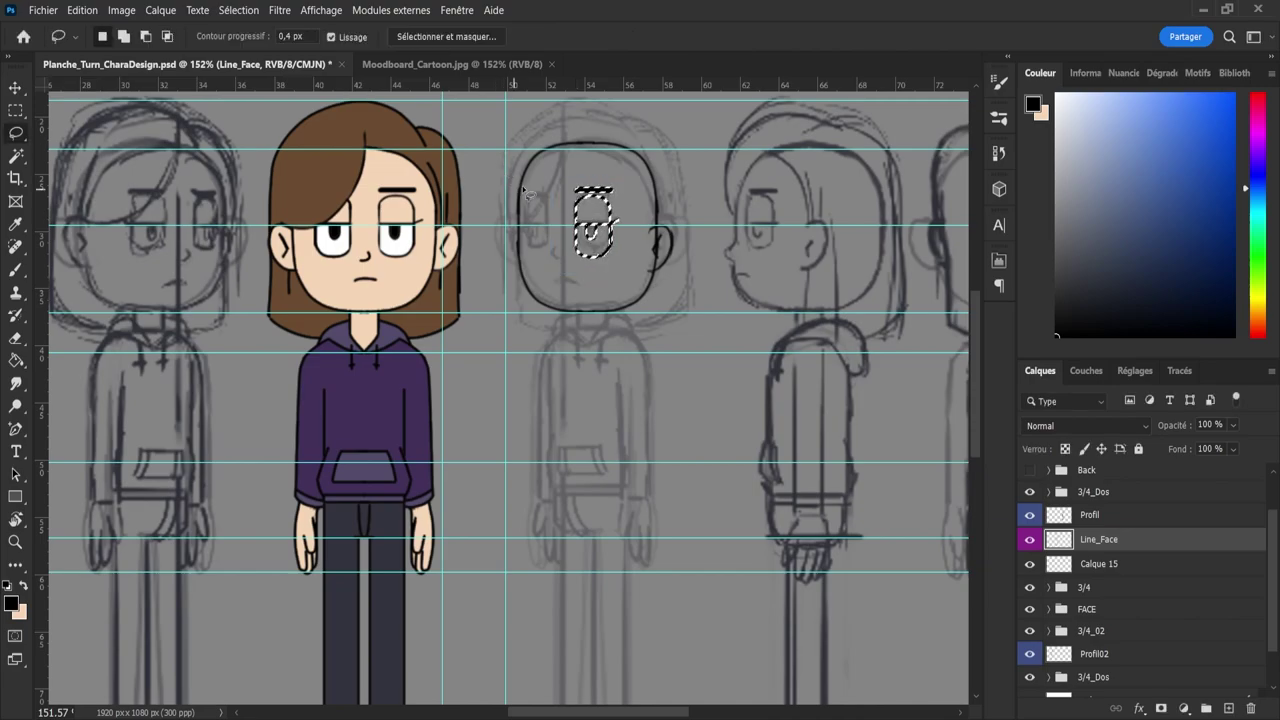
pyautogui.click(542, 200)
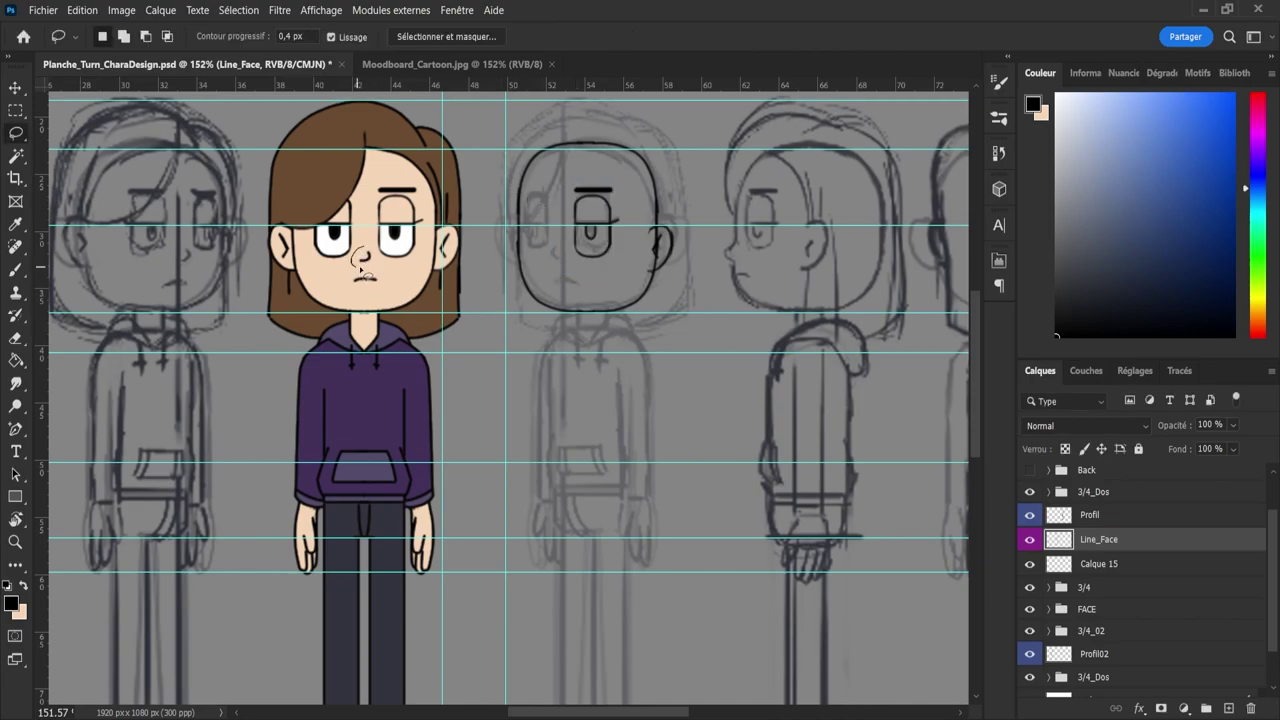
# - Copy the front view's nose onto the three-quarter head, flip it horizontally, and nudge it left over the sketched nose
pyautogui.moveTo(363, 257); pyautogui.dragTo(557, 261)
pyautogui.hotkey('ctrl', 't')
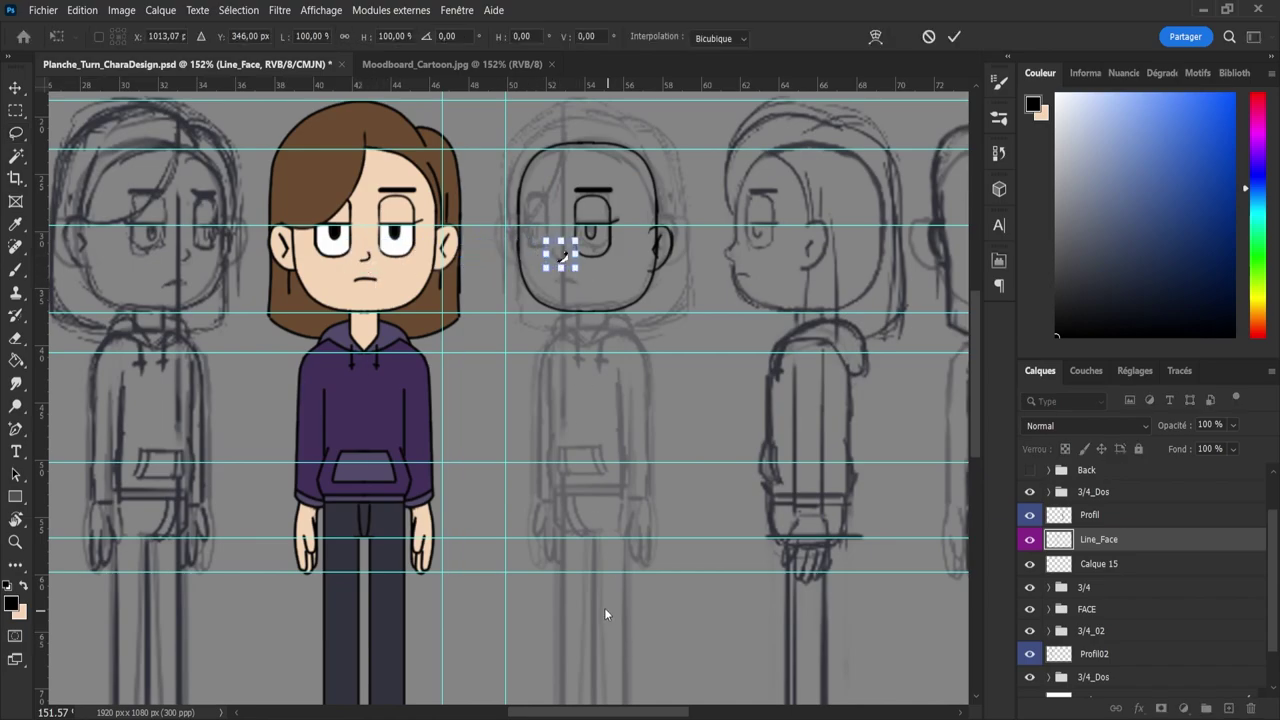
pyautogui.press('Left')
pyautogui.press('Left')
pyautogui.press('Left')
pyautogui.press('Left')
pyautogui.press('Left')
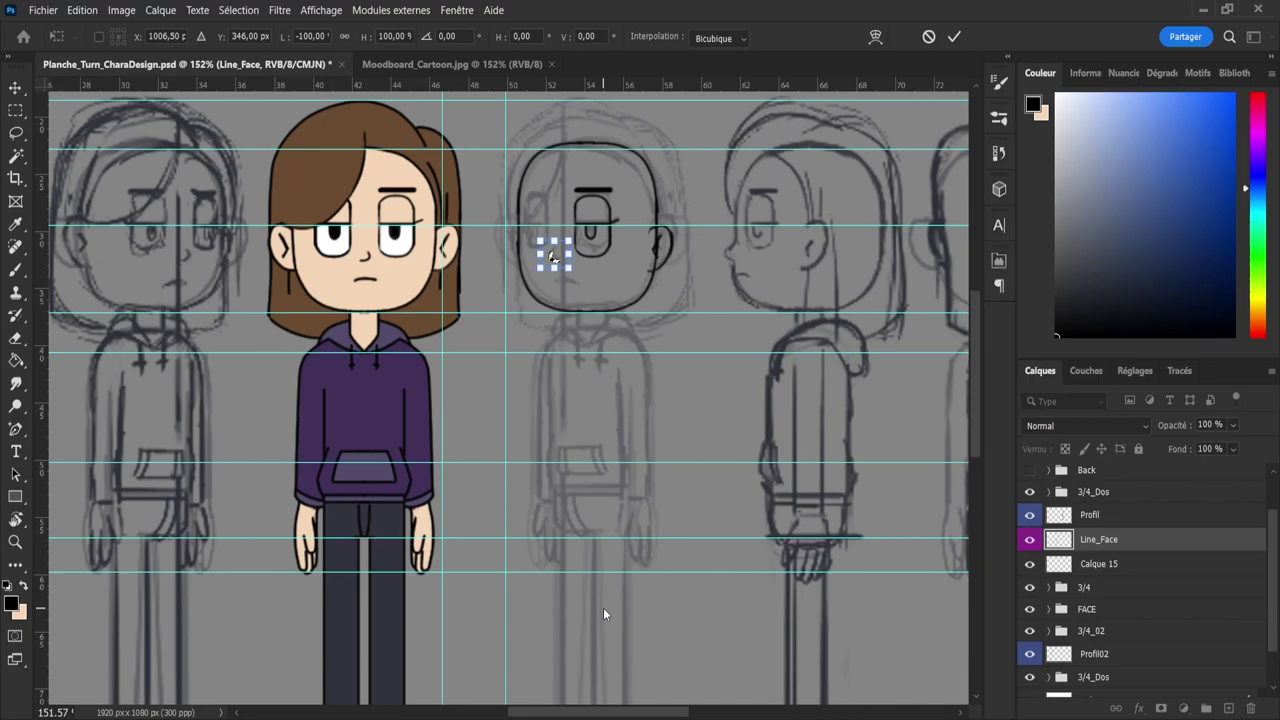
pyautogui.press('Return')
pyautogui.hotkey('ctrl', 'd')
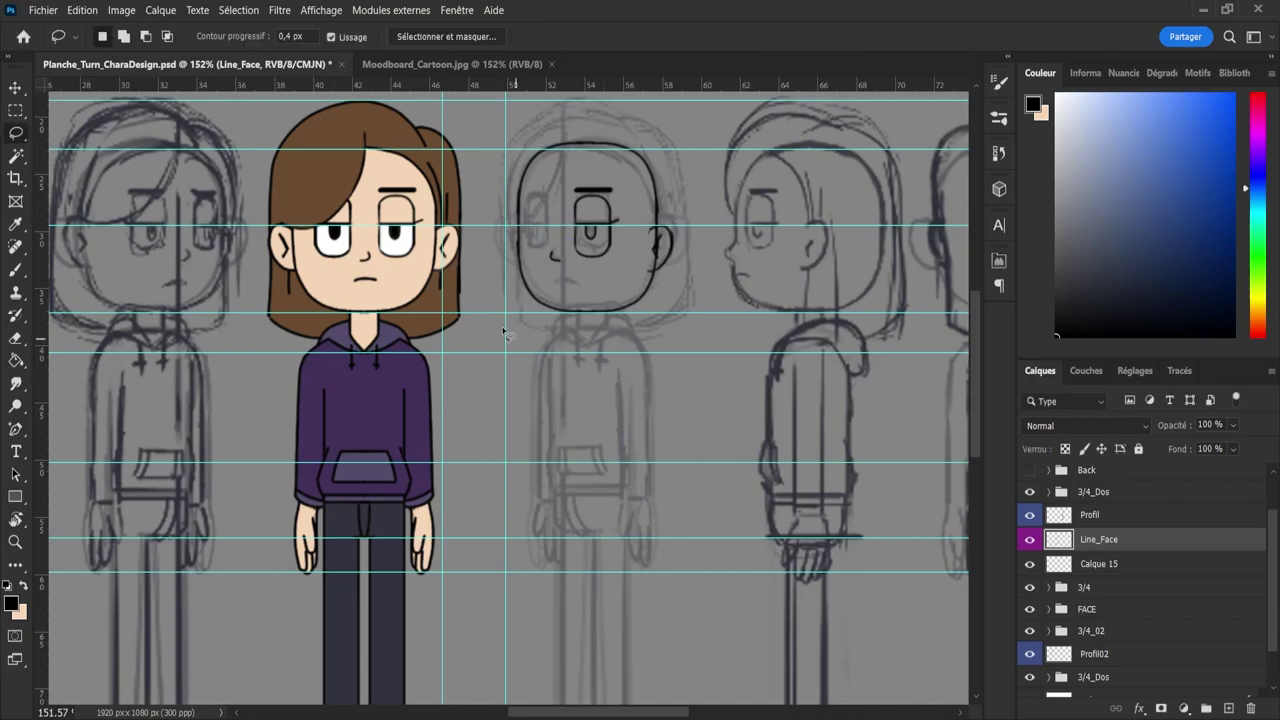
# - Copy the front view's mouth onto the three-quarter head's sketched mouth and flip it horizontally
pyautogui.moveTo(378, 296)
pyautogui.mouseDown()
pyautogui.moveTo(345, 288)
pyautogui.moveTo(493, 289)
pyautogui.mouseUp()
pyautogui.hotkey('ctrl', 't')
pyautogui.moveTo(562, 292); pyautogui.dragTo(558, 298)
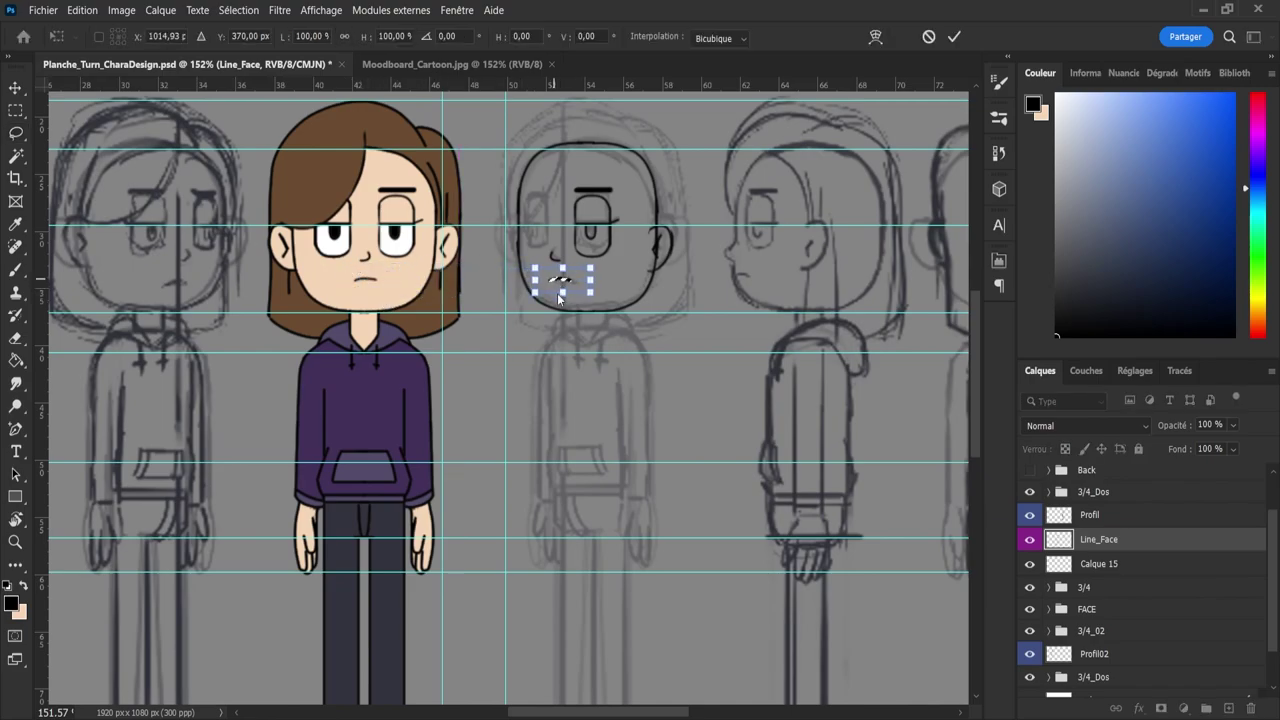
pyautogui.click(671, 627)
pyautogui.press('Return')
pyautogui.press('l')
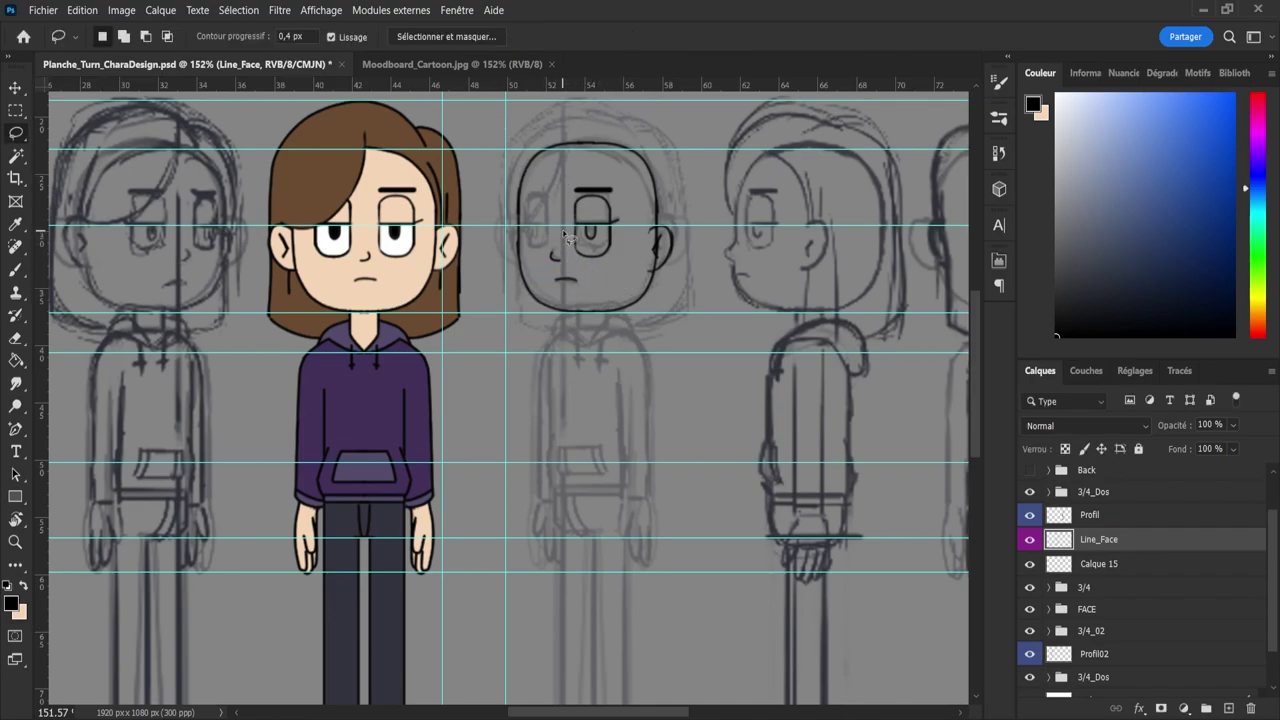
# - Duplicate the three-quarter head's eye and eyebrow onto a new layer and flip the copy horizontally
pyautogui.moveTo(566, 236)
pyautogui.mouseDown()
pyautogui.moveTo(602, 270)
pyautogui.moveTo(627, 250)
pyautogui.mouseUp()
pyautogui.moveTo(601, 174); pyautogui.dragTo(600, 176)
pyautogui.hotkey('ctrl', 'j')
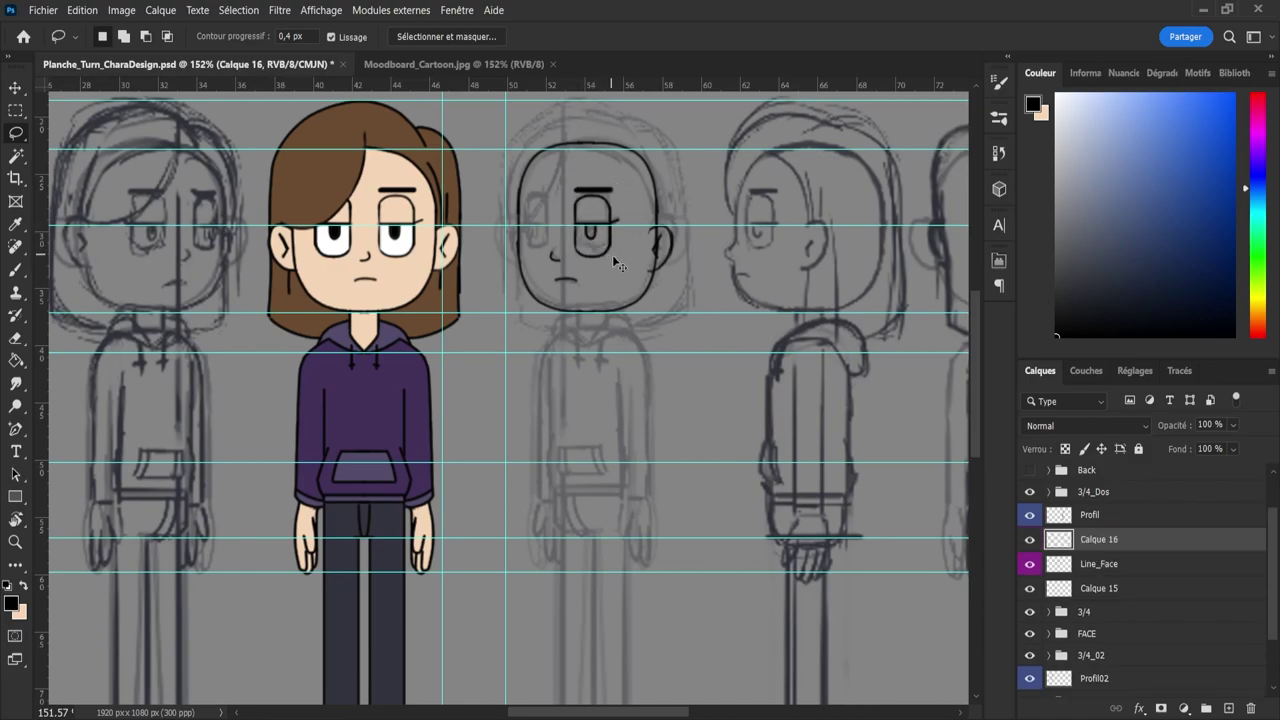
pyautogui.hotkey('ctrl', 't')
pyautogui.click(662, 605)
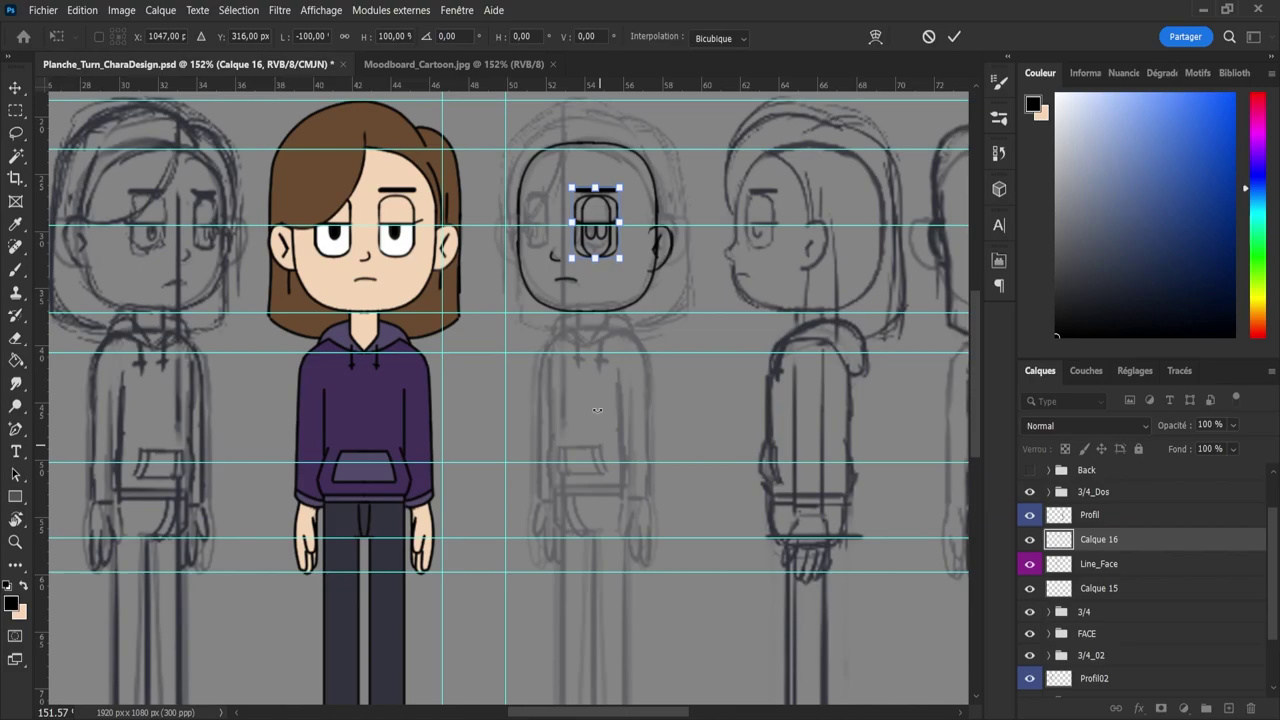
# - Position the flipped eye and eyebrow over the sketched far eye, narrowing them to about 85% width
pyautogui.moveTo(597, 233); pyautogui.dragTo(555, 222)
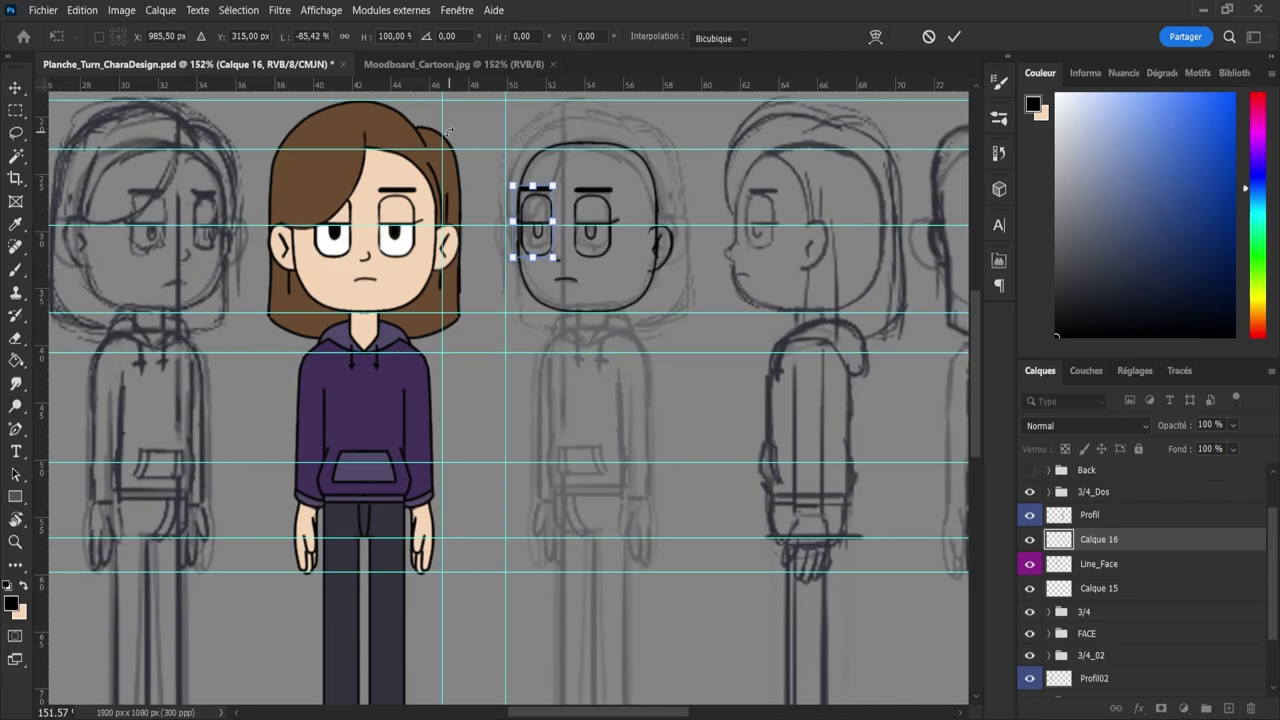
pyautogui.moveTo(558, 222); pyautogui.dragTo(550, 222)
pyautogui.press('Right')
pyautogui.press('Return')
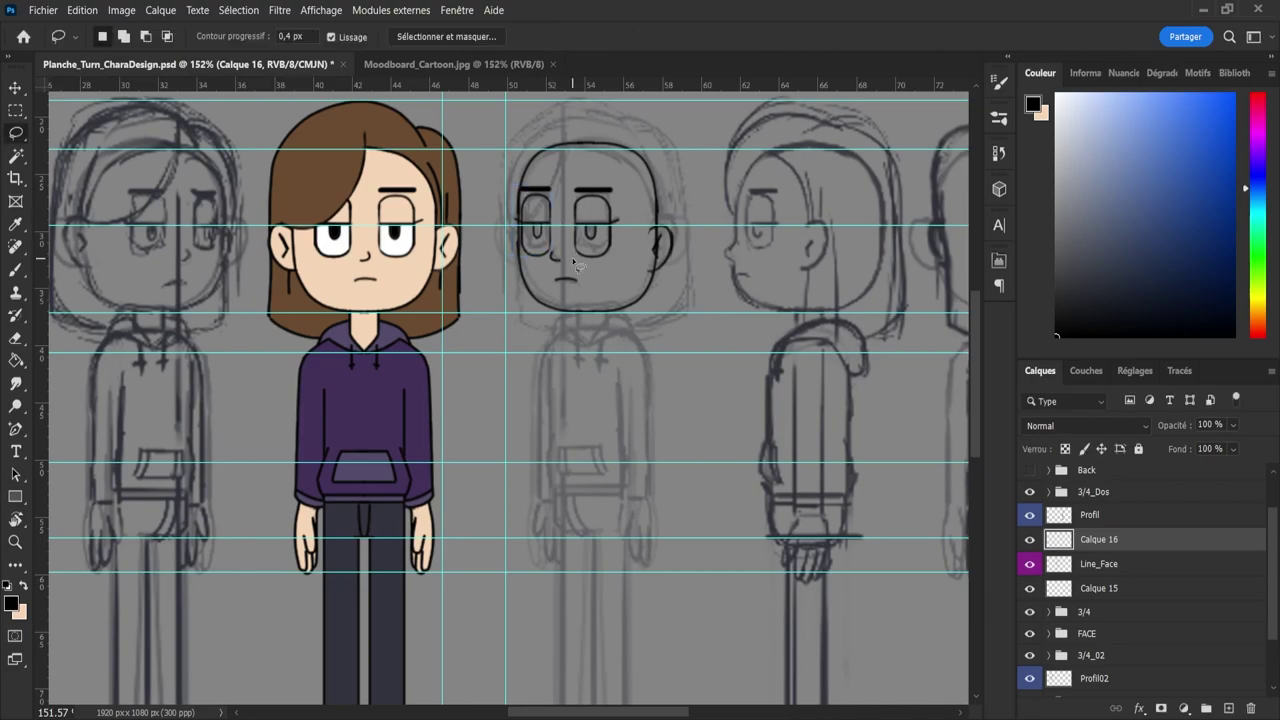
pyautogui.press('v')
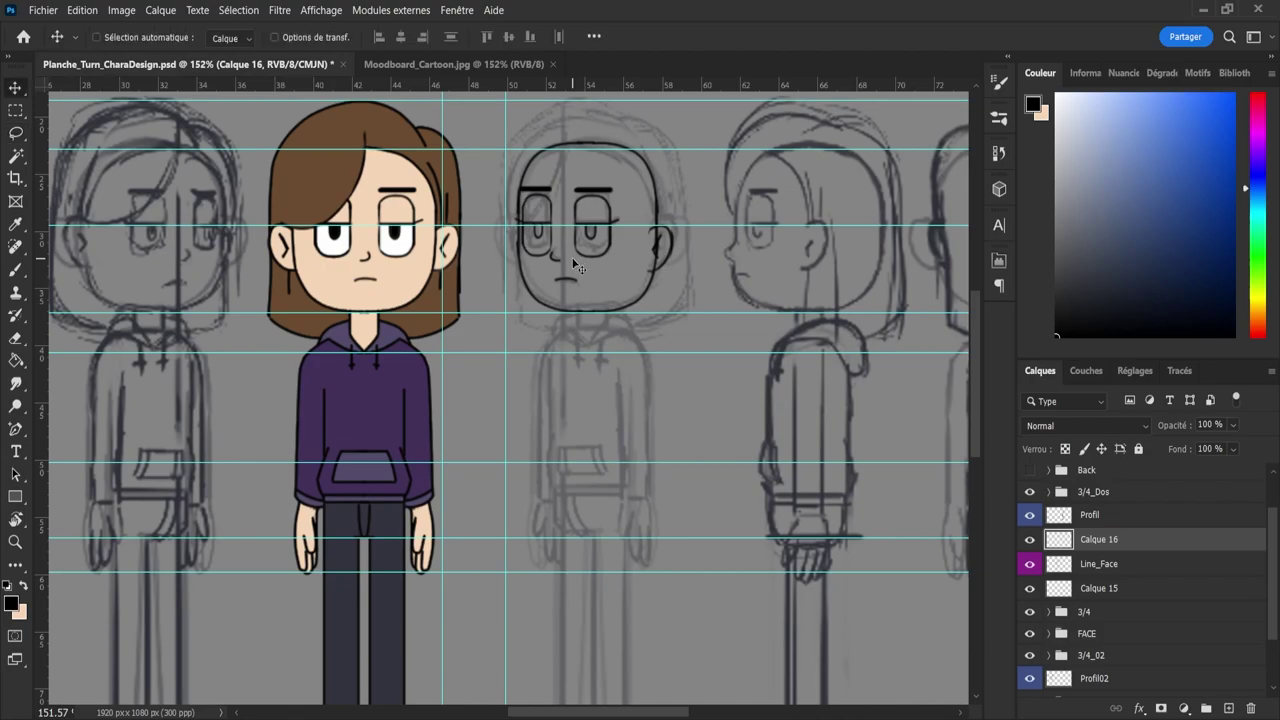
pyautogui.press('Right')
pyautogui.press('Right')
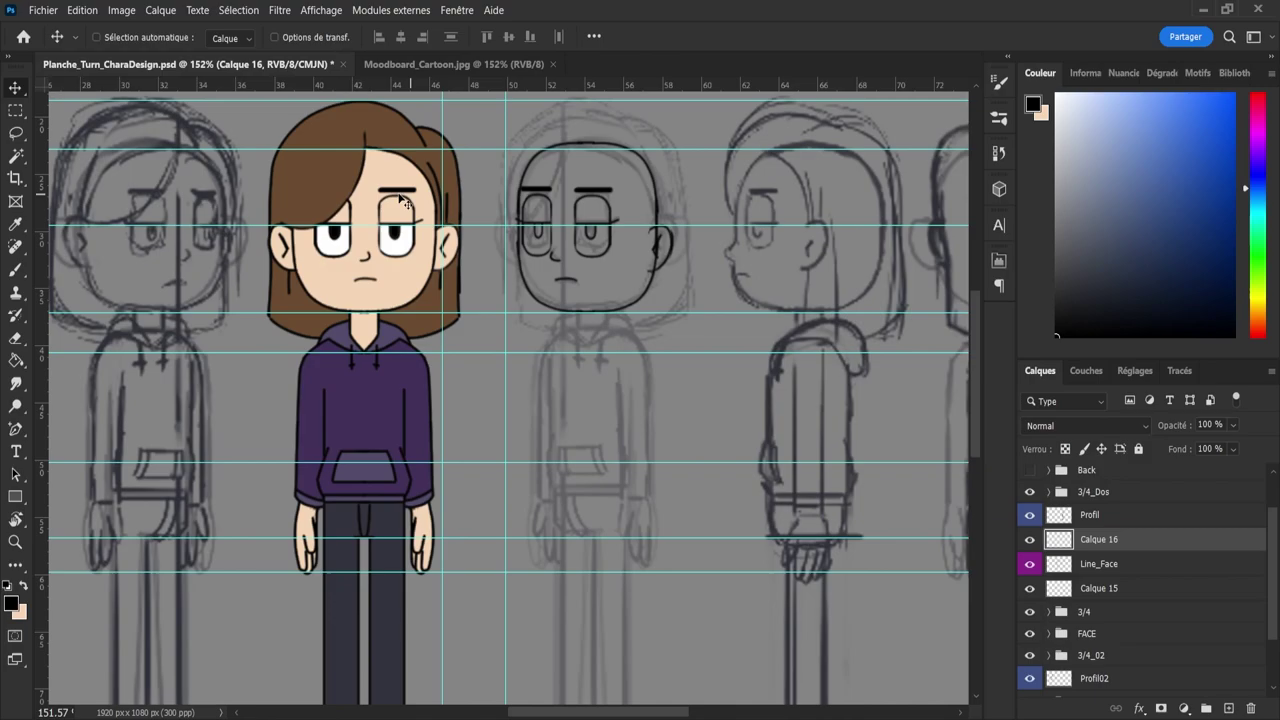
# - Lasso the front view's upper hair outline on the Line_Face layer and place a copy above the three-quarter head
pyautogui.press('l')
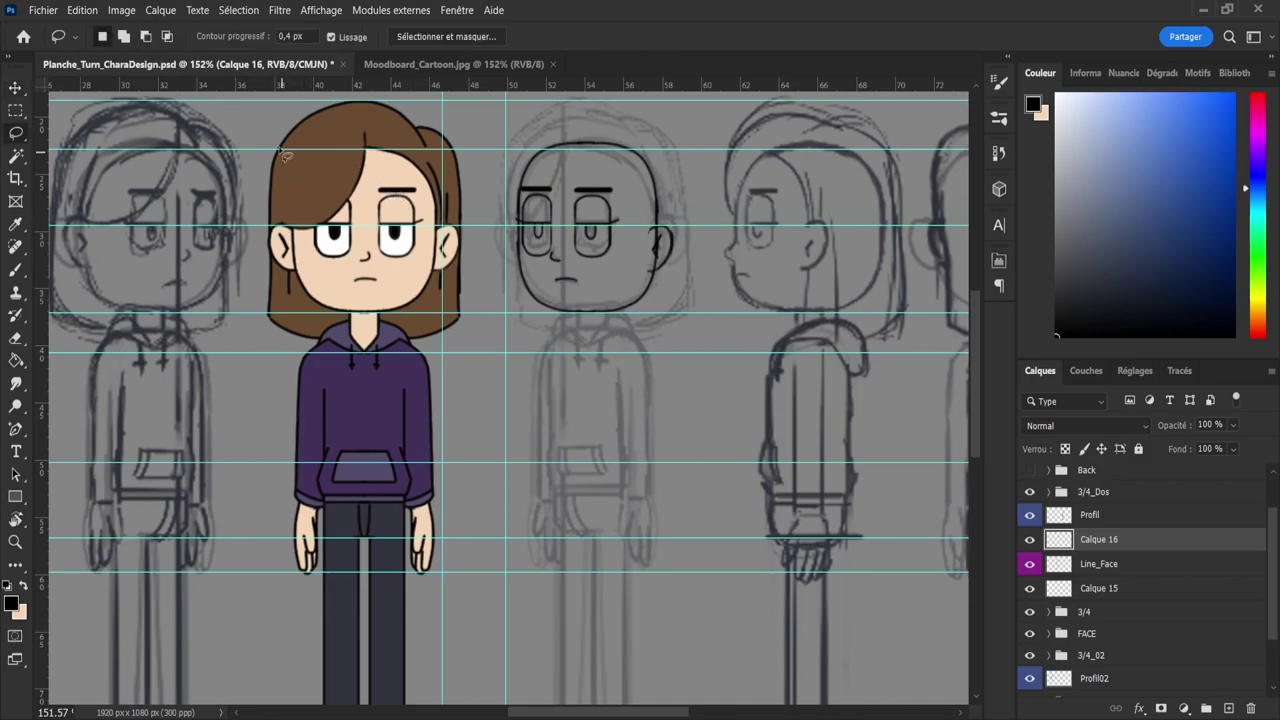
pyautogui.moveTo(268, 145)
pyautogui.mouseDown()
pyautogui.moveTo(289, 113)
pyautogui.moveTo(374, 88)
pyautogui.moveTo(440, 103)
pyautogui.moveTo(471, 144)
pyautogui.moveTo(475, 183)
pyautogui.moveTo(366, 125)
pyautogui.moveTo(326, 135)
pyautogui.moveTo(266, 180)
pyautogui.moveTo(256, 148)
pyautogui.mouseUp()
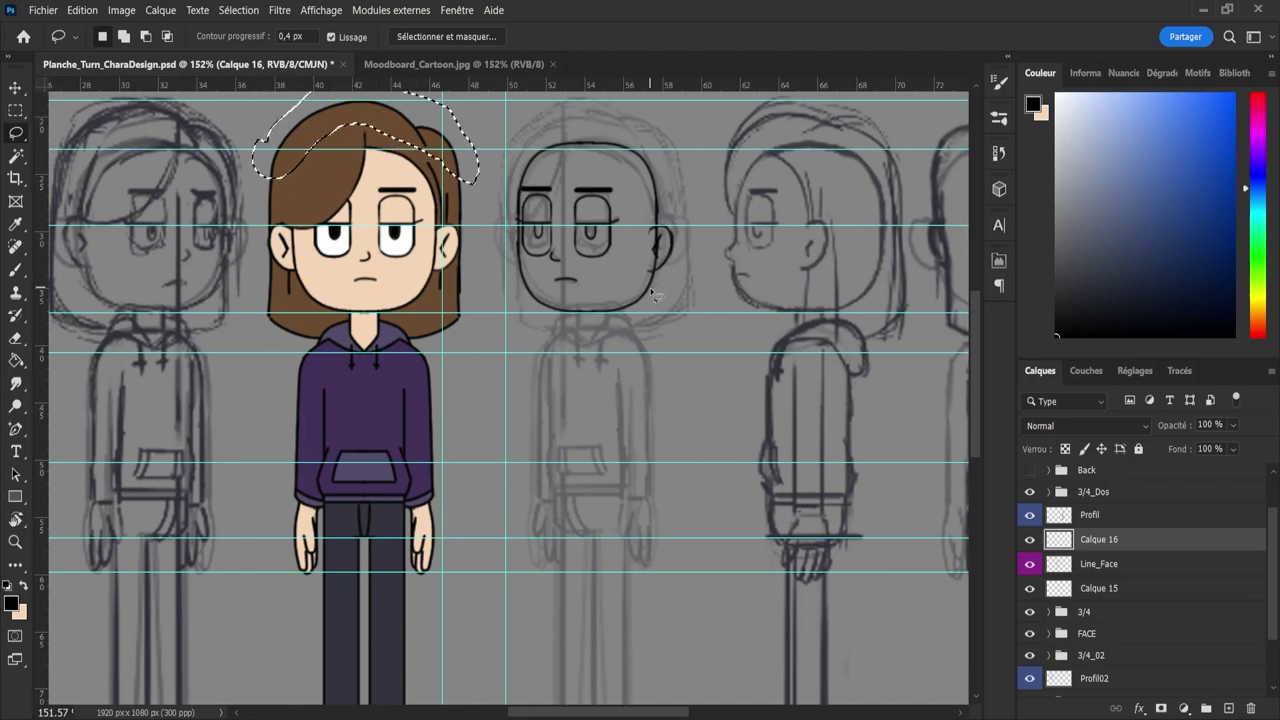
pyautogui.hotkey('alt', '[')
pyautogui.hotkey('ctrl', 't')
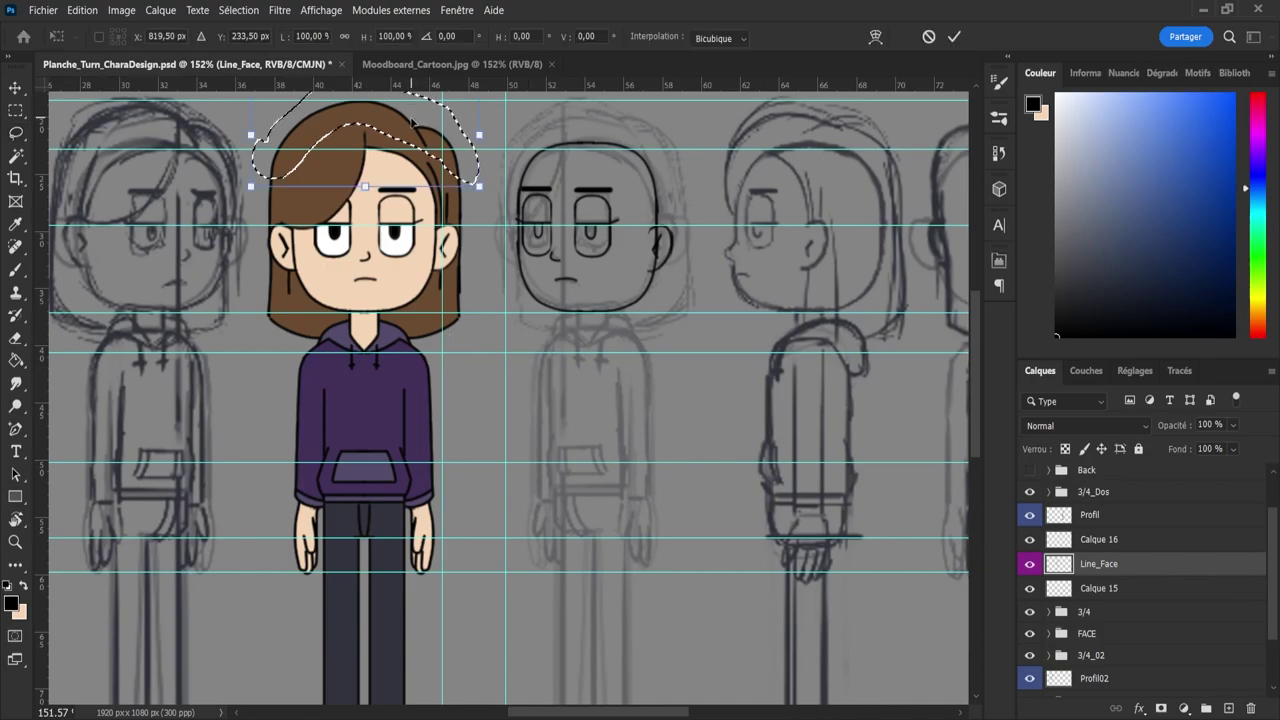
pyautogui.moveTo(430, 135)
pyautogui.mouseDown()
pyautogui.moveTo(647, 130)
pyautogui.moveTo(614, 129)
pyautogui.moveTo(612, 143)
pyautogui.mouseUp()
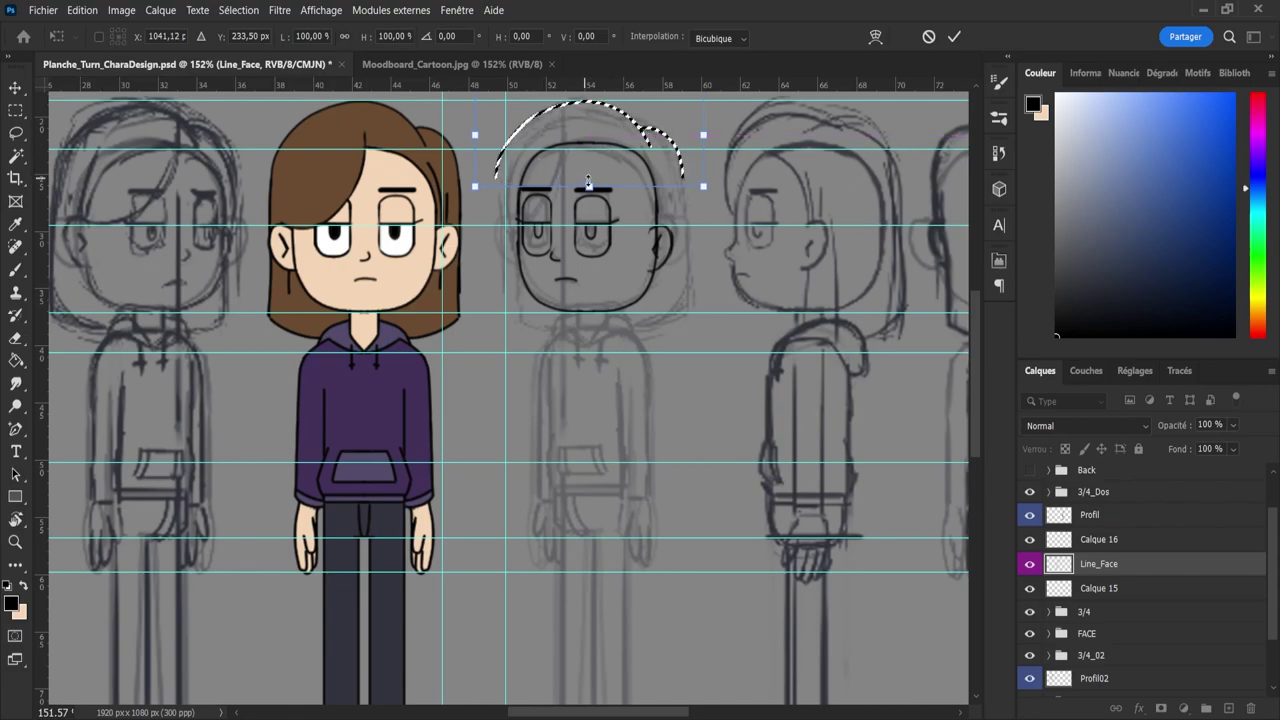
pyautogui.moveTo(594, 197); pyautogui.dragTo(598, 197)
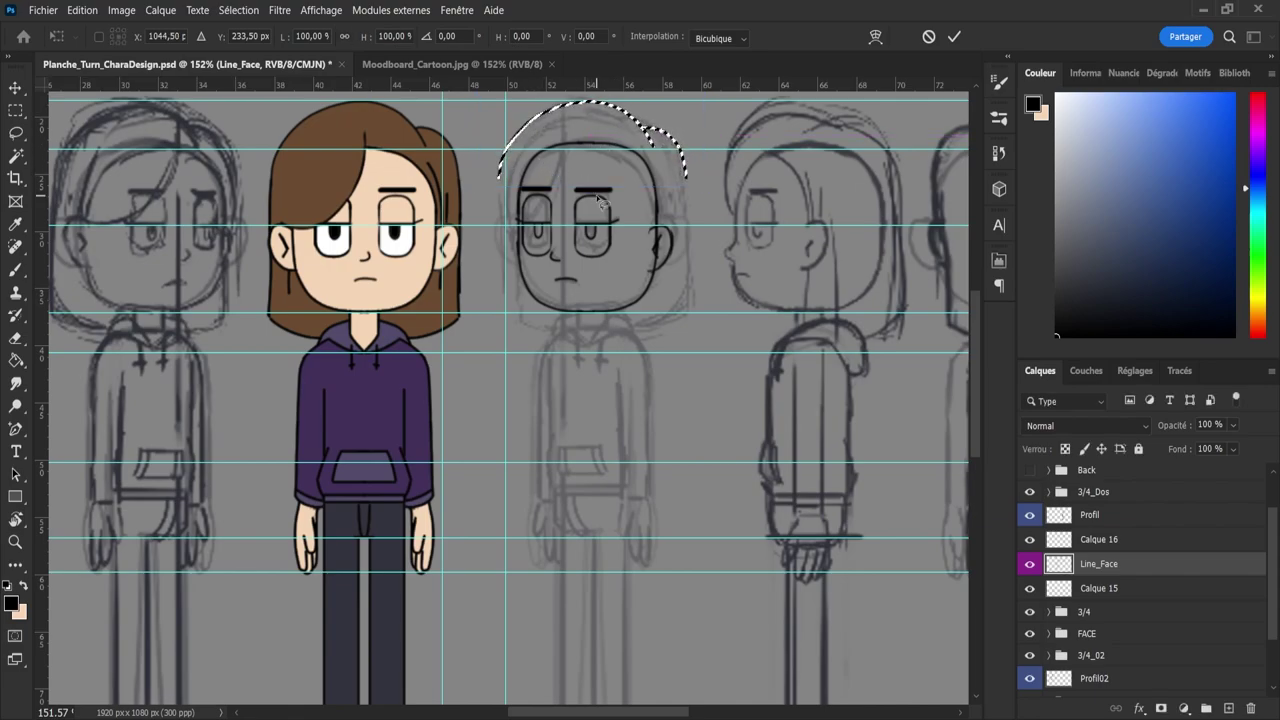
pyautogui.press('Return')
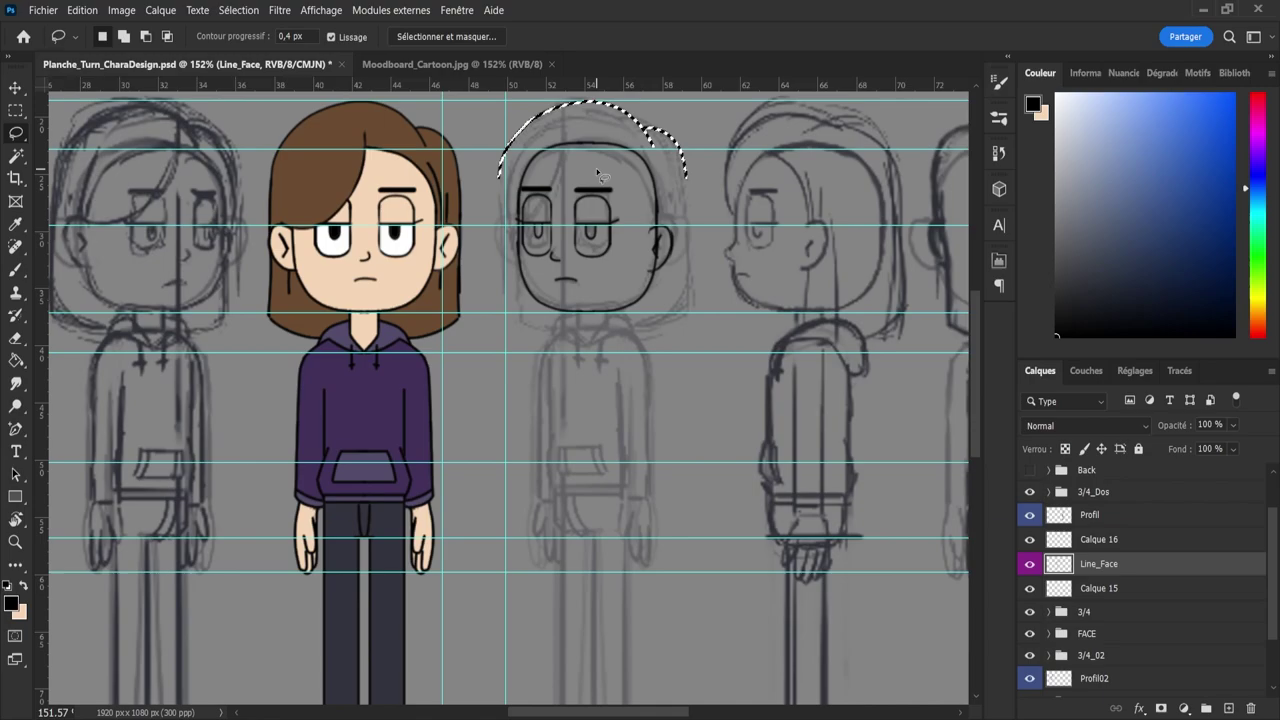
# - Nudge the copied hair outline 5 px right over the three-quarter sketch and deselect it
pyautogui.press('v')
pyautogui.press('Right')
pyautogui.press('Right')
pyautogui.press('Right')
pyautogui.press('Right')
pyautogui.press('Right')
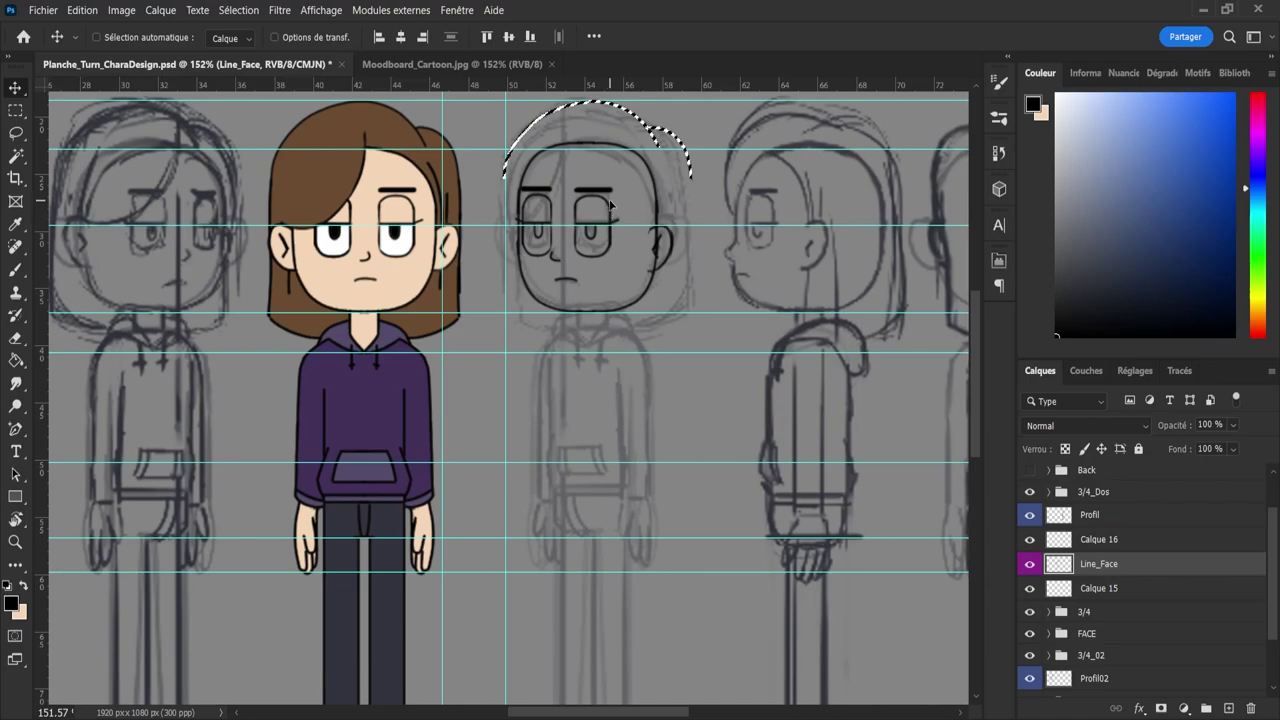
pyautogui.press('l')
pyautogui.hotkey('ctrl', 'd')
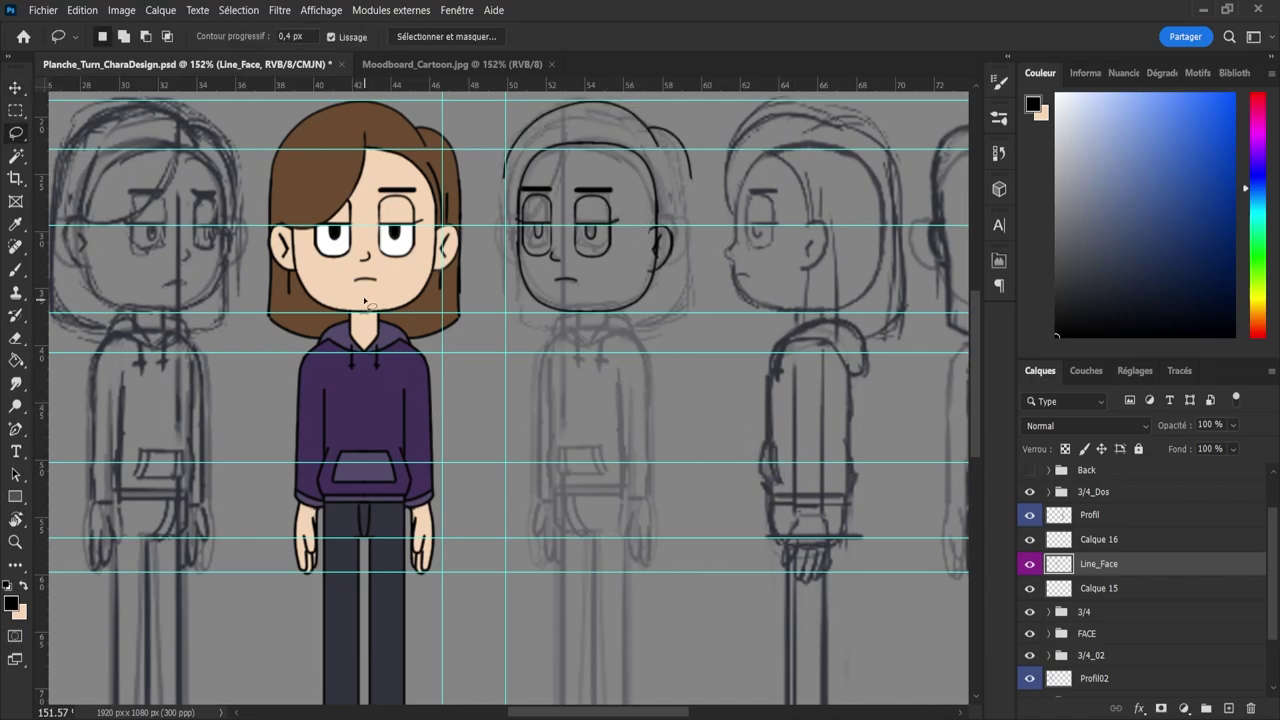
# - Lasso the front view's neck lines and place a copy beneath the three-quarter head's chin, leaving it deselected
pyautogui.moveTo(340, 302)
pyautogui.mouseDown()
pyautogui.moveTo(383, 307)
pyautogui.moveTo(382, 345)
pyautogui.moveTo(358, 342)
pyautogui.moveTo(348, 299)
pyautogui.moveTo(483, 336)
pyautogui.moveTo(597, 338)
pyautogui.mouseUp()
pyautogui.hotkey('ctrl', 't')
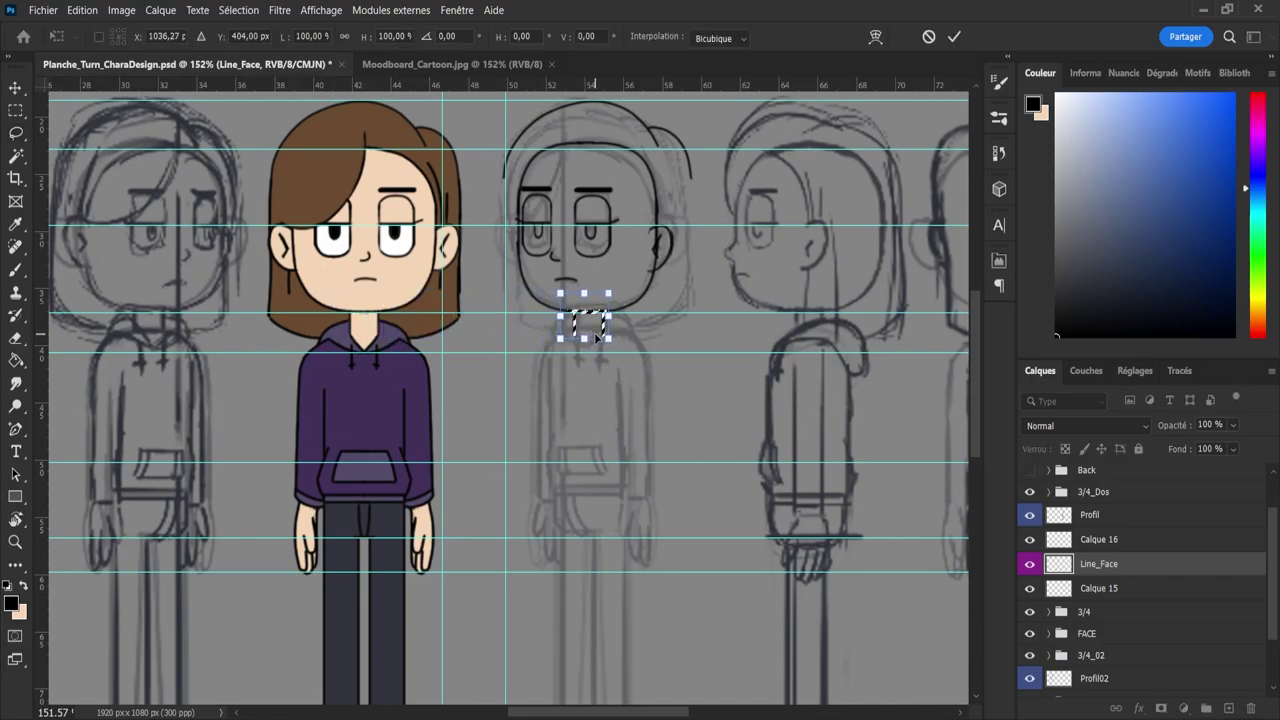
pyautogui.press('Return')
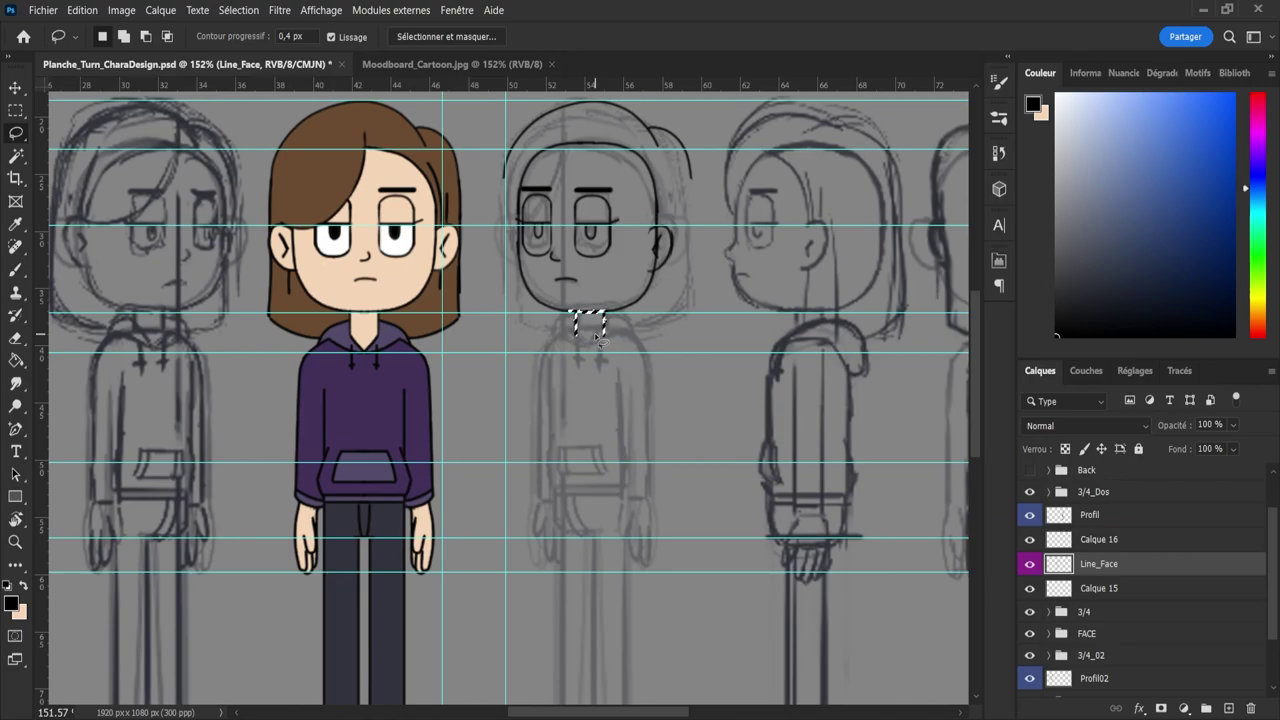
pyautogui.hotkey('ctrl', 'd')
# - Lasso both lower hair corners of the front view together and place a copy below the three-quarter head
pyautogui.moveTo(260, 316)
pyautogui.mouseDown()
pyautogui.moveTo(324, 344)
pyautogui.moveTo(300, 350)
pyautogui.mouseUp()
pyautogui.press('shift')
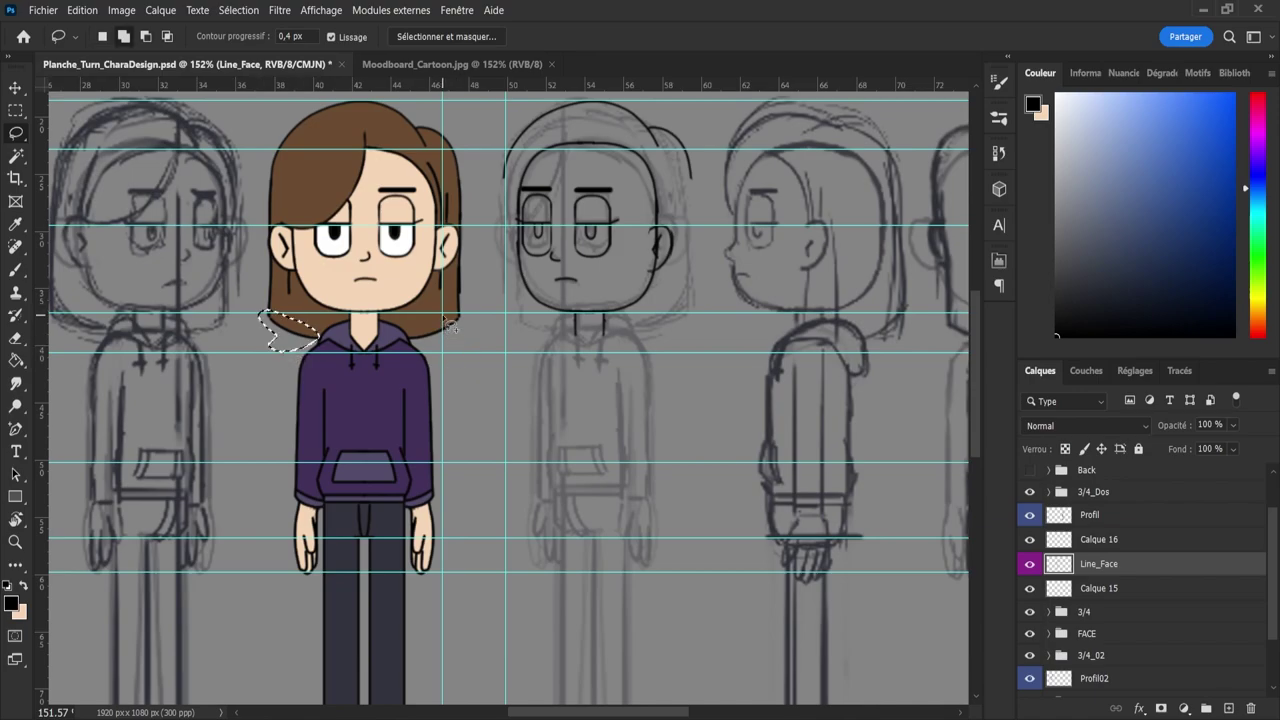
pyautogui.moveTo(442, 314)
pyautogui.mouseDown()
pyautogui.moveTo(468, 330)
pyautogui.moveTo(430, 350)
pyautogui.moveTo(409, 340)
pyautogui.mouseUp()
pyautogui.hotkey('ctrl', 't')
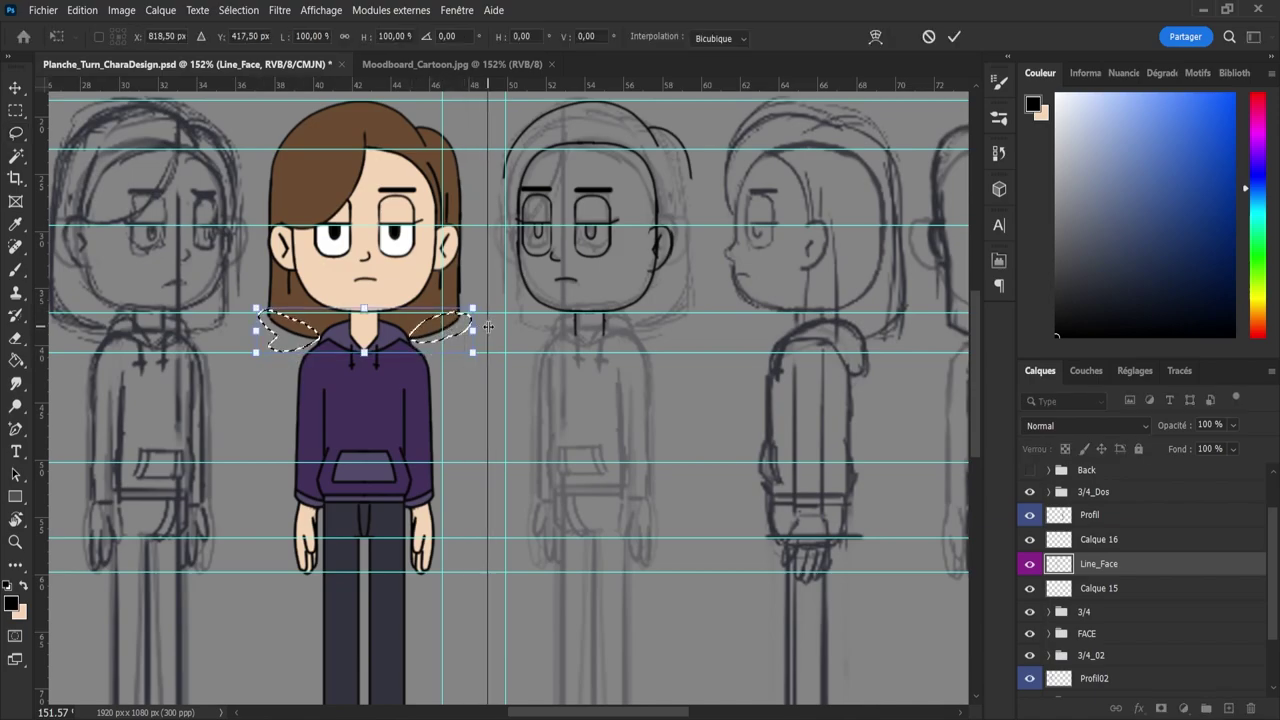
pyautogui.moveTo(437, 333); pyautogui.dragTo(671, 321)
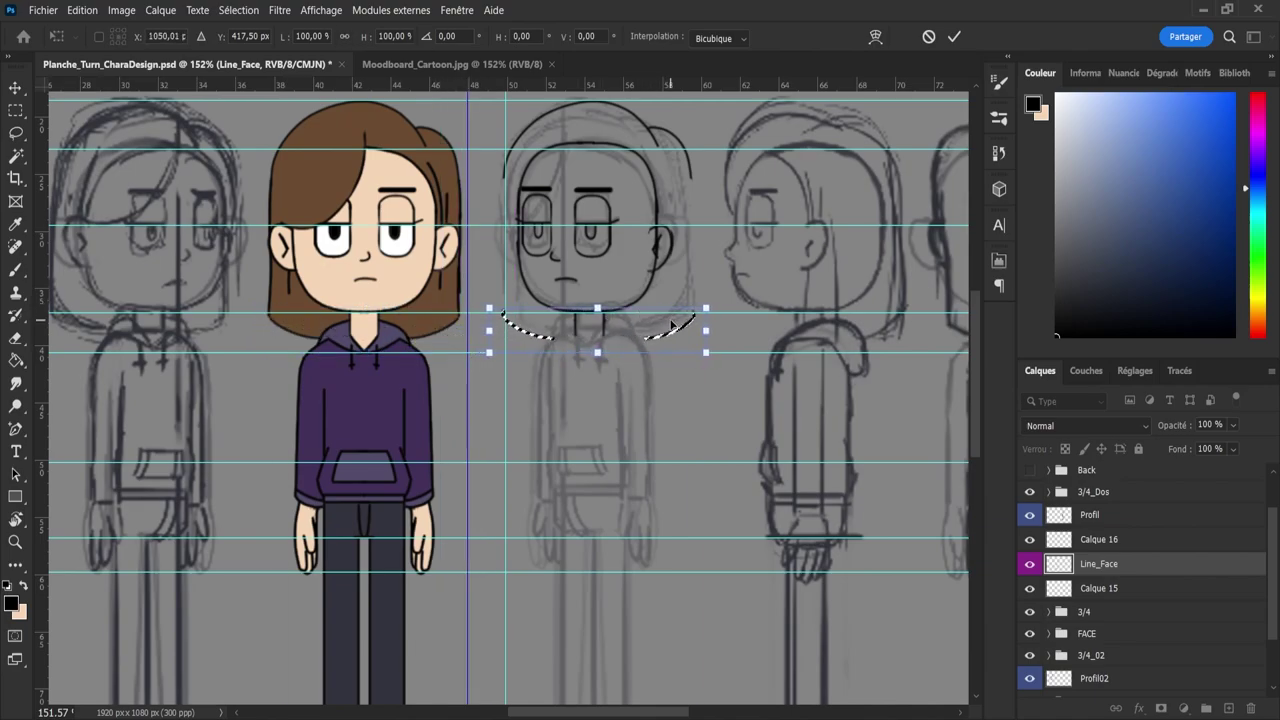
# - Nudge the copied lower hair corners slightly right to match the sketched hair, commit the placement and deselect them
pyautogui.press('Right')
pyautogui.press('Right')
pyautogui.press('Right')
pyautogui.press('Right')
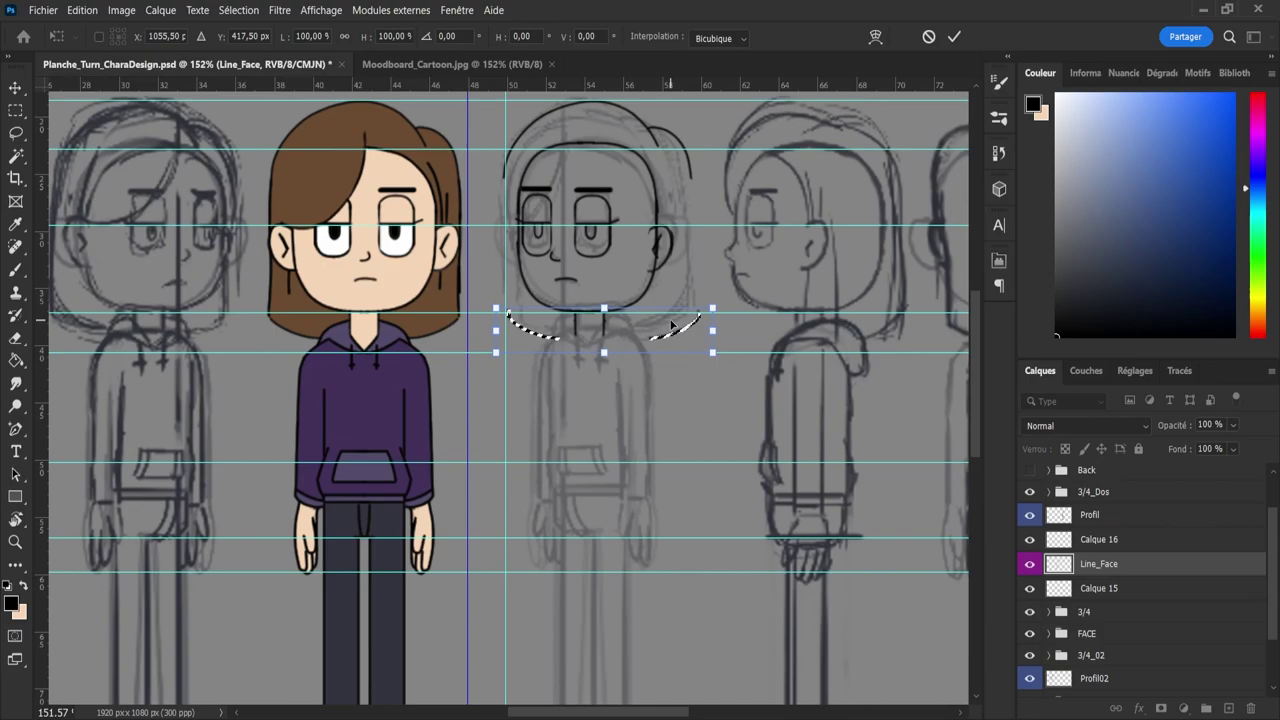
pyautogui.press('Left')
pyautogui.press('Return')
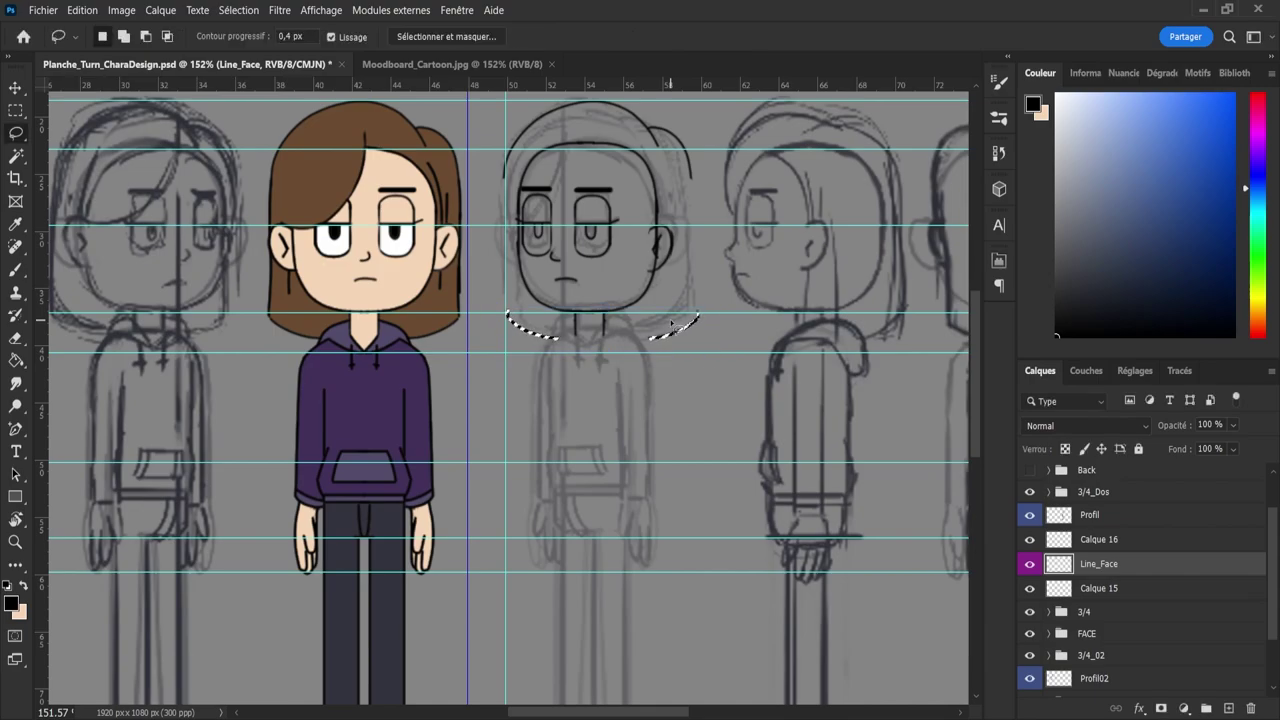
pyautogui.hotkey('ctrl', 'd')
# - Toggle the visibility of Calque 15, Line_Face, Calque 16 and Profil to examine which line art each layer holds
pyautogui.click(1046, 550)
pyautogui.click(1052, 568)
pyautogui.click(1030, 589)
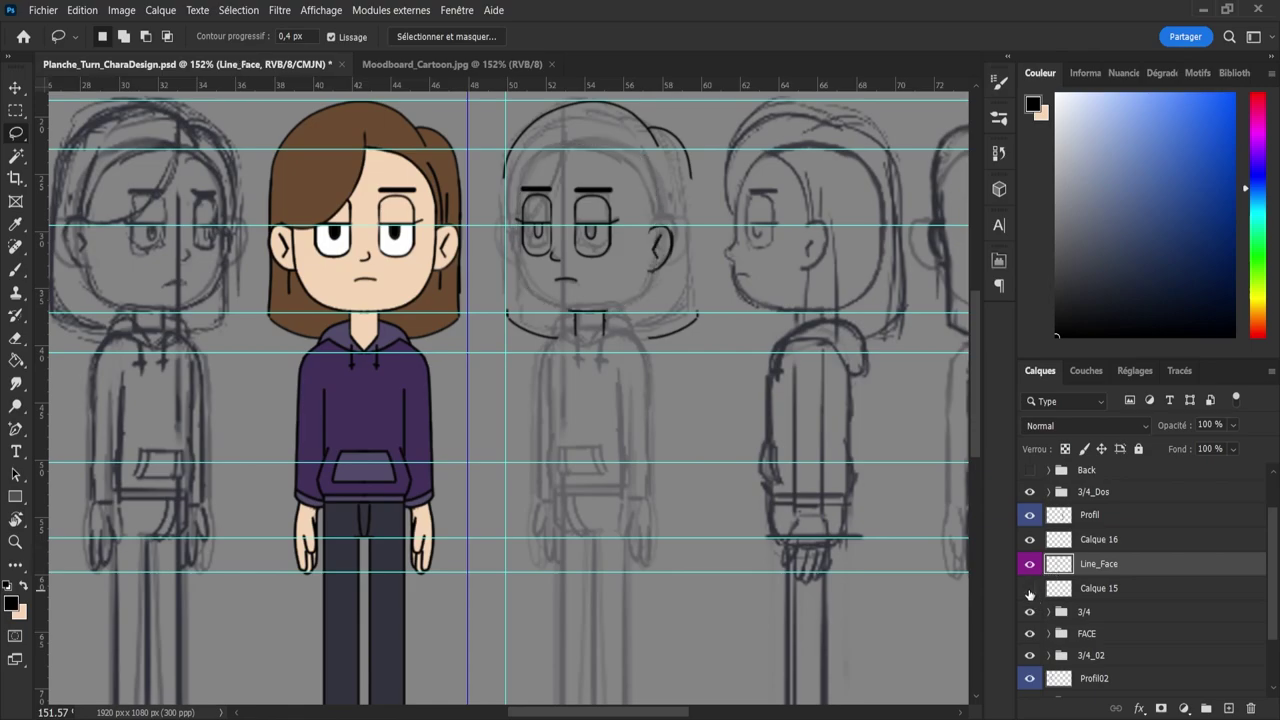
pyautogui.click(1030, 589)
pyautogui.click(1030, 564)
pyautogui.click(1030, 564)
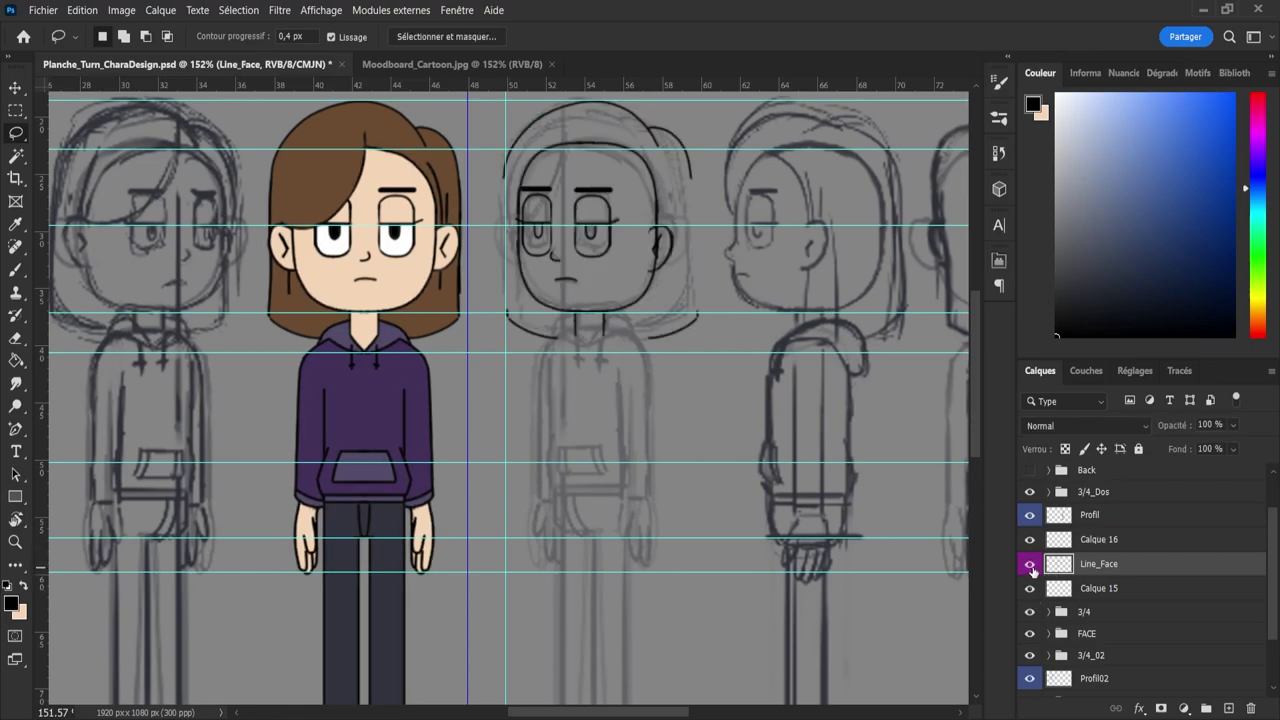
pyautogui.click(1030, 564)
pyautogui.click(1031, 564)
pyautogui.click(1031, 544)
pyautogui.click(1032, 549)
pyautogui.click(1032, 550)
pyautogui.click(1032, 550)
pyautogui.click(1029, 591)
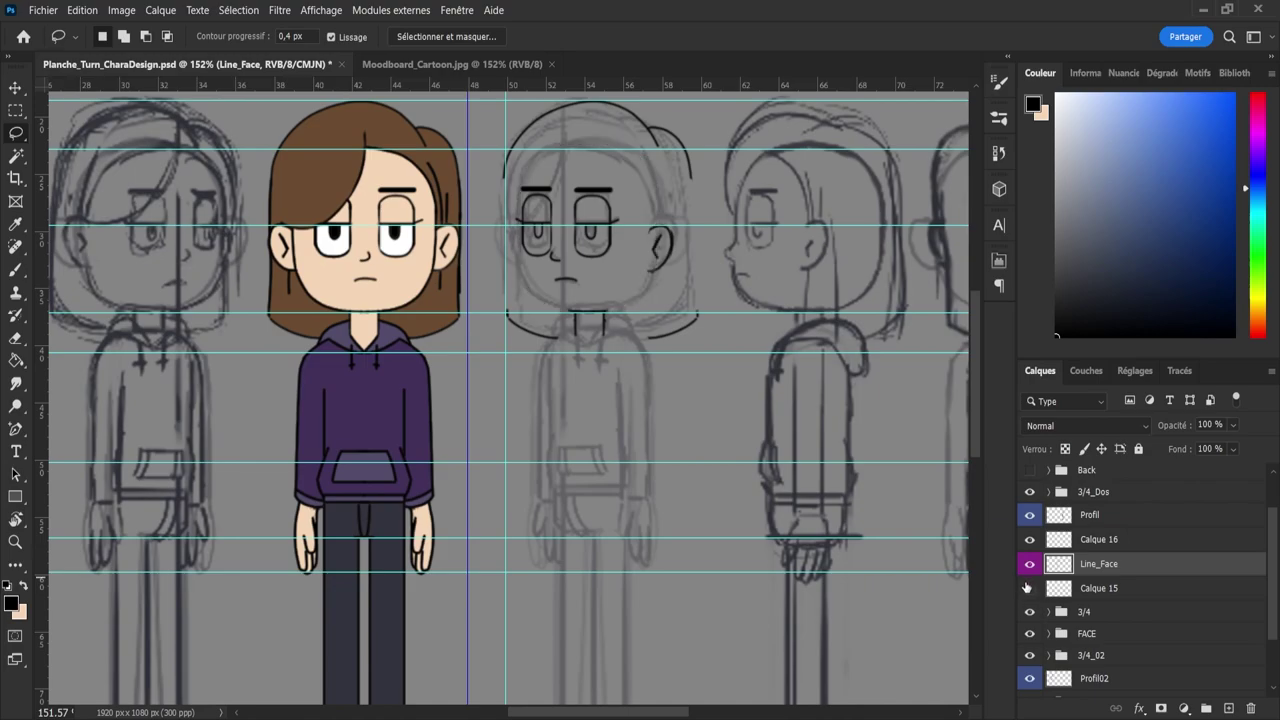
pyautogui.click(1028, 590)
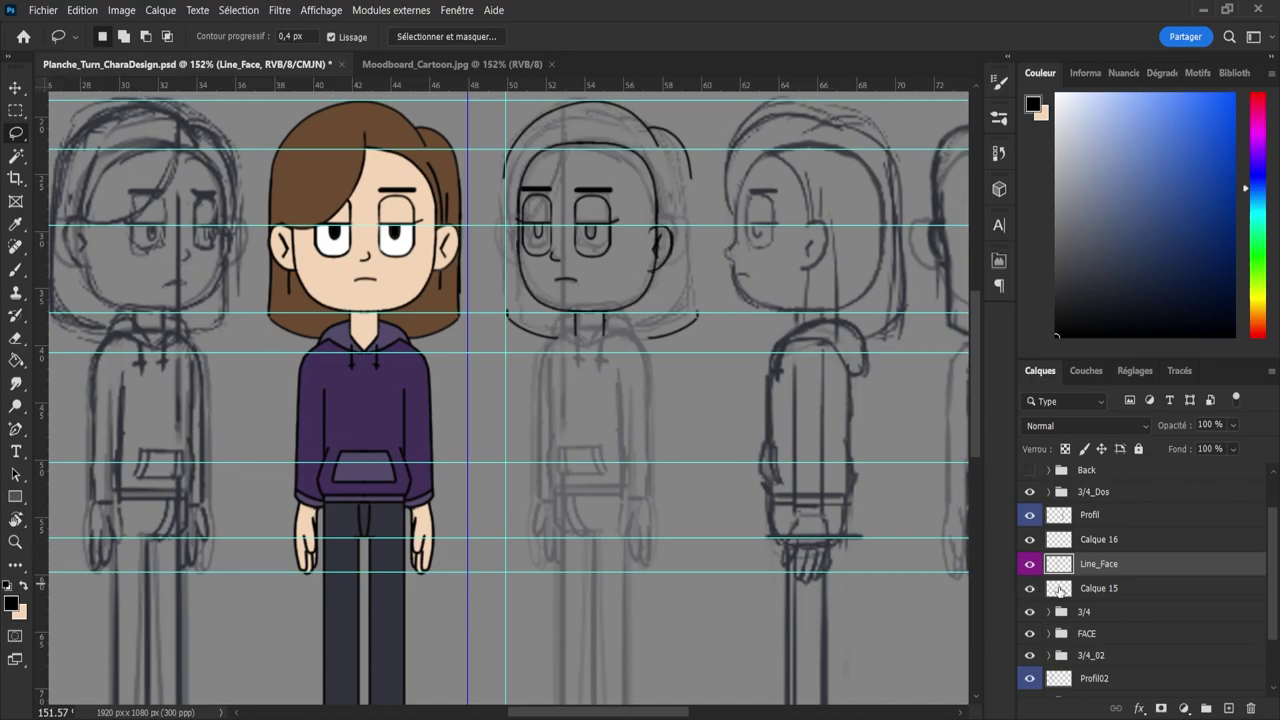
pyautogui.click(1055, 592)
pyautogui.click(1029, 591)
pyautogui.click(1029, 591)
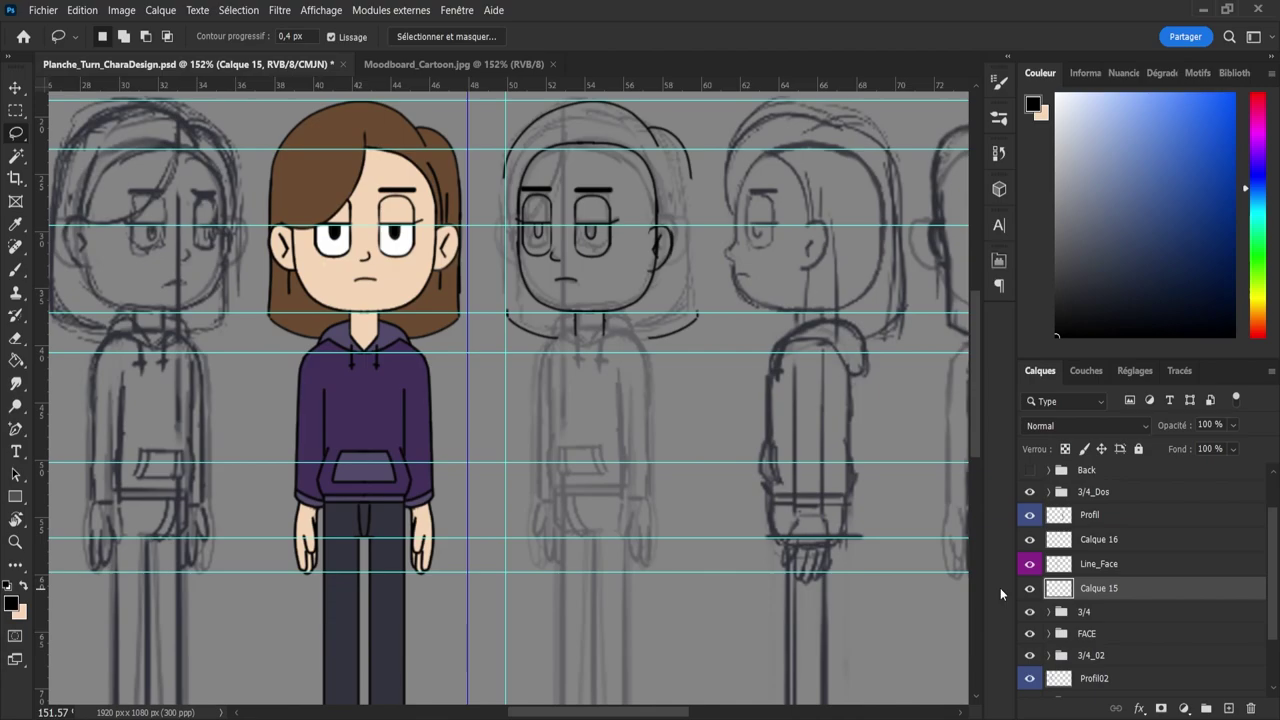
pyautogui.click(1083, 545)
pyautogui.click(1027, 542)
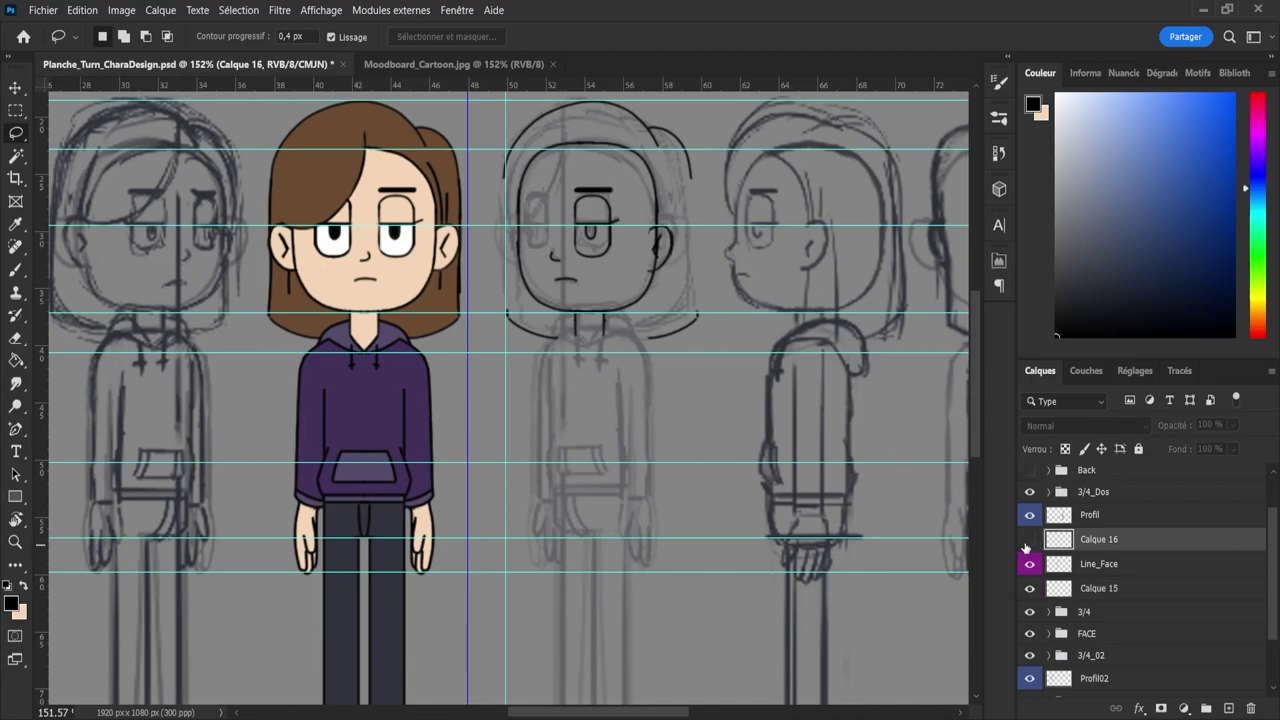
pyautogui.click(1029, 541)
pyautogui.click(1030, 566)
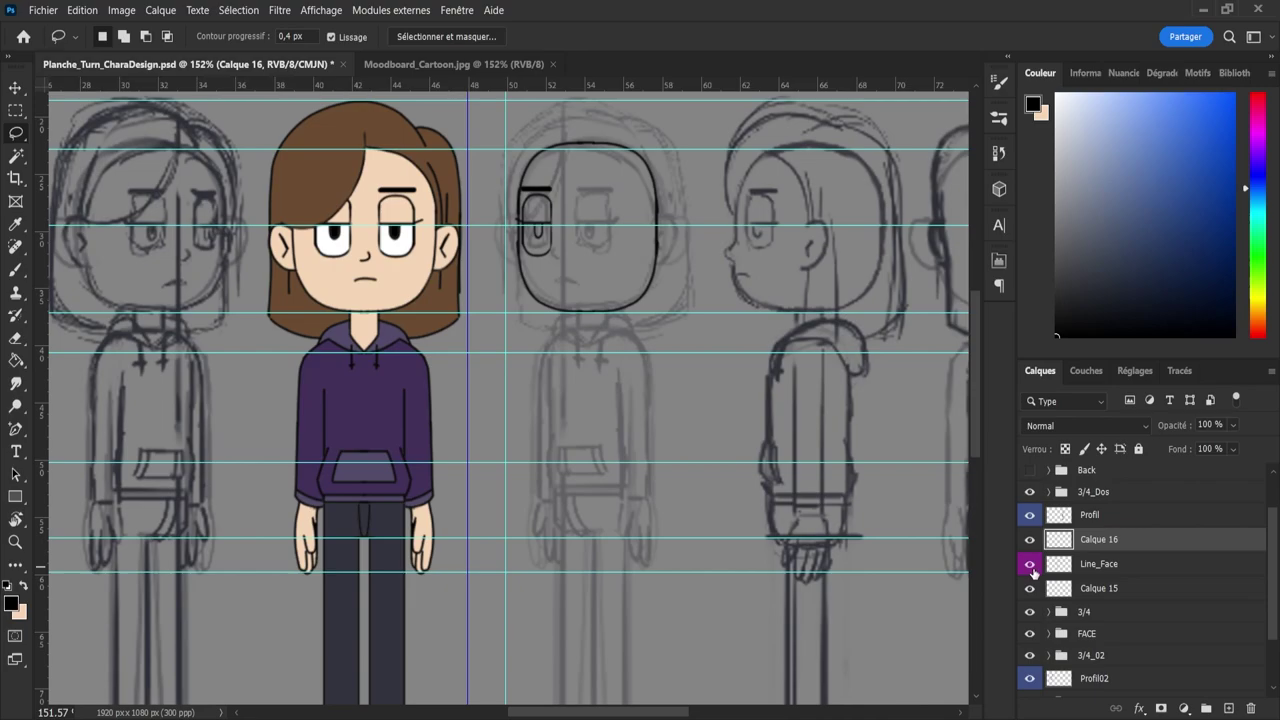
pyautogui.click(1030, 566)
pyautogui.click(1030, 566)
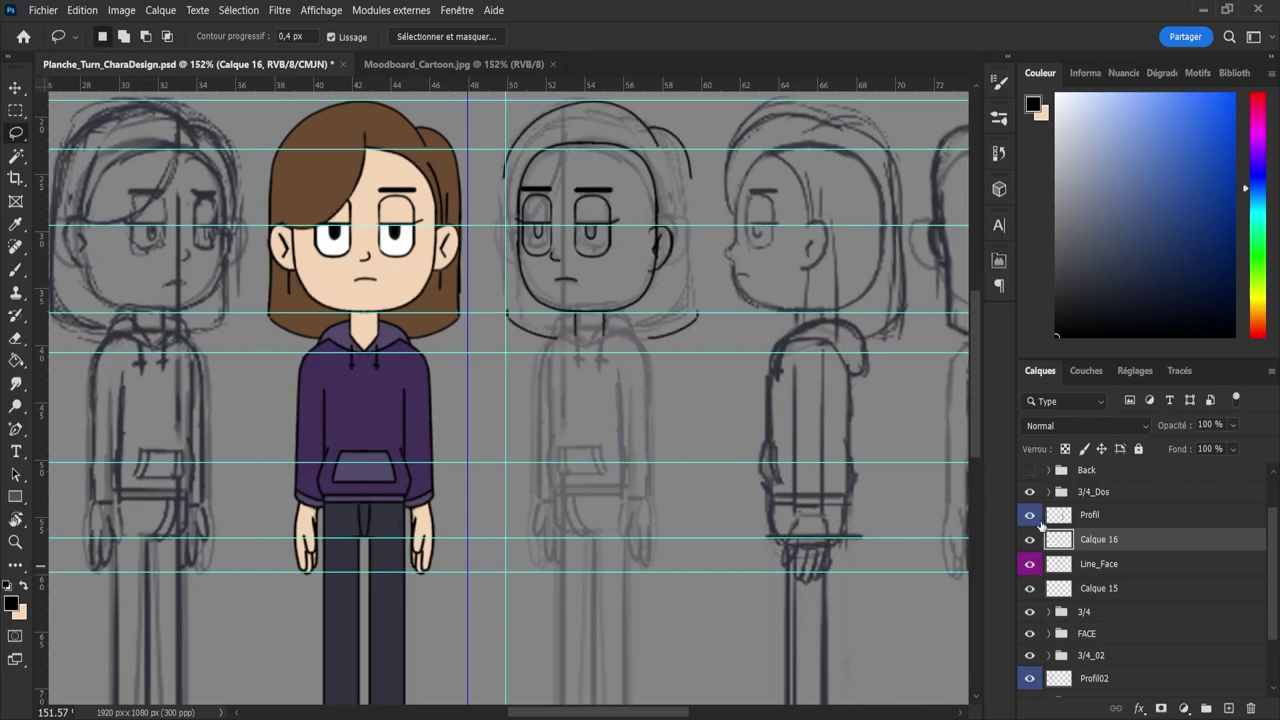
pyautogui.click(1030, 515)
pyautogui.click(1030, 517)
# - Make Calque 15 the active layer and shift the vertical guide off the far-side hair outline of the three-quarter head
pyautogui.click(1058, 590)
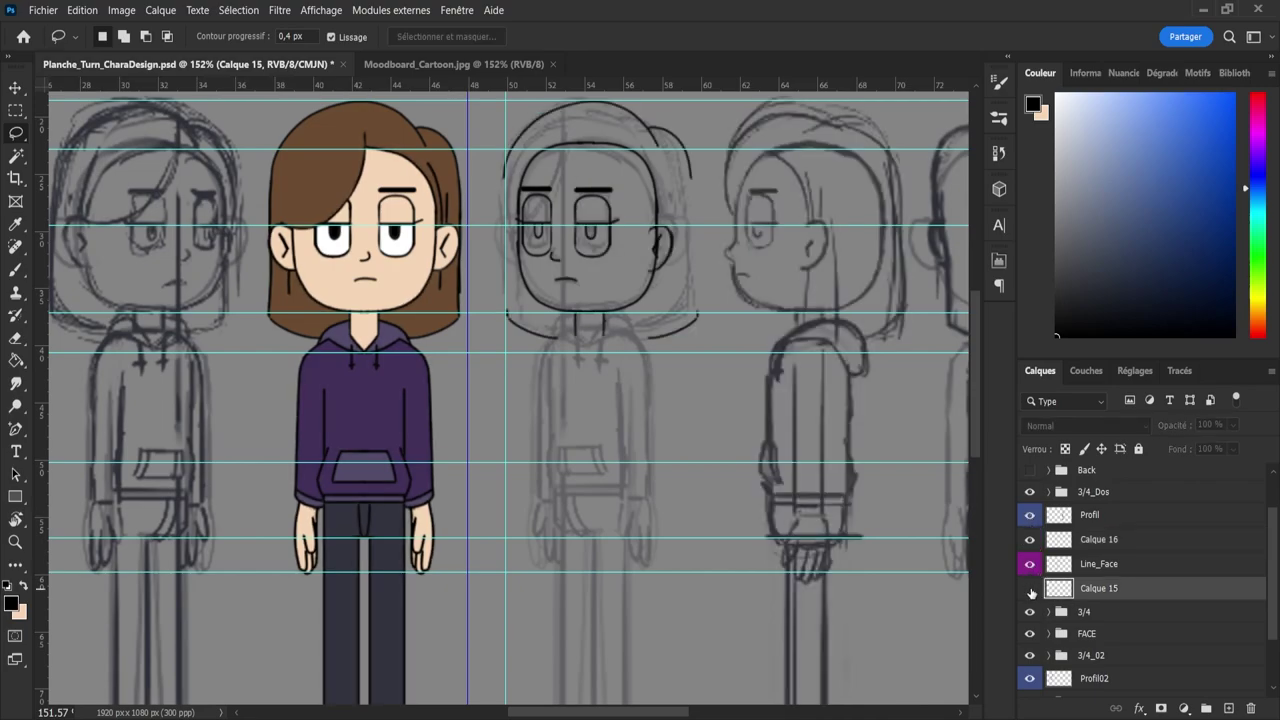
pyautogui.click(1030, 590)
pyautogui.click(1030, 590)
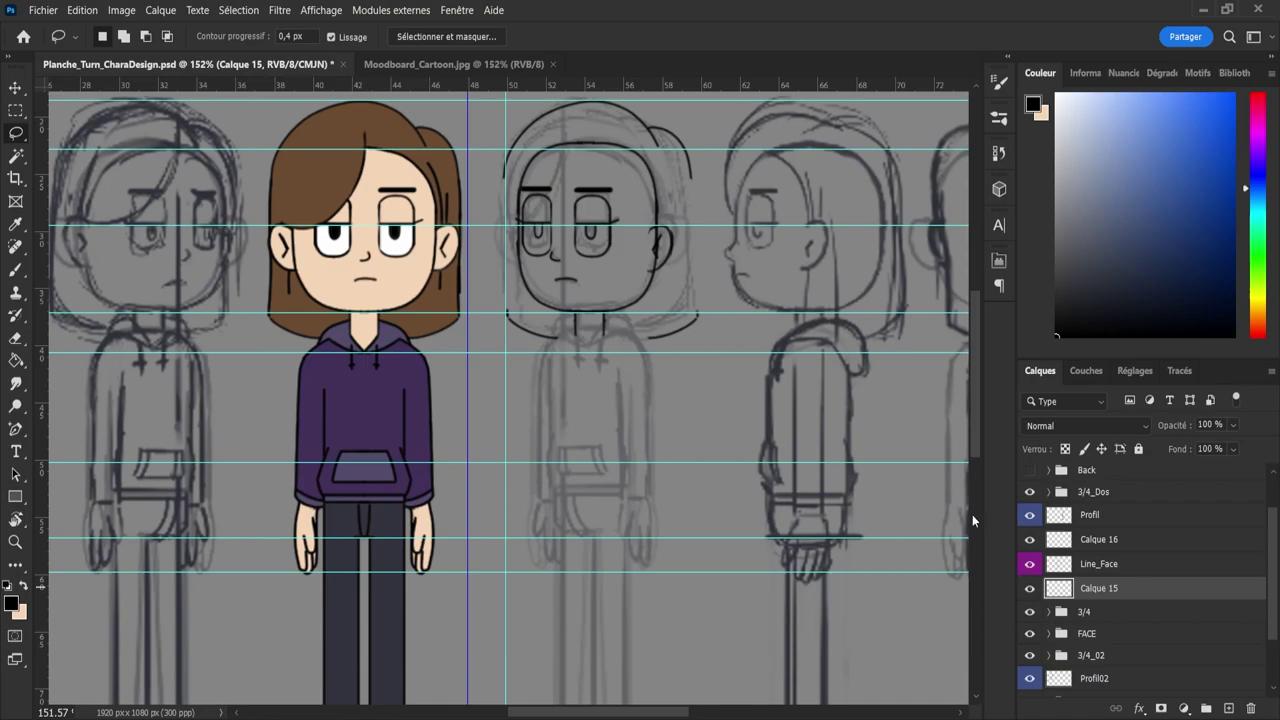
pyautogui.press('b')
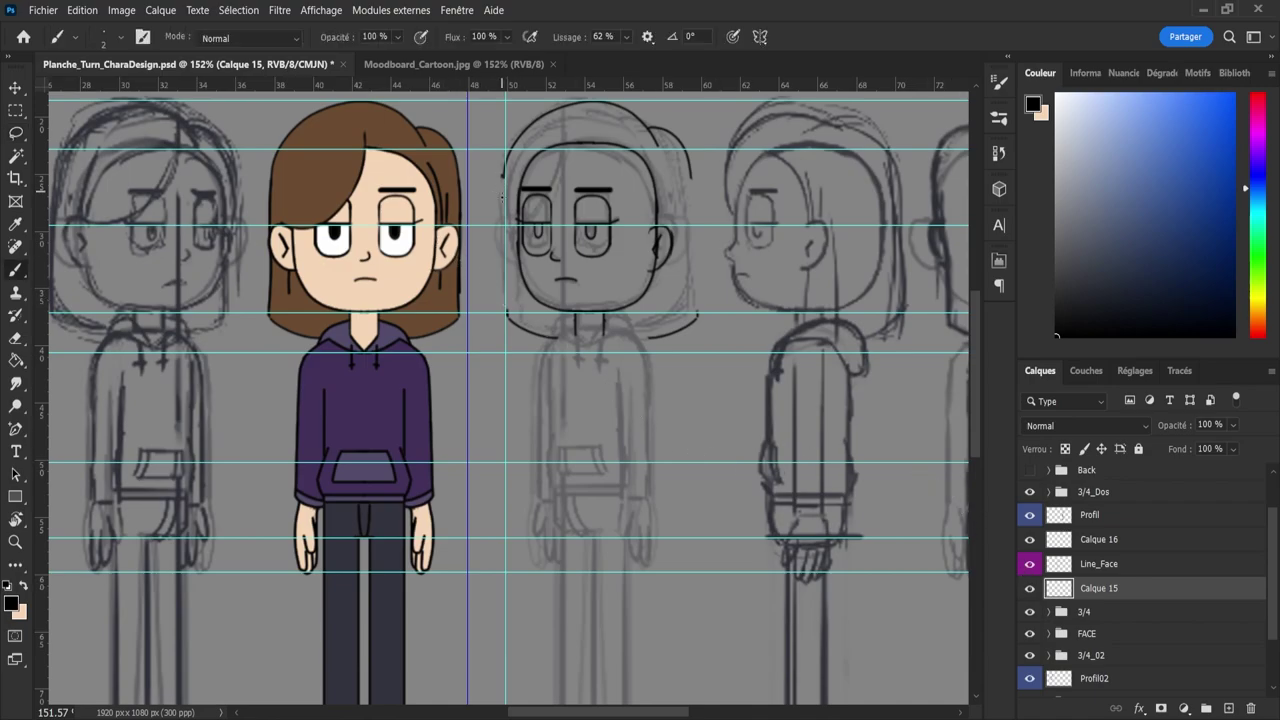
pyautogui.press('z')
pyautogui.moveTo(502, 198); pyautogui.dragTo(510, 202)
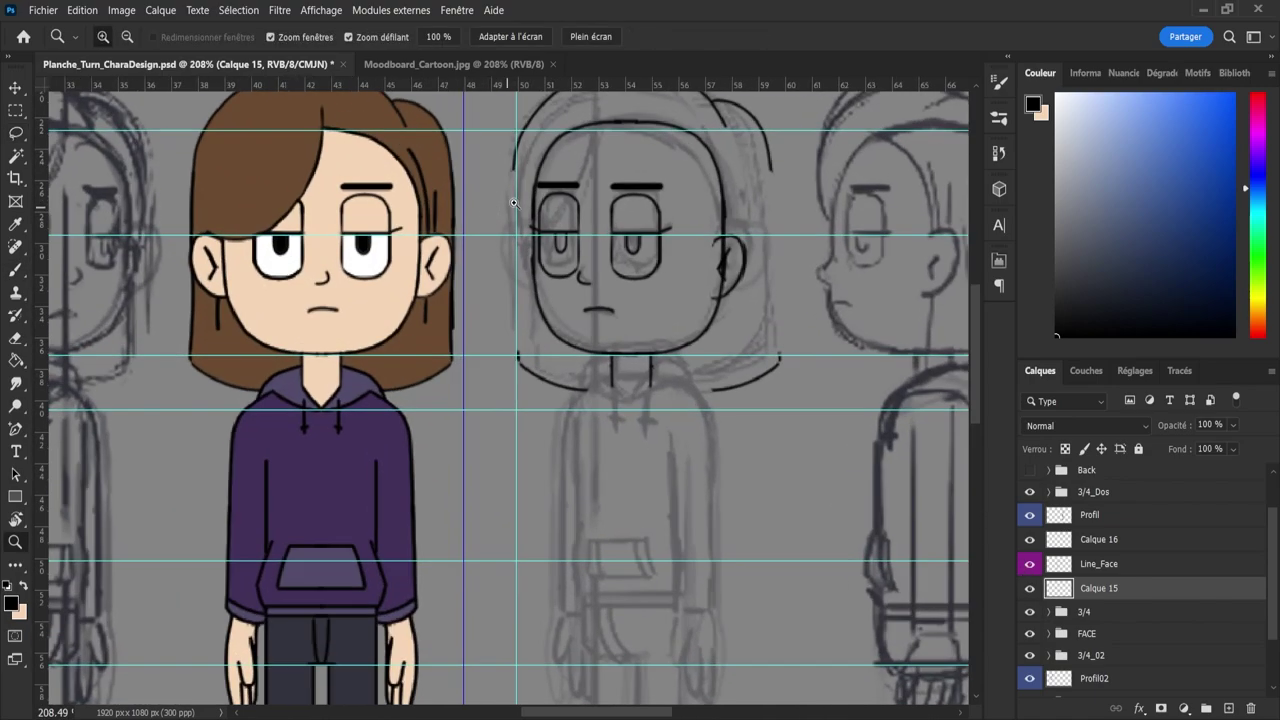
pyautogui.press('v')
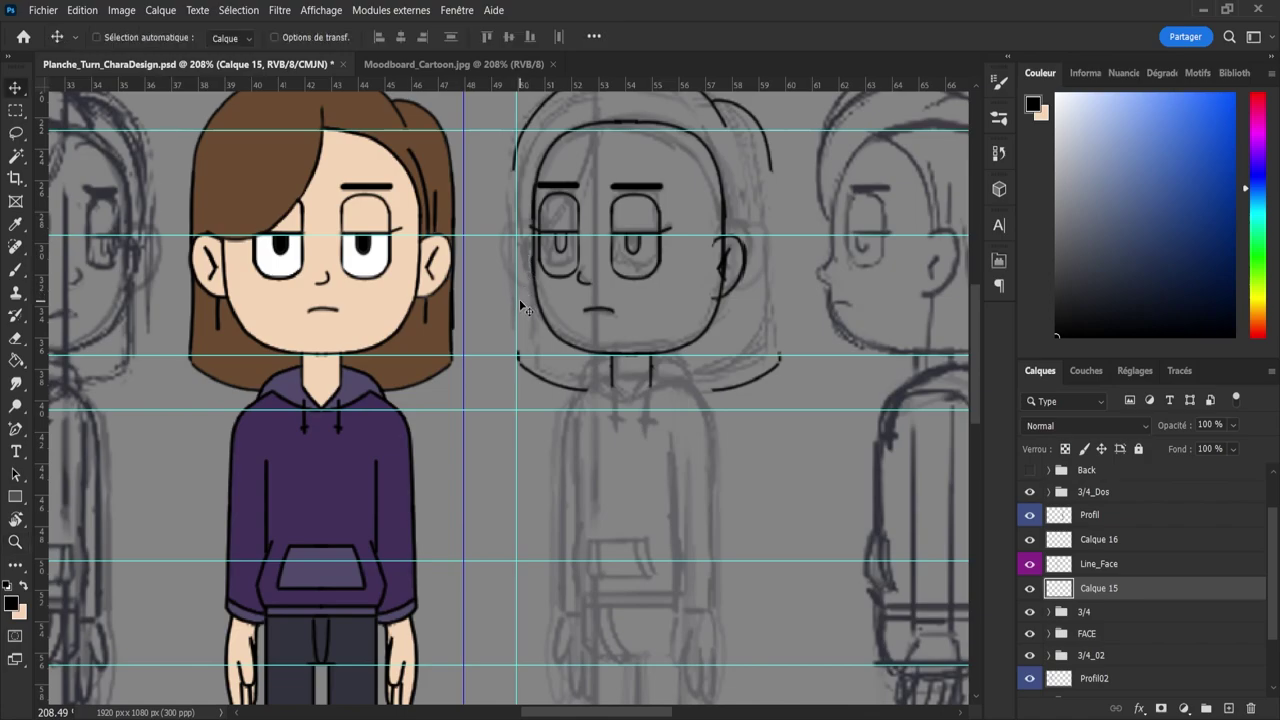
pyautogui.moveTo(516, 299); pyautogui.dragTo(494, 298)
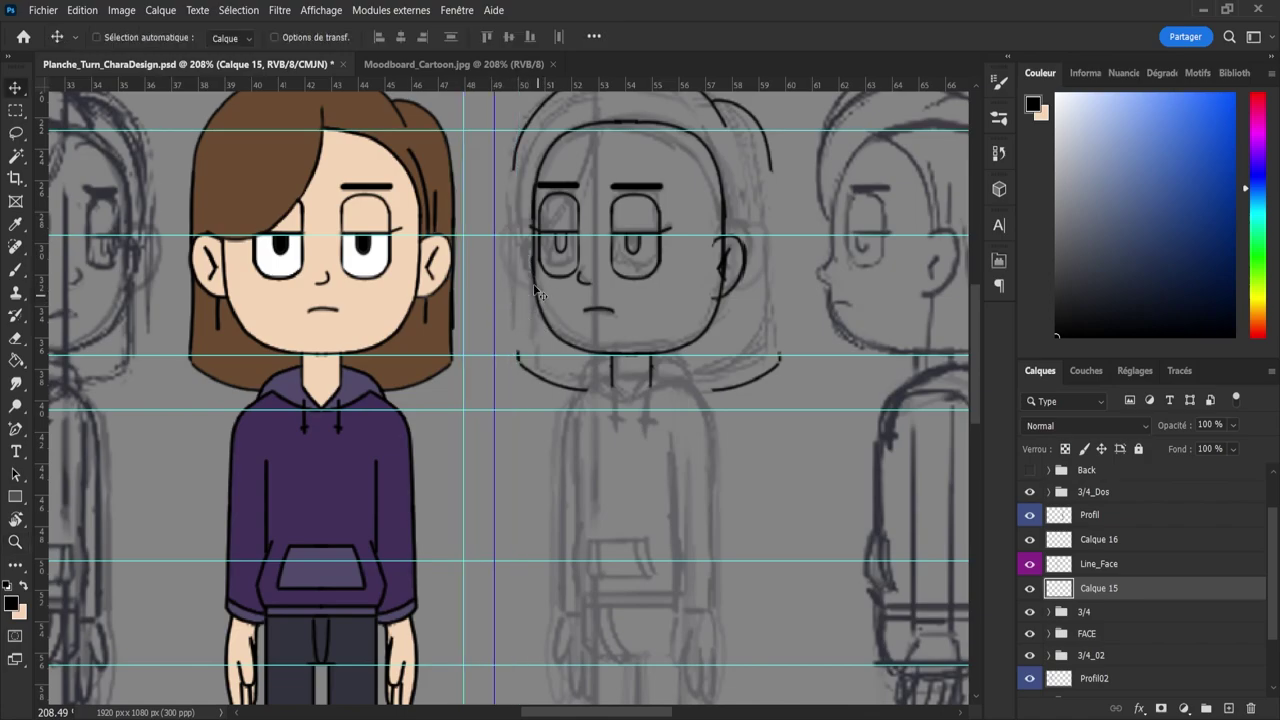
# - Brush the outer hair edge on the face's far side, from the copied hair outline down to the fringe tip
pyautogui.press('b')
pyautogui.hotkey('ctrl', 'z')
pyautogui.moveTo(513, 166); pyautogui.dragTo(519, 264)
pyautogui.hotkey('ctrl', 'z')
pyautogui.moveTo(513, 218); pyautogui.dragTo(522, 283)
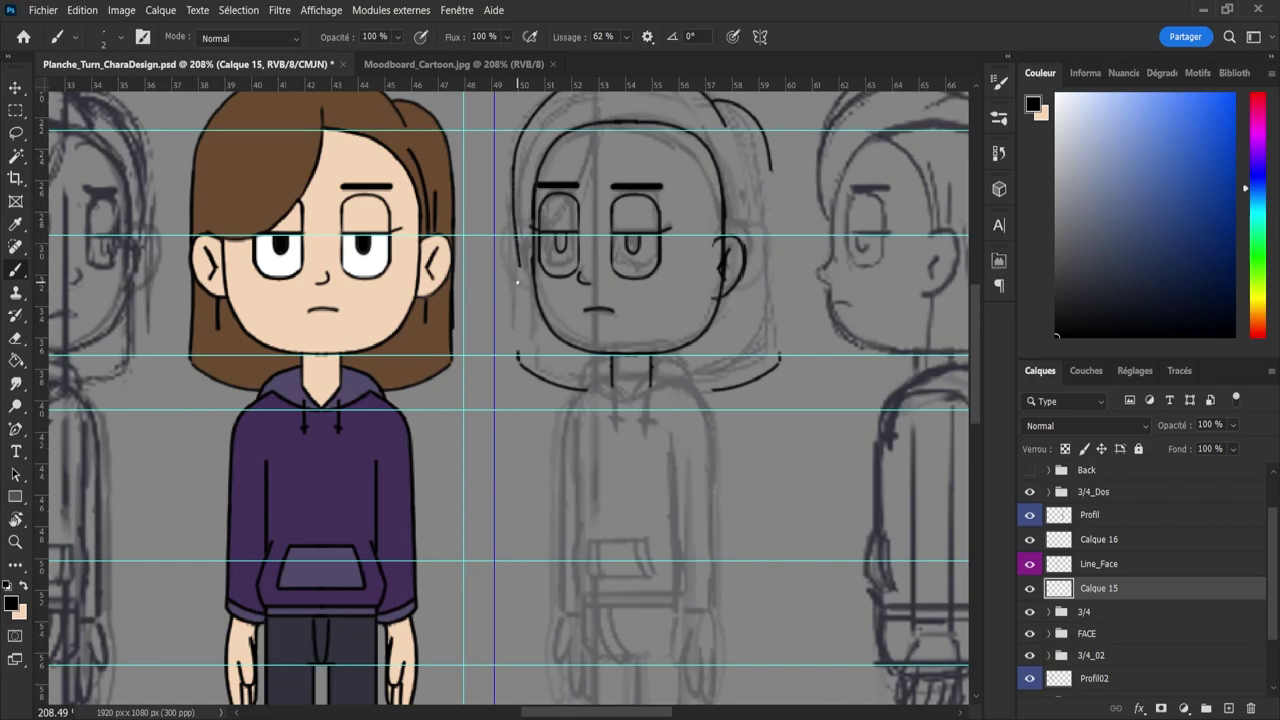
pyautogui.hotkey('ctrl', 'z')
pyautogui.moveTo(514, 167); pyautogui.dragTo(518, 232)
pyautogui.hotkey('ctrl', 'z')
pyautogui.moveTo(514, 170); pyautogui.dragTo(520, 228)
pyautogui.hotkey('ctrl', 'z')
pyautogui.moveTo(514, 166); pyautogui.dragTo(519, 228)
# - Brush the fringe's sweeping curve across the far eye, from its tip up to the hair parting
pyautogui.moveTo(521, 242); pyautogui.dragTo(593, 146)
pyautogui.hotkey('ctrl', 'z')
pyautogui.moveTo(545, 236)
pyautogui.mouseDown()
pyautogui.moveTo(600, 137)
pyautogui.moveTo(603, 92)
pyautogui.mouseUp()
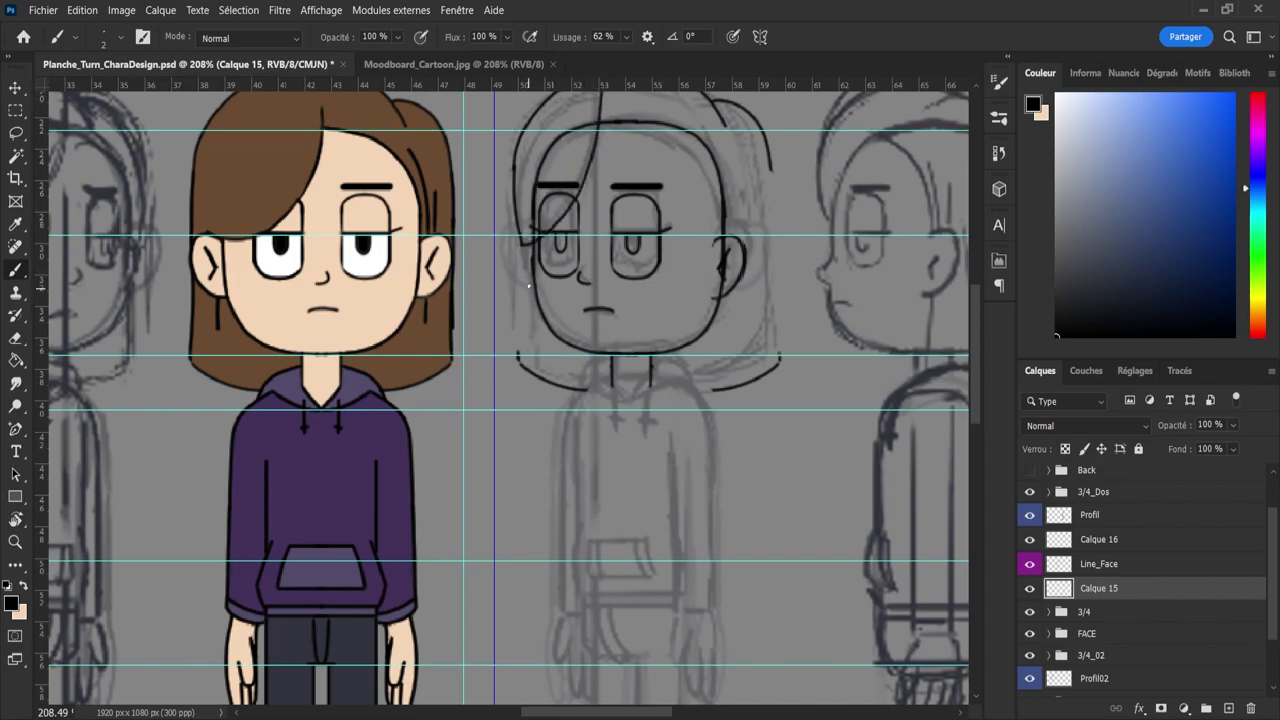
# - Brush the straight hair line on the face's far side, from the fringe tip down to the copied lower hair corner
pyautogui.moveTo(525, 250); pyautogui.dragTo(522, 400)
pyautogui.hotkey('ctrl', 'z')
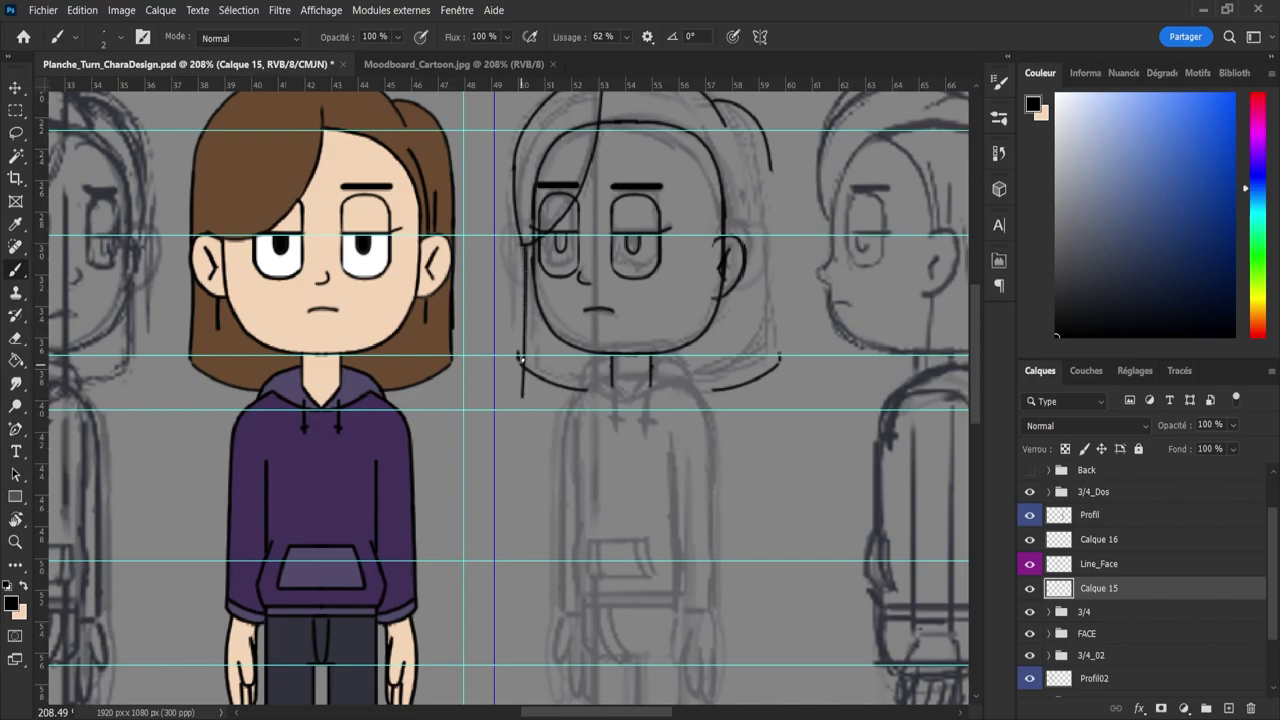
pyautogui.hotkey('ctrl', 'z')
pyautogui.moveTo(522, 246); pyautogui.dragTo(525, 358)
pyautogui.hotkey('ctrl', 'z')
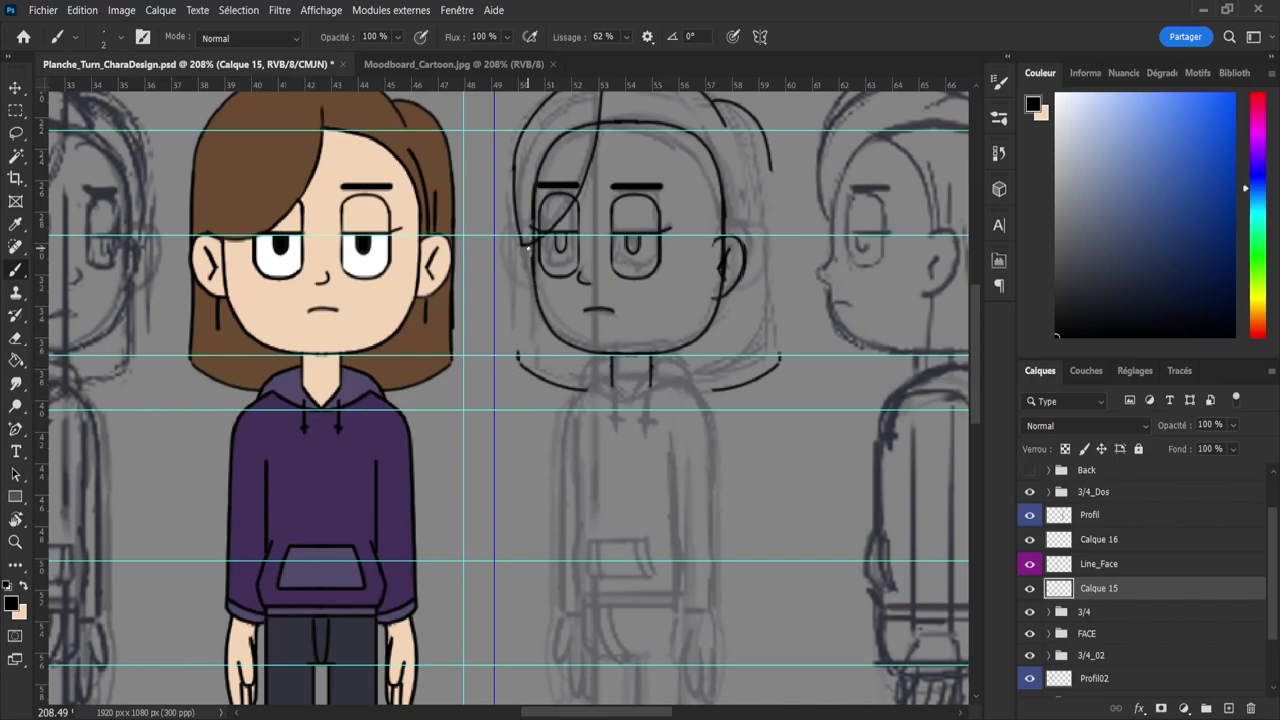
pyautogui.moveTo(528, 246); pyautogui.dragTo(531, 368)
pyautogui.hotkey('ctrl', 'z')
pyautogui.press('e')
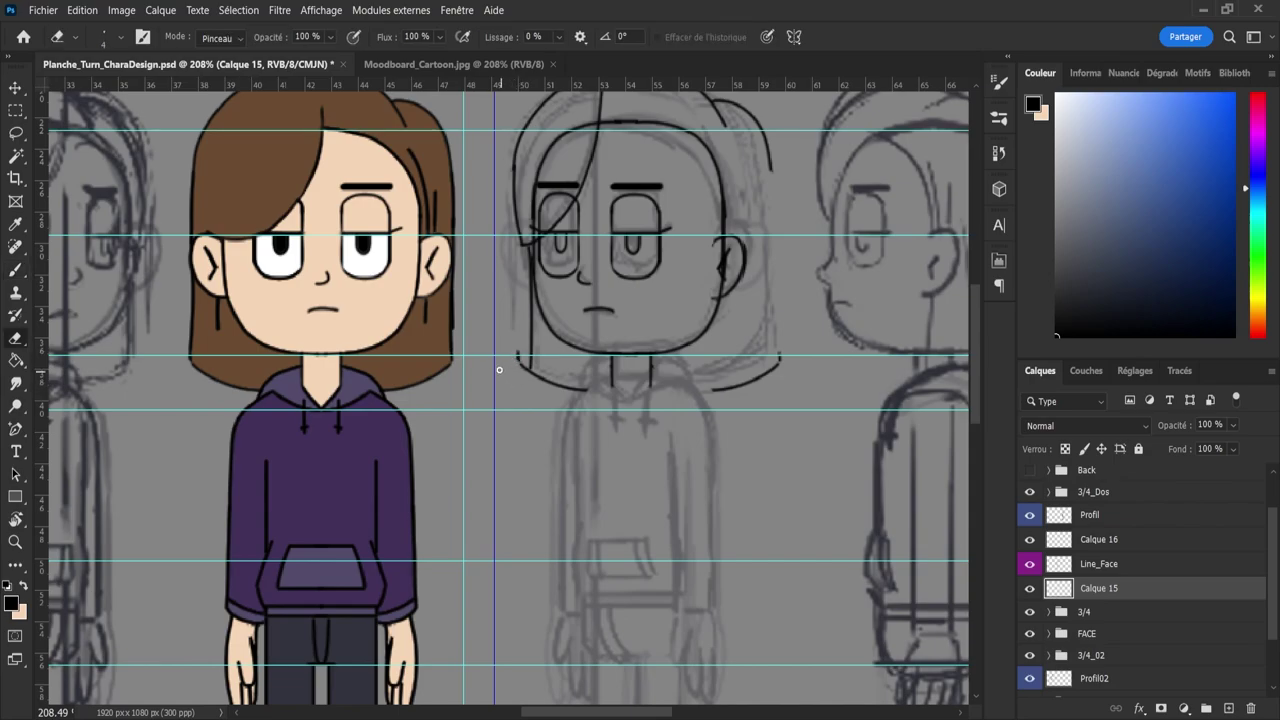
pyautogui.hotkey('ctrl', 'space')
pyautogui.moveTo(744, 458); pyautogui.dragTo(741, 402)
pyautogui.press('b')
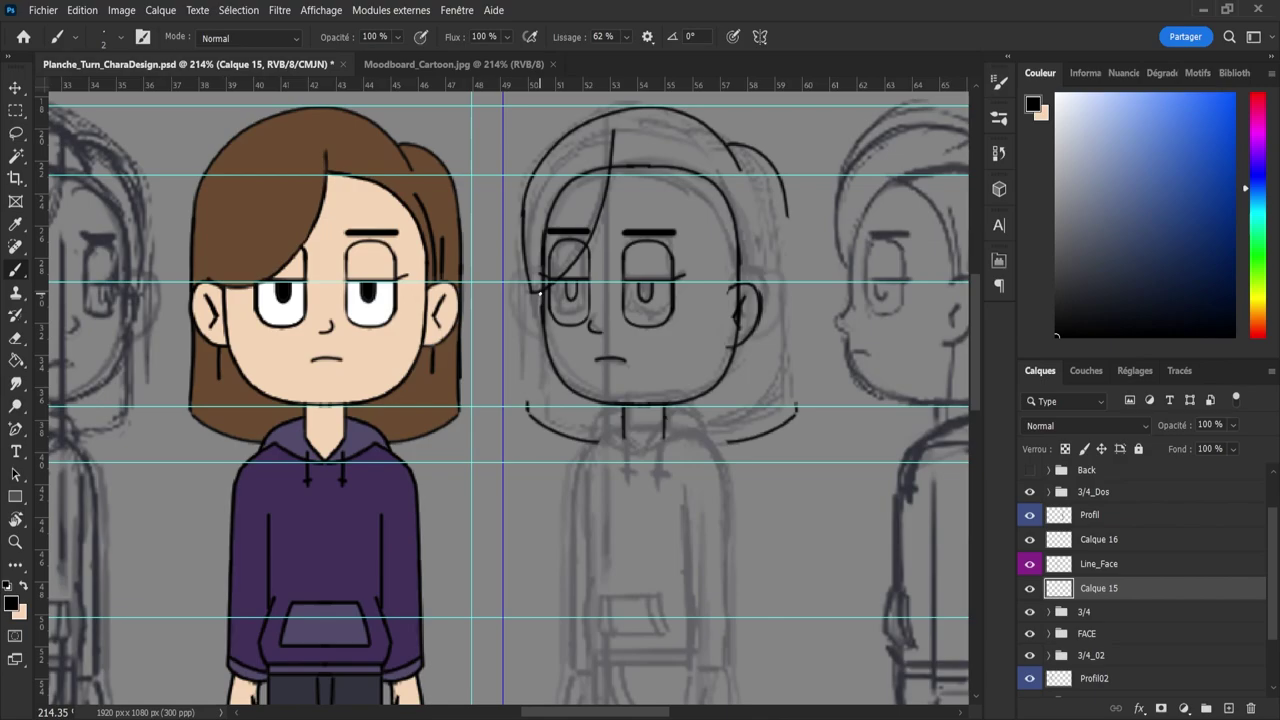
pyautogui.moveTo(549, 410); pyautogui.dragTo(549, 416)
pyautogui.hotkey('ctrl', 'z')
pyautogui.moveTo(539, 295); pyautogui.dragTo(552, 450)
pyautogui.hotkey('ctrl', 'z')
pyautogui.moveTo(537, 295); pyautogui.dragTo(540, 385)
pyautogui.hotkey('ctrl', 'z')
pyautogui.moveTo(538, 292); pyautogui.dragTo(539, 424)
pyautogui.hotkey('ctrl', 'z')
pyautogui.moveTo(537, 294); pyautogui.dragTo(536, 398)
pyautogui.hotkey('ctrl', 'z')
pyautogui.moveTo(538, 298); pyautogui.dragTo(536, 421)
pyautogui.hotkey('ctrl', 'z')
pyautogui.moveTo(537, 292); pyautogui.dragTo(532, 406)
pyautogui.hotkey('ctrl', 'z')
pyautogui.moveTo(537, 293); pyautogui.dragTo(538, 420)
pyautogui.hotkey('ctrl', 'z')
pyautogui.moveTo(537, 296)
pyautogui.mouseDown()
pyautogui.moveTo(536, 377)
pyautogui.moveTo(535, 294)
pyautogui.moveTo(533, 416)
pyautogui.mouseUp()
pyautogui.hotkey('ctrl', 'z')
# - Brush the inner hairline along the forehead, from the parting curve around to the top of the near ear
pyautogui.moveTo(612, 170)
pyautogui.mouseDown()
pyautogui.moveTo(648, 171)
pyautogui.moveTo(681, 197)
pyautogui.mouseUp()
pyautogui.hotkey('ctrl', 'z')
pyautogui.moveTo(616, 167)
pyautogui.mouseDown()
pyautogui.moveTo(655, 164)
pyautogui.moveTo(700, 196)
pyautogui.moveTo(727, 248)
pyautogui.moveTo(716, 278)
pyautogui.mouseUp()
pyautogui.hotkey('ctrl', 'z')
pyautogui.hotkey('ctrl', 'z')
pyautogui.moveTo(607, 170)
pyautogui.mouseDown()
pyautogui.moveTo(684, 172)
pyautogui.moveTo(707, 187)
pyautogui.moveTo(723, 217)
pyautogui.moveTo(726, 308)
pyautogui.mouseUp()
pyautogui.hotkey('ctrl', 'z')
pyautogui.moveTo(645, 167); pyautogui.dragTo(718, 192)
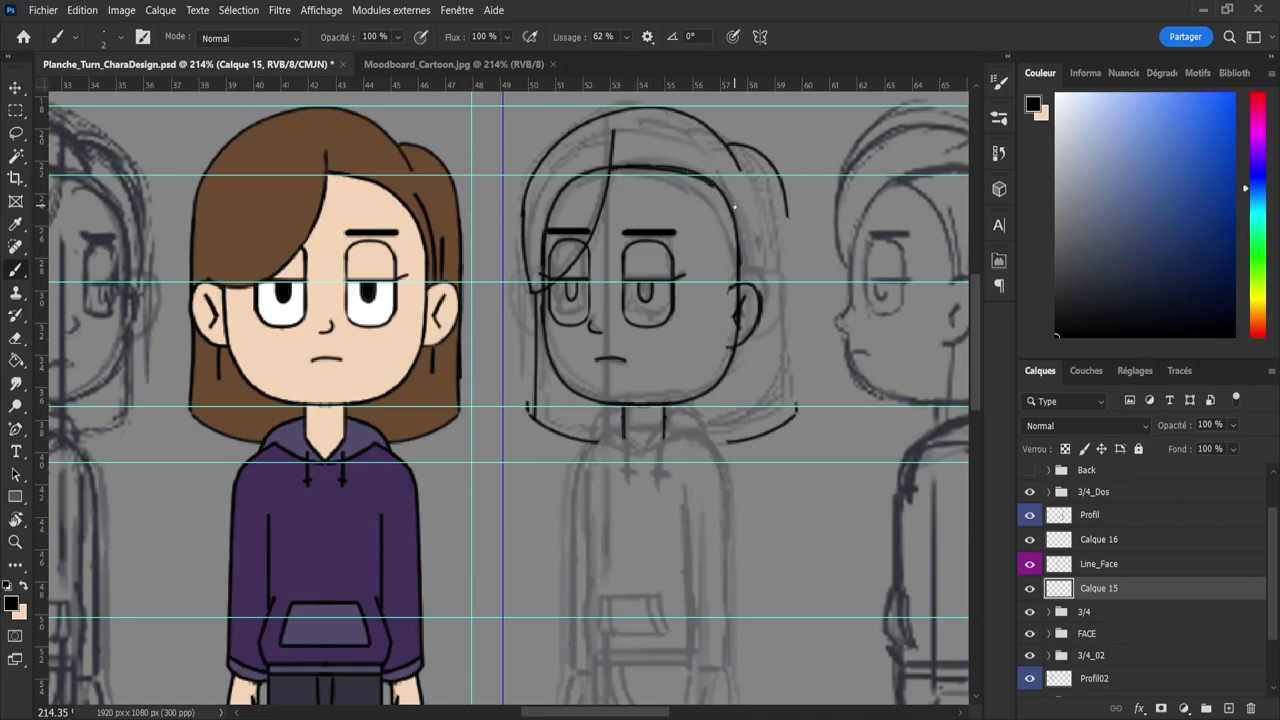
pyautogui.hotkey('ctrl', 'z')
pyautogui.moveTo(610, 172)
pyautogui.mouseDown()
pyautogui.moveTo(698, 182)
pyautogui.moveTo(729, 218)
pyautogui.moveTo(741, 312)
pyautogui.moveTo(750, 292)
pyautogui.moveTo(718, 215)
pyautogui.moveTo(675, 177)
pyautogui.moveTo(585, 175)
pyautogui.mouseUp()
pyautogui.hotkey('ctrl', 'z')
pyautogui.hotkey('ctrl', 'z')
pyautogui.hotkey('ctrl', 'z')
pyautogui.moveTo(733, 290)
pyautogui.mouseDown()
pyautogui.moveTo(724, 228)
pyautogui.moveTo(689, 180)
pyautogui.moveTo(599, 164)
pyautogui.mouseUp()
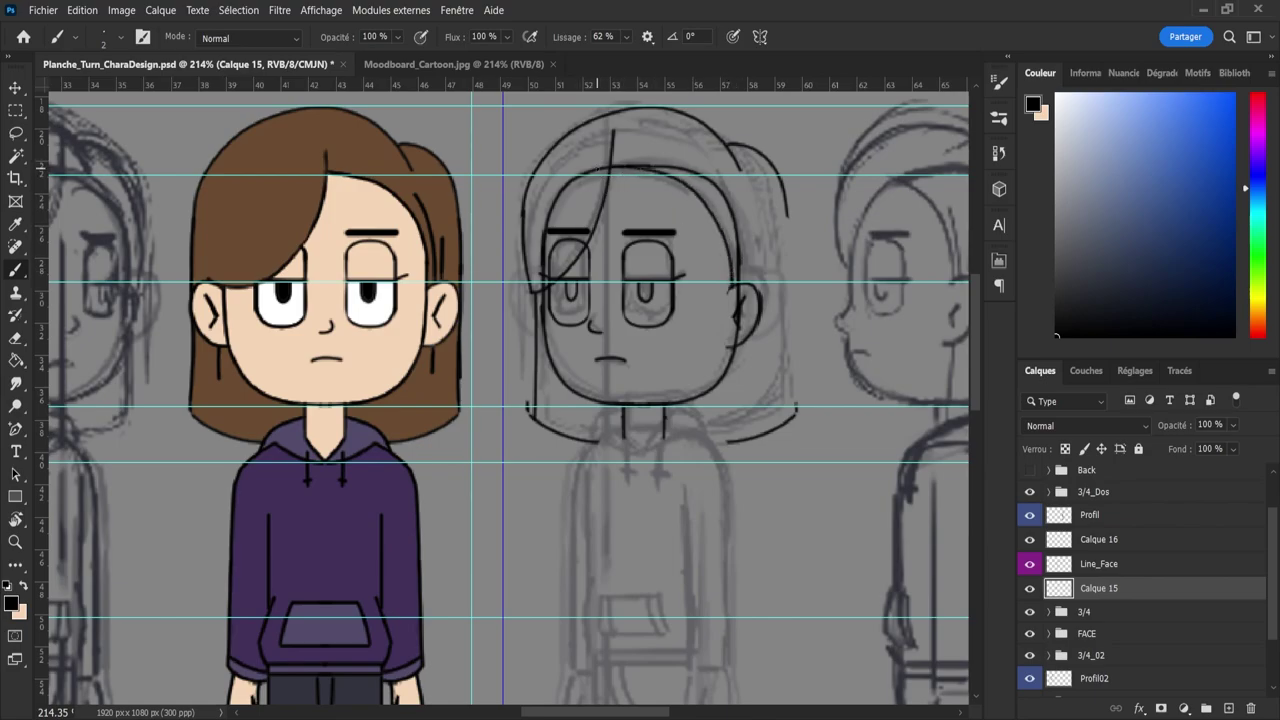
pyautogui.moveTo(715, 219)
pyautogui.mouseDown()
pyautogui.moveTo(615, 169)
pyautogui.moveTo(687, 179)
pyautogui.moveTo(612, 169)
pyautogui.moveTo(675, 174)
pyautogui.moveTo(729, 277)
pyautogui.mouseUp()
pyautogui.hotkey('ctrl', 'z')
pyautogui.hotkey('ctrl', 'z')
pyautogui.moveTo(610, 168)
pyautogui.mouseDown()
pyautogui.moveTo(690, 182)
pyautogui.moveTo(738, 241)
pyautogui.moveTo(733, 272)
pyautogui.mouseUp()
pyautogui.hotkey('ctrl', 'z')
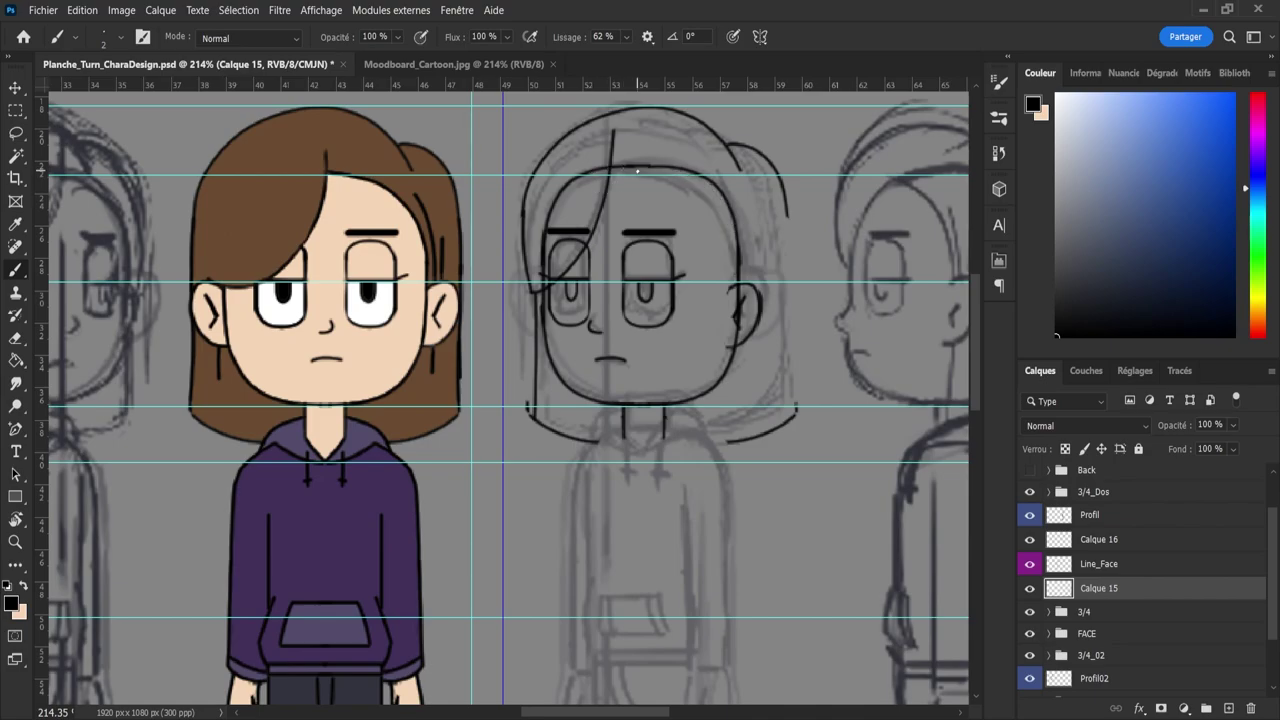
pyautogui.moveTo(612, 170)
pyautogui.mouseDown()
pyautogui.moveTo(690, 186)
pyautogui.moveTo(708, 208)
pyautogui.moveTo(626, 172)
pyautogui.moveTo(704, 192)
pyautogui.moveTo(728, 230)
pyautogui.moveTo(735, 300)
pyautogui.mouseUp()
pyautogui.hotkey('ctrl', 'z')
pyautogui.hotkey('ctrl', 'z')
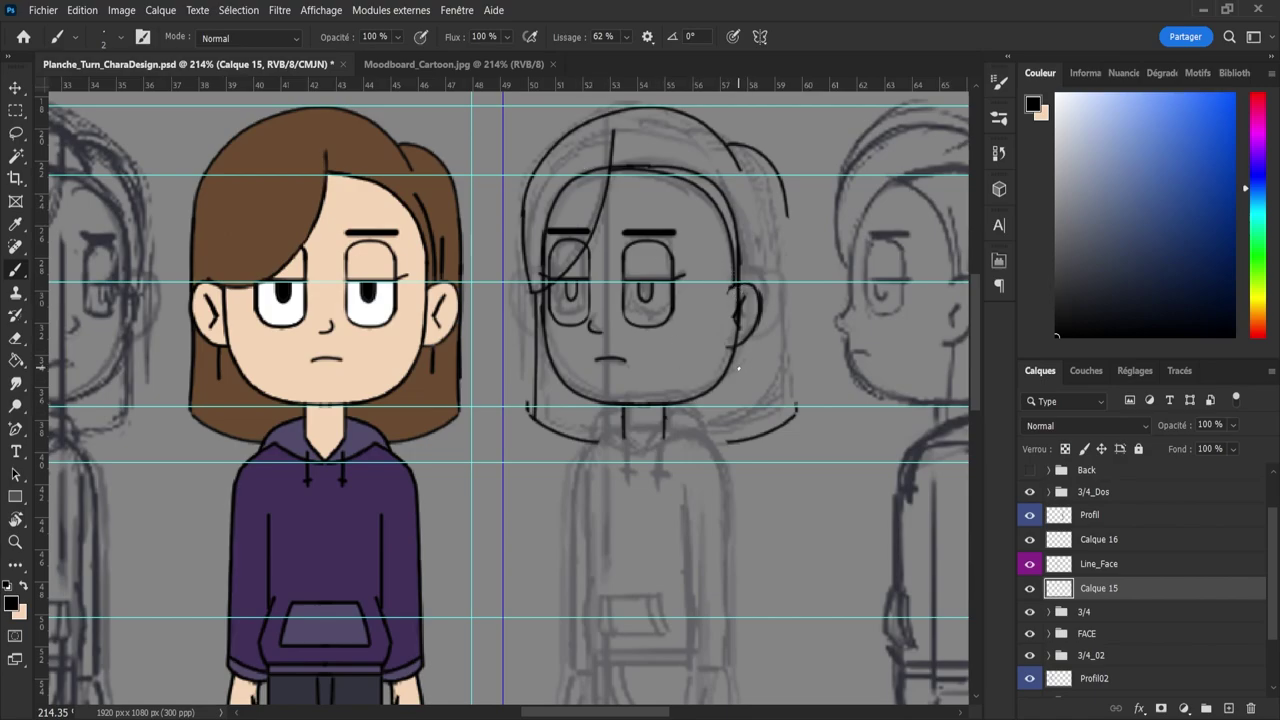
# - Brush the near-side hair strand from the ear down to the inner end of the copied lower hair corner
pyautogui.moveTo(732, 349)
pyautogui.mouseDown()
pyautogui.moveTo(724, 446)
pyautogui.moveTo(746, 381)
pyautogui.moveTo(729, 416)
pyautogui.mouseUp()
pyautogui.hotkey('ctrl', 'z')
pyautogui.hotkey('ctrl', 'z')
pyautogui.hotkey('ctrl', 'z')
pyautogui.moveTo(731, 348); pyautogui.dragTo(730, 430)
pyautogui.hotkey('ctrl', 'z')
pyautogui.moveTo(731, 352); pyautogui.dragTo(730, 430)
pyautogui.hotkey('ctrl', 'z')
pyautogui.moveTo(731, 346); pyautogui.dragTo(725, 454)
# - Brush the outer back edge of the hair, from the copied upper outline down to the lower near-side corner
pyautogui.moveTo(787, 216)
pyautogui.mouseDown()
pyautogui.moveTo(797, 414)
pyautogui.moveTo(787, 340)
pyautogui.moveTo(785, 368)
pyautogui.mouseUp()
pyautogui.hotkey('ctrl', 'z')
pyautogui.hotkey('ctrl', 'z')
pyautogui.moveTo(788, 228); pyautogui.dragTo(794, 406)
pyautogui.hotkey('ctrl', 'z')
pyautogui.moveTo(788, 224); pyautogui.dragTo(788, 282)
pyautogui.hotkey('ctrl', 'z')
pyautogui.moveTo(787, 212); pyautogui.dragTo(790, 358)
pyautogui.hotkey('ctrl', 'z')
pyautogui.hotkey('ctrl', 'z')
pyautogui.moveTo(787, 214); pyautogui.dragTo(792, 420)
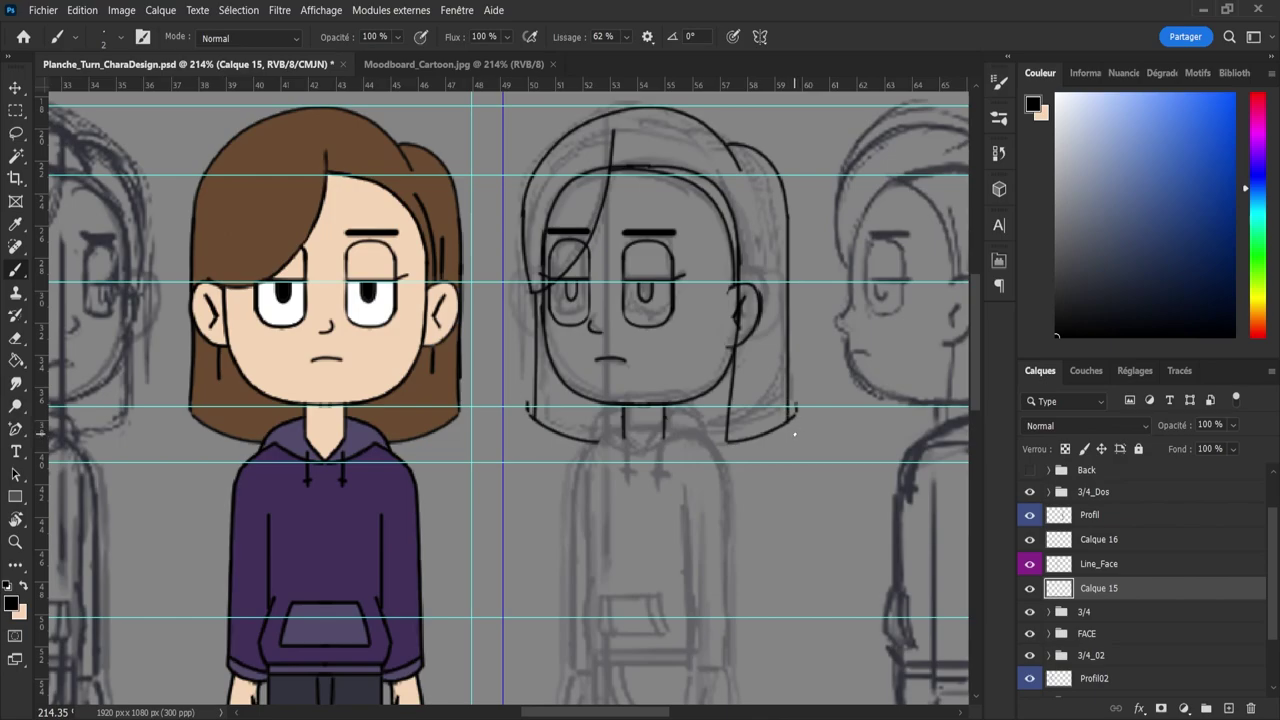
# - Brush the curved hair hem across the neck, joining the two copied lower hair corners
pyautogui.press('e')
pyautogui.press('b')
pyautogui.hotkey('ctrl', 'z')
pyautogui.moveTo(598, 442); pyautogui.dragTo(700, 447)
pyautogui.hotkey('ctrl', 'z')
pyautogui.moveTo(598, 442); pyautogui.dragTo(698, 449)
pyautogui.hotkey('ctrl', 'z')
pyautogui.moveTo(597, 443)
pyautogui.mouseDown()
pyautogui.moveTo(747, 434)
pyautogui.moveTo(599, 443)
pyautogui.moveTo(700, 443)
pyautogui.mouseUp()
pyautogui.hotkey('ctrl', 'z')
pyautogui.hotkey('ctrl', 'z')
pyautogui.hotkey('ctrl', 'z')
pyautogui.hotkey('ctrl', 'z')
pyautogui.moveTo(597, 443); pyautogui.dragTo(720, 437)
pyautogui.hotkey('ctrl', 'z')
pyautogui.moveTo(597, 443); pyautogui.dragTo(720, 442)
pyautogui.hotkey('ctrl', 'z')
pyautogui.moveTo(599, 443); pyautogui.dragTo(702, 442)
pyautogui.hotkey('ctrl', 'z')
pyautogui.moveTo(597, 444); pyautogui.dragTo(725, 435)
pyautogui.hotkey('ctrl', 'z')
pyautogui.moveTo(598, 444); pyautogui.dragTo(722, 437)
pyautogui.hotkey('ctrl', 'z')
pyautogui.moveTo(598, 444); pyautogui.dragTo(724, 440)
# - Brush a short strand line above the near ear, running up along the outside of the forehead hairline
pyautogui.moveTo(740, 281); pyautogui.dragTo(732, 212)
pyautogui.hotkey('ctrl', 'z')
pyautogui.moveTo(741, 286); pyautogui.dragTo(727, 184)
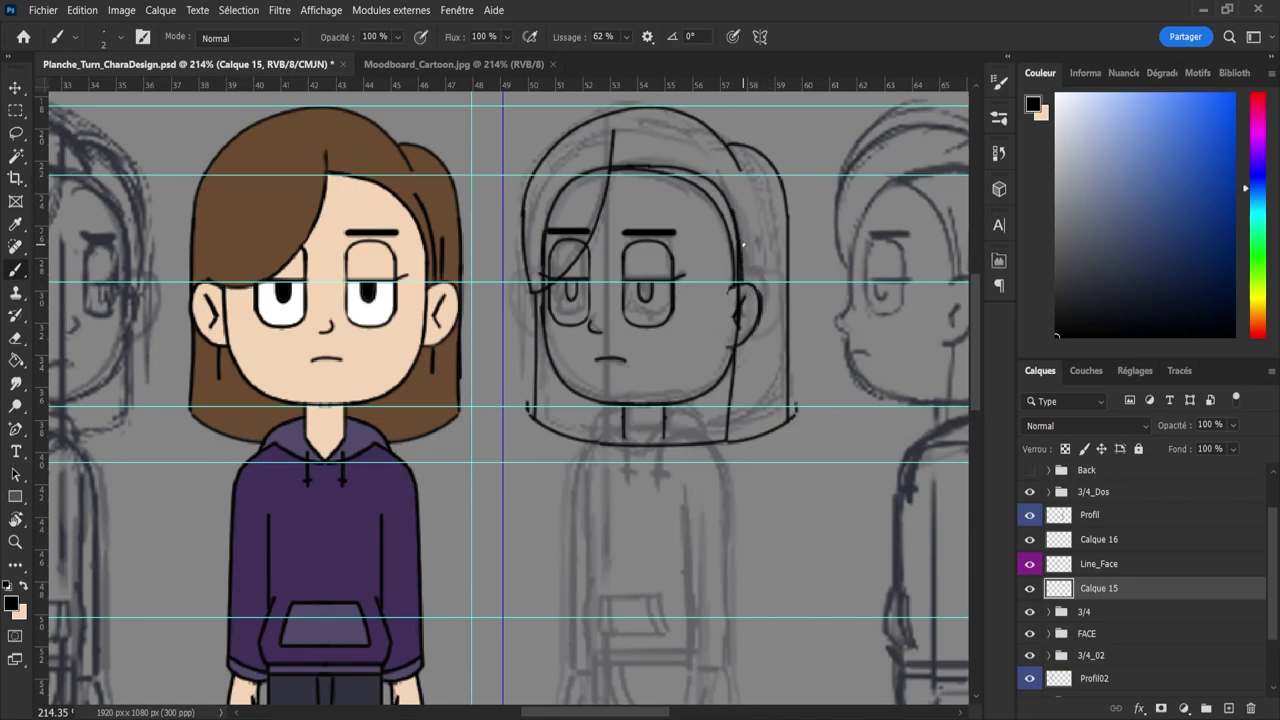
# - Undo the last hair stroke and rebrush the strand line from the near ear up along the forehead hairline
pyautogui.hotkey('ctrl', 'z')
pyautogui.moveTo(741, 280); pyautogui.dragTo(722, 178)
# - Examine which head lines belong to the Calque 15 and Line_Face layers by hiding and showing each one
pyautogui.click(1030, 588)
pyautogui.click(1030, 588)
pyautogui.click(1030, 588)
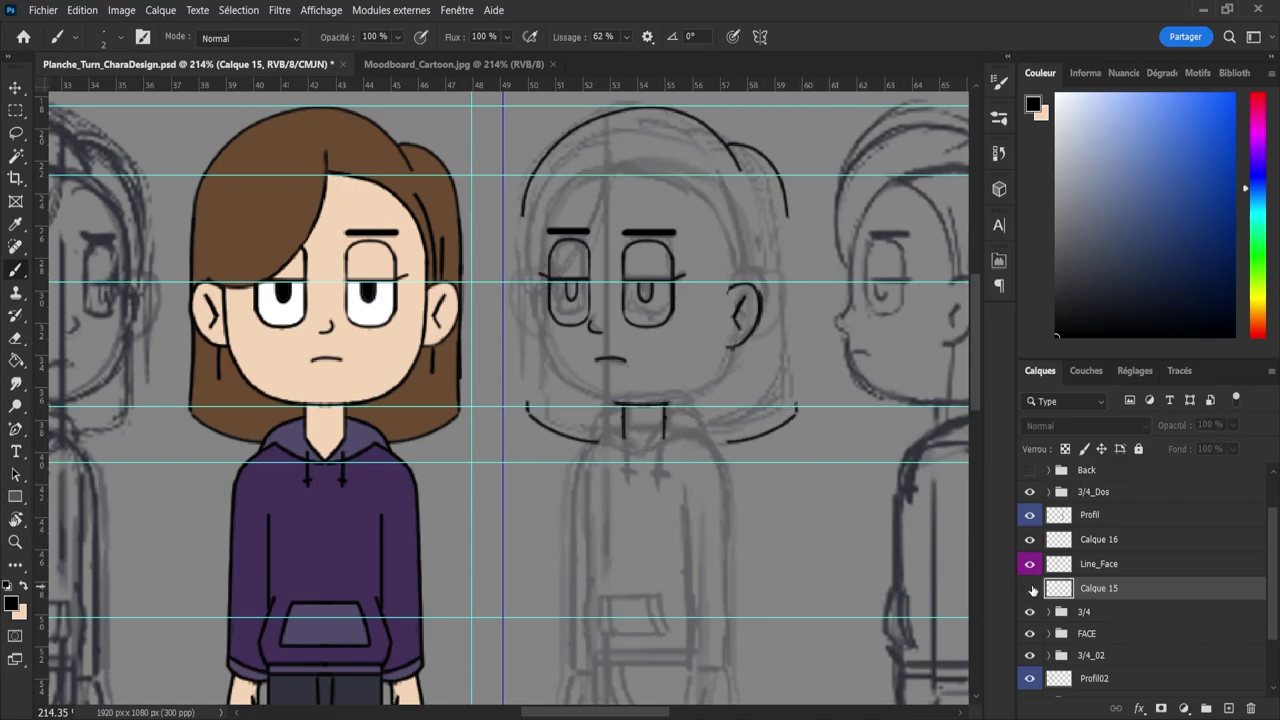
pyautogui.click(1032, 589)
pyautogui.click(1034, 590)
pyautogui.click(1036, 591)
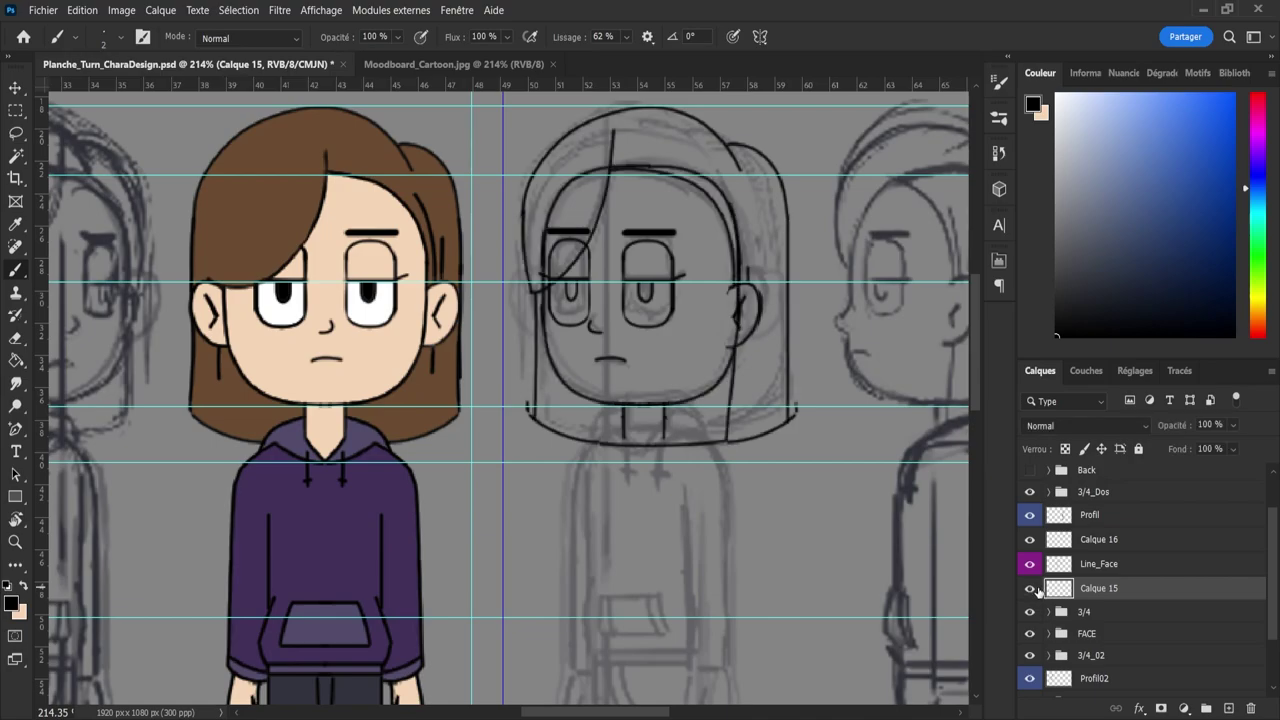
pyautogui.click(1037, 590)
pyautogui.click(1037, 590)
pyautogui.click(1031, 566)
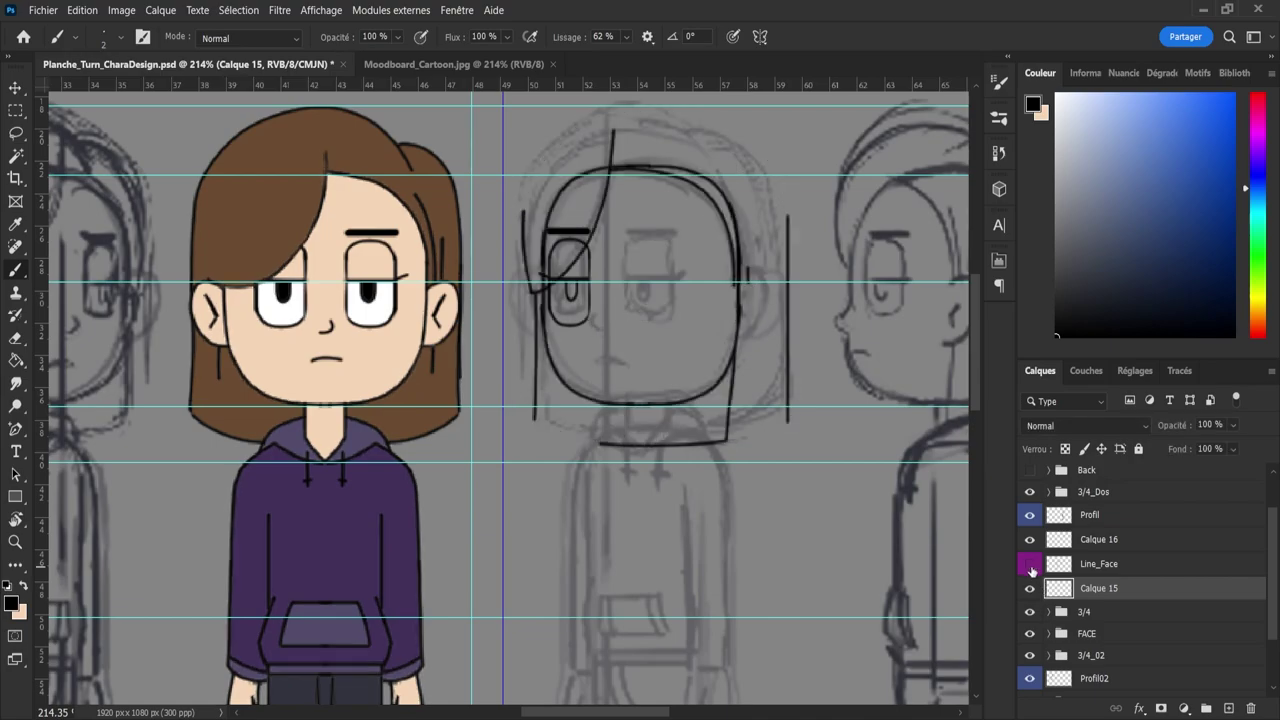
pyautogui.click(1031, 567)
# - Activate the Line_Face layer and add a horizontal guide at the height of the front view's shoulder tops
pyautogui.click(1070, 570)
pyautogui.press('z')
pyautogui.moveTo(640, 362); pyautogui.dragTo(640, 492)
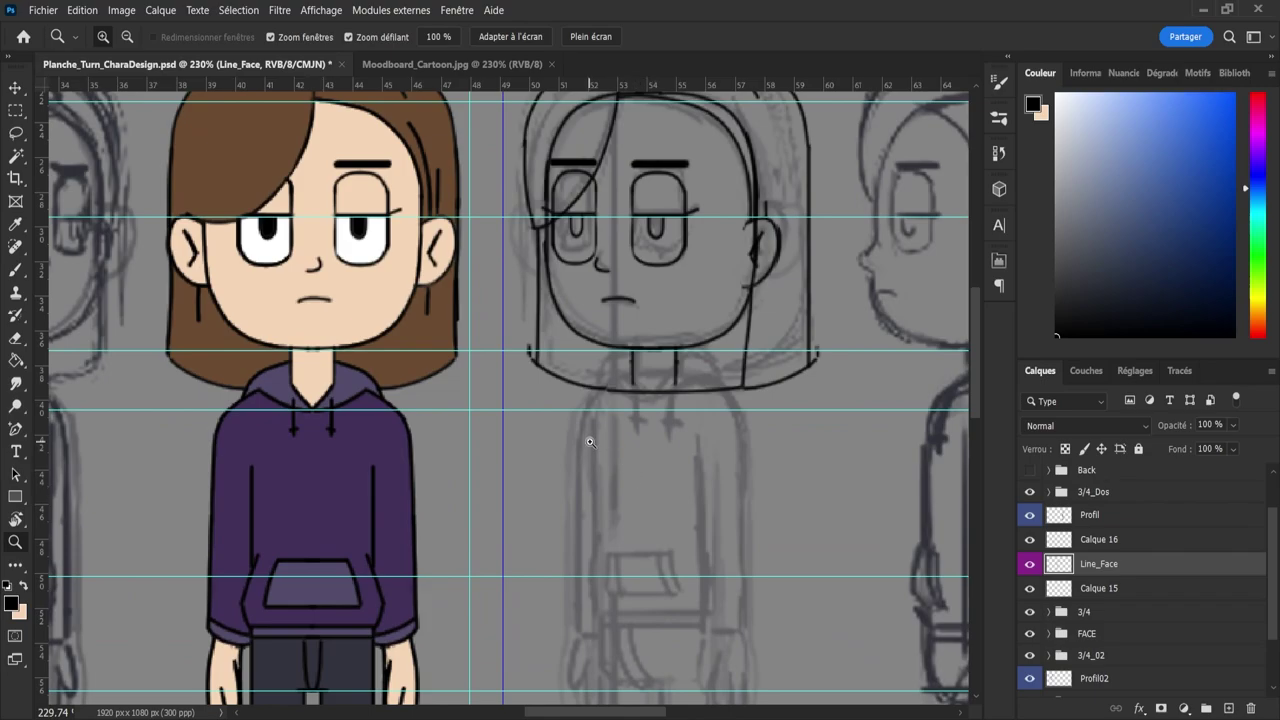
pyautogui.press('b')
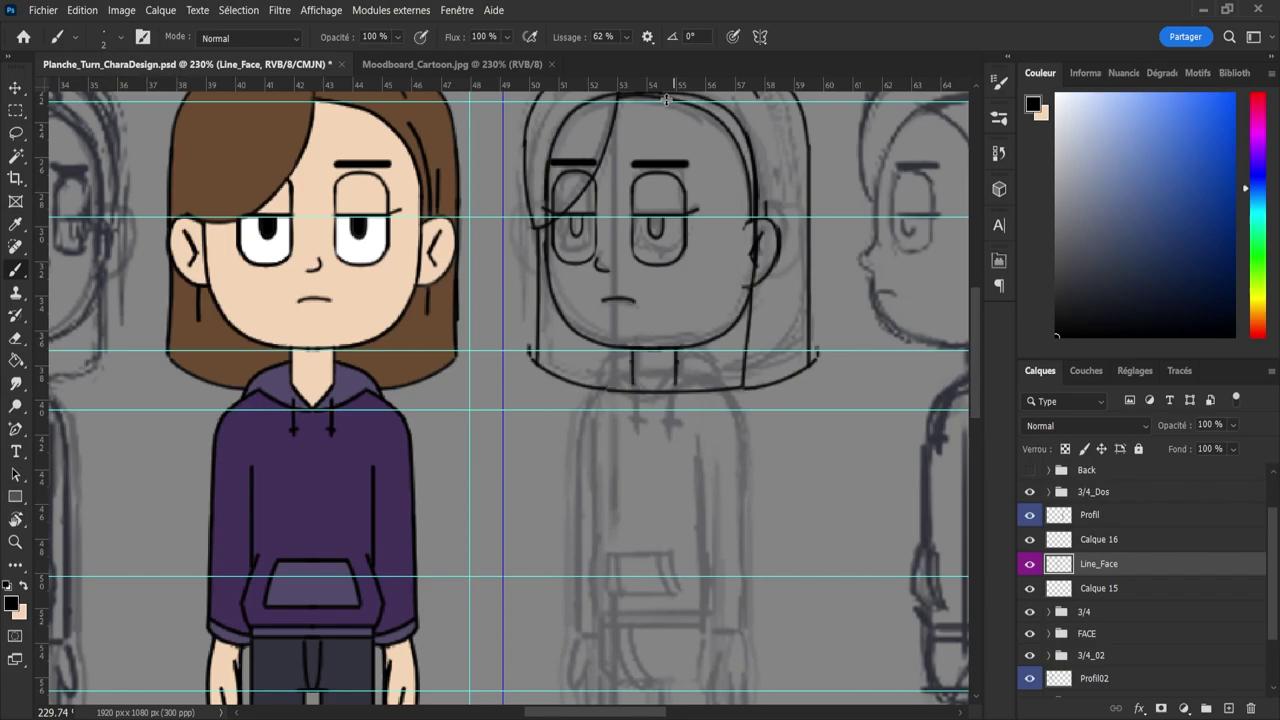
pyautogui.moveTo(667, 96); pyautogui.dragTo(685, 384)
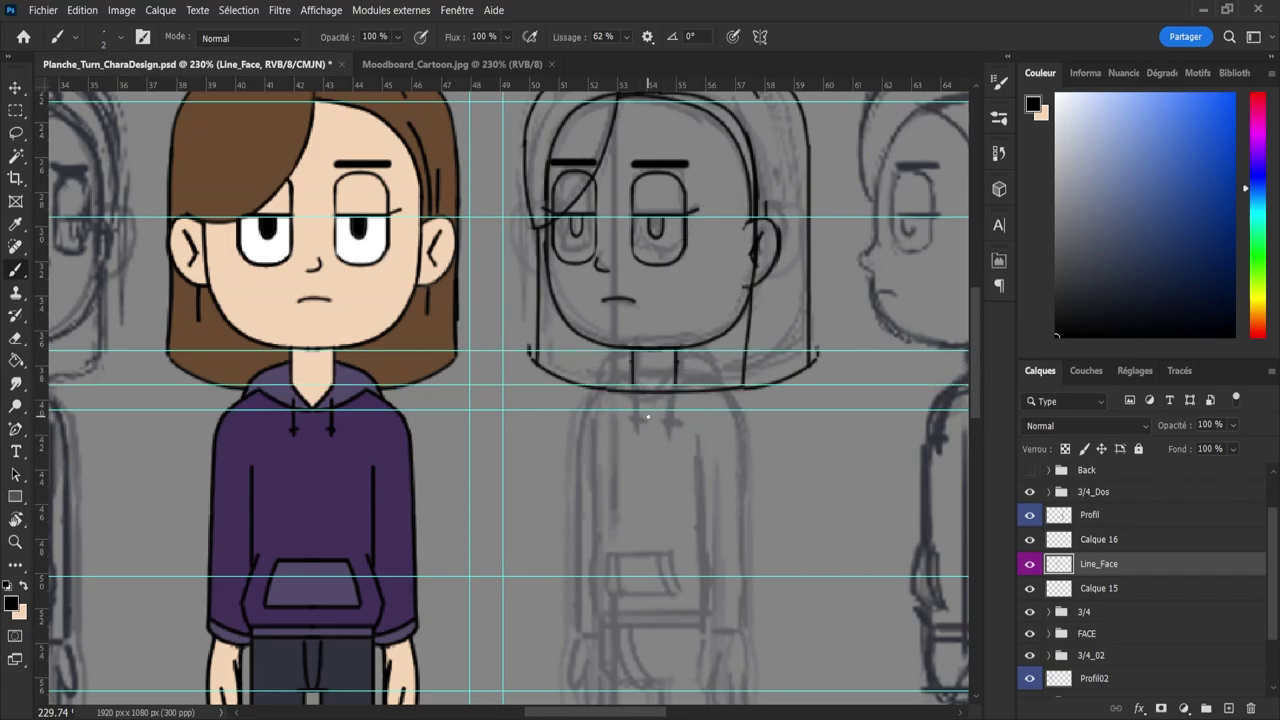
# - Brush the V-shaped neckline under the three-quarter view's neck and erase the overshoot at its tip
pyautogui.moveTo(663, 397); pyautogui.dragTo(649, 413)
pyautogui.moveTo(628, 380); pyautogui.dragTo(644, 401)
pyautogui.press('e')
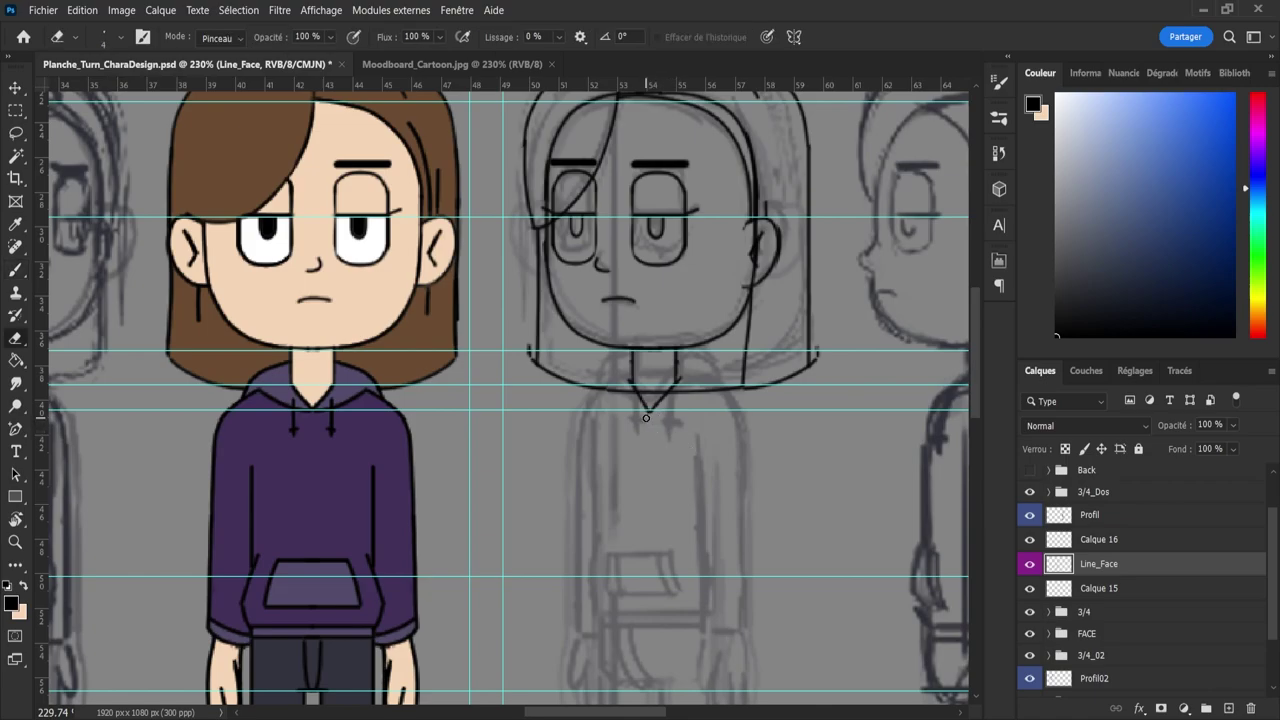
pyautogui.moveTo(646, 417); pyautogui.dragTo(650, 415)
# - Brush the near shoulder curve from the neckline and the outer sleeve edge down to the wrist, trimming the line's lower end
pyautogui.press('b')
pyautogui.moveTo(633, 451); pyautogui.dragTo(688, 518)
pyautogui.hotkey('ctrl', 'z')
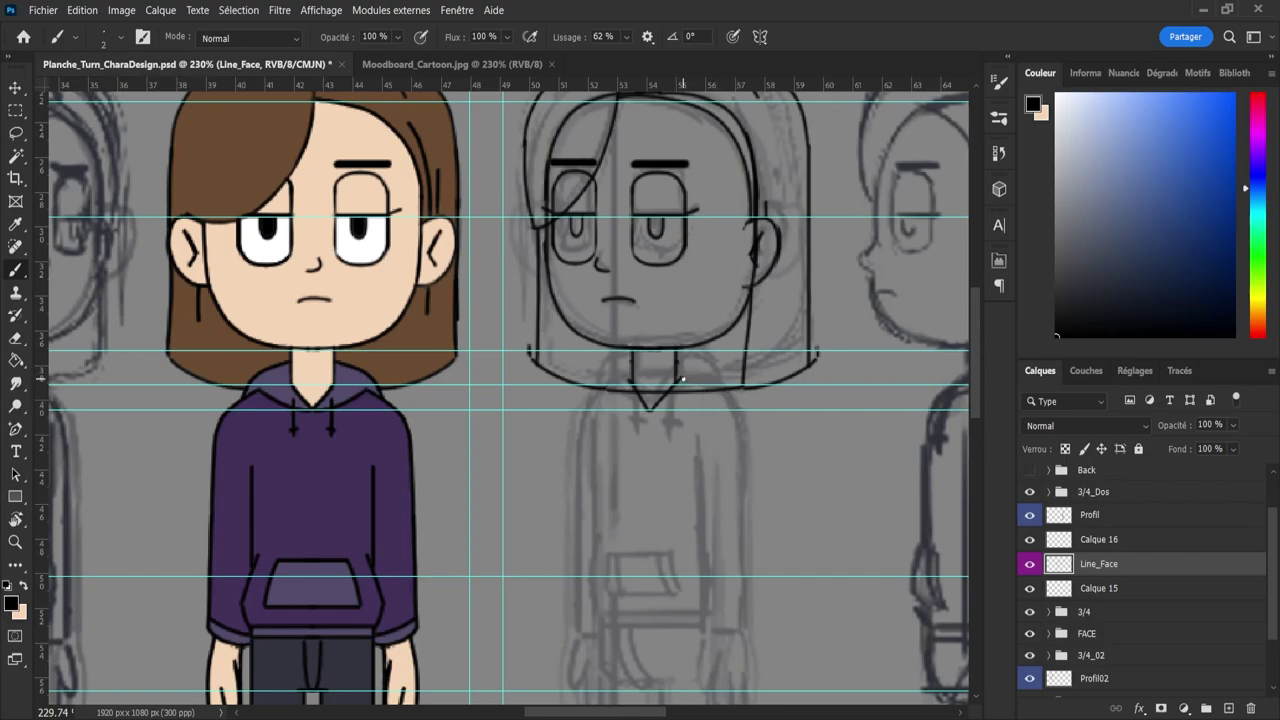
pyautogui.moveTo(682, 381)
pyautogui.mouseDown()
pyautogui.moveTo(720, 405)
pyautogui.moveTo(727, 392)
pyautogui.moveTo(745, 447)
pyautogui.moveTo(692, 379)
pyautogui.moveTo(726, 390)
pyautogui.moveTo(741, 450)
pyautogui.mouseUp()
pyautogui.hotkey('ctrl', 'z')
pyautogui.hotkey('ctrl', 'z')
pyautogui.moveTo(741, 450); pyautogui.dragTo(742, 632)
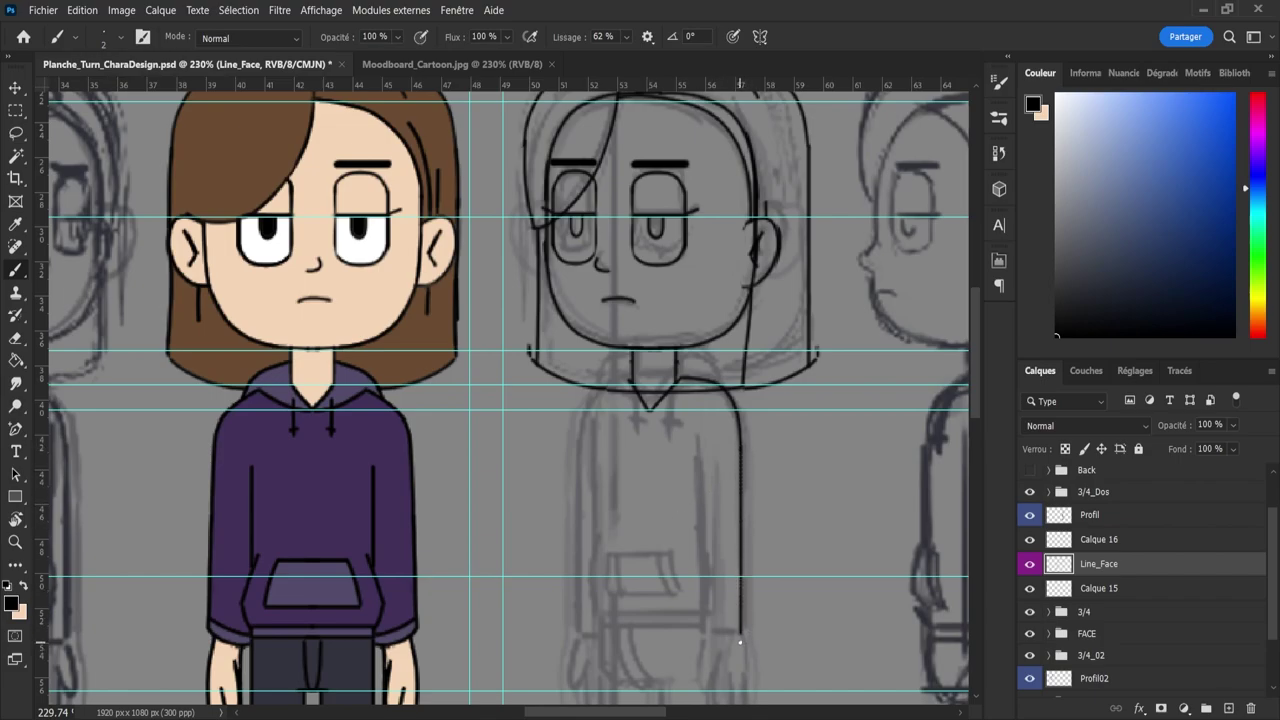
pyautogui.moveTo(972, 393); pyautogui.dragTo(964, 430)
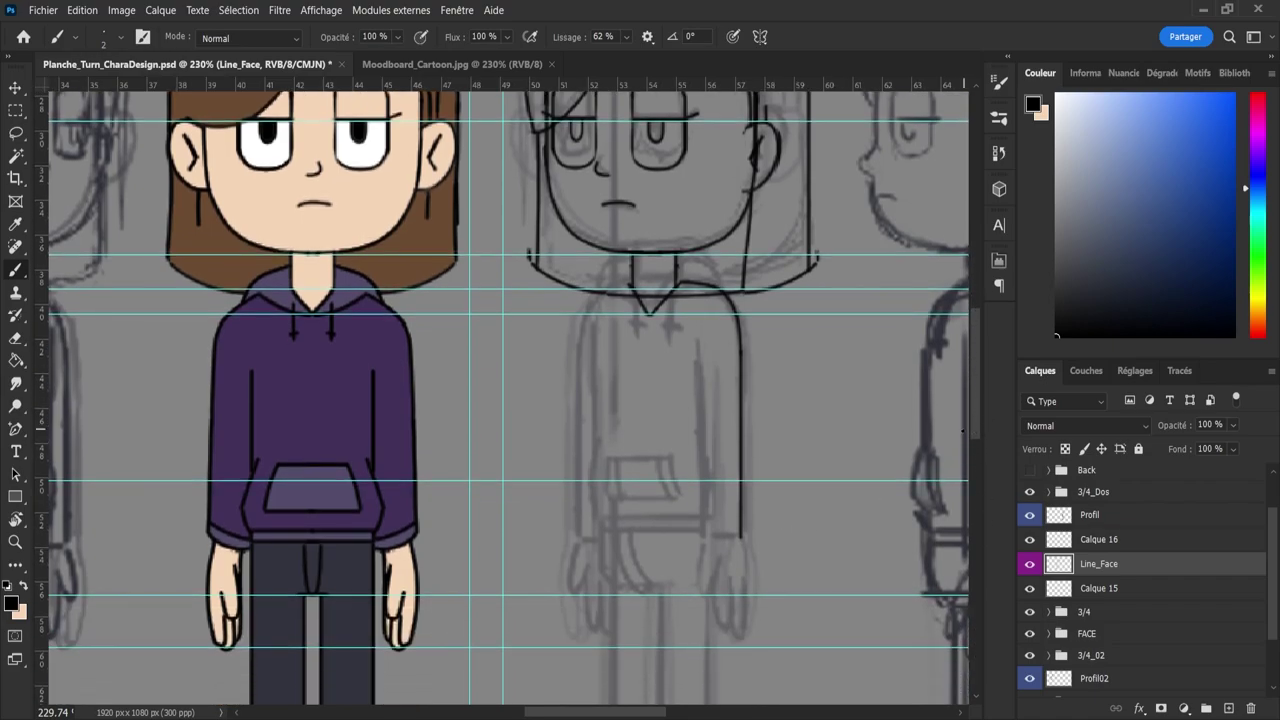
pyautogui.press('e')
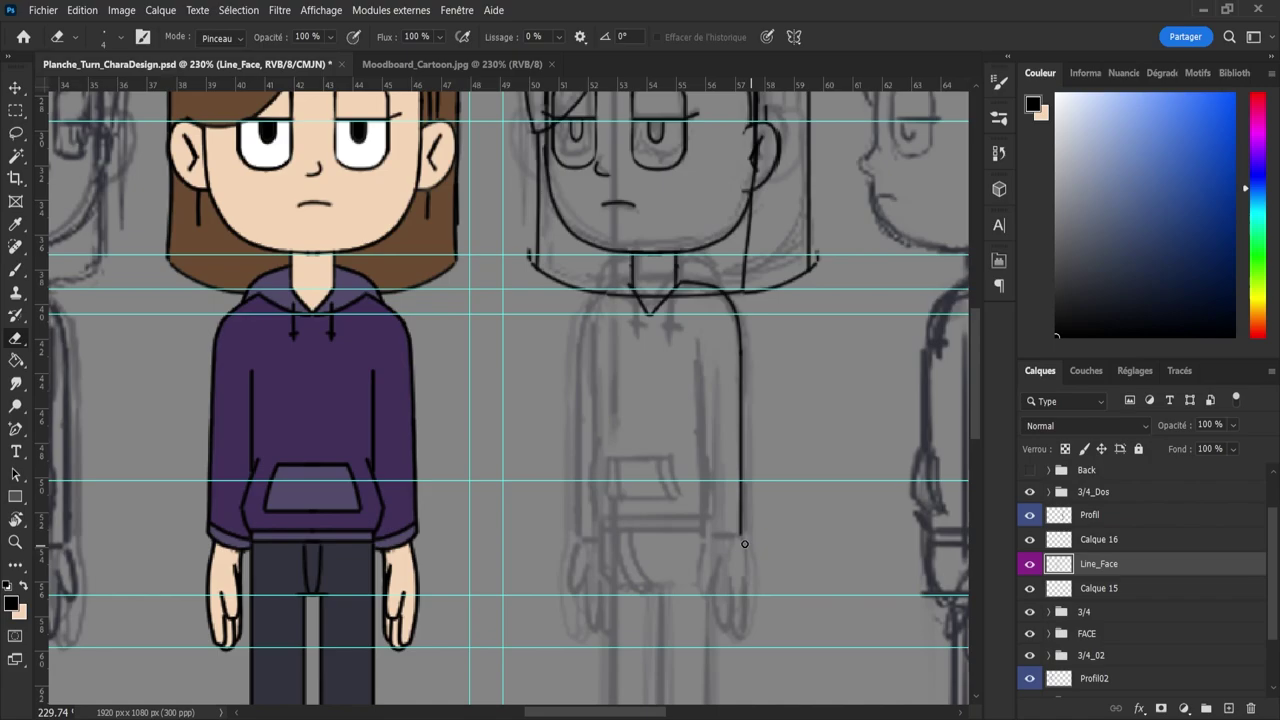
pyautogui.press('b')
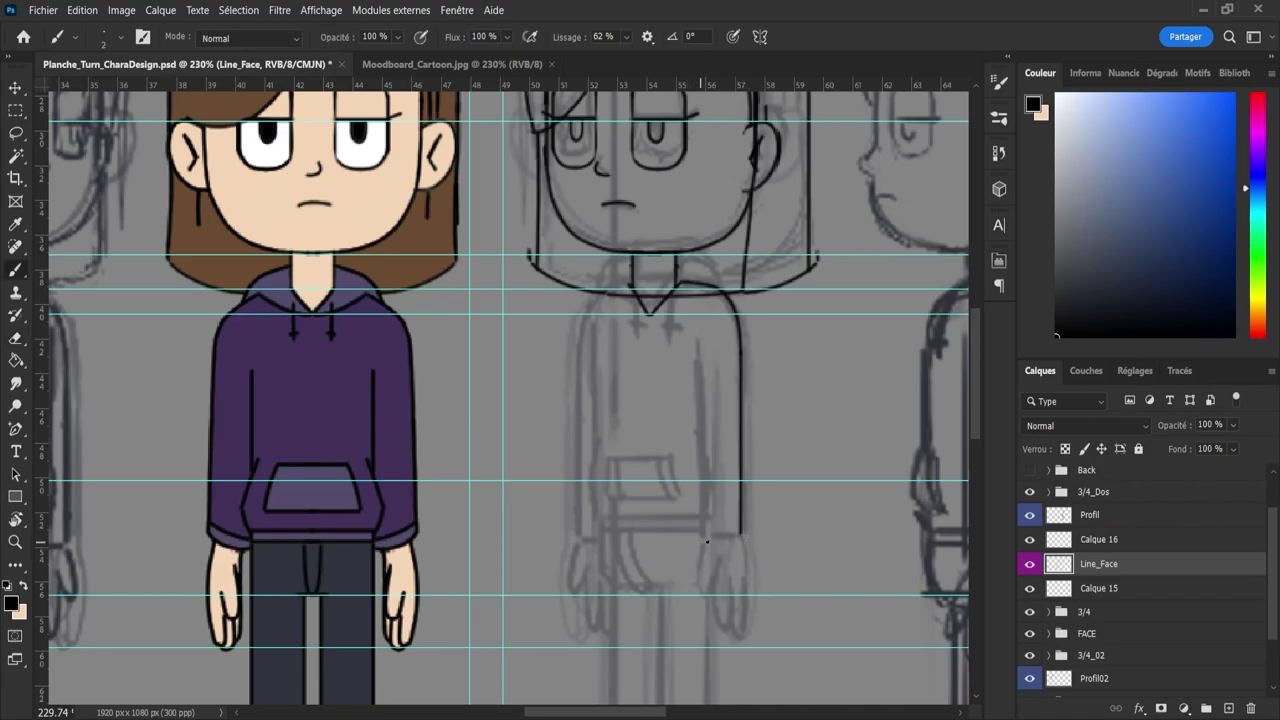
pyautogui.moveTo(706, 536)
pyautogui.mouseDown()
pyautogui.moveTo(753, 533)
pyautogui.moveTo(720, 532)
pyautogui.moveTo(752, 530)
pyautogui.moveTo(726, 531)
pyautogui.moveTo(740, 532)
pyautogui.mouseUp()
pyautogui.hotkey('ctrl', 'z')
pyautogui.hotkey('ctrl', 'z')
pyautogui.hotkey('ctrl', 'z')
pyautogui.hotkey('ctrl', 'z')
pyautogui.hotkey('ctrl', 'z')
# - Add horizontal guides at the front view's lower sleeve edge and outer cuff corner, and erase the first cuff line on the near sleeve
pyautogui.press('e')
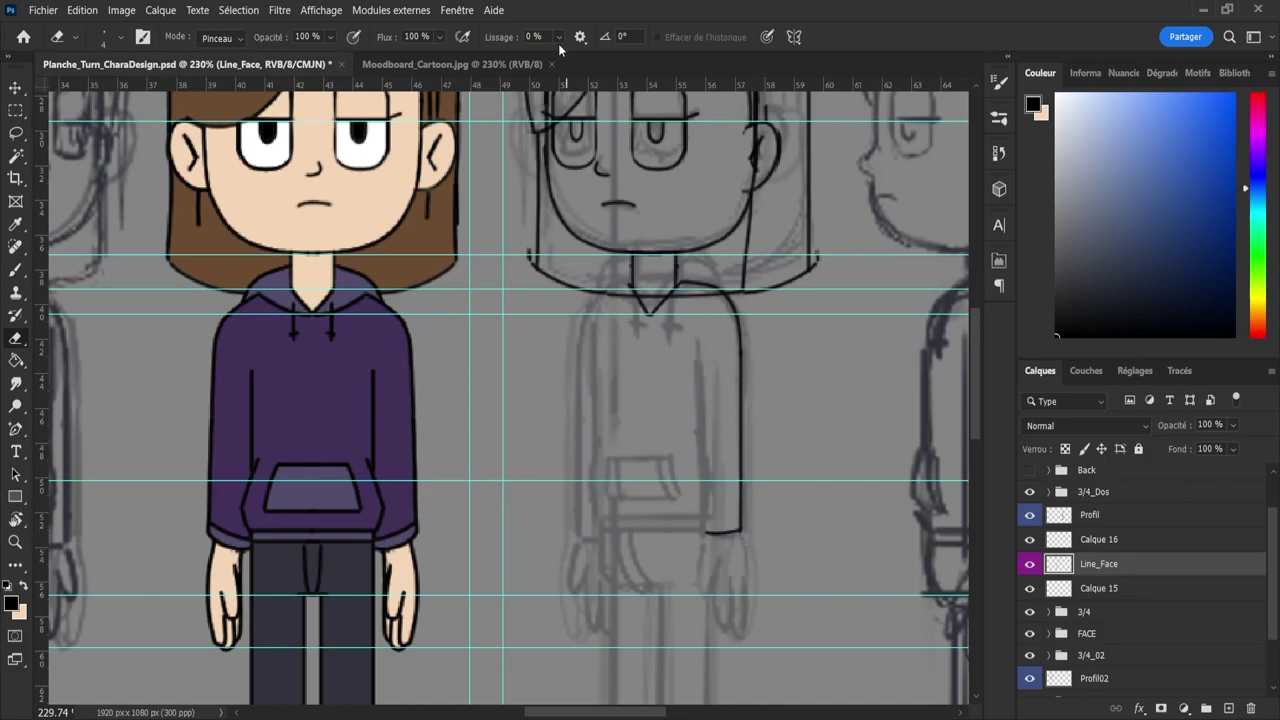
pyautogui.moveTo(542, 82); pyautogui.dragTo(587, 550)
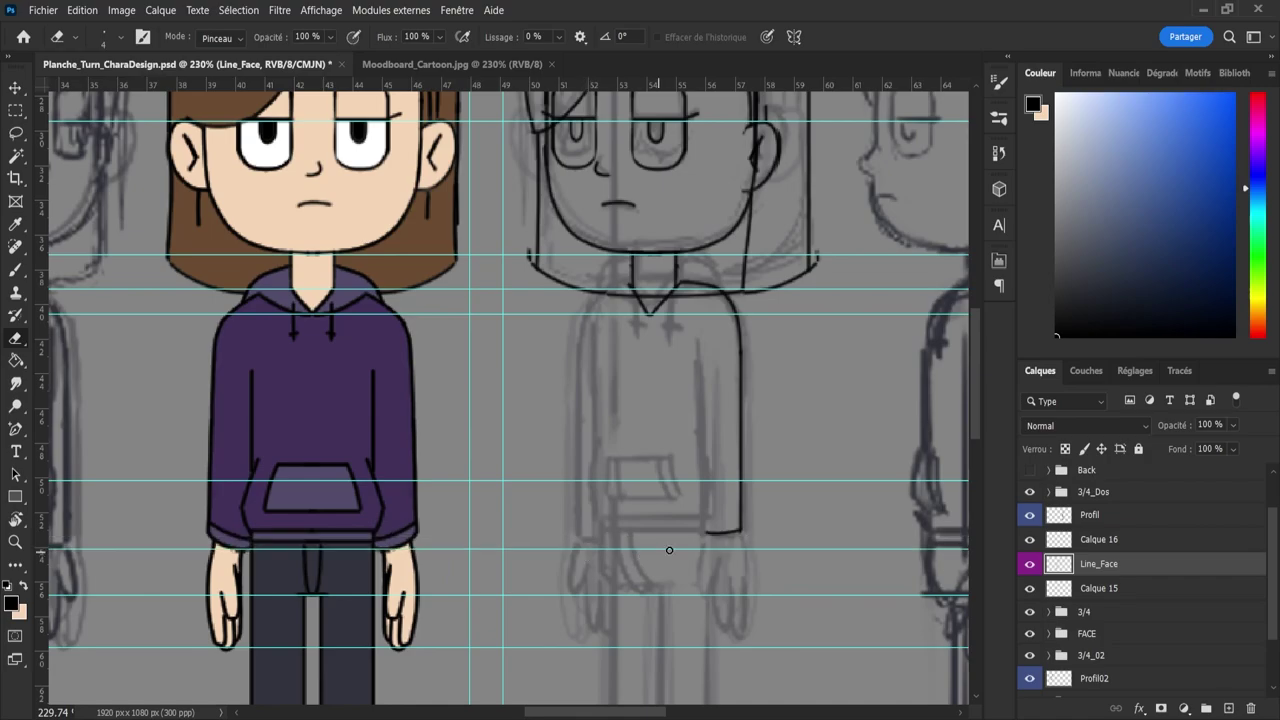
pyautogui.moveTo(722, 539)
pyautogui.mouseDown()
pyautogui.moveTo(734, 527)
pyautogui.moveTo(740, 541)
pyautogui.mouseUp()
pyautogui.press('b')
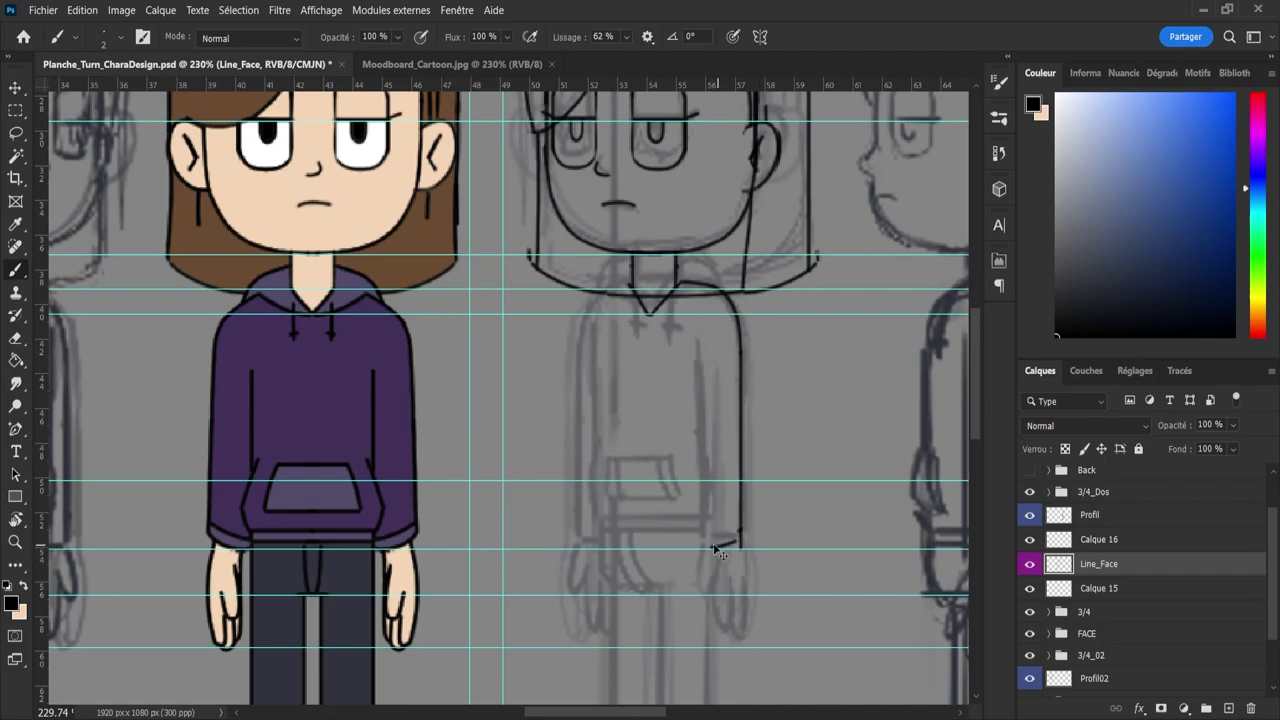
pyautogui.moveTo(712, 86)
pyautogui.mouseDown()
pyautogui.moveTo(741, 553)
pyautogui.moveTo(730, 545)
pyautogui.moveTo(760, 527)
pyautogui.moveTo(689, 551)
pyautogui.moveTo(757, 529)
pyautogui.mouseUp()
# - Brush the curved lower edge of the near sleeve between the two cuff guides
pyautogui.hotkey('ctrl', 'z')
pyautogui.hotkey('ctrl', 'z')
pyautogui.hotkey('ctrl', 'z')
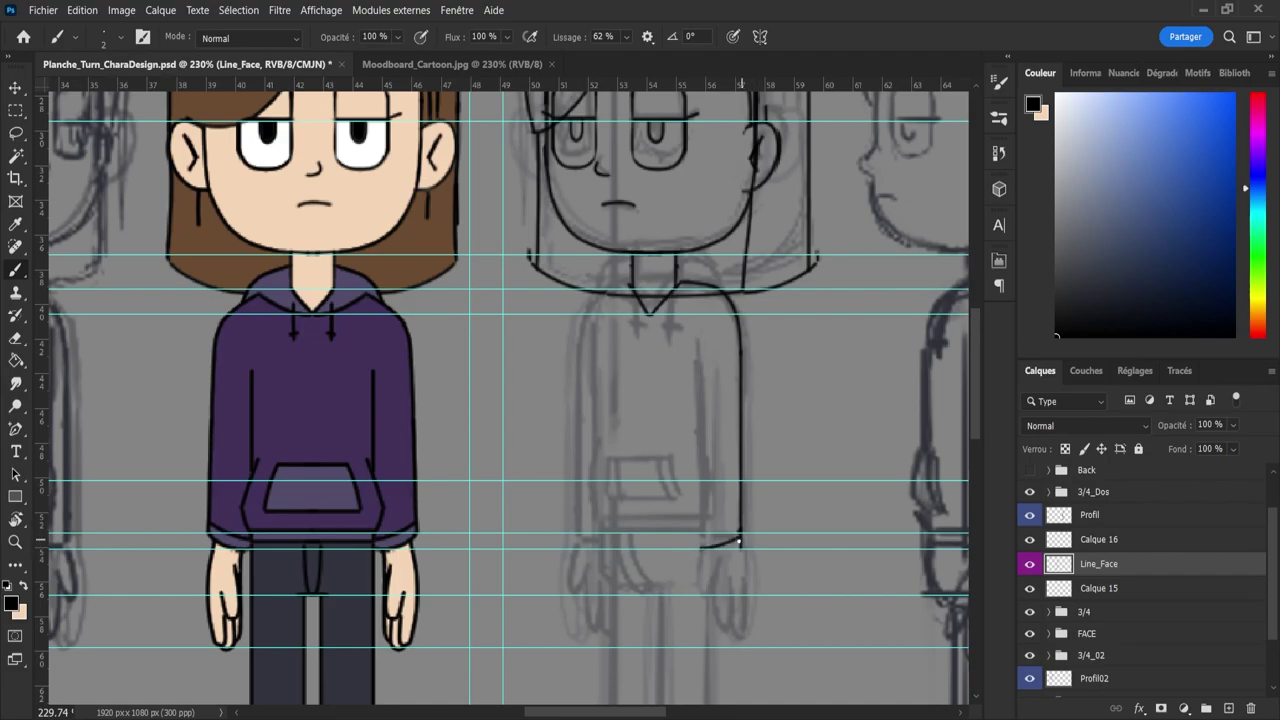
pyautogui.hotkey('ctrl', 'z')
pyautogui.moveTo(702, 548); pyautogui.dragTo(749, 539)
pyautogui.press('e')
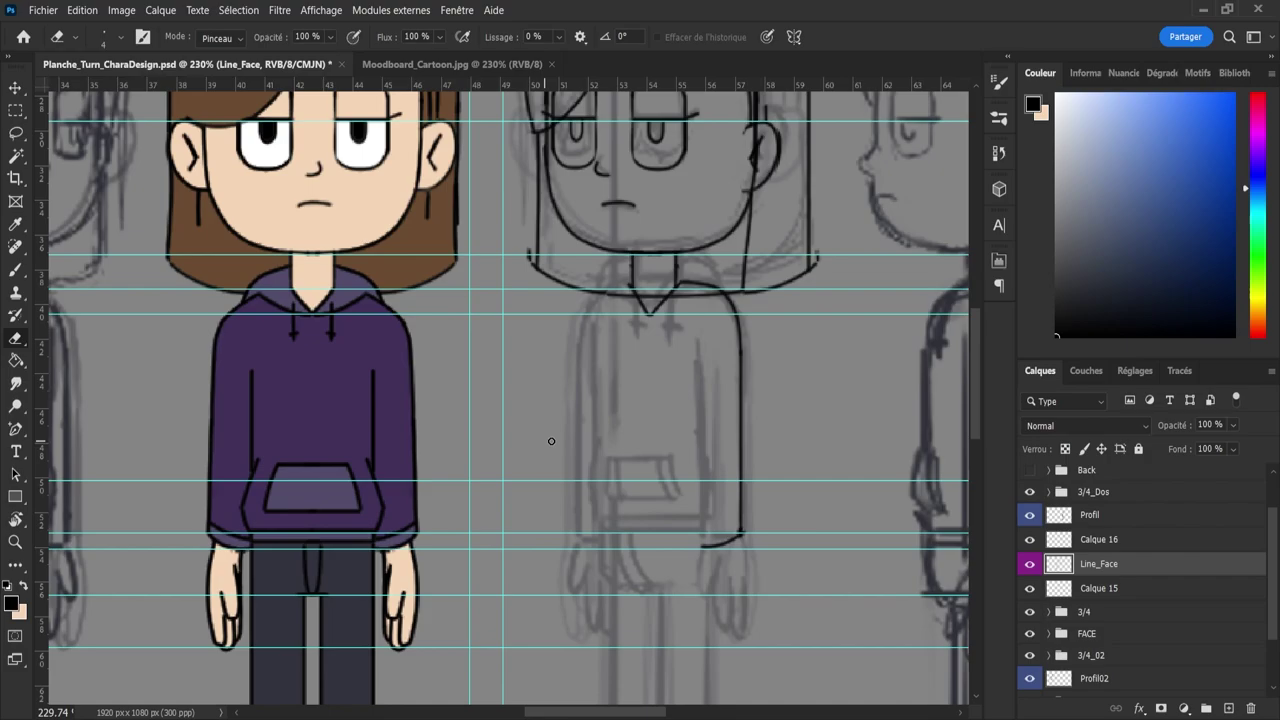
# - Brush the inner edge of the near sleeve straight up from the cuff to below the armpit
pyautogui.press('b')
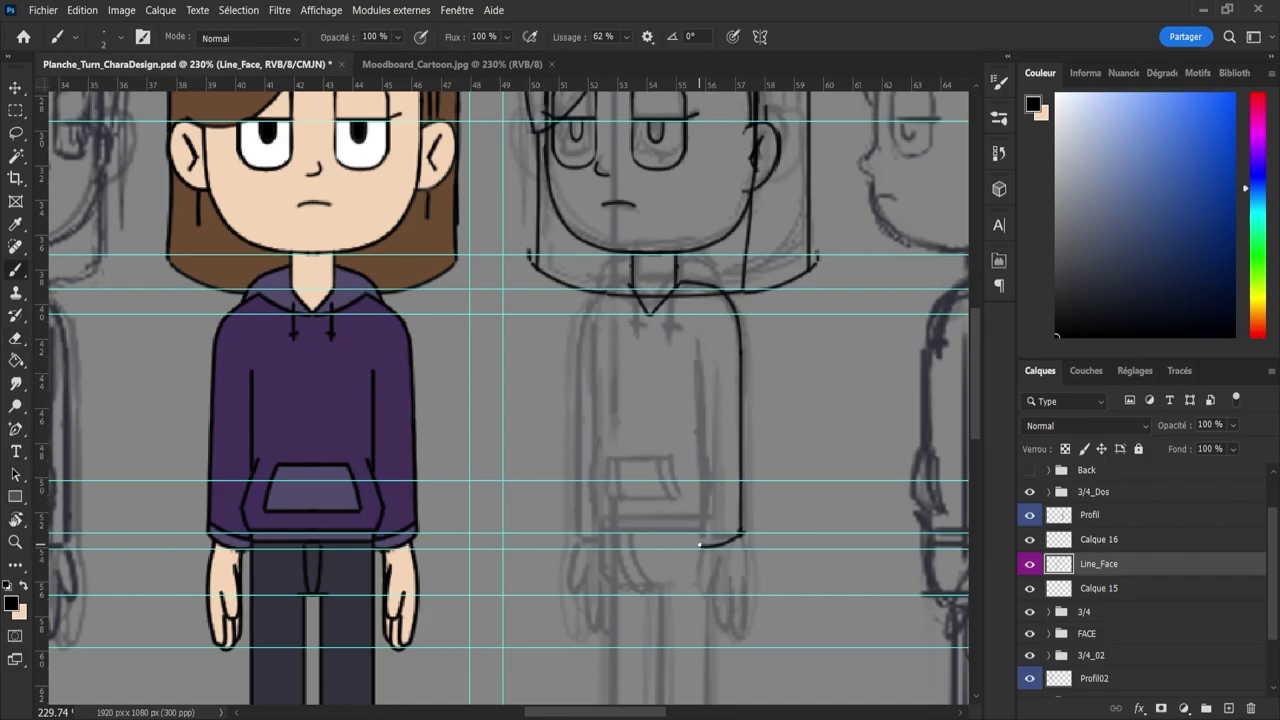
pyautogui.moveTo(699, 545); pyautogui.dragTo(698, 337)
pyautogui.hotkey('ctrl', 'z')
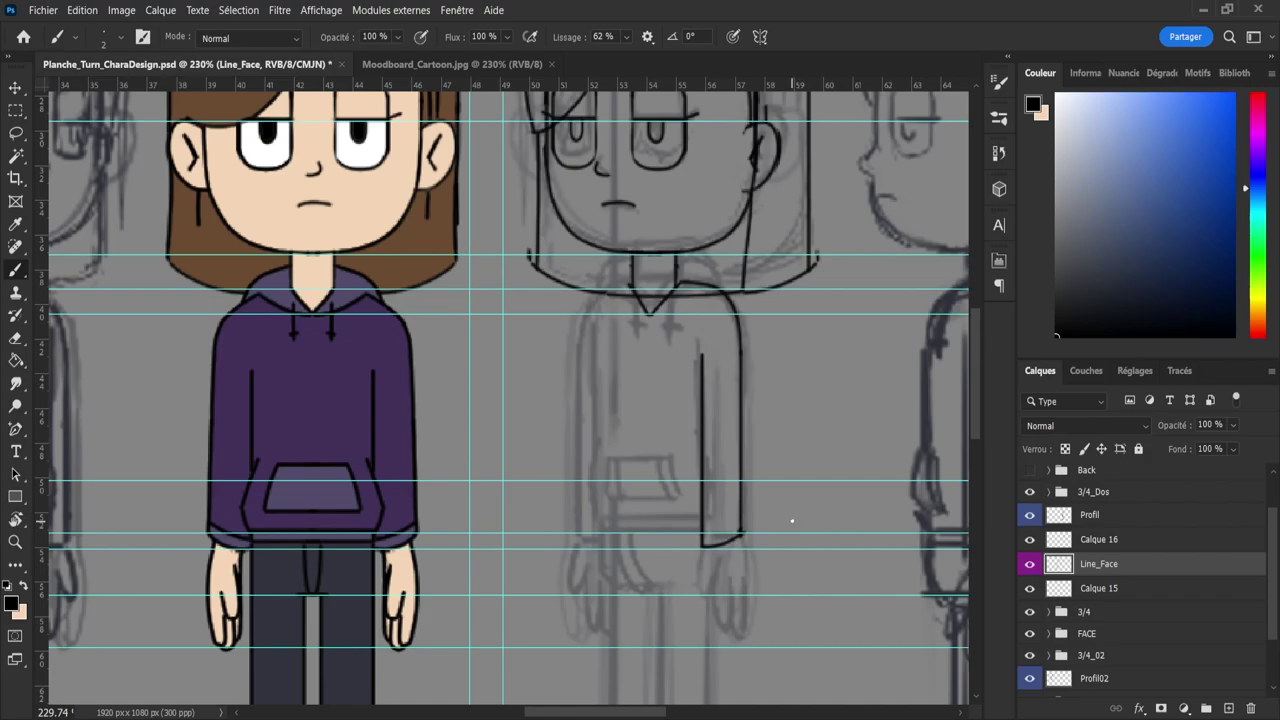
pyautogui.hotkey('ctrl', 'z')
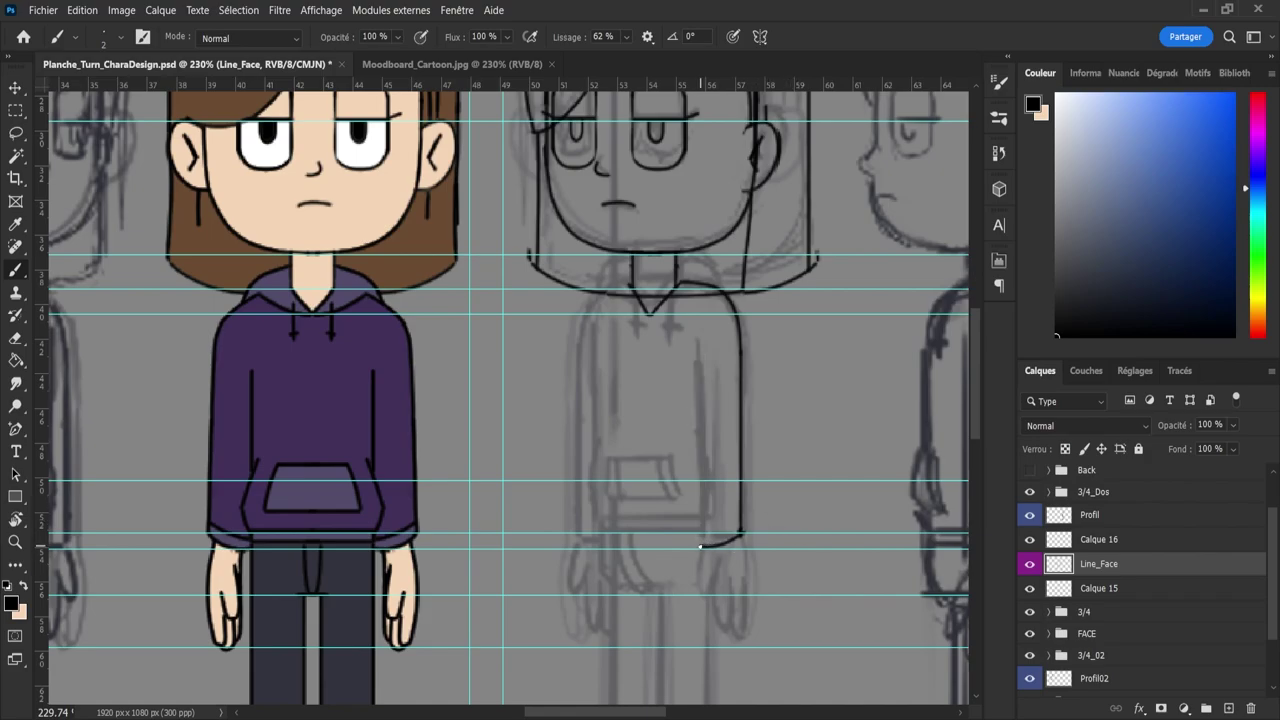
pyautogui.moveTo(700, 546); pyautogui.dragTo(706, 338)
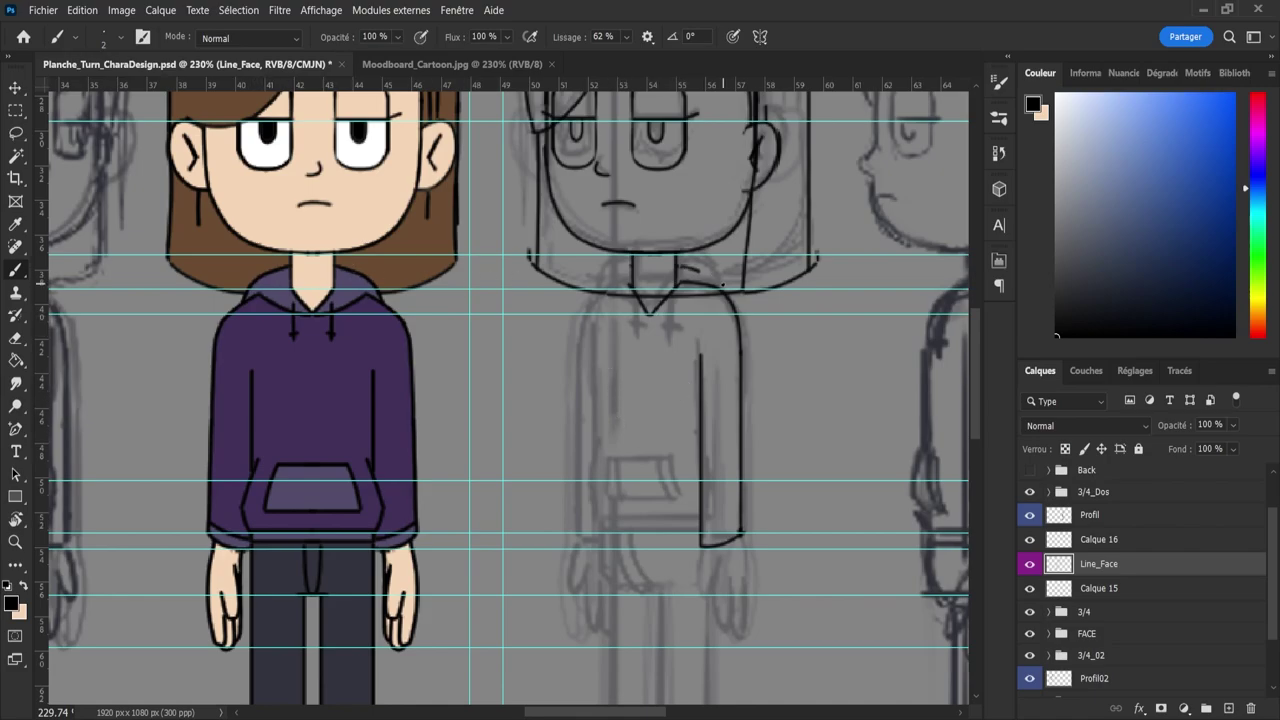
# - Add a horizontal guide at the top of the front view's hood and brush the hood's near side from neck to shoulder
pyautogui.moveTo(678, 265); pyautogui.dragTo(722, 294)
pyautogui.hotkey('ctrl', 'z')
pyautogui.moveTo(710, 88); pyautogui.dragTo(725, 265)
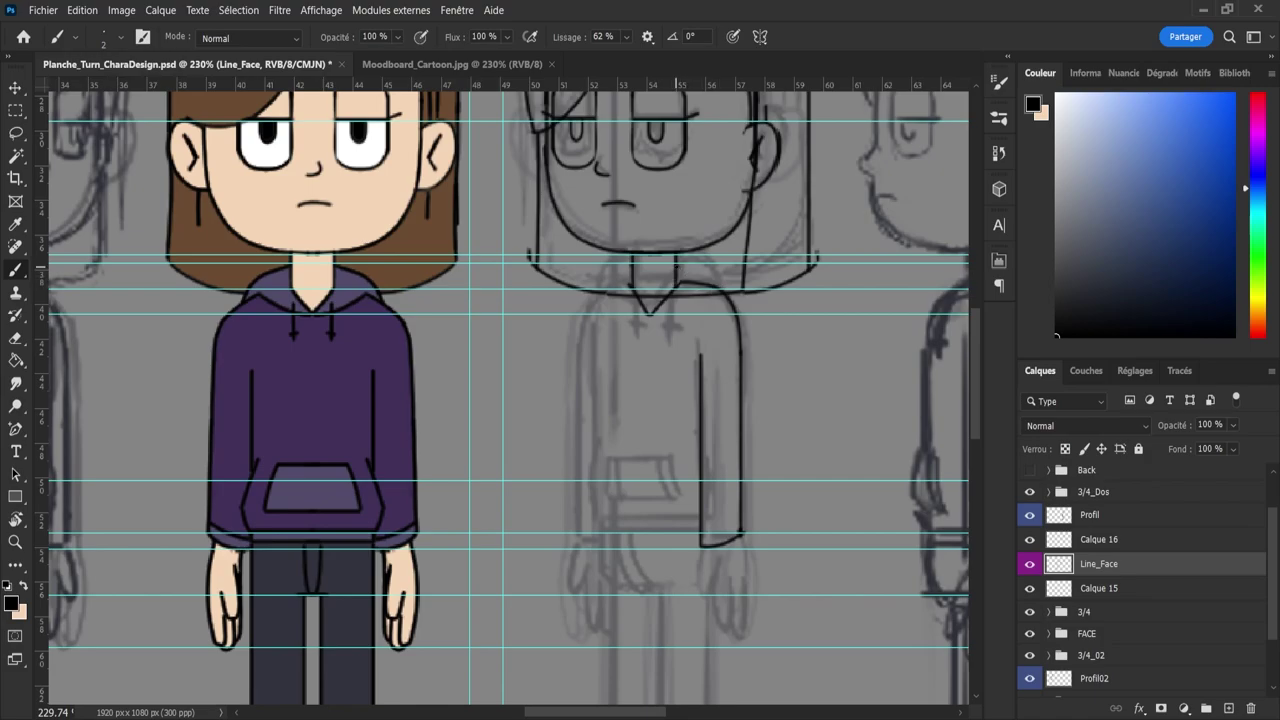
pyautogui.moveTo(678, 266)
pyautogui.mouseDown()
pyautogui.moveTo(716, 268)
pyautogui.moveTo(738, 311)
pyautogui.mouseUp()
pyautogui.moveTo(680, 302); pyautogui.dragTo(697, 287)
pyautogui.press('e')
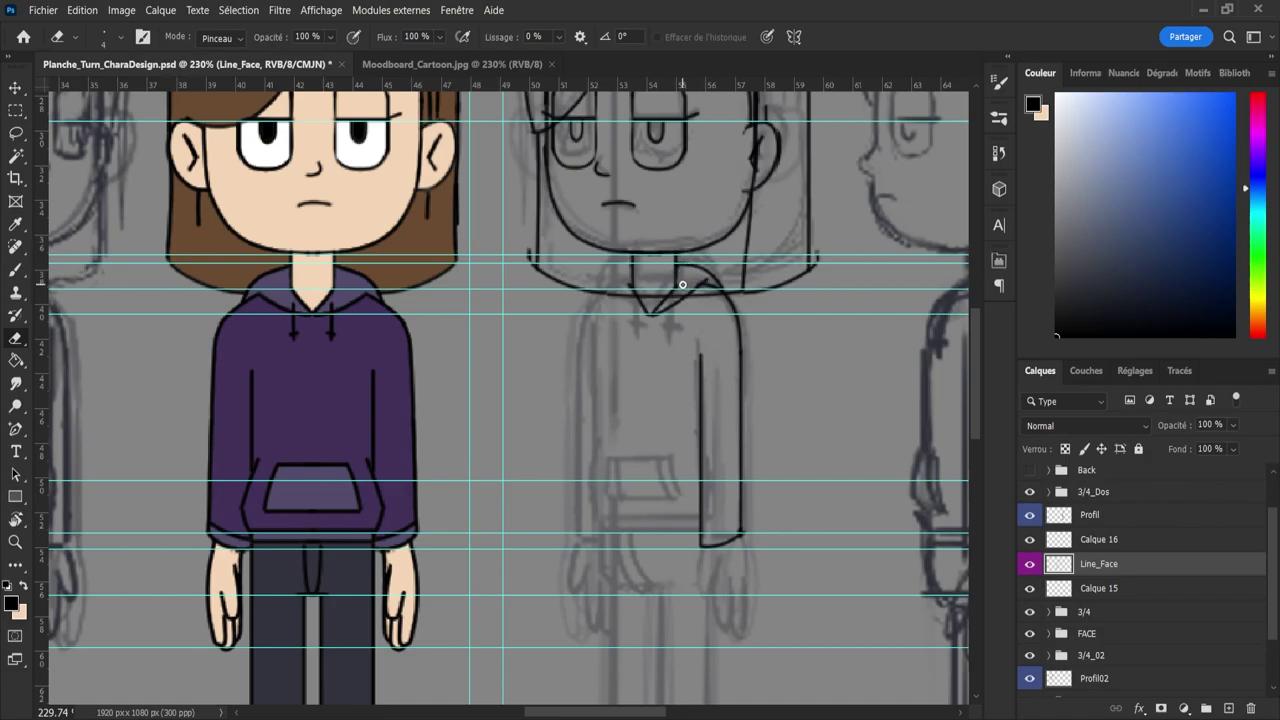
pyautogui.press('b')
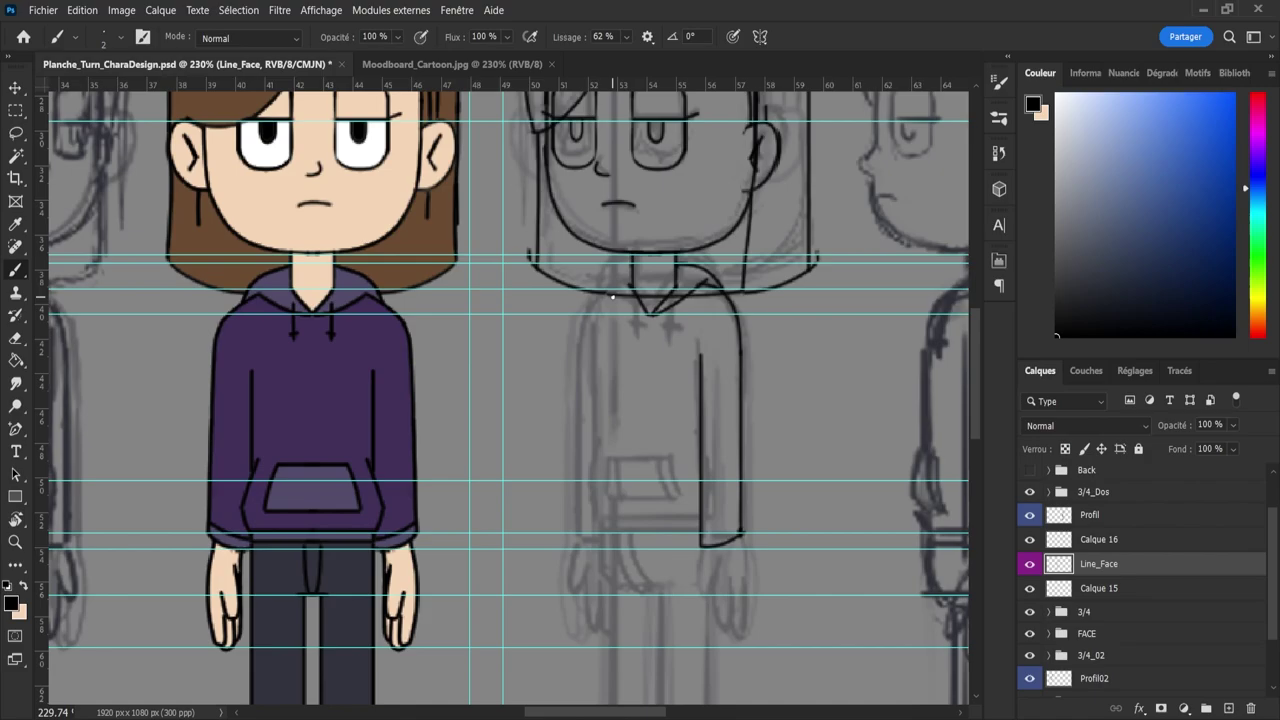
pyautogui.moveTo(584, 318)
pyautogui.mouseDown()
pyautogui.moveTo(639, 283)
pyautogui.moveTo(582, 311)
pyautogui.moveTo(578, 412)
pyautogui.mouseUp()
pyautogui.hotkey('ctrl', 'z')
pyautogui.moveTo(580, 329)
pyautogui.mouseDown()
pyautogui.moveTo(591, 299)
pyautogui.moveTo(621, 287)
pyautogui.moveTo(582, 314)
pyautogui.moveTo(592, 298)
pyautogui.moveTo(629, 287)
pyautogui.mouseUp()
pyautogui.hotkey('ctrl', 'z')
pyautogui.hotkey('ctrl', 'z')
pyautogui.press('v')
pyautogui.moveTo(511, 290); pyautogui.dragTo(528, 293)
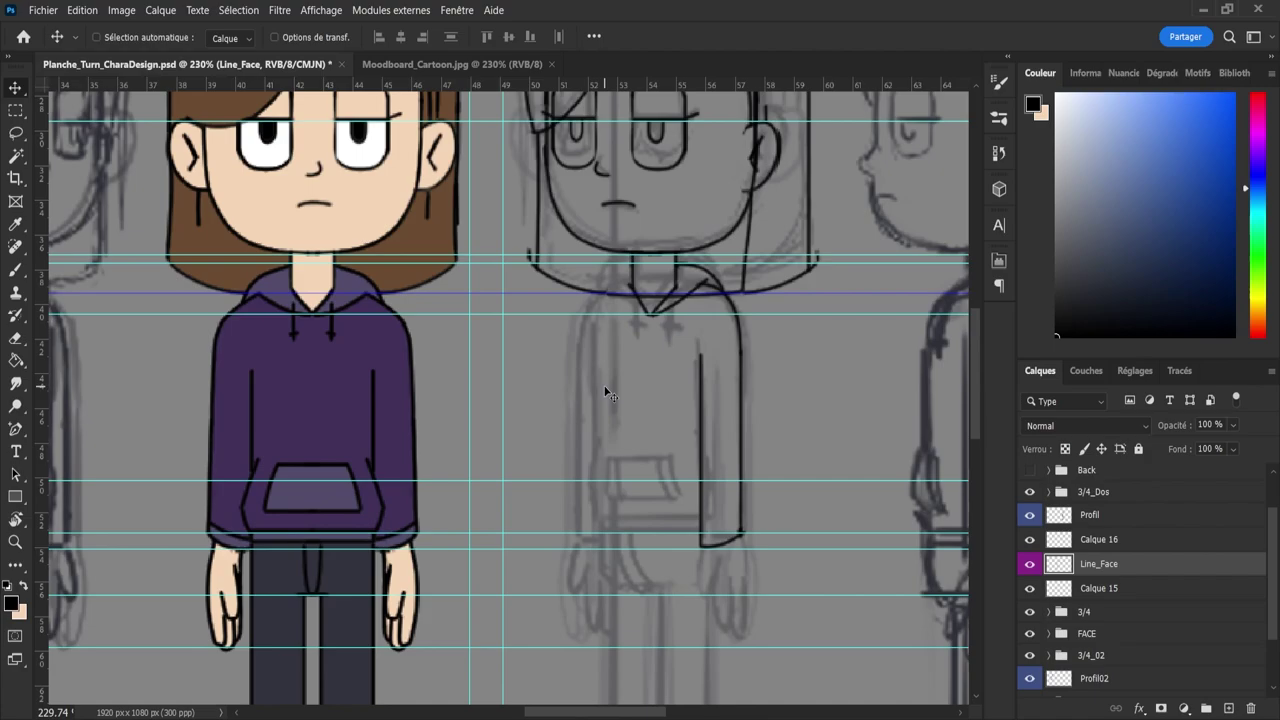
pyautogui.moveTo(556, 297); pyautogui.dragTo(571, 296)
# - Touch up the near shoulder line where it meets the hood
pyautogui.press('e')
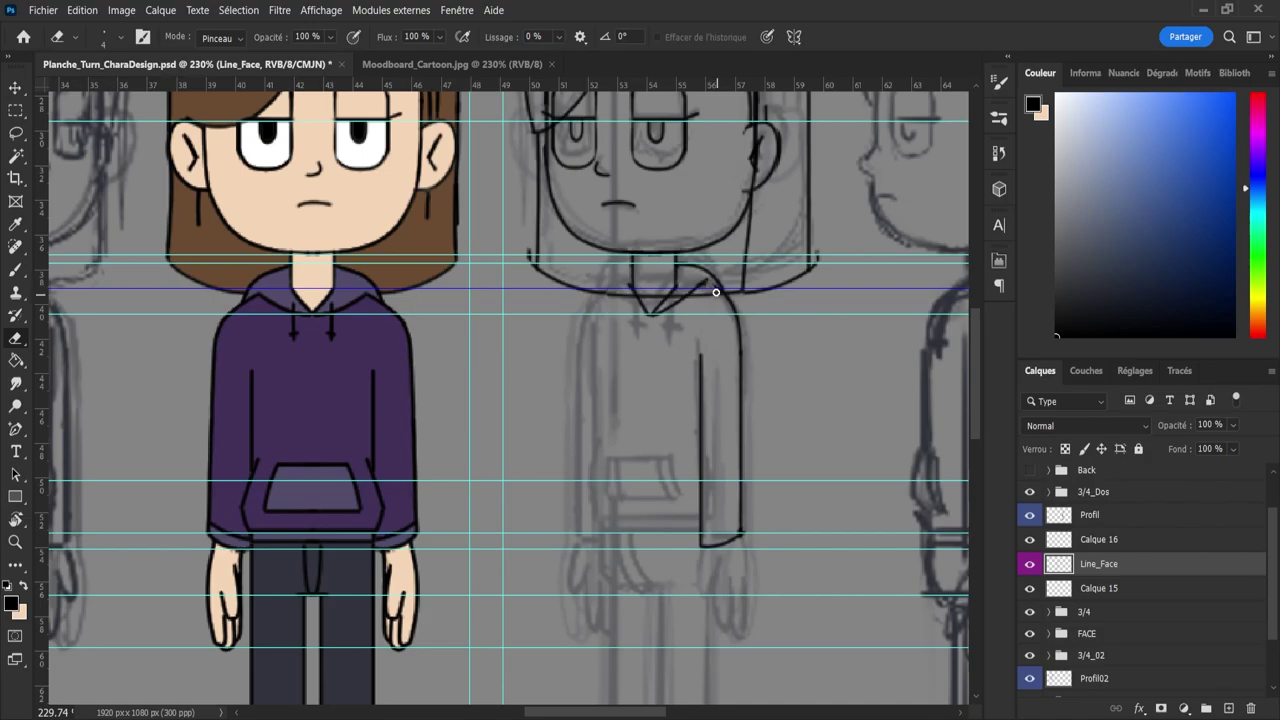
pyautogui.press('b')
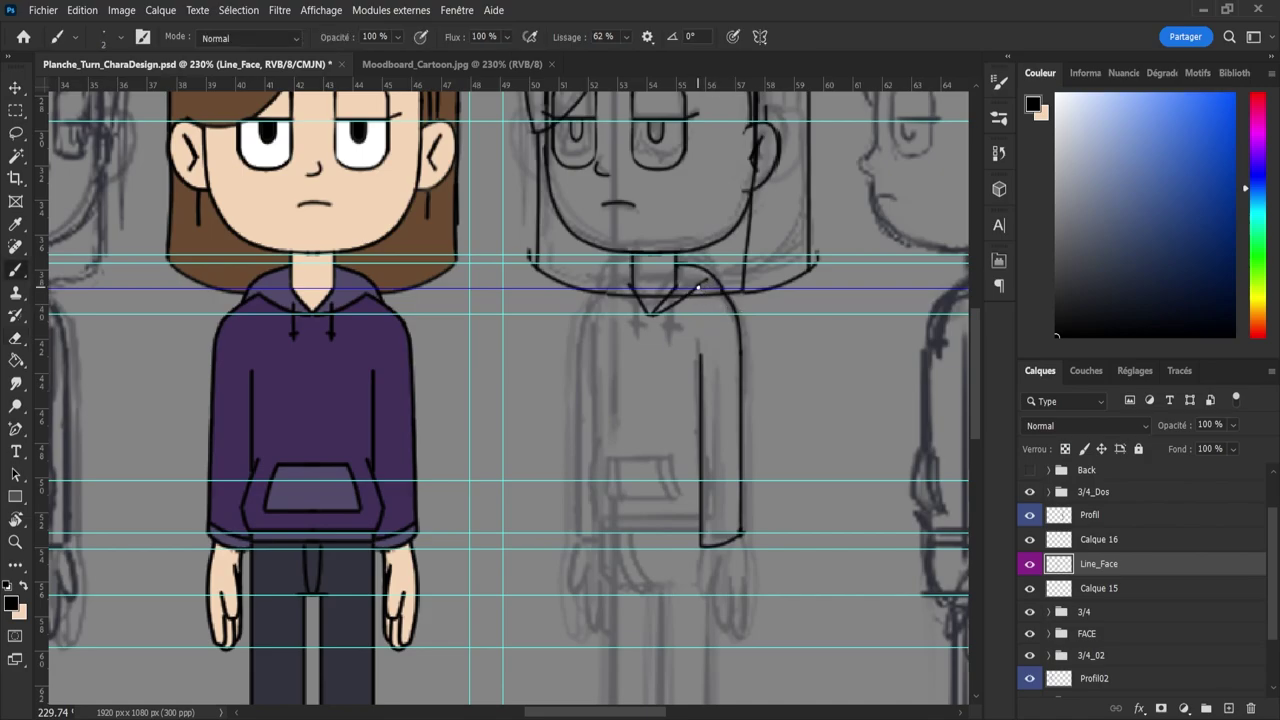
pyautogui.moveTo(699, 287); pyautogui.dragTo(720, 290)
# - Duplicate the near shoulder and sleeve lines onto a new layer, flip the copy horizontally and place it as the far sleeve
pyautogui.moveTo(629, 289)
pyautogui.mouseDown()
pyautogui.moveTo(590, 319)
pyautogui.moveTo(587, 357)
pyautogui.mouseUp()
pyautogui.hotkey('ctrl', 'z')
pyautogui.press('l')
pyautogui.moveTo(675, 392)
pyautogui.mouseDown()
pyautogui.moveTo(669, 540)
pyautogui.moveTo(749, 585)
pyautogui.moveTo(774, 395)
pyautogui.moveTo(750, 314)
pyautogui.moveTo(707, 285)
pyautogui.moveTo(655, 481)
pyautogui.mouseUp()
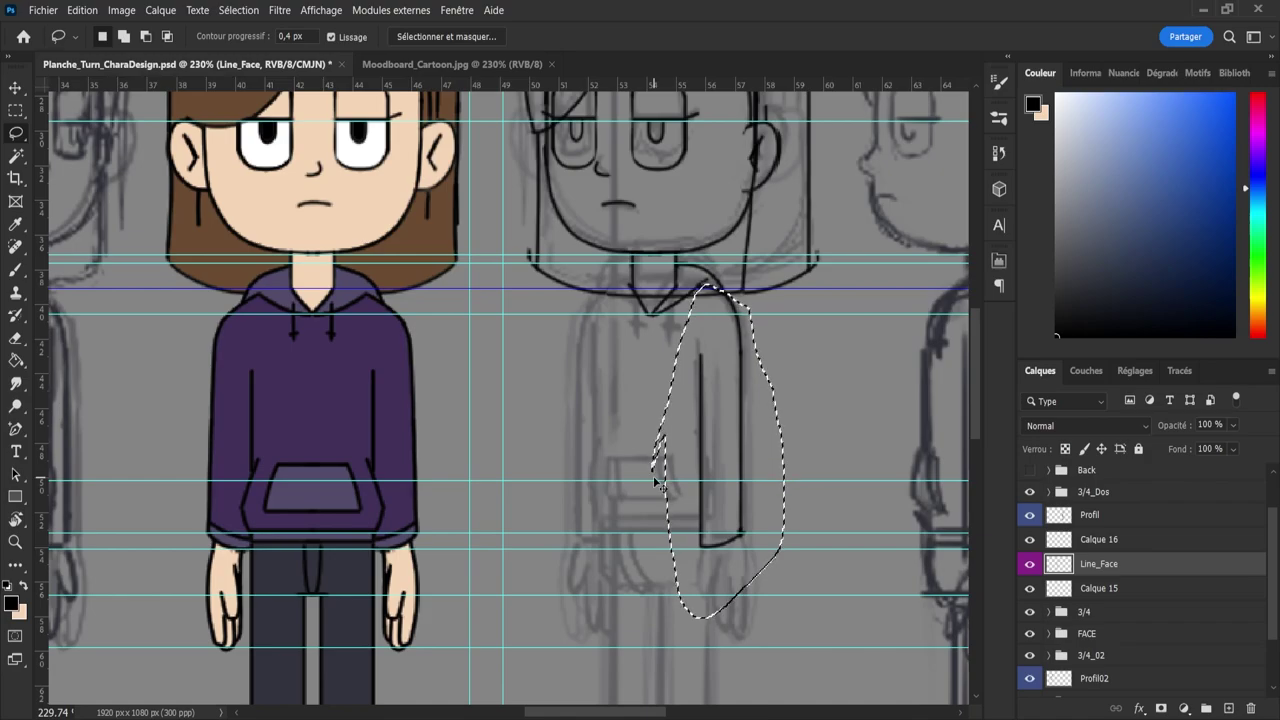
pyautogui.hotkey('ctrl', 'j')
pyautogui.hotkey('ctrl', 't')
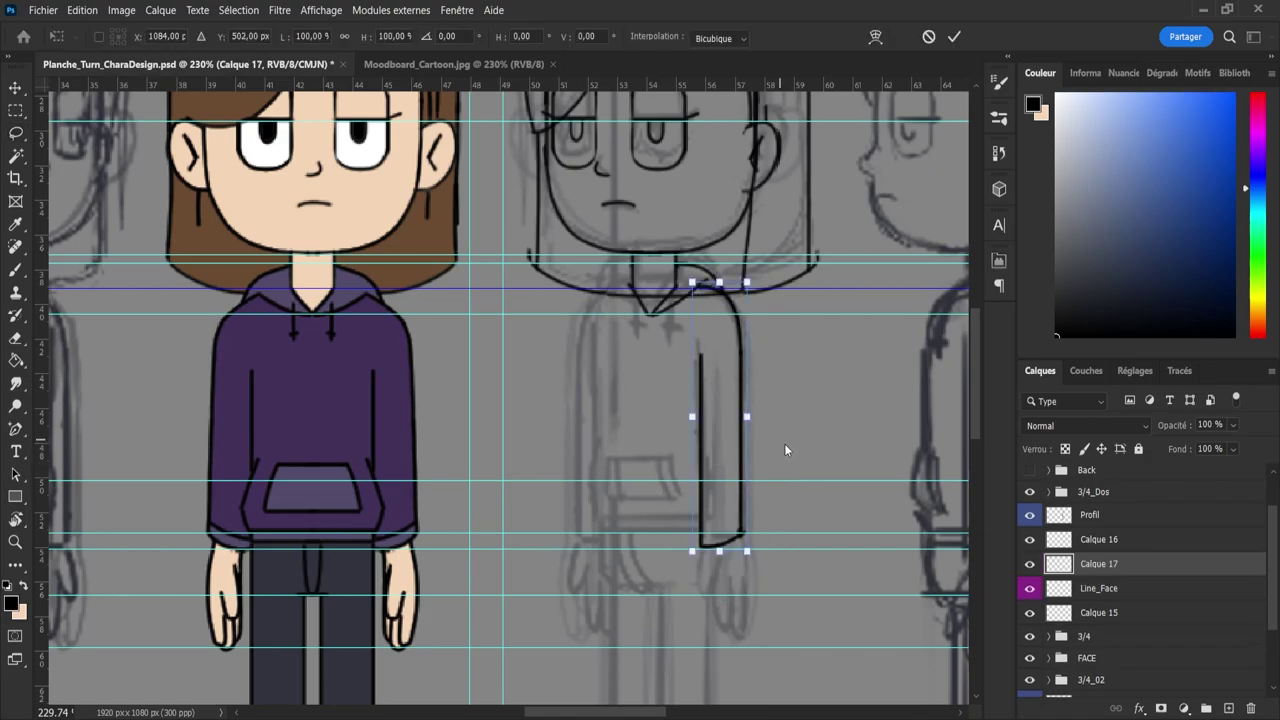
pyautogui.moveTo(703, 466); pyautogui.dragTo(589, 466)
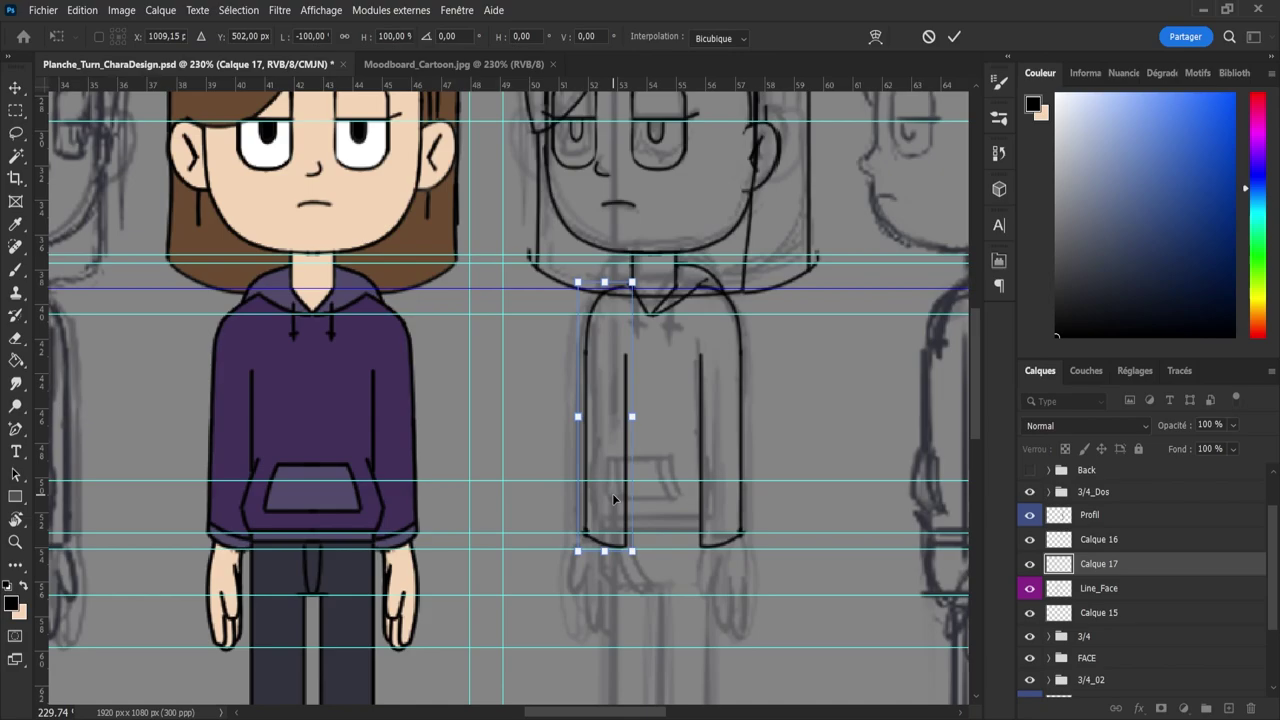
pyautogui.click(955, 38)
# - Lower the opacity of the mirrored sleeve layer, Calque 17, to 35%
pyautogui.click(1030, 565)
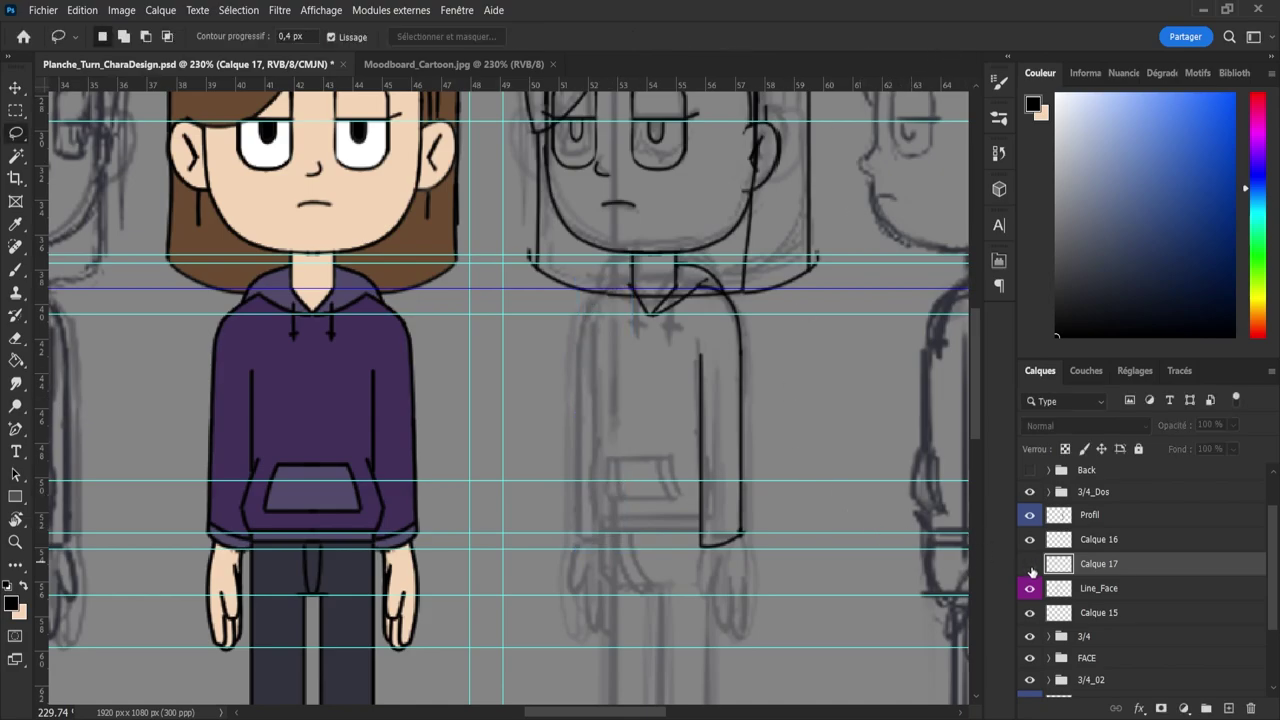
pyautogui.click(1030, 565)
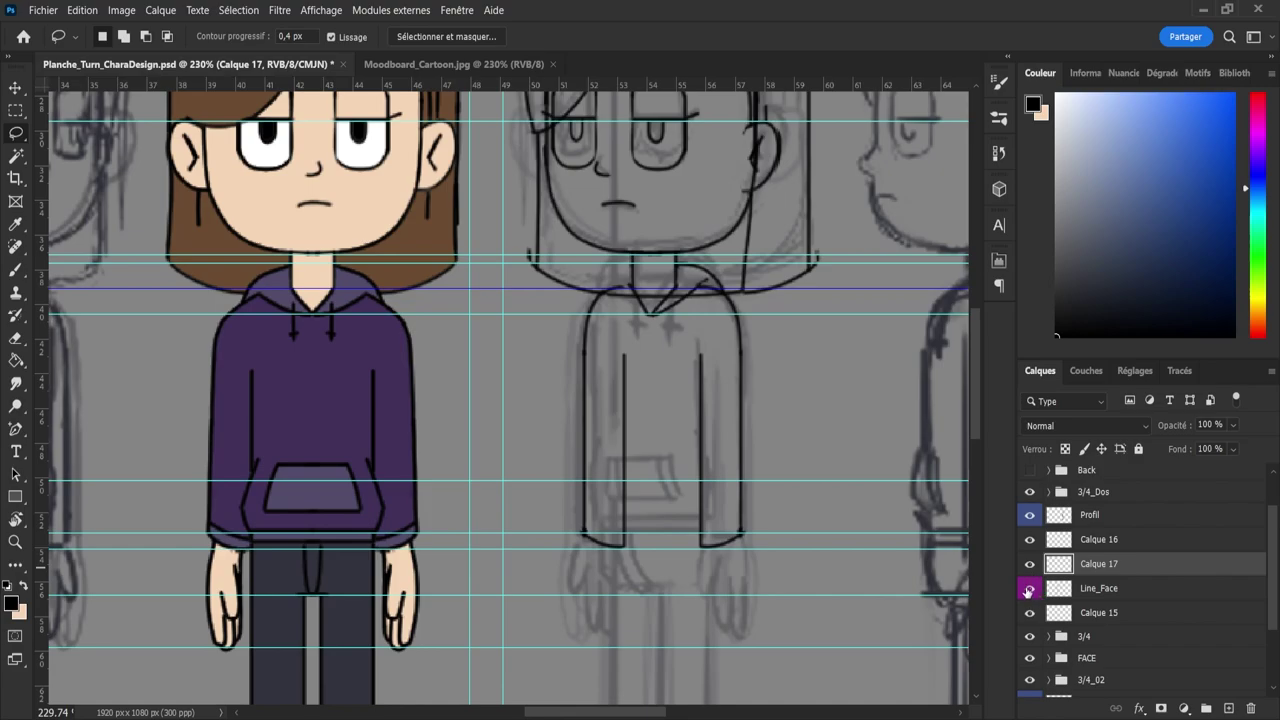
pyautogui.click(1030, 568)
pyautogui.click(1030, 568)
pyautogui.click(1232, 427)
pyautogui.moveTo(1235, 445); pyautogui.dragTo(1199, 459)
pyautogui.click(1030, 589)
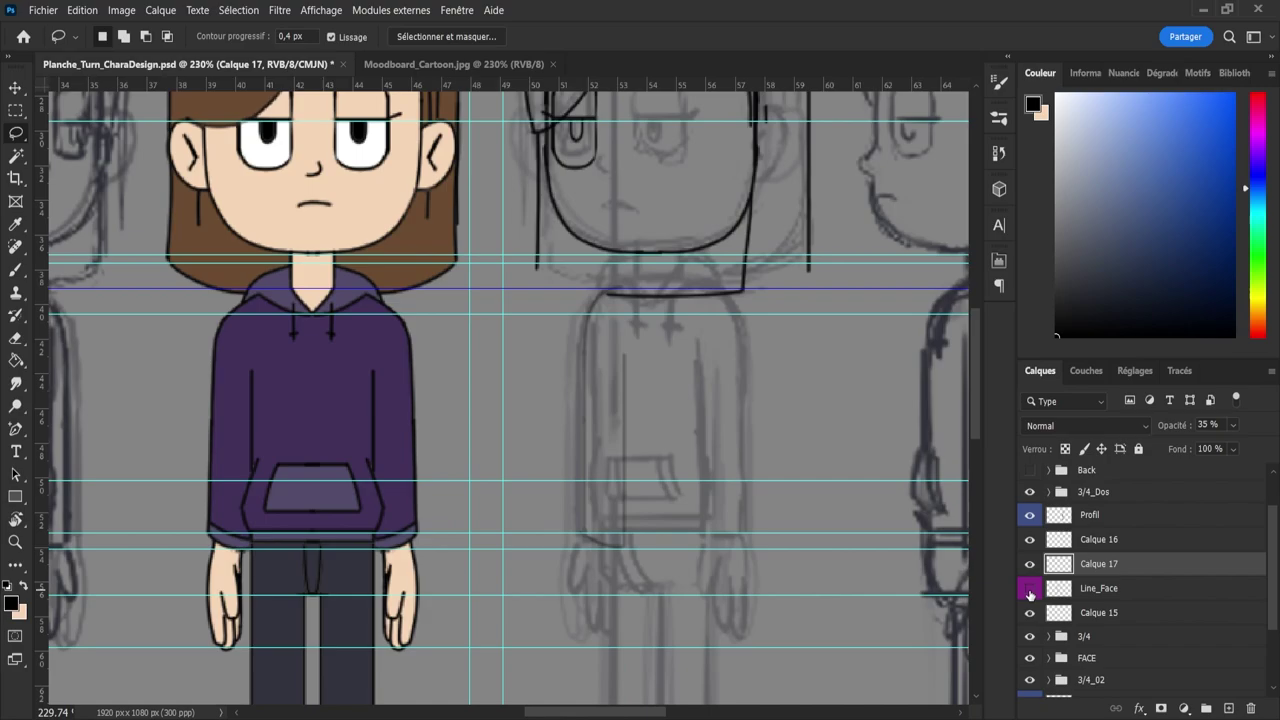
pyautogui.click(1030, 589)
# - On the Line_Face layer, brush the hoodie's straight hem line from the near sleeve across to the far side
pyautogui.click(1060, 589)
pyautogui.press('b')
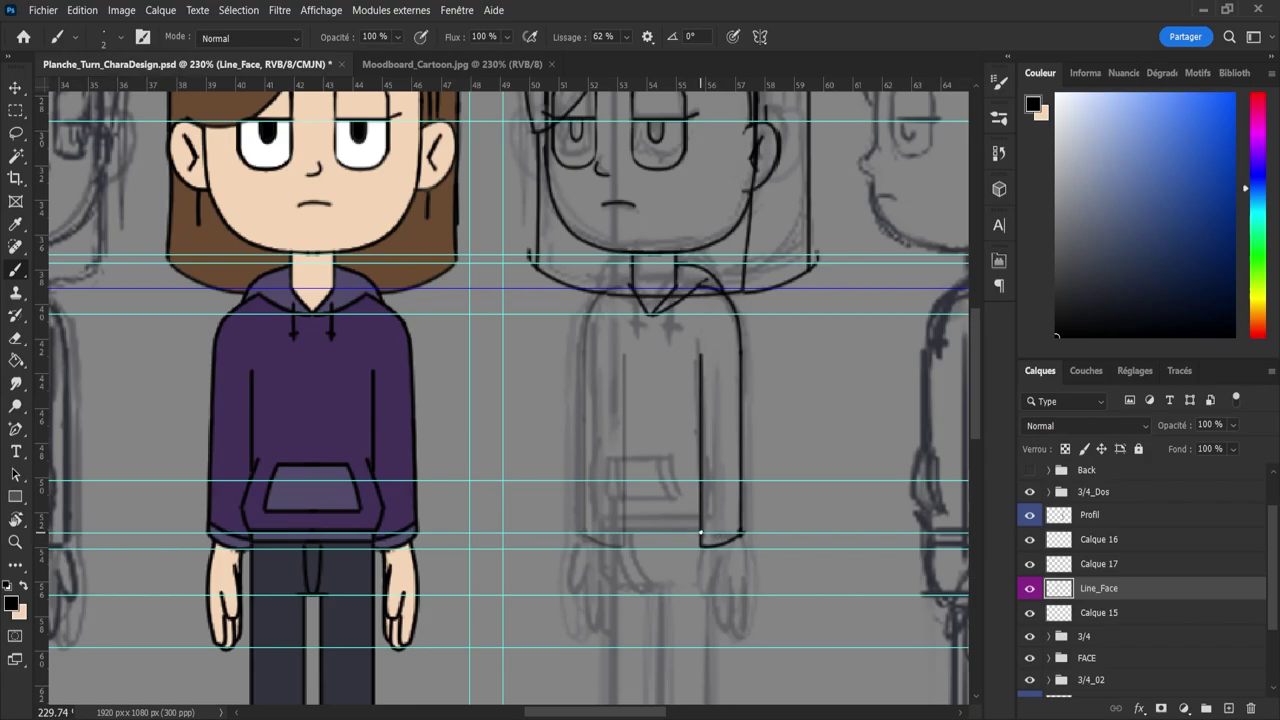
pyautogui.moveTo(700, 532); pyautogui.dragTo(600, 532)
pyautogui.press('v')
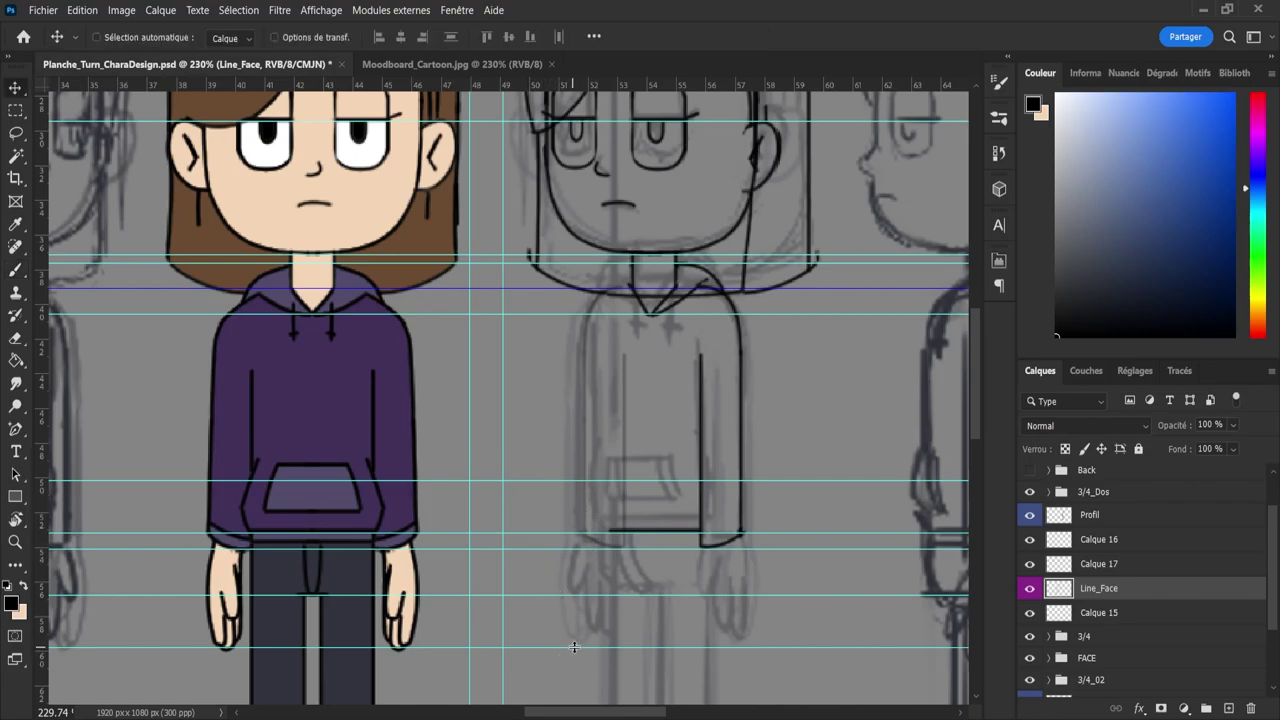
# - Add guides for the pocket and lower side levels from the front view and ink the torso's far edge, angling in to the hem
pyautogui.moveTo(686, 88)
pyautogui.mouseDown()
pyautogui.moveTo(600, 512)
pyautogui.moveTo(605, 554)
pyautogui.moveTo(625, 509)
pyautogui.moveTo(592, 499)
pyautogui.moveTo(628, 544)
pyautogui.moveTo(592, 501)
pyautogui.mouseUp()
pyautogui.press('b')
pyautogui.hotkey('ctrl', 'z')
pyautogui.hotkey('ctrl', 'z')
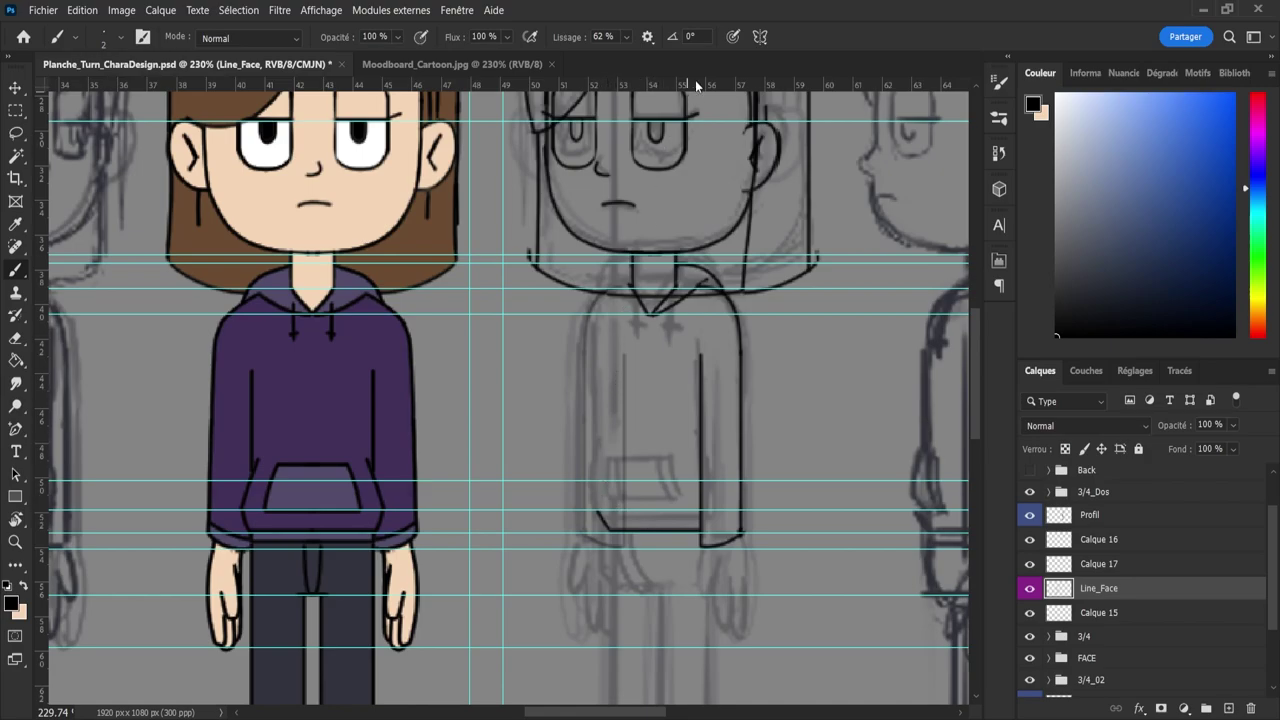
pyautogui.moveTo(695, 80); pyautogui.dragTo(660, 458)
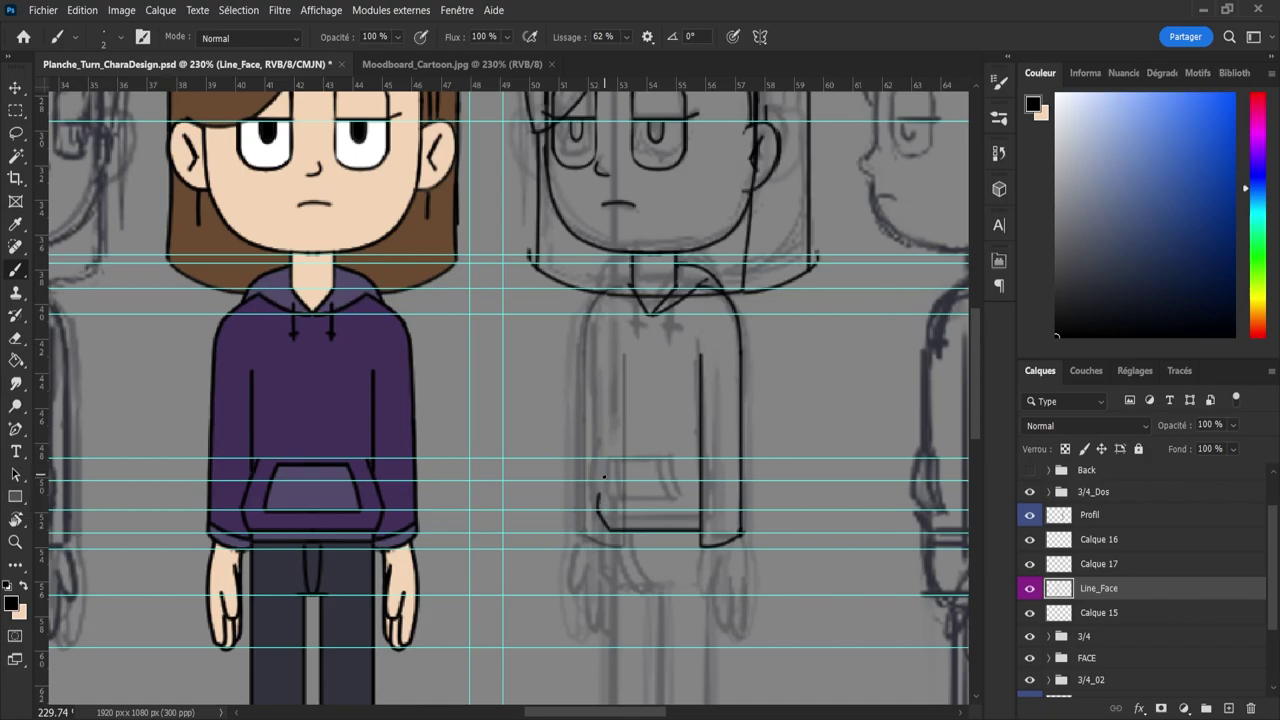
pyautogui.moveTo(596, 508); pyautogui.dragTo(604, 447)
pyautogui.moveTo(598, 472); pyautogui.dragTo(603, 318)
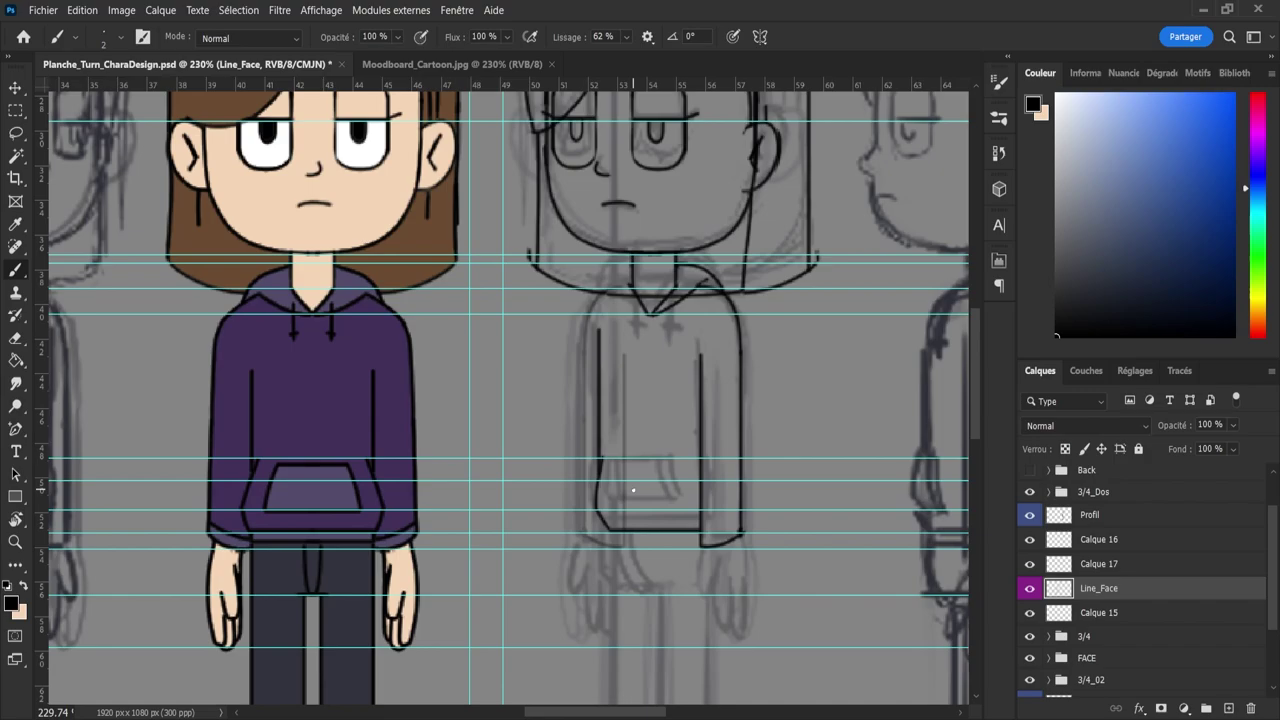
# - Ink the hoodie's front pocket as a four-sided outline with a slanted near side, following the sketch
pyautogui.hotkey('ctrl', 'y')
pyautogui.moveTo(614, 511); pyautogui.dragTo(688, 516)
pyautogui.moveTo(609, 467); pyautogui.dragTo(610, 514)
pyautogui.hotkey('ctrl', 'z')
pyautogui.moveTo(610, 468); pyautogui.dragTo(644, 468)
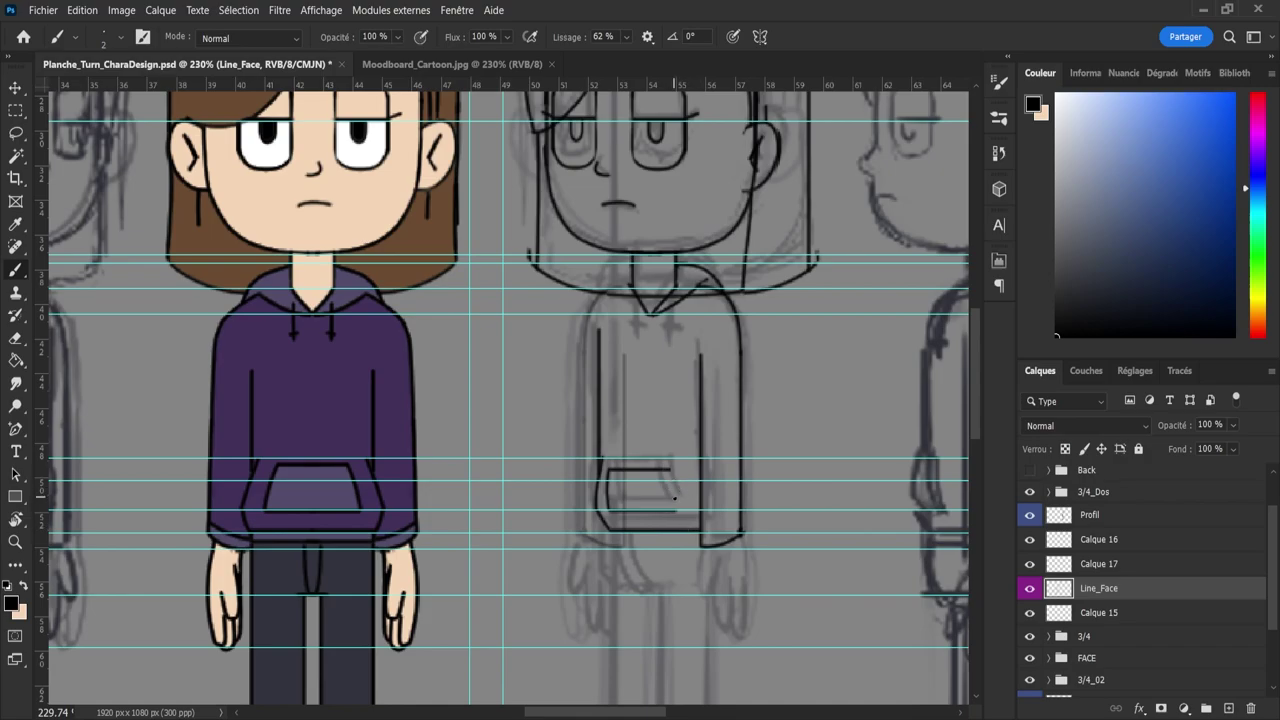
pyautogui.moveTo(676, 510)
pyautogui.mouseDown()
pyautogui.moveTo(667, 463)
pyautogui.moveTo(677, 507)
pyautogui.mouseUp()
pyautogui.hotkey('ctrl', 'z')
pyautogui.press('e')
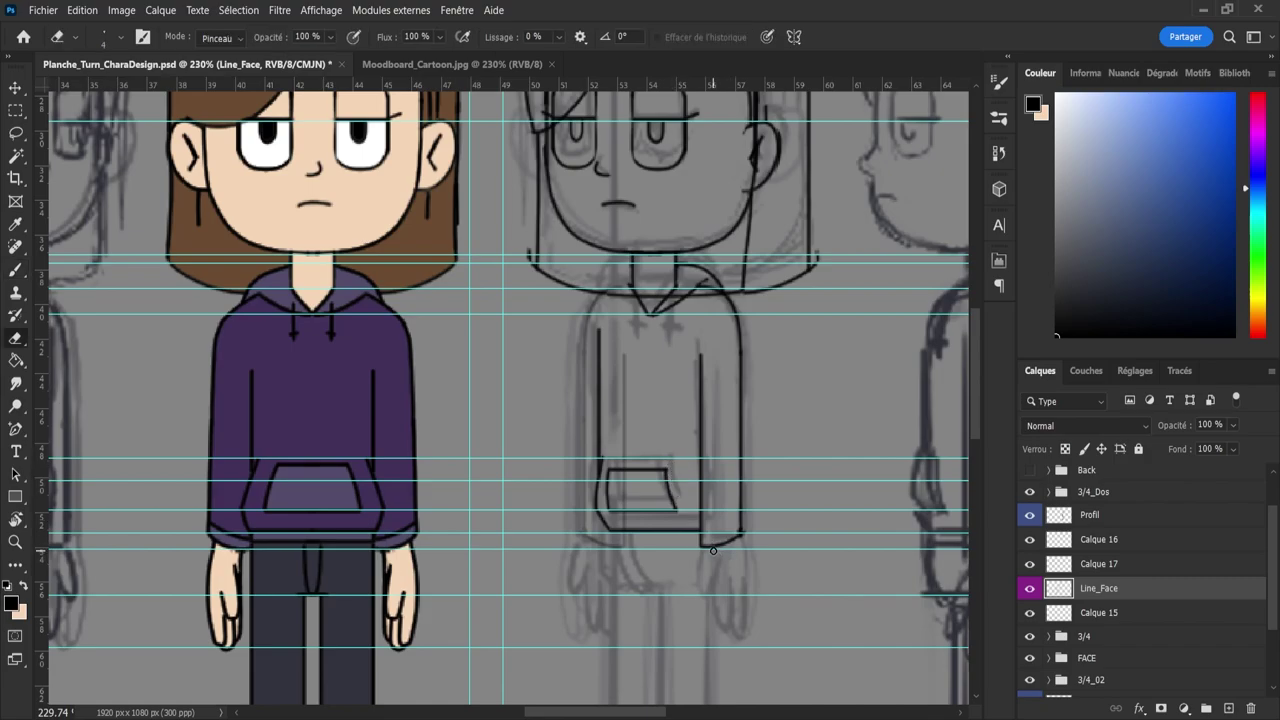
pyautogui.press('b')
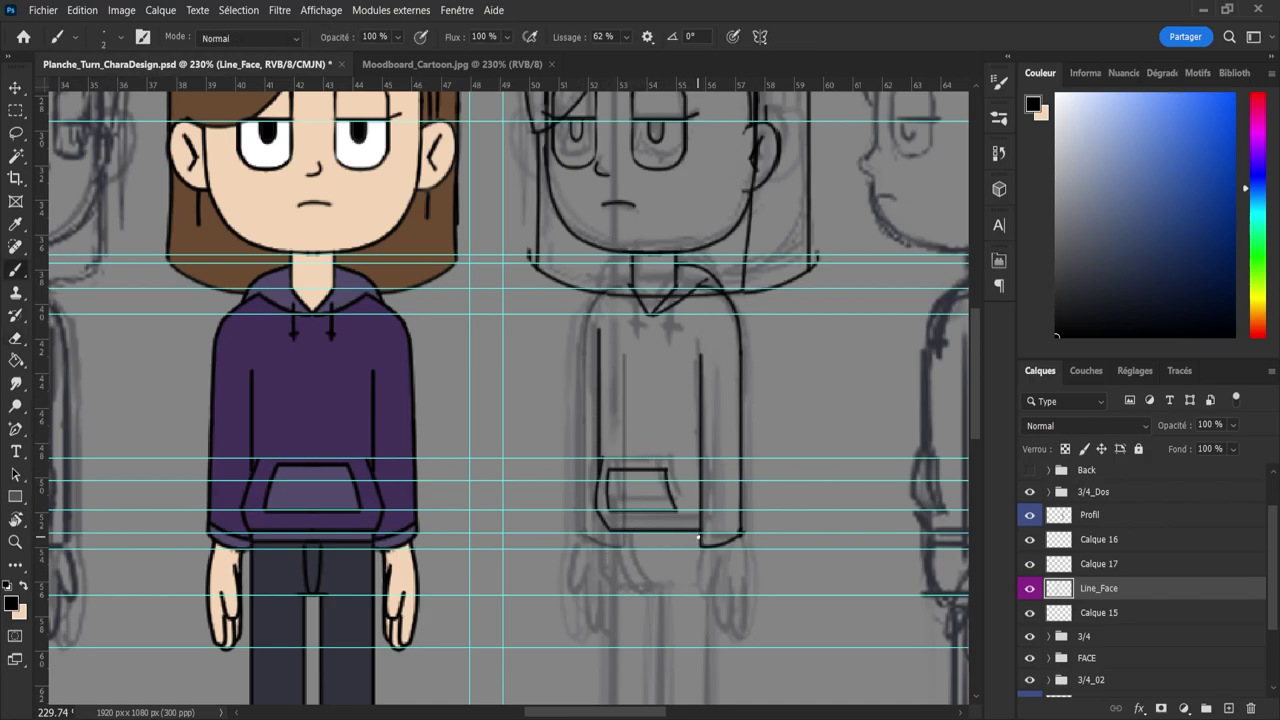
# - Add a guide at the front view's waistband edge and ink the matching waistband line just below the three-quarter hoodie's hem
pyautogui.moveTo(698, 539); pyautogui.dragTo(602, 544)
pyautogui.moveTo(610, 531)
pyautogui.mouseDown()
pyautogui.moveTo(610, 543)
pyautogui.moveTo(703, 547)
pyautogui.mouseUp()
pyautogui.hotkey('ctrl', 'z')
pyautogui.hotkey('ctrl', 'z')
pyautogui.moveTo(658, 89); pyautogui.dragTo(633, 542)
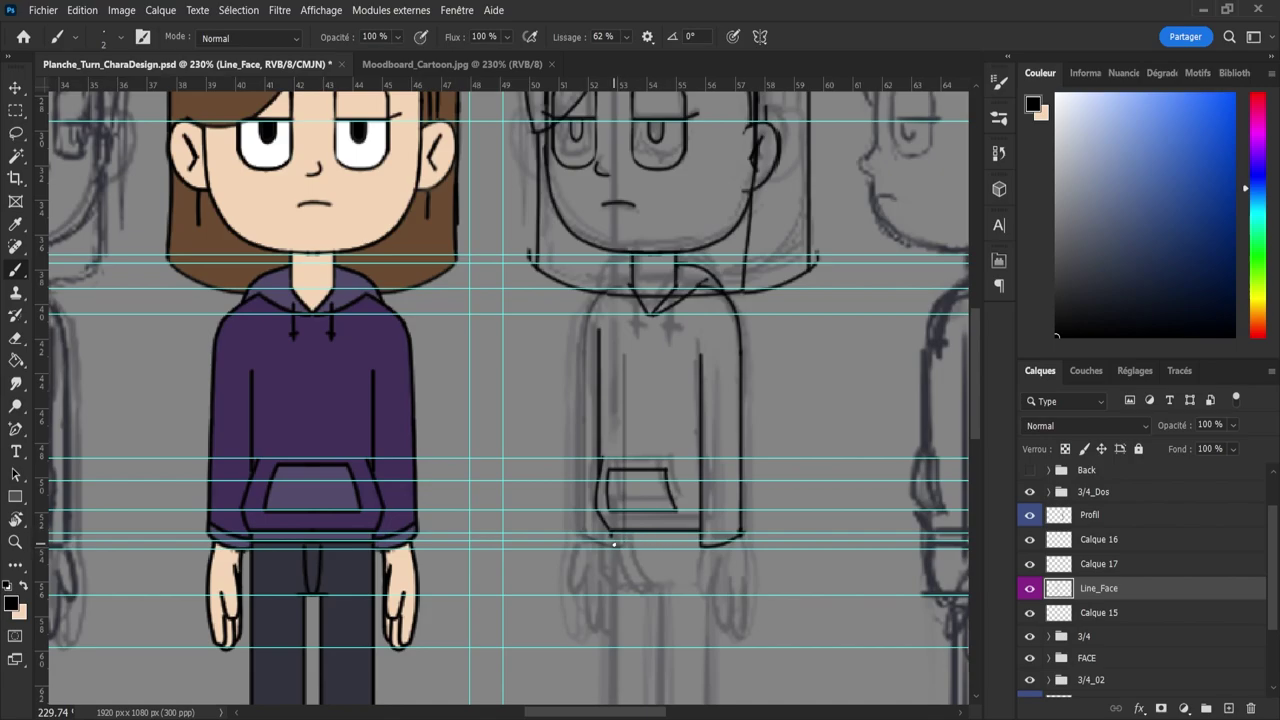
pyautogui.moveTo(637, 540); pyautogui.dragTo(710, 548)
pyautogui.moveTo(705, 534); pyautogui.dragTo(739, 520)
pyautogui.hotkey('ctrl', 'z')
pyautogui.hotkey('ctrl', 'z')
pyautogui.hotkey('ctrl', 'z')
# - Raise the opacity of the mirrored sleeve layer, Calque 17, to 68% and reselect the Line_Face layer
pyautogui.click(1029, 564)
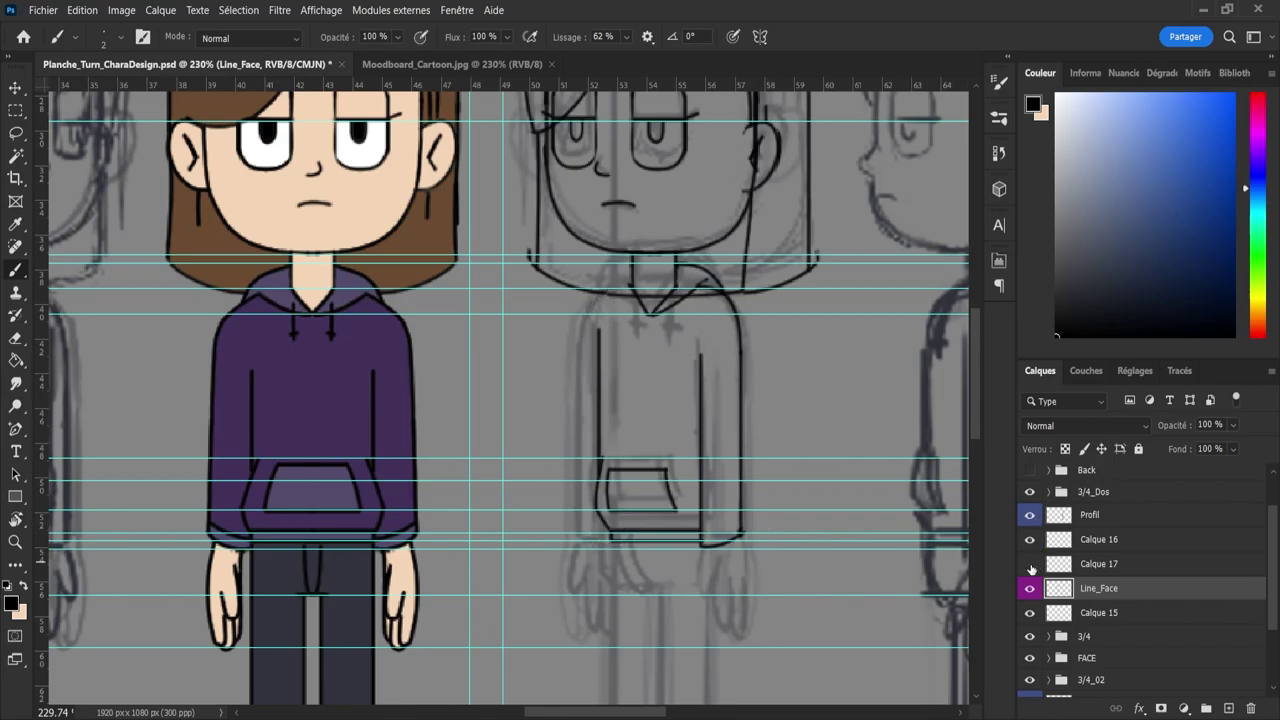
pyautogui.click(1030, 566)
pyautogui.click(1055, 575)
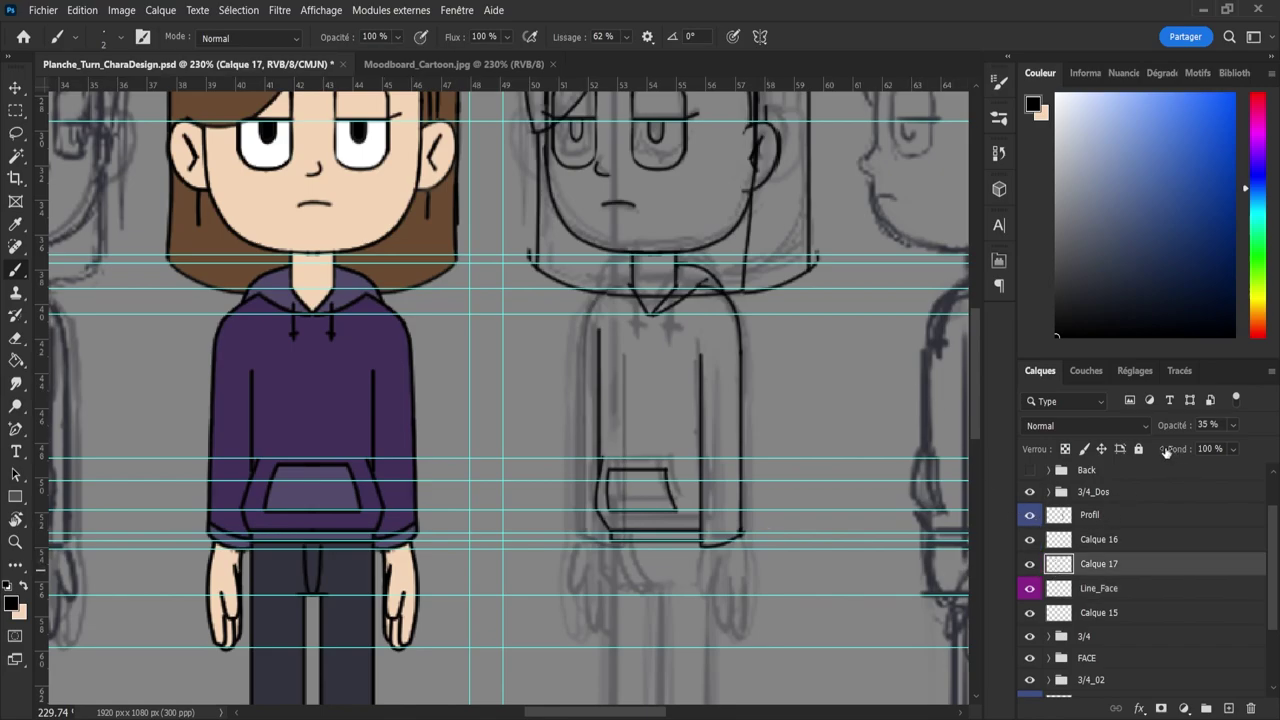
pyautogui.moveTo(1232, 426); pyautogui.dragTo(1252, 452)
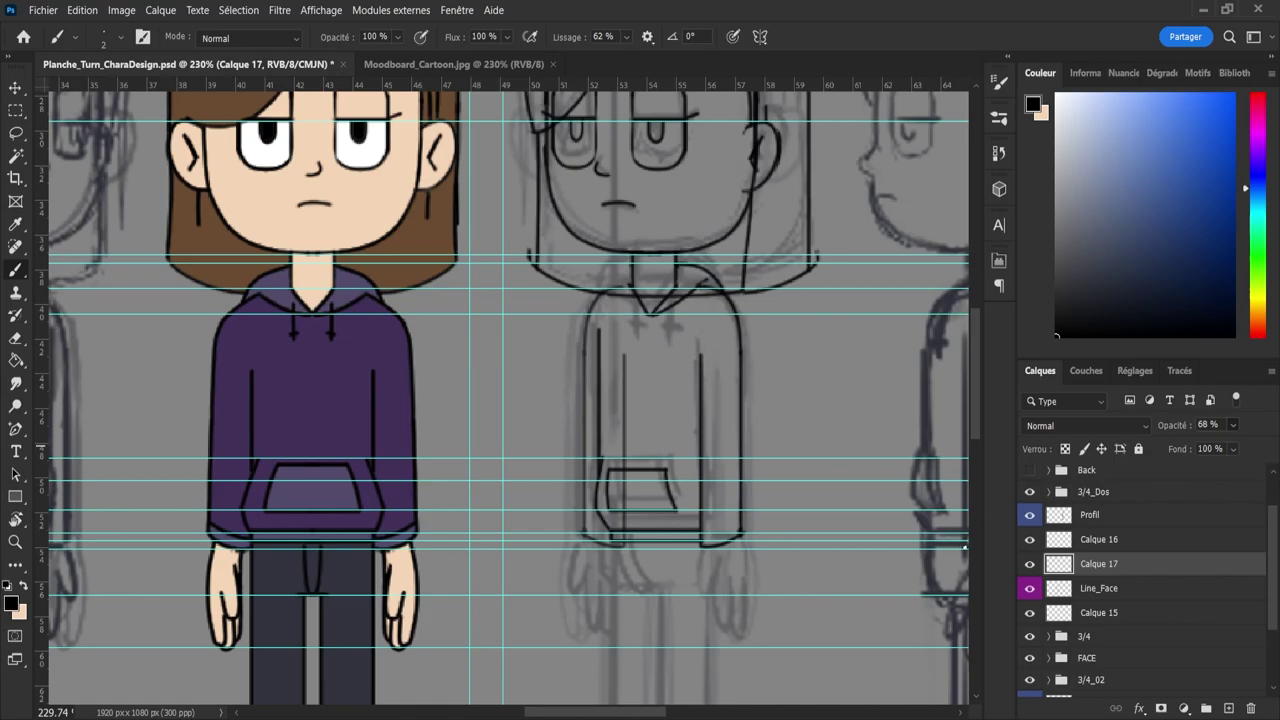
pyautogui.click(1066, 594)
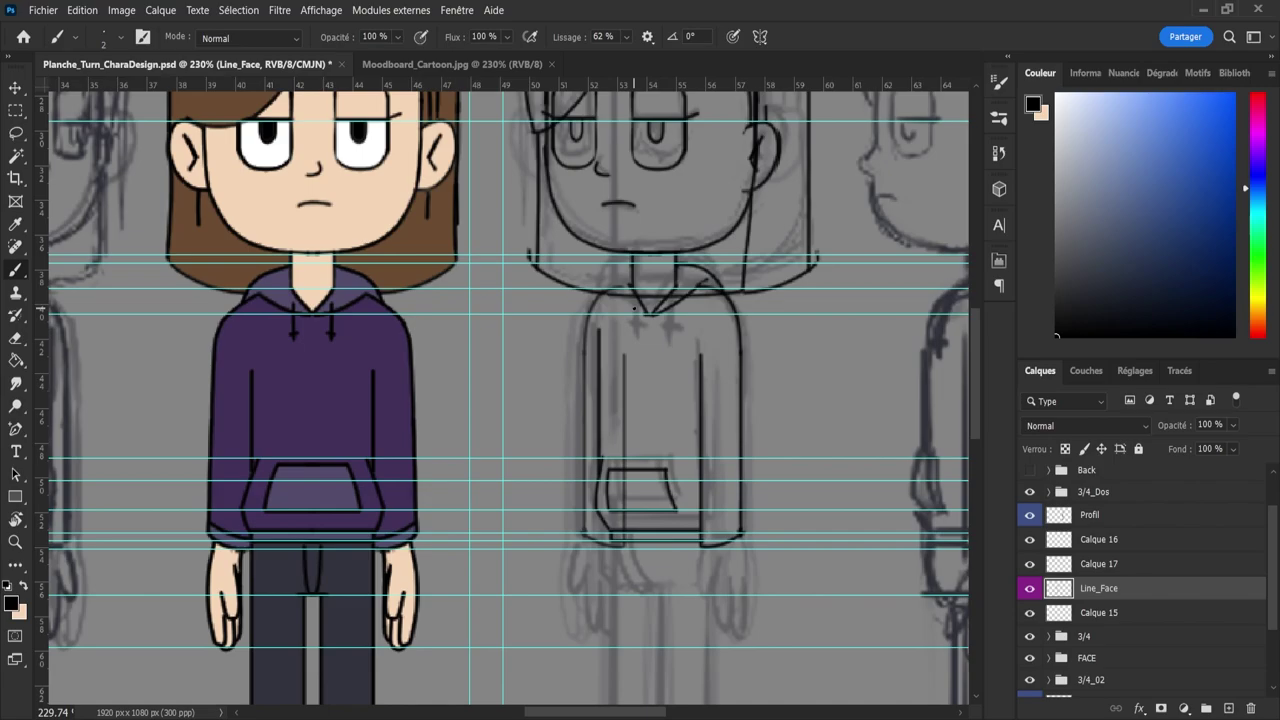
# - Ink the hood's far collar flap and the curve behind the neck, with a small eraser for cleaning up the joins
pyautogui.moveTo(635, 309); pyautogui.dragTo(604, 276)
pyautogui.press('e')
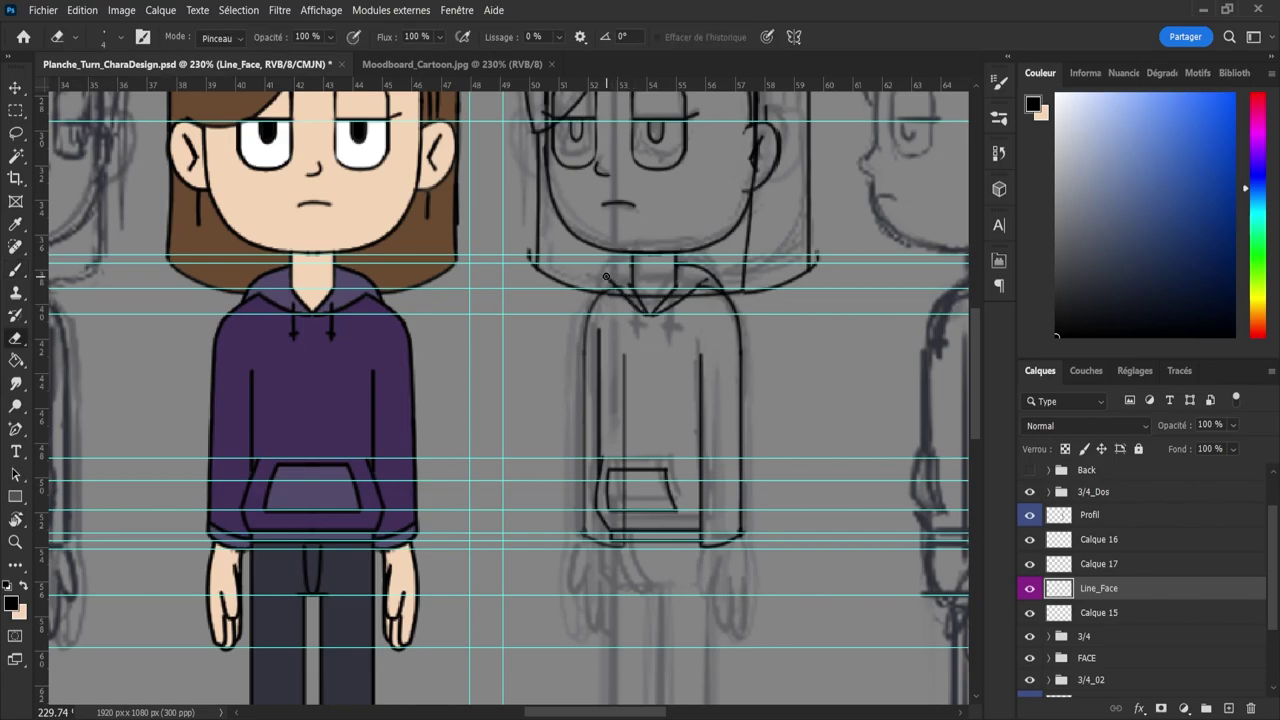
pyautogui.press('b')
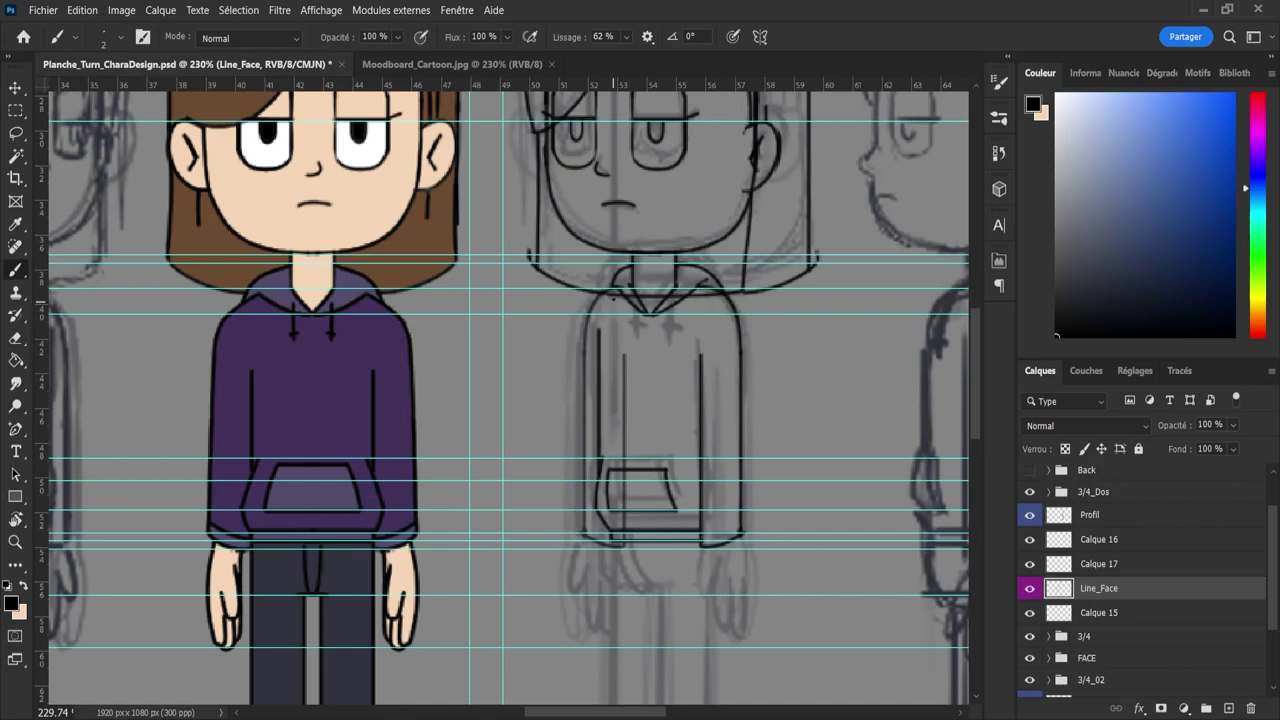
pyautogui.scroll(3, 613, 297)
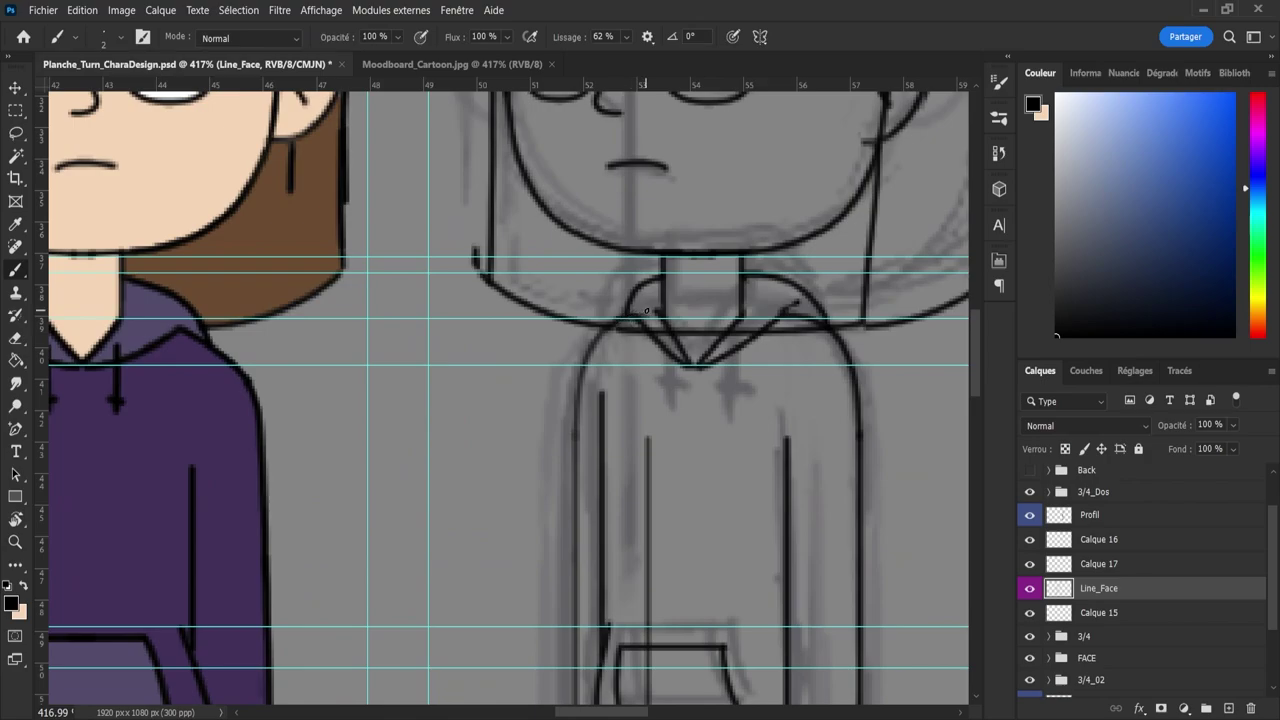
pyautogui.press('e')
pyautogui.scroll(-2, 648, 320)
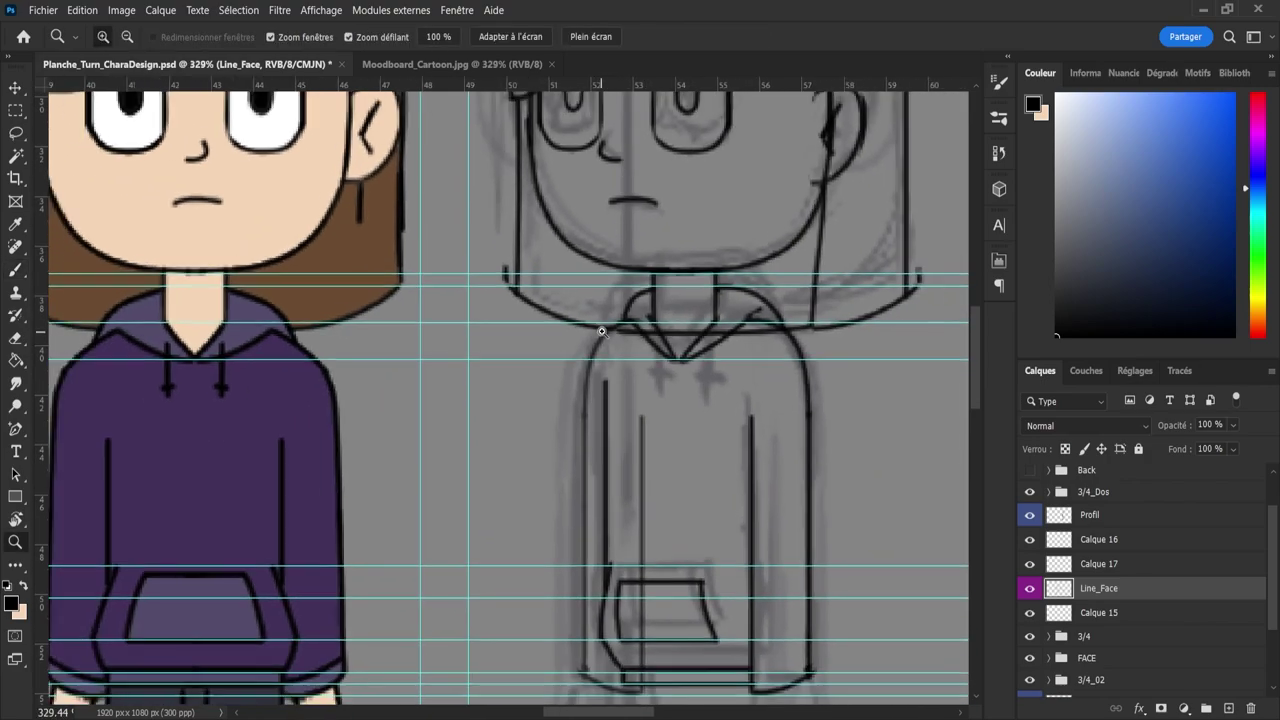
pyautogui.scroll(4, 651, 336)
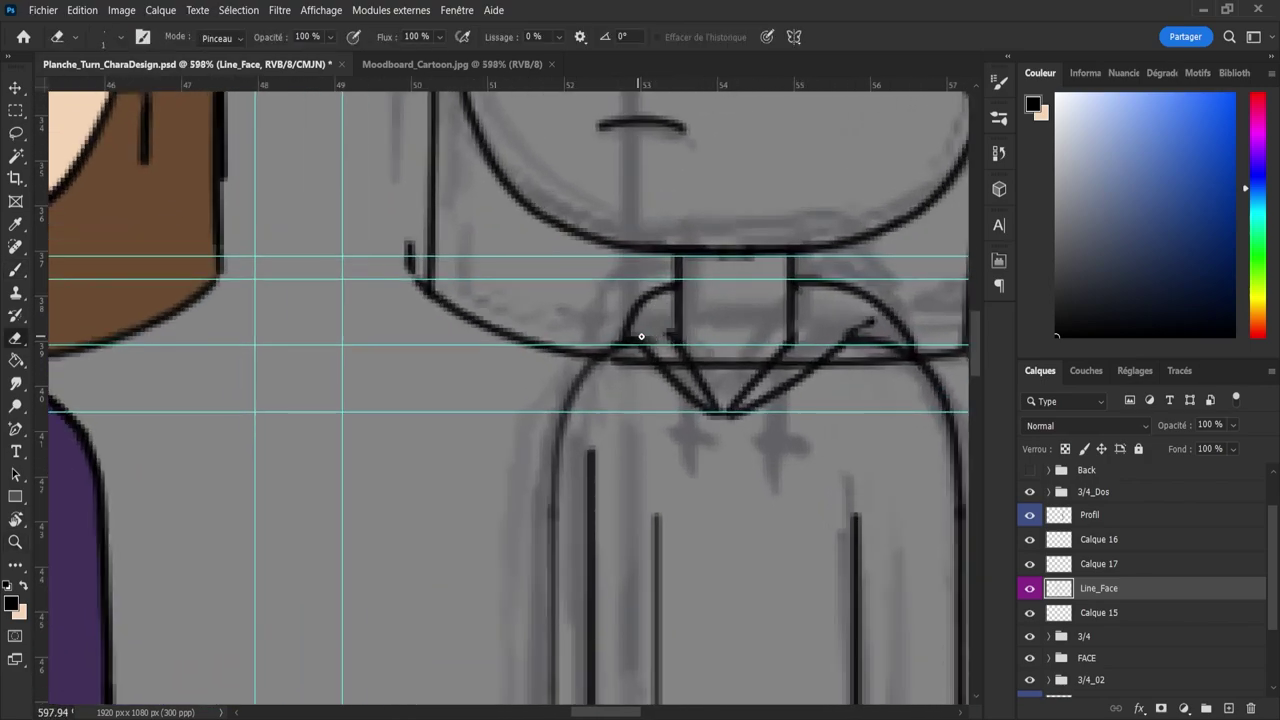
pyautogui.press('[')
pyautogui.press('[')
# - Examine the three-quarter line art at several scales against the front view and the other turnaround sketches
pyautogui.press('z')
pyautogui.scroll(-6, 654, 333)
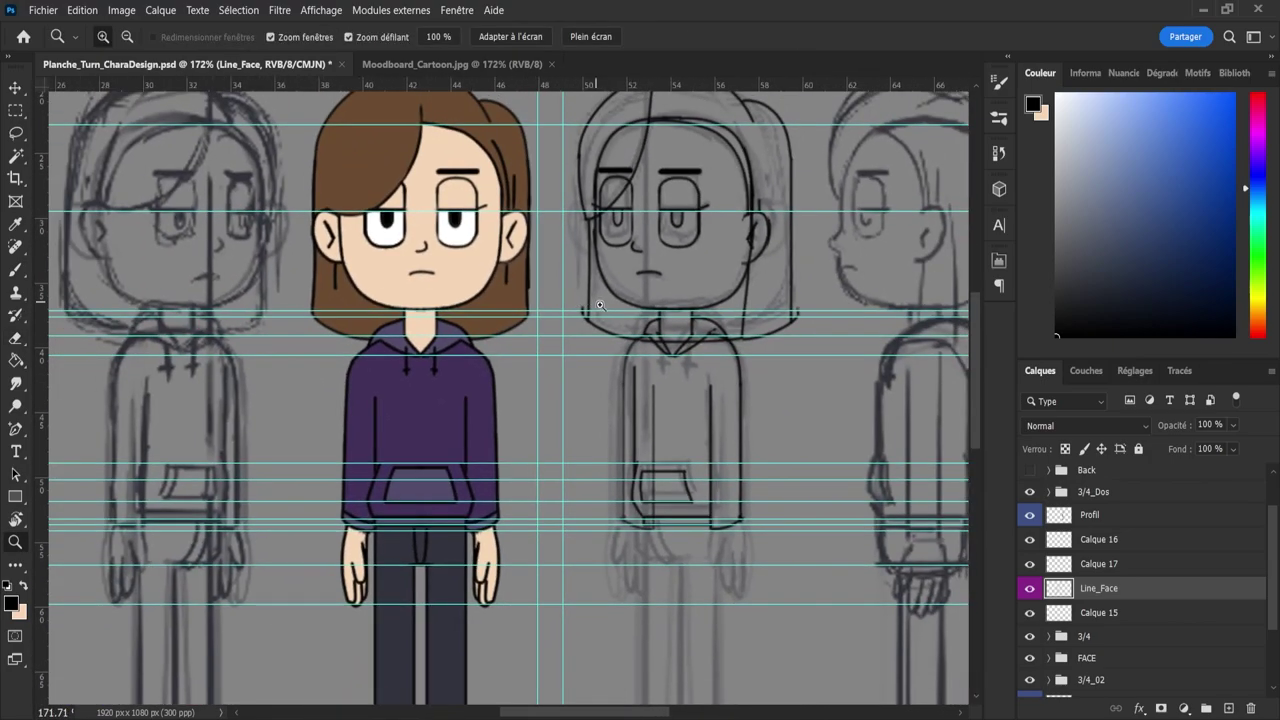
pyautogui.scroll(-1, 612, 285)
pyautogui.scroll(5, 640, 288)
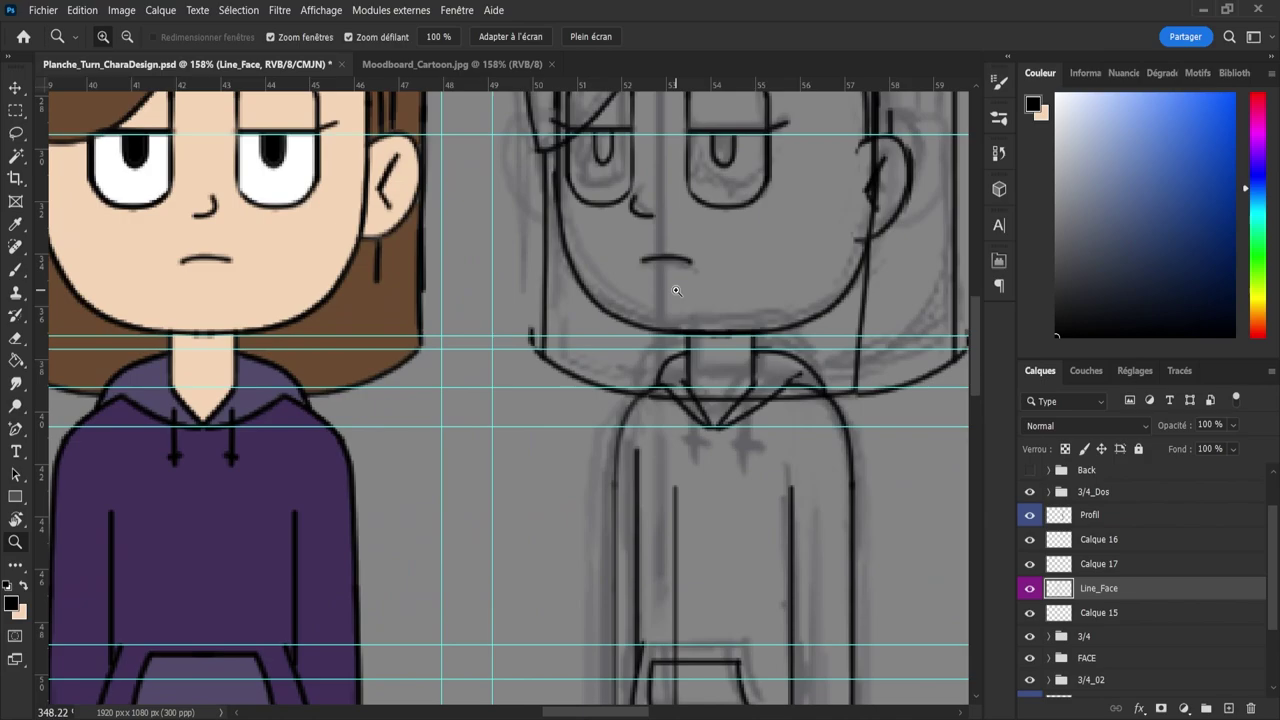
pyautogui.scroll(-1, 675, 291)
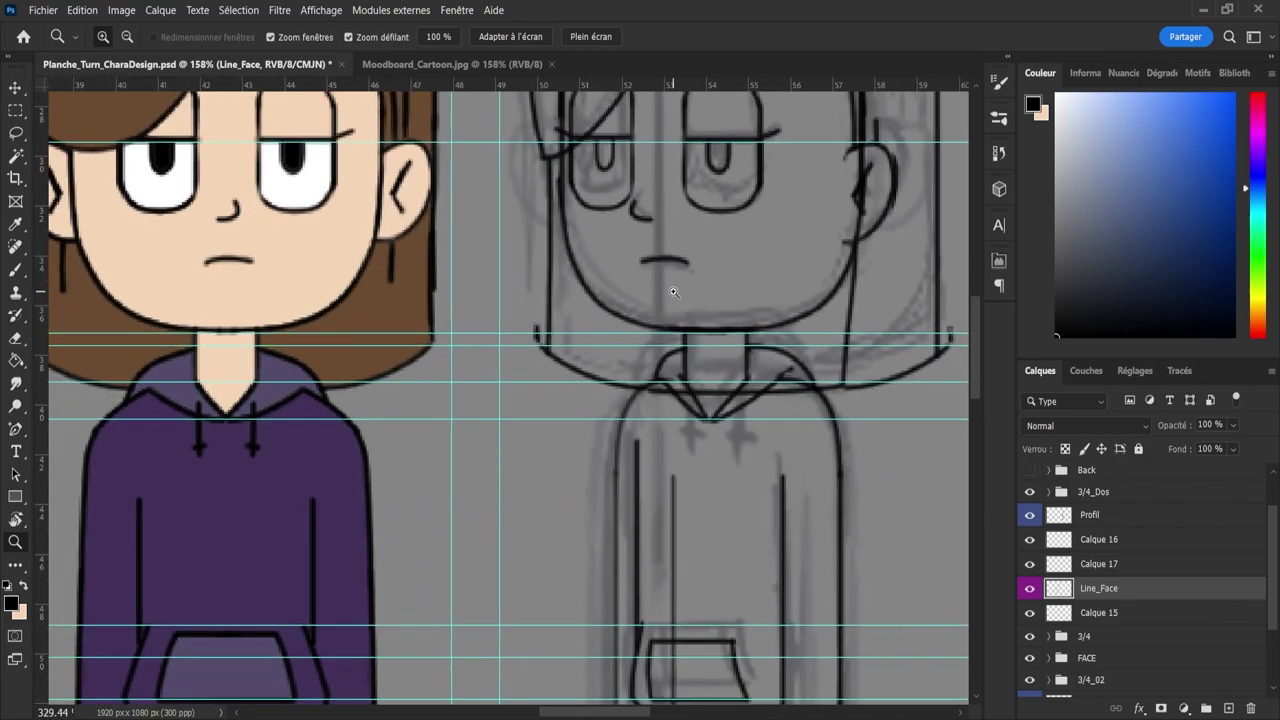
pyautogui.scroll(-5, 672, 292)
pyautogui.scroll(3, 650, 295)
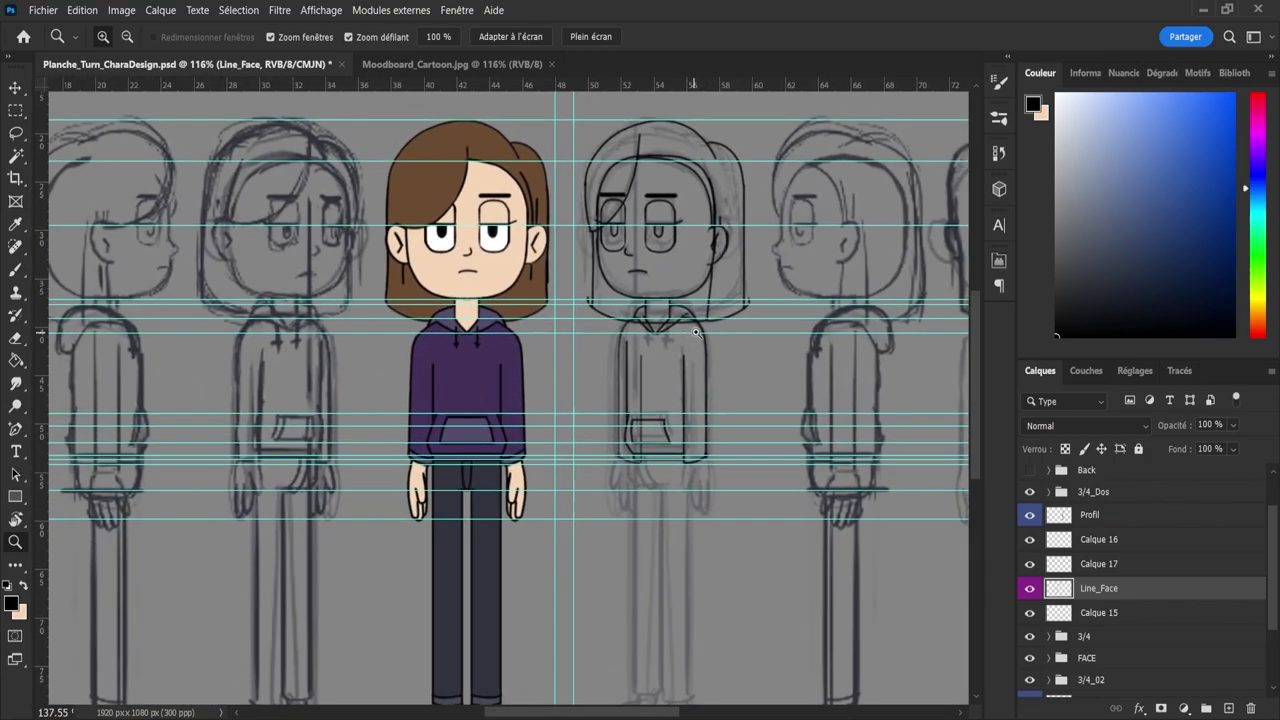
pyautogui.scroll(3, 646, 300)
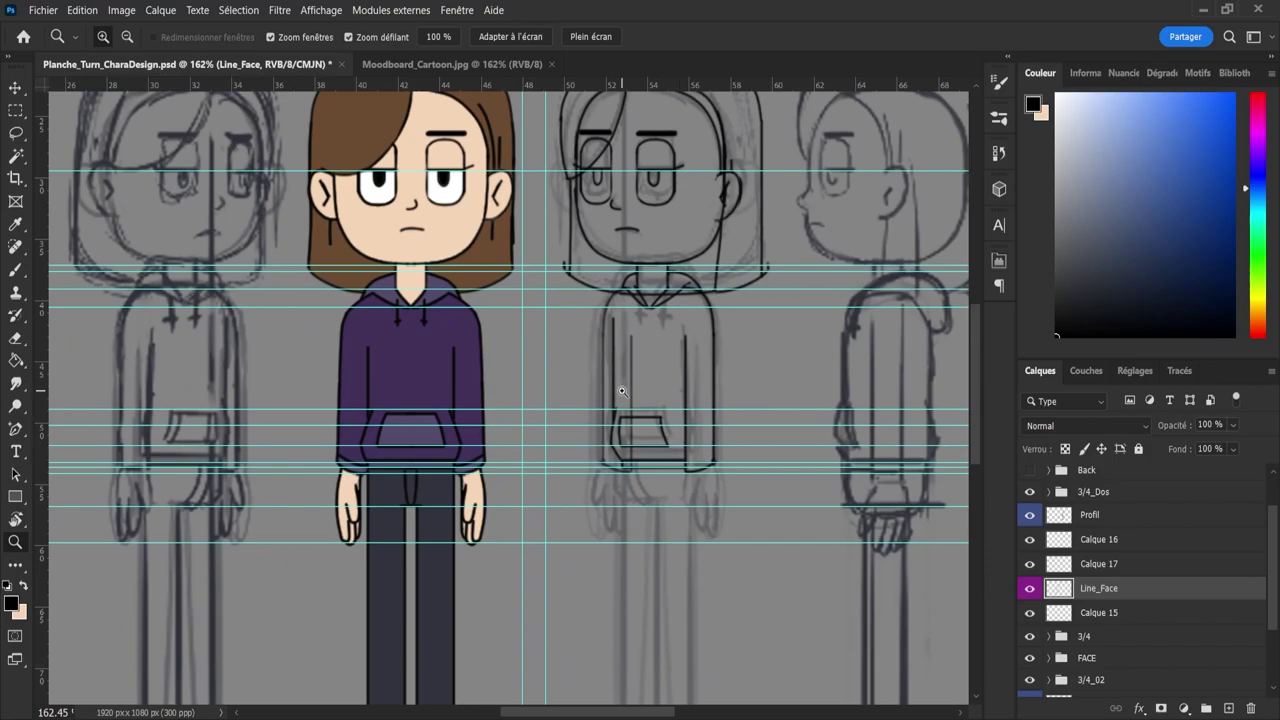
pyautogui.scroll(-3, 631, 398)
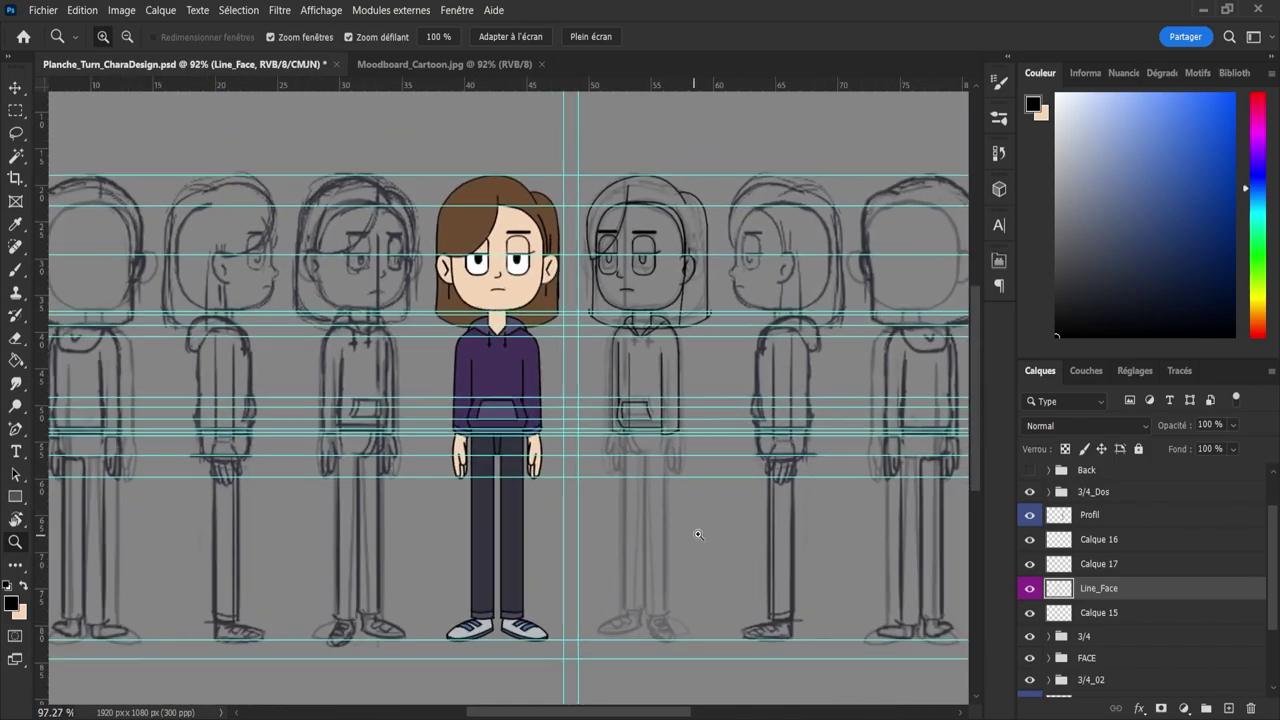
pyautogui.scroll(2, 692, 525)
pyautogui.scroll(1, 655, 462)
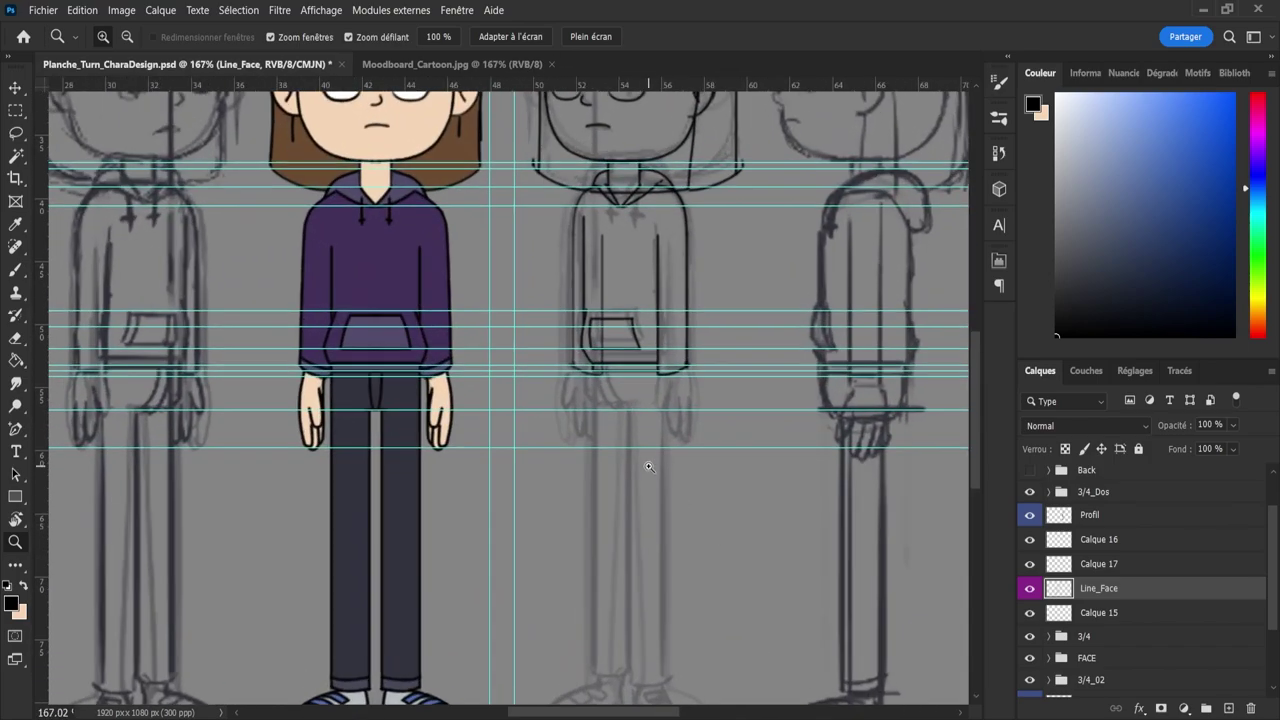
# - Ink the far leg's straight outer line from the hoodie's waistband down to the ankle
pyautogui.press('b')
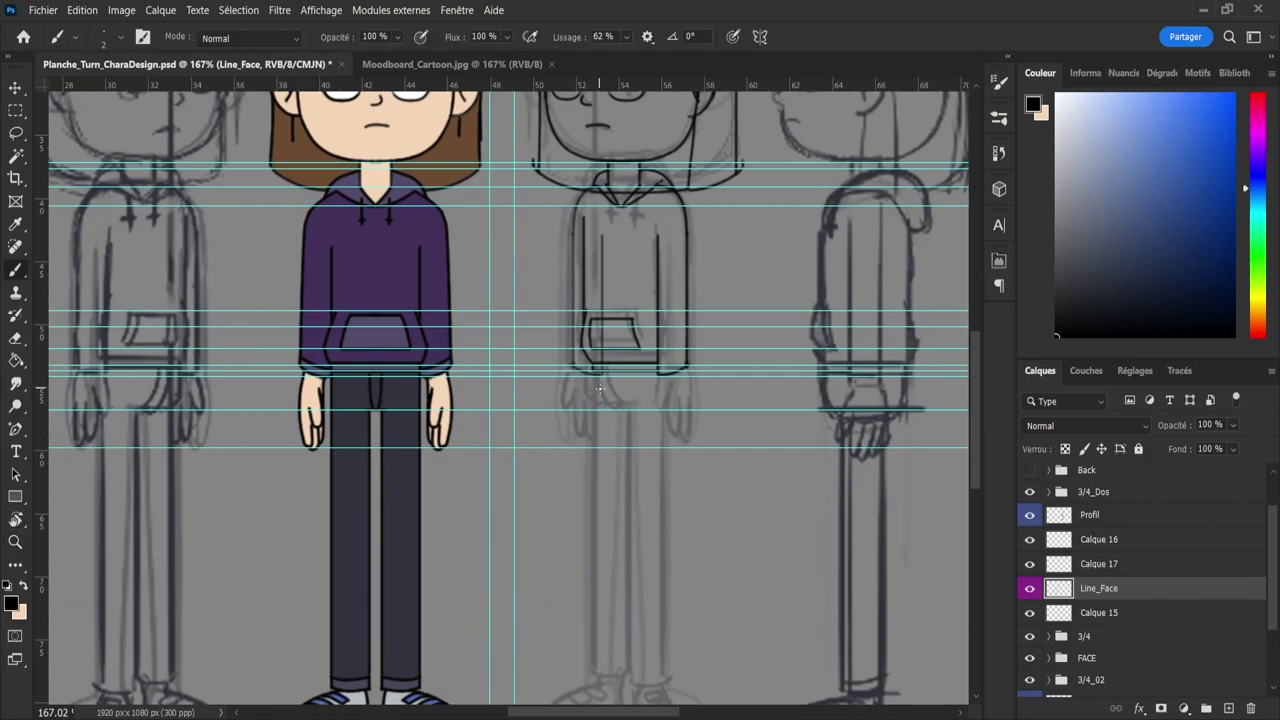
pyautogui.scroll(3, 594, 388)
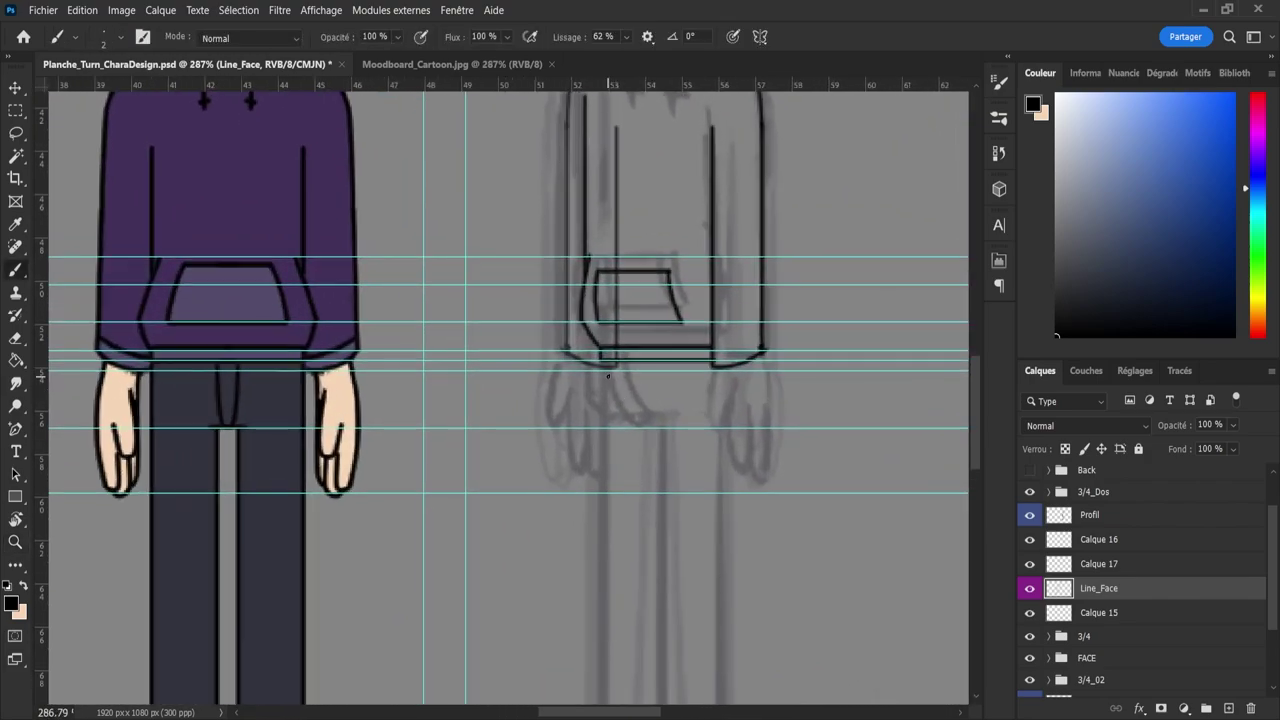
pyautogui.moveTo(604, 363); pyautogui.dragTo(604, 426)
pyautogui.moveTo(599, 518)
pyautogui.mouseDown()
pyautogui.moveTo(610, 707)
pyautogui.moveTo(600, 655)
pyautogui.moveTo(625, 531)
pyautogui.moveTo(605, 472)
pyautogui.moveTo(600, 414)
pyautogui.mouseUp()
pyautogui.press('e')
pyautogui.press('z')
# - Ink the near leg's straight outer line between the hoodie's hem and the trouser cuff
pyautogui.moveTo(592, 501); pyautogui.dragTo(536, 494)
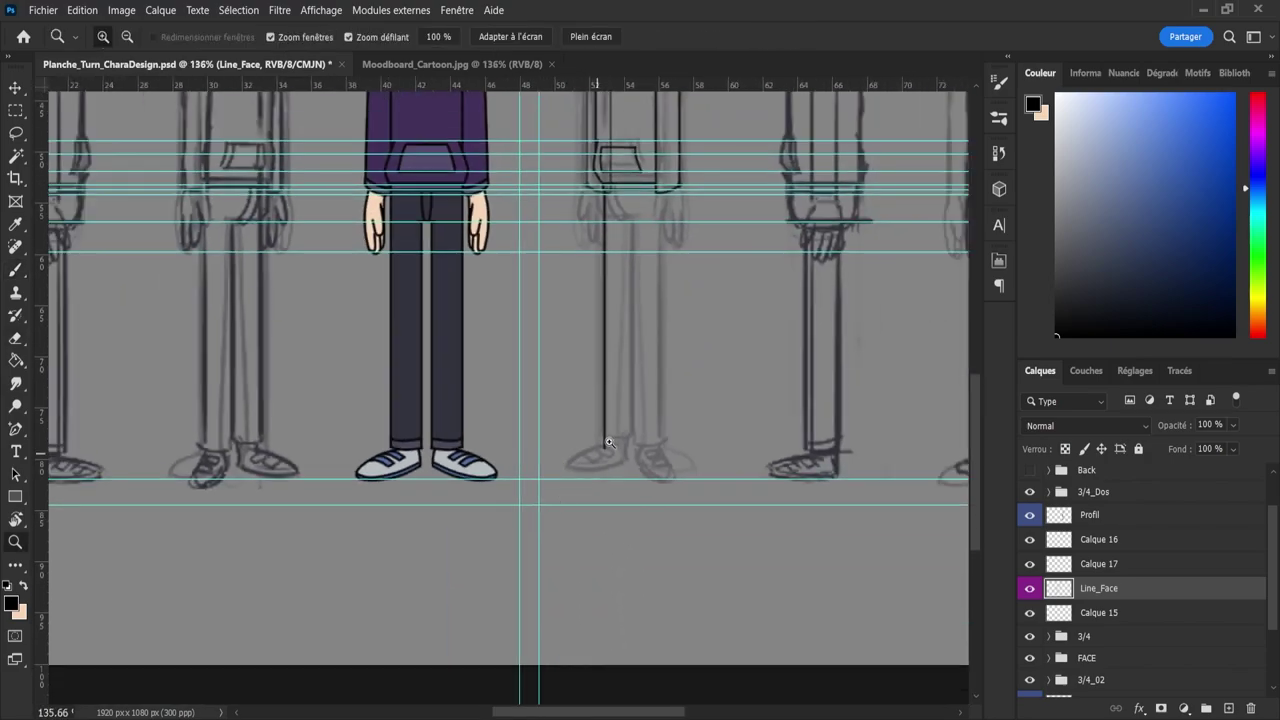
pyautogui.moveTo(695, 389); pyautogui.dragTo(726, 406)
pyautogui.moveTo(703, 499); pyautogui.dragTo(672, 497)
pyautogui.moveTo(656, 318); pyautogui.dragTo(678, 318)
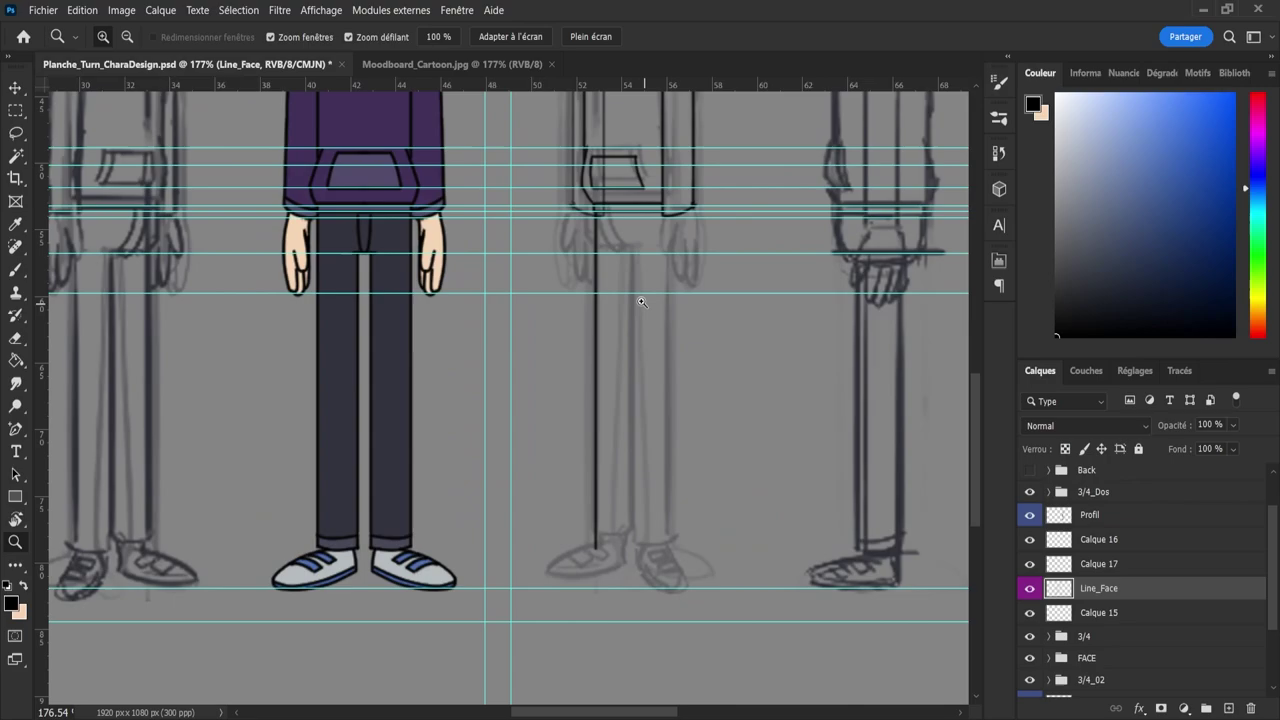
pyautogui.press('b')
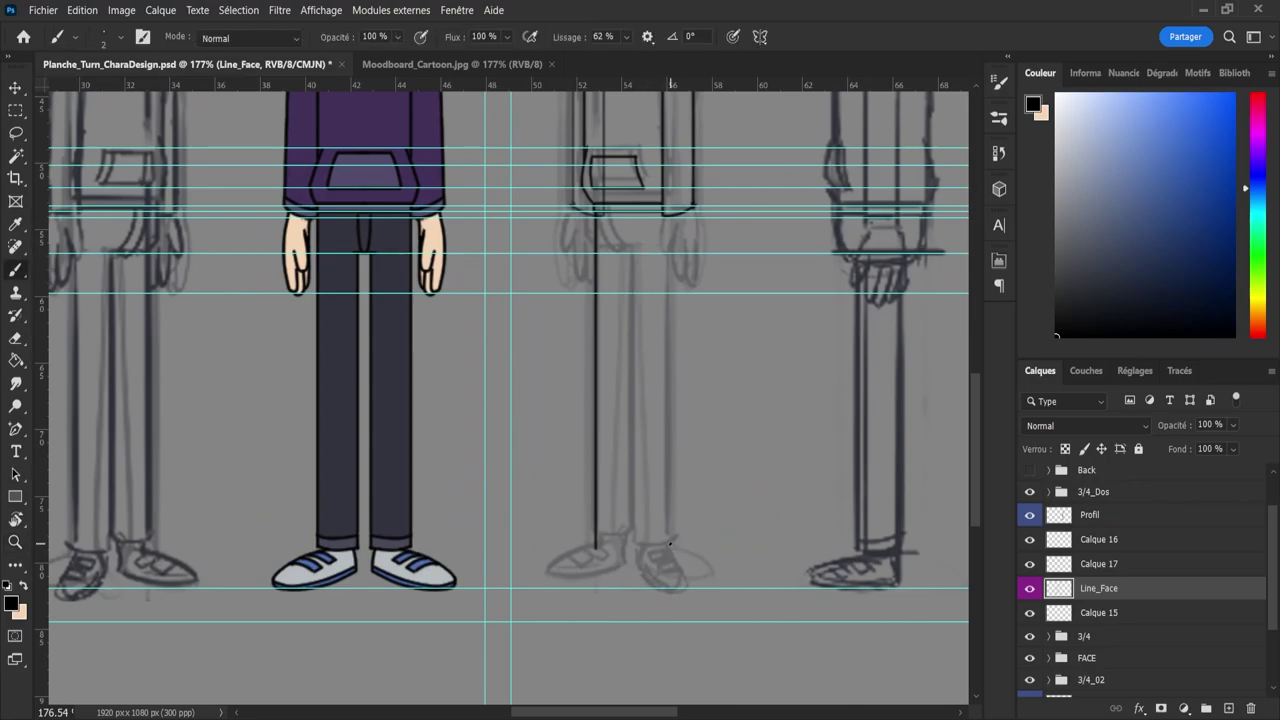
pyautogui.moveTo(668, 532)
pyautogui.mouseDown()
pyautogui.moveTo(668, 360)
pyautogui.moveTo(688, 253)
pyautogui.mouseUp()
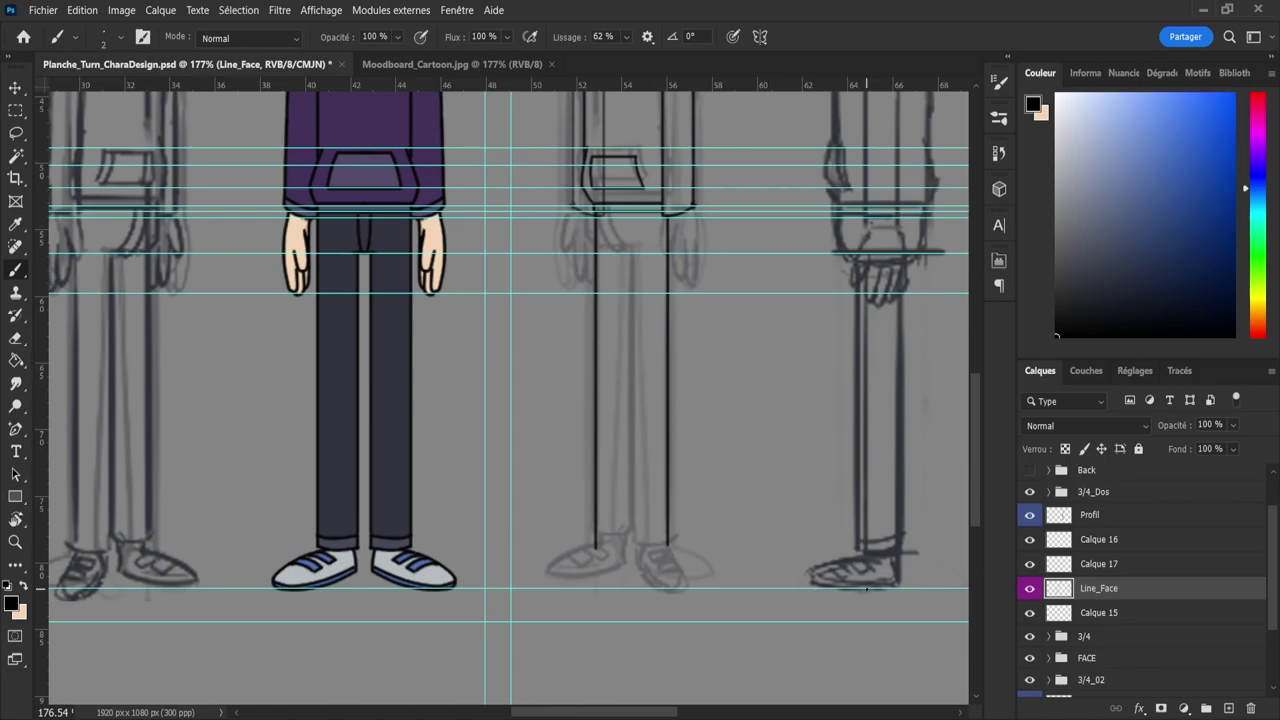
# - Lasso the front view's trouser leg lines on Line_Face, place a copy over the three-quarter view's near leg, and compare with the sketch
pyautogui.click(1024, 587)
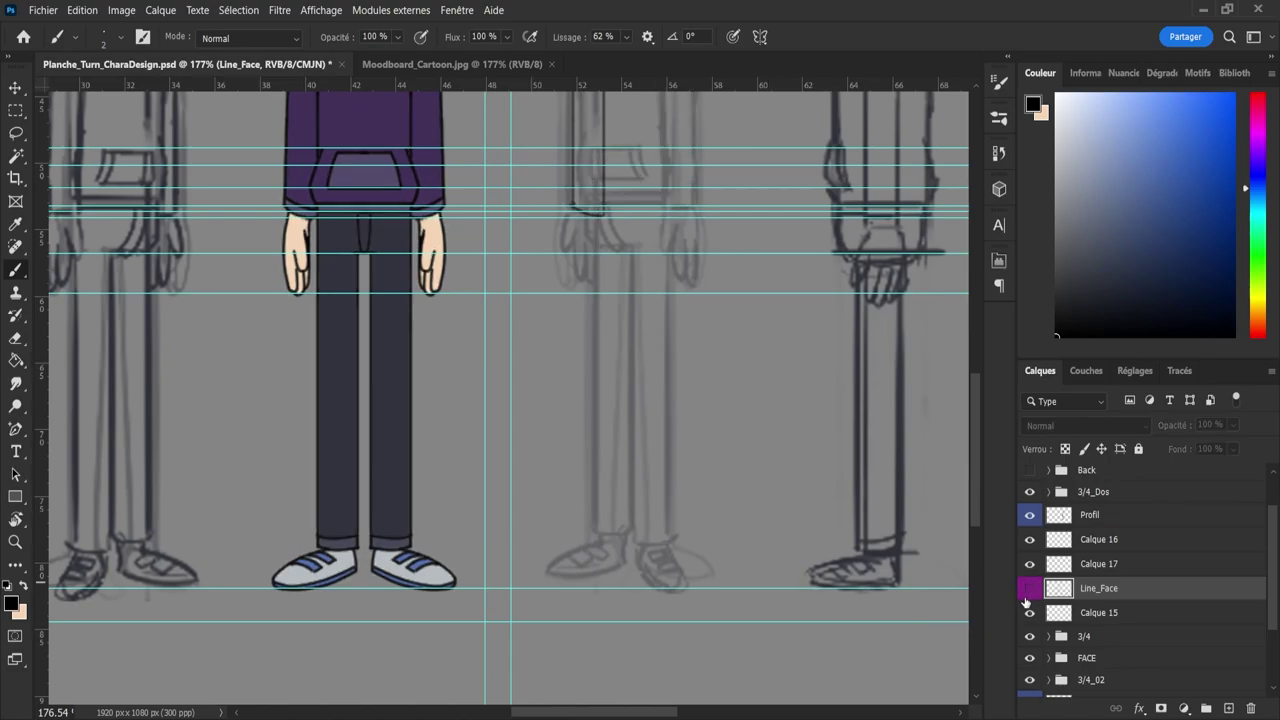
pyautogui.click(1028, 589)
pyautogui.press('l')
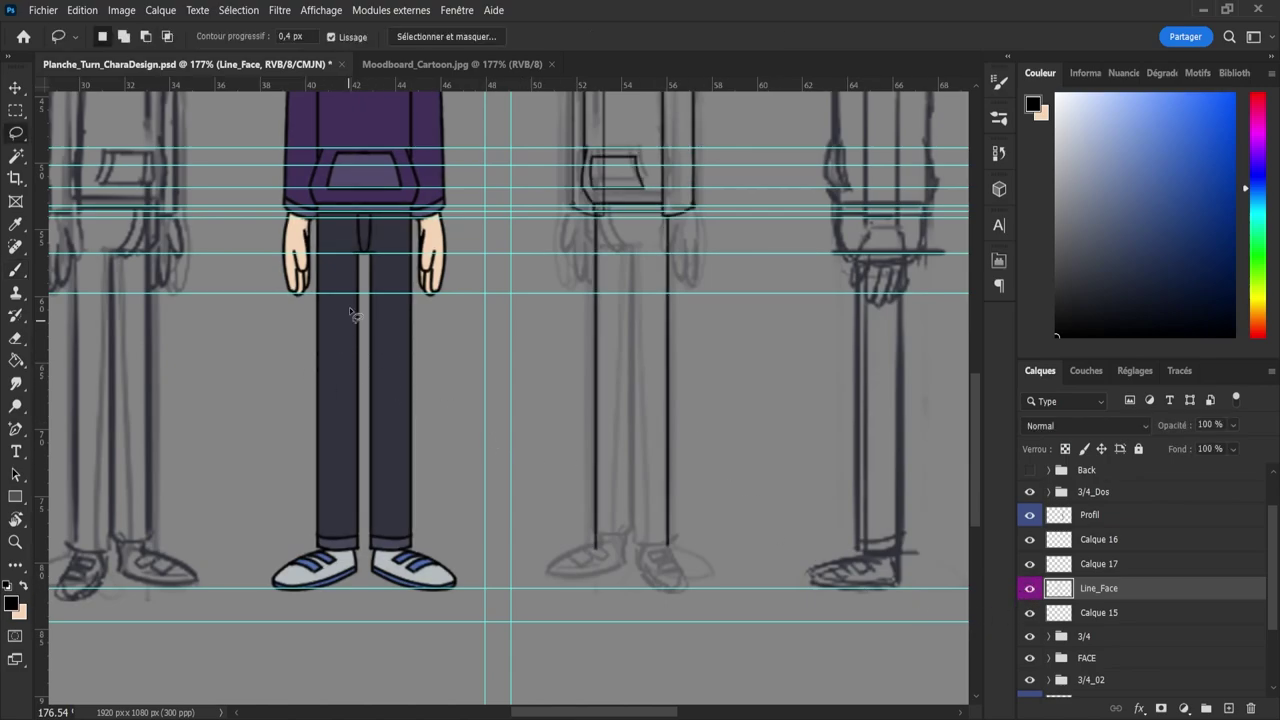
pyautogui.moveTo(366, 255)
pyautogui.mouseDown()
pyautogui.moveTo(410, 226)
pyautogui.moveTo(423, 264)
pyautogui.moveTo(434, 513)
pyautogui.moveTo(419, 551)
pyautogui.moveTo(393, 556)
pyautogui.moveTo(372, 552)
pyautogui.moveTo(364, 505)
pyautogui.moveTo(368, 250)
pyautogui.mouseUp()
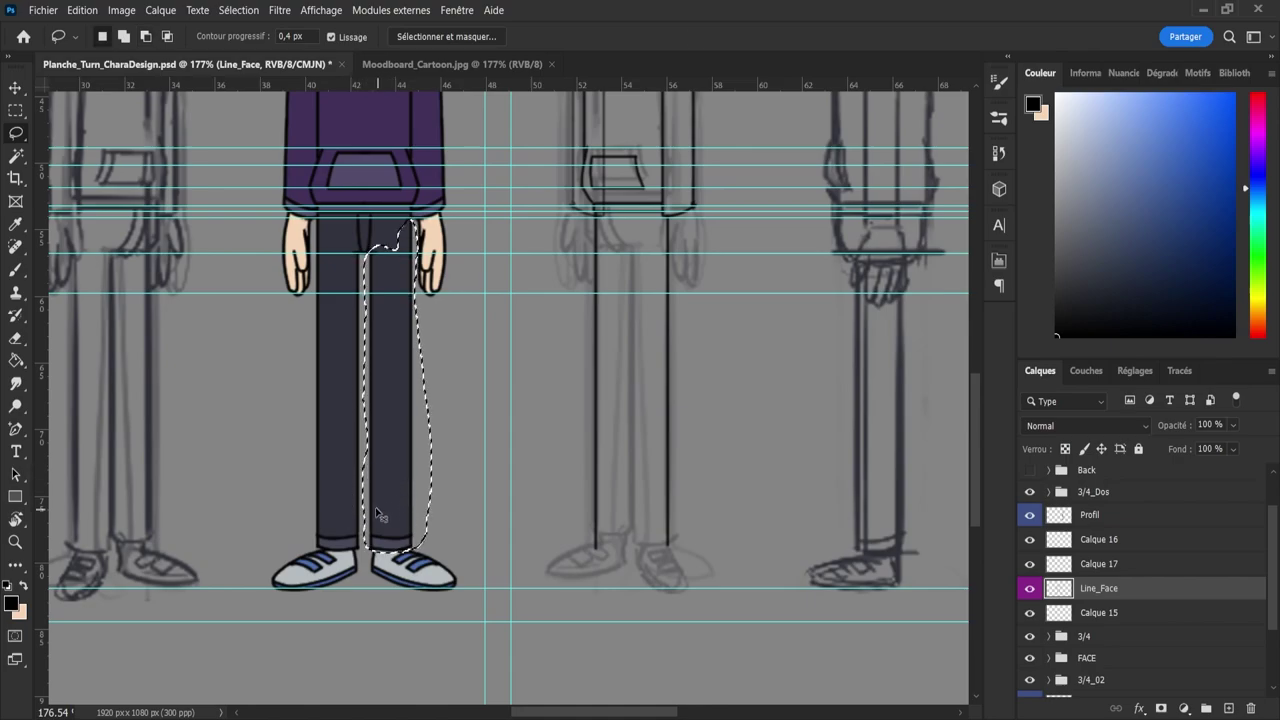
pyautogui.hotkey('ctrl', 'alt', 't')
pyautogui.moveTo(403, 494); pyautogui.dragTo(646, 492)
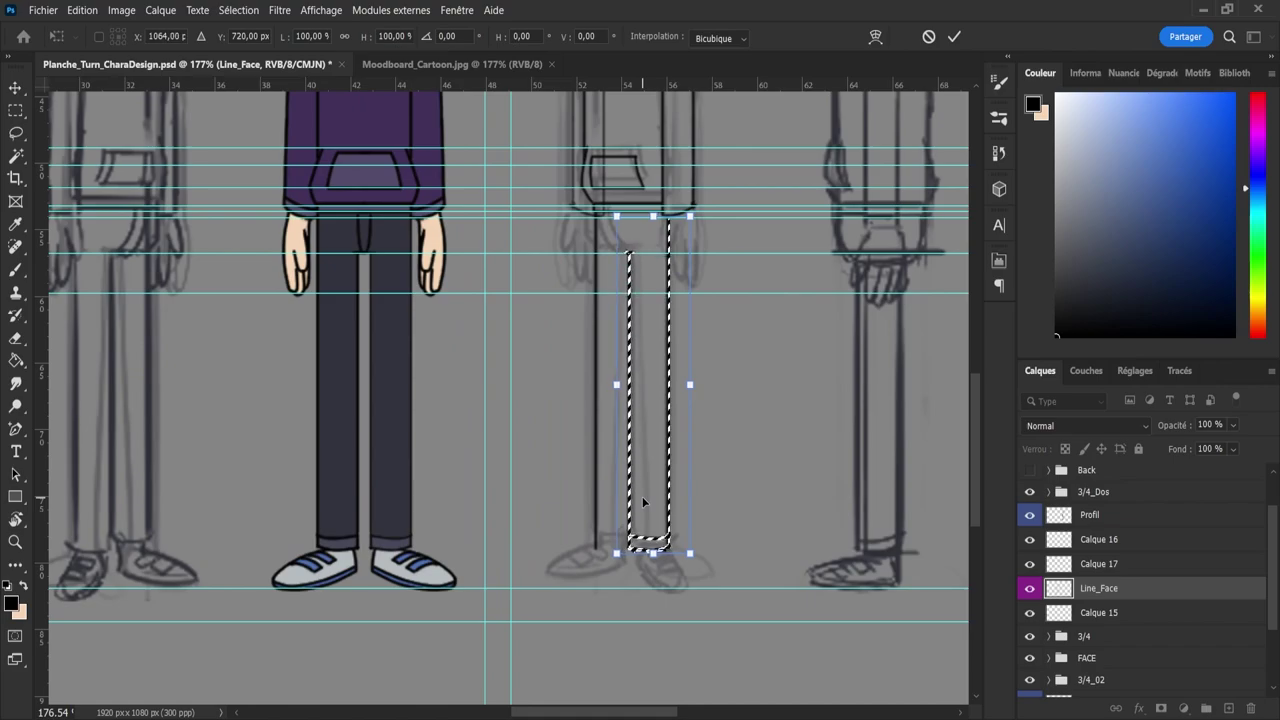
pyautogui.press('Return')
pyautogui.hotkey('ctrl', 'd')
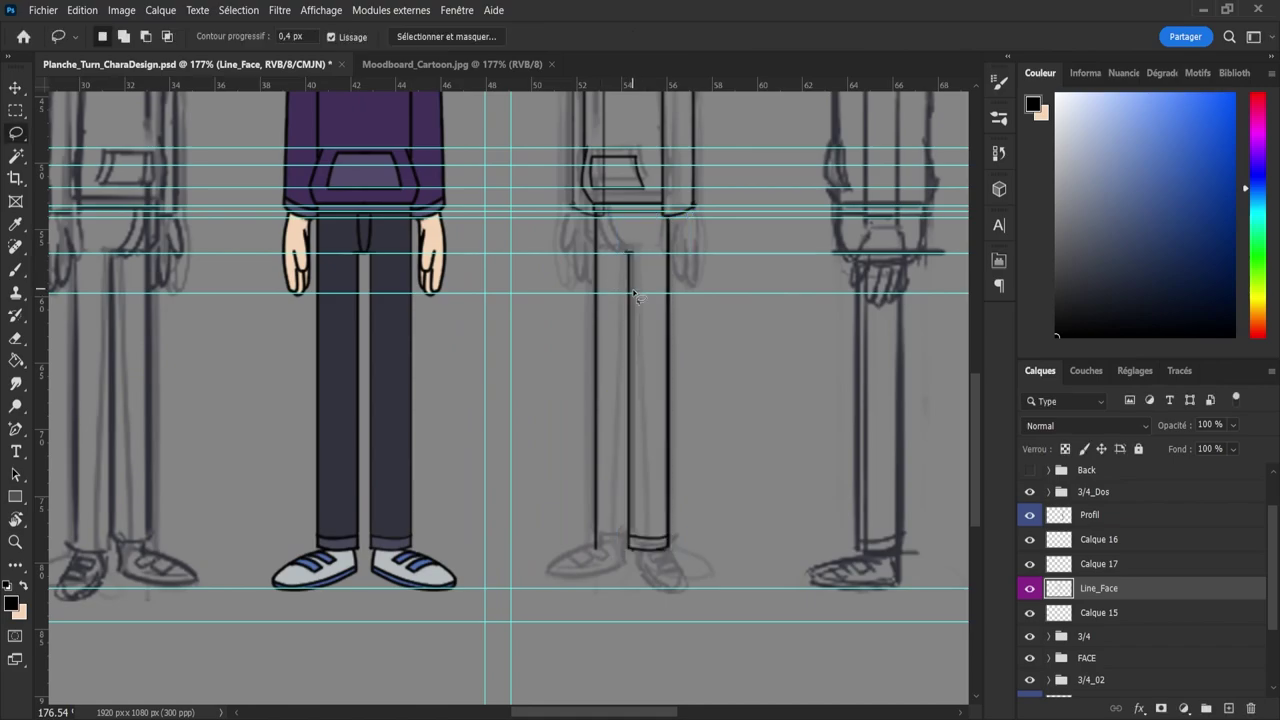
pyautogui.click(1033, 593)
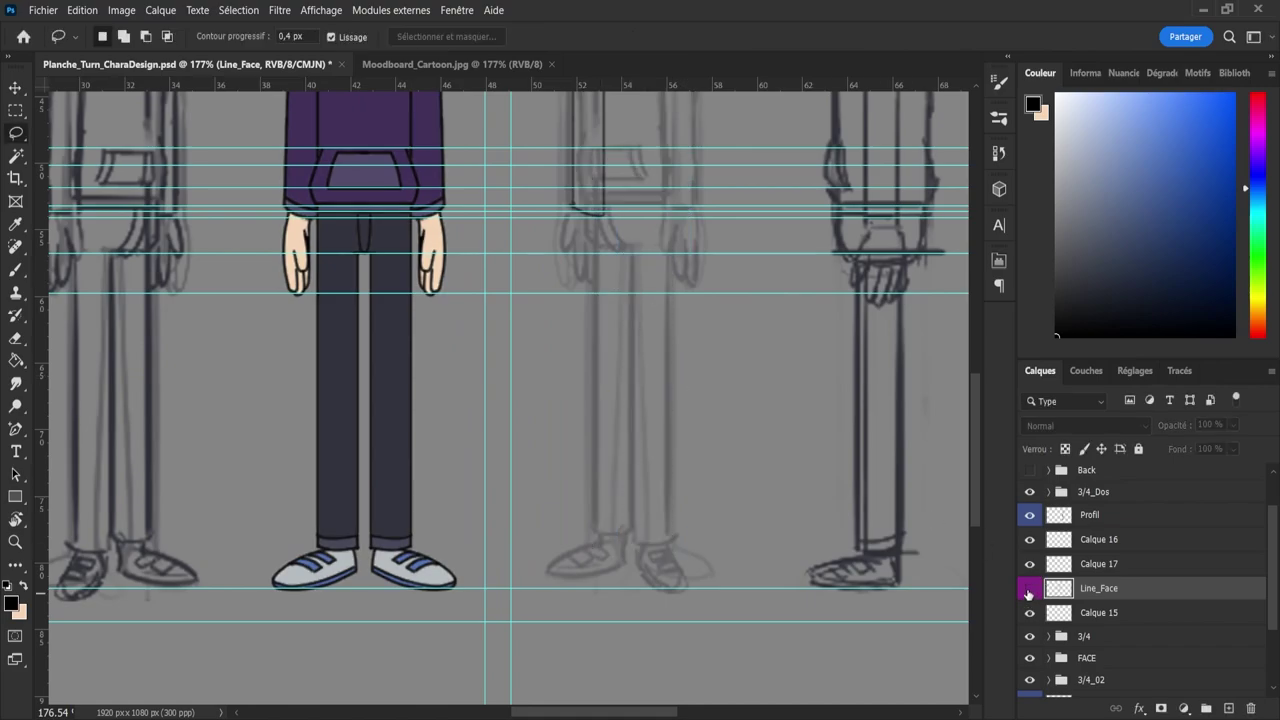
# - Undo the trouser leg copy's placement and park the copied front-view leg lines in the gap between the front and three-quarter views
pyautogui.click(1030, 594)
pyautogui.click(1030, 594)
pyautogui.click(1030, 594)
pyautogui.hotkey('ctrl', 'z')
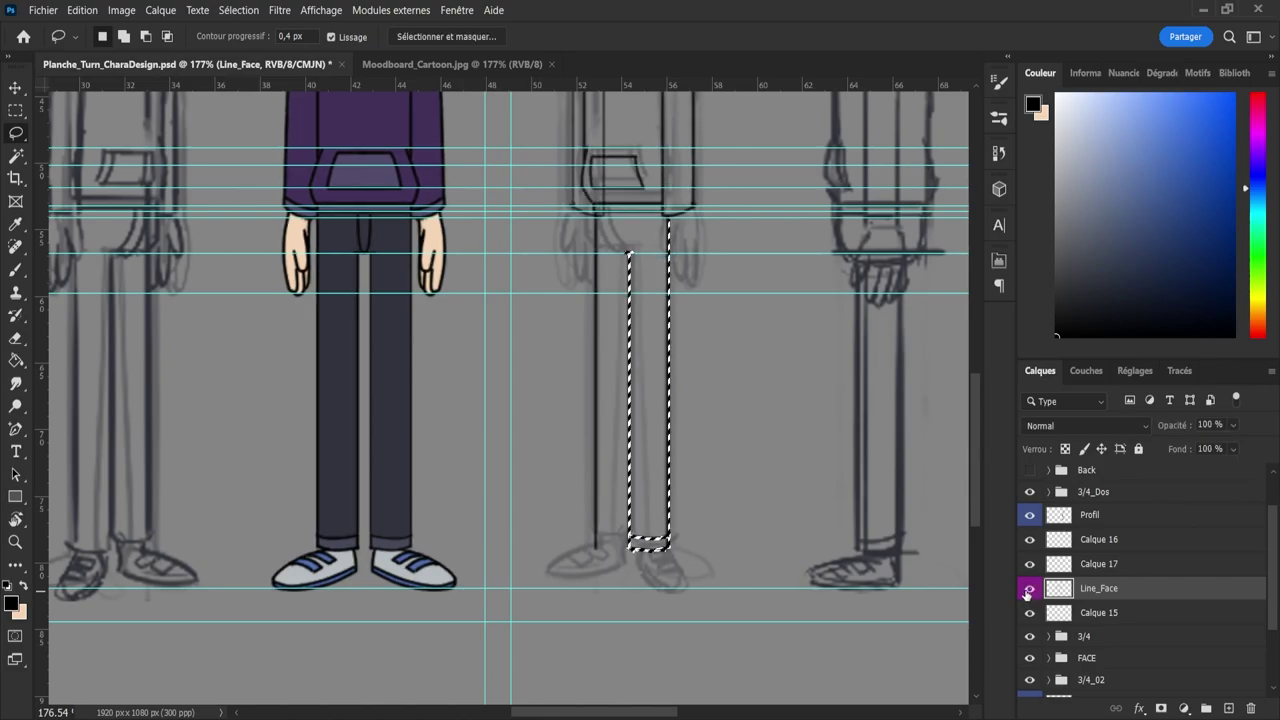
pyautogui.hotkey('ctrl', 'z')
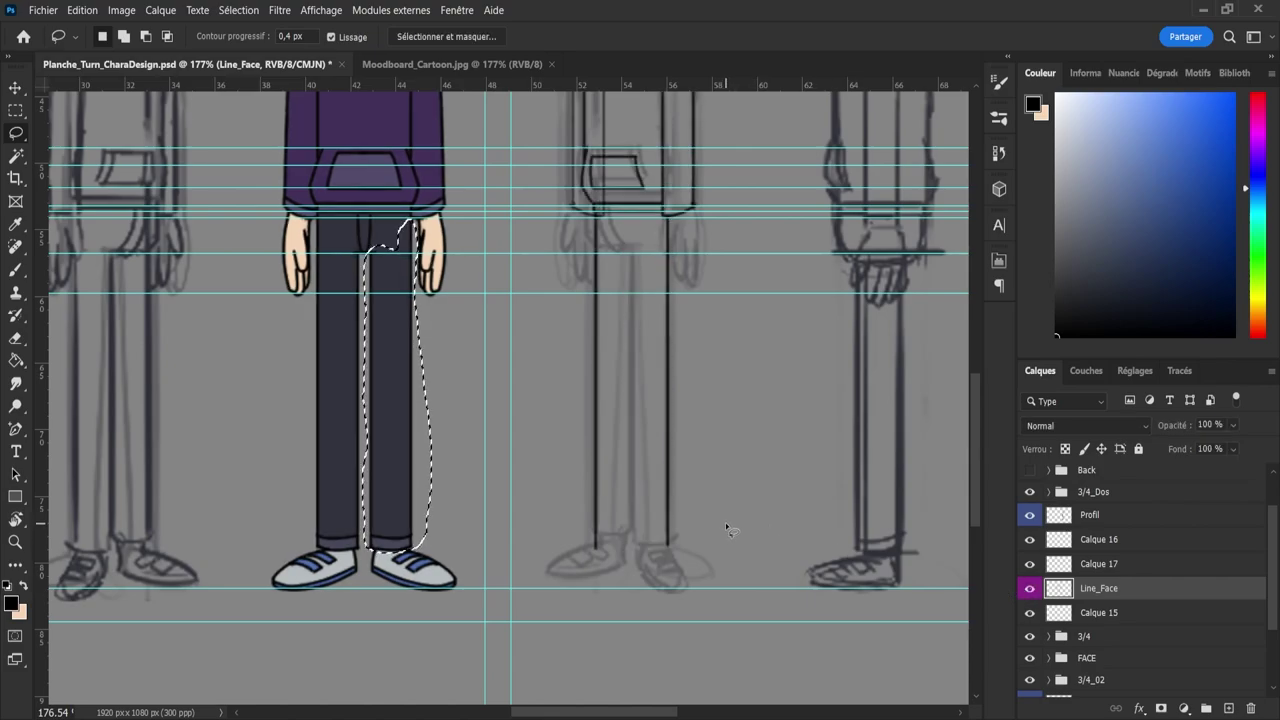
pyautogui.hotkey('ctrl', 't')
pyautogui.moveTo(415, 426)
pyautogui.mouseDown()
pyautogui.moveTo(540, 426)
pyautogui.moveTo(519, 403)
pyautogui.mouseUp()
pyautogui.click(954, 37)
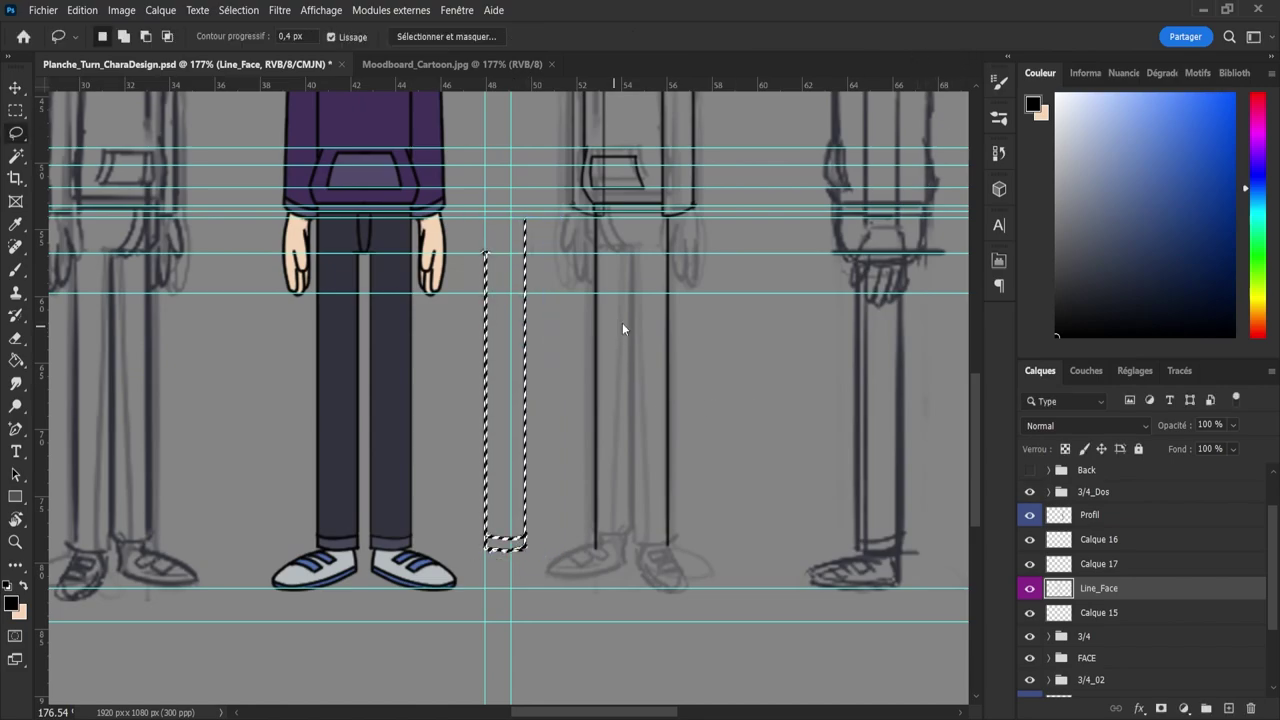
# - Deselect and erase the three-quarter view's near leg outer line from ankle to hoodie hem on Line_Face
pyautogui.hotkey('ctrl', 'd')
pyautogui.press('e')
pyautogui.moveTo(662, 548); pyautogui.dragTo(670, 237)
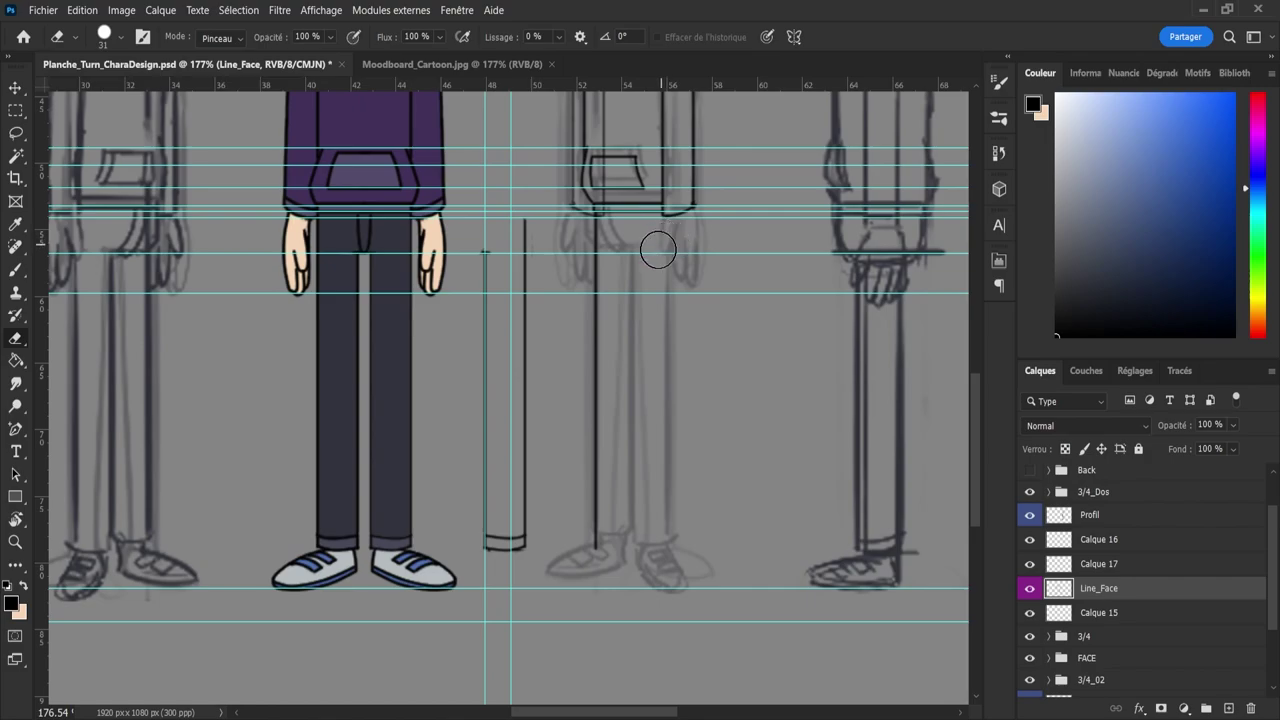
# - Lasso the parked trouser leg copy and move it onto the three-quarter view's near leg, directly beneath the hoodie's hem
pyautogui.press('l')
pyautogui.moveTo(455, 278)
pyautogui.mouseDown()
pyautogui.moveTo(493, 189)
pyautogui.moveTo(534, 210)
pyautogui.moveTo(556, 545)
pyautogui.moveTo(500, 581)
pyautogui.moveTo(466, 513)
pyautogui.moveTo(457, 276)
pyautogui.mouseUp()
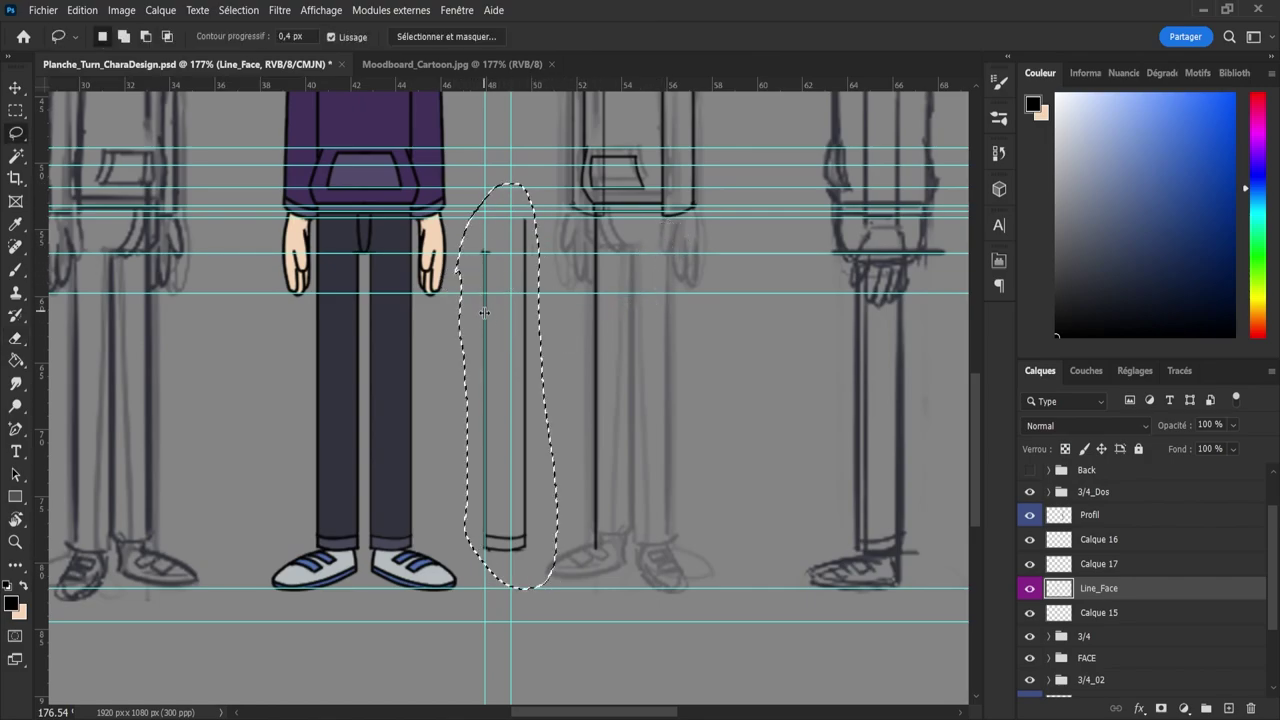
pyautogui.hotkey('ctrl', 't')
pyautogui.moveTo(545, 380)
pyautogui.mouseDown()
pyautogui.moveTo(674, 424)
pyautogui.moveTo(668, 440)
pyautogui.mouseUp()
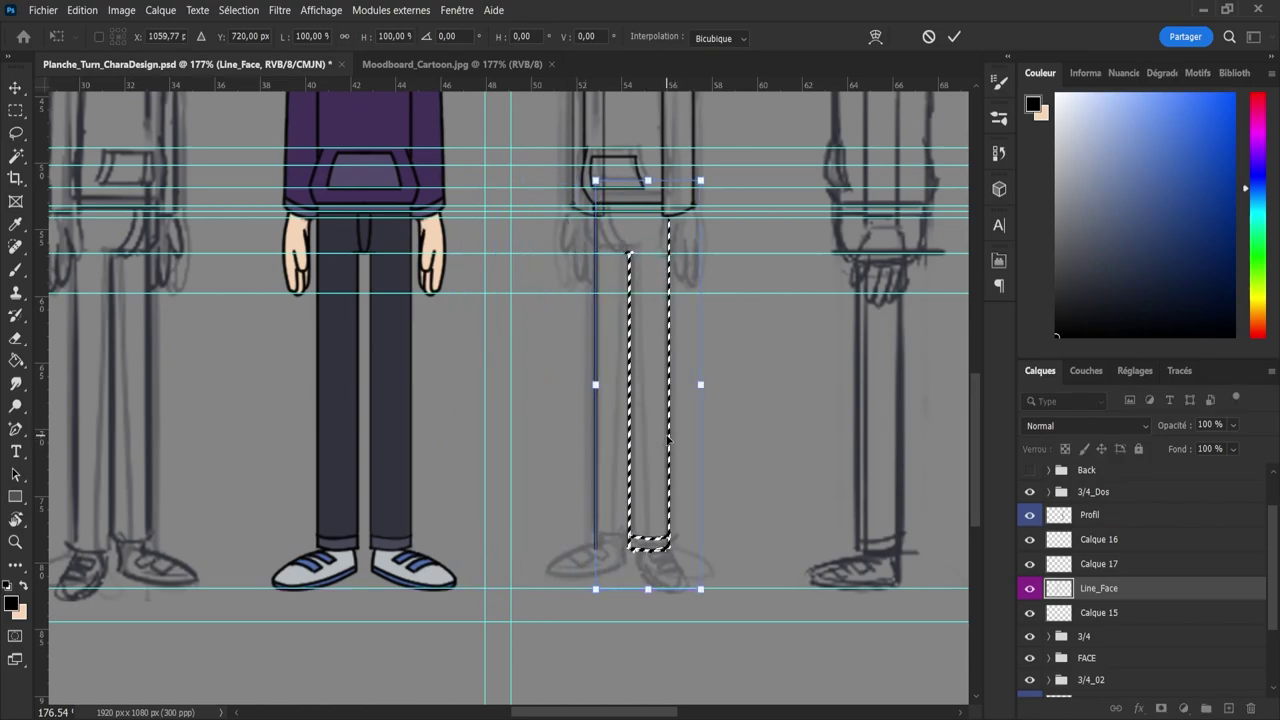
pyautogui.press('Return')
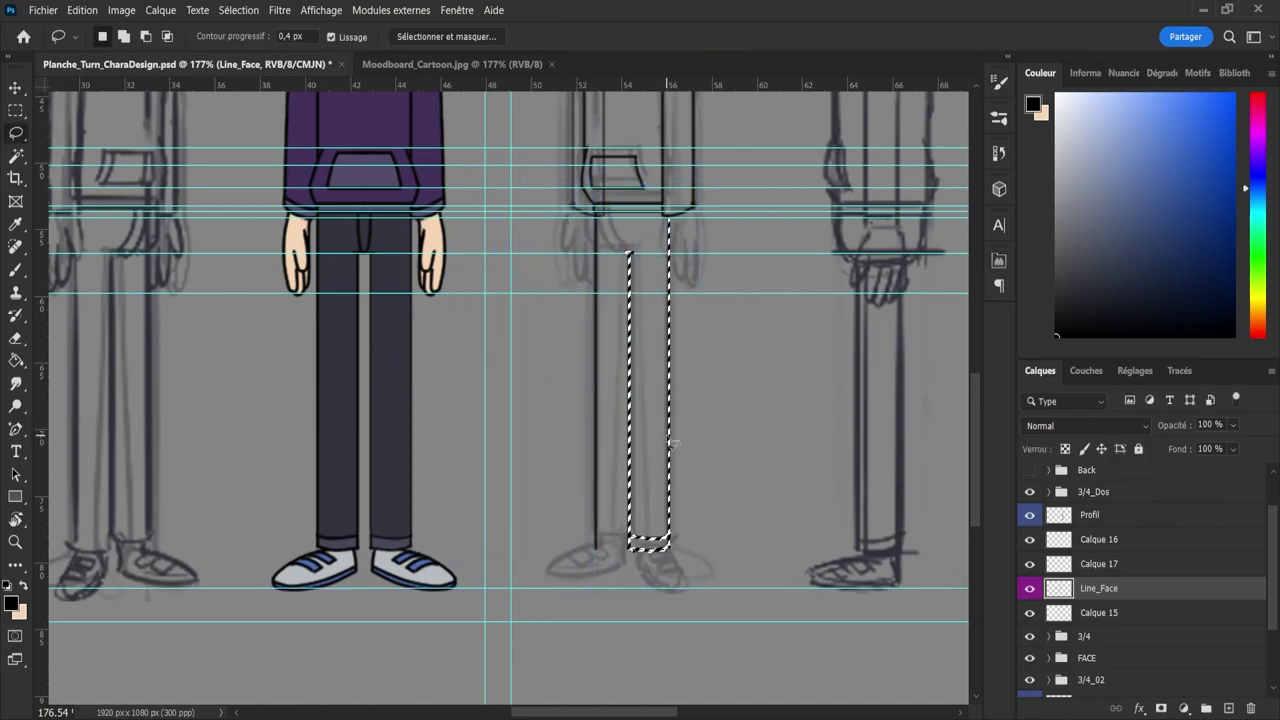
pyautogui.hotkey('ctrl', 'd')
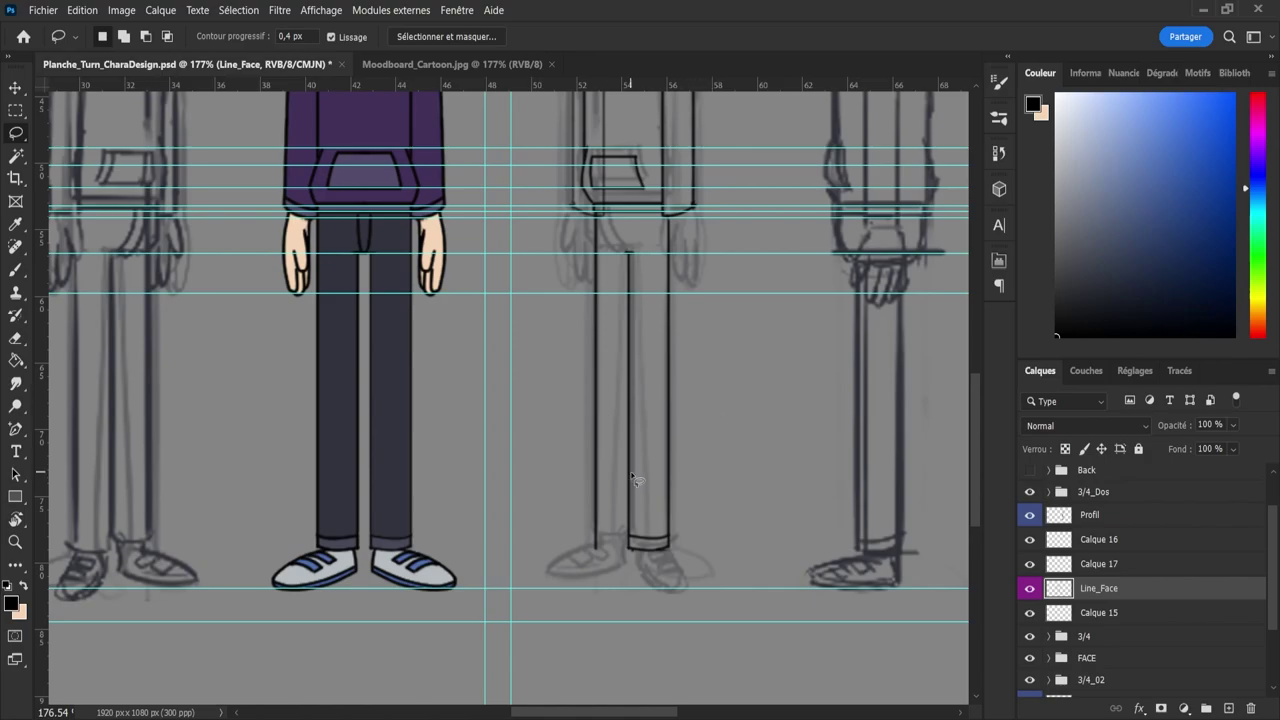
# - Duplicate the near leg's lines onto a new layer, mirror the copy horizontally, and position it over the far leg
pyautogui.moveTo(687, 380)
pyautogui.mouseDown()
pyautogui.moveTo(667, 218)
pyautogui.moveTo(632, 236)
pyautogui.moveTo(606, 341)
pyautogui.mouseUp()
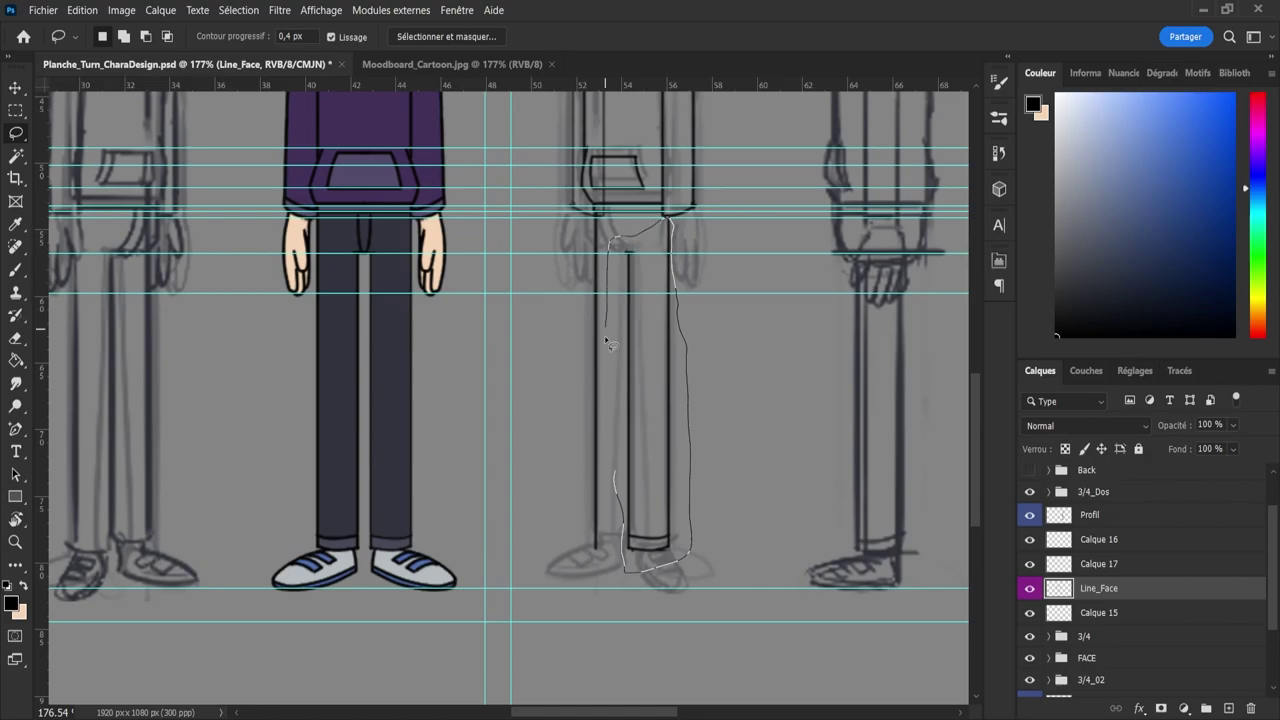
pyautogui.moveTo(620, 498); pyautogui.dragTo(688, 545)
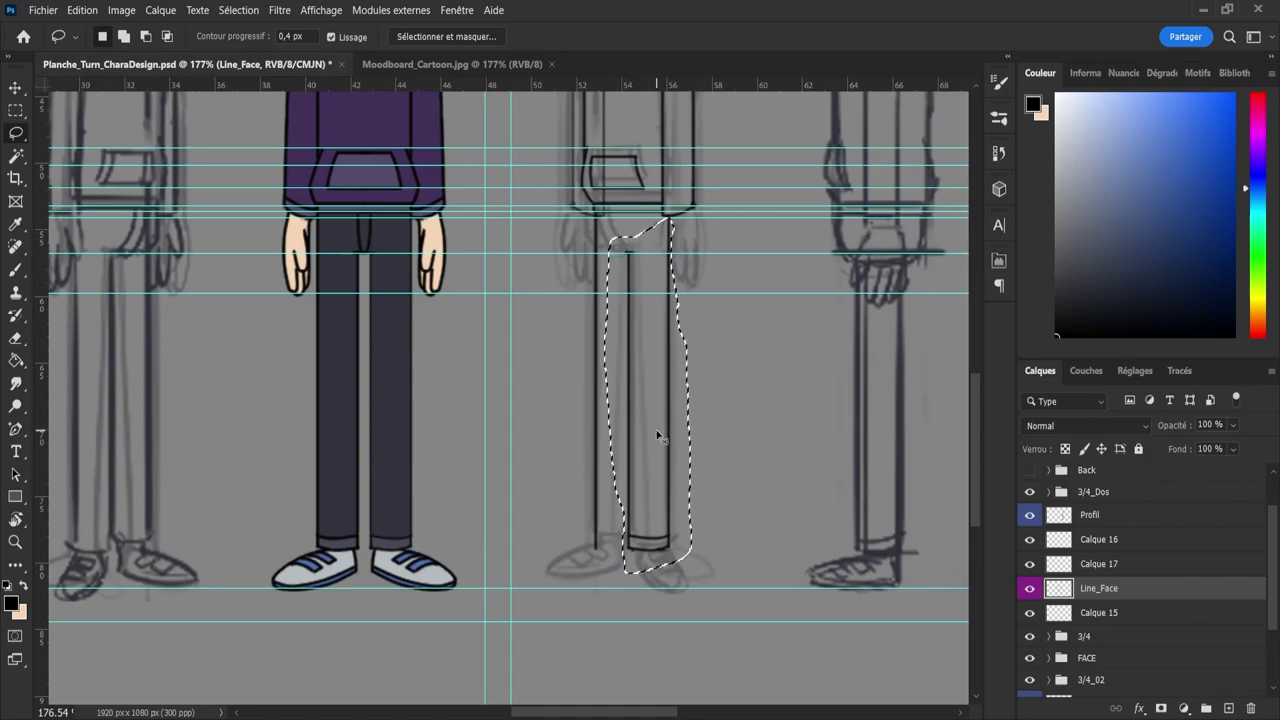
pyautogui.hotkey('ctrl', 'j')
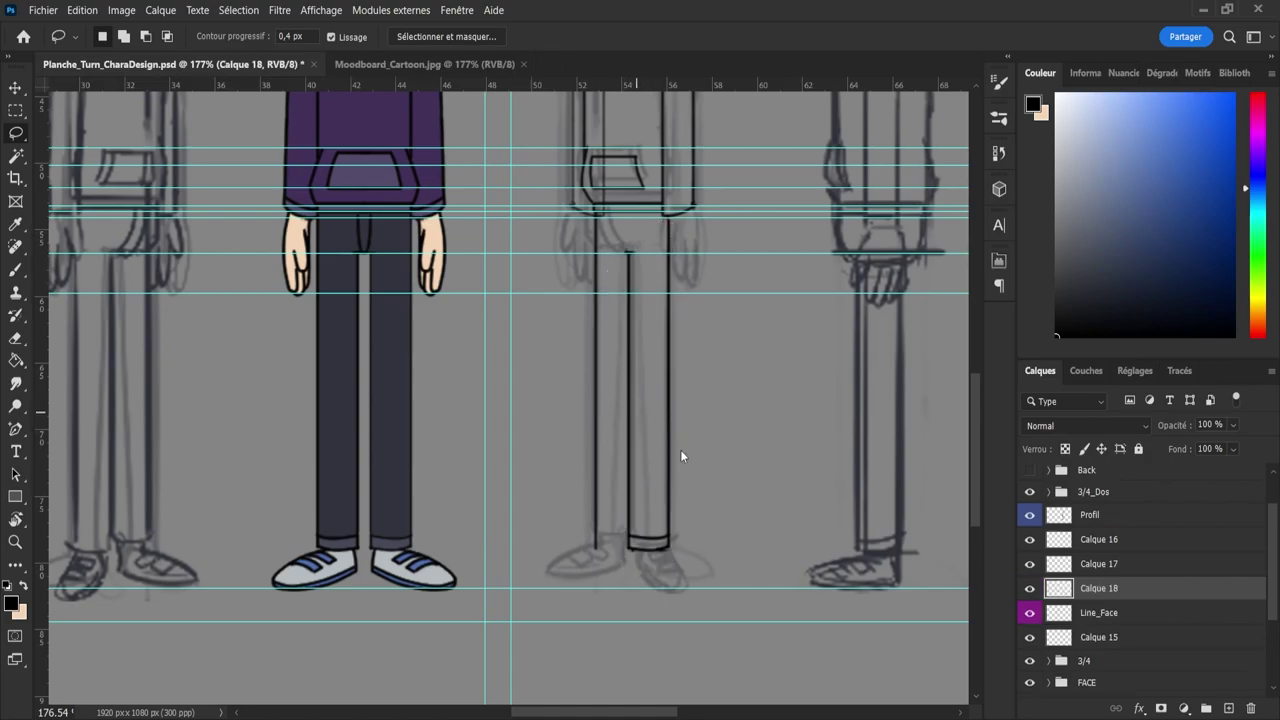
pyautogui.hotkey('ctrl', 't')
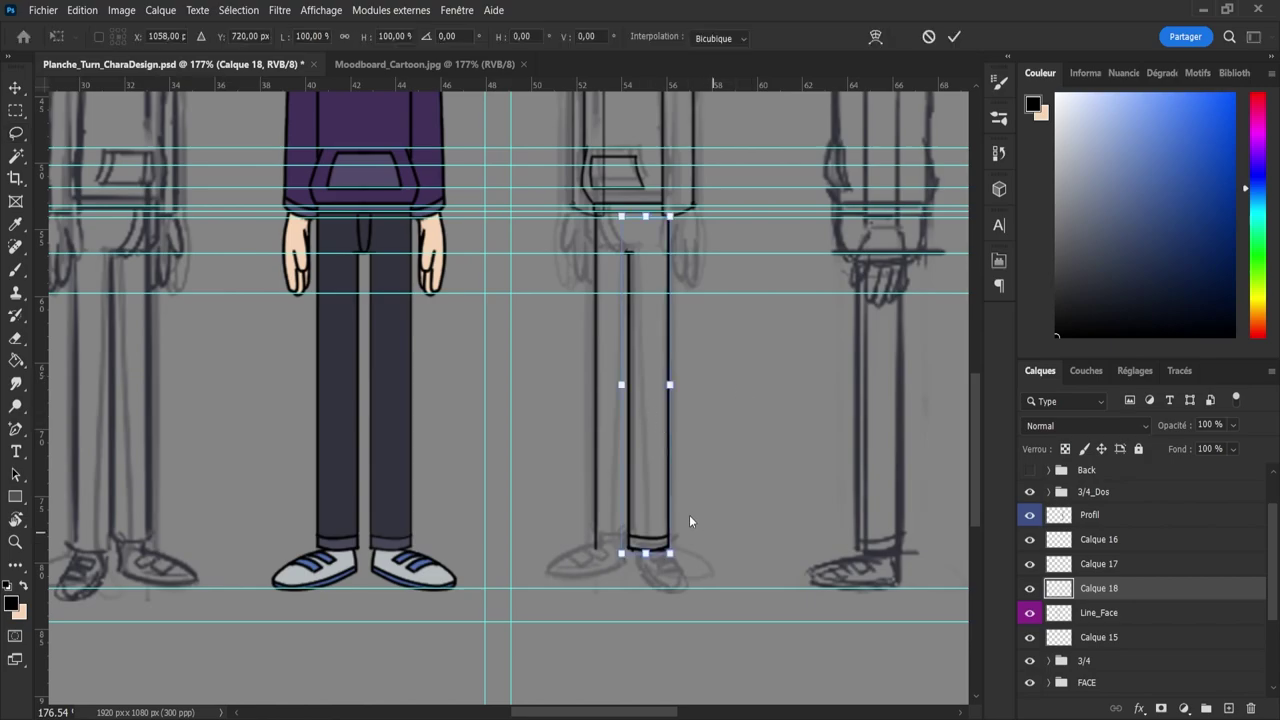
pyautogui.click(685, 383)
pyautogui.moveTo(663, 458); pyautogui.dragTo(631, 460)
pyautogui.press('Left')
pyautogui.press('Left')
pyautogui.press('Left')
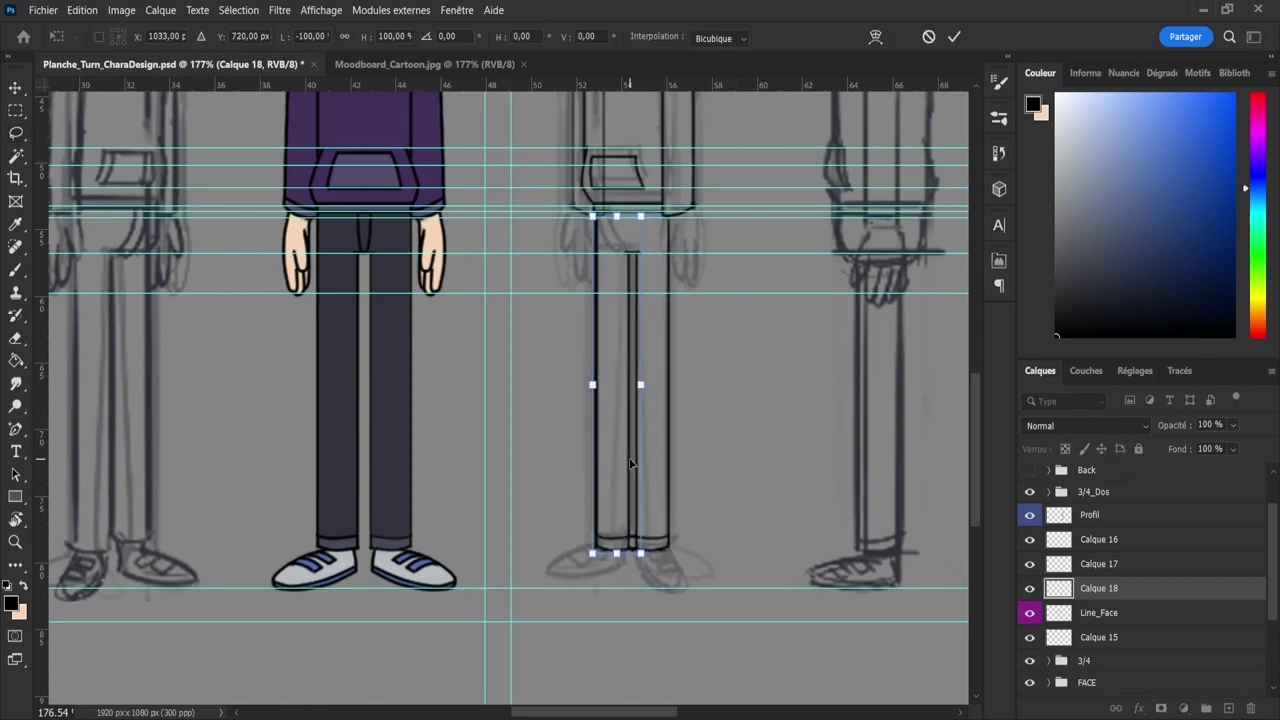
pyautogui.press('l')
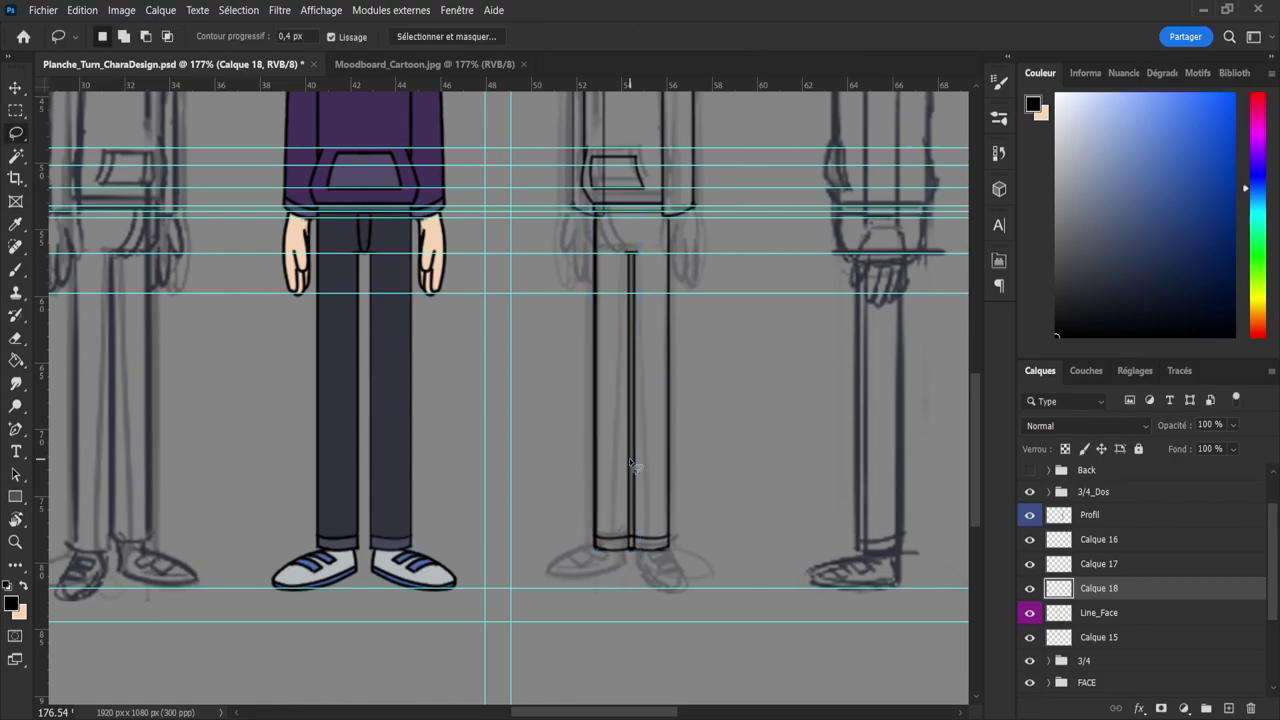
# - Nudge the mirrored leg slightly inward and erase the far leg's old outer line on Line_Face
pyautogui.press('v')
pyautogui.press('Right')
pyautogui.press('Right')
pyautogui.press('Right')
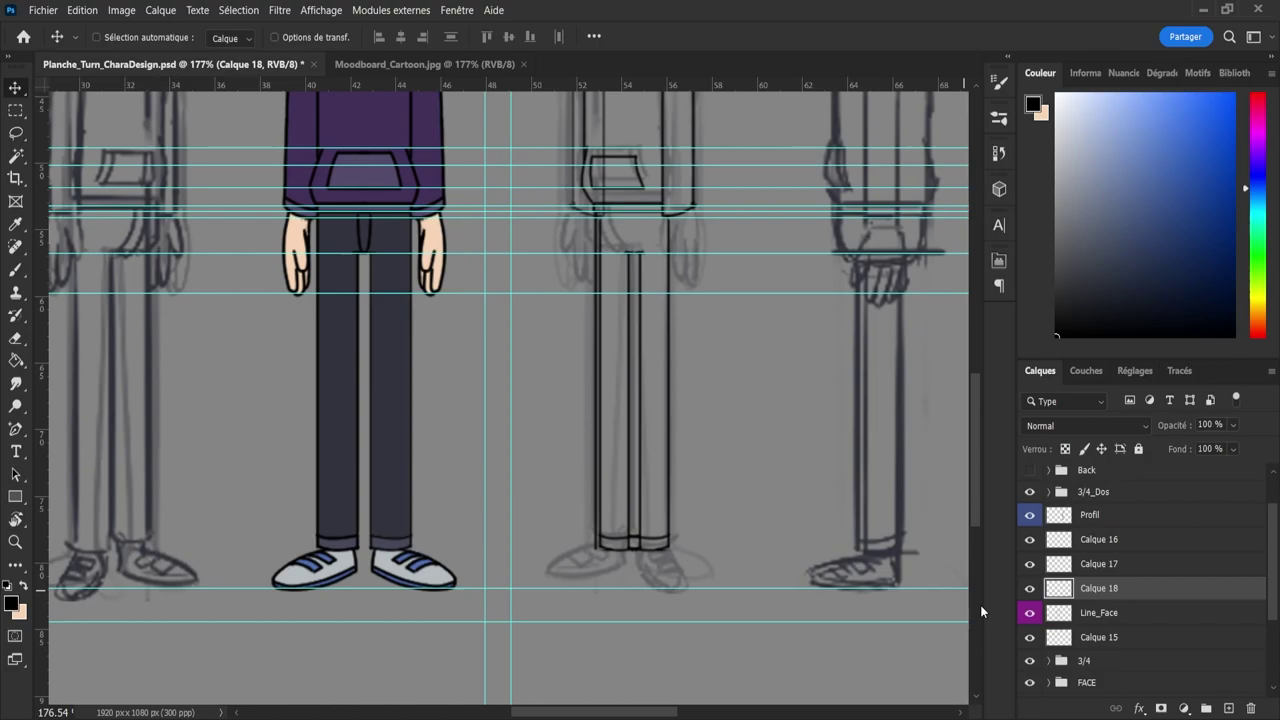
pyautogui.click(1052, 618)
pyautogui.press('e')
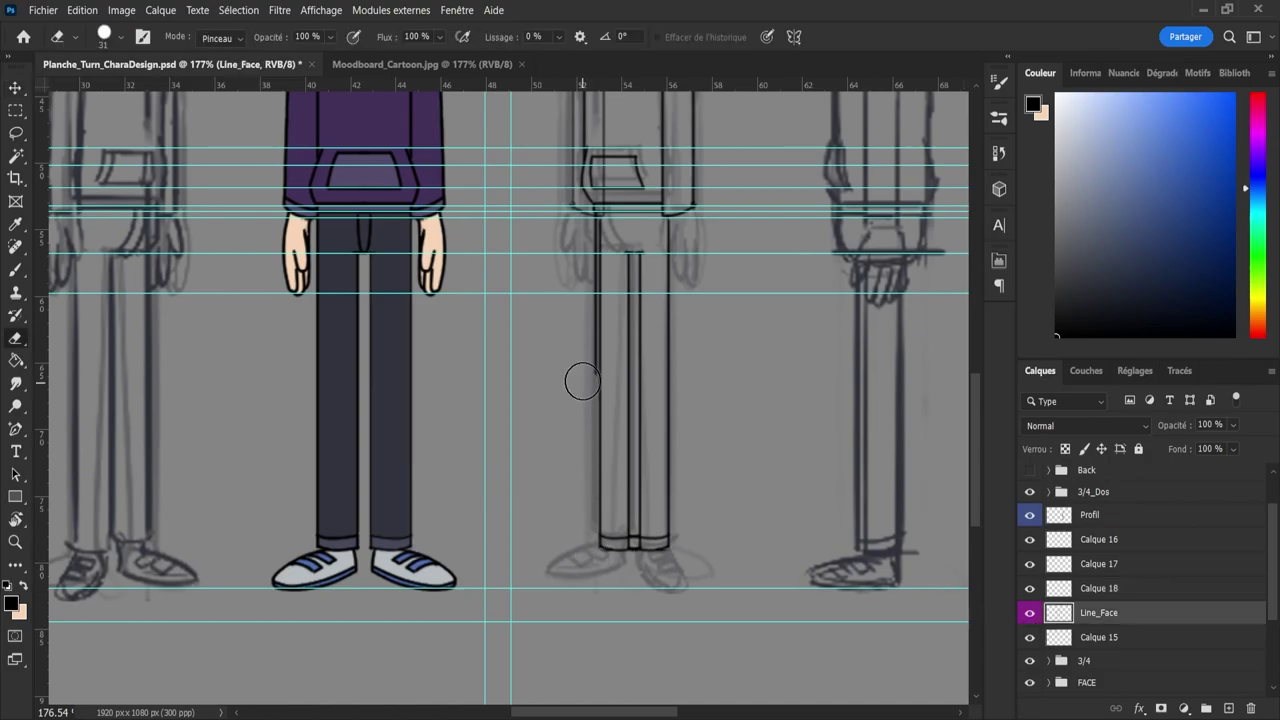
pyautogui.moveTo(590, 268)
pyautogui.mouseDown()
pyautogui.moveTo(606, 239)
pyautogui.moveTo(614, 269)
pyautogui.moveTo(641, 231)
pyautogui.mouseUp()
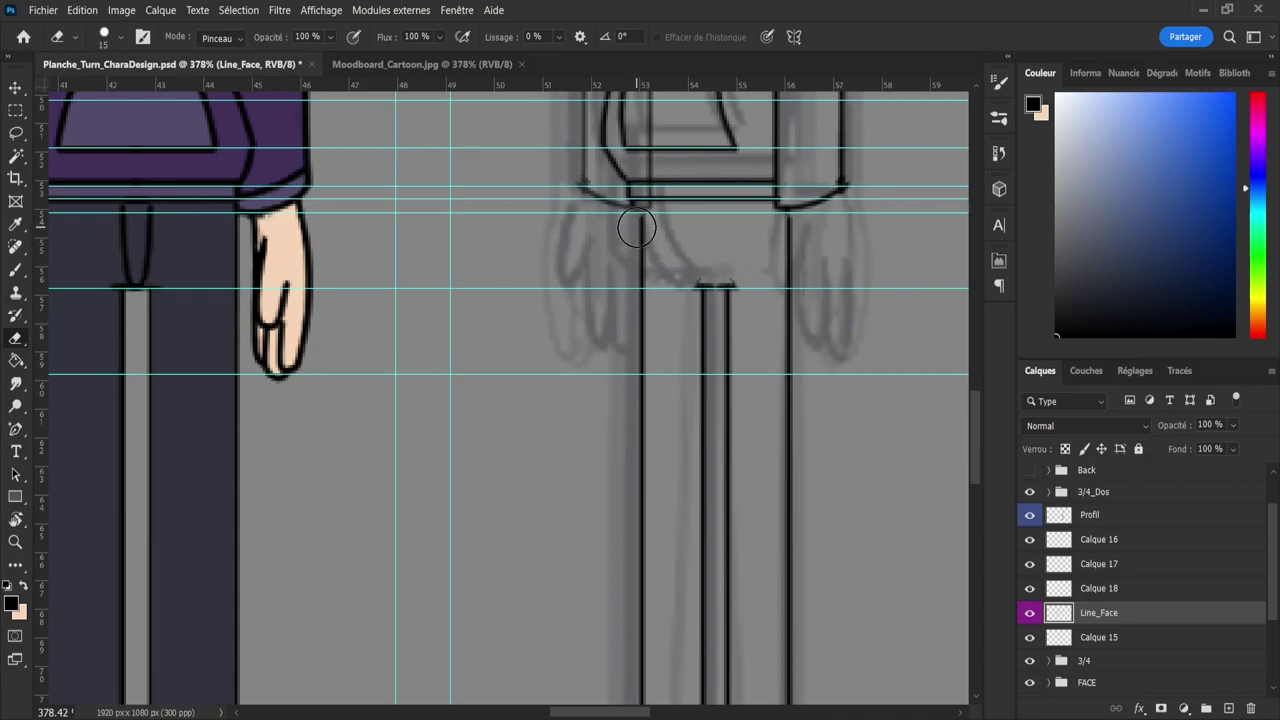
# - Select Calque 18 and check the mirrored leg against the front view by hiding and showing the layer
pyautogui.press('z')
pyautogui.moveTo(641, 270)
pyautogui.mouseDown()
pyautogui.moveTo(601, 262)
pyautogui.moveTo(640, 298)
pyautogui.mouseUp()
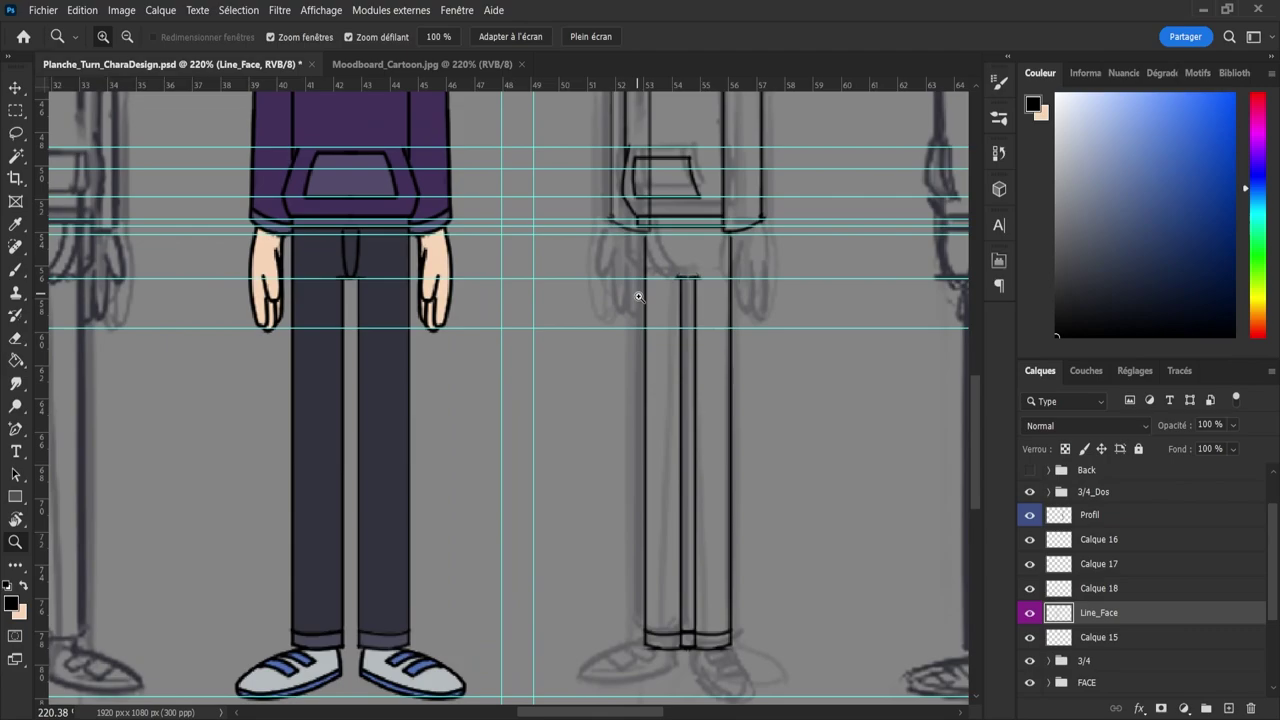
pyautogui.click(1075, 594)
pyautogui.click(1030, 593)
pyautogui.click(1030, 593)
pyautogui.press('v')
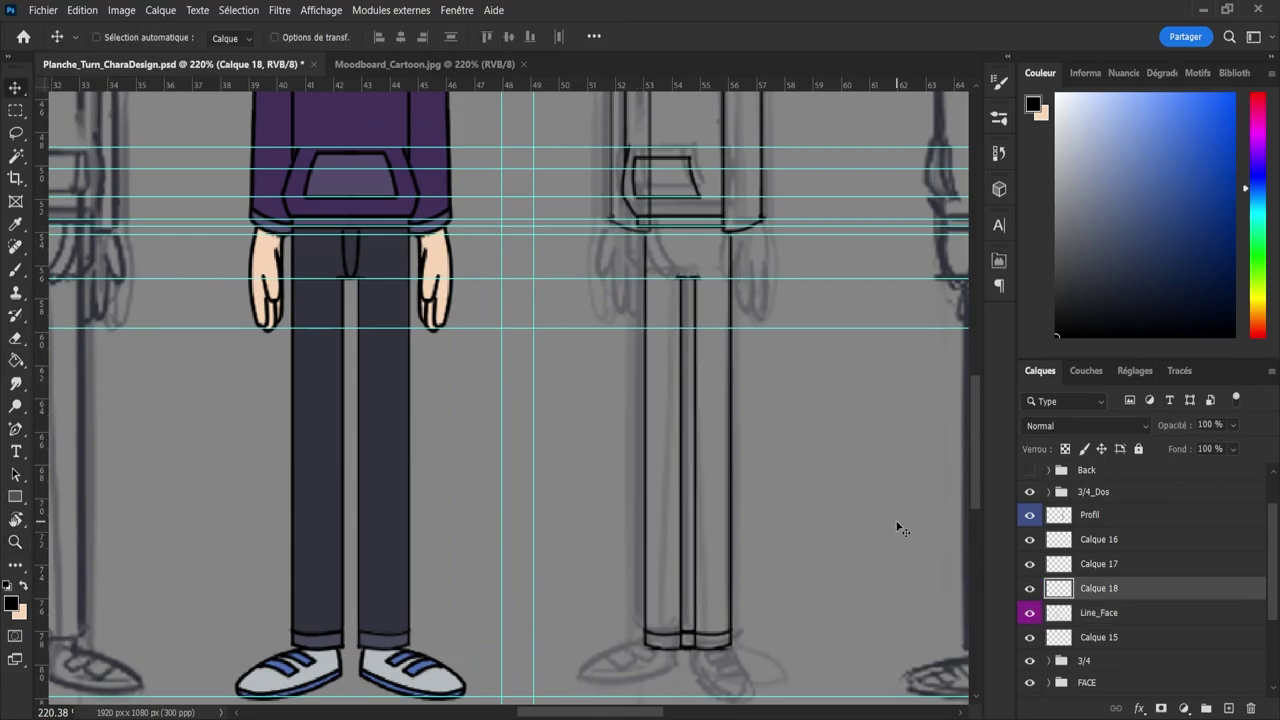
# - Try several small sideways and upward offsets for the mirrored leg on Calque 18 against the near leg and sketch
pyautogui.press('Left')
pyautogui.press('Left')
pyautogui.press('Left')
pyautogui.press('Left')
pyautogui.press('Left')
pyautogui.press('Left')
pyautogui.press('Left')
pyautogui.press('Left')
pyautogui.press('Left')
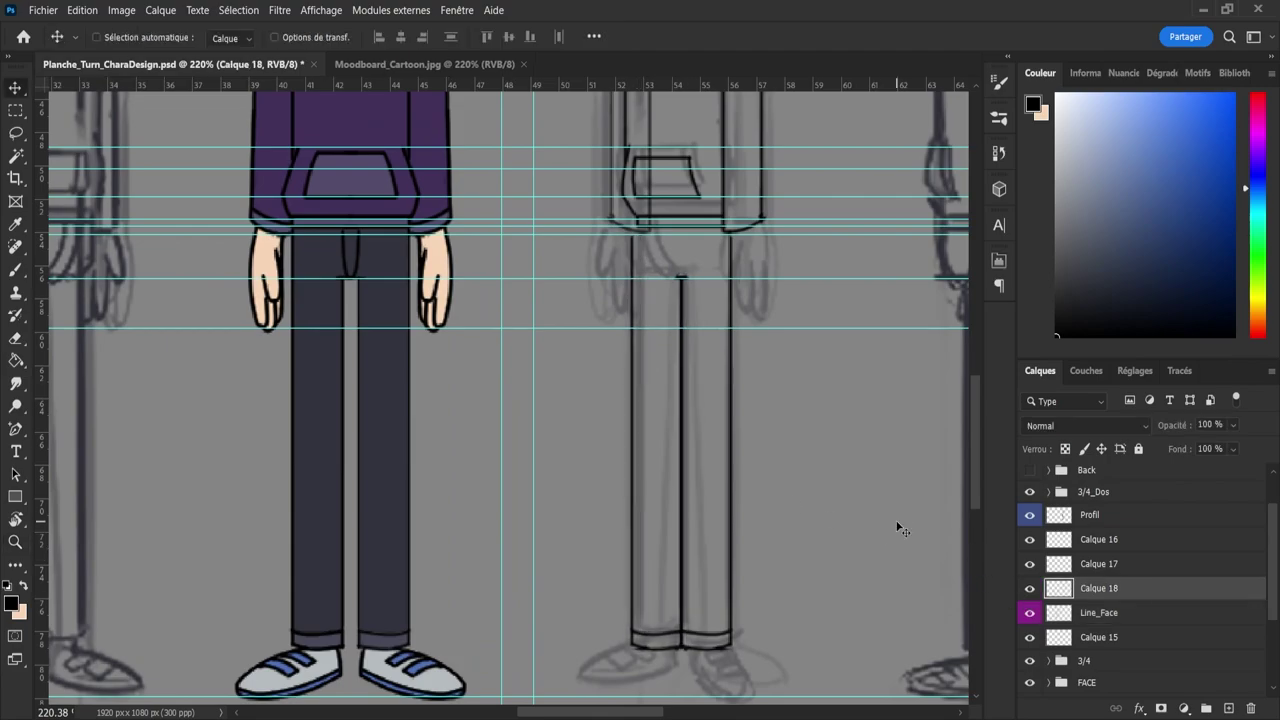
pyautogui.press('Left')
pyautogui.press('Left')
pyautogui.press('Right')
pyautogui.press('Right')
pyautogui.press('Right')
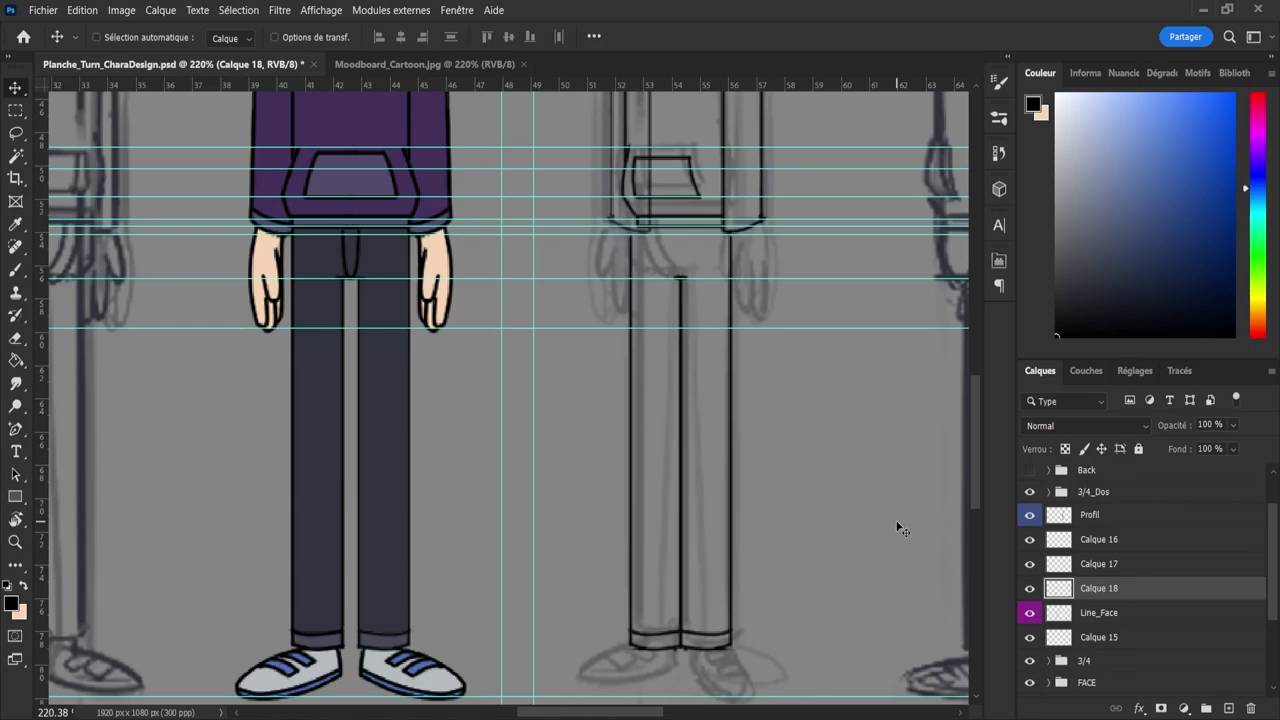
pyautogui.press('Left')
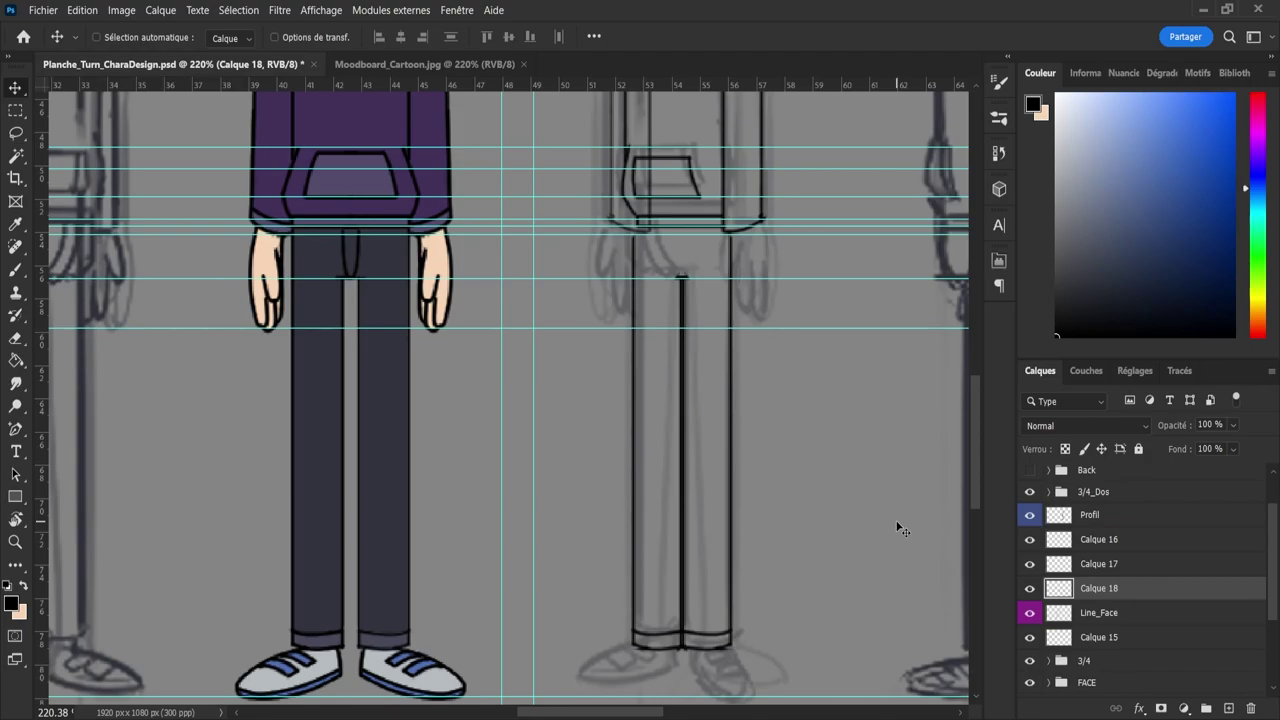
pyautogui.press('Left')
pyautogui.press('Left')
pyautogui.press('Left')
pyautogui.press('Left')
pyautogui.press('Left')
pyautogui.press('Left')
pyautogui.press('Left')
pyautogui.press('Left')
pyautogui.press('Left')
pyautogui.press('Left')
pyautogui.press('Left')
pyautogui.press('Left')
pyautogui.press('Left')
pyautogui.press('Left')
pyautogui.press('Left')
pyautogui.press('Left')
pyautogui.press('Left')
pyautogui.press('Left')
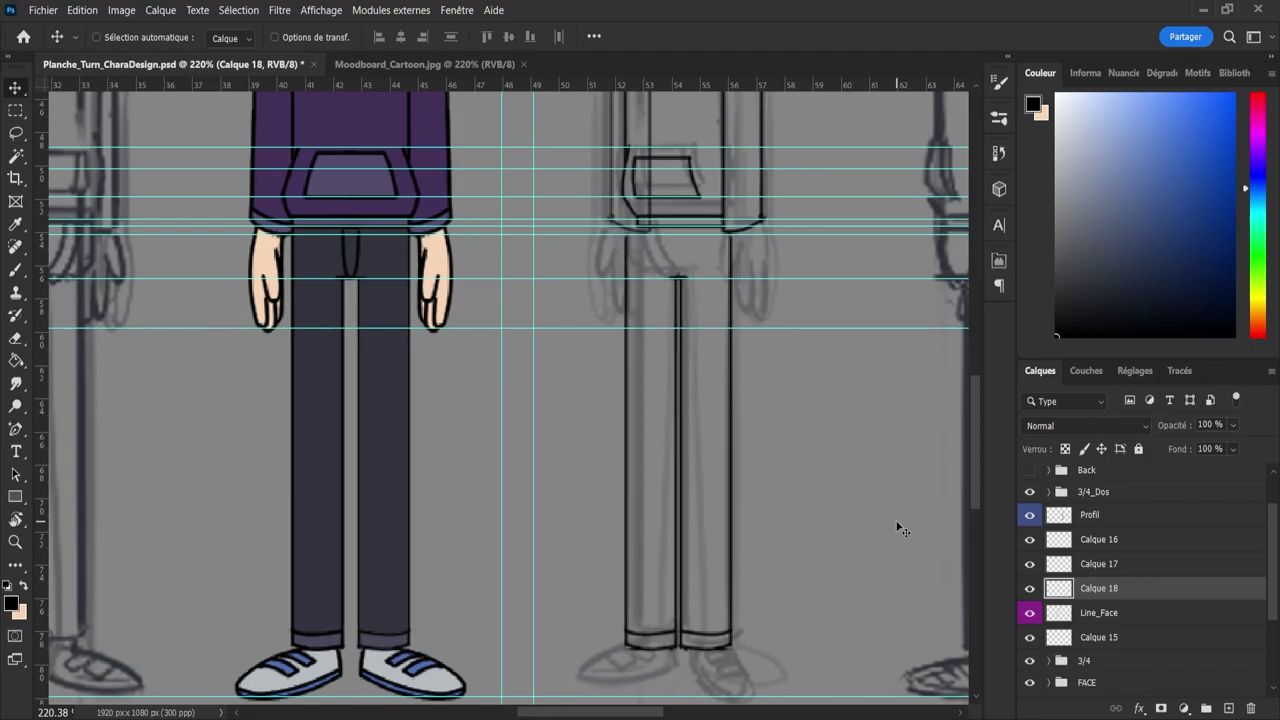
pyautogui.press('Right')
pyautogui.press('Right')
pyautogui.press('Right')
pyautogui.press('Right')
pyautogui.press('Right')
pyautogui.press('Right')
pyautogui.press('Right')
pyautogui.press('Right')
pyautogui.press('Right')
pyautogui.press('Right')
pyautogui.press('Right')
pyautogui.press('Right')
pyautogui.press('Right')
pyautogui.press('Right')
pyautogui.press('Right')
pyautogui.press('Right')
pyautogui.press('Right')
pyautogui.press('Right')
pyautogui.press('Right')
pyautogui.press('Right')
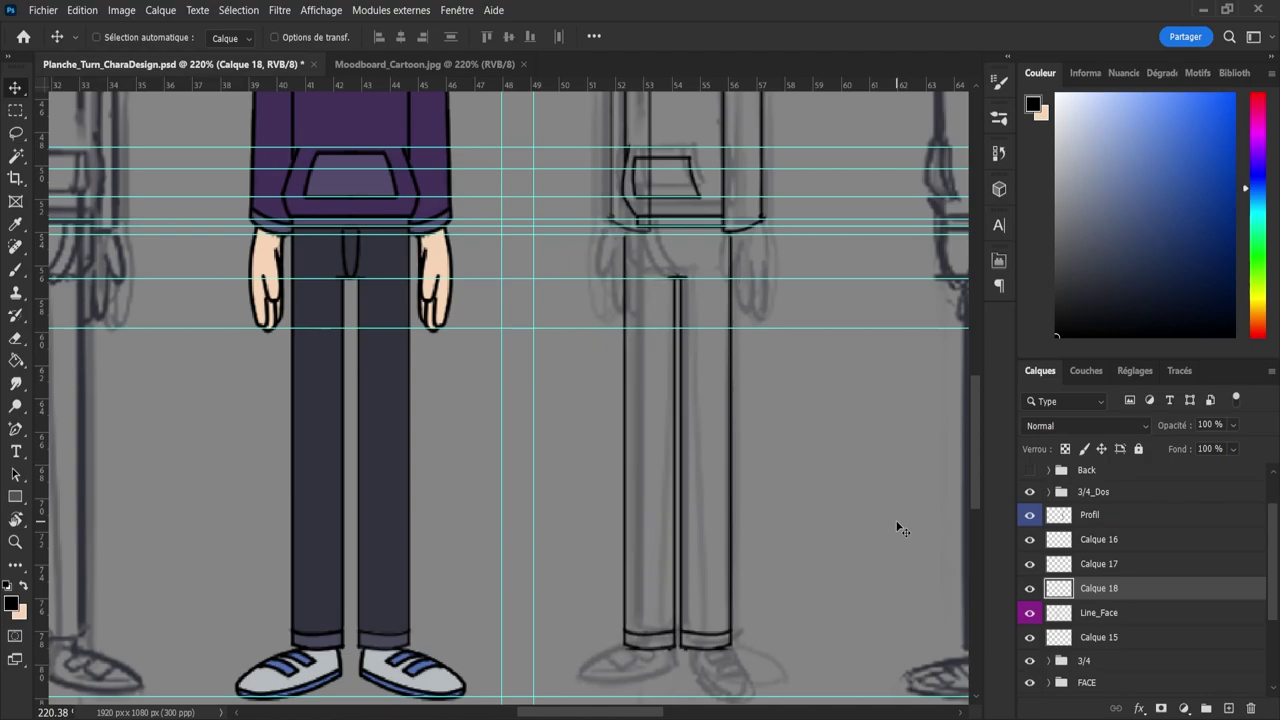
pyautogui.press('Left')
pyautogui.press('Left')
pyautogui.press('Left')
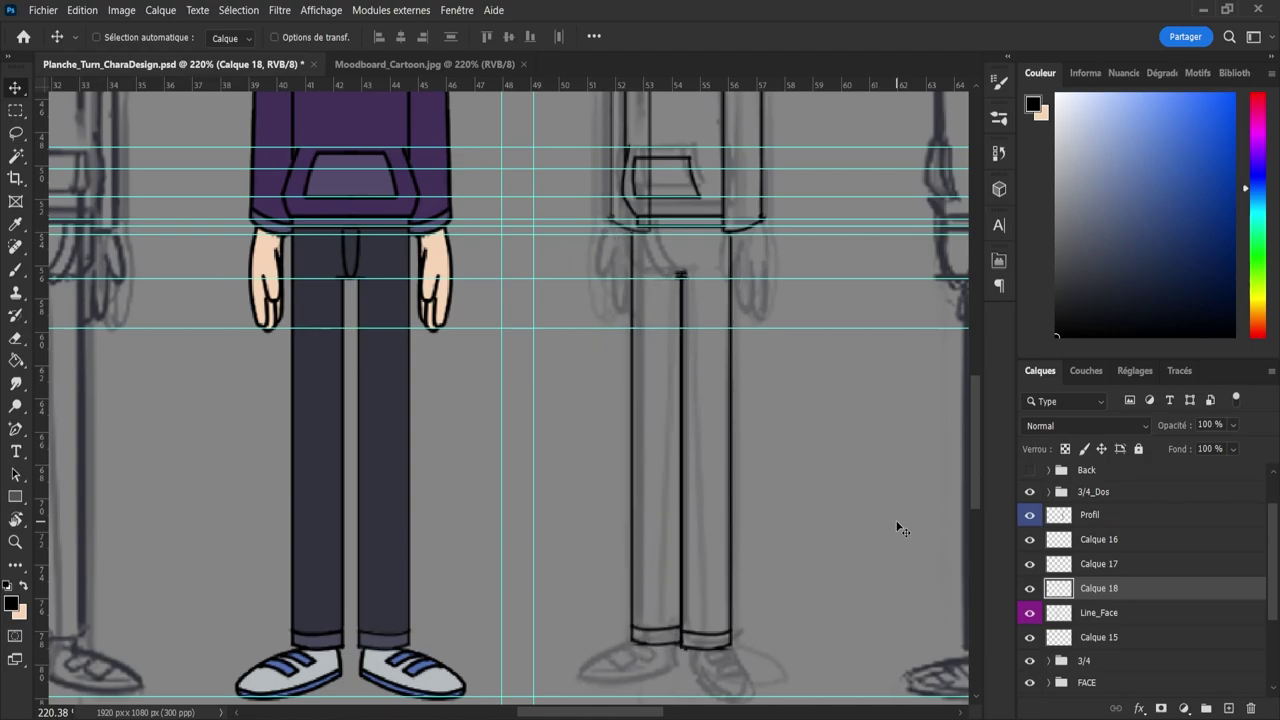
pyautogui.press('Right')
pyautogui.press('Right')
pyautogui.press('Right')
pyautogui.press('Right')
pyautogui.press('Right')
pyautogui.press('Right')
pyautogui.press('Right')
pyautogui.press('Right')
pyautogui.press('Right')
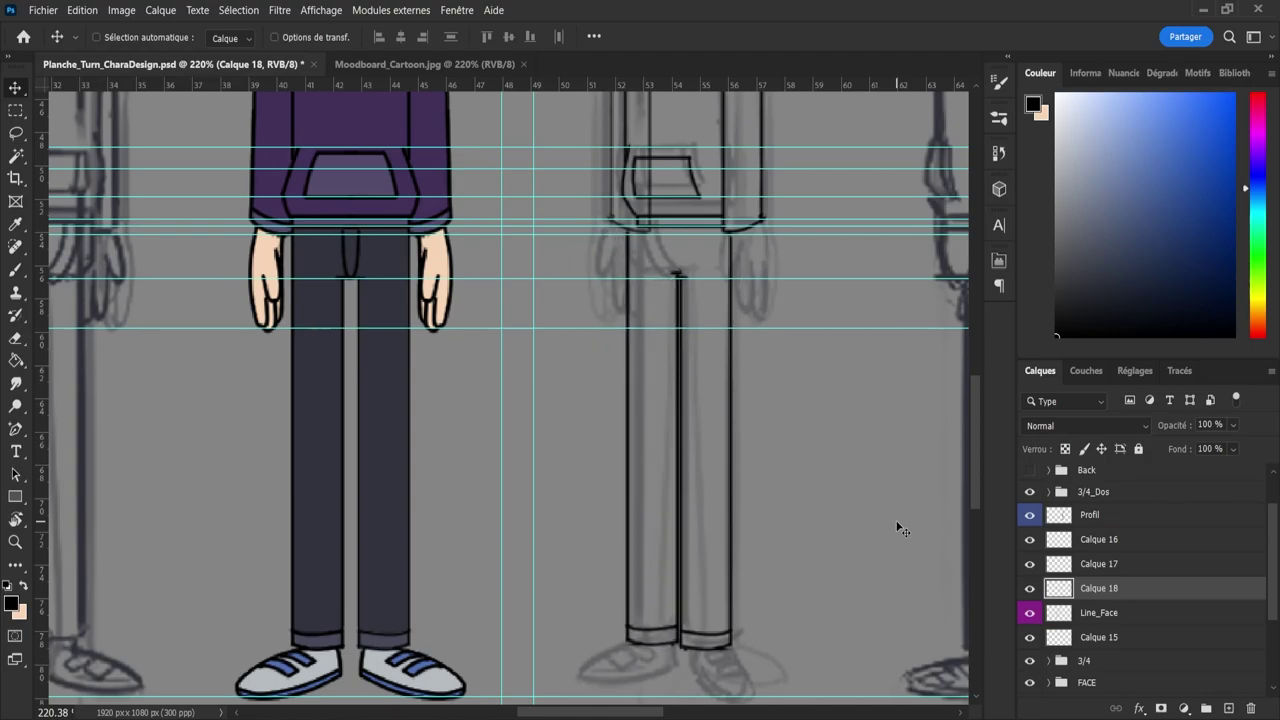
pyautogui.press('ctrl')
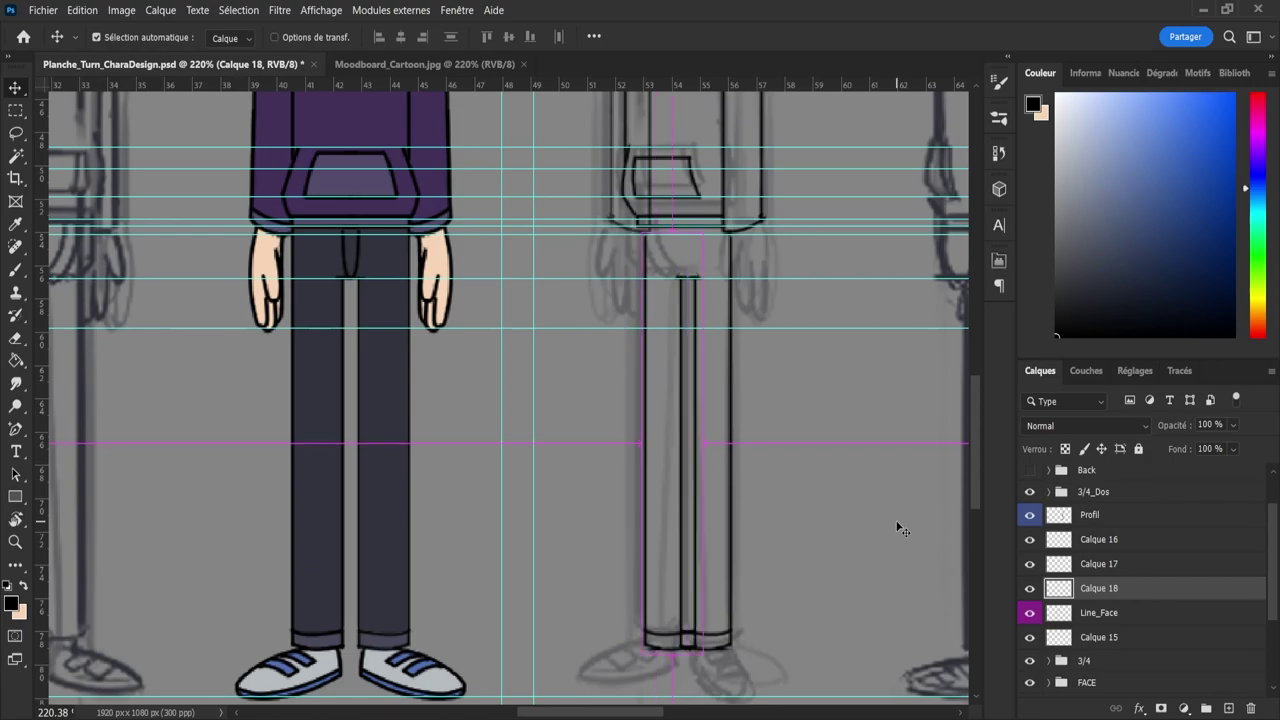
# - Move the mirrored leg on Calque 18 outward to about X 1030 px, beneath the hoodie's waistband
pyautogui.moveTo(662, 480); pyautogui.dragTo(647, 473)
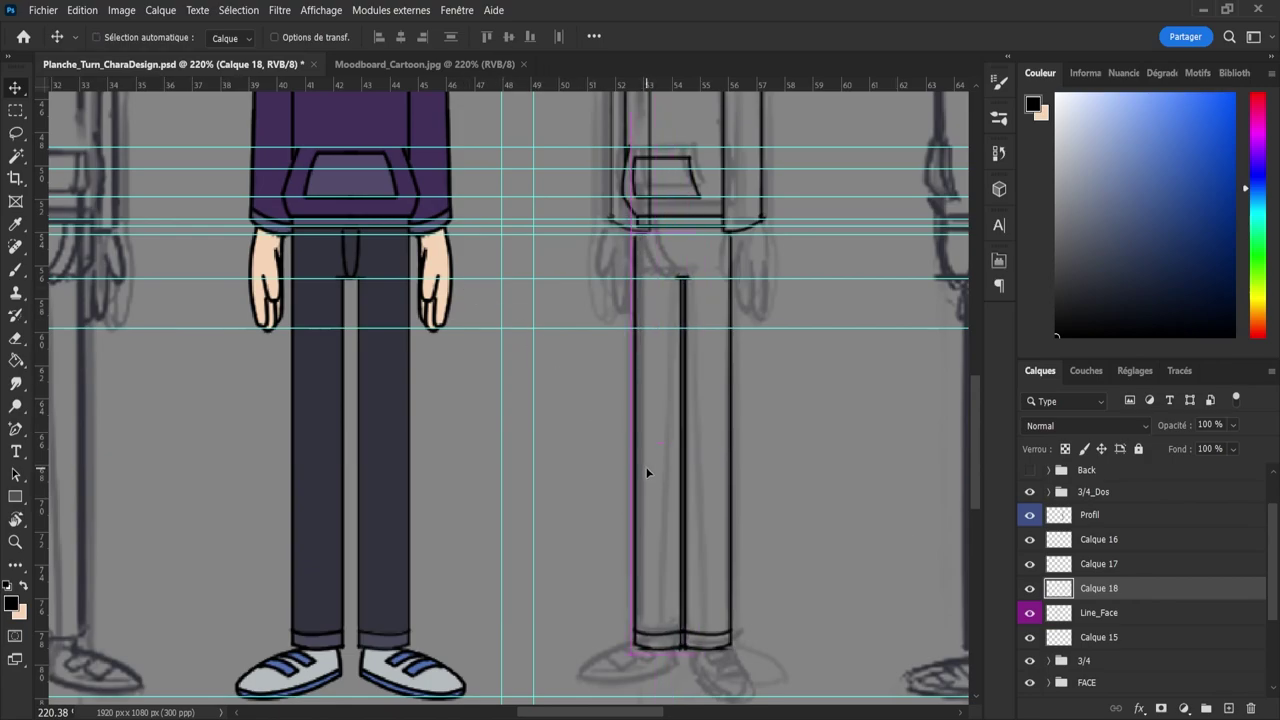
# - Try shortening the mirrored far leg to 98.54% height and raising it slightly against the near leg's cuff
pyautogui.hotkey('ctrl', 't')
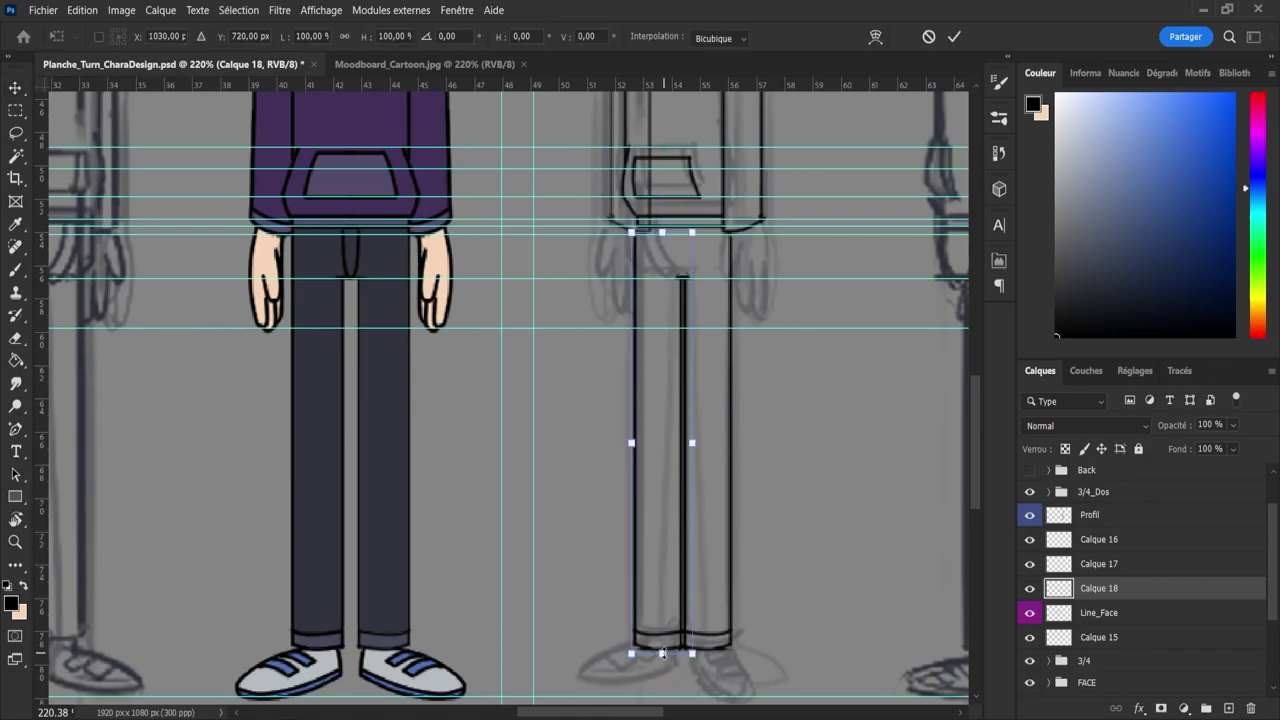
pyautogui.moveTo(662, 653)
pyautogui.mouseDown()
pyautogui.moveTo(675, 655)
pyautogui.moveTo(662, 647)
pyautogui.mouseUp()
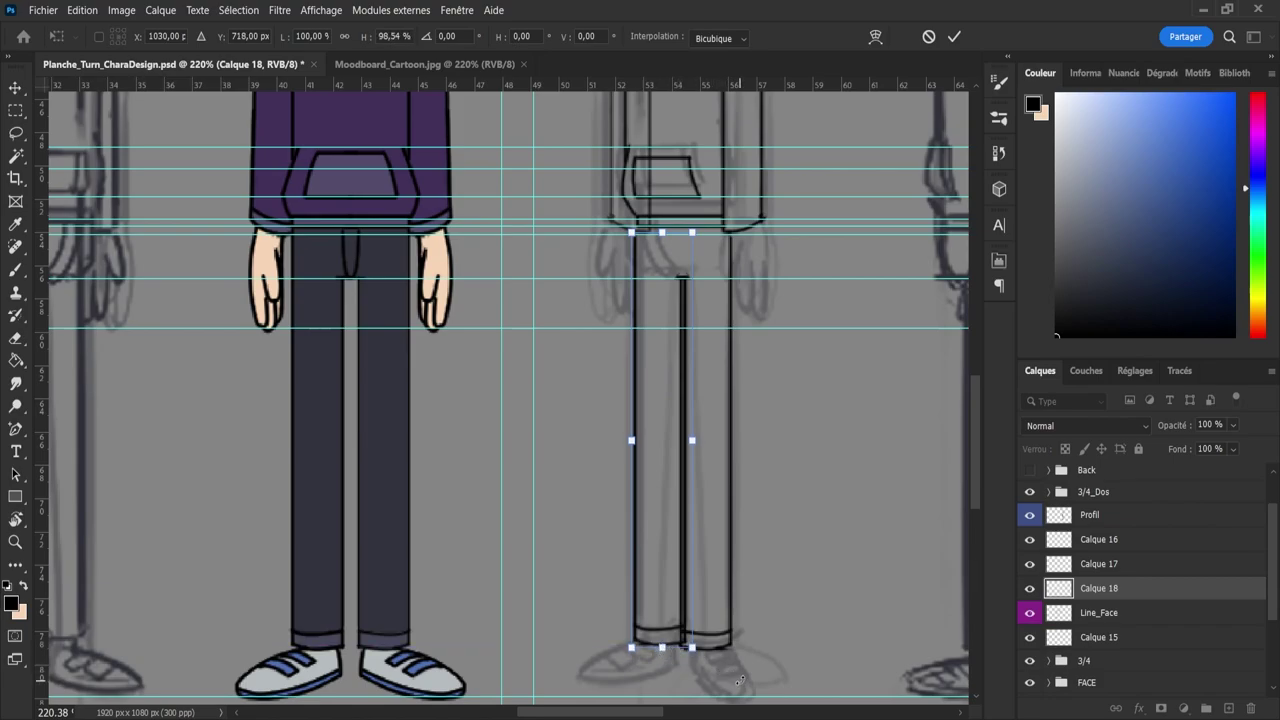
pyautogui.press('Up')
pyautogui.press('Up')
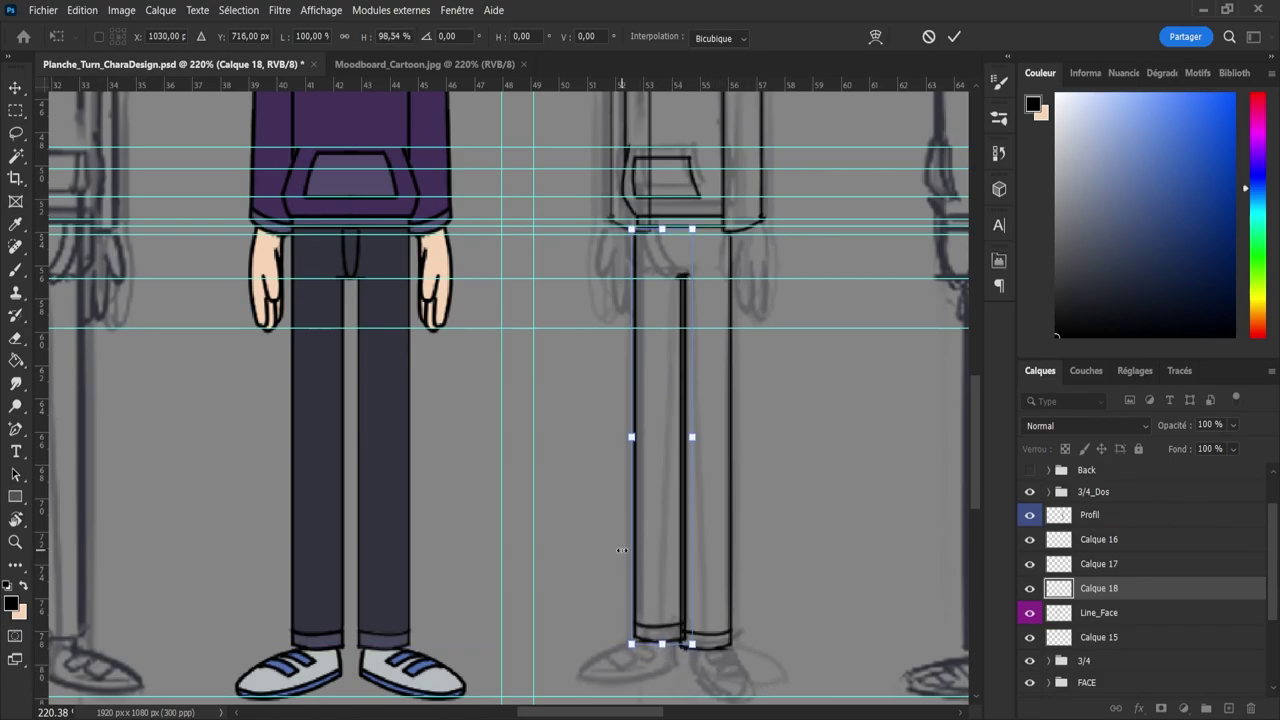
pyautogui.hotkey('ctrl', 'z')
pyautogui.hotkey('ctrl', 'z')
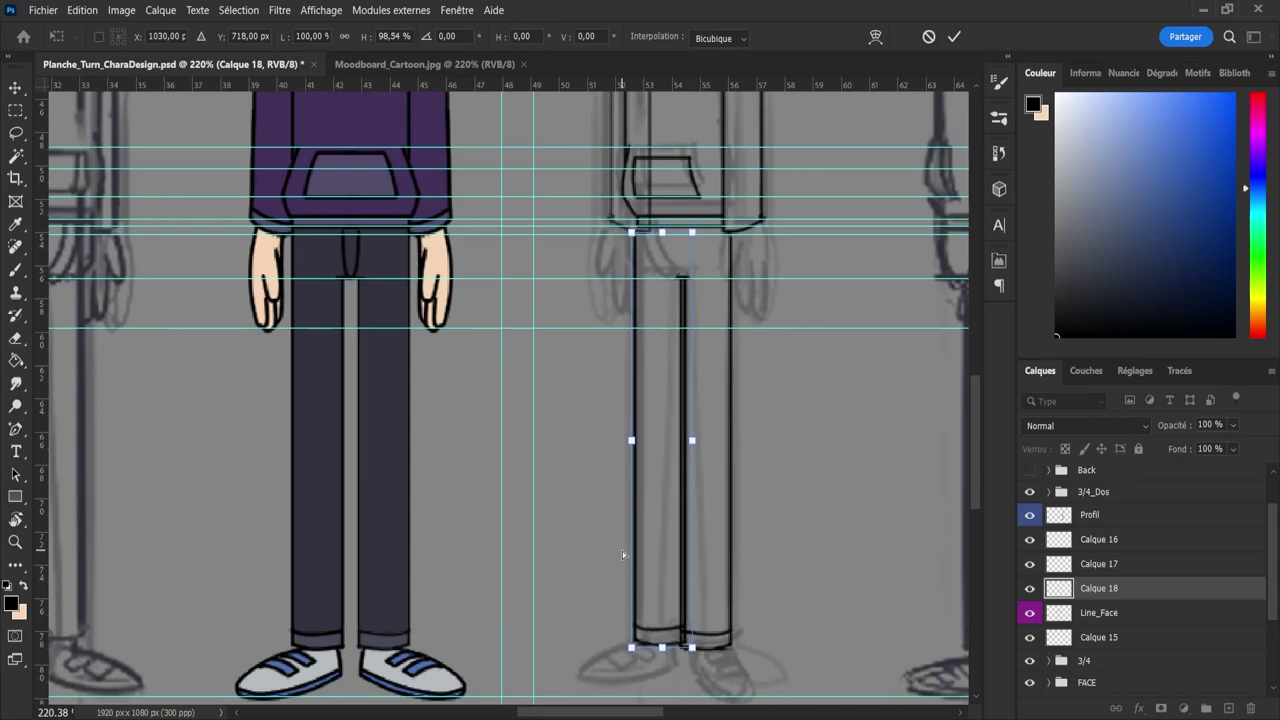
pyautogui.hotkey('ctrl', 'z')
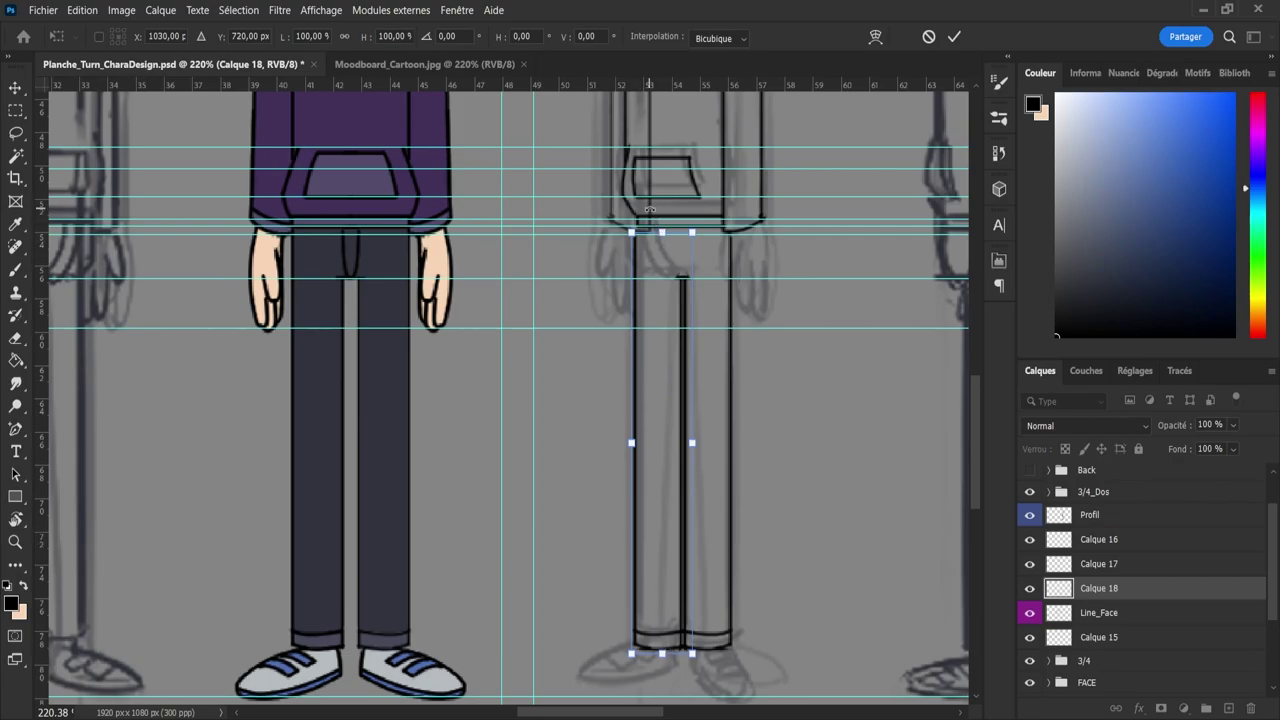
pyautogui.click(956, 40)
# - Move the mirrored leg on Calque 18 to about X 1033 px, Y 714.93 px so it meets the hoodie's waistband
pyautogui.moveTo(634, 200); pyautogui.dragTo(664, 212)
pyautogui.moveTo(656, 372); pyautogui.dragTo(666, 374)
pyautogui.press('ctrl')
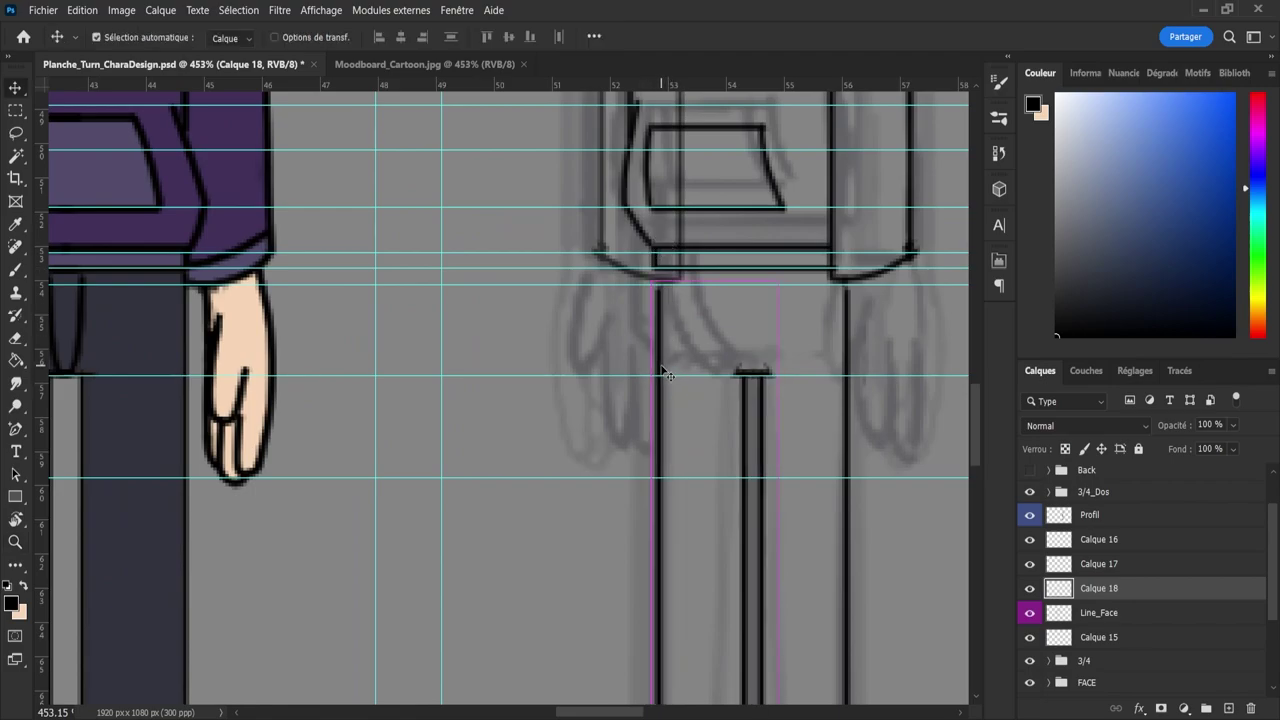
pyautogui.hotkey('ctrl', 't')
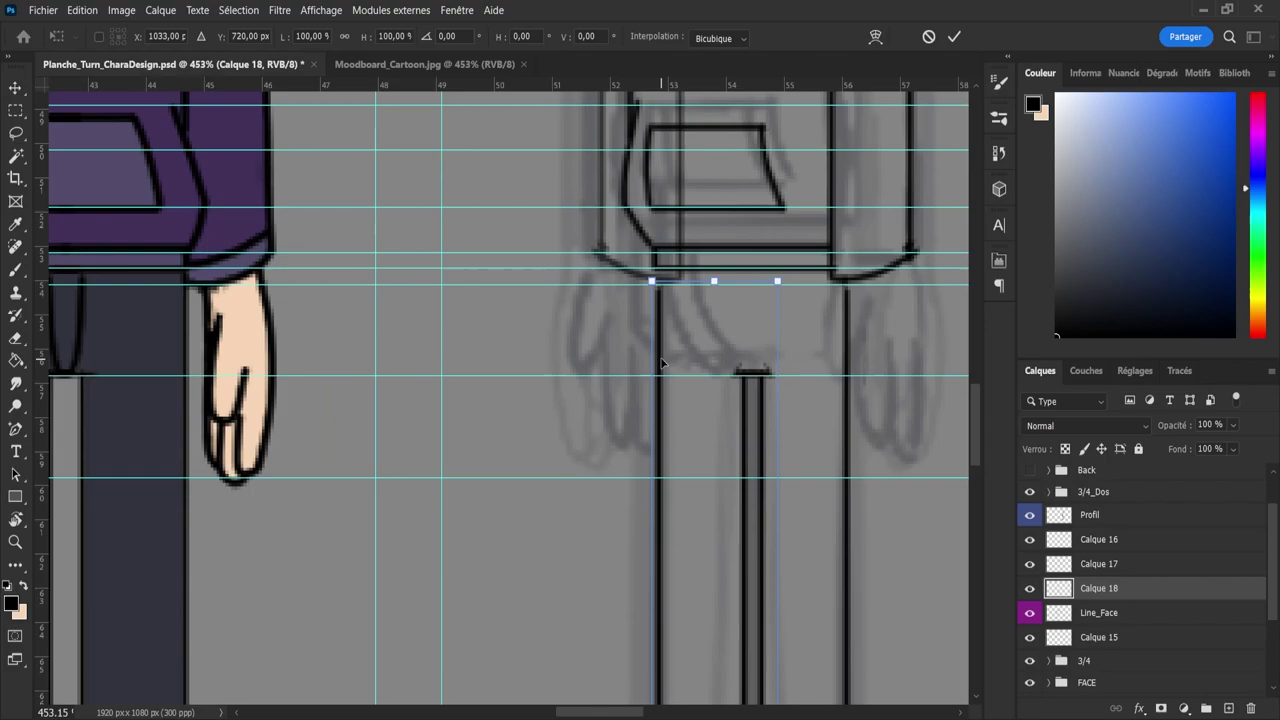
pyautogui.moveTo(661, 364); pyautogui.dragTo(661, 347)
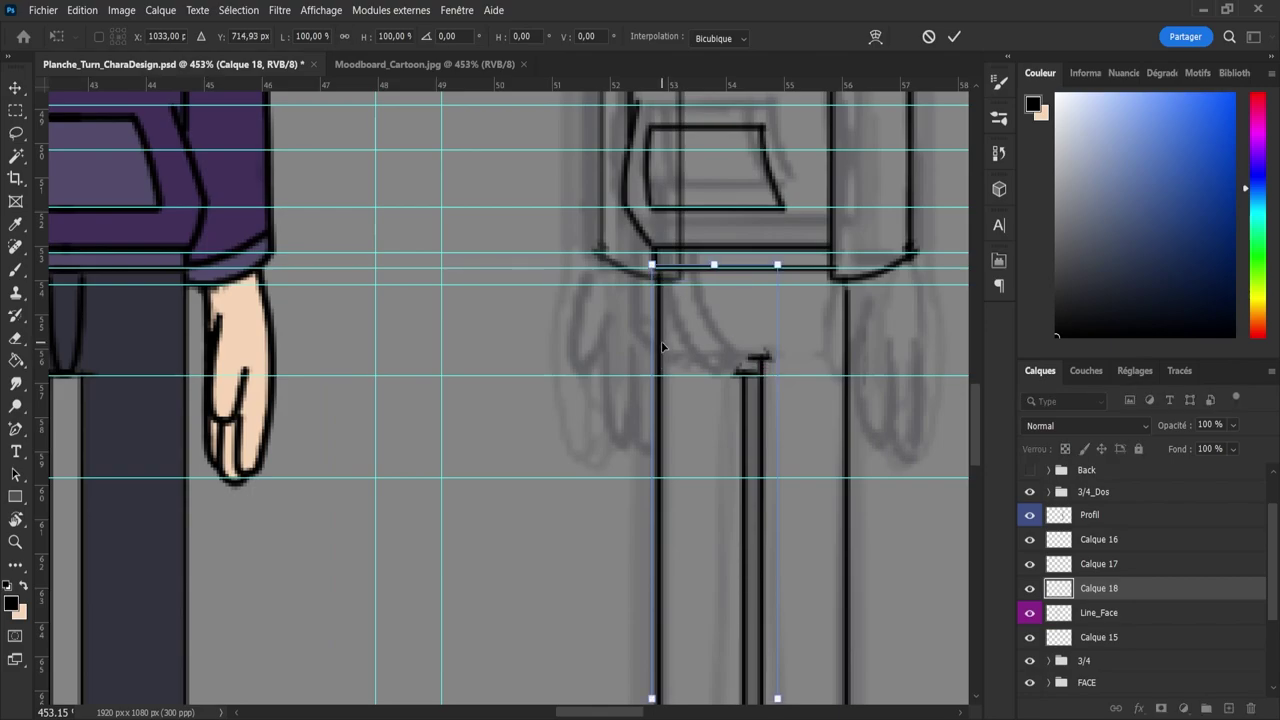
pyautogui.press('Return')
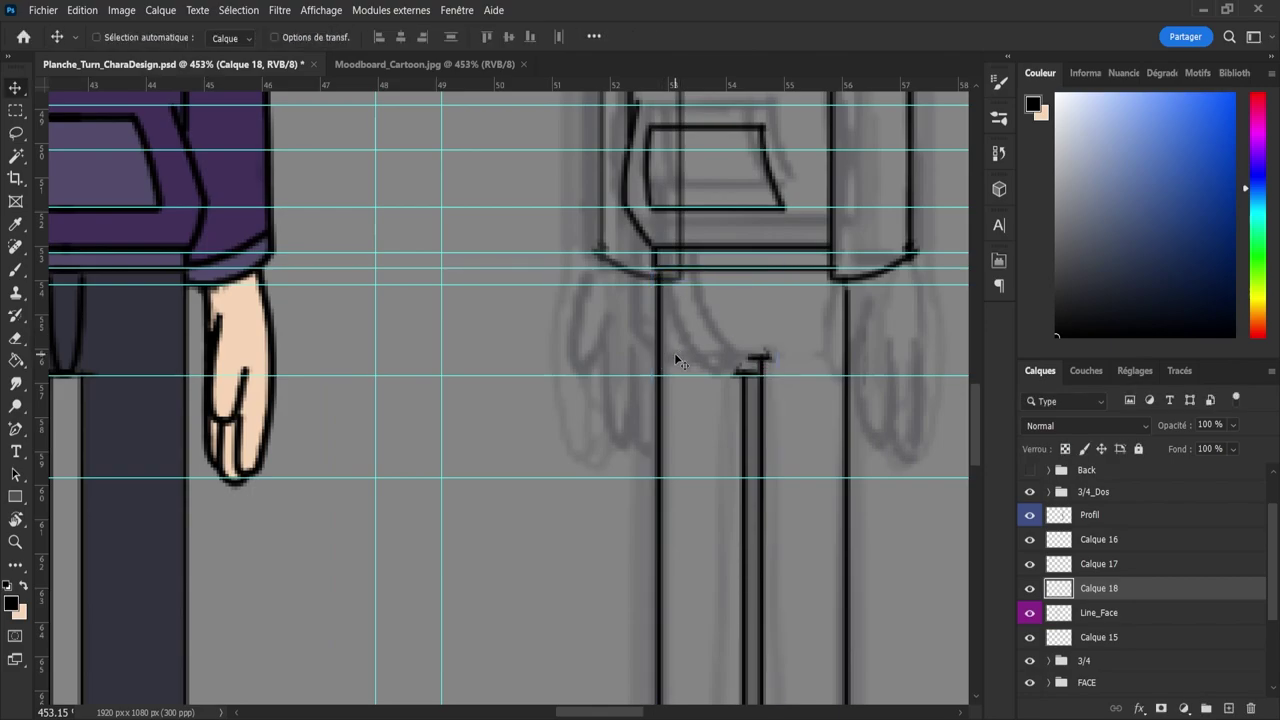
# - Erase the mirrored far leg's inner line and crotch end on Calque 18 where they overlap the near leg
pyautogui.press('z')
pyautogui.moveTo(674, 352); pyautogui.dragTo(583, 337)
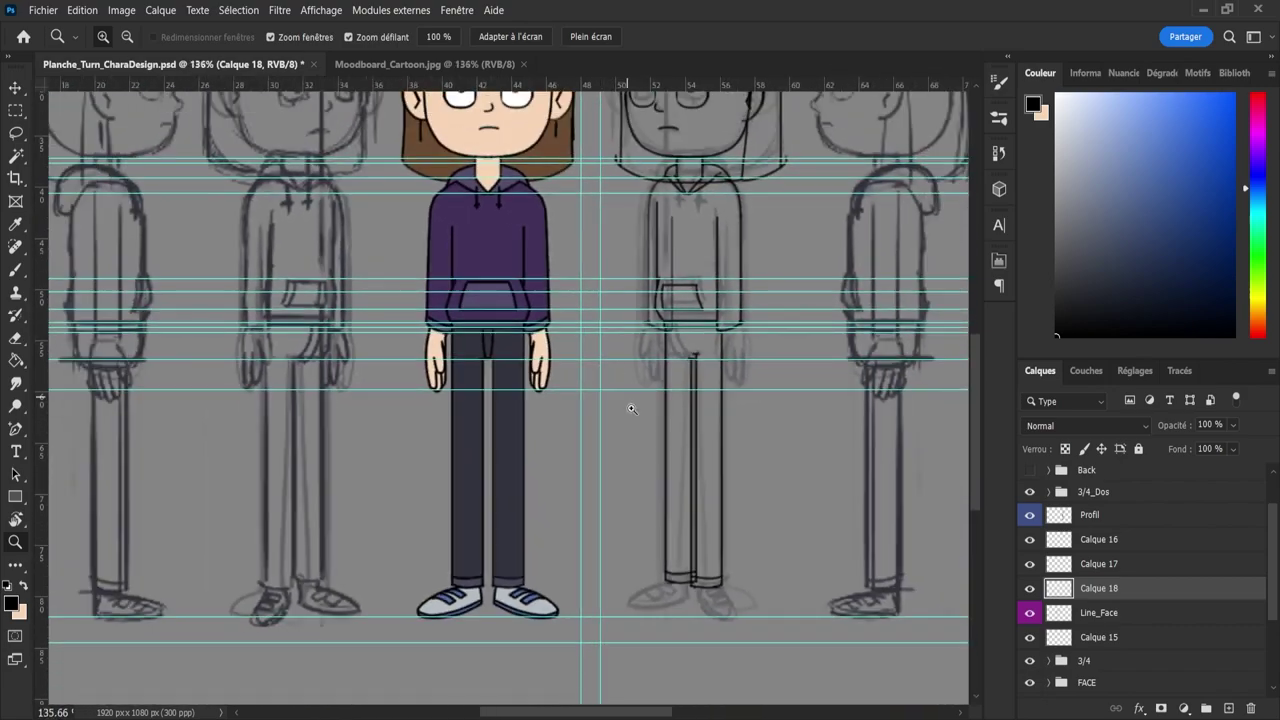
pyautogui.moveTo(696, 601); pyautogui.dragTo(725, 598)
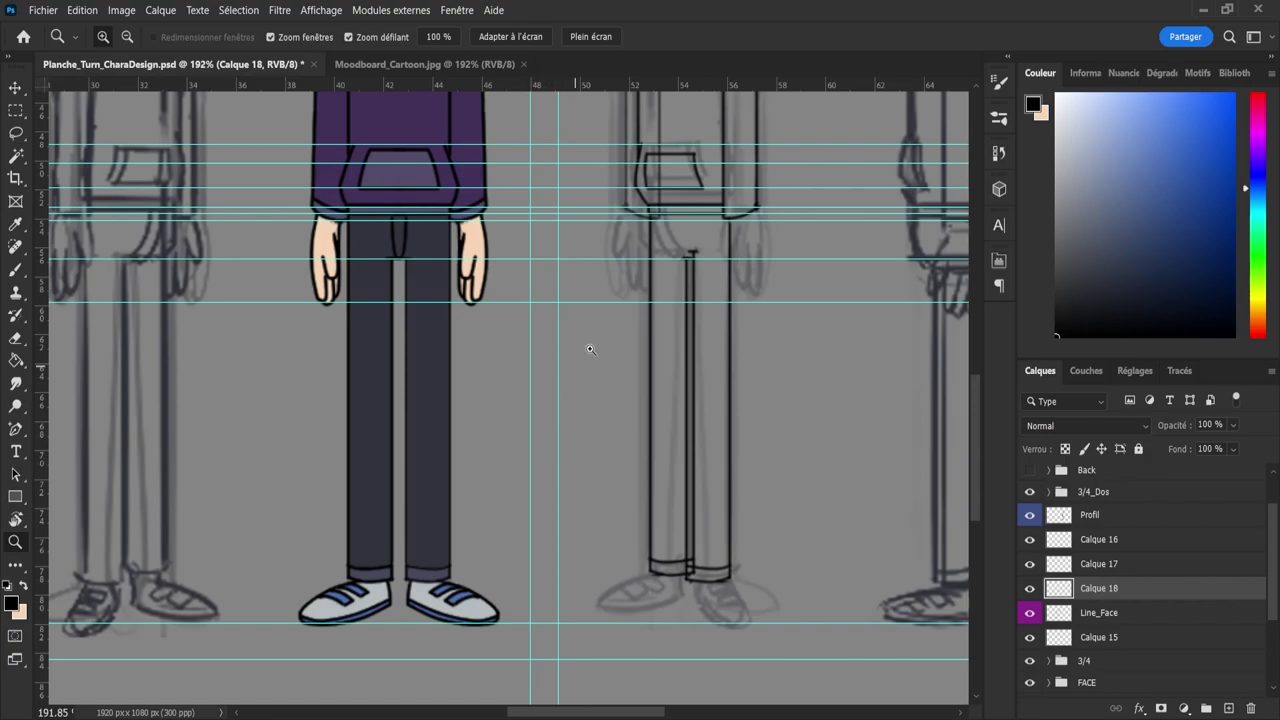
pyautogui.press('e')
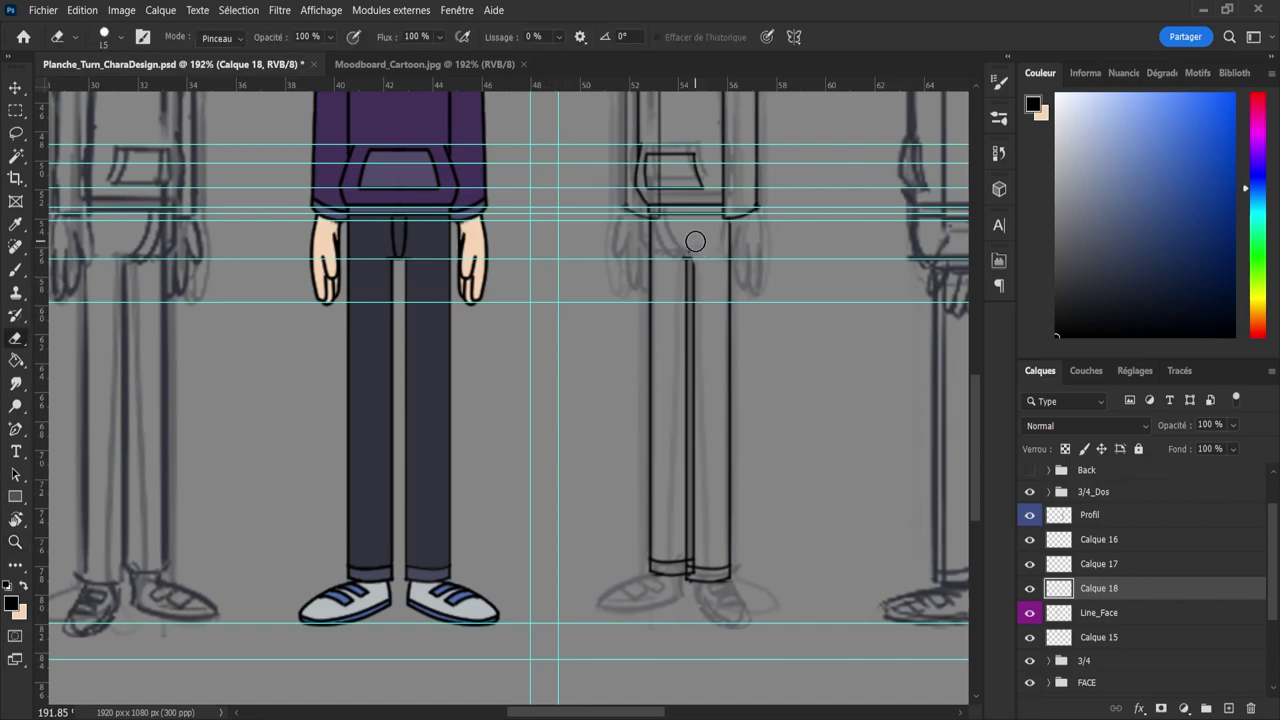
pyautogui.moveTo(695, 241); pyautogui.dragTo(700, 582)
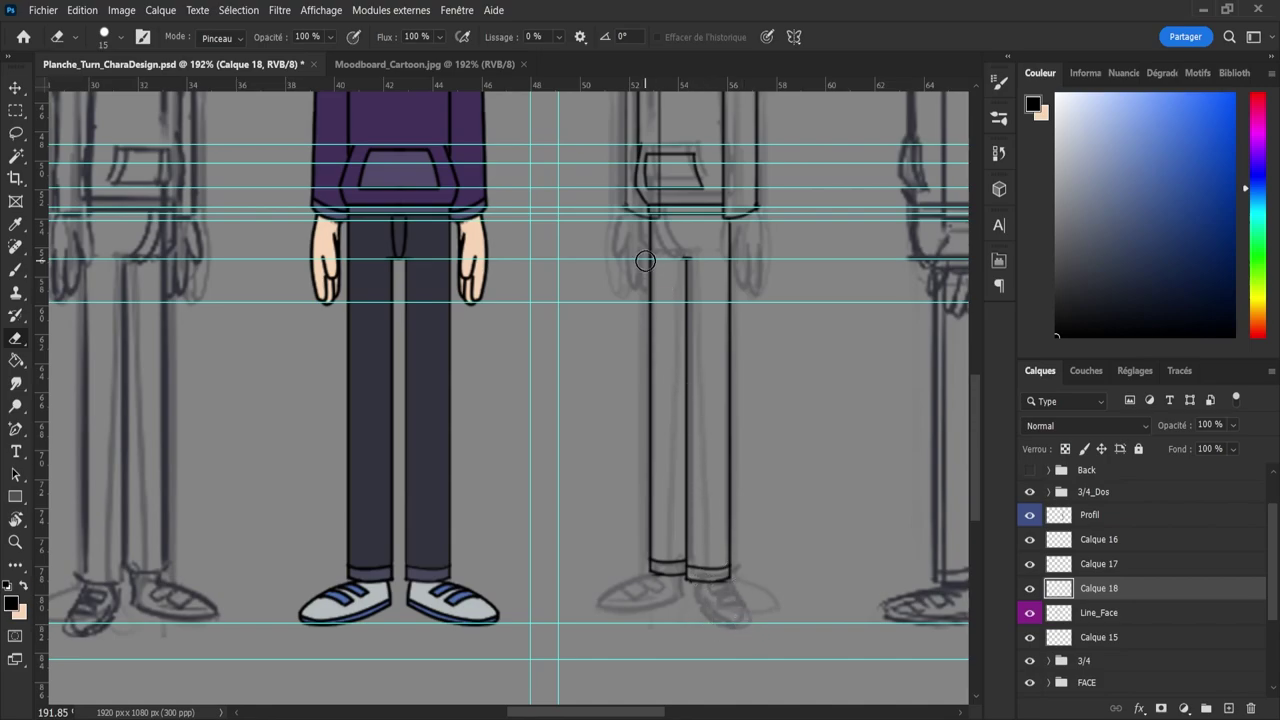
# - Draw the curved fly lines on Calque 18 from the waistband down to the crotch, redoing the strokes until they follow the sketch
pyautogui.press('b')
pyautogui.scroll(3, 686, 251)
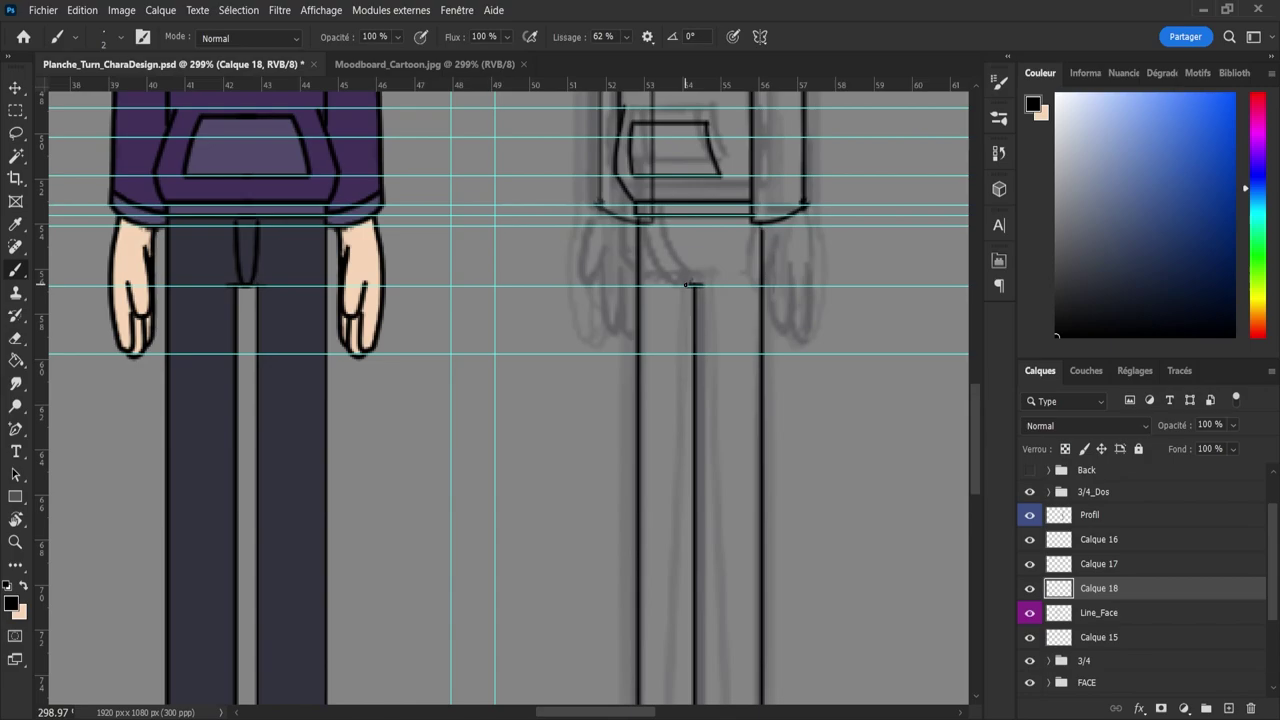
pyautogui.moveTo(686, 285)
pyautogui.mouseDown()
pyautogui.moveTo(659, 224)
pyautogui.moveTo(696, 290)
pyautogui.mouseUp()
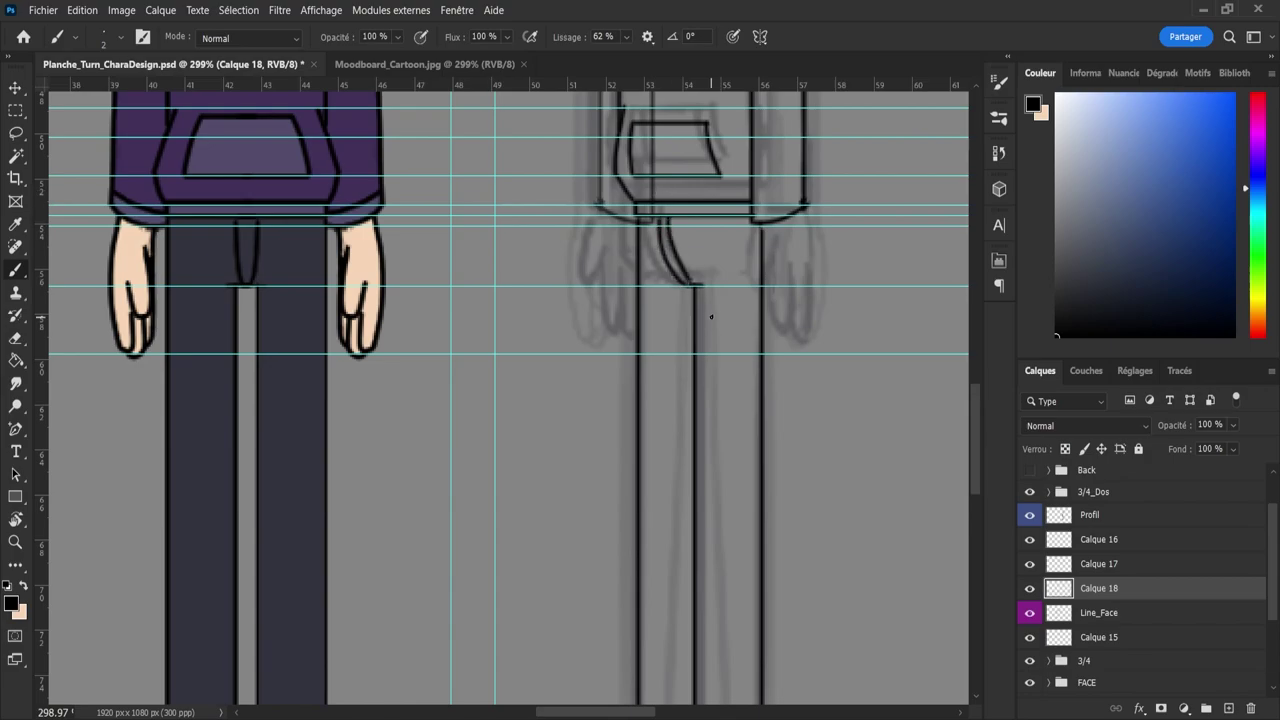
pyautogui.hotkey('ctrl', 'z')
pyautogui.moveTo(675, 217); pyautogui.dragTo(685, 308)
pyautogui.hotkey('ctrl', 'z')
pyautogui.moveTo(673, 218); pyautogui.dragTo(677, 254)
pyautogui.press('z')
pyautogui.moveTo(692, 320); pyautogui.dragTo(610, 279)
pyautogui.moveTo(712, 360); pyautogui.dragTo(758, 376)
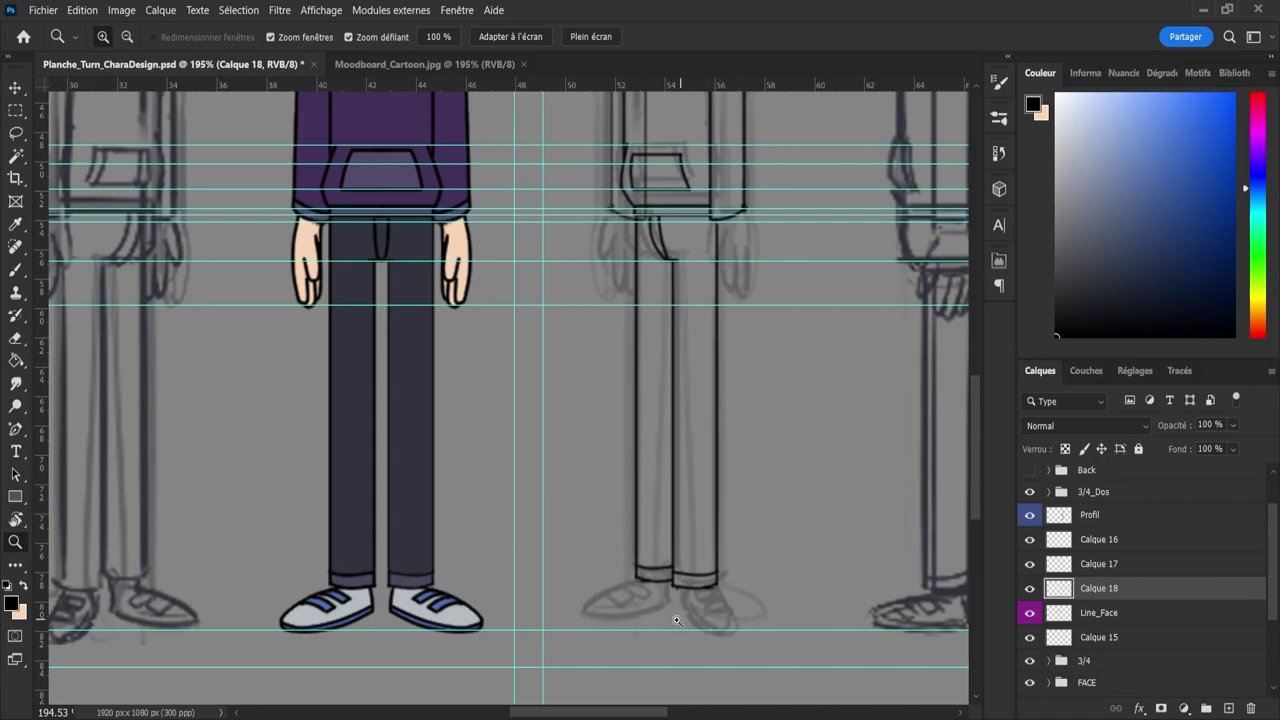
pyautogui.moveTo(677, 621); pyautogui.dragTo(695, 620)
# - Select the Line_Face layer and try outlining the near shoe's inner side and sole below the trouser cuff
pyautogui.press('e')
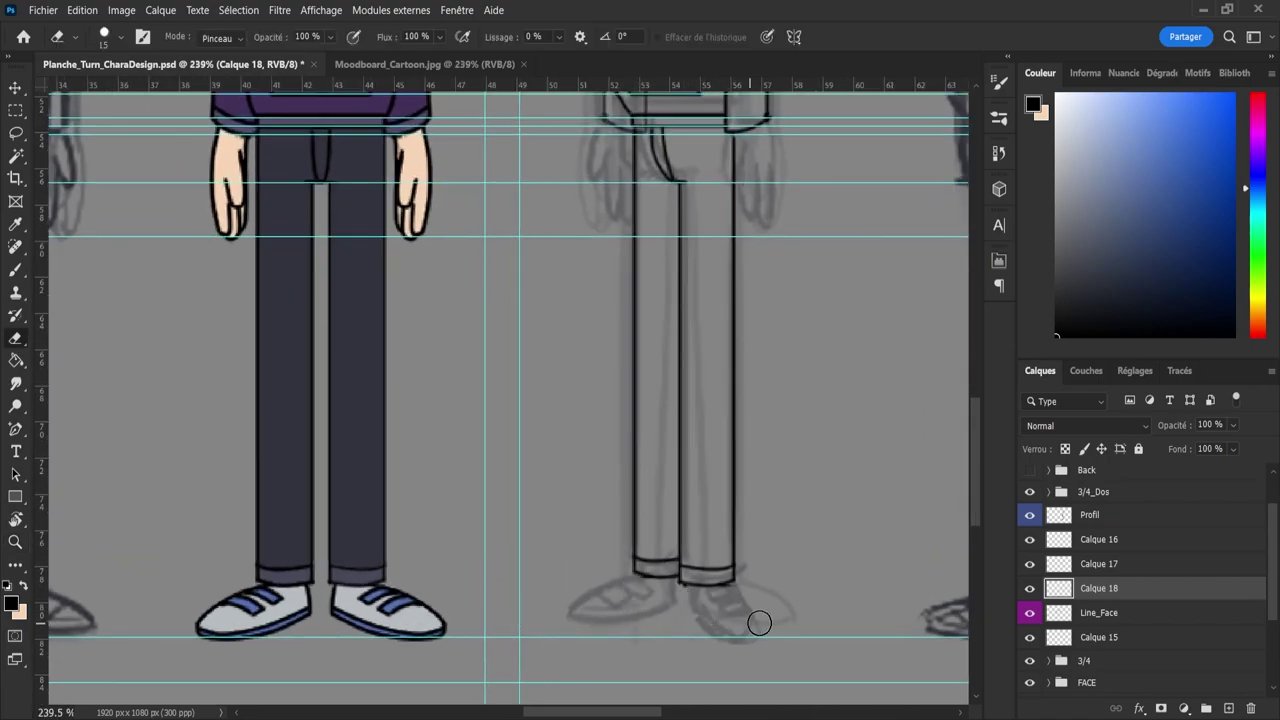
pyautogui.click(1075, 617)
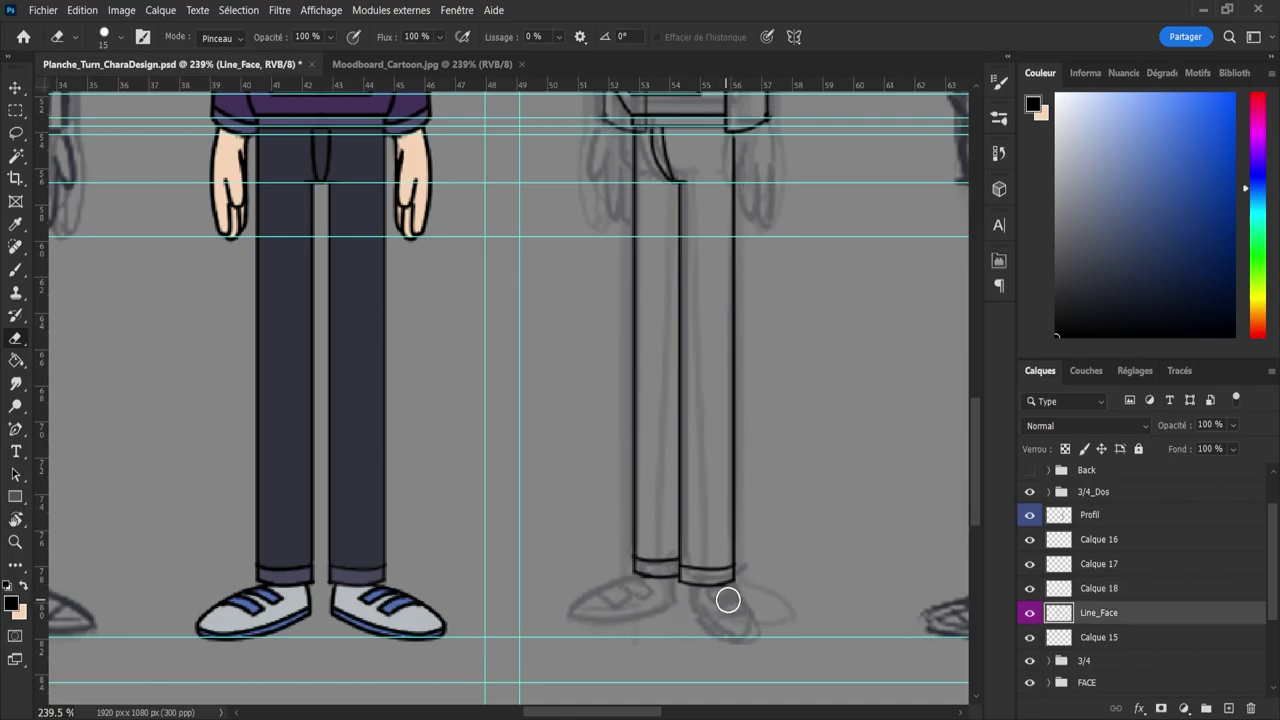
pyautogui.press('z')
pyautogui.moveTo(666, 612); pyautogui.dragTo(715, 622)
pyautogui.scroll(1, 715, 623)
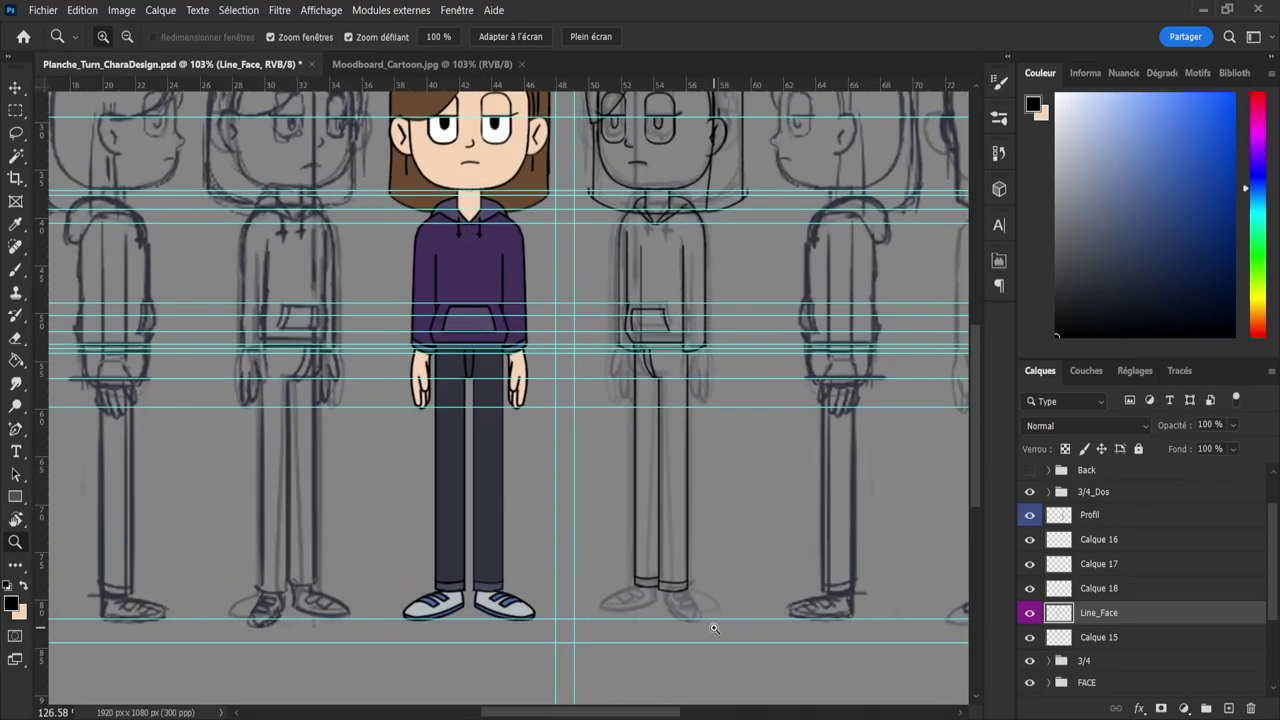
pyautogui.scroll(-1, 710, 625)
pyautogui.scroll(2, 700, 620)
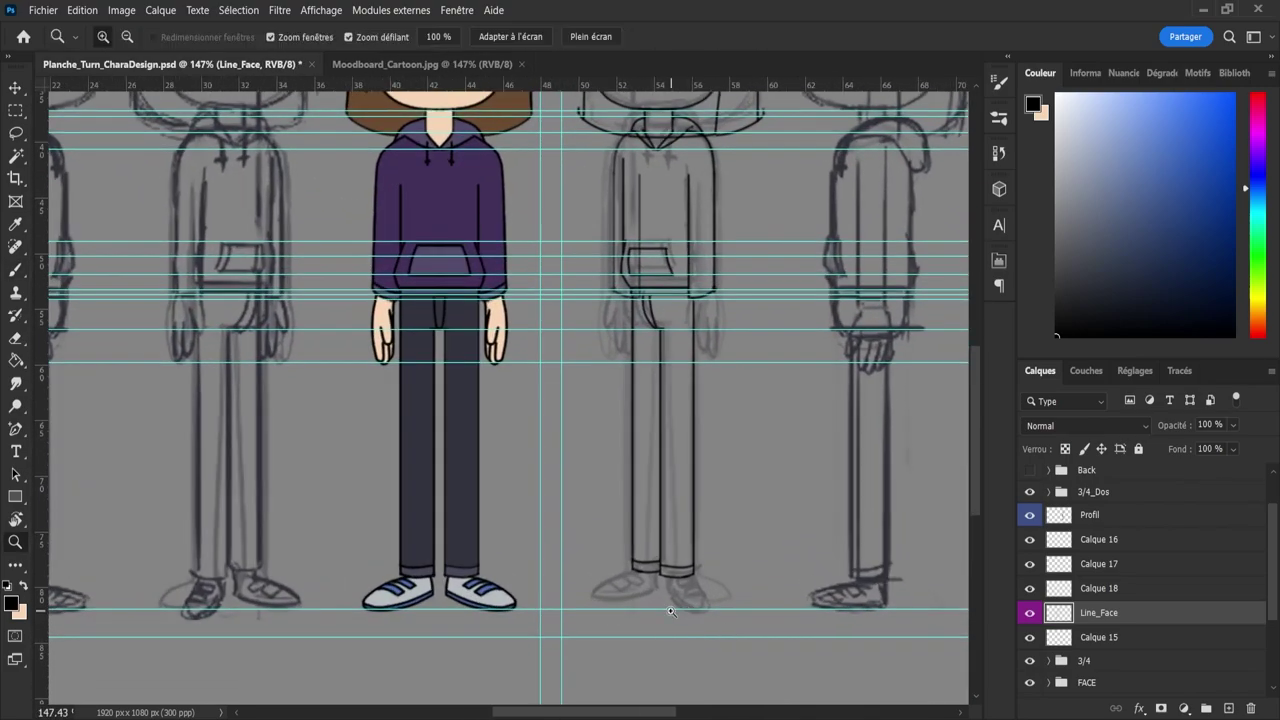
pyautogui.scroll(2, 692, 610)
pyautogui.press('b')
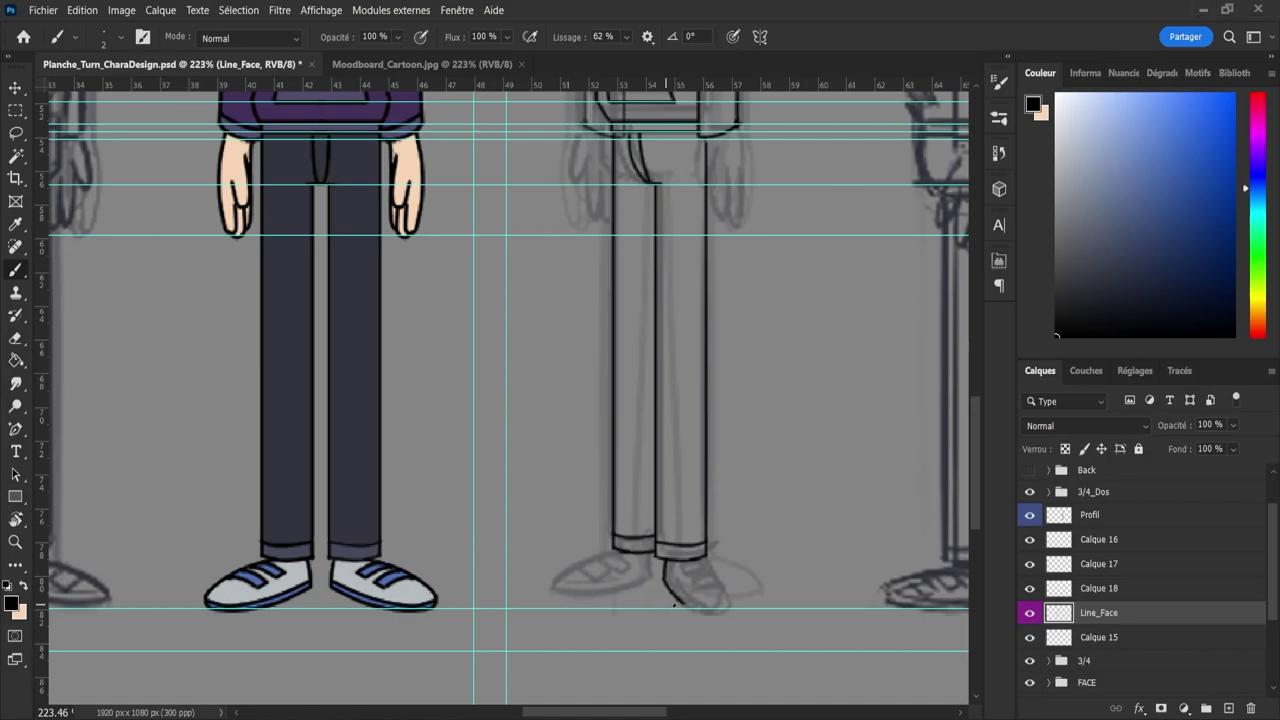
pyautogui.hotkey('ctrl', 'z')
pyautogui.hotkey('ctrl', 'z')
pyautogui.moveTo(700, 608); pyautogui.dragTo(692, 602)
pyautogui.hotkey('ctrl', 'z')
pyautogui.hotkey('ctrl', 'z')
# - Draw the near shoe's outer side, sole and toe over the sketch on Line_Face, redoing the strokes that overshoot
pyautogui.moveTo(701, 557); pyautogui.dragTo(716, 608)
pyautogui.moveTo(666, 578); pyautogui.dragTo(721, 613)
pyautogui.hotkey('ctrl', 'z')
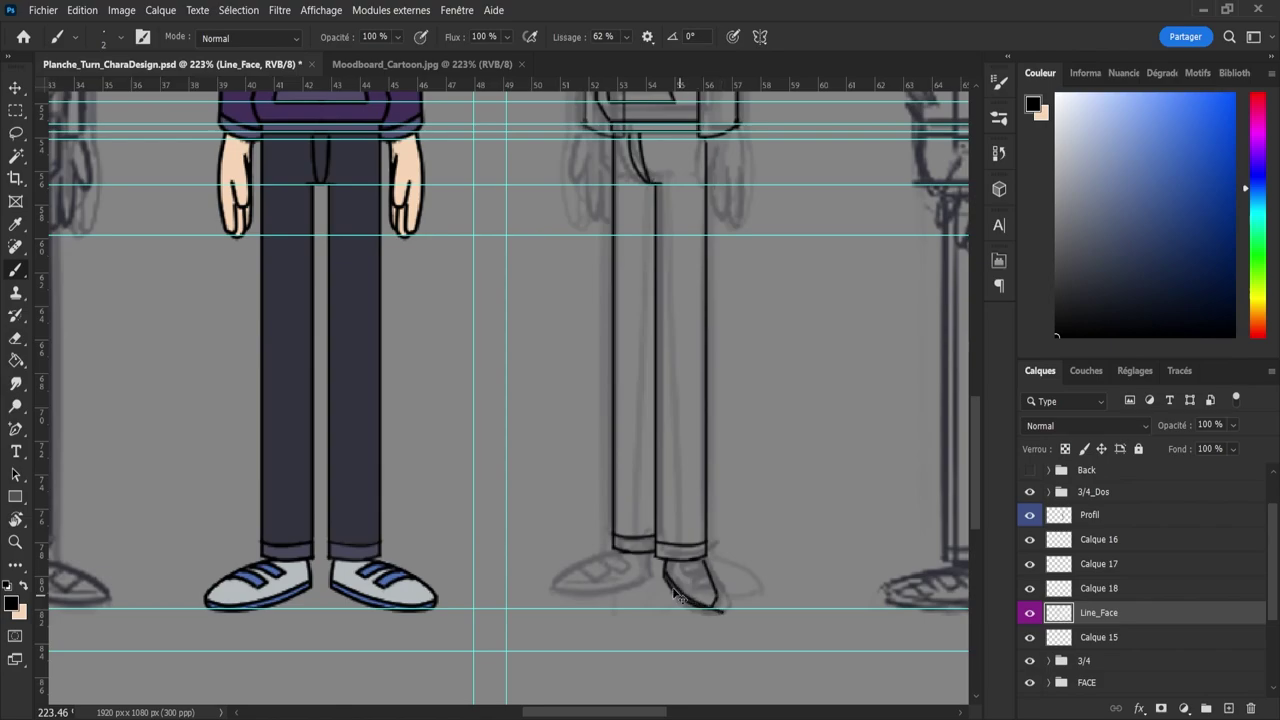
pyautogui.hotkey('ctrl', 'z')
pyautogui.hotkey('ctrl', 'z')
pyautogui.hotkey('ctrl', 'z')
pyautogui.press('e')
pyautogui.click(719, 607)
pyautogui.press('b')
pyautogui.hotkey('ctrl', 'z')
pyautogui.moveTo(717, 596); pyautogui.dragTo(720, 604)
# - Add a horizontal guide through the middle of the shoes and redraw the near shoe's sole and toe slightly below the ground guide
pyautogui.moveTo(655, 84); pyautogui.dragTo(663, 589)
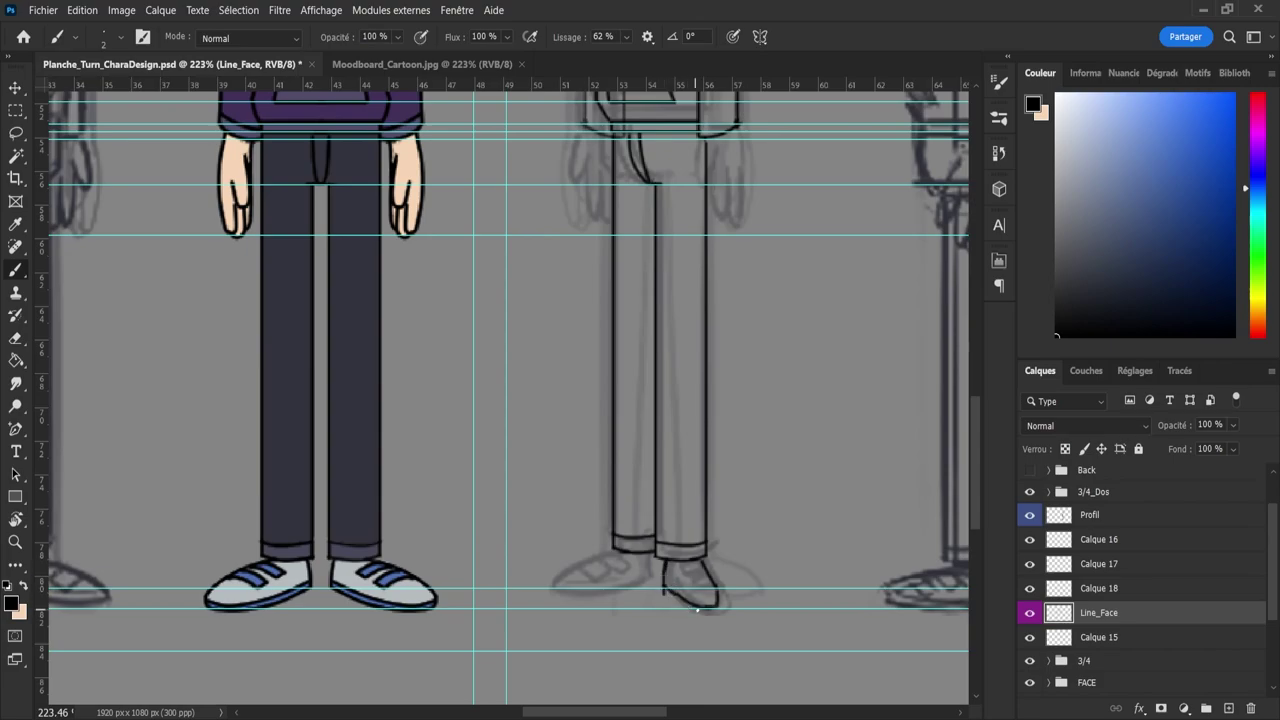
pyautogui.press('e')
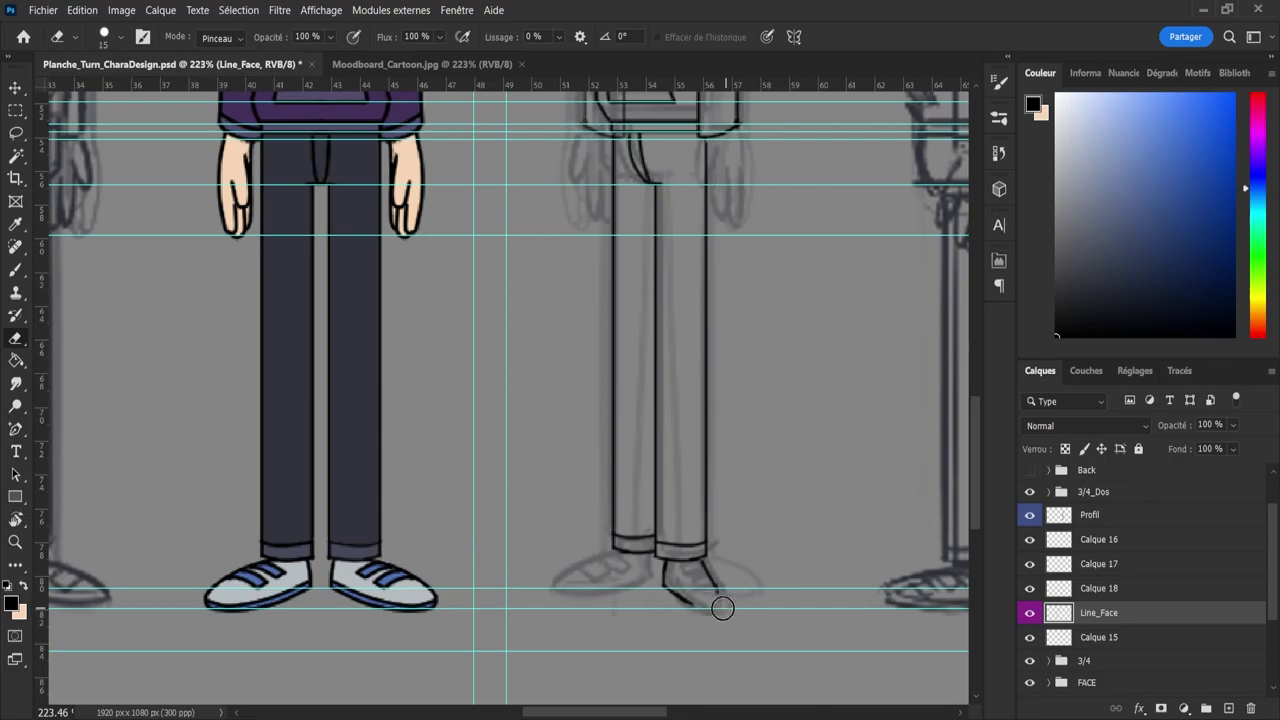
pyautogui.press('b')
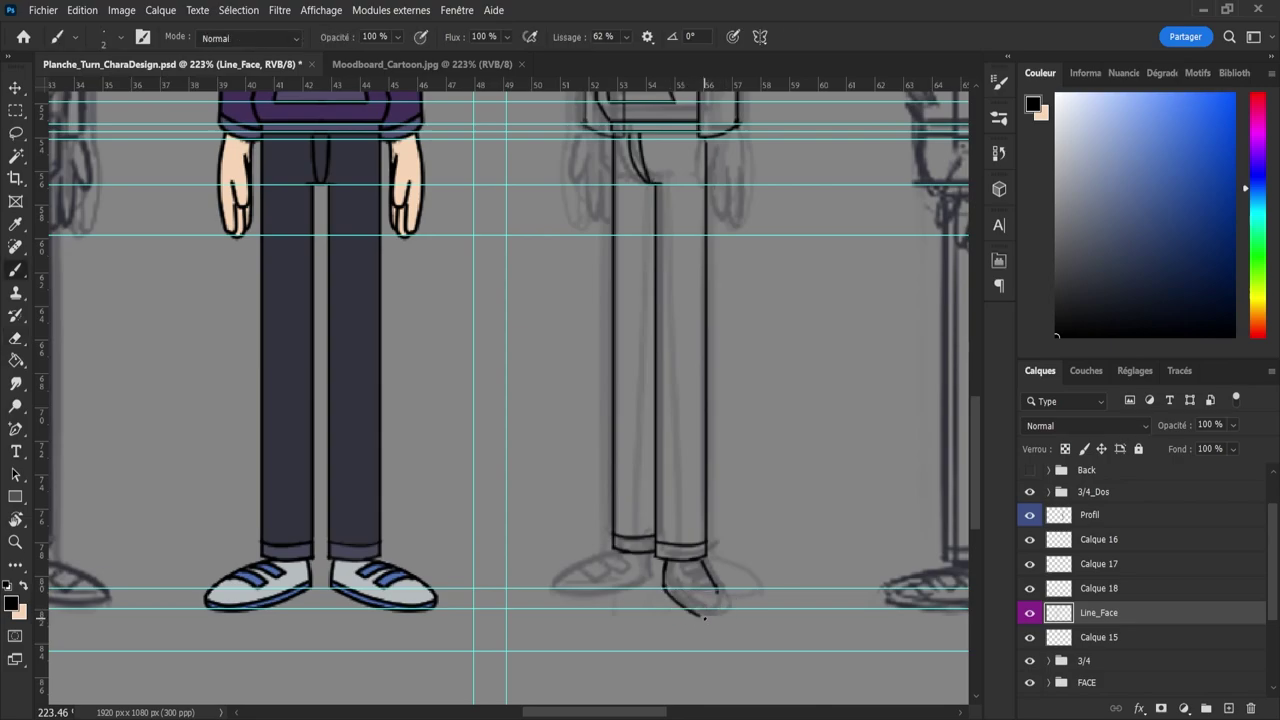
pyautogui.moveTo(662, 584); pyautogui.dragTo(702, 616)
pyautogui.hotkey('ctrl', 'z')
pyautogui.moveTo(712, 610); pyautogui.dragTo(722, 607)
# - Clean up the near shoe's contour by erasing and redrawing its outer side from the cuff to the toe
pyautogui.press('e')
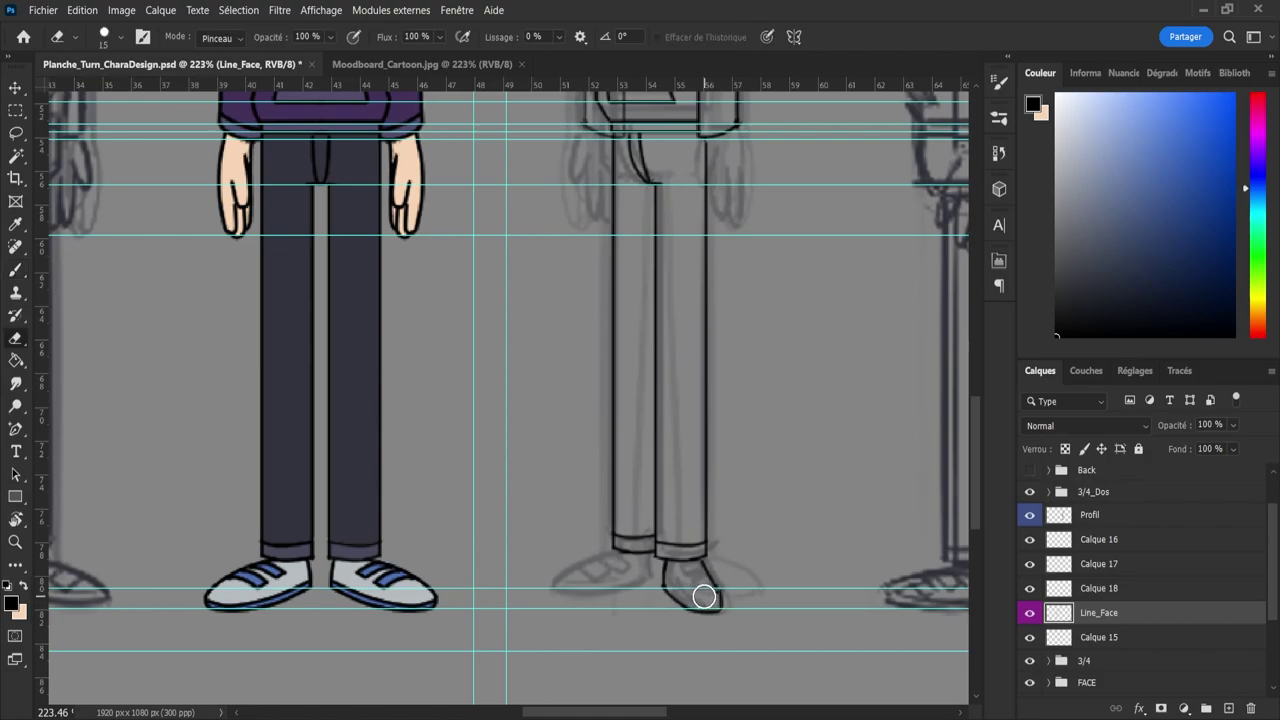
pyautogui.press('b')
pyautogui.press('e')
pyautogui.press('b')
pyautogui.press('e')
pyautogui.press('b')
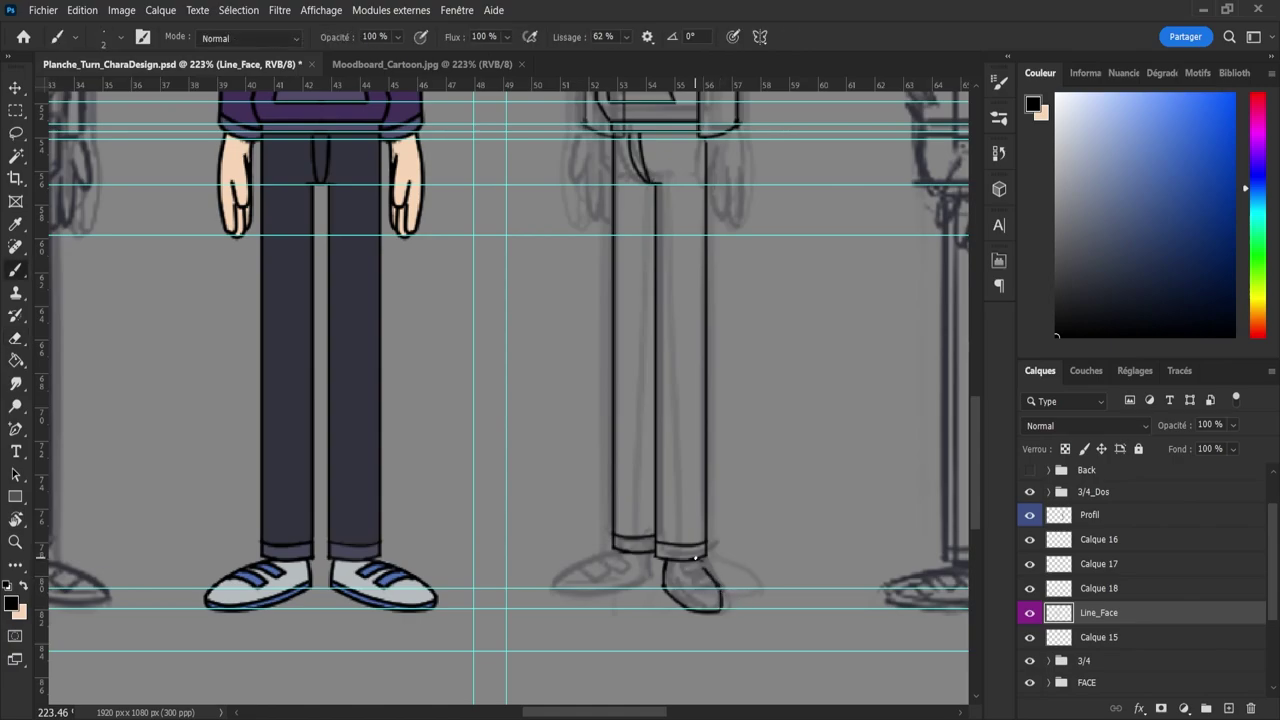
pyautogui.hotkey('ctrl', 'z')
pyautogui.moveTo(696, 558); pyautogui.dragTo(729, 604)
# - Copy the front view's left-hand shoe lines to the three-quarter view's far foot at X 999.50 px, Y 876.50 px, and deselect
pyautogui.press('l')
pyautogui.moveTo(231, 625)
pyautogui.mouseDown()
pyautogui.moveTo(191, 617)
pyautogui.moveTo(200, 573)
pyautogui.moveTo(260, 558)
pyautogui.moveTo(312, 565)
pyautogui.moveTo(325, 586)
pyautogui.moveTo(245, 648)
pyautogui.mouseUp()
pyautogui.hotkey('ctrl', 't')
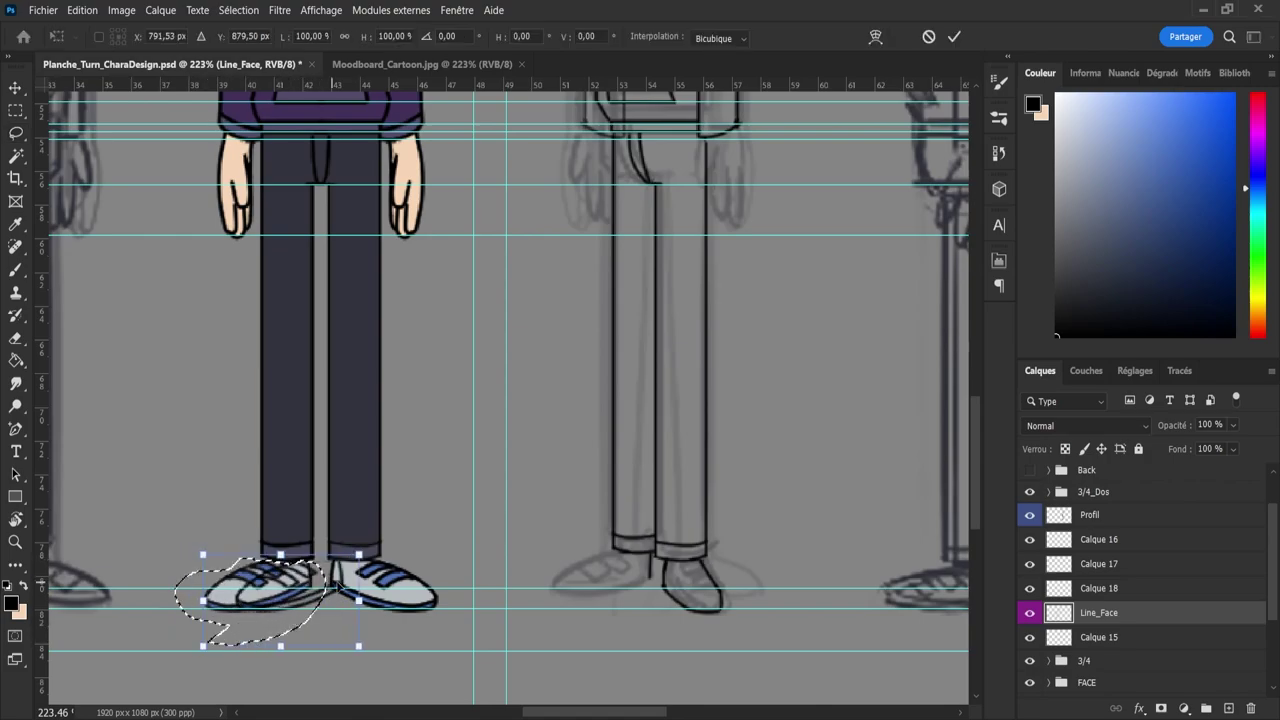
pyautogui.moveTo(336, 585); pyautogui.dragTo(646, 586)
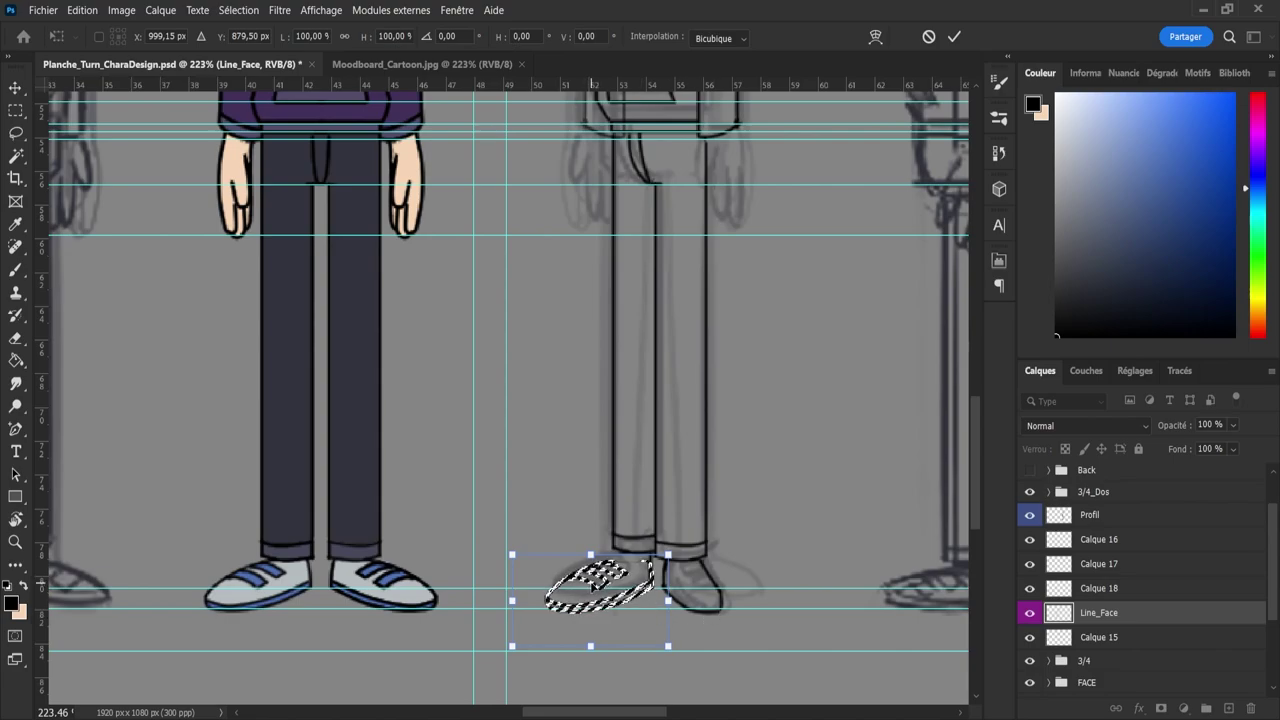
pyautogui.moveTo(592, 580); pyautogui.dragTo(627, 585)
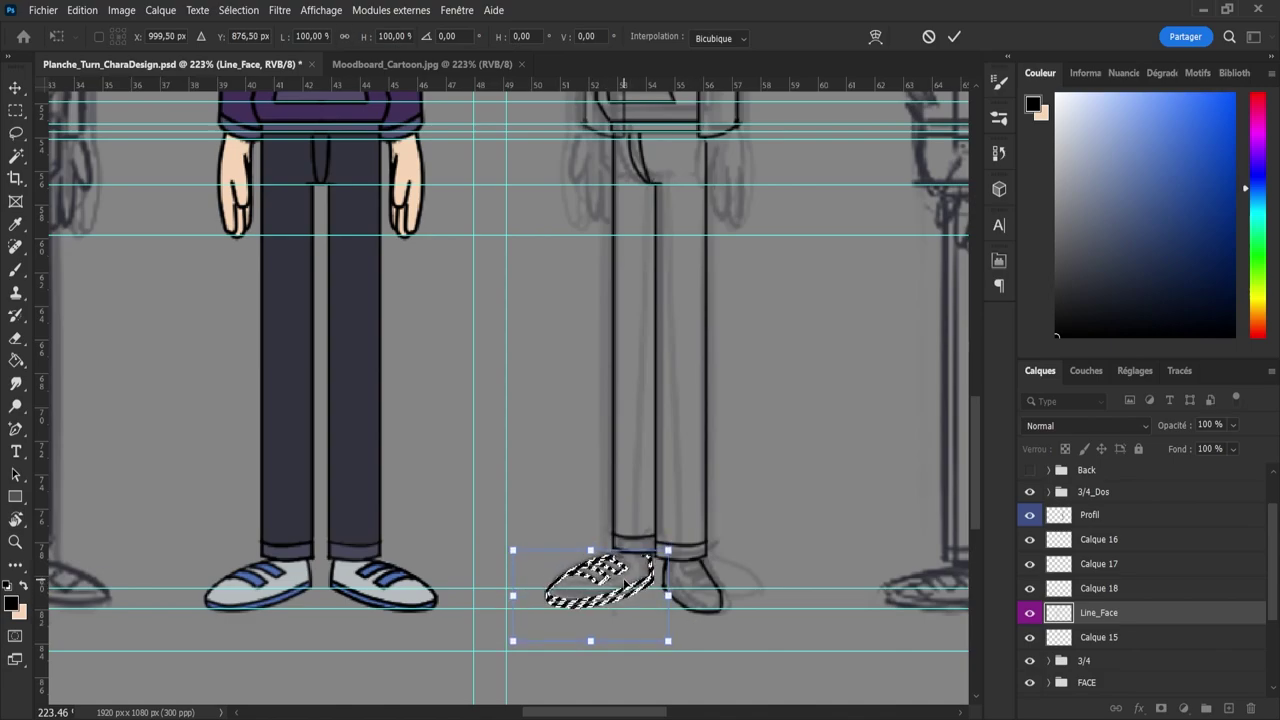
pyautogui.press('Return')
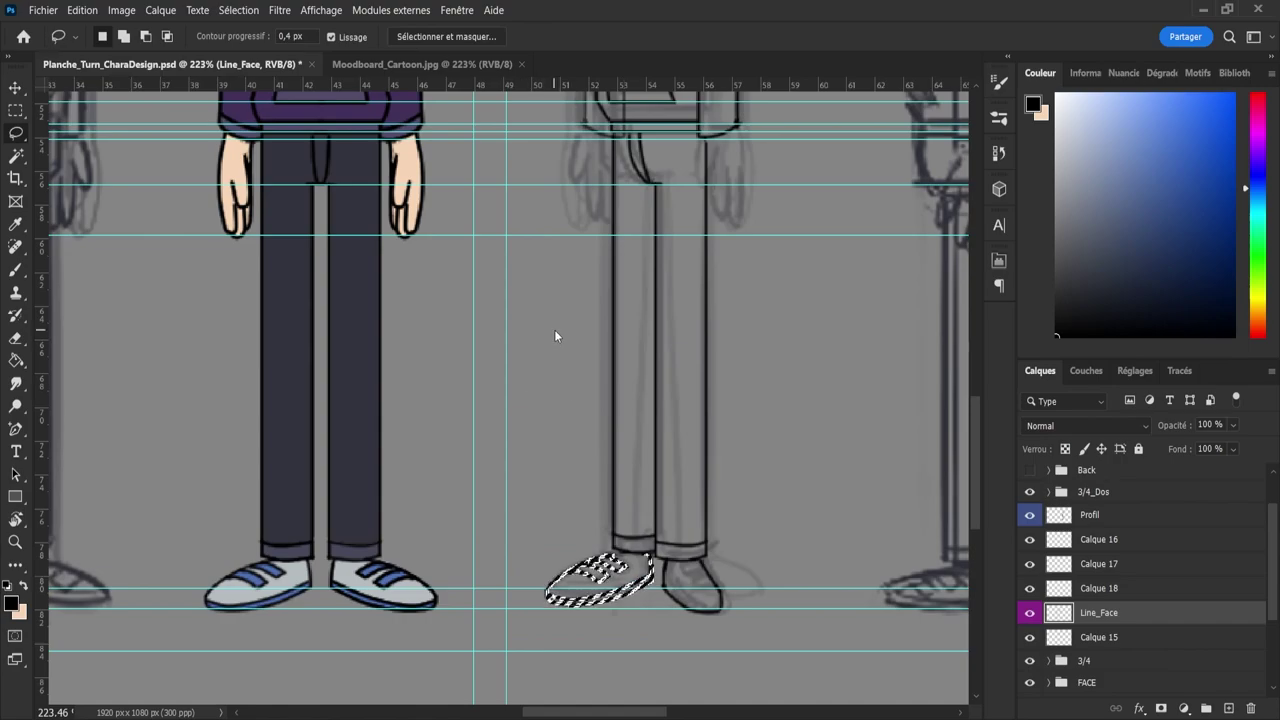
pyautogui.hotkey('ctrl', 'd')
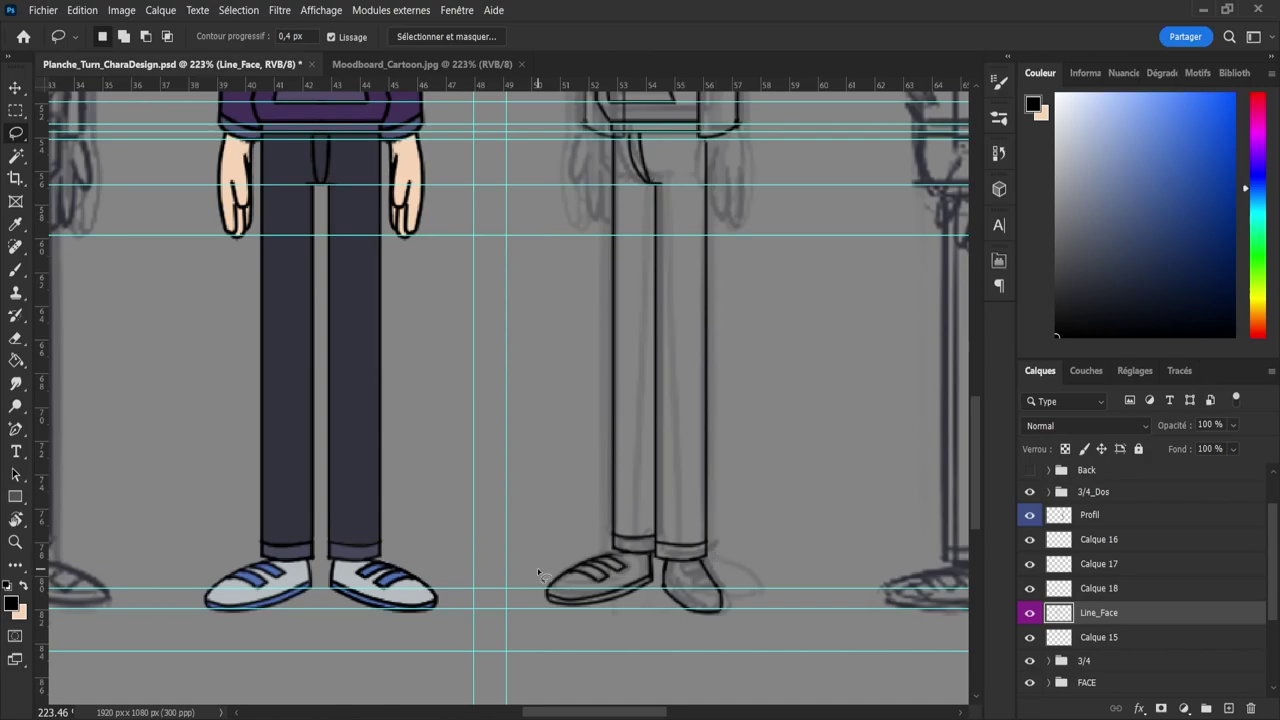
# - Copy the front view's right-hand shoe lines onto the near foot and skew them horizontally by -33.55°
pyautogui.moveTo(348, 605)
pyautogui.mouseDown()
pyautogui.moveTo(478, 596)
pyautogui.moveTo(422, 555)
pyautogui.moveTo(326, 568)
pyautogui.mouseUp()
pyautogui.moveTo(363, 626); pyautogui.dragTo(401, 638)
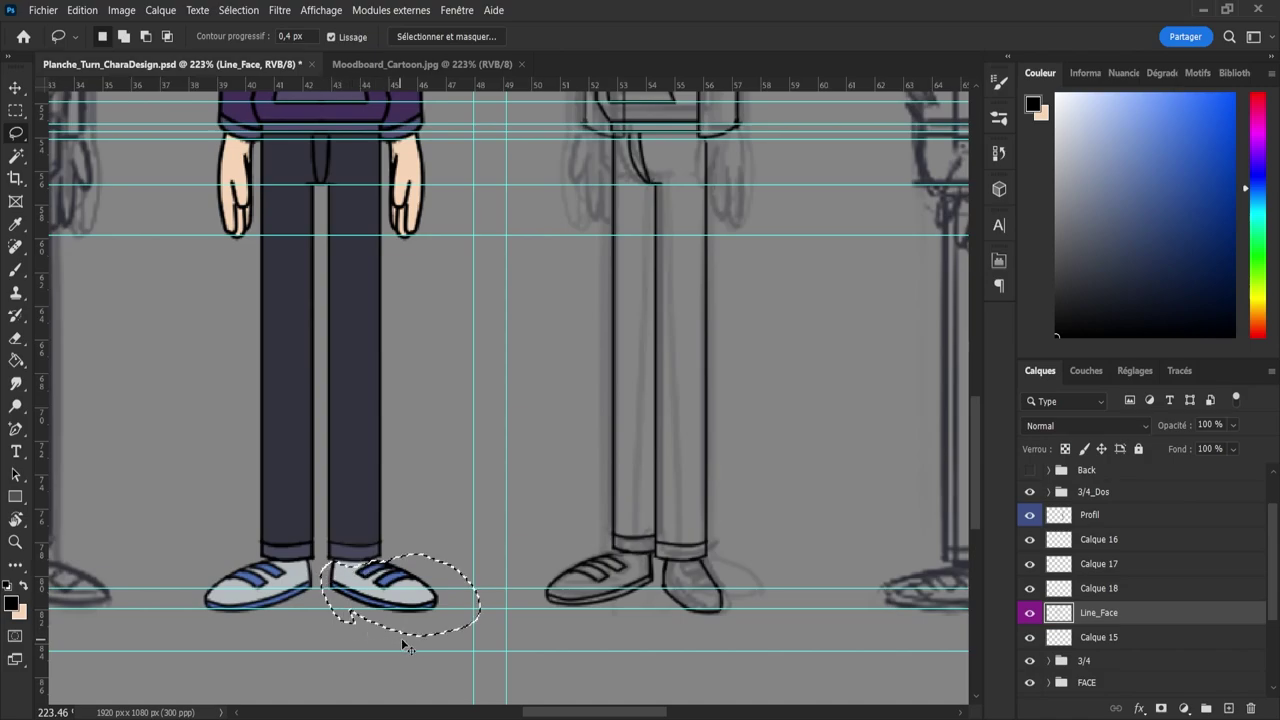
pyautogui.hotkey('ctrl', 't')
pyautogui.moveTo(706, 580); pyautogui.dragTo(554, 587)
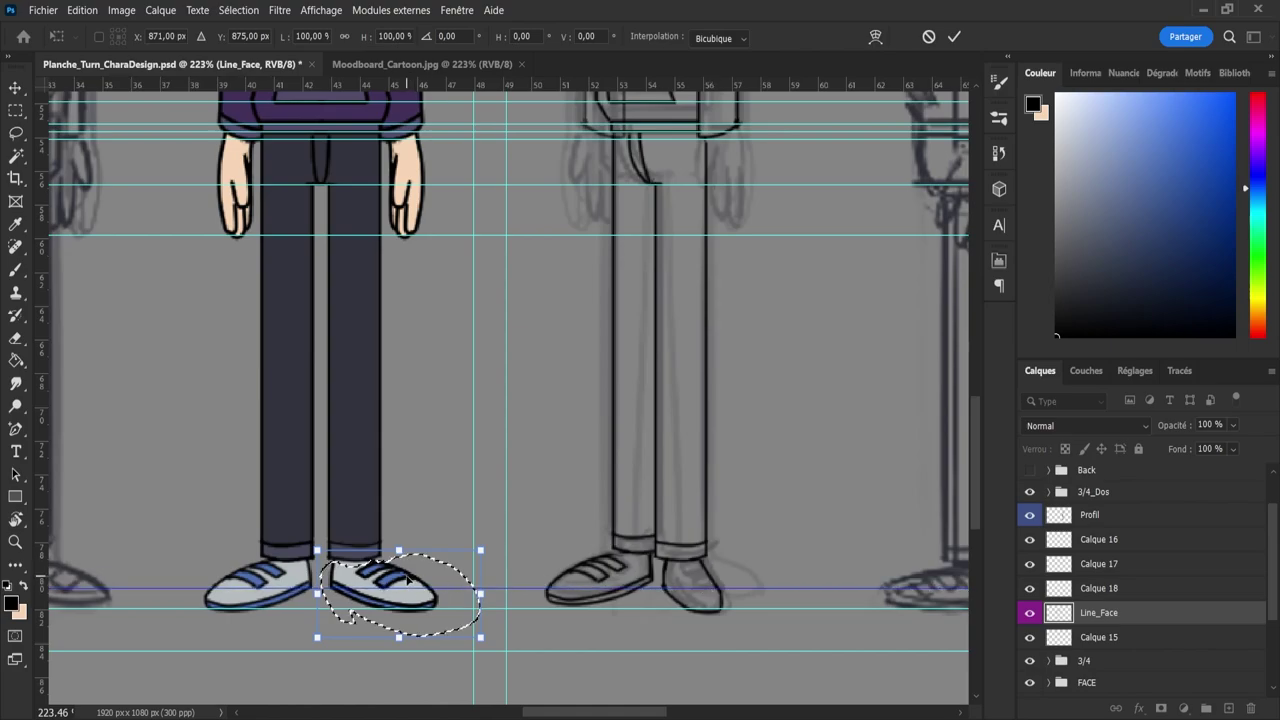
pyautogui.moveTo(406, 590); pyautogui.dragTo(740, 594)
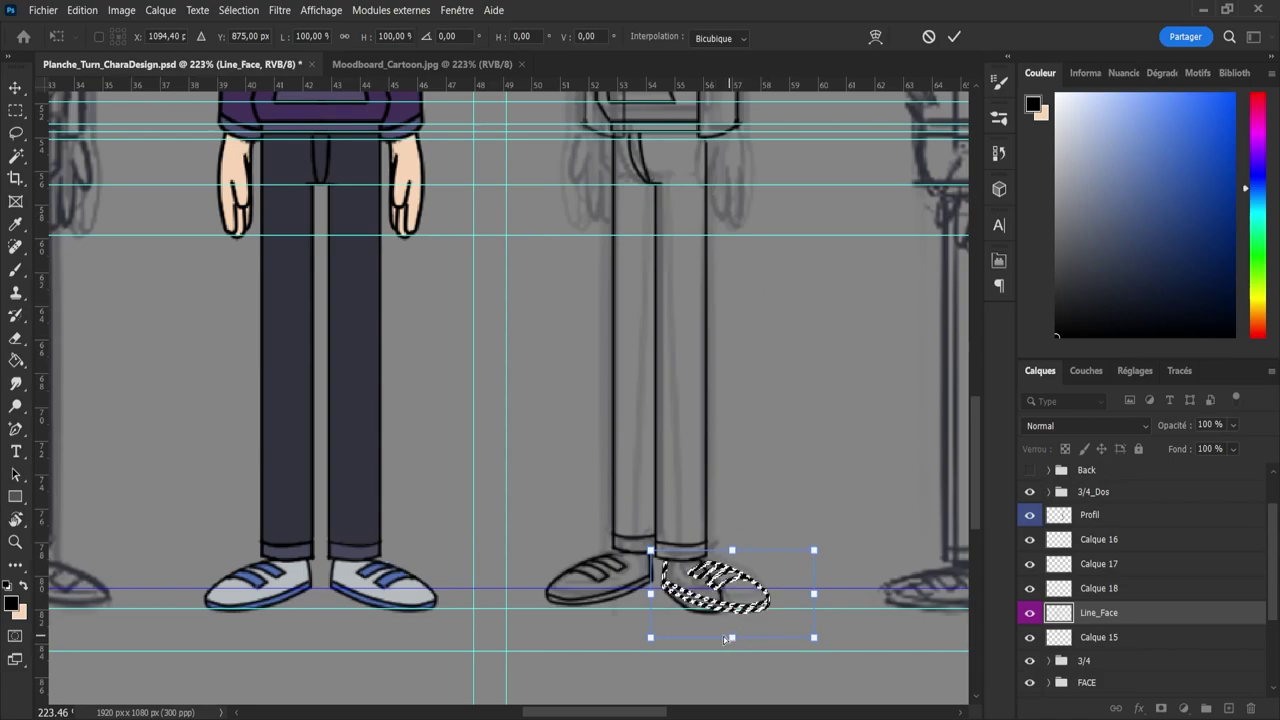
pyautogui.moveTo(814, 641); pyautogui.dragTo(757, 640)
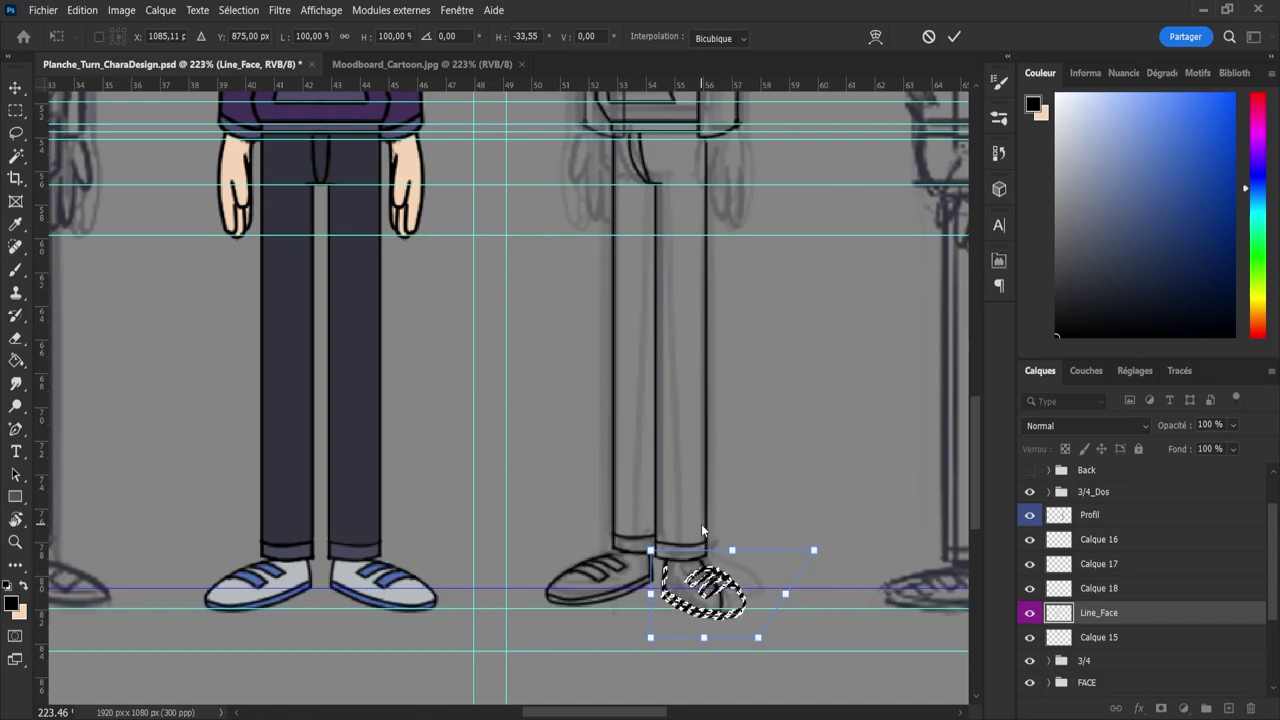
pyautogui.press('Return')
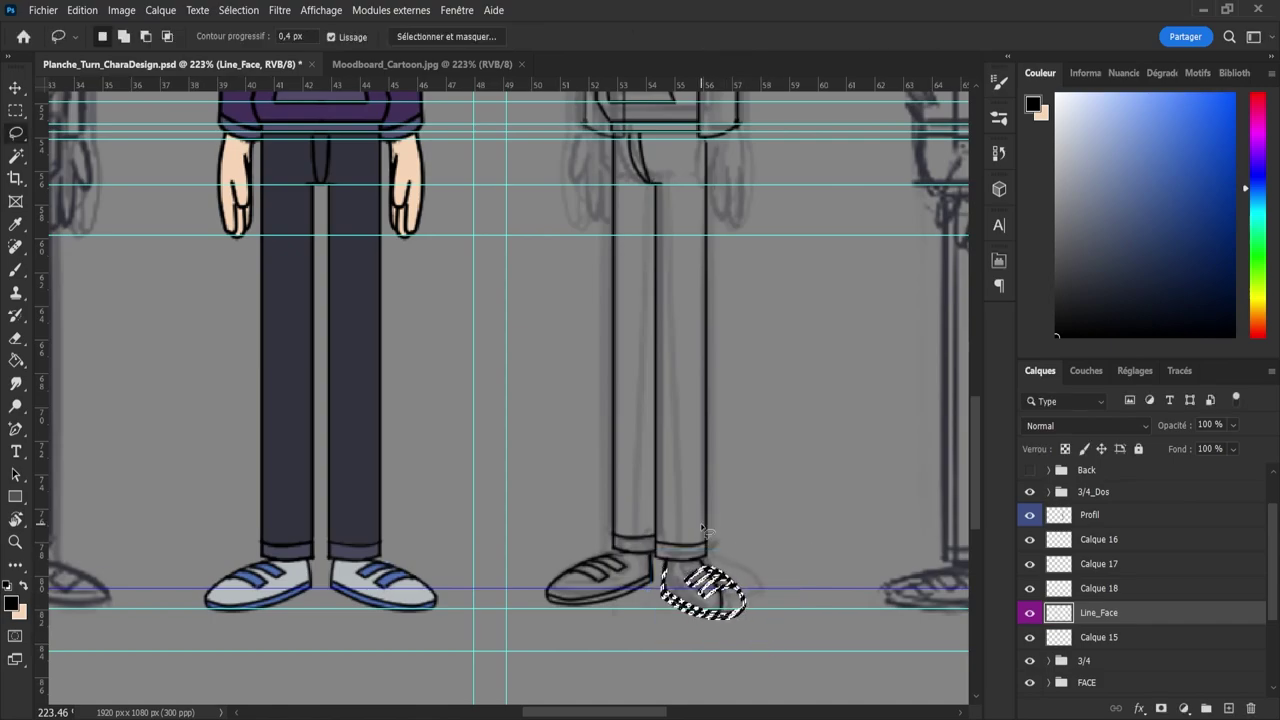
# - Move the skewed shoe copy sideways off the near foot into the empty space beside it
pyautogui.press('shift')
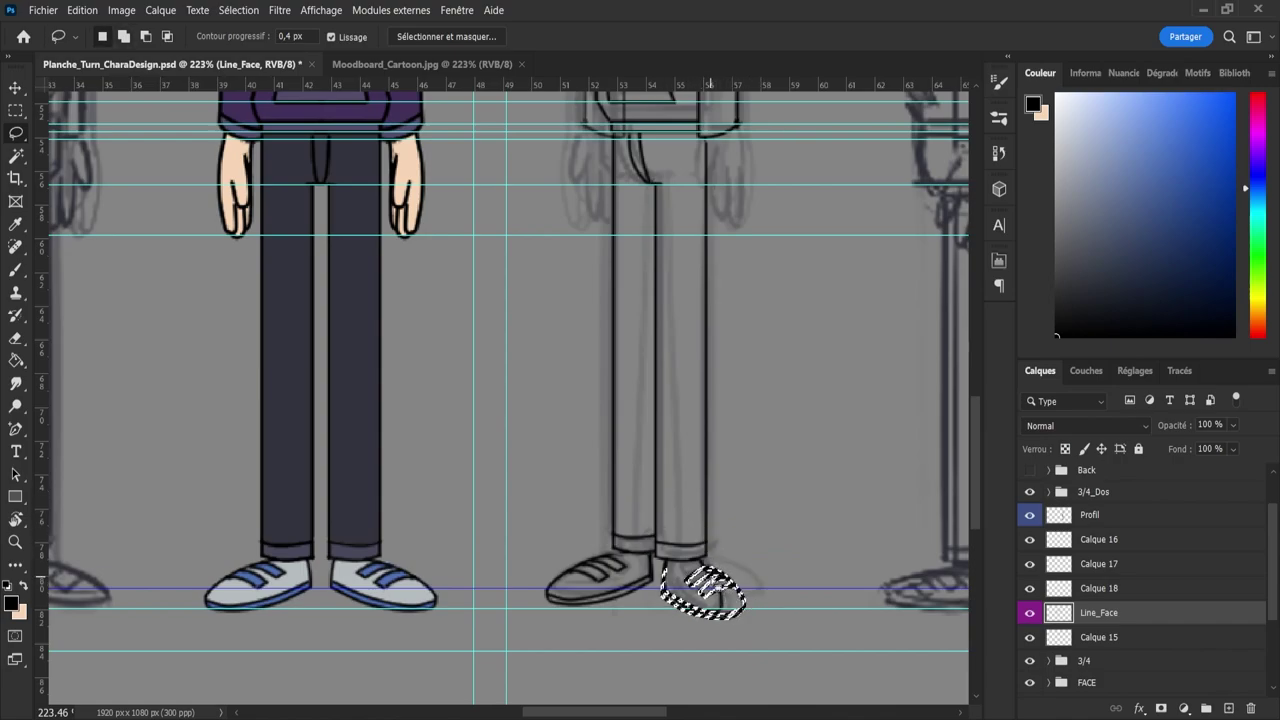
pyautogui.press('v')
pyautogui.moveTo(716, 592); pyautogui.dragTo(795, 592)
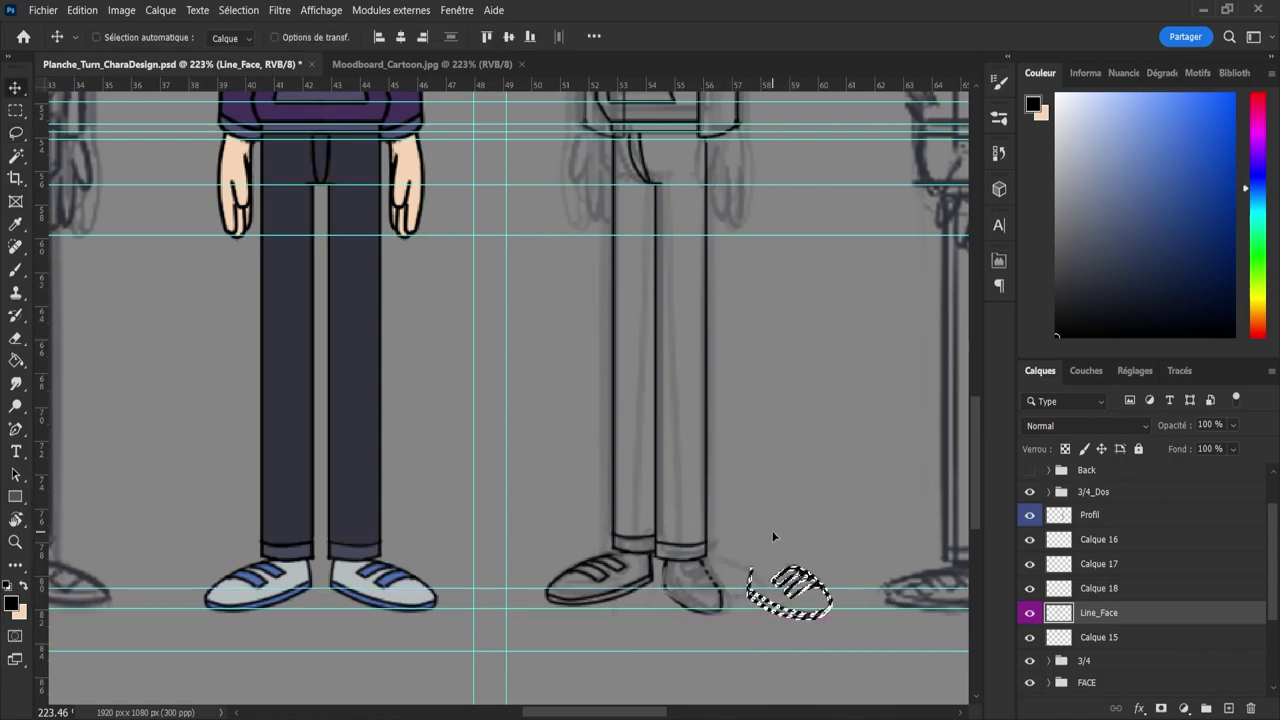
pyautogui.press('l')
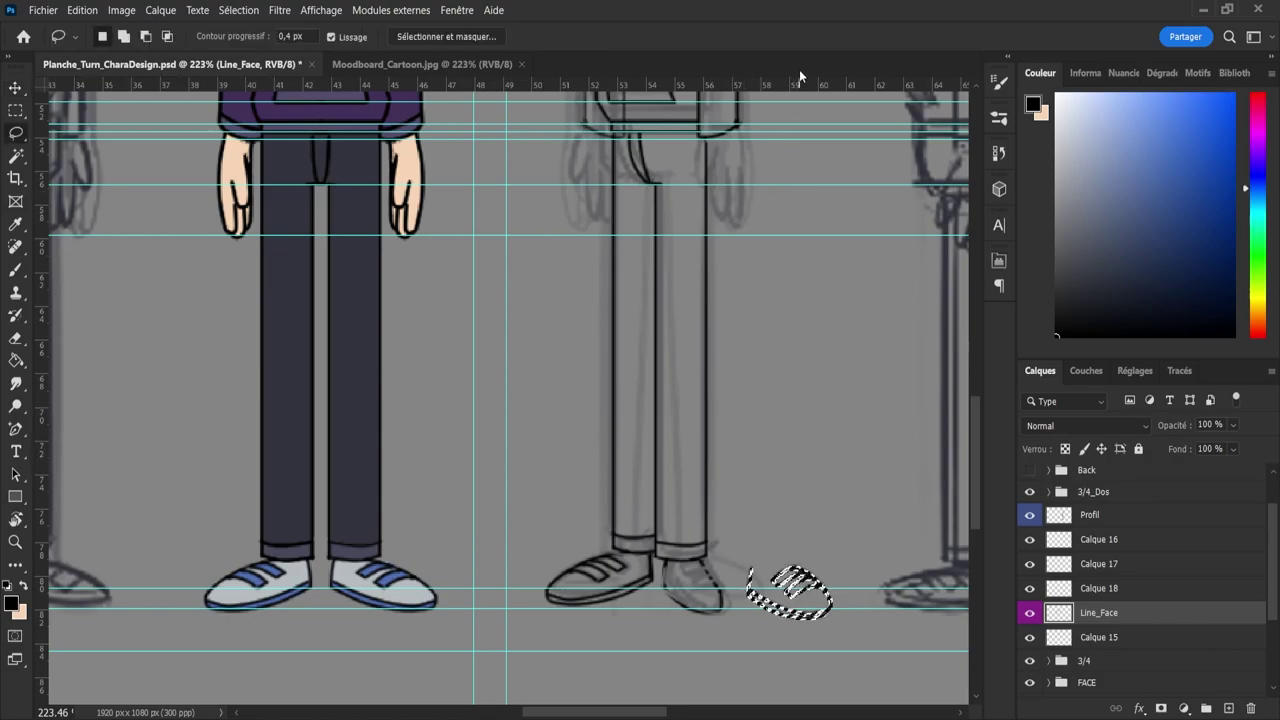
# - Erase the drawn near shoe, move the skewed shoe copy into its place under the near trouser cuff, and deselect
pyautogui.hotkey('ctrl', 'd')
pyautogui.press('e')
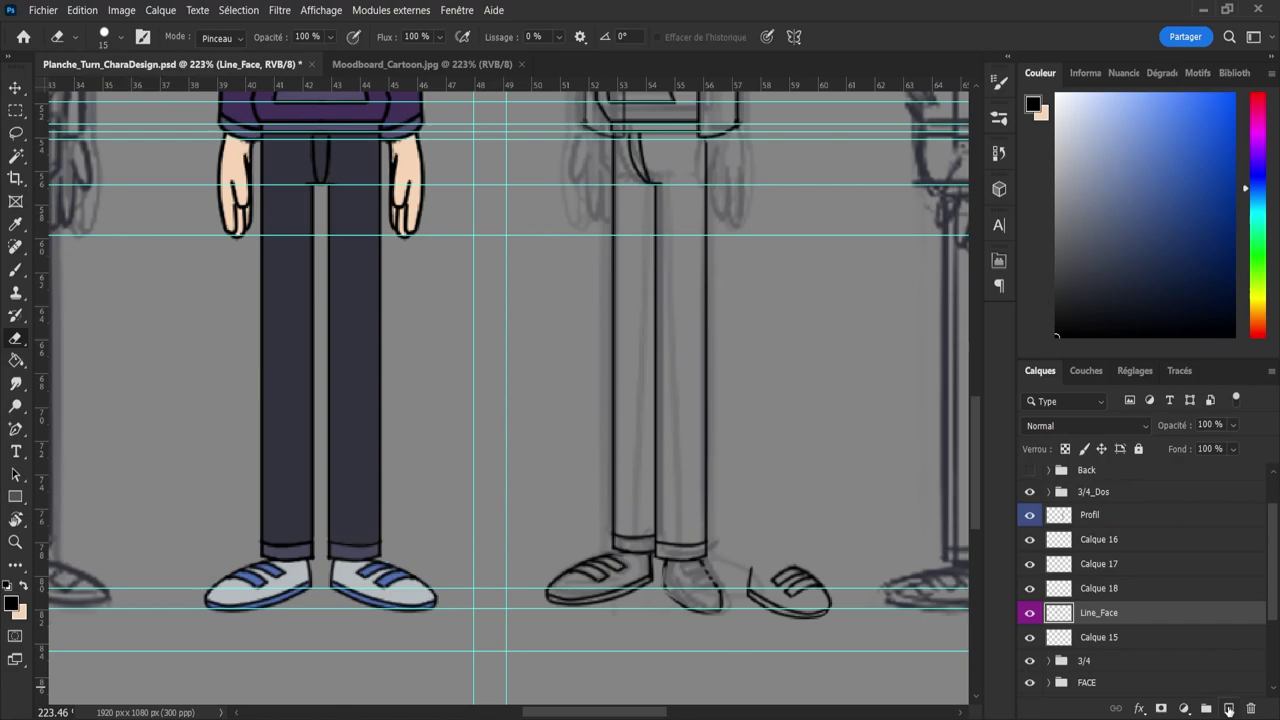
pyautogui.moveTo(680, 600)
pyautogui.mouseDown()
pyautogui.moveTo(716, 586)
pyautogui.moveTo(702, 571)
pyautogui.moveTo(683, 585)
pyautogui.moveTo(666, 573)
pyautogui.moveTo(725, 581)
pyautogui.moveTo(804, 653)
pyautogui.moveTo(848, 581)
pyautogui.moveTo(779, 518)
pyautogui.moveTo(824, 635)
pyautogui.moveTo(760, 587)
pyautogui.moveTo(708, 572)
pyautogui.mouseUp()
pyautogui.press('l')
pyautogui.hotkey('ctrl', 't')
pyautogui.press('Return')
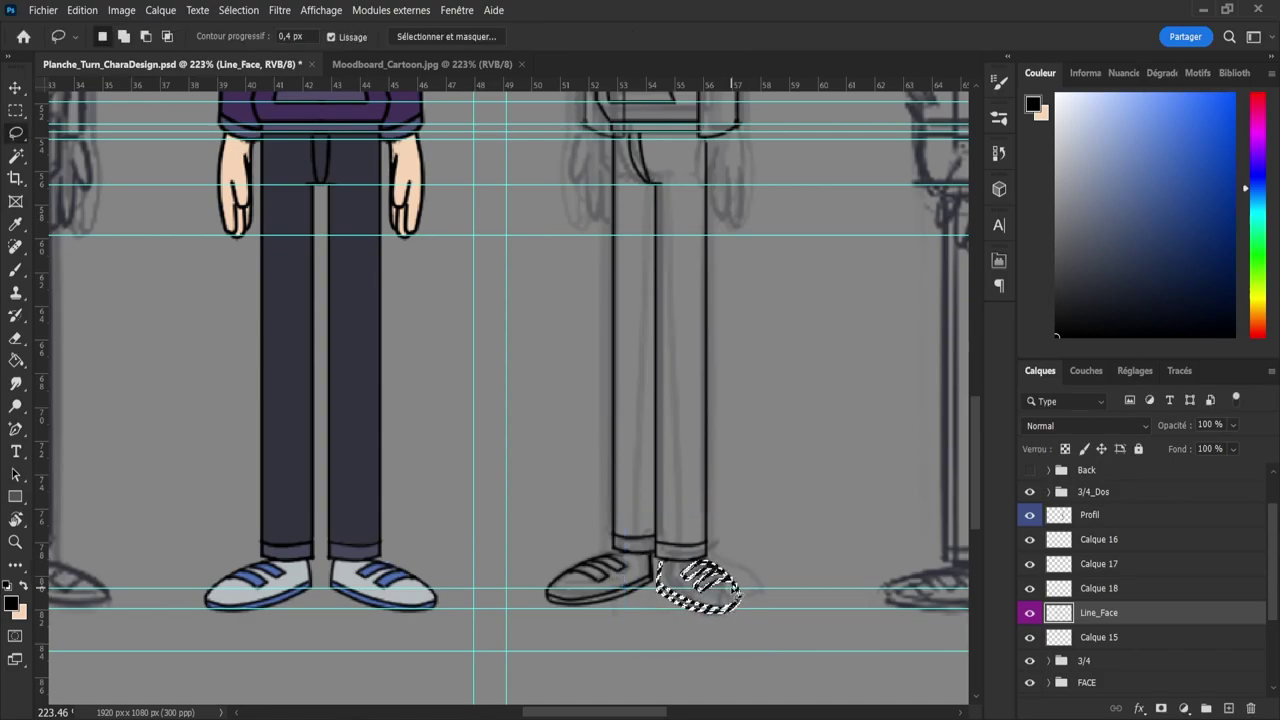
pyautogui.hotkey('ctrl', 'd')
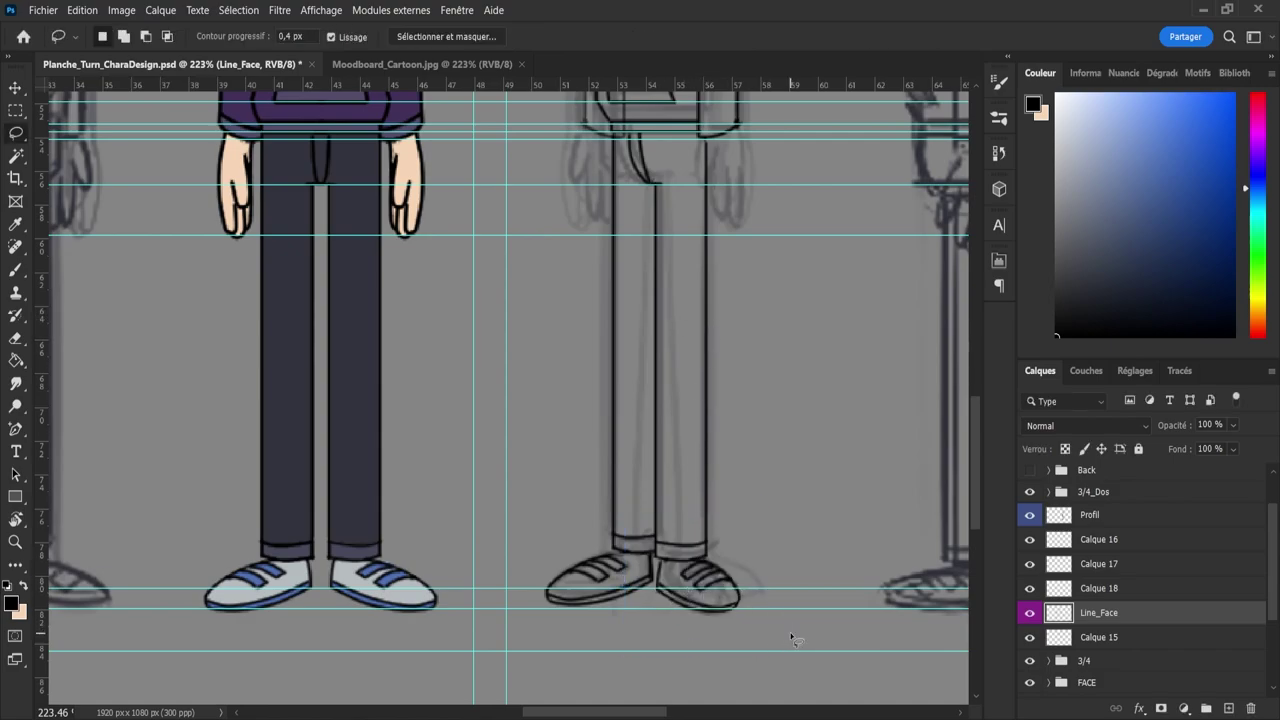
# - Erase all the near shoe's lines below the trouser cuff, leaving only the rough sketch underneath
pyautogui.press('e')
pyautogui.moveTo(694, 609)
pyautogui.mouseDown()
pyautogui.moveTo(683, 606)
pyautogui.moveTo(699, 579)
pyautogui.moveTo(722, 574)
pyautogui.mouseUp()
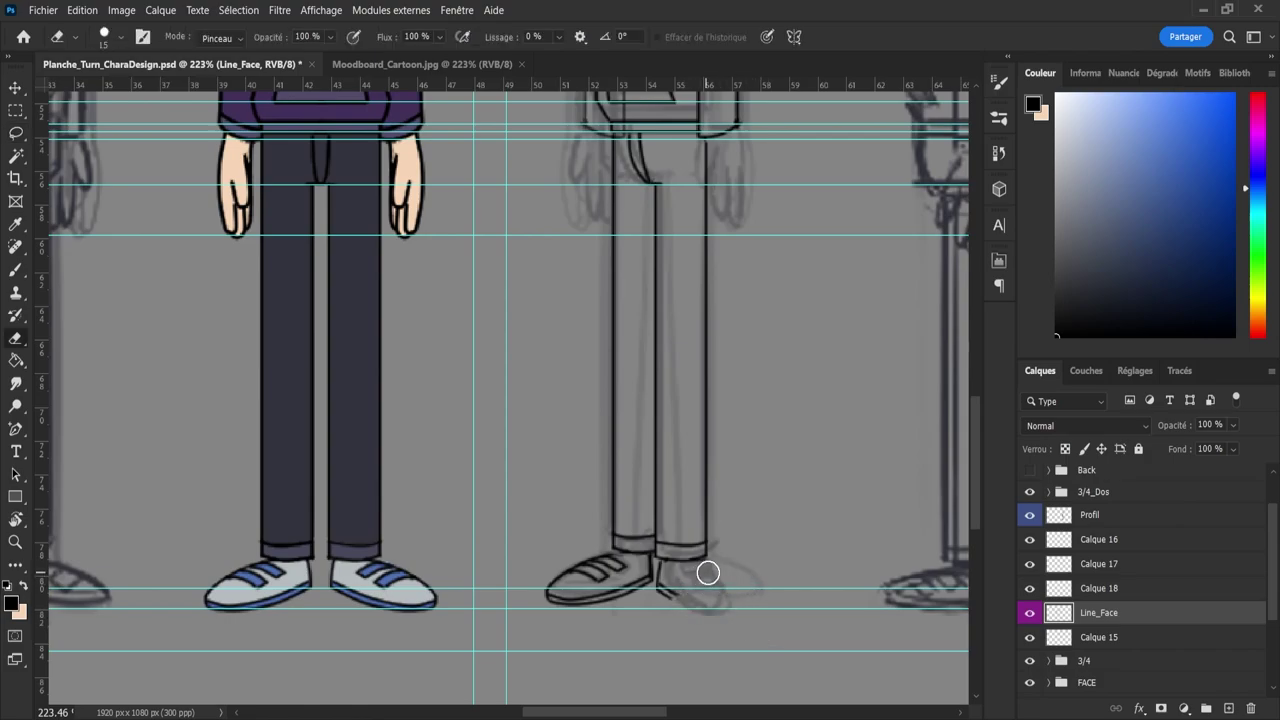
pyautogui.moveTo(706, 574); pyautogui.dragTo(666, 583)
pyautogui.keyDown('alt'); pyautogui.rightClick(665, 579); pyautogui.keyUp('alt')
pyautogui.moveTo(661, 562); pyautogui.dragTo(667, 579)
# - Duplicate the three-quarter view's far shoe onto a new layer and move the copy over to the near foot
pyautogui.press('l')
pyautogui.moveTo(240, 628)
pyautogui.mouseDown()
pyautogui.moveTo(194, 620)
pyautogui.moveTo(198, 578)
pyautogui.moveTo(225, 571)
pyautogui.mouseUp()
pyautogui.moveTo(572, 623)
pyautogui.mouseDown()
pyautogui.moveTo(527, 568)
pyautogui.moveTo(595, 549)
pyautogui.moveTo(663, 566)
pyautogui.moveTo(641, 623)
pyautogui.moveTo(568, 630)
pyautogui.mouseUp()
pyautogui.hotkey('ctrl', 'j')
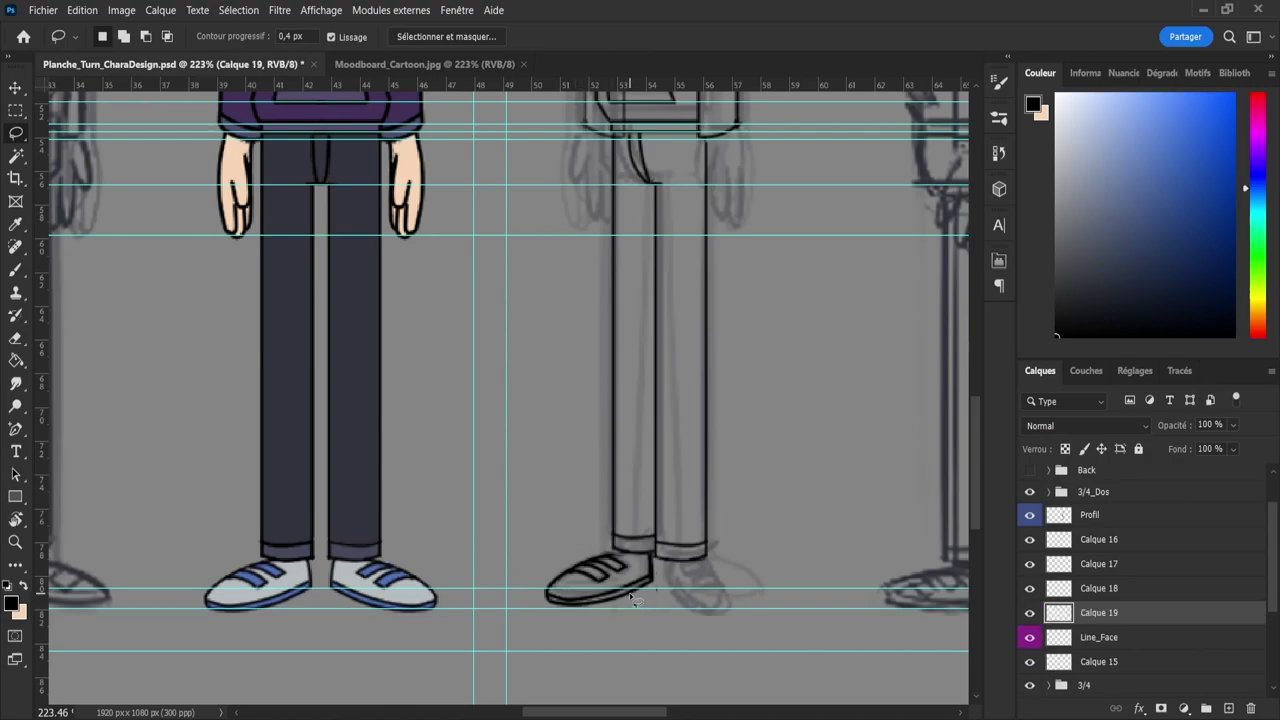
pyautogui.press('v')
pyautogui.moveTo(532, 576); pyautogui.dragTo(597, 576)
pyautogui.hotkey('ctrl', 't')
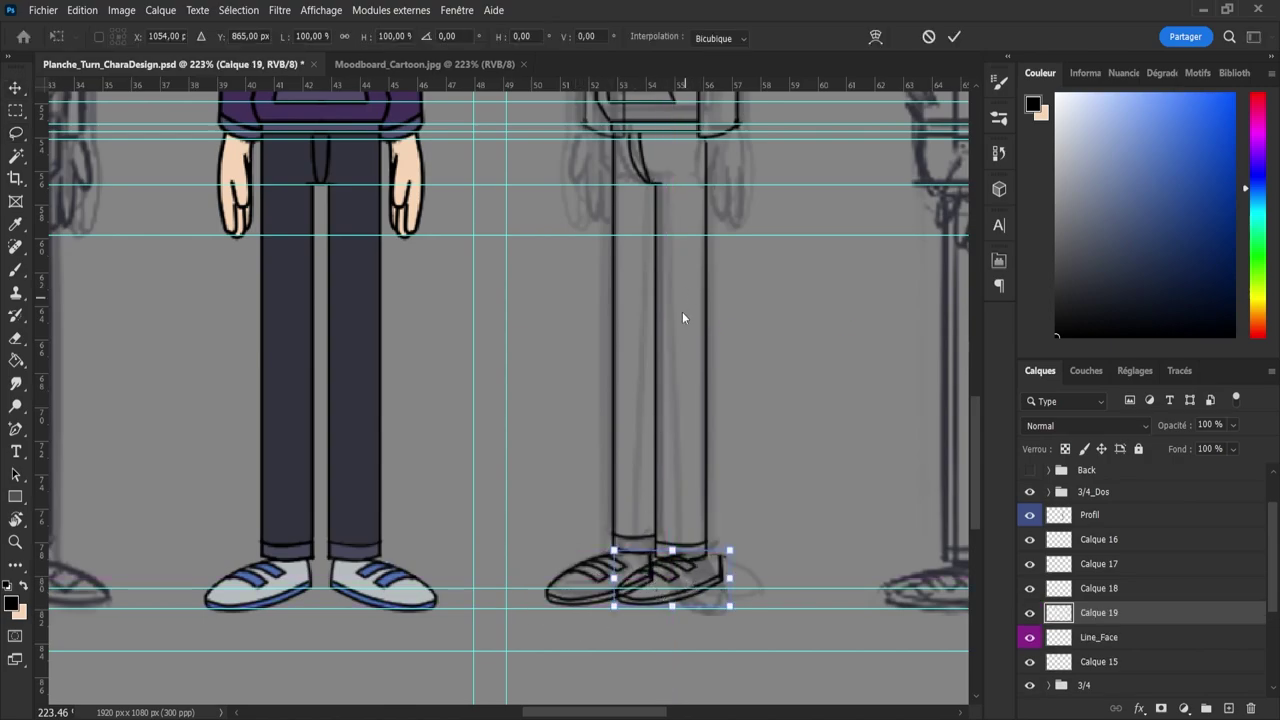
# - Try skewing the shoe copy horizontally by 27.57° on the near foot, and discard the copy with its layer
pyautogui.moveTo(674, 613); pyautogui.dragTo(702, 620)
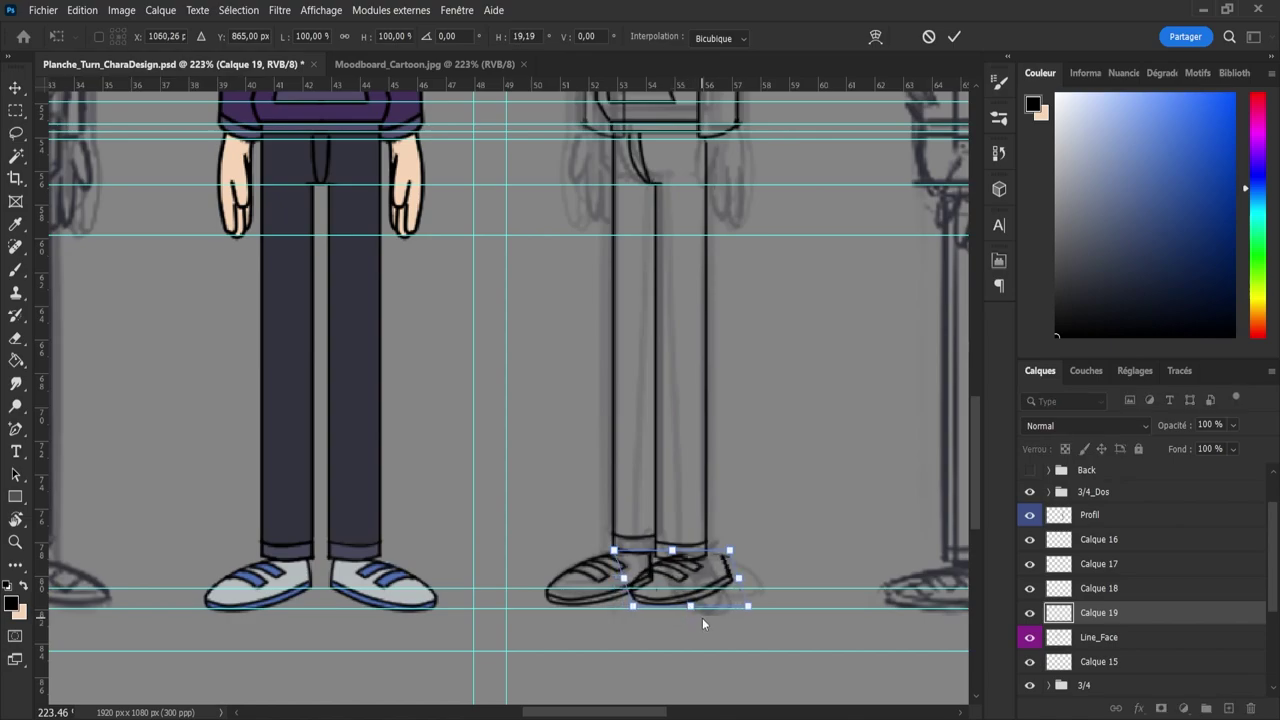
pyautogui.hotkey('ctrl', 'z')
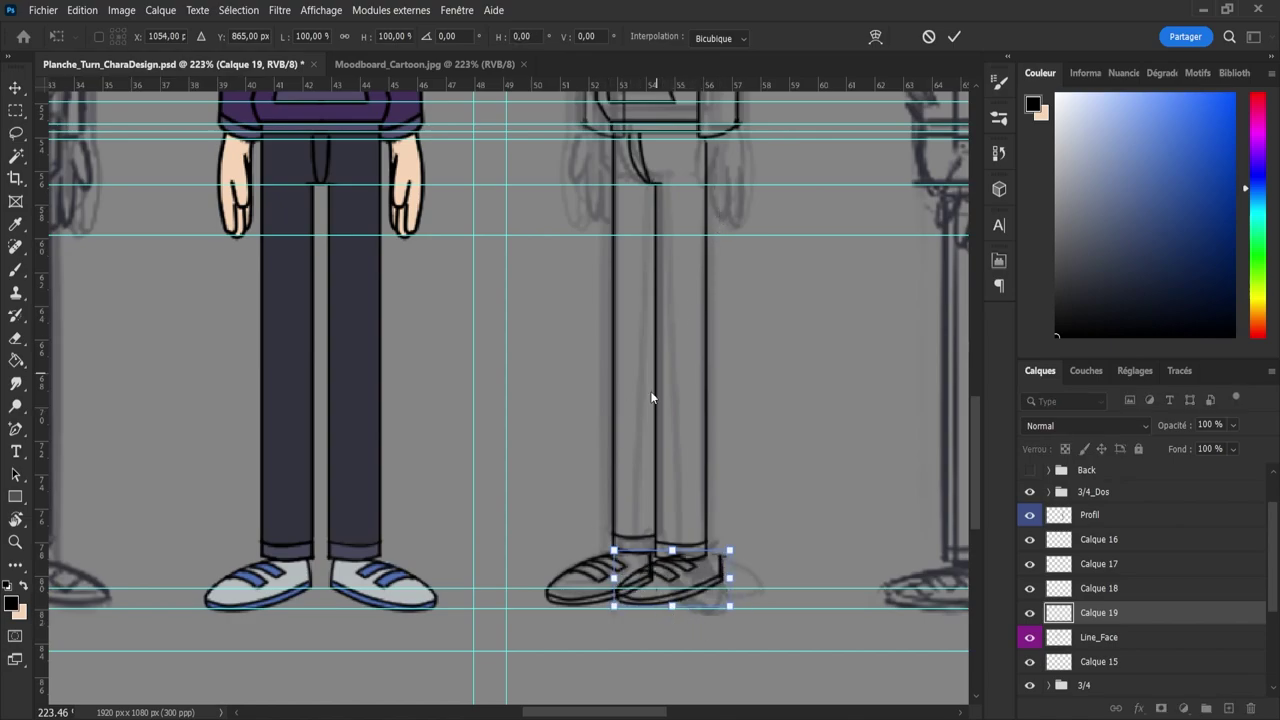
pyautogui.moveTo(622, 609); pyautogui.dragTo(674, 581)
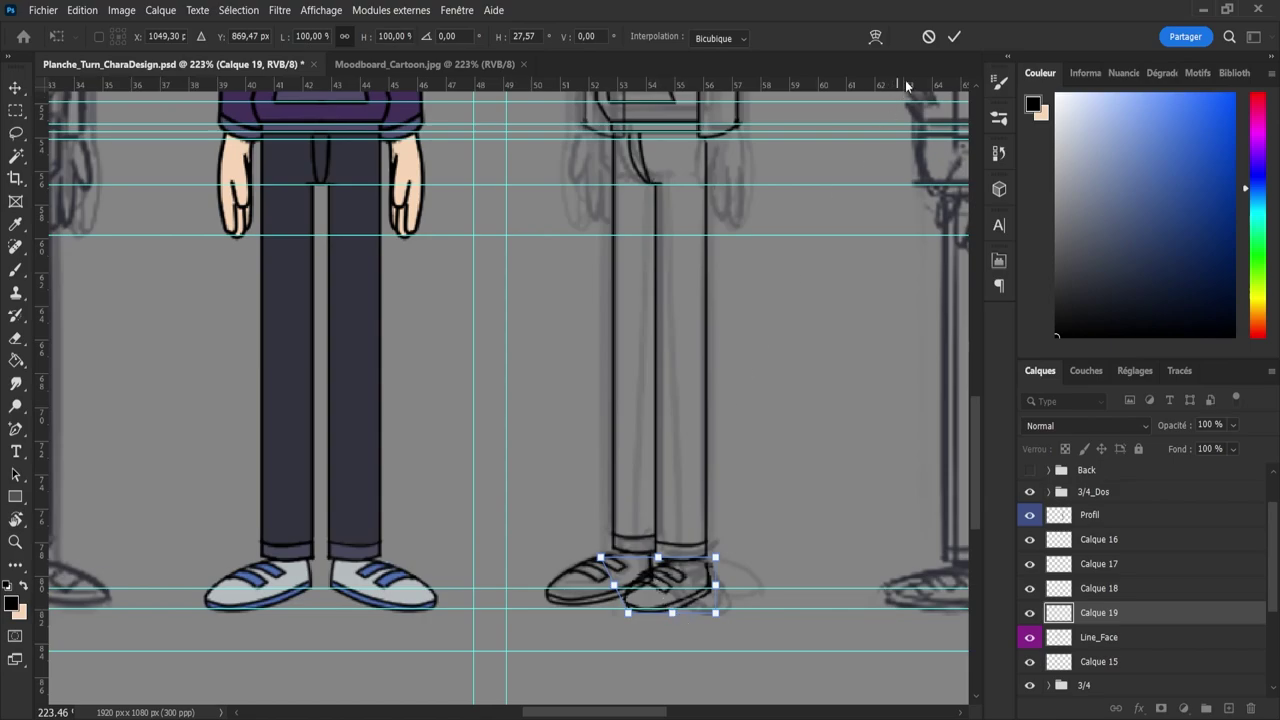
pyautogui.click(951, 38)
pyautogui.click(927, 40)
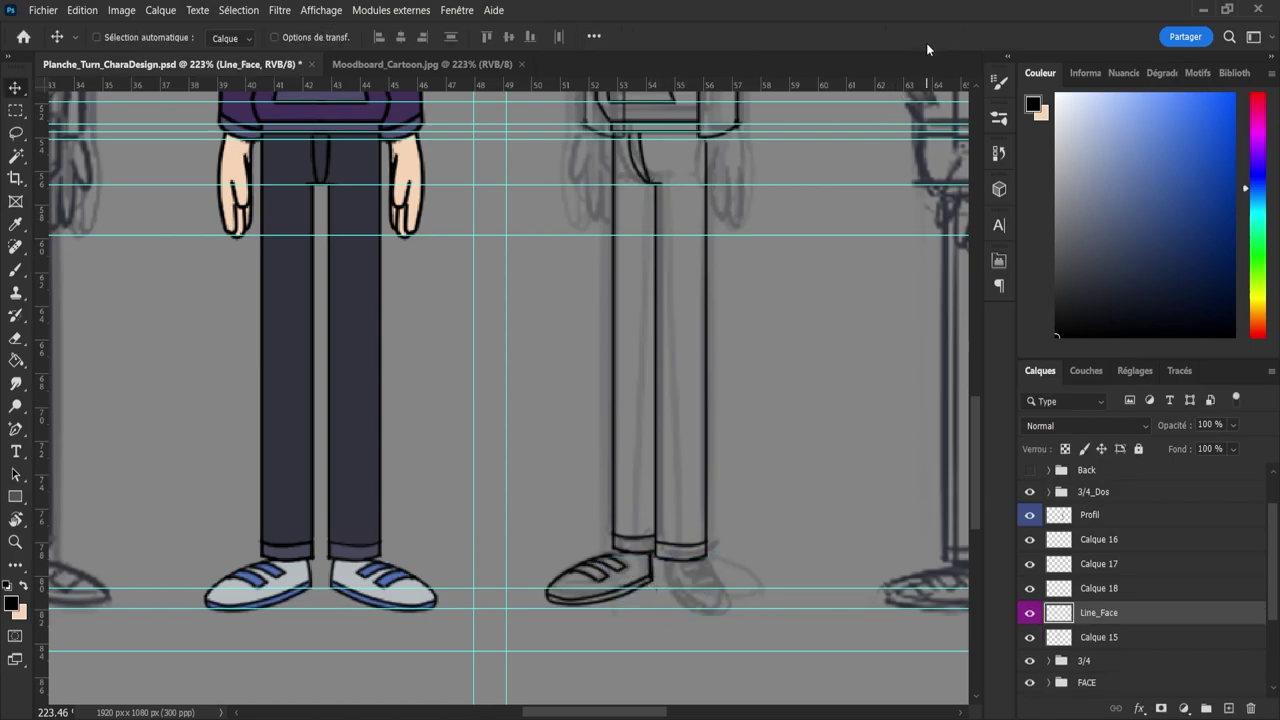
# - Draw the near shoe's heel and inner side contour freehand along the sketch, redoing strokes that miss it
pyautogui.press('b')
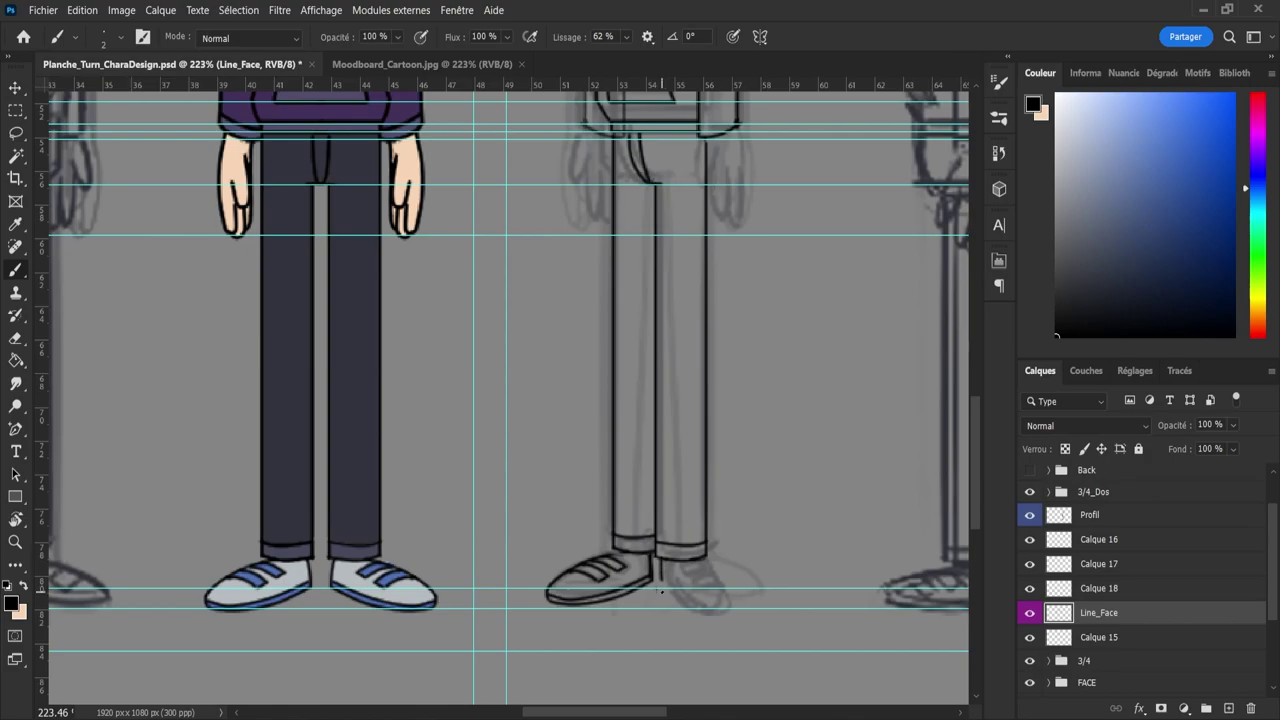
pyautogui.hotkey('ctrl', 'z')
pyautogui.moveTo(668, 593); pyautogui.dragTo(694, 609)
pyautogui.hotkey('ctrl', 'z')
pyautogui.moveTo(675, 607)
pyautogui.mouseDown()
pyautogui.moveTo(734, 601)
pyautogui.moveTo(722, 604)
pyautogui.moveTo(701, 560)
pyautogui.moveTo(721, 605)
pyautogui.mouseUp()
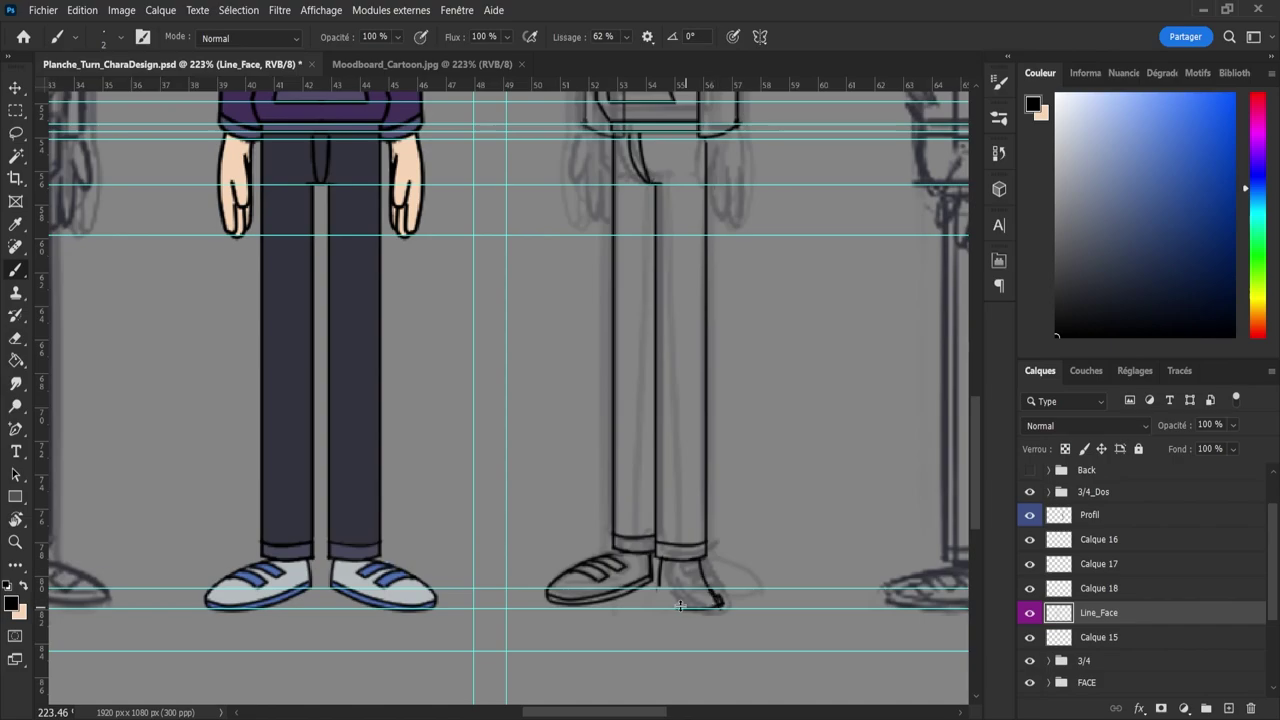
pyautogui.hotkey('ctrl', 'z')
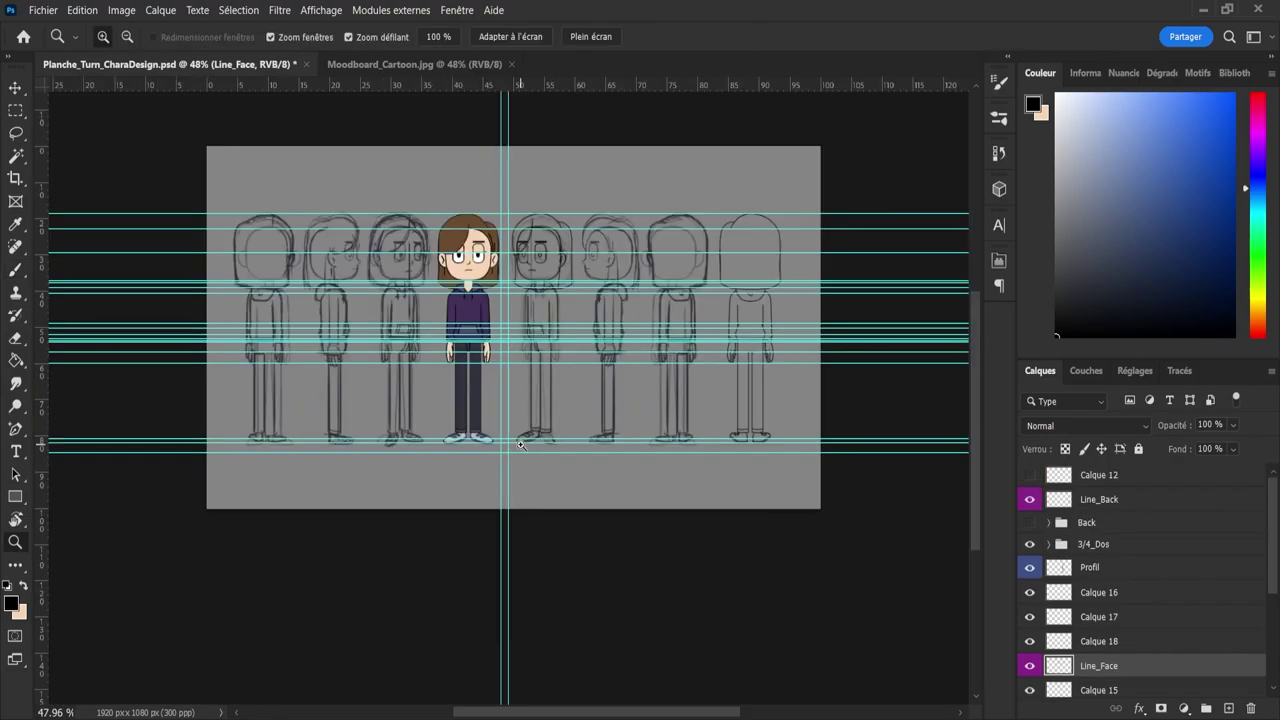
pyautogui.moveTo(522, 445)
pyautogui.mouseDown()
pyautogui.moveTo(638, 410)
pyautogui.moveTo(631, 459)
pyautogui.moveTo(590, 459)
pyautogui.moveTo(619, 467)
pyautogui.mouseUp()
pyautogui.press('e')
pyautogui.press('b')
pyautogui.hotkey('ctrl', 'z')
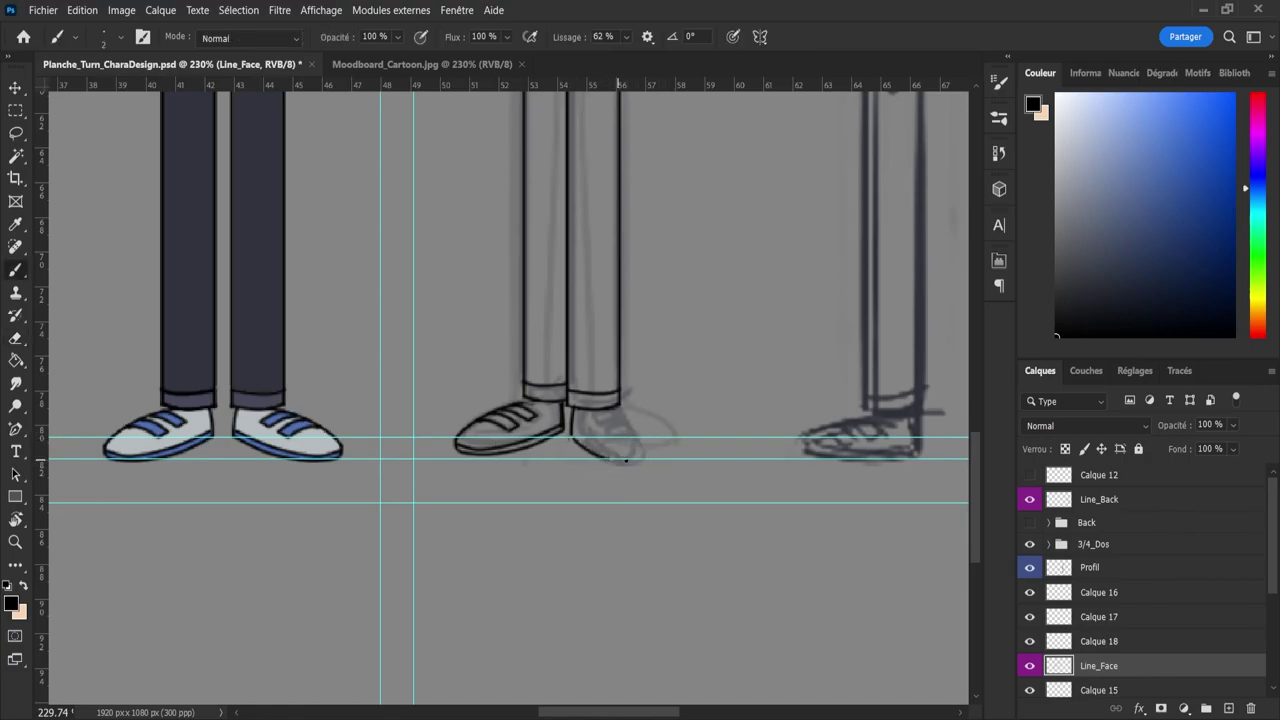
# - Draw the near shoe's rounded toe and outer side up to the trouser cuff
pyautogui.moveTo(610, 458)
pyautogui.mouseDown()
pyautogui.moveTo(660, 444)
pyautogui.moveTo(630, 461)
pyautogui.moveTo(645, 452)
pyautogui.mouseUp()
pyautogui.hotkey('ctrl', 'z')
pyautogui.moveTo(644, 457); pyautogui.dragTo(642, 431)
pyautogui.press('e')
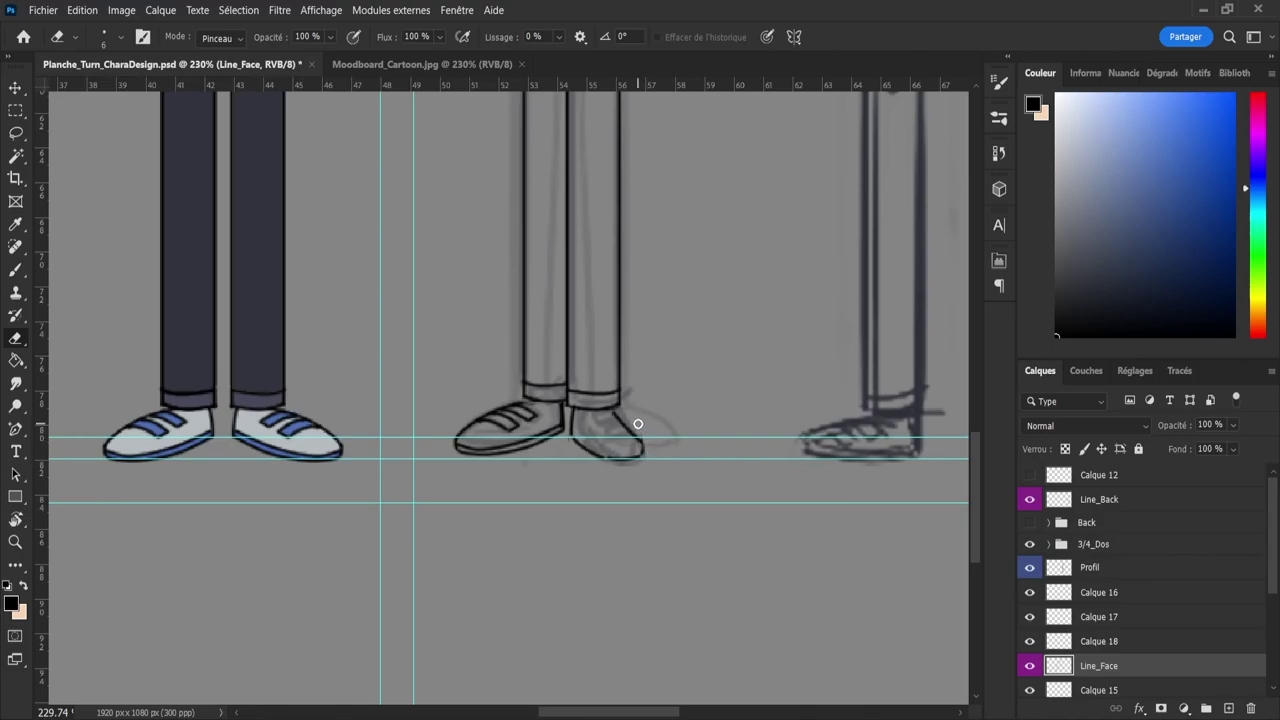
pyautogui.press('b')
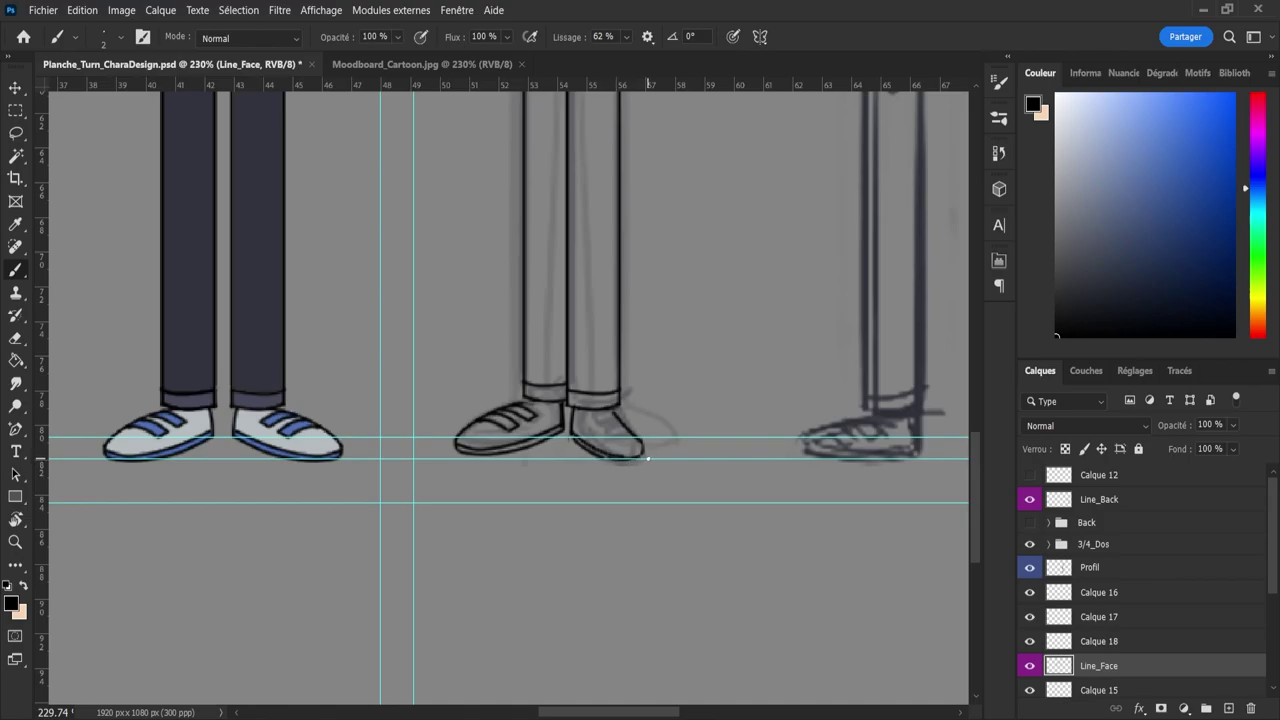
# - Redraw the near shoe's sole line and draw the strap lines across its upper
pyautogui.hotkey('ctrl', 'z')
pyautogui.moveTo(571, 432)
pyautogui.mouseDown()
pyautogui.moveTo(623, 463)
pyautogui.moveTo(656, 451)
pyautogui.mouseUp()
pyautogui.hotkey('ctrl', 'z')
pyautogui.hotkey('ctrl', 'z')
pyautogui.hotkey('ctrl', 'z')
pyautogui.hotkey('ctrl', 'z')
pyautogui.hotkey('ctrl', 'z')
pyautogui.hotkey('ctrl', 'z')
pyautogui.moveTo(627, 418); pyautogui.dragTo(606, 414)
pyautogui.hotkey('ctrl', 'z')
pyautogui.moveTo(606, 427); pyautogui.dragTo(641, 427)
# - Move the freehand near shoe from Line_Face onto a new layer, hide that layer, and make Line_Face active again
pyautogui.press('z')
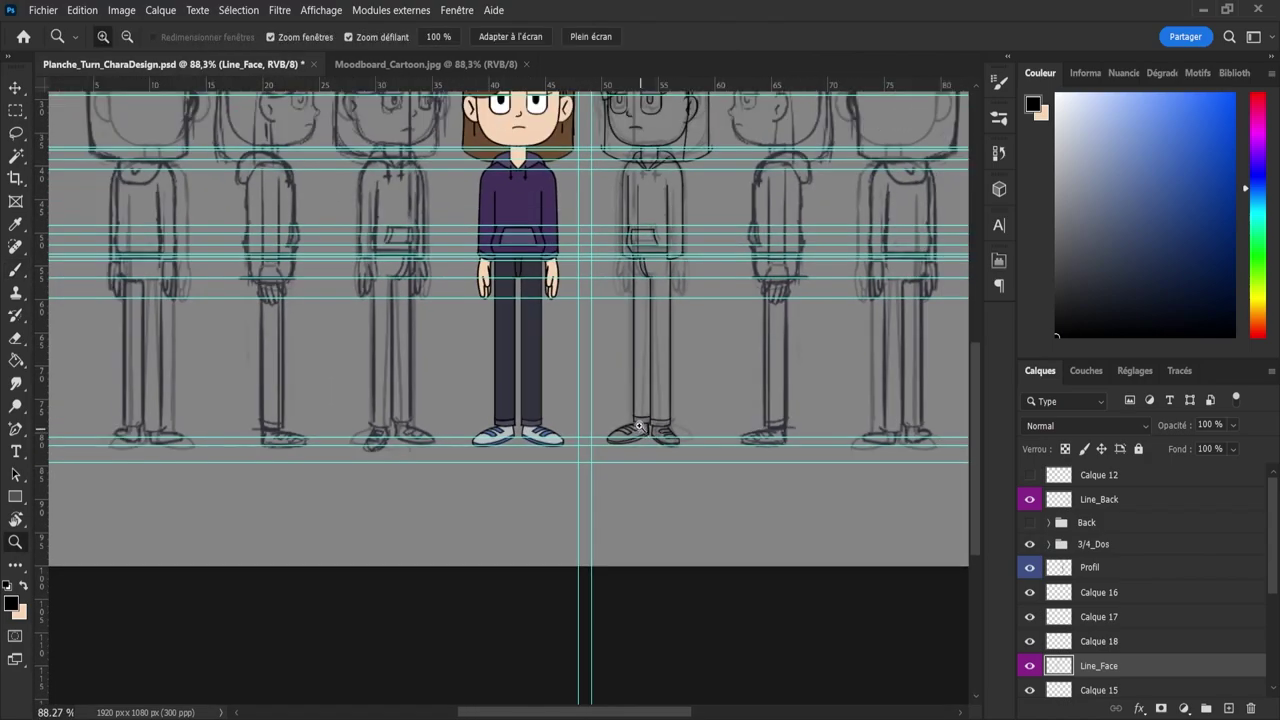
pyautogui.moveTo(666, 337); pyautogui.dragTo(588, 292)
pyautogui.moveTo(734, 340); pyautogui.dragTo(768, 362)
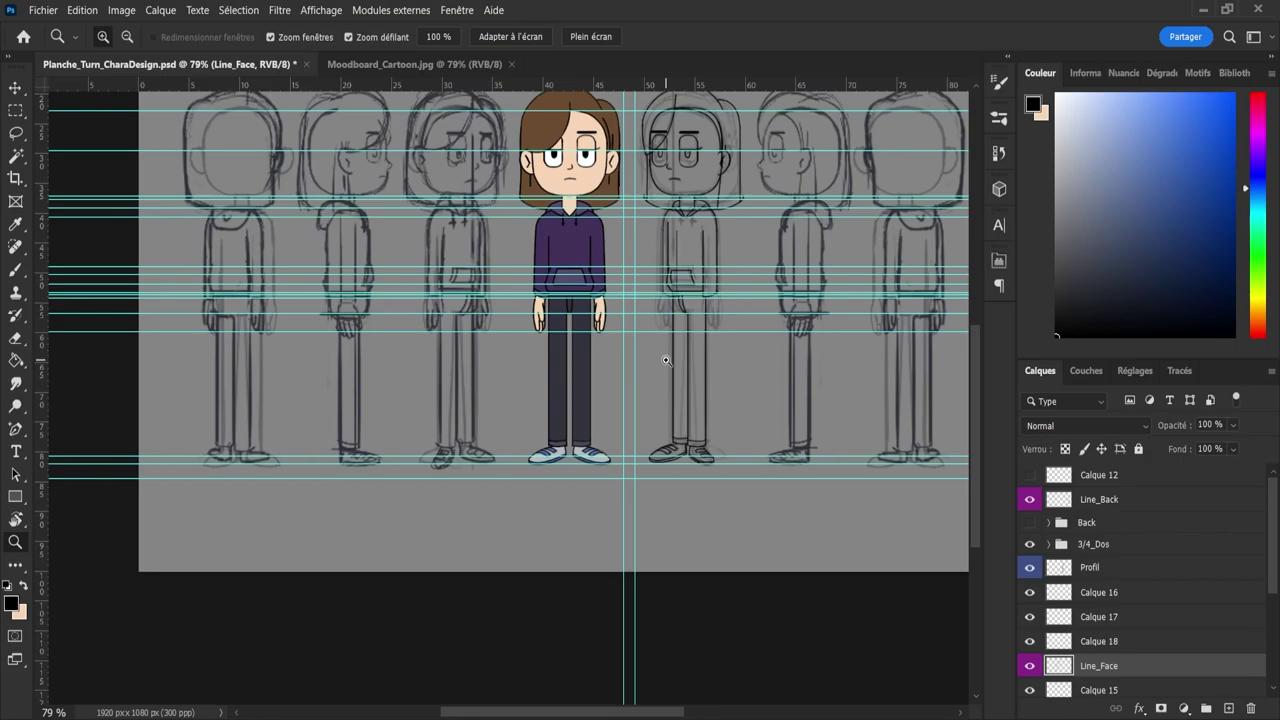
pyautogui.moveTo(668, 365); pyautogui.dragTo(728, 382)
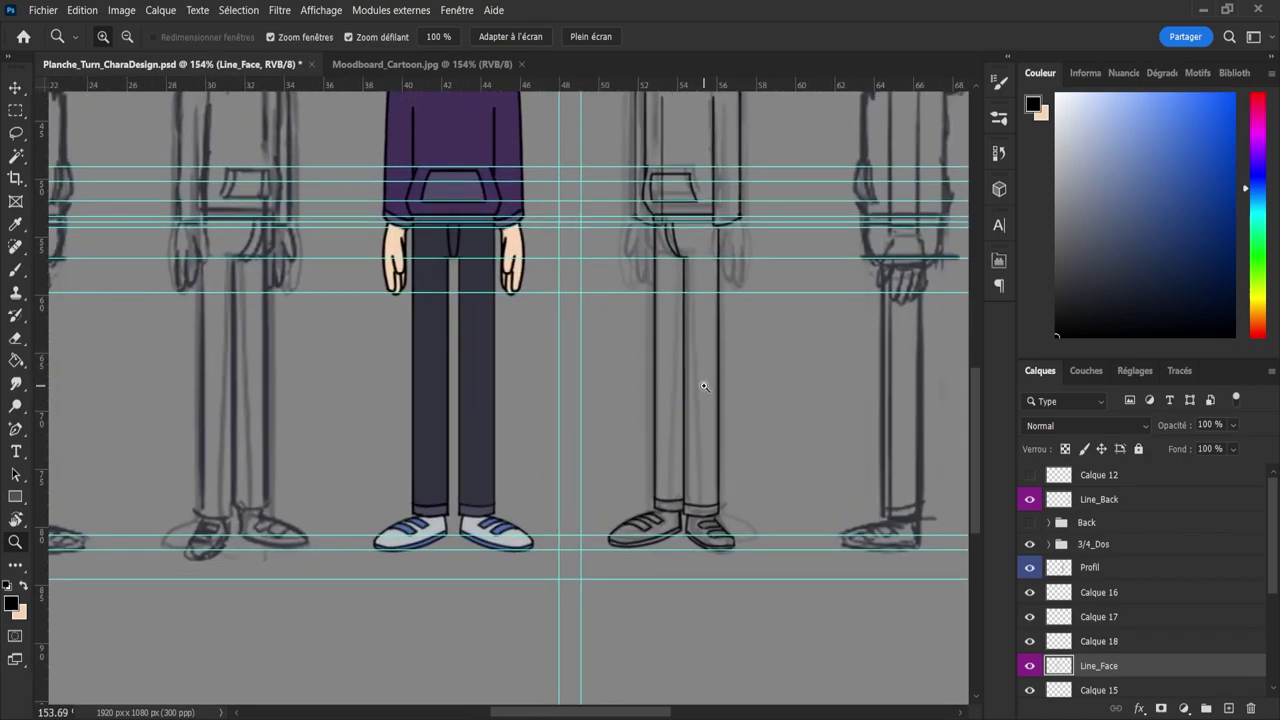
pyautogui.press('e')
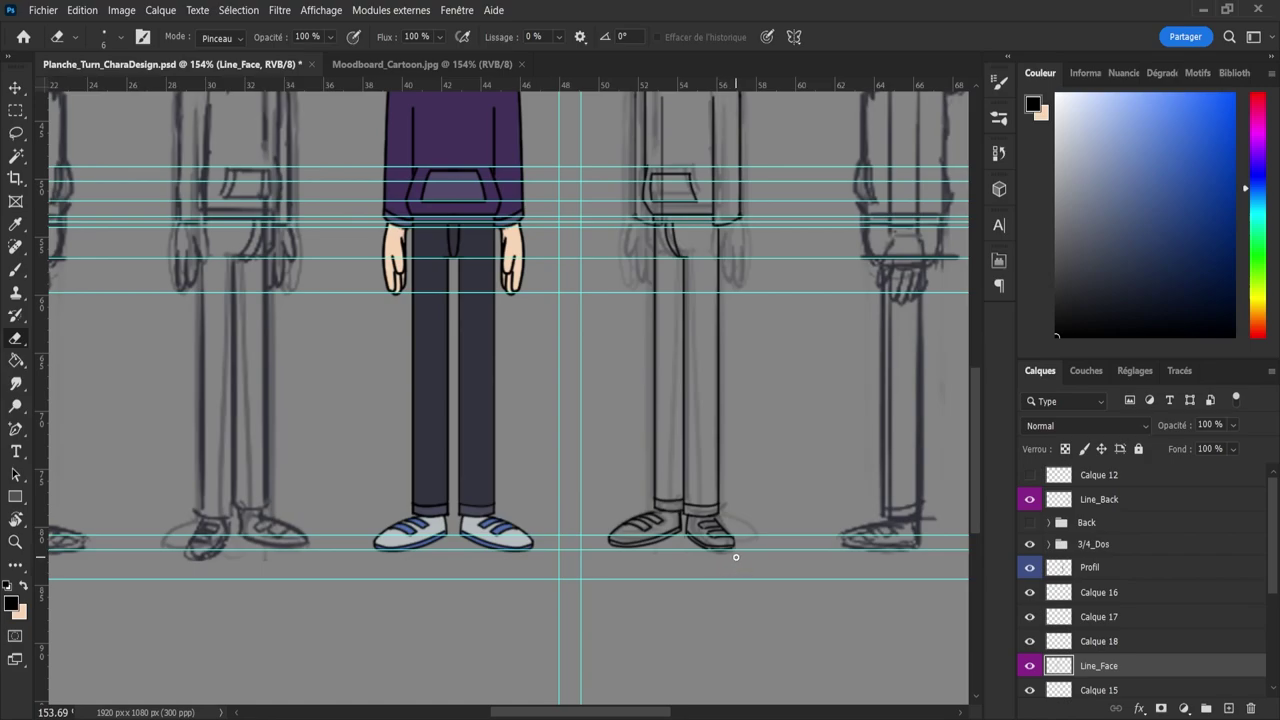
pyautogui.press('l')
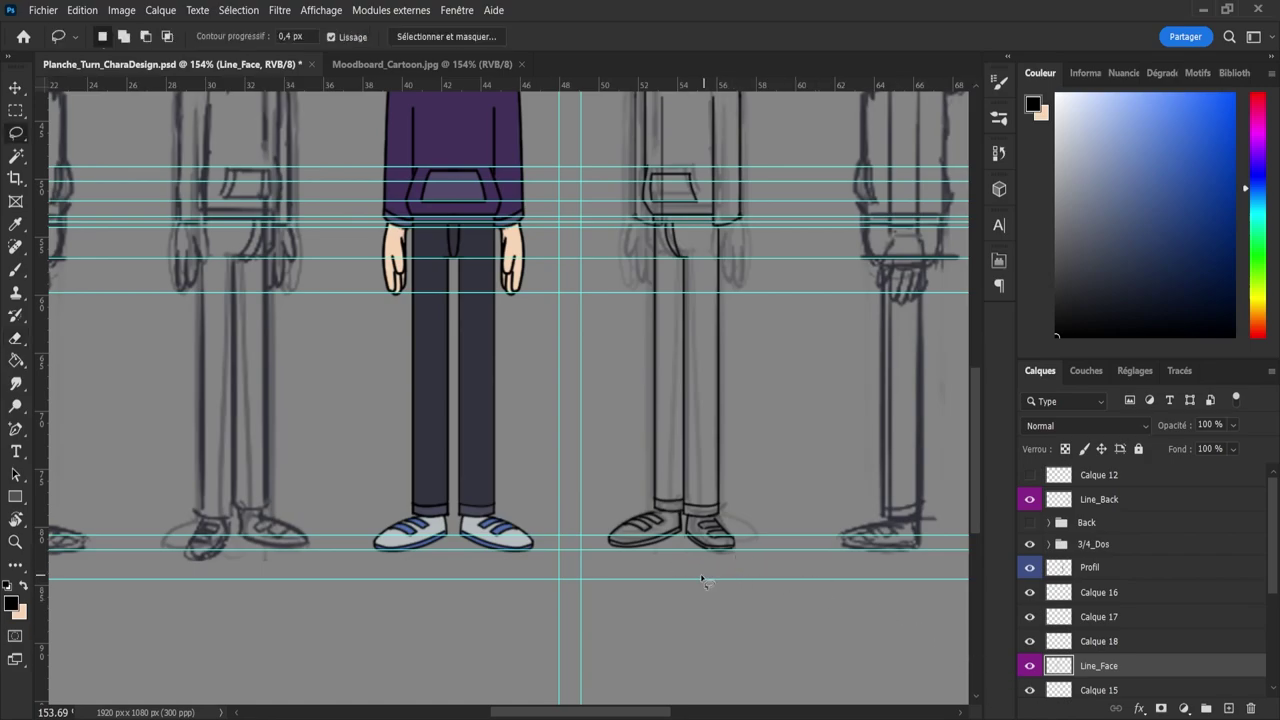
pyautogui.moveTo(728, 519)
pyautogui.mouseDown()
pyautogui.moveTo(689, 522)
pyautogui.moveTo(685, 552)
pyautogui.moveTo(700, 562)
pyautogui.mouseUp()
pyautogui.hotkey('ctrl', 'x')
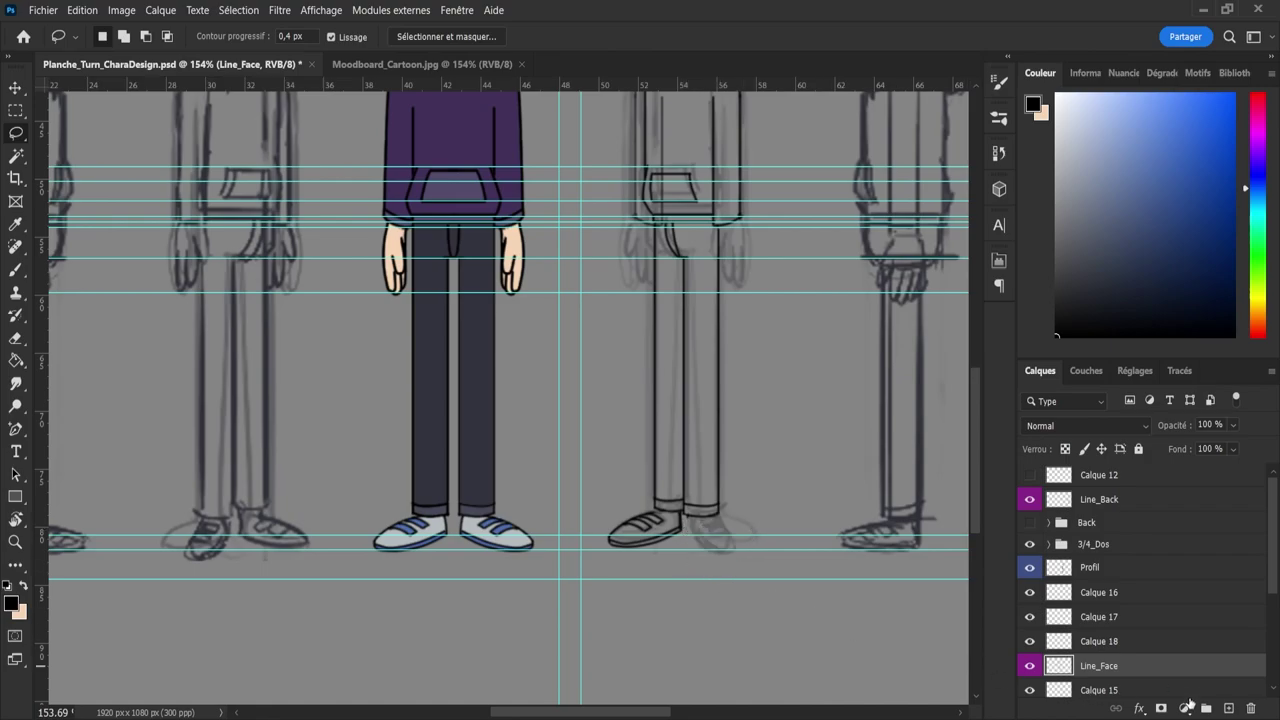
pyautogui.click(1228, 708)
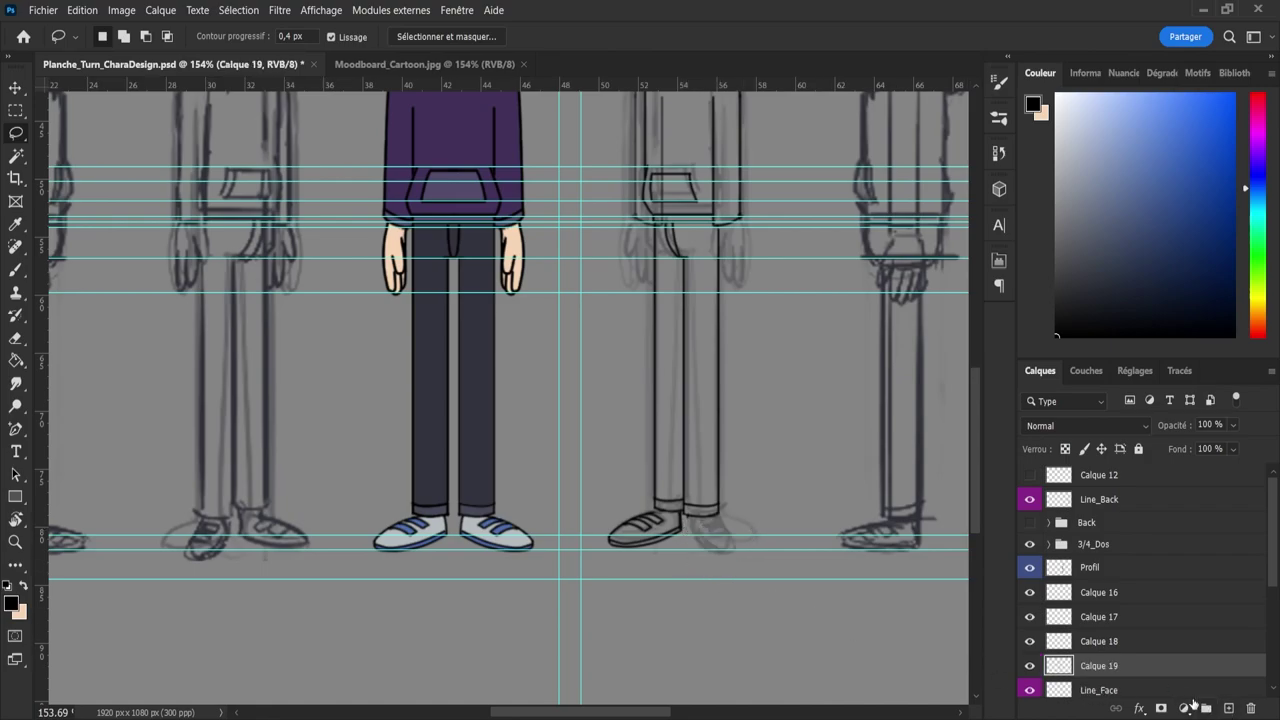
pyautogui.click(1029, 665)
pyautogui.click(1100, 690)
# - Place a horizontally flipped duplicate of the far shoe on the near foot, on its own layer, at X 1077 px, Y 870 px
pyautogui.press('b')
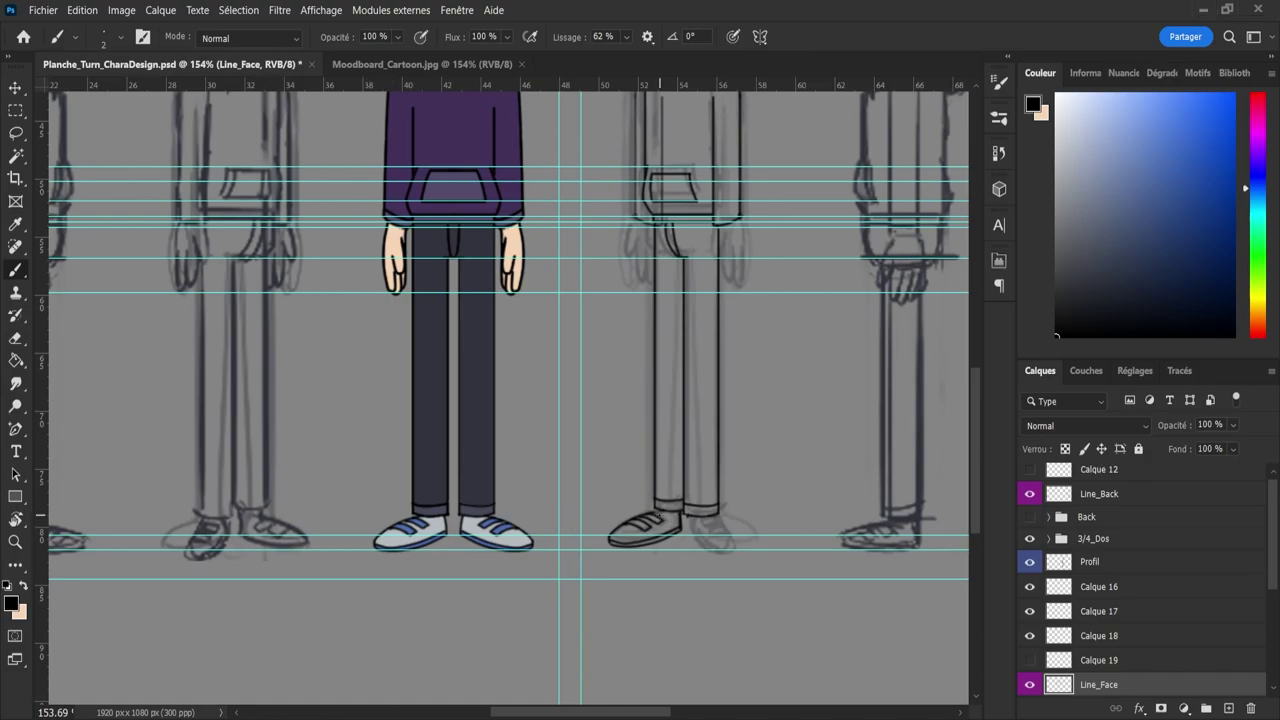
pyautogui.press('l')
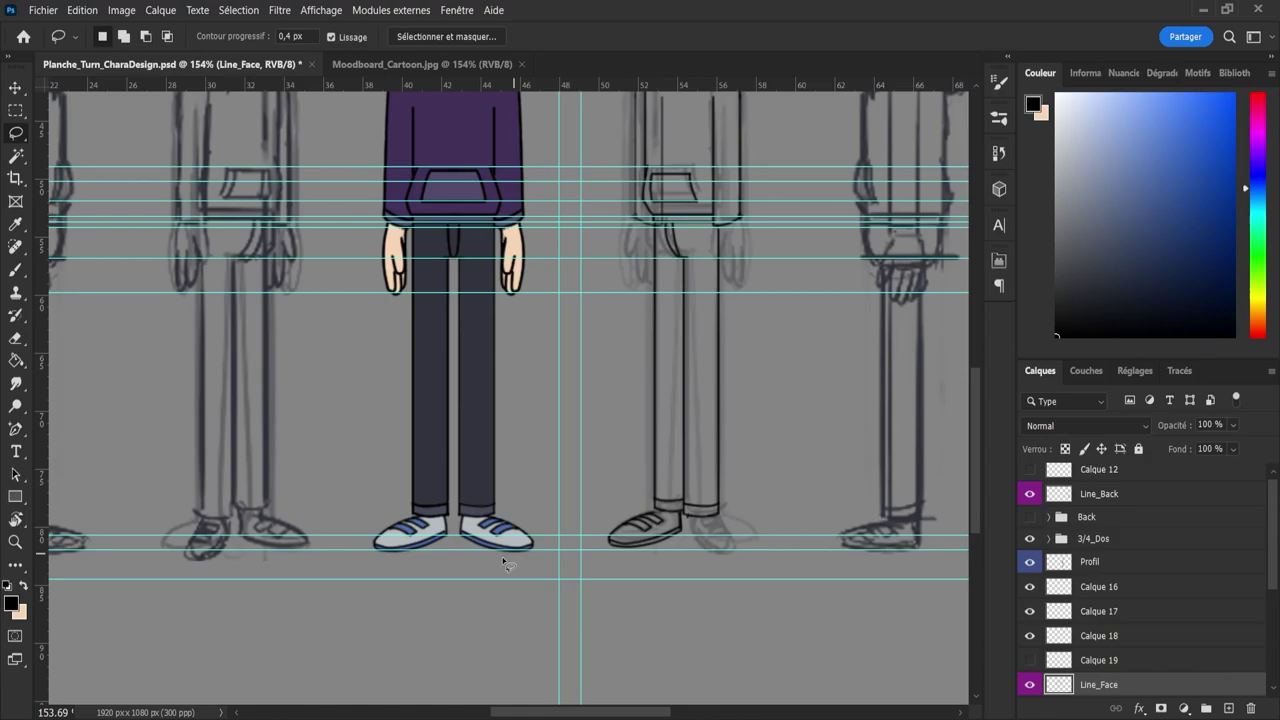
pyautogui.moveTo(458, 553)
pyautogui.mouseDown()
pyautogui.moveTo(513, 574)
pyautogui.moveTo(554, 535)
pyautogui.moveTo(694, 562)
pyautogui.moveTo(697, 526)
pyautogui.moveTo(681, 512)
pyautogui.moveTo(597, 516)
pyautogui.mouseUp()
pyautogui.click(630, 546)
pyautogui.hotkey('ctrl', 'j')
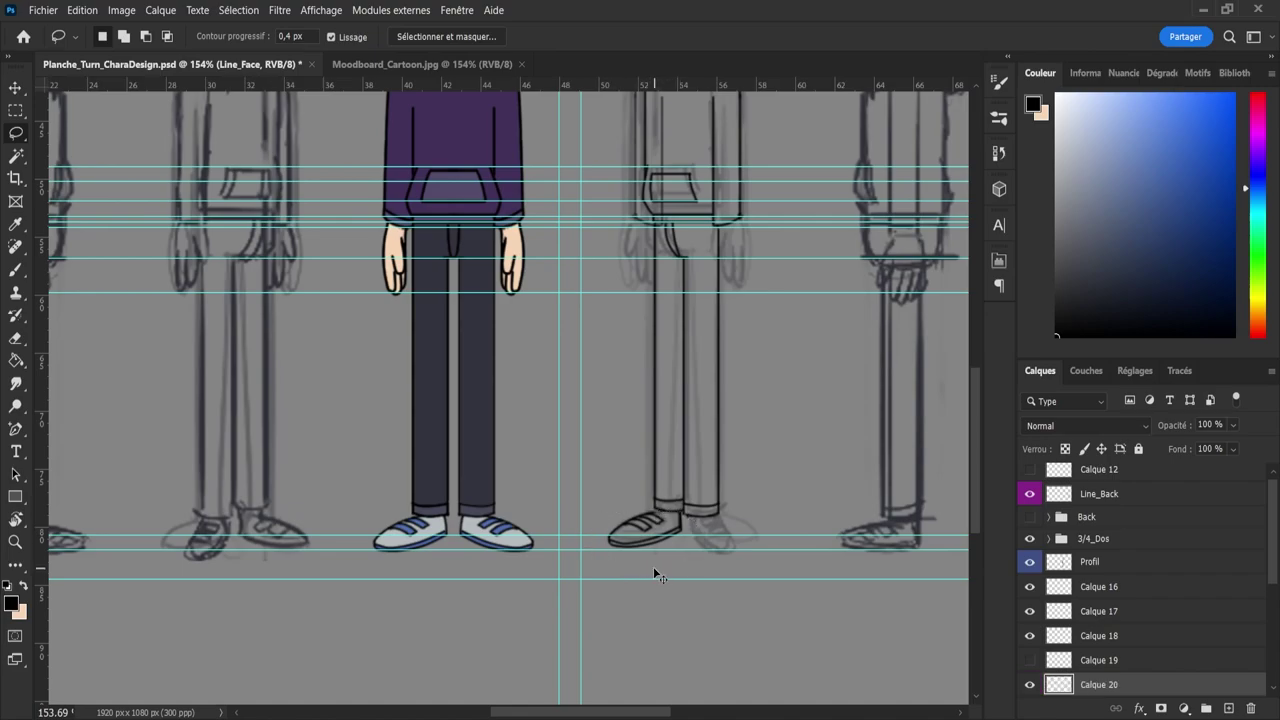
pyautogui.hotkey('ctrl', 't')
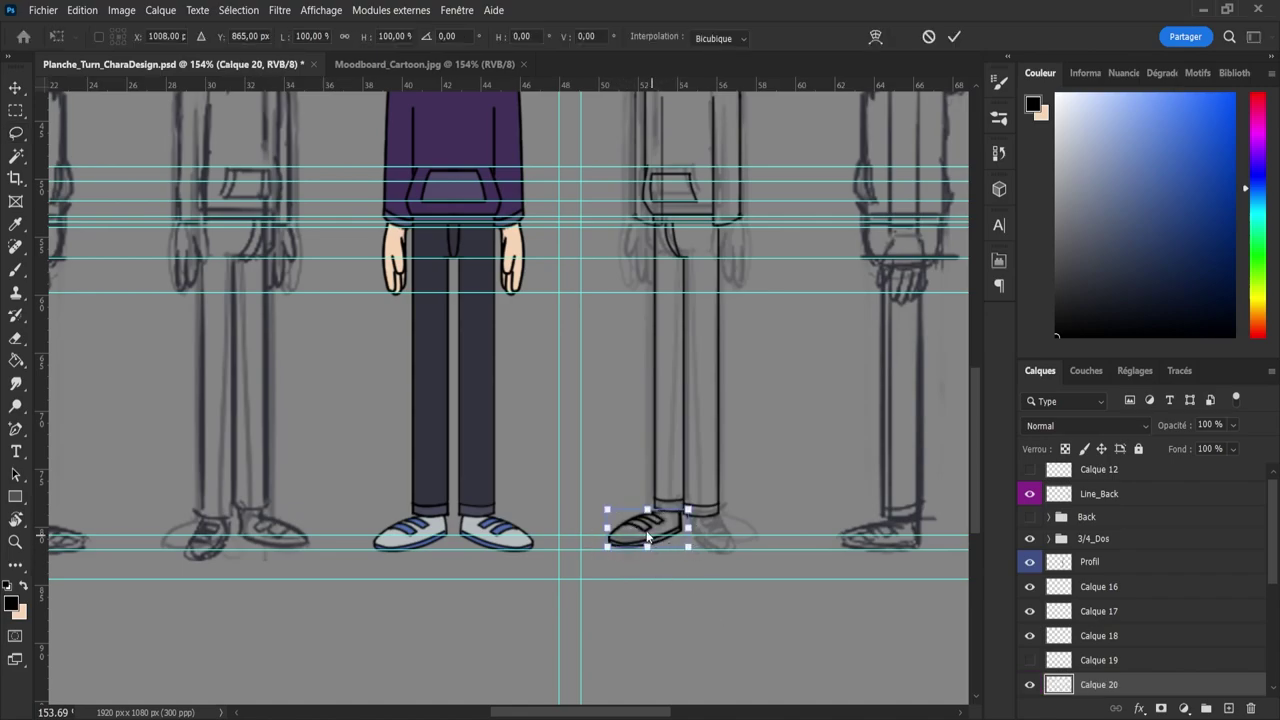
pyautogui.hotkey('ctrl', 'shift', 'h')
pyautogui.moveTo(663, 535); pyautogui.dragTo(730, 537)
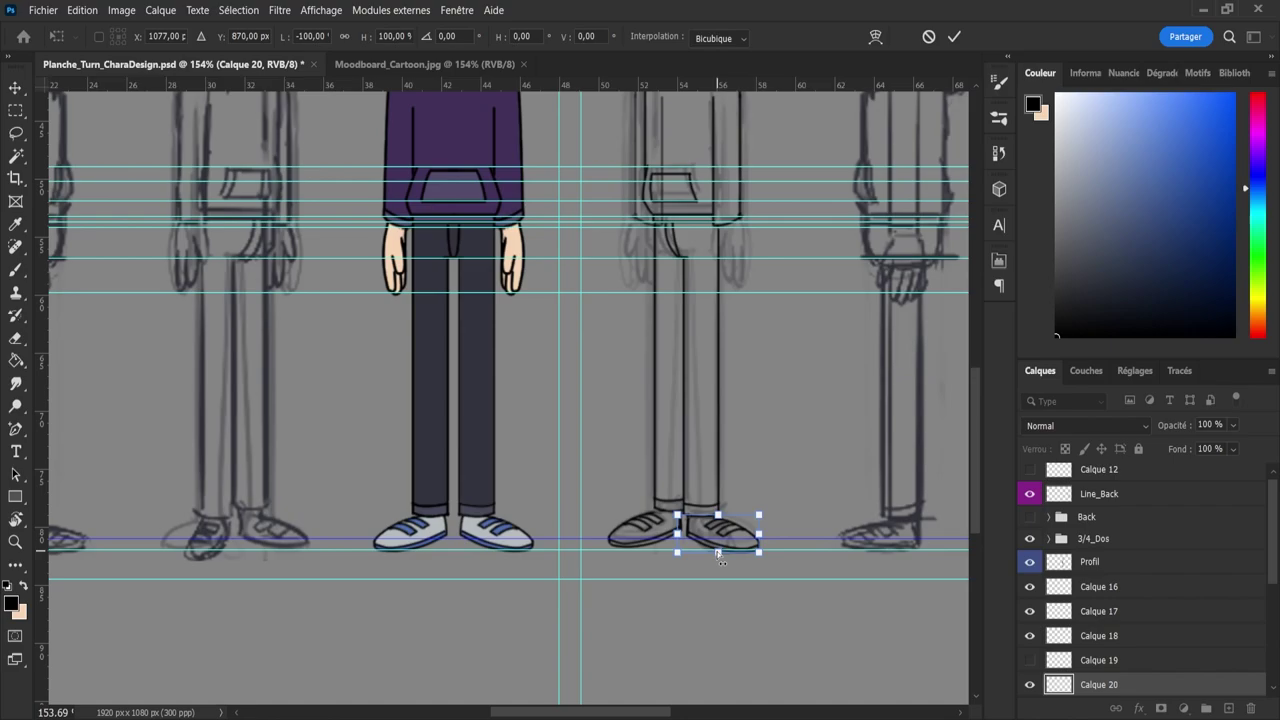
# - Narrow the flipped shoe copy horizontally from its toe side and apply the transformation
pyautogui.moveTo(759, 552); pyautogui.dragTo(750, 553)
pyautogui.hotkey('ctrl', 'z')
pyautogui.moveTo(680, 555)
pyautogui.mouseDown()
pyautogui.moveTo(742, 555)
pyautogui.moveTo(713, 550)
pyautogui.mouseUp()
pyautogui.hotkey('ctrl', 'z')
pyautogui.moveTo(755, 516); pyautogui.dragTo(670, 550)
pyautogui.hotkey('ctrl', 'z')
pyautogui.hotkey('ctrl', 'z')
pyautogui.click(954, 36)
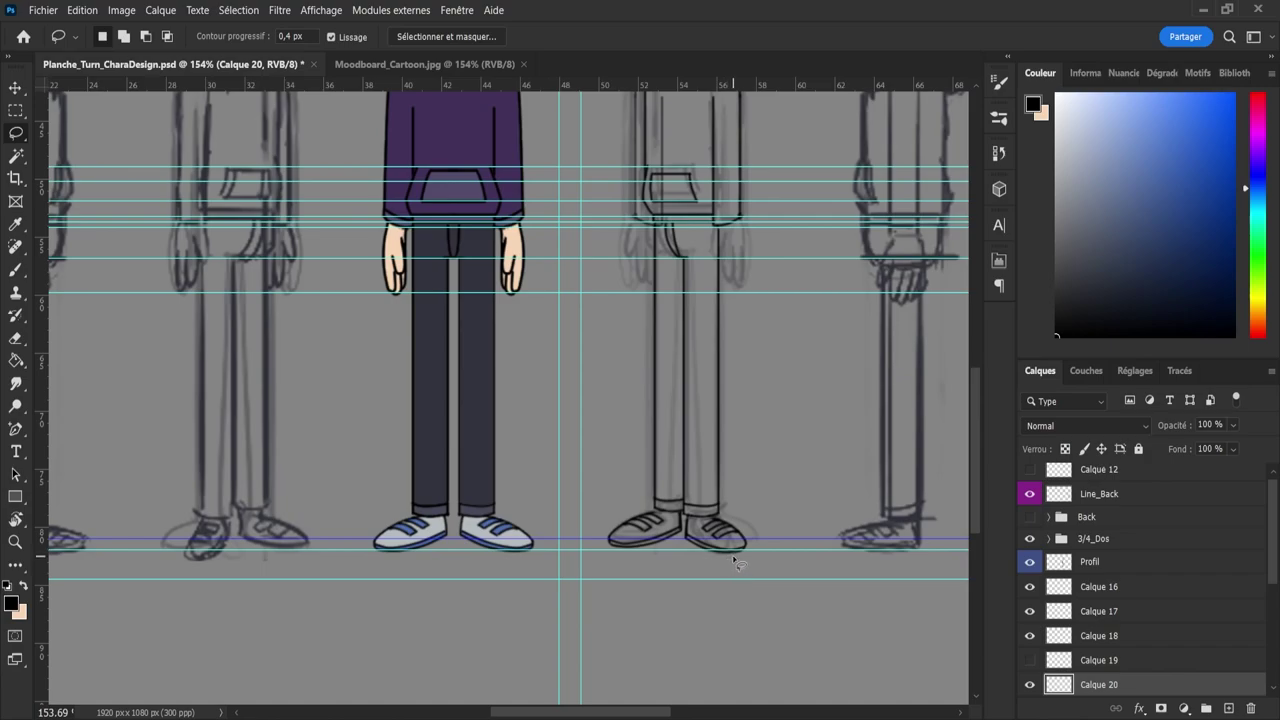
# - Try skewing the flipped shoe copy vertically by 4.38°, and undo the skew
pyautogui.hotkey('ctrl', 't')
pyautogui.hotkey('ctrl', 't')
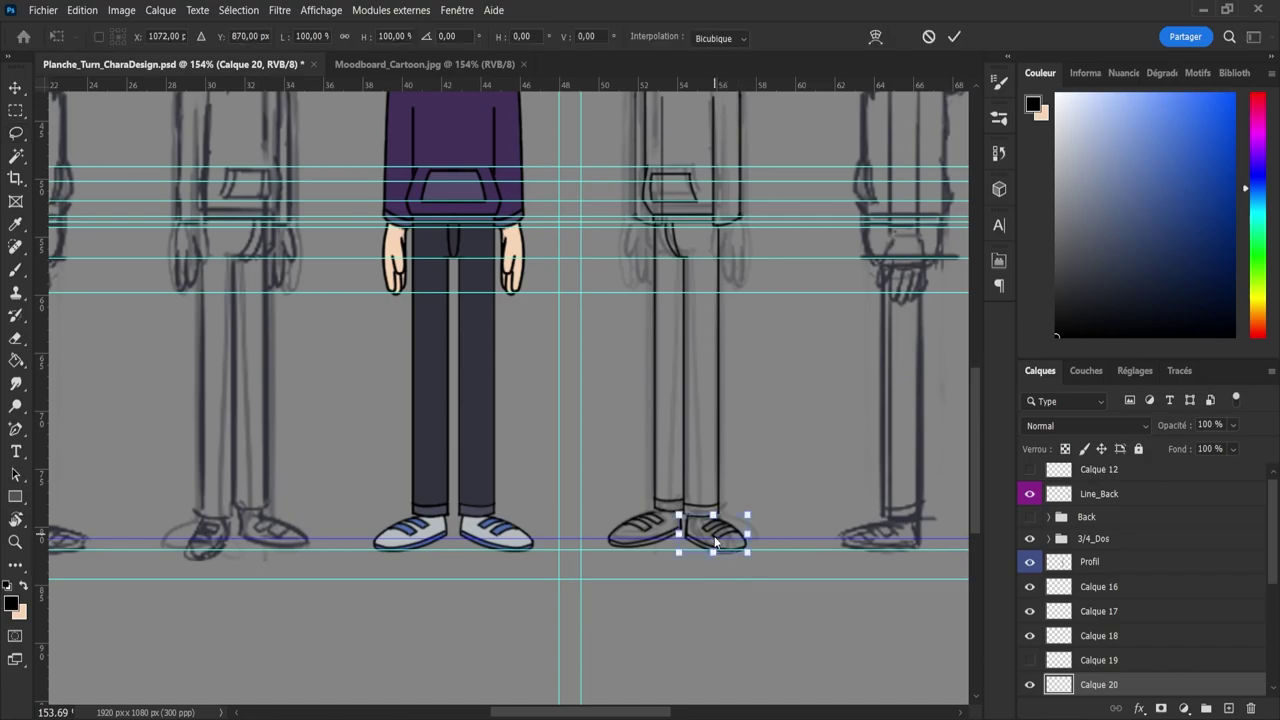
pyautogui.moveTo(713, 553); pyautogui.dragTo(750, 533)
pyautogui.hotkey('ctrl', 'z')
pyautogui.hotkey('ctrl', 'z')
pyautogui.hotkey('ctrl', 'z')
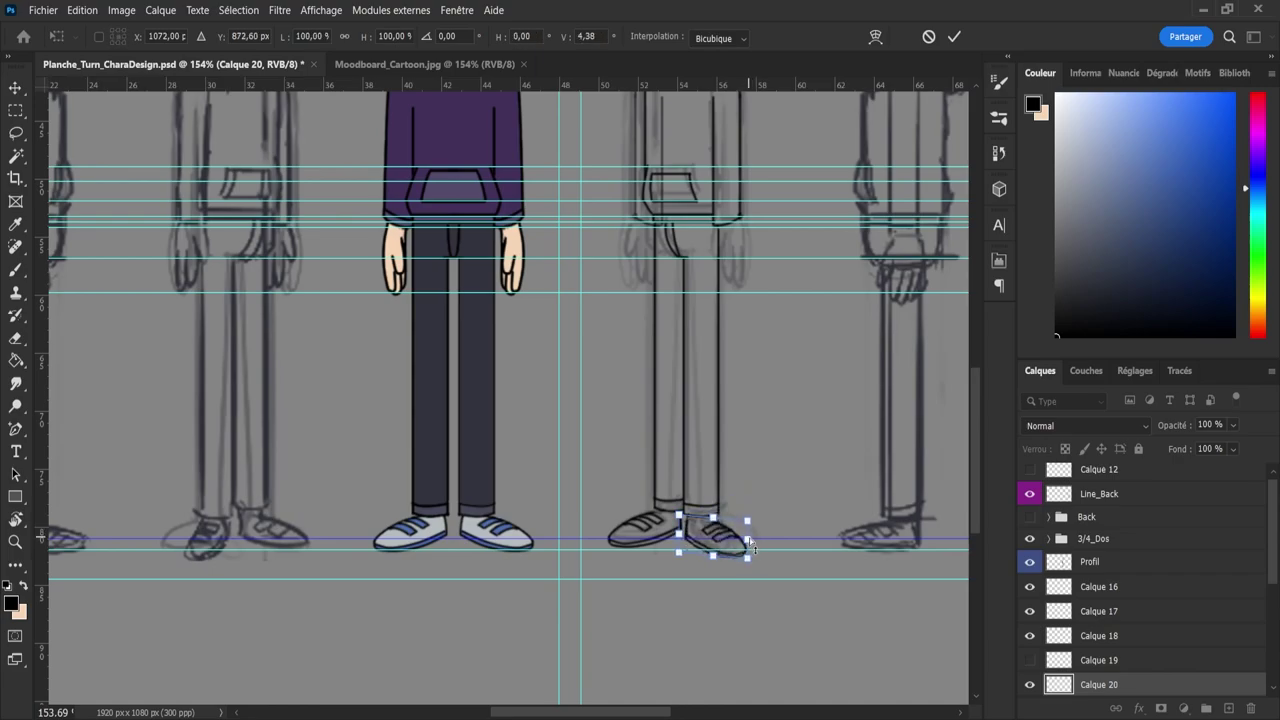
pyautogui.hotkey('ctrl', 'z')
pyautogui.press('Return')
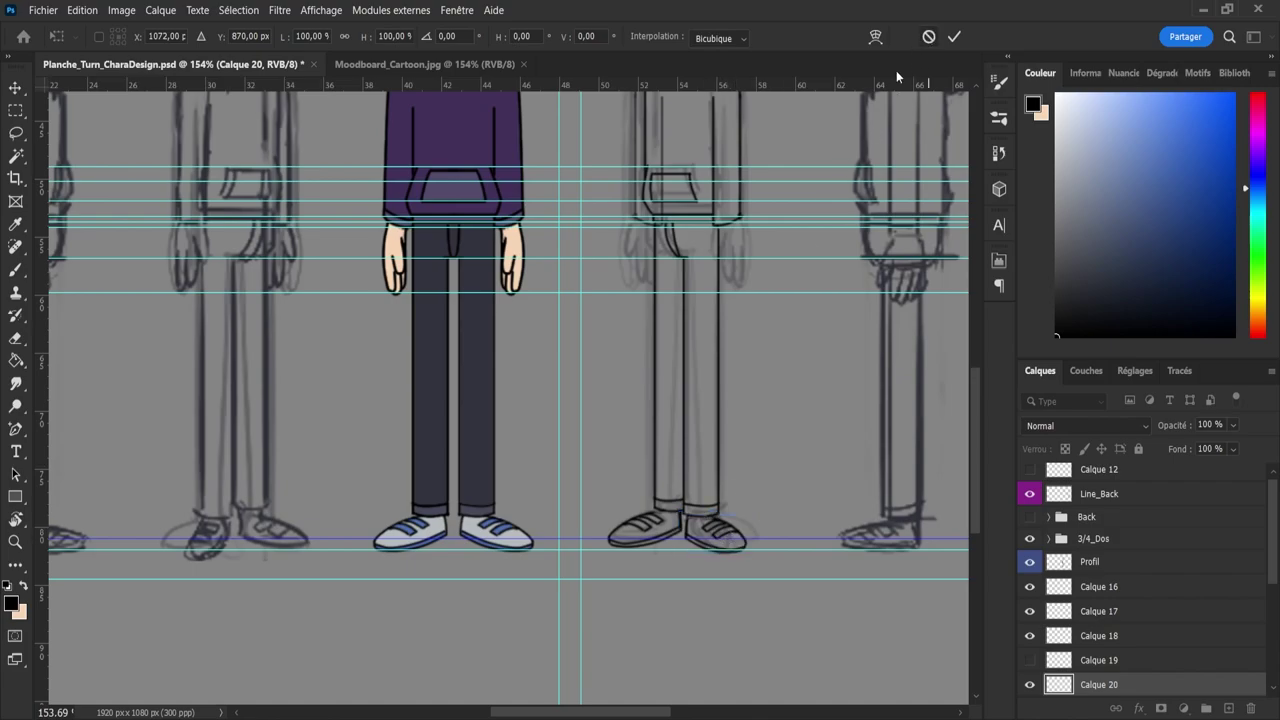
# - Try shifting the sole corners of the flipped shoe copy toward the far foot, and undo the distortion
pyautogui.press('l')
pyautogui.hotkey('ctrl', 't')
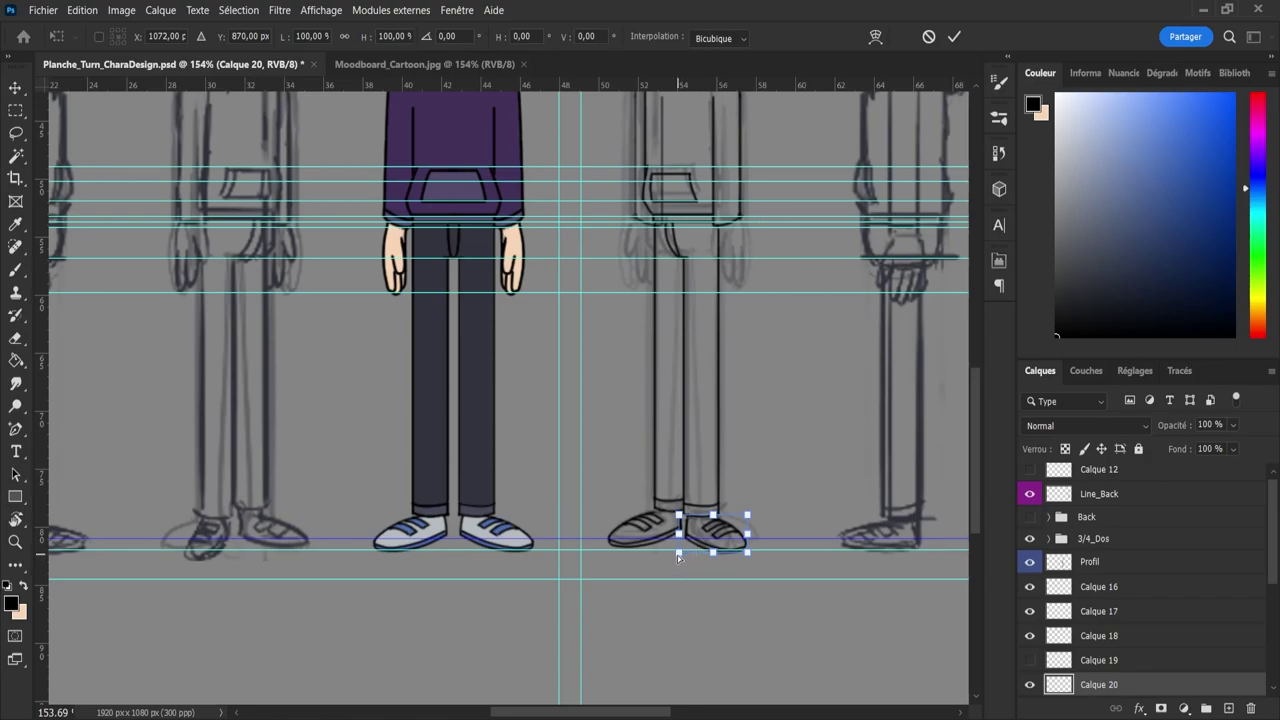
pyautogui.moveTo(677, 555); pyautogui.dragTo(670, 553)
pyautogui.moveTo(749, 558); pyautogui.dragTo(736, 556)
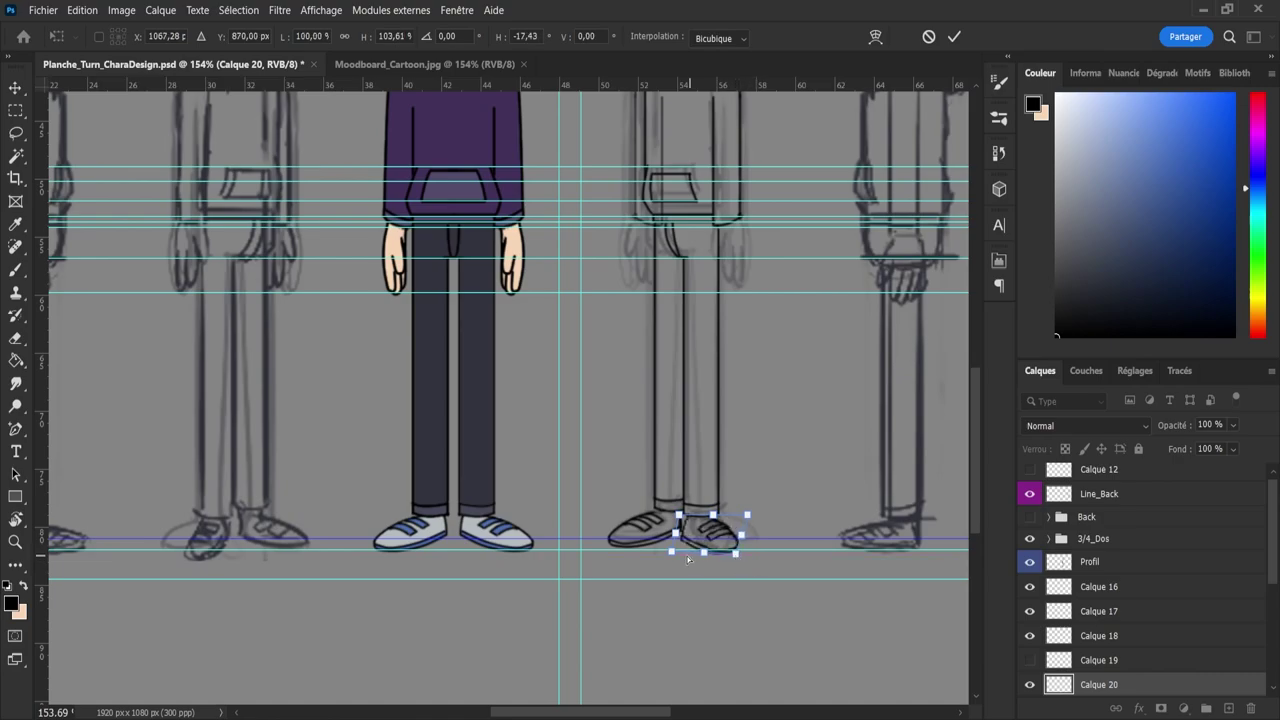
pyautogui.hotkey('ctrl', 'z')
pyautogui.hotkey('ctrl', 'z')
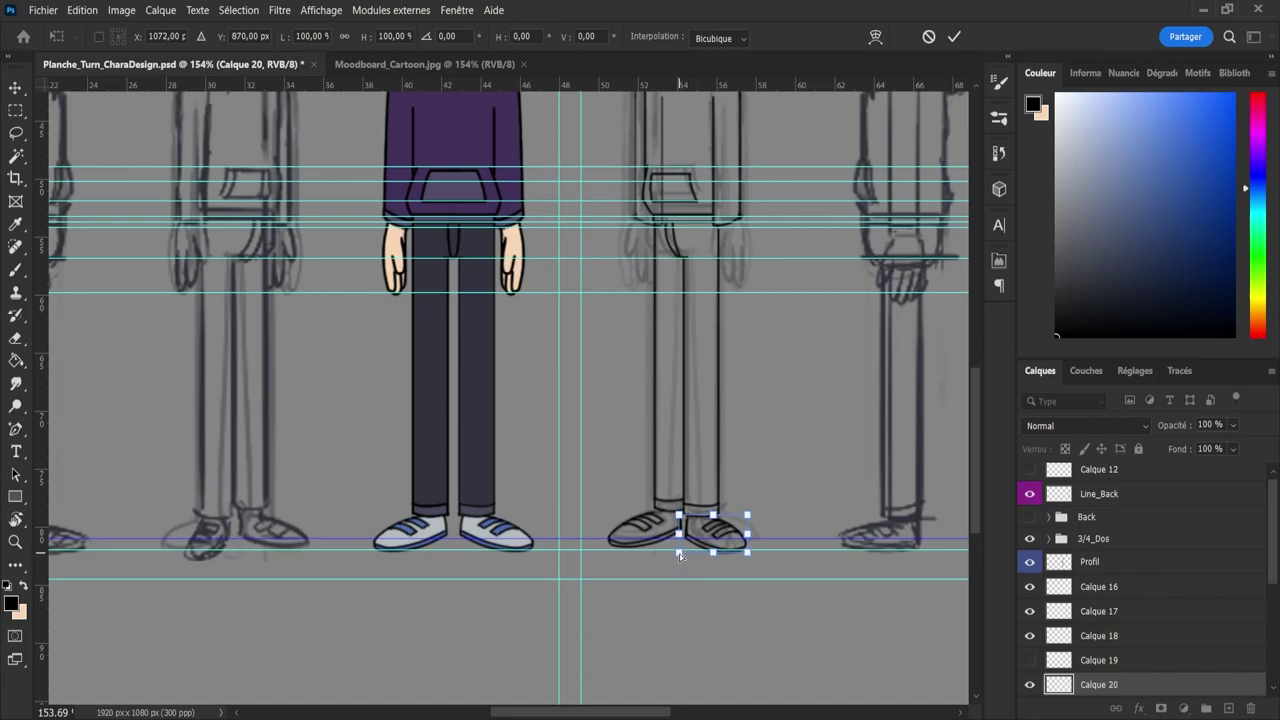
# - Try skewing the sole edge of the flipped shoe copy horizontally by -7.21°
pyautogui.moveTo(679, 554); pyautogui.dragTo(671, 553)
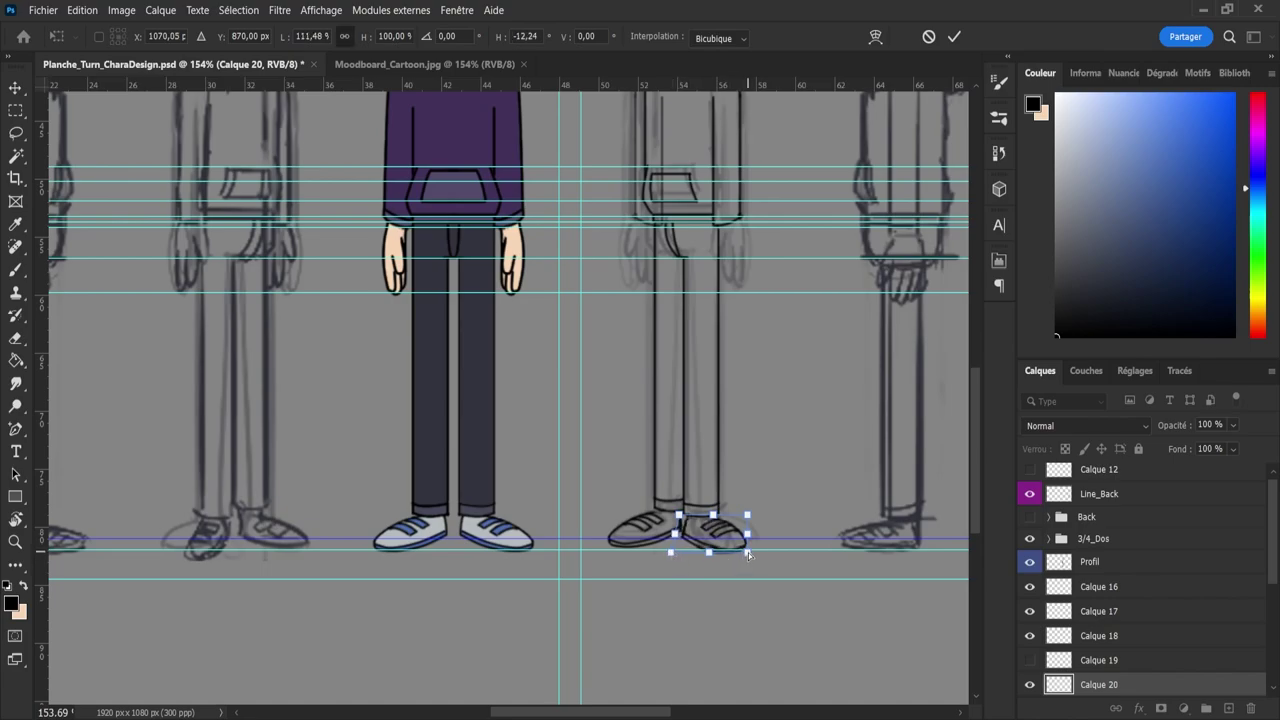
pyautogui.moveTo(748, 552); pyautogui.dragTo(736, 552)
pyautogui.moveTo(703, 553); pyautogui.dragTo(714, 555)
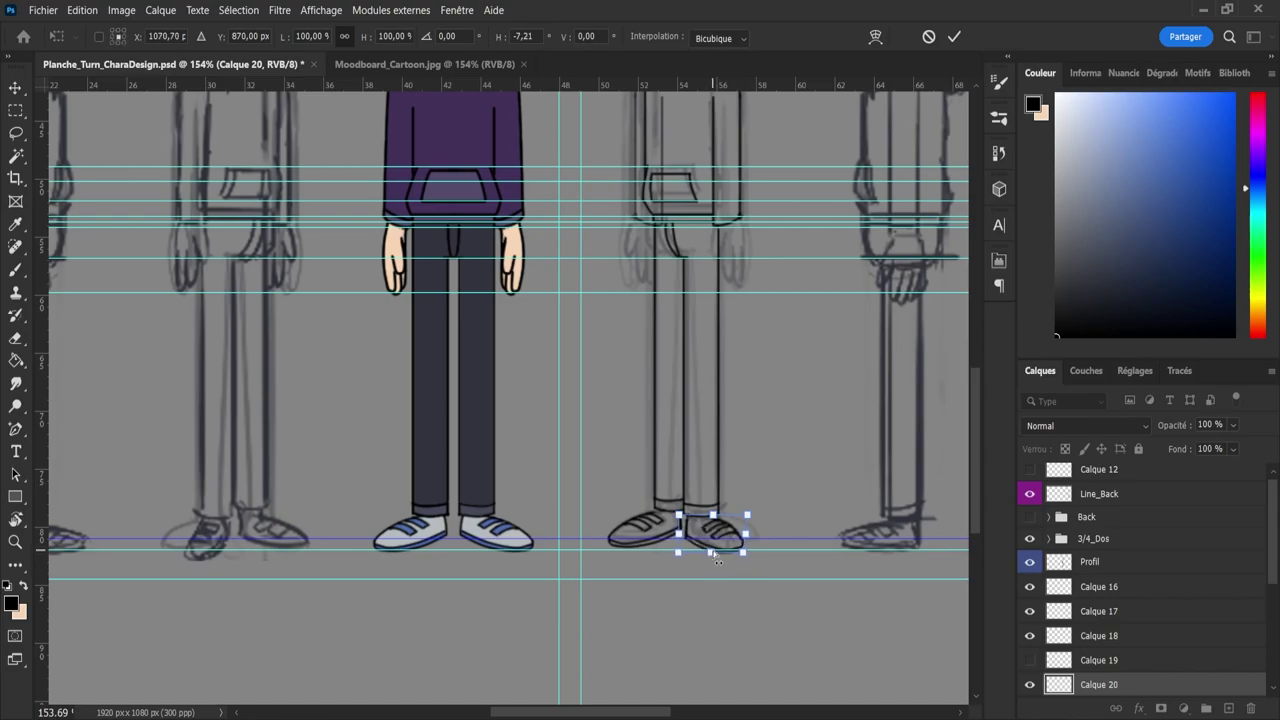
pyautogui.click(953, 37)
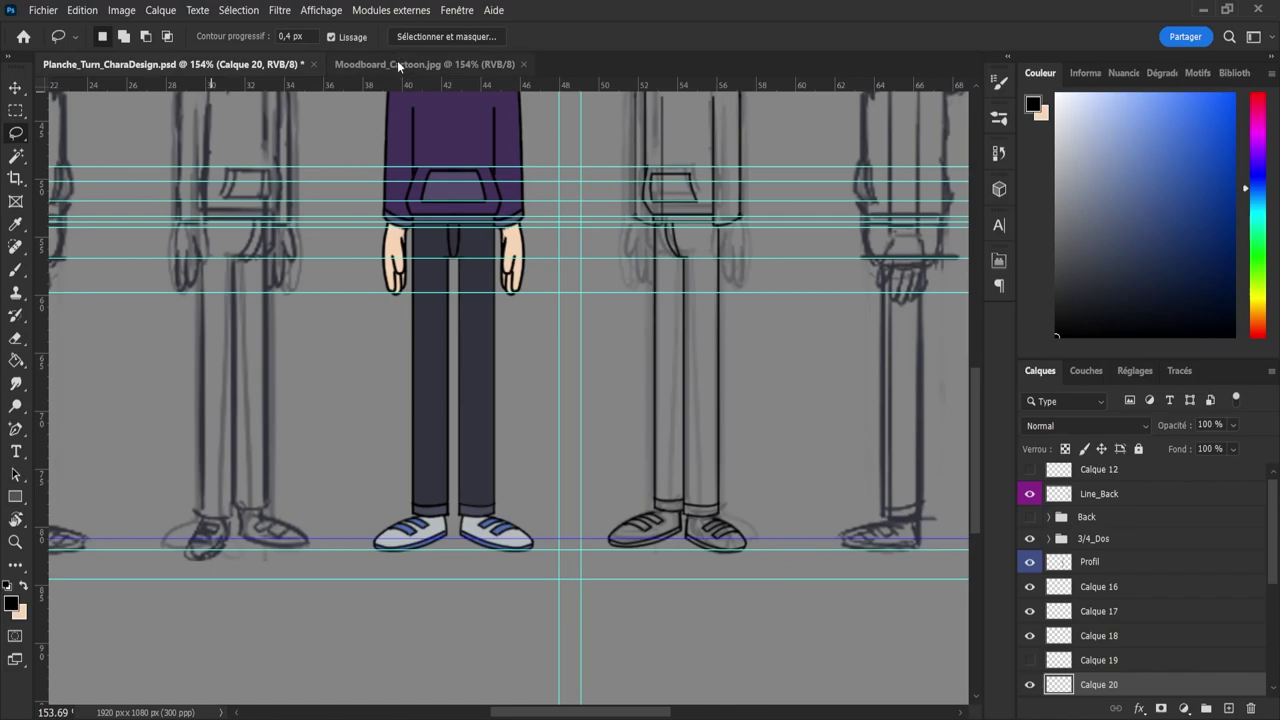
# - Hide the flipped shoe copy on Calque 20, check the freehand shoe on Calque 19, and add an empty layer above Line_Face
pyautogui.press('z')
pyautogui.moveTo(654, 268); pyautogui.dragTo(564, 306)
pyautogui.moveTo(677, 229); pyautogui.dragTo(713, 226)
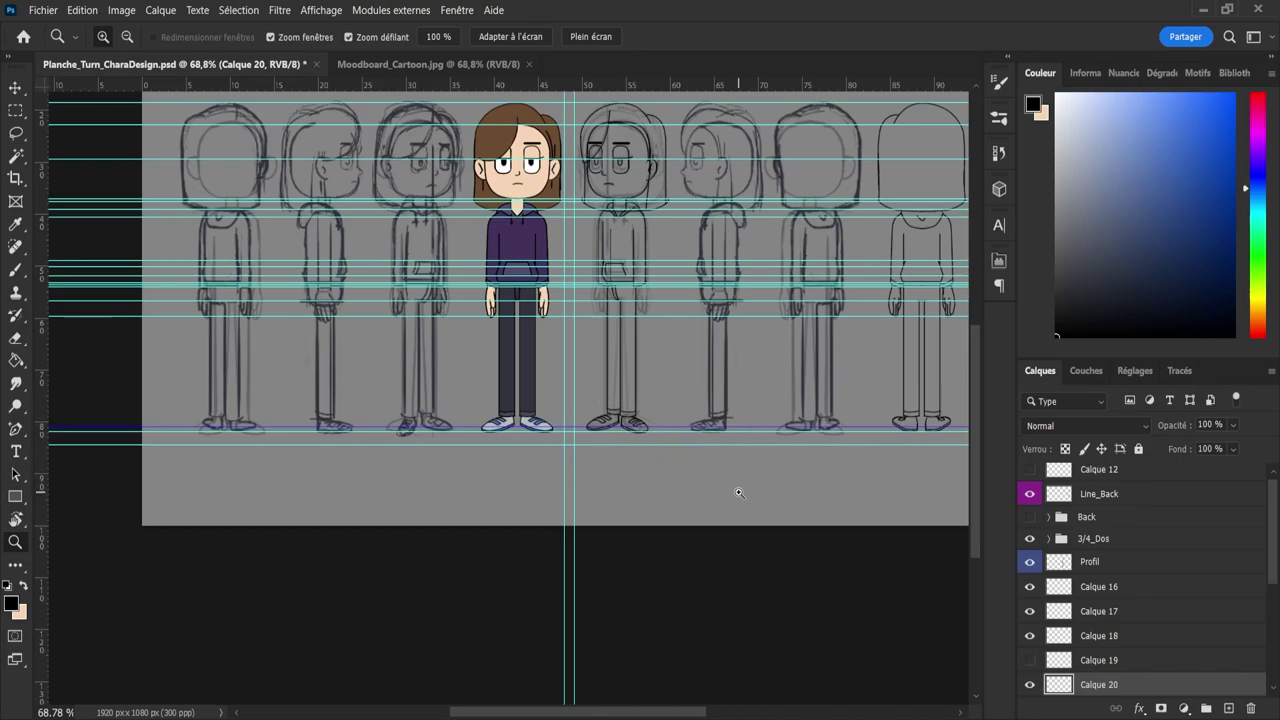
pyautogui.click(1032, 685)
pyautogui.scroll(-3, 1030, 640)
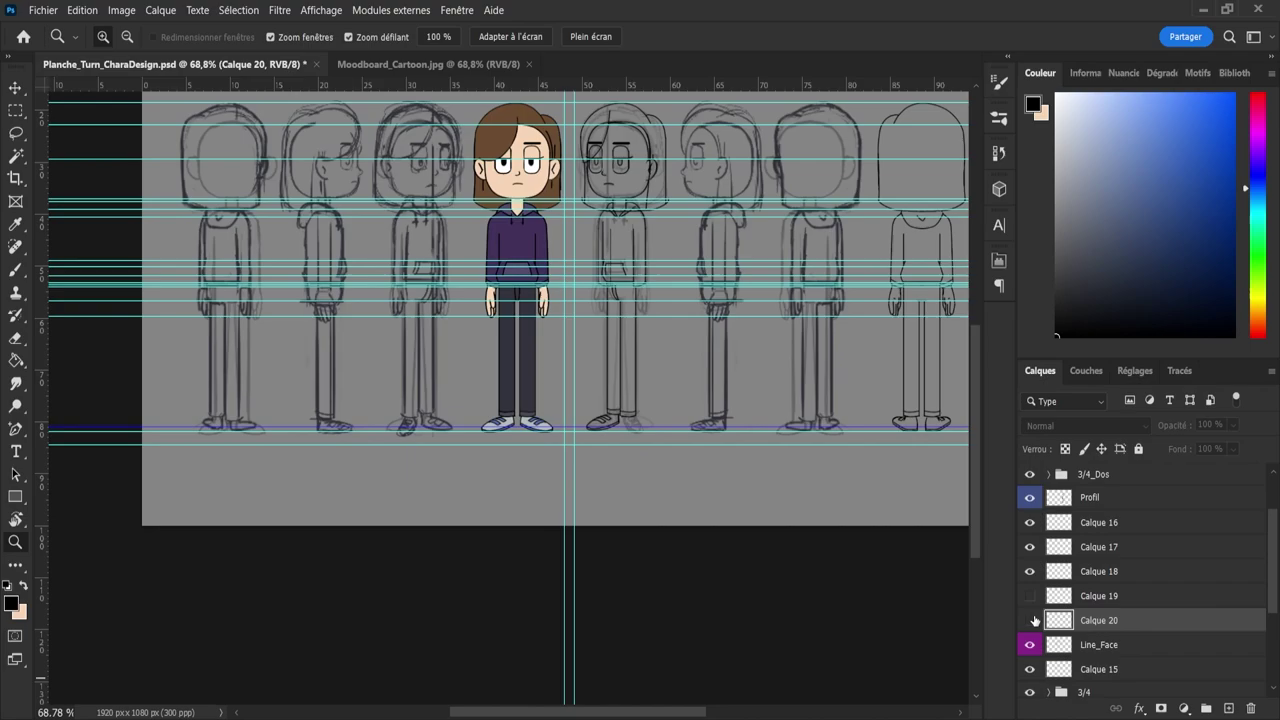
pyautogui.click(1025, 597)
pyautogui.click(1025, 597)
pyautogui.click(1027, 597)
pyautogui.click(1082, 646)
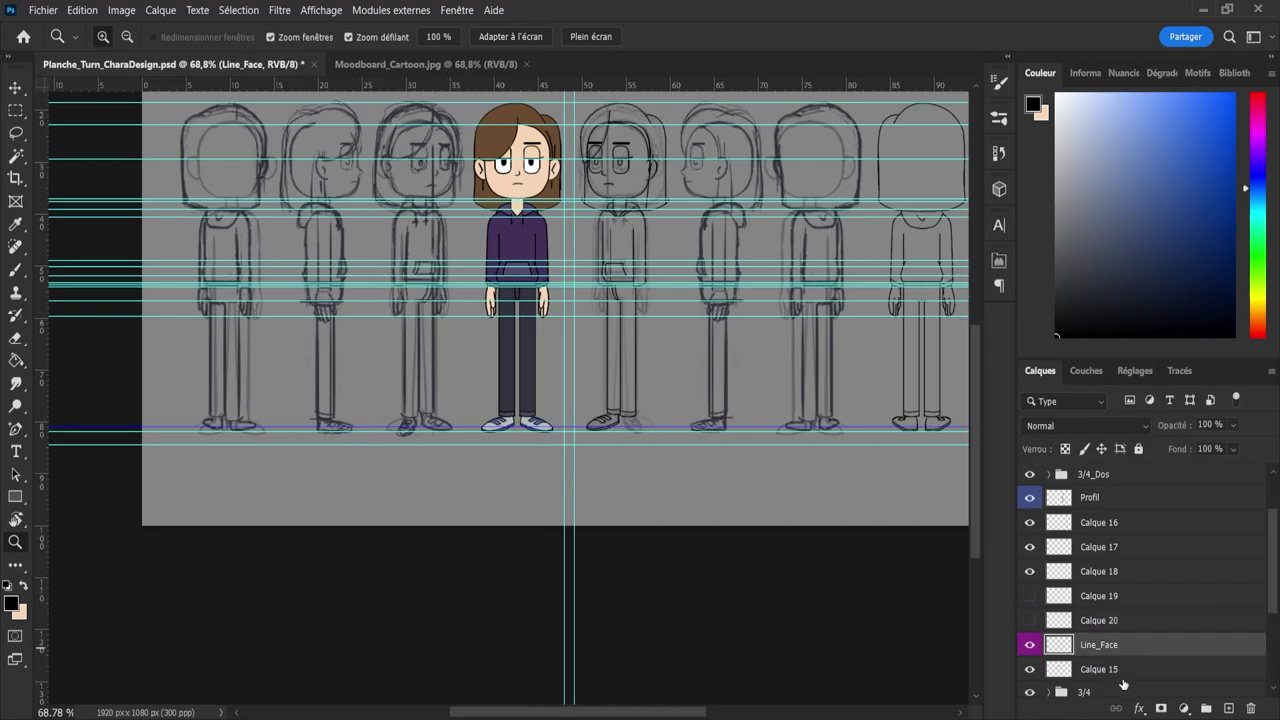
pyautogui.click(1228, 708)
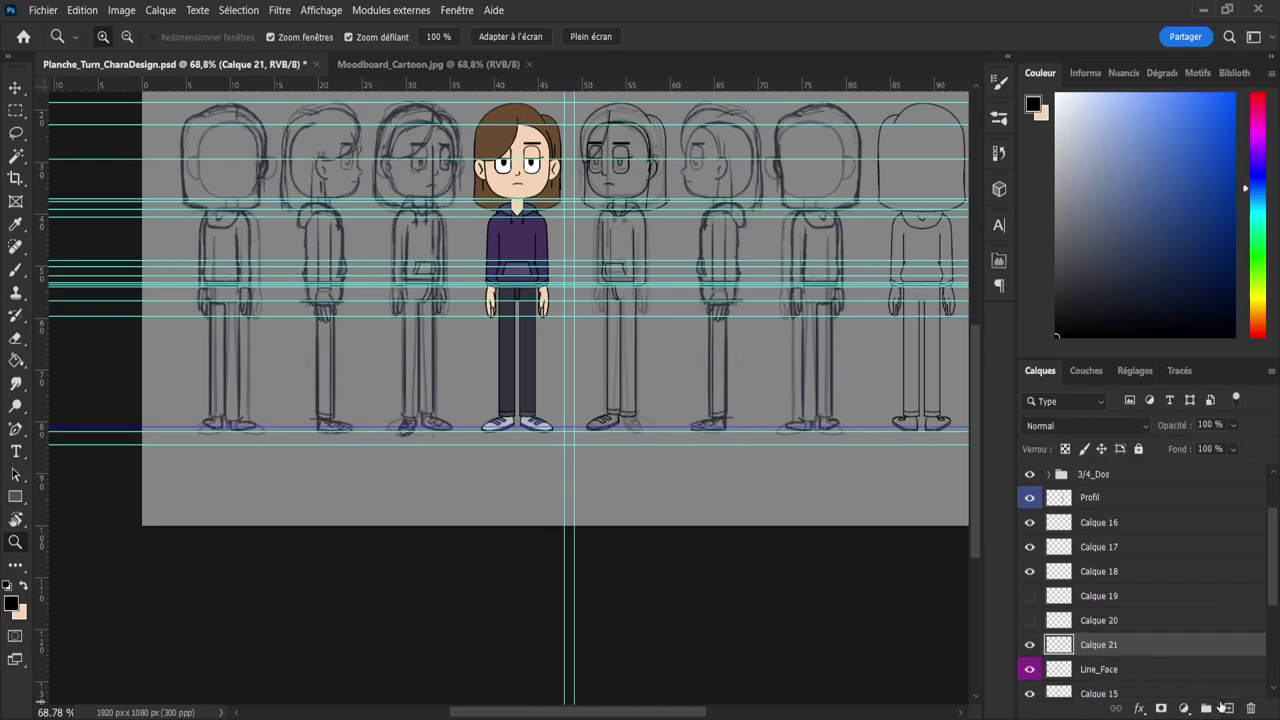
# - Duplicate the flipped shoe layer Calque 20 and hide the original
pyautogui.click(1029, 620)
pyautogui.click(1078, 623)
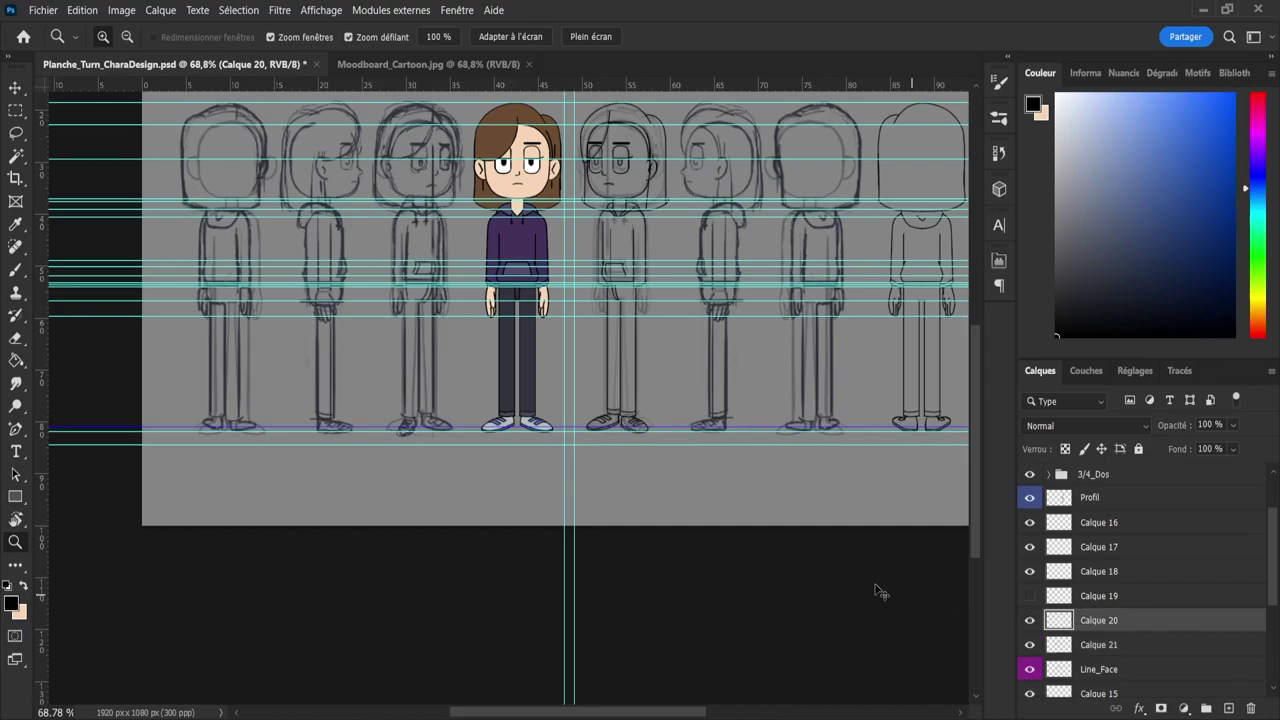
pyautogui.hotkey('ctrl', 'shift', 'alt', 'n')
pyautogui.click(1030, 645)
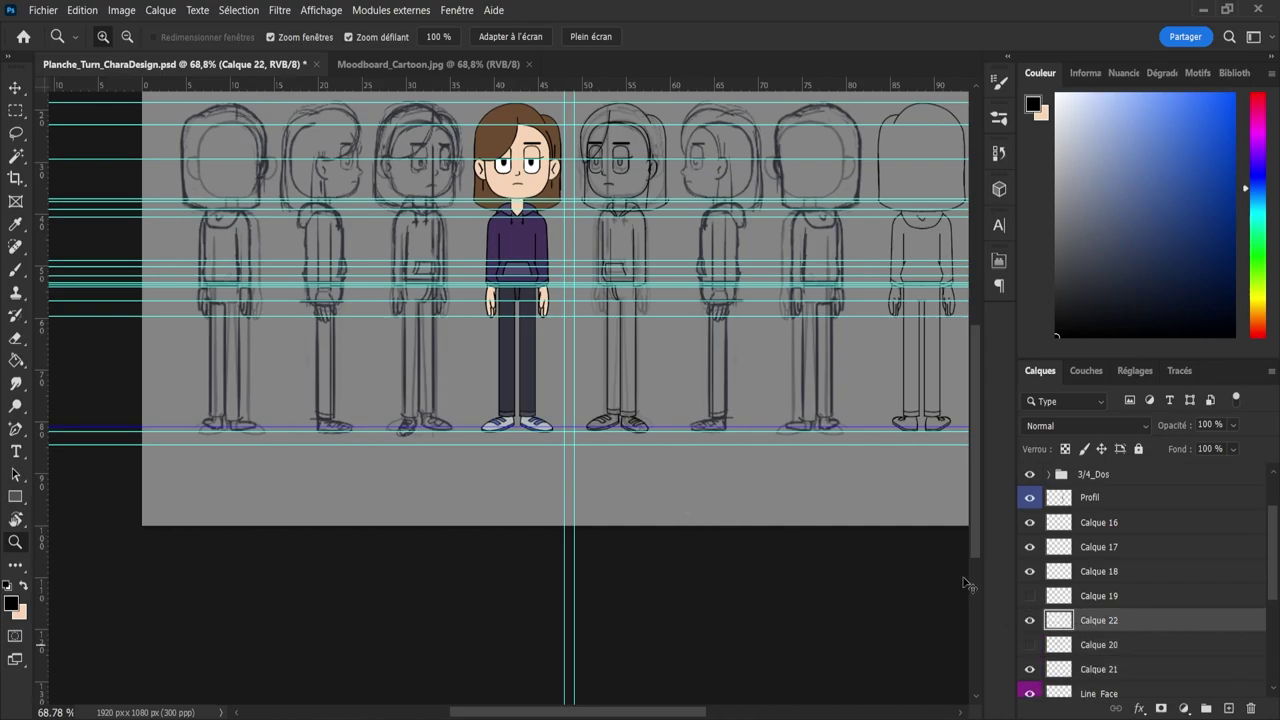
# - Flip the duplicated shoe horizontally and shift it toward the far foot beneath the near trouser leg
pyautogui.hotkey('ctrl', 't')
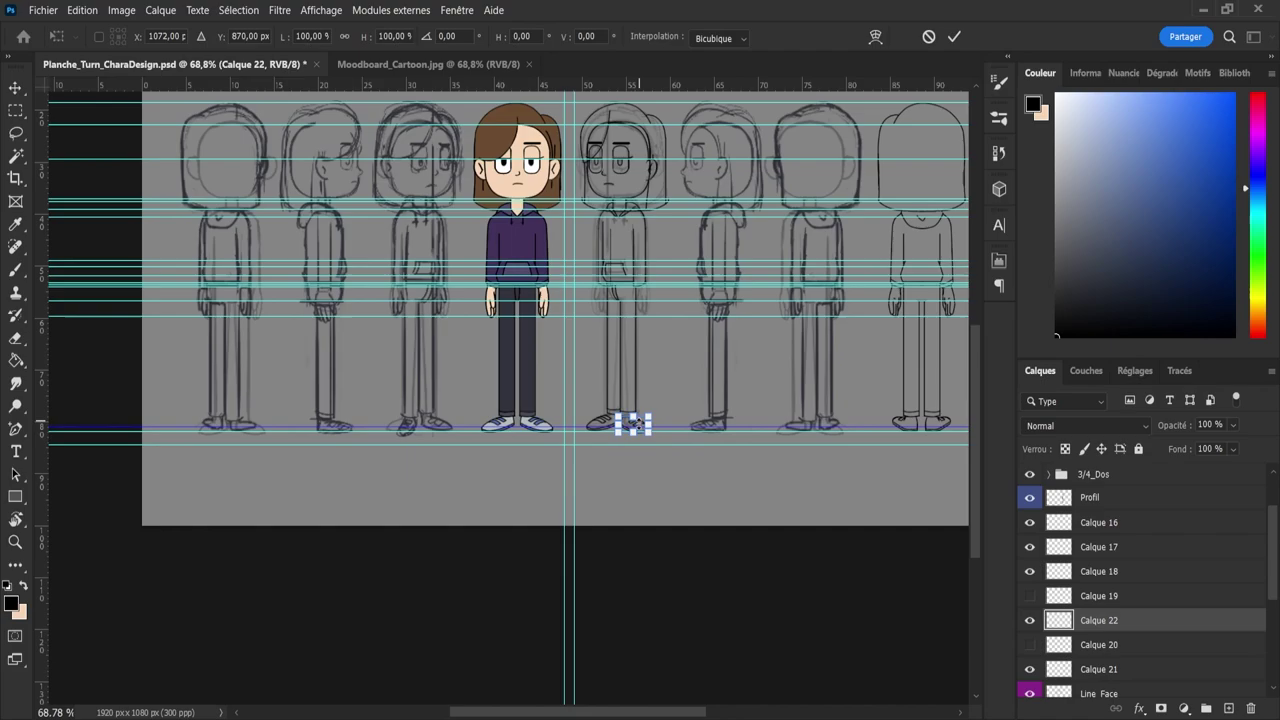
pyautogui.click(690, 409)
pyautogui.click(955, 36)
pyautogui.scroll(2, 677, 323)
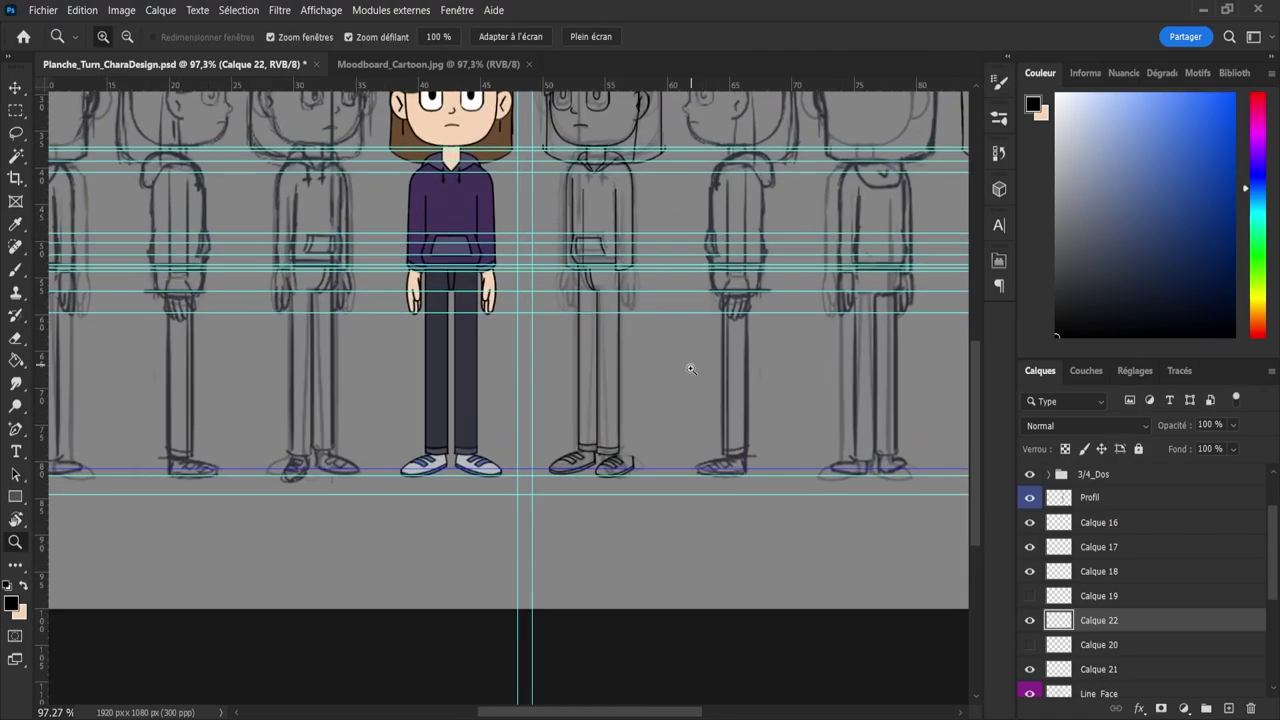
pyautogui.press('v')
pyautogui.moveTo(607, 467); pyautogui.dragTo(613, 466)
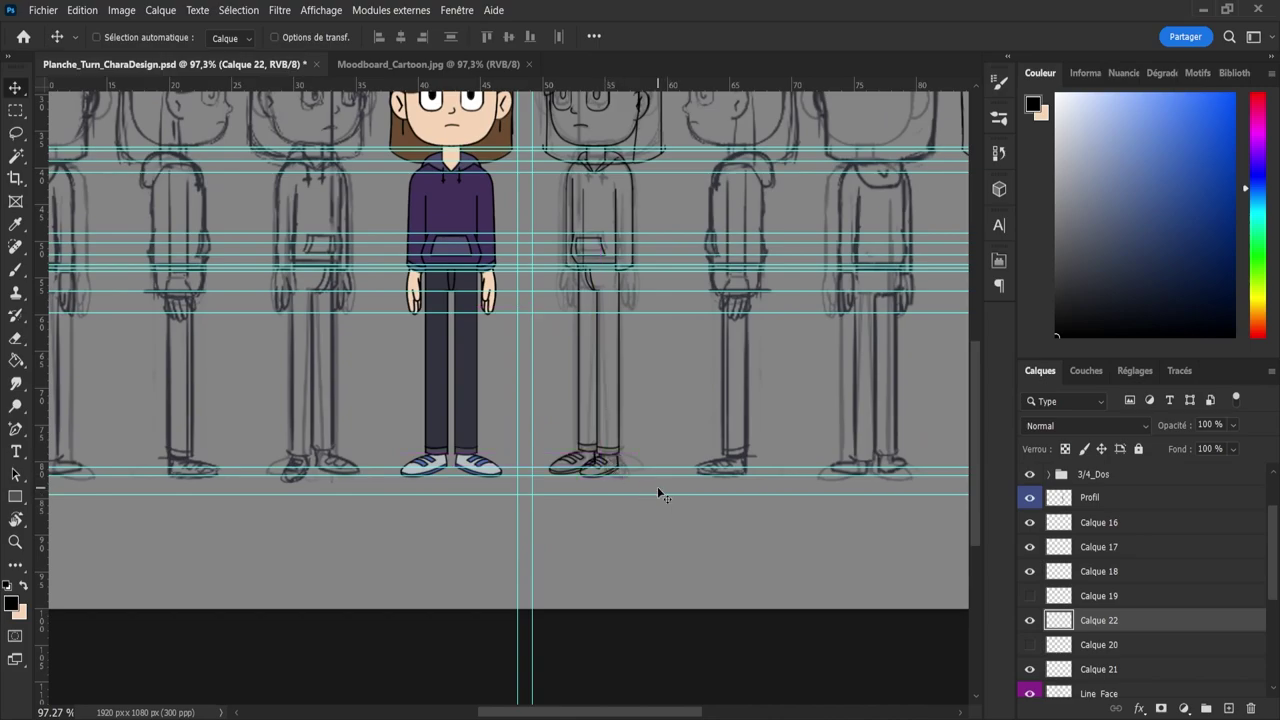
# - Hide the reflipped shoe layer and delete the empty layer Calque 21 above Line_Face
pyautogui.click(1030, 620)
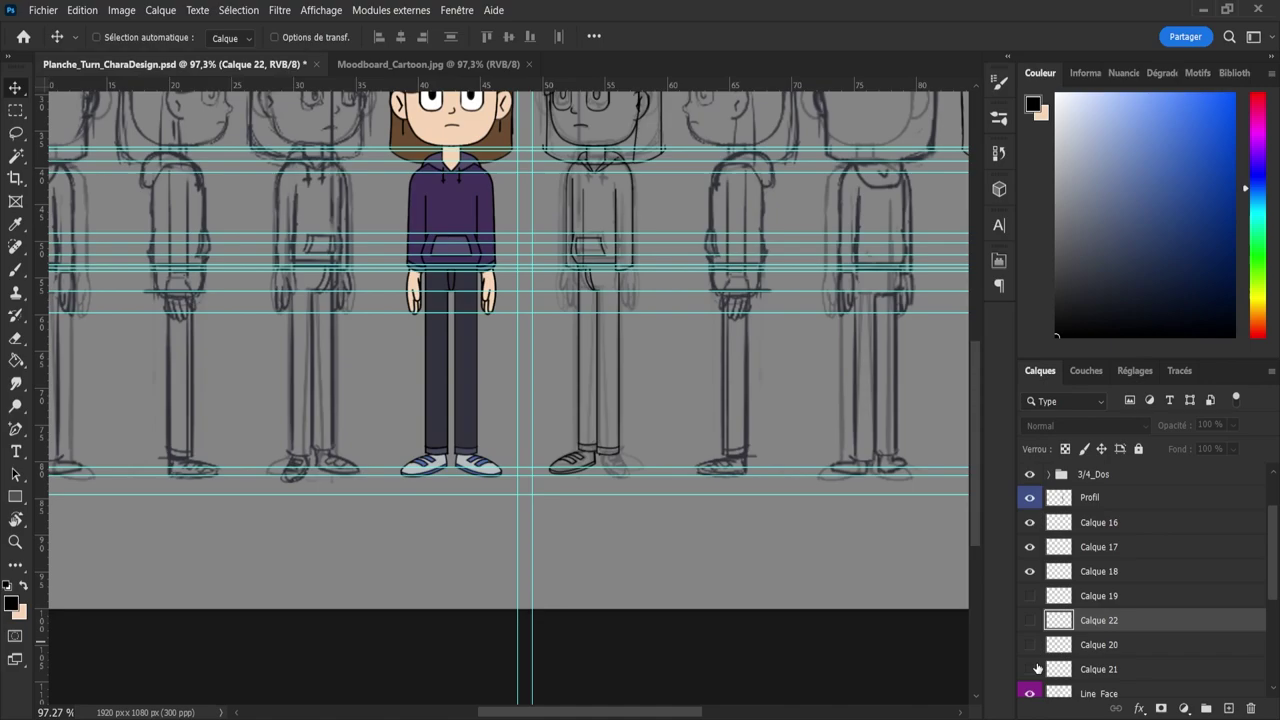
pyautogui.click(1030, 646)
pyautogui.click(1030, 648)
pyautogui.click(1068, 676)
pyautogui.click(1061, 698)
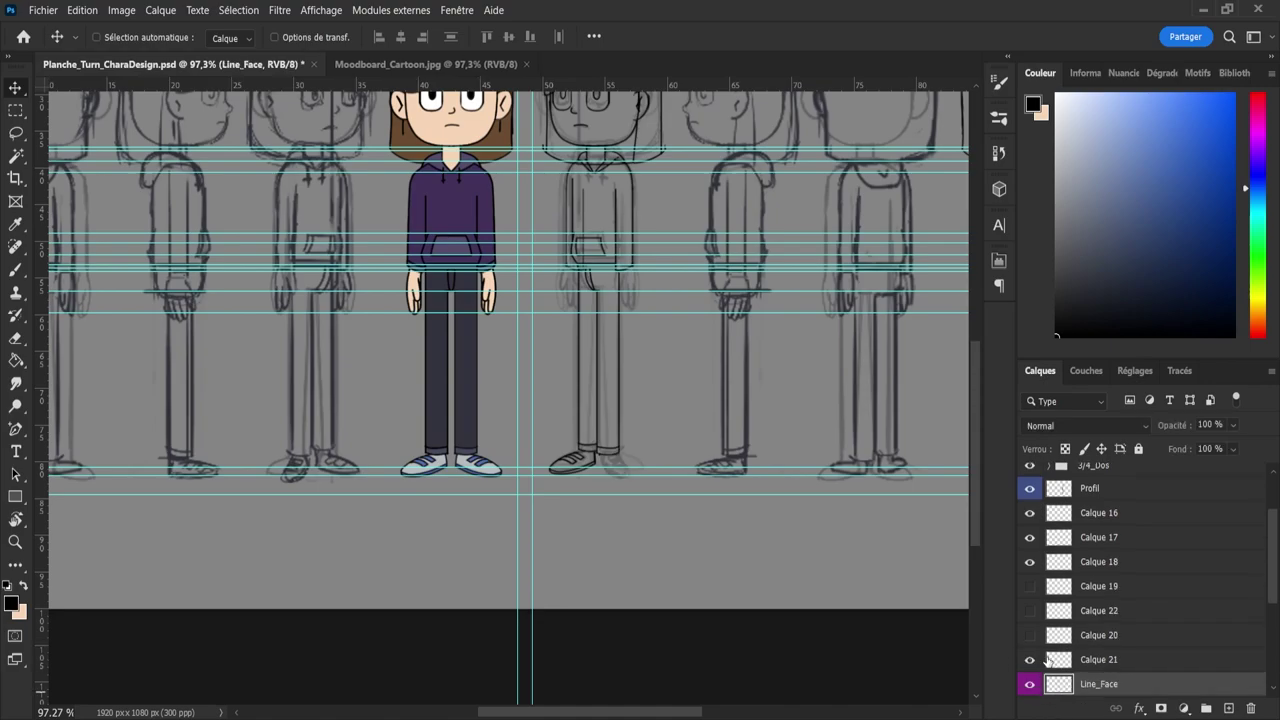
pyautogui.click(1048, 659)
pyautogui.press('Delete')
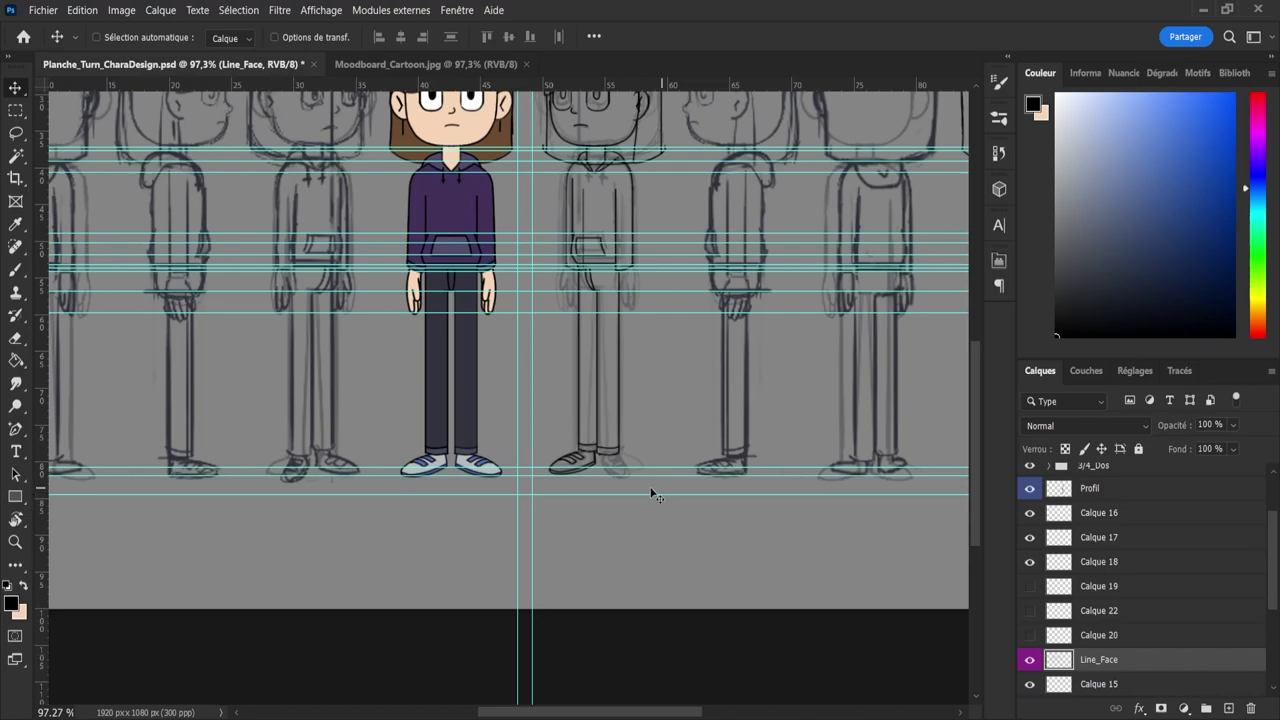
# - Check which line work sits on Line_Face by toggling the layer's visibility
pyautogui.click(1031, 643)
pyautogui.click(1030, 636)
pyautogui.press('l')
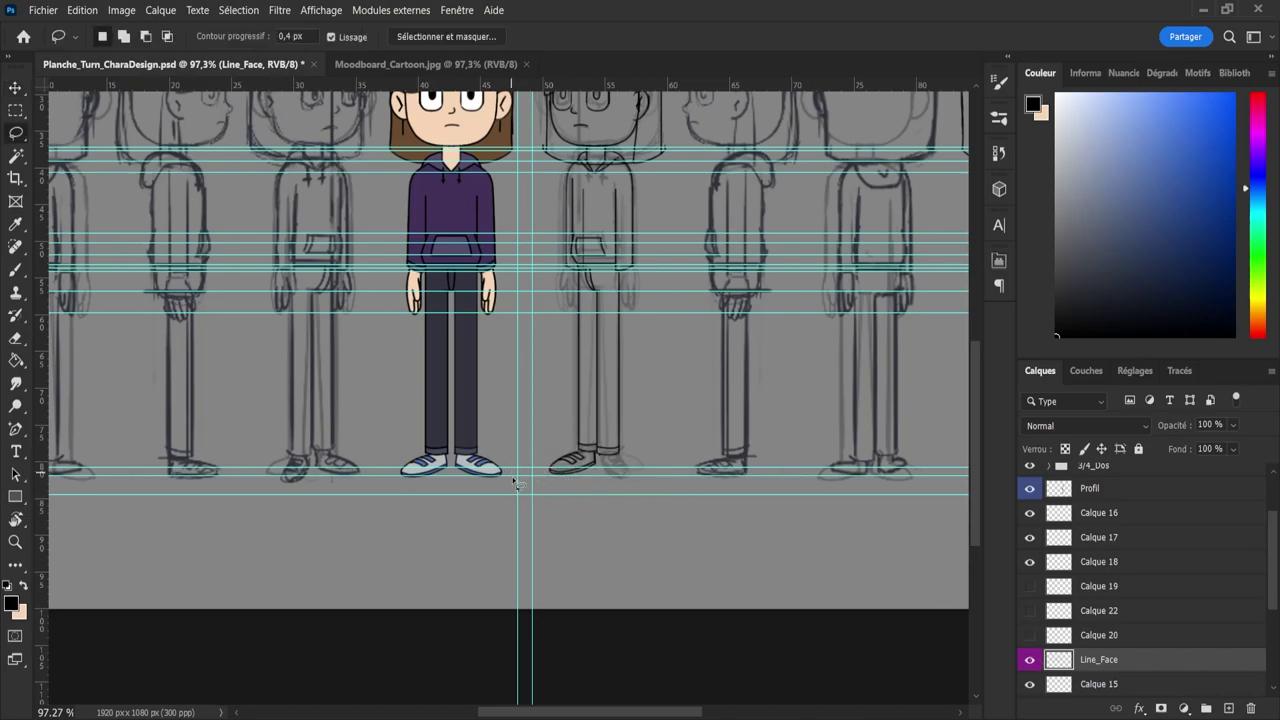
pyautogui.click(1029, 660)
pyautogui.click(1029, 660)
pyautogui.click(1029, 660)
pyautogui.click(1029, 660)
# - Select the far shoe on Line_Face with the Lasso, fitting the selection around its ankle opening and heel
pyautogui.moveTo(558, 462)
pyautogui.mouseDown()
pyautogui.moveTo(545, 482)
pyautogui.moveTo(602, 482)
pyautogui.moveTo(597, 460)
pyautogui.moveTo(558, 460)
pyautogui.mouseUp()
pyautogui.press('z')
pyautogui.click(604, 460)
pyautogui.click(611, 460)
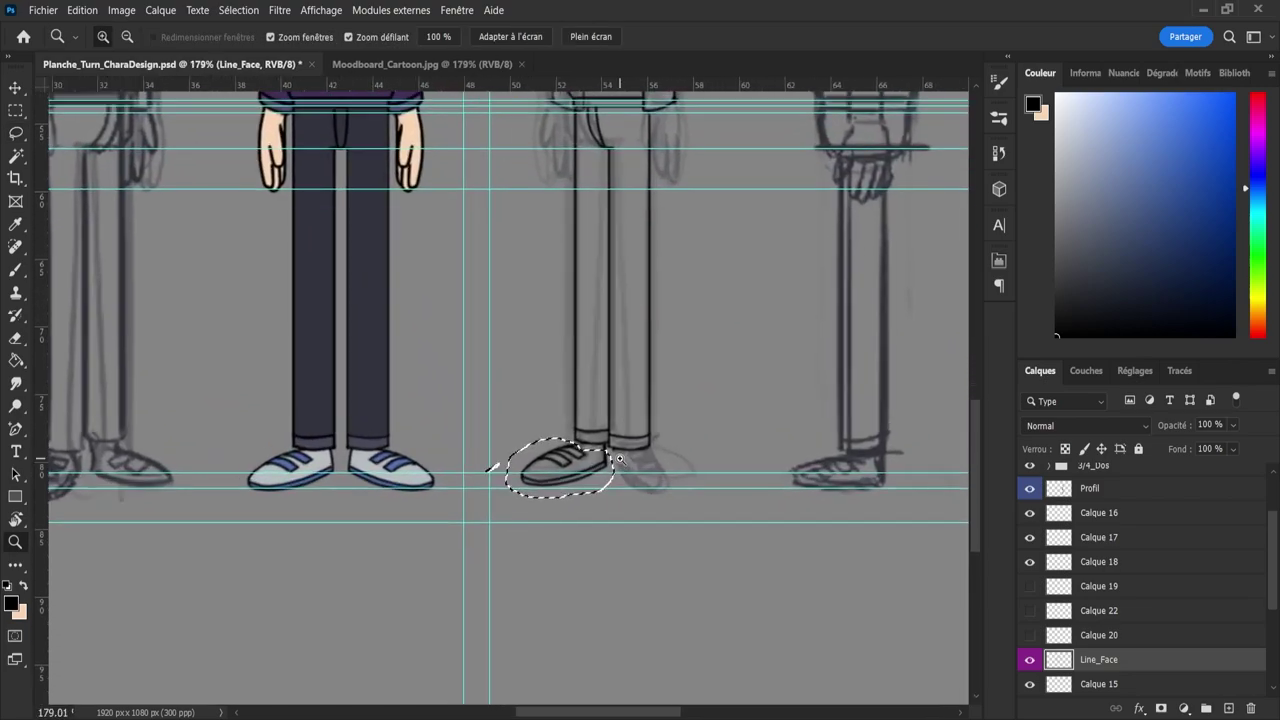
pyautogui.press('l')
pyautogui.moveTo(562, 444)
pyautogui.mouseDown()
pyautogui.moveTo(596, 446)
pyautogui.moveTo(608, 470)
pyautogui.mouseUp()
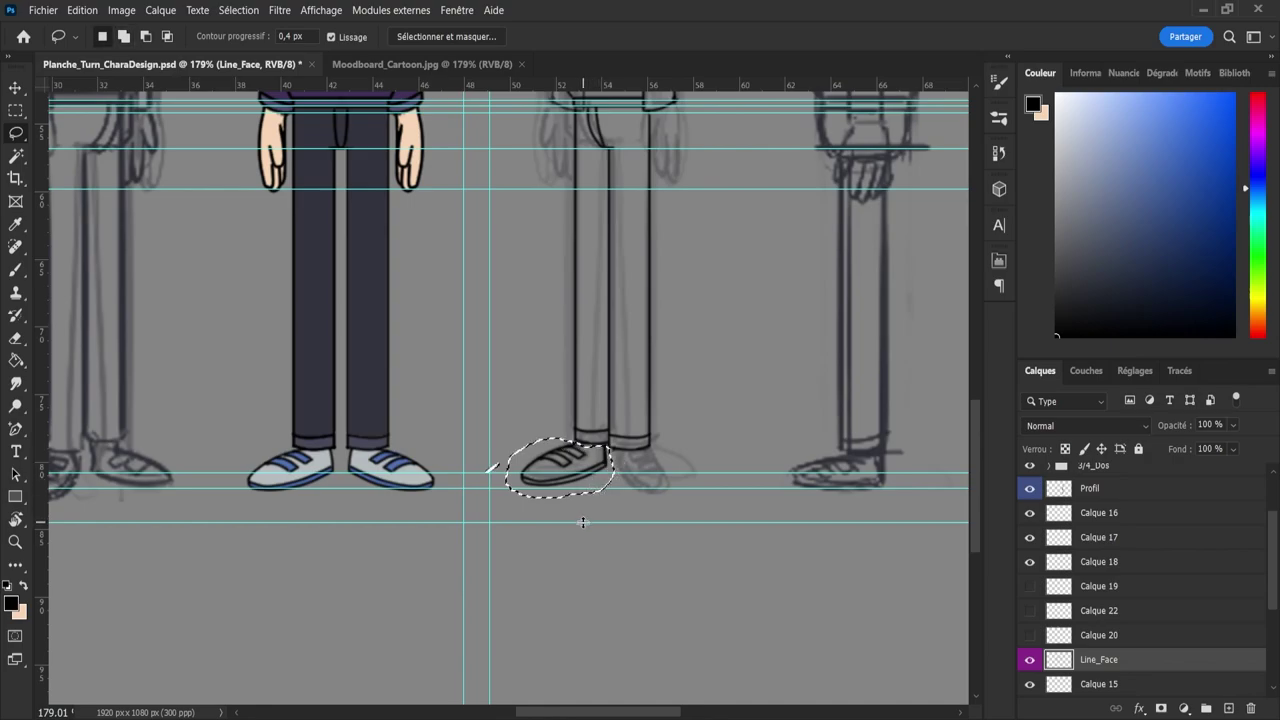
# - Copy the selected far shoe to a new layer and move the copy sideways onto the near foot
pyautogui.hotkey('ctrl', 'j')
pyautogui.hotkey('ctrl', 't')
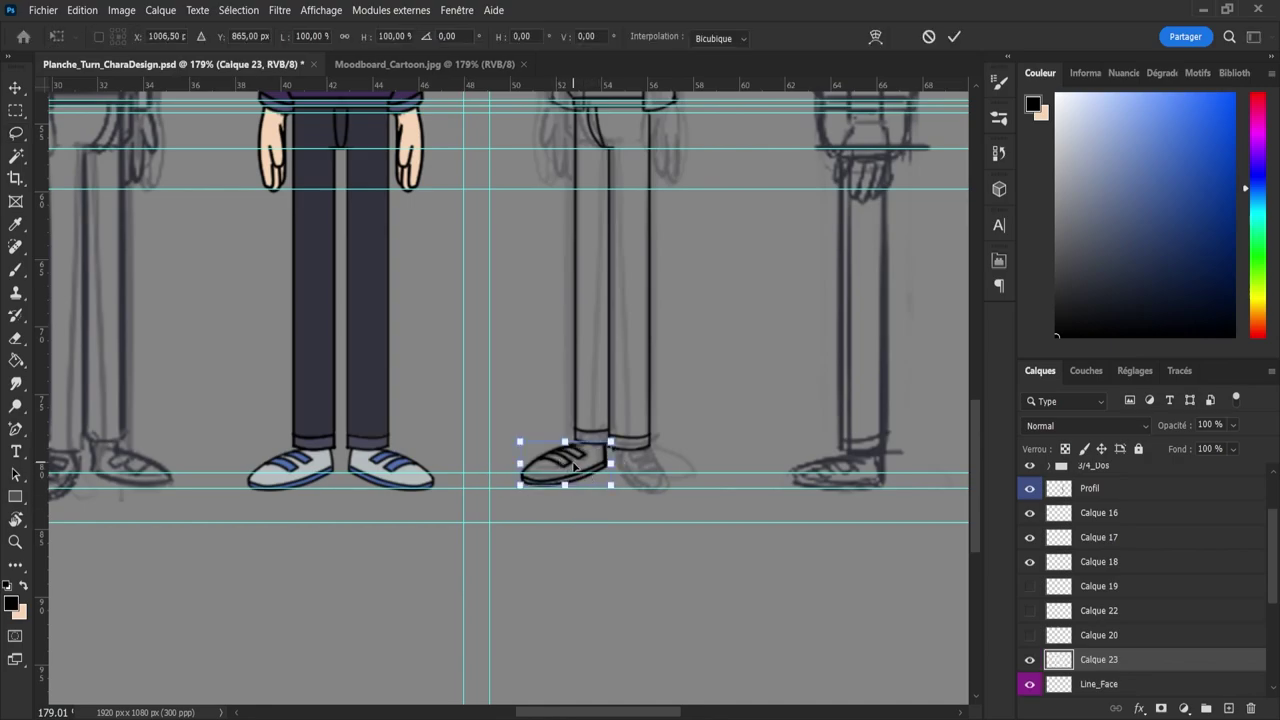
pyautogui.press('Return')
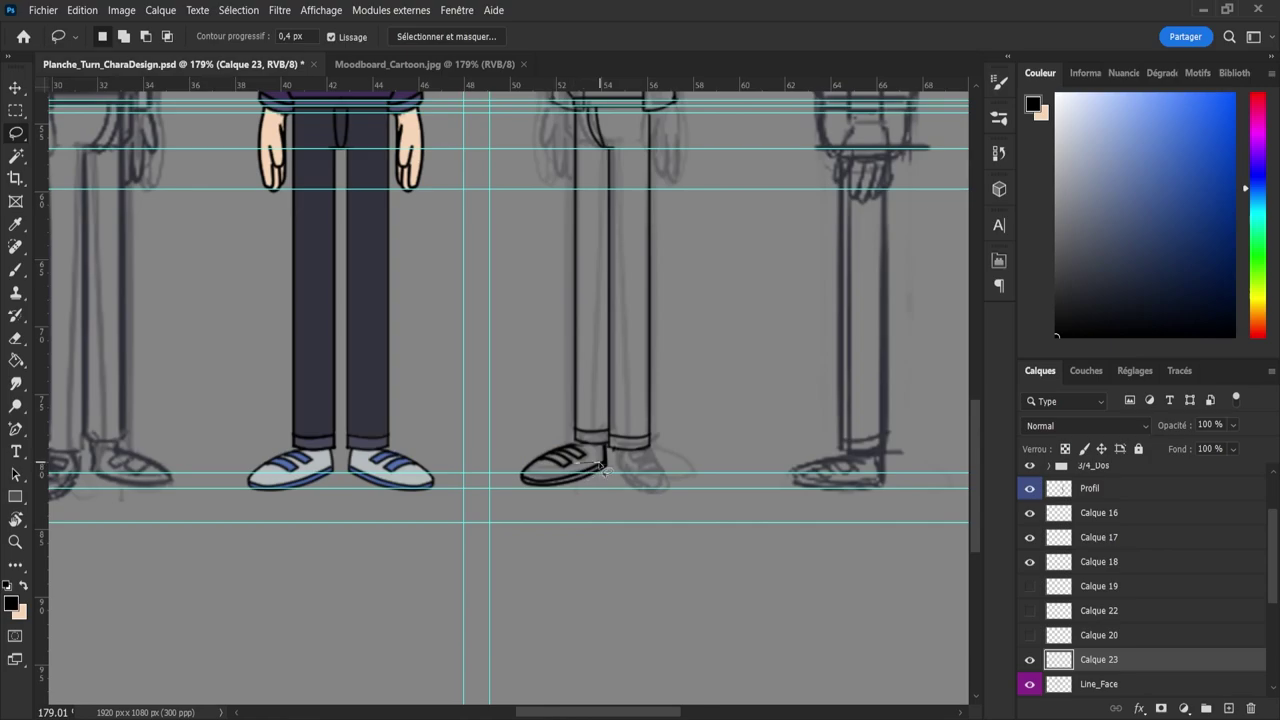
pyautogui.press('v')
pyautogui.moveTo(552, 478); pyautogui.dragTo(607, 478)
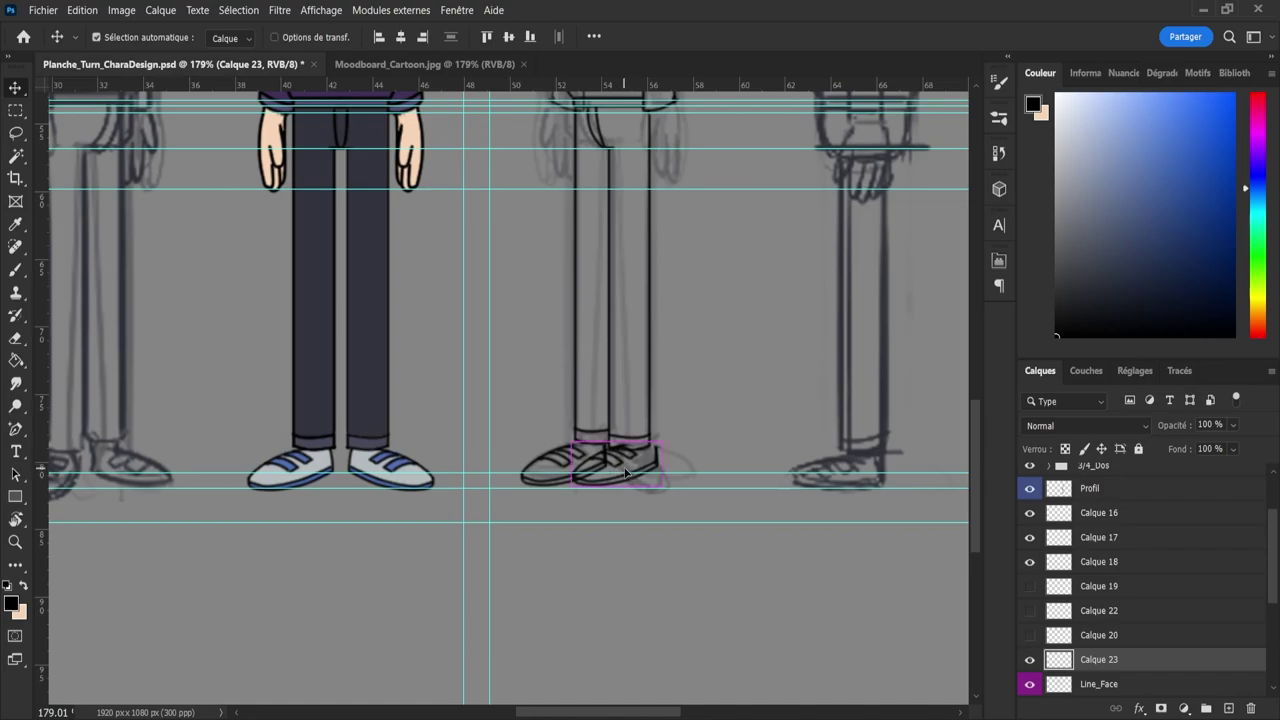
pyautogui.hotkey('ctrl', 't')
pyautogui.click(930, 36)
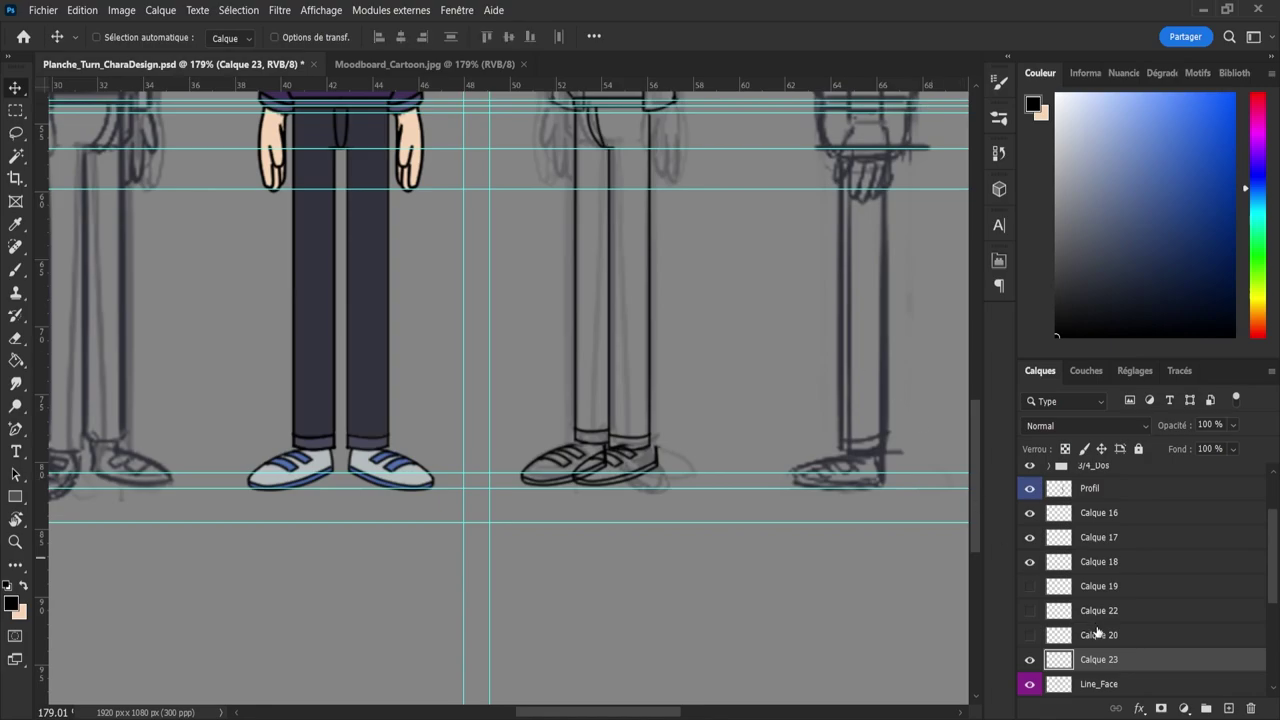
# - Compare the shoe copy with Line_Face by toggling that layer's visibility, and undo the copy and its move
pyautogui.click(1108, 686)
pyautogui.click(1030, 684)
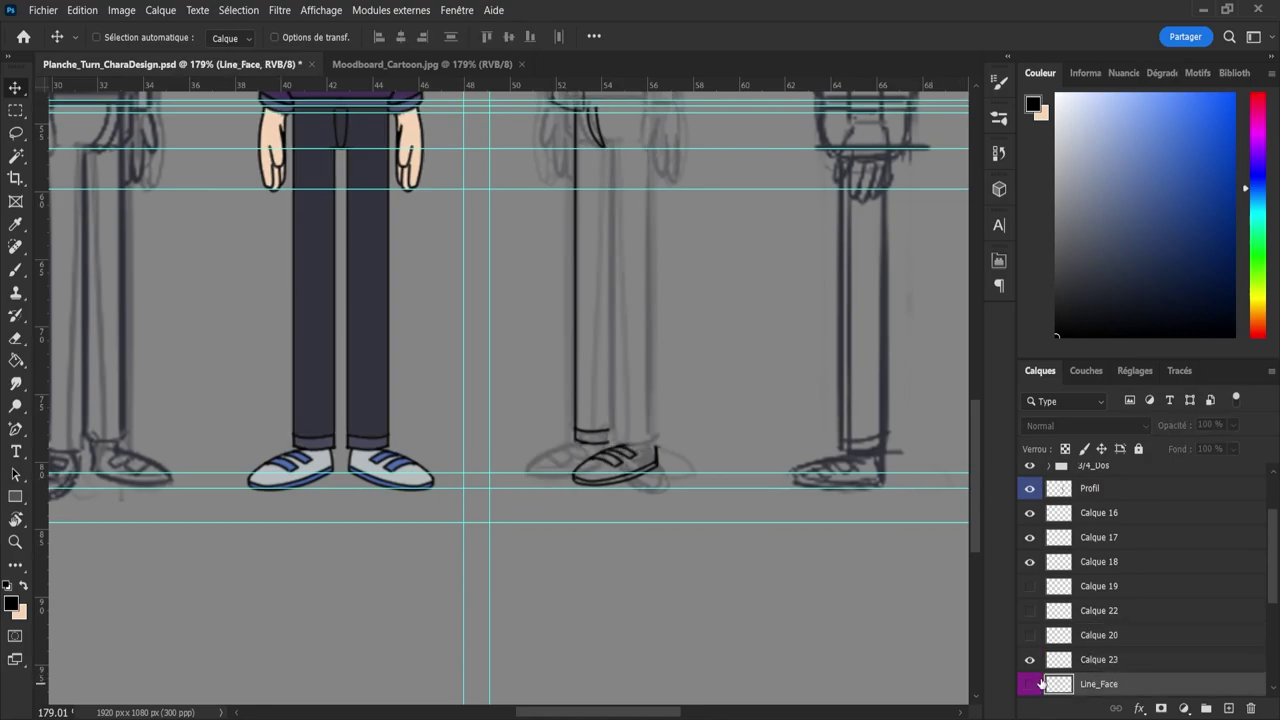
pyautogui.click(1032, 685)
pyautogui.click(1032, 685)
pyautogui.click(1032, 685)
pyautogui.click(1032, 685)
pyautogui.click(1032, 685)
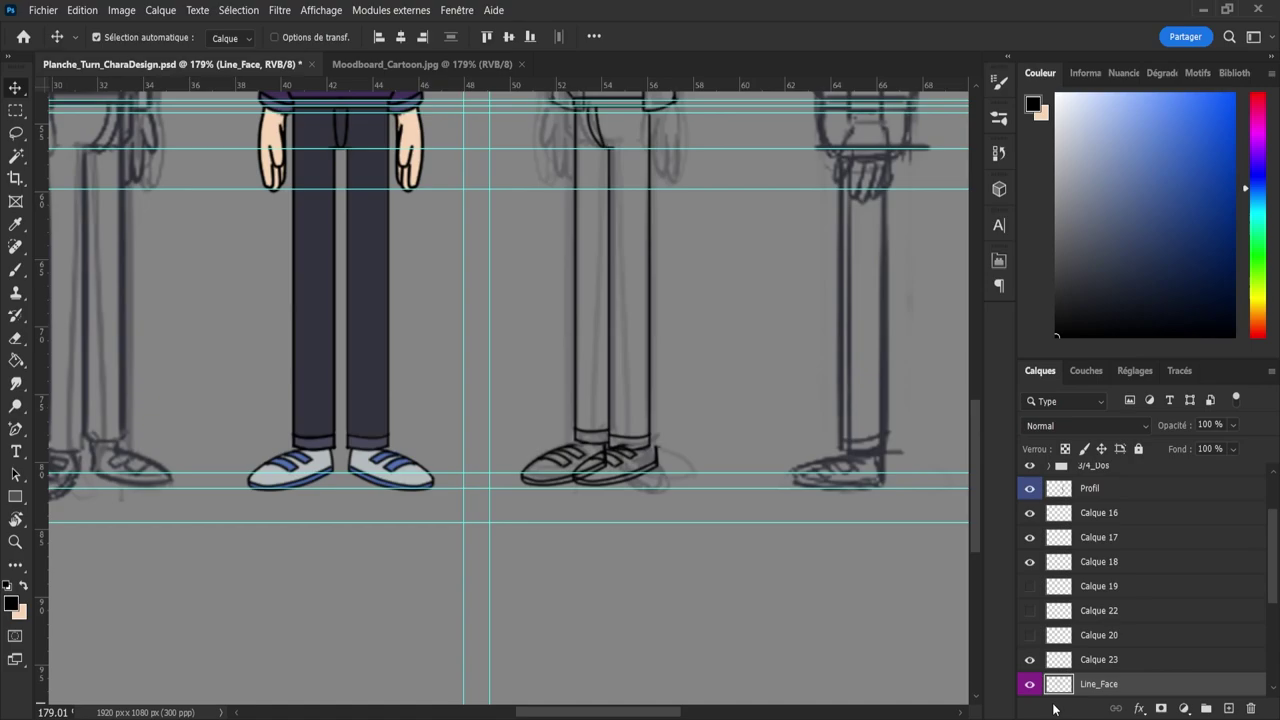
pyautogui.hotkey('ctrl', 'z')
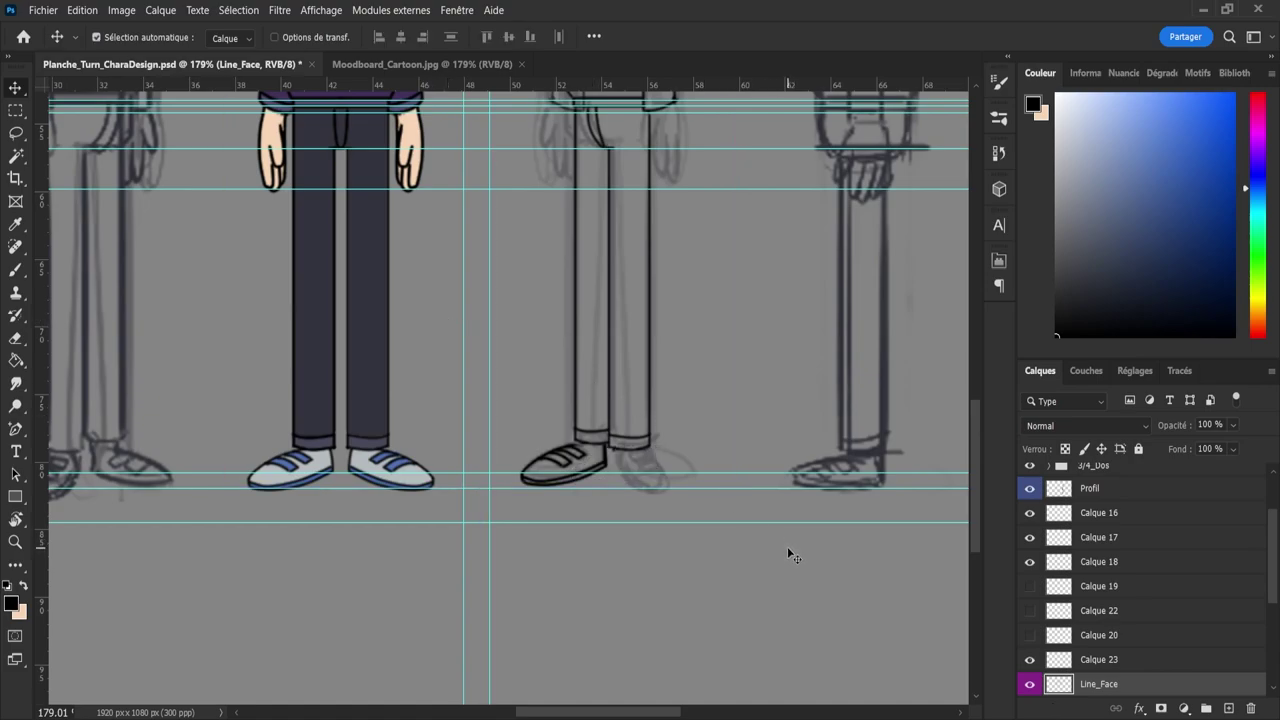
pyautogui.hotkey('ctrl', 'z')
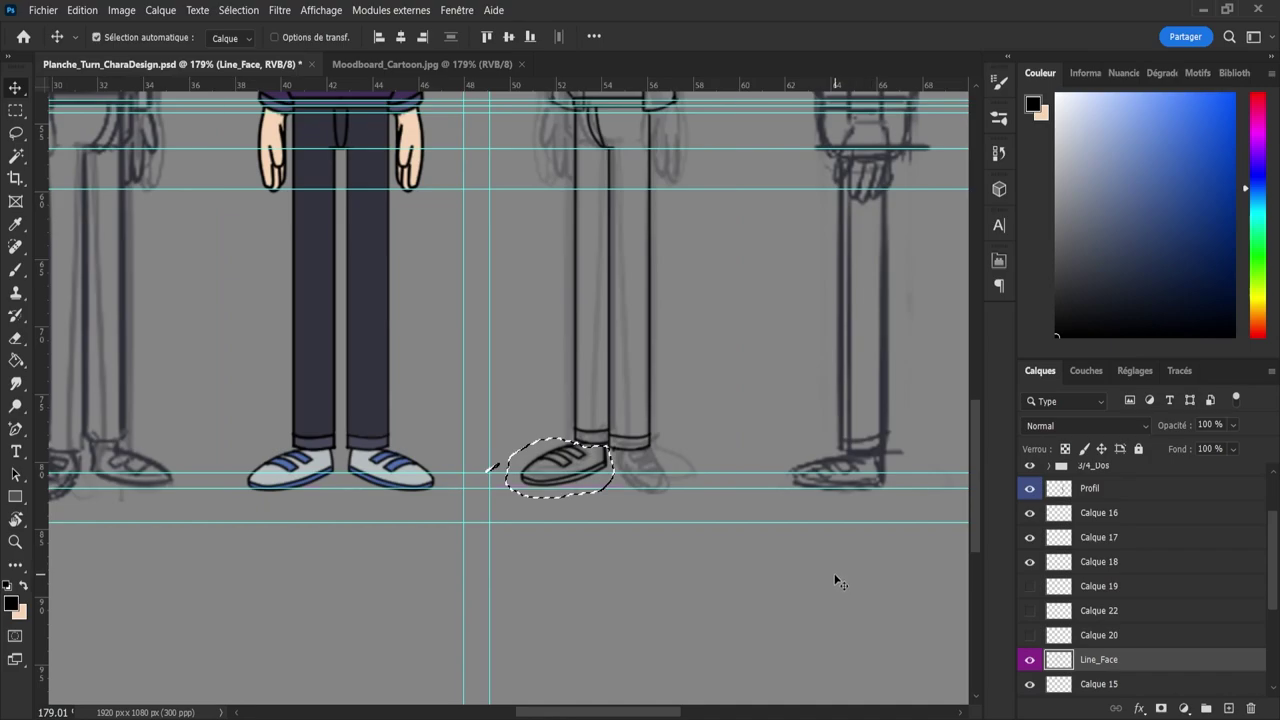
# - Place a copy of the far shoe on its own layer at X 1043.5 px, Y 870 px, and move the guide crossing the shoes up to the shins
pyautogui.press('l')
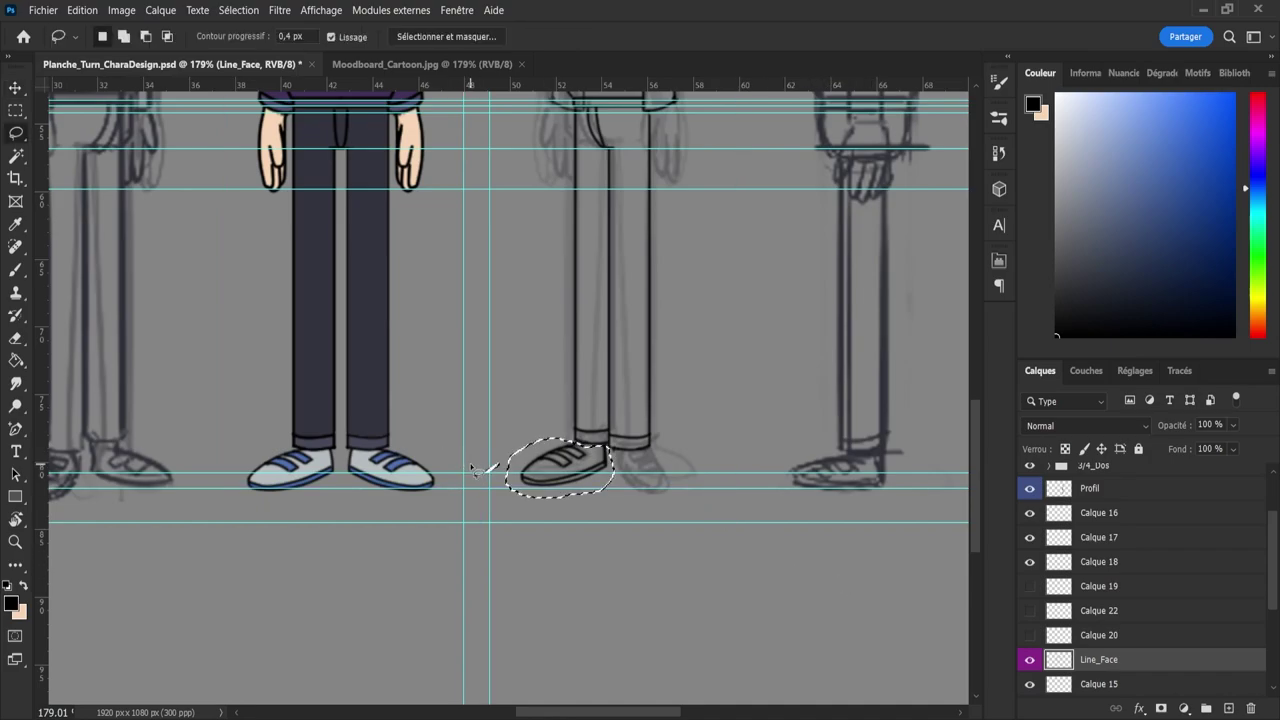
pyautogui.moveTo(481, 471); pyautogui.dragTo(507, 489)
pyautogui.hotkey('ctrl', 'j')
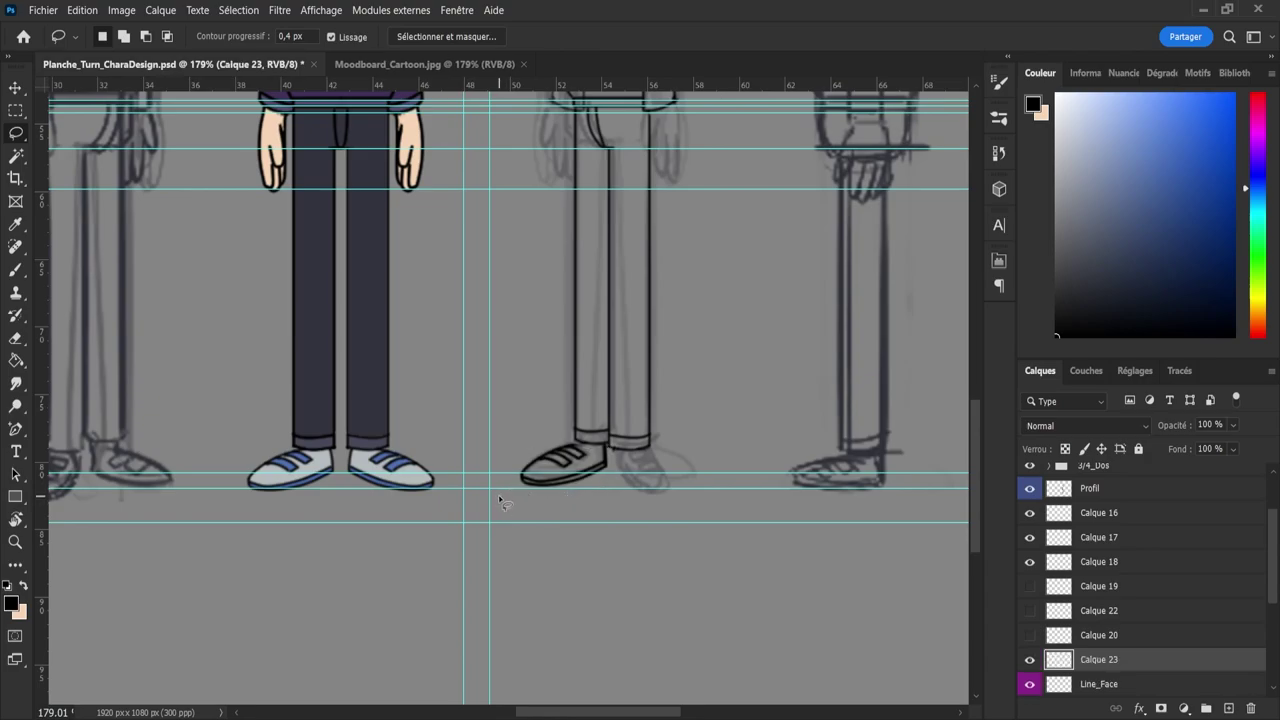
pyautogui.hotkey('ctrl', 't')
pyautogui.moveTo(565, 468); pyautogui.dragTo(605, 468)
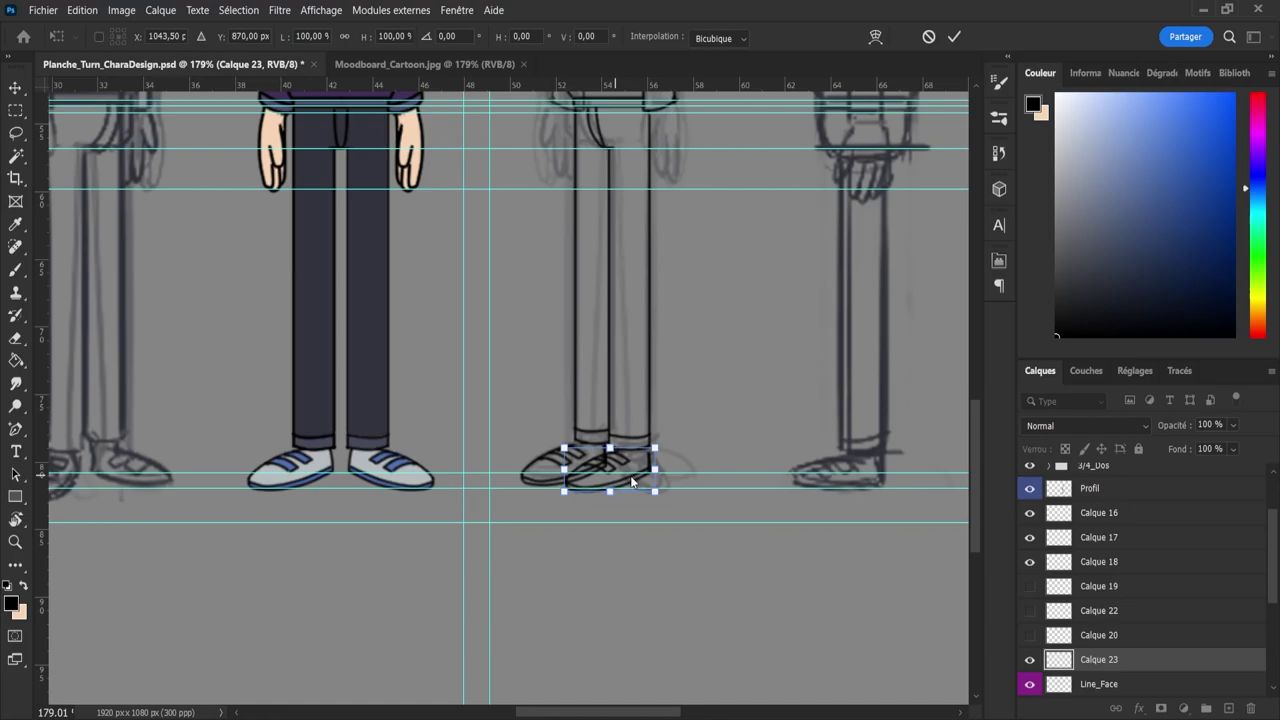
pyautogui.moveTo(608, 474); pyautogui.dragTo(613, 475)
pyautogui.moveTo(957, 92); pyautogui.dragTo(749, 357)
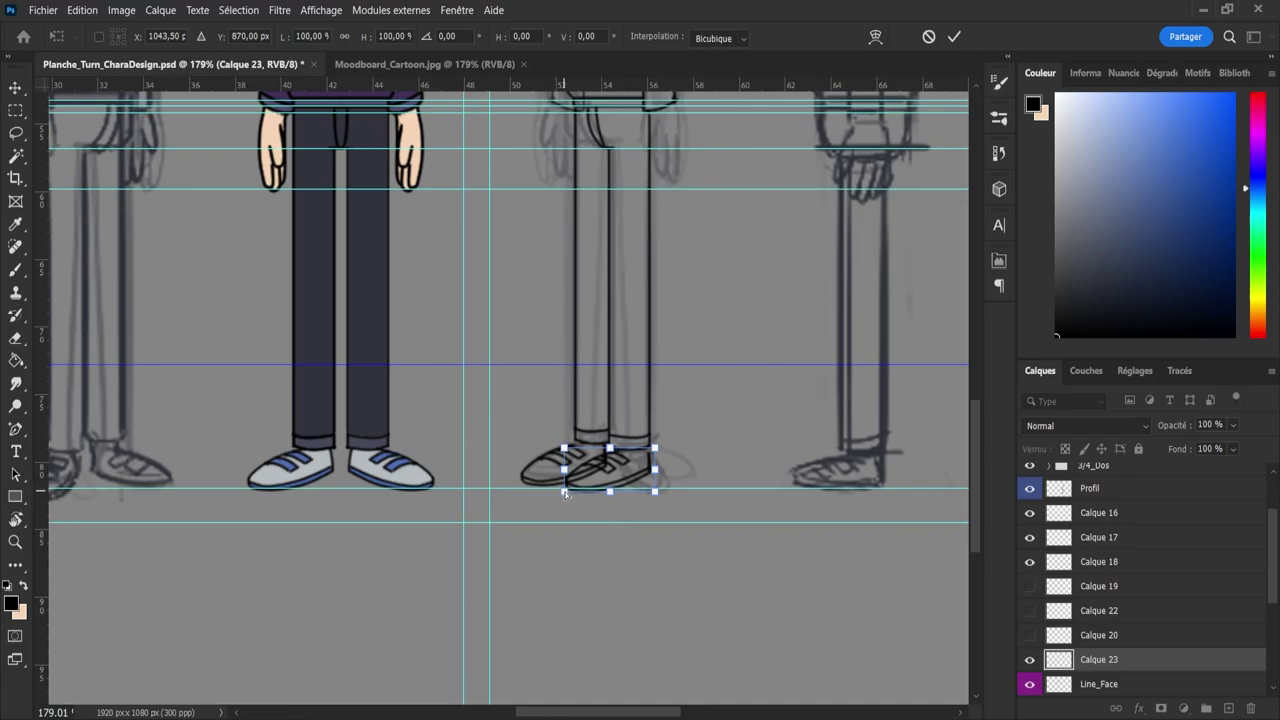
# - Try distorting the shoe copy with an 18.49° horizontal skew and a 2.89° rotation, and undo the distortion
pyautogui.moveTo(621, 497); pyautogui.dragTo(577, 497)
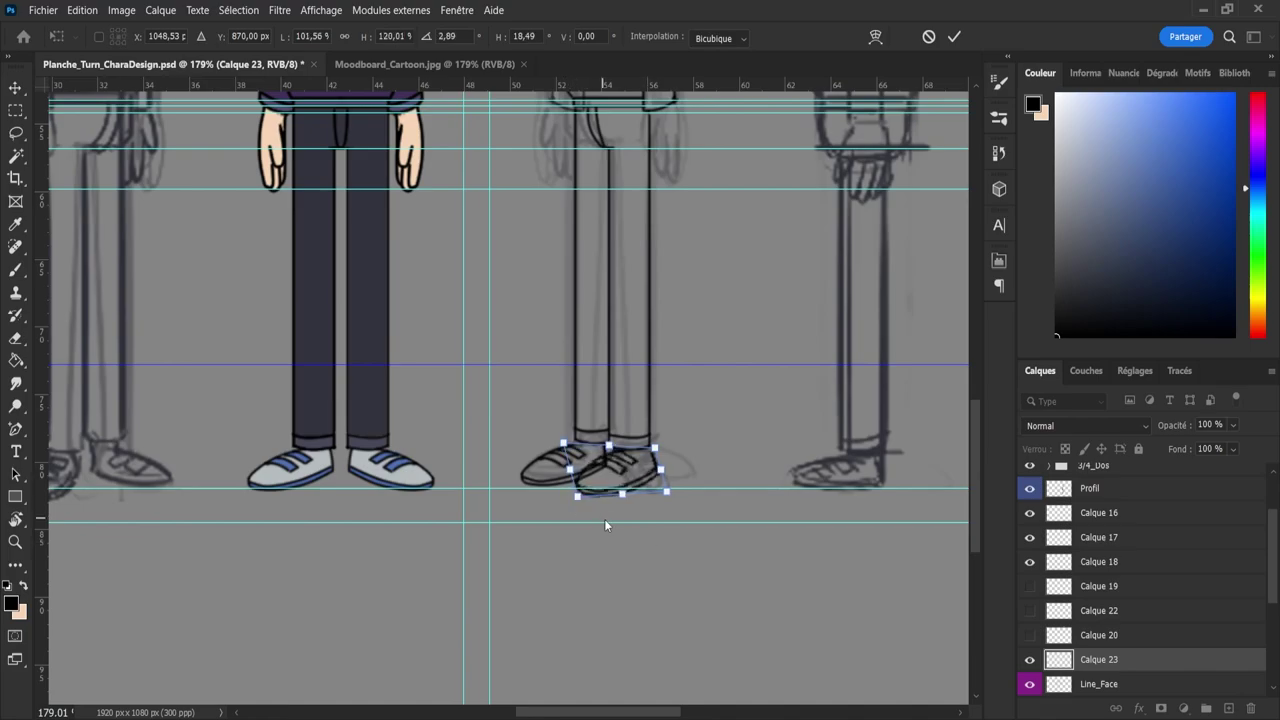
pyautogui.hotkey('ctrl', 'z')
pyautogui.hotkey('ctrl', 'z')
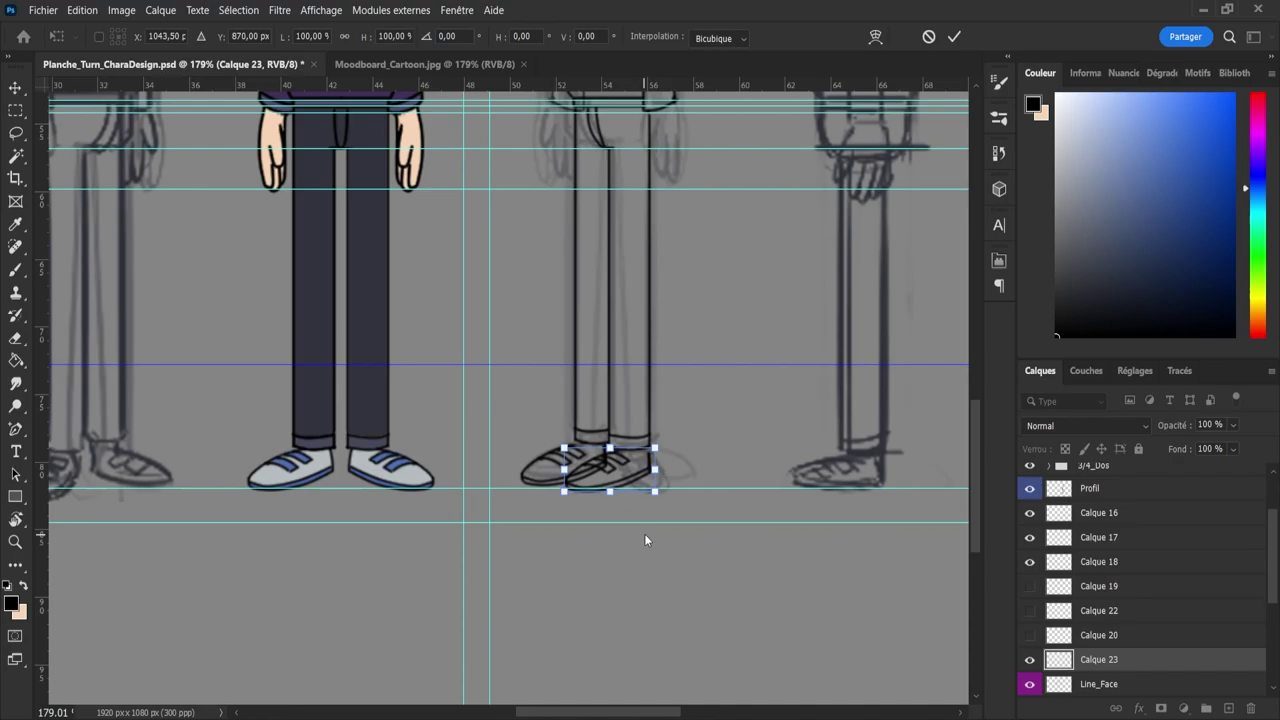
# - Close the shoe copy's pending transform and nudge the copy sideways to X 1041.5 px, keeping Y at 870 px
pyautogui.click(955, 37)
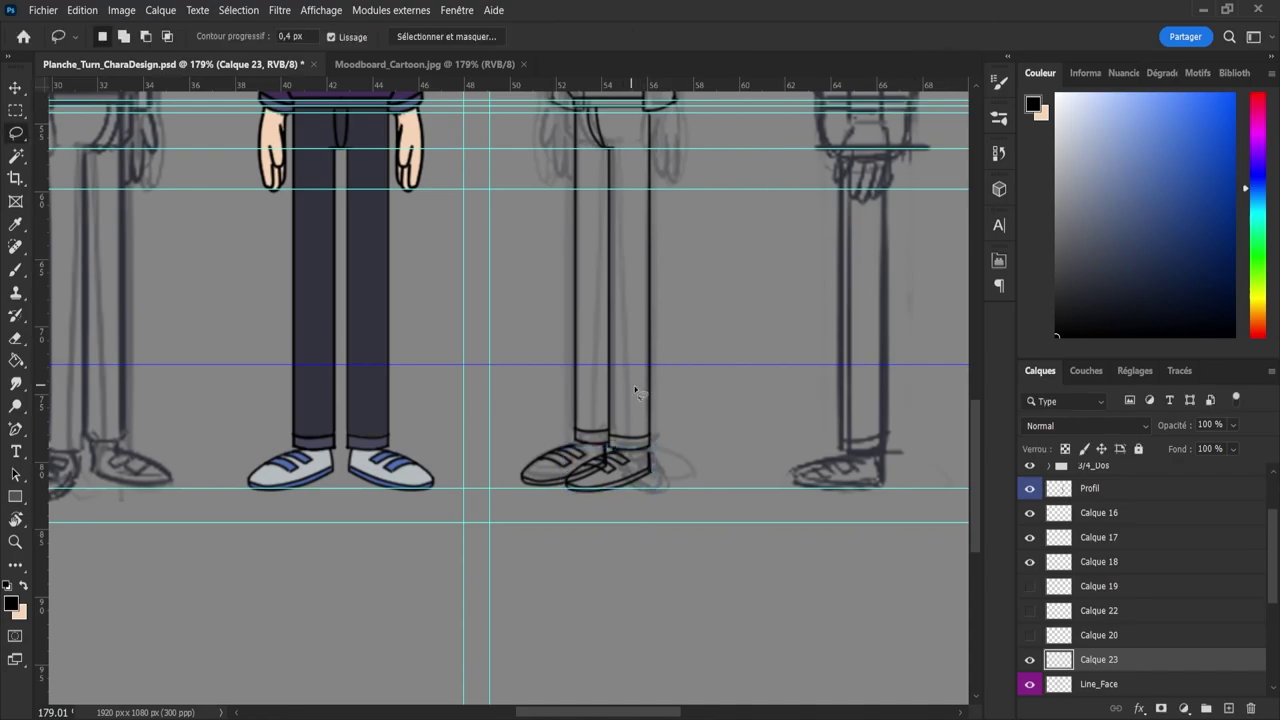
pyautogui.press('b')
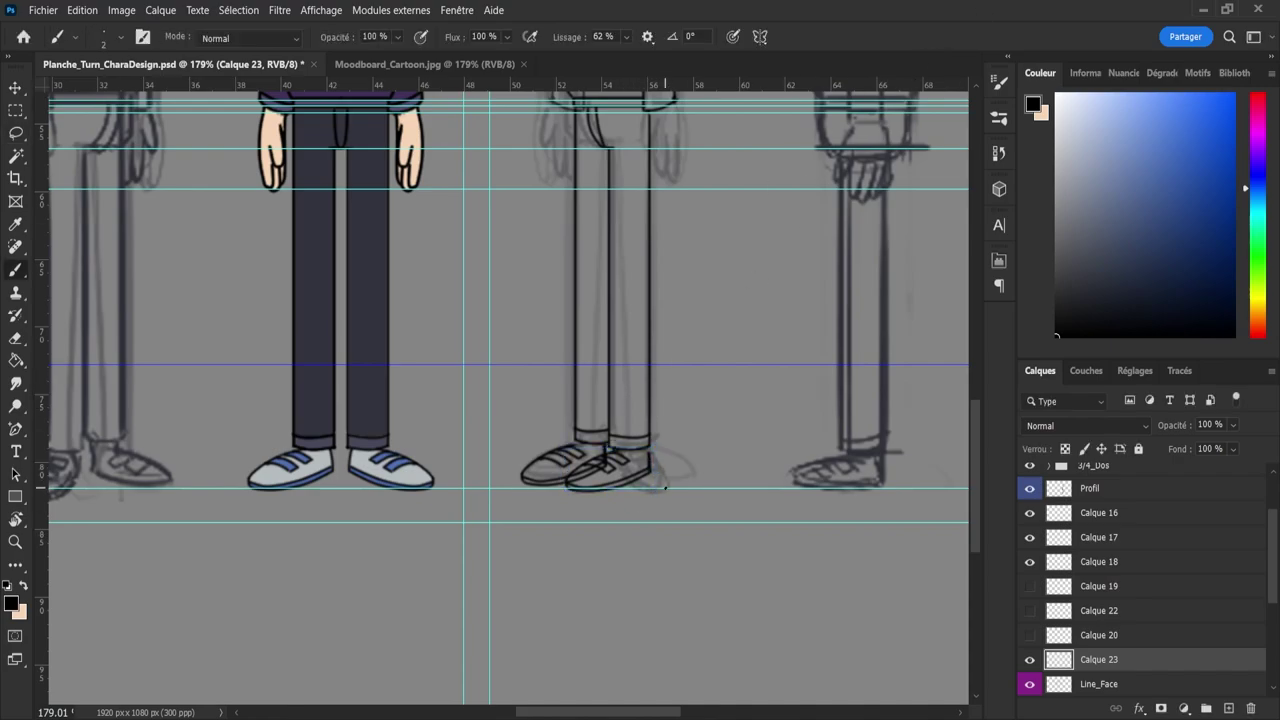
pyautogui.press('v')
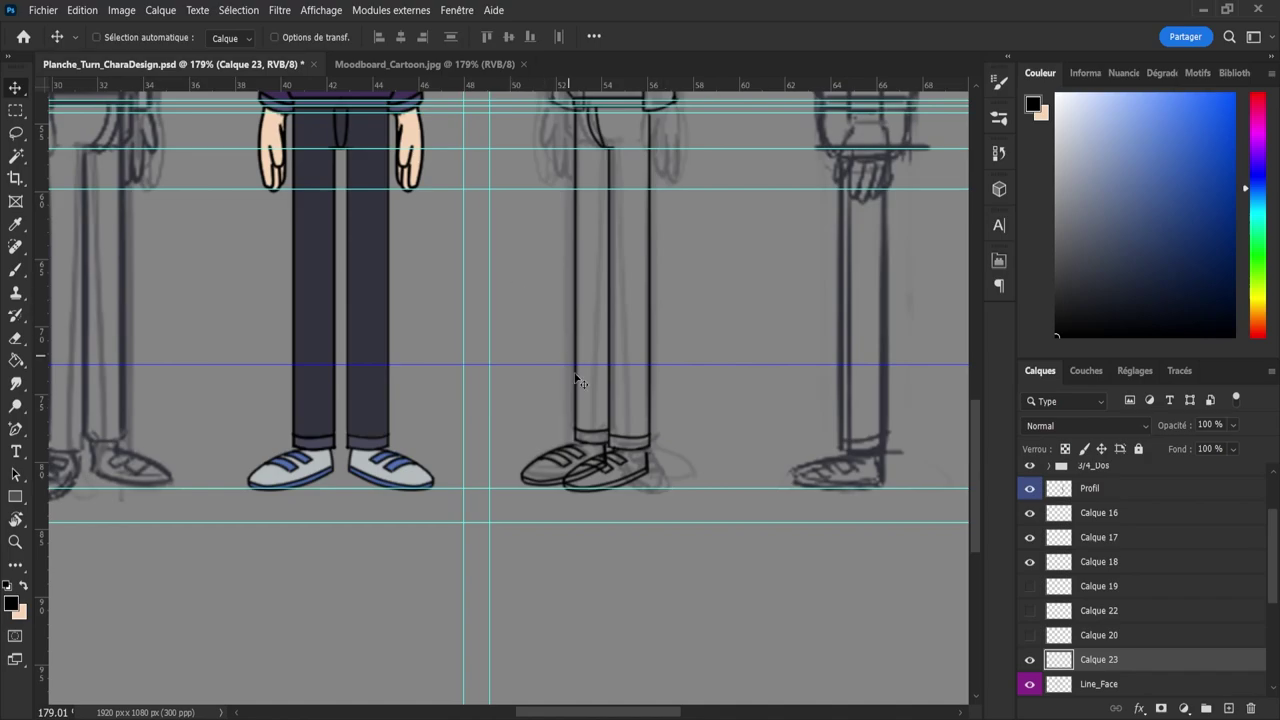
pyautogui.press('b')
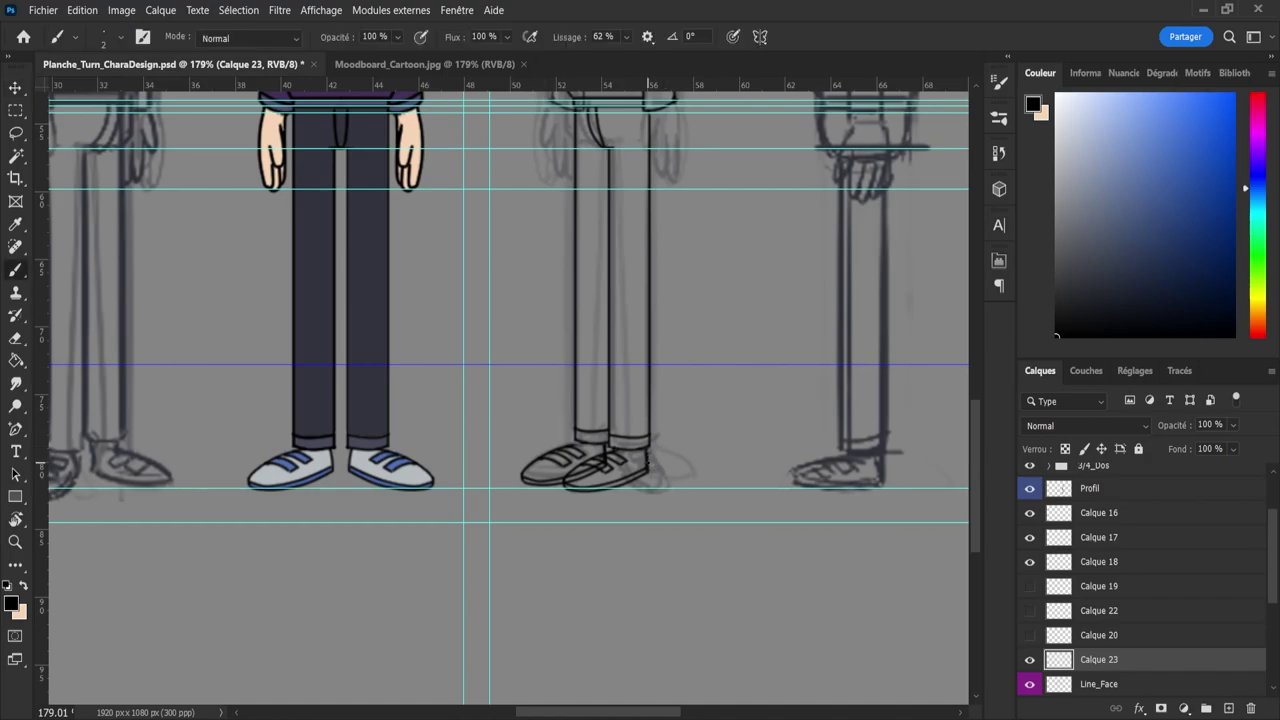
pyautogui.press('z')
pyautogui.moveTo(655, 498); pyautogui.dragTo(590, 510)
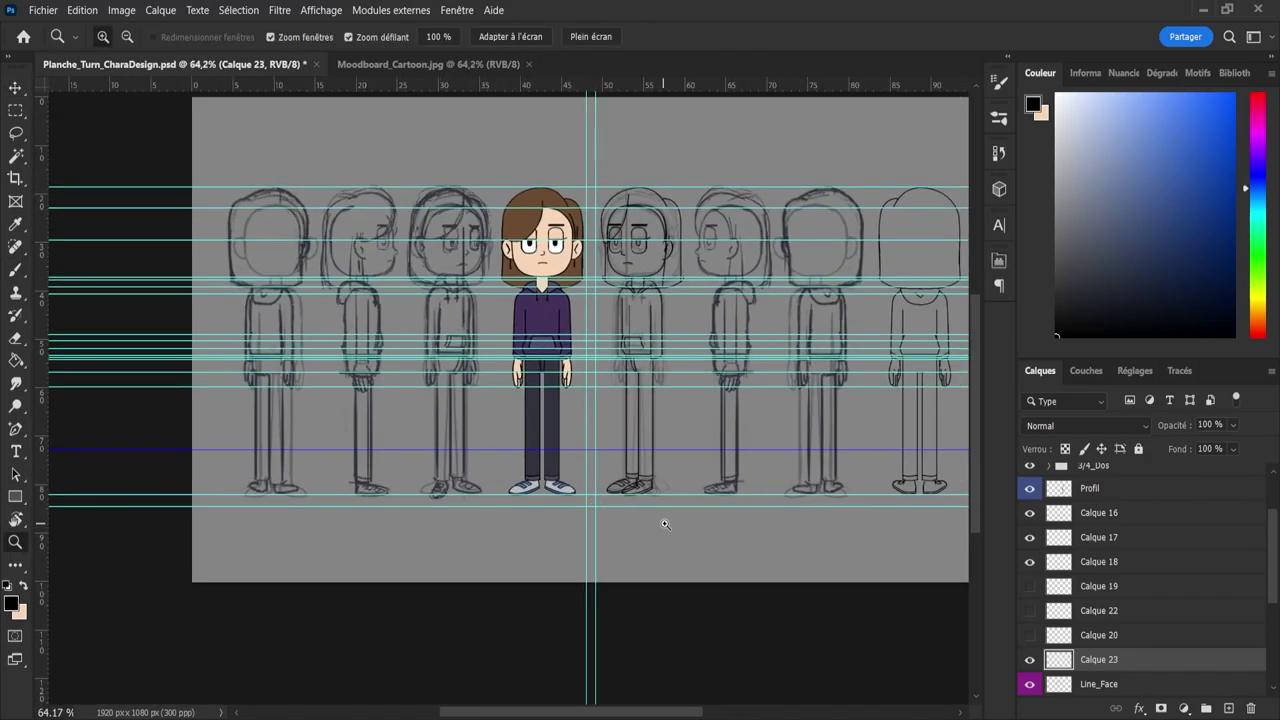
pyautogui.moveTo(672, 542)
pyautogui.mouseDown()
pyautogui.moveTo(677, 523)
pyautogui.moveTo(691, 531)
pyautogui.moveTo(669, 517)
pyautogui.mouseUp()
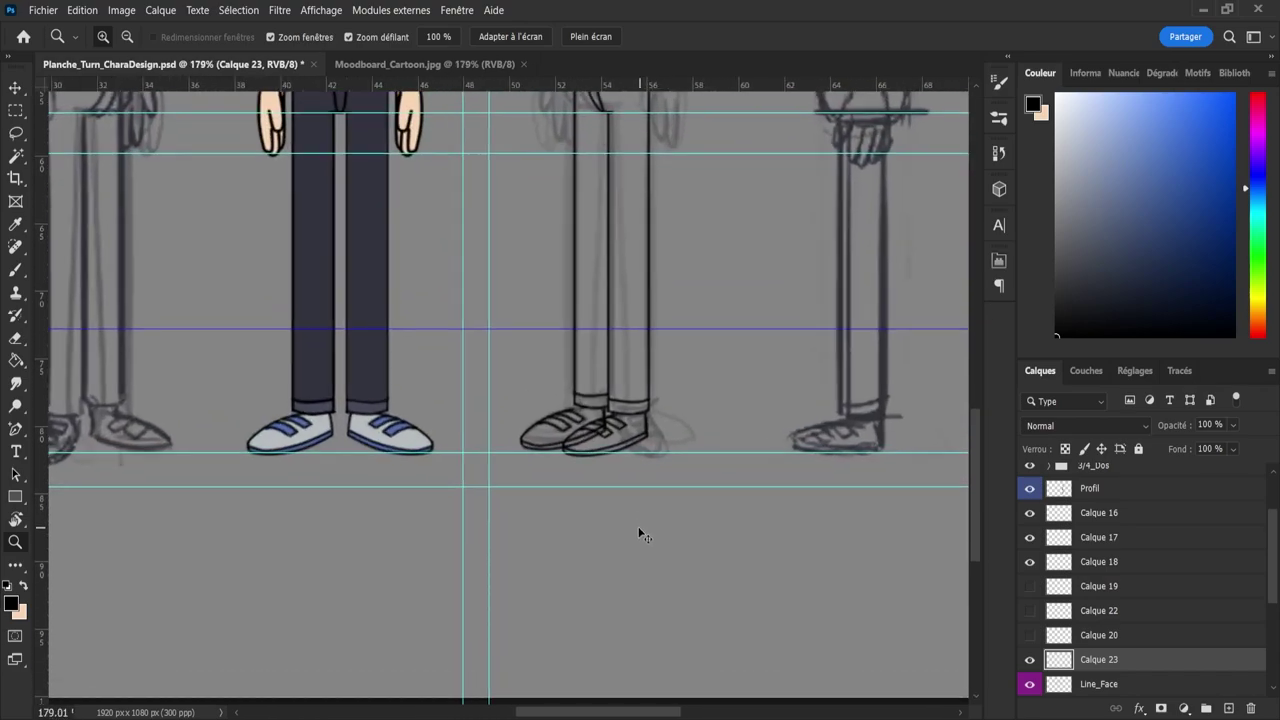
pyautogui.hotkey('ctrl', 't')
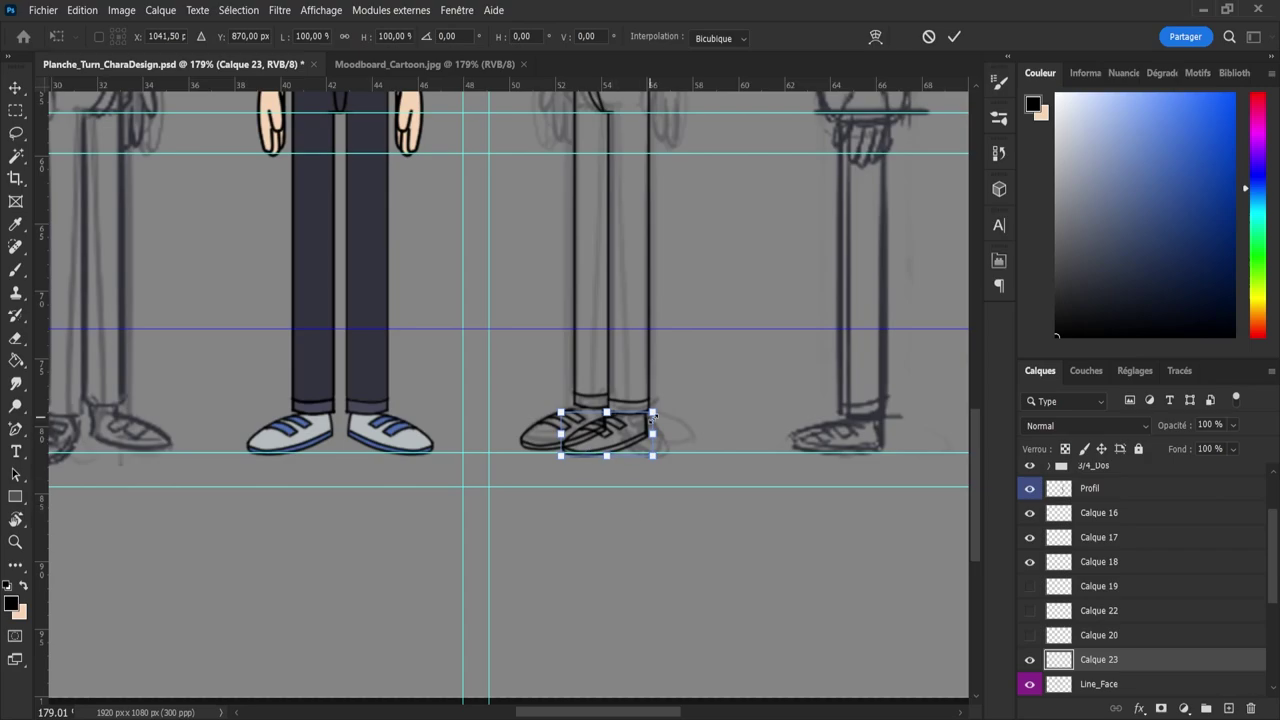
pyautogui.moveTo(652, 416); pyautogui.dragTo(658, 430)
pyautogui.hotkey('ctrl', 'z')
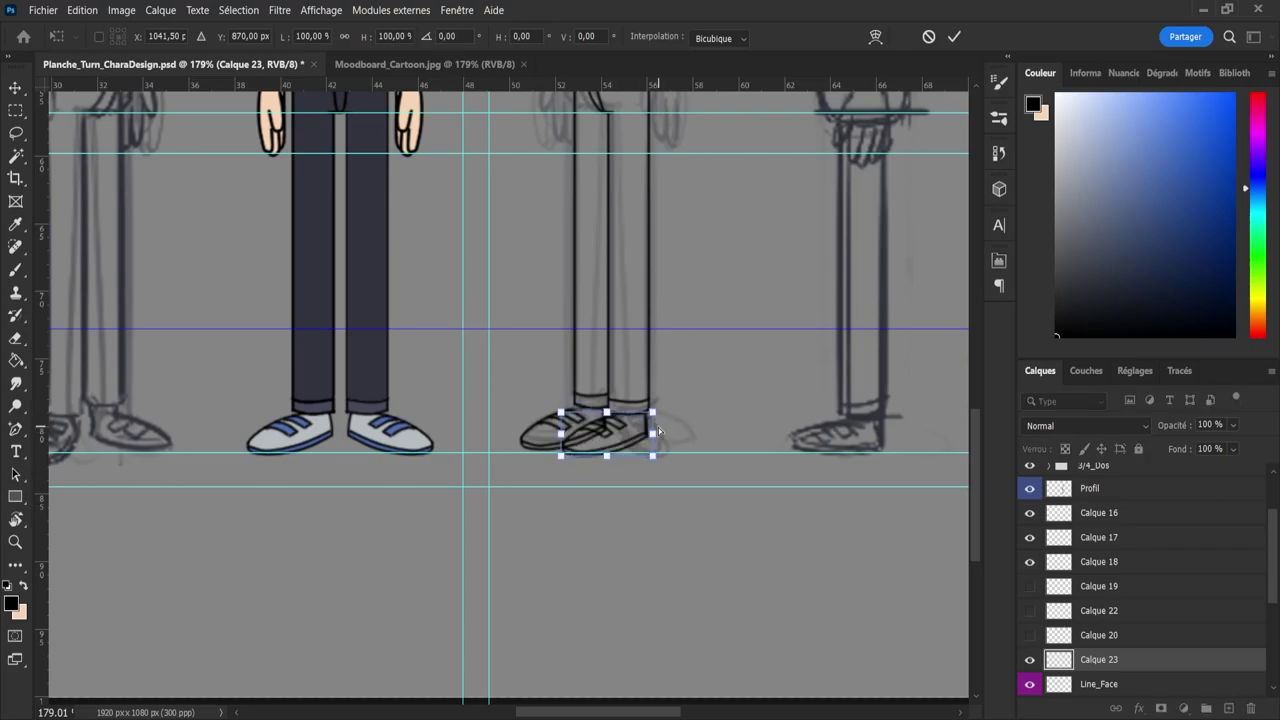
pyautogui.click(957, 37)
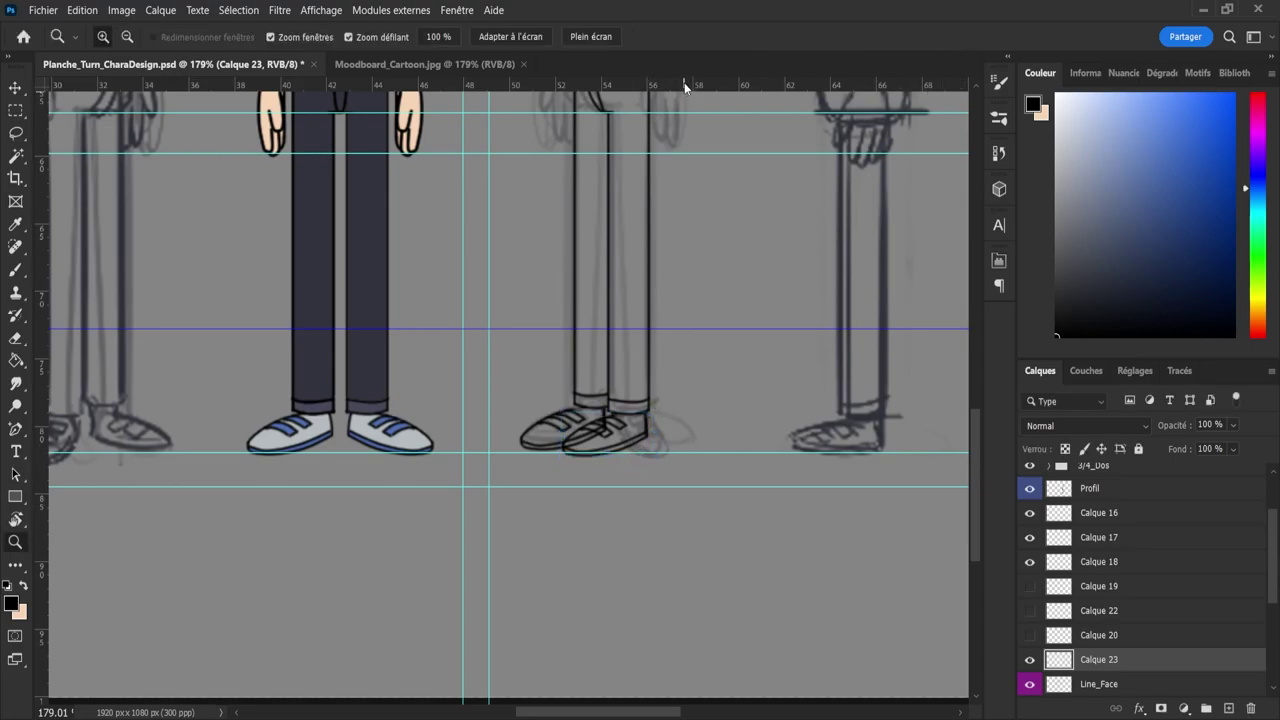
# - Add a horizontal guide crossing the shoes slightly above the guide at their soles
pyautogui.moveTo(685, 87); pyautogui.dragTo(716, 436)
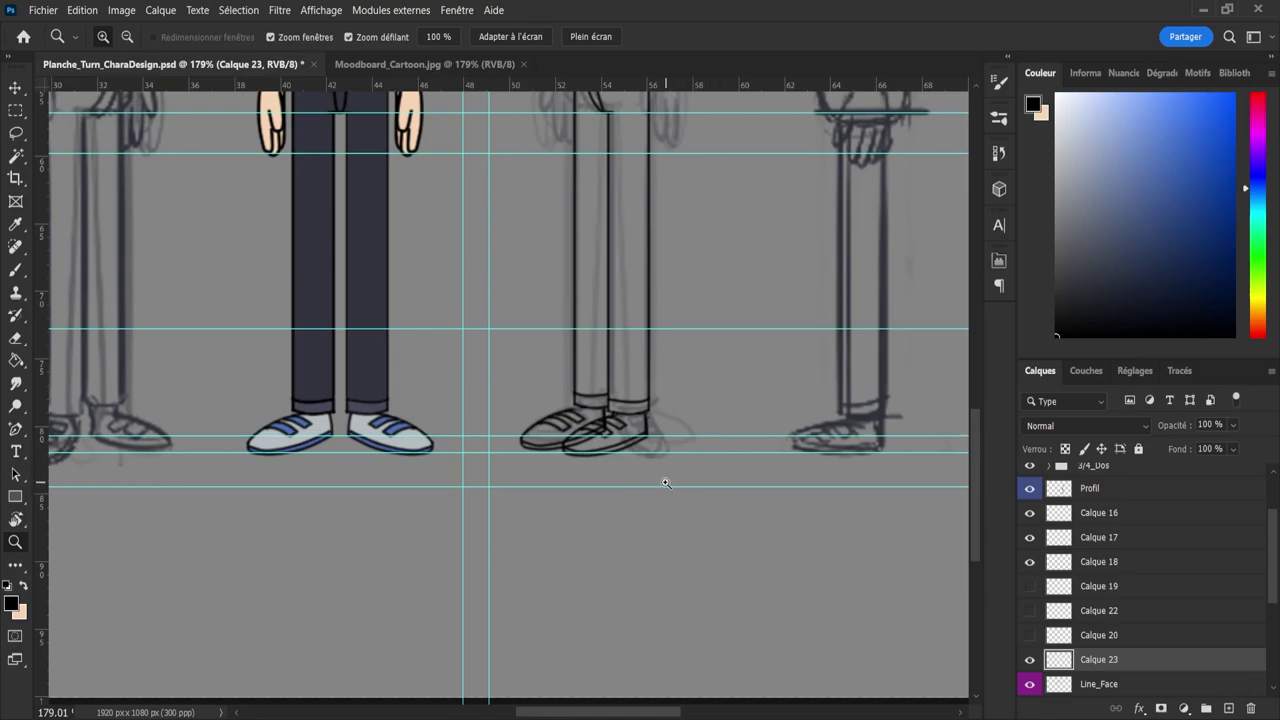
pyautogui.scroll(-5, 640, 545)
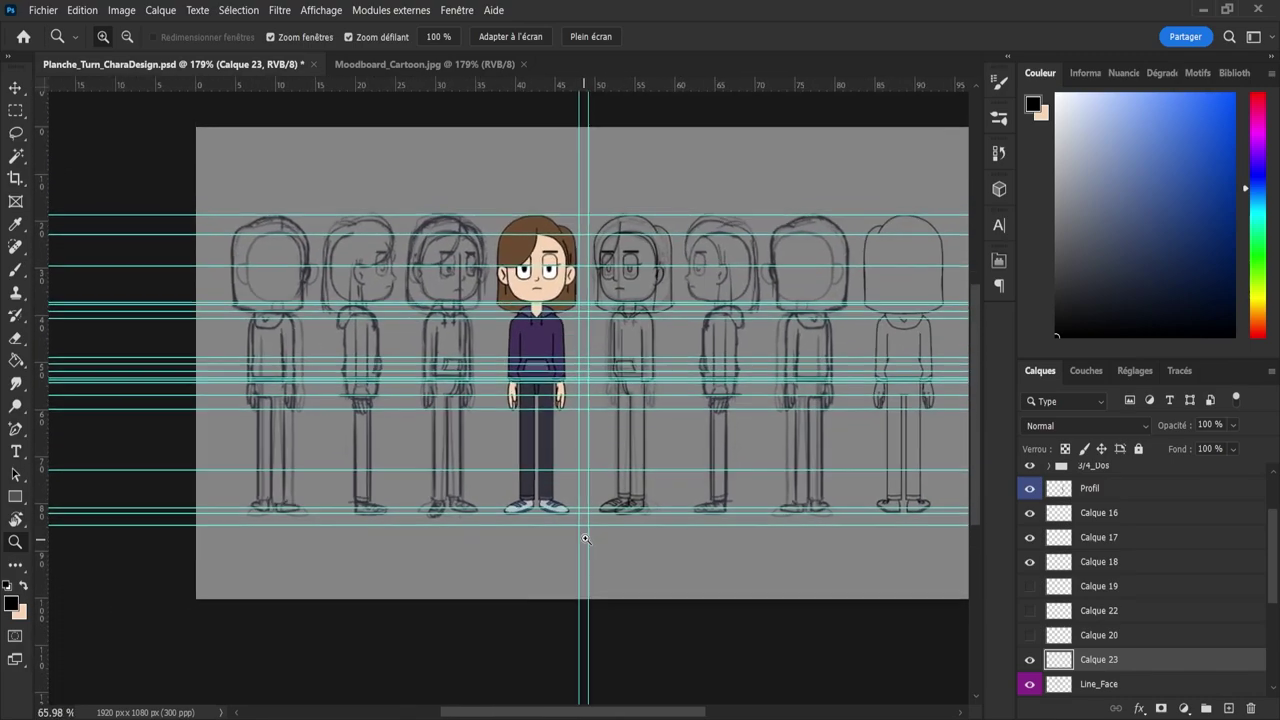
pyautogui.scroll(5, 708, 435)
pyautogui.scroll(-5, 708, 503)
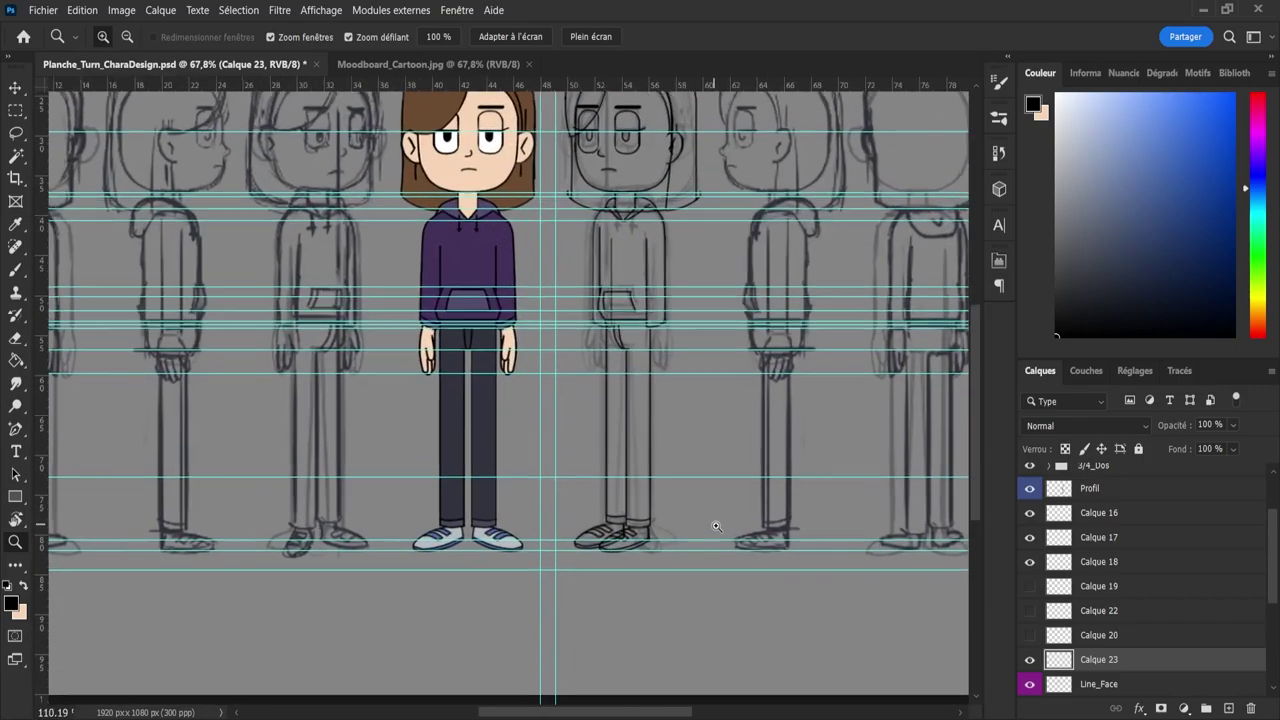
pyautogui.scroll(3, 680, 511)
pyautogui.scroll(3, 678, 528)
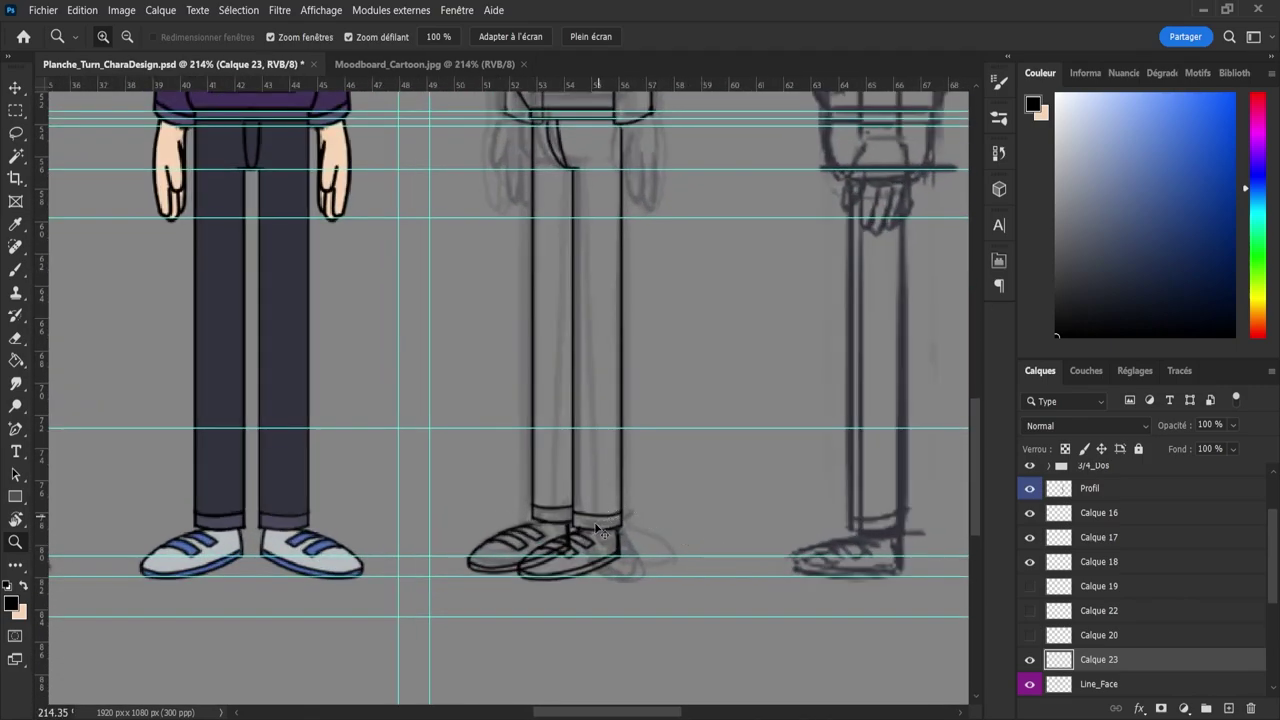
# - Rotate the near shoe copy on Calque 23 by 3.85° and raise it to Y 868 px
pyautogui.hotkey('ctrl', 't')
pyautogui.moveTo(644, 523); pyautogui.dragTo(643, 530)
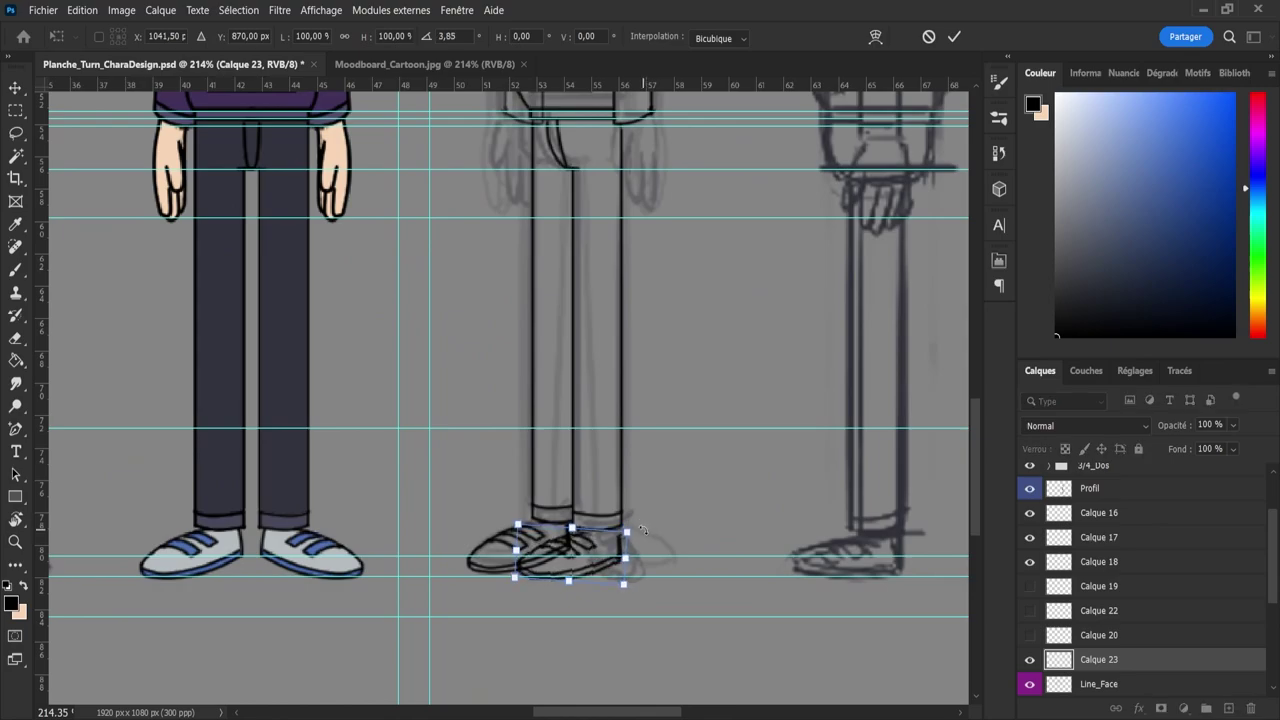
pyautogui.press('Up')
pyautogui.press('Up')
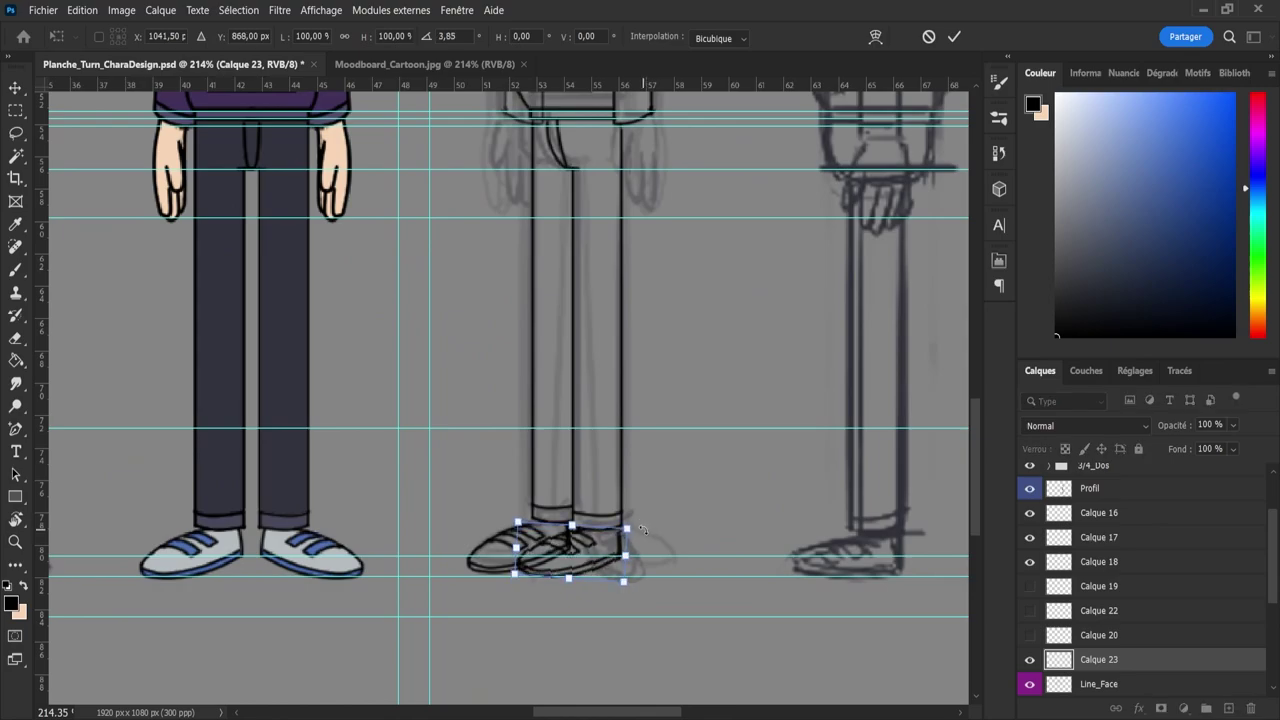
pyautogui.press('Return')
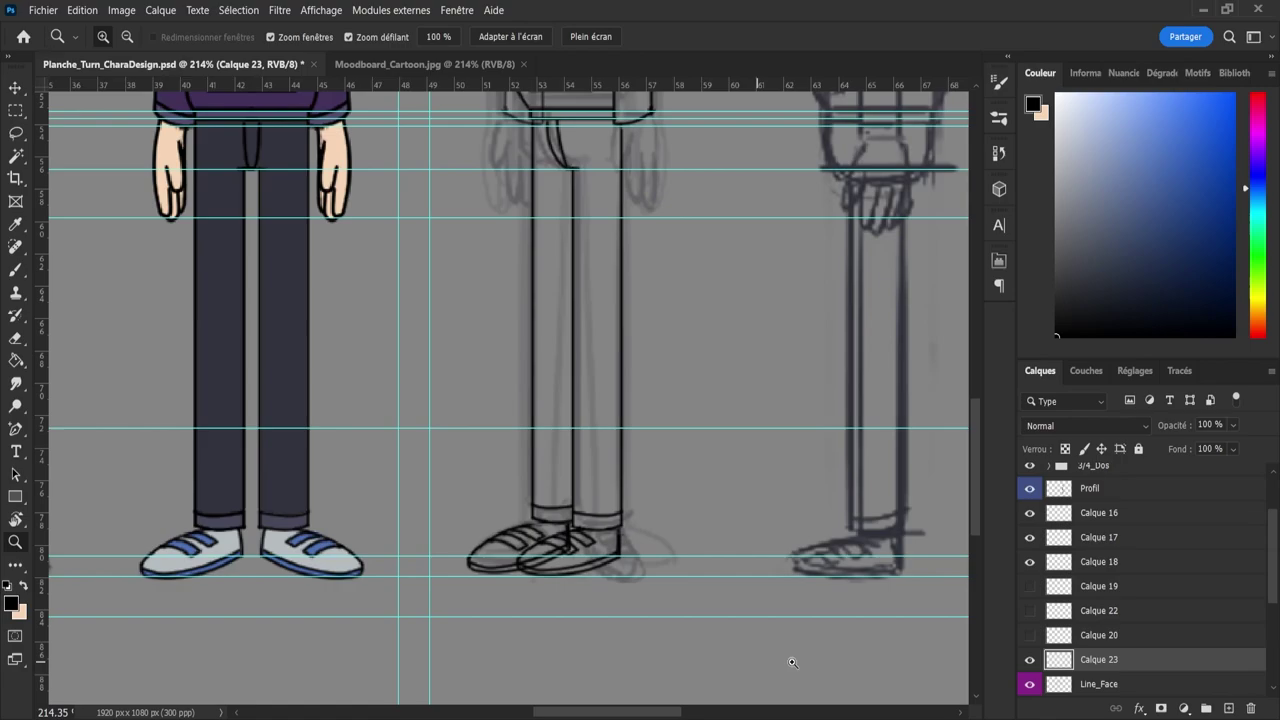
# - Lasso the far shoe on Line_Face and transform it with a slight clockwise rotation, moving it to X 994 px, Y 871.5 px
pyautogui.click(1079, 686)
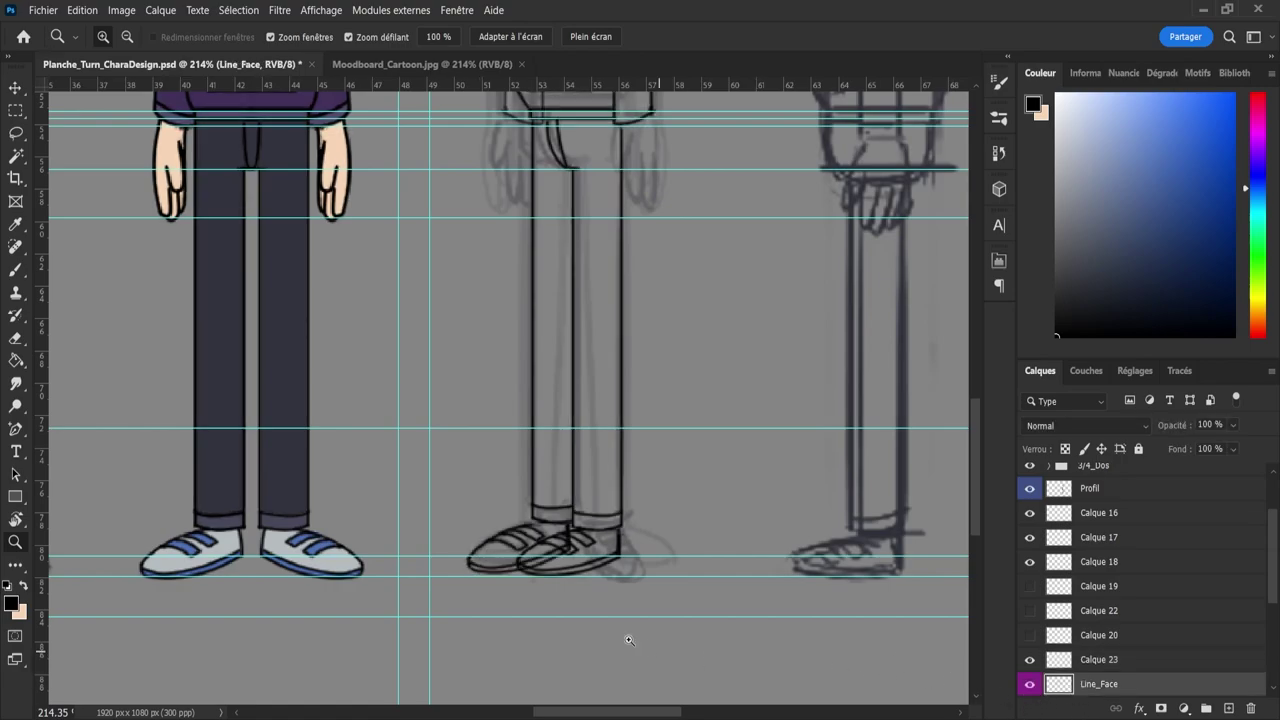
pyautogui.press('l')
pyautogui.moveTo(449, 540)
pyautogui.mouseDown()
pyautogui.moveTo(451, 584)
pyautogui.moveTo(540, 602)
pyautogui.moveTo(585, 554)
pyautogui.moveTo(572, 528)
pyautogui.moveTo(467, 526)
pyautogui.moveTo(432, 545)
pyautogui.mouseUp()
pyautogui.hotkey('ctrl', 't')
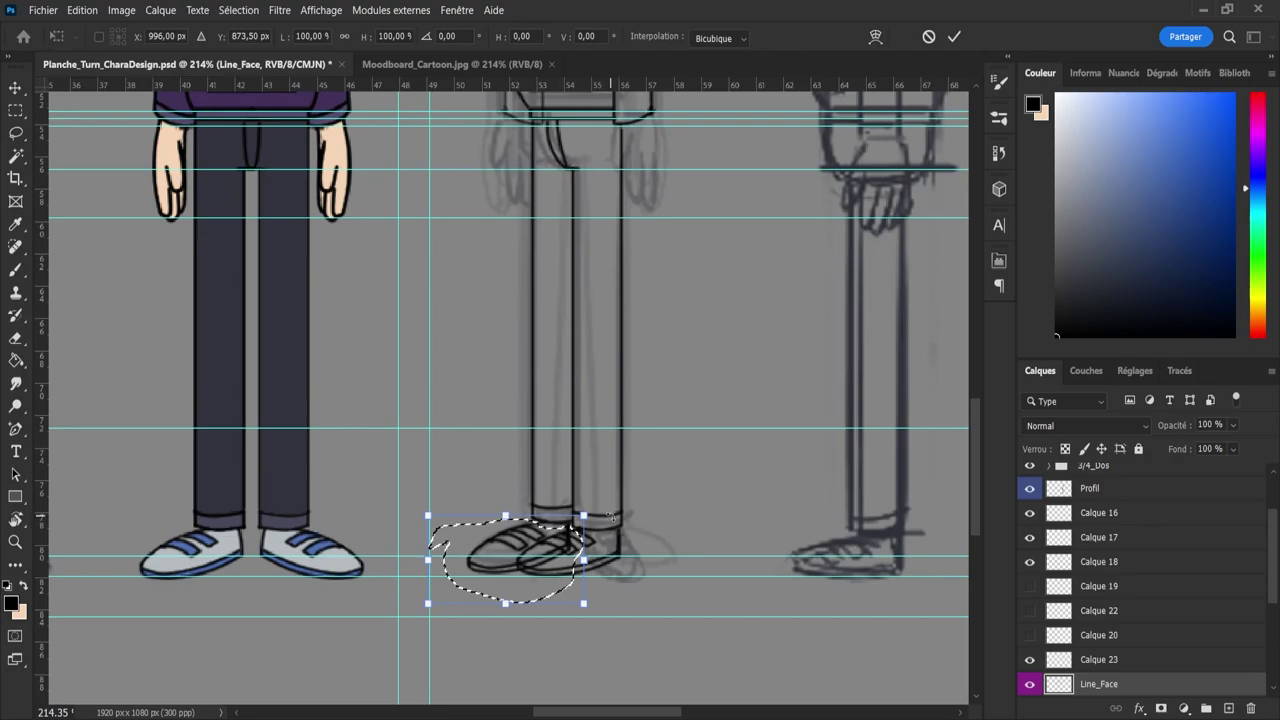
pyautogui.moveTo(611, 520); pyautogui.dragTo(611, 526)
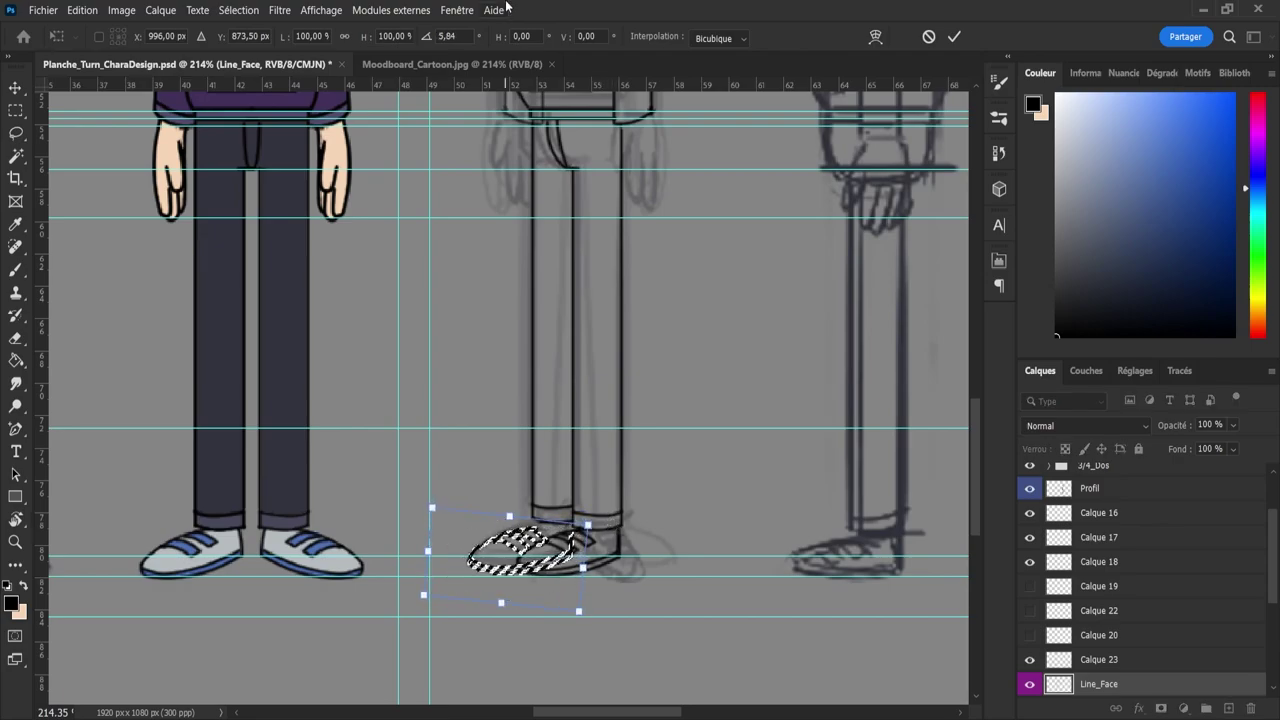
pyautogui.press('Up')
pyautogui.press('Up')
pyautogui.press('Left')
pyautogui.press('Left')
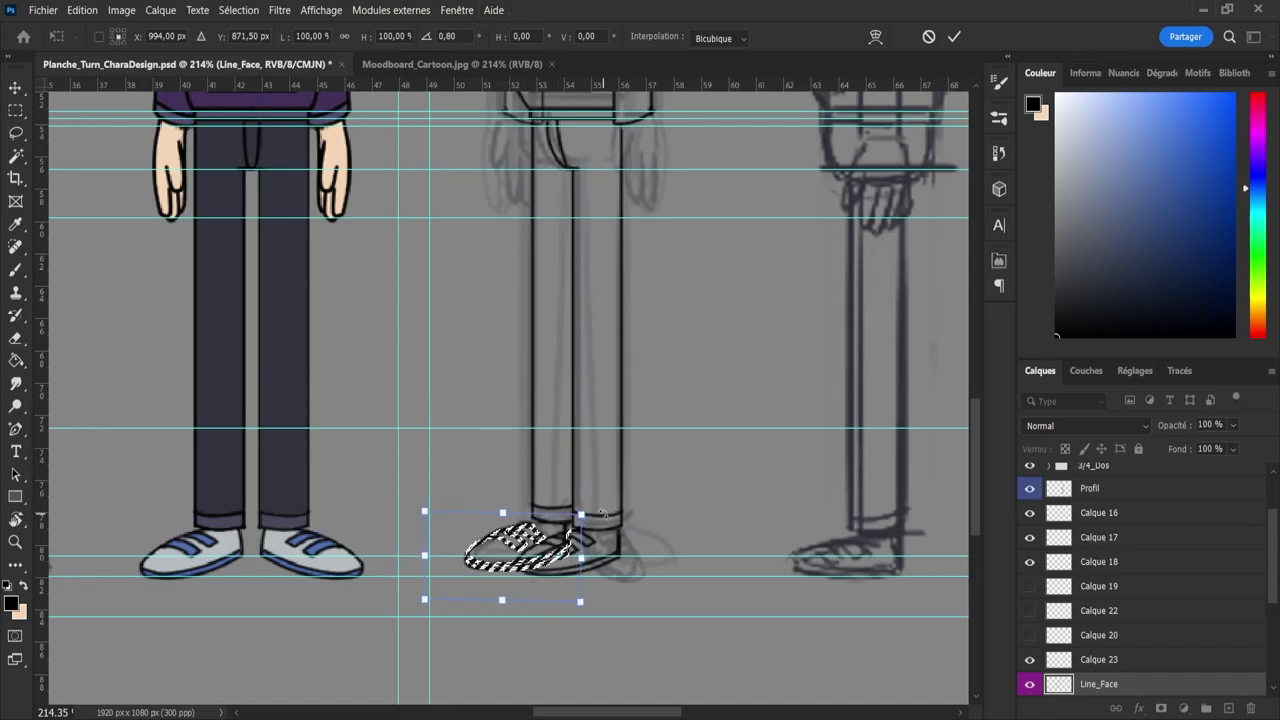
# - Refine the far shoe's transform to a 1.91° rotation at X 995 px, Y 871.5 px, and clear the selection
pyautogui.moveTo(607, 519); pyautogui.dragTo(604, 516)
pyautogui.press('Down')
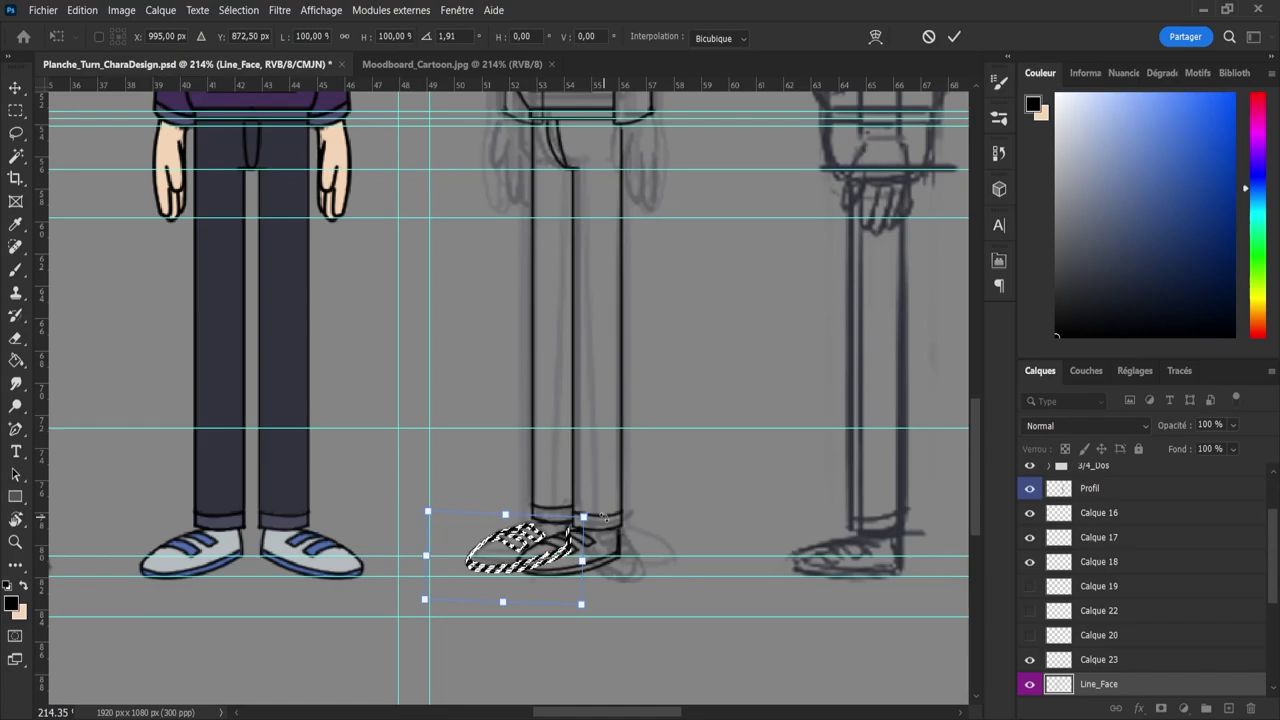
pyautogui.press('Right')
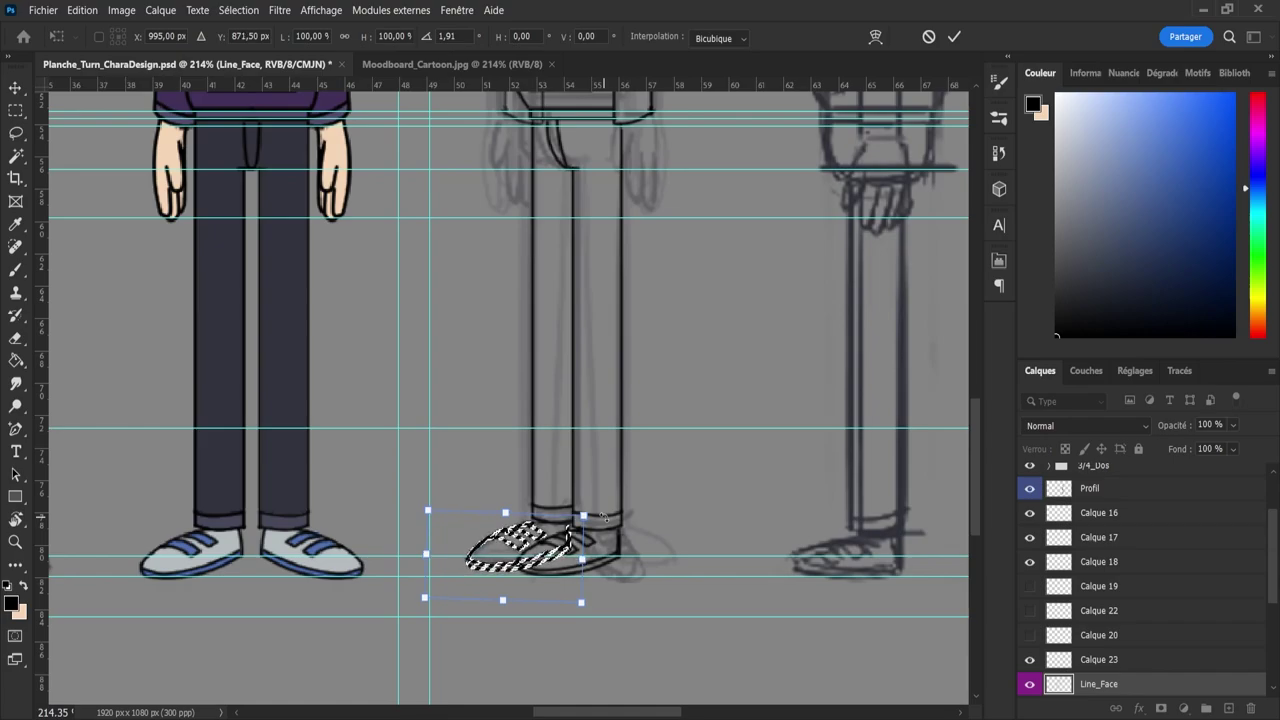
pyautogui.press('Return')
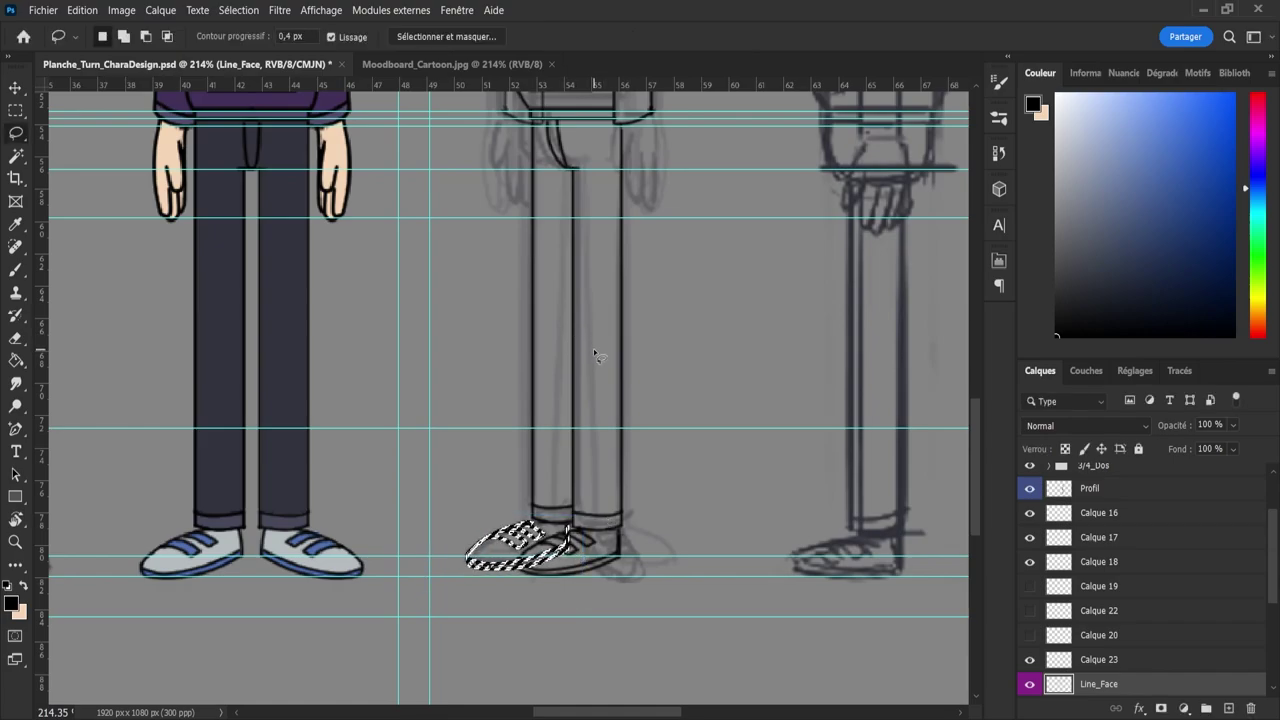
pyautogui.press('v')
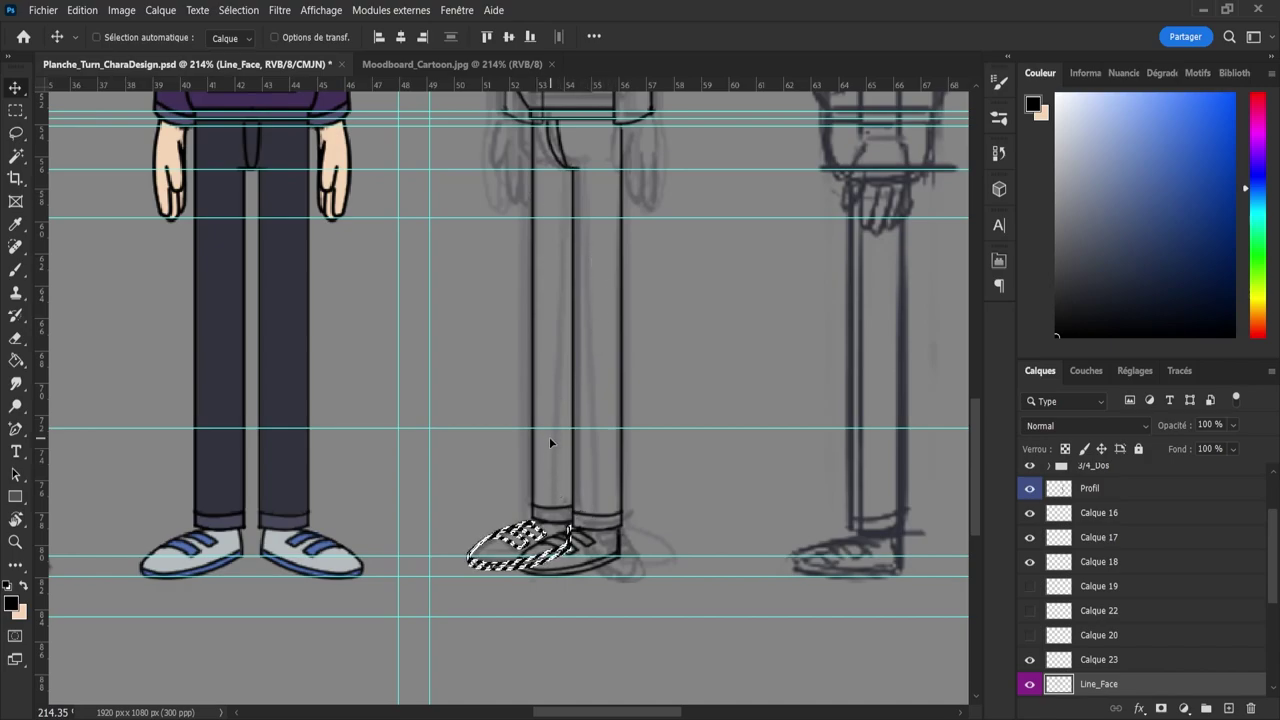
pyautogui.press('l')
pyautogui.hotkey('ctrl', 'd')
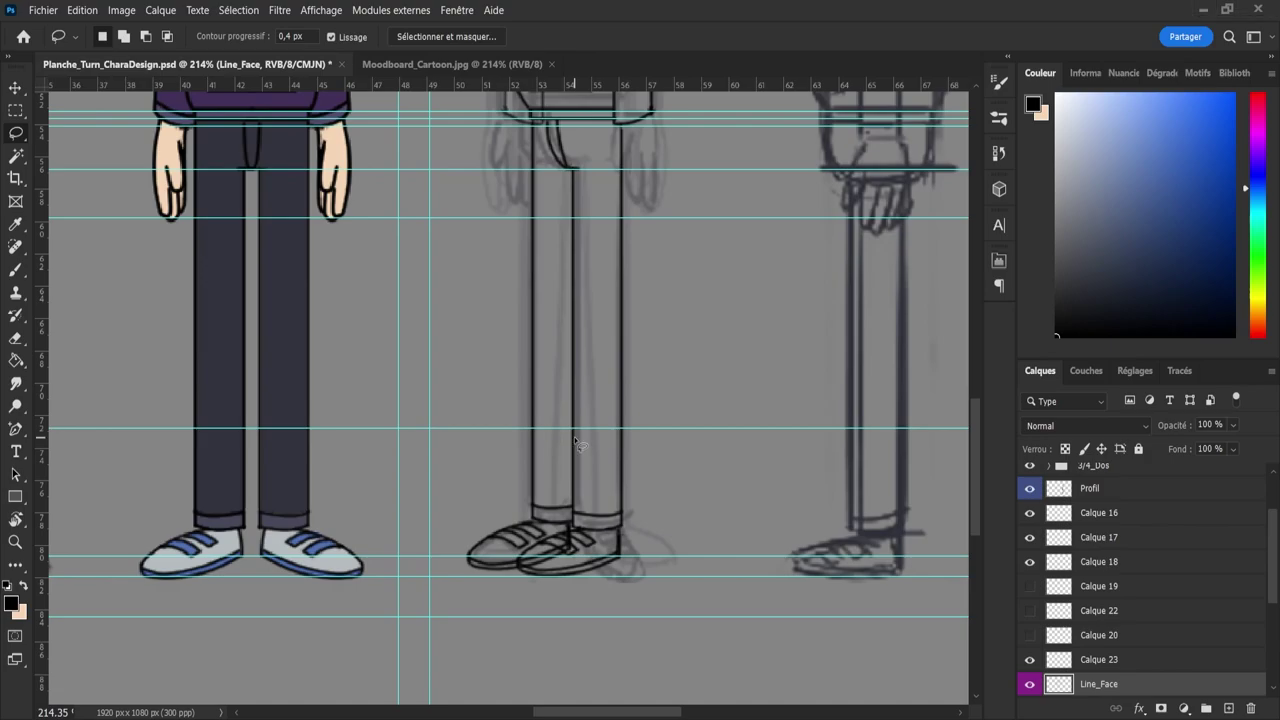
# - Examine the three-quarter view's shoes, legs and hoodie beside the coloured front view, toggling Line_Face's visibility to check its lines
pyautogui.press('z')
pyautogui.moveTo(593, 429)
pyautogui.mouseDown()
pyautogui.moveTo(556, 428)
pyautogui.moveTo(568, 413)
pyautogui.mouseUp()
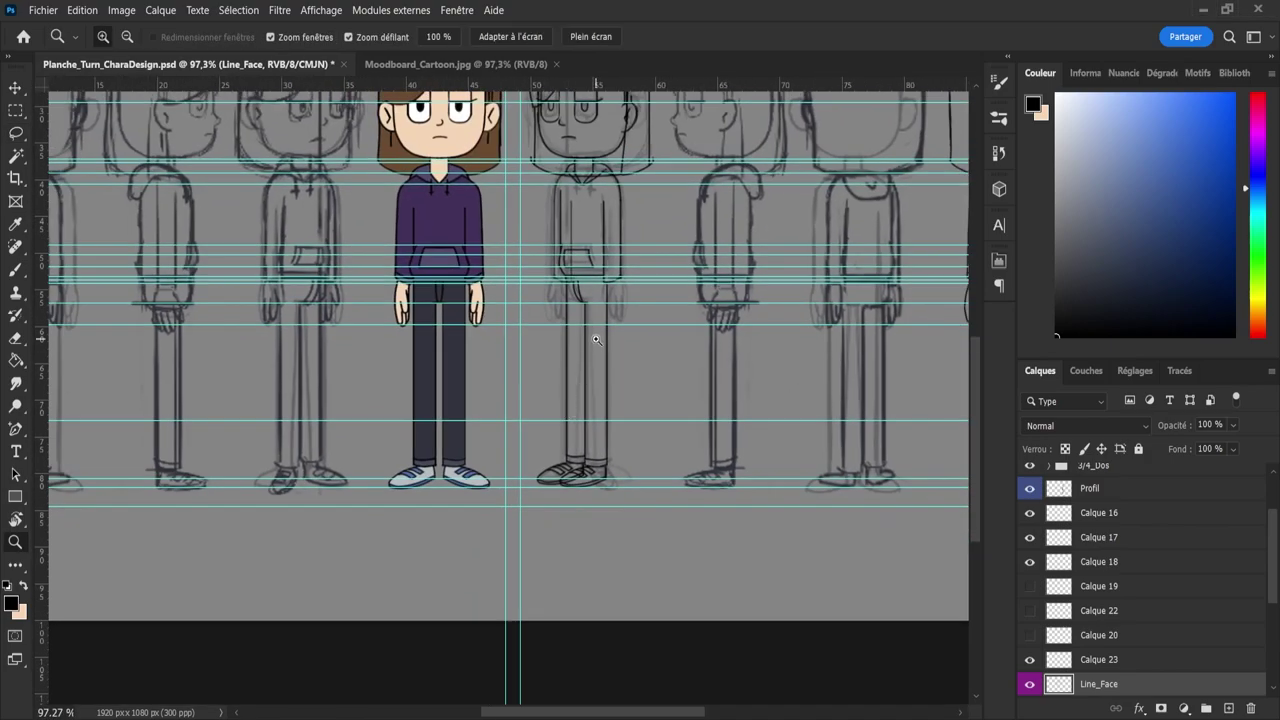
pyautogui.scroll(-2, 600, 341)
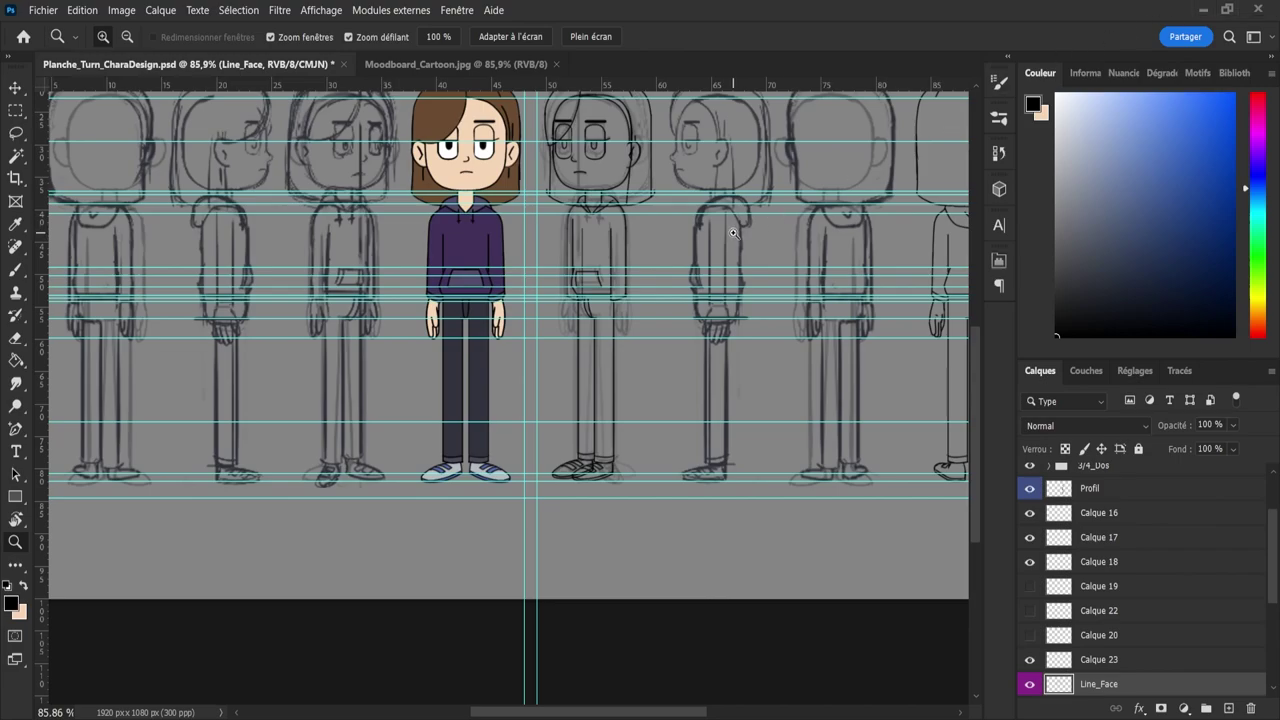
pyautogui.click(616, 300)
pyautogui.click(609, 440)
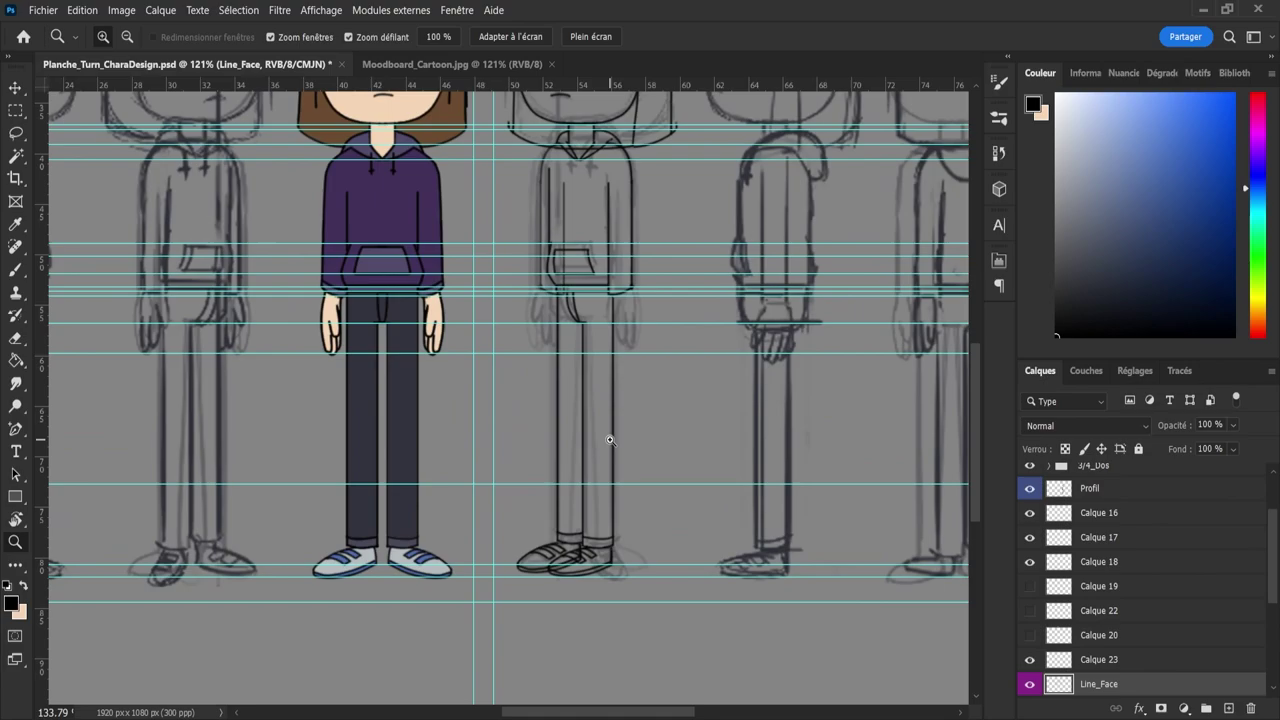
pyautogui.moveTo(627, 446); pyautogui.dragTo(572, 446)
pyautogui.moveTo(629, 377); pyautogui.dragTo(667, 377)
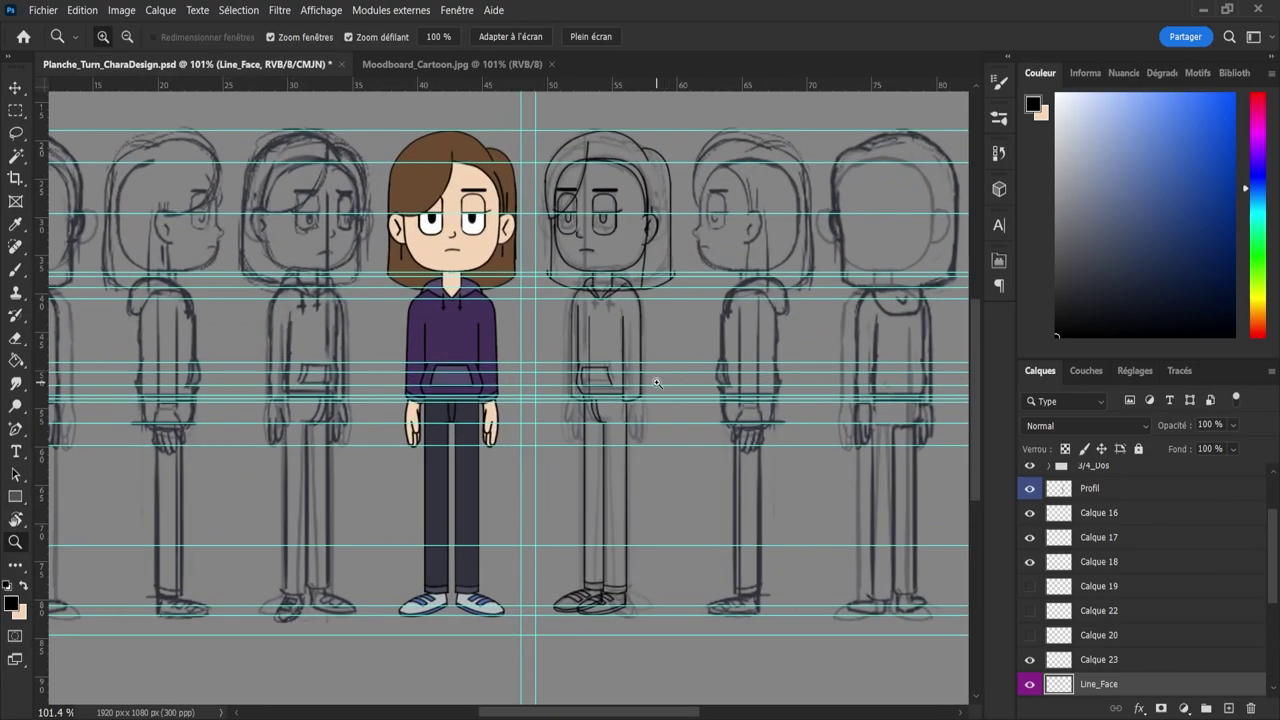
pyautogui.moveTo(591, 309); pyautogui.dragTo(587, 314)
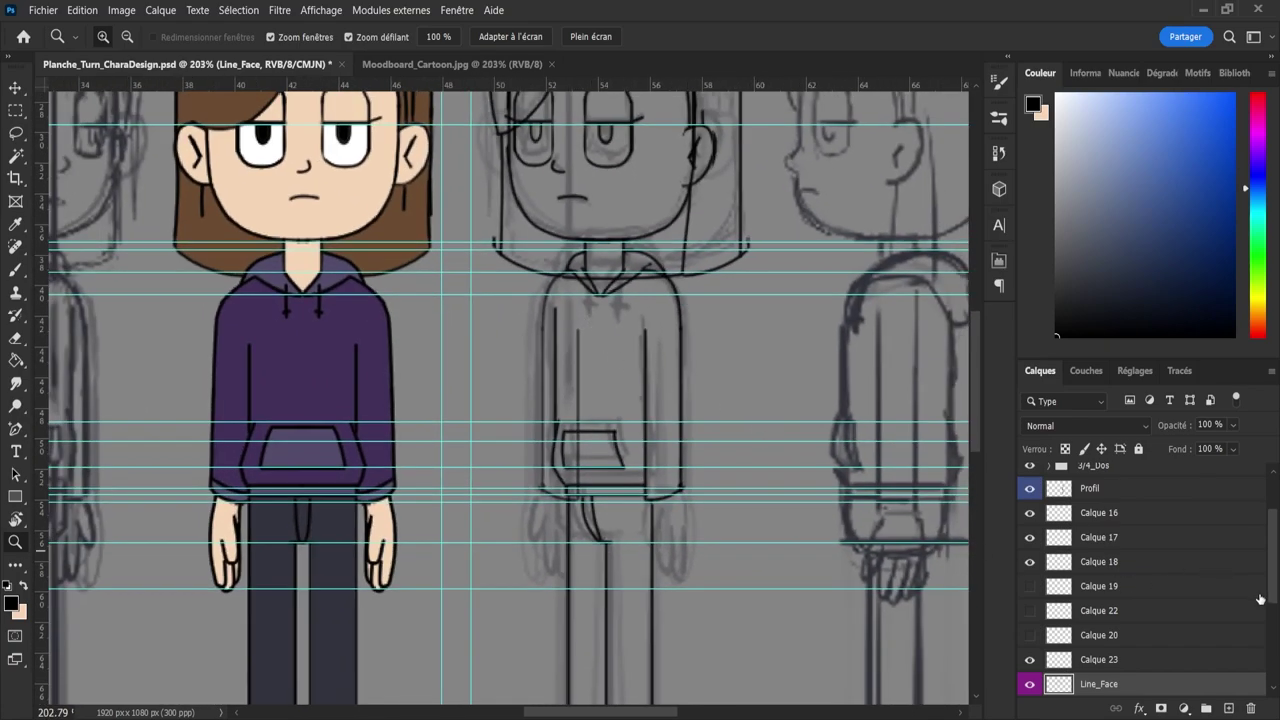
pyautogui.scroll(-3, 1262, 615)
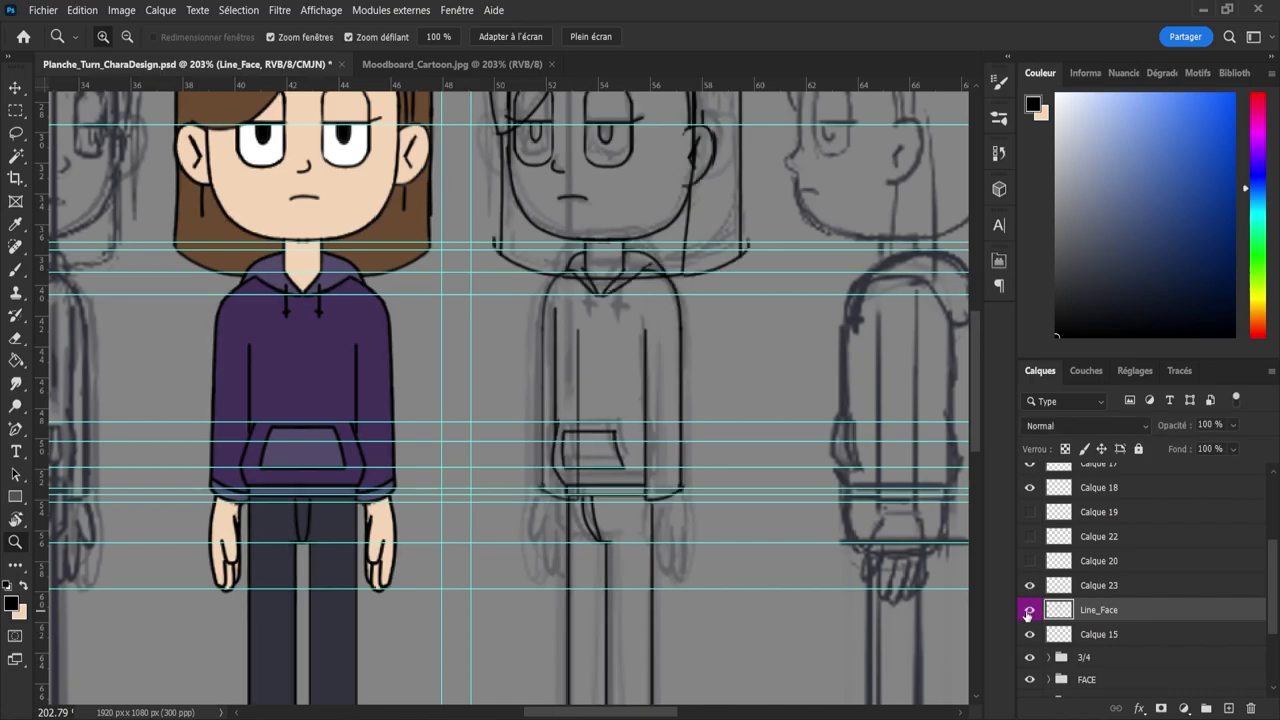
pyautogui.click(1030, 612)
pyautogui.click(1030, 612)
# - Erase the hair's bottom line where it crosses the three-quarter hoodie's collar, working on Calque 15
pyautogui.scroll(-3, 768, 397)
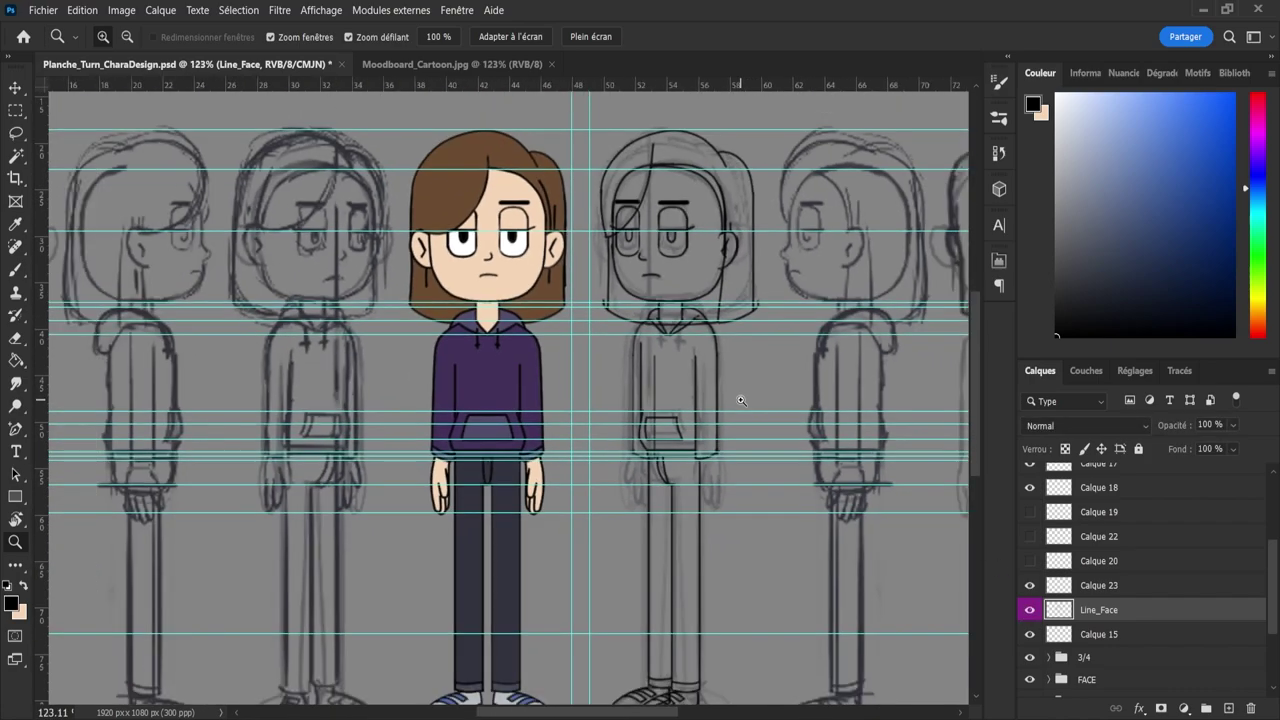
pyautogui.scroll(1, 762, 252)
pyautogui.hotkey('ctrl', 'space')
pyautogui.moveTo(563, 358); pyautogui.dragTo(598, 371)
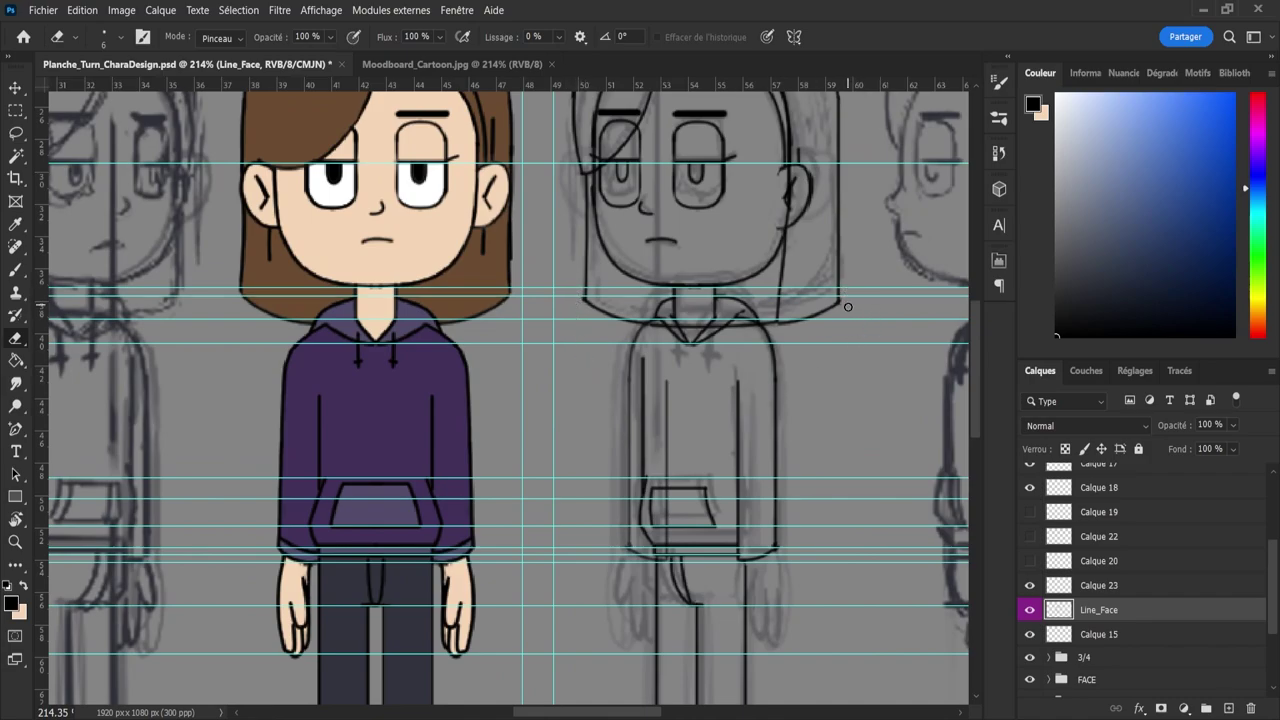
pyautogui.hotkey('ctrl', 'space')
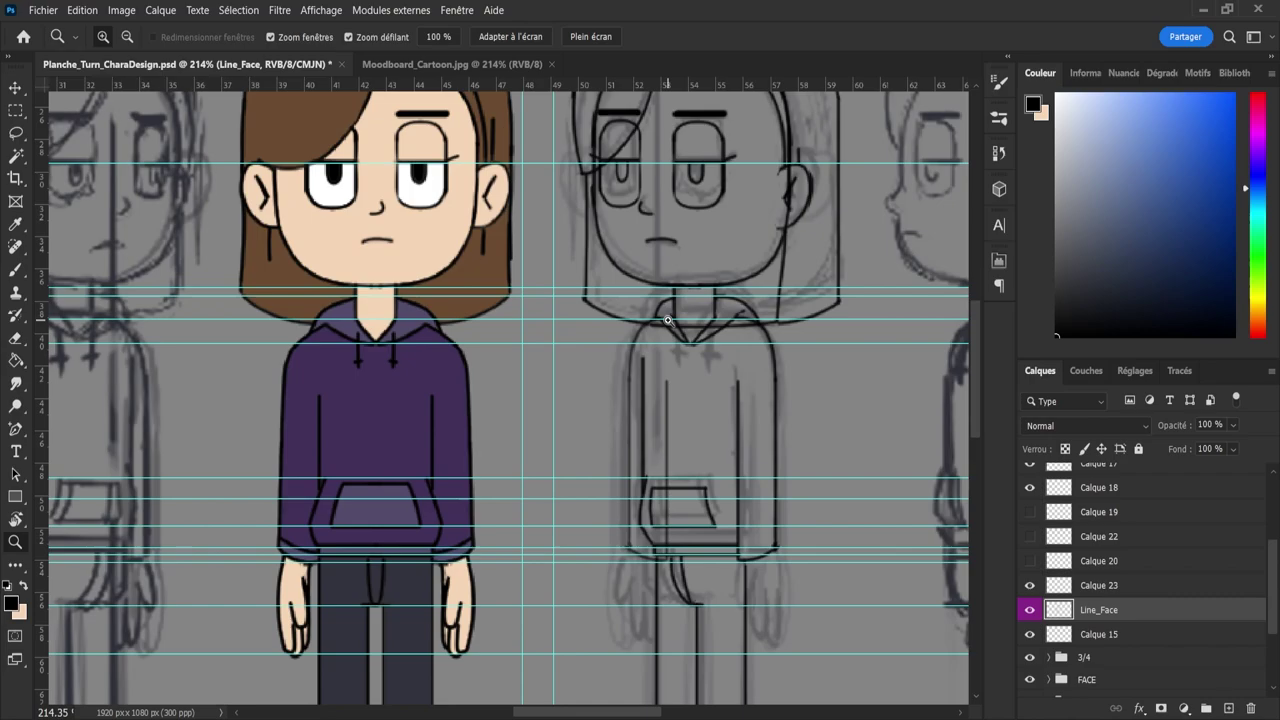
pyautogui.moveTo(662, 318)
pyautogui.mouseDown()
pyautogui.moveTo(699, 333)
pyautogui.moveTo(698, 364)
pyautogui.mouseUp()
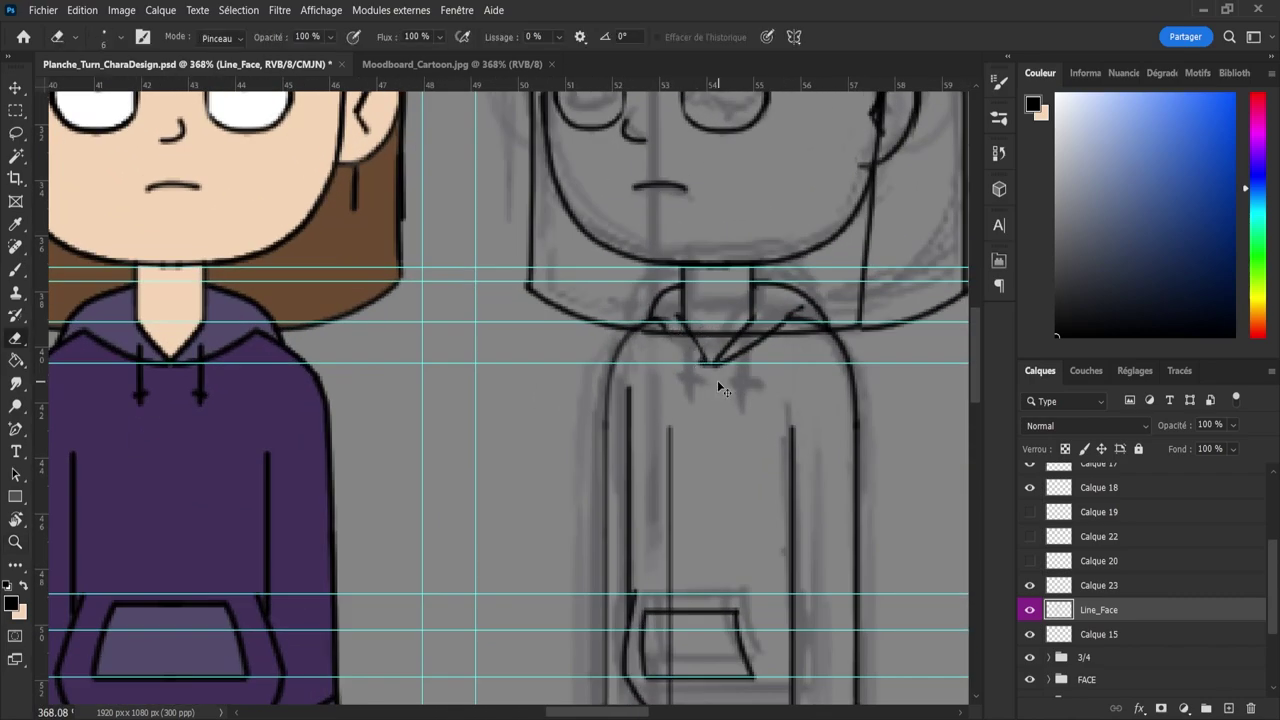
pyautogui.hotkey('ctrl', 'z')
pyautogui.click(1078, 636)
pyautogui.moveTo(701, 335)
pyautogui.mouseDown()
pyautogui.moveTo(643, 337)
pyautogui.moveTo(725, 324)
pyautogui.moveTo(759, 344)
pyautogui.moveTo(823, 340)
pyautogui.mouseUp()
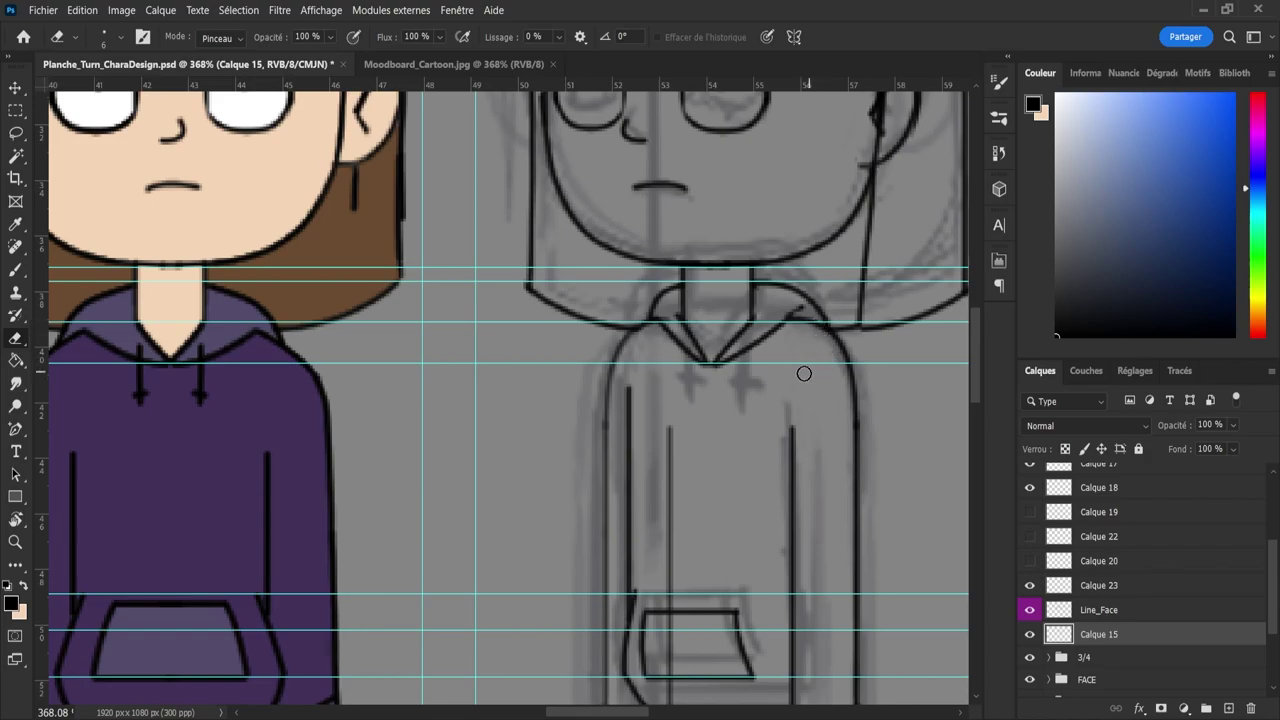
# - Lasso one drawstring on the front view's Line_Face layer, copy it to a new layer and place it below the three-quarter hoodie's collar
pyautogui.click(1098, 609)
pyautogui.click(1030, 609)
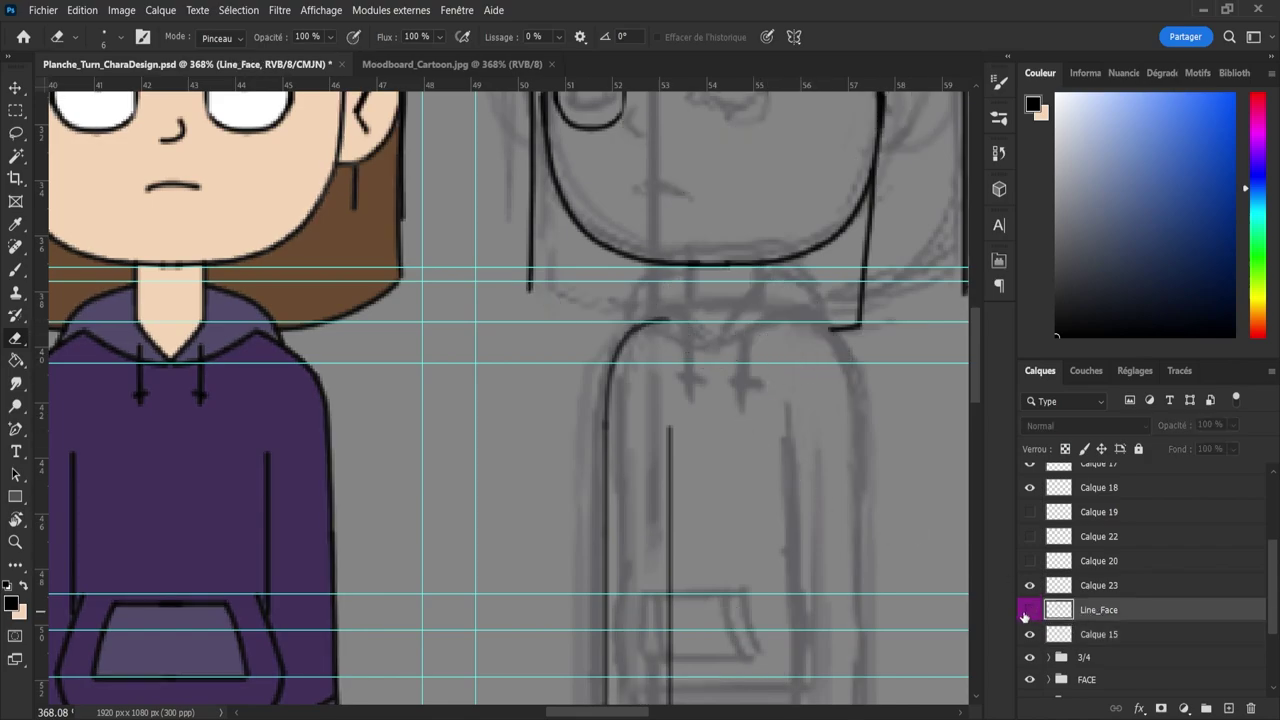
pyautogui.click(1030, 609)
pyautogui.press('b')
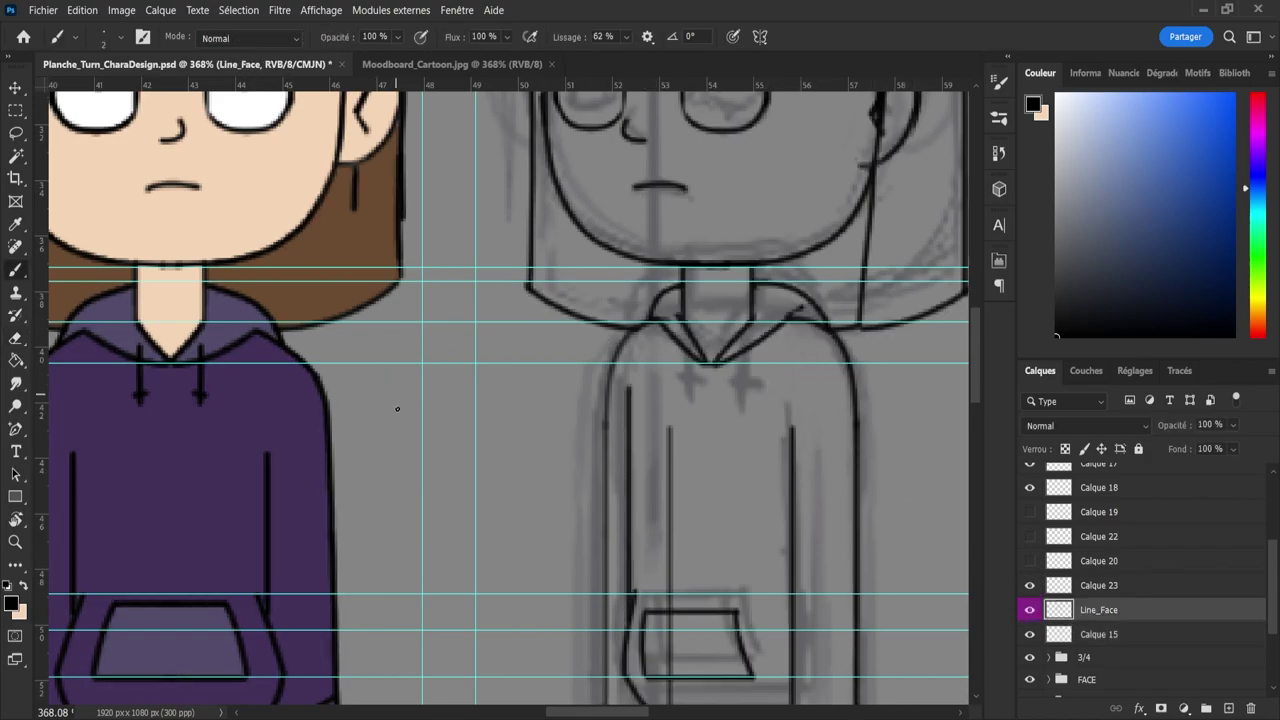
pyautogui.press('l')
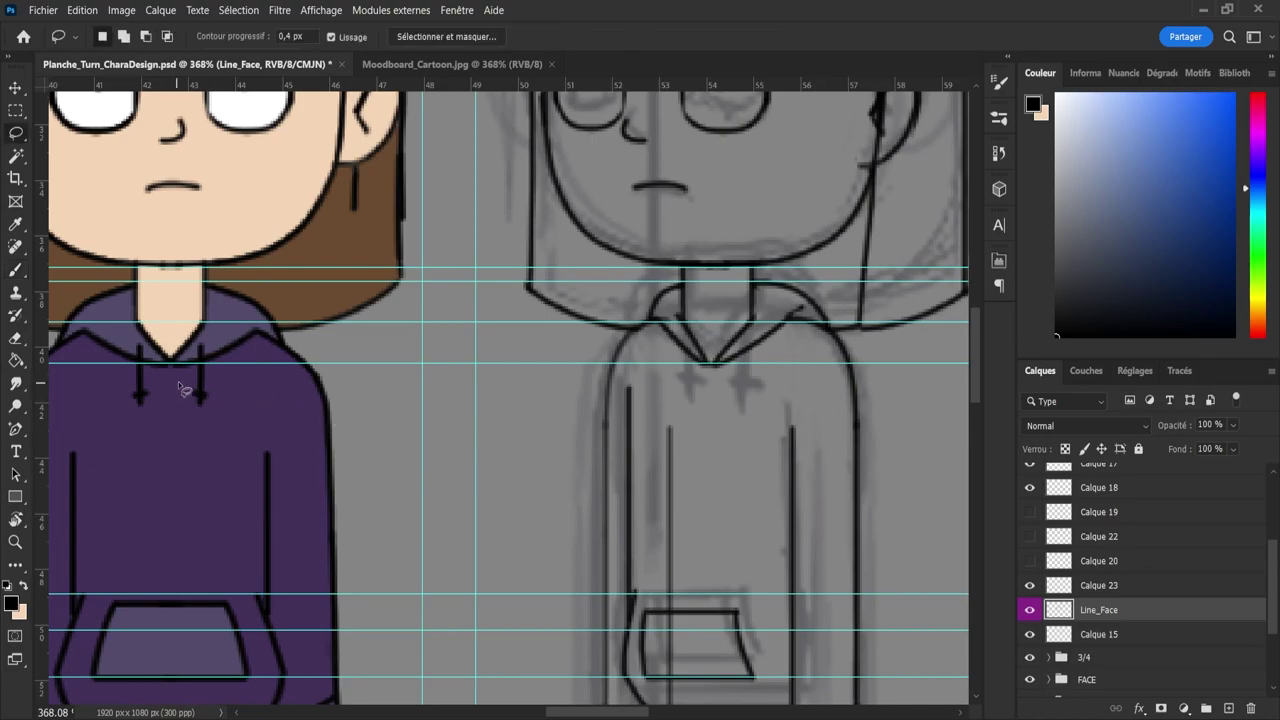
pyautogui.moveTo(178, 381)
pyautogui.mouseDown()
pyautogui.moveTo(218, 410)
pyautogui.moveTo(206, 346)
pyautogui.moveTo(198, 390)
pyautogui.moveTo(180, 384)
pyautogui.mouseUp()
pyautogui.press('shift')
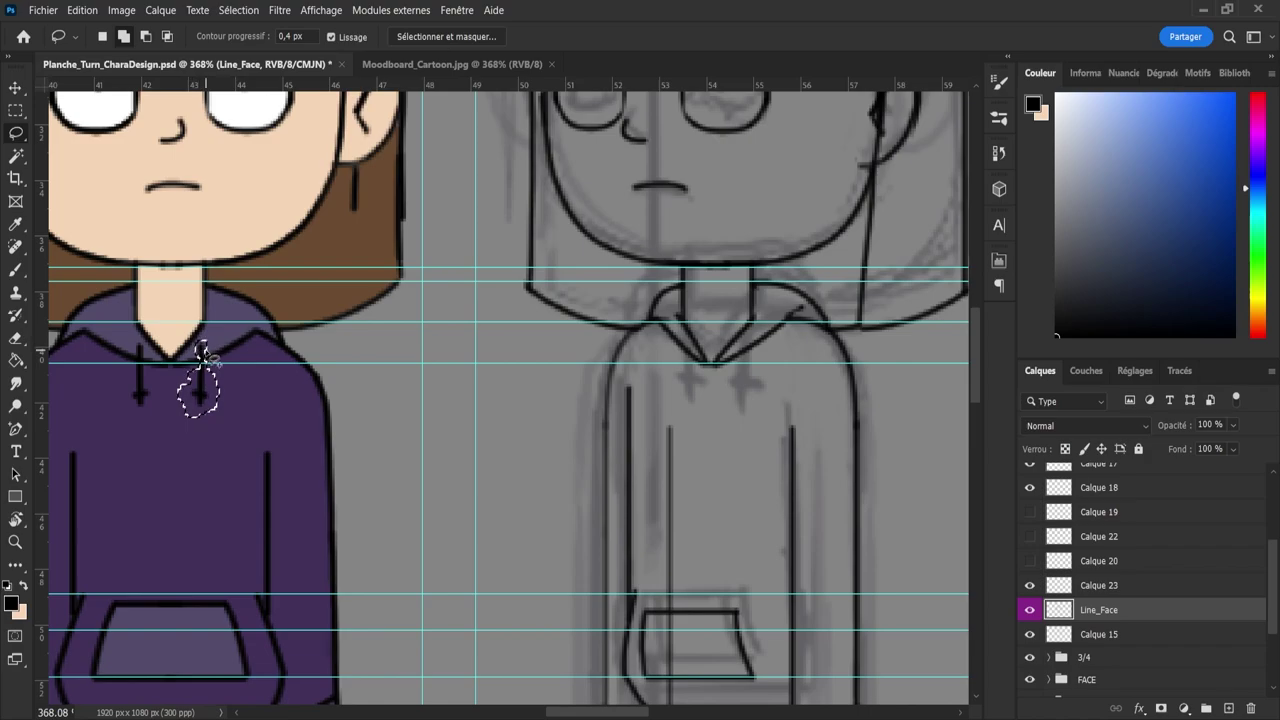
pyautogui.moveTo(217, 377)
pyautogui.mouseDown()
pyautogui.moveTo(245, 421)
pyautogui.moveTo(265, 390)
pyautogui.moveTo(517, 390)
pyautogui.moveTo(739, 447)
pyautogui.mouseUp()
pyautogui.hotkey('ctrl', 'j')
pyautogui.press('v')
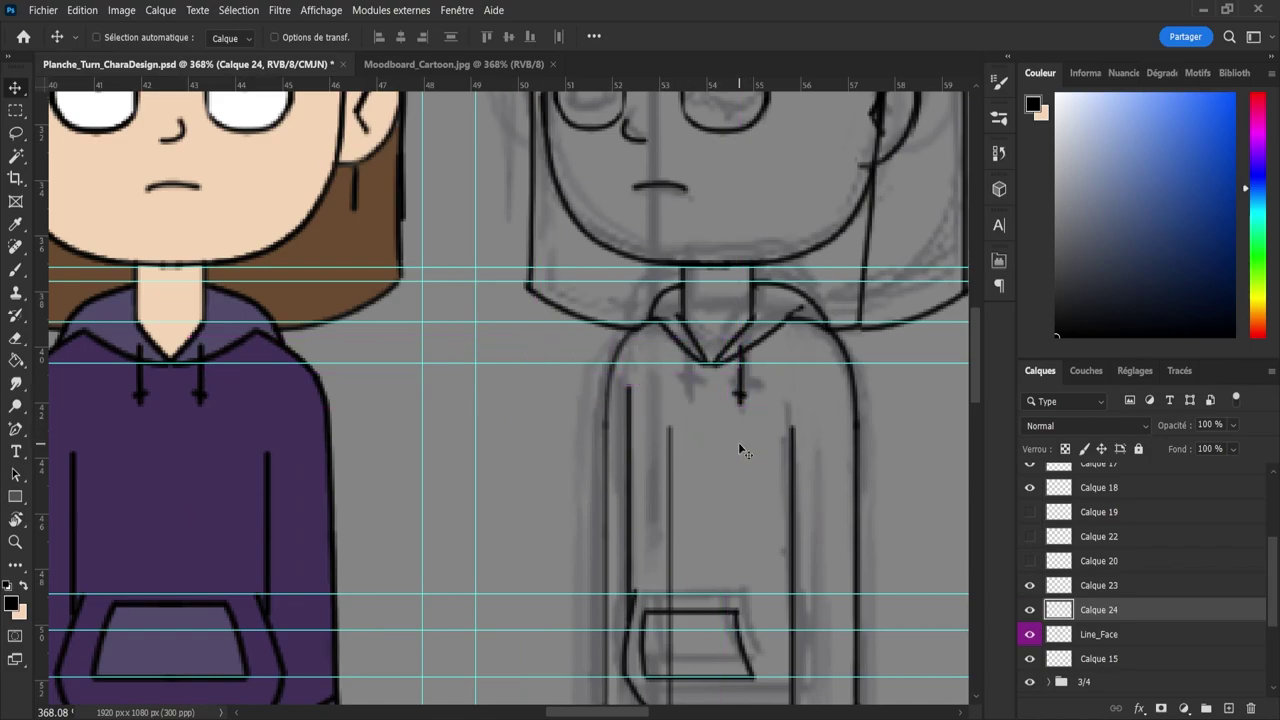
# - Duplicate the drawstring layer, flip the copy horizontally and position it on the other side of the neckline at about X 1028.5 px
pyautogui.press('ctrl')
pyautogui.hotkey('ctrl', 'j')
pyautogui.hotkey('ctrl', 't')
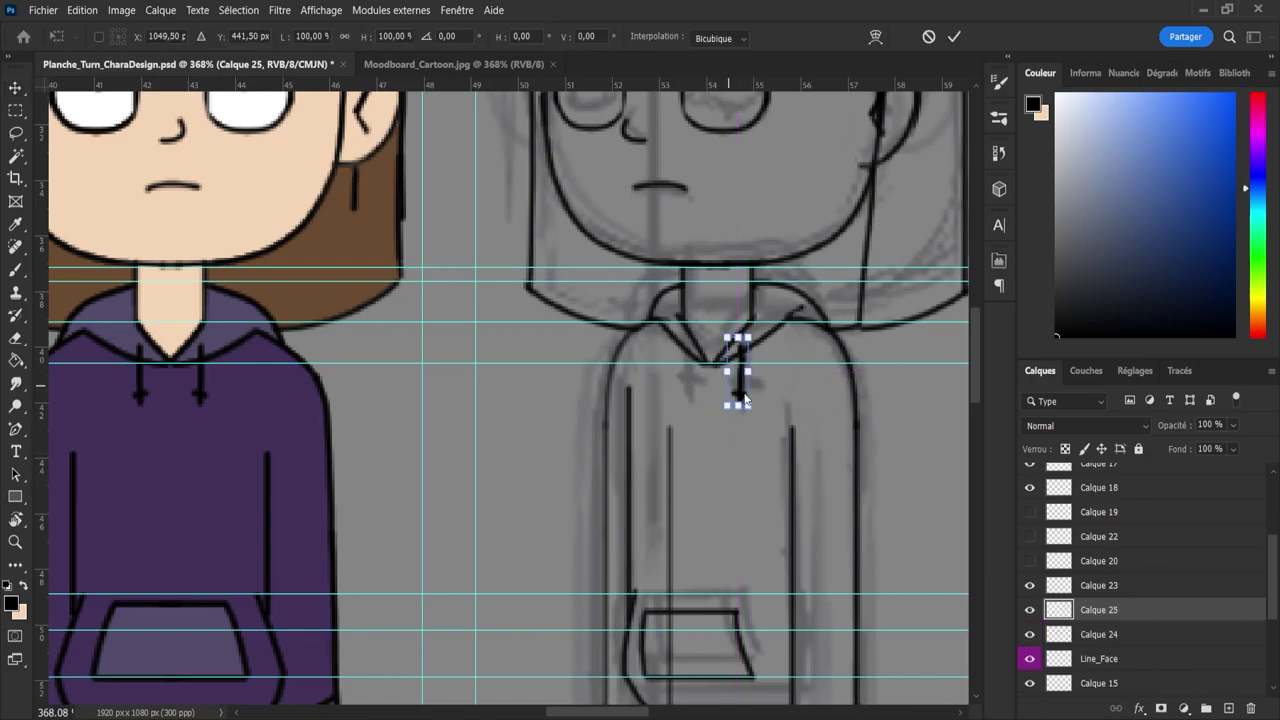
pyautogui.click(777, 364)
pyautogui.moveTo(741, 388); pyautogui.dragTo(695, 393)
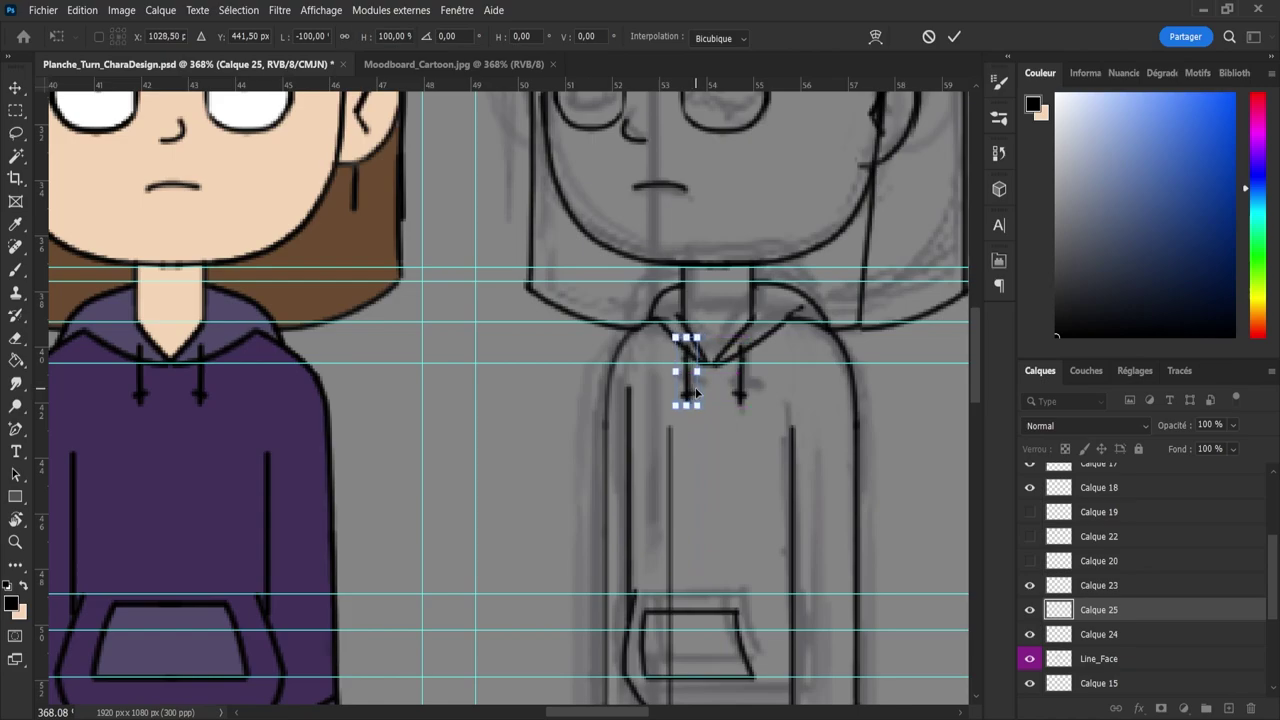
pyautogui.press('Left')
pyautogui.press('Up')
pyautogui.press('Return')
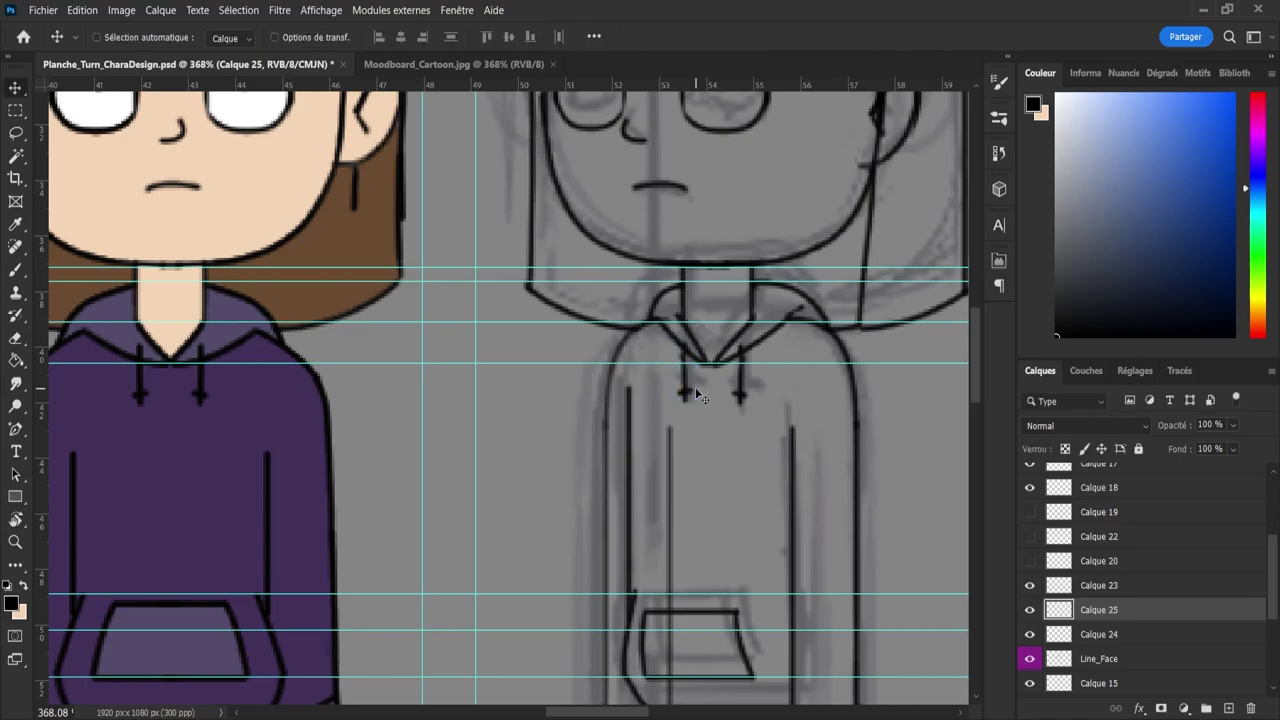
pyautogui.press('Right')
# - Erase the overshooting tip of the near collar flap's line on Line_Face
pyautogui.click(1031, 635)
pyautogui.click(1031, 635)
pyautogui.click(1066, 643)
pyautogui.click(1070, 658)
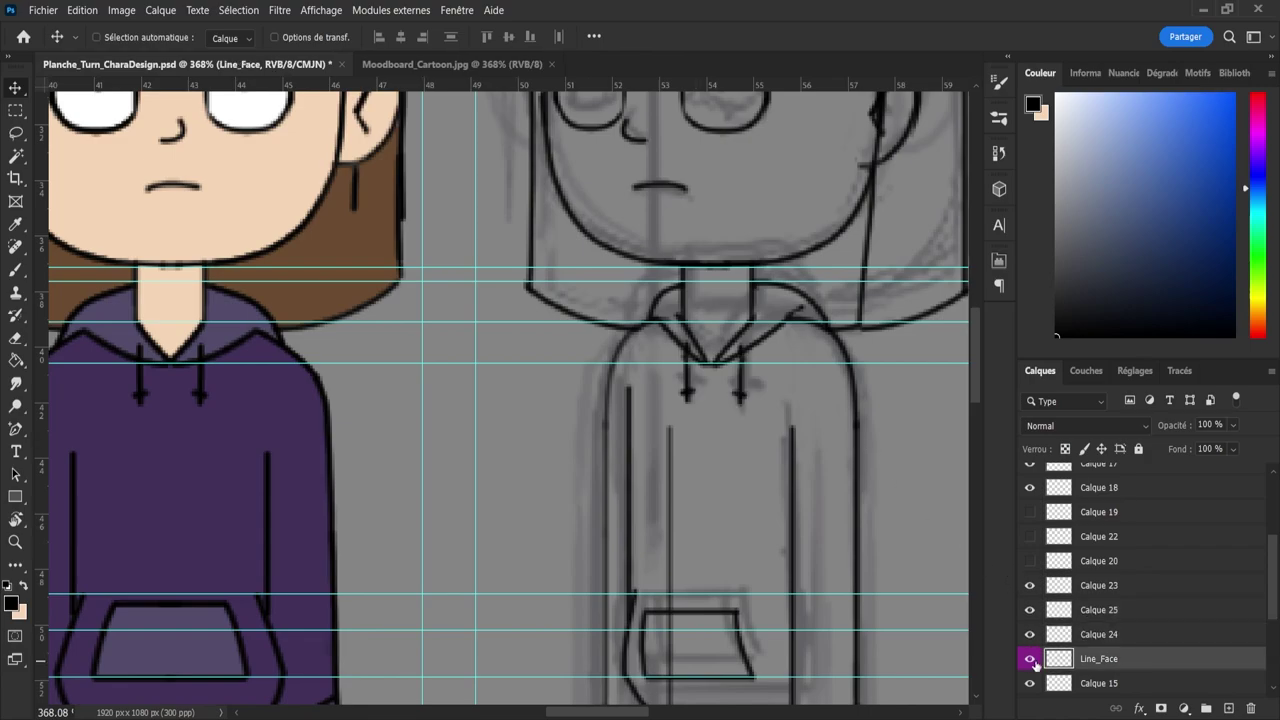
pyautogui.press('e')
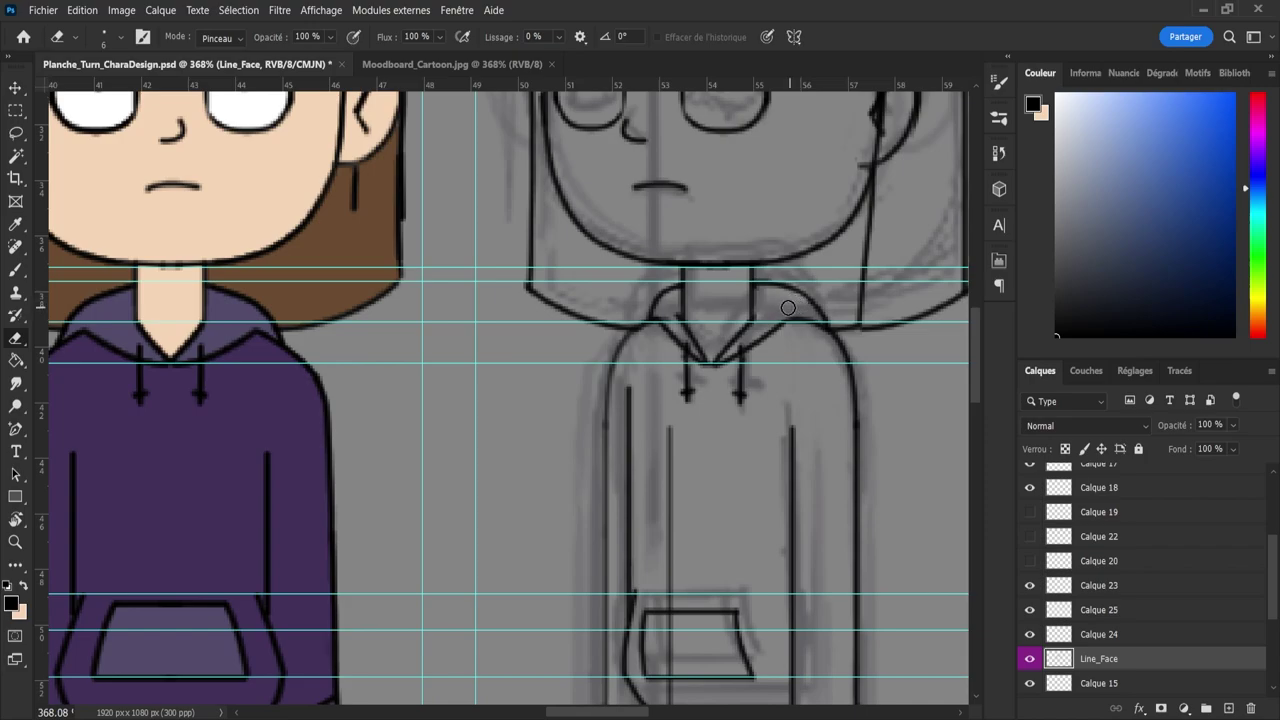
# - Redraw the near collar flap's edge up from the V-neck point with the Brush and trim it with the Eraser
pyautogui.press('b')
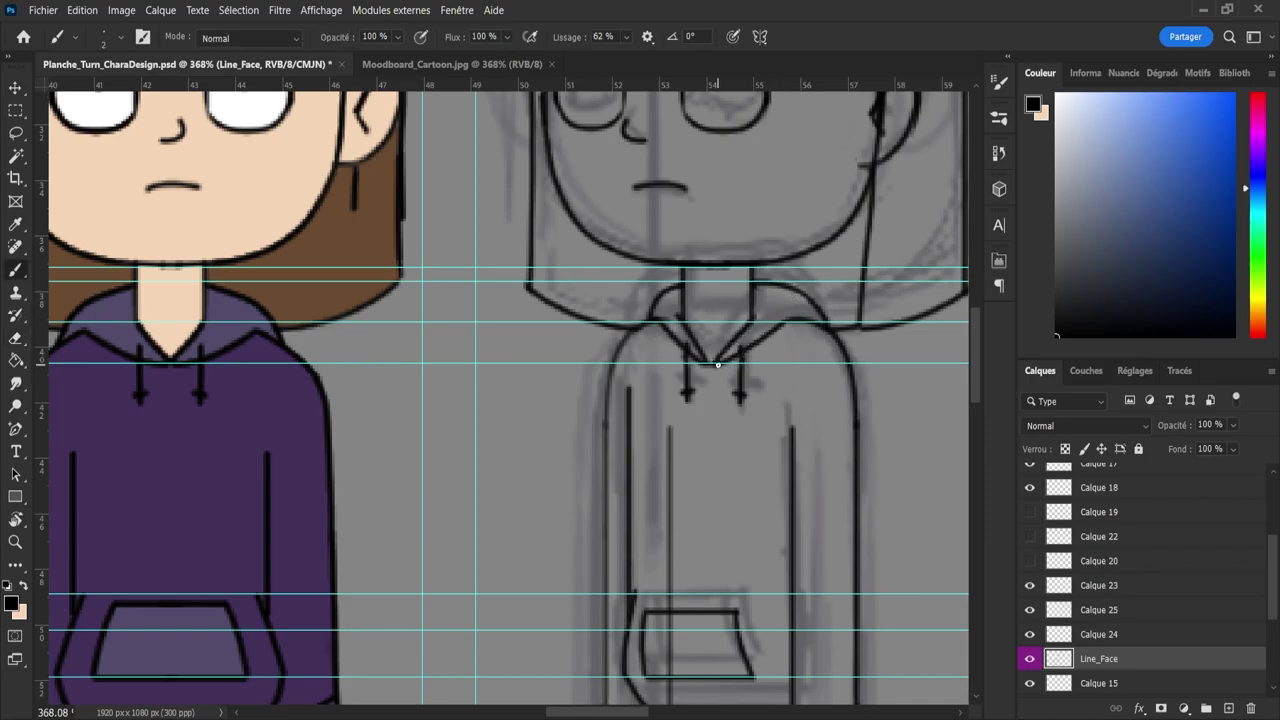
pyautogui.moveTo(718, 366)
pyautogui.mouseDown()
pyautogui.moveTo(768, 343)
pyautogui.moveTo(813, 298)
pyautogui.mouseUp()
pyautogui.hotkey('ctrl', 'z')
pyautogui.press('e')
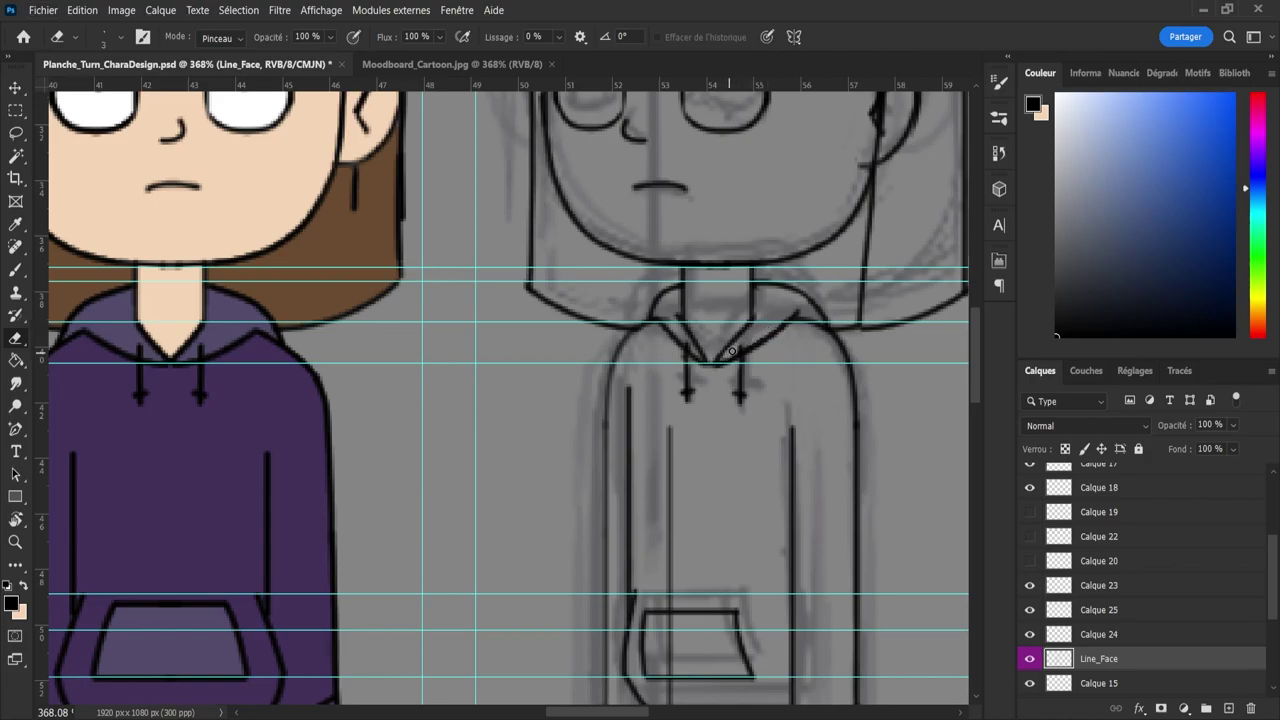
pyautogui.press('b')
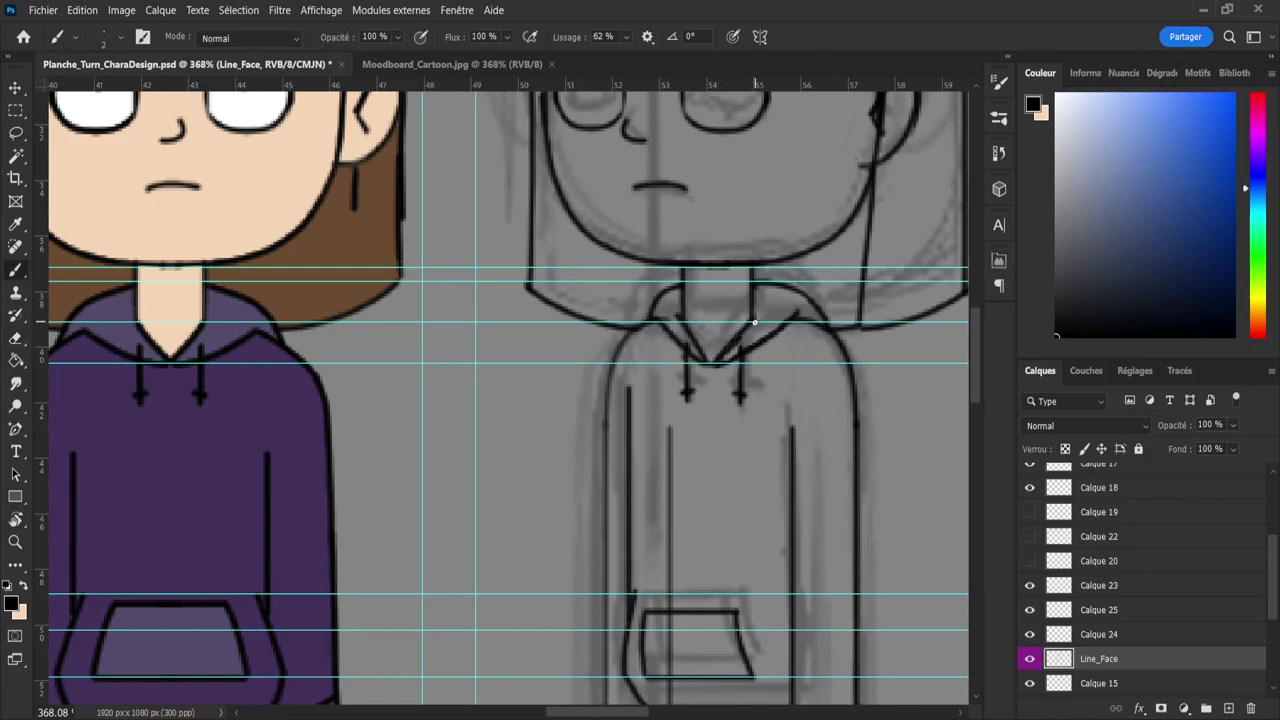
pyautogui.hotkey('ctrl', 'z')
pyautogui.press('e')
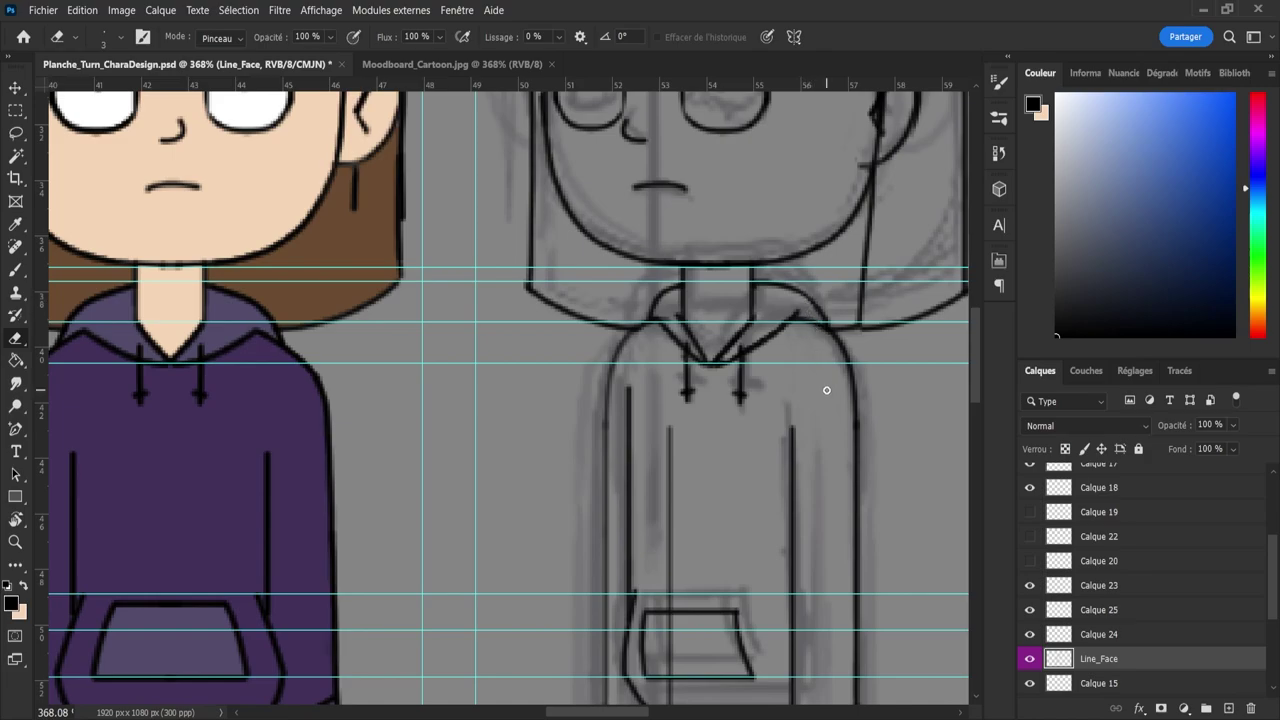
# - Look for the layer holding the stray line at the far collar by toggling Calque 24, Calque 15 and Calque 25
pyautogui.press('z')
pyautogui.moveTo(826, 390)
pyautogui.mouseDown()
pyautogui.moveTo(803, 363)
pyautogui.moveTo(690, 350)
pyautogui.mouseUp()
pyautogui.press('e')
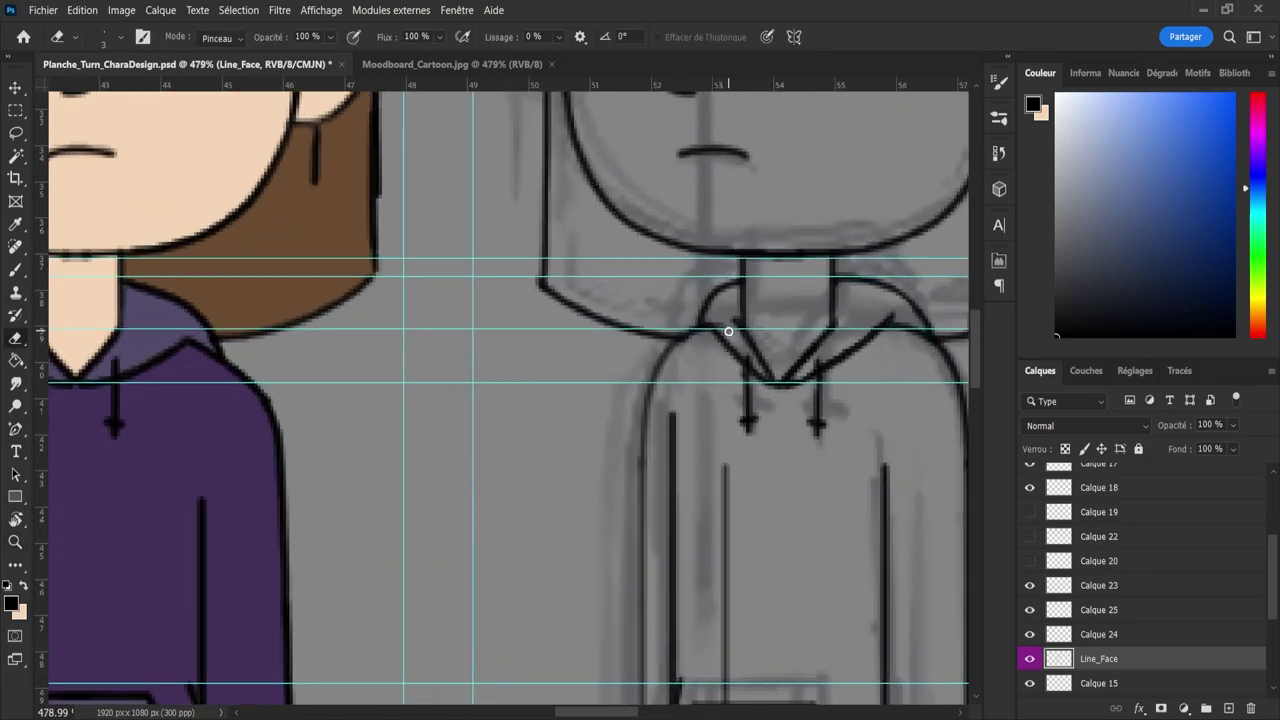
pyautogui.click(1058, 634)
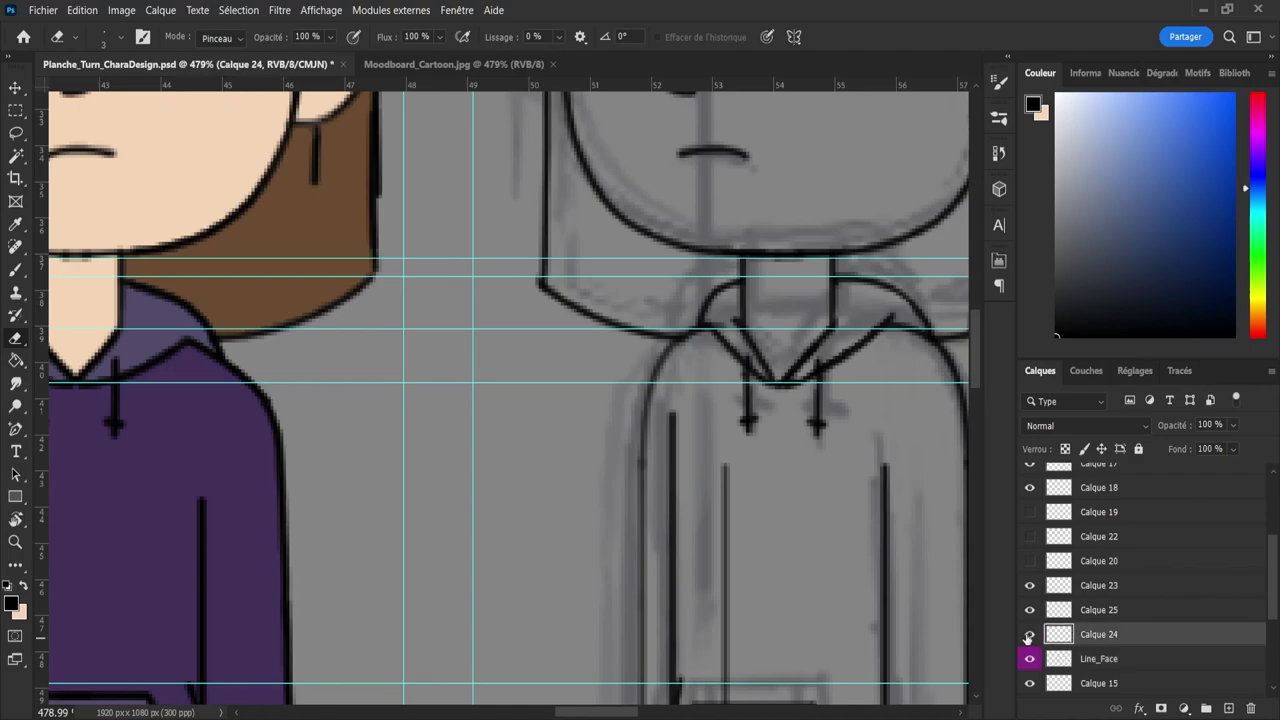
pyautogui.click(1030, 634)
pyautogui.click(1030, 634)
pyautogui.click(1060, 684)
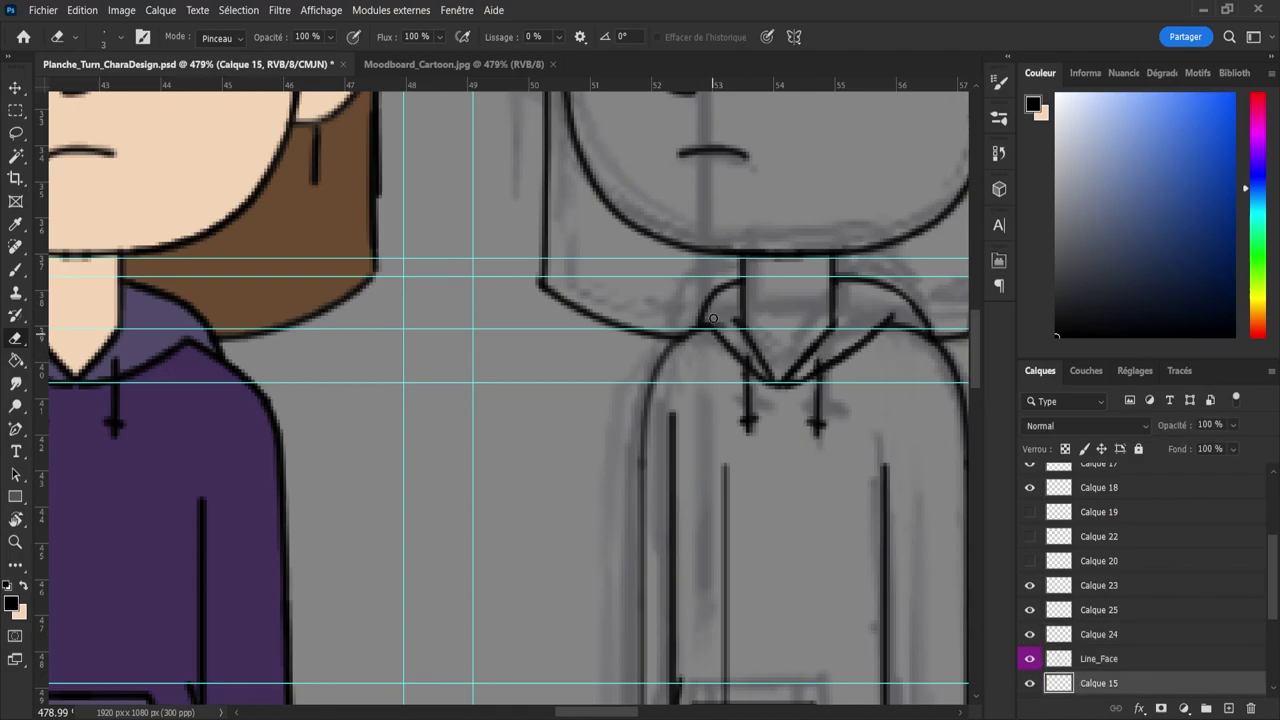
pyautogui.click(1030, 684)
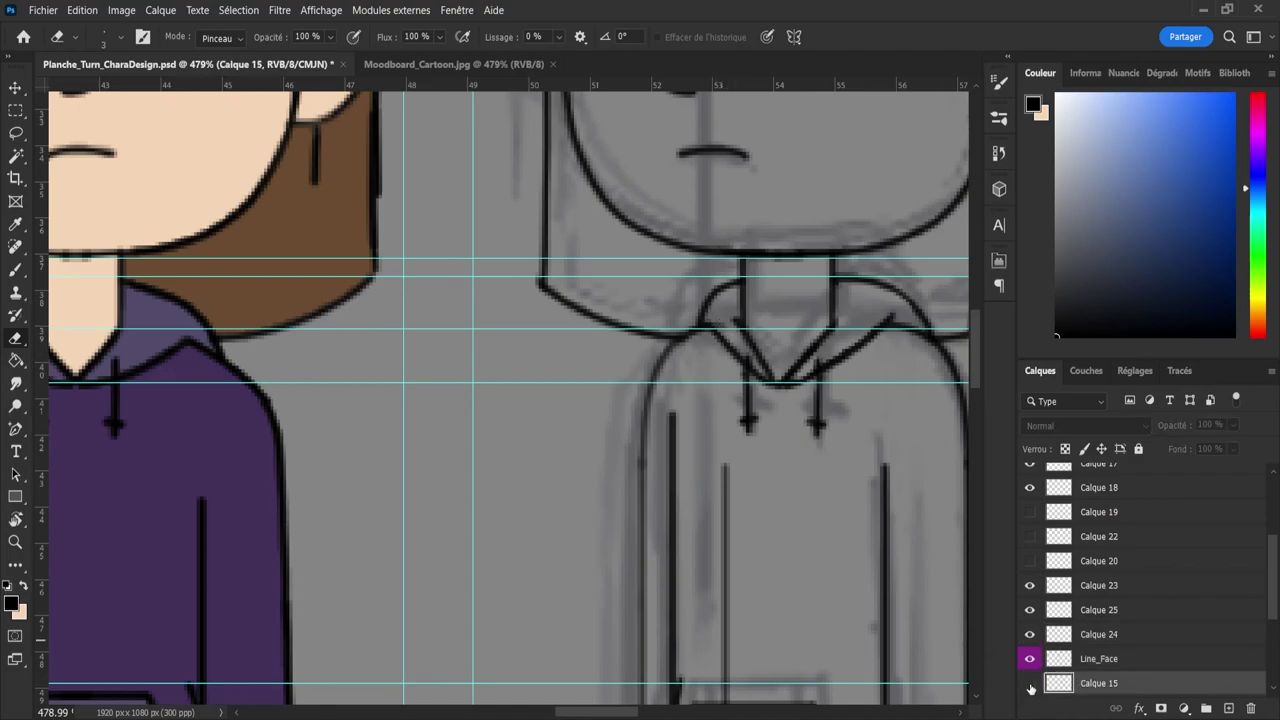
pyautogui.click(1030, 684)
pyautogui.click(1030, 610)
pyautogui.click(1030, 612)
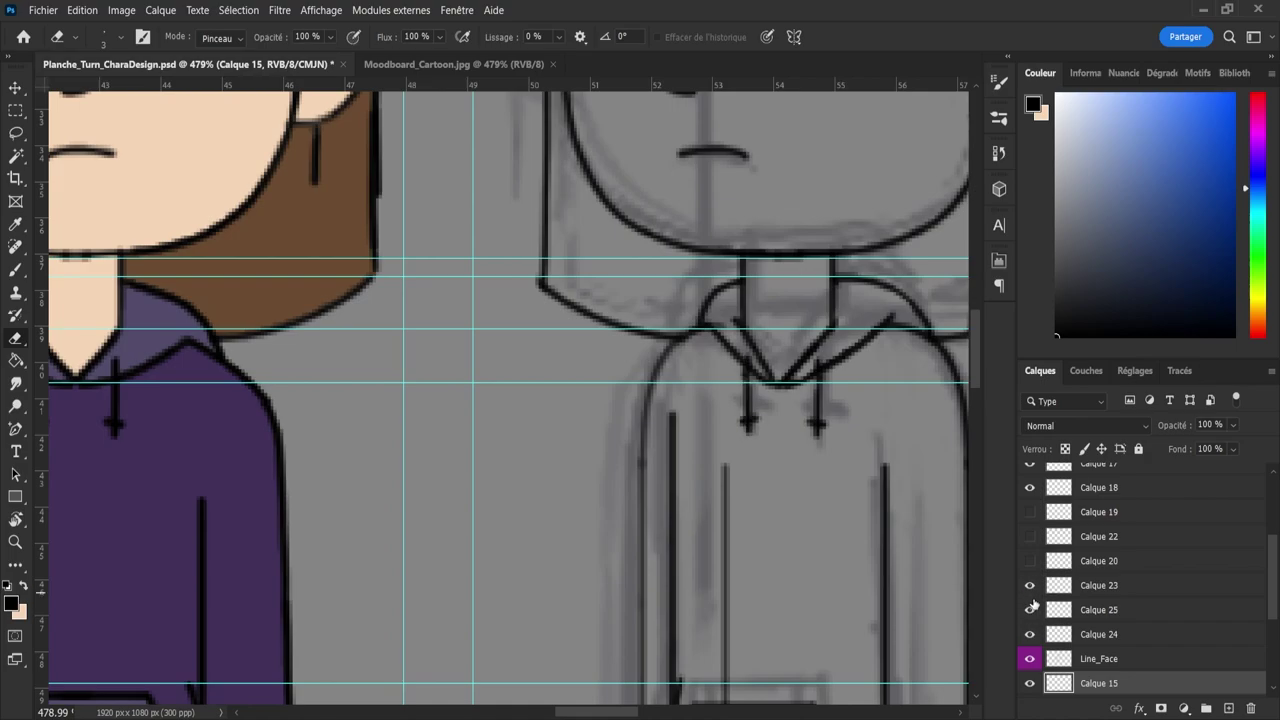
# - Compare the collar lines with Calque 15, Line_Face and the drawstring and shoe layers hidden and shown
pyautogui.click(1033, 679)
pyautogui.click(1029, 664)
pyautogui.click(1030, 662)
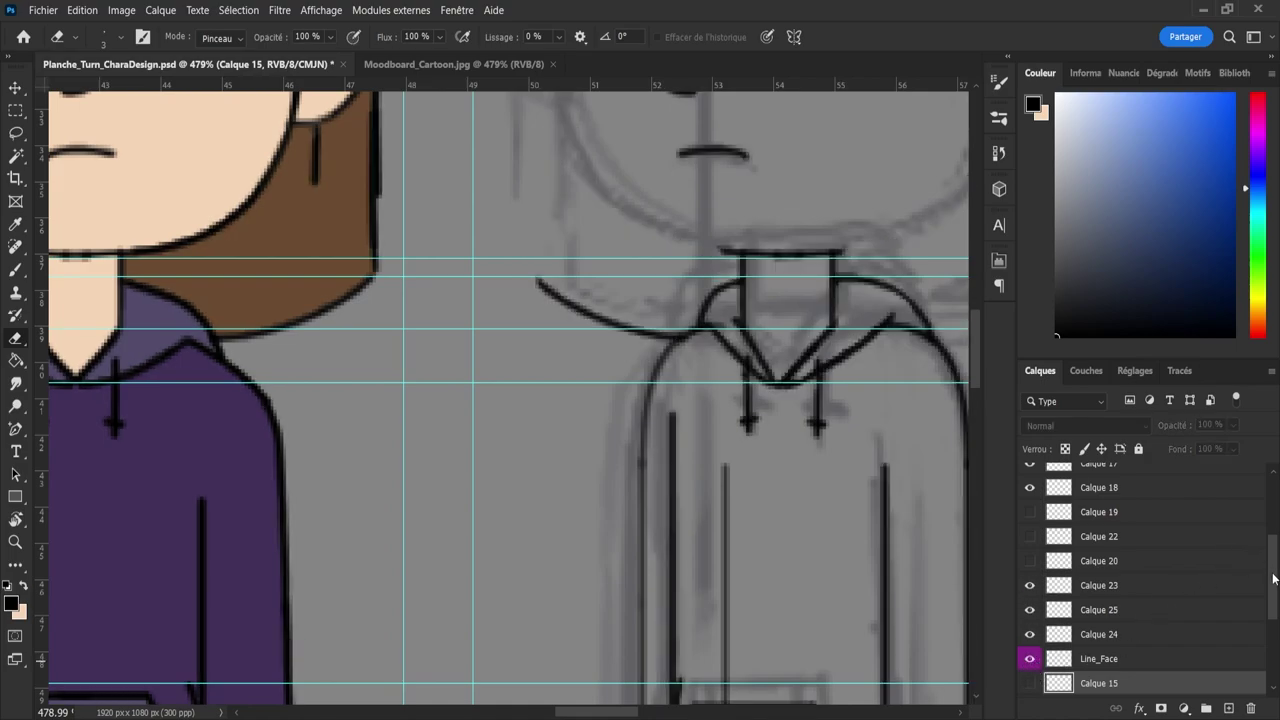
pyautogui.scroll(-3, 1274, 580)
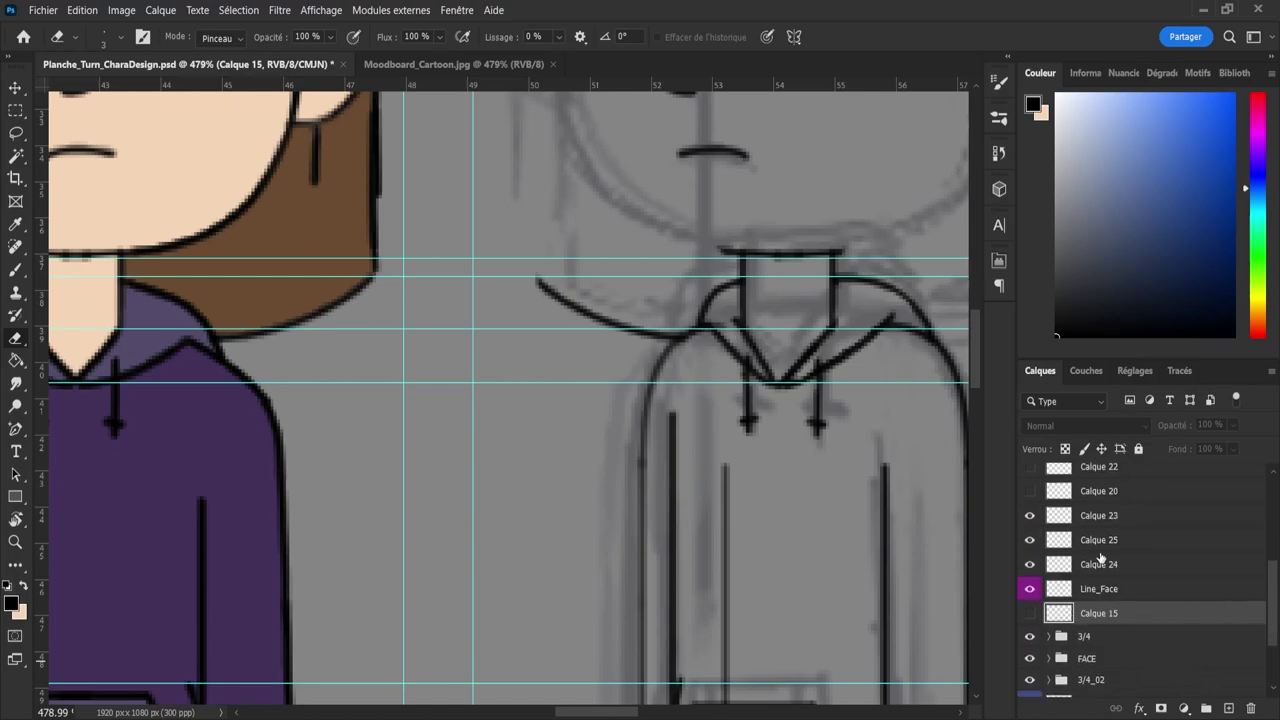
pyautogui.click(1076, 592)
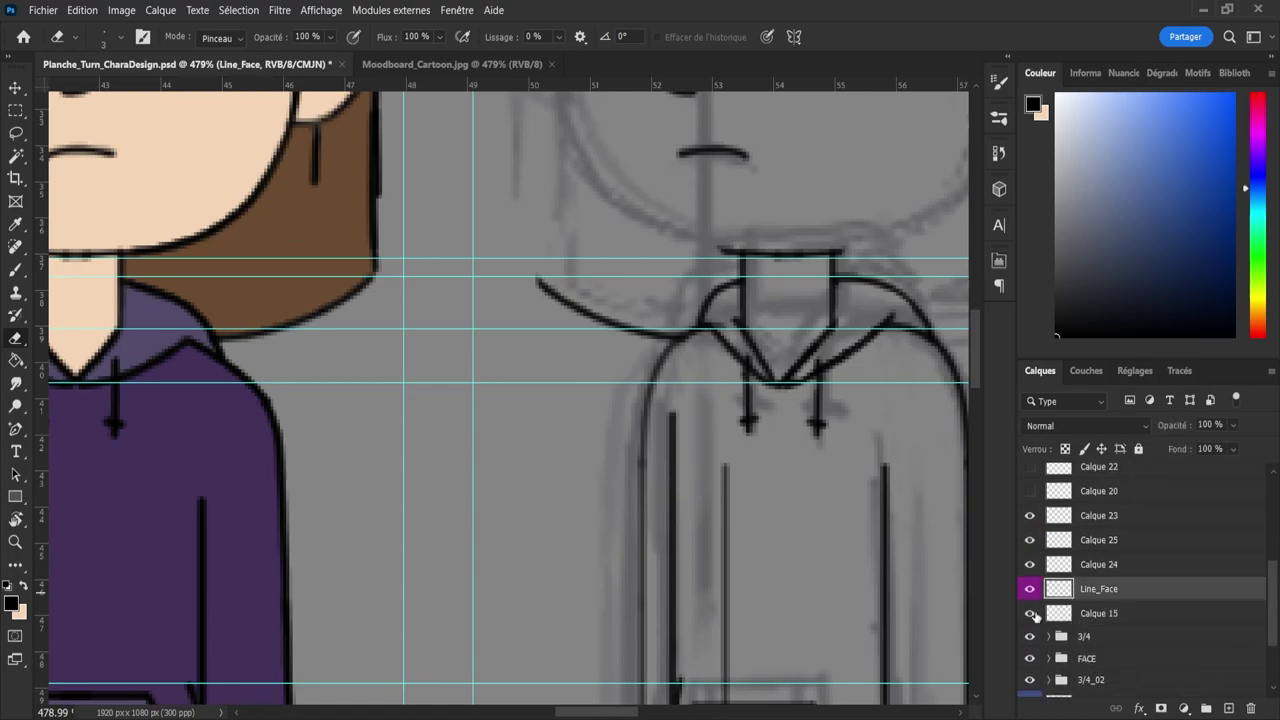
pyautogui.click(1031, 614)
pyautogui.click(1031, 614)
pyautogui.click(1031, 614)
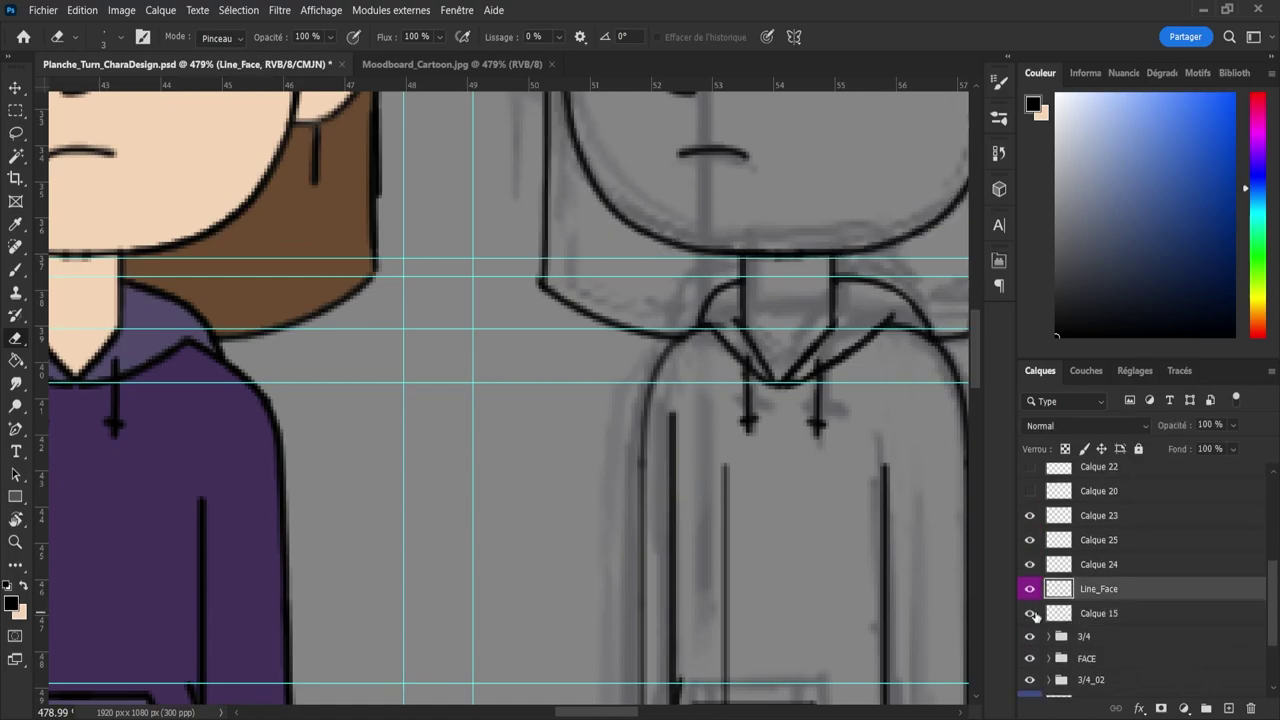
pyautogui.click(1031, 553)
pyautogui.click(1031, 553)
pyautogui.click(1029, 516)
pyautogui.click(1029, 516)
pyautogui.scroll(3, 1180, 541)
# - Check which lines Calque 18 holds, and set Calque 17's opacity to 100 %
pyautogui.click(1170, 512)
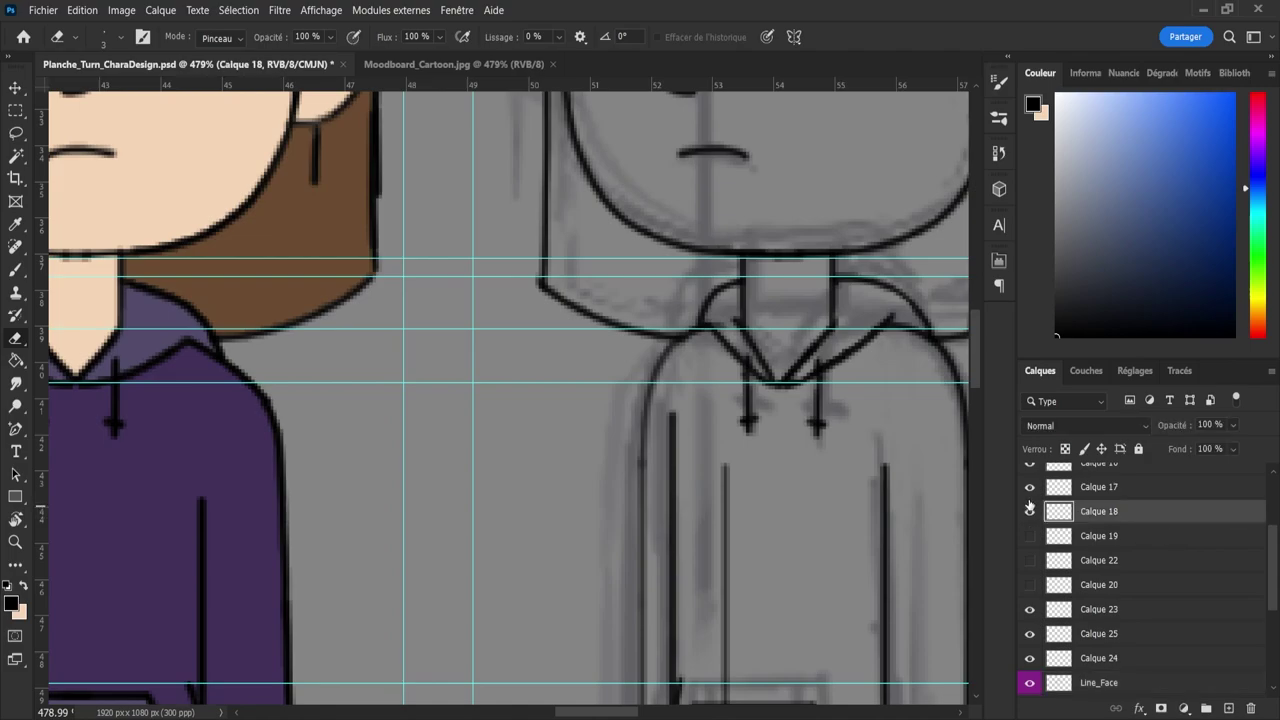
pyautogui.click(1030, 511)
pyautogui.click(1030, 511)
pyautogui.click(1100, 488)
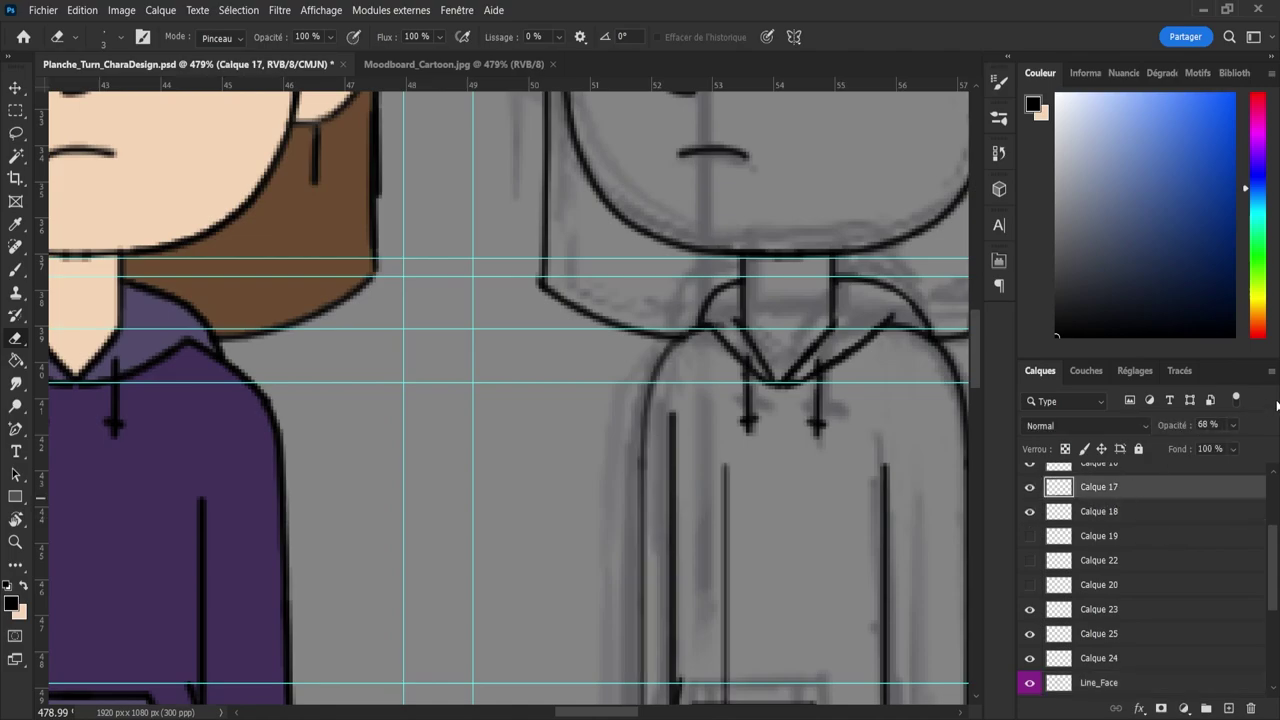
pyautogui.moveTo(1234, 430); pyautogui.dragTo(1273, 455)
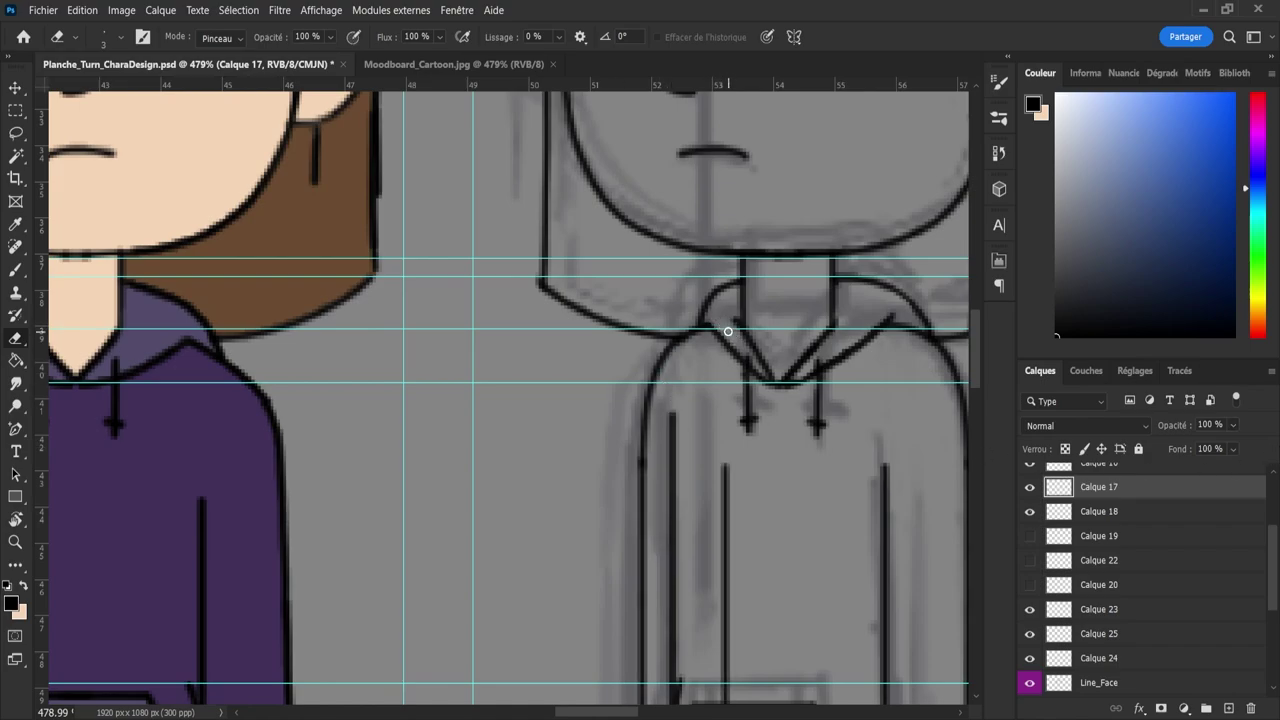
# - Erase the leftover vertical line down the three-quarter hoodie's torso on Calque 17 and touch up around the far sleeve's cuff
pyautogui.moveTo(682, 419)
pyautogui.mouseDown()
pyautogui.moveTo(660, 421)
pyautogui.moveTo(737, 509)
pyautogui.mouseUp()
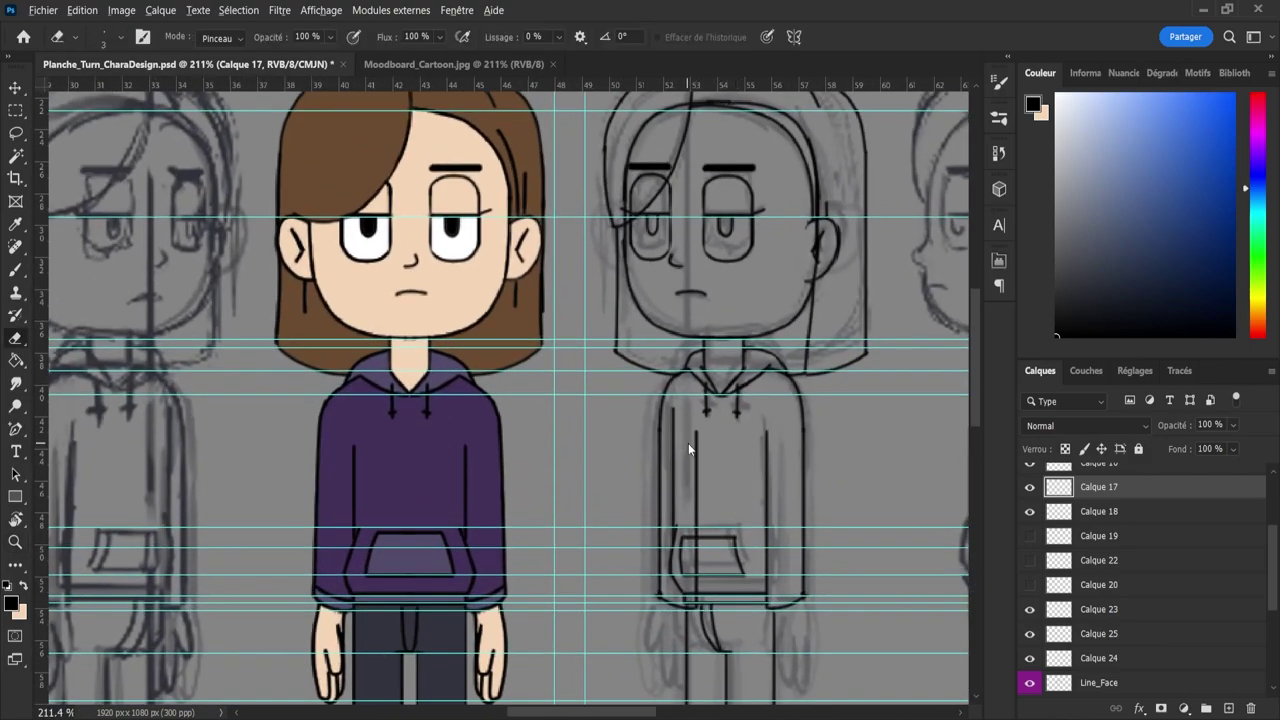
pyautogui.moveTo(690, 449)
pyautogui.mouseDown()
pyautogui.moveTo(700, 445)
pyautogui.moveTo(694, 557)
pyautogui.mouseUp()
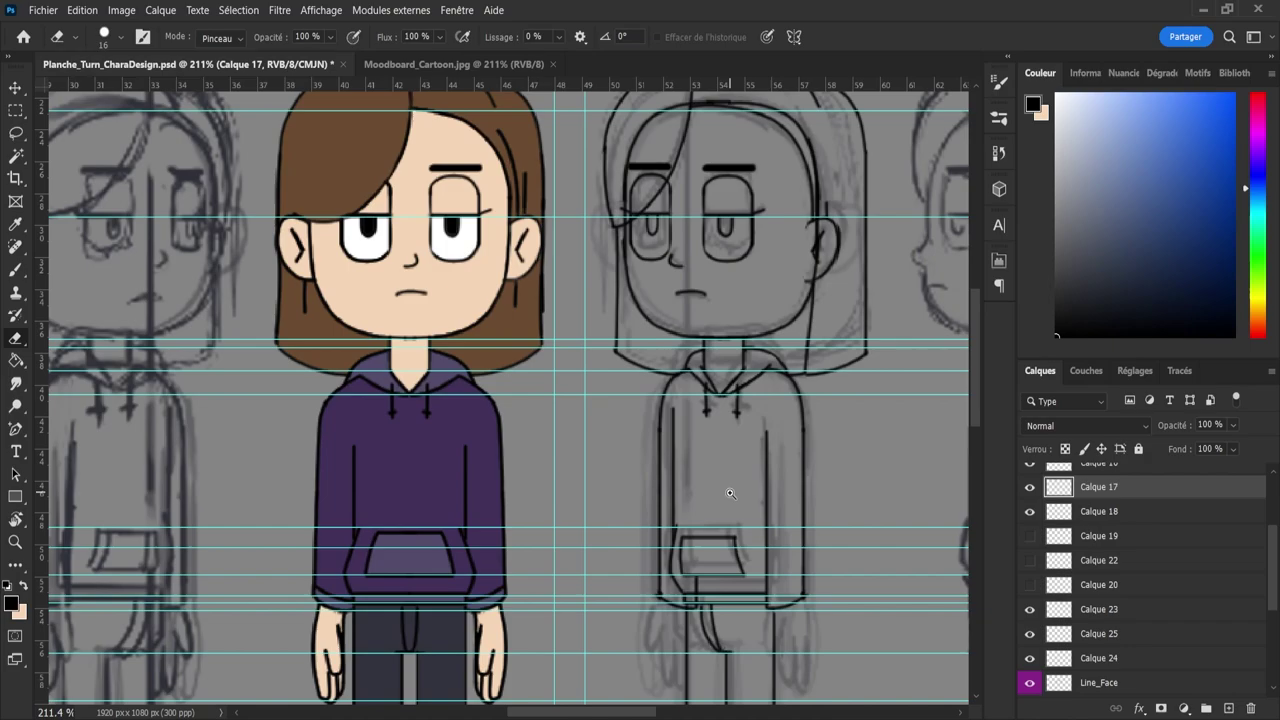
pyautogui.moveTo(729, 491); pyautogui.dragTo(708, 497)
pyautogui.moveTo(714, 584); pyautogui.dragTo(742, 592)
pyautogui.moveTo(706, 509); pyautogui.dragTo(706, 547)
pyautogui.moveTo(689, 450)
pyautogui.mouseDown()
pyautogui.moveTo(657, 450)
pyautogui.moveTo(710, 560)
pyautogui.moveTo(731, 550)
pyautogui.mouseUp()
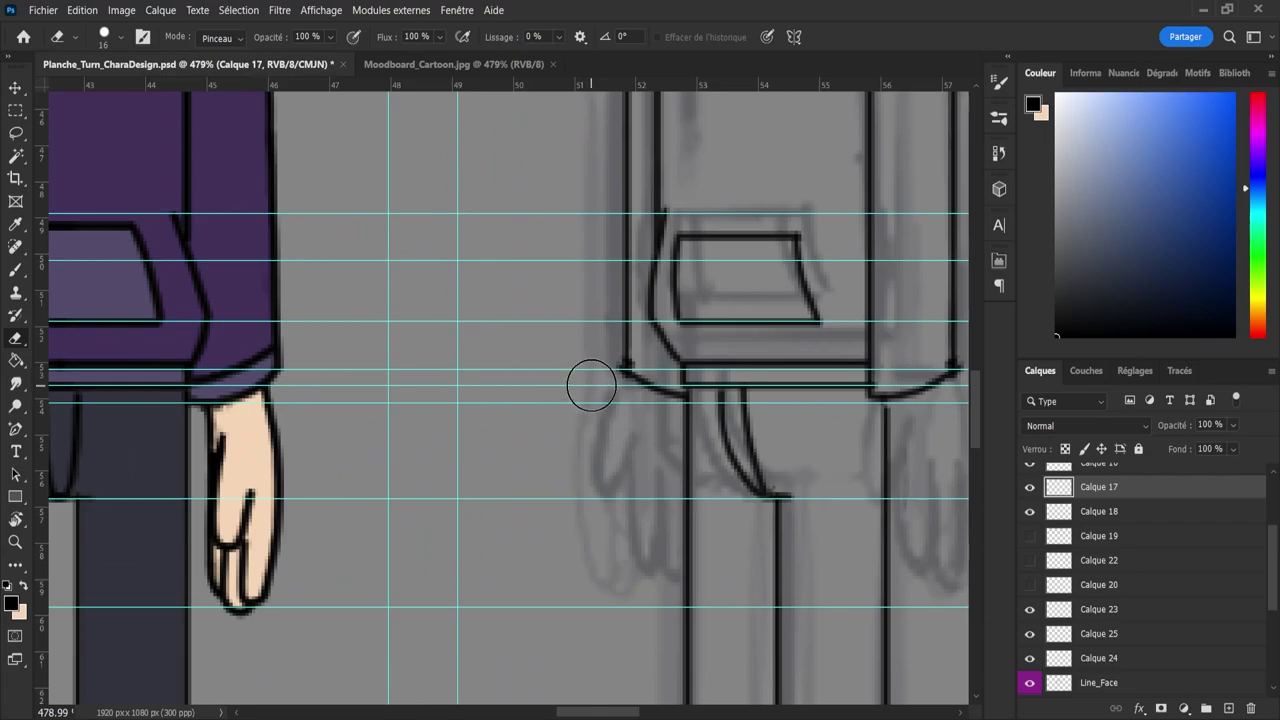
pyautogui.moveTo(595, 375); pyautogui.dragTo(591, 390)
pyautogui.moveTo(679, 510); pyautogui.dragTo(637, 510)
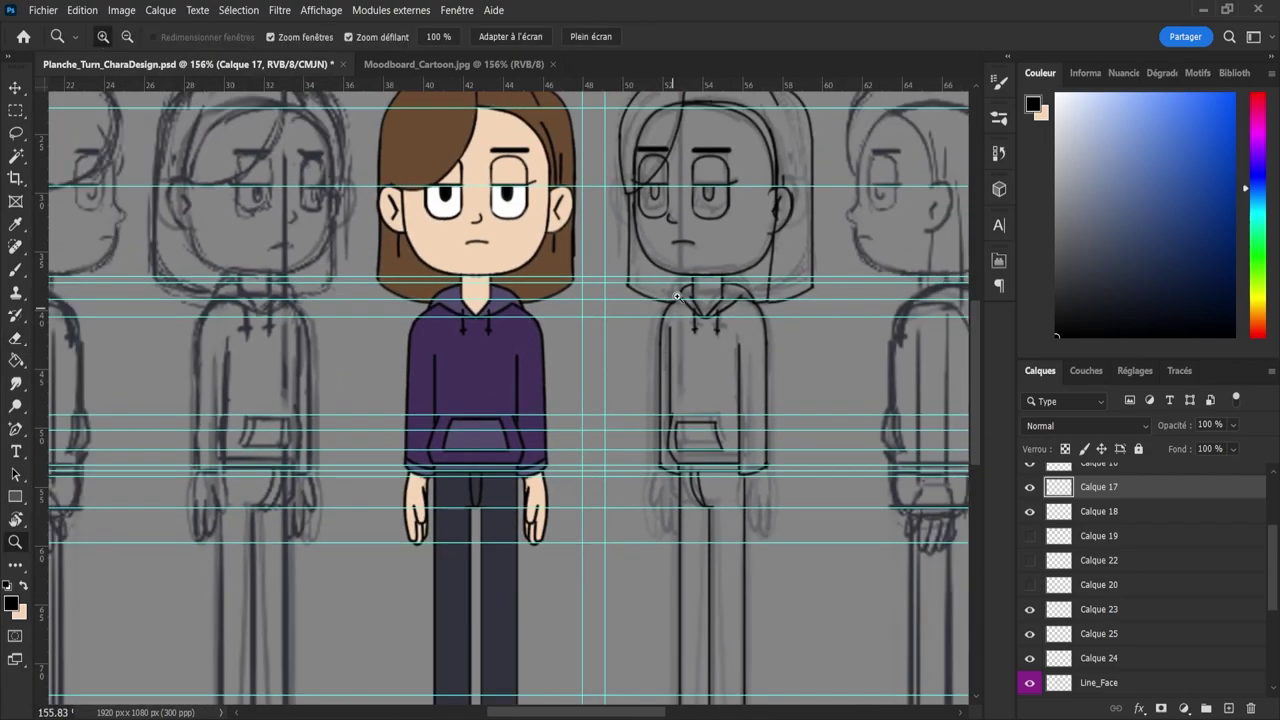
# - Check which lines Calque 17, Calque 23, Calque 25, Calque 24 and Line_Face each hold on the three-quarter hoodie by toggling their visibility
pyautogui.moveTo(677, 295); pyautogui.dragTo(709, 305)
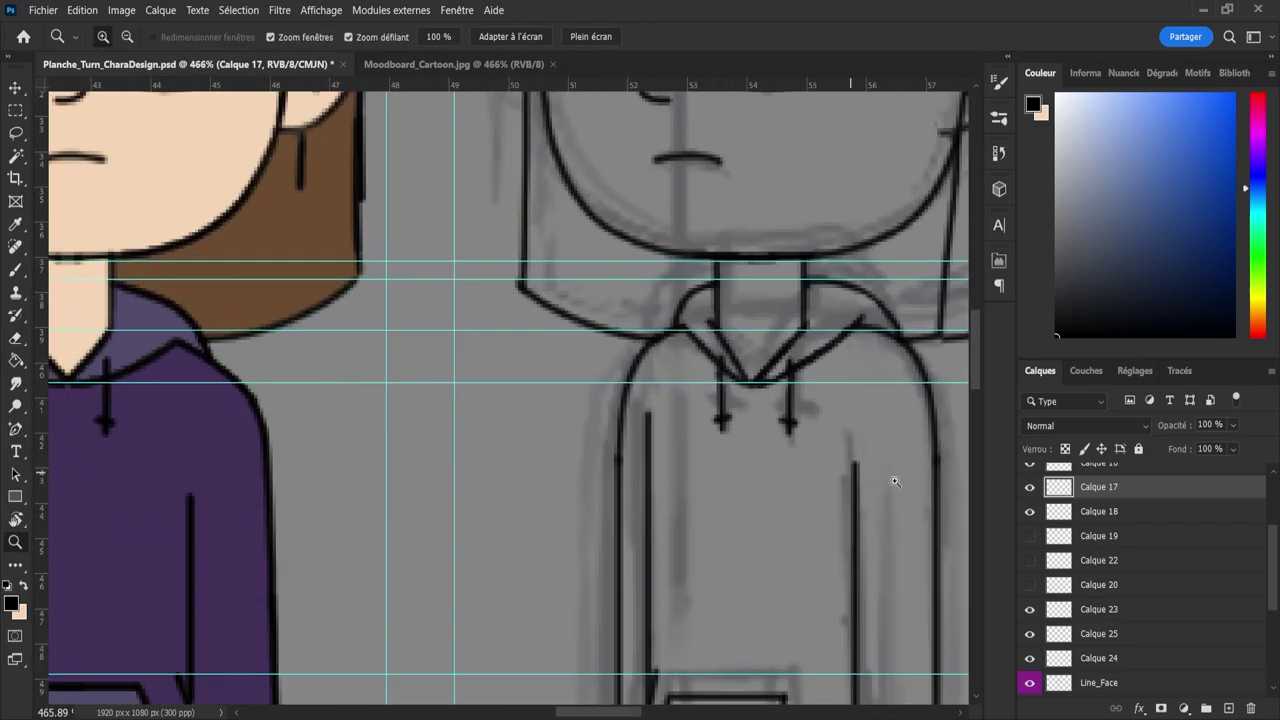
pyautogui.click(1030, 487)
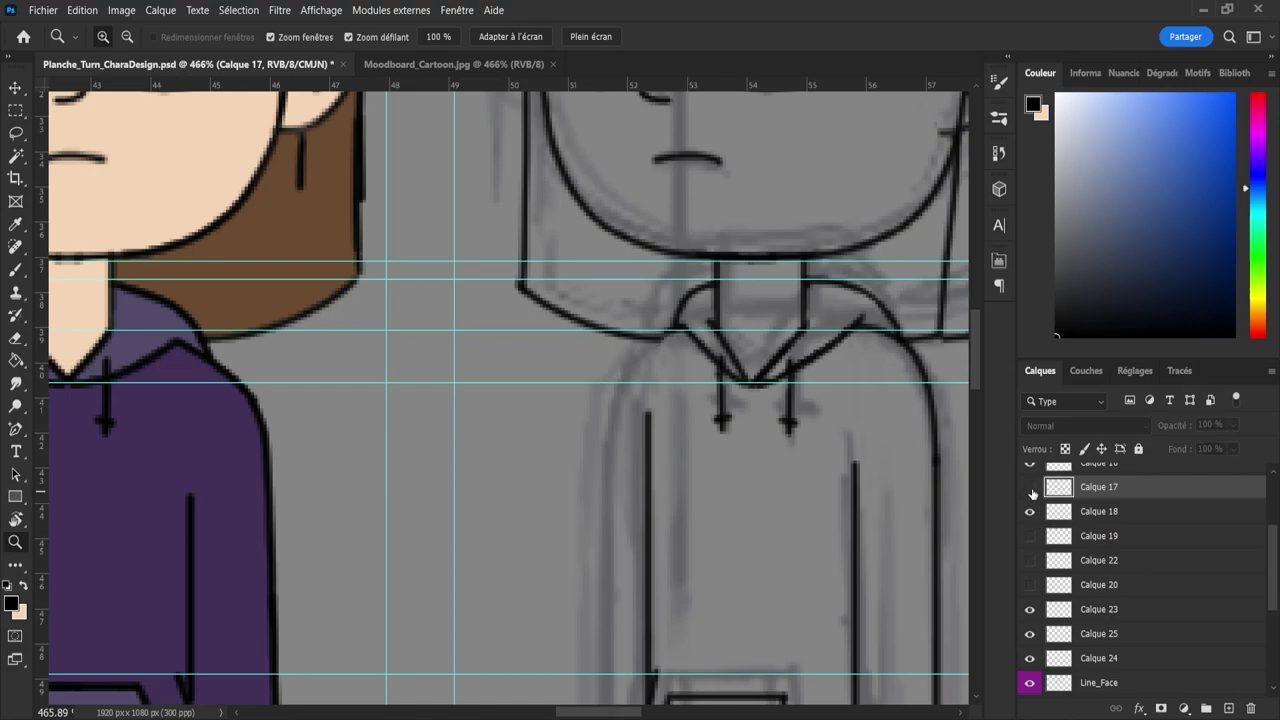
pyautogui.click(1030, 487)
pyautogui.click(1031, 487)
pyautogui.click(1031, 487)
pyautogui.press('e')
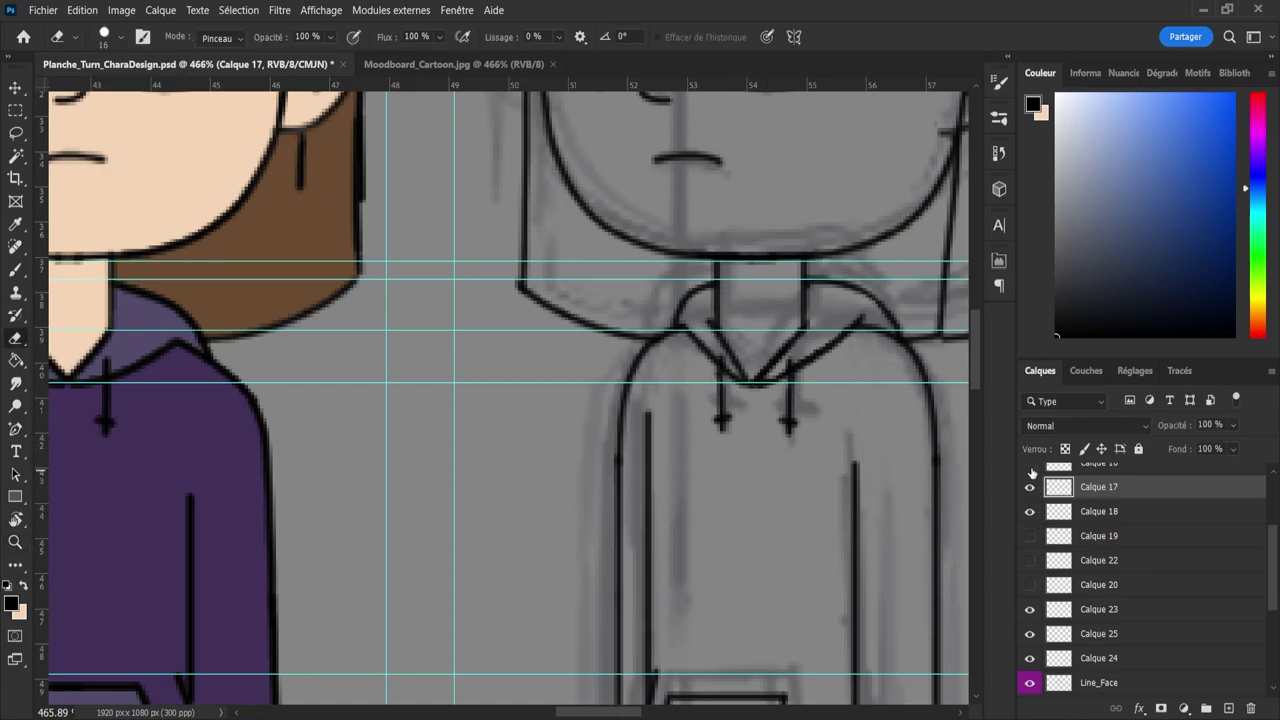
pyautogui.click(1029, 610)
pyautogui.click(1029, 610)
pyautogui.click(1030, 634)
pyautogui.click(1030, 634)
pyautogui.click(1030, 658)
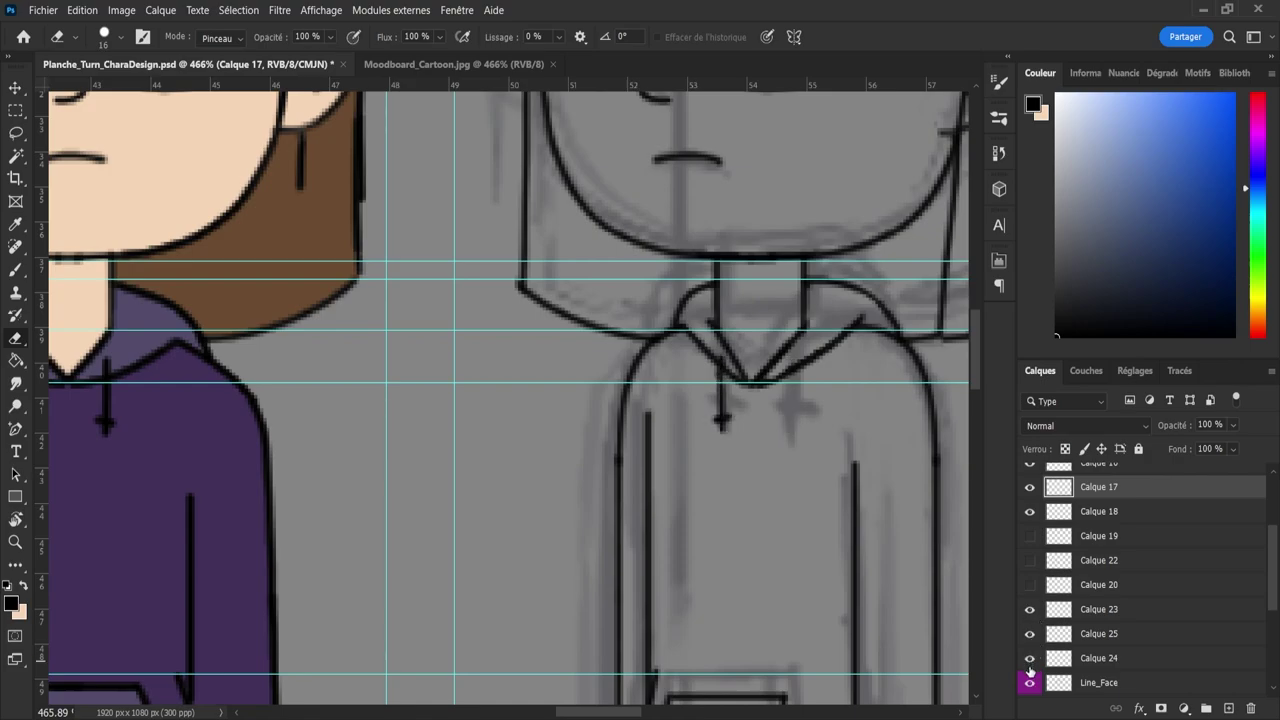
pyautogui.click(1030, 658)
pyautogui.click(1030, 683)
pyautogui.click(1030, 683)
# - Redraw the far collar's fold line on the Line_Face layer with the Brush and erase the excess around the neckline
pyautogui.click(1075, 688)
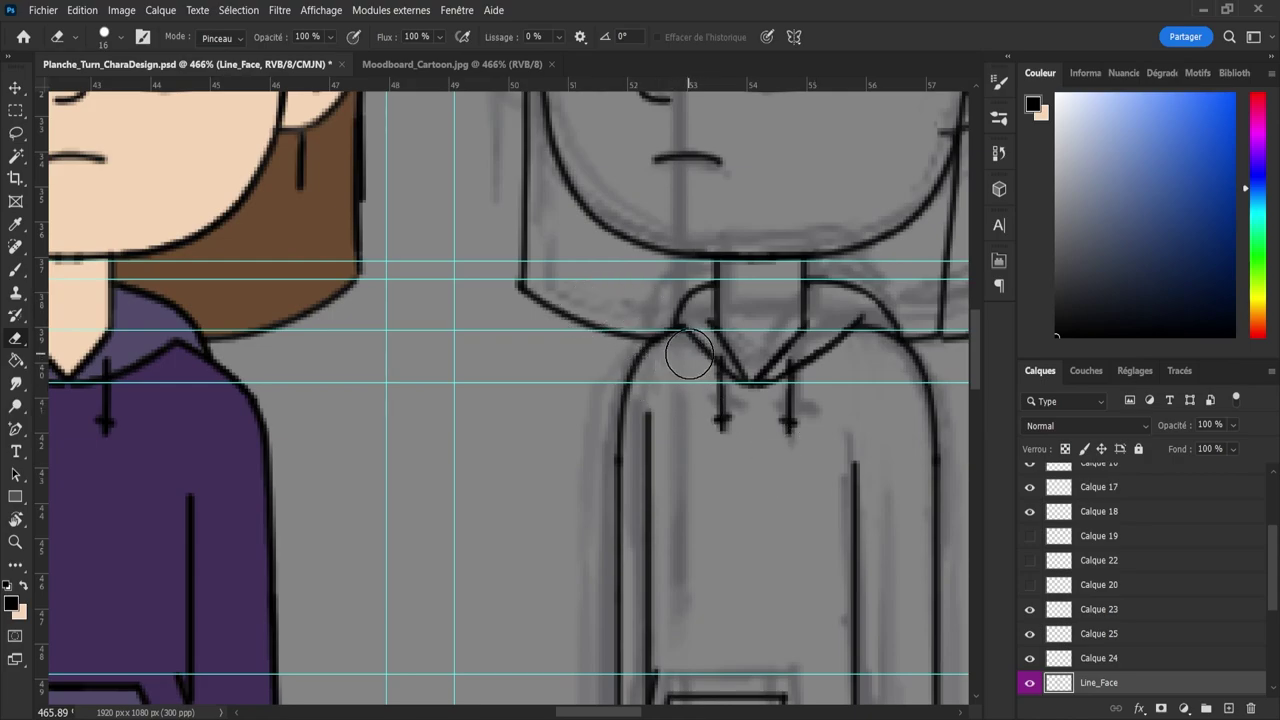
pyautogui.press('b')
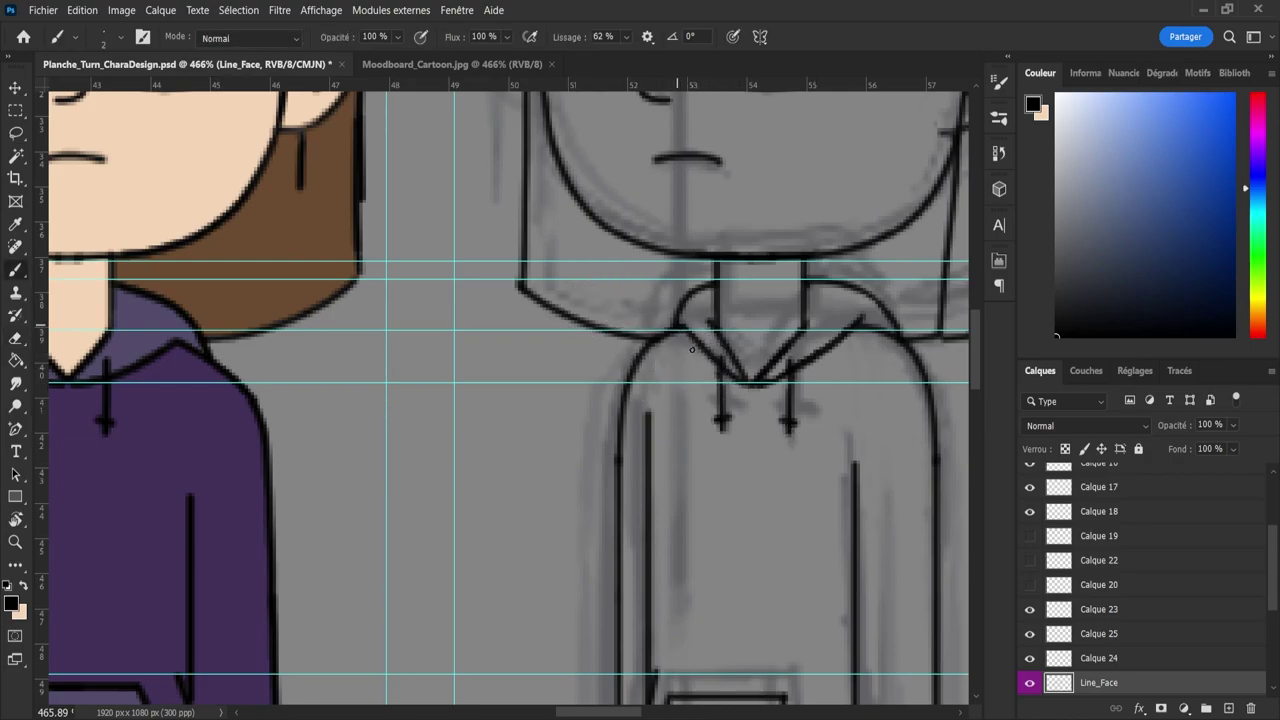
pyautogui.moveTo(680, 330); pyautogui.dragTo(762, 397)
pyautogui.hotkey('ctrl', 'z')
pyautogui.moveTo(678, 331); pyautogui.dragTo(760, 390)
pyautogui.press('e')
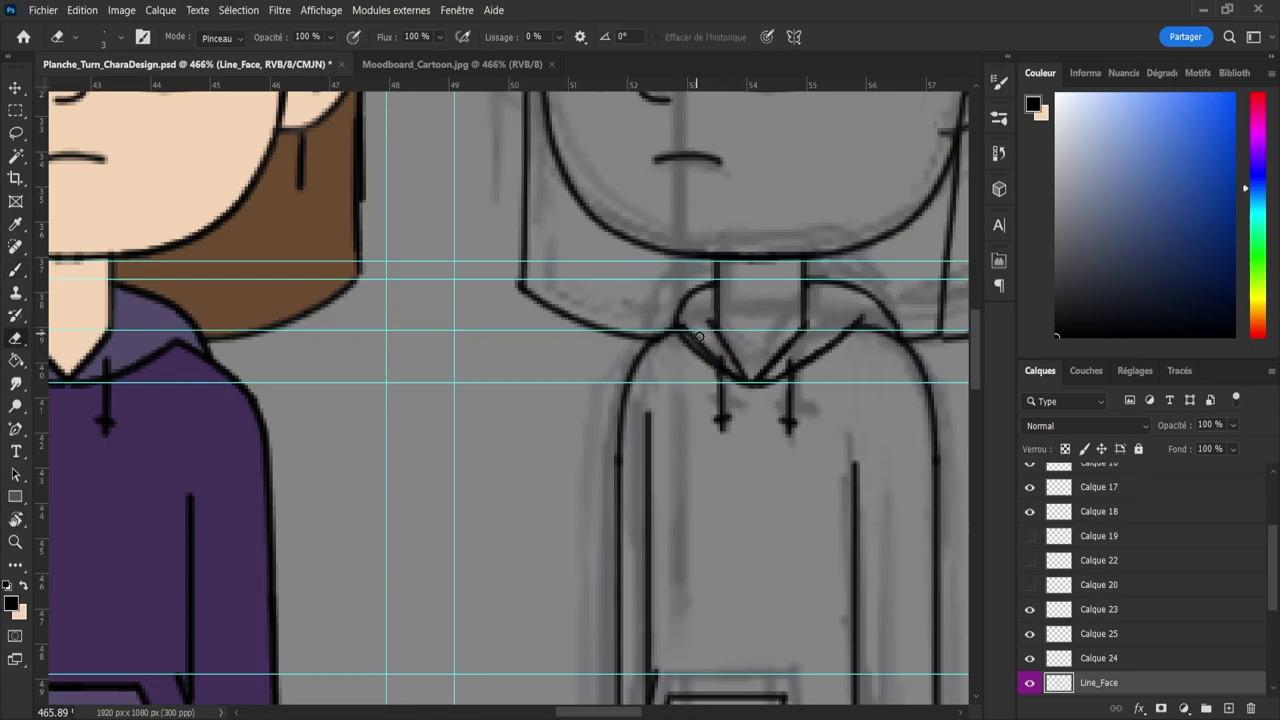
pyautogui.moveTo(692, 333); pyautogui.dragTo(725, 359)
pyautogui.moveTo(750, 403)
pyautogui.mouseDown()
pyautogui.moveTo(702, 393)
pyautogui.moveTo(760, 380)
pyautogui.mouseUp()
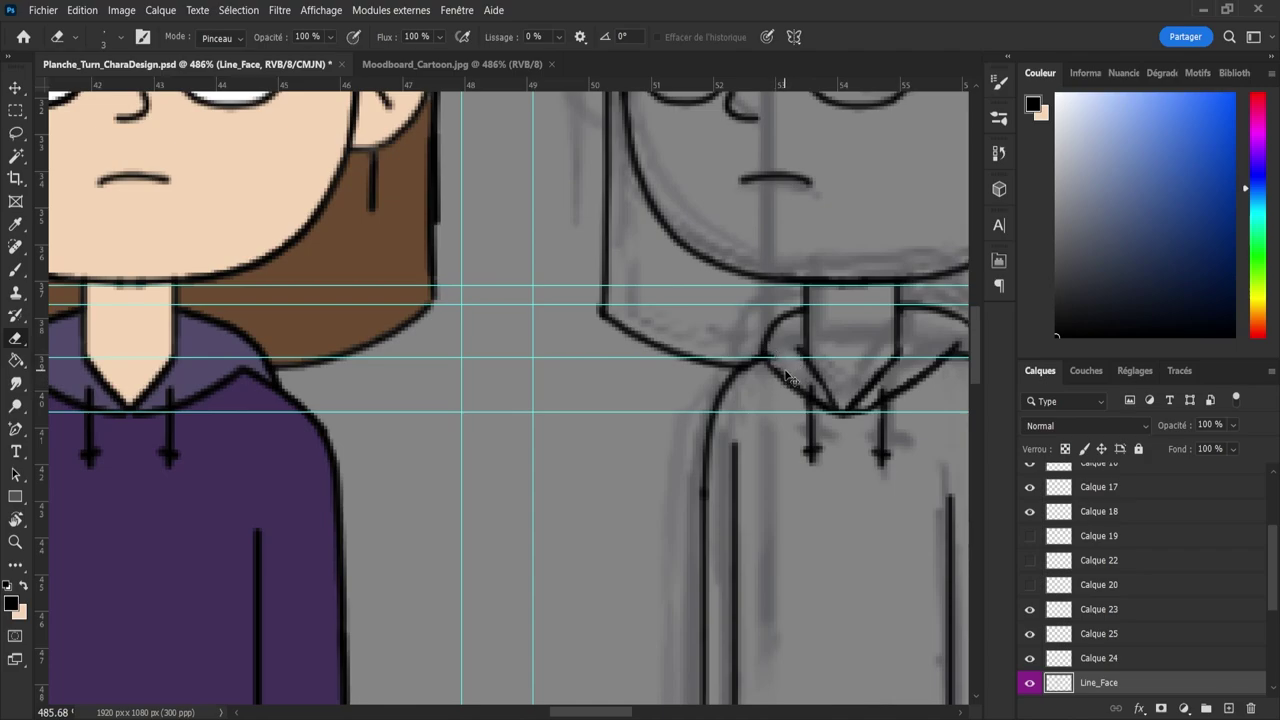
# - Raise the horizontal guide at collar level to the three-quarter hoodie's near collar fold and touch up the lines there
pyautogui.press('z')
pyautogui.moveTo(793, 385); pyautogui.dragTo(698, 396)
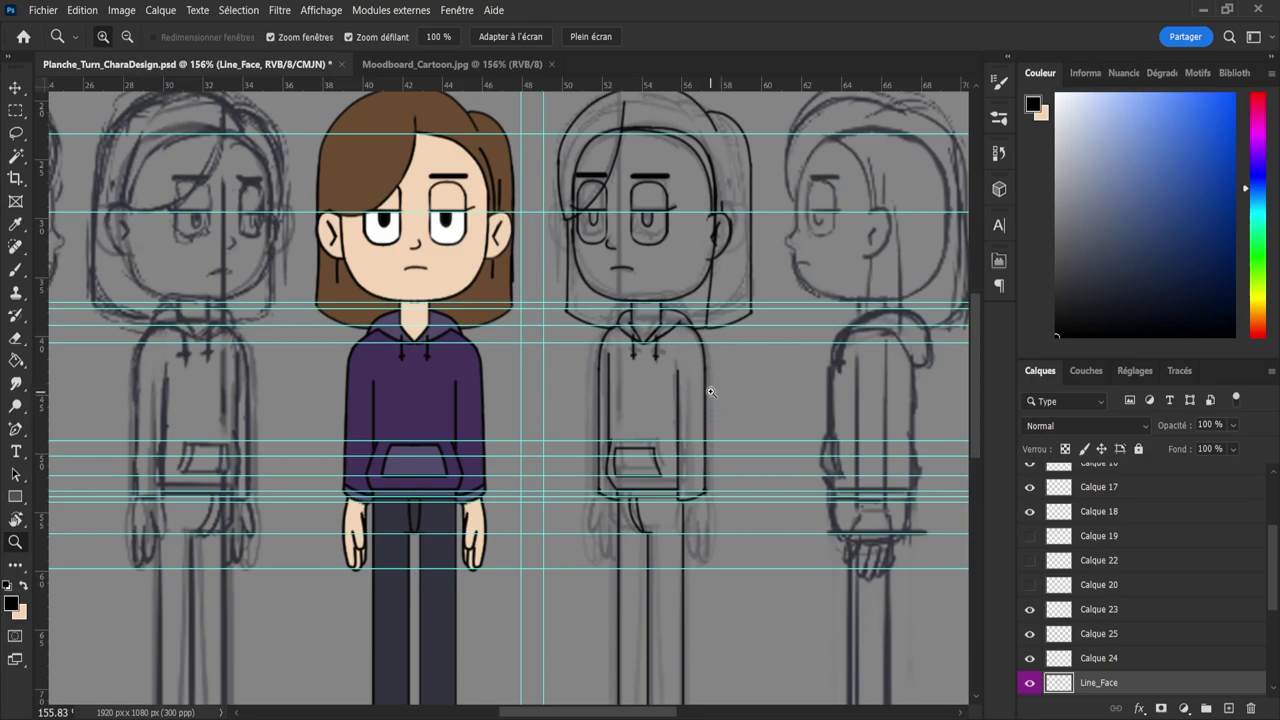
pyautogui.moveTo(691, 248); pyautogui.dragTo(716, 265)
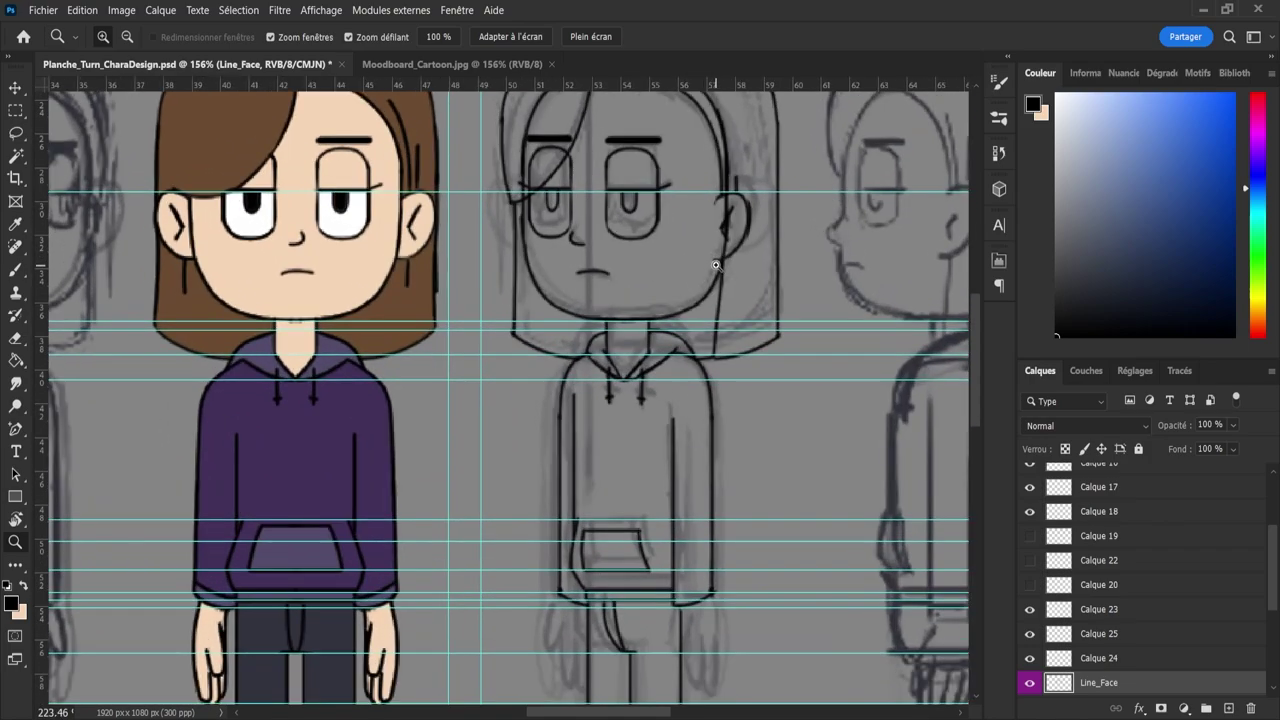
pyautogui.press('v')
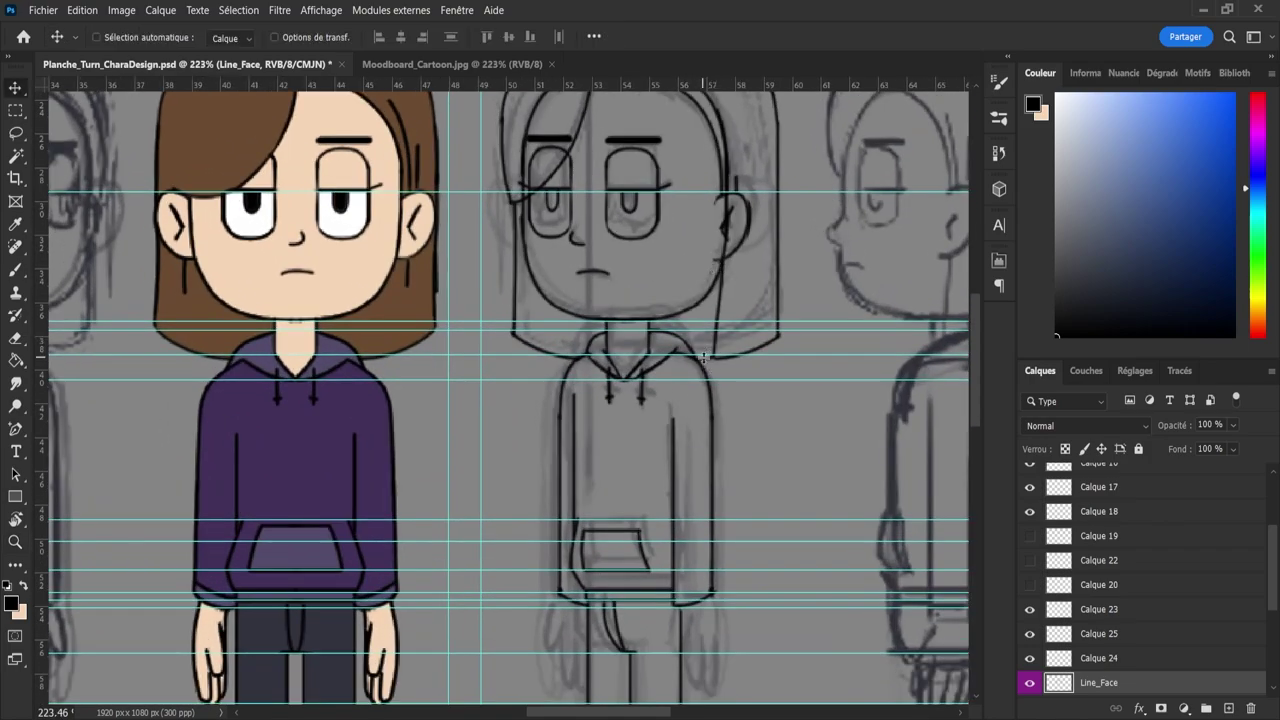
pyautogui.moveTo(703, 355); pyautogui.dragTo(724, 349)
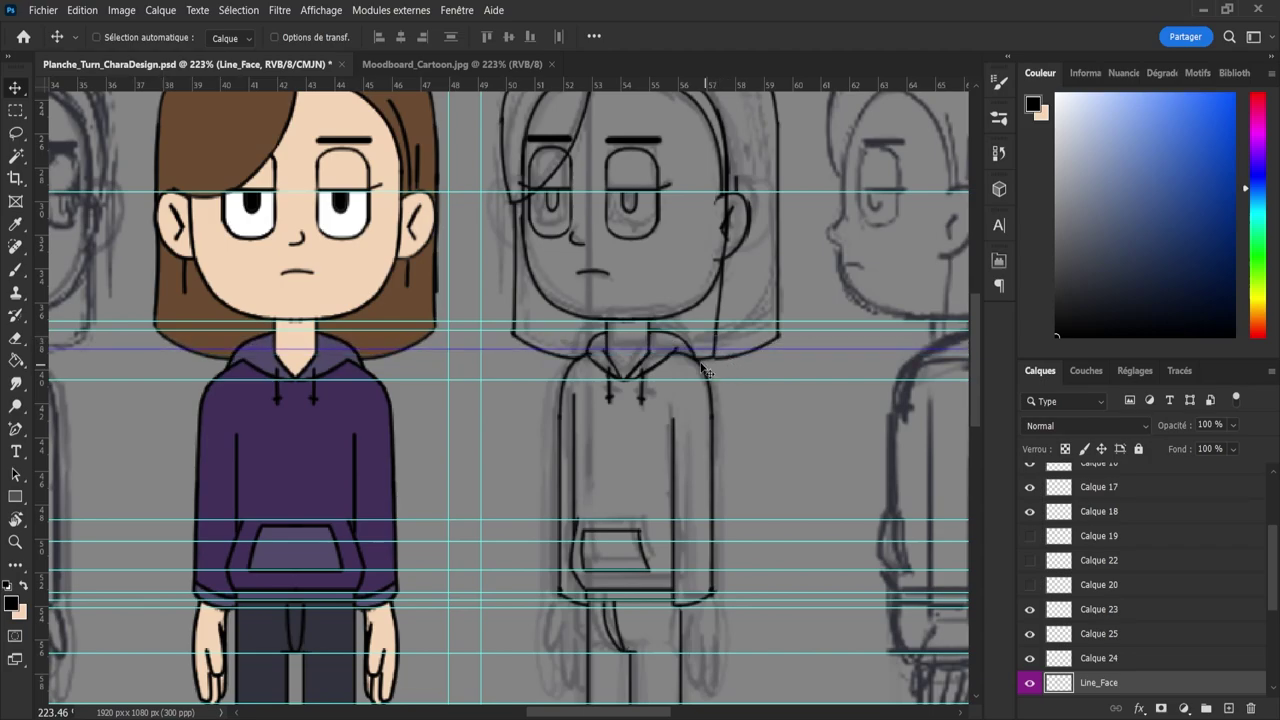
pyautogui.press('e')
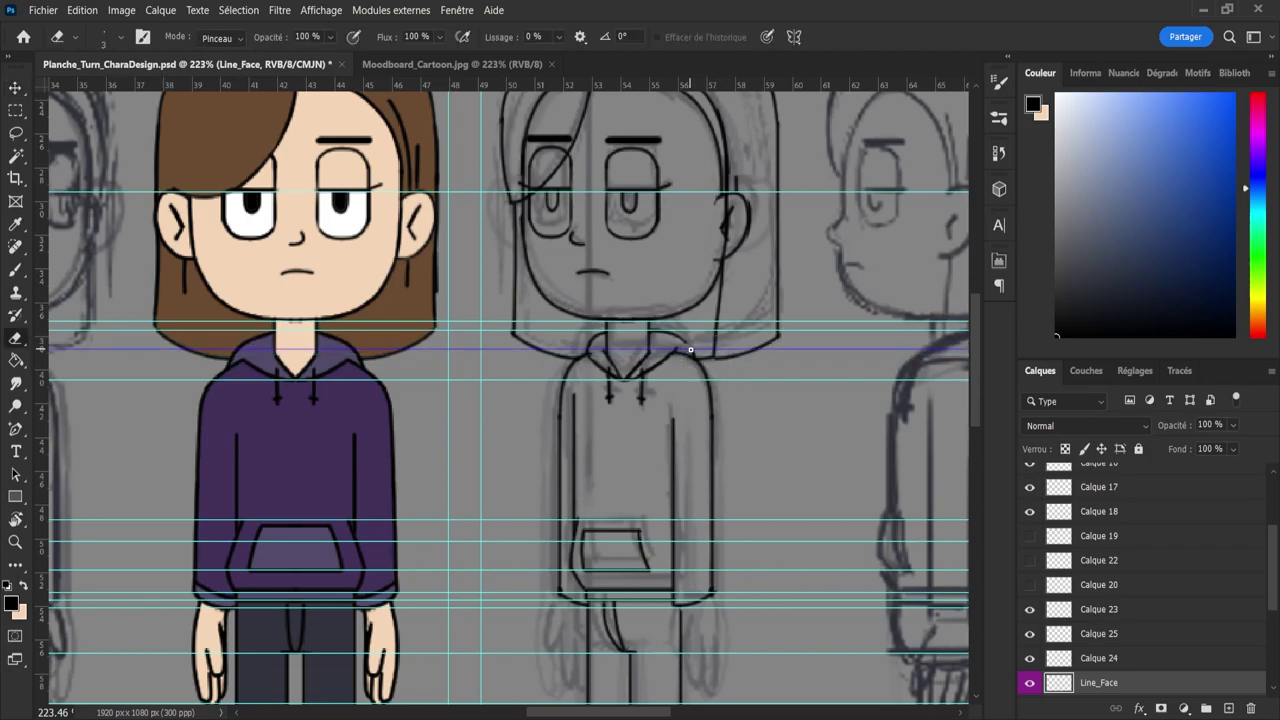
pyautogui.press('b')
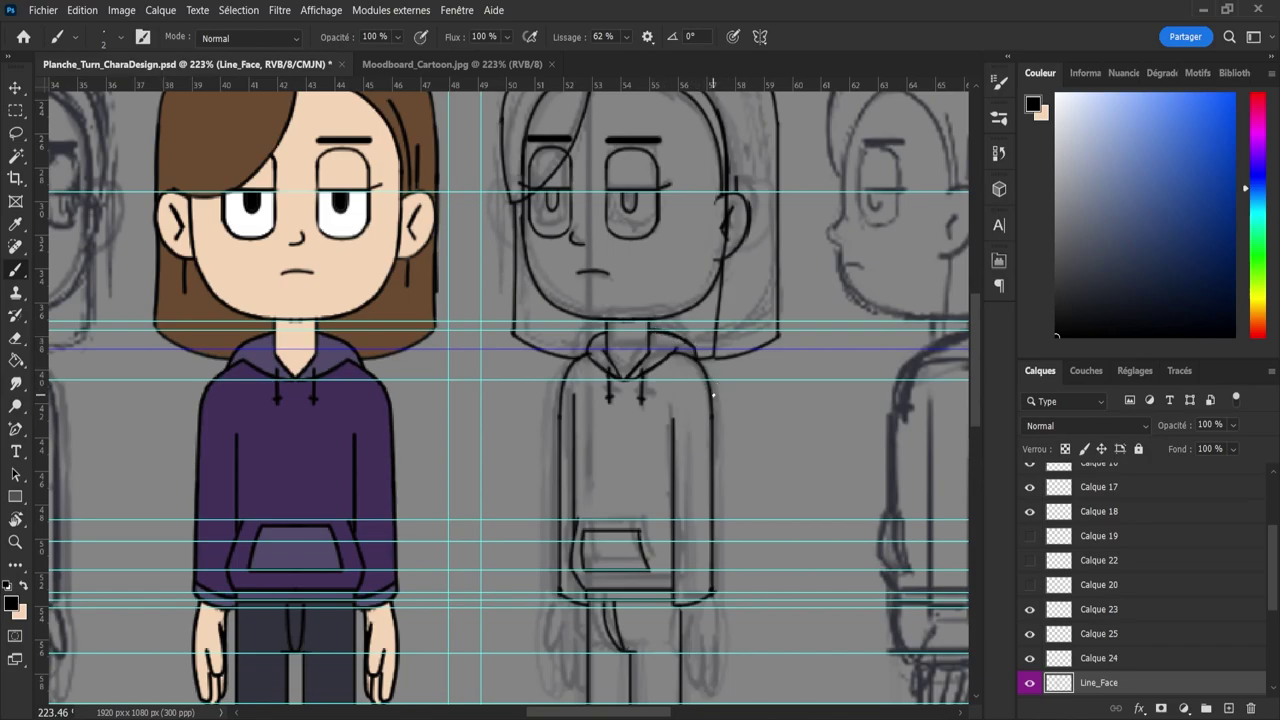
pyautogui.press('e')
pyautogui.scroll(2, 713, 397)
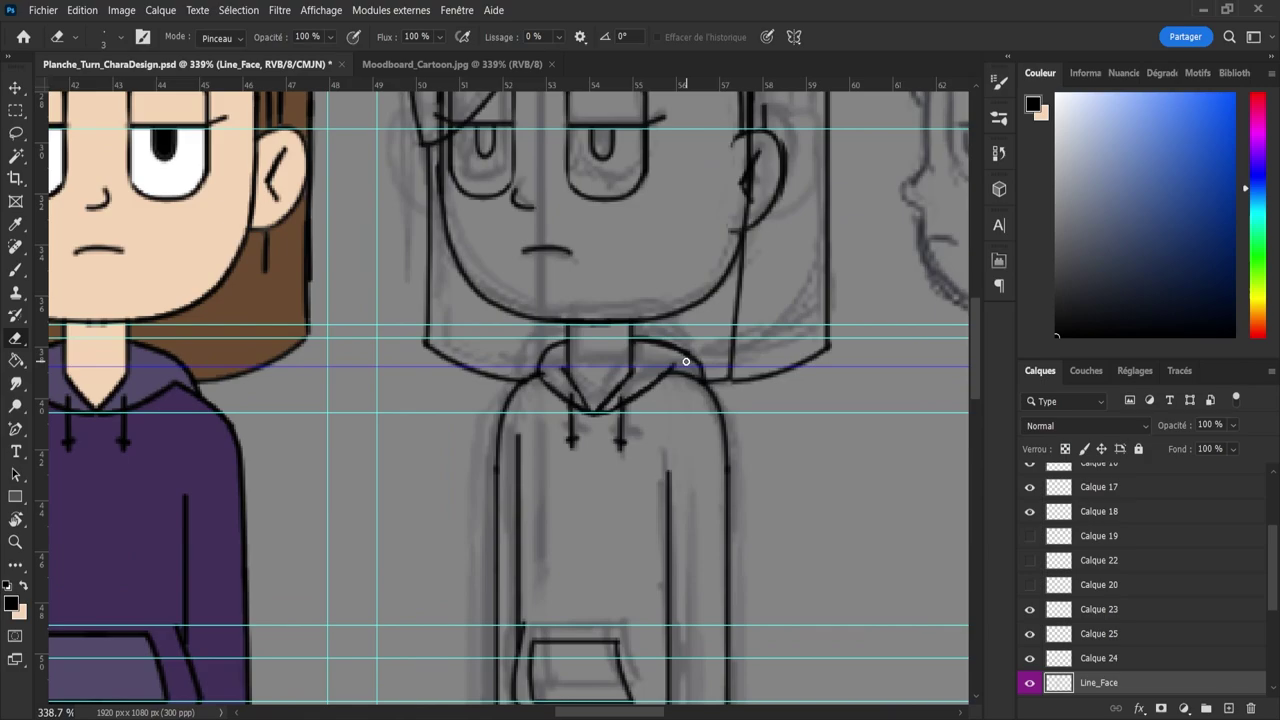
# - Compare the three-quarter figure's line art with the coloured front view, from the whole turnaround down to the hoodie's hem and sleeve ends
pyautogui.press('z')
pyautogui.scroll(-3, 668, 355)
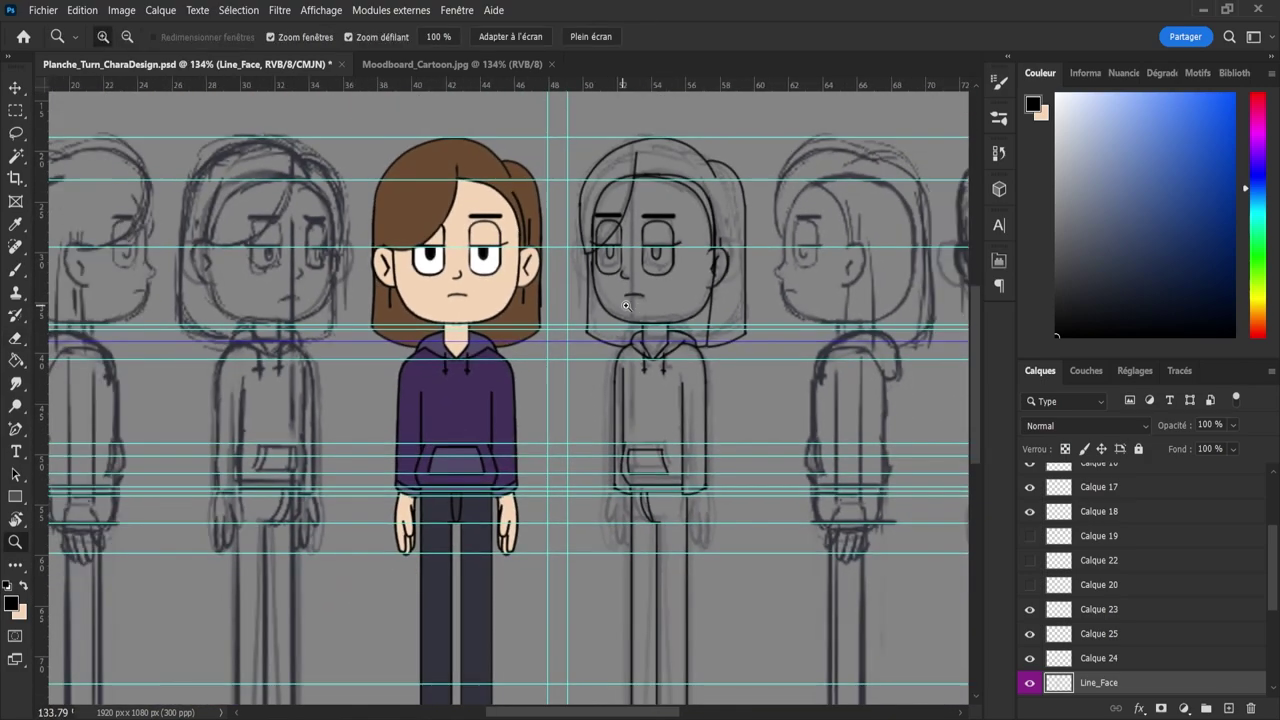
pyautogui.scroll(-2, 655, 318)
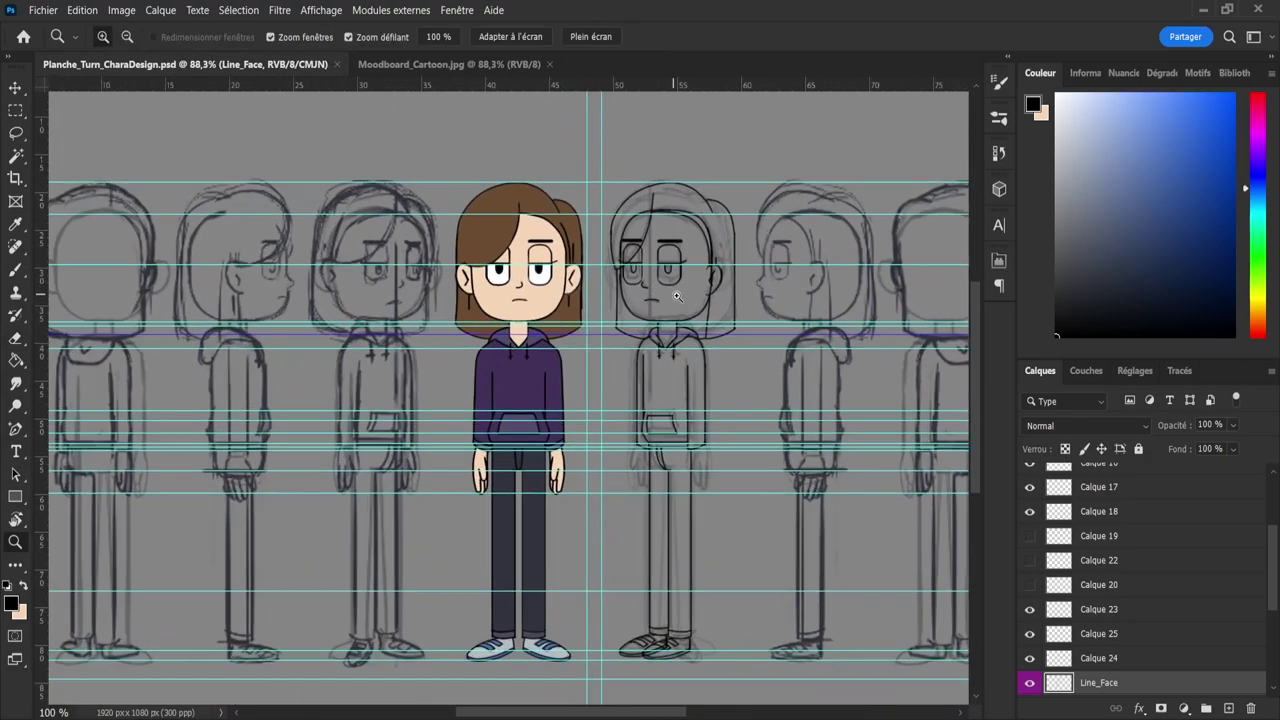
pyautogui.scroll(3, 664, 315)
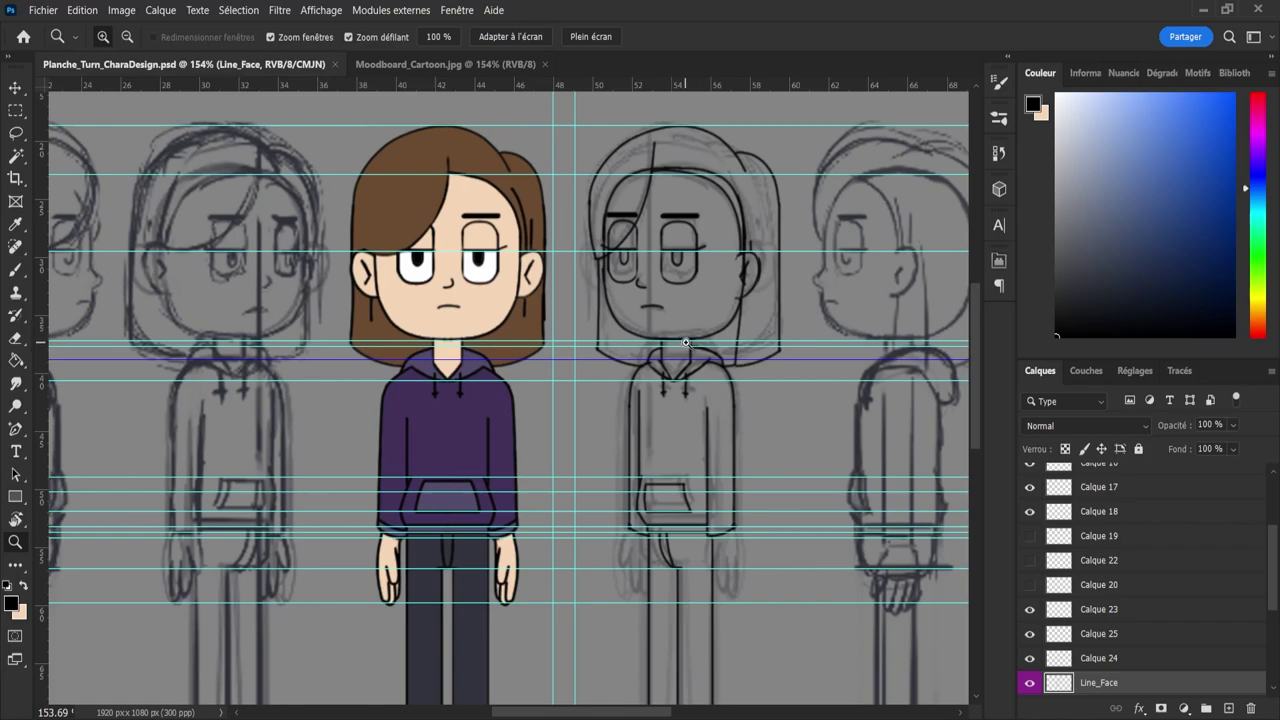
pyautogui.scroll(4, 716, 360)
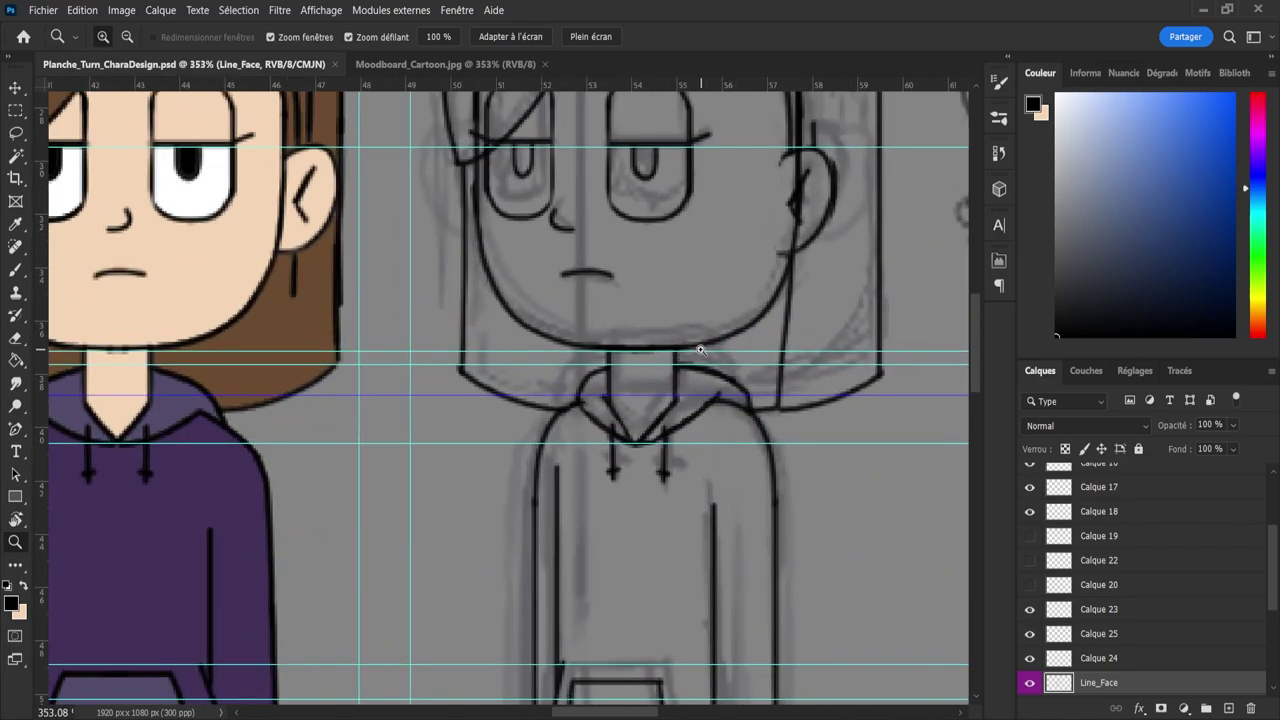
pyautogui.scroll(-4, 703, 348)
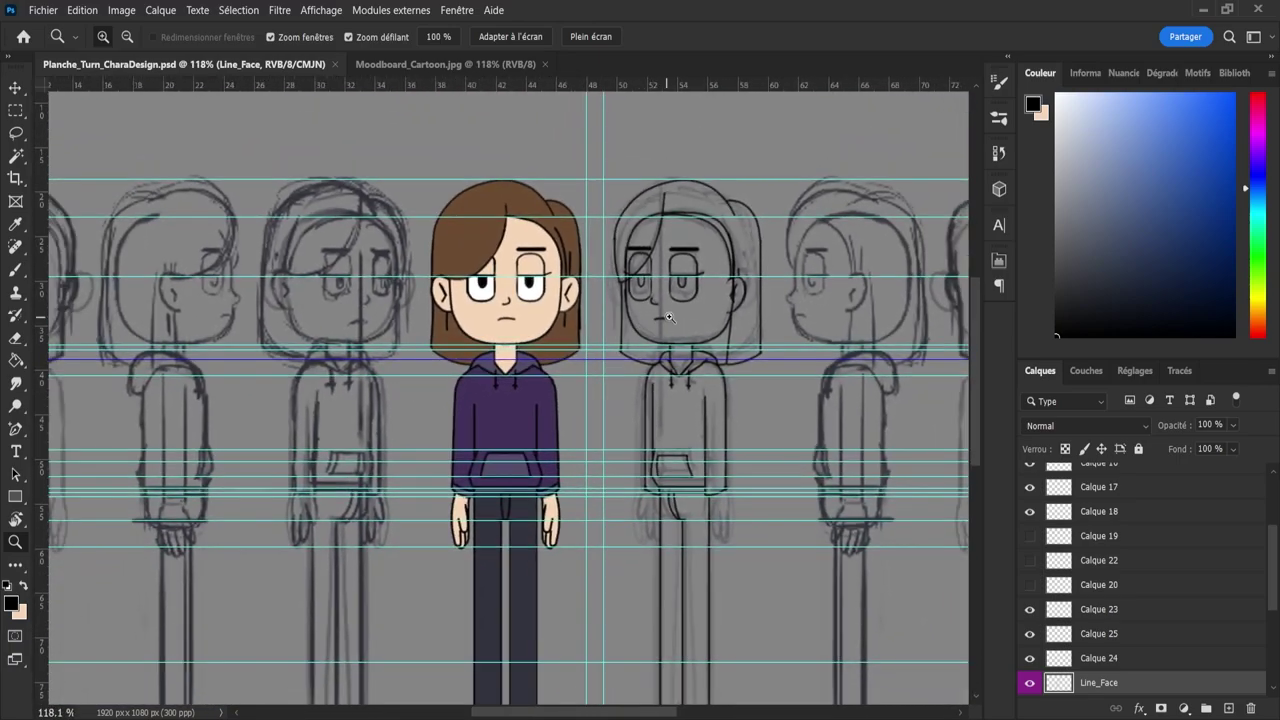
pyautogui.scroll(-2, 668, 328)
pyautogui.scroll(1, 731, 391)
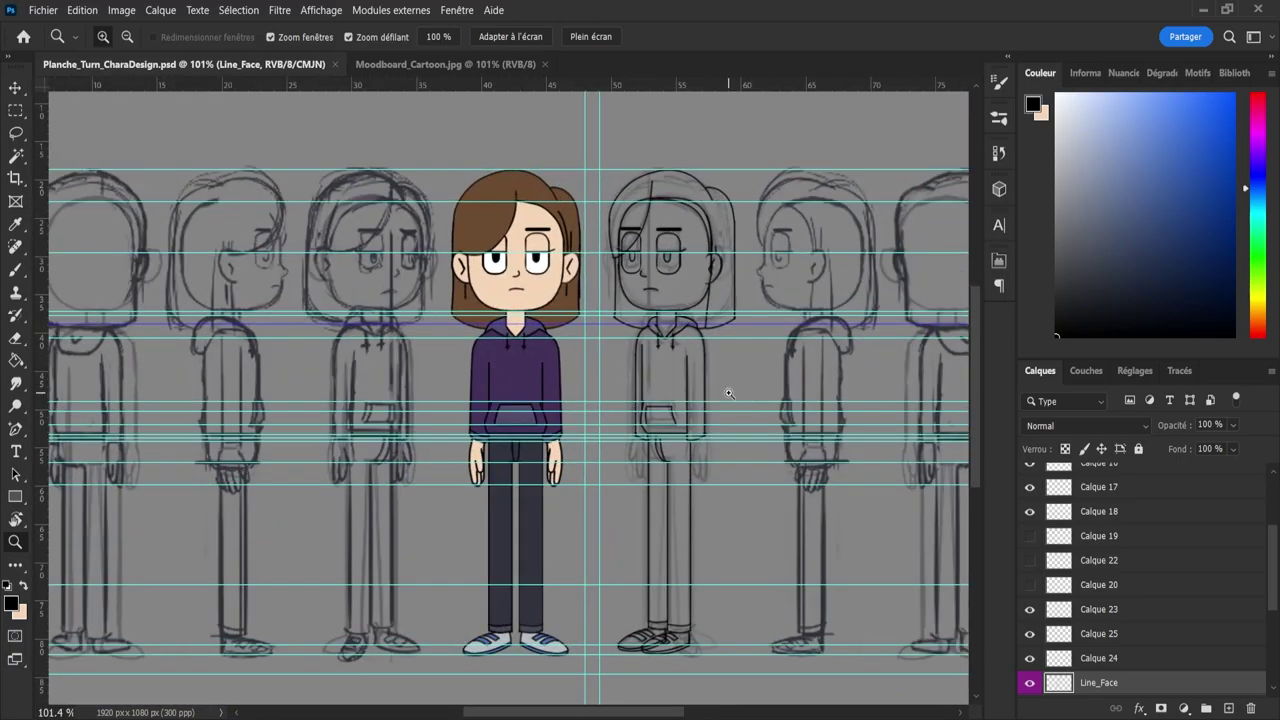
pyautogui.moveTo(674, 393); pyautogui.dragTo(714, 401)
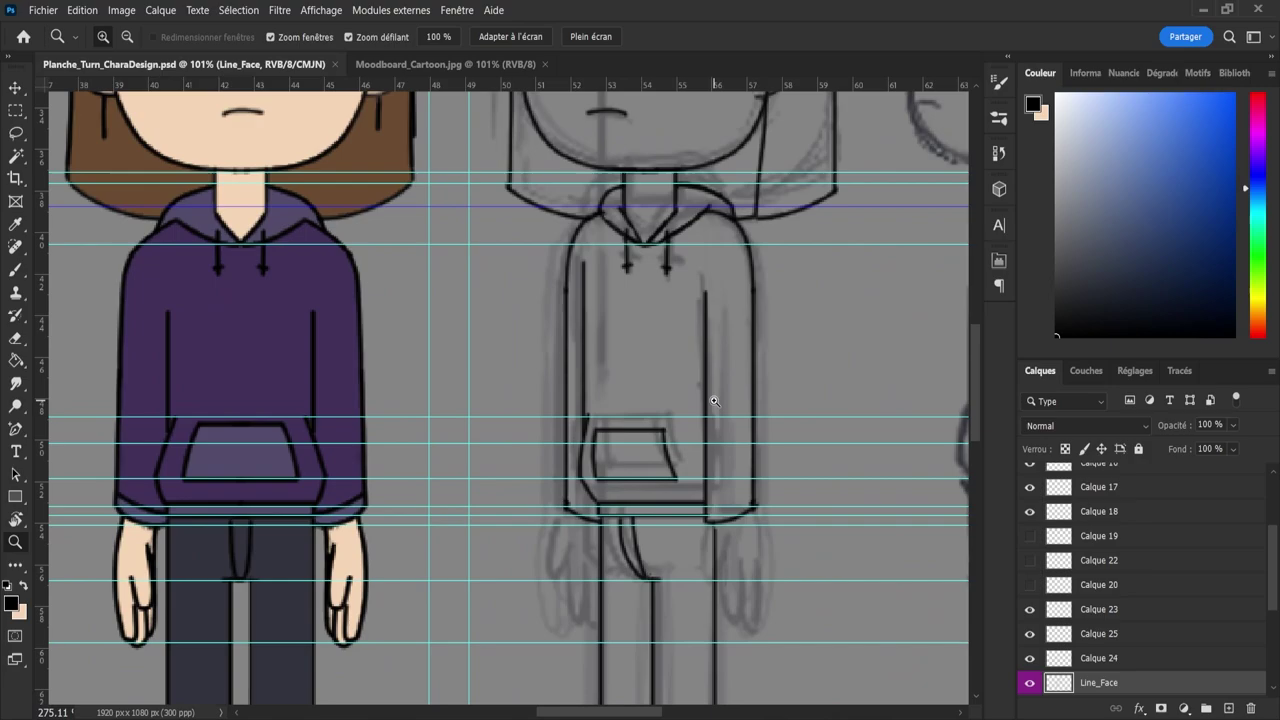
pyautogui.scroll(-2, 712, 401)
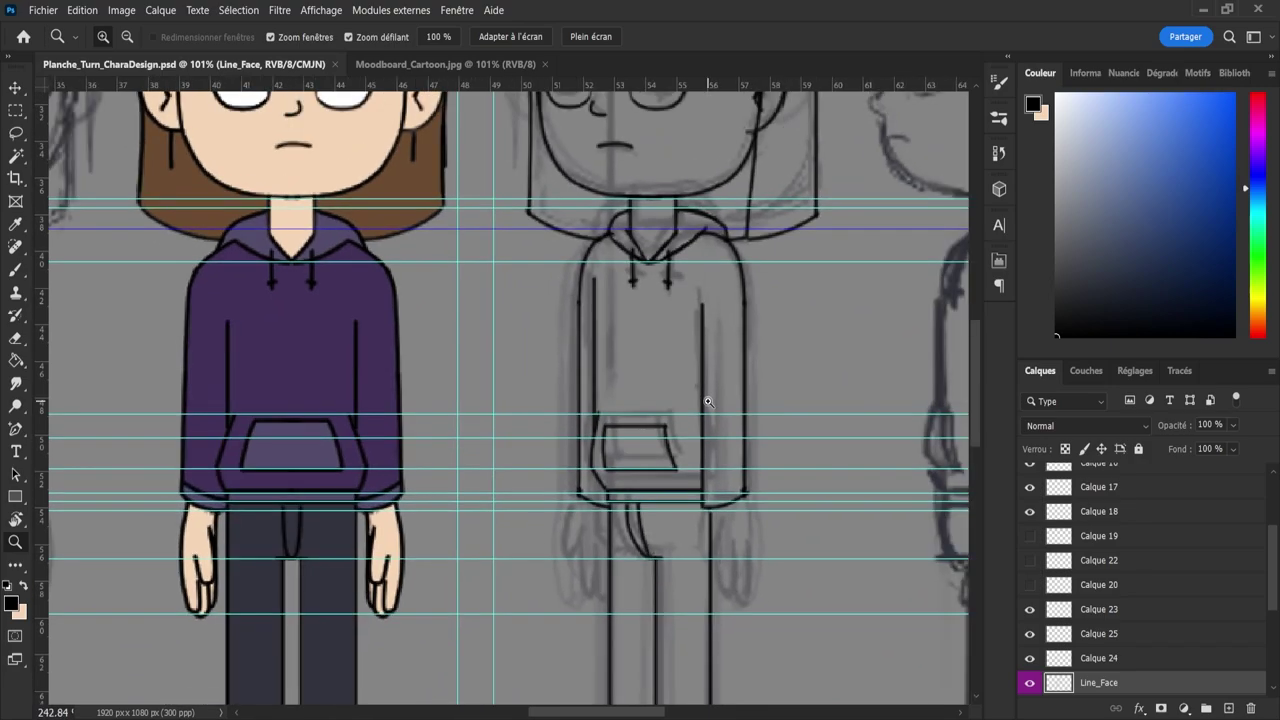
pyautogui.scroll(1, 708, 401)
pyautogui.press('b')
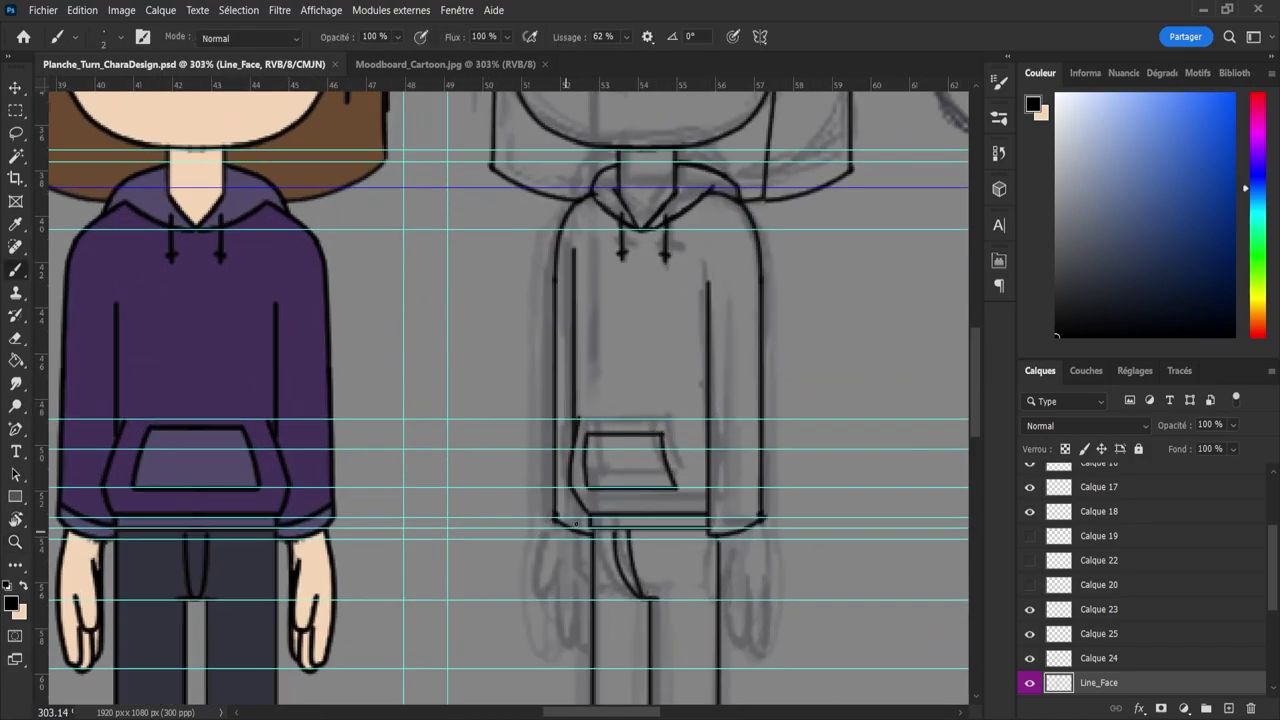
pyautogui.press('z')
pyautogui.scroll(-3, 823, 582)
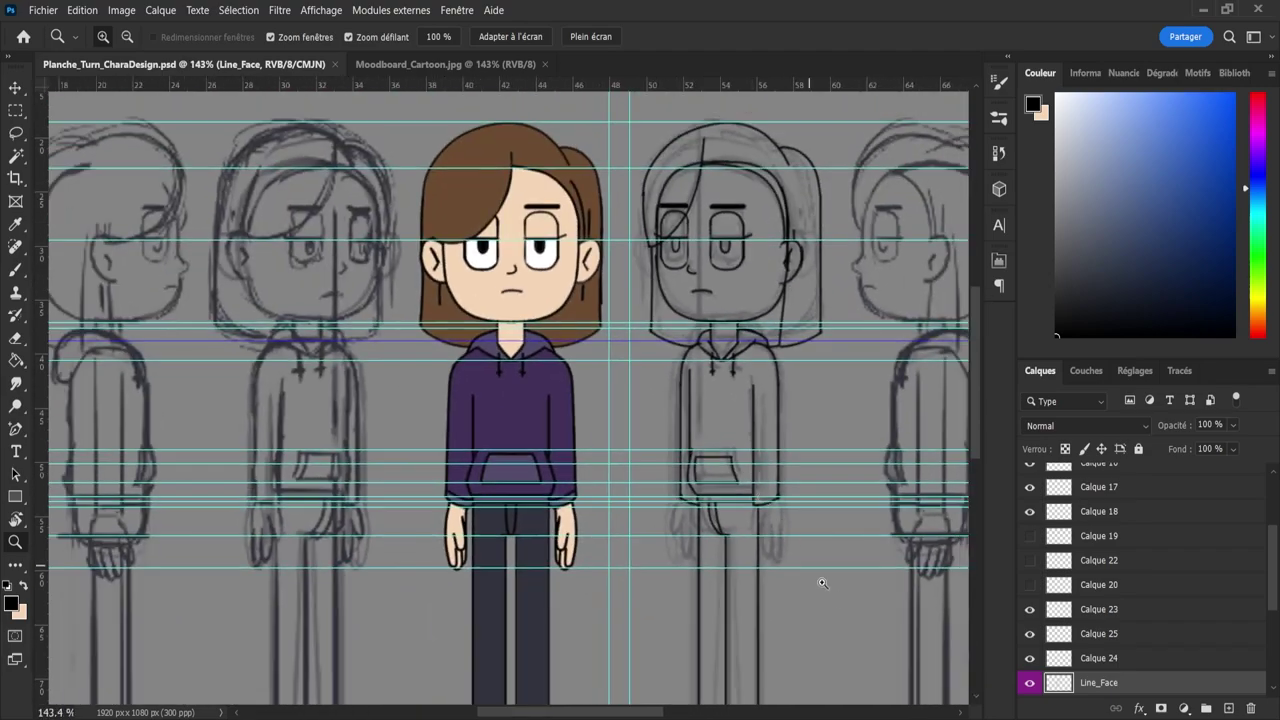
pyautogui.scroll(2, 826, 594)
pyautogui.scroll(3, 706, 470)
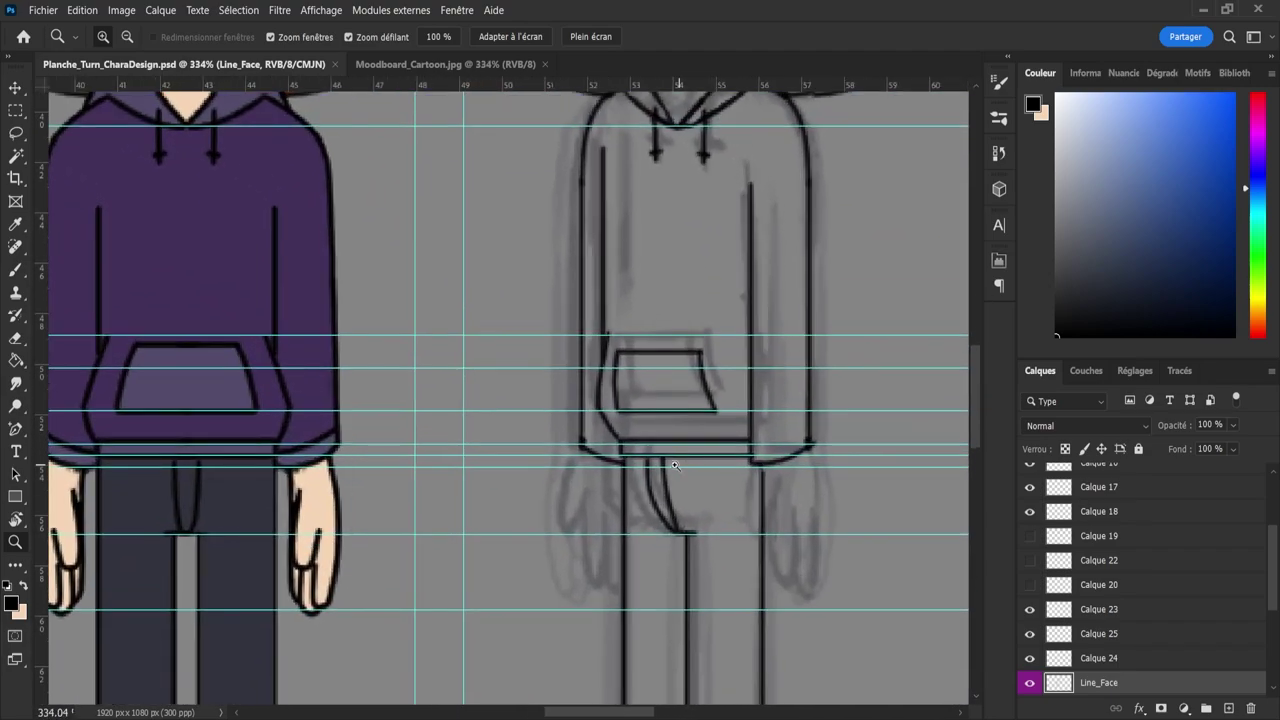
# - Draw the cuff lines across both sleeve ends of the three-quarter hoodie on the Line_Face layer
pyautogui.press('b')
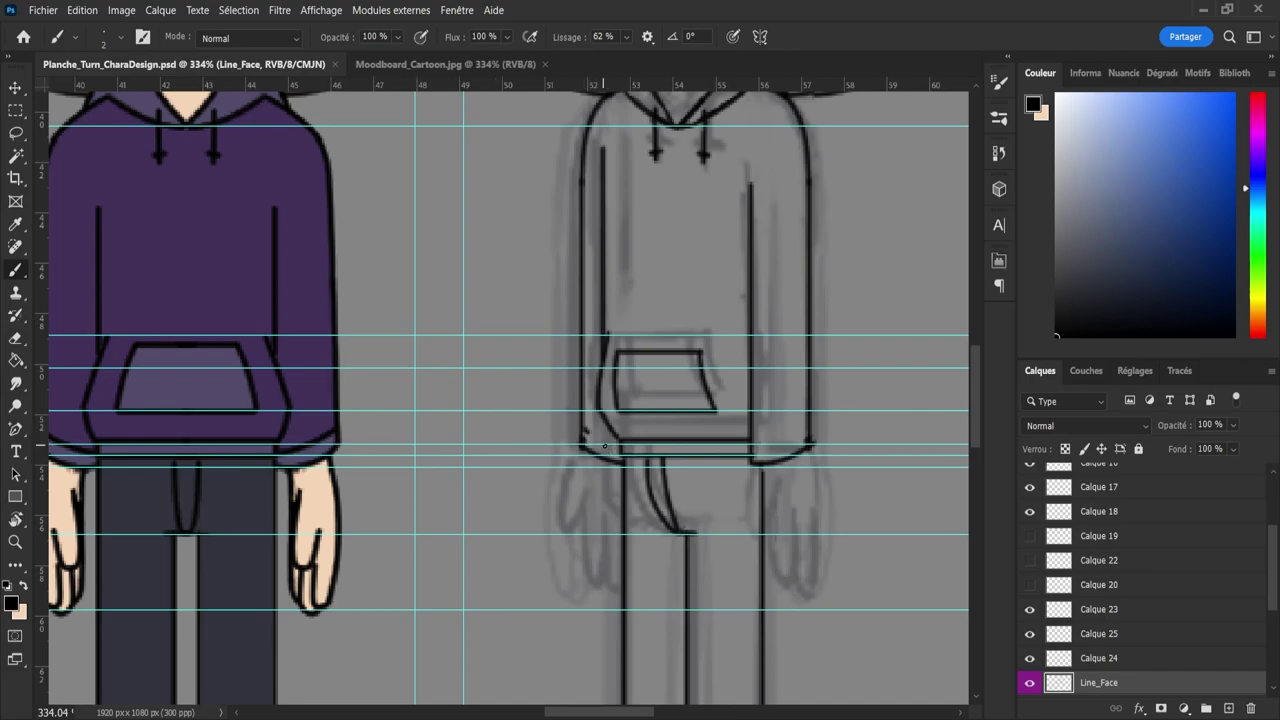
pyautogui.moveTo(630, 454); pyautogui.dragTo(632, 457)
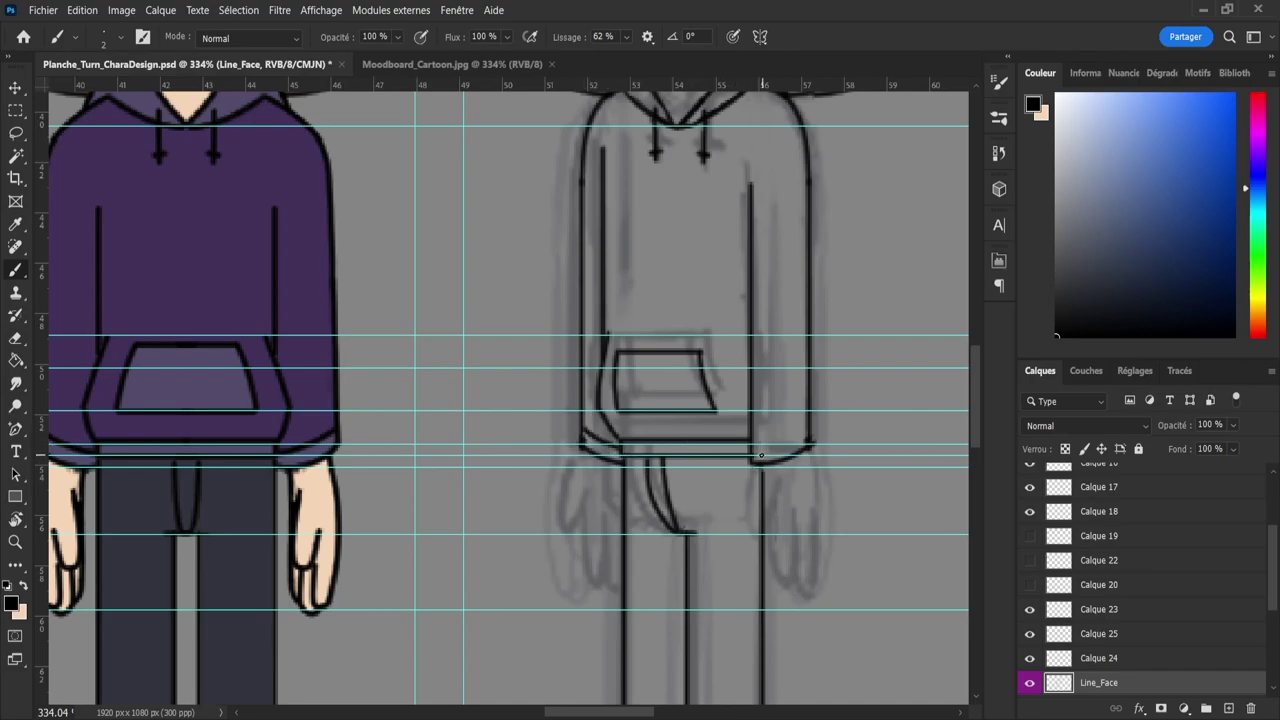
pyautogui.moveTo(750, 456); pyautogui.dragTo(810, 432)
pyautogui.press('e')
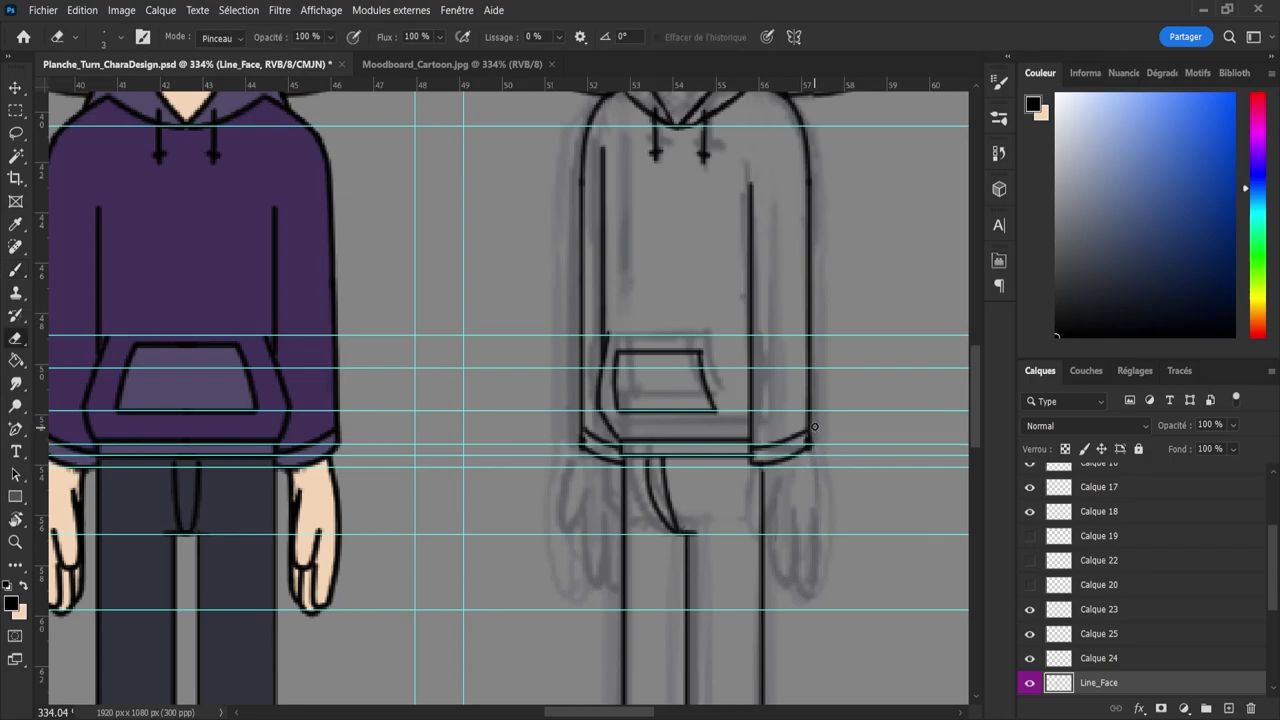
# - Add a new layer above Line_Face and draw the thumb and palm line of the three-quarter view's near hand
pyautogui.scroll(-3, 1274, 588)
pyautogui.click(1229, 708)
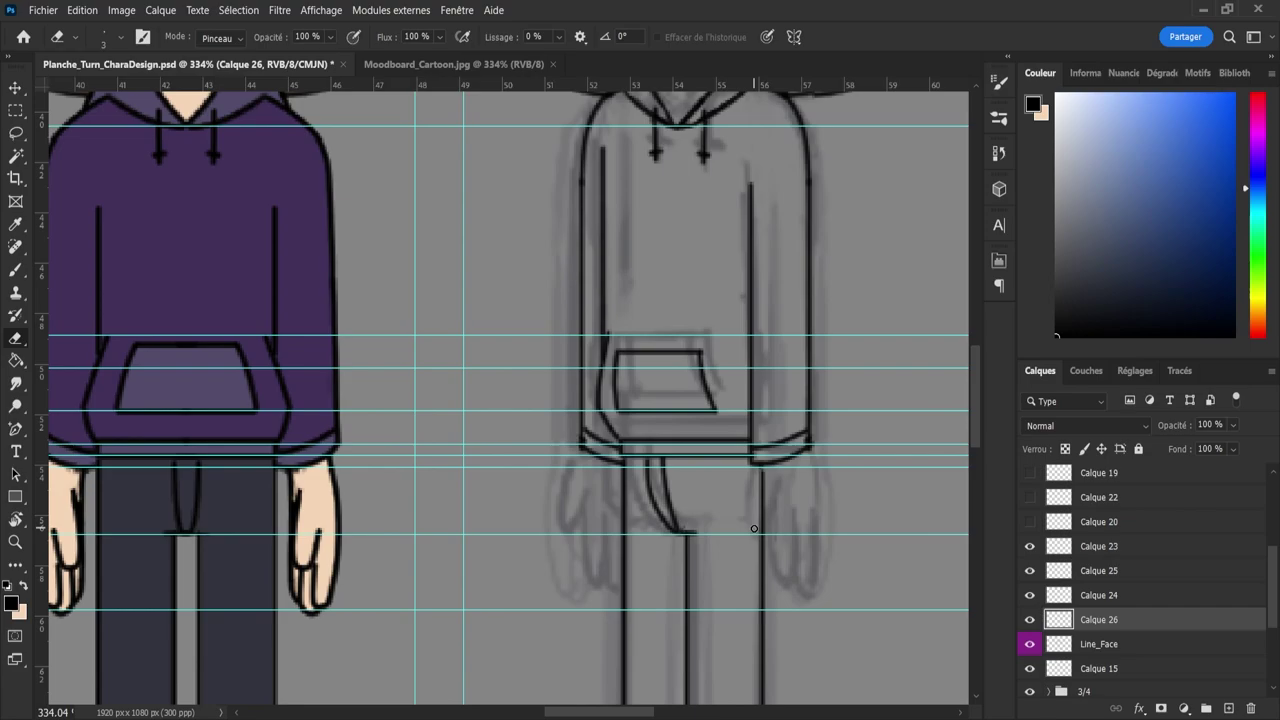
pyautogui.press('b')
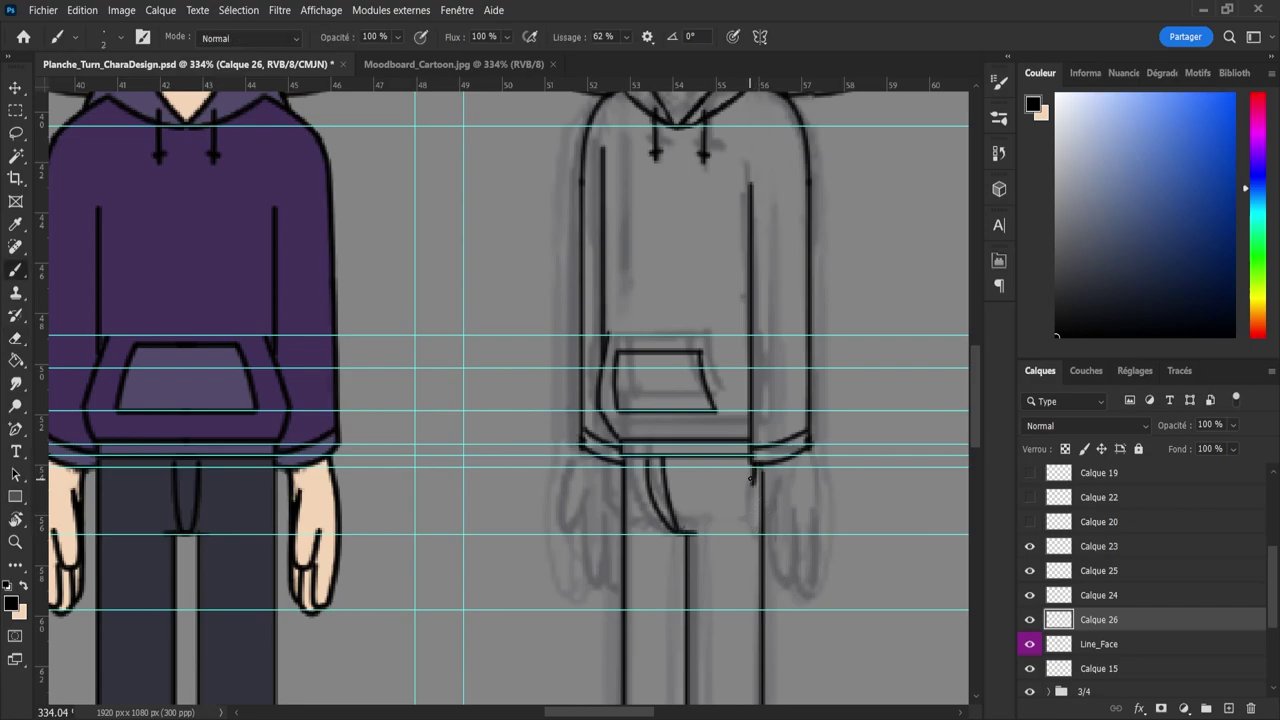
pyautogui.moveTo(756, 468); pyautogui.dragTo(750, 495)
pyautogui.moveTo(768, 528)
pyautogui.mouseDown()
pyautogui.moveTo(783, 545)
pyautogui.moveTo(777, 531)
pyautogui.moveTo(832, 533)
pyautogui.moveTo(823, 528)
pyautogui.mouseUp()
pyautogui.hotkey('ctrl', 'z')
pyautogui.hotkey('ctrl', 'z')
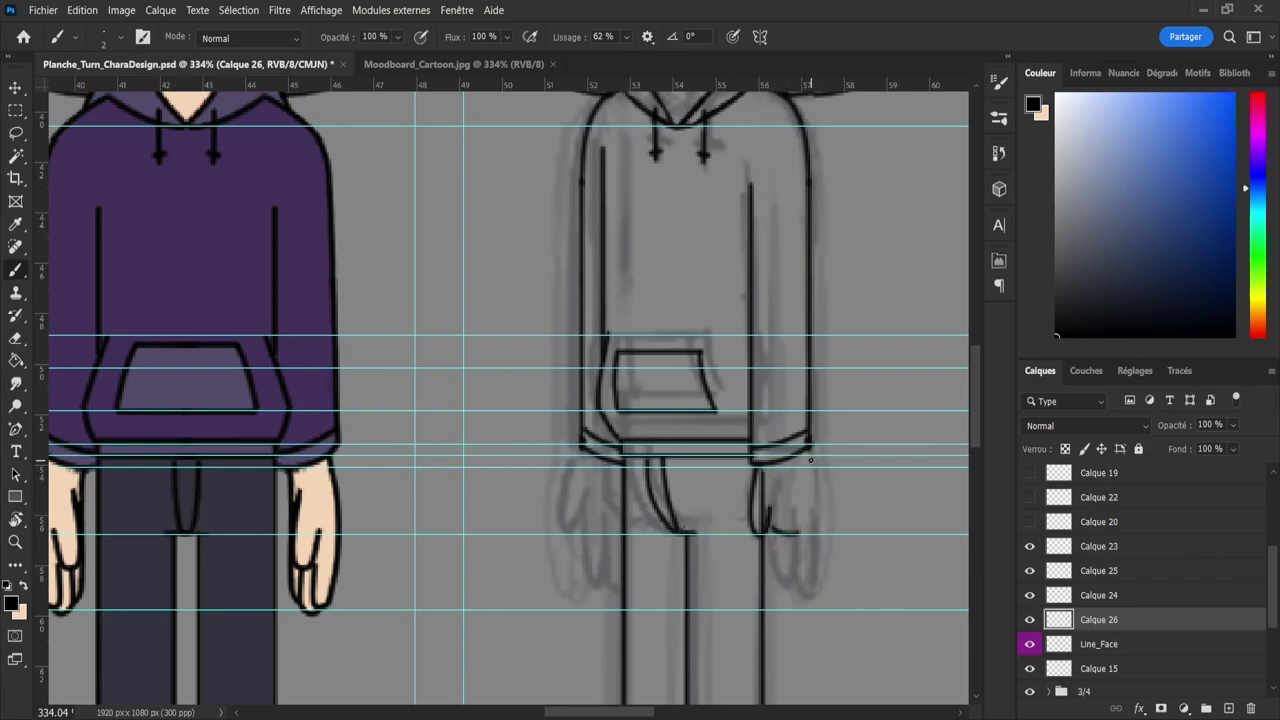
# - Draw the near hand's outer edge below the cuff and its first finger, undoing the strokes that miss the sketch
pyautogui.moveTo(811, 454)
pyautogui.mouseDown()
pyautogui.moveTo(814, 516)
pyautogui.moveTo(806, 508)
pyautogui.moveTo(806, 524)
pyautogui.moveTo(808, 496)
pyautogui.moveTo(808, 526)
pyautogui.moveTo(783, 564)
pyautogui.moveTo(770, 552)
pyautogui.moveTo(778, 574)
pyautogui.mouseUp()
pyautogui.hotkey('ctrl', 'z')
pyautogui.hotkey('ctrl', 'z')
pyautogui.hotkey('ctrl', 'z')
pyautogui.hotkey('ctrl', 'z')
pyautogui.hotkey('ctrl', 'z')
pyautogui.moveTo(769, 530)
pyautogui.mouseDown()
pyautogui.moveTo(775, 598)
pyautogui.moveTo(787, 537)
pyautogui.mouseUp()
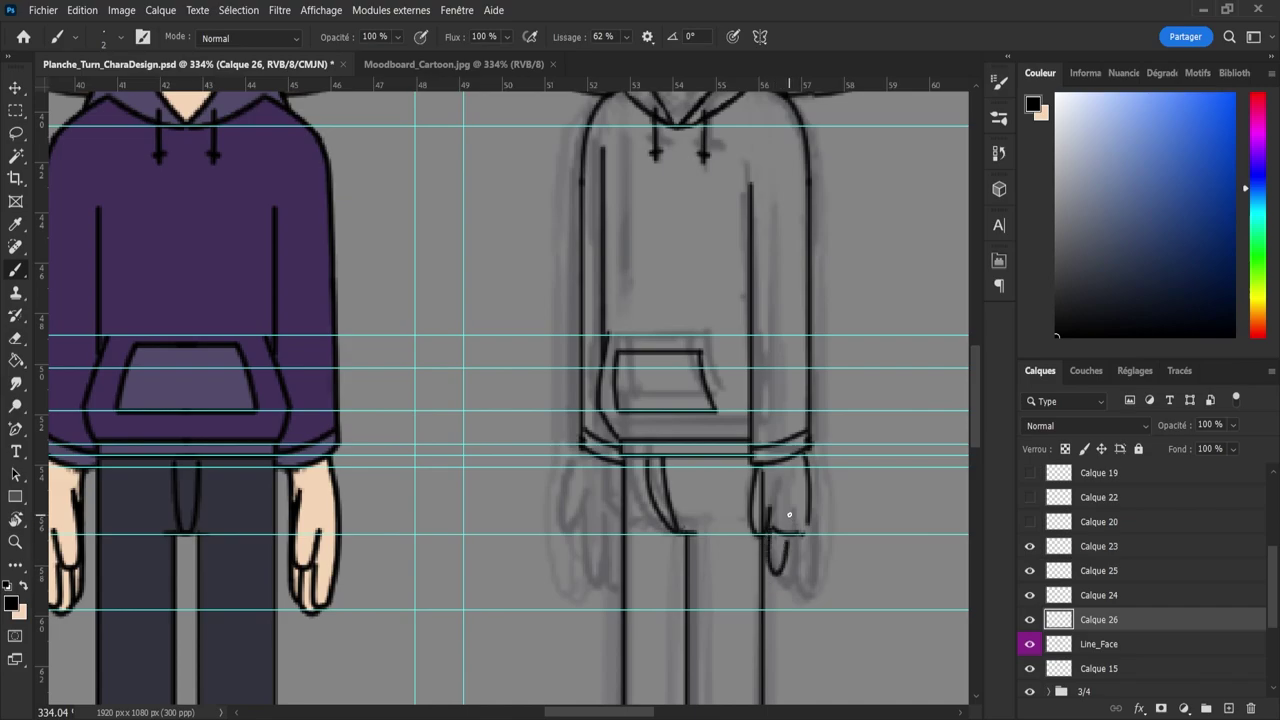
# - Draw the near hand's remaining fingers and erase the excess palm line across them
pyautogui.hotkey('ctrl', 'z')
pyautogui.moveTo(803, 580)
pyautogui.mouseDown()
pyautogui.moveTo(801, 591)
pyautogui.moveTo(804, 537)
pyautogui.mouseUp()
pyautogui.hotkey('ctrl', 'z')
pyautogui.moveTo(790, 581); pyautogui.dragTo(805, 508)
pyautogui.moveTo(808, 502); pyautogui.dragTo(801, 589)
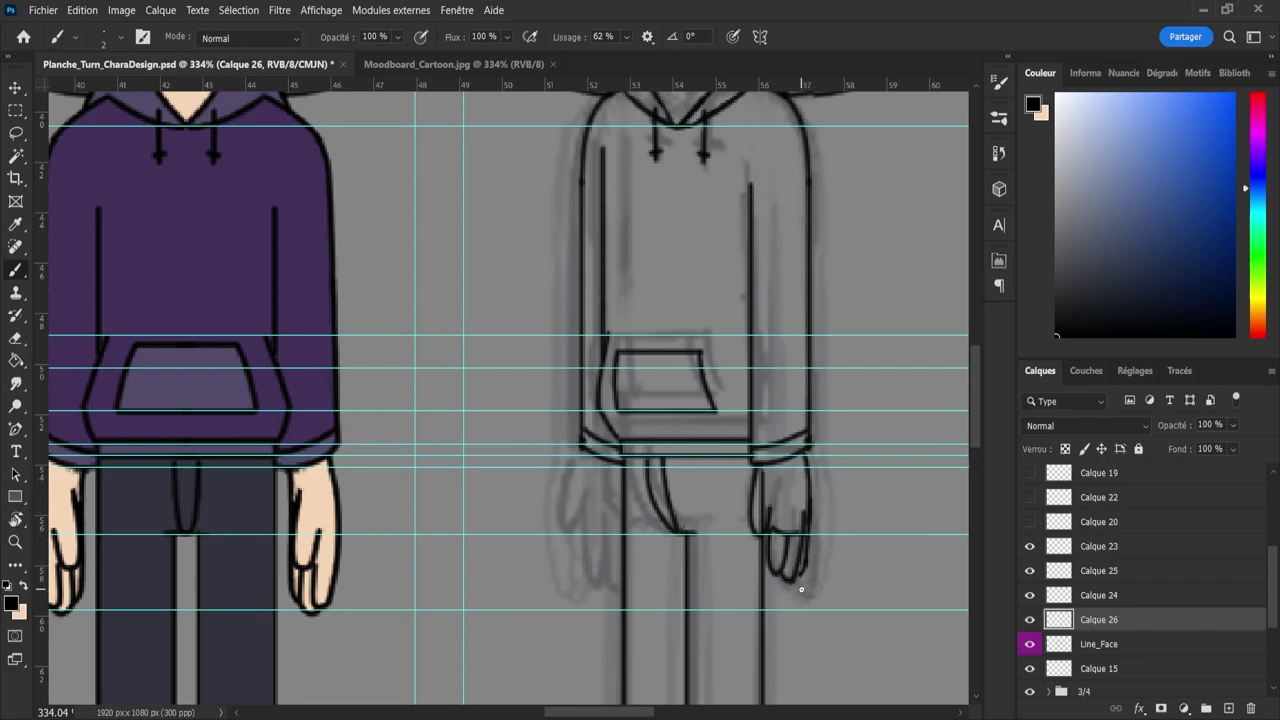
pyautogui.press('e')
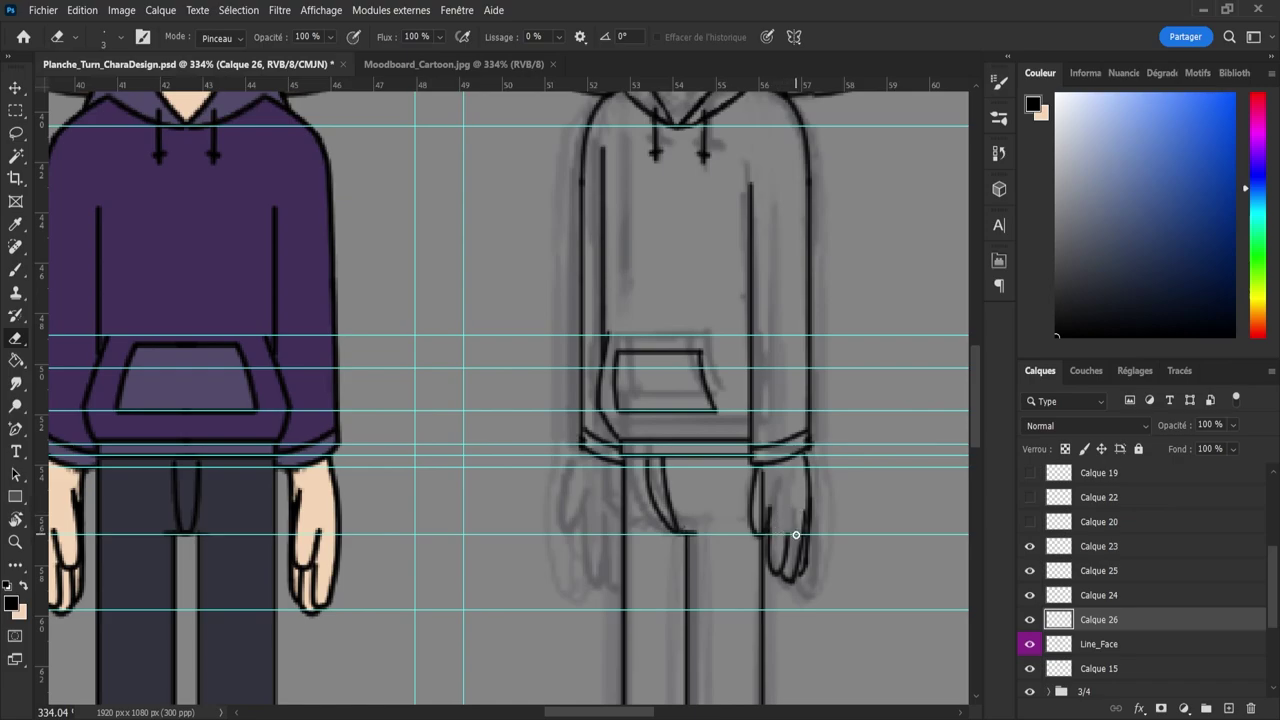
# - Duplicate the near hand onto its own layer, flip it horizontally and place it under the three-quarter view's far sleeve
pyautogui.press('z')
pyautogui.moveTo(789, 502)
pyautogui.mouseDown()
pyautogui.moveTo(721, 512)
pyautogui.moveTo(718, 547)
pyautogui.moveTo(745, 546)
pyautogui.mouseUp()
pyautogui.press('b')
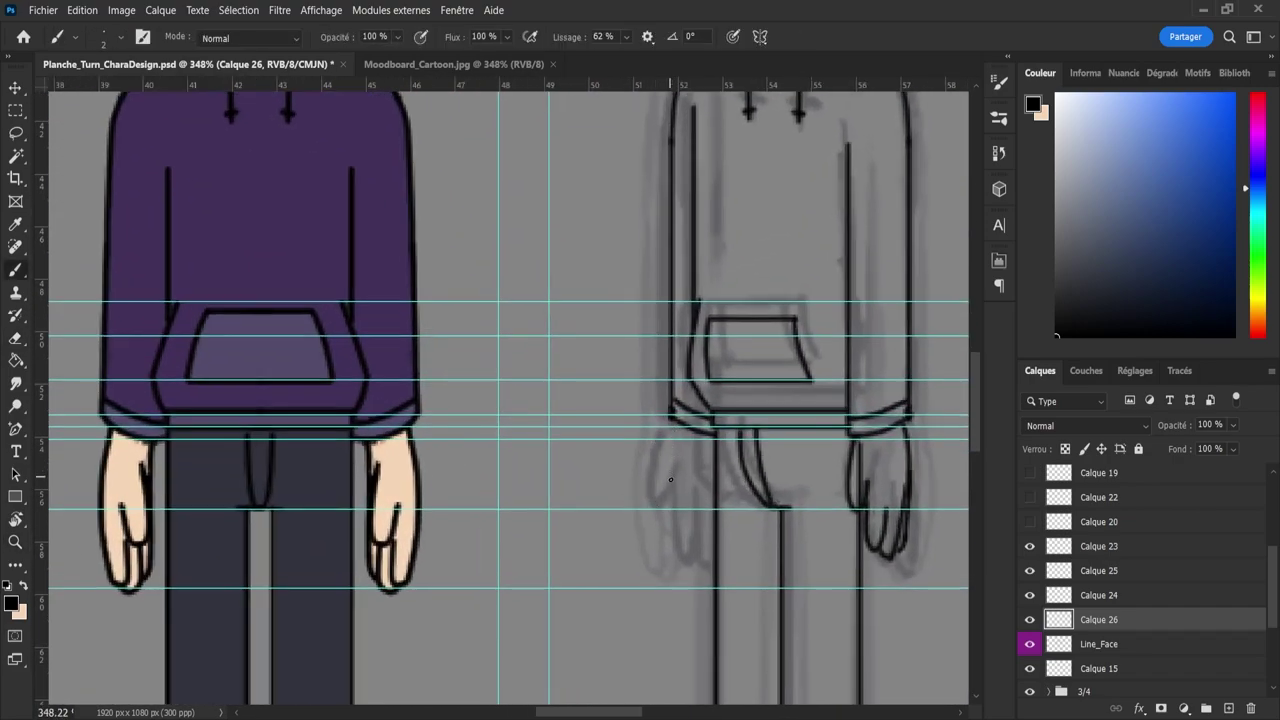
pyautogui.hotkey('ctrl', 'v')
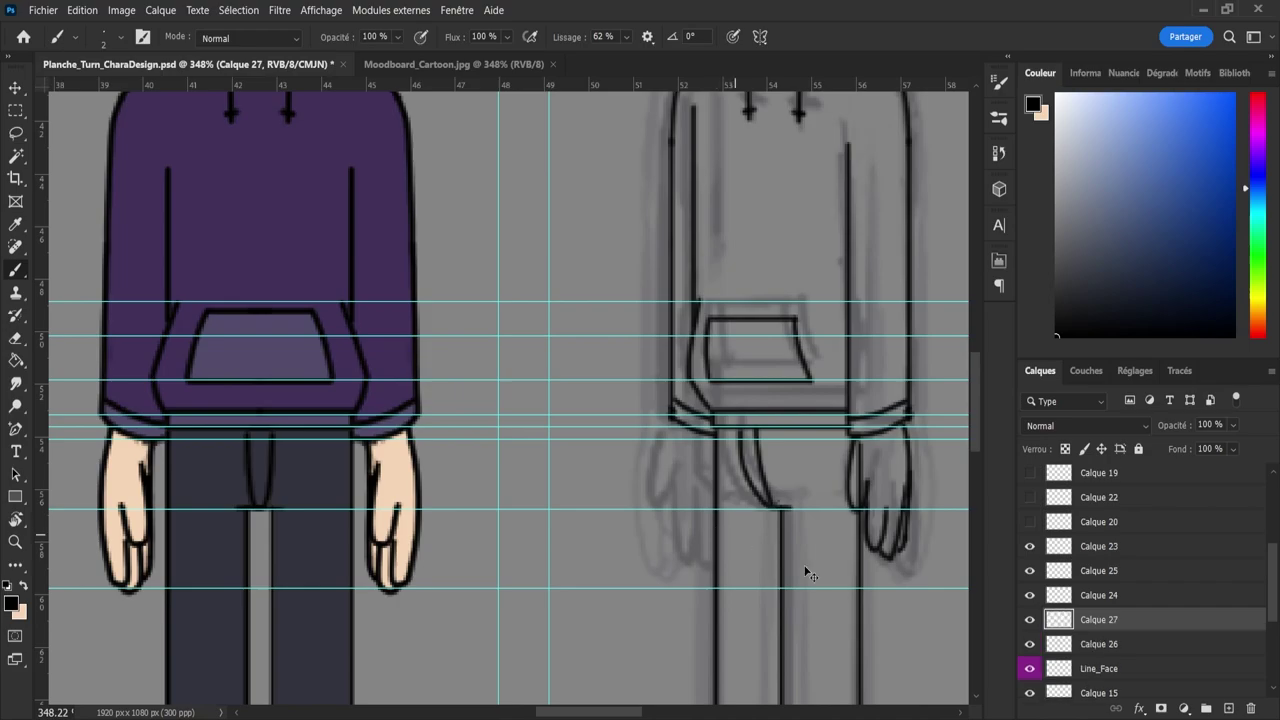
pyautogui.hotkey('ctrl', 't')
pyautogui.hotkey('ctrl', 'shift', 'h')
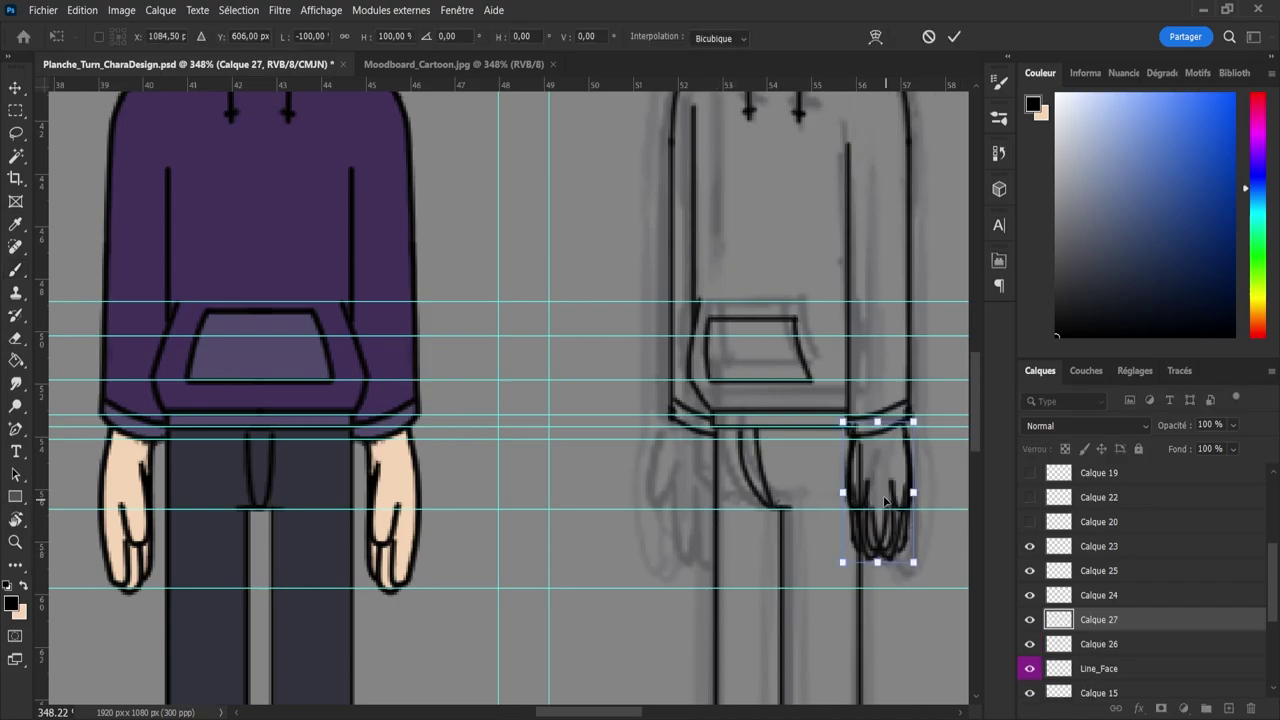
pyautogui.moveTo(881, 495)
pyautogui.mouseDown()
pyautogui.moveTo(678, 497)
pyautogui.moveTo(703, 510)
pyautogui.mouseUp()
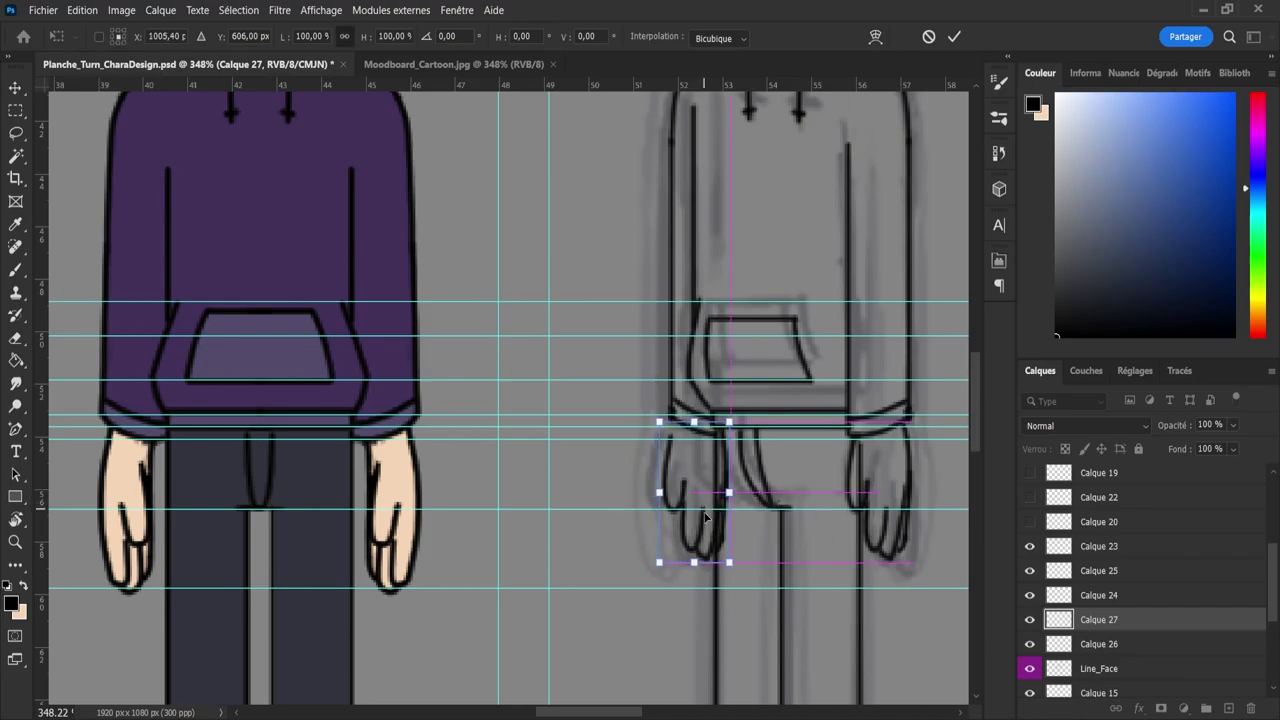
pyautogui.click(954, 36)
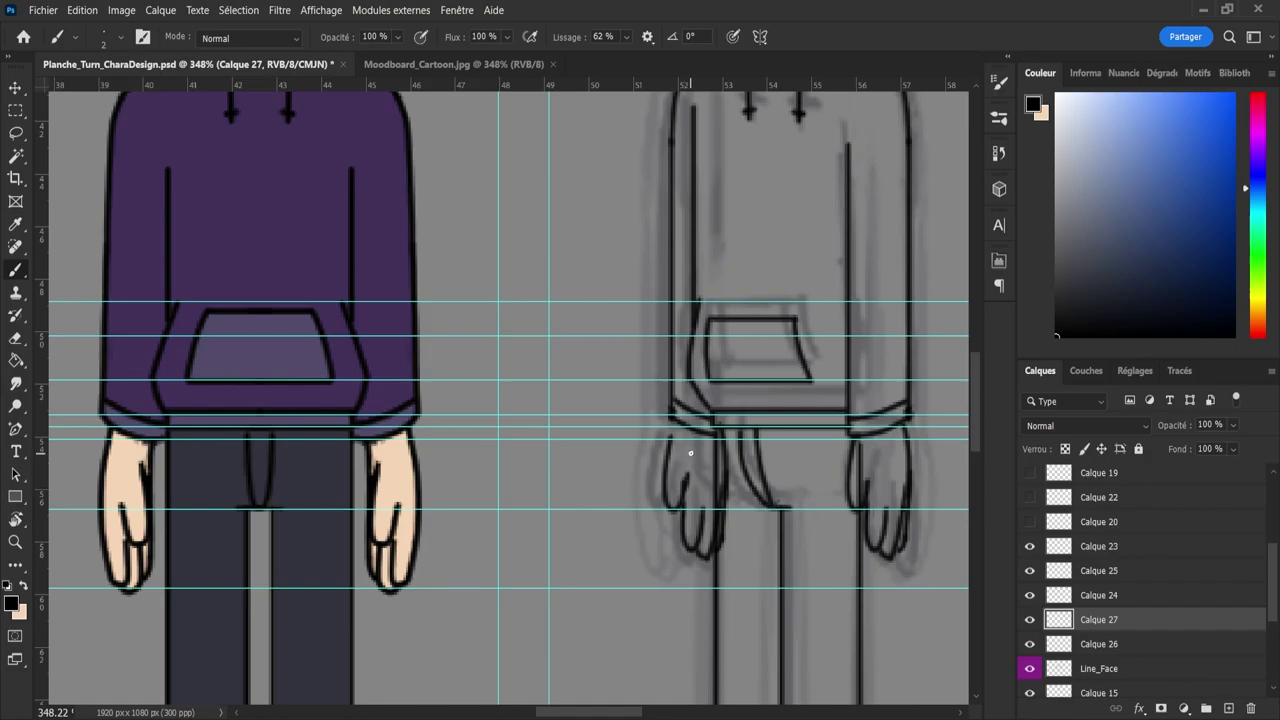
# - Shift the mirrored hand slightly down and right below the far cuff, and lower the horizontal guide to the front view's fingertips
pyautogui.press('e')
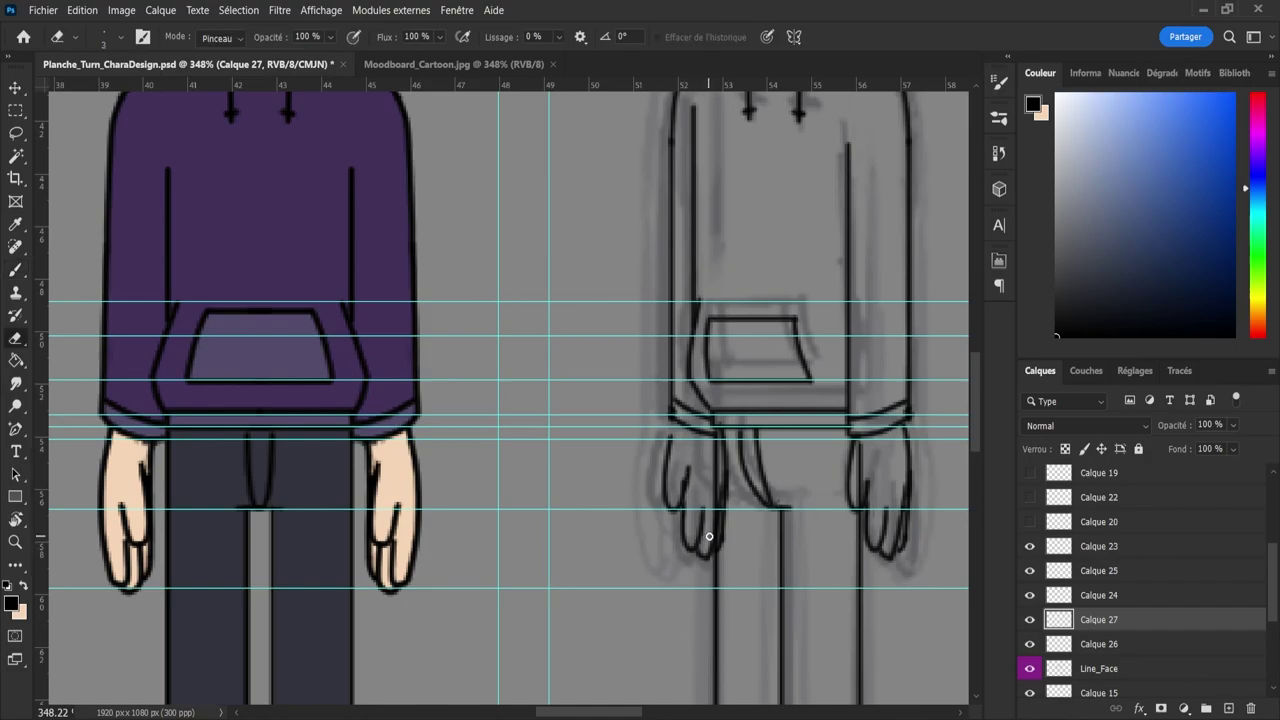
pyautogui.press('b')
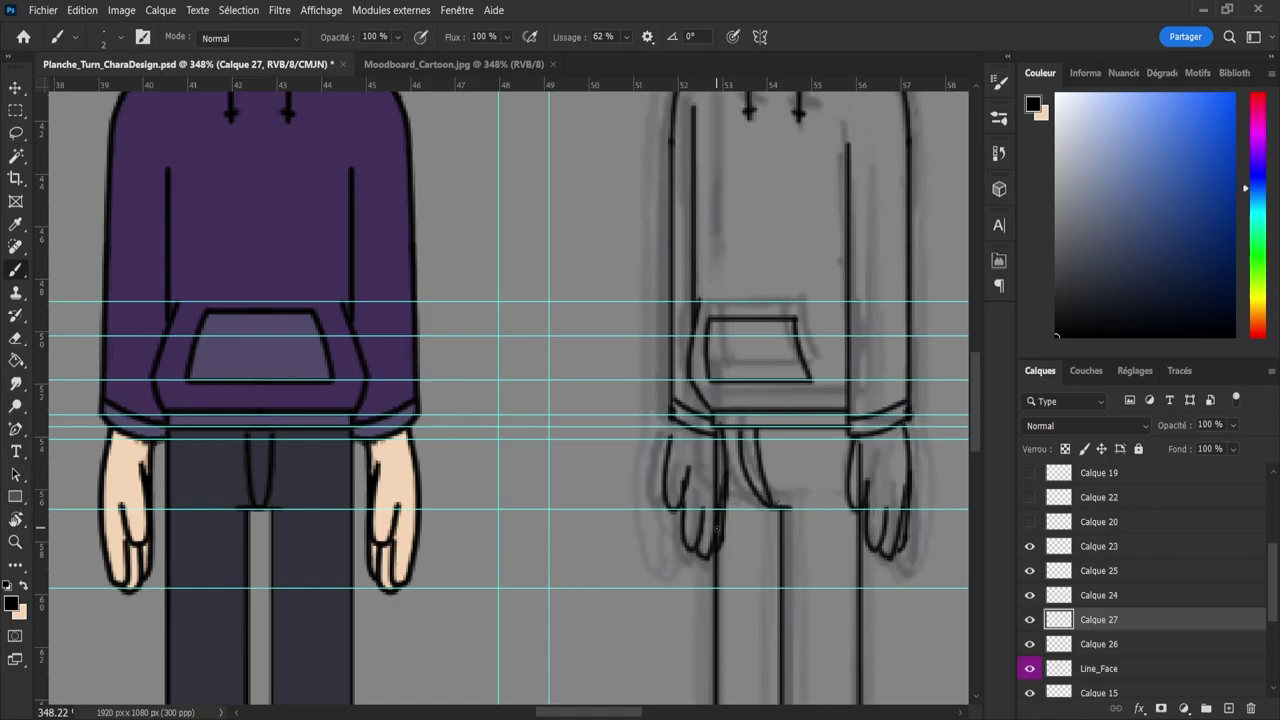
pyautogui.press('v')
pyautogui.moveTo(688, 508)
pyautogui.mouseDown()
pyautogui.moveTo(677, 488)
pyautogui.moveTo(693, 502)
pyautogui.mouseUp()
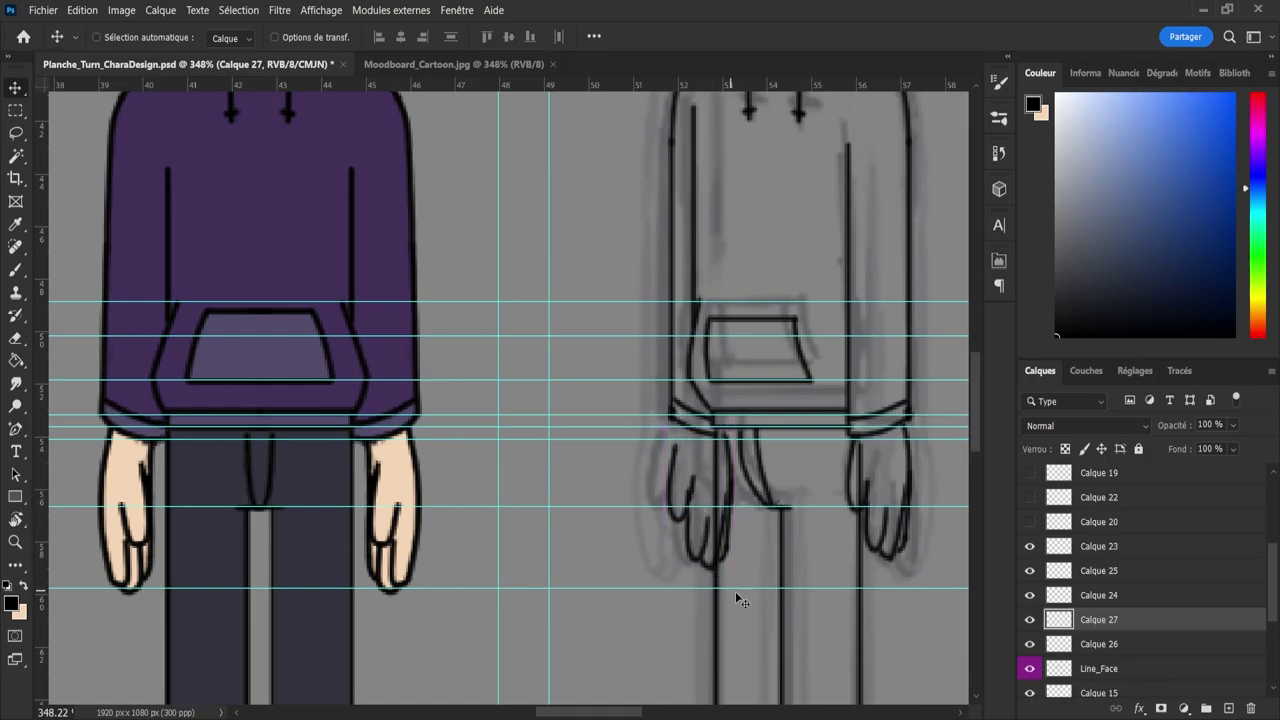
pyautogui.moveTo(771, 587)
pyautogui.mouseDown()
pyautogui.moveTo(786, 578)
pyautogui.moveTo(789, 594)
pyautogui.mouseUp()
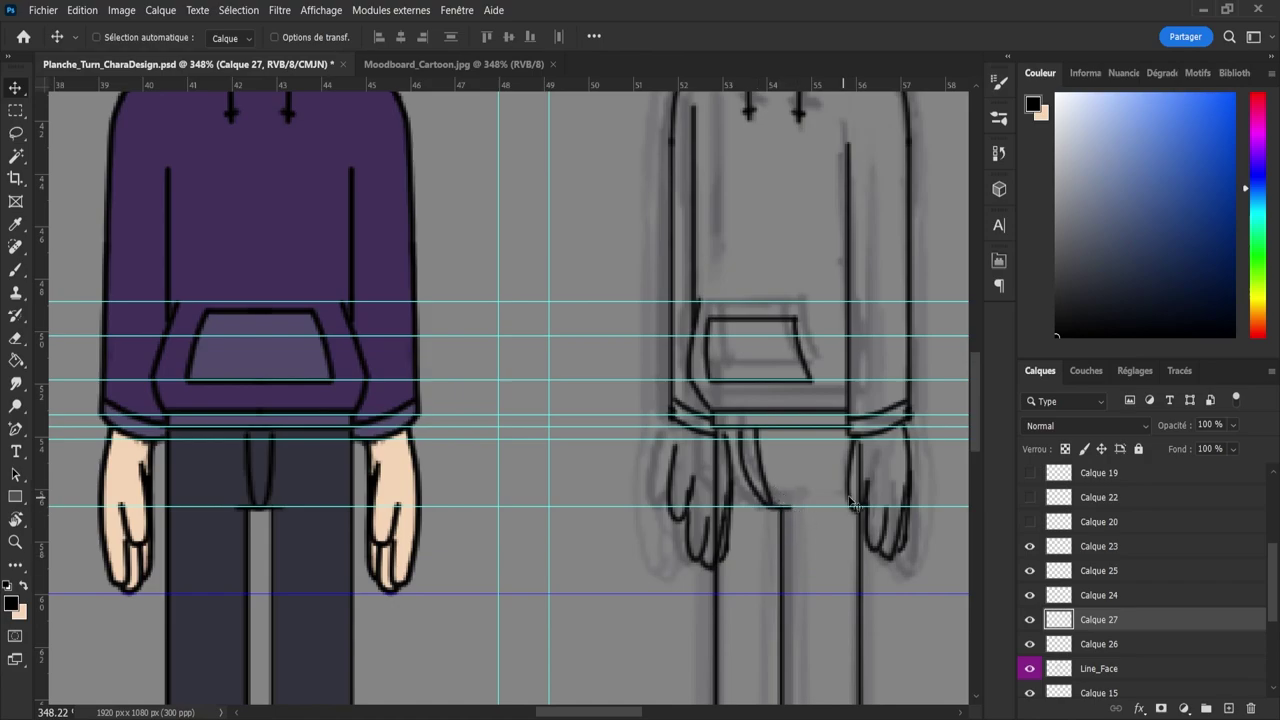
# - Move the near hand on layer Calque 26 down until its fingertips reach the lowered guide
pyautogui.click(1028, 621)
pyautogui.click(1029, 620)
pyautogui.click(1040, 644)
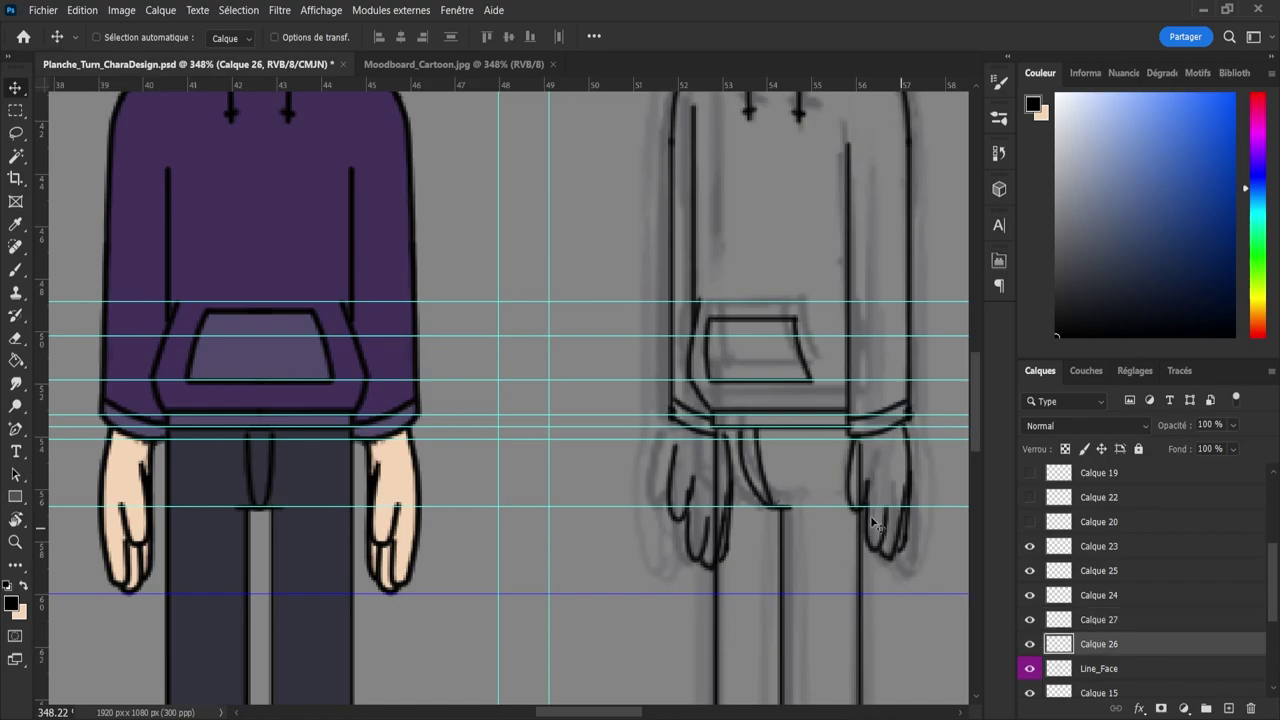
pyautogui.moveTo(890, 548); pyautogui.dragTo(889, 581)
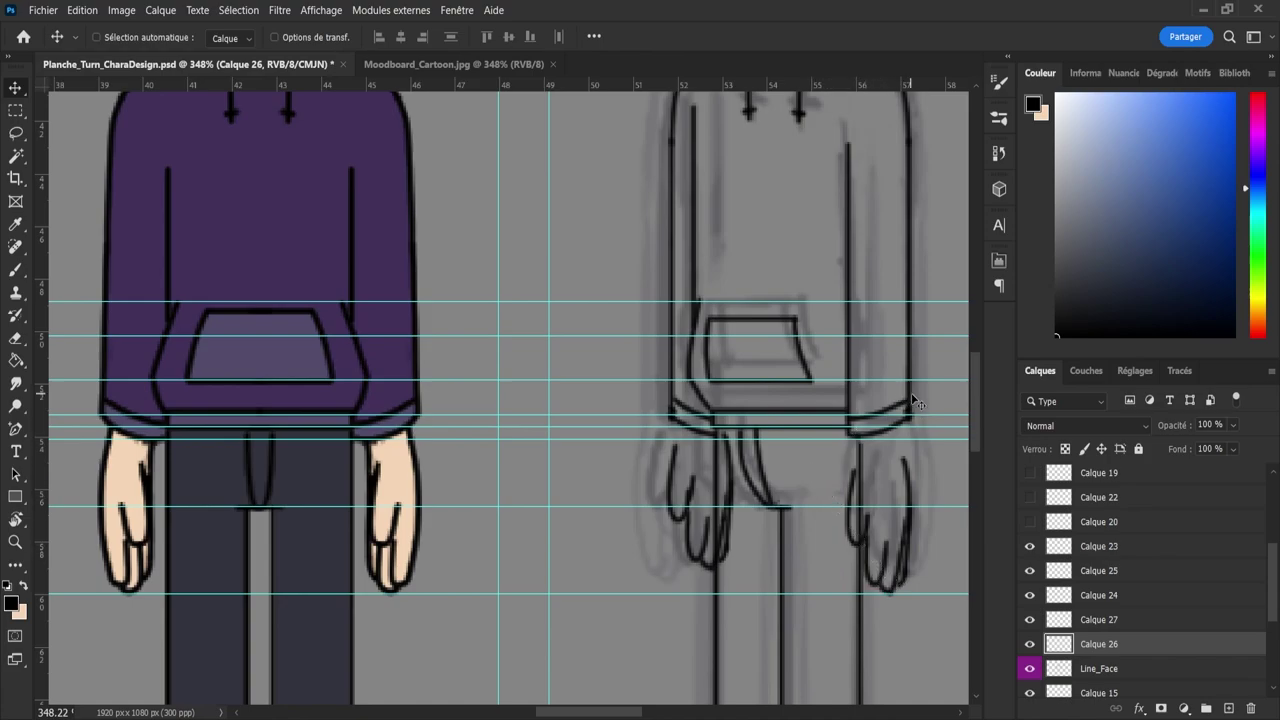
# - Lasso the near sleeve's cuff and shift its lines down 2 px on the Line_Face layer, clearing the selection
pyautogui.press('l')
pyautogui.moveTo(903, 376)
pyautogui.mouseDown()
pyautogui.moveTo(919, 408)
pyautogui.moveTo(910, 433)
pyautogui.moveTo(843, 436)
pyautogui.moveTo(880, 387)
pyautogui.moveTo(918, 382)
pyautogui.mouseUp()
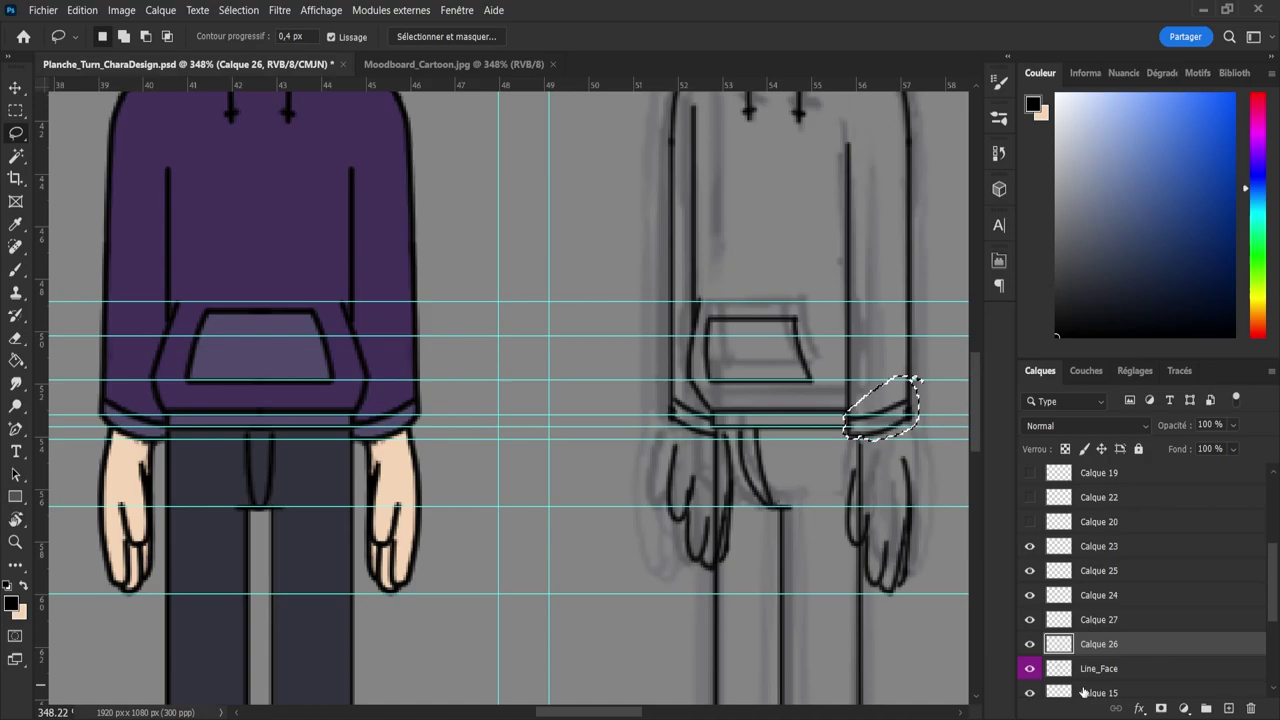
pyautogui.hotkey('alt', '[')
pyautogui.hotkey('ctrl', 't')
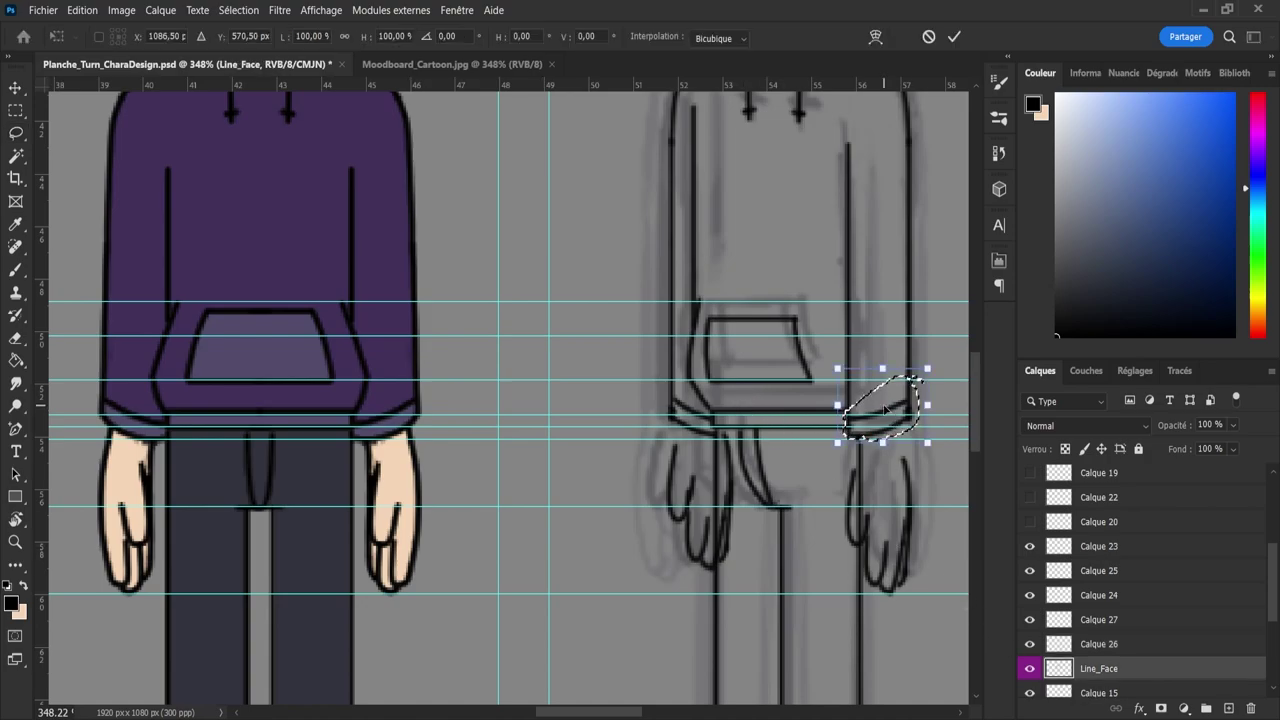
pyautogui.press('Down')
pyautogui.press('Down')
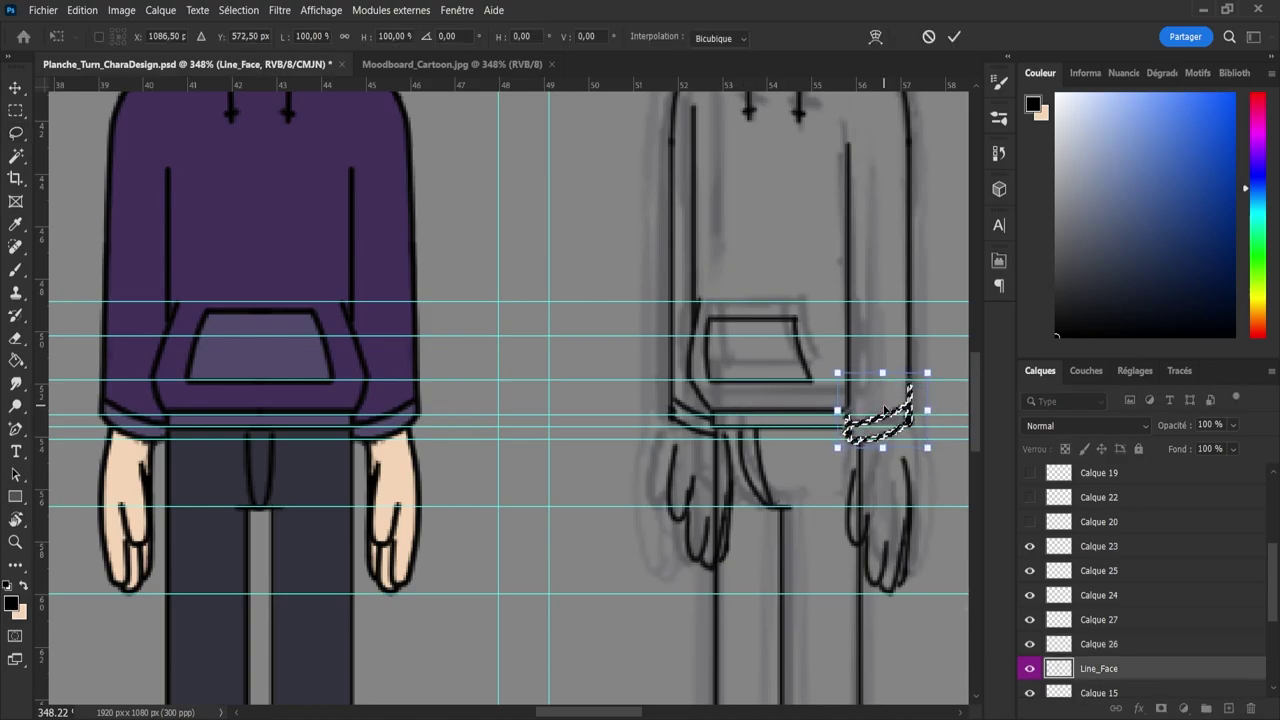
pyautogui.click(954, 36)
pyautogui.hotkey('ctrl', 'd')
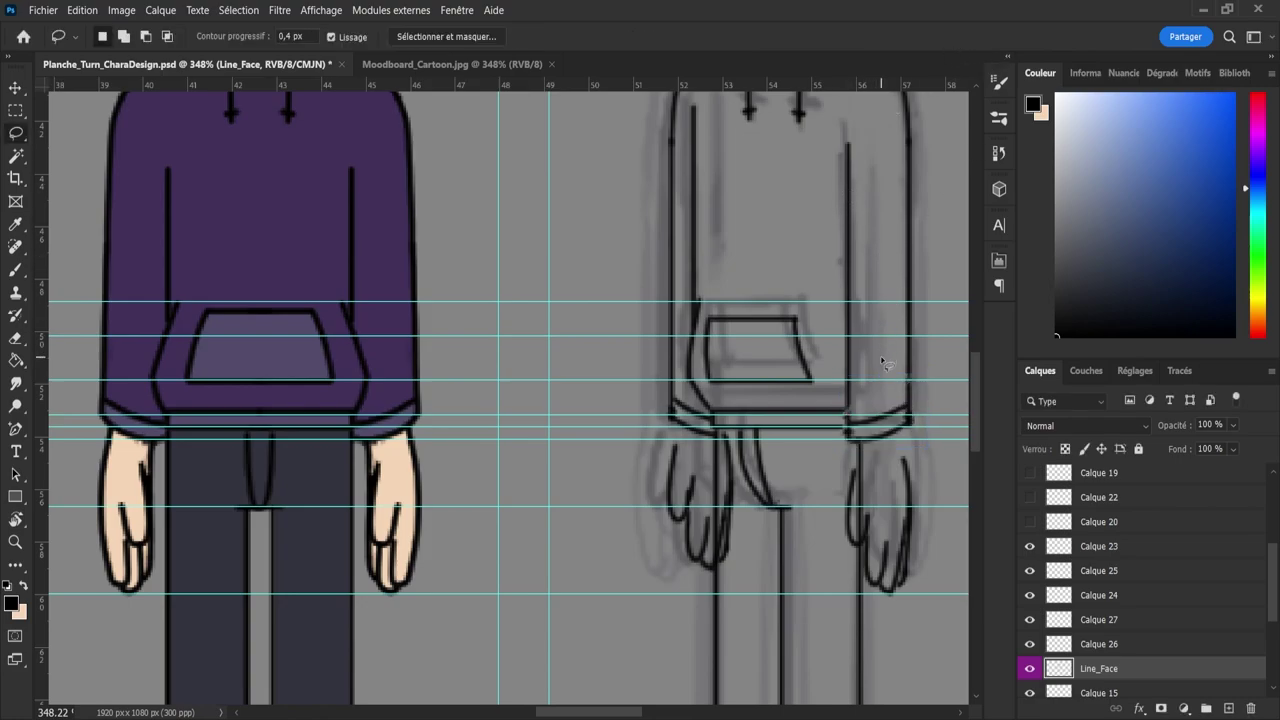
# - Stretch the near hand on Calque 26 upward to meet the cuff, at about 122% height
pyautogui.click(1065, 646)
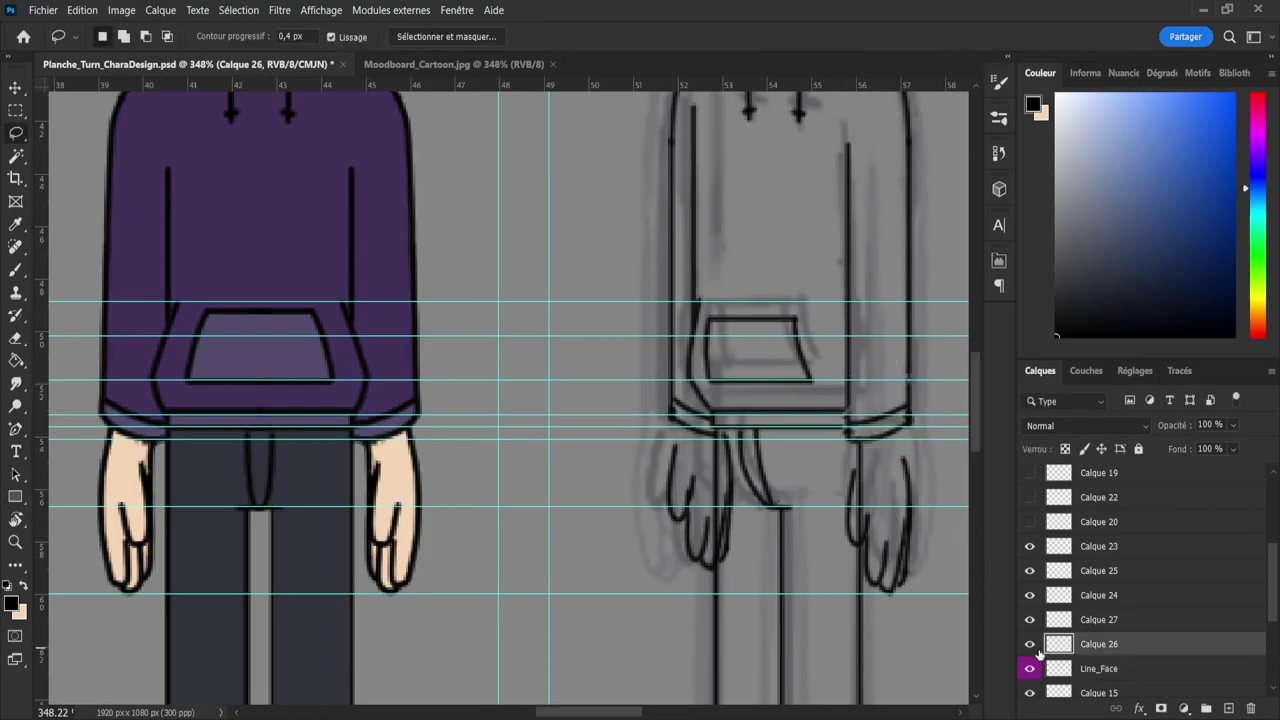
pyautogui.click(1030, 644)
pyautogui.click(1030, 644)
pyautogui.hotkey('ctrl', 't')
pyautogui.moveTo(883, 457); pyautogui.dragTo(885, 424)
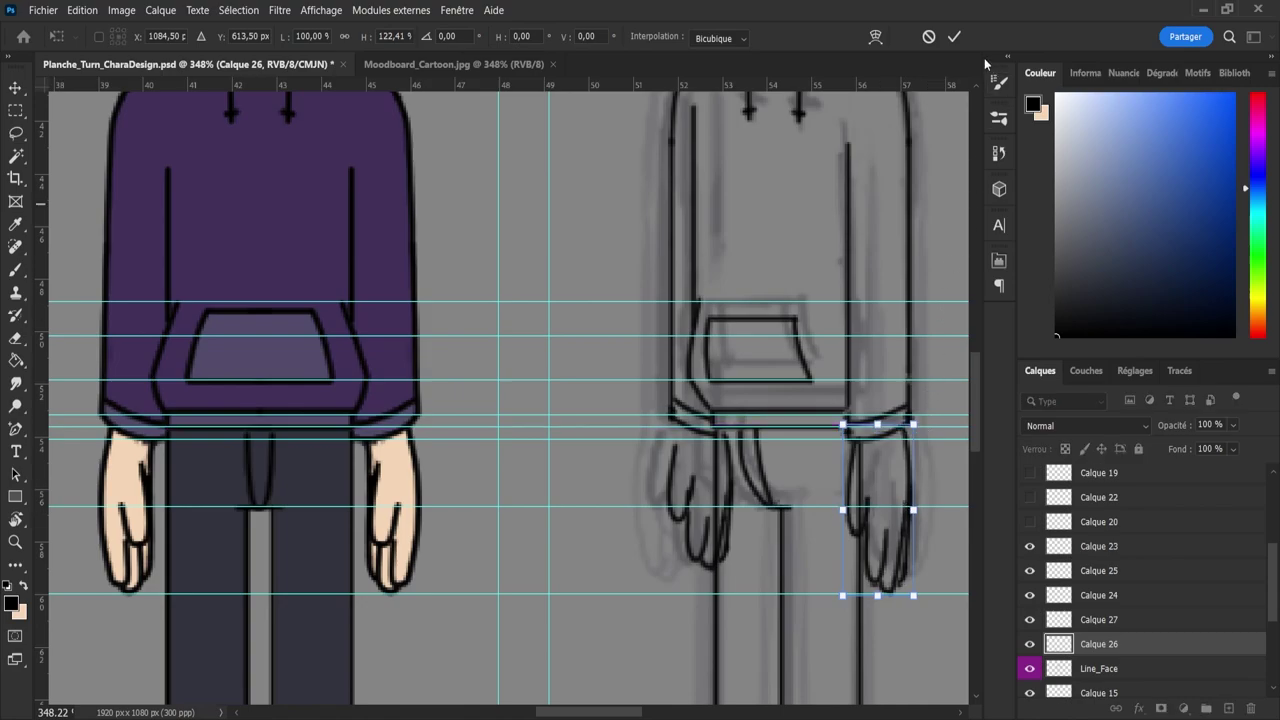
pyautogui.click(954, 36)
# - Stretch the far hand on Calque 27 vertically between its cuff and the fingertip guide, at about 124% height
pyautogui.press('e')
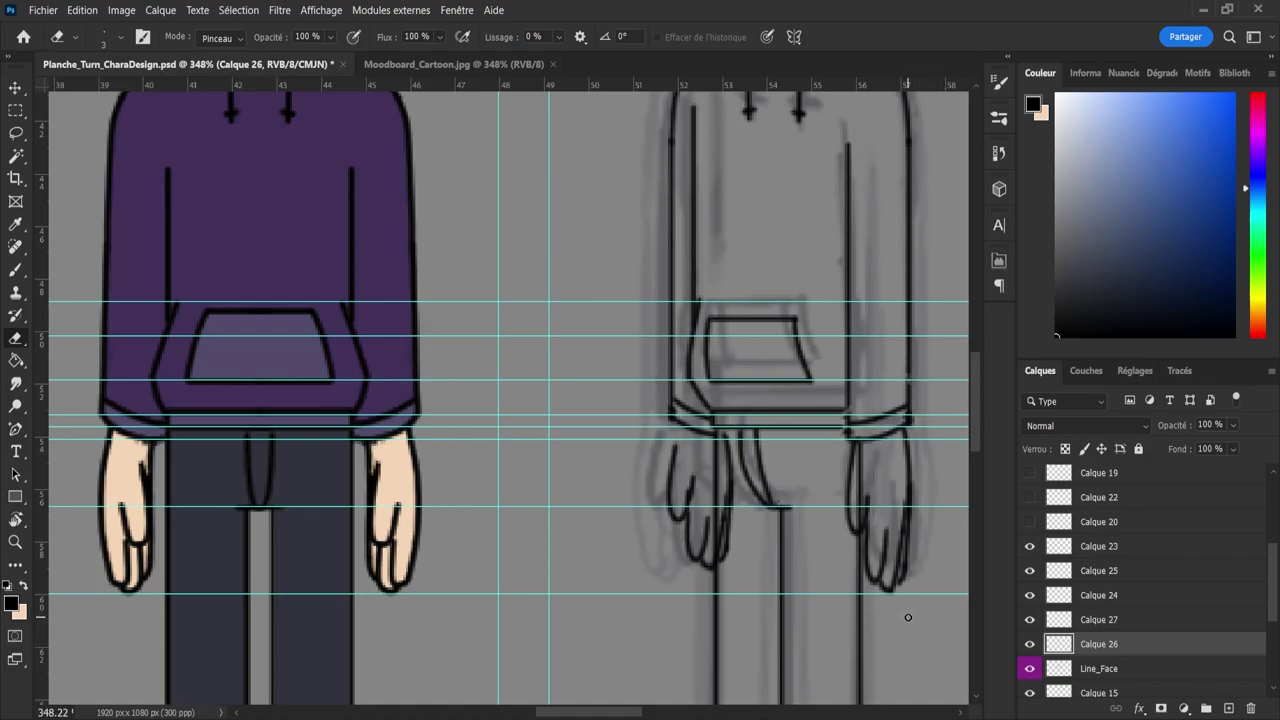
pyautogui.click(1045, 622)
pyautogui.click(1030, 620)
pyautogui.click(1030, 620)
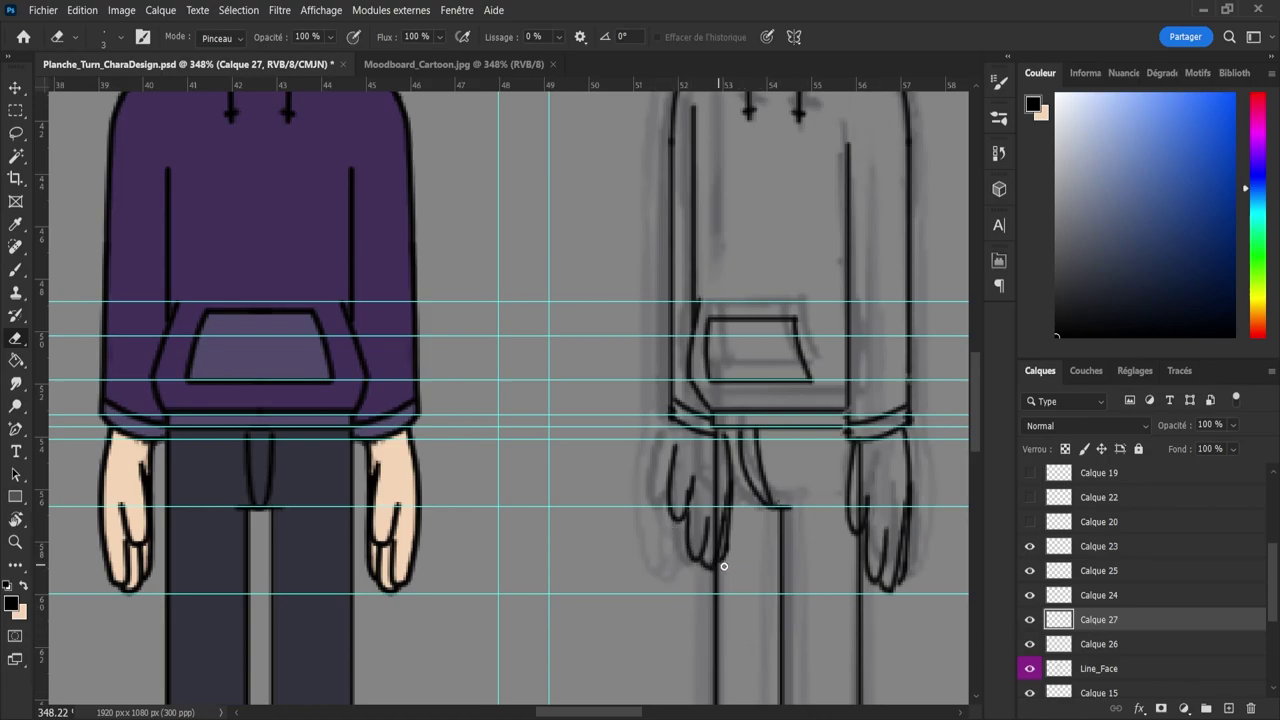
pyautogui.hotkey('ctrl', 't')
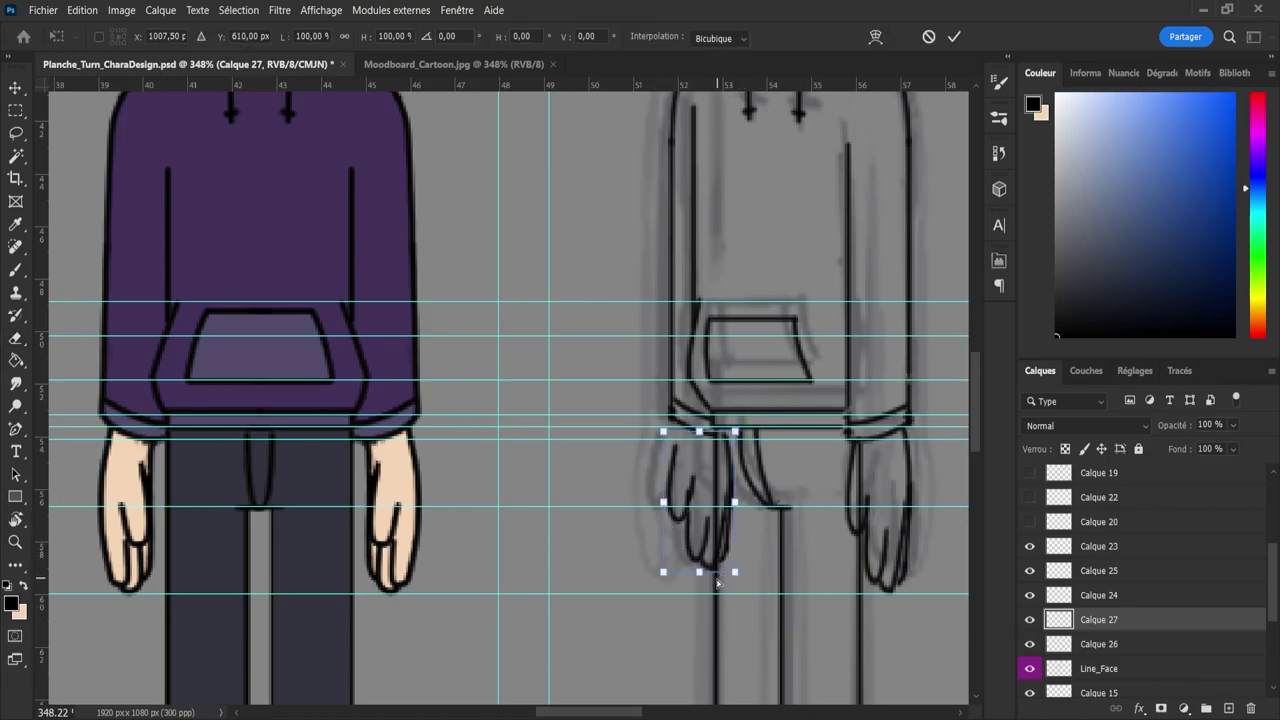
pyautogui.moveTo(700, 572); pyautogui.dragTo(700, 594)
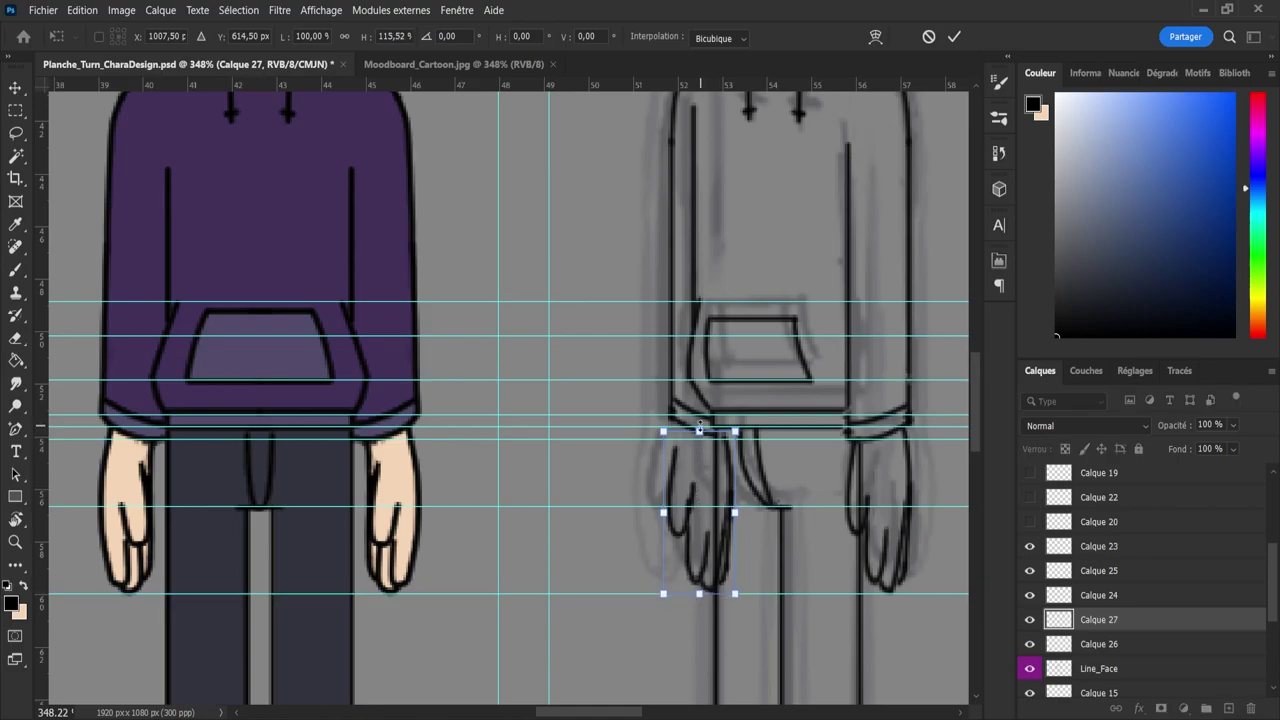
pyautogui.moveTo(699, 431); pyautogui.dragTo(699, 421)
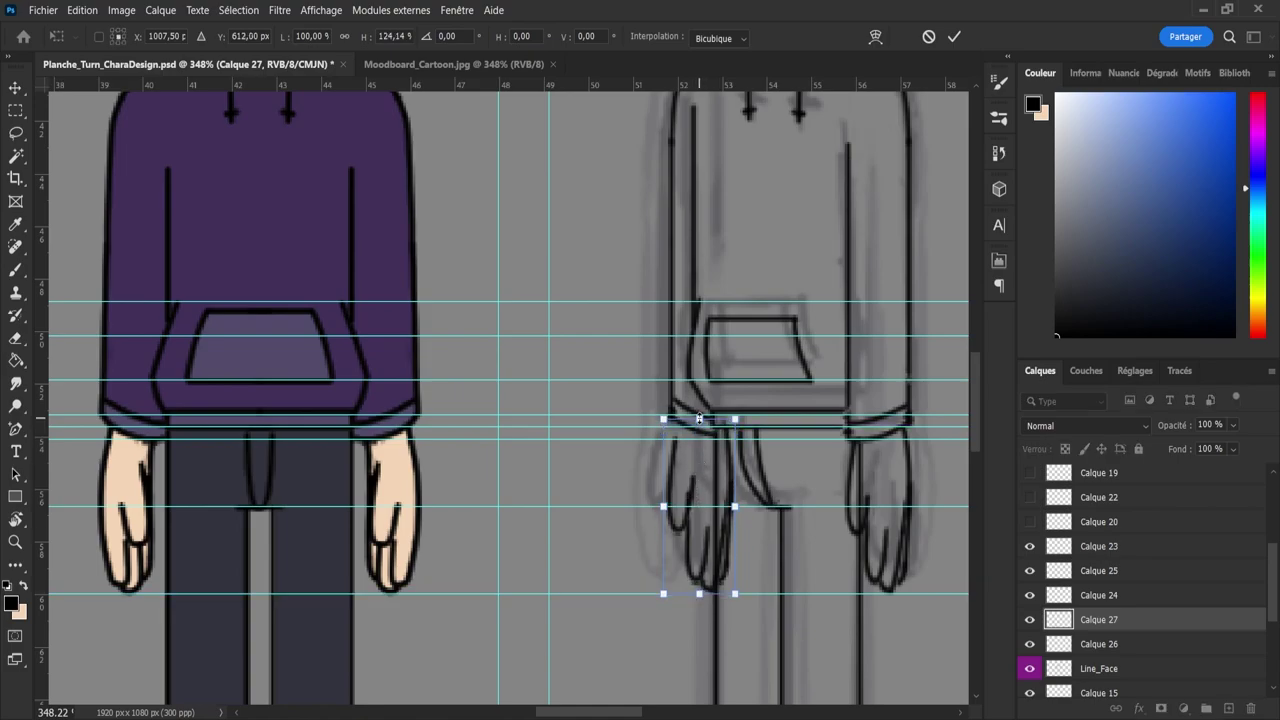
pyautogui.click(952, 38)
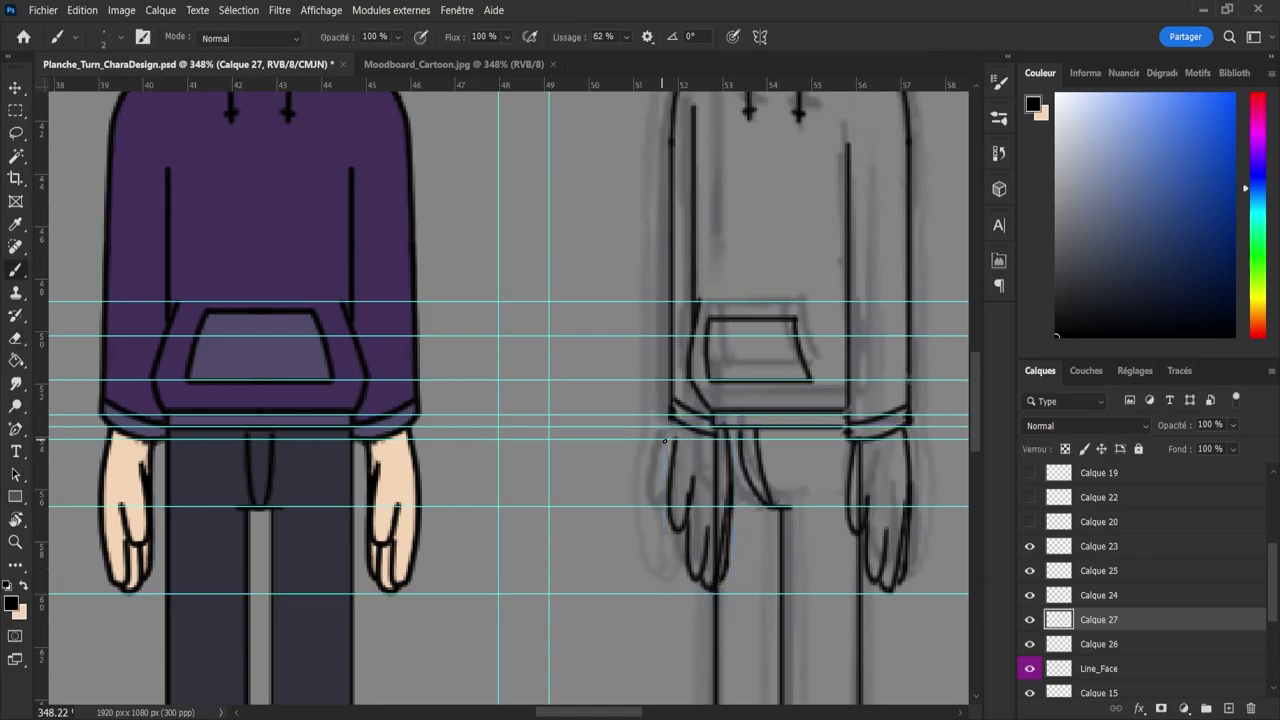
# - Extend the far hand's thumb-side line up to the cuff and erase the hand's outer edge where it crosses the leg
pyautogui.moveTo(675, 445); pyautogui.dragTo(686, 415)
pyautogui.press('e')
pyautogui.moveTo(733, 457)
pyautogui.mouseDown()
pyautogui.moveTo(727, 586)
pyautogui.moveTo(734, 475)
pyautogui.mouseUp()
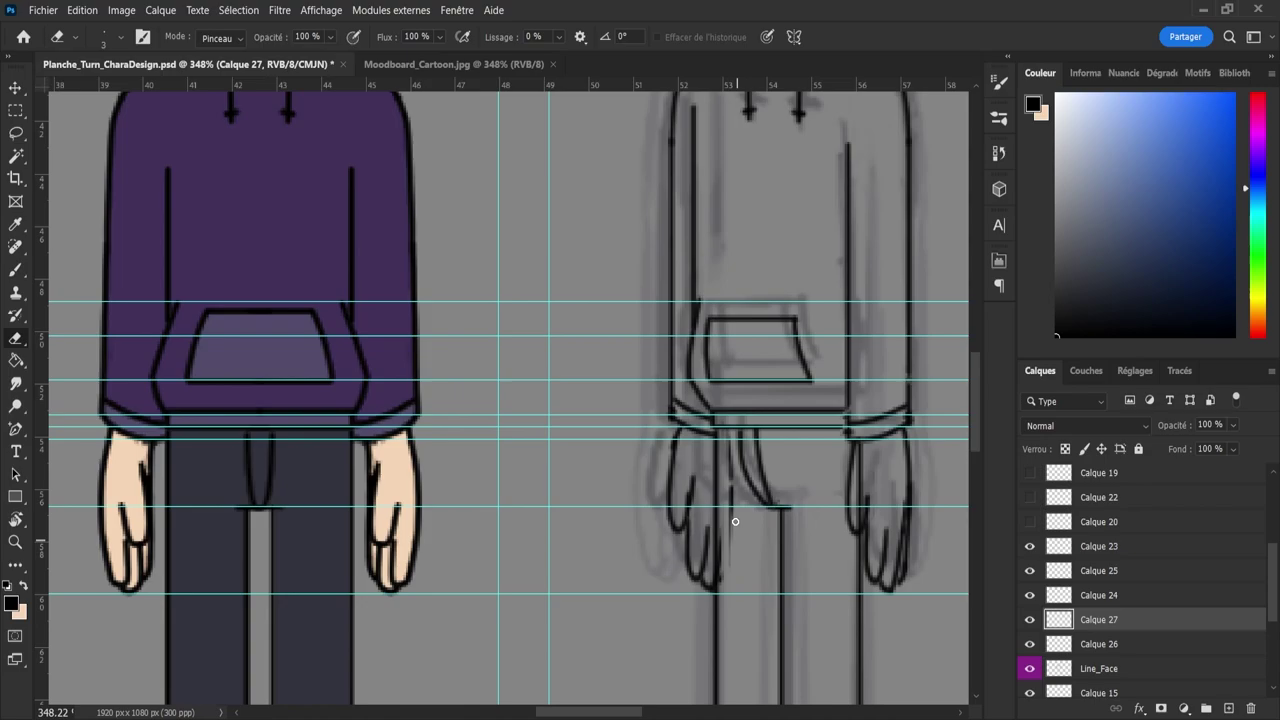
# - Erase the stray line along the thigh and the left-side hand's line art on the right three-quarter figure, enlarging the eraser to 10
pyautogui.moveTo(735, 521); pyautogui.dragTo(727, 593)
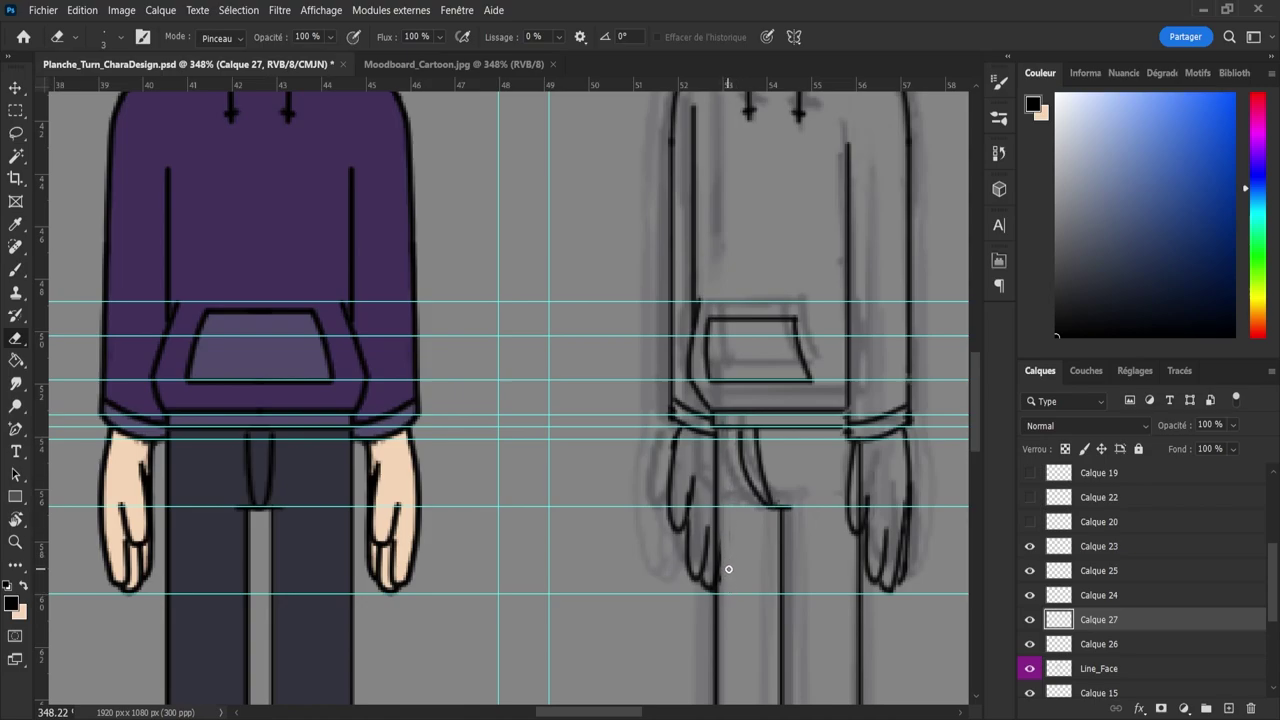
pyautogui.press(']')
pyautogui.press(']')
pyautogui.press(']')
pyautogui.press(']')
pyautogui.press(']')
pyautogui.press(']')
pyautogui.press(']')
pyautogui.moveTo(651, 494)
pyautogui.mouseDown()
pyautogui.moveTo(698, 581)
pyautogui.moveTo(699, 497)
pyautogui.mouseUp()
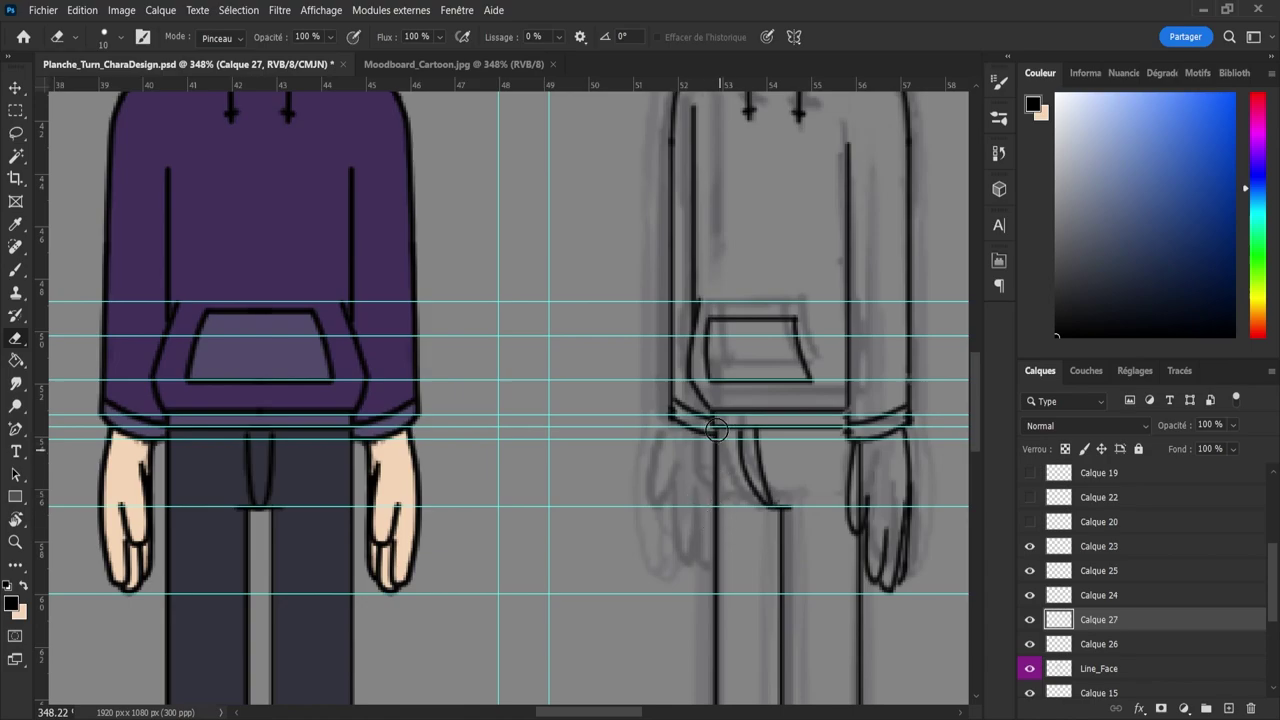
# - Redraw the outer edge and thumb of the three-quarter figure's left-side hand below the sleeve cuff with the 2 px black brush
pyautogui.press('b')
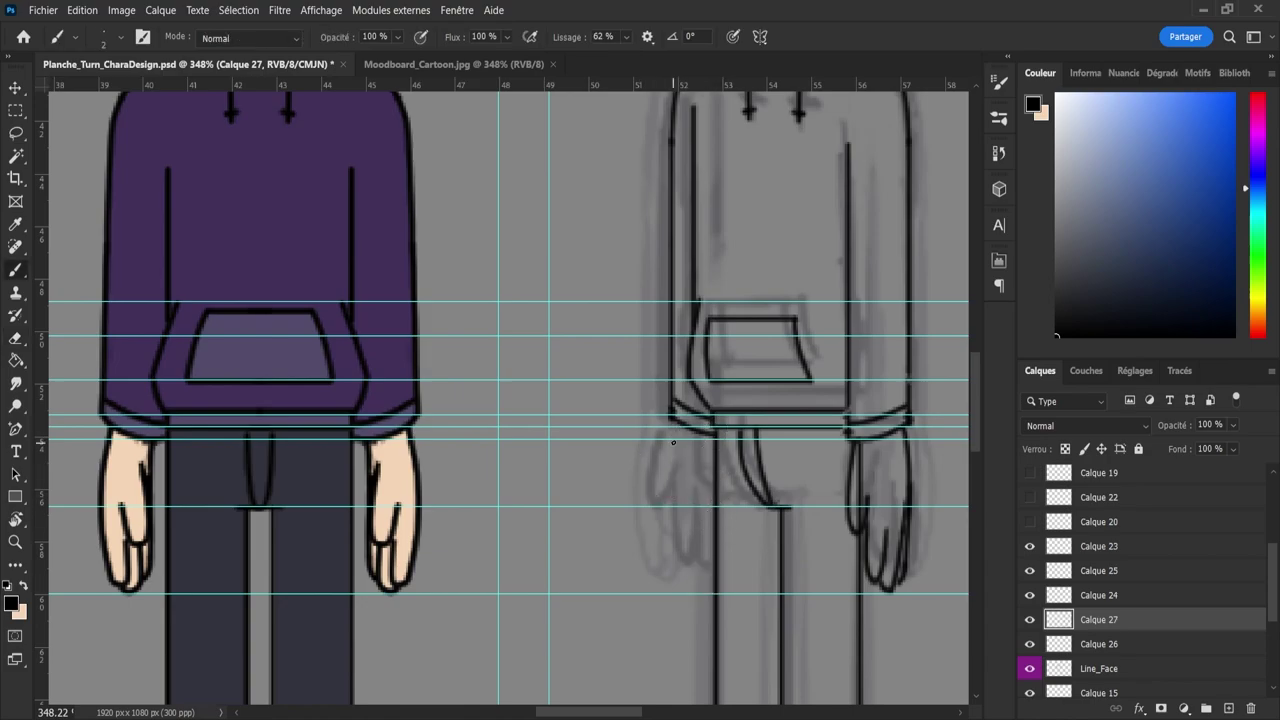
pyautogui.moveTo(676, 422); pyautogui.dragTo(658, 511)
pyautogui.hotkey('ctrl', 'z')
pyautogui.moveTo(686, 483)
pyautogui.mouseDown()
pyautogui.moveTo(676, 505)
pyautogui.moveTo(686, 469)
pyautogui.mouseUp()
pyautogui.hotkey('ctrl', 'z')
pyautogui.press('e')
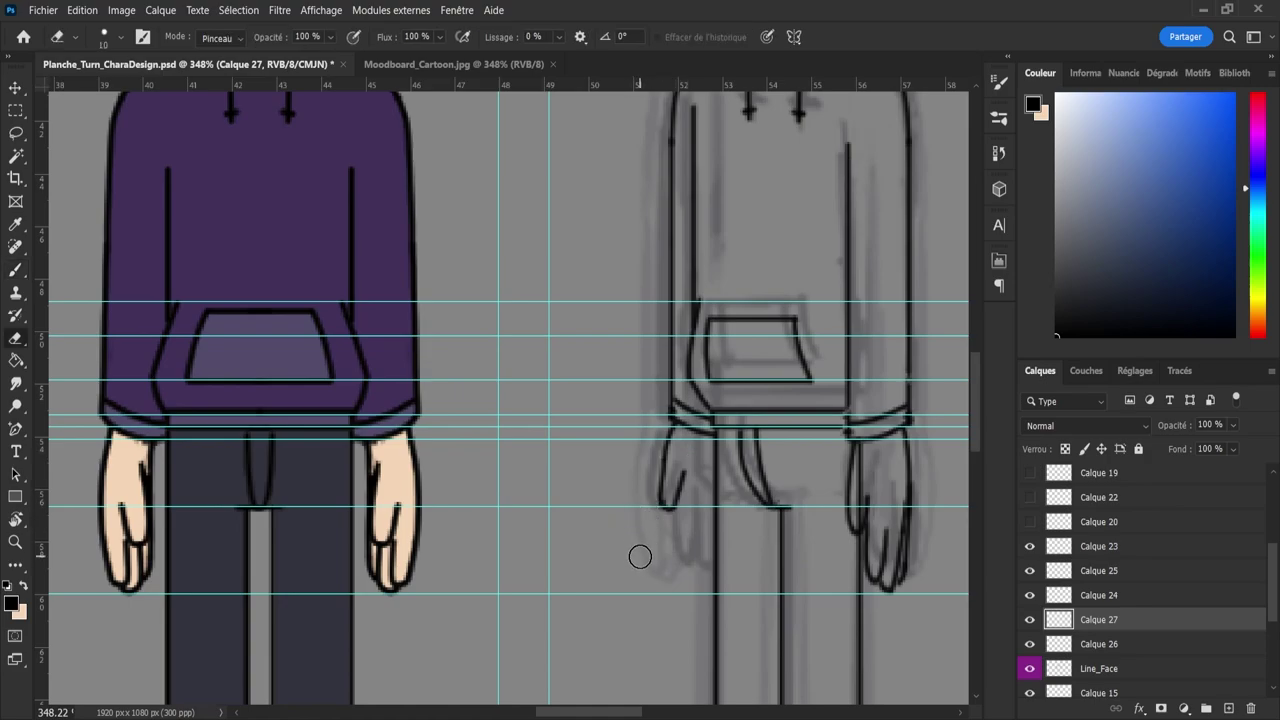
pyautogui.press('b')
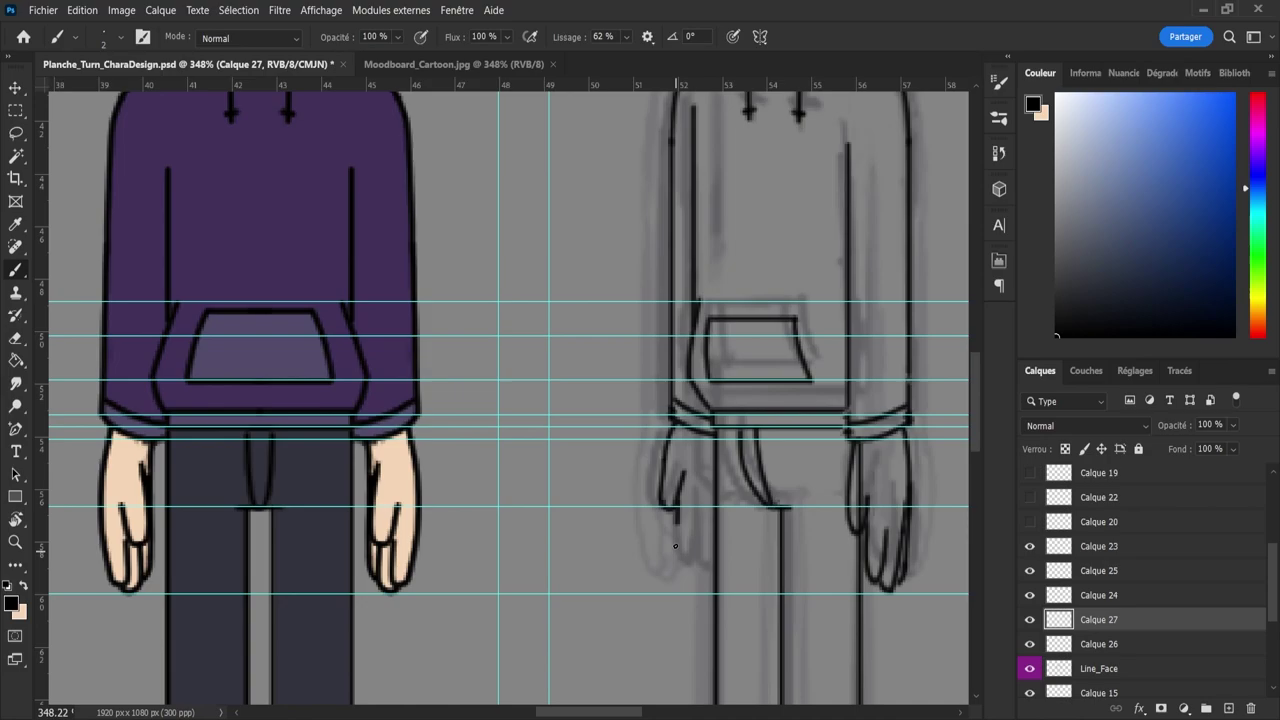
# - Draw the finger outlines of the three-quarter figure's left-side hand following the sketch, redoing strokes that miss it
pyautogui.moveTo(677, 508); pyautogui.dragTo(681, 571)
pyautogui.moveTo(697, 491)
pyautogui.mouseDown()
pyautogui.moveTo(696, 545)
pyautogui.moveTo(698, 470)
pyautogui.mouseUp()
pyautogui.hotkey('ctrl', 'z')
pyautogui.hotkey('ctrl', 'z')
pyautogui.moveTo(690, 551); pyautogui.dragTo(698, 478)
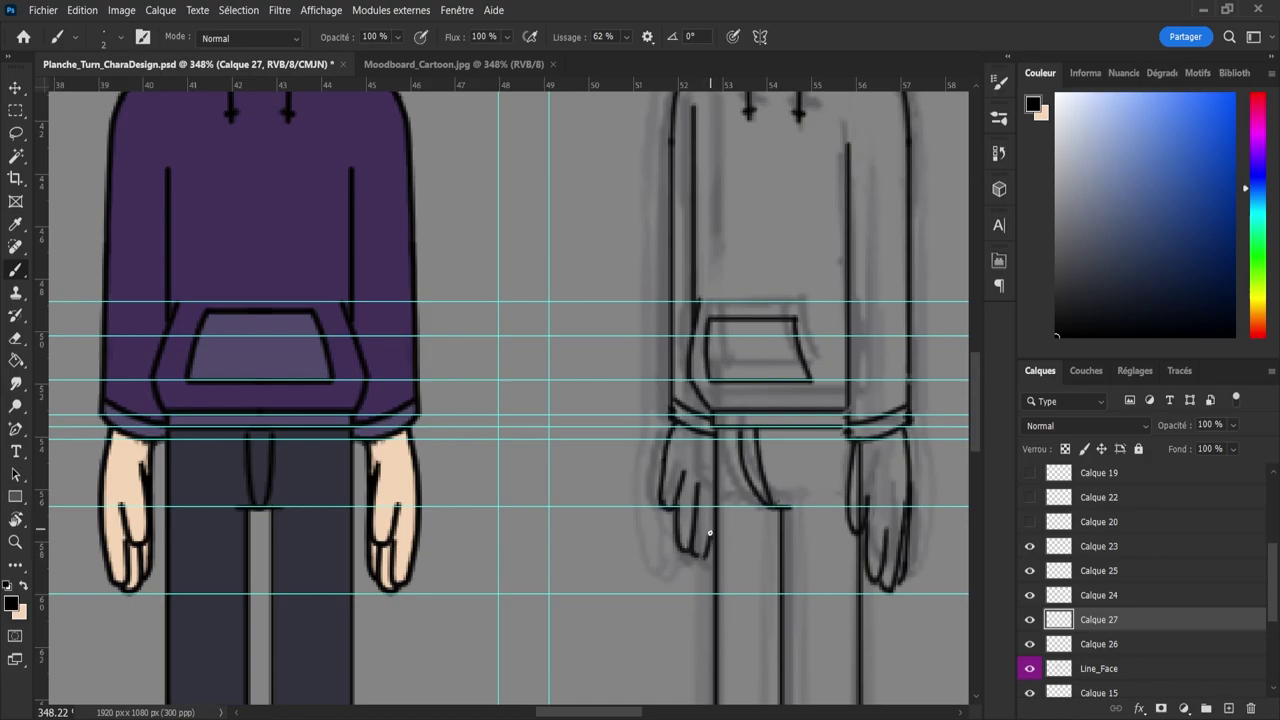
pyautogui.hotkey('ctrl', 'z')
pyautogui.moveTo(701, 556); pyautogui.dragTo(714, 486)
pyautogui.hotkey('ctrl', 'z')
pyautogui.moveTo(700, 556)
pyautogui.mouseDown()
pyautogui.moveTo(723, 540)
pyautogui.moveTo(721, 502)
pyautogui.moveTo(712, 541)
pyautogui.mouseUp()
pyautogui.hotkey('ctrl', 'z')
# - Clean up the finger lines of the left-side hand and redraw the finger edge beside the leg
pyautogui.press('e')
pyautogui.press('b')
pyautogui.press('e')
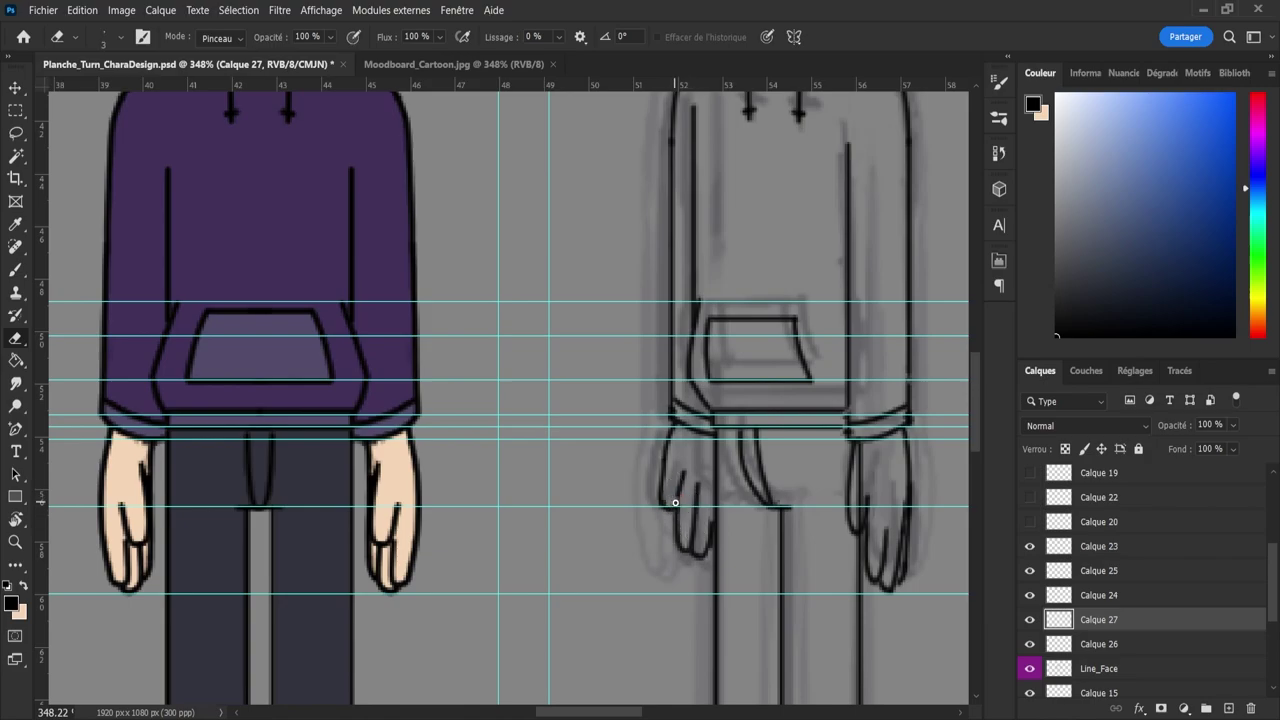
pyautogui.press('b')
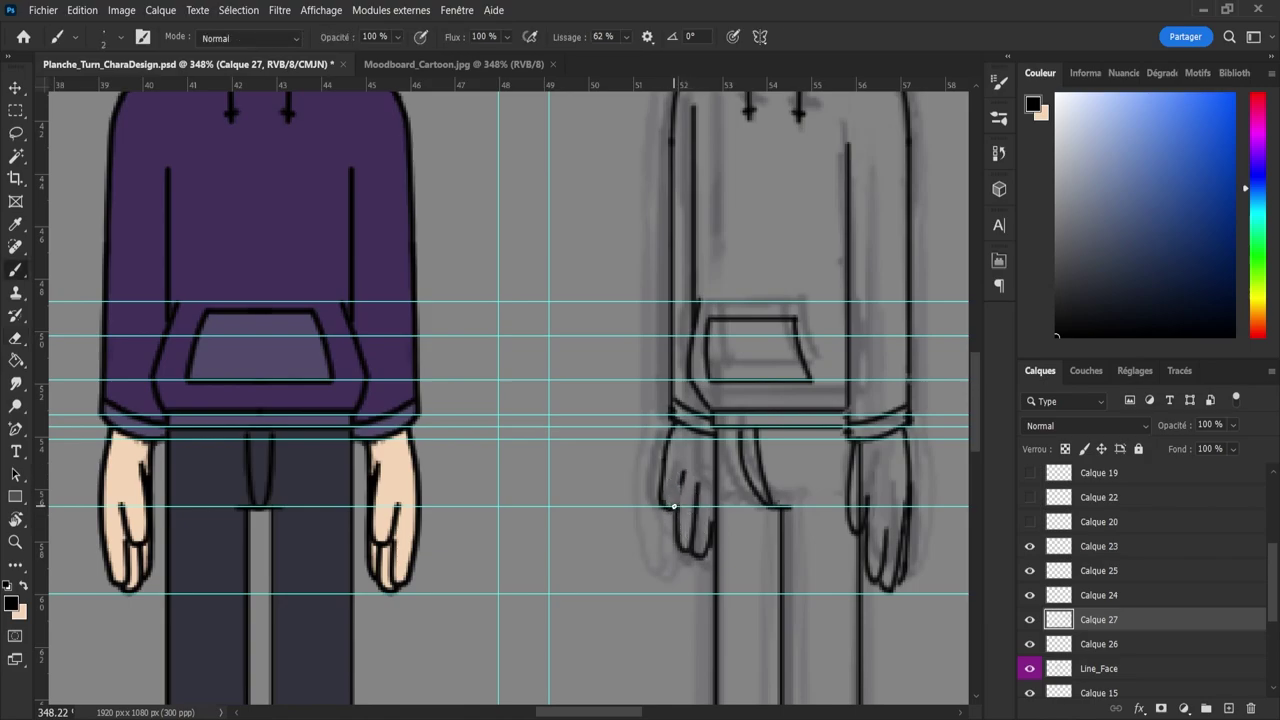
pyautogui.press('e')
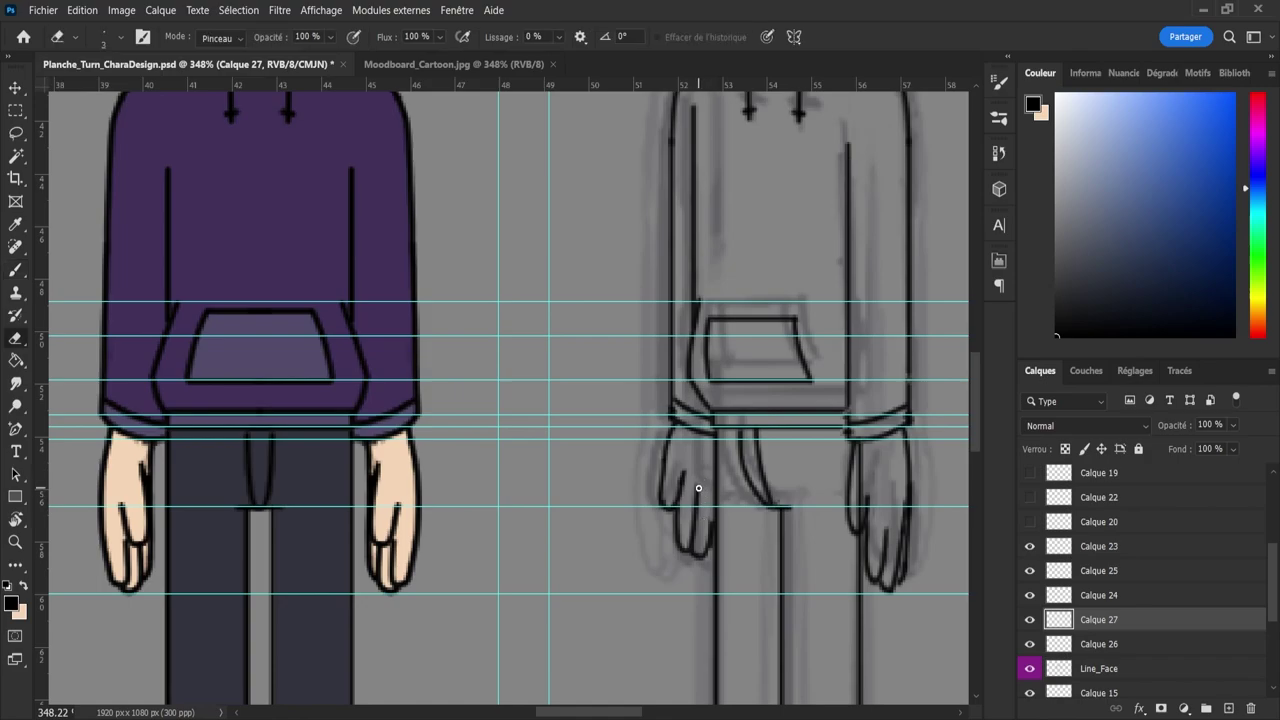
pyautogui.press('b')
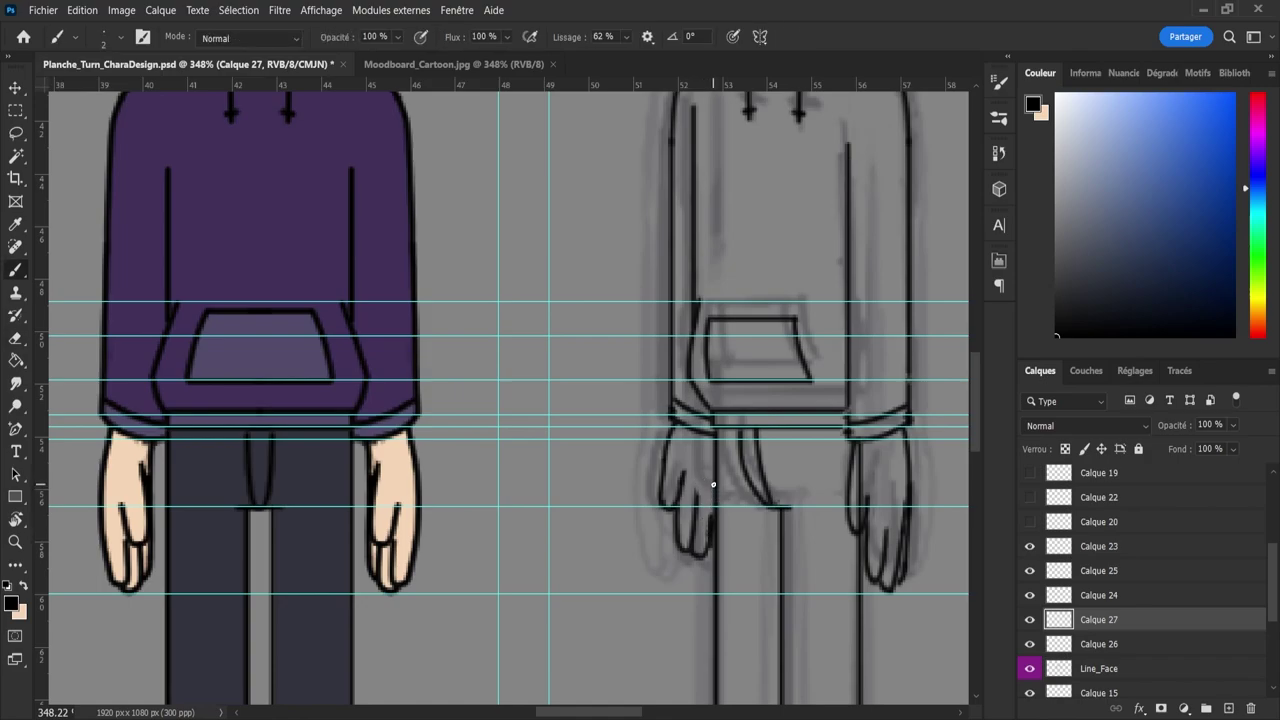
pyautogui.moveTo(713, 485); pyautogui.dragTo(707, 551)
pyautogui.press('e')
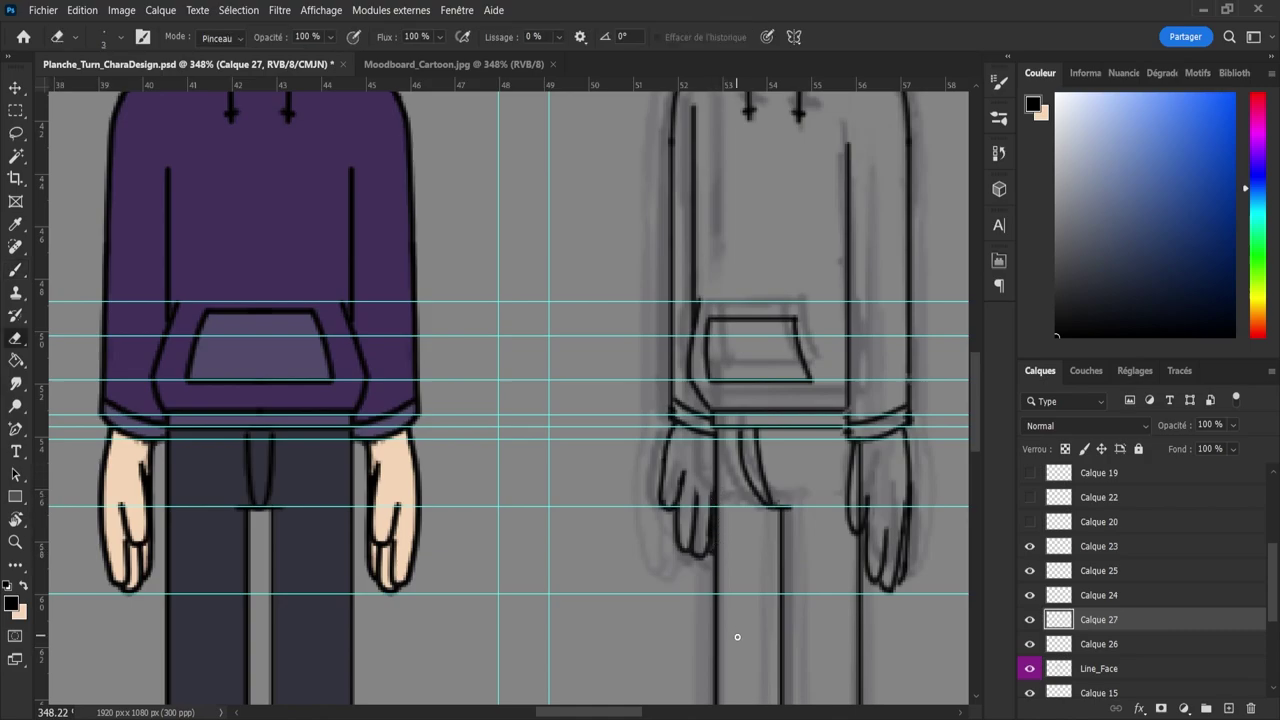
# - Stretch the hand on Calque 27 downward to about 120.34 % height so the fingertips reach the lower hand guide
pyautogui.press('z')
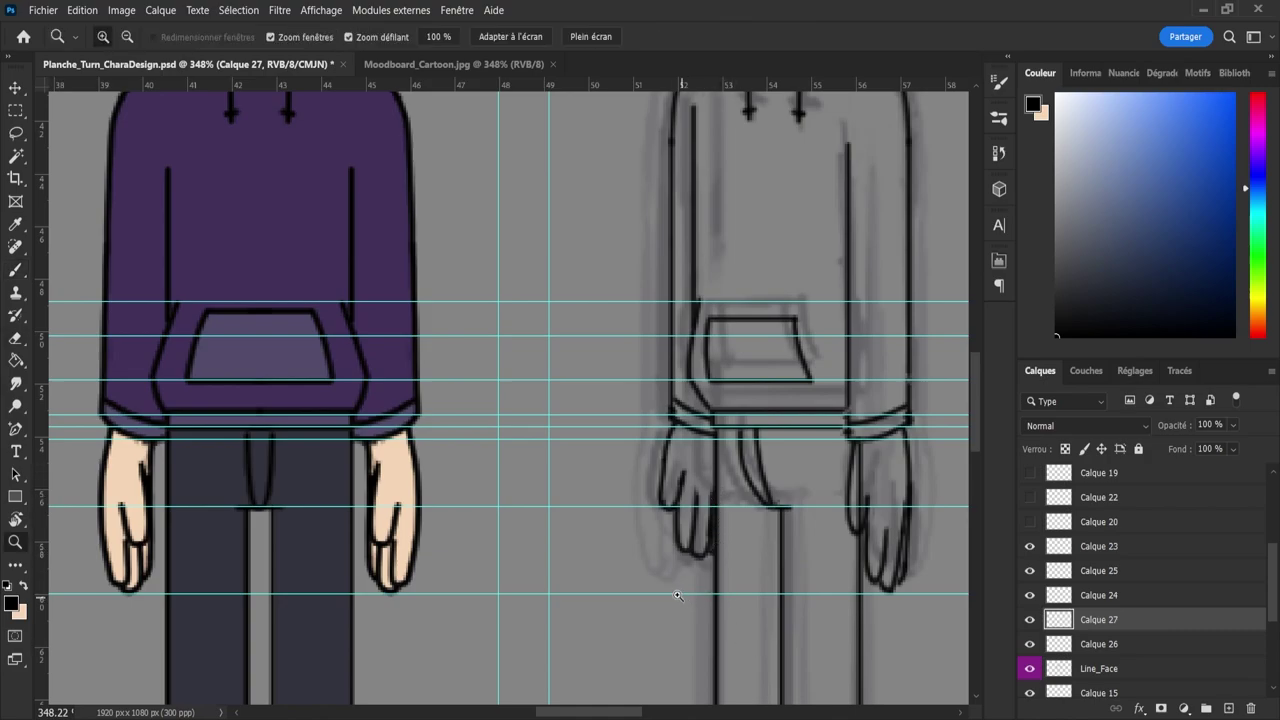
pyautogui.click(679, 594)
pyautogui.hotkey('ctrl', 't')
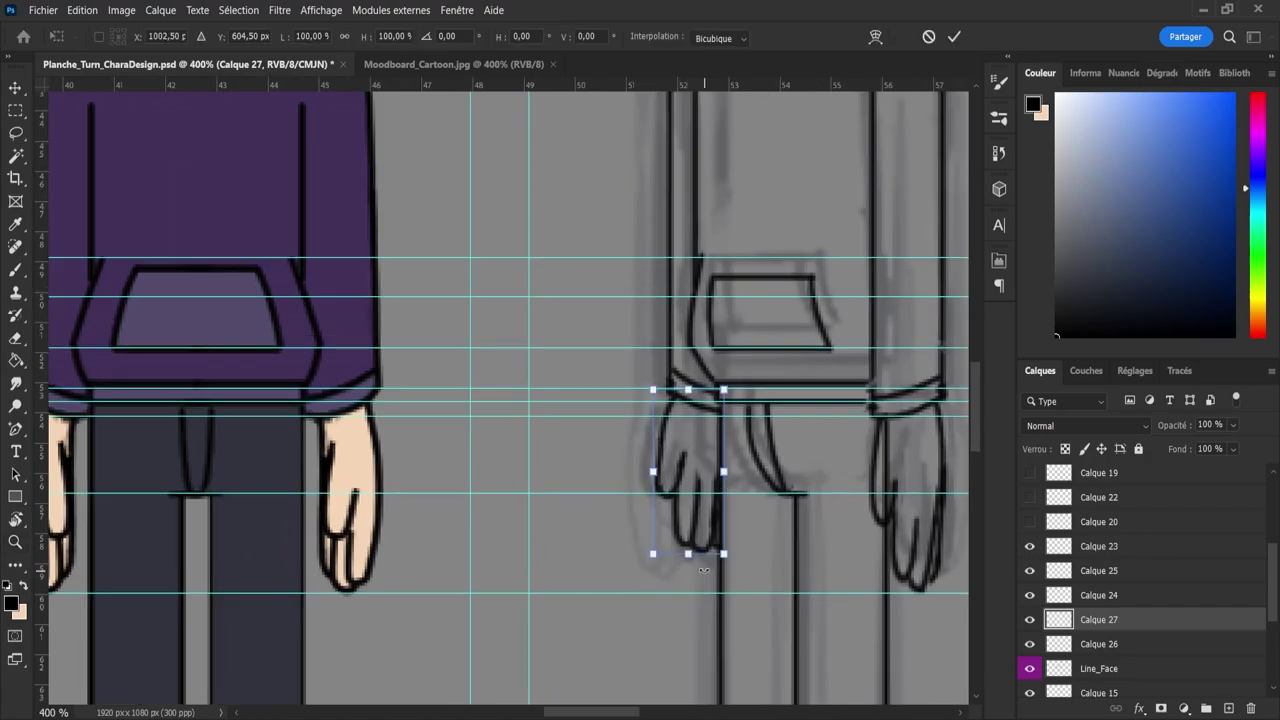
pyautogui.moveTo(687, 558); pyautogui.dragTo(686, 580)
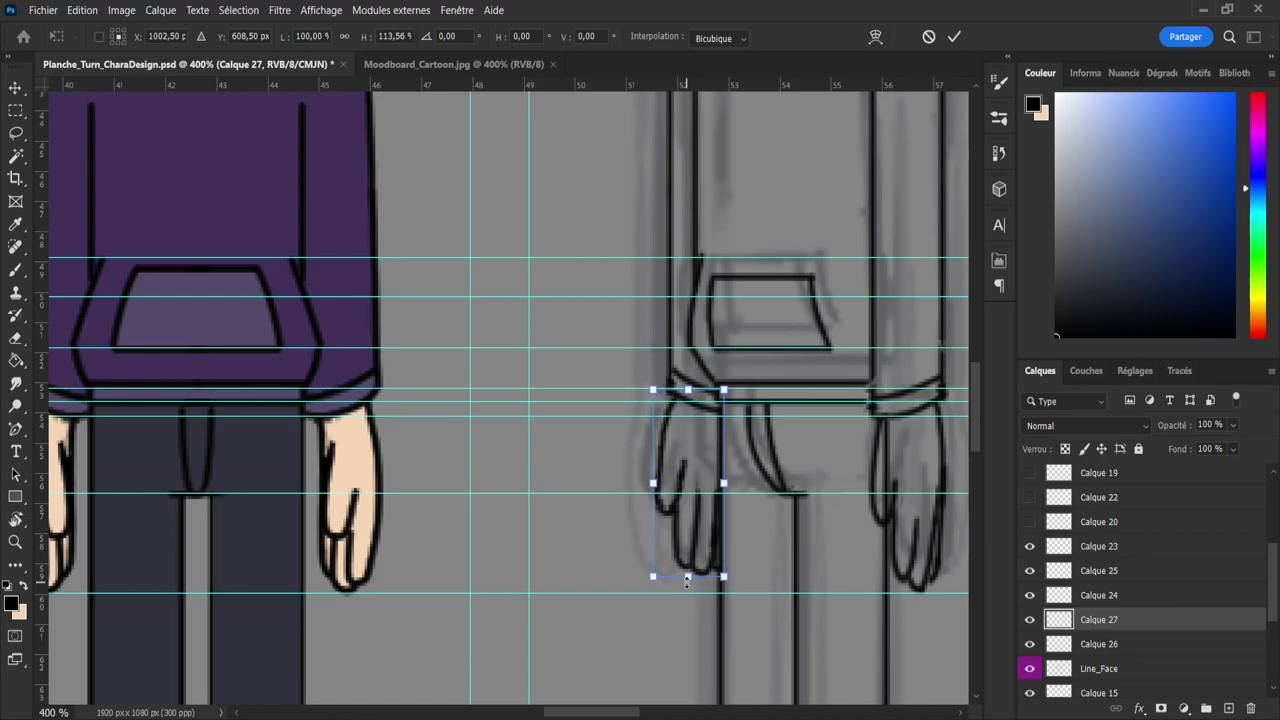
pyautogui.moveTo(687, 582); pyautogui.dragTo(694, 593)
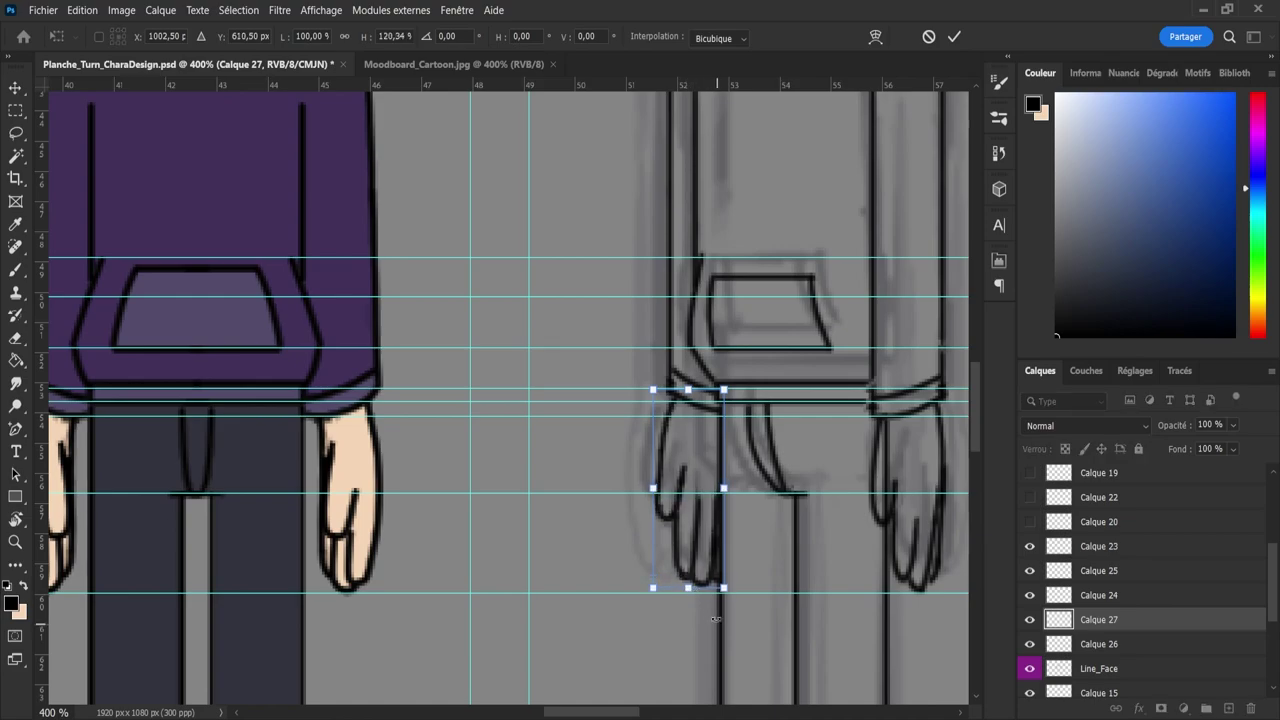
pyautogui.click(953, 39)
# - Touch up the line between the fingers of the stretched hand with the brush and eraser
pyautogui.press('e')
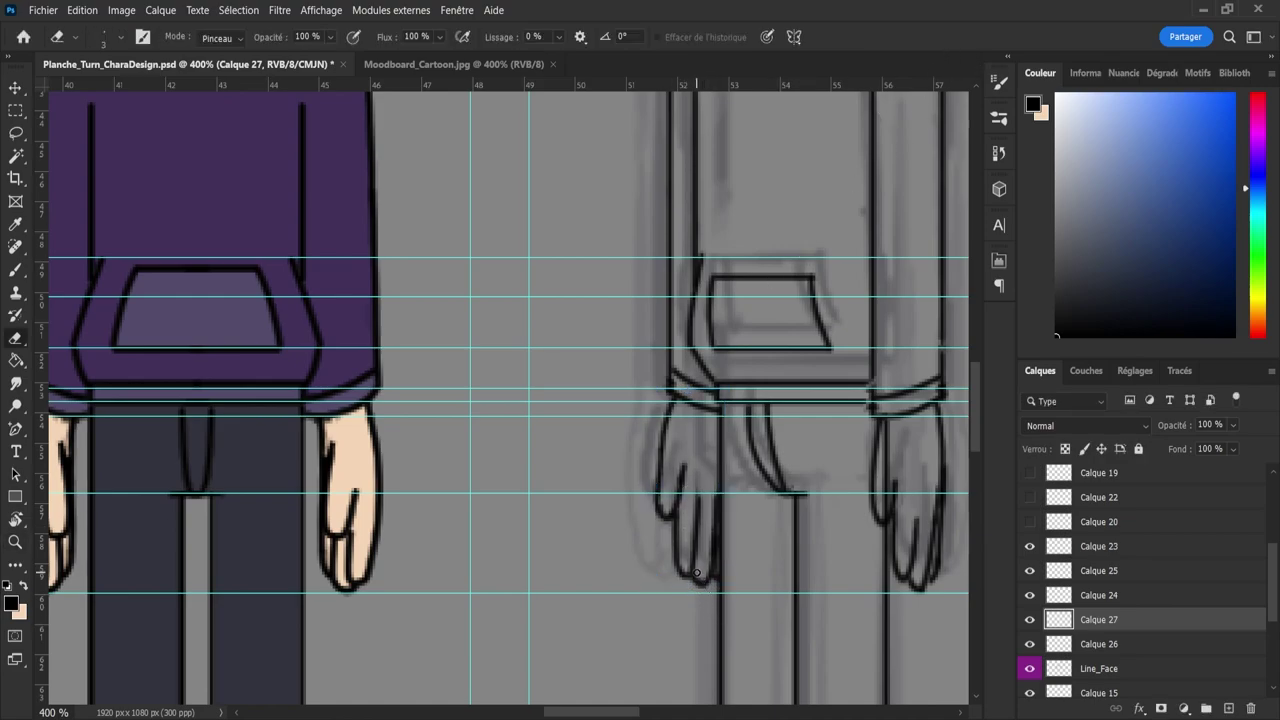
pyautogui.press('b')
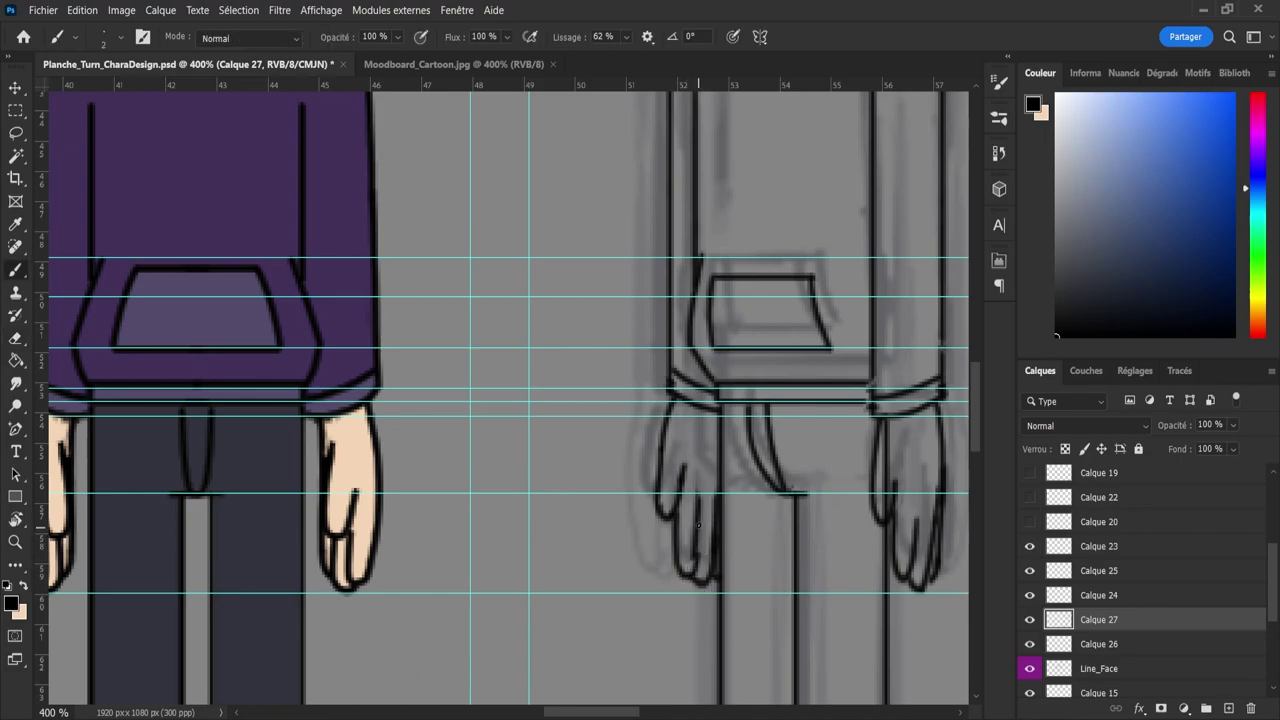
pyautogui.press('e')
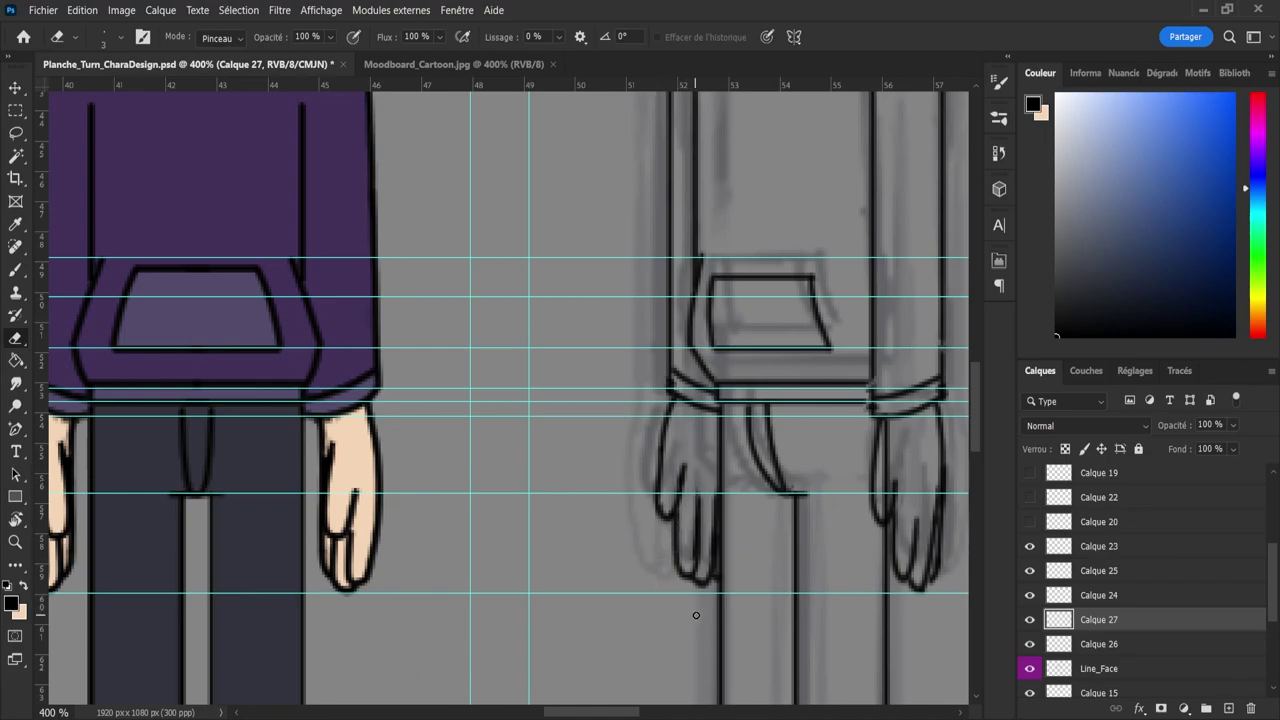
# - Lasso the thumb tip of the stretched hand, transform it to extend lower, and deselect it
pyautogui.press('l')
pyautogui.moveTo(642, 487)
pyautogui.mouseDown()
pyautogui.moveTo(643, 524)
pyautogui.moveTo(671, 524)
pyautogui.moveTo(690, 456)
pyautogui.moveTo(634, 498)
pyautogui.moveTo(660, 547)
pyautogui.mouseUp()
pyautogui.hotkey('ctrl', 't')
pyautogui.click(954, 36)
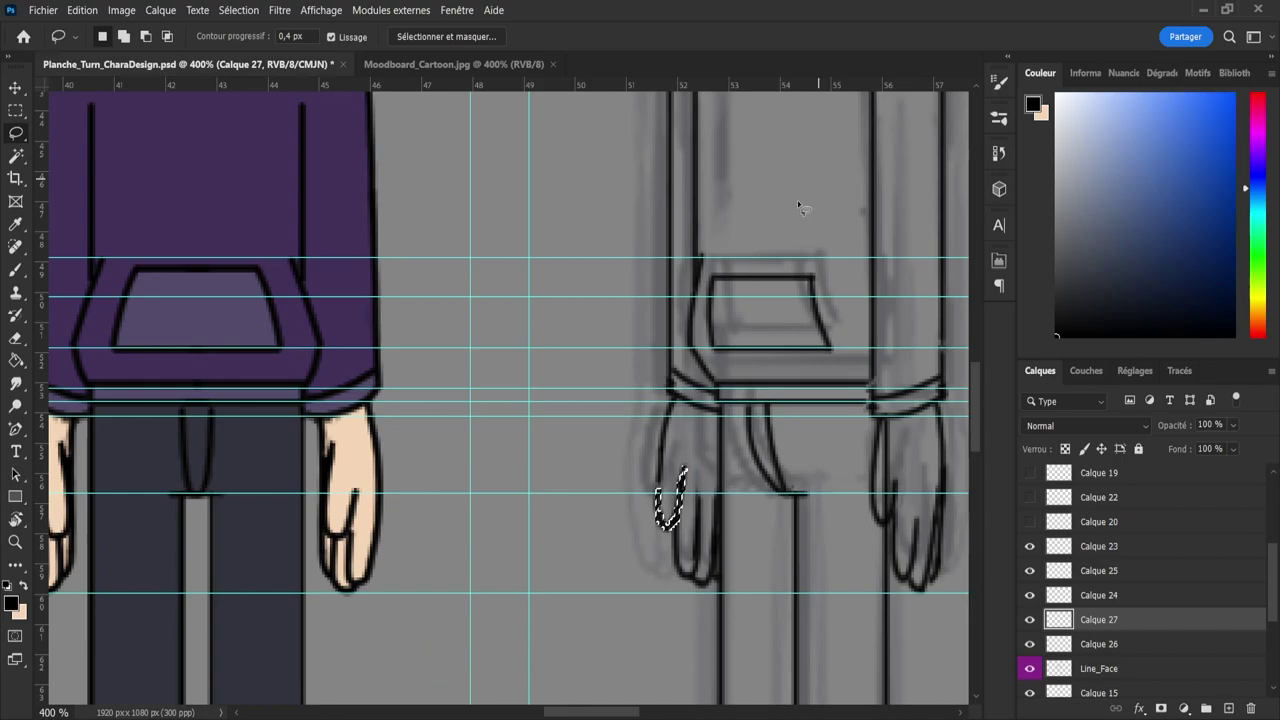
pyautogui.hotkey('ctrl', 'd')
# - Retouch the fingertips of the hand on Calque 27 and save the document
pyautogui.press('b')
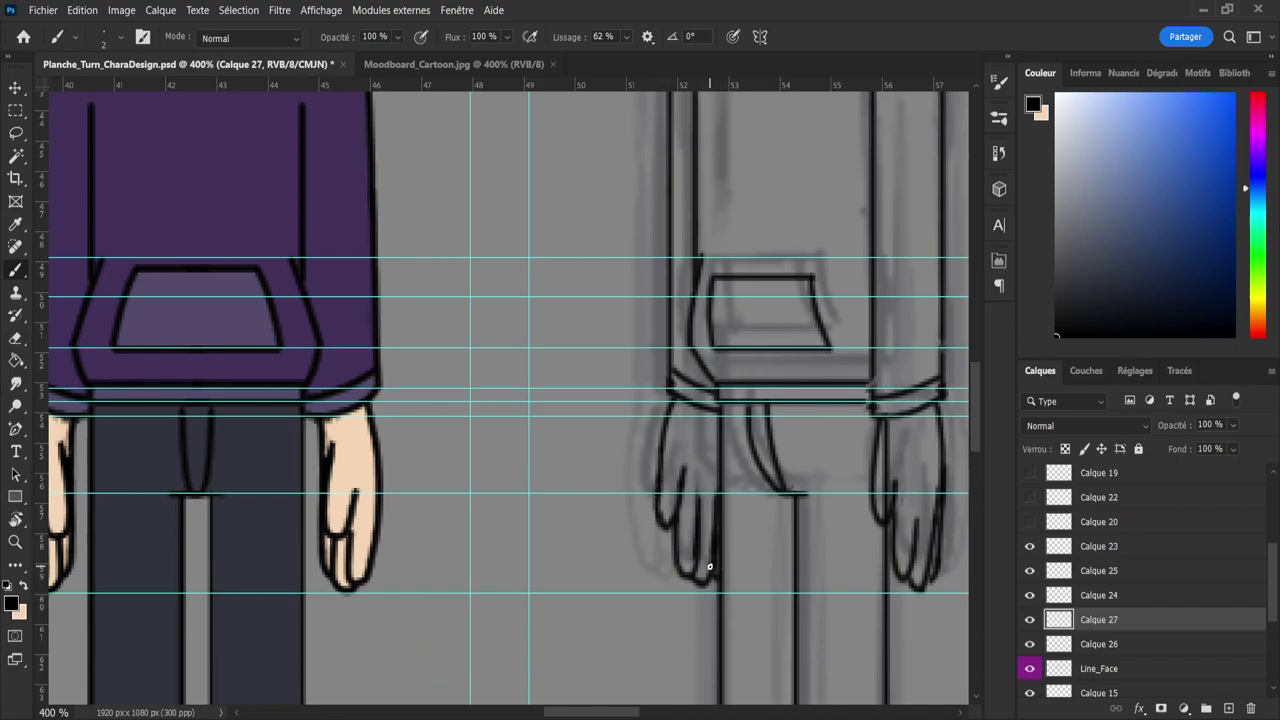
pyautogui.press('e')
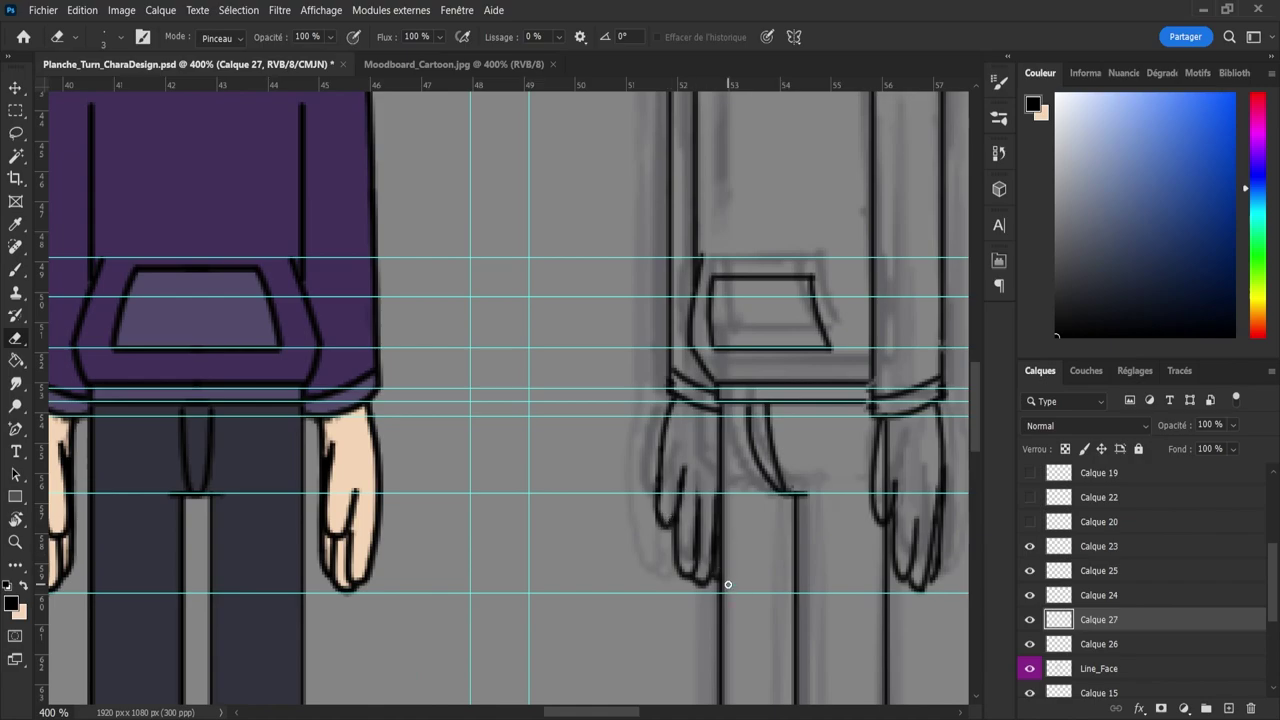
pyautogui.press('z')
pyautogui.moveTo(710, 562); pyautogui.dragTo(636, 537)
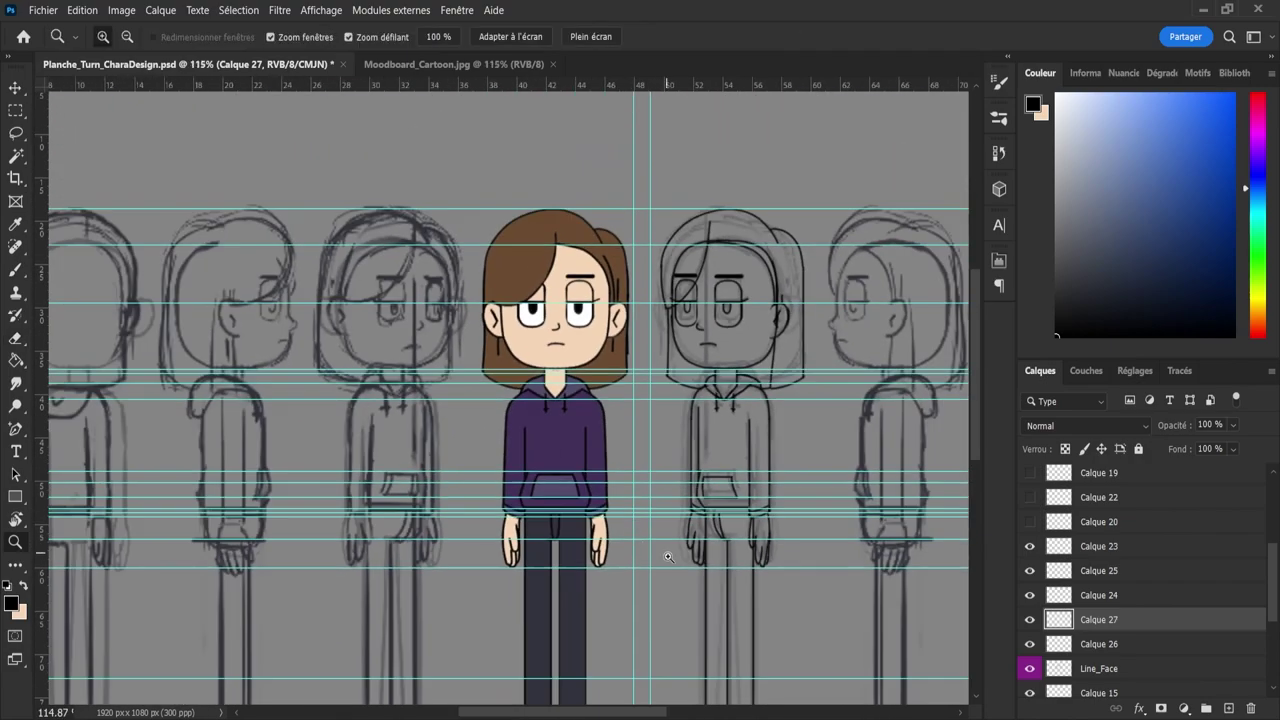
pyautogui.moveTo(687, 621); pyautogui.dragTo(671, 637)
pyautogui.scroll(-3, 672, 637)
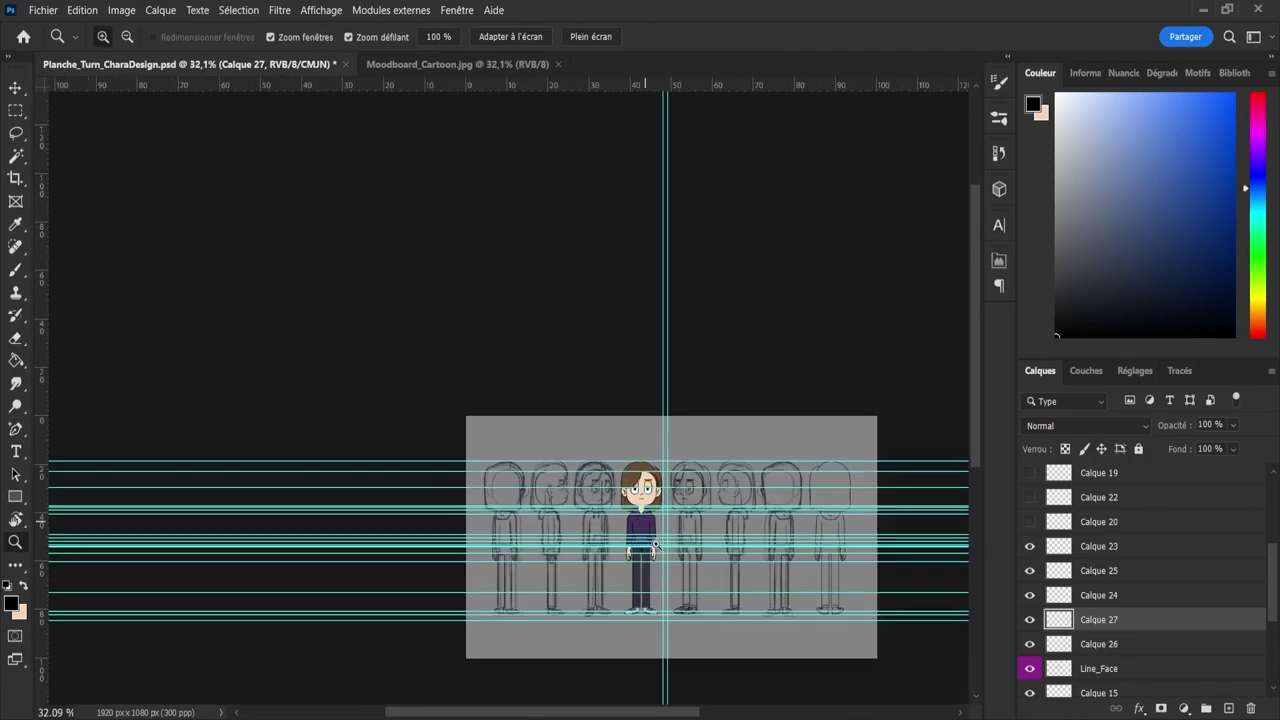
pyautogui.scroll(3, 730, 655)
pyautogui.hotkey('ctrl', 's')
pyautogui.scroll(1, 625, 487)
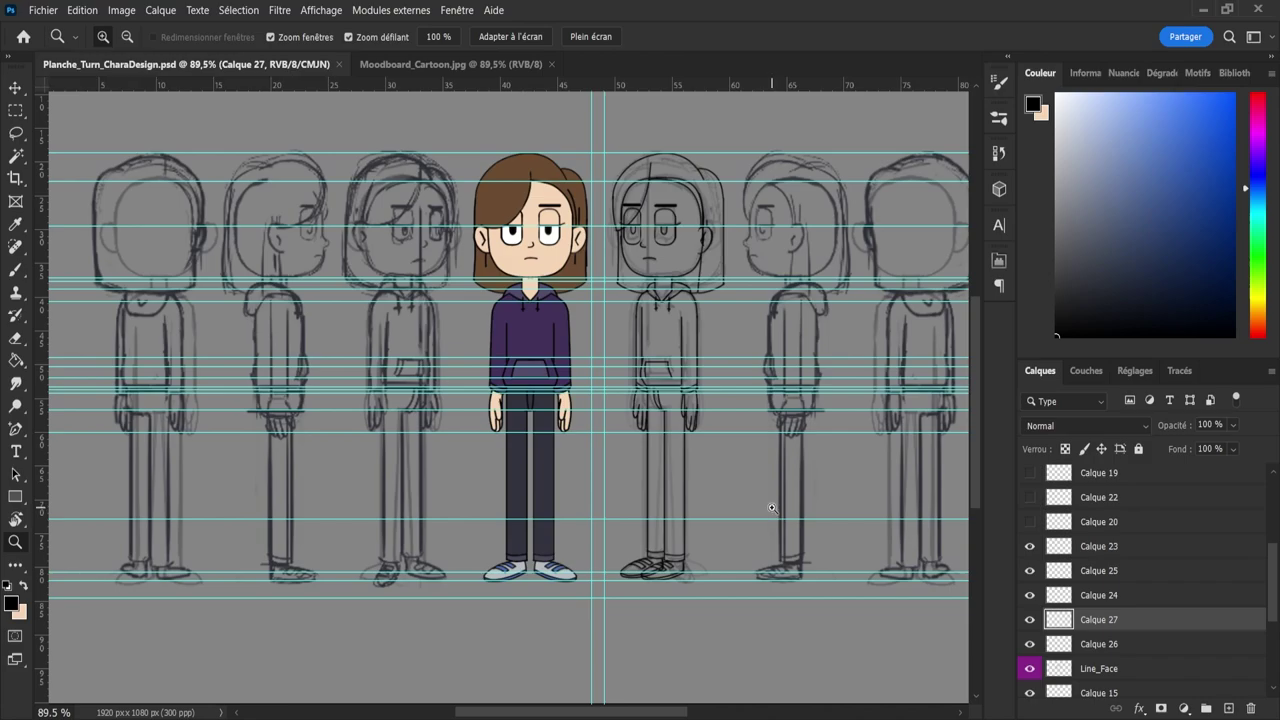
# - Refine the finger lines of the three-quarter figure's other hand on Calque 26 and save the document
pyautogui.moveTo(676, 446)
pyautogui.mouseDown()
pyautogui.moveTo(695, 445)
pyautogui.moveTo(678, 447)
pyautogui.mouseUp()
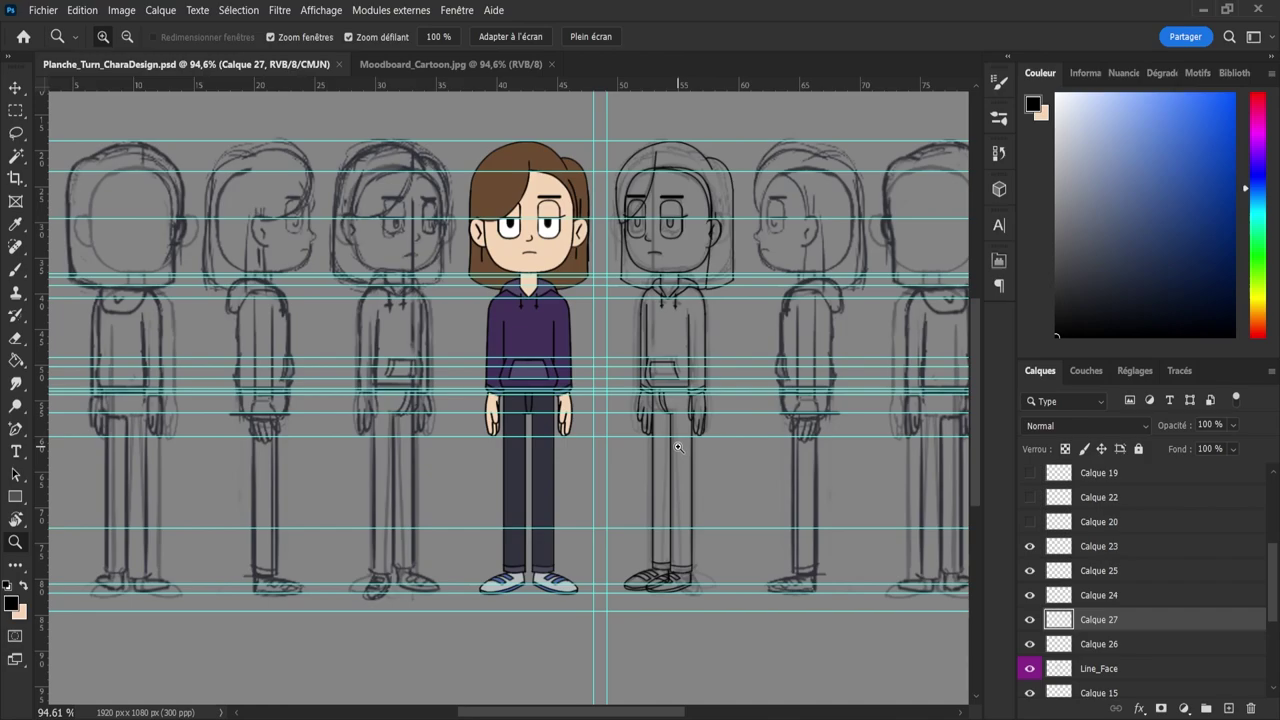
pyautogui.moveTo(678, 447); pyautogui.dragTo(719, 374)
pyautogui.press('e')
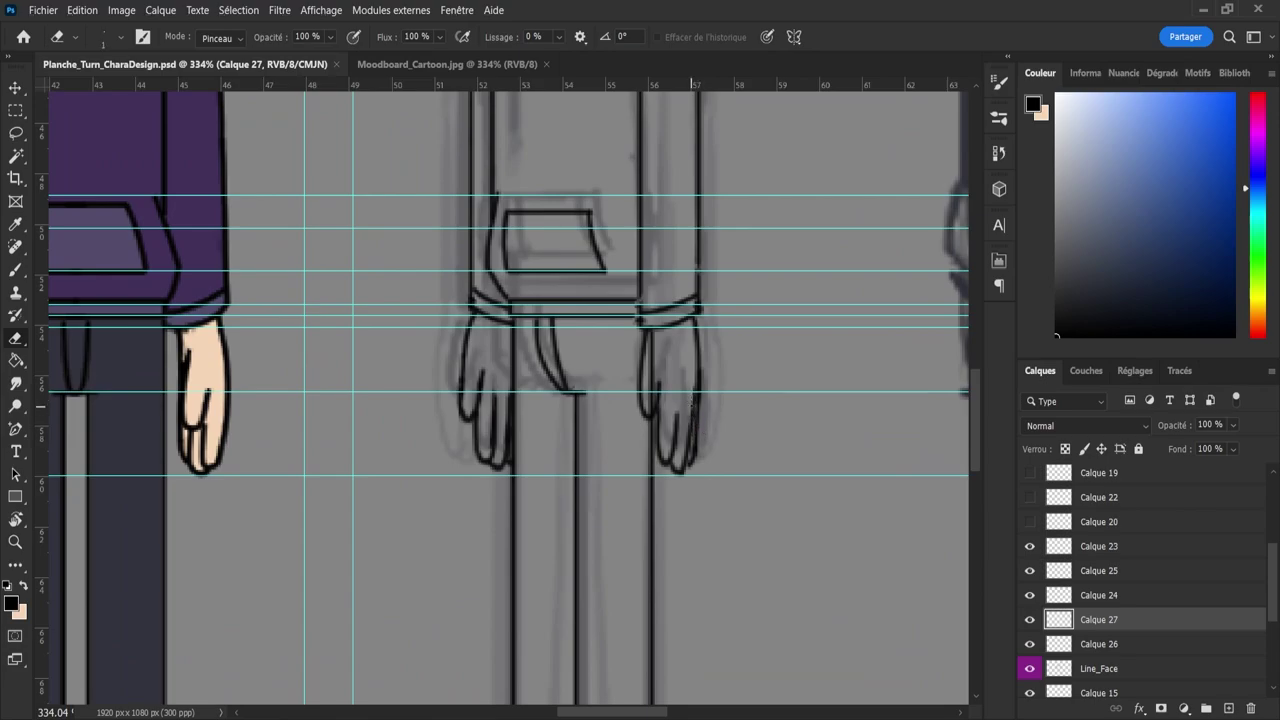
pyautogui.click(1068, 646)
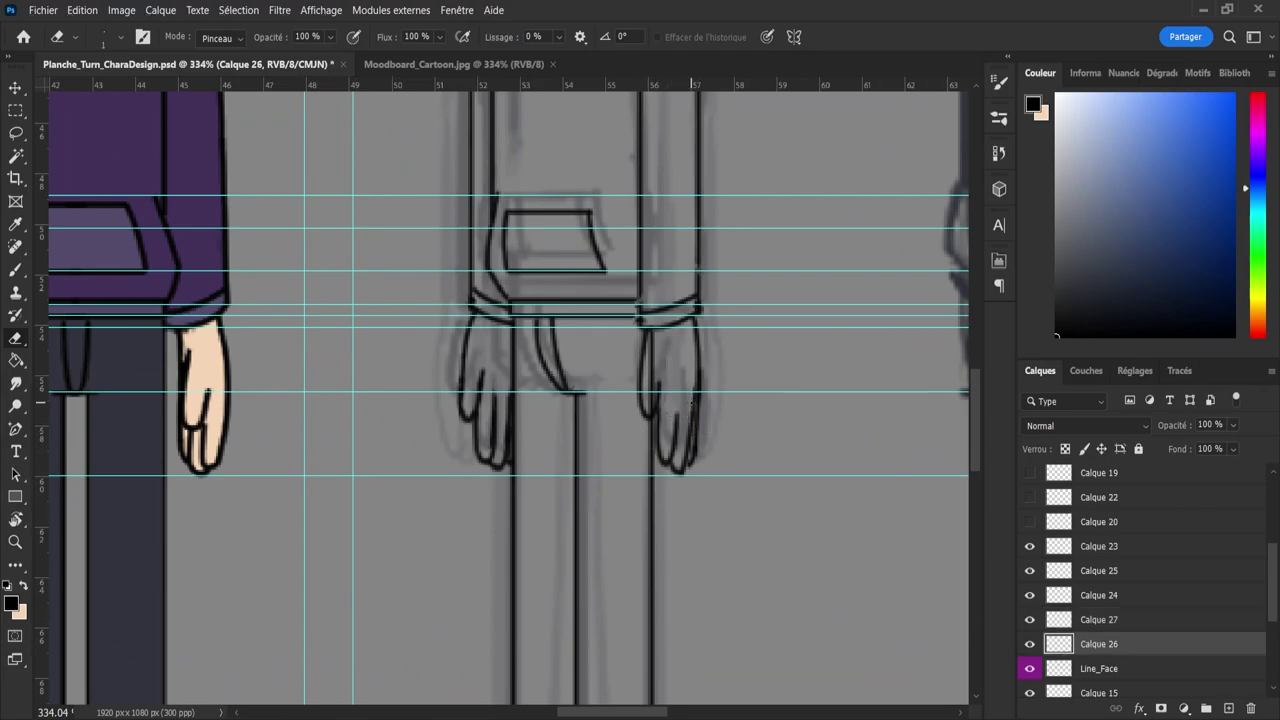
pyautogui.press('b')
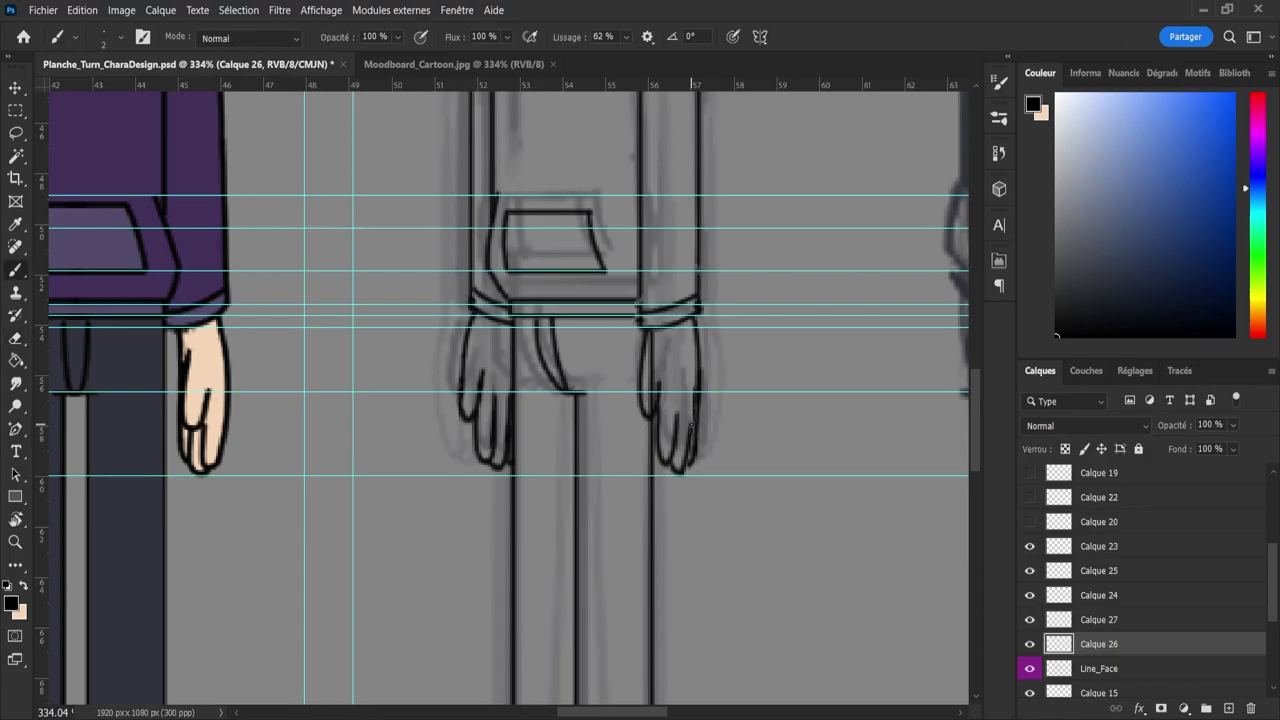
pyautogui.press('e')
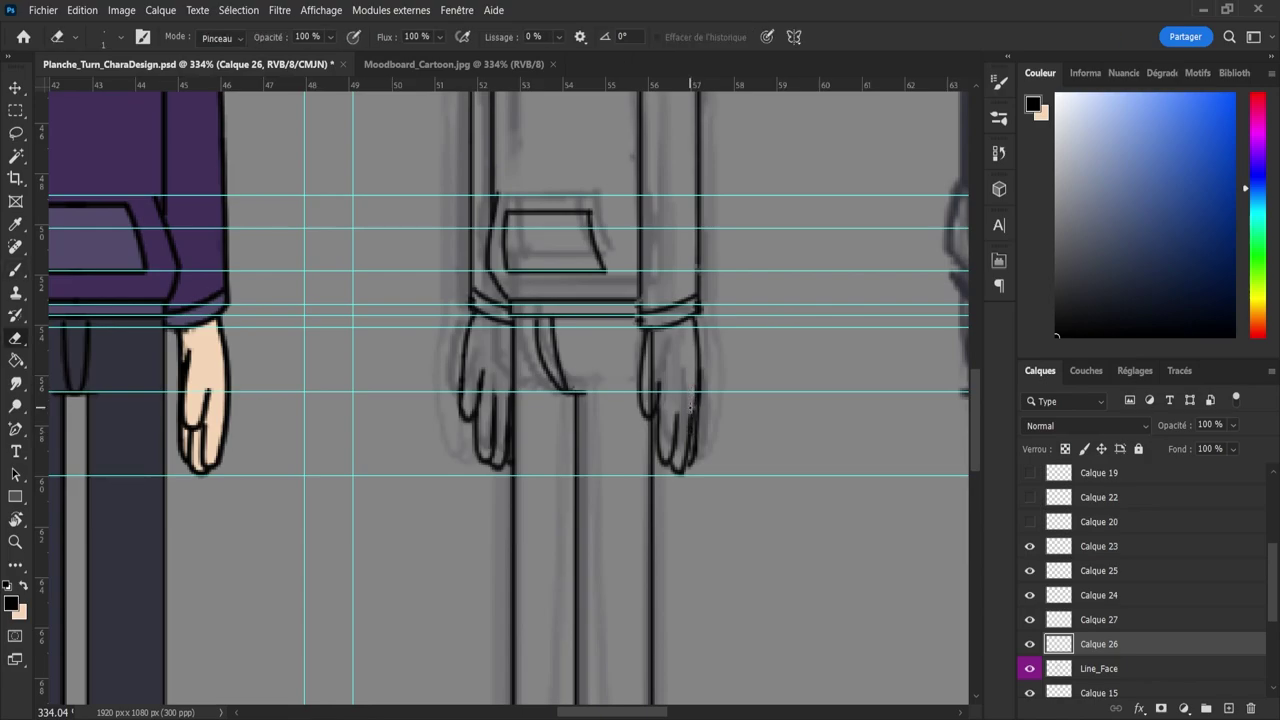
pyautogui.press('z')
pyautogui.moveTo(721, 506); pyautogui.dragTo(640, 517)
pyautogui.hotkey('ctrl', 's')
pyautogui.moveTo(713, 594); pyautogui.dragTo(732, 591)
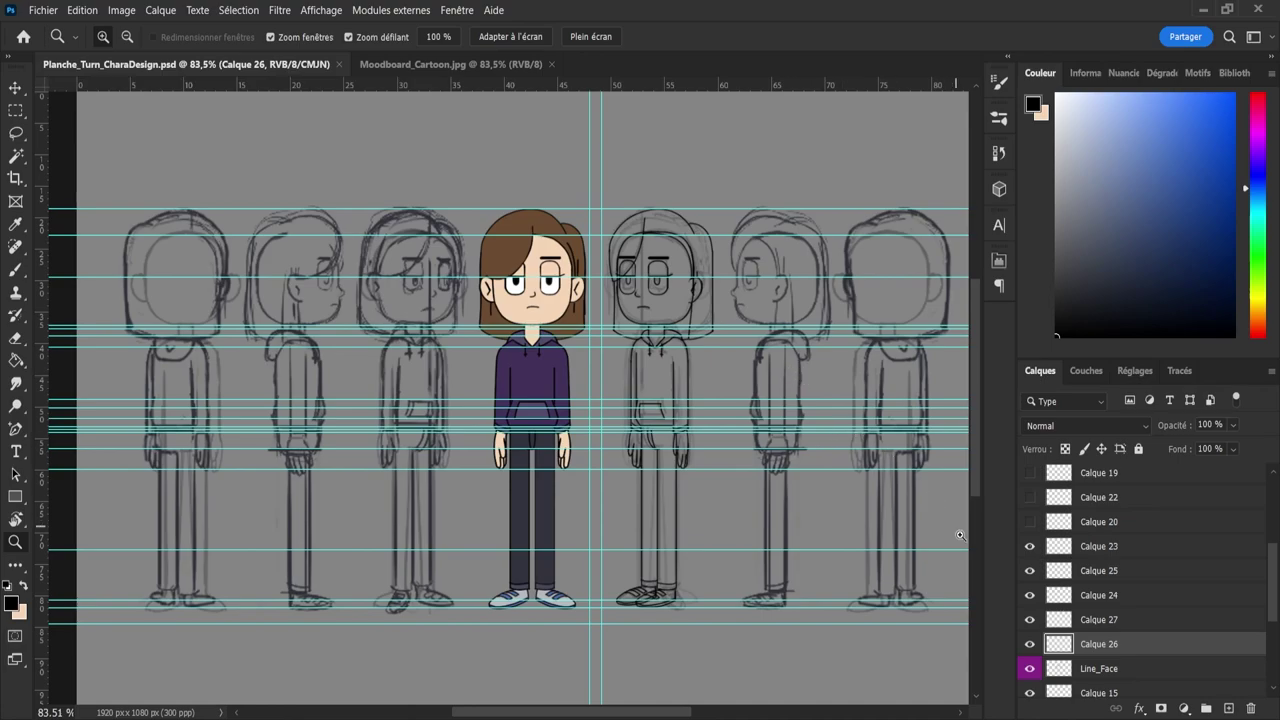
# - Check the content of layer Calque 26 by toggling its visibility and rename it Hand01
pyautogui.click(1030, 646)
pyautogui.click(1030, 646)
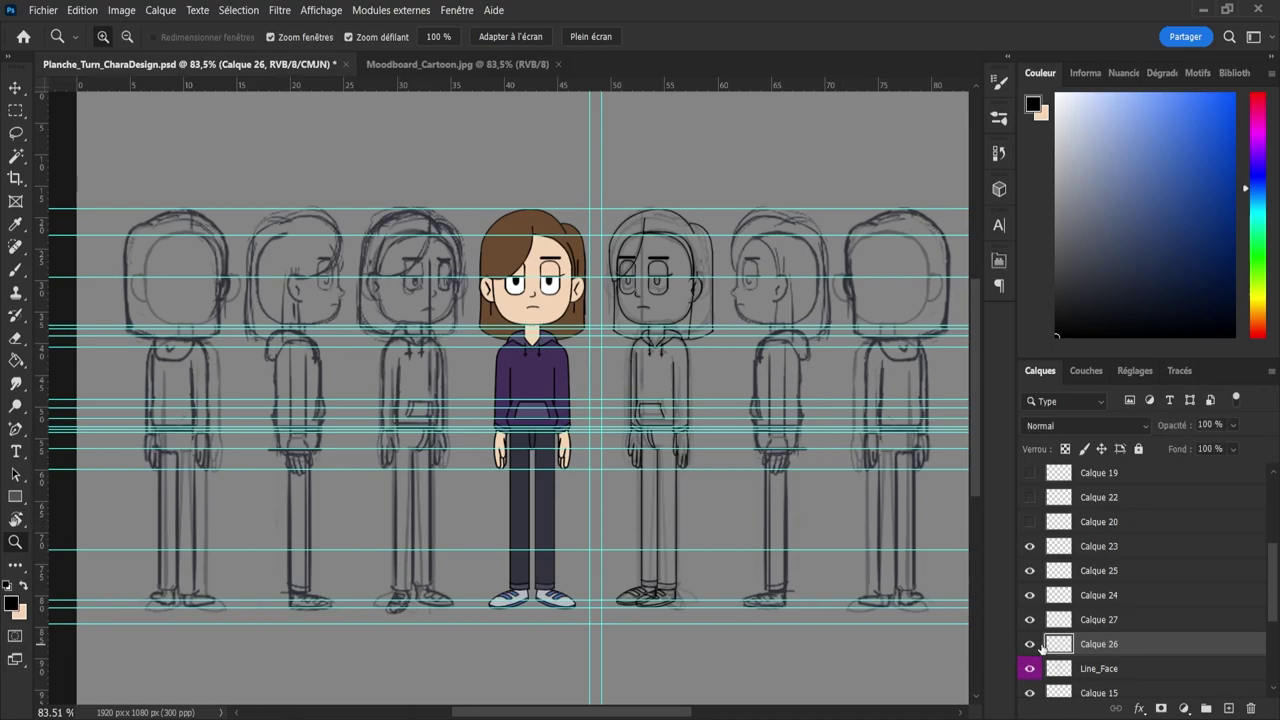
pyautogui.doubleClick(1098, 644)
pyautogui.write('Hand01')
pyautogui.press('Return')
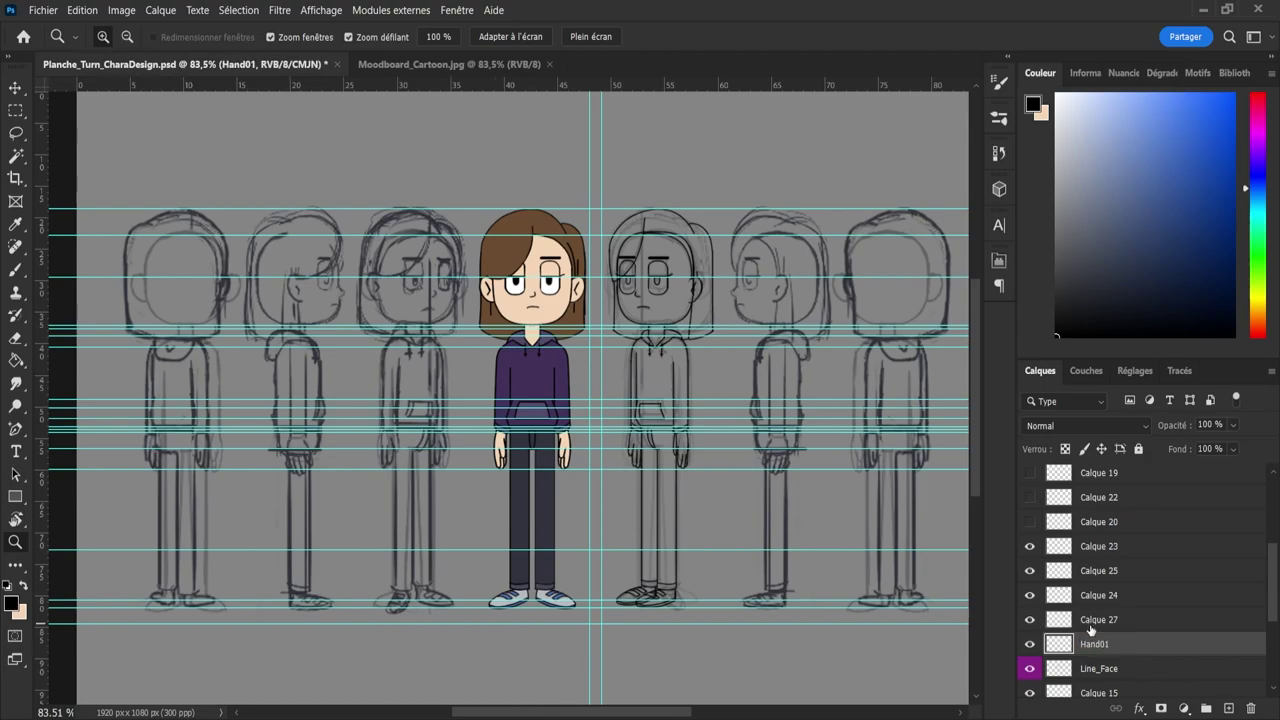
# - Rename the layer Calque 27 as Hand02
pyautogui.doubleClick(1098, 620)
pyautogui.write('Hand02')
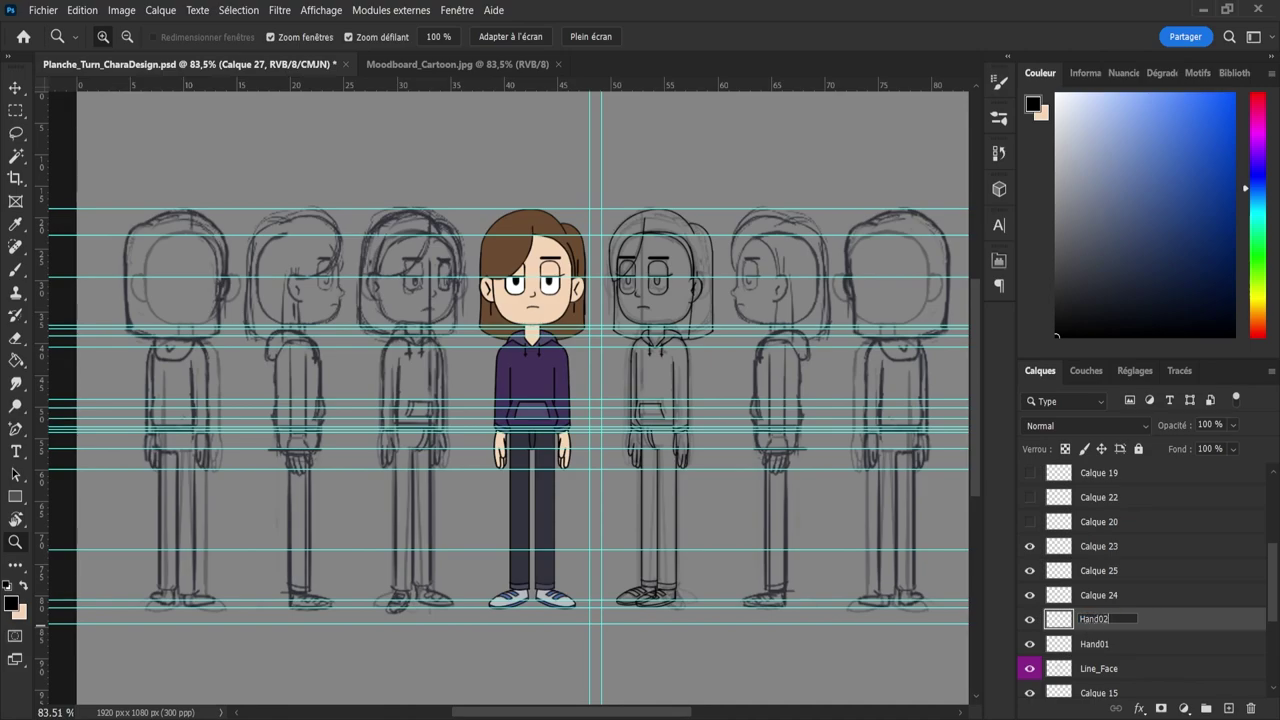
pyautogui.press('Return')
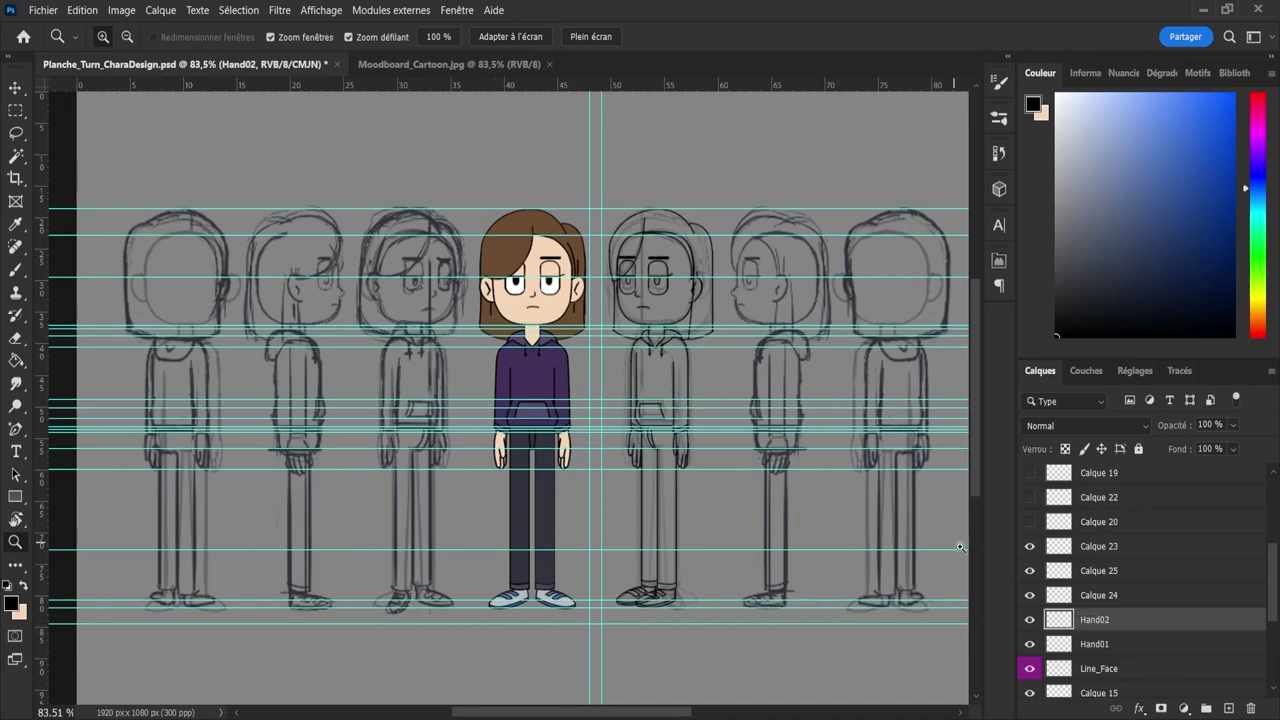
# - Examine which lines belong to layers Calque 23 and Calque 16 by toggling their visibility
pyautogui.click(1075, 595)
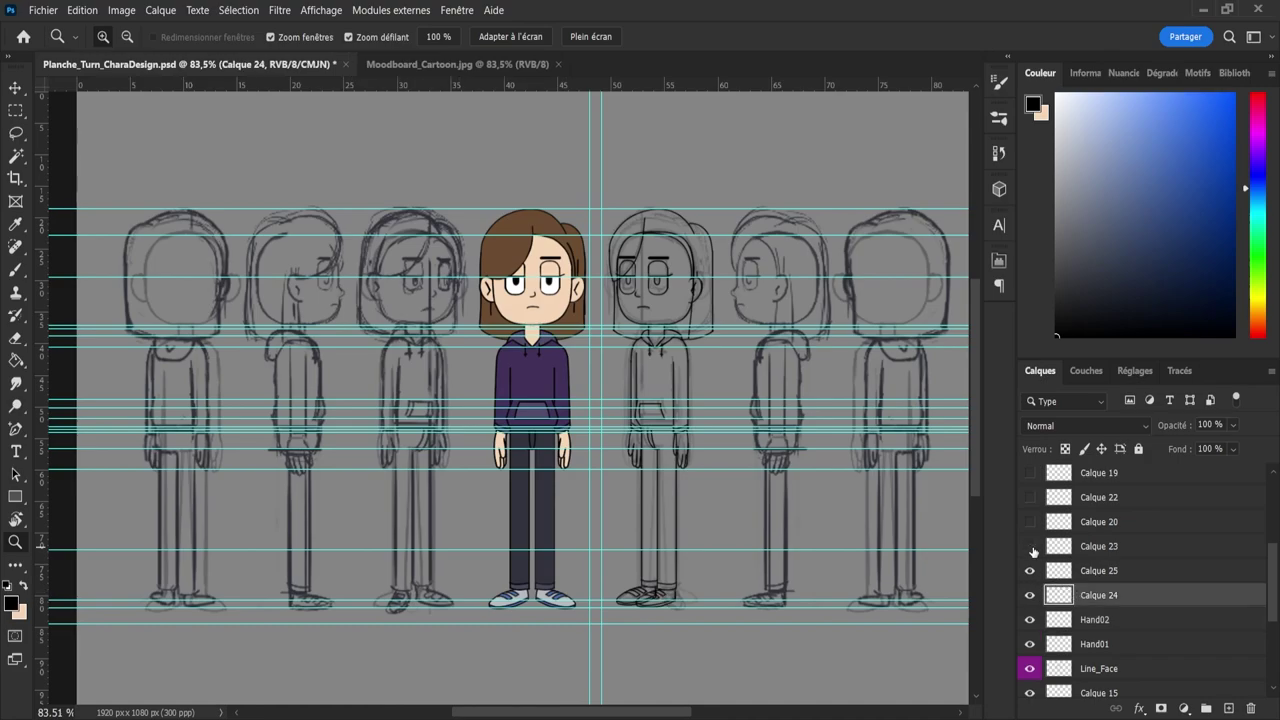
pyautogui.click(1030, 546)
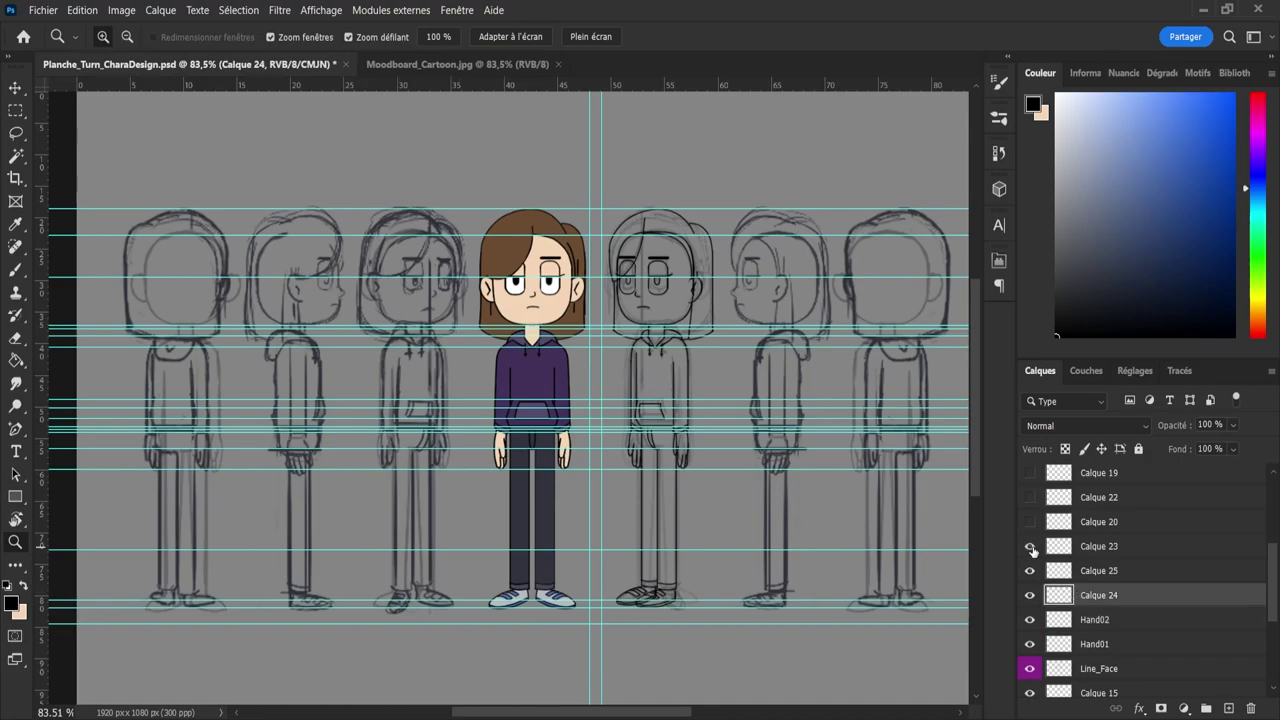
pyautogui.click(1099, 670)
pyautogui.moveTo(1268, 615); pyautogui.dragTo(1265, 563)
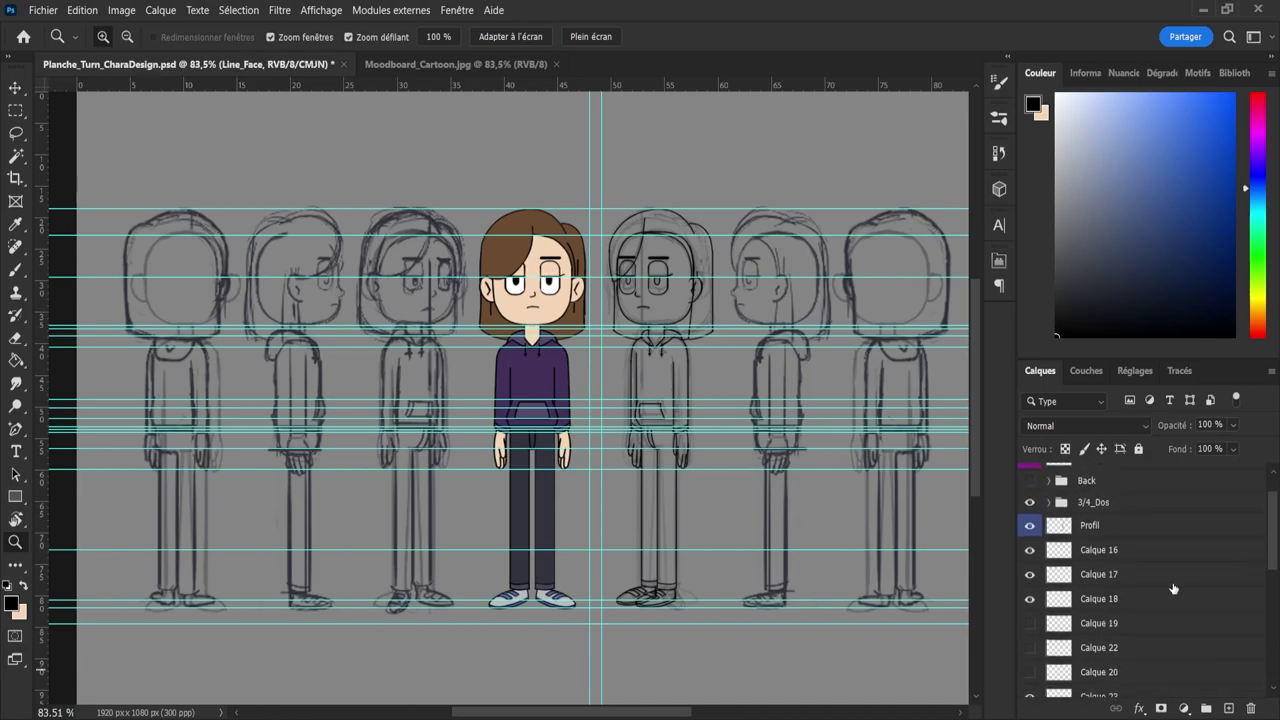
pyautogui.click(1072, 552)
pyautogui.click(1029, 550)
pyautogui.click(1029, 550)
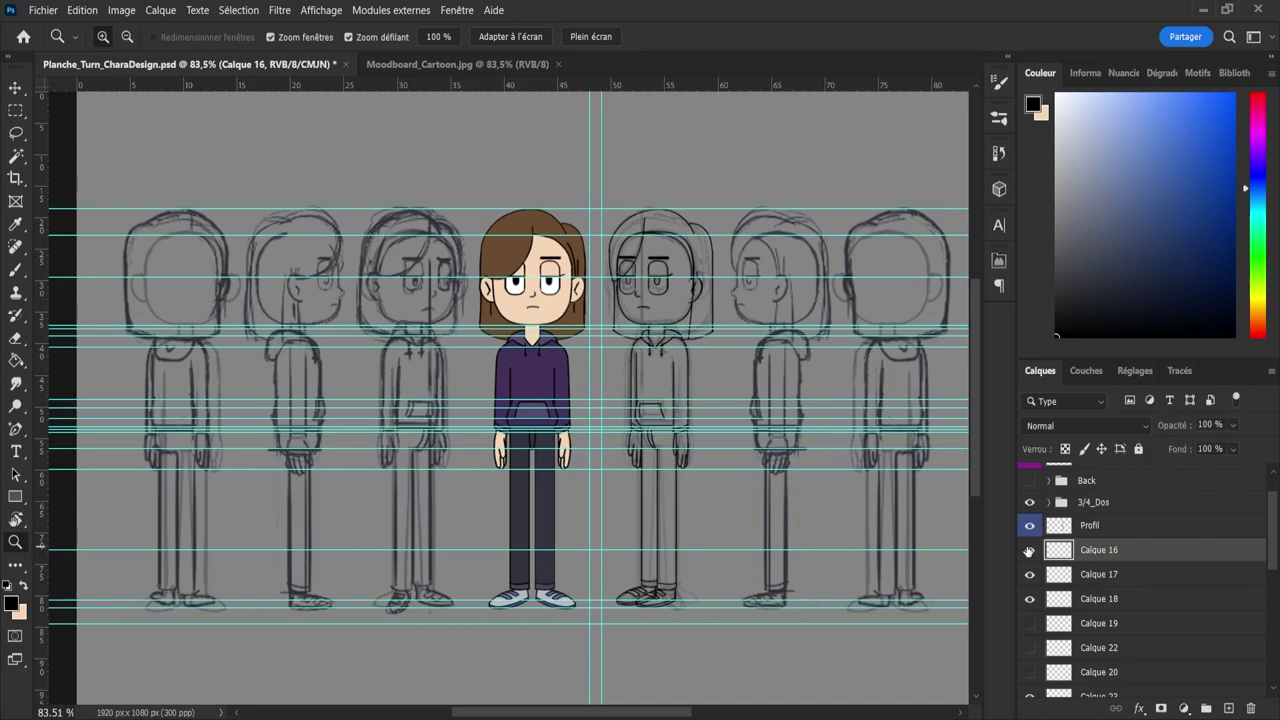
pyautogui.moveTo(1274, 564); pyautogui.dragTo(1274, 628)
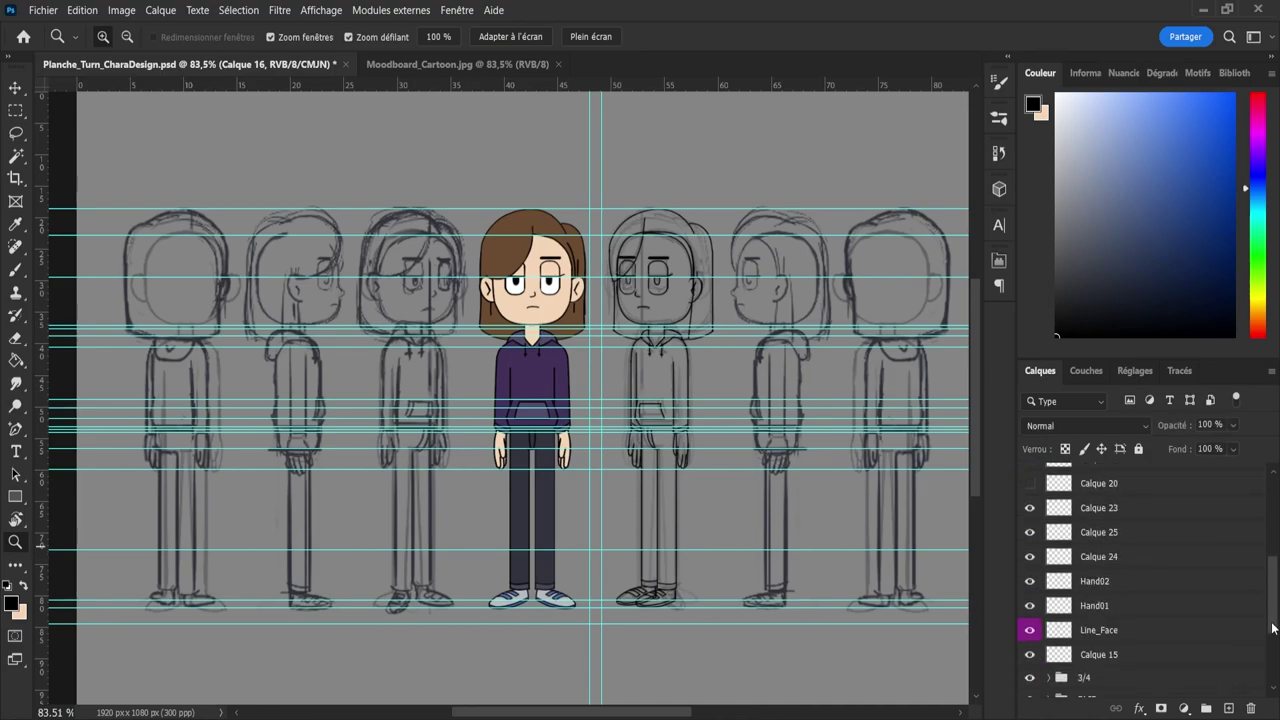
pyautogui.keyDown('shift'); pyautogui.click(1118, 606); pyautogui.keyUp('shift')
pyautogui.keyDown('shift'); pyautogui.click(1125, 638); pyautogui.keyUp('shift')
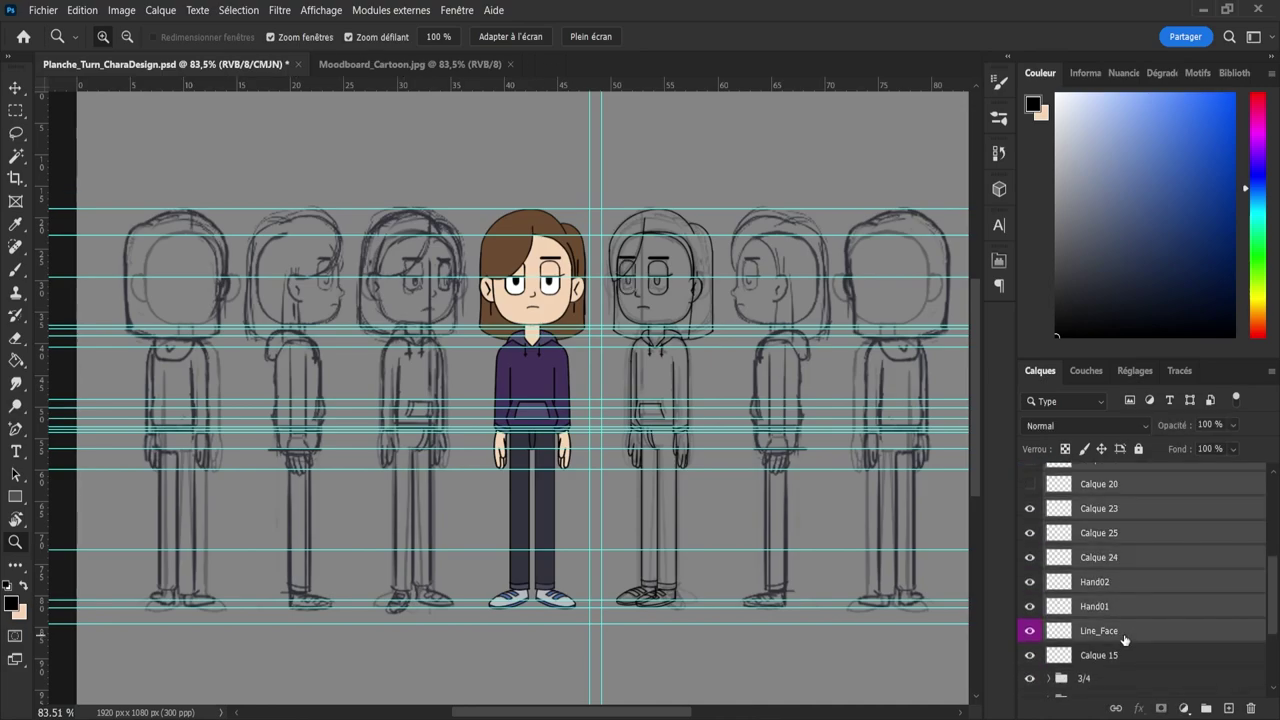
pyautogui.click(1082, 638)
# - Examine the lines on Line_Face and Calque 15 by switching each layer's visibility off and on
pyautogui.press('e')
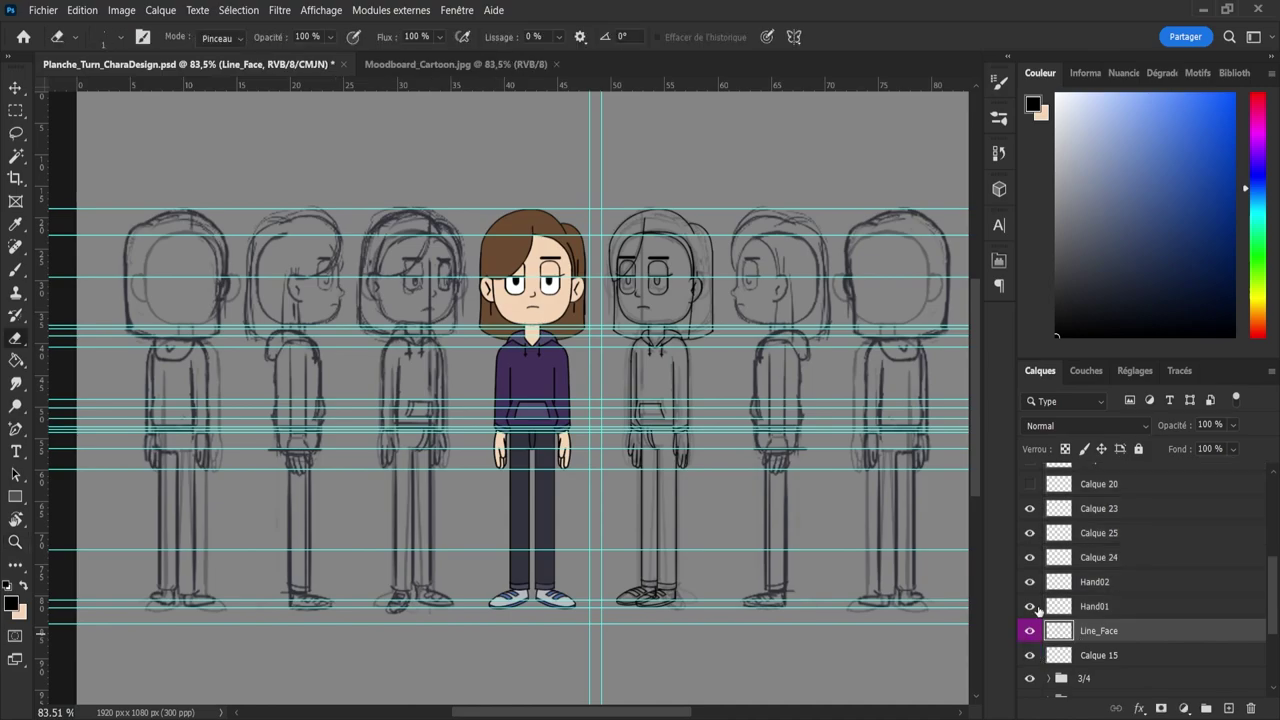
pyautogui.moveTo(471, 575); pyautogui.dragTo(500, 585)
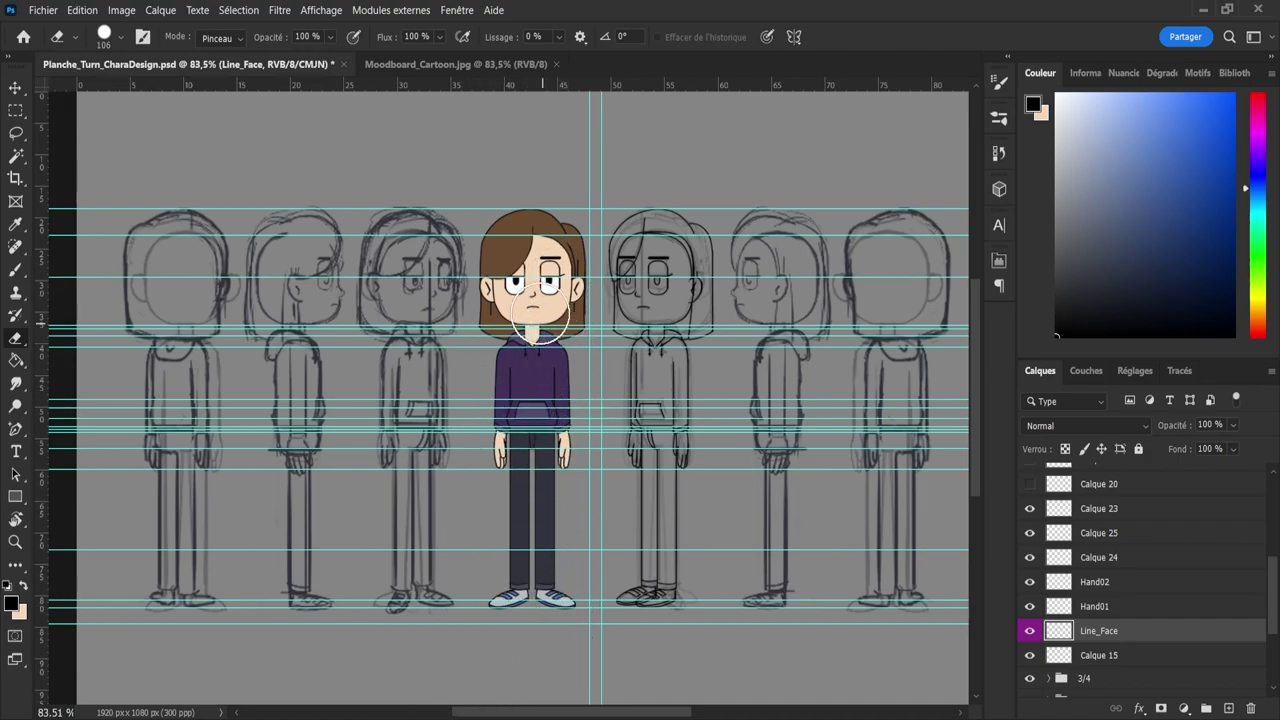
pyautogui.click(1030, 631)
pyautogui.click(1030, 631)
pyautogui.click(1030, 631)
pyautogui.click(1031, 631)
pyautogui.click(1028, 657)
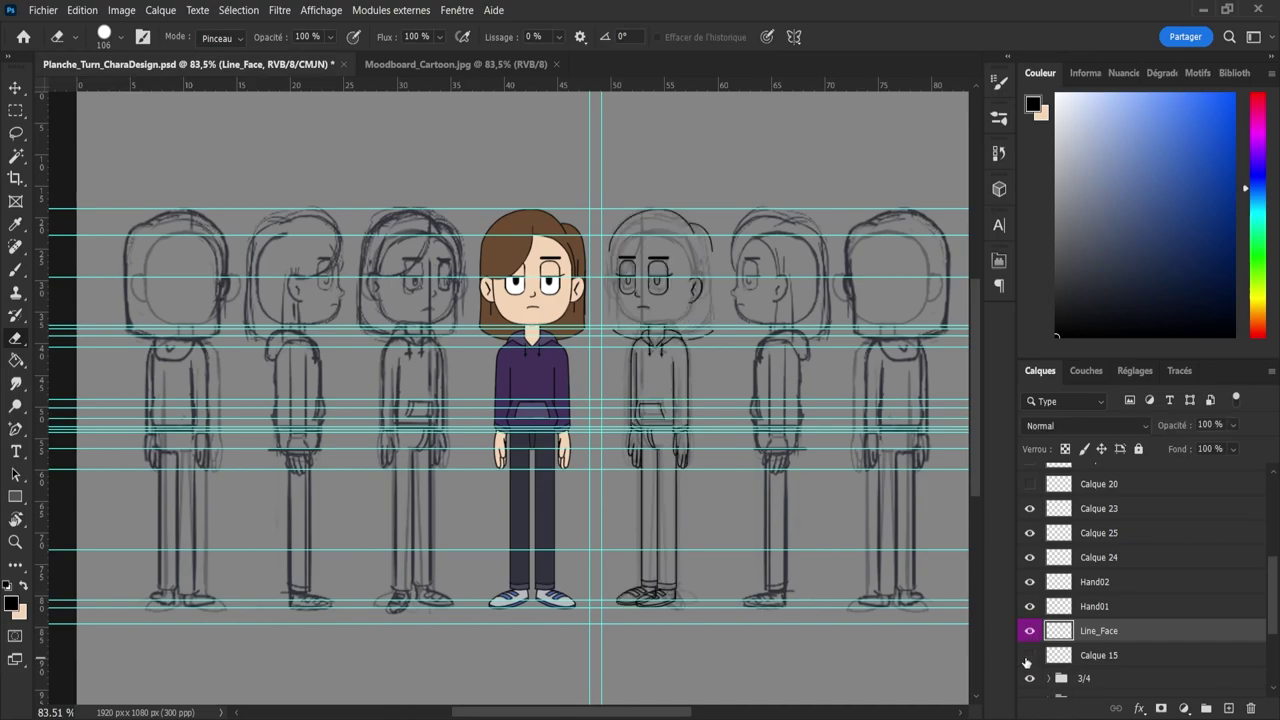
pyautogui.click(1028, 657)
# - Group the three-quarter view's line layers from Calque 15 up to Calque 16
pyautogui.click(1090, 658)
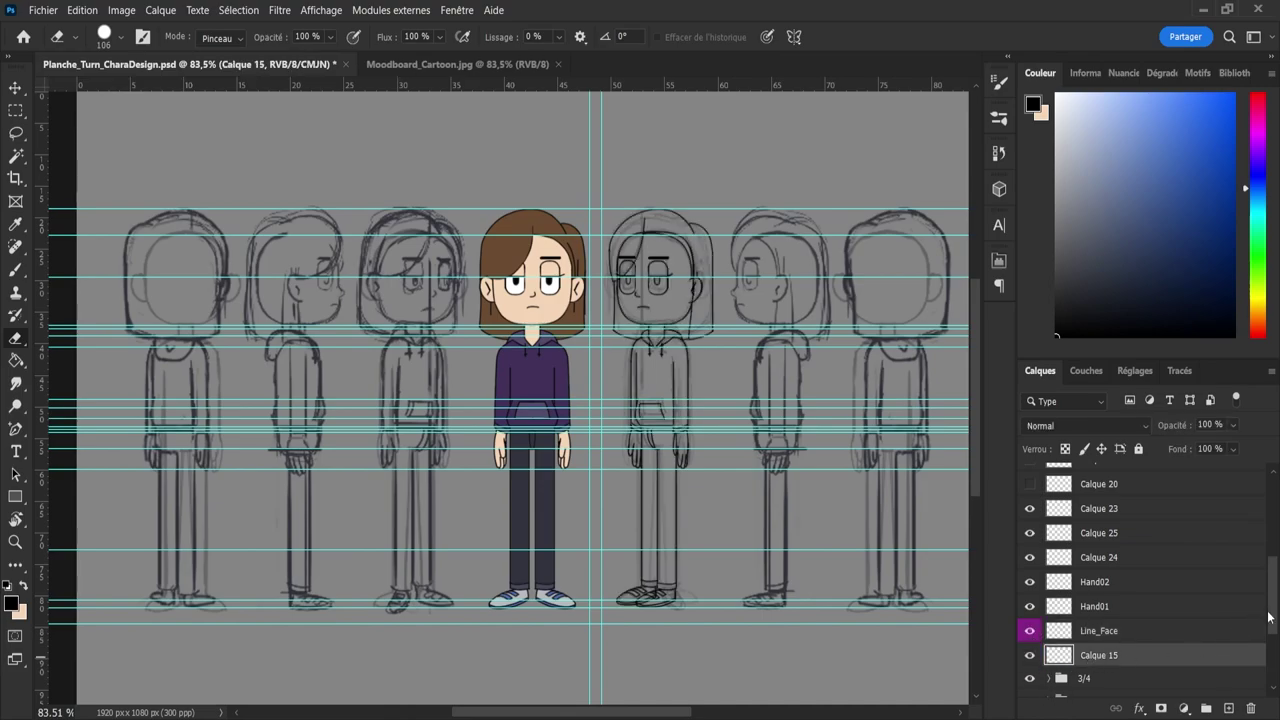
pyautogui.moveTo(1271, 617); pyautogui.dragTo(1248, 562)
pyautogui.scroll(1, 1248, 562)
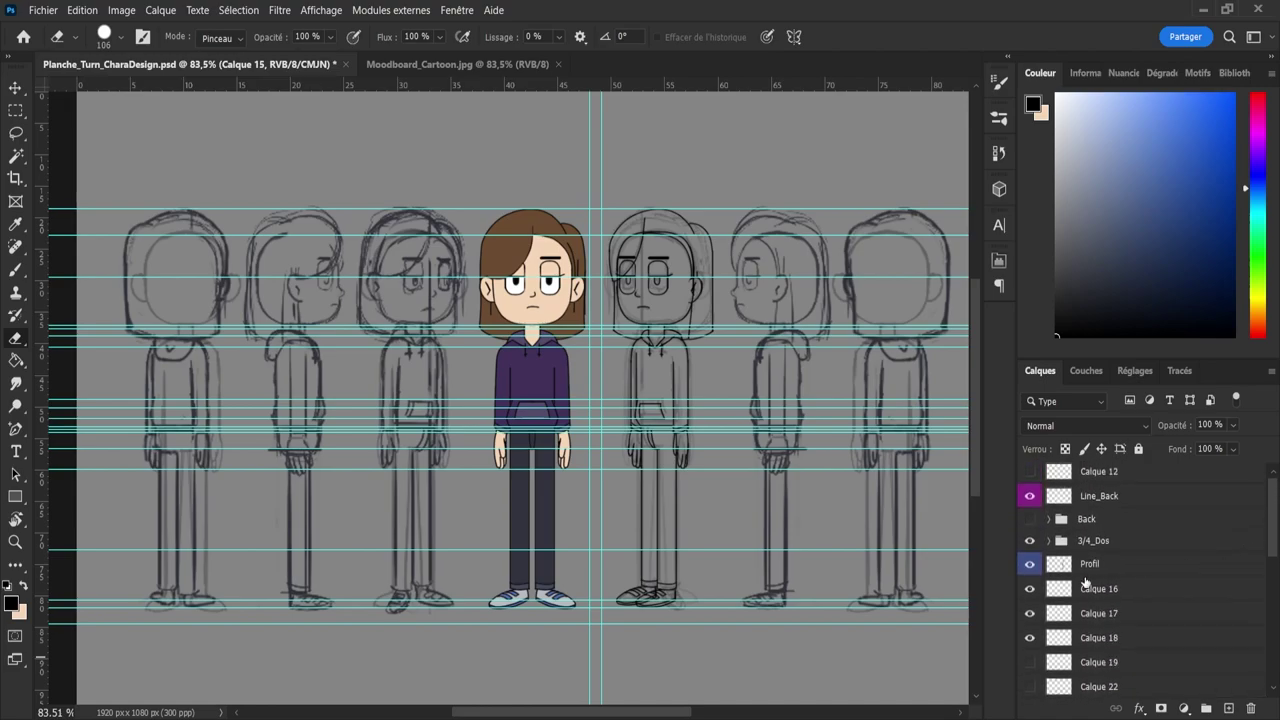
pyautogui.keyDown('shift'); pyautogui.click(1092, 590); pyautogui.keyUp('shift')
pyautogui.click(1206, 708)
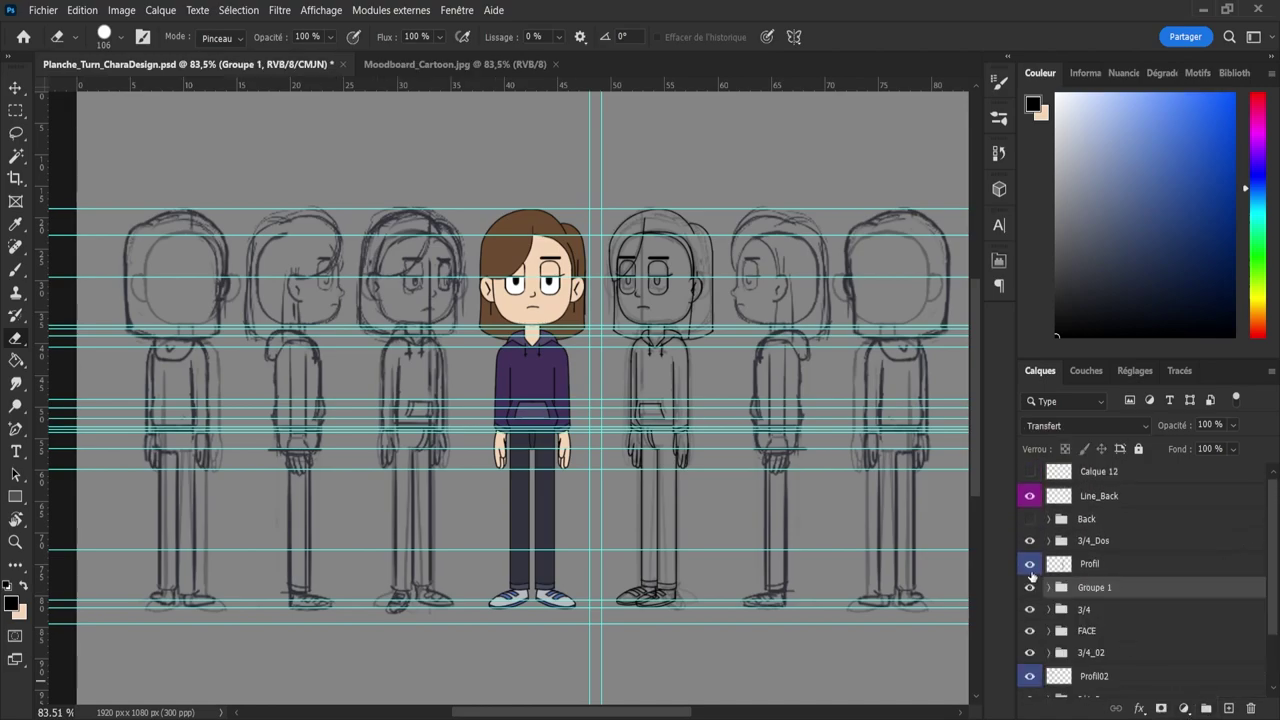
# - Check the content of the Profil layer and hide the 3/4 sketch group
pyautogui.click(1030, 568)
pyautogui.click(1030, 568)
pyautogui.click(1030, 609)
pyautogui.click(1029, 610)
pyautogui.click(1029, 610)
# - Expand Groupe 1 and examine which parts of the figure are drawn on Line_Face by toggling its visibility repeatedly
pyautogui.click(1049, 588)
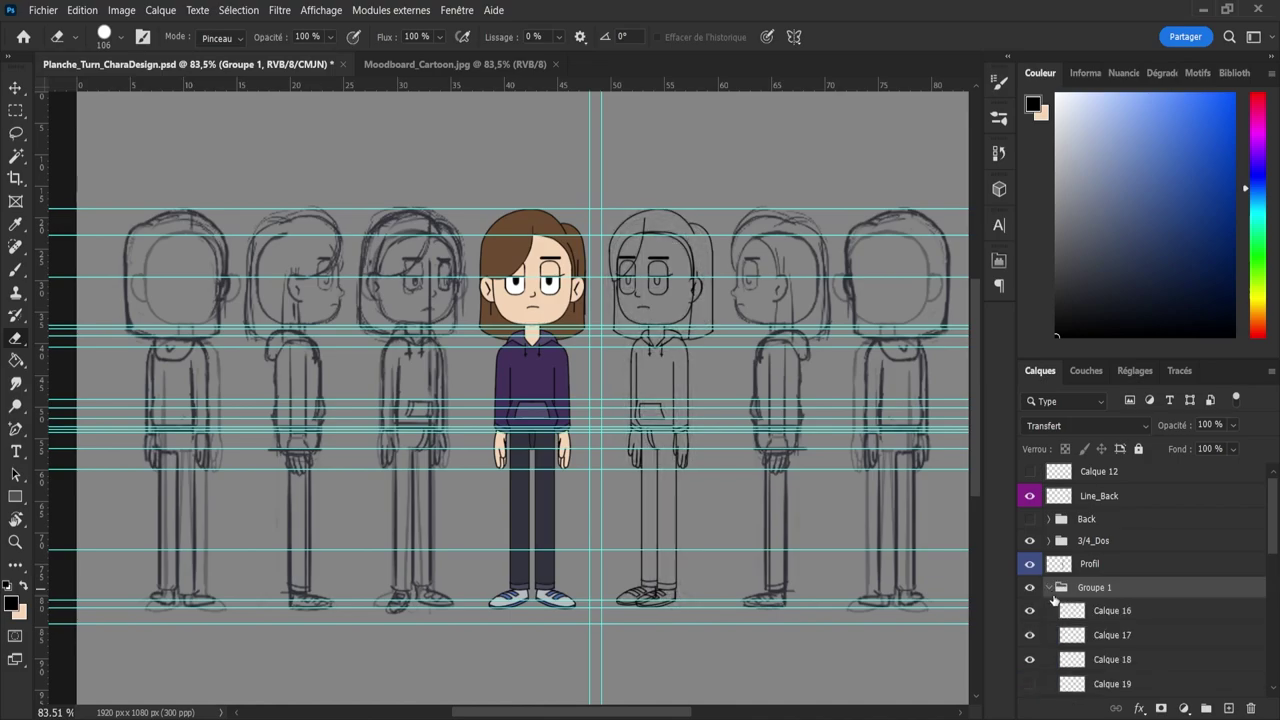
pyautogui.scroll(-4, 1266, 578)
pyautogui.scroll(-4, 1150, 600)
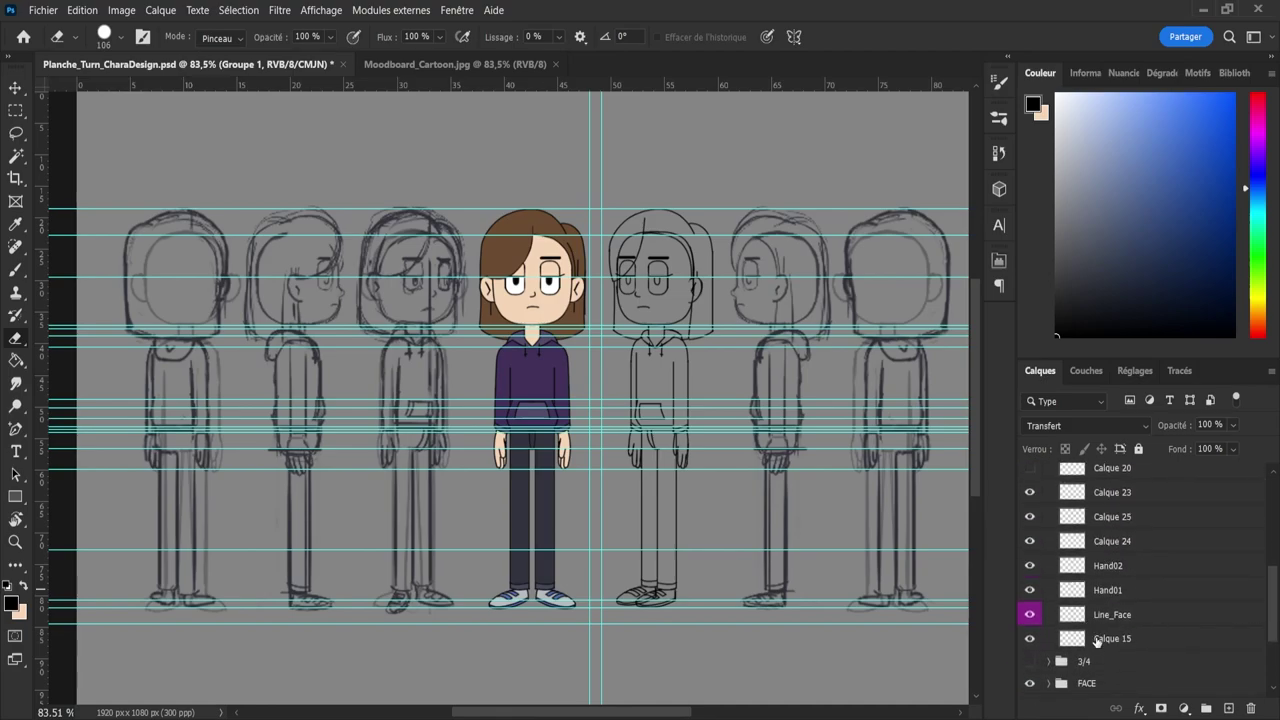
pyautogui.click(1085, 625)
pyautogui.click(1029, 614)
pyautogui.click(1029, 614)
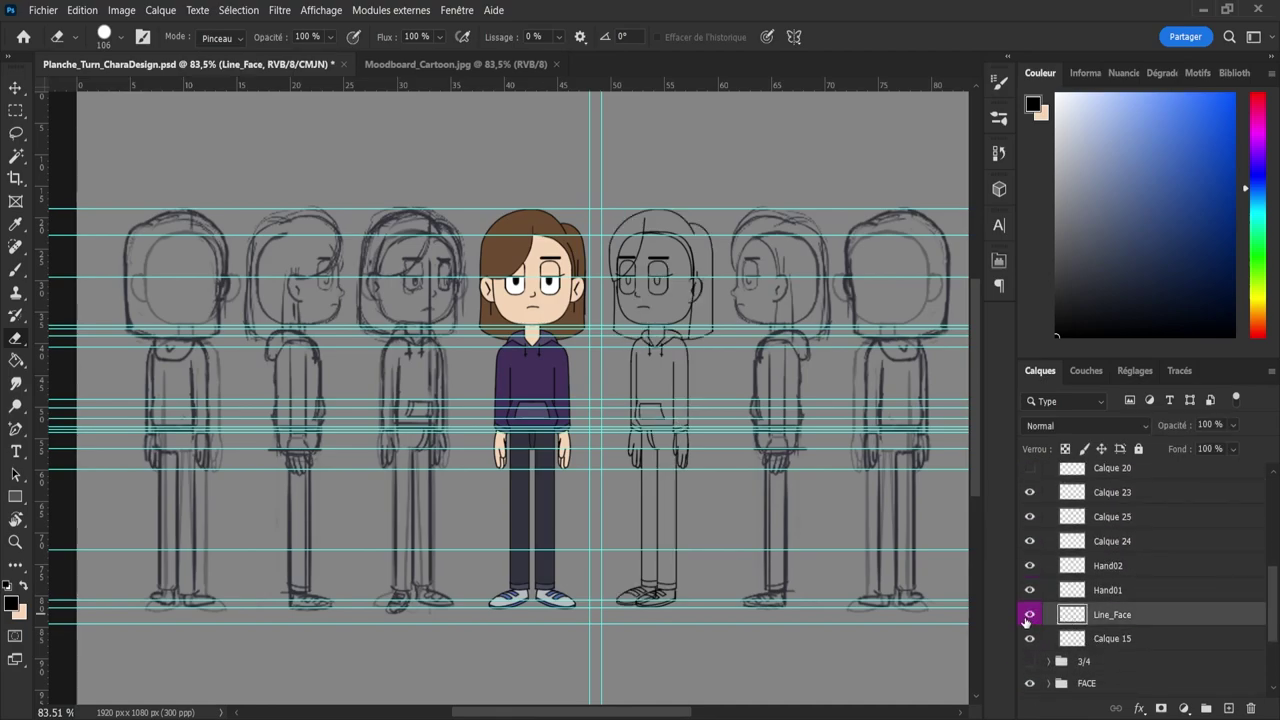
pyautogui.click(1027, 616)
pyautogui.click(1027, 616)
pyautogui.click(1027, 616)
pyautogui.click(1027, 616)
pyautogui.click(1028, 616)
pyautogui.click(1028, 616)
pyautogui.click(1028, 616)
pyautogui.click(1028, 616)
pyautogui.click(1028, 616)
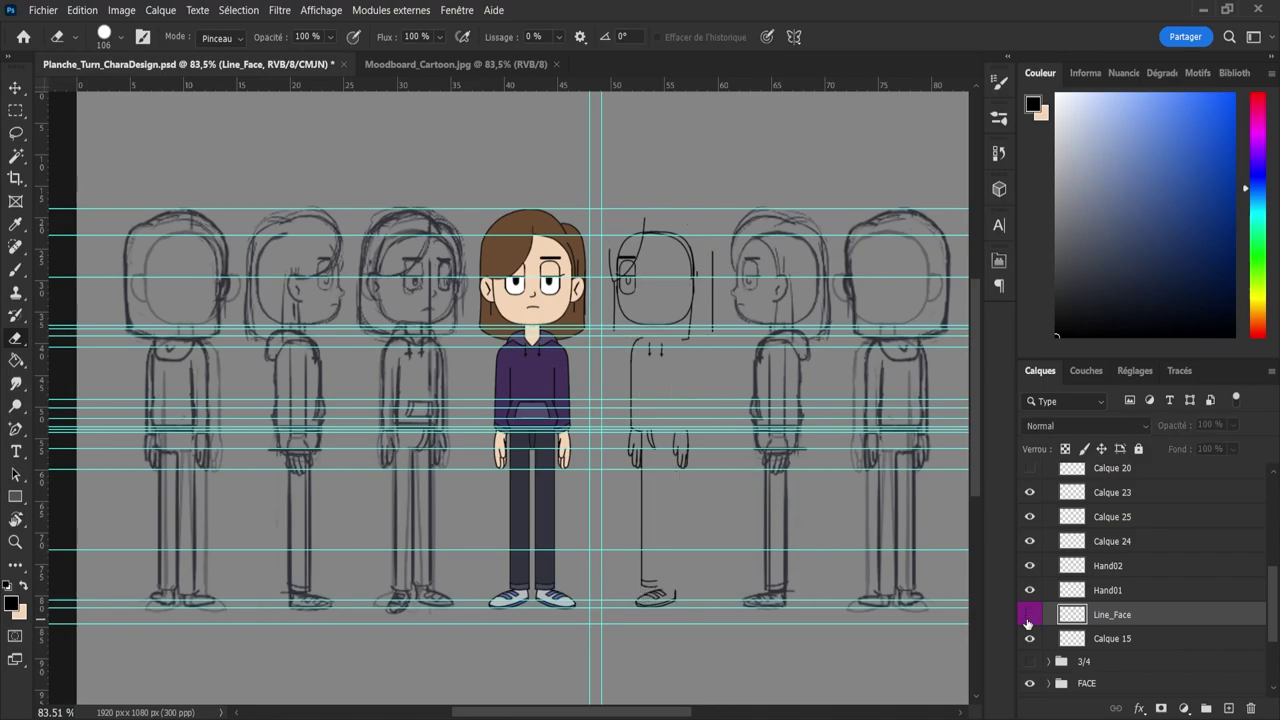
pyautogui.click(1028, 616)
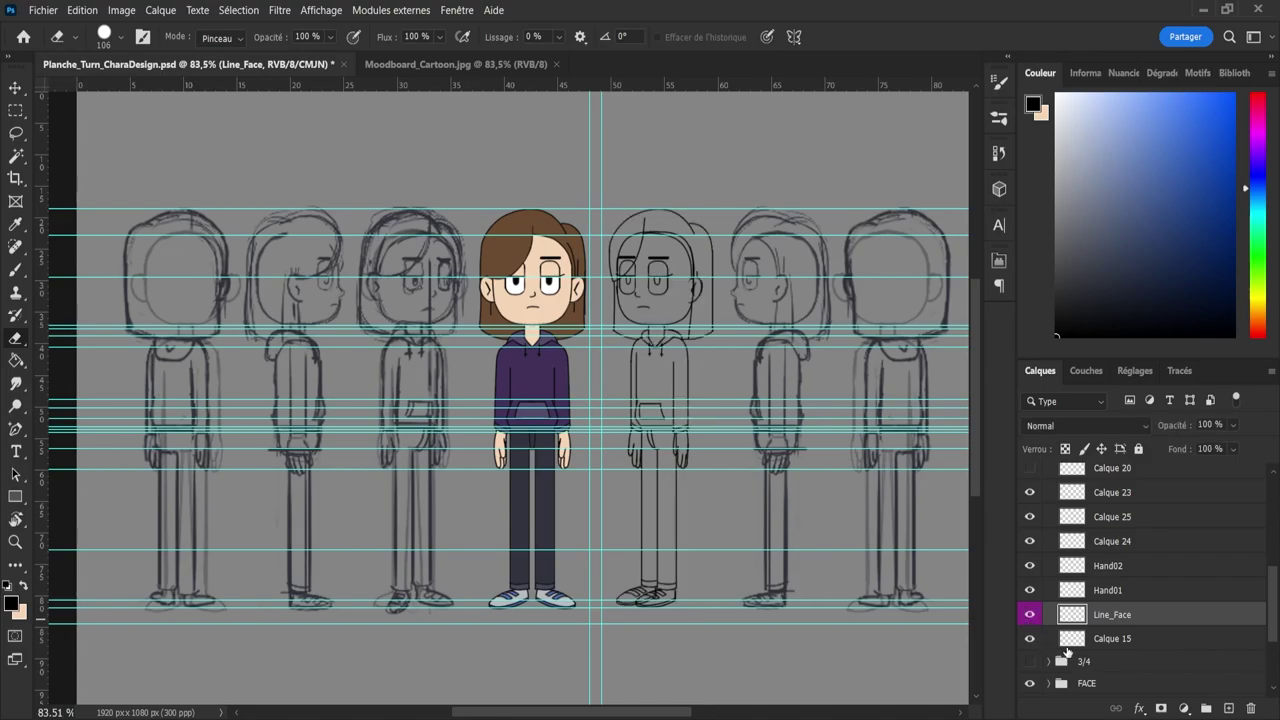
# - Examine which head and hair lines belong to Calque 15 by toggling its visibility
pyautogui.click(1031, 638)
pyautogui.click(1032, 640)
pyautogui.click(1032, 641)
pyautogui.click(1032, 641)
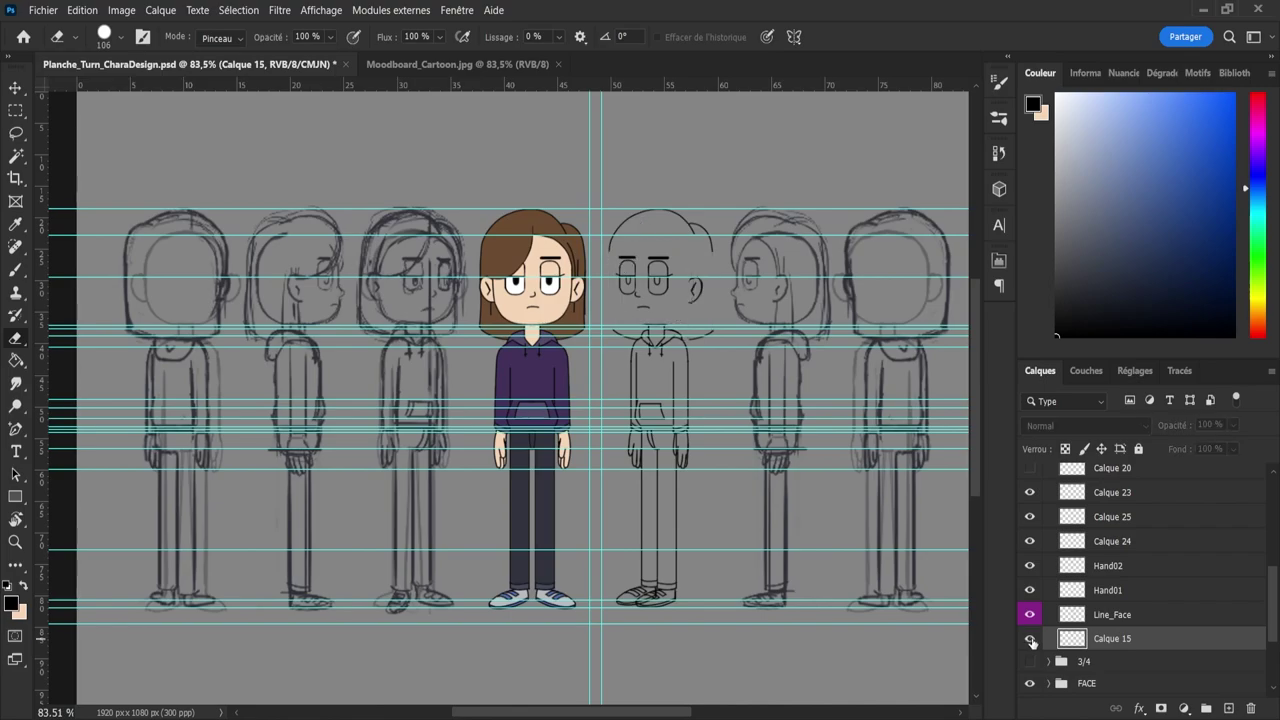
pyautogui.click(1032, 641)
pyautogui.click(1032, 641)
pyautogui.click(1032, 641)
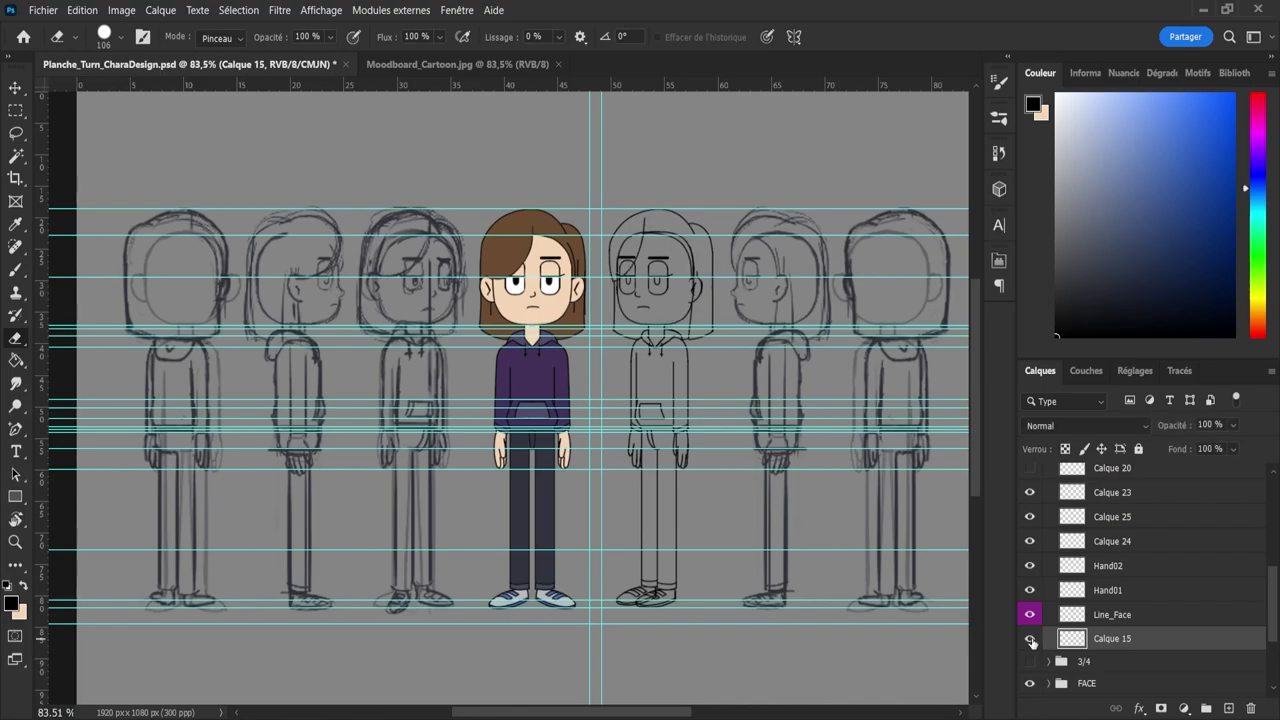
# - Collapse Groupe 1 and duplicate the whole group
pyautogui.press('z')
pyautogui.moveTo(664, 258); pyautogui.dragTo(717, 266)
pyautogui.press('e')
pyautogui.moveTo(551, 273); pyautogui.dragTo(466, 253)
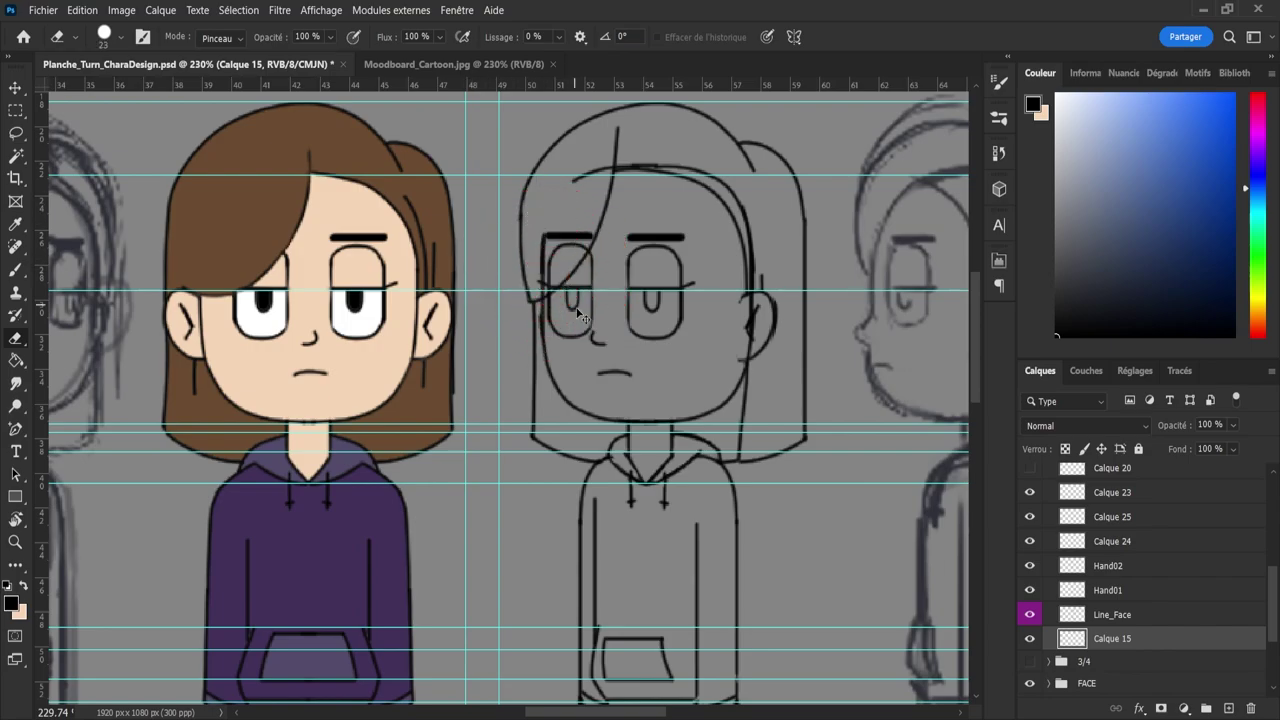
pyautogui.scroll(3, 1056, 500)
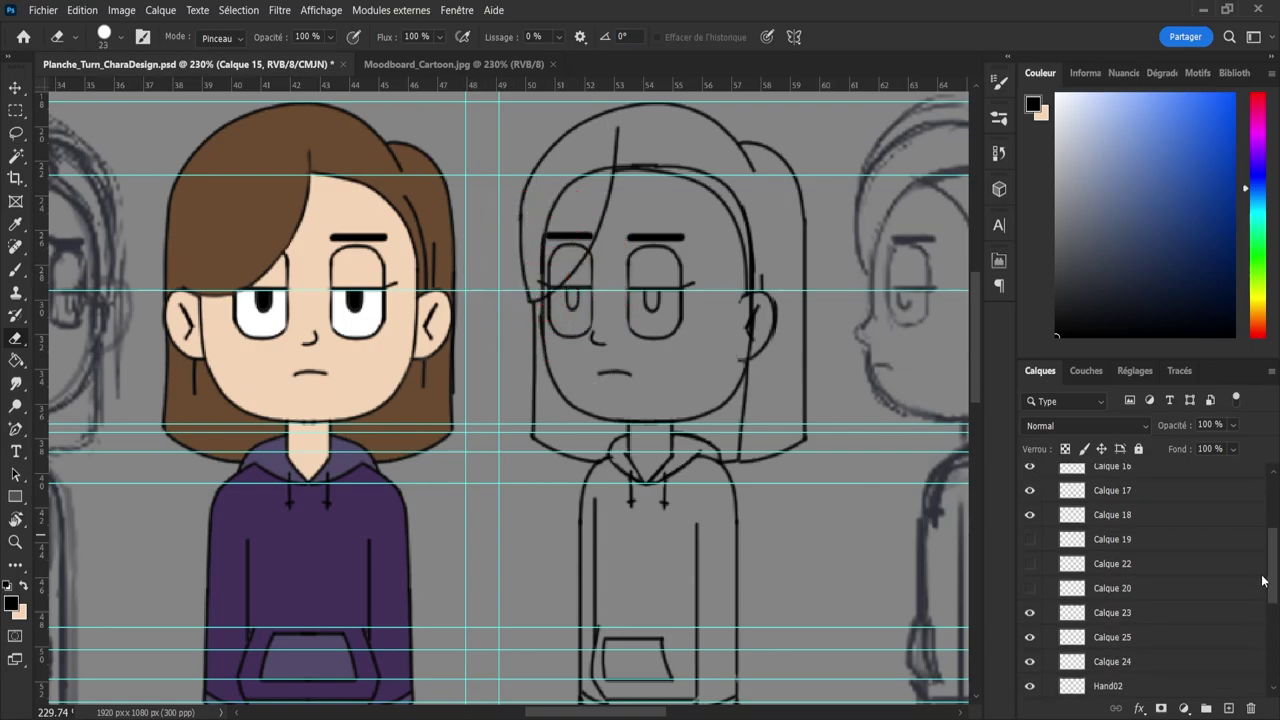
pyautogui.click(1060, 494)
pyautogui.click(1049, 494)
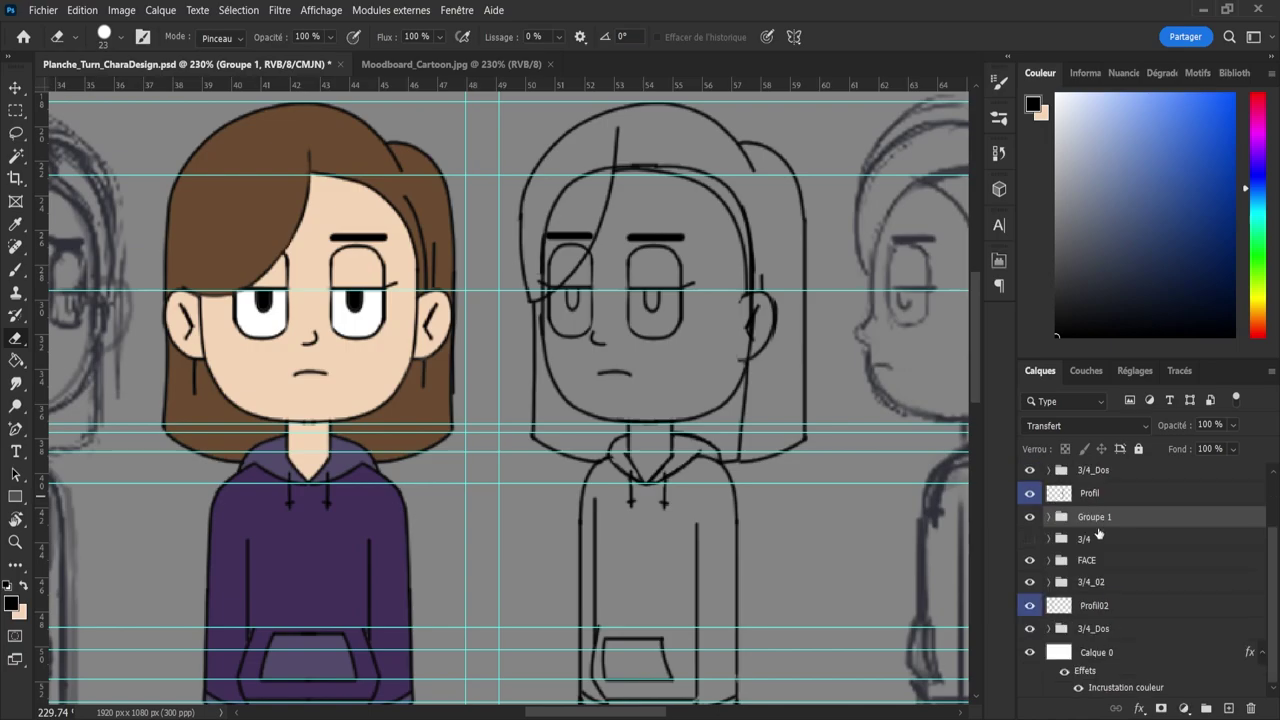
pyautogui.hotkey('ctrl', 'j')
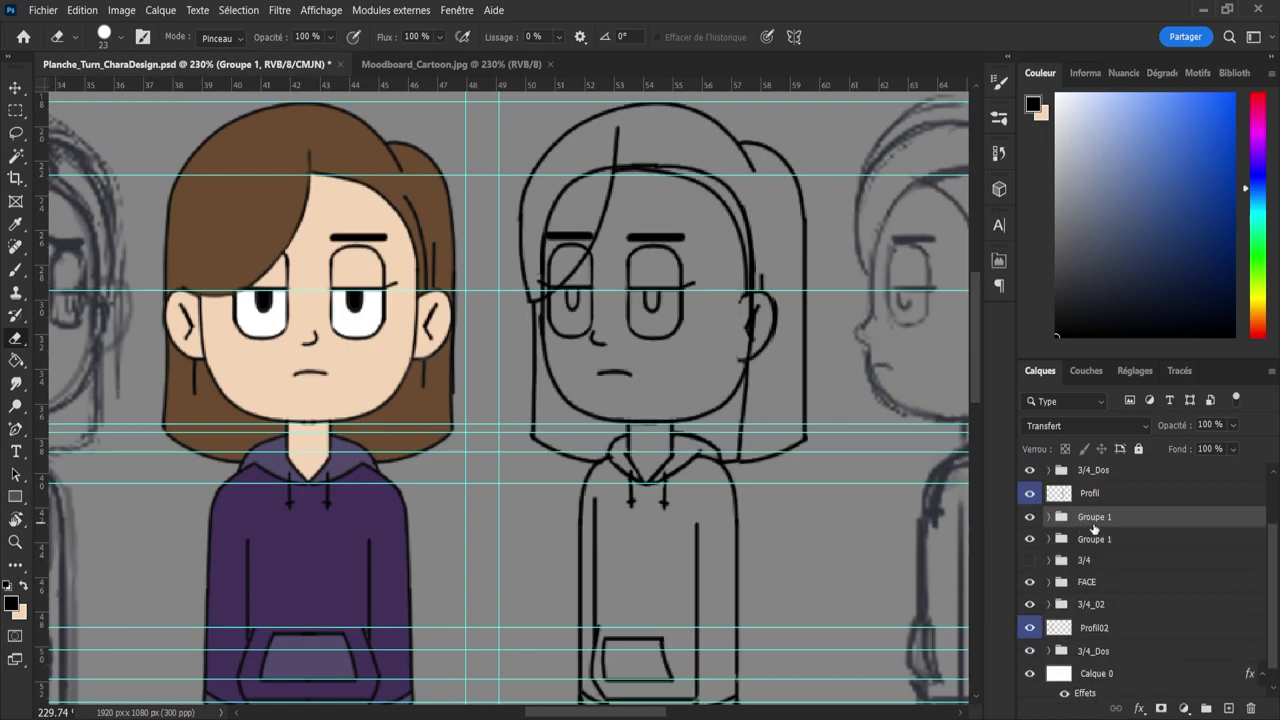
# - Rename the lower Groupe 1 as Line_3/4, give it a violet label and hide it
pyautogui.click(1094, 540)
pyautogui.doubleClick(1094, 540)
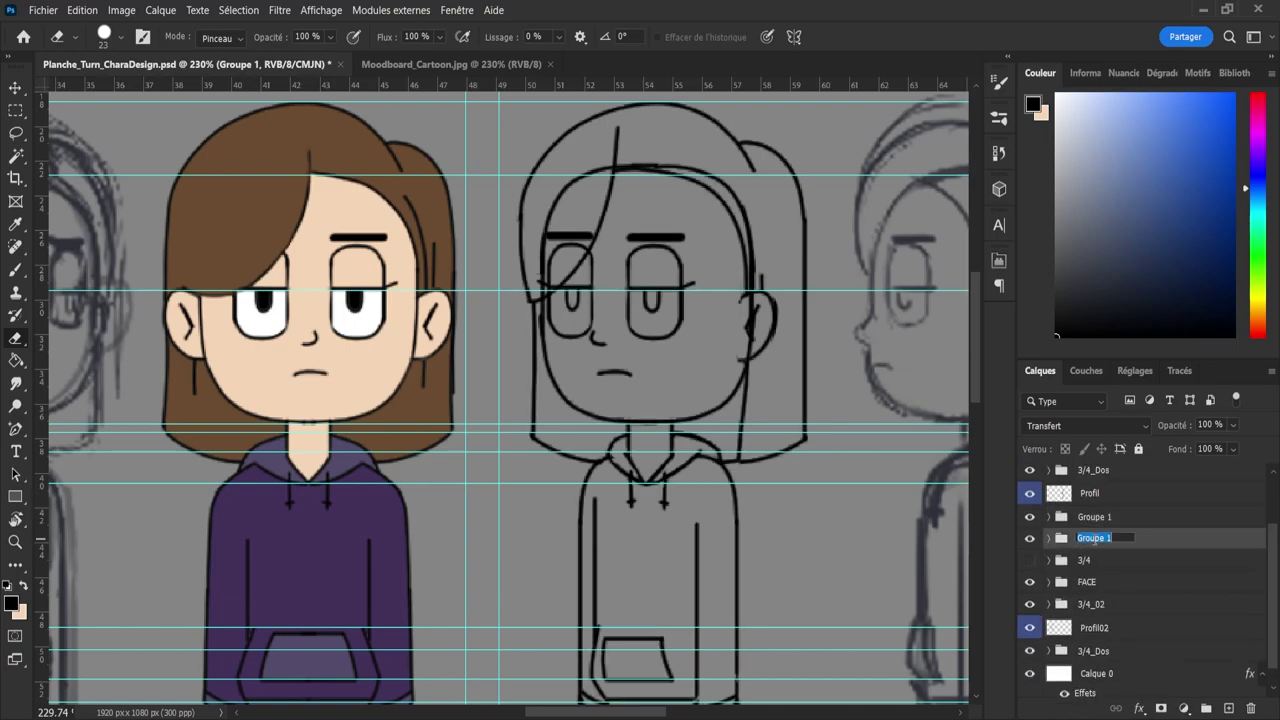
pyautogui.write('Line_3/4')
pyautogui.press('Return')
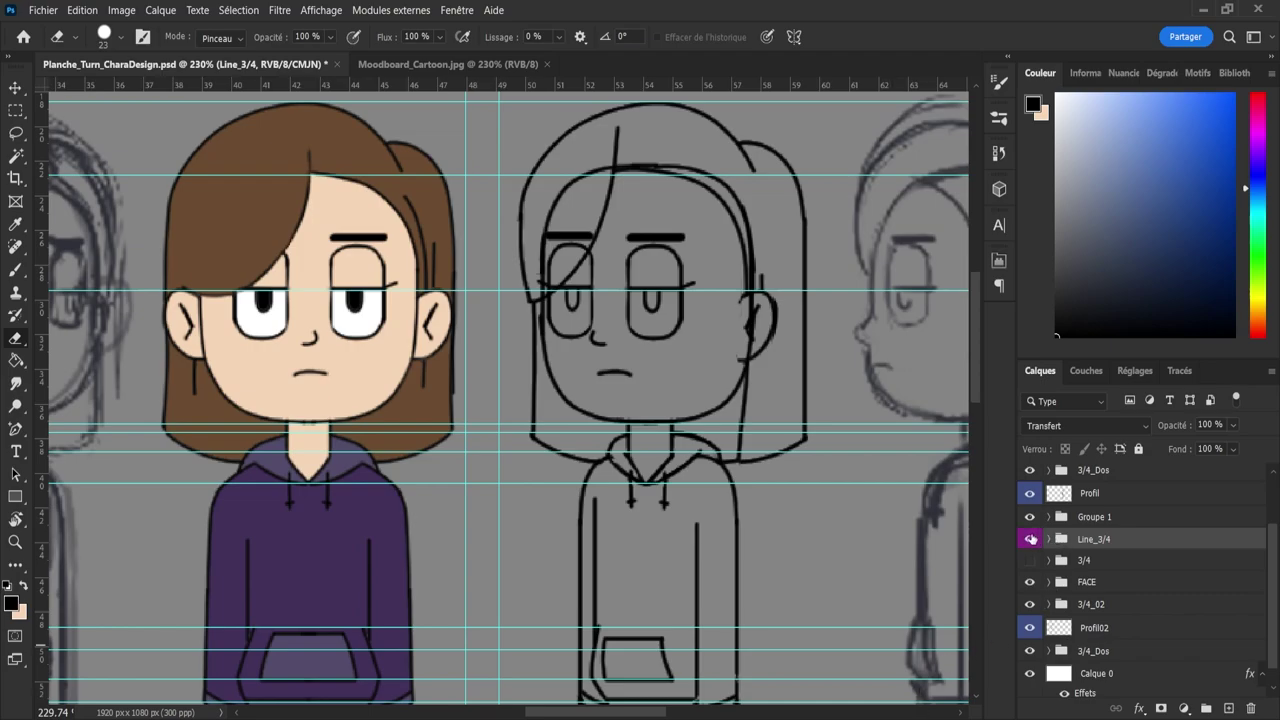
pyautogui.click(1030, 539)
# - Erase the overlapping face outline under the fringe, along the forehead and across the ear on Calque 26 in Groupe 1
pyautogui.click(1048, 517)
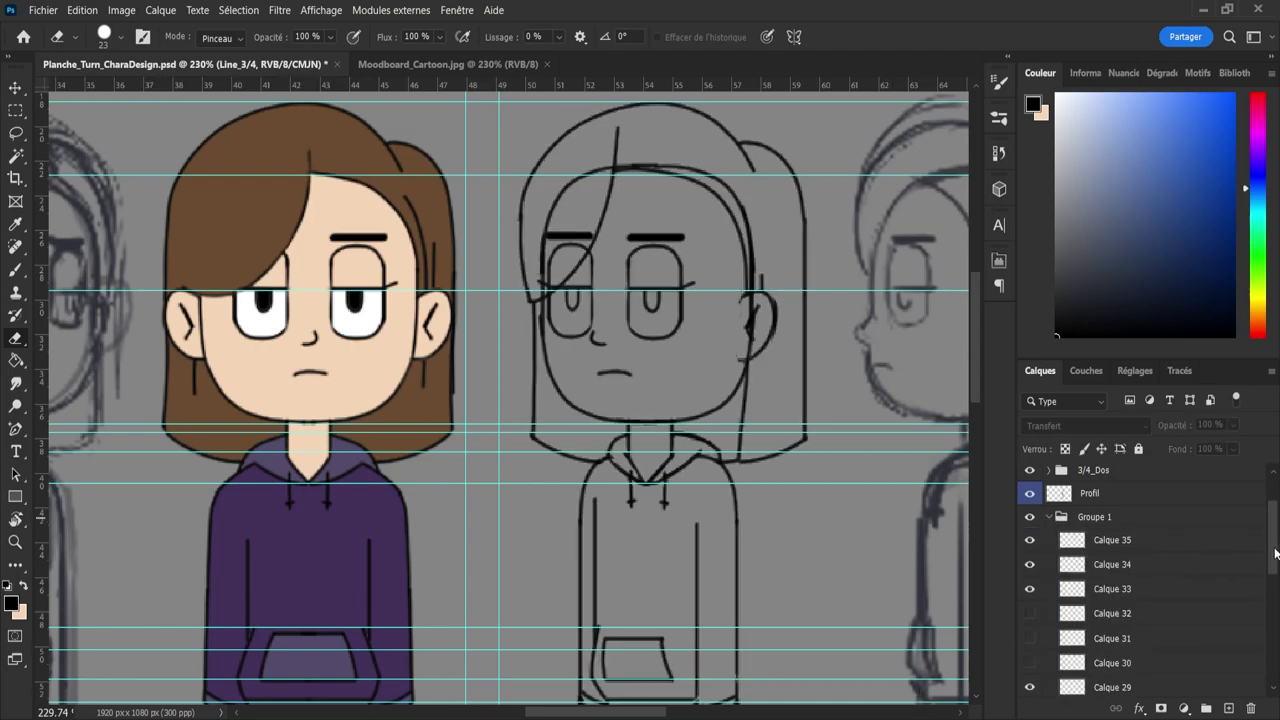
pyautogui.scroll(-5, 1275, 553)
pyautogui.click(1036, 648)
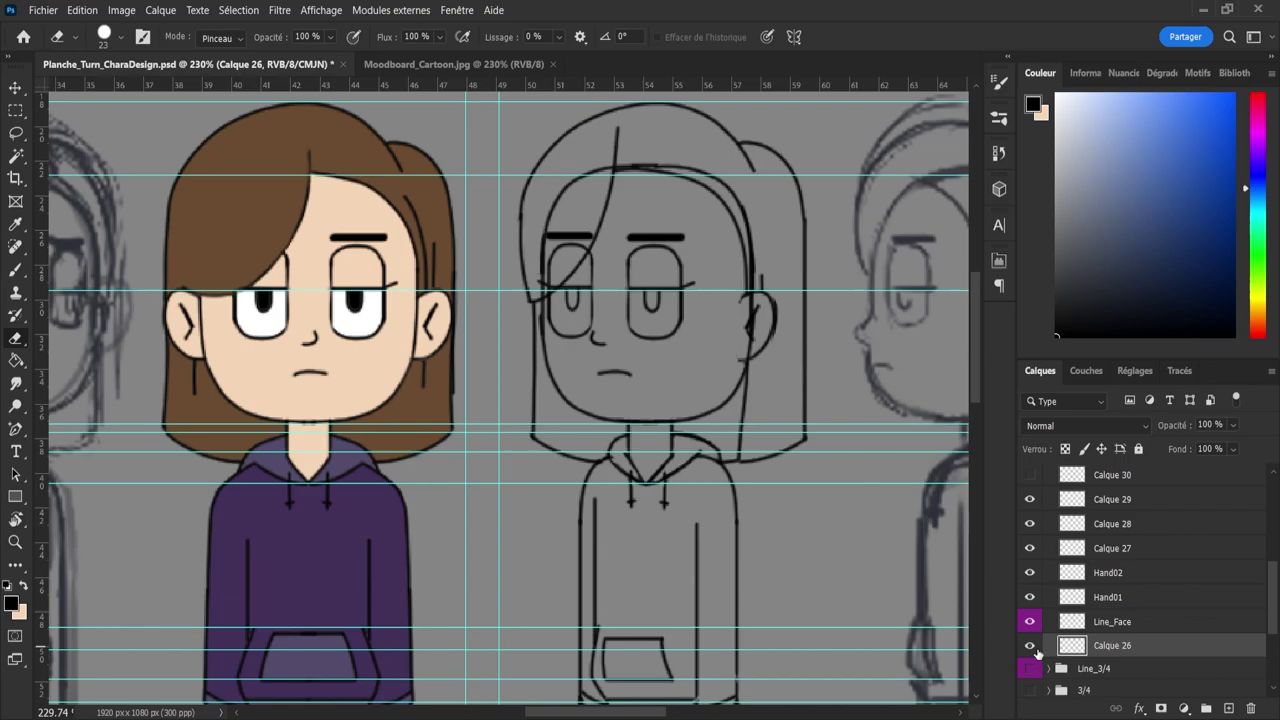
pyautogui.click(1031, 648)
pyautogui.click(1031, 648)
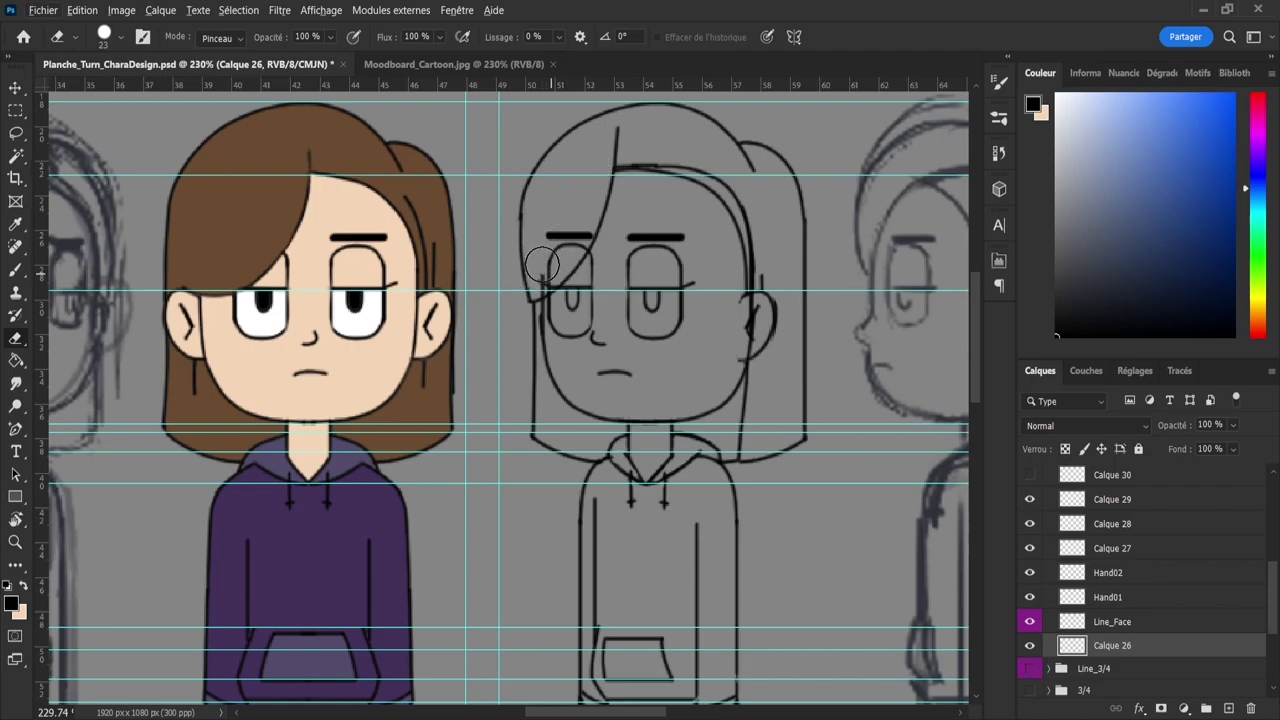
pyautogui.moveTo(540, 279); pyautogui.dragTo(540, 289)
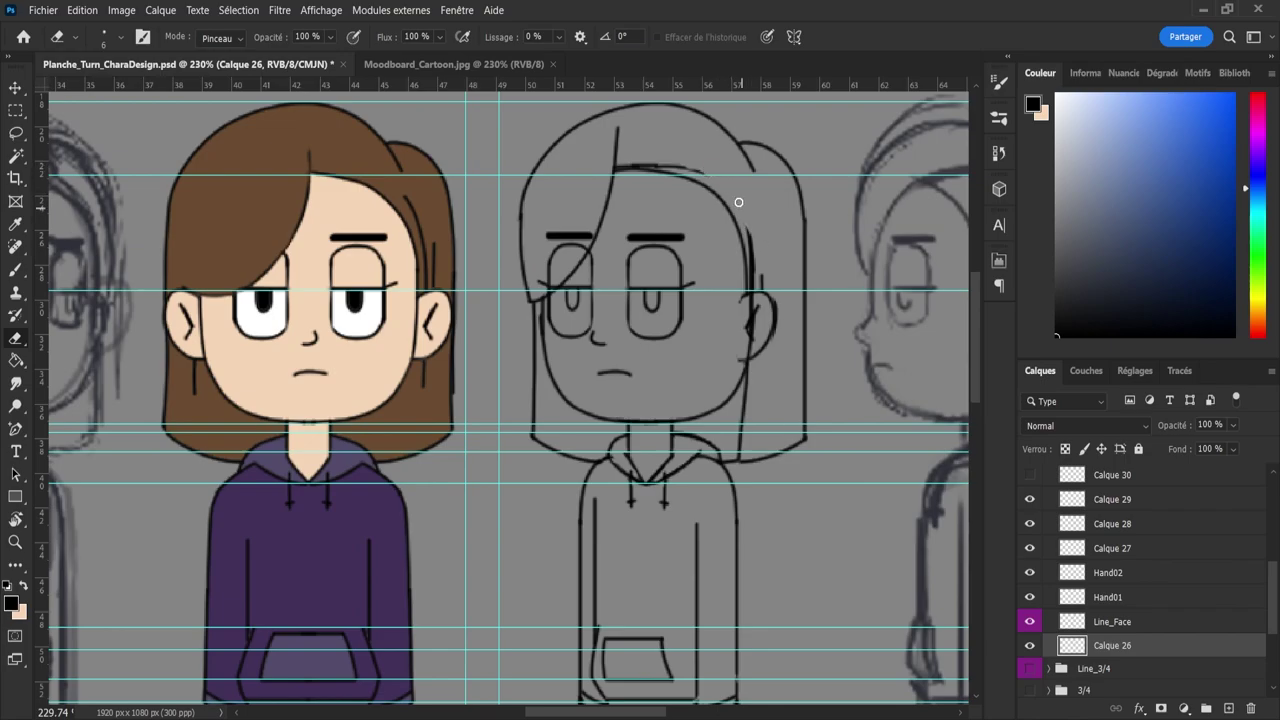
pyautogui.moveTo(738, 202); pyautogui.dragTo(760, 271)
pyautogui.hotkey('ctrl', 'z')
pyautogui.moveTo(706, 168)
pyautogui.mouseDown()
pyautogui.moveTo(690, 169)
pyautogui.moveTo(645, 156)
pyautogui.moveTo(678, 165)
pyautogui.moveTo(639, 159)
pyautogui.mouseUp()
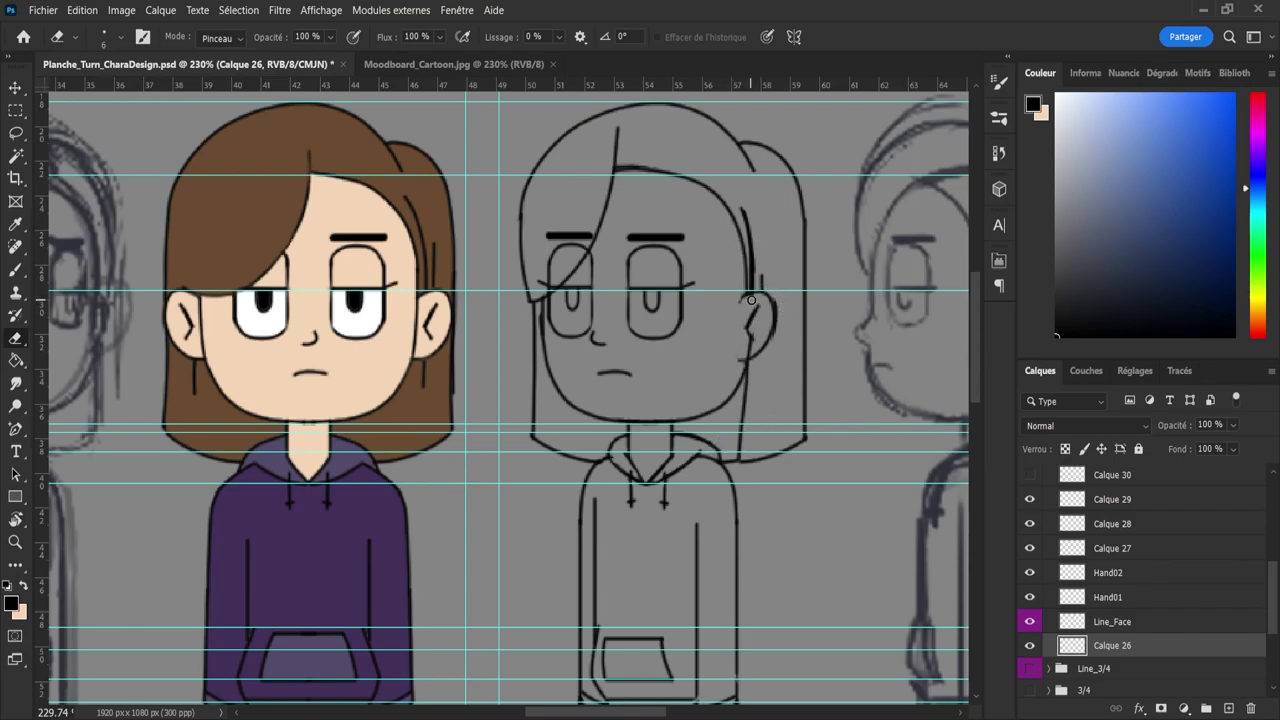
pyautogui.moveTo(745, 327); pyautogui.dragTo(745, 351)
# - Merge Calque 26 with Line_Face in Groupe 1 and check the merged layer by toggling its visibility
pyautogui.click(1043, 621)
pyautogui.click(1030, 621)
pyautogui.click(1031, 622)
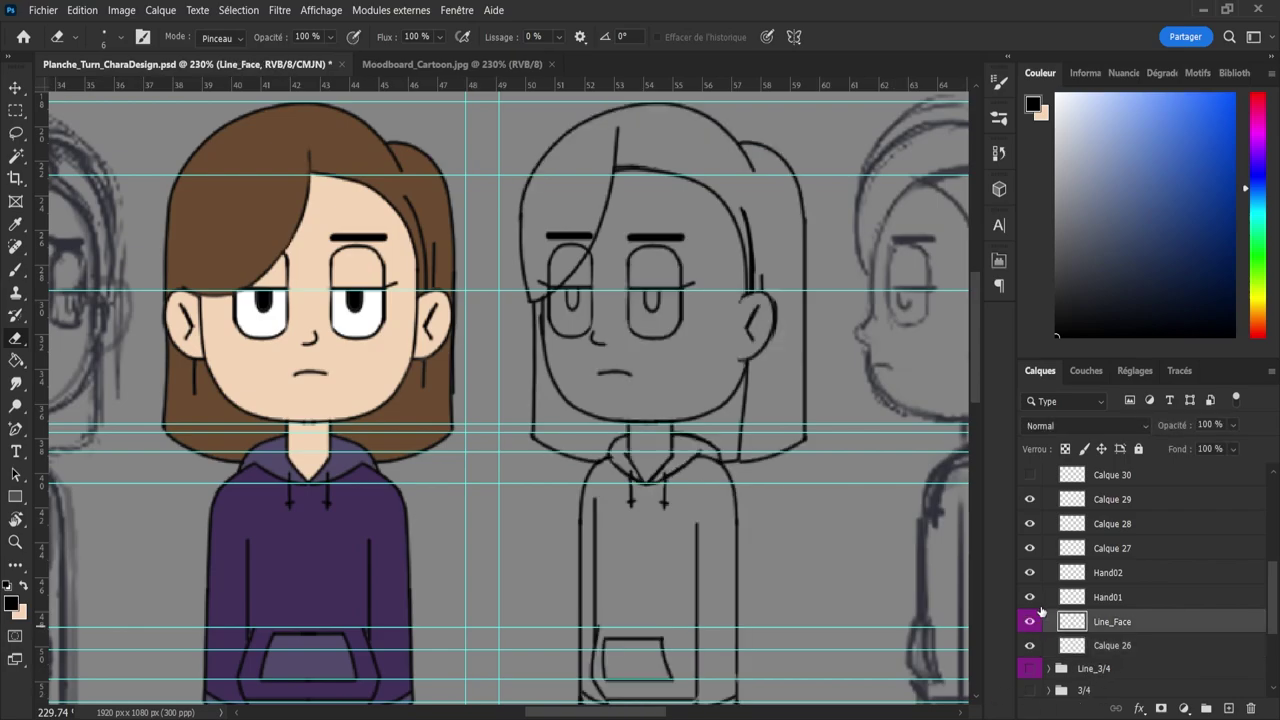
pyautogui.click(1030, 645)
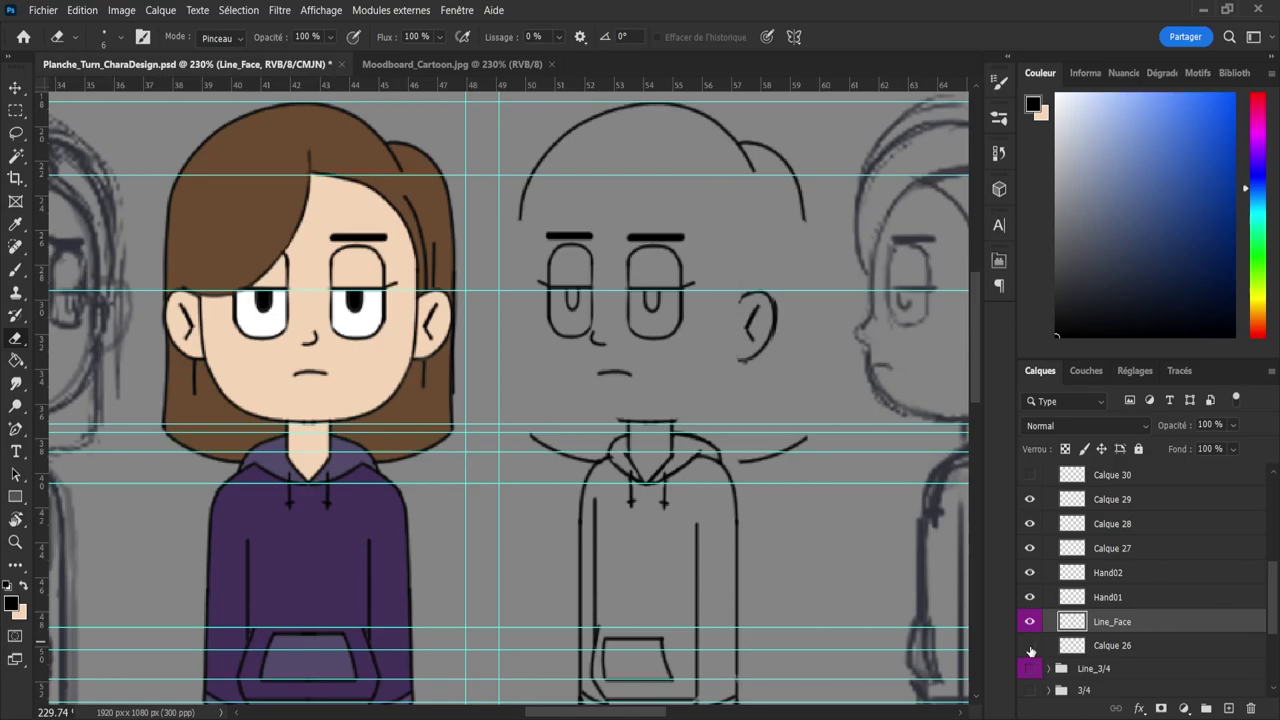
pyautogui.click(1030, 645)
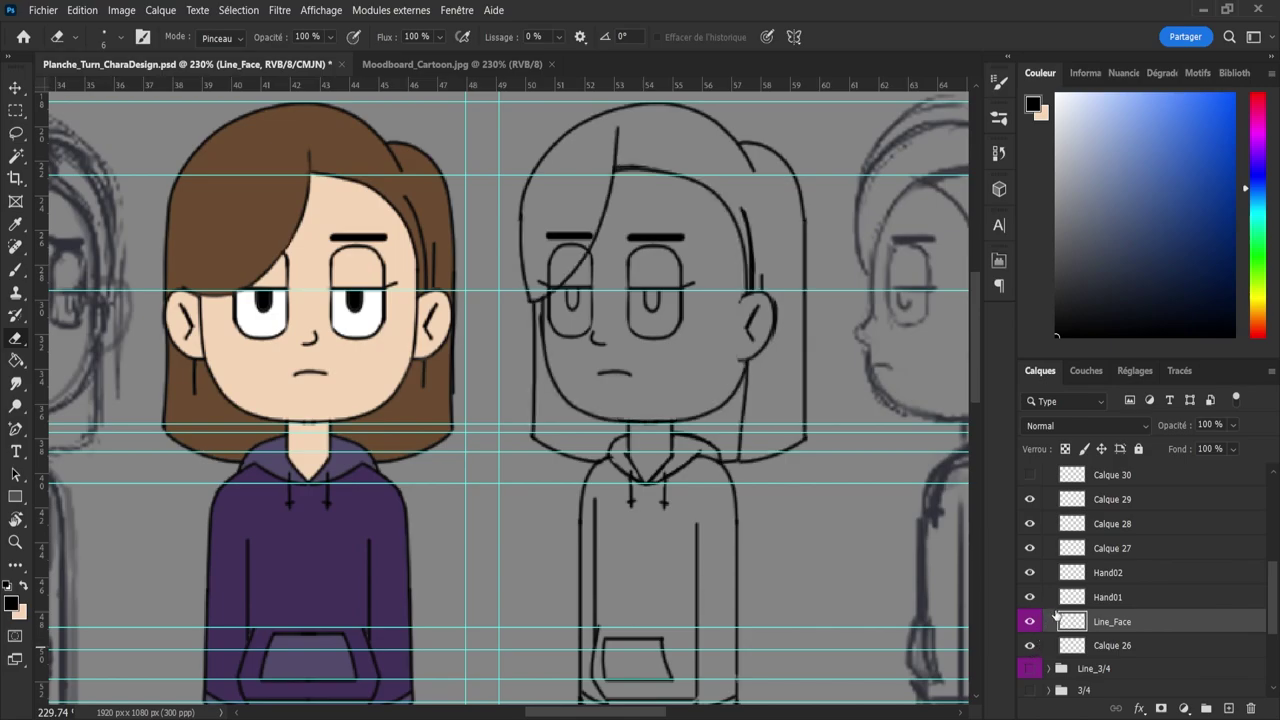
pyautogui.keyDown('ctrl'); pyautogui.click(1095, 651); pyautogui.keyUp('ctrl')
pyautogui.hotkey('ctrl', 'e')
pyautogui.click(1029, 622)
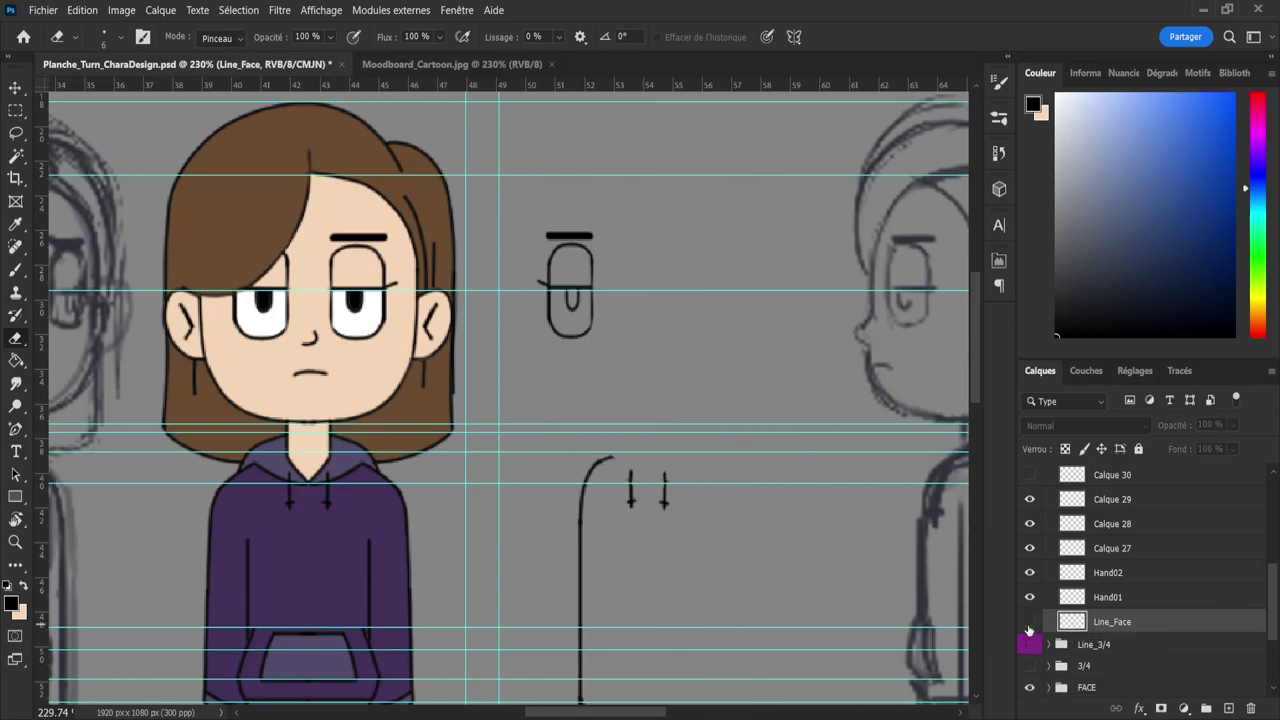
pyautogui.click(1029, 622)
pyautogui.click(1029, 622)
pyautogui.click(1030, 622)
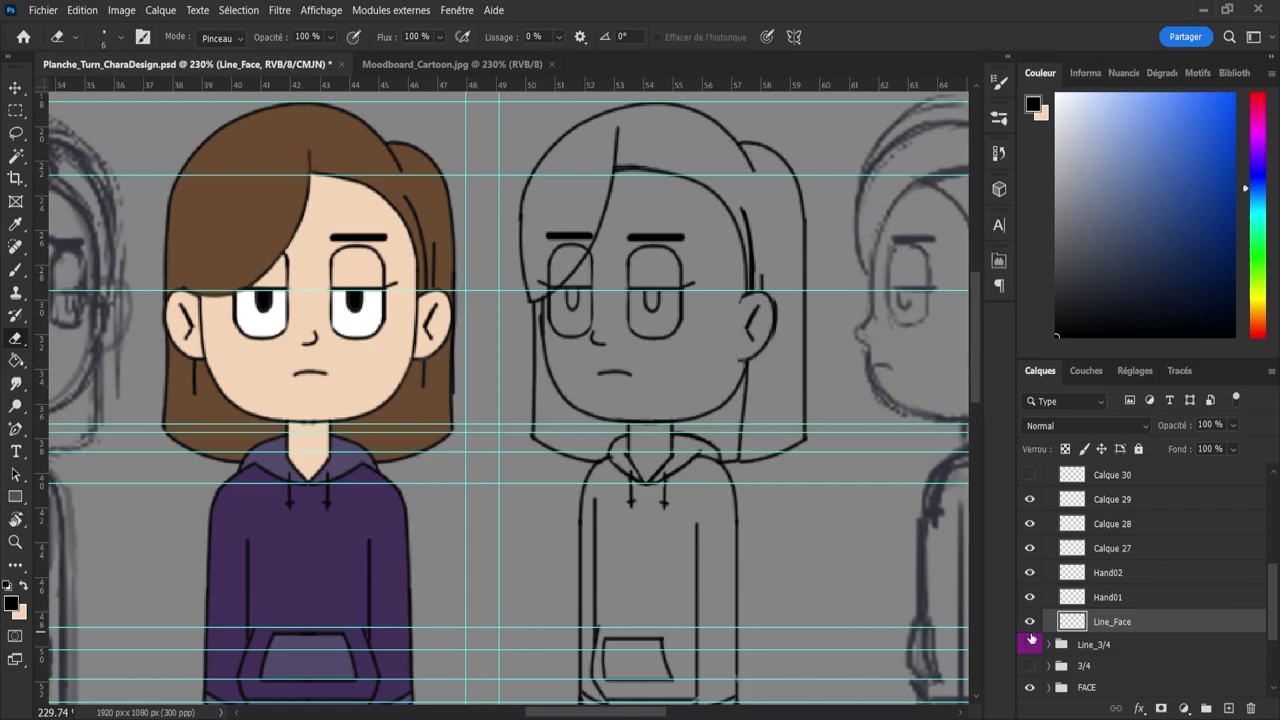
# - Compare the cleaned Line_Face layer with the Line_3/4 backup by toggling their visibility, leaving only Line_Face shown
pyautogui.click(1030, 628)
pyautogui.click(1030, 643)
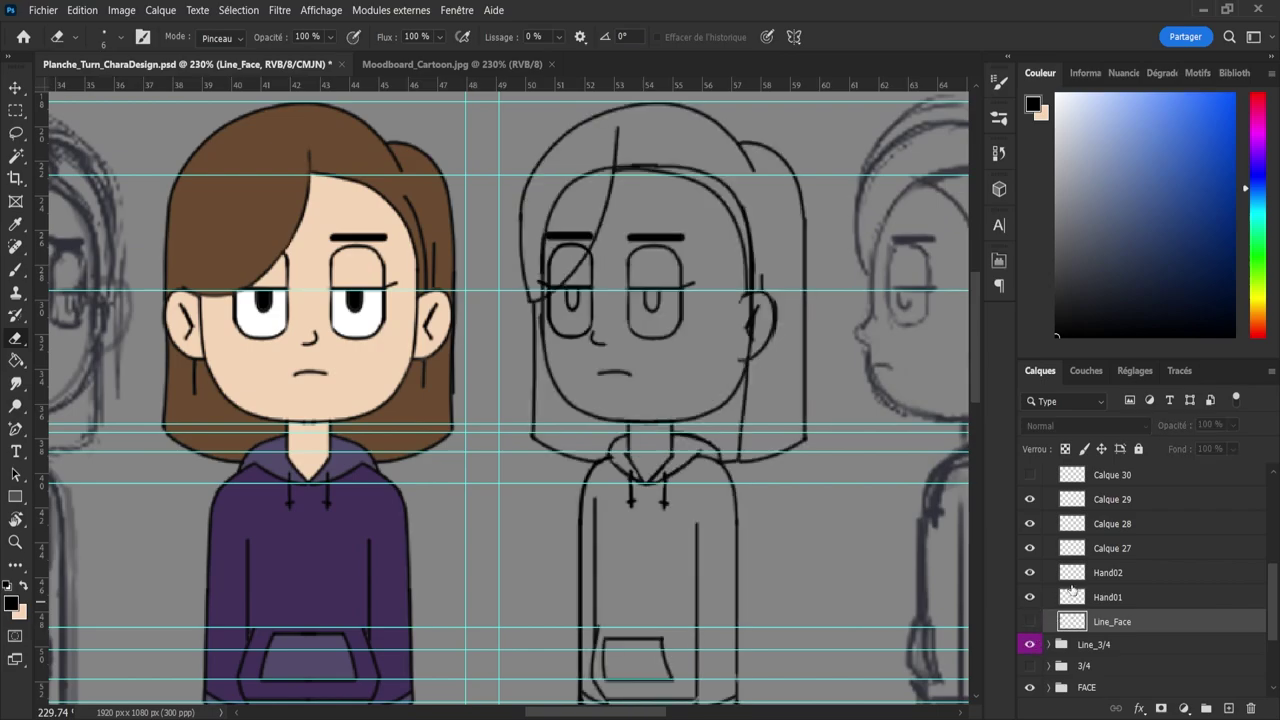
pyautogui.click(1030, 622)
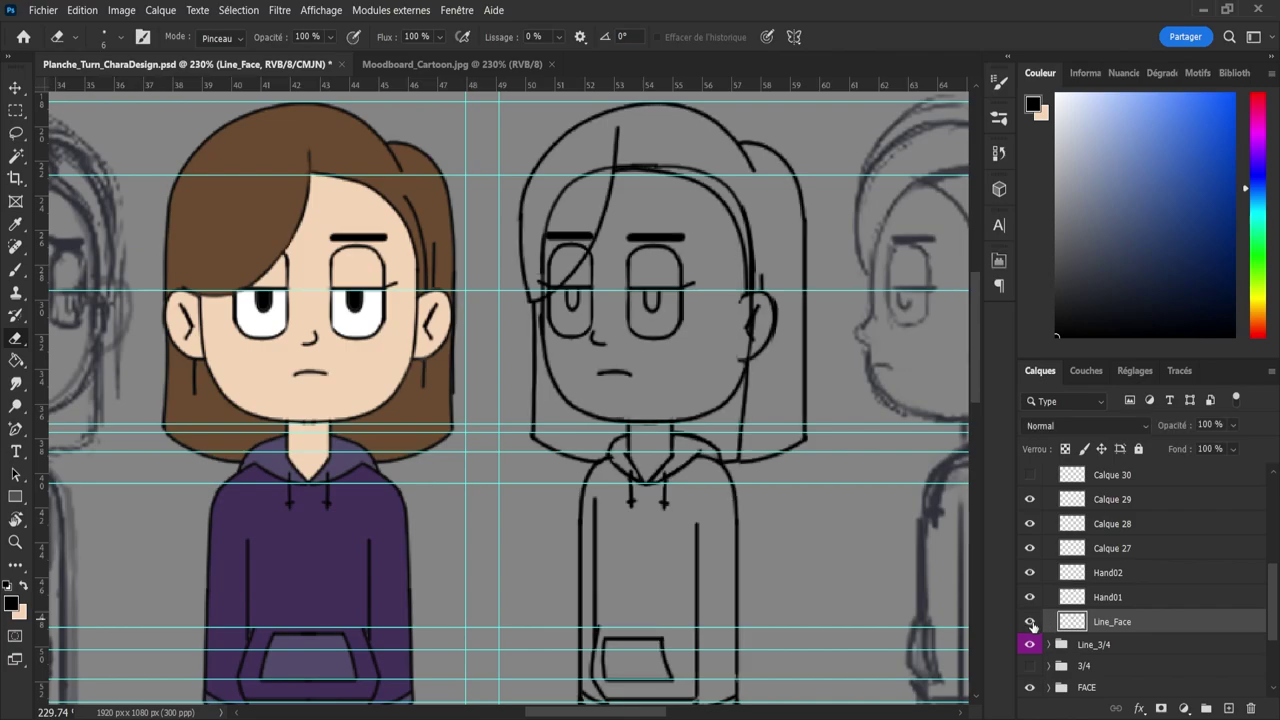
pyautogui.click(1030, 622)
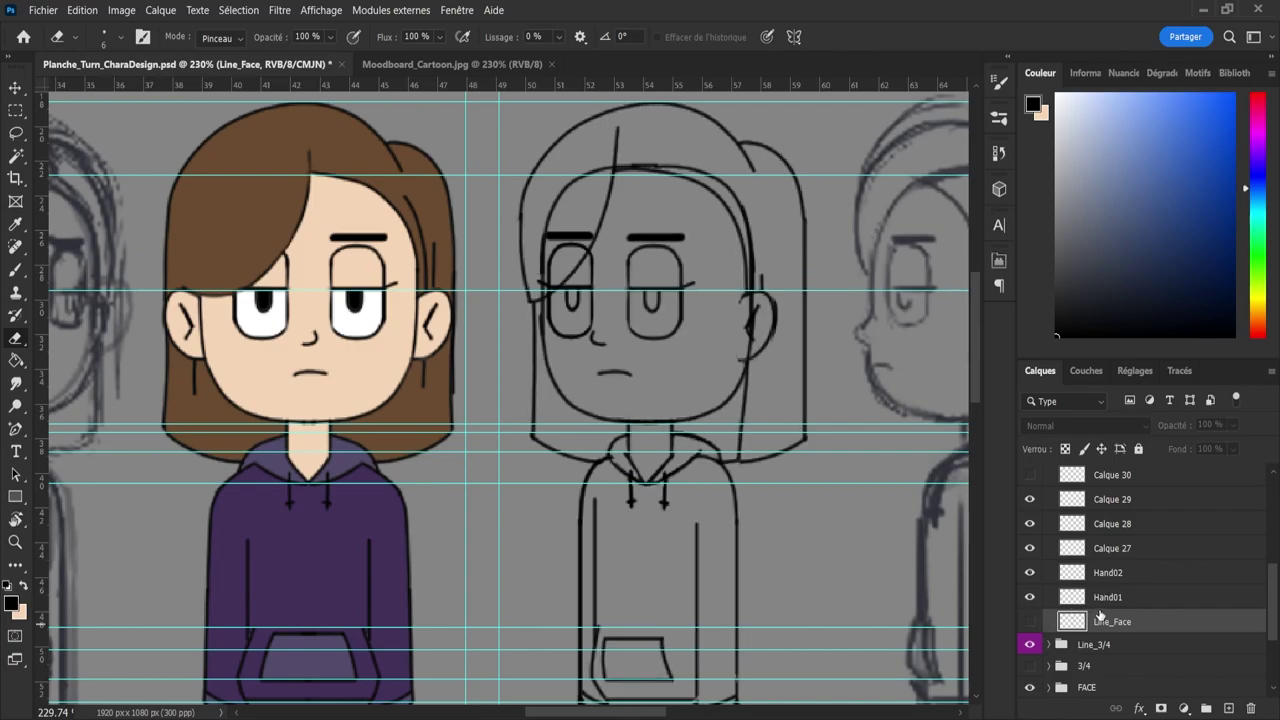
pyautogui.click(1031, 622)
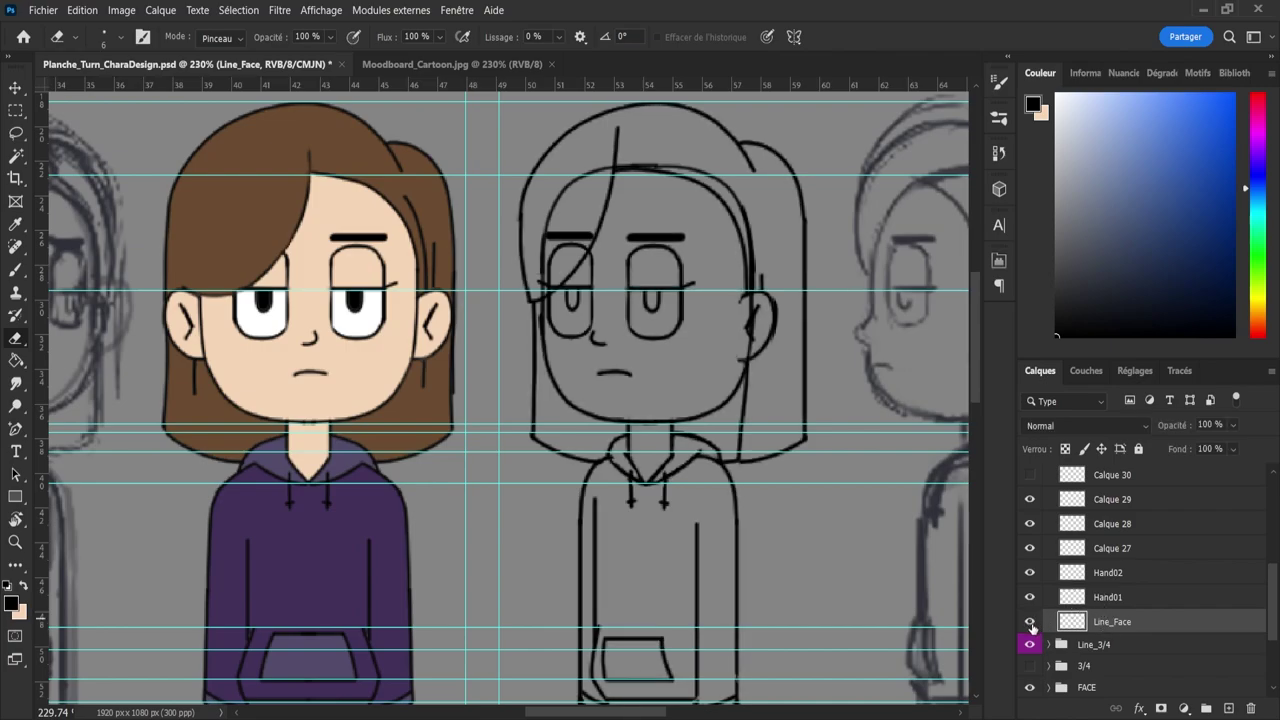
pyautogui.click(1032, 623)
pyautogui.hotkey('ctrl', ',')
pyautogui.hotkey('ctrl', ',')
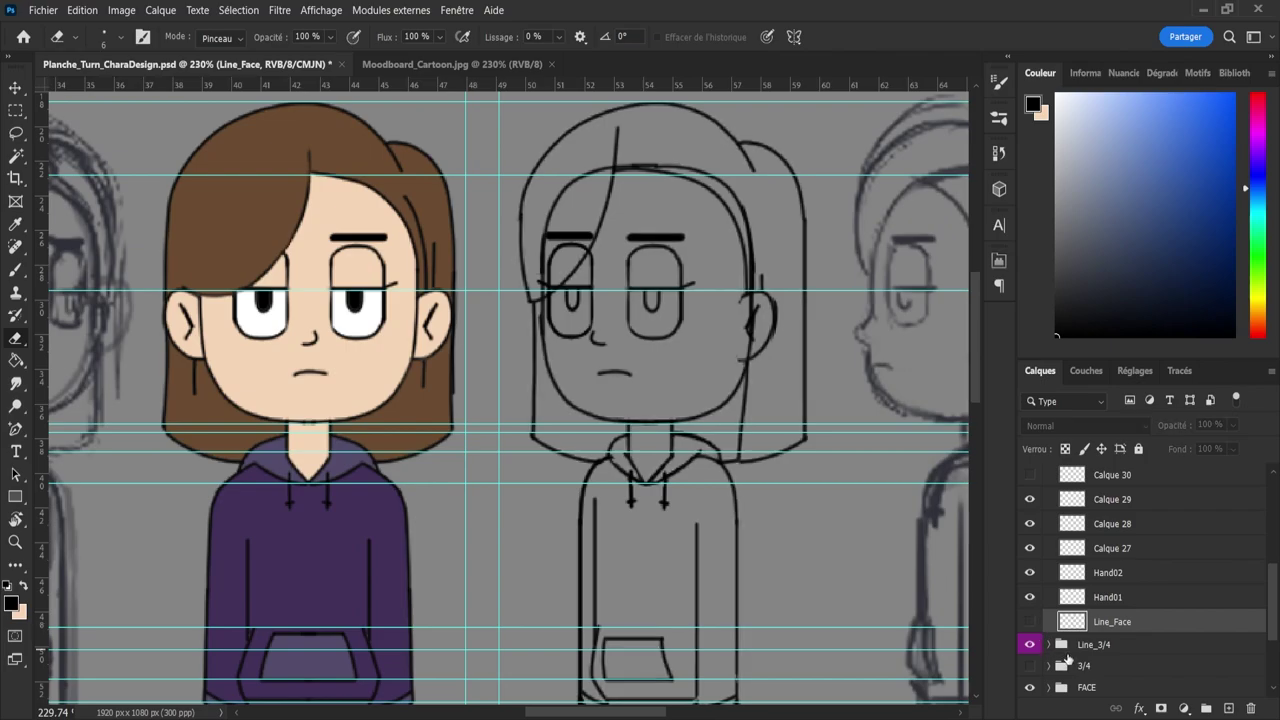
pyautogui.hotkey('ctrl', ',')
pyautogui.hotkey('ctrl', ',')
pyautogui.click(1031, 645)
pyautogui.click(1031, 621)
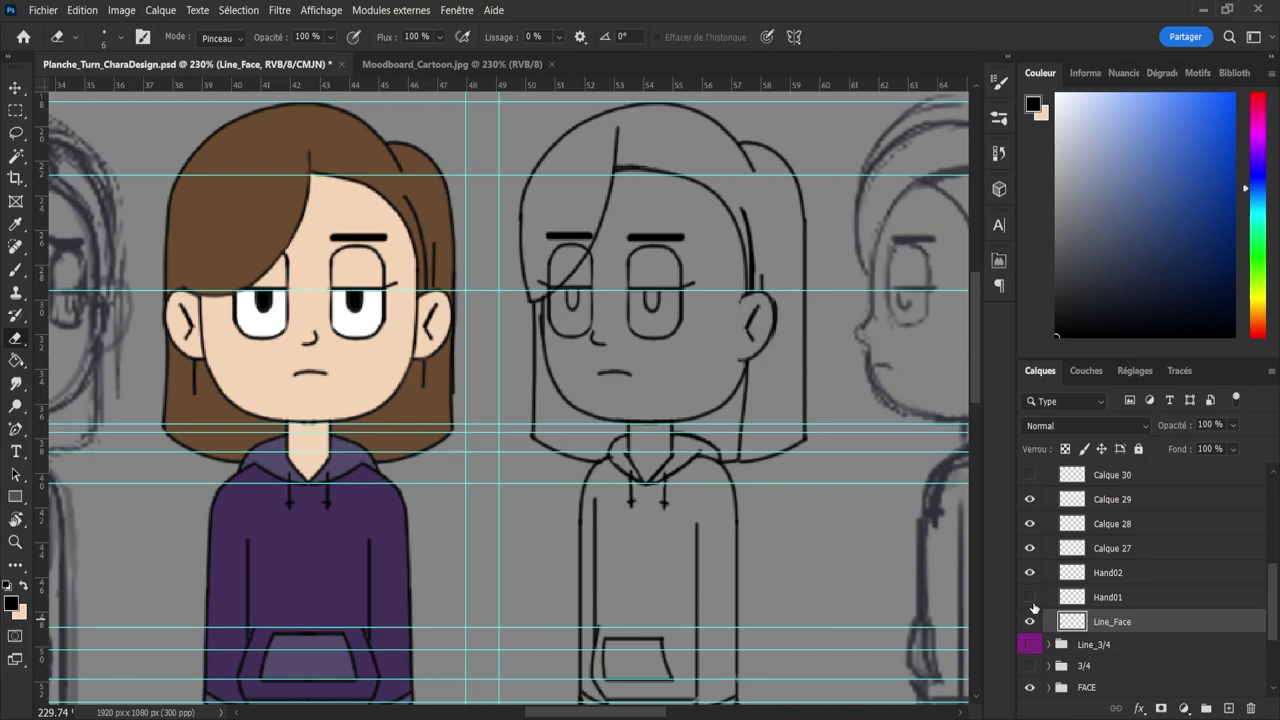
# - Check which lines Hand01 and Calque 27 hold by toggling their visibility
pyautogui.click(1031, 608)
pyautogui.click(1086, 600)
pyautogui.click(1105, 548)
pyautogui.click(1031, 551)
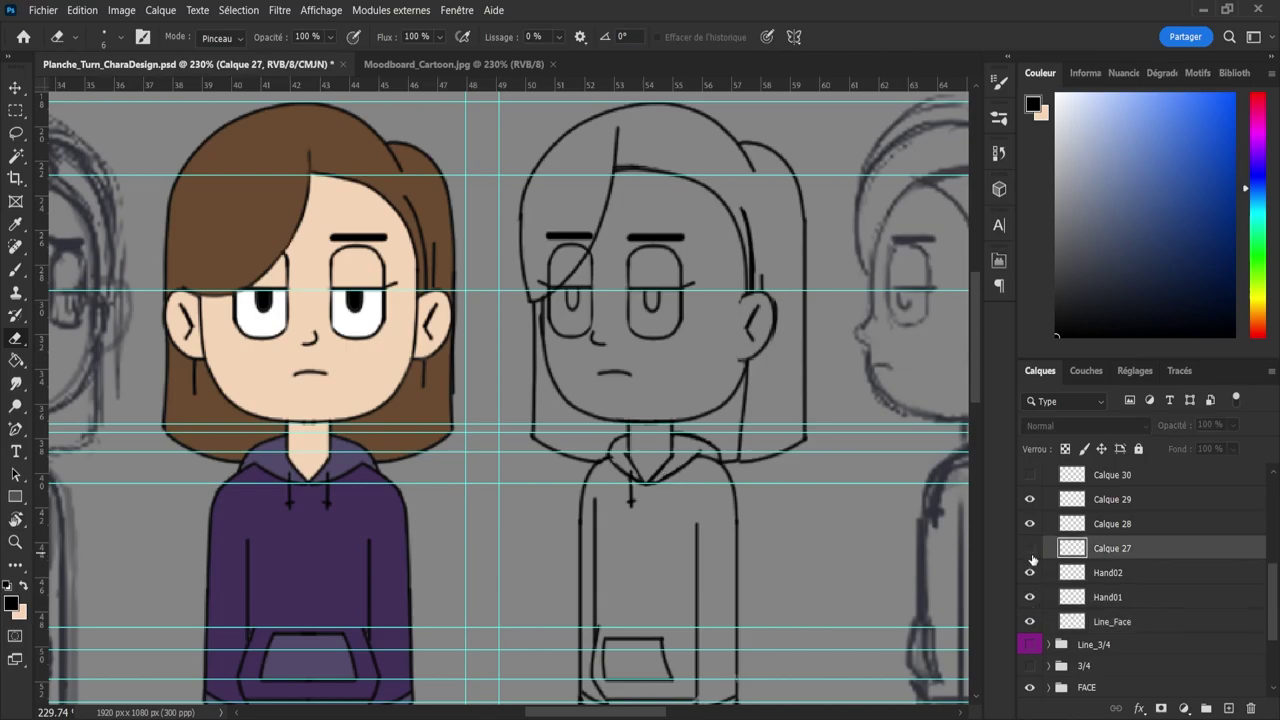
pyautogui.click(1030, 550)
pyautogui.click(1092, 530)
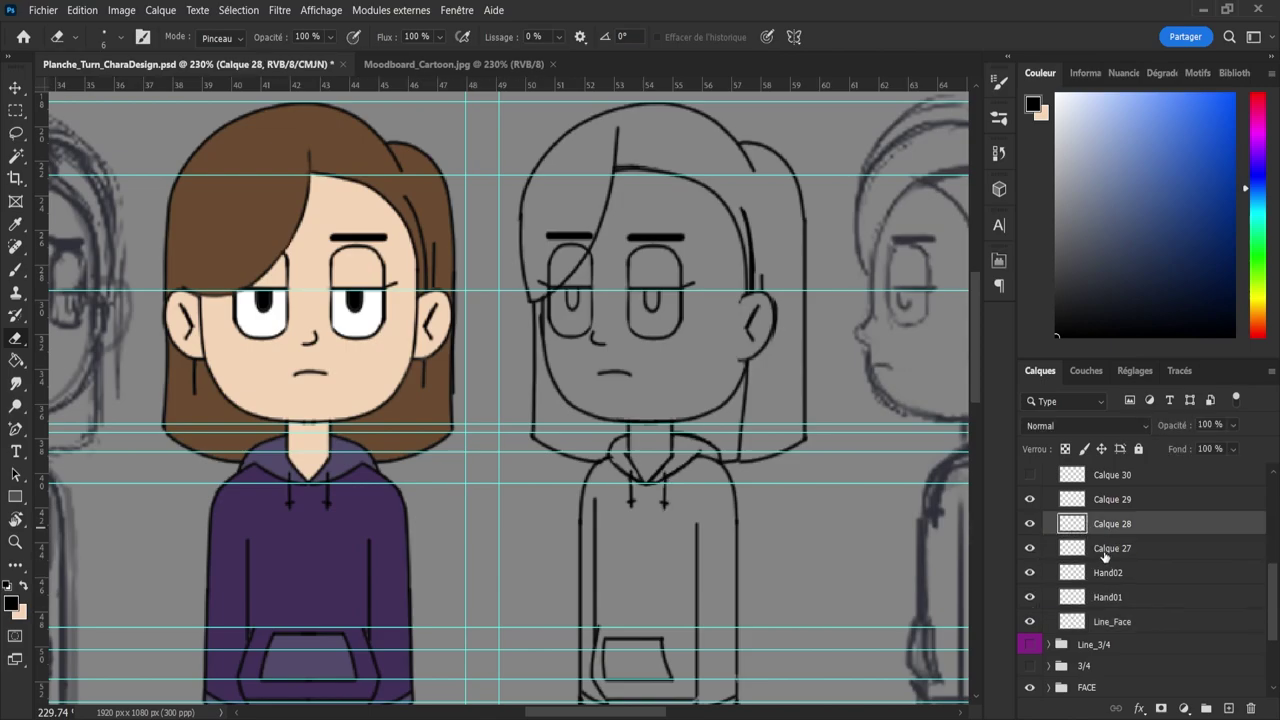
pyautogui.click(1105, 550)
pyautogui.press('Delete')
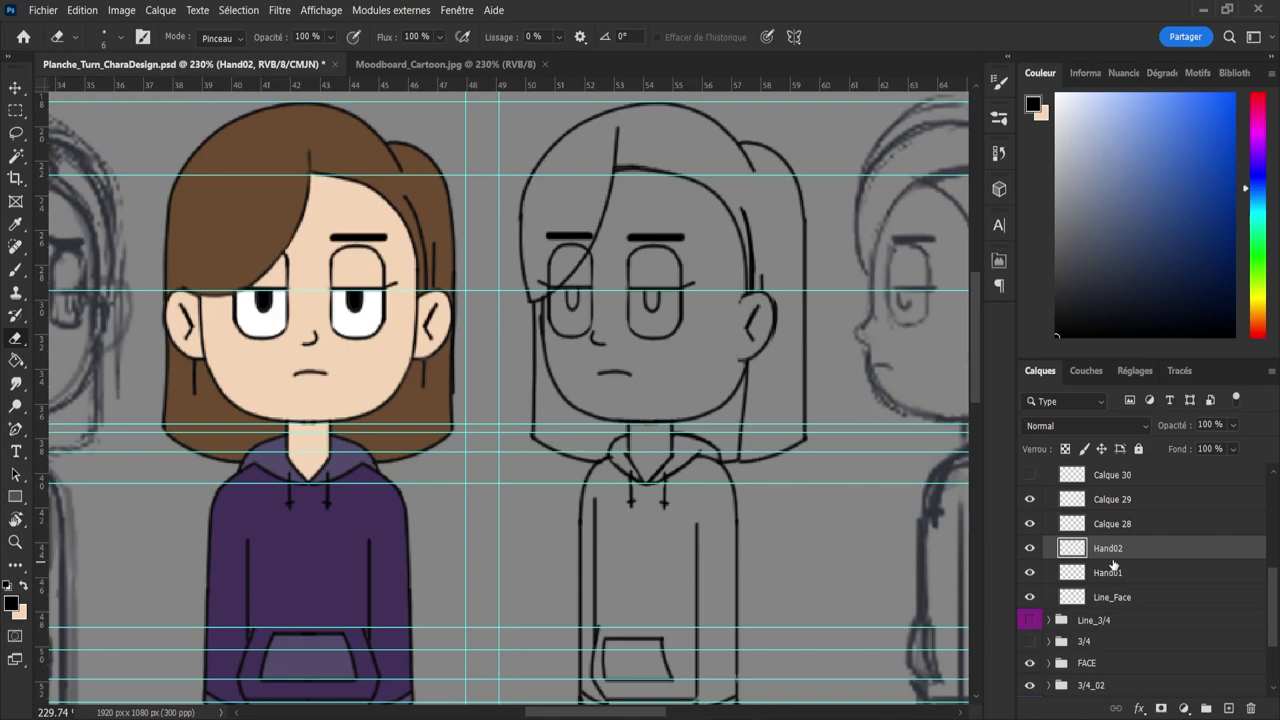
pyautogui.hotkey('ctrl', 'z')
# - Merge Calque 27 with Calque 28, move the merged layer directly above Line_Face and merge it with Line_Face
pyautogui.keyDown('shift'); pyautogui.click(1115, 527); pyautogui.keyUp('shift')
pyautogui.hotkey('ctrl', 'e')
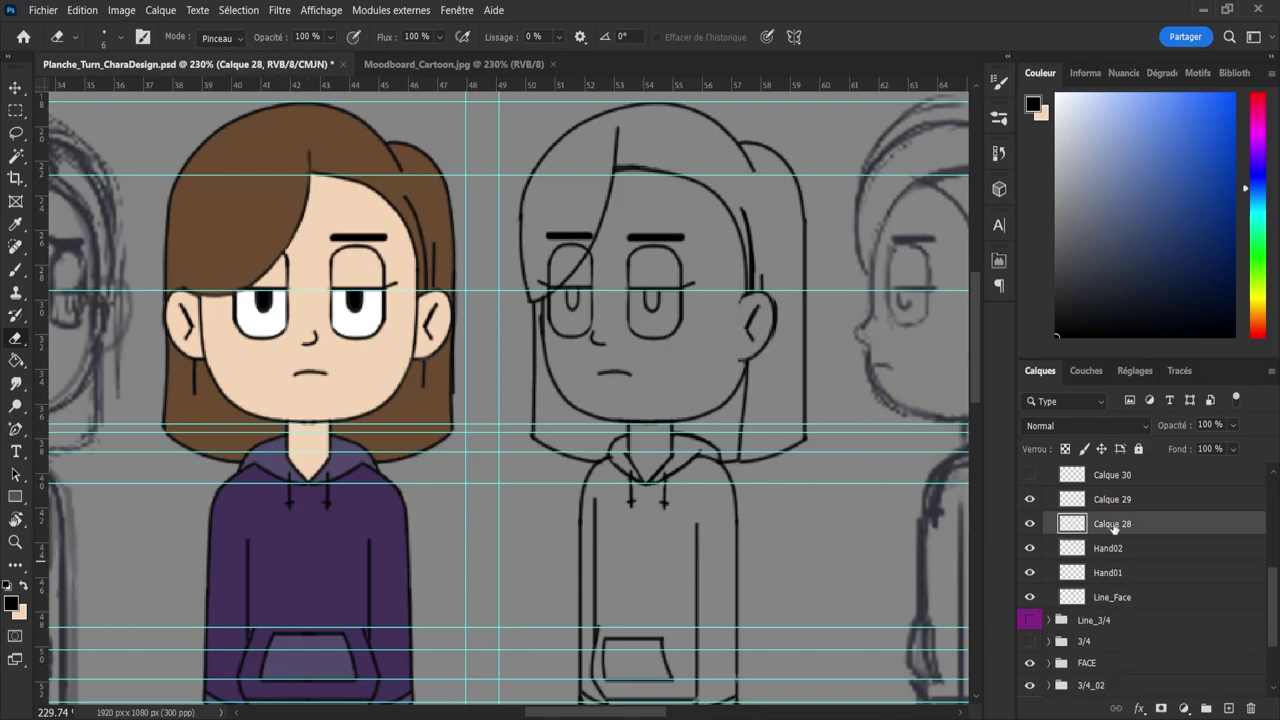
pyautogui.moveTo(1114, 528); pyautogui.dragTo(1116, 584)
pyautogui.keyDown('shift'); pyautogui.click(1117, 603); pyautogui.keyUp('shift')
pyautogui.hotkey('ctrl', 'e')
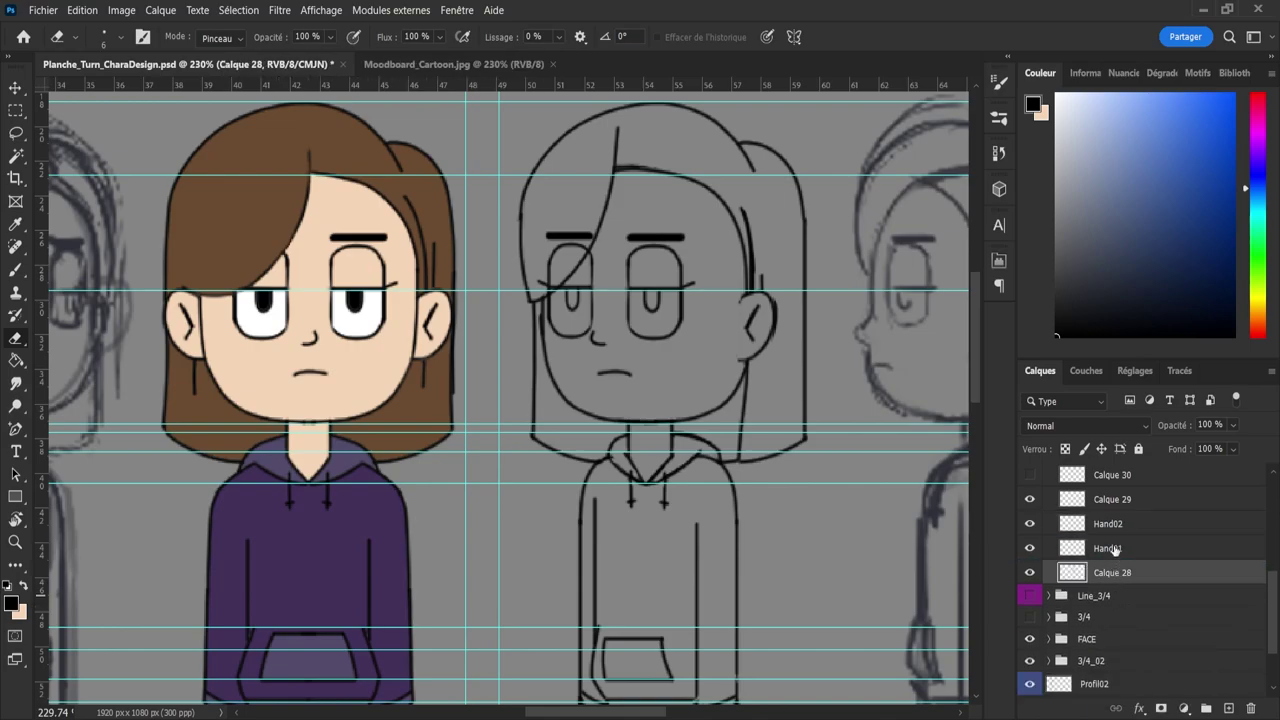
# - Delete the hidden layers Calque 30, Calque 31 and Calque 32 from Groupe 1
pyautogui.click(1095, 503)
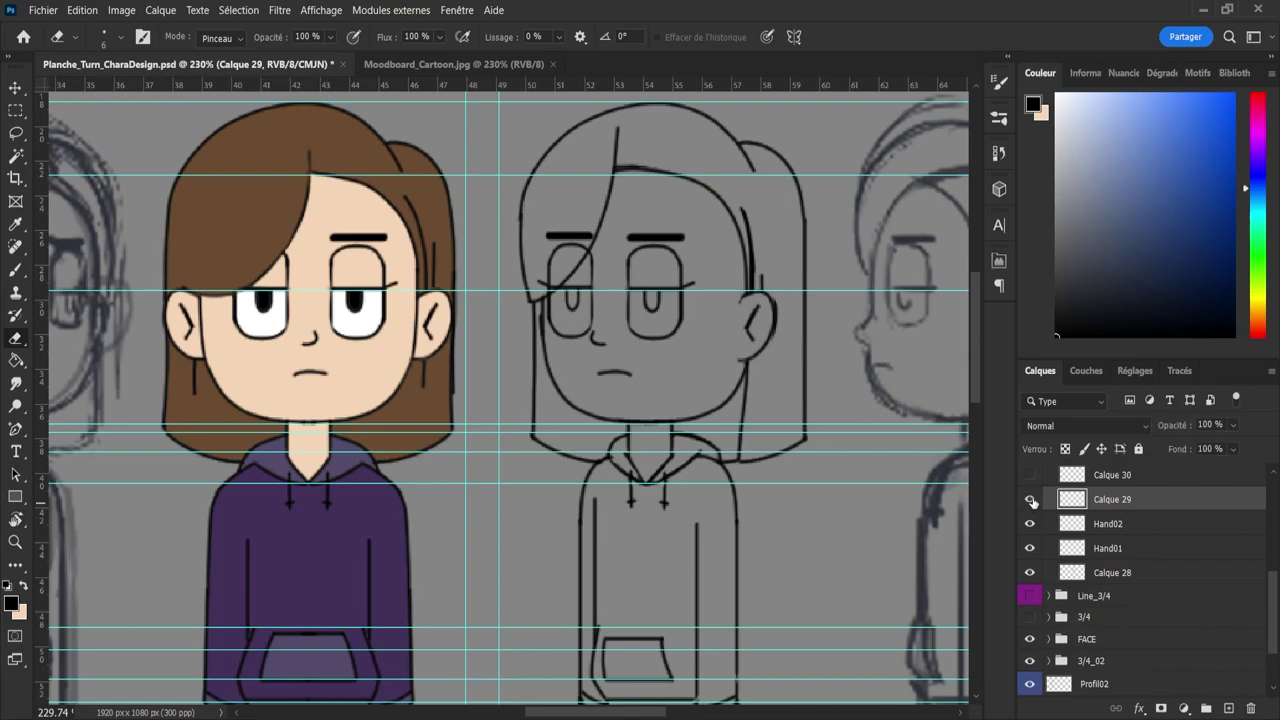
pyautogui.moveTo(1272, 612); pyautogui.dragTo(1270, 565)
pyautogui.click(1074, 590)
pyautogui.keyDown('shift'); pyautogui.click(1078, 546); pyautogui.keyUp('shift')
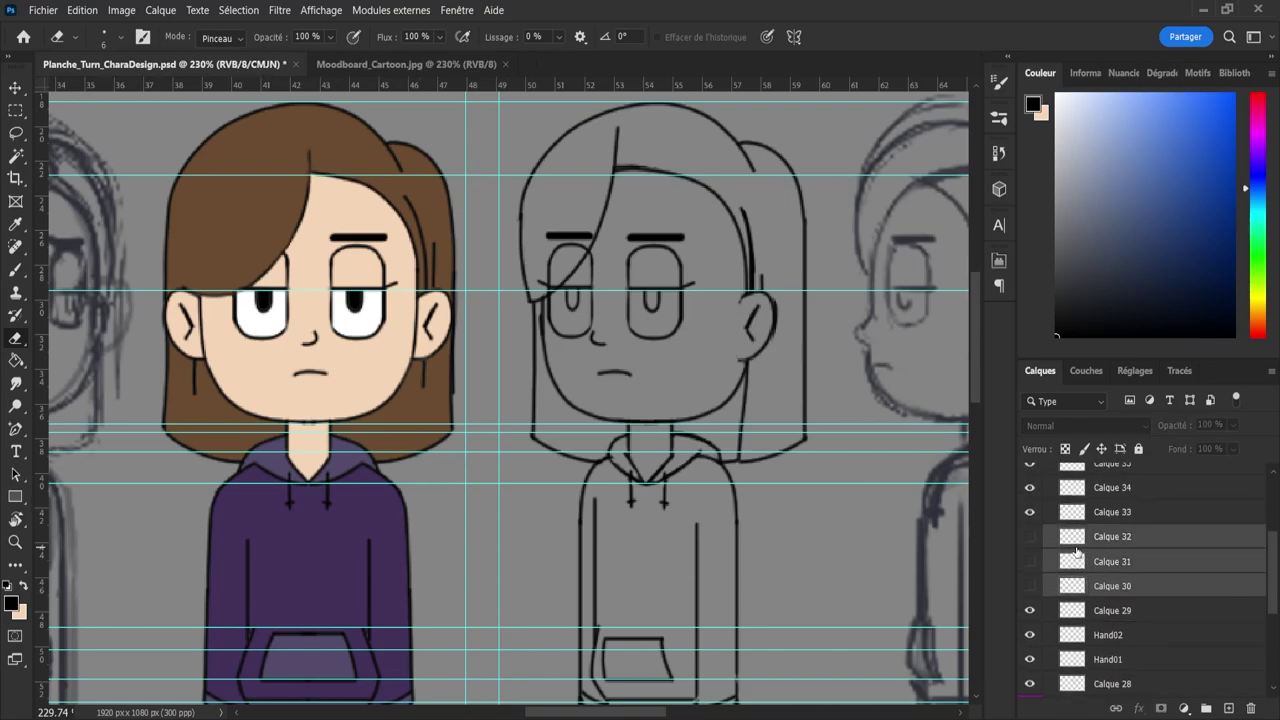
pyautogui.press('Delete')
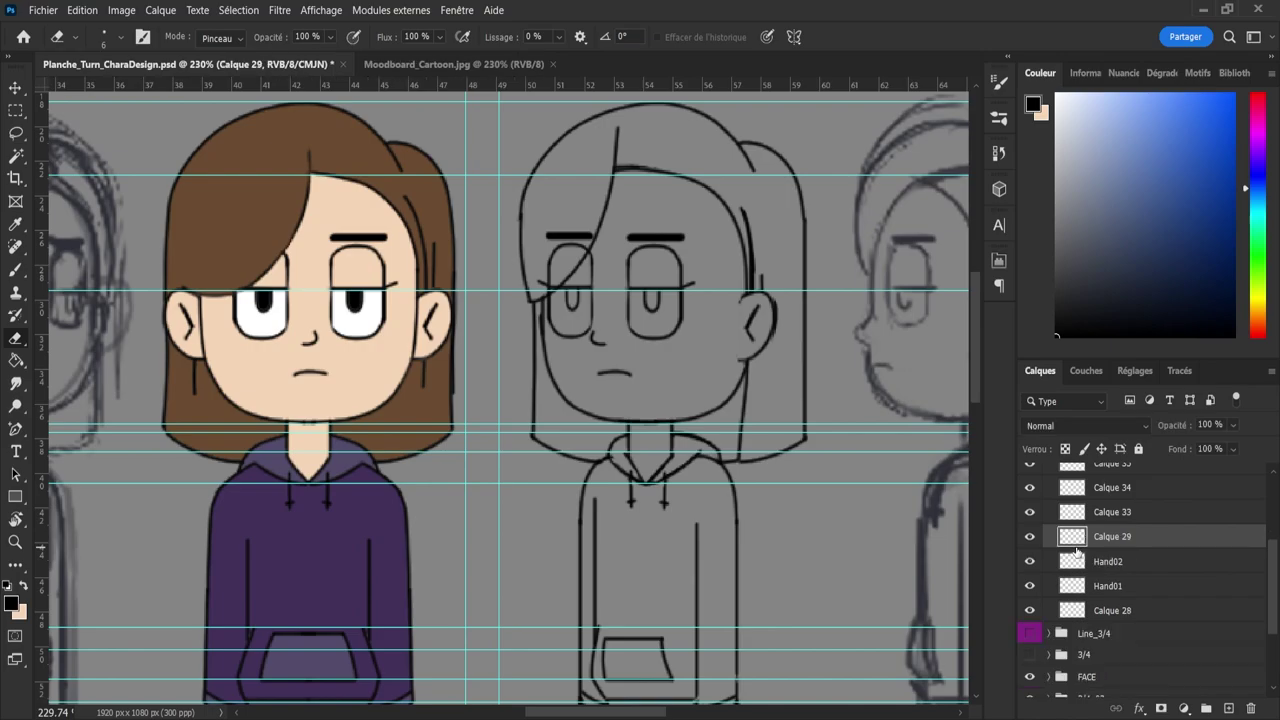
# - Check the hoodie lines on Calque 34, move it directly above Calque 28 and merge the two layers
pyautogui.click(1030, 488)
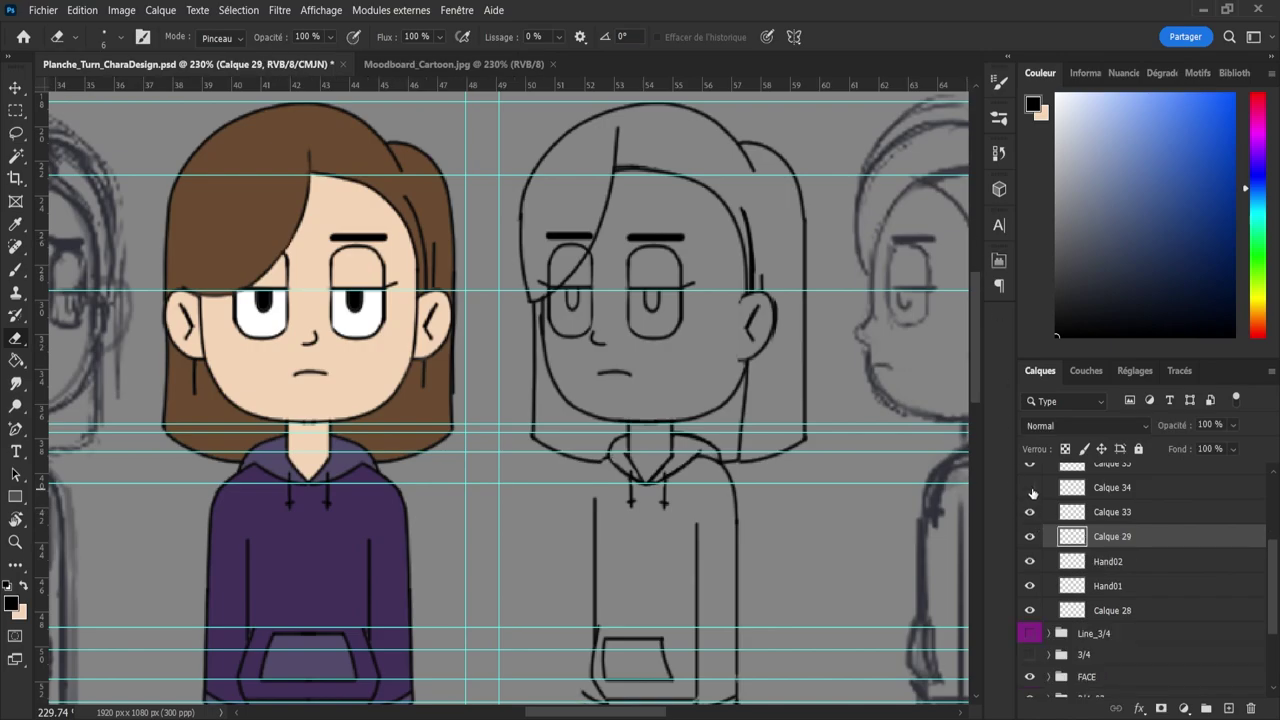
pyautogui.click(1030, 488)
pyautogui.moveTo(1114, 496); pyautogui.dragTo(1105, 600)
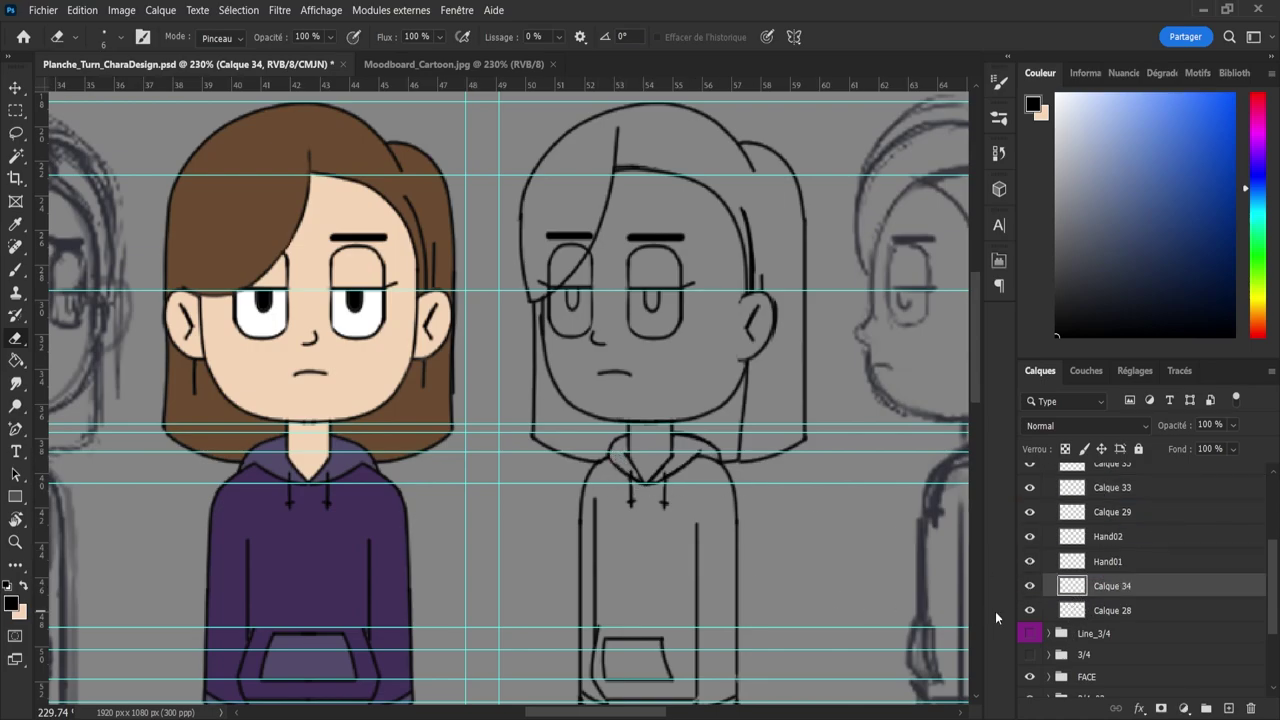
pyautogui.keyDown('shift'); pyautogui.click(1102, 612); pyautogui.keyUp('shift')
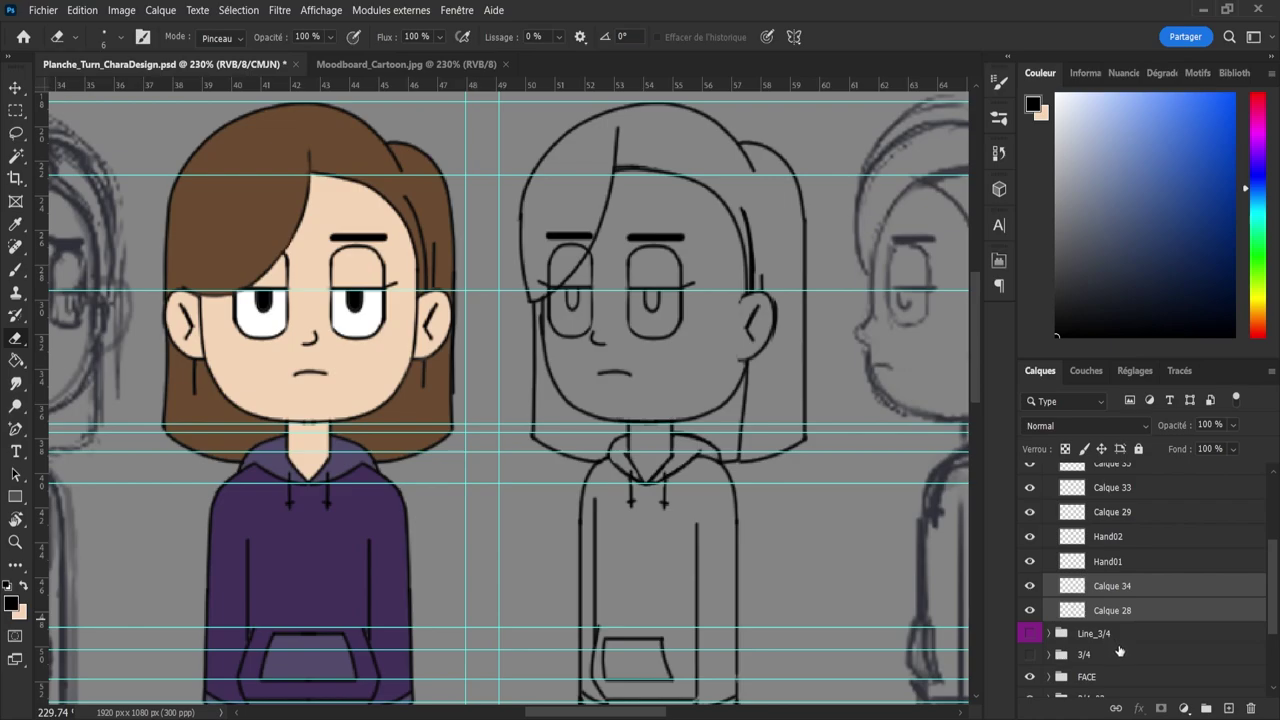
pyautogui.hotkey('ctrl', 'e')
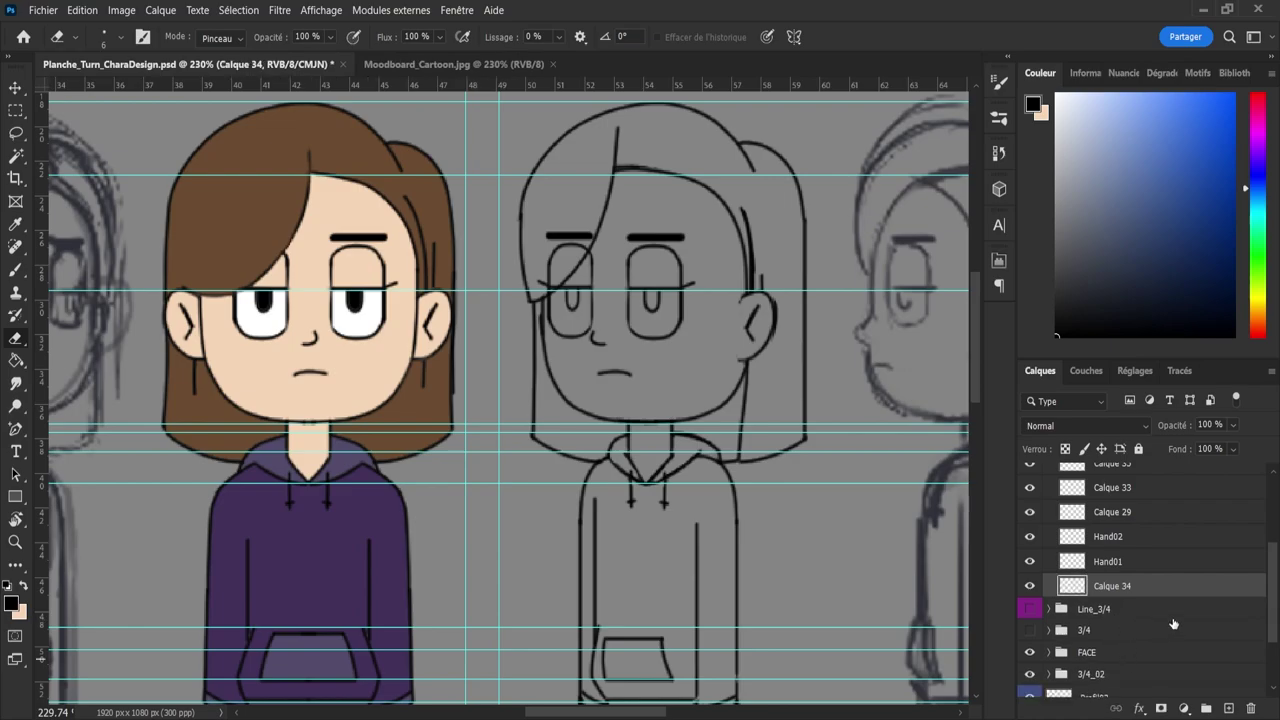
# - Erase the eyebrow and eye lines that overlap the fringe on Calque 35
pyautogui.scroll(3, 1276, 604)
pyautogui.click(1088, 551)
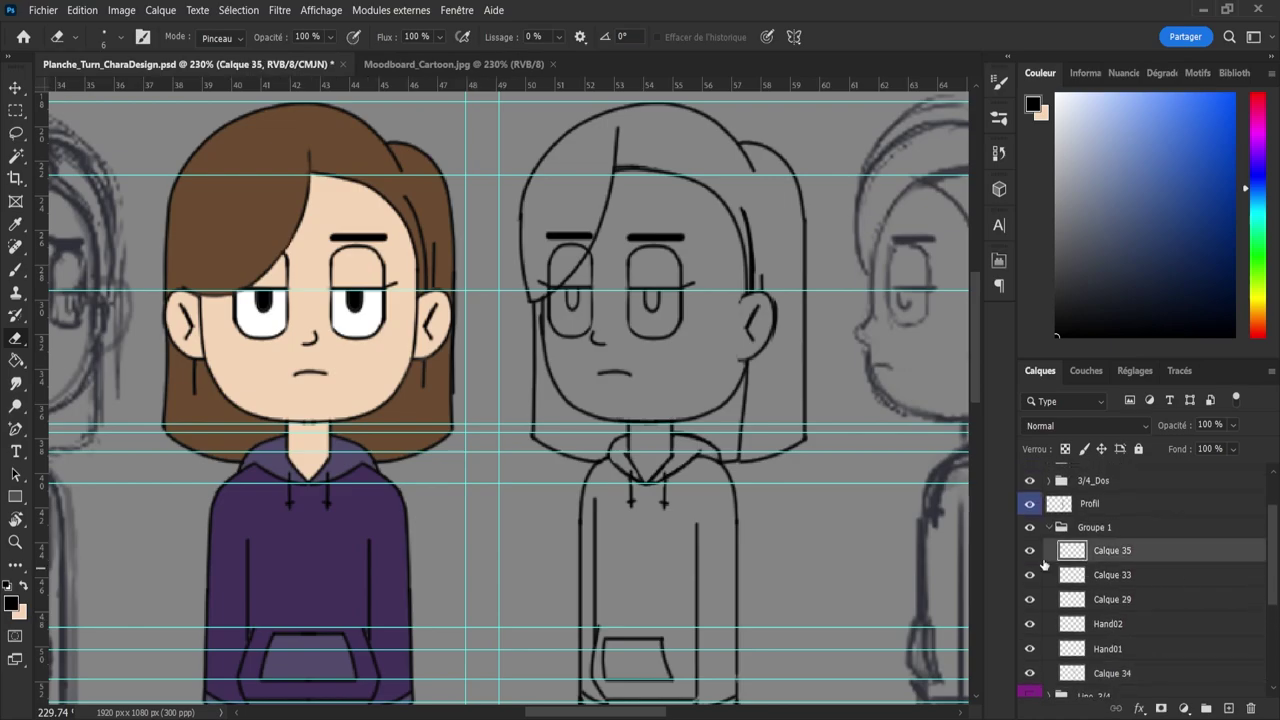
pyautogui.click(1030, 551)
pyautogui.click(1030, 553)
pyautogui.moveTo(555, 240)
pyautogui.mouseDown()
pyautogui.moveTo(587, 239)
pyautogui.moveTo(540, 277)
pyautogui.moveTo(556, 278)
pyautogui.mouseUp()
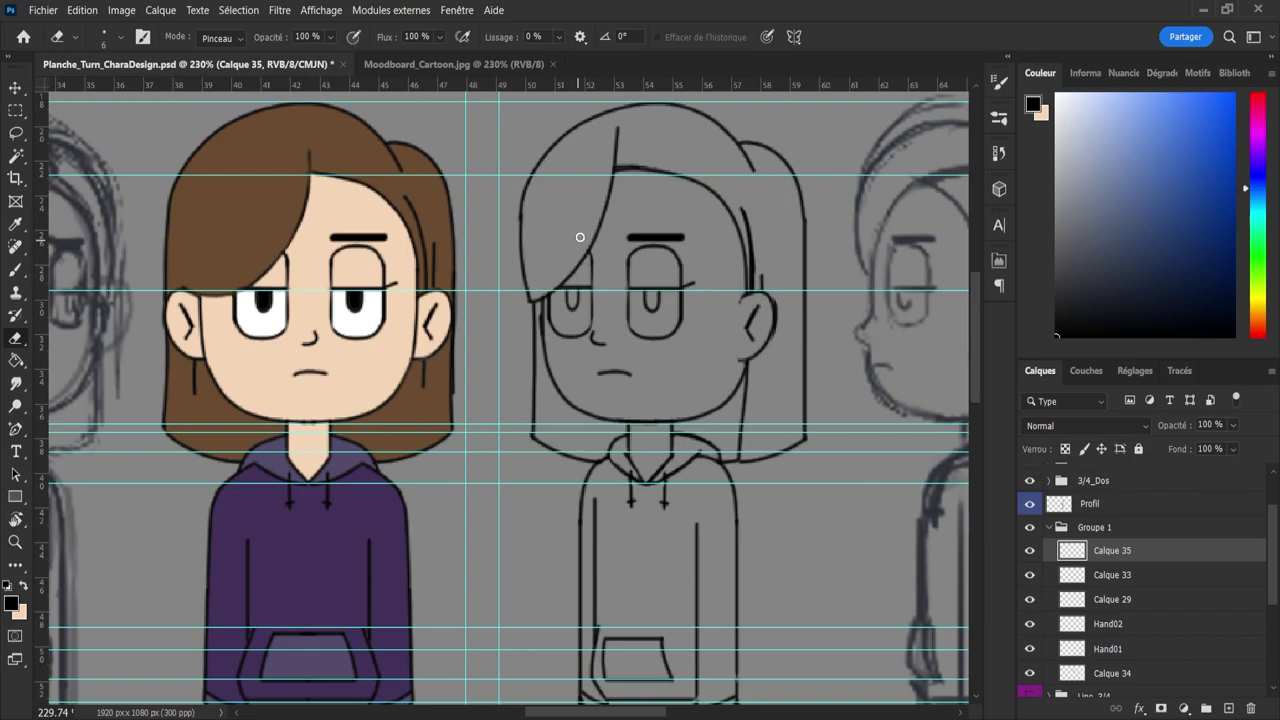
# - Move Calque 35 directly above Calque 34, merge both layers and check the result by toggling its visibility
pyautogui.moveTo(1121, 567); pyautogui.dragTo(1145, 662)
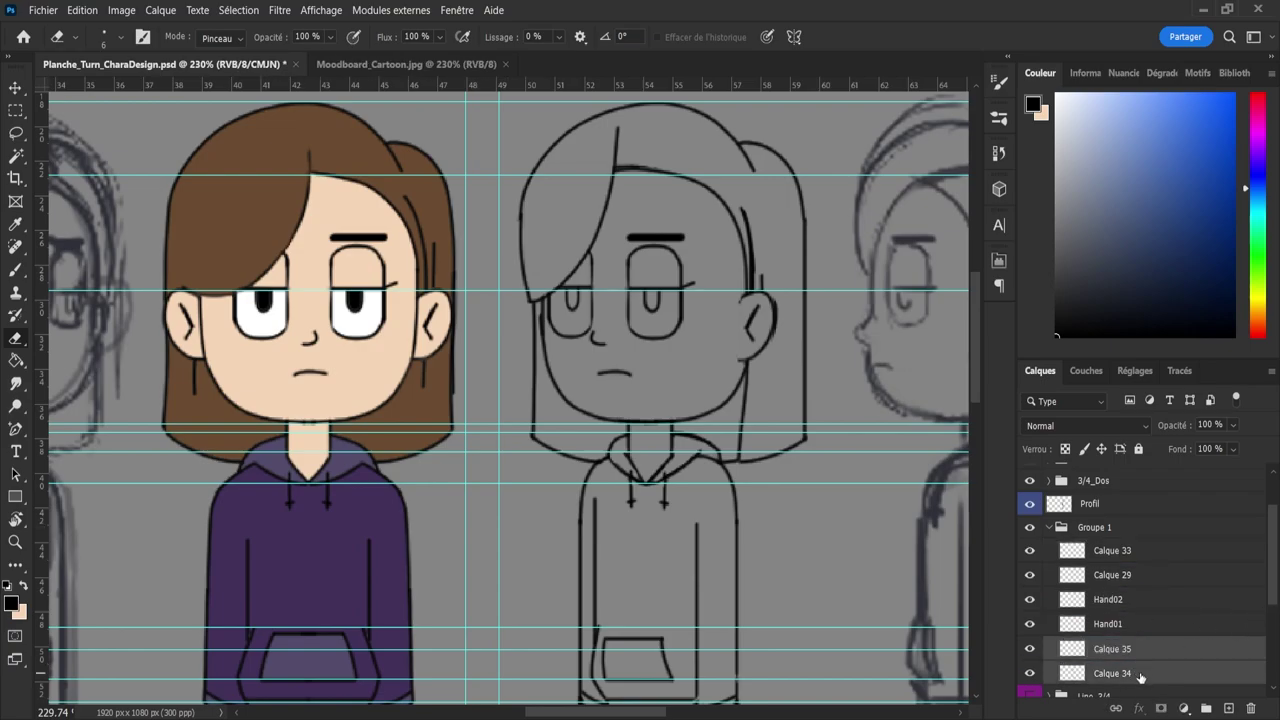
pyautogui.keyDown('shift'); pyautogui.click(1140, 674); pyautogui.keyUp('shift')
pyautogui.hotkey('ctrl', 'e')
pyautogui.click(1031, 650)
pyautogui.click(1031, 650)
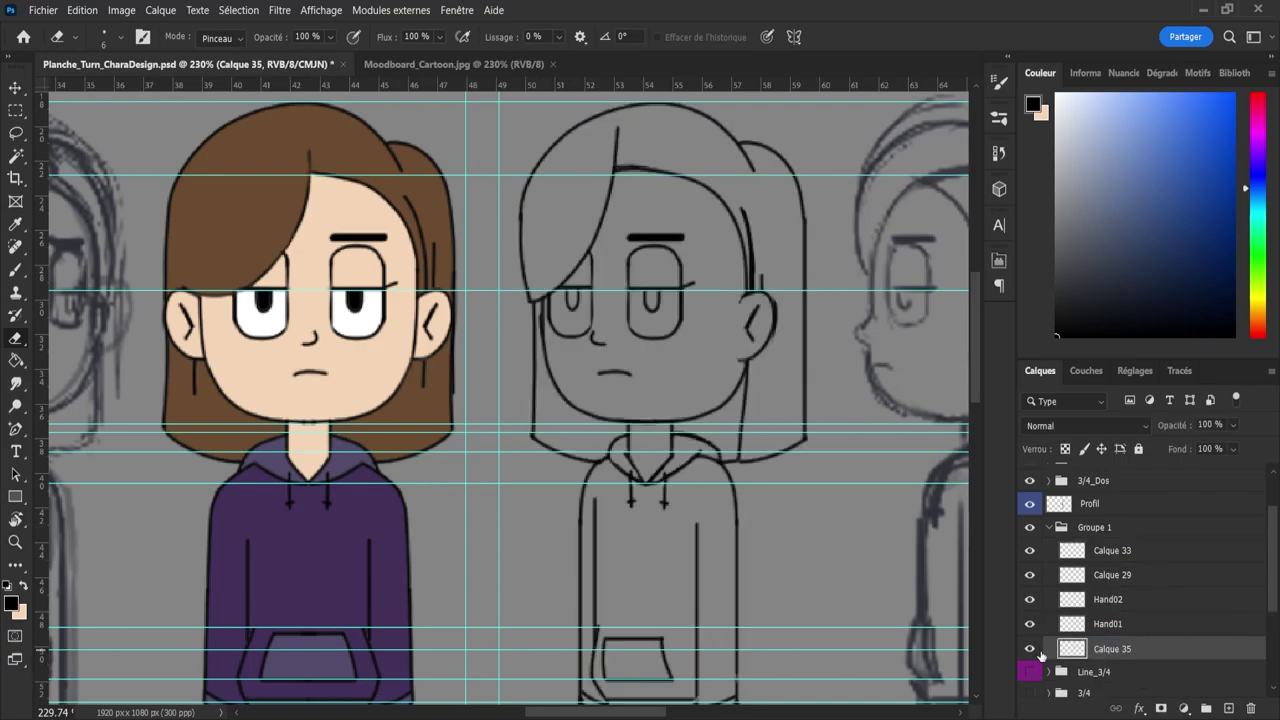
# - Examine which lower-body lines Calque 33 and Calque 29 hold by toggling their visibility
pyautogui.click(1066, 555)
pyautogui.click(1030, 556)
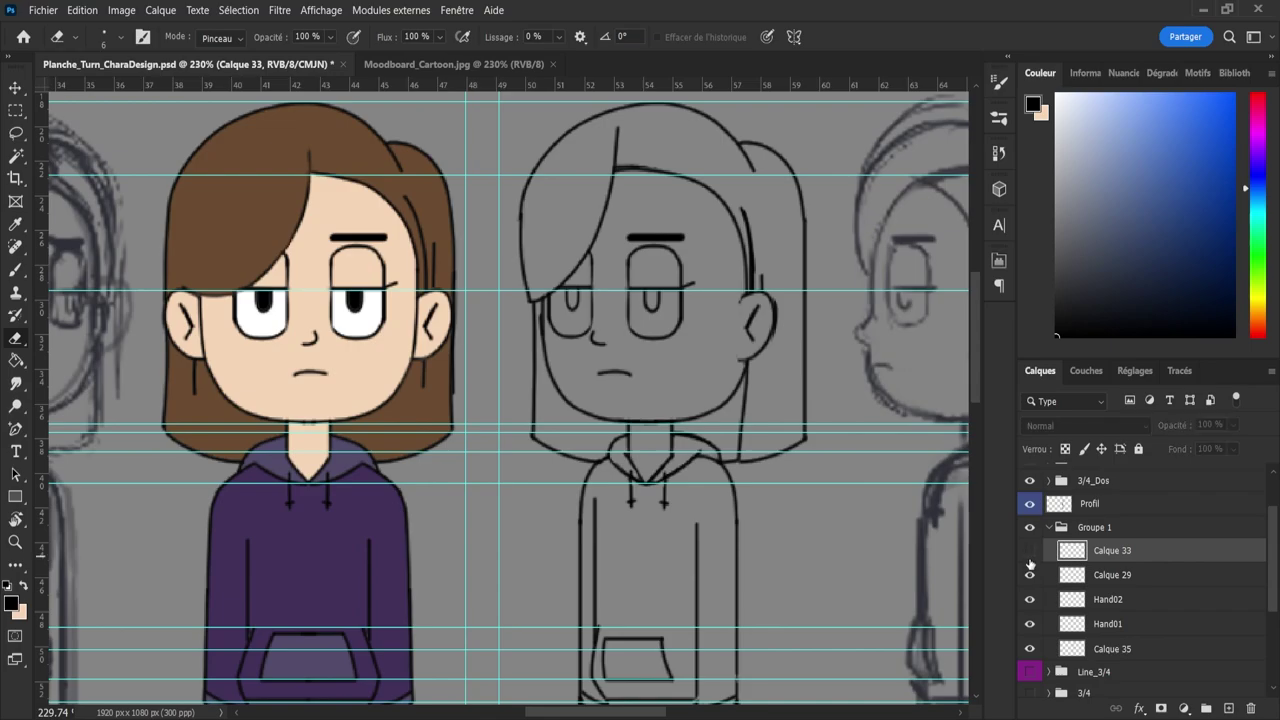
pyautogui.click(1030, 556)
pyautogui.press('z')
pyautogui.moveTo(798, 488); pyautogui.dragTo(787, 553)
pyautogui.moveTo(826, 640); pyautogui.dragTo(960, 624)
pyautogui.click(1028, 552)
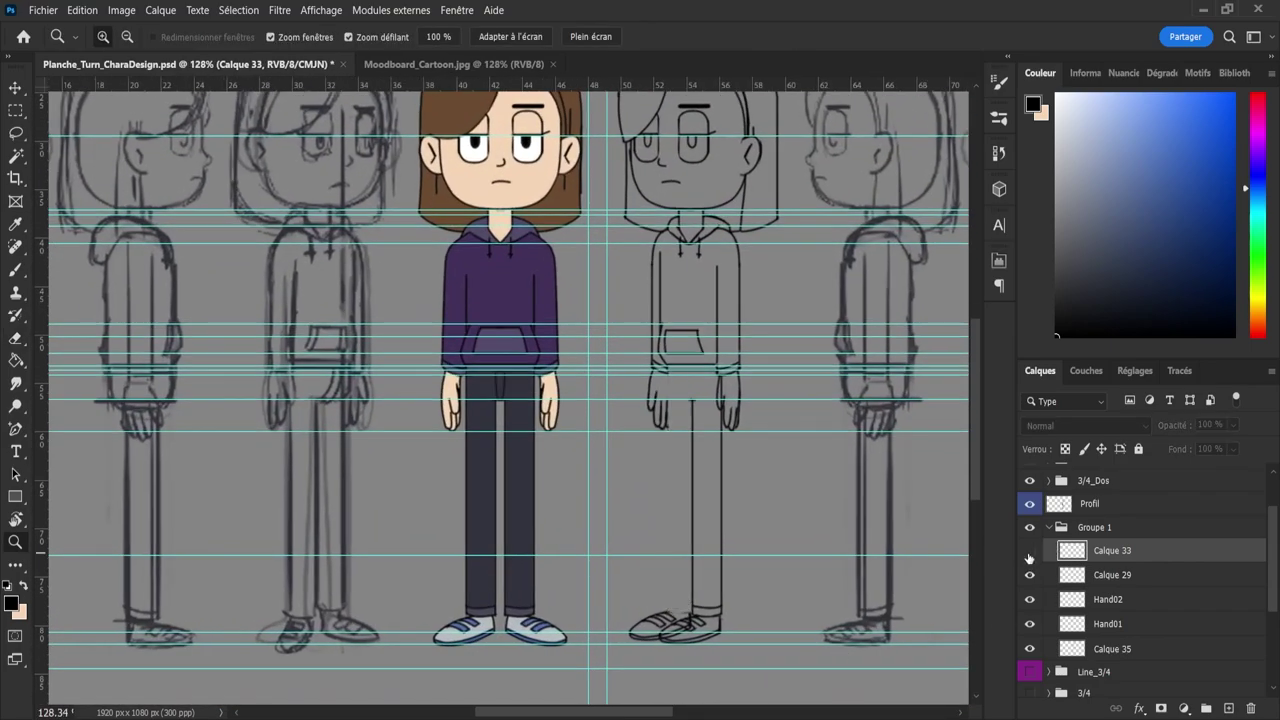
pyautogui.click(1026, 555)
pyautogui.click(1024, 556)
pyautogui.click(1028, 551)
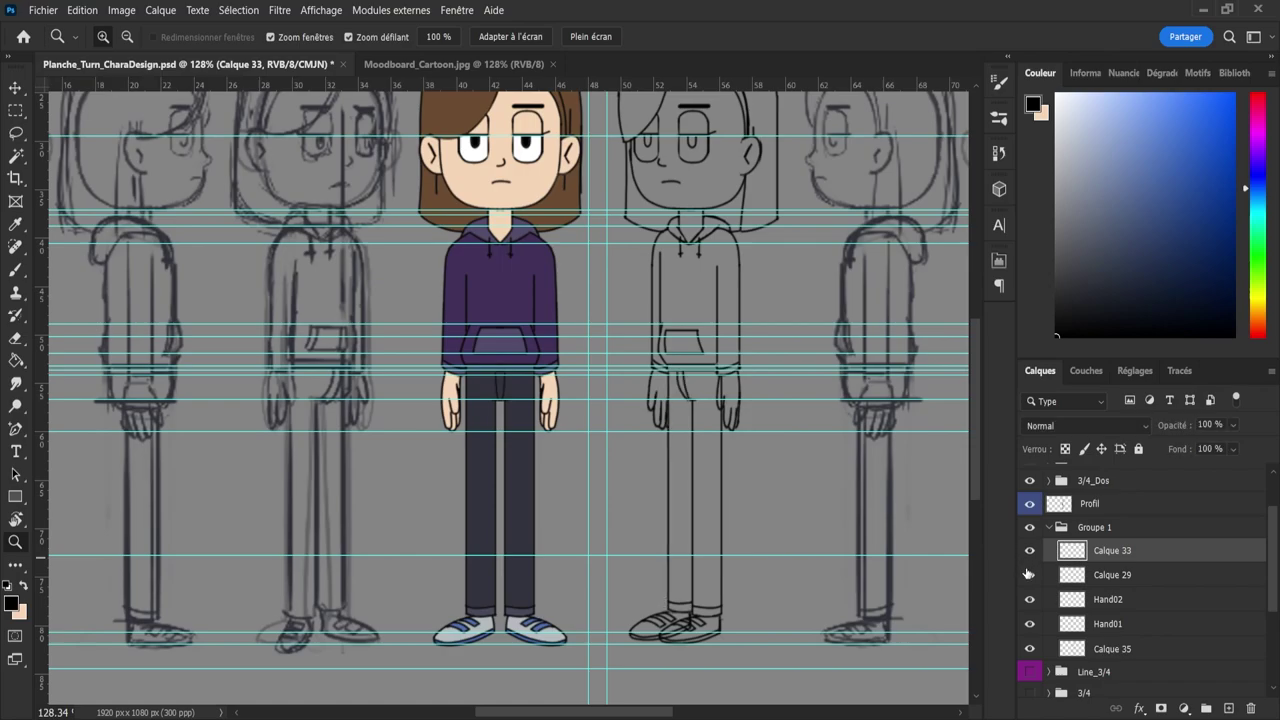
pyautogui.click(1030, 577)
pyautogui.click(1032, 582)
pyautogui.click(1067, 583)
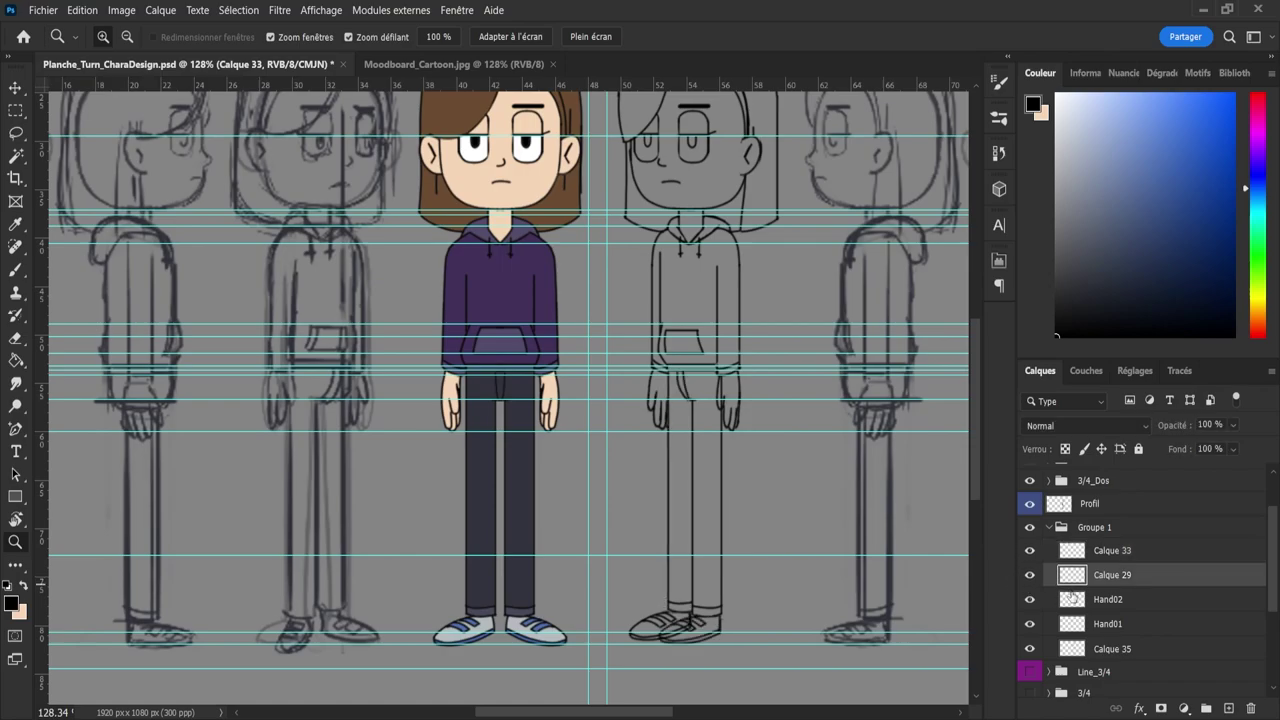
# - Examine the contents of Hand02, Hand01 and Calque 35 by toggling each layer's visibility
pyautogui.click(1064, 607)
pyautogui.click(1030, 606)
pyautogui.click(1030, 605)
pyautogui.click(1034, 626)
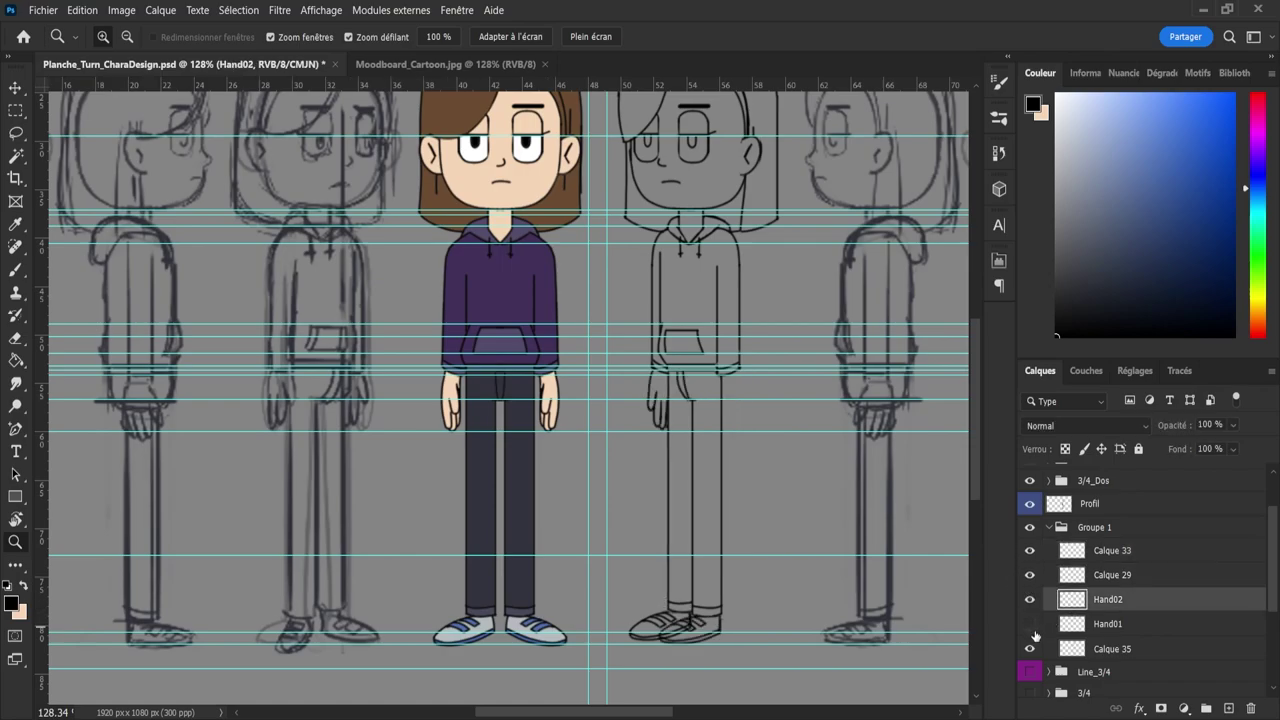
pyautogui.click(1036, 634)
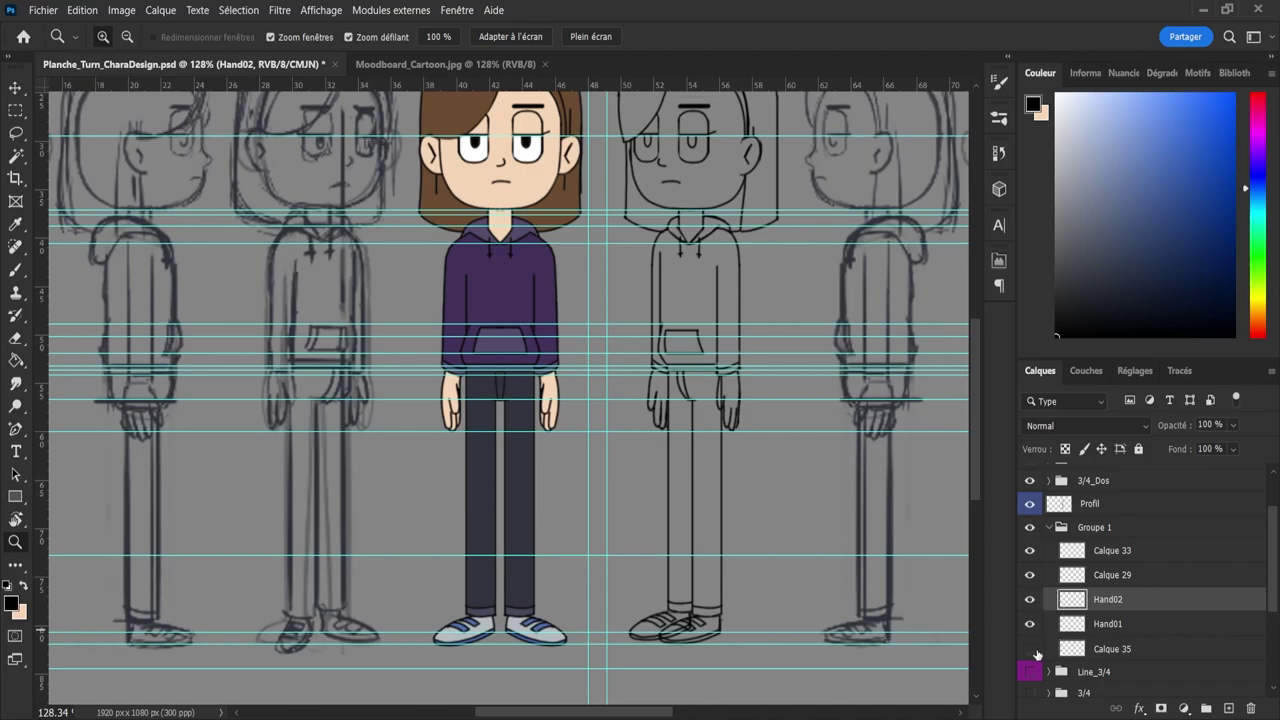
pyautogui.click(1030, 649)
pyautogui.click(1030, 650)
pyautogui.click(1090, 649)
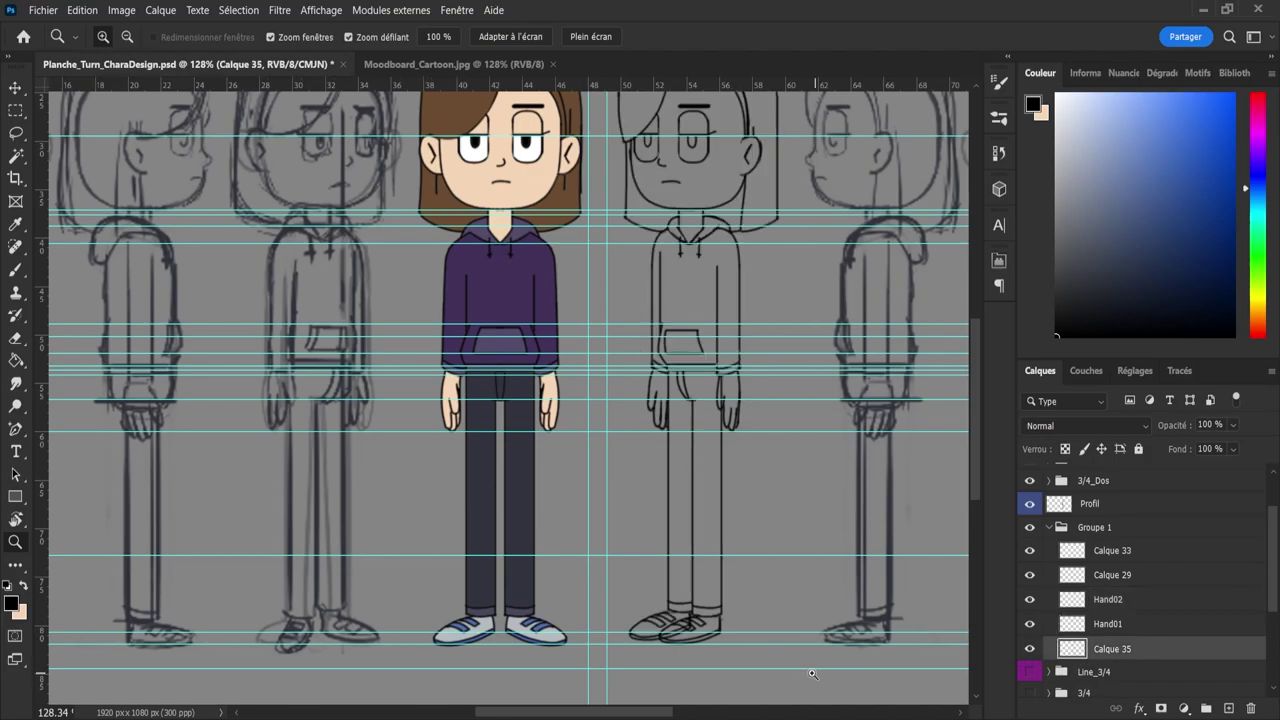
# - Erase the stray line end at the heel of the front shoe on Calque 29, checking Calque 33 for it first
pyautogui.moveTo(715, 648); pyautogui.dragTo(740, 648)
pyautogui.press('e')
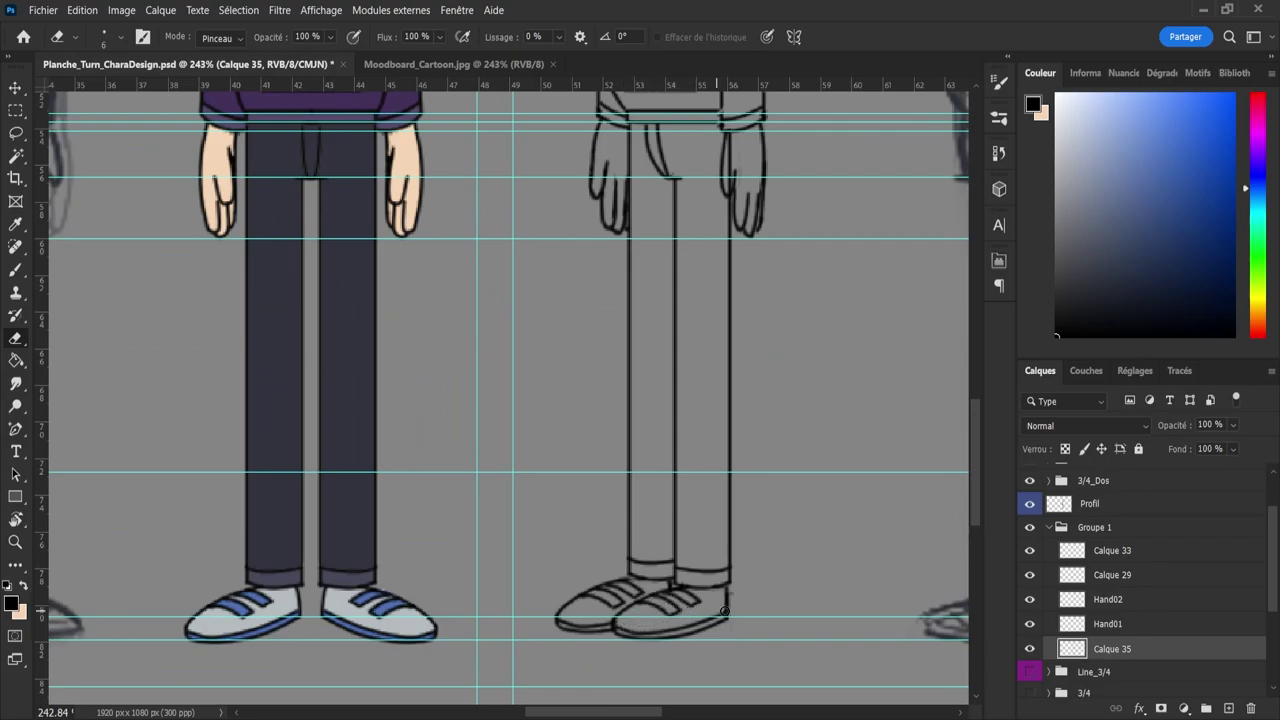
pyautogui.click(1092, 555)
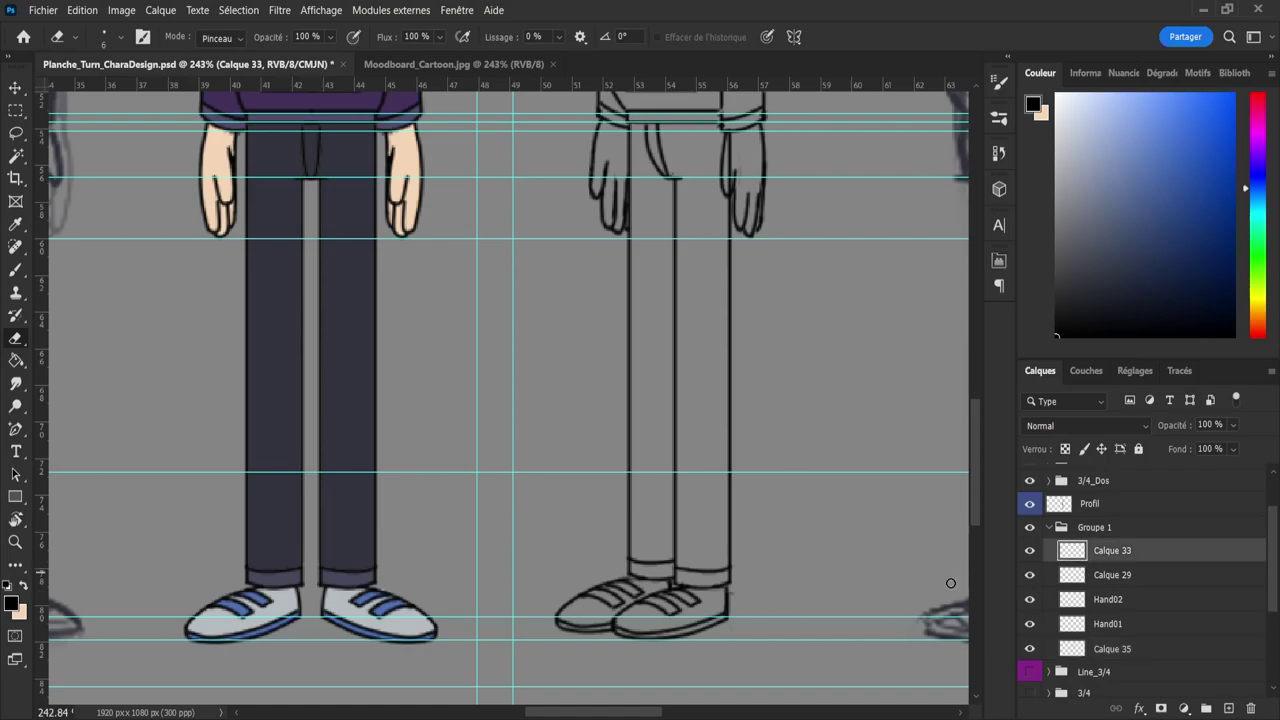
pyautogui.moveTo(737, 594); pyautogui.dragTo(734, 591)
pyautogui.click(1029, 551)
pyautogui.click(1029, 551)
pyautogui.click(1078, 578)
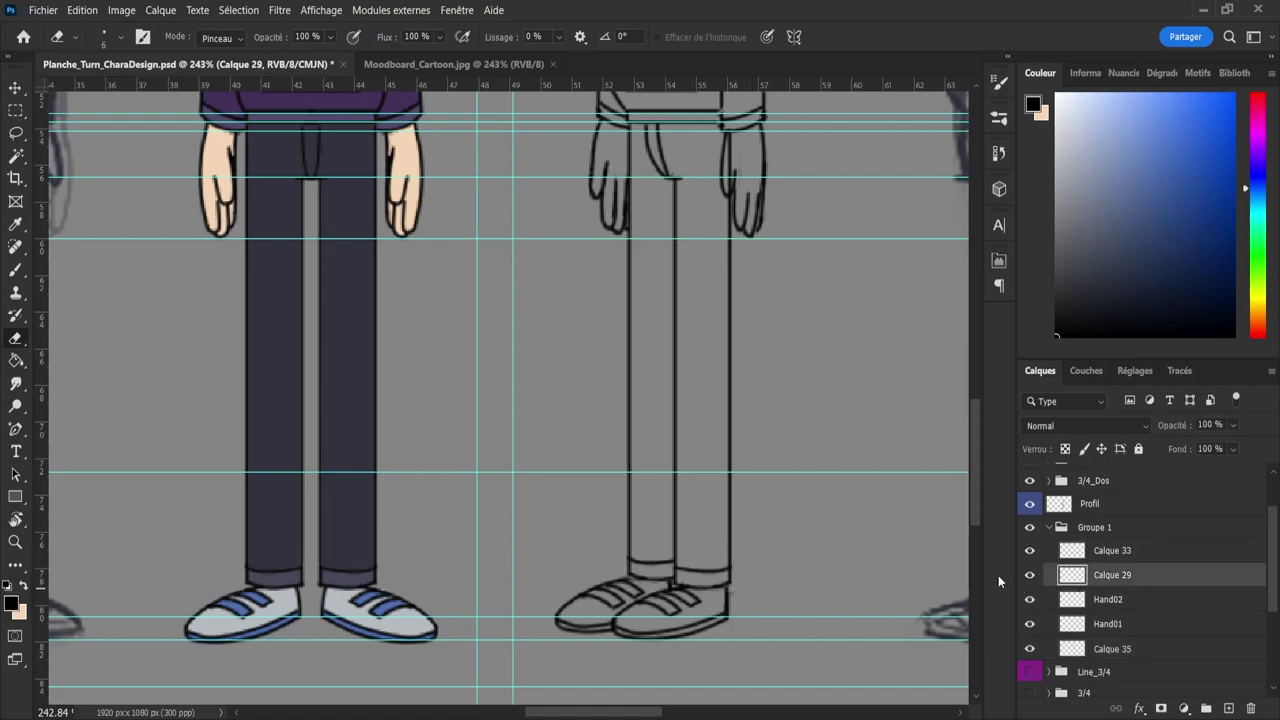
pyautogui.moveTo(740, 595); pyautogui.dragTo(735, 590)
# - Merge Calque 33, Calque 29 and Calque 35 into a single layer beneath Hand01 in Groupe 1
pyautogui.press('z')
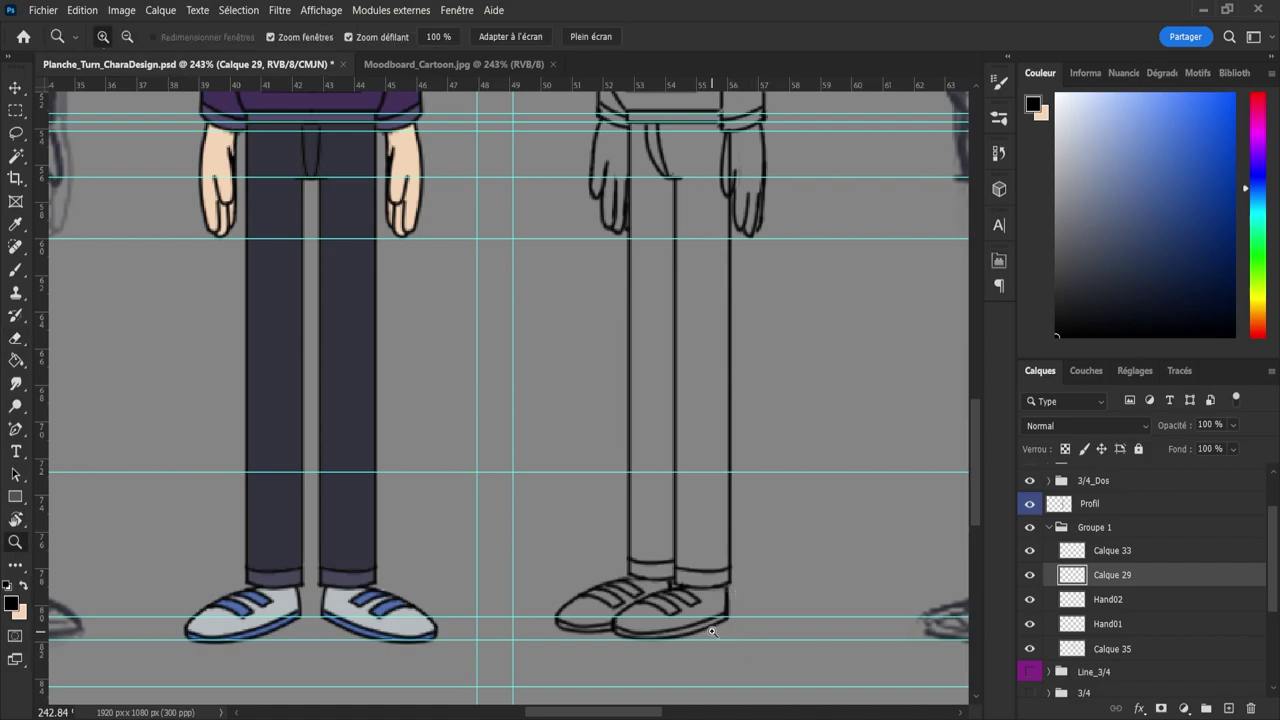
pyautogui.scroll(-5, 712, 631)
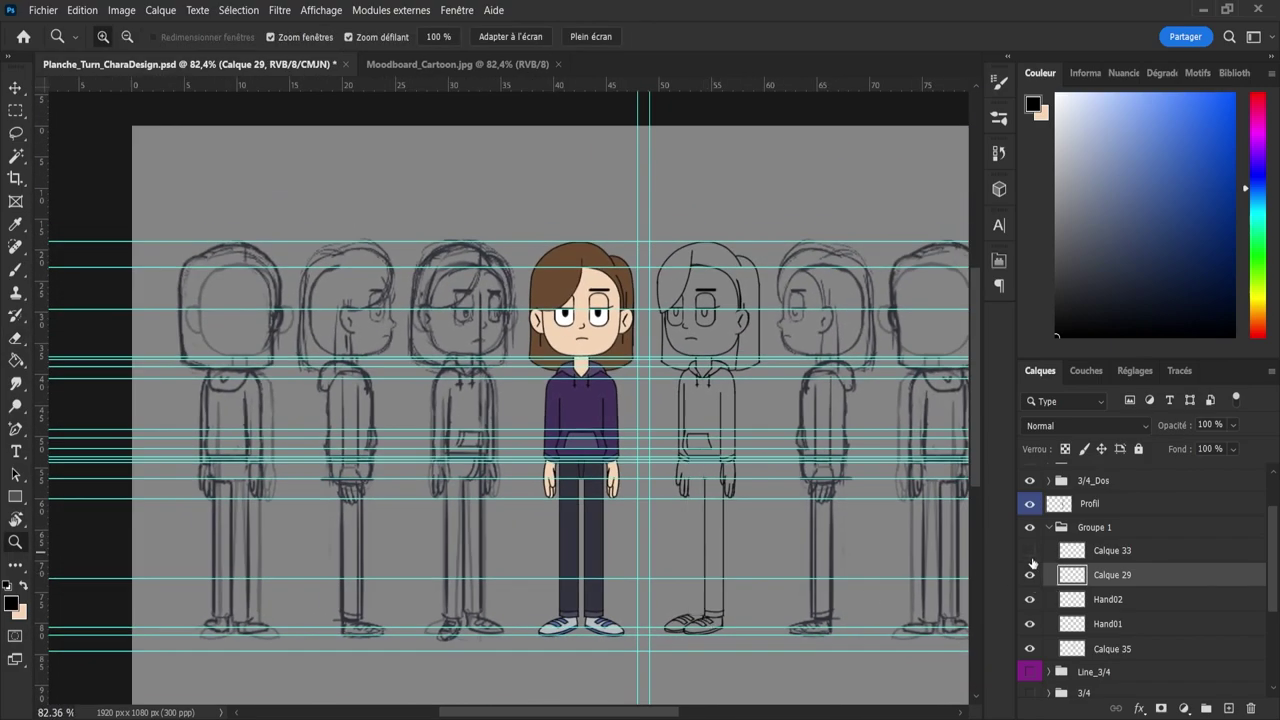
pyautogui.click(1030, 551)
pyautogui.click(1068, 556)
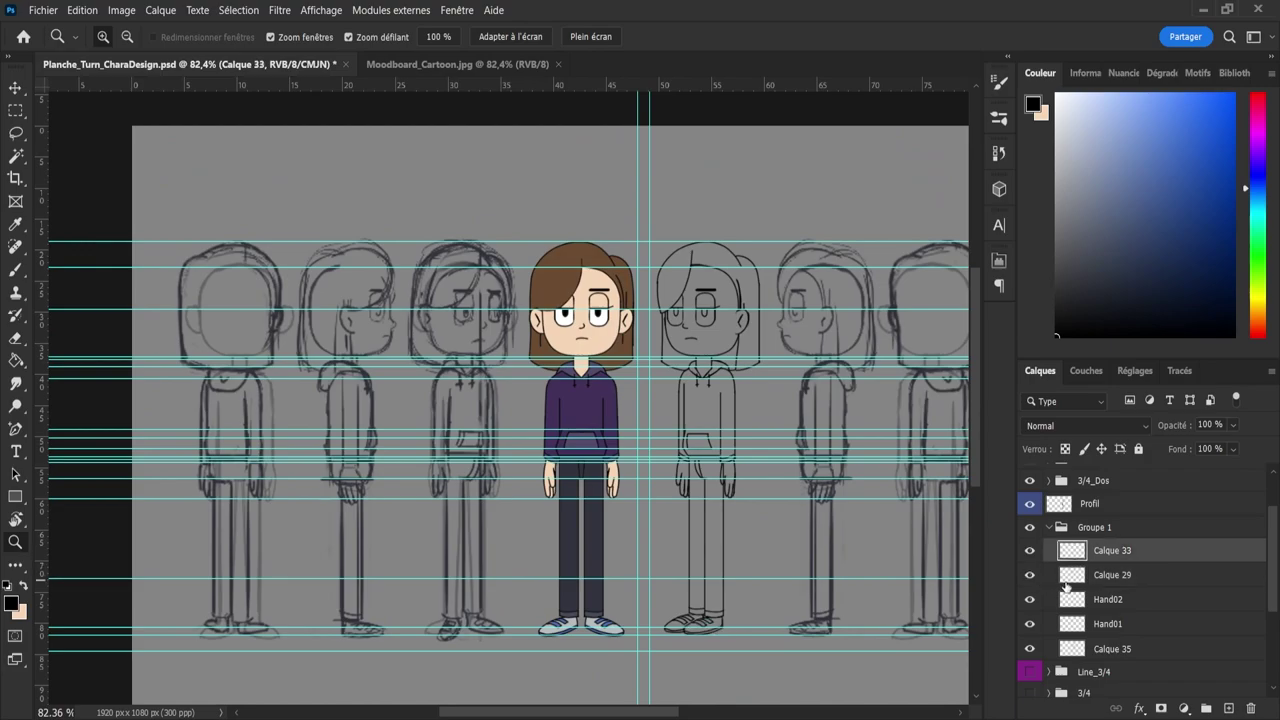
pyautogui.keyDown('ctrl'); pyautogui.click(1095, 581); pyautogui.keyUp('ctrl')
pyautogui.hotkey('ctrl', 'e')
pyautogui.moveTo(1098, 560); pyautogui.dragTo(1111, 624)
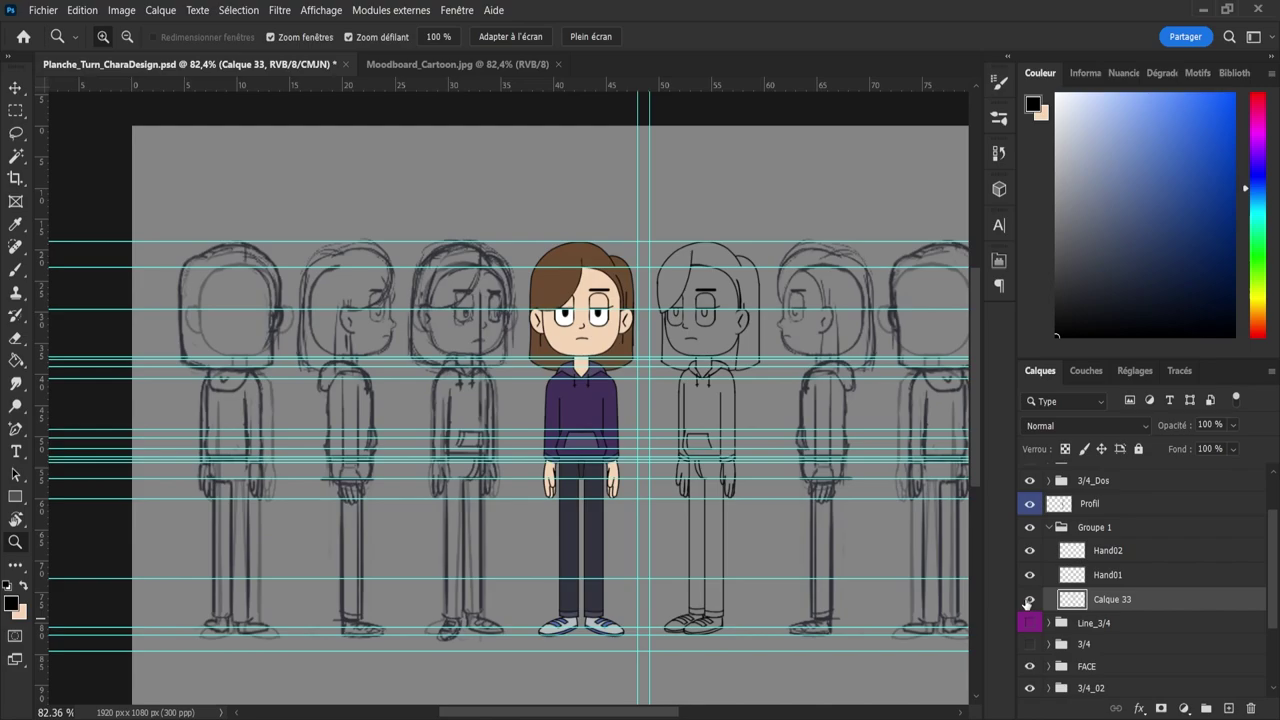
# - Check the contents of Calque 33 by toggling its visibility and merge it with Hand01 and Hand02
pyautogui.click(1029, 600)
pyautogui.click(1029, 600)
pyautogui.keyDown('shift'); pyautogui.click(1087, 560); pyautogui.keyUp('shift')
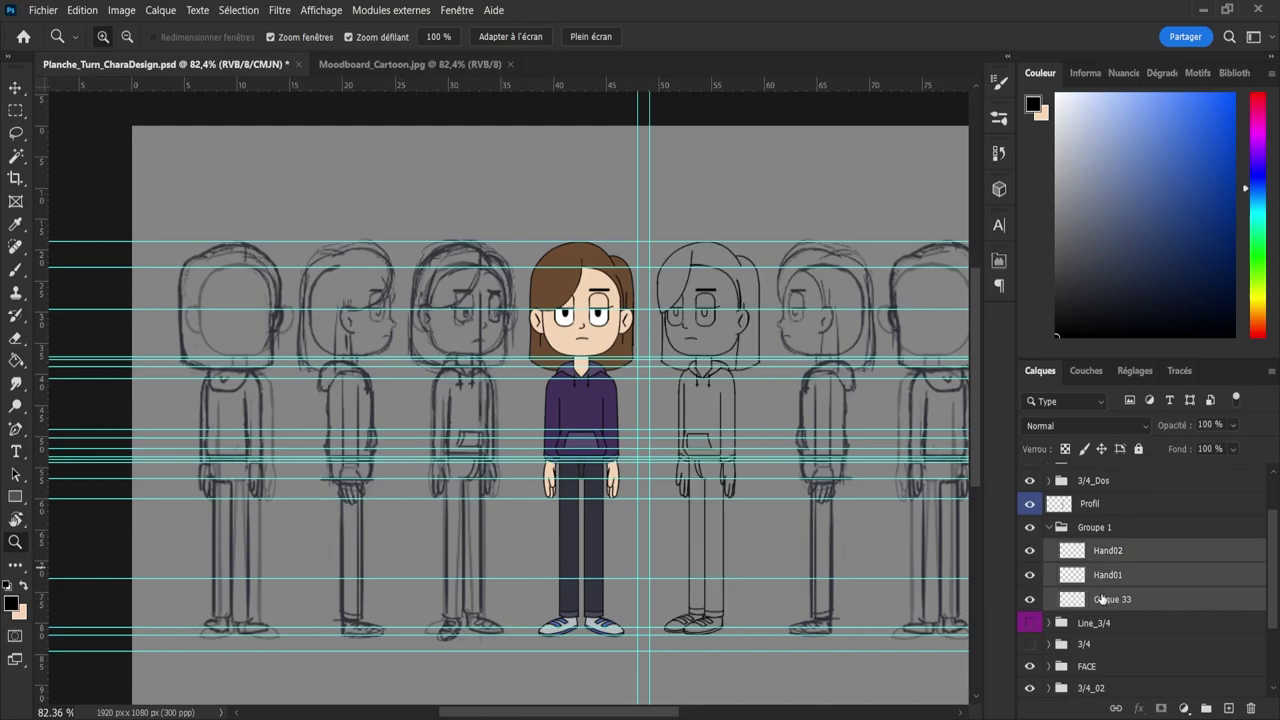
pyautogui.hotkey('ctrl', 'e')
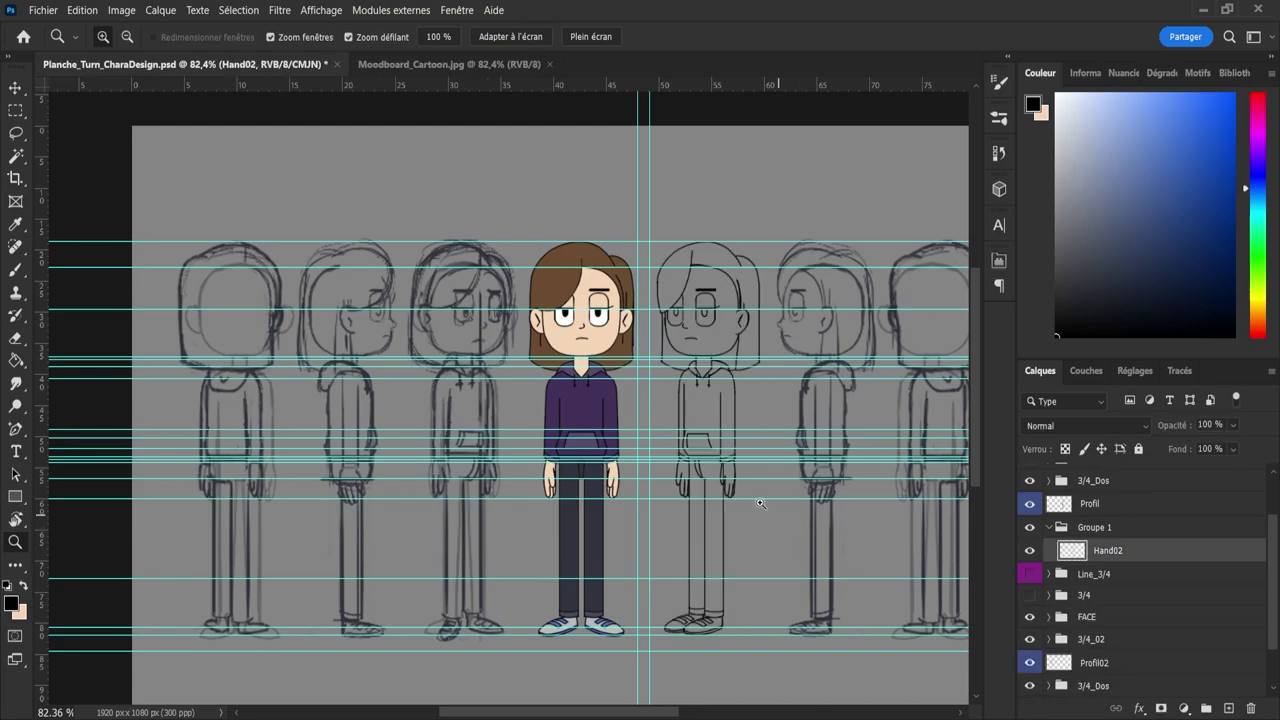
# - Erase the stray line beside the thumb of the three-quarter figure's near hand and save the document
pyautogui.moveTo(709, 468)
pyautogui.mouseDown()
pyautogui.moveTo(791, 466)
pyautogui.moveTo(774, 459)
pyautogui.mouseUp()
pyautogui.press('e')
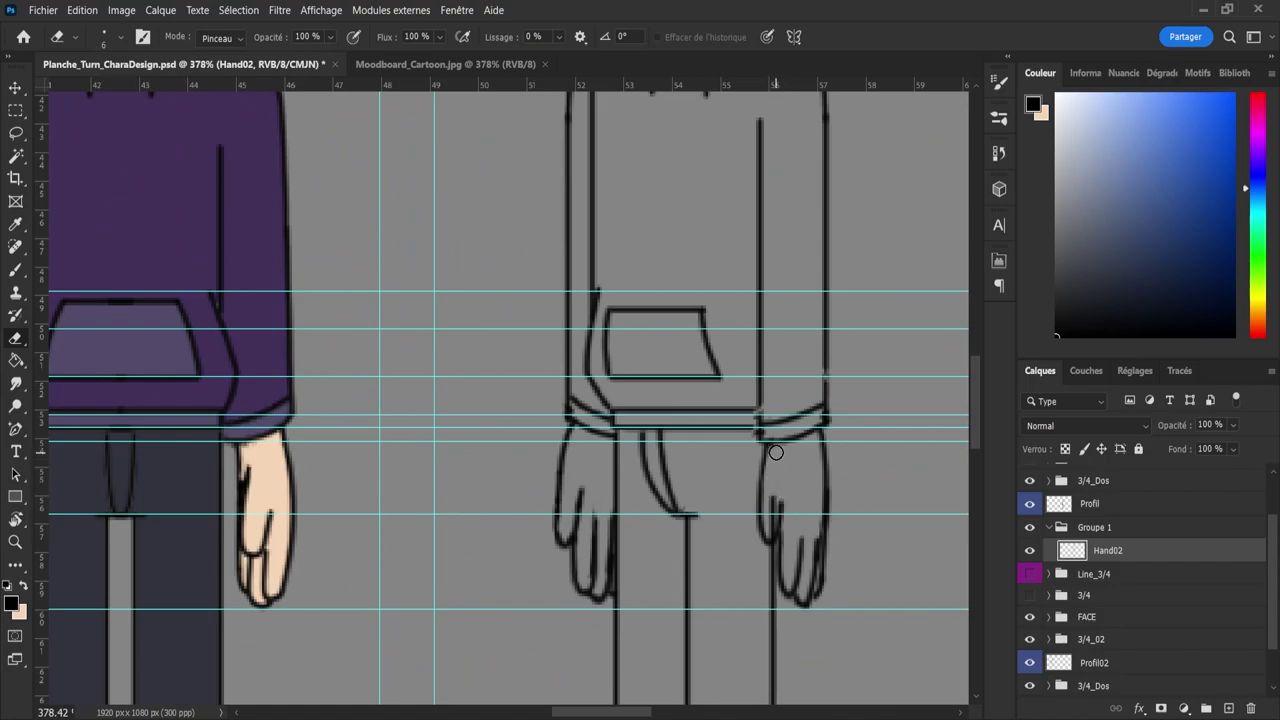
pyautogui.click(772, 503)
pyautogui.moveTo(771, 512); pyautogui.dragTo(769, 533)
pyautogui.click(1073, 322)
pyautogui.press('z')
pyautogui.moveTo(654, 403); pyautogui.dragTo(603, 408)
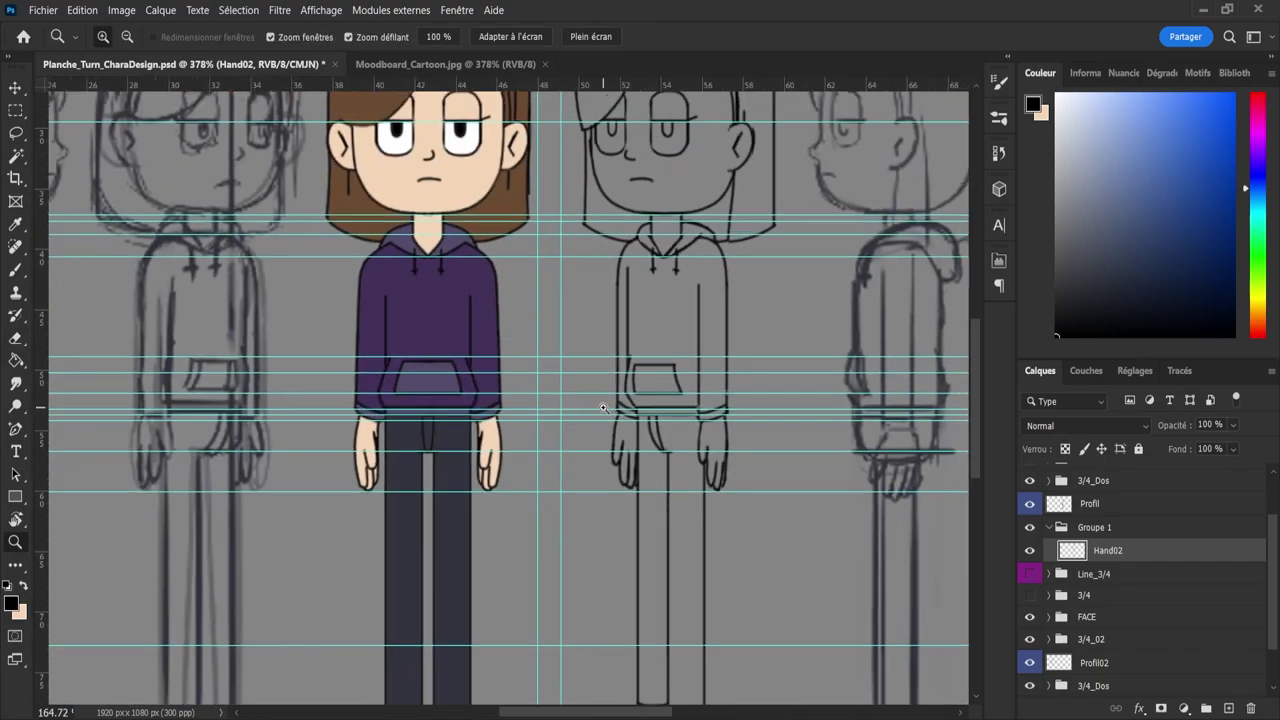
pyautogui.moveTo(687, 415); pyautogui.dragTo(649, 415)
pyautogui.moveTo(692, 359); pyautogui.dragTo(711, 358)
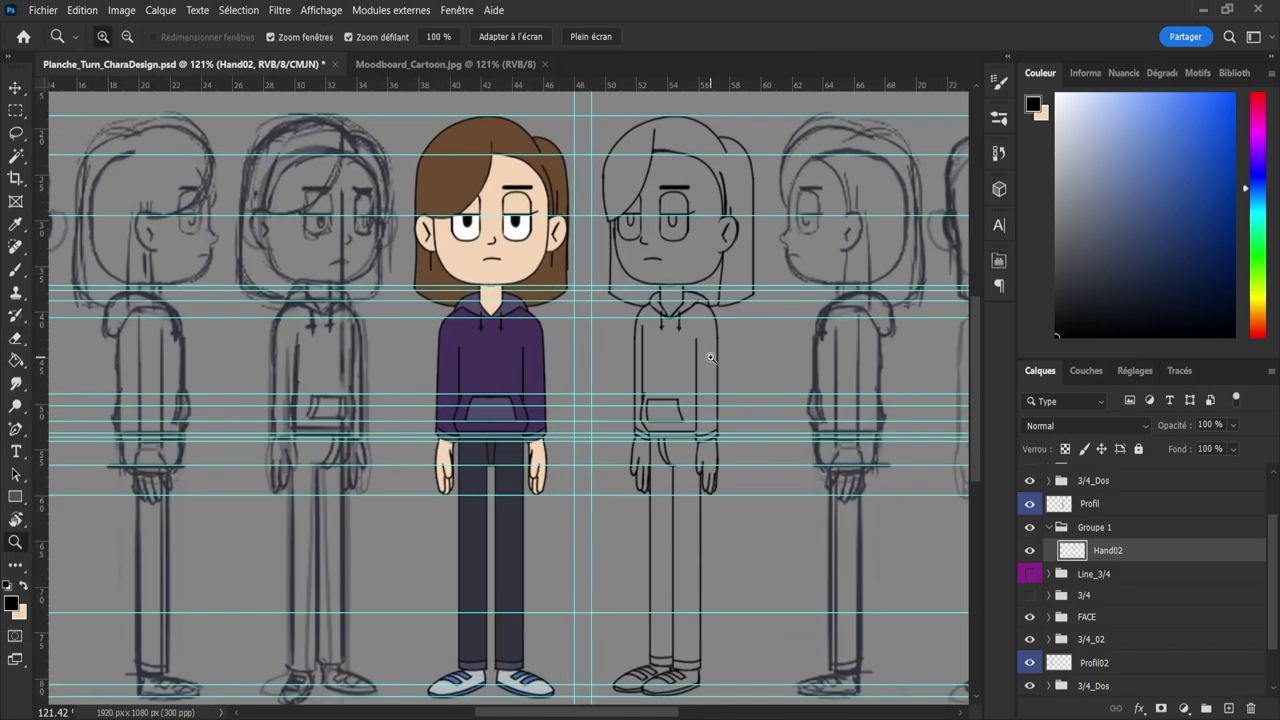
pyautogui.hotkey('ctrl', 's')
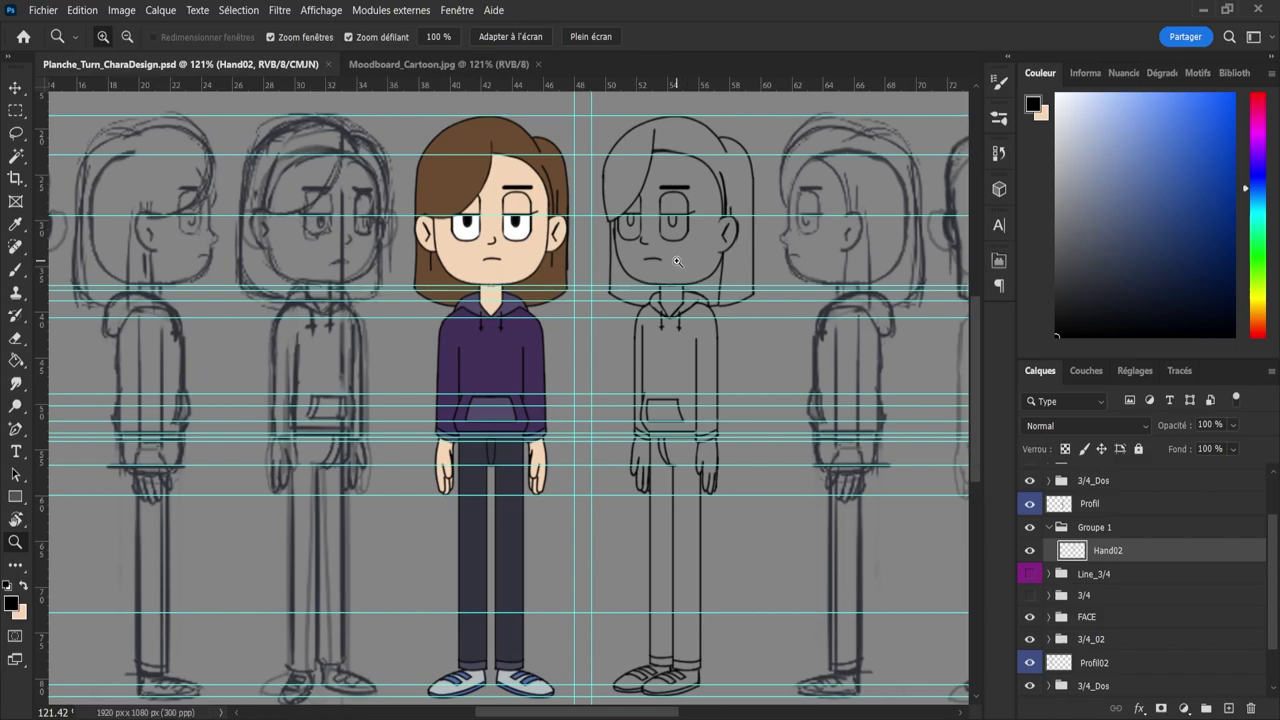
# - Redraw the short vertical hair strand above the three-quarter figure's ear, matching the front view's strand height with a horizontal guide
pyautogui.moveTo(687, 155)
pyautogui.mouseDown()
pyautogui.moveTo(700, 142)
pyautogui.moveTo(709, 159)
pyautogui.mouseUp()
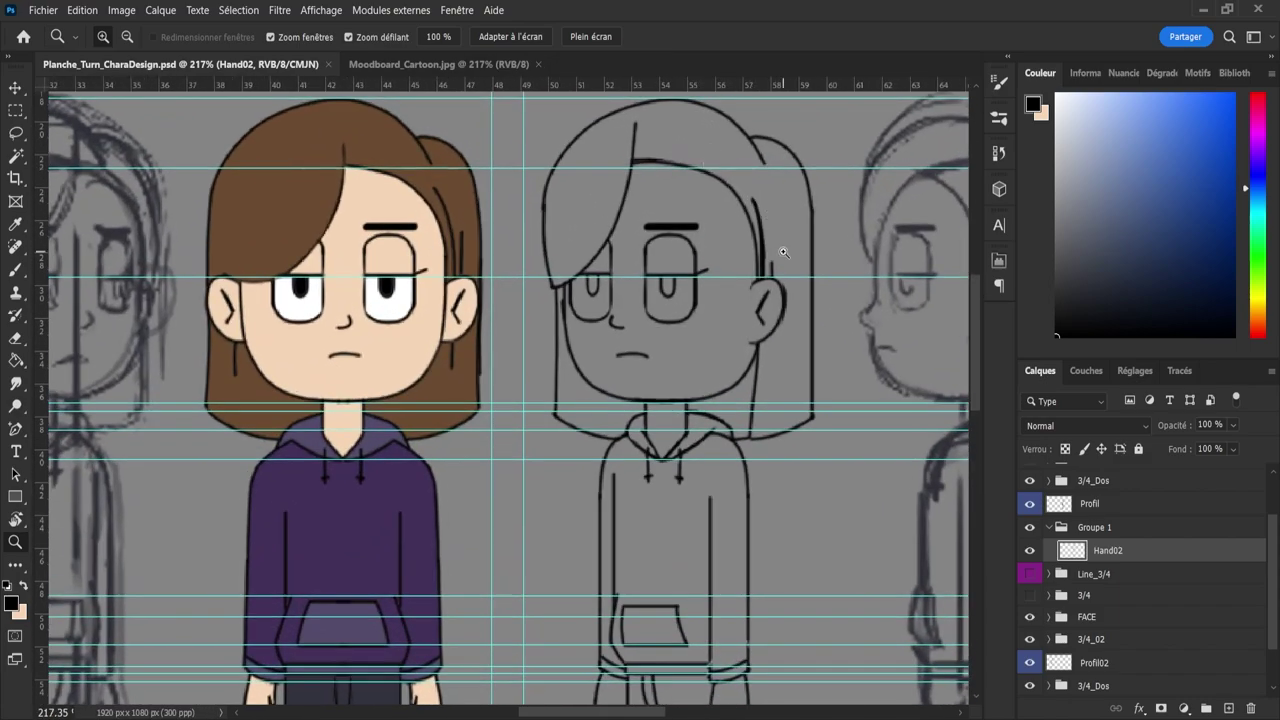
pyautogui.press('e')
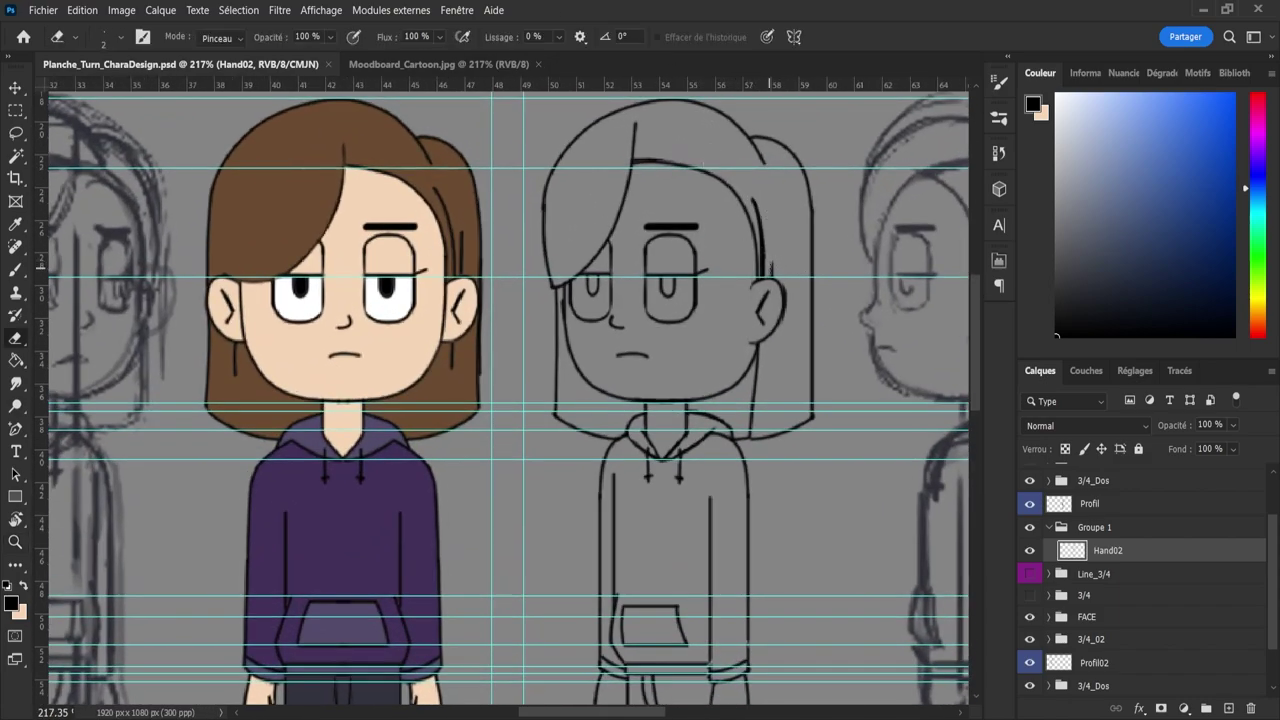
pyautogui.click(769, 272)
pyautogui.press('b')
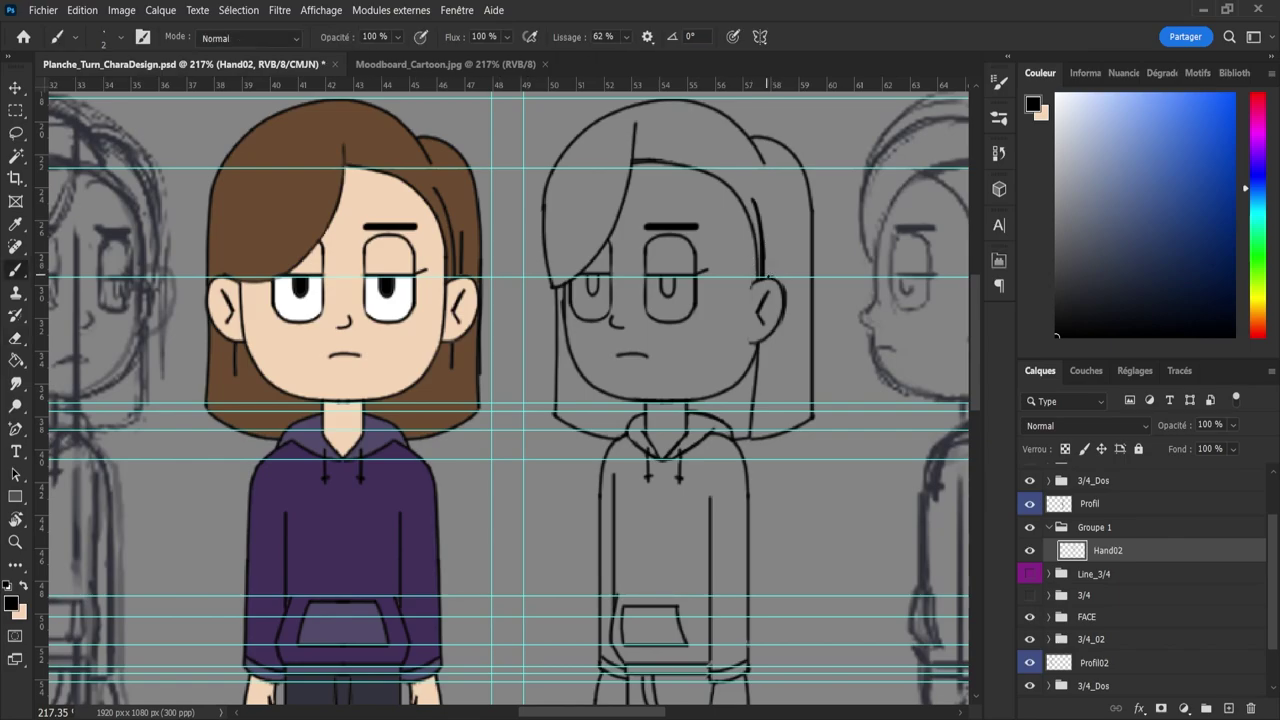
pyautogui.moveTo(767, 244); pyautogui.dragTo(767, 262)
pyautogui.hotkey('ctrl', 'z')
pyautogui.hotkey('ctrl', 'z')
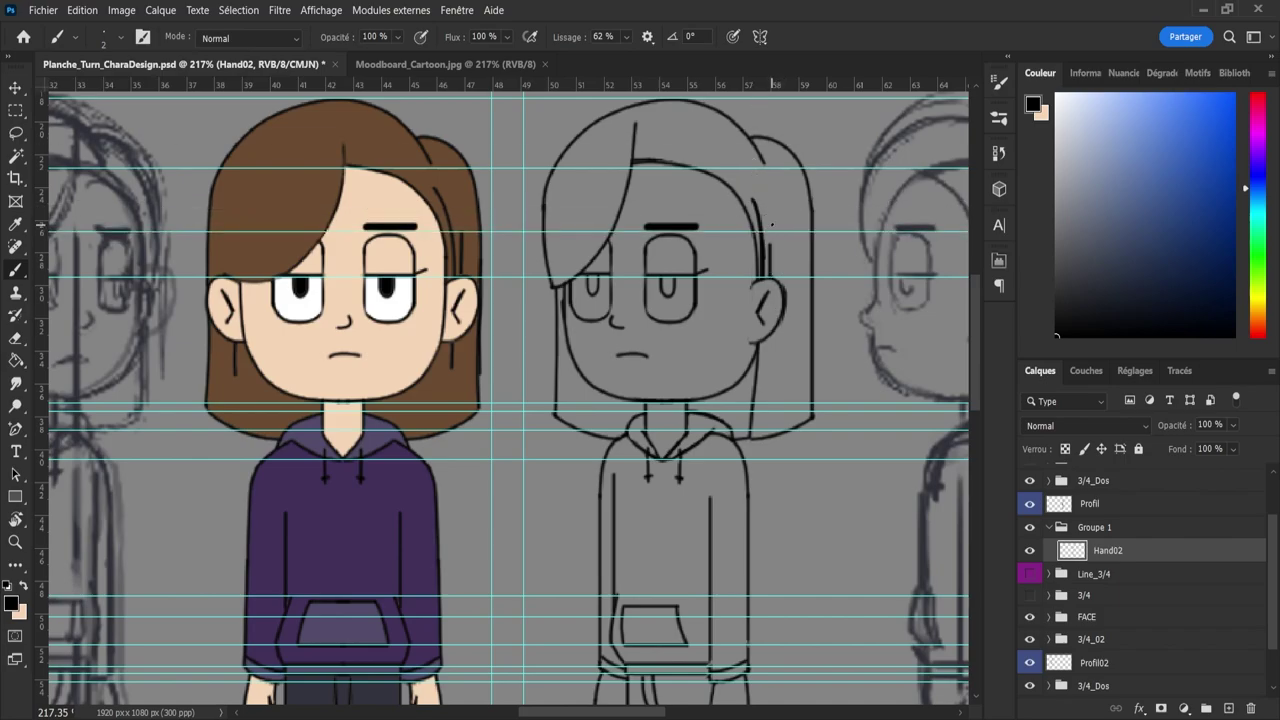
pyautogui.hotkey('ctrl', 'z')
pyautogui.hotkey('ctrl', 'z')
pyautogui.moveTo(766, 338); pyautogui.dragTo(765, 399)
pyautogui.hotkey('ctrl', 'z')
pyautogui.moveTo(569, 88); pyautogui.dragTo(626, 377)
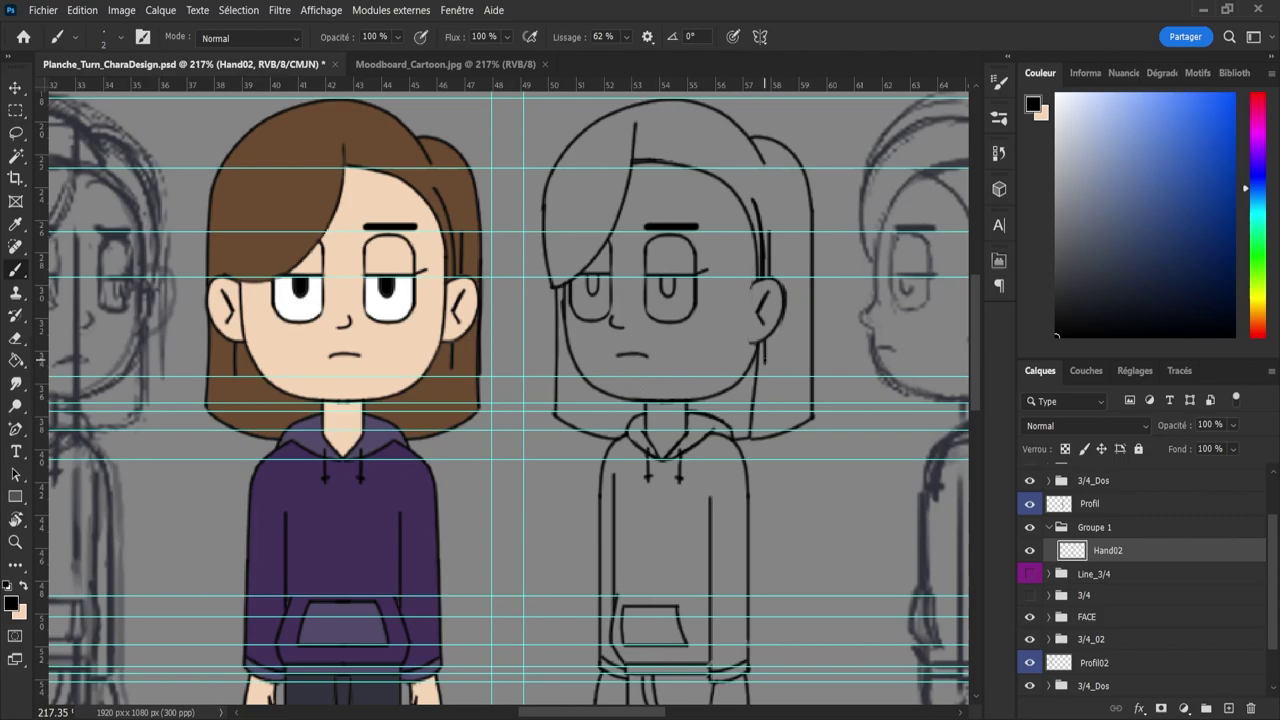
pyautogui.press('e')
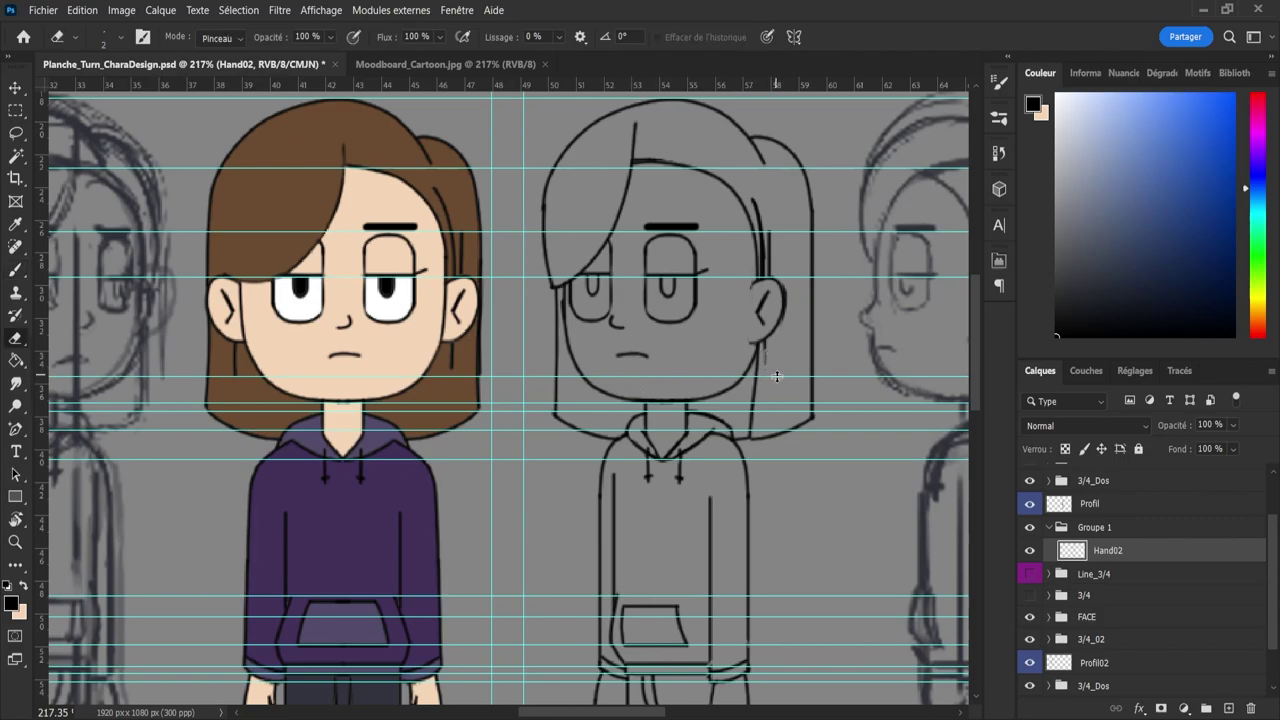
pyautogui.moveTo(776, 376); pyautogui.dragTo(786, 396)
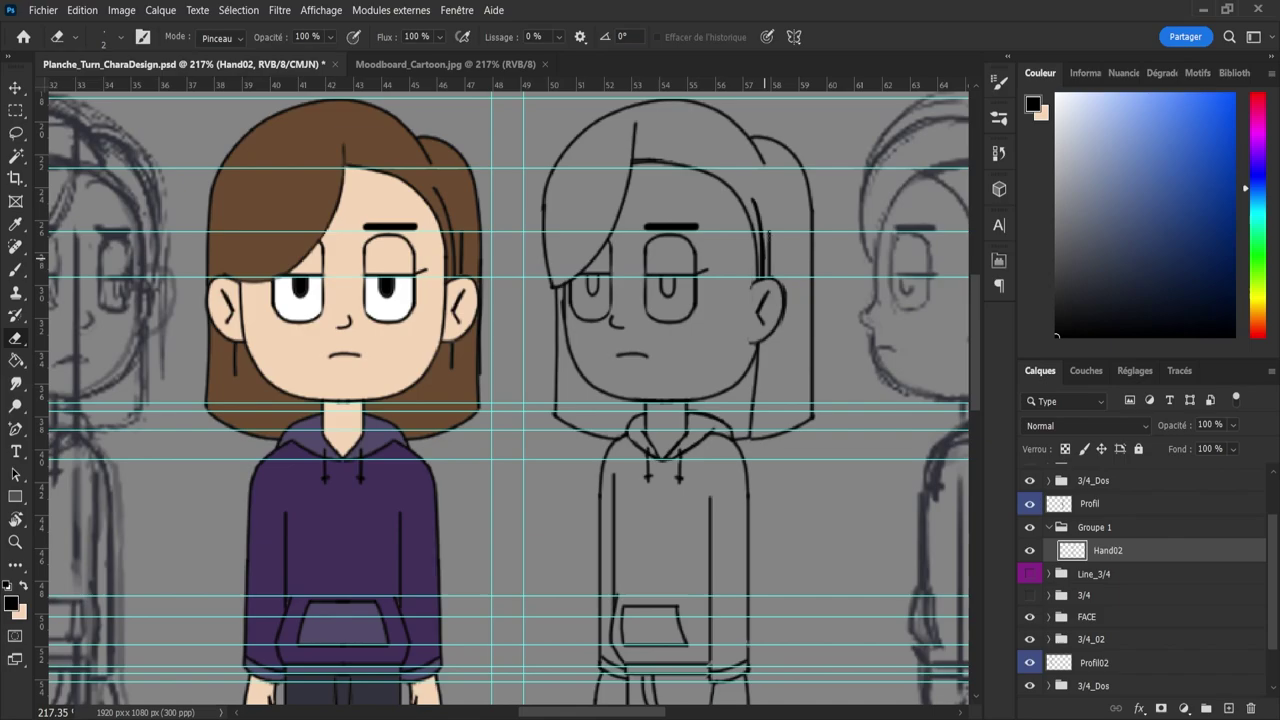
# - Draw a short vertical hair strand below the ear, ending at the front view's strand height, using a temporary horizontal guide
pyautogui.moveTo(803, 84)
pyautogui.mouseDown()
pyautogui.moveTo(785, 382)
pyautogui.moveTo(779, 370)
pyautogui.mouseUp()
pyautogui.press('b')
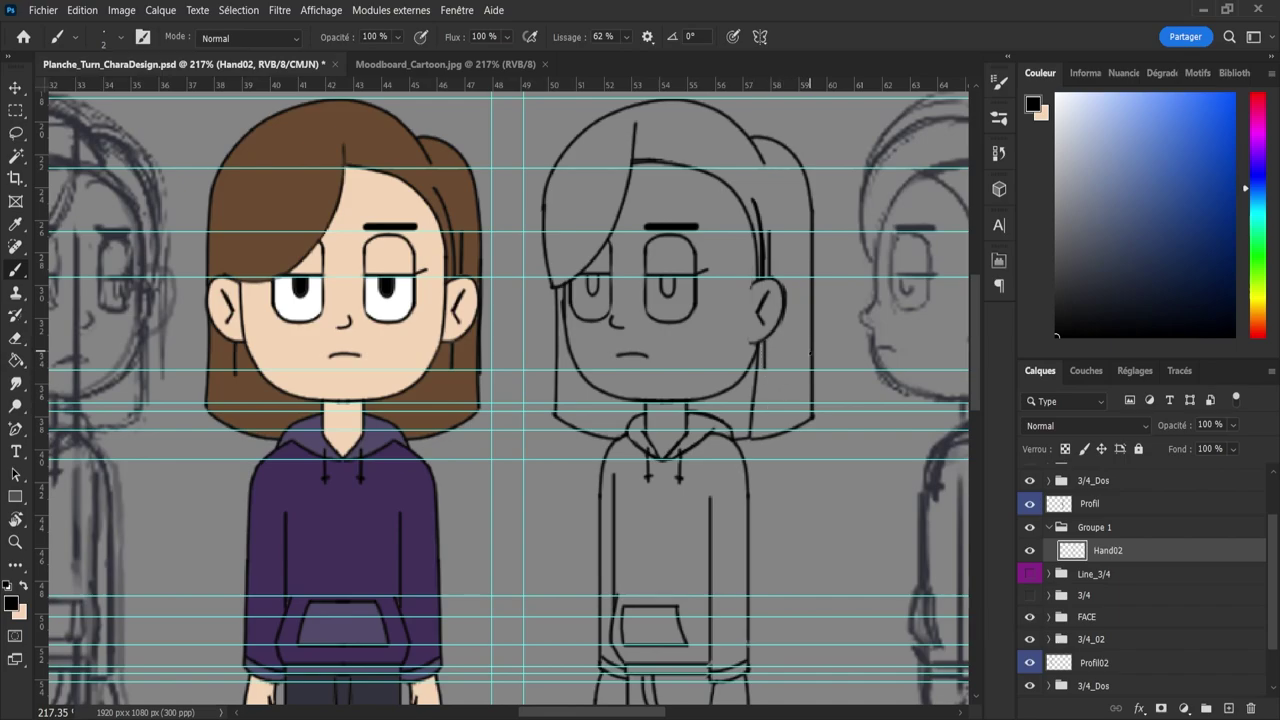
pyautogui.press('v')
pyautogui.moveTo(793, 370); pyautogui.dragTo(820, 85)
# - Clean up the edges of the hair lines just above the ear with a fine eraser and save the document
pyautogui.press('z')
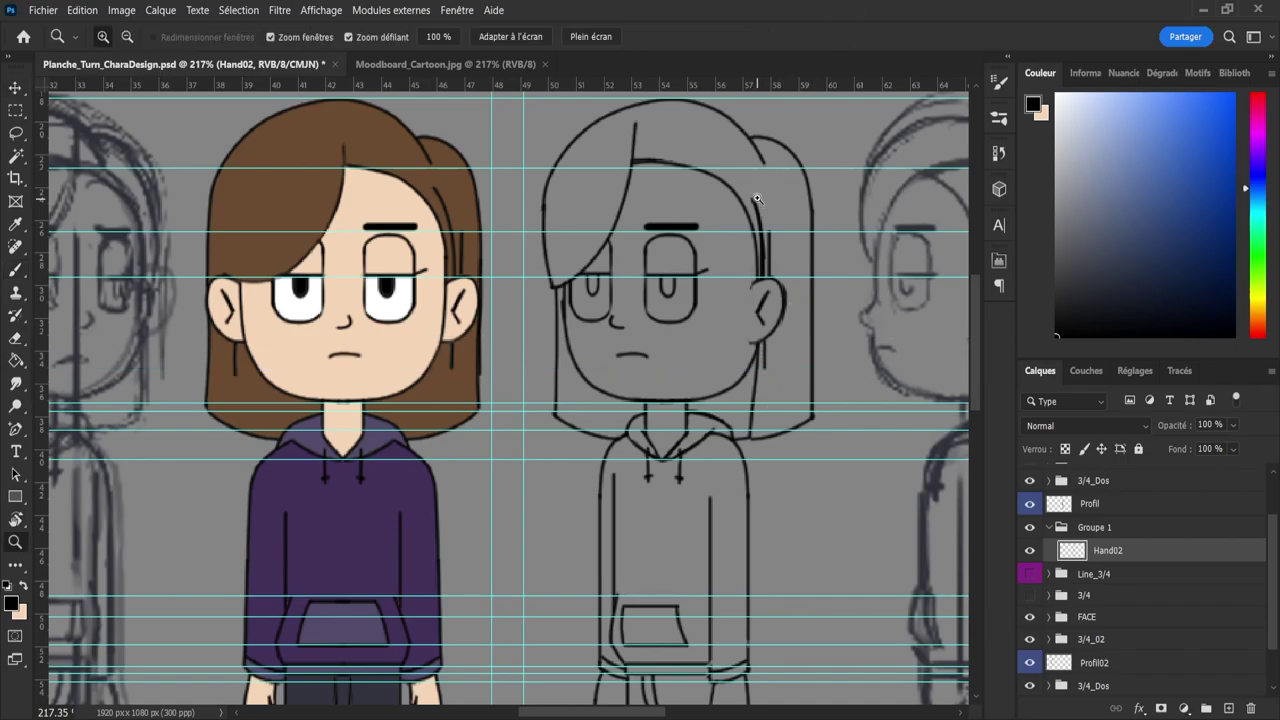
pyautogui.moveTo(757, 198); pyautogui.dragTo(775, 200)
pyautogui.press('e')
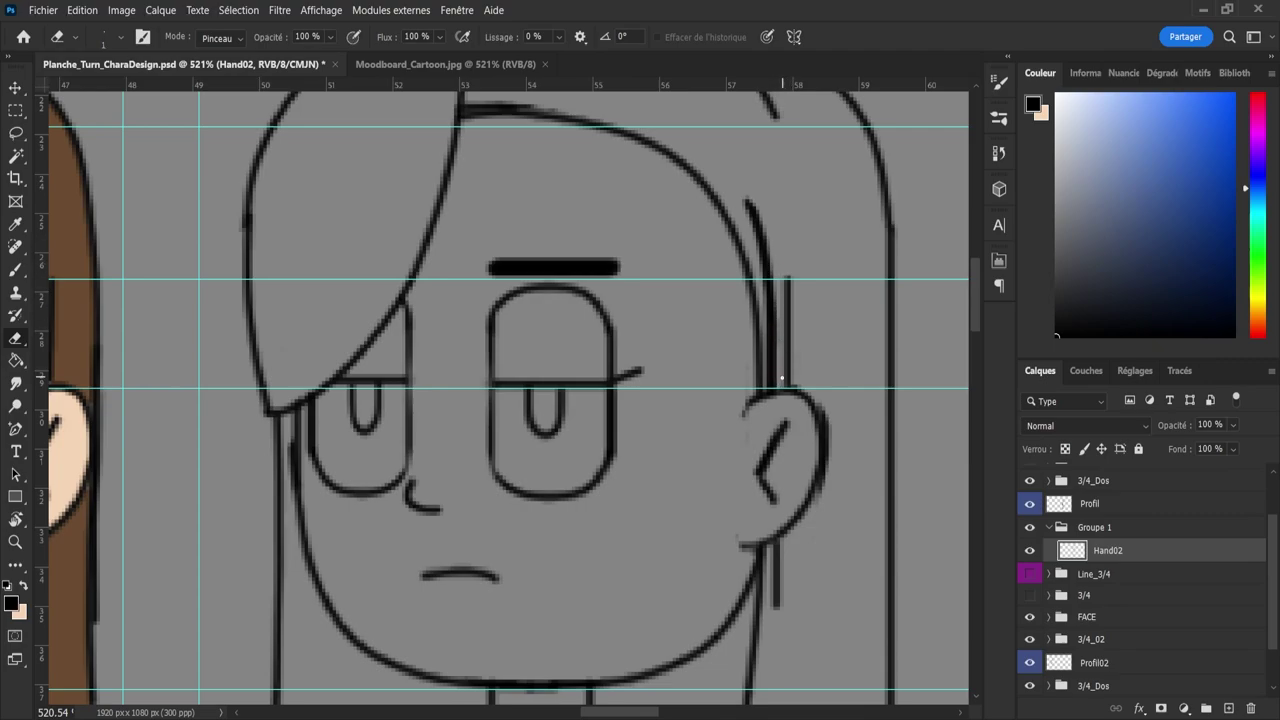
pyautogui.moveTo(778, 385); pyautogui.dragTo(780, 287)
pyautogui.press('z')
pyautogui.moveTo(798, 286); pyautogui.dragTo(754, 295)
pyautogui.hotkey('ctrl', 's')
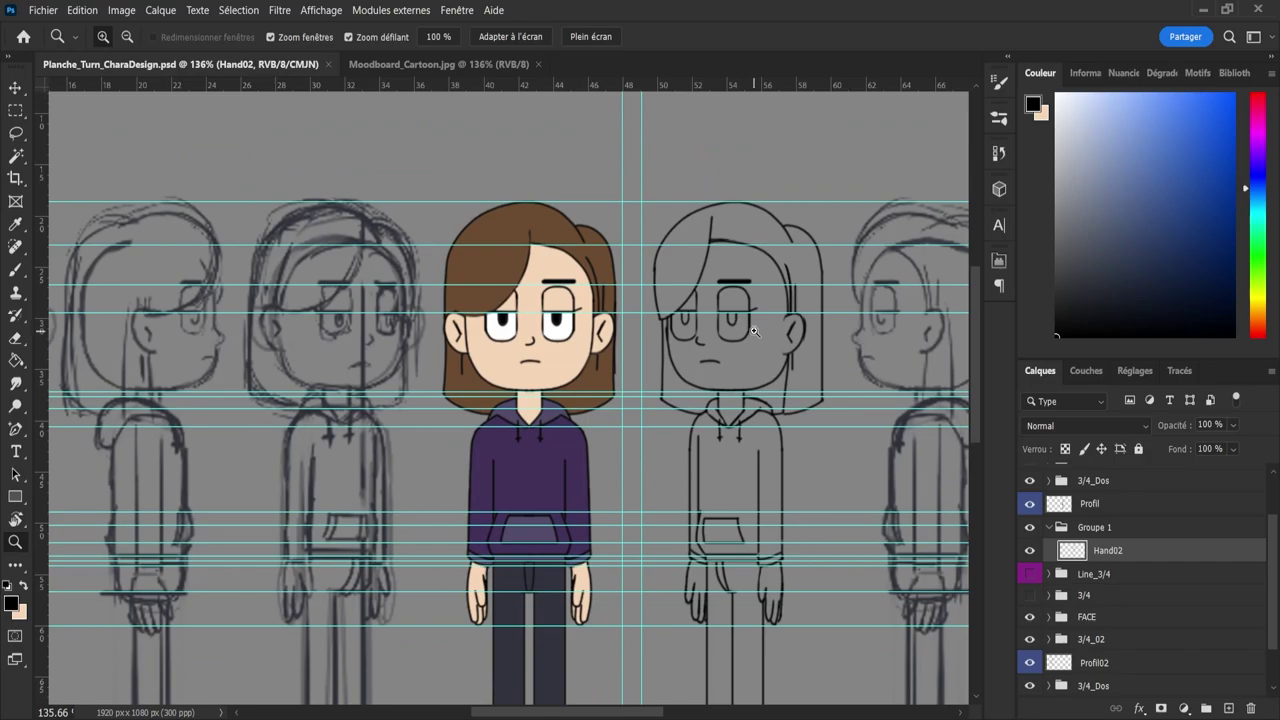
# - Extend the curved hair strand above the ear up to the front view's strand height with a guide, and refine its edge
pyautogui.moveTo(808, 86); pyautogui.dragTo(834, 257)
pyautogui.scroll(3, 790, 266)
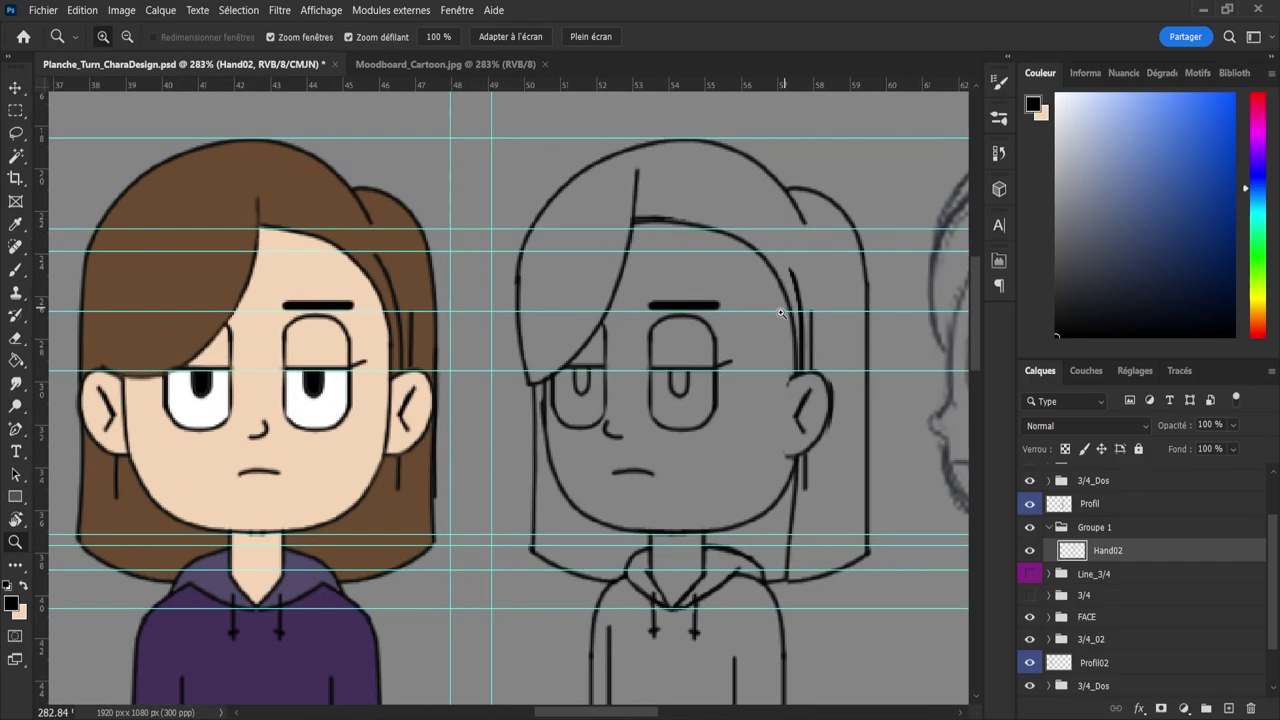
pyautogui.press('b')
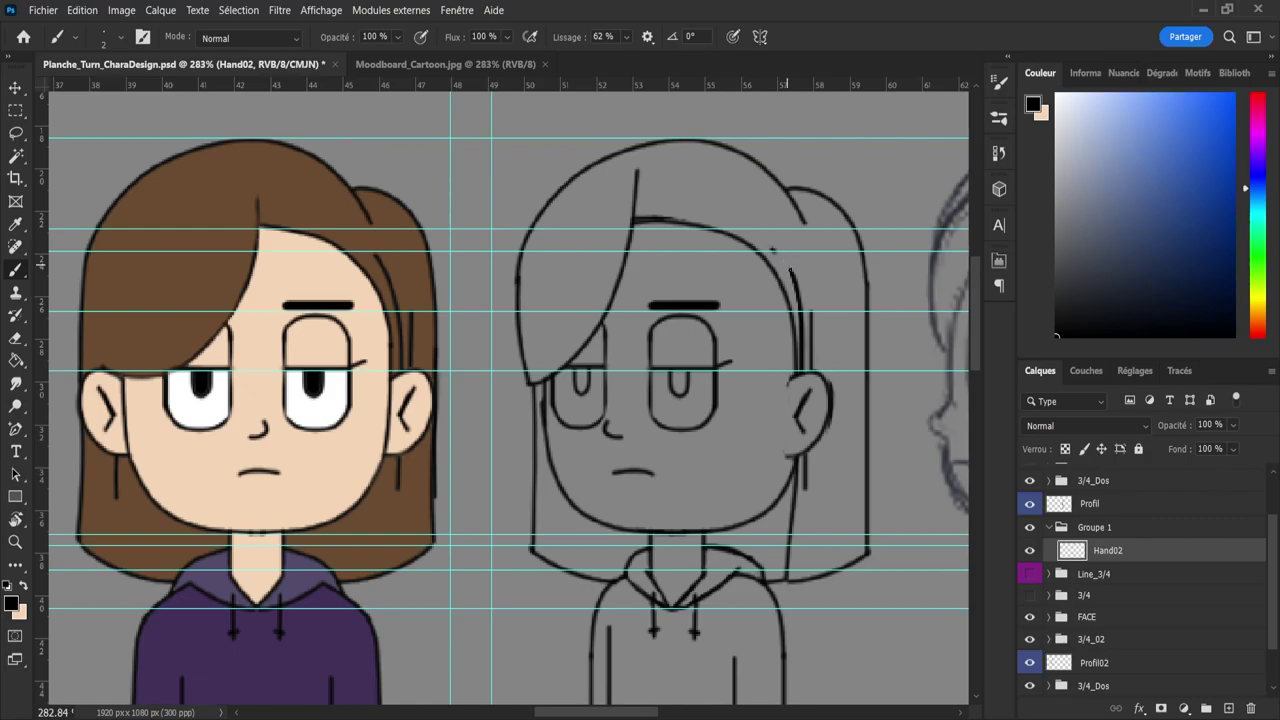
pyautogui.moveTo(787, 263); pyautogui.dragTo(805, 319)
pyautogui.hotkey('ctrl', 'z')
pyautogui.hotkey('ctrl', 'z')
pyautogui.press('e')
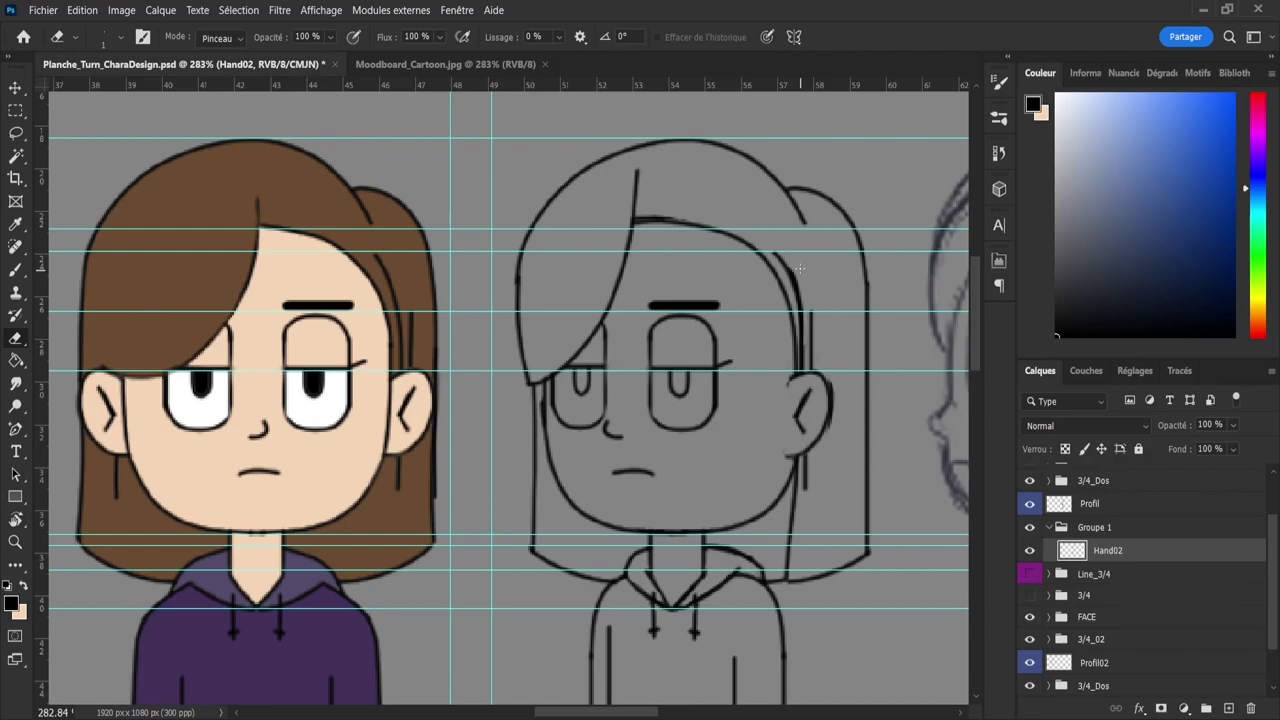
pyautogui.press(']')
pyautogui.press('z')
pyautogui.moveTo(806, 303)
pyautogui.mouseDown()
pyautogui.moveTo(776, 262)
pyautogui.moveTo(723, 285)
pyautogui.moveTo(737, 283)
pyautogui.mouseUp()
# - Shorten the top of the three-quarter figure's hair parting line to the front view's height, aligned with a horizontal guide
pyautogui.scroll(2, 737, 284)
pyautogui.press('e')
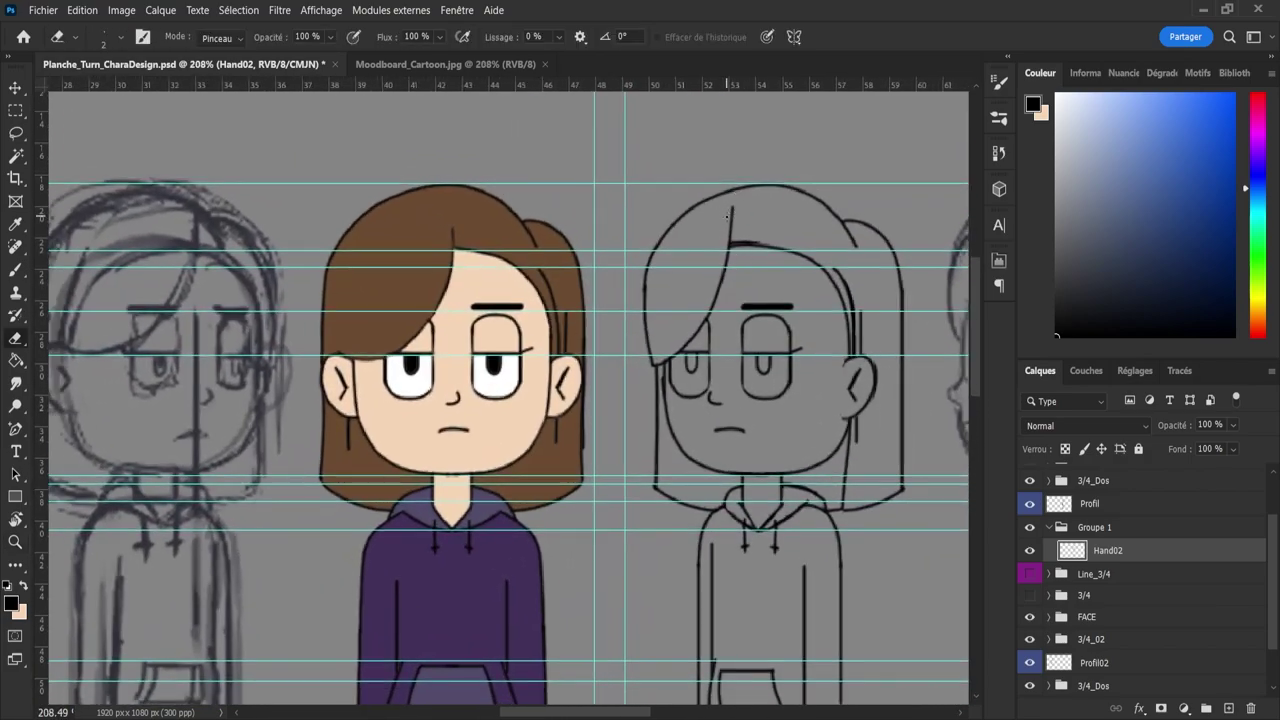
pyautogui.moveTo(775, 85); pyautogui.dragTo(809, 229)
pyautogui.press(']')
pyautogui.press(']')
pyautogui.press(']')
pyautogui.press(']')
pyautogui.press(']')
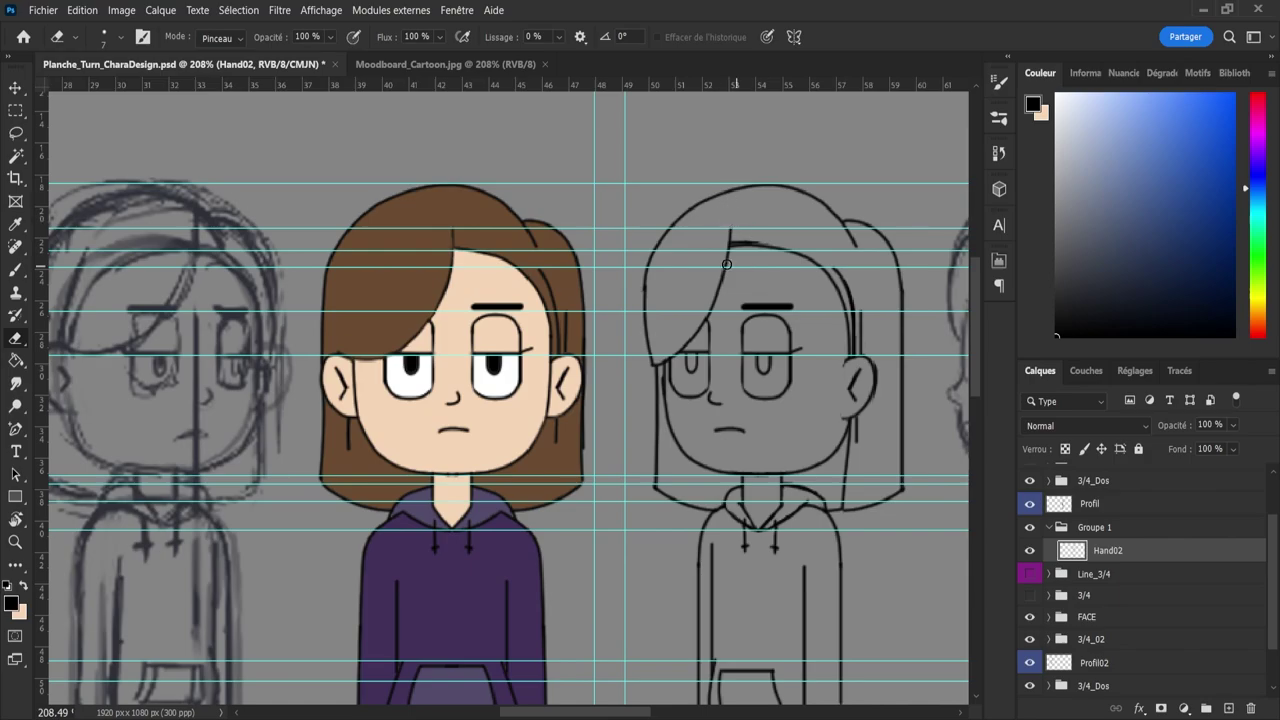
# - Redraw the hairline across the forehead beside the parting and erase the excess thickness along its upper edge
pyautogui.press('z')
pyautogui.moveTo(747, 247); pyautogui.dragTo(803, 252)
pyautogui.press('b')
pyautogui.moveTo(720, 245)
pyautogui.mouseDown()
pyautogui.moveTo(787, 246)
pyautogui.moveTo(715, 243)
pyautogui.moveTo(815, 250)
pyautogui.mouseUp()
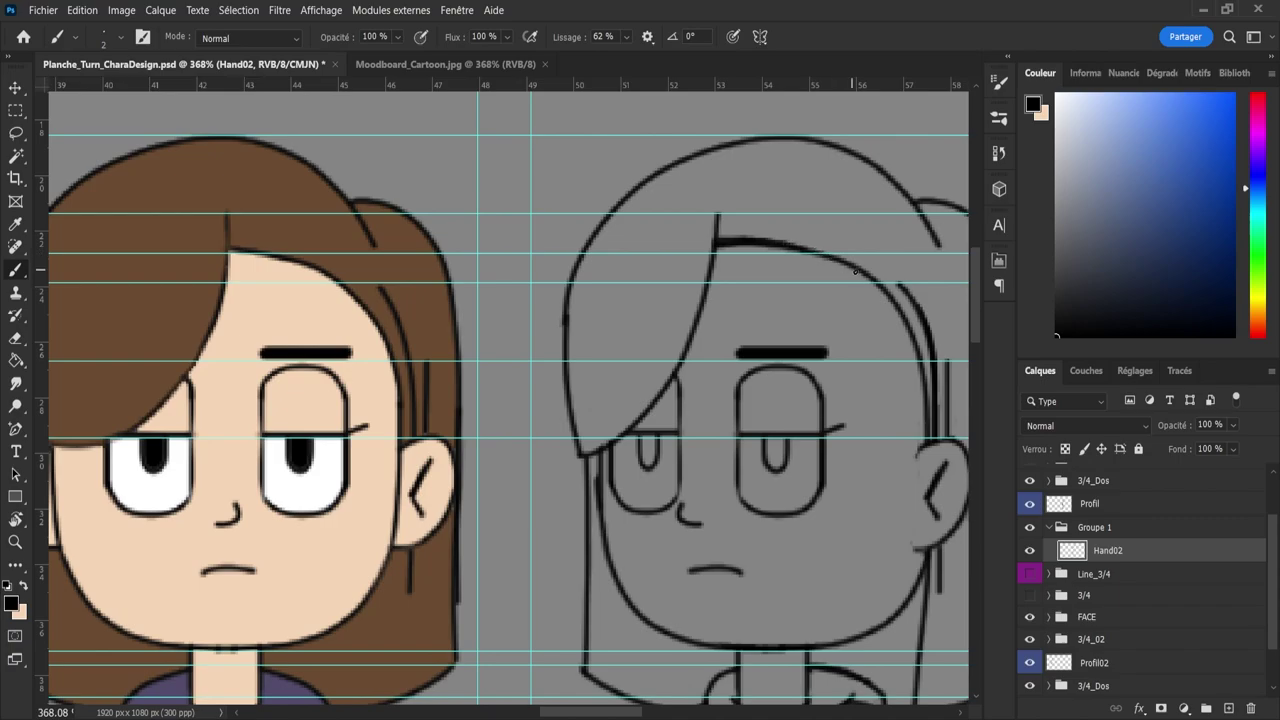
pyautogui.press('e')
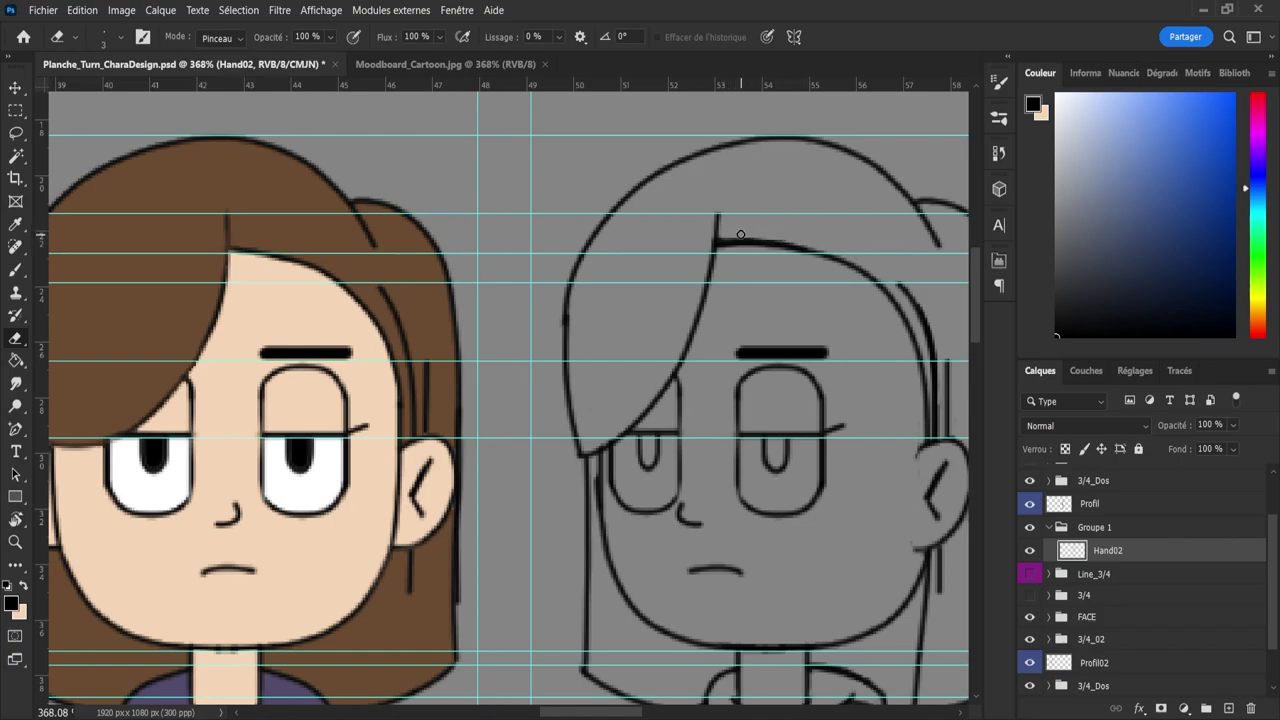
pyautogui.moveTo(725, 234); pyautogui.dragTo(742, 236)
pyautogui.press('z')
pyautogui.keyDown('alt'); pyautogui.click(684, 244); pyautogui.keyUp('alt')
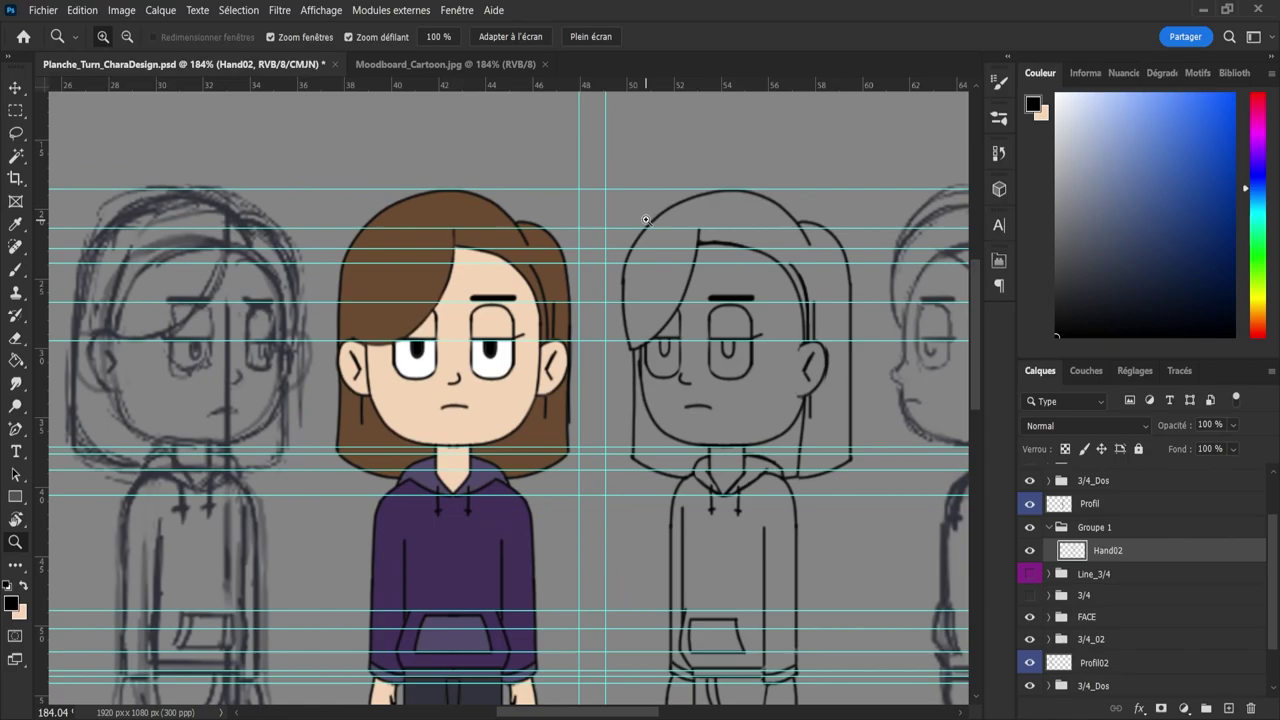
pyautogui.keyDown('alt'); pyautogui.click(773, 216); pyautogui.keyUp('alt')
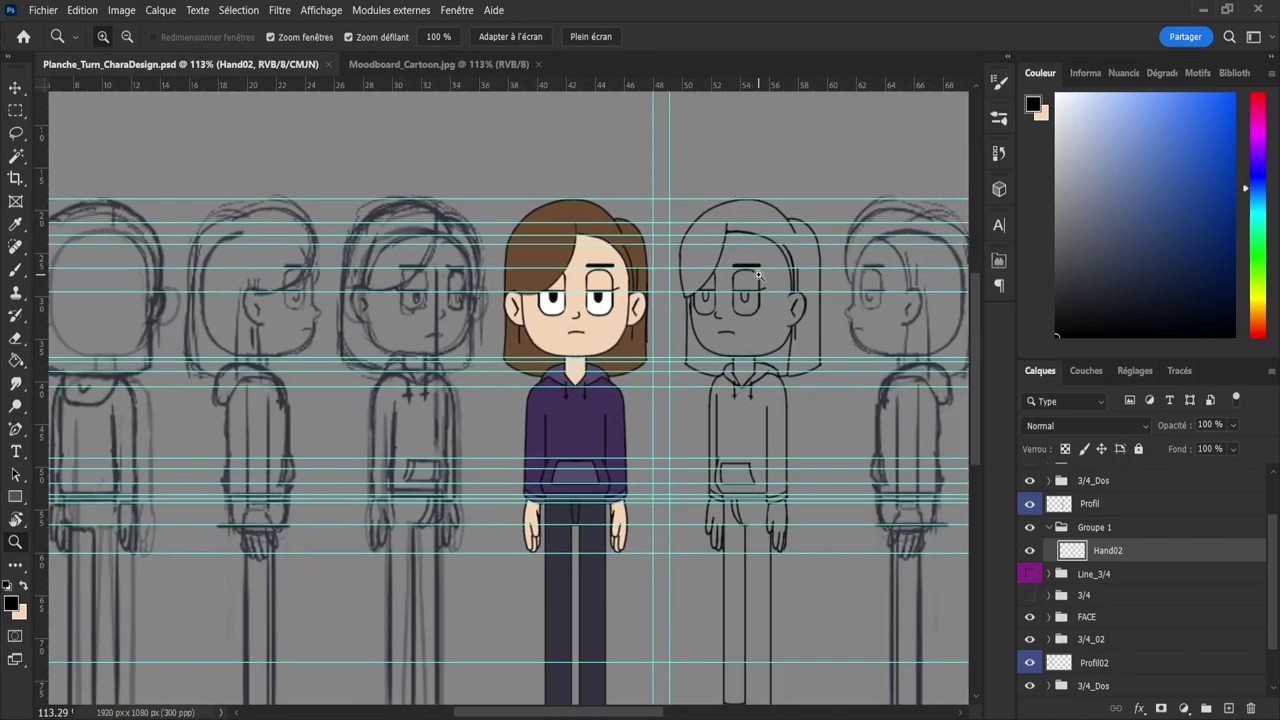
# - Check the merged line layer Hand02 by toggling its visibility and rename it Line_3/4
pyautogui.keyDown('alt'); pyautogui.click(738, 360); pyautogui.keyUp('alt')
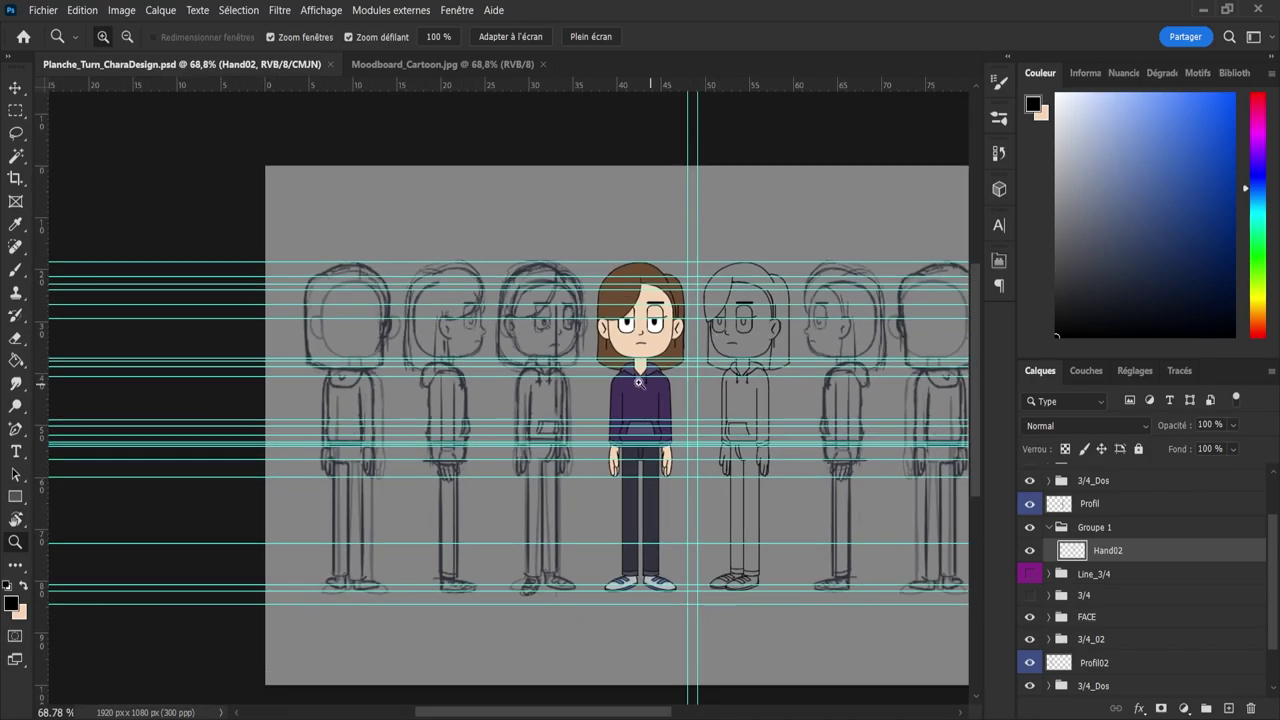
pyautogui.moveTo(647, 385); pyautogui.dragTo(630, 378)
pyautogui.moveTo(773, 407); pyautogui.dragTo(795, 429)
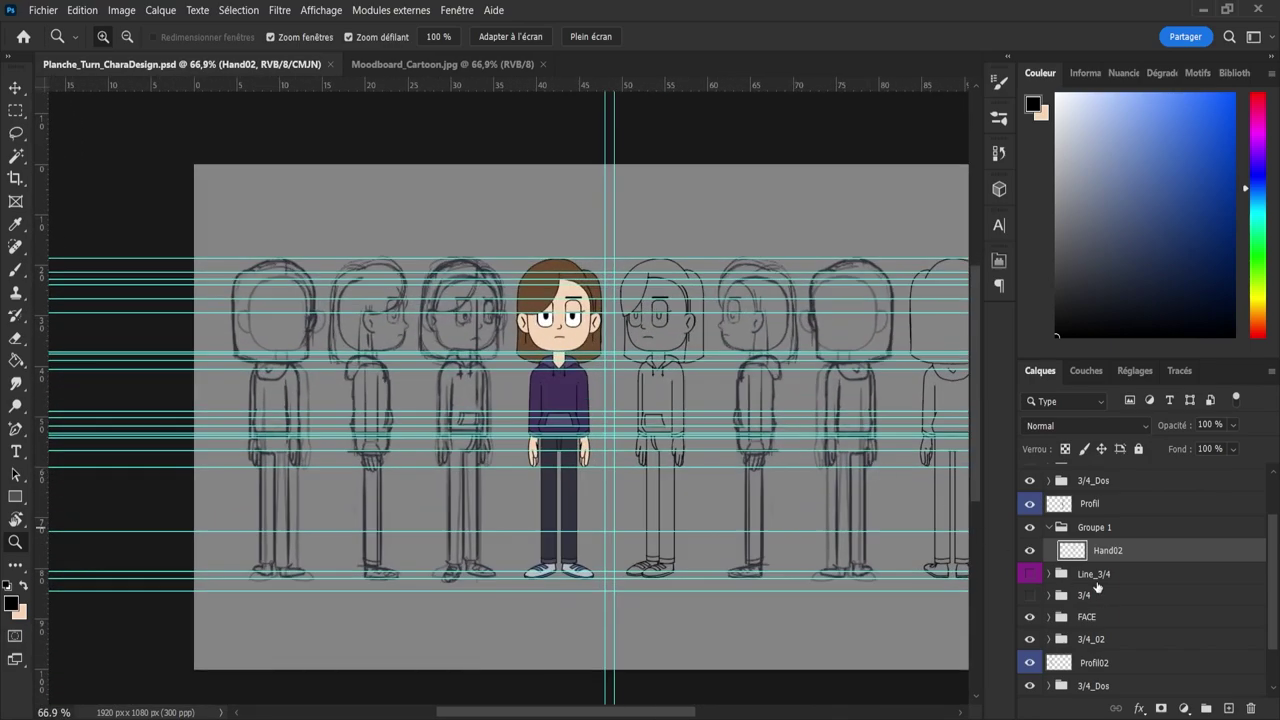
pyautogui.click(1030, 551)
pyautogui.click(1030, 551)
pyautogui.doubleClick(1108, 550)
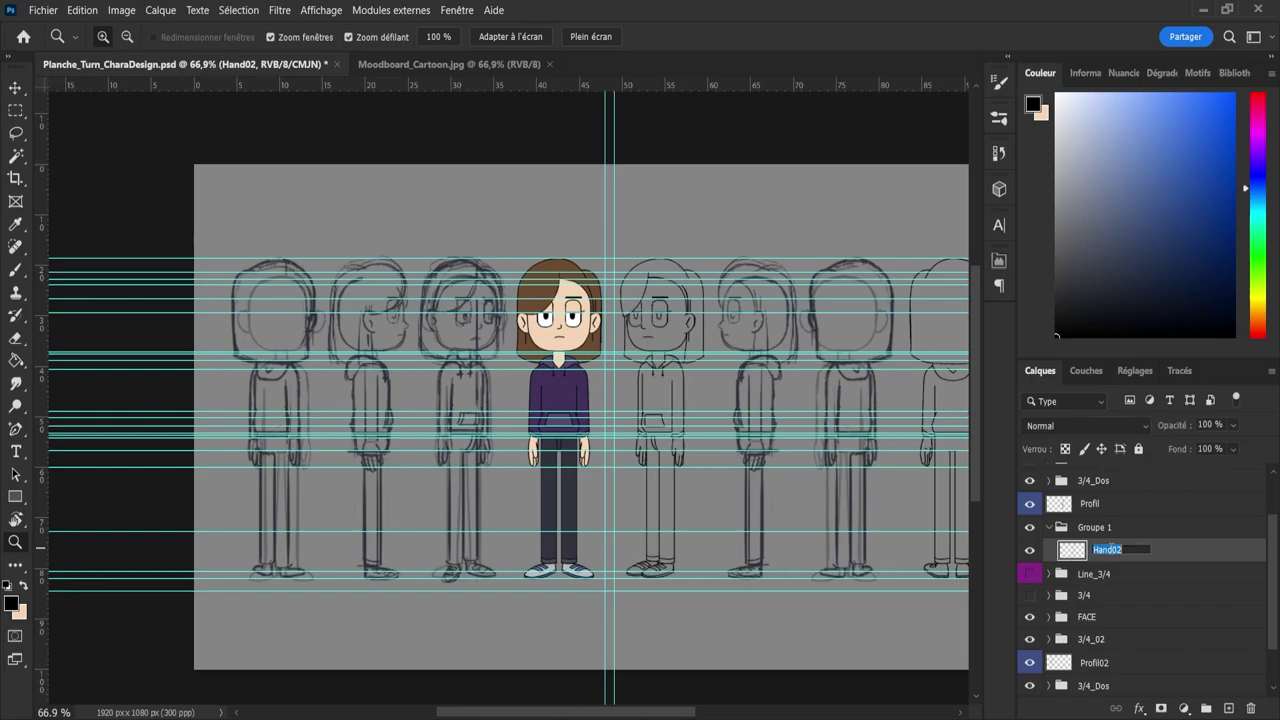
pyautogui.write('Line_3/4')
pyautogui.press('Return')
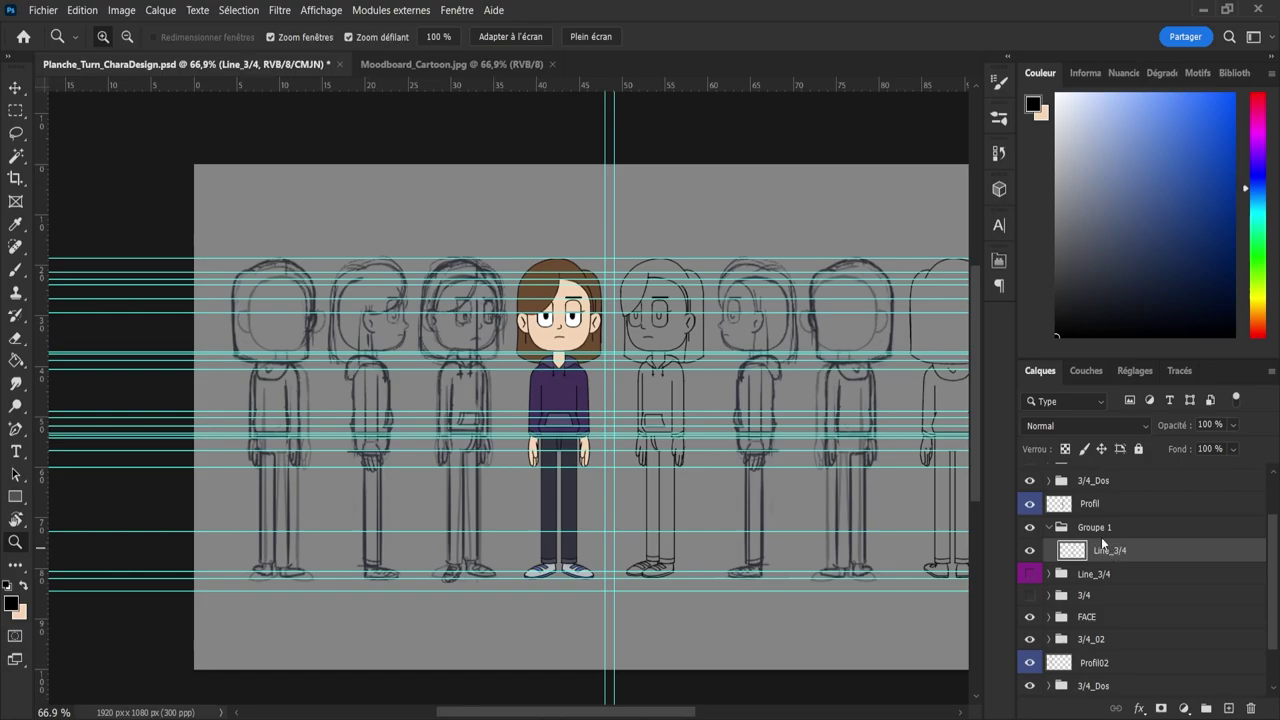
# - Give the Line_3/4 layer a violet colour label and move it out of Groupe 1, leaving the emptied group selected
pyautogui.click(1022, 699)
pyautogui.moveTo(1122, 556); pyautogui.dragTo(1128, 566)
pyautogui.click(1104, 532)
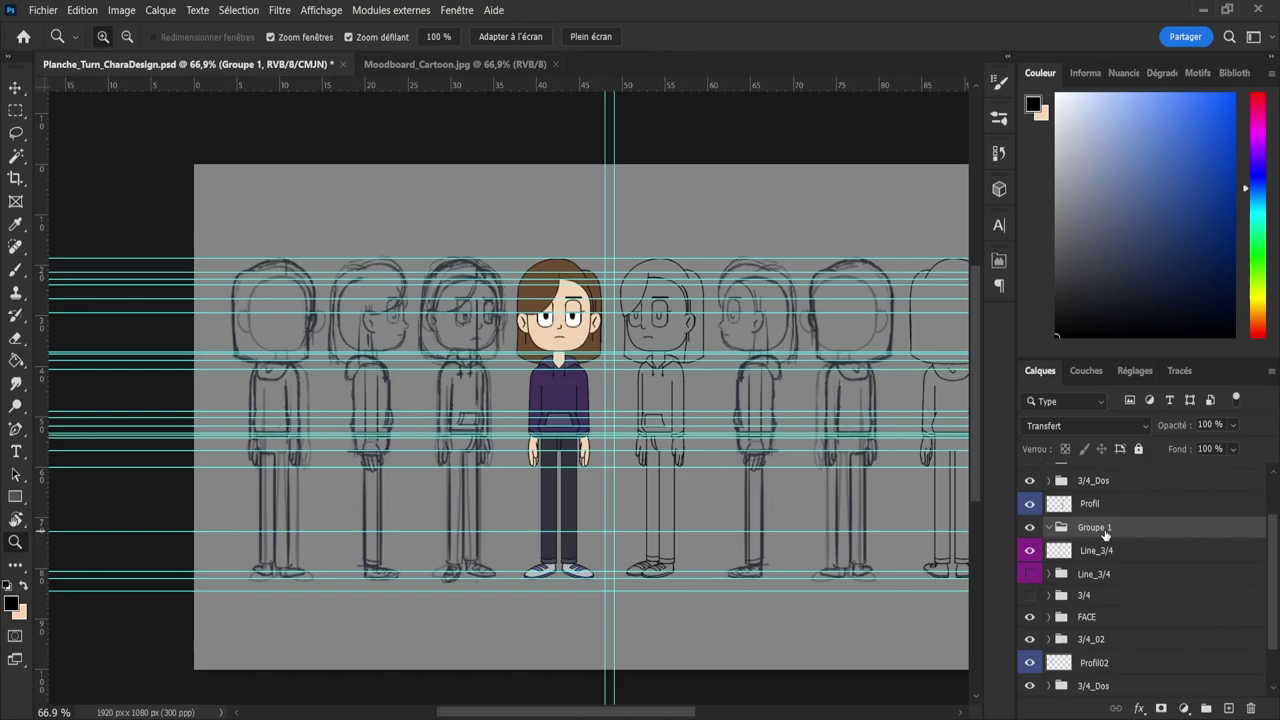
# - Delete the empty Groupe 1 and gather the Line_3/4 layer, Line_3/4 group and 3/4 group into a new group named 3/4
pyautogui.press('Delete')
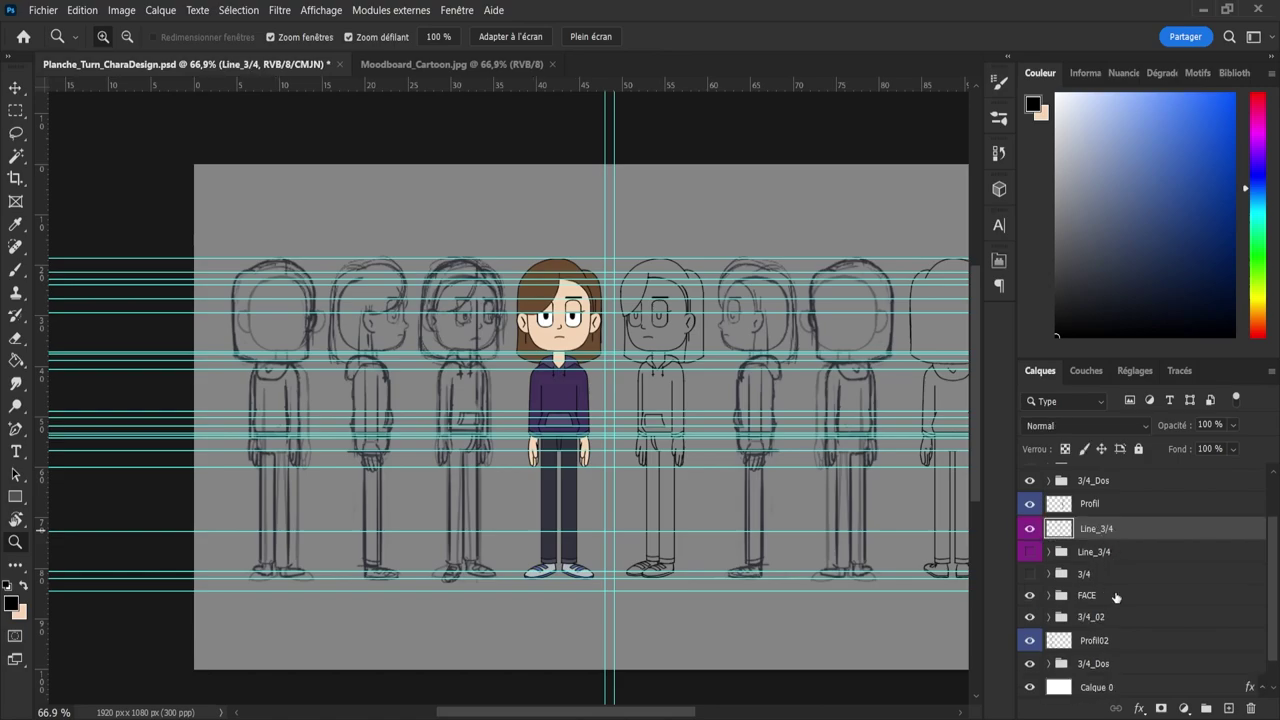
pyautogui.keyDown('shift'); pyautogui.click(1100, 578); pyautogui.keyUp('shift')
pyautogui.click(1206, 708)
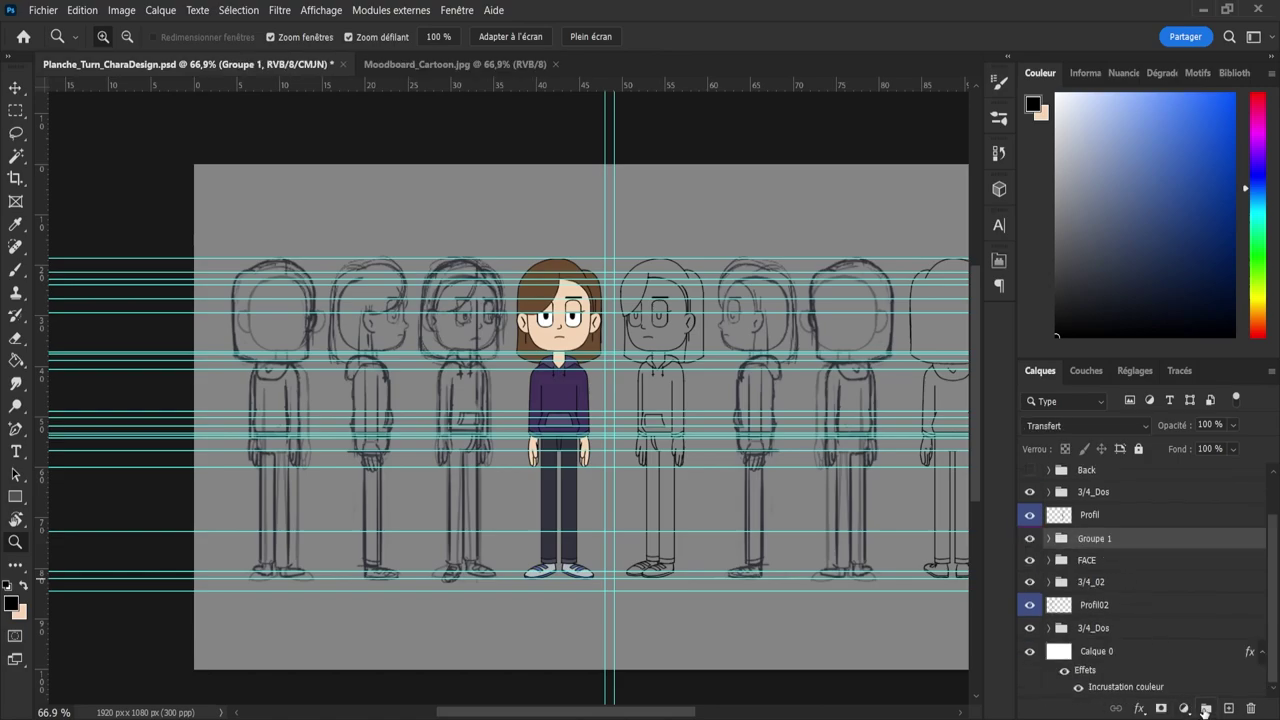
pyautogui.doubleClick(1097, 539)
pyautogui.write('2/4')
pyautogui.press('Return')
pyautogui.doubleClick(1101, 543)
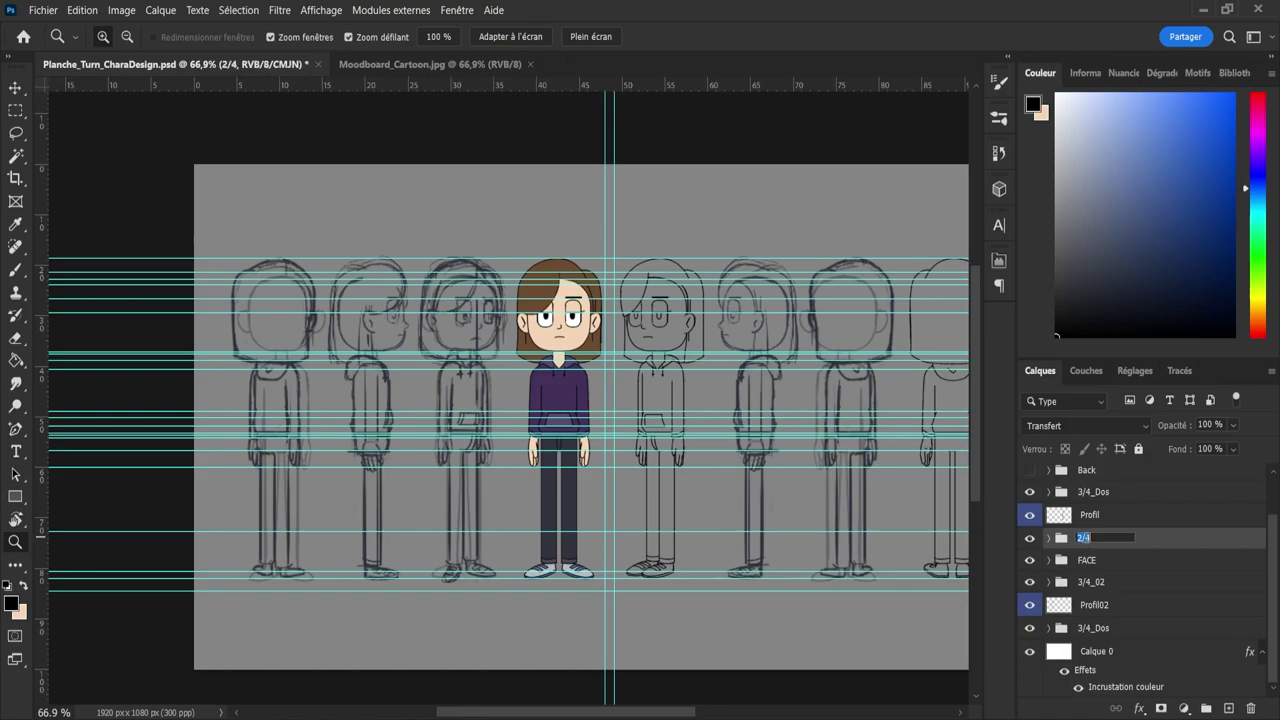
pyautogui.click(1087, 541)
pyautogui.write('3')
pyautogui.press('Return')
# - Duplicate the 3/4 group, flip the copy horizontally and place it over the opposite three-quarter sketch beside the coloured front view
pyautogui.hotkey('ctrl', 'j')
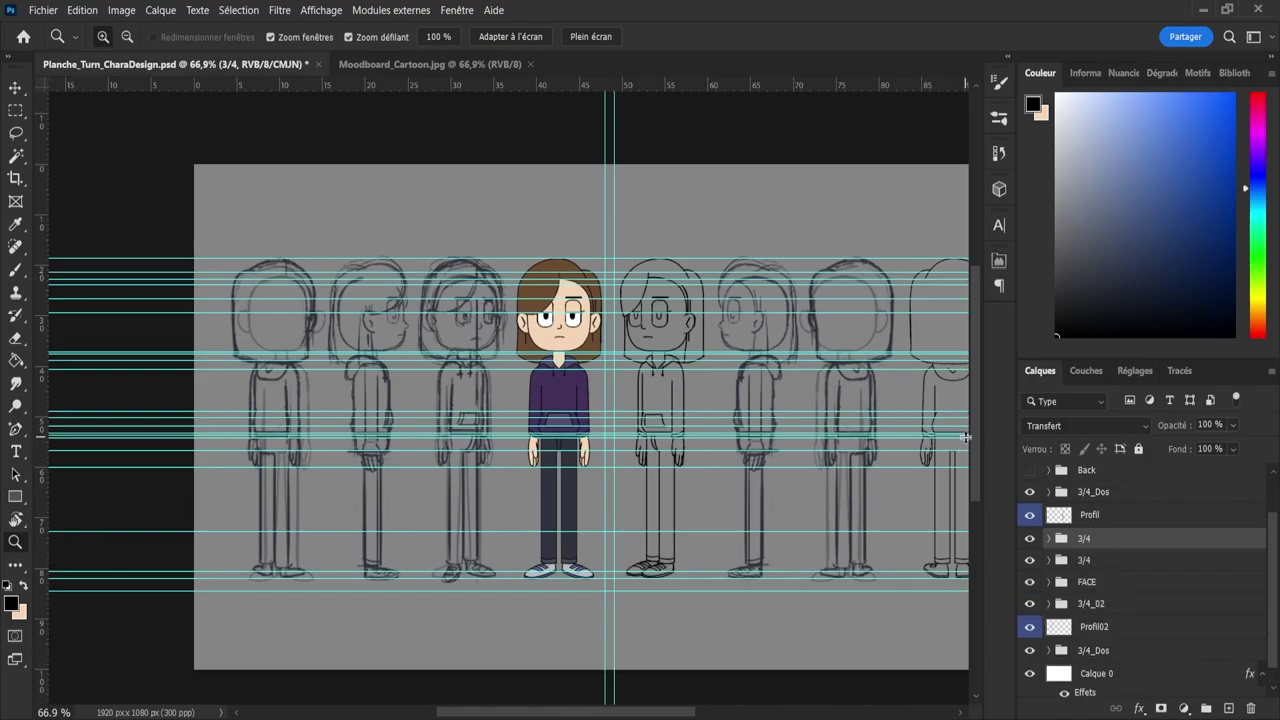
pyautogui.hotkey('ctrl', 't')
pyautogui.moveTo(694, 392); pyautogui.dragTo(492, 405)
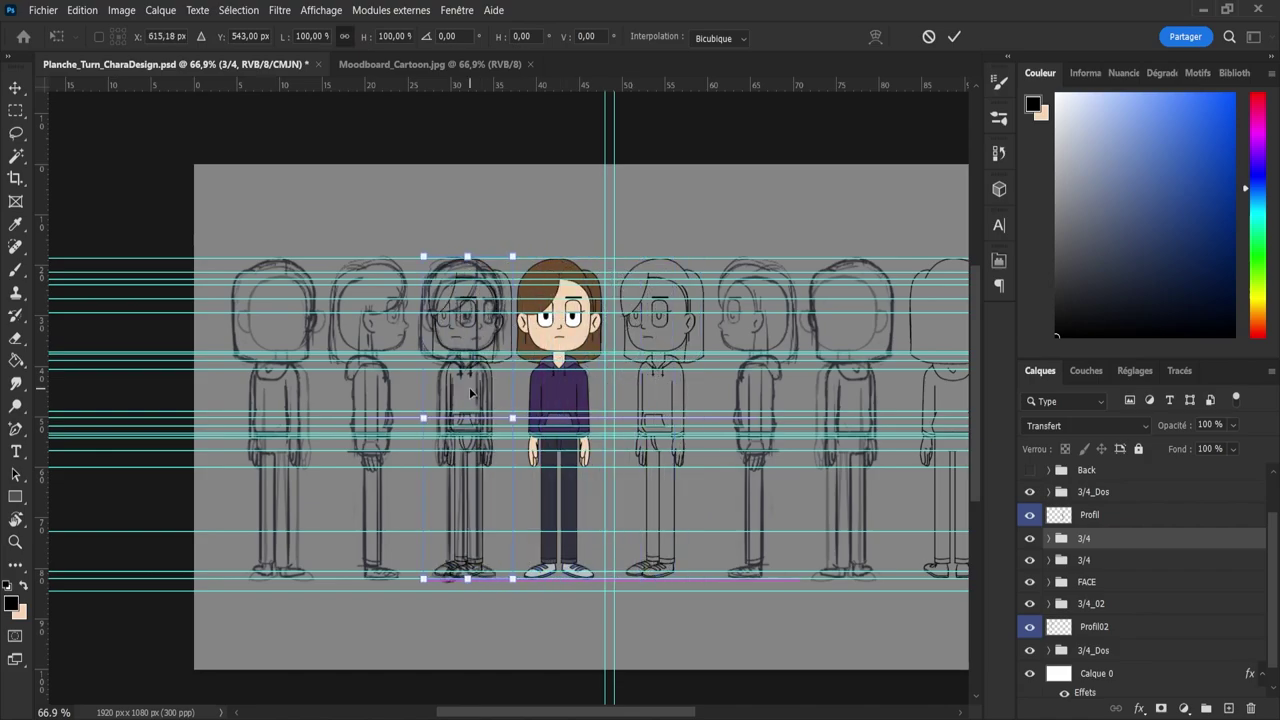
pyautogui.rightClick(493, 421)
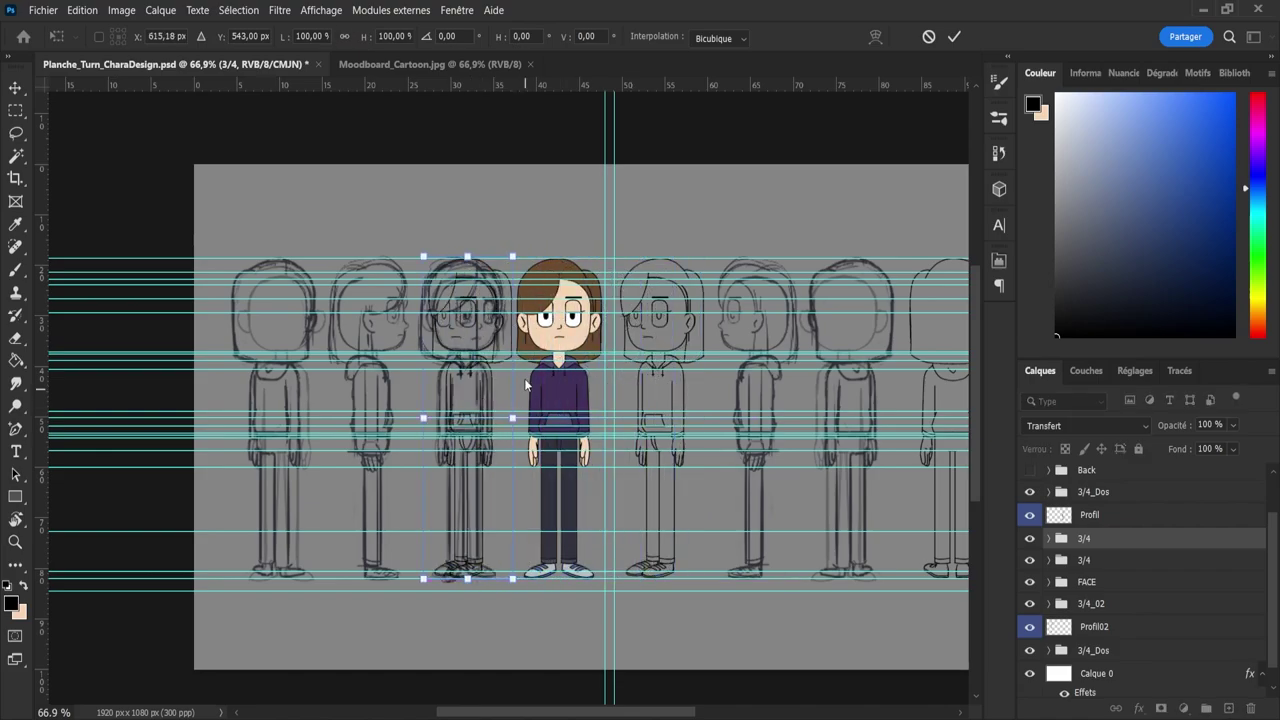
pyautogui.click(522, 369)
pyautogui.moveTo(473, 348); pyautogui.dragTo(463, 350)
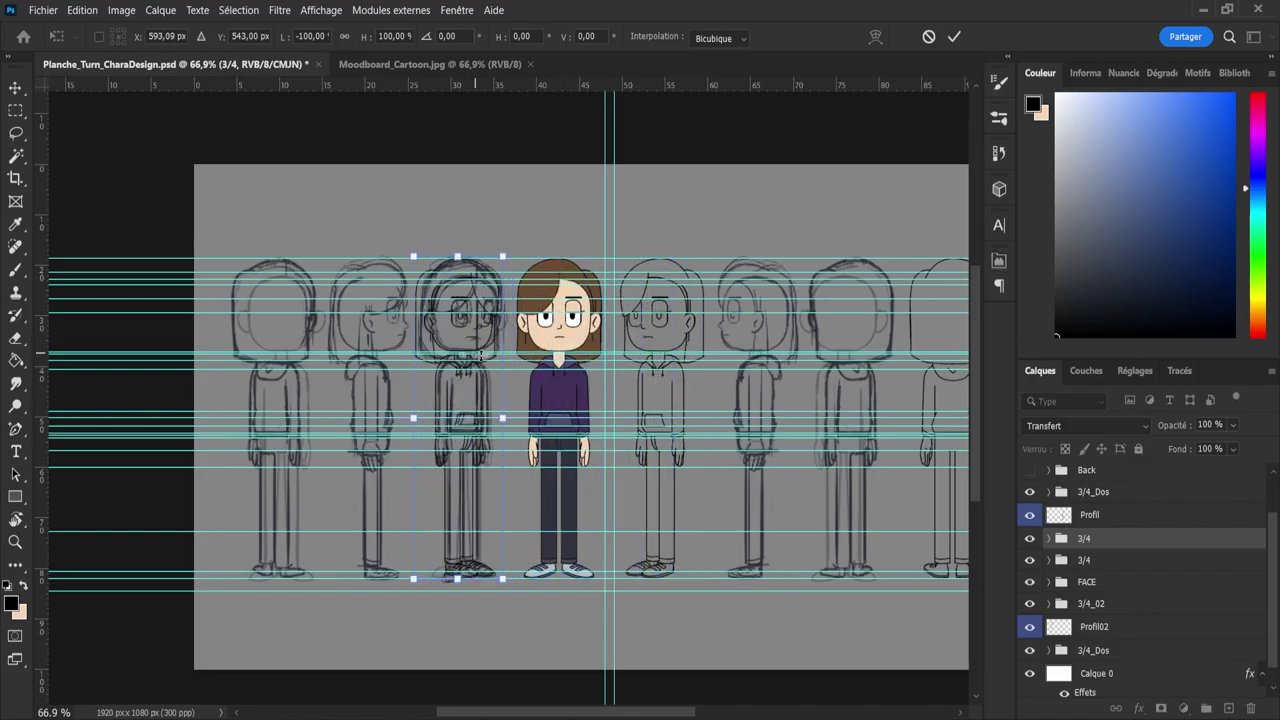
pyautogui.press('Return')
# - Move the mirrored 3/4 group directly above 3/4_02 and reduce the 3/4_02 sketch's opacity to 38%
pyautogui.moveTo(1089, 543); pyautogui.dragTo(1100, 596)
pyautogui.click(1100, 604)
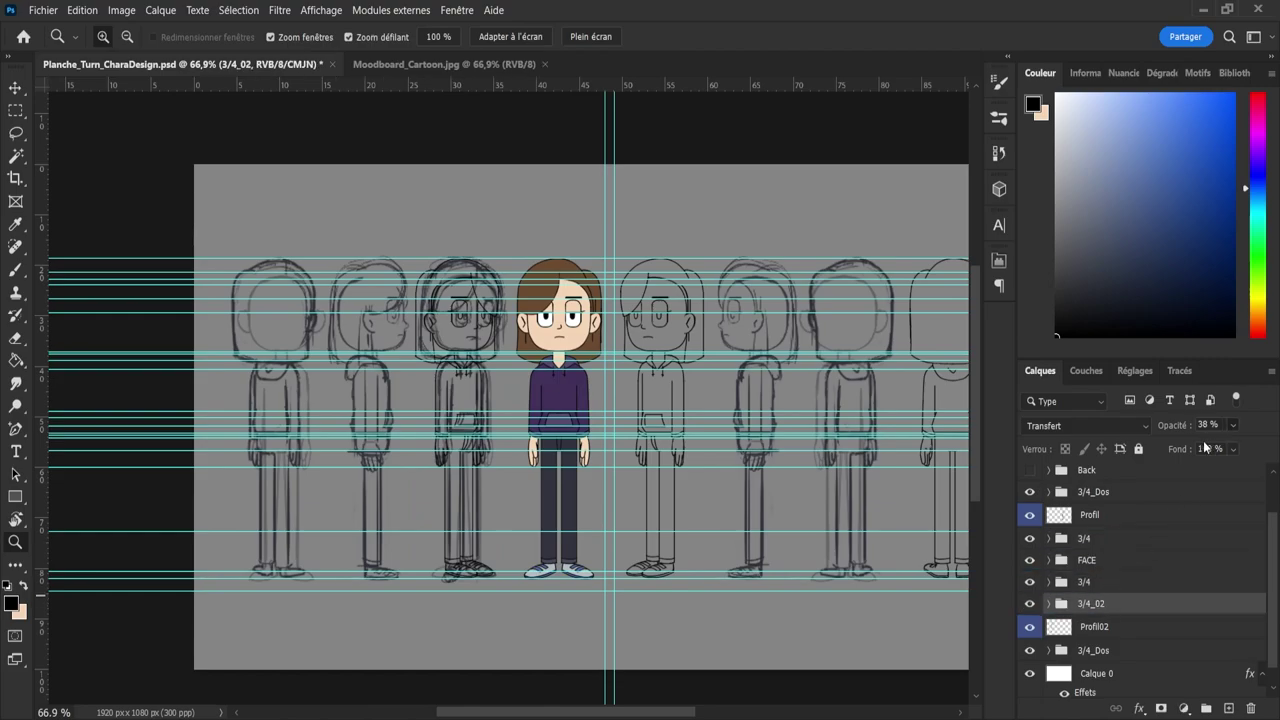
pyautogui.click(1090, 582)
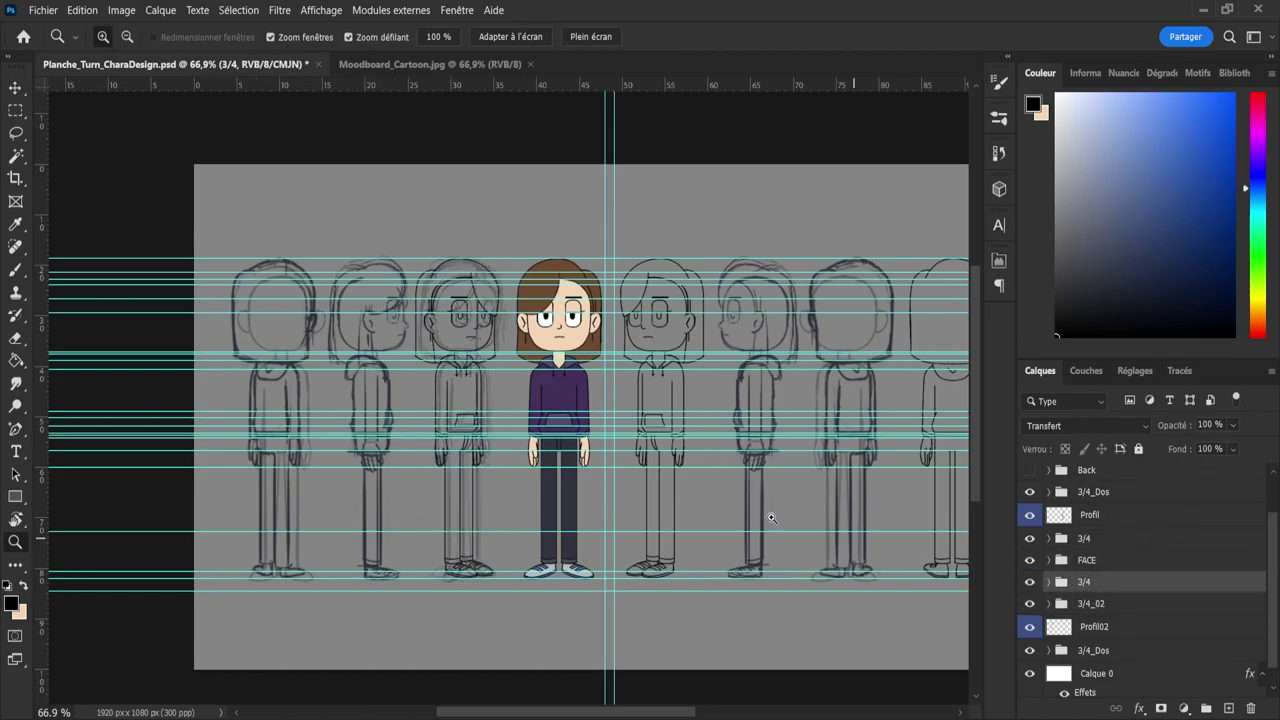
# - Nudge the mirrored 3/4 group slightly to the right to align it with the underlying three-quarter sketch
pyautogui.moveTo(449, 454); pyautogui.dragTo(477, 453)
pyautogui.press('v')
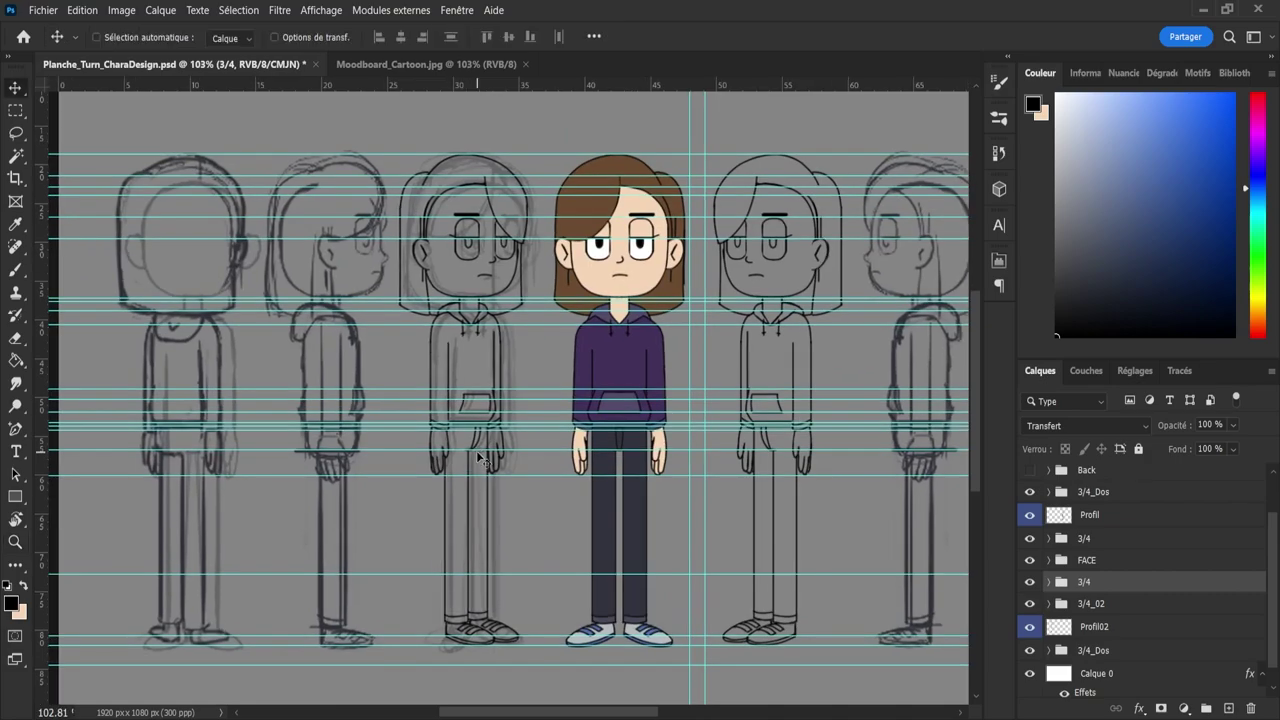
pyautogui.press('Right')
pyautogui.press('Right')
pyautogui.press('Right')
pyautogui.press('Right')
pyautogui.press('Right')
pyautogui.press('Right')
pyautogui.press('Right')
pyautogui.press('Right')
pyautogui.press('Right')
pyautogui.press('Right')
pyautogui.press('Right')
pyautogui.press('Right')
pyautogui.press('Right')
pyautogui.press('Right')
pyautogui.press('Left')
pyautogui.press('Left')
pyautogui.press('Left')
pyautogui.press('Left')
pyautogui.press('Left')
pyautogui.press('Left')
pyautogui.press('Left')
pyautogui.press('Left')
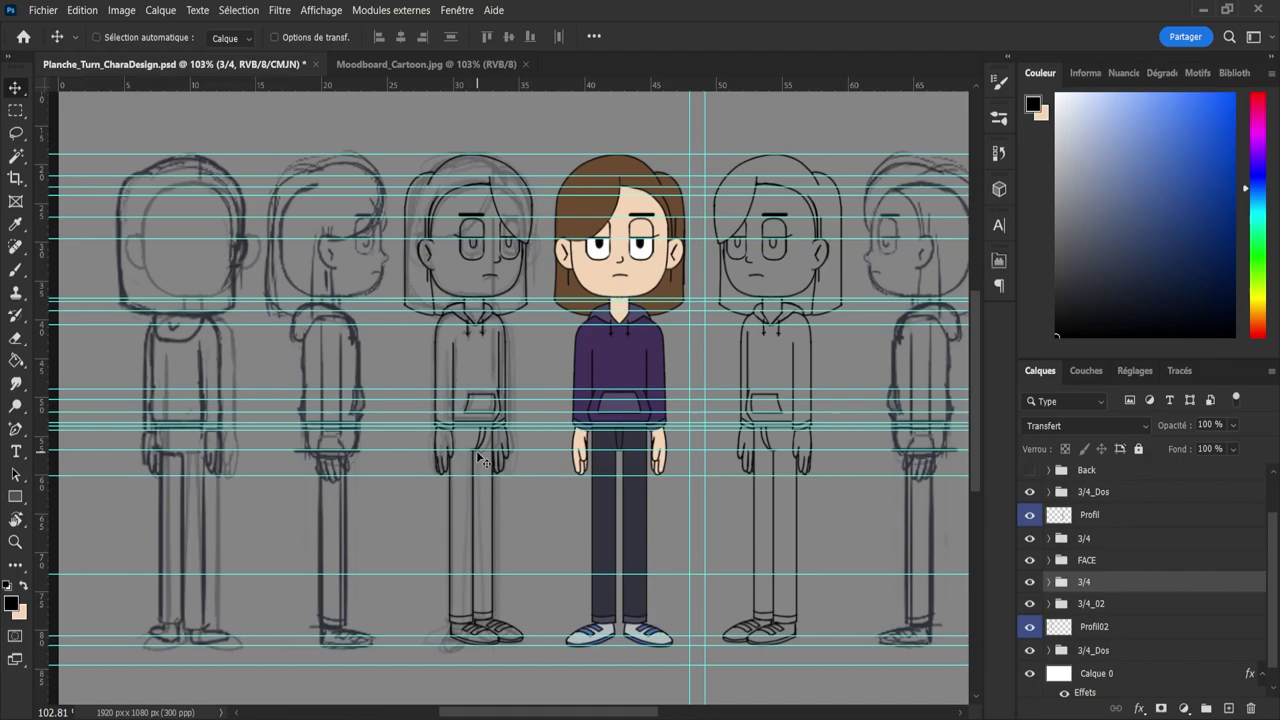
# - Expand the mirrored 3/4 group and make its Line_3/4 layer active for Lasso selection
pyautogui.click(1048, 581)
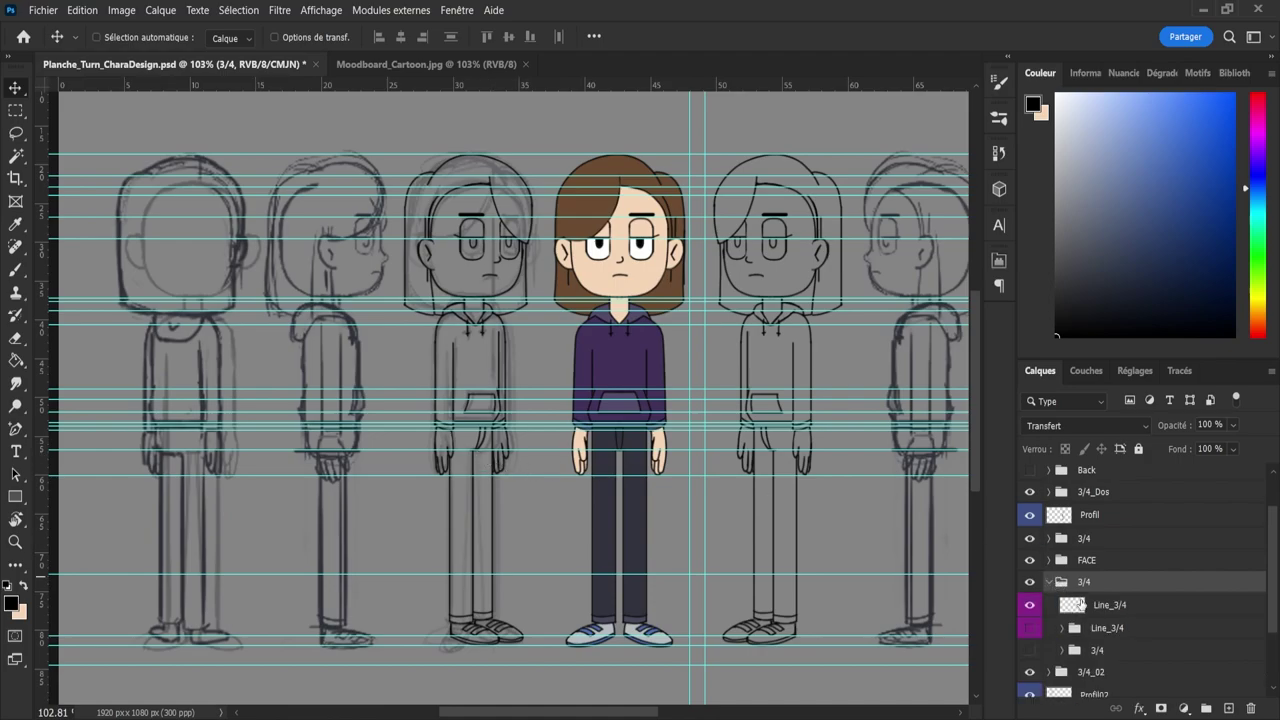
pyautogui.click(1090, 605)
pyautogui.press('l')
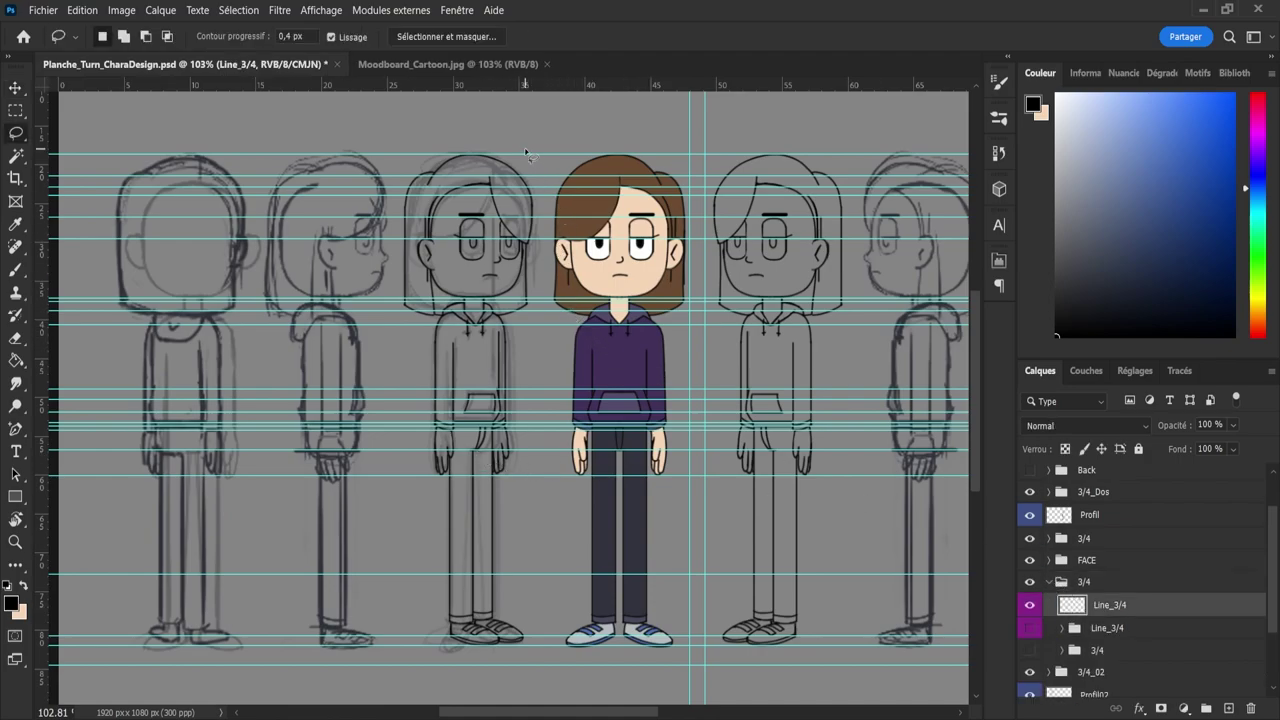
pyautogui.moveTo(512, 122); pyautogui.dragTo(535, 284)
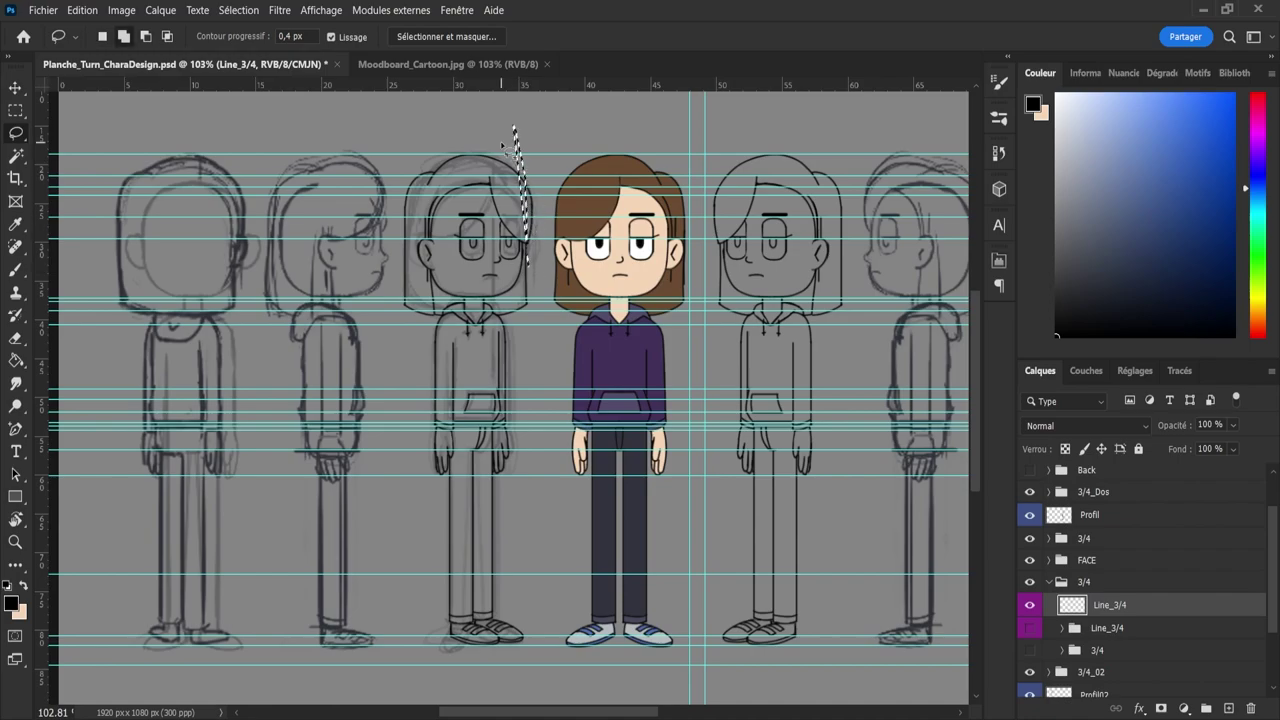
pyautogui.moveTo(490, 114)
pyautogui.mouseDown()
pyautogui.moveTo(552, 206)
pyautogui.moveTo(541, 303)
pyautogui.moveTo(506, 316)
pyautogui.mouseUp()
pyautogui.press('z')
pyautogui.moveTo(448, 160); pyautogui.dragTo(469, 163)
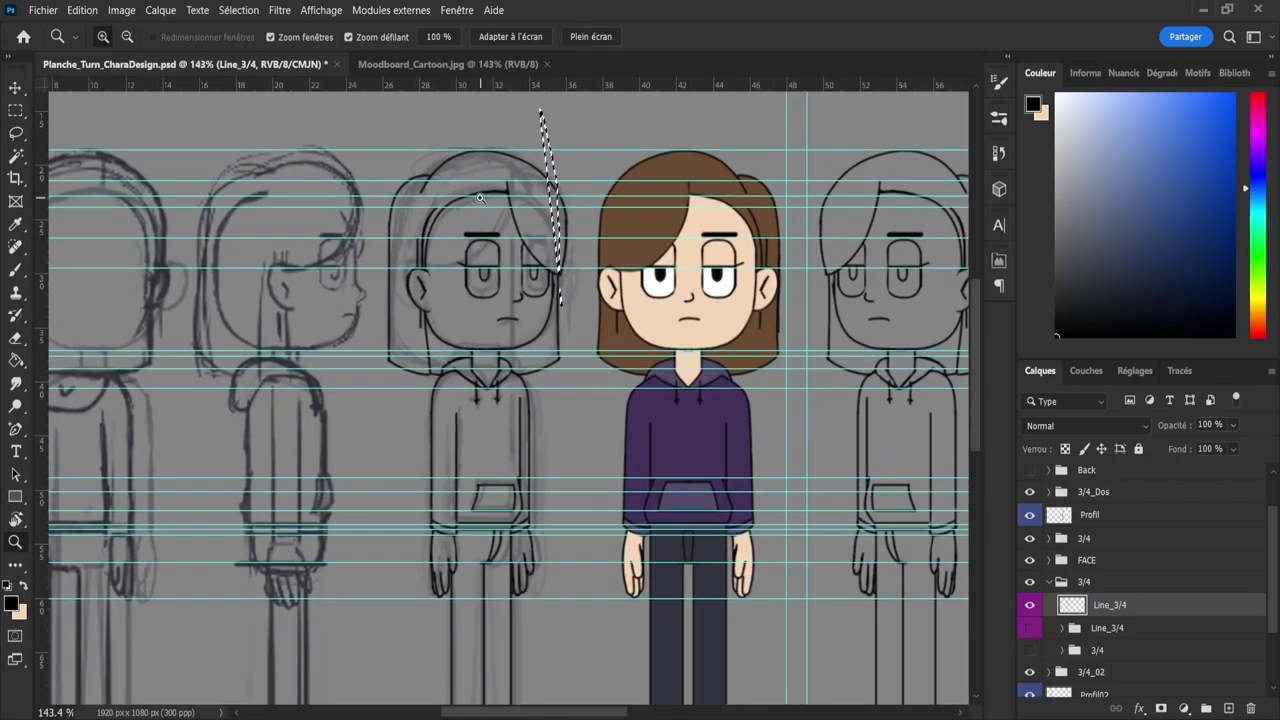
pyautogui.press('l')
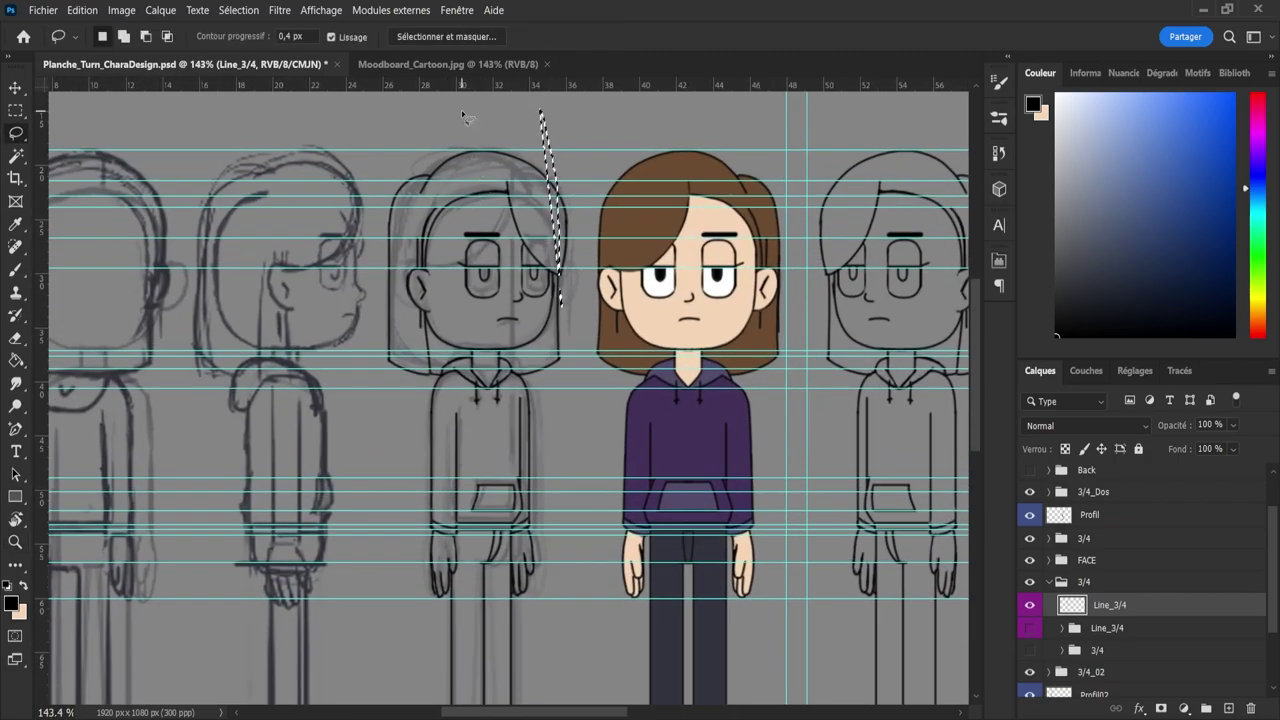
pyautogui.moveTo(462, 110)
pyautogui.mouseDown()
pyautogui.moveTo(519, 113)
pyautogui.moveTo(585, 153)
pyautogui.moveTo(568, 276)
pyautogui.mouseUp()
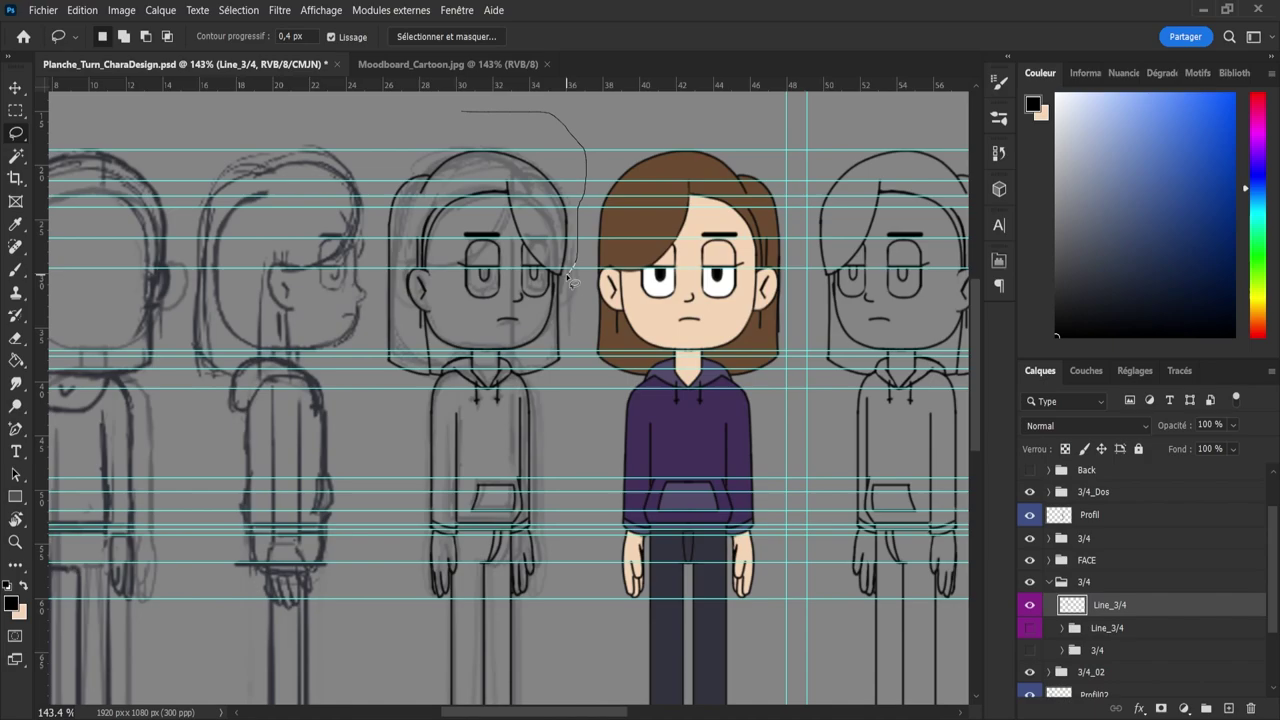
pyautogui.moveTo(571, 281)
pyautogui.mouseDown()
pyautogui.moveTo(561, 363)
pyautogui.moveTo(526, 376)
pyautogui.moveTo(522, 363)
pyautogui.moveTo(568, 330)
pyautogui.mouseUp()
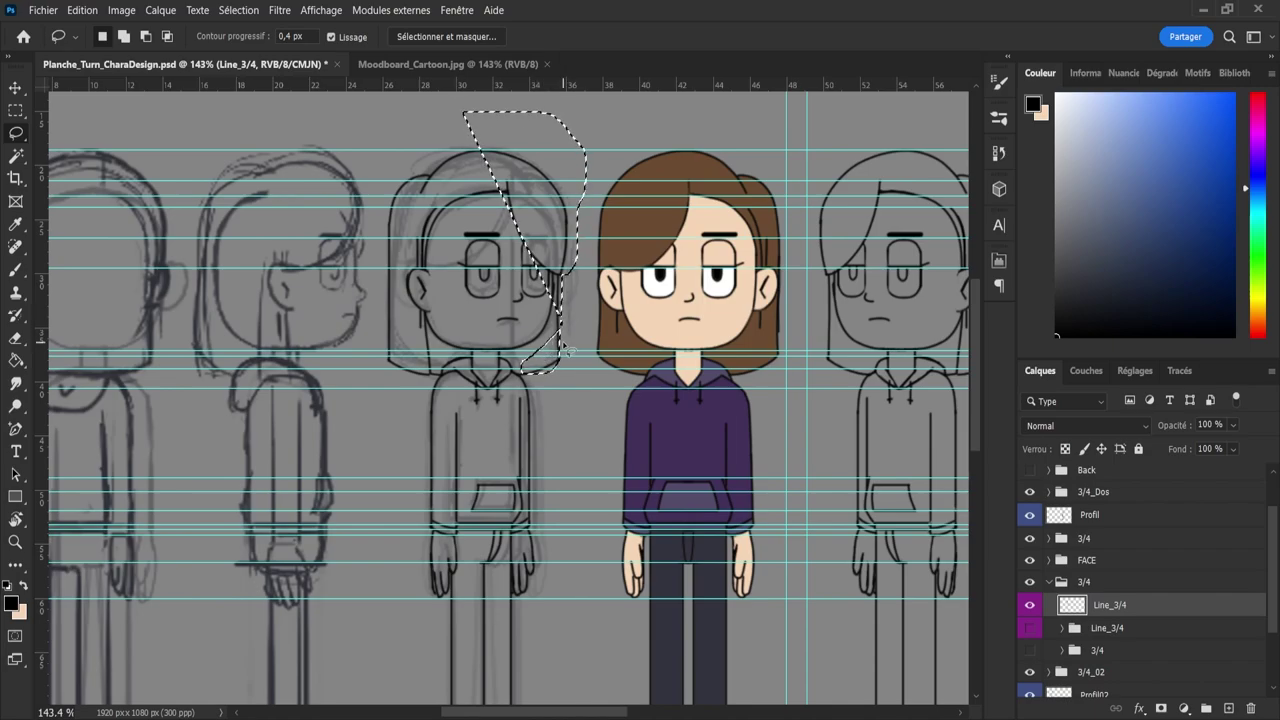
pyautogui.click(597, 211)
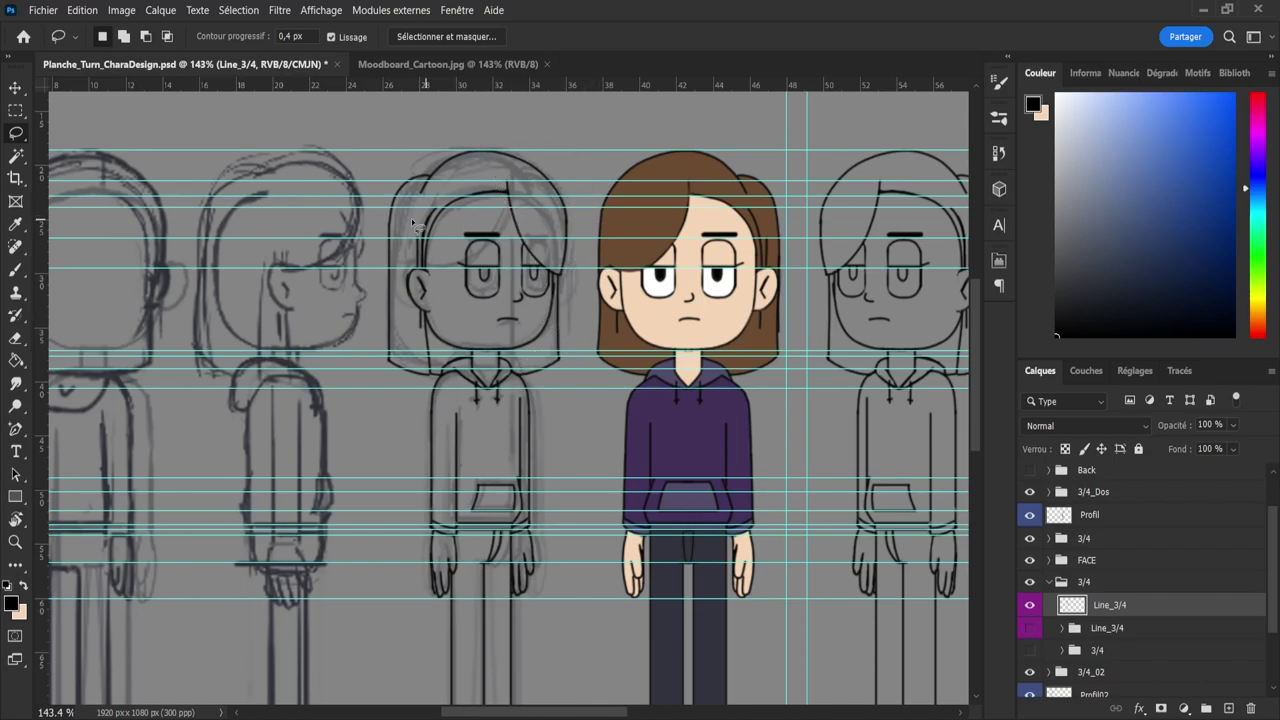
# - Lasso the upper hair outline of the mirrored figure, flip it horizontally, shift it onto the head and deselect it
pyautogui.moveTo(418, 146)
pyautogui.mouseDown()
pyautogui.moveTo(564, 157)
pyautogui.moveTo(590, 214)
pyautogui.moveTo(583, 224)
pyautogui.moveTo(508, 170)
pyautogui.moveTo(472, 179)
pyautogui.mouseUp()
pyautogui.moveTo(440, 192)
pyautogui.mouseDown()
pyautogui.moveTo(401, 236)
pyautogui.moveTo(397, 308)
pyautogui.moveTo(401, 242)
pyautogui.moveTo(385, 231)
pyautogui.moveTo(398, 148)
pyautogui.mouseUp()
pyautogui.hotkey('ctrl', 't')
pyautogui.rightClick(448, 173)
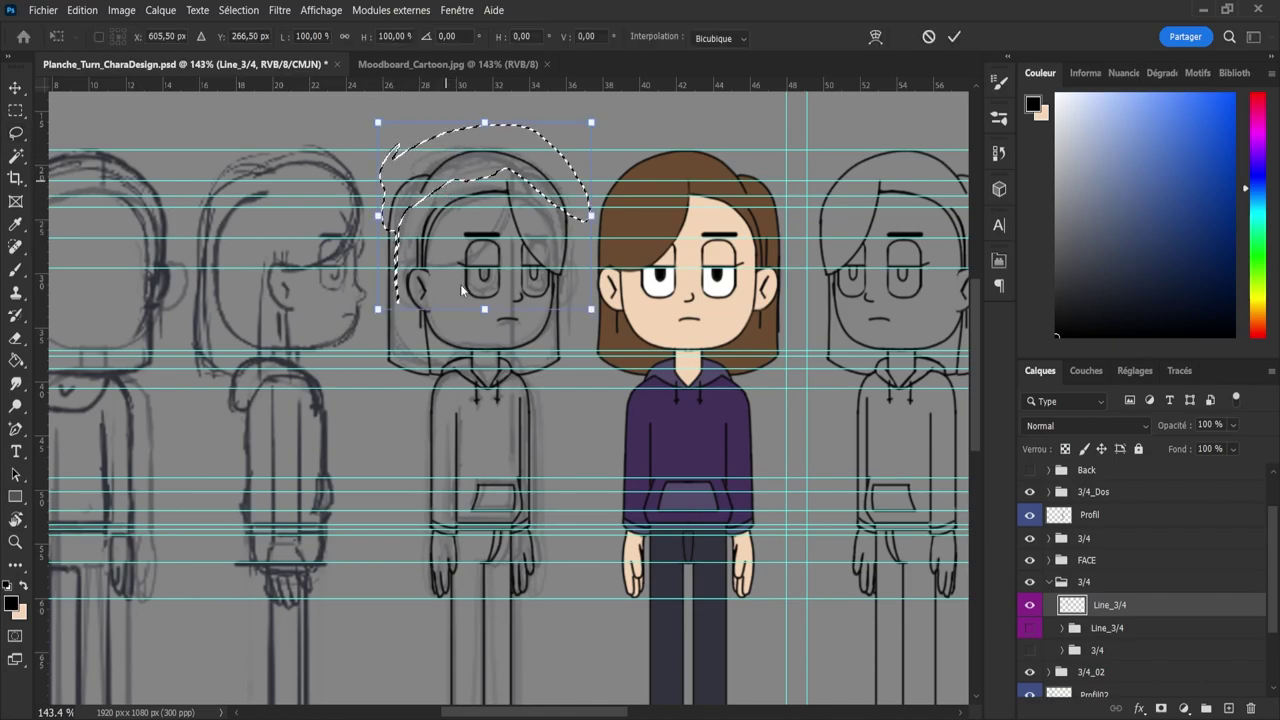
pyautogui.click(553, 499)
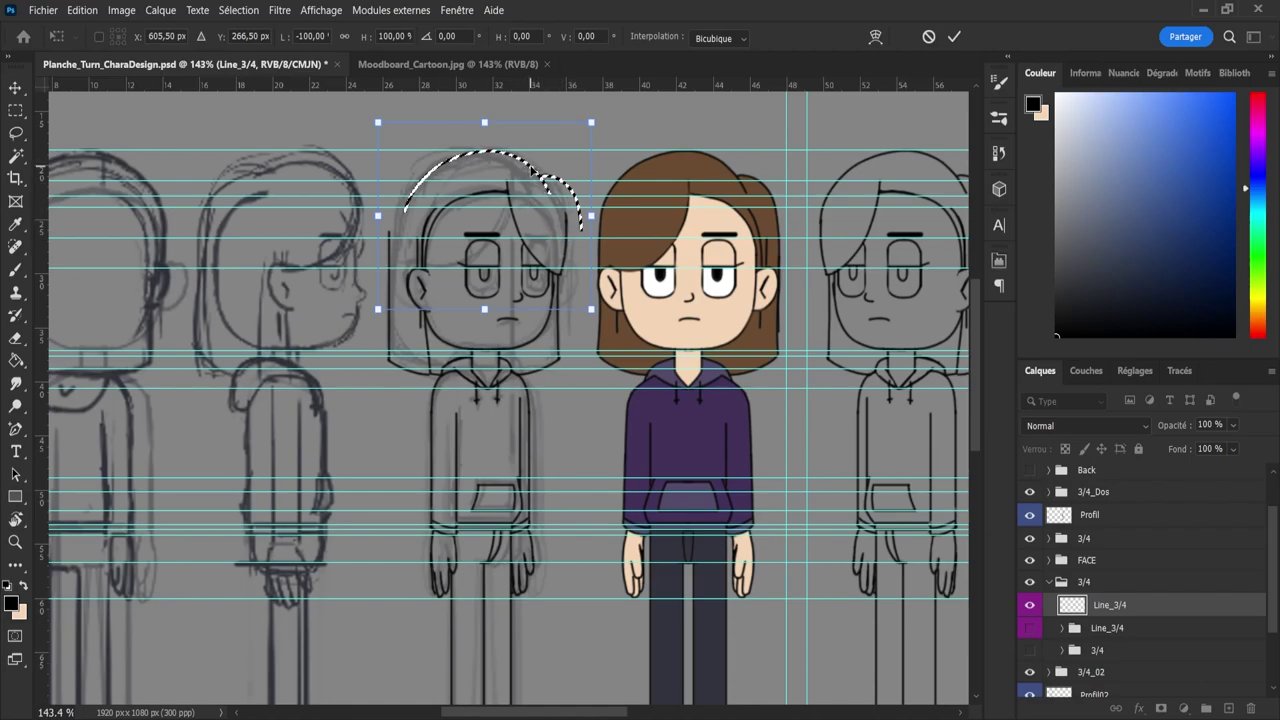
pyautogui.moveTo(534, 170); pyautogui.dragTo(519, 171)
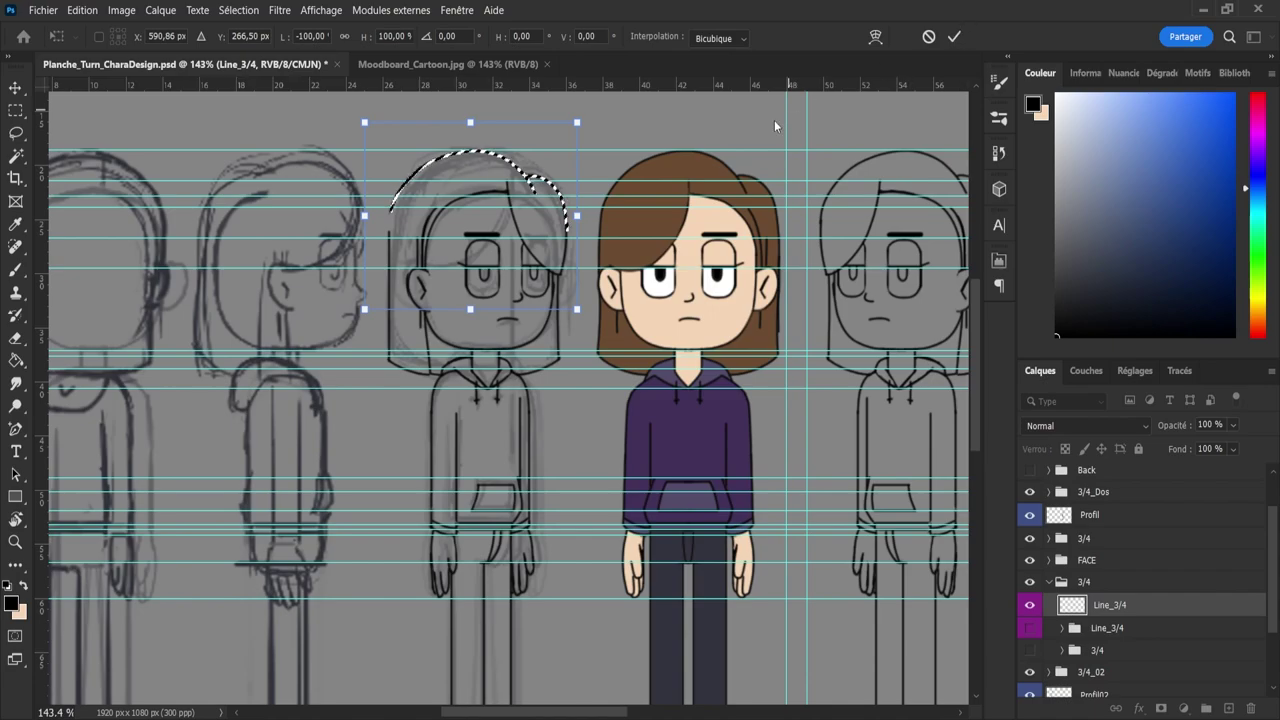
pyautogui.click(954, 36)
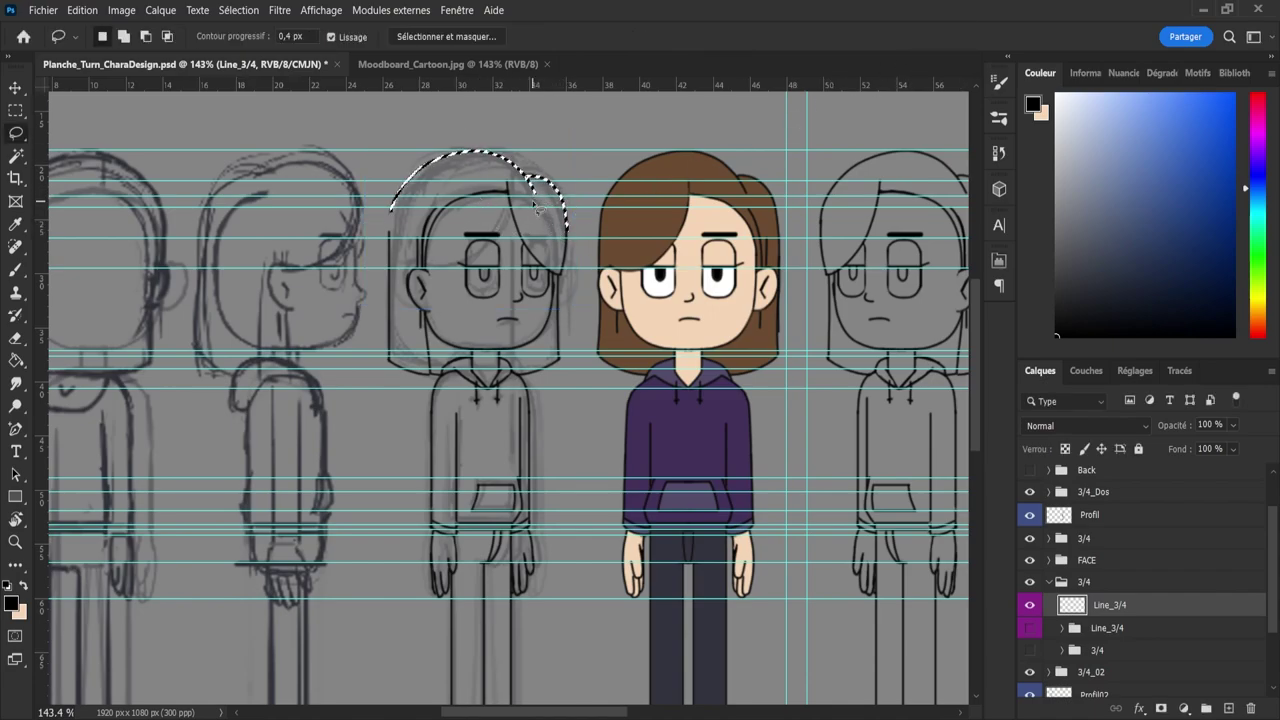
pyautogui.moveTo(502, 176)
pyautogui.mouseDown()
pyautogui.moveTo(570, 234)
pyautogui.moveTo(567, 287)
pyautogui.moveTo(549, 269)
pyautogui.moveTo(559, 250)
pyautogui.moveTo(570, 264)
pyautogui.moveTo(541, 218)
pyautogui.mouseUp()
pyautogui.press('z')
pyautogui.press('l')
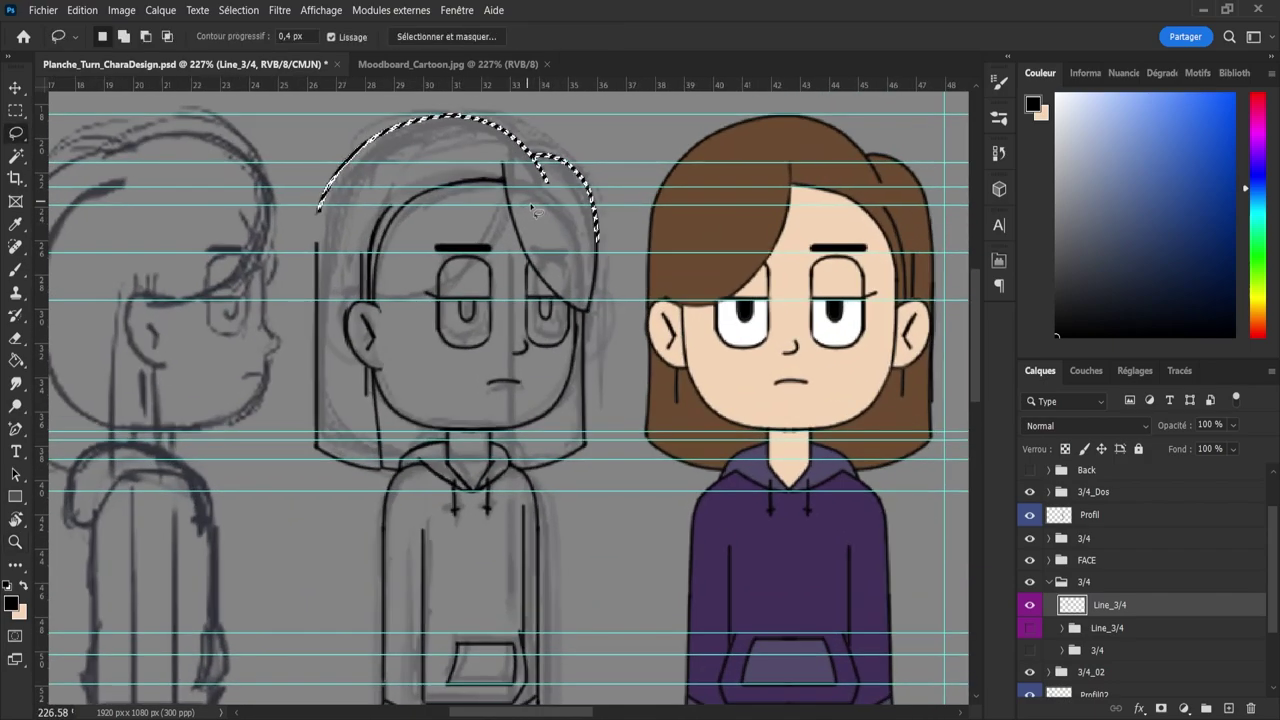
pyautogui.hotkey('ctrl', 'd')
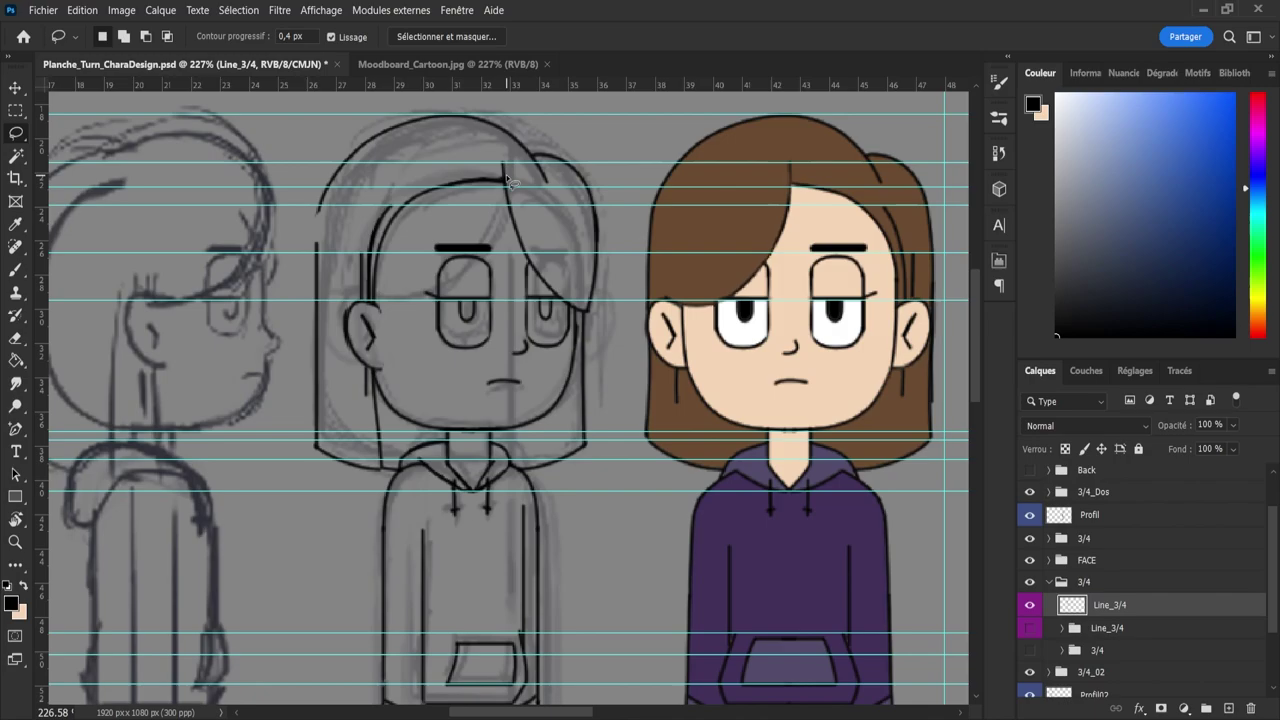
# - Erase the mirrored figure's parting and fringe lines, the far eye with its eyebrow, and the hair strands above the near ear
pyautogui.press('e')
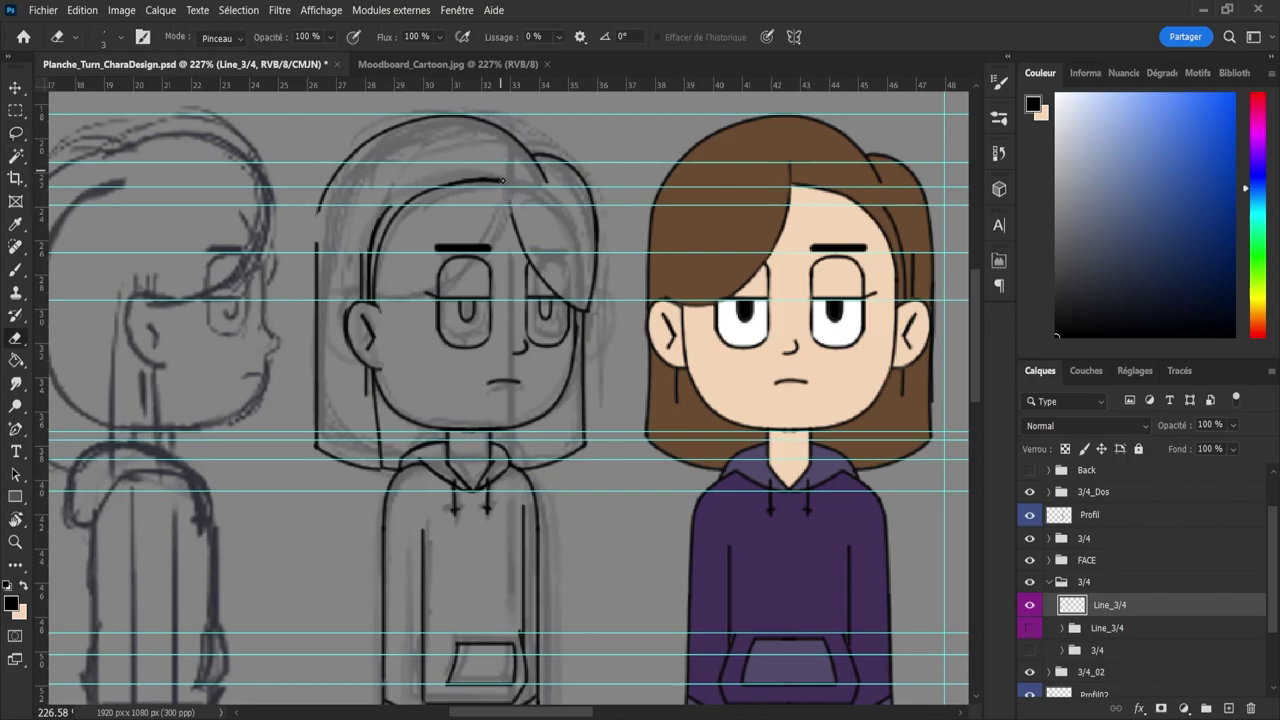
pyautogui.moveTo(509, 205)
pyautogui.mouseDown()
pyautogui.moveTo(563, 290)
pyautogui.moveTo(522, 250)
pyautogui.mouseUp()
pyautogui.keyDown('alt'); pyautogui.rightClick(508, 208); pyautogui.keyUp('alt')
pyautogui.moveTo(557, 302)
pyautogui.mouseDown()
pyautogui.moveTo(530, 268)
pyautogui.moveTo(541, 338)
pyautogui.moveTo(560, 305)
pyautogui.moveTo(560, 334)
pyautogui.mouseUp()
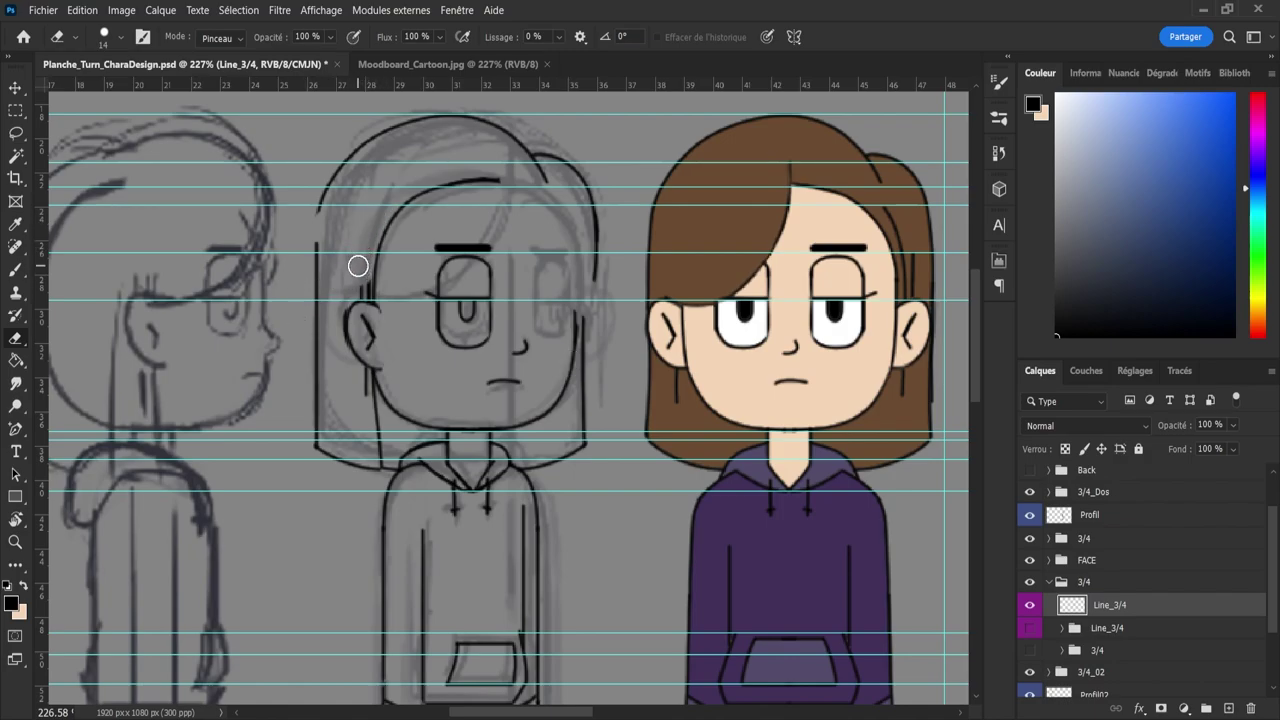
pyautogui.moveTo(346, 290); pyautogui.dragTo(338, 283)
# - Lasso the curved hairline running from the near ear to the top of the forehead
pyautogui.press('l')
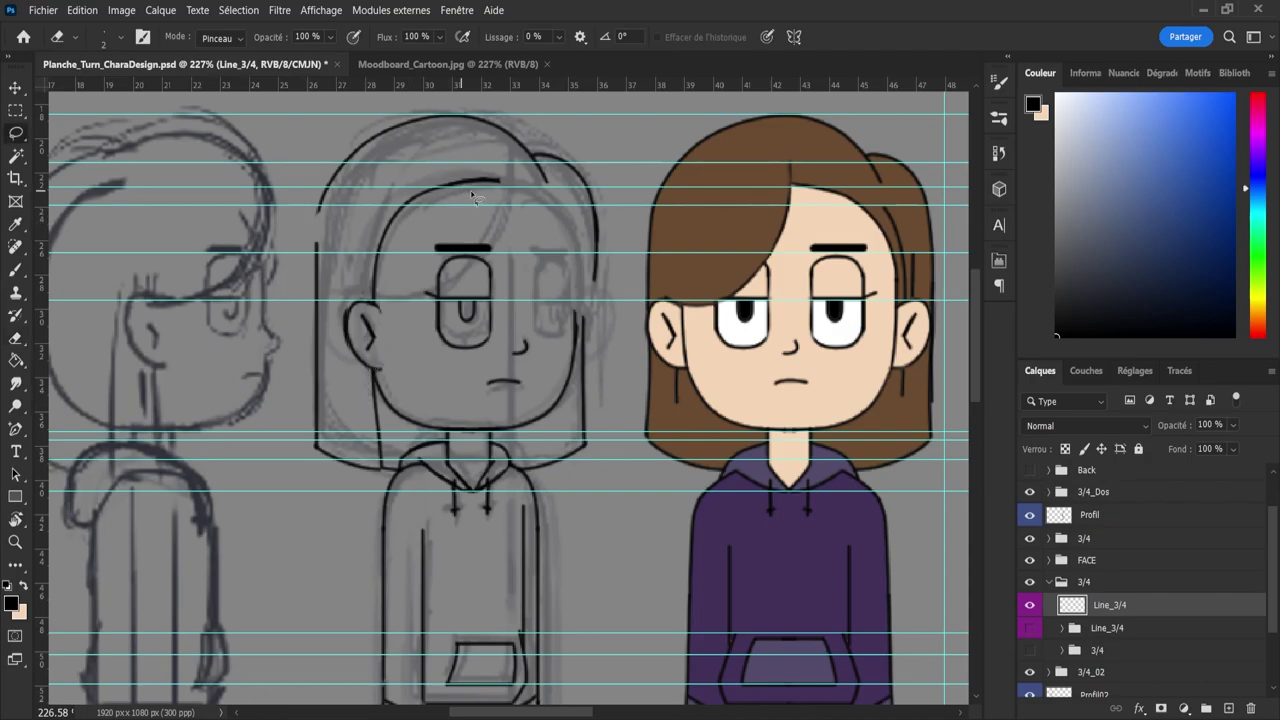
pyautogui.moveTo(487, 153)
pyautogui.mouseDown()
pyautogui.moveTo(498, 201)
pyautogui.moveTo(442, 220)
pyautogui.moveTo(393, 302)
pyautogui.moveTo(365, 294)
pyautogui.moveTo(353, 273)
pyautogui.moveTo(398, 196)
pyautogui.moveTo(446, 150)
pyautogui.moveTo(492, 165)
pyautogui.mouseUp()
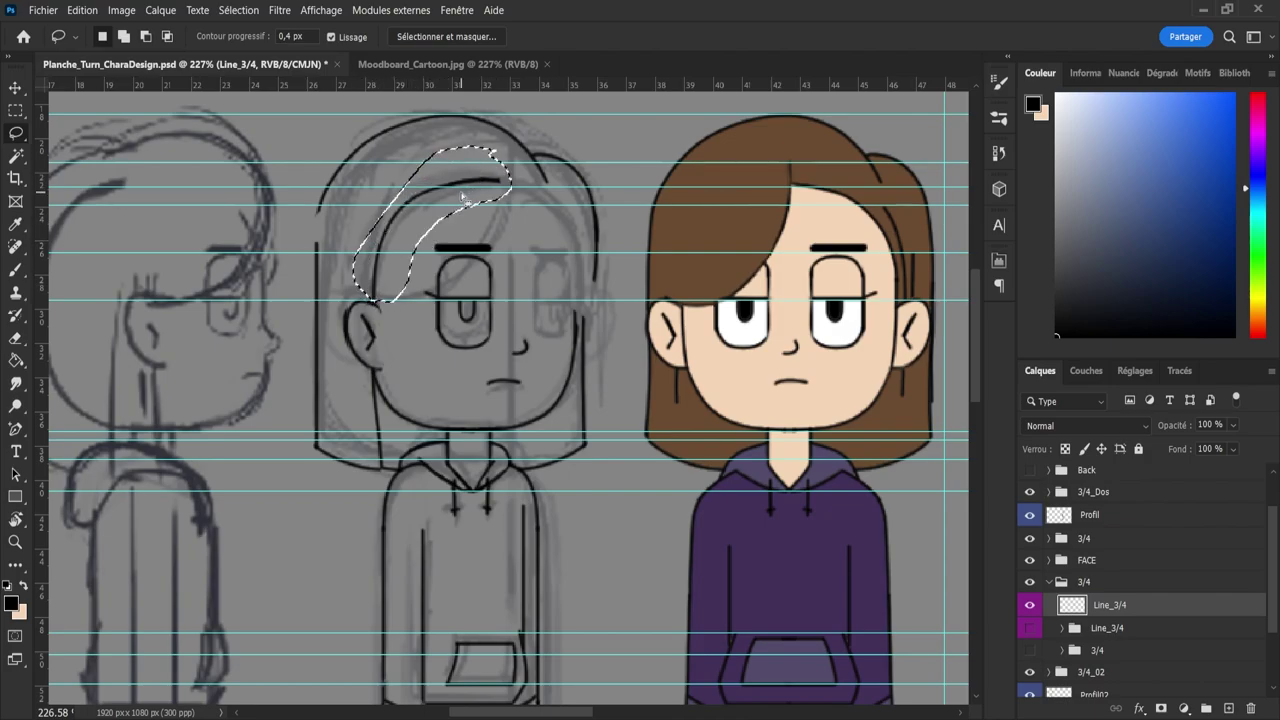
pyautogui.hotkey('ctrl', 't')
pyautogui.rightClick(430, 223)
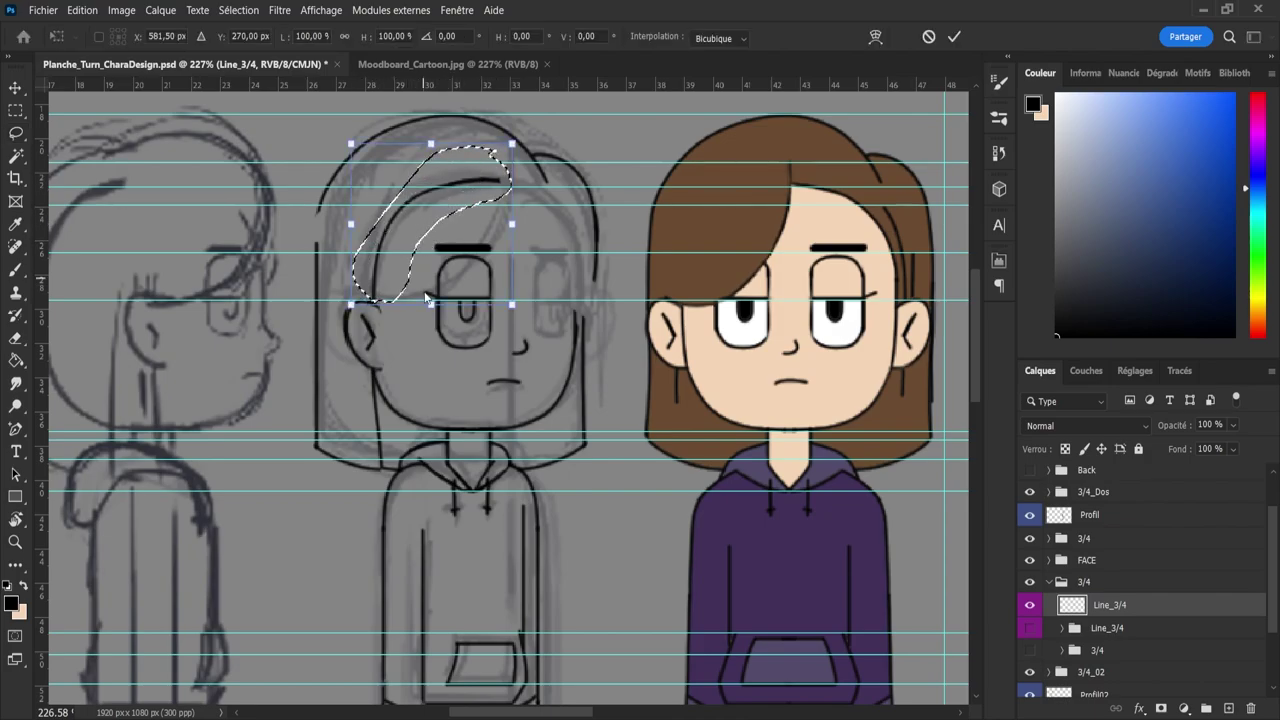
pyautogui.click(515, 545)
pyautogui.hotkey('ctrl', 'z')
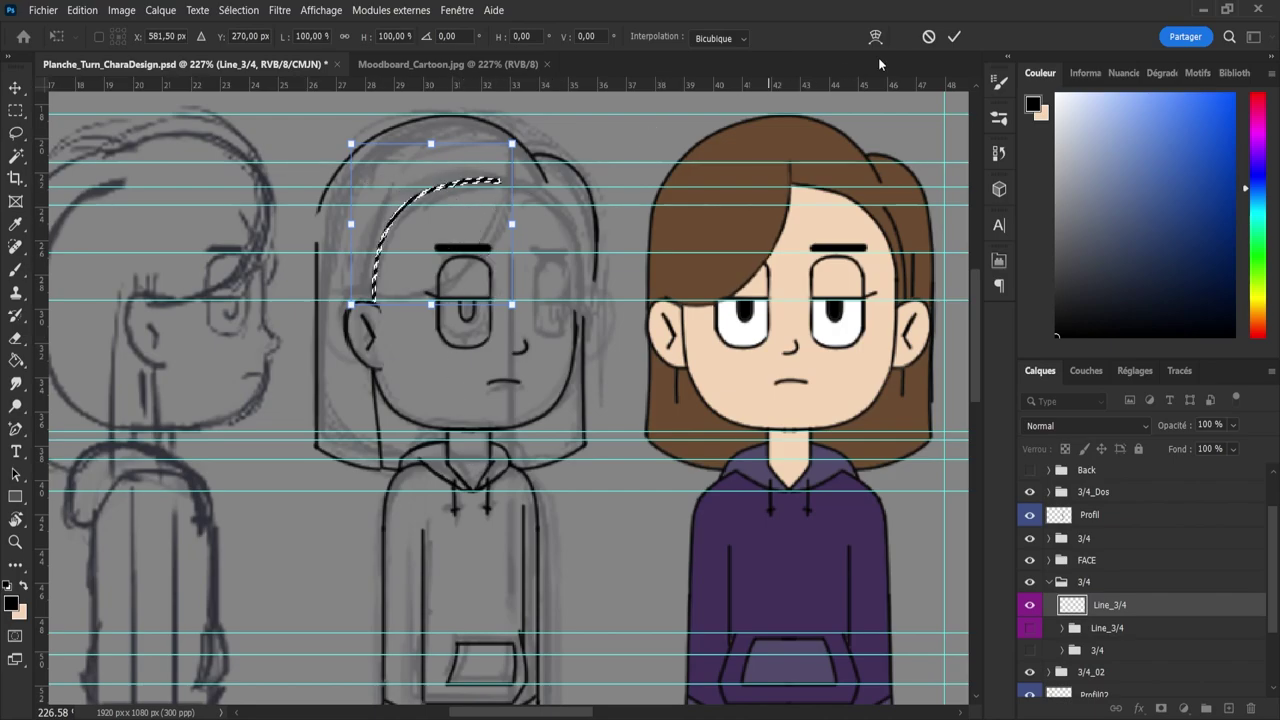
pyautogui.click(927, 40)
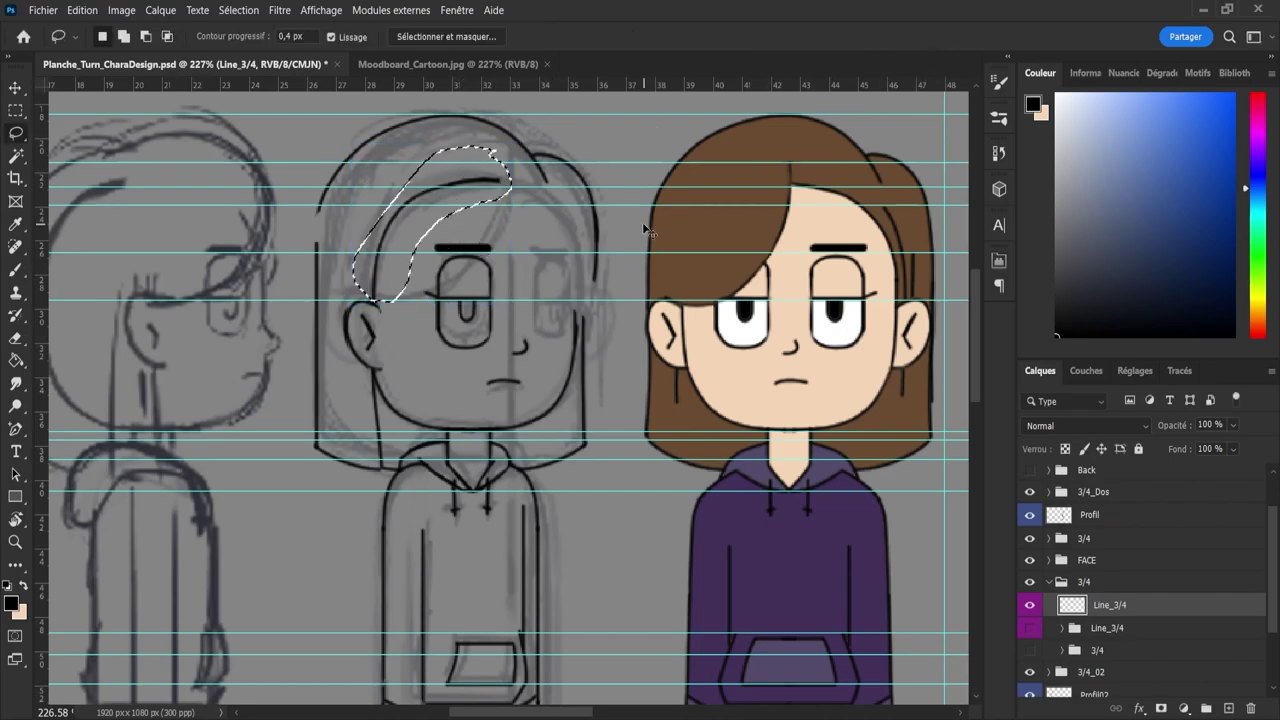
# - Duplicate the selected hairline onto a new layer, flip it horizontally, and fit it to the far side of the forehead at about 82% width
pyautogui.hotkey('ctrl', 'j')
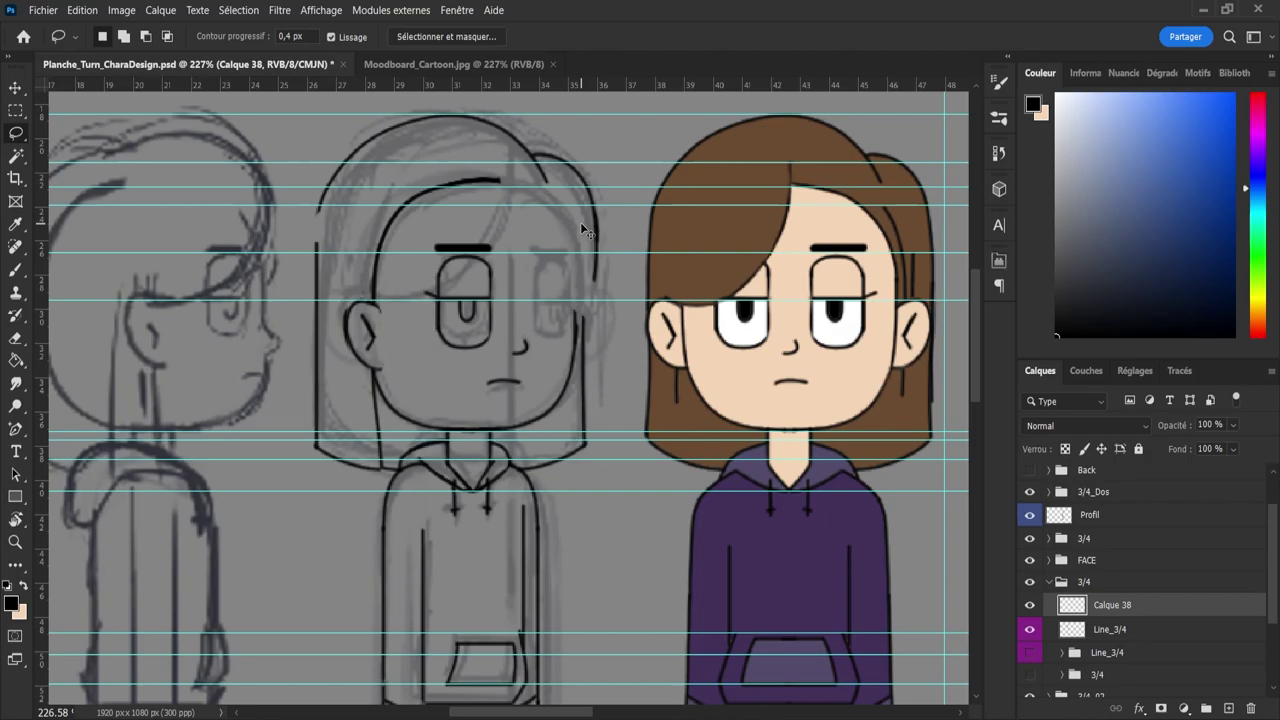
pyautogui.hotkey('ctrl', 't')
pyautogui.click(482, 571)
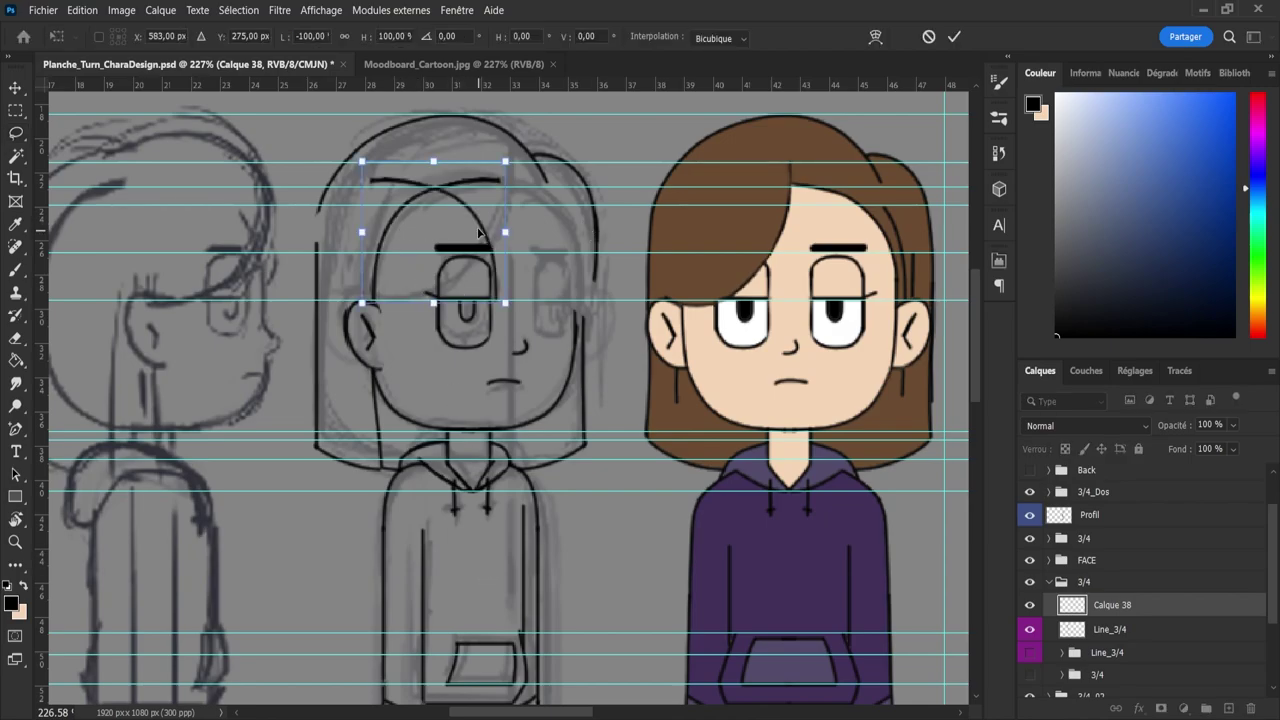
pyautogui.moveTo(477, 225); pyautogui.dragTo(567, 228)
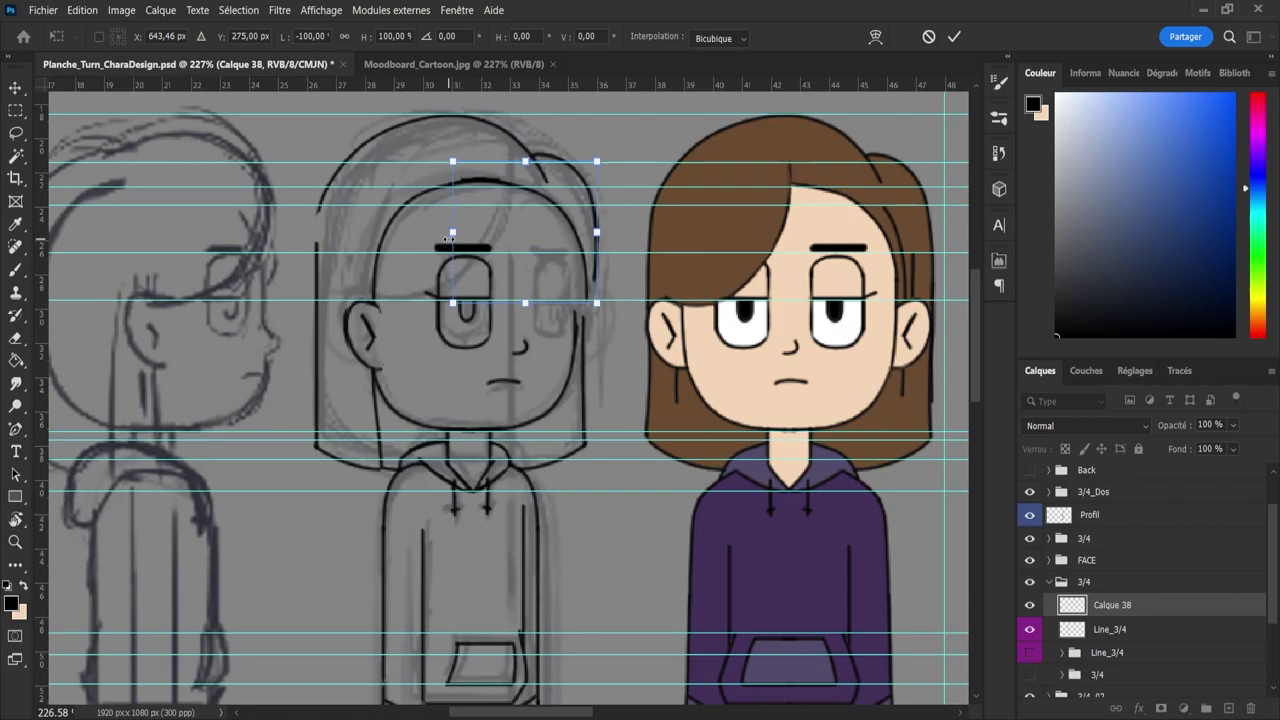
pyautogui.moveTo(453, 232); pyautogui.dragTo(469, 260)
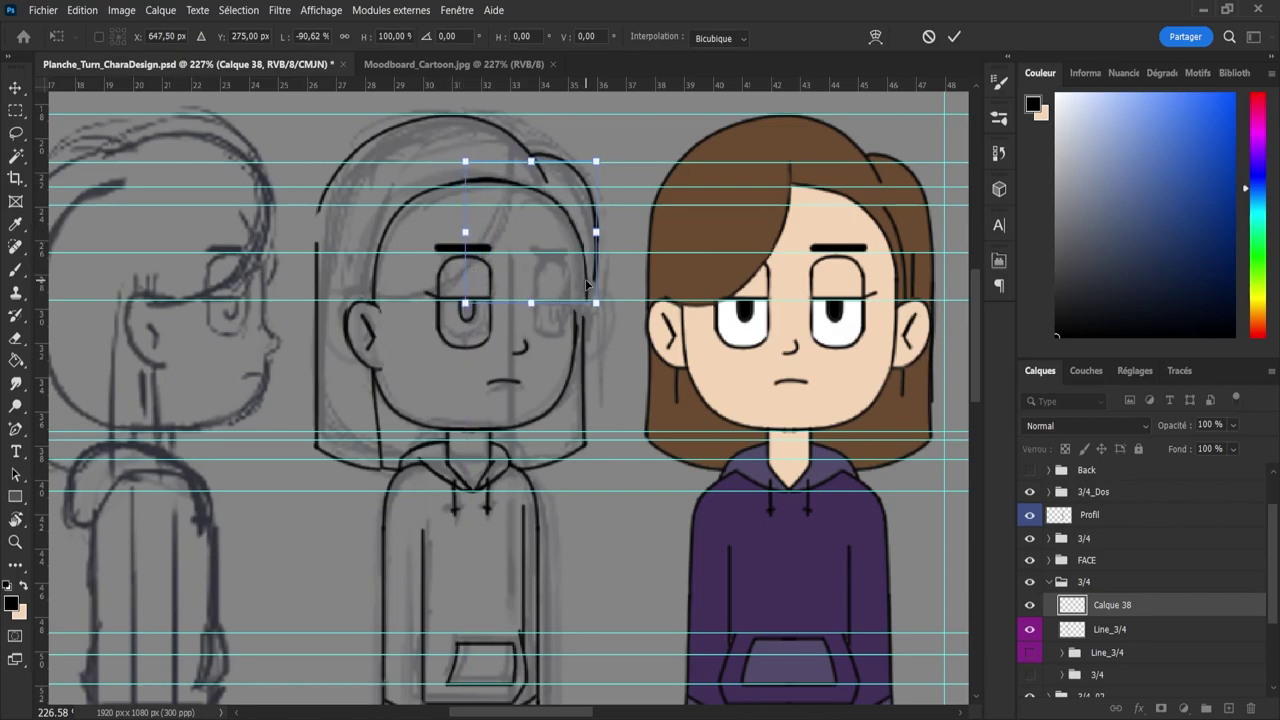
pyautogui.moveTo(587, 287); pyautogui.dragTo(591, 243)
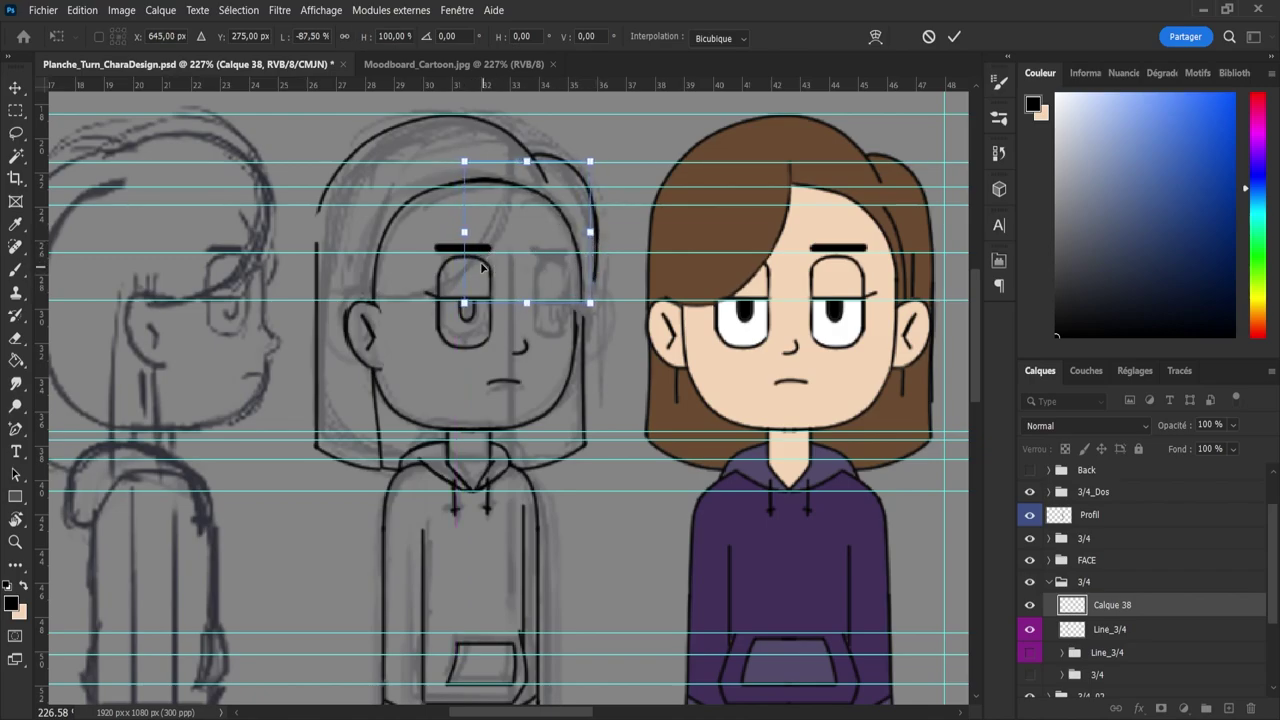
pyautogui.moveTo(470, 237); pyautogui.dragTo(472, 236)
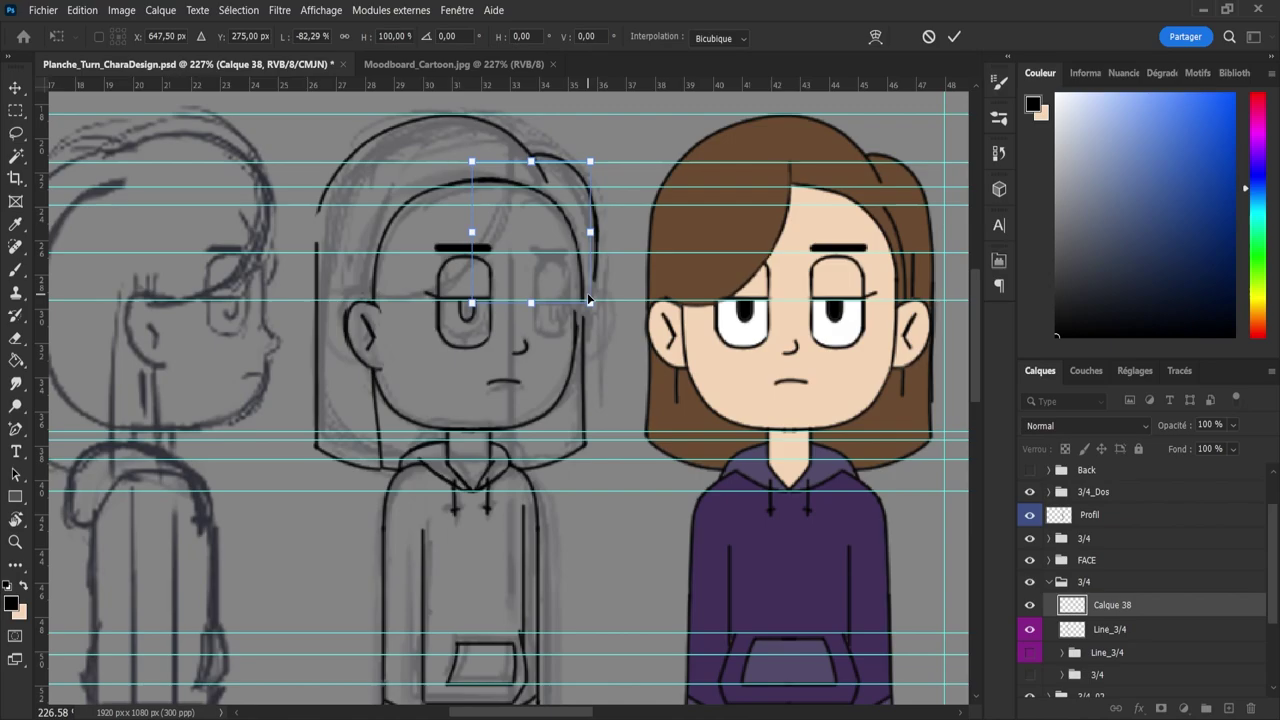
pyautogui.press('Return')
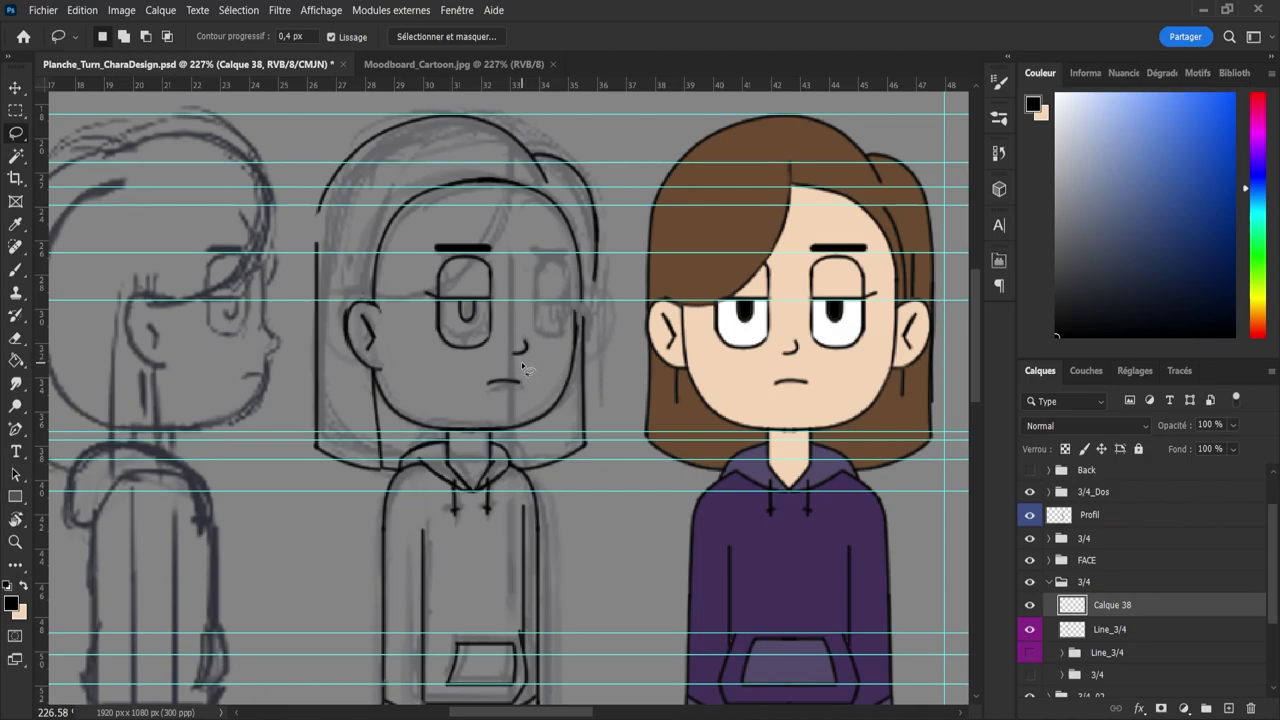
# - Brush in the missing piece of the outer hair outline between the crown curve and the straight side line above the near ear
pyautogui.press('b')
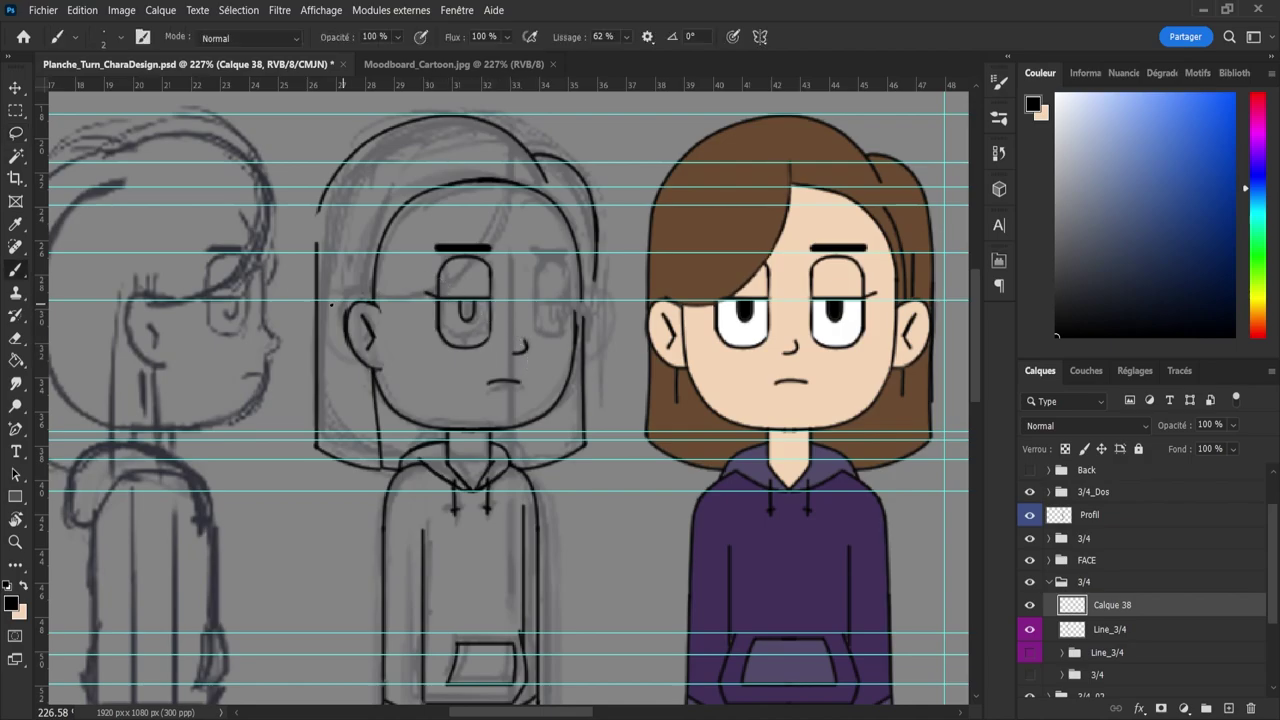
pyautogui.moveTo(318, 244); pyautogui.dragTo(326, 184)
pyautogui.hotkey('ctrl', 'z')
pyautogui.hotkey('ctrl', 'z')
pyautogui.moveTo(317, 245)
pyautogui.mouseDown()
pyautogui.moveTo(329, 186)
pyautogui.moveTo(317, 248)
pyautogui.mouseUp()
pyautogui.hotkey('ctrl', 'z')
pyautogui.hotkey('ctrl', 'z')
pyautogui.press('e')
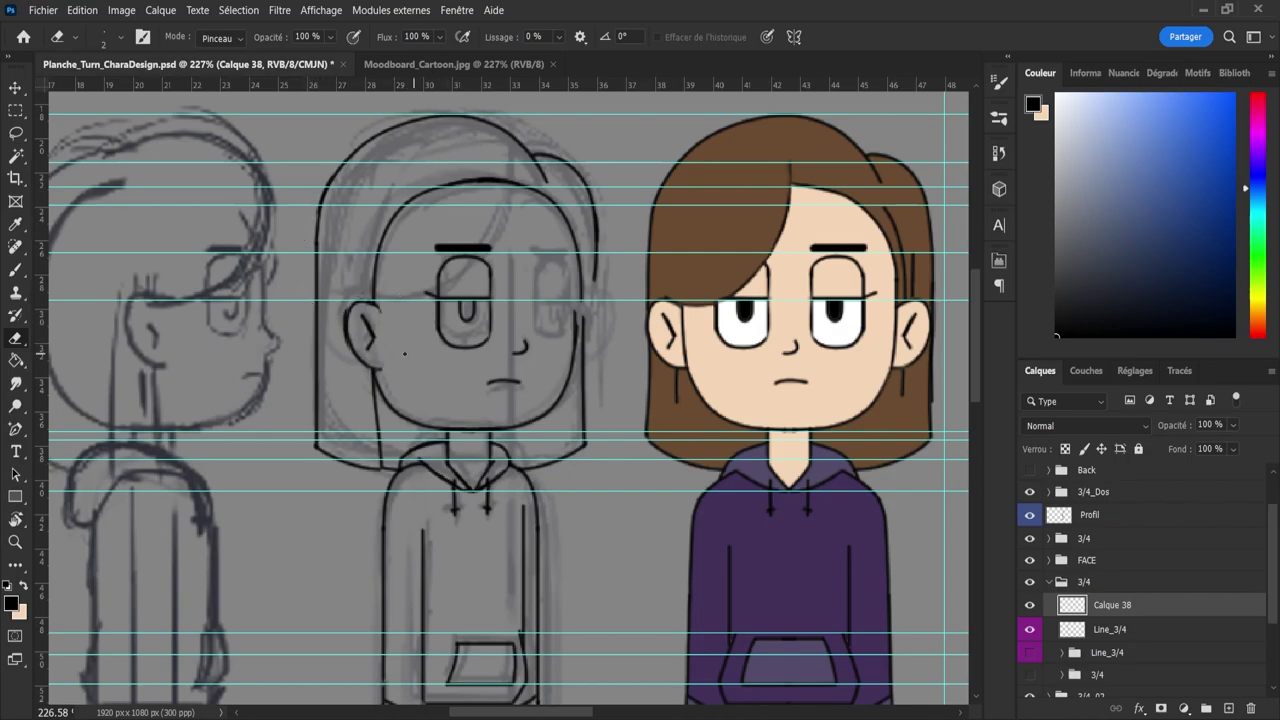
# - Draw the side-swept fringe as one smooth brush curve from the top of the near ear across the eye up to the parting
pyautogui.press('b')
pyautogui.moveTo(362, 302)
pyautogui.mouseDown()
pyautogui.moveTo(453, 294)
pyautogui.moveTo(490, 254)
pyautogui.mouseUp()
pyautogui.hotkey('ctrl', 'z')
pyautogui.moveTo(364, 301)
pyautogui.mouseDown()
pyautogui.moveTo(430, 297)
pyautogui.moveTo(398, 303)
pyautogui.moveTo(484, 260)
pyautogui.moveTo(508, 206)
pyautogui.mouseUp()
pyautogui.hotkey('ctrl', 'z')
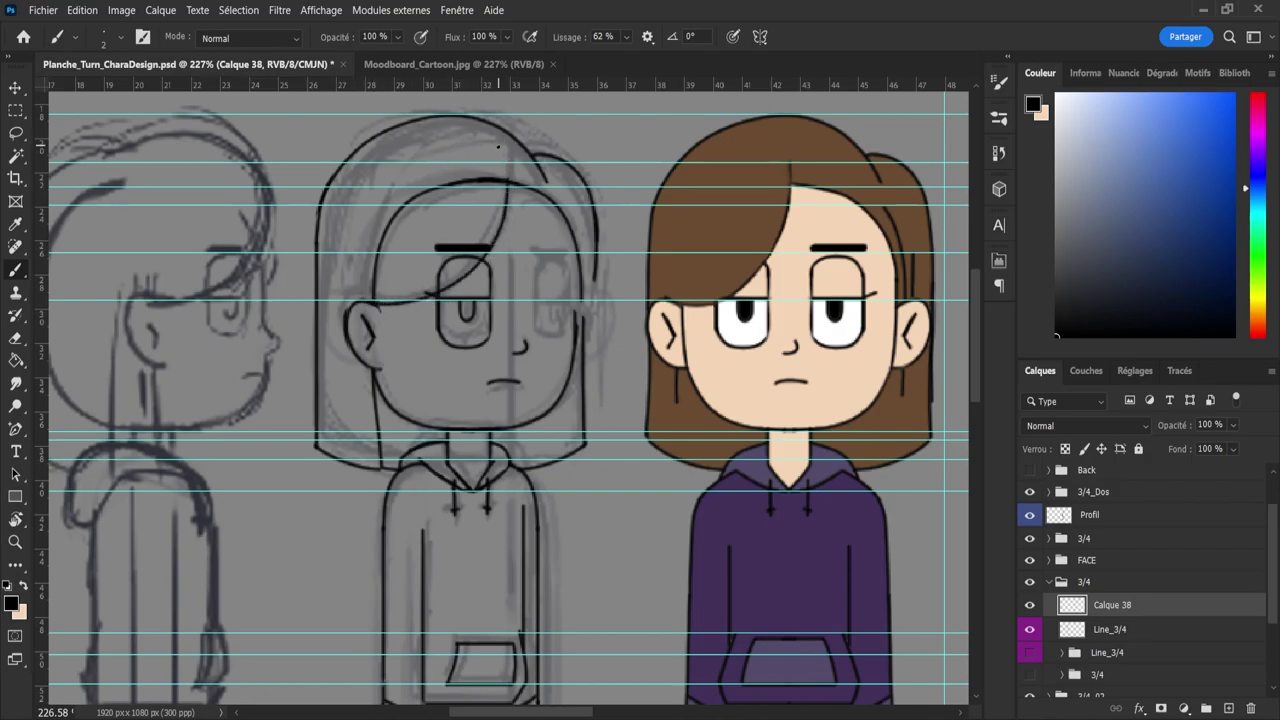
pyautogui.hotkey('ctrl', 'z')
pyautogui.moveTo(376, 303)
pyautogui.mouseDown()
pyautogui.moveTo(416, 304)
pyautogui.moveTo(483, 271)
pyautogui.moveTo(519, 212)
pyautogui.moveTo(520, 156)
pyautogui.mouseUp()
pyautogui.hotkey('ctrl', 'z')
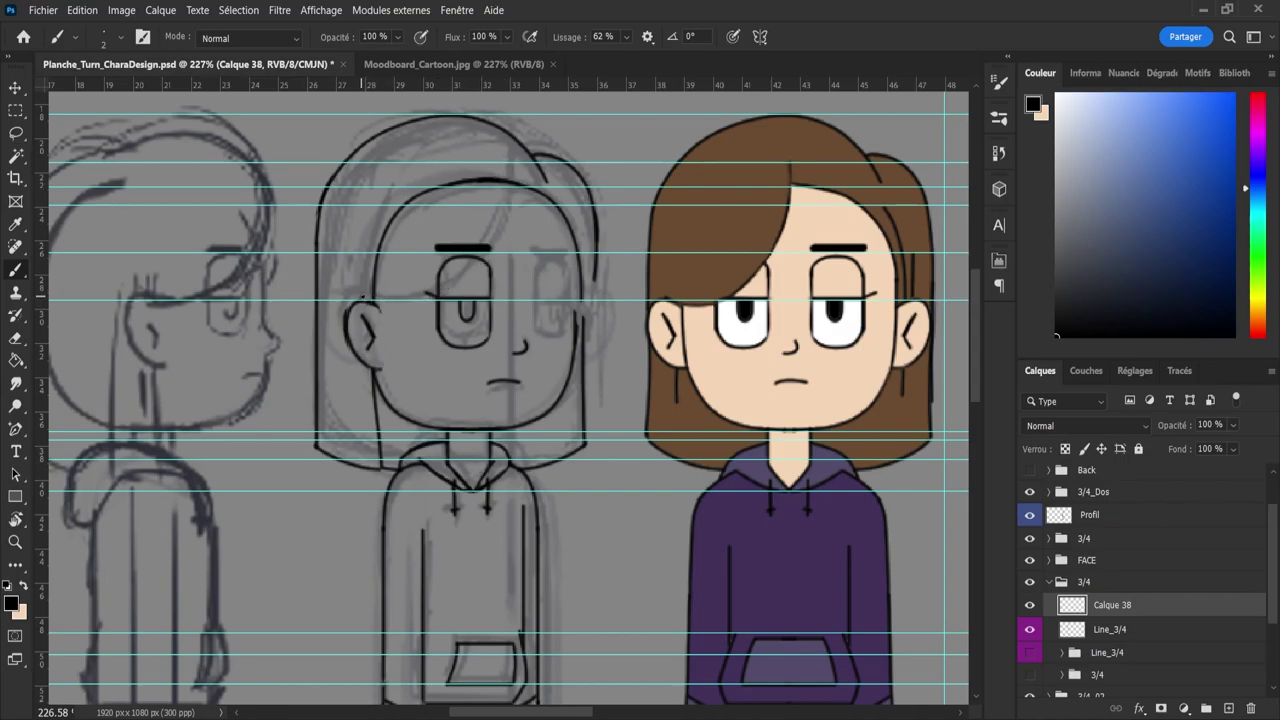
pyautogui.moveTo(362, 297)
pyautogui.mouseDown()
pyautogui.moveTo(436, 298)
pyautogui.moveTo(500, 222)
pyautogui.moveTo(512, 186)
pyautogui.mouseUp()
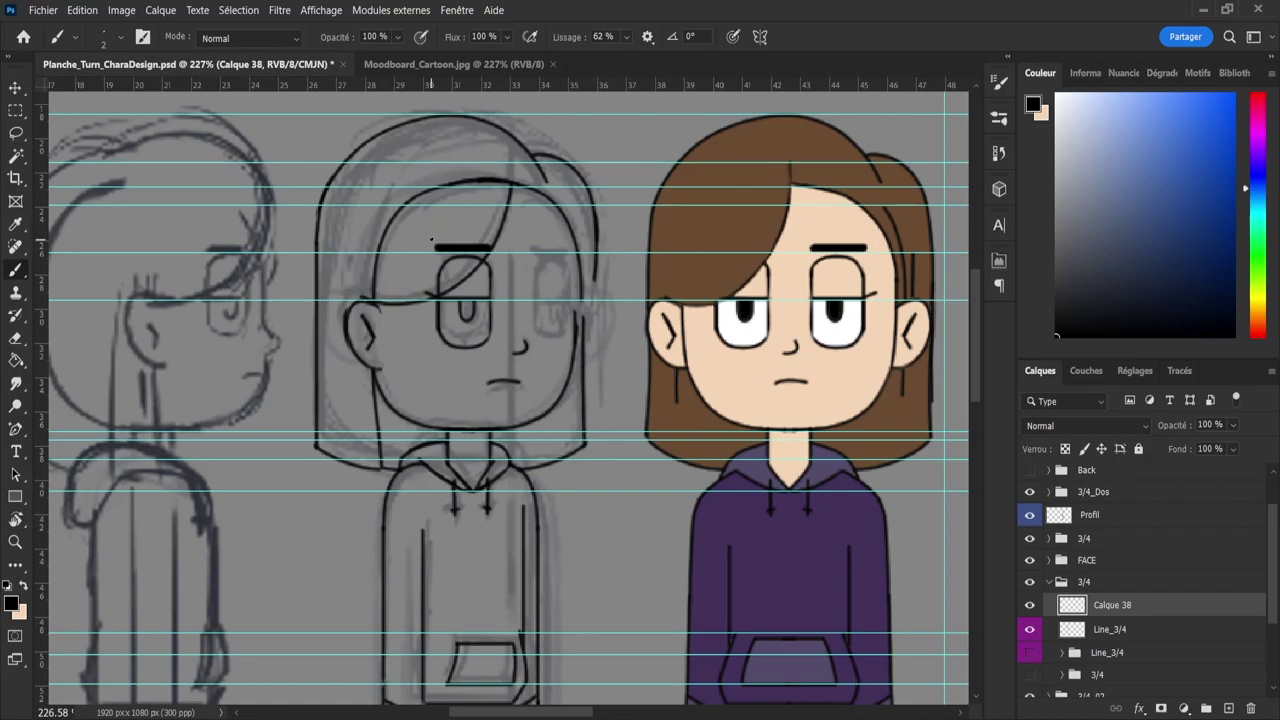
pyautogui.hotkey('ctrl', 'z')
pyautogui.moveTo(362, 298)
pyautogui.mouseDown()
pyautogui.moveTo(431, 299)
pyautogui.moveTo(512, 232)
pyautogui.mouseUp()
pyautogui.hotkey('ctrl', 'z')
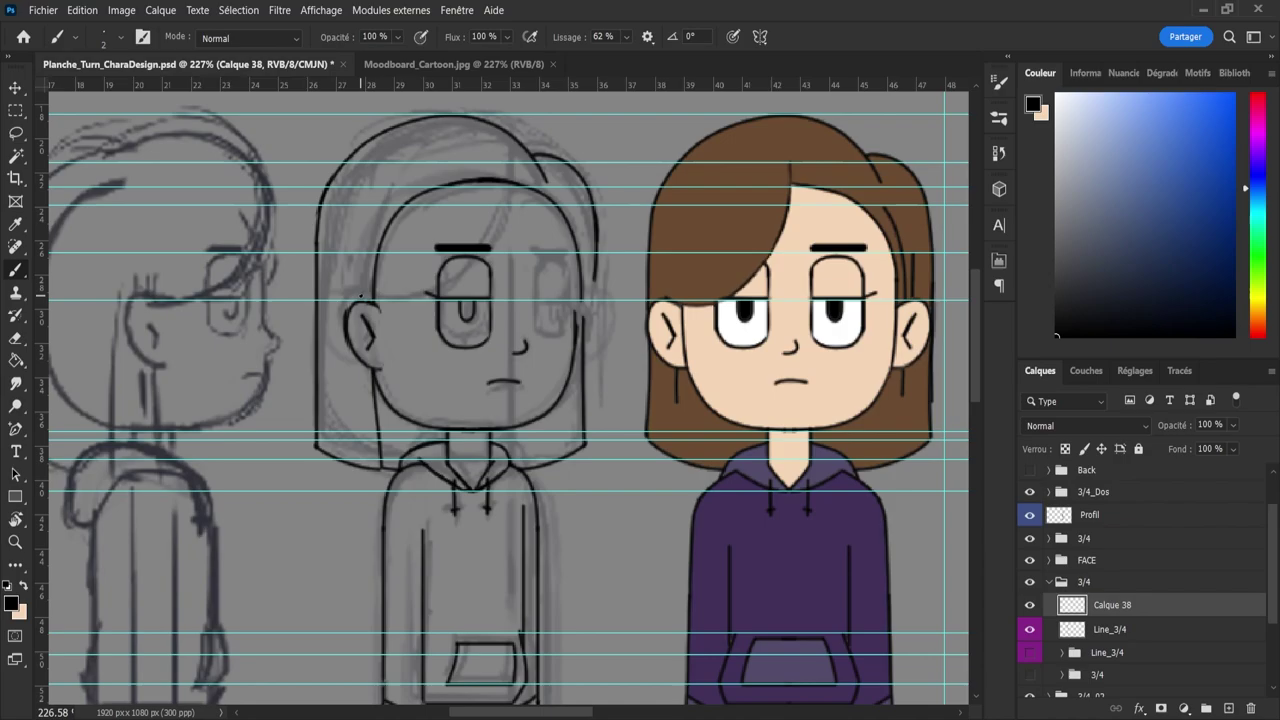
pyautogui.moveTo(362, 297)
pyautogui.mouseDown()
pyautogui.moveTo(406, 306)
pyautogui.moveTo(482, 282)
pyautogui.mouseUp()
pyautogui.hotkey('ctrl', 'z')
pyautogui.moveTo(360, 297)
pyautogui.mouseDown()
pyautogui.moveTo(412, 305)
pyautogui.moveTo(512, 264)
pyautogui.moveTo(528, 190)
pyautogui.mouseUp()
pyautogui.hotkey('ctrl', 'z')
pyautogui.moveTo(377, 300)
pyautogui.mouseDown()
pyautogui.moveTo(503, 255)
pyautogui.moveTo(512, 148)
pyautogui.mouseUp()
pyautogui.hotkey('ctrl', 'z')
pyautogui.moveTo(362, 298)
pyautogui.mouseDown()
pyautogui.moveTo(468, 278)
pyautogui.moveTo(504, 174)
pyautogui.mouseUp()
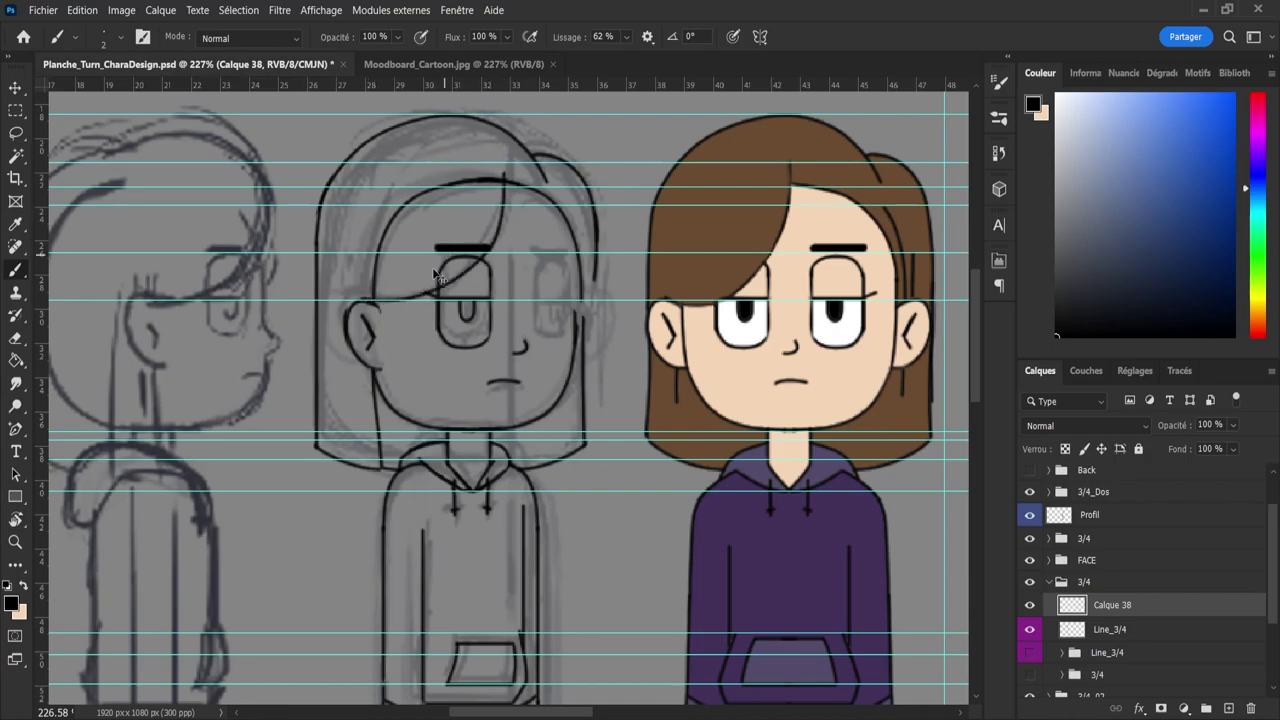
pyautogui.hotkey('ctrl', 'z')
pyautogui.moveTo(368, 300)
pyautogui.mouseDown()
pyautogui.moveTo(442, 300)
pyautogui.moveTo(513, 248)
pyautogui.moveTo(516, 173)
pyautogui.moveTo(501, 140)
pyautogui.mouseUp()
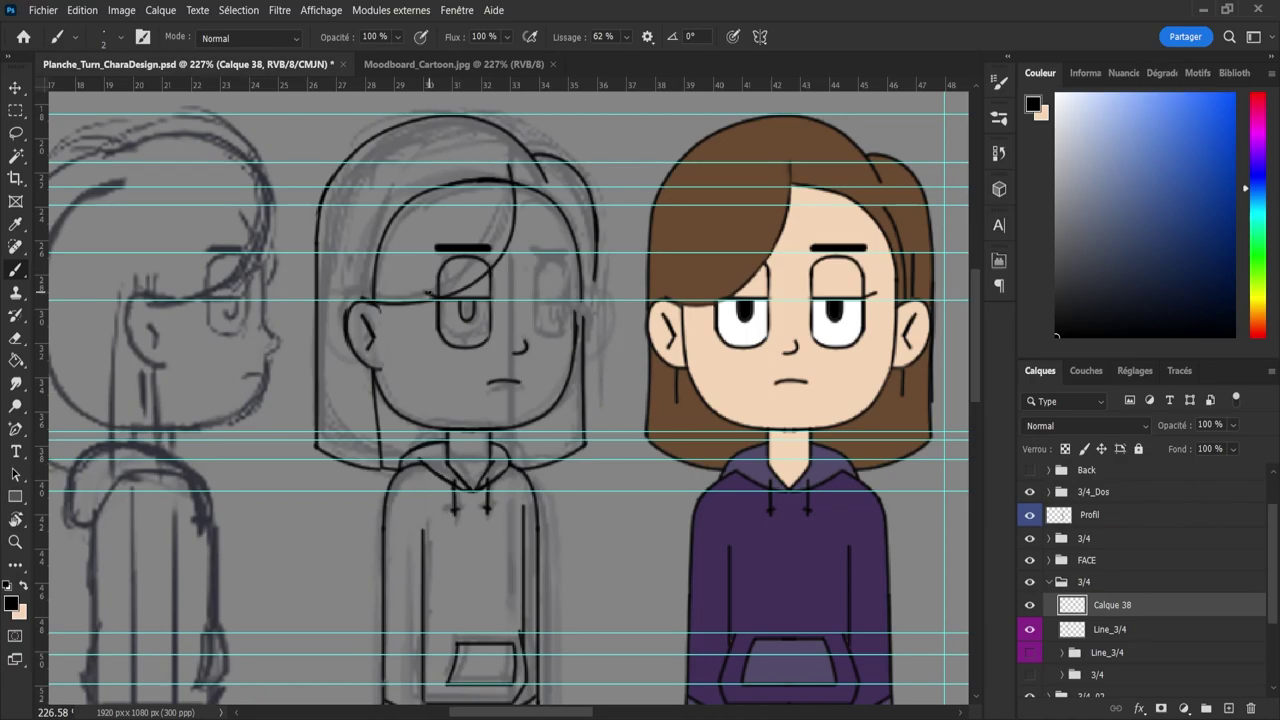
pyautogui.hotkey('ctrl', 'z')
pyautogui.moveTo(422, 303)
pyautogui.mouseDown()
pyautogui.moveTo(509, 247)
pyautogui.moveTo(514, 178)
pyautogui.mouseUp()
pyautogui.hotkey('ctrl', 'z')
pyautogui.moveTo(365, 299)
pyautogui.mouseDown()
pyautogui.moveTo(439, 298)
pyautogui.moveTo(493, 258)
pyautogui.moveTo(514, 174)
pyautogui.mouseUp()
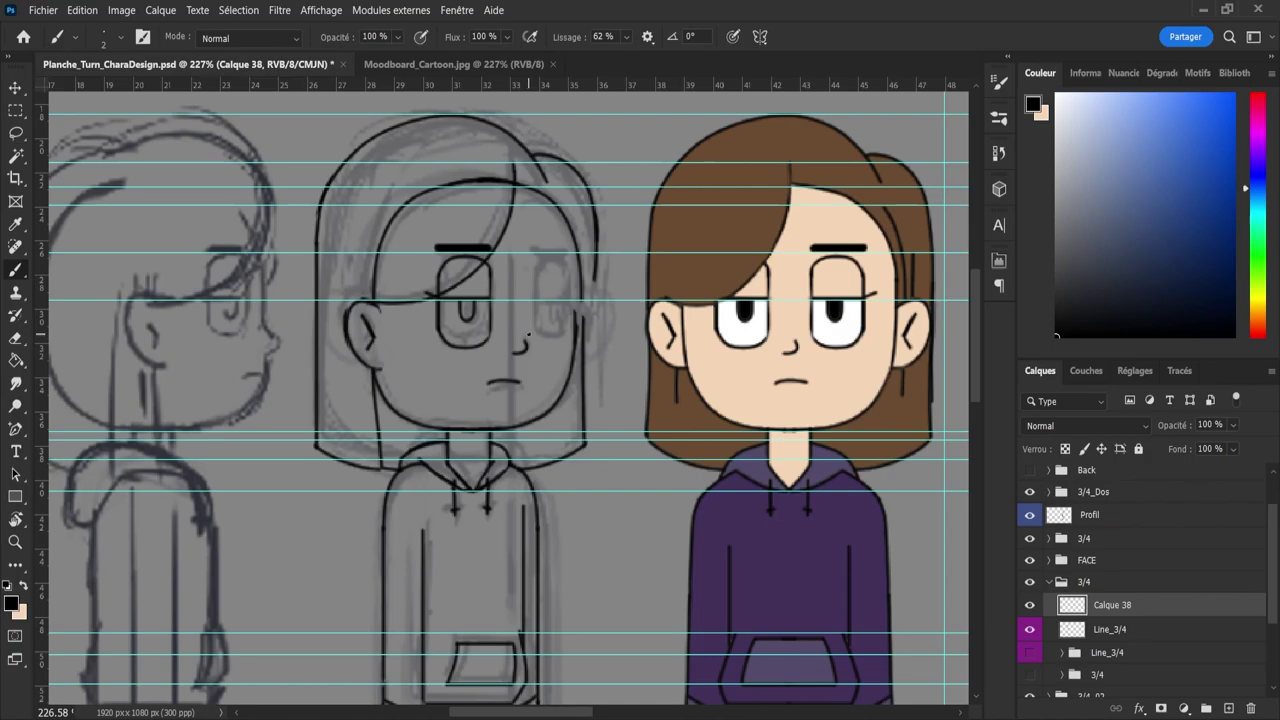
pyautogui.hotkey('ctrl', 'z')
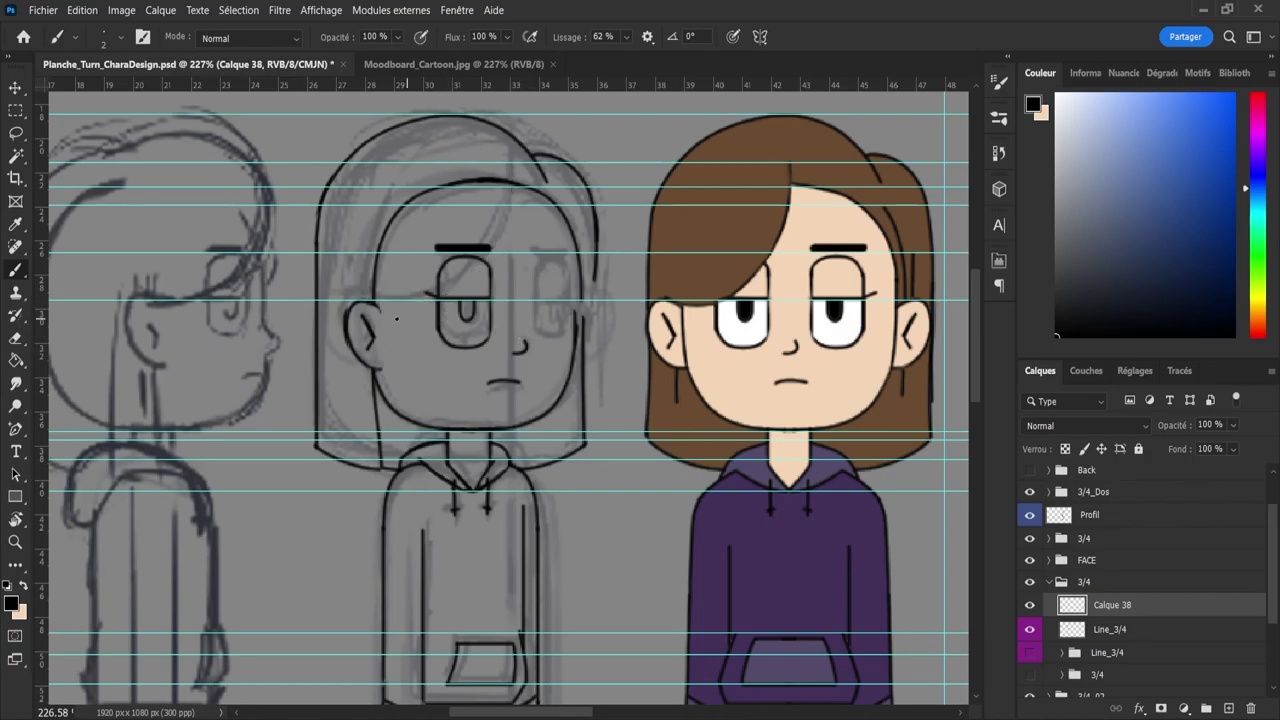
pyautogui.moveTo(366, 298)
pyautogui.mouseDown()
pyautogui.moveTo(406, 312)
pyautogui.moveTo(449, 305)
pyautogui.moveTo(489, 268)
pyautogui.mouseUp()
pyautogui.hotkey('ctrl', 'z')
pyautogui.hotkey('ctrl', 'z')
pyautogui.moveTo(372, 304)
pyautogui.mouseDown()
pyautogui.moveTo(433, 313)
pyautogui.moveTo(469, 302)
pyautogui.moveTo(513, 226)
pyautogui.moveTo(512, 150)
pyautogui.mouseUp()
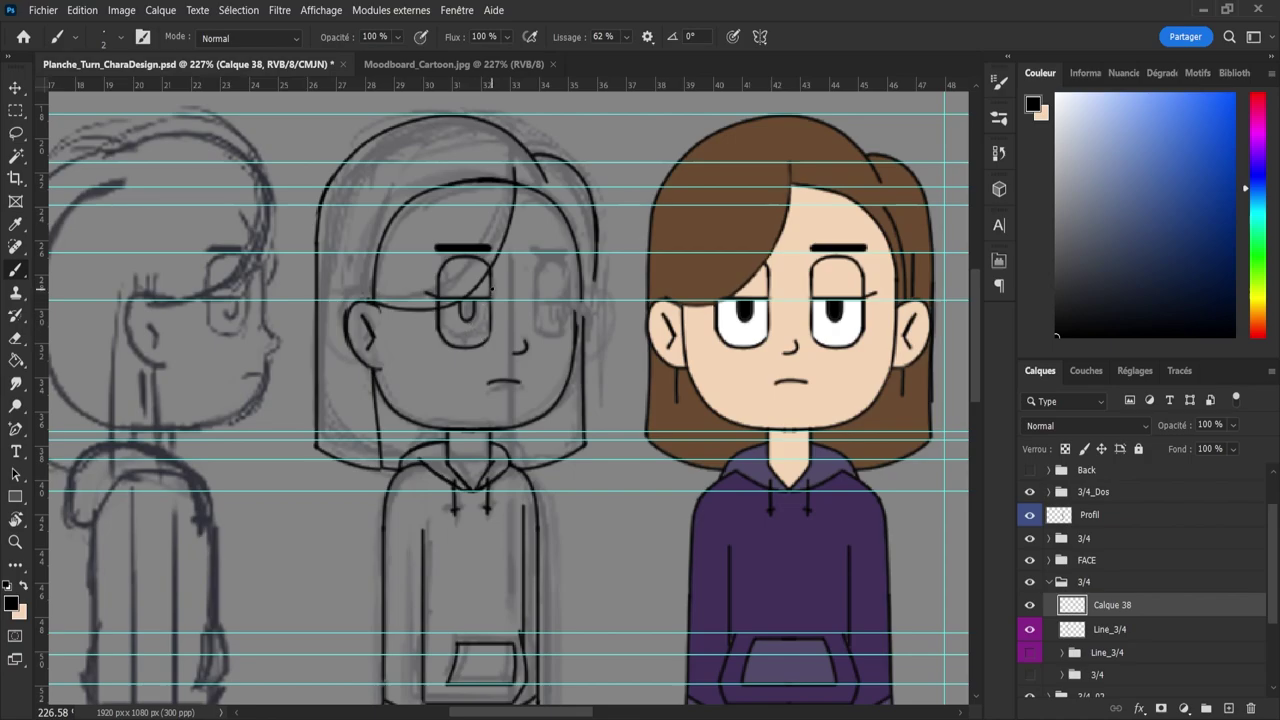
pyautogui.hotkey('ctrl', 'z')
pyautogui.moveTo(367, 300)
pyautogui.mouseDown()
pyautogui.moveTo(471, 296)
pyautogui.moveTo(506, 212)
pyautogui.moveTo(503, 184)
pyautogui.mouseUp()
pyautogui.hotkey('ctrl', 'z')
pyautogui.hotkey('ctrl', 'z')
pyautogui.moveTo(375, 303)
pyautogui.mouseDown()
pyautogui.moveTo(411, 312)
pyautogui.moveTo(470, 297)
pyautogui.moveTo(501, 241)
pyautogui.moveTo(509, 150)
pyautogui.mouseUp()
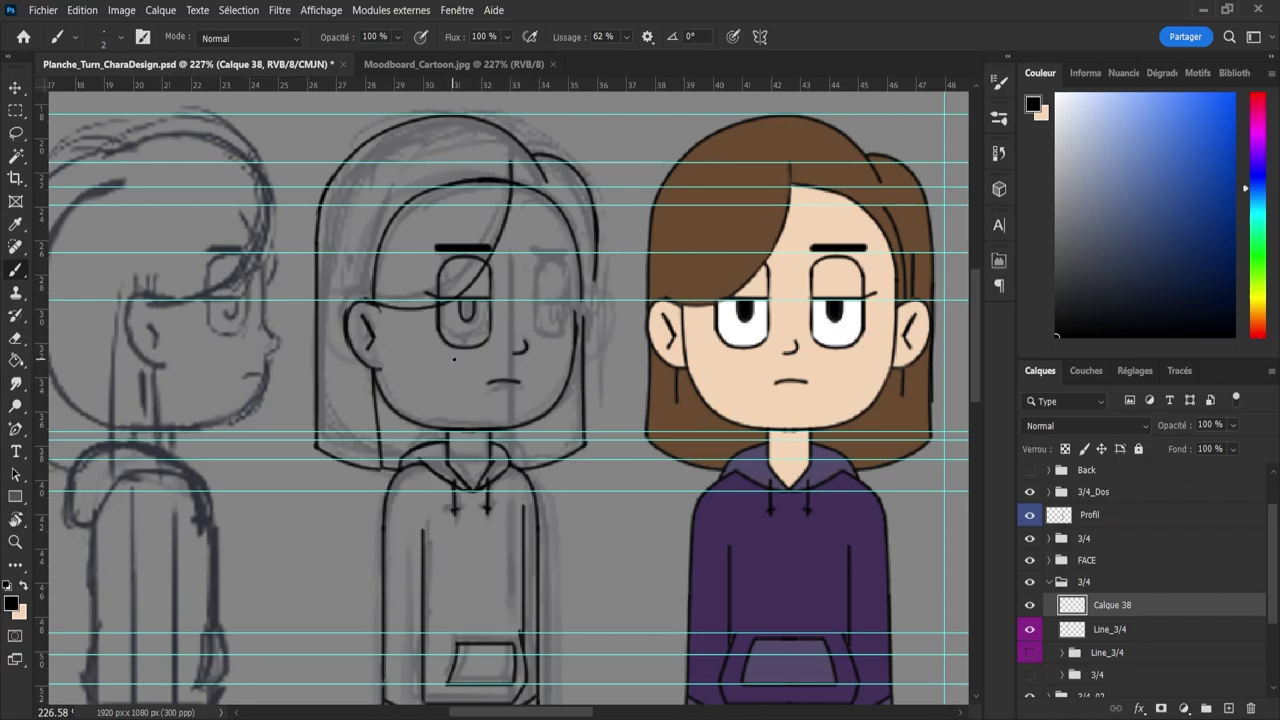
# - Lasso the near eye with its eyebrow on the Line_3/4 layer of the finished 3/4 figure
pyautogui.press('l')
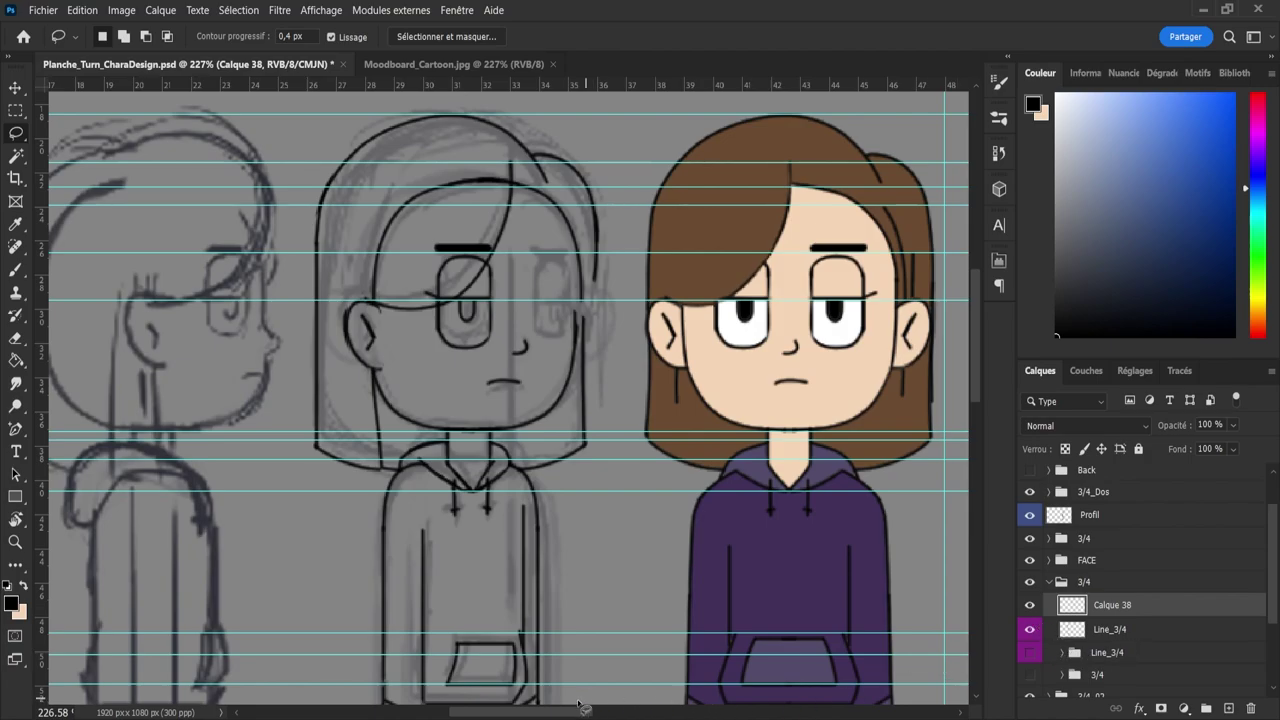
pyautogui.moveTo(563, 712); pyautogui.dragTo(624, 716)
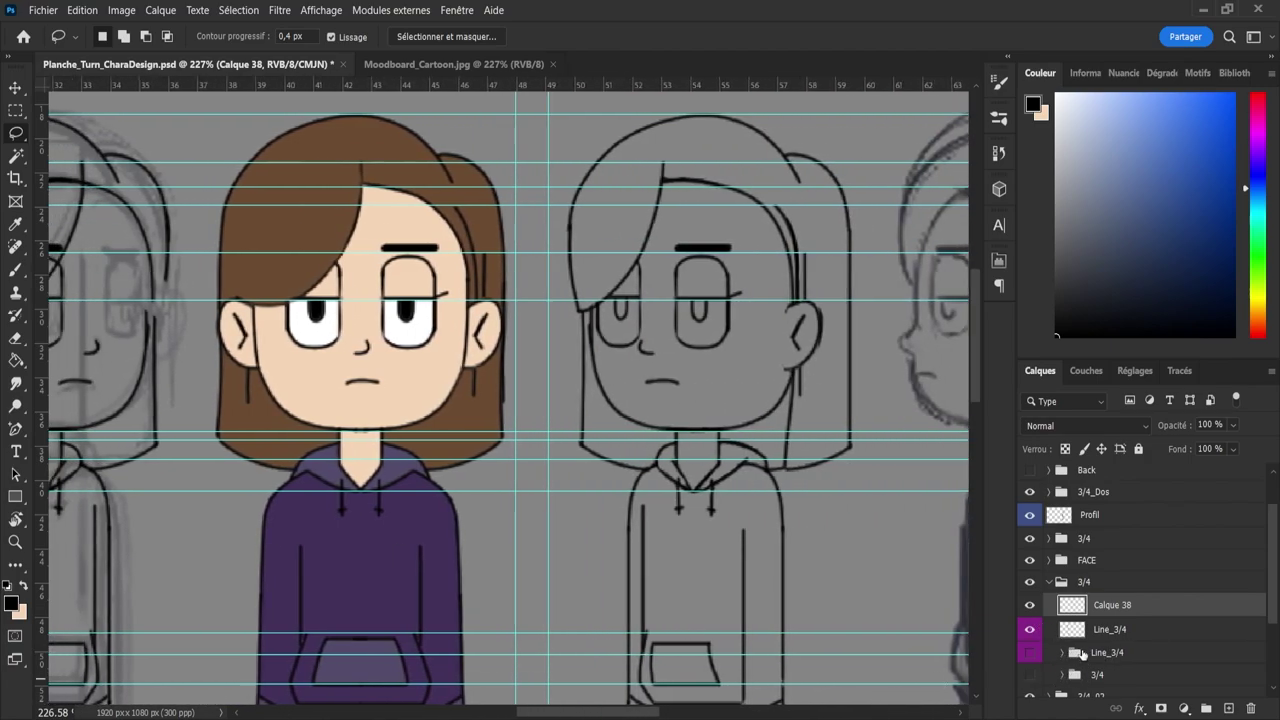
pyautogui.click(1088, 632)
pyautogui.click(1031, 636)
pyautogui.click(1031, 638)
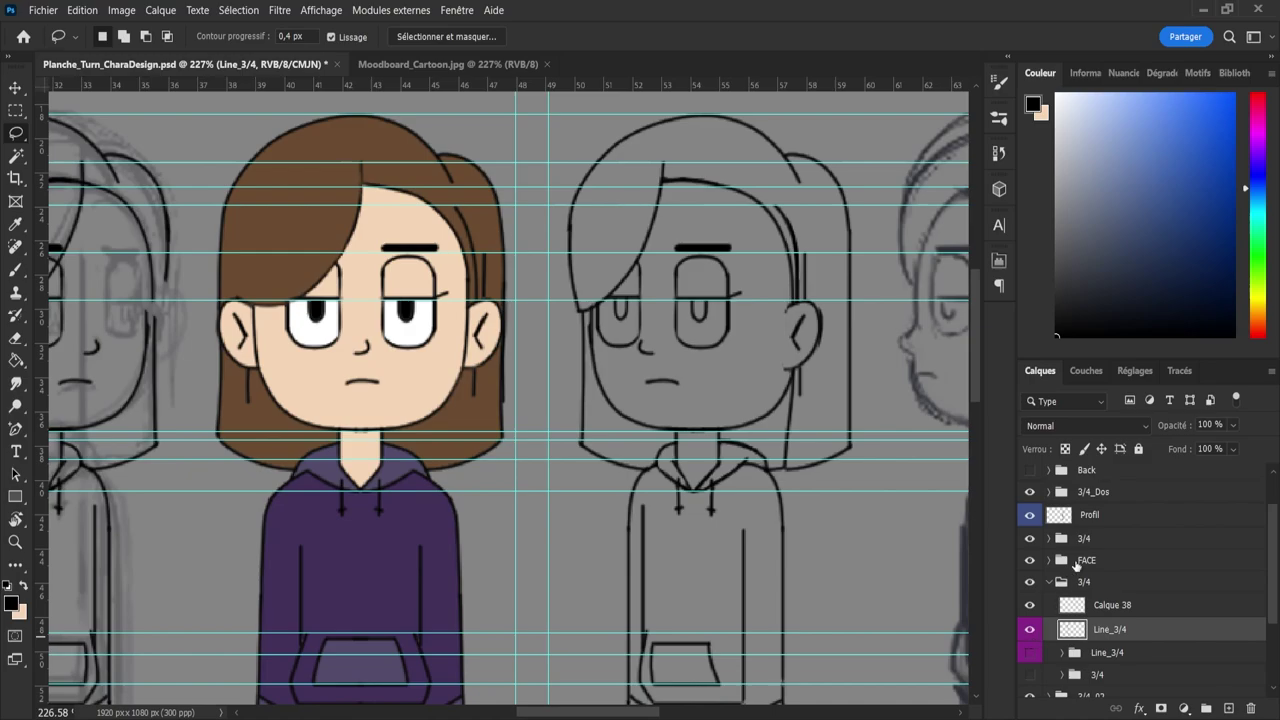
pyautogui.click(1048, 540)
pyautogui.click(1100, 562)
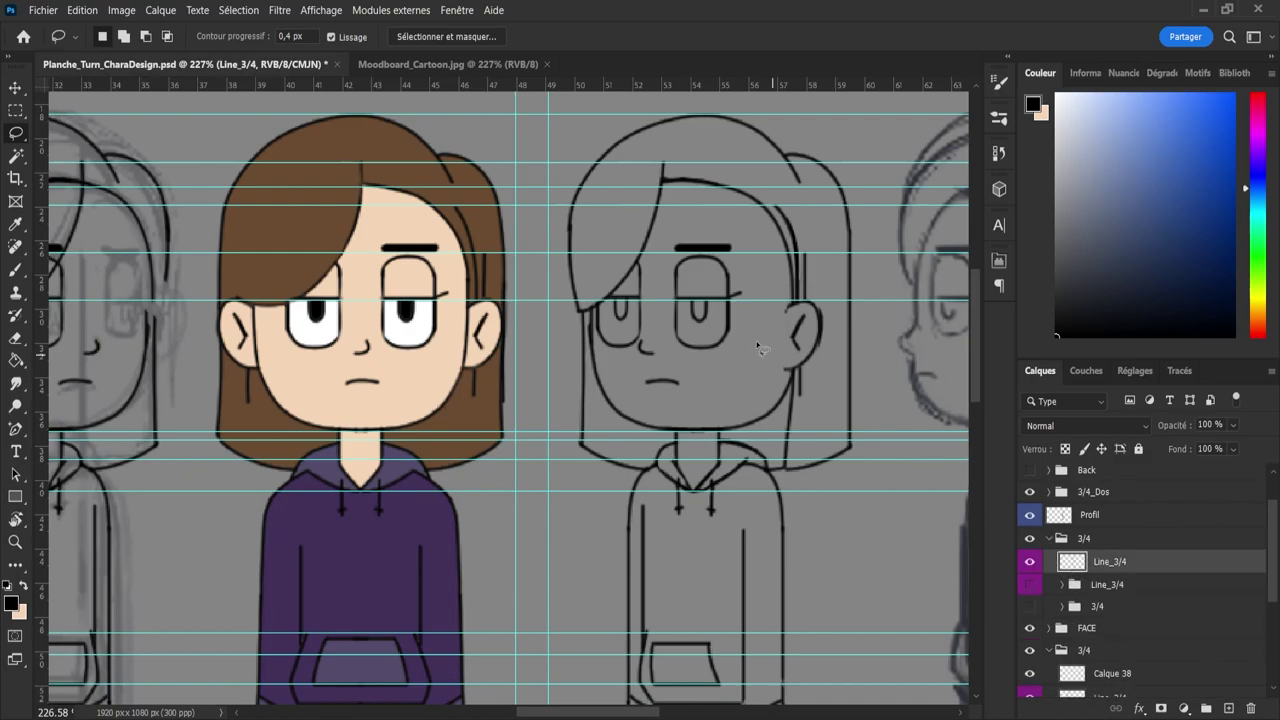
pyautogui.moveTo(680, 240)
pyautogui.mouseDown()
pyautogui.moveTo(711, 231)
pyautogui.moveTo(753, 266)
pyautogui.moveTo(744, 341)
pyautogui.moveTo(720, 362)
pyautogui.moveTo(672, 337)
pyautogui.moveTo(664, 265)
pyautogui.moveTo(684, 230)
pyautogui.mouseUp()
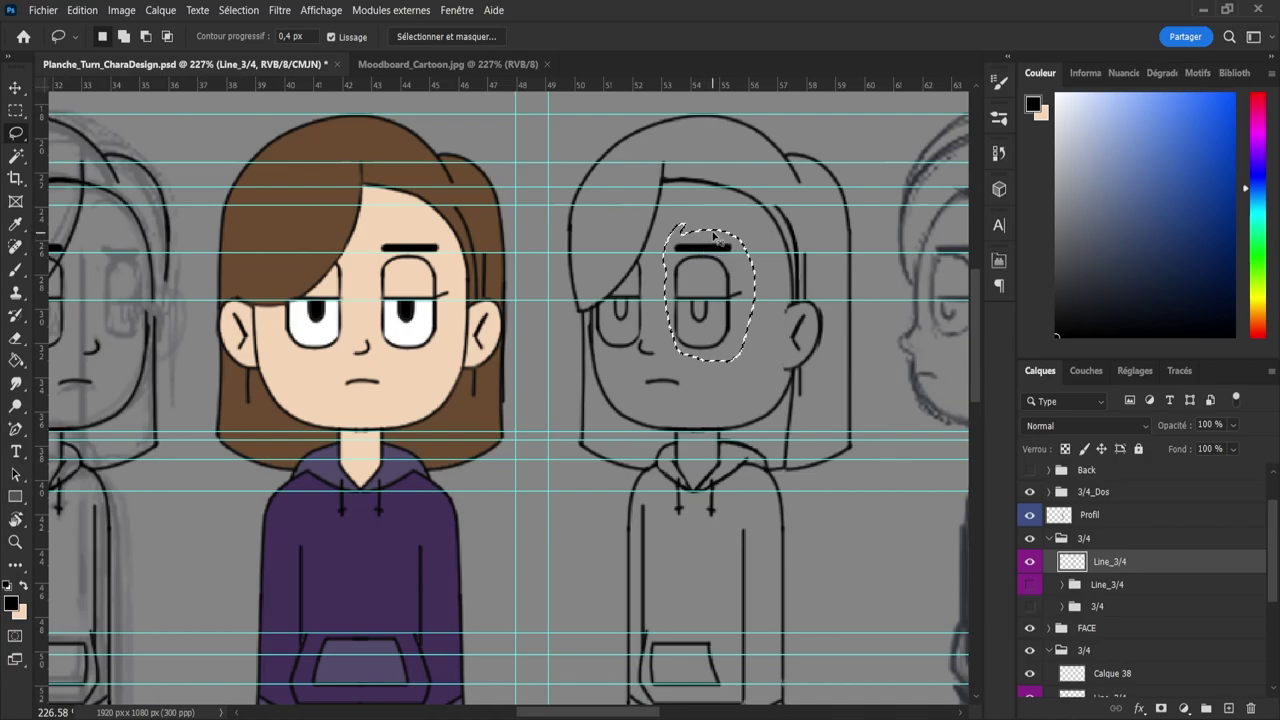
# - Duplicate the selected eye and eyebrow onto a new layer and place that layer above Calque 38 in the mirrored figure's 3/4 group
pyautogui.hotkey('ctrl', 'j')
pyautogui.hotkey('ctrl', 't')
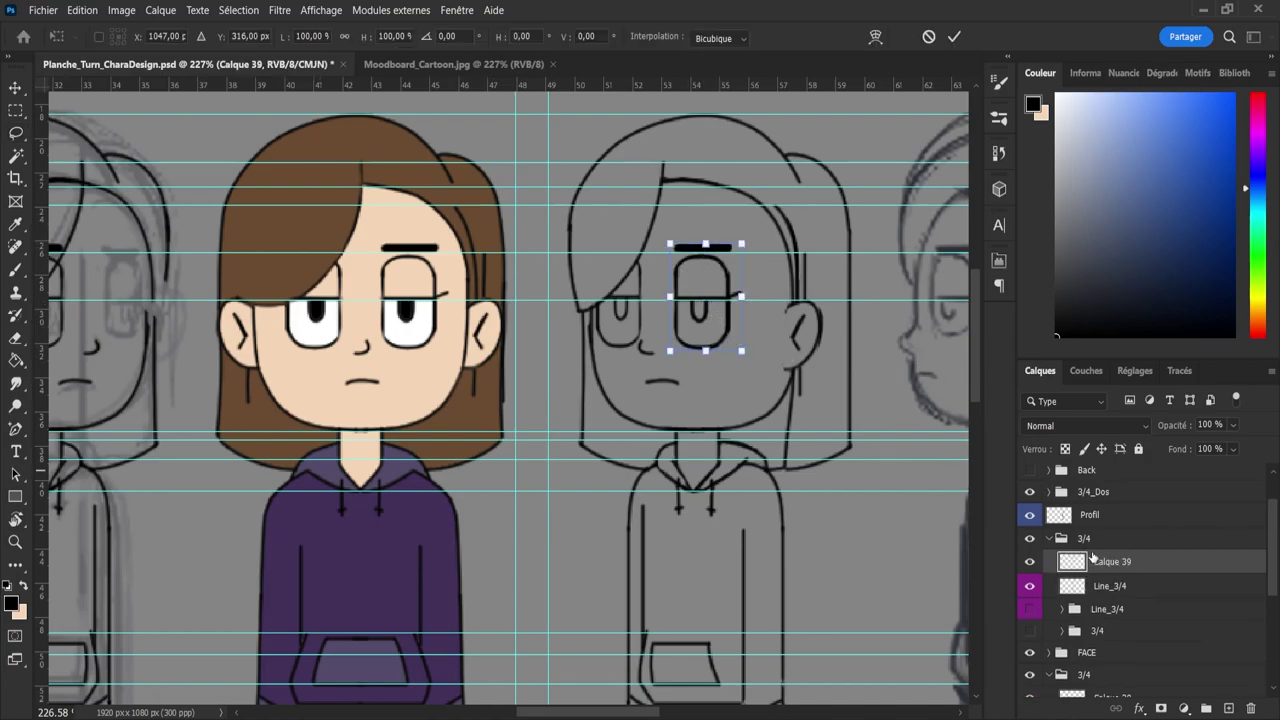
pyautogui.moveTo(1110, 565); pyautogui.dragTo(1106, 655)
pyautogui.click(1048, 500)
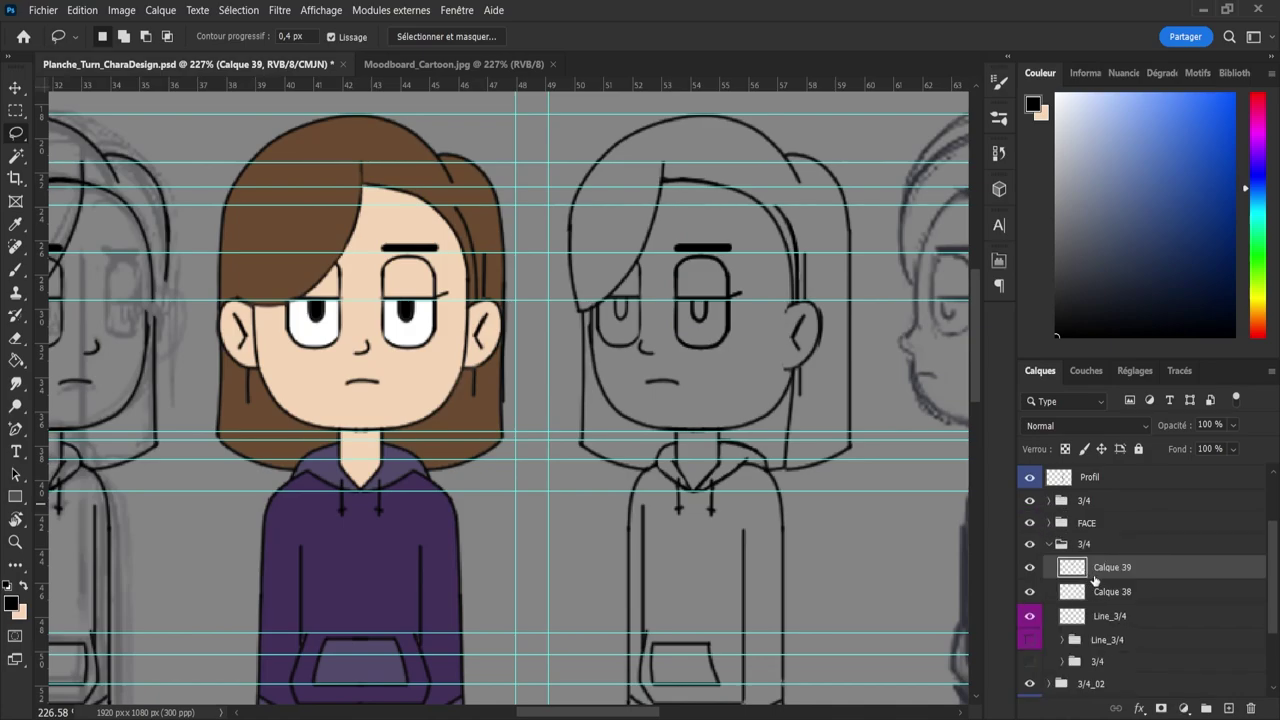
# - Move the copied eye and eyebrow to the far side of the mirrored face, narrow them to 85.42% width and nudge them 3 px toward the nose
pyautogui.press('v')
pyautogui.moveTo(707, 351); pyautogui.dragTo(132, 351)
pyautogui.moveTo(635, 711); pyautogui.dragTo(565, 700)
pyautogui.hotkey('ctrl', 't')
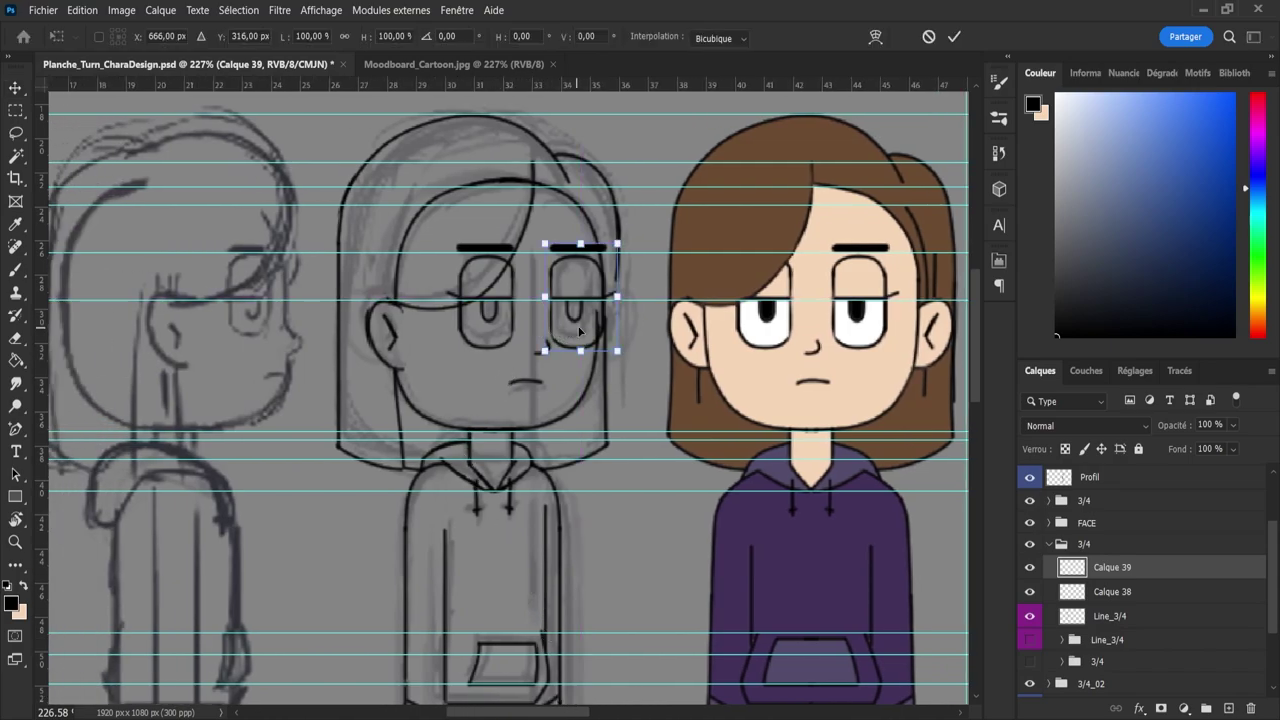
pyautogui.moveTo(581, 299); pyautogui.dragTo(547, 297)
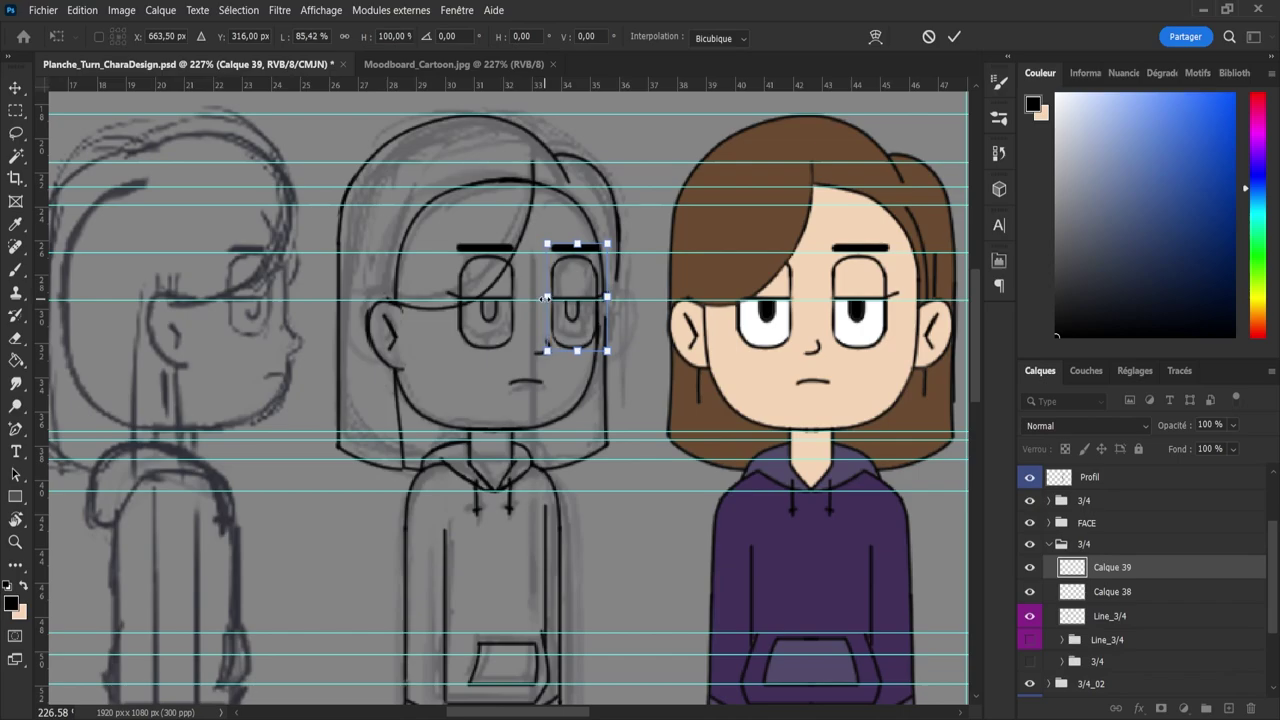
pyautogui.press('Left')
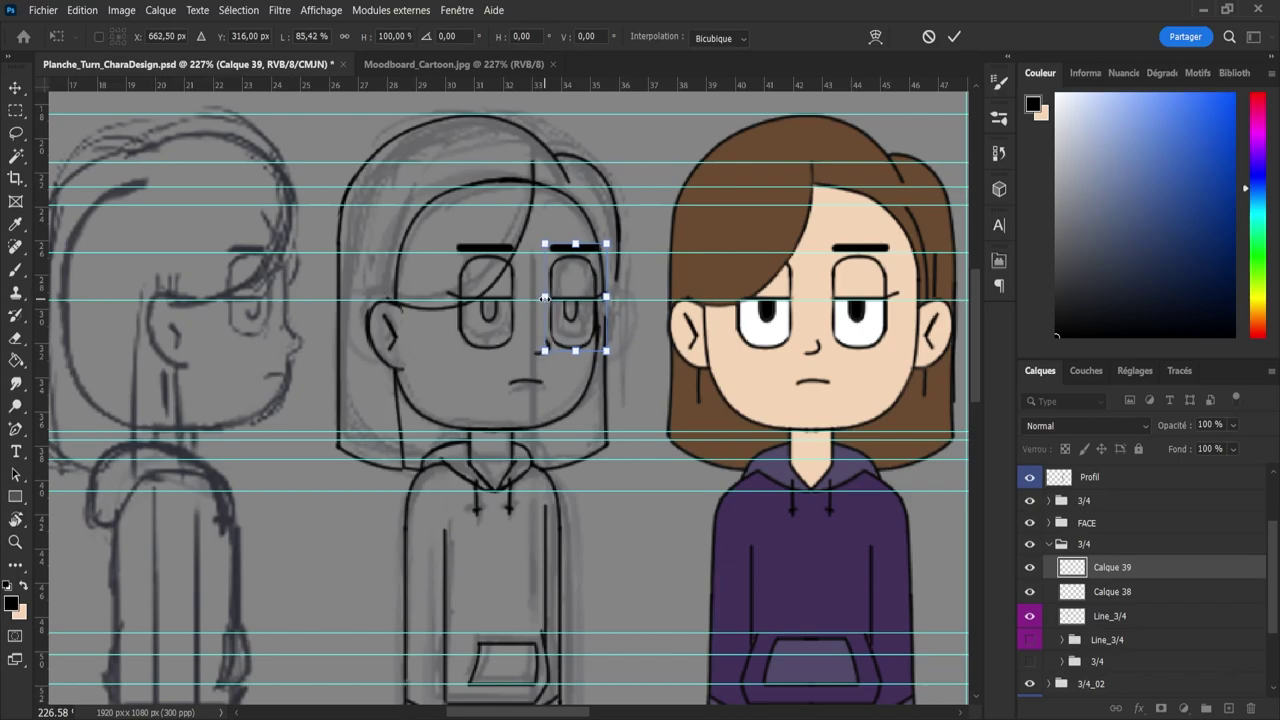
pyautogui.press('Left')
pyautogui.press('Left')
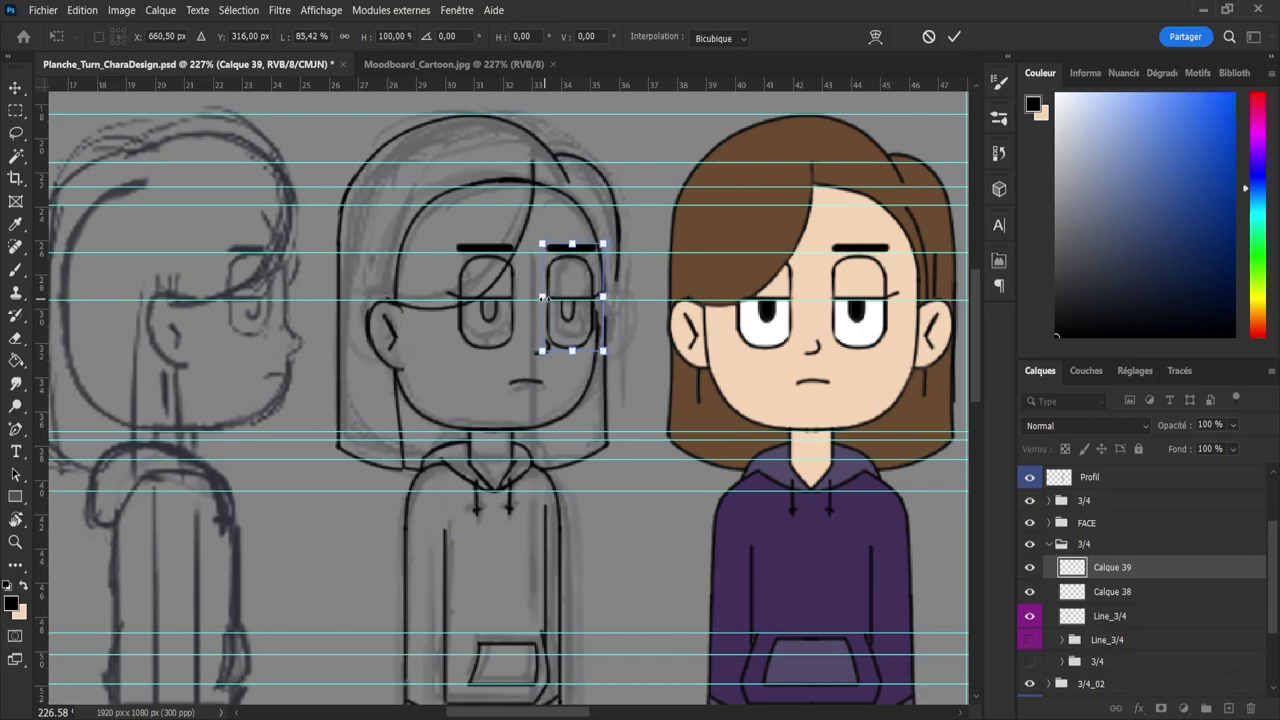
pyautogui.press('Return')
# - Erase the overlapping contour ends beside the far eye, working on the Calque 38 and Line_3/4 layers
pyautogui.press('e')
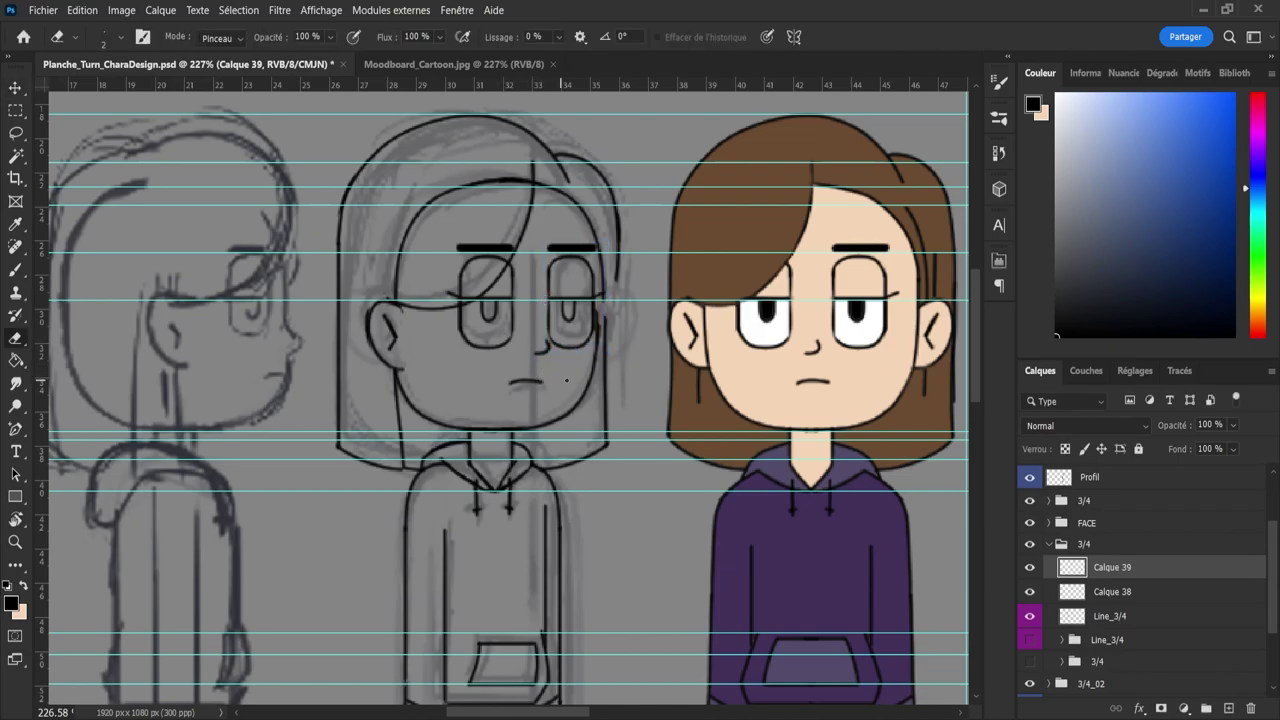
pyautogui.click(1047, 592)
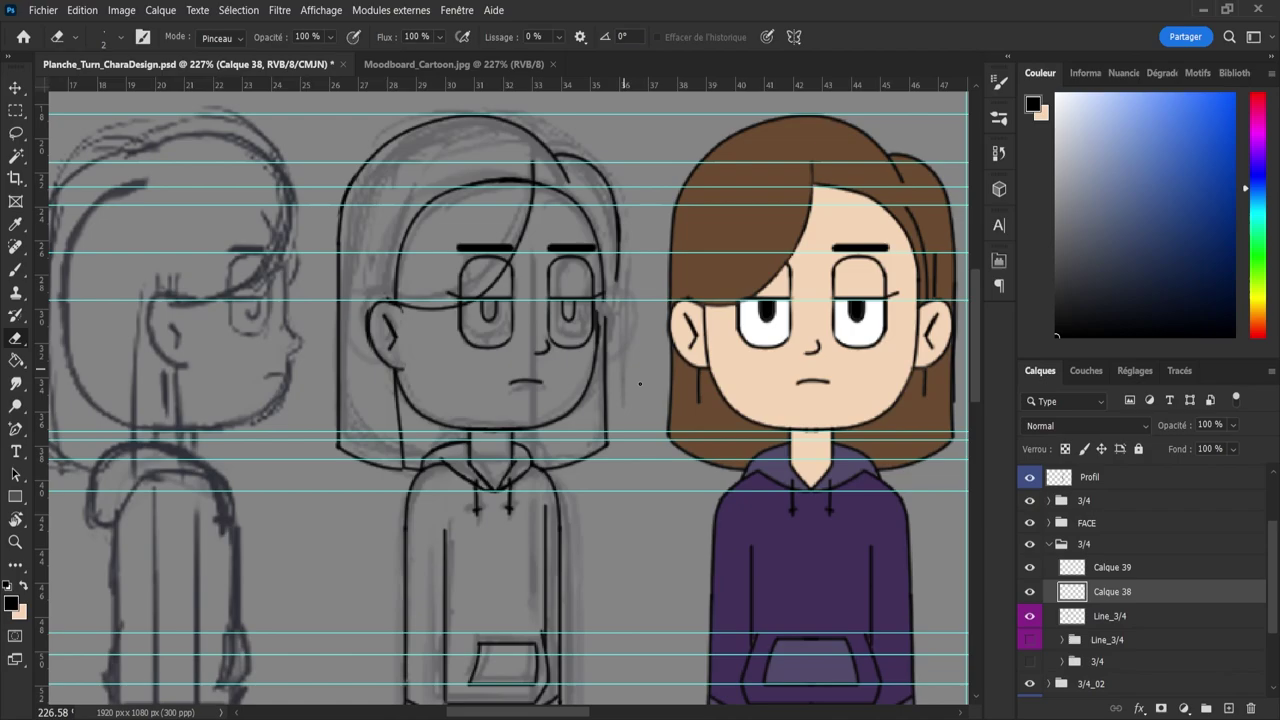
pyautogui.click(1130, 617)
pyautogui.moveTo(597, 310); pyautogui.dragTo(597, 328)
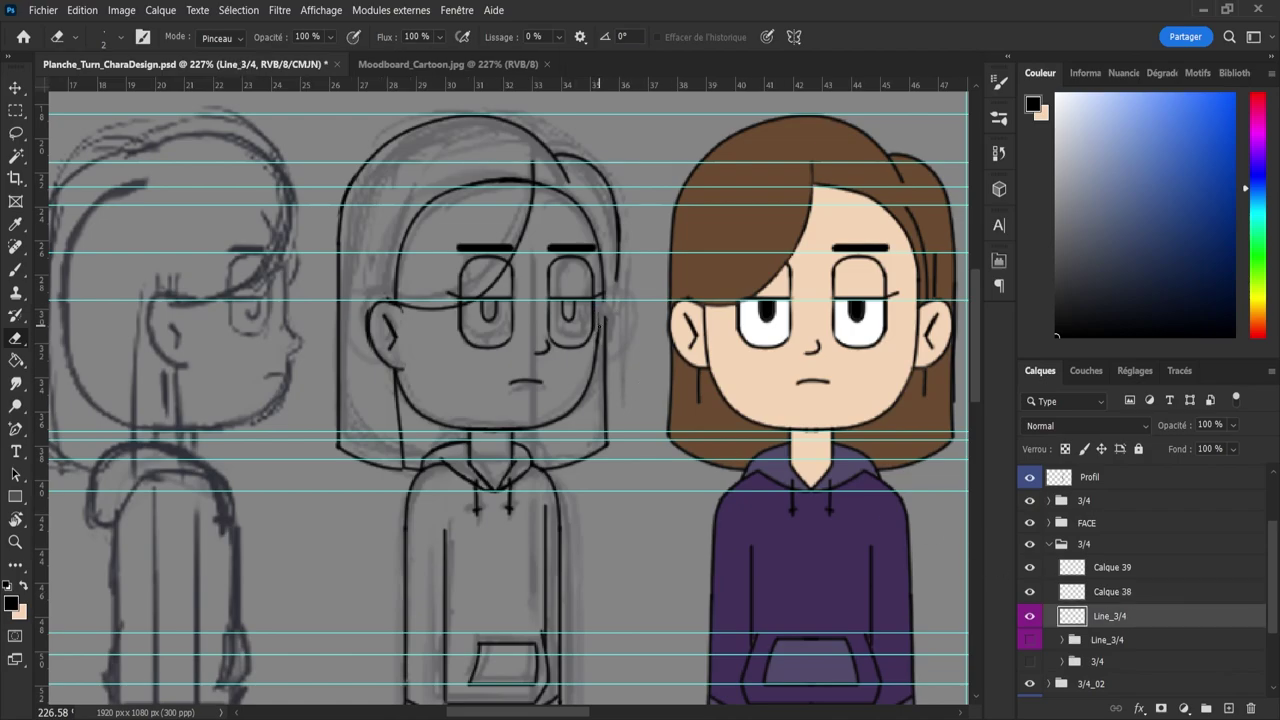
# - Try to brush a short contour line joining the temple to the cheek beside the far eye
pyautogui.press('b')
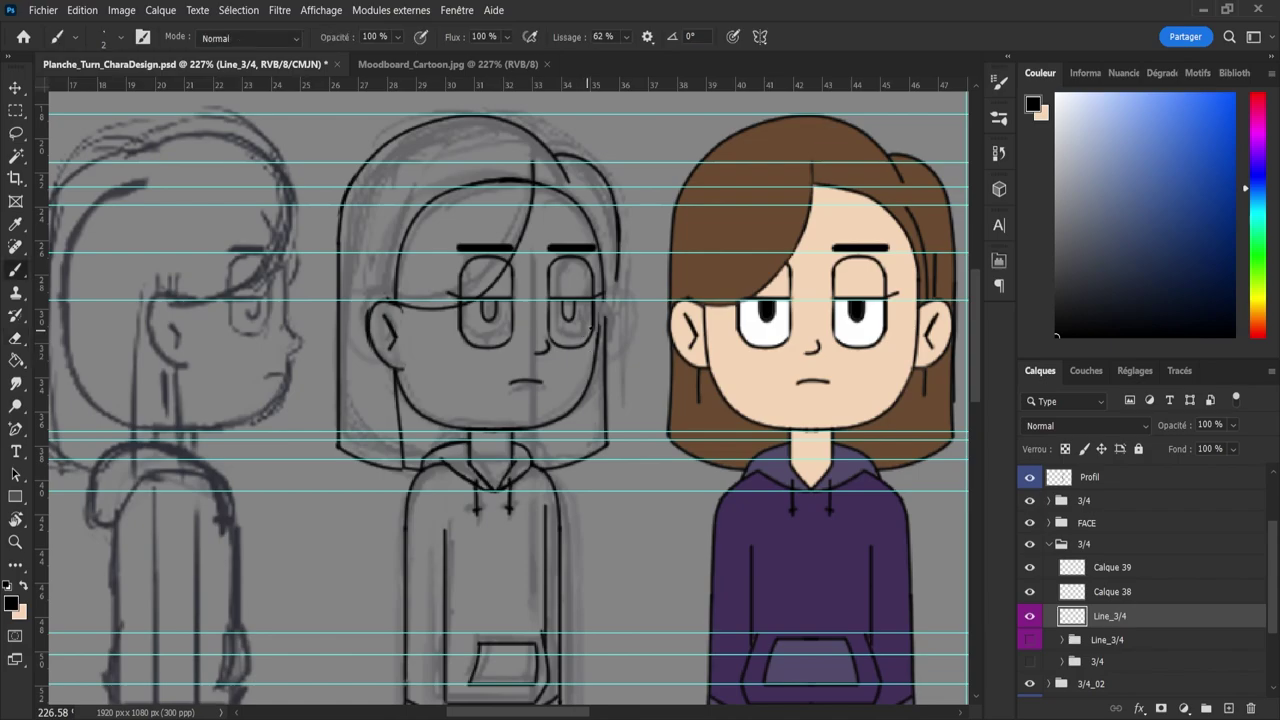
pyautogui.moveTo(603, 298); pyautogui.dragTo(600, 346)
pyautogui.hotkey('ctrl', 'z')
pyautogui.moveTo(604, 299); pyautogui.dragTo(602, 368)
pyautogui.hotkey('ctrl', 'z')
pyautogui.moveTo(603, 290); pyautogui.dragTo(604, 356)
pyautogui.hotkey('ctrl', 'z')
pyautogui.press('l')
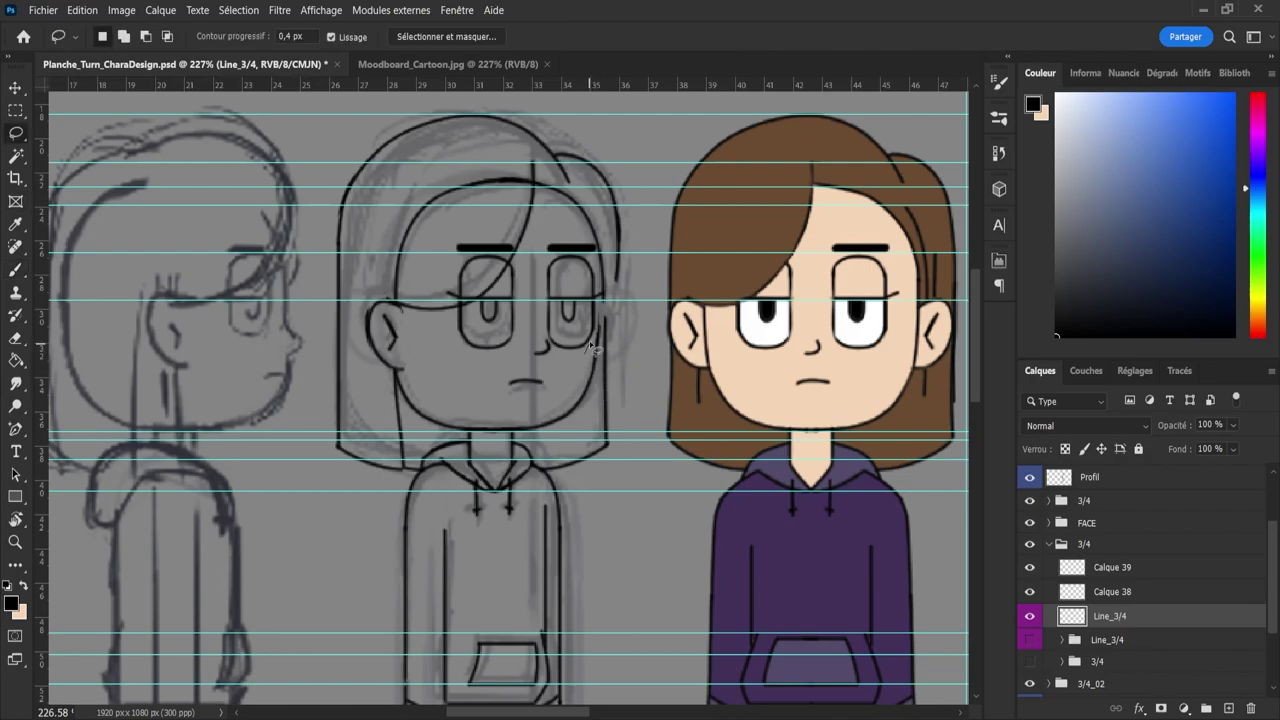
# - Lasso the far cheek and jaw contour on the Line_3/4 layer and stretch it to 103.39% width
pyautogui.moveTo(596, 328)
pyautogui.mouseDown()
pyautogui.moveTo(590, 372)
pyautogui.moveTo(603, 320)
pyautogui.moveTo(606, 352)
pyautogui.mouseUp()
pyautogui.moveTo(565, 422)
pyautogui.mouseDown()
pyautogui.moveTo(540, 433)
pyautogui.moveTo(522, 418)
pyautogui.moveTo(585, 376)
pyautogui.moveTo(604, 386)
pyautogui.moveTo(607, 372)
pyautogui.mouseUp()
pyautogui.hotkey('ctrl', 't')
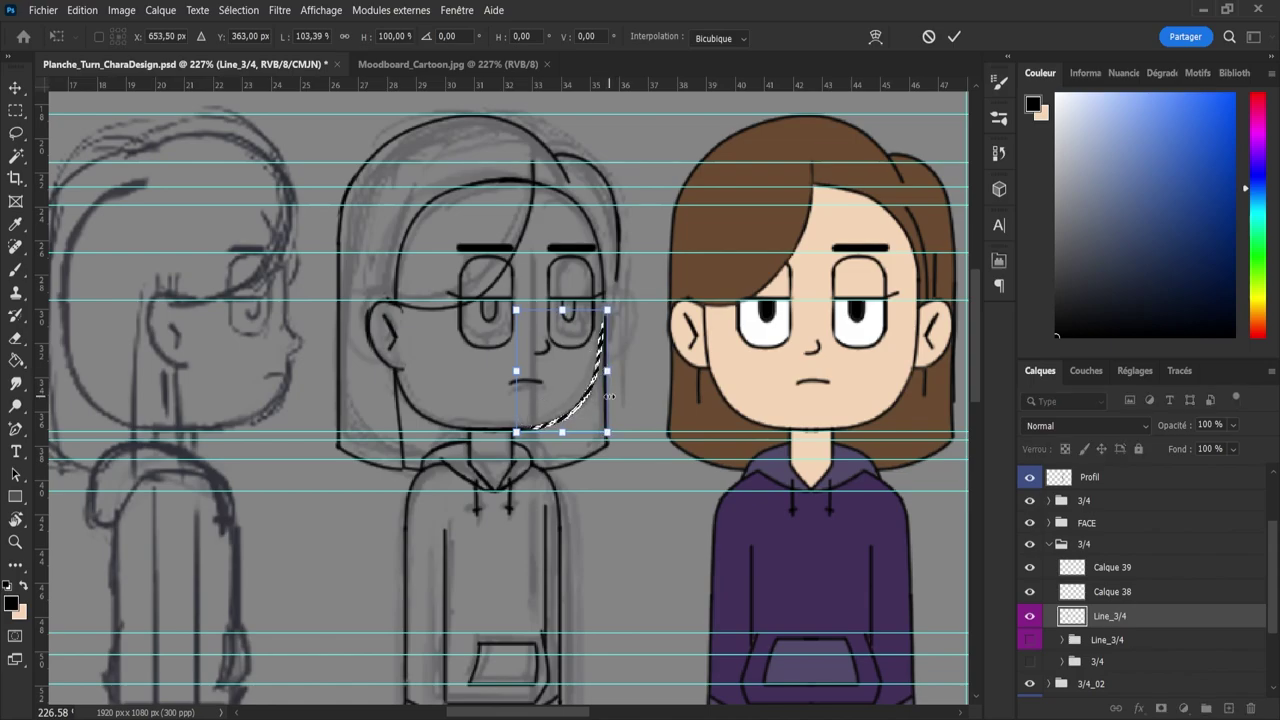
pyautogui.press('Return')
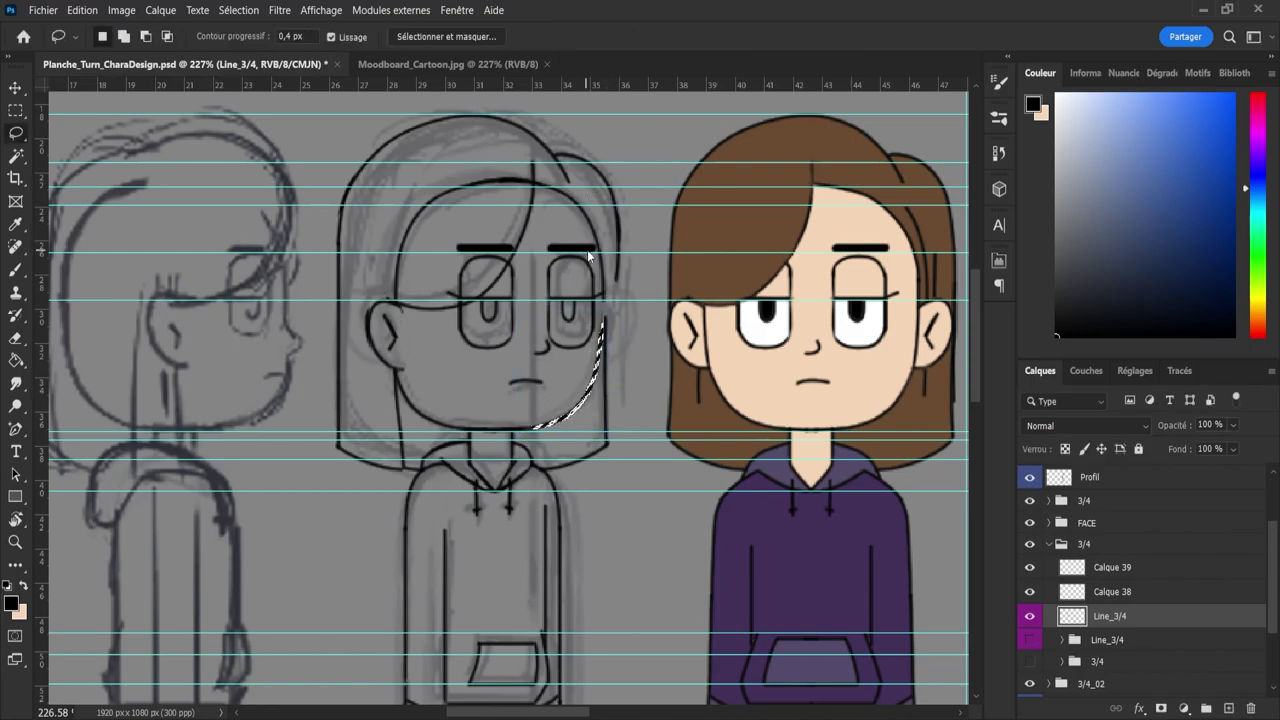
pyautogui.hotkey('ctrl', 'd')
# - Brush the short contour joining temple to cheek beside the far eye and erase the hair line overlapping the cheek
pyautogui.press('b')
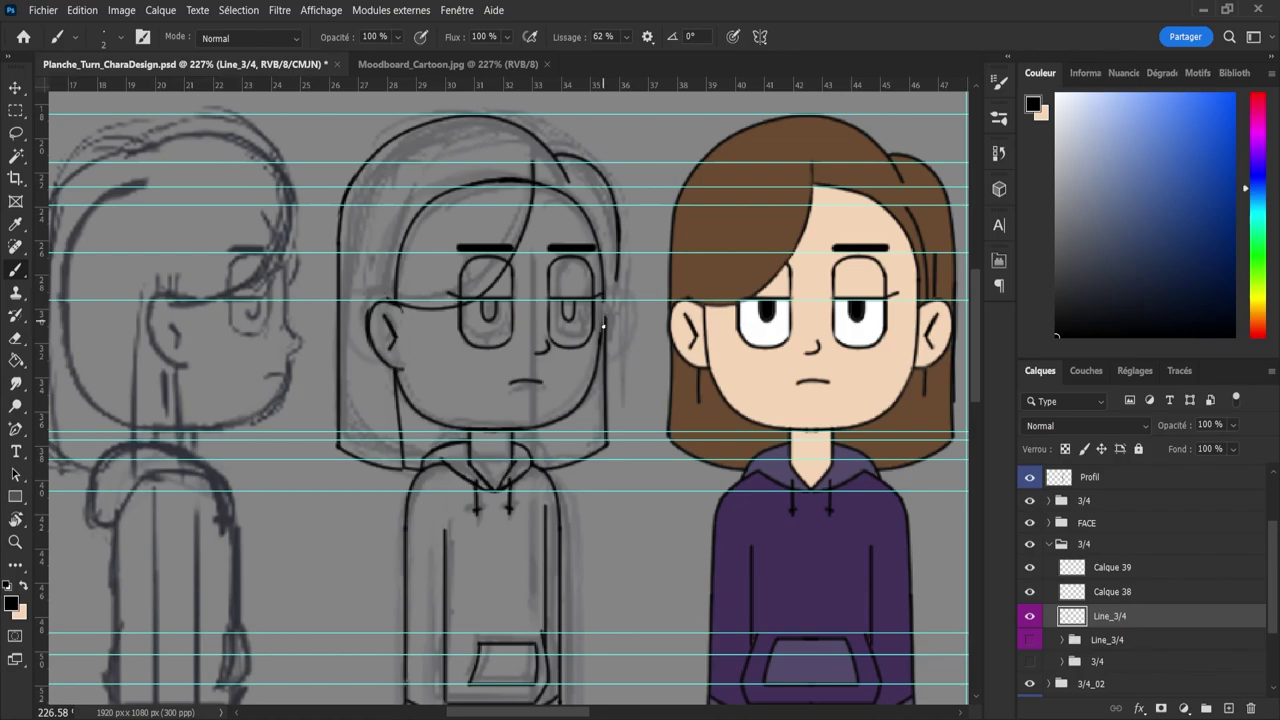
pyautogui.moveTo(603, 301); pyautogui.dragTo(603, 326)
pyautogui.press('e')
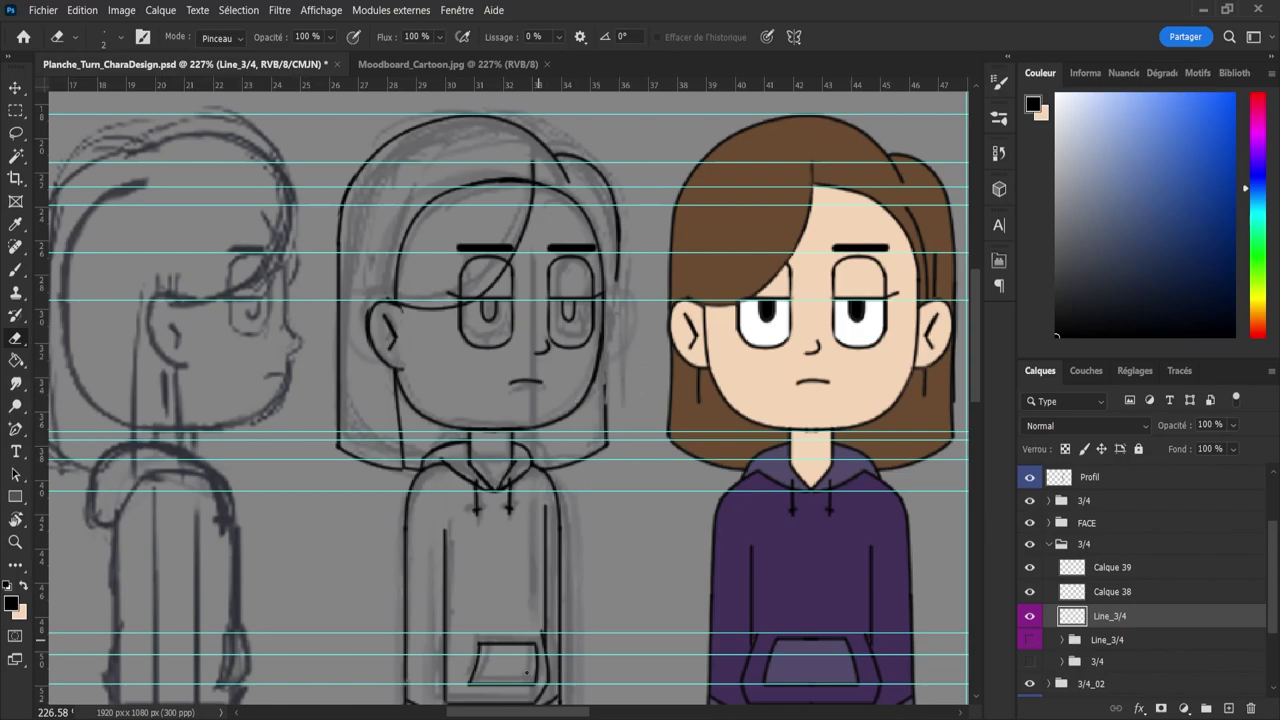
pyautogui.moveTo(516, 714)
pyautogui.mouseDown()
pyautogui.moveTo(584, 715)
pyautogui.moveTo(510, 716)
pyautogui.mouseUp()
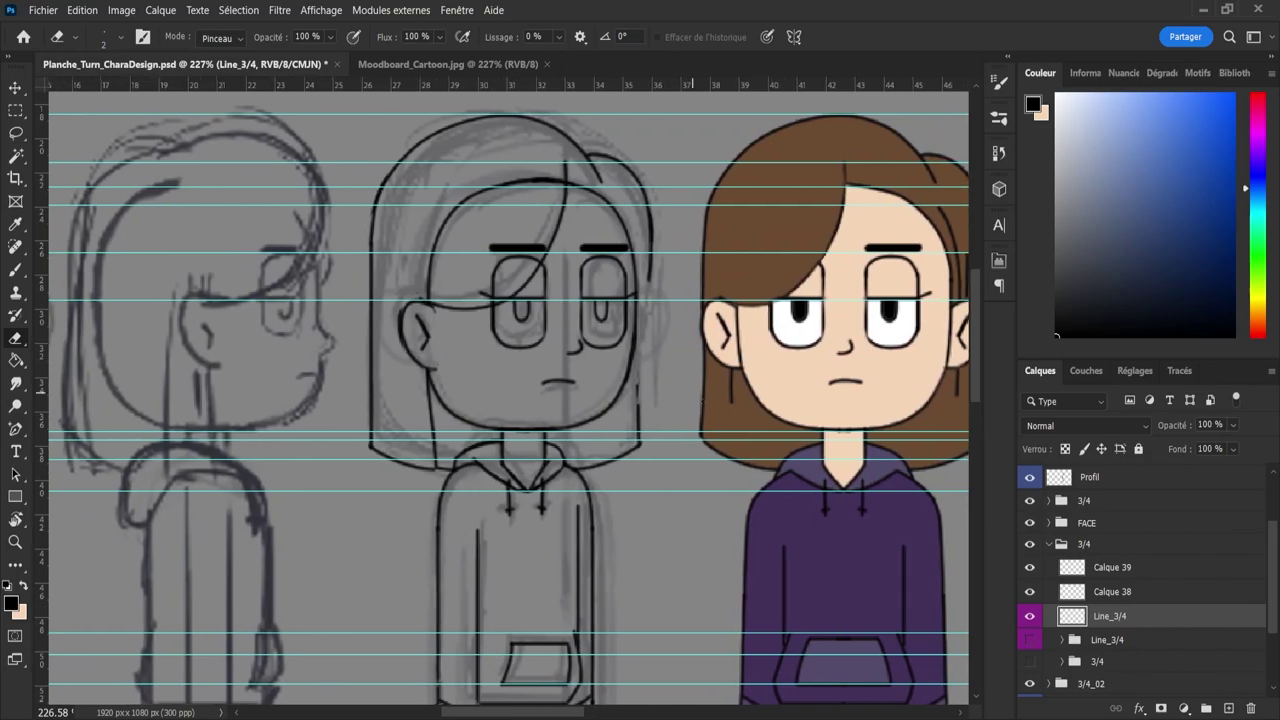
# - Lasso the crown and far-side hair outline on Line_3/4 and narrow it to 97.74% width
pyautogui.press('l')
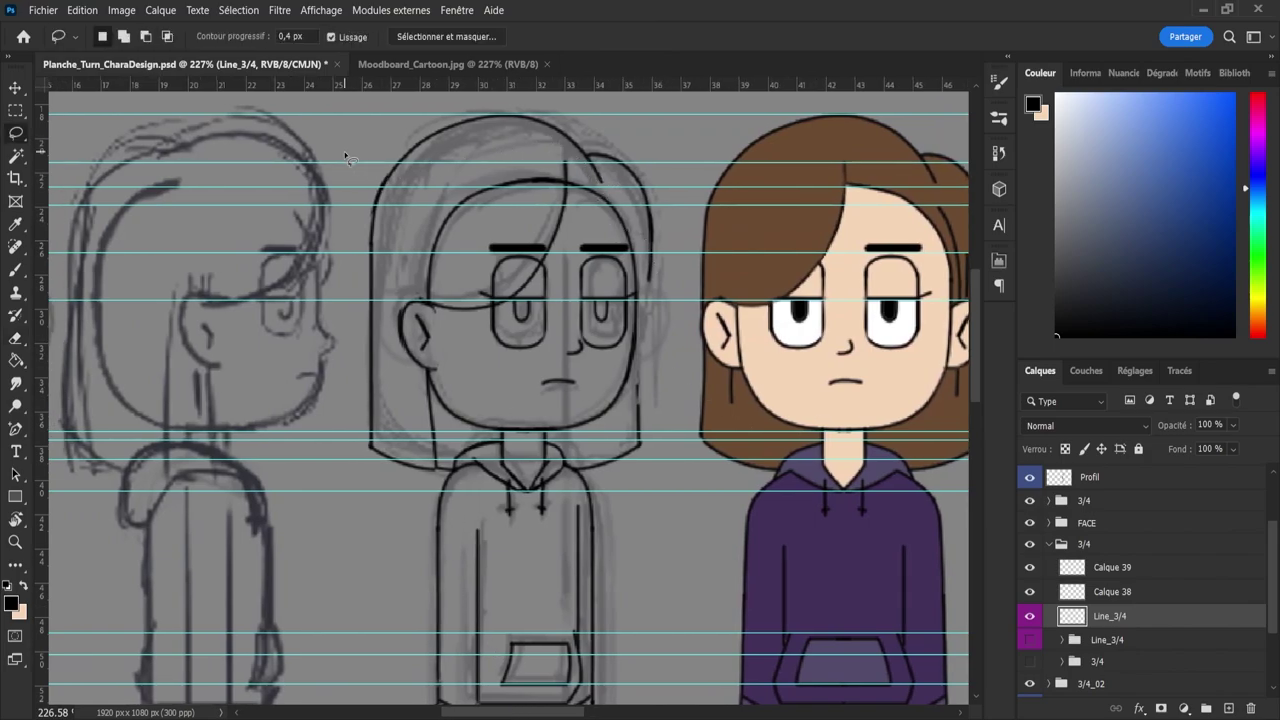
pyautogui.moveTo(357, 155)
pyautogui.mouseDown()
pyautogui.moveTo(523, 102)
pyautogui.moveTo(647, 140)
pyautogui.moveTo(680, 248)
pyautogui.moveTo(646, 292)
pyautogui.moveTo(621, 197)
pyautogui.moveTo(549, 145)
pyautogui.moveTo(493, 154)
pyautogui.moveTo(371, 220)
pyautogui.moveTo(357, 210)
pyautogui.moveTo(357, 152)
pyautogui.mouseUp()
pyautogui.hotkey('ctrl', 't')
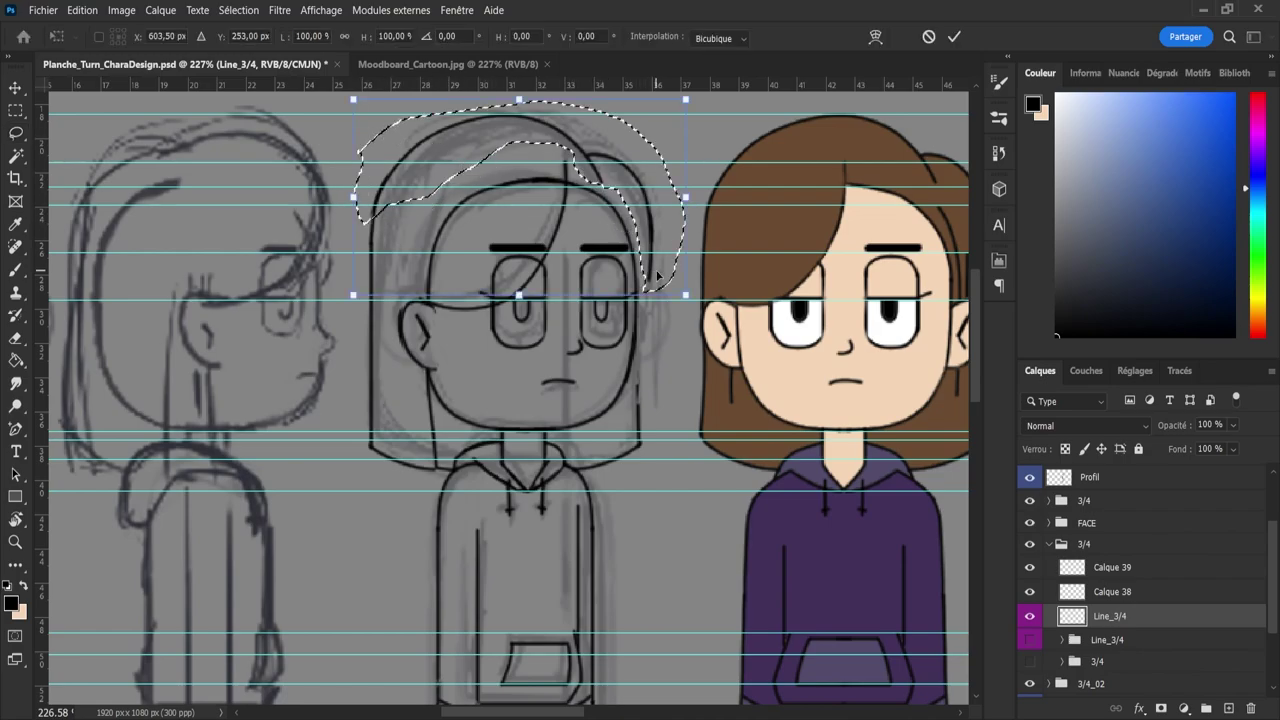
pyautogui.moveTo(681, 197); pyautogui.dragTo(681, 199)
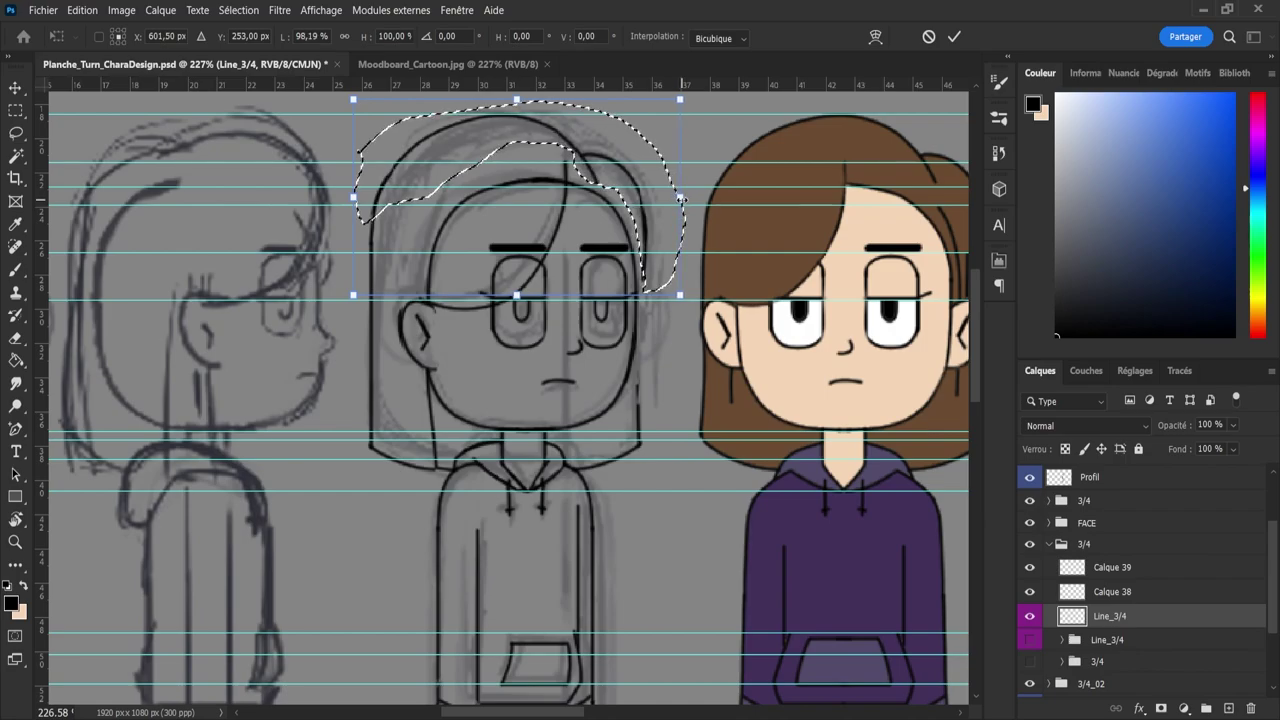
pyautogui.moveTo(681, 199); pyautogui.dragTo(676, 199)
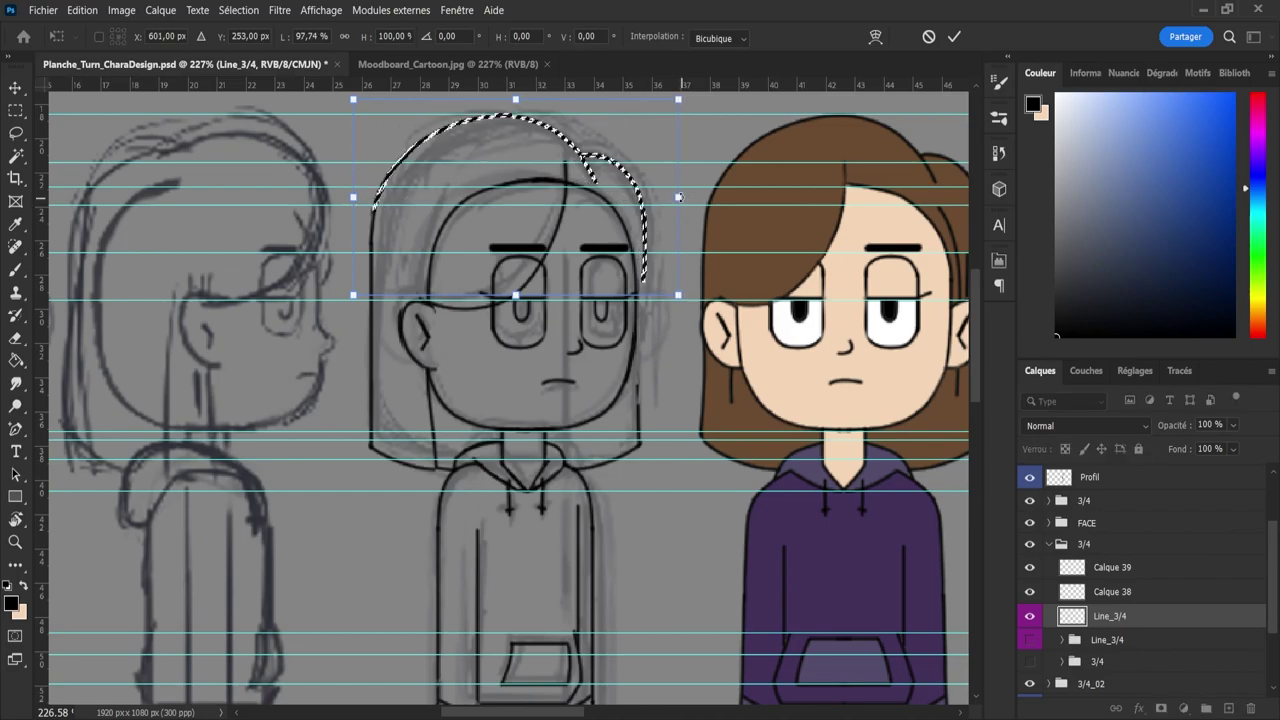
pyautogui.click(954, 36)
pyautogui.hotkey('ctrl', 'd')
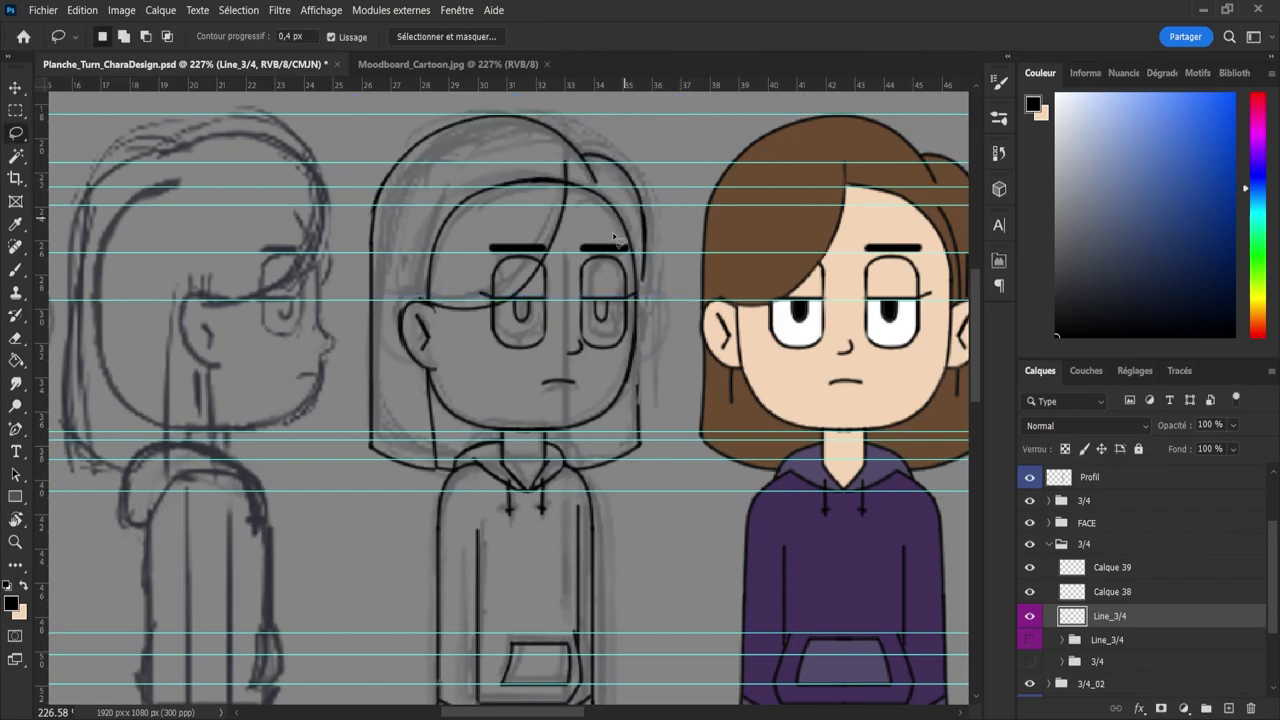
pyautogui.press('b')
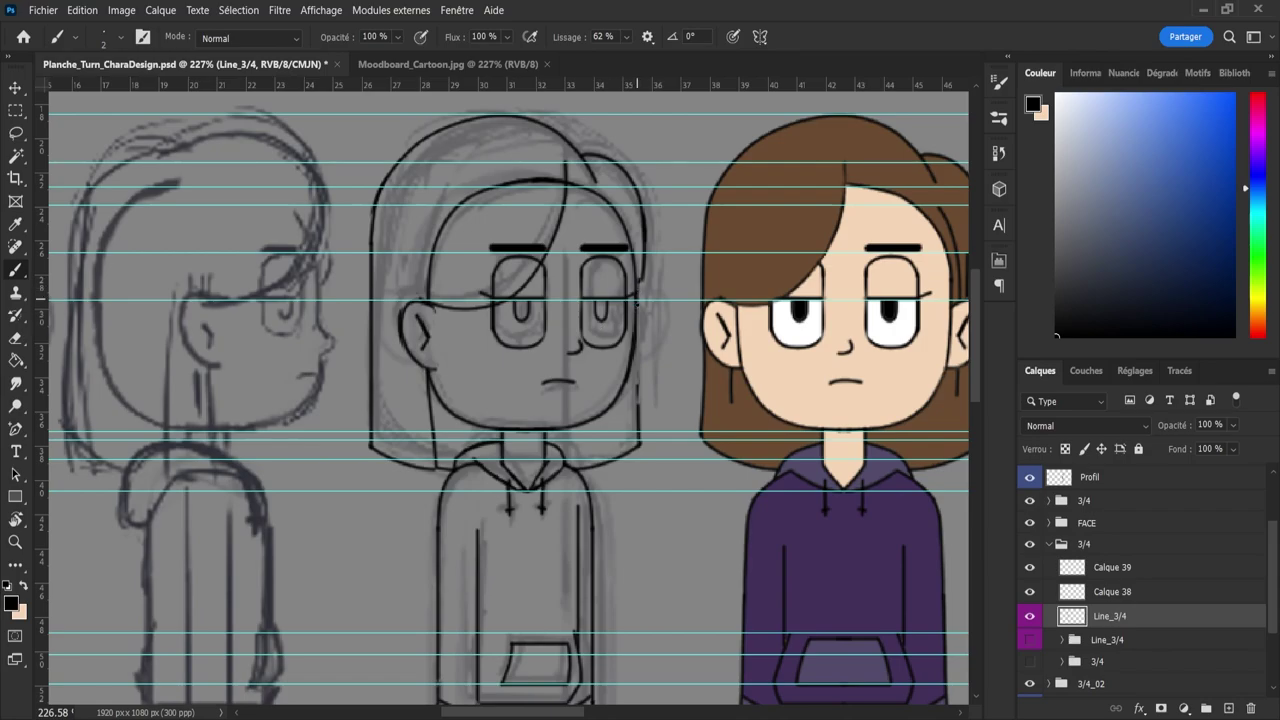
pyautogui.moveTo(637, 303); pyautogui.dragTo(640, 322)
pyautogui.hotkey('ctrl', 'z')
pyautogui.moveTo(643, 276); pyautogui.dragTo(639, 322)
pyautogui.hotkey('ctrl', 'z')
pyautogui.moveTo(643, 272); pyautogui.dragTo(643, 366)
pyautogui.hotkey('ctrl', 'z')
pyautogui.moveTo(643, 281); pyautogui.dragTo(640, 372)
pyautogui.hotkey('ctrl', 'z')
pyautogui.moveTo(643, 283); pyautogui.dragTo(640, 330)
pyautogui.hotkey('ctrl', 'z')
pyautogui.moveTo(642, 279)
pyautogui.mouseDown()
pyautogui.moveTo(639, 320)
pyautogui.moveTo(643, 290)
pyautogui.moveTo(640, 320)
pyautogui.moveTo(640, 305)
pyautogui.mouseUp()
pyautogui.hotkey('ctrl', 'z')
pyautogui.hotkey('ctrl', 'z')
# - Brush the missing far-side hair line beside the cheek, joining the upper hair outline to the lower strand
pyautogui.moveTo(637, 400); pyautogui.dragTo(640, 324)
pyautogui.hotkey('ctrl', 'z')
pyautogui.moveTo(638, 406); pyautogui.dragTo(640, 324)
pyautogui.moveTo(641, 271); pyautogui.dragTo(640, 331)
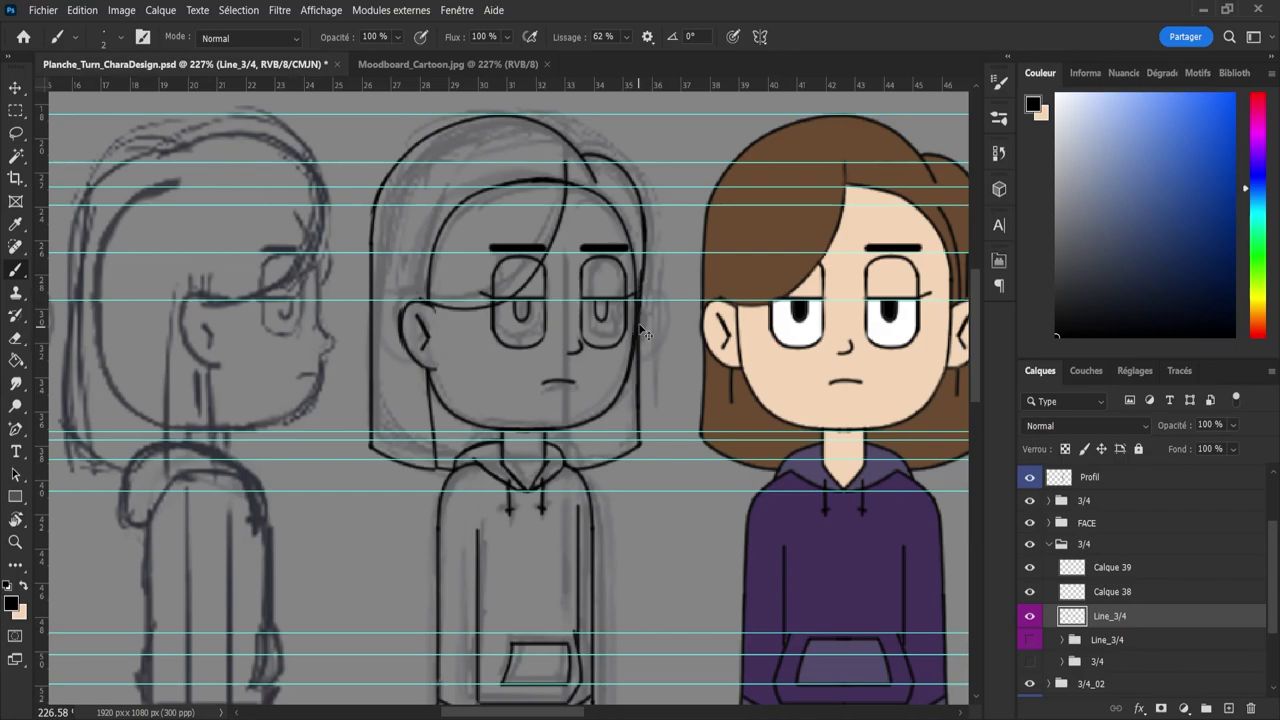
pyautogui.hotkey('ctrl', 'z')
pyautogui.moveTo(644, 272); pyautogui.dragTo(635, 366)
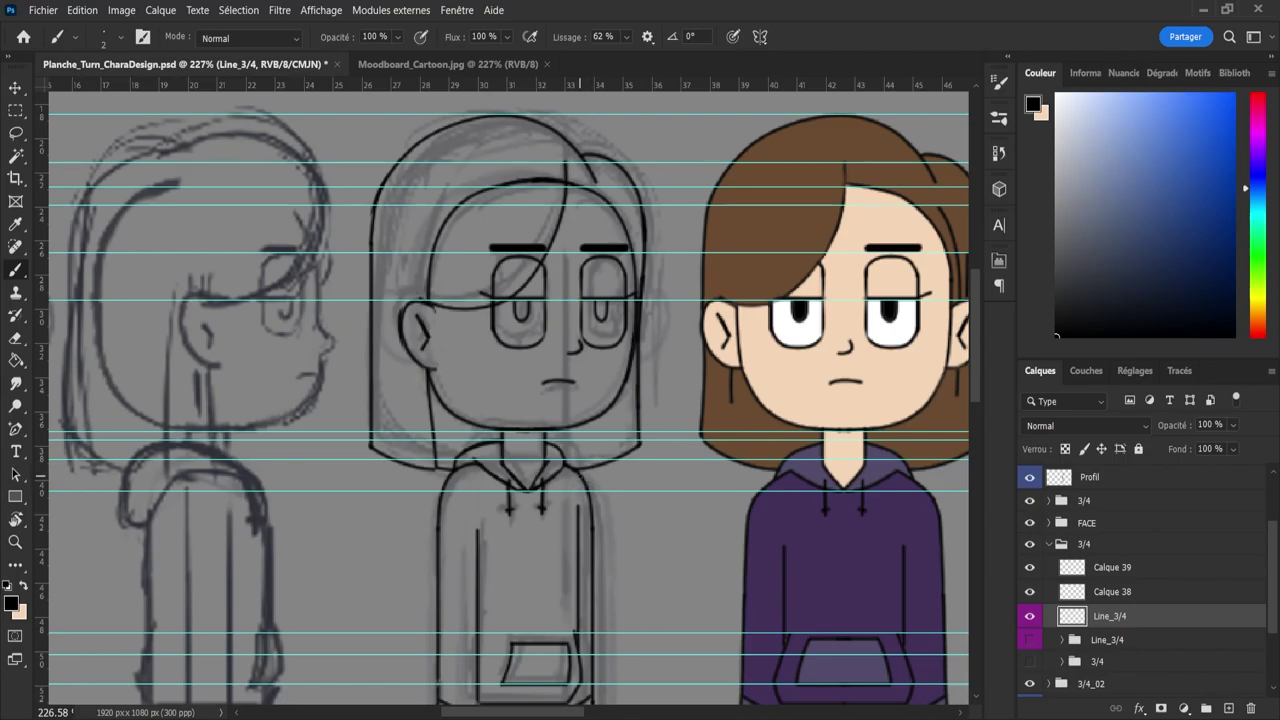
# - Hide the 3/4_02 sketch group and save the document
pyautogui.press('z')
pyautogui.moveTo(525, 396)
pyautogui.mouseDown()
pyautogui.moveTo(463, 378)
pyautogui.moveTo(531, 406)
pyautogui.moveTo(517, 409)
pyautogui.moveTo(550, 500)
pyautogui.moveTo(603, 540)
pyautogui.moveTo(585, 589)
pyautogui.mouseUp()
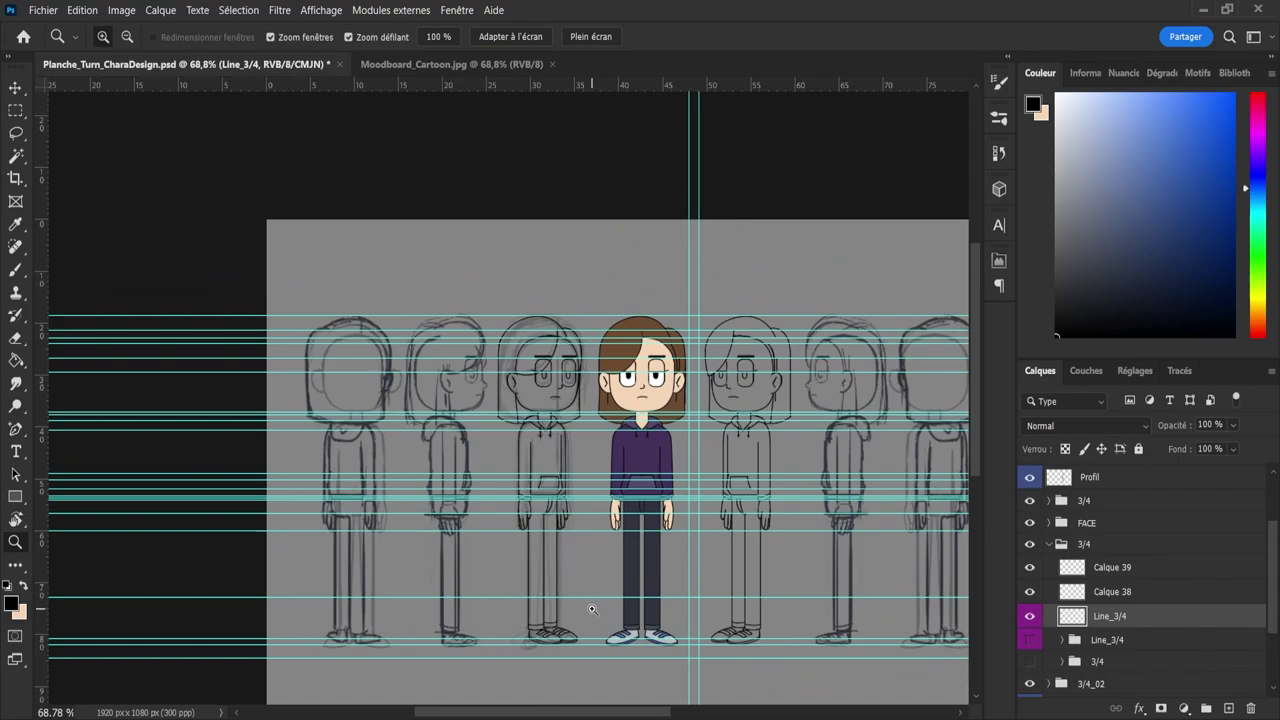
pyautogui.moveTo(581, 649)
pyautogui.mouseDown()
pyautogui.moveTo(620, 651)
pyautogui.moveTo(583, 628)
pyautogui.mouseUp()
pyautogui.moveTo(580, 433); pyautogui.dragTo(625, 380)
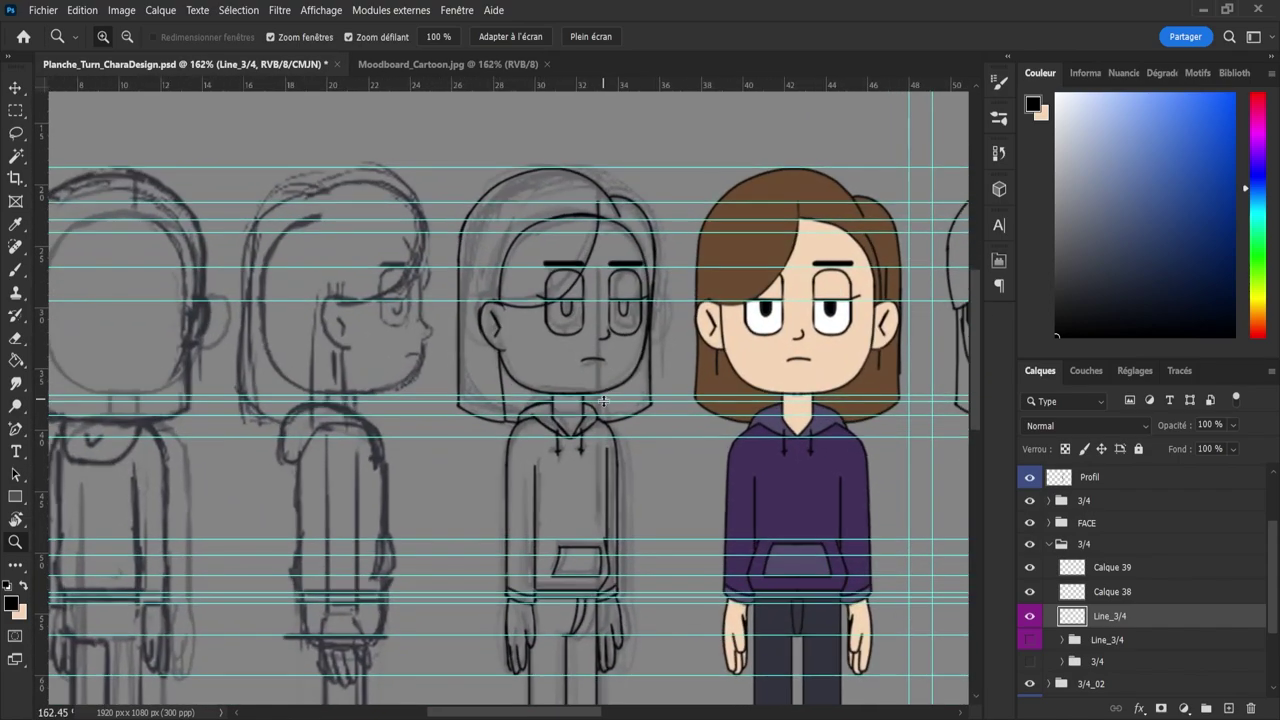
pyautogui.hotkey('ctrl', 's')
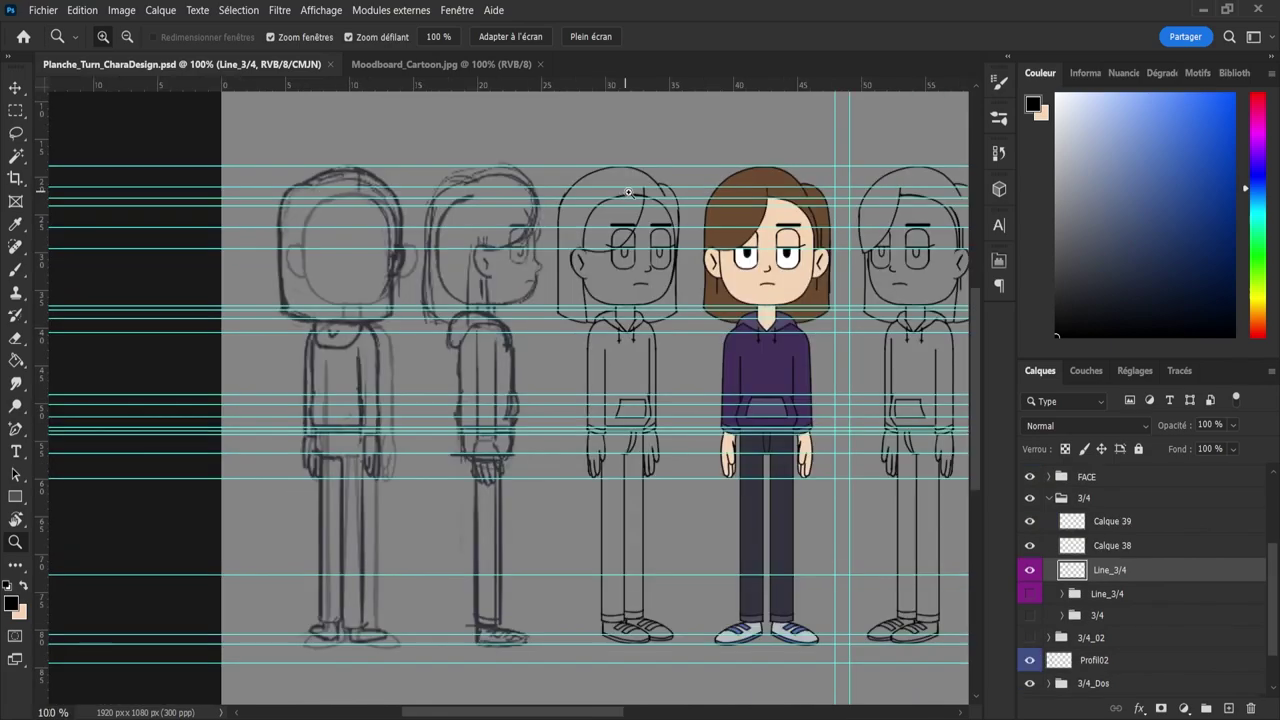
# - Erase the forehead contour, eyebrow and eye lines covered by the fringe on the mirrored 3/4 figure
pyautogui.moveTo(617, 242); pyautogui.dragTo(645, 242)
pyautogui.press('e')
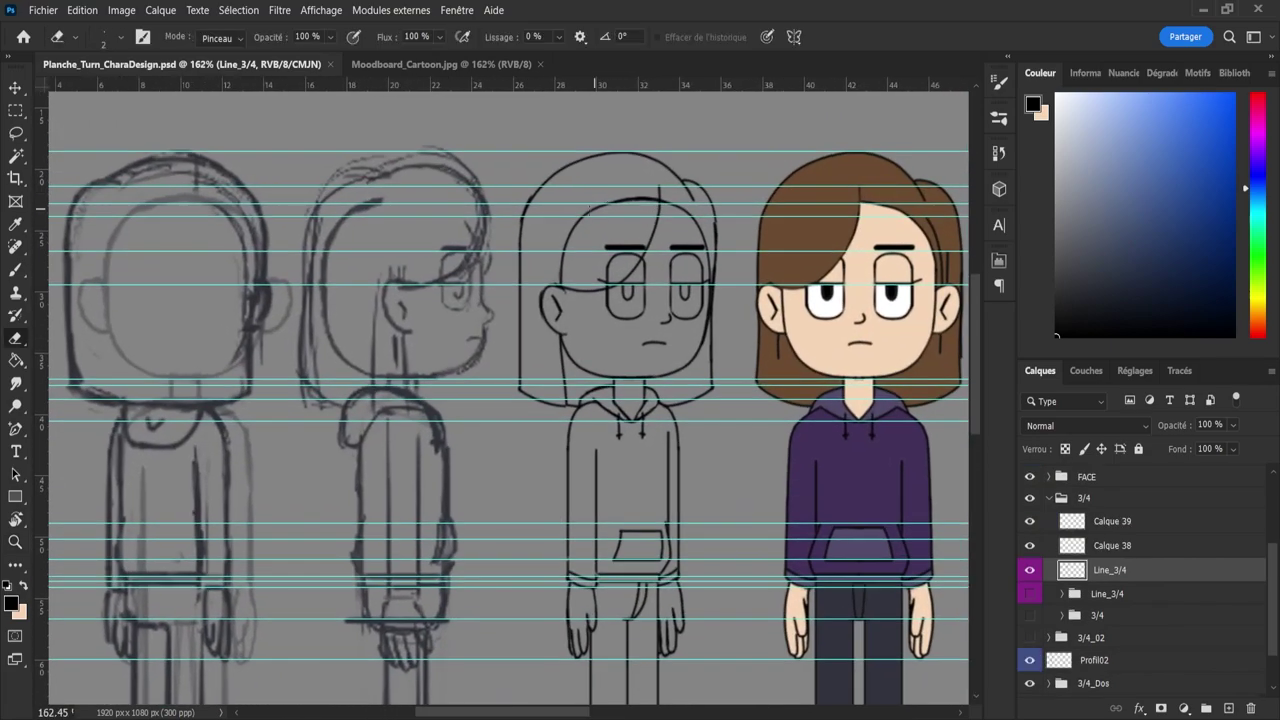
pyautogui.moveTo(546, 206)
pyautogui.mouseDown()
pyautogui.moveTo(600, 209)
pyautogui.moveTo(631, 190)
pyautogui.moveTo(638, 200)
pyautogui.mouseUp()
pyautogui.moveTo(564, 239); pyautogui.dragTo(563, 269)
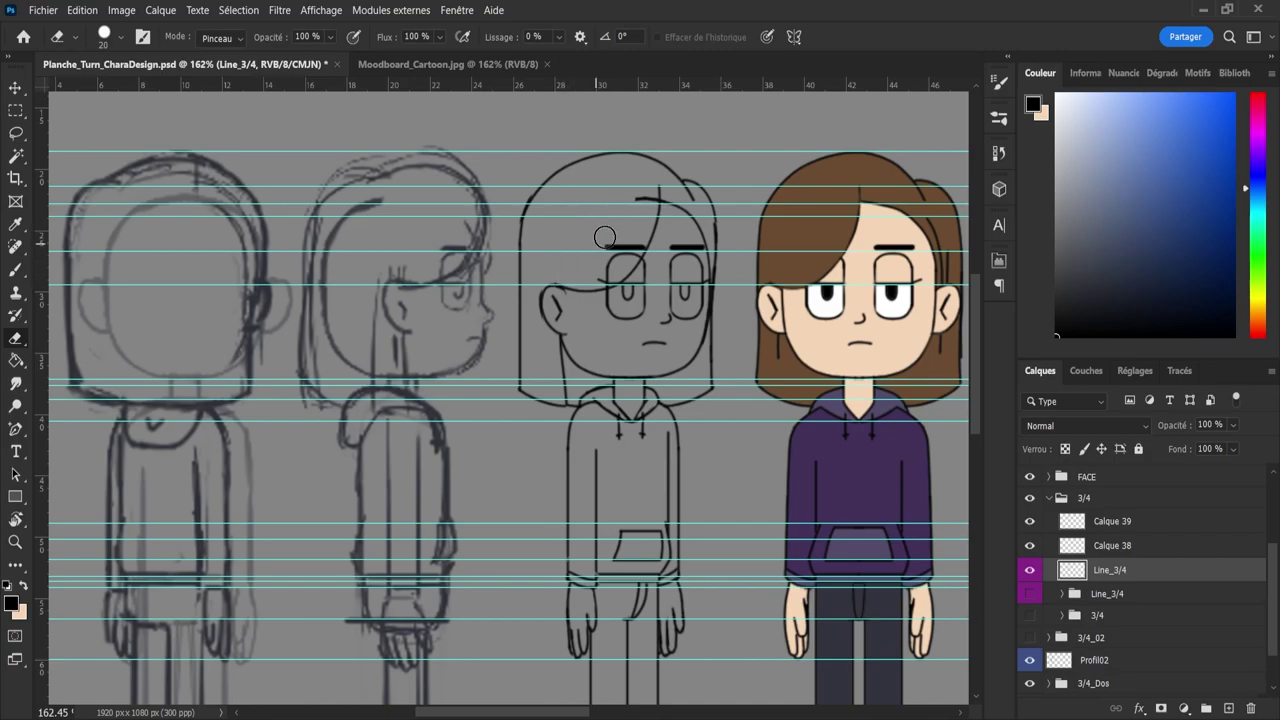
pyautogui.moveTo(602, 240)
pyautogui.mouseDown()
pyautogui.moveTo(591, 277)
pyautogui.moveTo(635, 245)
pyautogui.mouseUp()
pyautogui.scroll(4, 633, 244)
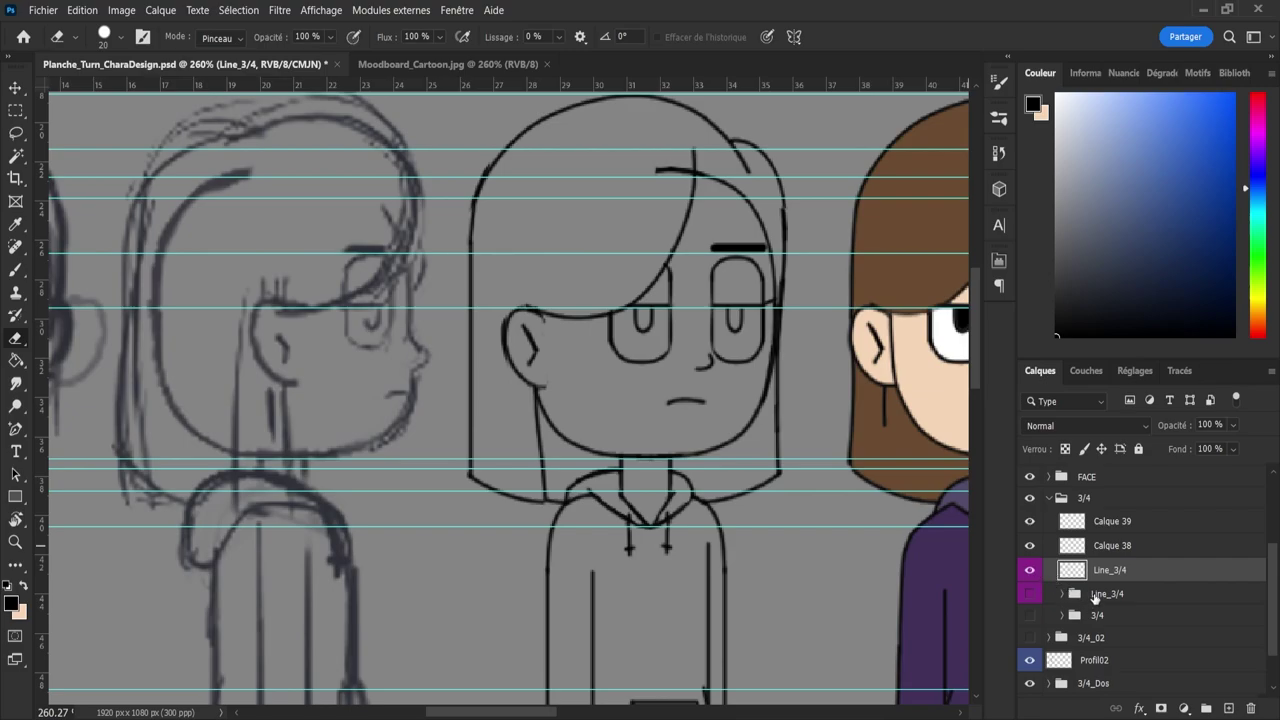
# - Identify the layer holding the leftover forehead contour by toggling Line_3/4 and Calque 38, and erase the part under the fringe on Calque 38
pyautogui.click(1027, 570)
pyautogui.click(1027, 570)
pyautogui.click(1030, 547)
pyautogui.click(1030, 547)
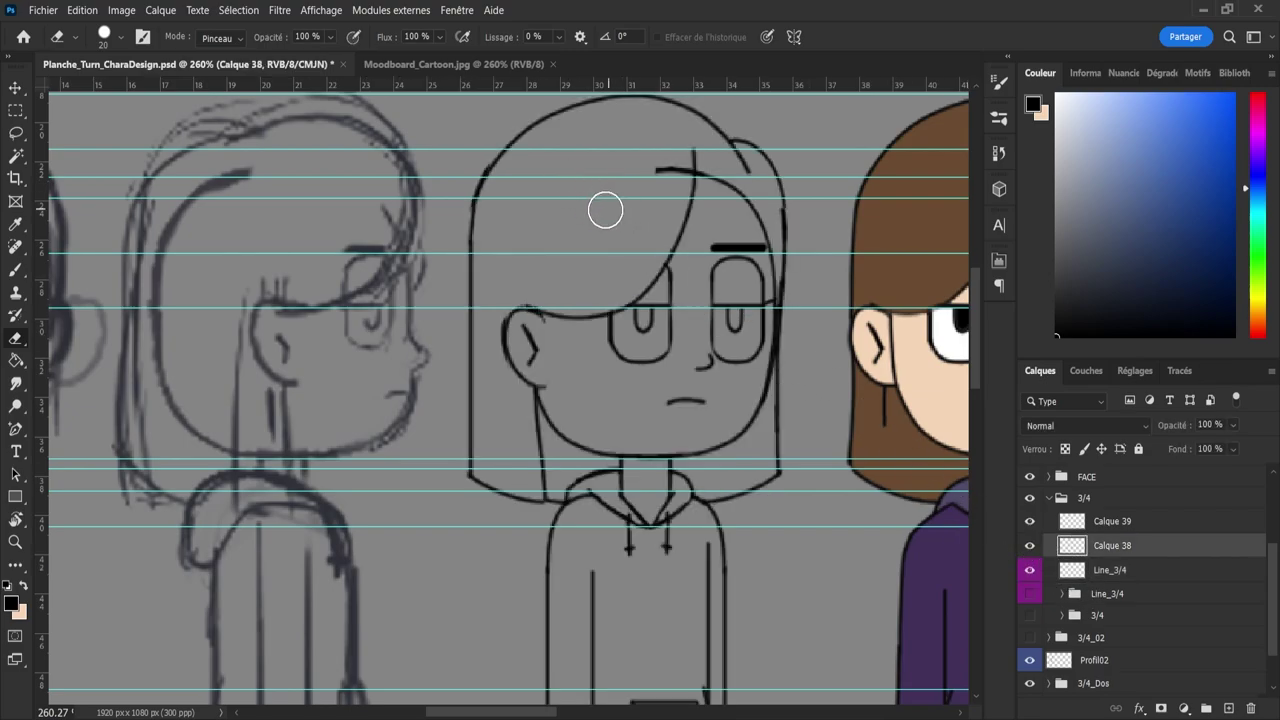
pyautogui.click(1030, 546)
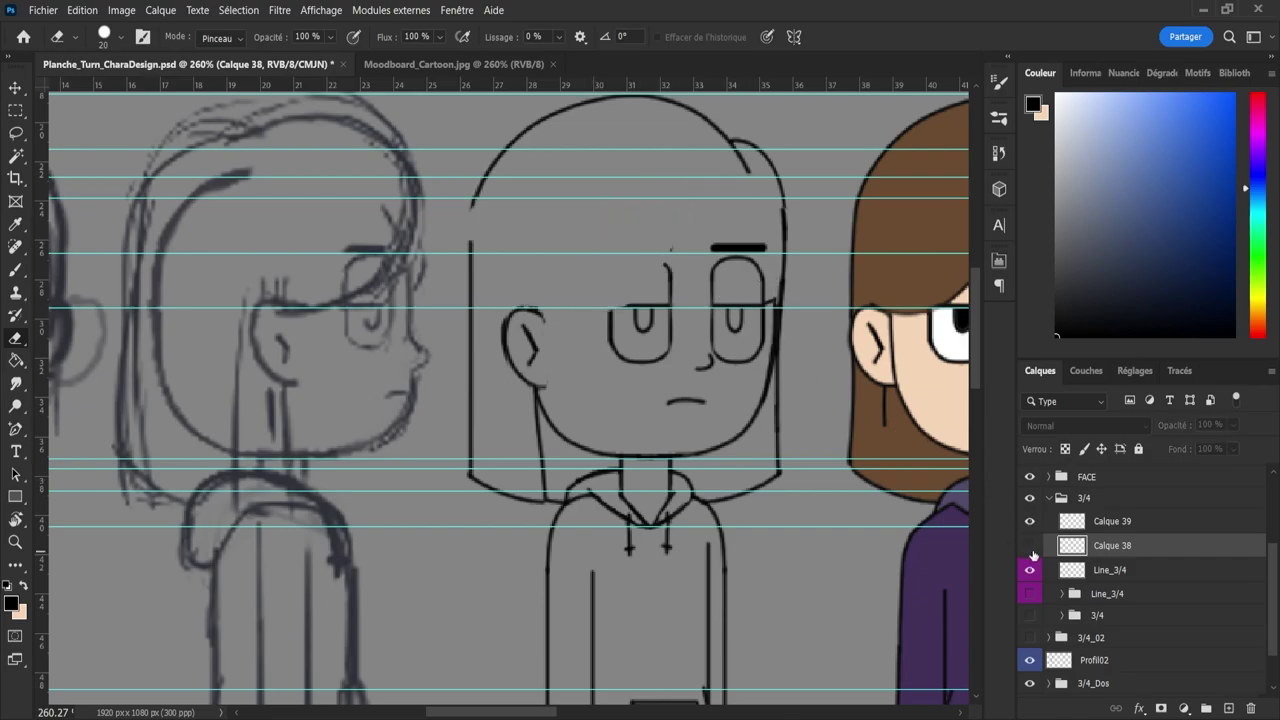
pyautogui.click(1030, 546)
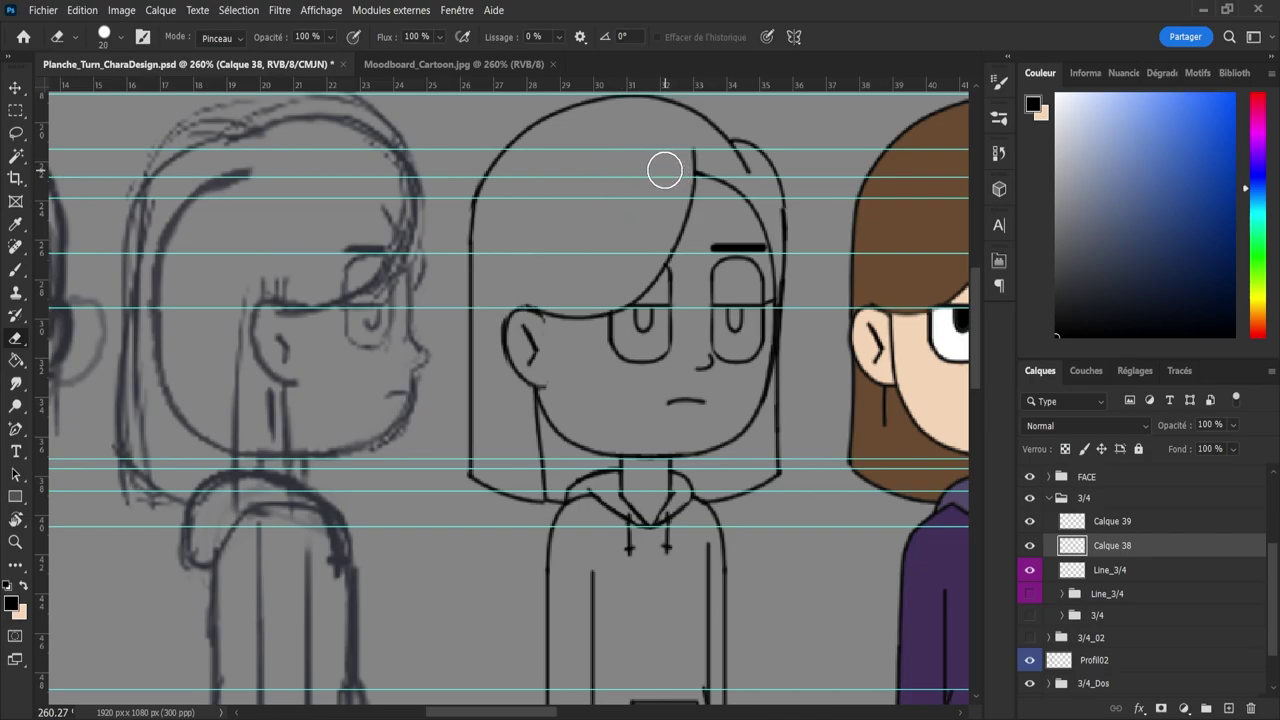
# - Check the mirrored 3/4 figure against the full turnaround and save the document
pyautogui.press('z')
pyautogui.moveTo(626, 180)
pyautogui.mouseDown()
pyautogui.moveTo(570, 156)
pyautogui.moveTo(623, 188)
pyautogui.moveTo(633, 227)
pyautogui.mouseUp()
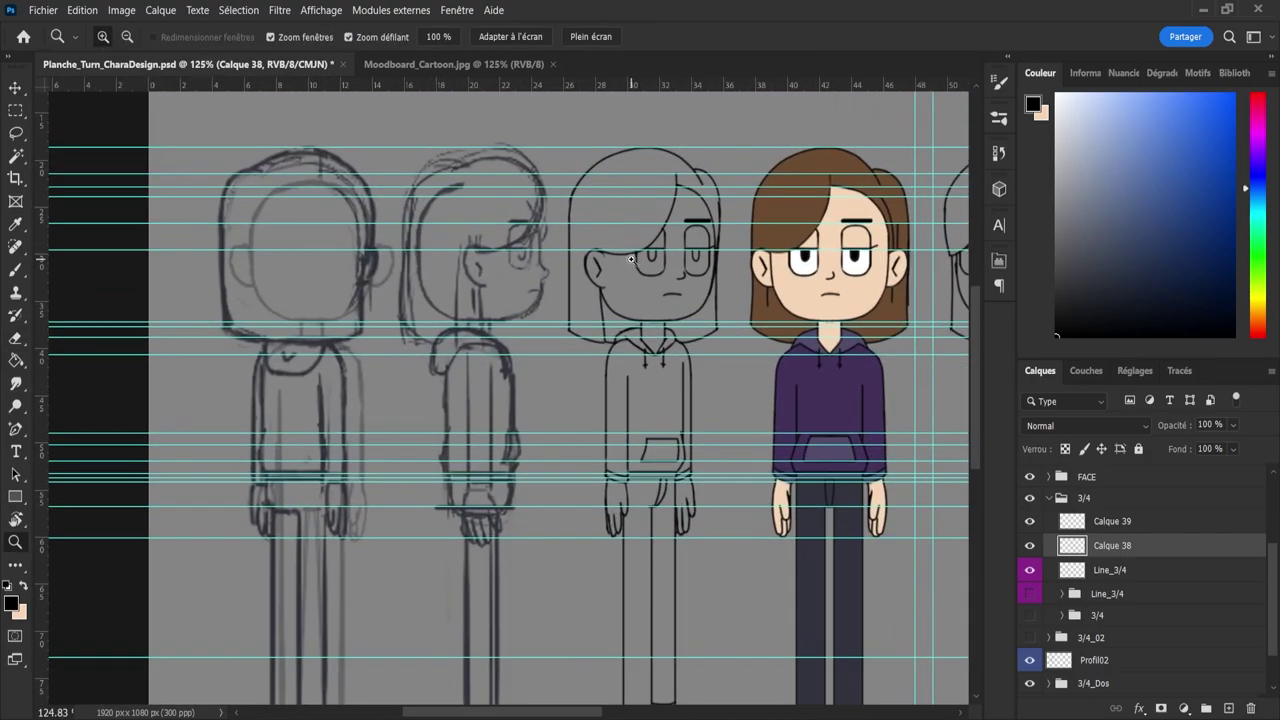
pyautogui.moveTo(622, 316)
pyautogui.mouseDown()
pyautogui.moveTo(632, 326)
pyautogui.moveTo(620, 333)
pyautogui.moveTo(659, 341)
pyautogui.moveTo(508, 317)
pyautogui.moveTo(609, 318)
pyautogui.mouseUp()
pyautogui.moveTo(704, 332); pyautogui.dragTo(733, 340)
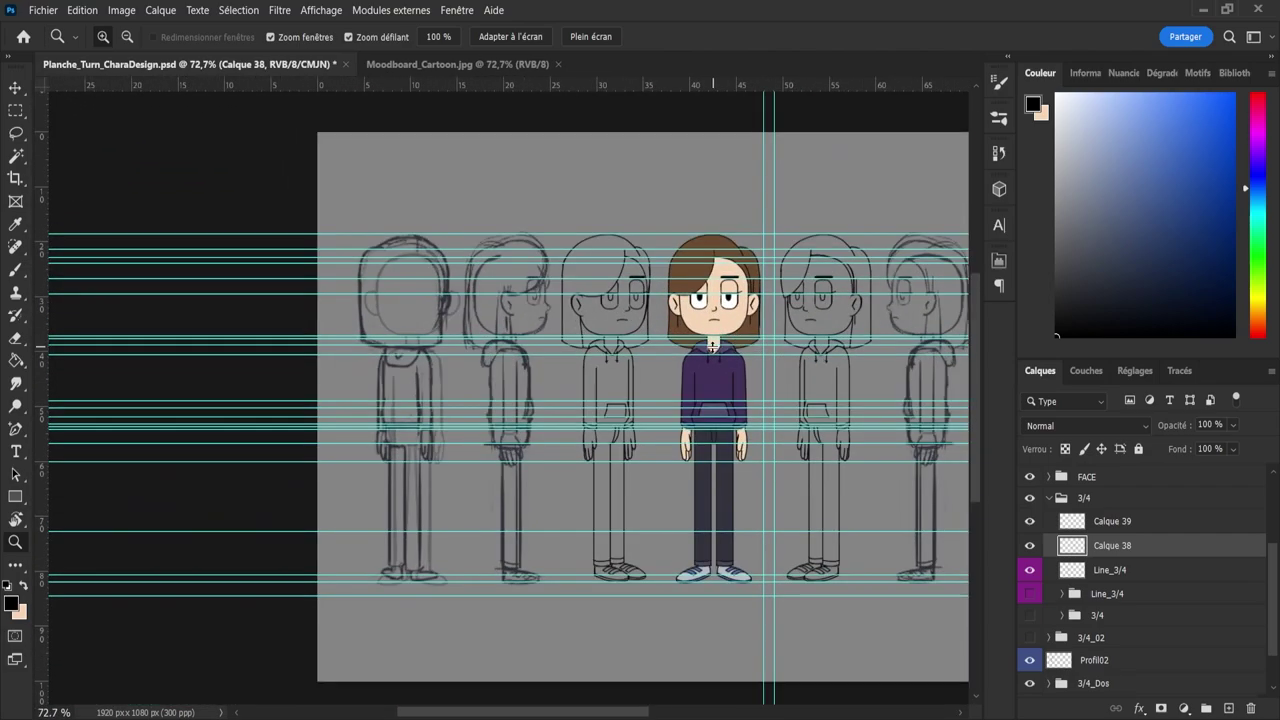
pyautogui.hotkey('ctrl', 's')
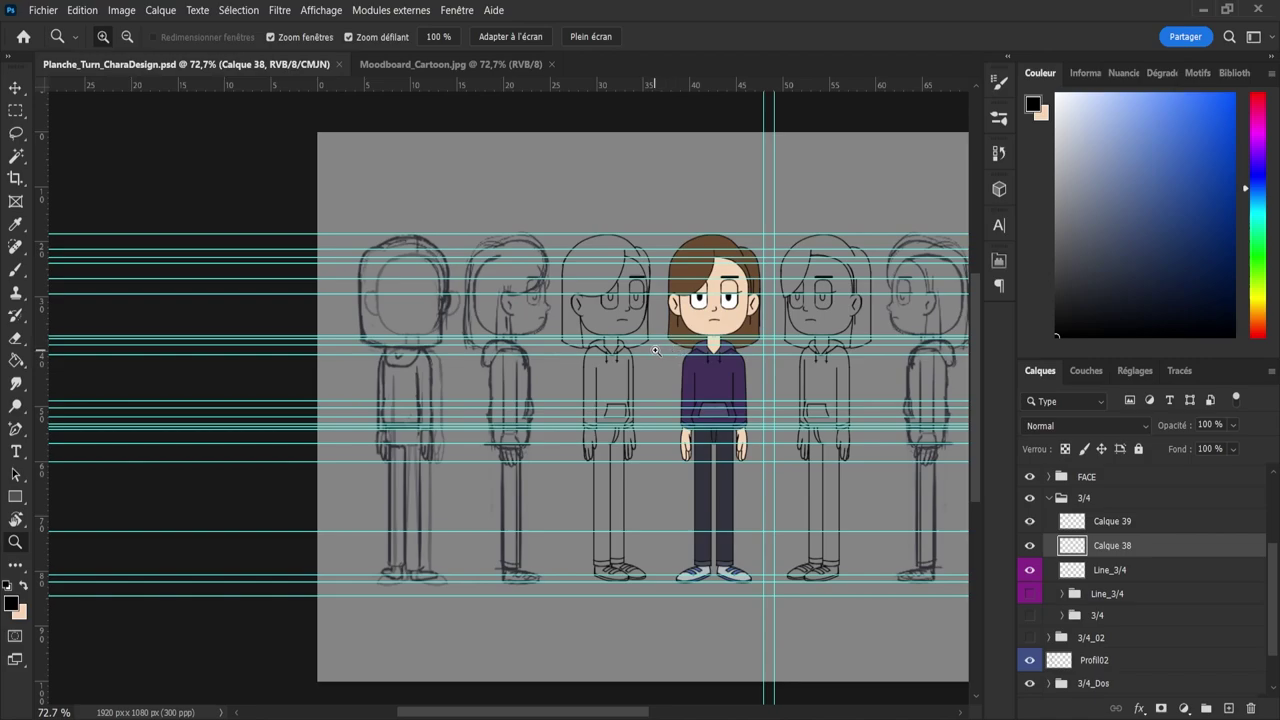
pyautogui.moveTo(660, 347); pyautogui.dragTo(686, 356)
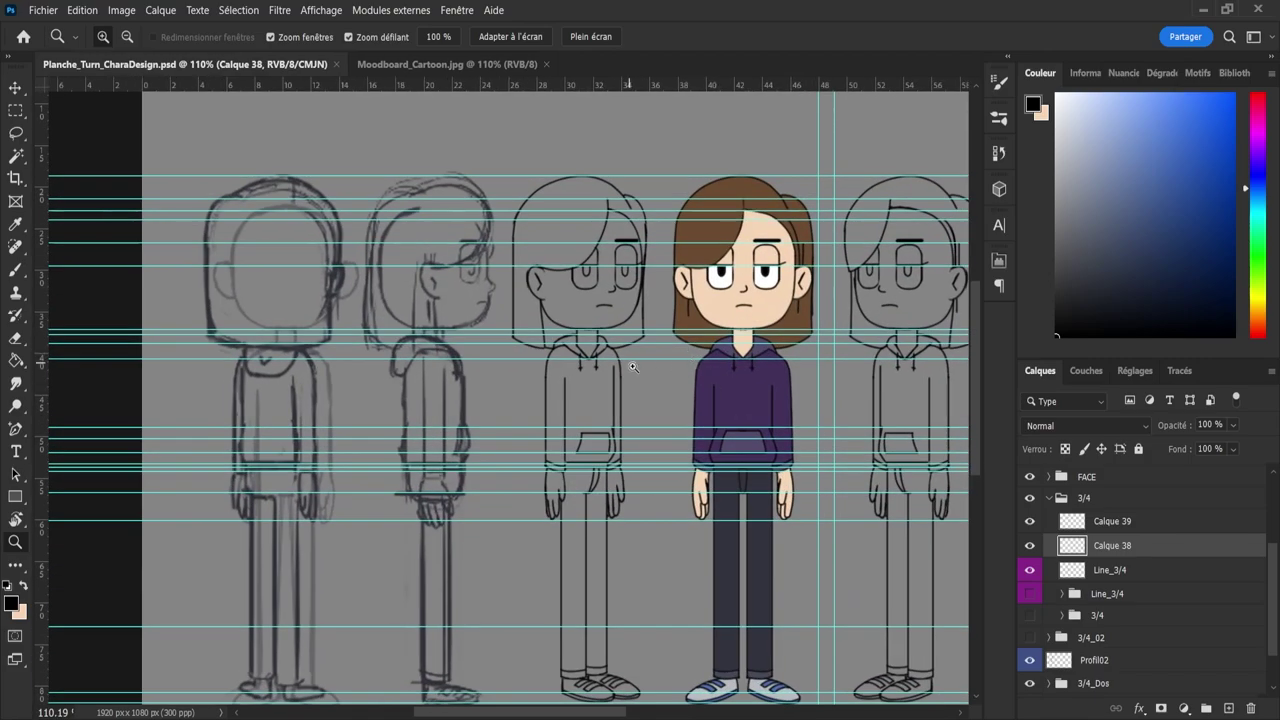
pyautogui.moveTo(618, 358); pyautogui.dragTo(662, 393)
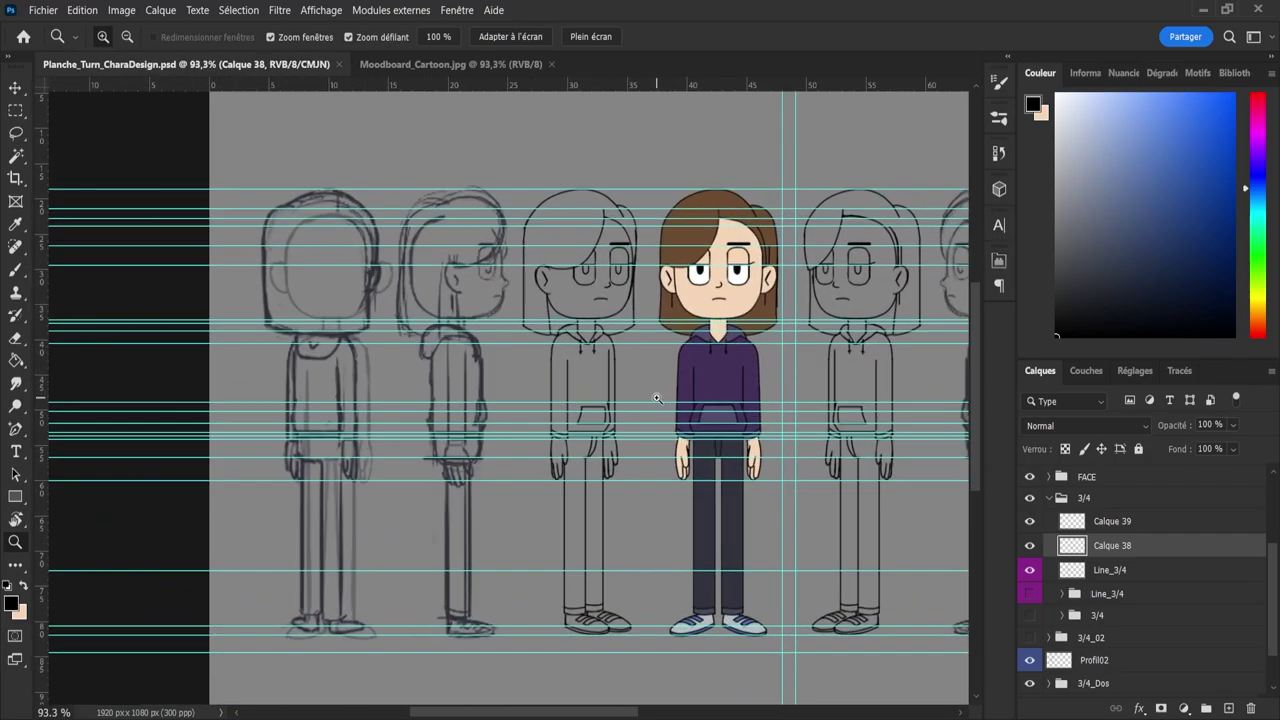
# - Group the mirrored figure's 3/4 group with 3/4_02 and name the new group Line_3/4
pyautogui.click(1031, 545)
pyautogui.click(1031, 545)
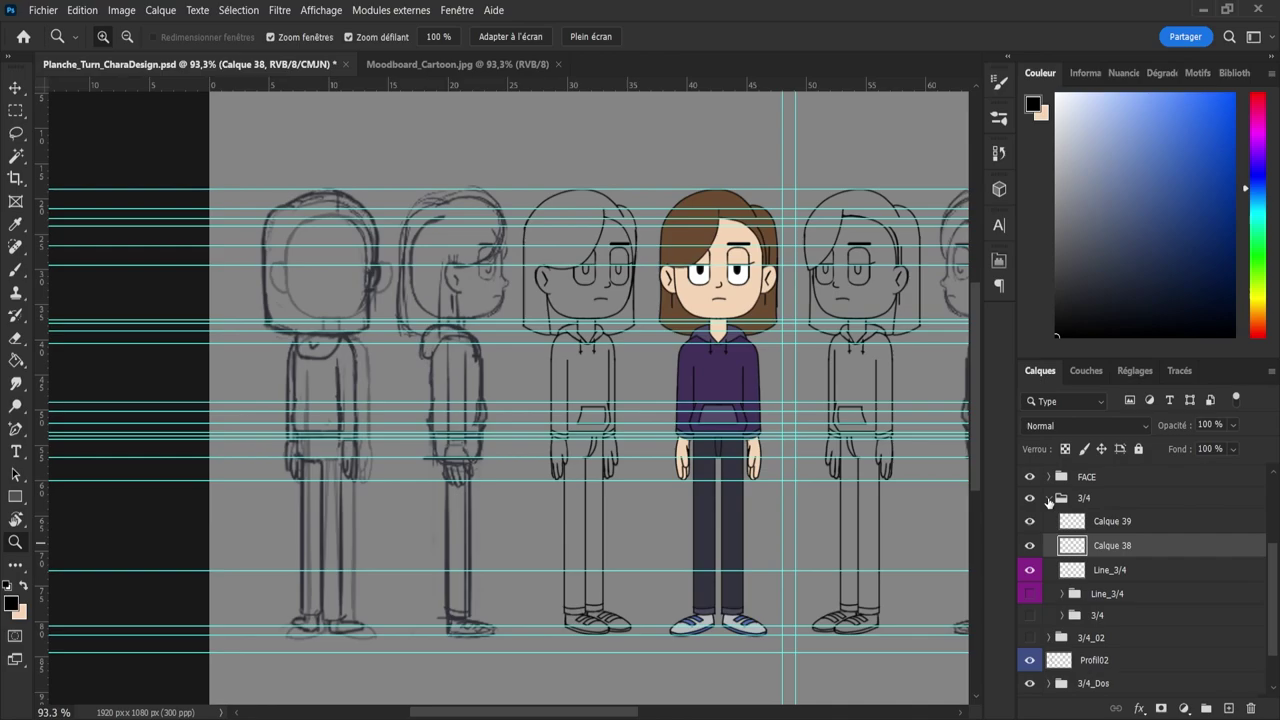
pyautogui.click(1049, 499)
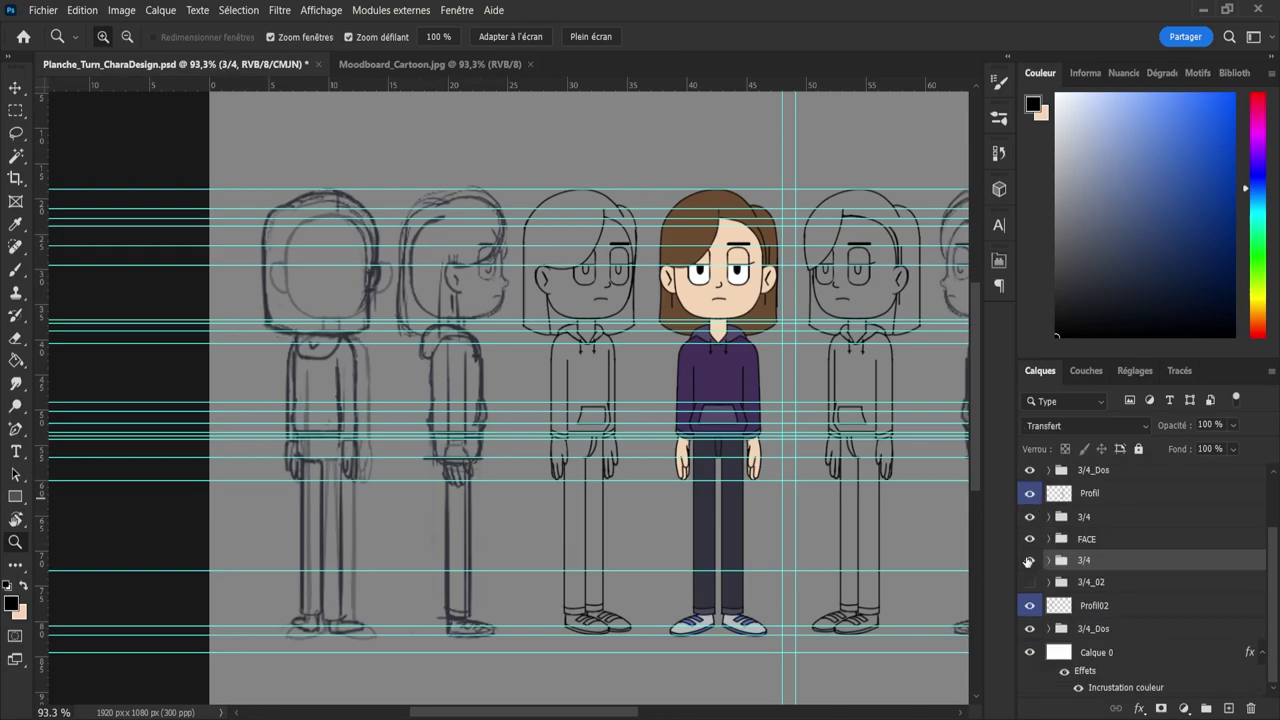
pyautogui.click(1031, 561)
pyautogui.click(1031, 561)
pyautogui.keyDown('ctrl'); pyautogui.click(1126, 591); pyautogui.keyUp('ctrl')
pyautogui.click(1206, 708)
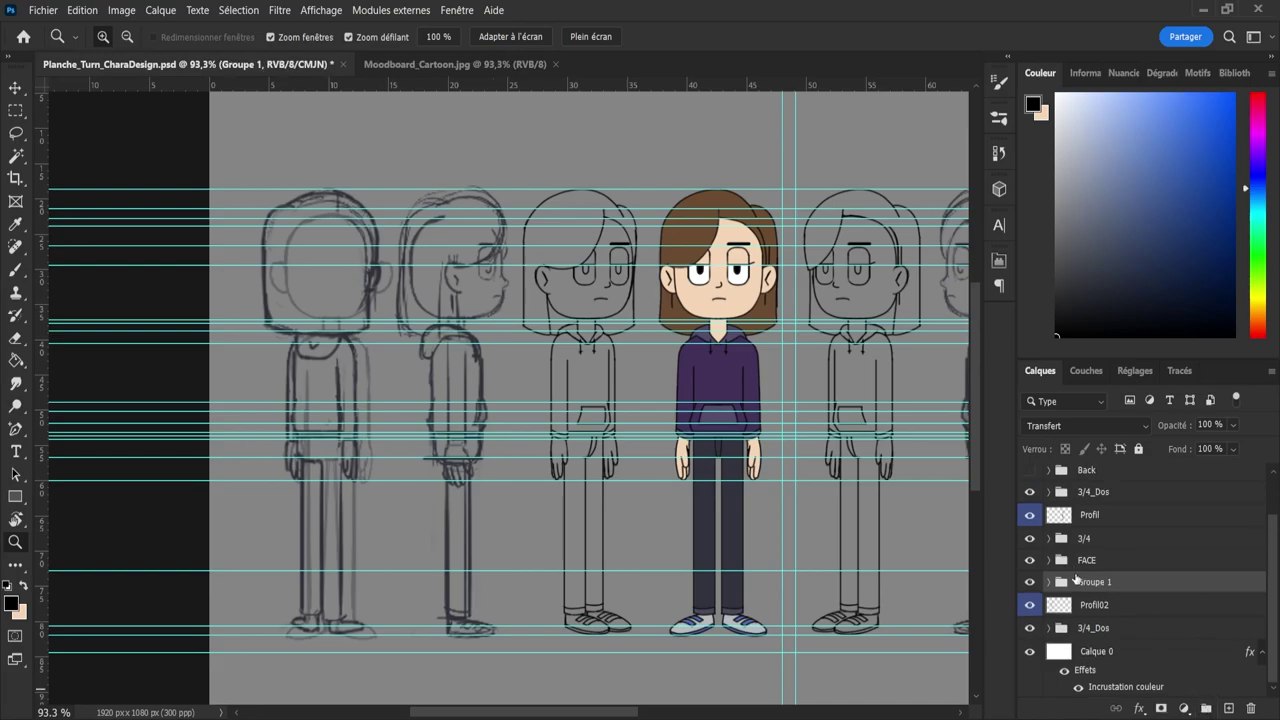
pyautogui.doubleClick(1108, 586)
pyautogui.write('Line_3/4')
pyautogui.press('Return')
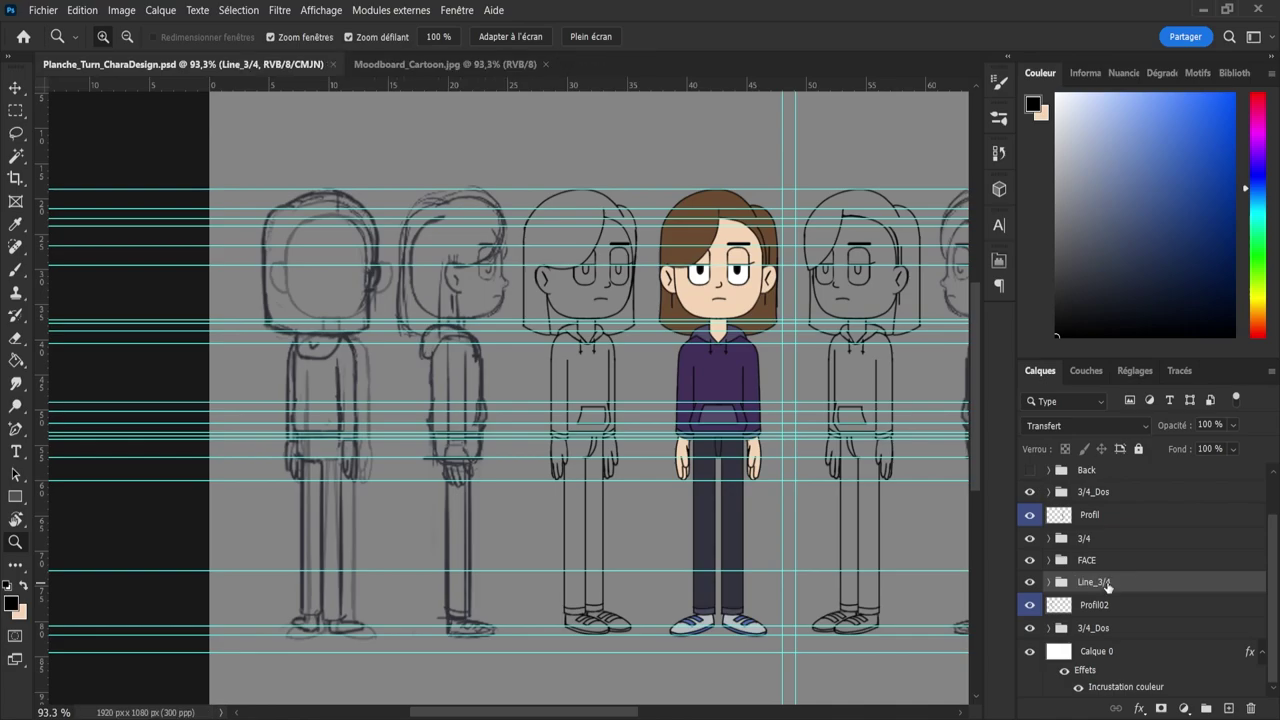
# - Expand the Line_3/4 group and its 3/4 subgroup and examine which lines the Calque 39 and Calque 38 layers hold
pyautogui.moveTo(578, 246); pyautogui.dragTo(639, 240)
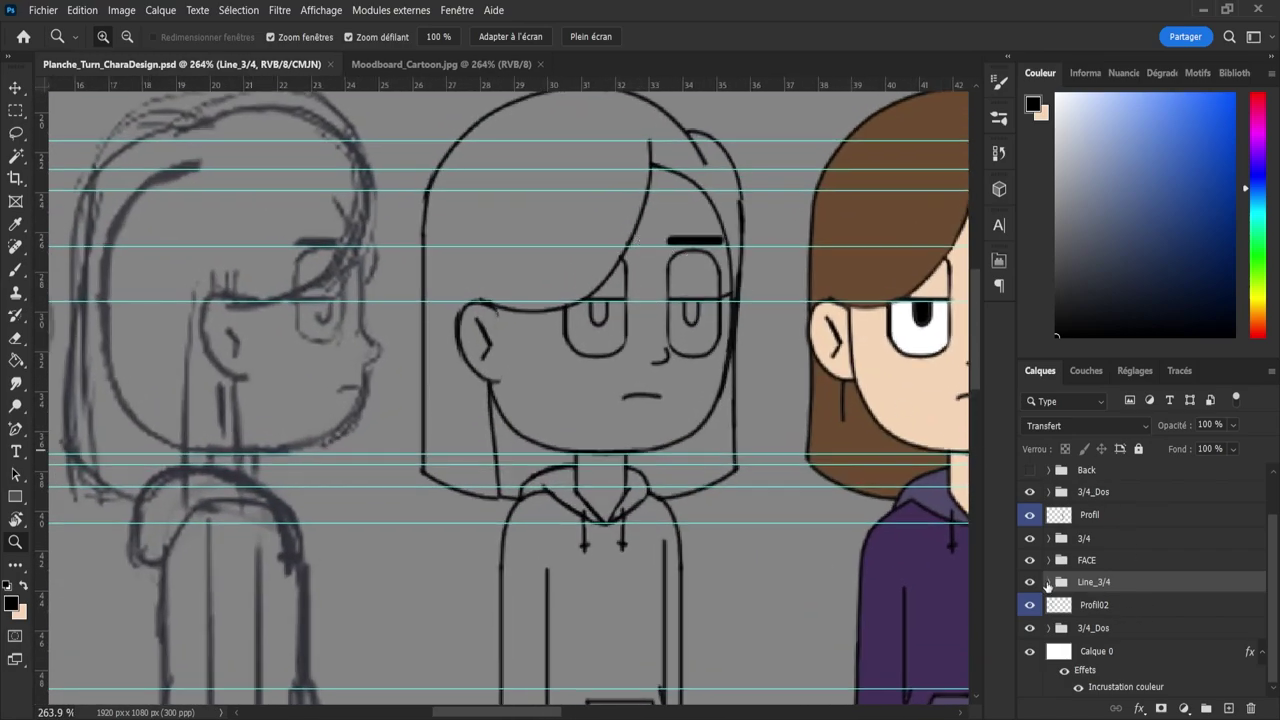
pyautogui.click(1048, 582)
pyautogui.click(1031, 606)
pyautogui.click(1033, 607)
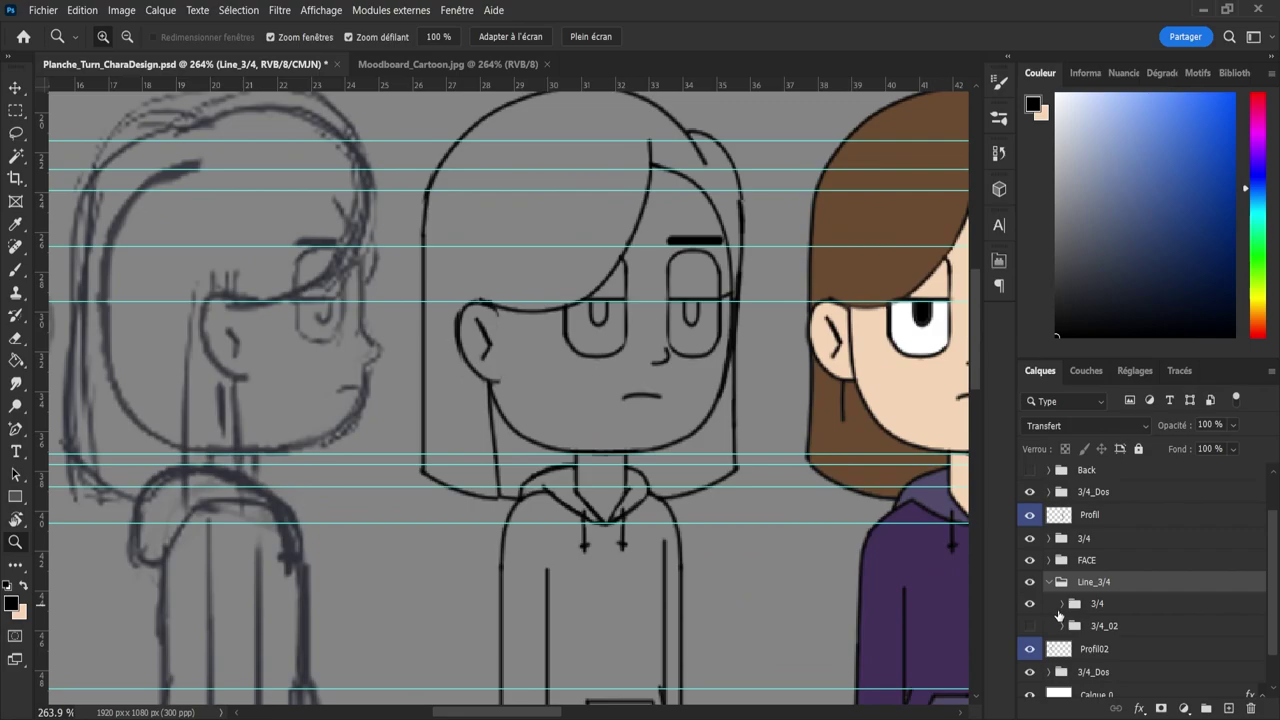
pyautogui.click(1062, 604)
pyautogui.click(1029, 632)
pyautogui.click(1029, 652)
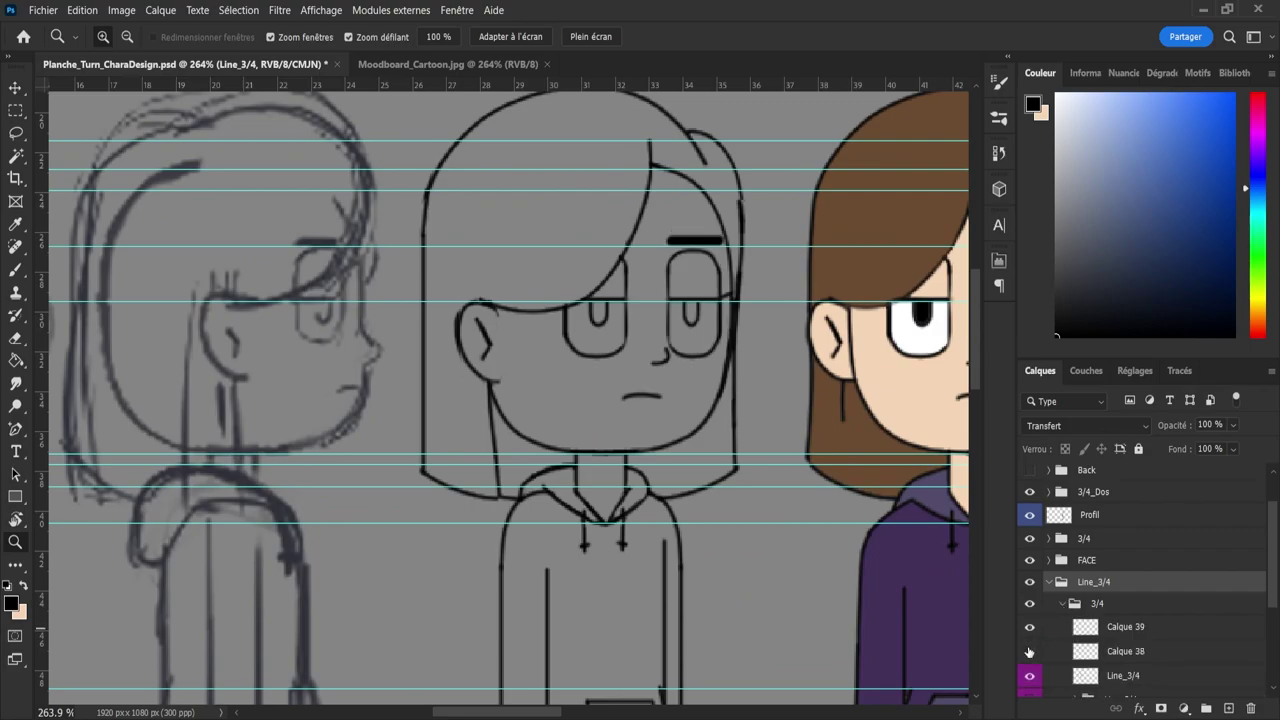
pyautogui.click(1029, 652)
pyautogui.click(1029, 652)
pyautogui.click(1029, 651)
pyautogui.scroll(-3, 1030, 630)
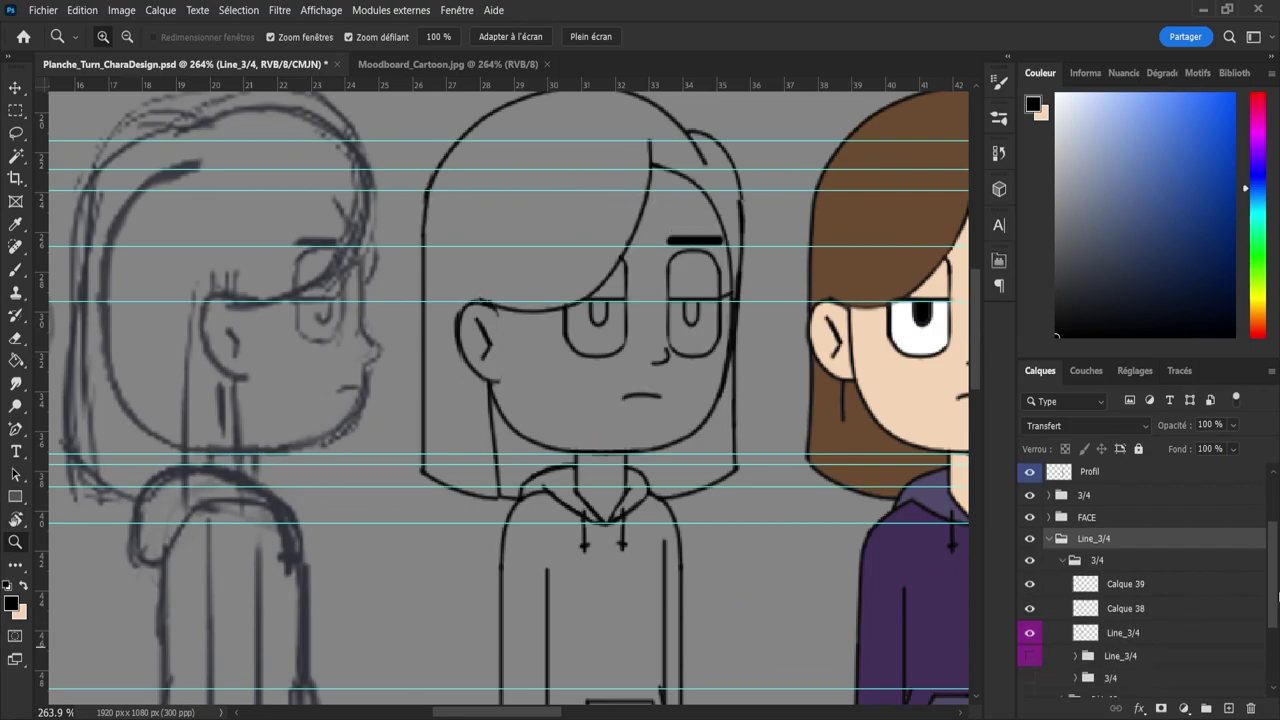
# - Check which lines the Calque 38 layer holds, select Line_3/4 in the same group, and inspect the outer hair outline
pyautogui.click(1031, 610)
pyautogui.click(1031, 613)
pyautogui.click(1080, 609)
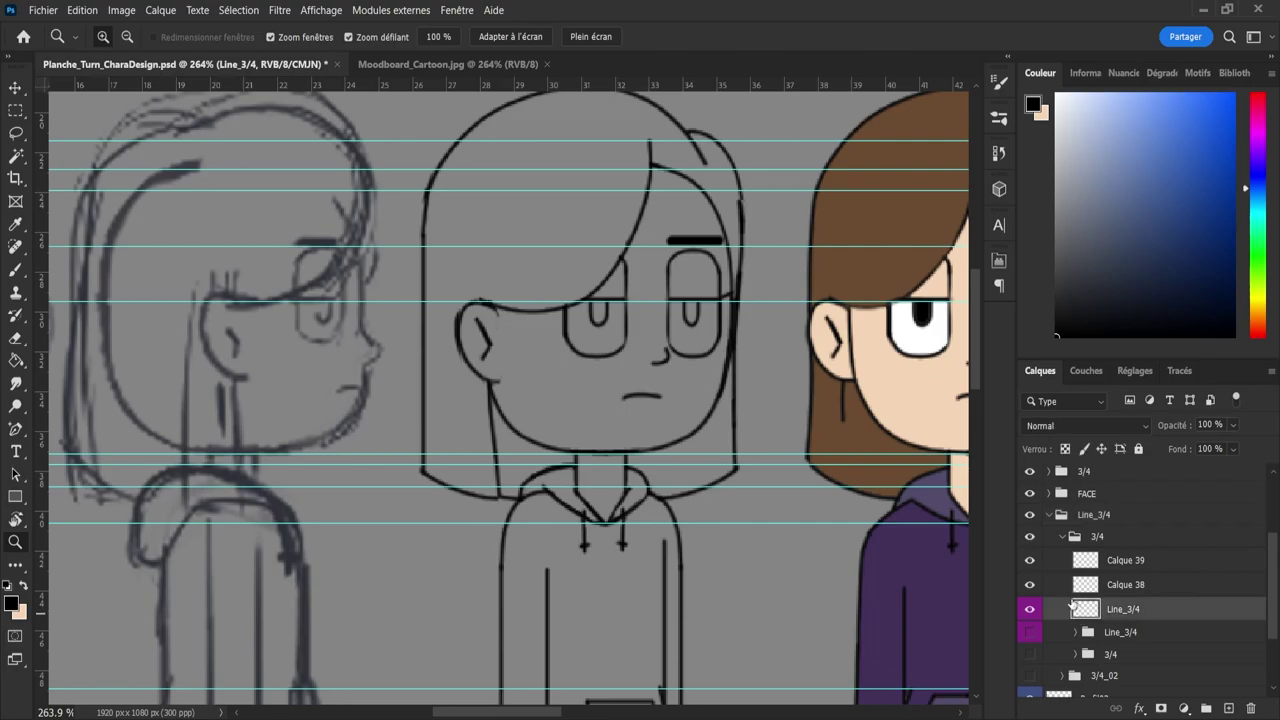
pyautogui.press('b')
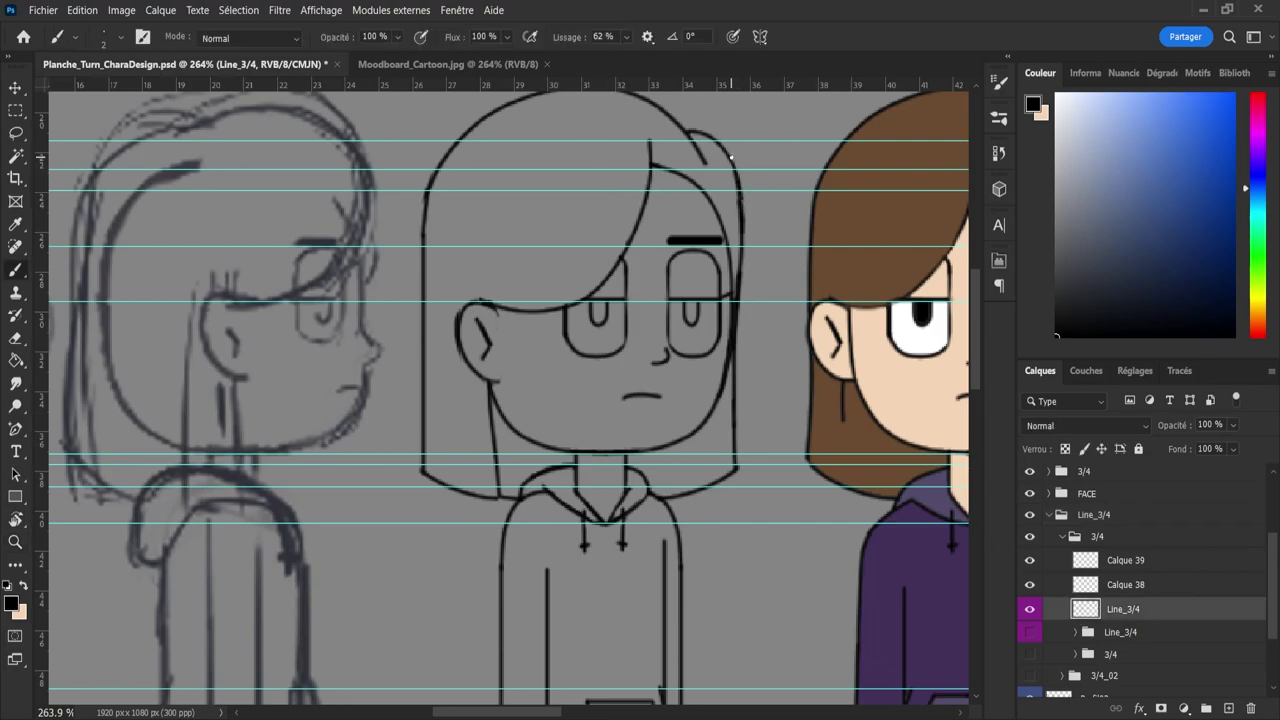
pyautogui.press('e')
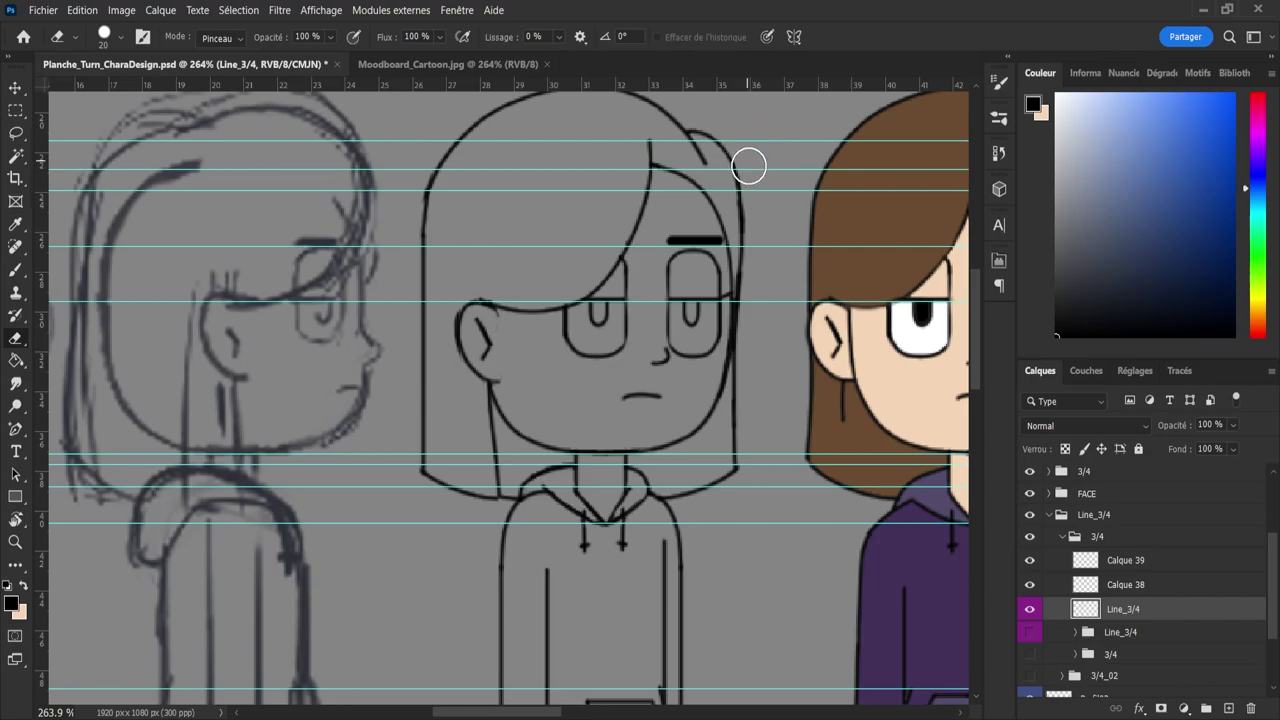
pyautogui.press('z')
pyautogui.moveTo(690, 204)
pyautogui.mouseDown()
pyautogui.moveTo(641, 225)
pyautogui.moveTo(765, 231)
pyautogui.moveTo(731, 234)
pyautogui.mouseUp()
pyautogui.hotkey('ctrl', 's')
pyautogui.press('e')
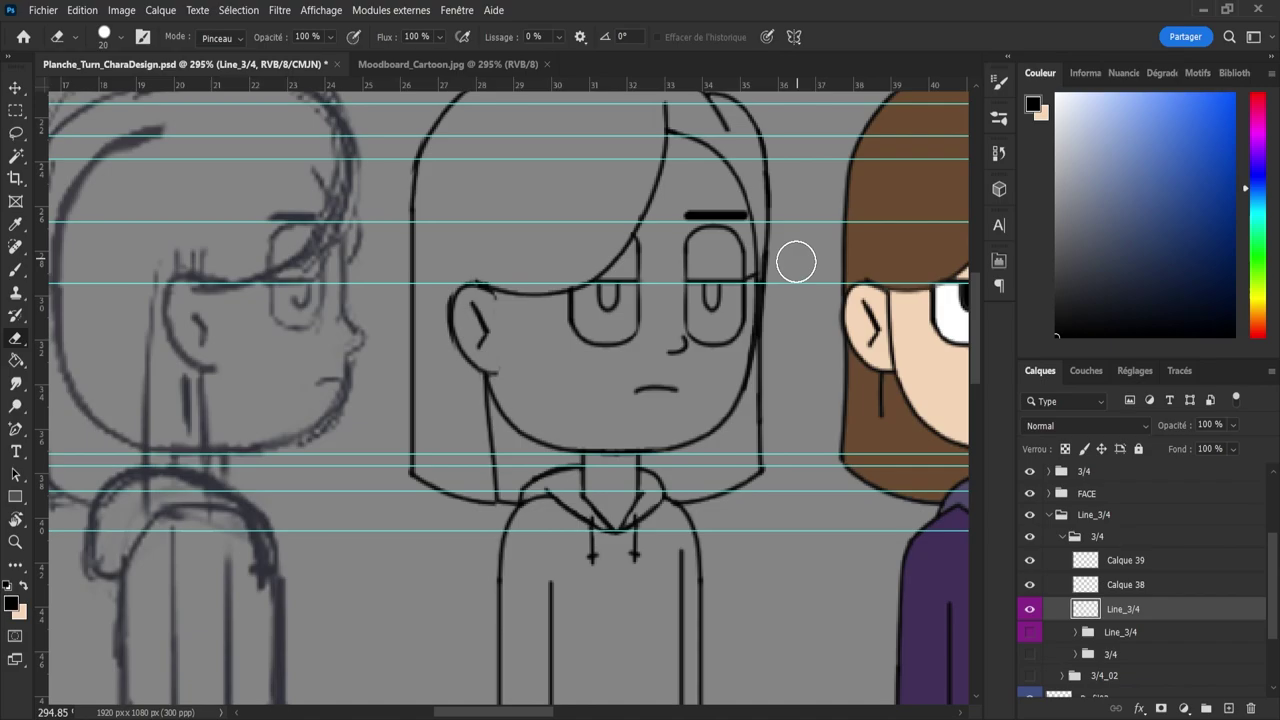
# - Collapse the mirrored figure's 3/4 subgroup, save the document and check the figure against the full turnaround
pyautogui.press('z')
pyautogui.moveTo(794, 260); pyautogui.dragTo(628, 240)
pyautogui.hotkey('ctrl', 's')
pyautogui.moveTo(599, 369); pyautogui.dragTo(555, 356)
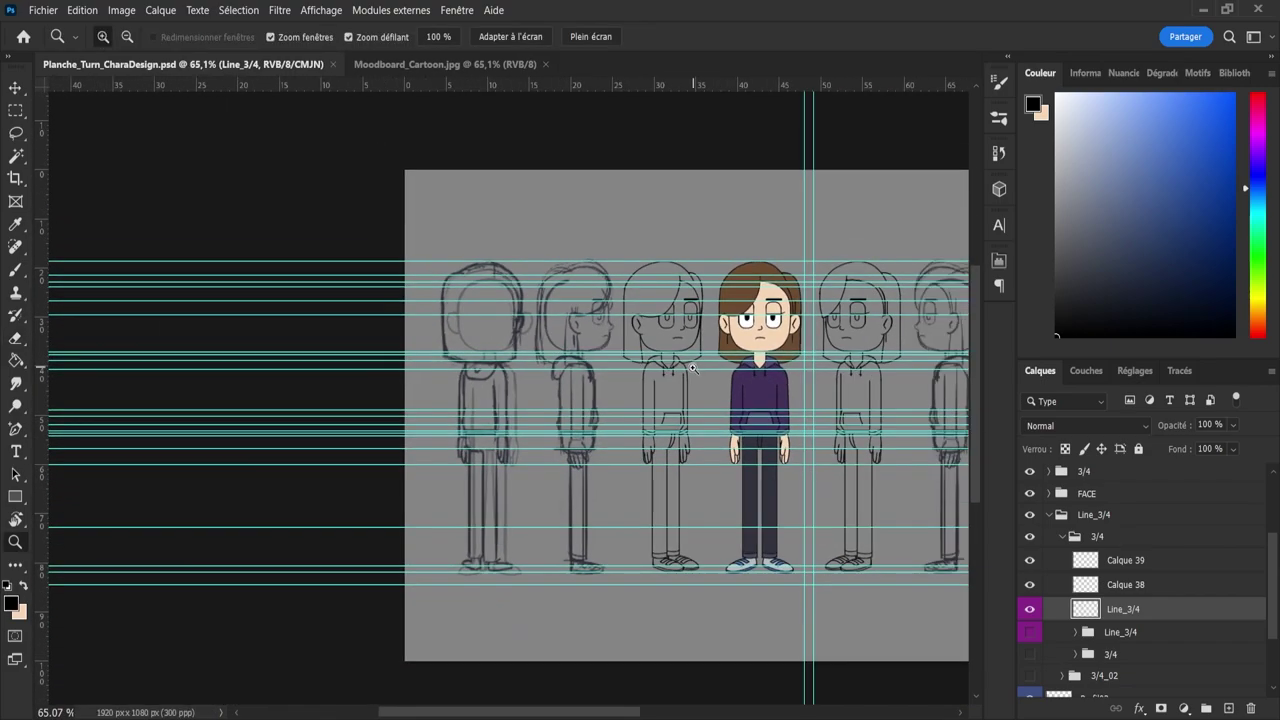
pyautogui.moveTo(694, 369); pyautogui.dragTo(739, 398)
pyautogui.click(1066, 536)
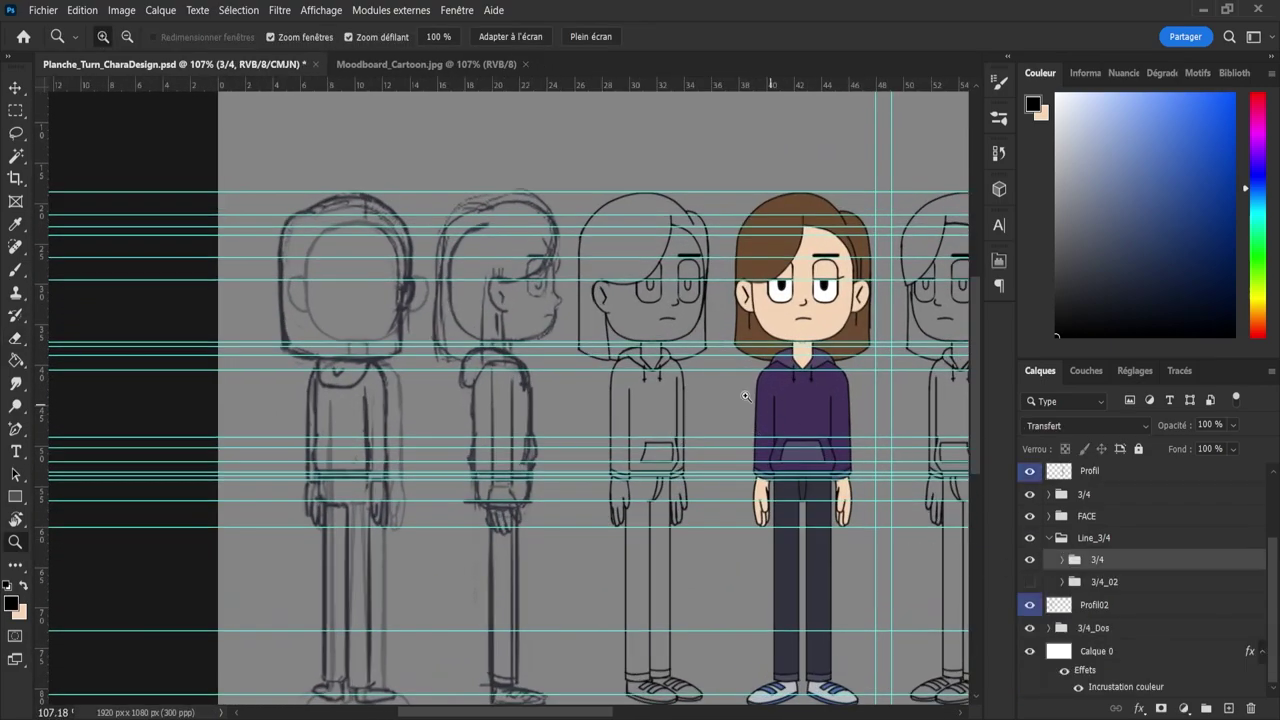
pyautogui.hotkey('ctrl', 's')
pyautogui.moveTo(654, 373)
pyautogui.mouseDown()
pyautogui.moveTo(602, 358)
pyautogui.moveTo(657, 363)
pyautogui.mouseUp()
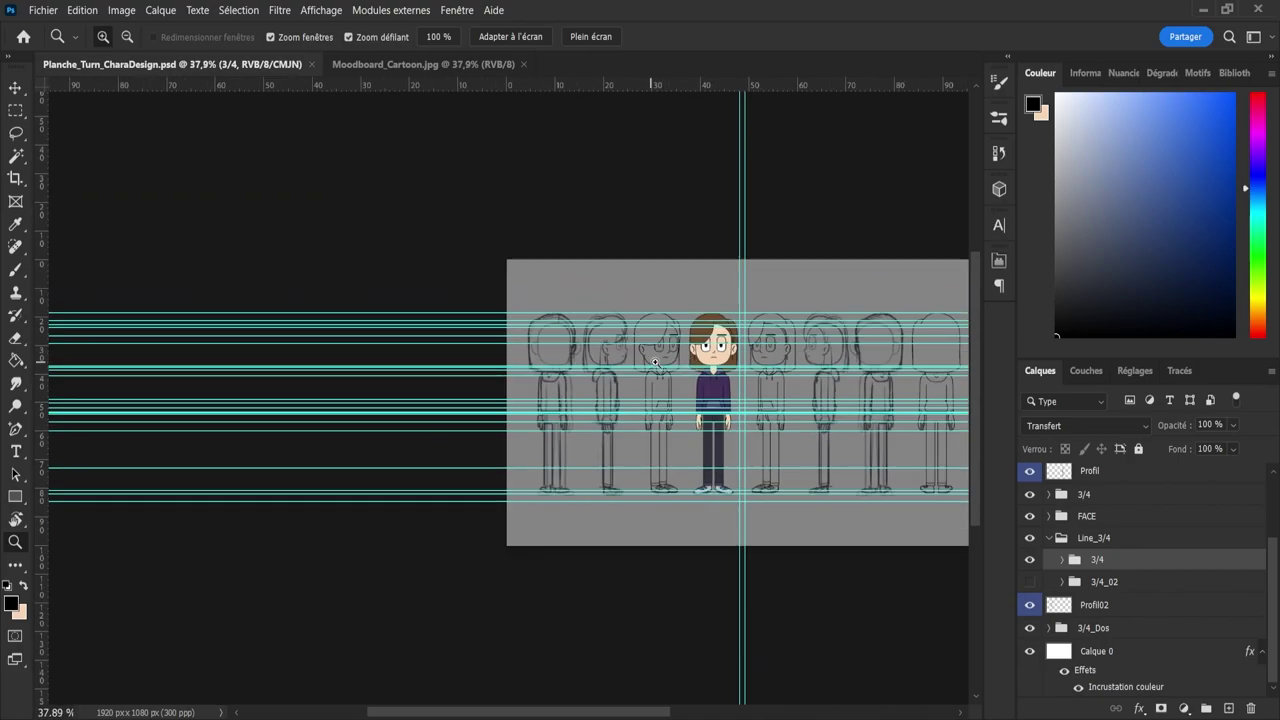
pyautogui.moveTo(816, 389); pyautogui.dragTo(855, 402)
pyautogui.scroll(-3, 854, 402)
pyautogui.scroll(3, 835, 412)
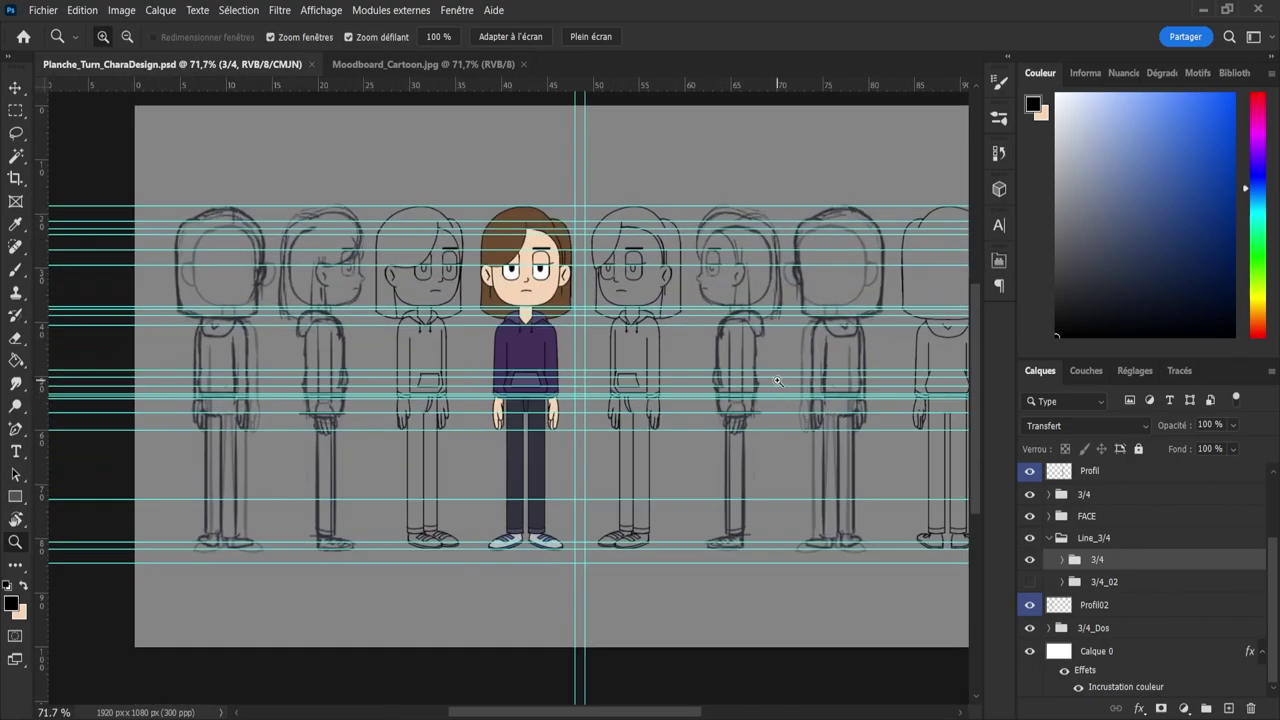
# - Duplicate the original three-quarter figure's Line_3/4 layer and place the copy above its 3/4 group
pyautogui.click(1031, 561)
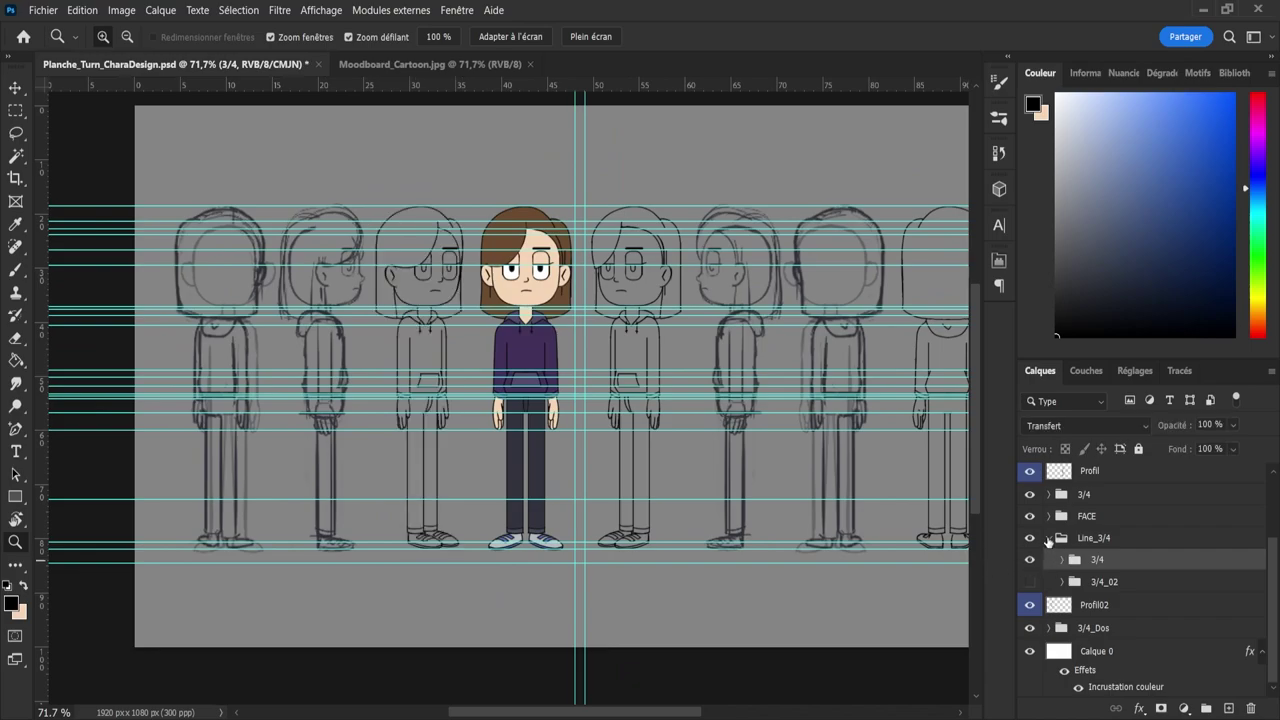
pyautogui.click(1048, 539)
pyautogui.click(1076, 539)
pyautogui.click(1048, 539)
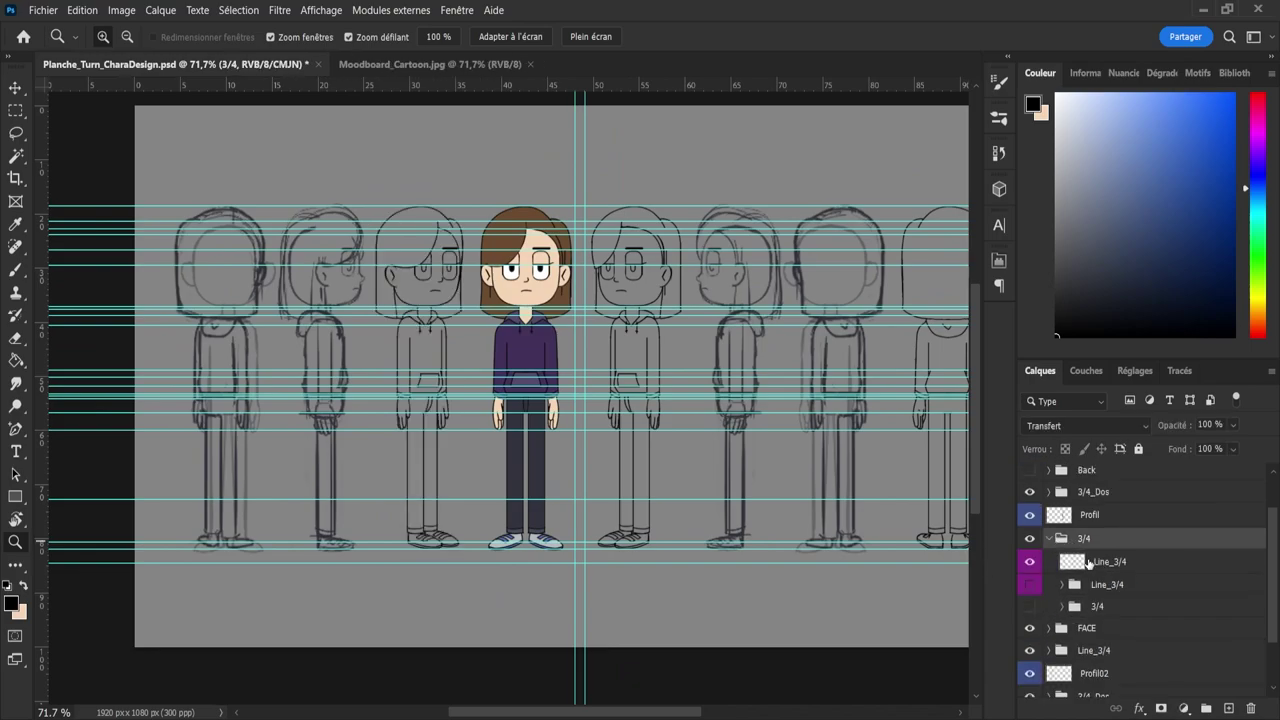
pyautogui.click(1090, 562)
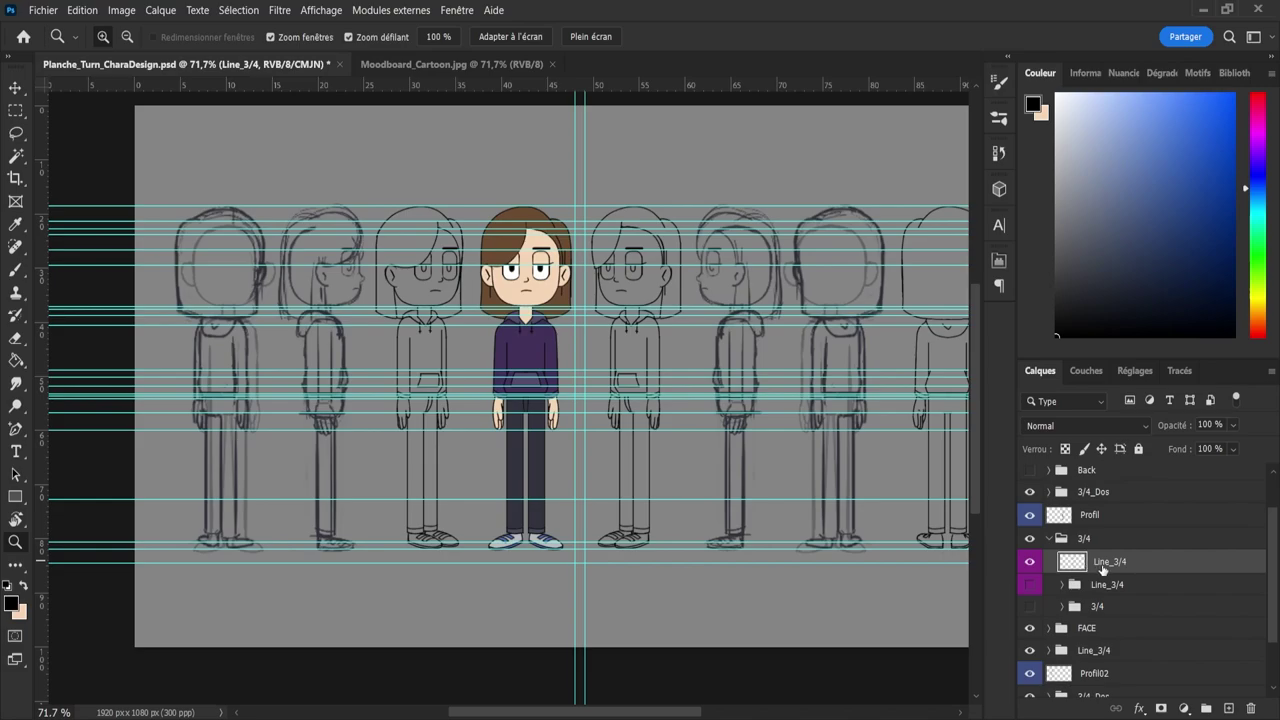
pyautogui.moveTo(1103, 570); pyautogui.dragTo(1060, 556)
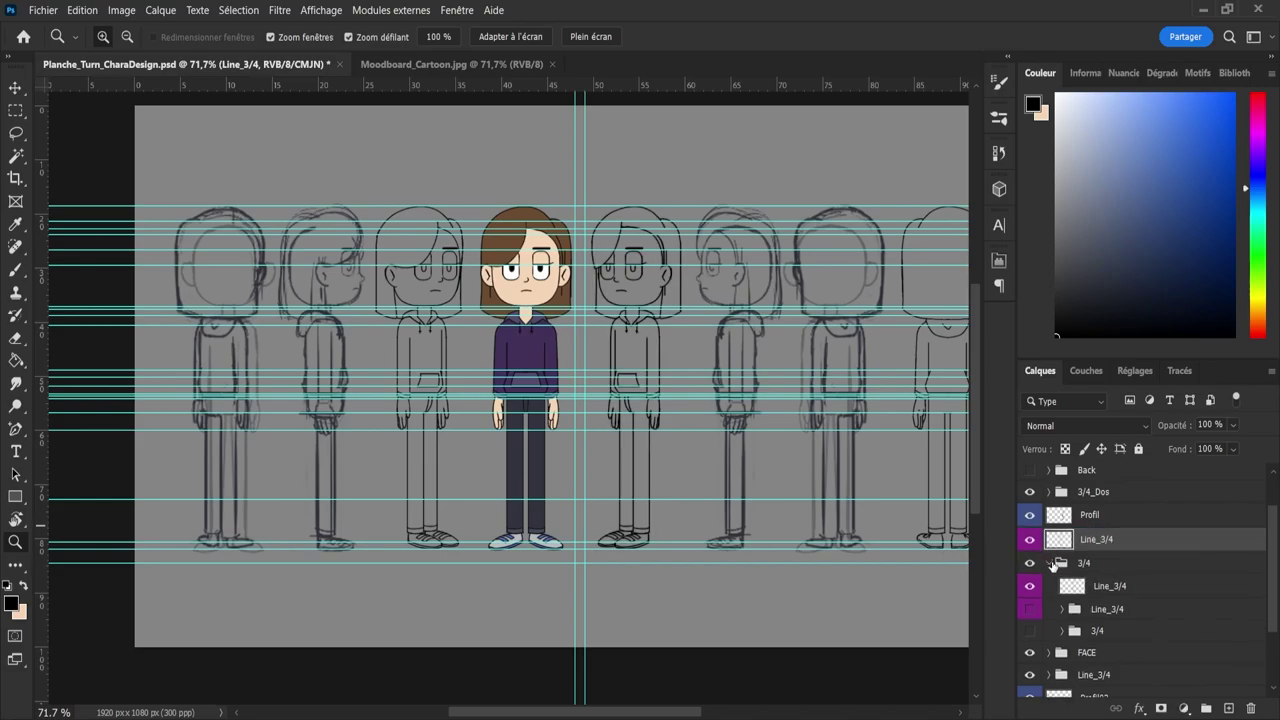
pyautogui.click(1050, 563)
# - Flip the Line_3/4 copy horizontally and move it onto the leftmost three-quarter back sketch
pyautogui.hotkey('ctrl', 't')
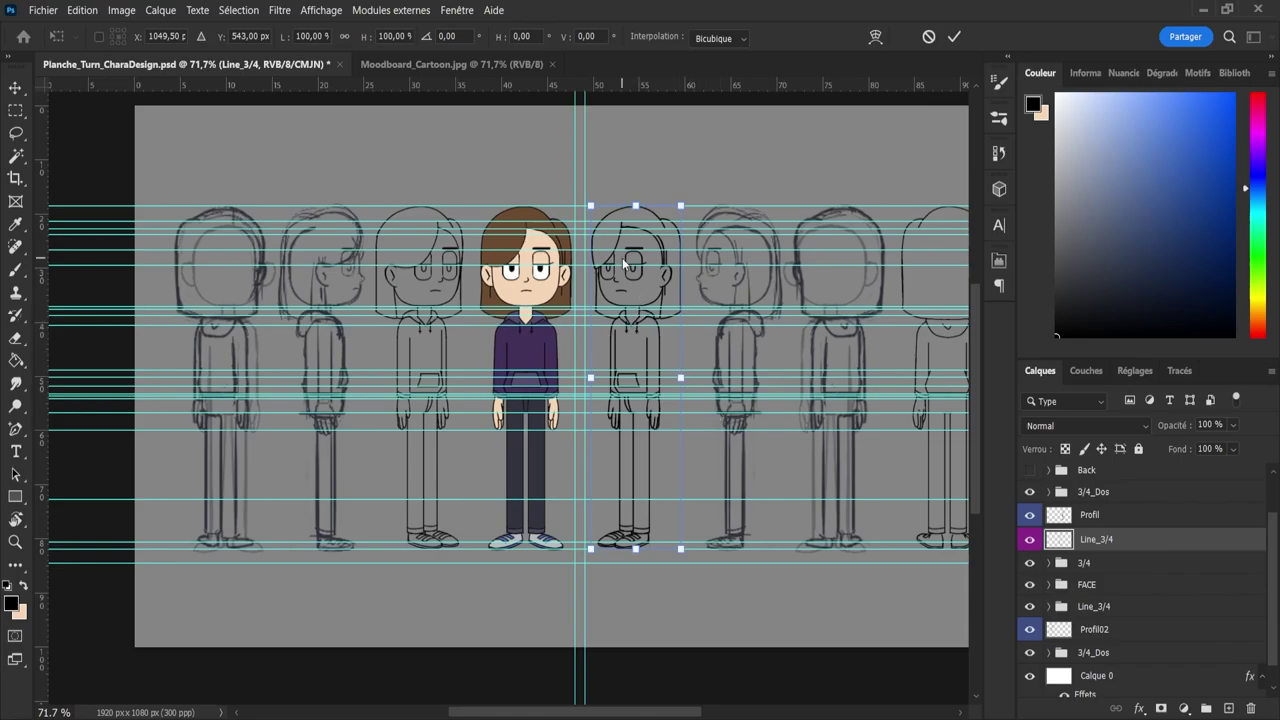
pyautogui.click(718, 603)
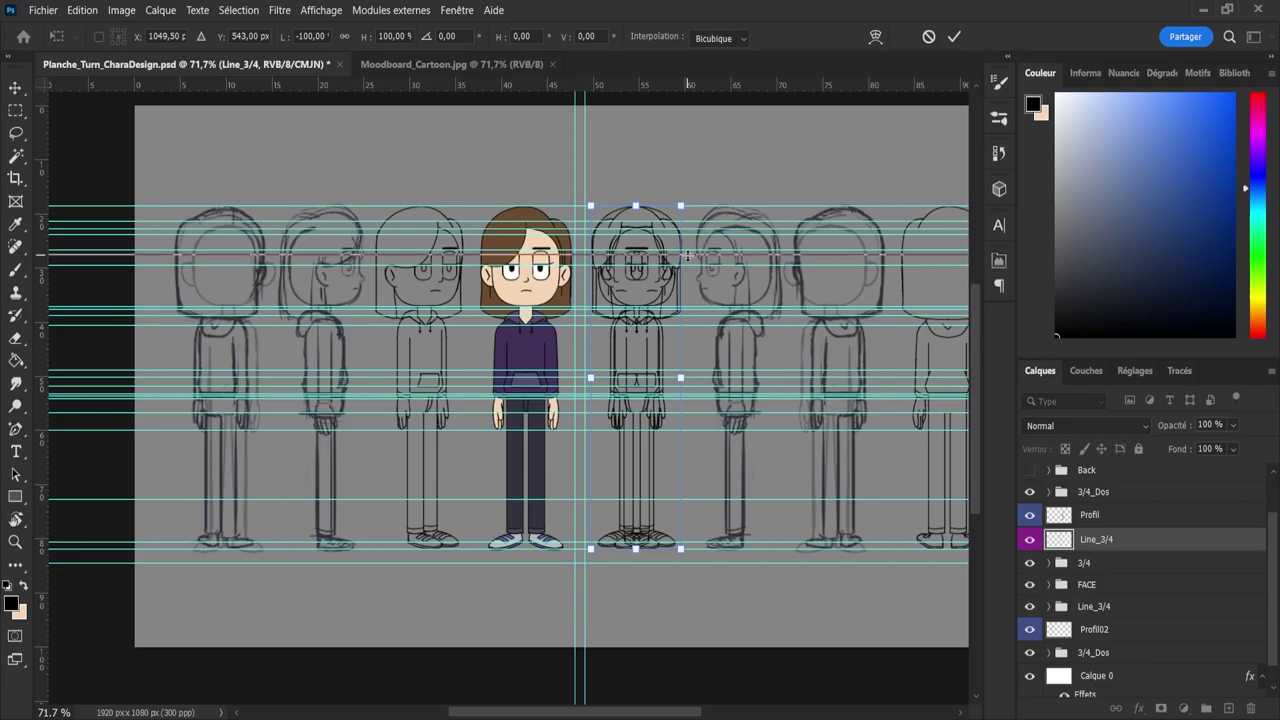
pyautogui.moveTo(622, 252); pyautogui.dragTo(838, 256)
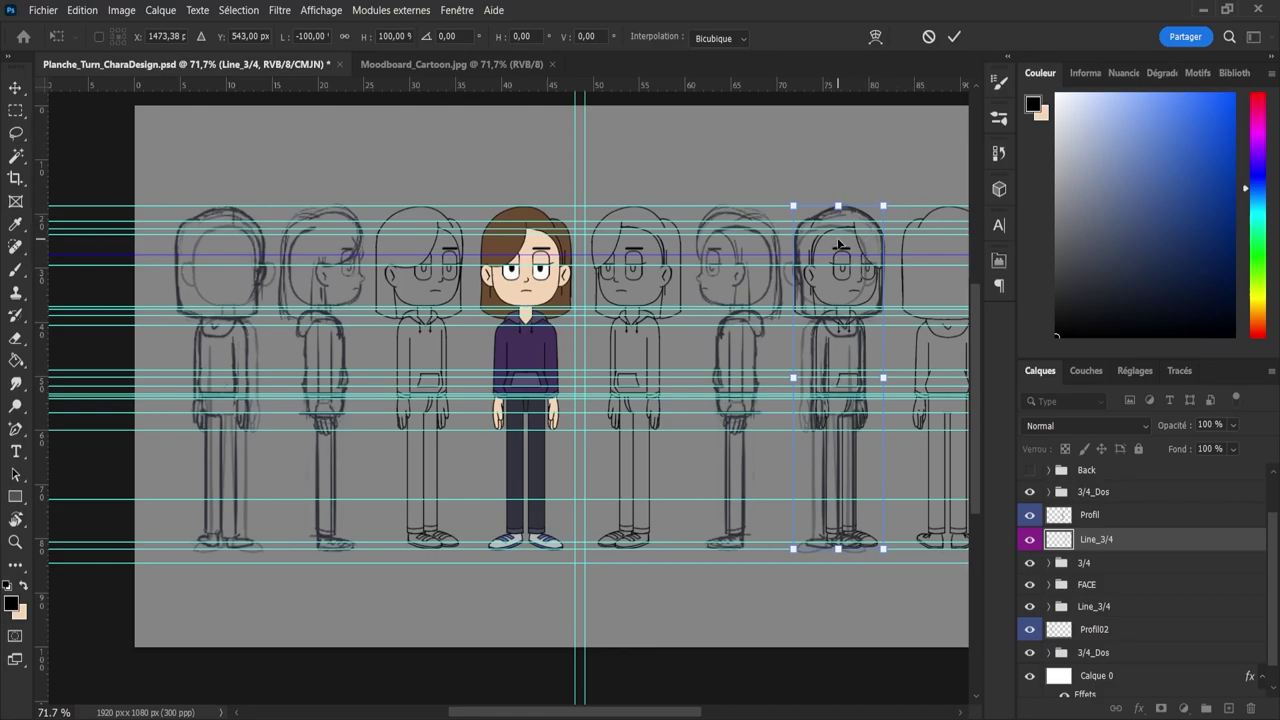
pyautogui.moveTo(857, 246); pyautogui.dragTo(240, 244)
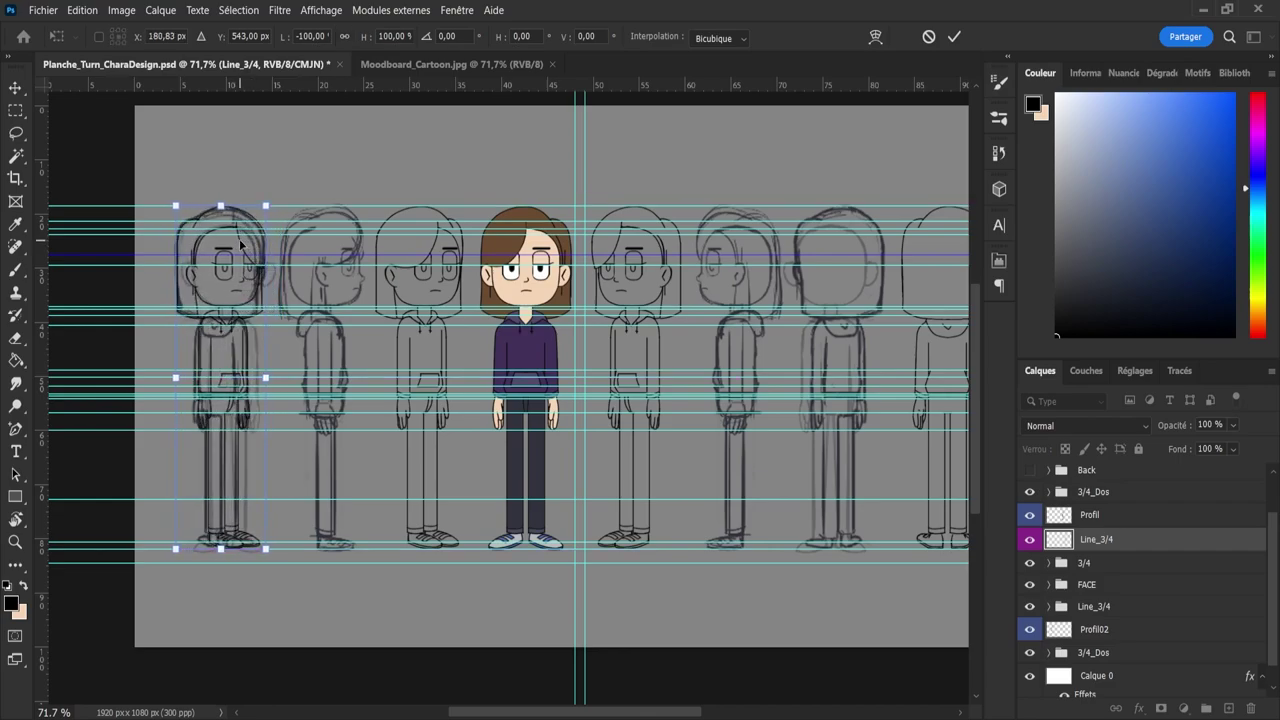
pyautogui.press('Return')
# - Nudge the flipped line art horizontally to align its head and body with the leftmost three-quarter back sketch
pyautogui.press('z')
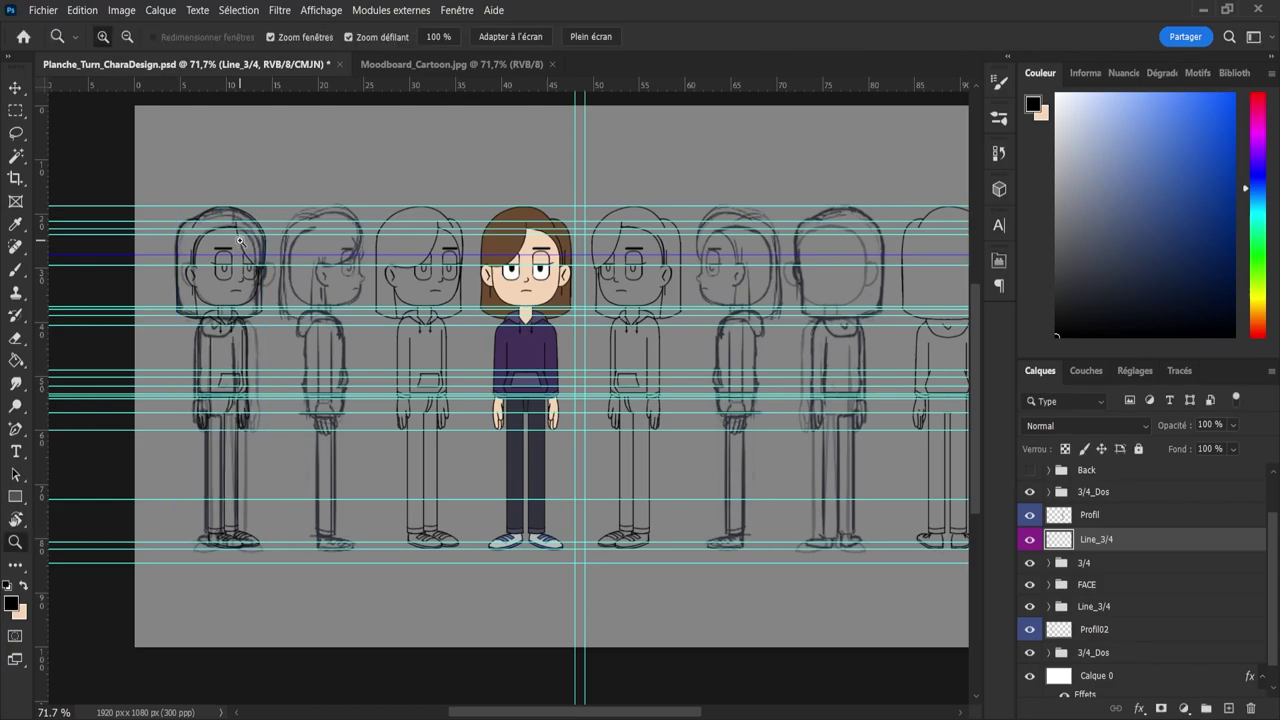
pyautogui.press('v')
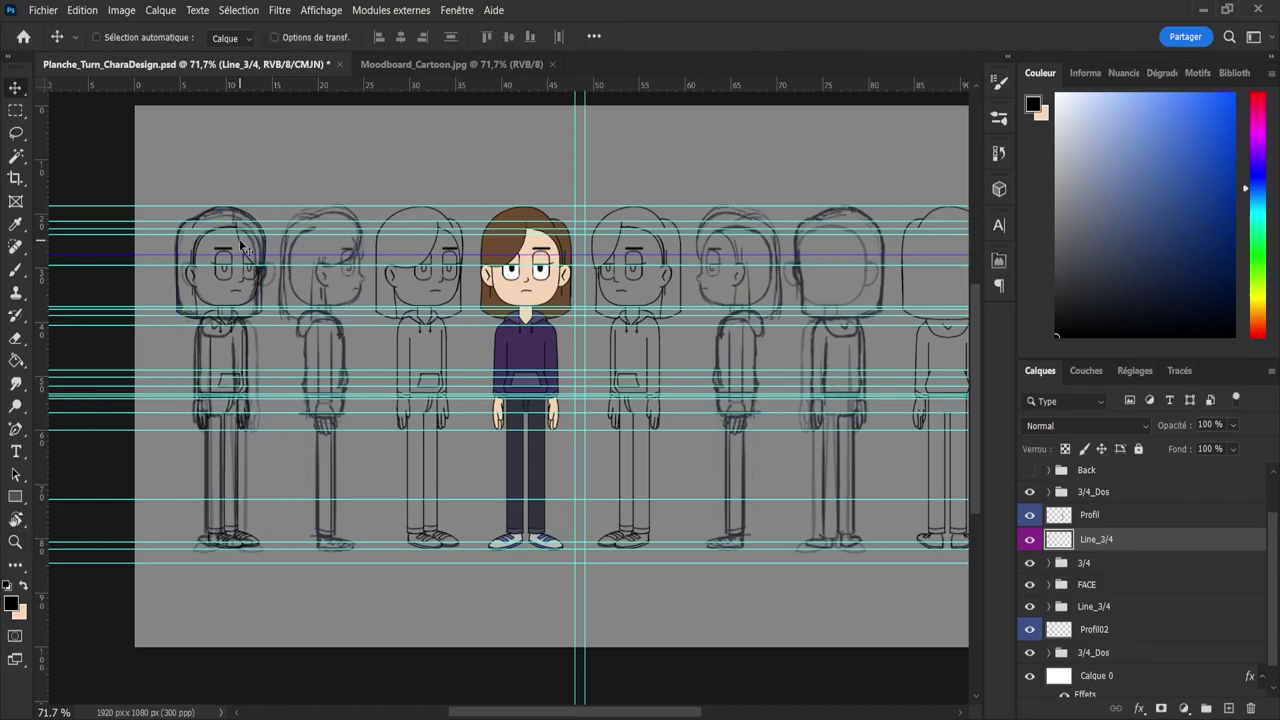
pyautogui.press('Left')
pyautogui.press('Left')
pyautogui.press('Left')
pyautogui.press('Left')
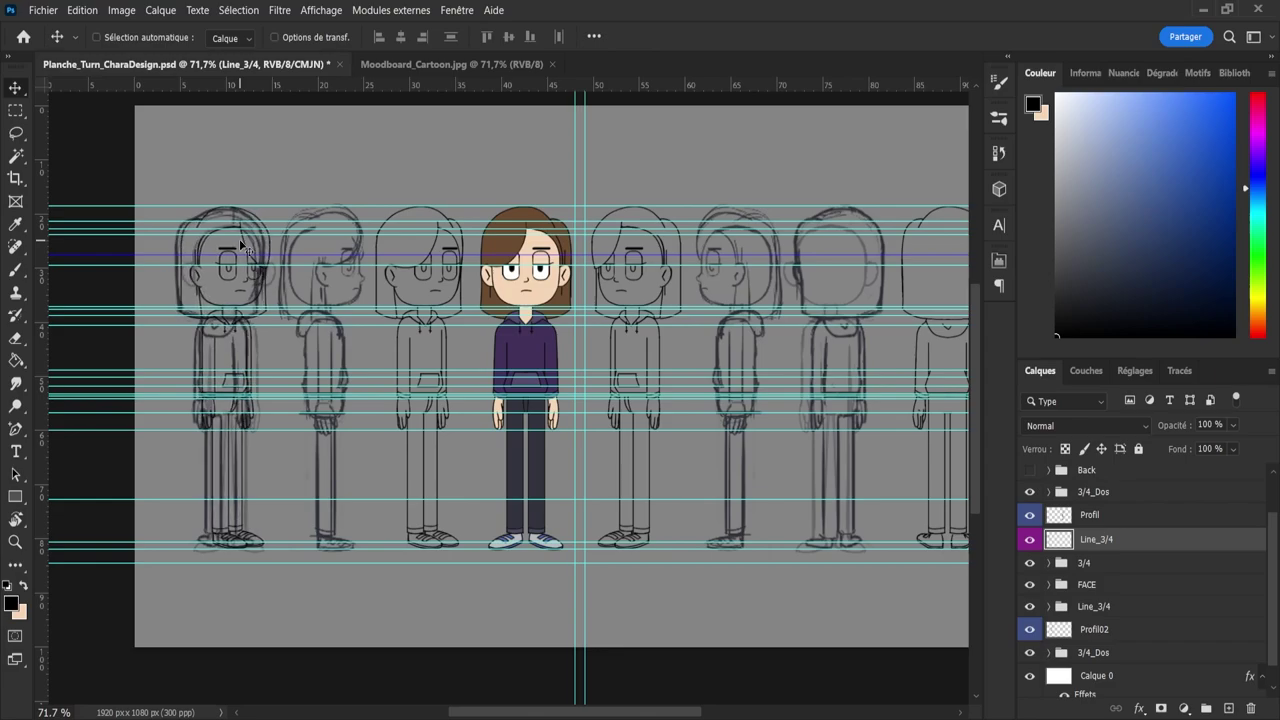
pyautogui.press('Left')
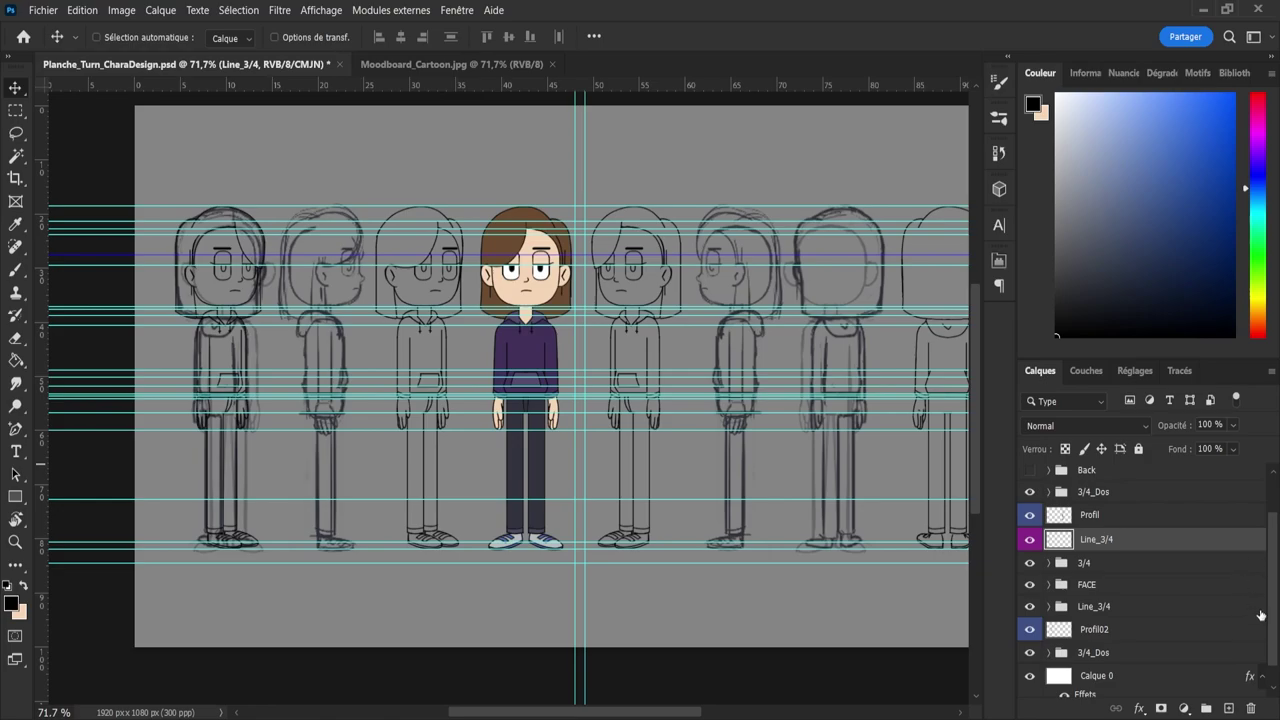
pyautogui.press('z')
pyautogui.moveTo(657, 290); pyautogui.dragTo(626, 288)
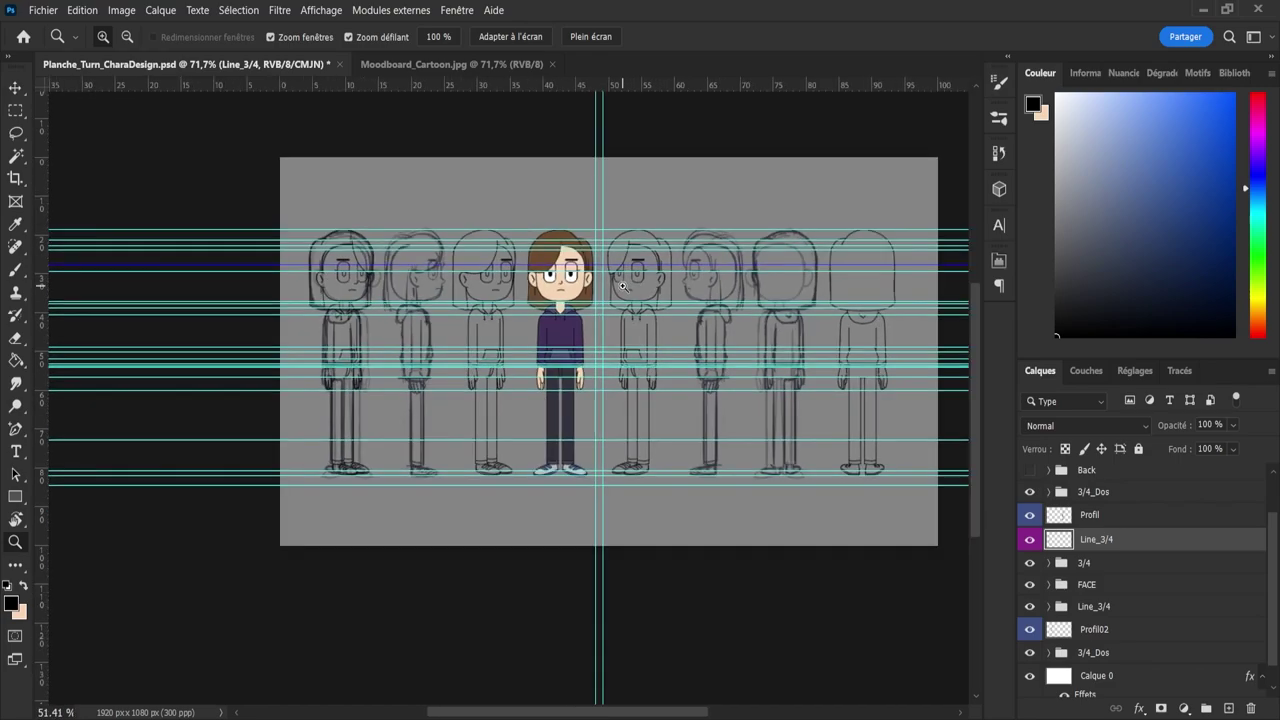
pyautogui.moveTo(448, 306); pyautogui.dragTo(650, 387)
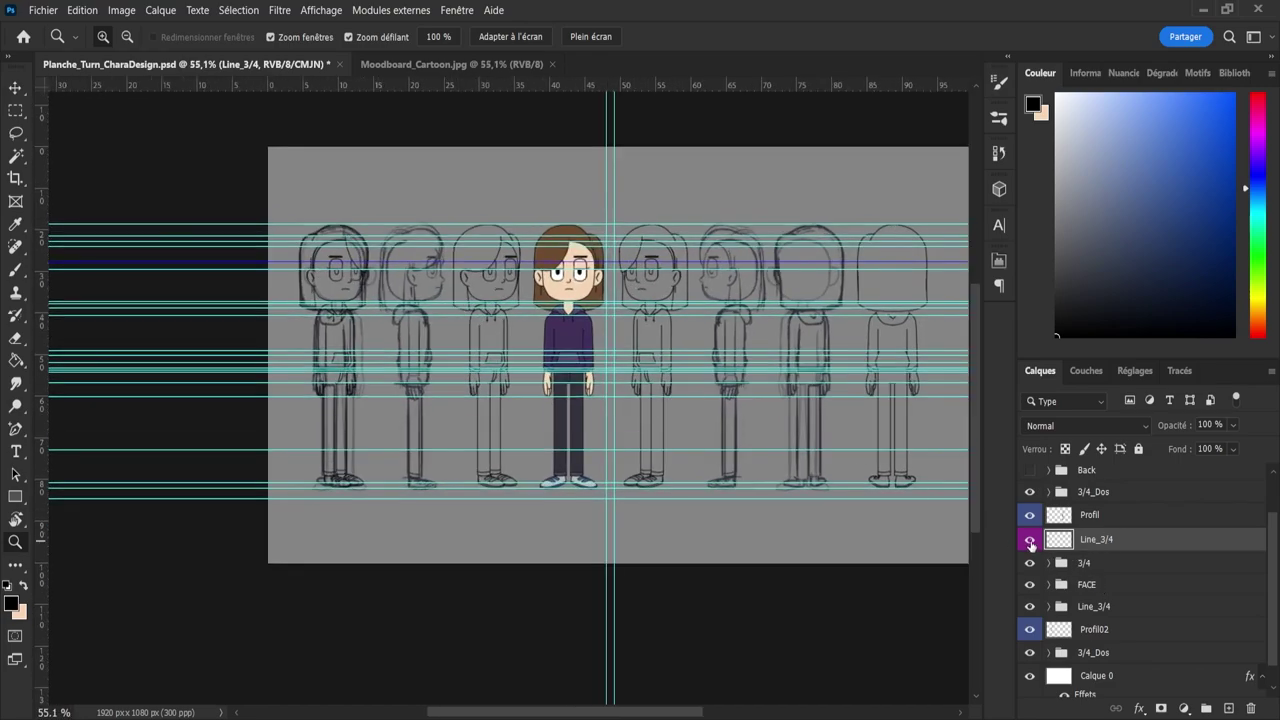
# - Move the Line_3/4 copy above the upper 3/4_Dos group and lower that group's opacity to 70%
pyautogui.moveTo(1098, 550); pyautogui.dragTo(1095, 486)
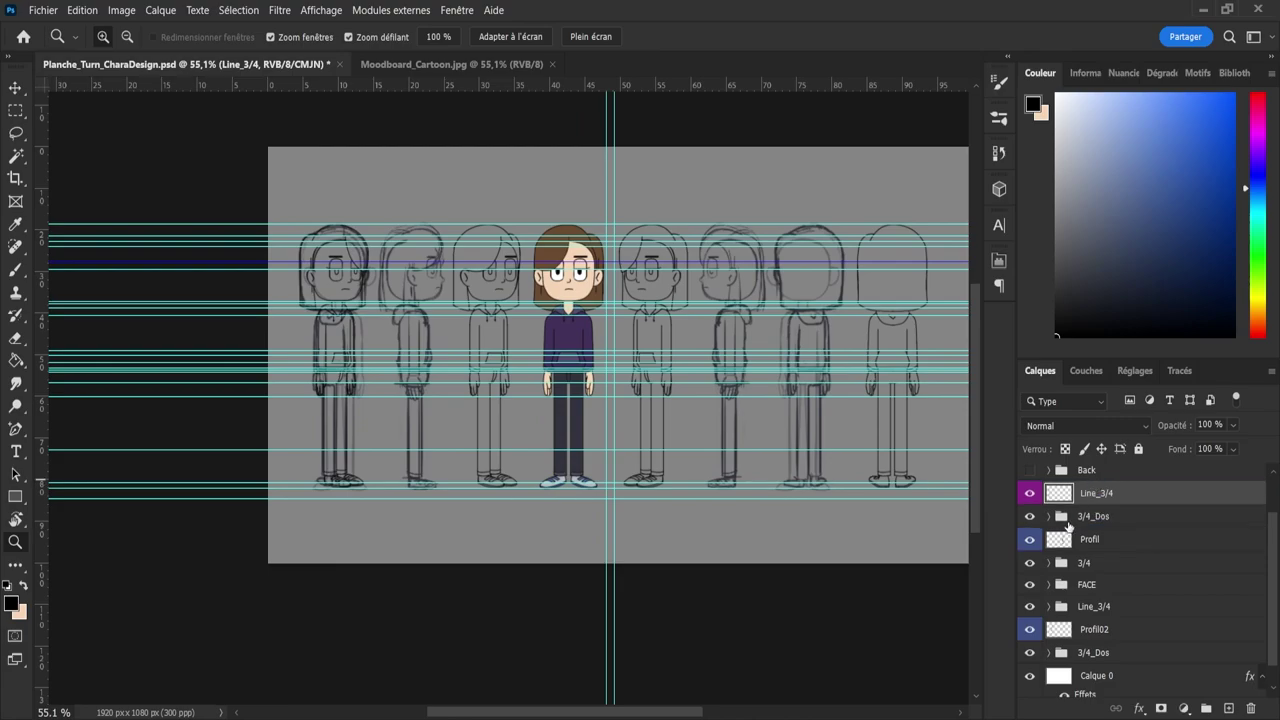
pyautogui.click(1072, 521)
pyautogui.press('3')
pyautogui.press('6')
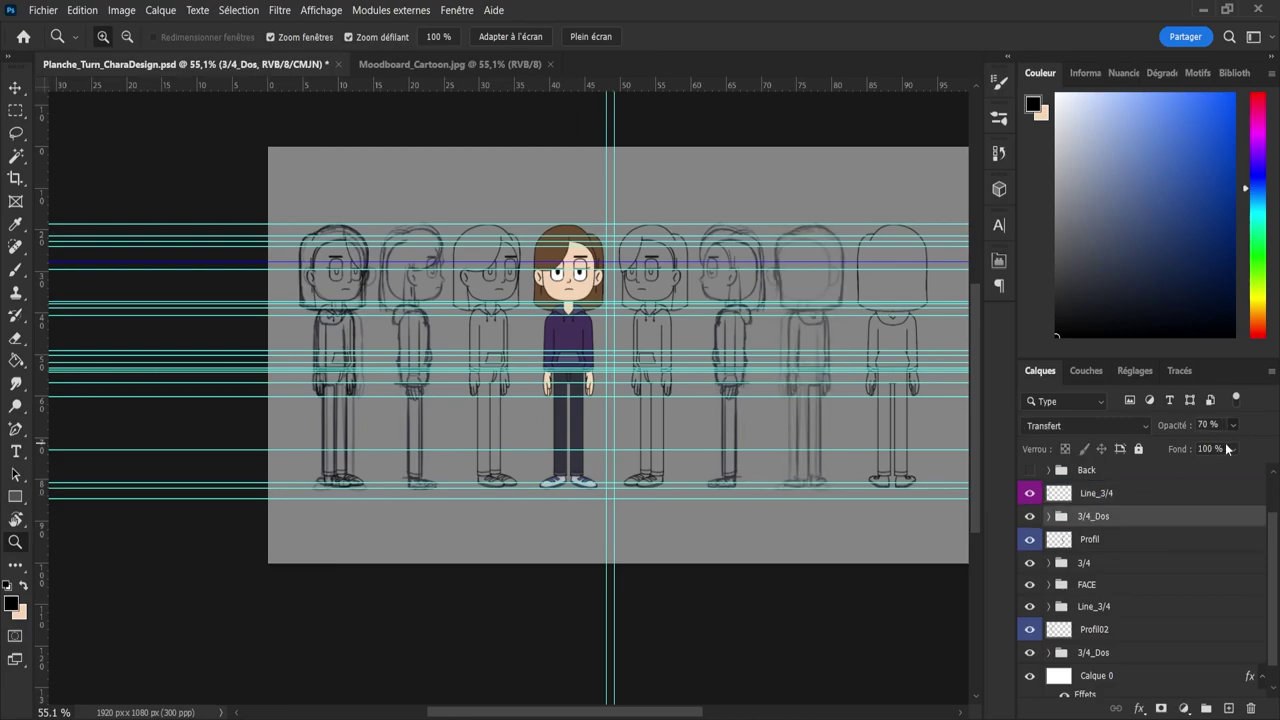
# - Place the Line_3/4 copy directly above the lower 3/4_Dos group and set that group's opacity to 33%
pyautogui.scroll(-1, 1277, 553)
pyautogui.click(1103, 628)
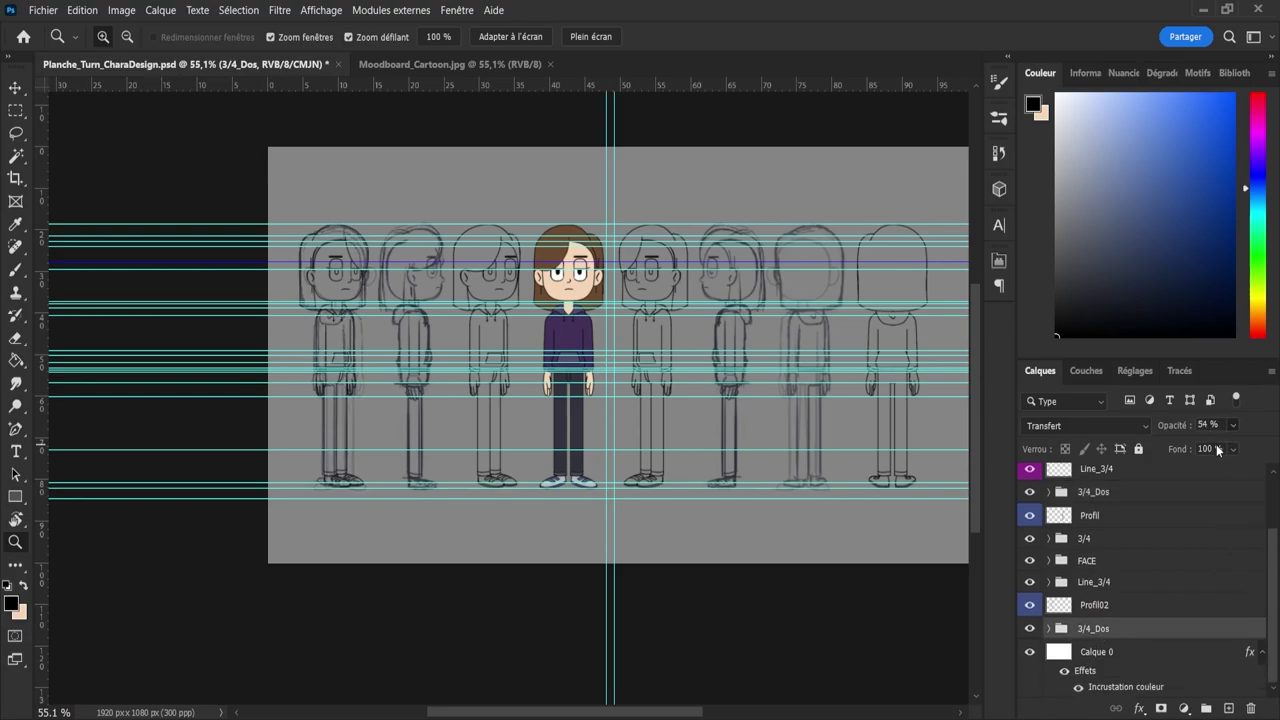
pyautogui.moveTo(1088, 474); pyautogui.dragTo(1059, 621)
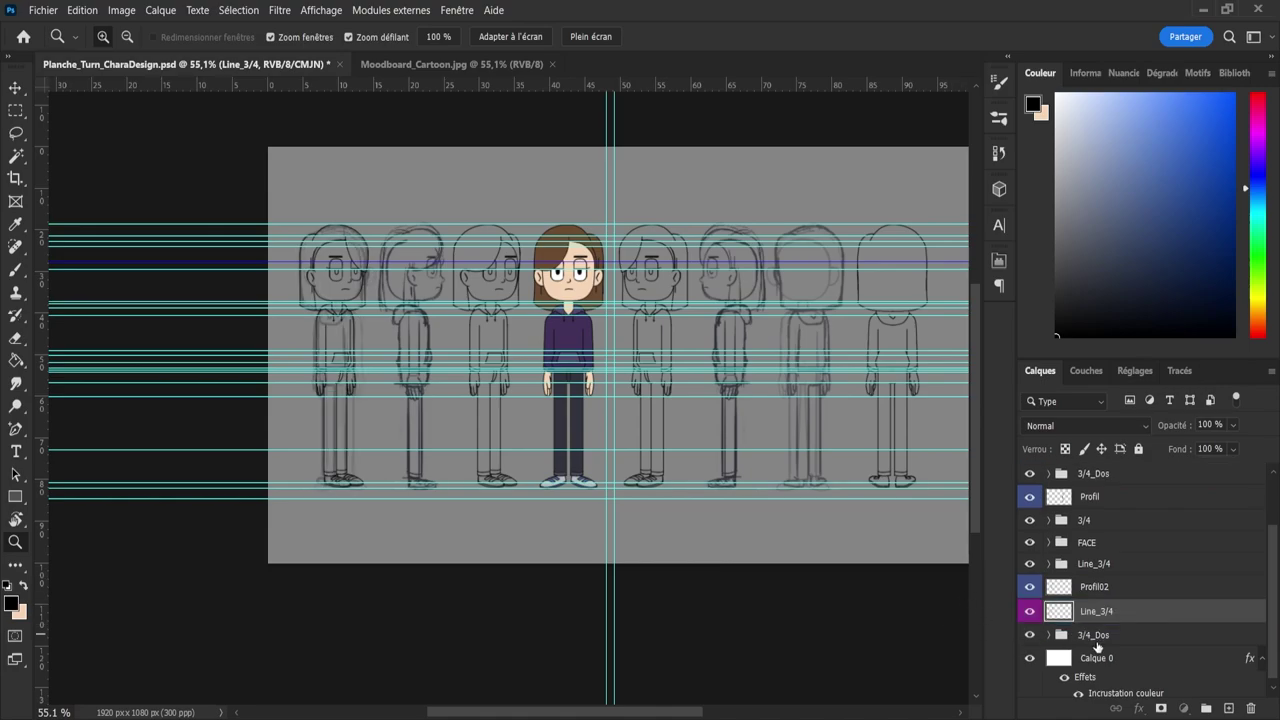
pyautogui.click(1097, 640)
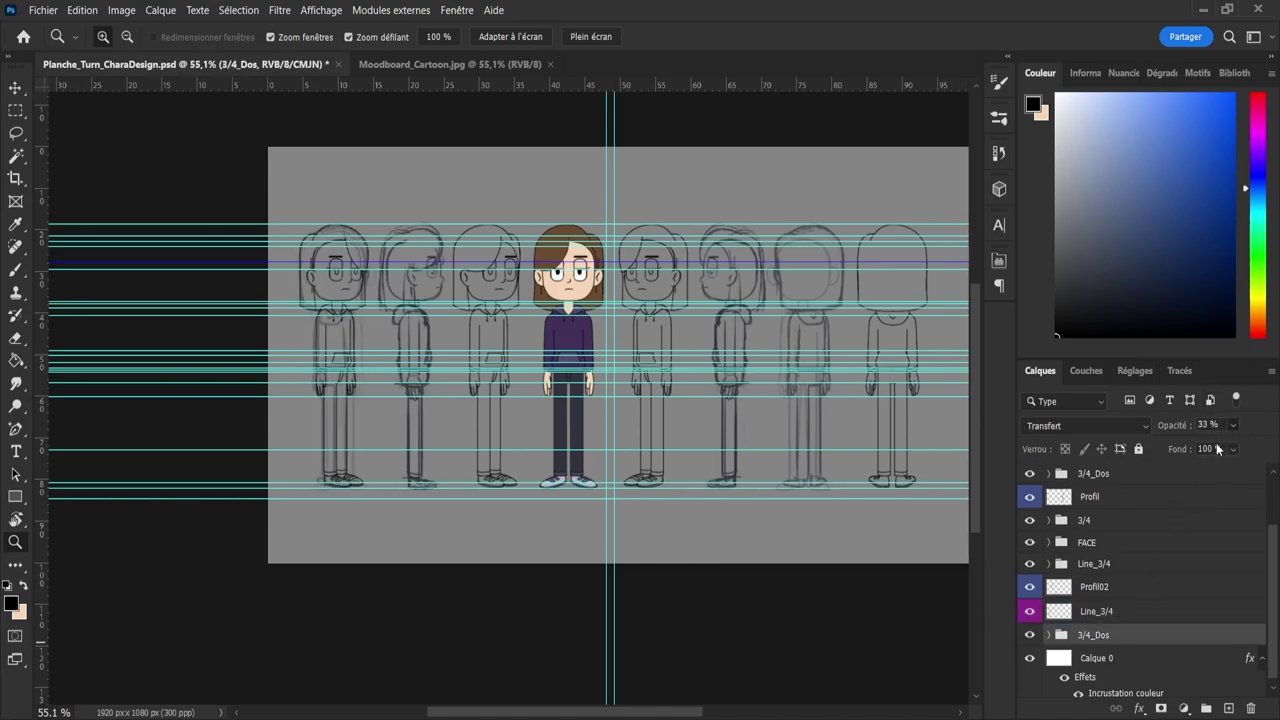
pyautogui.click(1115, 616)
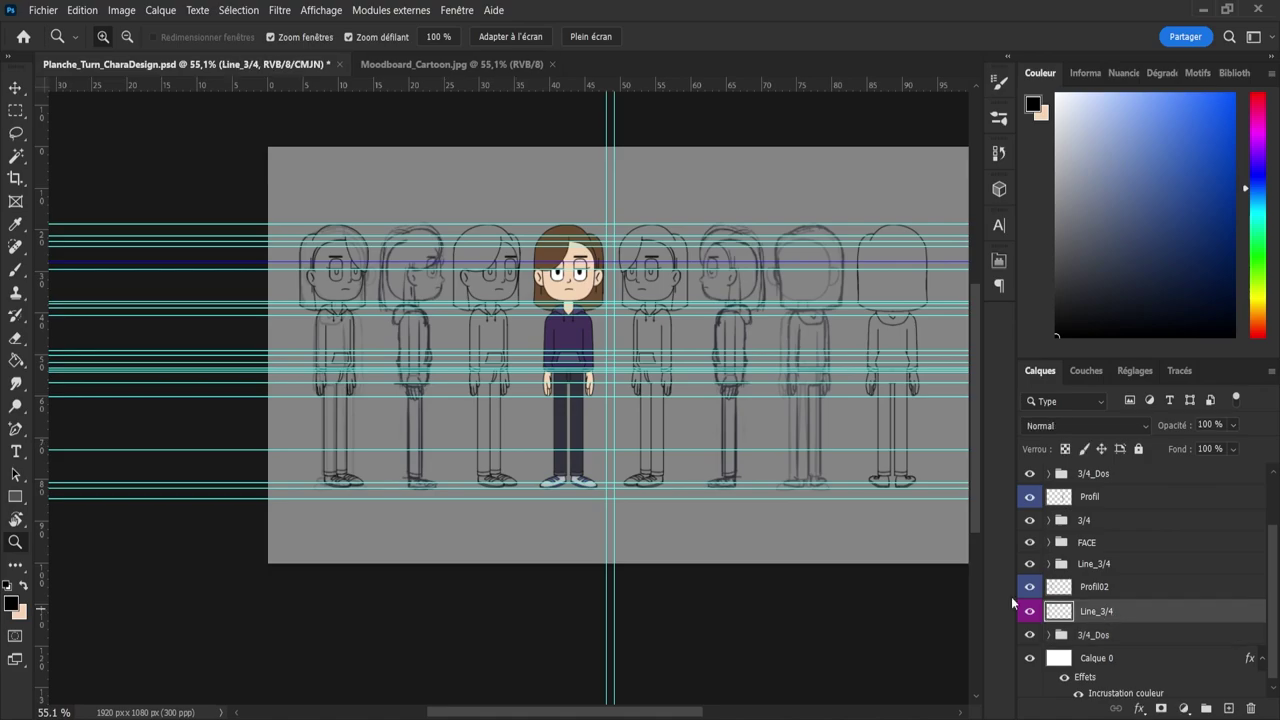
# - Erase the face features, ear, fringe and face contour from the flipped Line_3/4 copy, keeping the outer hair outline
pyautogui.moveTo(262, 328); pyautogui.dragTo(291, 327)
pyautogui.moveTo(707, 307); pyautogui.dragTo(640, 295)
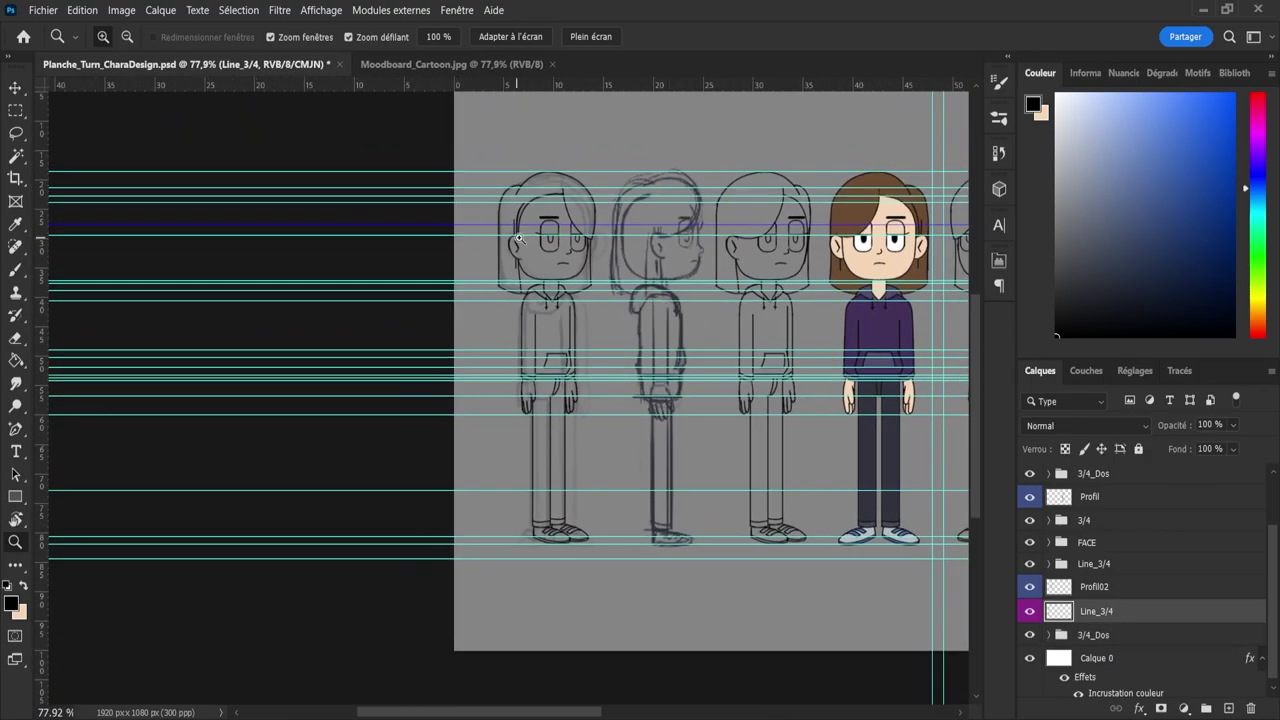
pyautogui.click(521, 237)
pyautogui.scroll(-1, 537, 236)
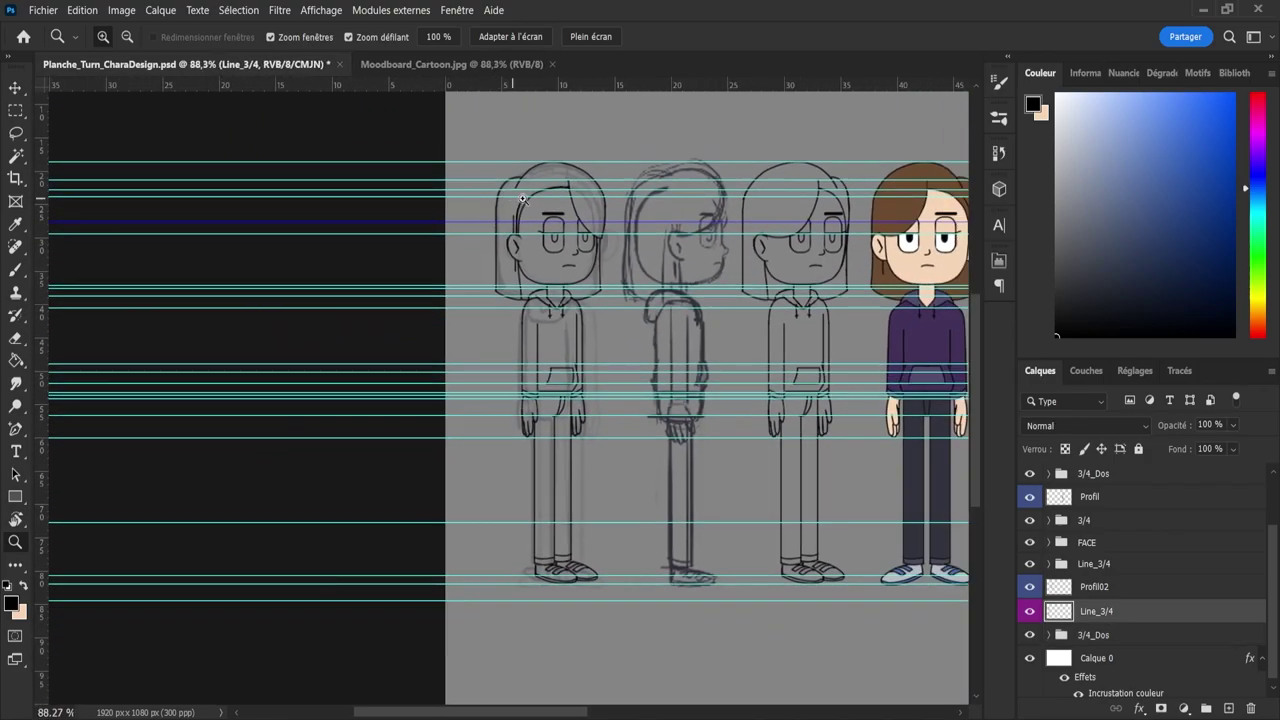
pyautogui.scroll(2, 524, 199)
pyautogui.press('e')
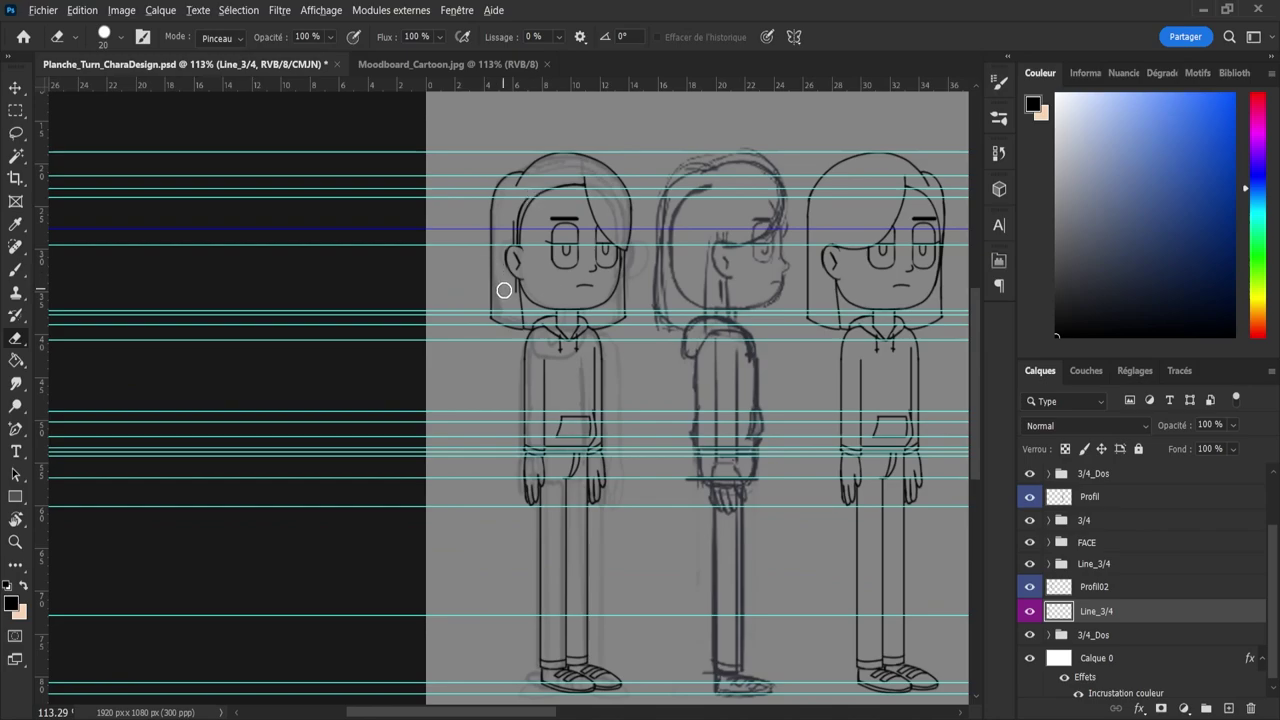
pyautogui.moveTo(514, 234)
pyautogui.mouseDown()
pyautogui.moveTo(528, 234)
pyautogui.moveTo(529, 277)
pyautogui.moveTo(559, 216)
pyautogui.moveTo(571, 214)
pyautogui.moveTo(551, 226)
pyautogui.moveTo(569, 220)
pyautogui.moveTo(597, 269)
pyautogui.moveTo(603, 247)
pyautogui.mouseUp()
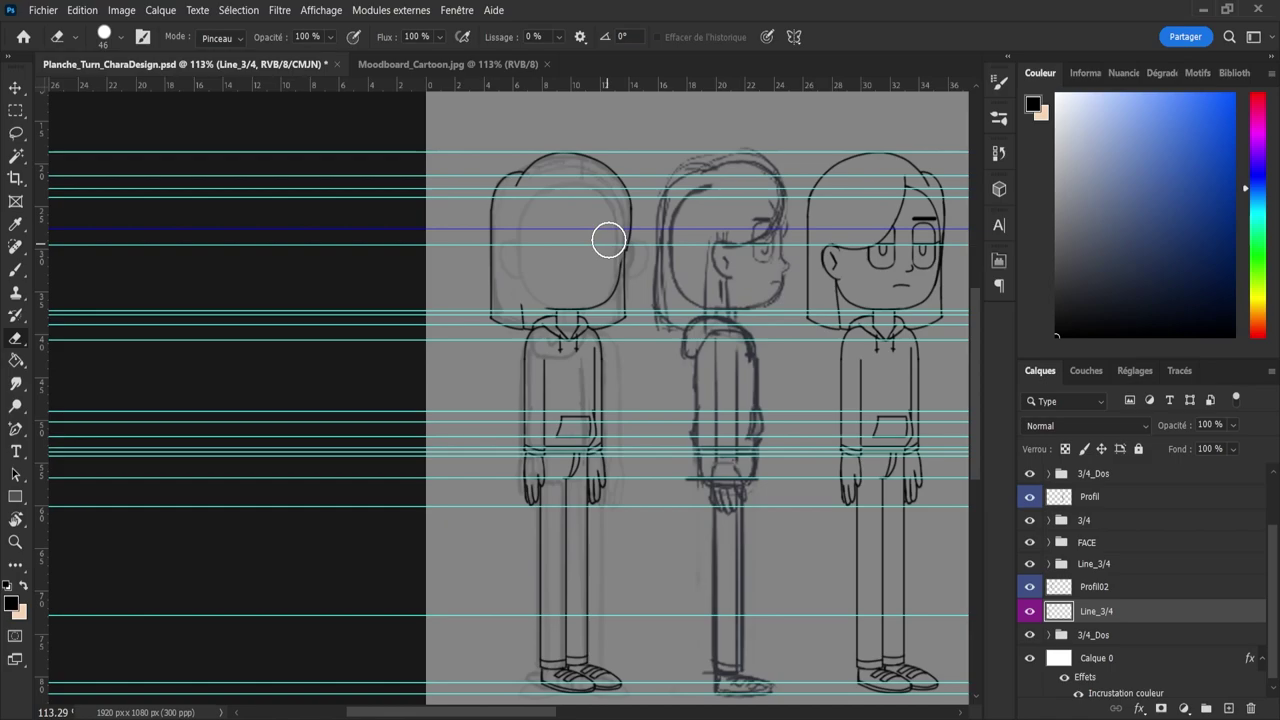
pyautogui.moveTo(602, 283)
pyautogui.mouseDown()
pyautogui.moveTo(563, 295)
pyautogui.moveTo(521, 271)
pyautogui.moveTo(554, 238)
pyautogui.moveTo(541, 231)
pyautogui.moveTo(588, 256)
pyautogui.mouseUp()
pyautogui.press('z')
pyautogui.press('e')
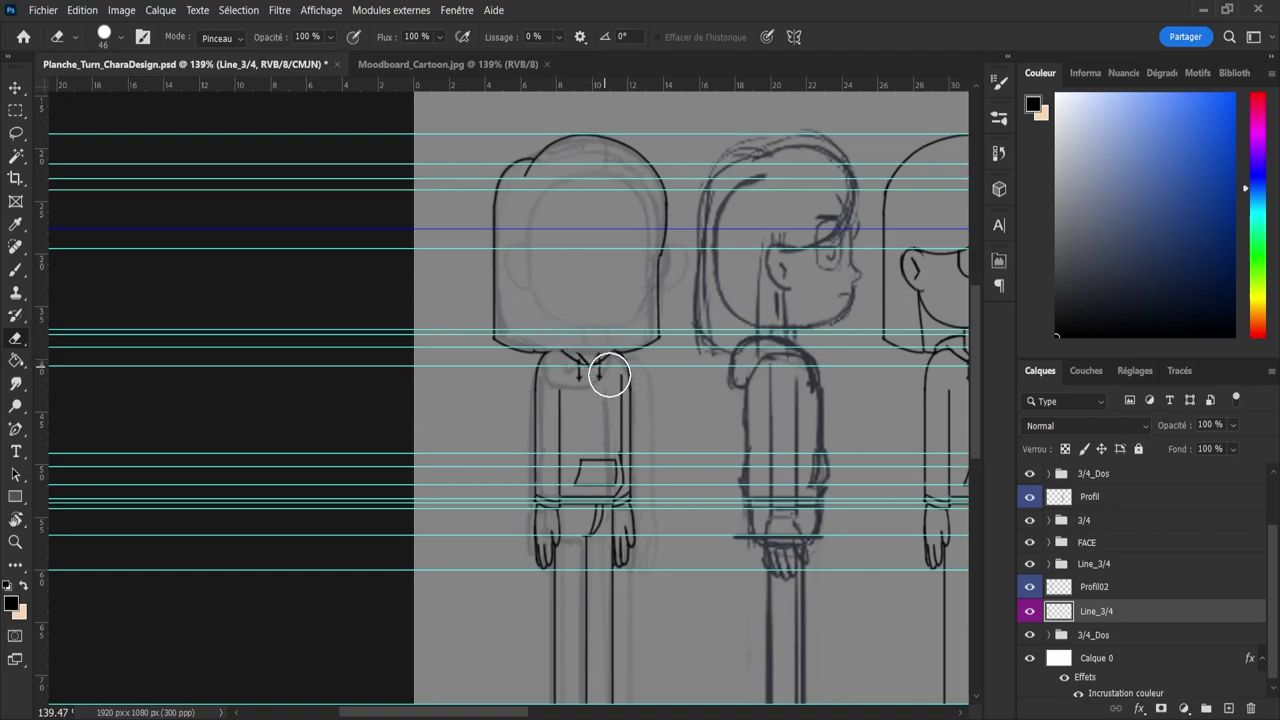
# - Erase the hood collar and drawstrings from the flipped Line_3/4 copy and nudge the line art slightly over the sketch
pyautogui.moveTo(590, 386); pyautogui.dragTo(576, 388)
pyautogui.press('v')
pyautogui.moveTo(600, 423)
pyautogui.mouseDown()
pyautogui.moveTo(639, 411)
pyautogui.moveTo(677, 426)
pyautogui.moveTo(602, 425)
pyautogui.mouseUp()
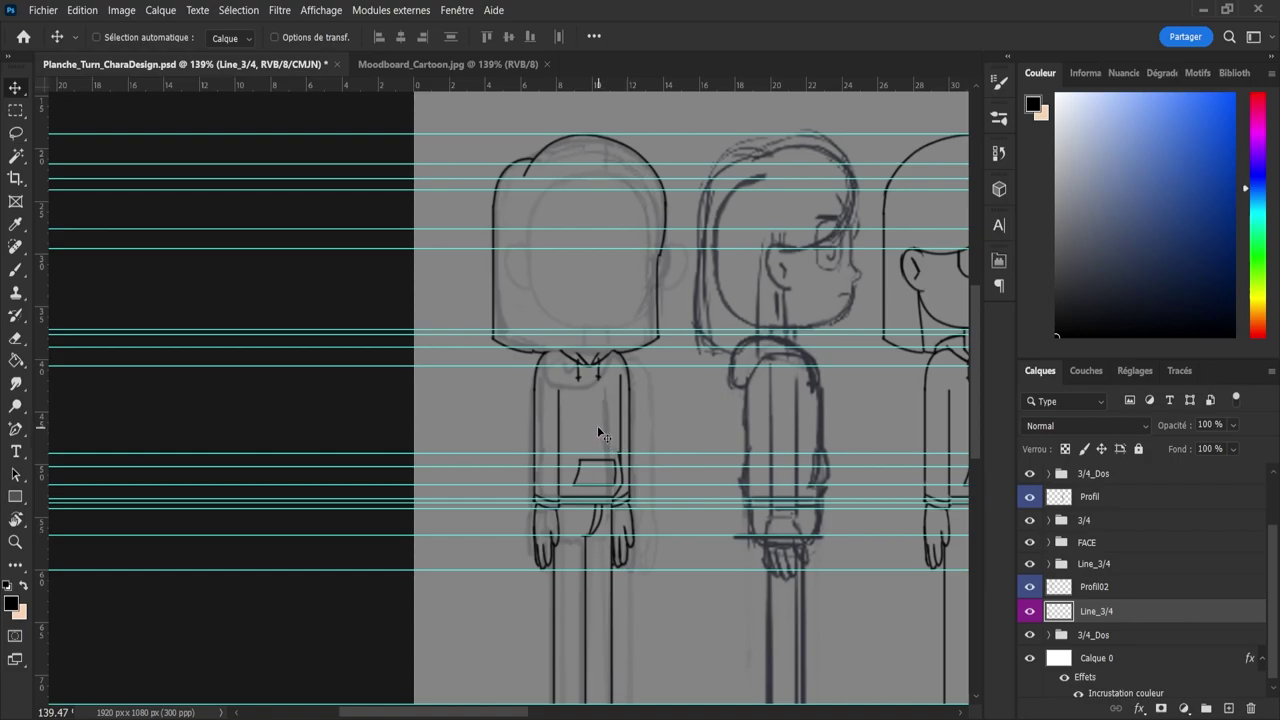
pyautogui.press('z')
pyautogui.press('e')
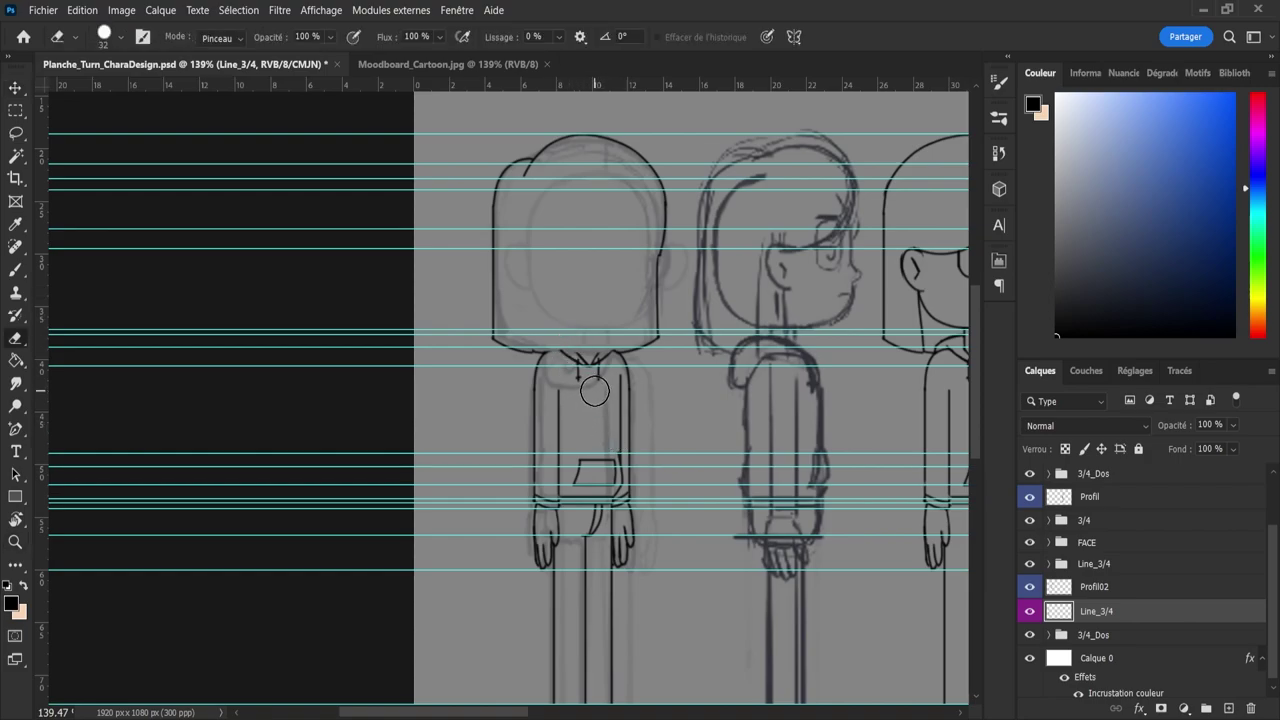
pyautogui.moveTo(583, 393)
pyautogui.mouseDown()
pyautogui.moveTo(583, 354)
pyautogui.moveTo(595, 354)
pyautogui.mouseUp()
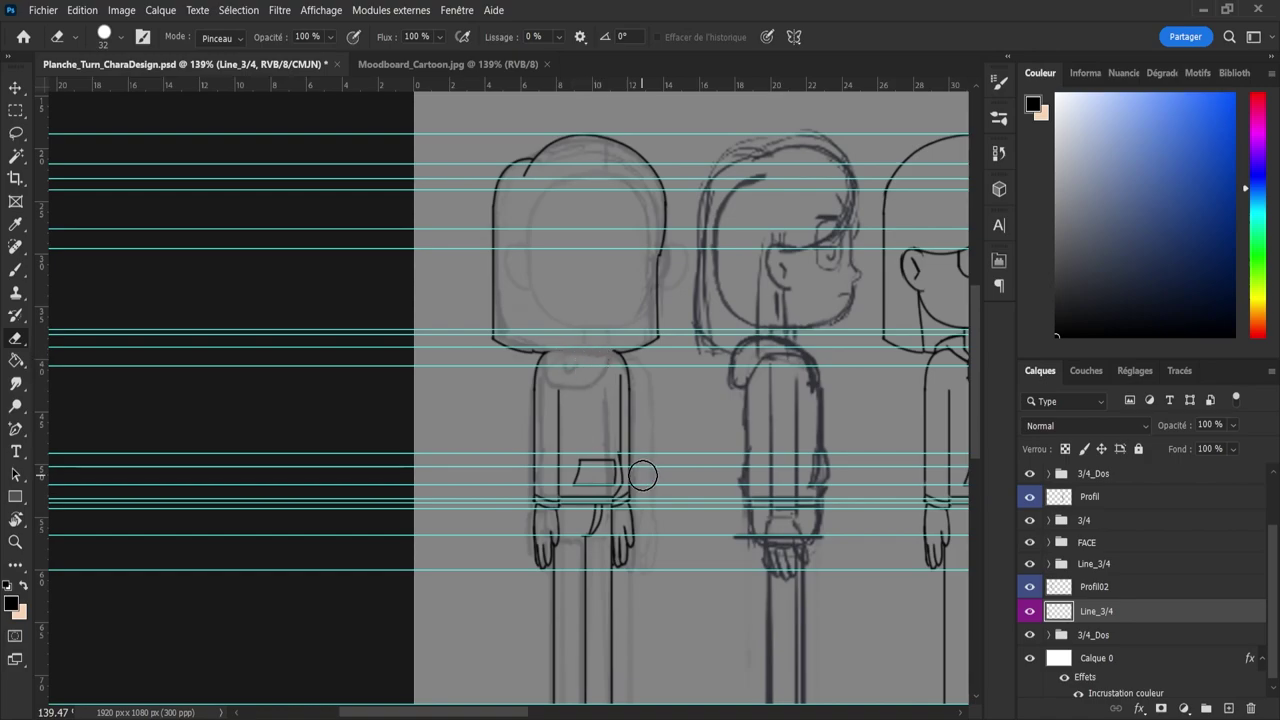
pyautogui.press('z')
pyautogui.moveTo(656, 384); pyautogui.dragTo(613, 405)
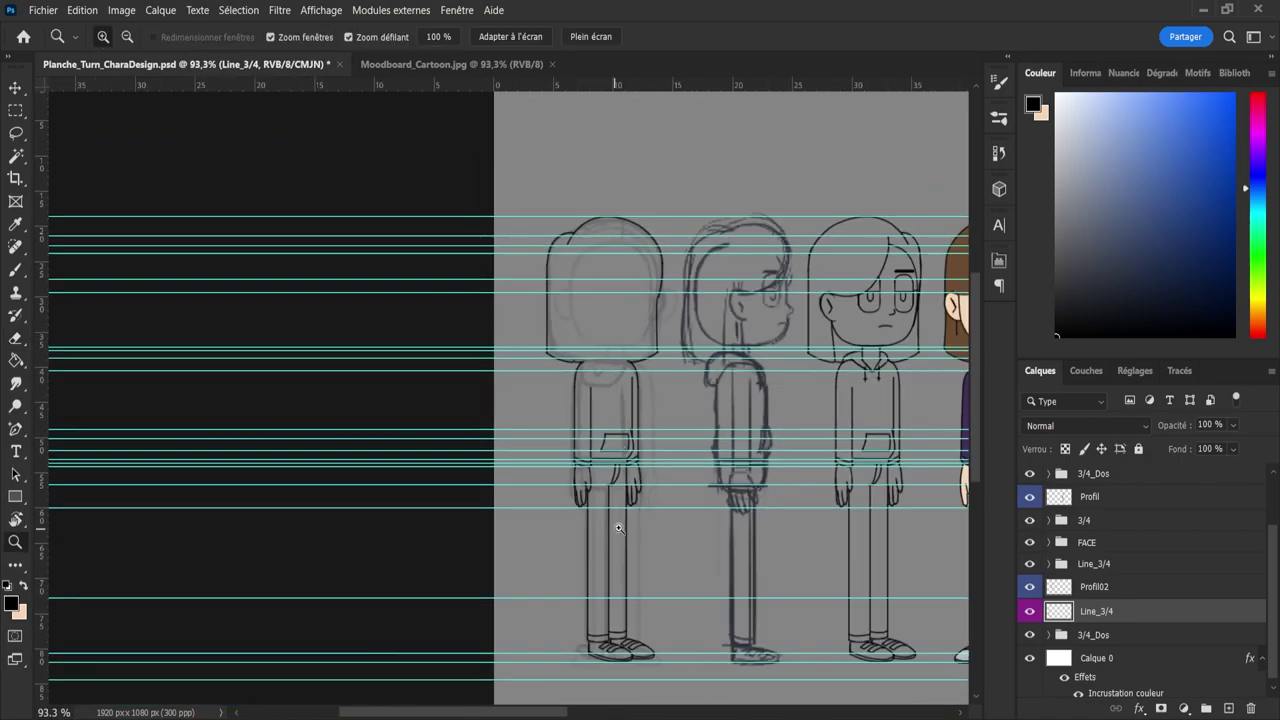
pyautogui.moveTo(619, 528); pyautogui.dragTo(671, 623)
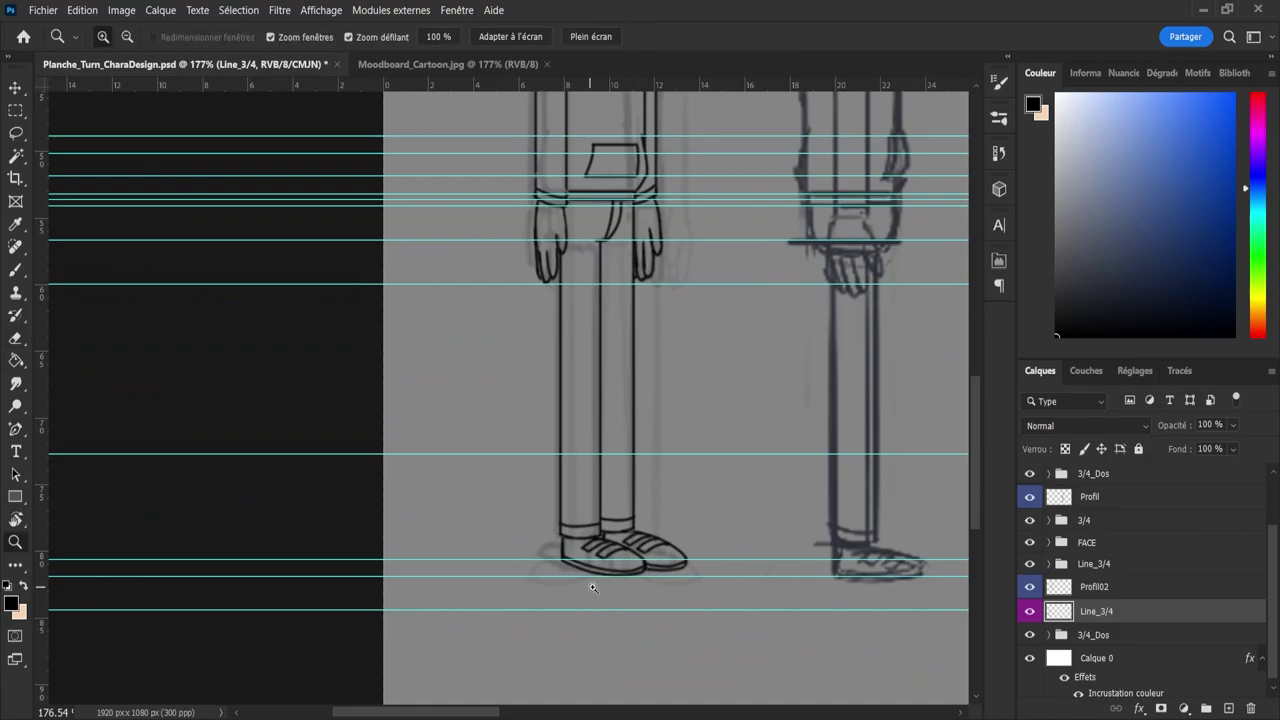
pyautogui.press('l')
pyautogui.moveTo(532, 568); pyautogui.dragTo(692, 619)
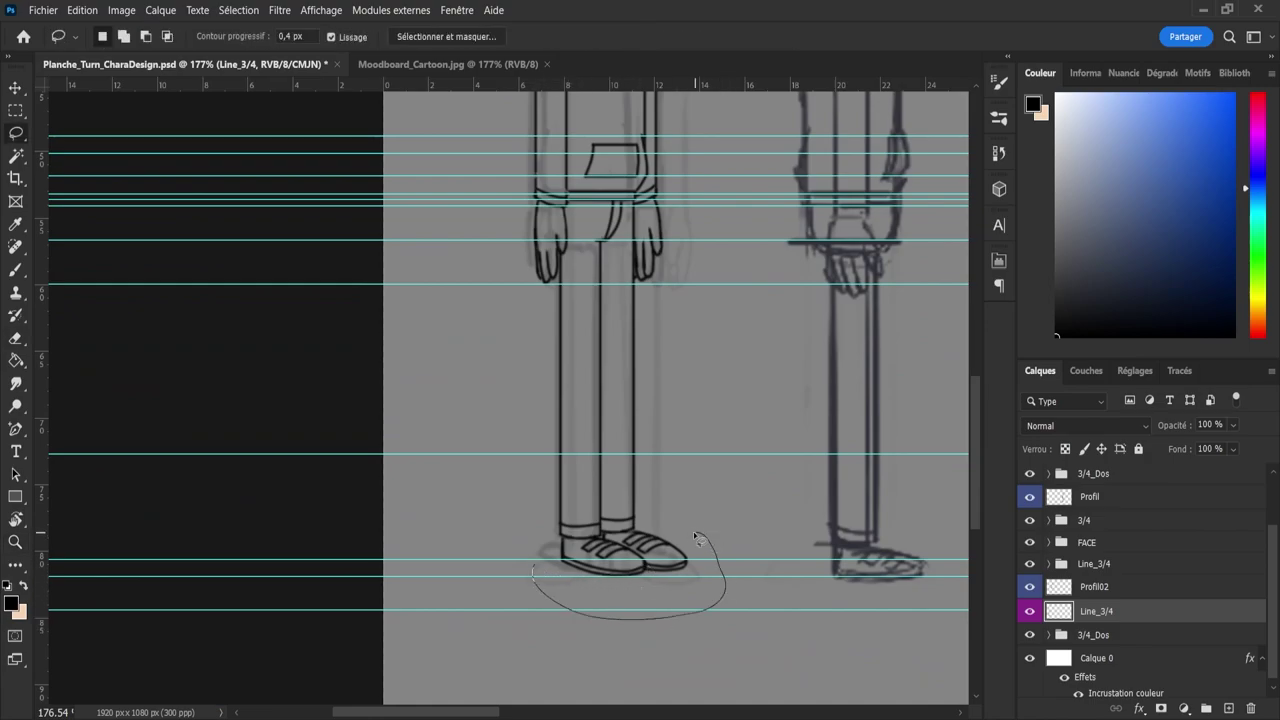
pyautogui.moveTo(681, 537); pyautogui.dragTo(684, 536)
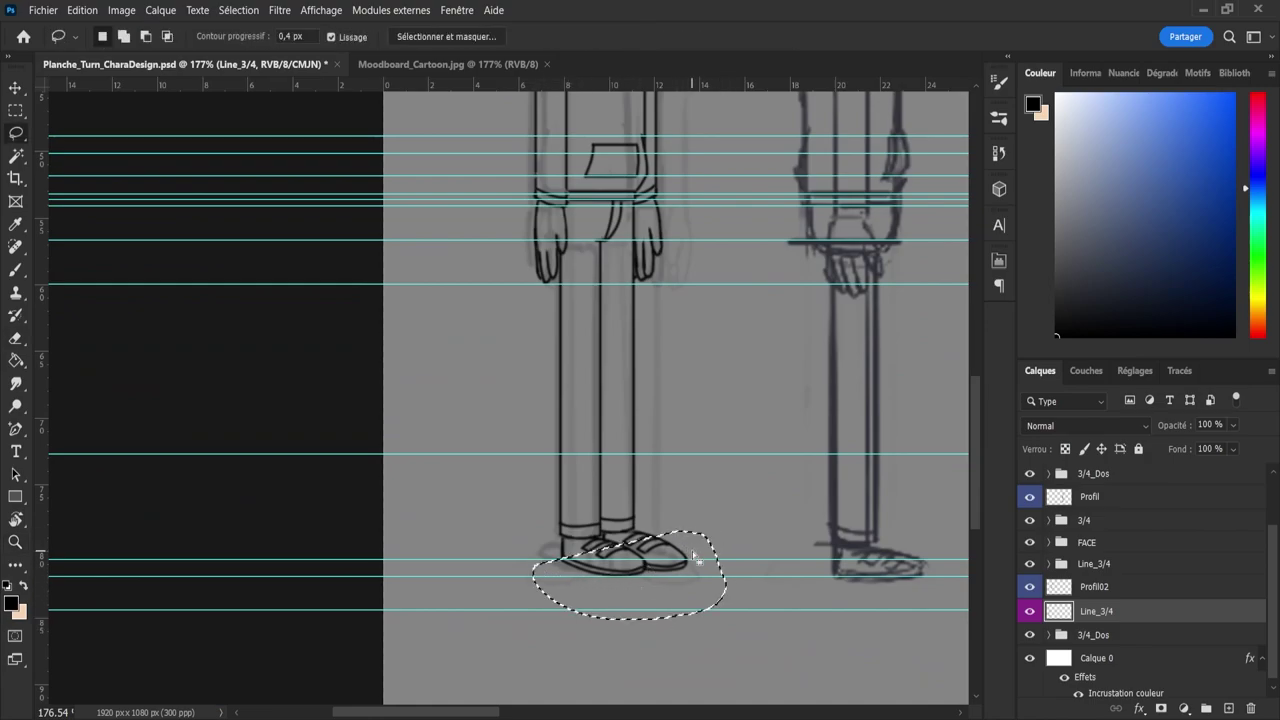
pyautogui.hotkey('ctrl', 'd')
# - Erase both shoes from the flipped Line_3/4 copy, keeping the trouser cuffs intact
pyautogui.press('e')
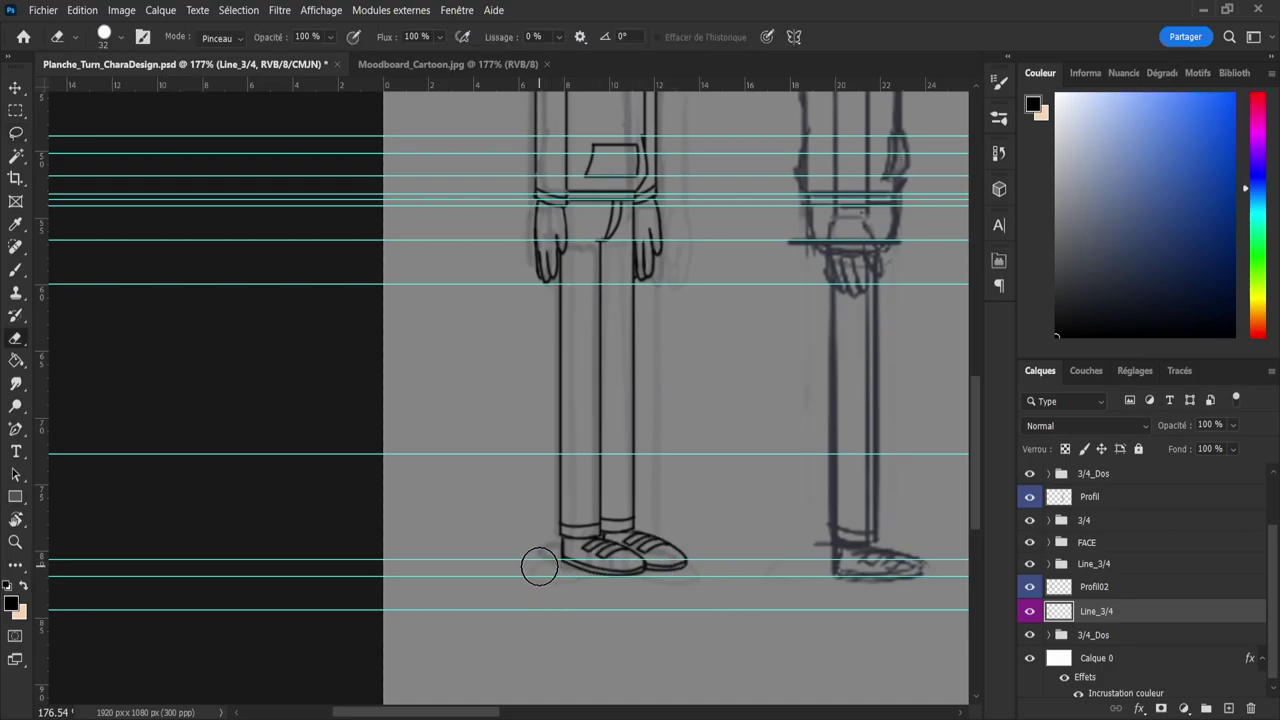
pyautogui.moveTo(537, 563); pyautogui.dragTo(700, 563)
pyautogui.moveTo(565, 558)
pyautogui.mouseDown()
pyautogui.moveTo(669, 566)
pyautogui.moveTo(654, 549)
pyautogui.moveTo(607, 557)
pyautogui.moveTo(663, 563)
pyautogui.moveTo(609, 561)
pyautogui.mouseUp()
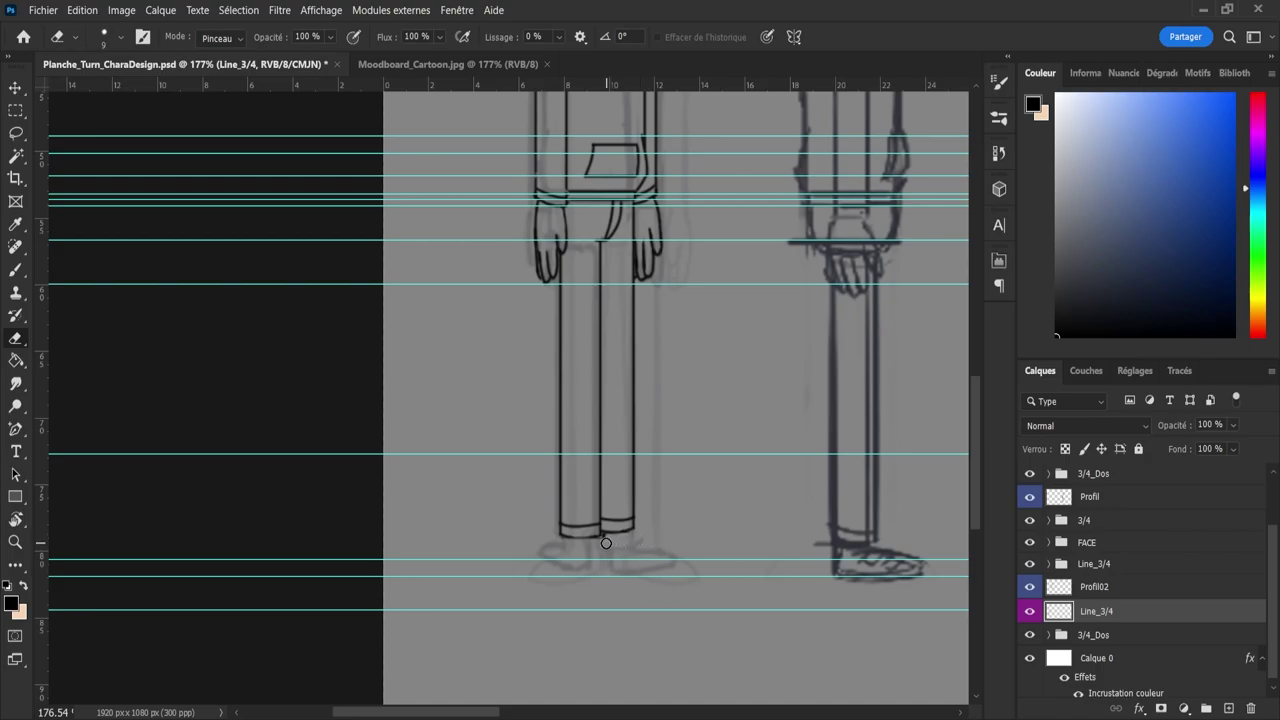
# - Erase the curved trouser line between the hands, just below the hoodie hem, on the flipped Line_3/4 copy
pyautogui.moveTo(616, 554); pyautogui.dragTo(566, 451)
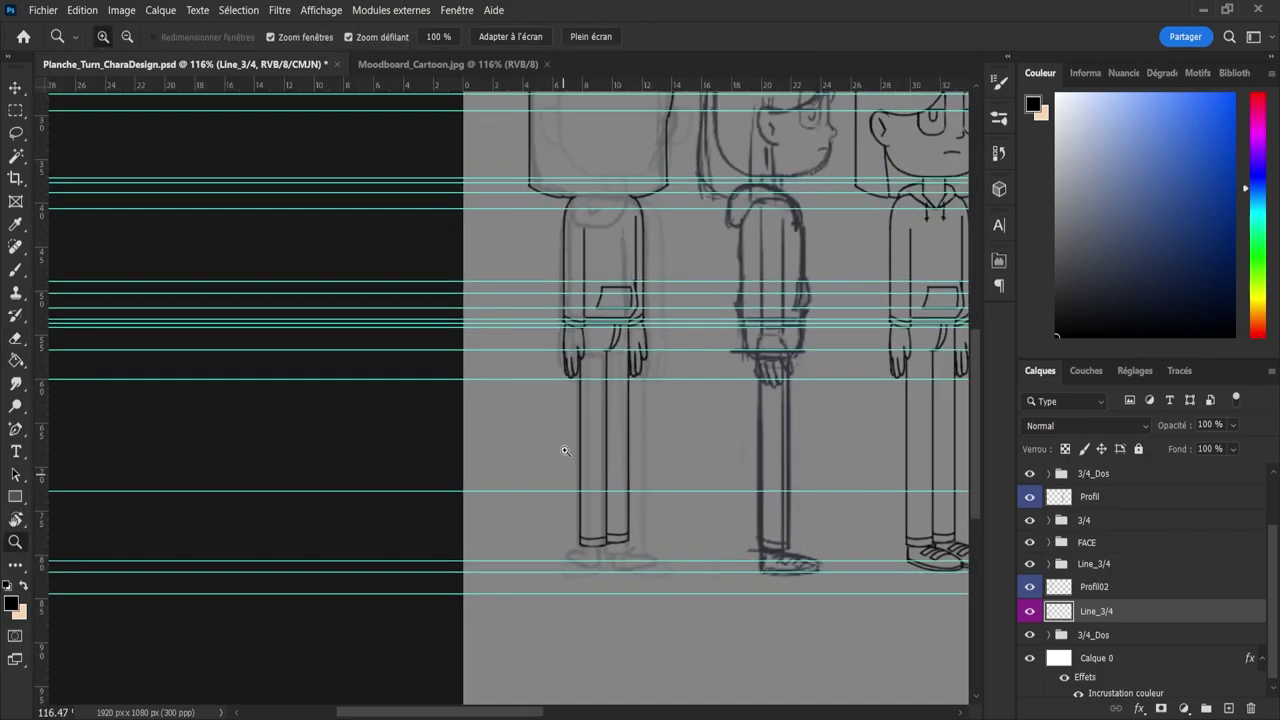
pyautogui.moveTo(581, 284); pyautogui.dragTo(641, 383)
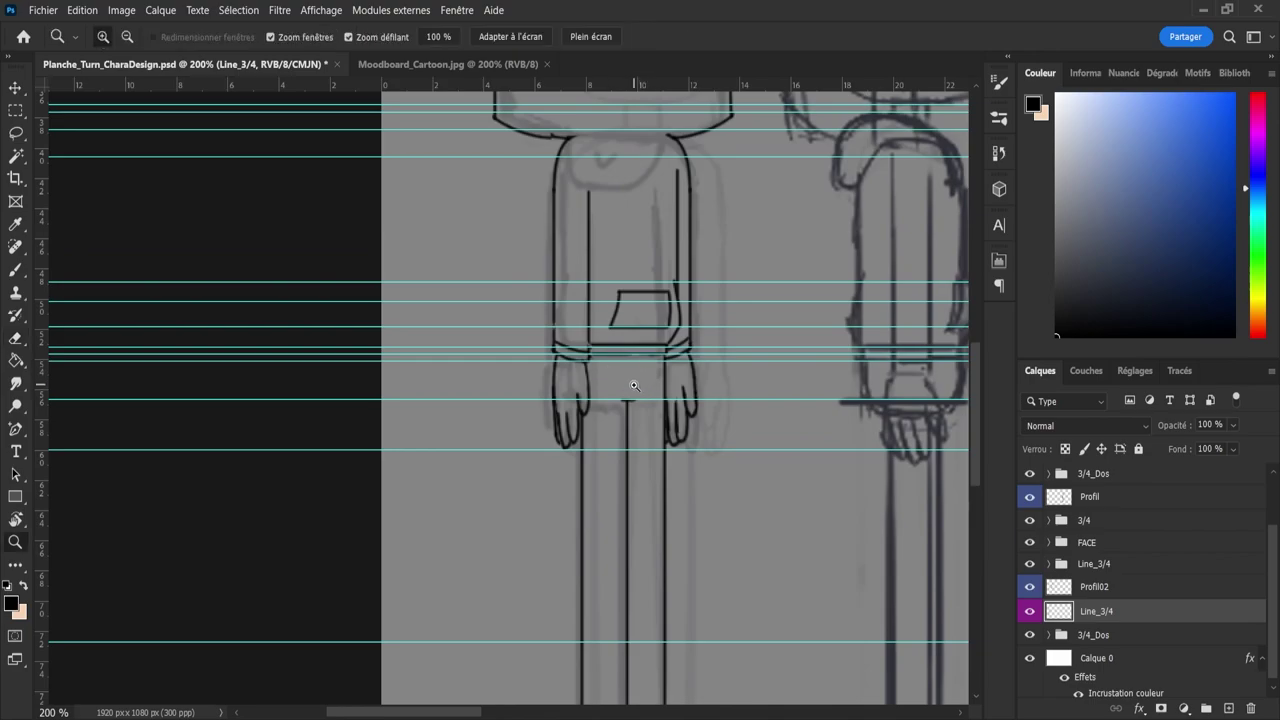
pyautogui.moveTo(628, 392); pyautogui.dragTo(552, 396)
pyautogui.moveTo(604, 456); pyautogui.dragTo(650, 461)
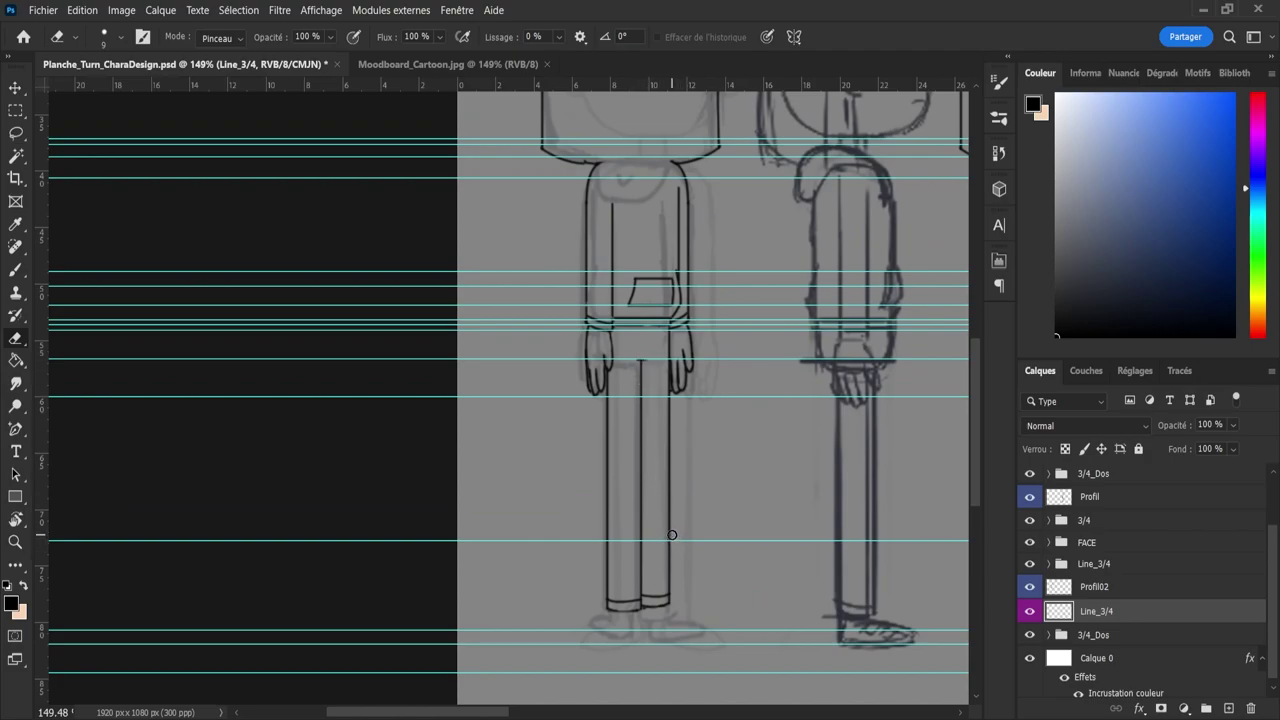
# - Compare the leftmost figure with and without the erased Line_3/4 layer, leaving that layer hidden
pyautogui.hotkey('ctrl', 'space')
pyautogui.moveTo(594, 503); pyautogui.dragTo(557, 500)
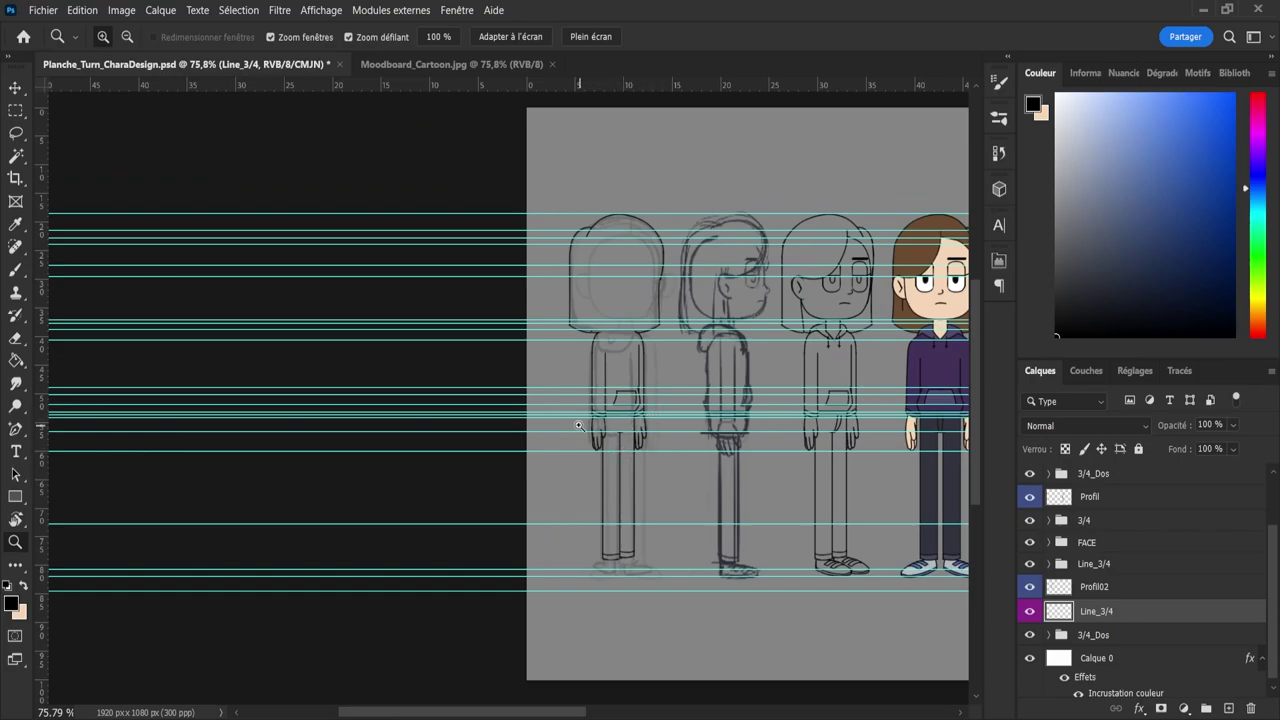
pyautogui.moveTo(579, 425); pyautogui.dragTo(573, 424)
pyautogui.moveTo(665, 427); pyautogui.dragTo(703, 448)
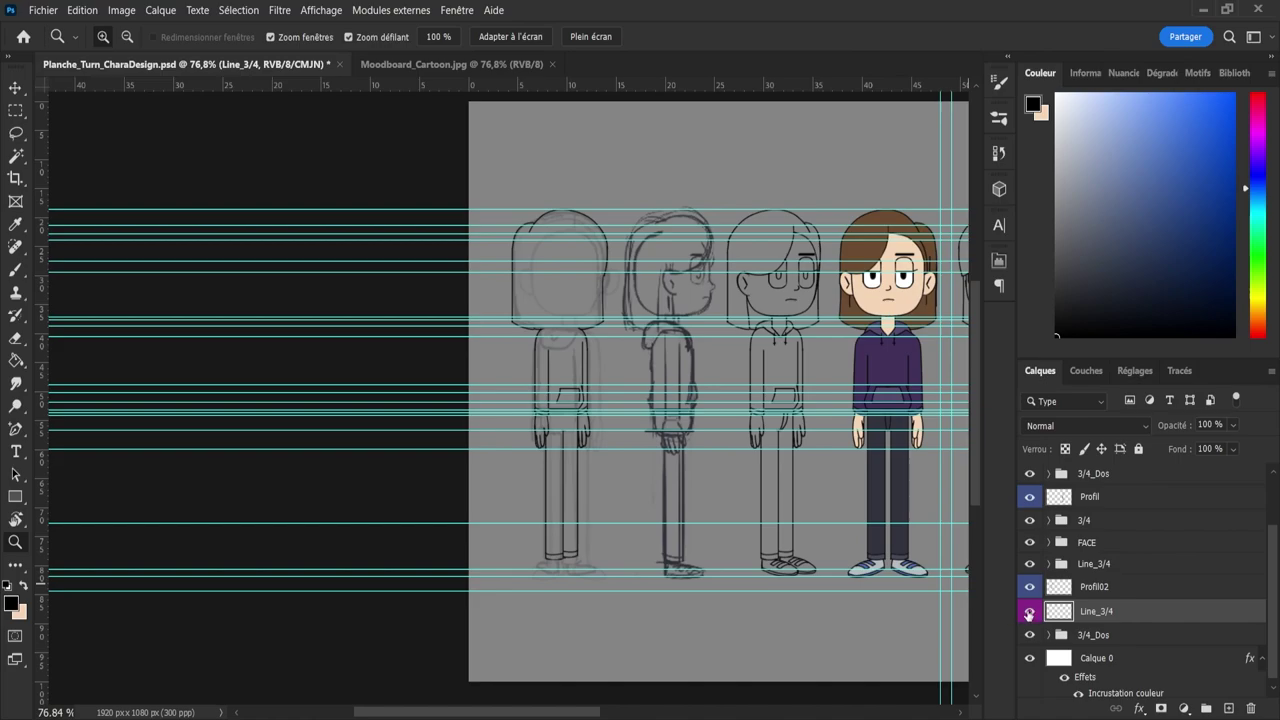
pyautogui.click(1029, 613)
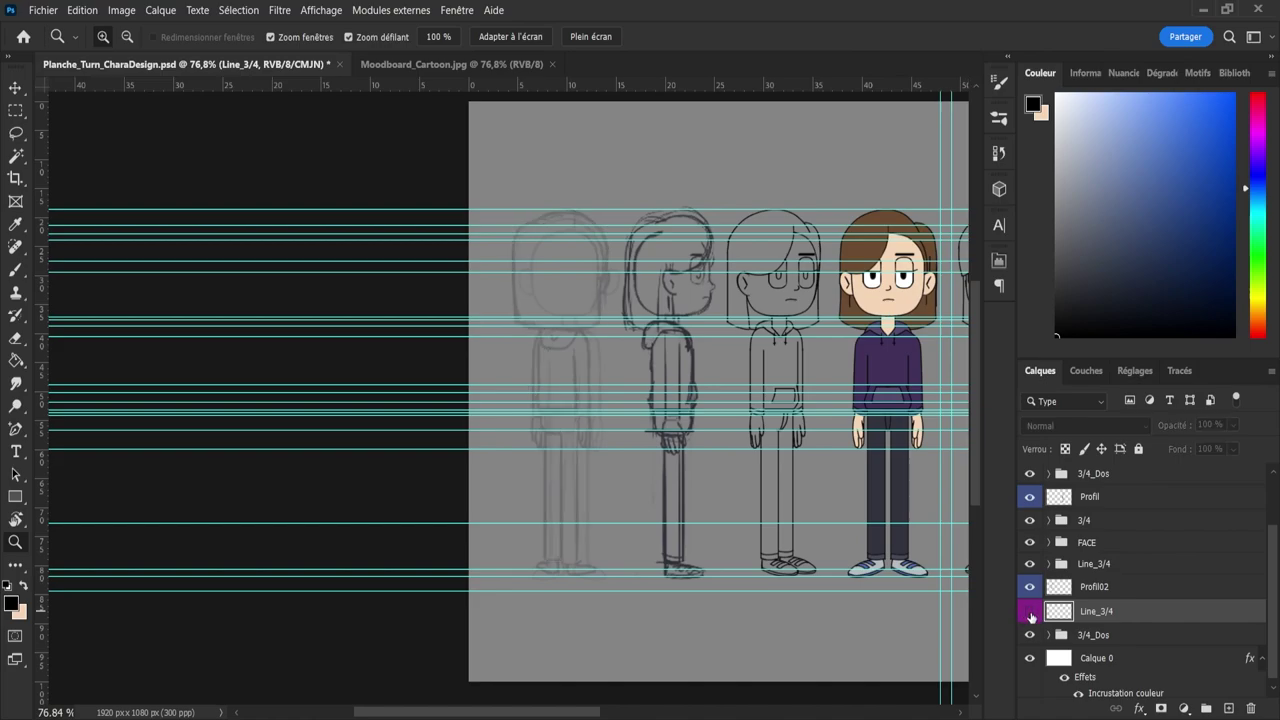
pyautogui.click(1030, 611)
pyautogui.click(1030, 612)
# - Duplicate the 3/4 group from inside the Line_3/4 group and place the copy directly above Line_3/4
pyautogui.click(1084, 565)
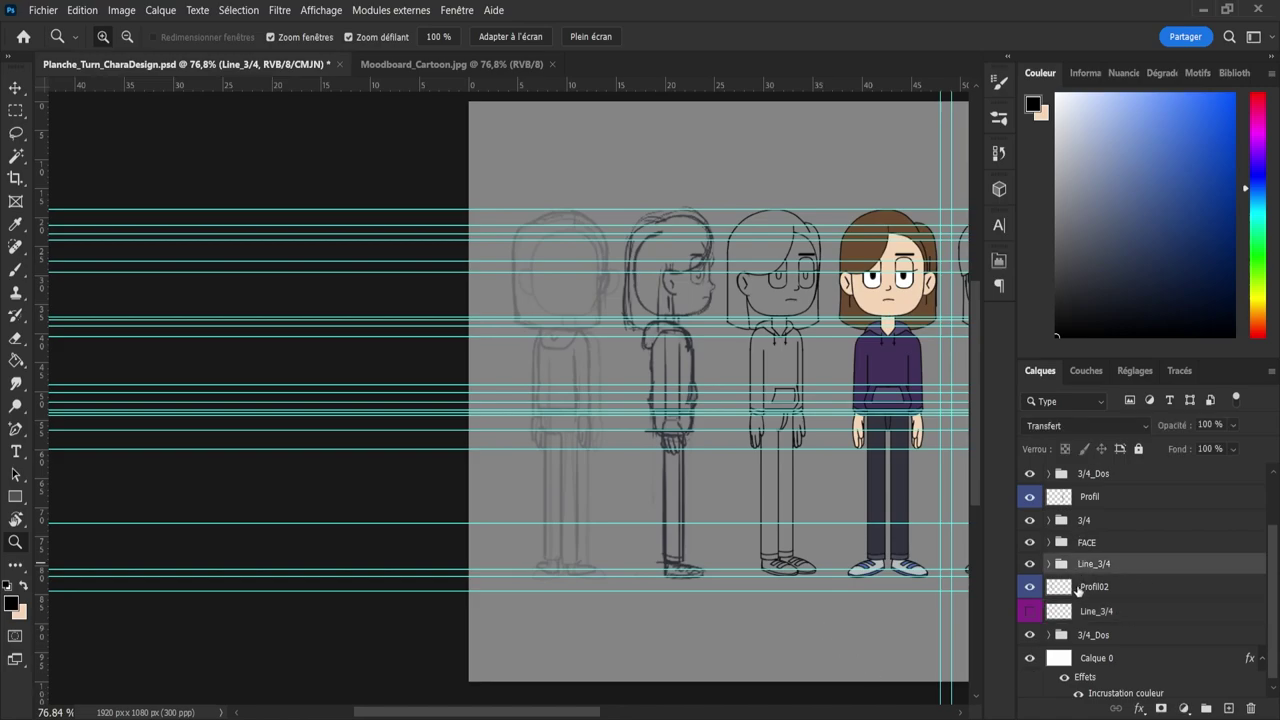
pyautogui.click(1048, 565)
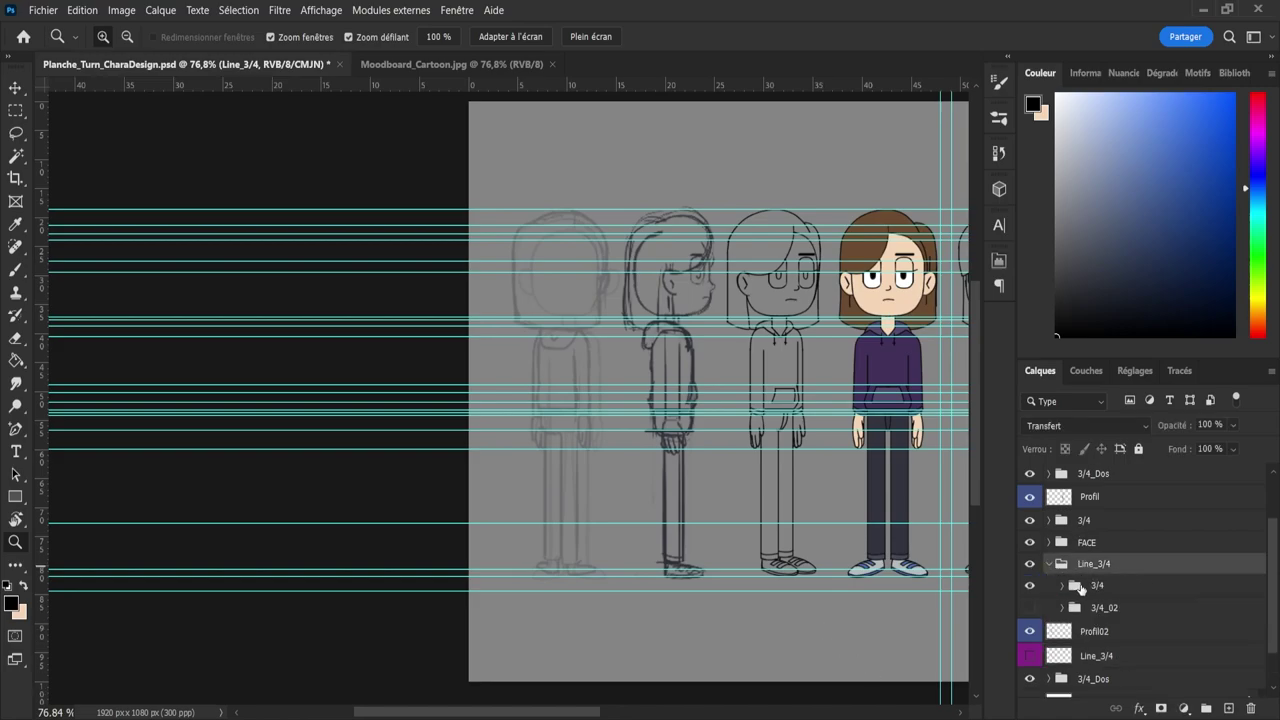
pyautogui.click(1080, 588)
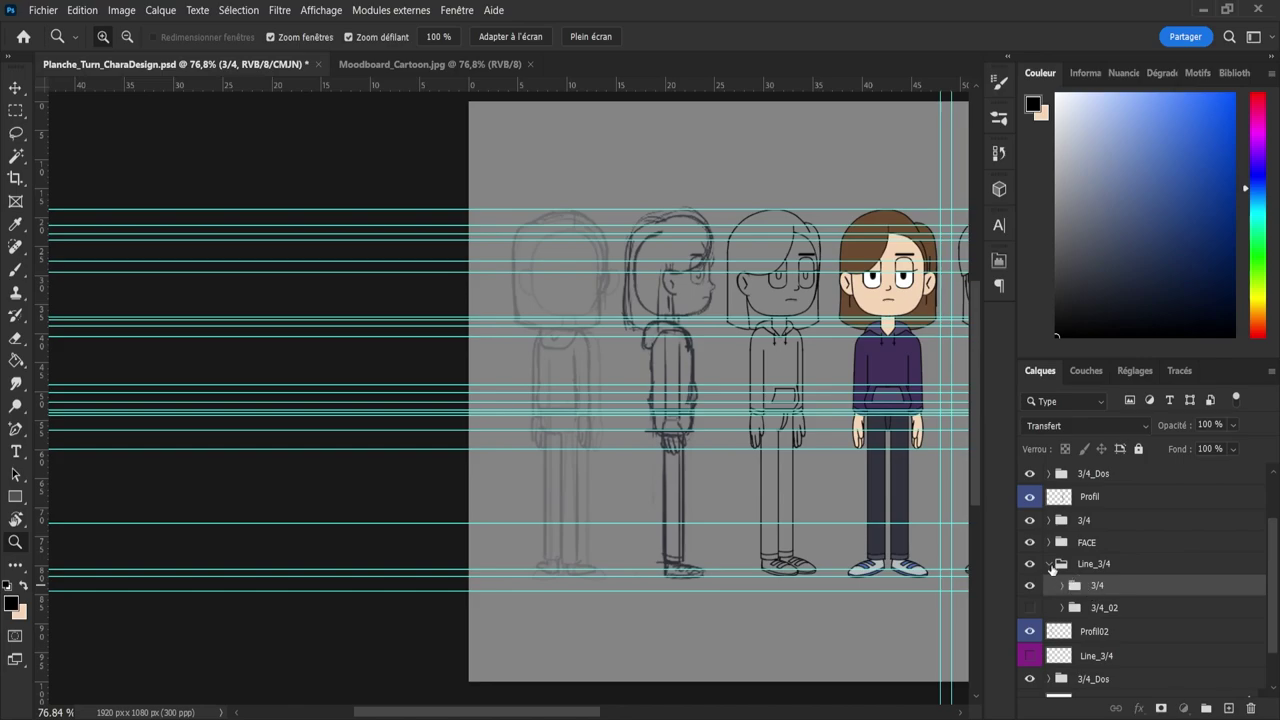
pyautogui.click(1049, 565)
pyautogui.hotkey('ctrl', 'z')
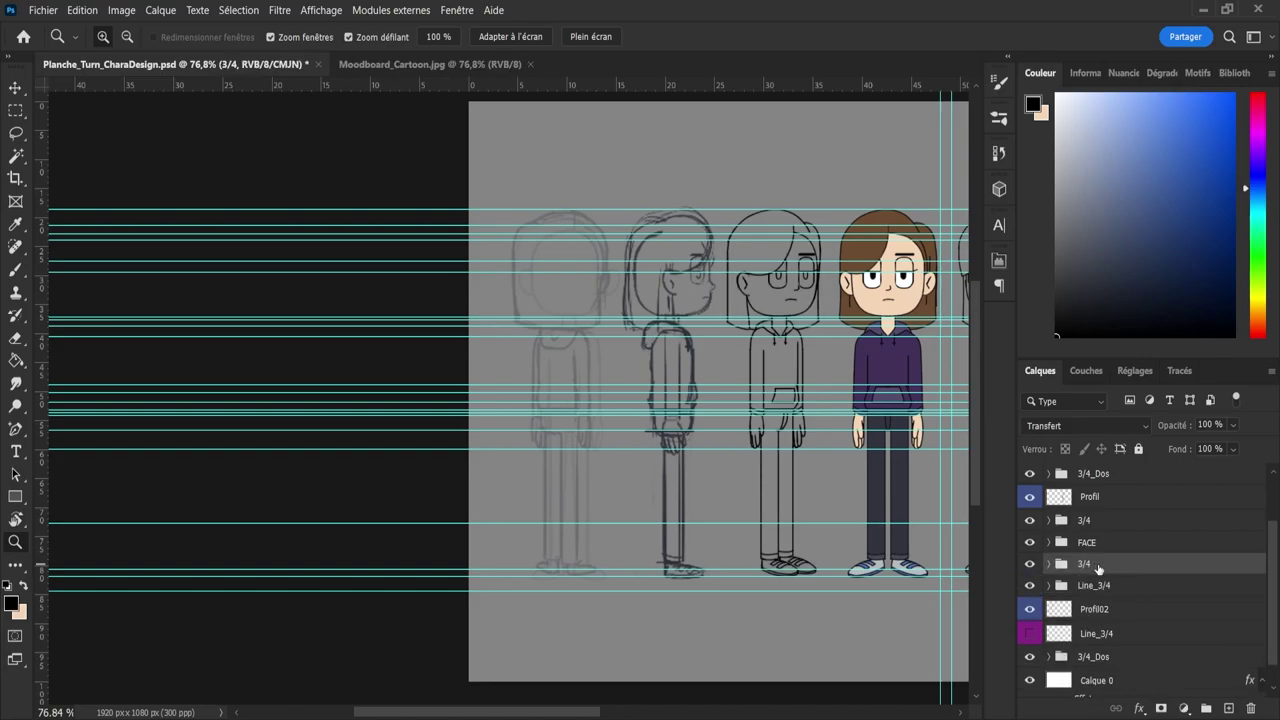
pyautogui.click(1031, 564)
# - Move the duplicated 3/4 group horizontally onto the leftmost three-quarter back sketch
pyautogui.press('v')
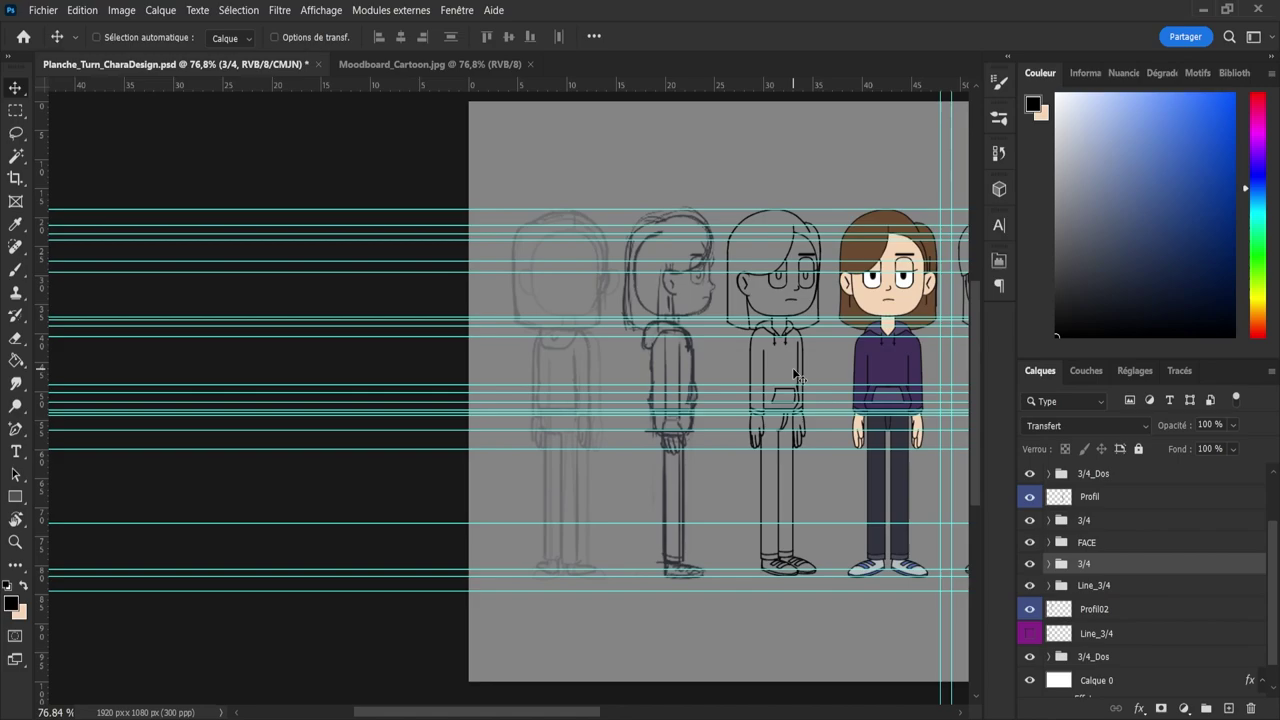
pyautogui.moveTo(791, 373); pyautogui.dragTo(580, 375)
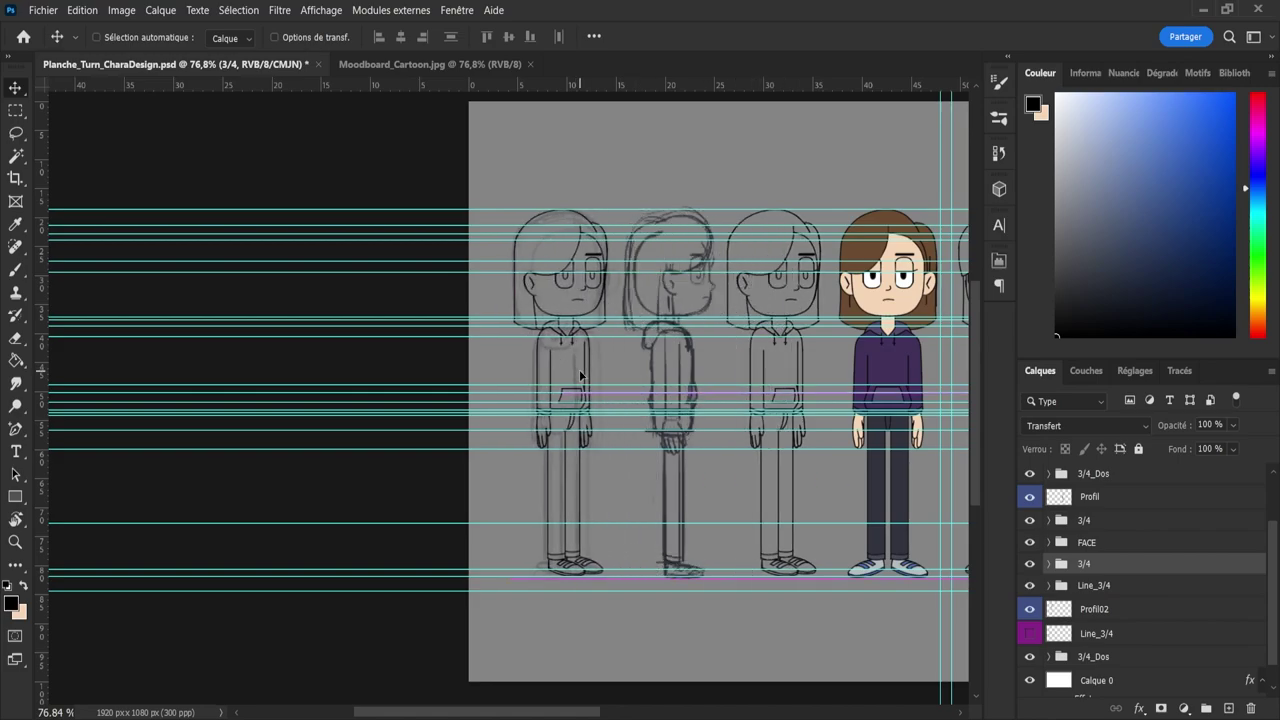
pyautogui.press('ctrl')
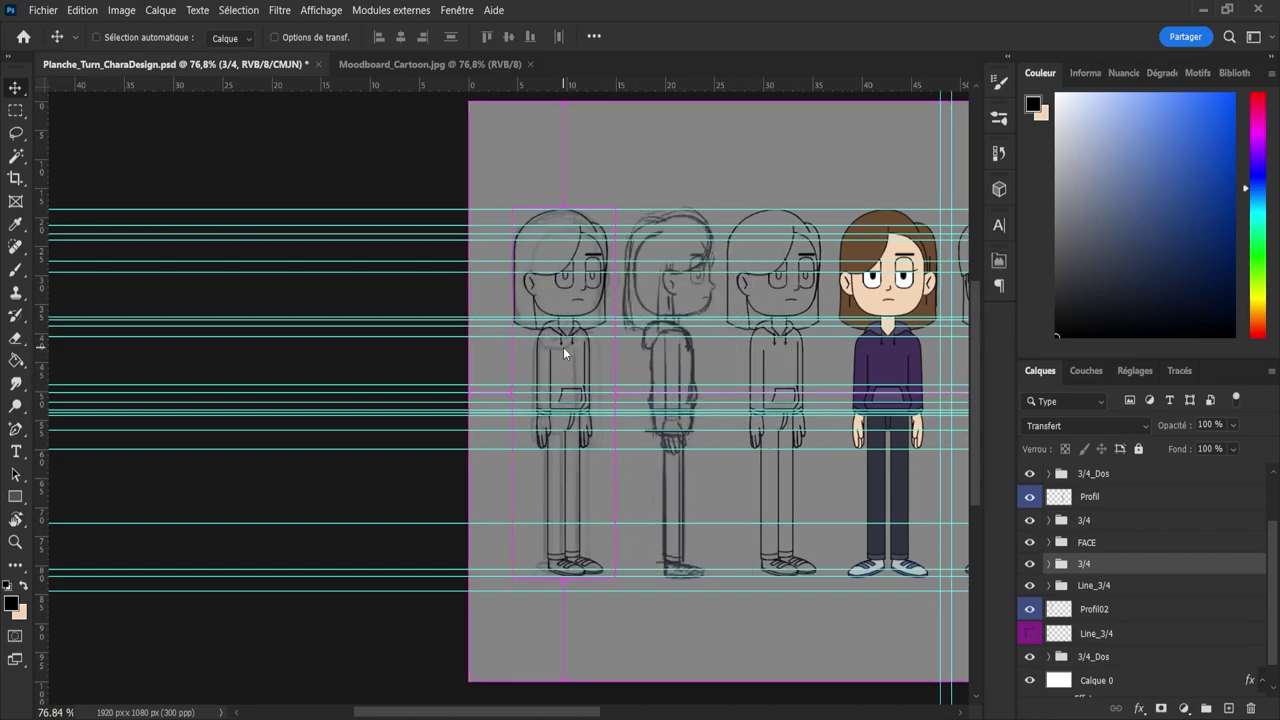
# - Flip the 3/4 group copy horizontally and nudge it over the leftmost sketch to X 176,50 px
pyautogui.hotkey('ctrl', 't')
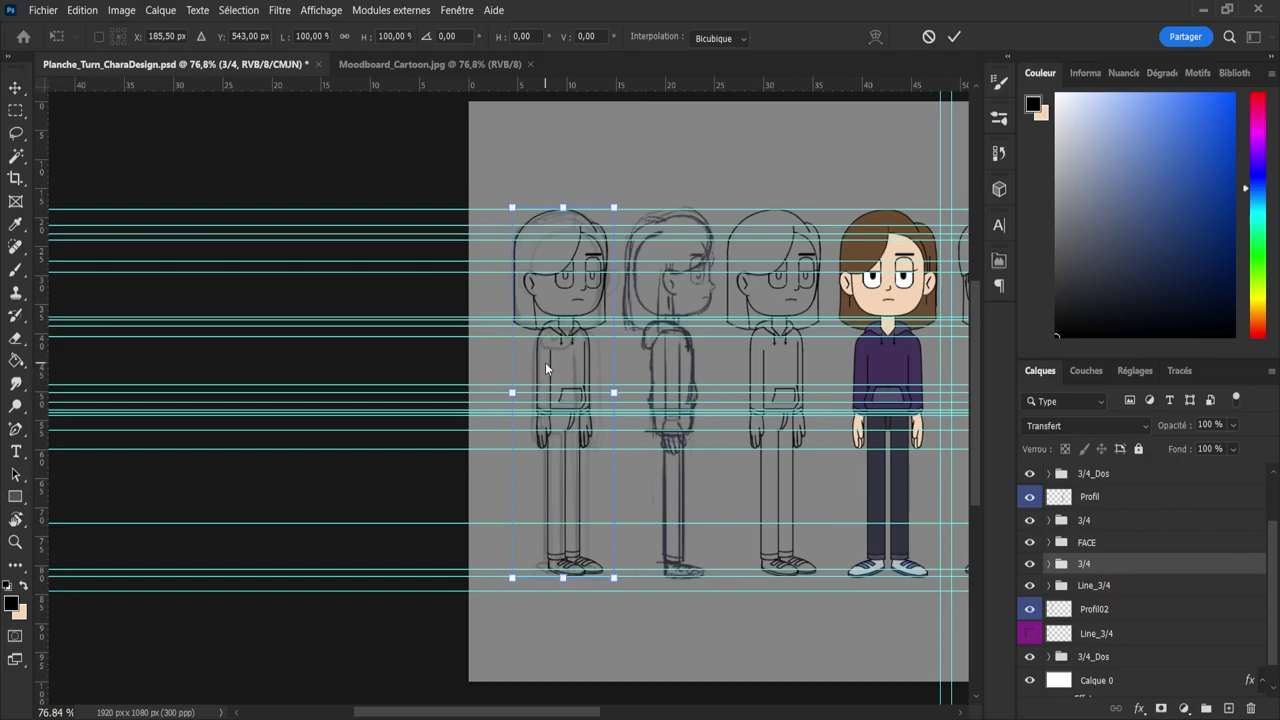
pyautogui.click(617, 683)
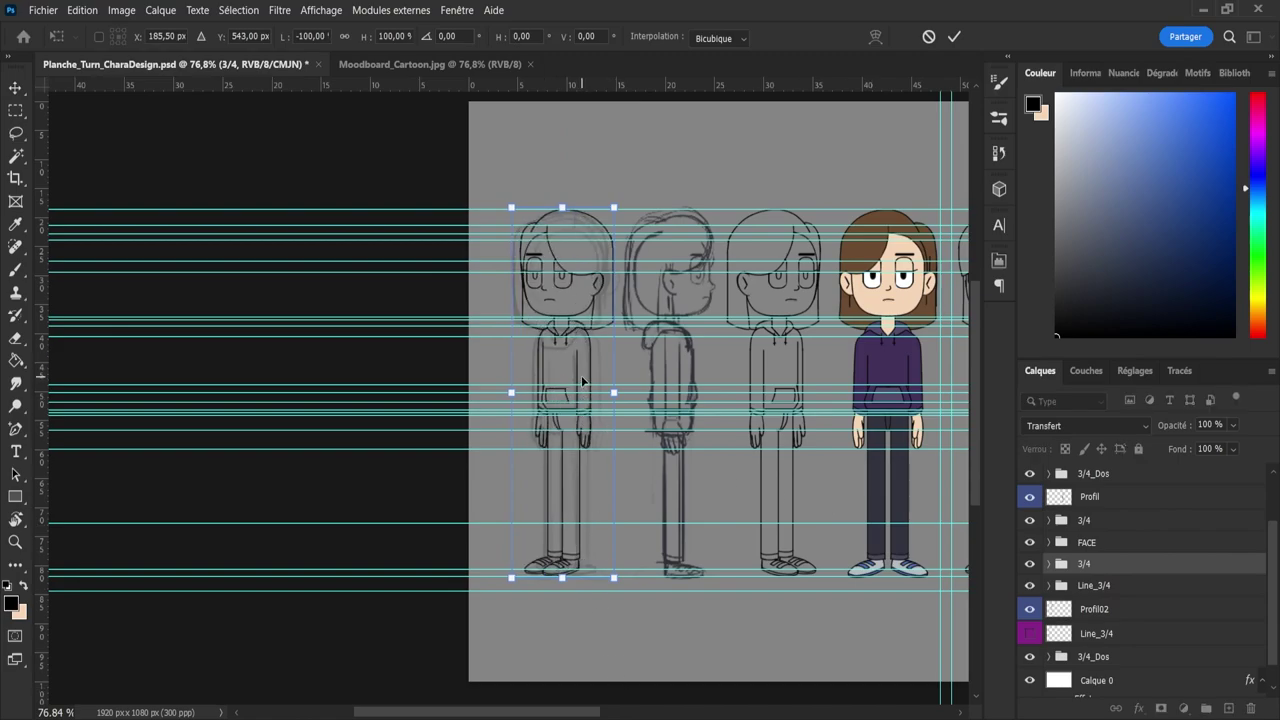
pyautogui.press('Left')
pyautogui.press('Left')
pyautogui.press('Left')
pyautogui.press('Left')
pyautogui.press('Left')
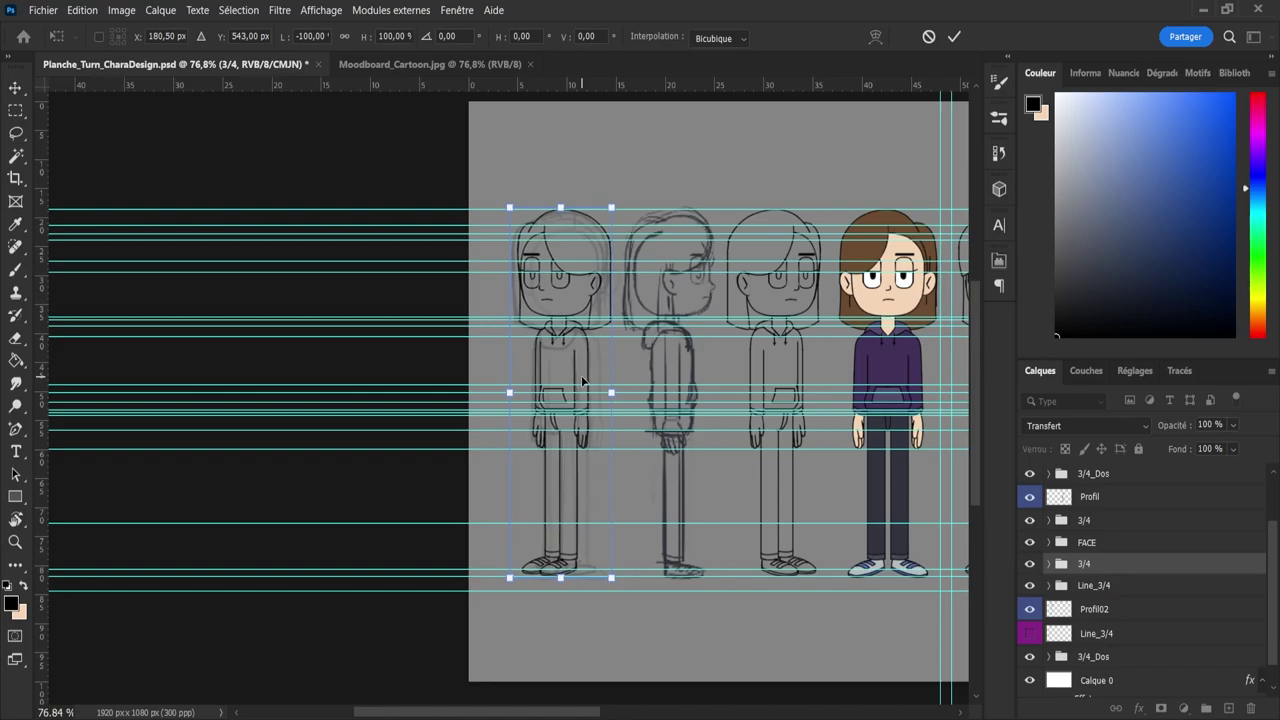
pyautogui.press('Left')
pyautogui.press('Left')
pyautogui.press('Left')
pyautogui.press('Left')
pyautogui.press('Left')
pyautogui.press('Left')
pyautogui.press('Left')
pyautogui.press('Left')
pyautogui.press('Left')
pyautogui.press('Left')
pyautogui.press('Left')
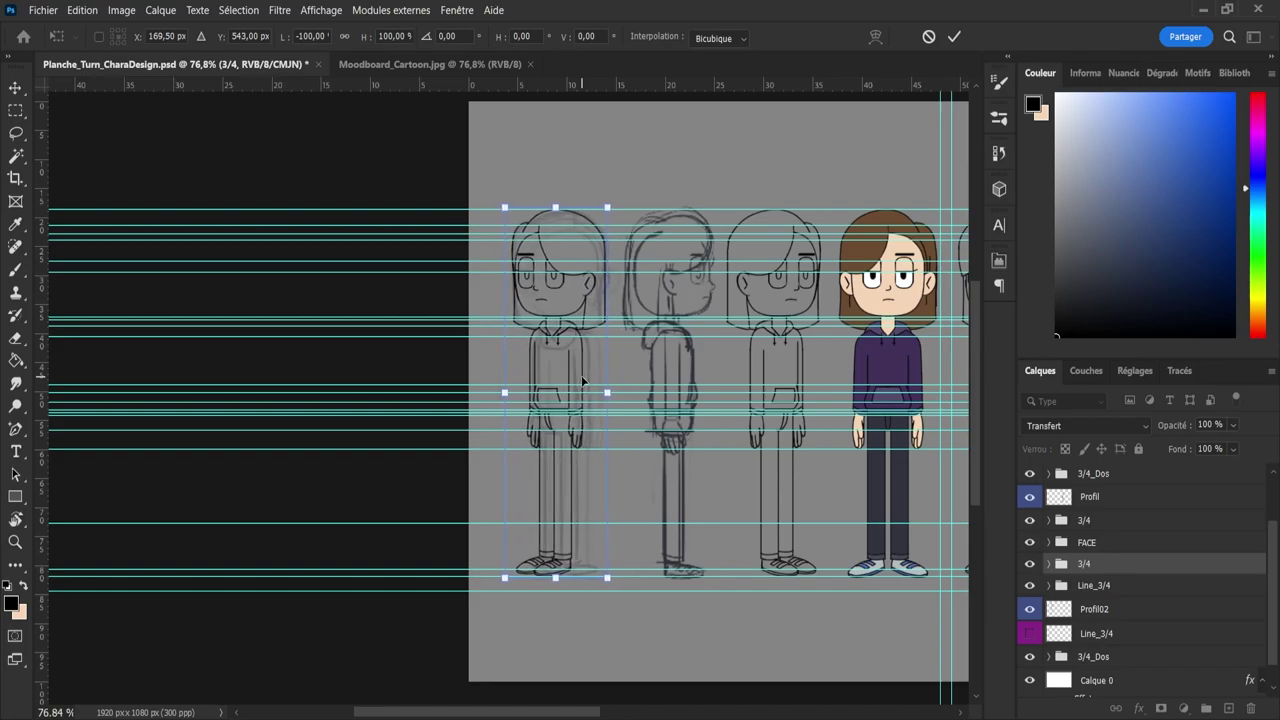
pyautogui.press('Right')
pyautogui.press('Right')
pyautogui.press('Right')
pyautogui.press('Right')
pyautogui.press('Right')
pyautogui.press('Right')
pyautogui.press('Right')
pyautogui.press('Right')
pyautogui.press('Left')
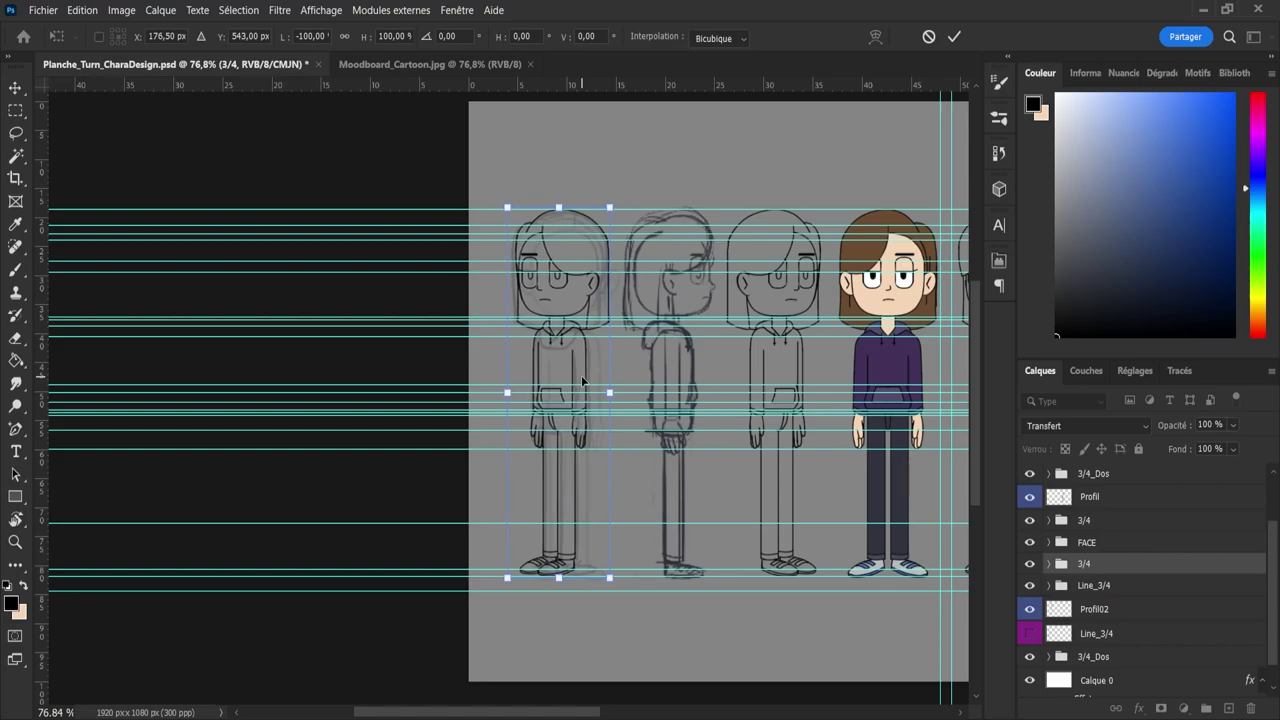
pyautogui.press('Return')
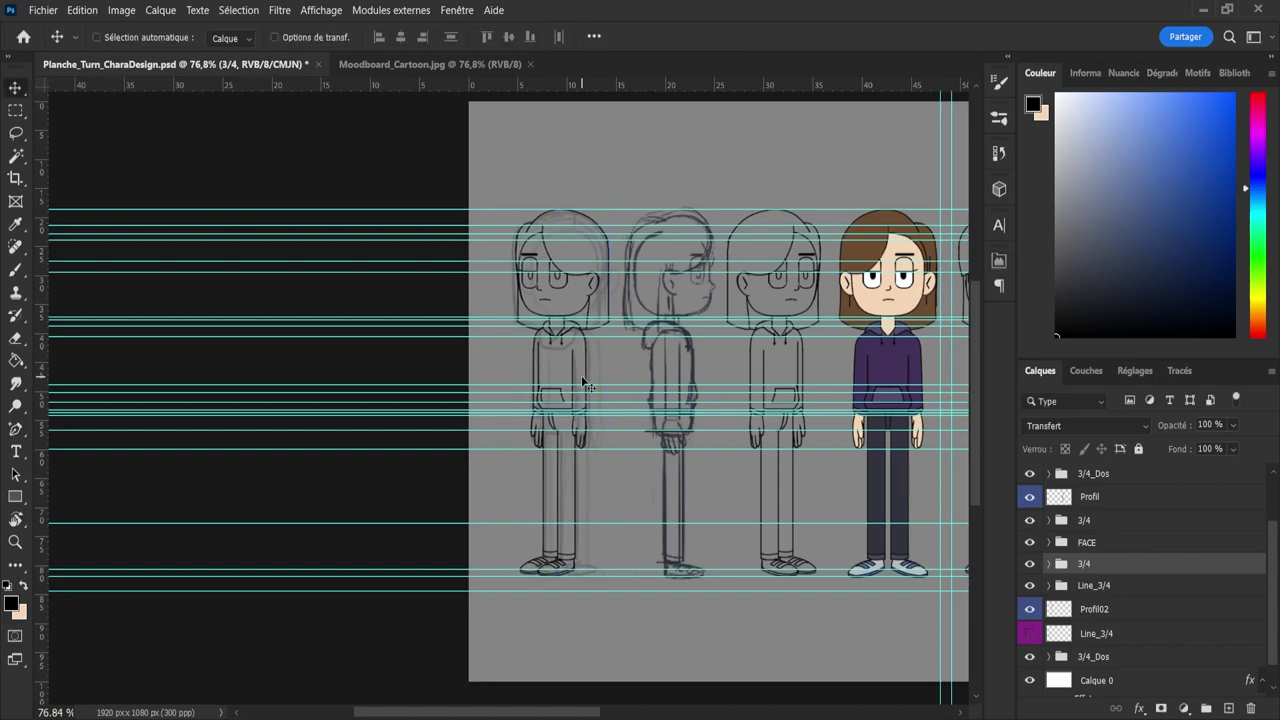
# - Merge the flipped 3/4 group copy into a single layer and check it by toggling its visibility
pyautogui.press('z')
pyautogui.moveTo(571, 335); pyautogui.dragTo(552, 436)
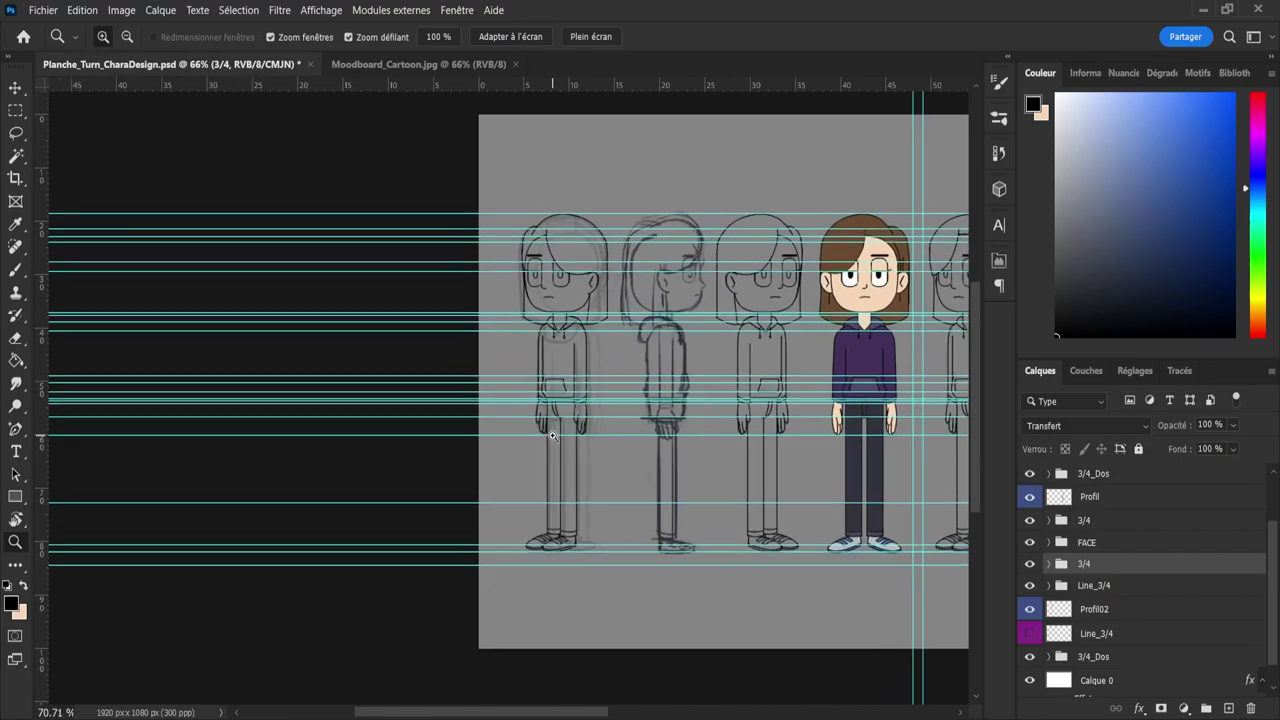
pyautogui.hotkey('ctrl', 'e')
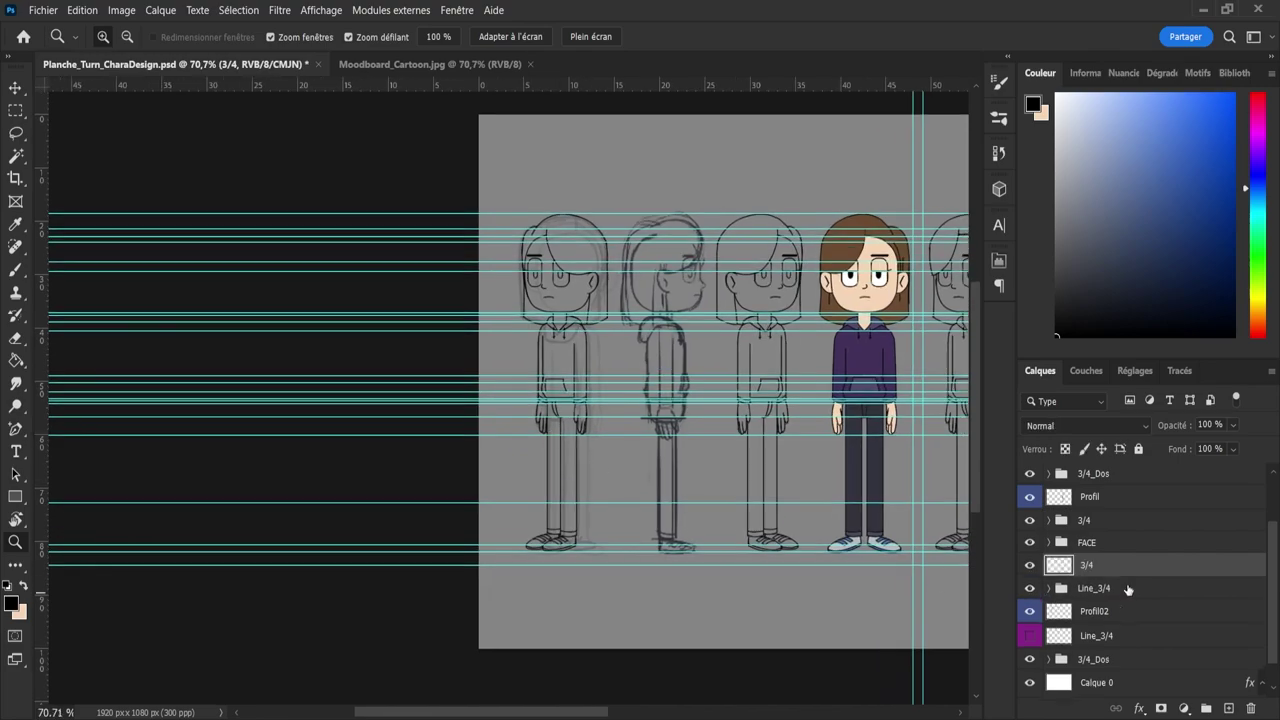
pyautogui.click(1031, 568)
pyautogui.click(1031, 568)
# - Erase the face, ear, fringe, hood collar and drawstrings from the merged 3/4 layer, keeping the outer hair outline
pyautogui.moveTo(520, 244)
pyautogui.mouseDown()
pyautogui.moveTo(571, 249)
pyautogui.moveTo(563, 283)
pyautogui.moveTo(560, 249)
pyautogui.moveTo(540, 260)
pyautogui.moveTo(553, 318)
pyautogui.moveTo(600, 302)
pyautogui.moveTo(602, 327)
pyautogui.moveTo(566, 331)
pyautogui.moveTo(547, 317)
pyautogui.moveTo(543, 260)
pyautogui.moveTo(550, 303)
pyautogui.mouseUp()
pyautogui.press('e')
pyautogui.keyDown('alt'); pyautogui.rightClick(553, 255); pyautogui.keyUp('alt')
pyautogui.press('z')
pyautogui.moveTo(604, 393); pyautogui.dragTo(650, 409)
pyautogui.press('e')
pyautogui.moveTo(543, 280)
pyautogui.mouseDown()
pyautogui.moveTo(543, 263)
pyautogui.moveTo(552, 279)
pyautogui.moveTo(560, 262)
pyautogui.moveTo(543, 317)
pyautogui.moveTo(526, 293)
pyautogui.mouseUp()
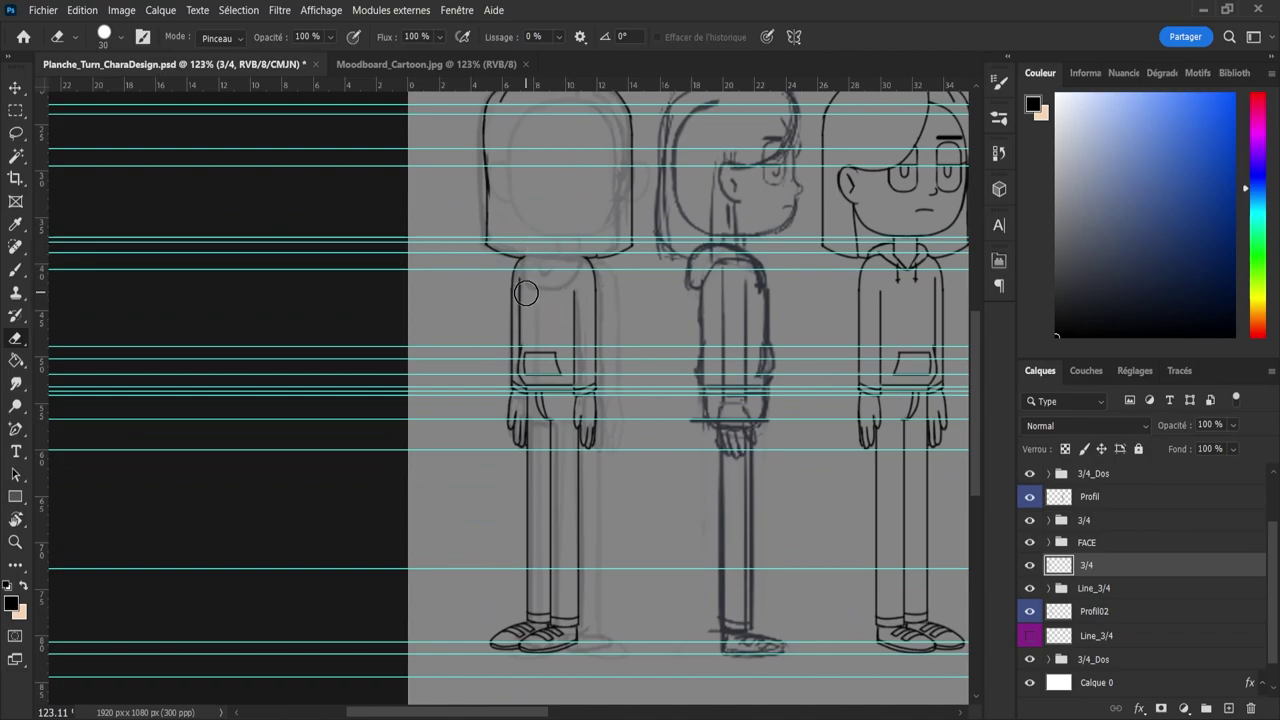
# - Erase the curved trouser line below the hoodie hem on the merged 3/4 layer using a smaller eraser
pyautogui.moveTo(605, 451); pyautogui.dragTo(592, 435)
pyautogui.moveTo(545, 411); pyautogui.dragTo(539, 404)
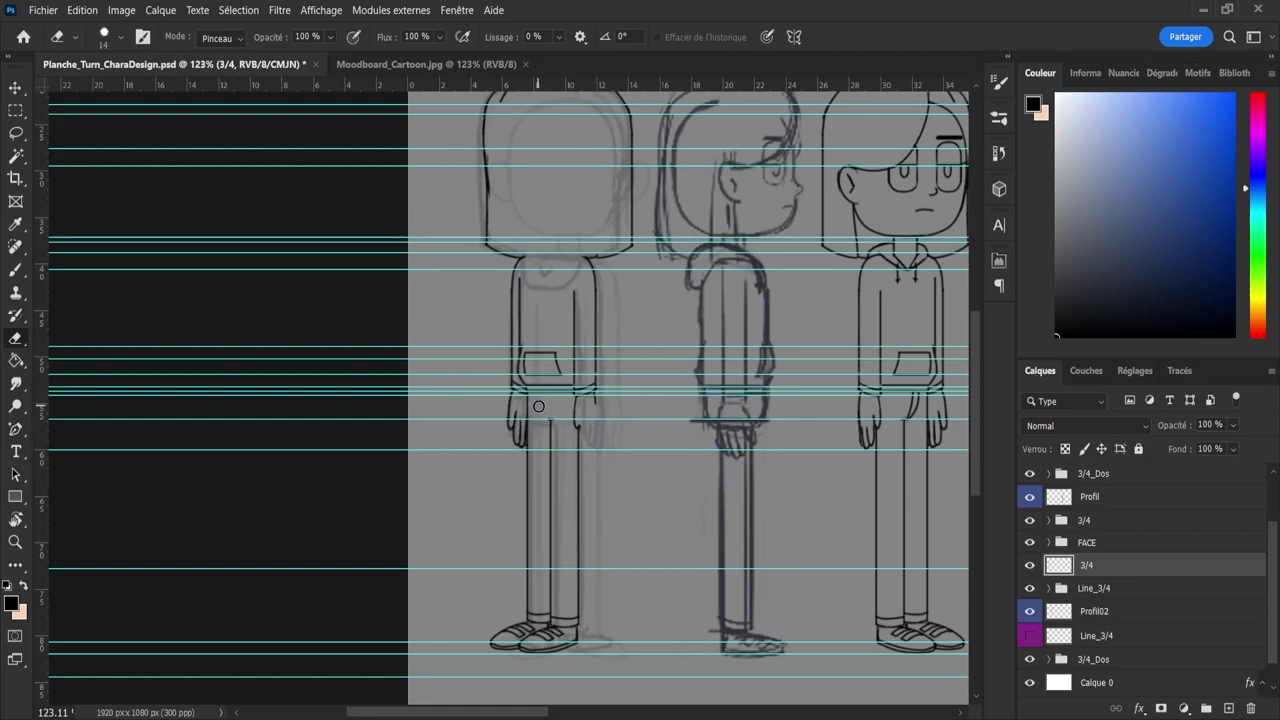
pyautogui.press(']')
pyautogui.press(']')
pyautogui.press(']')
# - Lasso both shoes on the merged 3/4 layer, try flipping them horizontally over the sketch, and remove them
pyautogui.press('l')
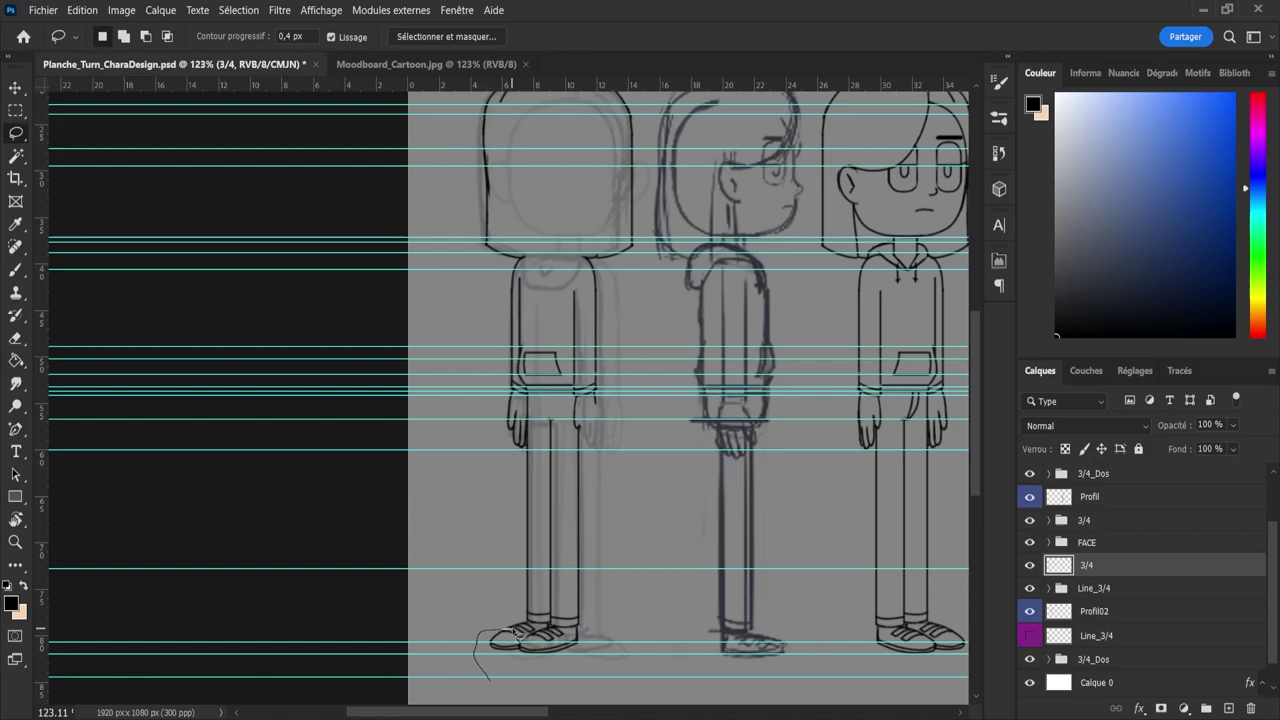
pyautogui.moveTo(490, 679); pyautogui.dragTo(508, 648)
pyautogui.moveTo(488, 648)
pyautogui.mouseDown()
pyautogui.moveTo(518, 629)
pyautogui.moveTo(595, 640)
pyautogui.moveTo(586, 674)
pyautogui.moveTo(488, 672)
pyautogui.mouseUp()
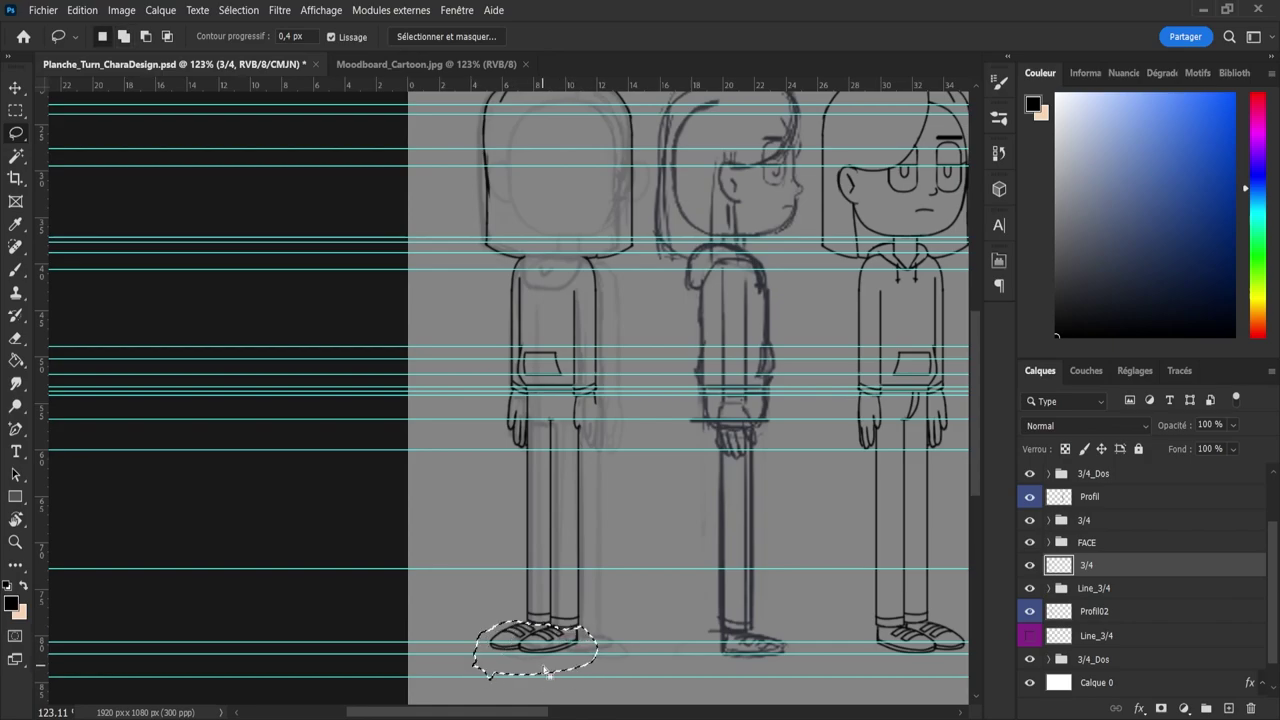
pyautogui.hotkey('ctrl', 't')
pyautogui.rightClick(549, 638)
pyautogui.click(608, 614)
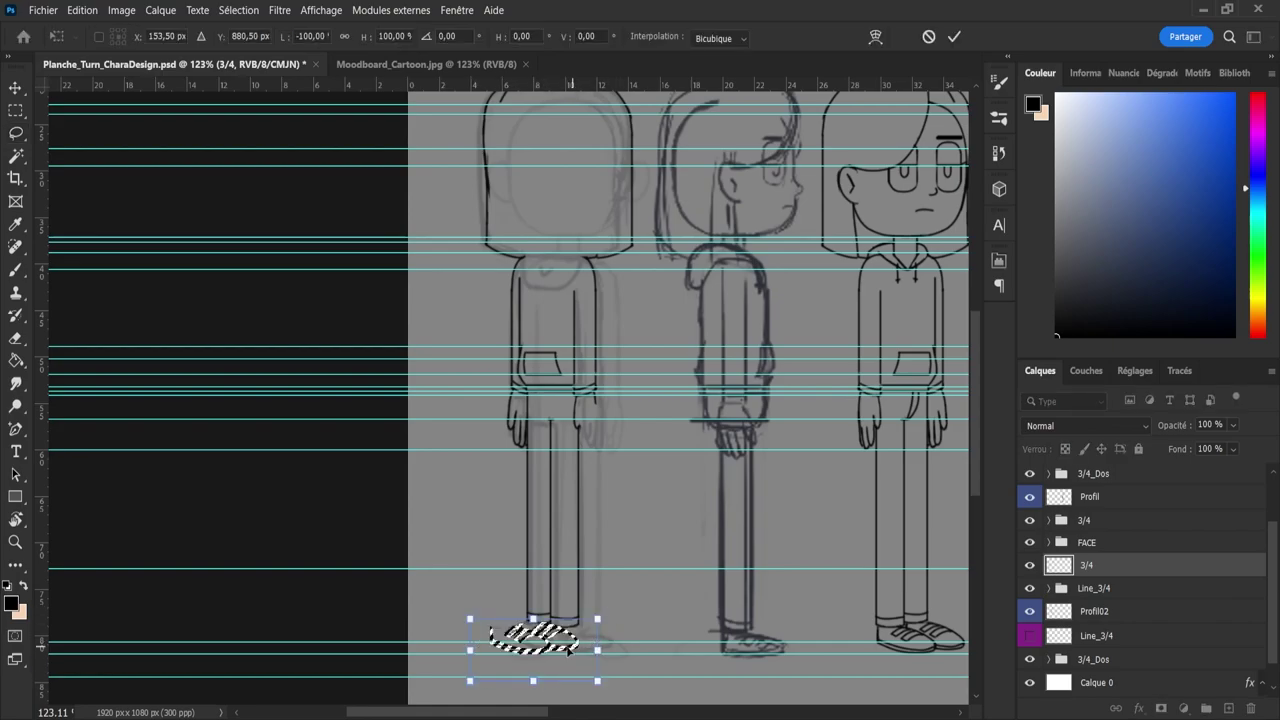
pyautogui.moveTo(550, 640); pyautogui.dragTo(585, 640)
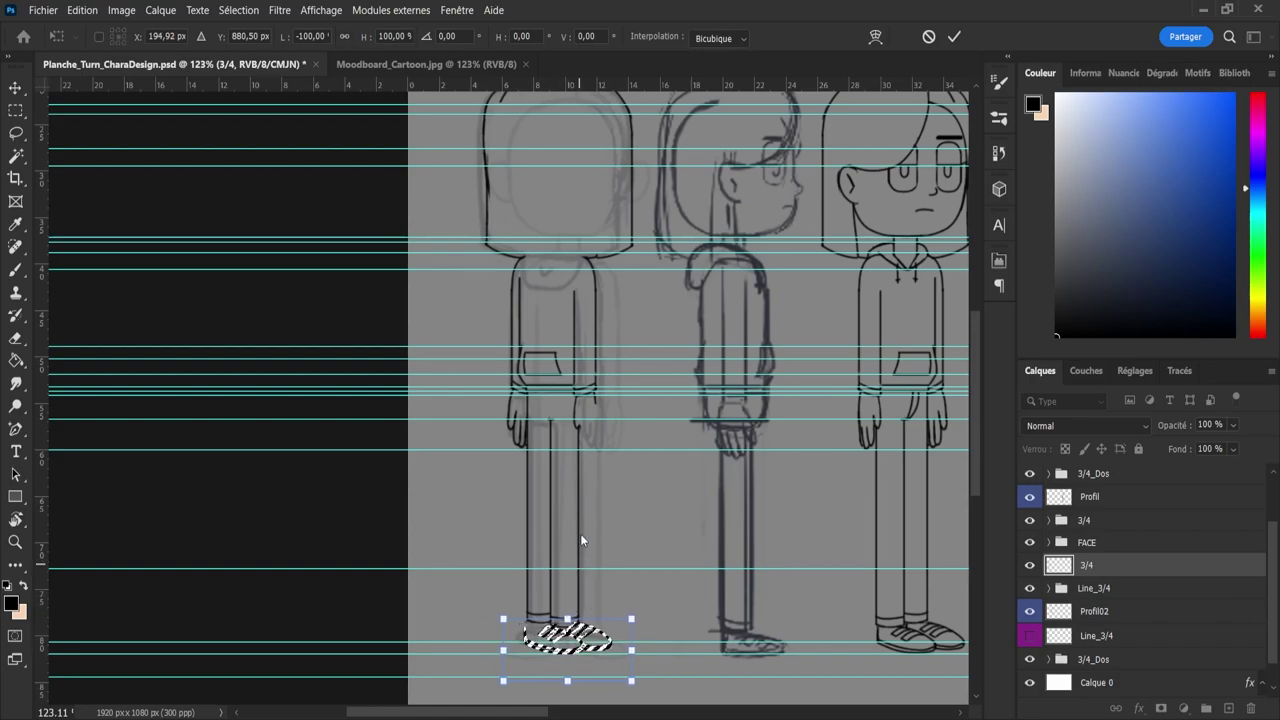
pyautogui.click(955, 37)
pyautogui.click(597, 469)
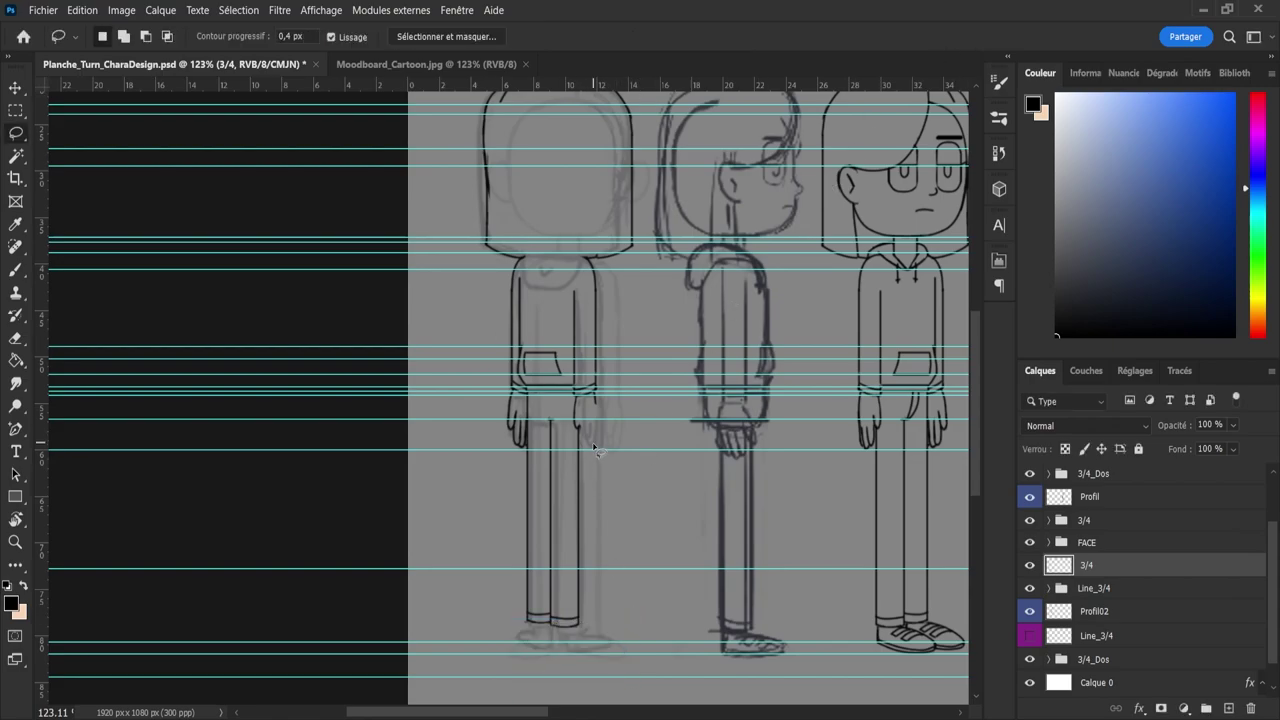
# - Erase both hands below the sleeve cuffs on the 3/4 layer, using a smaller eraser near the trouser lines
pyautogui.press('z')
pyautogui.press('e')
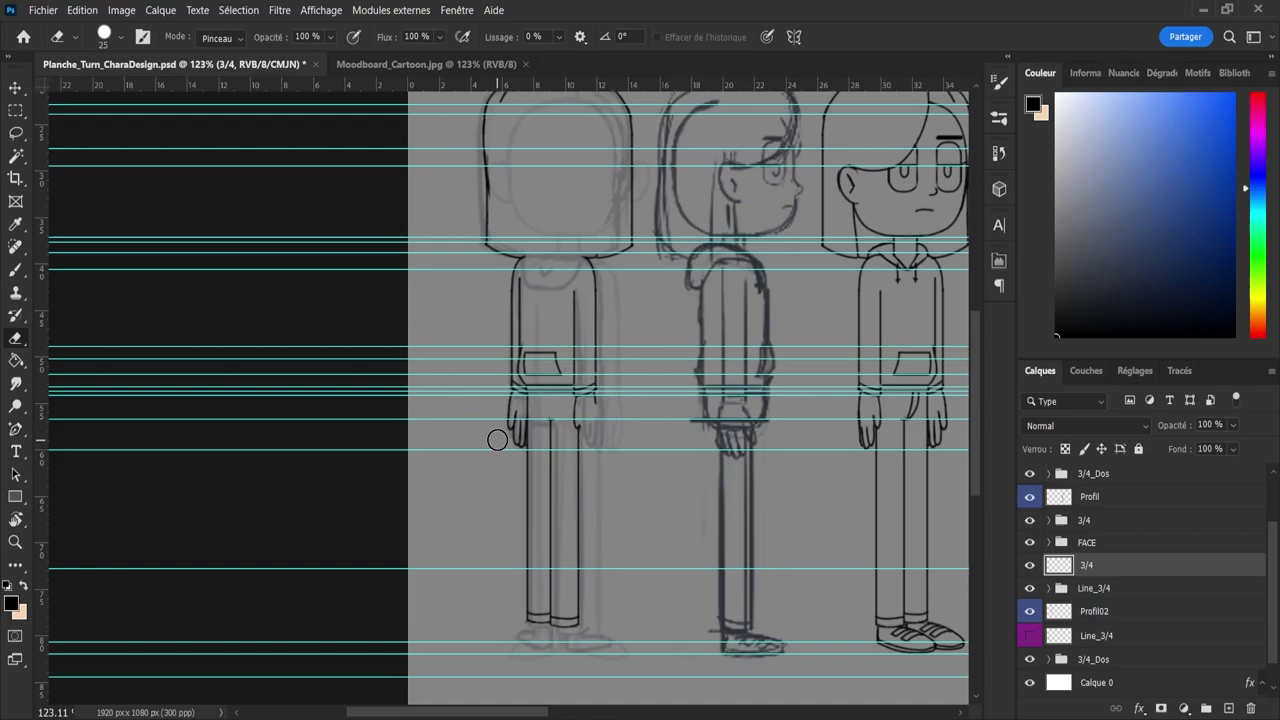
pyautogui.moveTo(497, 440)
pyautogui.mouseDown()
pyautogui.moveTo(510, 420)
pyautogui.moveTo(511, 451)
pyautogui.moveTo(506, 408)
pyautogui.moveTo(504, 420)
pyautogui.moveTo(575, 420)
pyautogui.mouseUp()
pyautogui.keyDown('alt'); pyautogui.rightClick(578, 414); pyautogui.keyUp('alt')
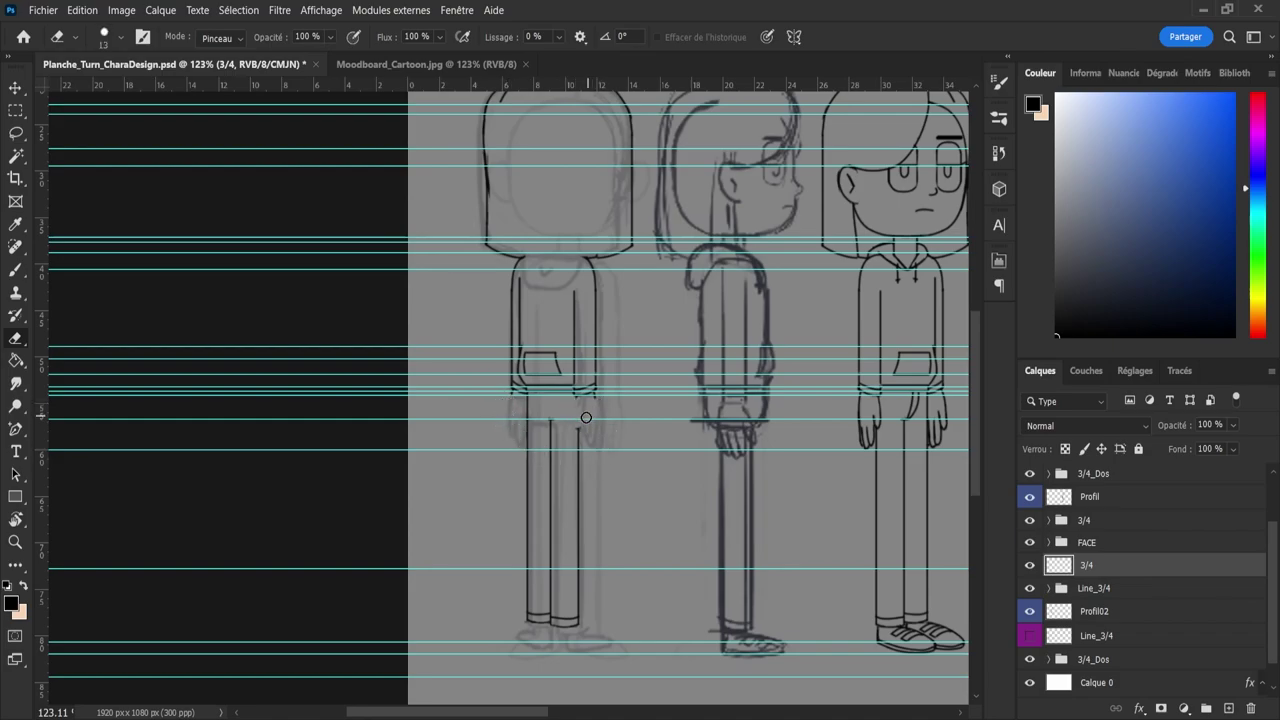
# - Draw a short crotch line at the top of the inner leg line, between the trouser legs
pyautogui.press('z')
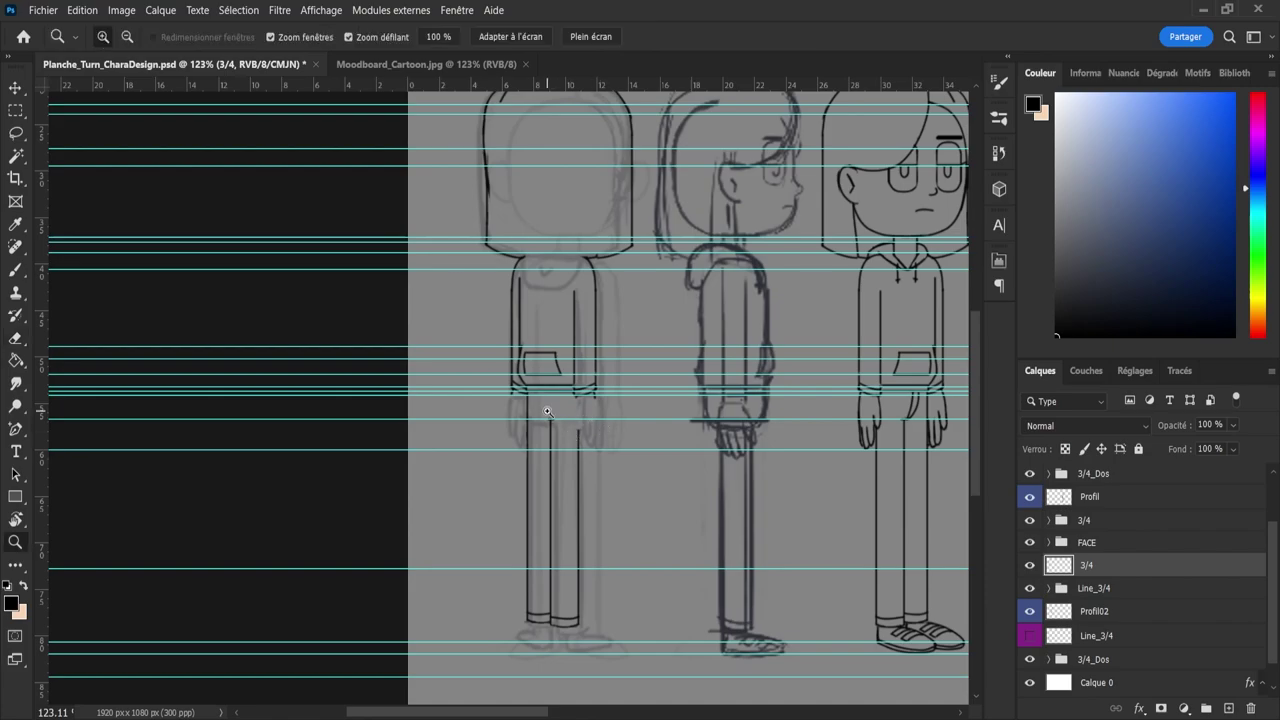
pyautogui.click(547, 411)
pyautogui.press('b')
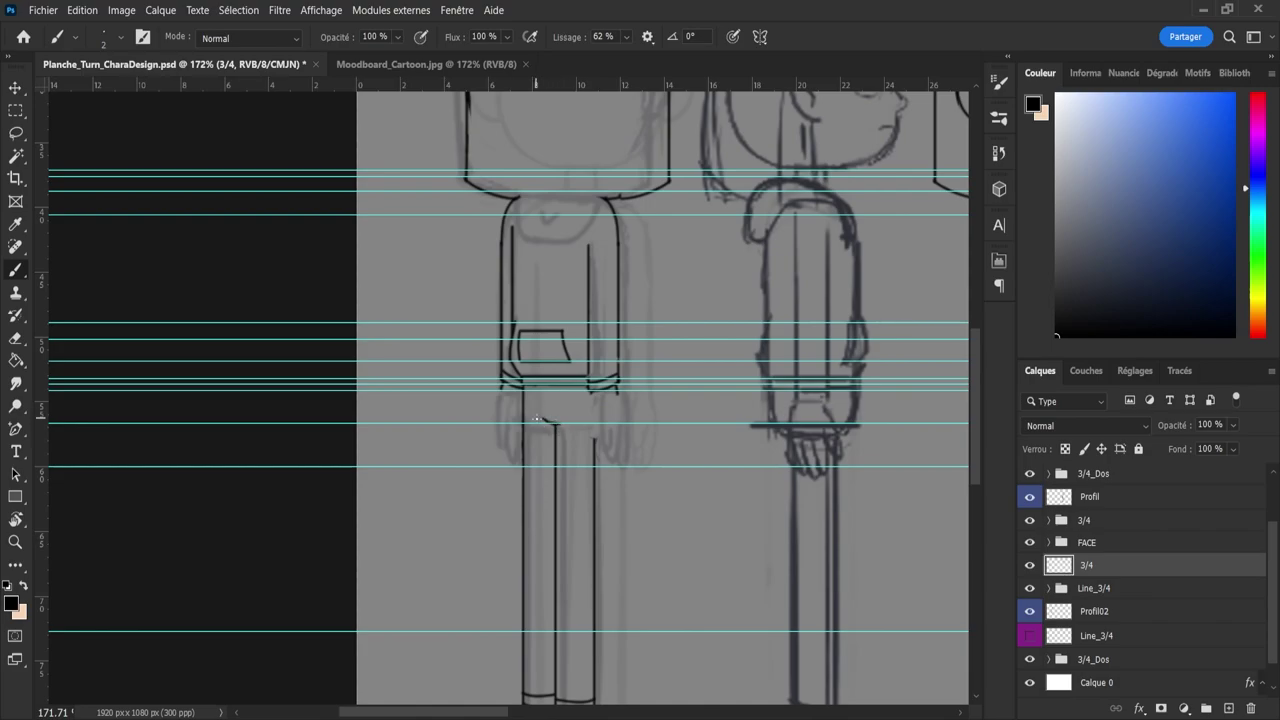
pyautogui.press('e')
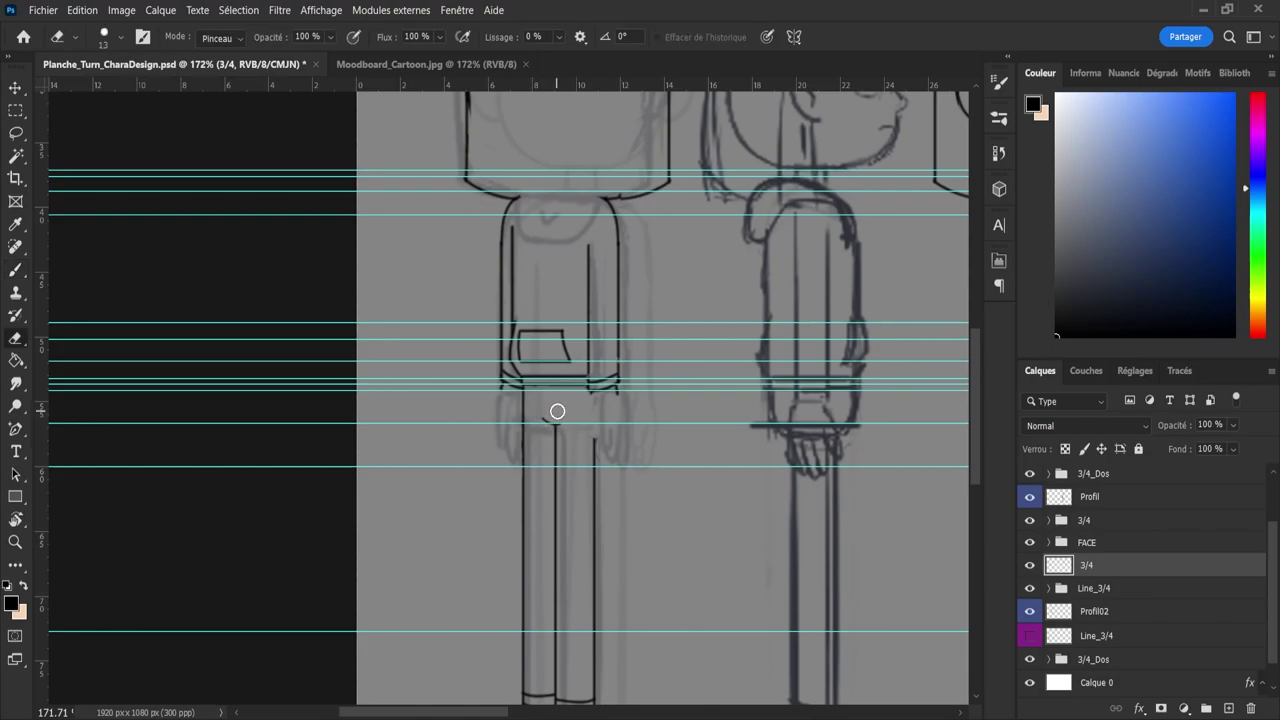
pyautogui.press('b')
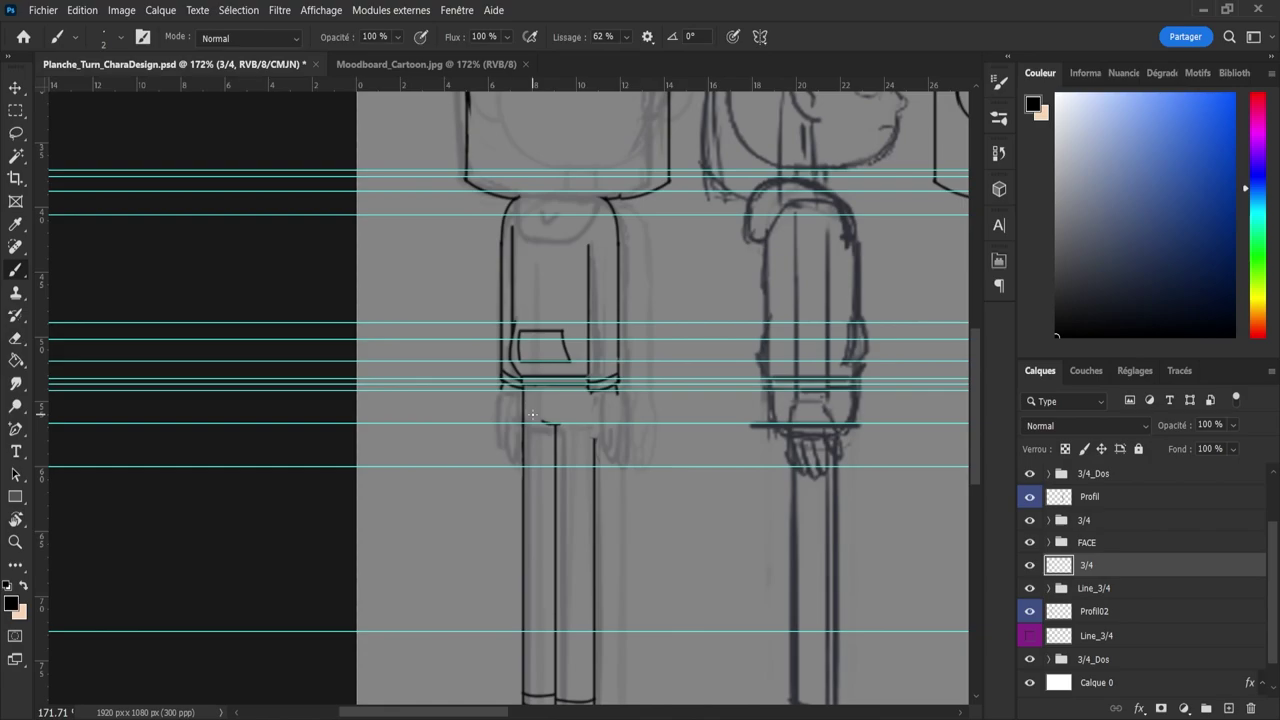
pyautogui.press('z')
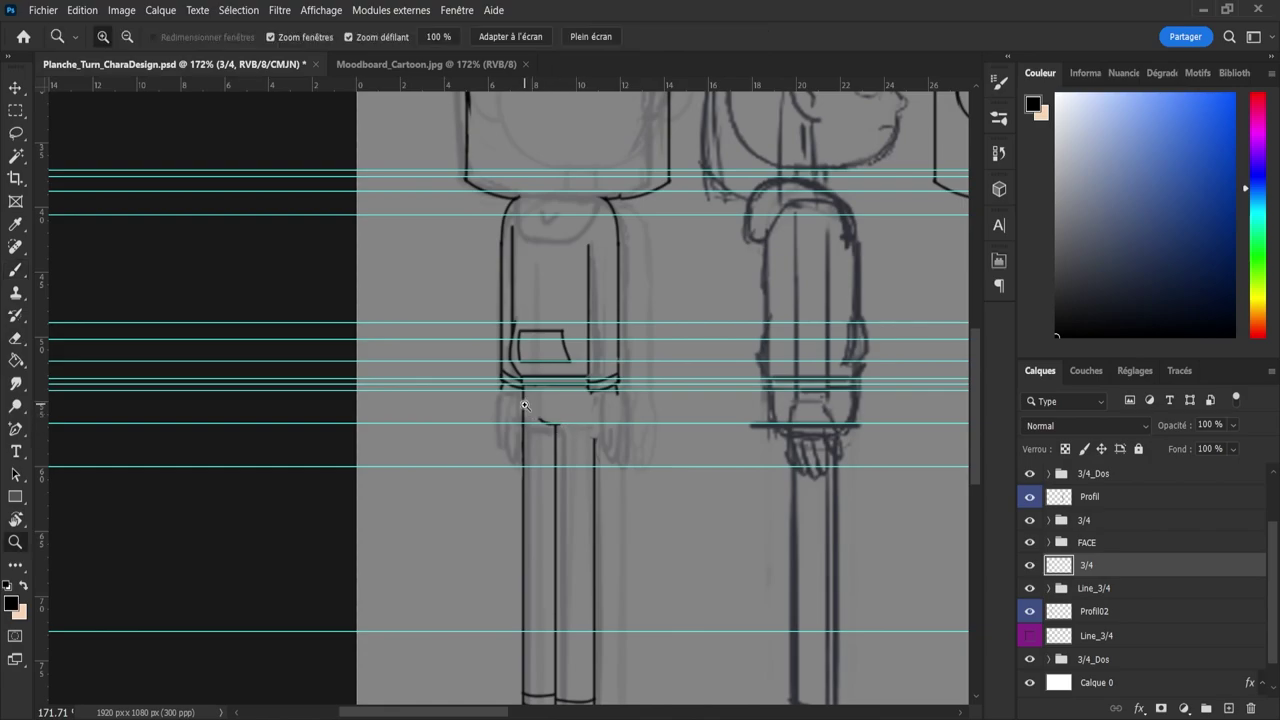
pyautogui.moveTo(547, 433)
pyautogui.mouseDown()
pyautogui.moveTo(513, 431)
pyautogui.moveTo(587, 432)
pyautogui.moveTo(571, 409)
pyautogui.mouseUp()
pyautogui.press('b')
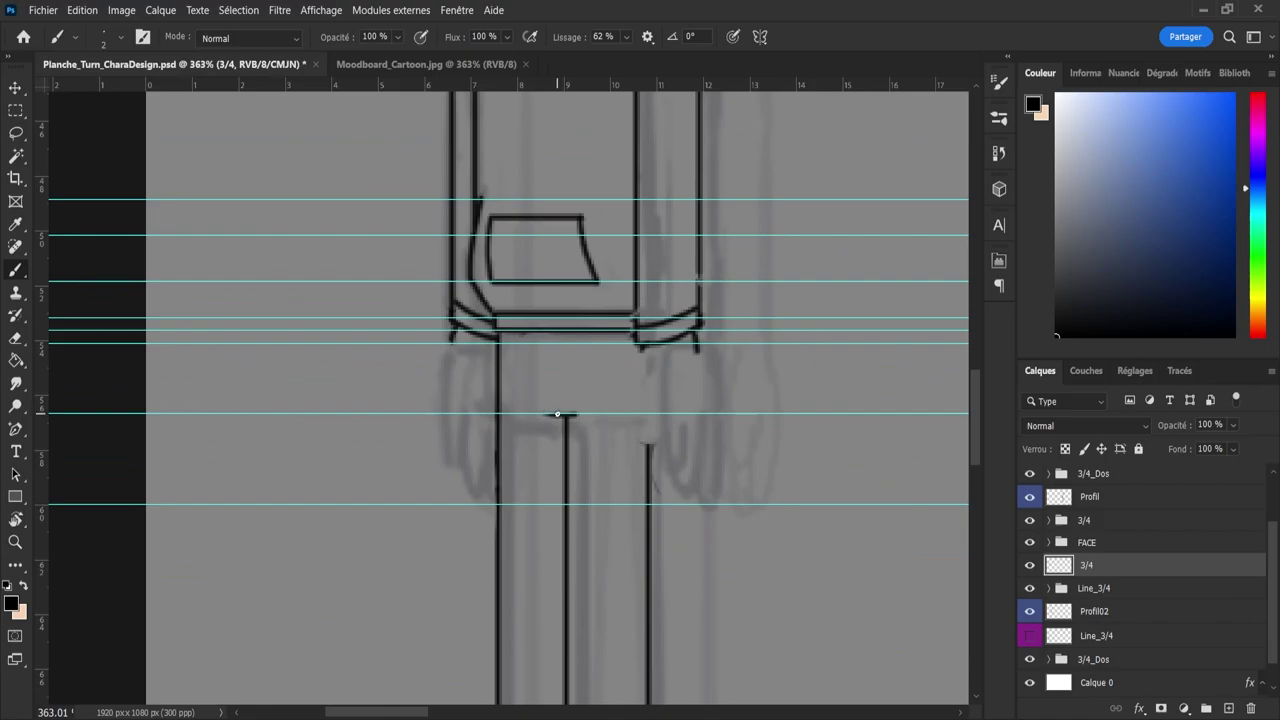
pyautogui.hotkey('ctrl', 'z')
# - Erase the front pouch pocket from the hoodie on the leftmost figure
pyautogui.press('z')
pyautogui.moveTo(577, 441)
pyautogui.mouseDown()
pyautogui.moveTo(520, 443)
pyautogui.moveTo(534, 423)
pyautogui.mouseUp()
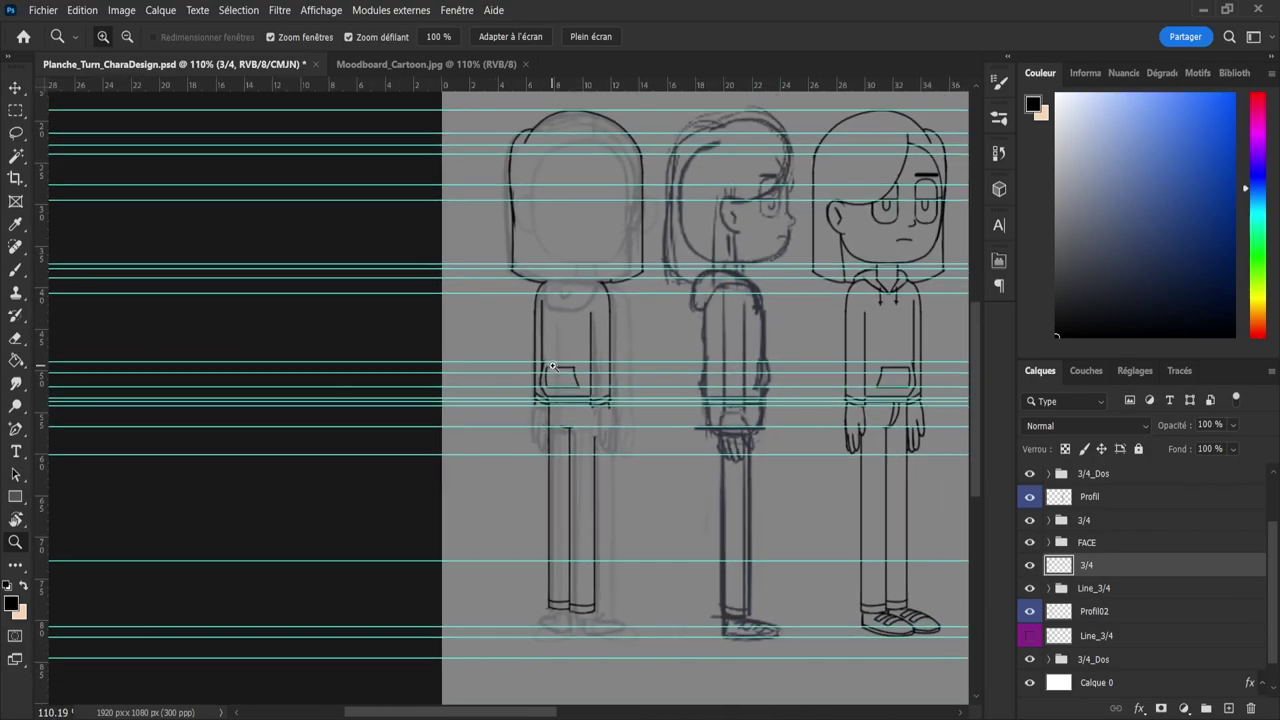
pyautogui.click(552, 367)
pyautogui.press('e')
pyautogui.moveTo(592, 372)
pyautogui.mouseDown()
pyautogui.moveTo(577, 406)
pyautogui.moveTo(547, 406)
pyautogui.moveTo(551, 375)
pyautogui.moveTo(566, 370)
pyautogui.moveTo(545, 378)
pyautogui.moveTo(547, 392)
pyautogui.moveTo(593, 341)
pyautogui.mouseUp()
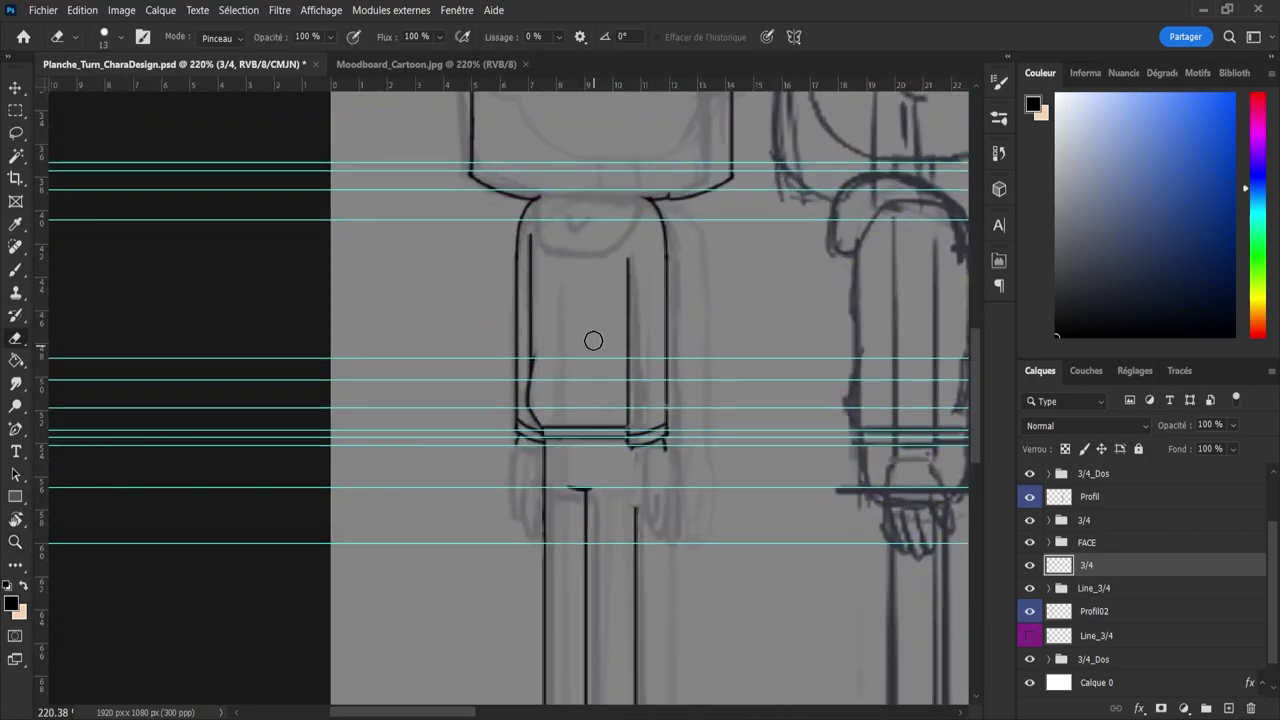
# - Clean up the overlapping lines where the hair's lower edge meets the right shoulder, keeping one smooth hair edge
pyautogui.press('z')
pyautogui.moveTo(571, 263); pyautogui.dragTo(552, 256)
pyautogui.moveTo(605, 217); pyautogui.dragTo(628, 225)
pyautogui.moveTo(607, 295)
pyautogui.mouseDown()
pyautogui.moveTo(585, 289)
pyautogui.moveTo(642, 272)
pyautogui.mouseUp()
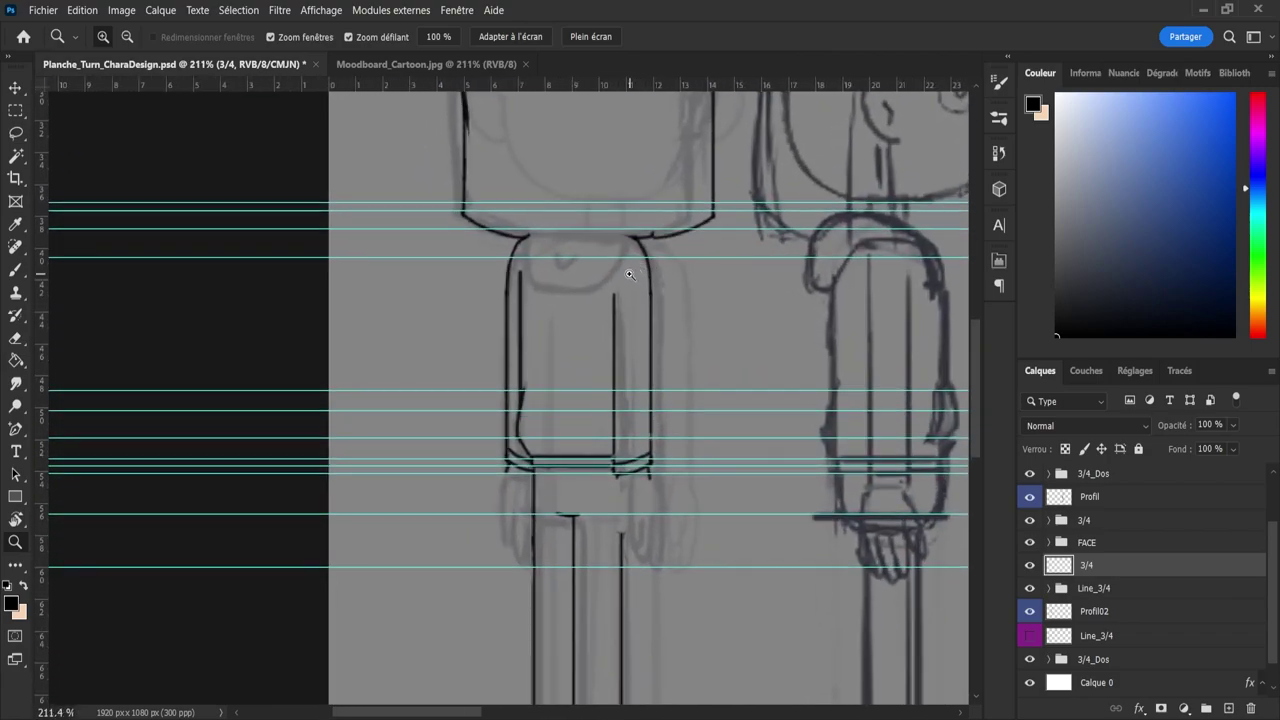
pyautogui.press('e')
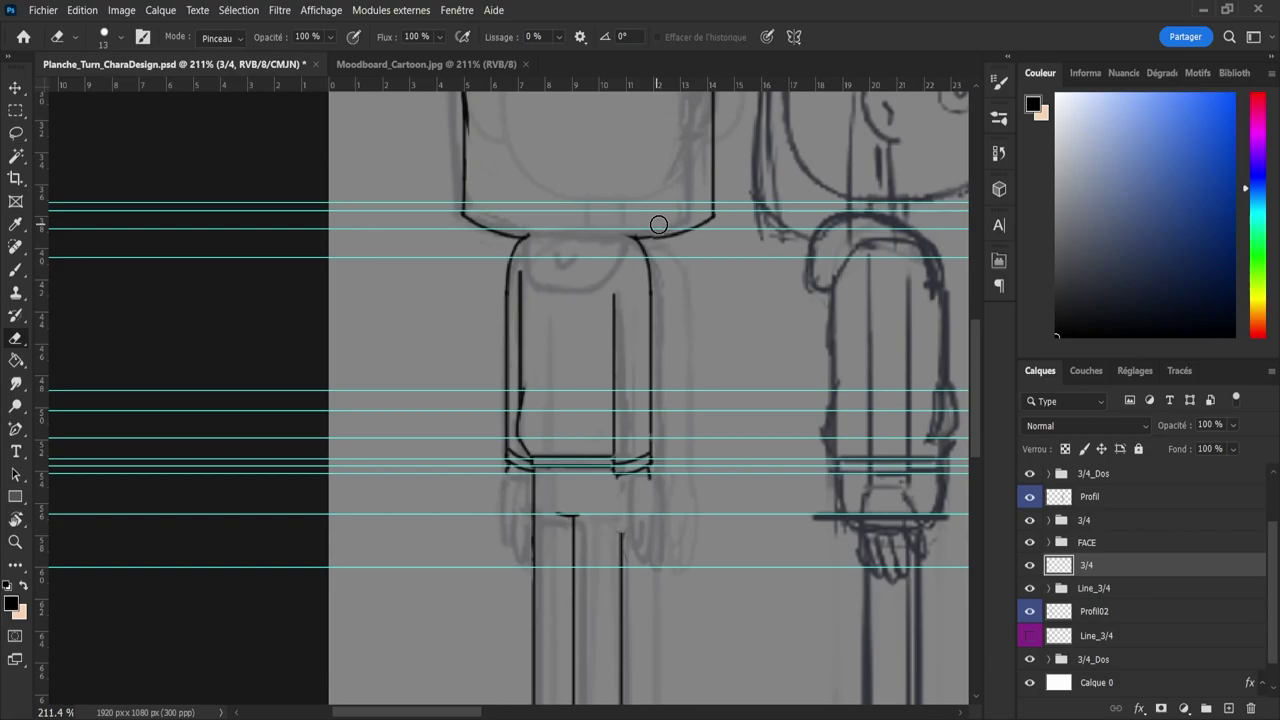
pyautogui.press('b')
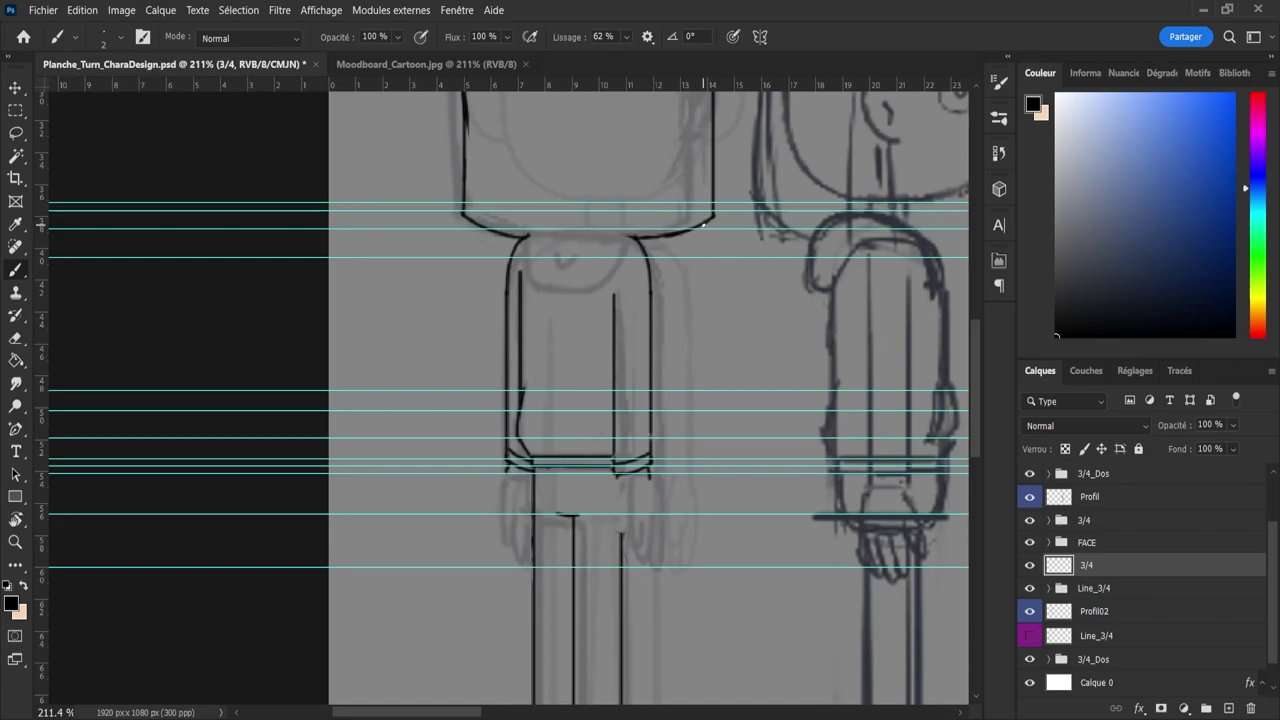
pyautogui.press('e')
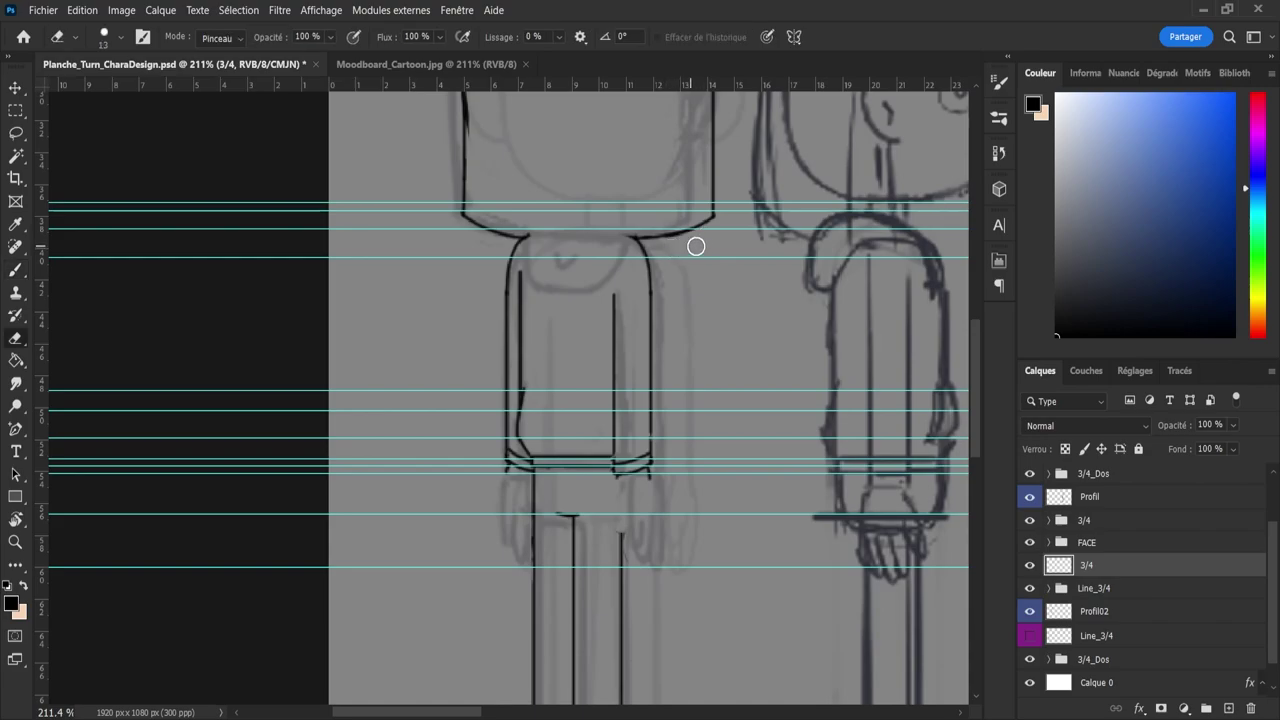
# - Erase the uneven left side of the hair outline and redraw it as one long, clean vertical line
pyautogui.press('z')
pyautogui.moveTo(474, 331)
pyautogui.mouseDown()
pyautogui.moveTo(421, 309)
pyautogui.moveTo(505, 249)
pyautogui.moveTo(474, 332)
pyautogui.moveTo(473, 242)
pyautogui.mouseUp()
pyautogui.press('b')
pyautogui.hotkey('ctrl', 'z')
pyautogui.moveTo(467, 190); pyautogui.dragTo(482, 360)
pyautogui.hotkey('ctrl', 'z')
pyautogui.press('e')
pyautogui.press('b')
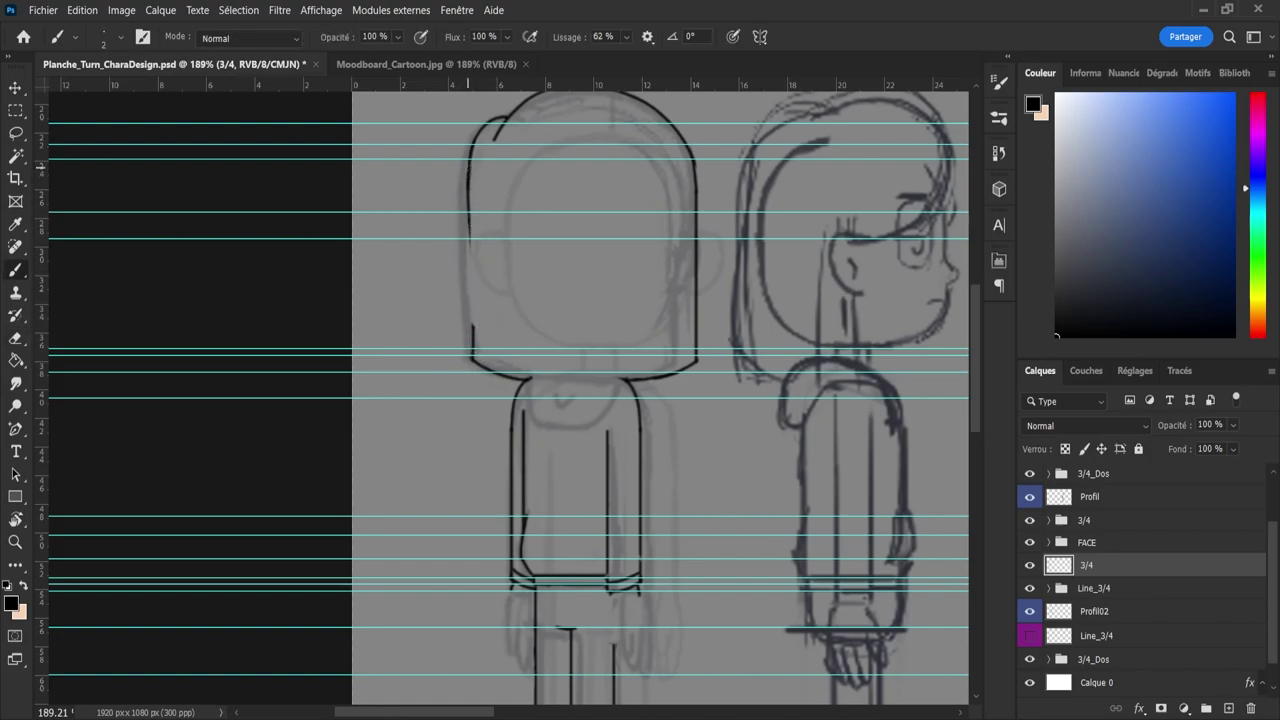
pyautogui.hotkey('ctrl', 'z')
pyautogui.moveTo(469, 164); pyautogui.dragTo(469, 320)
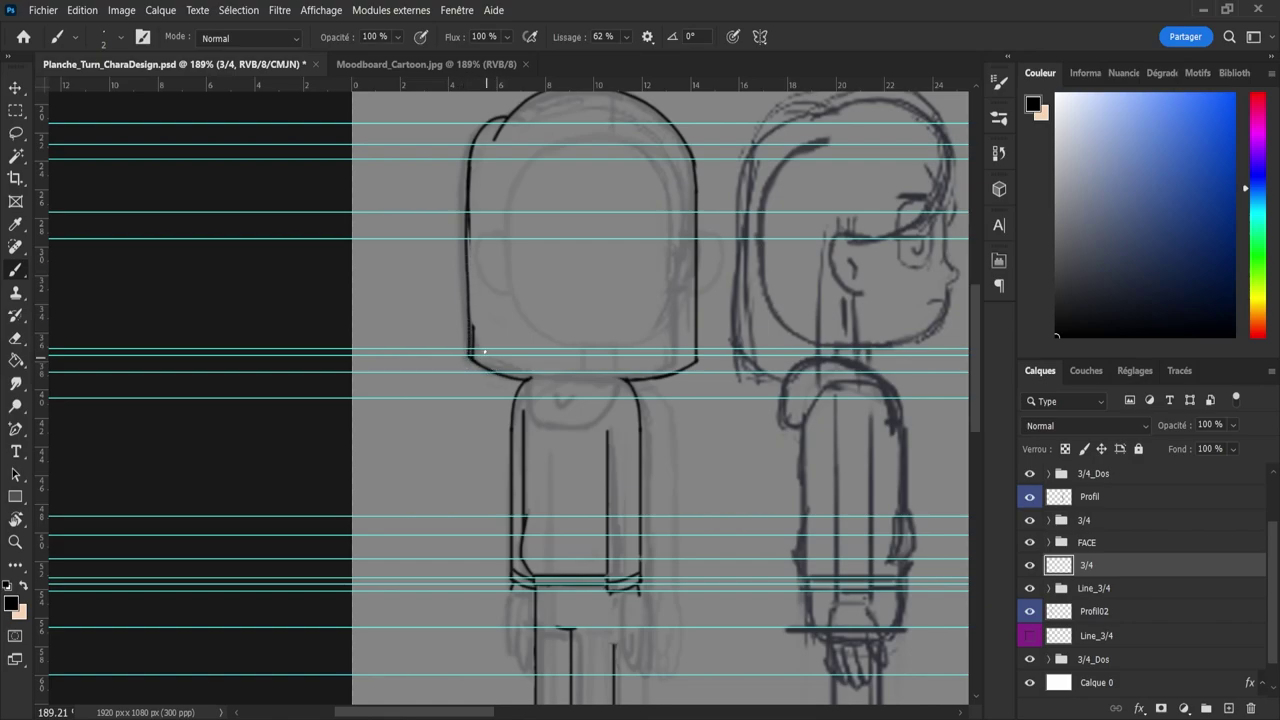
# - Erase the leftover strokes at the hair's lower-left corner and around the neckline
pyautogui.press('e')
pyautogui.press('z')
pyautogui.moveTo(441, 347)
pyautogui.mouseDown()
pyautogui.moveTo(528, 349)
pyautogui.moveTo(531, 361)
pyautogui.moveTo(446, 340)
pyautogui.mouseUp()
pyautogui.press('z')
pyautogui.moveTo(503, 169); pyautogui.dragTo(602, 178)
pyautogui.press('e')
pyautogui.moveTo(562, 378)
pyautogui.mouseDown()
pyautogui.moveTo(564, 228)
pyautogui.moveTo(562, 345)
pyautogui.moveTo(437, 289)
pyautogui.moveTo(410, 295)
pyautogui.moveTo(545, 308)
pyautogui.moveTo(419, 269)
pyautogui.moveTo(571, 380)
pyautogui.moveTo(523, 366)
pyautogui.moveTo(519, 394)
pyautogui.moveTo(614, 423)
pyautogui.mouseUp()
pyautogui.press('z')
# - Draw the missing middle of the hair's lower edge across the neck and trim the overlap
pyautogui.press('b')
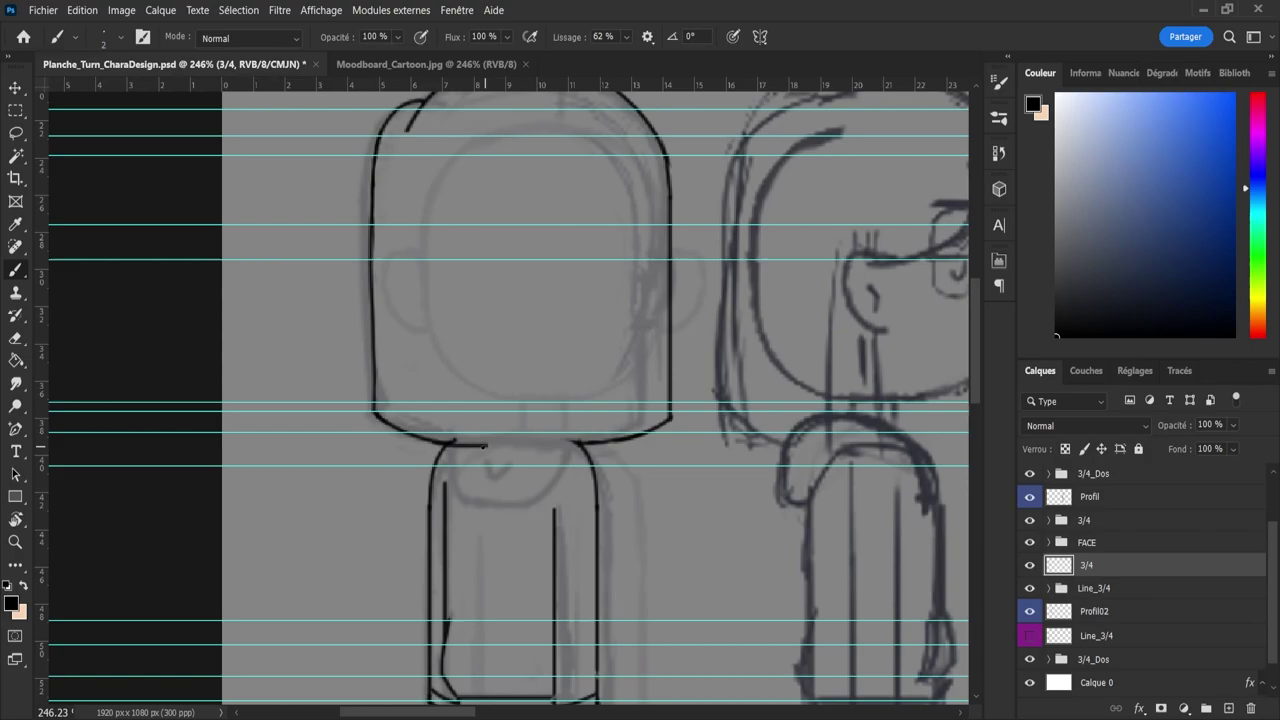
pyautogui.moveTo(491, 446); pyautogui.dragTo(611, 443)
pyautogui.press('e')
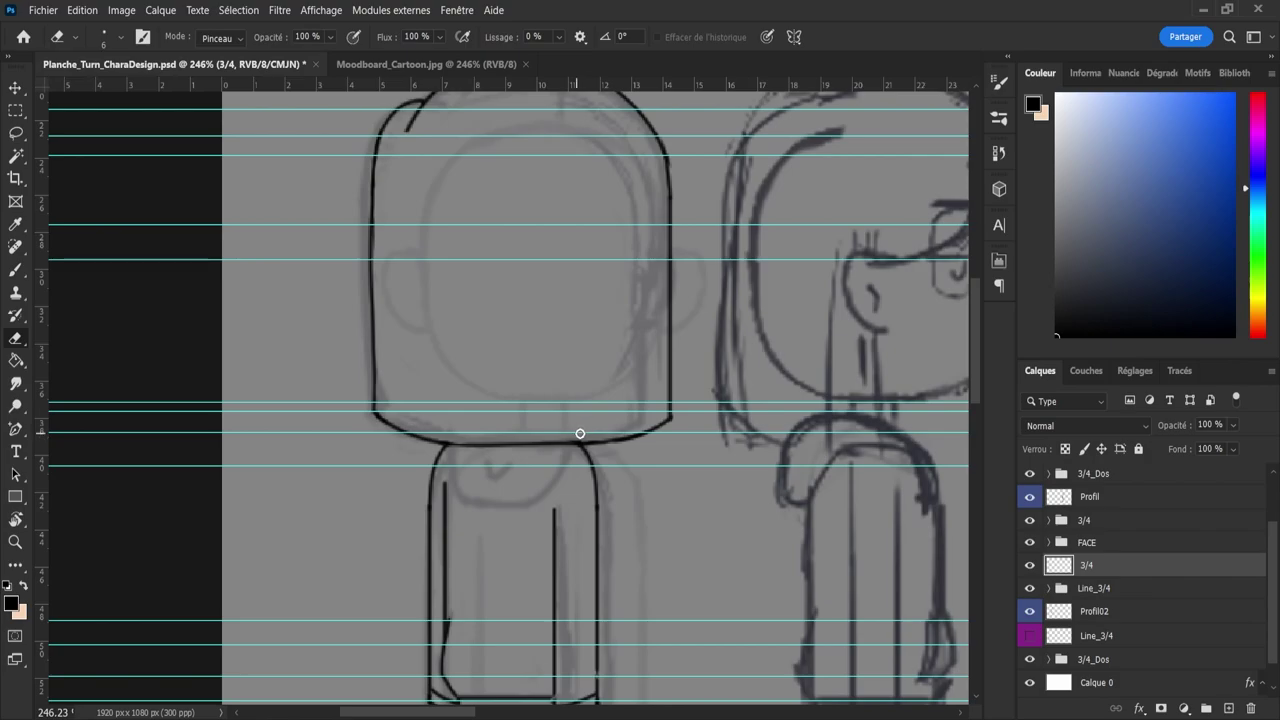
# - Draw the rounded hood outline hanging below the hair, adding a horizontal guide at the hood's lower edge
pyautogui.press('b')
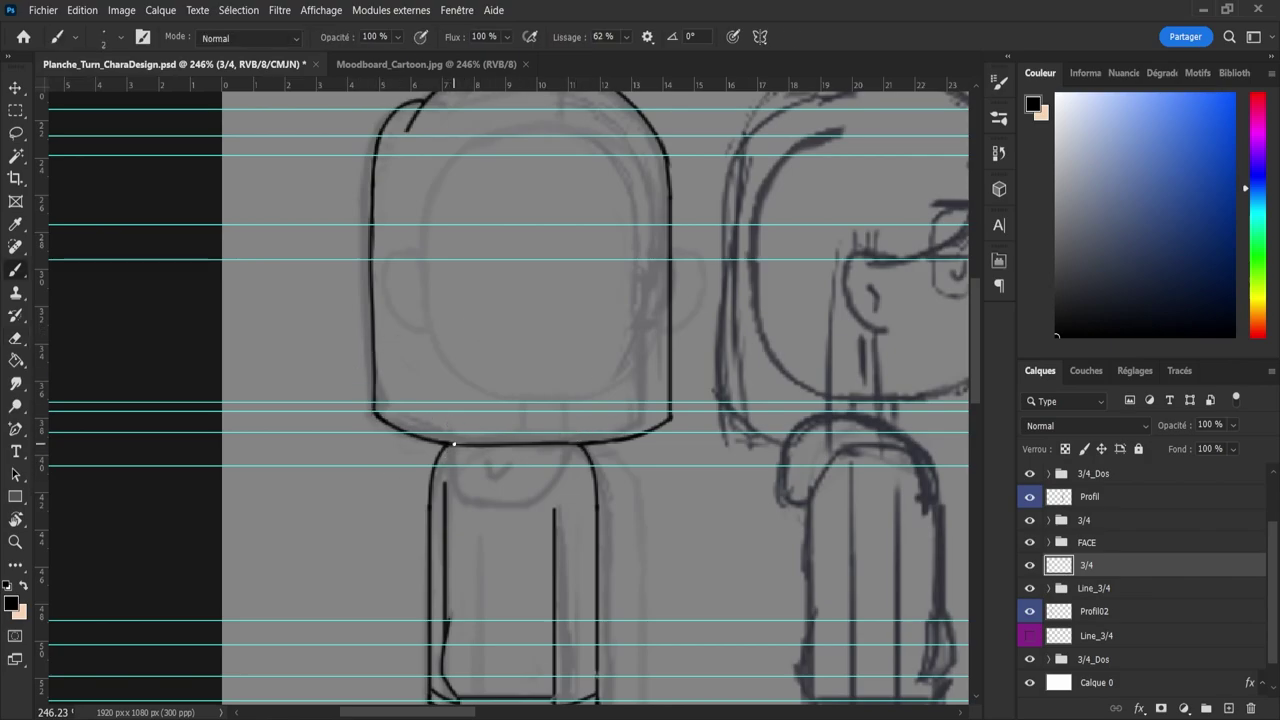
pyautogui.moveTo(454, 444); pyautogui.dragTo(457, 488)
pyautogui.hotkey('ctrl', 'z')
pyautogui.hotkey('ctrl', 'z')
pyautogui.moveTo(777, 85); pyautogui.dragTo(828, 506)
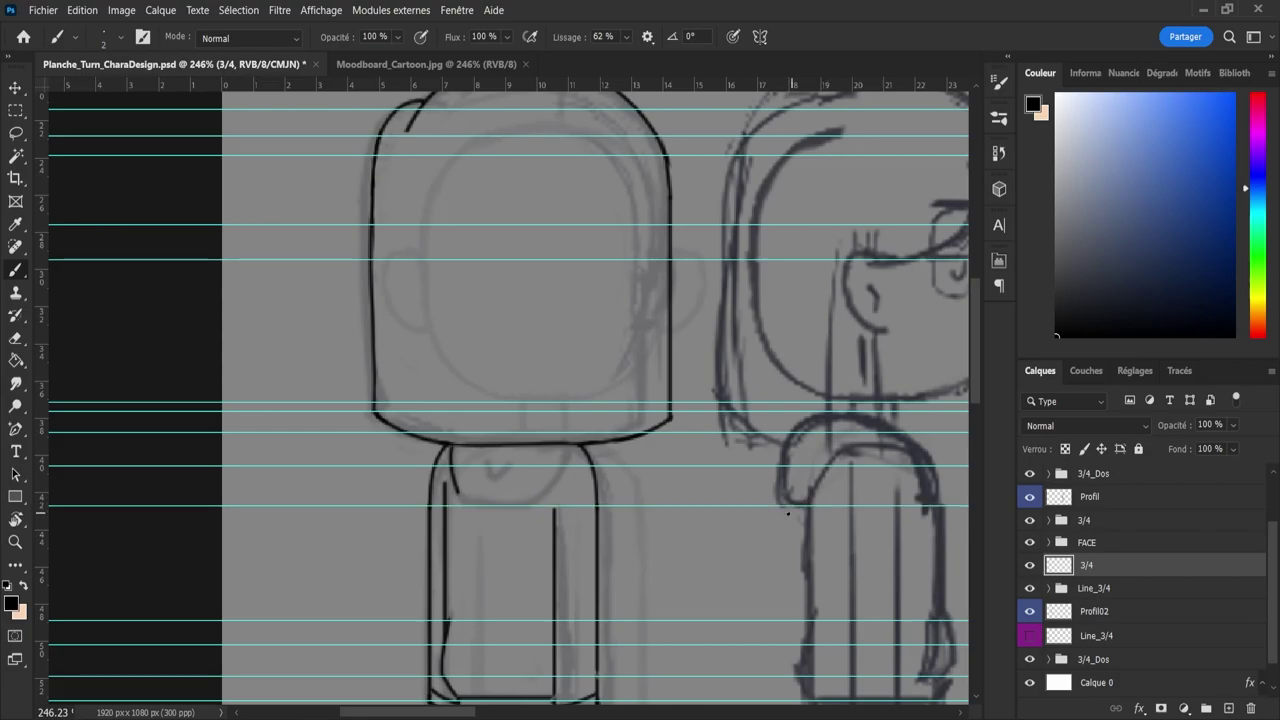
pyautogui.moveTo(474, 503)
pyautogui.mouseDown()
pyautogui.moveTo(462, 497)
pyautogui.moveTo(480, 503)
pyautogui.mouseUp()
pyautogui.hotkey('ctrl', 'z')
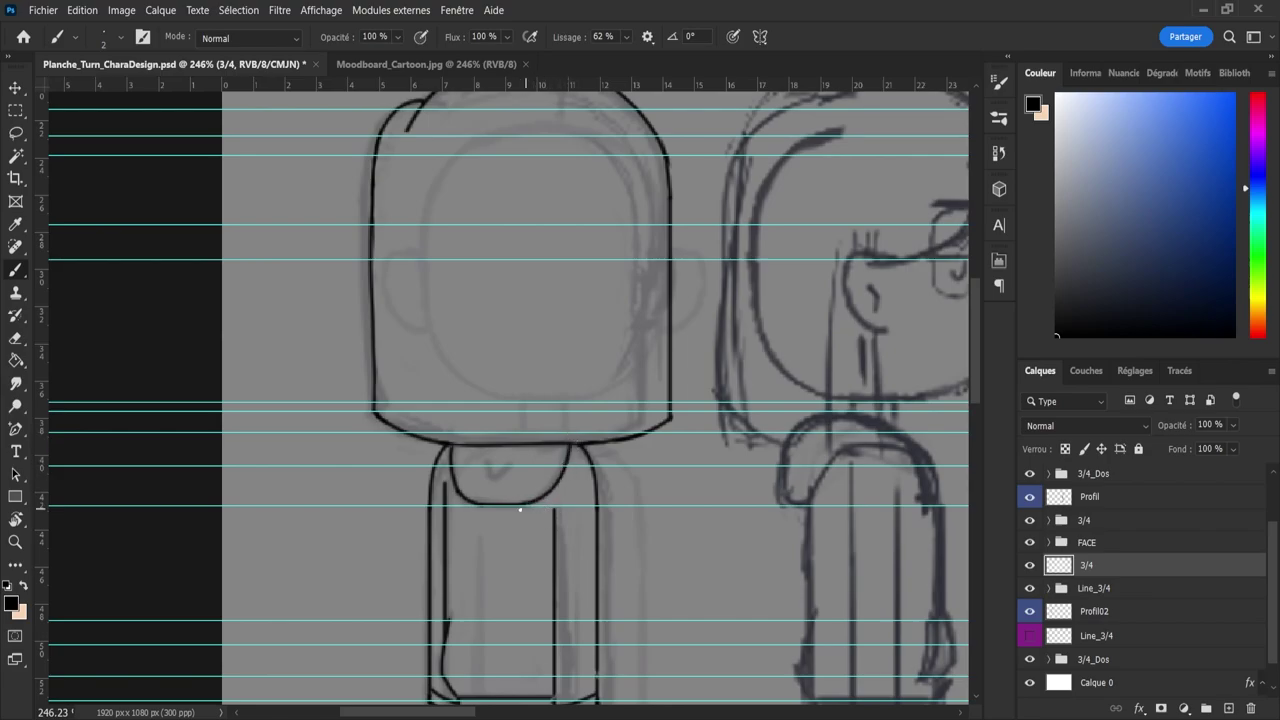
pyautogui.moveTo(485, 460); pyautogui.dragTo(506, 498)
pyautogui.moveTo(497, 471)
pyautogui.mouseDown()
pyautogui.moveTo(484, 488)
pyautogui.moveTo(508, 498)
pyautogui.mouseUp()
pyautogui.hotkey('ctrl', 'z')
pyautogui.hotkey('ctrl', 'z')
pyautogui.hotkey('ctrl', 'z')
# - Place a horizontal guide at the lower tip of the V-shaped hood crease on the finished back view
pyautogui.press('z')
pyautogui.moveTo(482, 548); pyautogui.dragTo(379, 512)
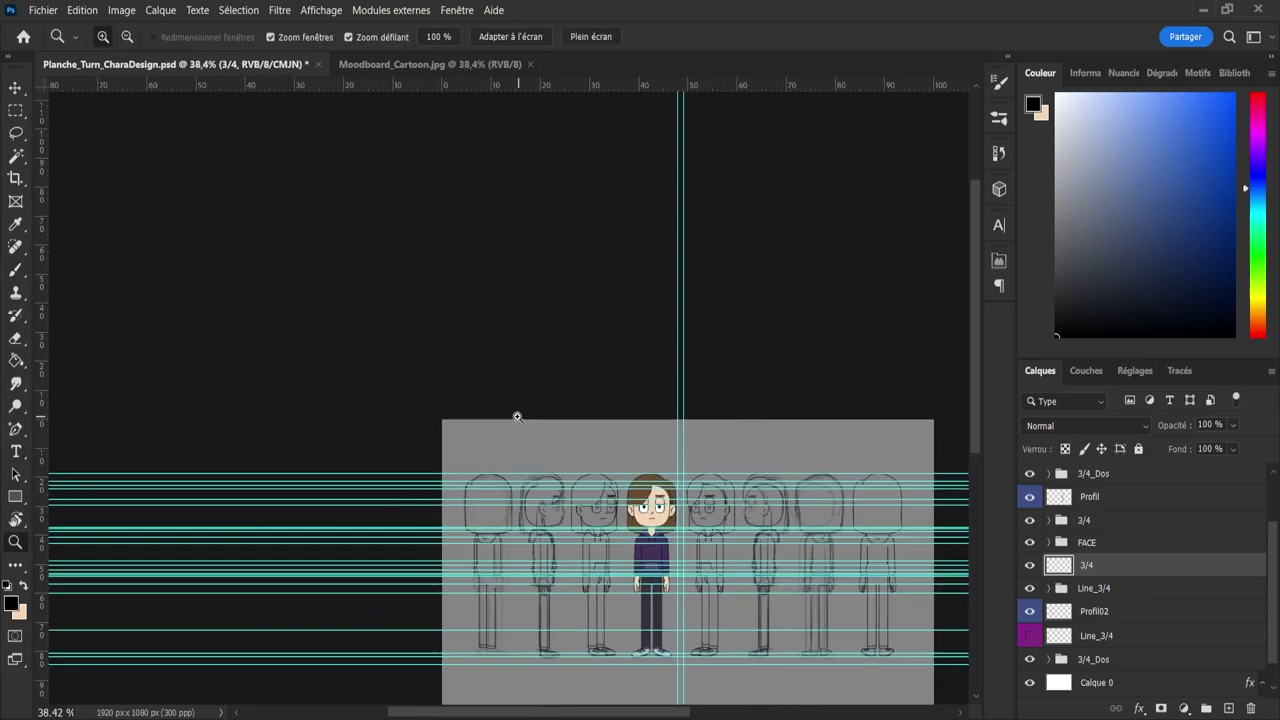
pyautogui.moveTo(530, 419); pyautogui.dragTo(479, 399)
pyautogui.scroll(6, 648, 546)
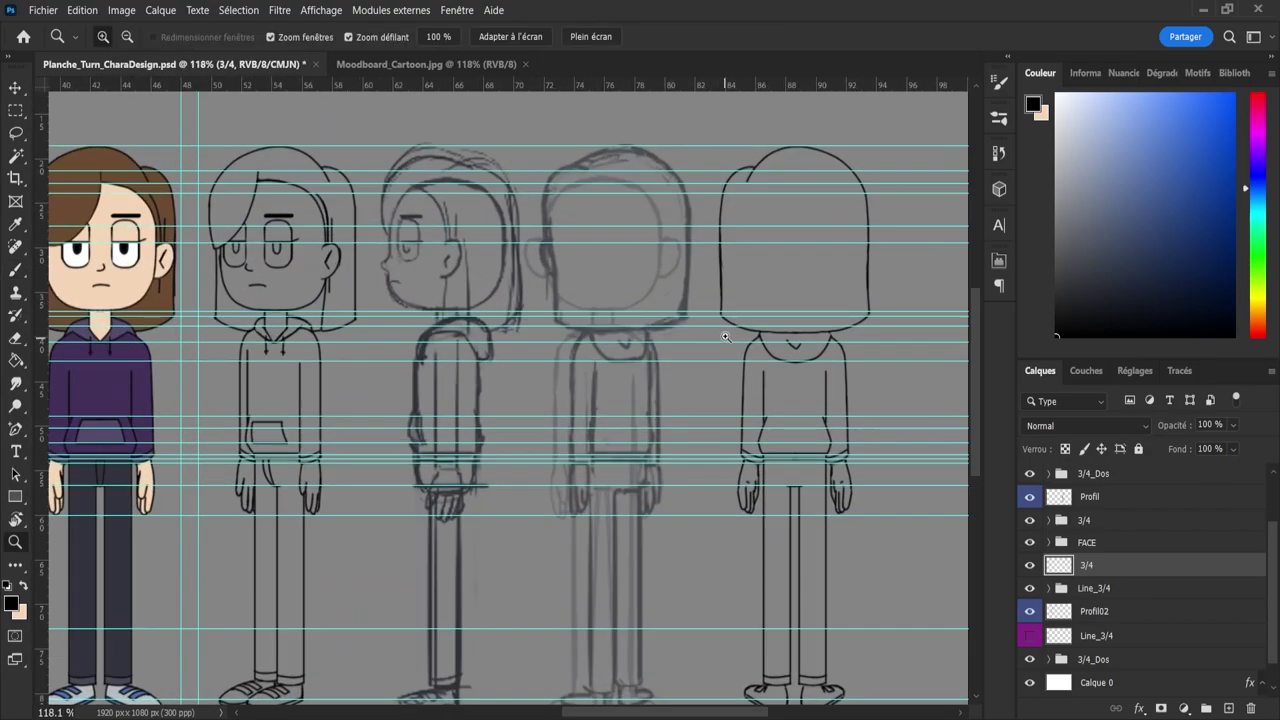
pyautogui.press('v')
pyautogui.click(829, 363)
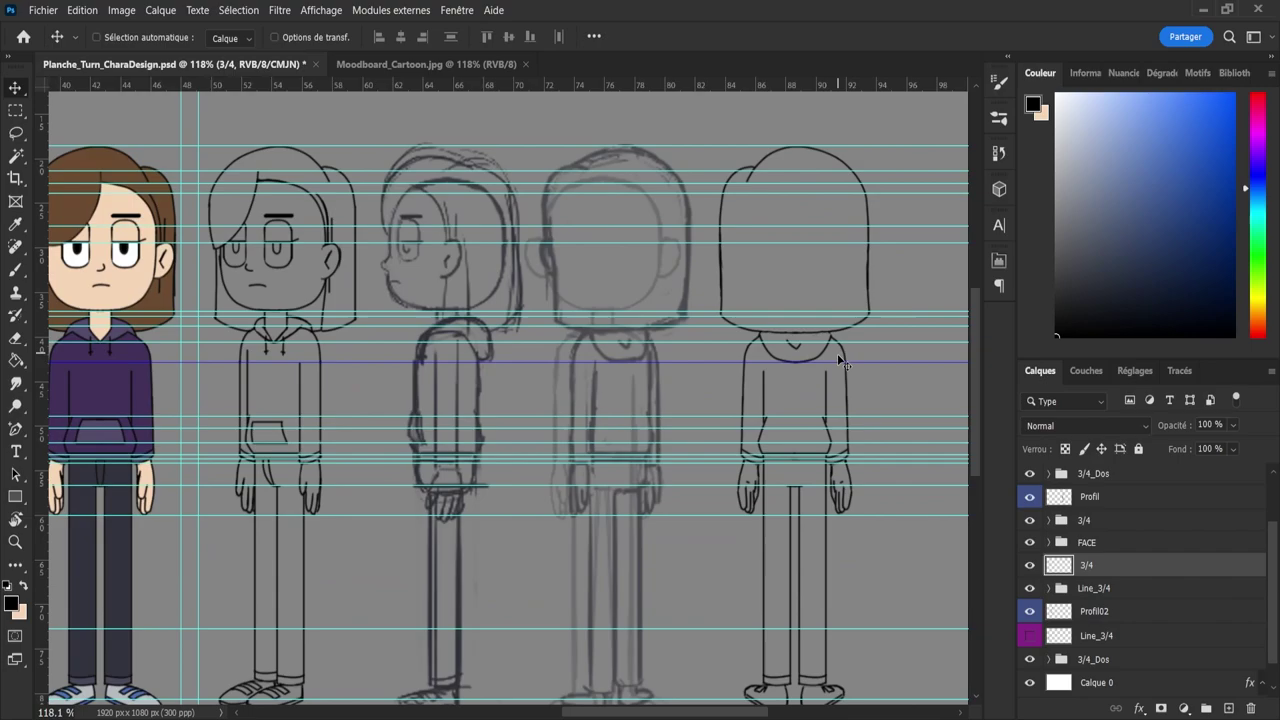
pyautogui.moveTo(822, 342); pyautogui.dragTo(598, 414)
# - Draw the small V-shaped crease inside the leftmost figure's hood, with its tip on the guide
pyautogui.press('z')
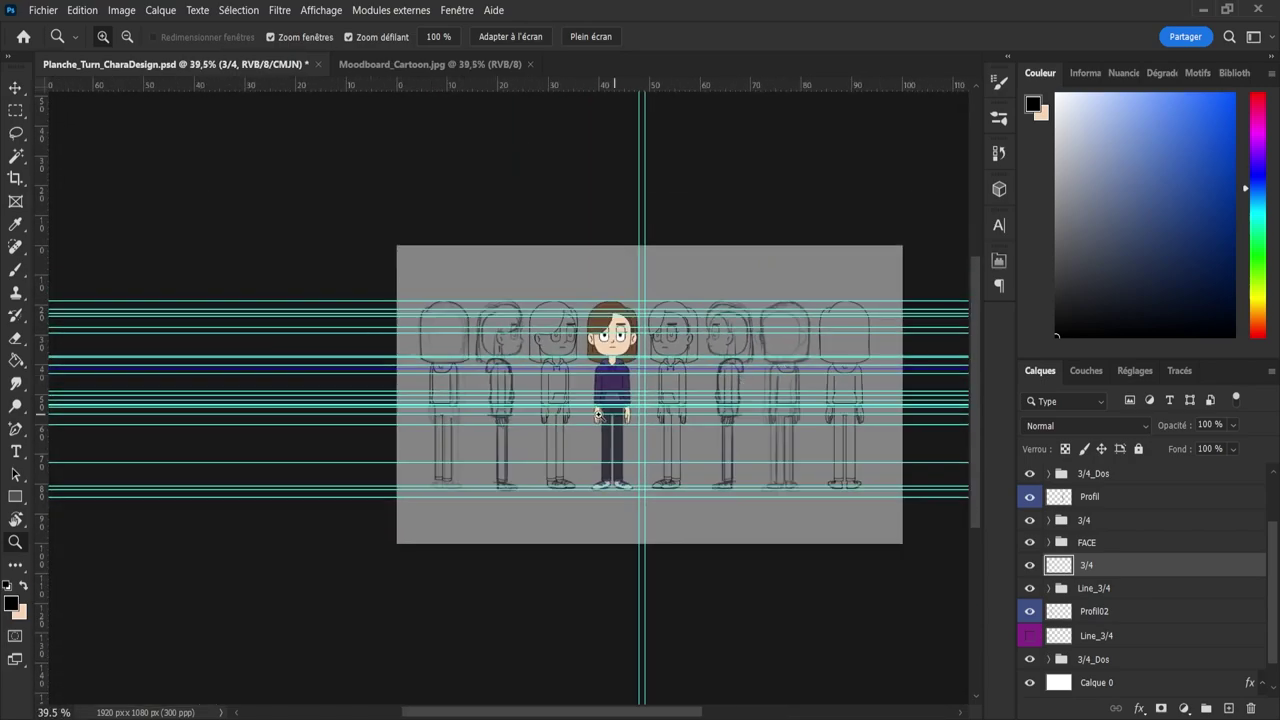
pyautogui.moveTo(430, 380)
pyautogui.mouseDown()
pyautogui.moveTo(509, 400)
pyautogui.moveTo(505, 357)
pyautogui.moveTo(520, 356)
pyautogui.mouseUp()
pyautogui.press('b')
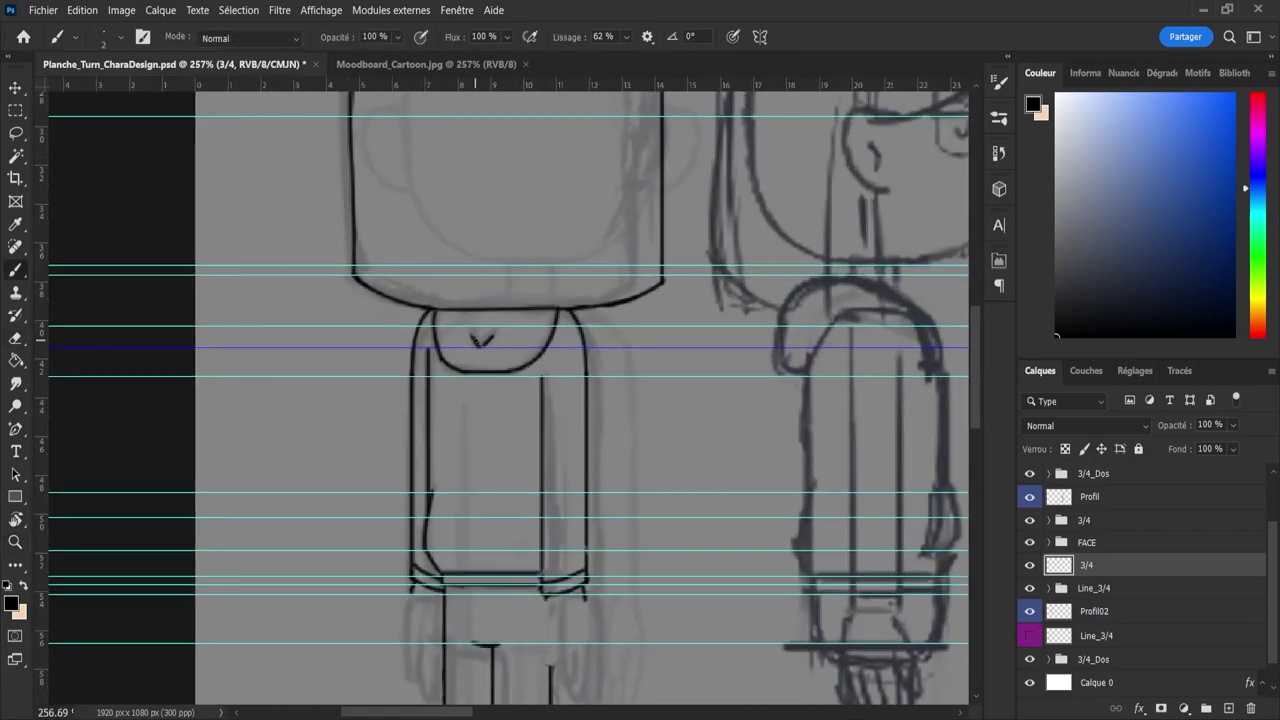
# - Erase the flat lower edge of the hood and redraw it as a rounder curve reaching the guide
pyautogui.press('e')
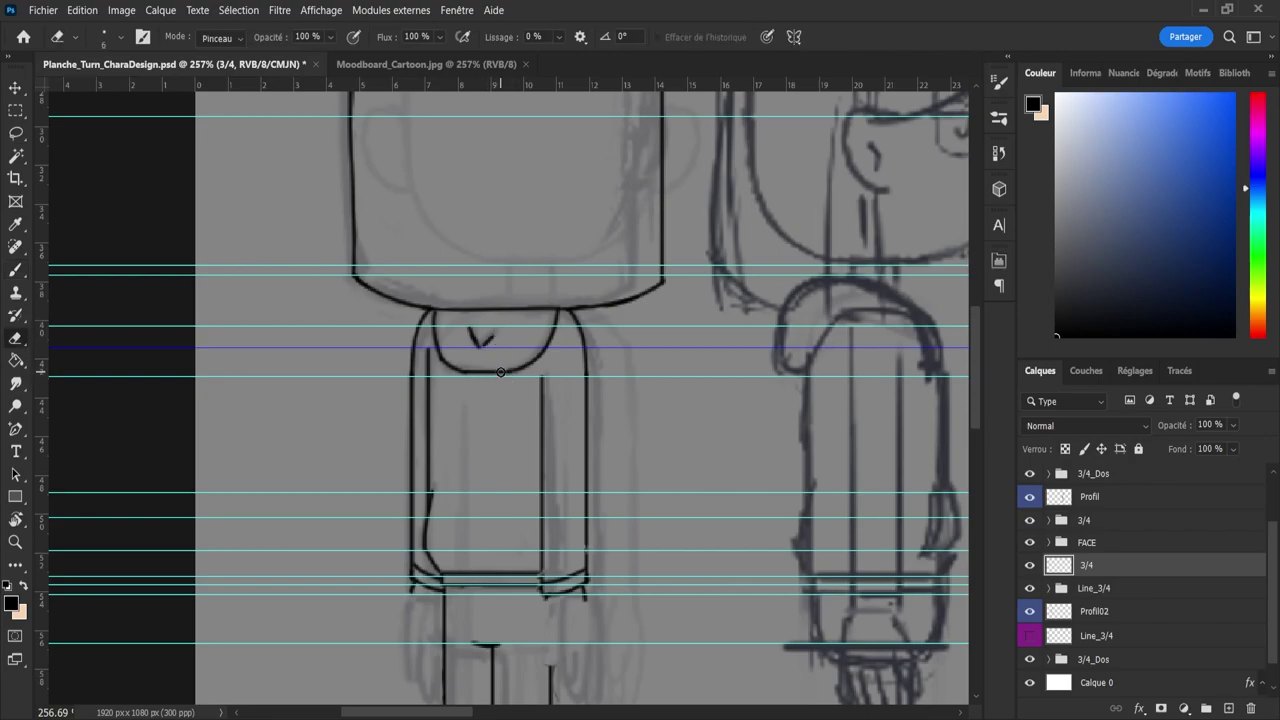
pyautogui.moveTo(501, 372)
pyautogui.mouseDown()
pyautogui.moveTo(460, 371)
pyautogui.moveTo(481, 380)
pyautogui.mouseUp()
pyautogui.press('b')
pyautogui.hotkey('ctrl', 'z')
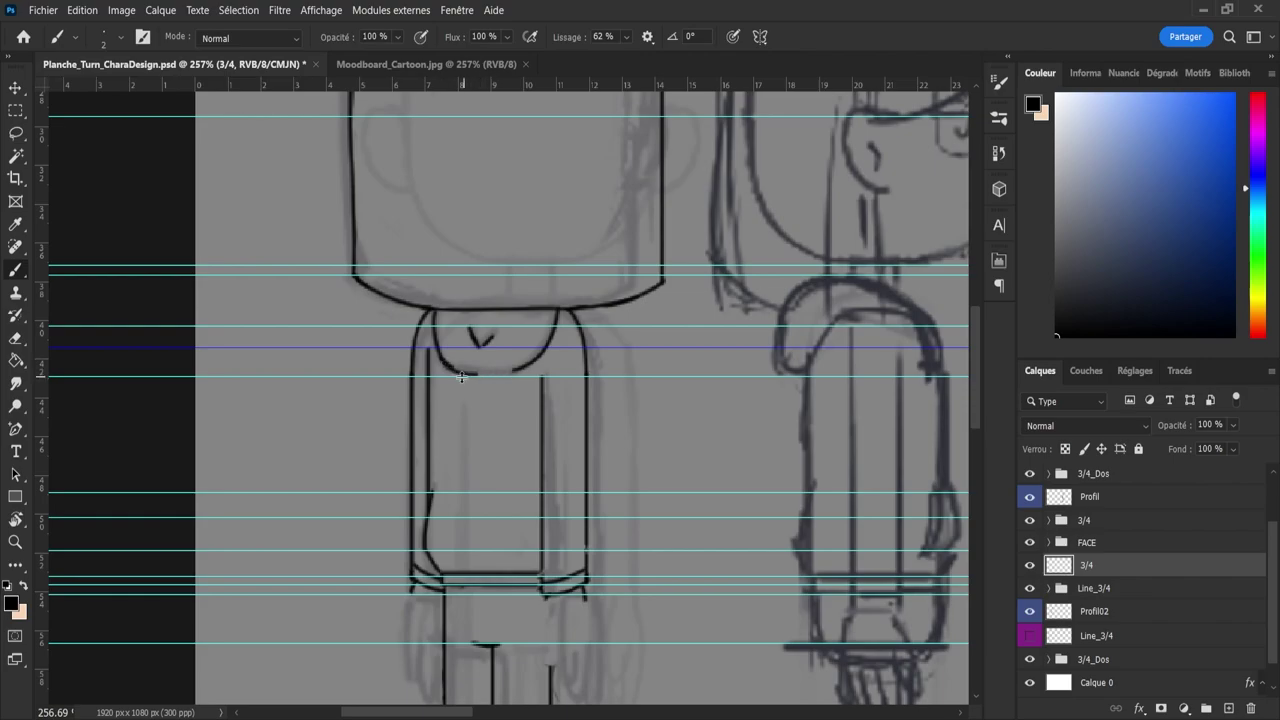
pyautogui.hotkey('ctrl', 'z')
pyautogui.press('e')
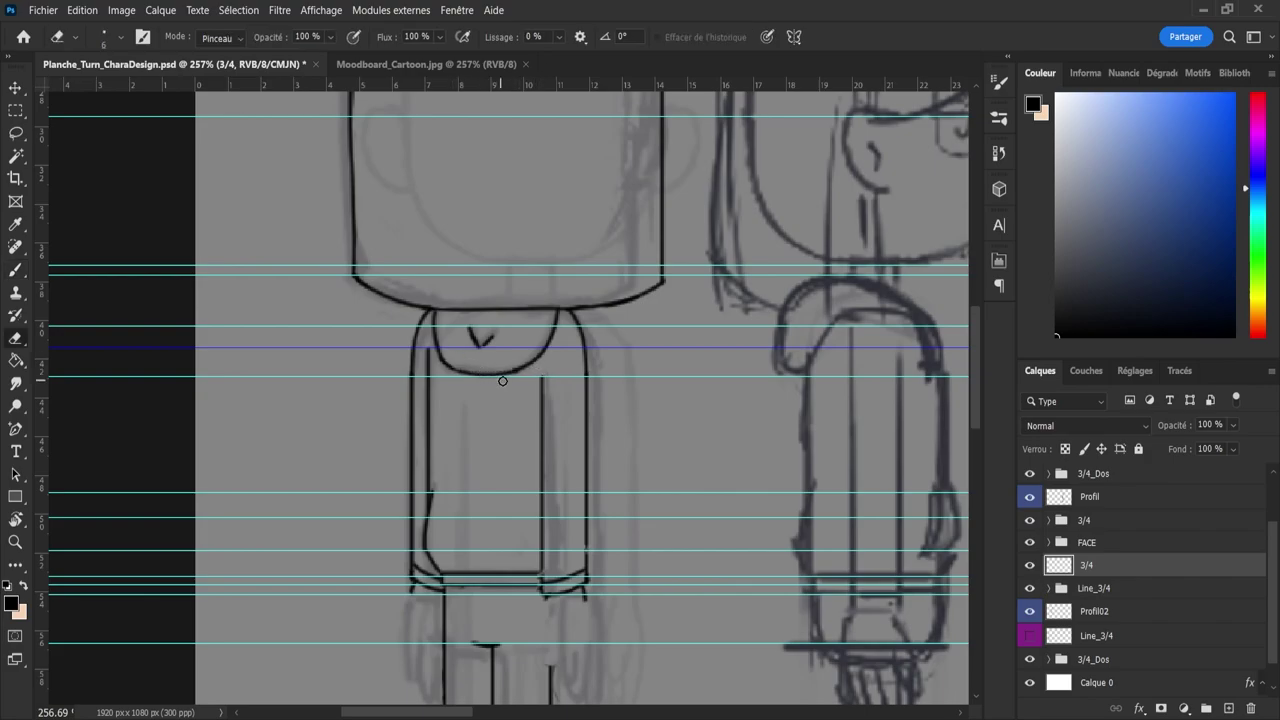
pyautogui.press('z')
pyautogui.moveTo(502, 380)
pyautogui.mouseDown()
pyautogui.moveTo(375, 366)
pyautogui.moveTo(480, 393)
pyautogui.mouseUp()
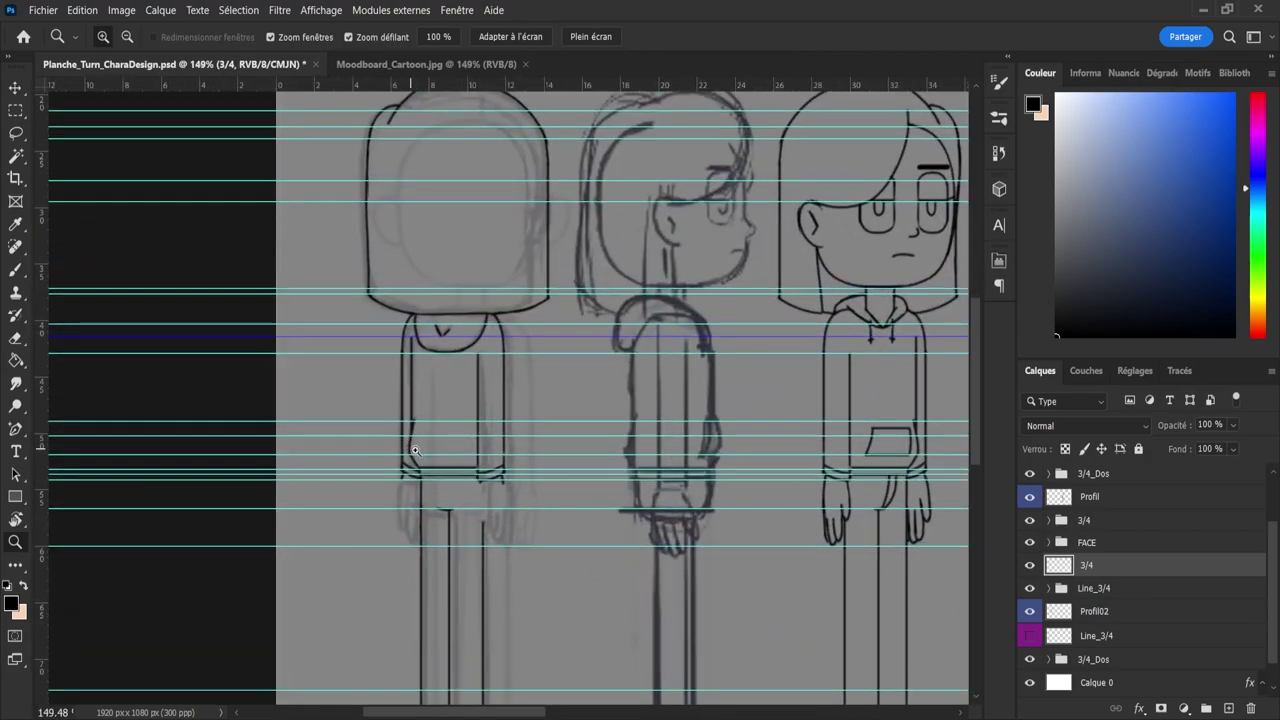
# - Draw the inner edge of the leftmost figure's near hand, running down from the sleeve cuff beside the trouser leg
pyautogui.moveTo(415, 451); pyautogui.dragTo(391, 454)
pyautogui.moveTo(482, 480); pyautogui.dragTo(511, 504)
pyautogui.moveTo(418, 483)
pyautogui.mouseDown()
pyautogui.moveTo(458, 490)
pyautogui.moveTo(423, 419)
pyautogui.mouseUp()
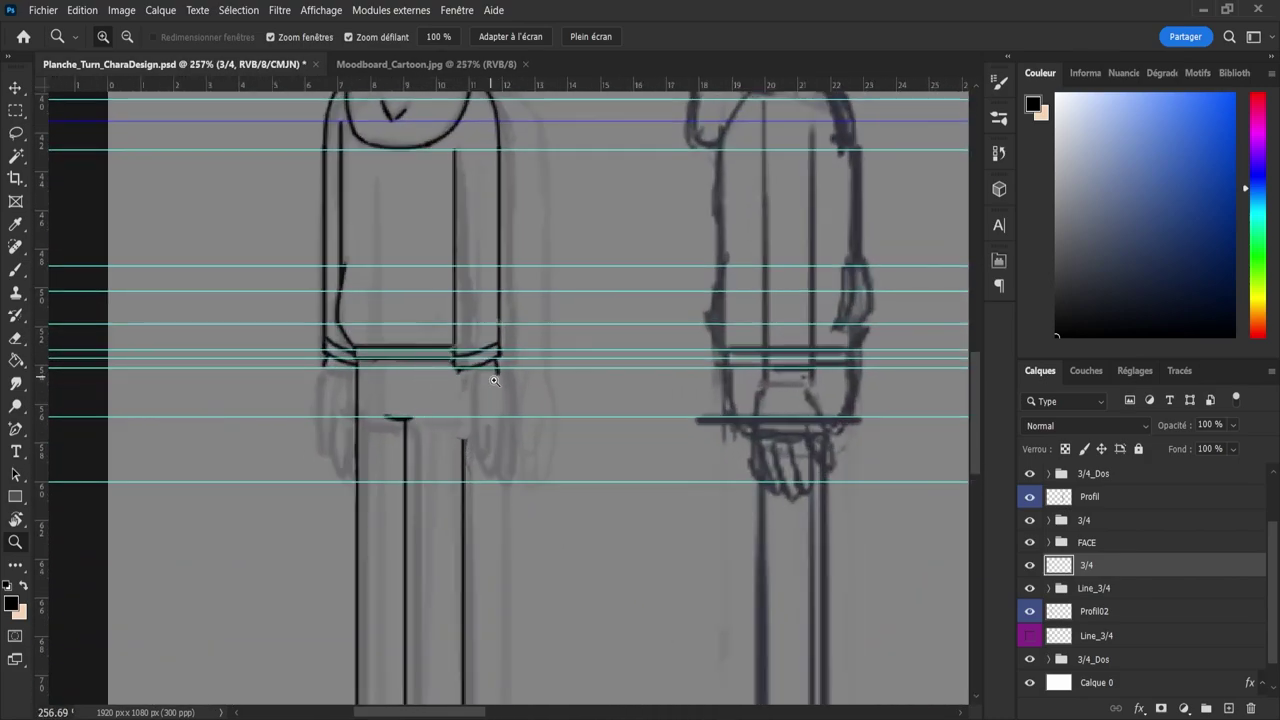
pyautogui.press('e')
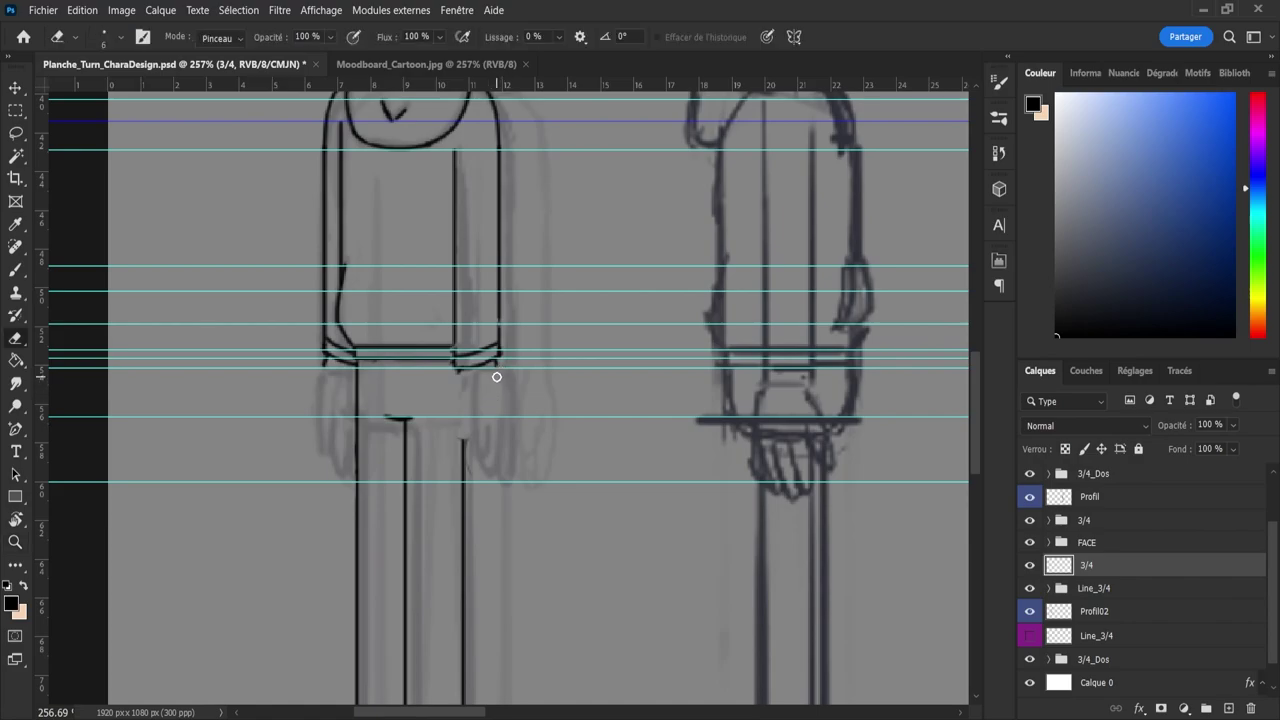
pyautogui.press('b')
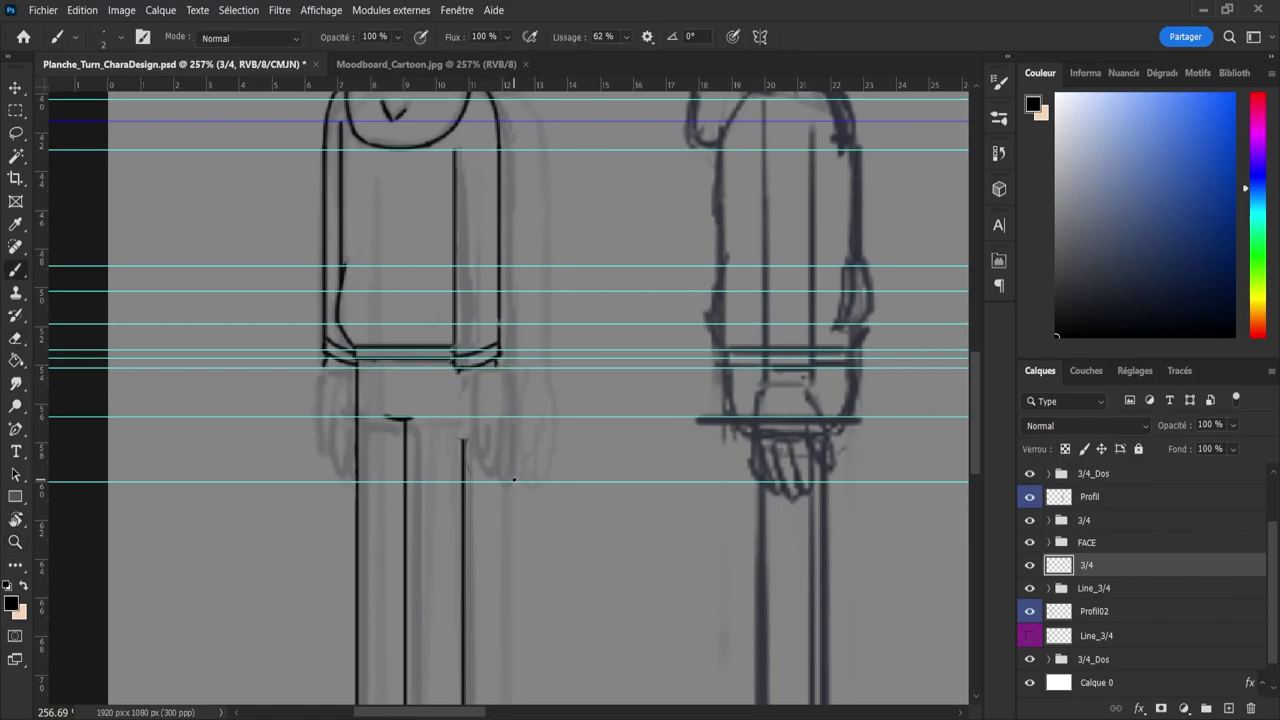
pyautogui.press('e')
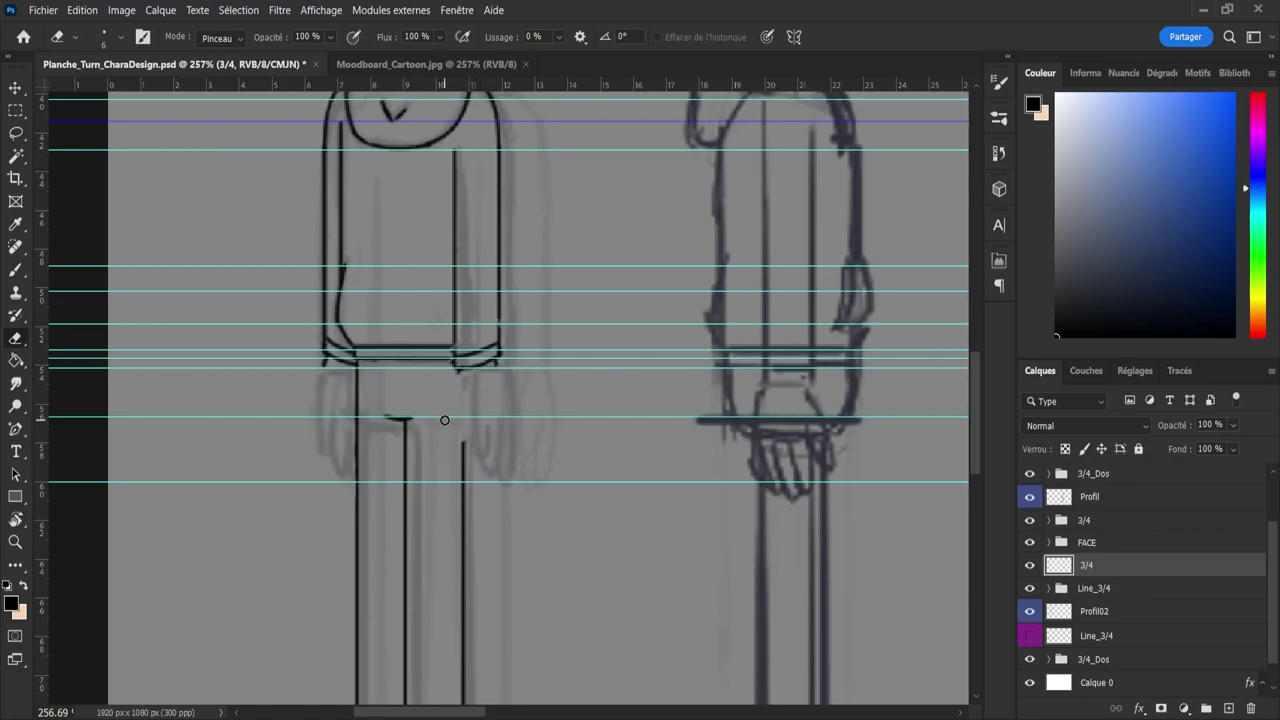
pyautogui.press('z')
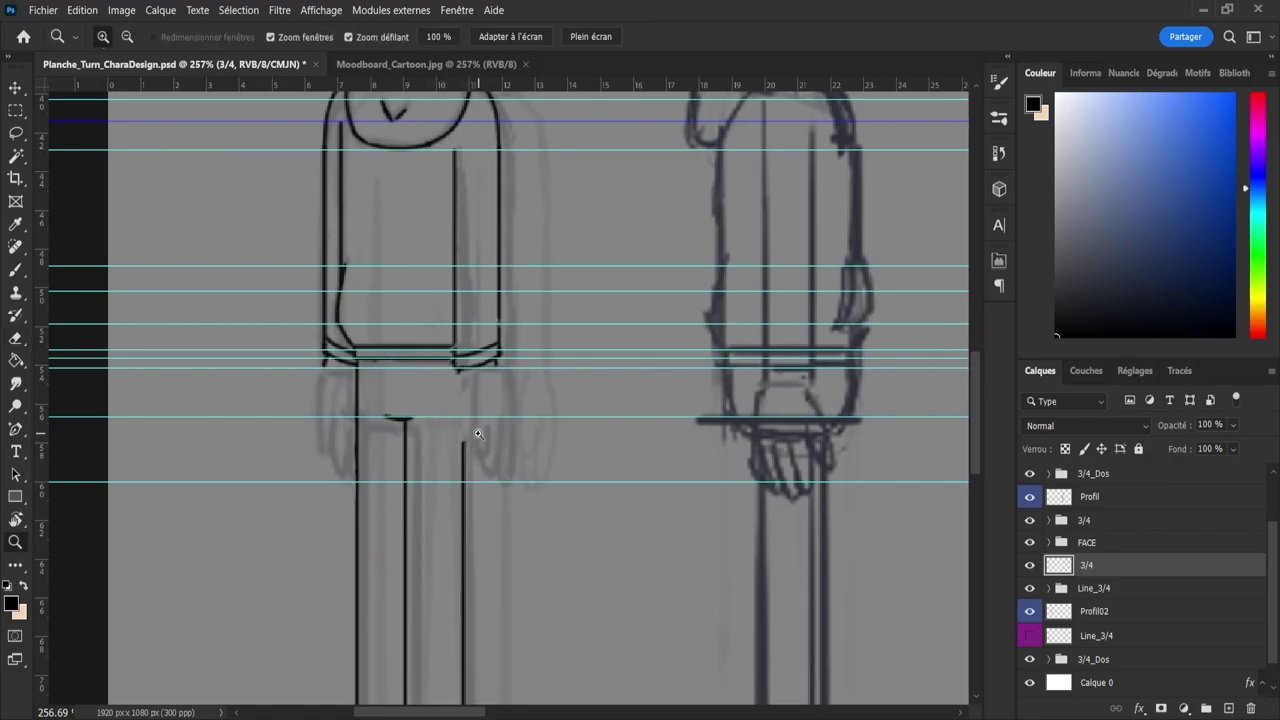
pyautogui.moveTo(479, 433)
pyautogui.mouseDown()
pyautogui.moveTo(446, 409)
pyautogui.moveTo(447, 428)
pyautogui.mouseUp()
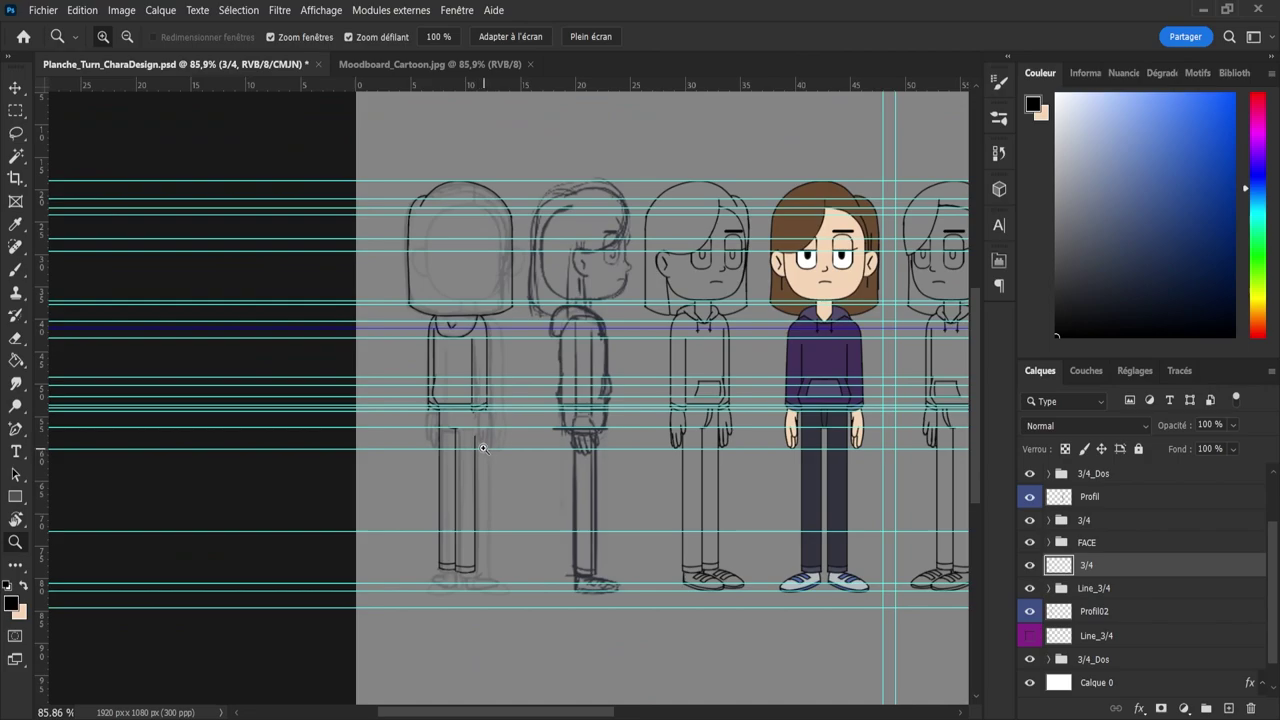
pyautogui.scroll(5, 480, 455)
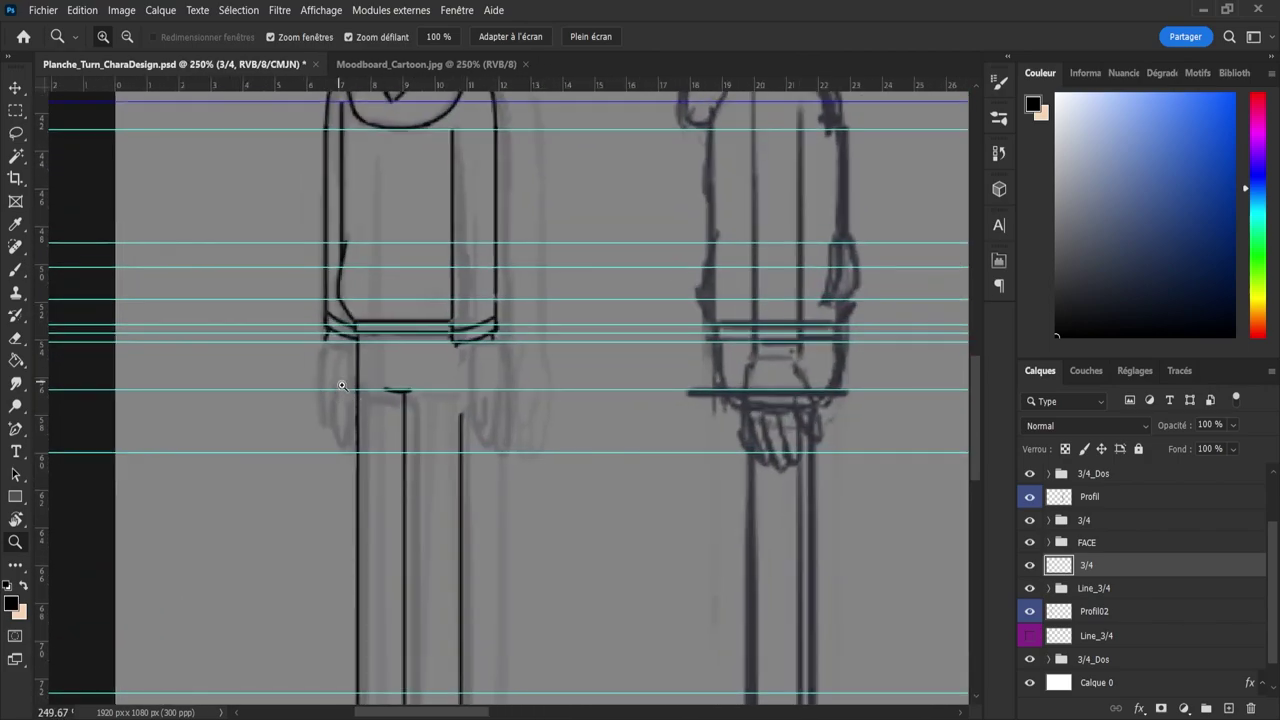
pyautogui.press('b')
pyautogui.moveTo(457, 345)
pyautogui.mouseDown()
pyautogui.moveTo(461, 413)
pyautogui.moveTo(455, 398)
pyautogui.mouseUp()
pyautogui.hotkey('ctrl', 'z')
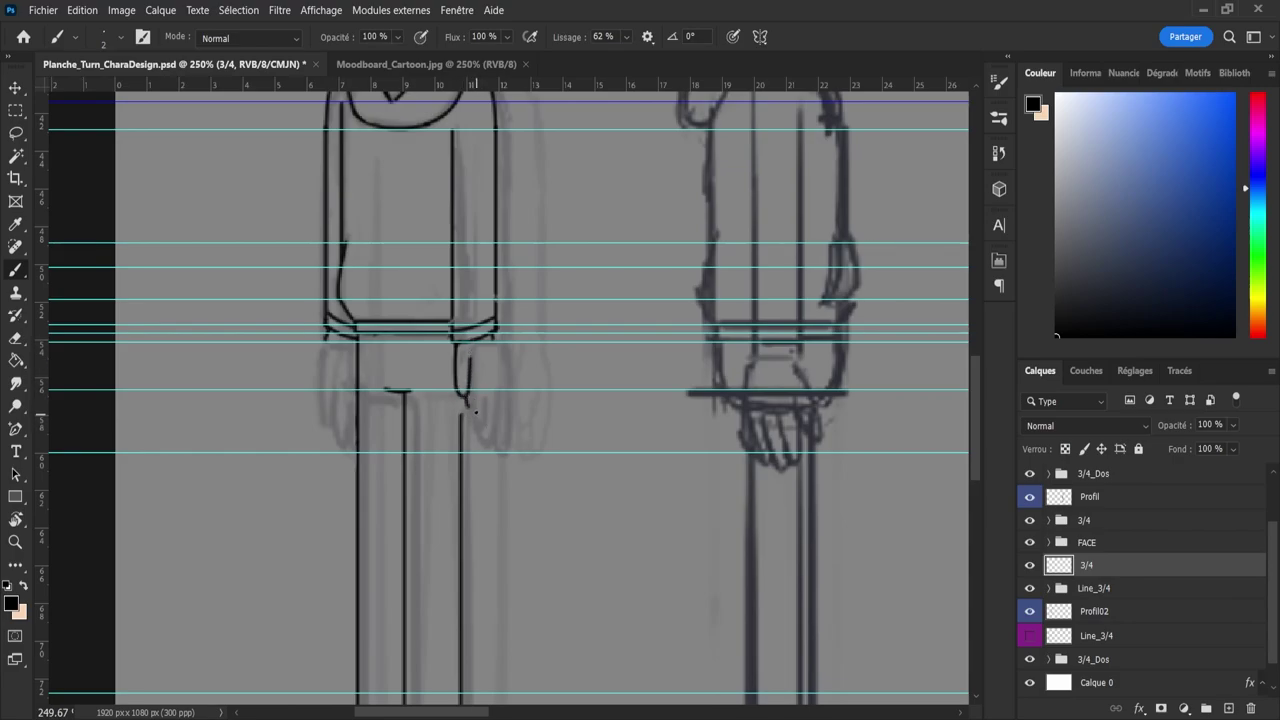
pyautogui.moveTo(481, 362)
pyautogui.mouseDown()
pyautogui.moveTo(469, 401)
pyautogui.moveTo(436, 372)
pyautogui.moveTo(465, 367)
pyautogui.mouseUp()
pyautogui.hotkey('ctrl', 'z')
pyautogui.press('e')
# - Examine the hands on the other turnaround views, especially the finished back view, as reference for the leftmost figure's hand
pyautogui.press('z')
pyautogui.scroll(-2, 507, 397)
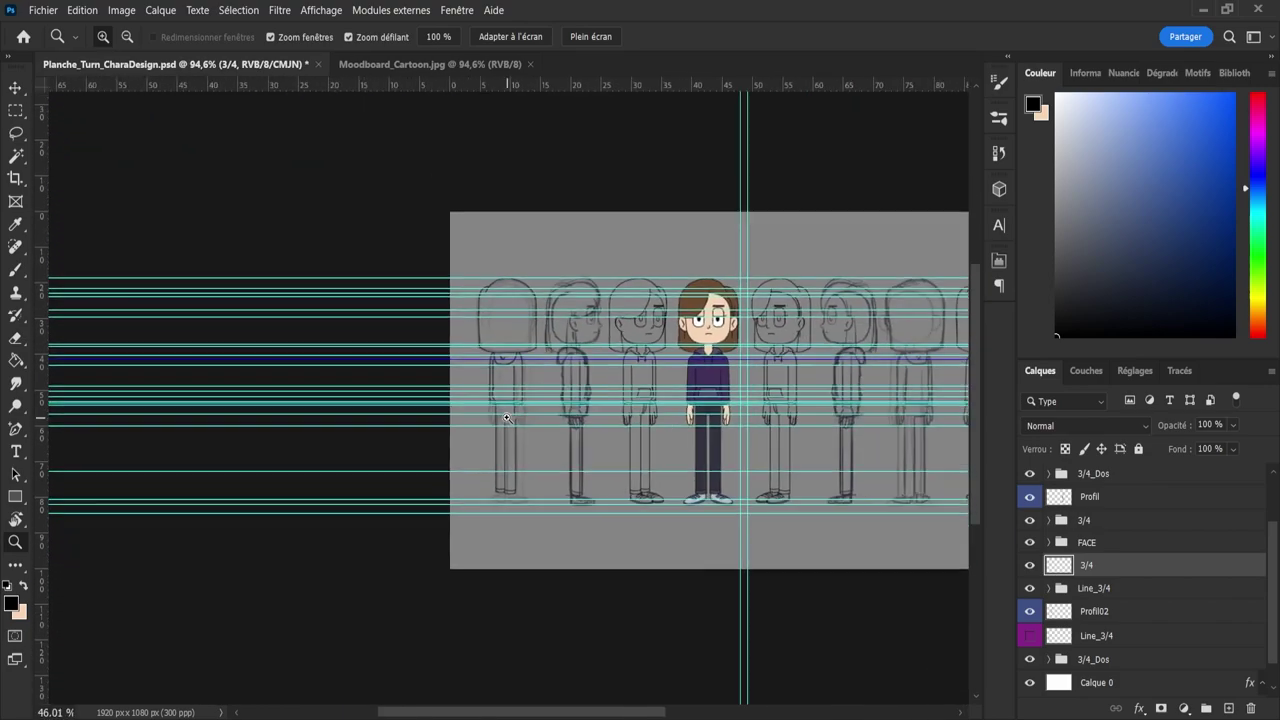
pyautogui.scroll(3, 626, 450)
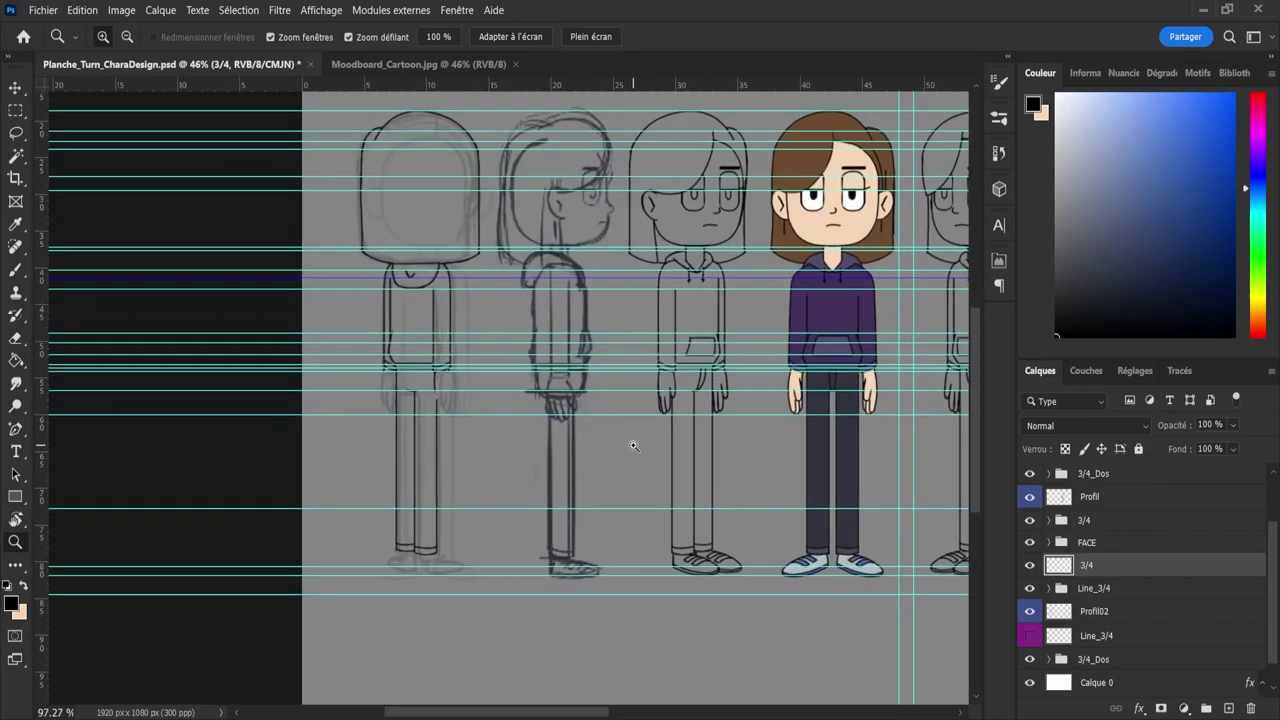
pyautogui.scroll(-1, 630, 446)
pyautogui.scroll(-1, 630, 446)
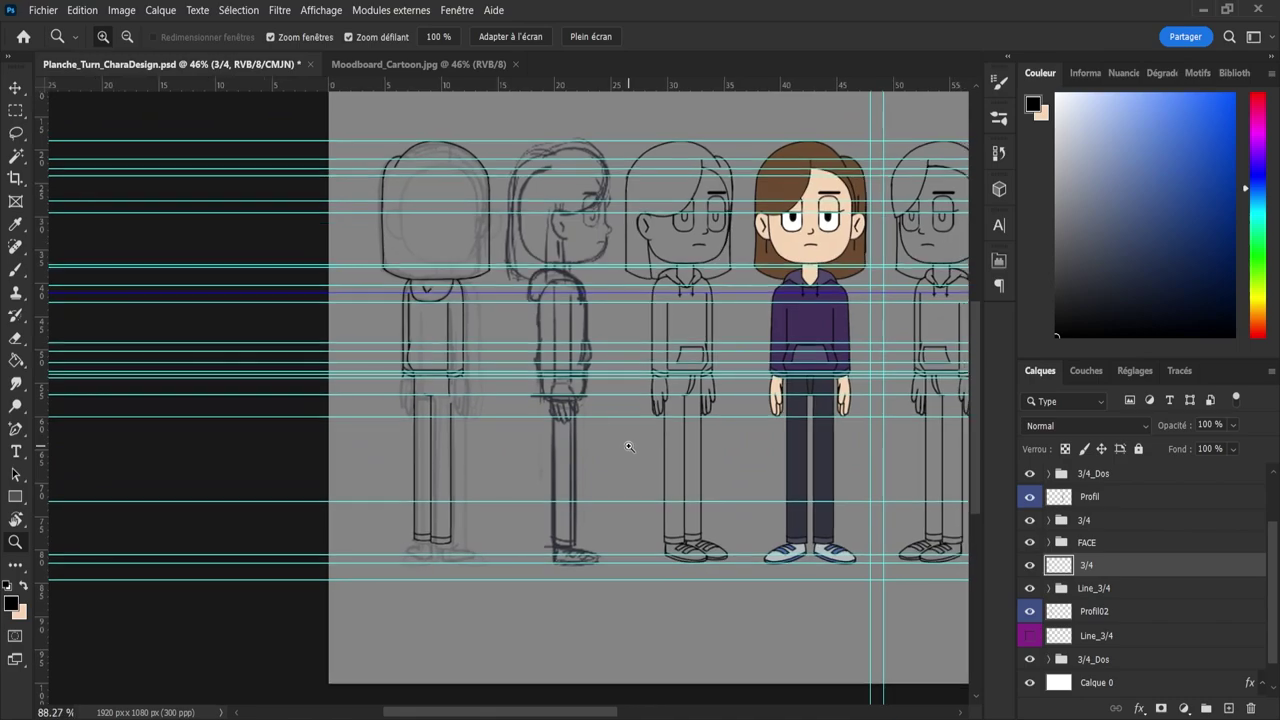
pyautogui.scroll(-5, 617, 448)
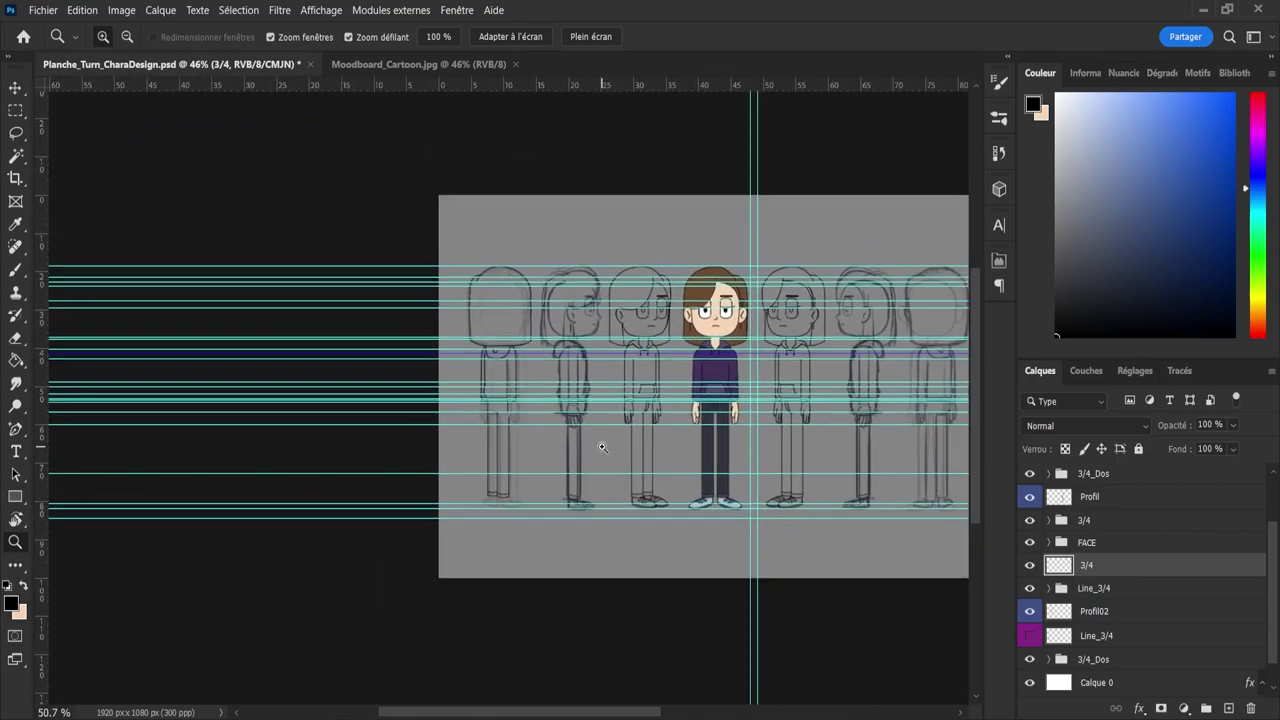
pyautogui.scroll(-1, 592, 448)
pyautogui.scroll(6, 820, 425)
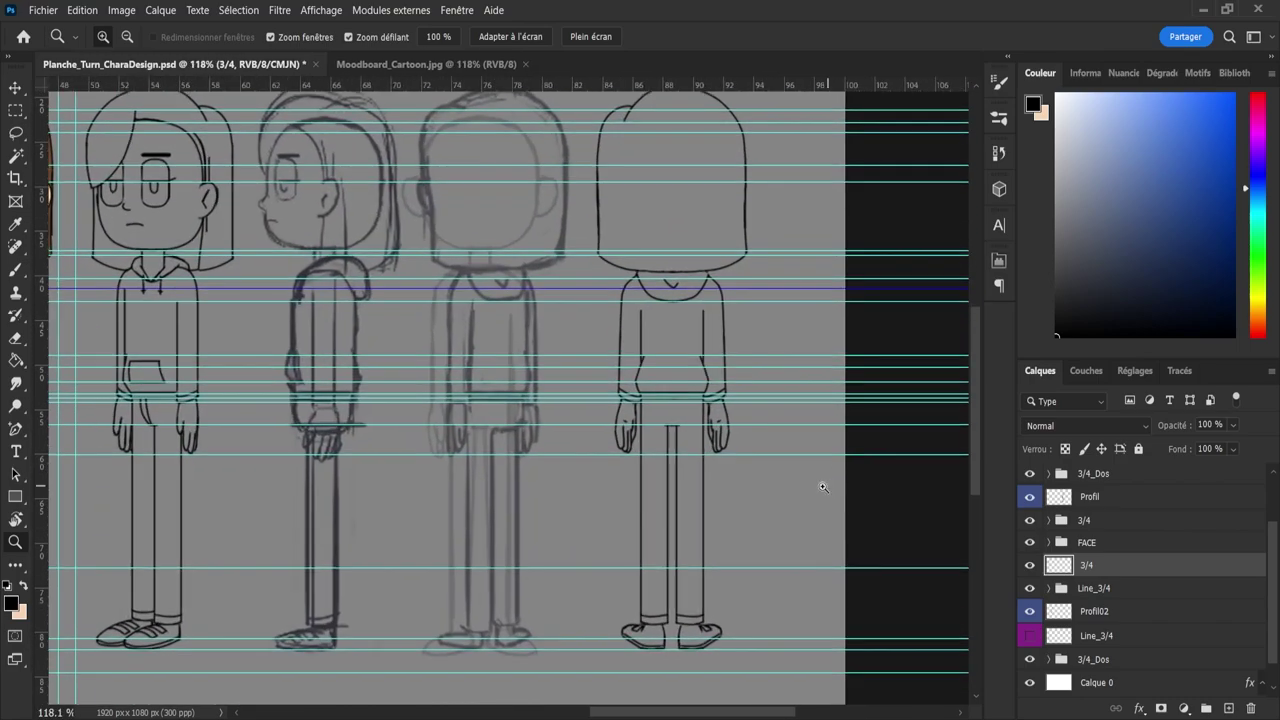
pyautogui.scroll(3, 740, 480)
pyautogui.scroll(-2, 740, 488)
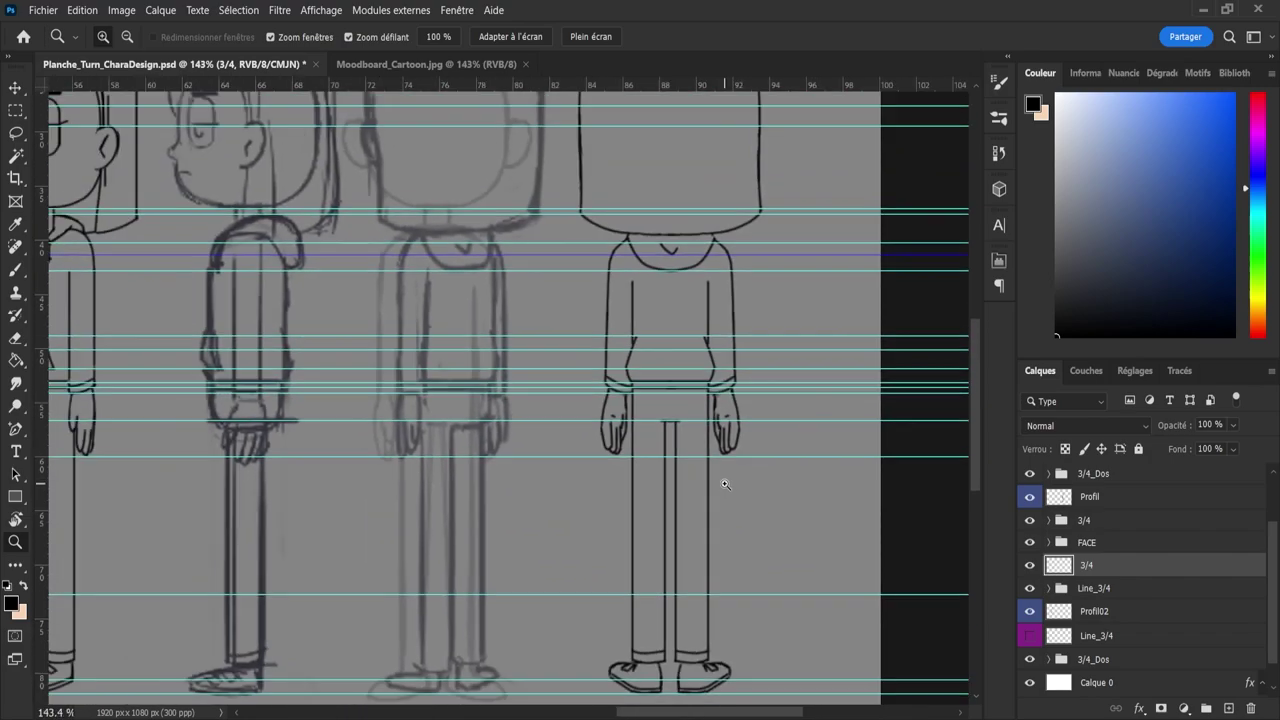
pyautogui.scroll(-7, 797, 413)
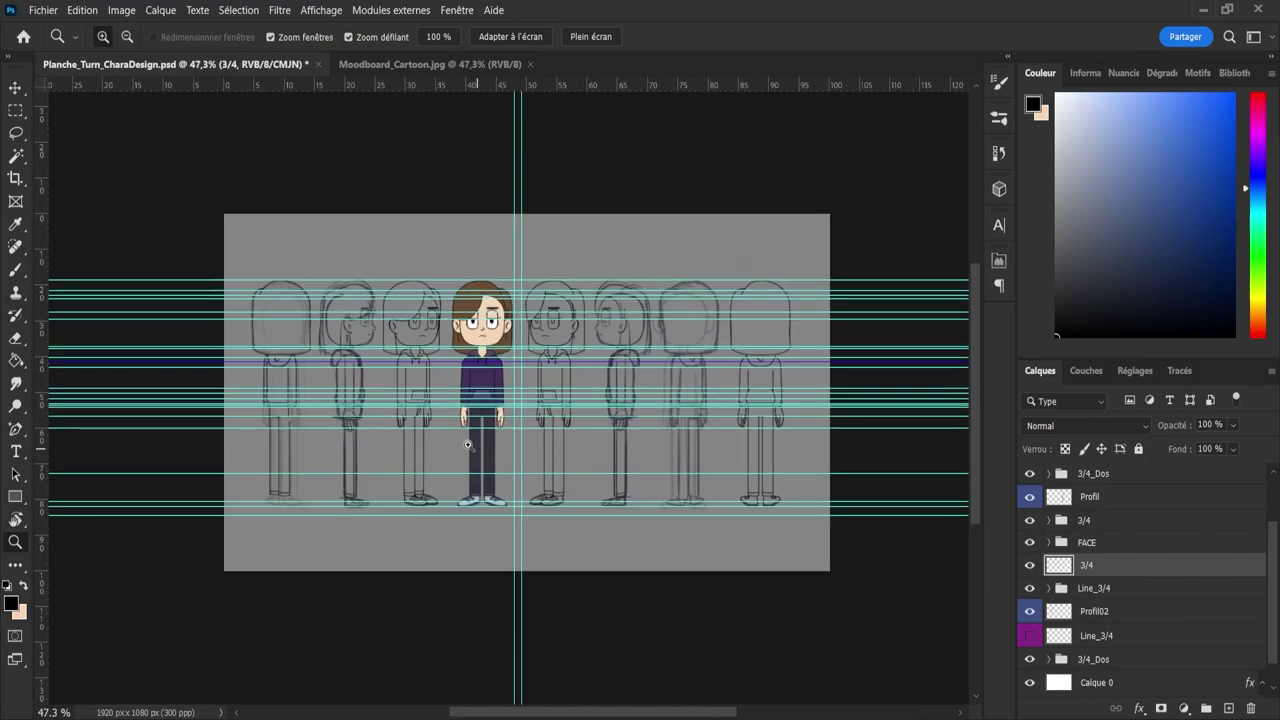
# - Draw the palm of the leftmost figure's near hand with a curved lower edge and an outer edge descending from the cuff
pyautogui.scroll(4, 467, 444)
pyautogui.scroll(-3, 430, 435)
pyautogui.scroll(5, 399, 425)
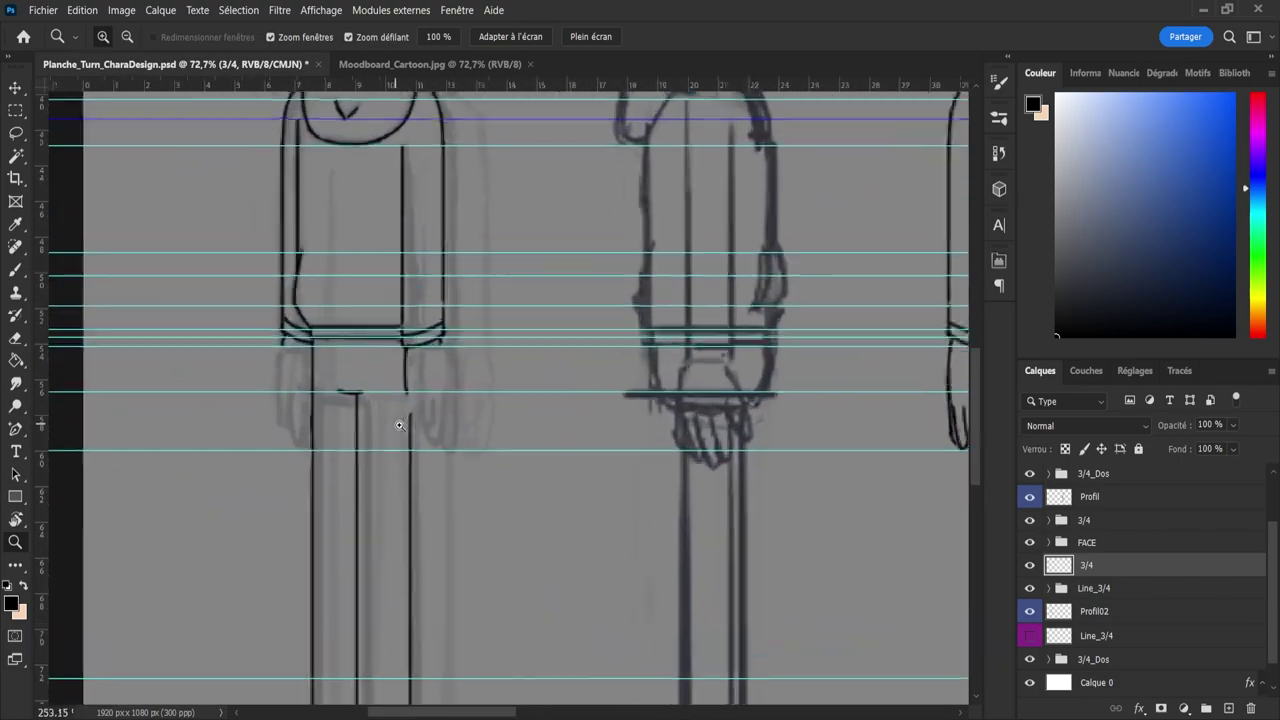
pyautogui.scroll(5, 399, 425)
pyautogui.press('b')
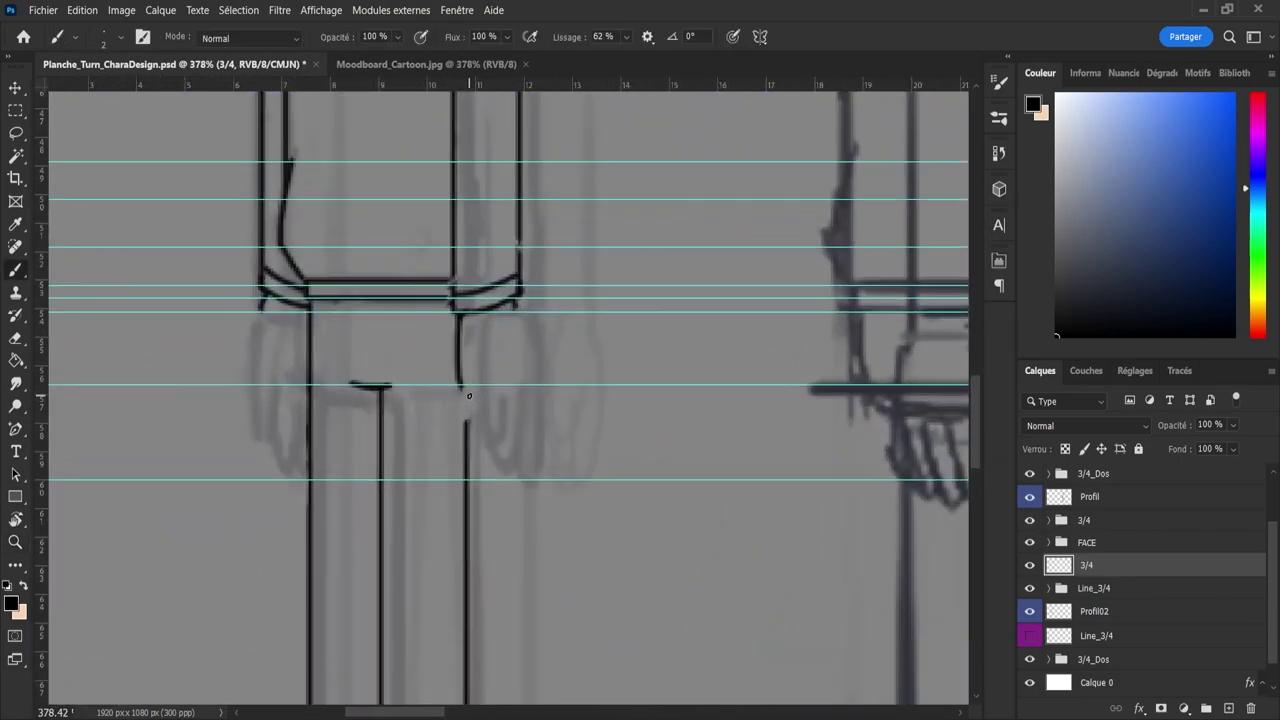
pyautogui.moveTo(461, 392)
pyautogui.mouseDown()
pyautogui.moveTo(494, 416)
pyautogui.moveTo(515, 386)
pyautogui.mouseUp()
pyautogui.hotkey('ctrl', 'z')
pyautogui.moveTo(519, 298)
pyautogui.mouseDown()
pyautogui.moveTo(531, 370)
pyautogui.moveTo(528, 345)
pyautogui.moveTo(514, 396)
pyautogui.mouseUp()
pyautogui.hotkey('ctrl', 'z')
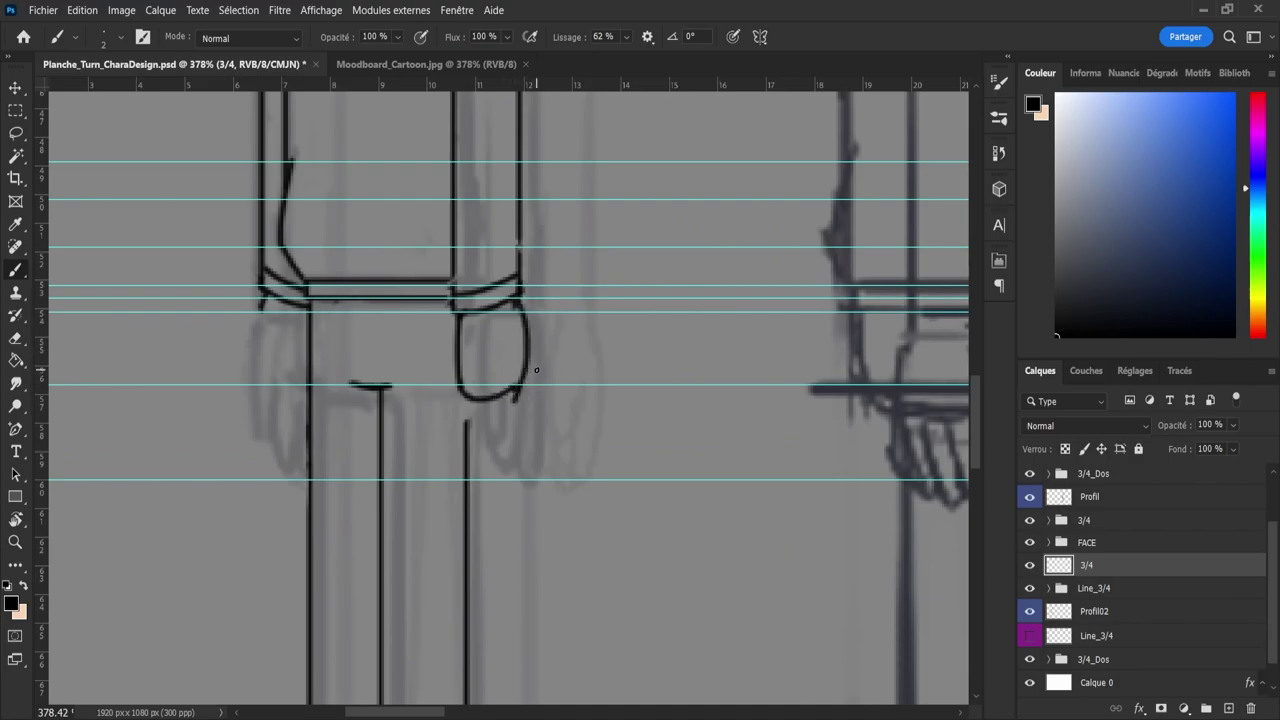
pyautogui.press('e')
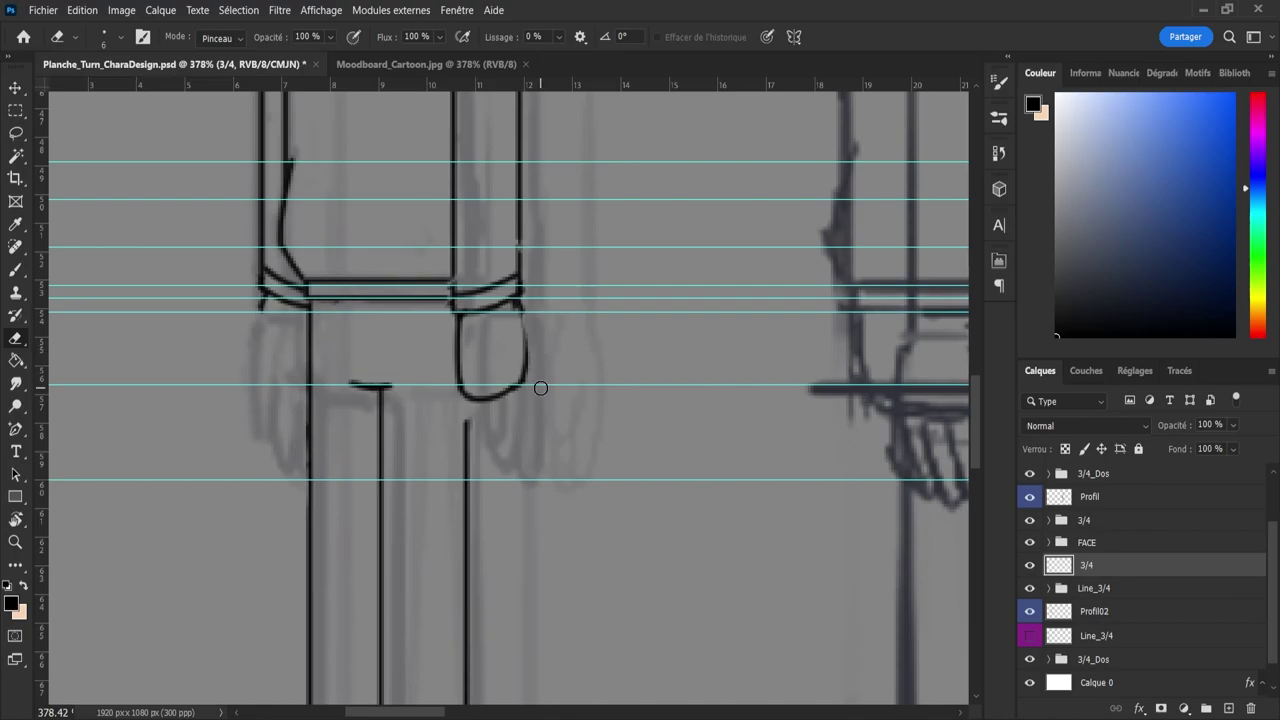
pyautogui.press('b')
pyautogui.moveTo(519, 298); pyautogui.dragTo(520, 403)
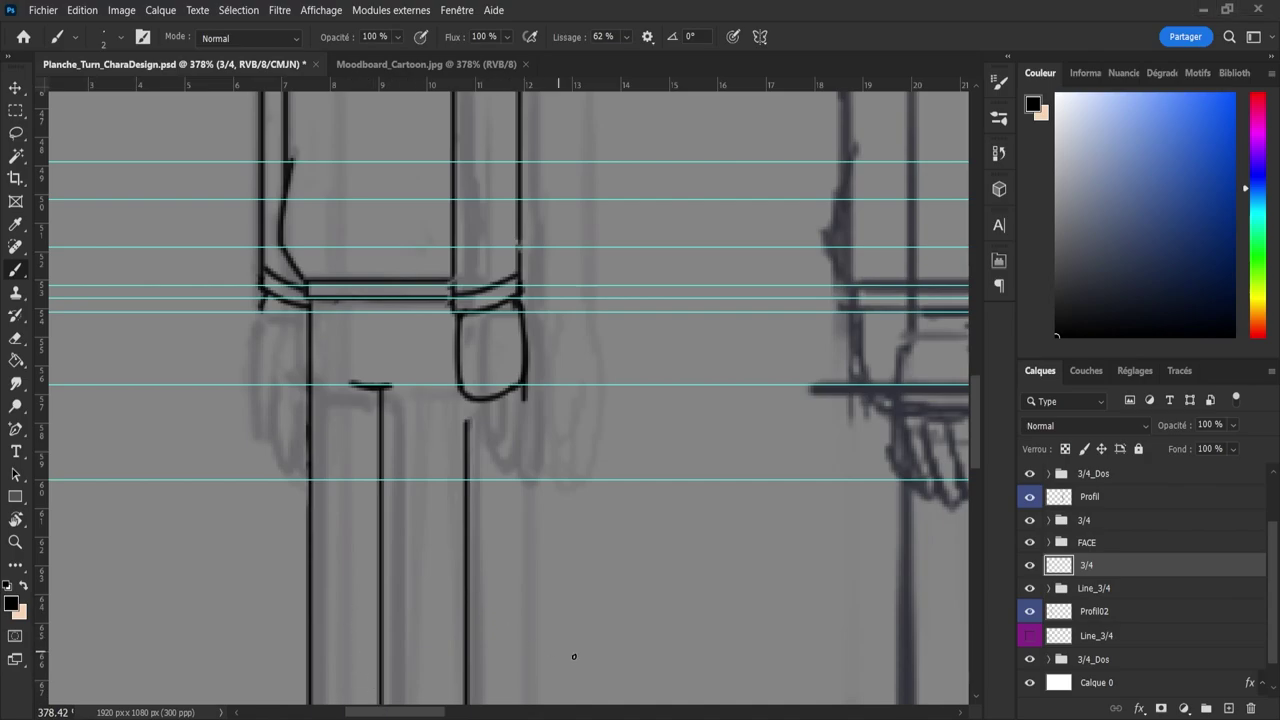
# - Erase the upper end of the leg line below the palm to clear space for the fingers
pyautogui.press('z')
pyautogui.moveTo(543, 471); pyautogui.dragTo(515, 474)
pyautogui.moveTo(424, 526); pyautogui.dragTo(450, 508)
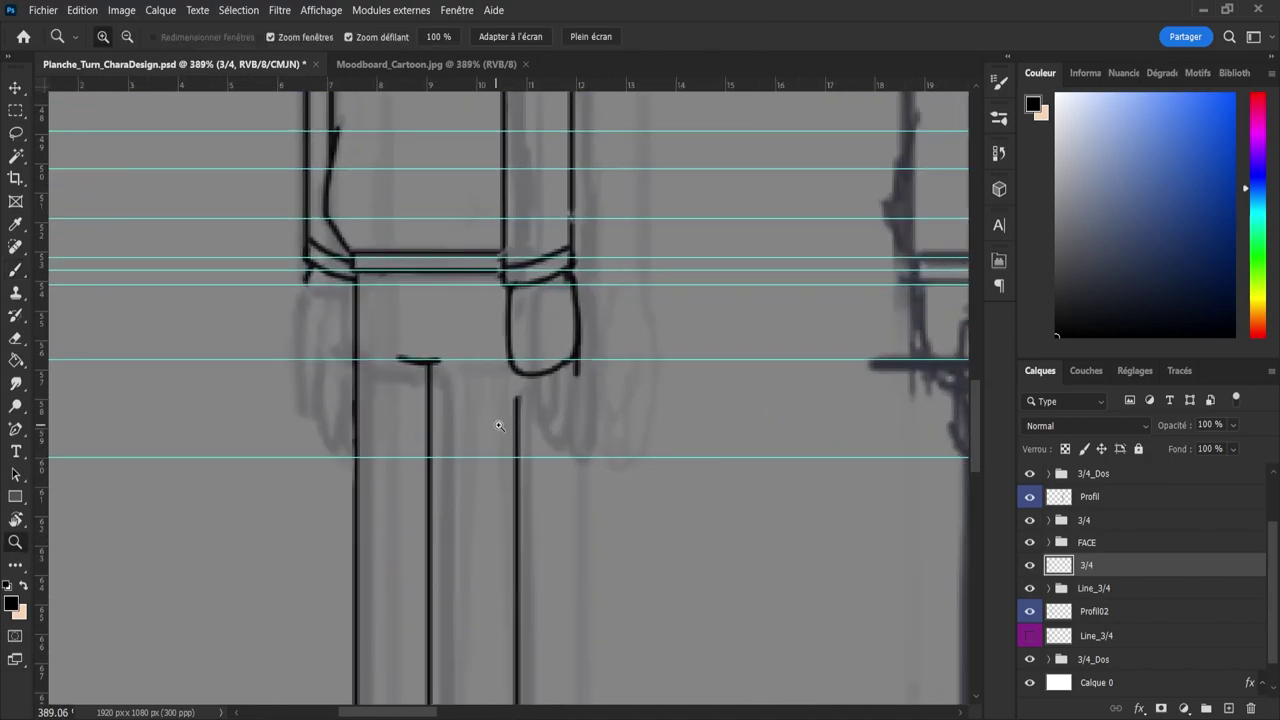
pyautogui.press('b')
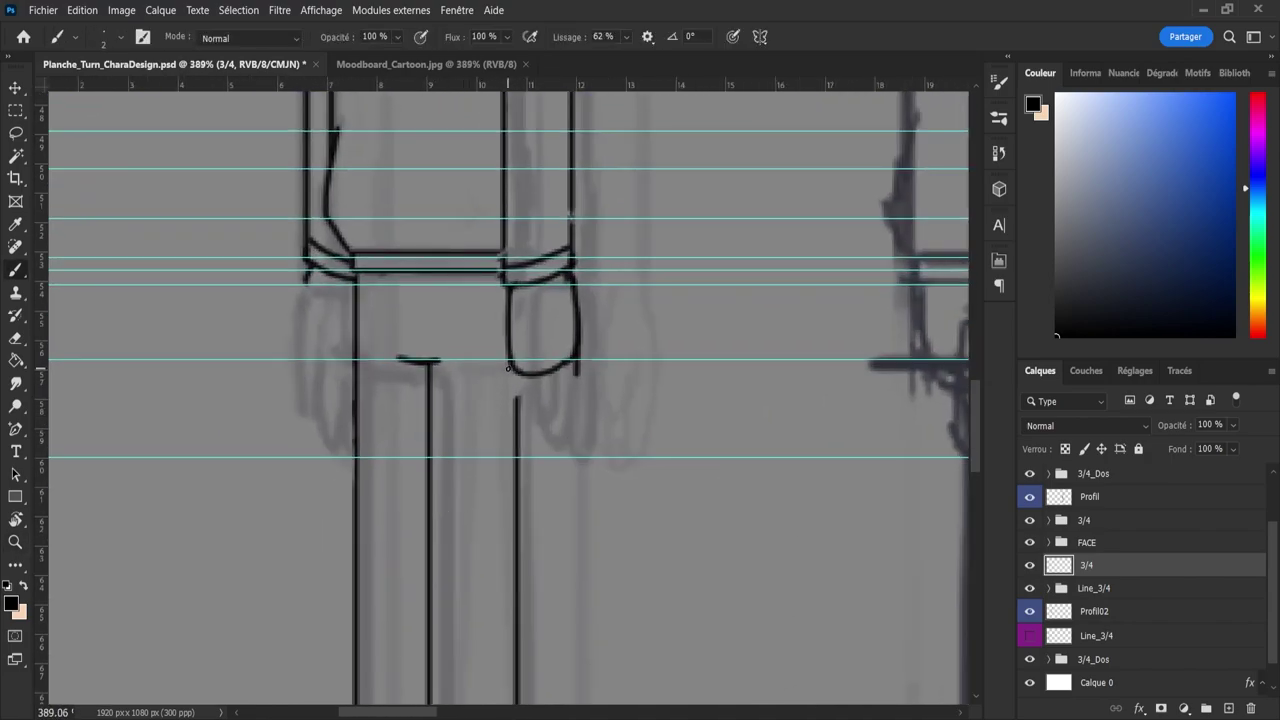
pyautogui.moveTo(508, 368); pyautogui.dragTo(520, 463)
pyautogui.hotkey('ctrl', 'z')
pyautogui.press('e')
# - Draw the innermost finger below the palm and the rounded tip of the finger beside it
pyautogui.press('b')
pyautogui.moveTo(511, 367)
pyautogui.mouseDown()
pyautogui.moveTo(518, 434)
pyautogui.moveTo(532, 373)
pyautogui.mouseUp()
pyautogui.hotkey('ctrl', 'z')
pyautogui.hotkey('ctrl', 'z')
pyautogui.moveTo(529, 422)
pyautogui.mouseDown()
pyautogui.moveTo(540, 445)
pyautogui.moveTo(560, 392)
pyautogui.moveTo(549, 420)
pyautogui.mouseUp()
pyautogui.hotkey('ctrl', 'z')
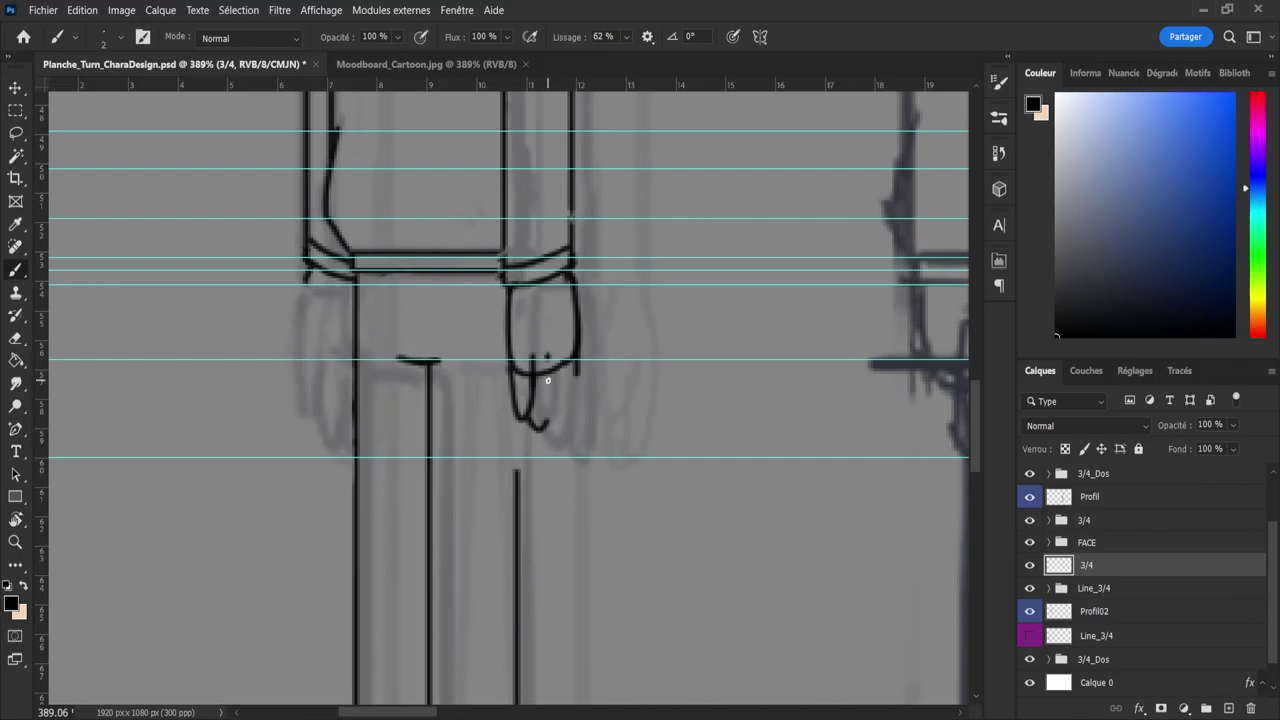
# - Draw the remaining finger lines and rounded fingertips, and redraw the hand's outer edge down to the fingers
pyautogui.moveTo(547, 358); pyautogui.dragTo(547, 439)
pyautogui.moveTo(573, 423); pyautogui.dragTo(564, 440)
pyautogui.hotkey('ctrl', 'z')
pyautogui.hotkey('ctrl', 'z')
pyautogui.moveTo(563, 353)
pyautogui.mouseDown()
pyautogui.moveTo(566, 448)
pyautogui.moveTo(567, 307)
pyautogui.moveTo(576, 365)
pyautogui.mouseUp()
pyautogui.hotkey('ctrl', 'z')
pyautogui.hotkey('ctrl', 'z')
pyautogui.moveTo(569, 286); pyautogui.dragTo(564, 414)
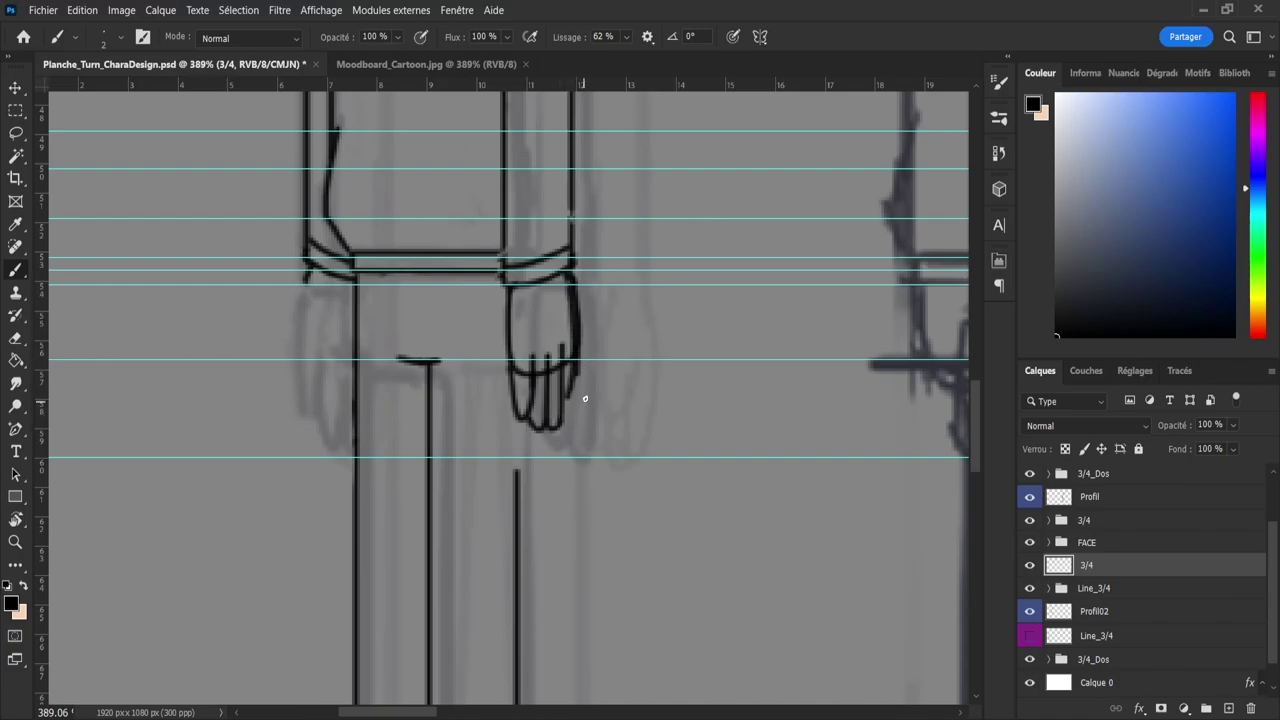
# - Reduce the eraser size and erase the curved palm line crossing the fingers
pyautogui.press('e')
pyautogui.press('[')
pyautogui.press('[')
pyautogui.press('[')
pyautogui.press('[')
pyautogui.moveTo(529, 379)
pyautogui.mouseDown()
pyautogui.moveTo(517, 363)
pyautogui.moveTo(539, 379)
pyautogui.moveTo(570, 362)
pyautogui.mouseUp()
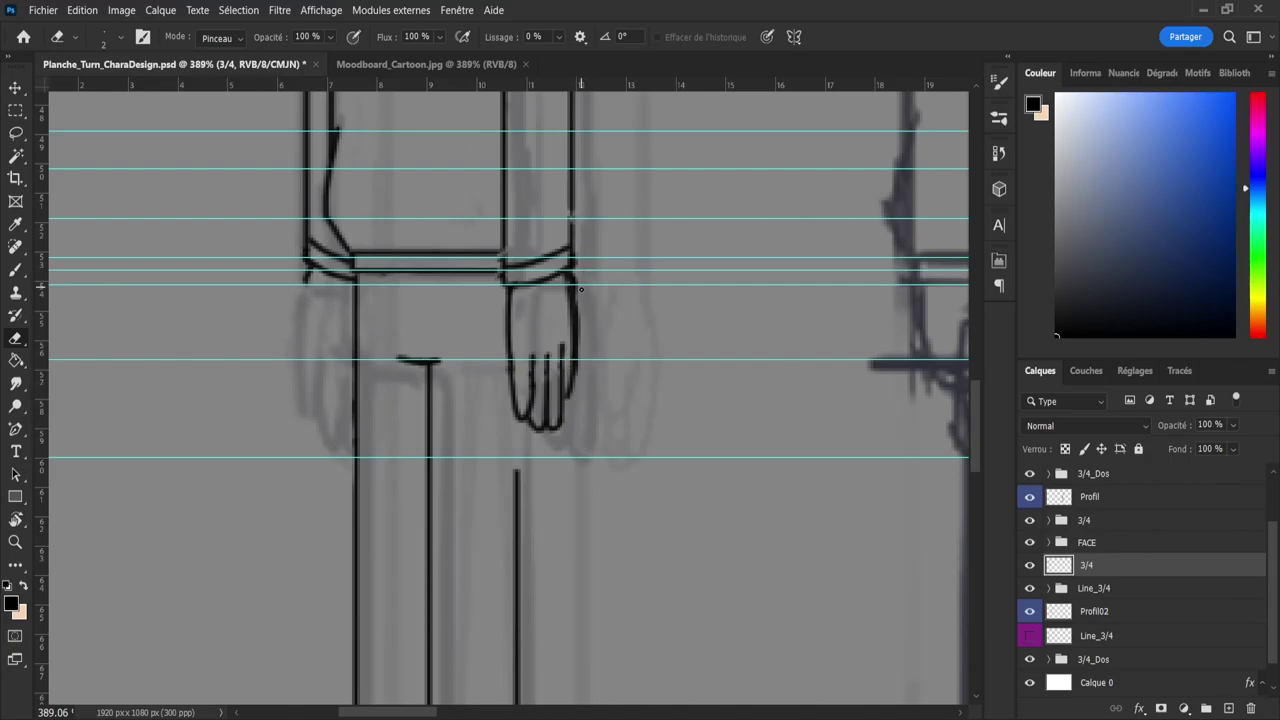
# - Erase the hand's thick outer edge with a larger eraser and redraw it as one thinner curve from the cuff
pyautogui.moveTo(575, 315)
pyautogui.mouseDown()
pyautogui.moveTo(571, 400)
pyautogui.moveTo(573, 364)
pyautogui.mouseUp()
pyautogui.press(']')
pyautogui.press(']')
pyautogui.press(']')
pyautogui.press(']')
pyautogui.press(']')
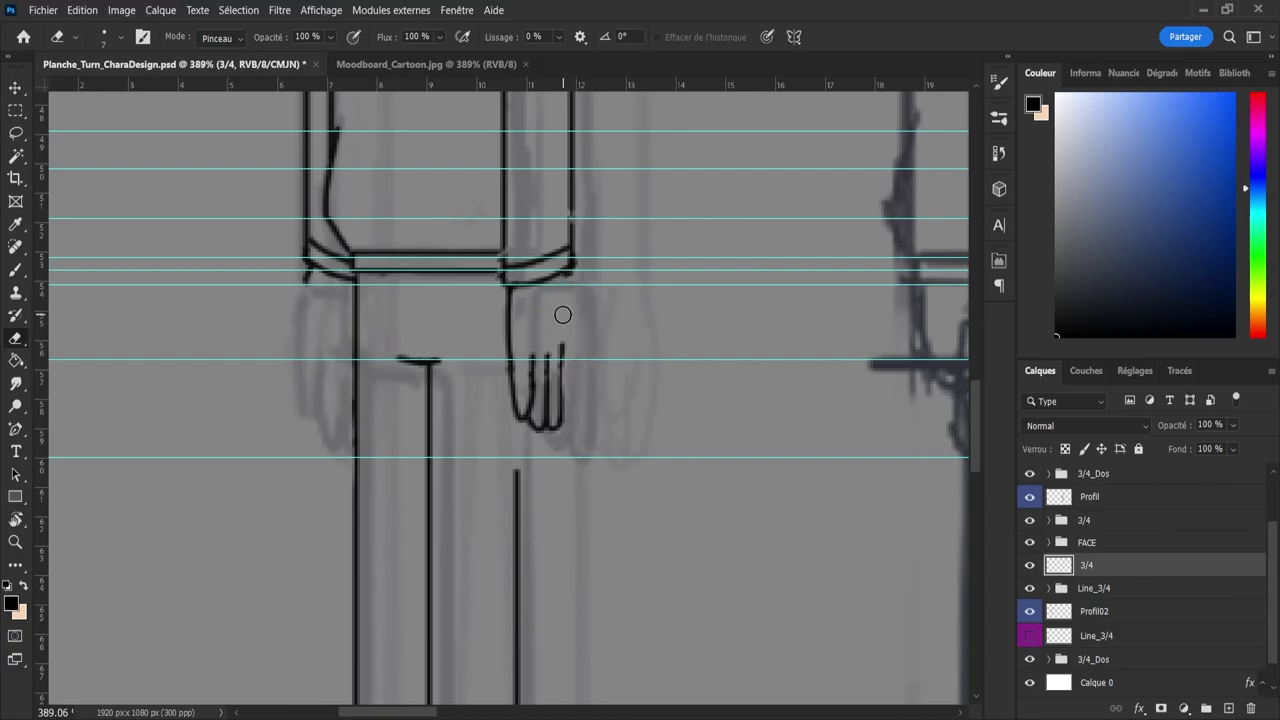
pyautogui.hotkey('ctrl', 'z')
pyautogui.press('b')
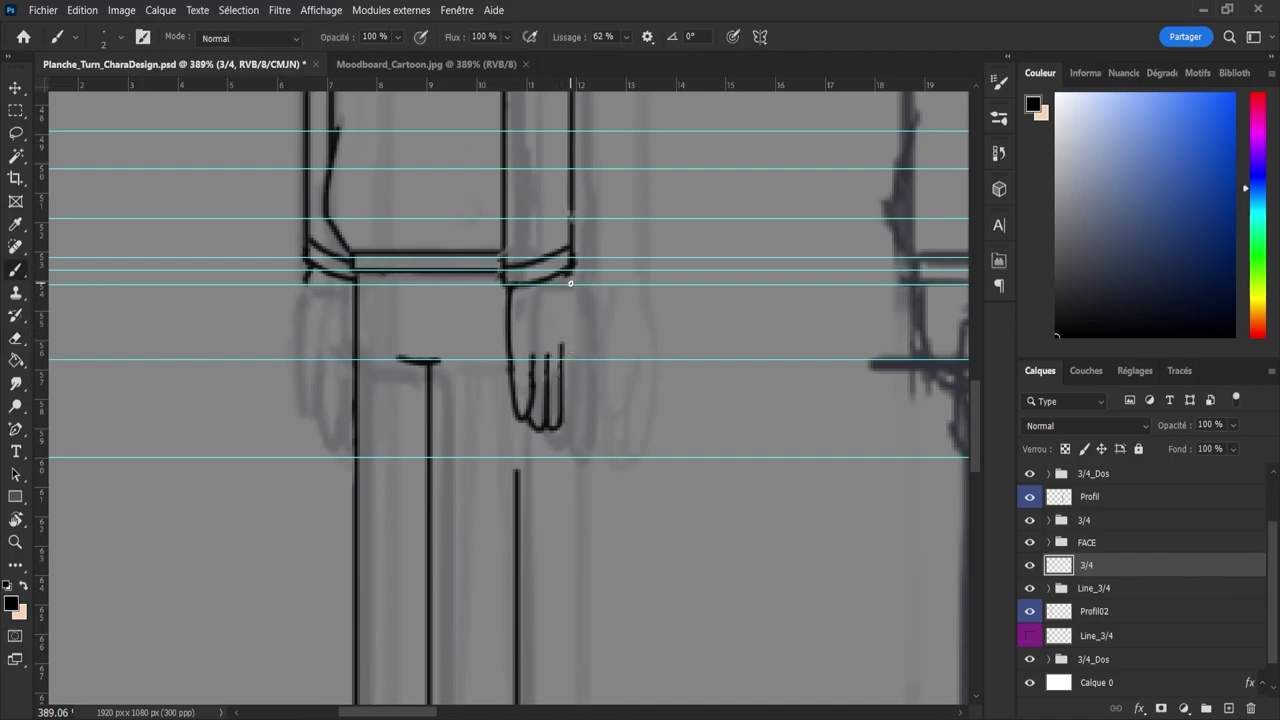
pyautogui.moveTo(570, 283); pyautogui.dragTo(566, 390)
pyautogui.hotkey('ctrl', 'z')
# - Extend the hand's outer edge to meet the neighbouring finger and clean up the finger lines with a fine eraser
pyautogui.press('e')
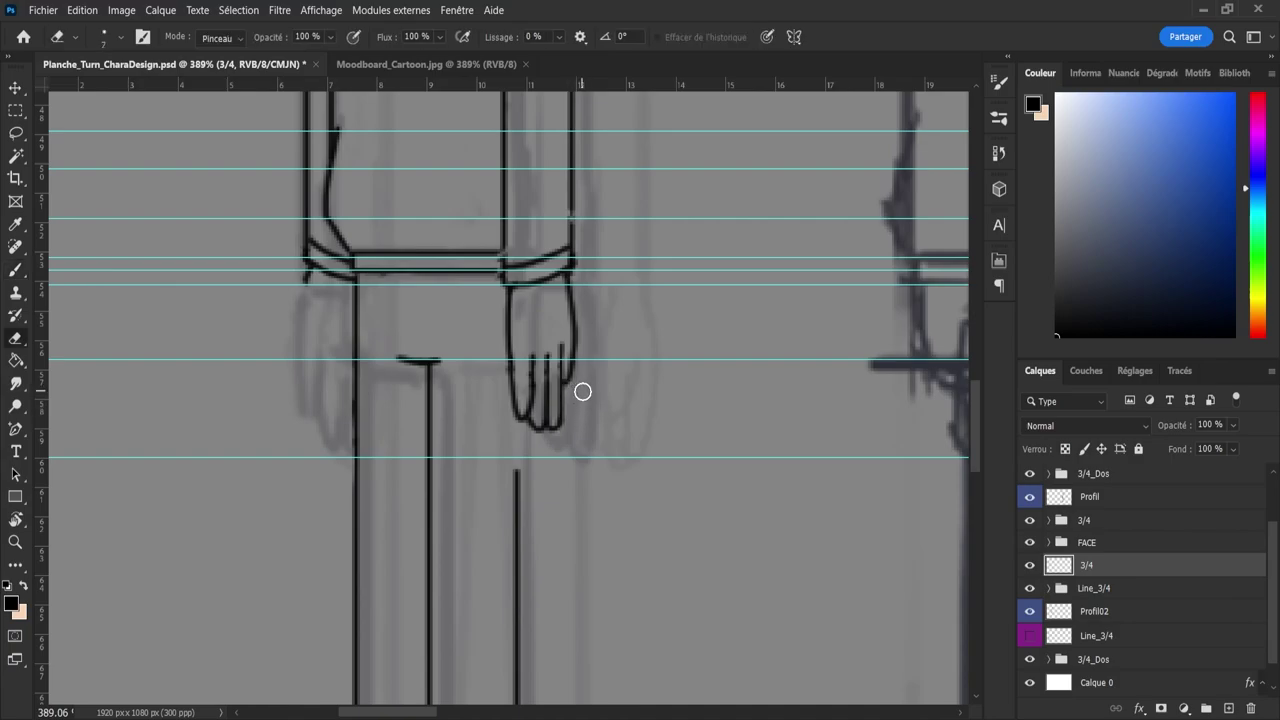
pyautogui.press('b')
pyautogui.press('e')
pyautogui.press('b')
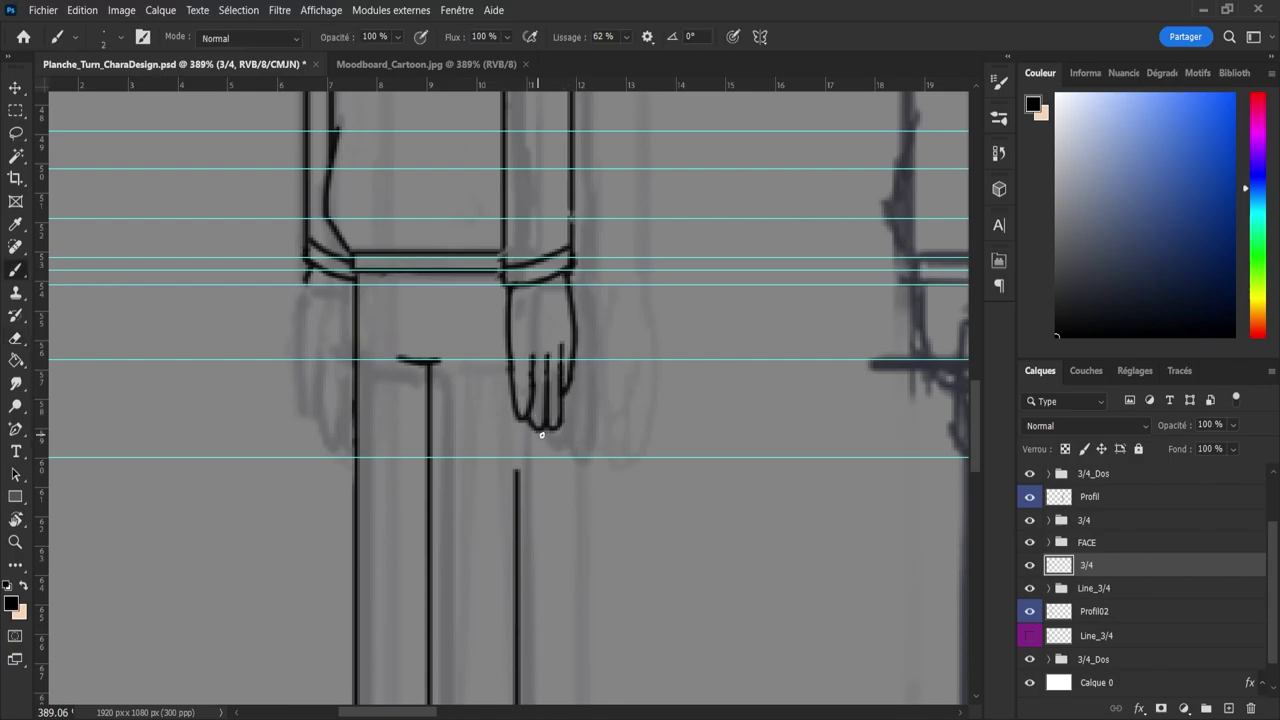
pyautogui.press('e')
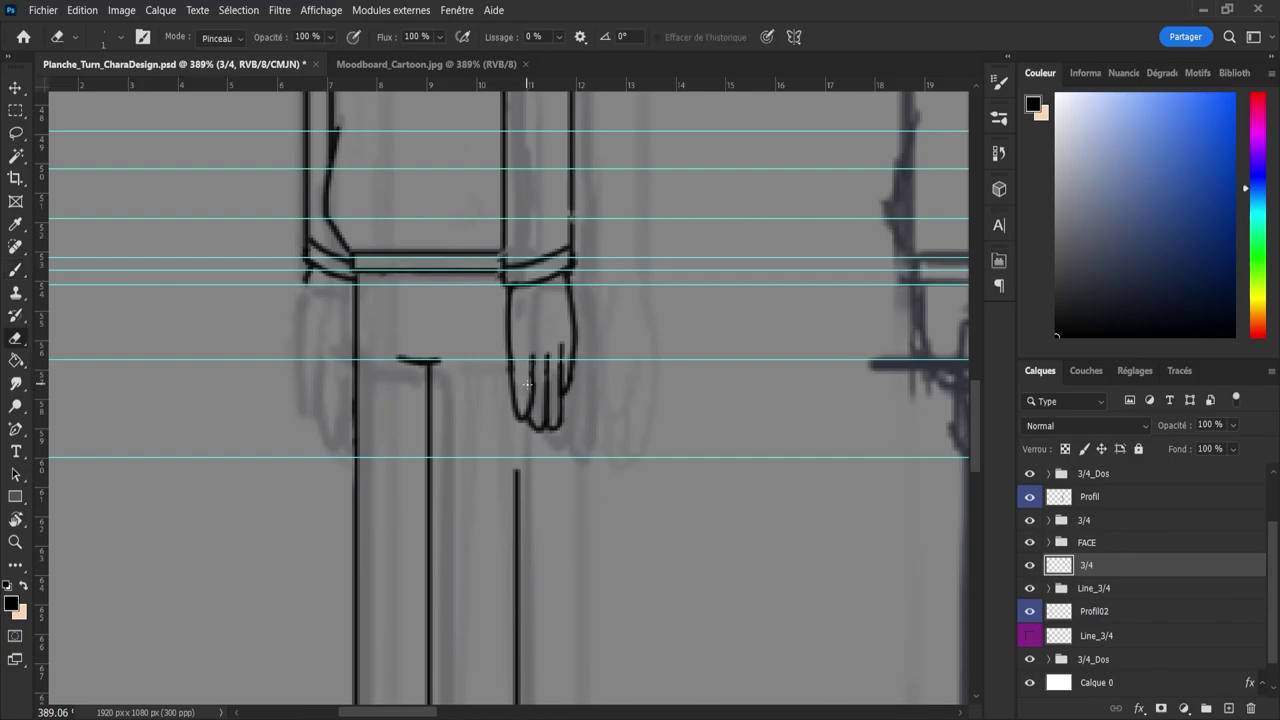
pyautogui.press('b')
pyautogui.press('e')
pyautogui.press('z')
pyautogui.moveTo(635, 445)
pyautogui.mouseDown()
pyautogui.moveTo(568, 430)
pyautogui.moveTo(592, 421)
pyautogui.moveTo(594, 464)
pyautogui.moveTo(563, 455)
pyautogui.mouseUp()
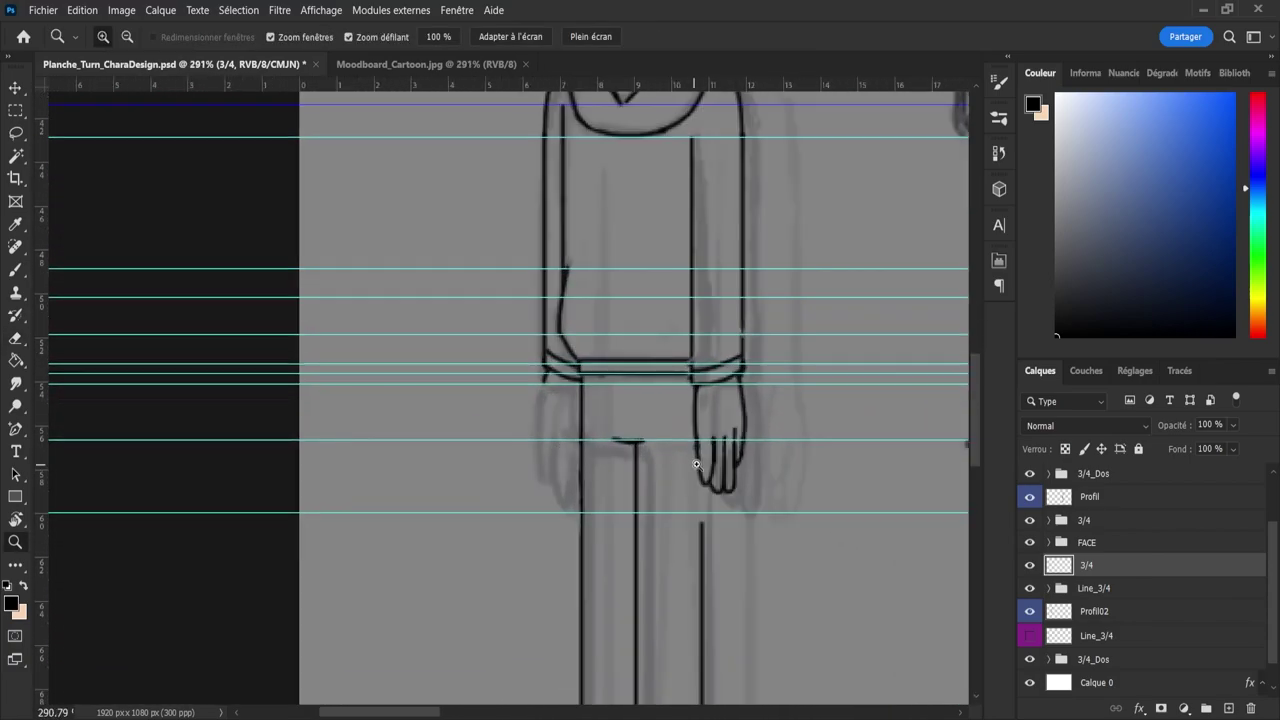
pyautogui.press('l')
pyautogui.moveTo(760, 402)
pyautogui.mouseDown()
pyautogui.moveTo(730, 515)
pyautogui.moveTo(678, 448)
pyautogui.moveTo(700, 396)
pyautogui.moveTo(750, 380)
pyautogui.moveTo(775, 418)
pyautogui.moveTo(766, 516)
pyautogui.mouseUp()
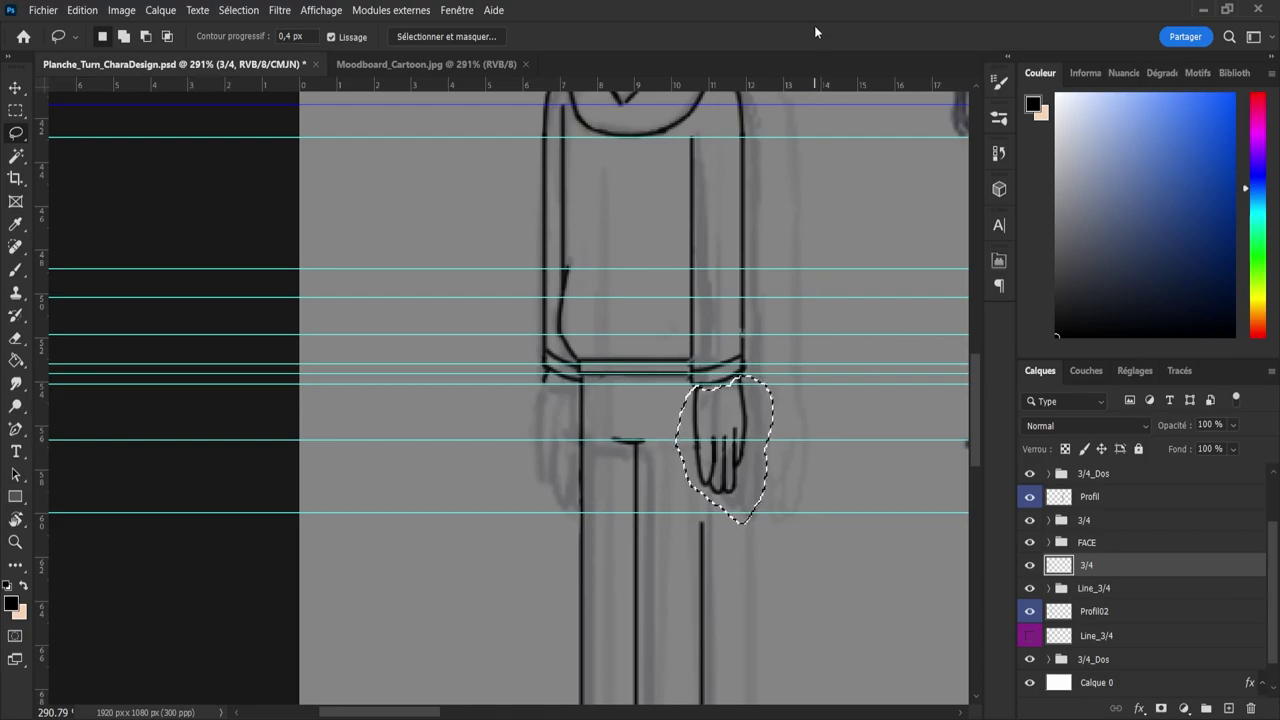
pyautogui.hotkey('ctrl', 'd')
# - Erase the tip of the hand's innermost finger and redraw it with a rounder shape
pyautogui.press('e')
pyautogui.press('e')
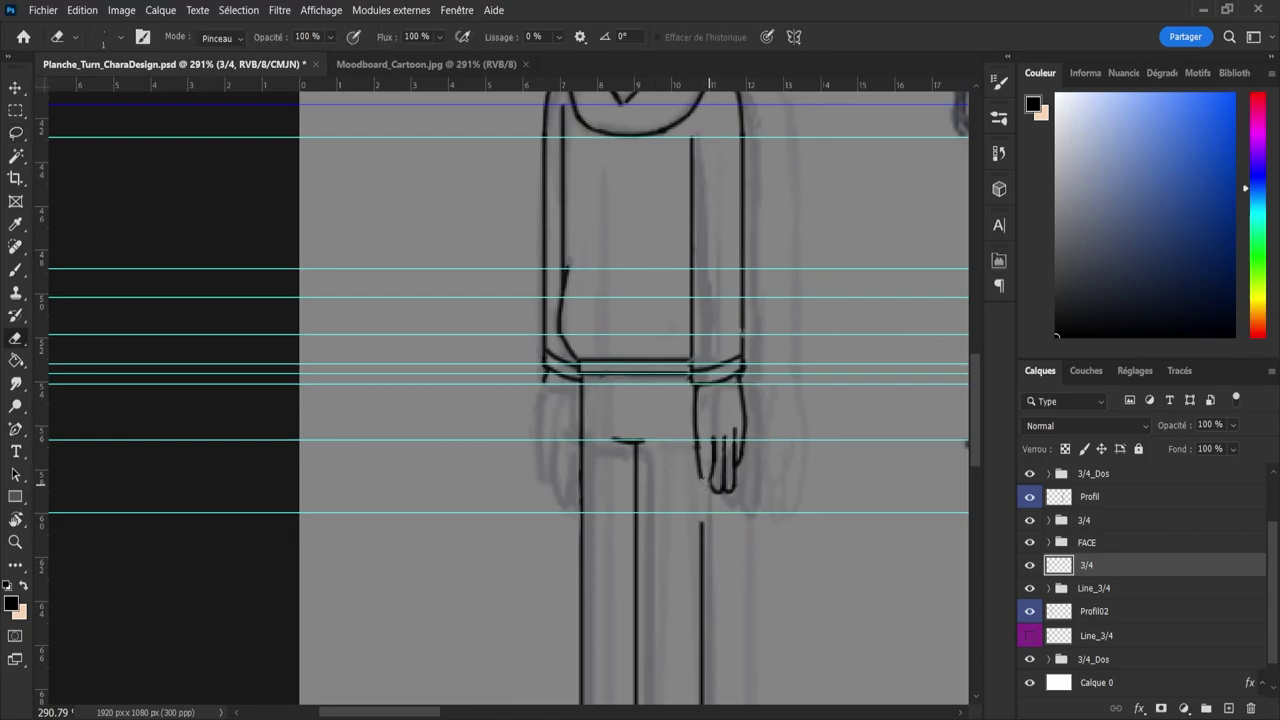
pyautogui.press('b')
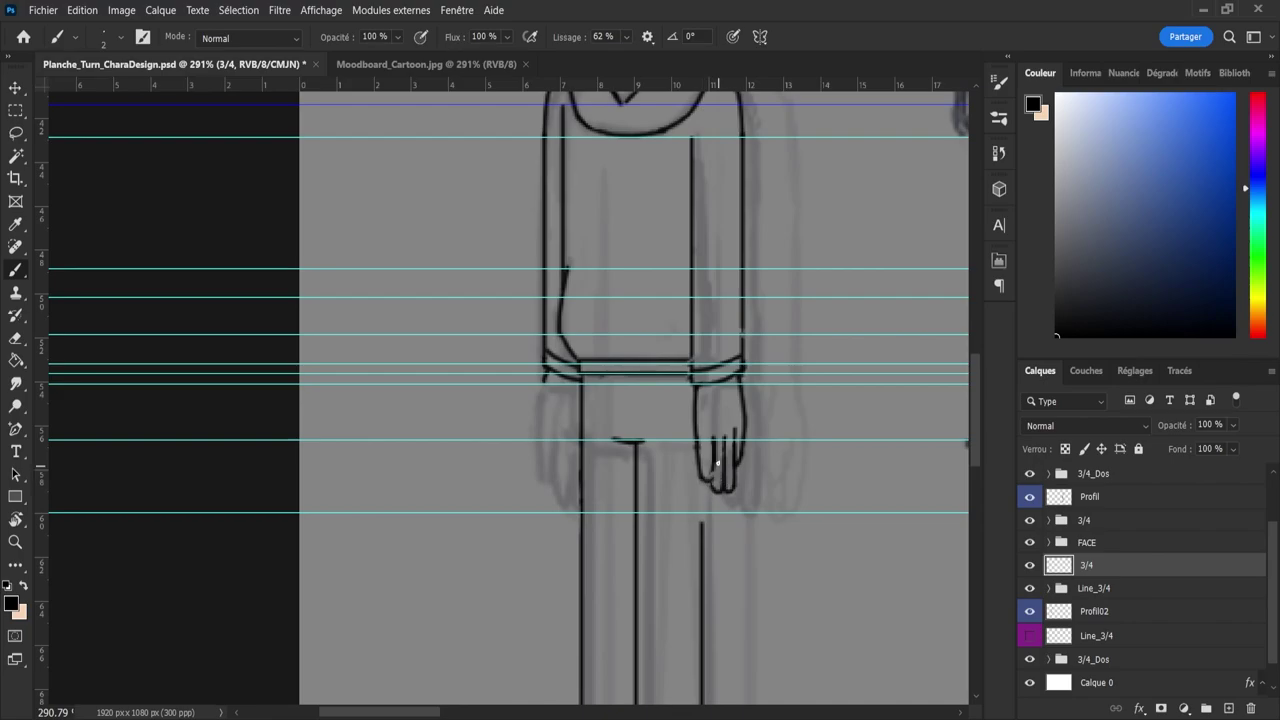
pyautogui.moveTo(715, 447); pyautogui.dragTo(705, 482)
pyautogui.press('e')
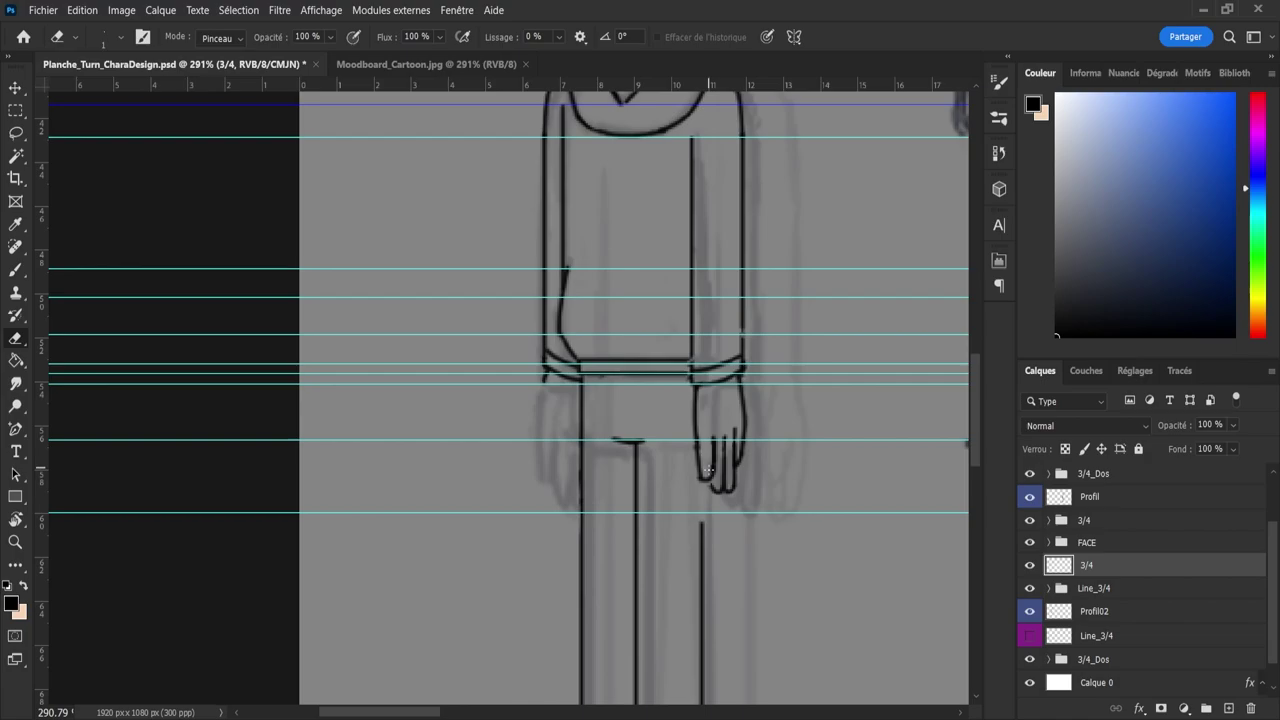
# - Touch up the tip of the hand's inner finger and erase the old tip line beside it with a larger eraser
pyautogui.press('b')
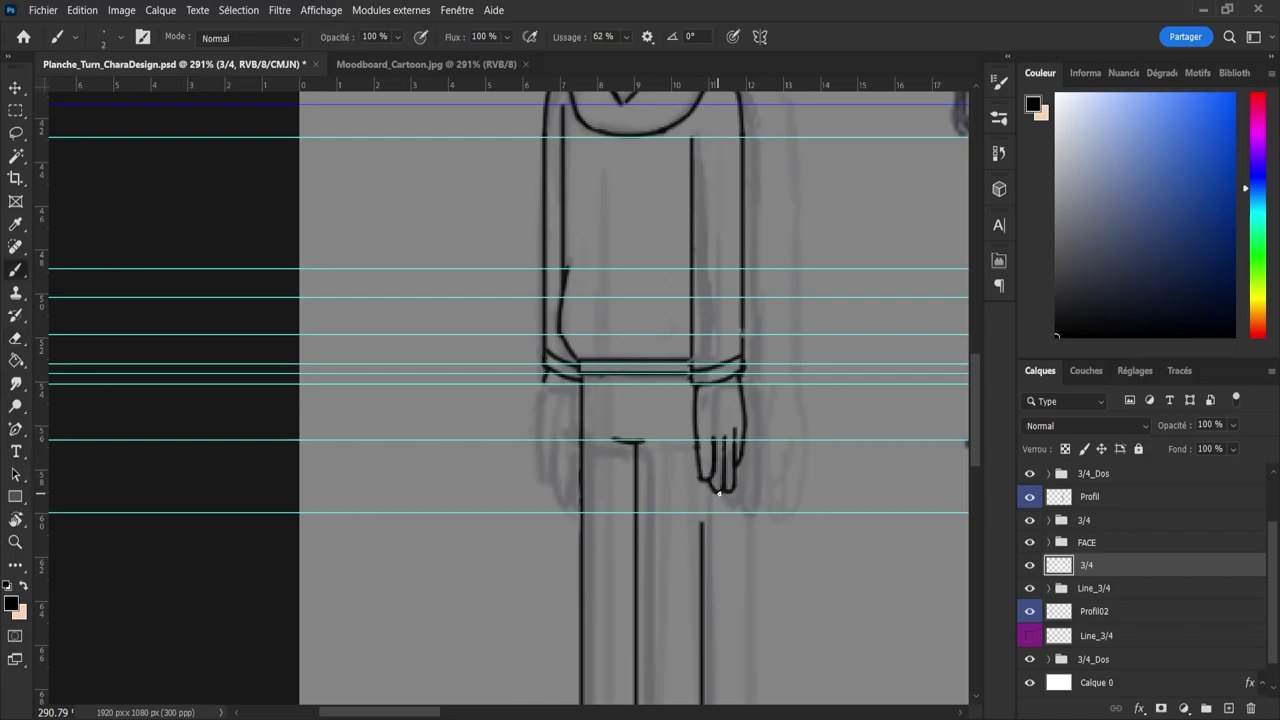
pyautogui.press('e')
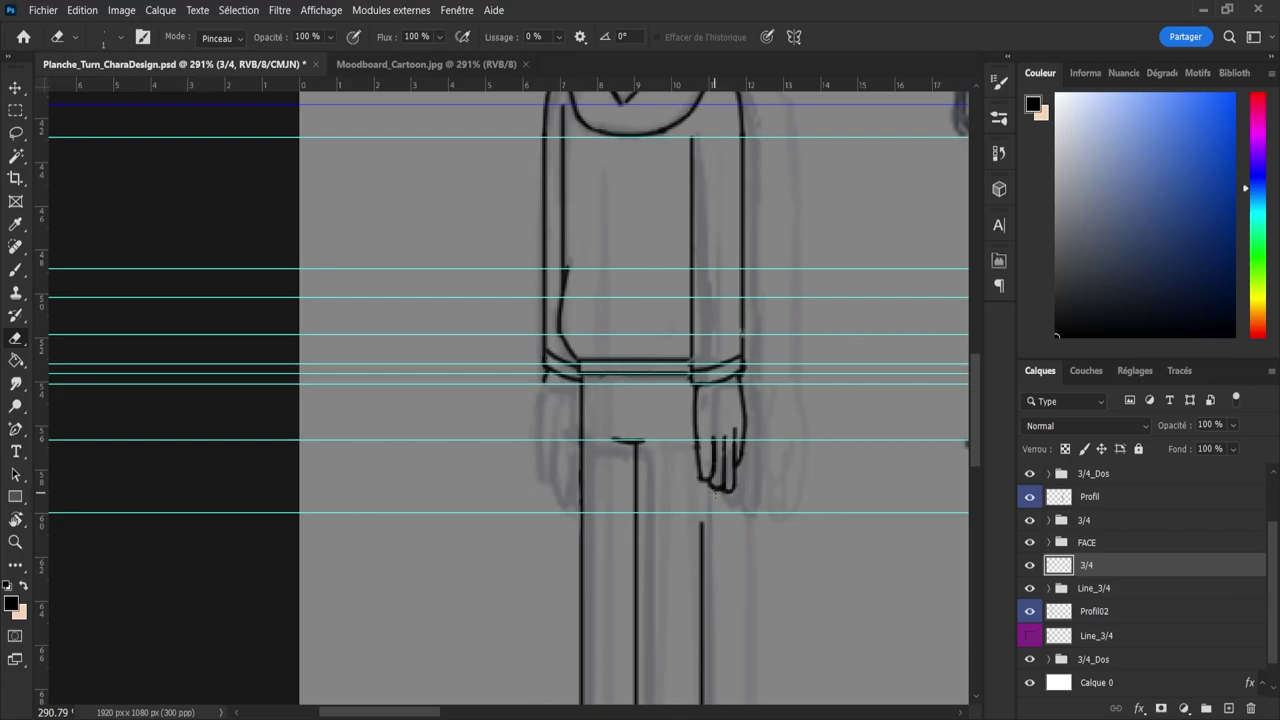
pyautogui.scroll(1, 724, 505)
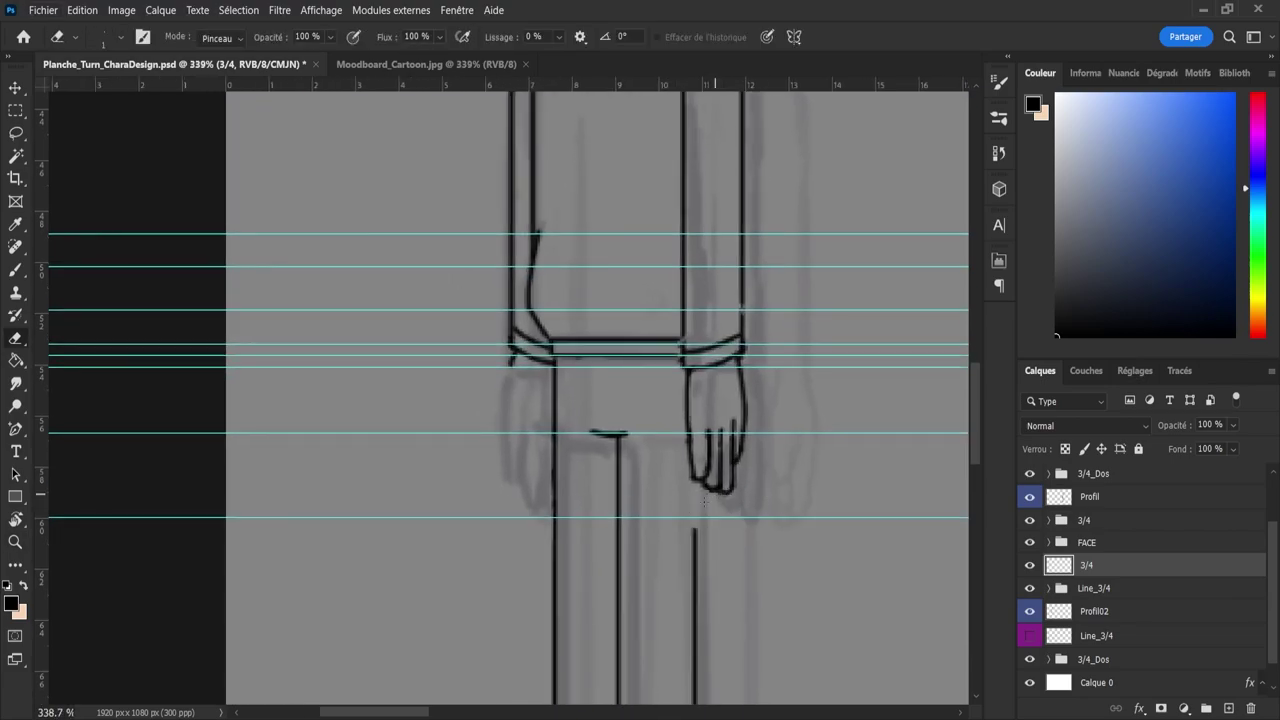
pyautogui.press(']')
pyautogui.press(']')
pyautogui.press(']')
pyautogui.moveTo(709, 481); pyautogui.dragTo(711, 490)
# - Redraw the tips of the middle fingers slightly shorter and erase the remains of their old lower edge
pyautogui.press('b')
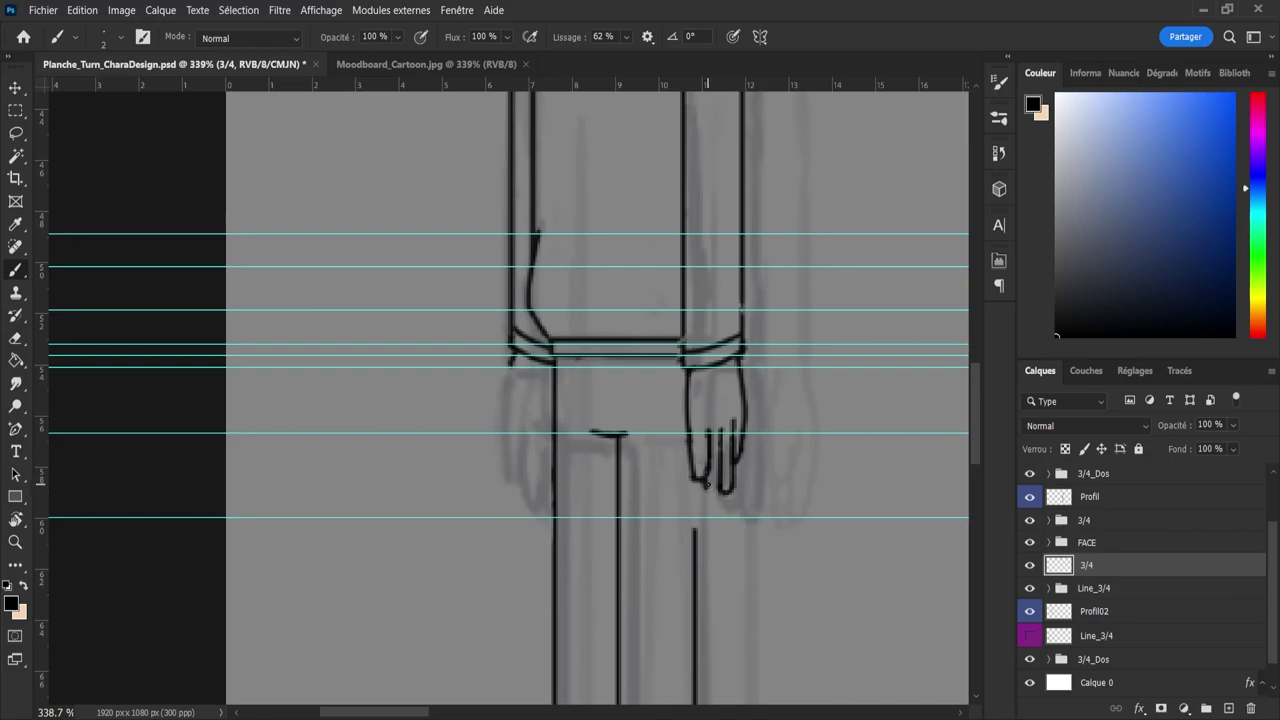
pyautogui.press('e')
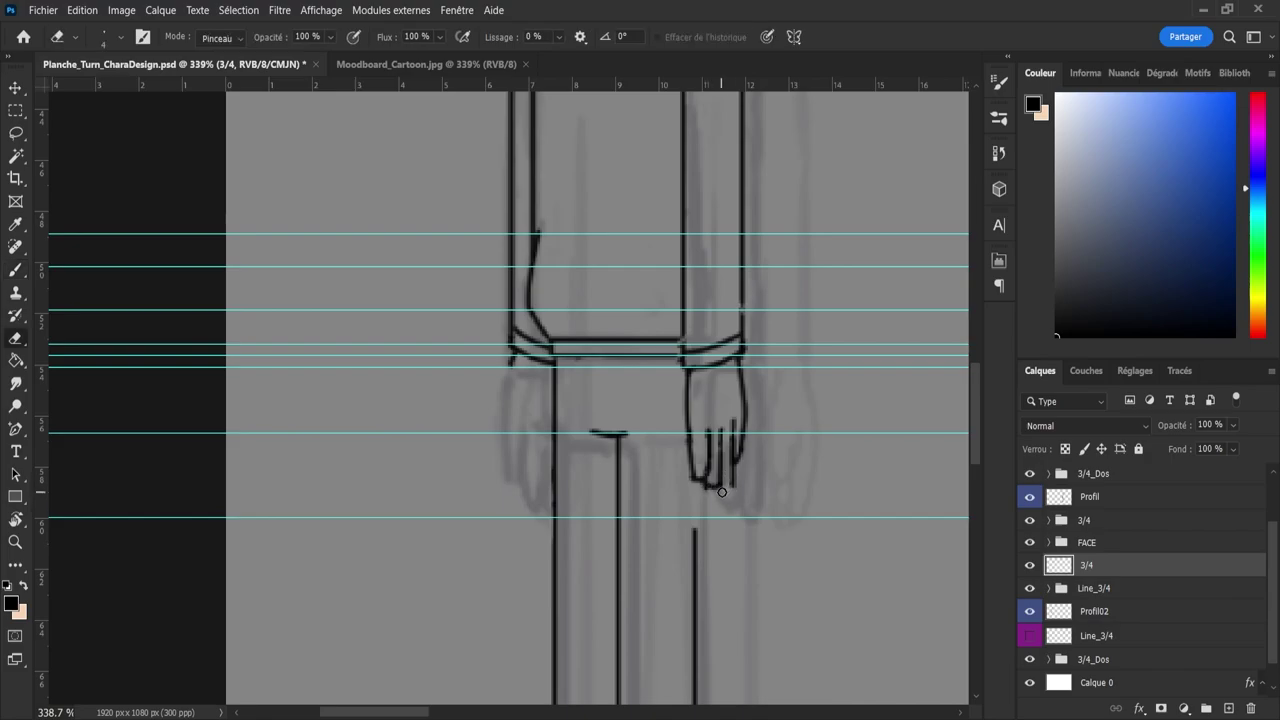
pyautogui.moveTo(731, 489); pyautogui.dragTo(732, 480)
pyautogui.press('b')
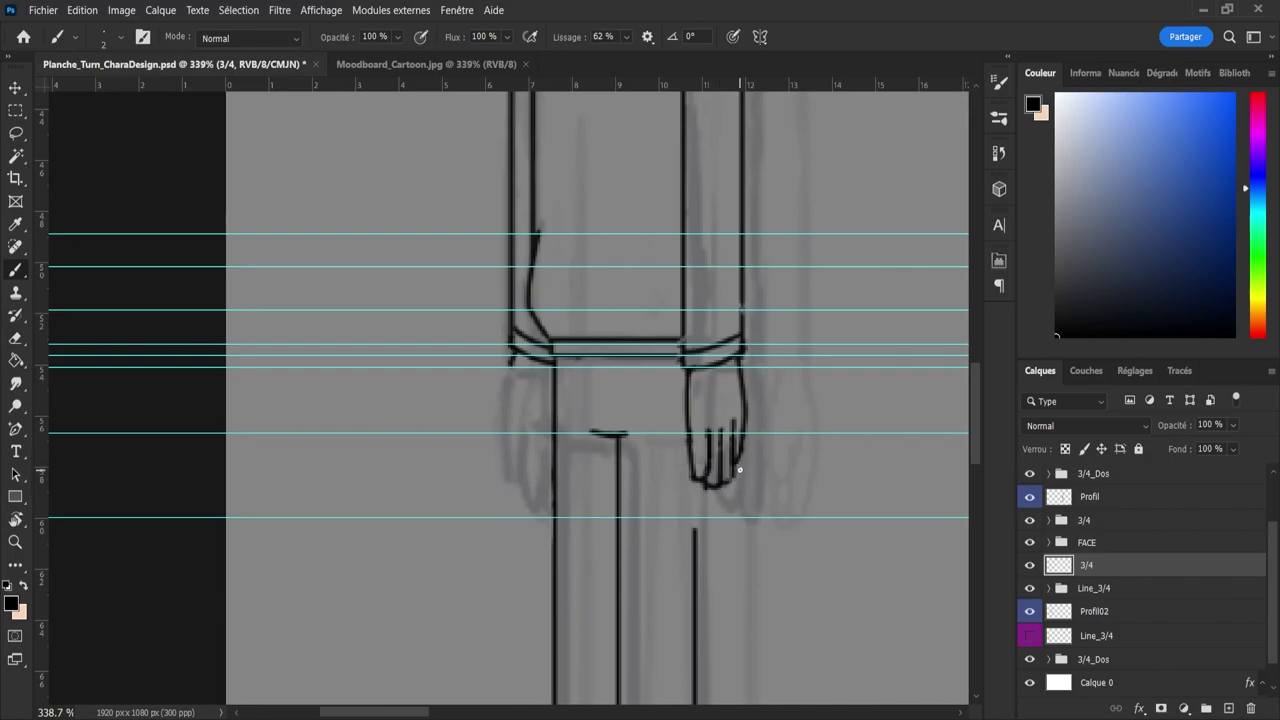
# - Erase the hand's outermost finger and bulging outer edge, and redraw the edge as a straighter line from the cuff to the fingers
pyautogui.press('e')
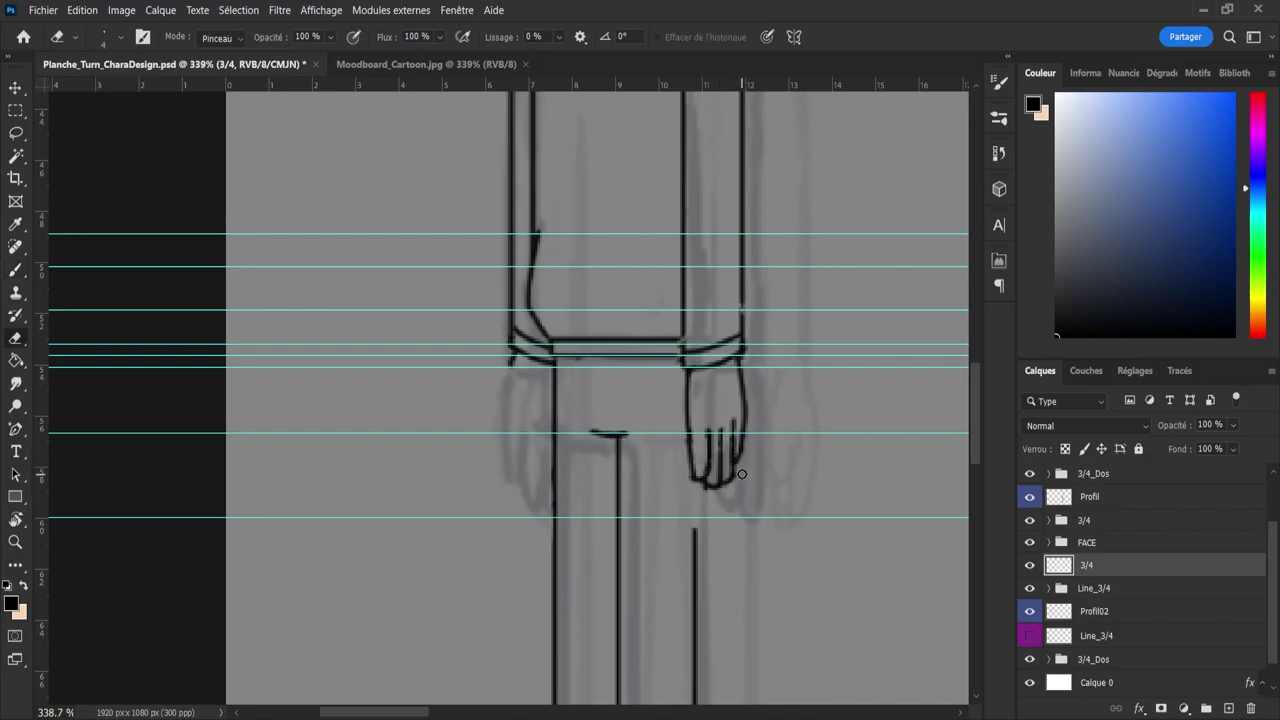
pyautogui.moveTo(741, 452)
pyautogui.mouseDown()
pyautogui.moveTo(745, 422)
pyautogui.moveTo(740, 482)
pyautogui.moveTo(726, 485)
pyautogui.moveTo(731, 432)
pyautogui.moveTo(730, 487)
pyautogui.mouseUp()
pyautogui.press('b')
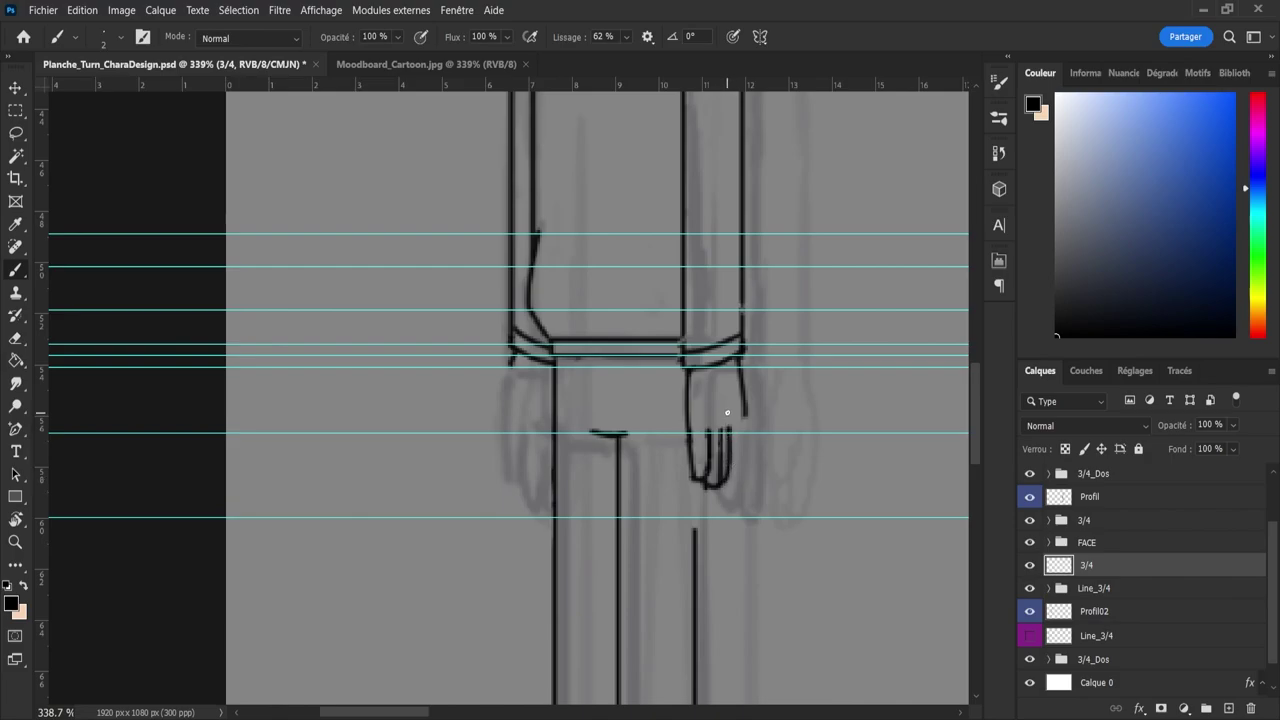
pyautogui.moveTo(731, 370); pyautogui.dragTo(729, 452)
pyautogui.hotkey('ctrl', 'z')
pyautogui.hotkey('ctrl', 'z')
pyautogui.moveTo(727, 373)
pyautogui.mouseDown()
pyautogui.moveTo(730, 432)
pyautogui.moveTo(740, 380)
pyautogui.moveTo(743, 426)
pyautogui.mouseUp()
pyautogui.press('e')
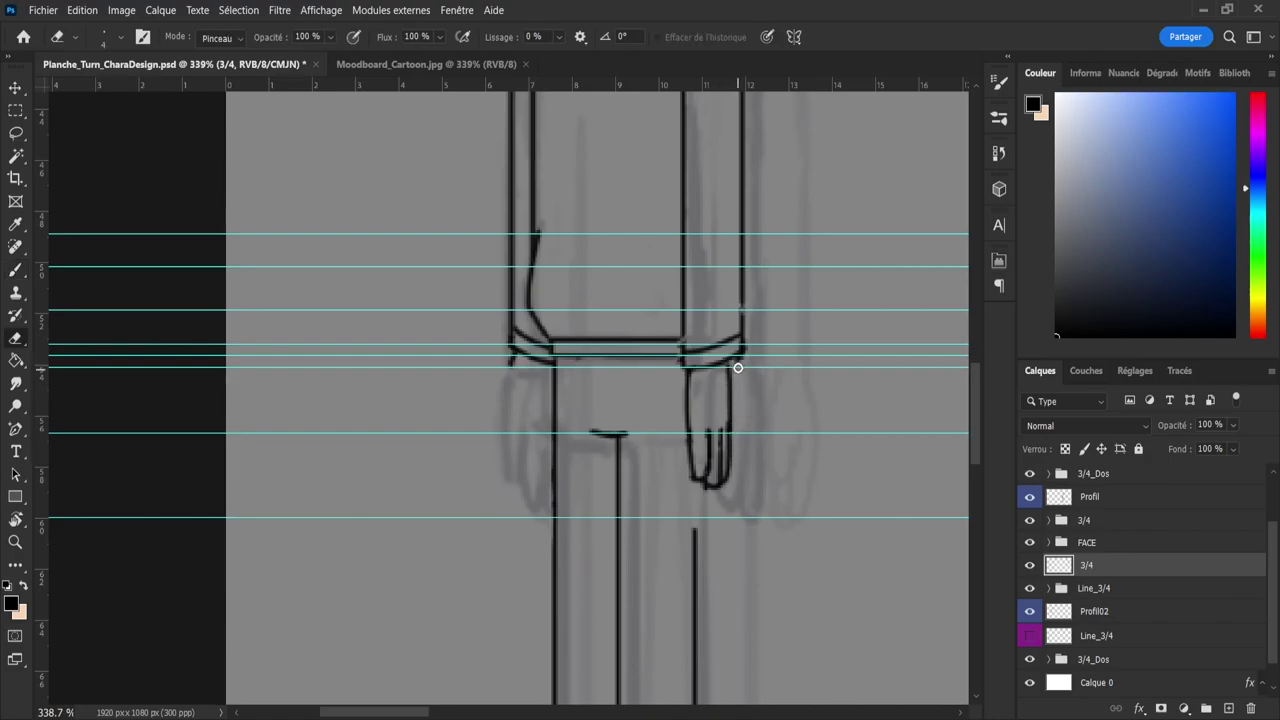
pyautogui.press('b')
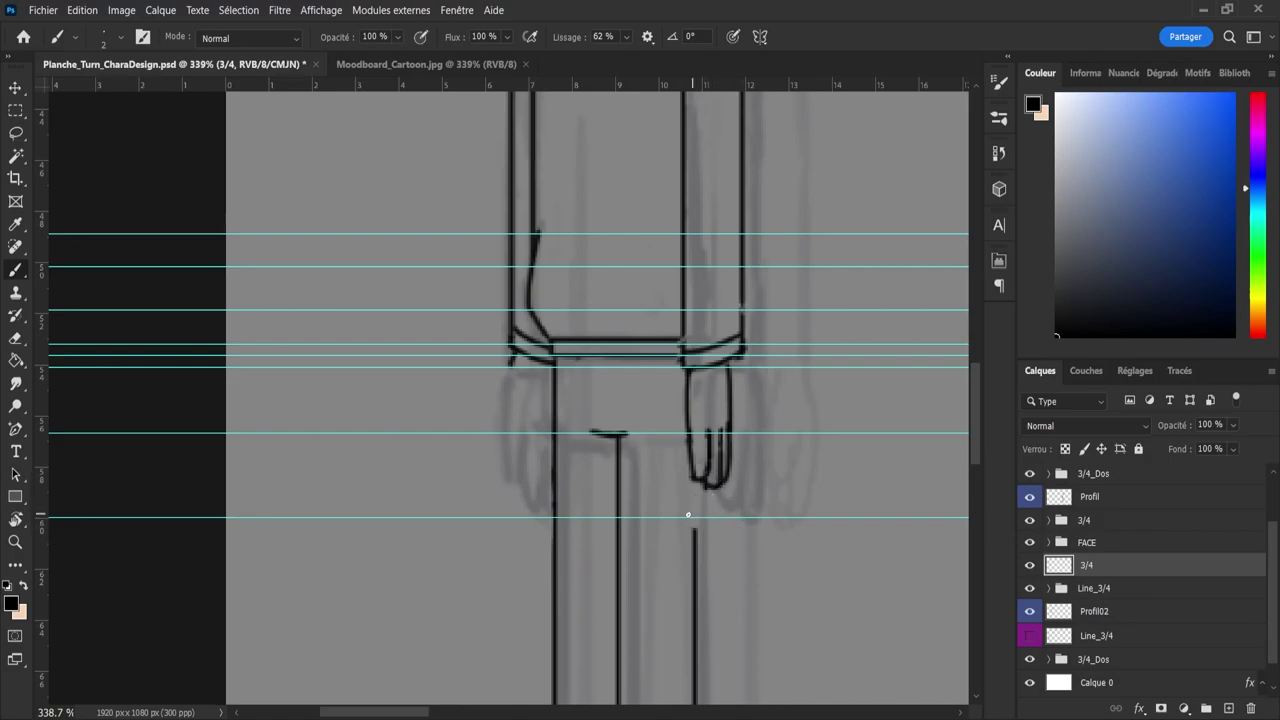
pyautogui.press('e')
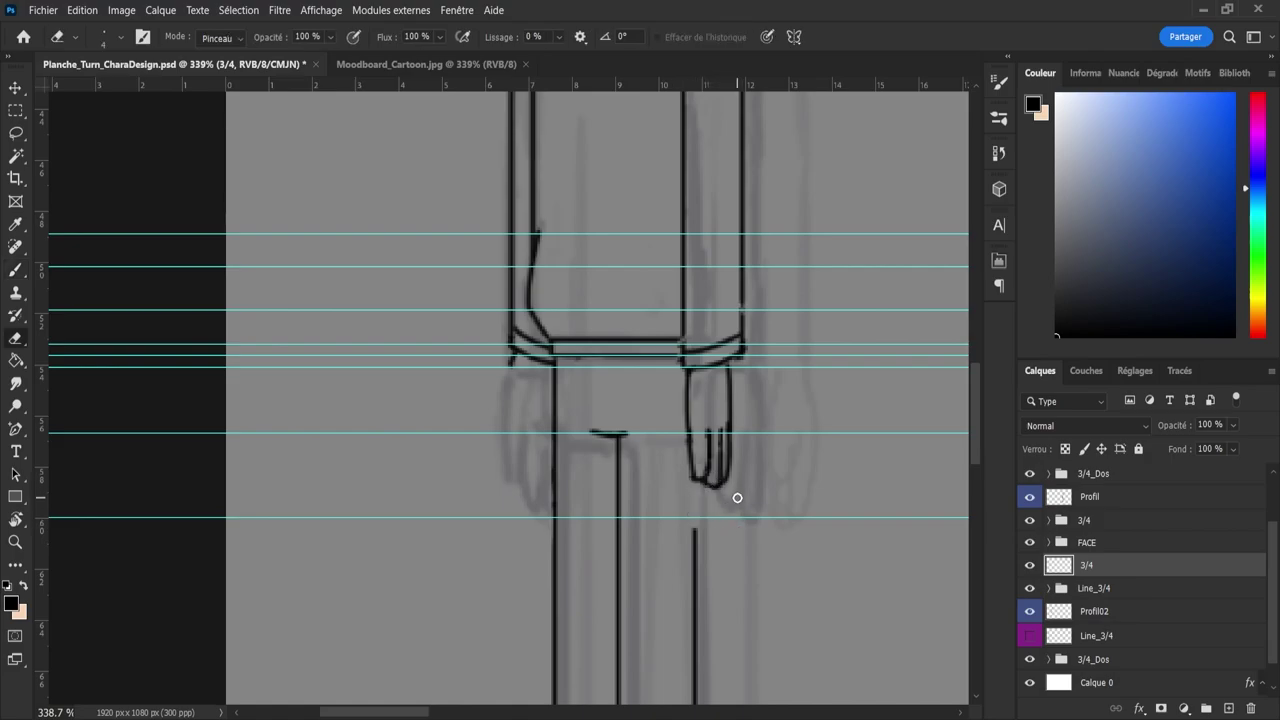
# - Select the whole hand below the cuff with the Lasso and widen it to 104.35%
pyautogui.press('z')
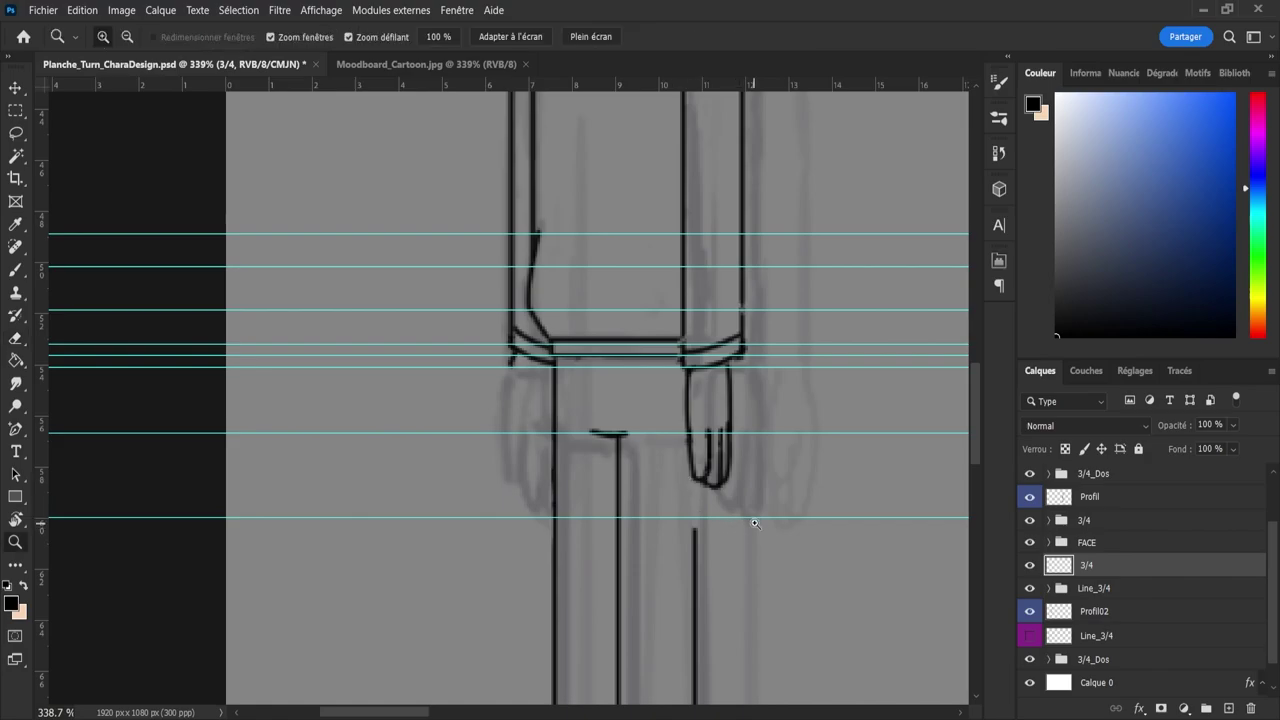
pyautogui.moveTo(751, 520); pyautogui.dragTo(719, 512)
pyautogui.moveTo(790, 463)
pyautogui.mouseDown()
pyautogui.moveTo(820, 474)
pyautogui.moveTo(754, 486)
pyautogui.mouseUp()
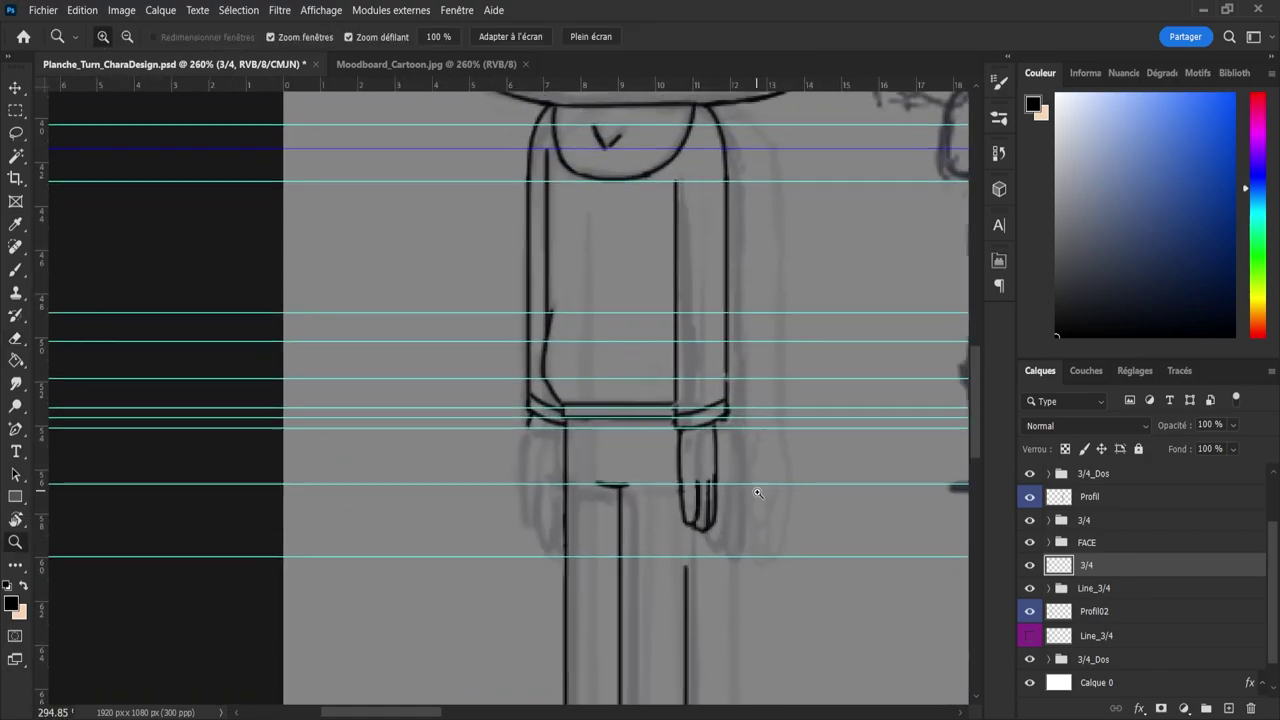
pyautogui.press('b')
pyautogui.press('l')
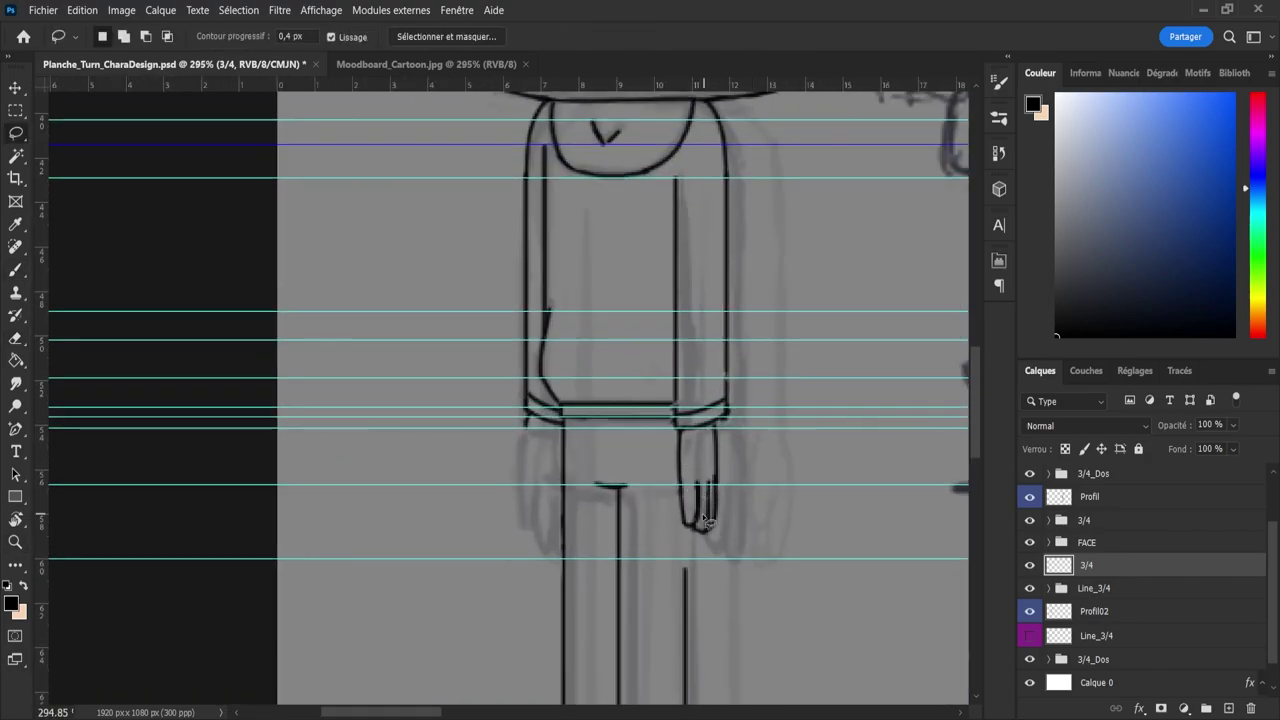
pyautogui.moveTo(663, 495)
pyautogui.mouseDown()
pyautogui.moveTo(718, 552)
pyautogui.moveTo(748, 463)
pyautogui.moveTo(723, 424)
pyautogui.moveTo(683, 430)
pyautogui.moveTo(664, 482)
pyautogui.mouseUp()
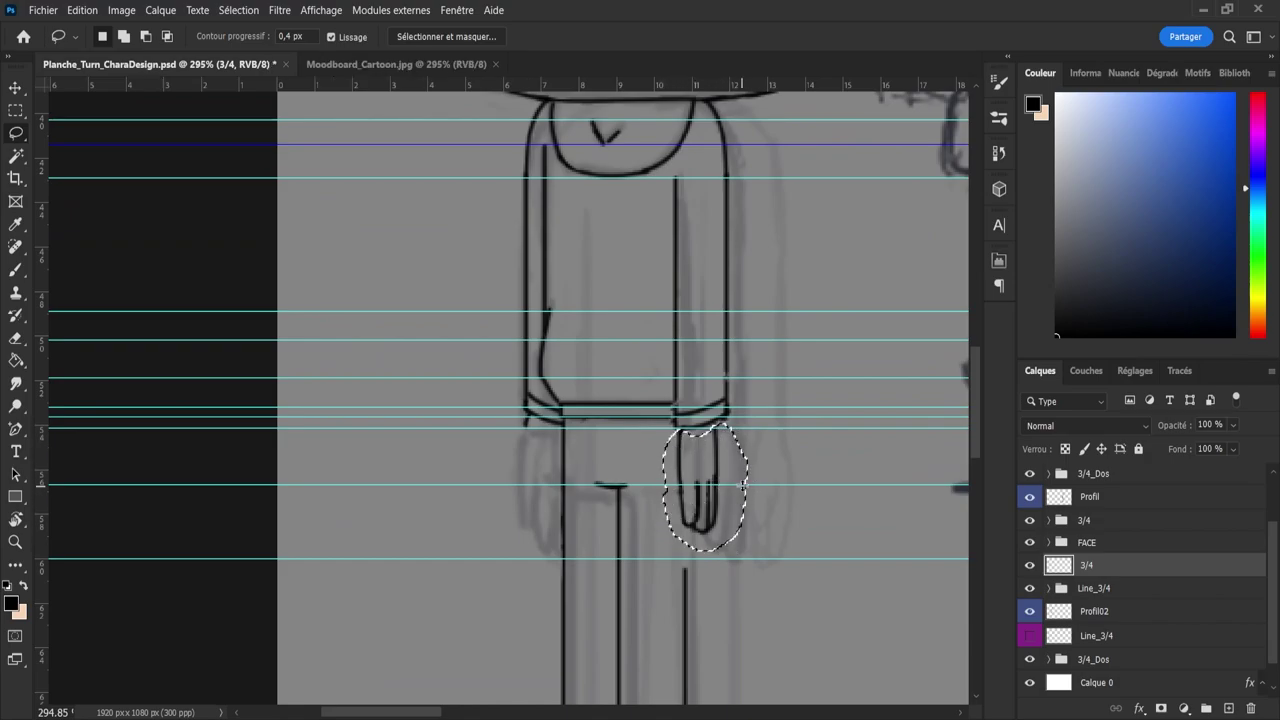
pyautogui.hotkey('ctrl', 't')
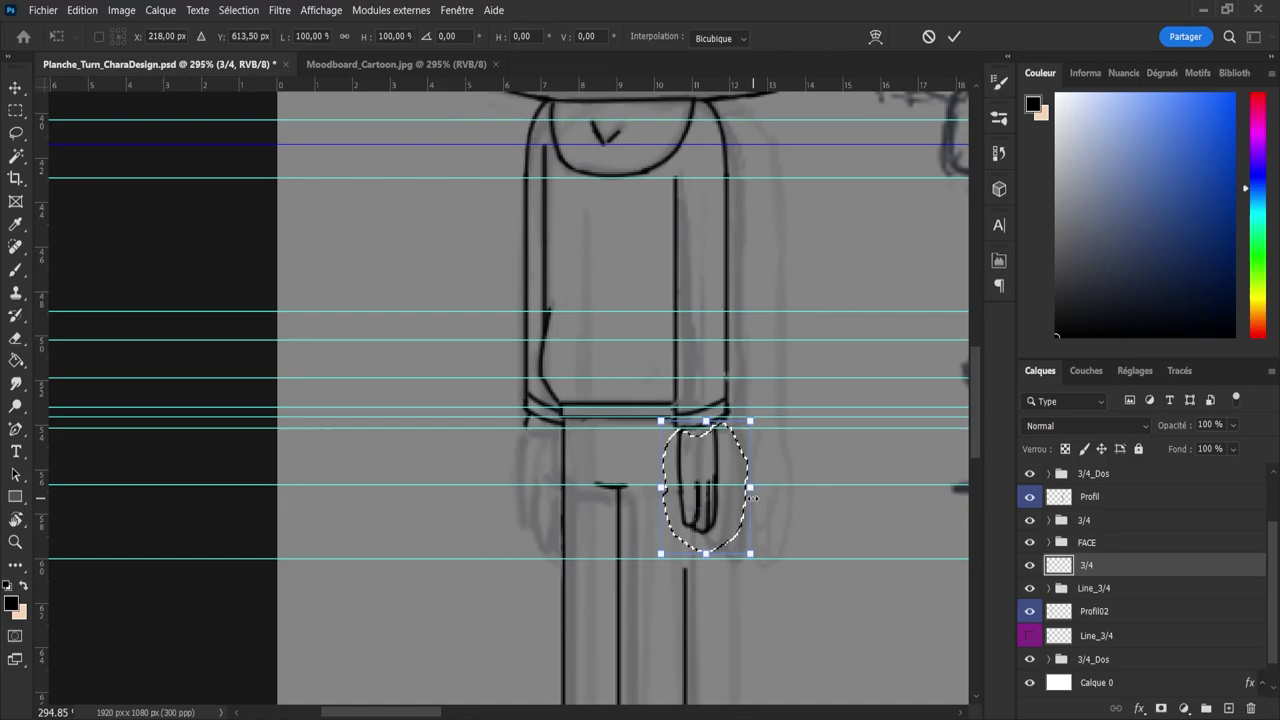
pyautogui.moveTo(751, 497); pyautogui.dragTo(755, 488)
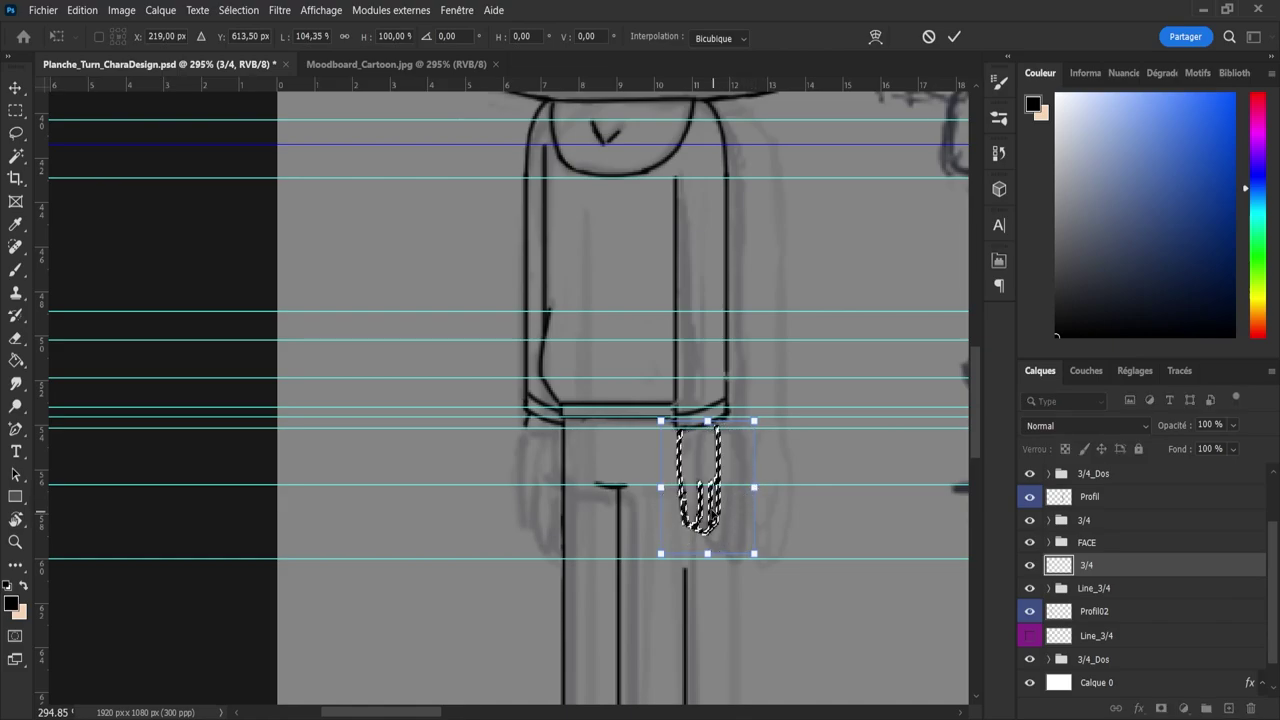
pyautogui.press('Return')
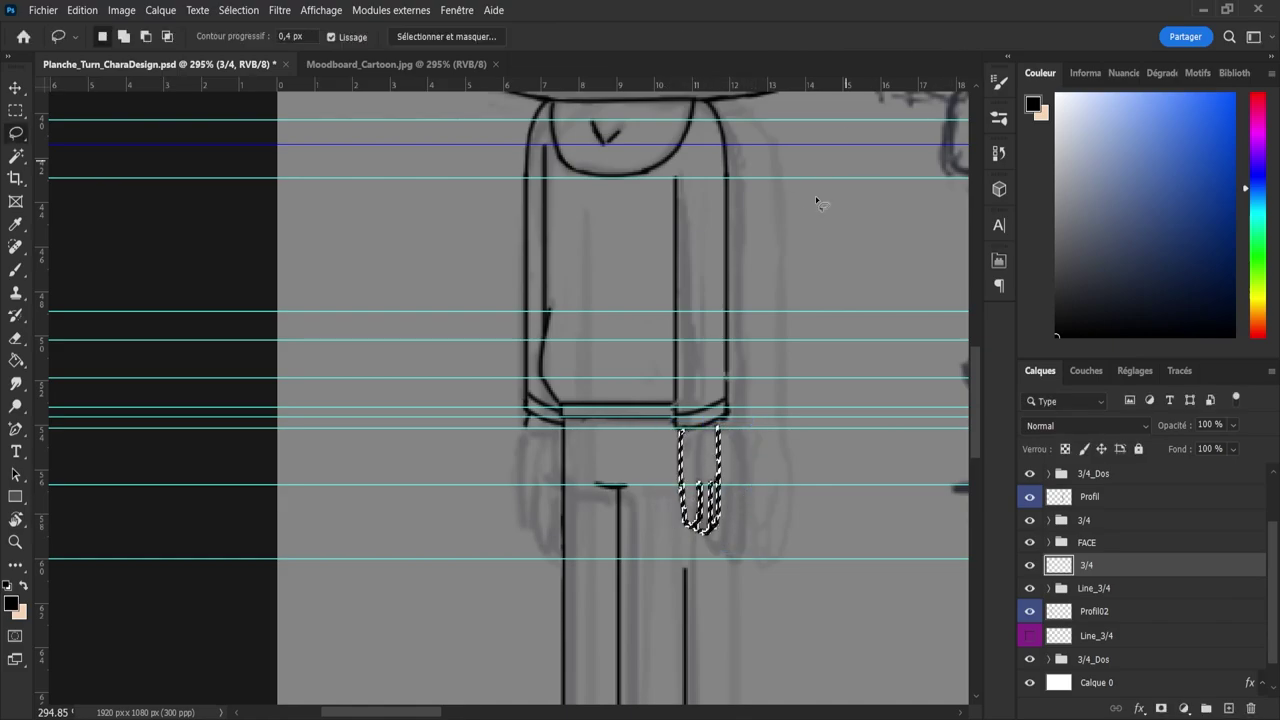
# - Compare the hand with the other views and stretch it downward to 120.69% of its height, close to the fingertip guide
pyautogui.press('z')
pyautogui.scroll(-5, 666, 531)
pyautogui.scroll(5, 828, 540)
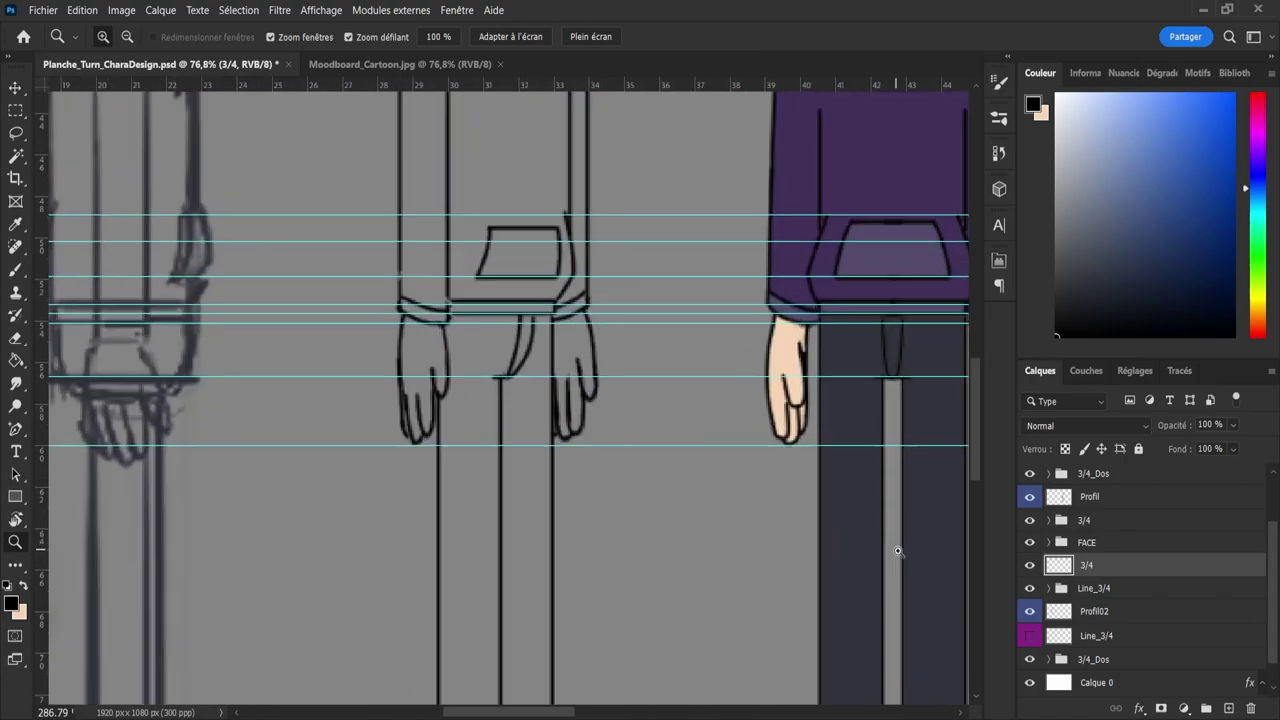
pyautogui.scroll(-5, 896, 548)
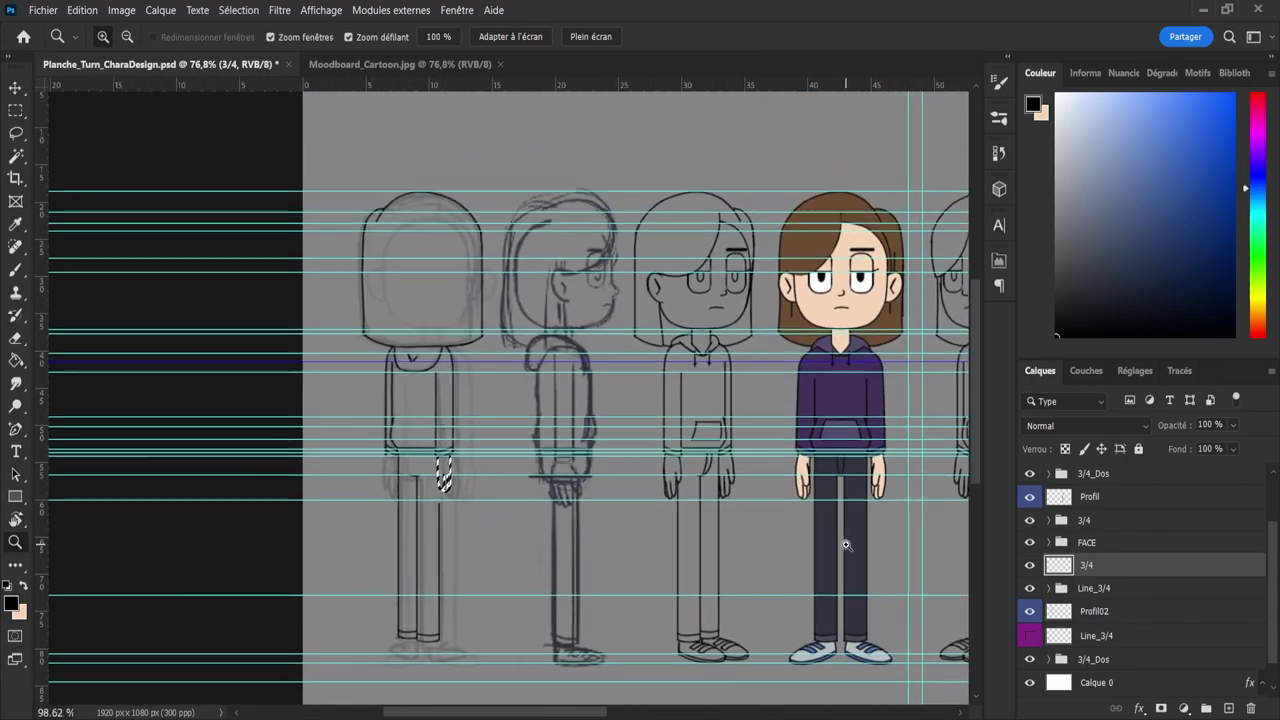
pyautogui.scroll(4, 586, 541)
pyautogui.scroll(4, 490, 515)
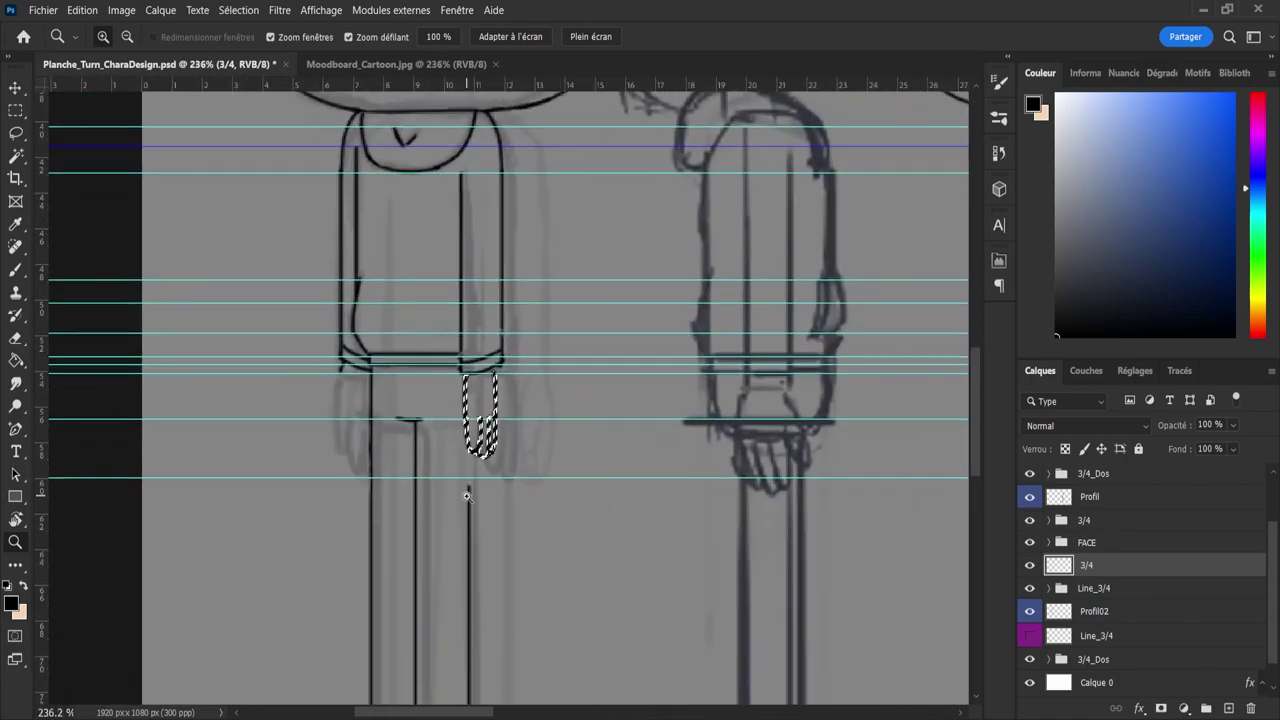
pyautogui.hotkey('ctrl', 't')
pyautogui.press('Right')
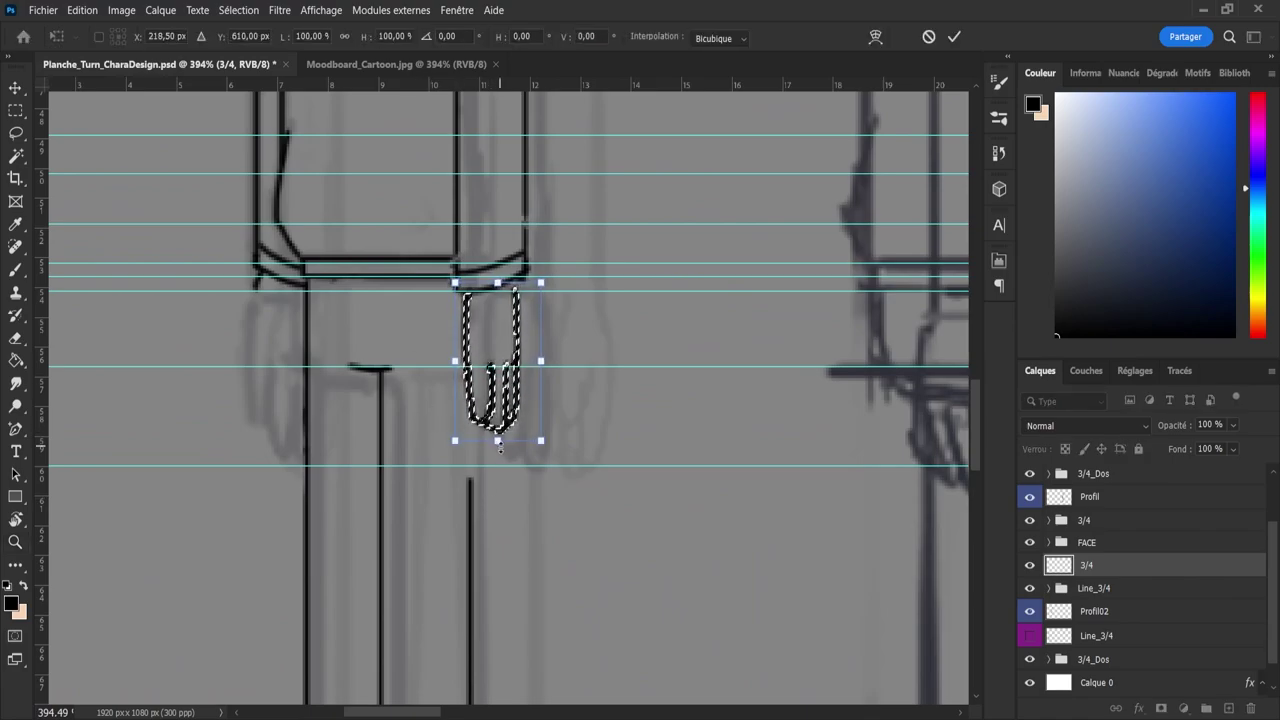
pyautogui.moveTo(497, 441); pyautogui.dragTo(498, 478)
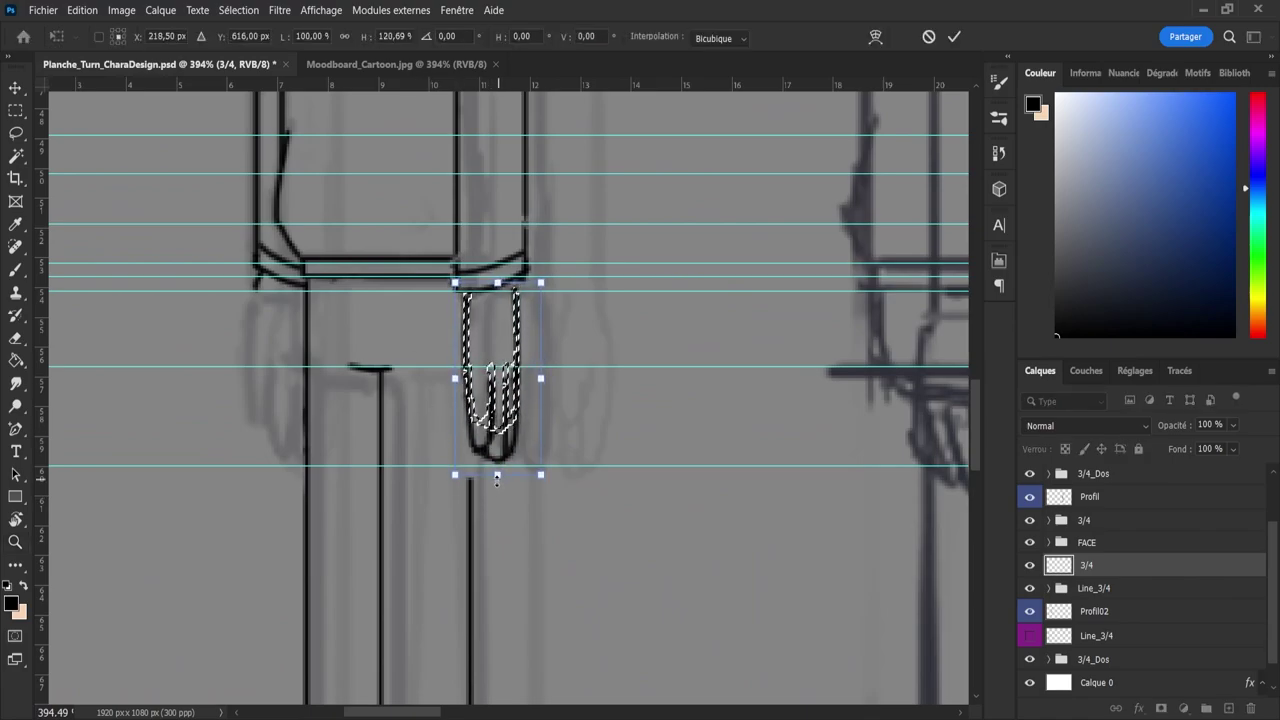
pyautogui.moveTo(498, 285); pyautogui.dragTo(497, 285)
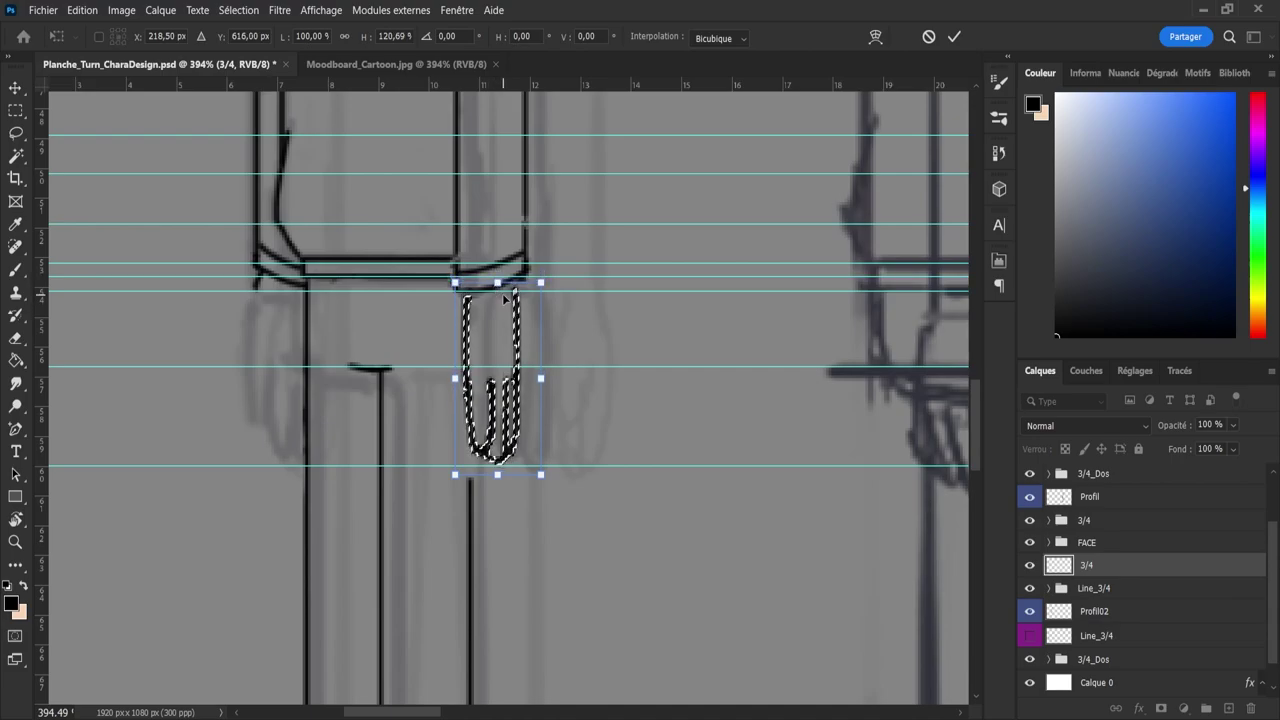
pyautogui.press('Return')
pyautogui.press('z')
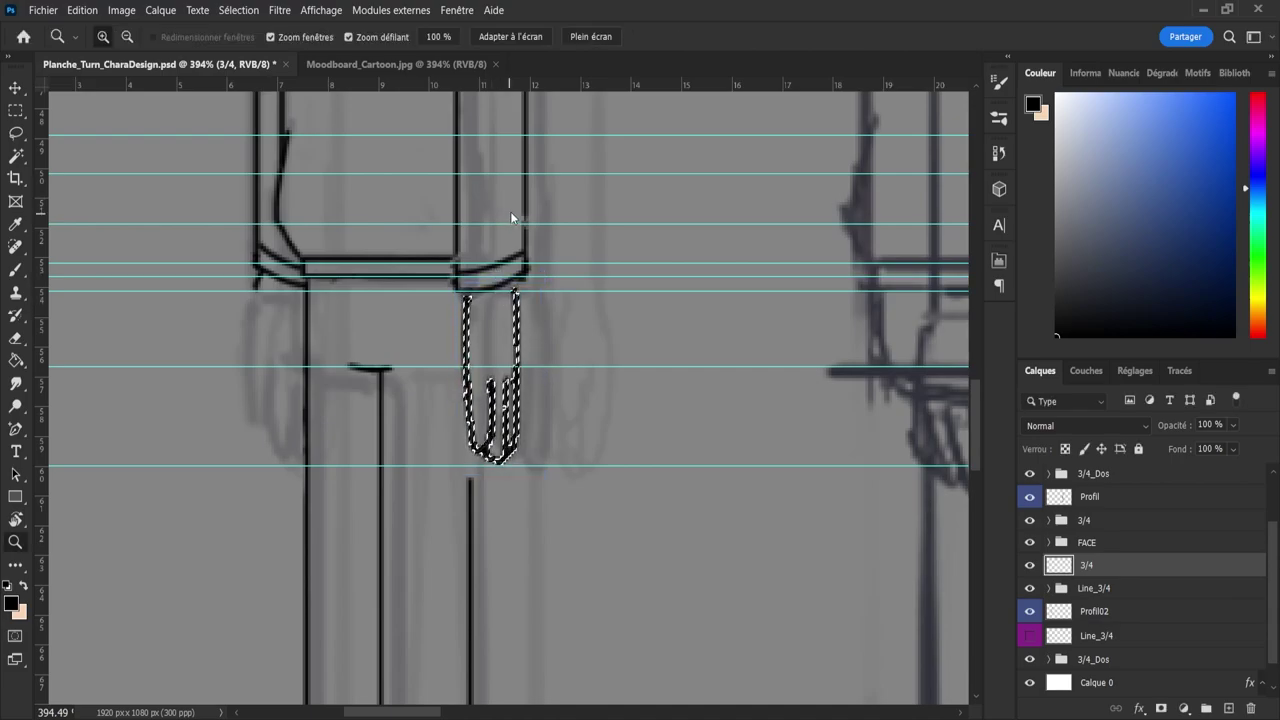
# - Deselect the hand outline under the cuff on the 3/4 layer
pyautogui.press('l')
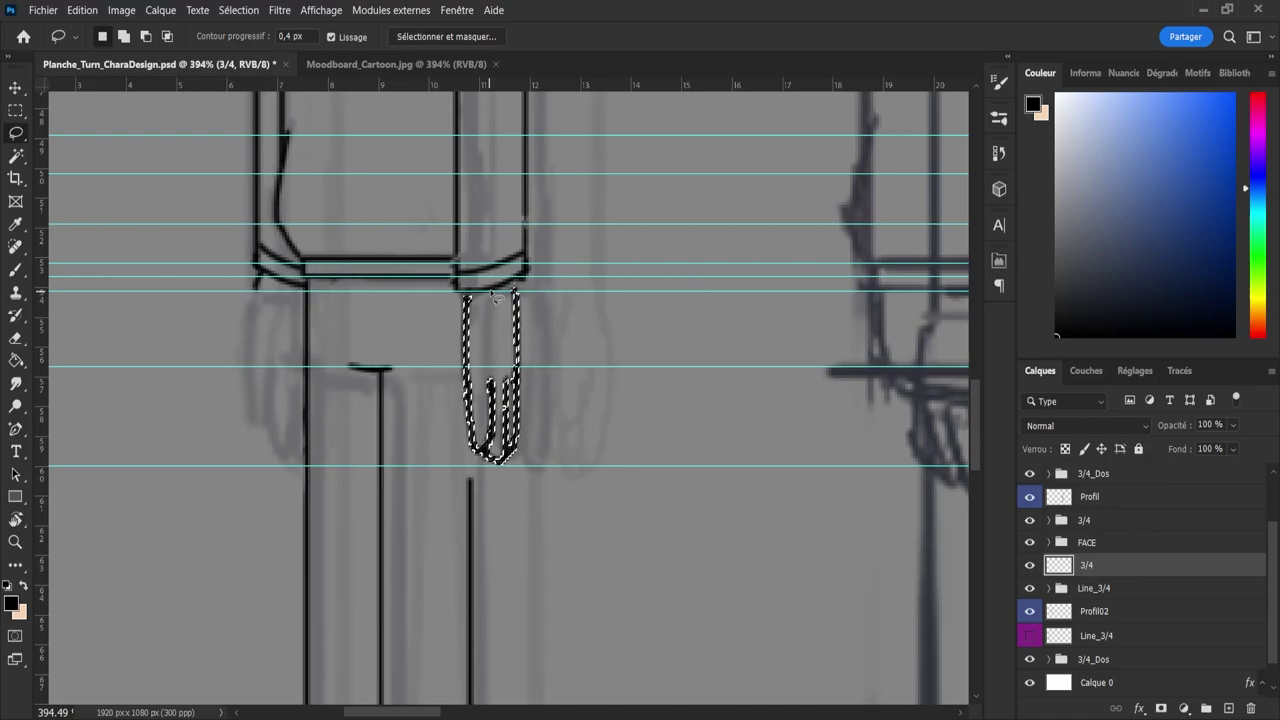
pyautogui.hotkey('ctrl', 'd')
pyautogui.press('b')
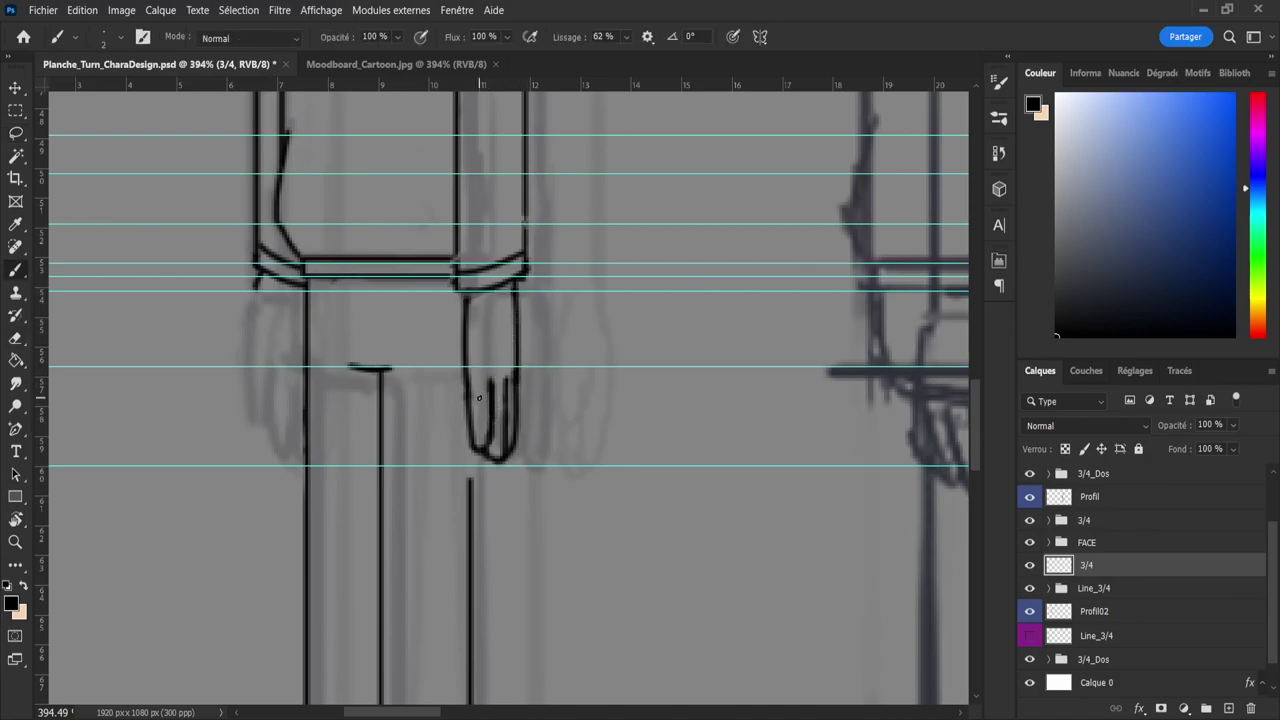
pyautogui.press('e')
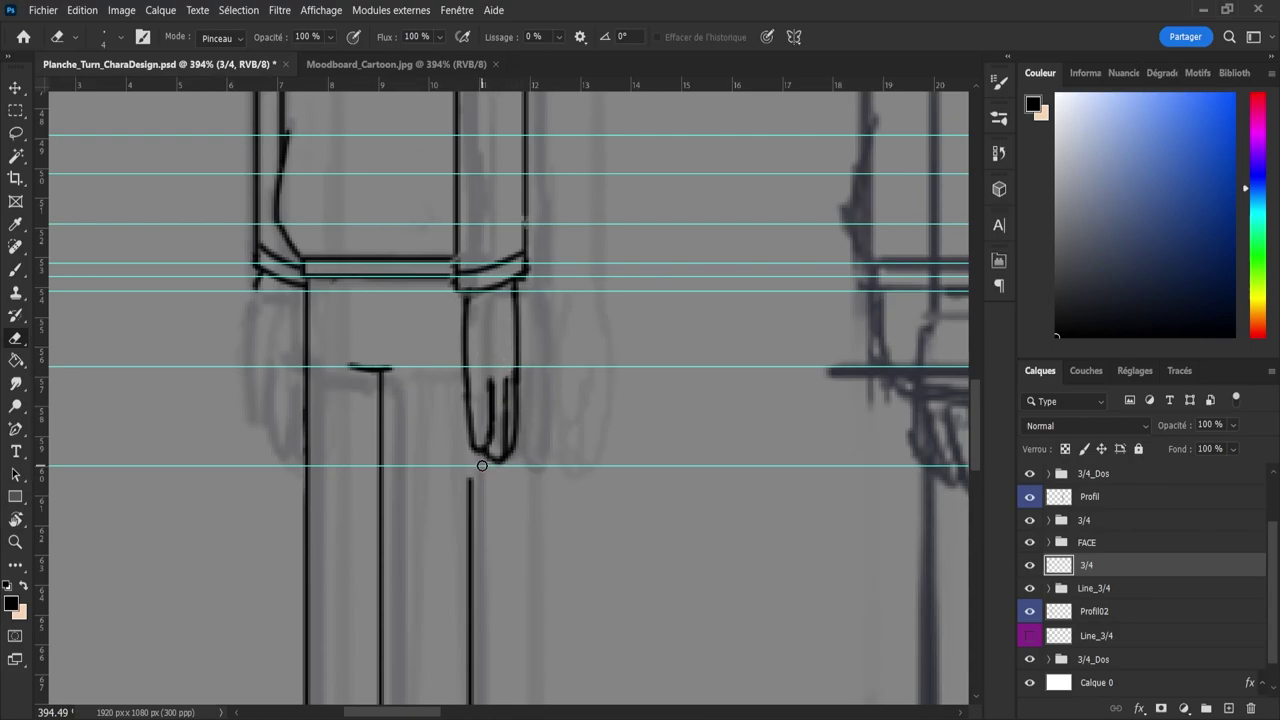
pyautogui.hotkey('ctrl', 't')
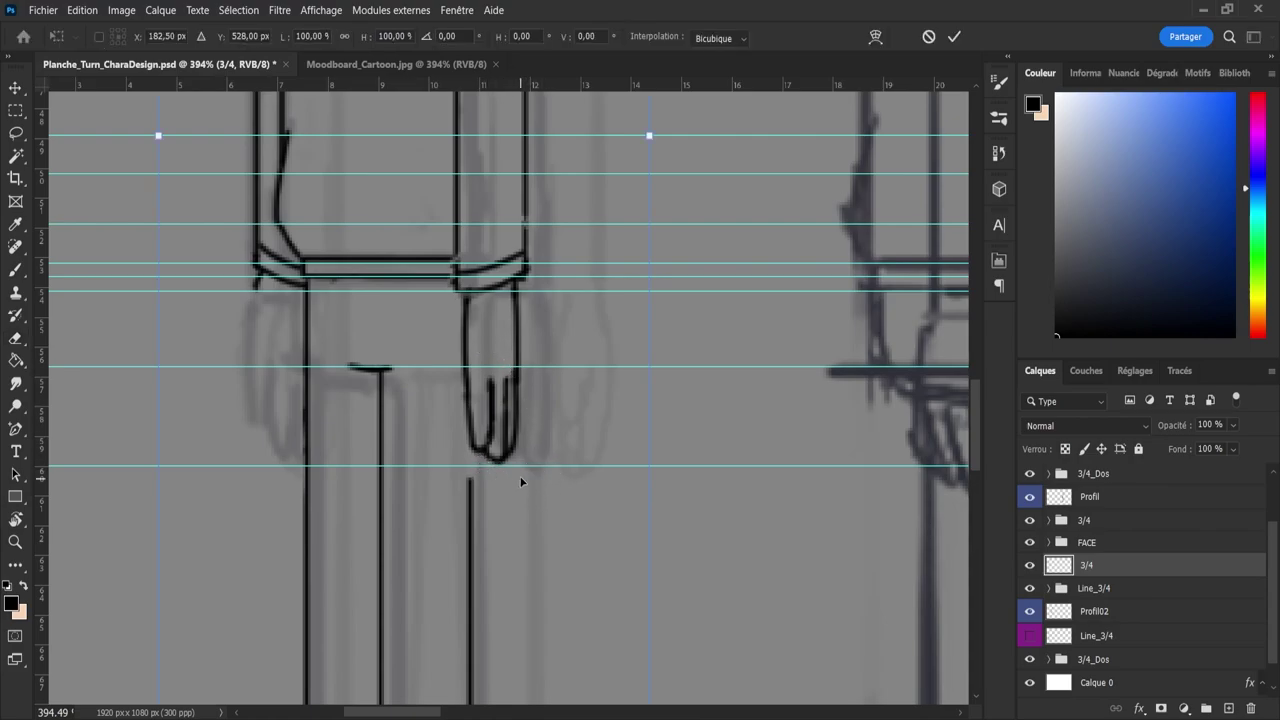
pyautogui.click(929, 37)
# - Lasso the finished hand of the back three-quarter view and copy it to a new layer
pyautogui.press('b')
pyautogui.moveTo(809, 247)
pyautogui.mouseDown()
pyautogui.moveTo(586, 214)
pyautogui.moveTo(689, 345)
pyautogui.mouseUp()
pyautogui.press('z')
pyautogui.press('l')
pyautogui.moveTo(690, 396)
pyautogui.mouseDown()
pyautogui.moveTo(702, 440)
pyautogui.moveTo(728, 458)
pyautogui.moveTo(770, 358)
pyautogui.moveTo(762, 320)
pyautogui.moveTo(746, 310)
pyautogui.moveTo(693, 331)
pyautogui.moveTo(685, 392)
pyautogui.mouseUp()
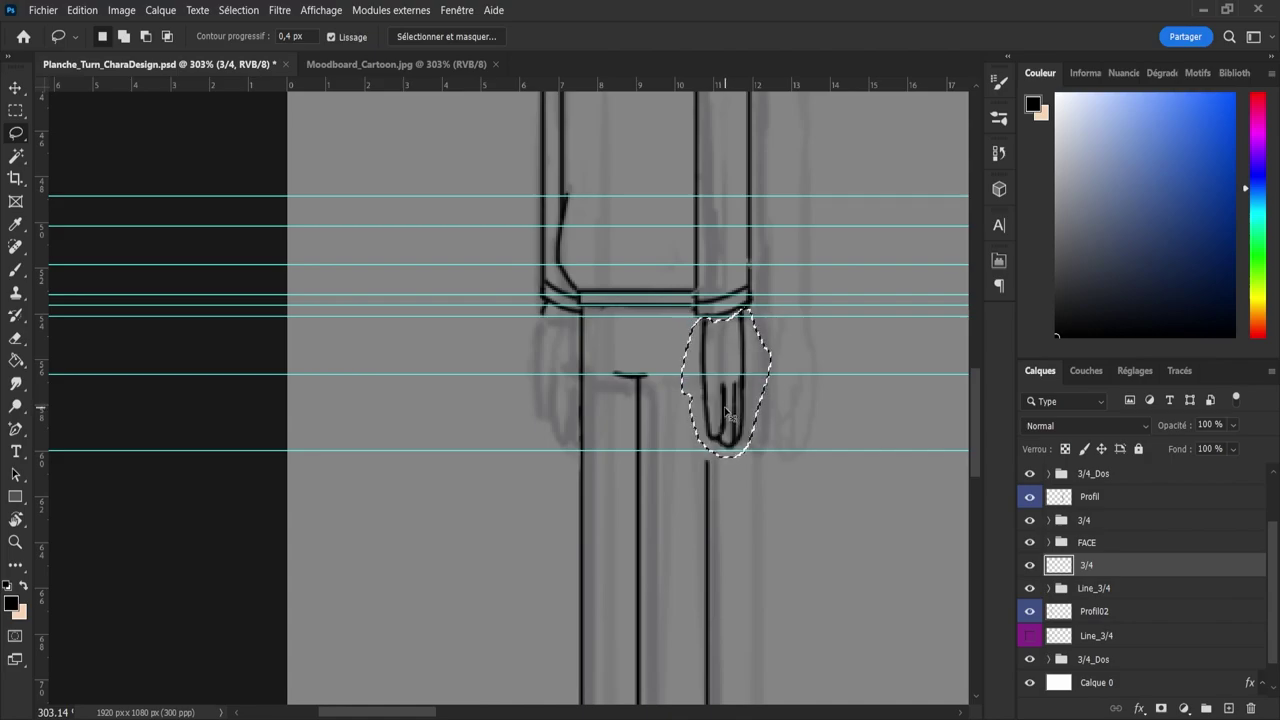
pyautogui.hotkey('ctrl', 'j')
# - Move the copied hand under the opposite sleeve cuff, to about X 137.5 px and Y 613 px, and apply the transform
pyautogui.hotkey('ctrl', 't')
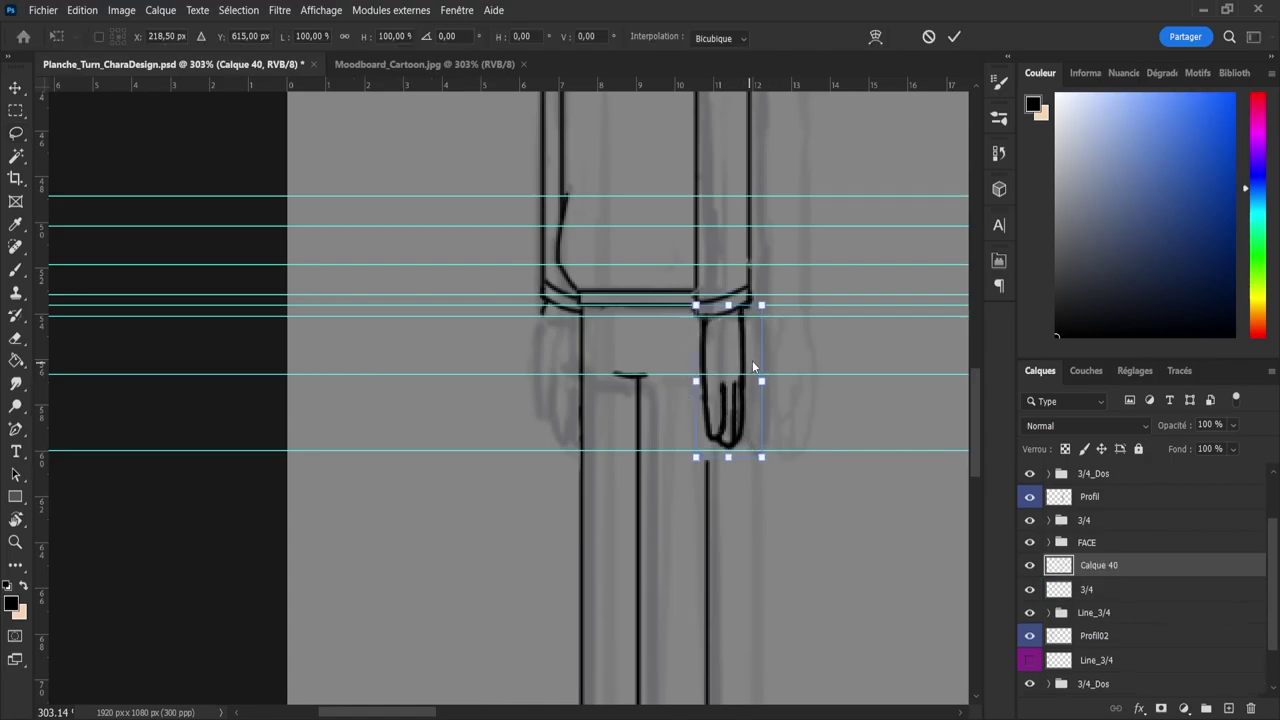
pyautogui.click(753, 364)
pyautogui.moveTo(742, 393); pyautogui.dragTo(570, 382)
pyautogui.hotkey('ctrl', 'shift', 'h')
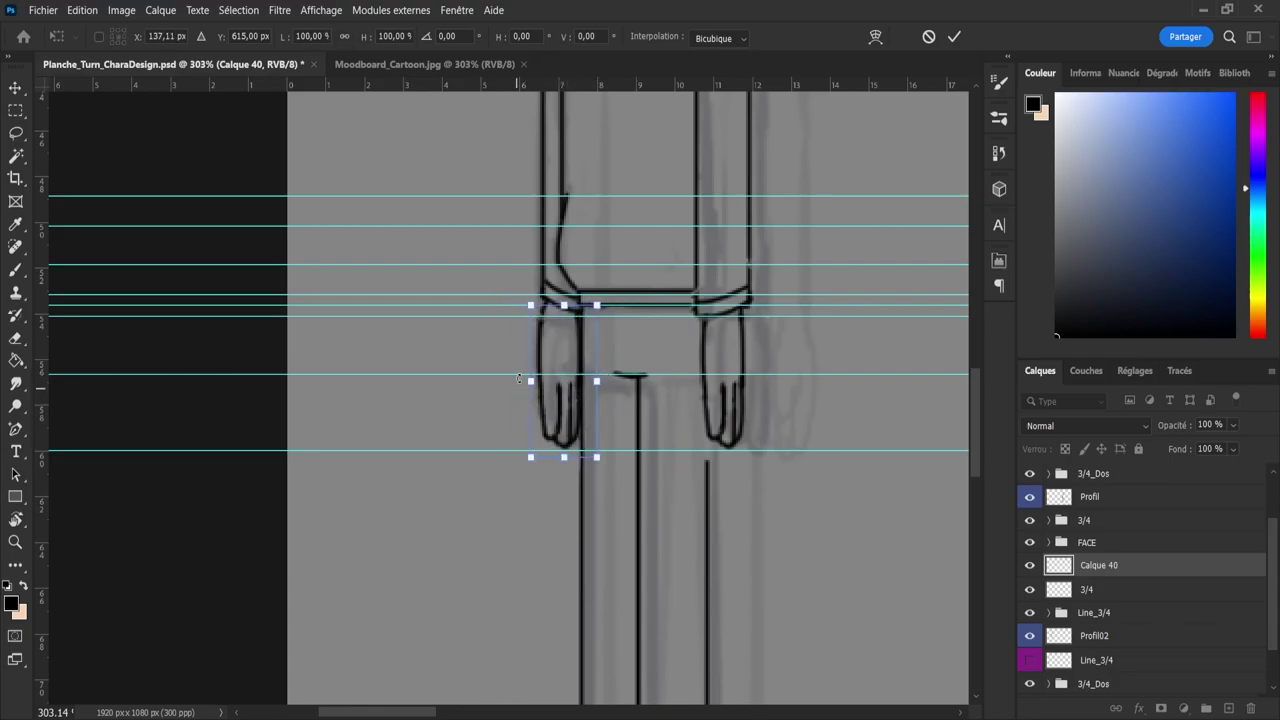
pyautogui.click(950, 39)
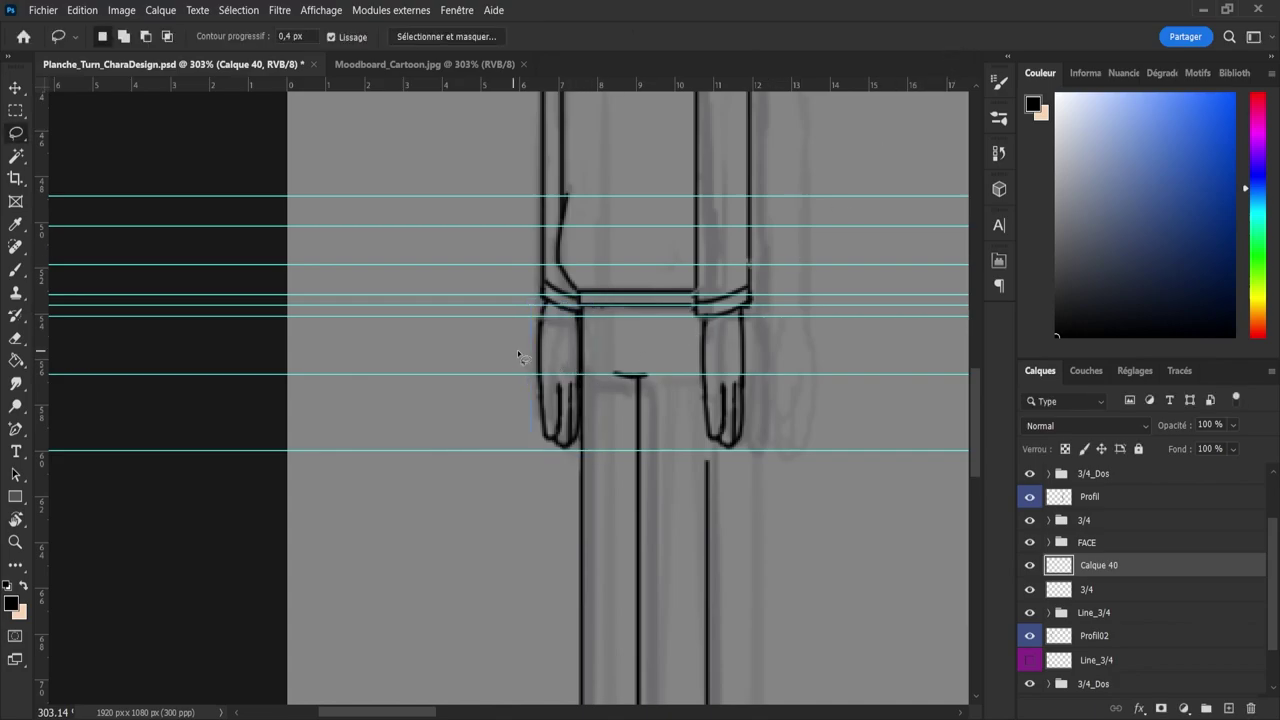
pyautogui.hotkey('ctrl', 't')
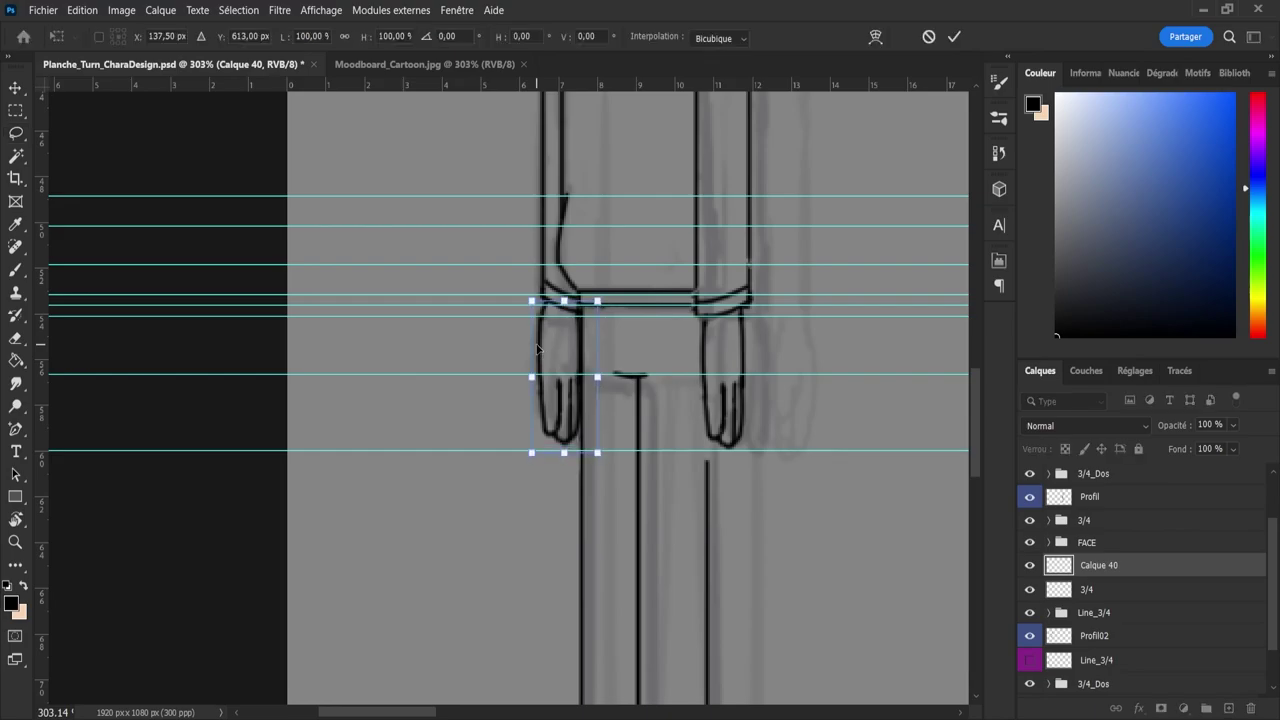
pyautogui.press('Return')
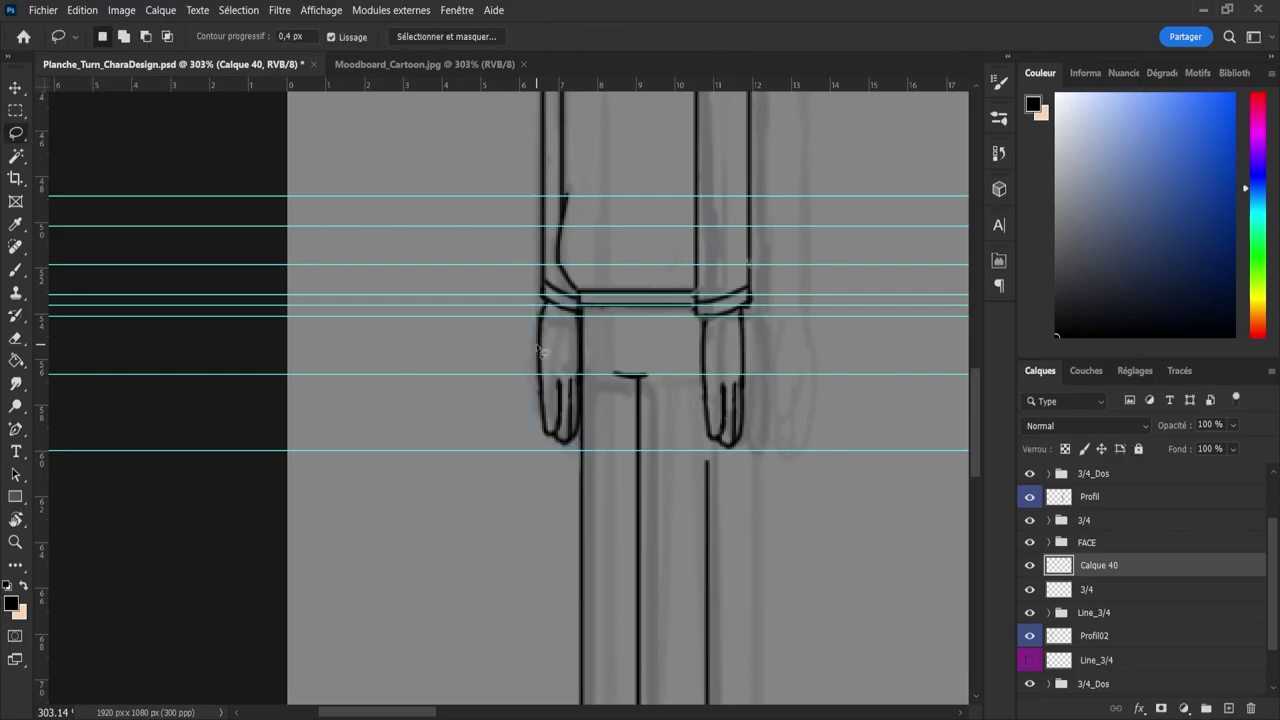
# - Extend the finger line upward on the copied hand with the Brush
pyautogui.press('b')
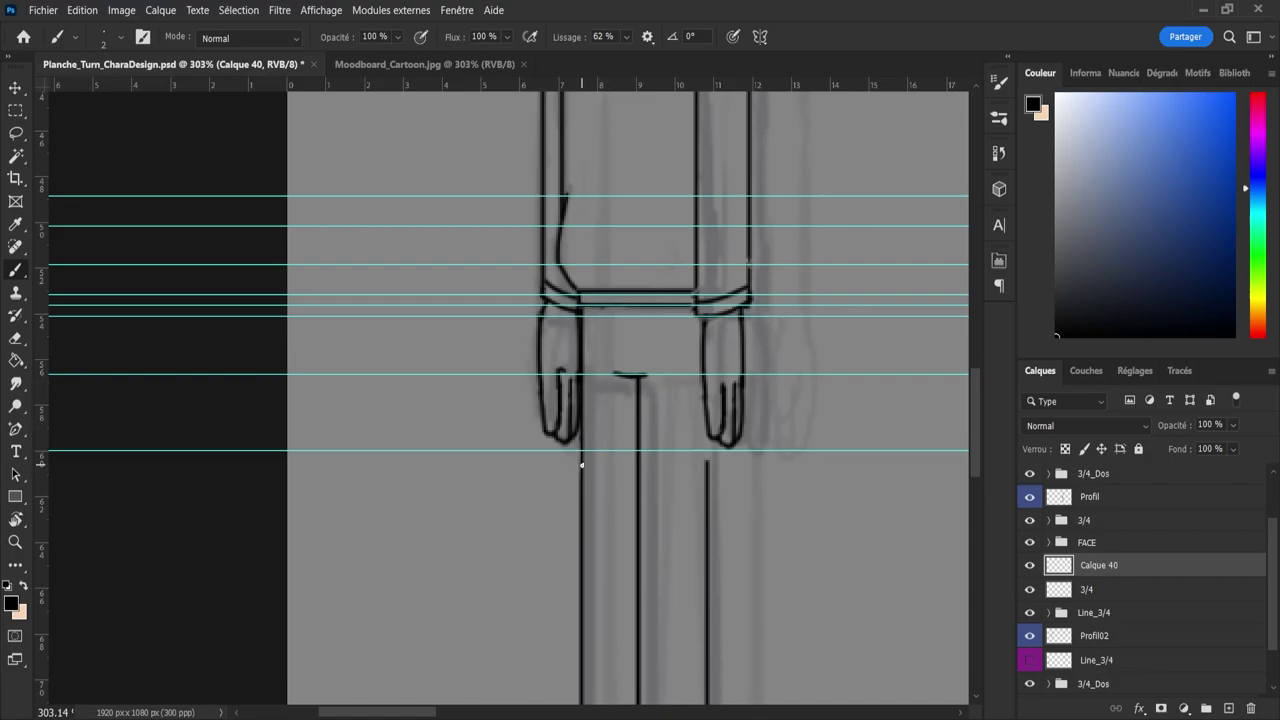
pyautogui.press('e')
pyautogui.press('z')
pyautogui.moveTo(507, 475); pyautogui.dragTo(452, 466)
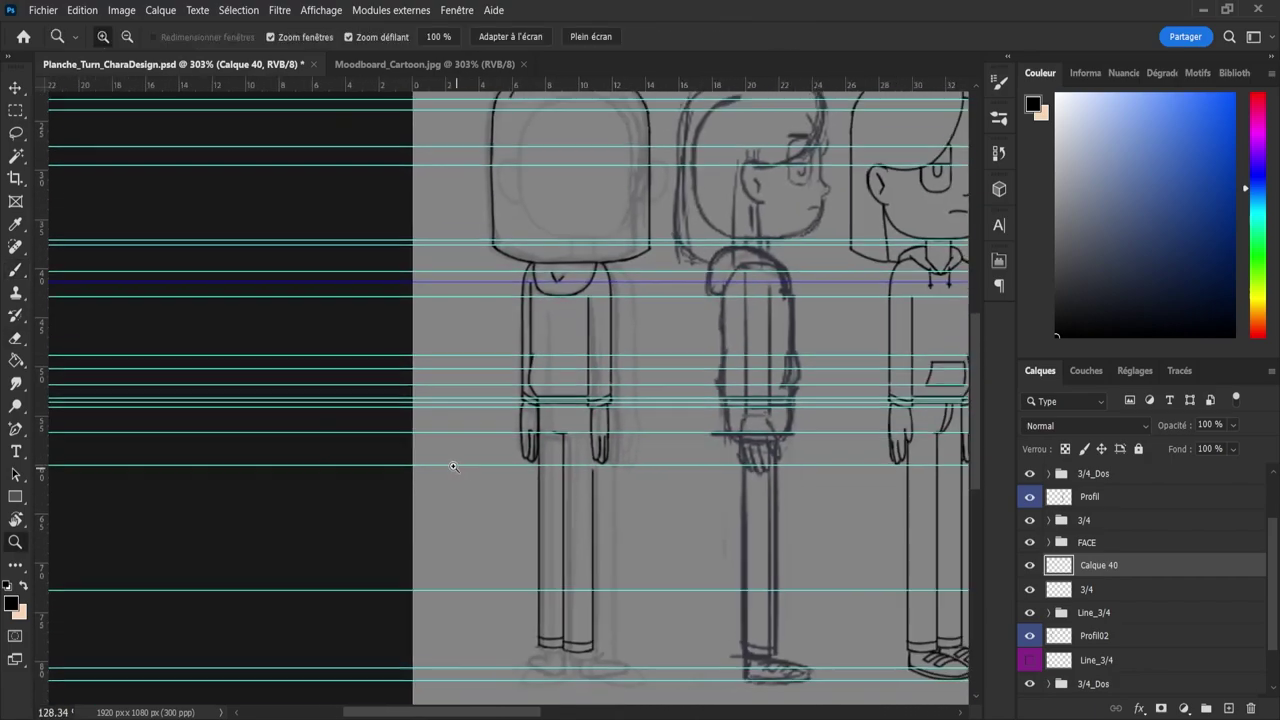
pyautogui.moveTo(655, 438); pyautogui.dragTo(705, 437)
# - Make the 3/4 layer active and undo the trial stroke on the outer edge of the original hand
pyautogui.press('b')
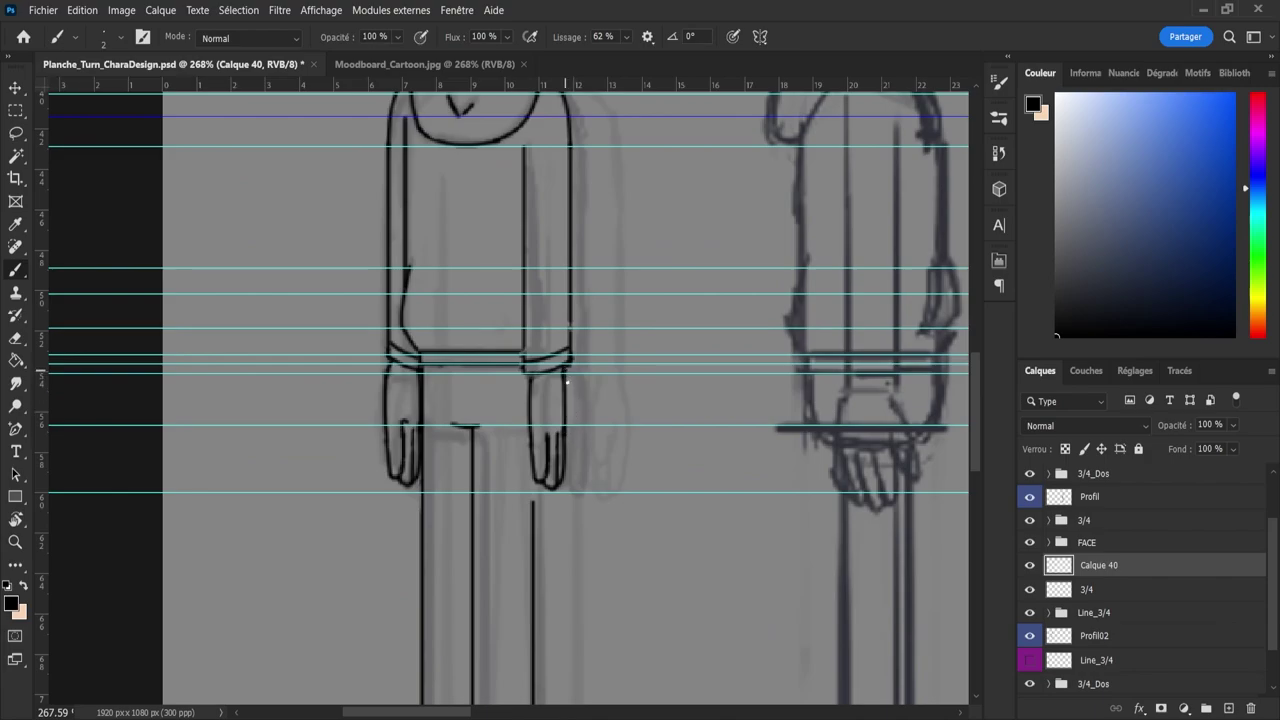
pyautogui.press('e')
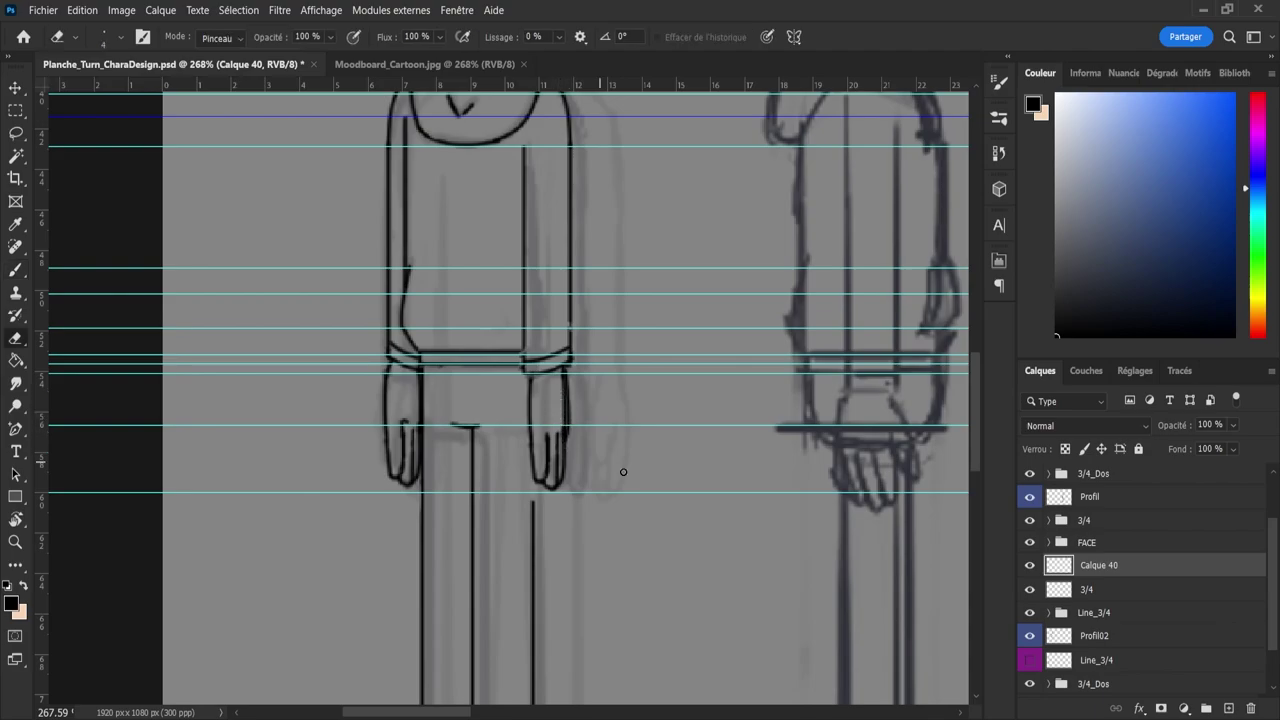
pyautogui.click(1086, 594)
pyautogui.hotkey('ctrl', 'space')
pyautogui.moveTo(514, 436); pyautogui.dragTo(568, 420)
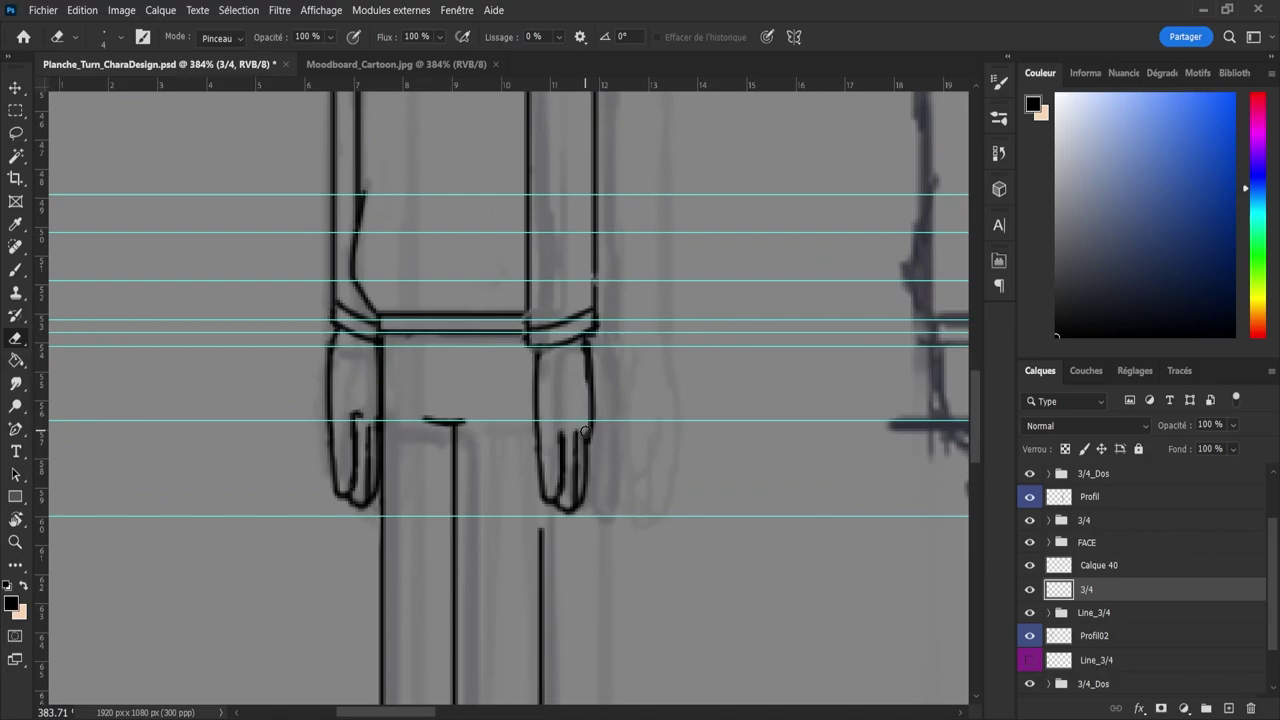
pyautogui.hotkey('ctrl', 'z')
pyautogui.hotkey('ctrl', 'z')
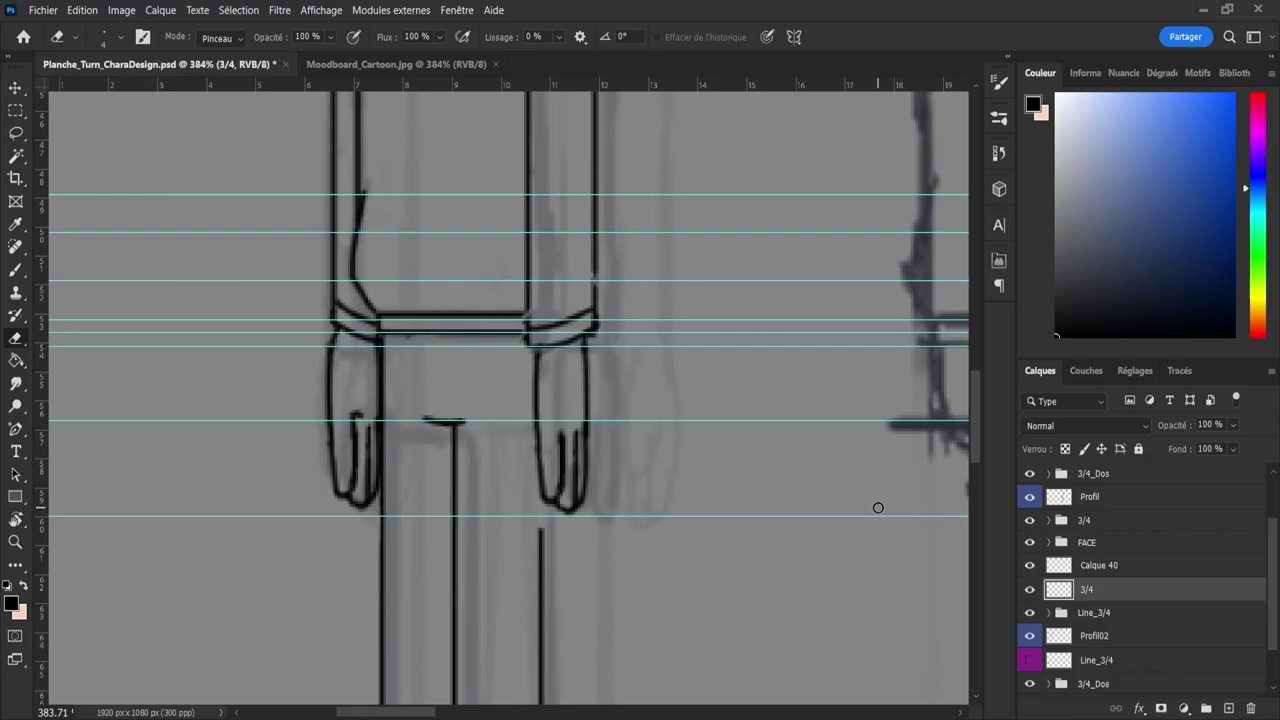
# - Save the character turnaround document
pyautogui.press('z')
pyautogui.moveTo(645, 489); pyautogui.dragTo(595, 475)
pyautogui.hotkey('ctrl', 's')
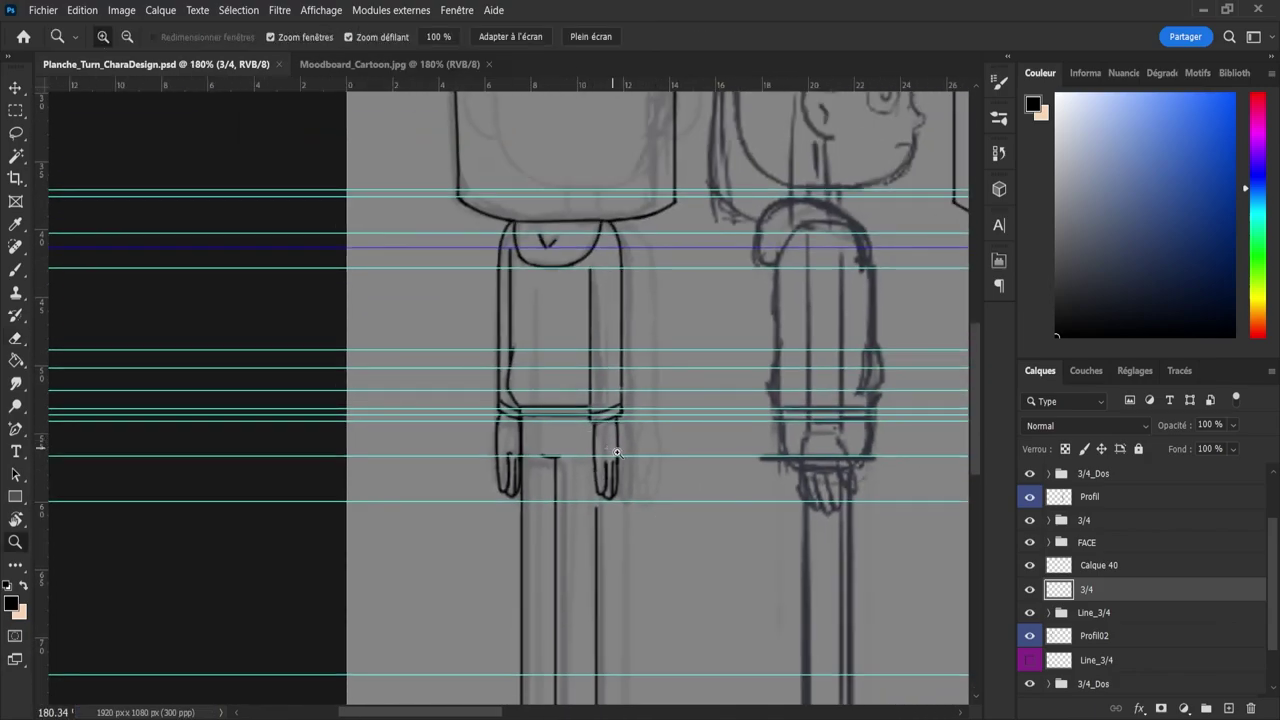
# - Redraw the outer edge of the original hand with the Brush, from the cuff down toward the fingers
pyautogui.moveTo(610, 439)
pyautogui.mouseDown()
pyautogui.moveTo(646, 458)
pyautogui.moveTo(629, 455)
pyautogui.moveTo(621, 557)
pyautogui.mouseUp()
pyautogui.press('b')
pyautogui.hotkey('ctrl', 'z')
pyautogui.moveTo(626, 400)
pyautogui.mouseDown()
pyautogui.moveTo(626, 544)
pyautogui.moveTo(626, 400)
pyautogui.moveTo(628, 496)
pyautogui.mouseUp()
pyautogui.hotkey('ctrl', 'z')
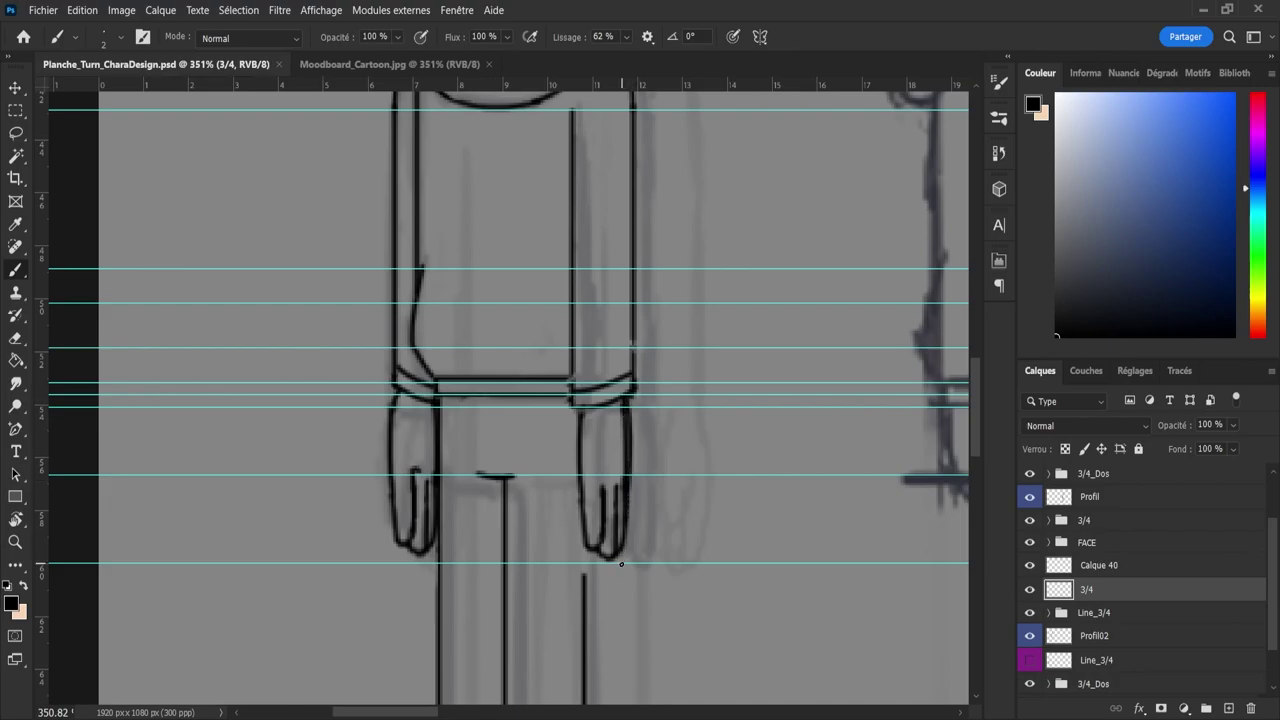
# - Thin the outer edge of the original hand by erasing the excess line with a 1 px Eraser
pyautogui.press('e')
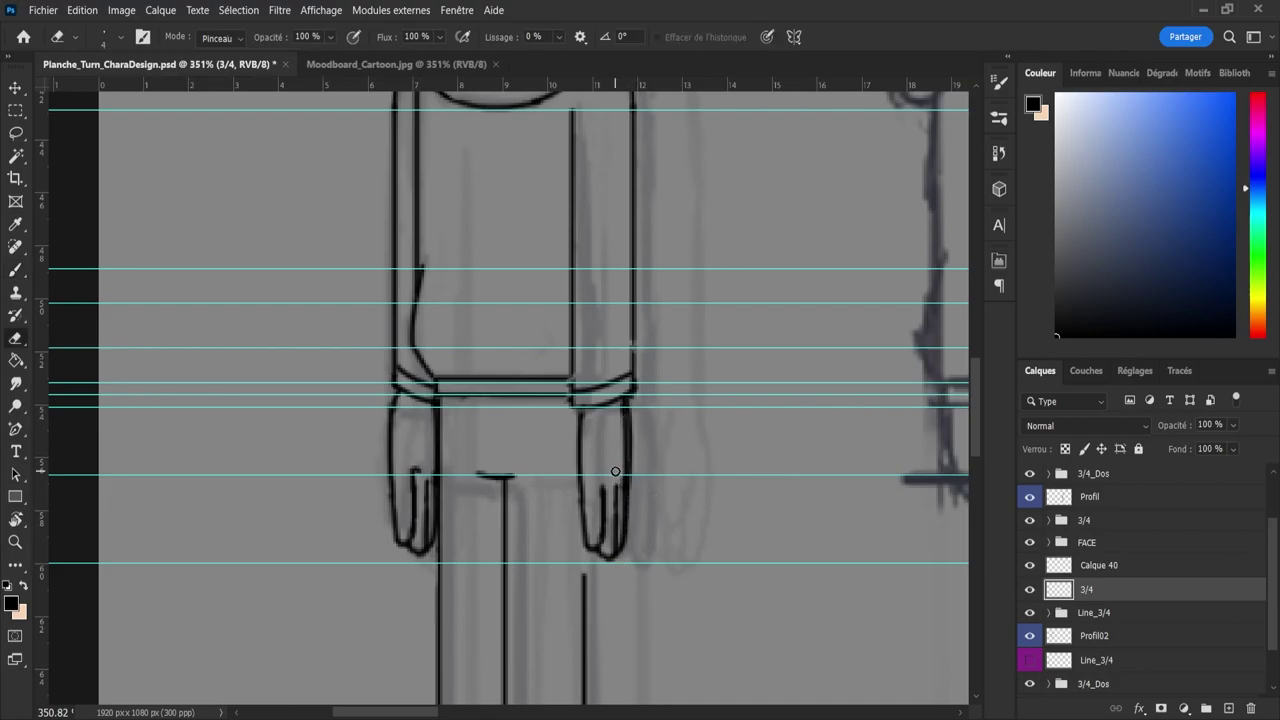
pyautogui.keyDown('alt'); pyautogui.rightClick(628, 479); pyautogui.keyUp('alt')
pyautogui.moveTo(620, 477); pyautogui.dragTo(621, 481)
pyautogui.press('[')
pyautogui.press('[')
pyautogui.moveTo(623, 448); pyautogui.dragTo(624, 478)
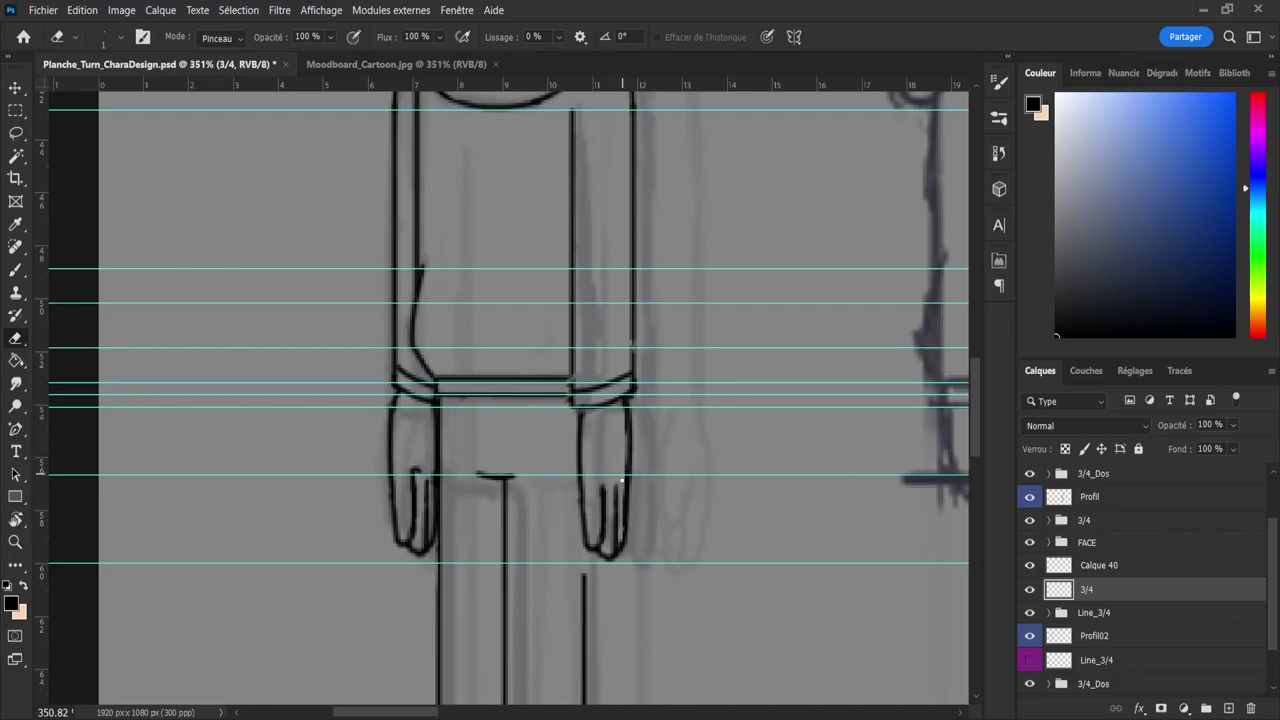
# - Examine the whole turnaround sheet, comparing the hands, legs and feet across the character's views
pyautogui.press('z')
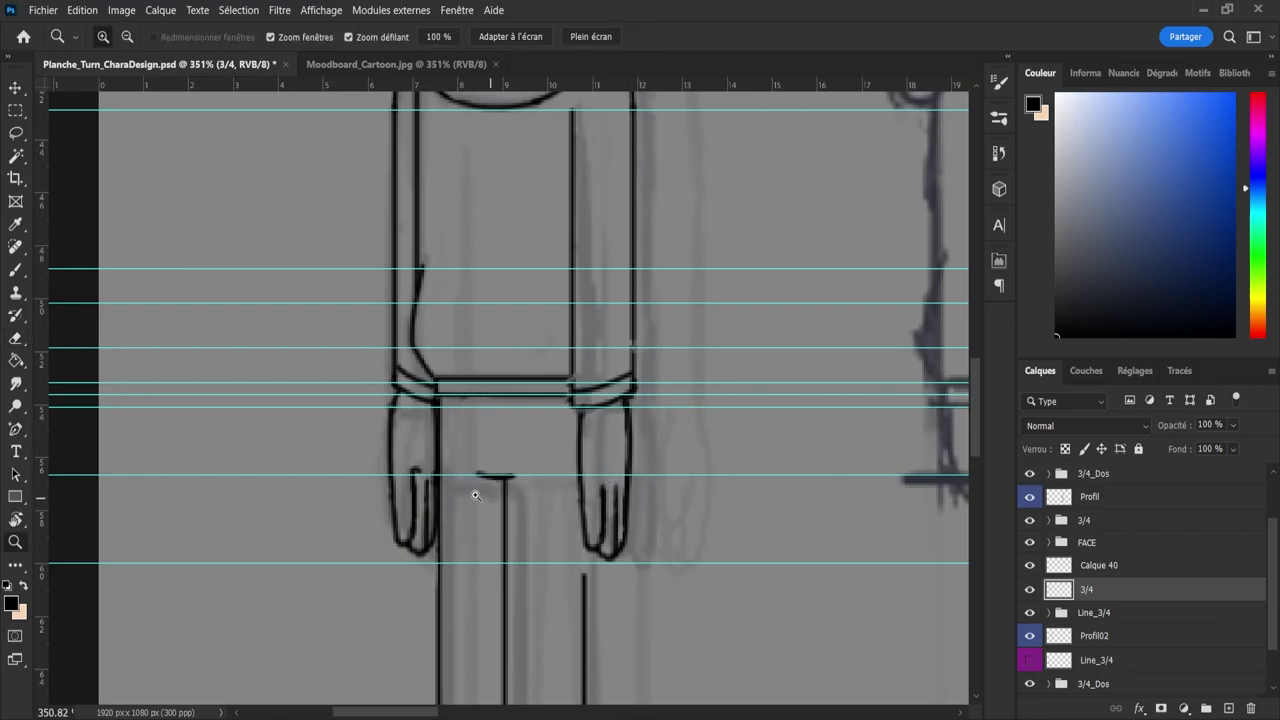
pyautogui.scroll(-5, 473, 488)
pyautogui.scroll(-4, 520, 495)
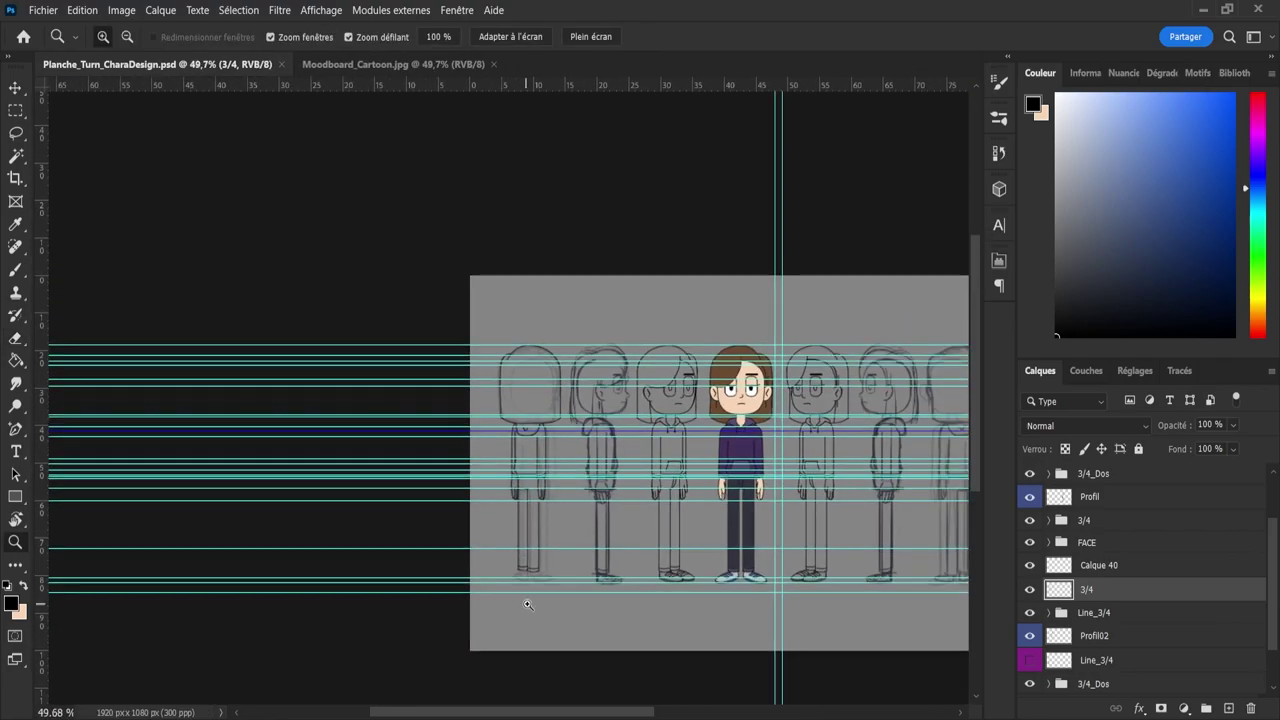
pyautogui.scroll(7, 526, 600)
pyautogui.scroll(-6, 534, 558)
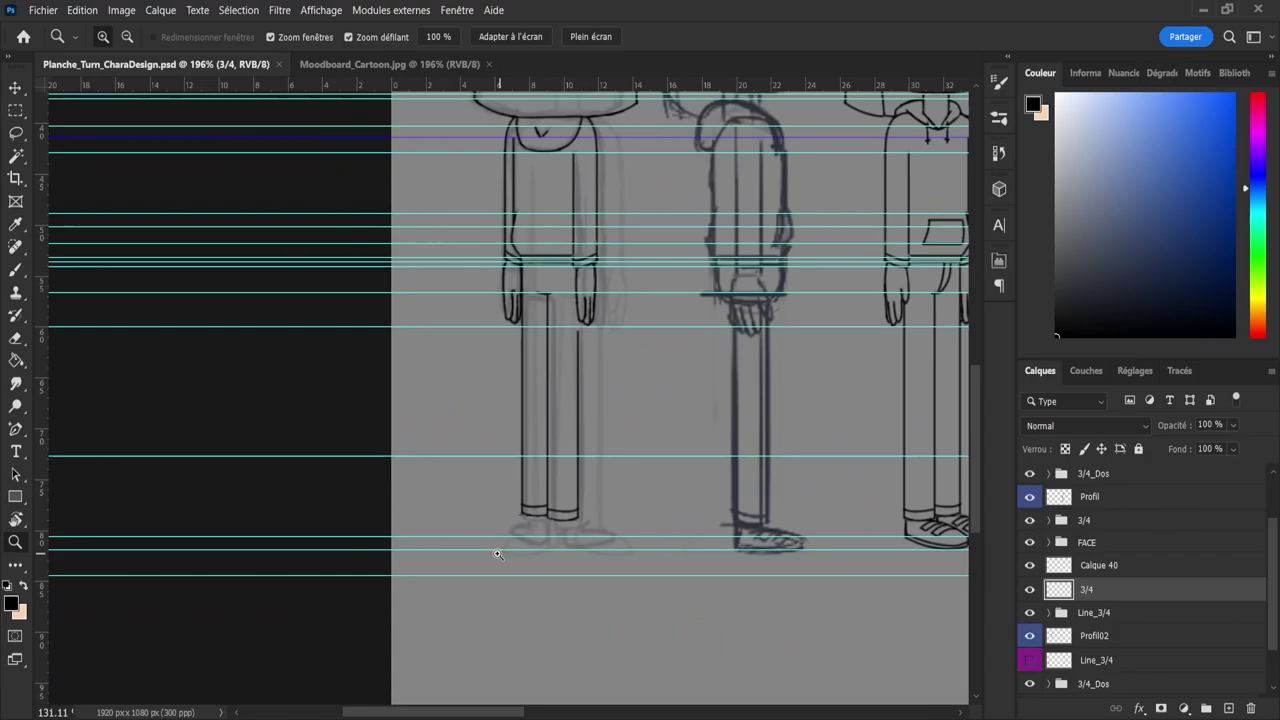
pyautogui.scroll(-2, 583, 576)
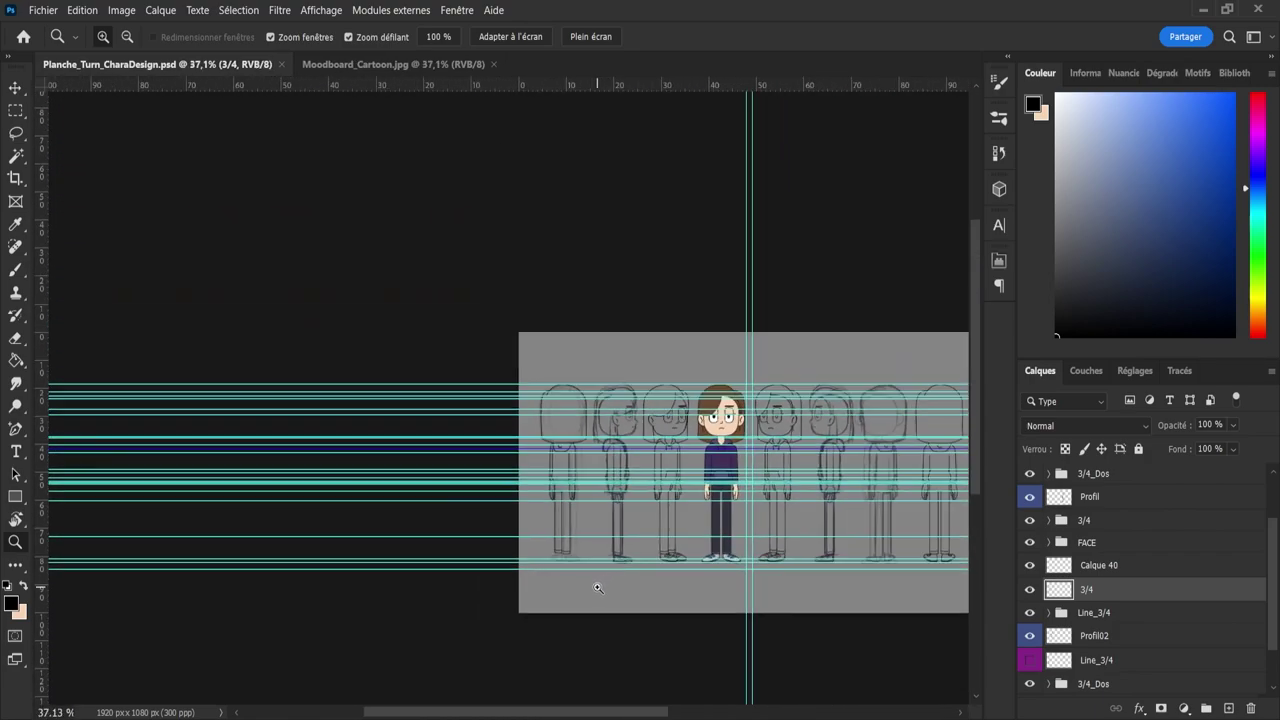
pyautogui.scroll(-2, 893, 550)
pyautogui.scroll(2, 893, 550)
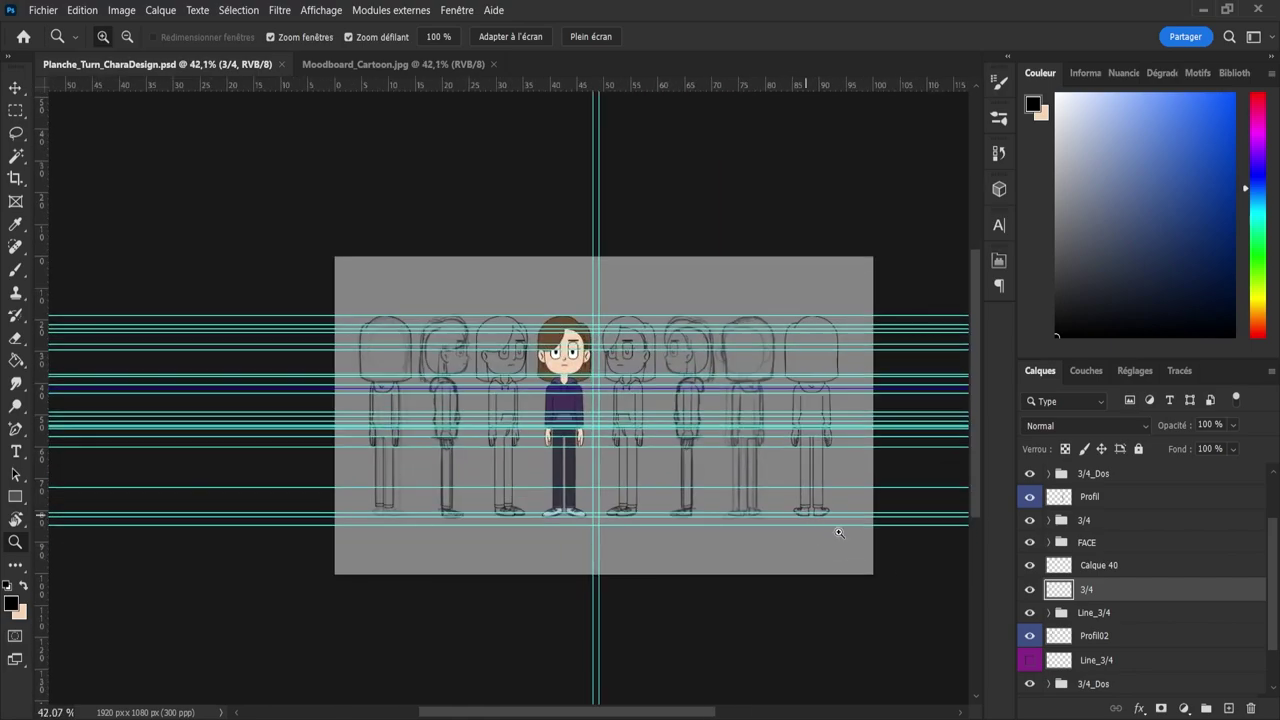
pyautogui.scroll(2, 885, 550)
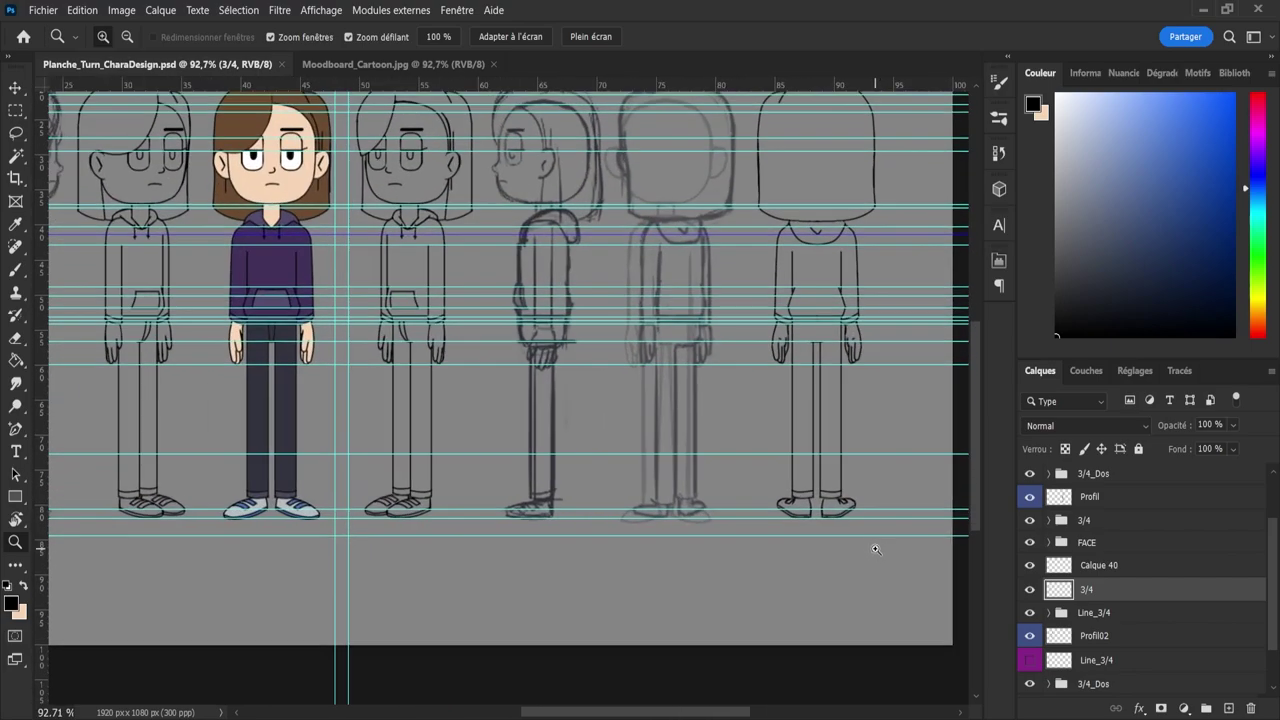
pyautogui.scroll(-2, 875, 550)
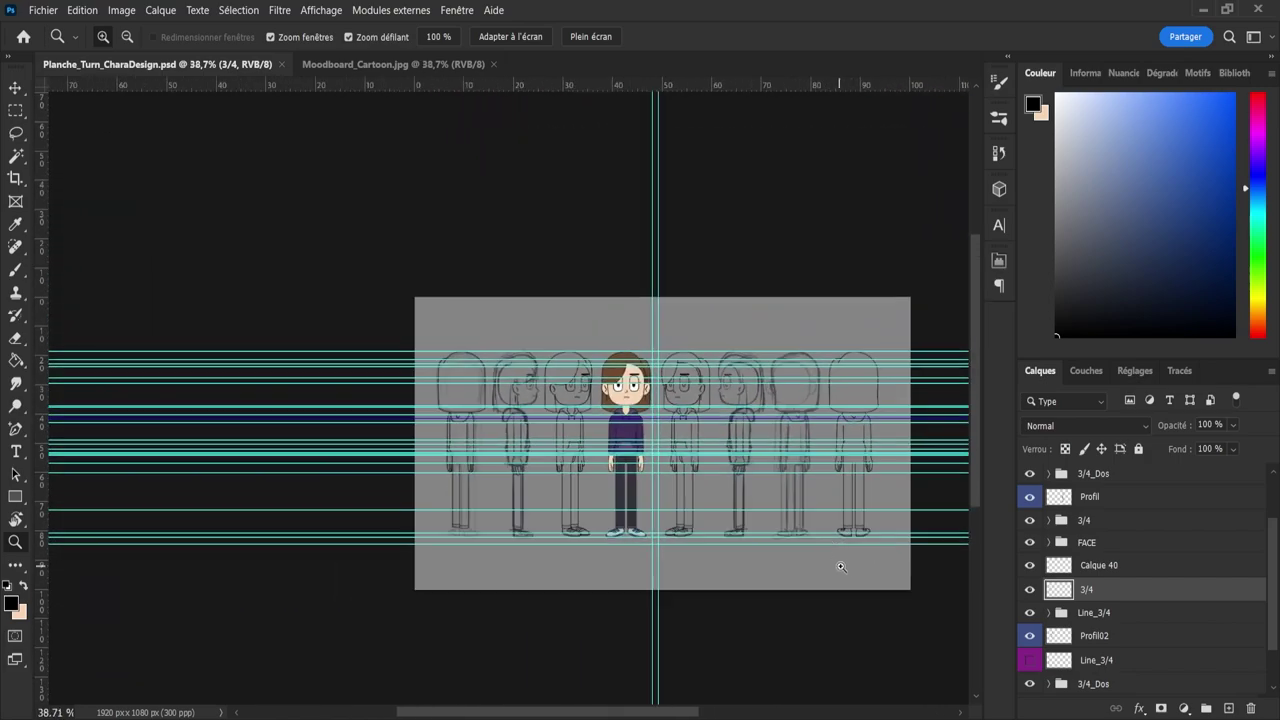
pyautogui.scroll(4, 560, 575)
pyautogui.scroll(1, 469, 582)
pyautogui.press('b')
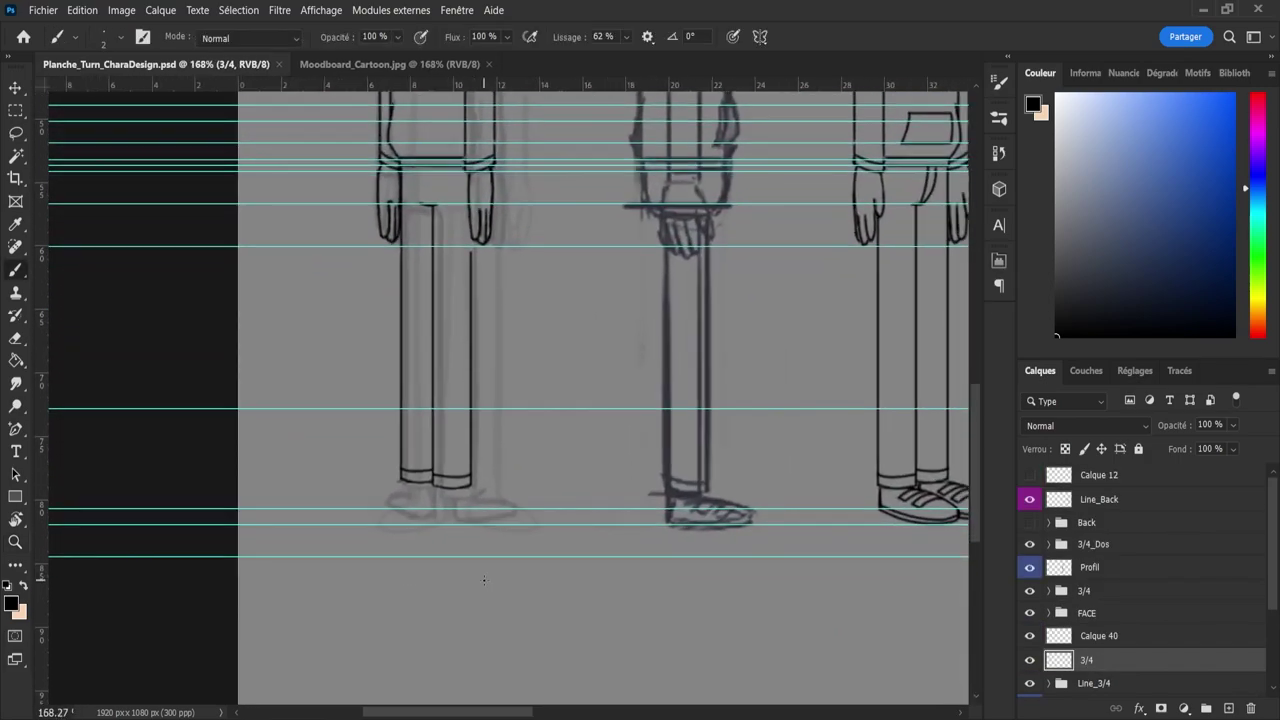
pyautogui.moveTo(440, 488); pyautogui.dragTo(438, 520)
pyautogui.hotkey('ctrl', 'z')
pyautogui.hotkey('ctrl', 'z')
pyautogui.hotkey('ctrl', 'z')
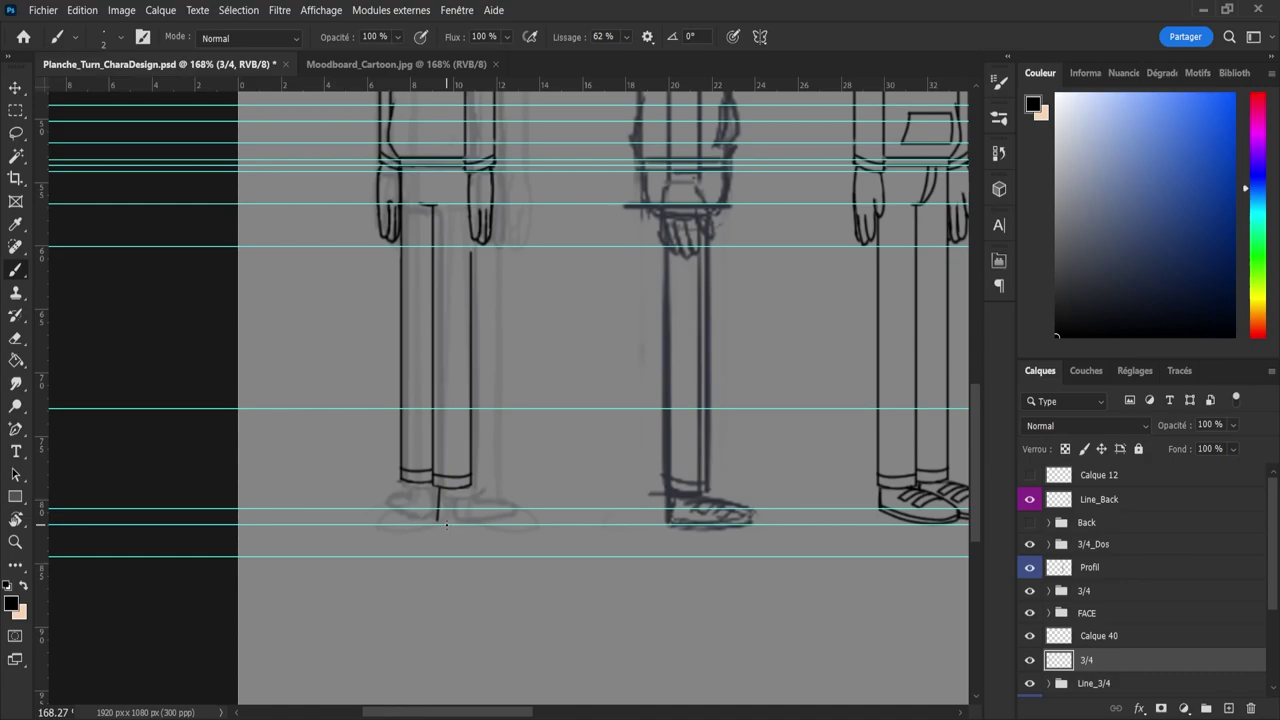
pyautogui.hotkey('ctrl', 'z')
pyautogui.moveTo(438, 524); pyautogui.dragTo(437, 489)
pyautogui.hotkey('ctrl', 'z')
pyautogui.moveTo(437, 522); pyautogui.dragTo(529, 520)
pyautogui.hotkey('ctrl', 'z')
pyautogui.hotkey('ctrl', 'z')
# - Trace the heel, sole and upper edge of the profile view's shoe over the sketch on the 3/4 layer
pyautogui.moveTo(668, 528); pyautogui.dragTo(669, 528)
pyautogui.hotkey('ctrl', 'z')
pyautogui.moveTo(674, 528); pyautogui.dragTo(745, 524)
pyautogui.moveTo(692, 499); pyautogui.dragTo(757, 511)
pyautogui.hotkey('ctrl', 'z')
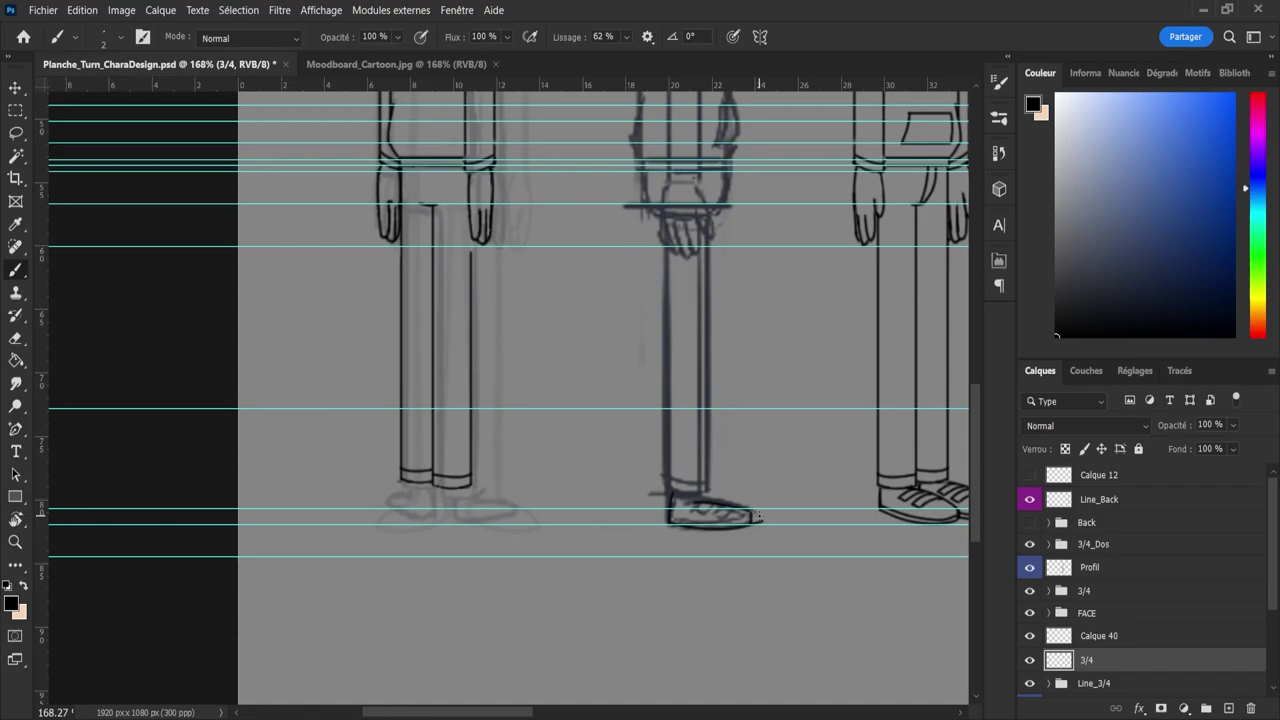
# - Erase the rough line ends at the profile shoe's toe and redraw its upper edge from toe to ankle
pyautogui.scroll(3, 760, 516)
pyautogui.press('e')
pyautogui.moveTo(712, 480)
pyautogui.mouseDown()
pyautogui.moveTo(742, 493)
pyautogui.moveTo(737, 467)
pyautogui.moveTo(700, 454)
pyautogui.moveTo(802, 480)
pyautogui.mouseUp()
pyautogui.press('b')
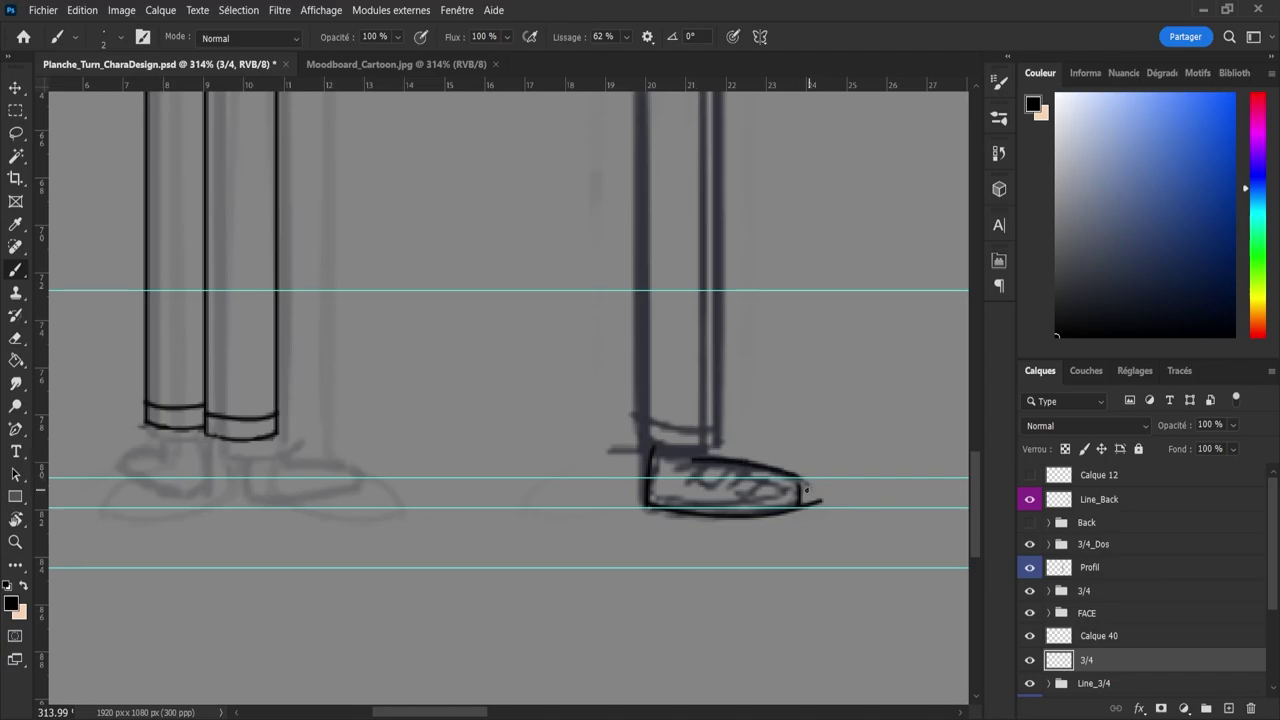
pyautogui.hotkey('ctrl', 'z')
pyautogui.moveTo(692, 458)
pyautogui.mouseDown()
pyautogui.moveTo(828, 502)
pyautogui.moveTo(691, 459)
pyautogui.mouseUp()
pyautogui.hotkey('ctrl', 'z')
pyautogui.hotkey('ctrl', 'z')
pyautogui.moveTo(798, 484); pyautogui.dragTo(668, 452)
# - Erase the slanted heel line of the profile shoe with the Eraser enlarged to 10 px
pyautogui.press('e')
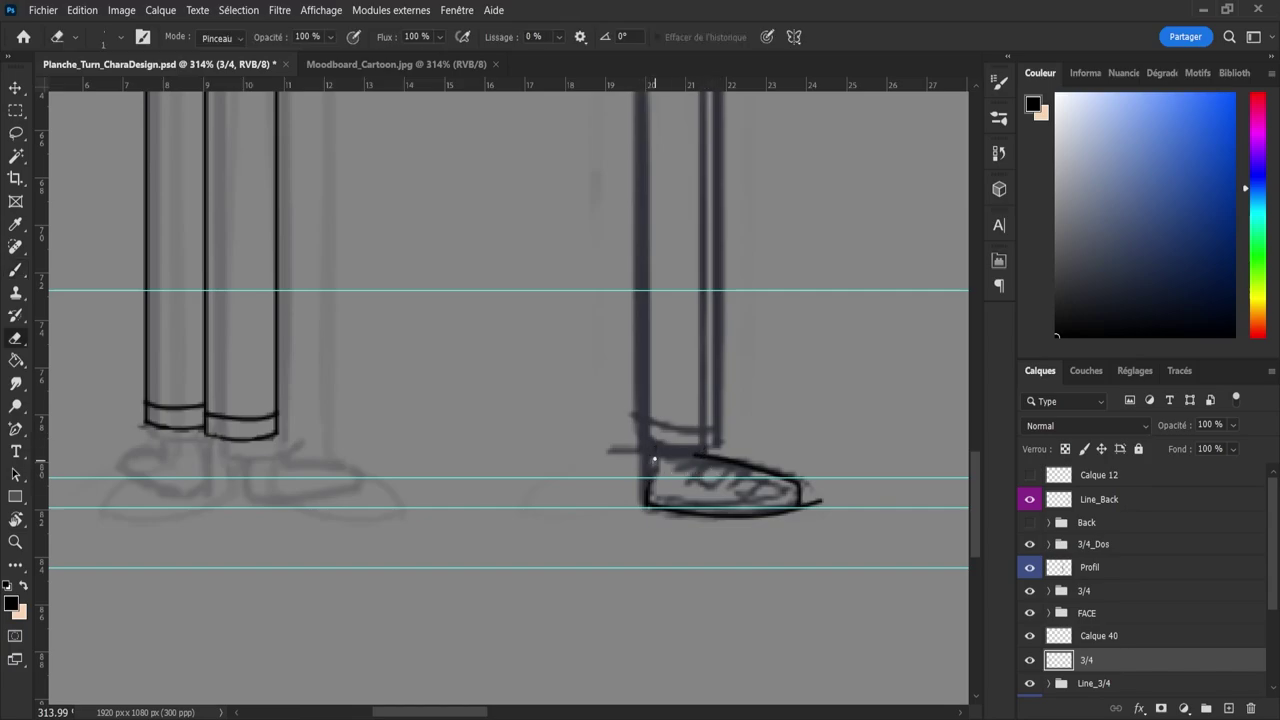
pyautogui.press(']')
pyautogui.press(']')
pyautogui.press(']')
pyautogui.press(']')
pyautogui.press(']')
pyautogui.press(']')
pyautogui.press(']')
pyautogui.press(']')
pyautogui.press(']')
pyautogui.moveTo(652, 466); pyautogui.dragTo(646, 477)
pyautogui.press('b')
pyautogui.press('e')
# - Redraw the profile shoe's heel as a straight vertical line and erase the stroke overshooting the toe
pyautogui.press('b')
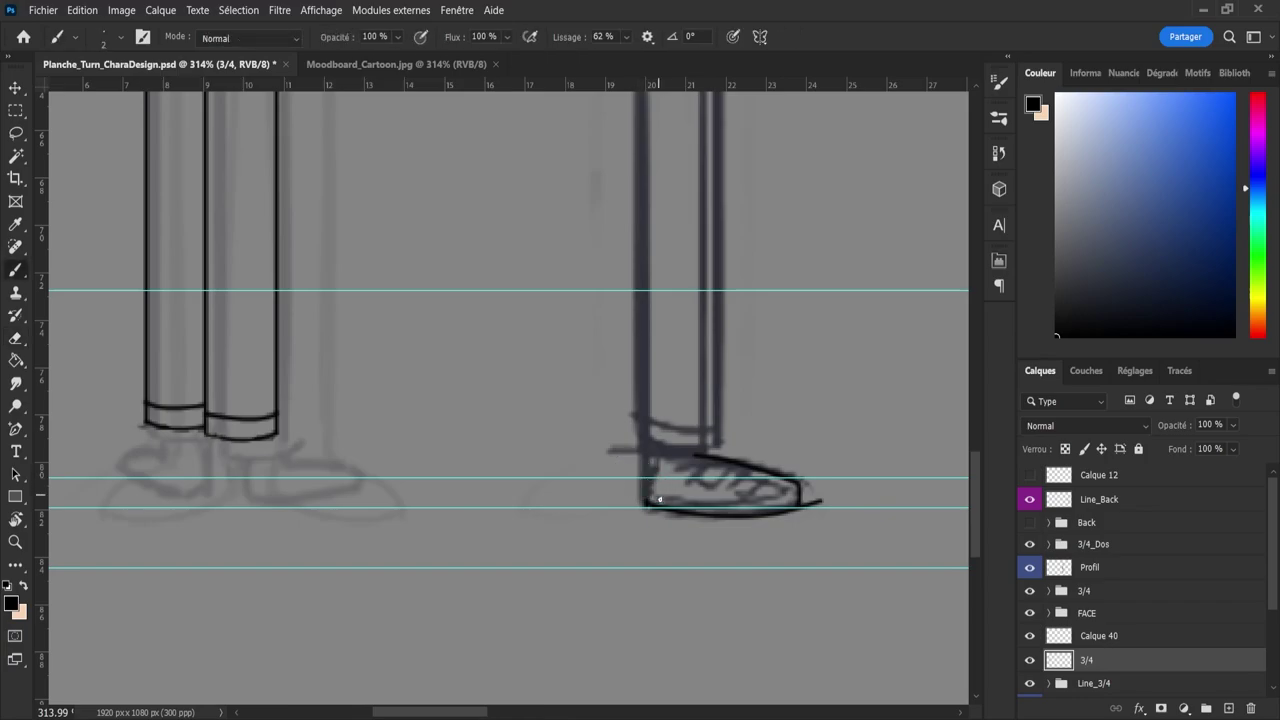
pyautogui.moveTo(641, 480)
pyautogui.mouseDown()
pyautogui.moveTo(650, 414)
pyautogui.moveTo(653, 503)
pyautogui.moveTo(651, 414)
pyautogui.mouseUp()
pyautogui.hotkey('ctrl', 'z')
pyautogui.hotkey('ctrl', 'z')
pyautogui.press('e')
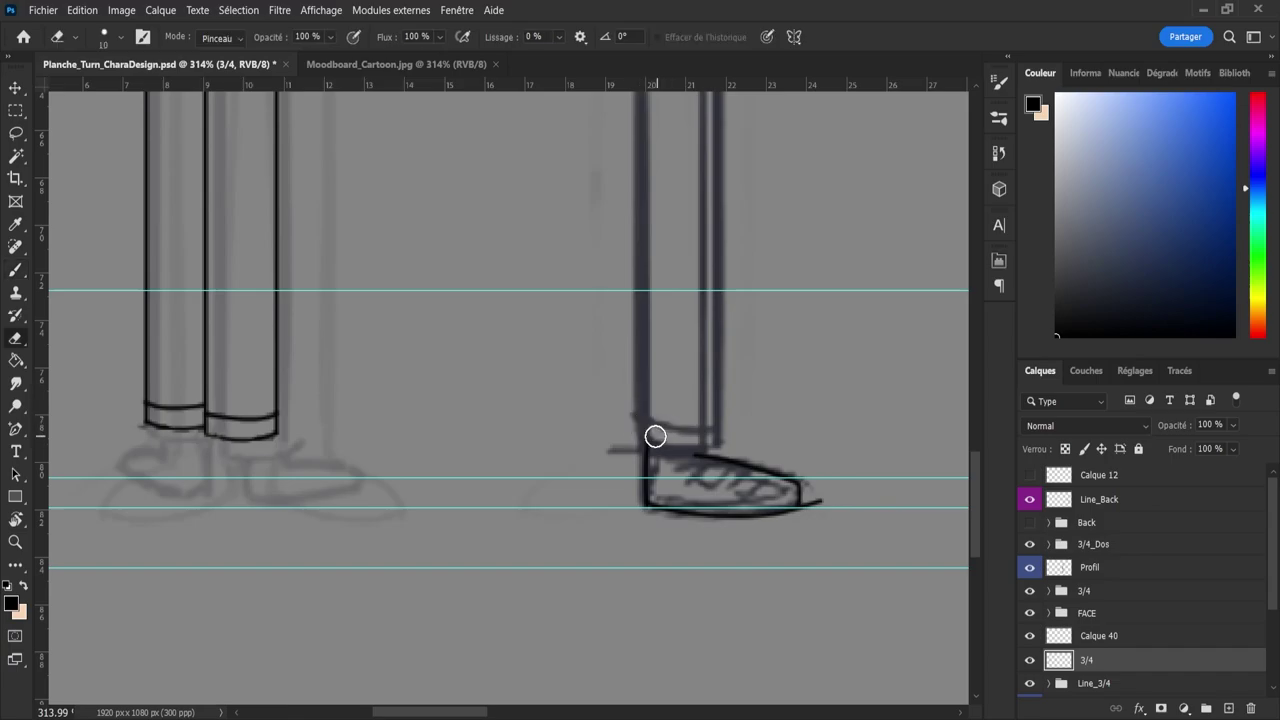
pyautogui.moveTo(828, 502); pyautogui.dragTo(812, 506)
pyautogui.press('b')
pyautogui.moveTo(650, 496); pyautogui.dragTo(784, 506)
pyautogui.hotkey('ctrl', 'z')
pyautogui.hotkey('ctrl', 'z')
pyautogui.moveTo(650, 493)
pyautogui.mouseDown()
pyautogui.moveTo(746, 511)
pyautogui.moveTo(808, 496)
pyautogui.moveTo(777, 521)
pyautogui.moveTo(788, 522)
pyautogui.mouseUp()
pyautogui.hotkey('ctrl', 'z')
pyautogui.press('z')
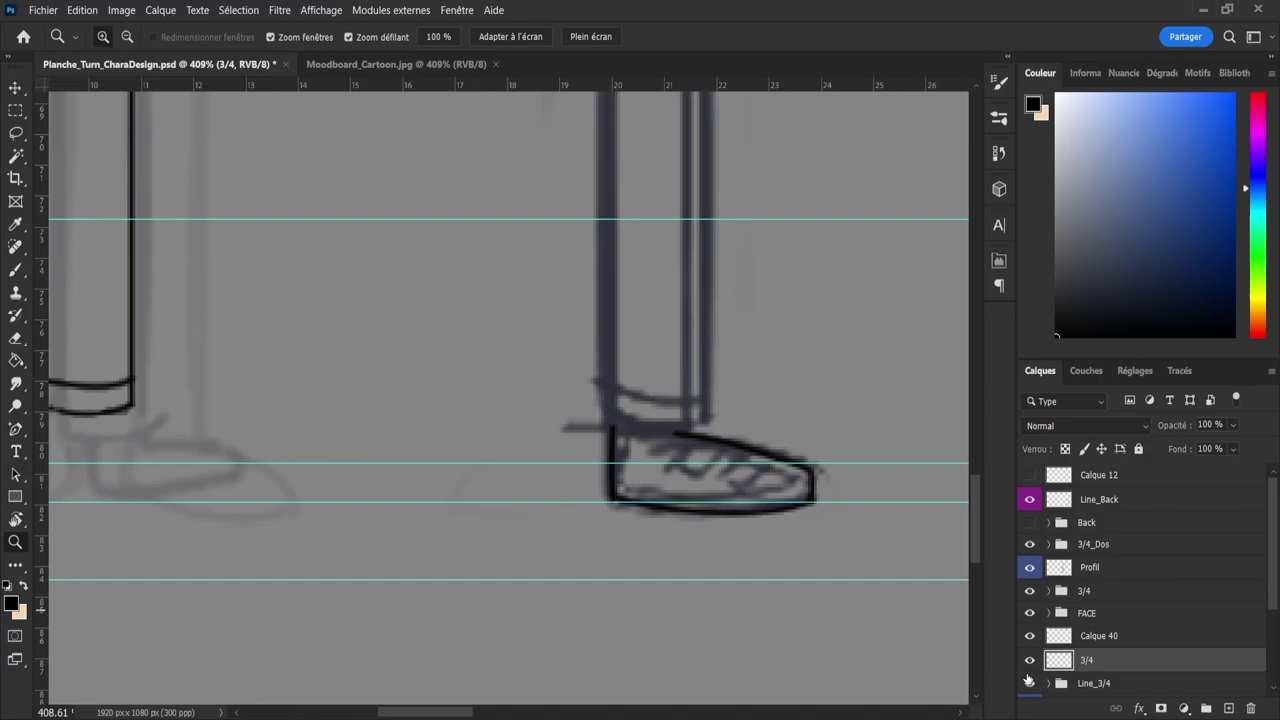
# - Lower the opacity of the Profil02 sketch layer to 52% and make the 3/4 line layer active
pyautogui.scroll(-5, 1273, 570)
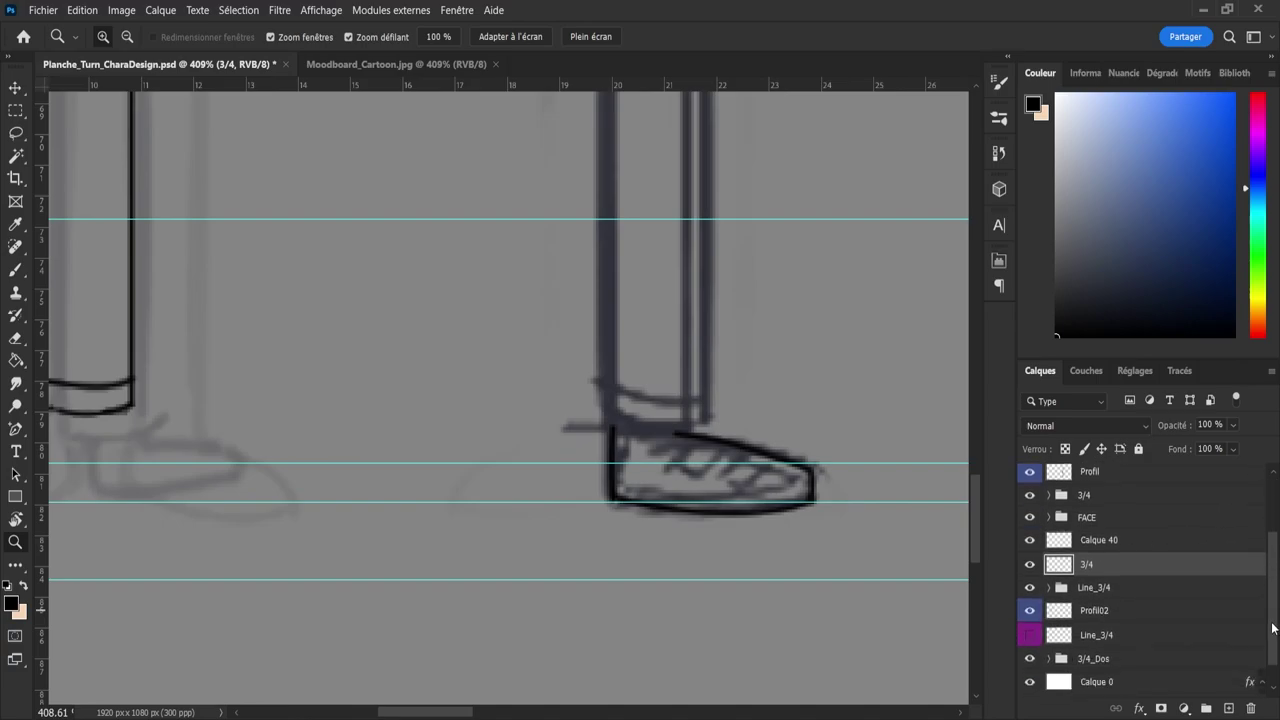
pyautogui.click(1090, 603)
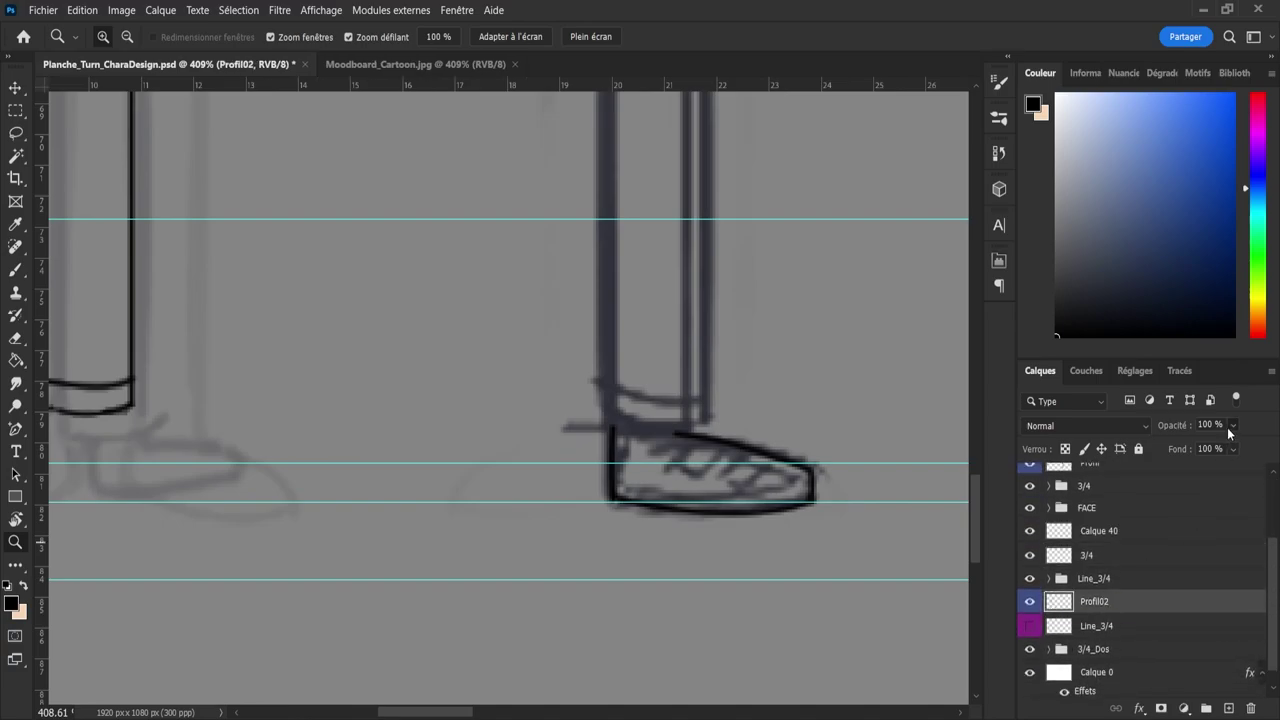
pyautogui.moveTo(1228, 428); pyautogui.dragTo(1216, 448)
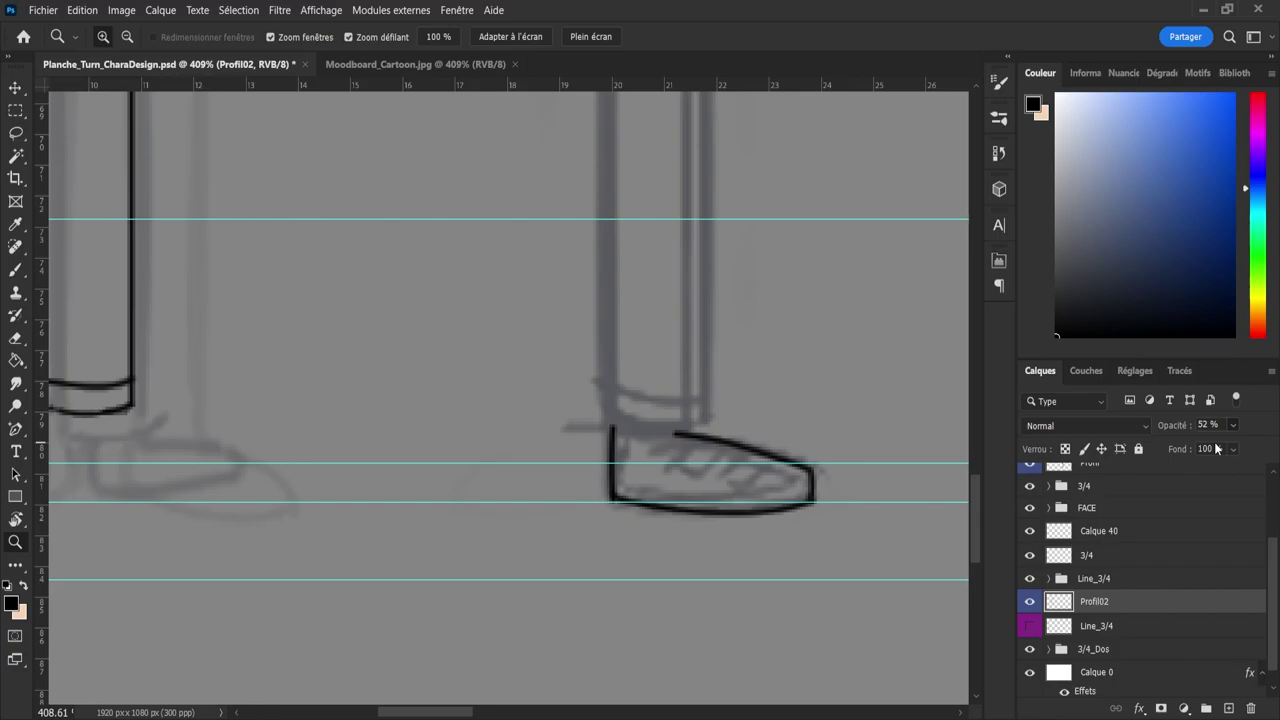
pyautogui.click(1090, 556)
pyautogui.click(1060, 533)
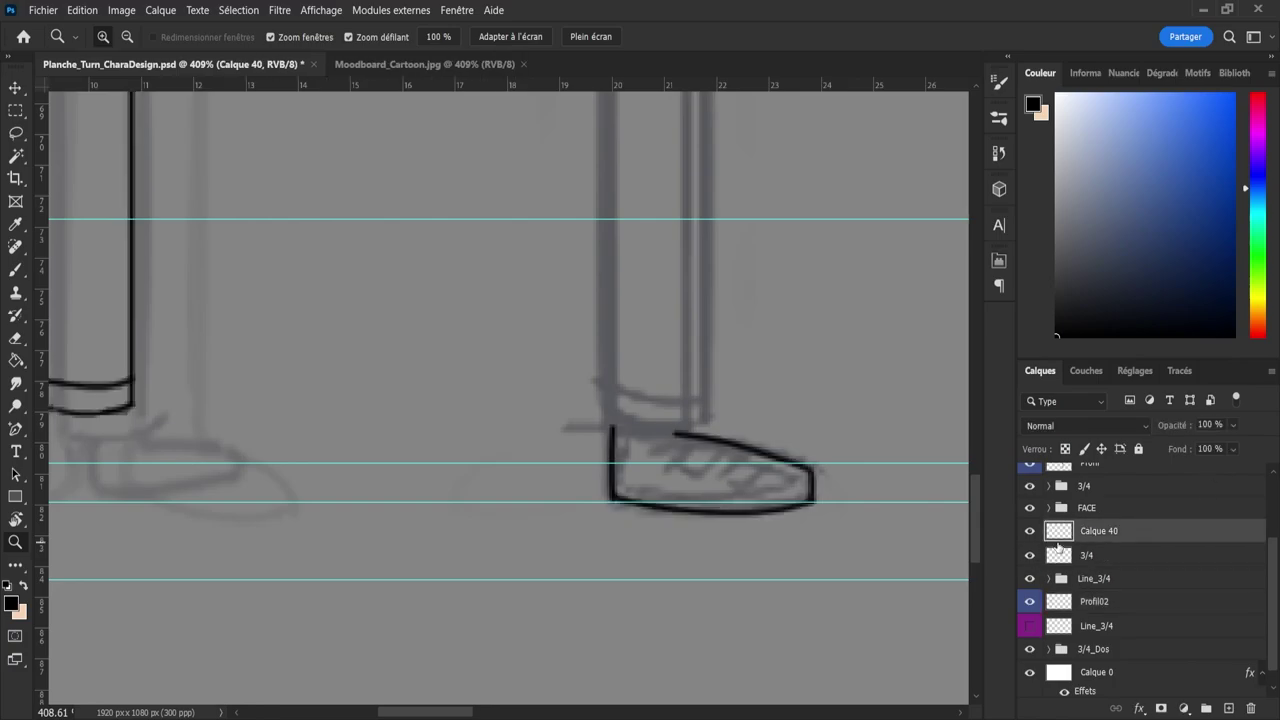
pyautogui.click(1030, 556)
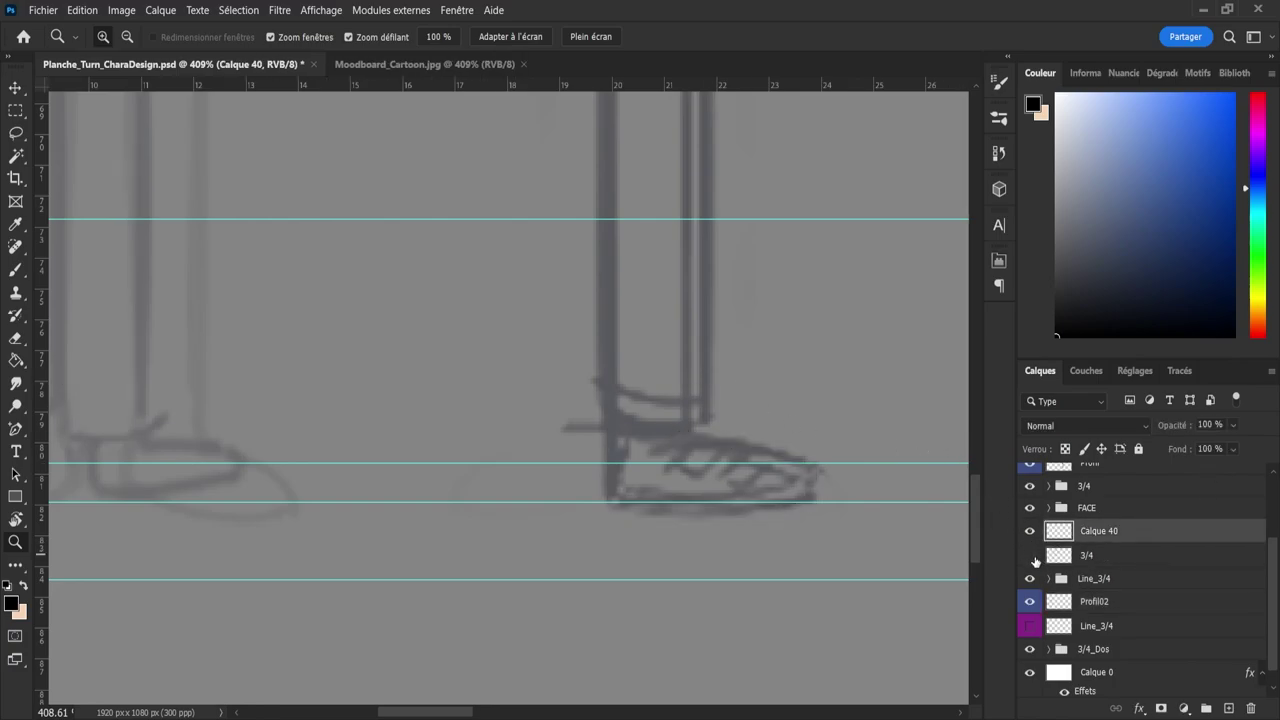
pyautogui.click(1030, 556)
pyautogui.click(1058, 556)
# - Ink a curved sole line inside the profile shoe, from the heel to the toe just above its lower edge
pyautogui.press('b')
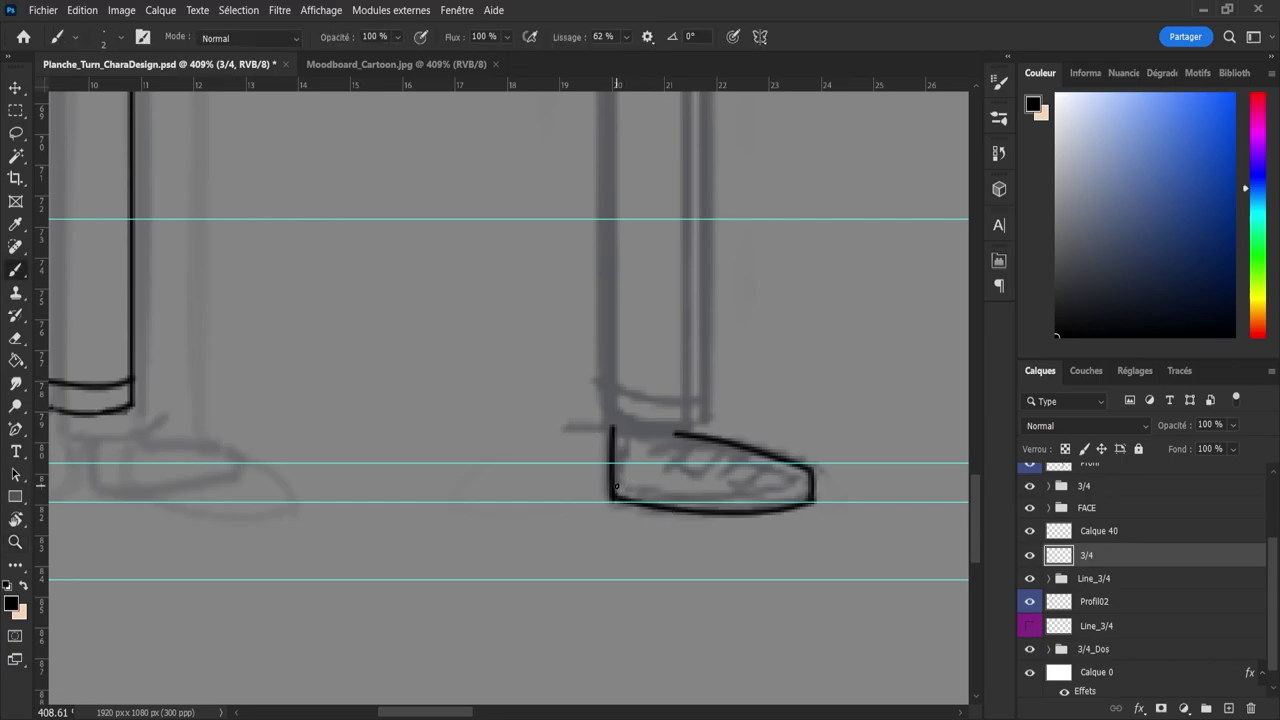
pyautogui.moveTo(616, 487); pyautogui.dragTo(754, 504)
pyautogui.hotkey('ctrl', 'z')
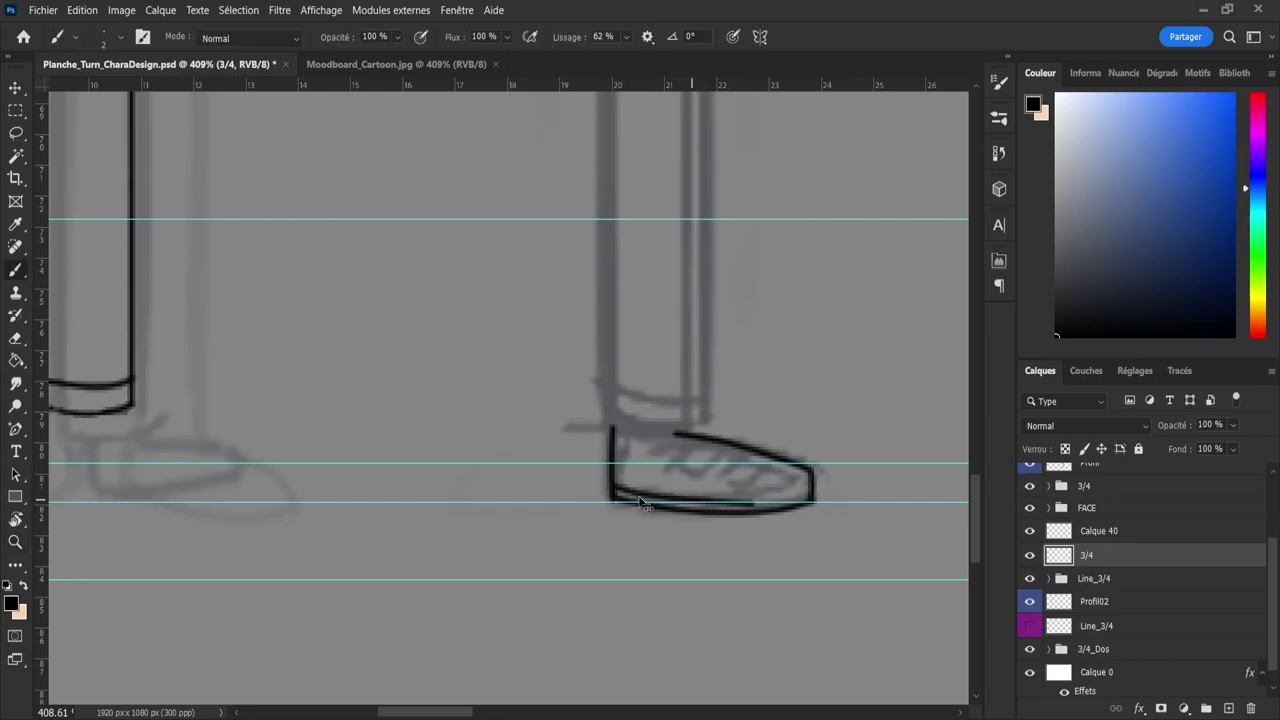
pyautogui.hotkey('ctrl', 'z')
pyautogui.moveTo(615, 485)
pyautogui.mouseDown()
pyautogui.moveTo(750, 508)
pyautogui.moveTo(701, 509)
pyautogui.moveTo(740, 505)
pyautogui.mouseUp()
pyautogui.hotkey('ctrl', 'z')
pyautogui.hotkey('ctrl', 'z')
pyautogui.moveTo(612, 478)
pyautogui.mouseDown()
pyautogui.moveTo(660, 496)
pyautogui.moveTo(778, 500)
pyautogui.mouseUp()
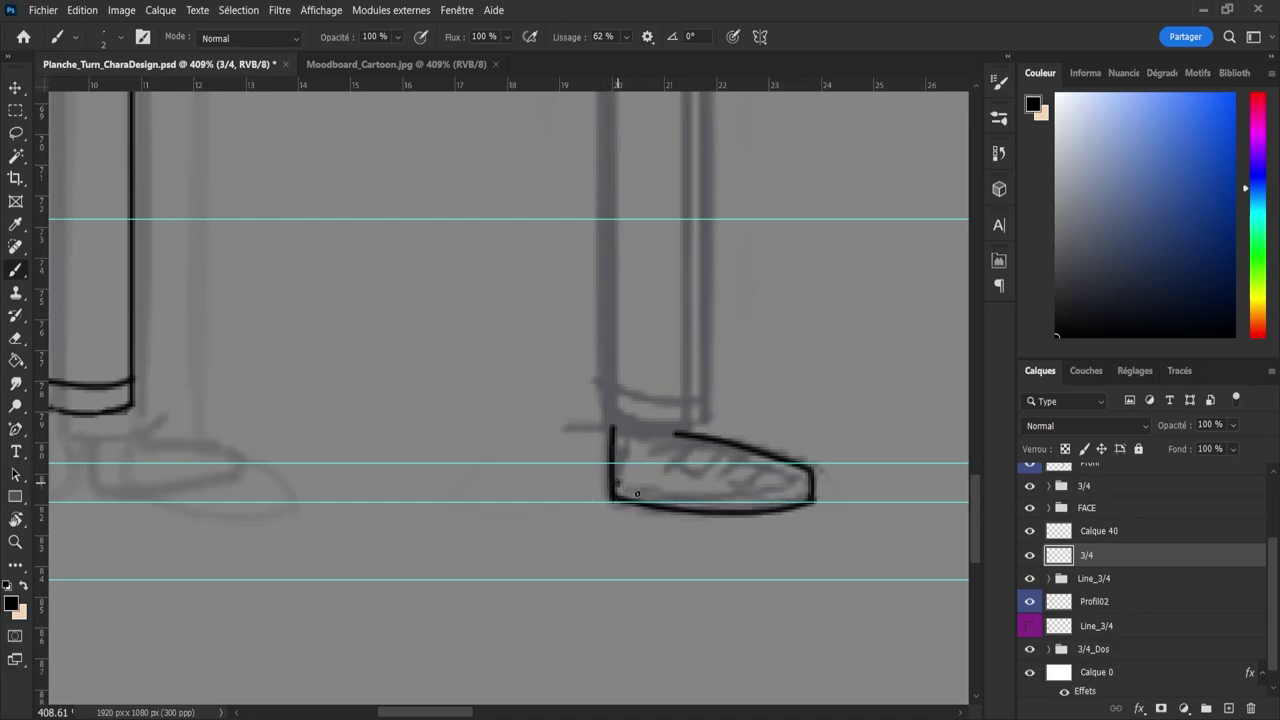
pyautogui.moveTo(657, 498); pyautogui.dragTo(748, 506)
pyautogui.hotkey('ctrl', 'z')
pyautogui.moveTo(615, 484); pyautogui.dragTo(742, 505)
pyautogui.hotkey('ctrl', 'z')
pyautogui.moveTo(614, 483)
pyautogui.mouseDown()
pyautogui.moveTo(723, 509)
pyautogui.moveTo(808, 491)
pyautogui.mouseUp()
pyautogui.hotkey('ctrl', 'z')
pyautogui.moveTo(615, 481)
pyautogui.mouseDown()
pyautogui.moveTo(711, 505)
pyautogui.moveTo(814, 490)
pyautogui.mouseUp()
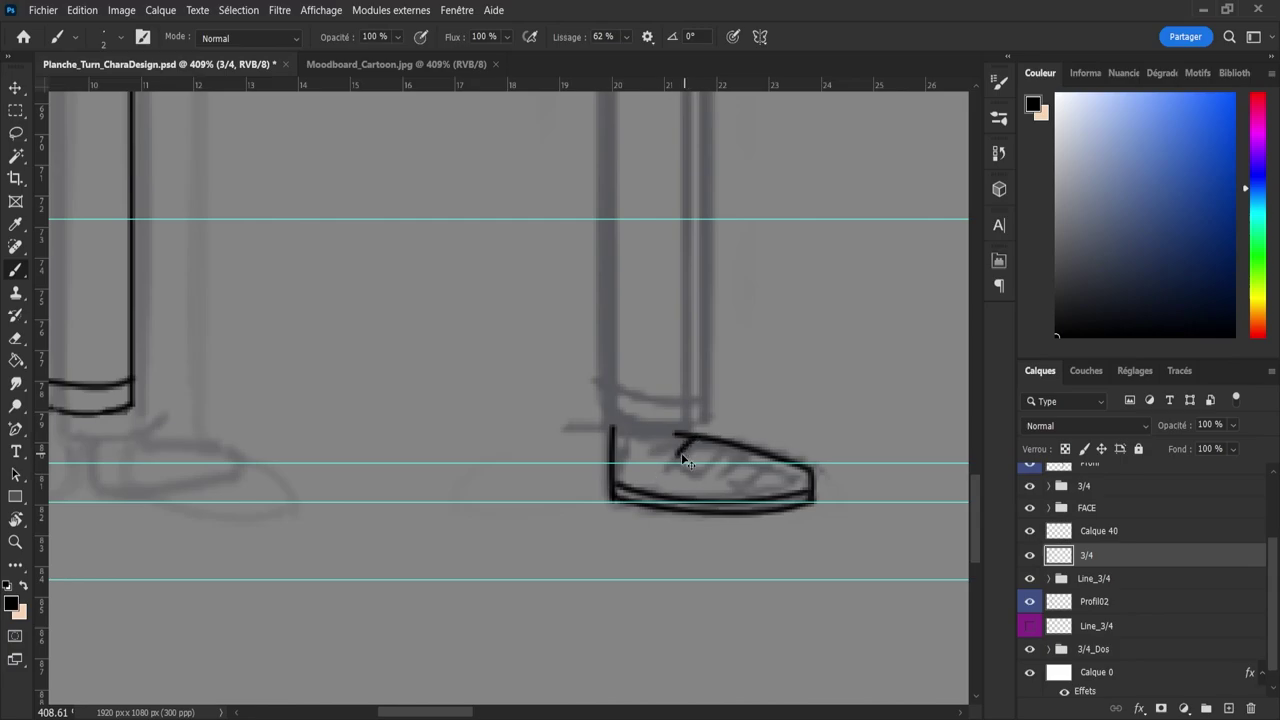
# - Ink two short lace bands on the upper of the profile shoe, following the sketch
pyautogui.moveTo(690, 438)
pyautogui.mouseDown()
pyautogui.moveTo(666, 477)
pyautogui.moveTo(727, 471)
pyautogui.moveTo(693, 468)
pyautogui.moveTo(705, 474)
pyautogui.moveTo(717, 446)
pyautogui.mouseUp()
pyautogui.hotkey('ctrl', 'z')
pyautogui.hotkey('ctrl', 'z')
pyautogui.hotkey('ctrl', 'z')
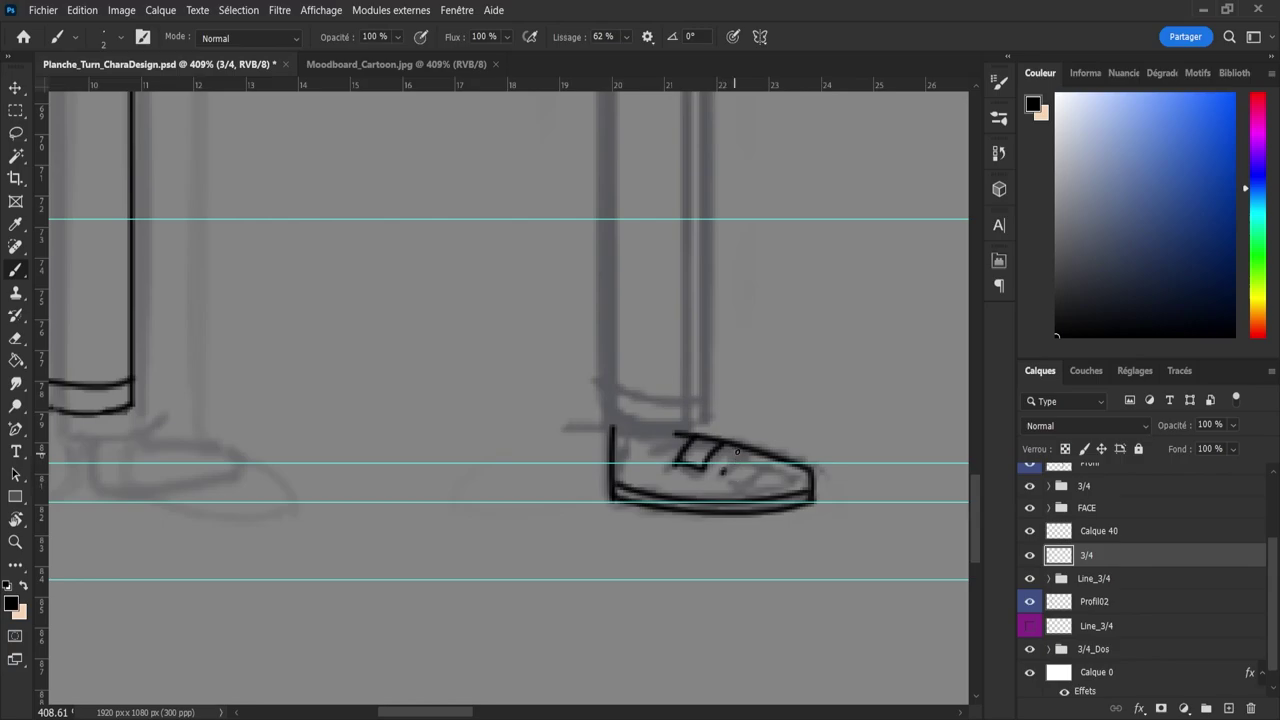
pyautogui.moveTo(722, 470); pyautogui.dragTo(739, 453)
pyautogui.hotkey('ctrl', 'z')
pyautogui.moveTo(736, 474); pyautogui.dragTo(753, 478)
pyautogui.press('e')
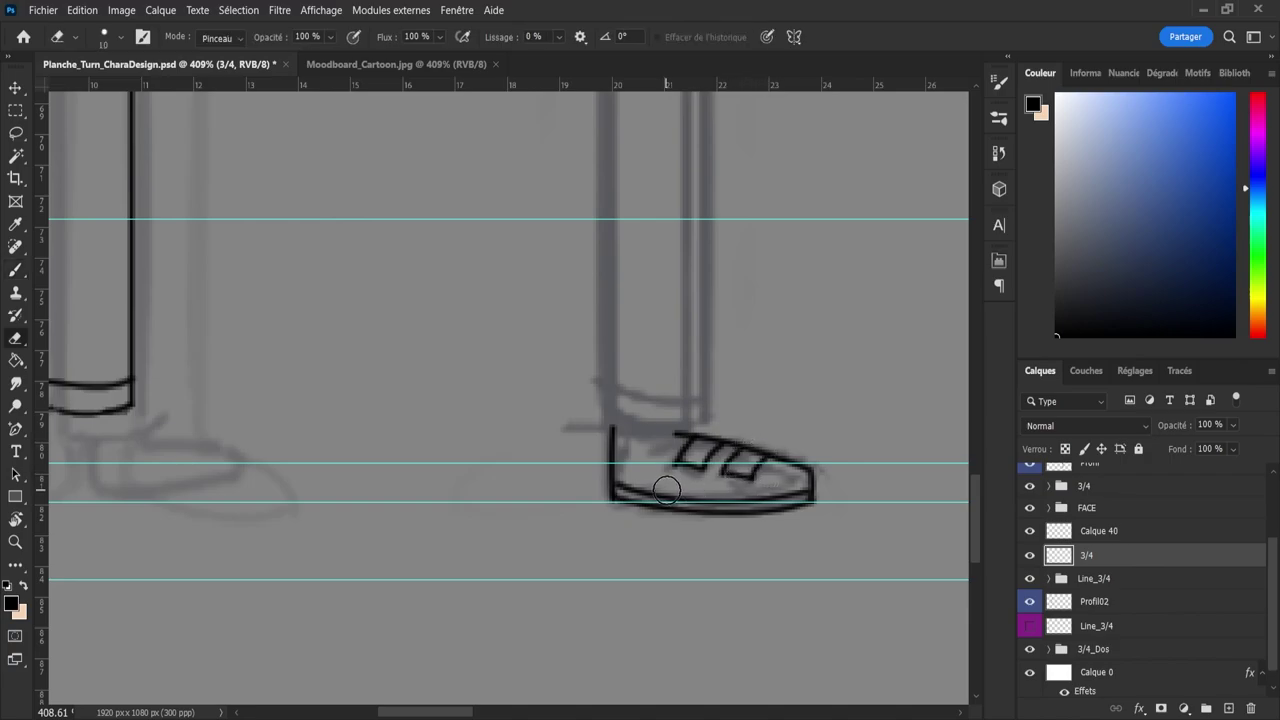
pyautogui.moveTo(634, 466)
pyautogui.mouseDown()
pyautogui.moveTo(645, 478)
pyautogui.moveTo(631, 483)
pyautogui.moveTo(667, 471)
pyautogui.moveTo(720, 492)
pyautogui.moveTo(719, 479)
pyautogui.mouseUp()
pyautogui.press('z')
pyautogui.moveTo(786, 431)
pyautogui.mouseDown()
pyautogui.moveTo(669, 423)
pyautogui.moveTo(694, 433)
pyautogui.mouseUp()
pyautogui.press('v')
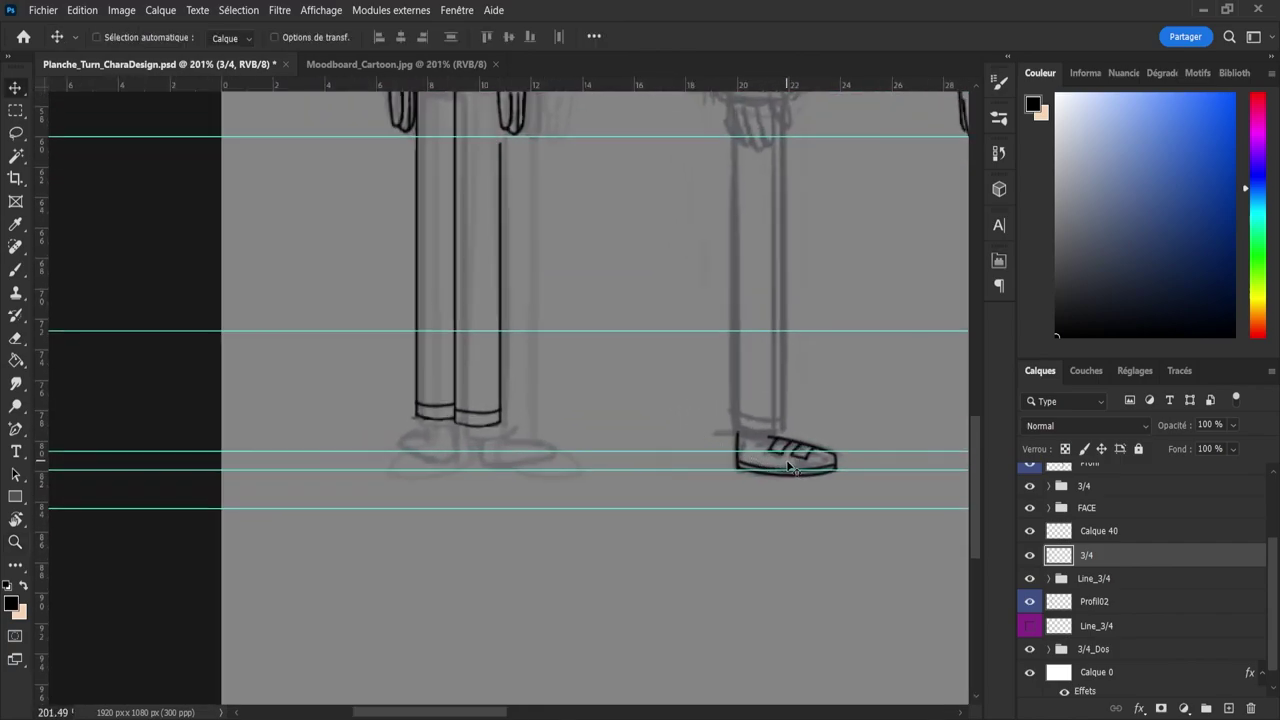
pyautogui.moveTo(785, 462); pyautogui.dragTo(737, 462)
pyautogui.hotkey('ctrl', 'z')
# - Lasso the profile shoe, move it under the near leg of the leftmost figure and deselect it
pyautogui.press('l')
pyautogui.moveTo(760, 405)
pyautogui.mouseDown()
pyautogui.moveTo(880, 463)
pyautogui.moveTo(757, 412)
pyautogui.mouseUp()
pyautogui.hotkey('ctrl', 'y')
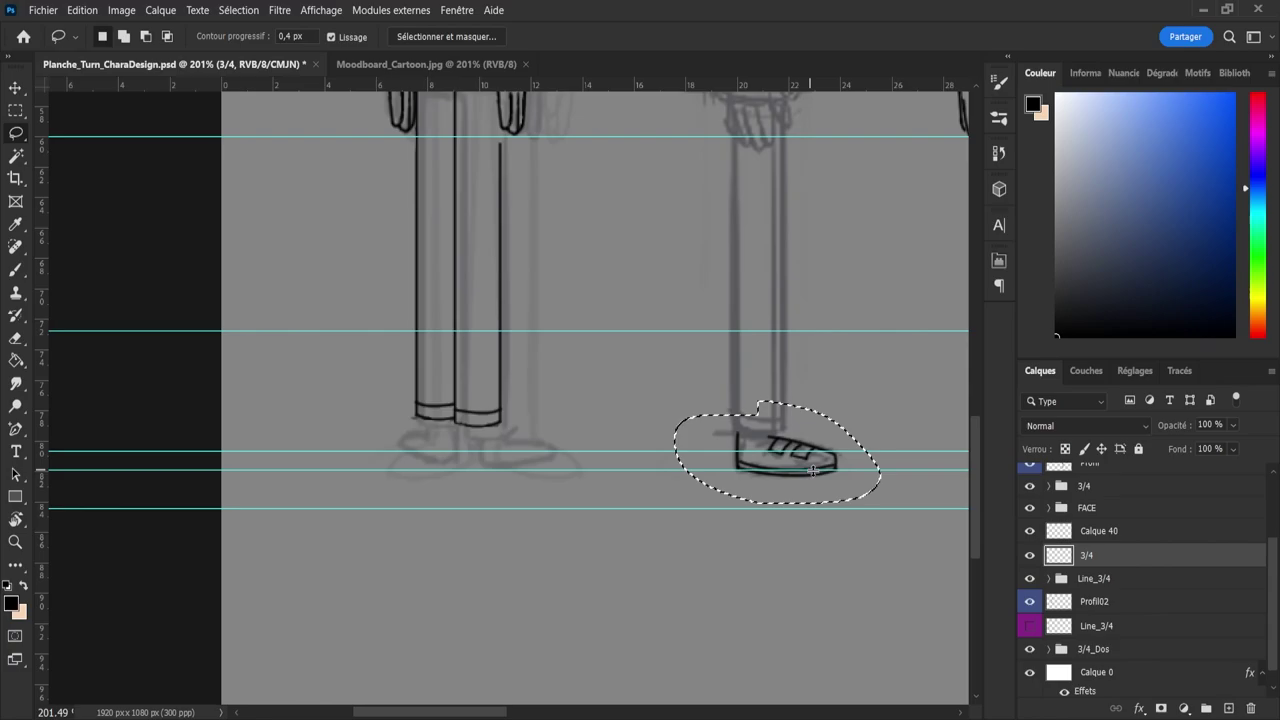
pyautogui.hotkey('ctrl', 't')
pyautogui.moveTo(800, 455); pyautogui.dragTo(519, 447)
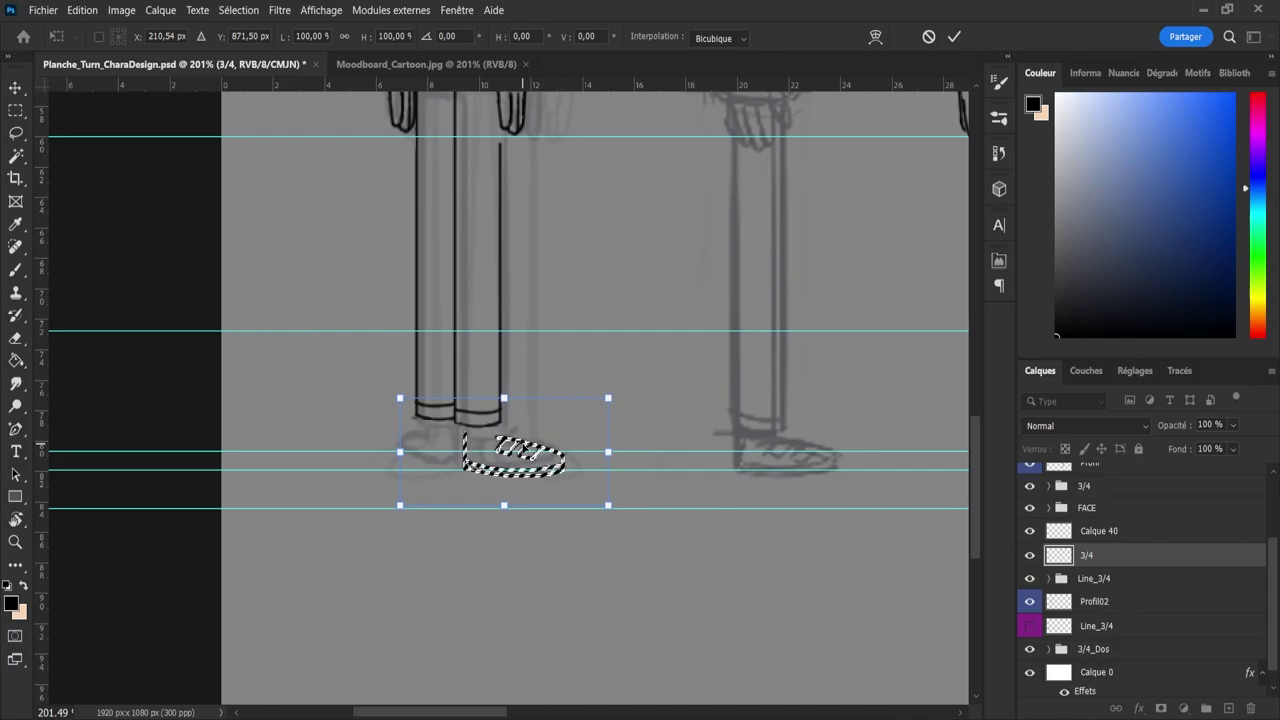
pyautogui.moveTo(529, 450); pyautogui.dragTo(522, 448)
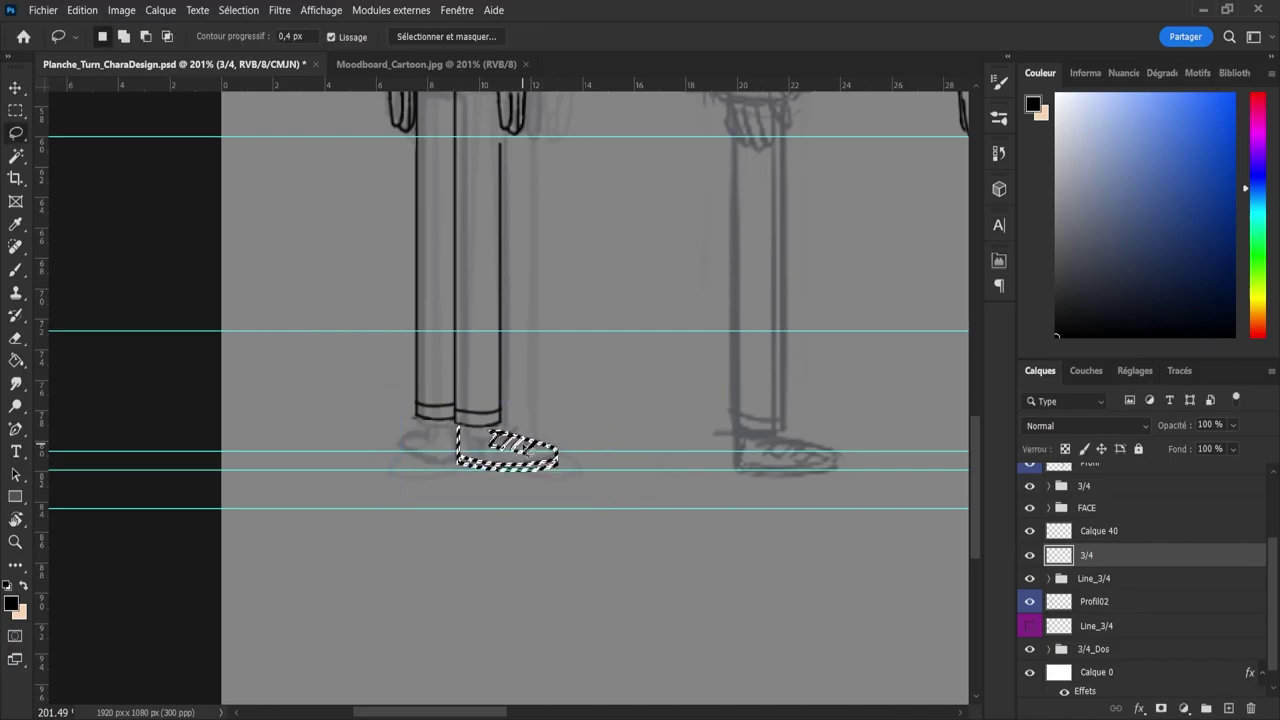
pyautogui.press('Return')
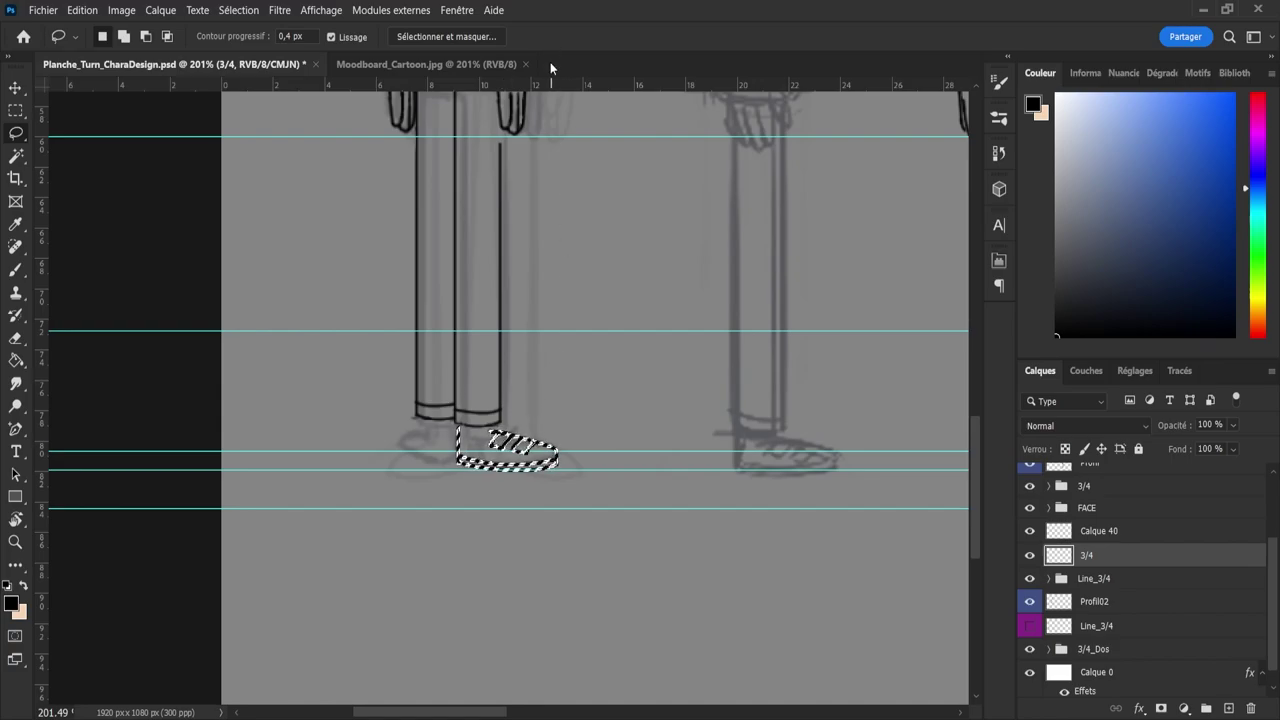
pyautogui.hotkey('ctrl', 'd')
# - Ink the heel and sole of the far shoe under the leftmost figure's other trouser cuff
pyautogui.press('z')
pyautogui.moveTo(609, 366); pyautogui.dragTo(554, 392)
pyautogui.click(533, 383)
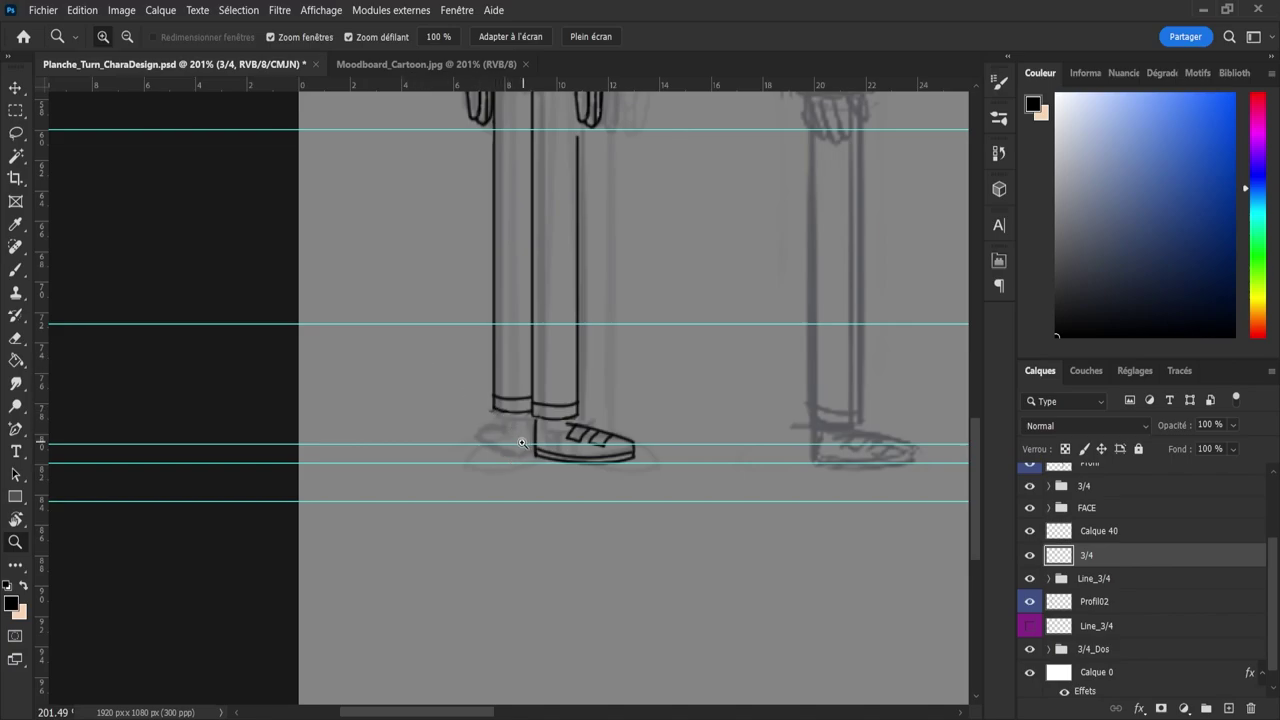
pyautogui.moveTo(521, 443); pyautogui.dragTo(455, 449)
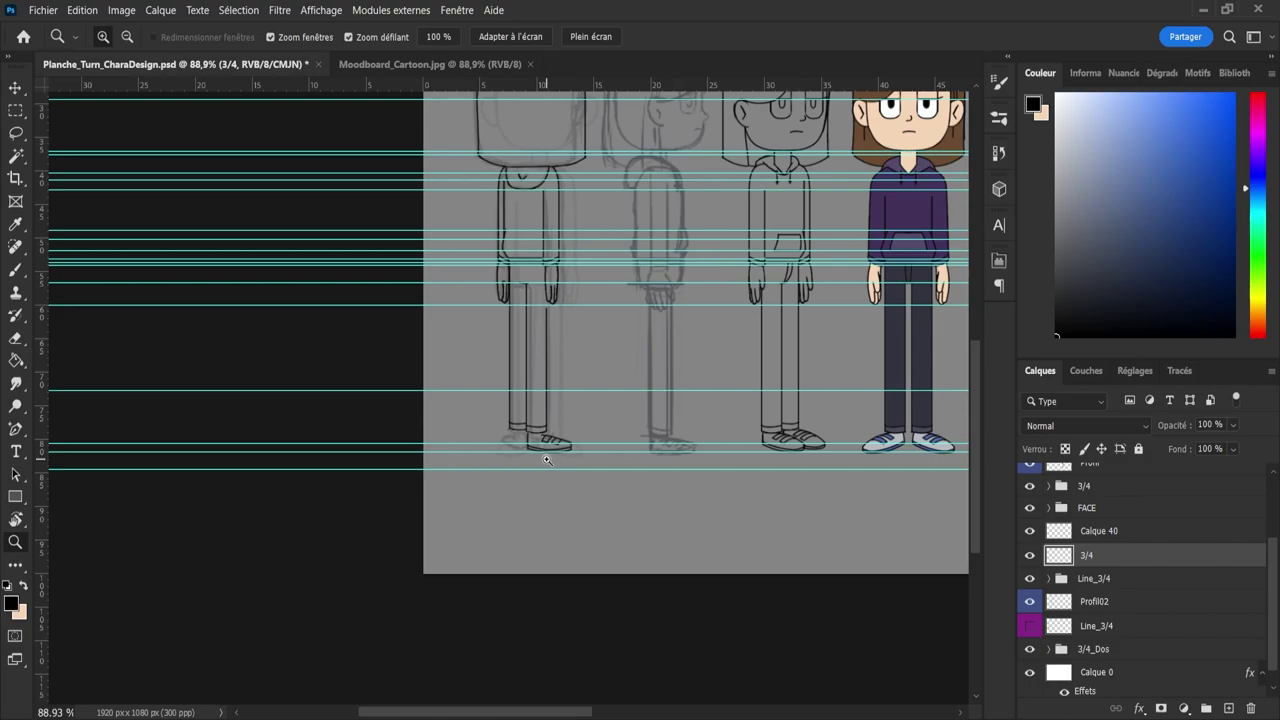
pyautogui.moveTo(508, 456); pyautogui.dragTo(538, 457)
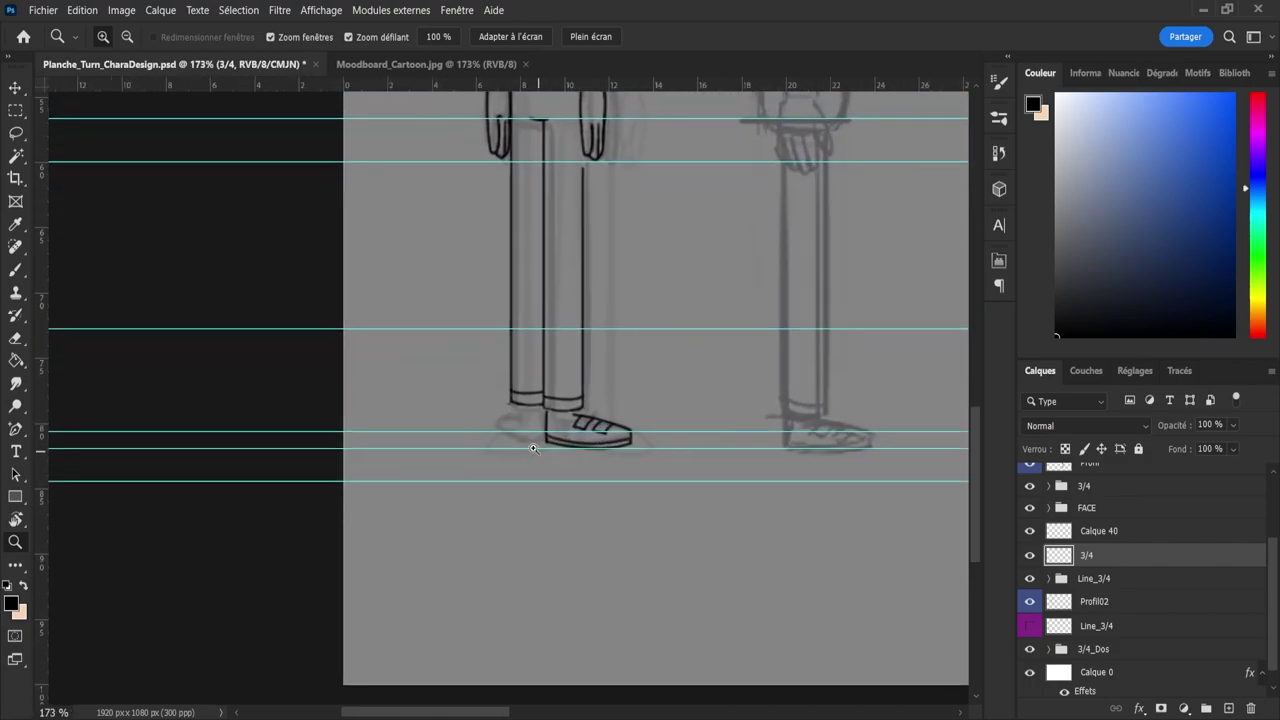
pyautogui.press('b')
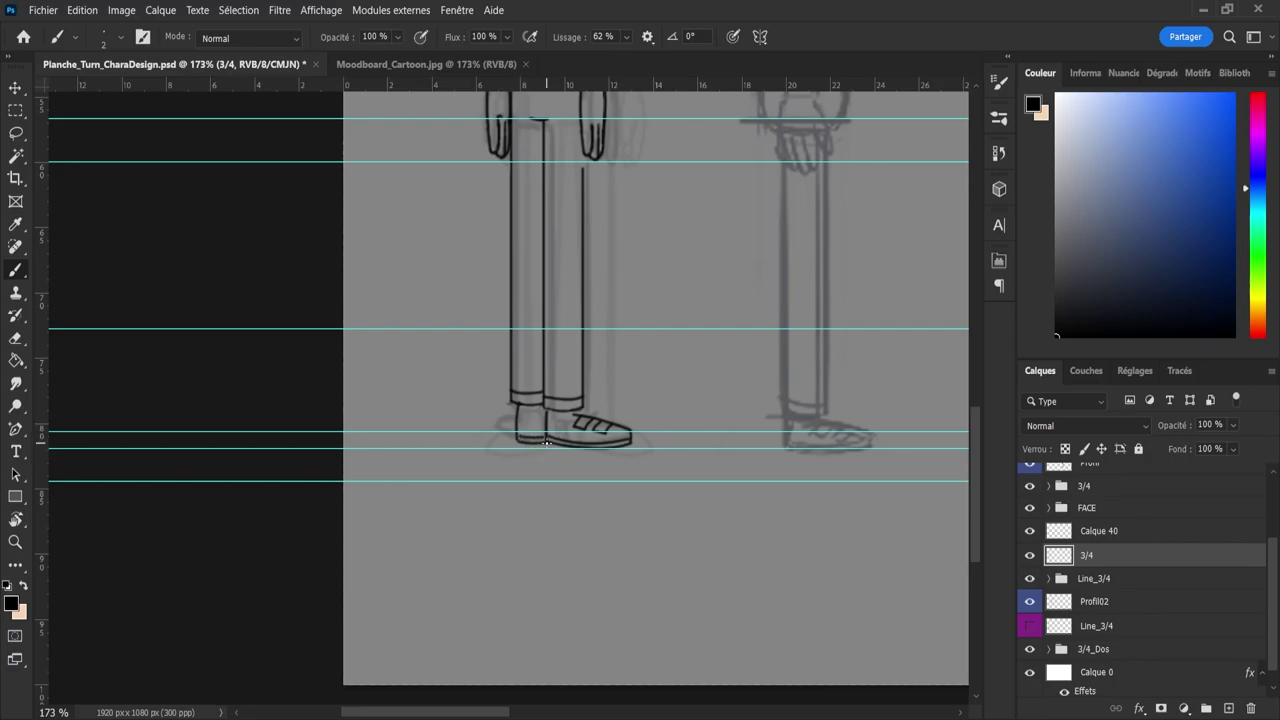
# - Cut the leftmost figure's near shoe, paste it in place on a new layer and hide that layer
pyautogui.press('z')
pyautogui.moveTo(494, 453)
pyautogui.mouseDown()
pyautogui.moveTo(447, 453)
pyautogui.moveTo(545, 467)
pyautogui.mouseUp()
pyautogui.scroll(-4, 523, 473)
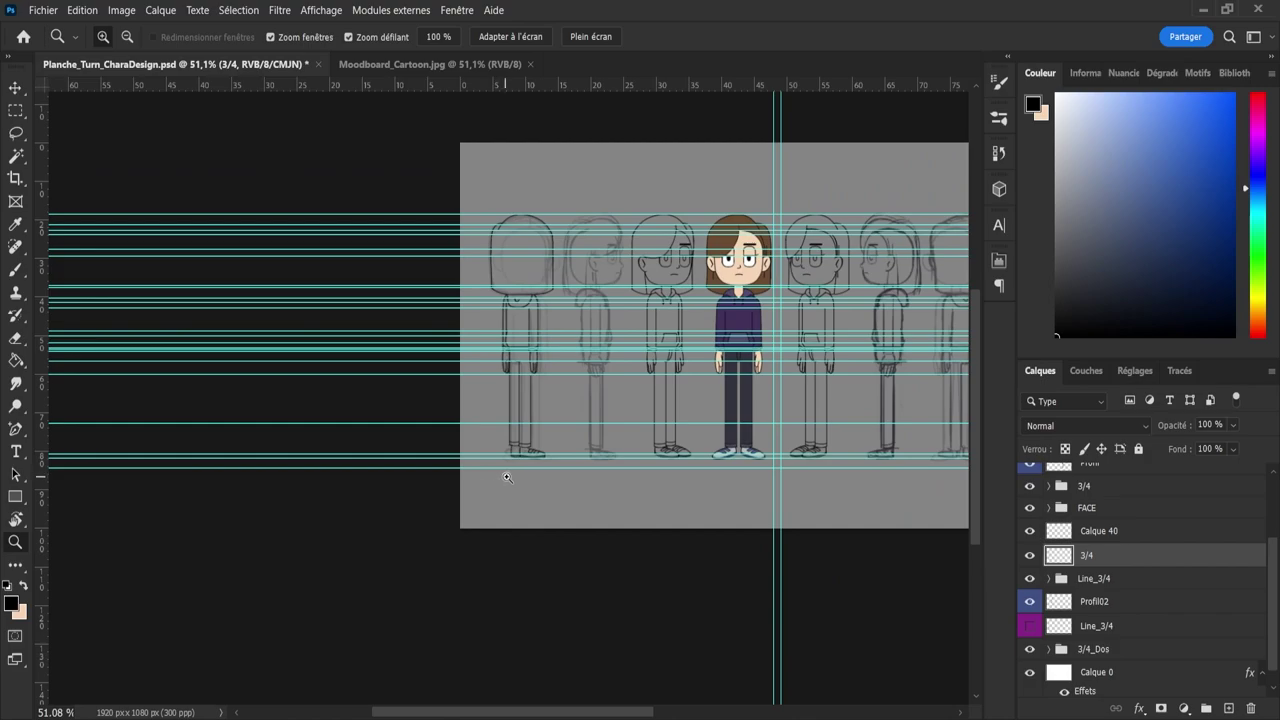
pyautogui.scroll(-2, 511, 472)
pyautogui.scroll(2, 560, 466)
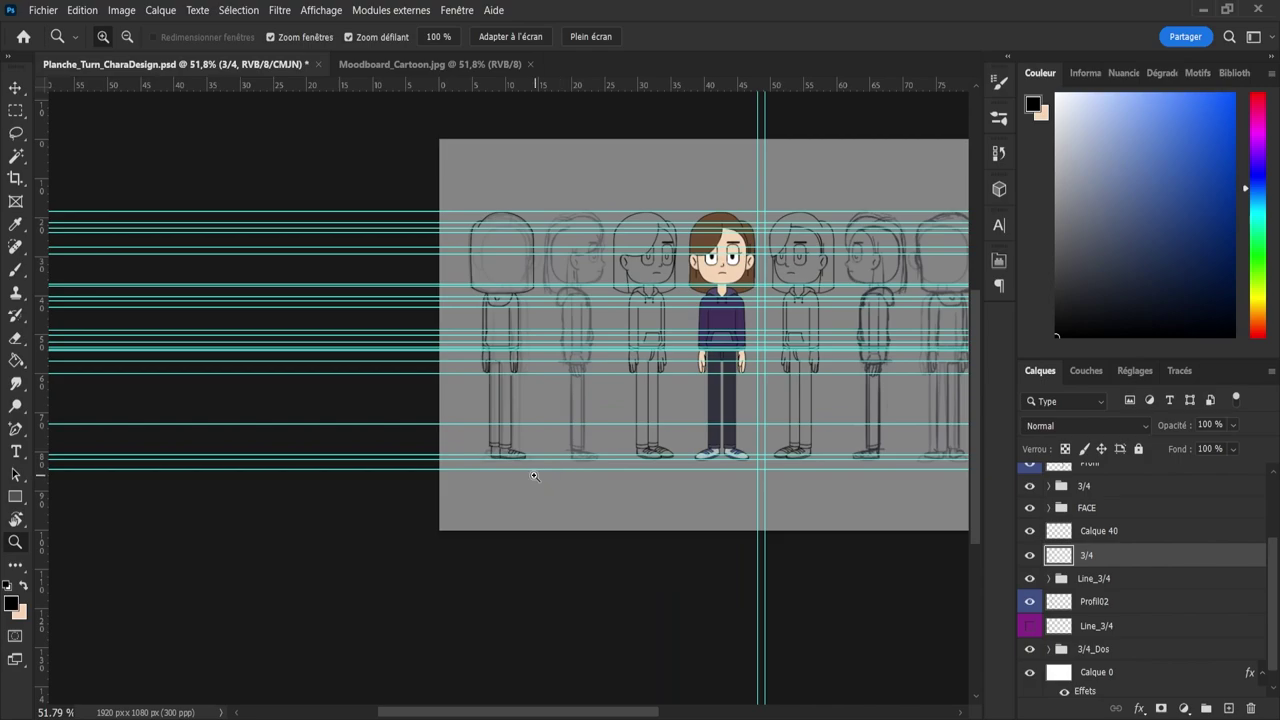
pyautogui.scroll(5, 510, 470)
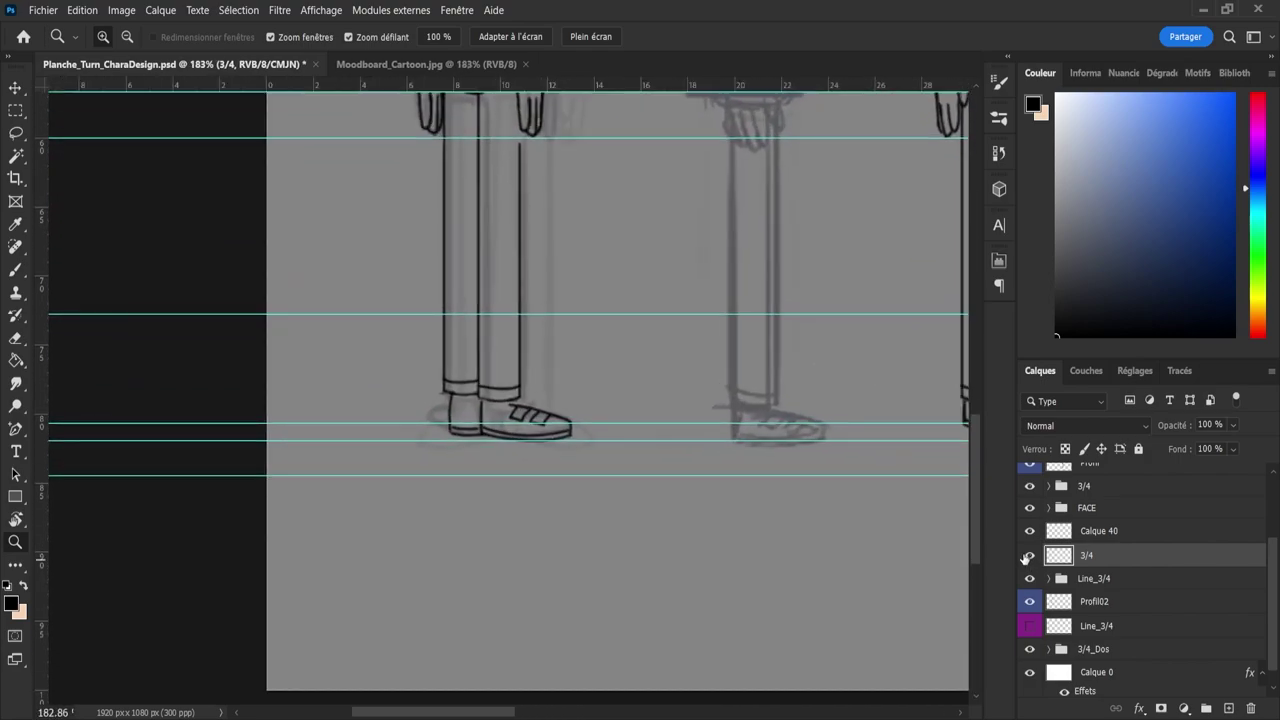
pyautogui.press('l')
pyautogui.moveTo(570, 397)
pyautogui.mouseDown()
pyautogui.moveTo(601, 458)
pyautogui.moveTo(503, 456)
pyautogui.moveTo(480, 432)
pyautogui.moveTo(480, 402)
pyautogui.moveTo(590, 410)
pyautogui.mouseUp()
pyautogui.hotkey('ctrl', 'x')
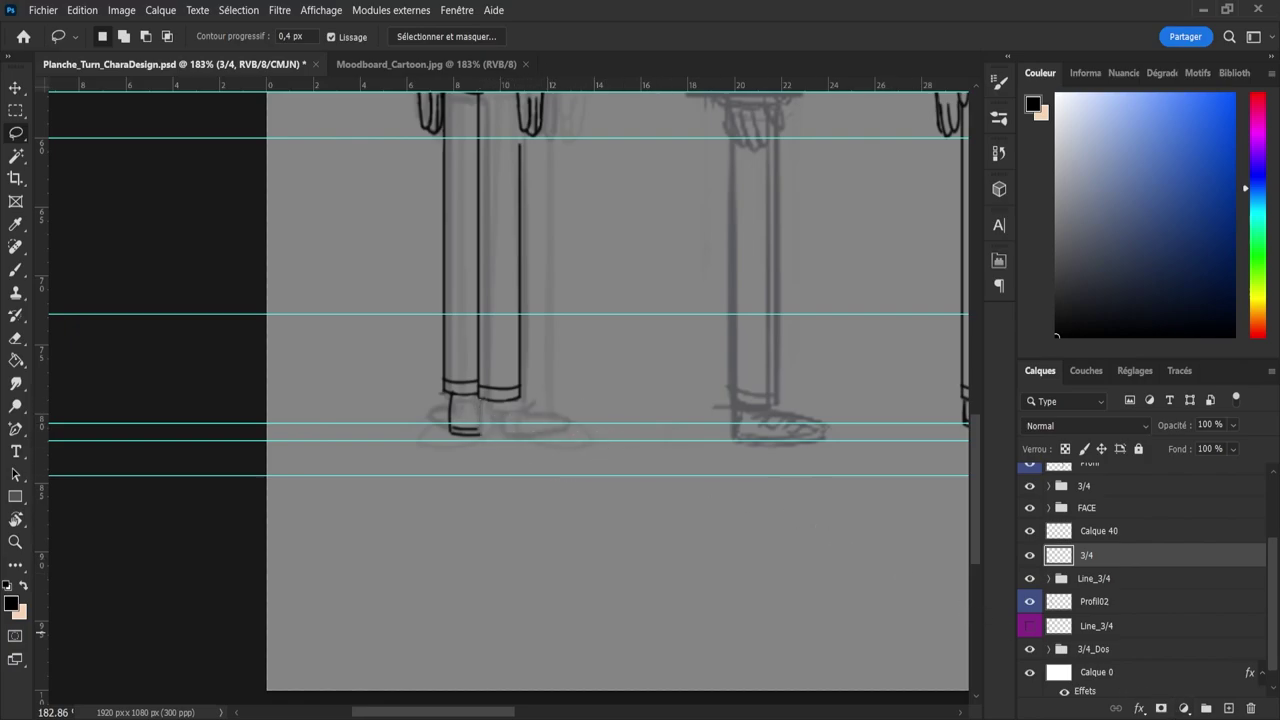
pyautogui.click(1227, 709)
pyautogui.hotkey('ctrl', 'shift', 'v')
pyautogui.click(1030, 557)
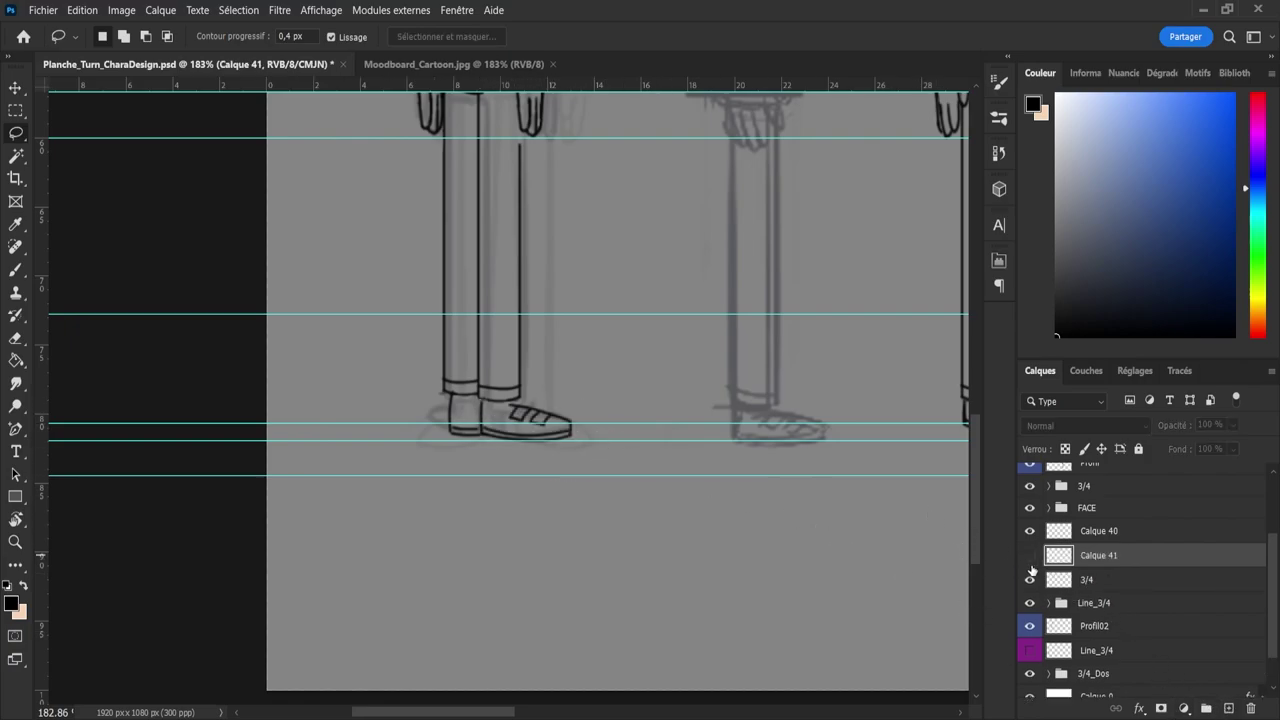
# - Draw a new heel line and flat sole for the leftmost figure's near shoe on the 3/4 layer
pyautogui.click(1075, 579)
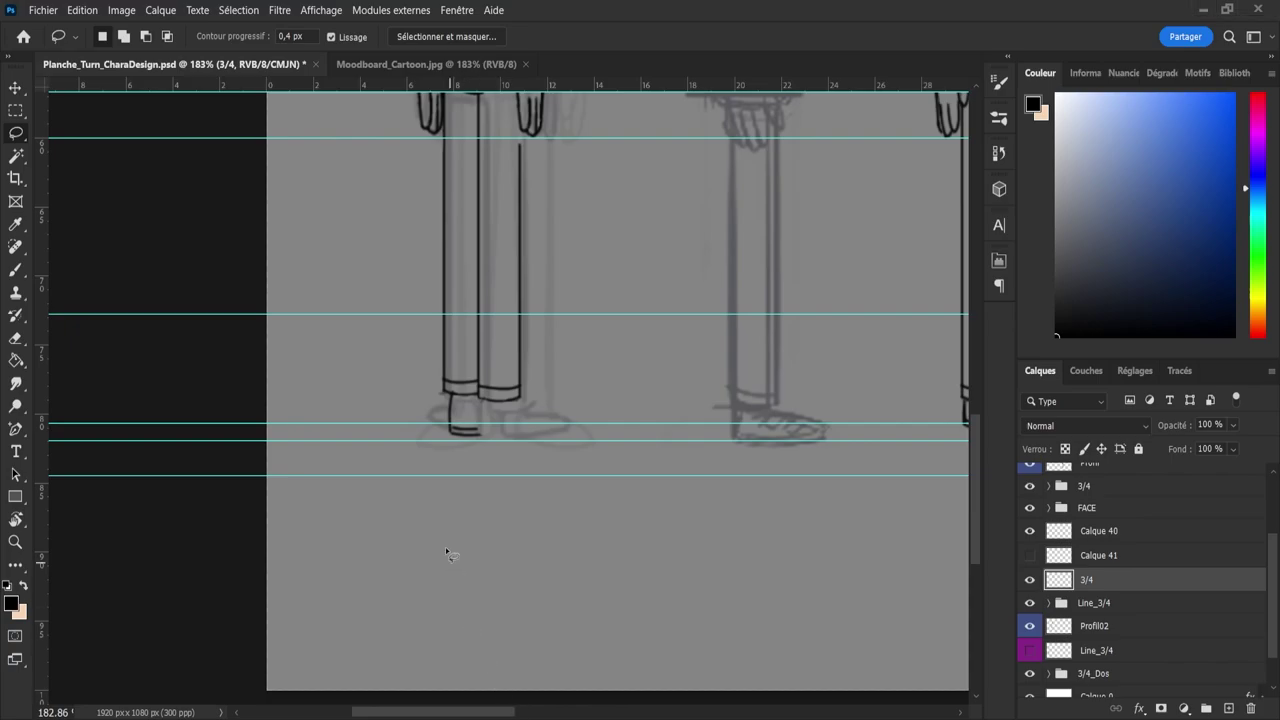
pyautogui.press('z')
pyautogui.moveTo(486, 427)
pyautogui.mouseDown()
pyautogui.moveTo(502, 426)
pyautogui.moveTo(486, 457)
pyautogui.mouseUp()
pyautogui.press('b')
pyautogui.hotkey('ctrl', 'z')
pyautogui.moveTo(487, 394)
pyautogui.mouseDown()
pyautogui.moveTo(486, 458)
pyautogui.moveTo(554, 447)
pyautogui.mouseUp()
pyautogui.hotkey('ctrl', 'z')
pyautogui.hotkey('ctrl', 'z')
pyautogui.hotkey('ctrl', 'z')
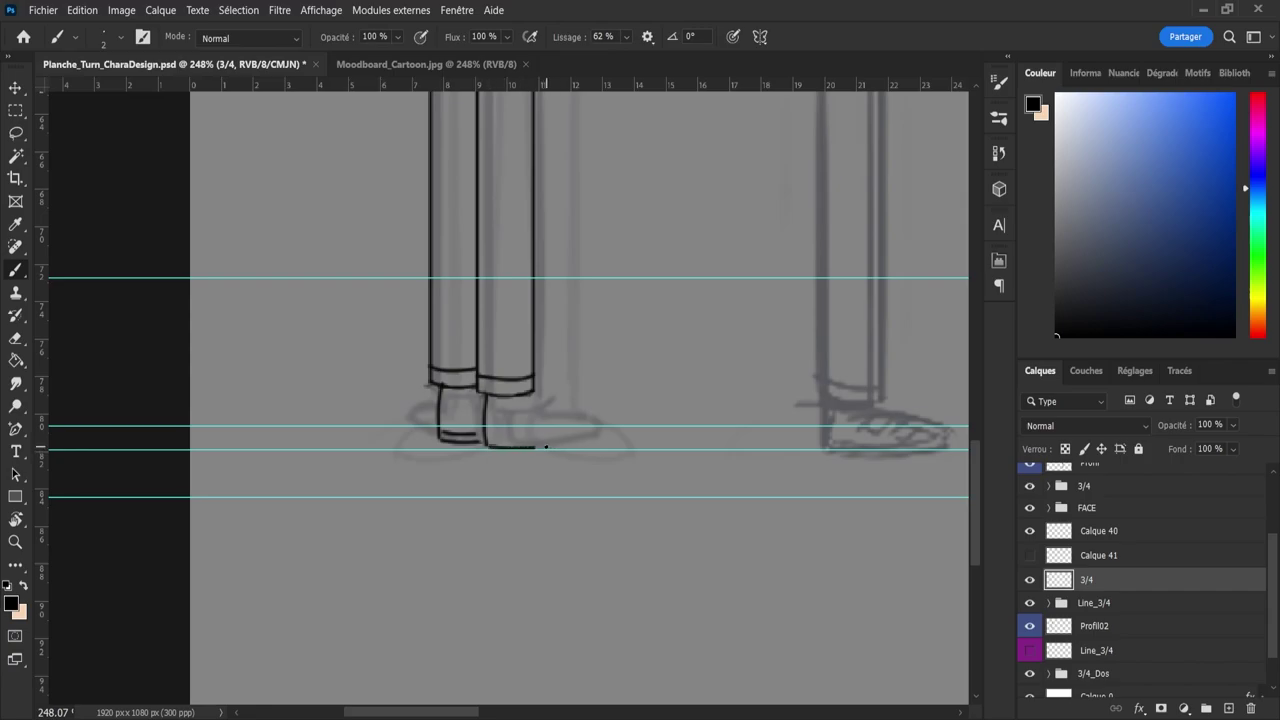
# - Try to ink the front of the leftmost figure's near shoe, starting from the trouser cuff
pyautogui.moveTo(527, 396); pyautogui.dragTo(531, 413)
pyautogui.hotkey('ctrl', 'z')
pyautogui.moveTo(534, 406); pyautogui.dragTo(563, 414)
pyautogui.hotkey('ctrl', 'z')
pyautogui.hotkey('ctrl', 'z')
pyautogui.moveTo(530, 403)
pyautogui.mouseDown()
pyautogui.moveTo(571, 408)
pyautogui.moveTo(573, 443)
pyautogui.moveTo(533, 446)
pyautogui.mouseUp()
pyautogui.hotkey('ctrl', 'z')
pyautogui.hotkey('ctrl', 'z')
pyautogui.hotkey('ctrl', 'z')
pyautogui.moveTo(538, 397); pyautogui.dragTo(556, 405)
pyautogui.hotkey('ctrl', 'z')
pyautogui.hotkey('ctrl', 'z')
# - Examine the feet across the turnaround views, ending on the shoes of the rightmost back view
pyautogui.press('z')
pyautogui.moveTo(502, 424)
pyautogui.mouseDown()
pyautogui.moveTo(446, 412)
pyautogui.moveTo(445, 393)
pyautogui.moveTo(484, 415)
pyautogui.mouseUp()
pyautogui.moveTo(752, 414); pyautogui.dragTo(816, 421)
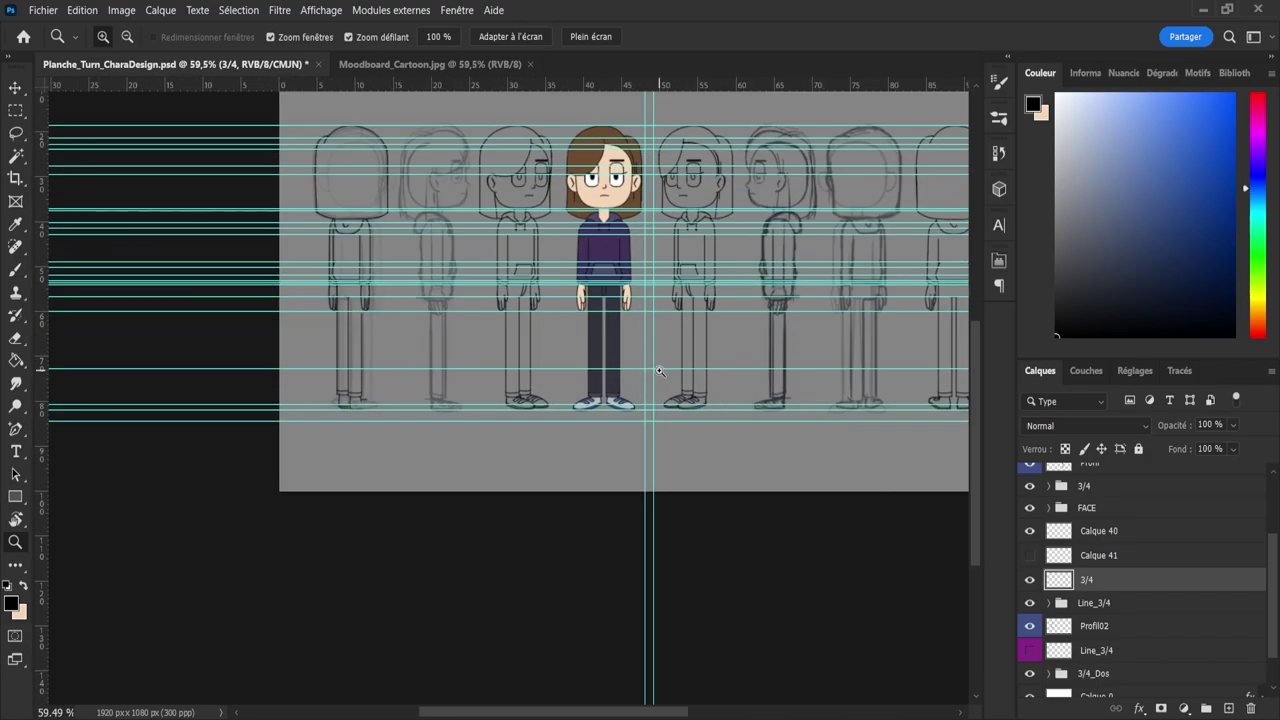
pyautogui.moveTo(656, 371)
pyautogui.mouseDown()
pyautogui.moveTo(634, 368)
pyautogui.moveTo(675, 379)
pyautogui.moveTo(640, 375)
pyautogui.moveTo(651, 374)
pyautogui.mouseUp()
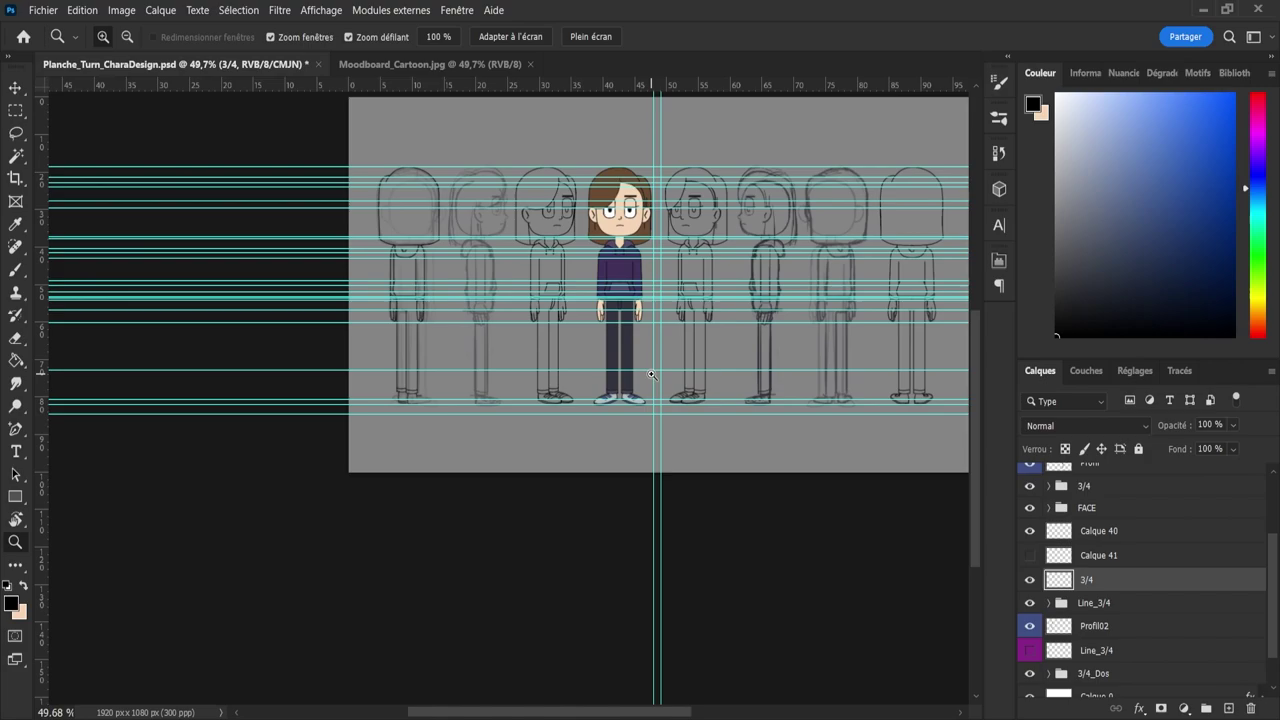
pyautogui.moveTo(555, 362)
pyautogui.mouseDown()
pyautogui.moveTo(538, 360)
pyautogui.moveTo(562, 358)
pyautogui.mouseUp()
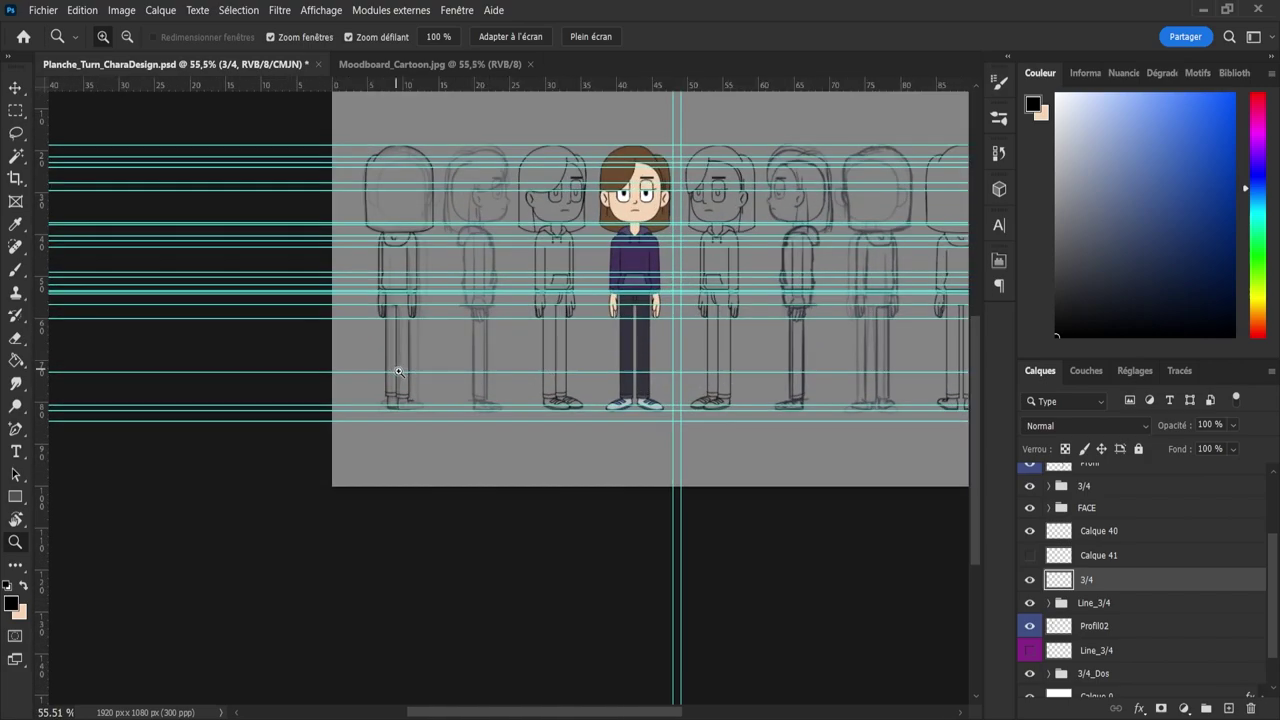
pyautogui.moveTo(398, 372)
pyautogui.mouseDown()
pyautogui.moveTo(421, 375)
pyautogui.moveTo(395, 374)
pyautogui.mouseUp()
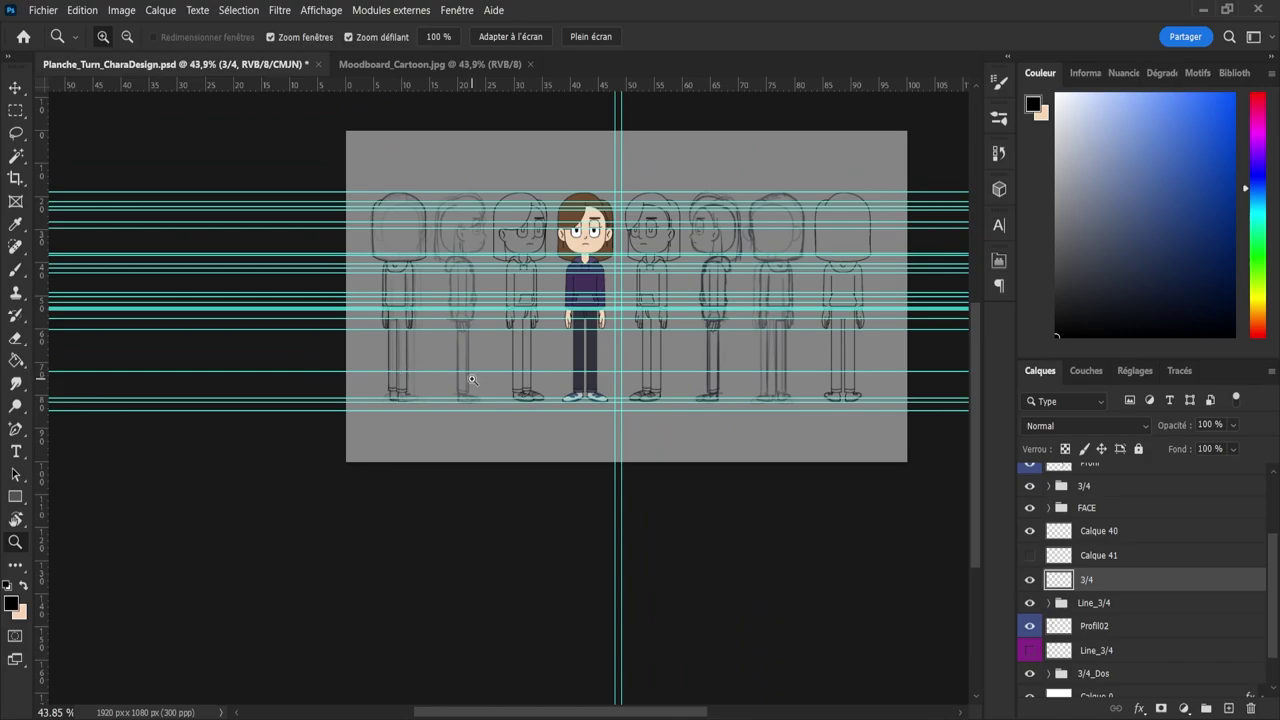
pyautogui.moveTo(855, 409); pyautogui.dragTo(929, 404)
pyautogui.click(899, 361)
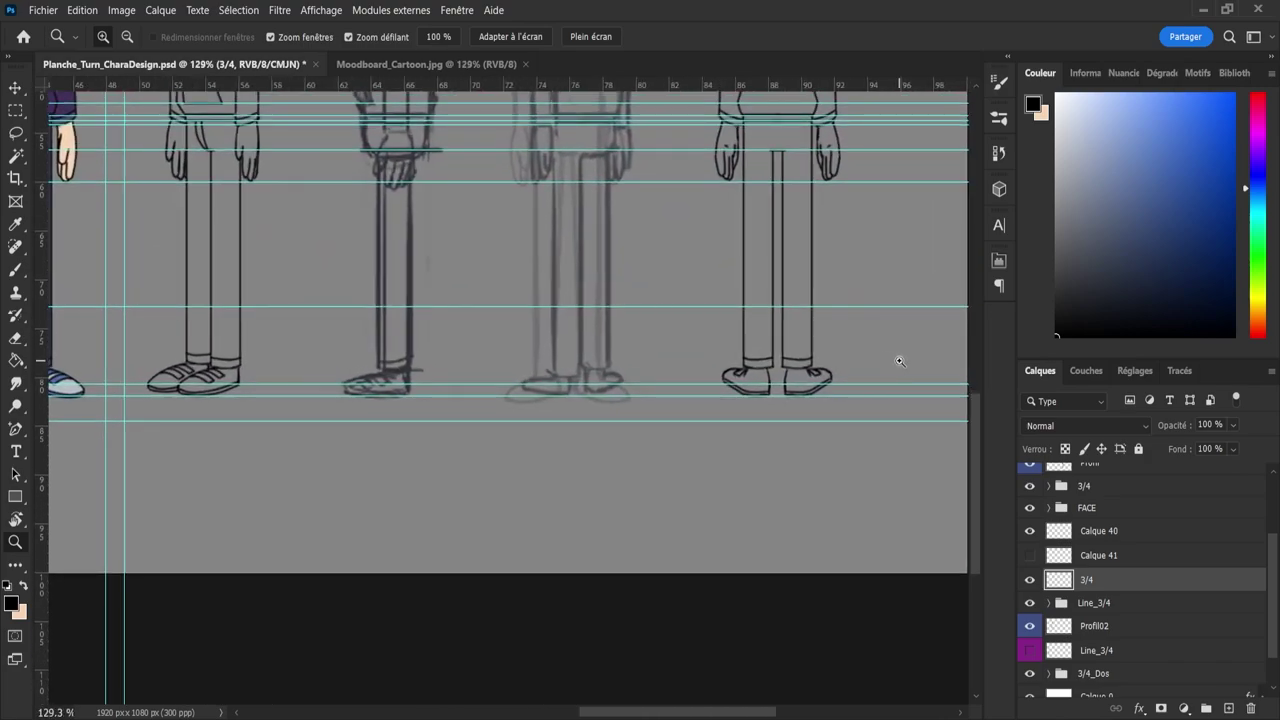
# - Trace the outward-pointing shoe of the rightmost back view's outer leg on a new layer
pyautogui.click(1229, 708)
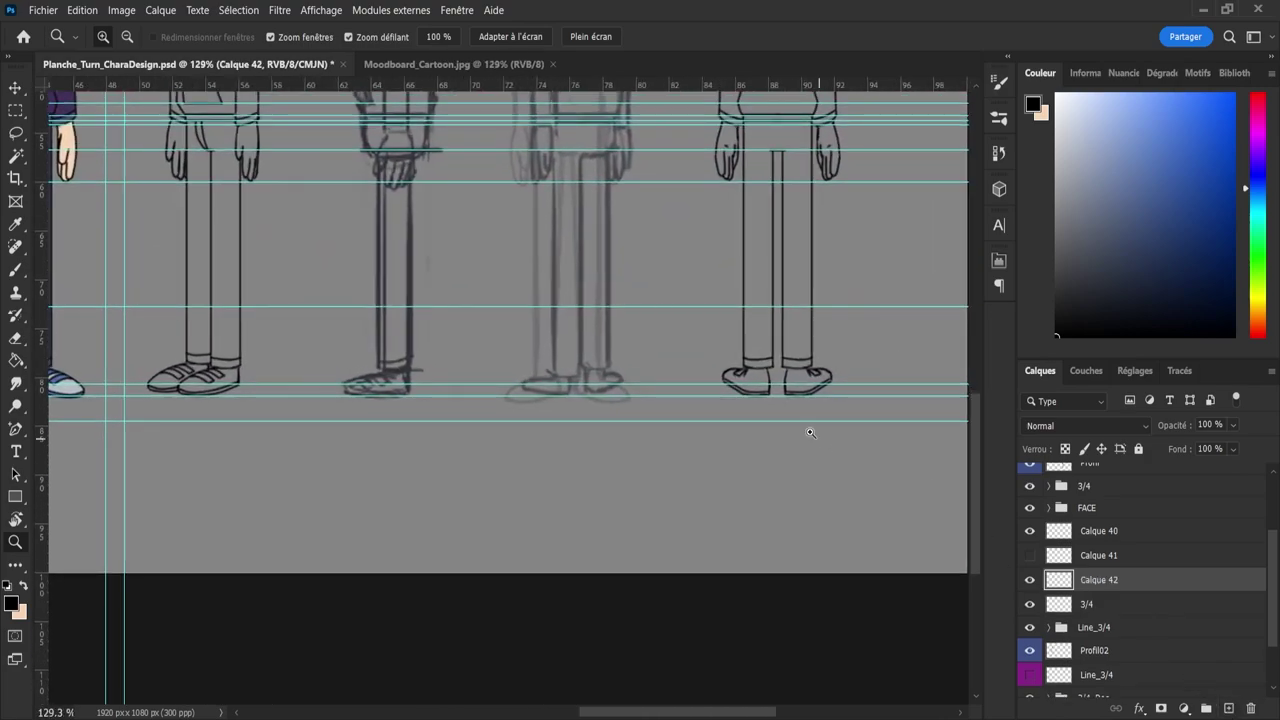
pyautogui.click(832, 362)
pyautogui.press('b')
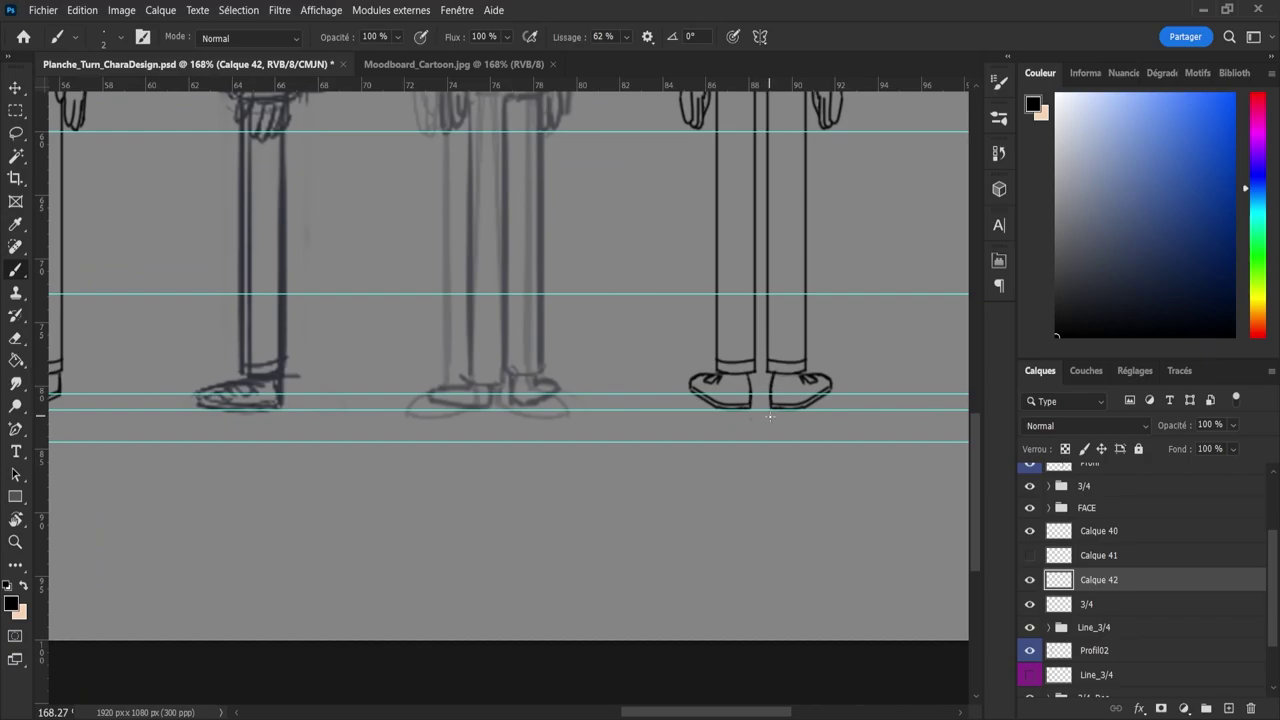
pyautogui.moveTo(772, 408)
pyautogui.mouseDown()
pyautogui.moveTo(804, 410)
pyautogui.moveTo(831, 388)
pyautogui.mouseUp()
# - Move the traced back-view shoe under the near leg of the leftmost figure
pyautogui.press('z')
pyautogui.moveTo(899, 360)
pyautogui.mouseDown()
pyautogui.moveTo(838, 337)
pyautogui.moveTo(882, 368)
pyautogui.moveTo(731, 356)
pyautogui.moveTo(260, 366)
pyautogui.moveTo(317, 379)
pyautogui.mouseUp()
pyautogui.press('v')
pyautogui.press('z')
pyautogui.press('v')
pyautogui.moveTo(704, 426); pyautogui.dragTo(656, 428)
# - Erase the old near-shoe lines on the 3/4 layer beneath the traced shoe of the leftmost figure
pyautogui.press('z')
pyautogui.moveTo(602, 388); pyautogui.dragTo(556, 376)
pyautogui.moveTo(642, 373); pyautogui.dragTo(681, 380)
pyautogui.press('e')
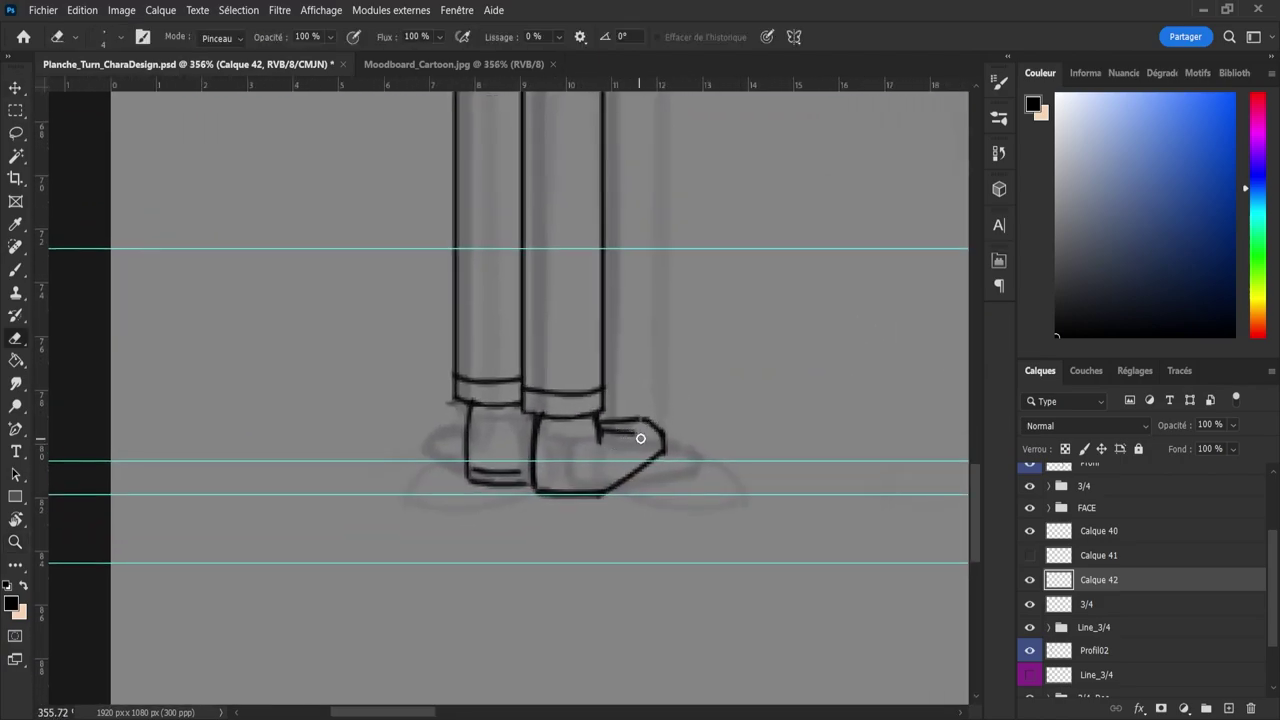
pyautogui.click(1098, 606)
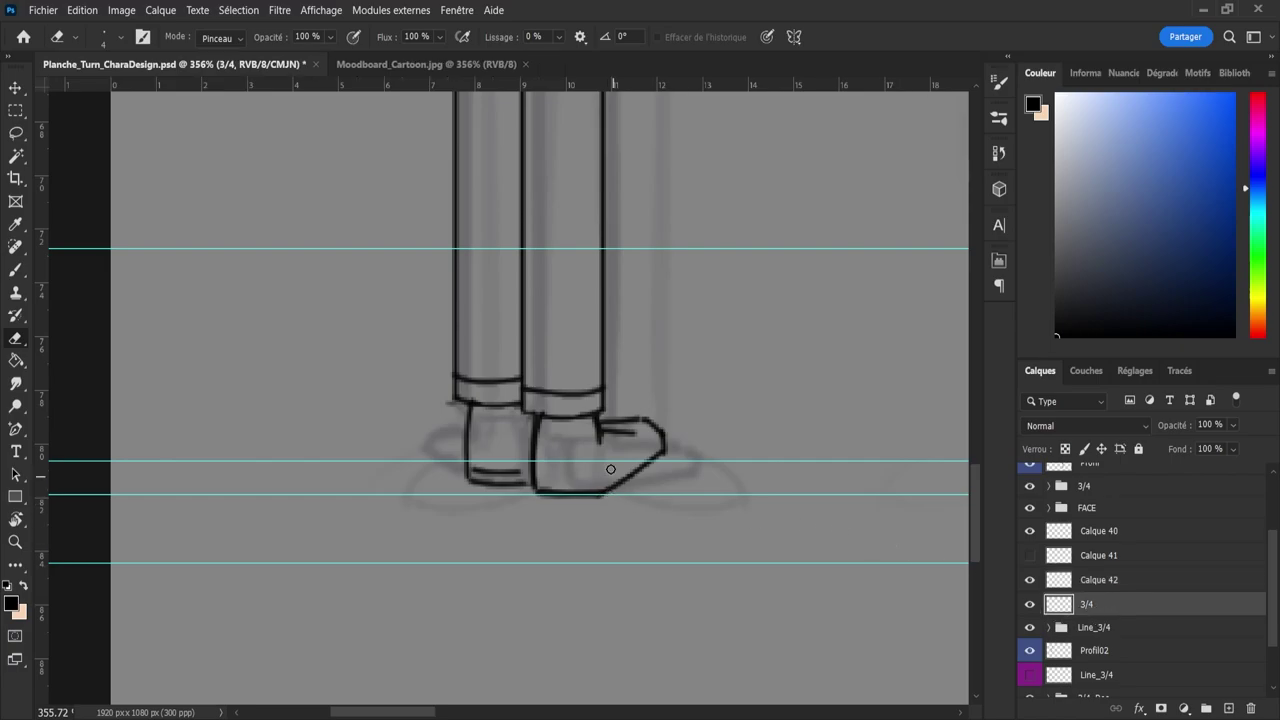
pyautogui.moveTo(600, 440)
pyautogui.mouseDown()
pyautogui.moveTo(620, 432)
pyautogui.moveTo(586, 432)
pyautogui.moveTo(633, 435)
pyautogui.mouseUp()
pyautogui.hotkey('ctrl', 'z')
pyautogui.moveTo(531, 439)
pyautogui.mouseDown()
pyautogui.moveTo(538, 491)
pyautogui.moveTo(618, 495)
pyautogui.moveTo(566, 498)
pyautogui.moveTo(600, 497)
pyautogui.mouseUp()
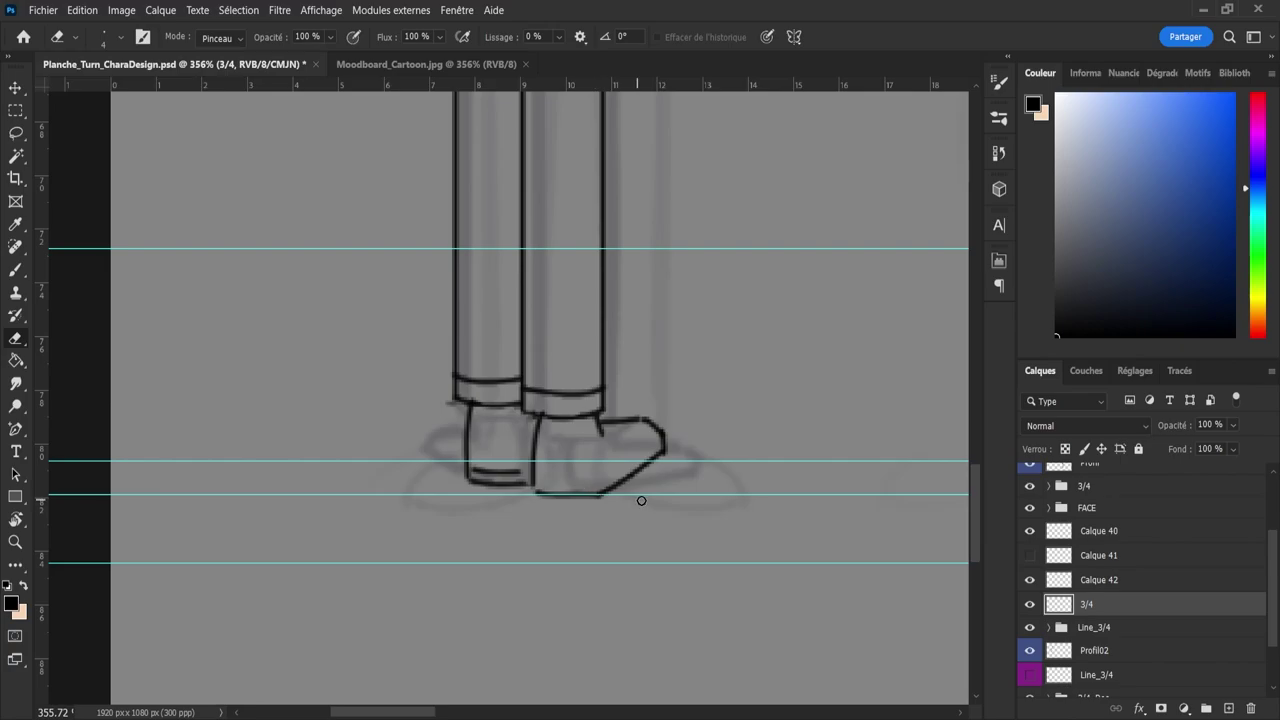
# - Check the traced near shoe on Calque 42 by toggling its visibility, and redraw its upper edge and toe lower
pyautogui.press('z')
pyautogui.moveTo(635, 453); pyautogui.dragTo(555, 450)
pyautogui.moveTo(624, 420); pyautogui.dragTo(659, 450)
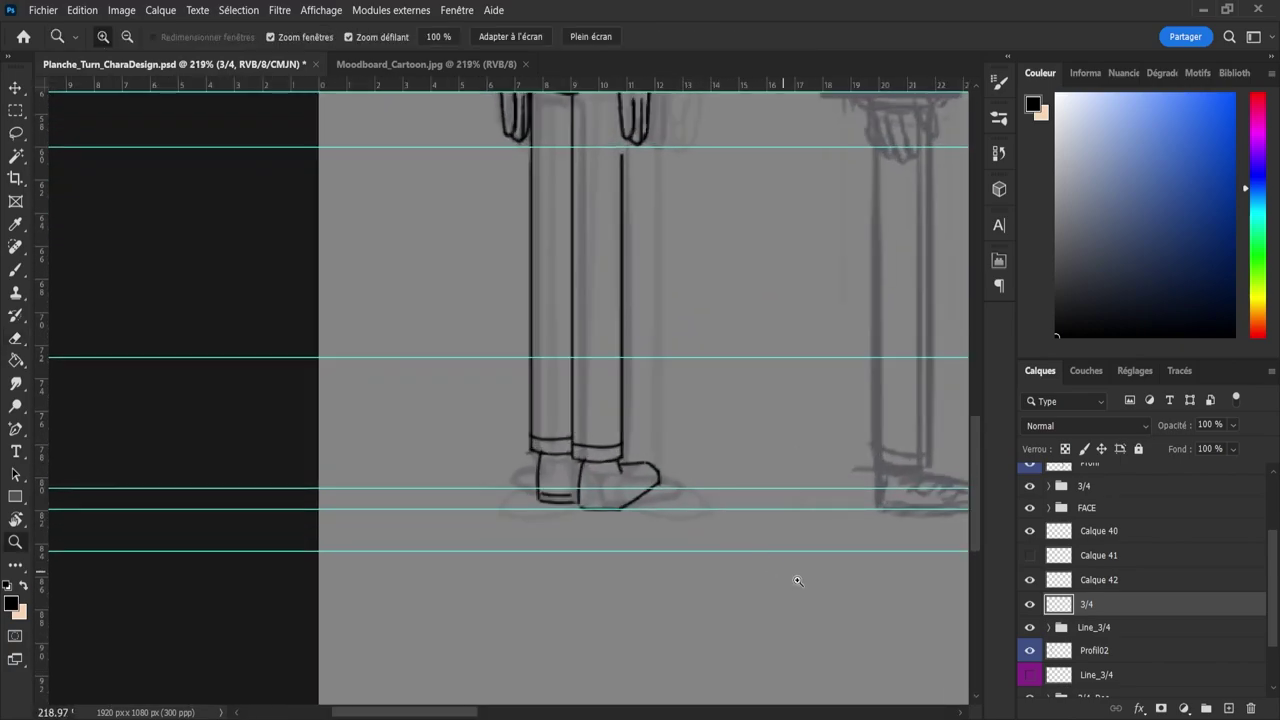
pyautogui.click(1084, 583)
pyautogui.click(1030, 582)
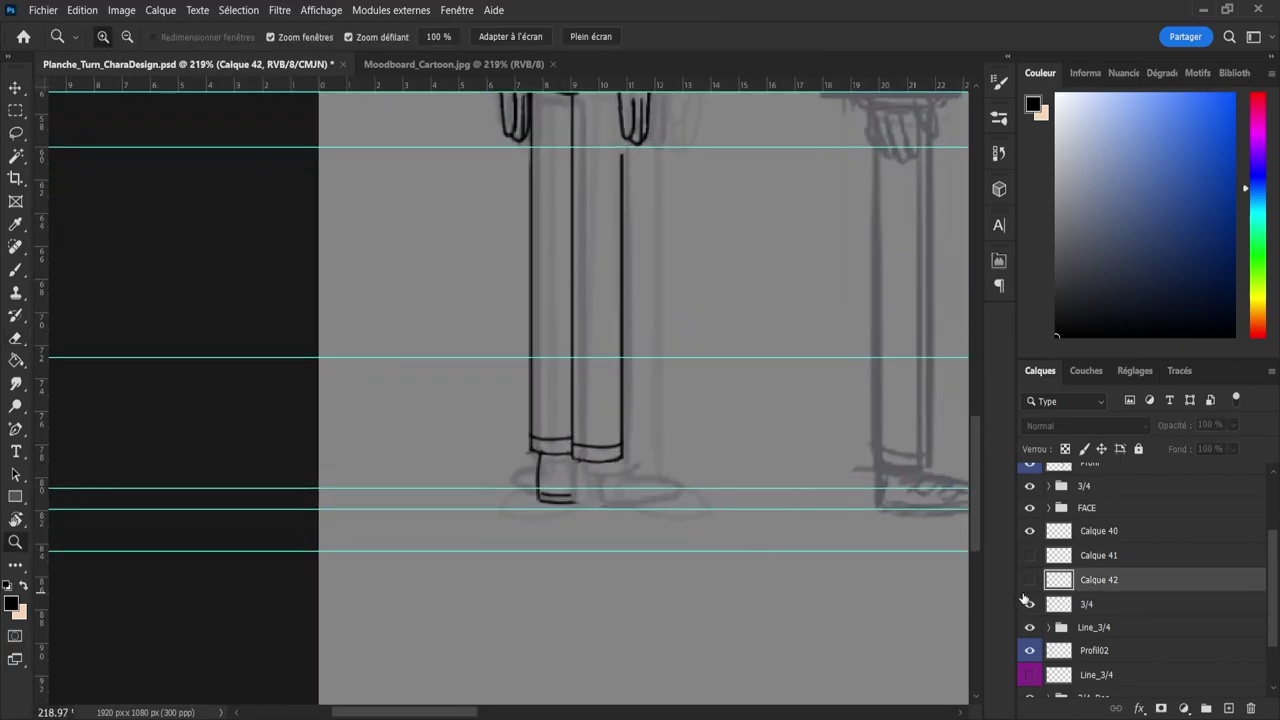
pyautogui.click(1030, 582)
pyautogui.press('b')
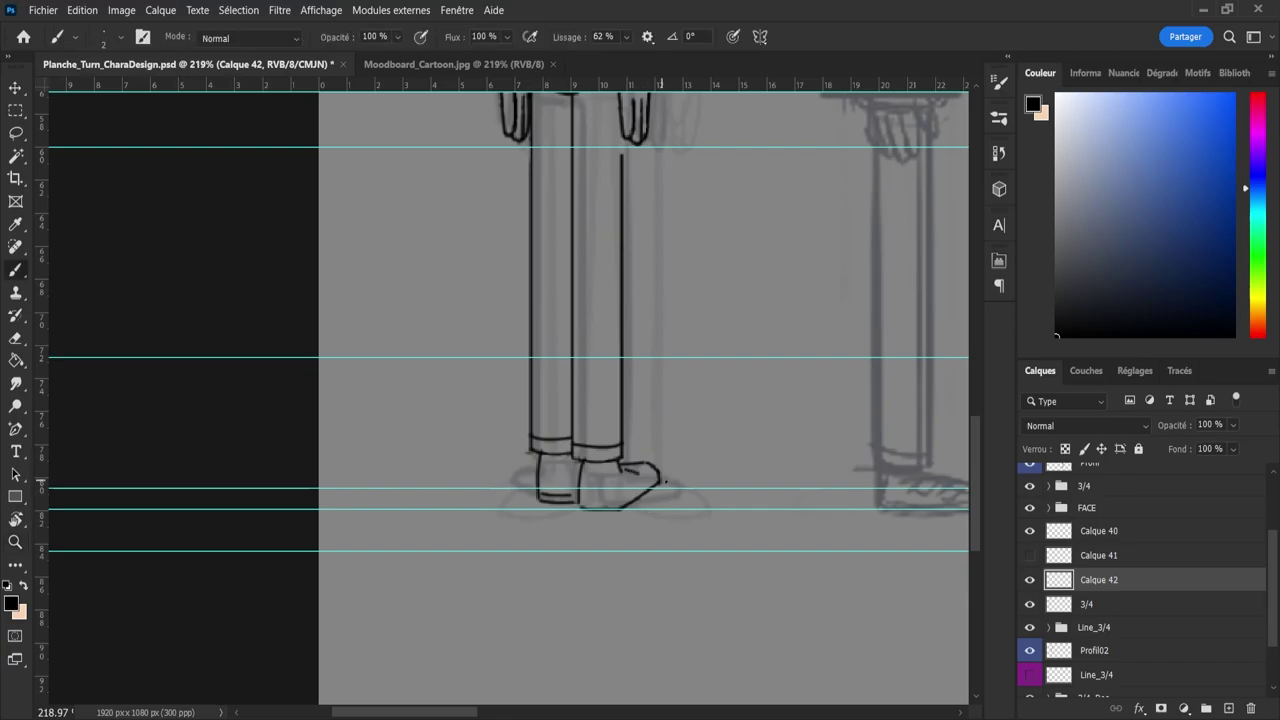
pyautogui.moveTo(622, 467); pyautogui.dragTo(660, 473)
pyautogui.hotkey('ctrl', 'z')
pyautogui.moveTo(619, 509)
pyautogui.mouseDown()
pyautogui.moveTo(674, 479)
pyautogui.moveTo(638, 505)
pyautogui.moveTo(659, 487)
pyautogui.mouseUp()
pyautogui.hotkey('ctrl', 'z')
pyautogui.hotkey('ctrl', 'z')
pyautogui.hotkey('ctrl', 'z')
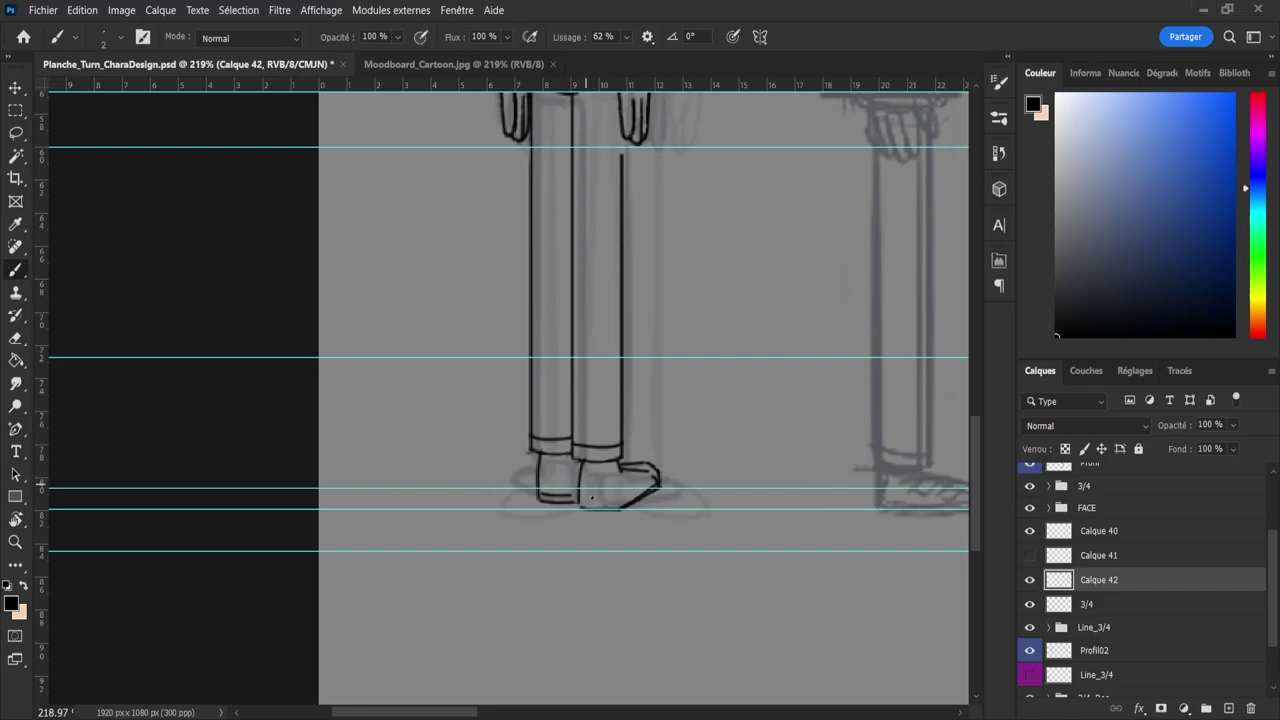
# - Erase the angular corner of the leftmost figure's near shoe toe and redraw it as a smooth curve
pyautogui.press('e')
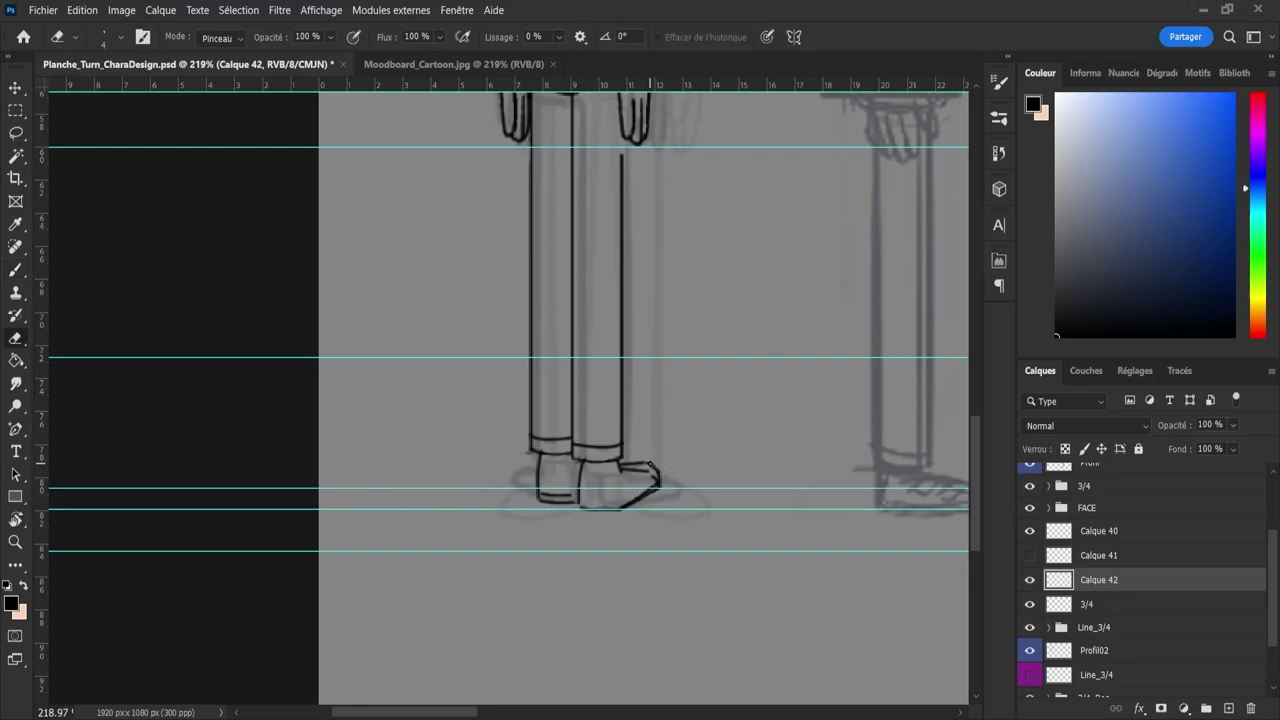
pyautogui.moveTo(652, 470); pyautogui.dragTo(636, 462)
pyautogui.moveTo(656, 469); pyautogui.dragTo(658, 485)
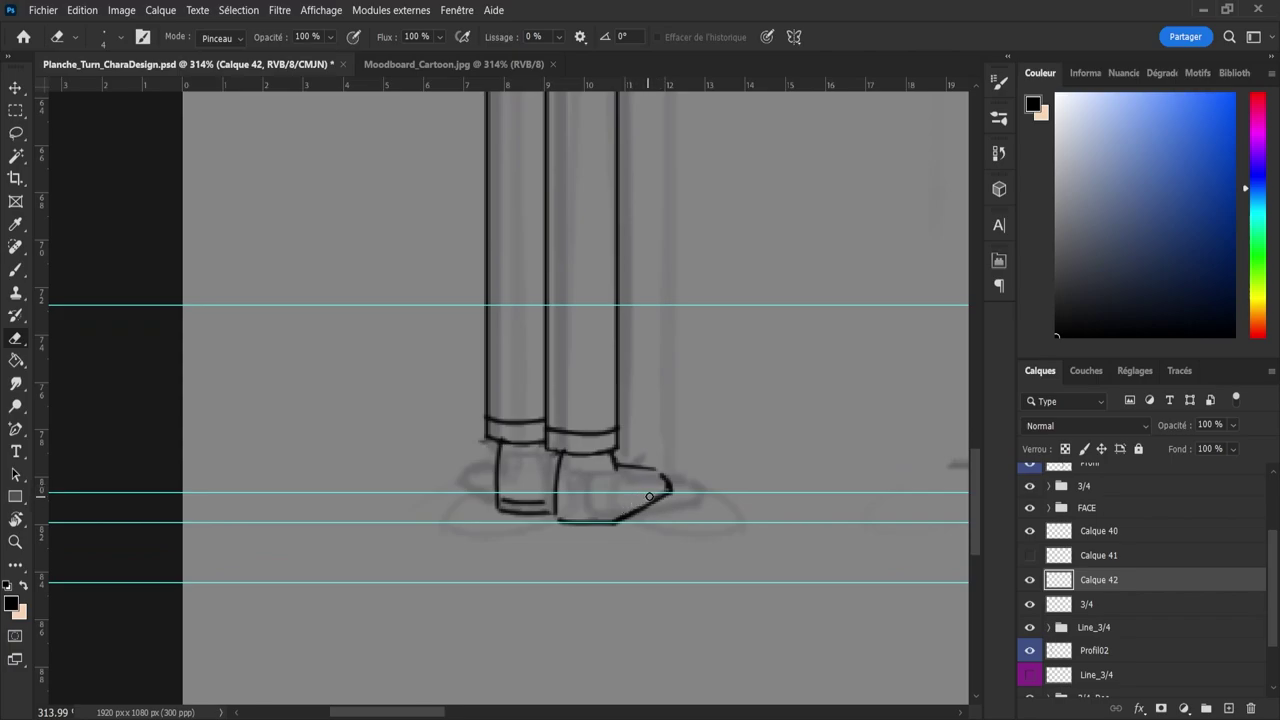
pyautogui.press('b')
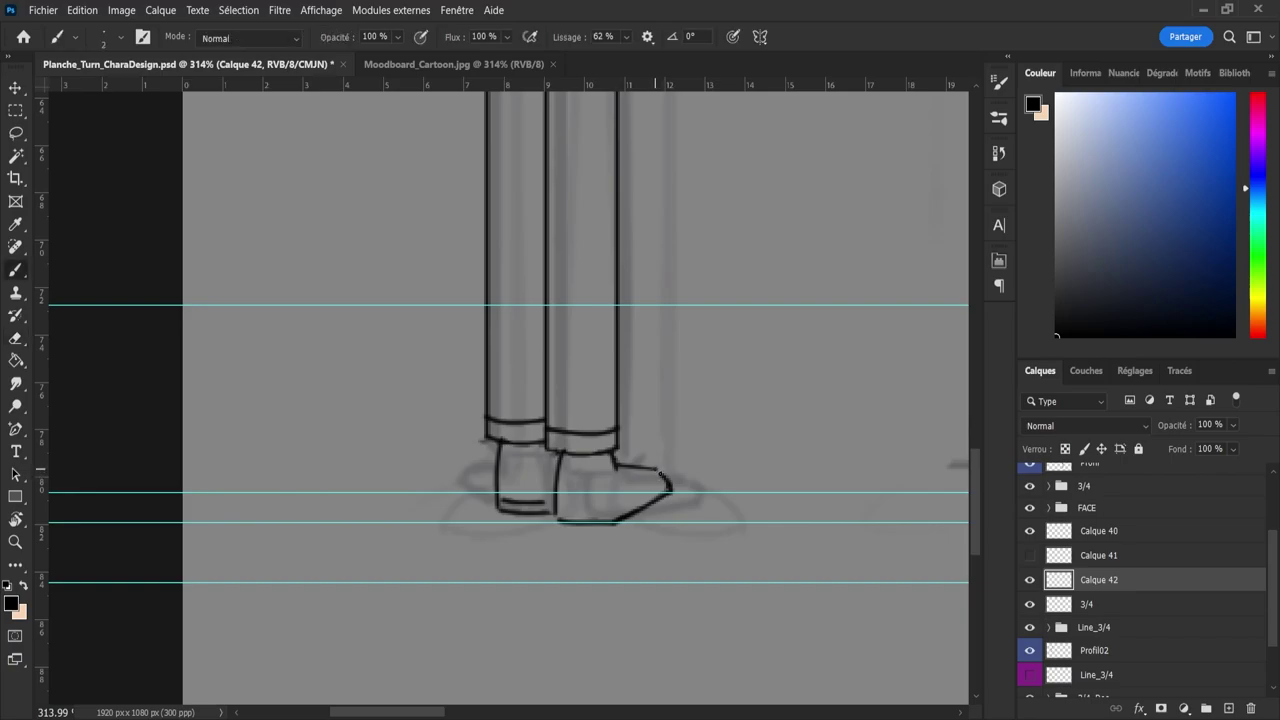
pyautogui.moveTo(658, 470); pyautogui.dragTo(670, 487)
pyautogui.hotkey('ctrl', 'z')
pyautogui.hotkey('ctrl', 'z')
pyautogui.hotkey('ctrl', 'z')
pyautogui.press('e')
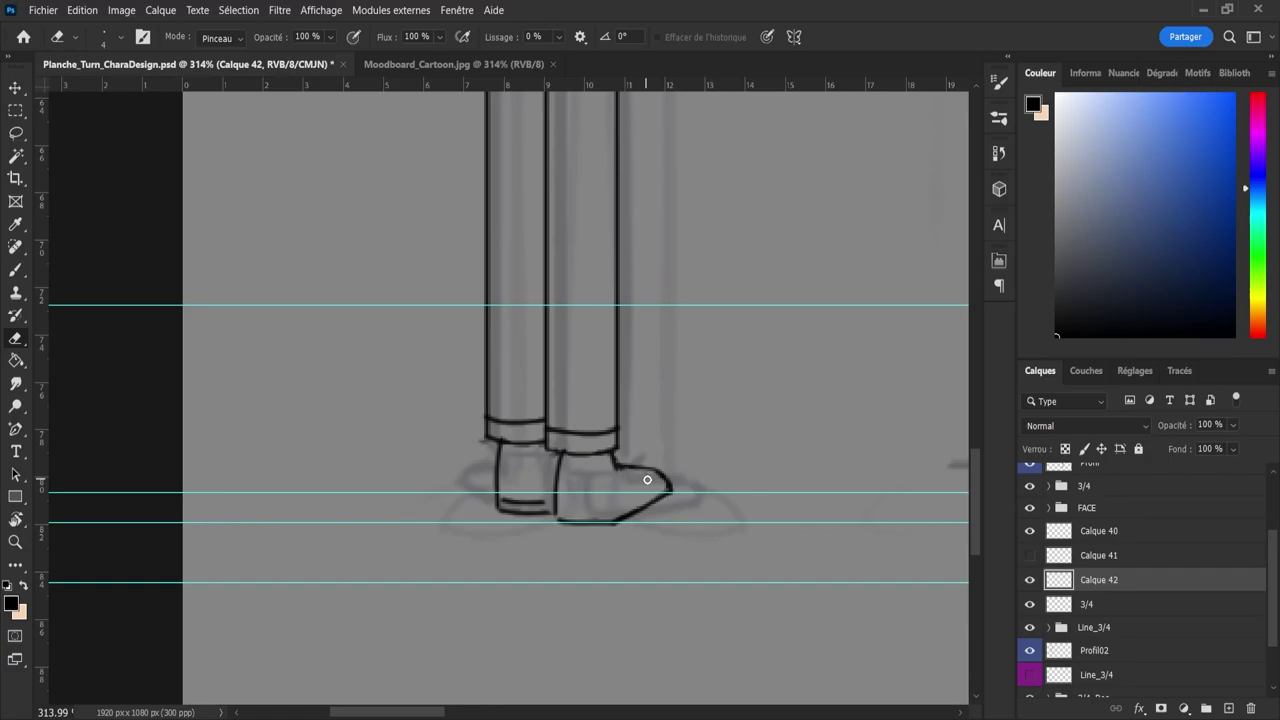
# - Refine the shoe's top line where it meets the ankle and ink a short opening line slanting into the shoe
pyautogui.press('b')
pyautogui.hotkey('ctrl', 'z')
pyautogui.moveTo(665, 477)
pyautogui.mouseDown()
pyautogui.moveTo(617, 460)
pyautogui.moveTo(668, 479)
pyautogui.mouseUp()
pyautogui.hotkey('ctrl', 'z')
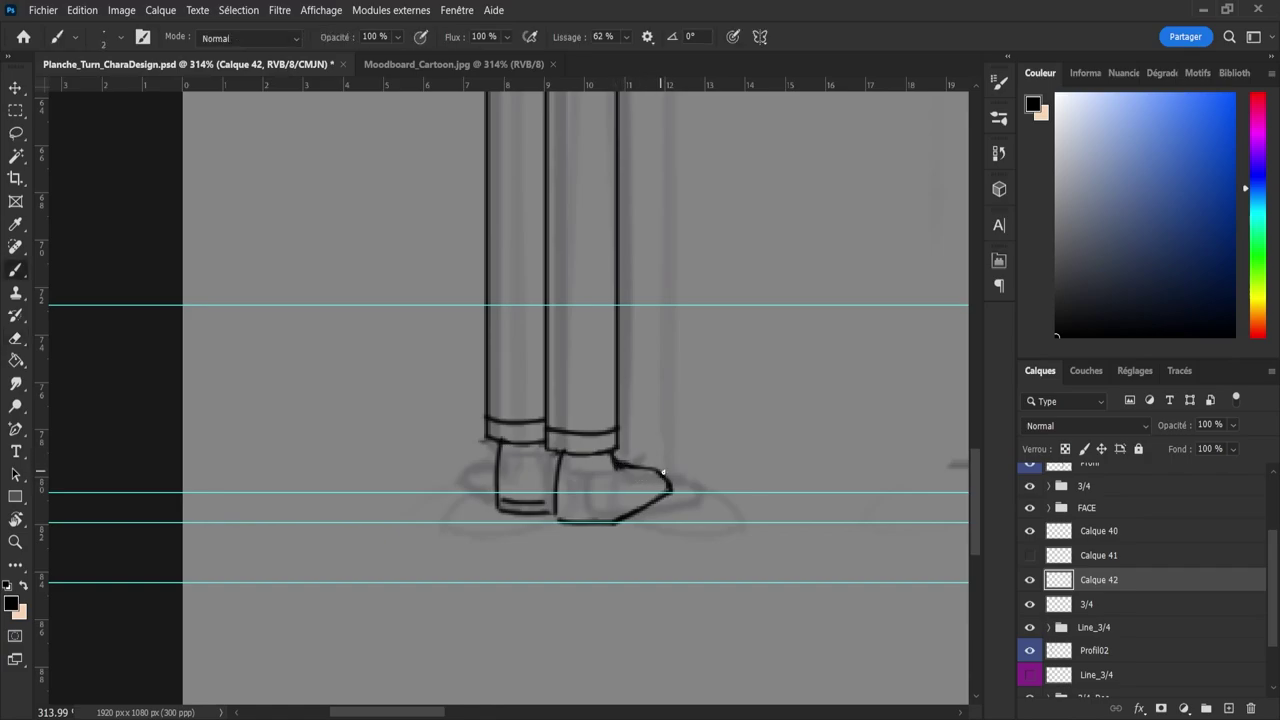
pyautogui.press('e')
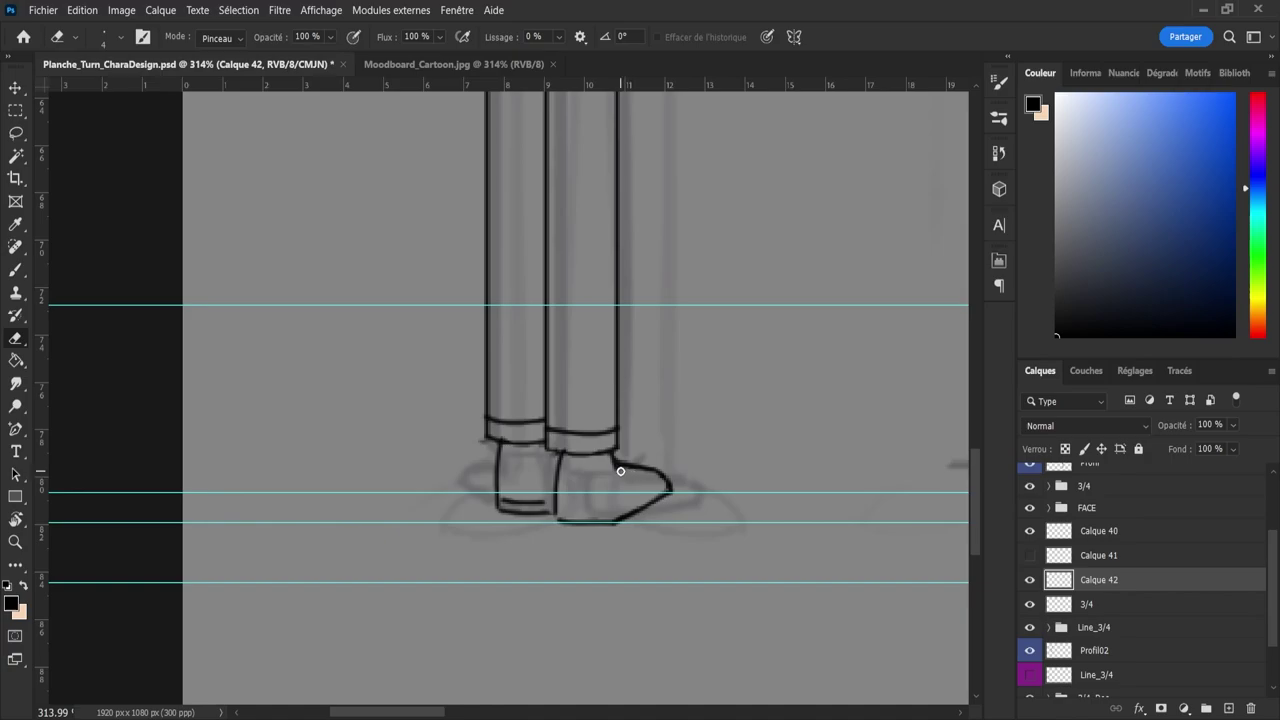
pyautogui.press('b')
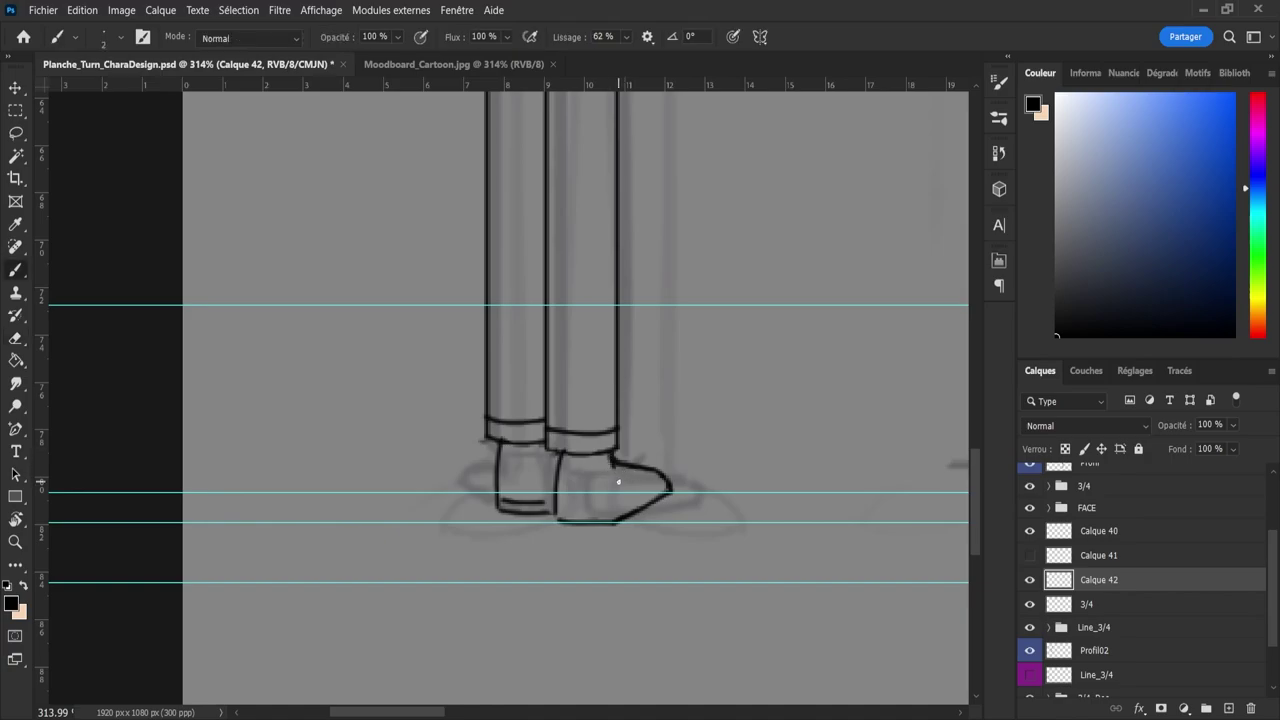
pyautogui.moveTo(614, 463); pyautogui.dragTo(621, 484)
pyautogui.press('e')
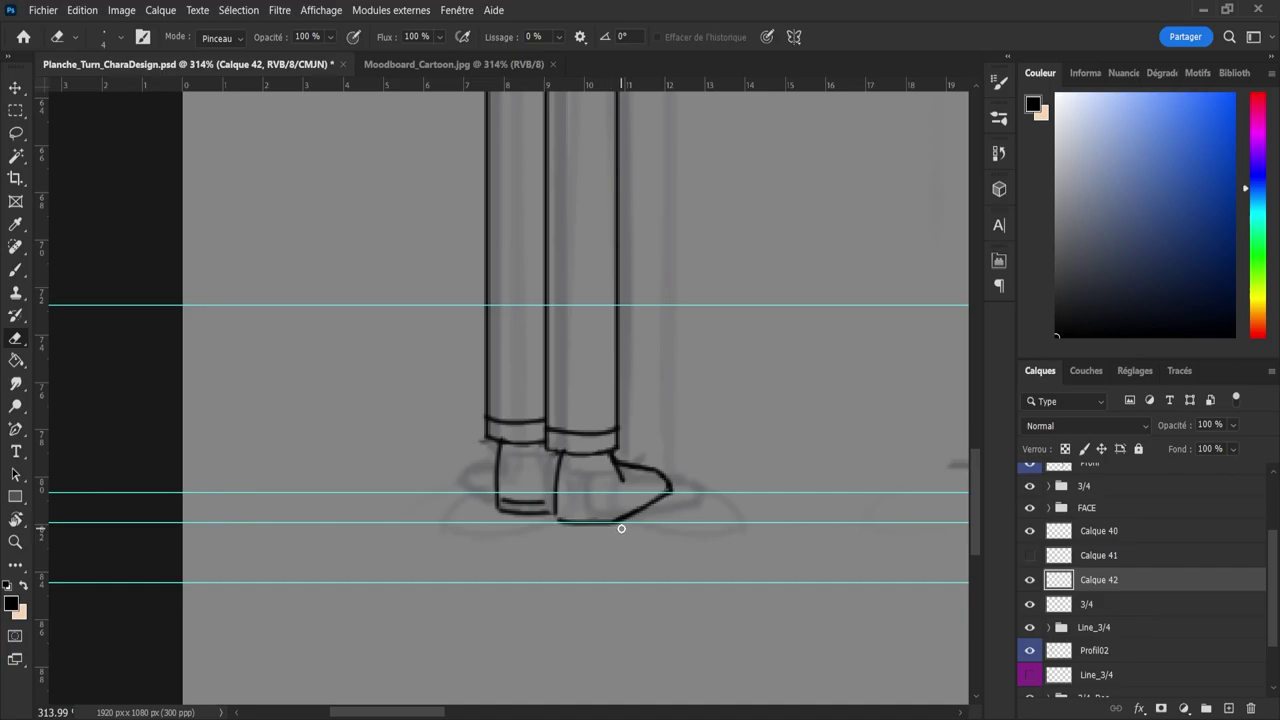
# - Round the near shoe's heel corner and ink a sole line parallel to the bottom edge, from heel to toe
pyautogui.press('z')
pyautogui.moveTo(621, 528); pyautogui.dragTo(626, 531)
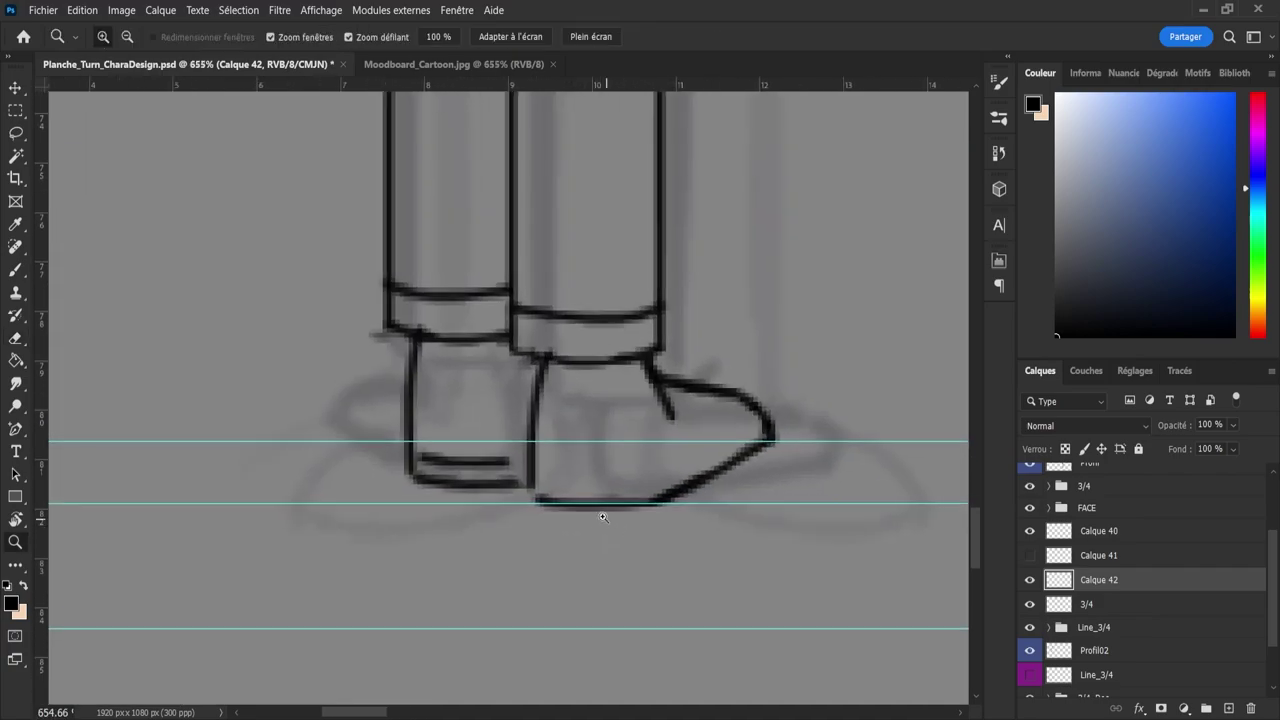
pyautogui.press('b')
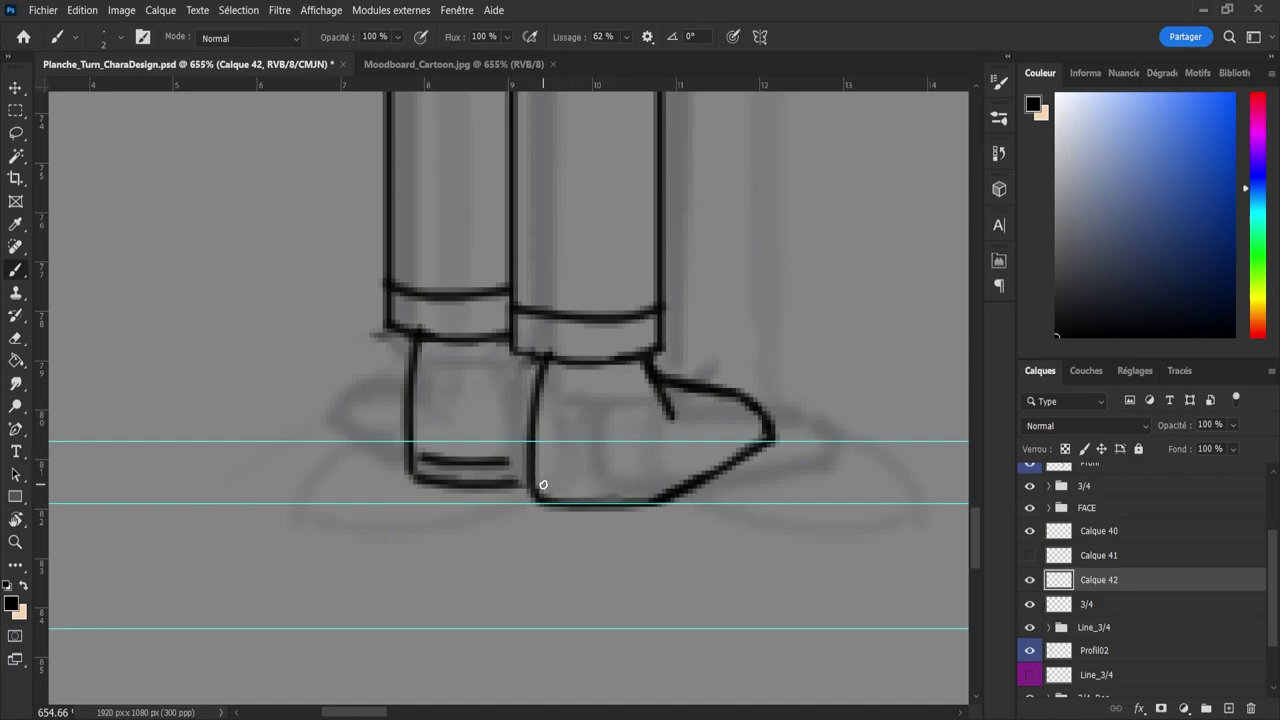
pyautogui.moveTo(543, 485)
pyautogui.mouseDown()
pyautogui.moveTo(662, 490)
pyautogui.moveTo(772, 430)
pyautogui.mouseUp()
pyautogui.hotkey('ctrl', 'z')
pyautogui.moveTo(595, 499)
pyautogui.mouseDown()
pyautogui.moveTo(515, 499)
pyautogui.moveTo(630, 490)
pyautogui.moveTo(594, 492)
pyautogui.moveTo(676, 466)
pyautogui.moveTo(618, 495)
pyautogui.moveTo(563, 494)
pyautogui.mouseUp()
pyautogui.hotkey('ctrl', 'z')
pyautogui.hotkey('ctrl', 'z')
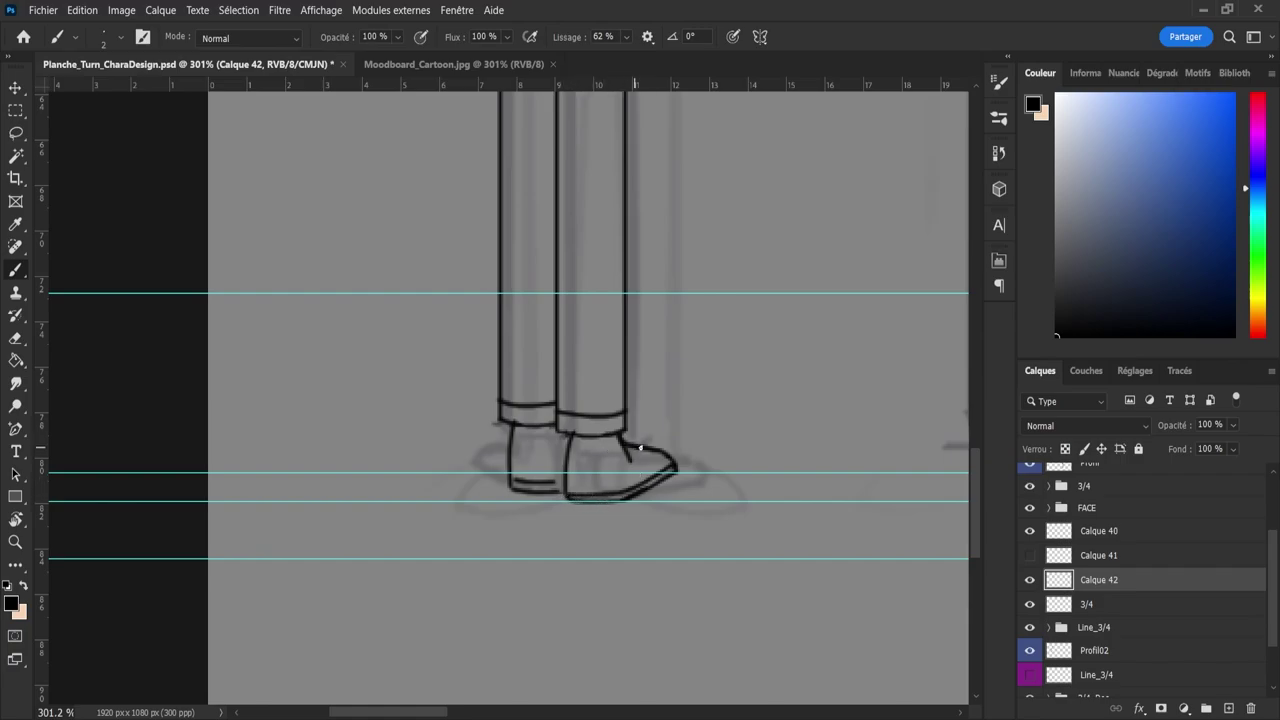
# - Redraw the near shoe's top edge from the opening to the toe as a fuller curve and clean its junction
pyautogui.press('e')
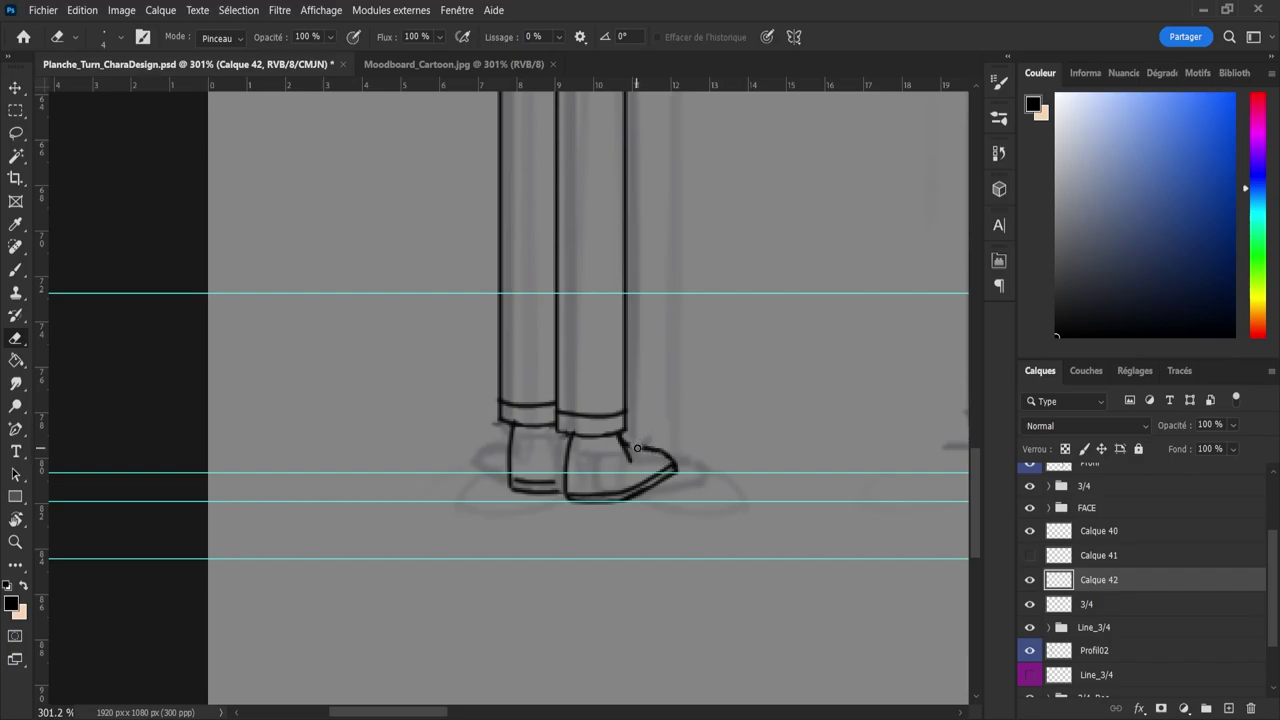
pyautogui.press('b')
pyautogui.hotkey('ctrl', 'z')
pyautogui.moveTo(626, 446); pyautogui.dragTo(664, 443)
pyautogui.hotkey('ctrl', 'z')
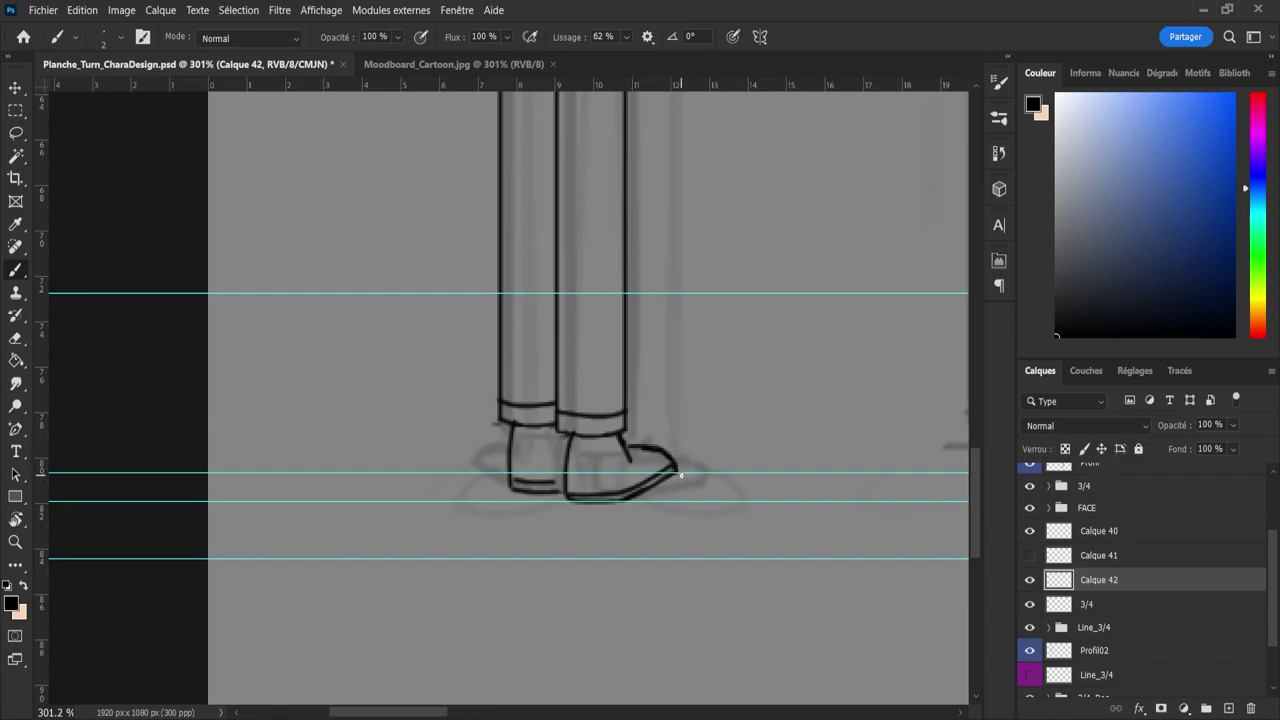
pyautogui.press('e')
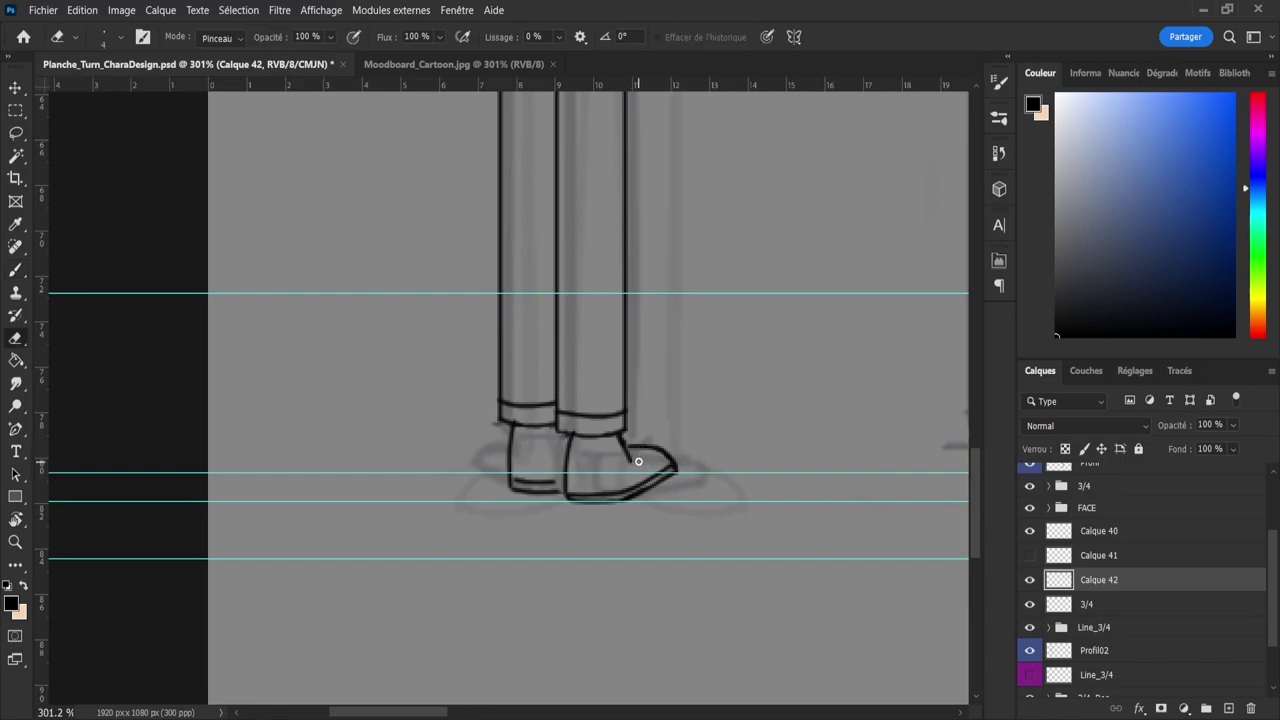
# - Ink the small lace strokes beside the opening line on the leftmost figure's near shoe, erasing the stray marks
pyautogui.press('b')
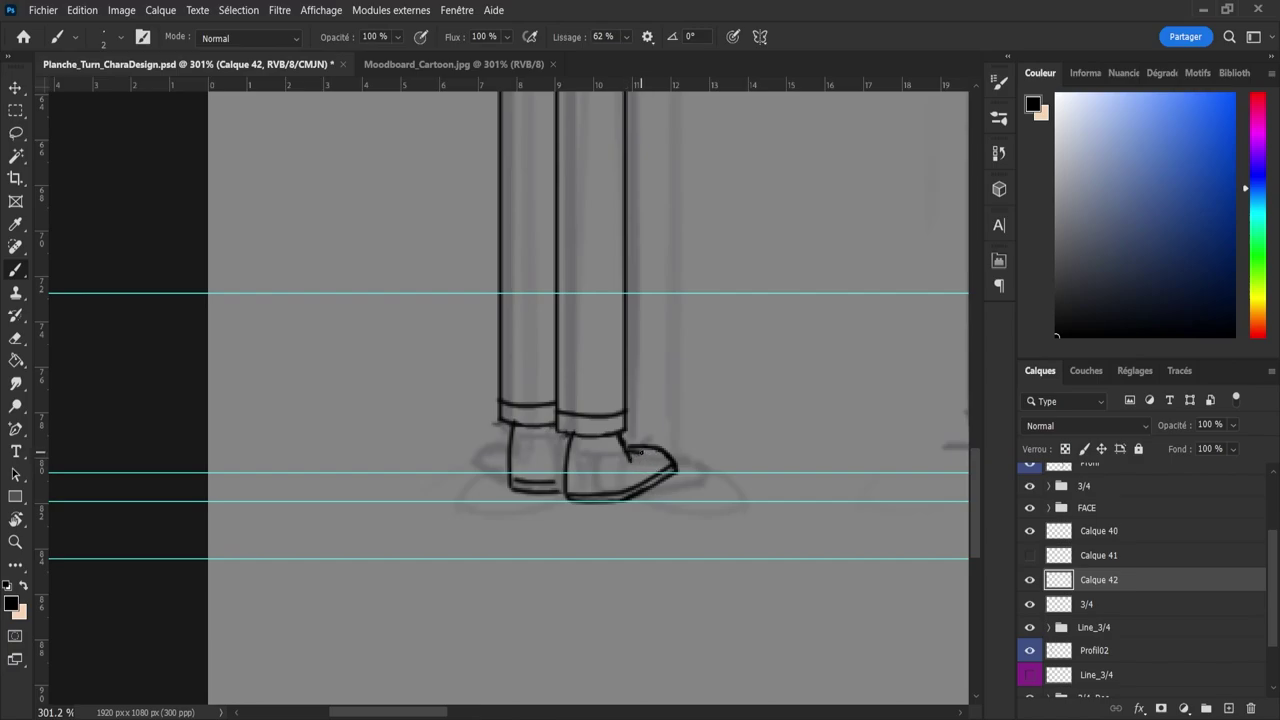
pyautogui.press('e')
pyautogui.press('b')
pyautogui.press('e')
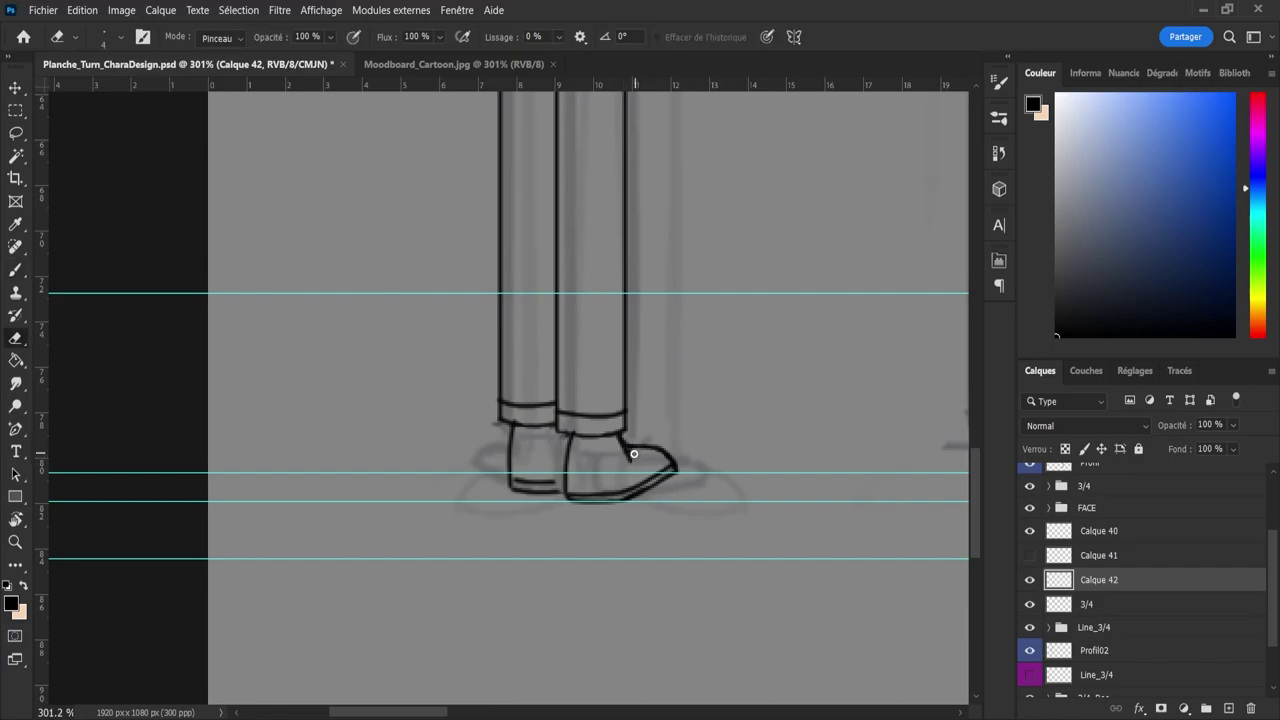
pyautogui.press('b')
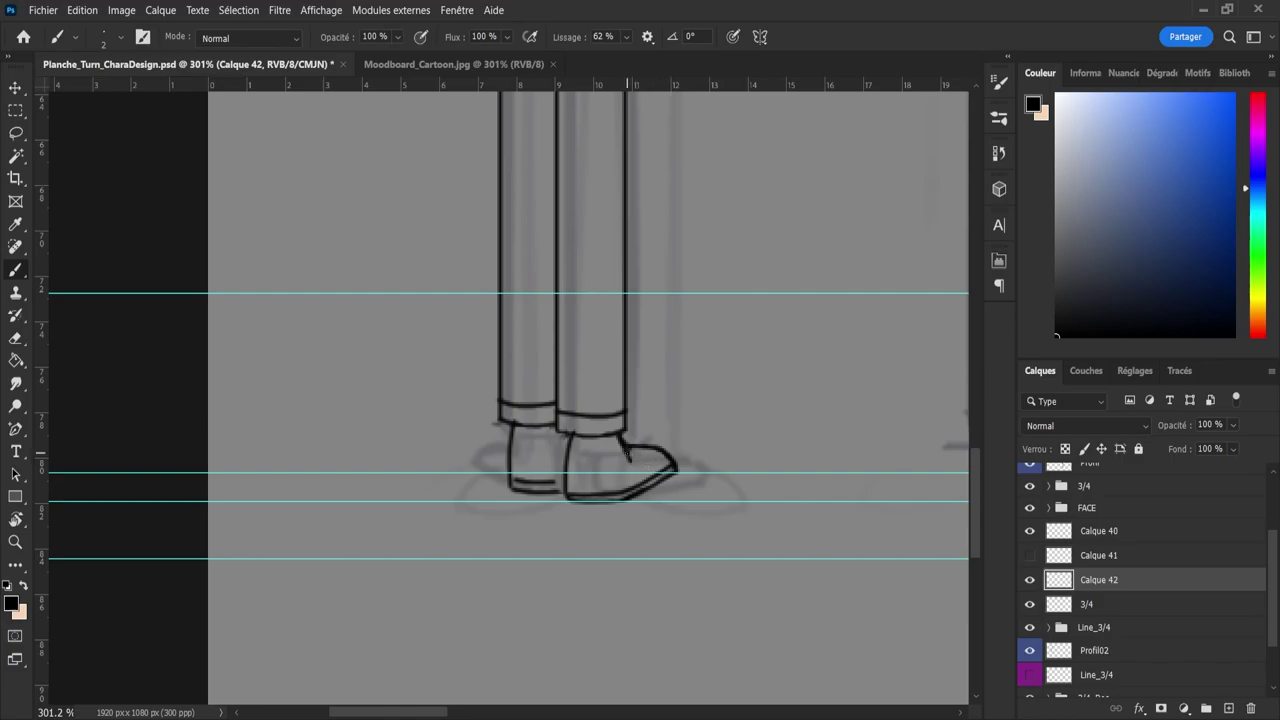
pyautogui.moveTo(656, 456); pyautogui.dragTo(638, 459)
pyautogui.press('e')
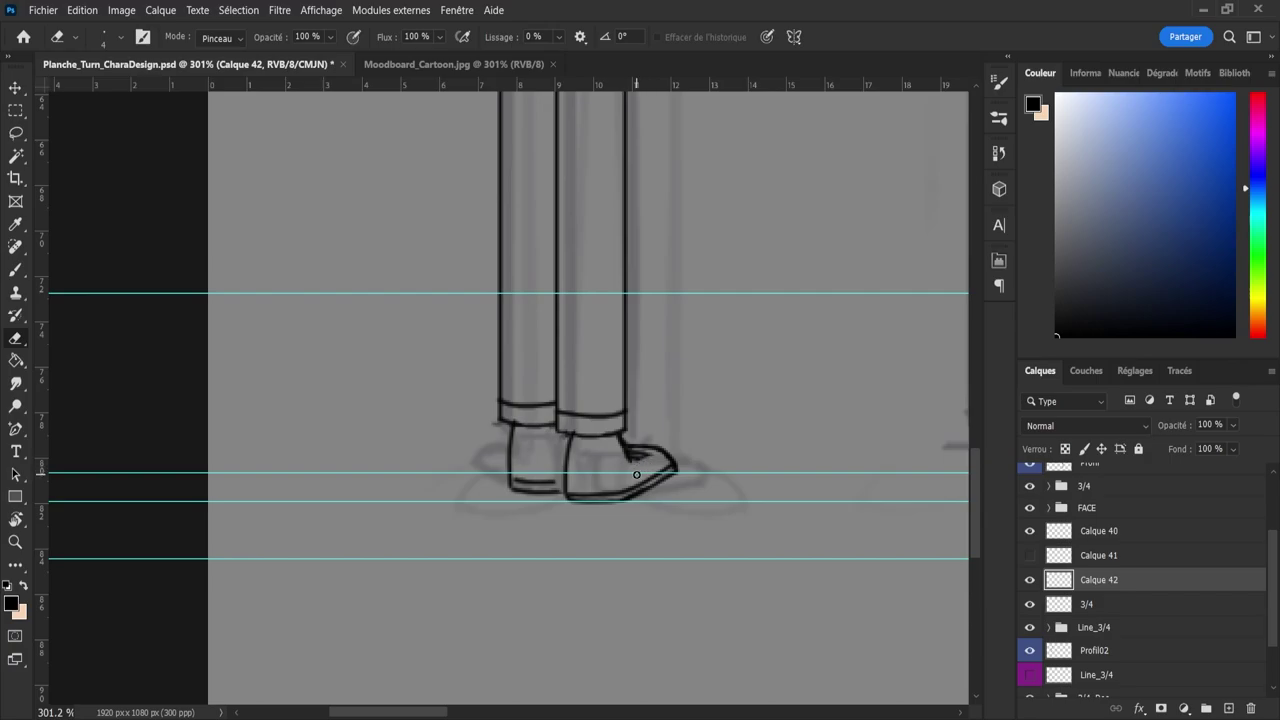
# - Compare the Calque 41 and Calque 42 versions of the near shoe within the turnaround, leaving only Calque 42 shown
pyautogui.press('z')
pyautogui.moveTo(600, 478); pyautogui.dragTo(487, 481)
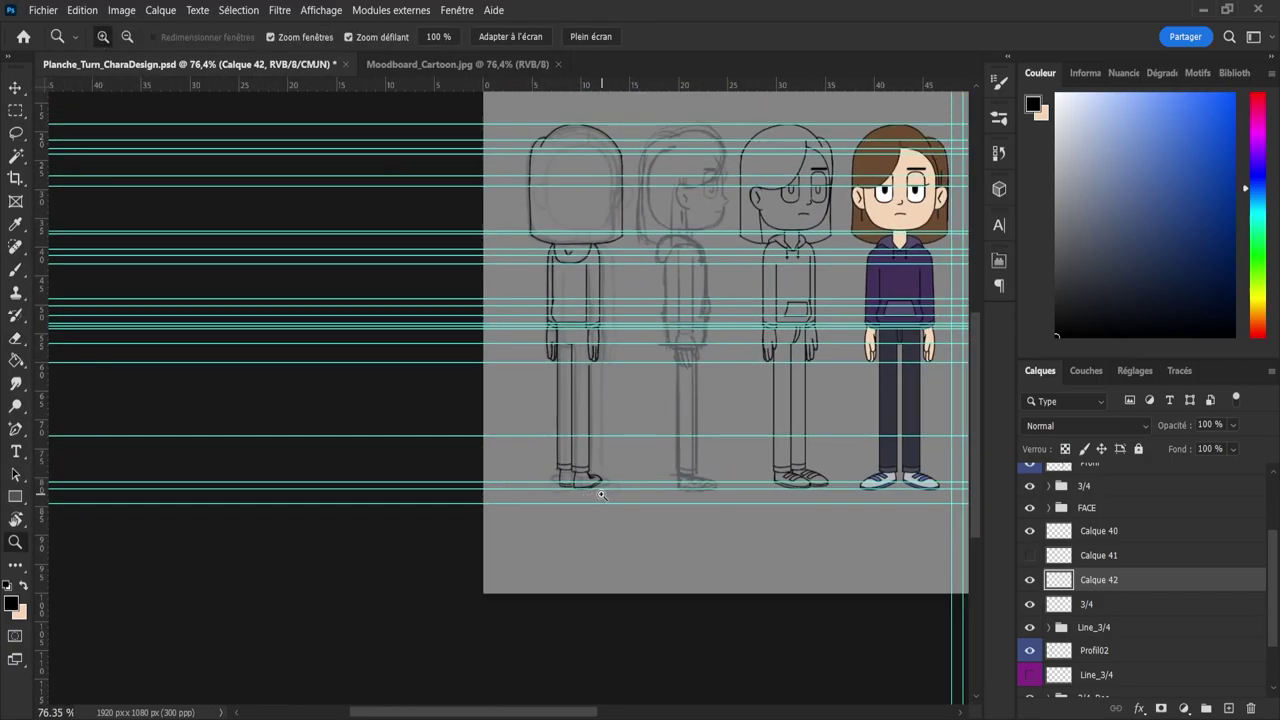
pyautogui.moveTo(600, 495); pyautogui.dragTo(556, 491)
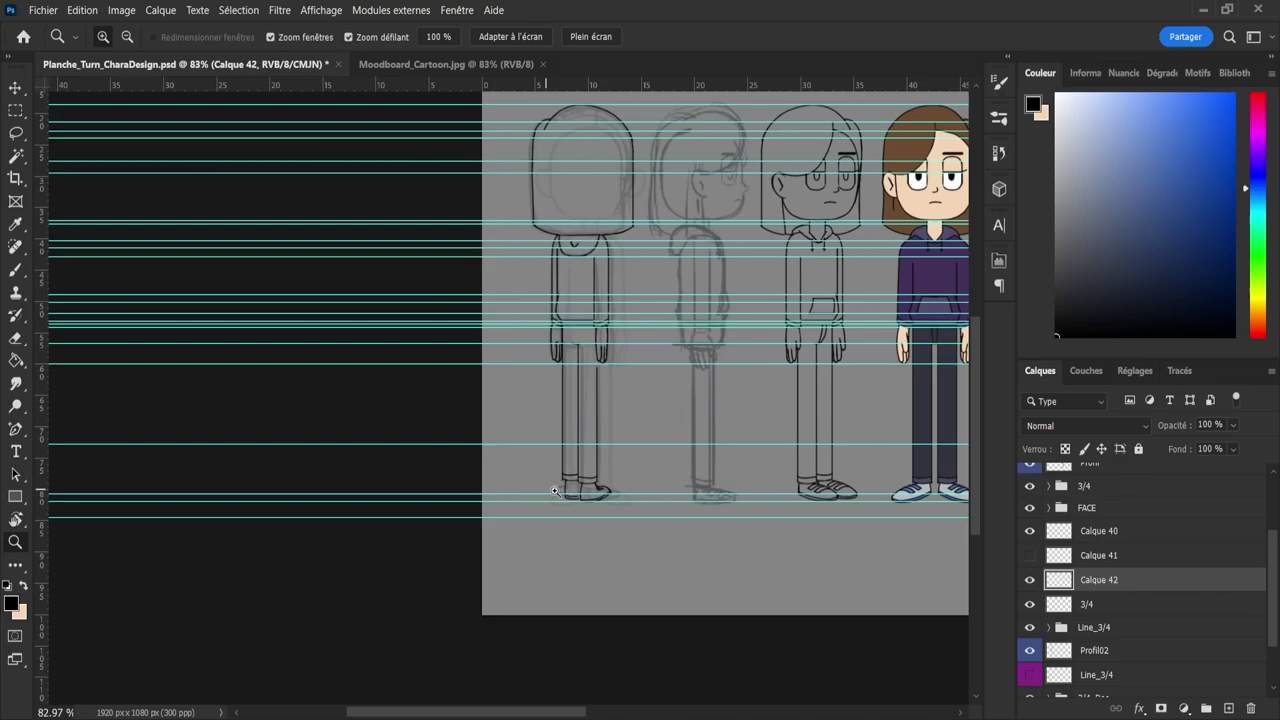
pyautogui.moveTo(640, 503); pyautogui.dragTo(684, 505)
pyautogui.click(1030, 555)
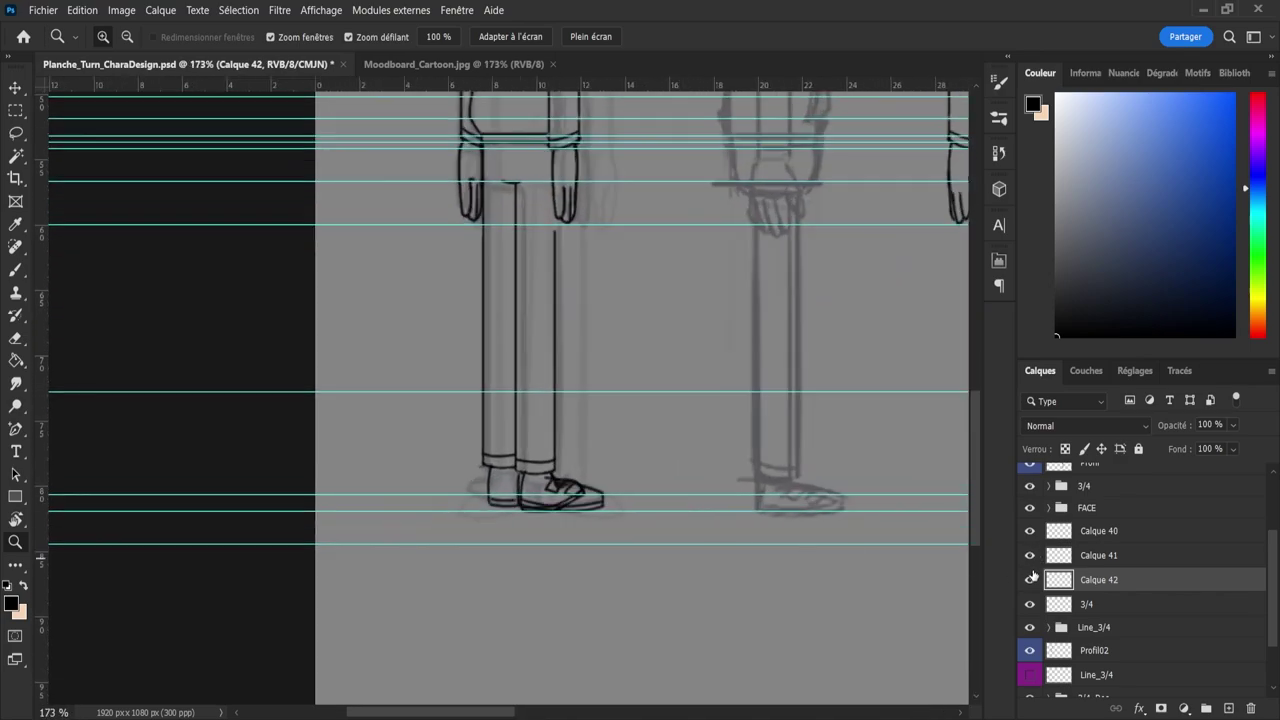
pyautogui.click(1030, 579)
pyautogui.moveTo(502, 558); pyautogui.dragTo(475, 562)
pyautogui.scroll(-1, 530, 570)
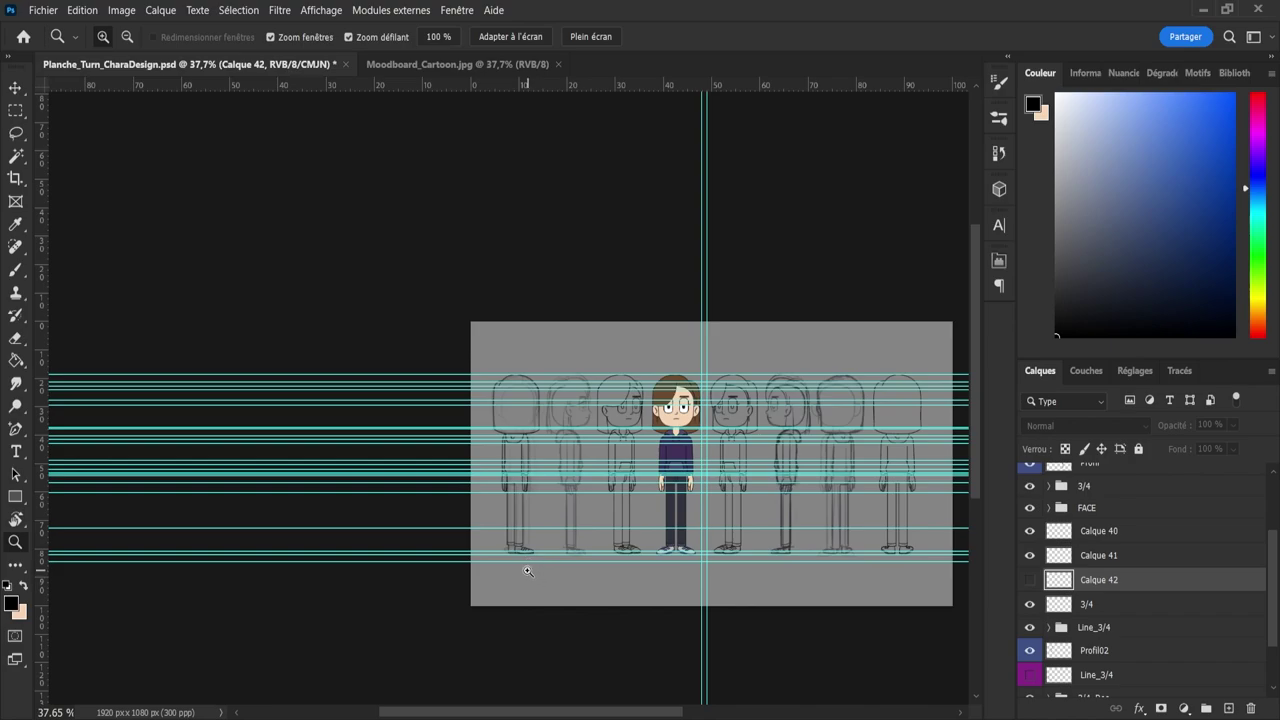
pyautogui.moveTo(513, 574); pyautogui.dragTo(551, 571)
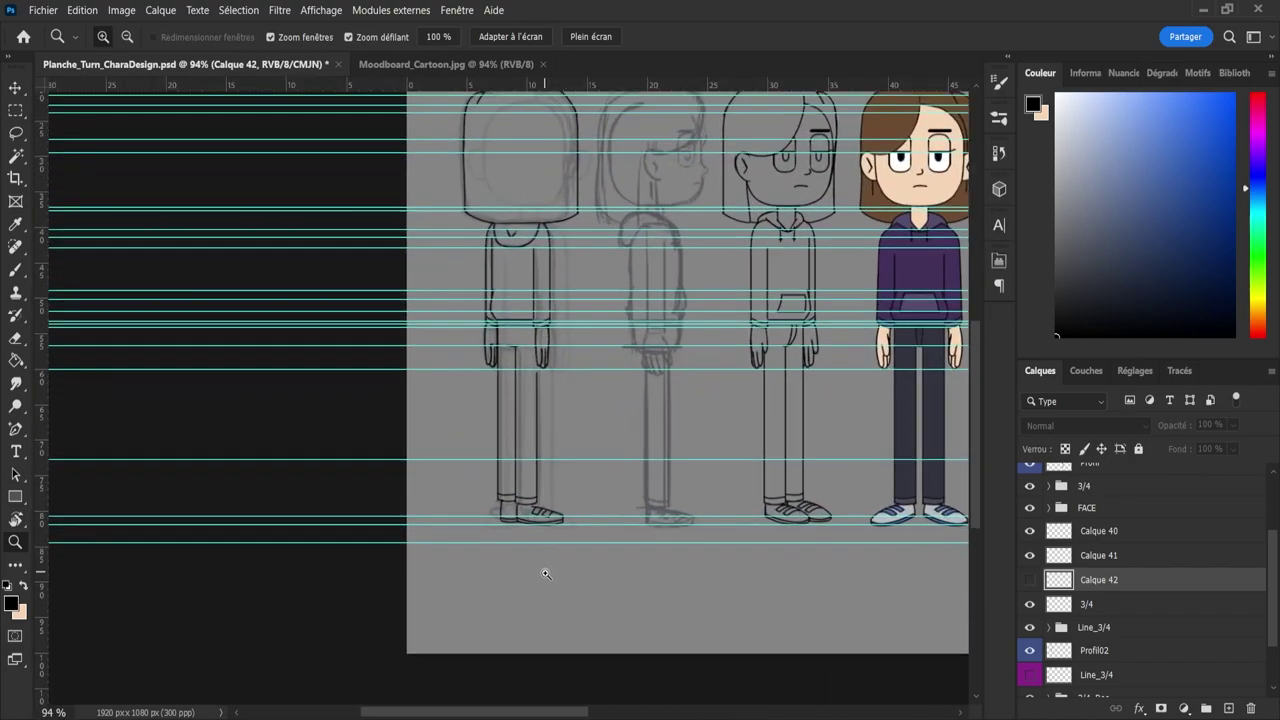
pyautogui.click(1030, 579)
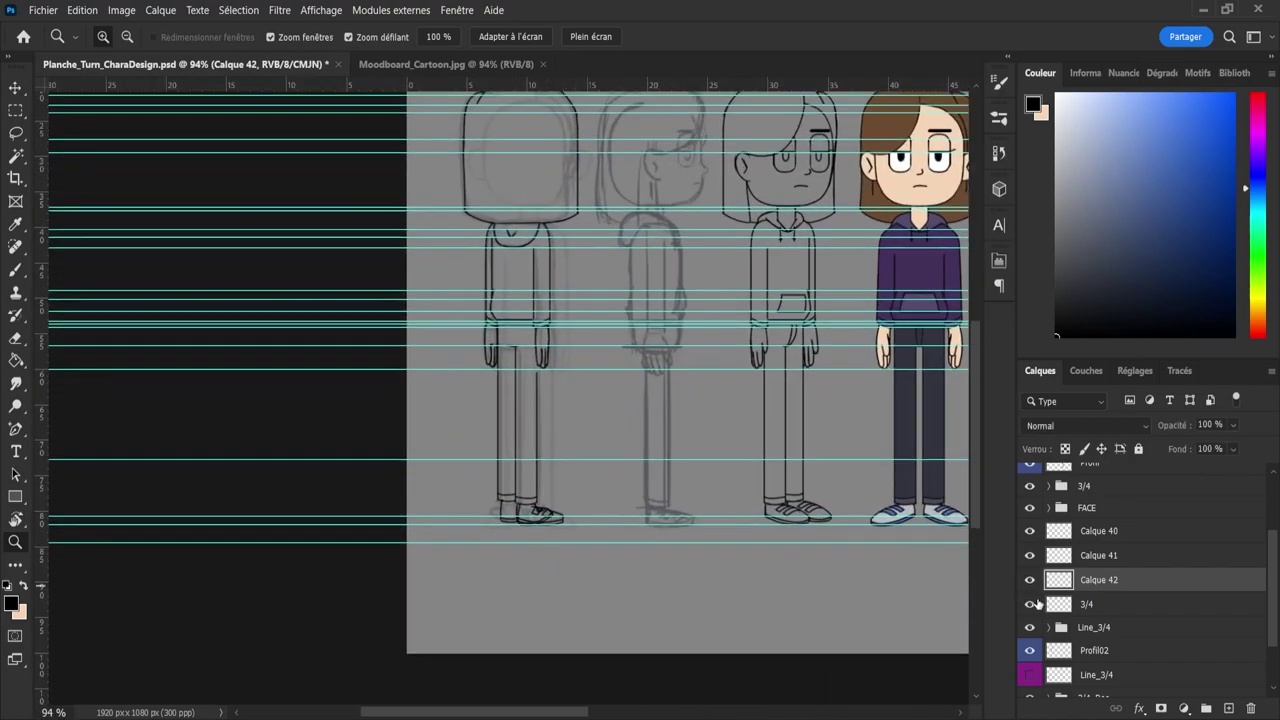
pyautogui.click(1030, 556)
pyautogui.click(1030, 580)
pyautogui.click(1030, 556)
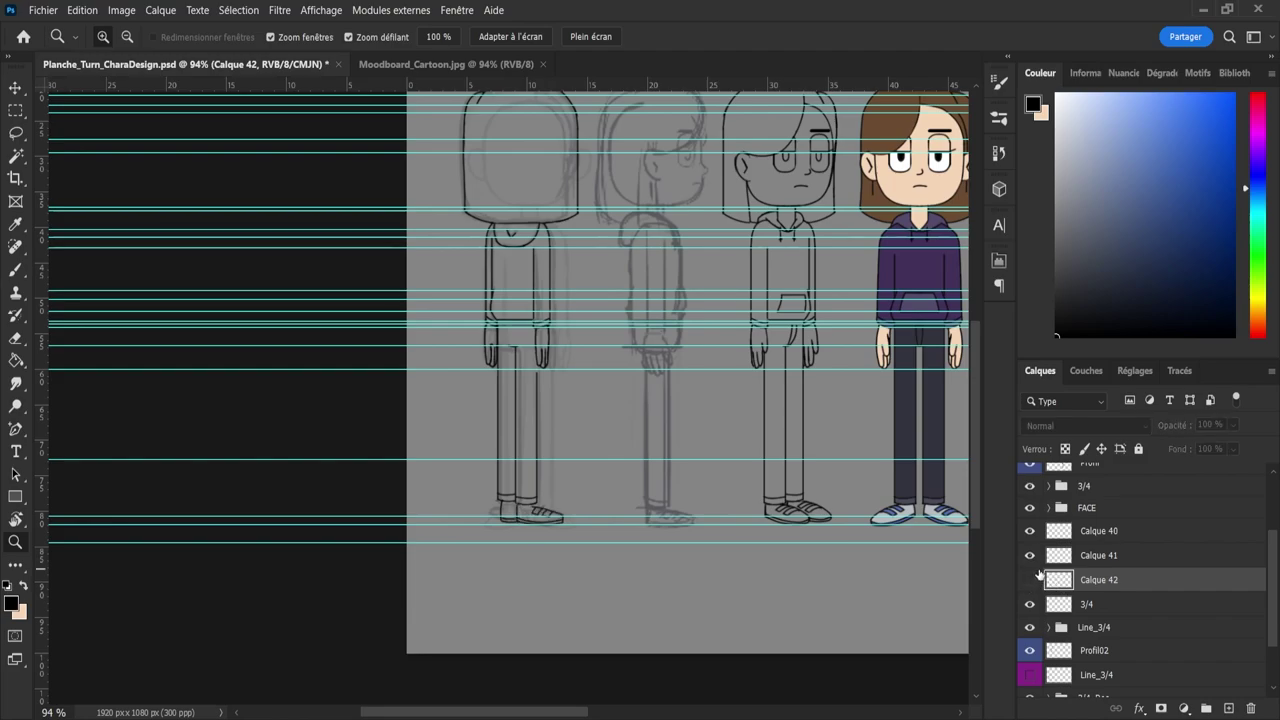
pyautogui.click(1031, 580)
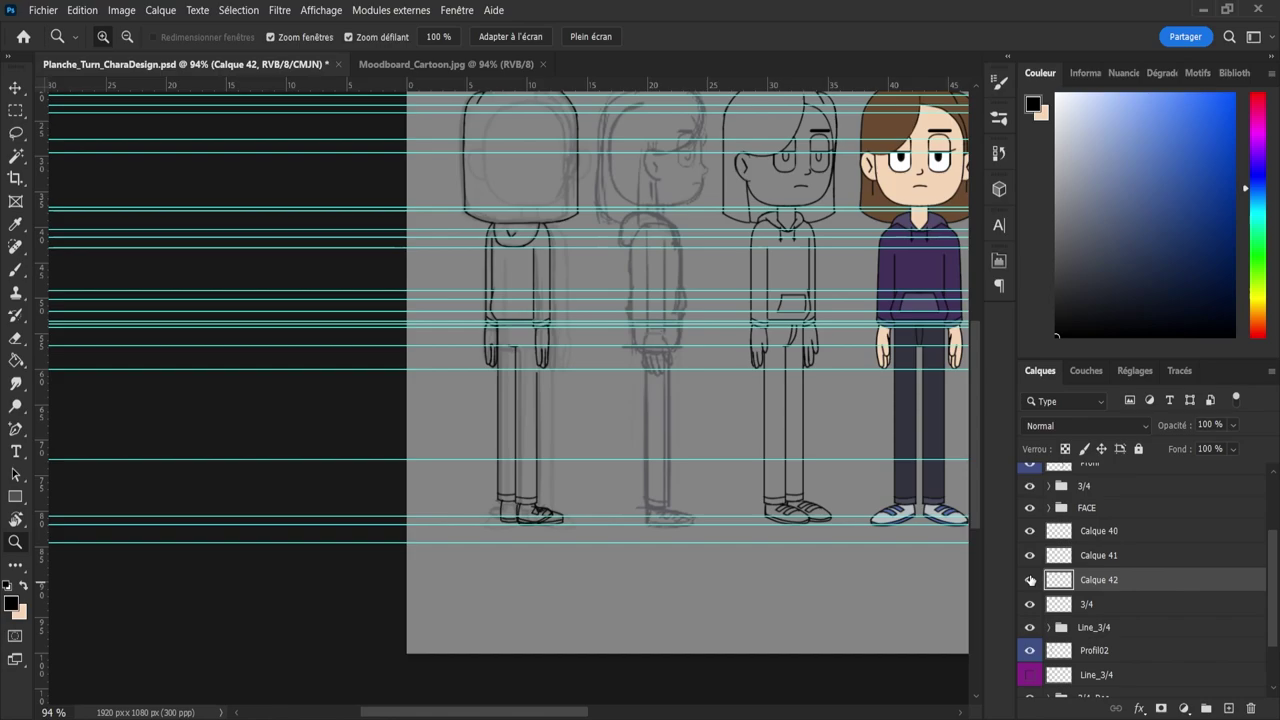
pyautogui.click(1030, 557)
# - Erase the toe of the leftmost figure's near shoe on Calque 42 and redraw it shorter and more tapered
pyautogui.moveTo(552, 522); pyautogui.dragTo(584, 537)
pyautogui.press('e')
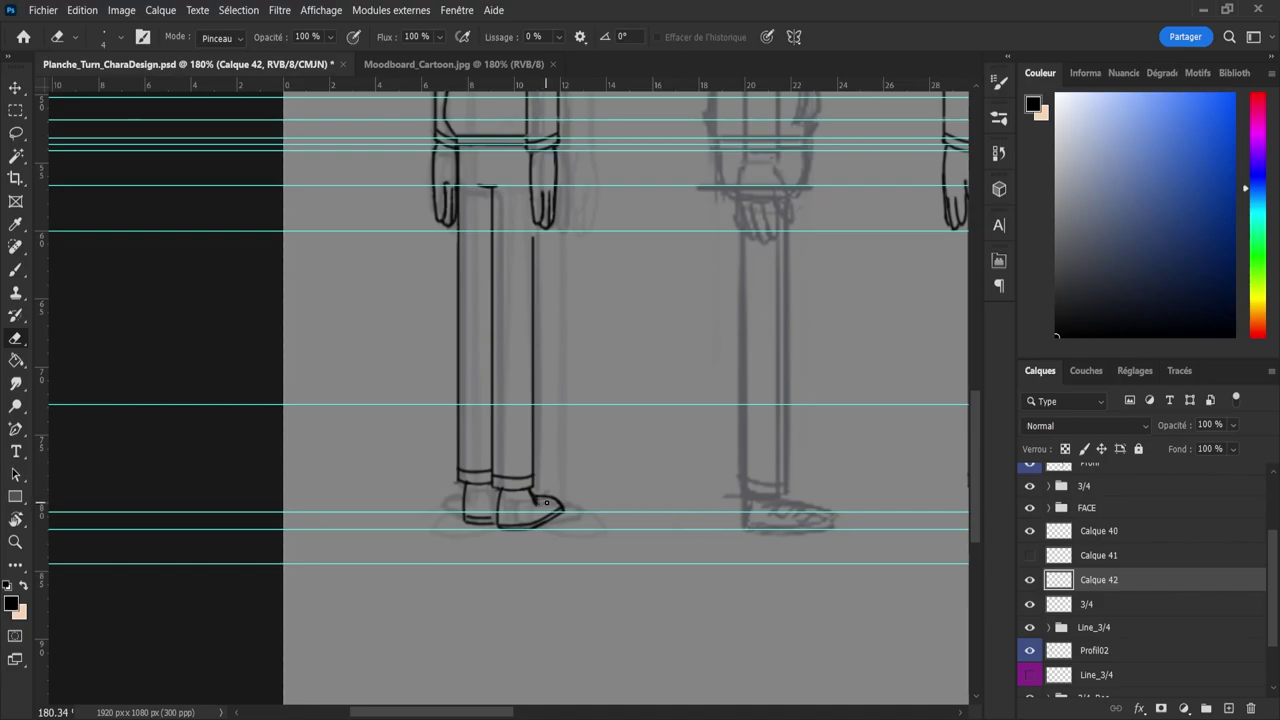
pyautogui.press('b')
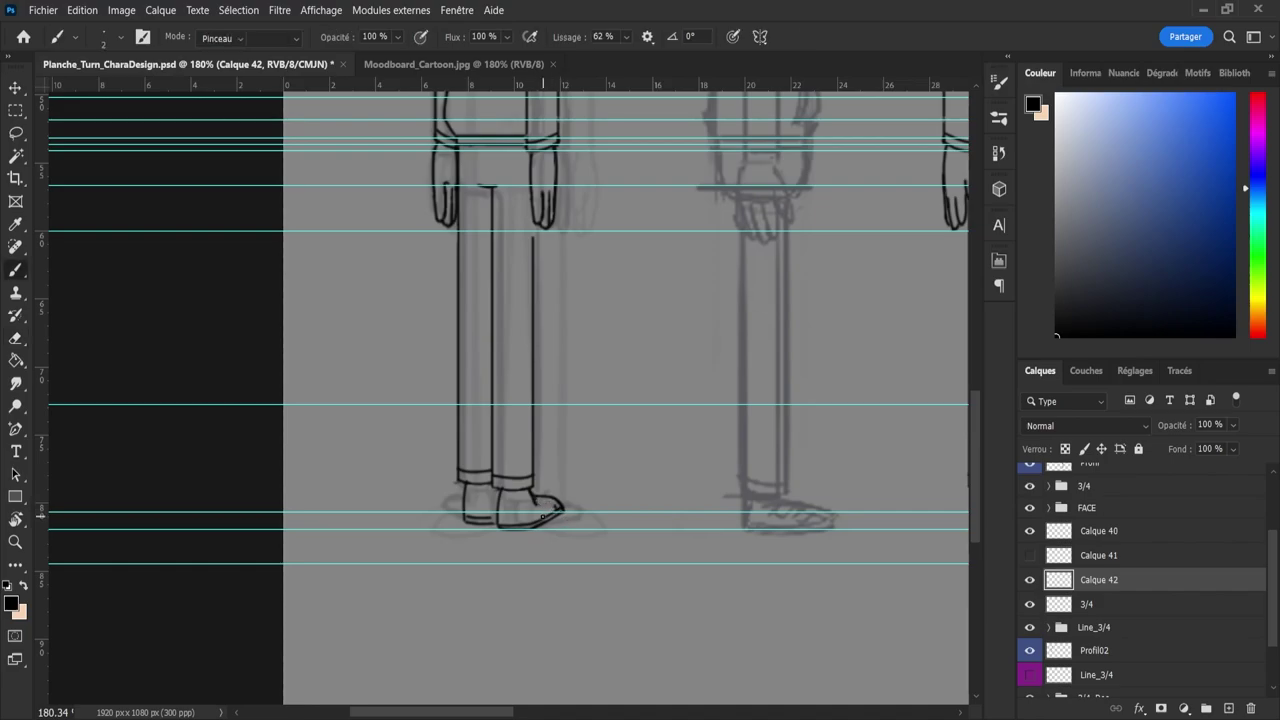
pyautogui.press('e')
pyautogui.moveTo(563, 509)
pyautogui.mouseDown()
pyautogui.moveTo(546, 497)
pyautogui.moveTo(543, 518)
pyautogui.mouseUp()
pyautogui.keyDown('alt'); pyautogui.rightClick(553, 514); pyautogui.keyUp('alt')
pyautogui.press('b')
pyautogui.hotkey('ctrl', 'z')
pyautogui.press('z')
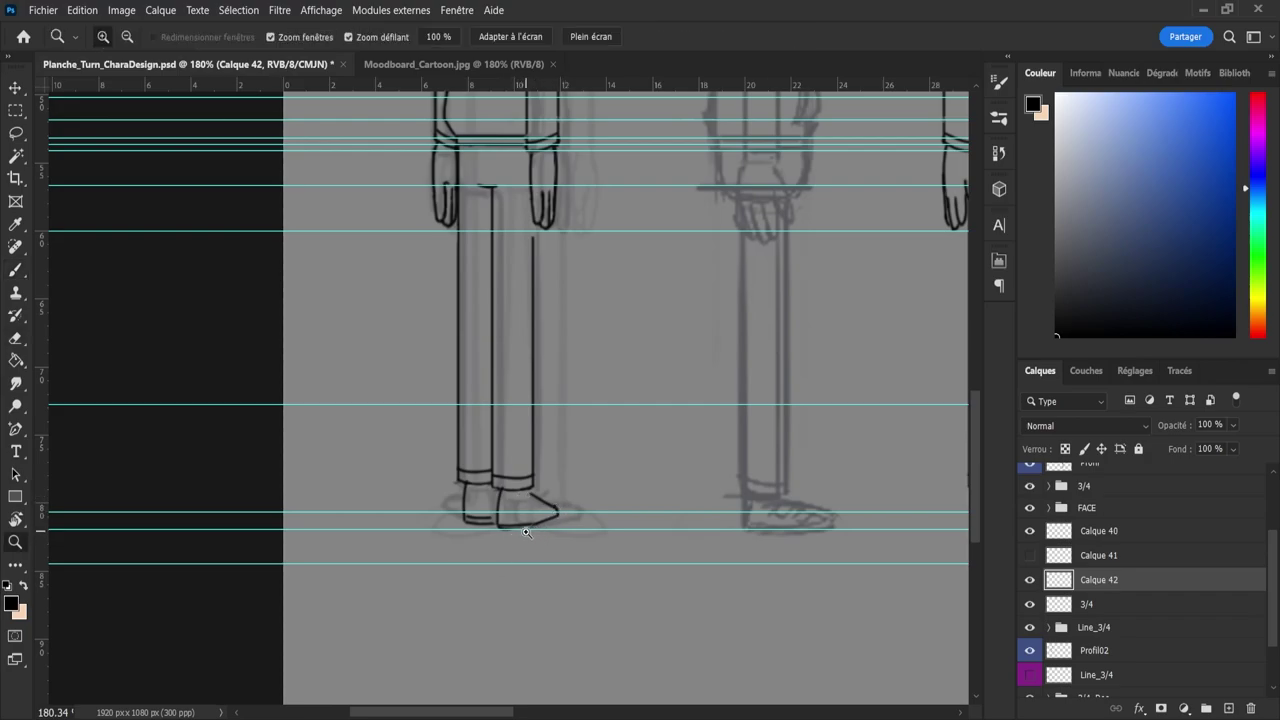
pyautogui.click(526, 532)
# - Clear the stray opening stroke on the Calque 42 shoe and redraw its upper line from the trouser cuff to the toe
pyautogui.press('b')
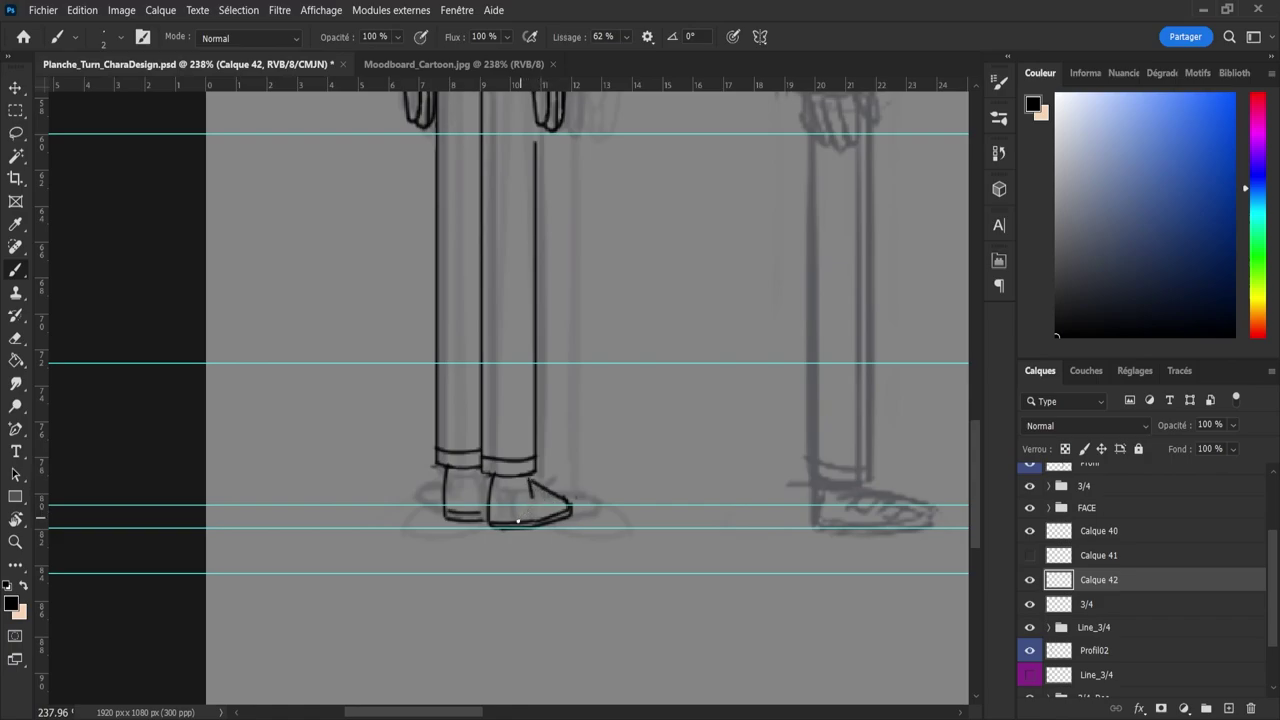
pyautogui.hotkey('ctrl', 'z')
pyautogui.moveTo(551, 496); pyautogui.dragTo(557, 508)
pyautogui.press('e')
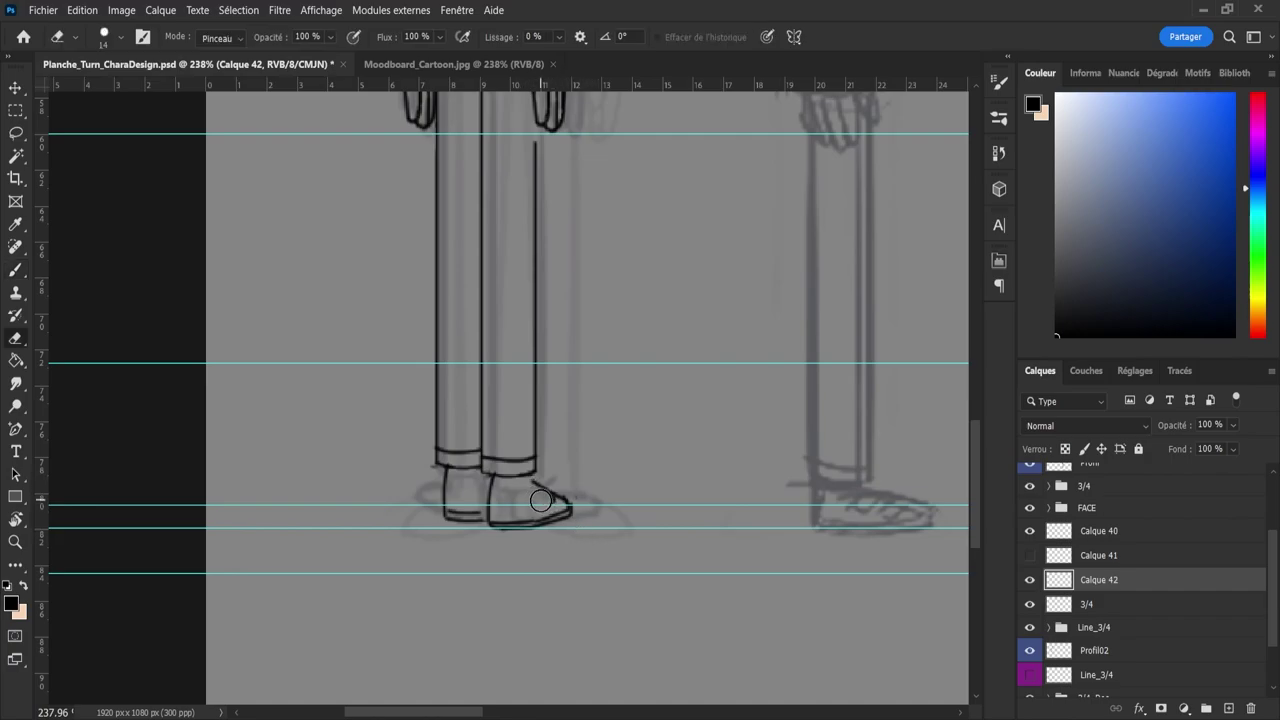
pyautogui.press('b')
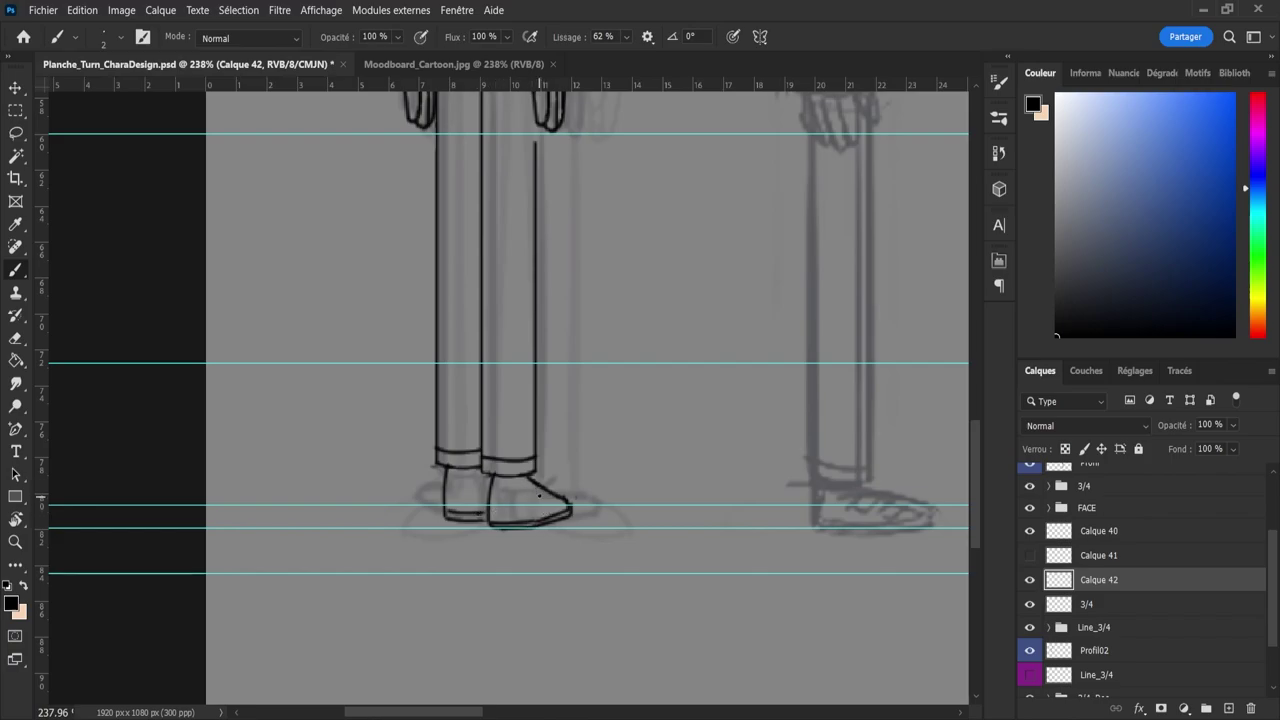
pyautogui.moveTo(548, 495); pyautogui.dragTo(550, 516)
# - Show the Calque 41 shoe instead of Calque 42 and stretch it vertically to 108,82 %
pyautogui.click(1029, 581)
pyautogui.click(1029, 555)
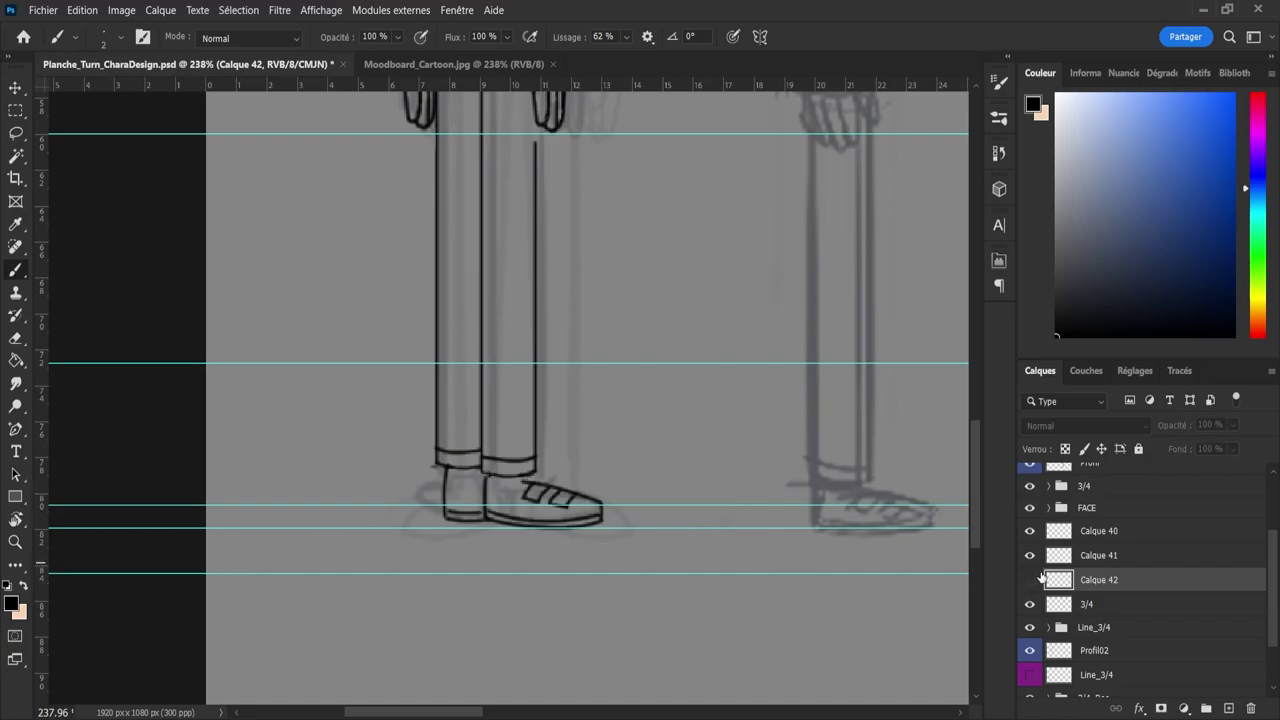
pyautogui.click(1066, 558)
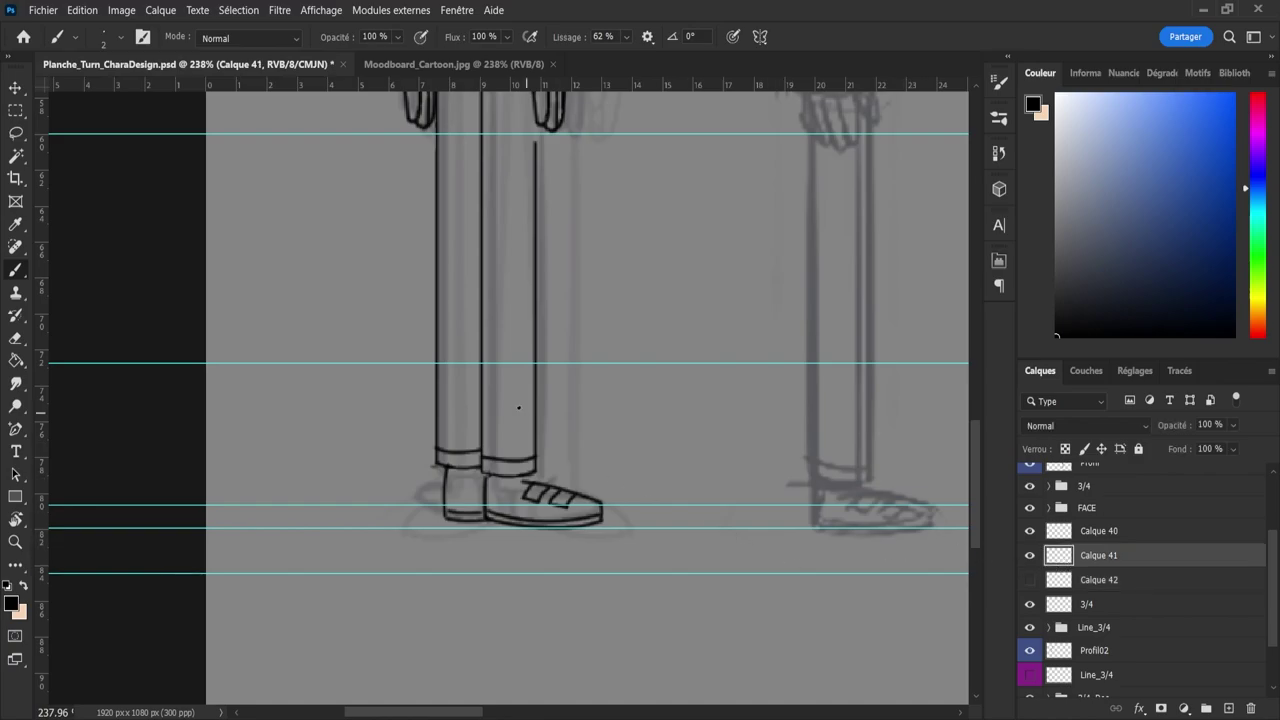
pyautogui.hotkey('ctrl', 't')
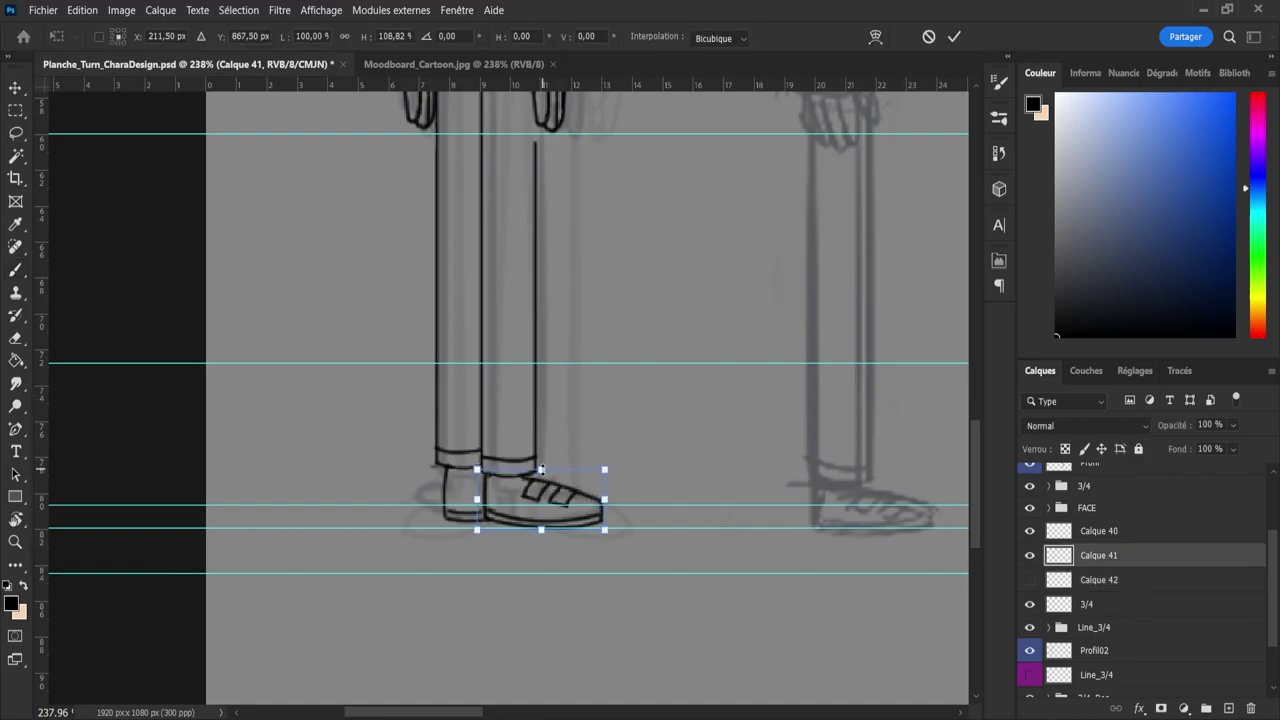
pyautogui.click(954, 36)
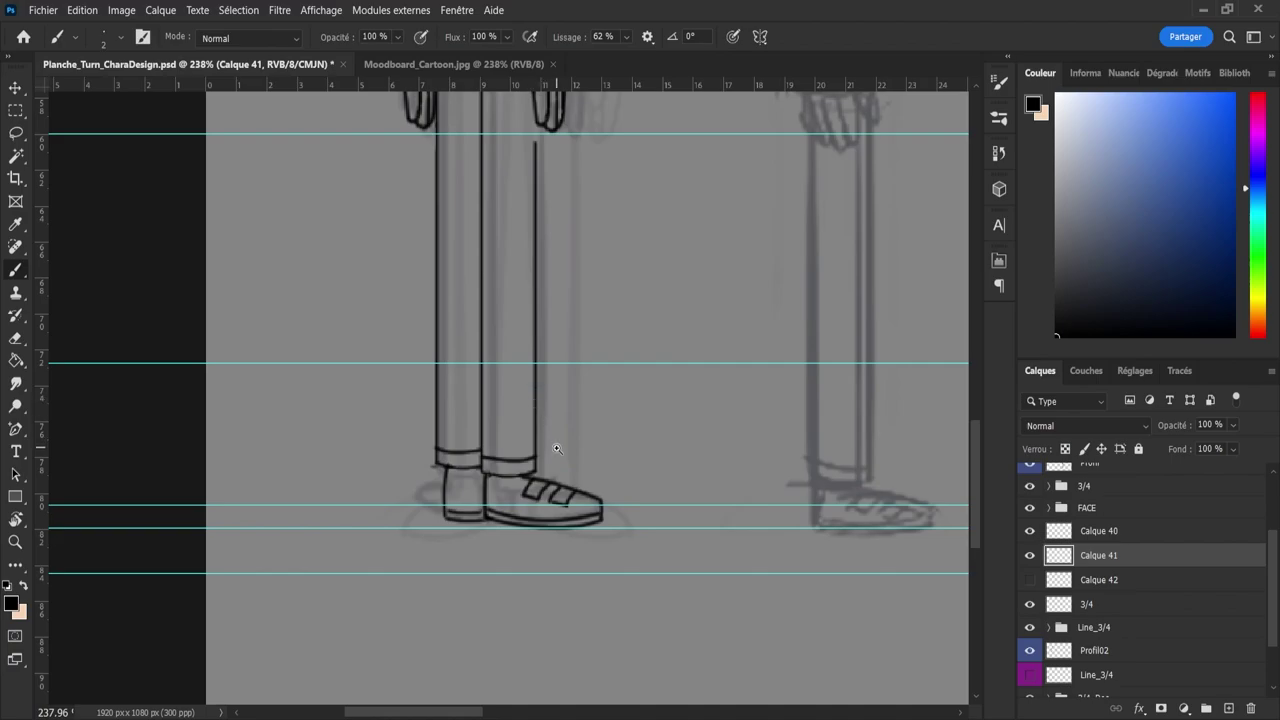
# - Place the horizontally flipped copy of the Line_3/4_Back group over the opposite 3/4 back sketch, second from the sheet's right end
pyautogui.moveTo(557, 448); pyautogui.dragTo(611, 418)
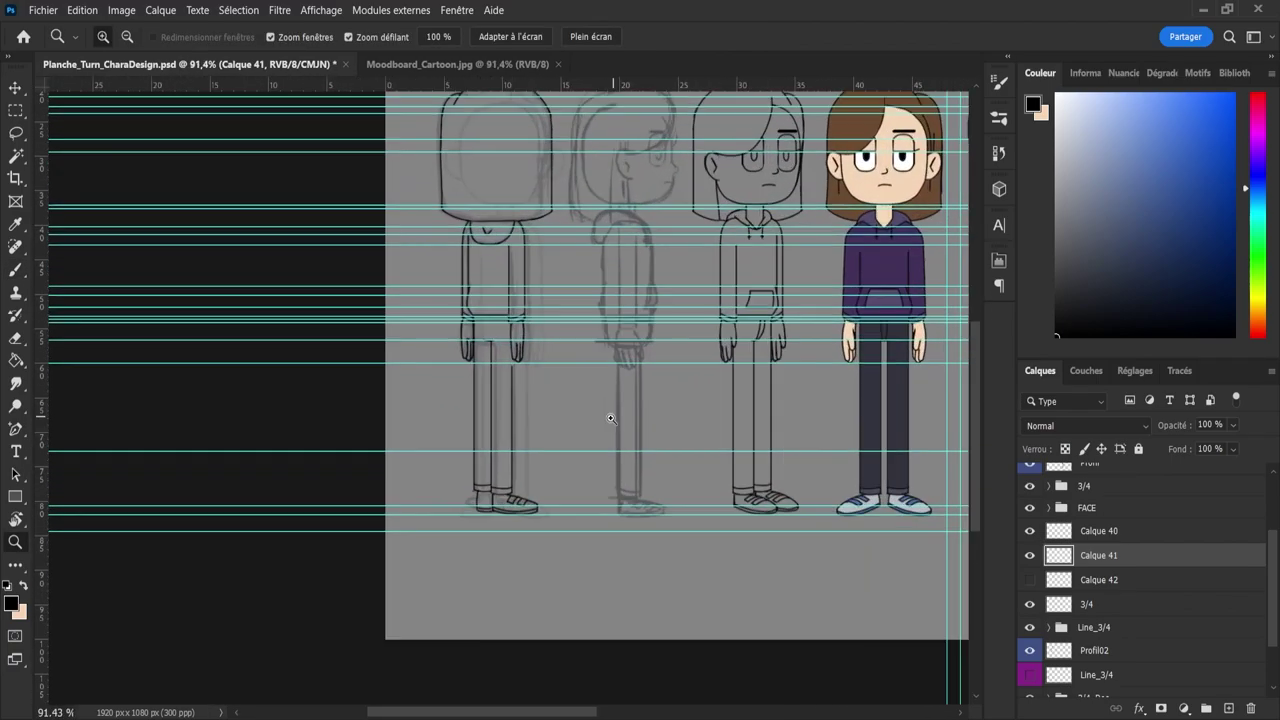
pyautogui.scroll(3, 611, 418)
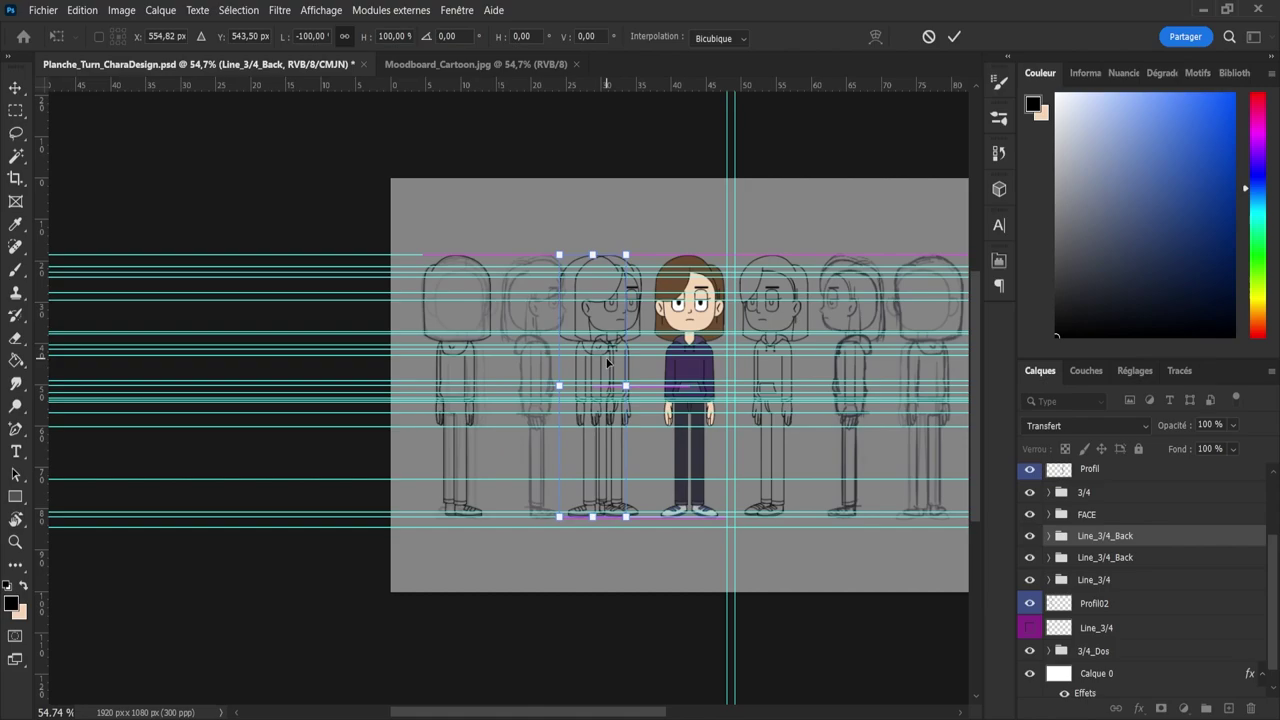
pyautogui.moveTo(607, 363); pyautogui.dragTo(942, 398)
pyautogui.moveTo(614, 706); pyautogui.dragTo(678, 710)
pyautogui.click(953, 36)
# - Lasso the top of the flipped figure's hair and merge its Line_3/4_Back group into a single layer
pyautogui.press('z')
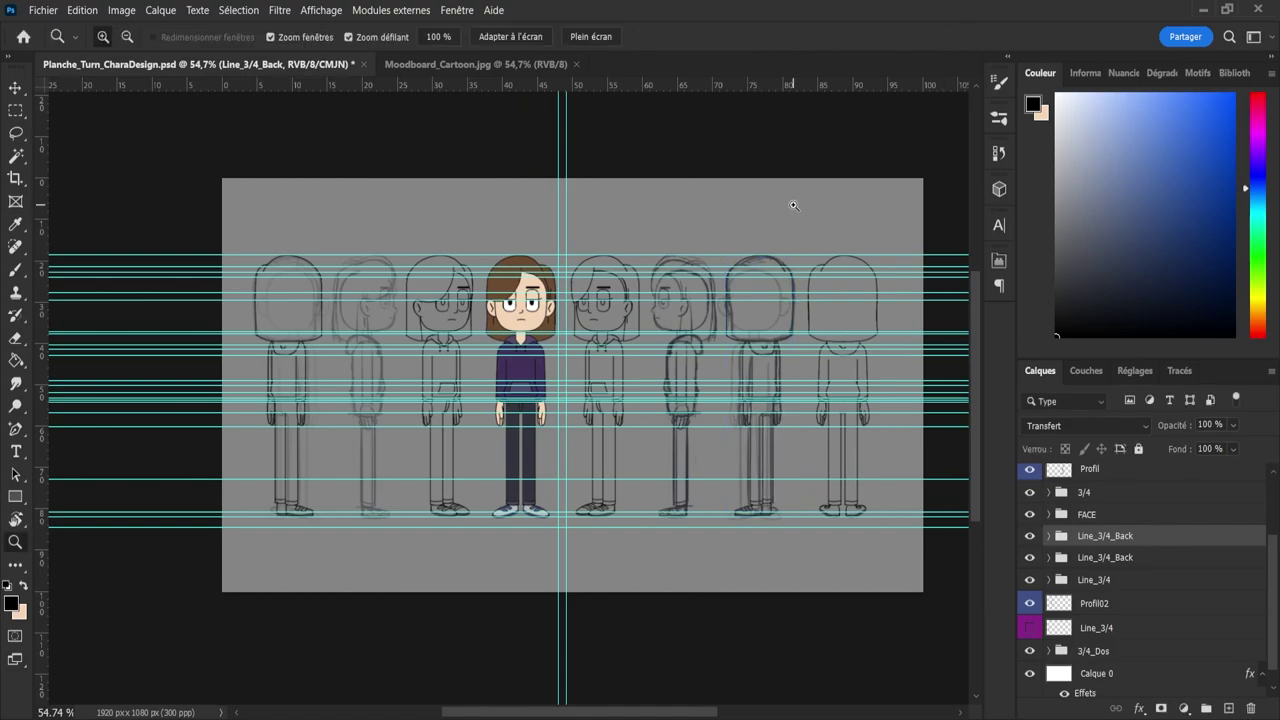
pyautogui.moveTo(791, 203); pyautogui.dragTo(824, 212)
pyautogui.moveTo(768, 302); pyautogui.dragTo(782, 295)
pyautogui.press('l')
pyautogui.moveTo(718, 252)
pyautogui.mouseDown()
pyautogui.moveTo(788, 280)
pyautogui.moveTo(822, 316)
pyautogui.moveTo(811, 335)
pyautogui.moveTo(651, 343)
pyautogui.moveTo(637, 318)
pyautogui.moveTo(680, 241)
pyautogui.moveTo(745, 255)
pyautogui.mouseUp()
pyautogui.hotkey('ctrl', 't')
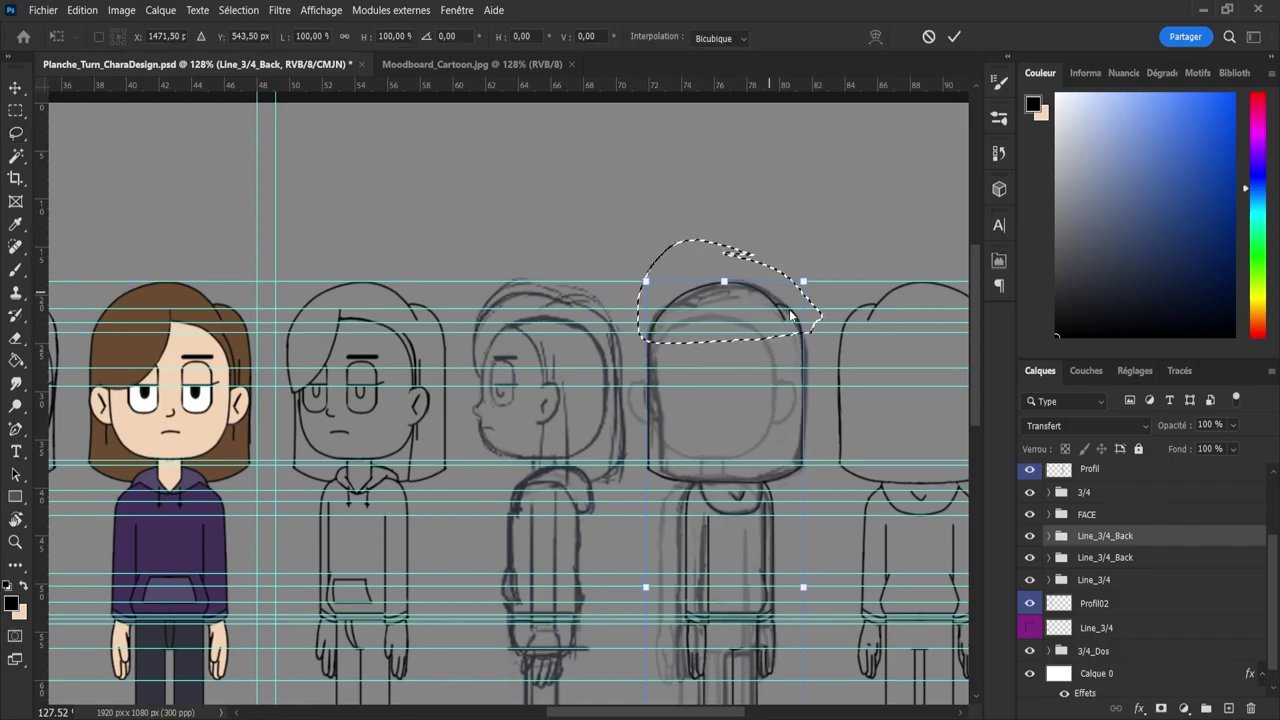
pyautogui.click(929, 37)
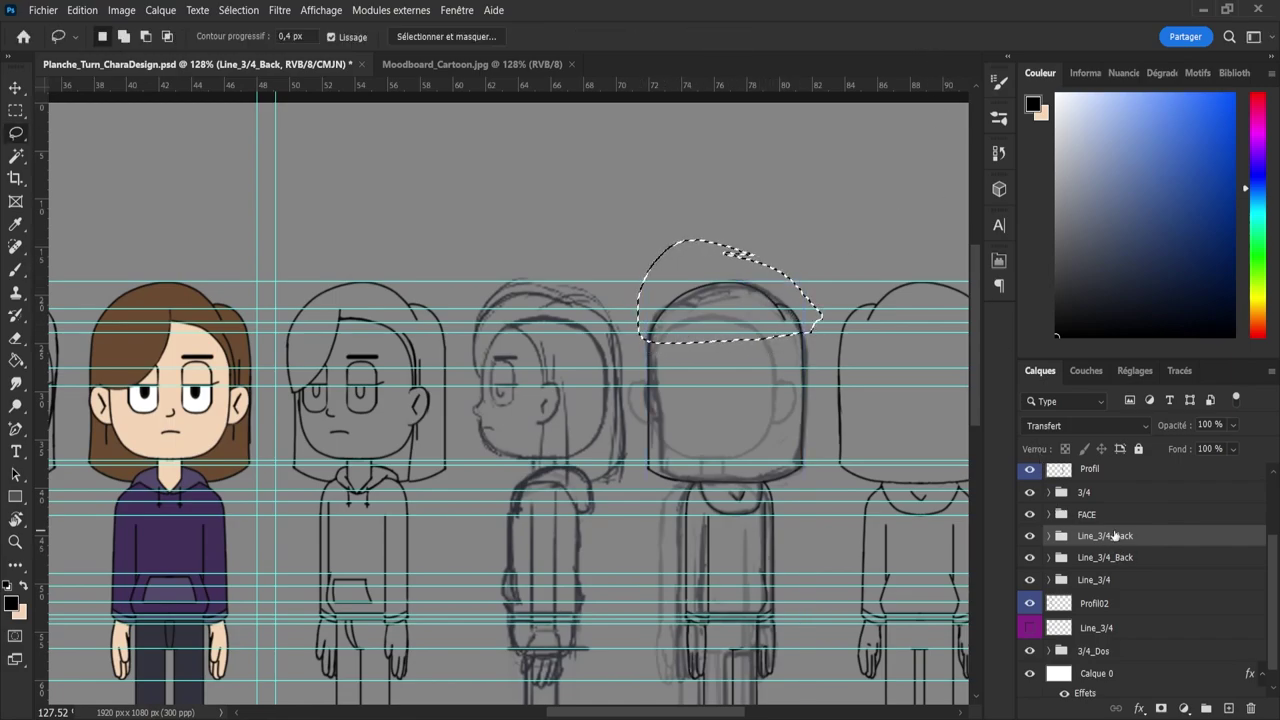
pyautogui.click(1118, 540)
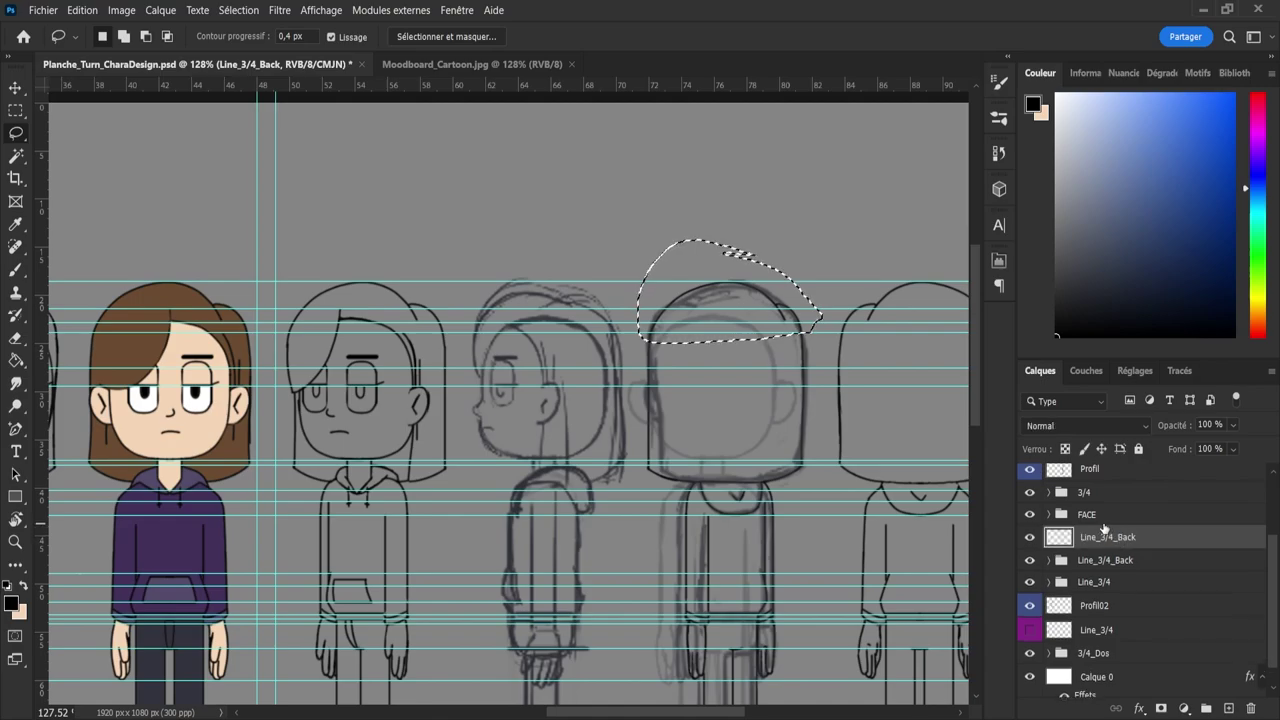
# - Flip the selected hair top horizontally, shift it slightly left to meet the side hair lines, and deselect
pyautogui.hotkey('ctrl', 't')
pyautogui.rightClick(761, 296)
pyautogui.click(823, 547)
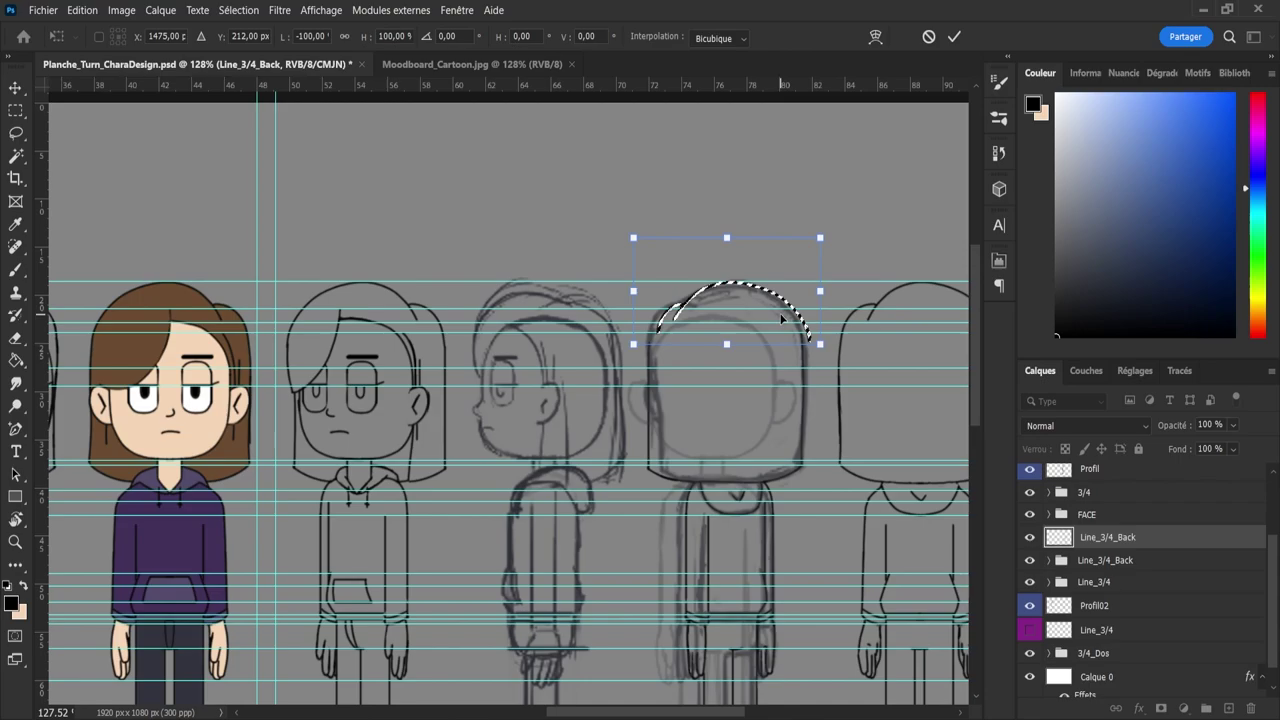
pyautogui.moveTo(794, 318); pyautogui.dragTo(783, 318)
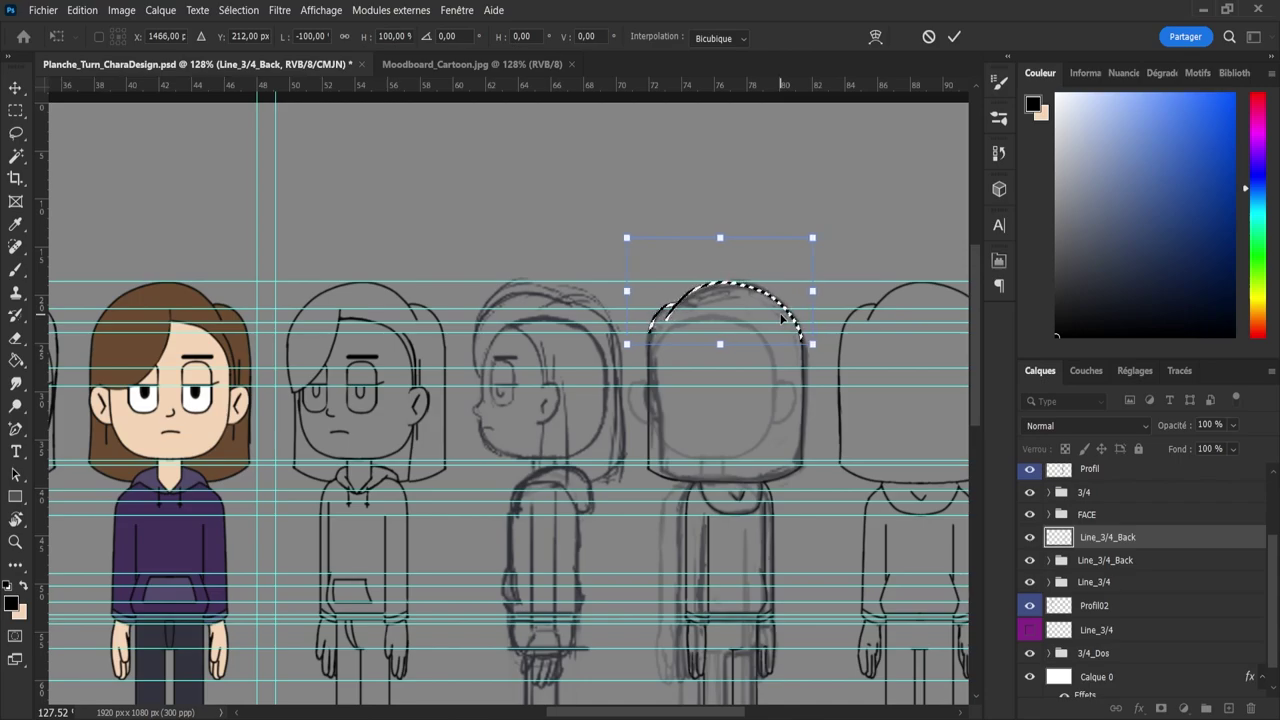
pyautogui.press('Return')
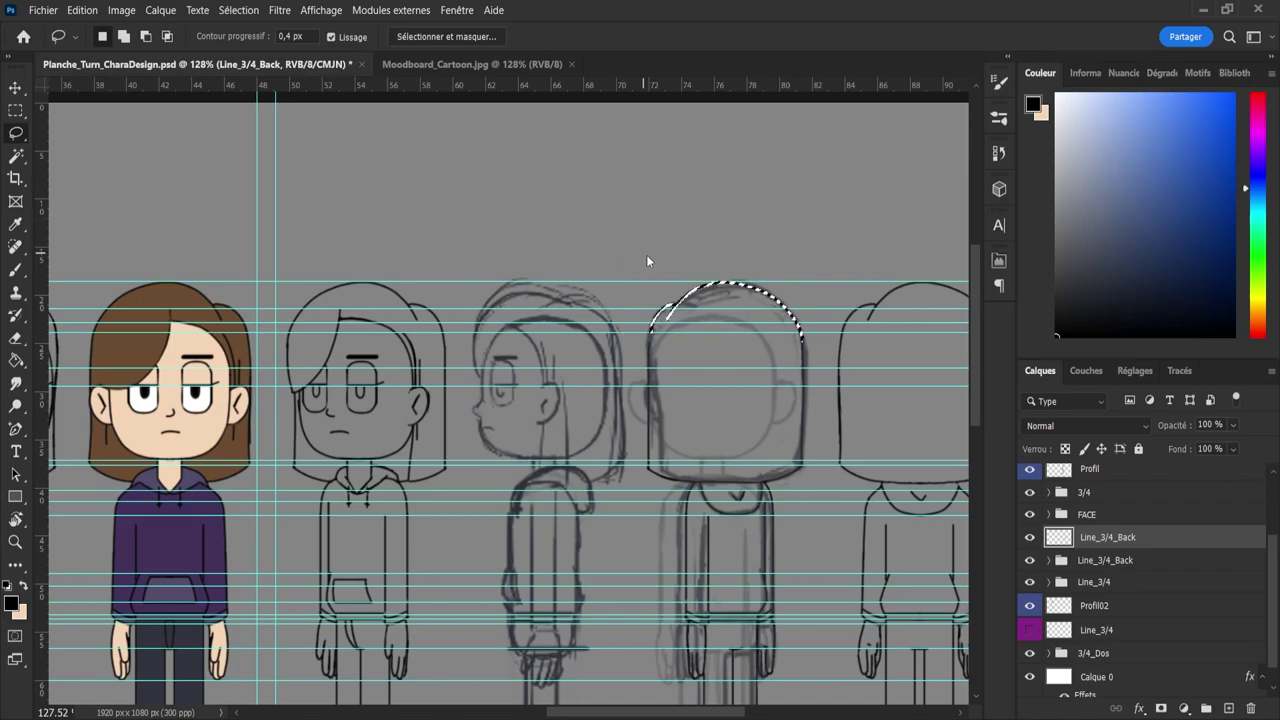
pyautogui.hotkey('ctrl', 'd')
# - Examine the flipped hair top up close and compare the turnaround with the merged Line_3/4_Back layer hidden and shown
pyautogui.press('z')
pyautogui.moveTo(669, 318); pyautogui.dragTo(706, 334)
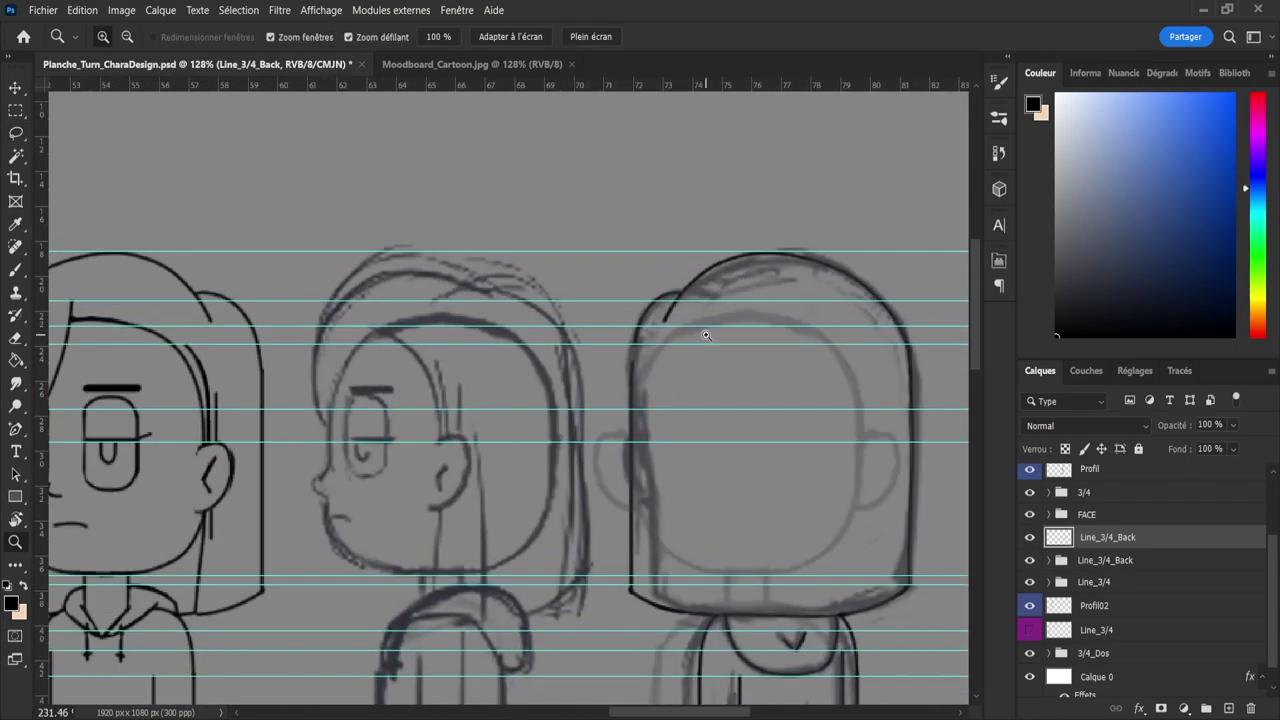
pyautogui.press('b')
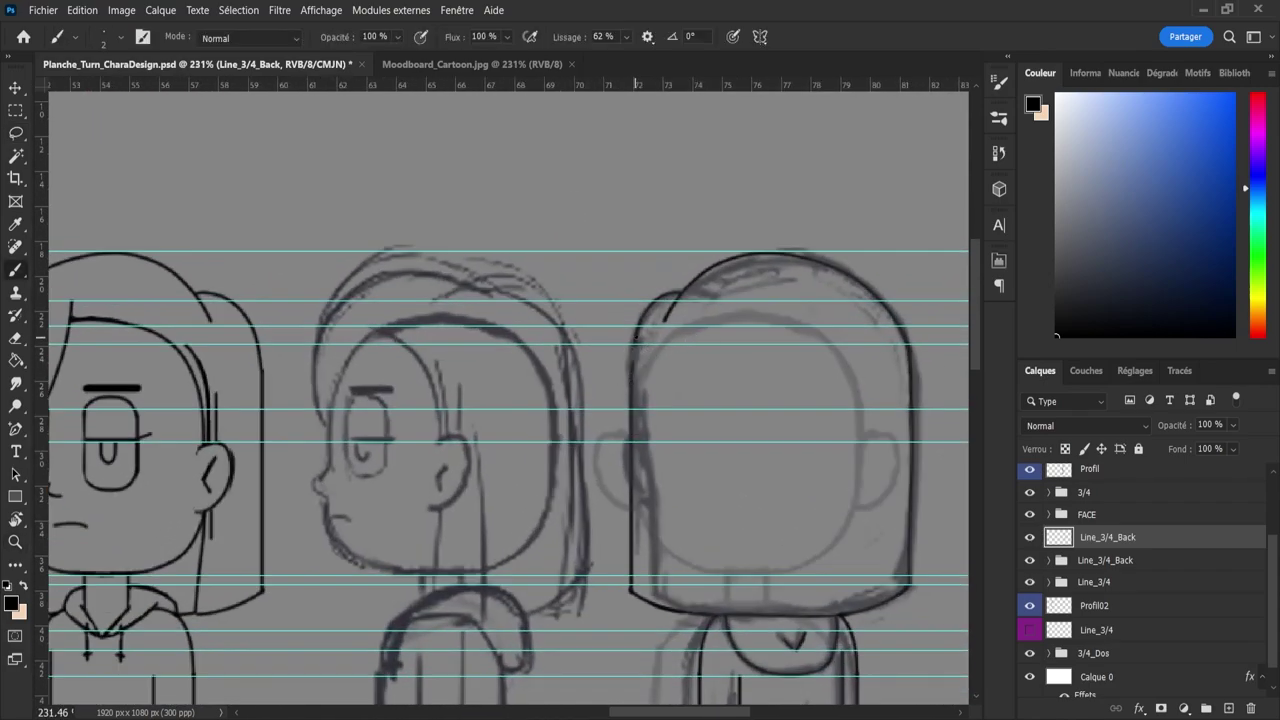
pyautogui.press('z')
pyautogui.moveTo(729, 452); pyautogui.dragTo(680, 416)
pyautogui.moveTo(741, 483); pyautogui.dragTo(766, 594)
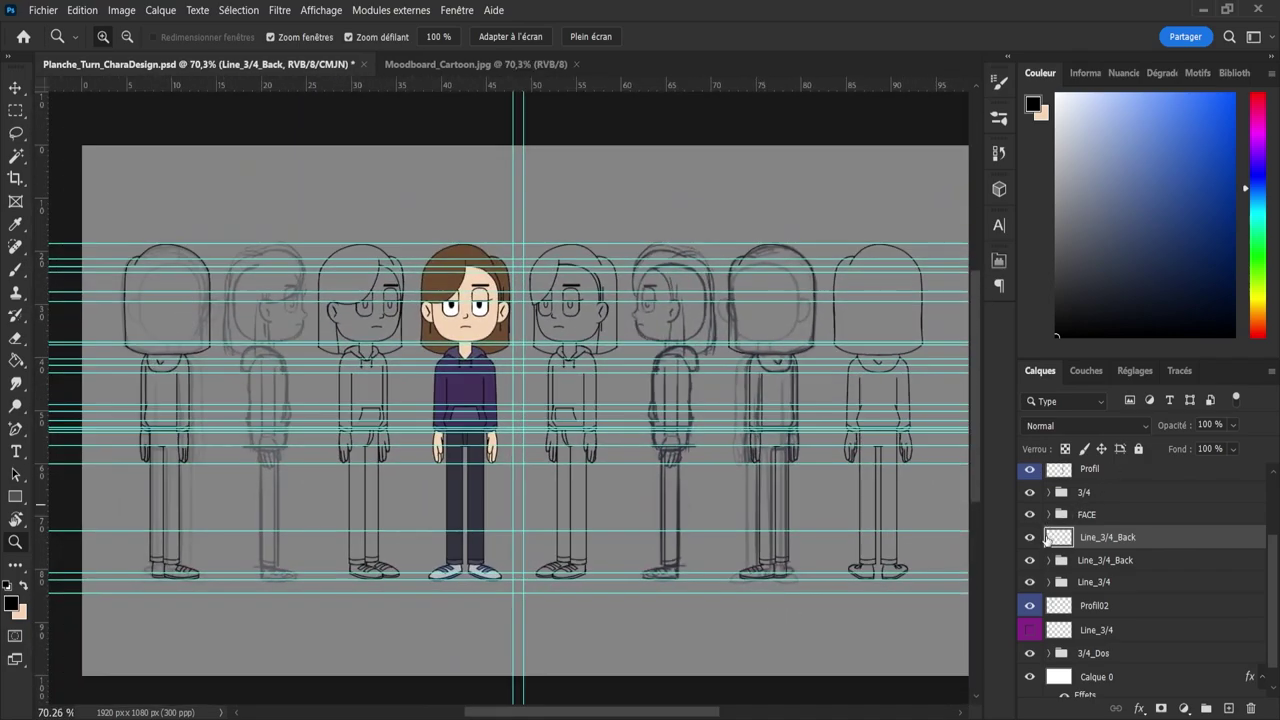
pyautogui.click(1029, 537)
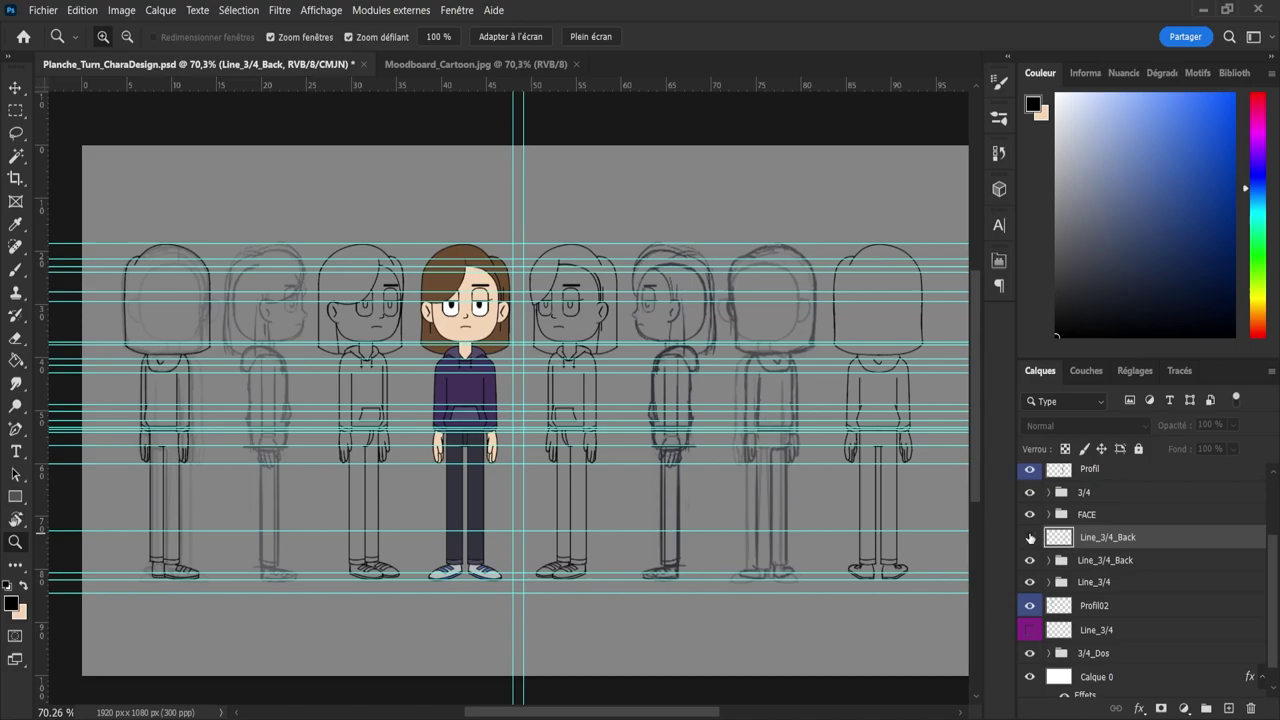
pyautogui.click(1030, 538)
pyautogui.click(1032, 539)
pyautogui.click(1031, 539)
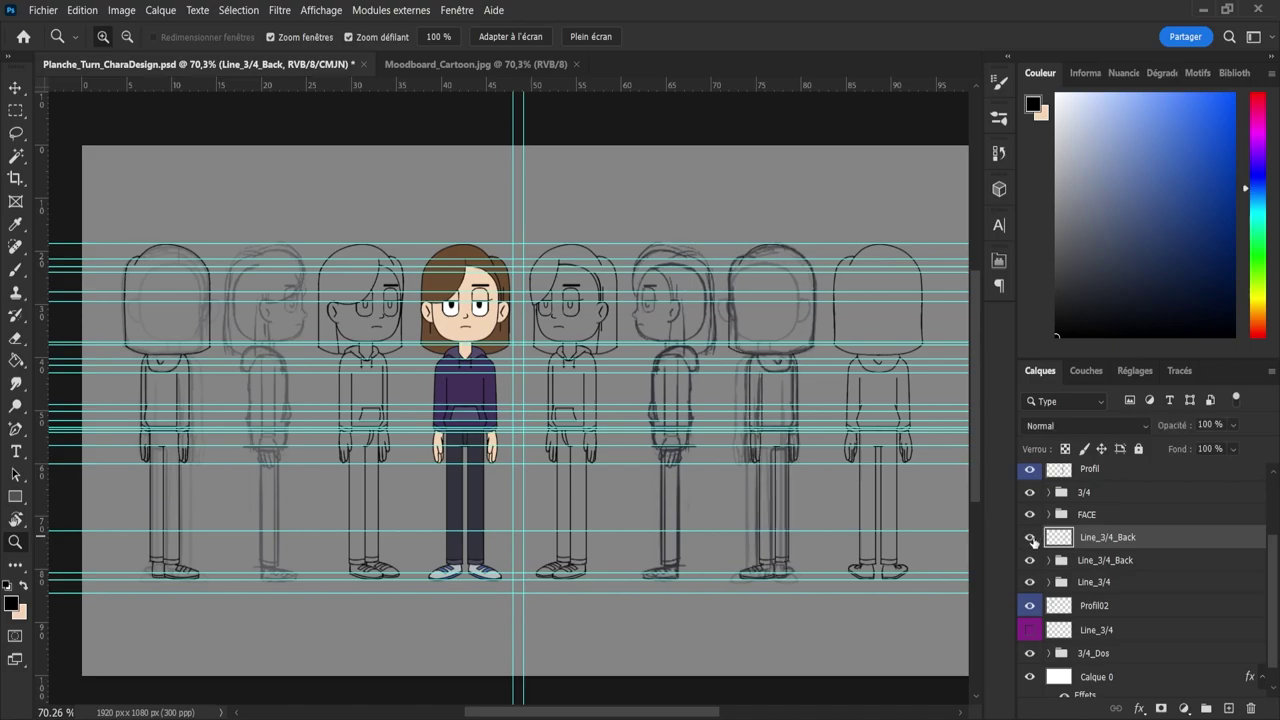
pyautogui.click(1031, 539)
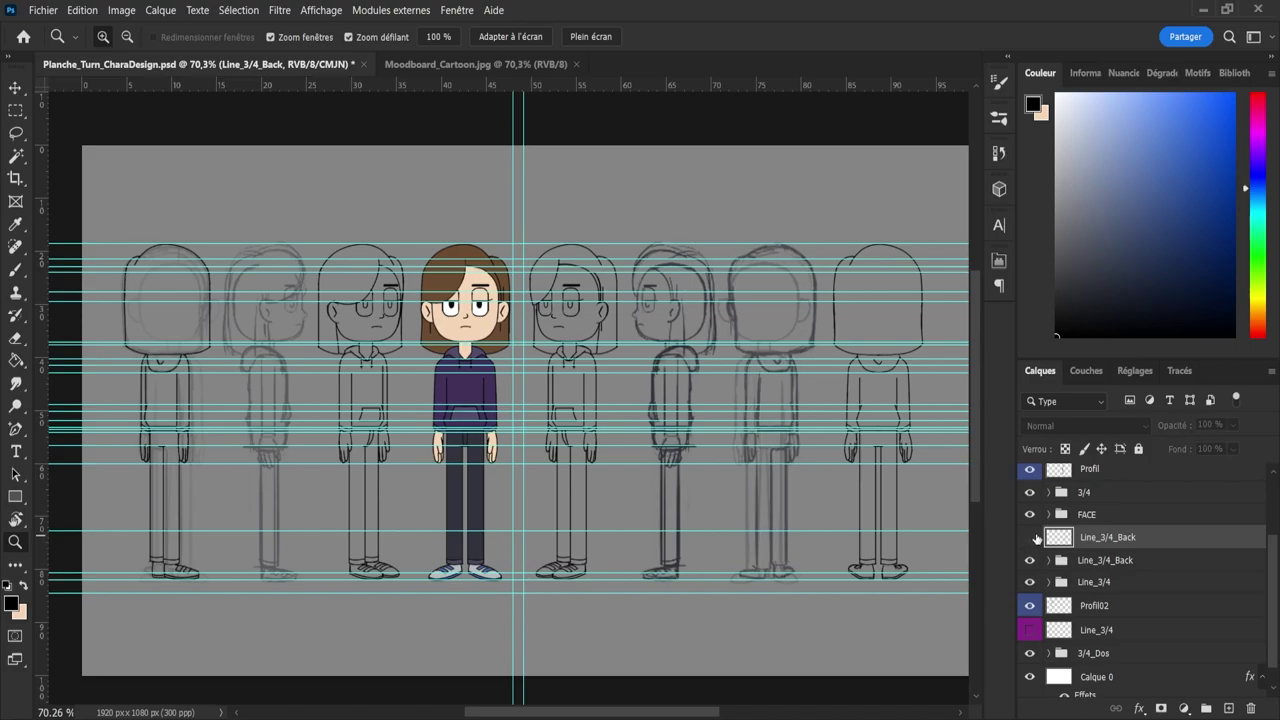
pyautogui.click(1031, 538)
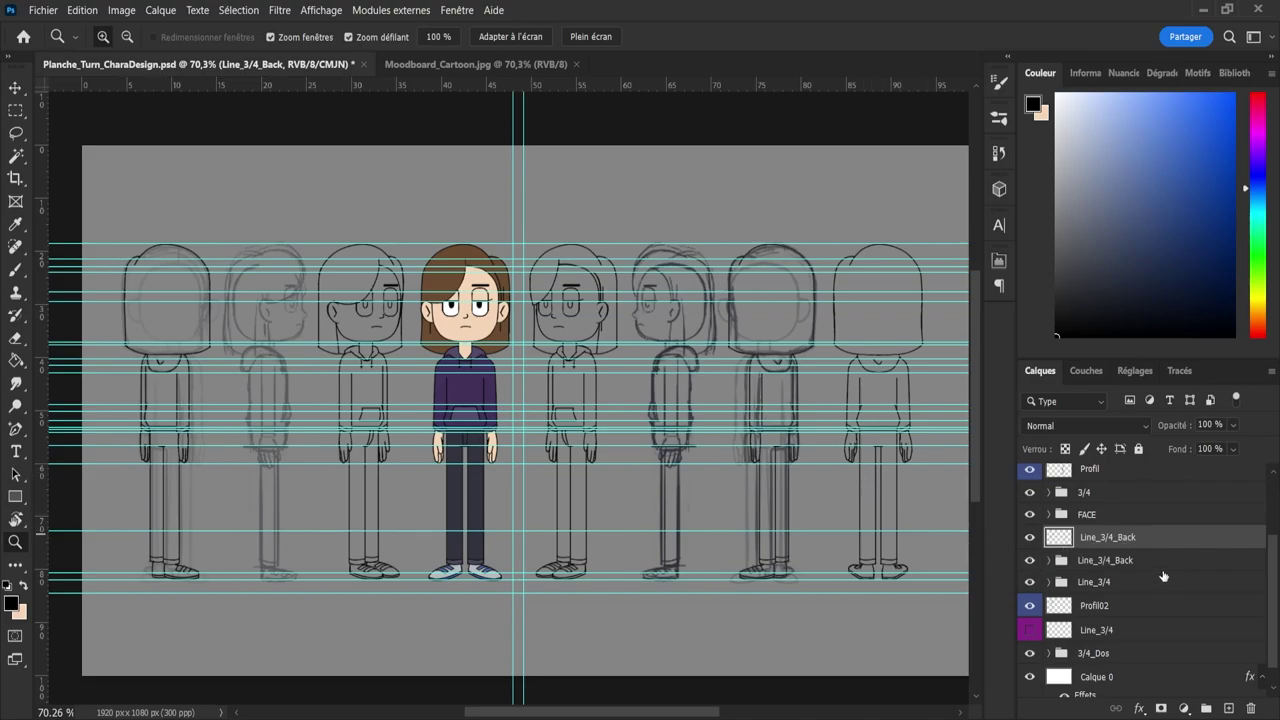
# - Nudge the merged Line_3/4_Back layer slightly over its 3/4 back sketch
pyautogui.click(1122, 563)
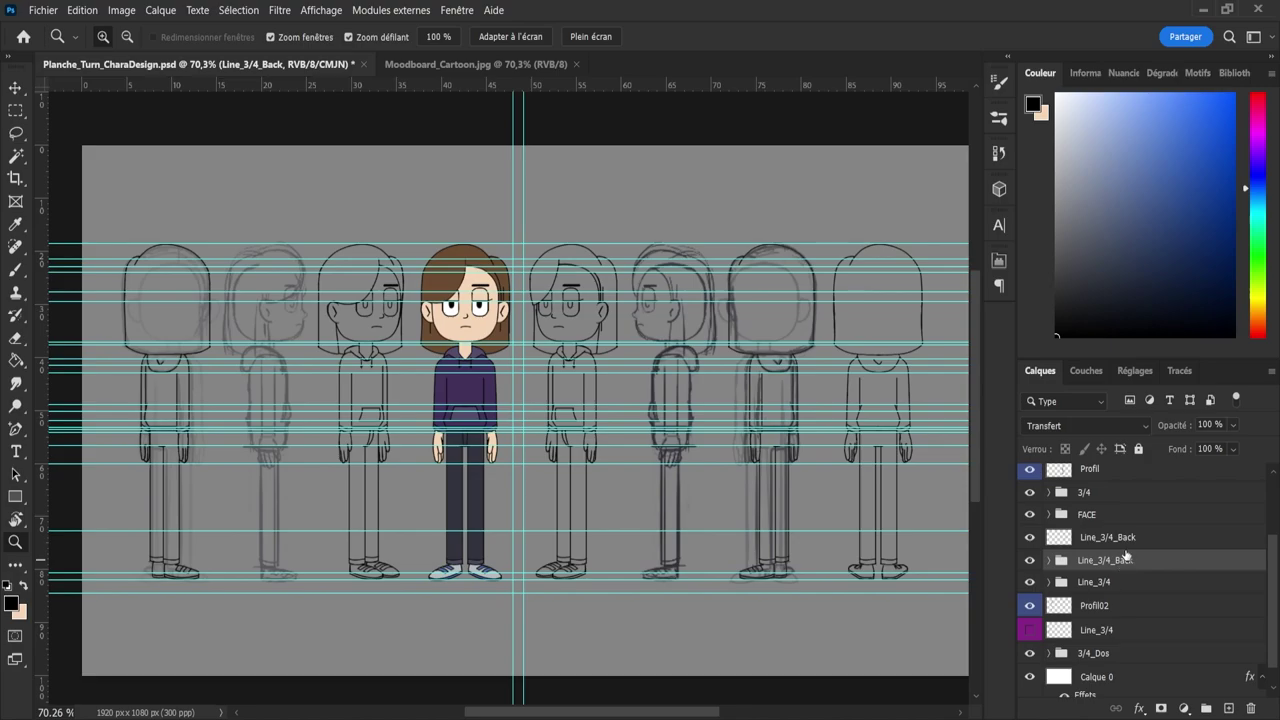
pyautogui.click(1118, 541)
pyautogui.press('v')
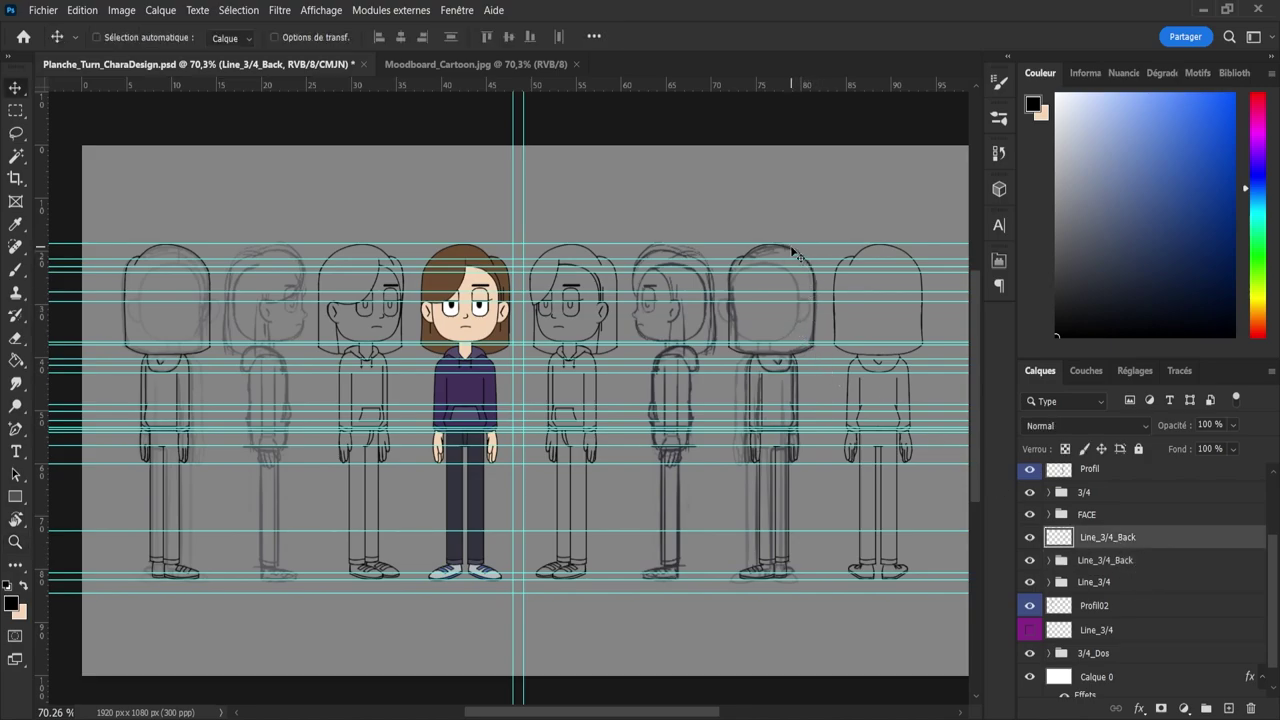
pyautogui.moveTo(790, 250); pyautogui.dragTo(792, 251)
# - Check which figures the Line_3/4_Back and Line_3/4 groups hold by switching their visibility off and on
pyautogui.click(1031, 560)
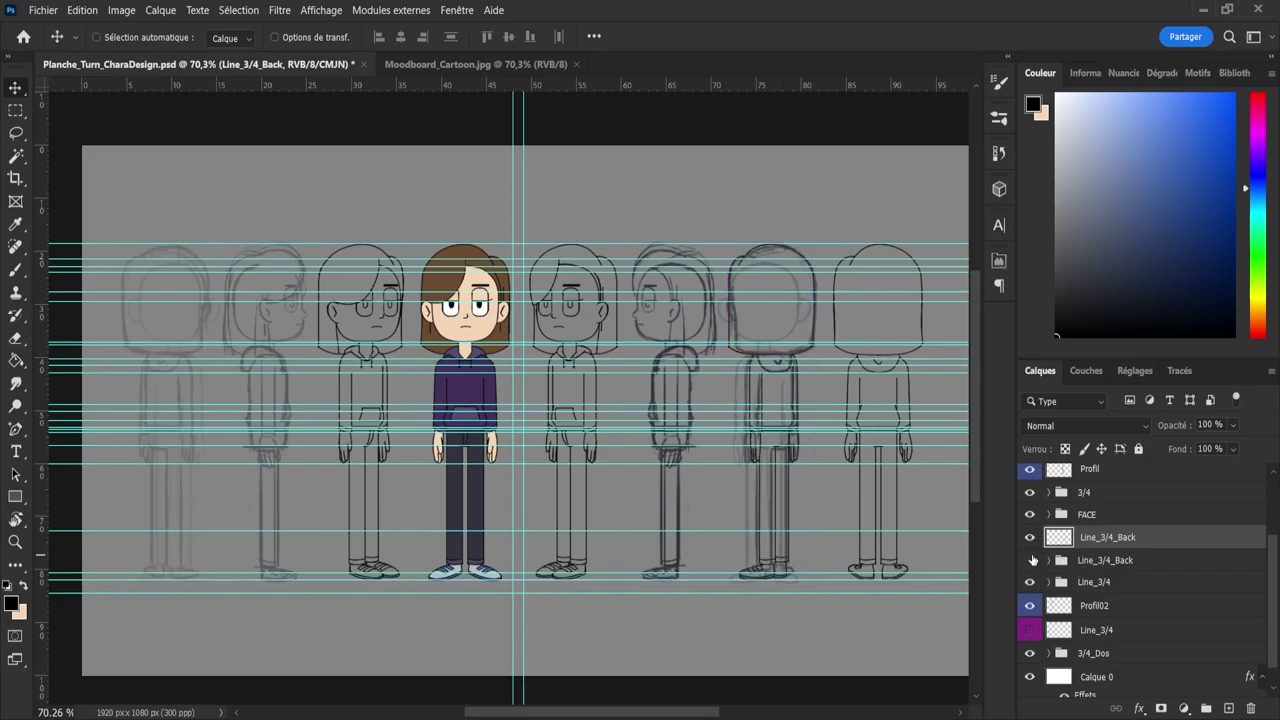
pyautogui.click(1031, 560)
pyautogui.click(1031, 560)
pyautogui.click(1031, 560)
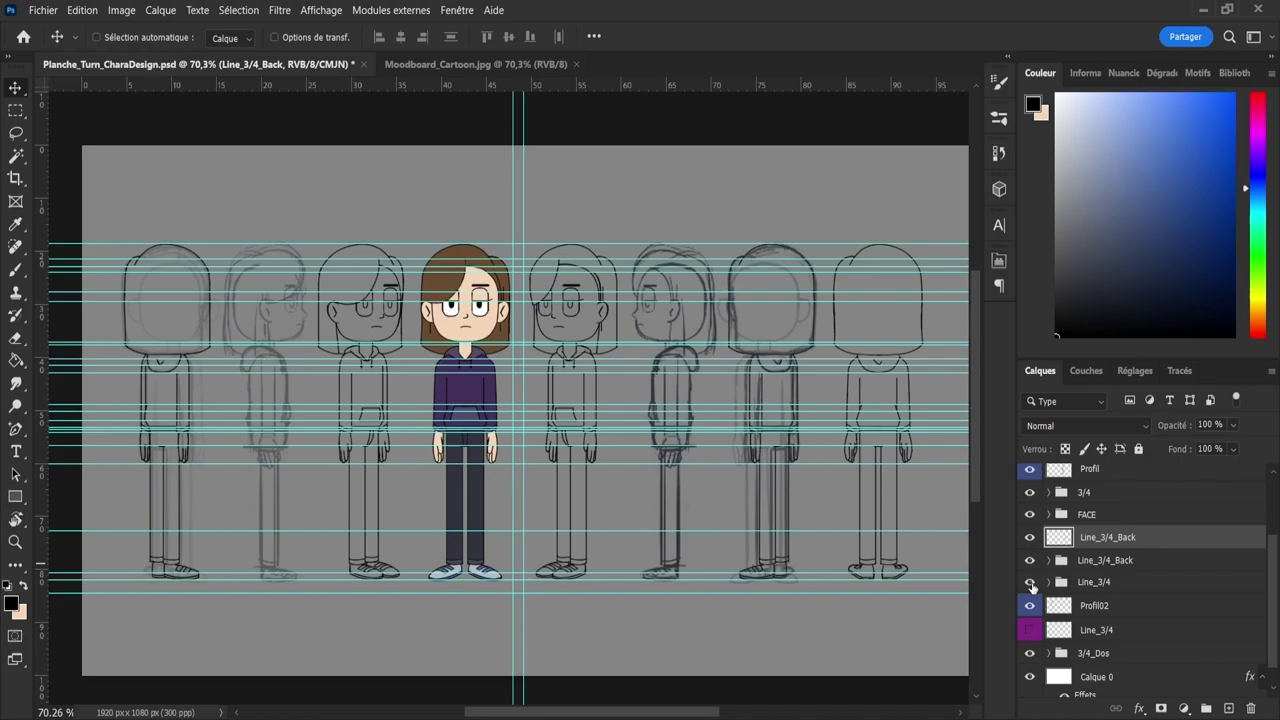
pyautogui.click(1030, 582)
pyautogui.click(1030, 584)
# - Hide the lower 3/4_Dos sketch group and move the Line_3/4_Back group directly above it
pyautogui.click(1031, 654)
pyautogui.click(1031, 654)
pyautogui.click(1031, 654)
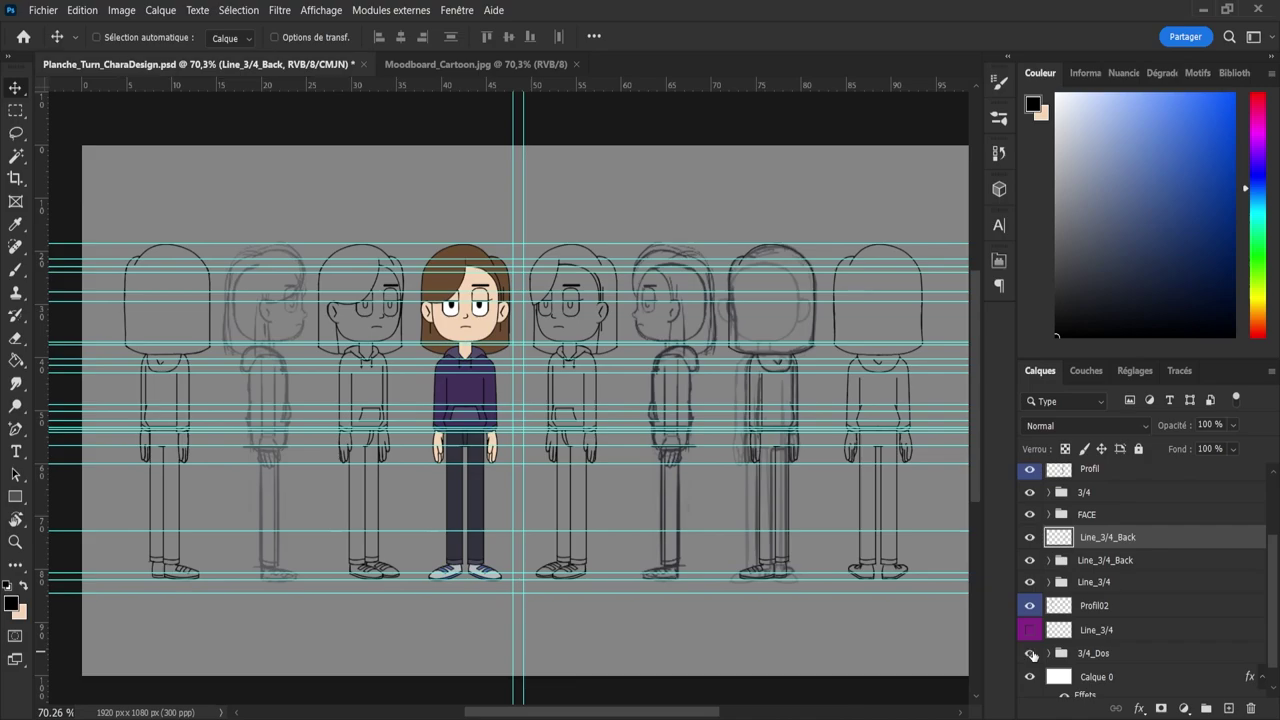
pyautogui.click(1031, 654)
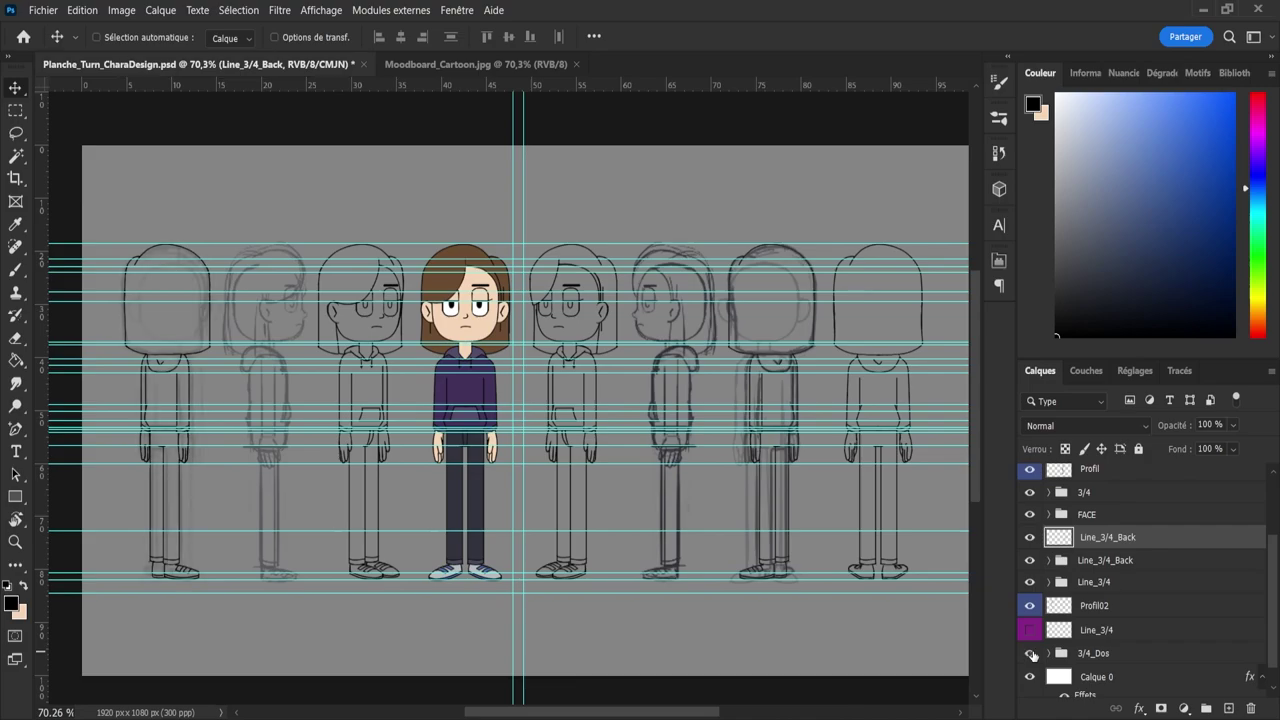
pyautogui.click(1031, 654)
pyautogui.click(1100, 570)
pyautogui.moveTo(1115, 567); pyautogui.dragTo(1110, 645)
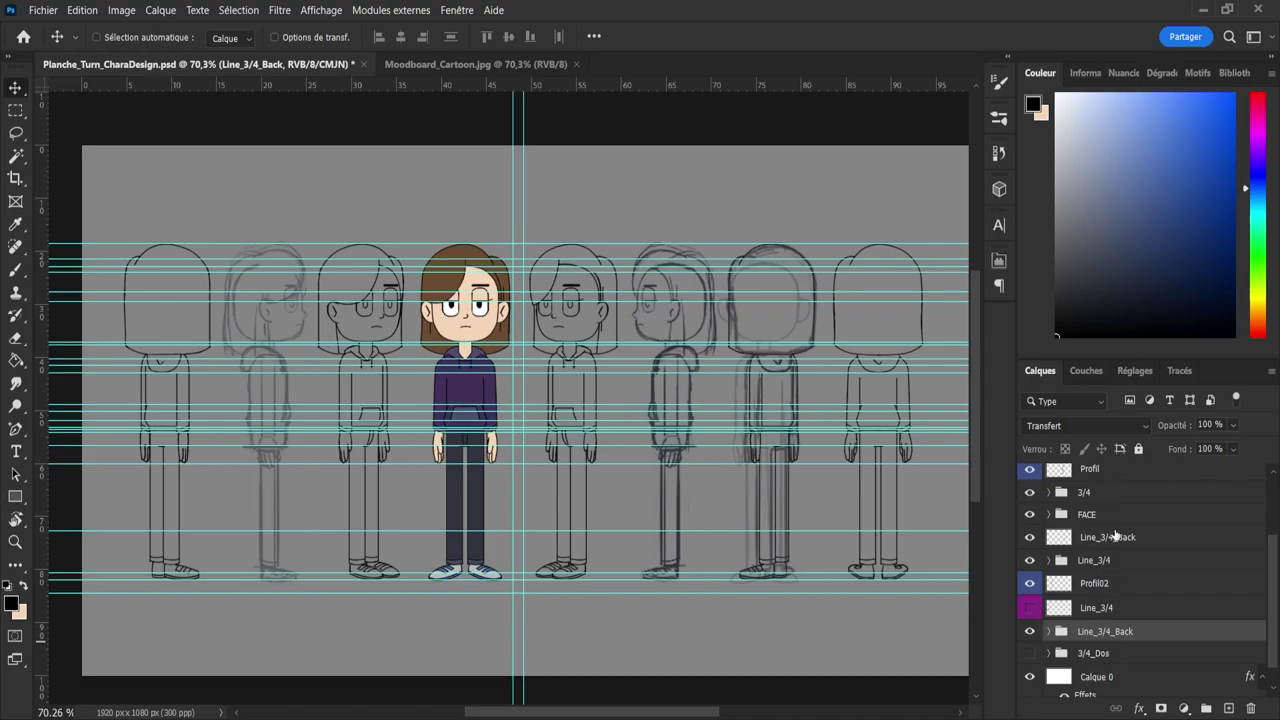
# - Move the merged Line_3/4_Back layer directly above the upper 3/4_Dos sketch group and hide that group
pyautogui.scroll(1, 1264, 575)
pyautogui.scroll(1, 1230, 565)
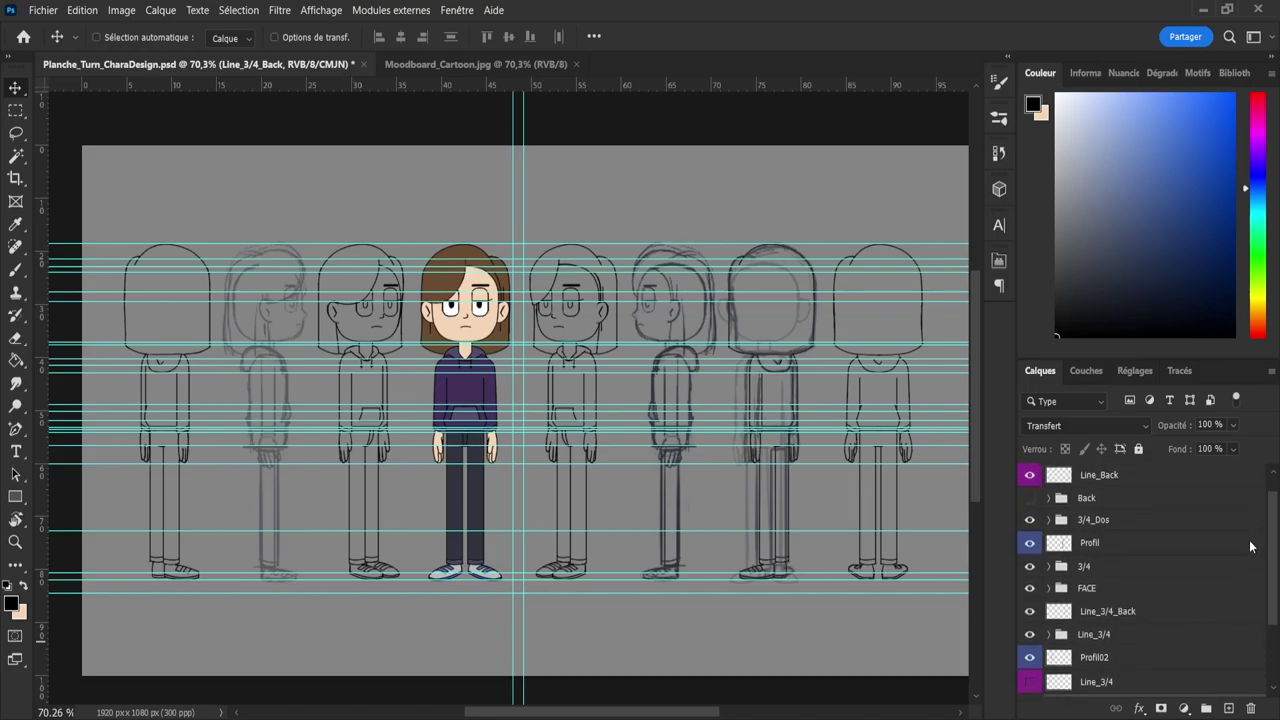
pyautogui.click(1133, 626)
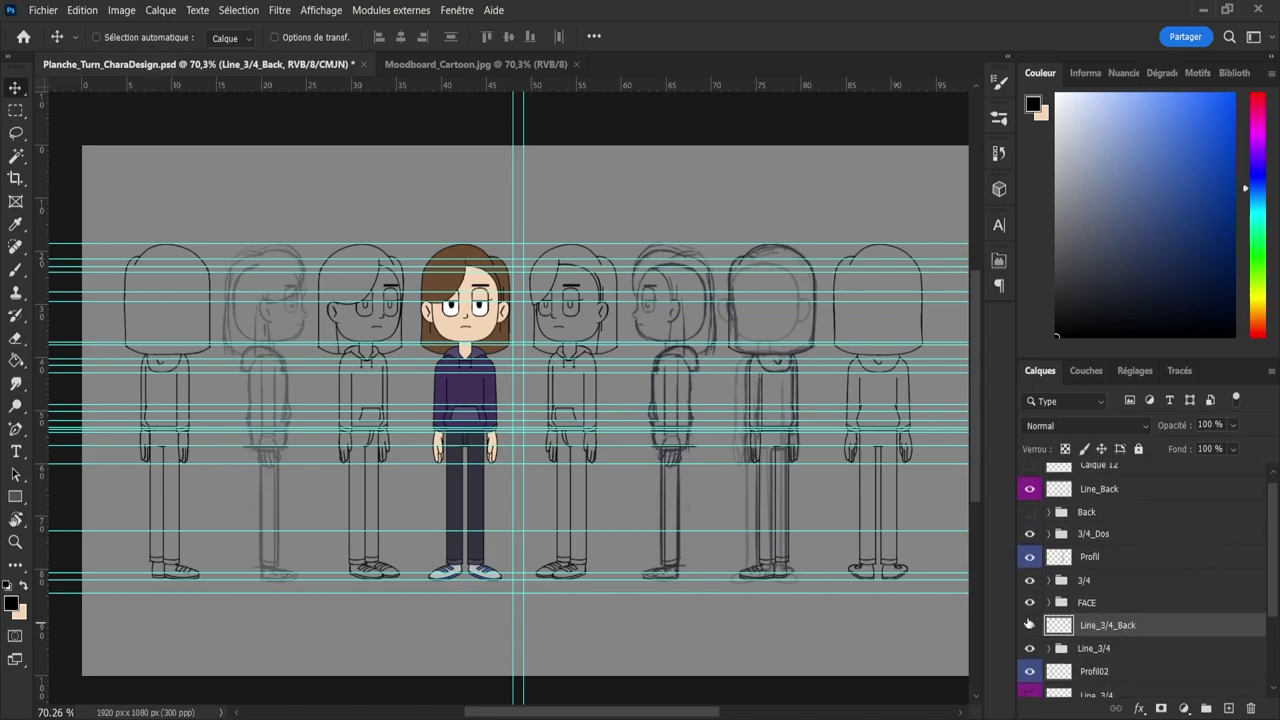
pyautogui.click(1029, 624)
pyautogui.click(1029, 624)
pyautogui.moveTo(1097, 627); pyautogui.dragTo(1092, 524)
pyautogui.click(1029, 558)
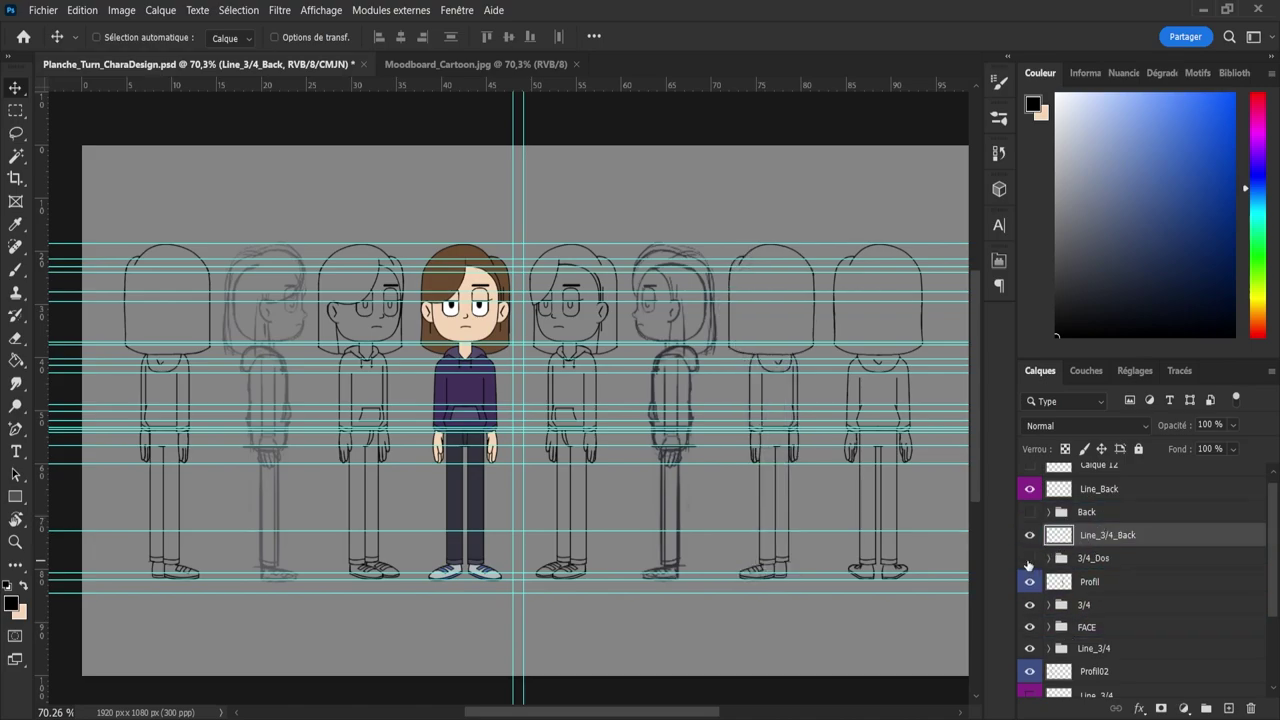
# - Clean up and redraw the short hair strand where the dome meets the side tuft on the mirrored 3/4 back figure
pyautogui.press('z')
pyautogui.moveTo(812, 415); pyautogui.dragTo(789, 401)
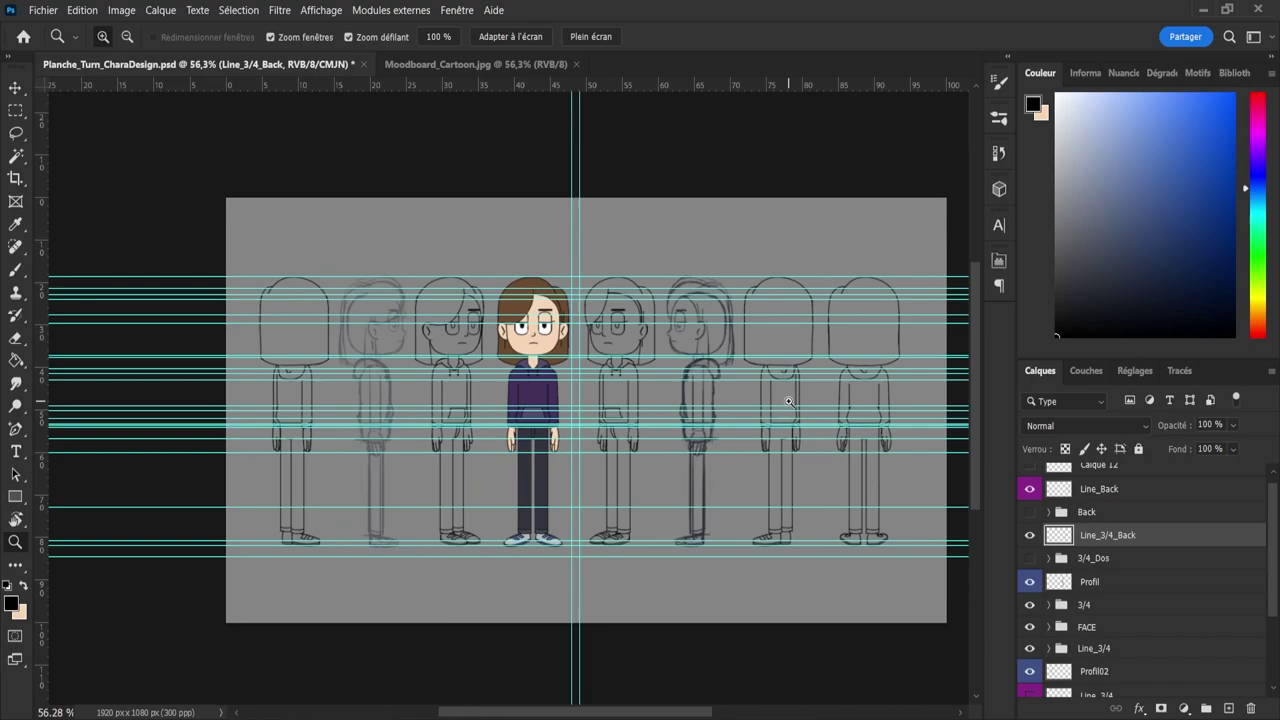
pyautogui.moveTo(790, 292)
pyautogui.mouseDown()
pyautogui.moveTo(811, 290)
pyautogui.moveTo(778, 287)
pyautogui.moveTo(806, 286)
pyautogui.mouseUp()
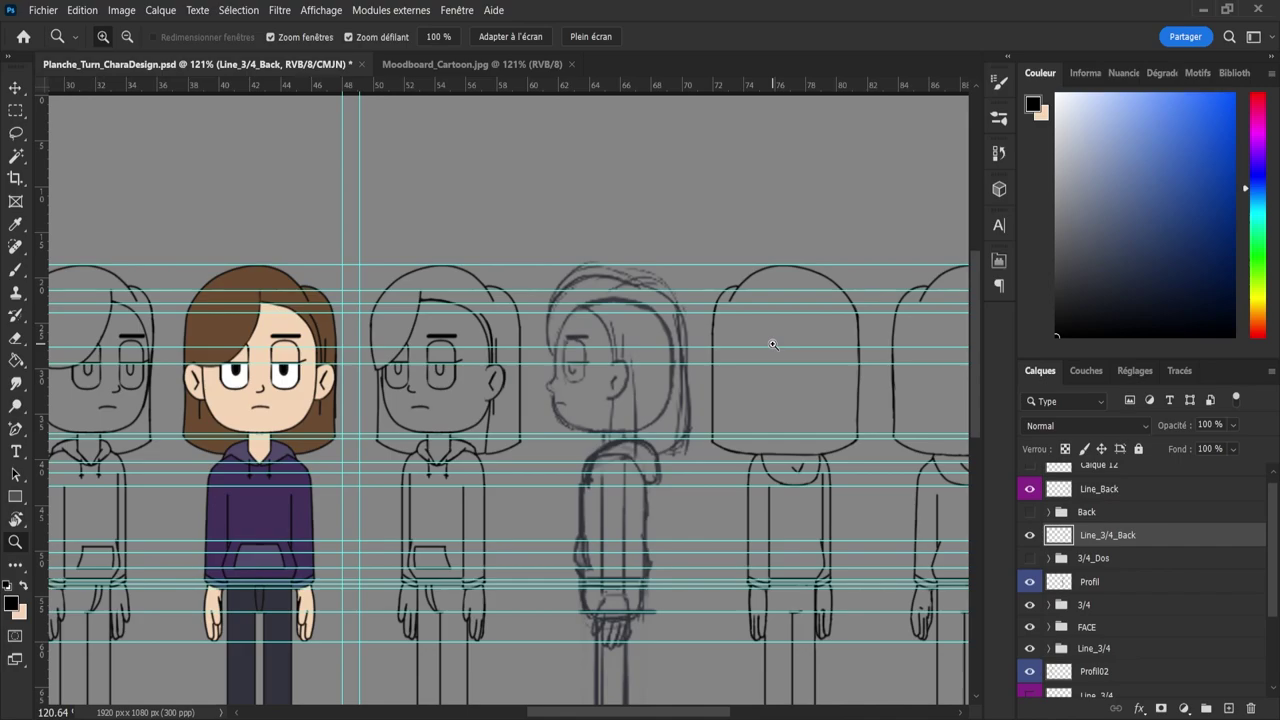
pyautogui.press('e')
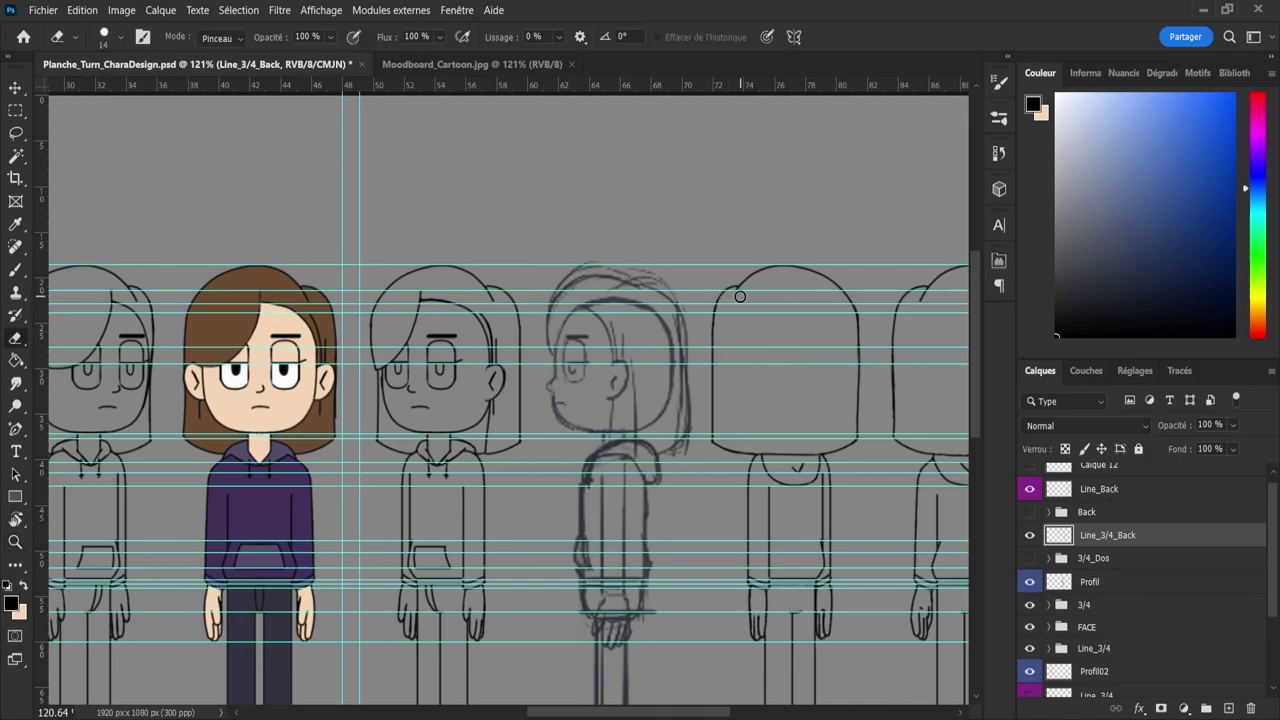
pyautogui.press('b')
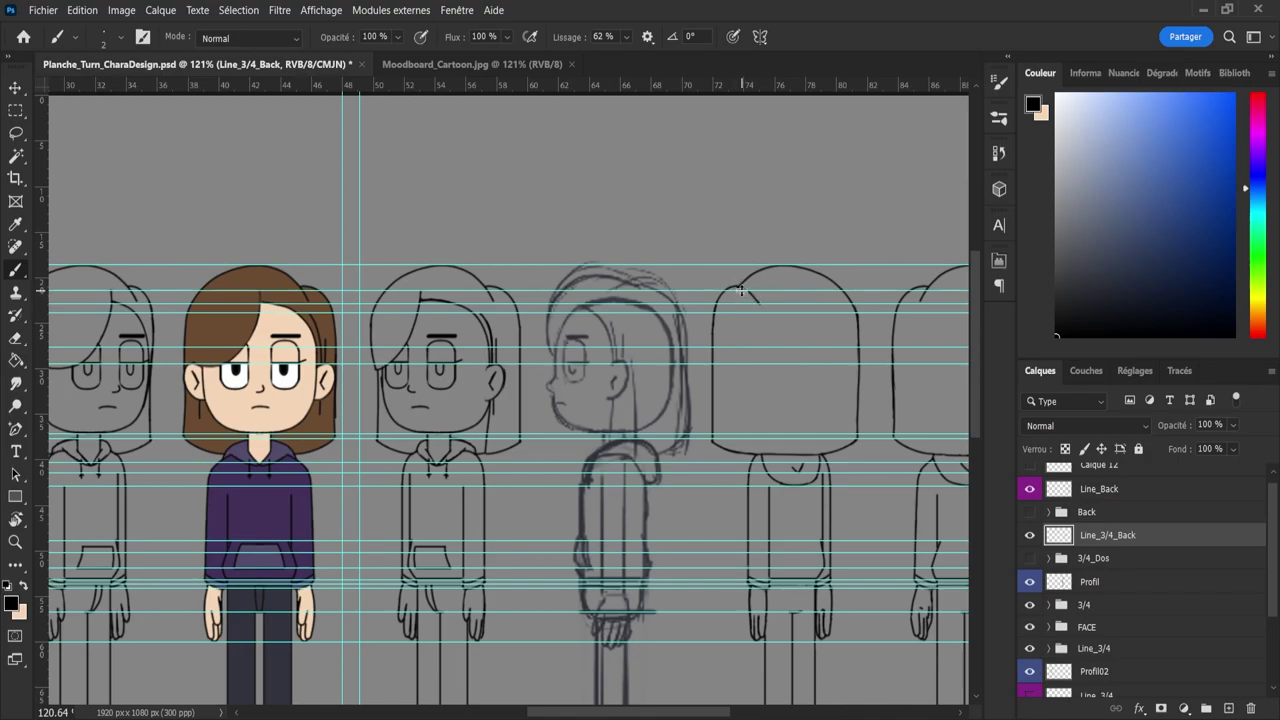
pyautogui.hotkey('ctrl', 'z')
pyautogui.press('e')
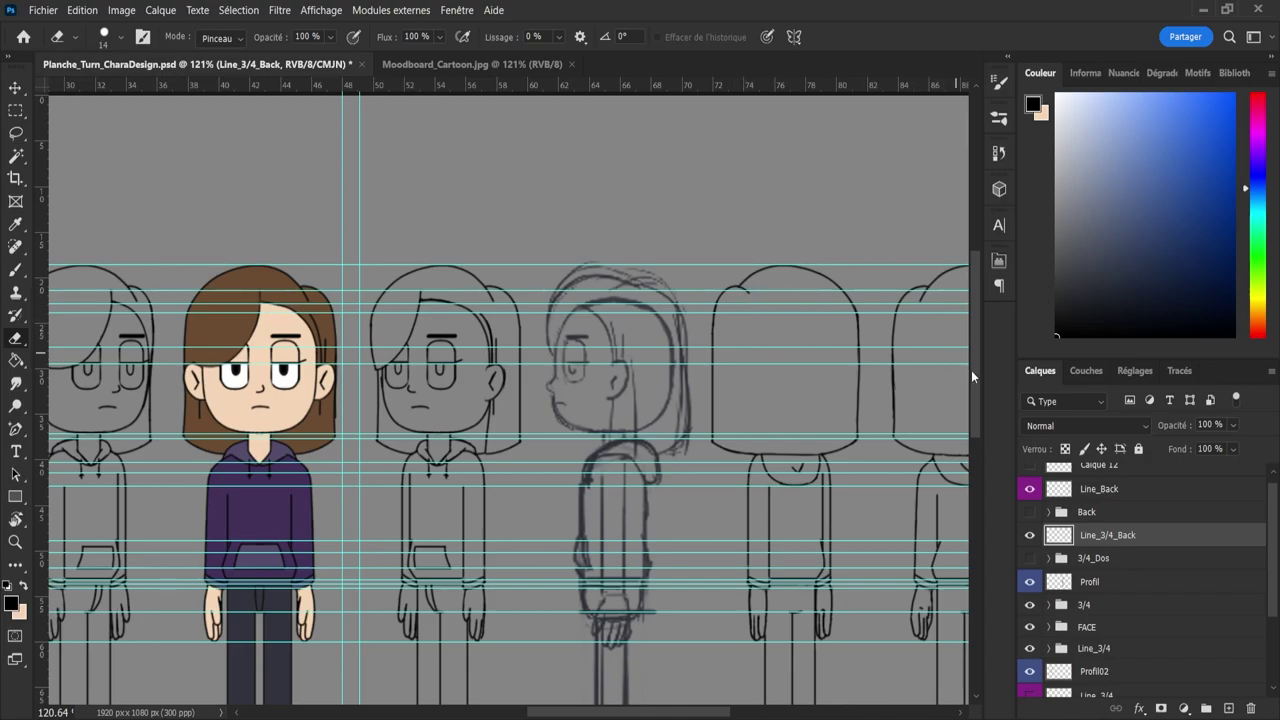
# - On the Line_Back layer, redraw the short hair strand where the side tuft meets the dome of the back view
pyautogui.click(1086, 492)
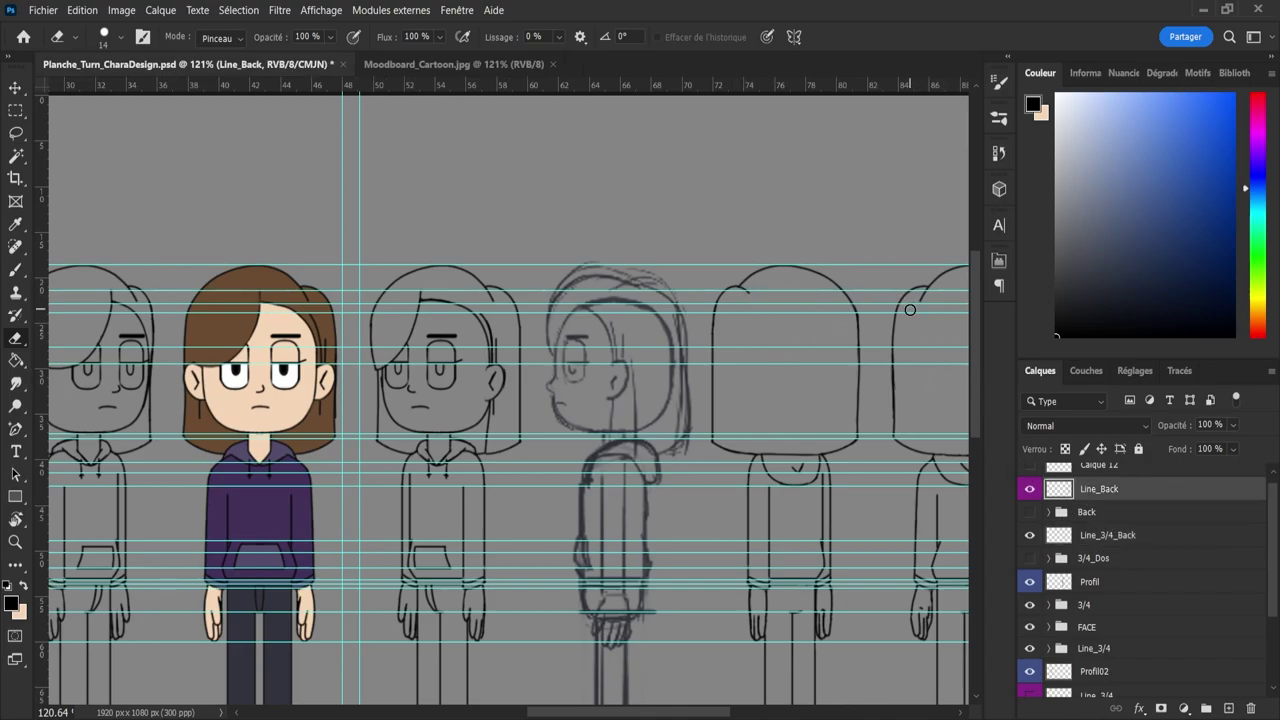
pyautogui.moveTo(658, 382); pyautogui.dragTo(641, 379)
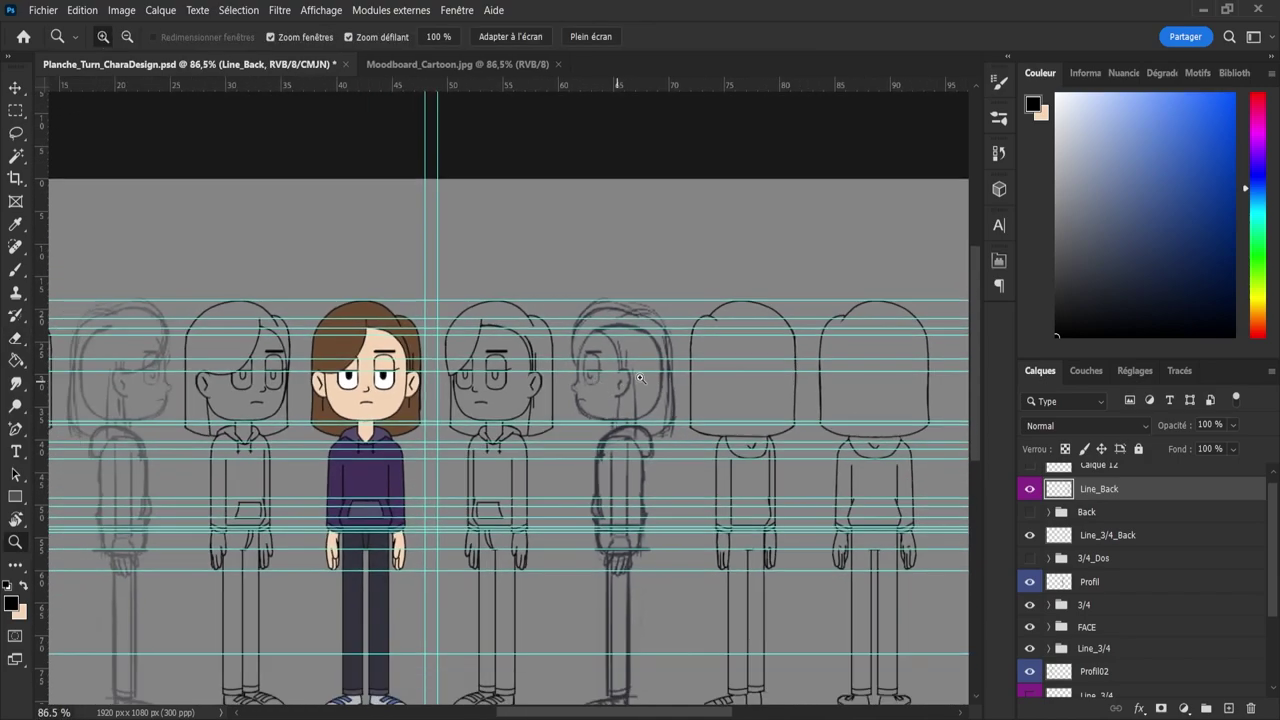
pyautogui.moveTo(829, 325); pyautogui.dragTo(910, 324)
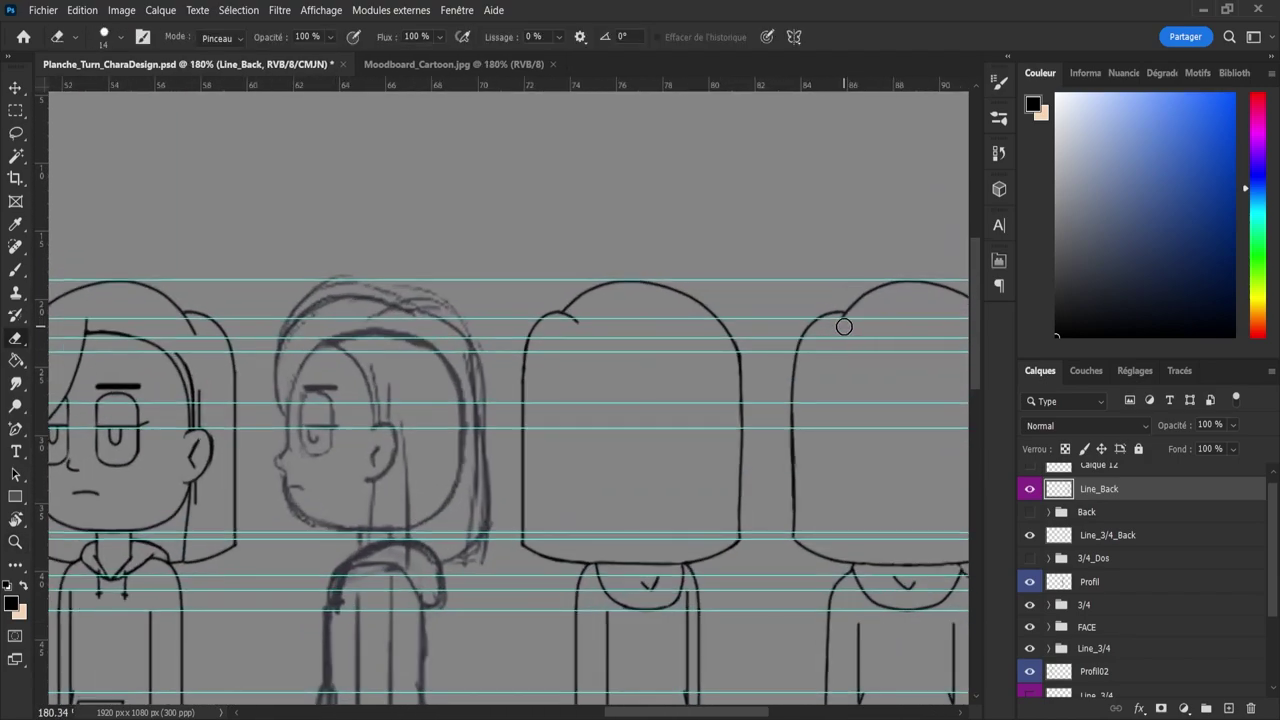
pyautogui.press('b')
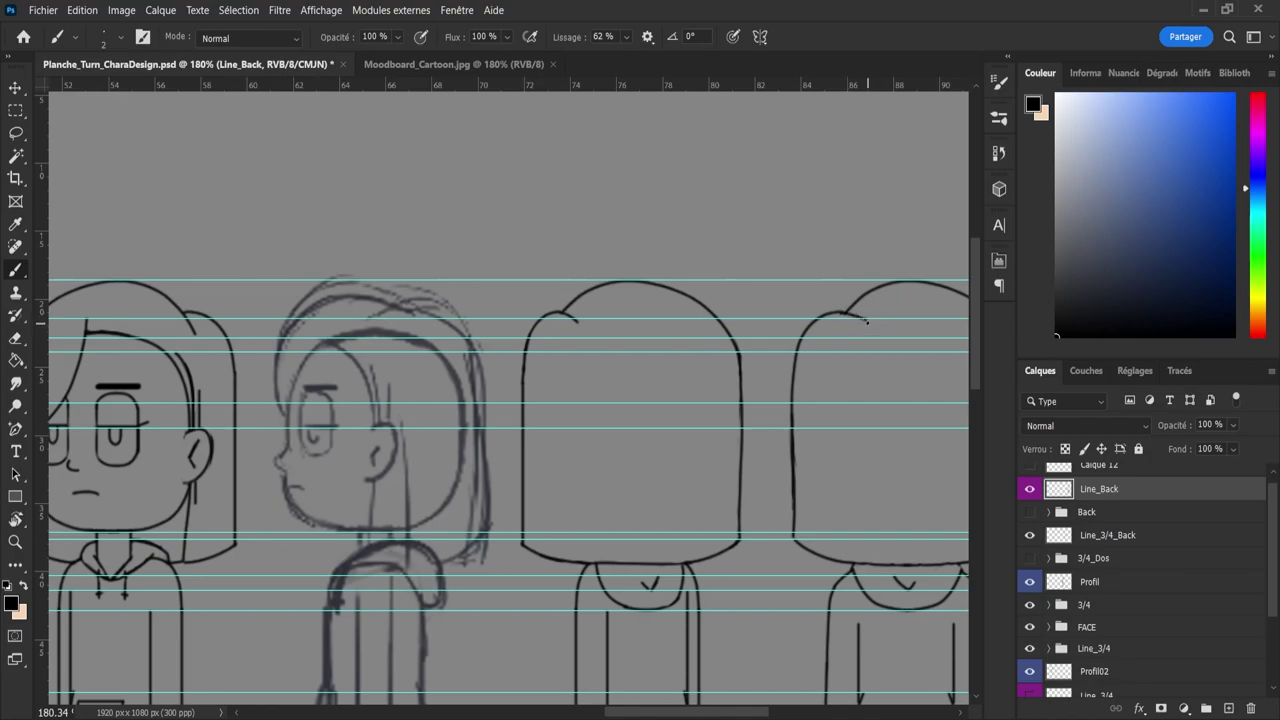
pyautogui.moveTo(867, 322); pyautogui.dragTo(873, 333)
pyautogui.hotkey('ctrl', 'z')
pyautogui.press('e')
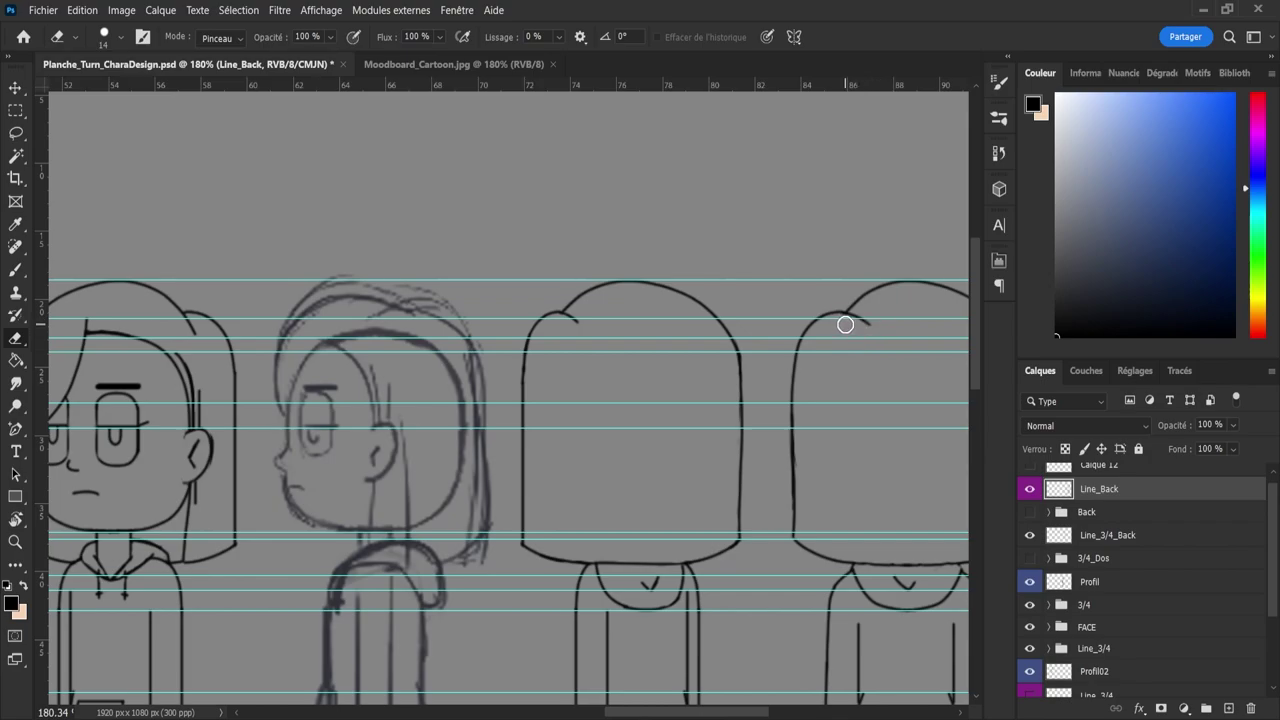
# - Select the top hair curve of the mirrored 3/4 back figure on Line_3/4_Back and narrow it to 91.62% width
pyautogui.press('z')
pyautogui.moveTo(870, 350); pyautogui.dragTo(799, 305)
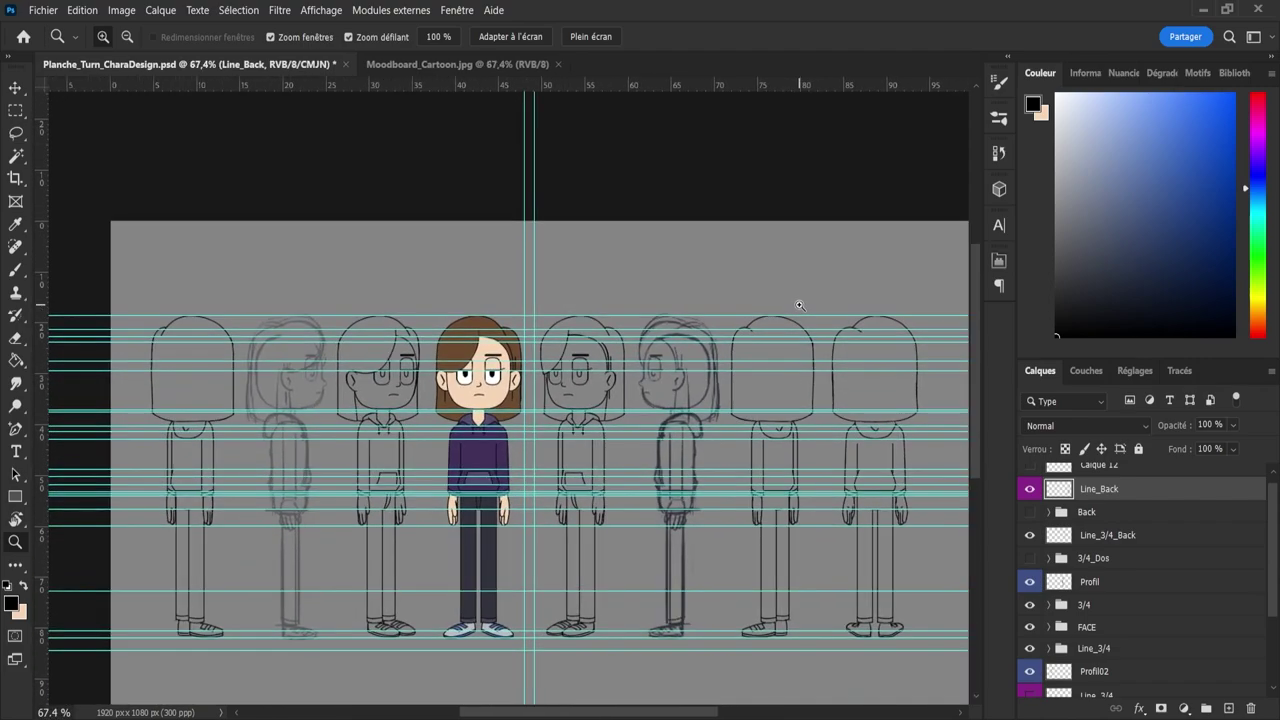
pyautogui.moveTo(820, 293); pyautogui.dragTo(851, 294)
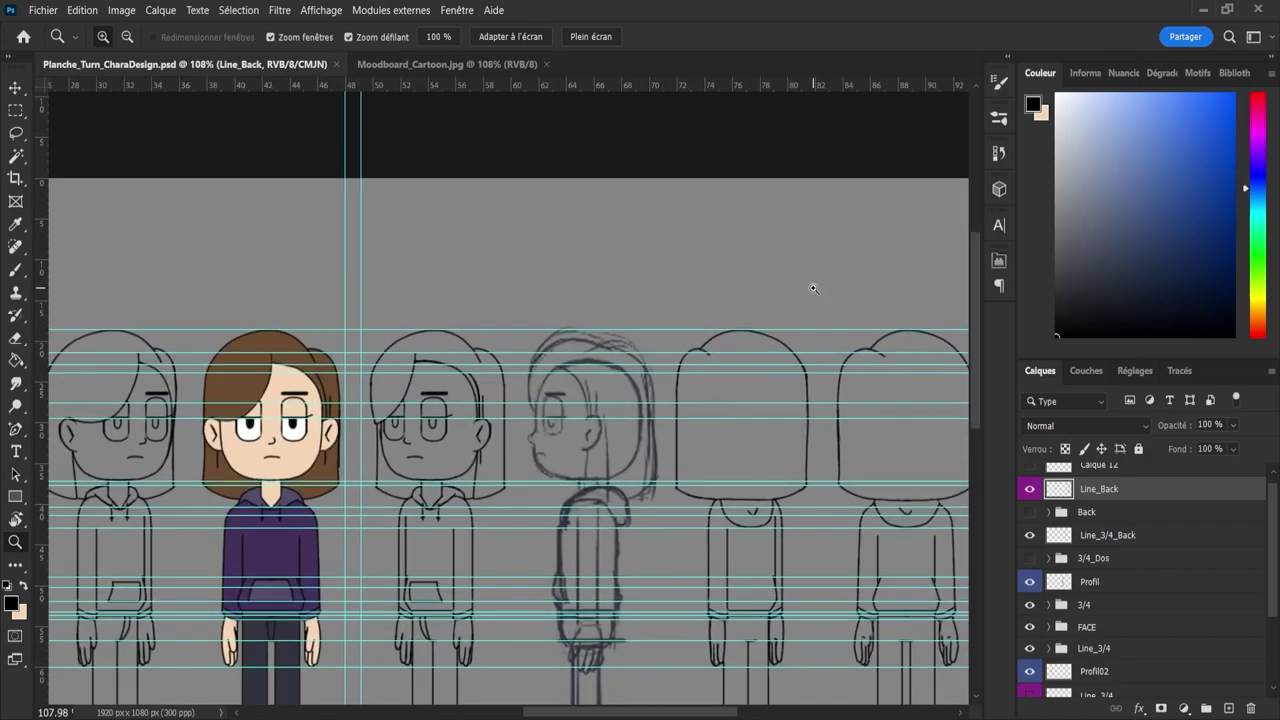
pyautogui.moveTo(780, 280)
pyautogui.mouseDown()
pyautogui.moveTo(803, 289)
pyautogui.moveTo(783, 289)
pyautogui.mouseUp()
pyautogui.press('l')
pyautogui.moveTo(697, 346)
pyautogui.mouseDown()
pyautogui.moveTo(797, 348)
pyautogui.moveTo(836, 376)
pyautogui.moveTo(837, 412)
pyautogui.moveTo(694, 381)
pyautogui.moveTo(684, 374)
pyautogui.moveTo(722, 345)
pyautogui.mouseUp()
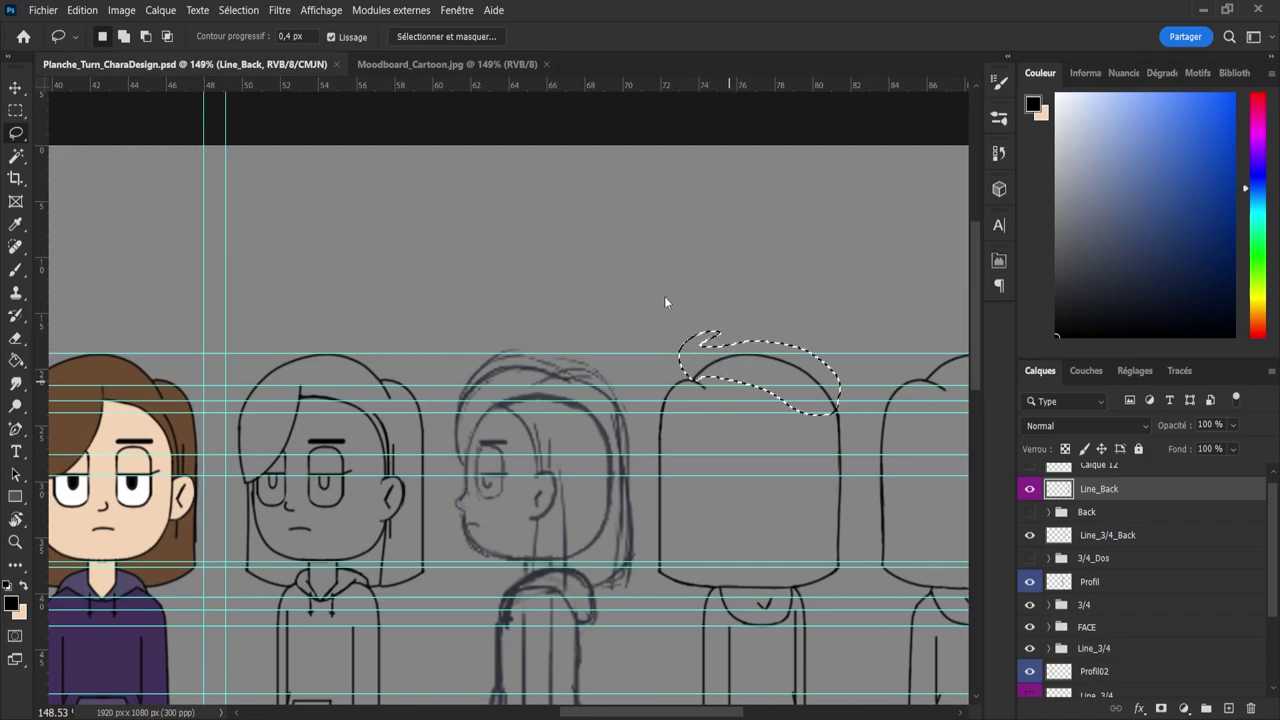
pyautogui.click(1107, 535)
pyautogui.hotkey('ctrl', 't')
pyautogui.moveTo(677, 372); pyautogui.dragTo(689, 373)
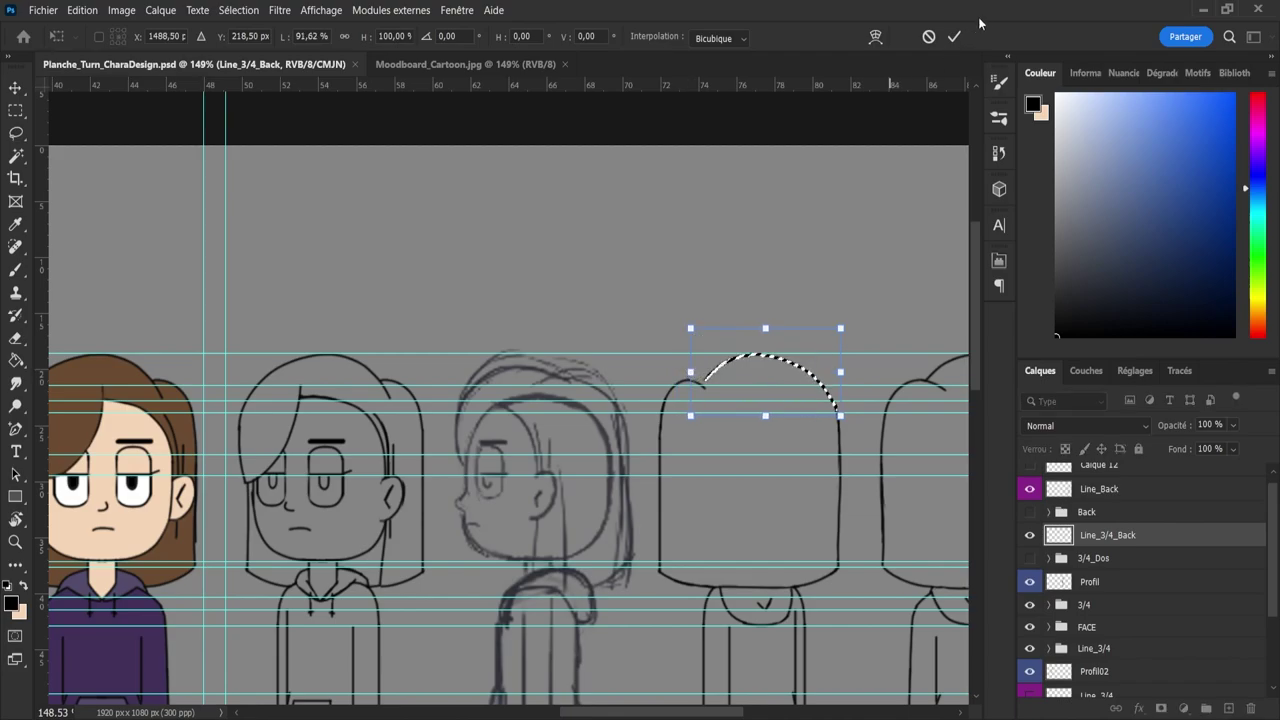
pyautogui.click(954, 36)
pyautogui.hotkey('ctrl', 'd')
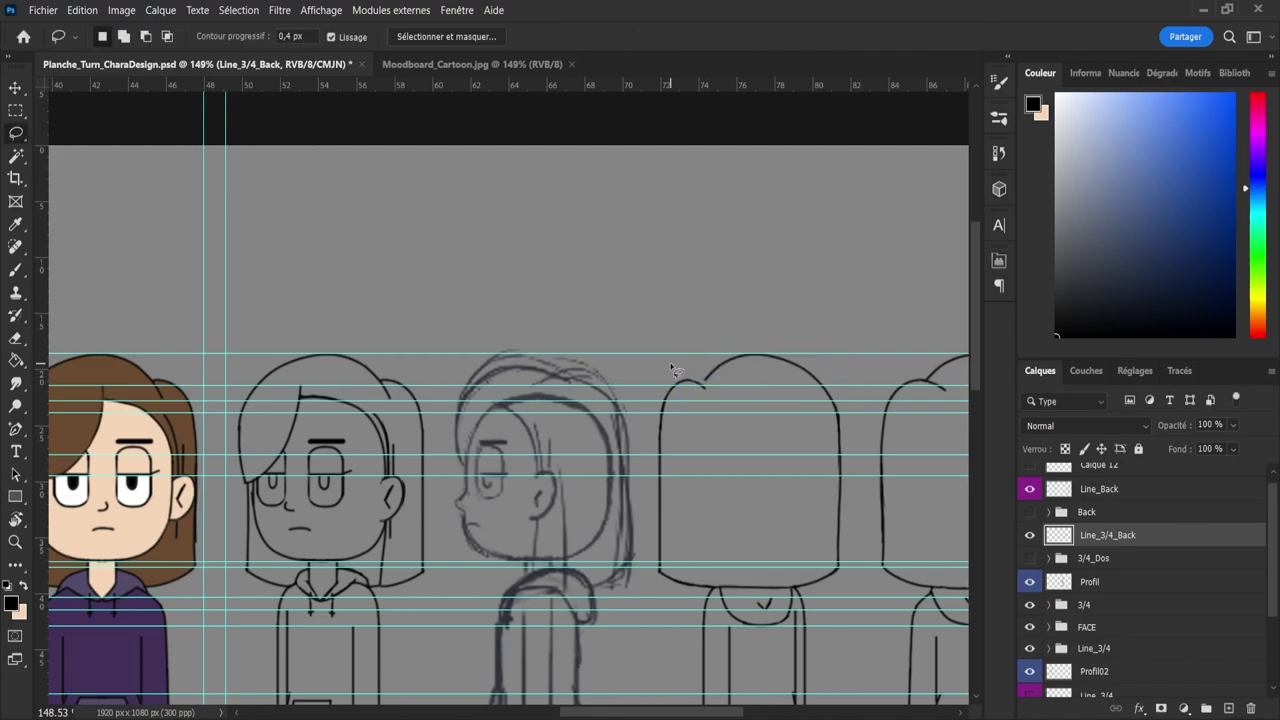
# - Select the small side tuft on the same 3/4 back head and widen it slightly toward both sides
pyautogui.moveTo(703, 386)
pyautogui.mouseDown()
pyautogui.moveTo(718, 410)
pyautogui.moveTo(660, 402)
pyautogui.moveTo(652, 372)
pyautogui.mouseUp()
pyautogui.hotkey('ctrl', 't')
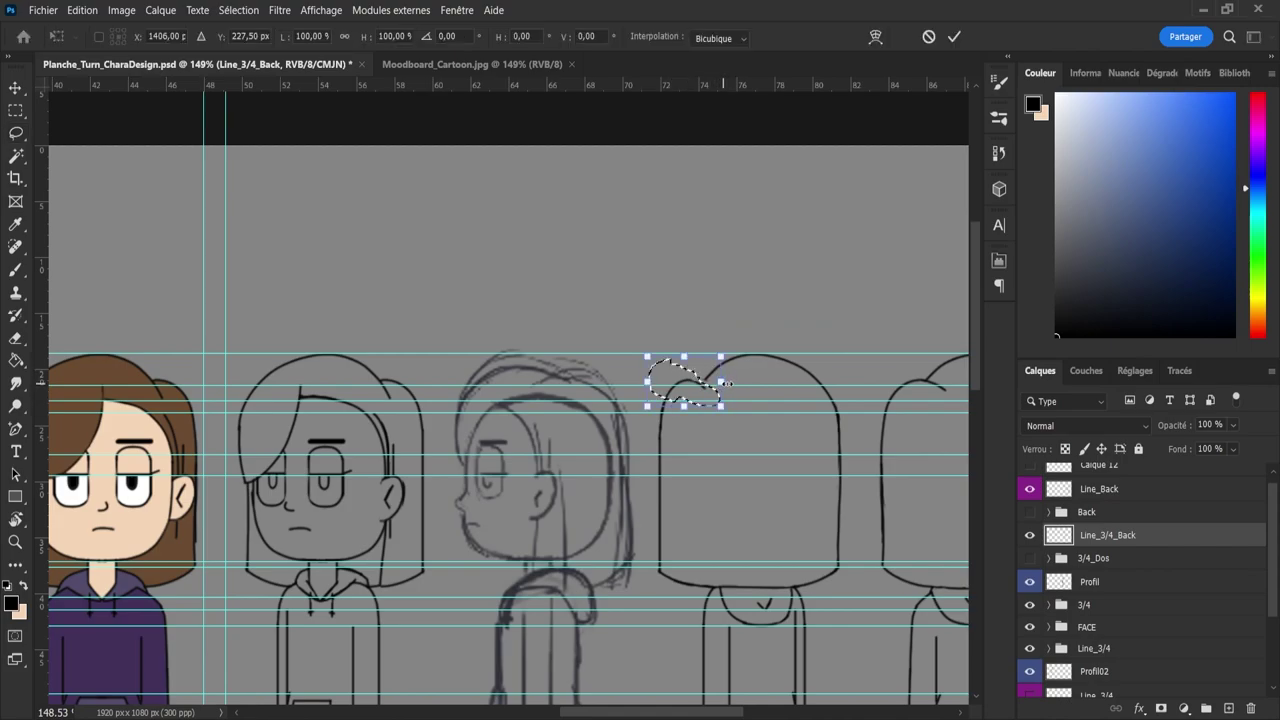
pyautogui.moveTo(727, 384); pyautogui.dragTo(737, 385)
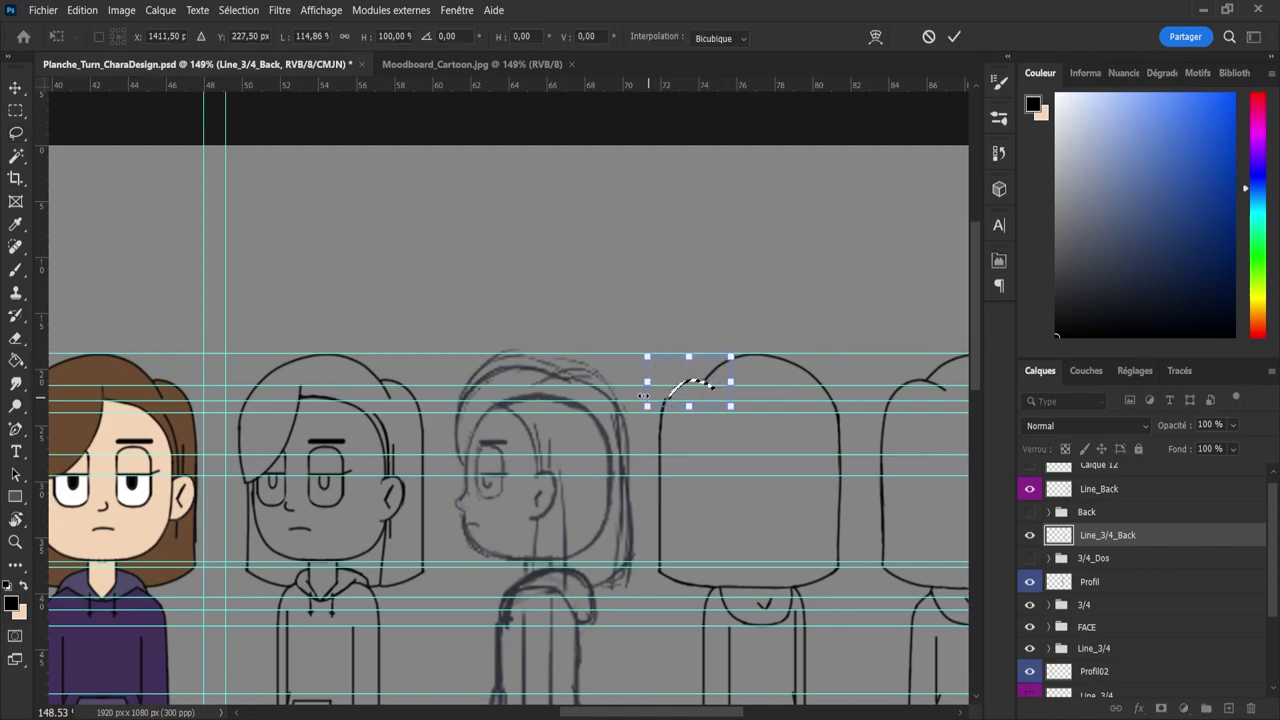
pyautogui.moveTo(646, 382); pyautogui.dragTo(642, 382)
pyautogui.press('Return')
pyautogui.hotkey('ctrl', 'd')
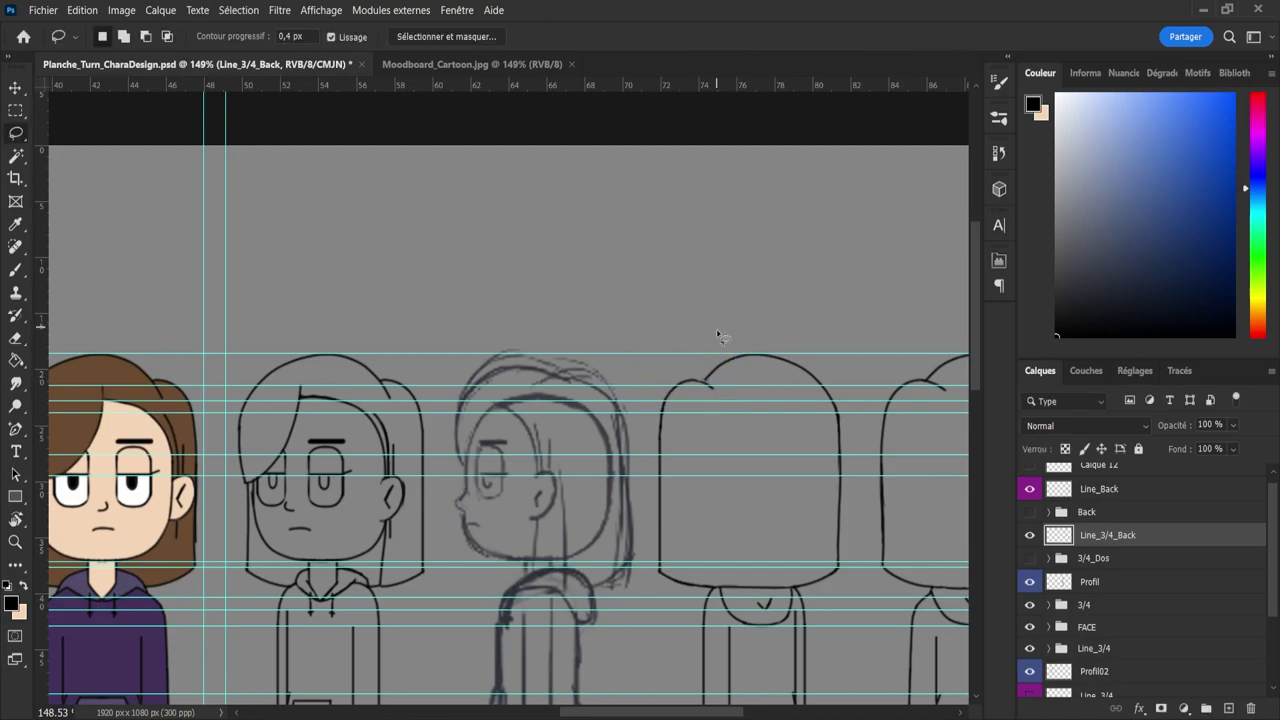
pyautogui.press('b')
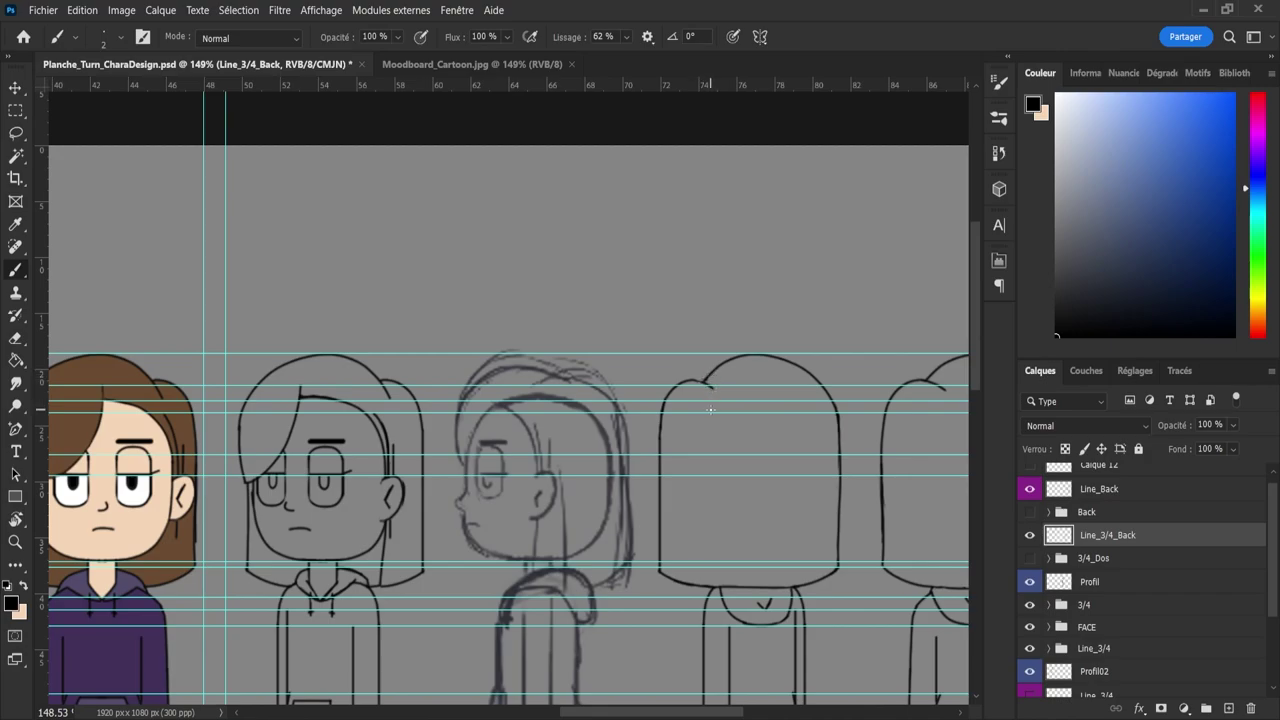
# - Duplicate the Line_Face layer, place the copy directly above the Profil layer and collapse the FACE group
pyautogui.press('z')
pyautogui.moveTo(725, 411); pyautogui.dragTo(668, 387)
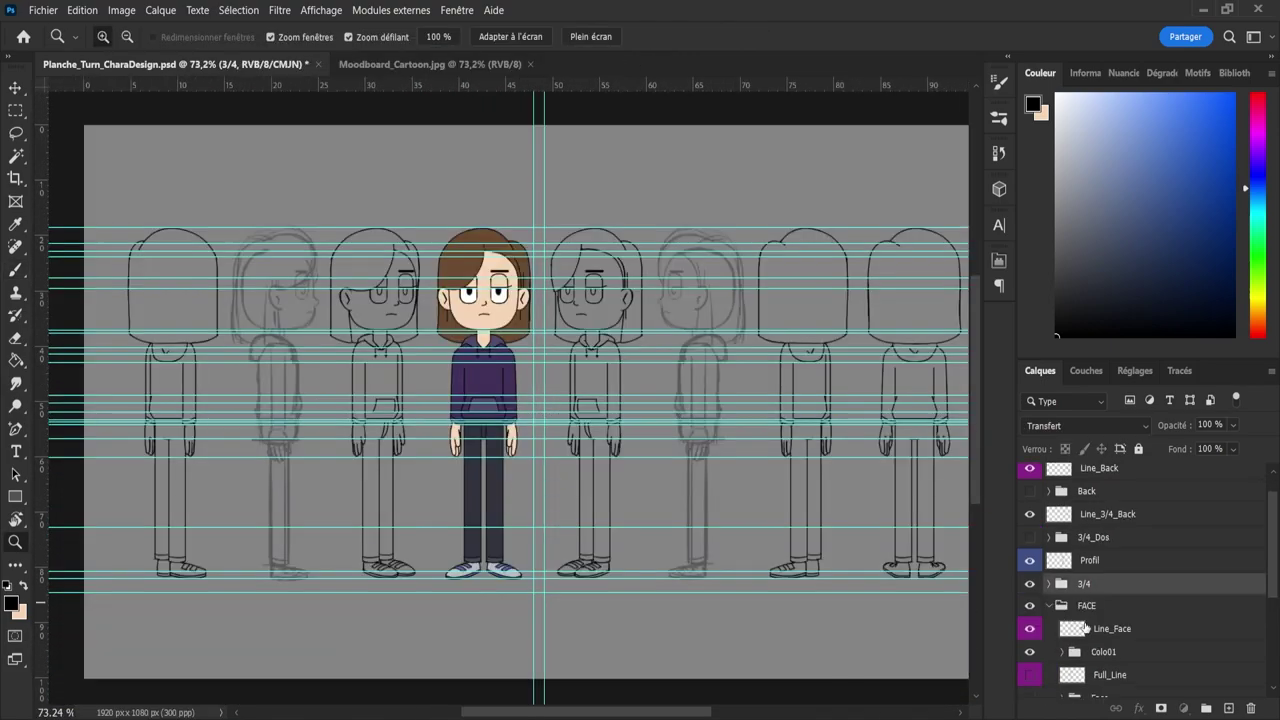
pyautogui.click(1084, 628)
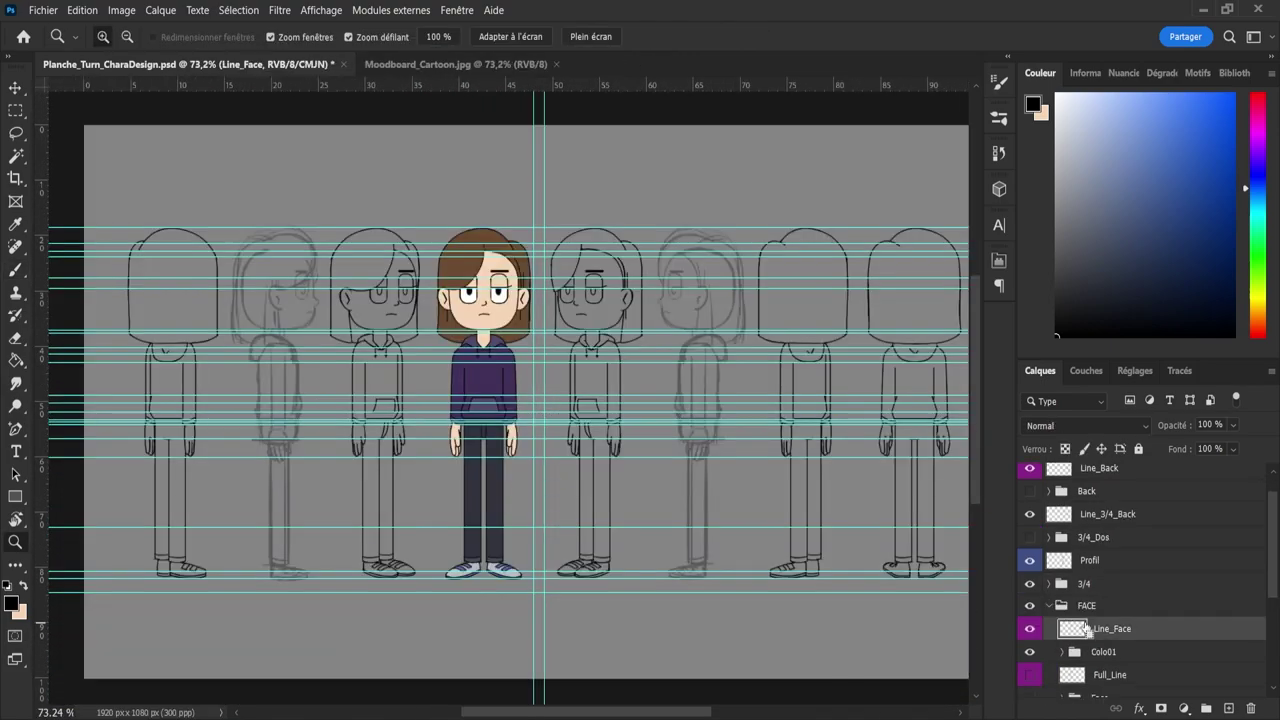
pyautogui.hotkey('ctrl', 'j')
pyautogui.moveTo(1098, 628); pyautogui.dragTo(1086, 550)
pyautogui.click(1051, 630)
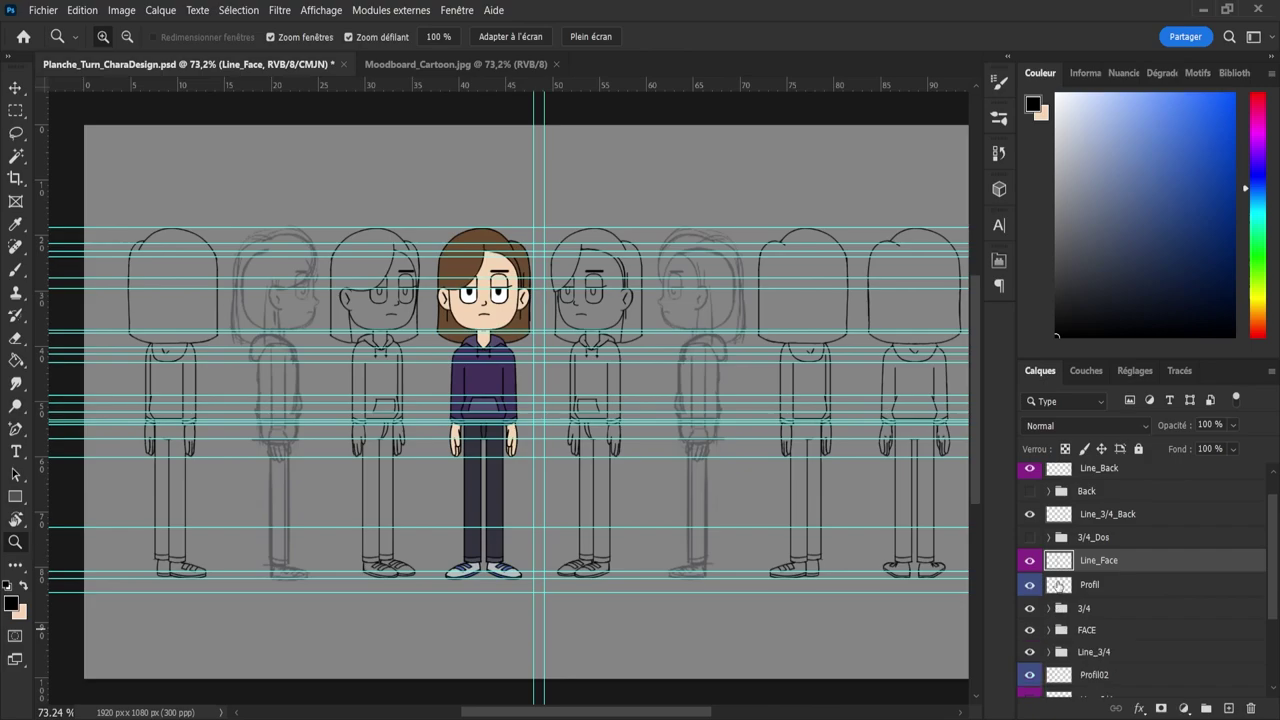
# - Move the duplicated face line art over the profile sketch between the 3/4 and 3/4 back figures
pyautogui.hotkey('ctrl', 't')
pyautogui.moveTo(489, 316); pyautogui.dragTo(705, 322)
pyautogui.click(954, 36)
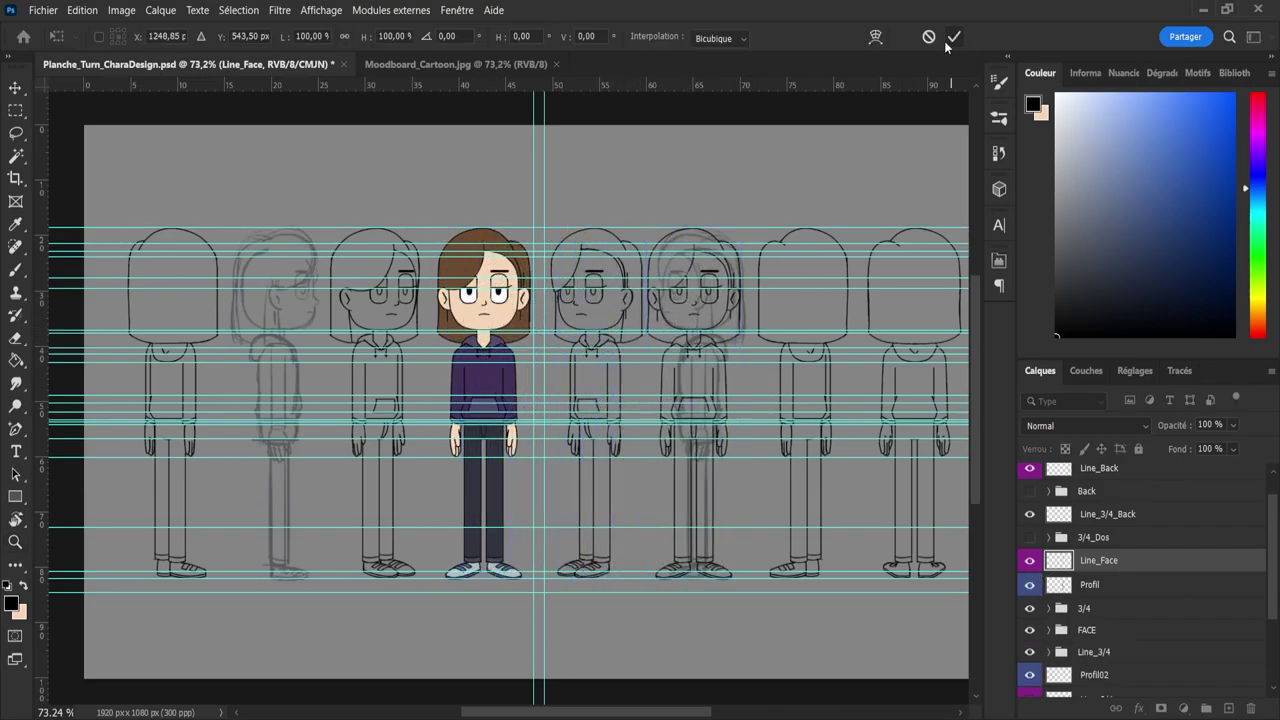
# - Erase the far eye, fringe line, far ear, lower hair edge and far side of the hood from the copied line art
pyautogui.press('z')
pyautogui.moveTo(666, 276); pyautogui.dragTo(704, 271)
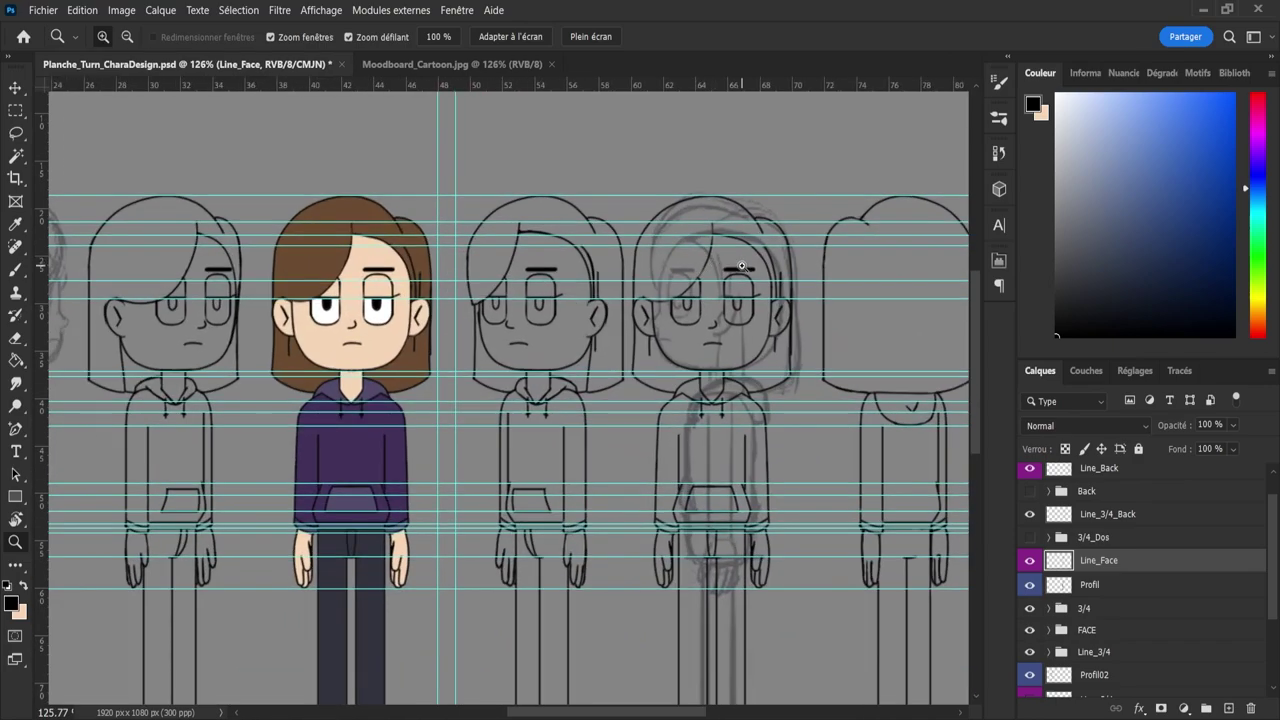
pyautogui.press('v')
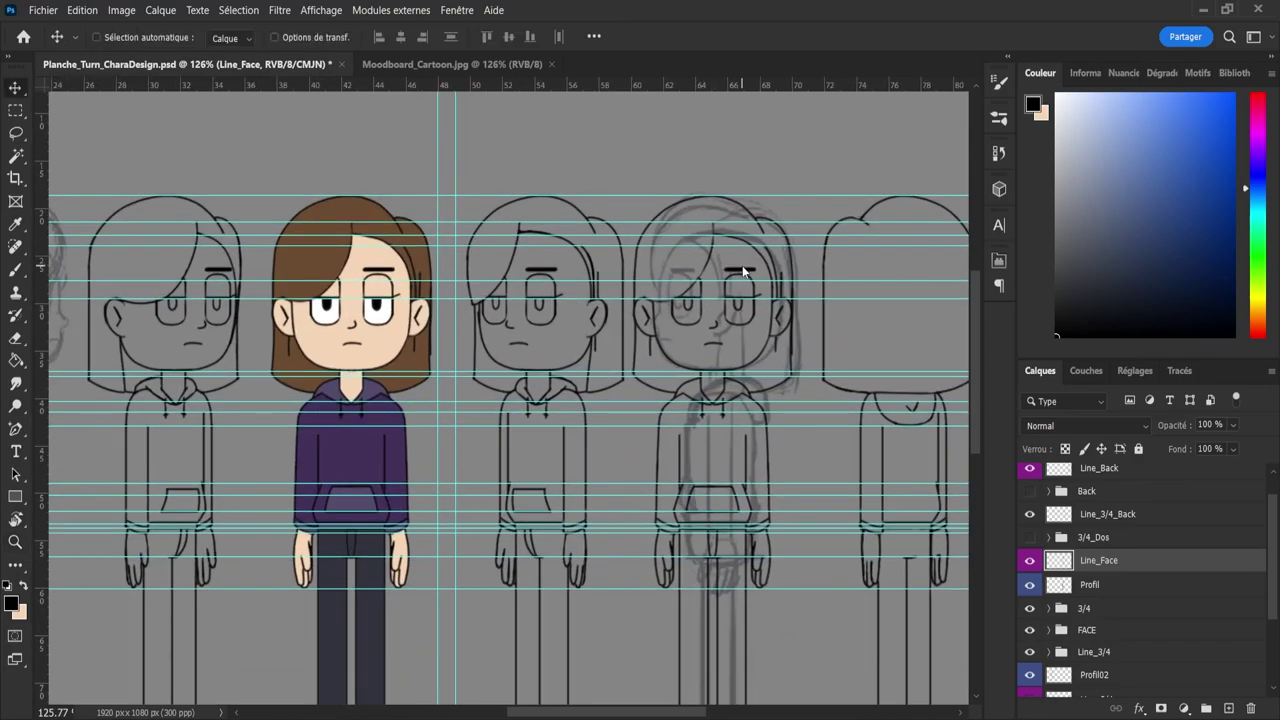
pyautogui.press('e')
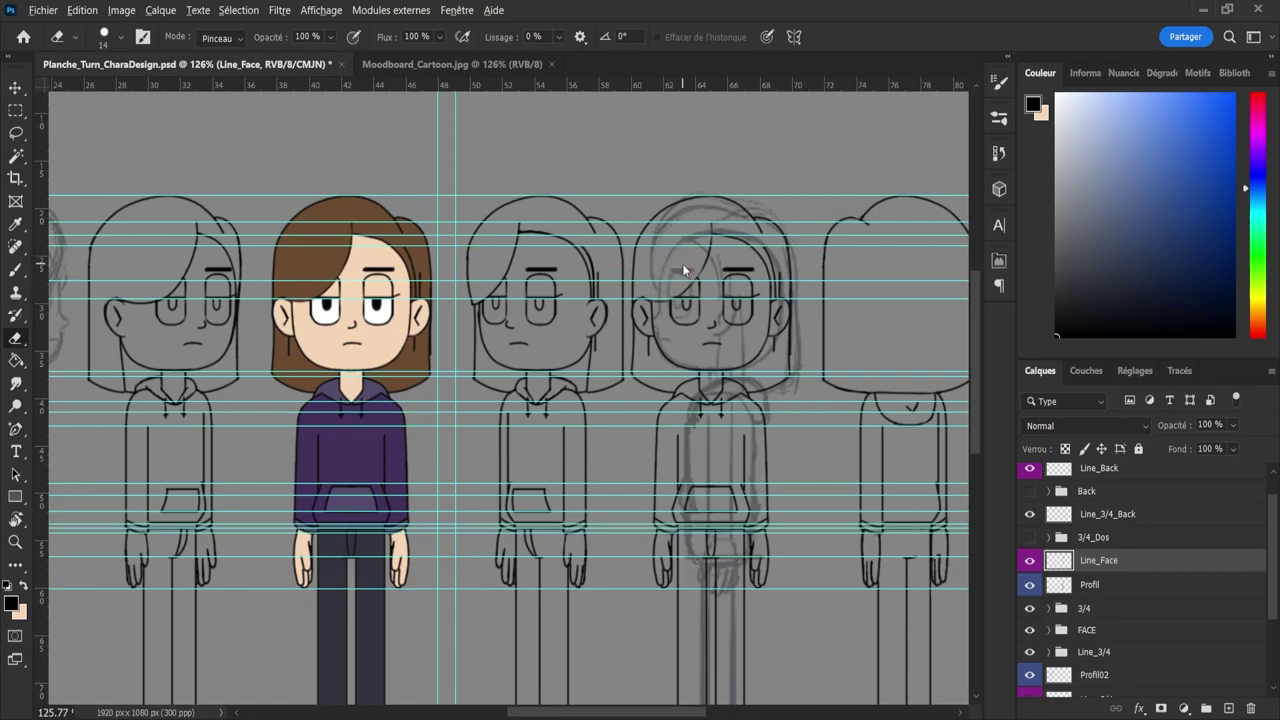
pyautogui.press(']')
pyautogui.press(']')
pyautogui.moveTo(640, 317); pyautogui.dragTo(646, 299)
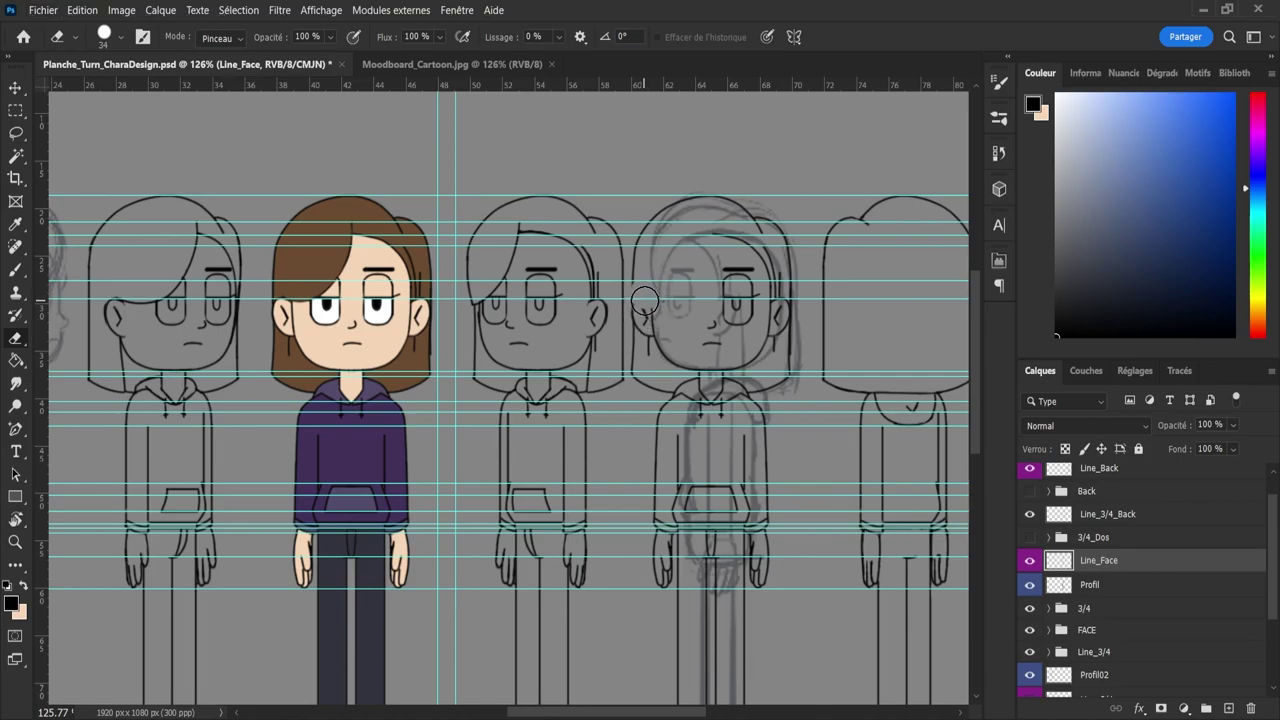
pyautogui.keyDown('alt'); pyautogui.rightClick(646, 315); pyautogui.keyUp('alt')
pyautogui.press('[')
pyautogui.press('[')
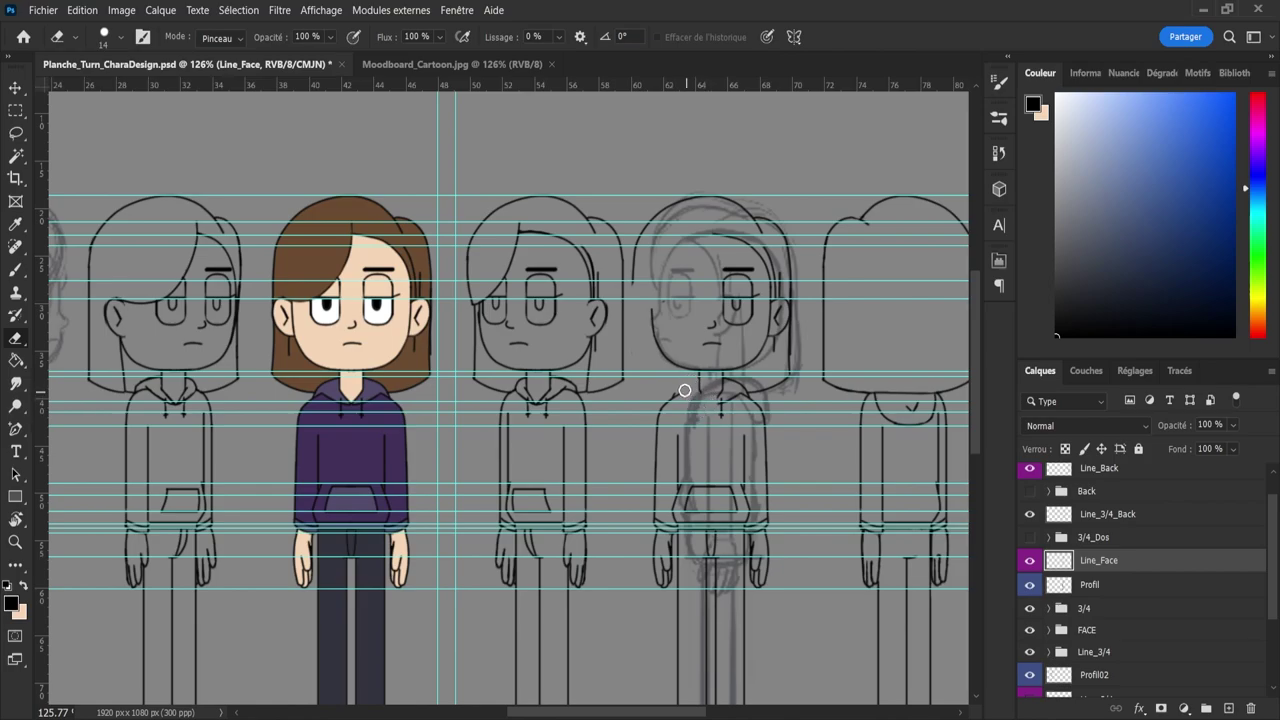
# - Erase the front part of the outer hair outline from the copied face line art, from the crown down to the face
pyautogui.press('z')
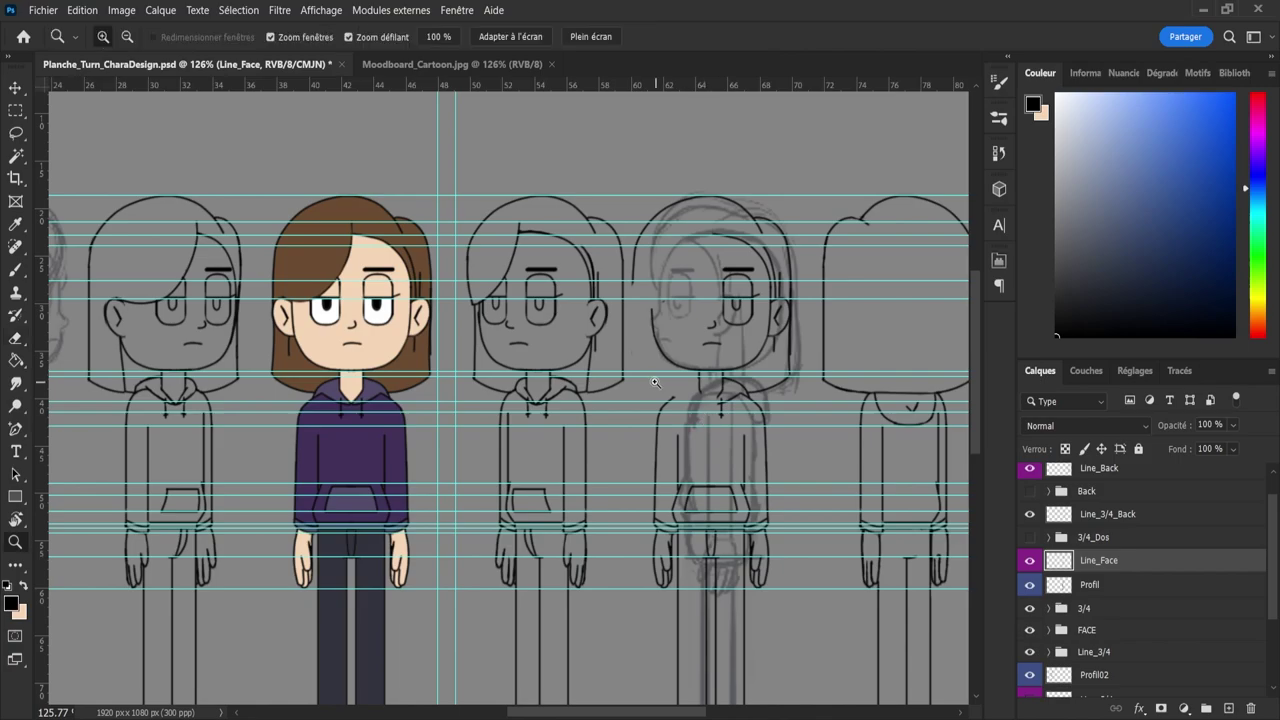
pyautogui.moveTo(703, 413)
pyautogui.mouseDown()
pyautogui.moveTo(626, 358)
pyautogui.moveTo(683, 378)
pyautogui.mouseUp()
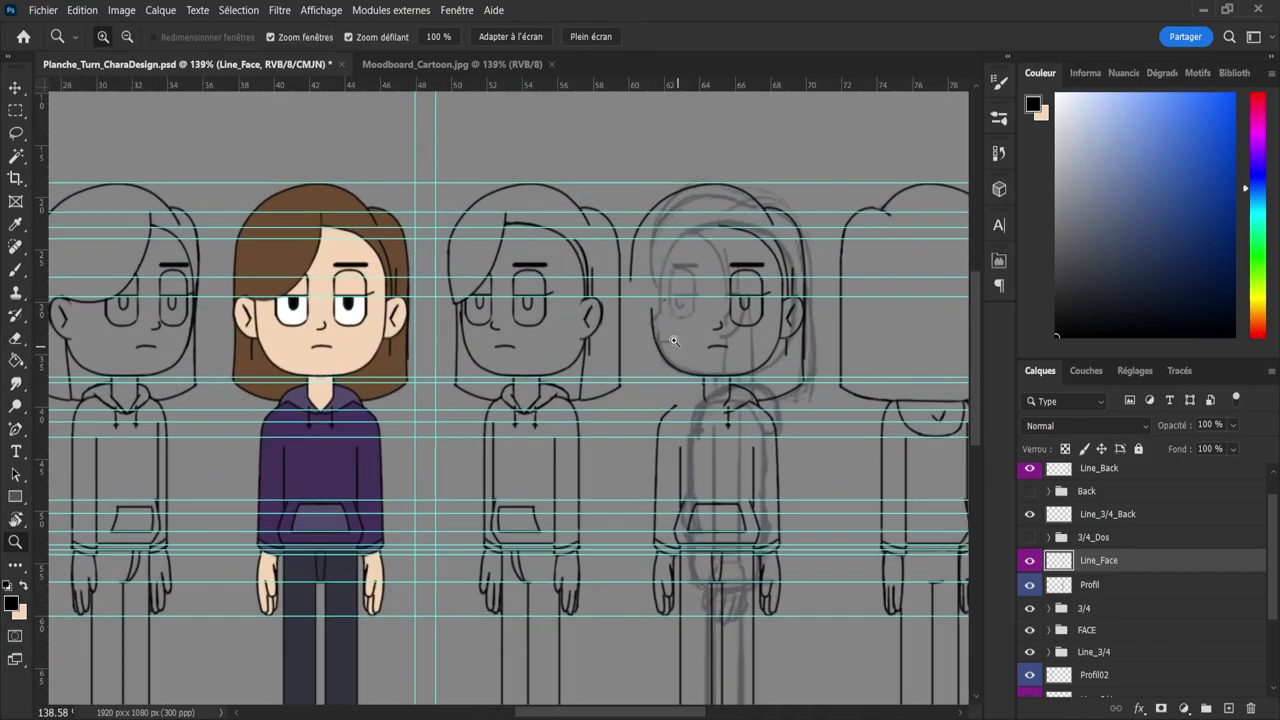
pyautogui.press('e')
pyautogui.moveTo(646, 283)
pyautogui.mouseDown()
pyautogui.moveTo(639, 246)
pyautogui.moveTo(661, 192)
pyautogui.moveTo(637, 265)
pyautogui.moveTo(646, 206)
pyautogui.moveTo(642, 238)
pyautogui.moveTo(686, 187)
pyautogui.mouseUp()
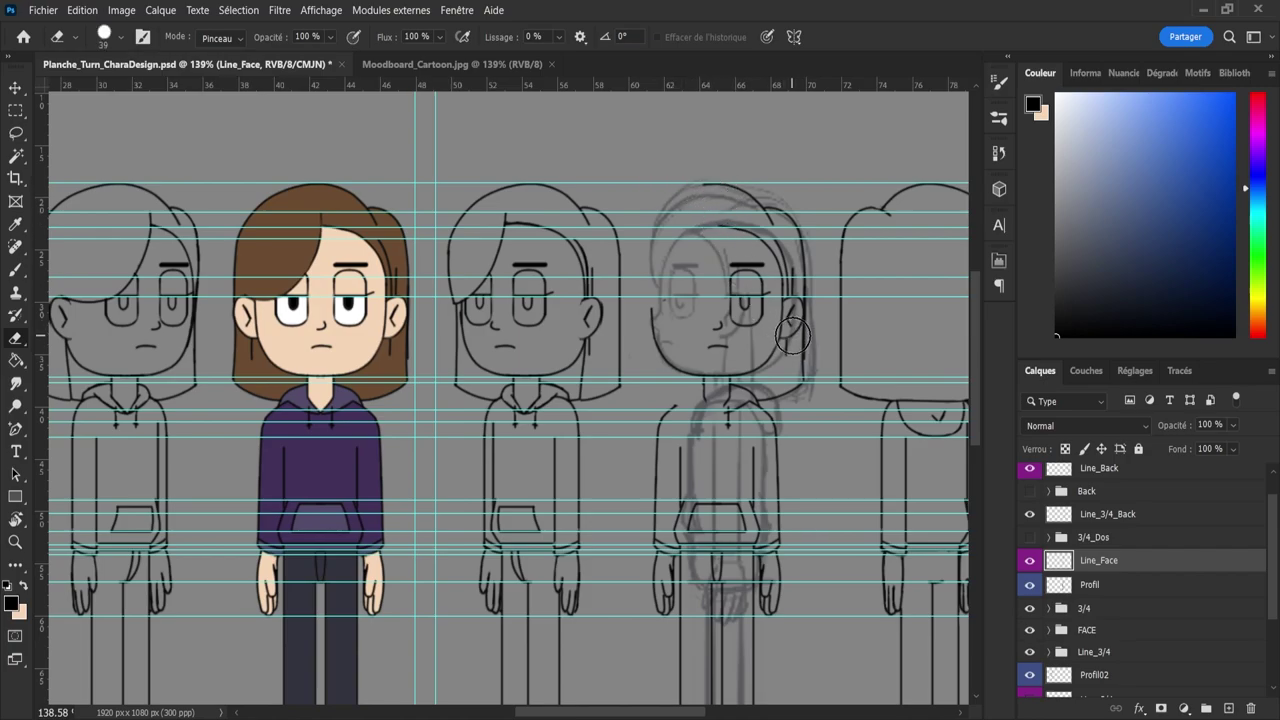
# - Select the remaining eye with its eyebrow and move both forward onto the eye of the profile sketch
pyautogui.press('l')
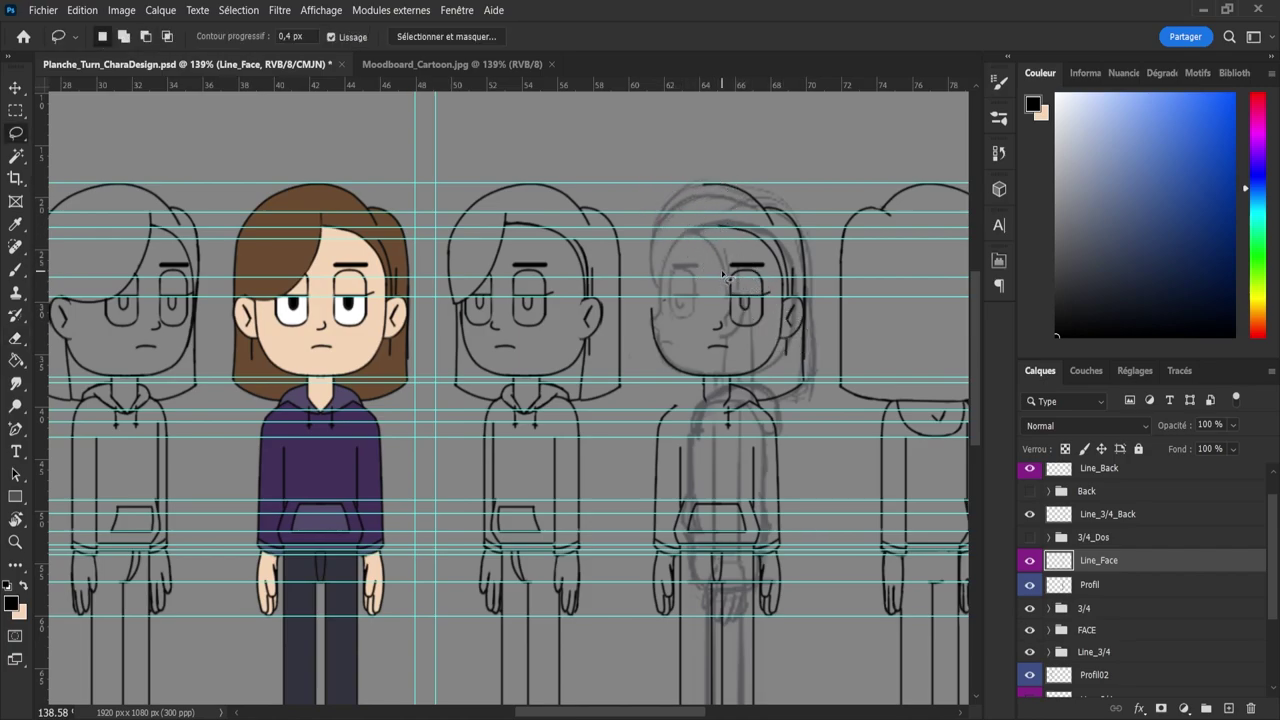
pyautogui.moveTo(726, 254)
pyautogui.mouseDown()
pyautogui.moveTo(770, 256)
pyautogui.moveTo(778, 278)
pyautogui.moveTo(781, 302)
pyautogui.moveTo(752, 337)
pyautogui.moveTo(730, 318)
pyautogui.moveTo(724, 262)
pyautogui.mouseUp()
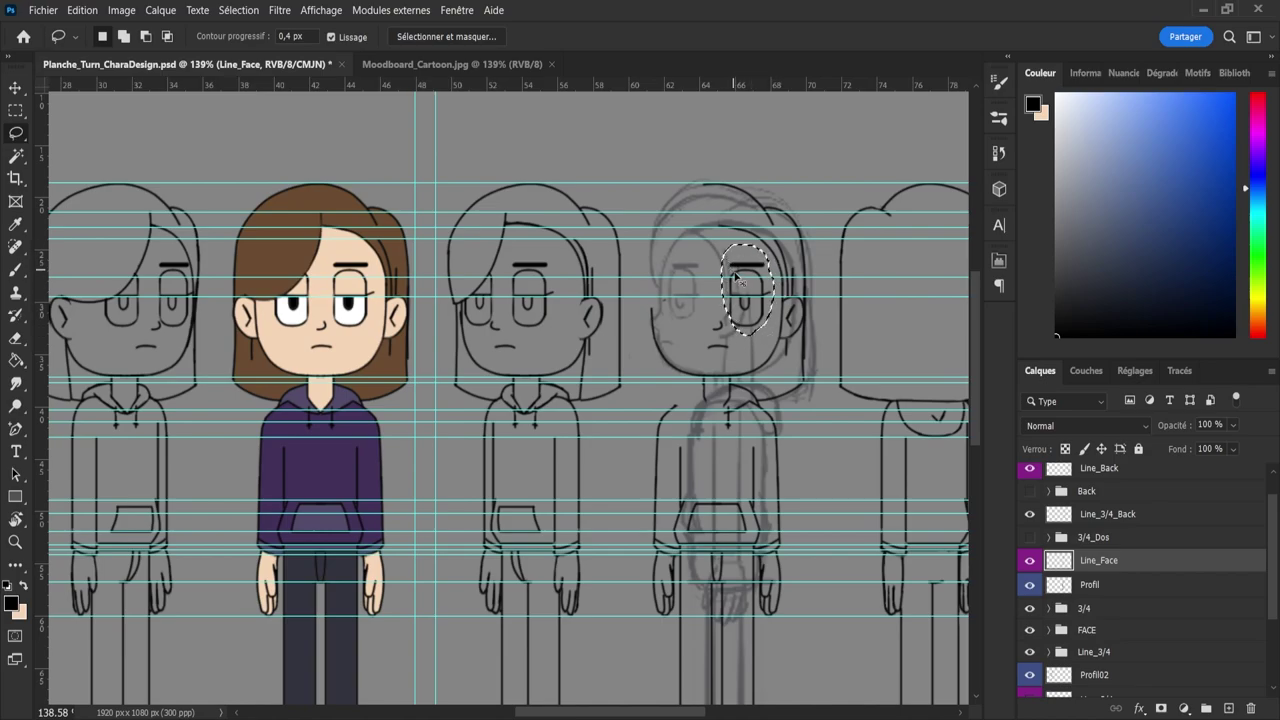
pyautogui.hotkey('ctrl', 't')
pyautogui.moveTo(768, 316); pyautogui.dragTo(696, 317)
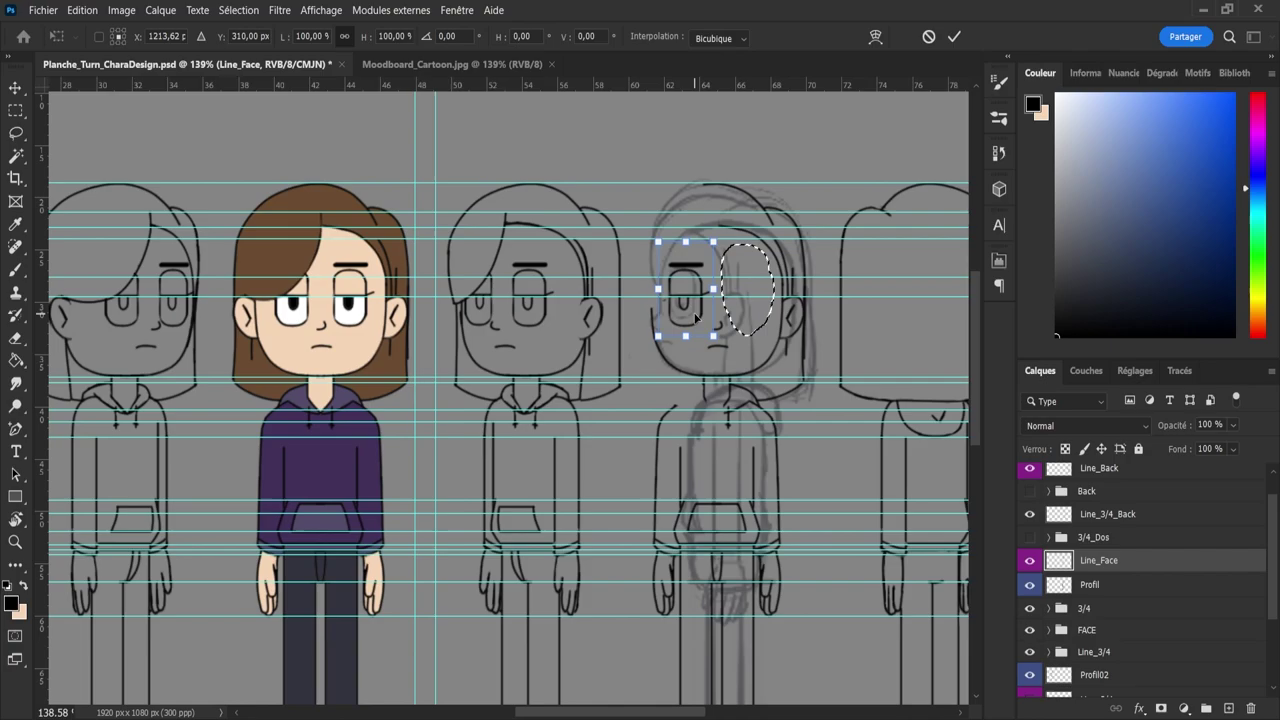
pyautogui.click(954, 36)
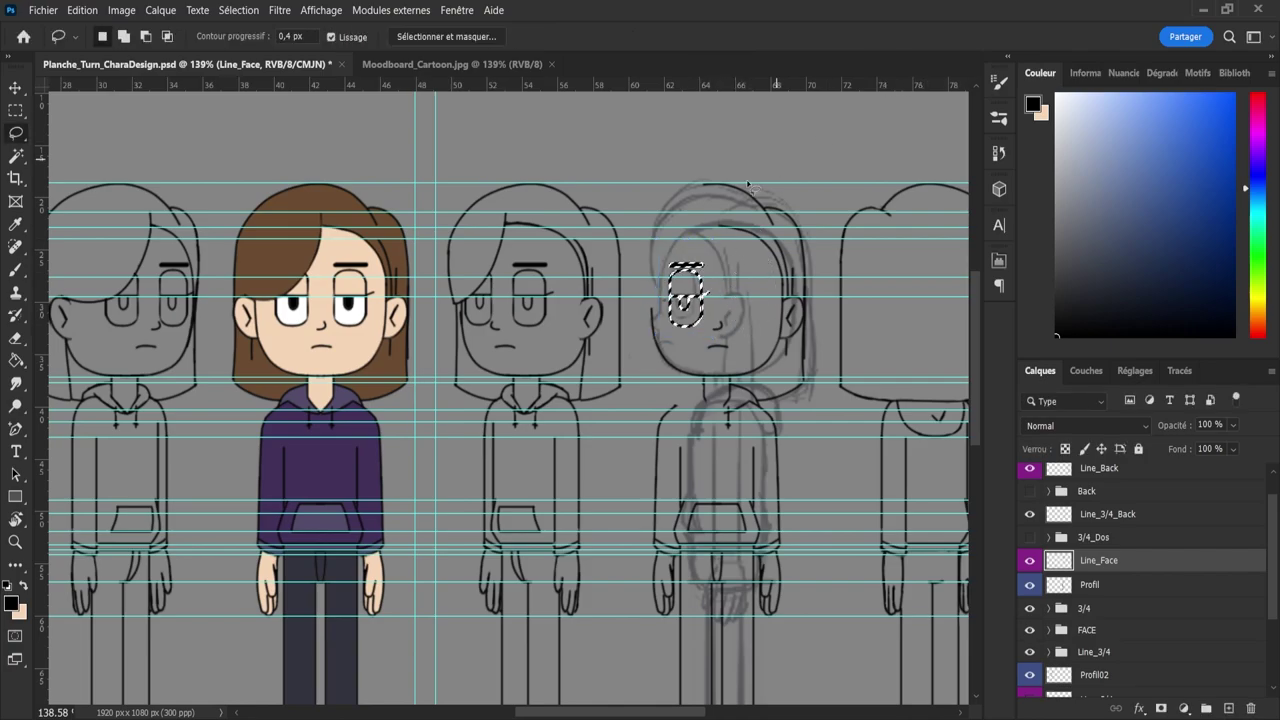
pyautogui.hotkey('ctrl', 'd')
# - Select the nose, flip it horizontally and place it on the front edge of the profile face
pyautogui.moveTo(730, 330)
pyautogui.mouseDown()
pyautogui.moveTo(706, 342)
pyautogui.moveTo(714, 314)
pyautogui.moveTo(716, 340)
pyautogui.mouseUp()
pyautogui.hotkey('ctrl', 't')
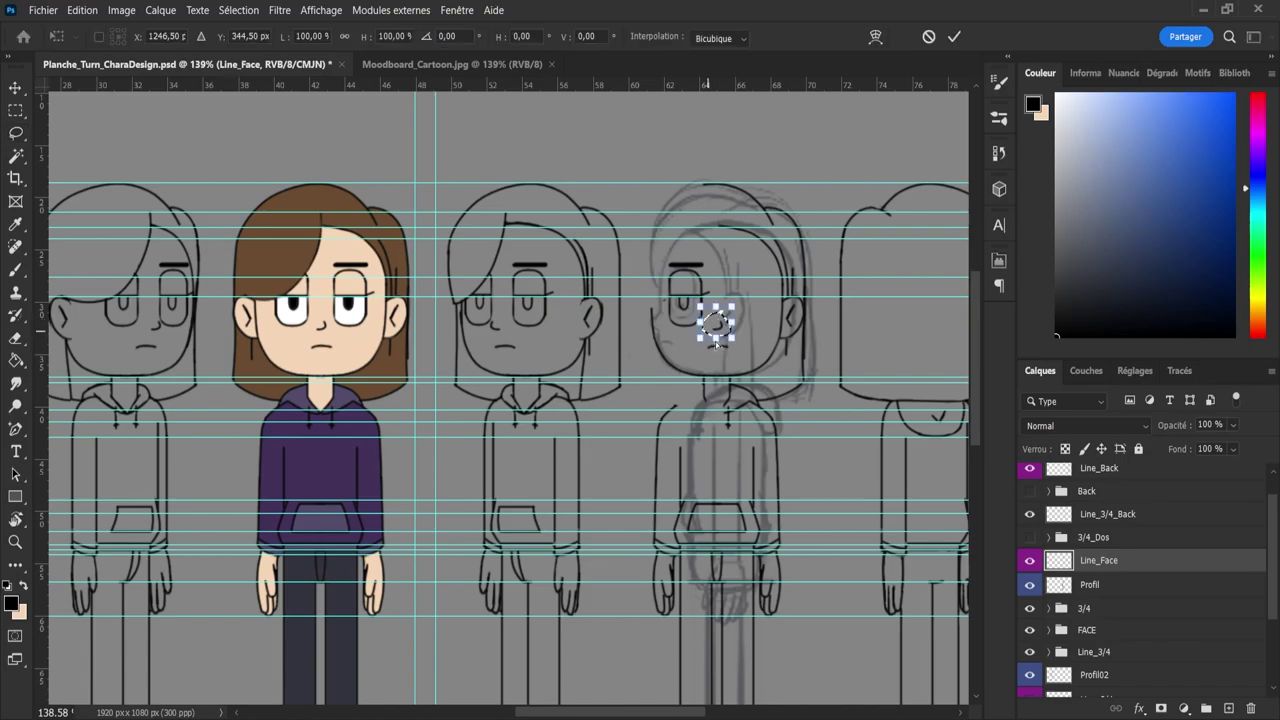
pyautogui.rightClick(720, 328)
pyautogui.click(785, 665)
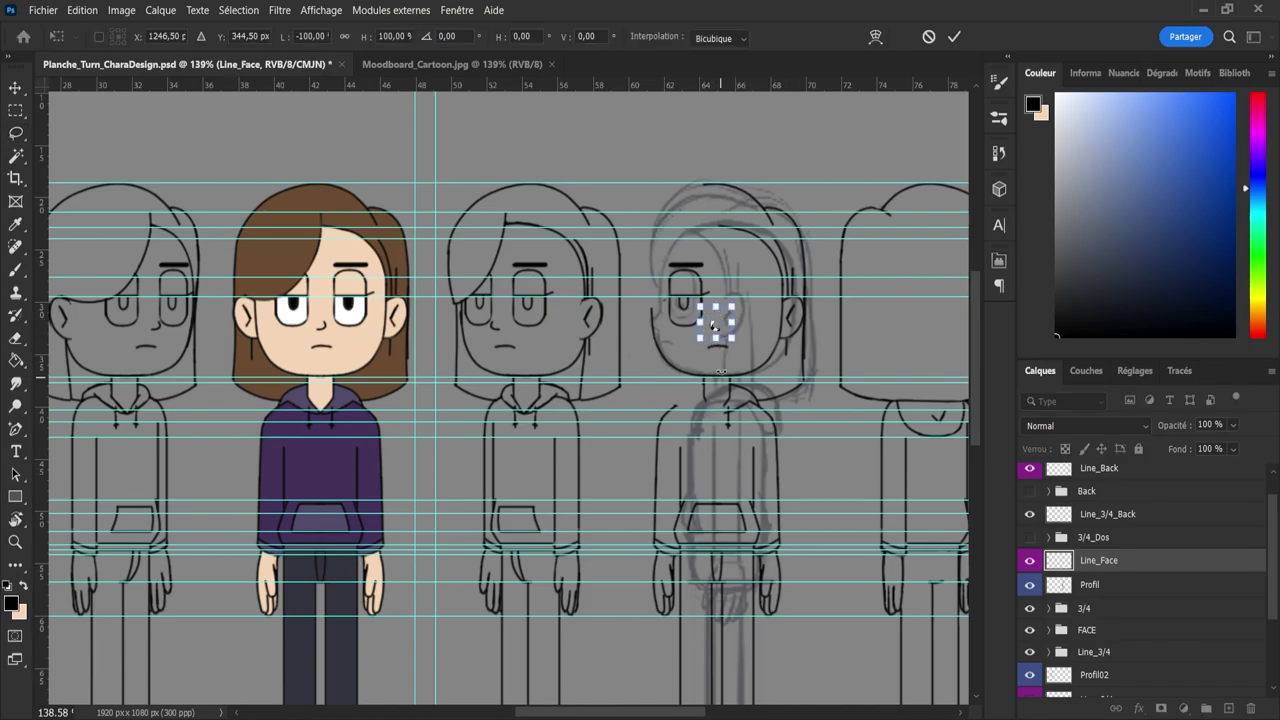
pyautogui.moveTo(714, 327)
pyautogui.mouseDown()
pyautogui.moveTo(649, 327)
pyautogui.moveTo(740, 344)
pyautogui.moveTo(683, 348)
pyautogui.mouseUp()
pyautogui.press('Return')
# - Add a horizontal guide at mouth height and narrow the mouth to 73.68% at the front of the profile face
pyautogui.hotkey('ctrl', 't')
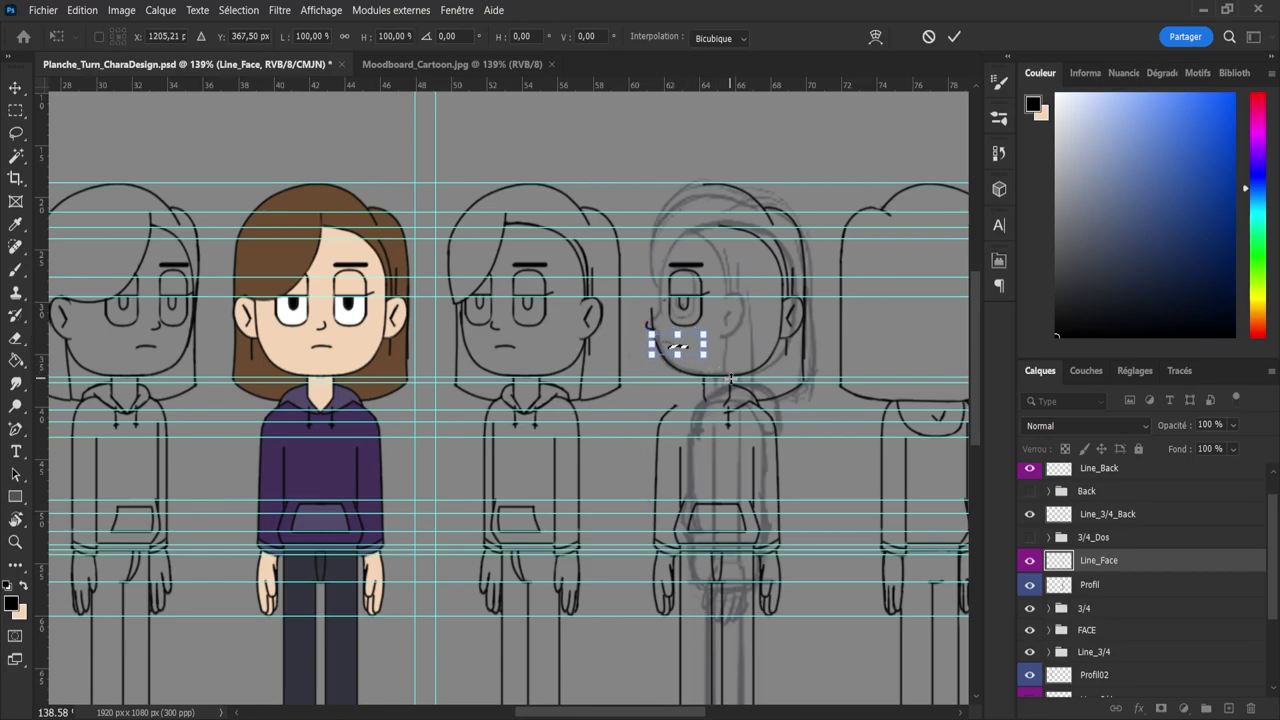
pyautogui.moveTo(721, 80); pyautogui.dragTo(690, 346)
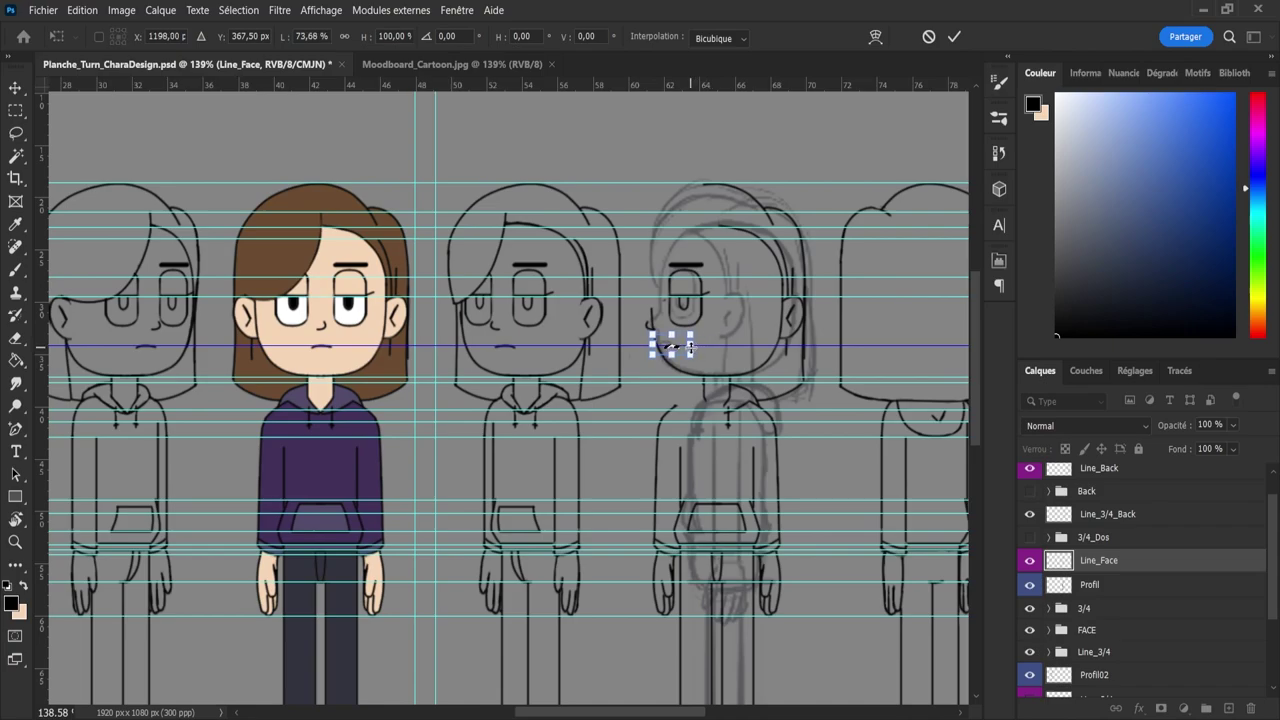
pyautogui.press('Left')
pyautogui.press('Return')
# - Erase the inner hairline that runs from the forehead down to the ear on the copied line art
pyautogui.press('l')
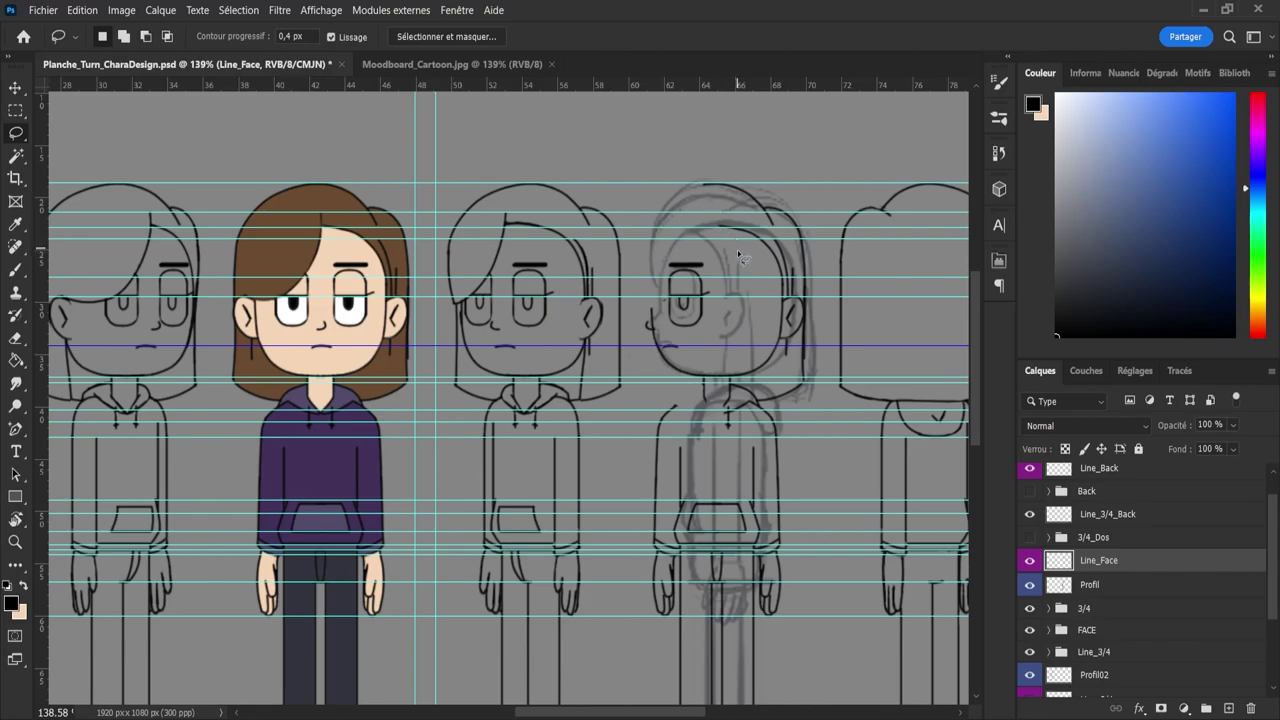
pyautogui.press('e')
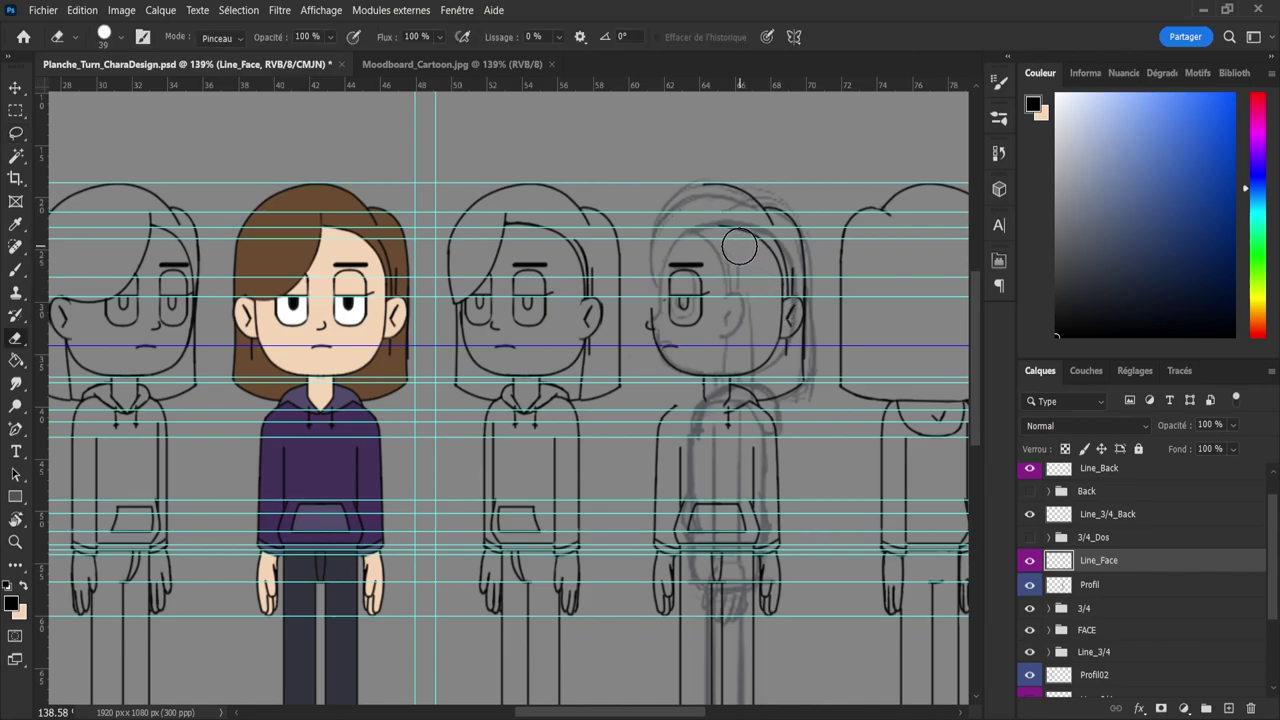
pyautogui.moveTo(757, 266); pyautogui.dragTo(748, 265)
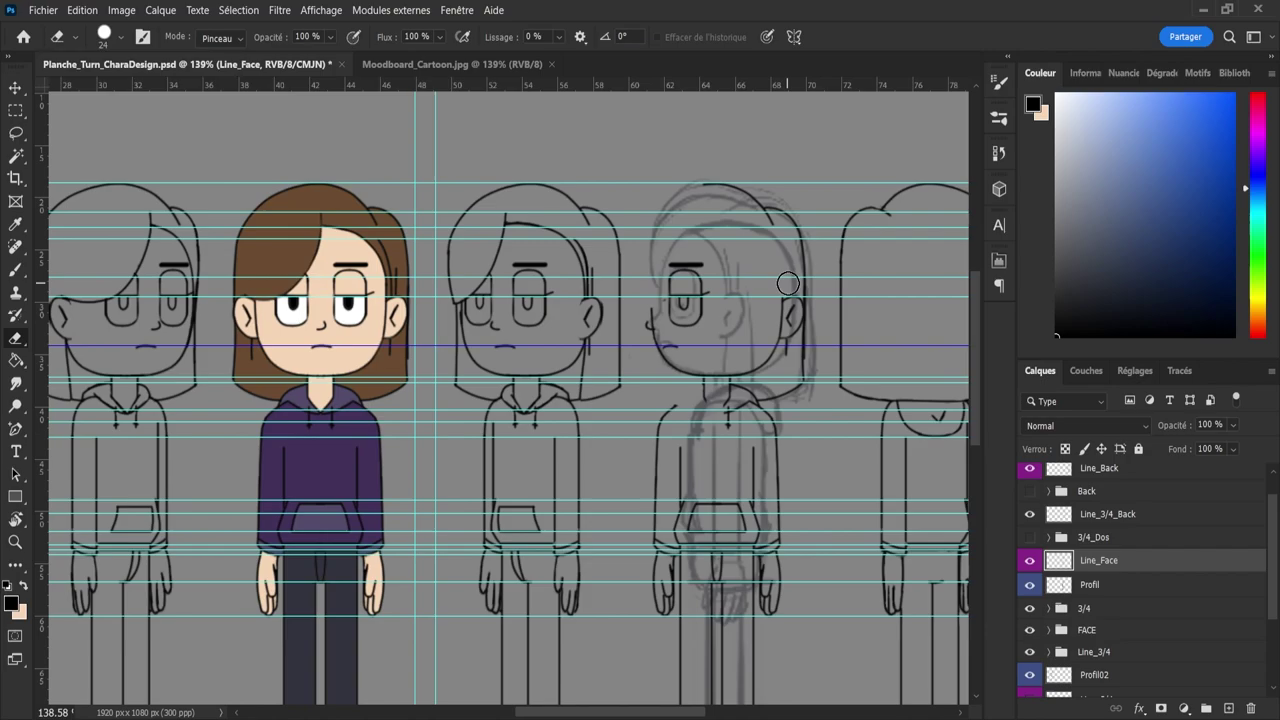
# - Select the ear at the back of the head and move it forward onto the ear of the profile sketch
pyautogui.press('z')
pyautogui.moveTo(842, 280); pyautogui.dragTo(892, 313)
pyautogui.press('l')
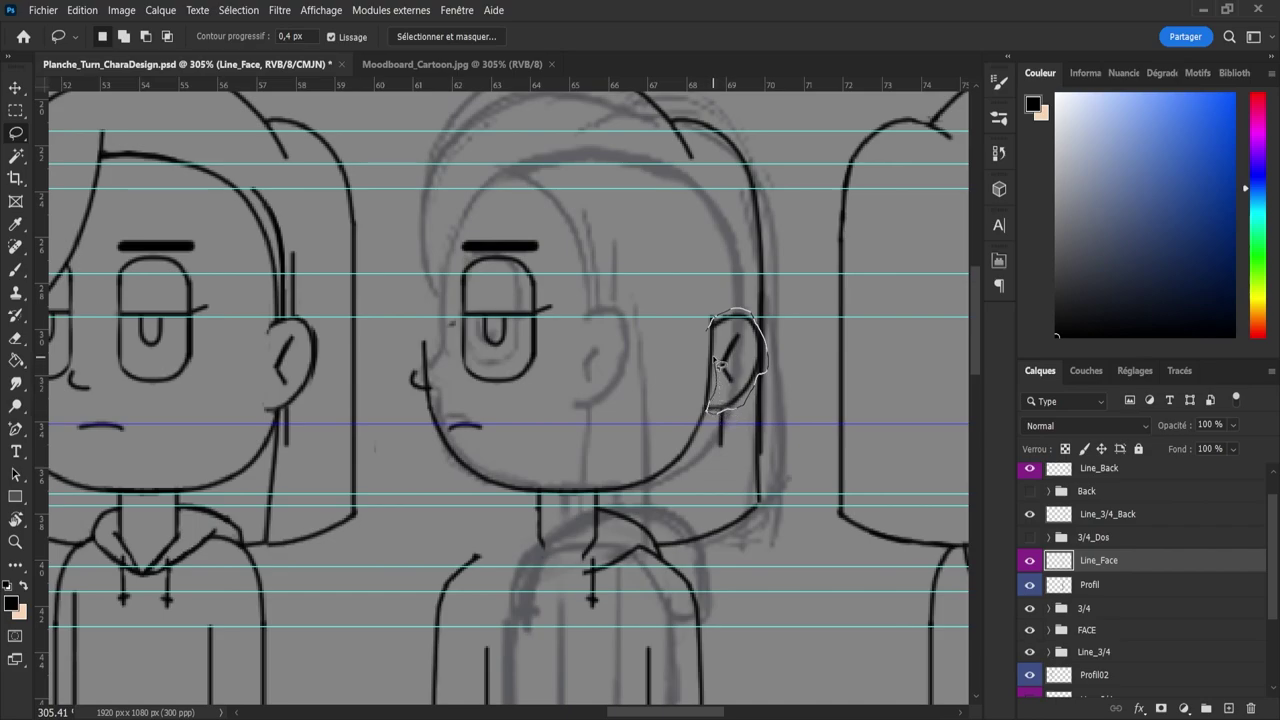
pyautogui.moveTo(716, 330); pyautogui.dragTo(714, 318)
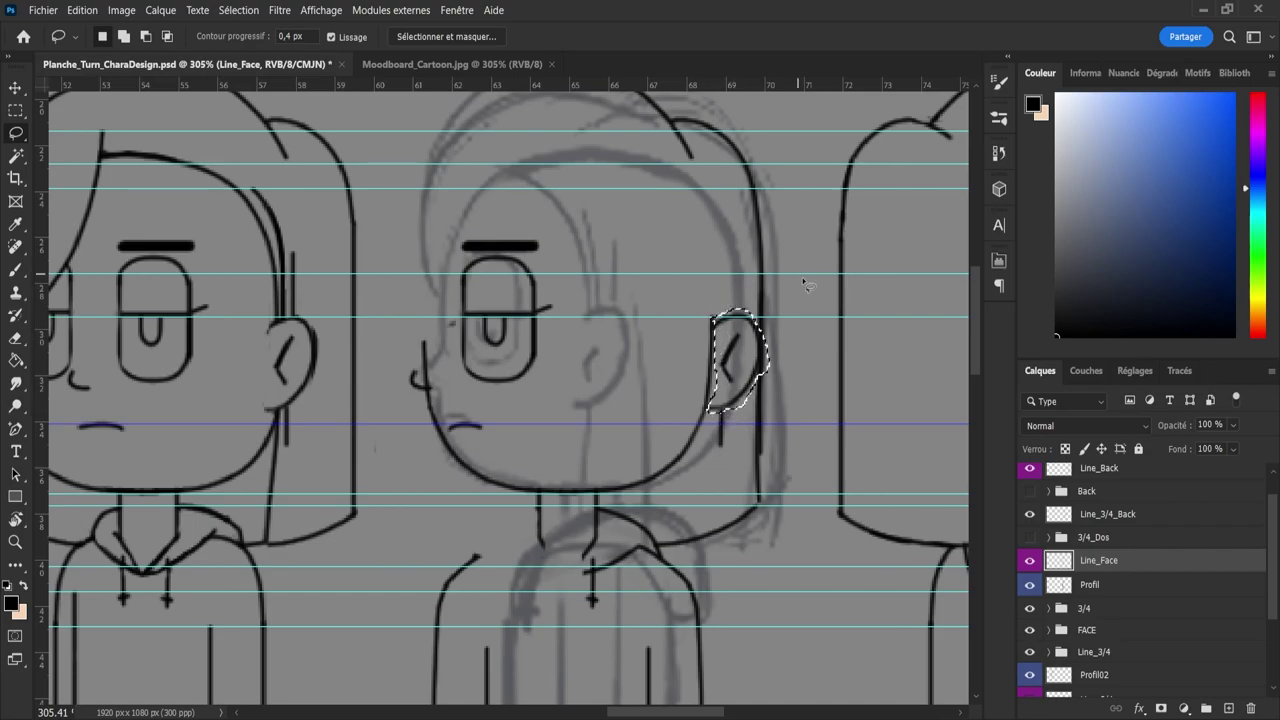
pyautogui.press('z')
pyautogui.moveTo(811, 304)
pyautogui.mouseDown()
pyautogui.moveTo(729, 322)
pyautogui.moveTo(780, 362)
pyautogui.moveTo(640, 352)
pyautogui.moveTo(650, 337)
pyautogui.mouseUp()
pyautogui.hotkey('ctrl', 't')
pyautogui.hotkey('ctrl', 't')
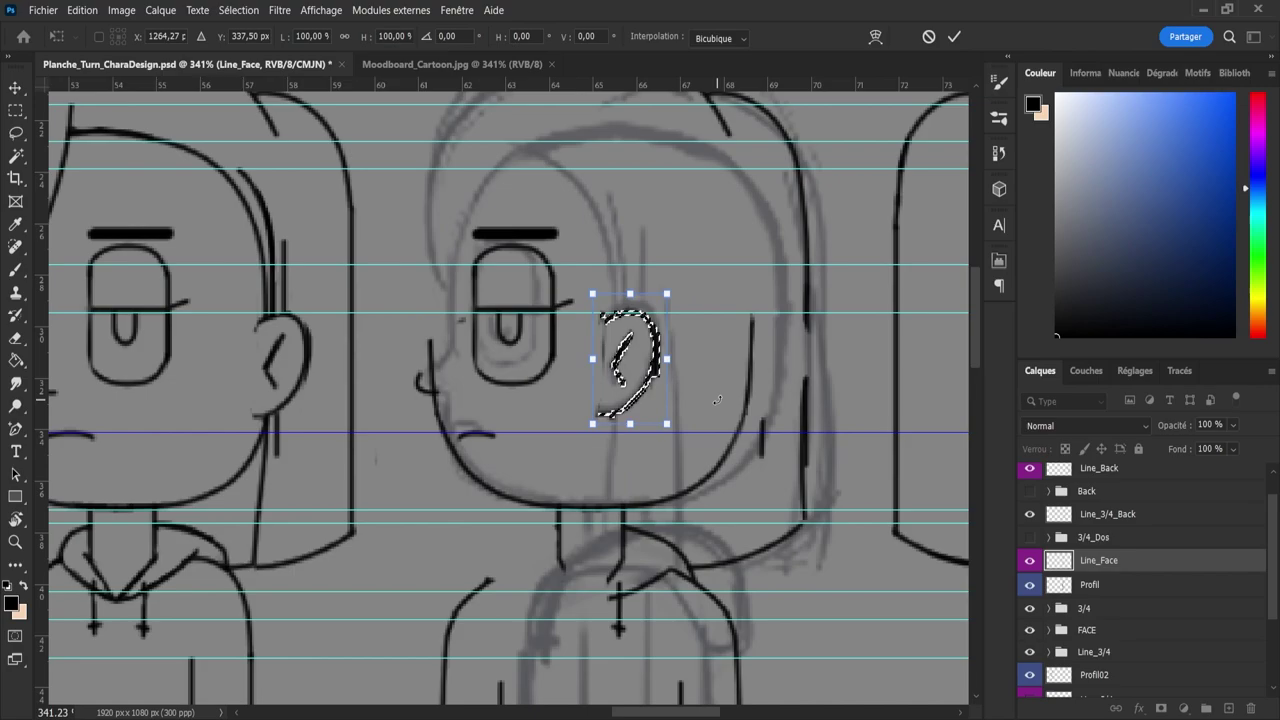
# - Nudge the ear slightly toward the back of the head to match the sketch, then deselect it
pyautogui.press('Right')
pyautogui.press('Right')
pyautogui.press('Right')
pyautogui.press('Right')
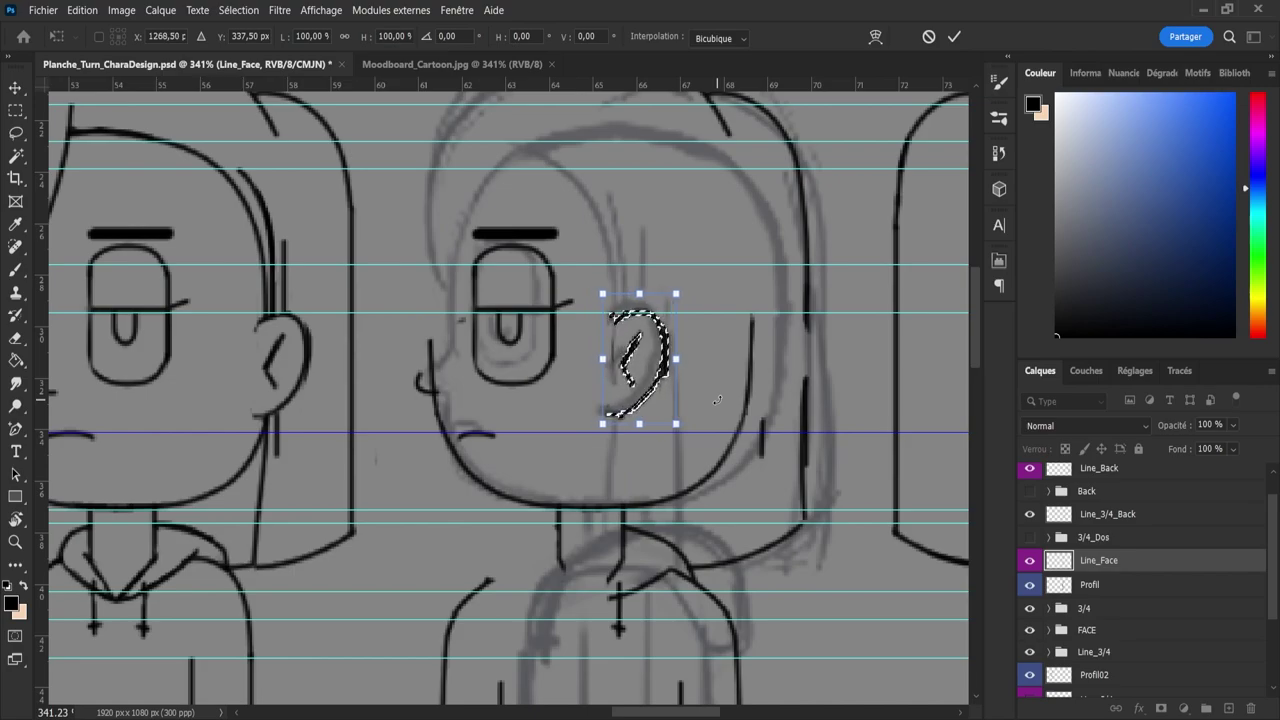
pyautogui.press('Left')
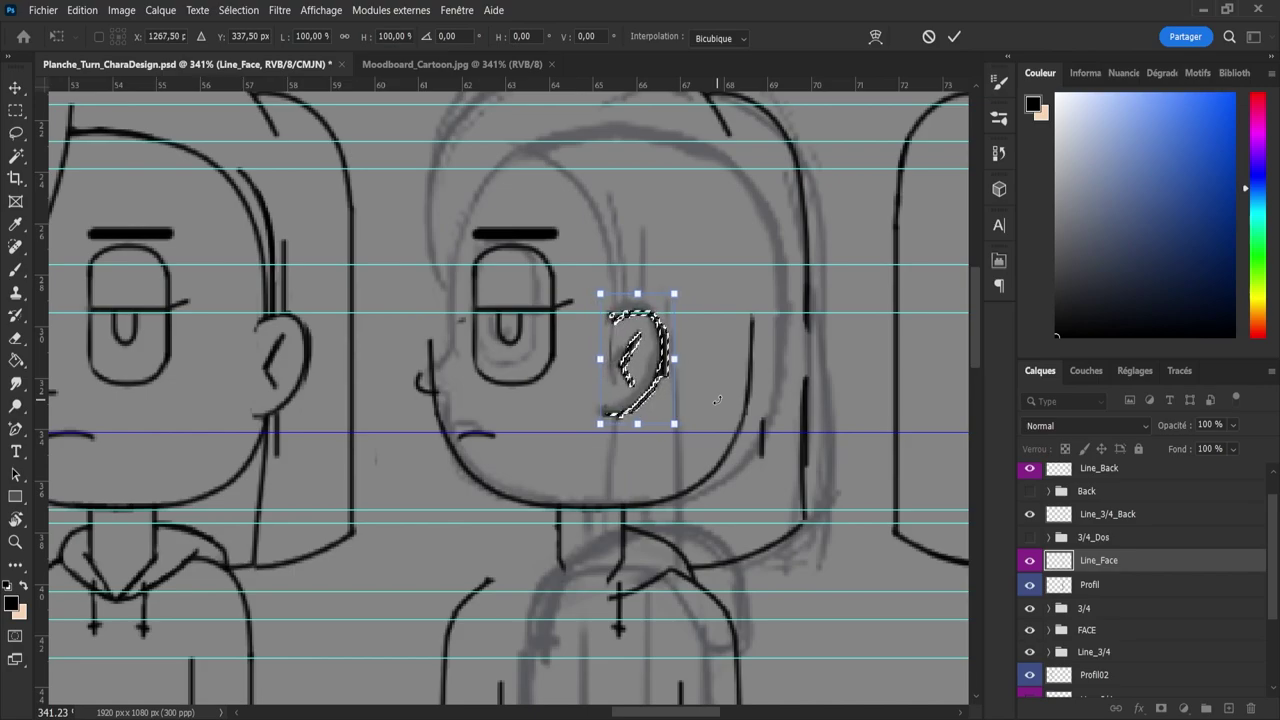
pyautogui.press('Return')
pyautogui.press('z')
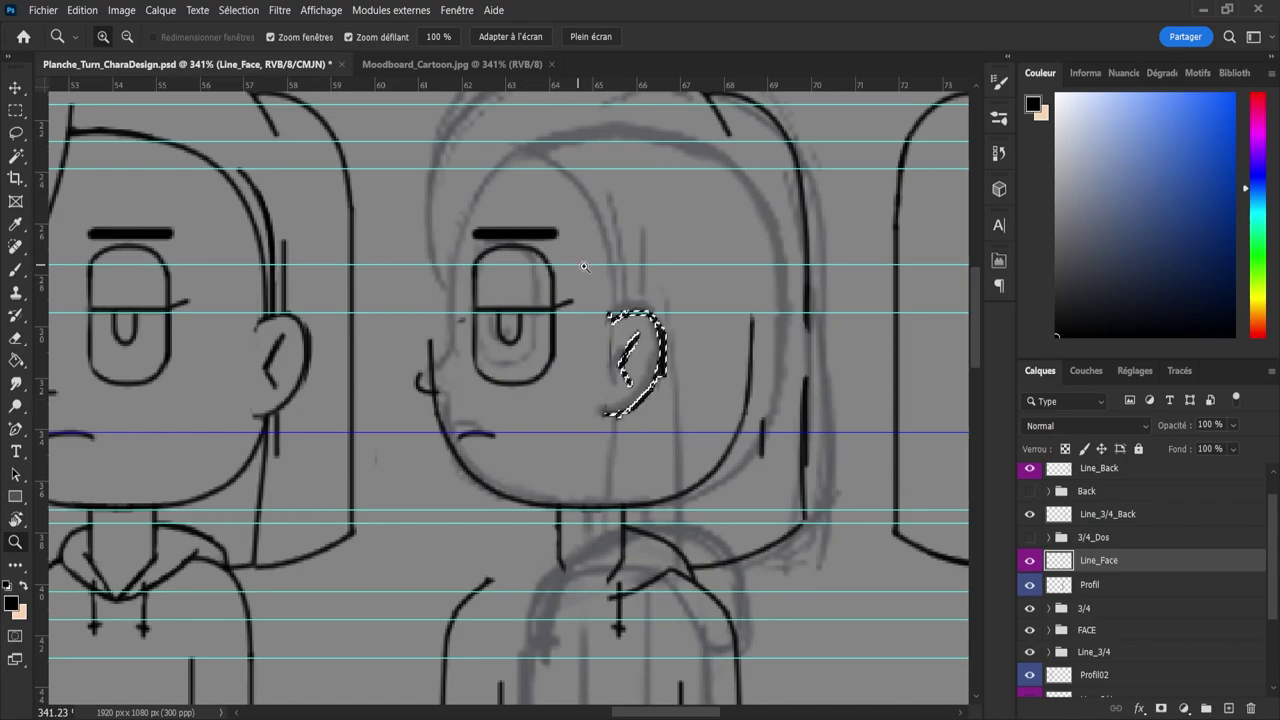
pyautogui.click(635, 200)
pyautogui.press('l')
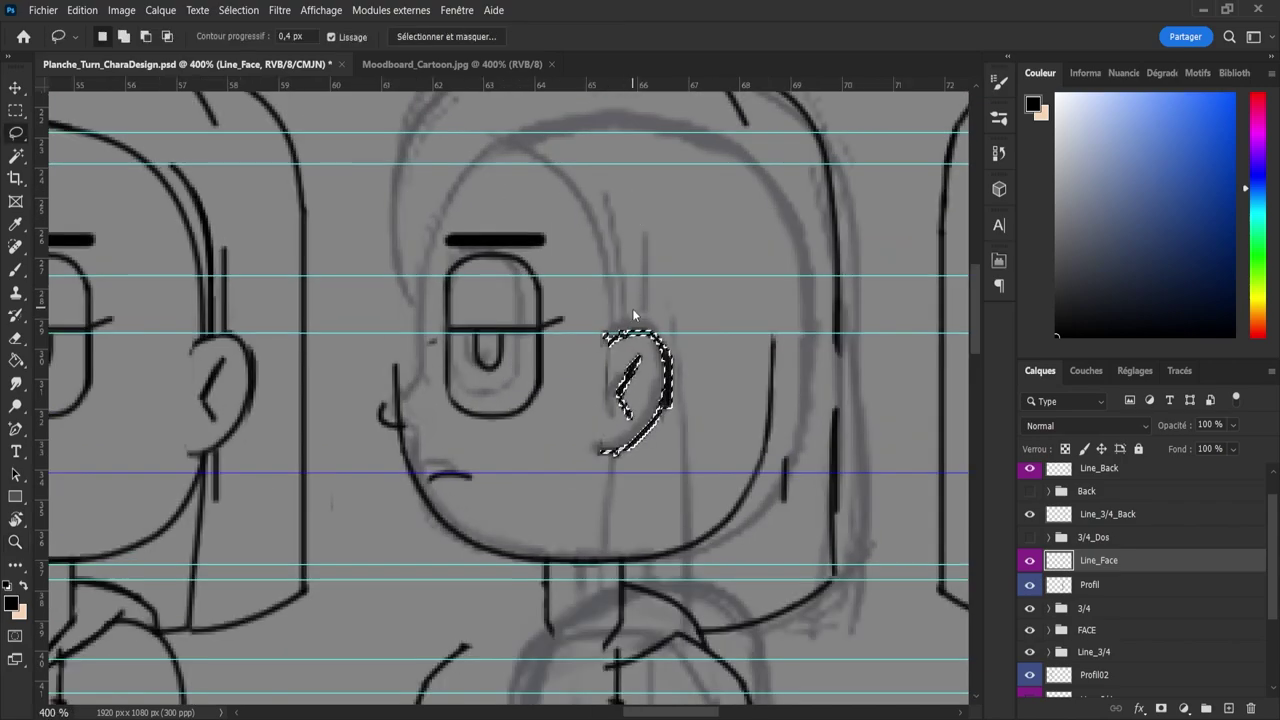
pyautogui.hotkey('ctrl', 'd')
# - Clean up the leftover line along the front edge of the moved ear with a small eraser
pyautogui.press('z')
pyautogui.moveTo(664, 287)
pyautogui.mouseDown()
pyautogui.moveTo(624, 282)
pyautogui.moveTo(656, 286)
pyautogui.mouseUp()
pyautogui.press('e')
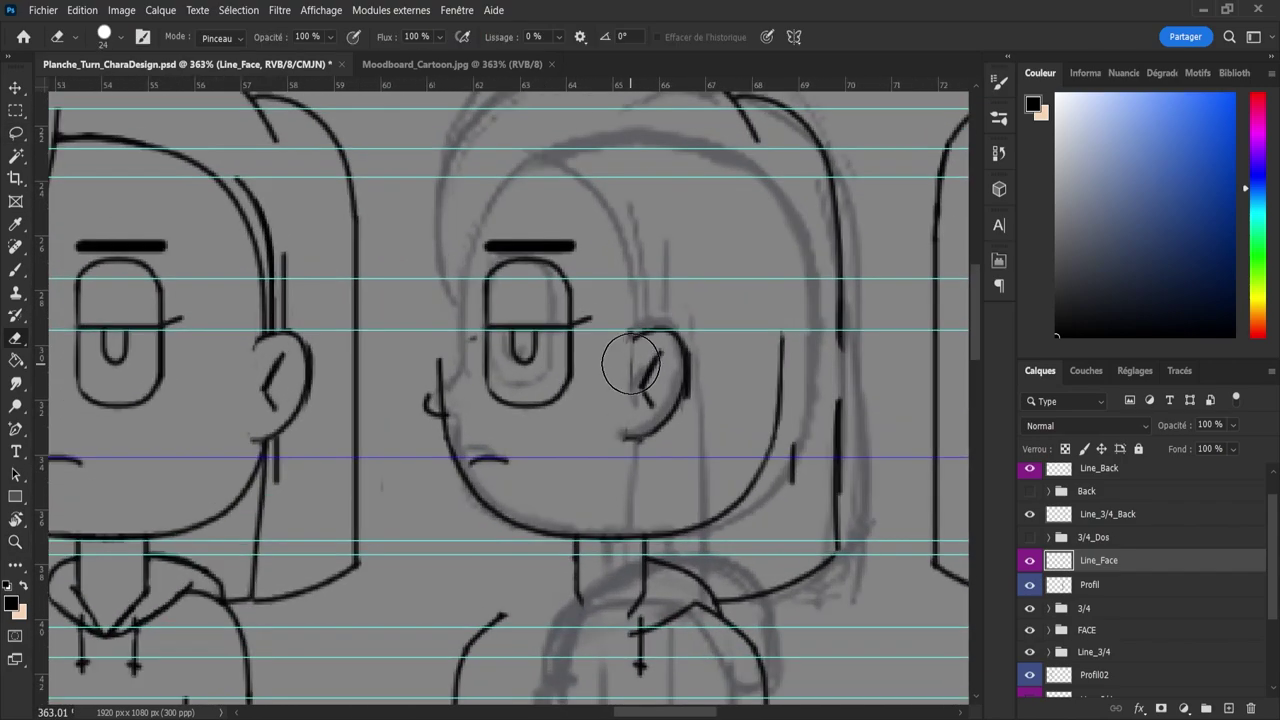
pyautogui.moveTo(607, 407); pyautogui.dragTo(592, 402)
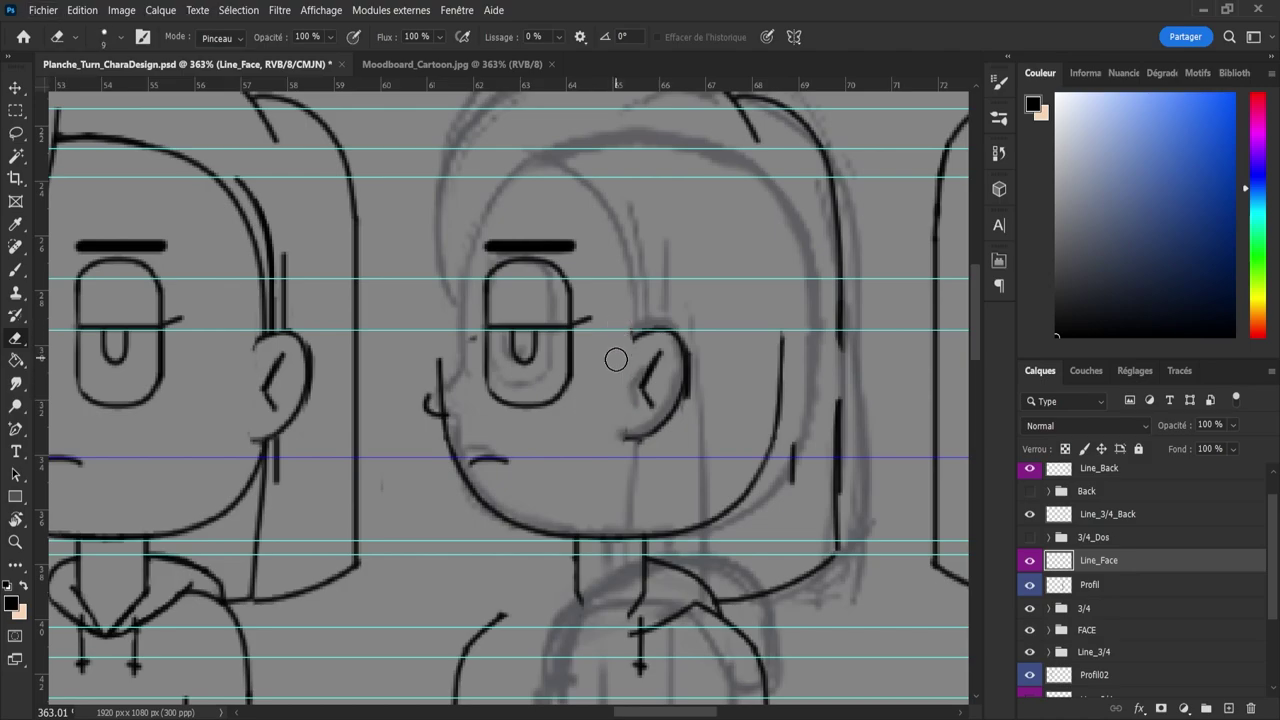
# - Erase the remaining hood collar lines and the drawstring below the neck of the copied line art
pyautogui.press('z')
pyautogui.moveTo(653, 400); pyautogui.dragTo(575, 405)
pyautogui.moveTo(708, 447); pyautogui.dragTo(737, 432)
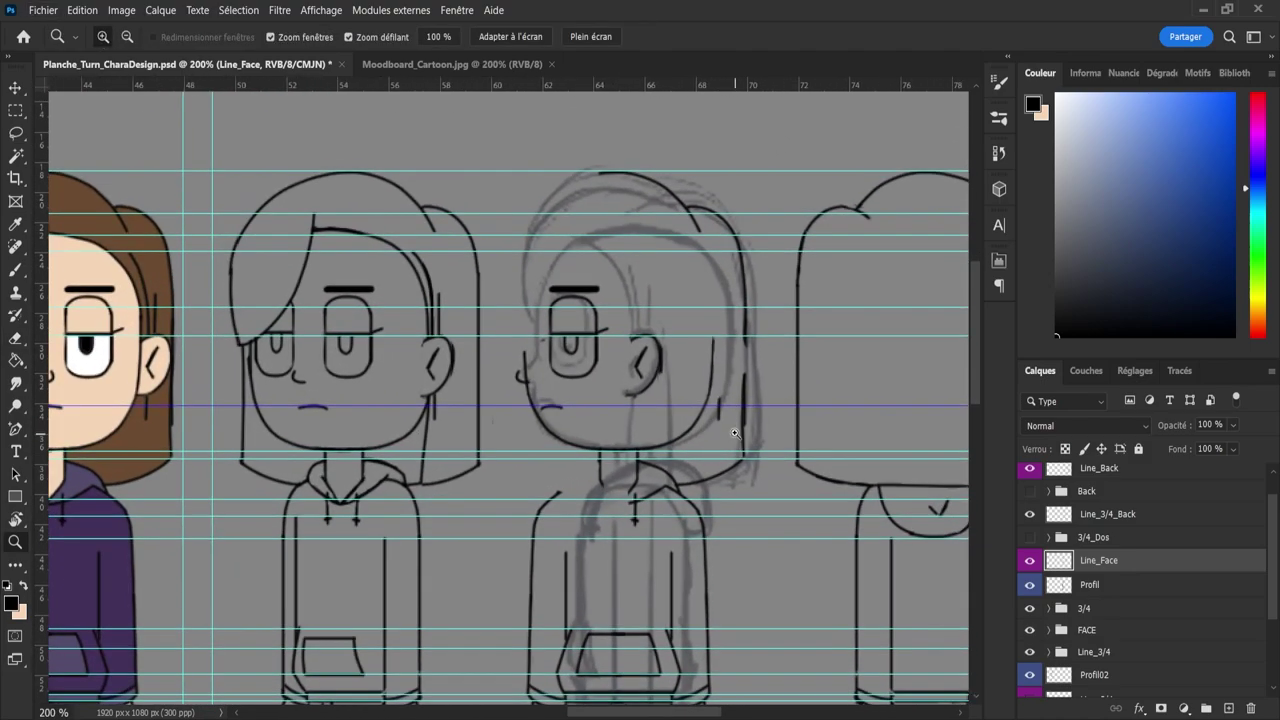
pyautogui.press('e')
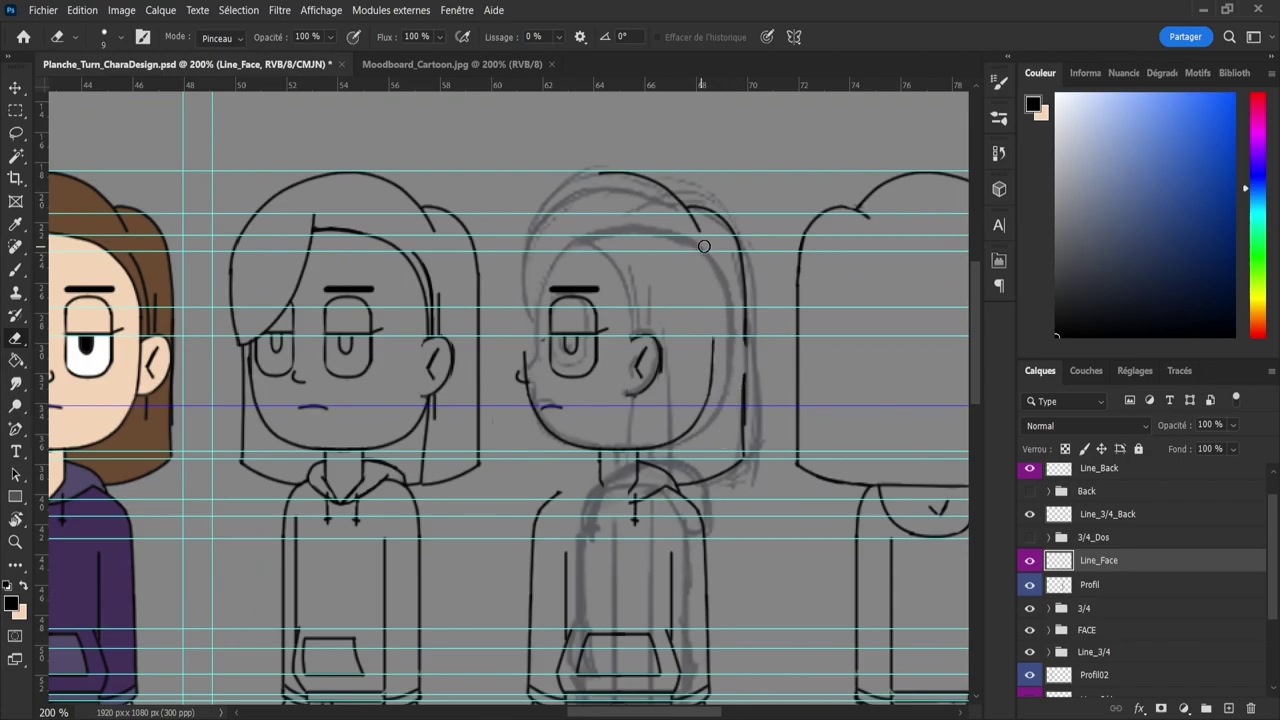
pyautogui.press('z')
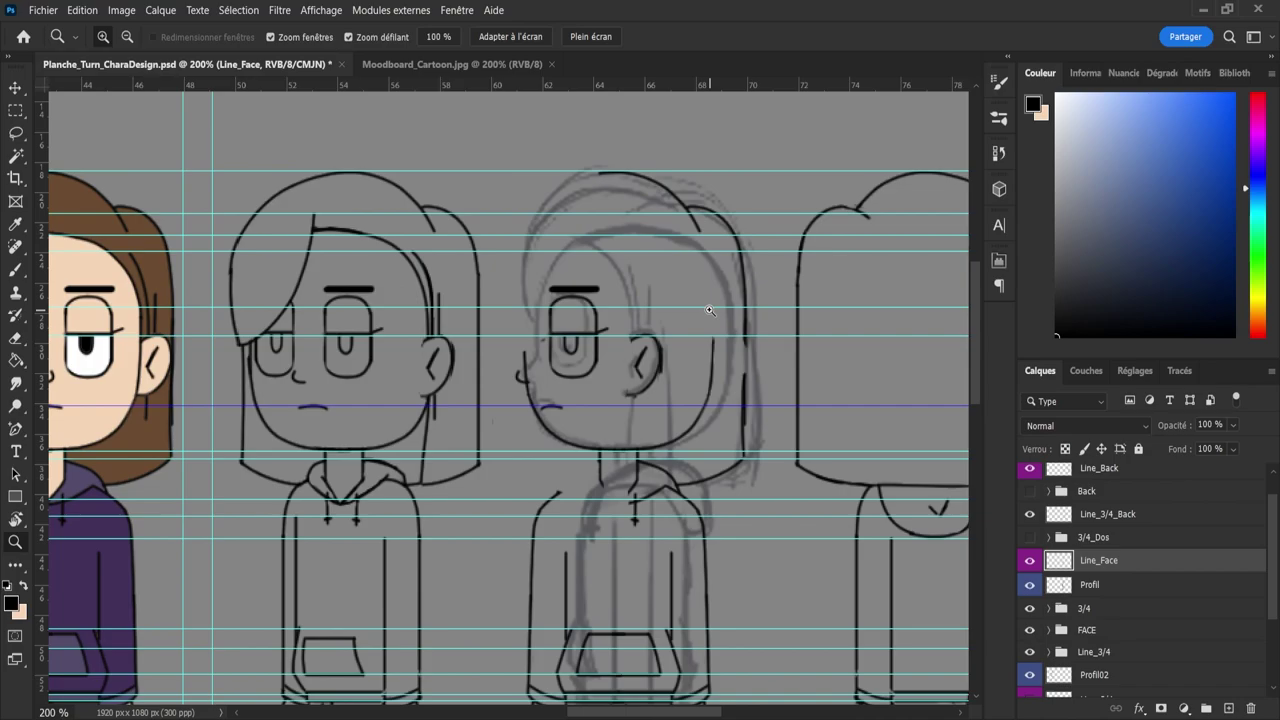
pyautogui.moveTo(710, 311); pyautogui.dragTo(680, 318)
pyautogui.moveTo(721, 390); pyautogui.dragTo(762, 375)
pyautogui.press('b')
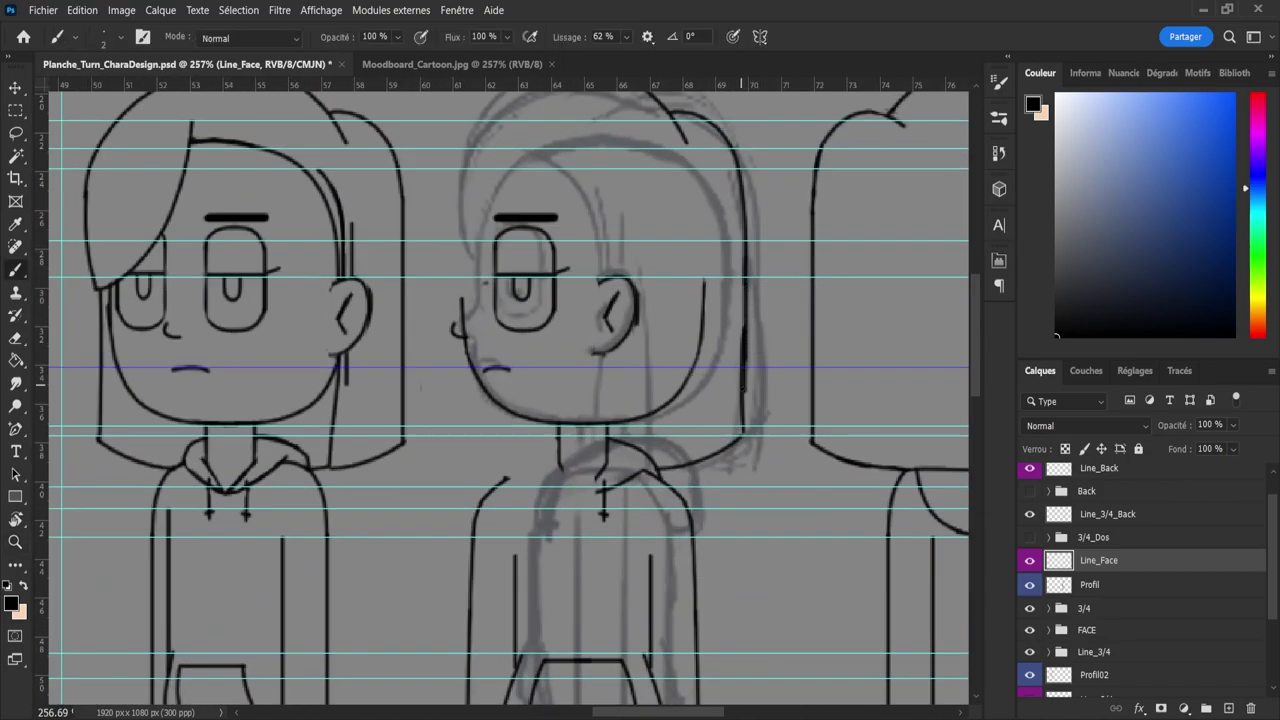
pyautogui.scroll(-2, 655, 450)
pyautogui.scroll(3, 635, 445)
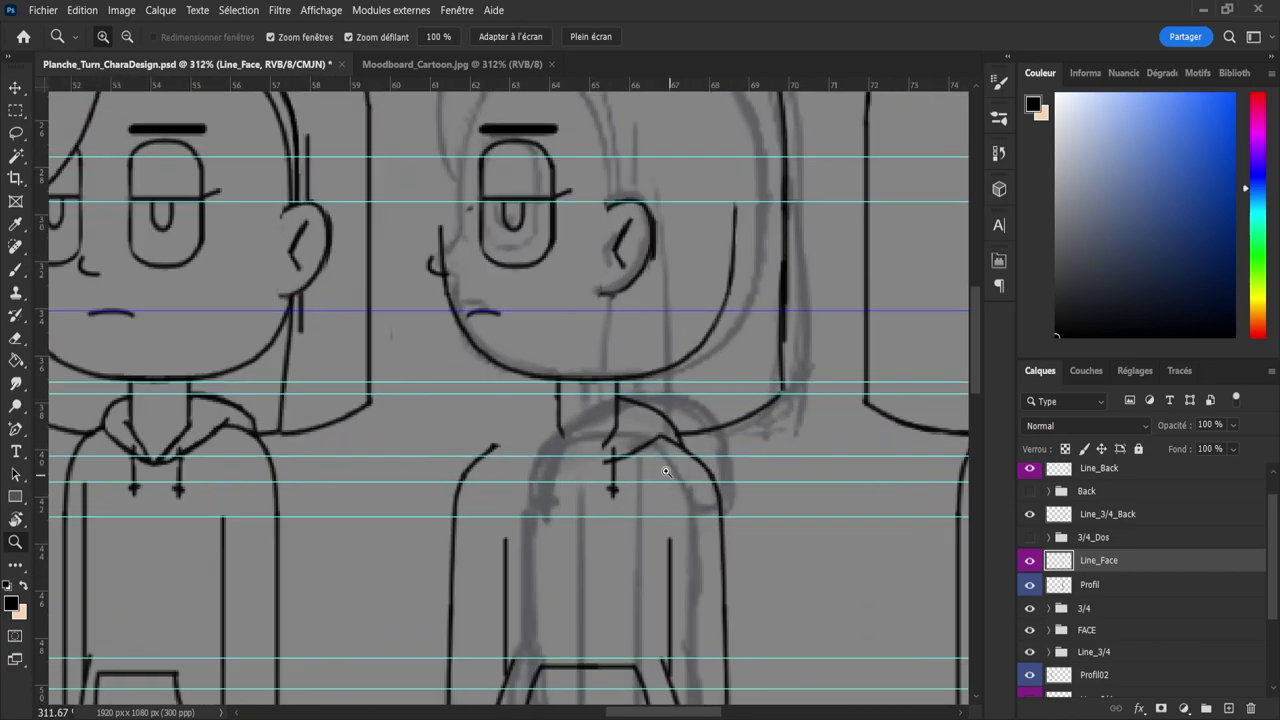
pyautogui.press('e')
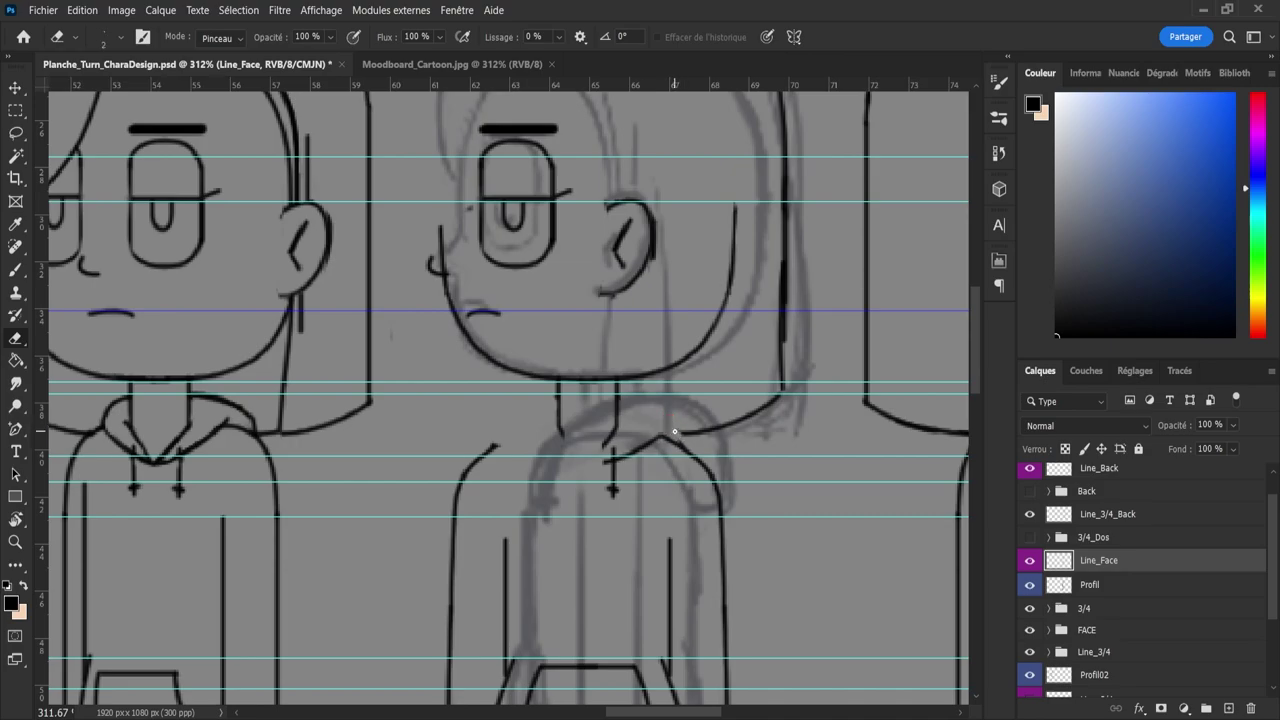
pyautogui.moveTo(620, 457)
pyautogui.mouseDown()
pyautogui.moveTo(634, 462)
pyautogui.moveTo(607, 461)
pyautogui.mouseUp()
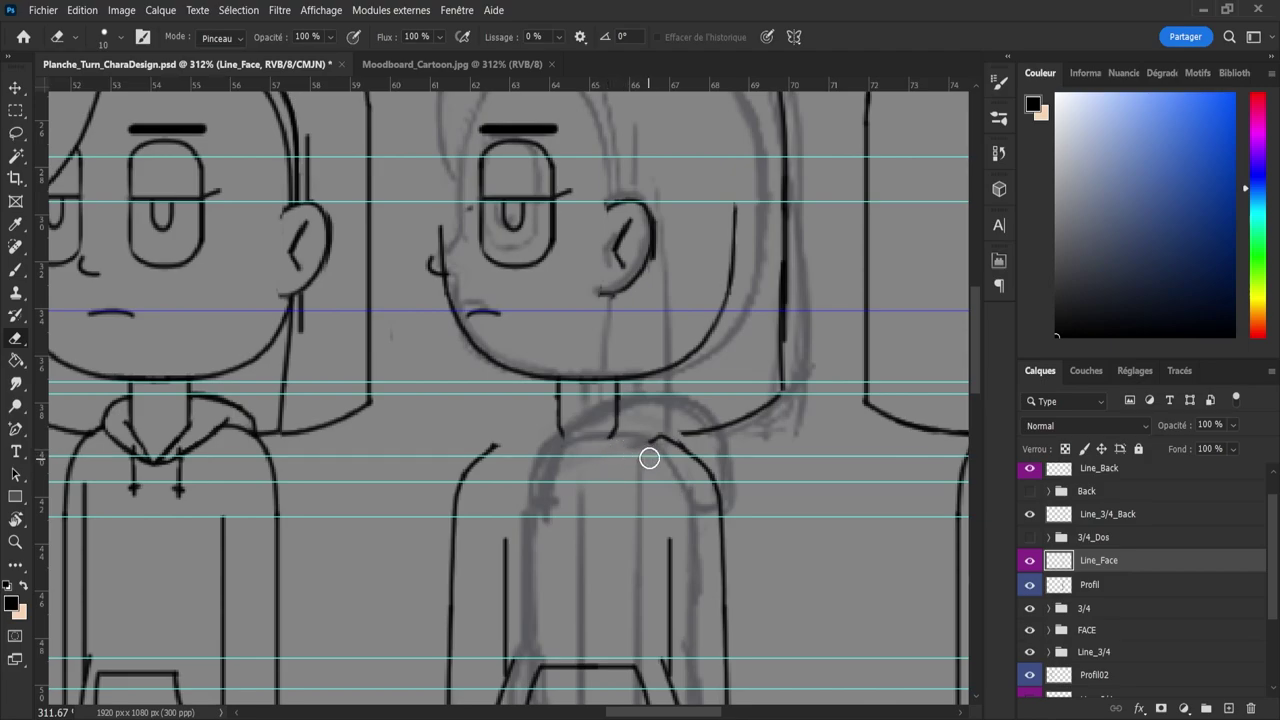
# - Erase the front-side arm of the copied figure, including its shoulder, outer sleeve, cuff and hand
pyautogui.press('z')
pyautogui.moveTo(652, 457)
pyautogui.mouseDown()
pyautogui.moveTo(571, 464)
pyautogui.moveTo(640, 464)
pyautogui.moveTo(603, 438)
pyautogui.mouseUp()
pyautogui.press('z')
pyautogui.moveTo(645, 481); pyautogui.dragTo(616, 463)
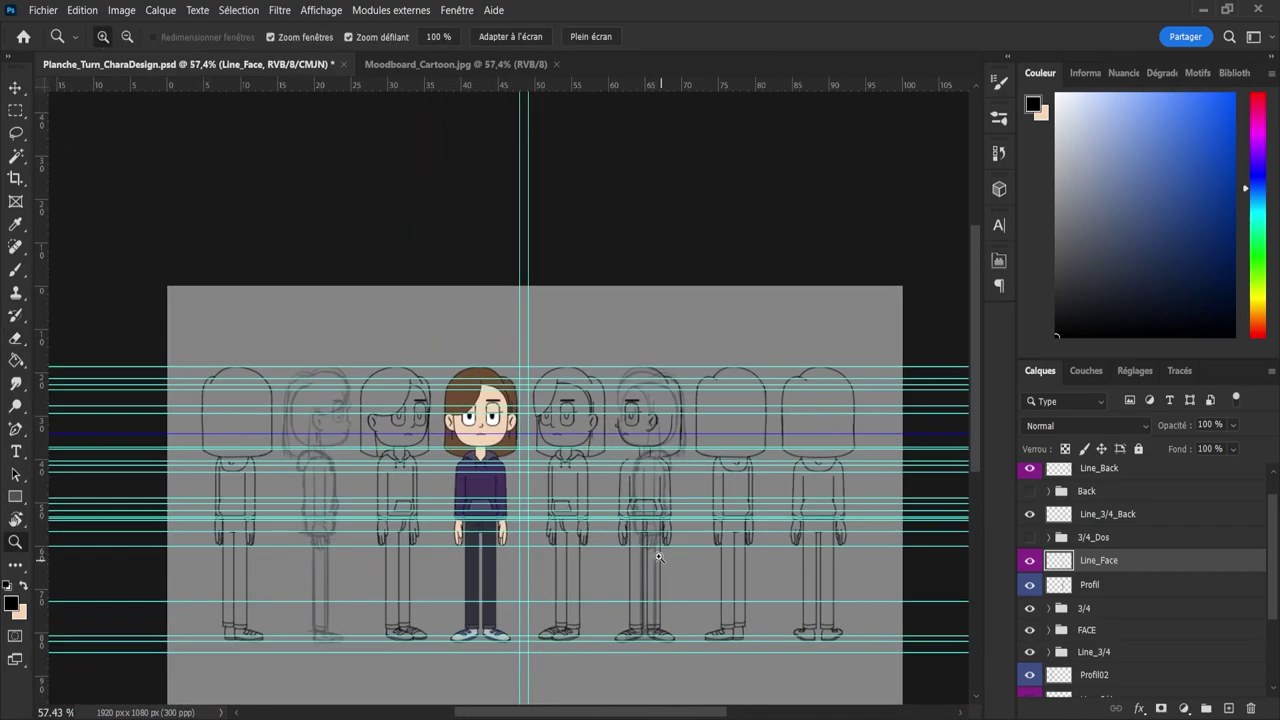
pyautogui.moveTo(659, 557); pyautogui.dragTo(704, 546)
pyautogui.moveTo(582, 458); pyautogui.dragTo(610, 452)
pyautogui.moveTo(532, 306)
pyautogui.mouseDown()
pyautogui.moveTo(545, 267)
pyautogui.moveTo(543, 373)
pyautogui.moveTo(560, 243)
pyautogui.moveTo(572, 237)
pyautogui.moveTo(537, 493)
pyautogui.moveTo(543, 394)
pyautogui.moveTo(536, 475)
pyautogui.moveTo(547, 571)
pyautogui.moveTo(568, 478)
pyautogui.moveTo(563, 565)
pyautogui.mouseUp()
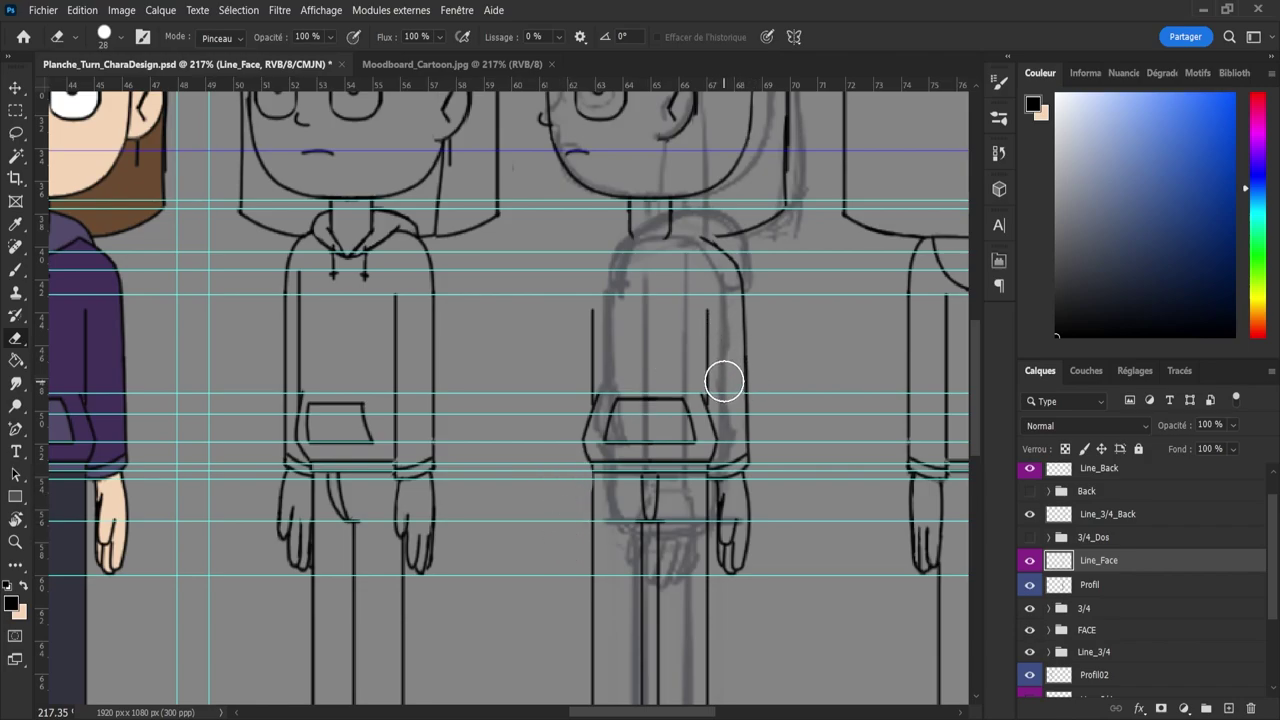
# - Erase the hoodie's central pocket outline and the back-side arm with its hand, cuff, outer sleeve and shoulder
pyautogui.moveTo(671, 428)
pyautogui.mouseDown()
pyautogui.moveTo(644, 405)
pyautogui.moveTo(620, 438)
pyautogui.moveTo(631, 406)
pyautogui.mouseUp()
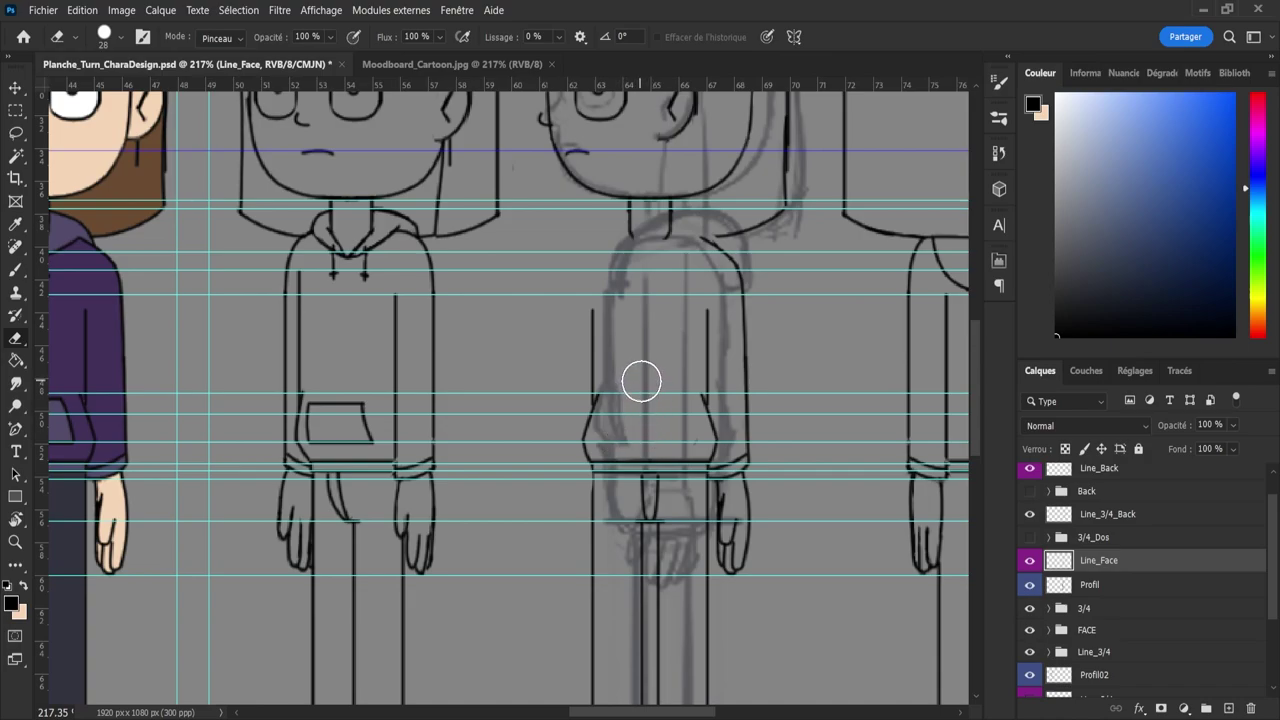
pyautogui.moveTo(740, 580); pyautogui.dragTo(751, 309)
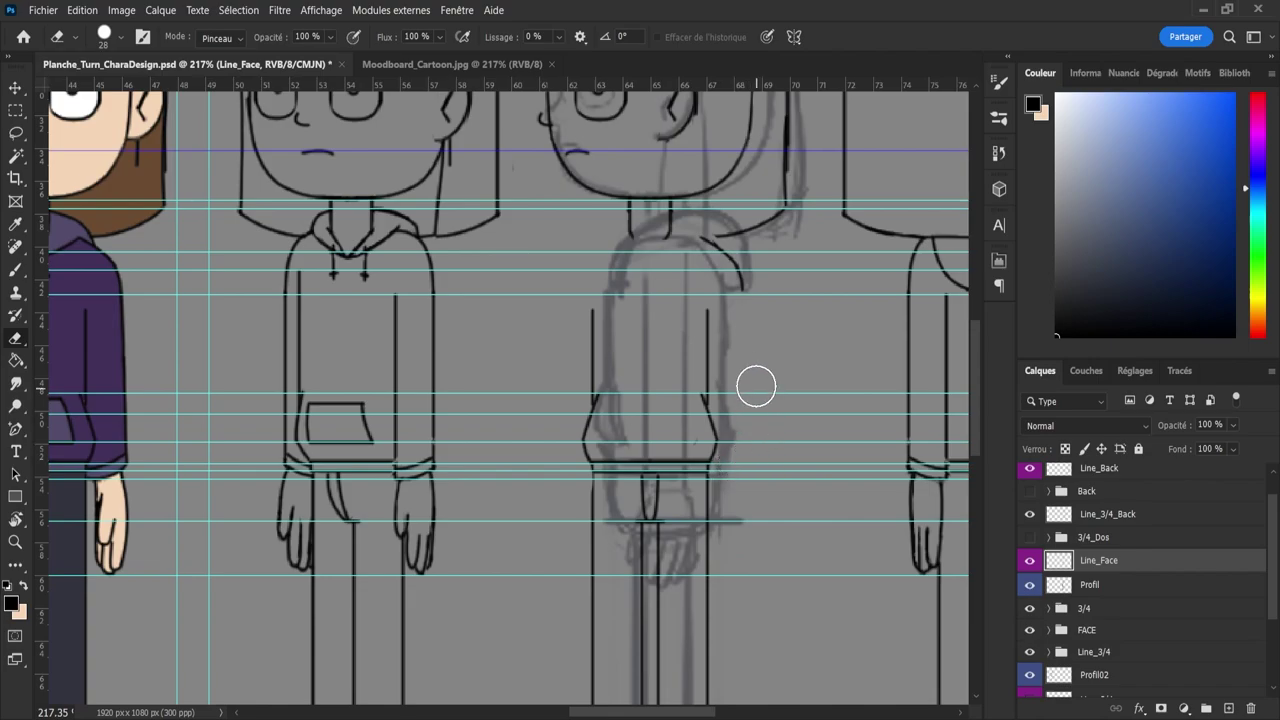
pyautogui.moveTo(757, 289); pyautogui.dragTo(712, 264)
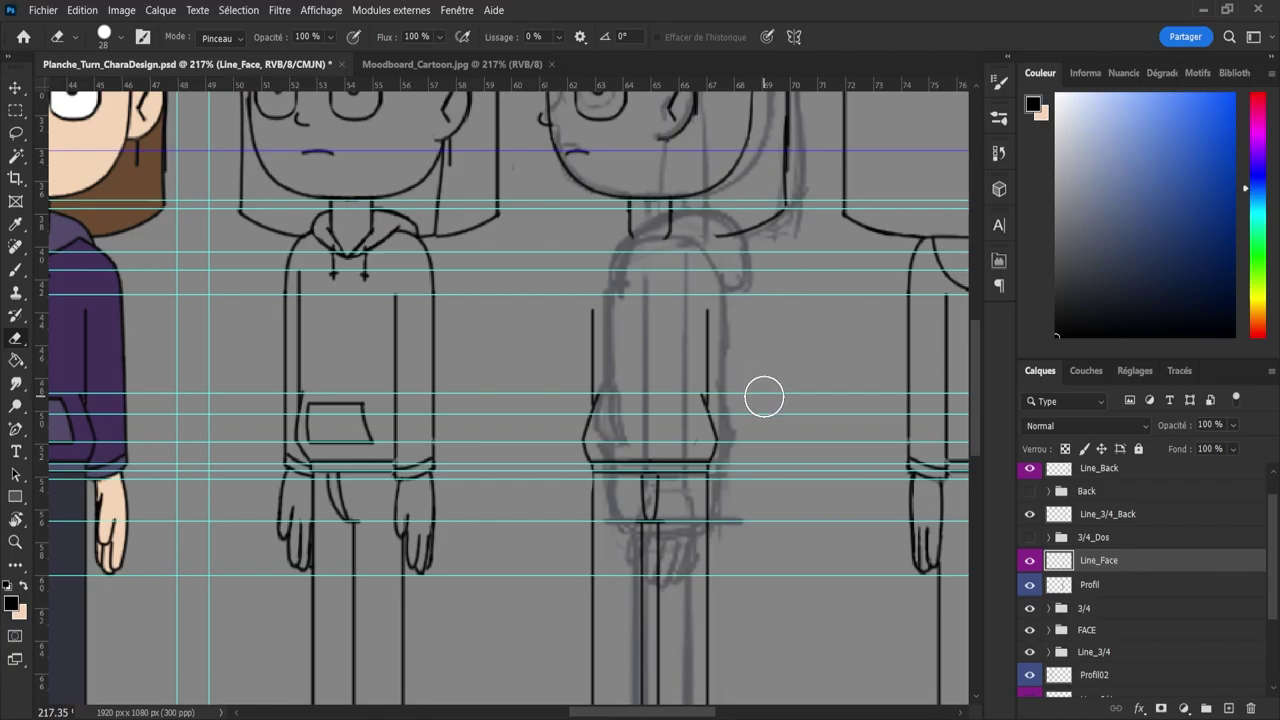
# - Erase both shoes of the copied figure along with the front leg's cuff and outer line
pyautogui.press('z')
pyautogui.moveTo(778, 379); pyautogui.dragTo(717, 395)
pyautogui.moveTo(778, 514); pyautogui.dragTo(815, 520)
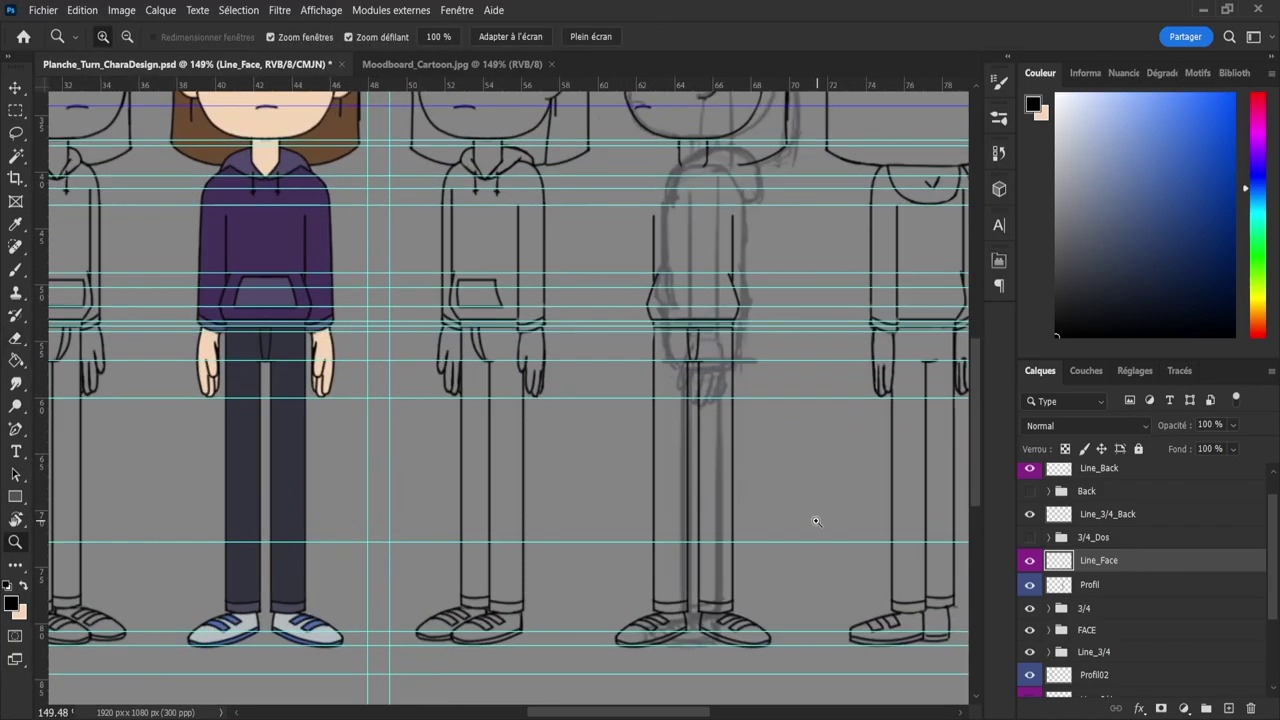
pyautogui.moveTo(702, 360); pyautogui.dragTo(682, 356)
pyautogui.moveTo(792, 437); pyautogui.dragTo(837, 461)
pyautogui.moveTo(715, 409); pyautogui.dragTo(695, 403)
pyautogui.scroll(1, 652, 471)
pyautogui.press('e')
pyautogui.moveTo(544, 617)
pyautogui.mouseDown()
pyautogui.moveTo(504, 602)
pyautogui.moveTo(632, 622)
pyautogui.moveTo(544, 600)
pyautogui.moveTo(564, 614)
pyautogui.moveTo(524, 608)
pyautogui.moveTo(525, 592)
pyautogui.moveTo(564, 586)
pyautogui.moveTo(568, 607)
pyautogui.moveTo(582, 597)
pyautogui.moveTo(673, 613)
pyautogui.moveTo(614, 596)
pyautogui.moveTo(676, 598)
pyautogui.mouseUp()
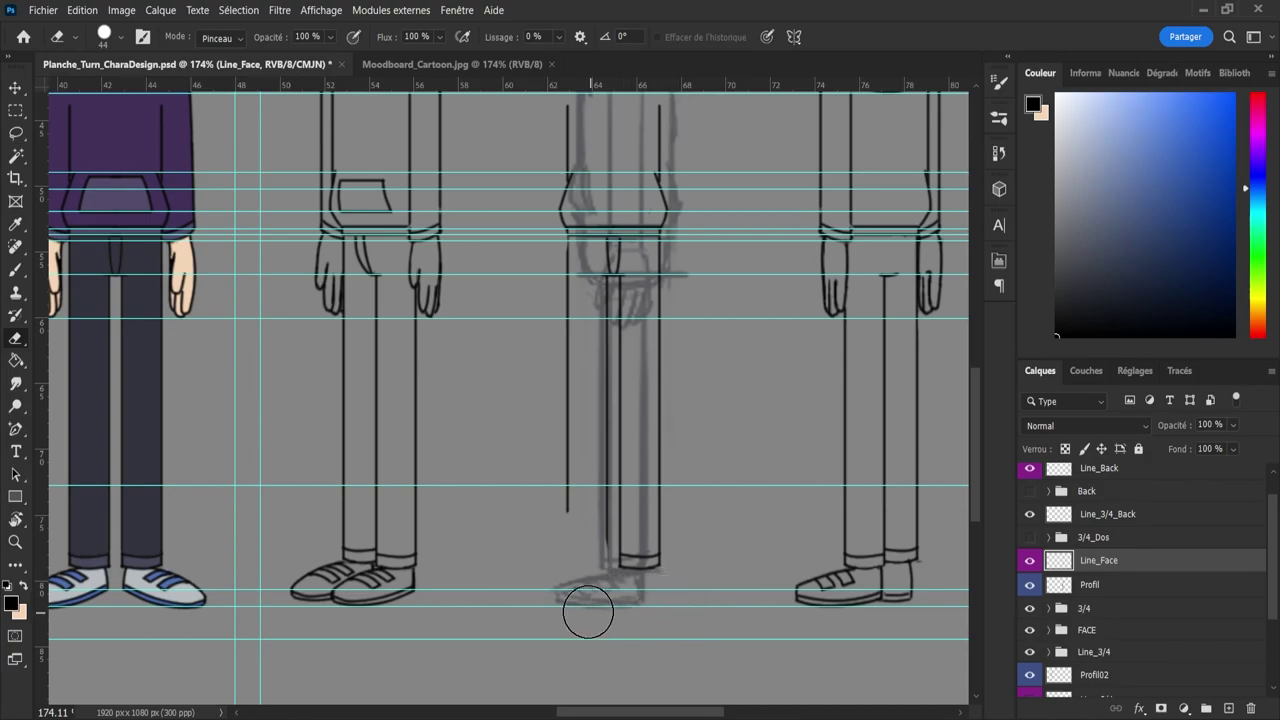
pyautogui.moveTo(558, 536); pyautogui.dragTo(560, 271)
# - Erase the trouser fly lines below the hoodie hem and the front leg's remaining inner line
pyautogui.press('z')
pyautogui.click(557, 260)
pyautogui.press('e')
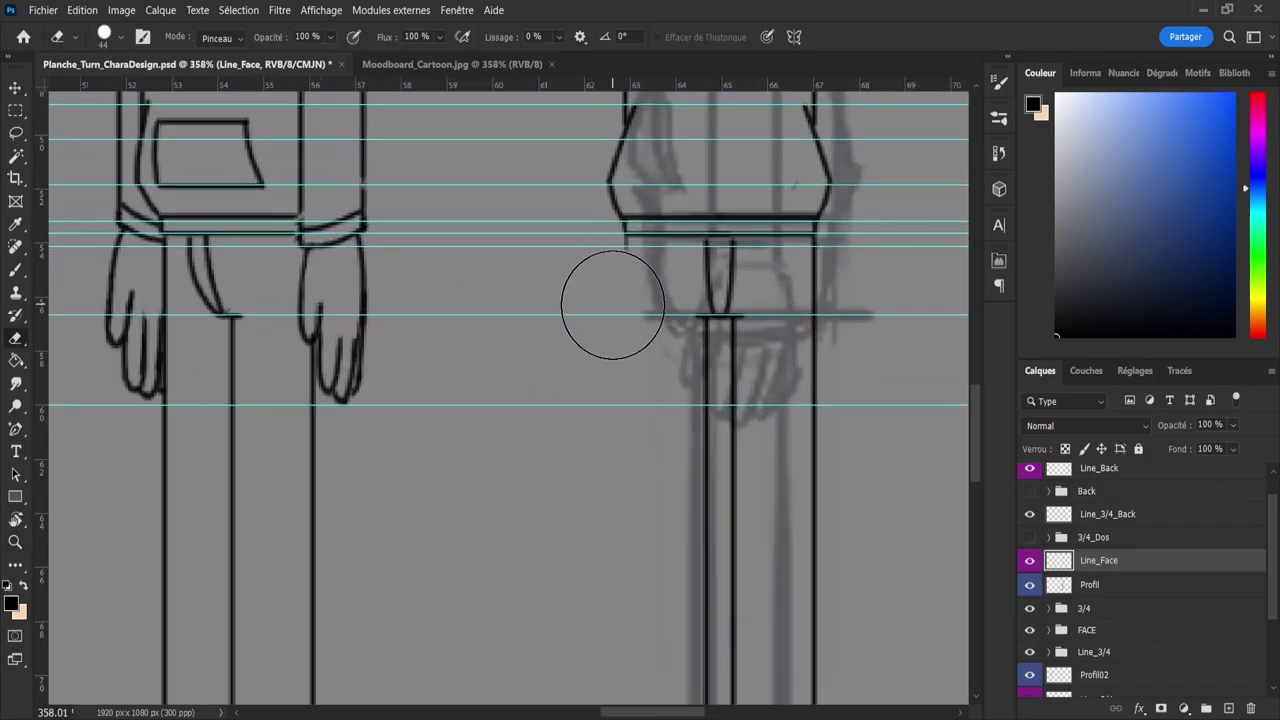
pyautogui.press('z')
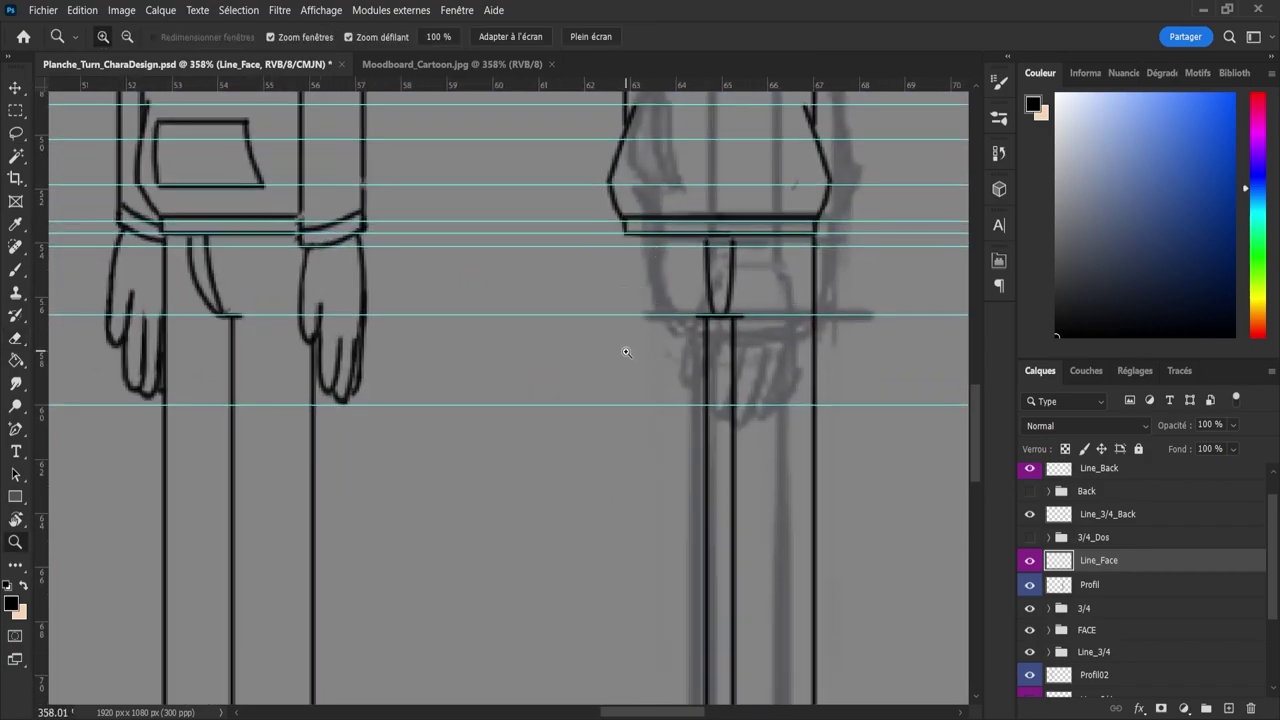
pyautogui.moveTo(626, 351); pyautogui.dragTo(602, 350)
pyautogui.press('e')
pyautogui.moveTo(697, 319); pyautogui.dragTo(672, 324)
pyautogui.moveTo(682, 298); pyautogui.dragTo(708, 286)
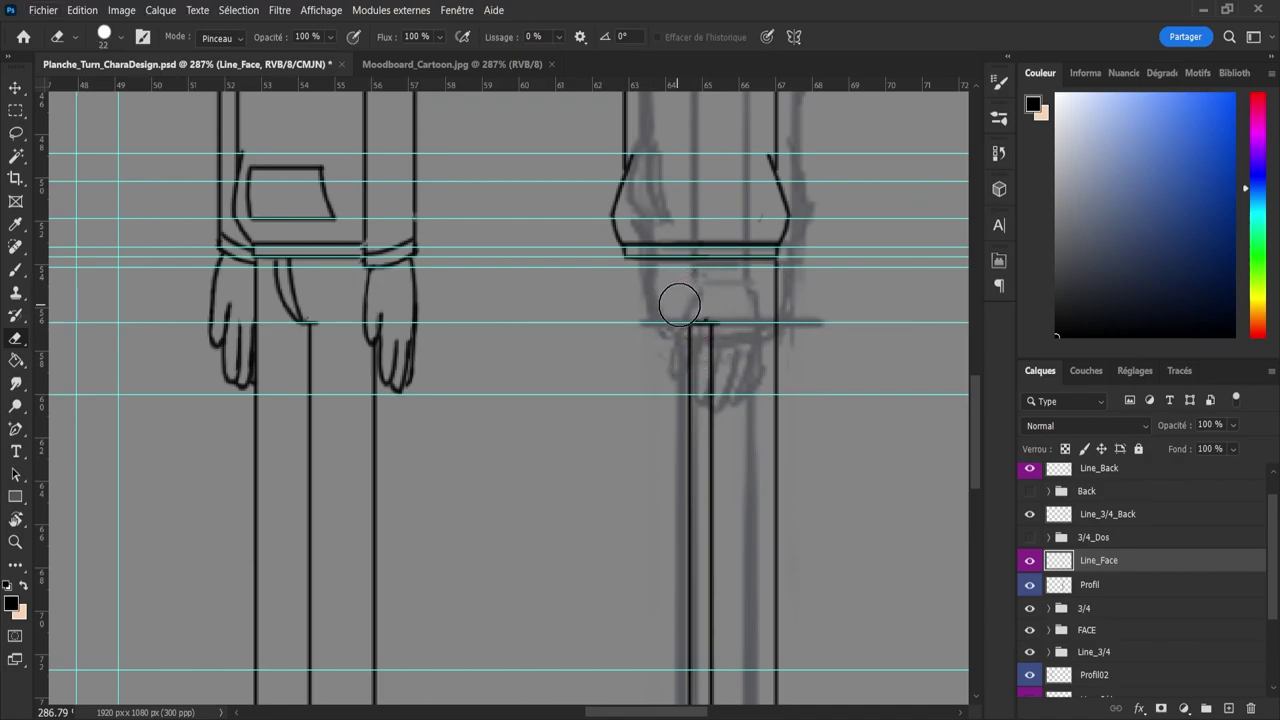
pyautogui.press('z')
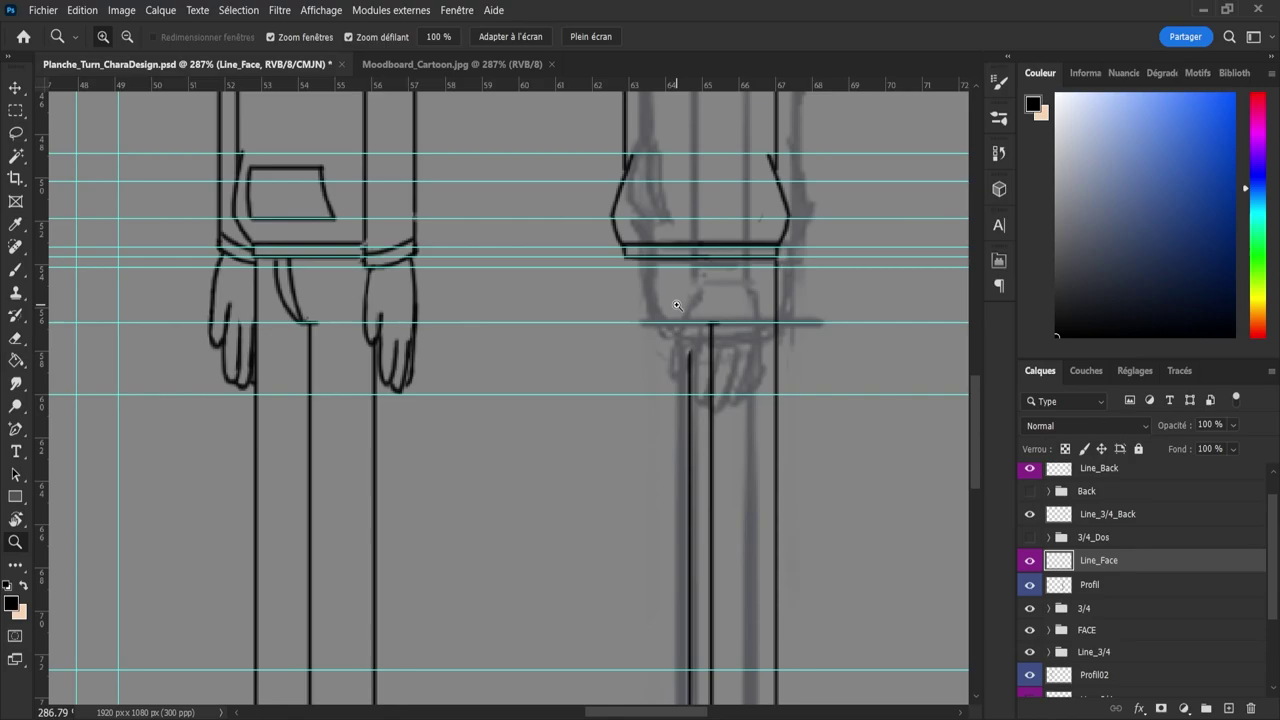
pyautogui.keyDown('alt'); pyautogui.click(672, 340); pyautogui.keyUp('alt')
pyautogui.press('e')
pyautogui.moveTo(702, 298); pyautogui.dragTo(694, 493)
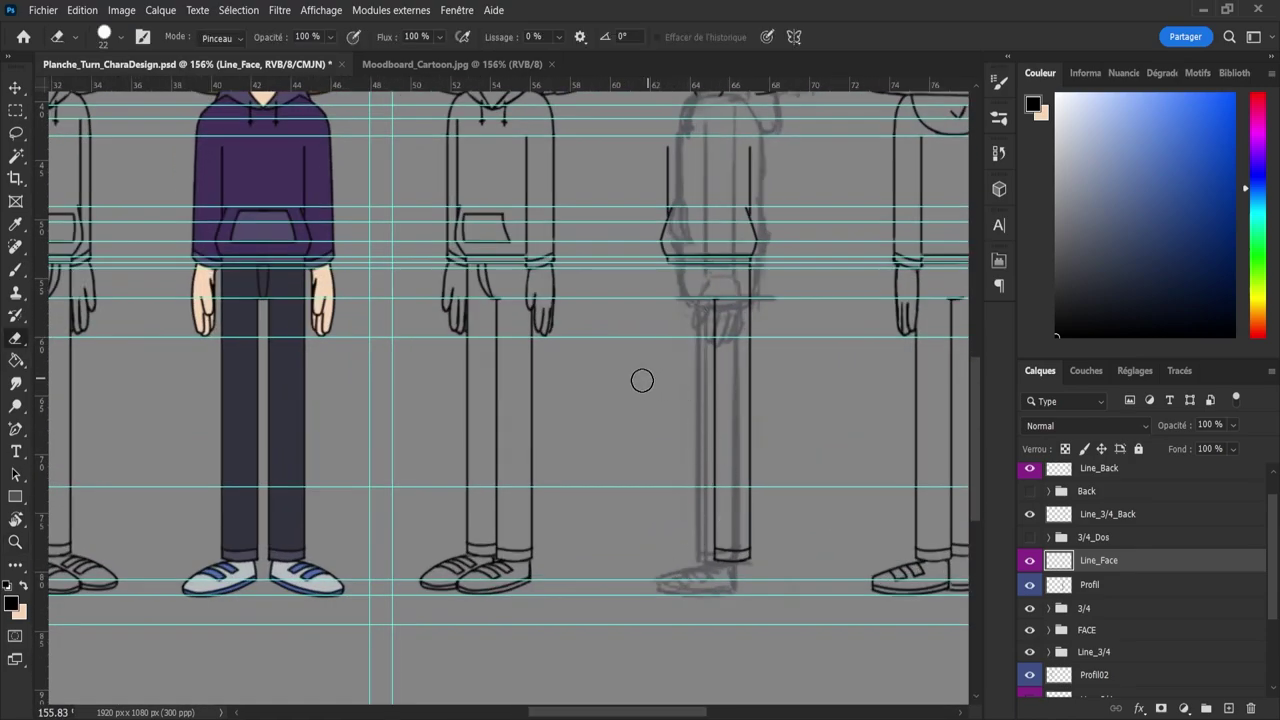
# - Select the remaining trouser leg, shift it horizontally to X 1266.50 px over the profile sketch's leg, and deselect
pyautogui.press('z')
pyautogui.moveTo(642, 380); pyautogui.dragTo(674, 385)
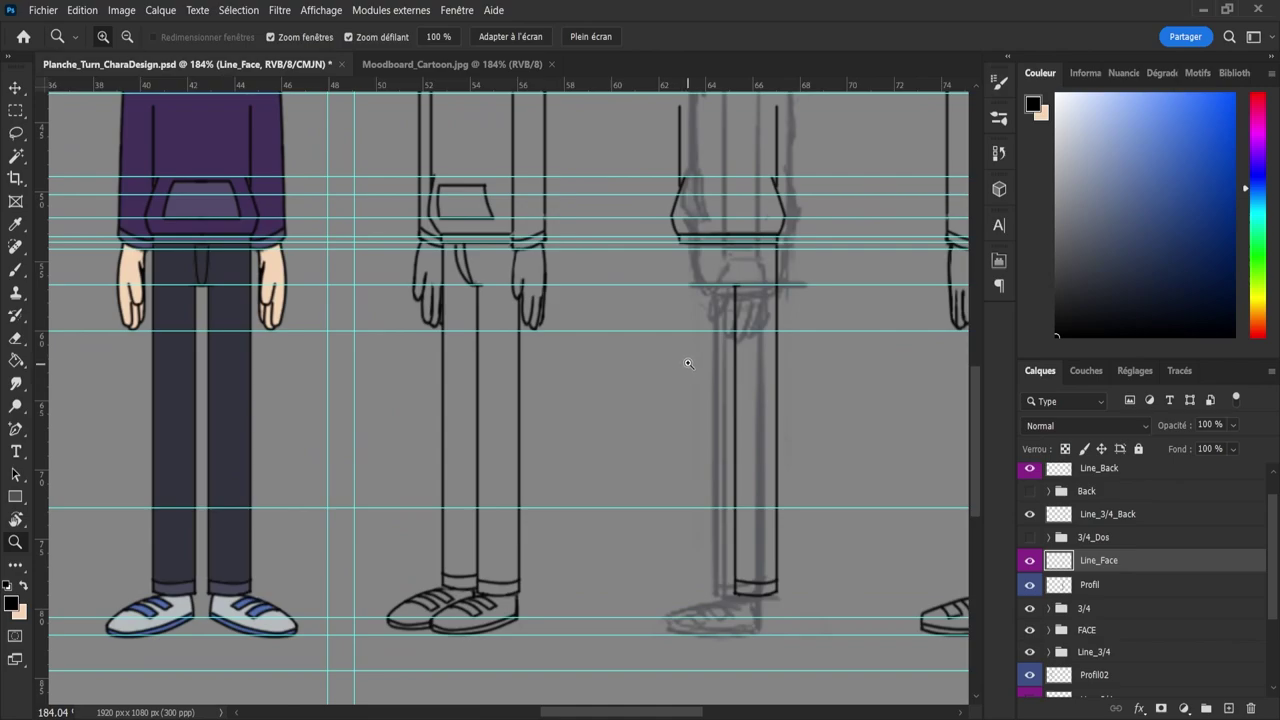
pyautogui.press('l')
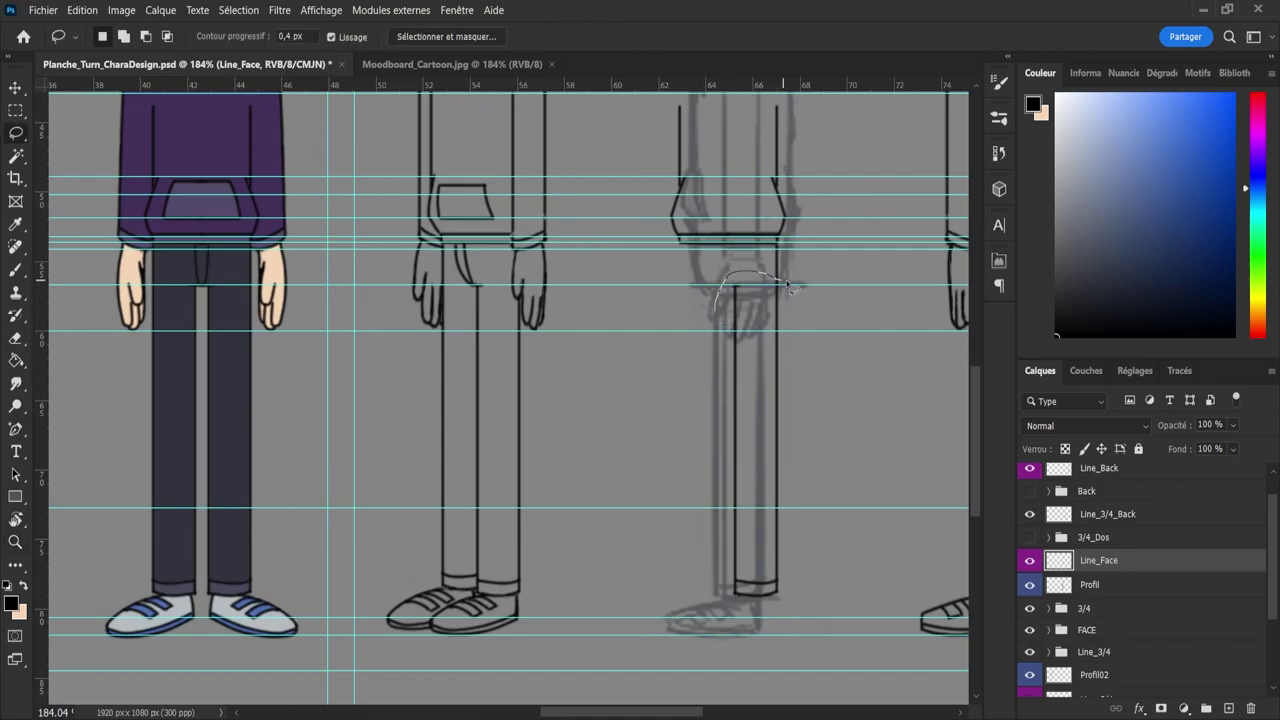
pyautogui.moveTo(702, 621); pyautogui.dragTo(706, 499)
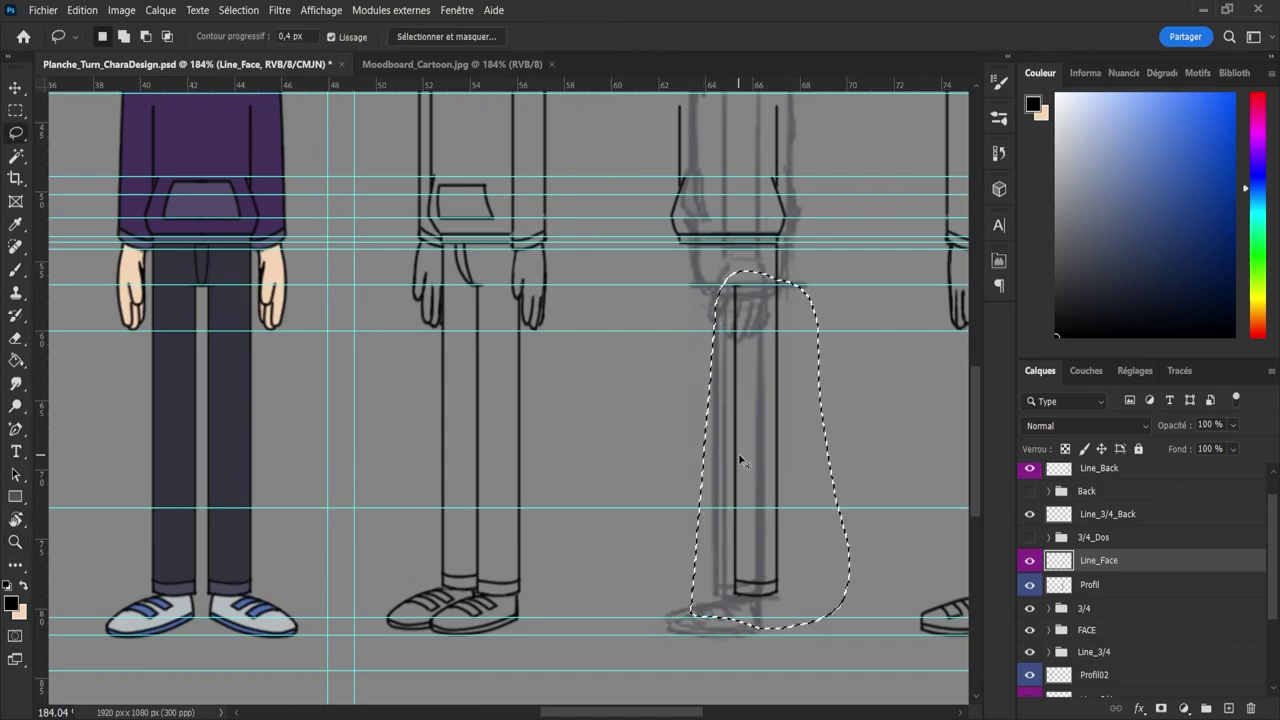
pyautogui.hotkey('ctrl', 't')
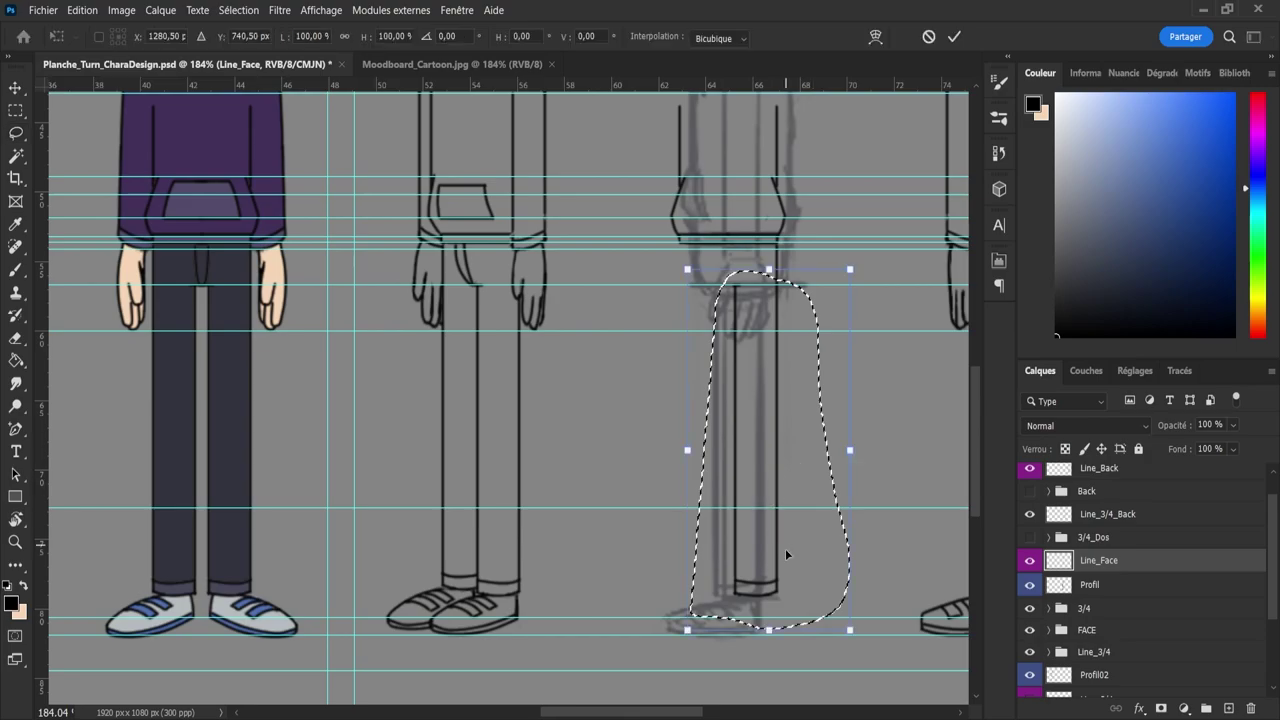
pyautogui.moveTo(786, 571); pyautogui.dragTo(755, 577)
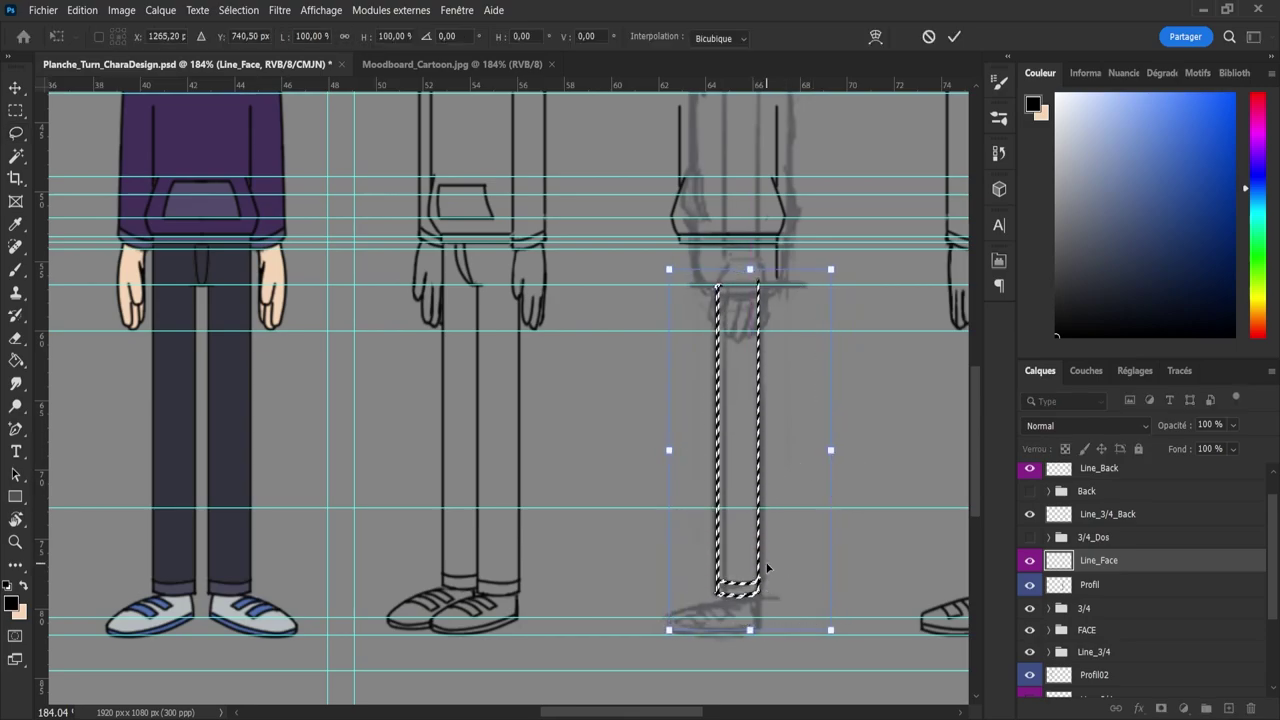
pyautogui.press('Right')
pyautogui.press('Left')
pyautogui.press('Right')
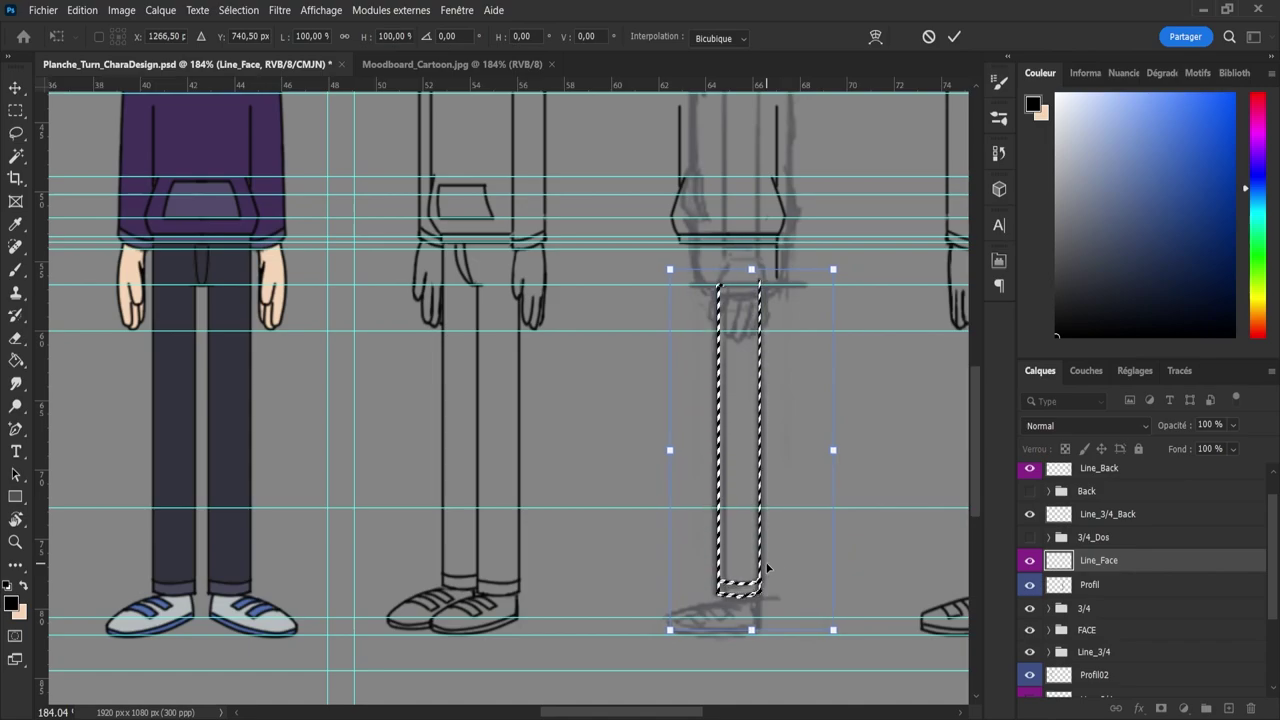
pyautogui.press('l')
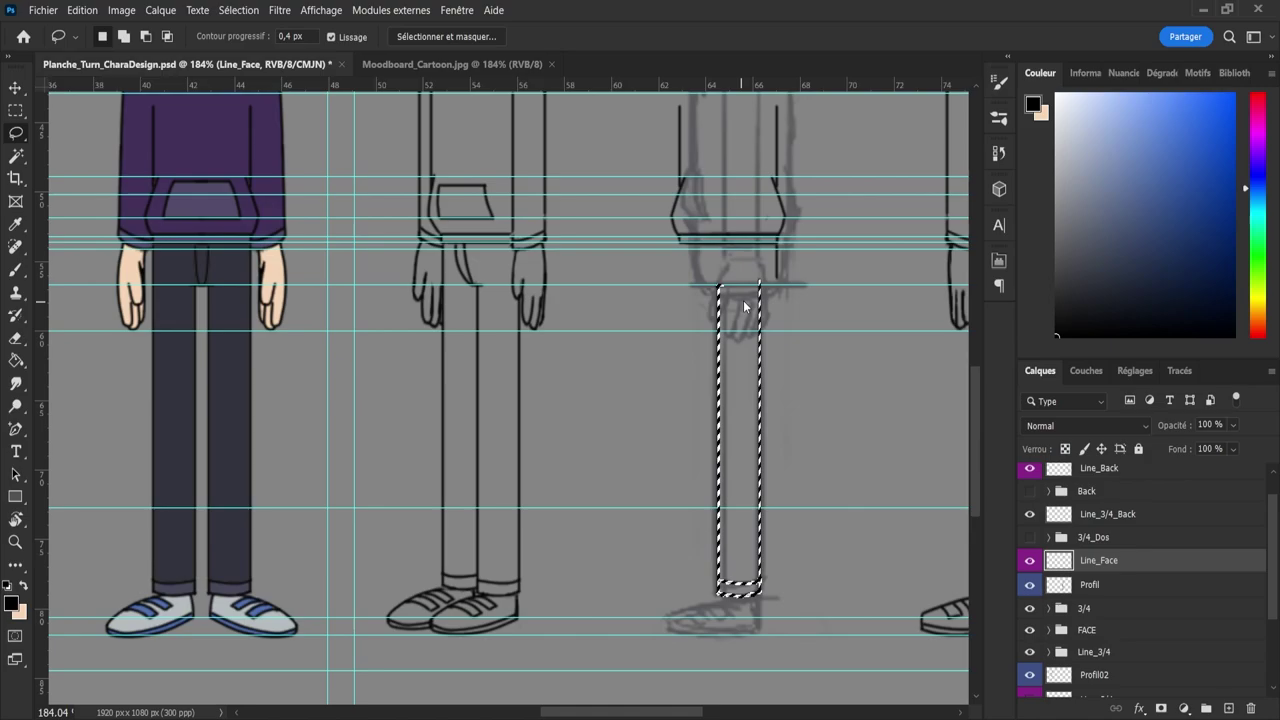
pyautogui.hotkey('ctrl', 'd')
# - Copy the front shoe of the three-quarter back view from the Line_3/4_Back layer onto a new layer
pyautogui.press('z')
pyautogui.moveTo(652, 412); pyautogui.dragTo(626, 396)
pyautogui.moveTo(810, 511); pyautogui.dragTo(829, 519)
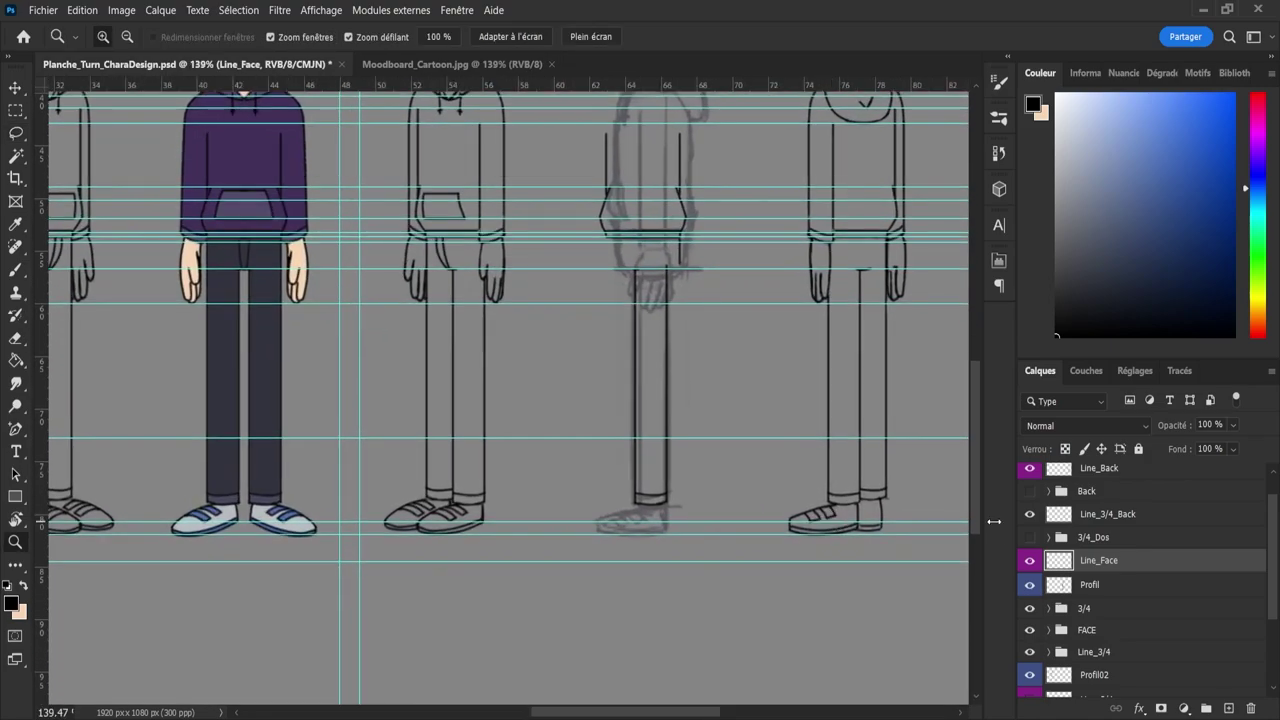
pyautogui.click(1032, 517)
pyautogui.click(1032, 517)
pyautogui.click(1064, 517)
pyautogui.click(779, 518)
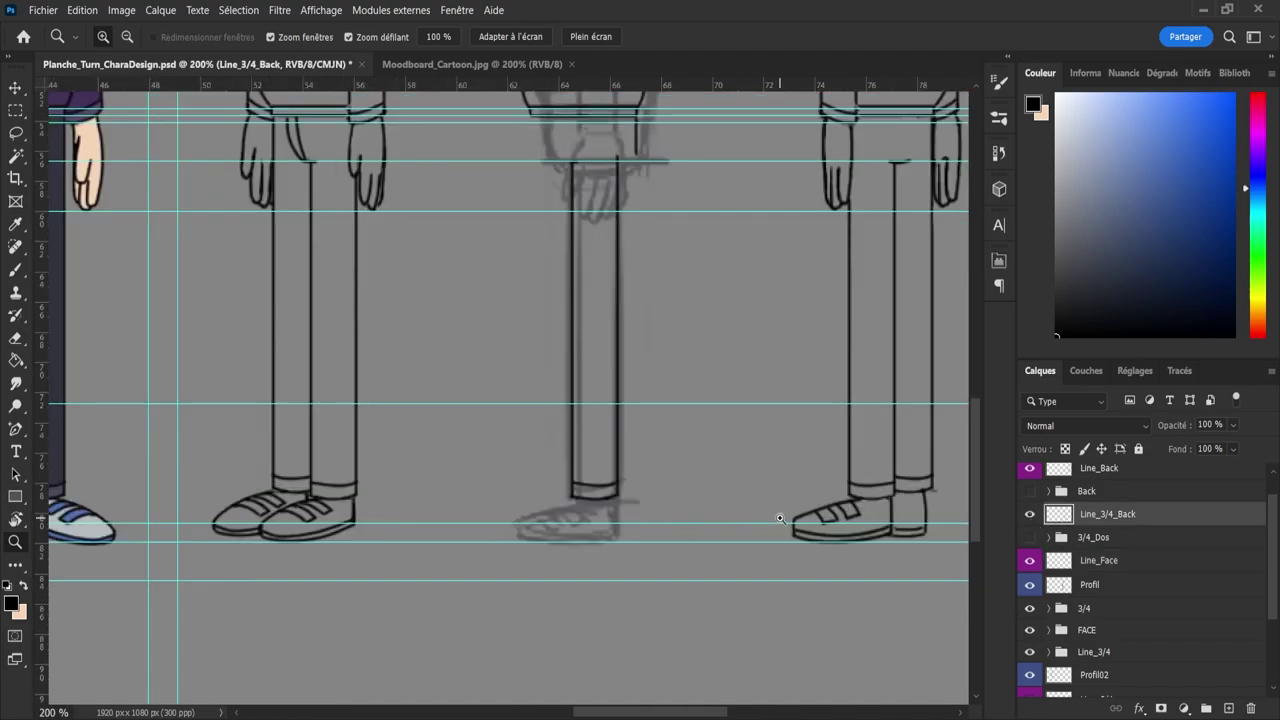
pyautogui.press('l')
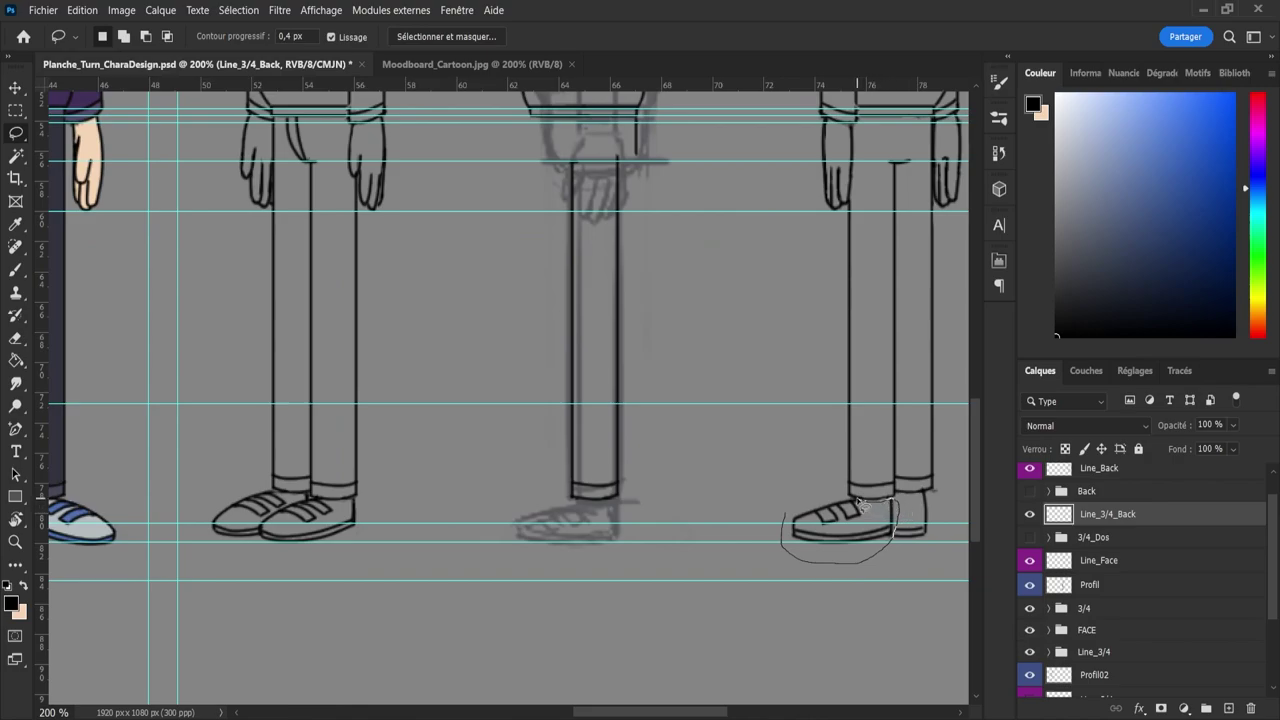
pyautogui.moveTo(783, 516); pyautogui.dragTo(801, 534)
pyautogui.hotkey('ctrl', 'j')
# - Place the copied shoe's layer directly above Line_Face and position the shoe over the profile sketch's foot
pyautogui.moveTo(1117, 516); pyautogui.dragTo(1114, 578)
pyautogui.press('v')
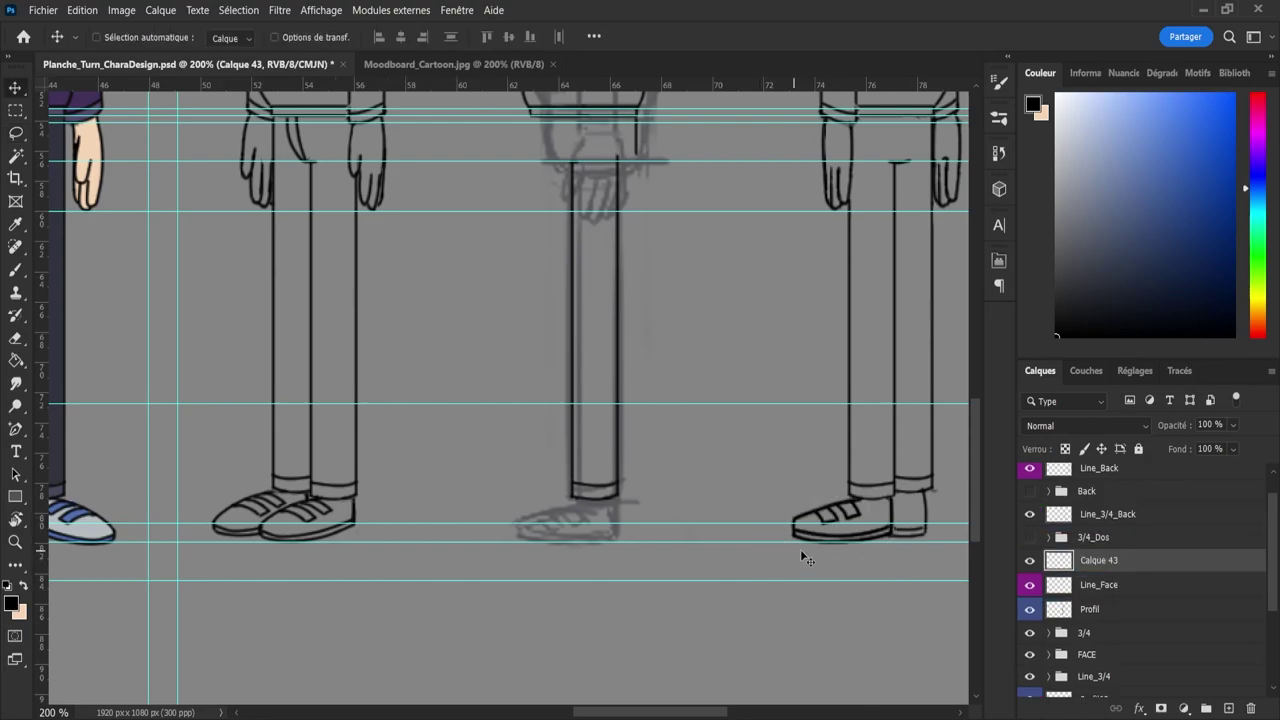
pyautogui.moveTo(872, 518); pyautogui.dragTo(594, 509)
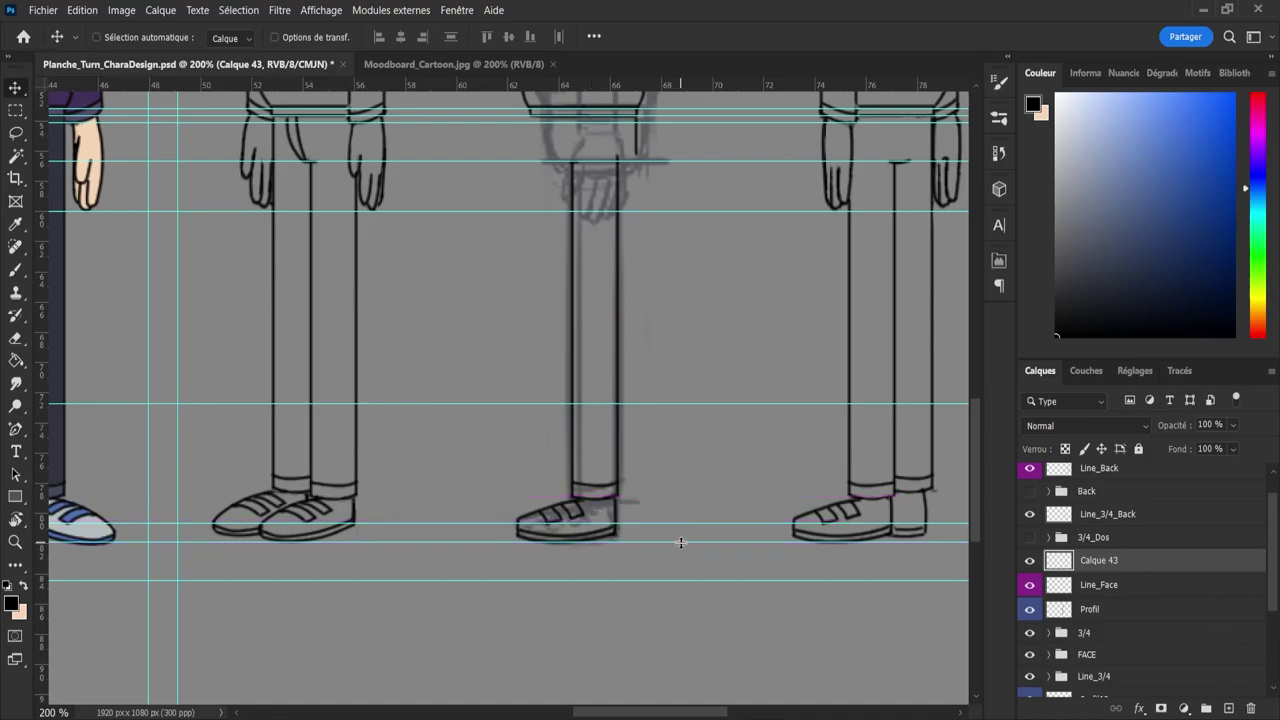
# - Examine the adapted profile figure against the other turnaround views and the underlying Profil sketch
pyautogui.press('z')
pyautogui.moveTo(724, 321); pyautogui.dragTo(669, 291)
pyautogui.moveTo(639, 229); pyautogui.dragTo(692, 305)
pyautogui.moveTo(733, 218); pyautogui.dragTo(762, 246)
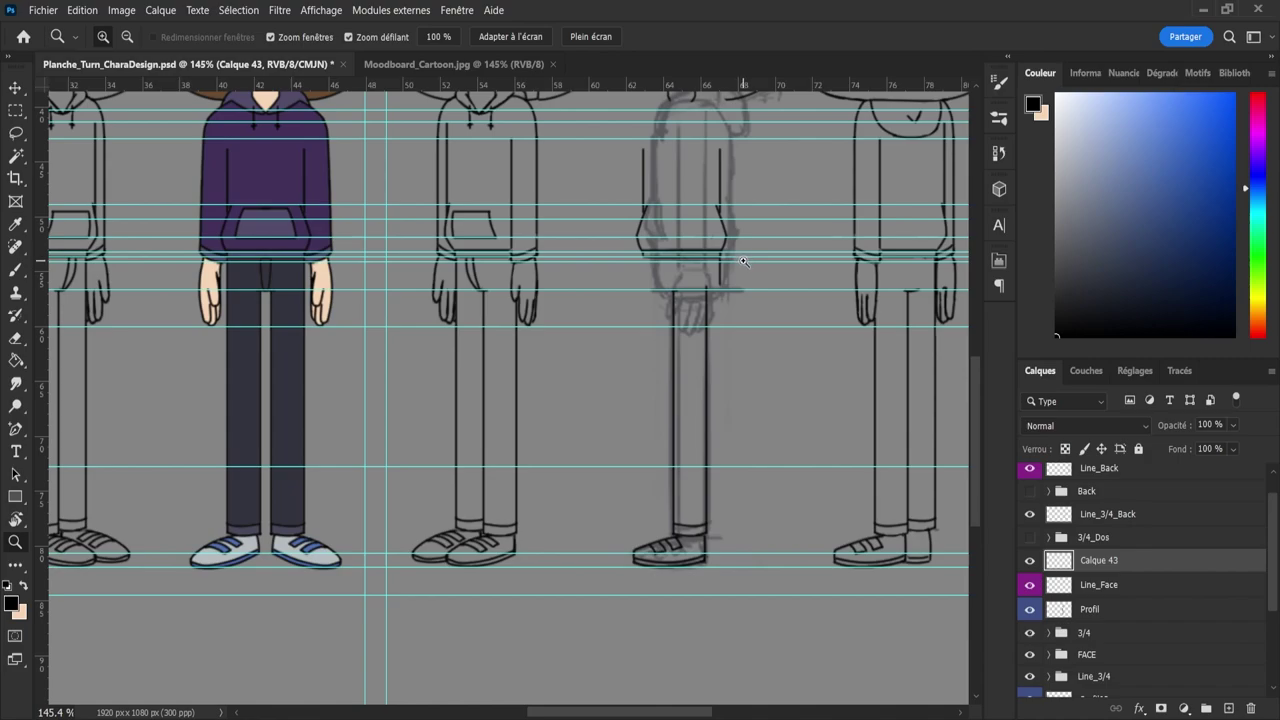
pyautogui.moveTo(777, 271); pyautogui.dragTo(744, 252)
pyautogui.moveTo(757, 155); pyautogui.dragTo(789, 239)
pyautogui.moveTo(743, 423); pyautogui.dragTo(703, 403)
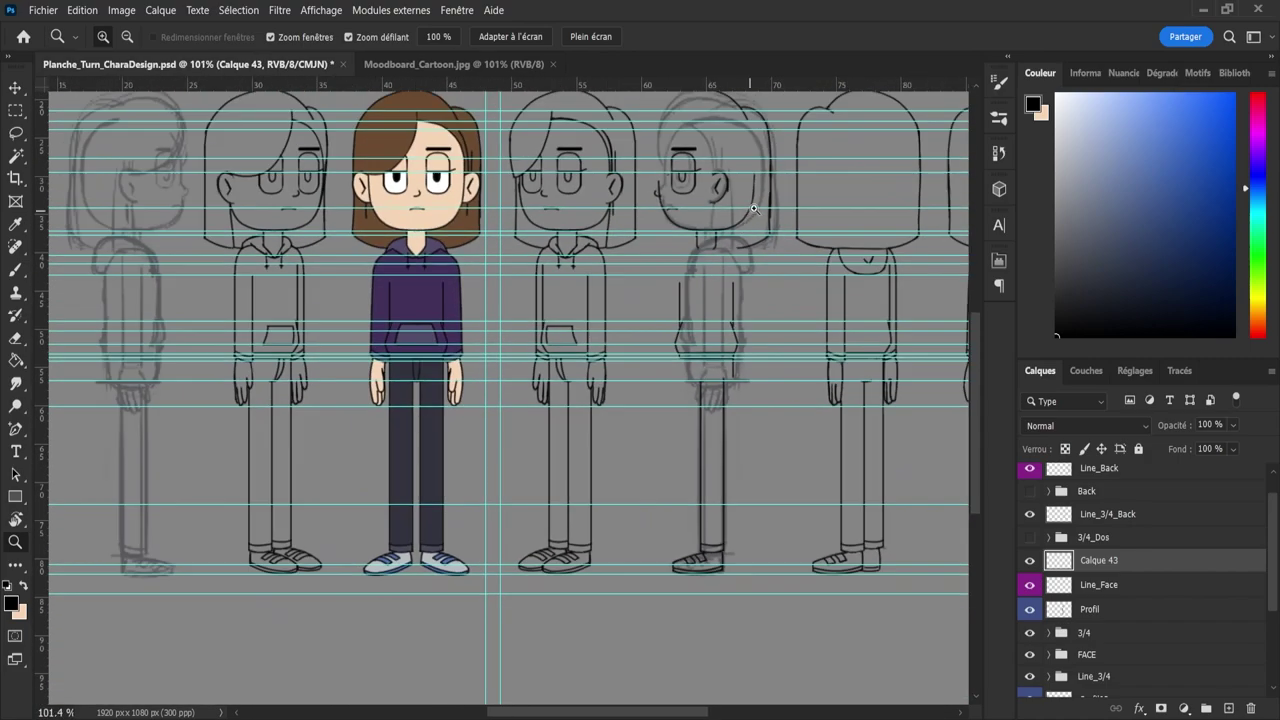
pyautogui.moveTo(754, 208); pyautogui.dragTo(773, 279)
pyautogui.moveTo(750, 368); pyautogui.dragTo(714, 342)
pyautogui.moveTo(771, 213); pyautogui.dragTo(791, 340)
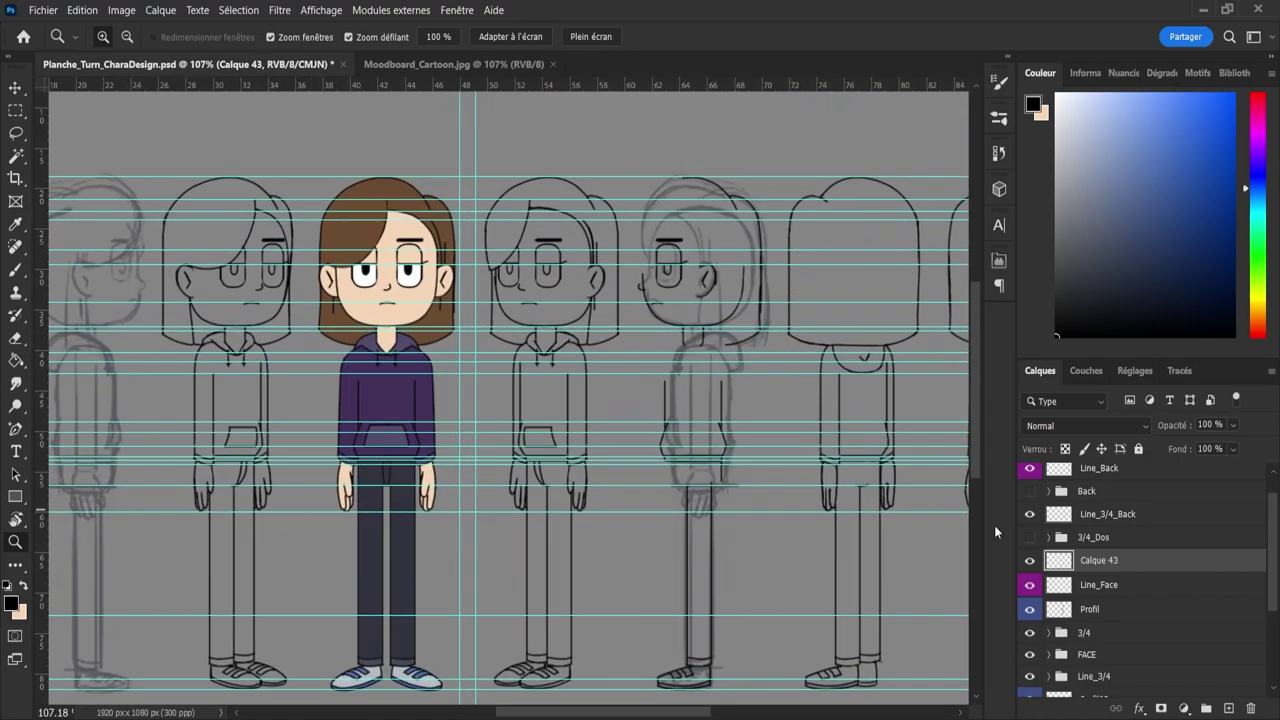
pyautogui.click(1062, 610)
pyautogui.click(1029, 609)
pyautogui.click(1029, 610)
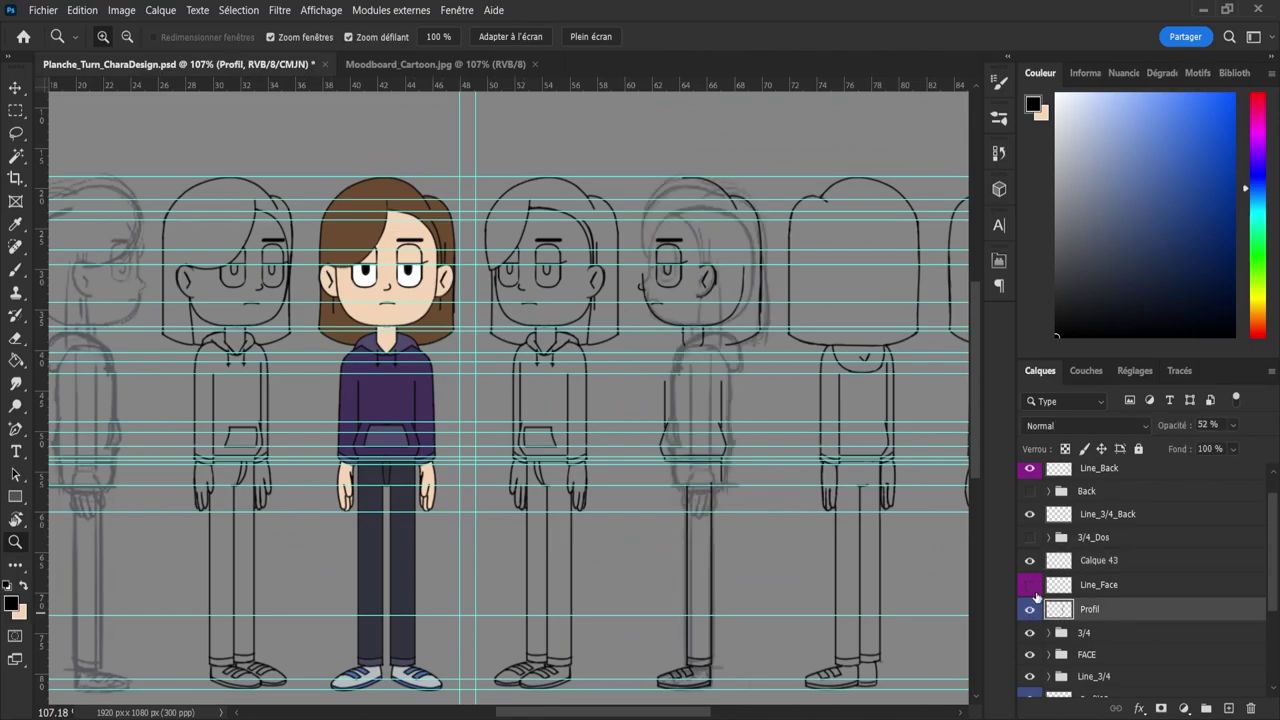
# - On the Line_Face layer, narrow the profile's eye and eyebrow to 89.39% width and shift them toward the front of the face
pyautogui.click(1100, 585)
pyautogui.click(659, 184)
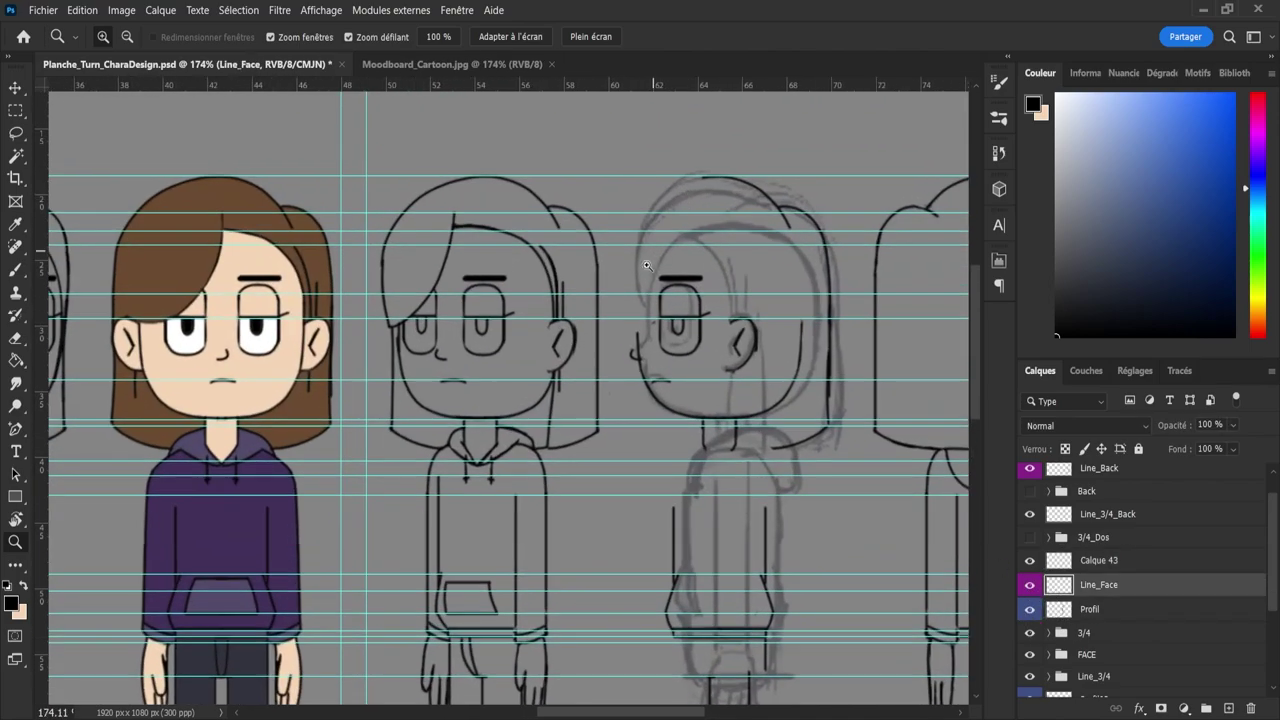
pyautogui.press('l')
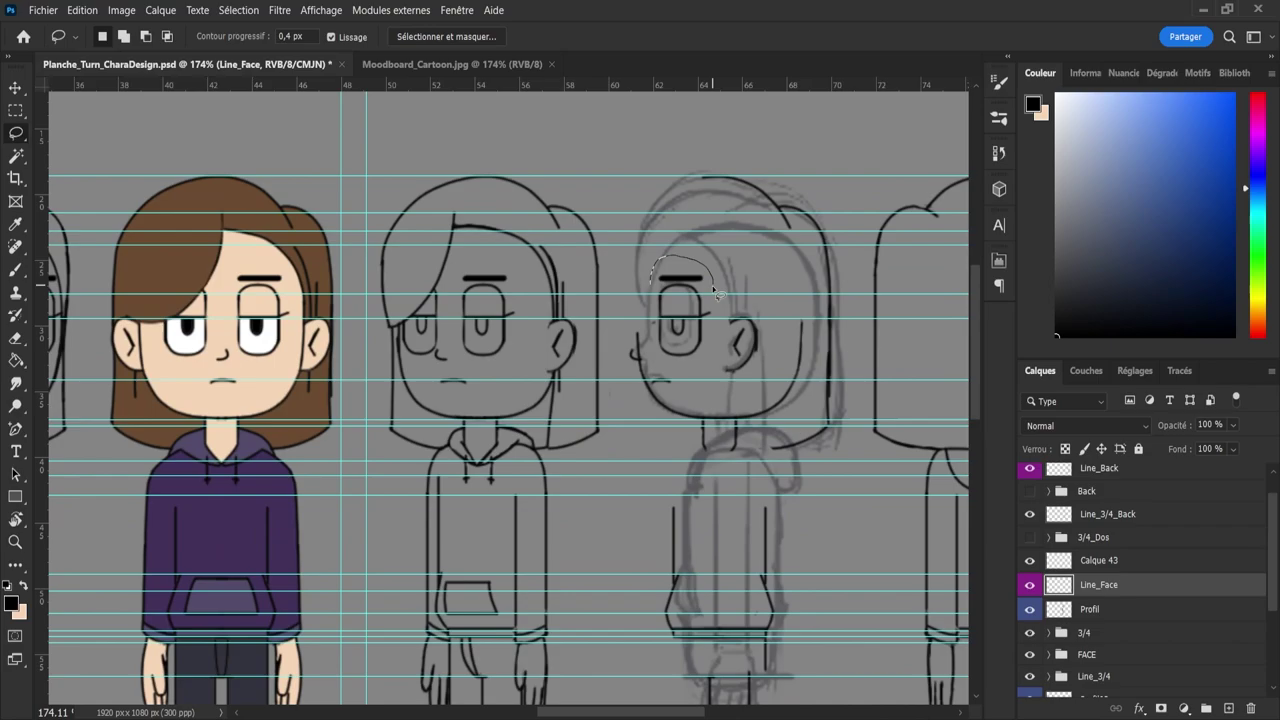
pyautogui.moveTo(716, 292)
pyautogui.mouseDown()
pyautogui.moveTo(704, 357)
pyautogui.moveTo(676, 368)
pyautogui.moveTo(654, 348)
pyautogui.moveTo(650, 285)
pyautogui.mouseUp()
pyautogui.hotkey('ctrl', 't')
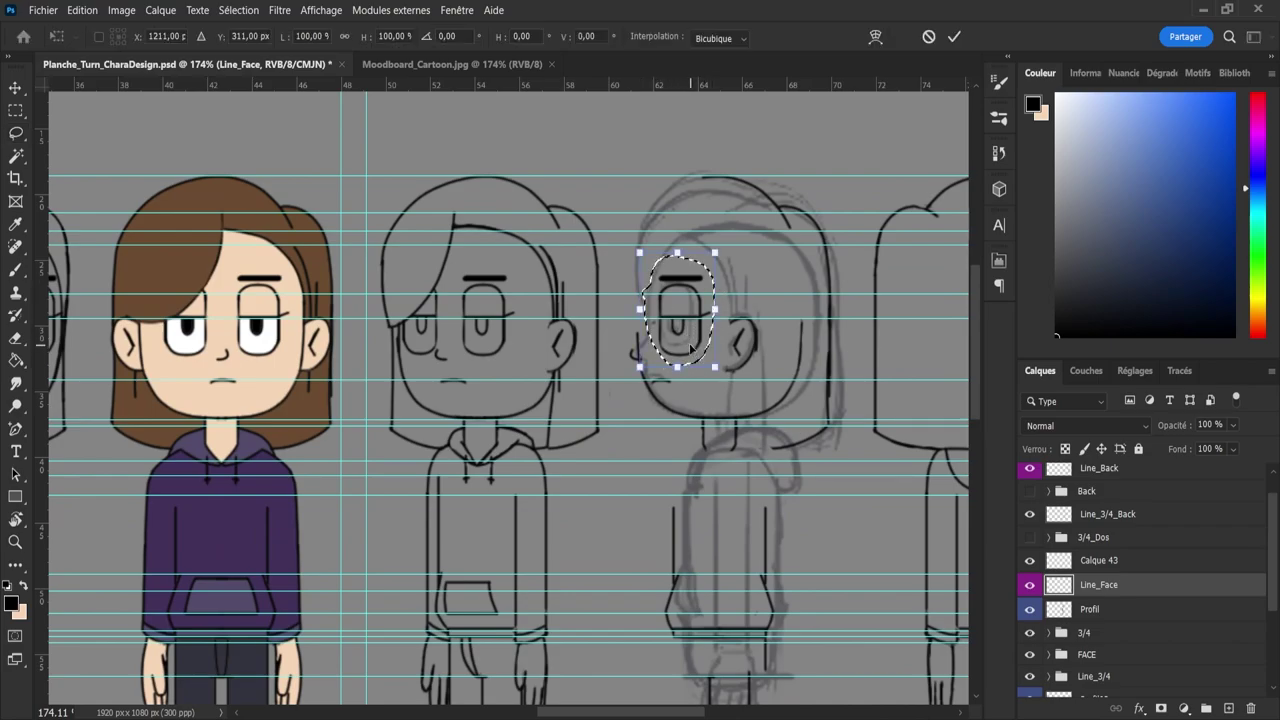
pyautogui.moveTo(683, 332); pyautogui.dragTo(700, 310)
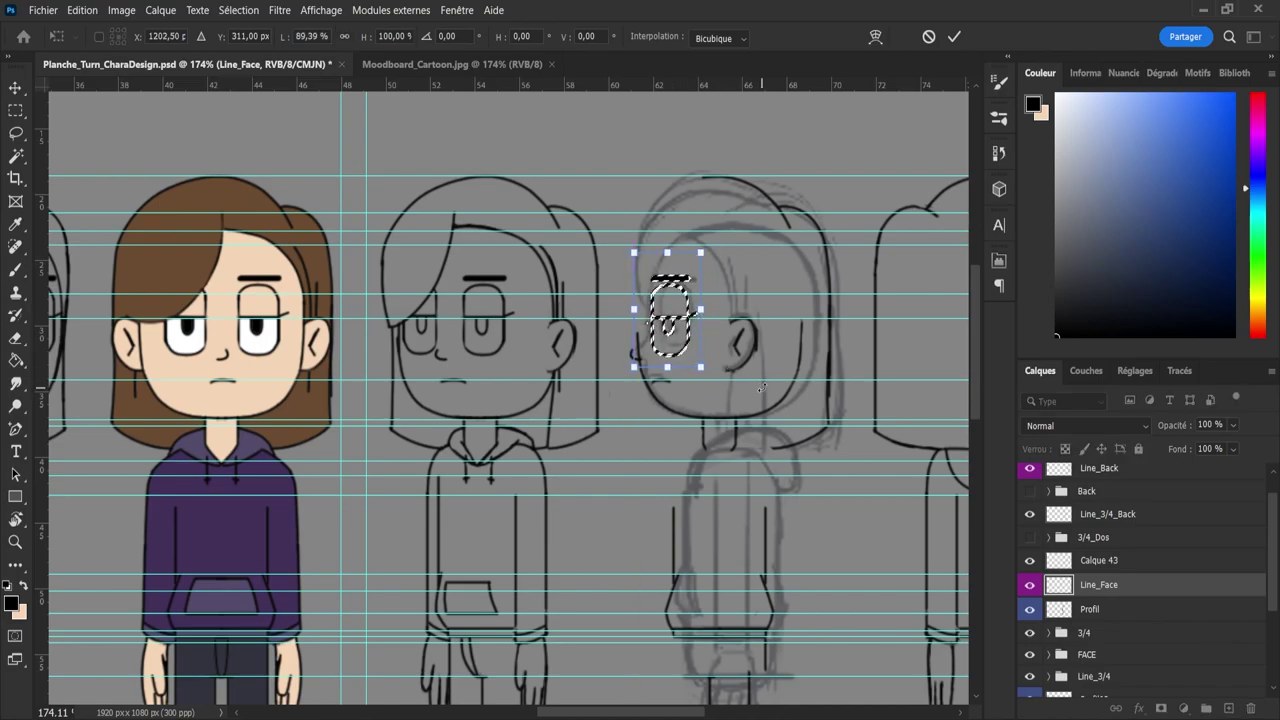
pyautogui.click(953, 37)
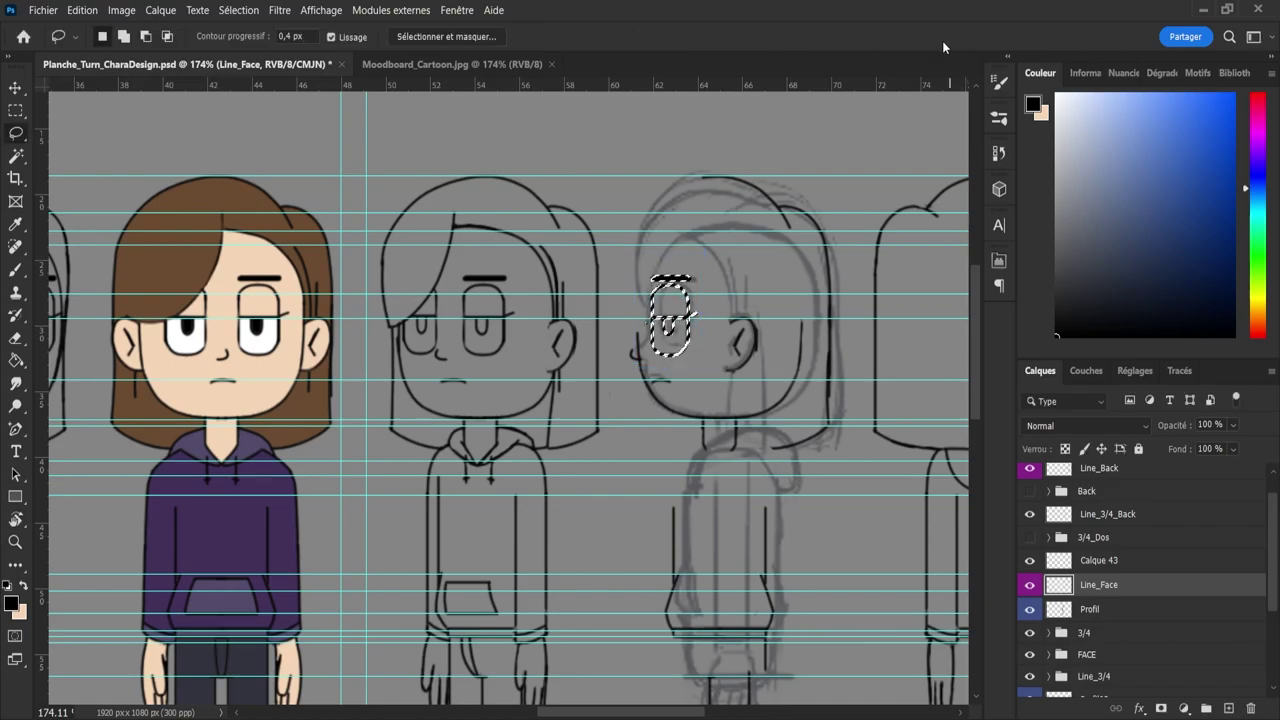
pyautogui.click(690, 233)
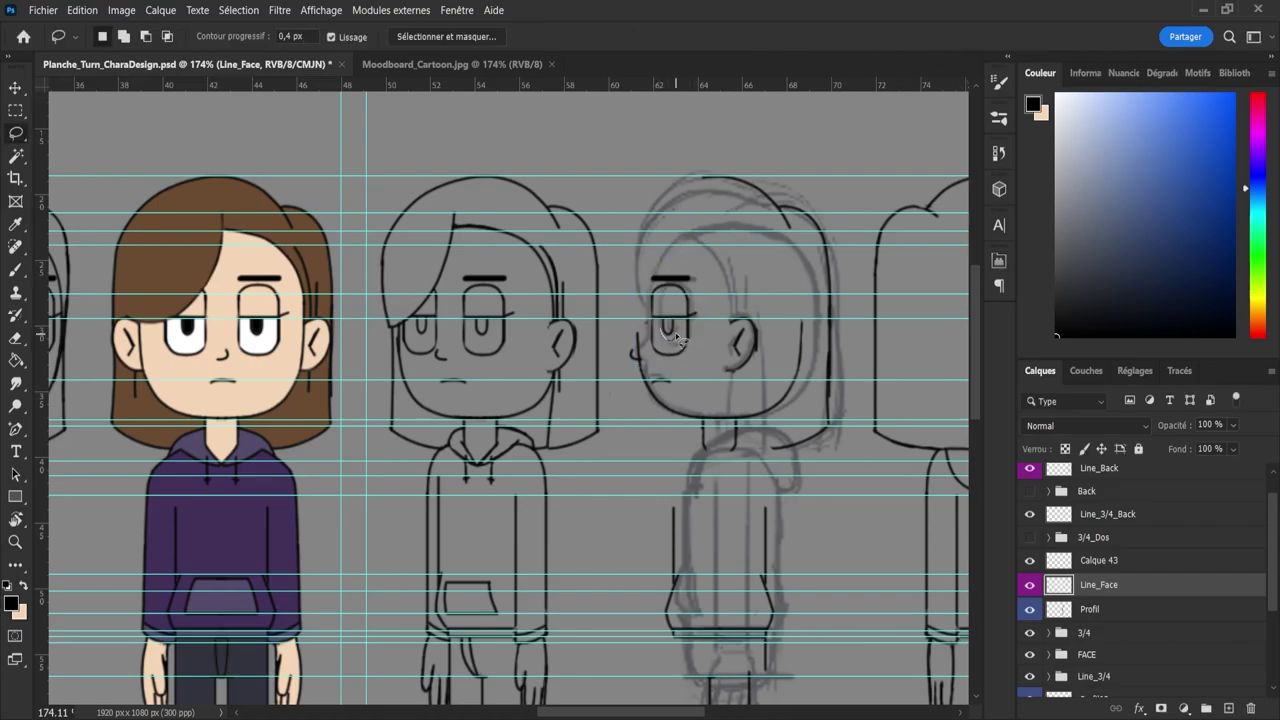
# - Select the profile eye's pupil, nudge it toward the front edge of the eye, and deselect
pyautogui.moveTo(667, 318)
pyautogui.mouseDown()
pyautogui.moveTo(708, 320)
pyautogui.moveTo(714, 335)
pyautogui.mouseUp()
pyautogui.press('z')
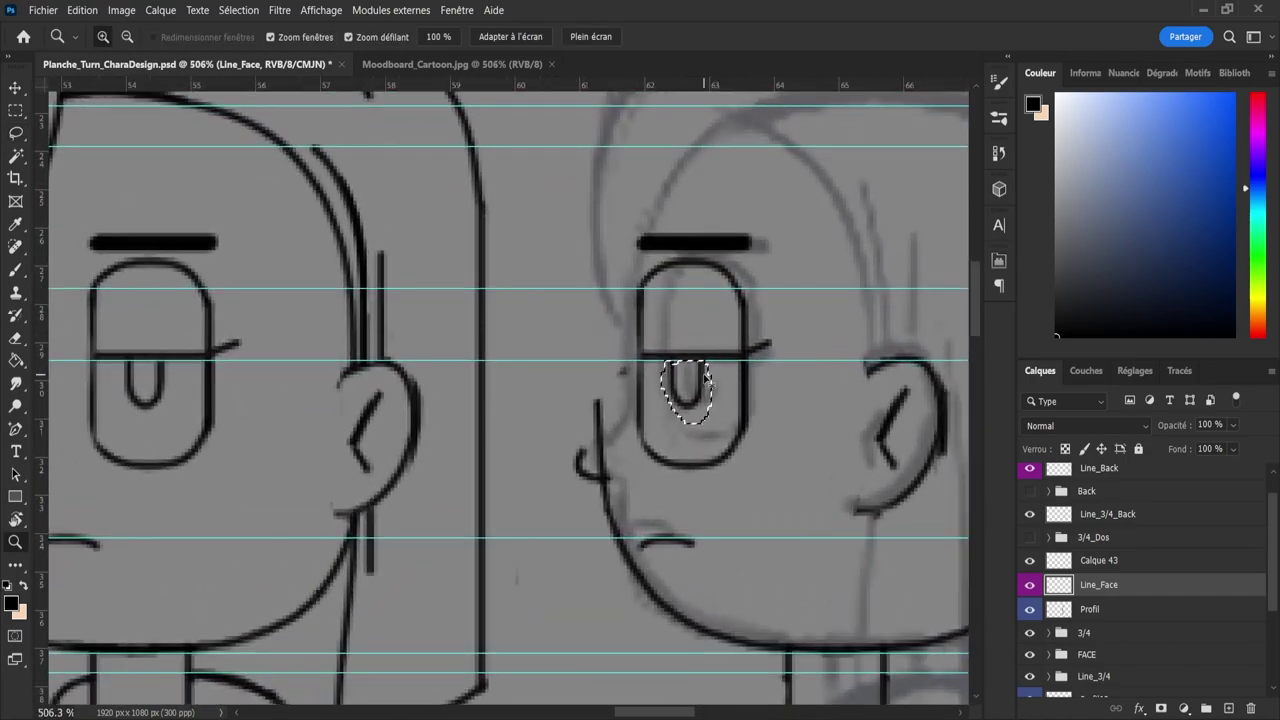
pyautogui.hotkey('ctrl', 't')
pyautogui.press('Left')
pyautogui.press('Left')
pyautogui.press('Left')
pyautogui.press('Left')
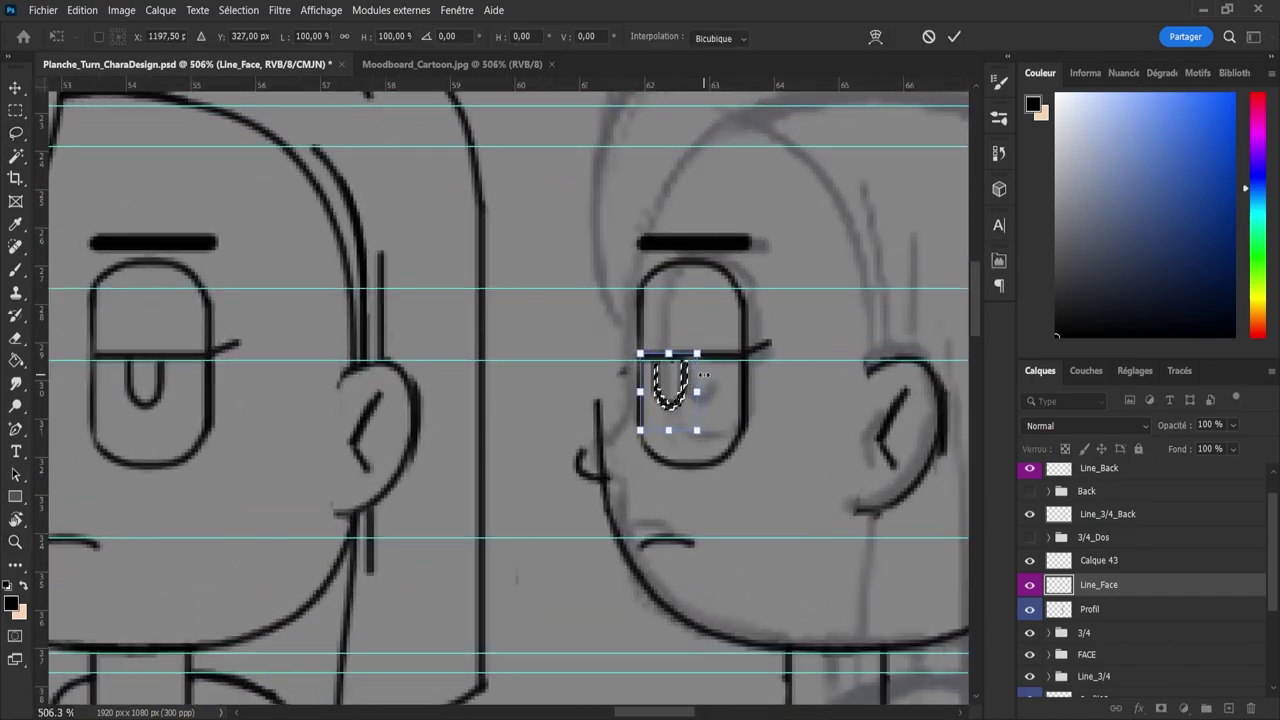
pyautogui.press('Return')
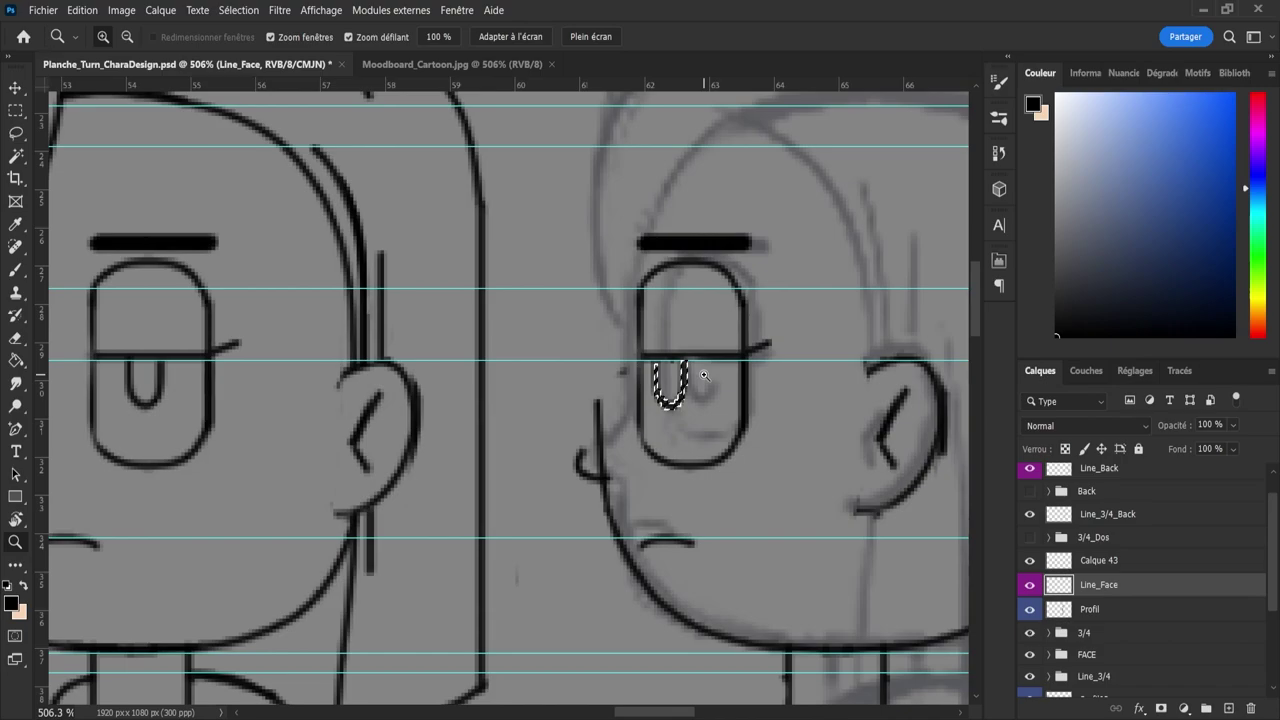
pyautogui.press('l')
pyautogui.hotkey('ctrl', 'd')
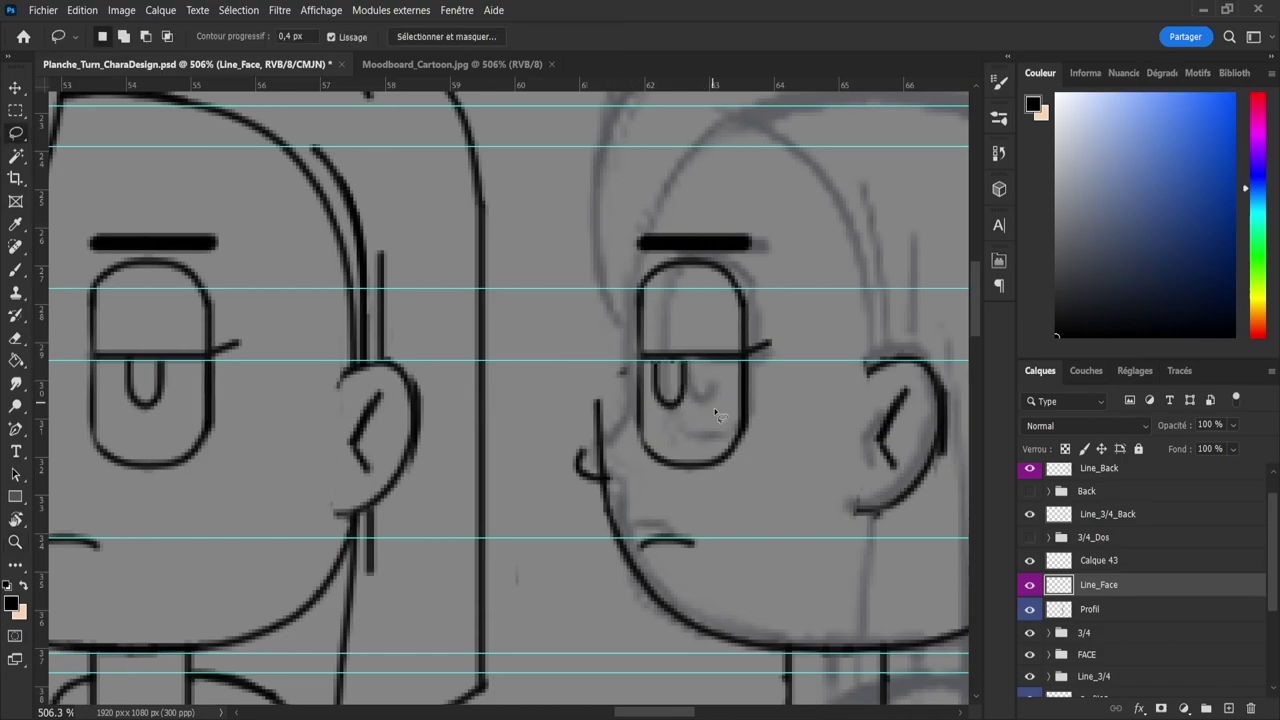
pyautogui.press('b')
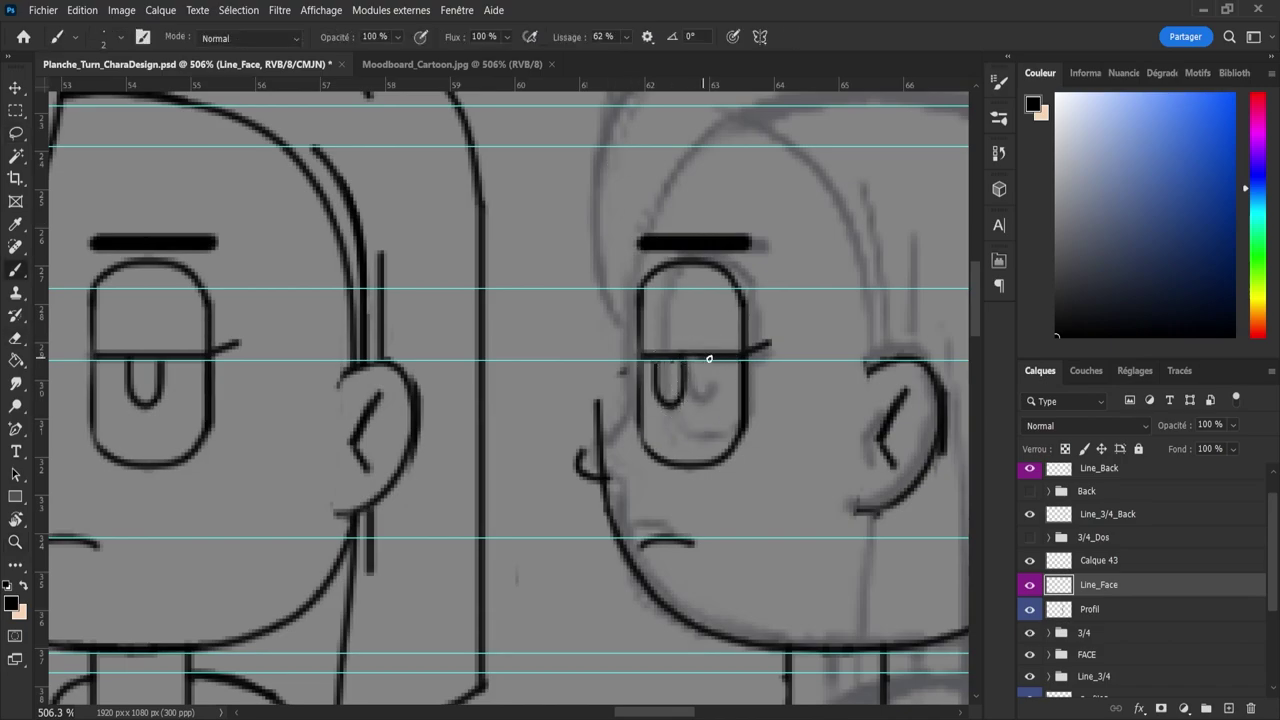
pyautogui.moveTo(709, 358)
pyautogui.mouseDown()
pyautogui.moveTo(732, 360)
pyautogui.moveTo(665, 391)
pyautogui.moveTo(575, 385)
pyautogui.mouseUp()
pyautogui.press('z')
pyautogui.moveTo(727, 431); pyautogui.dragTo(773, 436)
pyautogui.scroll(5, 773, 436)
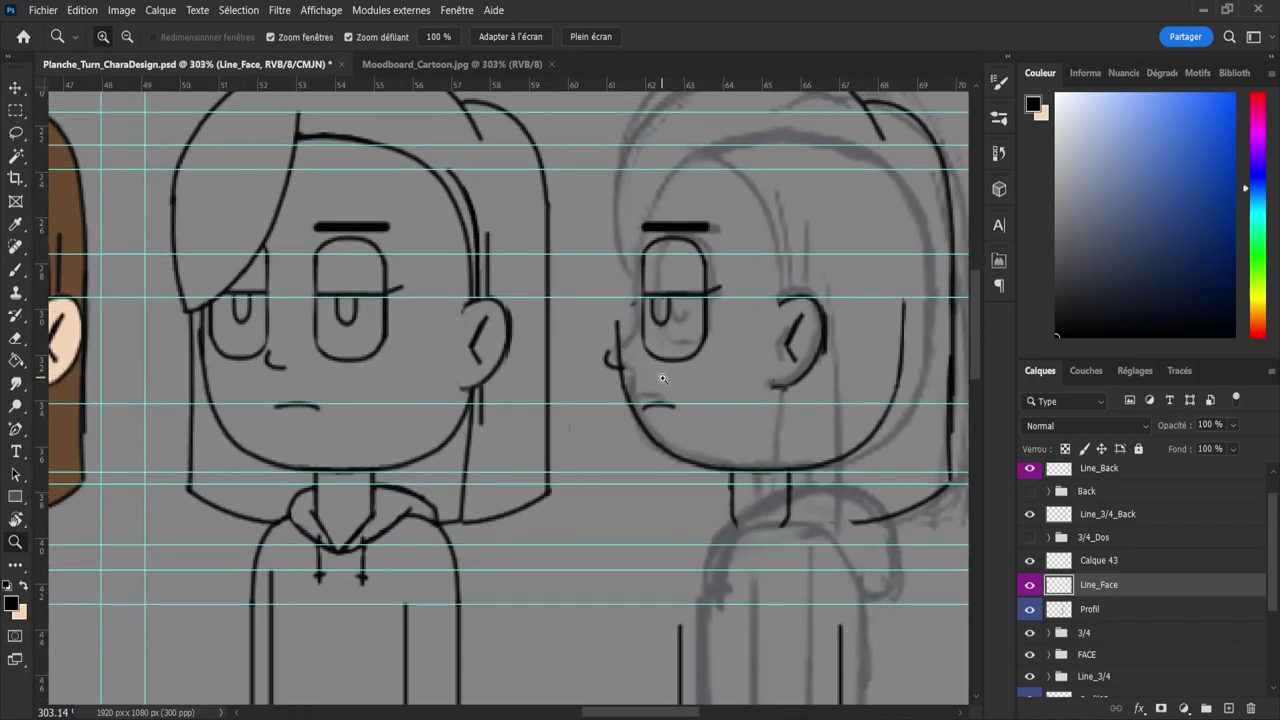
# - Select the profile's eye and eyebrow together, shift them slightly back from the front of the face, and deselect
pyautogui.press('l')
pyautogui.moveTo(621, 215)
pyautogui.mouseDown()
pyautogui.moveTo(705, 200)
pyautogui.moveTo(746, 251)
pyautogui.moveTo(720, 378)
pyautogui.mouseUp()
pyautogui.moveTo(631, 355); pyautogui.dragTo(622, 222)
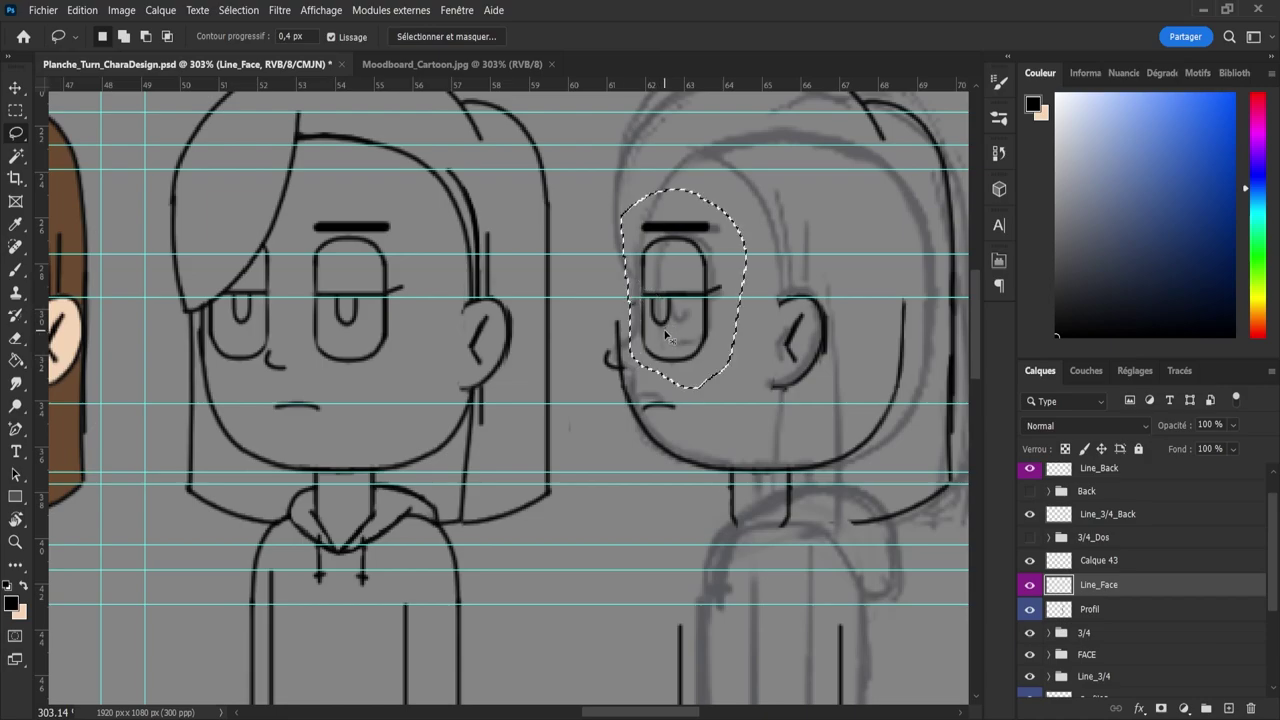
pyautogui.hotkey('ctrl', 't')
pyautogui.moveTo(665, 319); pyautogui.dragTo(672, 319)
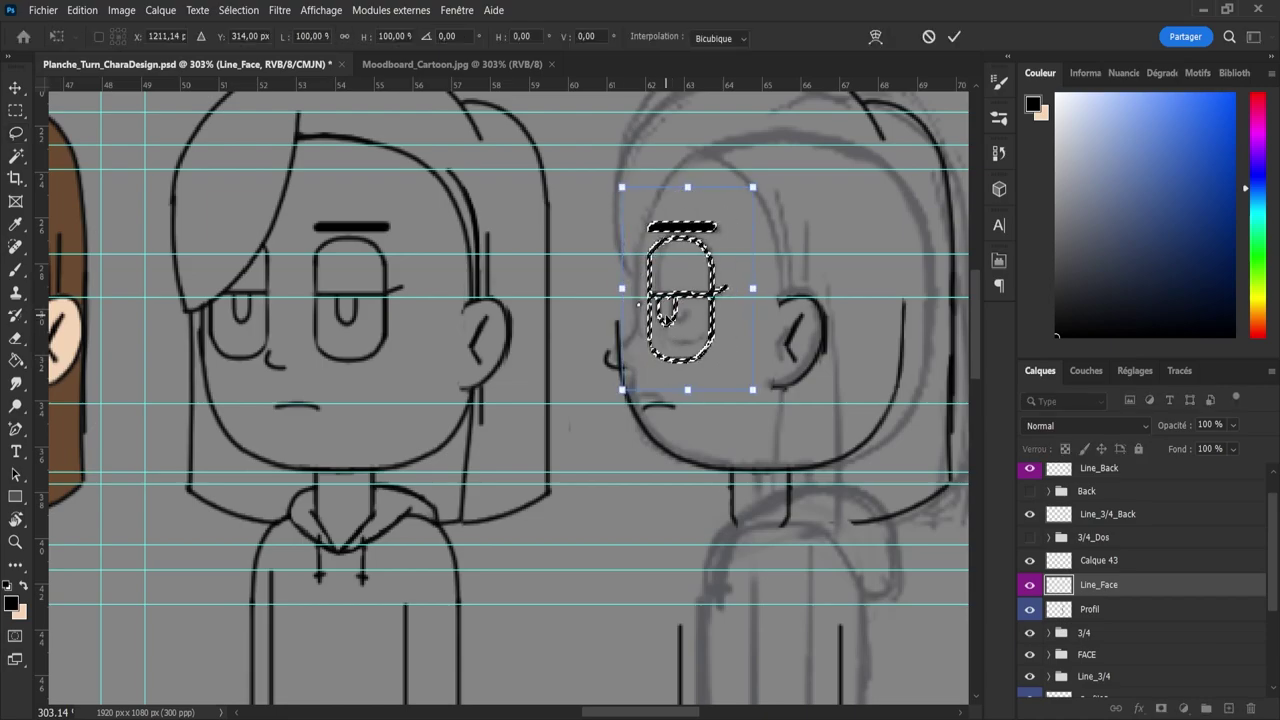
pyautogui.press('Return')
pyautogui.hotkey('ctrl', 'd')
# - Ink the profile's forehead contour as a smooth curve from the face's front edge up over the top of the head
pyautogui.press('e')
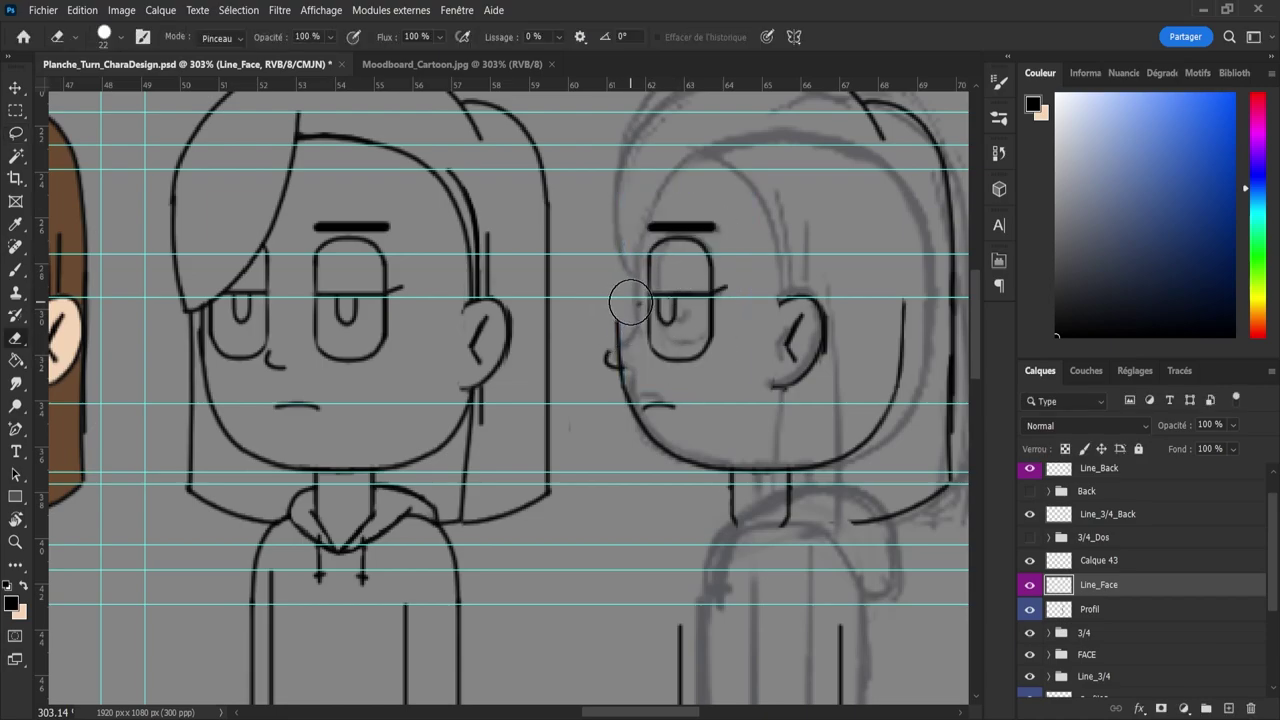
pyautogui.press('b')
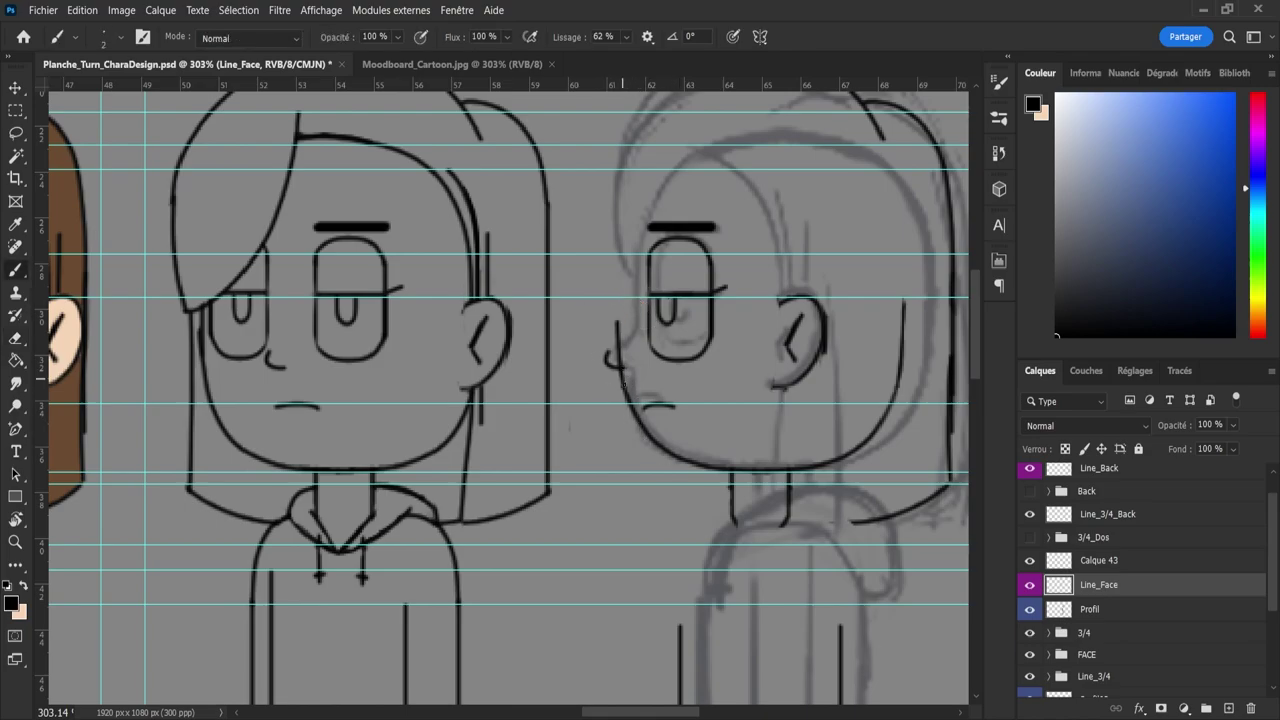
pyautogui.moveTo(617, 330)
pyautogui.mouseDown()
pyautogui.moveTo(624, 204)
pyautogui.moveTo(631, 186)
pyautogui.moveTo(622, 238)
pyautogui.moveTo(654, 163)
pyautogui.mouseUp()
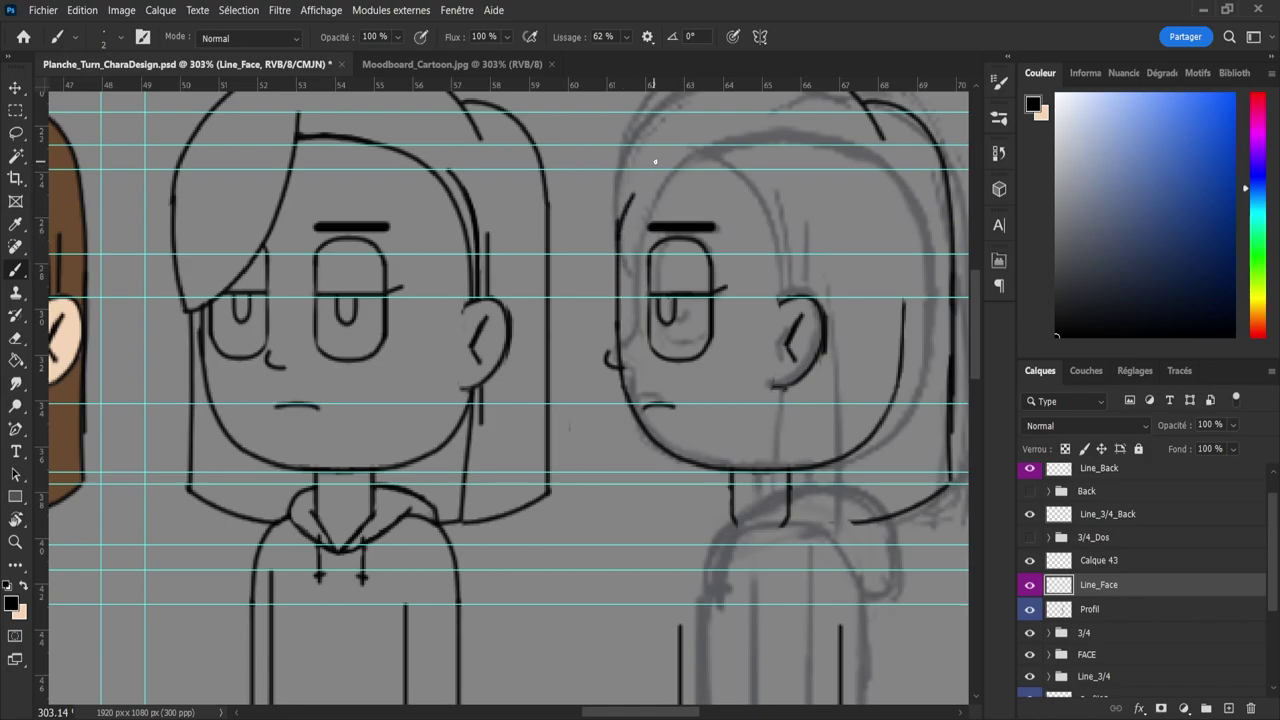
pyautogui.hotkey('ctrl', 'z')
pyautogui.moveTo(617, 235); pyautogui.dragTo(655, 162)
pyautogui.hotkey('ctrl', 'z')
pyautogui.moveTo(617, 252)
pyautogui.mouseDown()
pyautogui.moveTo(628, 206)
pyautogui.moveTo(678, 148)
pyautogui.moveTo(745, 127)
pyautogui.moveTo(833, 135)
pyautogui.mouseUp()
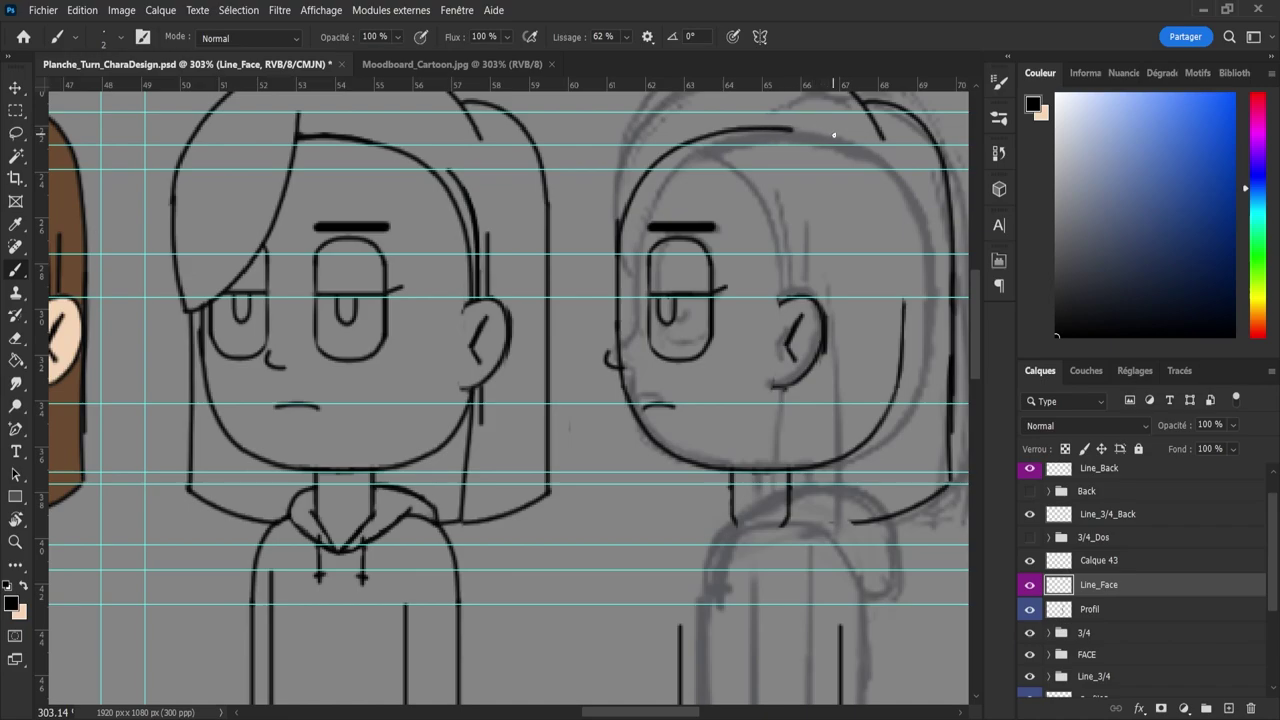
pyautogui.press('e')
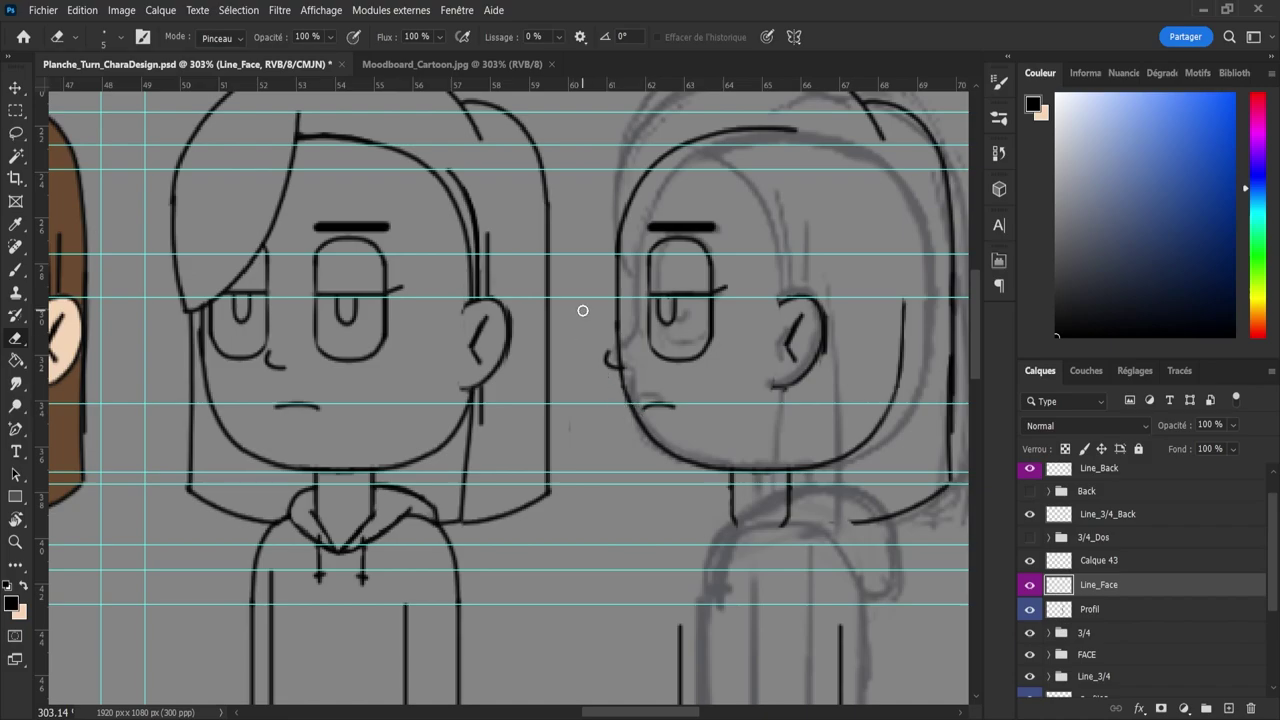
# - Select the profile's nose and rotate it 13.49° at the front edge of the face
pyautogui.press('l')
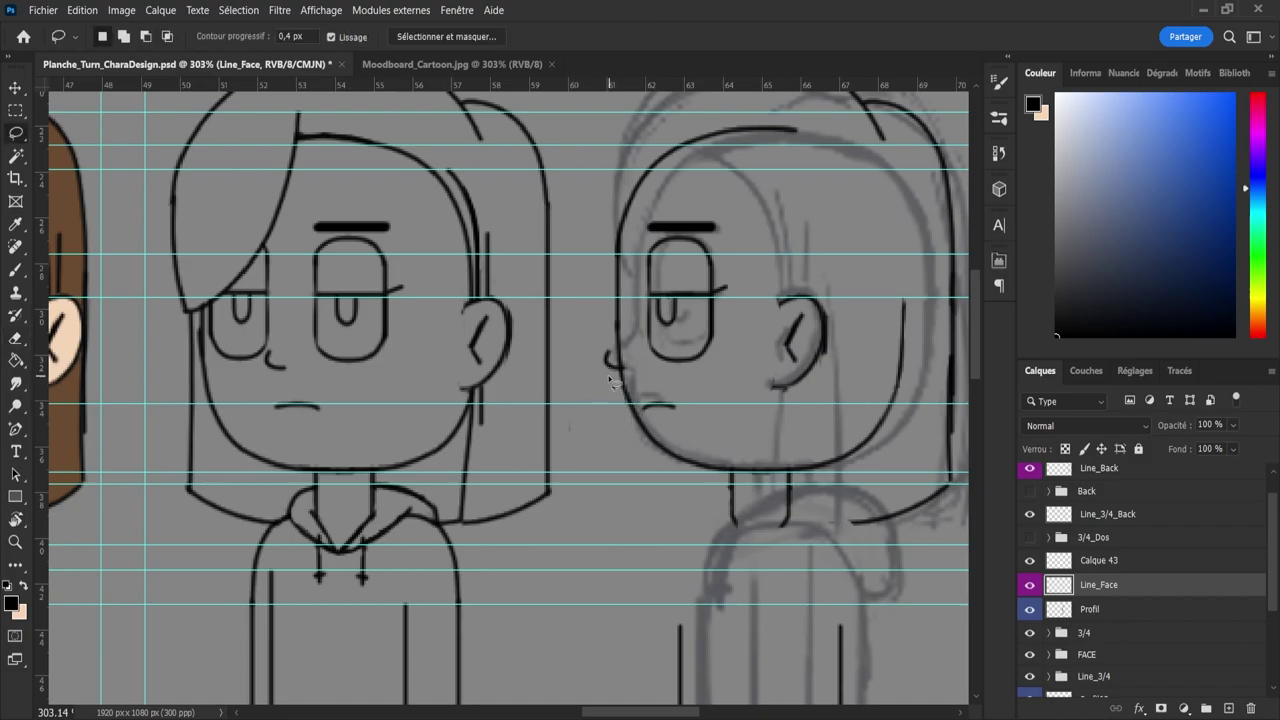
pyautogui.moveTo(595, 354)
pyautogui.mouseDown()
pyautogui.moveTo(626, 366)
pyautogui.moveTo(620, 376)
pyautogui.moveTo(598, 360)
pyautogui.moveTo(644, 342)
pyautogui.mouseUp()
pyautogui.hotkey('ctrl', 't')
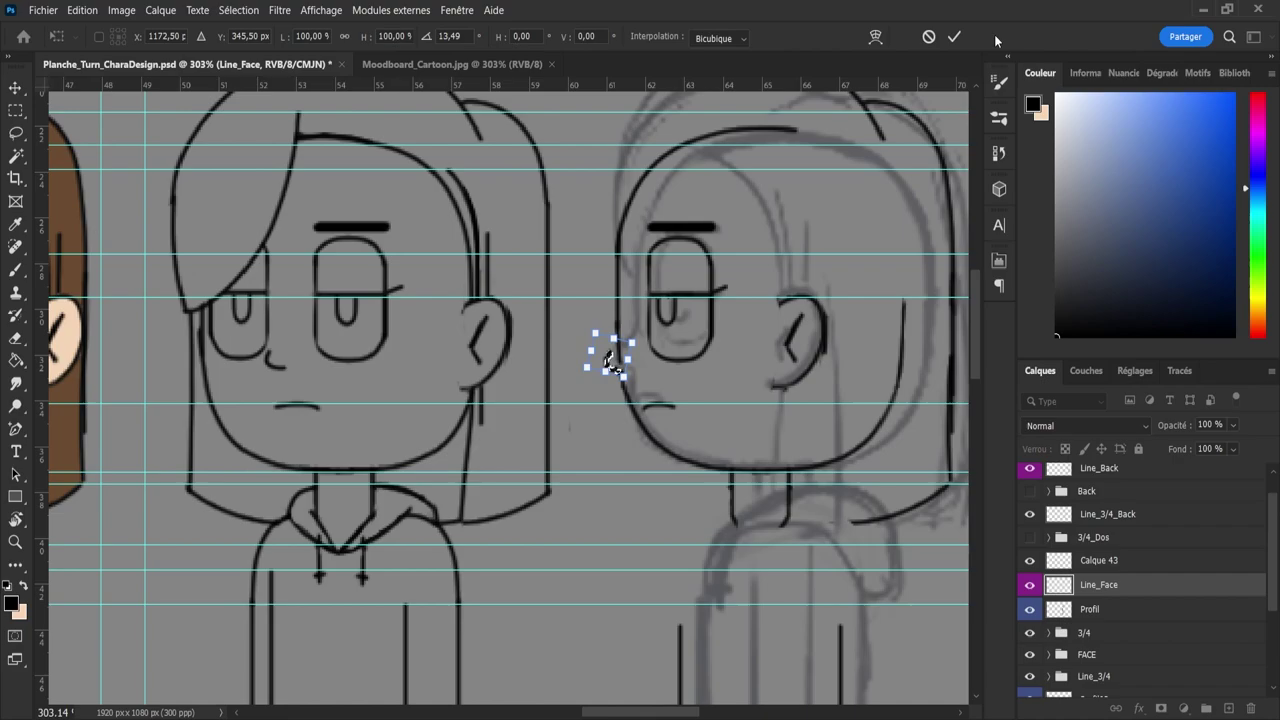
pyautogui.press('Return')
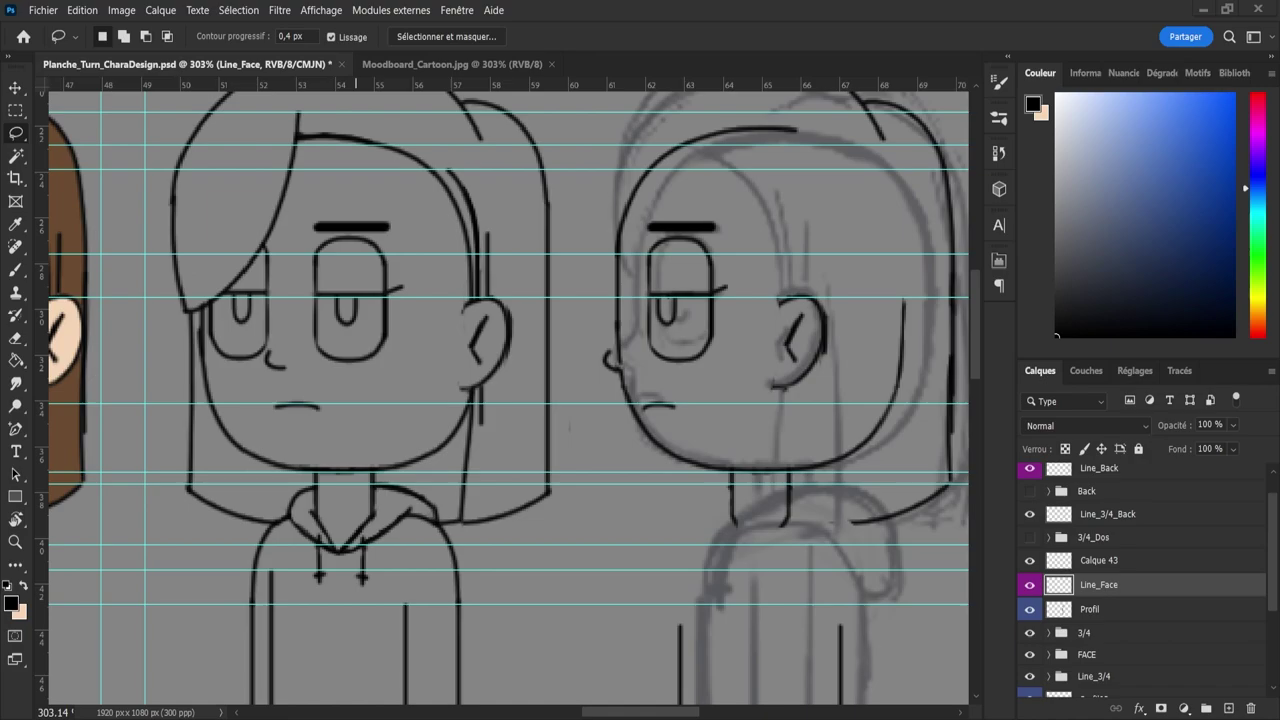
# - Ink the nose bridge from the nose up toward the eye, and erase the excess line around it
pyautogui.press('b')
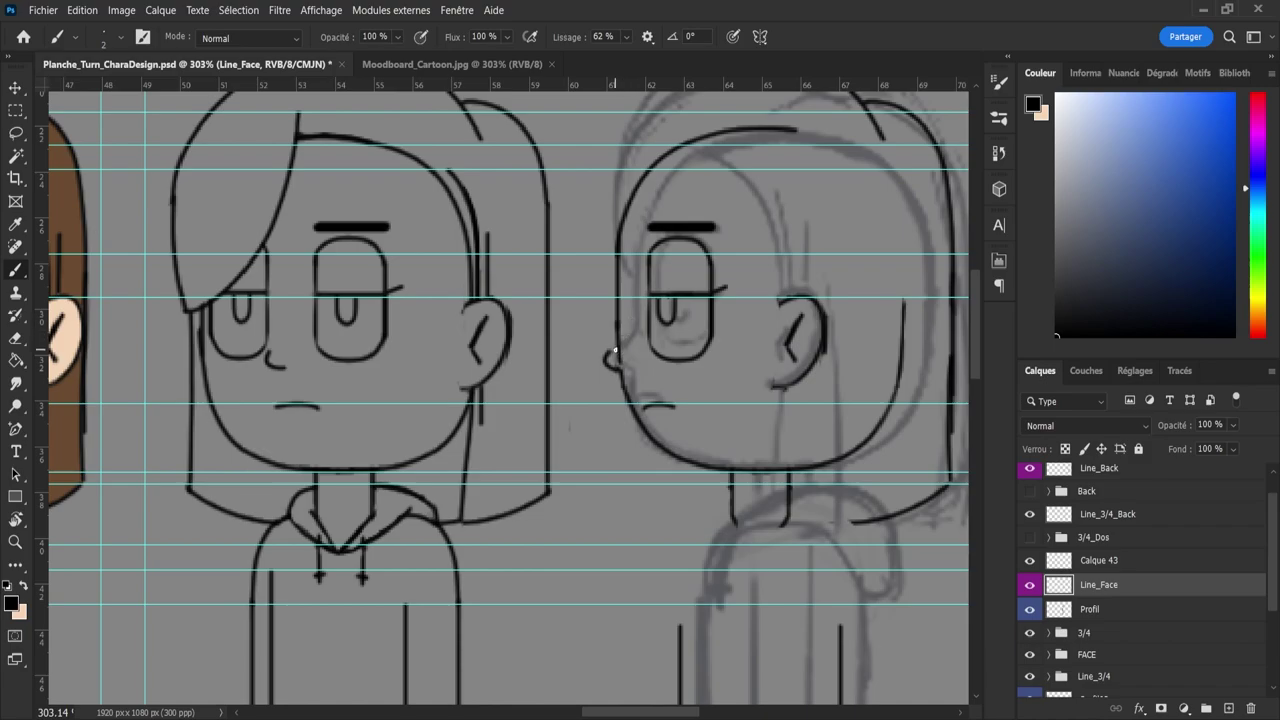
pyautogui.moveTo(622, 340); pyautogui.dragTo(635, 297)
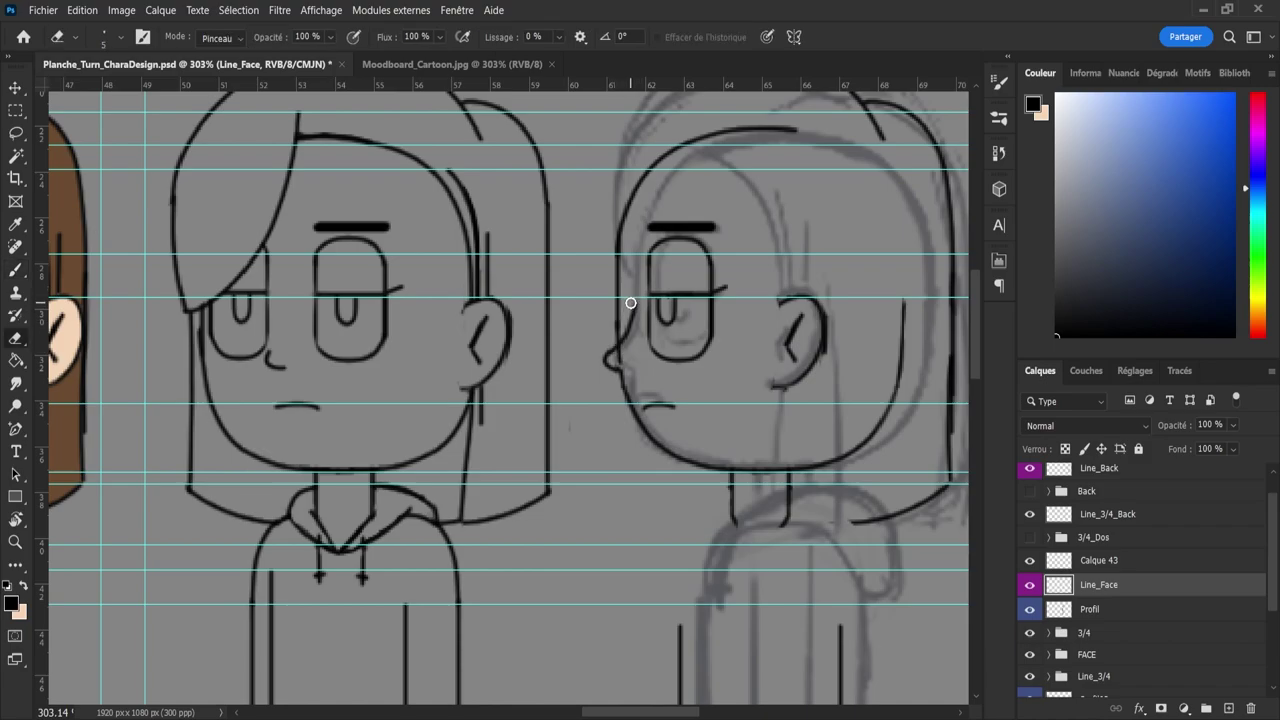
pyautogui.press('l')
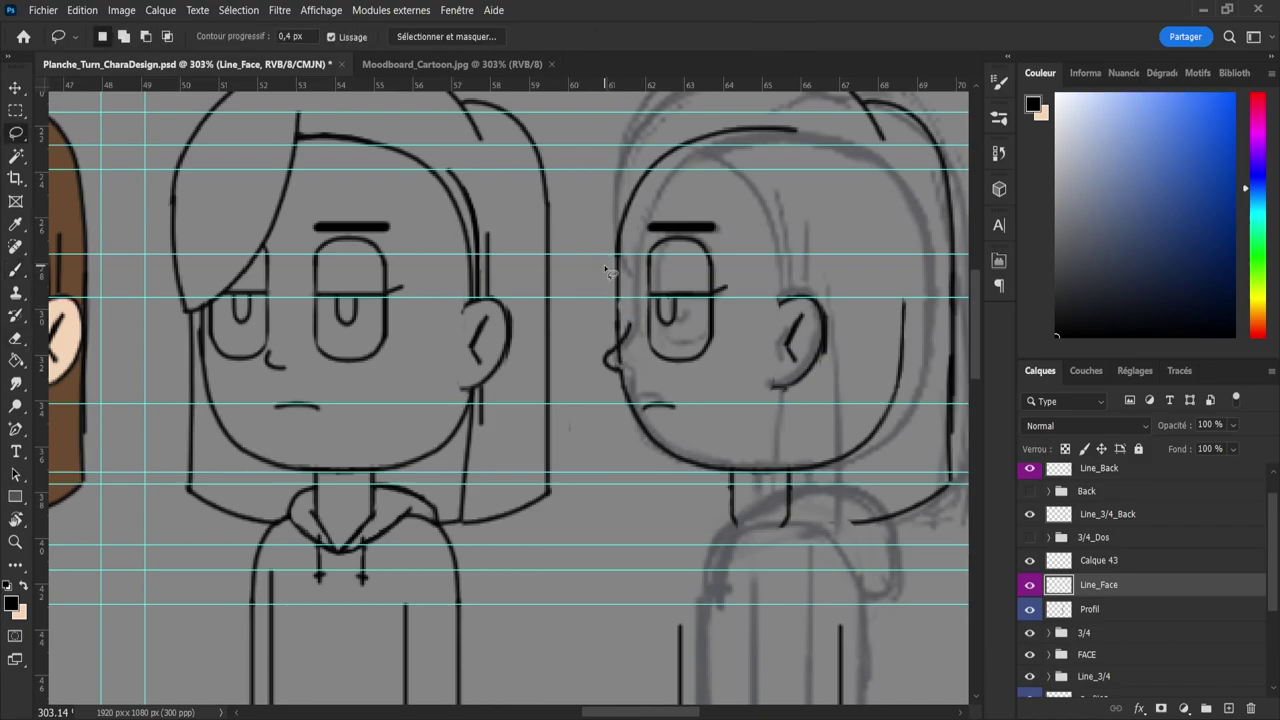
pyautogui.press('r')
pyautogui.press('e')
pyautogui.moveTo(636, 306)
pyautogui.mouseDown()
pyautogui.moveTo(616, 338)
pyautogui.moveTo(631, 244)
pyautogui.mouseUp()
# - Select the forehead contour, nudge it toward the back of the head so it meets the nose bridge, and deselect
pyautogui.press('l')
pyautogui.moveTo(687, 176)
pyautogui.mouseDown()
pyautogui.moveTo(816, 122)
pyautogui.moveTo(610, 200)
pyautogui.moveTo(606, 335)
pyautogui.mouseUp()
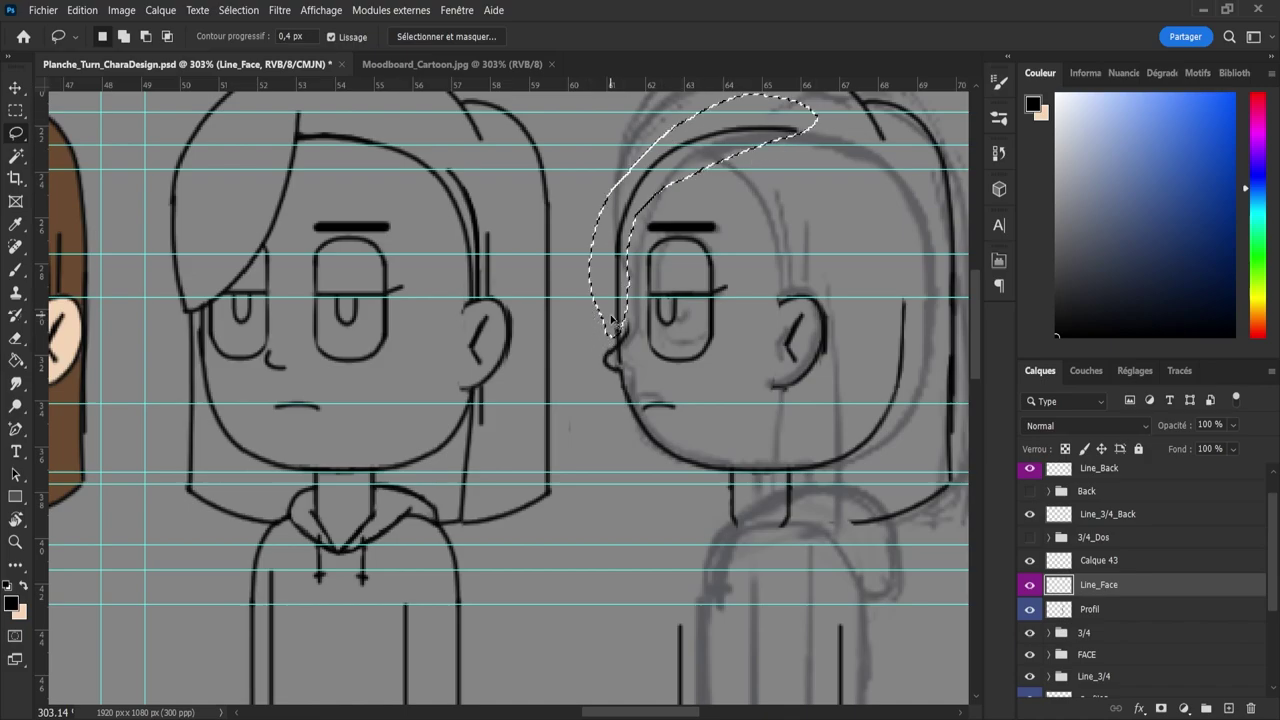
pyautogui.hotkey('ctrl', 't')
pyautogui.press('Right')
pyautogui.press('Right')
pyautogui.press('Right')
pyautogui.press('Right')
pyautogui.press('Right')
pyautogui.press('Right')
pyautogui.press('Right')
pyautogui.press('Right')
pyautogui.press('Right')
pyautogui.press('Right')
pyautogui.press('Right')
pyautogui.press('Right')
pyautogui.press('Right')
pyautogui.press('Right')
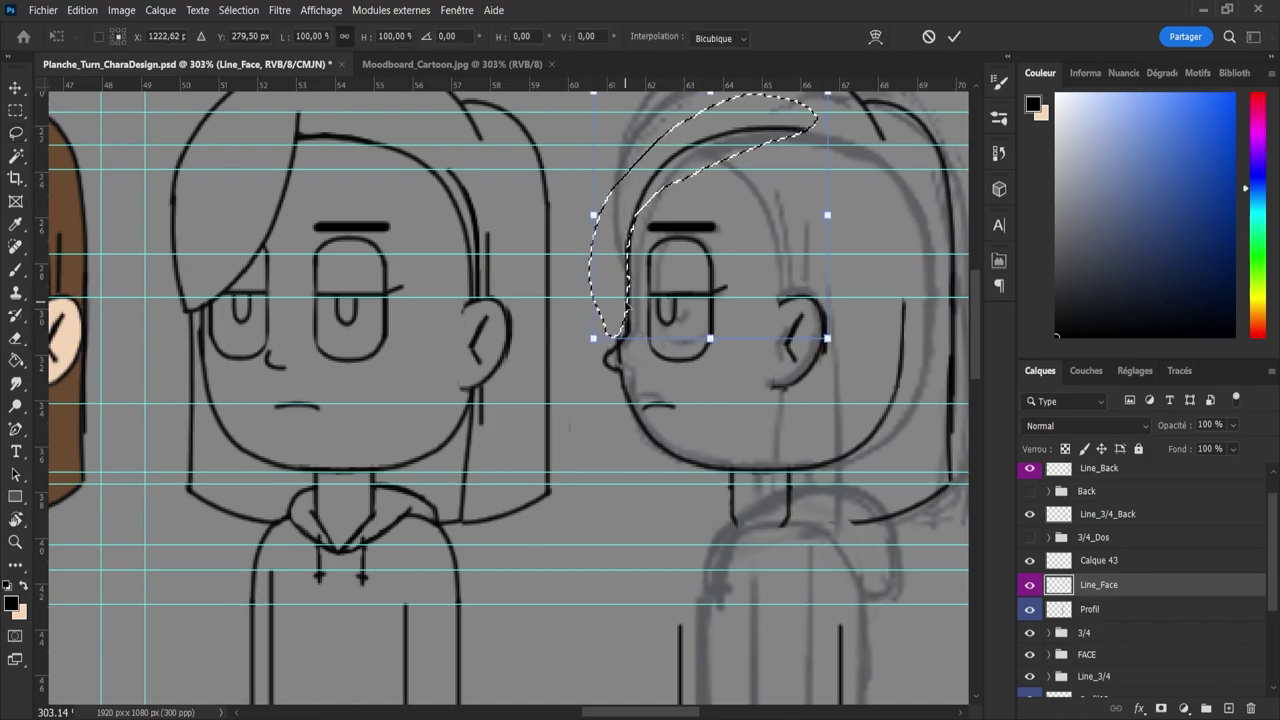
pyautogui.press('Right')
pyautogui.press('Right')
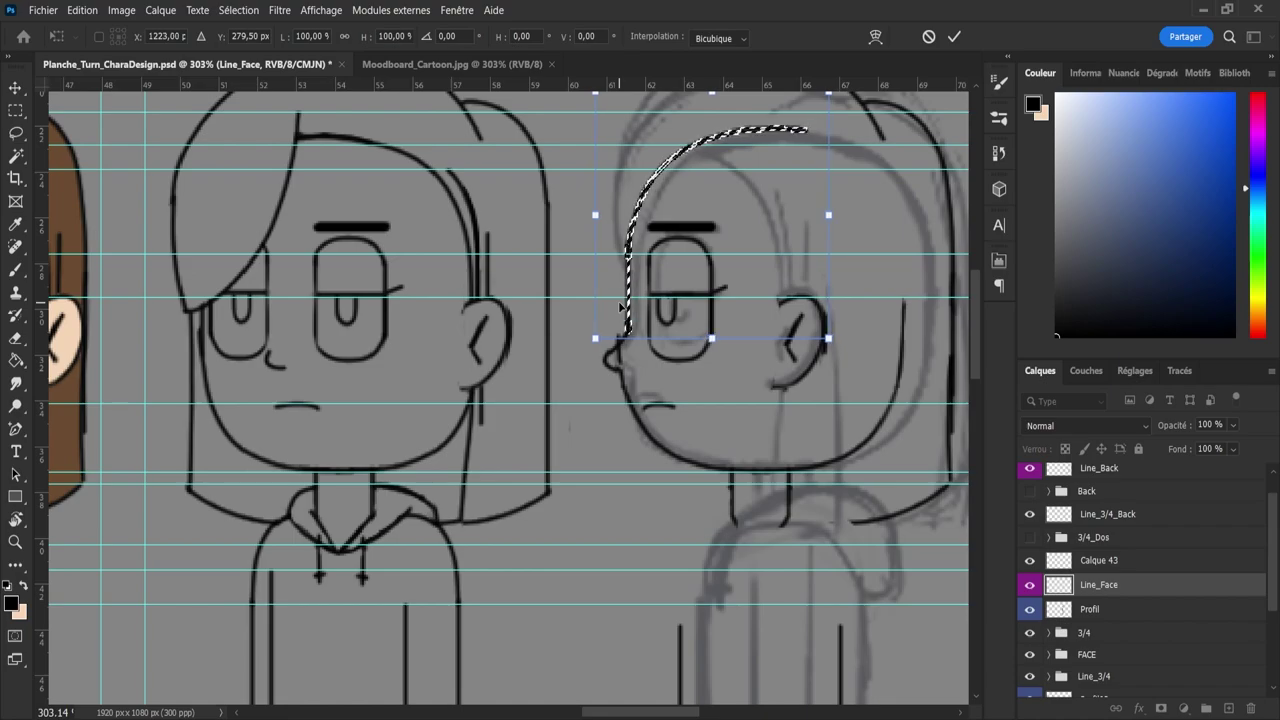
pyautogui.press('Left')
pyautogui.press('Left')
pyautogui.press('Left')
pyautogui.press('Right')
pyautogui.press('Right')
pyautogui.press('Return')
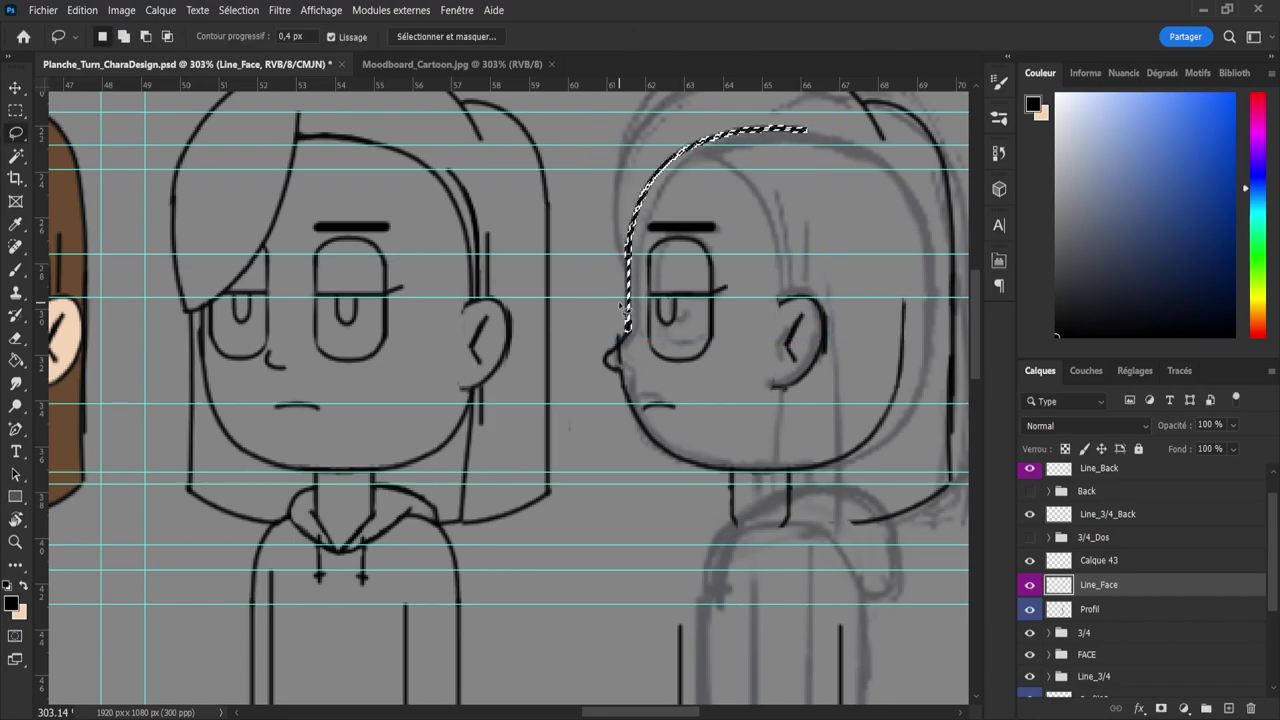
pyautogui.hotkey('ctrl', 'd')
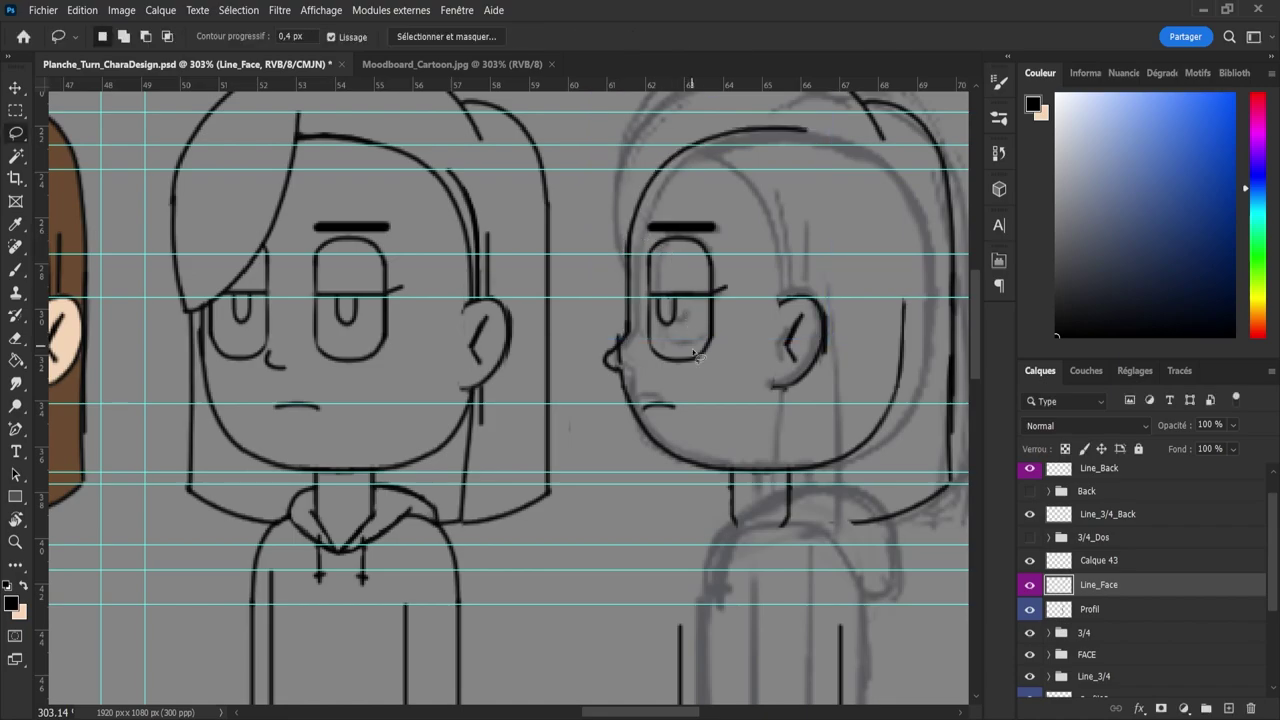
# - Erase the leftover face outline behind the nose, and rotate the mouth 9.55° while moving it toward the front of the face
pyautogui.press('e')
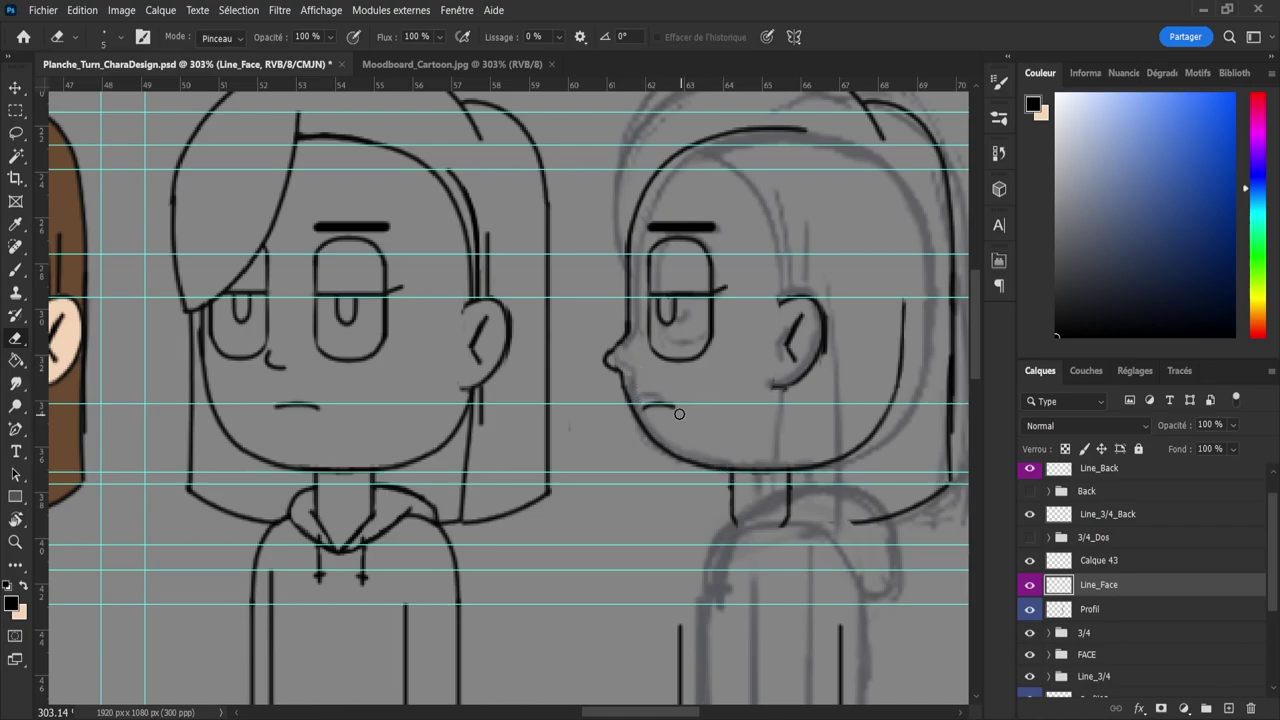
pyautogui.press('l')
pyautogui.moveTo(692, 420)
pyautogui.mouseDown()
pyautogui.moveTo(640, 414)
pyautogui.moveTo(664, 390)
pyautogui.moveTo(704, 392)
pyautogui.mouseUp()
pyautogui.hotkey('ctrl', 't')
pyautogui.press('Left')
pyautogui.press('Left')
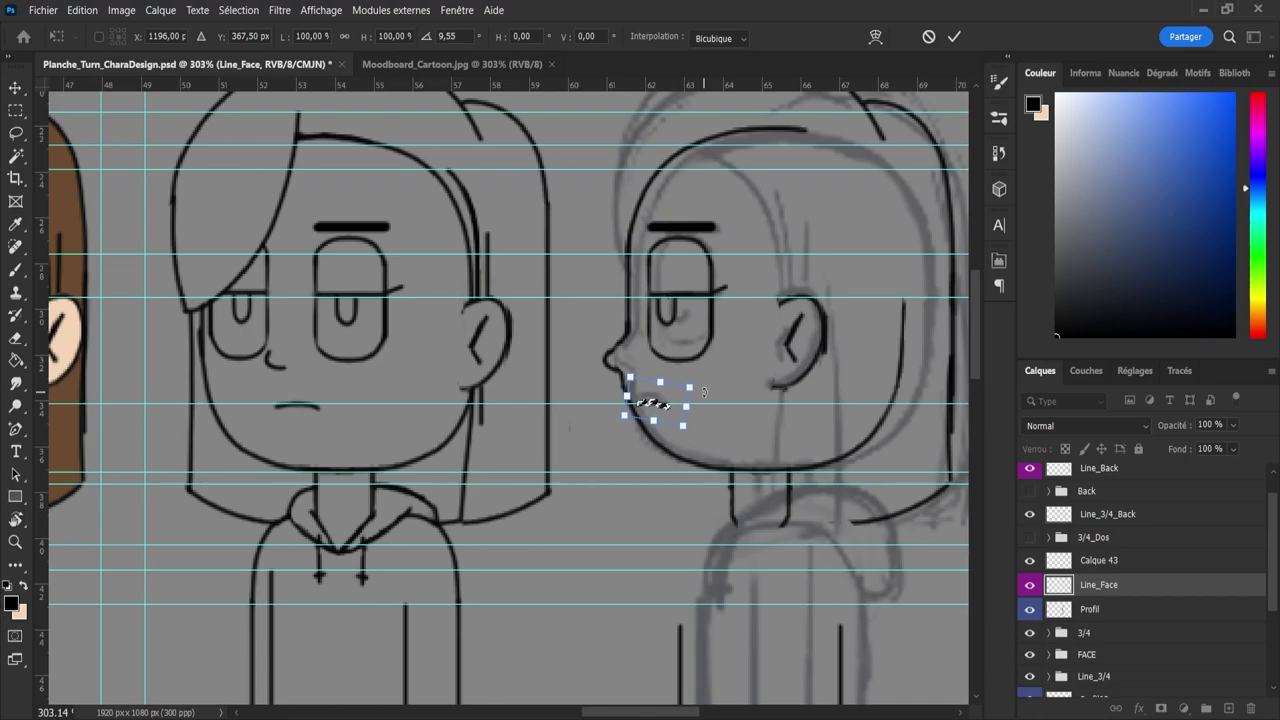
pyautogui.press('Right')
pyautogui.press('Return')
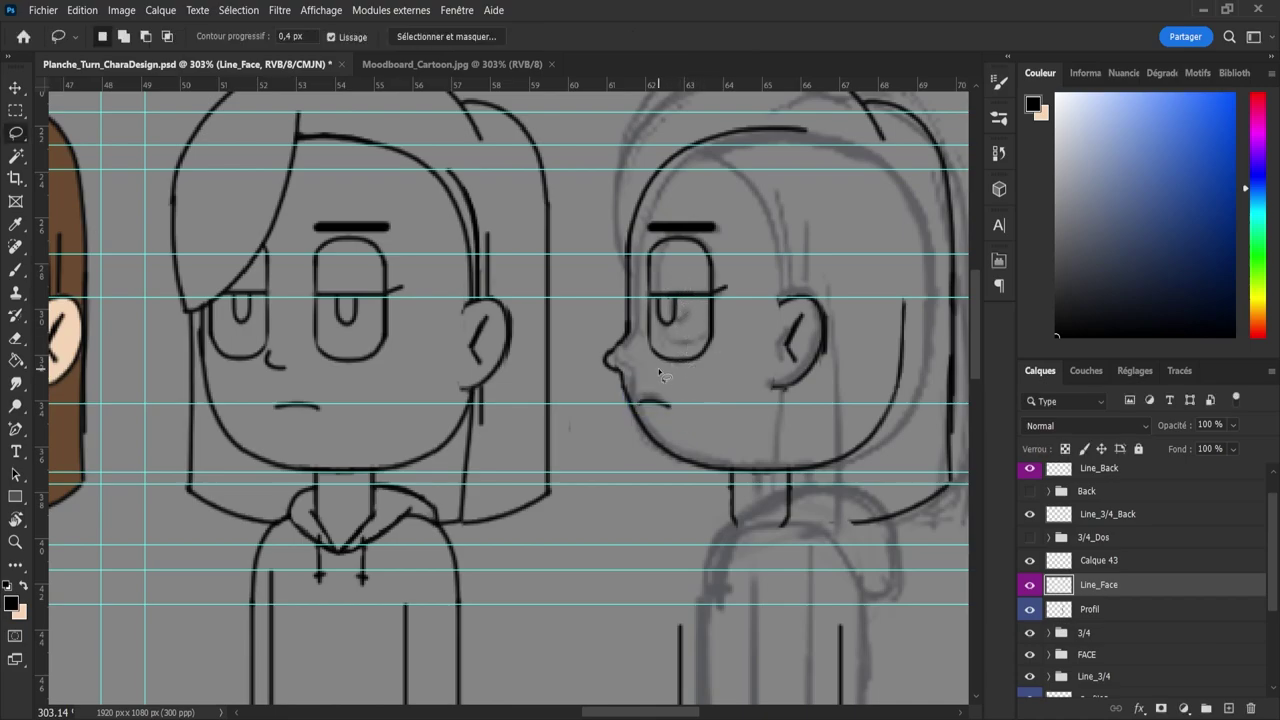
# - Narrow the profile's eye and eyebrow to 96.30% width, nudge them slightly toward the front of the face, and deselect
pyautogui.moveTo(737, 308)
pyautogui.mouseDown()
pyautogui.moveTo(726, 220)
pyautogui.moveTo(678, 210)
pyautogui.mouseUp()
pyautogui.moveTo(639, 257)
pyautogui.mouseDown()
pyautogui.moveTo(640, 330)
pyautogui.moveTo(690, 375)
pyautogui.mouseUp()
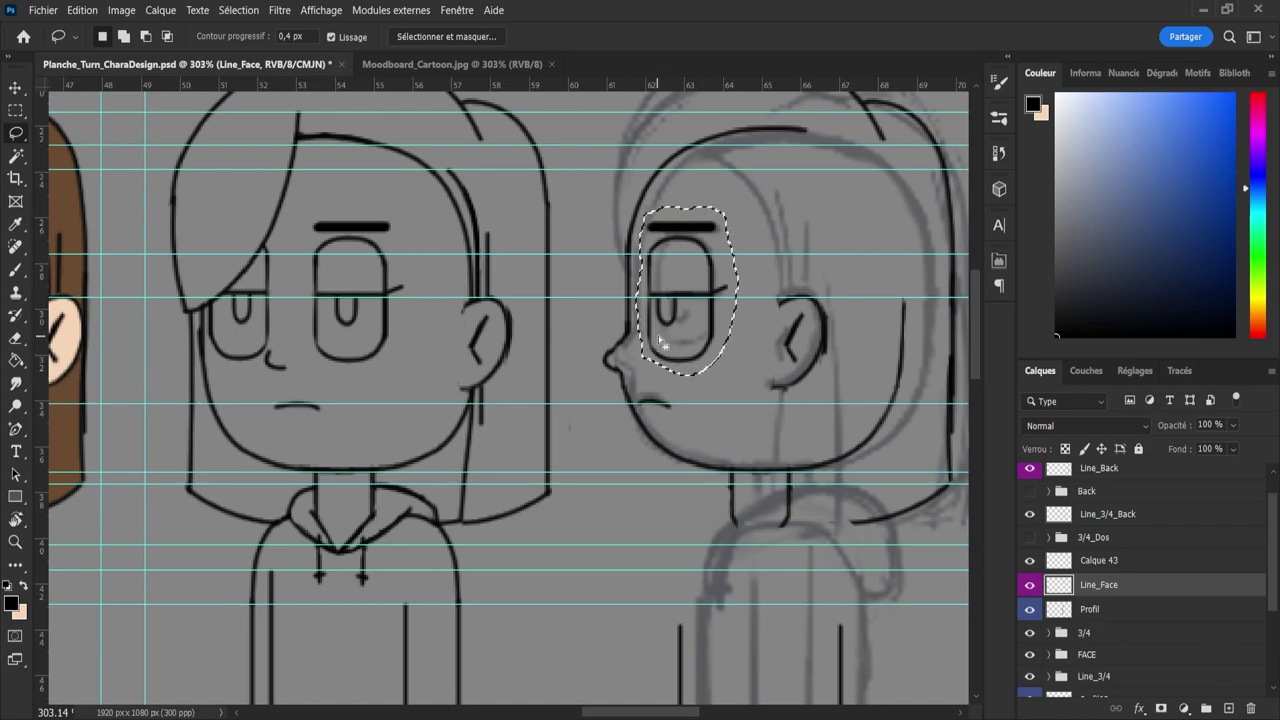
pyautogui.hotkey('ctrl', 't')
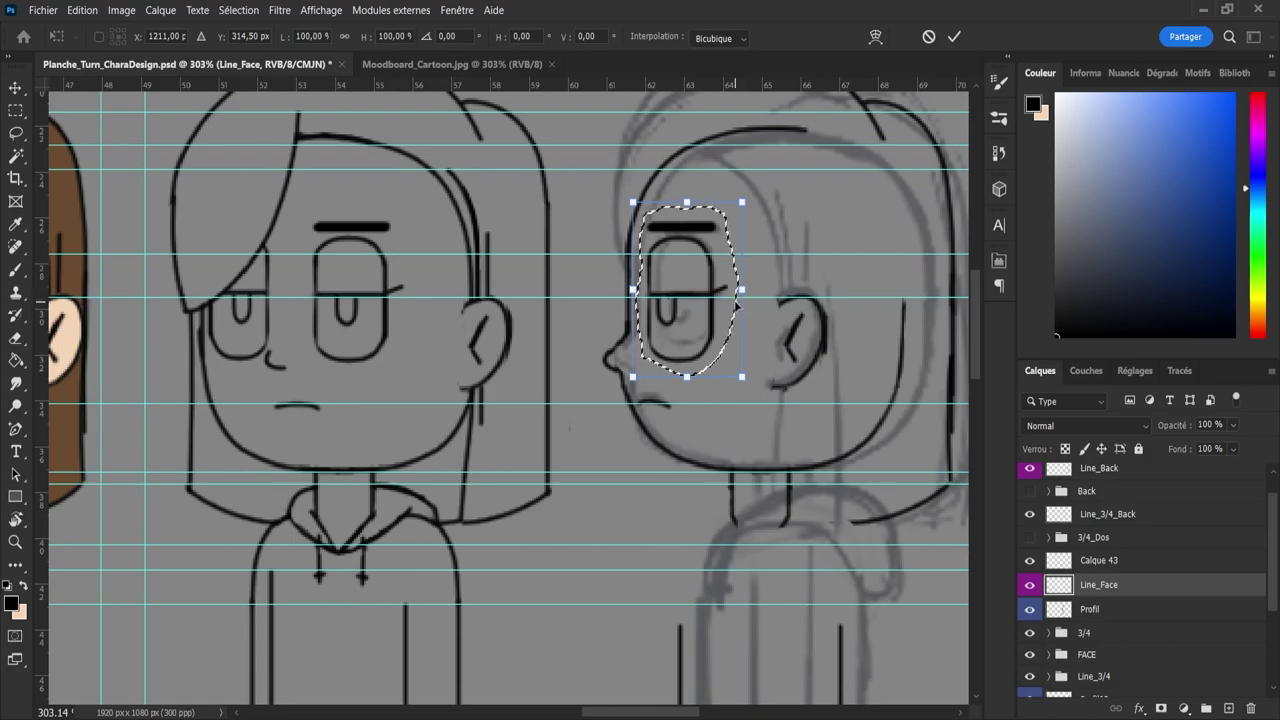
pyautogui.moveTo(742, 289); pyautogui.dragTo(737, 290)
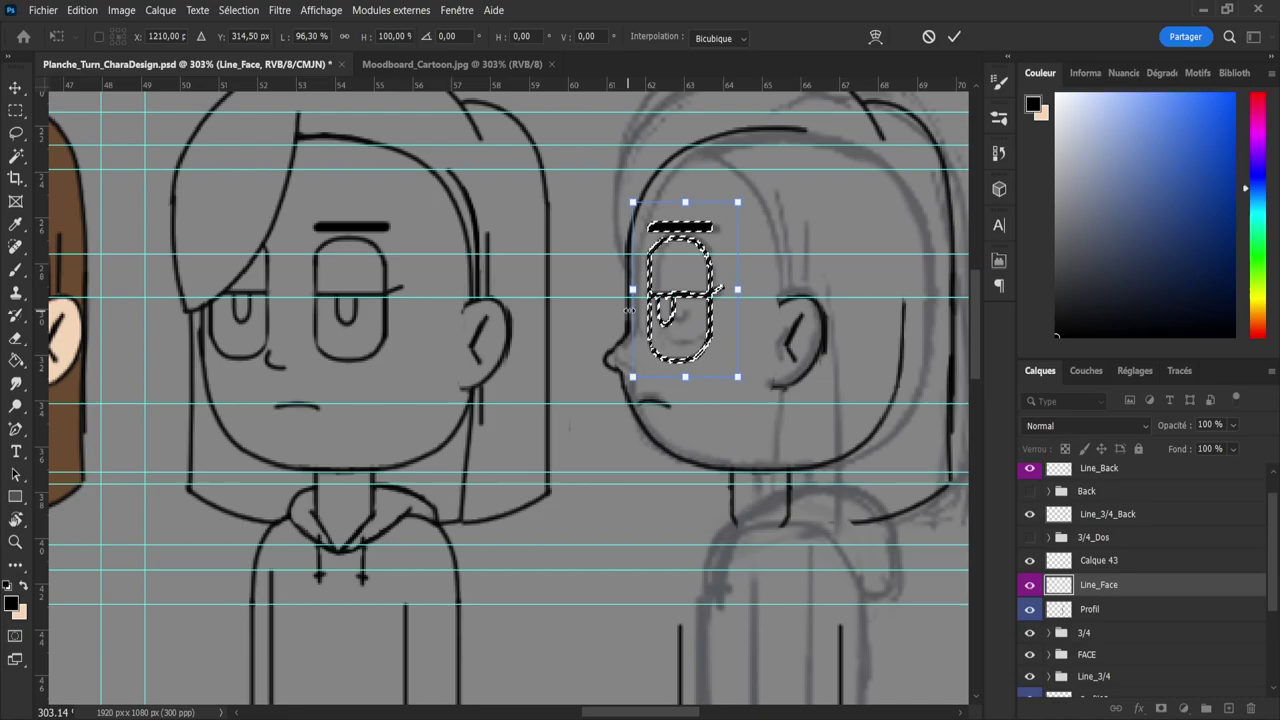
pyautogui.press('Left')
pyautogui.press('Left')
pyautogui.press('Left')
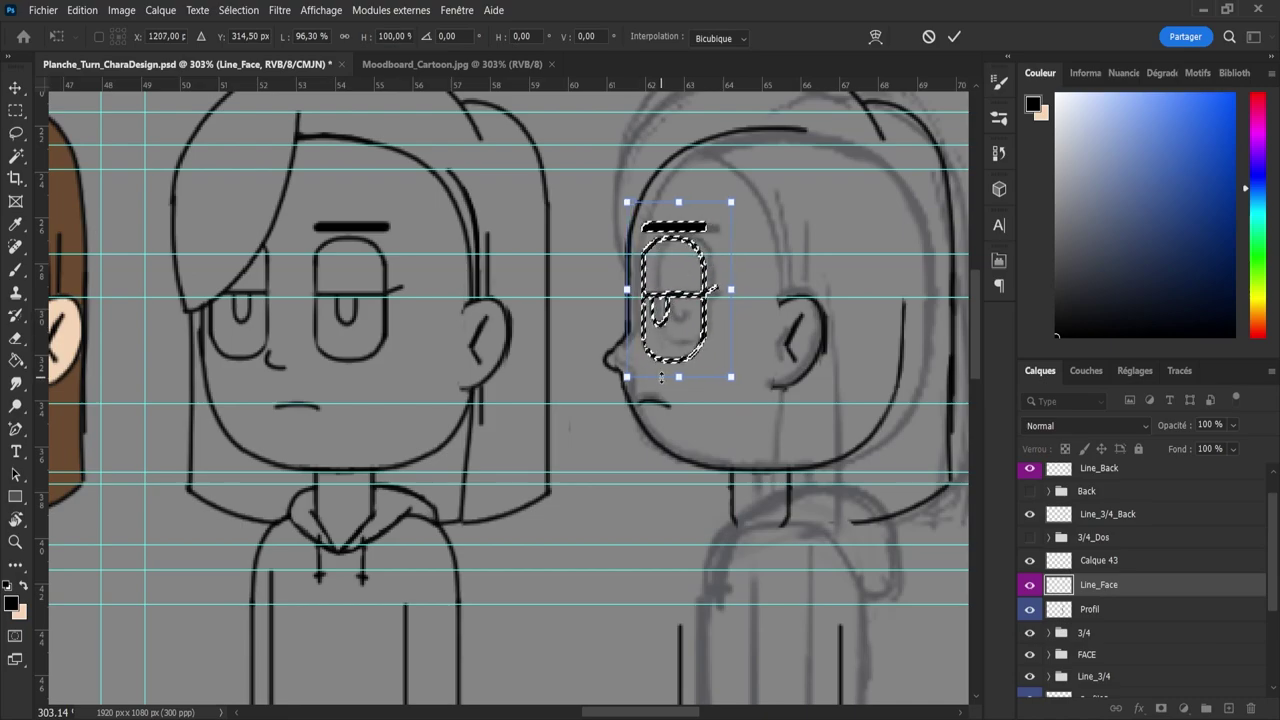
pyautogui.press('Right')
pyautogui.press('Right')
pyautogui.press('Right')
pyautogui.press('Right')
pyautogui.press('Right')
pyautogui.press('Right')
pyautogui.press('Right')
pyautogui.press('Right')
pyautogui.press('Right')
pyautogui.press('Right')
pyautogui.press('Right')
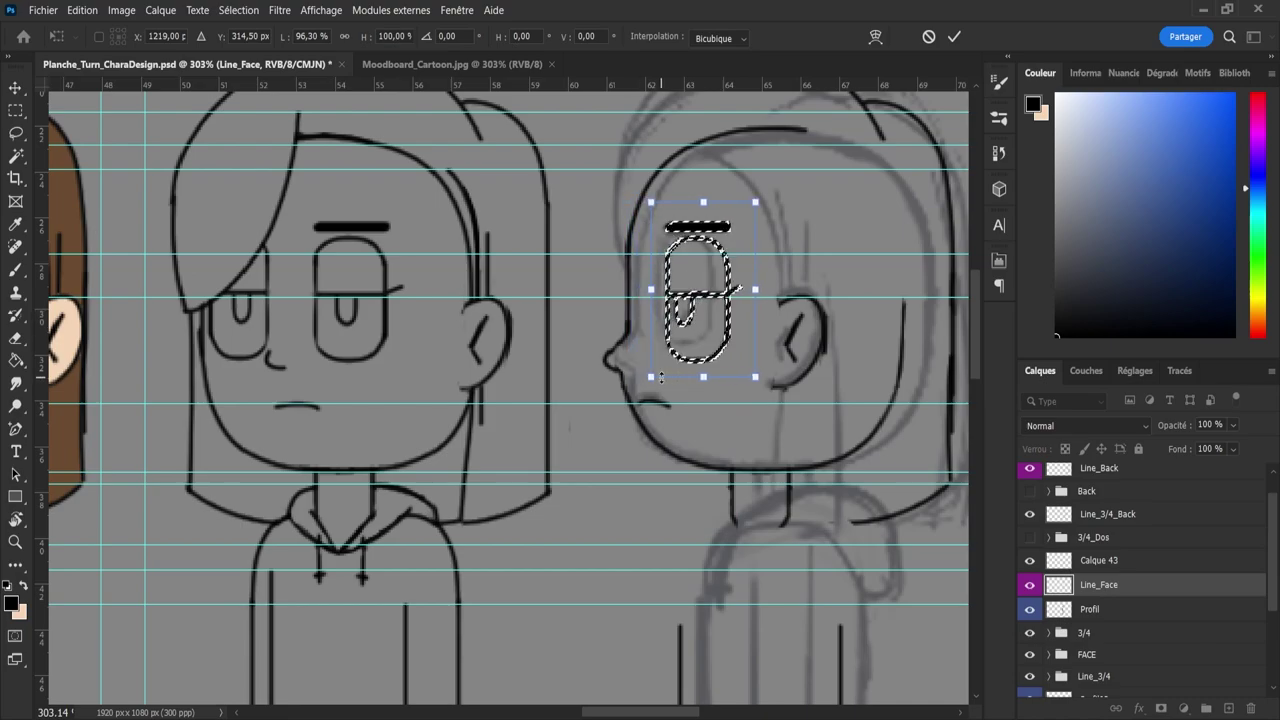
pyautogui.press('Left')
pyautogui.press('Left')
pyautogui.press('Left')
pyautogui.press('Left')
pyautogui.press('Left')
pyautogui.press('Left')
pyautogui.press('Left')
pyautogui.press('Left')
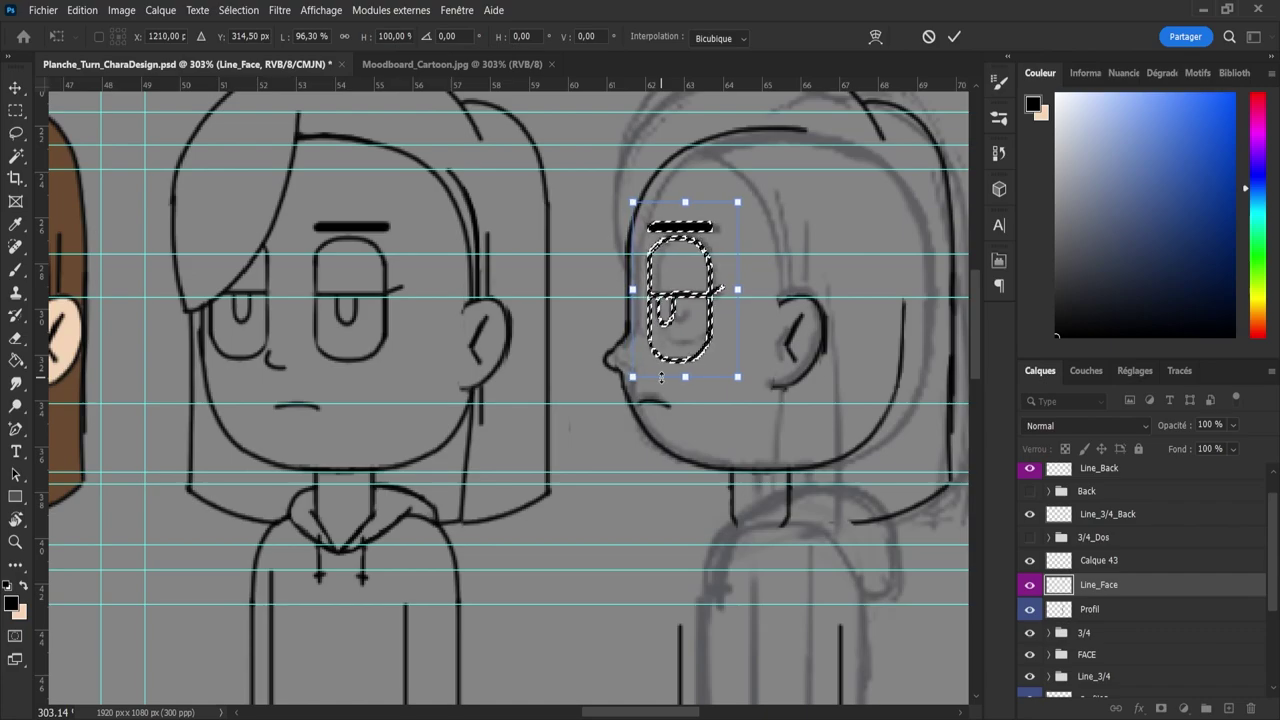
pyautogui.press('Left')
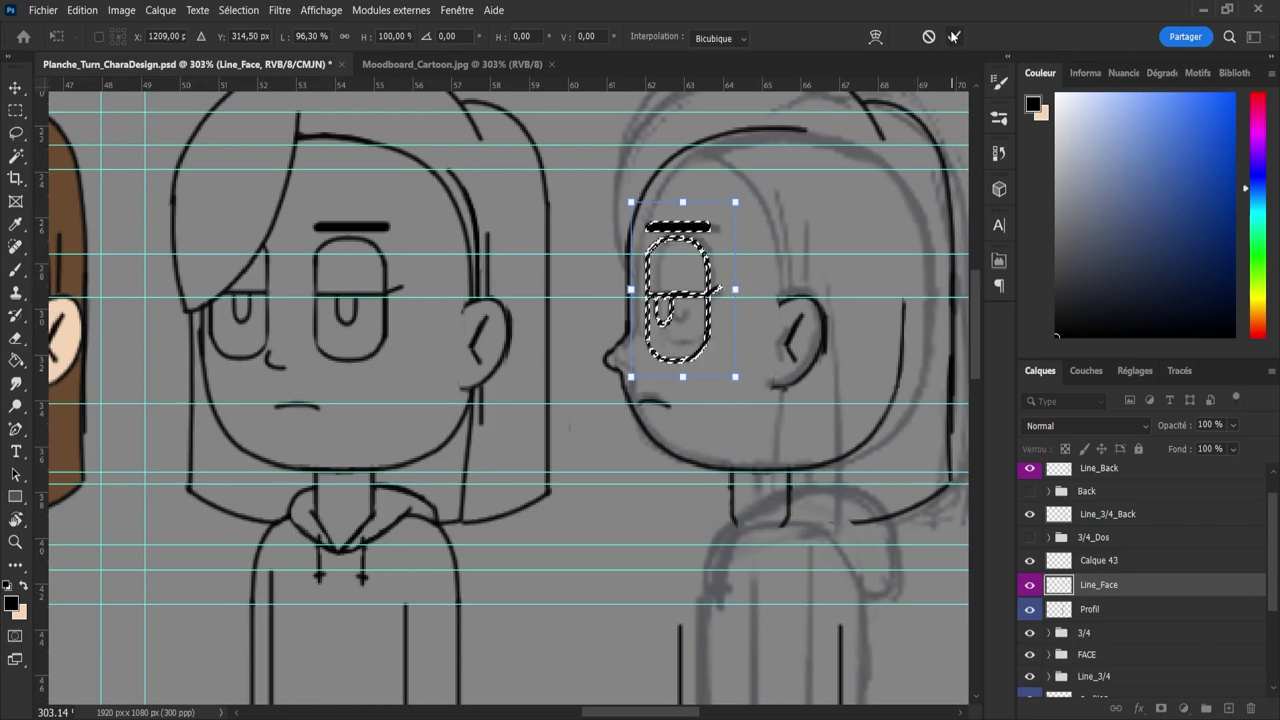
pyautogui.press('Return')
pyautogui.hotkey('ctrl', 'd')
# - Ink the profile's curved hairline over the sketch, from the forehead contour down to the top of the ear
pyautogui.press('z')
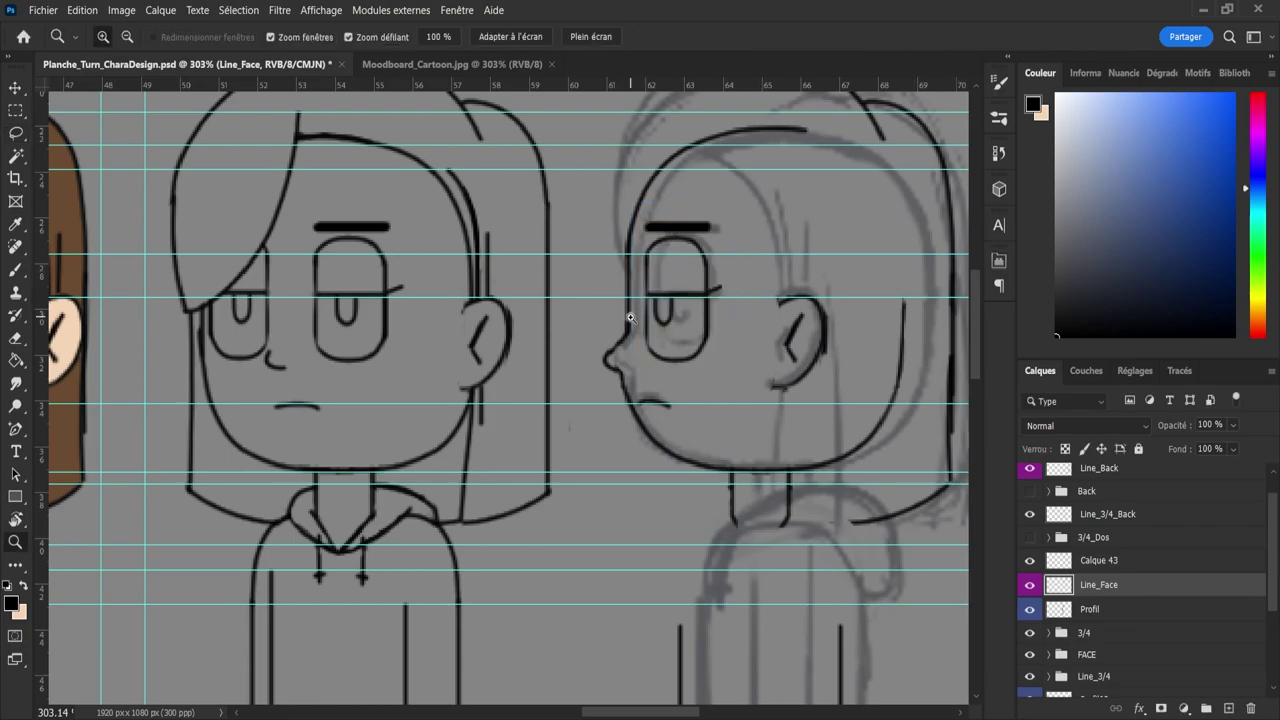
pyautogui.keyDown('alt'); pyautogui.click(621, 330); pyautogui.keyUp('alt')
pyautogui.click(800, 350)
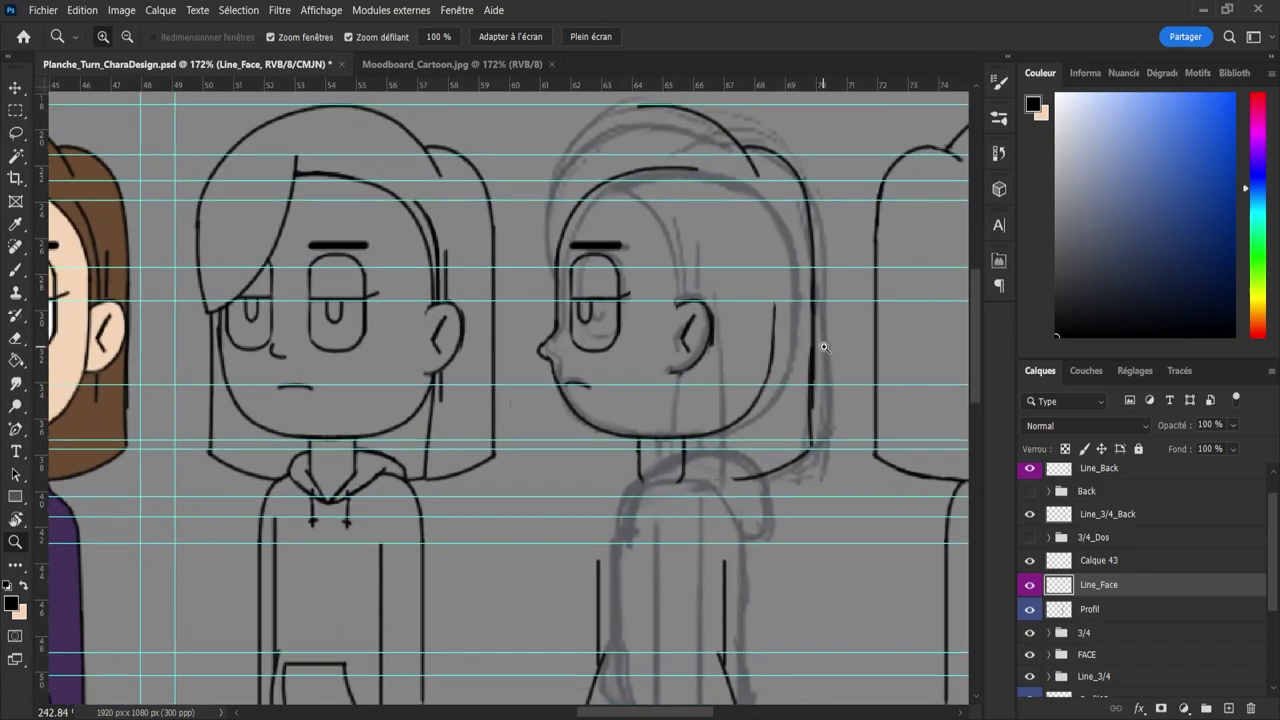
pyautogui.click(761, 349)
pyautogui.press('e')
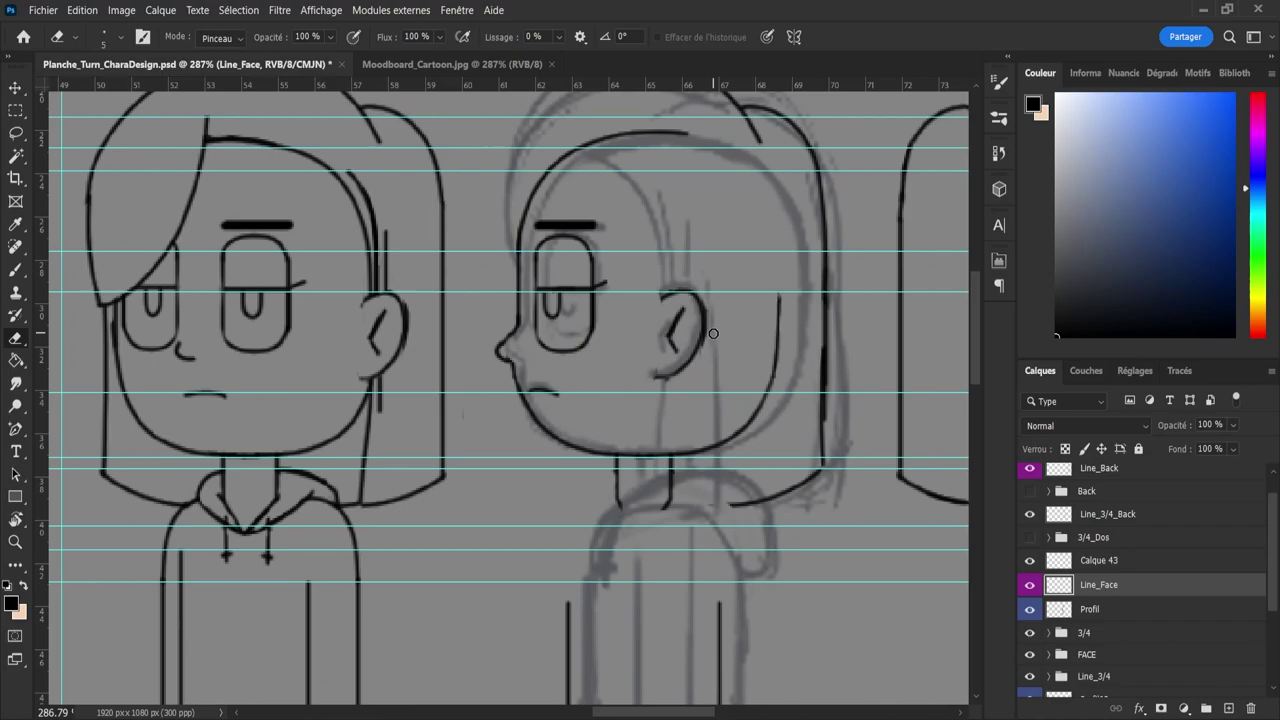
pyautogui.press('b')
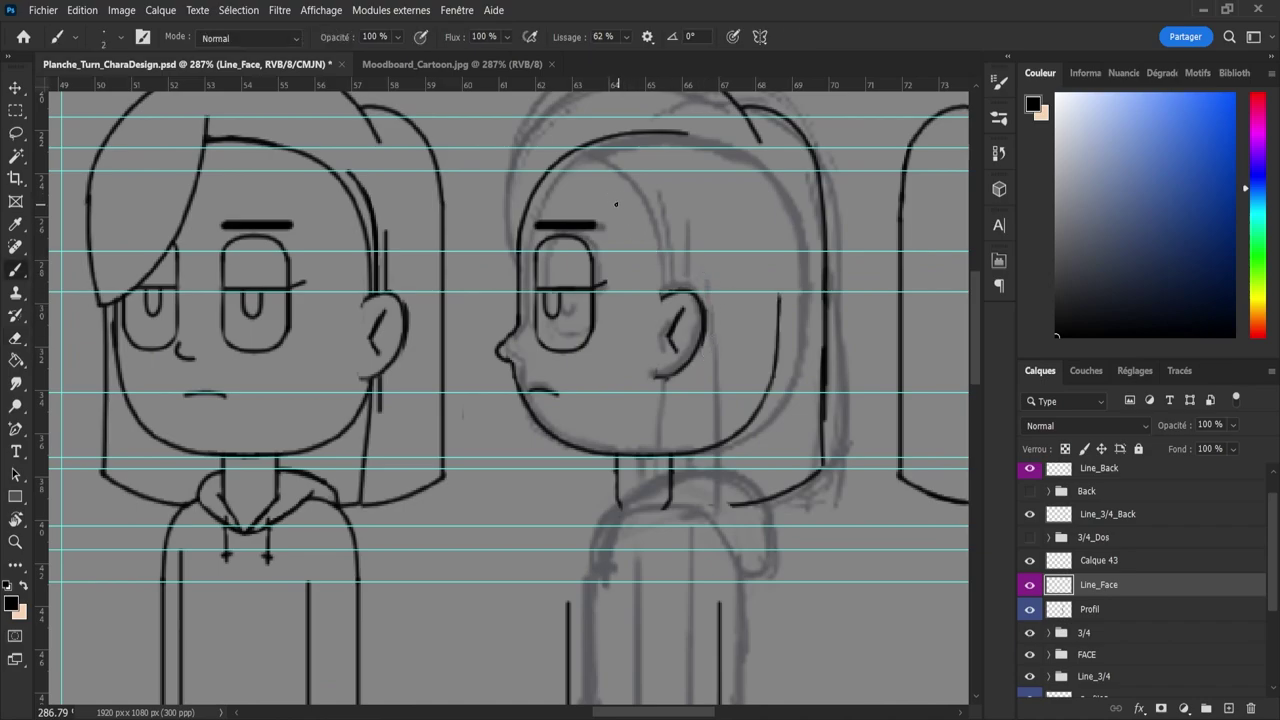
pyautogui.moveTo(666, 289); pyautogui.dragTo(656, 239)
pyautogui.hotkey('ctrl', 'z')
pyautogui.moveTo(667, 292)
pyautogui.mouseDown()
pyautogui.moveTo(628, 178)
pyautogui.moveTo(571, 150)
pyautogui.moveTo(657, 240)
pyautogui.moveTo(663, 281)
pyautogui.mouseUp()
pyautogui.hotkey('ctrl', 'z')
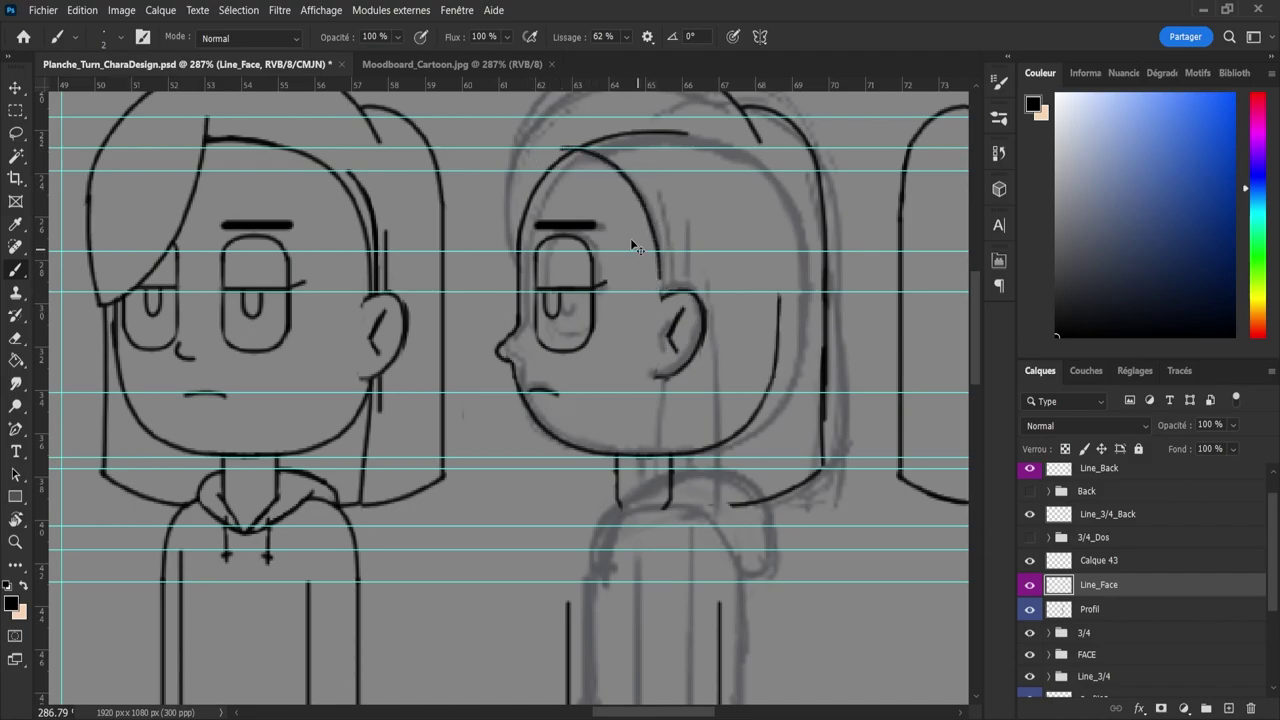
pyautogui.hotkey('ctrl', 'z')
pyautogui.moveTo(562, 148)
pyautogui.mouseDown()
pyautogui.moveTo(658, 209)
pyautogui.moveTo(664, 309)
pyautogui.moveTo(657, 208)
pyautogui.moveTo(600, 151)
pyautogui.moveTo(549, 138)
pyautogui.mouseUp()
pyautogui.hotkey('ctrl', 'z')
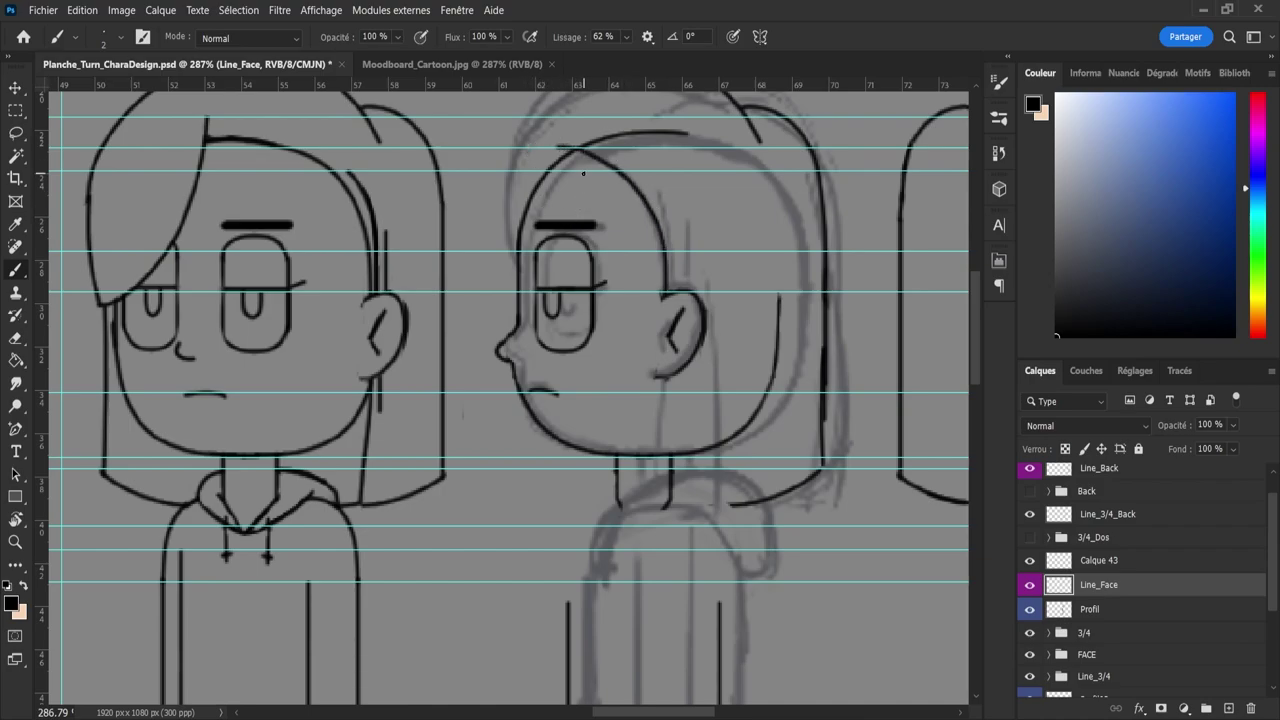
# - Ink the profile's front hair outline over the sketch, curving from the forehead up to the top of the head
pyautogui.moveTo(518, 268); pyautogui.dragTo(495, 210)
pyautogui.hotkey('ctrl', 'z')
pyautogui.moveTo(518, 268); pyautogui.dragTo(503, 212)
pyautogui.press('z')
pyautogui.moveTo(655, 386); pyautogui.dragTo(530, 330)
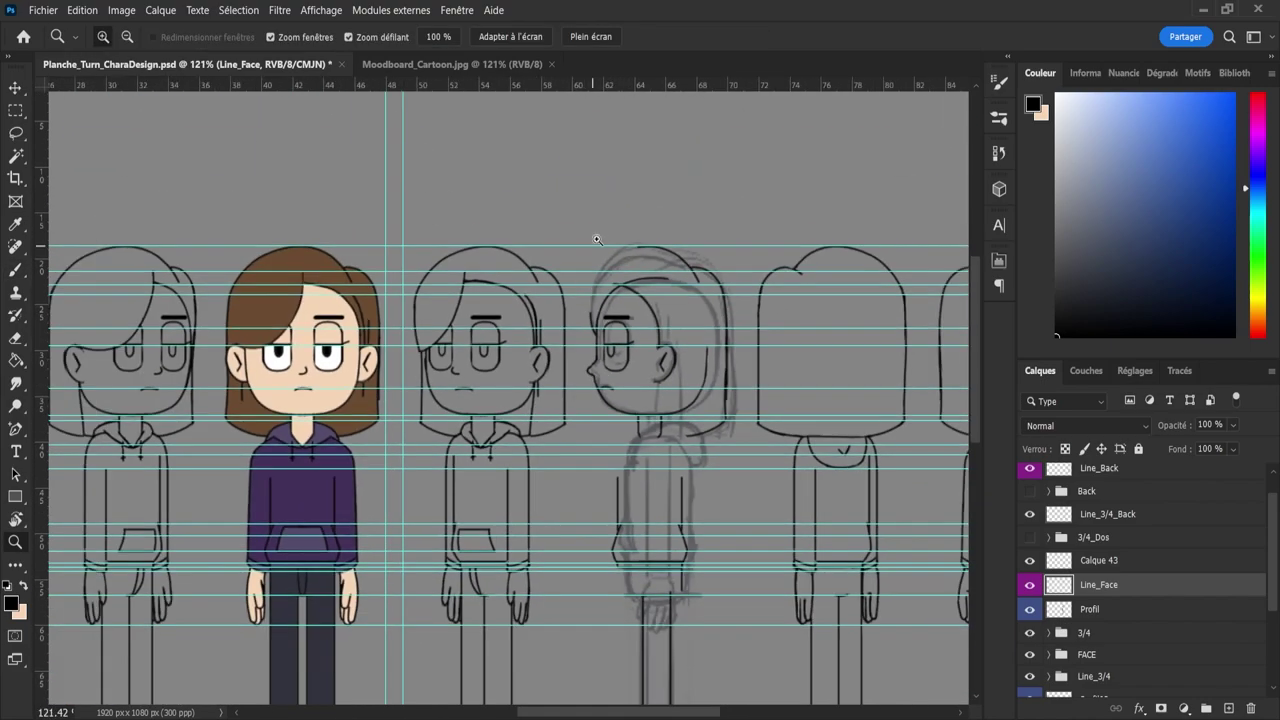
pyautogui.moveTo(594, 240); pyautogui.dragTo(677, 321)
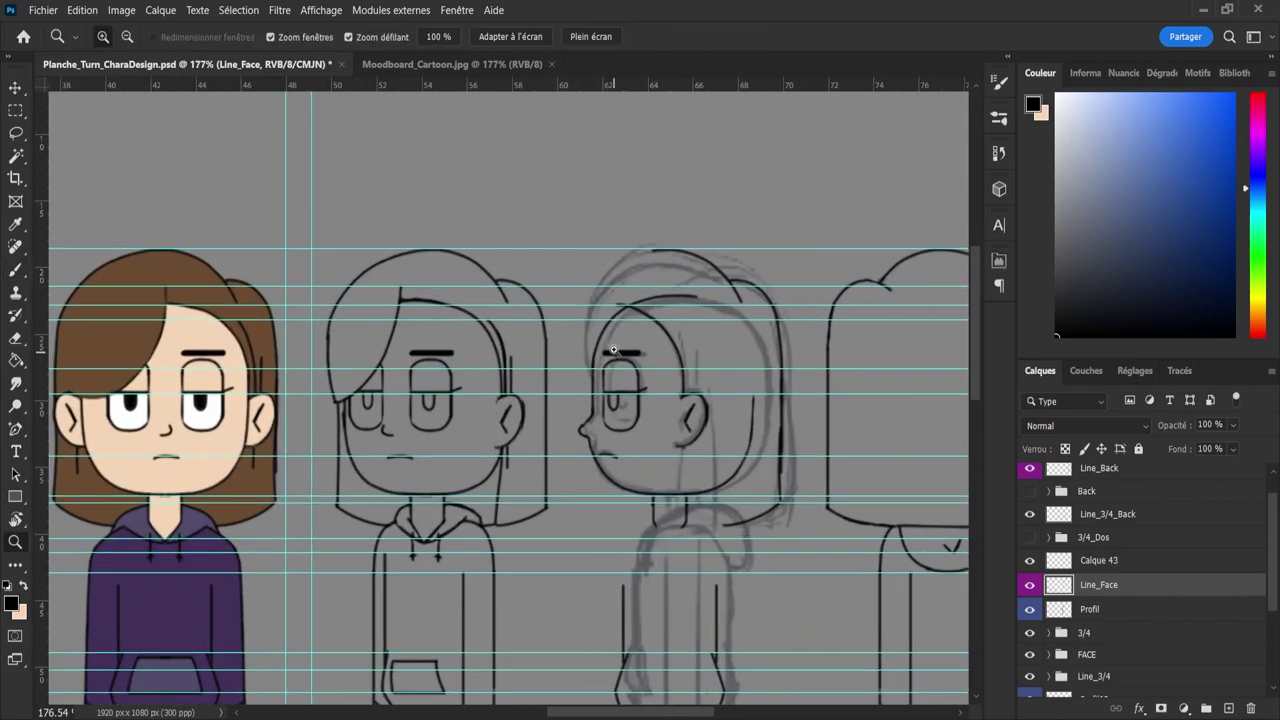
pyautogui.keyDown('alt'); pyautogui.scroll(2, 604, 360); pyautogui.keyUp('alt')
pyautogui.press('b')
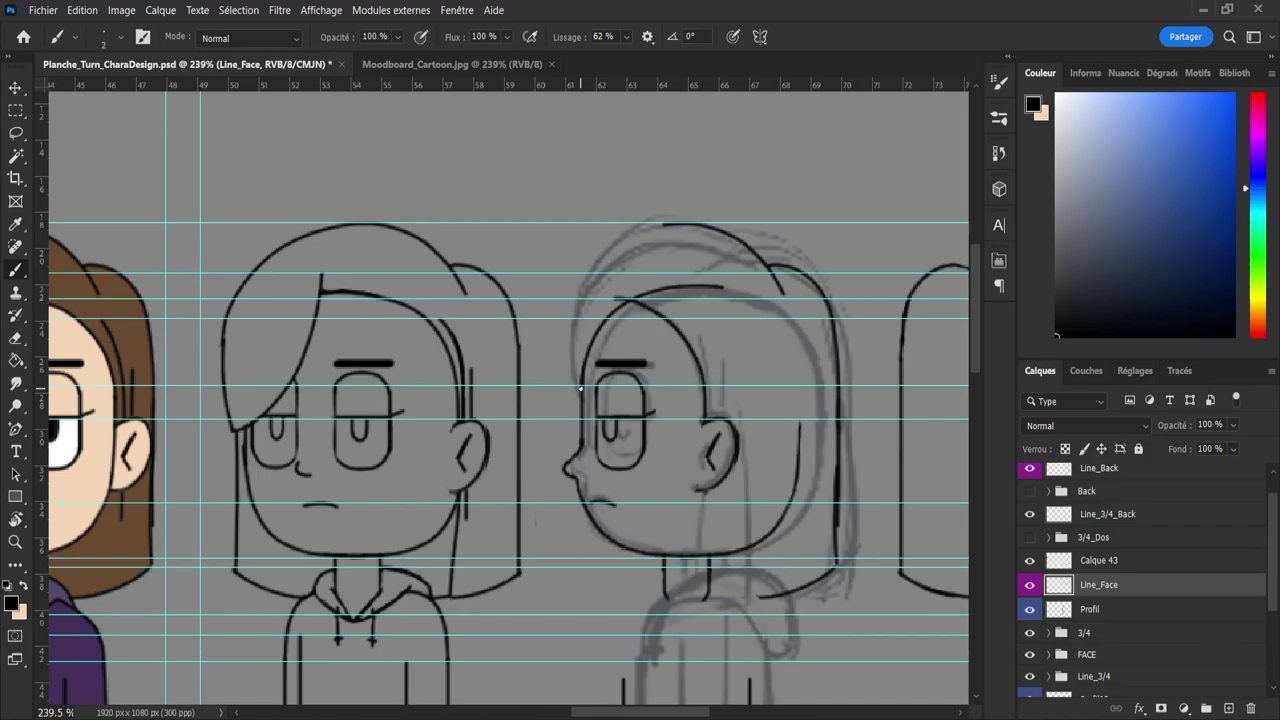
pyautogui.moveTo(578, 386)
pyautogui.mouseDown()
pyautogui.moveTo(559, 310)
pyautogui.moveTo(584, 249)
pyautogui.moveTo(652, 210)
pyautogui.mouseUp()
pyautogui.hotkey('ctrl', 'z')
pyautogui.moveTo(572, 374)
pyautogui.mouseDown()
pyautogui.moveTo(587, 258)
pyautogui.moveTo(680, 220)
pyautogui.mouseUp()
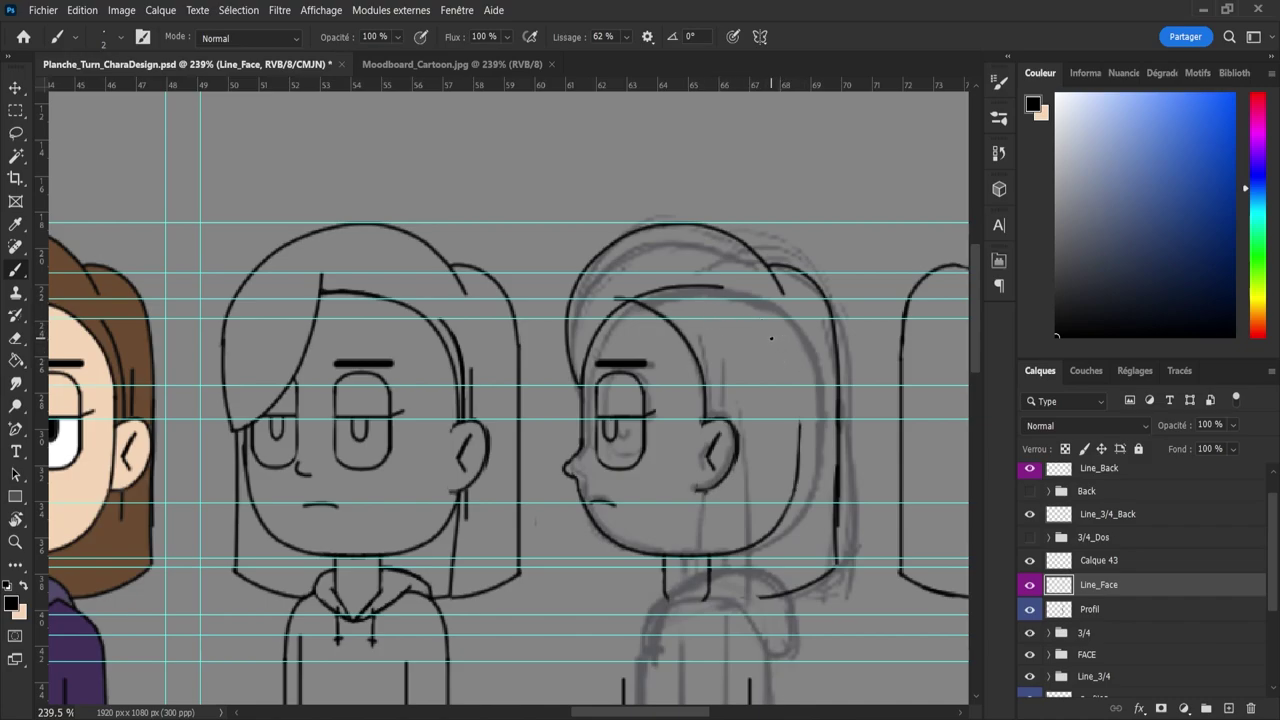
# - Erase the excess forehead contour beyond the hairline's peak and clean up the corner where the two lines meet
pyautogui.press('e')
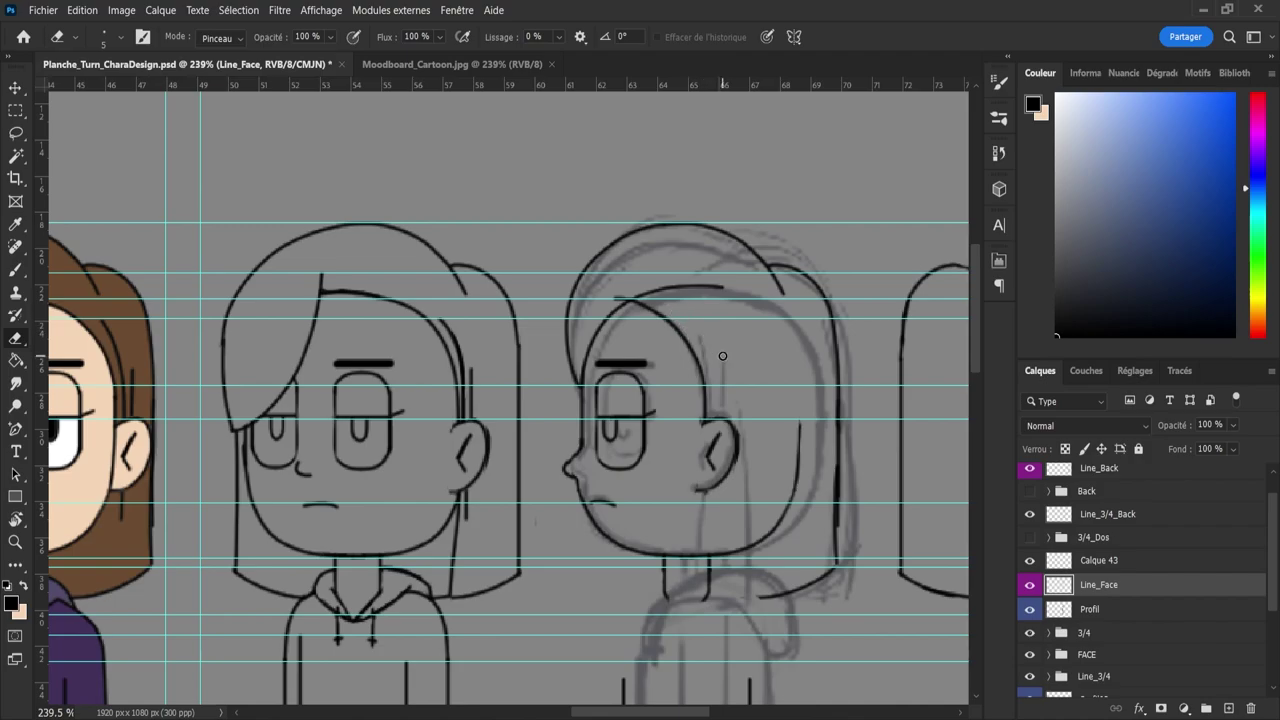
pyautogui.moveTo(714, 294); pyautogui.dragTo(636, 292)
pyautogui.scroll(5, 618, 285)
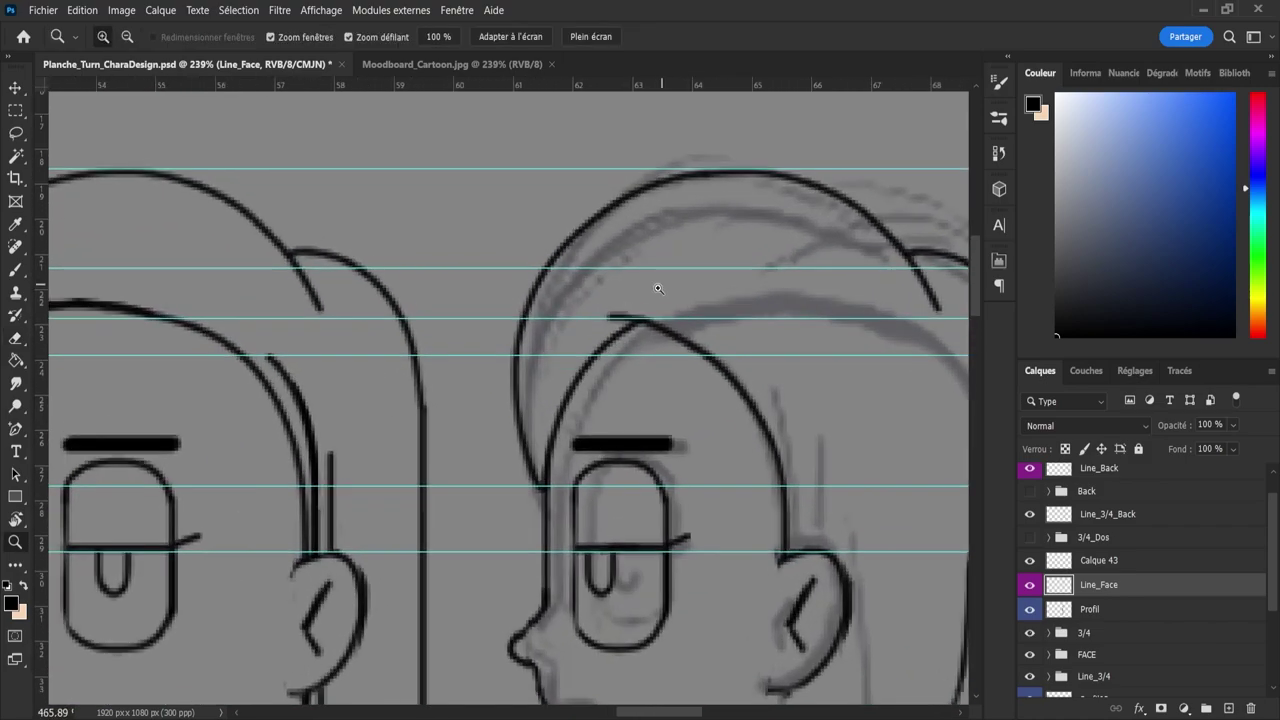
pyautogui.press('e')
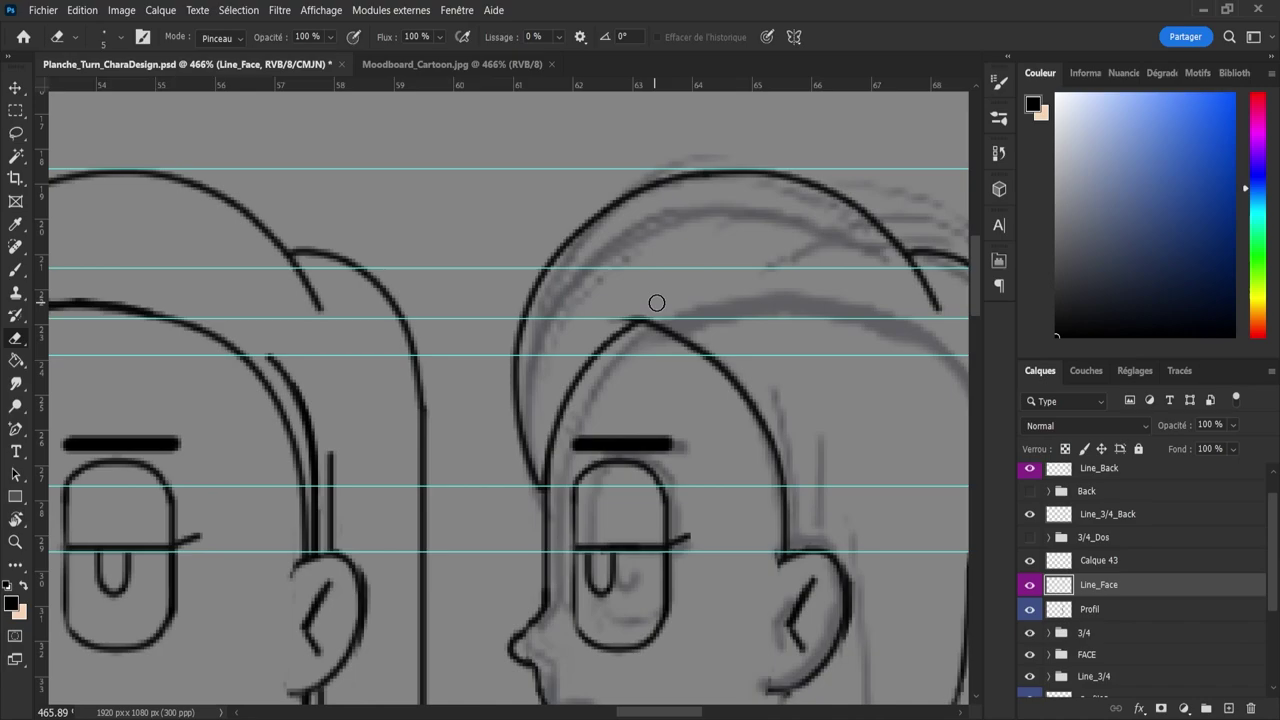
pyautogui.press('b')
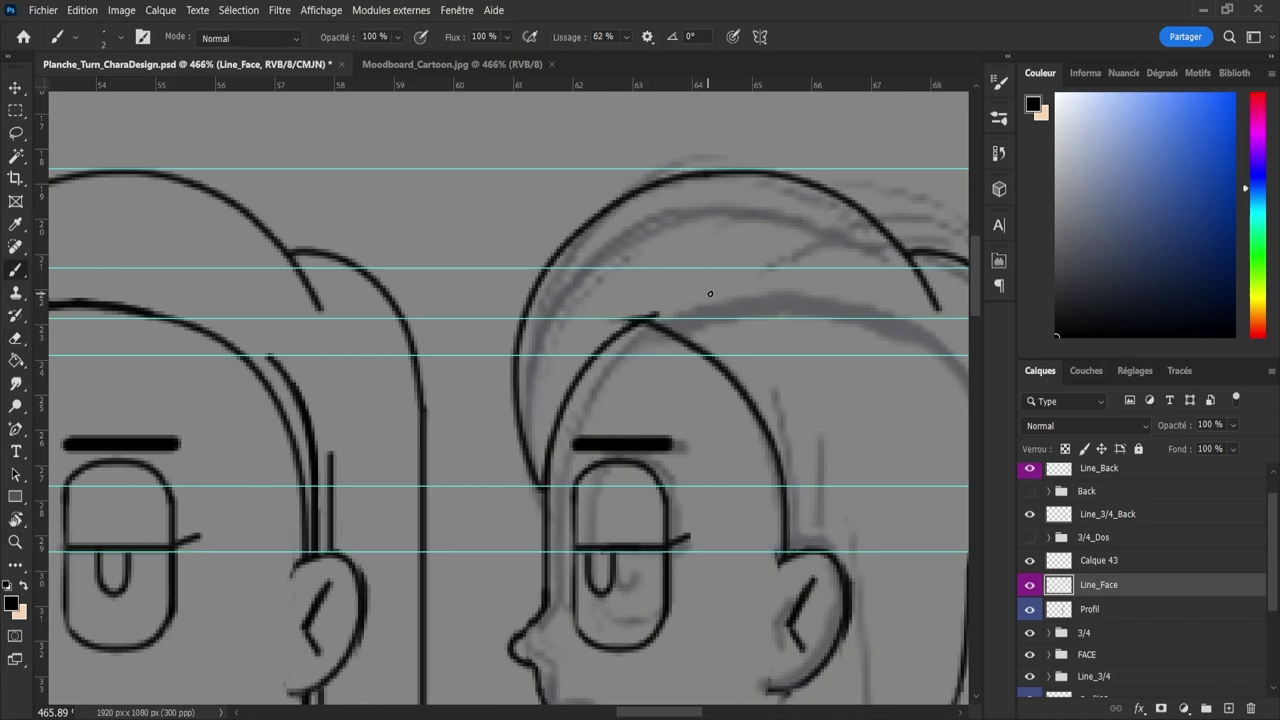
pyautogui.press('e')
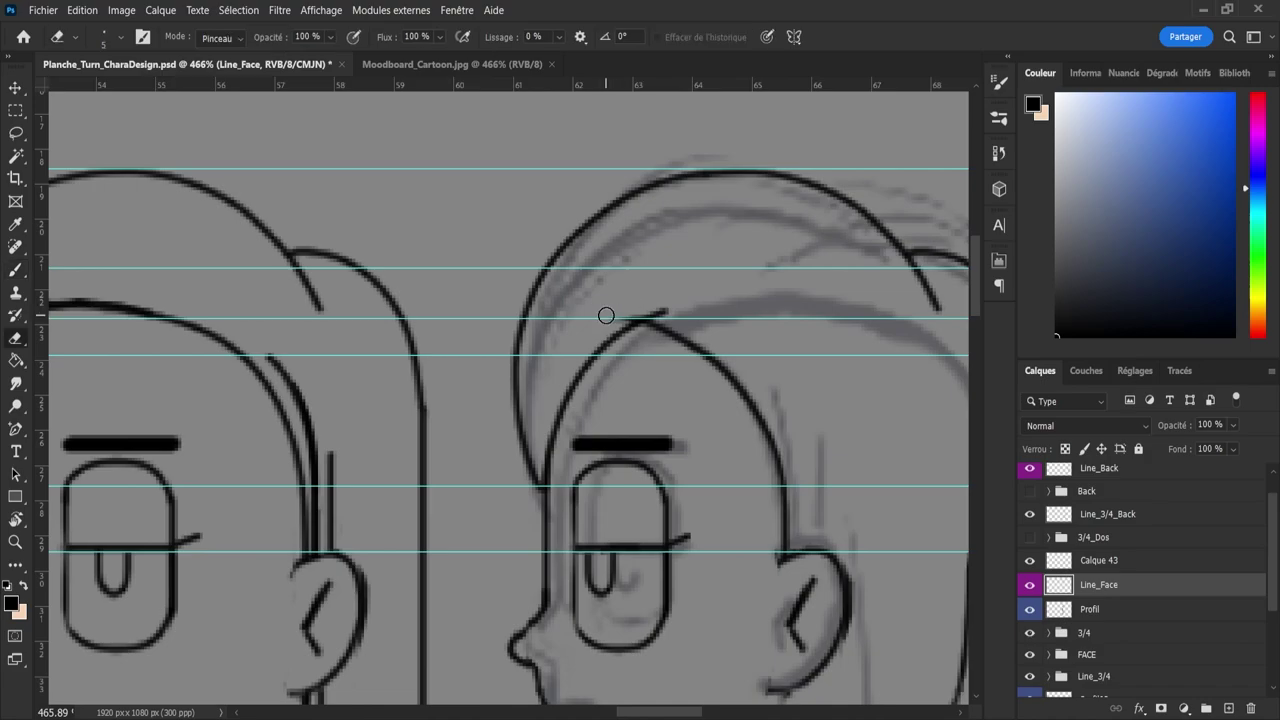
pyautogui.press('z')
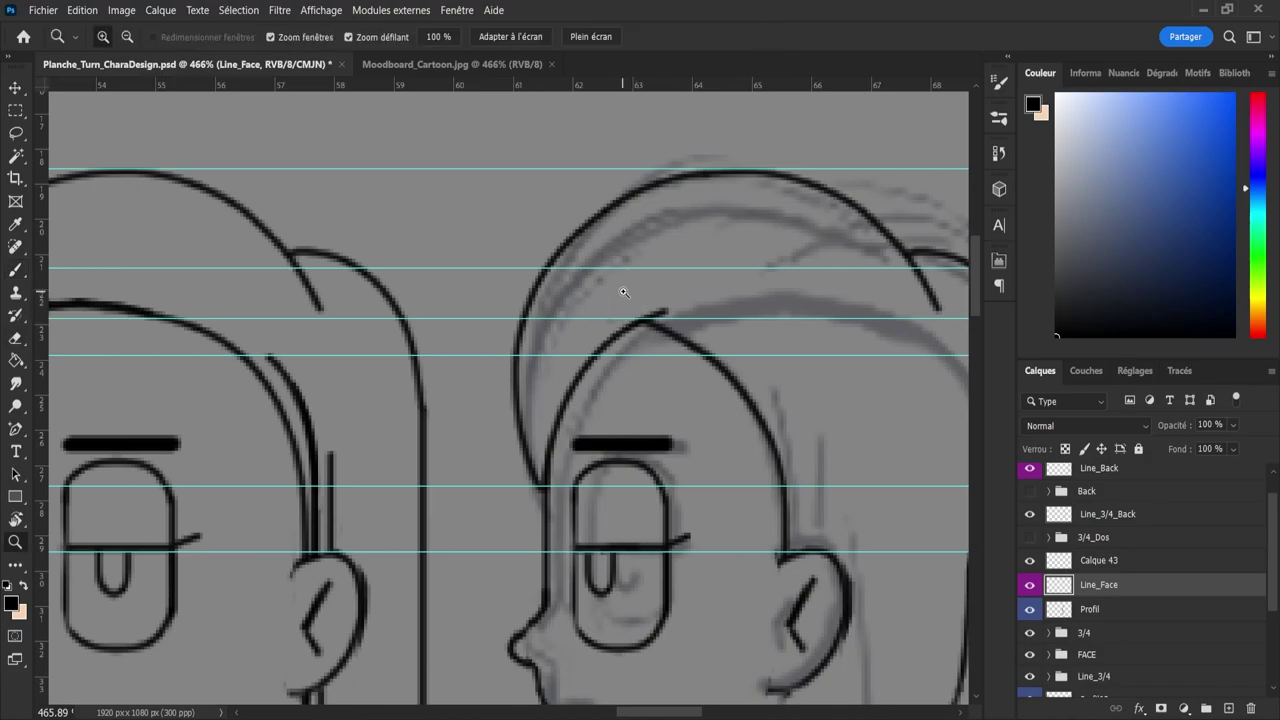
pyautogui.moveTo(623, 290); pyautogui.dragTo(574, 292)
pyautogui.moveTo(660, 281); pyautogui.dragTo(635, 285)
pyautogui.scroll(8, 667, 300)
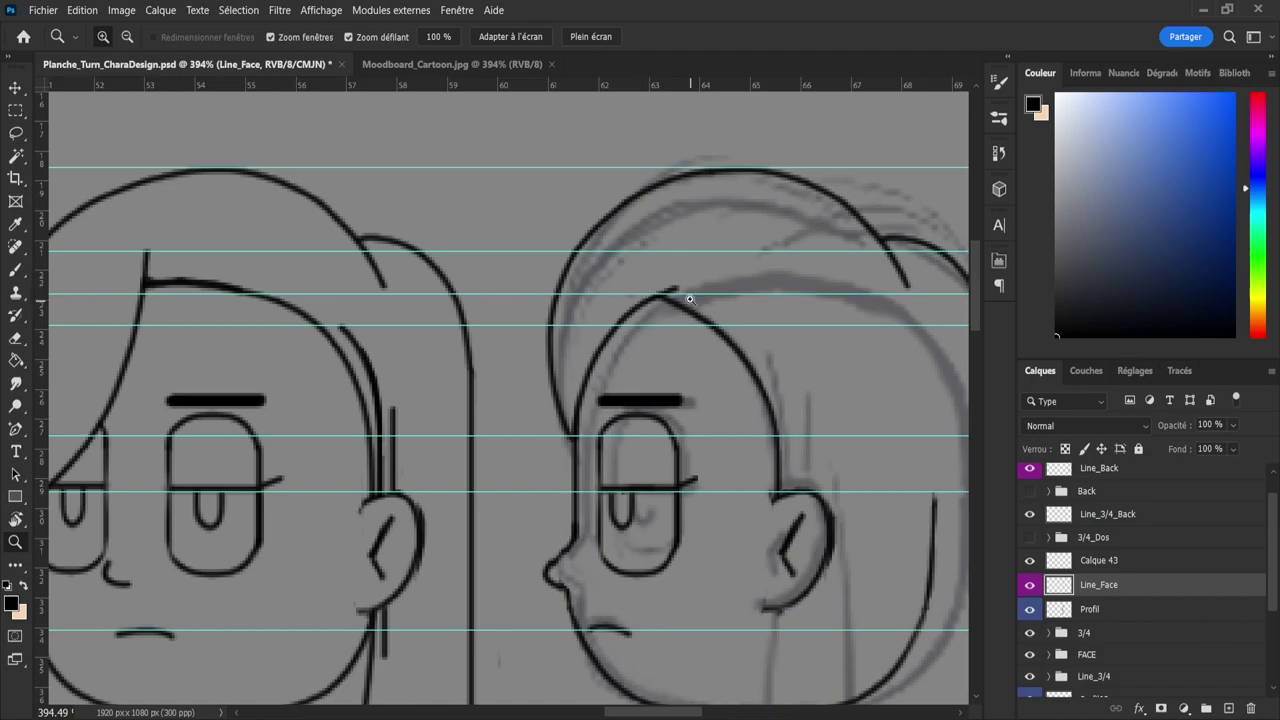
pyautogui.press('e')
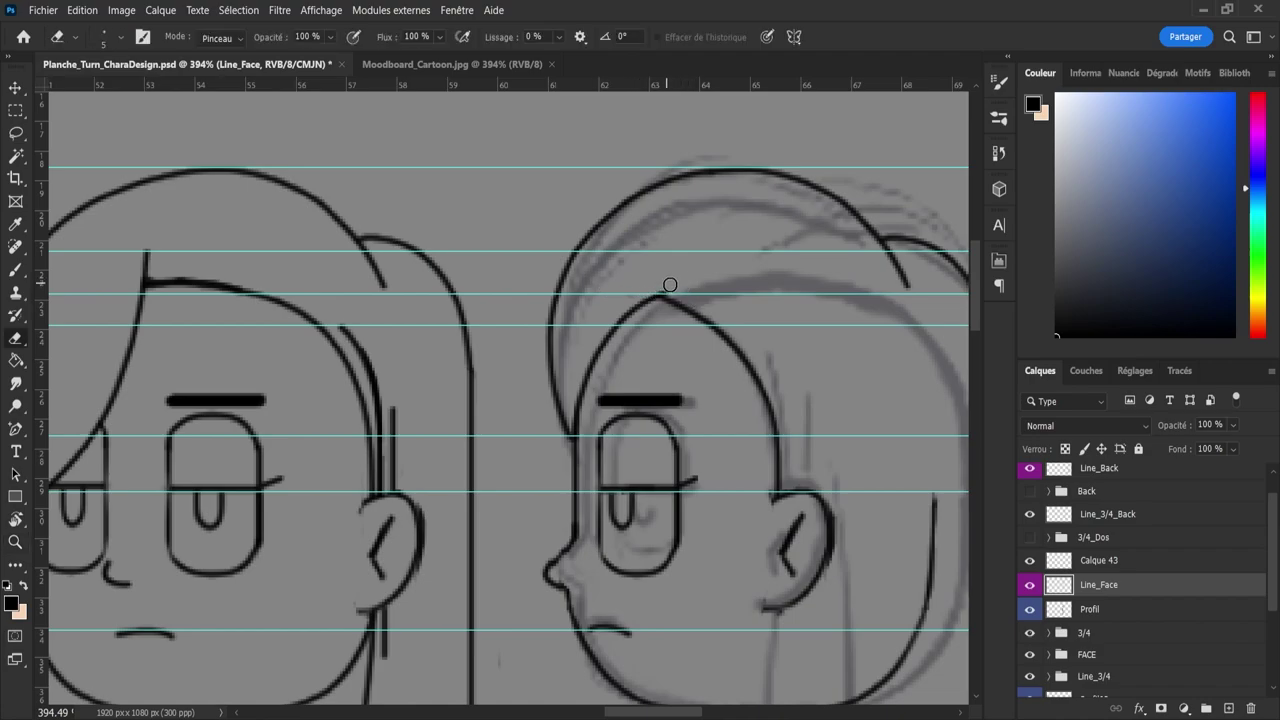
# - Try to ink a hair parting line from the hairline's peak into the hair mass
pyautogui.press('b')
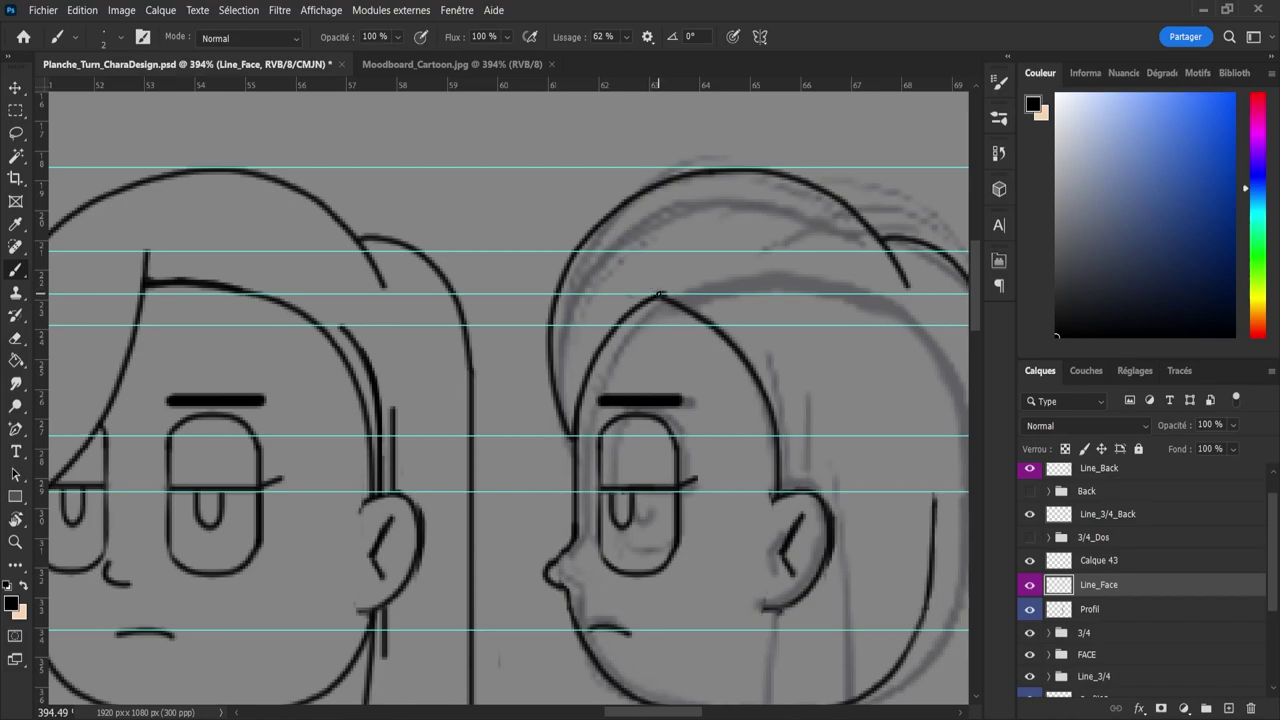
pyautogui.hotkey('ctrl', 'z')
pyautogui.moveTo(667, 253)
pyautogui.mouseDown()
pyautogui.moveTo(647, 296)
pyautogui.moveTo(670, 258)
pyautogui.moveTo(690, 272)
pyautogui.moveTo(752, 246)
pyautogui.mouseUp()
pyautogui.hotkey('ctrl', 'z')
pyautogui.hotkey('ctrl', 'z')
pyautogui.hotkey('ctrl', 'z')
pyautogui.hotkey('ctrl', 'z')
pyautogui.moveTo(659, 295)
pyautogui.mouseDown()
pyautogui.moveTo(784, 246)
pyautogui.moveTo(770, 246)
pyautogui.mouseUp()
pyautogui.press('z')
pyautogui.moveTo(628, 367)
pyautogui.mouseDown()
pyautogui.moveTo(559, 362)
pyautogui.moveTo(569, 400)
pyautogui.mouseUp()
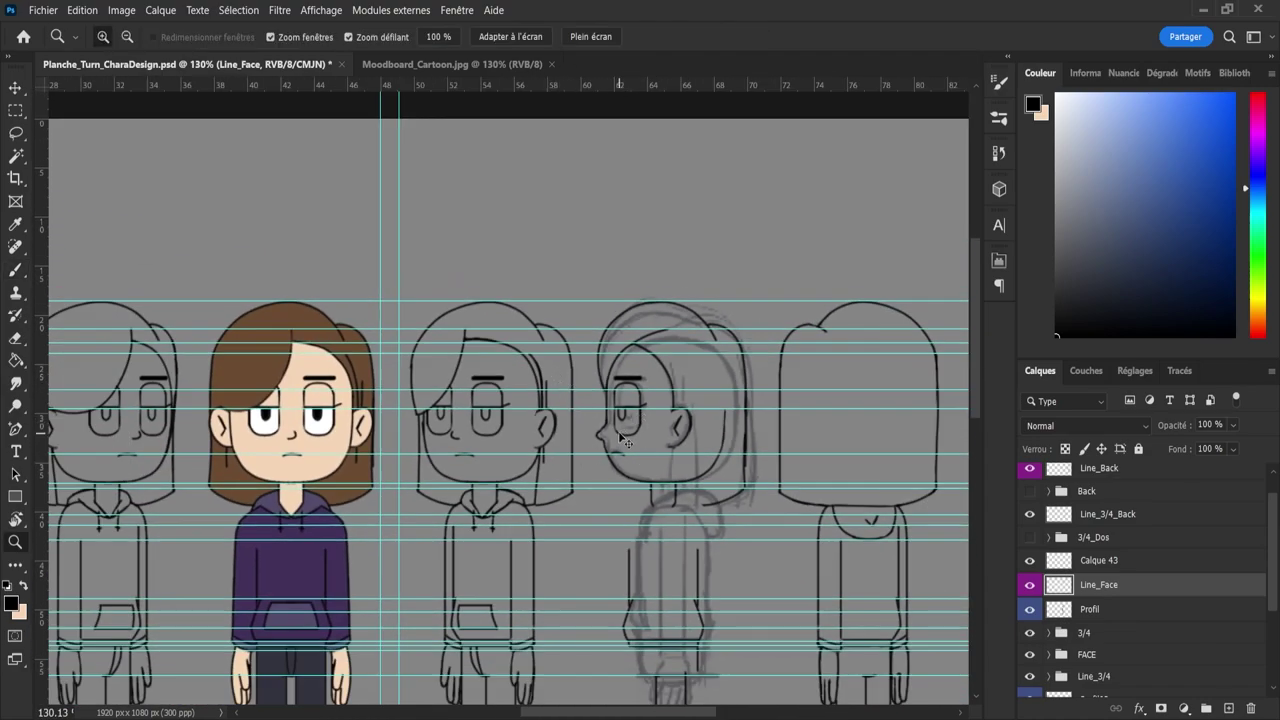
pyautogui.scroll(3, 634, 310)
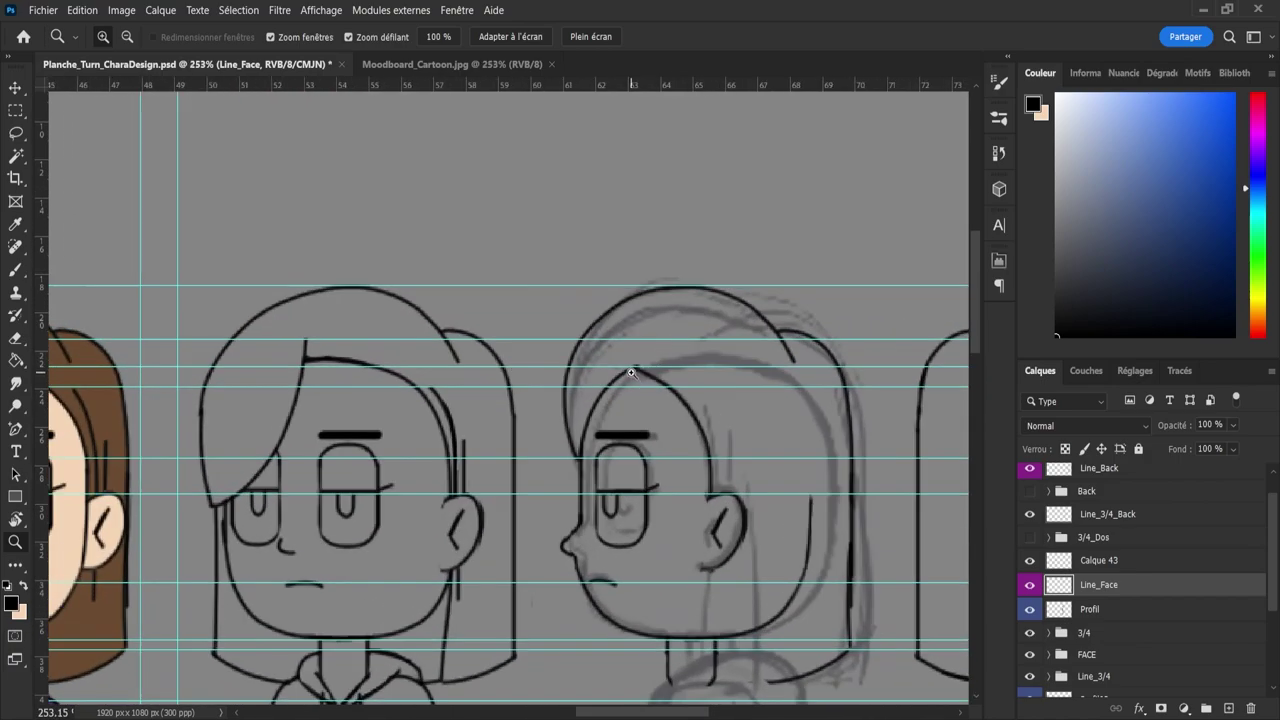
pyautogui.press('b')
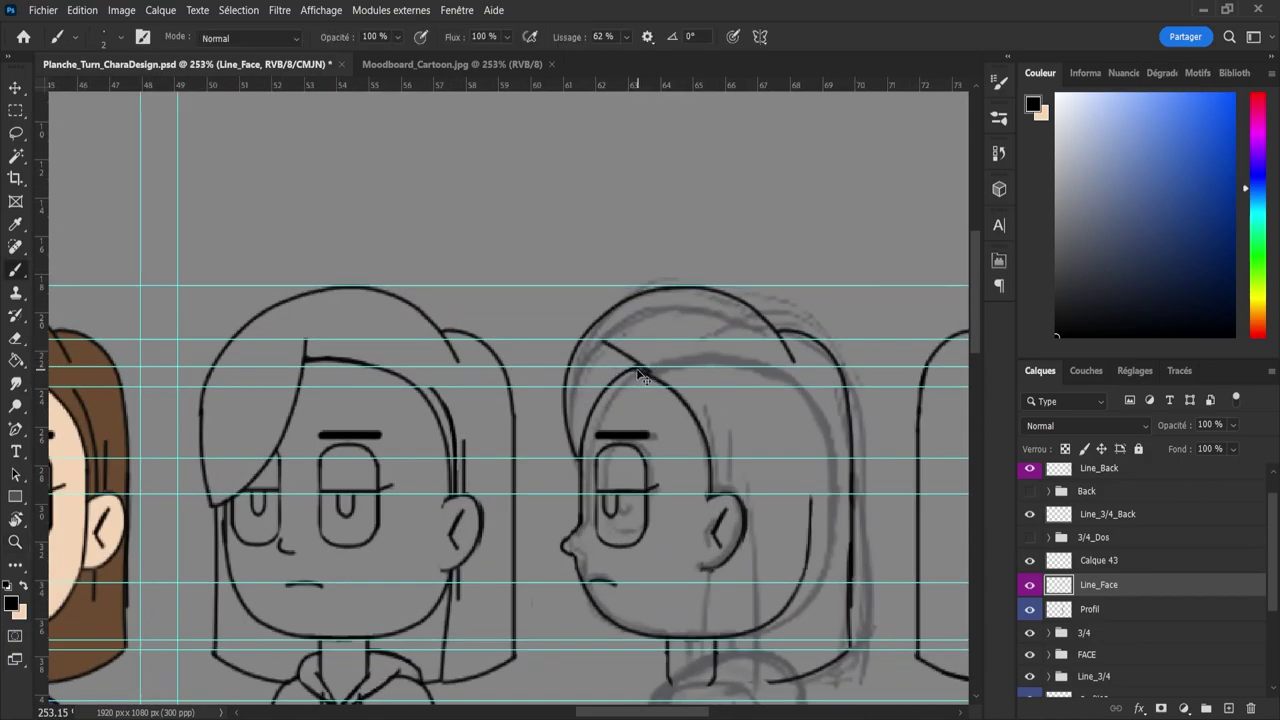
pyautogui.moveTo(583, 340); pyautogui.dragTo(625, 359)
pyautogui.hotkey('ctrl', 'z')
pyautogui.press('z')
pyautogui.moveTo(627, 332)
pyautogui.mouseDown()
pyautogui.moveTo(574, 312)
pyautogui.moveTo(660, 330)
pyautogui.mouseUp()
# - Try to ink a hair strand beside the forehead contour, rising from the brow into the hair
pyautogui.press('b')
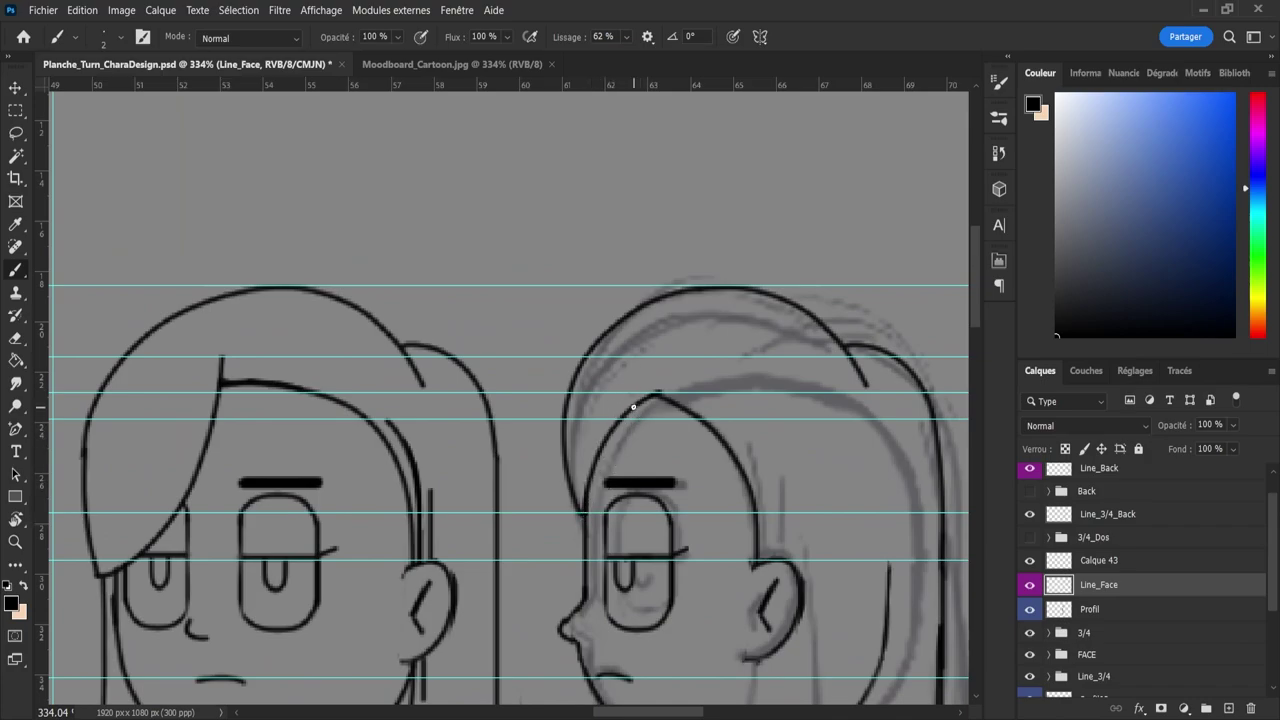
pyautogui.press('e')
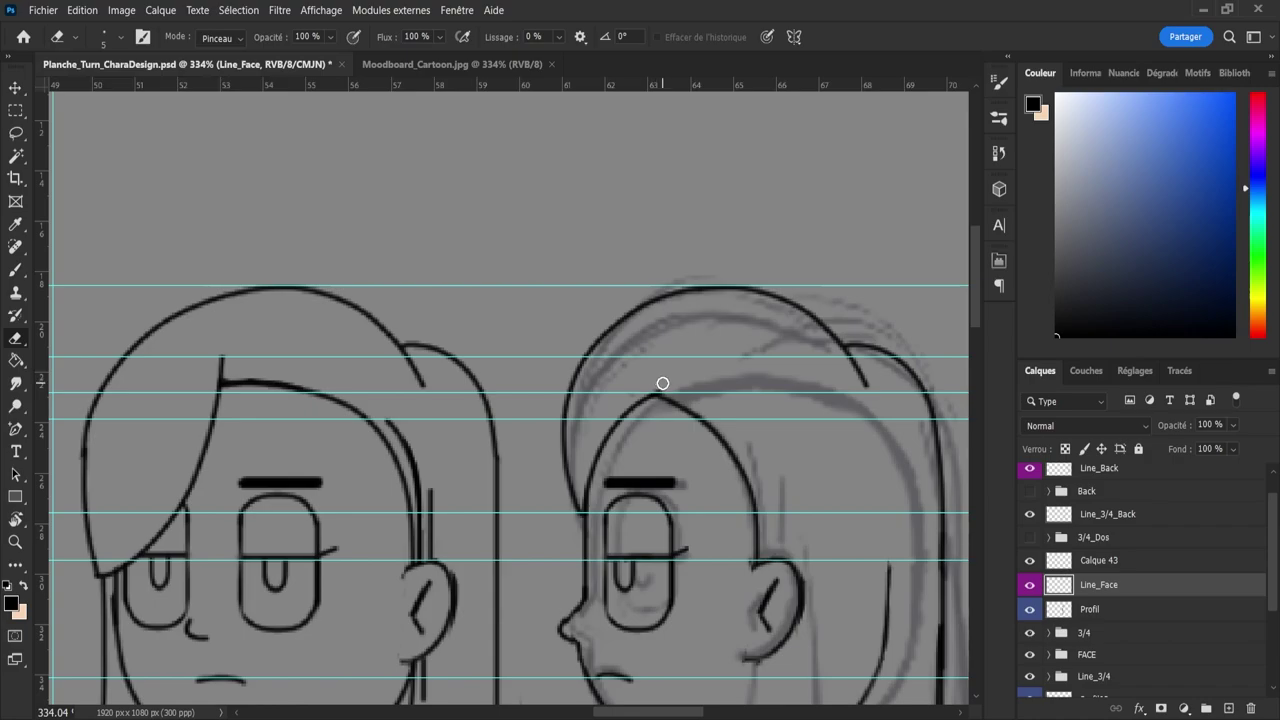
pyautogui.press('b')
pyautogui.hotkey('ctrl', 'z')
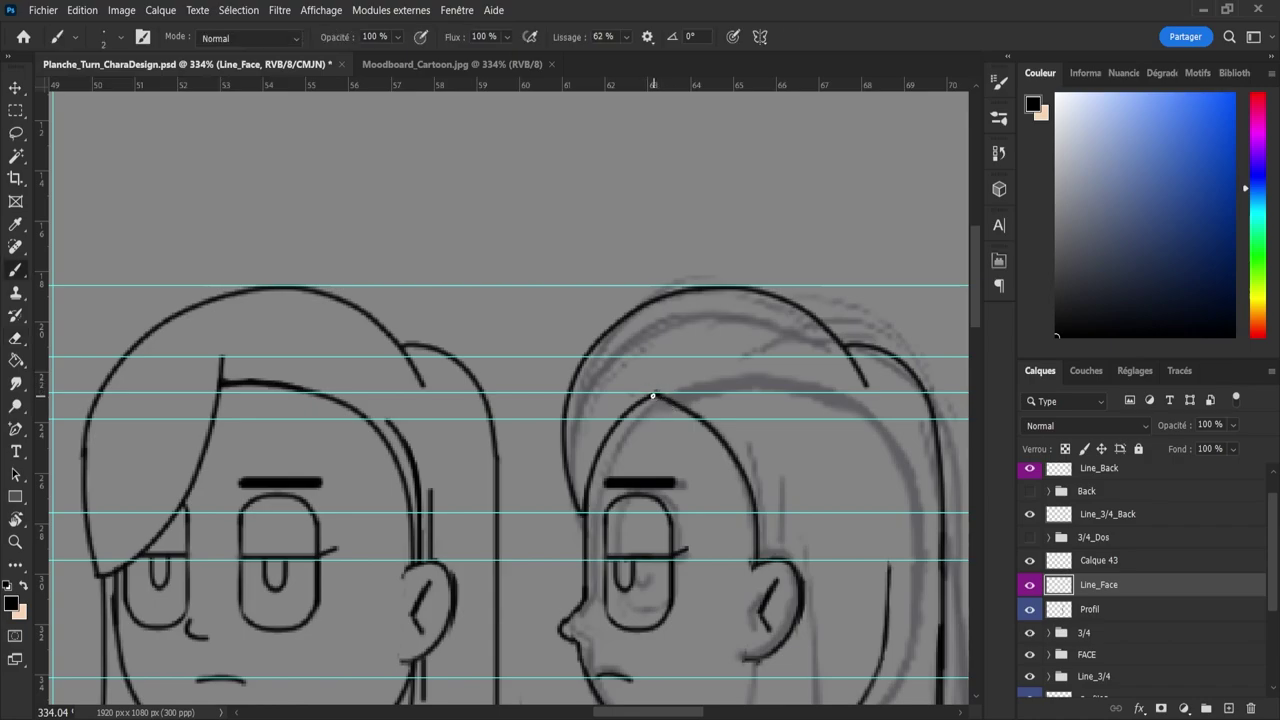
pyautogui.moveTo(645, 391); pyautogui.dragTo(676, 402)
pyautogui.hotkey('ctrl', 'z')
pyautogui.moveTo(584, 454); pyautogui.dragTo(599, 422)
pyautogui.hotkey('ctrl', 'z')
pyautogui.moveTo(584, 509)
pyautogui.mouseDown()
pyautogui.moveTo(586, 463)
pyautogui.moveTo(658, 334)
pyautogui.mouseUp()
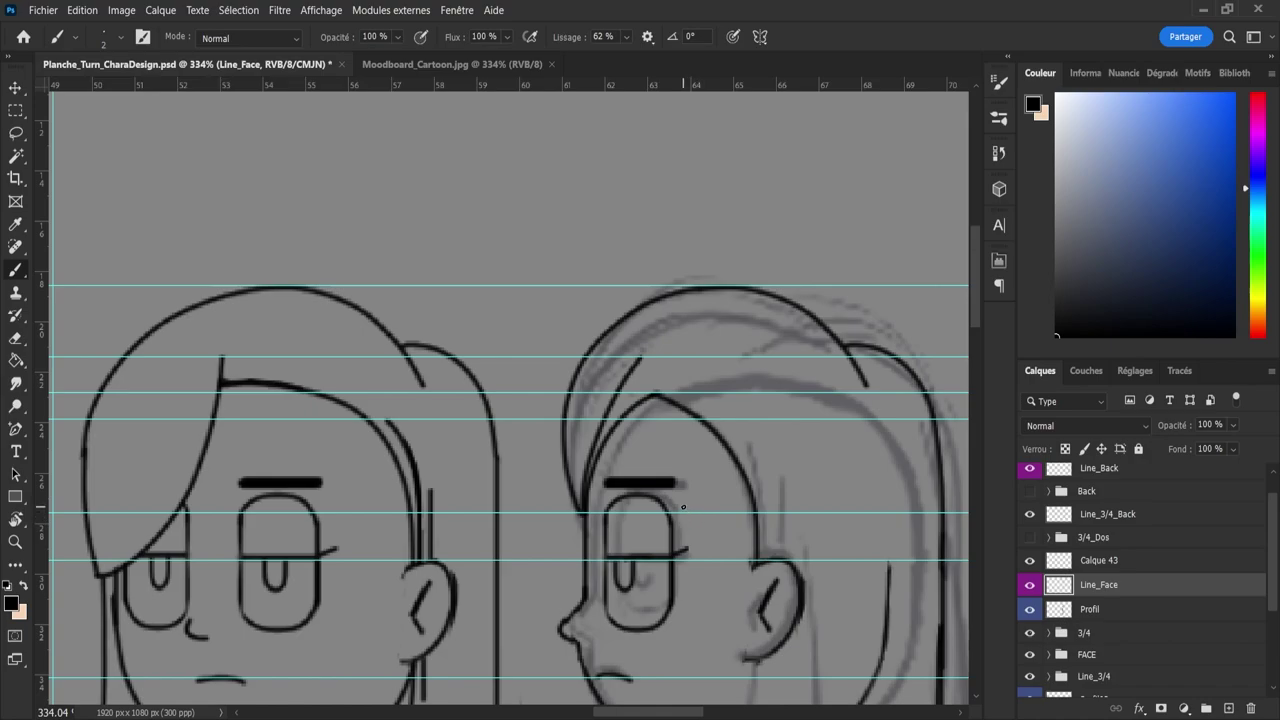
pyautogui.press('z')
pyautogui.moveTo(606, 431)
pyautogui.mouseDown()
pyautogui.moveTo(586, 403)
pyautogui.moveTo(510, 395)
pyautogui.mouseUp()
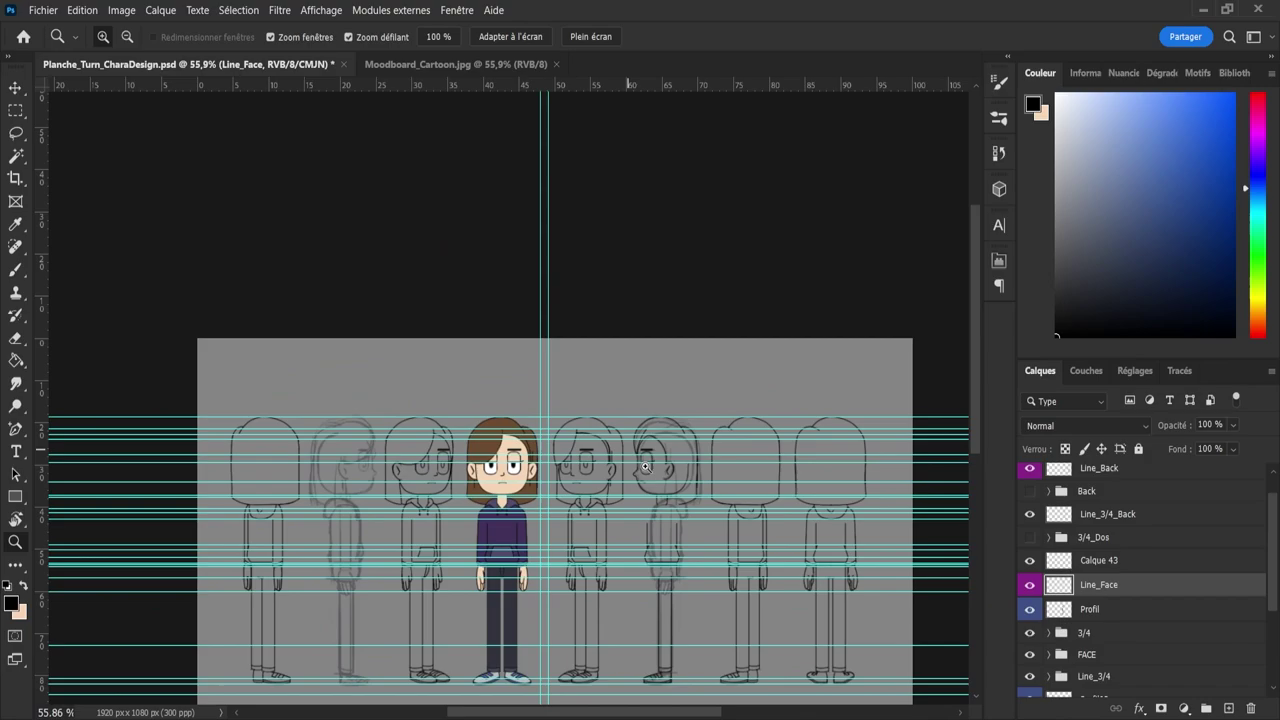
pyautogui.moveTo(625, 463); pyautogui.dragTo(746, 538)
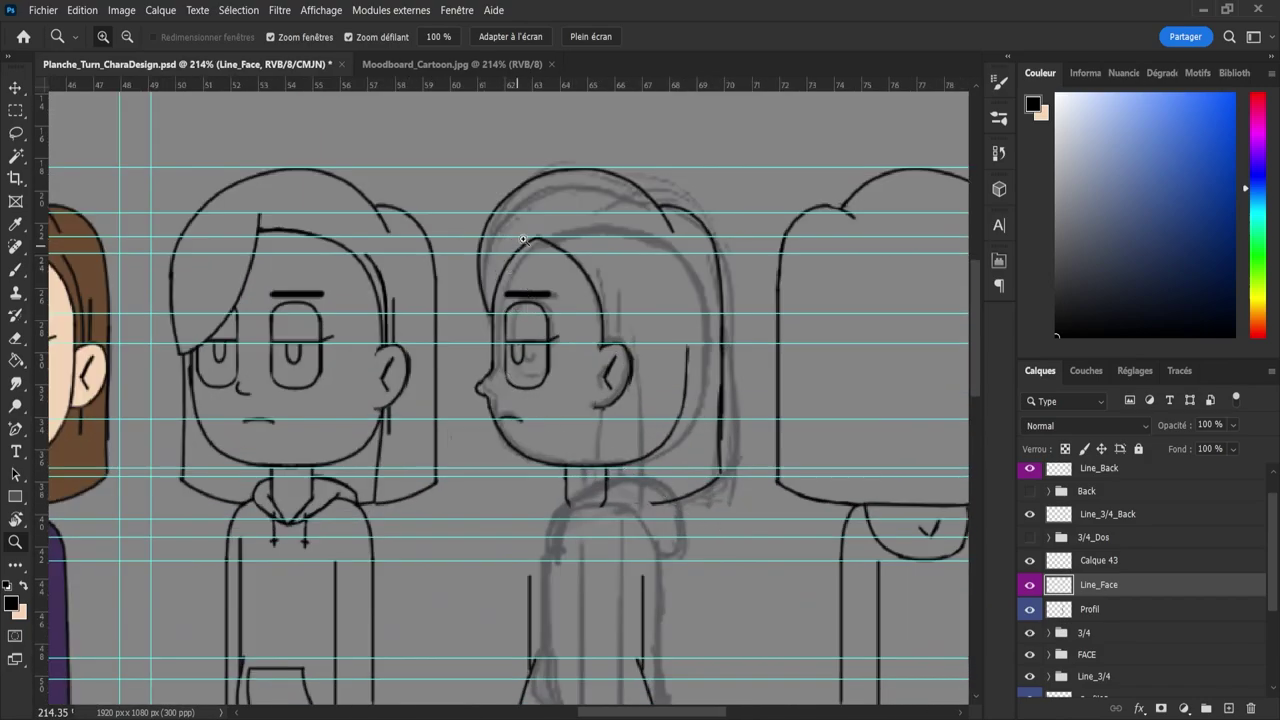
pyautogui.scroll(3, 538, 205)
# - Ink a straighter parting line from the brow up into the hair, and erase the old forehead contour beside it
pyautogui.press('b')
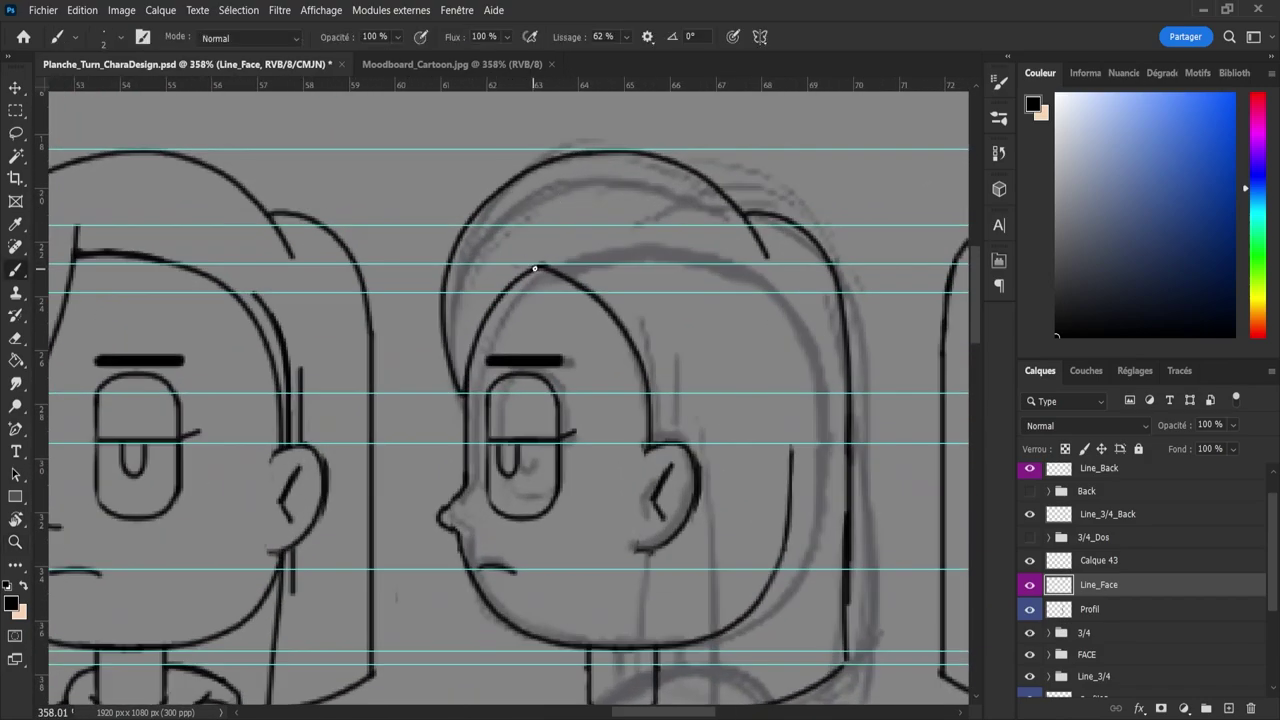
pyautogui.moveTo(535, 268); pyautogui.dragTo(603, 229)
pyautogui.hotkey('ctrl', 'z')
pyautogui.hotkey('ctrl', 'z')
pyautogui.hotkey('ctrl', 'z')
pyautogui.moveTo(464, 385)
pyautogui.mouseDown()
pyautogui.moveTo(509, 256)
pyautogui.moveTo(550, 212)
pyautogui.moveTo(532, 246)
pyautogui.mouseUp()
pyautogui.hotkey('ctrl', 'z')
pyautogui.moveTo(465, 389)
pyautogui.mouseDown()
pyautogui.moveTo(534, 228)
pyautogui.moveTo(569, 206)
pyautogui.moveTo(534, 284)
pyautogui.mouseUp()
pyautogui.press('e')
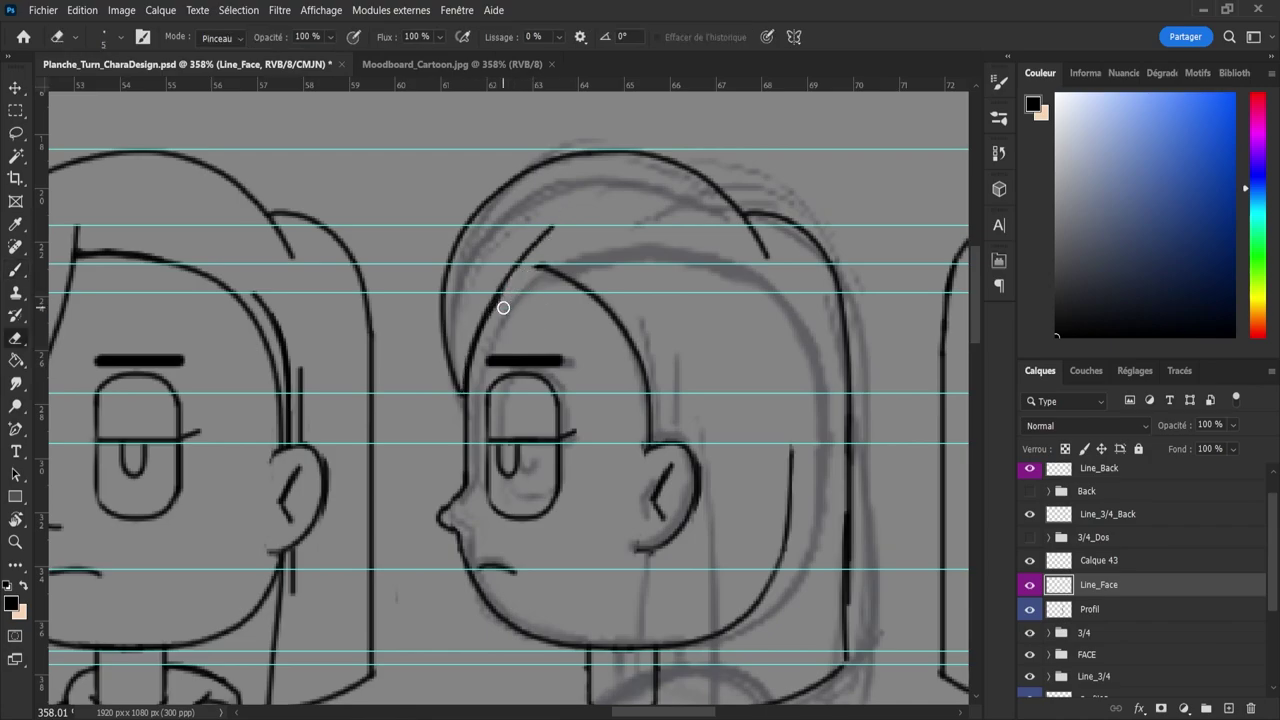
pyautogui.press('b')
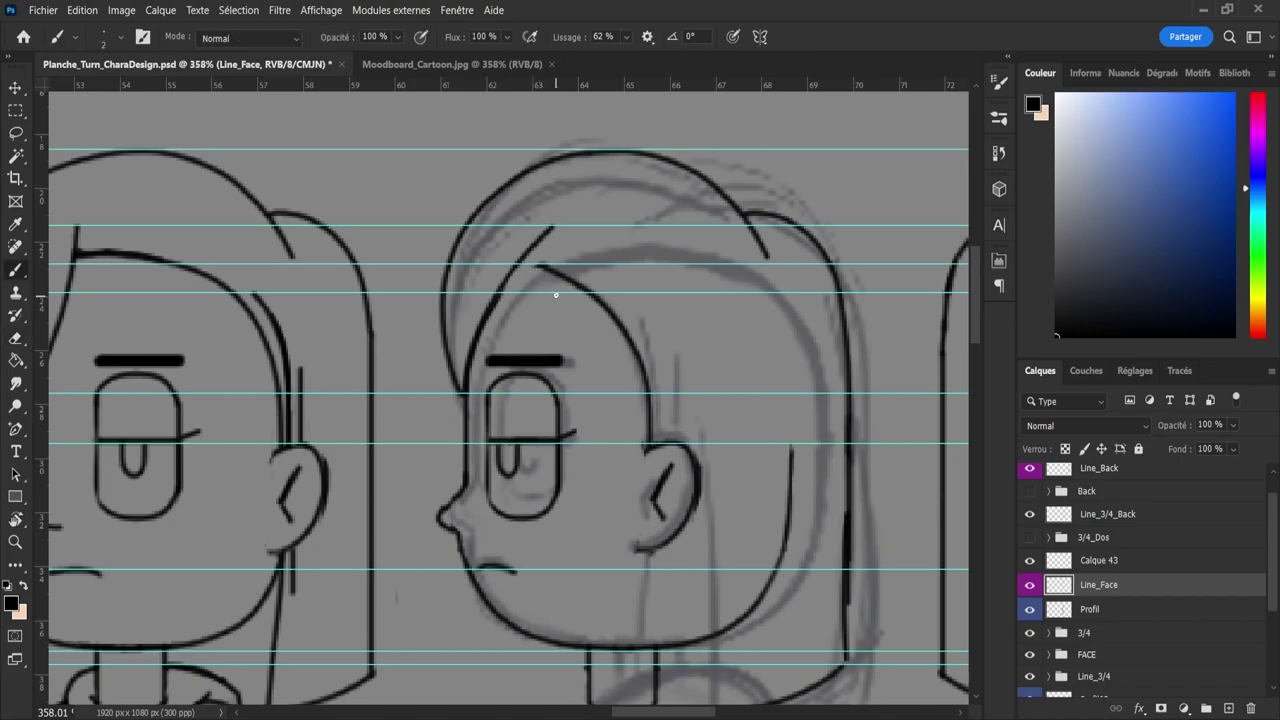
# - Redraw the upper end of the profile's hairline so it meets the parting line, and erase the leftover stroke
pyautogui.hotkey('ctrl', 'z')
pyautogui.moveTo(572, 283)
pyautogui.mouseDown()
pyautogui.moveTo(515, 269)
pyautogui.moveTo(598, 296)
pyautogui.mouseUp()
pyautogui.hotkey('ctrl', 'z')
pyautogui.press('e')
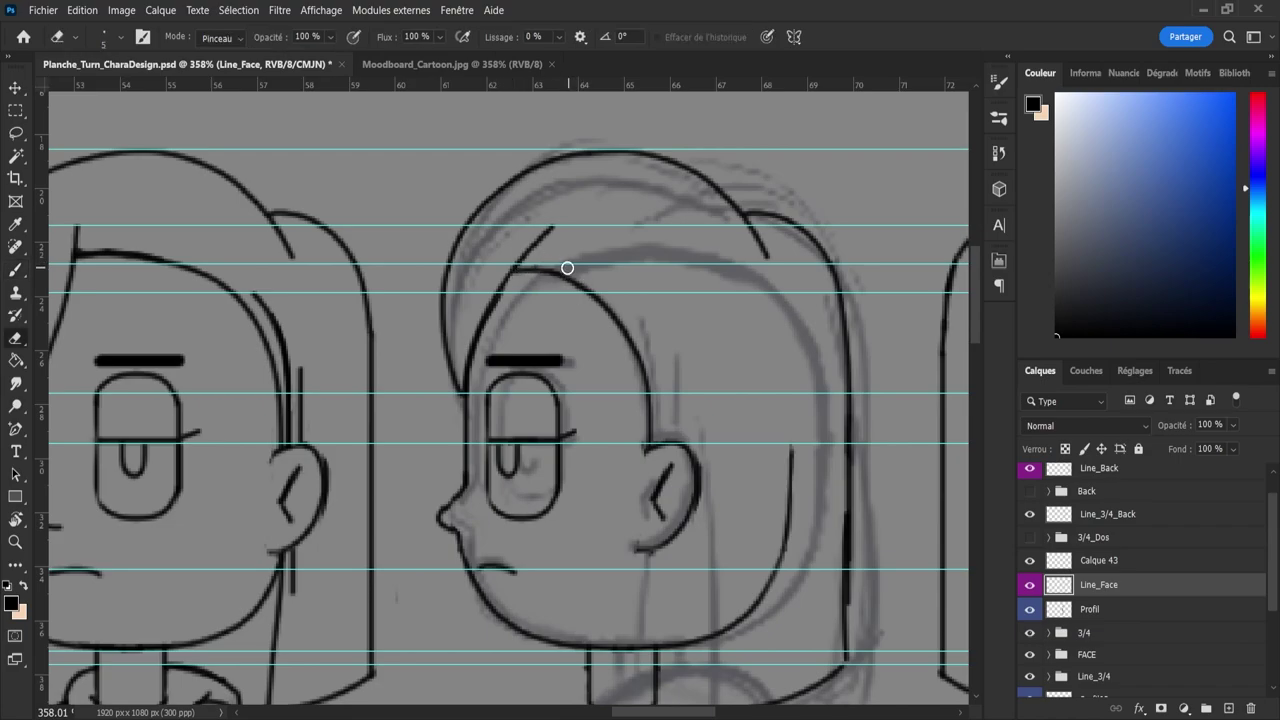
pyautogui.press('z')
pyautogui.moveTo(618, 290)
pyautogui.mouseDown()
pyautogui.moveTo(594, 288)
pyautogui.moveTo(620, 294)
pyautogui.mouseUp()
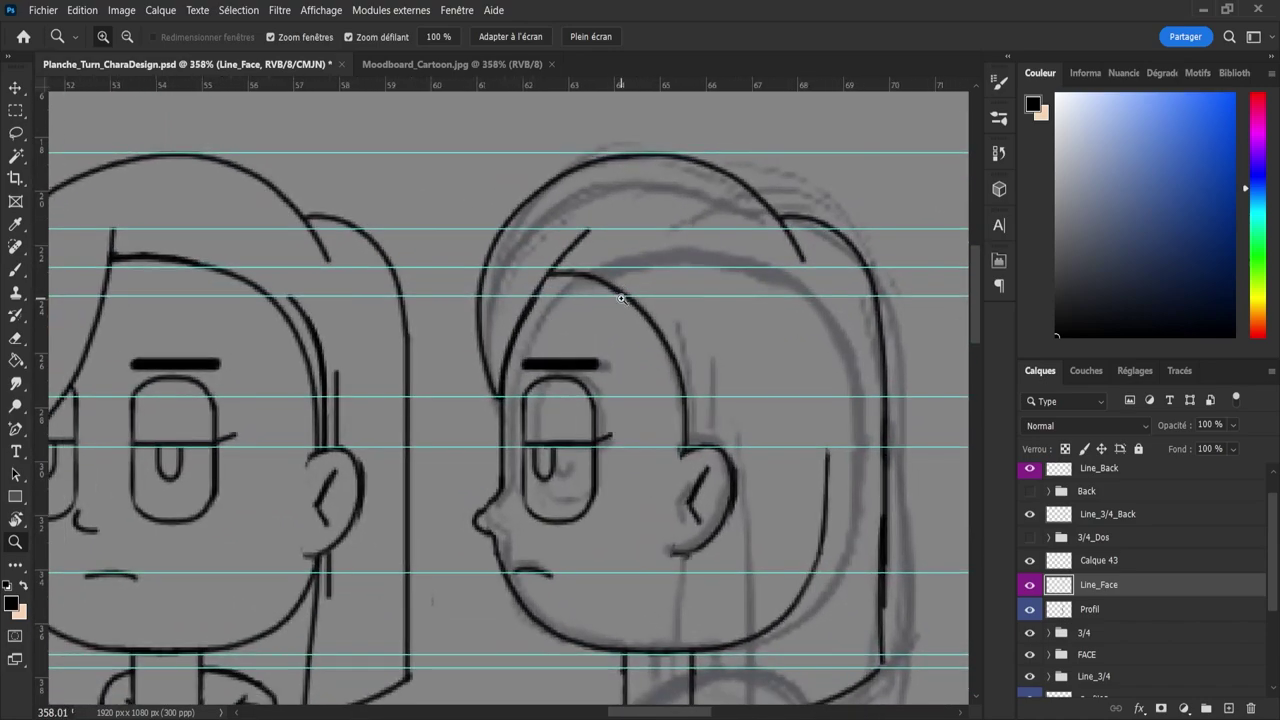
pyautogui.press('b')
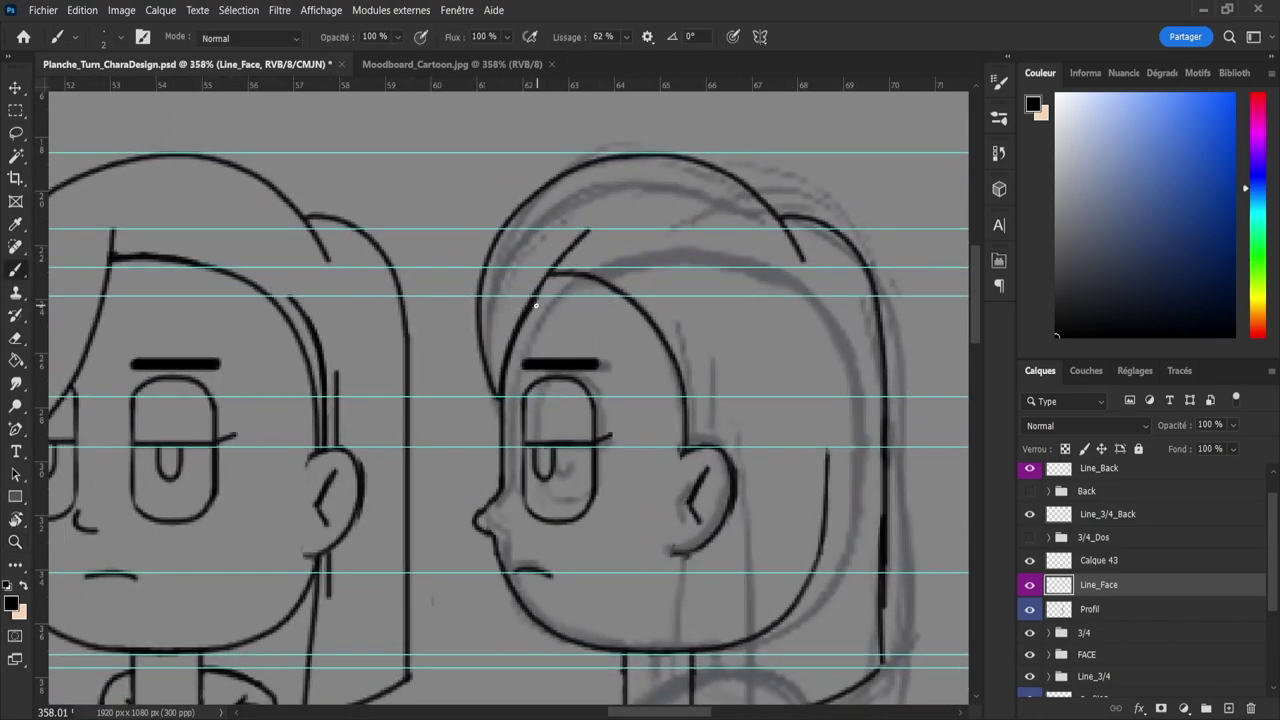
pyautogui.moveTo(533, 297); pyautogui.dragTo(600, 216)
pyautogui.hotkey('ctrl', 'z')
# - Ink the front and upper curve of the profile's hood over the sketch, from the shoulder up to the neck
pyautogui.press('z')
pyautogui.moveTo(561, 323); pyautogui.dragTo(463, 299)
pyautogui.moveTo(581, 425); pyautogui.dragTo(598, 453)
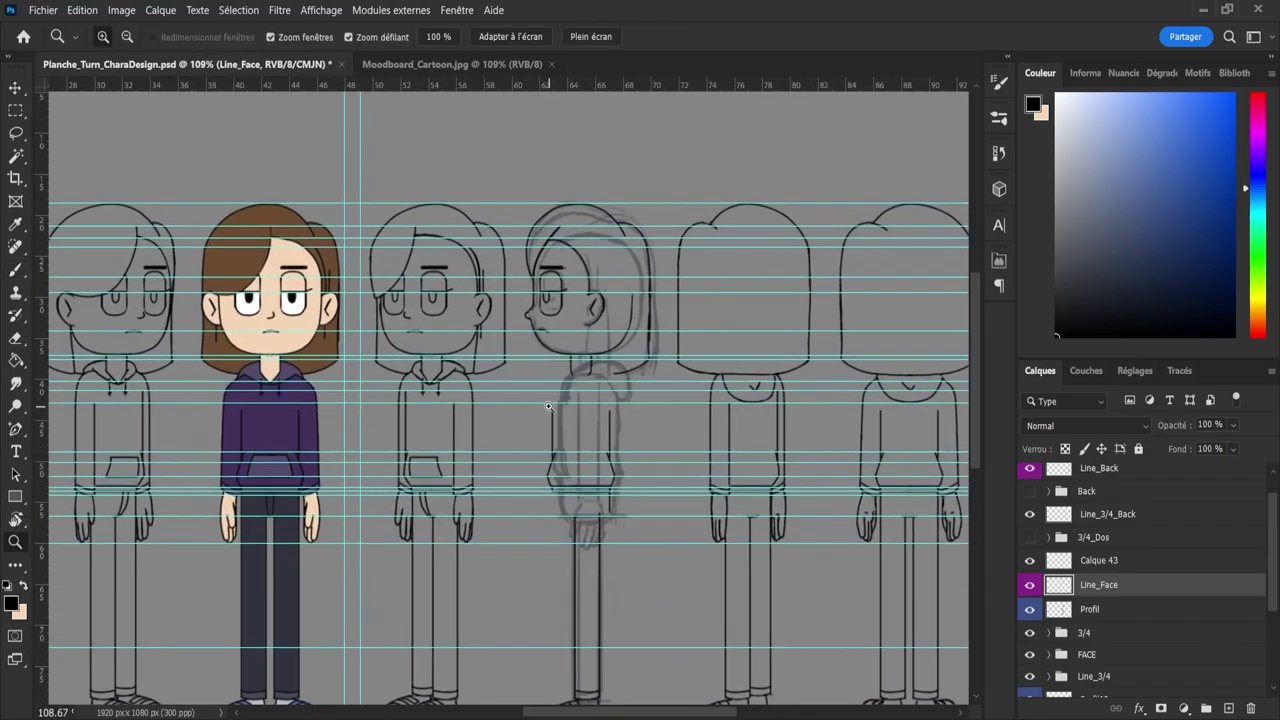
pyautogui.moveTo(579, 411); pyautogui.dragTo(619, 441)
pyautogui.press('e')
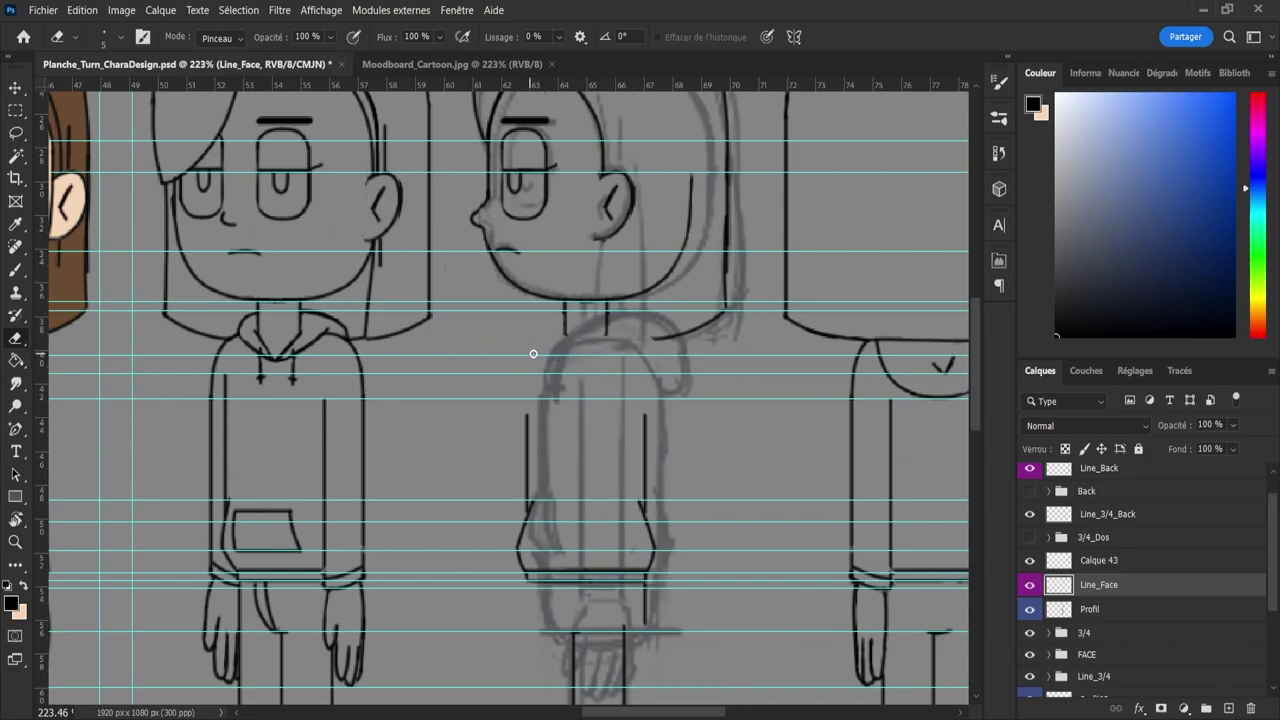
pyautogui.press('b')
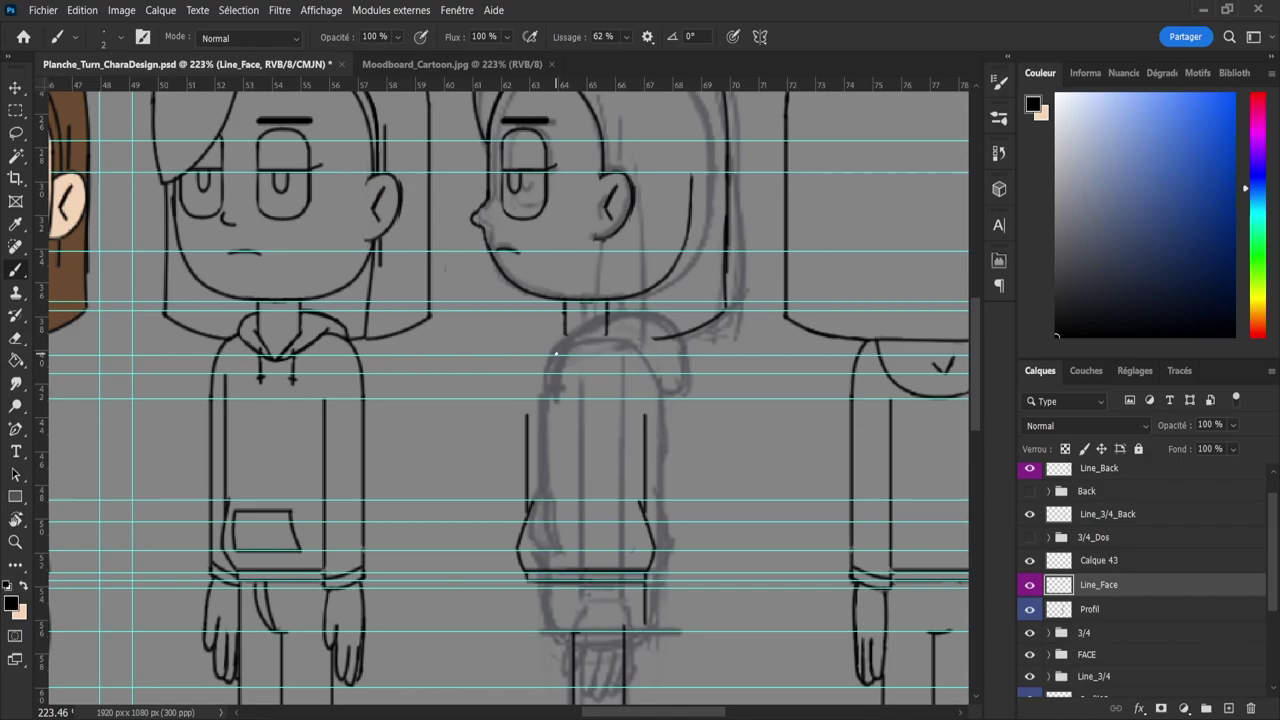
pyautogui.moveTo(555, 352); pyautogui.dragTo(592, 318)
pyautogui.hotkey('ctrl', 'z')
pyautogui.moveTo(598, 311); pyautogui.dragTo(638, 308)
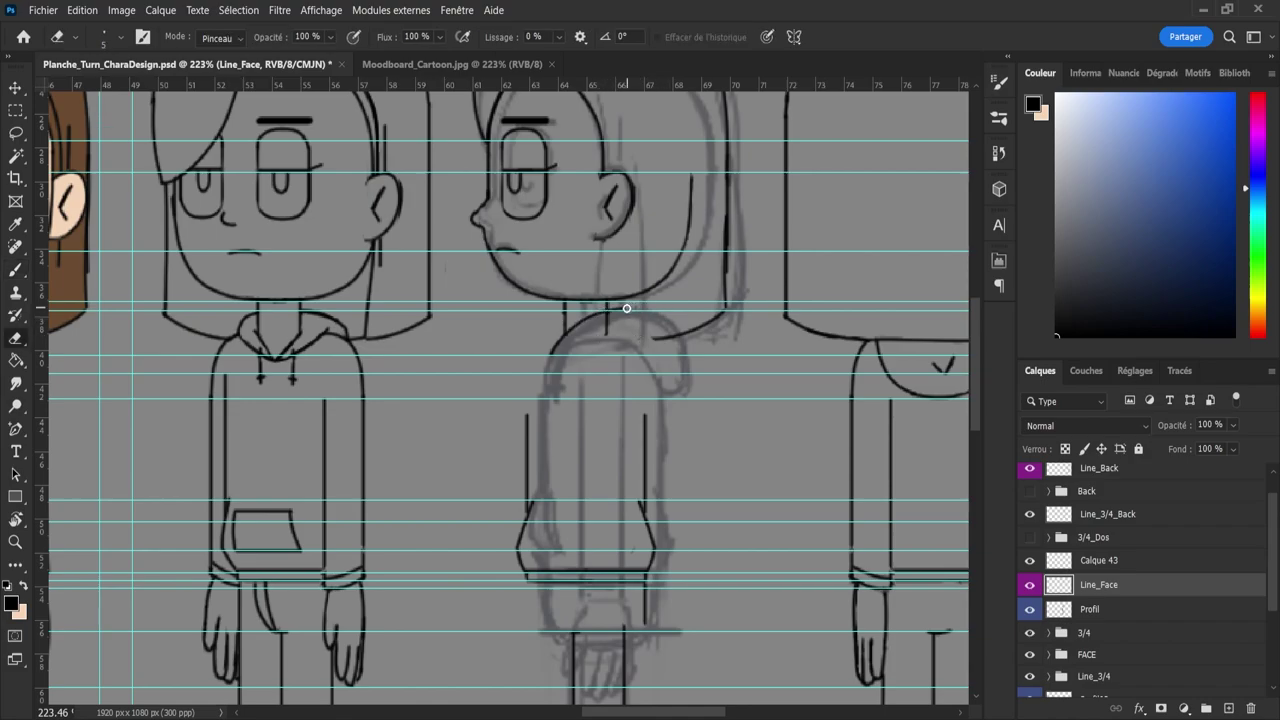
pyautogui.hotkey('ctrl', 'z')
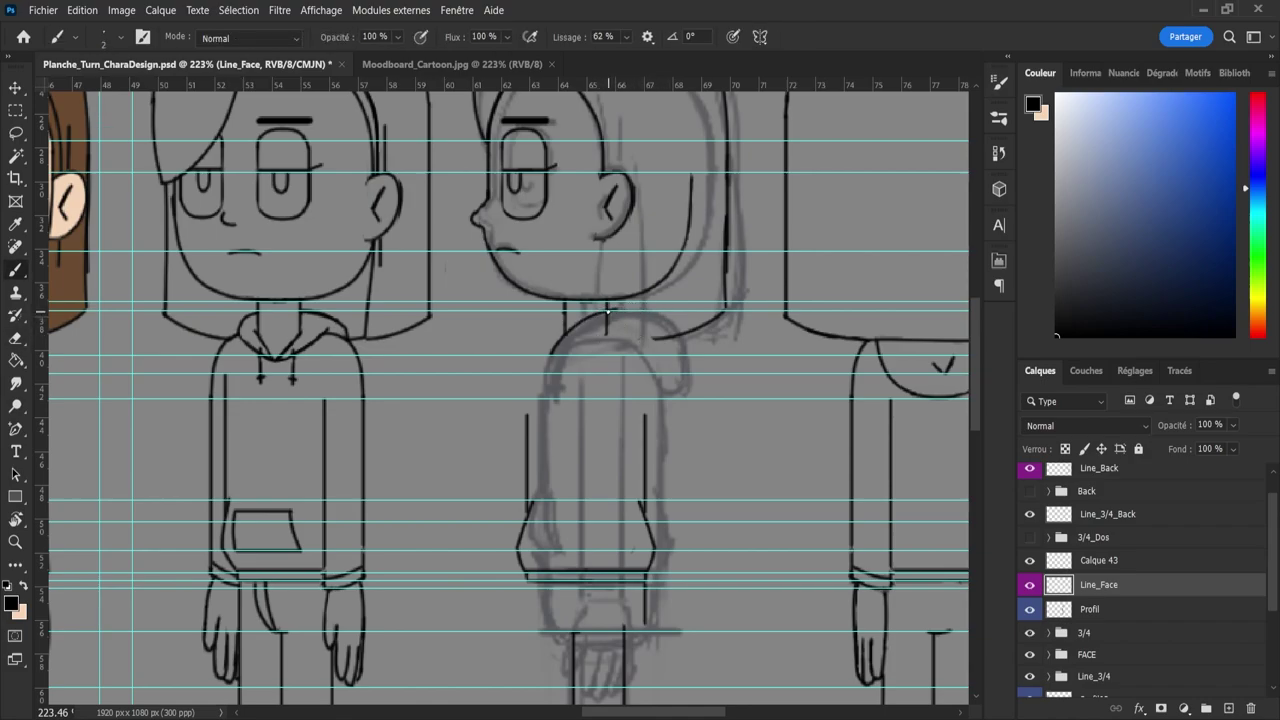
# - Ink the back of the profile's hood down to its rounded lower tip, and clean up the stroke's end
pyautogui.moveTo(636, 310); pyautogui.dragTo(672, 330)
pyautogui.moveTo(687, 376); pyautogui.dragTo(685, 378)
pyautogui.hotkey('ctrl', 'z')
pyautogui.moveTo(671, 326); pyautogui.dragTo(686, 381)
pyautogui.press('e')
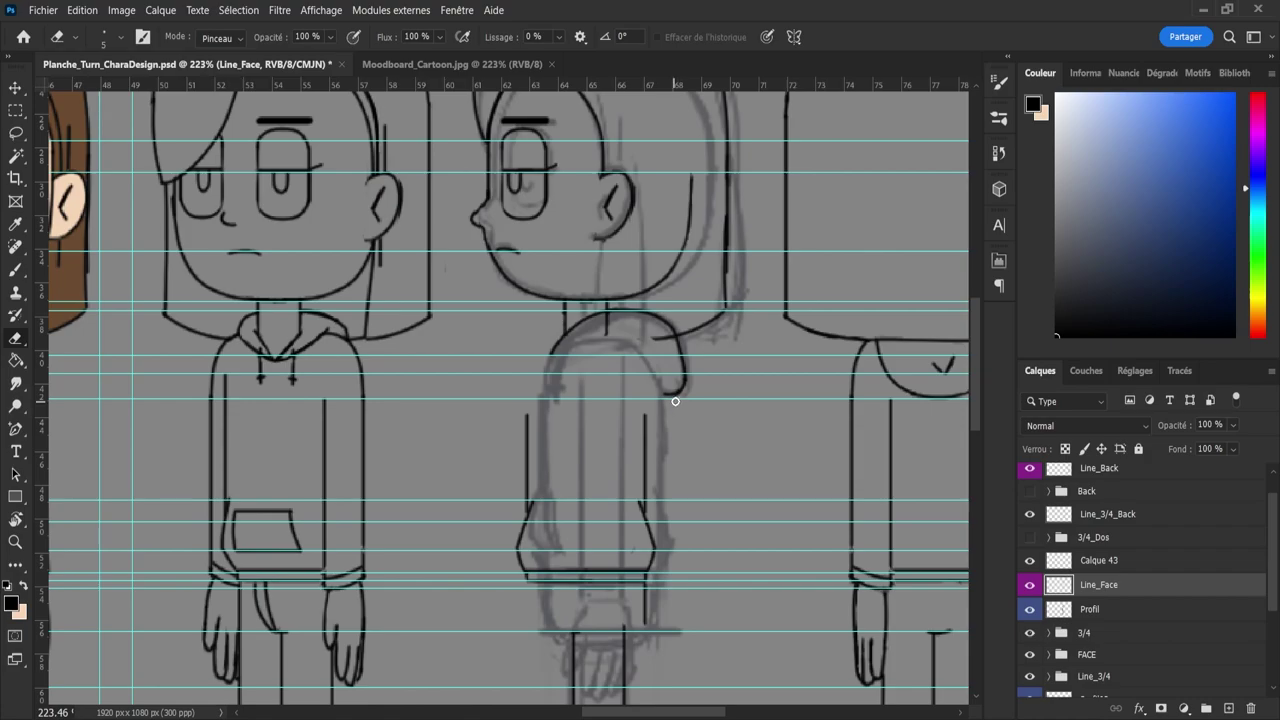
pyautogui.press('z')
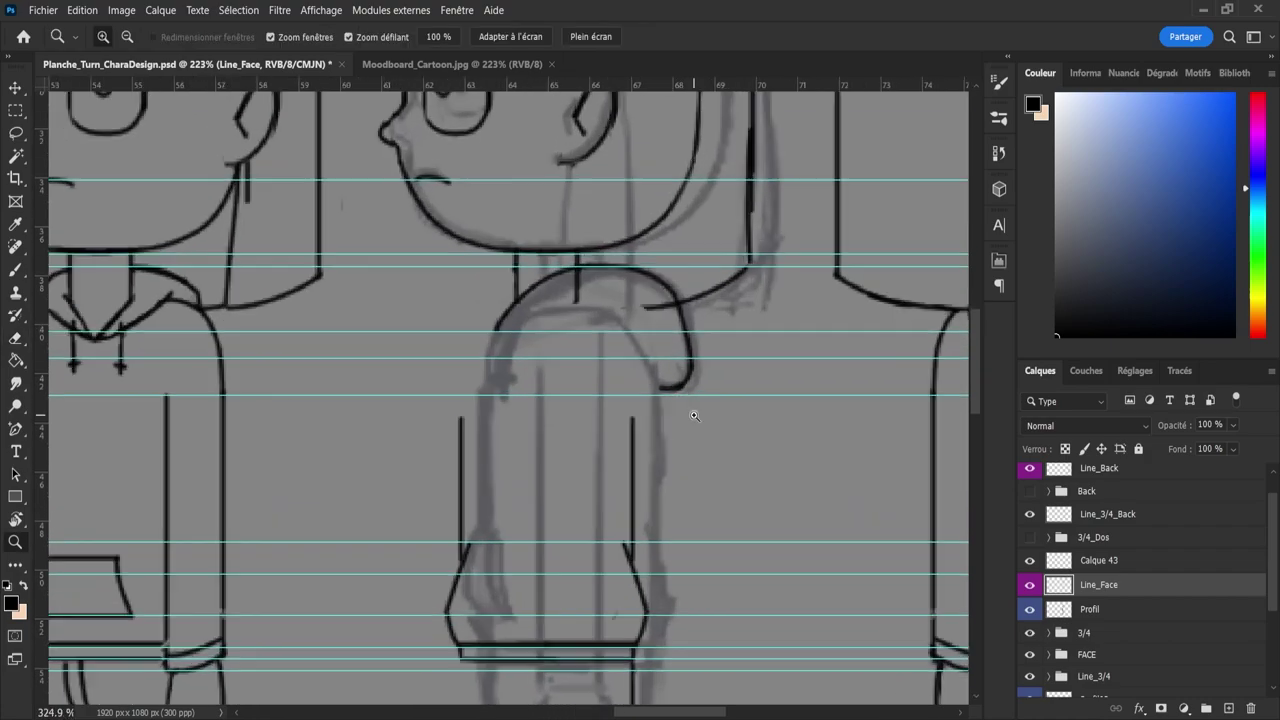
pyautogui.moveTo(680, 414)
pyautogui.mouseDown()
pyautogui.moveTo(696, 418)
pyautogui.moveTo(654, 426)
pyautogui.moveTo(666, 427)
pyautogui.mouseUp()
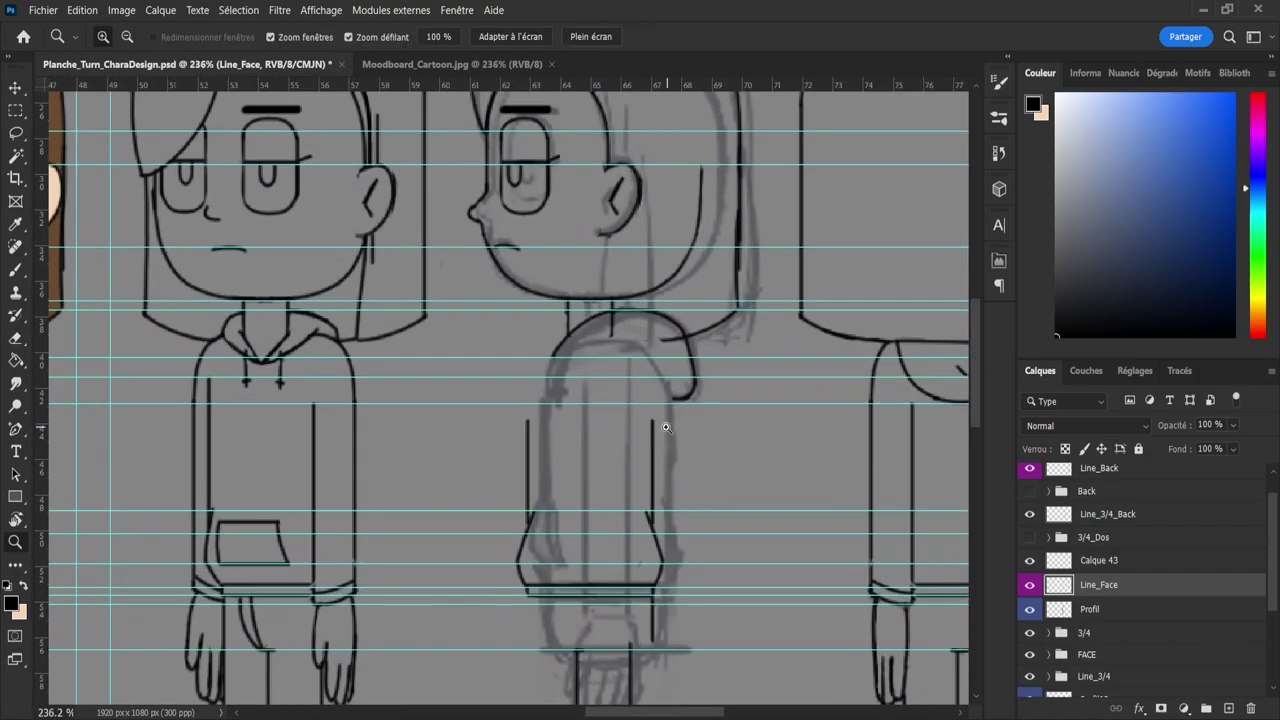
pyautogui.press('b')
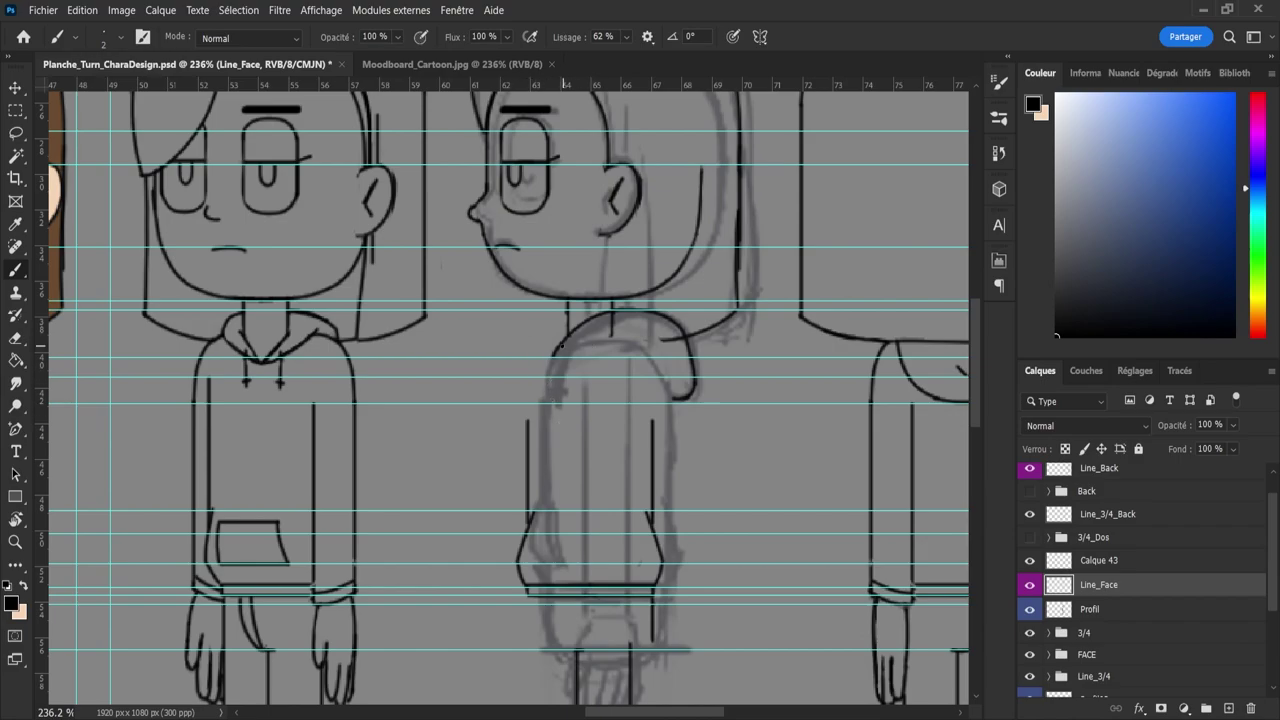
pyautogui.moveTo(553, 356); pyautogui.dragTo(636, 331)
pyautogui.hotkey('ctrl', 'z')
pyautogui.moveTo(553, 356); pyautogui.dragTo(645, 334)
pyautogui.hotkey('ctrl', 'z')
pyautogui.moveTo(555, 356); pyautogui.dragTo(643, 329)
pyautogui.hotkey('ctrl', 'z')
pyautogui.moveTo(556, 358)
pyautogui.mouseDown()
pyautogui.moveTo(644, 339)
pyautogui.moveTo(560, 358)
pyautogui.moveTo(630, 329)
pyautogui.mouseUp()
pyautogui.hotkey('ctrl', 'z')
pyautogui.hotkey('ctrl', 'z')
pyautogui.moveTo(628, 347); pyautogui.dragTo(688, 398)
pyautogui.hotkey('ctrl', 'z')
pyautogui.hotkey('ctrl', 'z')
# - Select the profile's hood line art, shift it forward over the torso, and stretch its width to 106.36 %
pyautogui.press('l')
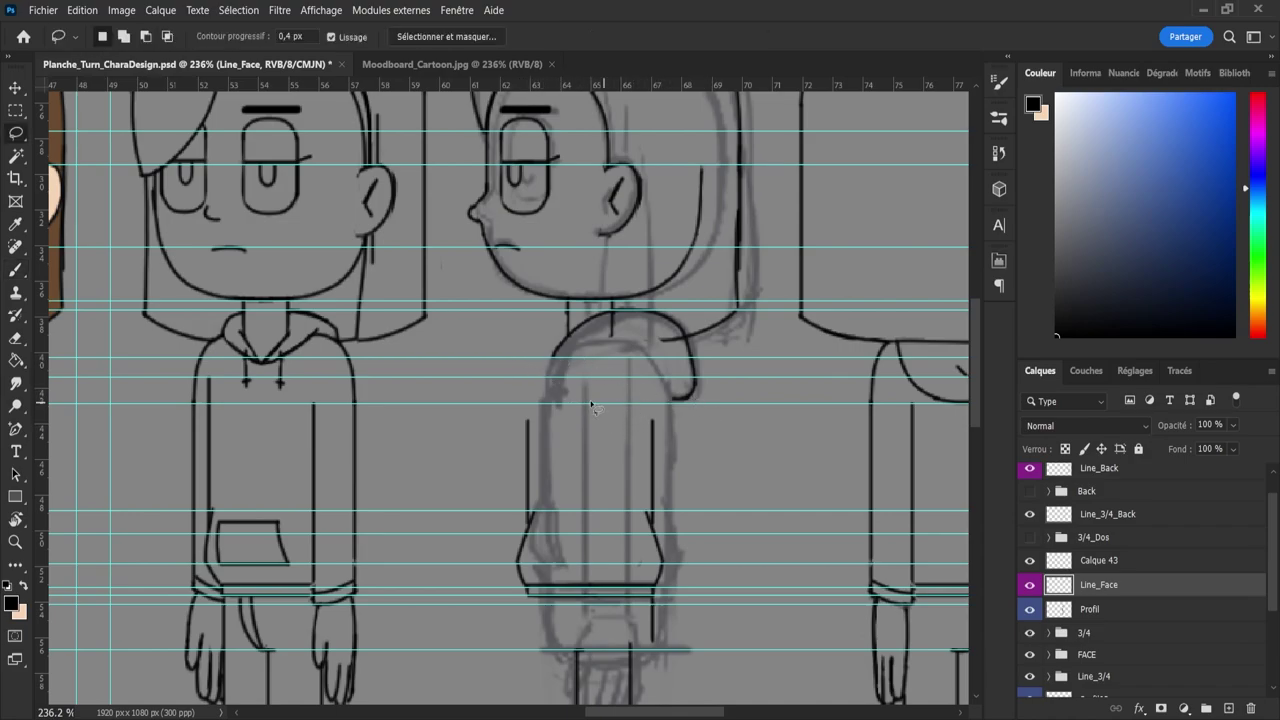
pyautogui.moveTo(537, 350)
pyautogui.mouseDown()
pyautogui.moveTo(586, 393)
pyautogui.moveTo(696, 403)
pyautogui.moveTo(696, 344)
pyautogui.moveTo(658, 303)
pyautogui.moveTo(603, 311)
pyautogui.moveTo(538, 352)
pyautogui.mouseUp()
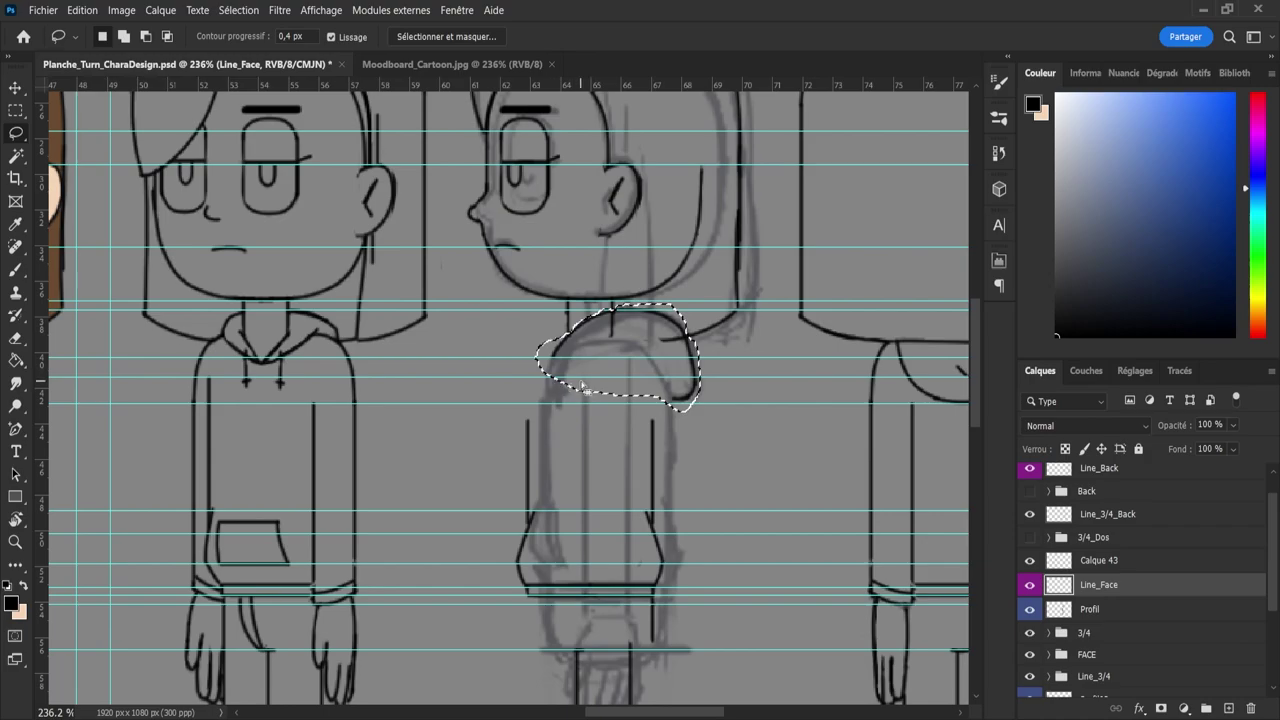
pyautogui.hotkey('ctrl', 't')
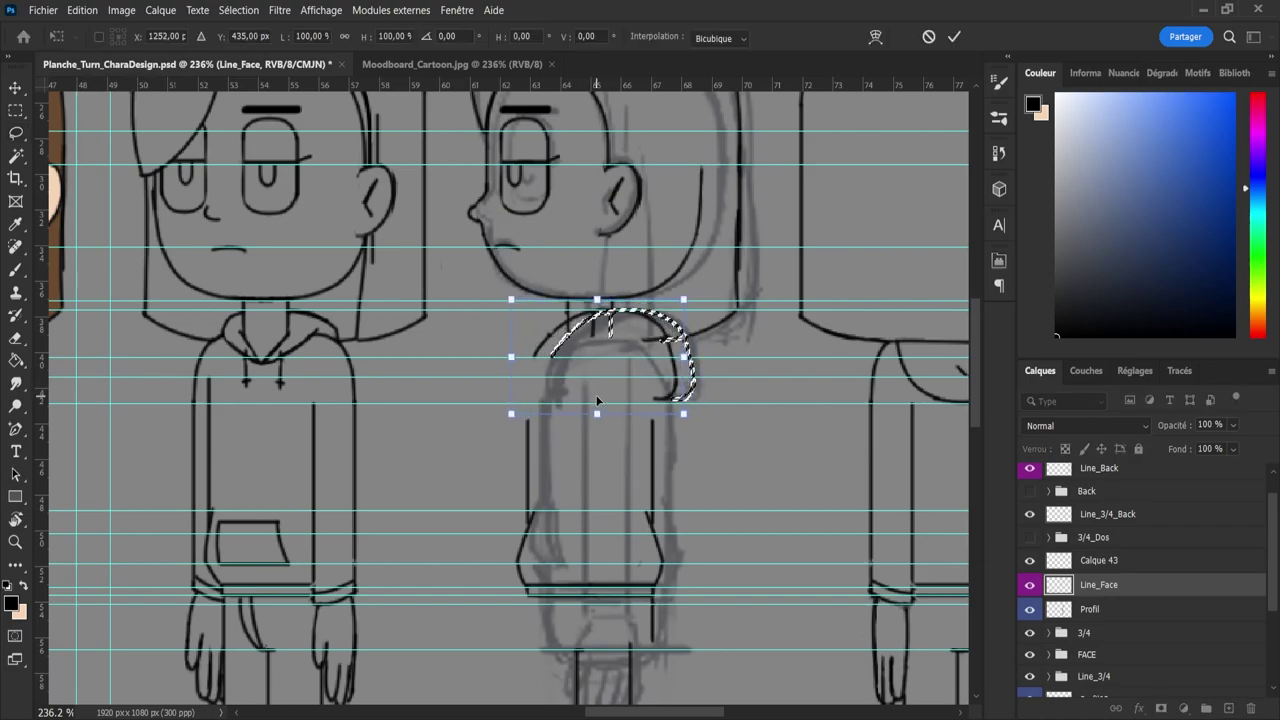
pyautogui.press('Left')
pyautogui.press('Left')
pyautogui.press('Left')
pyautogui.press('Left')
pyautogui.press('Left')
pyautogui.press('Left')
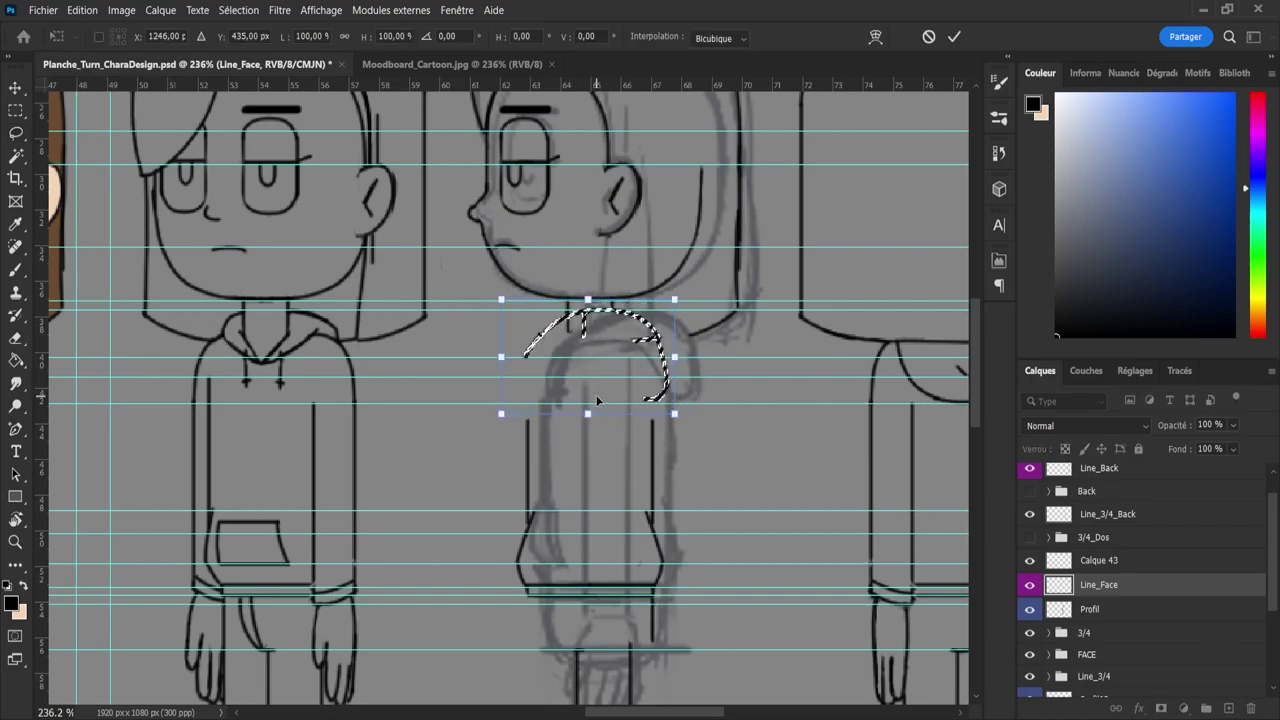
pyautogui.press('Right')
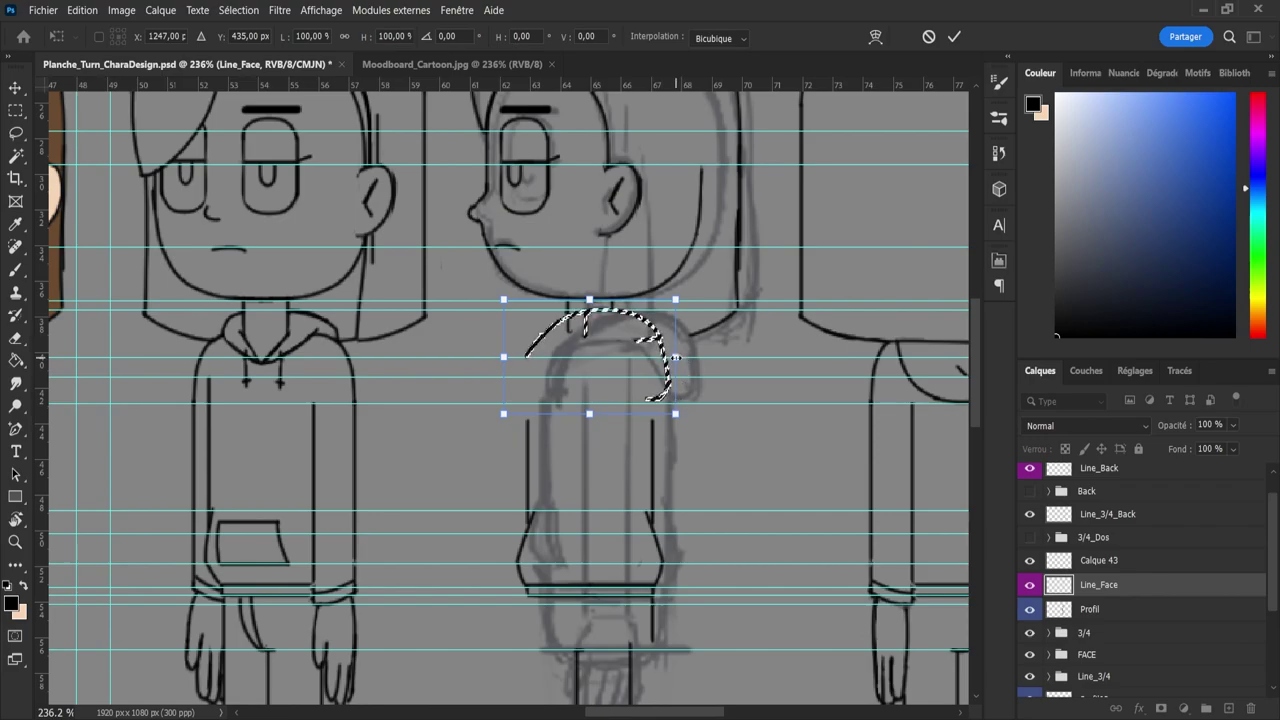
pyautogui.moveTo(676, 357); pyautogui.dragTo(687, 357)
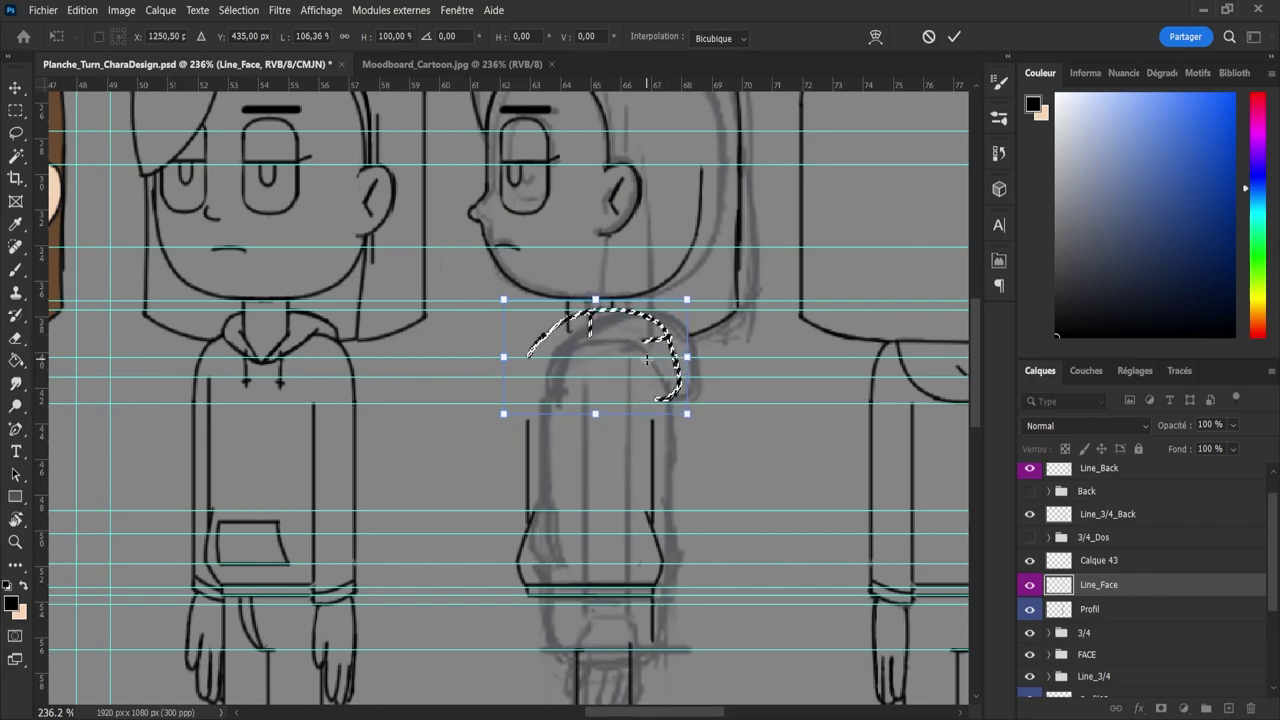
pyautogui.click(954, 36)
pyautogui.hotkey('ctrl', 'd')
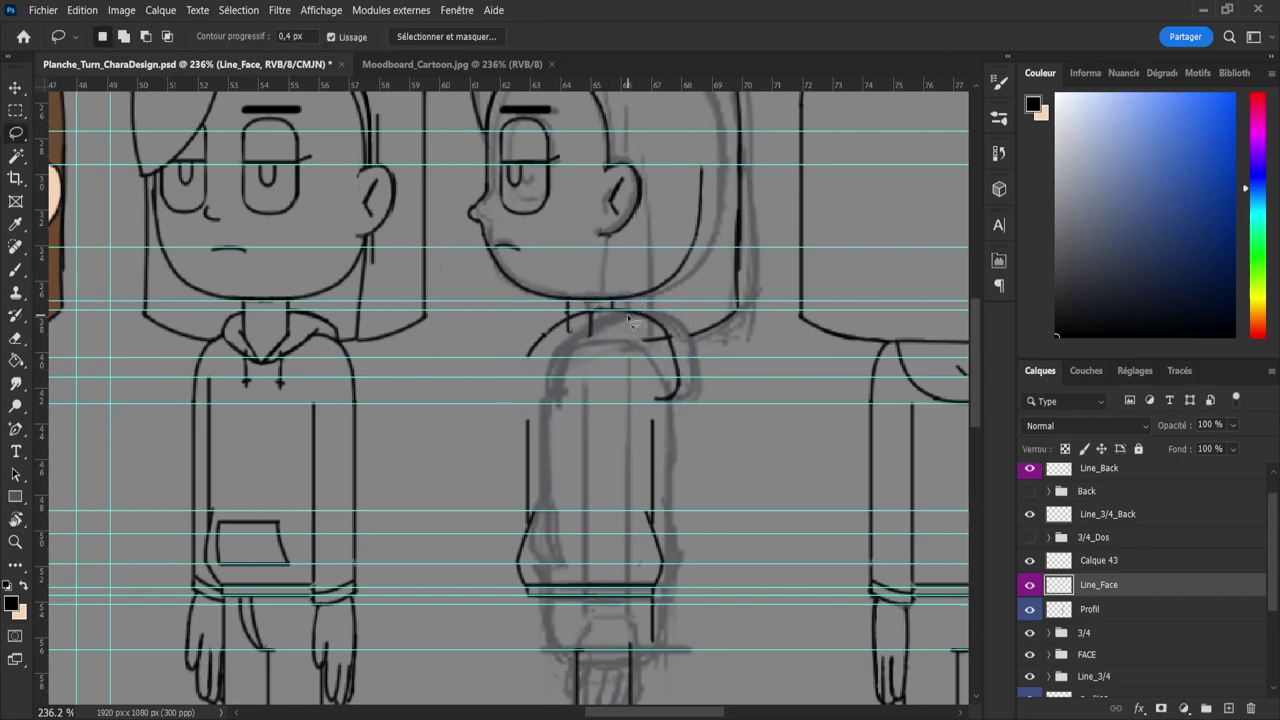
# - Ink the profile torso's front and back lines up to the hood outline
pyautogui.press('b')
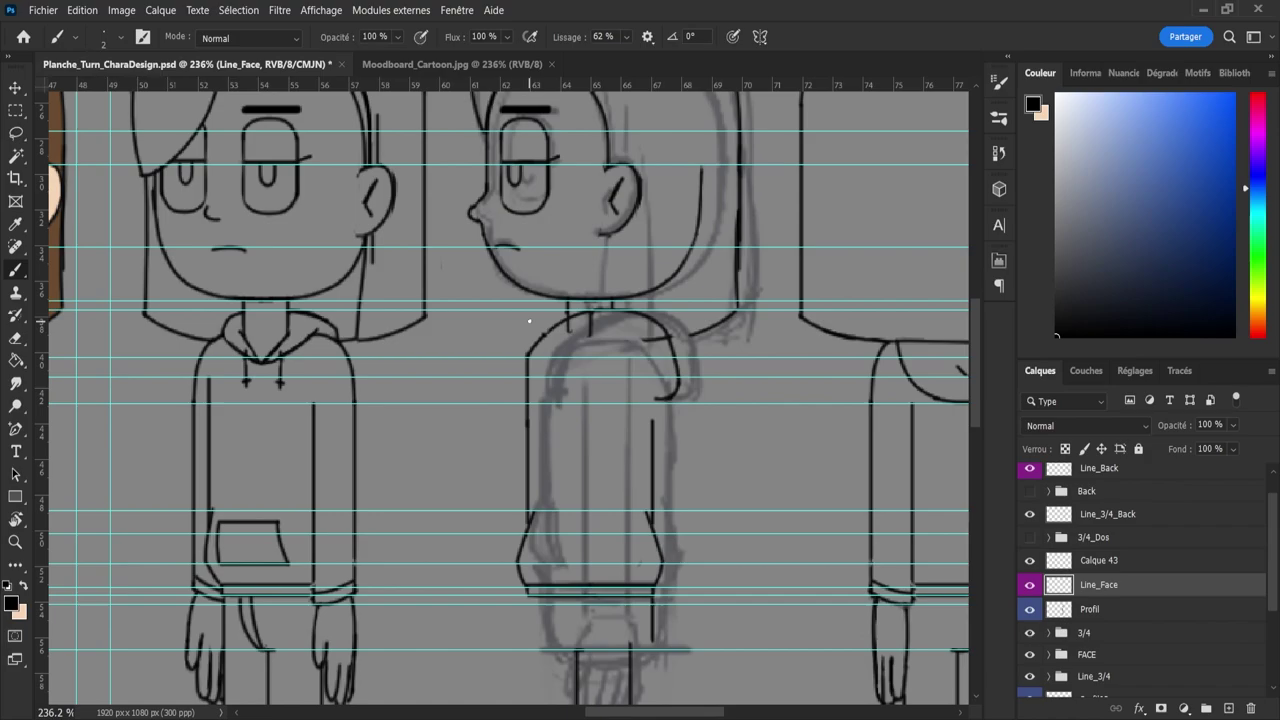
pyautogui.moveTo(527, 356); pyautogui.dragTo(528, 333)
pyautogui.press('e')
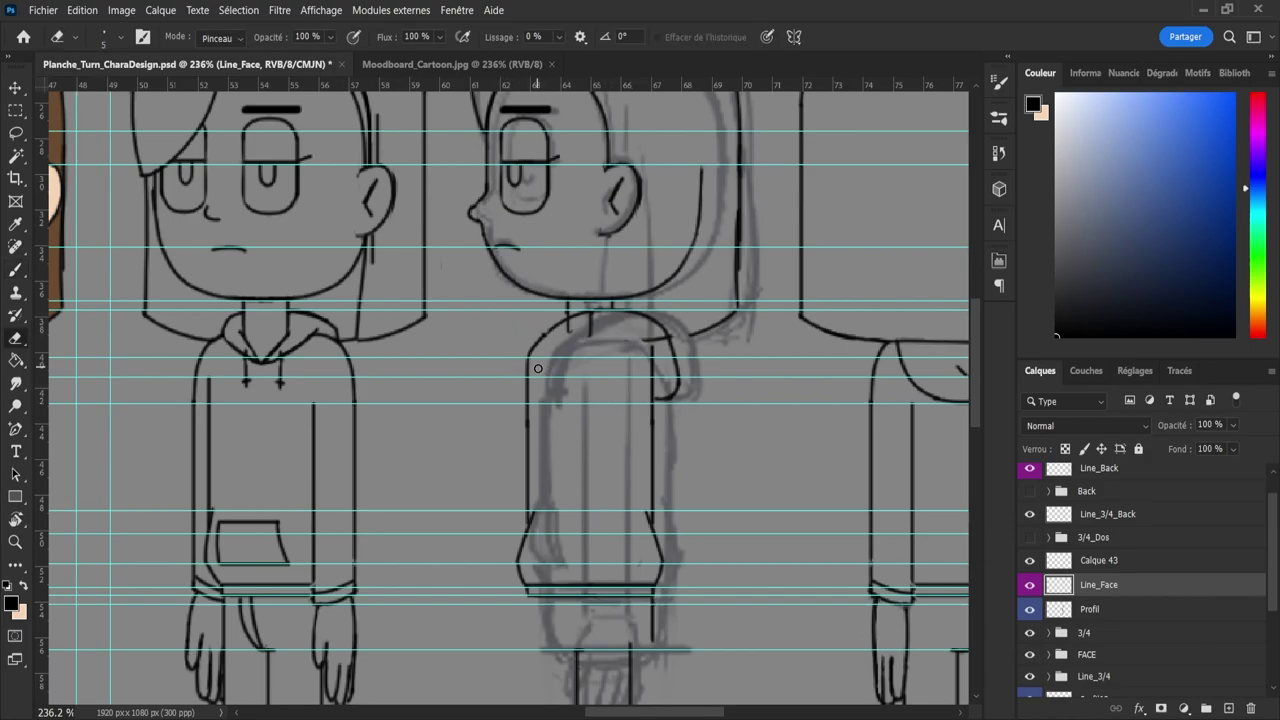
pyautogui.press('b')
pyautogui.moveTo(533, 354); pyautogui.dragTo(598, 328)
pyautogui.hotkey('ctrl', 'z')
pyautogui.hotkey('ctrl', 'z')
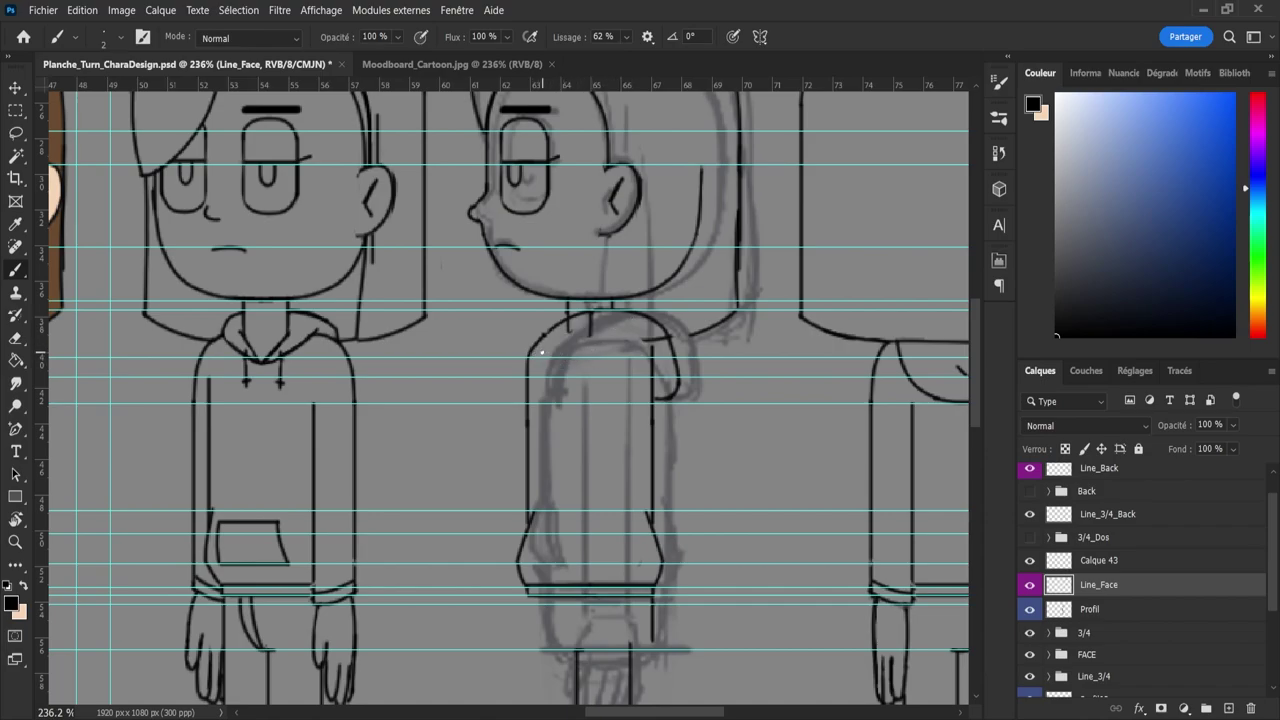
pyautogui.moveTo(527, 372); pyautogui.dragTo(529, 390)
pyautogui.hotkey('ctrl', 'z')
# - Erase the neck and hair strokes that cross the inside of the profile's hood
pyautogui.press('e')
pyautogui.press('b')
pyautogui.hotkey('ctrl', 'z')
pyautogui.hotkey('ctrl', 'z')
pyautogui.hotkey('ctrl', 'z')
pyautogui.press('e')
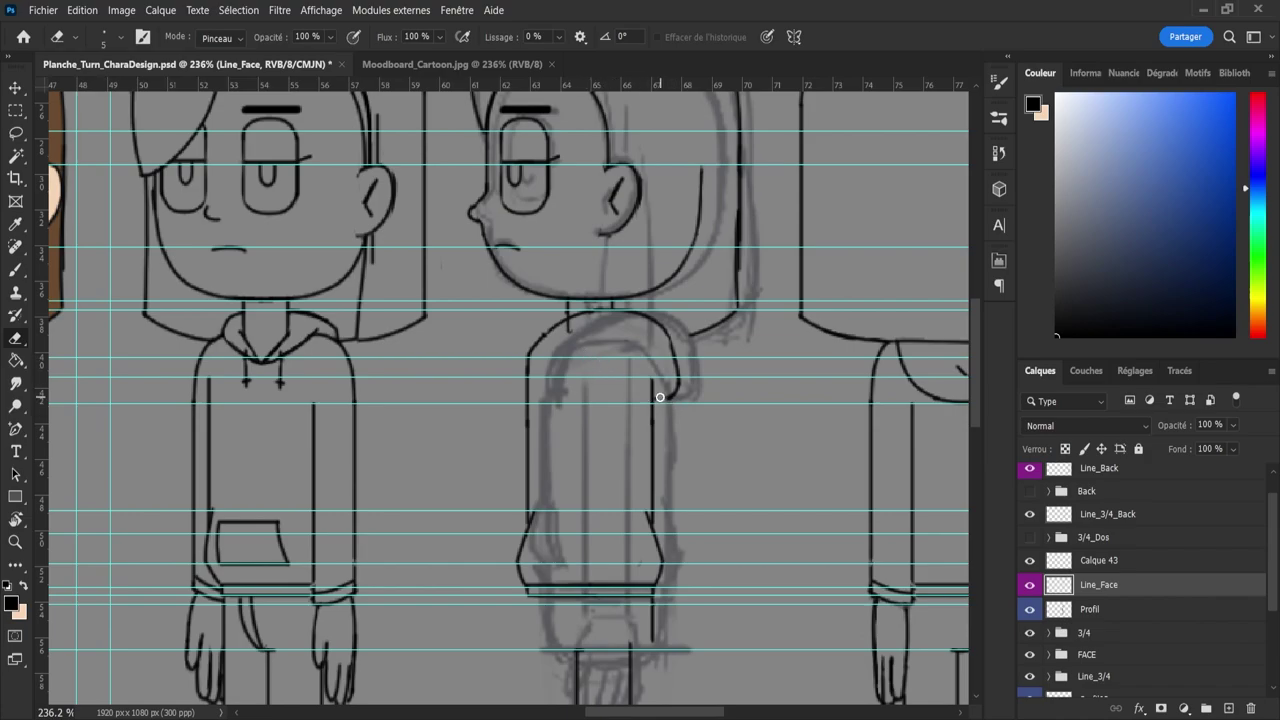
# - Redraw the rounded lower tip at the back of the profile's hood, and erase the old contour beside it
pyautogui.press('b')
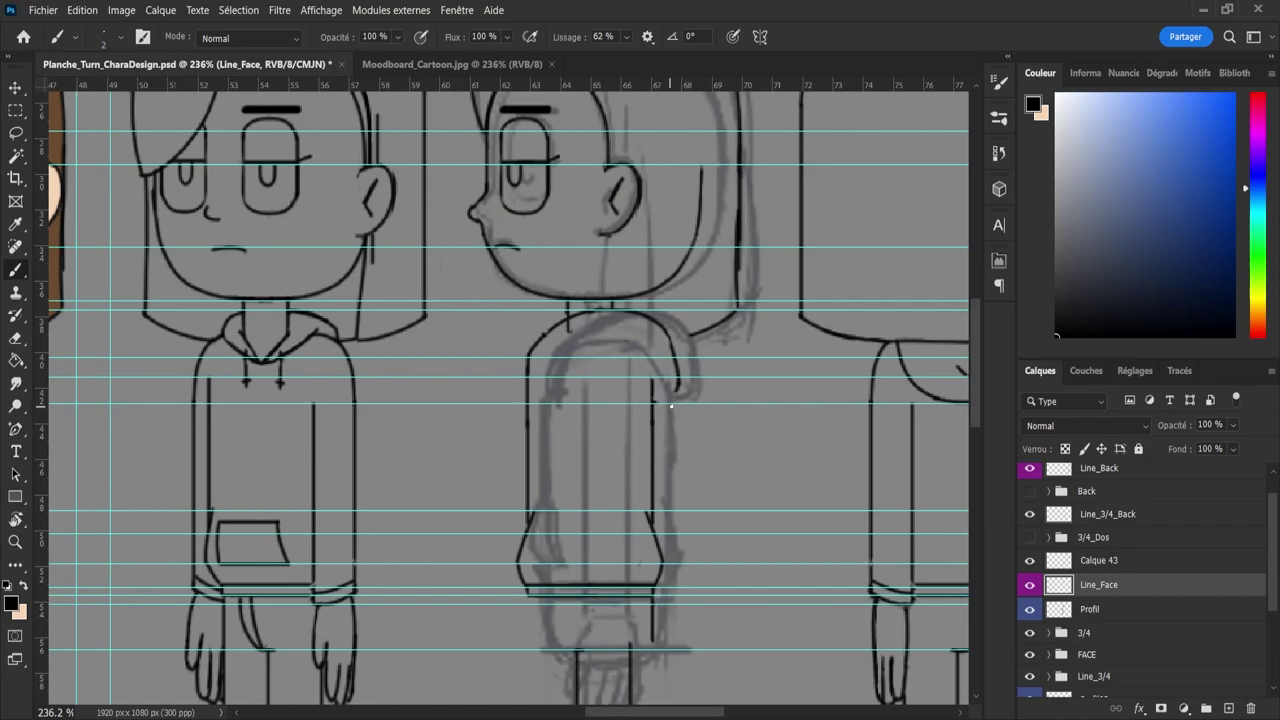
pyautogui.moveTo(655, 403)
pyautogui.mouseDown()
pyautogui.moveTo(690, 385)
pyautogui.moveTo(666, 330)
pyautogui.moveTo(686, 397)
pyautogui.mouseUp()
pyautogui.press('e')
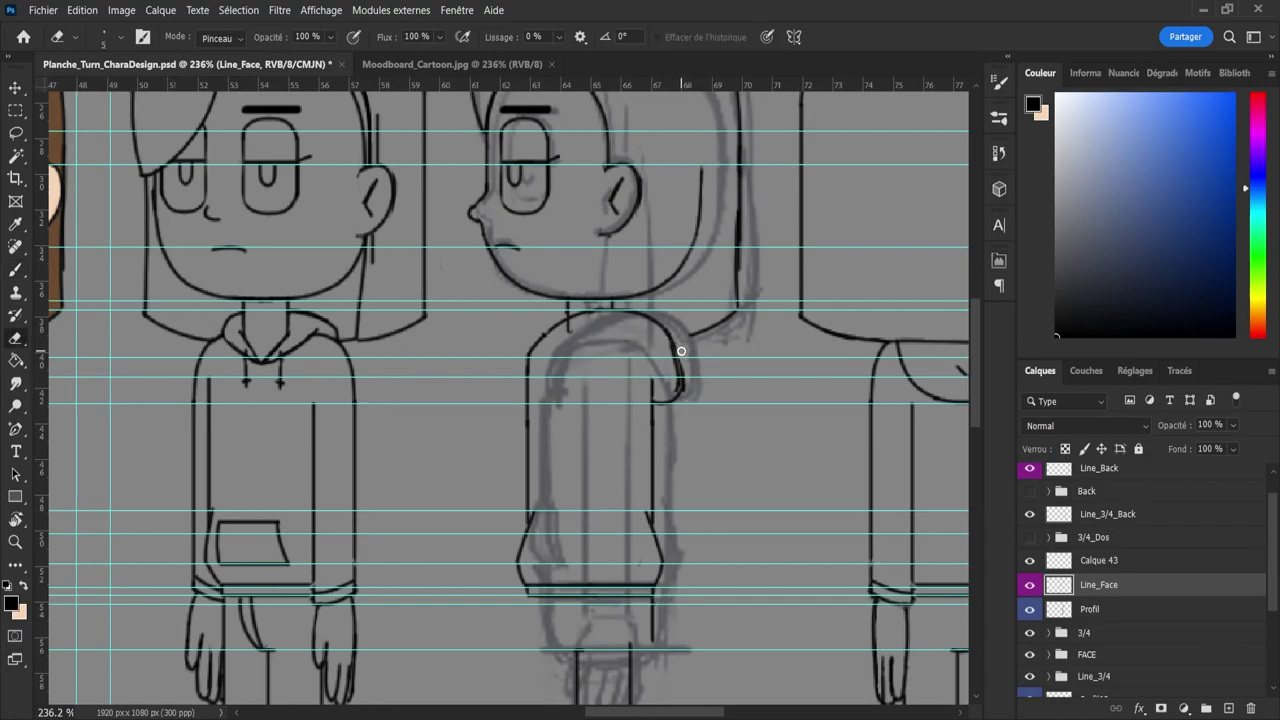
pyautogui.moveTo(675, 394); pyautogui.dragTo(669, 357)
pyautogui.moveTo(686, 400); pyautogui.dragTo(689, 385)
pyautogui.press('b')
pyautogui.moveTo(532, 356); pyautogui.dragTo(602, 331)
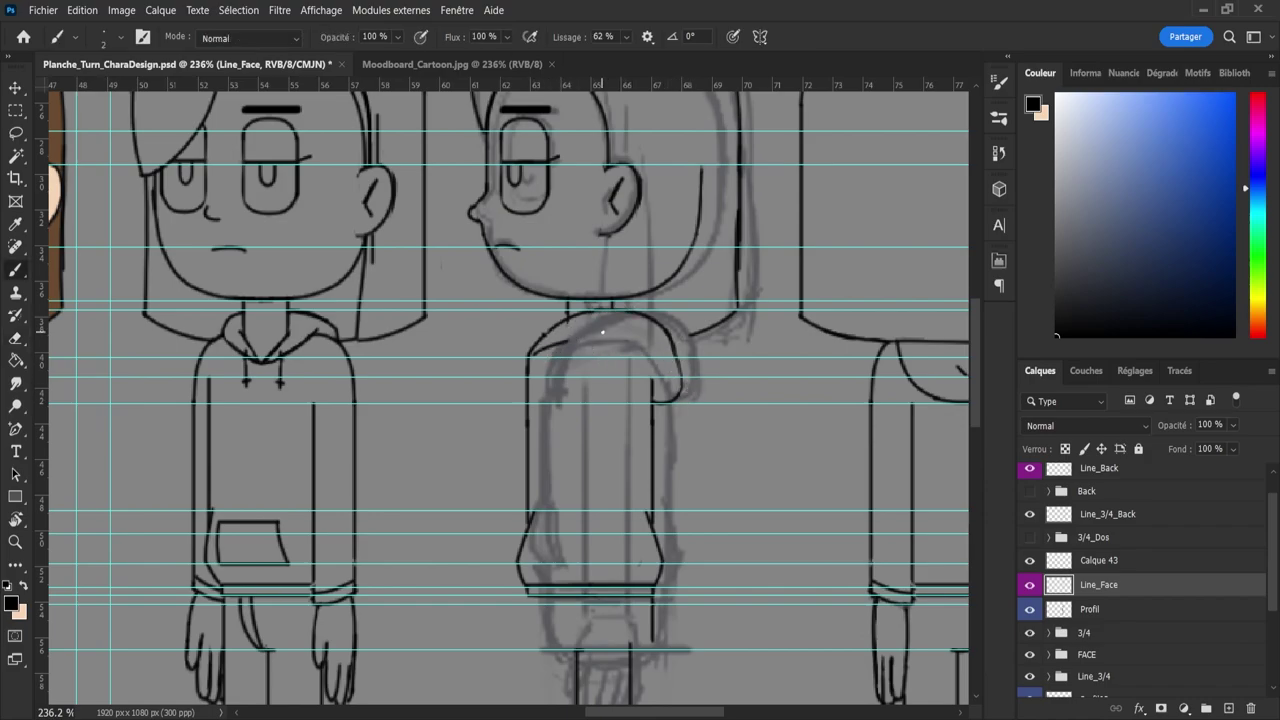
pyautogui.moveTo(535, 355); pyautogui.dragTo(600, 330)
pyautogui.hotkey('ctrl', 'z')
pyautogui.moveTo(533, 352); pyautogui.dragTo(588, 330)
pyautogui.hotkey('ctrl', 'z')
pyautogui.hotkey('ctrl', 'z')
pyautogui.moveTo(528, 358); pyautogui.dragTo(597, 325)
pyautogui.hotkey('ctrl', 'z')
pyautogui.moveTo(529, 355); pyautogui.dragTo(589, 325)
pyautogui.hotkey('ctrl', 'z')
pyautogui.moveTo(530, 355); pyautogui.dragTo(605, 327)
pyautogui.hotkey('ctrl', 'z')
pyautogui.moveTo(532, 351)
pyautogui.mouseDown()
pyautogui.moveTo(590, 356)
pyautogui.moveTo(598, 330)
pyautogui.mouseUp()
pyautogui.hotkey('ctrl', 'z')
pyautogui.hotkey('ctrl', 'z')
# - Try inking the hood's lower edge from the front shoulder across the torso and down to its back line
pyautogui.moveTo(528, 352); pyautogui.dragTo(636, 345)
pyautogui.moveTo(625, 350); pyautogui.dragTo(648, 380)
pyautogui.hotkey('ctrl', 'z')
pyautogui.moveTo(622, 338); pyautogui.dragTo(648, 392)
pyautogui.hotkey('ctrl', 'z')
pyautogui.moveTo(620, 338); pyautogui.dragTo(655, 393)
pyautogui.hotkey('ctrl', 'z')
pyautogui.moveTo(635, 347)
pyautogui.mouseDown()
pyautogui.moveTo(615, 329)
pyautogui.moveTo(660, 398)
pyautogui.mouseUp()
pyautogui.hotkey('ctrl', 'z')
pyautogui.moveTo(617, 336); pyautogui.dragTo(664, 410)
pyautogui.press('e')
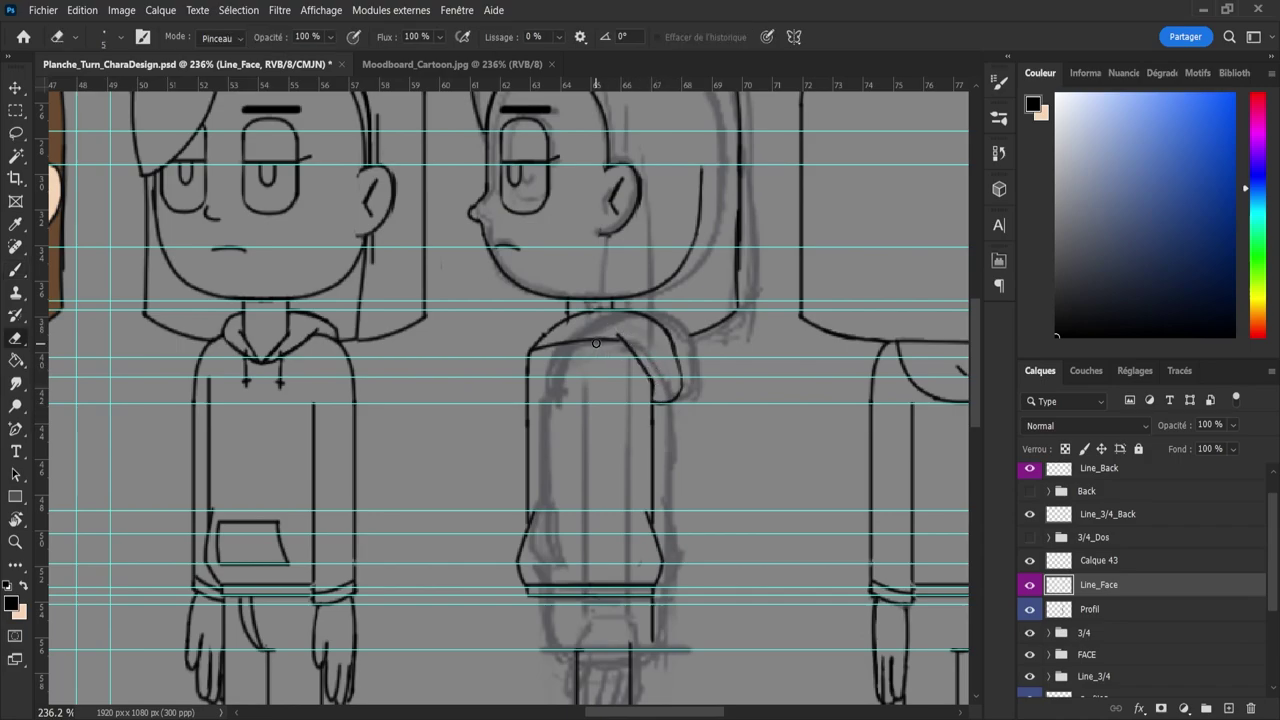
# - Remove the hood's lower edge strokes, and try a more slanted line rising from the front shoulder
pyautogui.press('z')
pyautogui.moveTo(601, 360); pyautogui.dragTo(567, 347)
pyautogui.keyDown('alt'); pyautogui.click(566, 347); pyautogui.keyUp('alt')
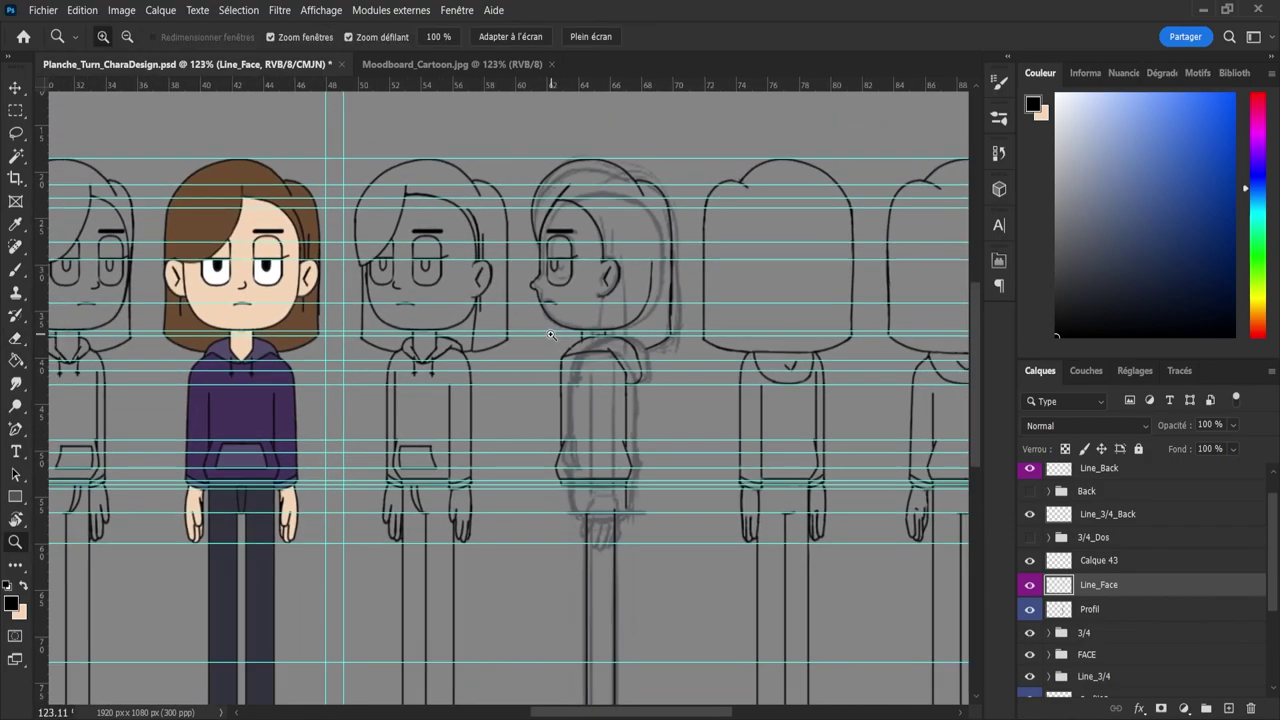
pyautogui.click(586, 349)
pyautogui.click(625, 364)
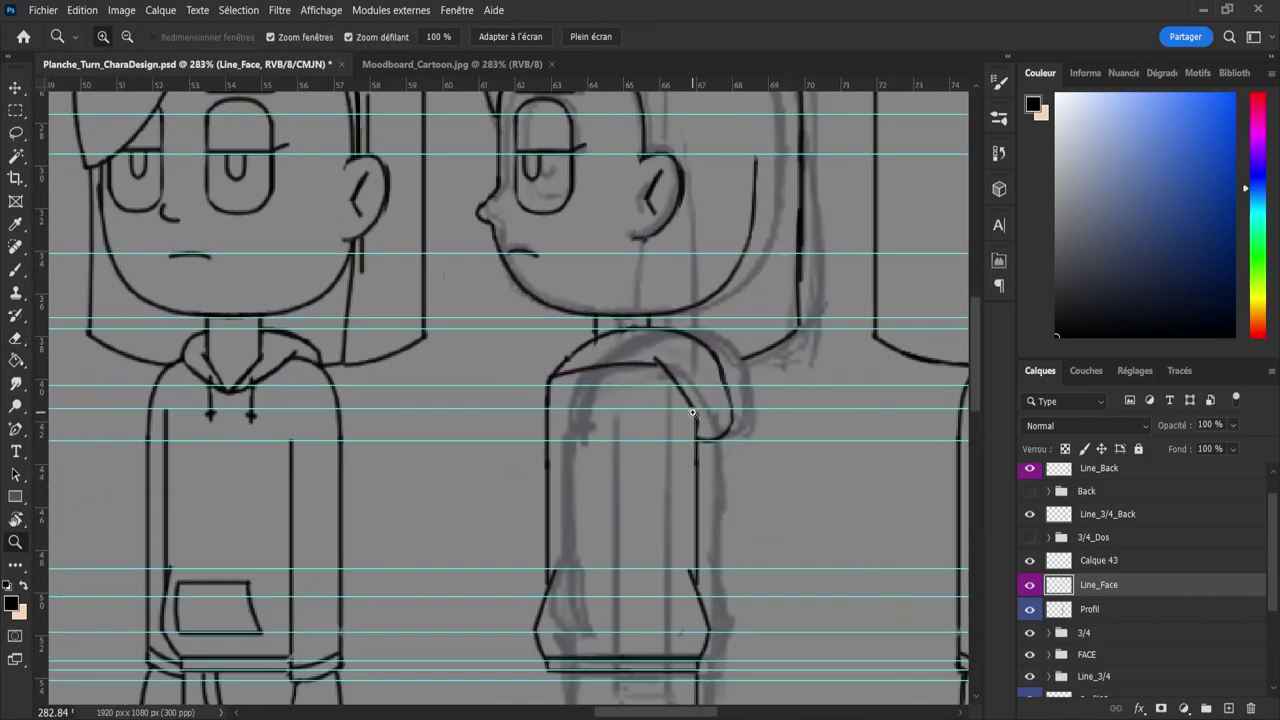
pyautogui.press('e')
pyautogui.moveTo(650, 364)
pyautogui.mouseDown()
pyautogui.moveTo(558, 372)
pyautogui.moveTo(631, 346)
pyautogui.mouseUp()
pyautogui.press('b')
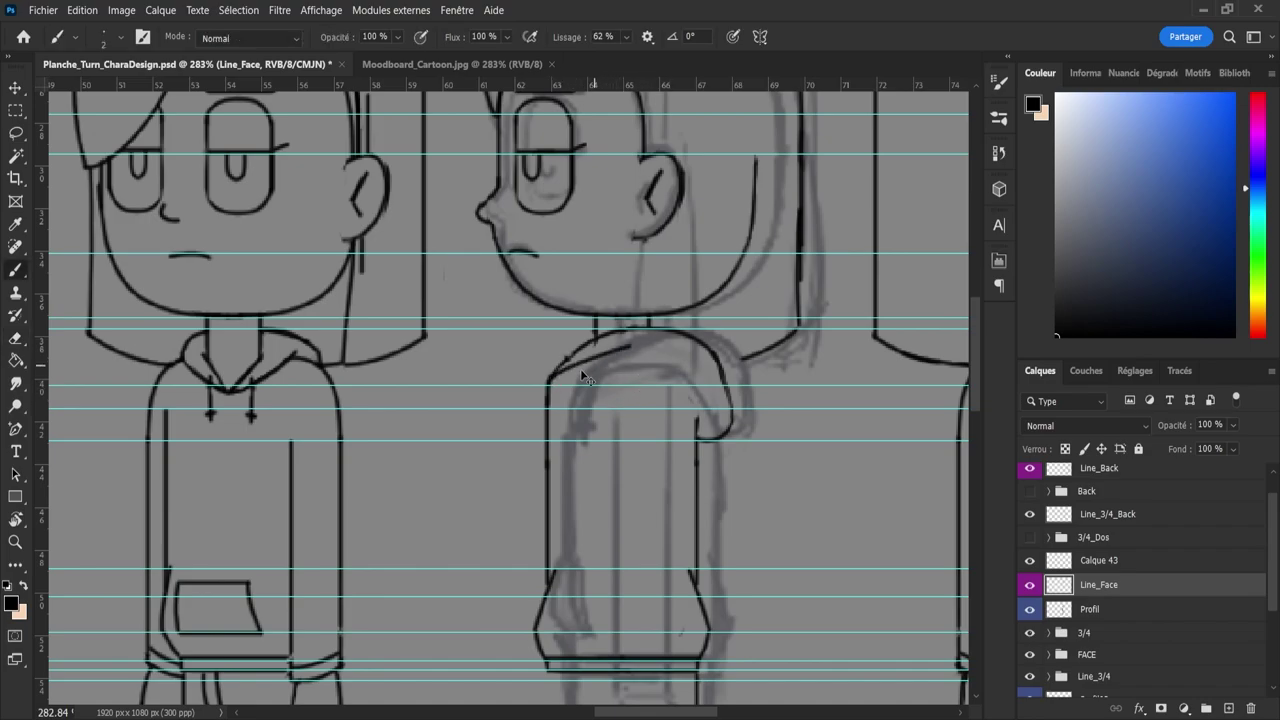
pyautogui.hotkey('ctrl', 'z')
pyautogui.moveTo(553, 376); pyautogui.dragTo(674, 339)
pyautogui.hotkey('ctrl', 'z')
# - Reshape the front of the profile's hood into a straighter slope meeting the chest at a corner, erasing the old curve
pyautogui.press('e')
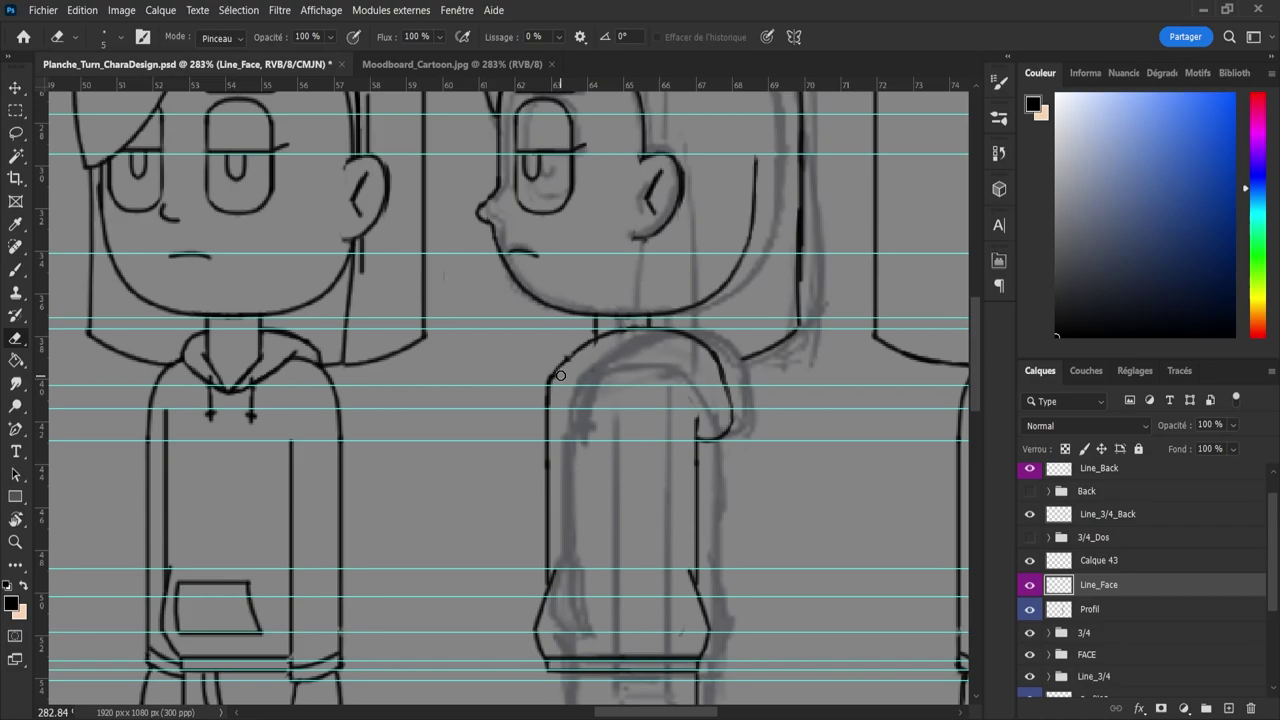
pyautogui.moveTo(560, 374); pyautogui.dragTo(547, 372)
pyautogui.press('b')
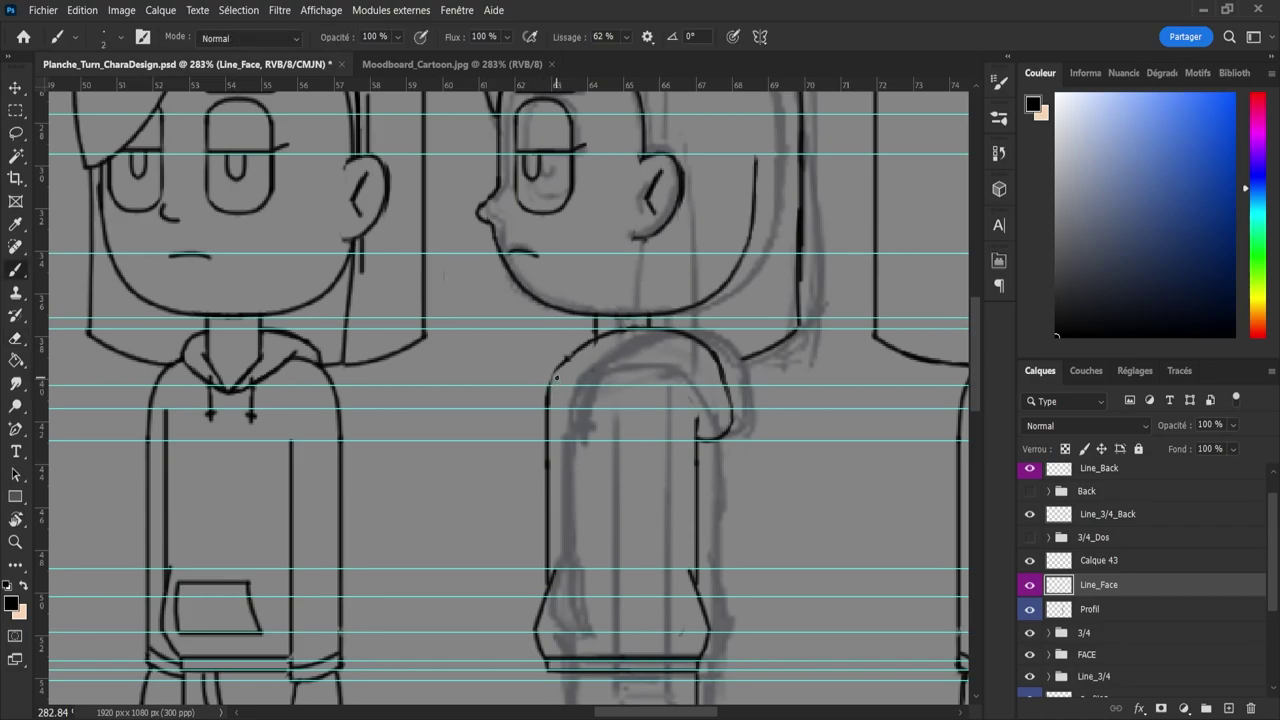
pyautogui.moveTo(572, 361)
pyautogui.mouseDown()
pyautogui.moveTo(664, 321)
pyautogui.moveTo(599, 345)
pyautogui.moveTo(665, 321)
pyautogui.mouseUp()
pyautogui.hotkey('ctrl', 'z')
pyautogui.press('e')
pyautogui.moveTo(574, 351); pyautogui.dragTo(582, 347)
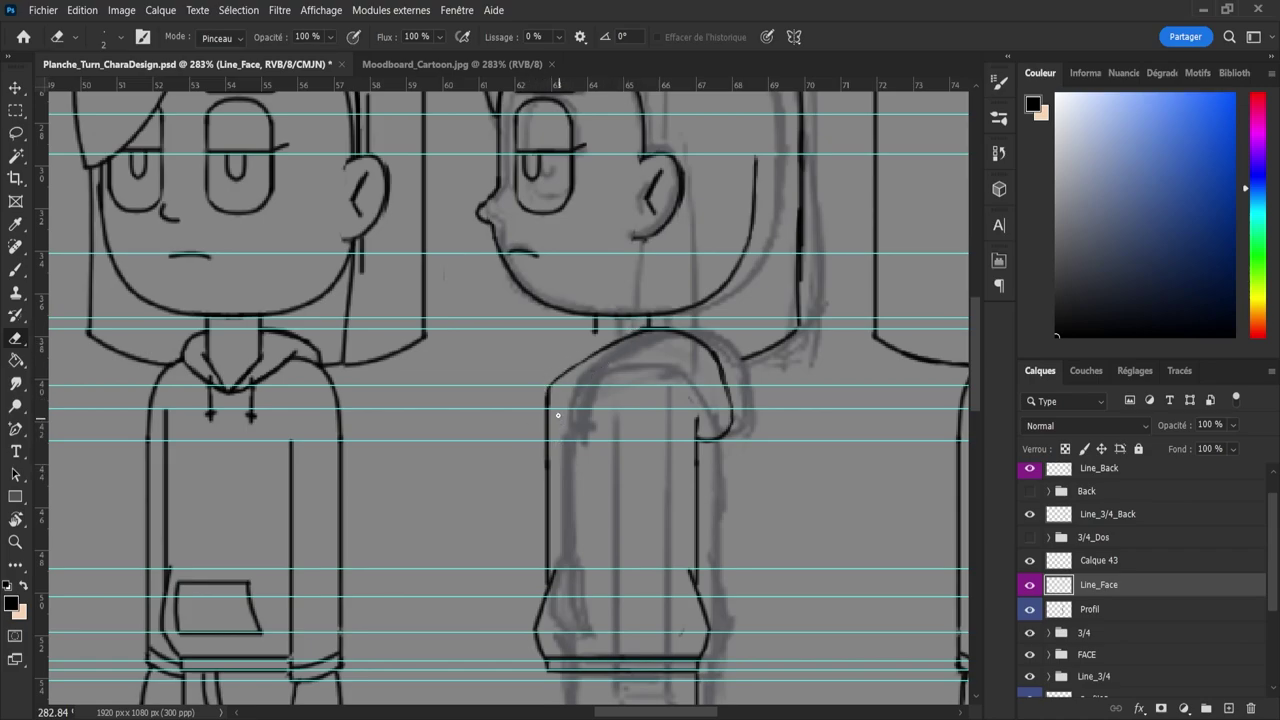
# - Ink the hood's lower edge from the front corner down to the torso's back line, and reconnect the front neck line
pyautogui.press('b')
pyautogui.moveTo(555, 381)
pyautogui.mouseDown()
pyautogui.moveTo(593, 357)
pyautogui.moveTo(638, 368)
pyautogui.mouseUp()
pyautogui.hotkey('ctrl', 'z')
pyautogui.hotkey('ctrl', 'z')
pyautogui.hotkey('ctrl', 'z')
pyautogui.moveTo(557, 383)
pyautogui.mouseDown()
pyautogui.moveTo(696, 359)
pyautogui.moveTo(705, 440)
pyautogui.mouseUp()
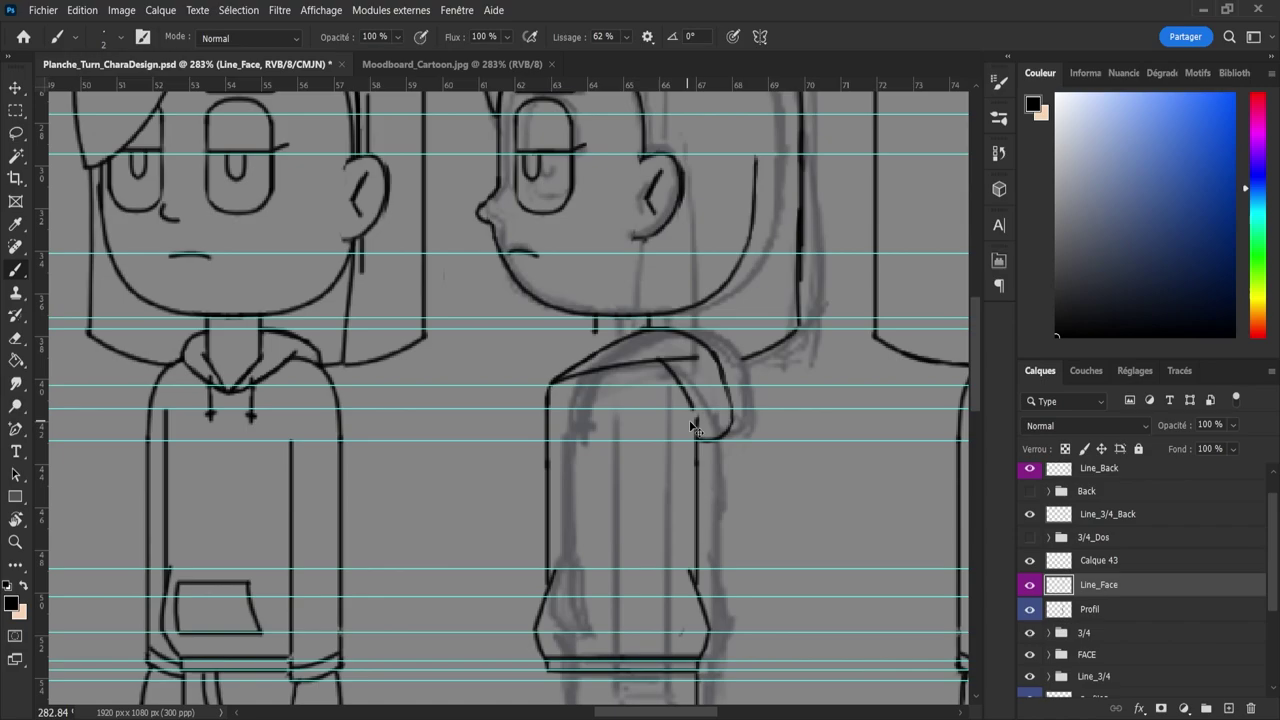
pyautogui.hotkey('ctrl', 'z')
pyautogui.moveTo(654, 355); pyautogui.dragTo(705, 448)
pyautogui.hotkey('ctrl', 'z')
pyautogui.moveTo(663, 360); pyautogui.dragTo(702, 445)
pyautogui.press('e')
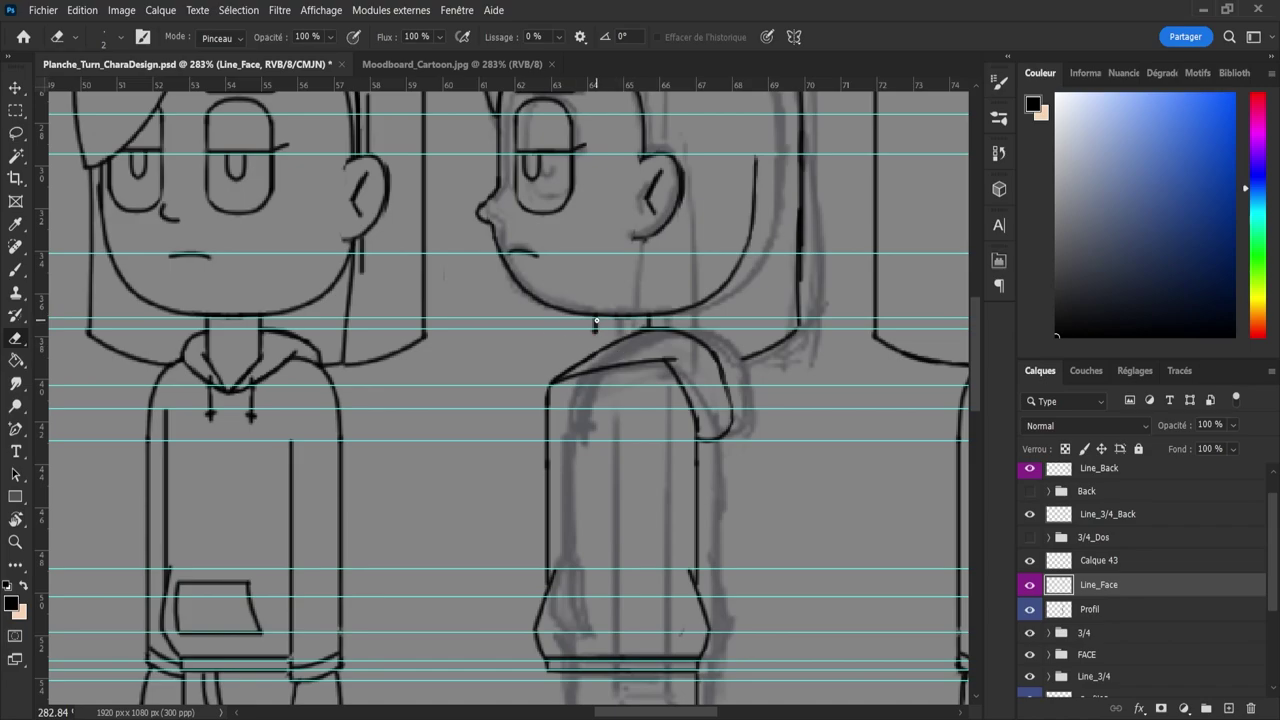
pyautogui.press('b')
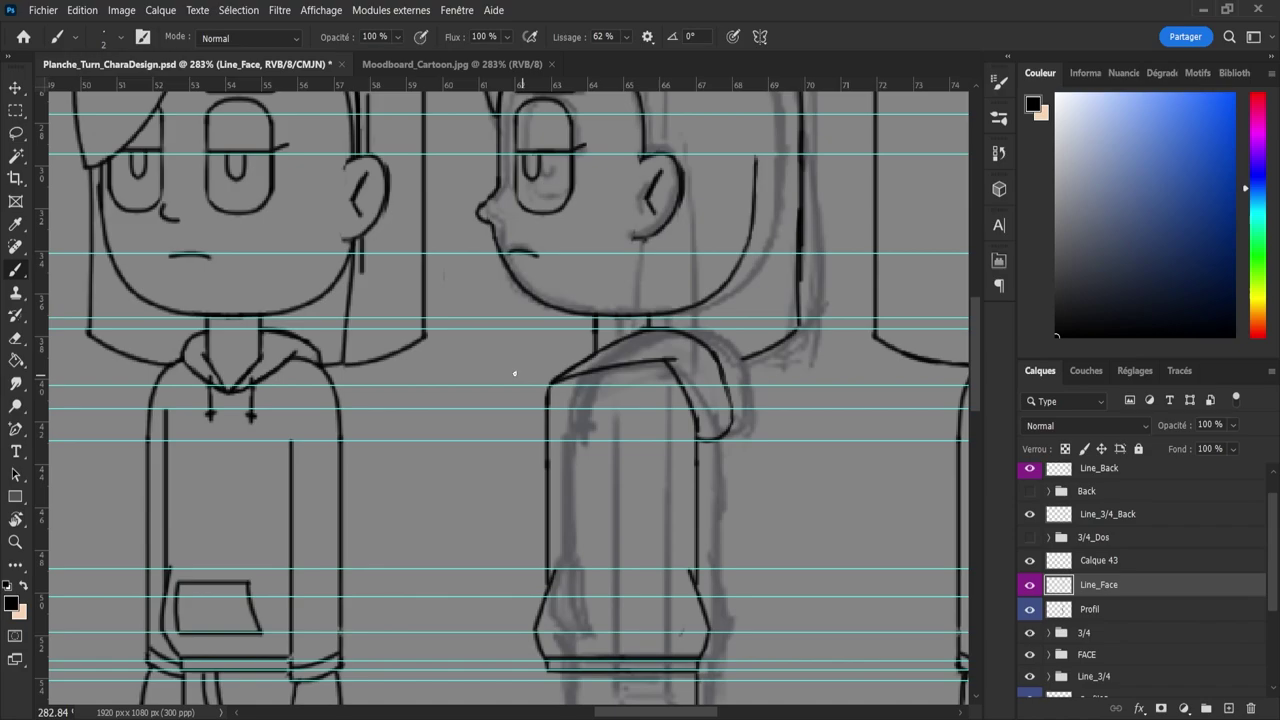
pyautogui.press('l')
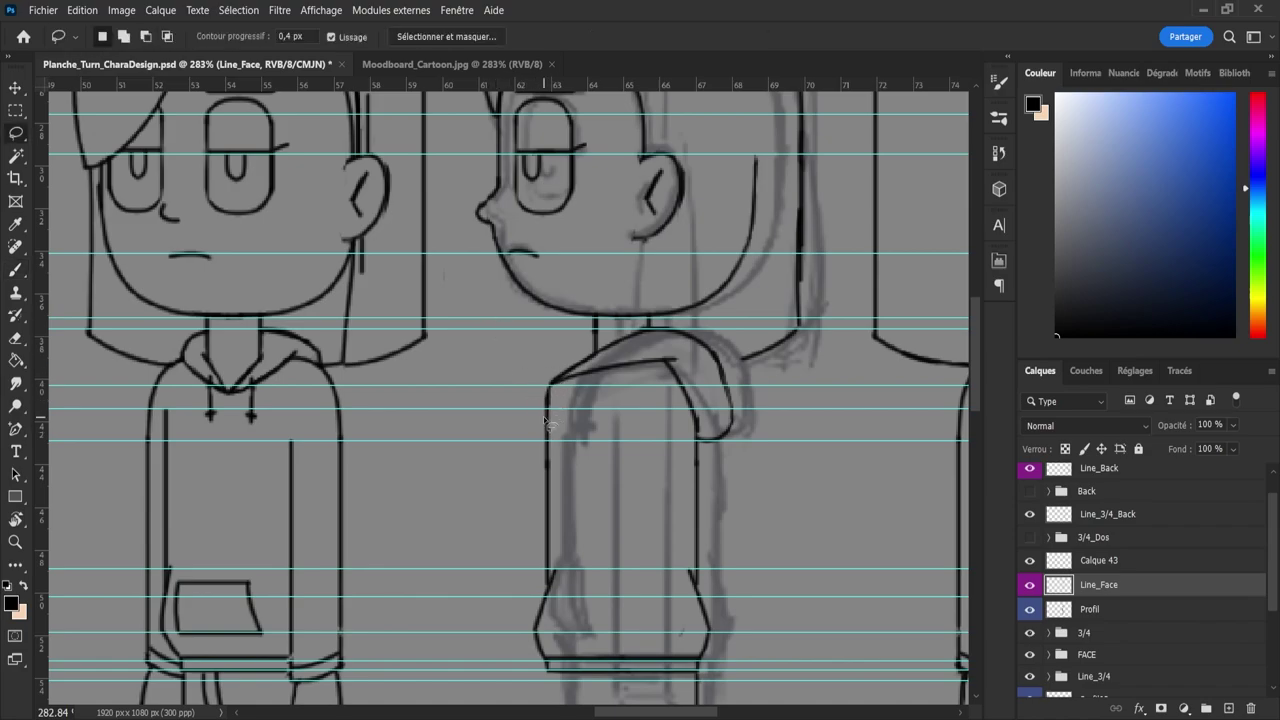
pyautogui.moveTo(531, 408)
pyautogui.mouseDown()
pyautogui.moveTo(572, 355)
pyautogui.moveTo(583, 375)
pyautogui.moveTo(562, 510)
pyautogui.moveTo(569, 592)
pyautogui.mouseUp()
pyautogui.moveTo(567, 589); pyautogui.dragTo(570, 594)
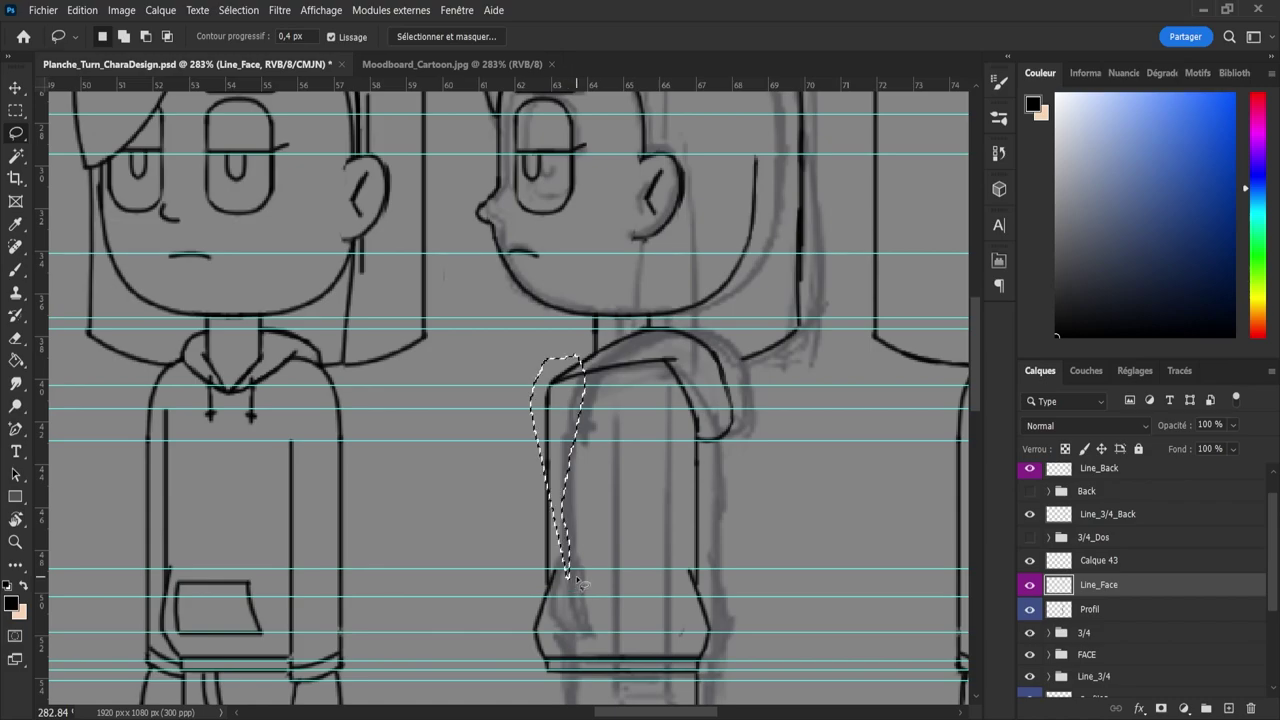
pyautogui.hotkey('ctrl', 'd')
# - Select the profile's whole hoodie, including the hood and waistband, and nudge it slightly toward the character's back
pyautogui.press('z')
pyautogui.moveTo(578, 437); pyautogui.dragTo(579, 477)
pyautogui.press('l')
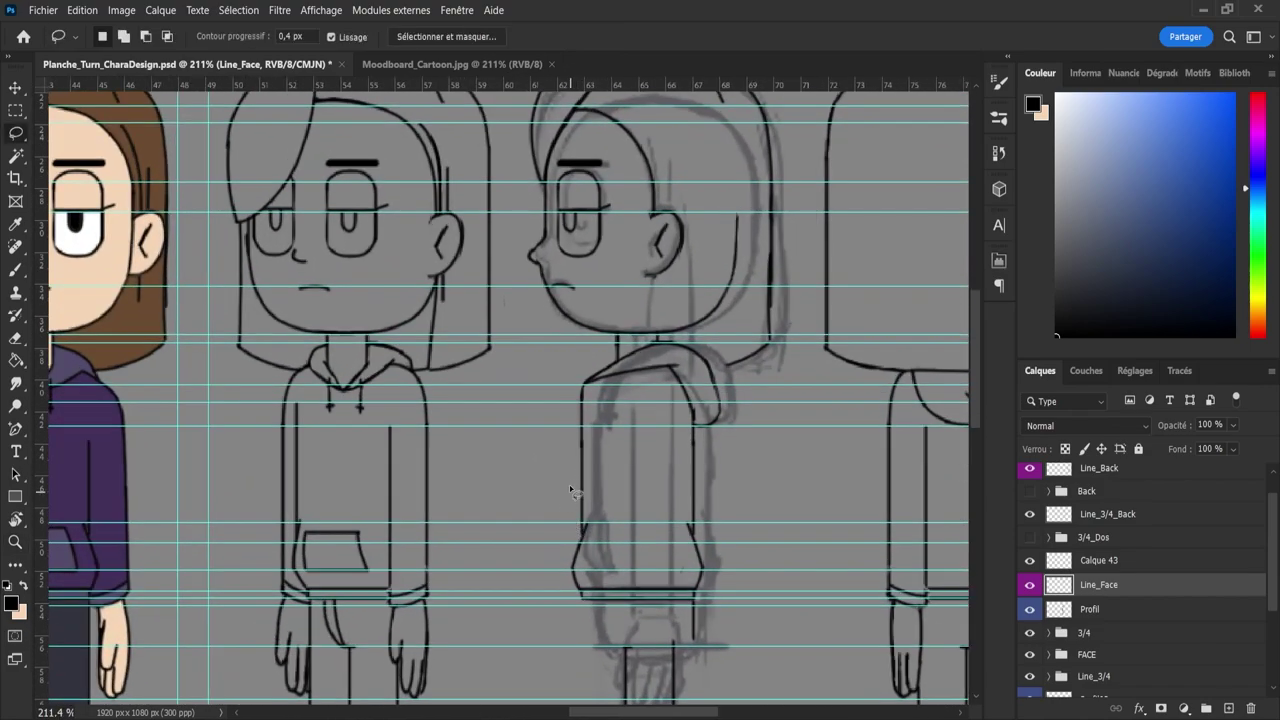
pyautogui.moveTo(559, 402)
pyautogui.mouseDown()
pyautogui.moveTo(546, 505)
pyautogui.moveTo(566, 603)
pyautogui.moveTo(610, 615)
pyautogui.moveTo(706, 605)
pyautogui.moveTo(727, 562)
pyautogui.moveTo(746, 432)
pyautogui.moveTo(705, 350)
pyautogui.moveTo(658, 340)
pyautogui.moveTo(578, 380)
pyautogui.moveTo(545, 466)
pyautogui.mouseUp()
pyautogui.hotkey('ctrl', 't')
pyautogui.press('Right')
pyautogui.press('Right')
pyautogui.press('Right')
pyautogui.press('Right')
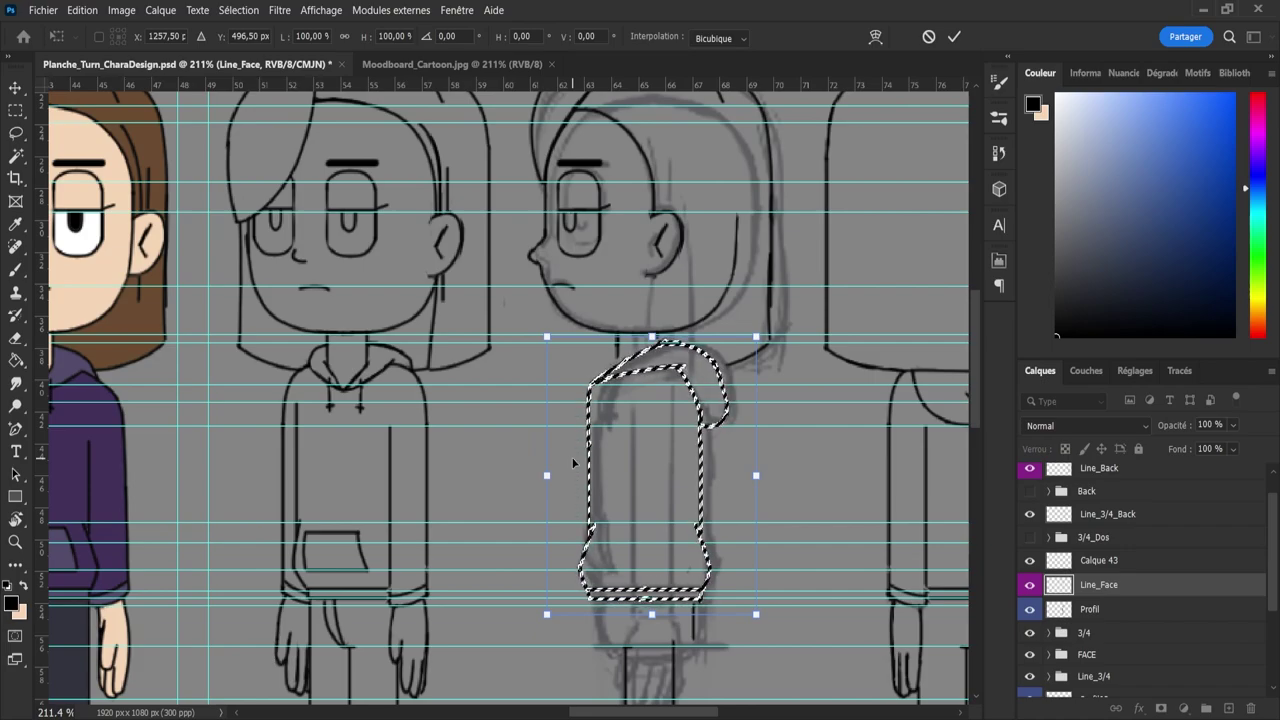
pyautogui.press('Return')
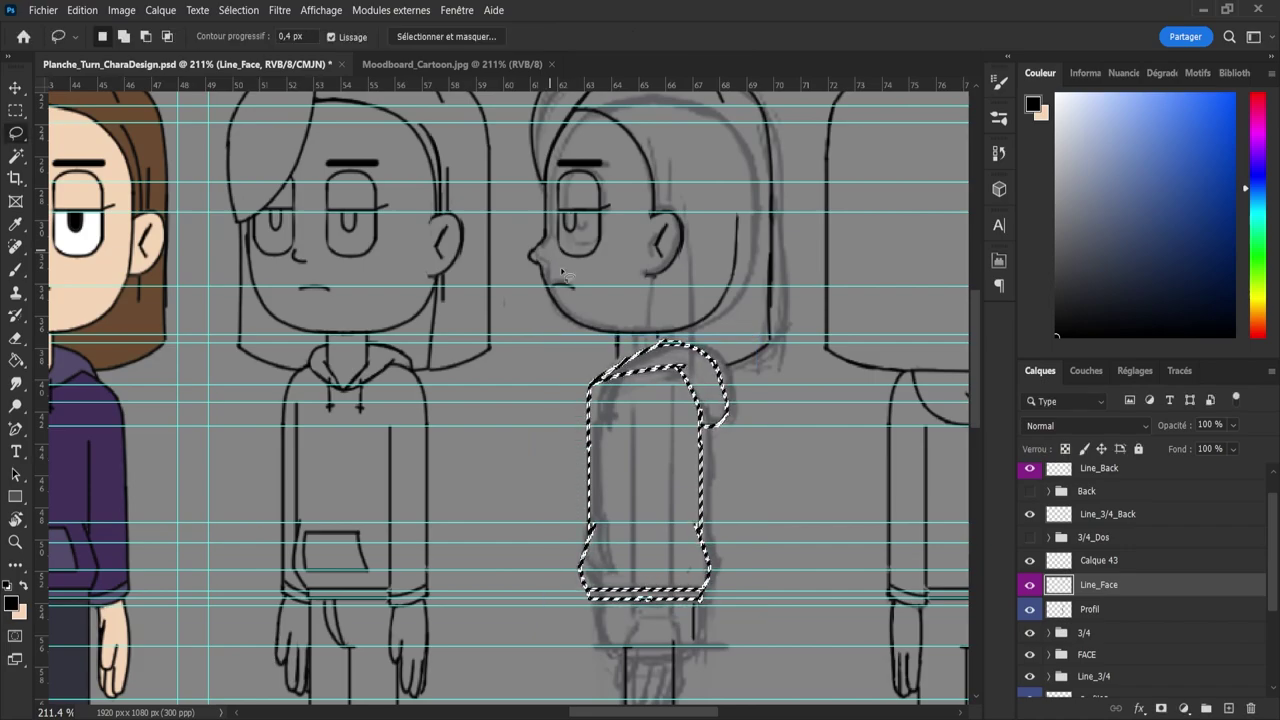
# - Narrow the selected hoodie to 98.15 % width from its front side, and deselect it
pyautogui.hotkey('ctrl', 't')
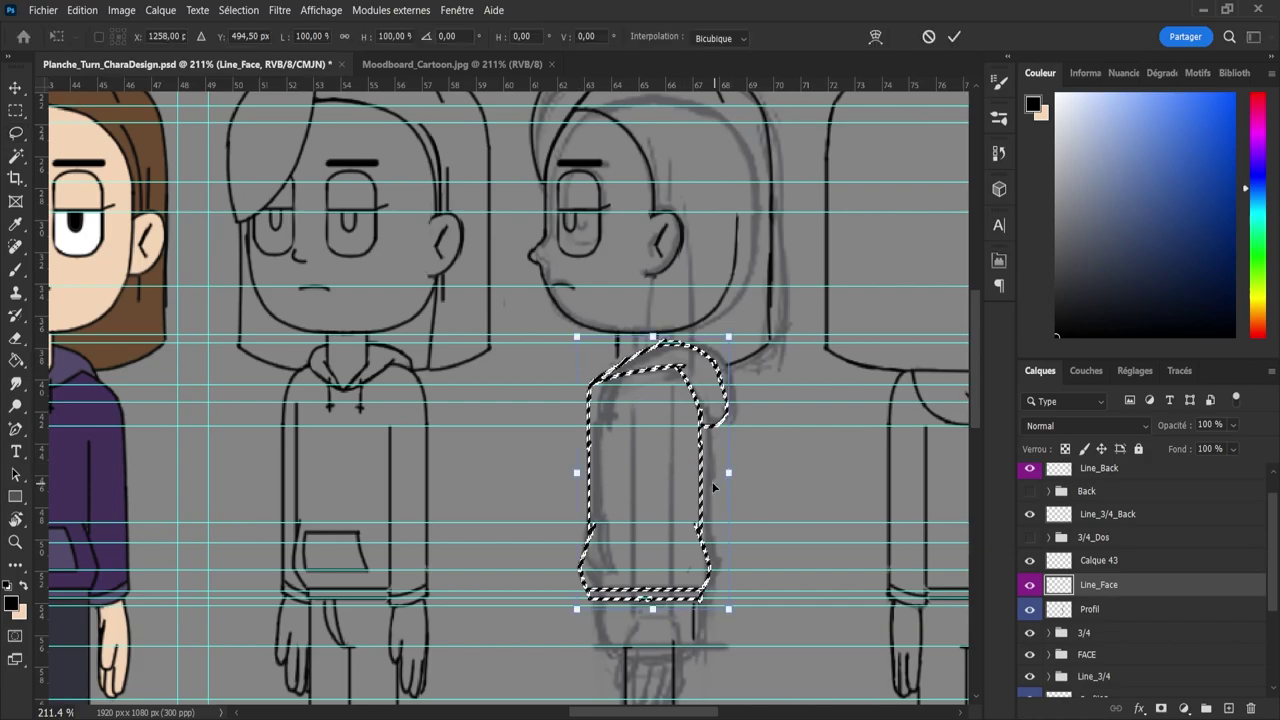
pyautogui.moveTo(576, 473); pyautogui.dragTo(575, 476)
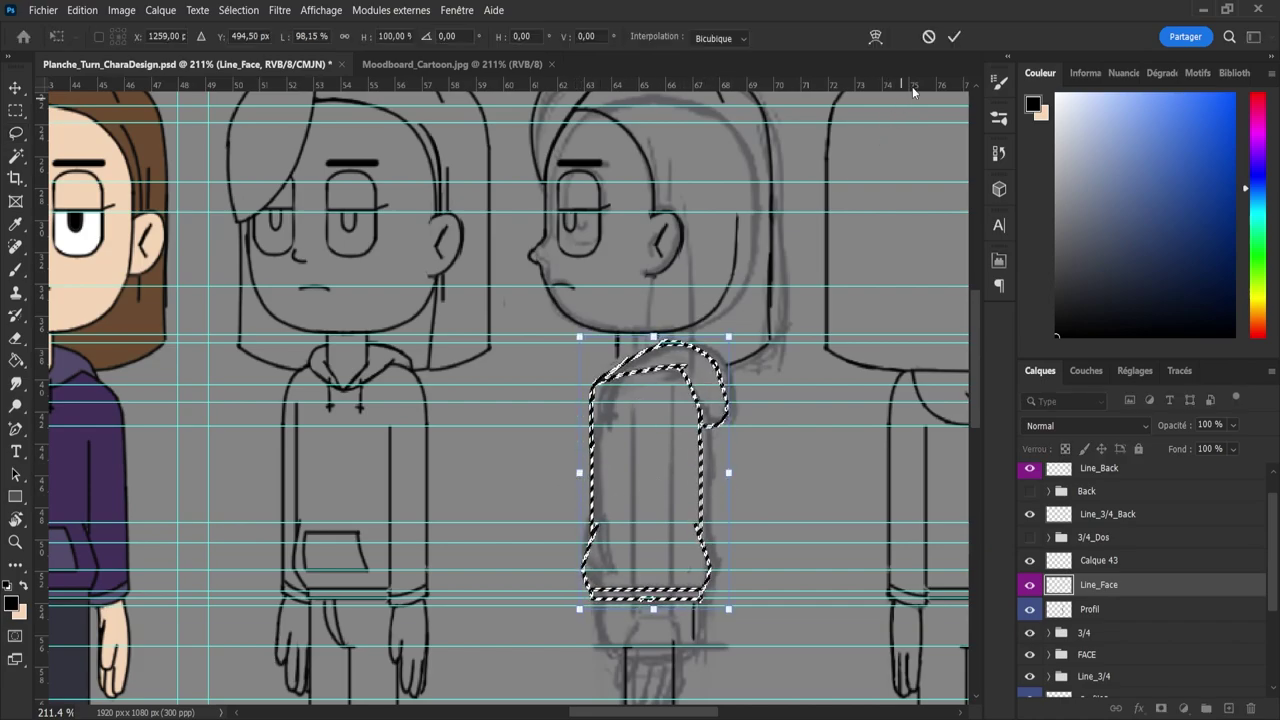
pyautogui.click(954, 37)
pyautogui.hotkey('ctrl', 'd')
# - Erase the front tip of the profile's hood where its upper and lower edges meet the chest line
pyautogui.press('e')
pyautogui.scroll(3, 655, 351)
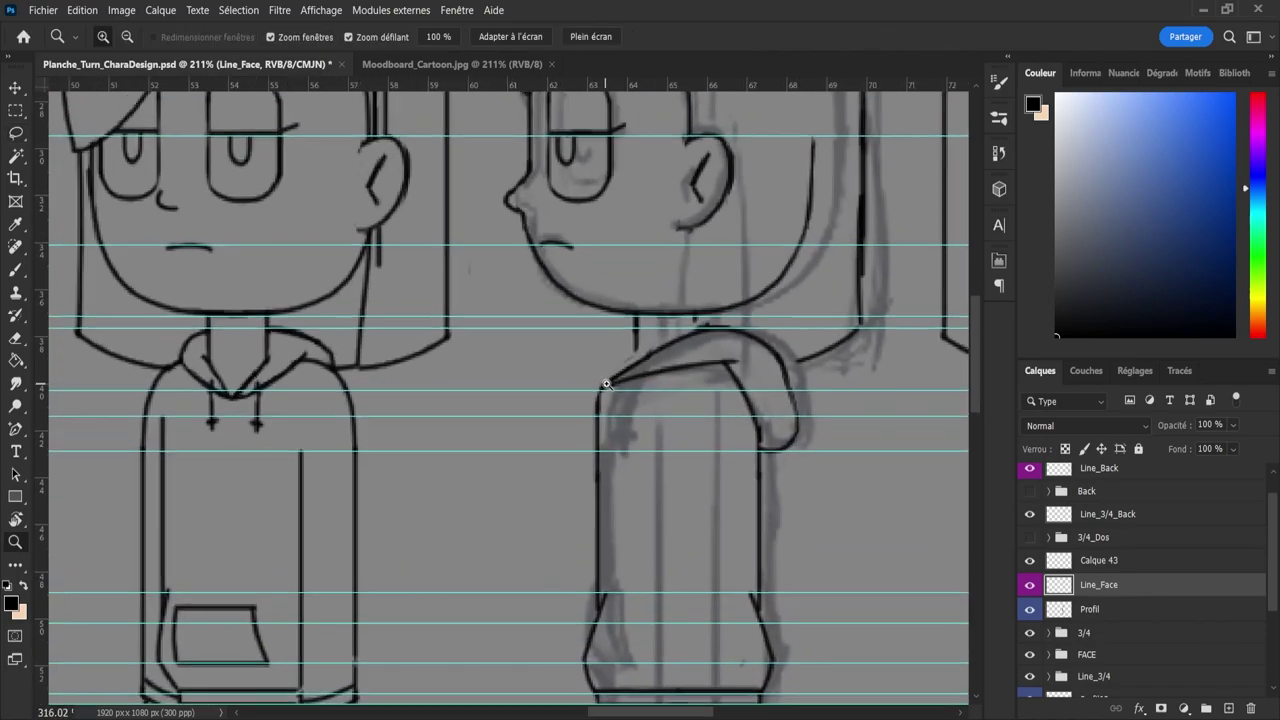
pyautogui.moveTo(655, 351)
pyautogui.mouseDown()
pyautogui.moveTo(607, 391)
pyautogui.moveTo(646, 375)
pyautogui.mouseUp()
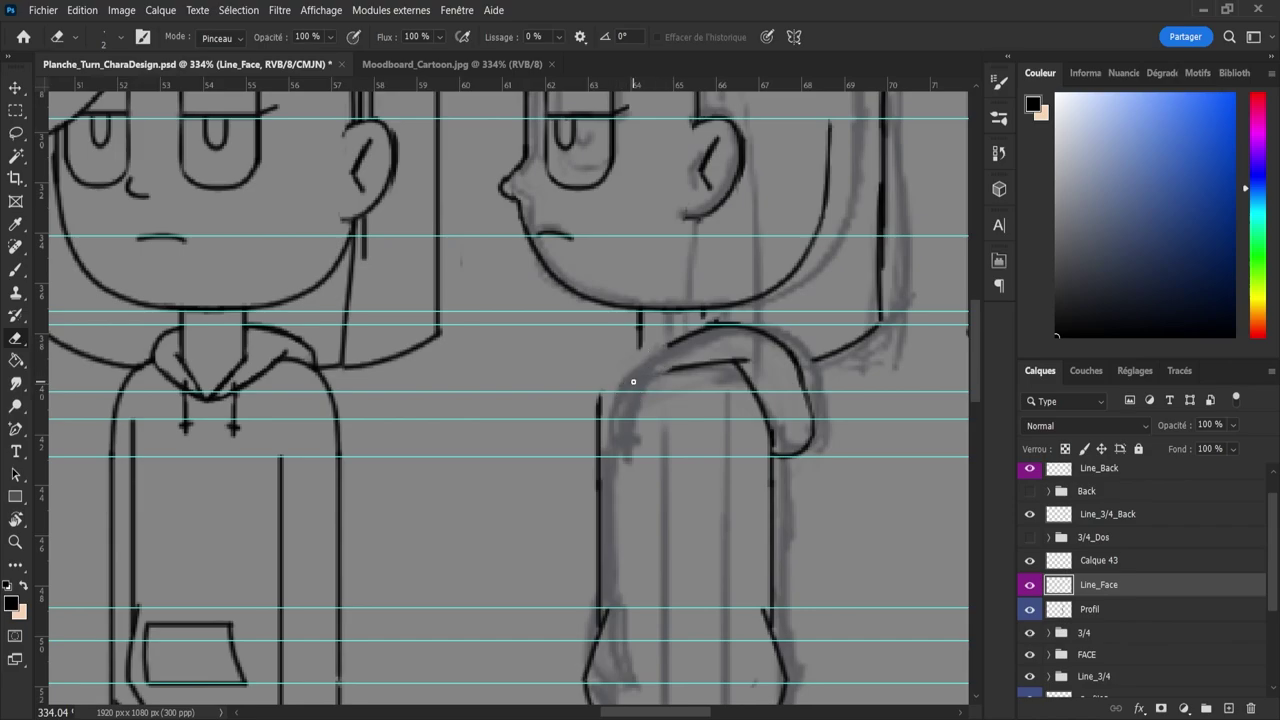
pyautogui.press('b')
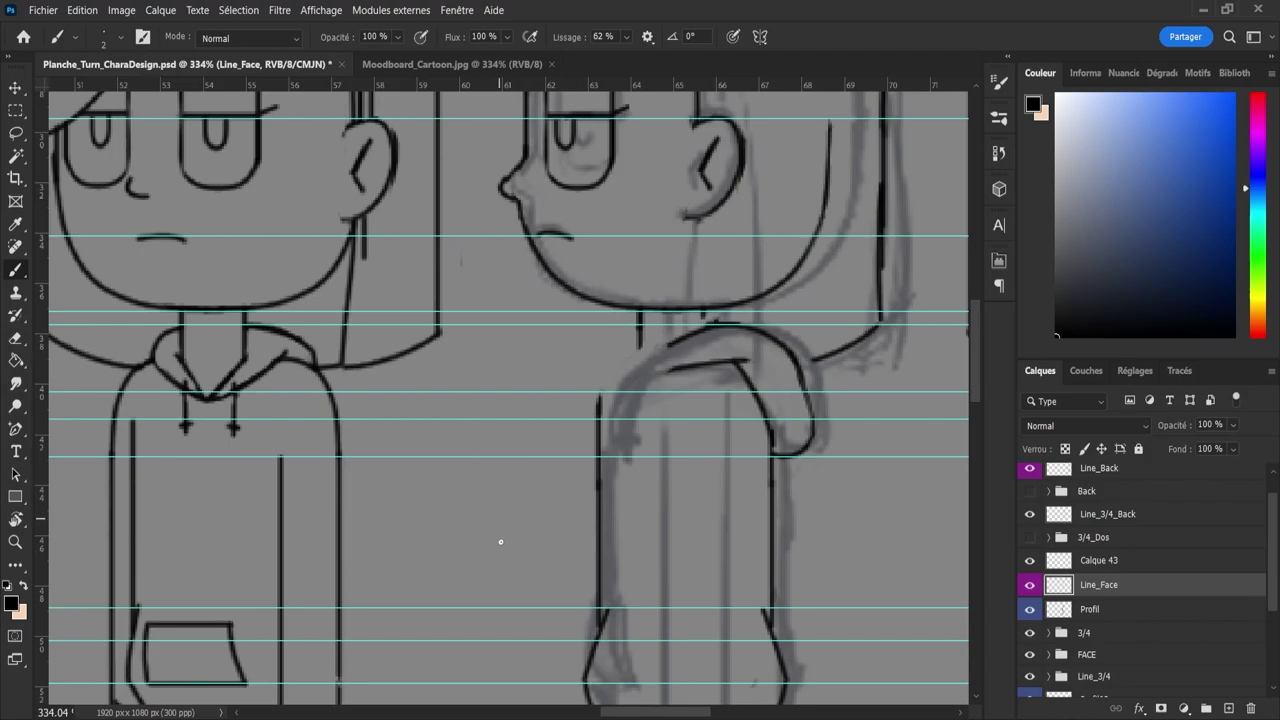
# - Raise the two horizontal guides below the front view's neck to the hood opening's V point and the tops of the drawstrings
pyautogui.hscroll(-10, 528, 470)
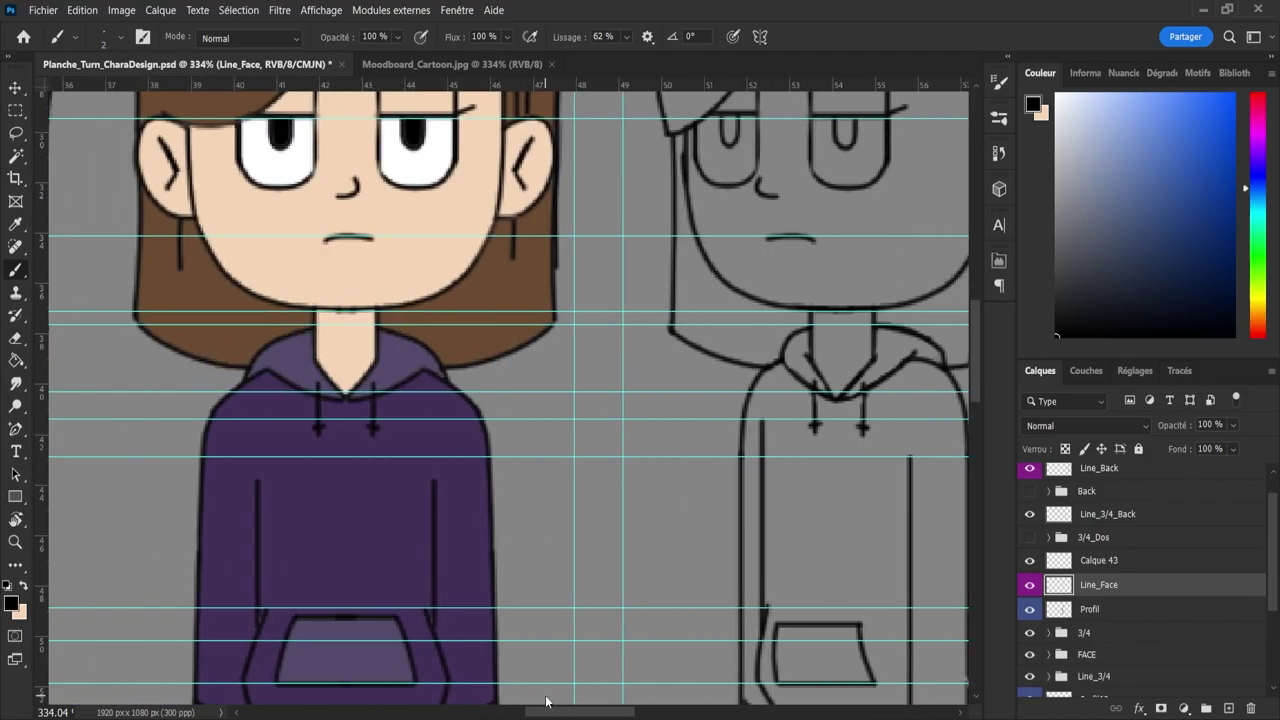
pyautogui.press('v')
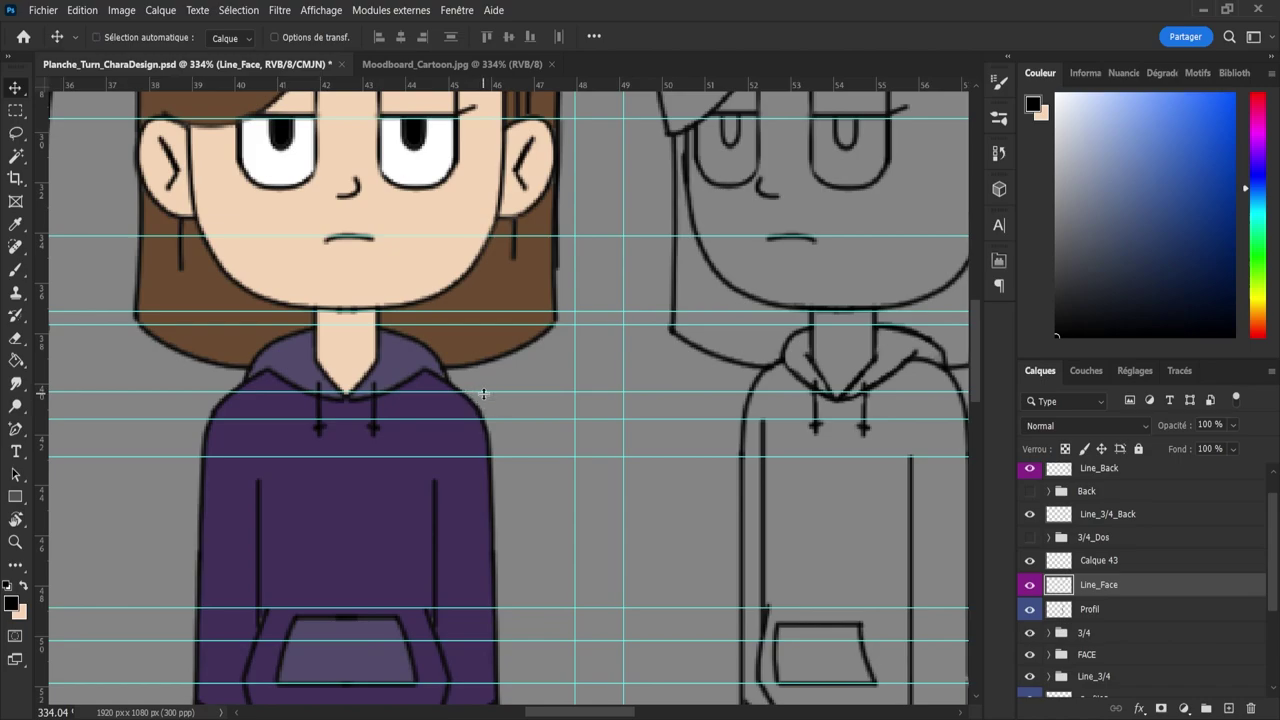
pyautogui.moveTo(482, 395)
pyautogui.mouseDown()
pyautogui.moveTo(500, 440)
pyautogui.moveTo(458, 439)
pyautogui.moveTo(455, 421)
pyautogui.moveTo(489, 379)
pyautogui.mouseUp()
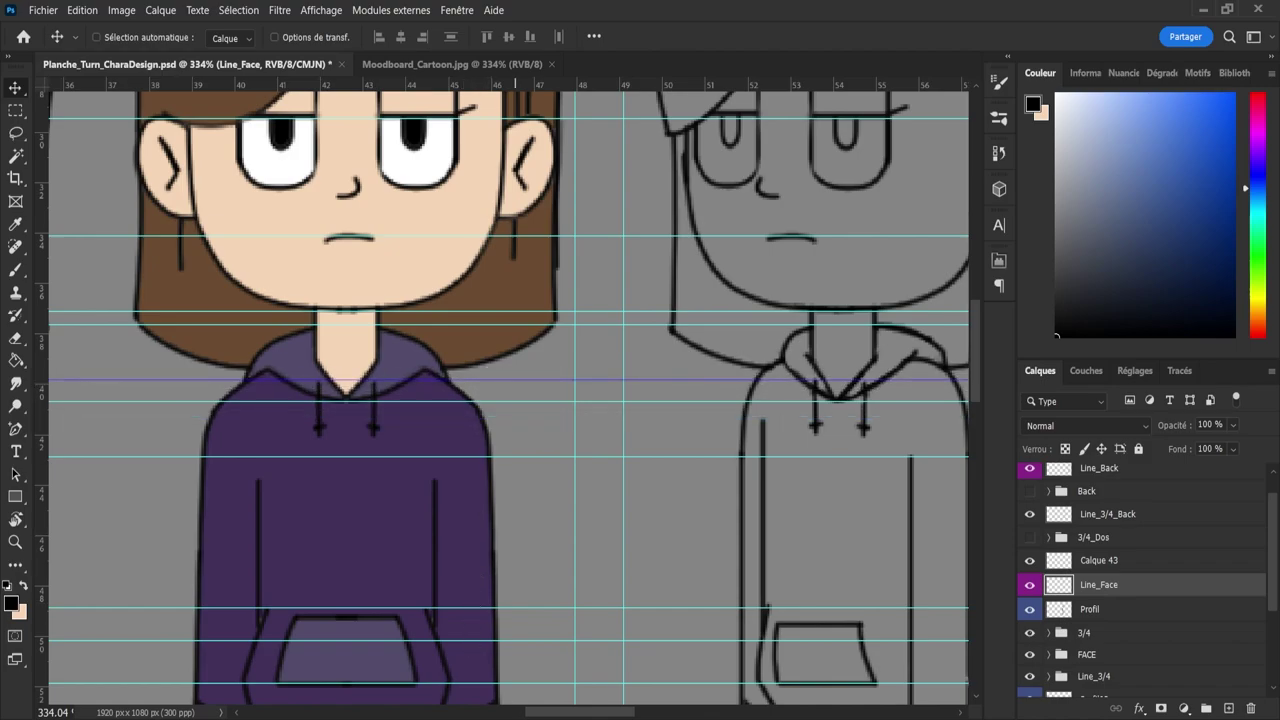
# - Trim the profile's chest line at the guide and ink the hood's upper edge from that corner up to its crest
pyautogui.moveTo(559, 713); pyautogui.dragTo(642, 710)
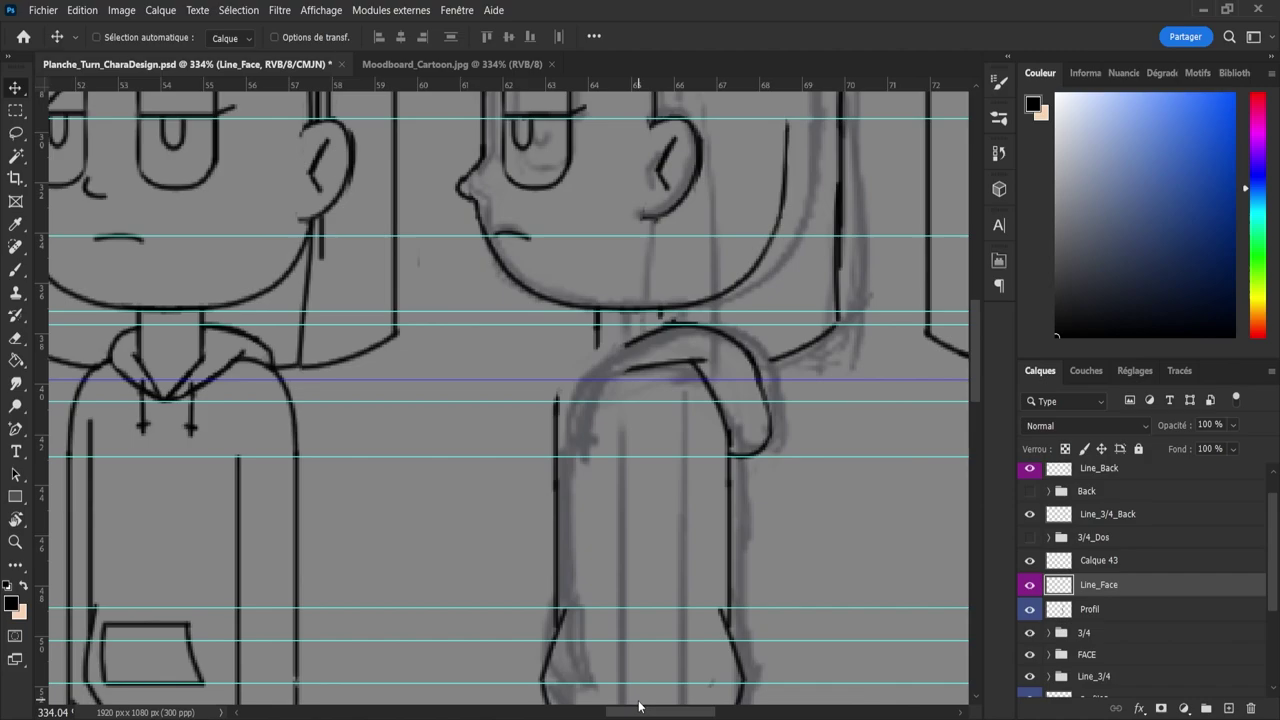
pyautogui.press('e')
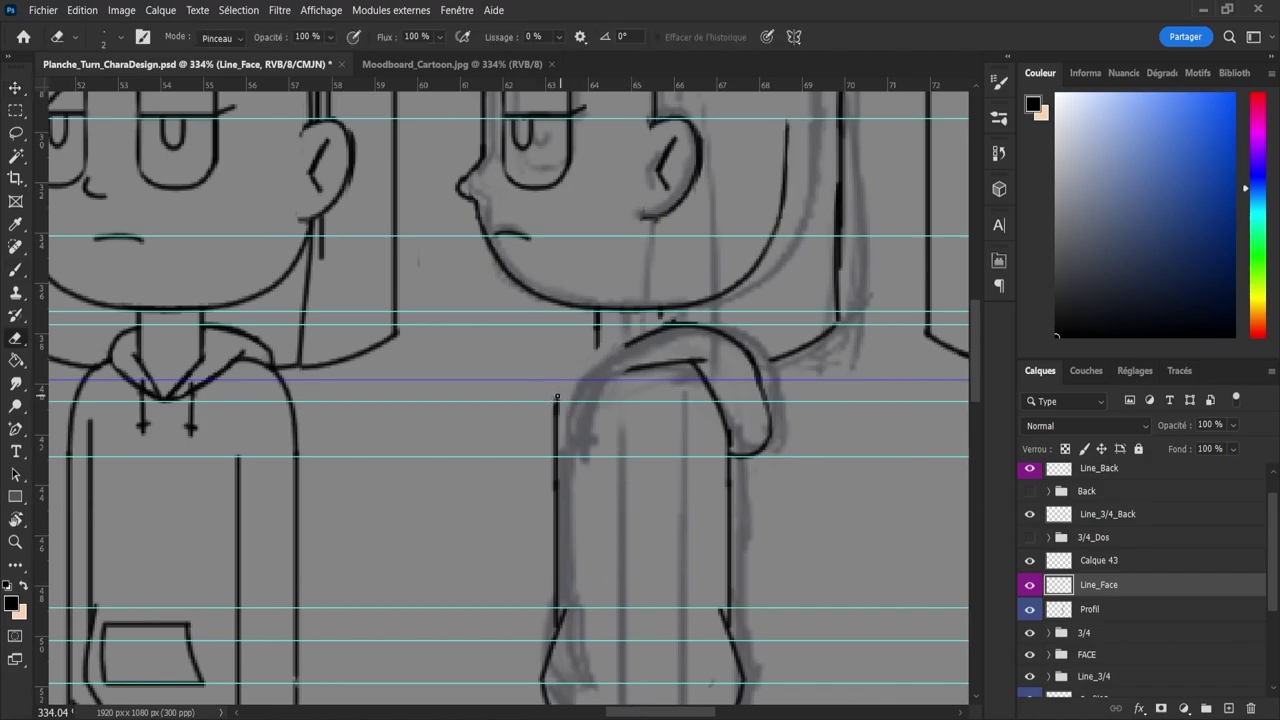
pyautogui.press('b')
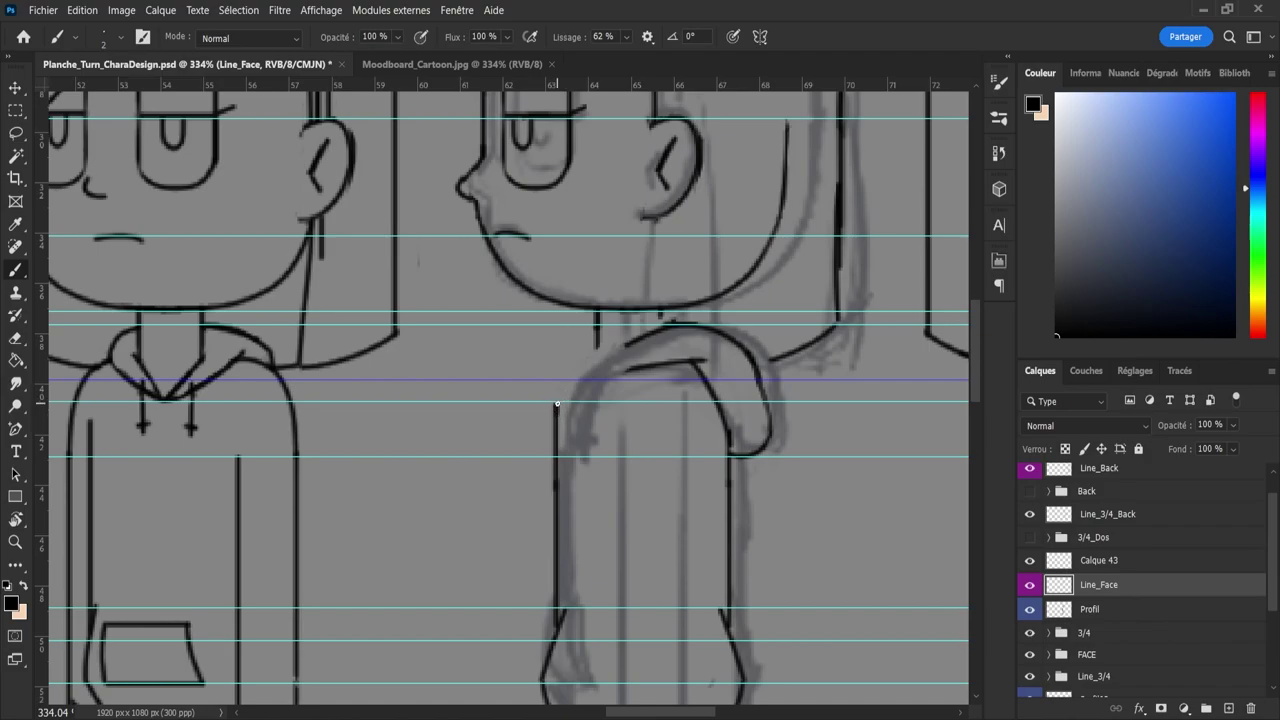
pyautogui.moveTo(557, 403)
pyautogui.mouseDown()
pyautogui.moveTo(572, 372)
pyautogui.moveTo(641, 331)
pyautogui.moveTo(559, 400)
pyautogui.moveTo(655, 331)
pyautogui.mouseUp()
pyautogui.hotkey('ctrl', 'z')
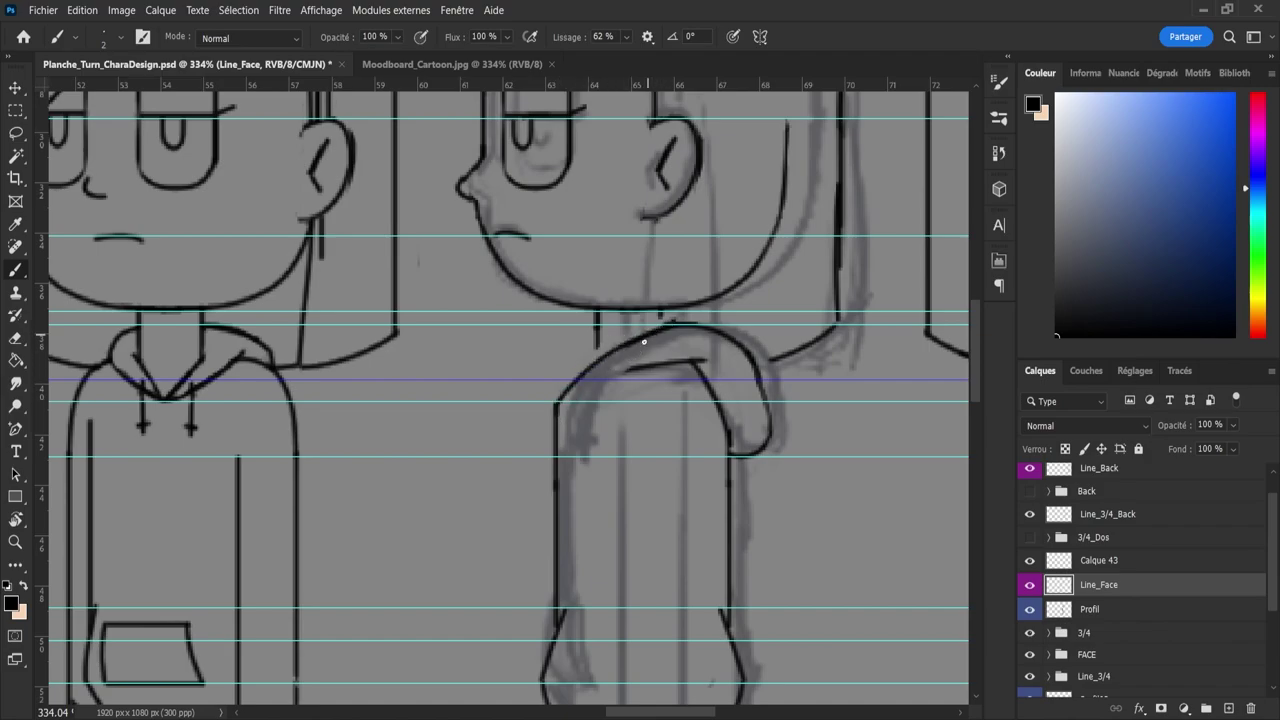
# - Erase the remains of the hood's old lower edge and ink a straighter one from the front corner to the back line
pyautogui.moveTo(560, 404)
pyautogui.mouseDown()
pyautogui.moveTo(644, 360)
pyautogui.moveTo(556, 407)
pyautogui.moveTo(655, 359)
pyautogui.moveTo(706, 356)
pyautogui.mouseUp()
pyautogui.hotkey('ctrl', 'z')
pyautogui.hotkey('ctrl', 'z')
pyautogui.press('e')
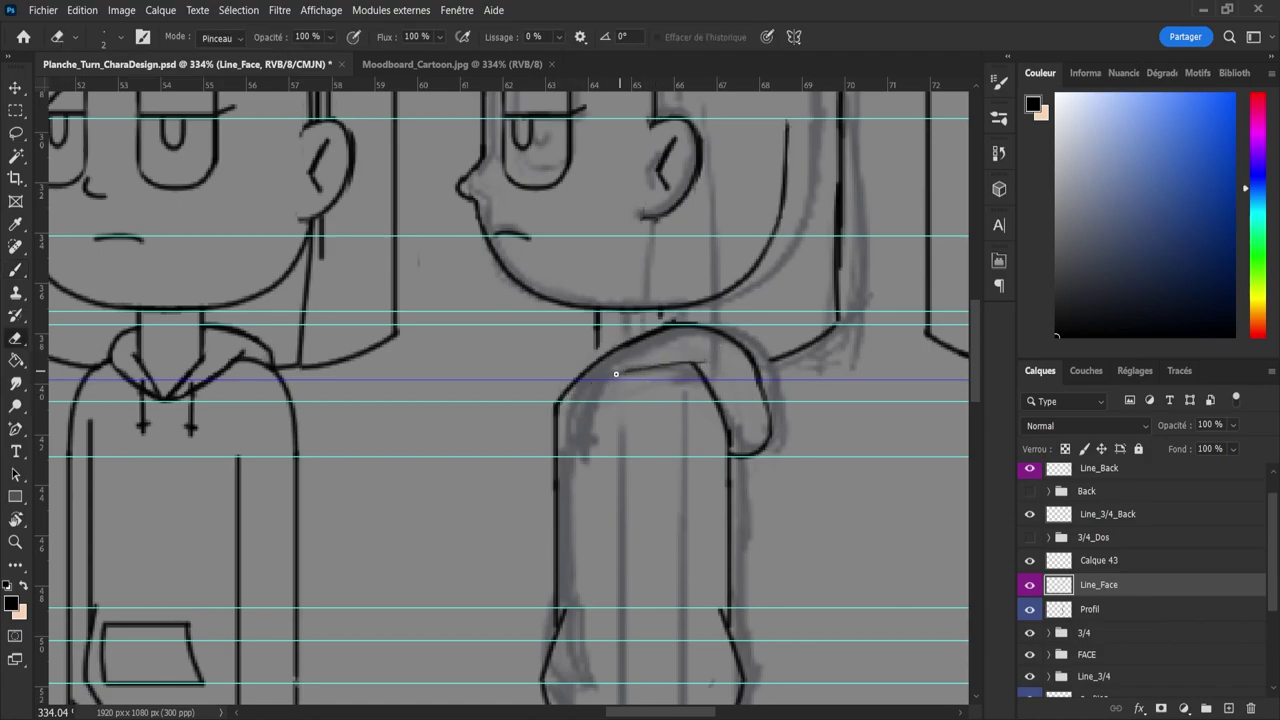
pyautogui.moveTo(688, 363); pyautogui.dragTo(704, 361)
pyautogui.press('b')
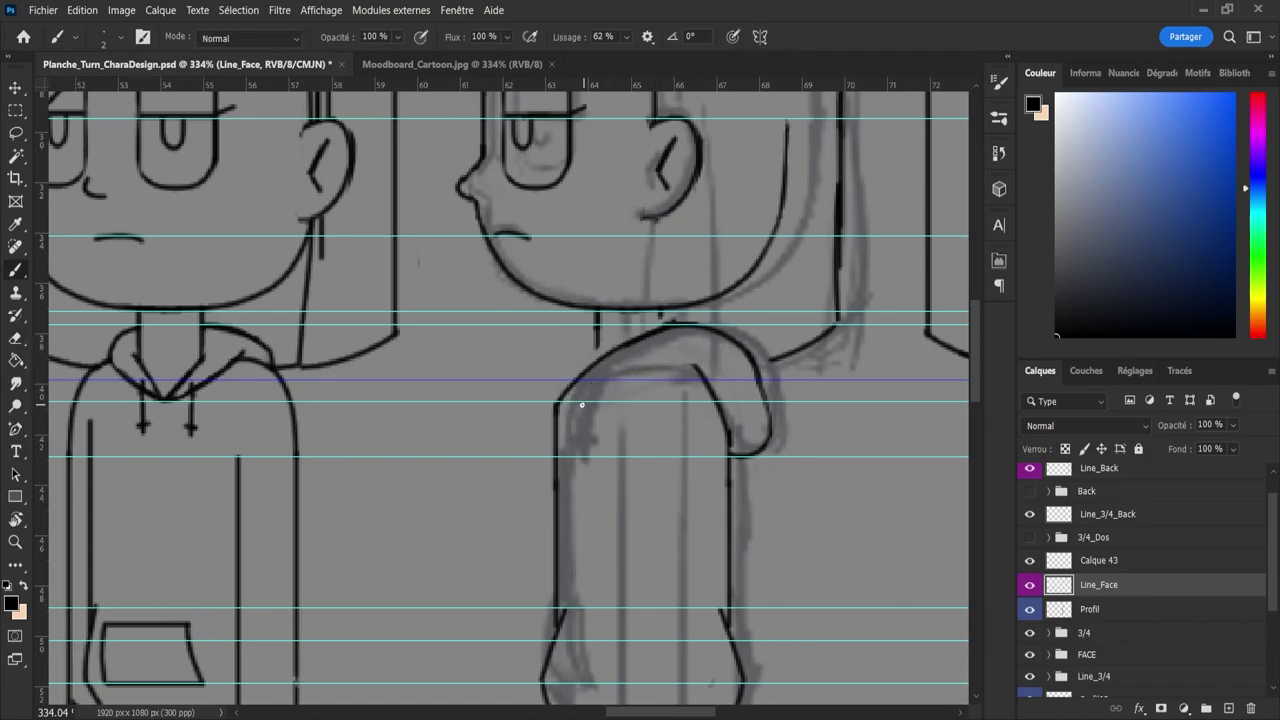
pyautogui.moveTo(558, 404); pyautogui.dragTo(668, 359)
pyautogui.hotkey('ctrl', 'z')
pyautogui.moveTo(591, 384); pyautogui.dragTo(684, 356)
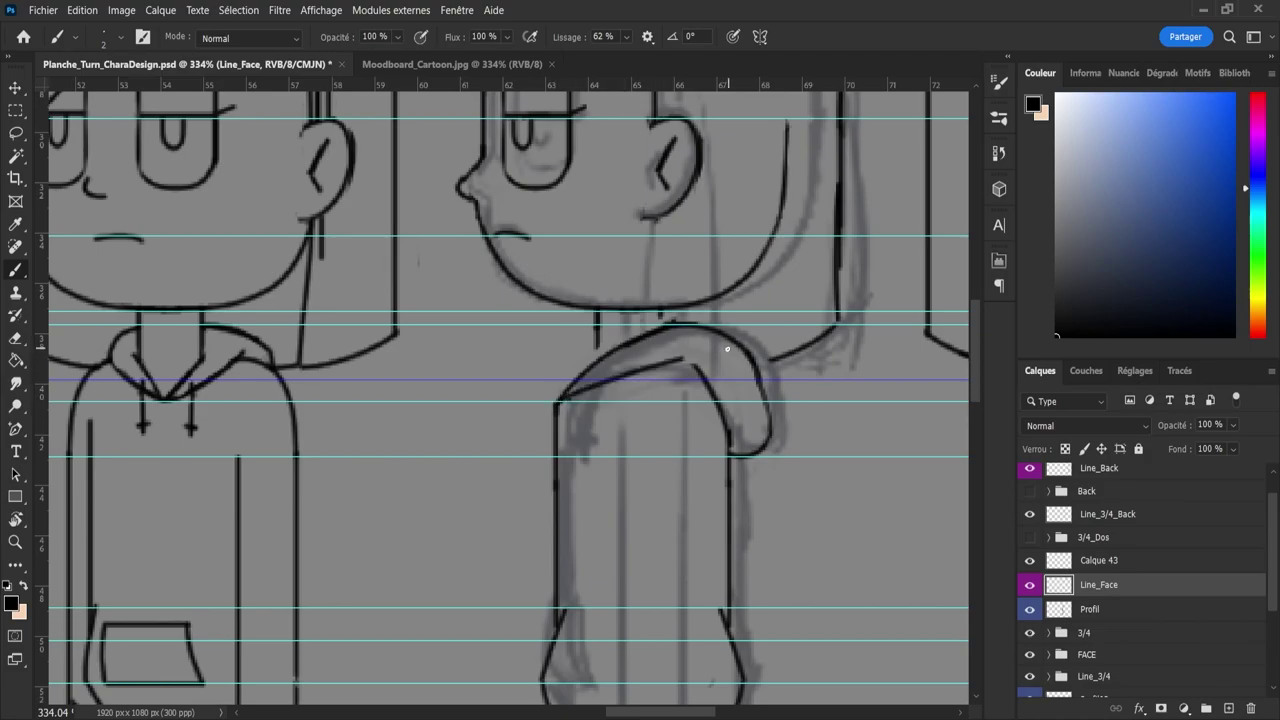
pyautogui.hotkey('ctrl', 'z')
pyautogui.moveTo(559, 402); pyautogui.dragTo(666, 360)
pyautogui.hotkey('ctrl', 'z')
pyautogui.moveTo(563, 403); pyautogui.dragTo(702, 358)
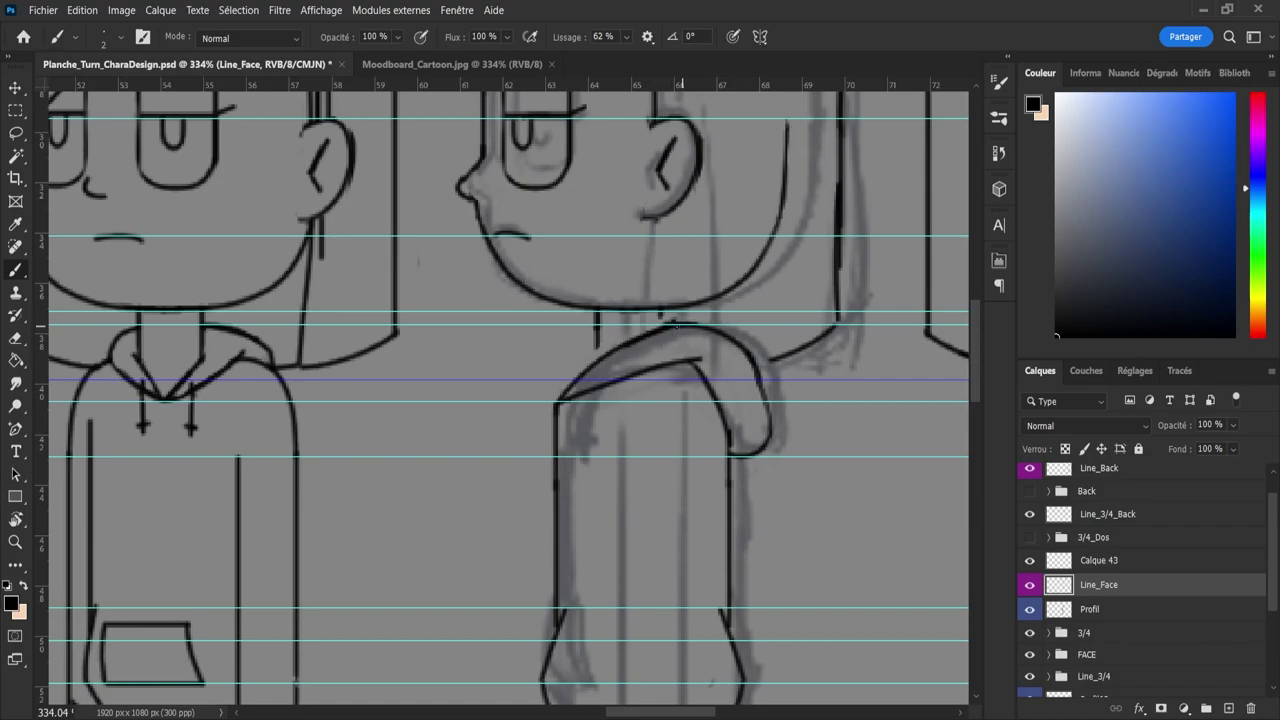
# - Erase the hood's front upper edge and redraw it as a smooth curve from the chest corner to the crest
pyautogui.press('e')
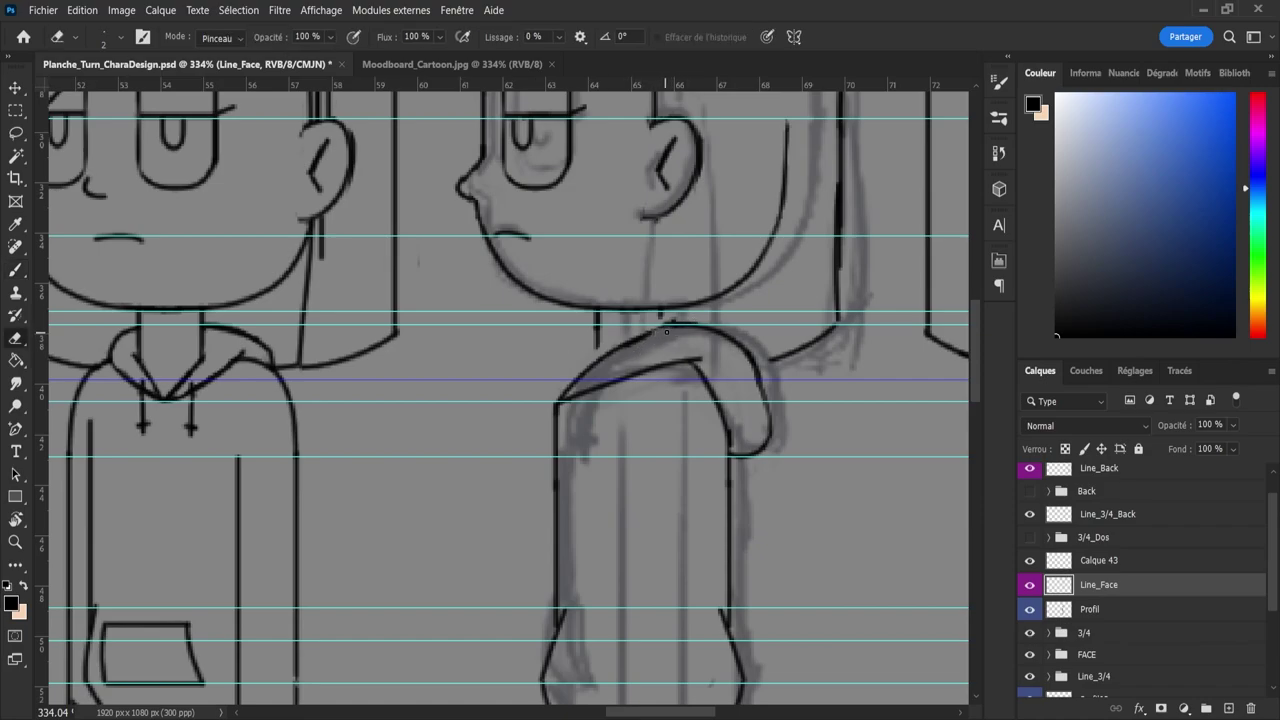
pyautogui.moveTo(632, 342)
pyautogui.mouseDown()
pyautogui.moveTo(594, 367)
pyautogui.moveTo(632, 339)
pyautogui.moveTo(571, 382)
pyautogui.mouseUp()
pyautogui.press('b')
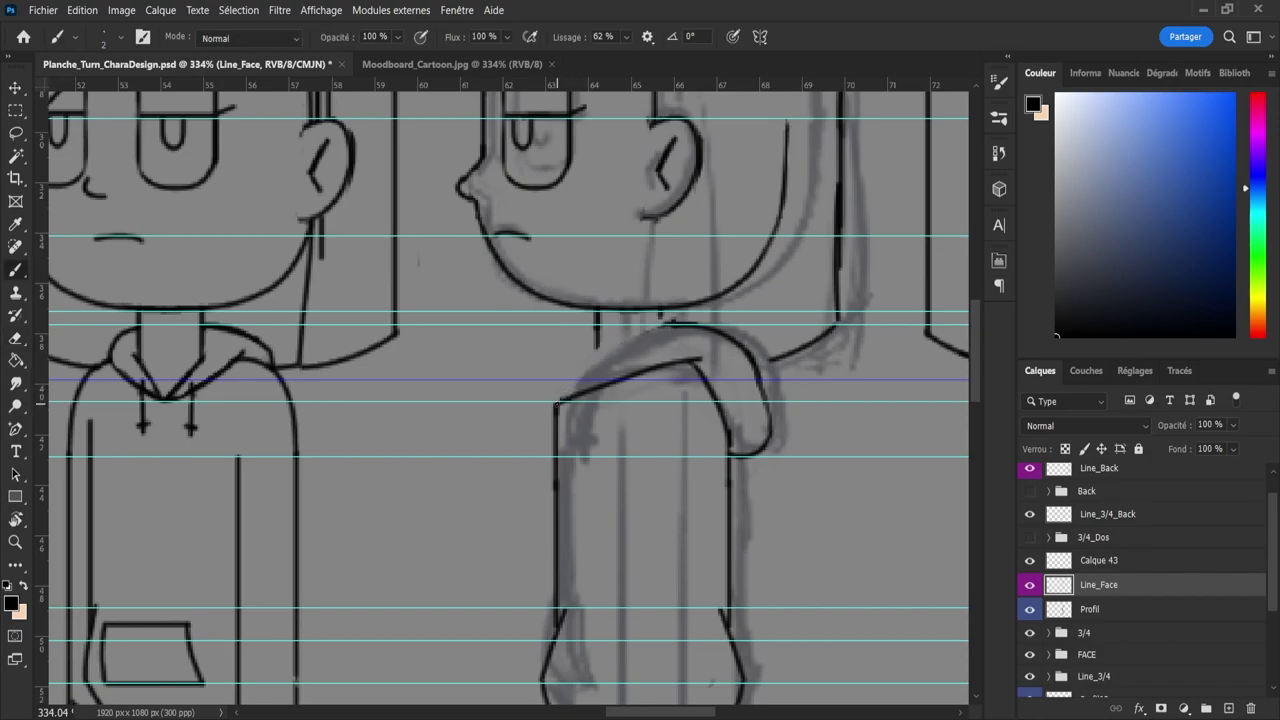
pyautogui.hotkey('ctrl', 'z')
pyautogui.moveTo(559, 402); pyautogui.dragTo(660, 334)
pyautogui.hotkey('ctrl', 'z')
pyautogui.moveTo(556, 404)
pyautogui.mouseDown()
pyautogui.moveTo(656, 322)
pyautogui.moveTo(700, 319)
pyautogui.mouseUp()
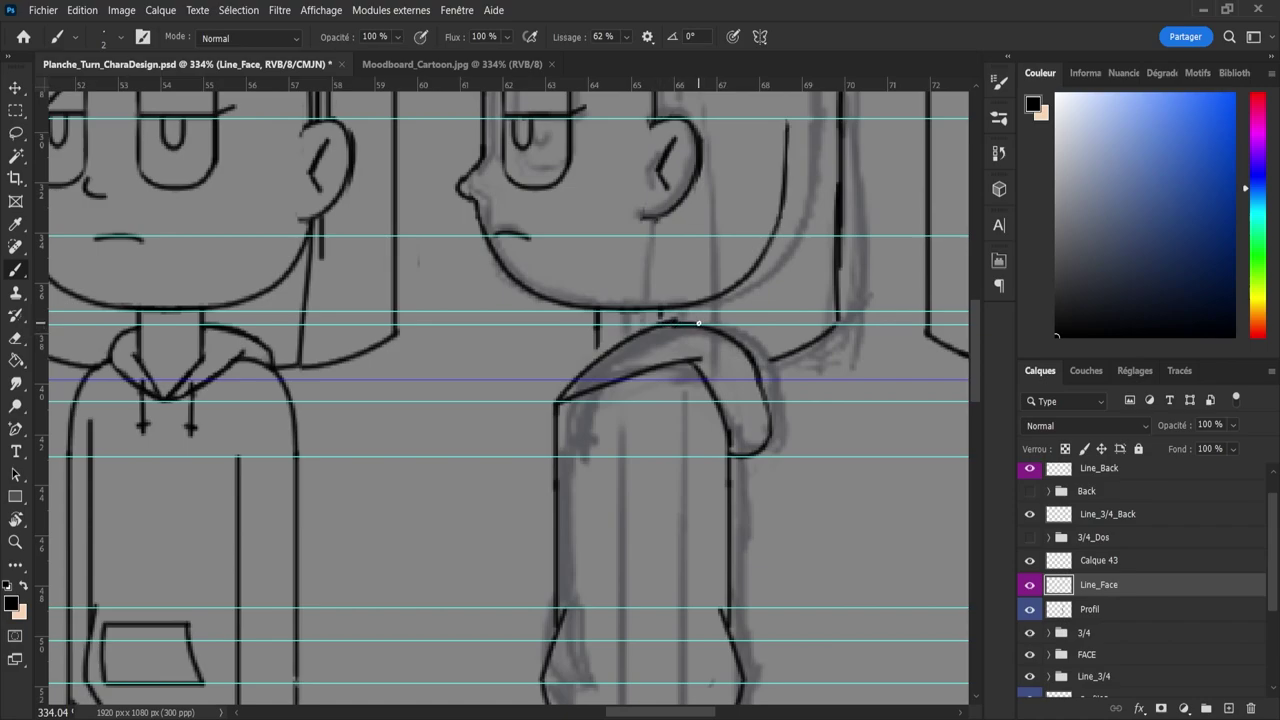
# - Extend the profile's front neck line down until it touches the hood
pyautogui.press('e')
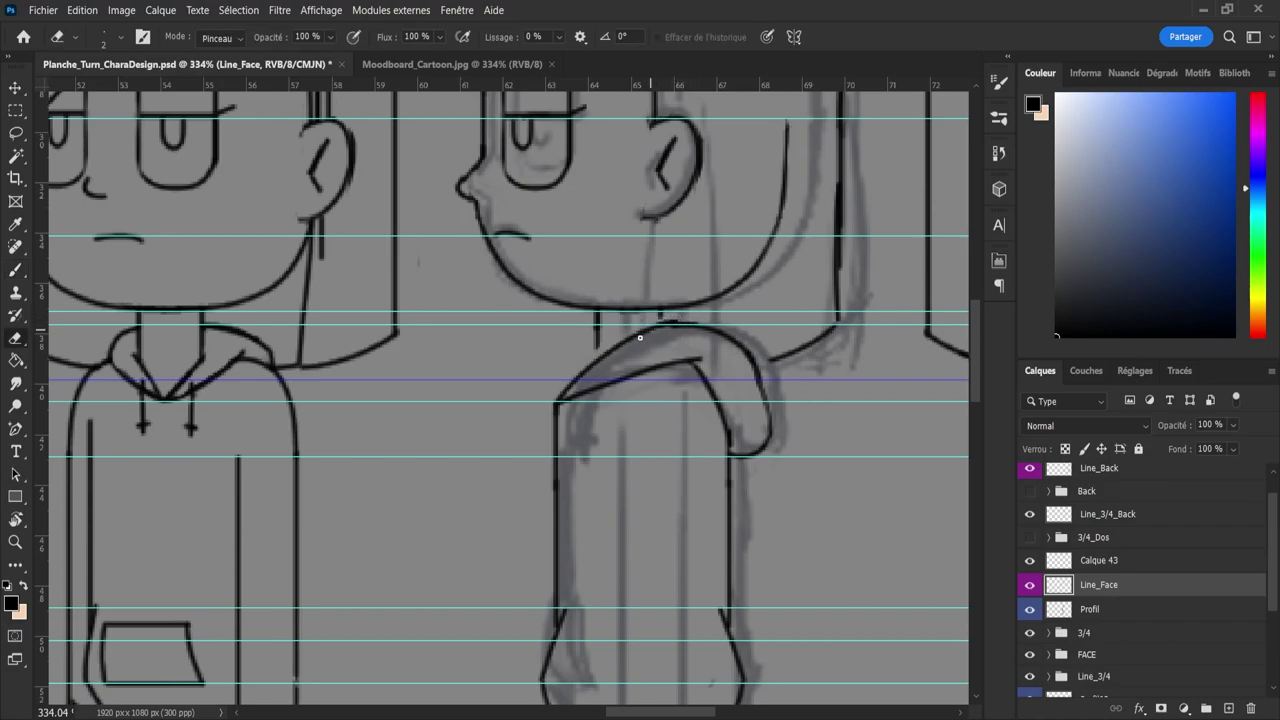
pyautogui.press('b')
pyautogui.moveTo(597, 345); pyautogui.dragTo(597, 360)
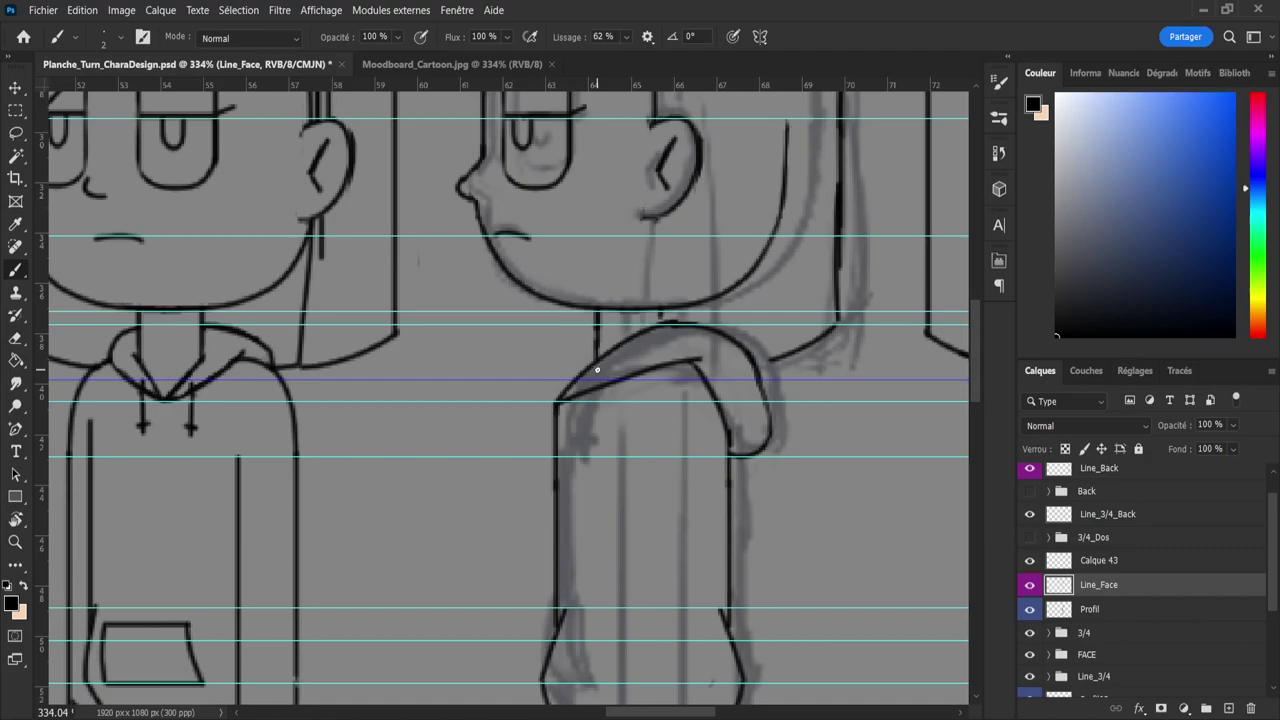
pyautogui.hotkey('ctrl', 'z')
pyautogui.moveTo(598, 367); pyautogui.dragTo(598, 369)
# - Re-ink the profile's chest line slightly inward from the hood corner down to the waist, and erase the excess along its outer side
pyautogui.scroll(-2, 961, 375)
pyautogui.press('e')
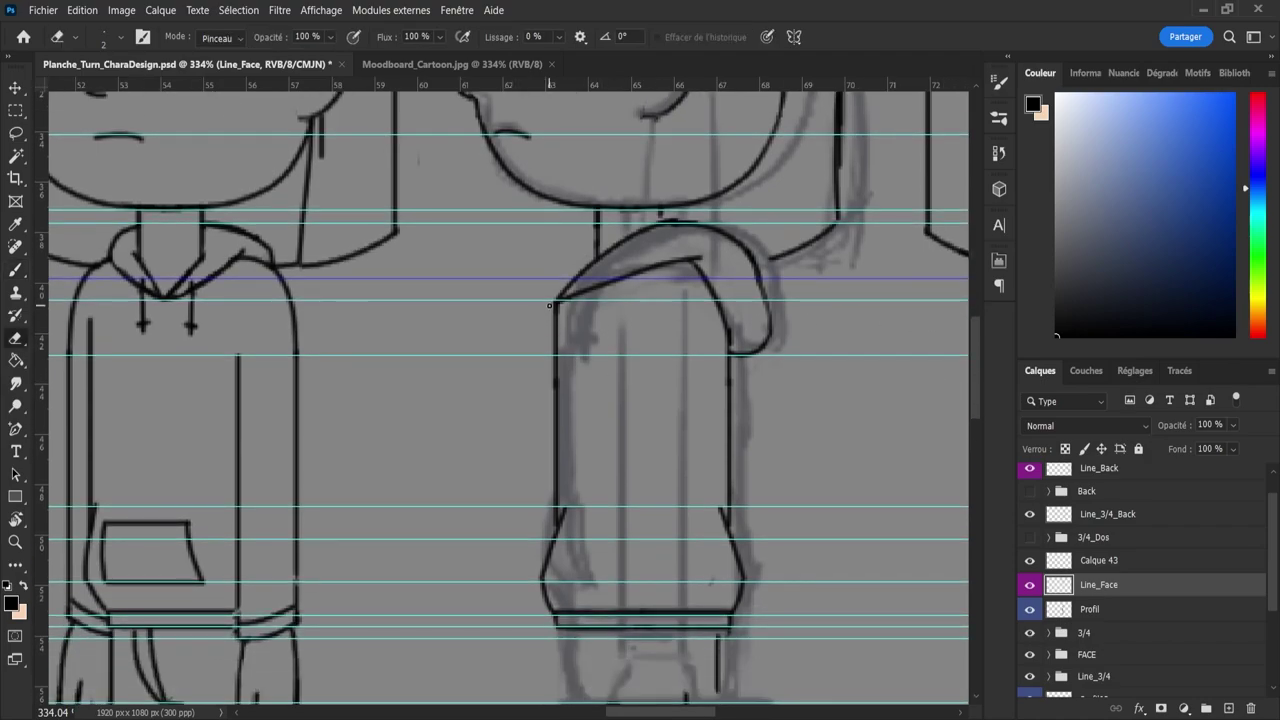
pyautogui.press('b')
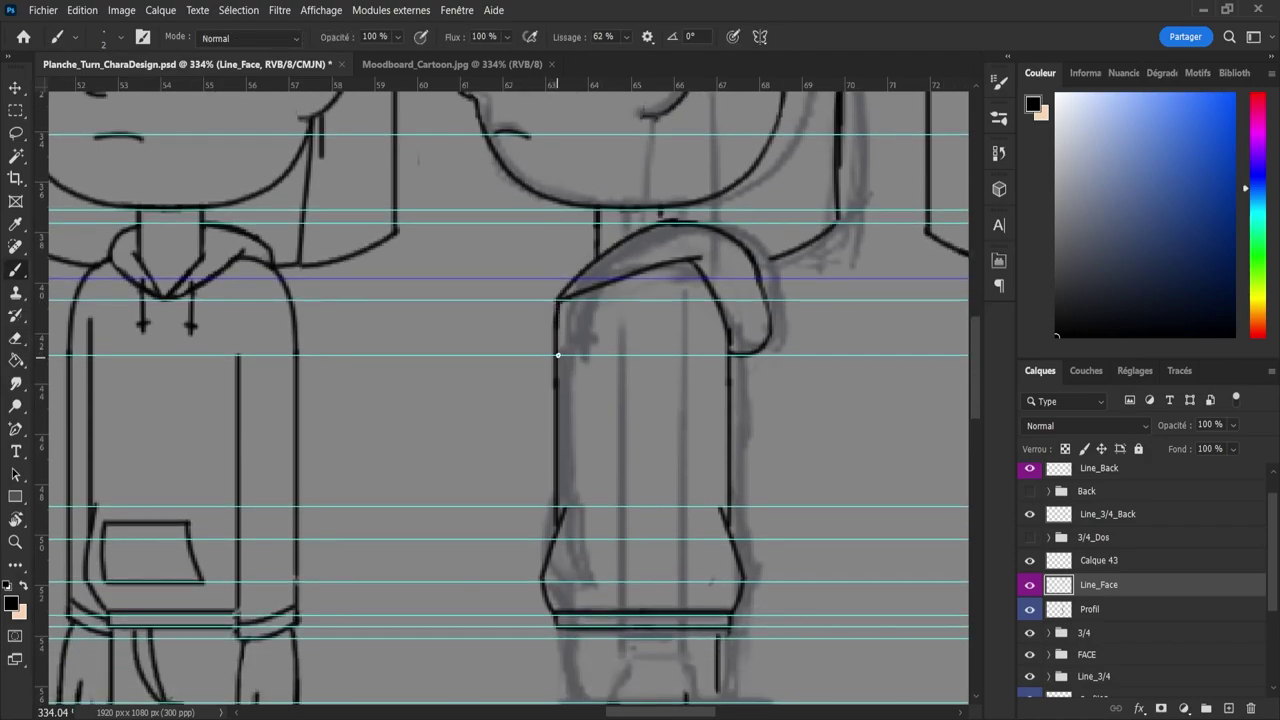
pyautogui.moveTo(558, 308); pyautogui.dragTo(543, 544)
pyautogui.press('e')
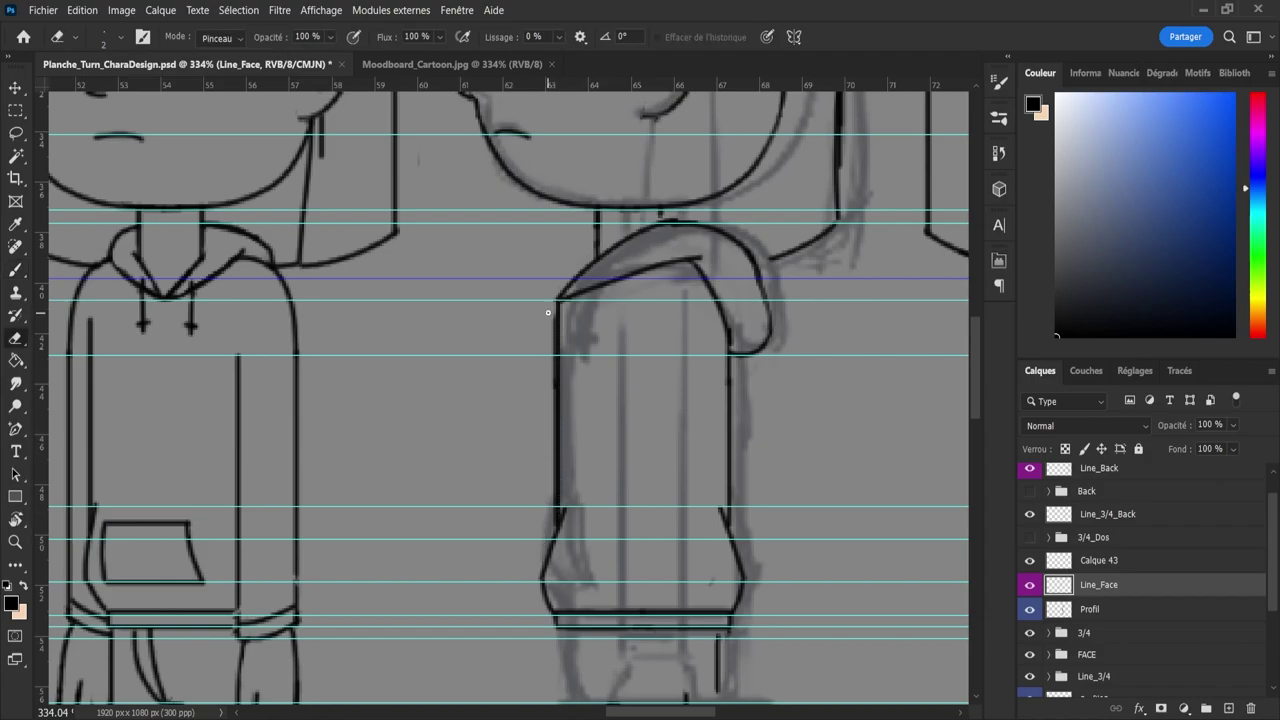
pyautogui.moveTo(551, 313); pyautogui.dragTo(531, 528)
pyautogui.press('b')
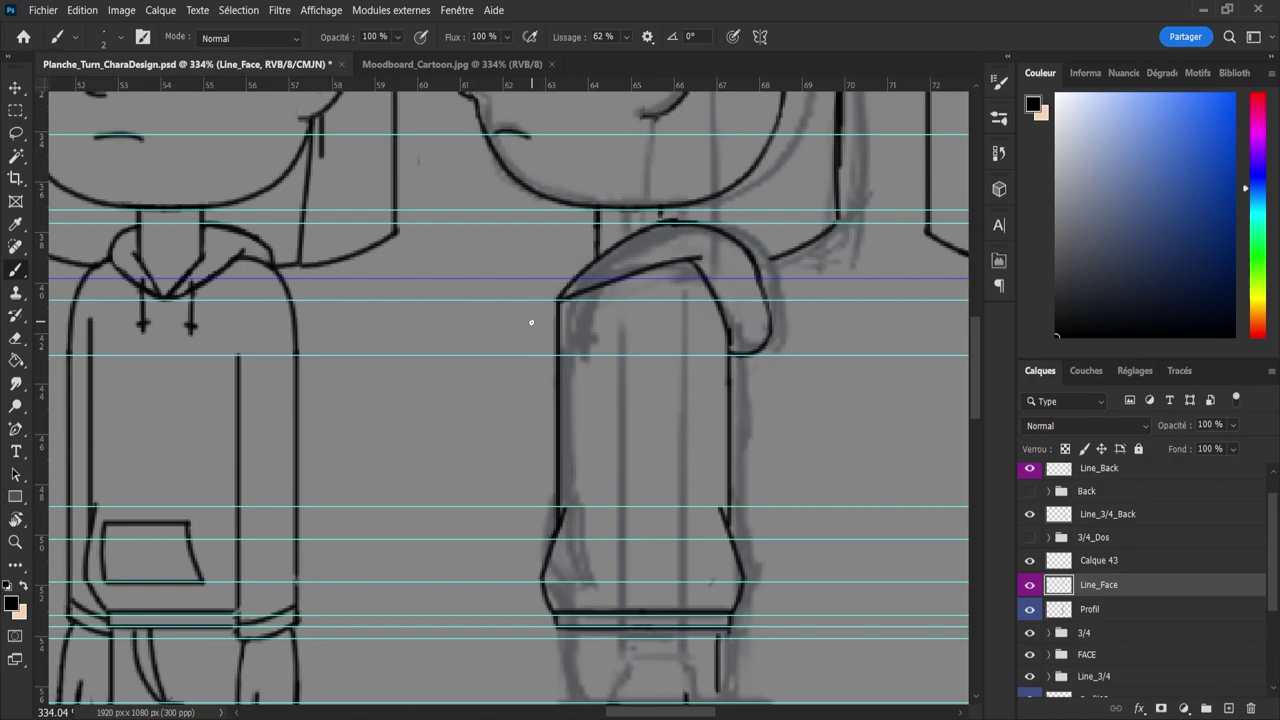
# - Select the three-quarter view's rear drawstring and copy it from the Line_3/4 layer inside the 3/4 group to a new layer
pyautogui.press('l')
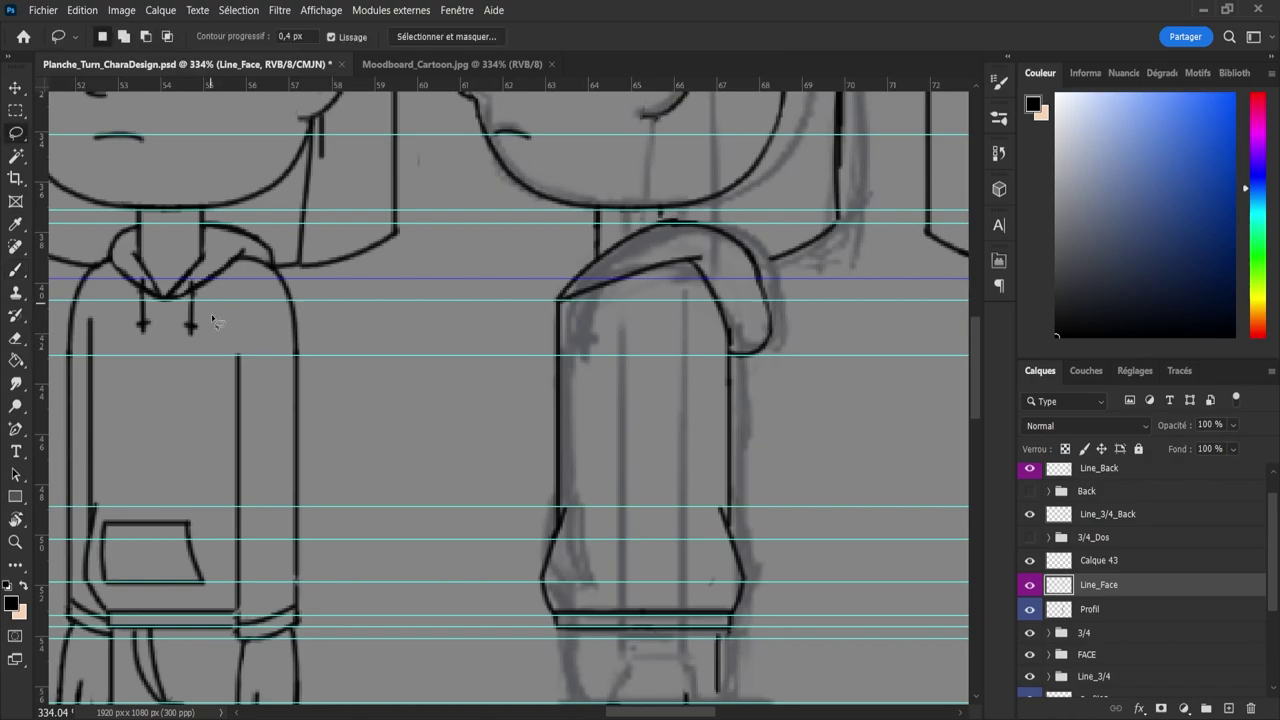
pyautogui.moveTo(180, 320)
pyautogui.mouseDown()
pyautogui.moveTo(210, 322)
pyautogui.moveTo(190, 294)
pyautogui.moveTo(181, 316)
pyautogui.mouseUp()
pyautogui.click(1080, 518)
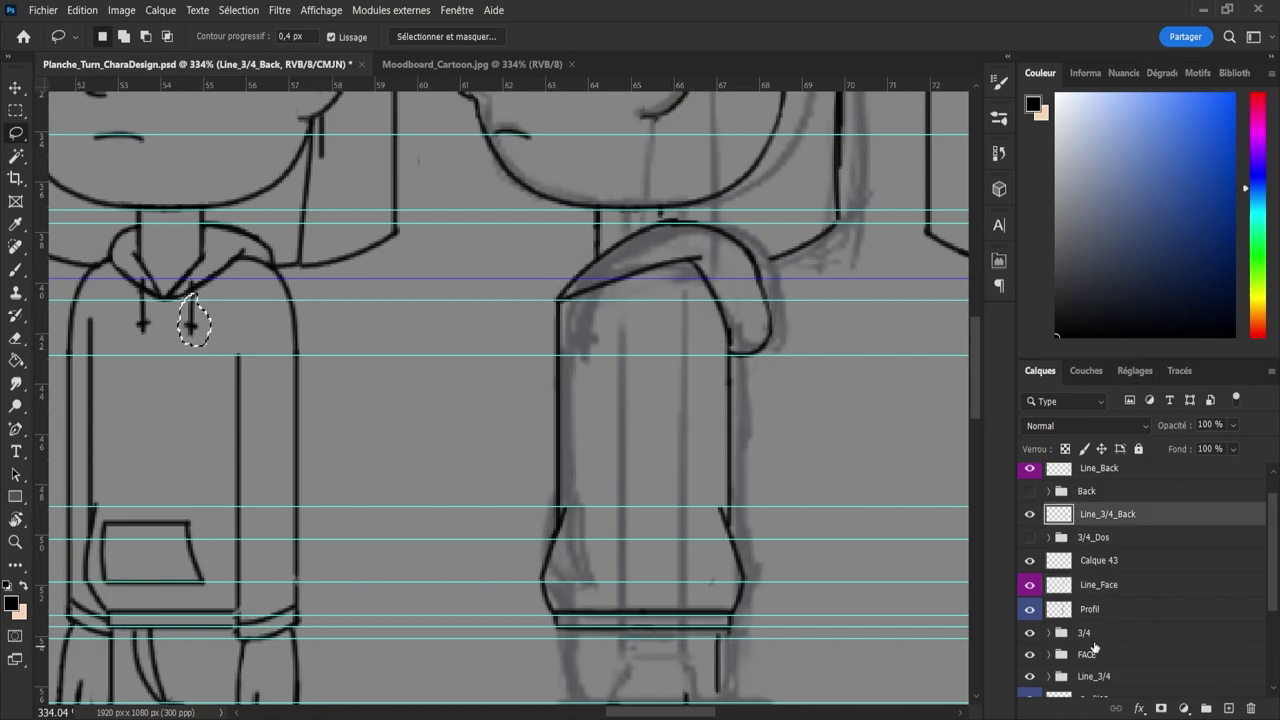
pyautogui.click(1049, 633)
pyautogui.click(1103, 657)
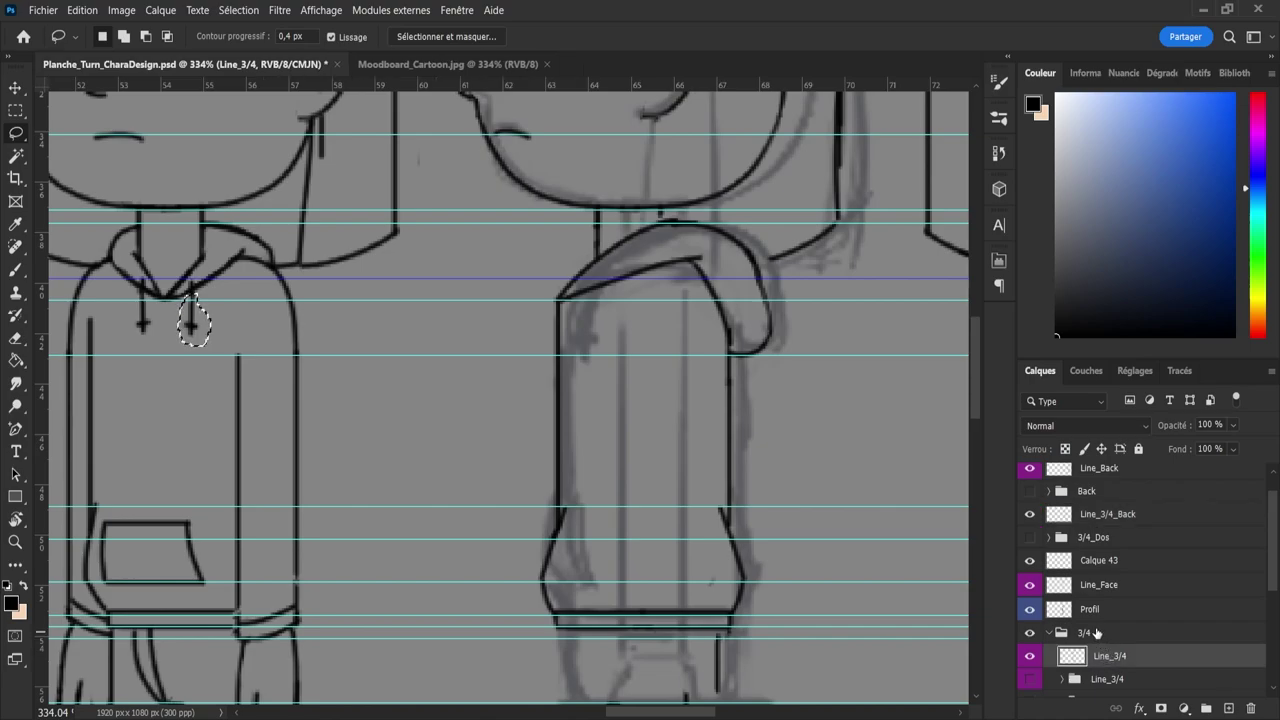
pyautogui.hotkey('ctrl', 'j')
# - Place the drawstring copy's layer above Line_Face, collapse the 3/4 group, and move the drawstring onto the profile's chest under the hood
pyautogui.press('v')
pyautogui.moveTo(1105, 660)
pyautogui.mouseDown()
pyautogui.moveTo(1118, 547)
pyautogui.moveTo(1114, 612)
pyautogui.moveTo(1117, 572)
pyautogui.mouseUp()
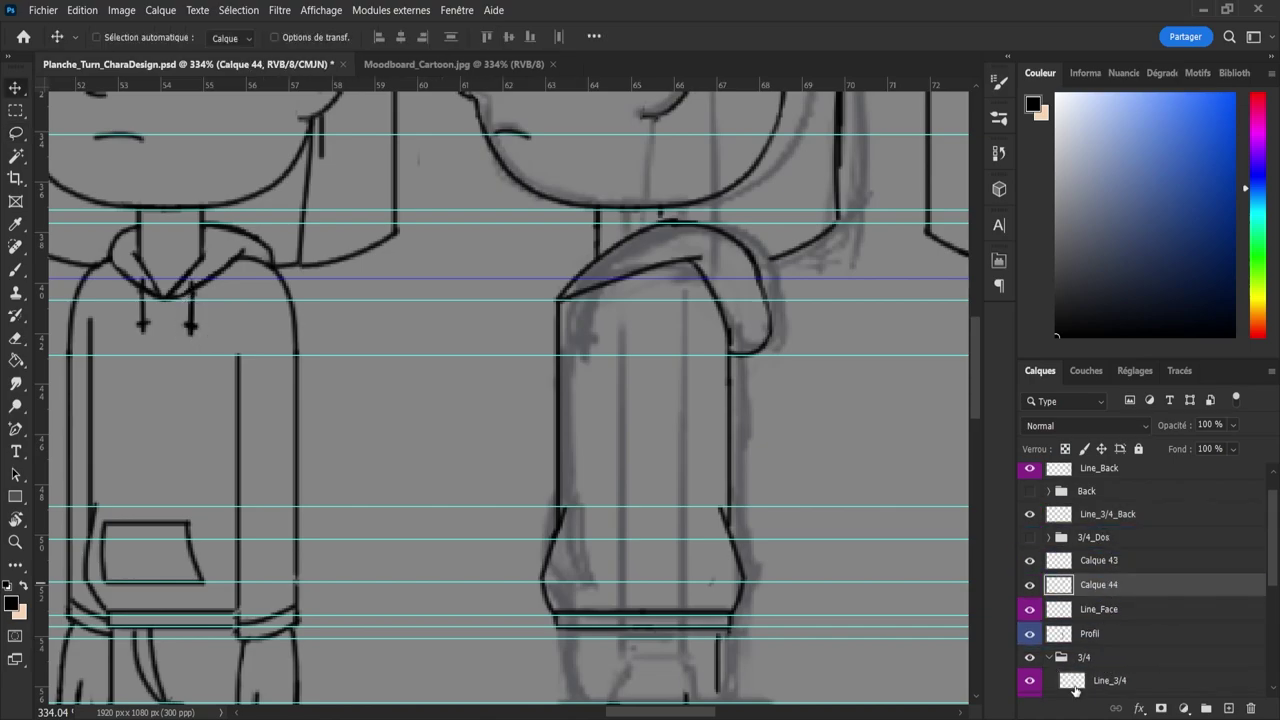
pyautogui.click(1060, 660)
pyautogui.click(1049, 657)
pyautogui.click(1074, 590)
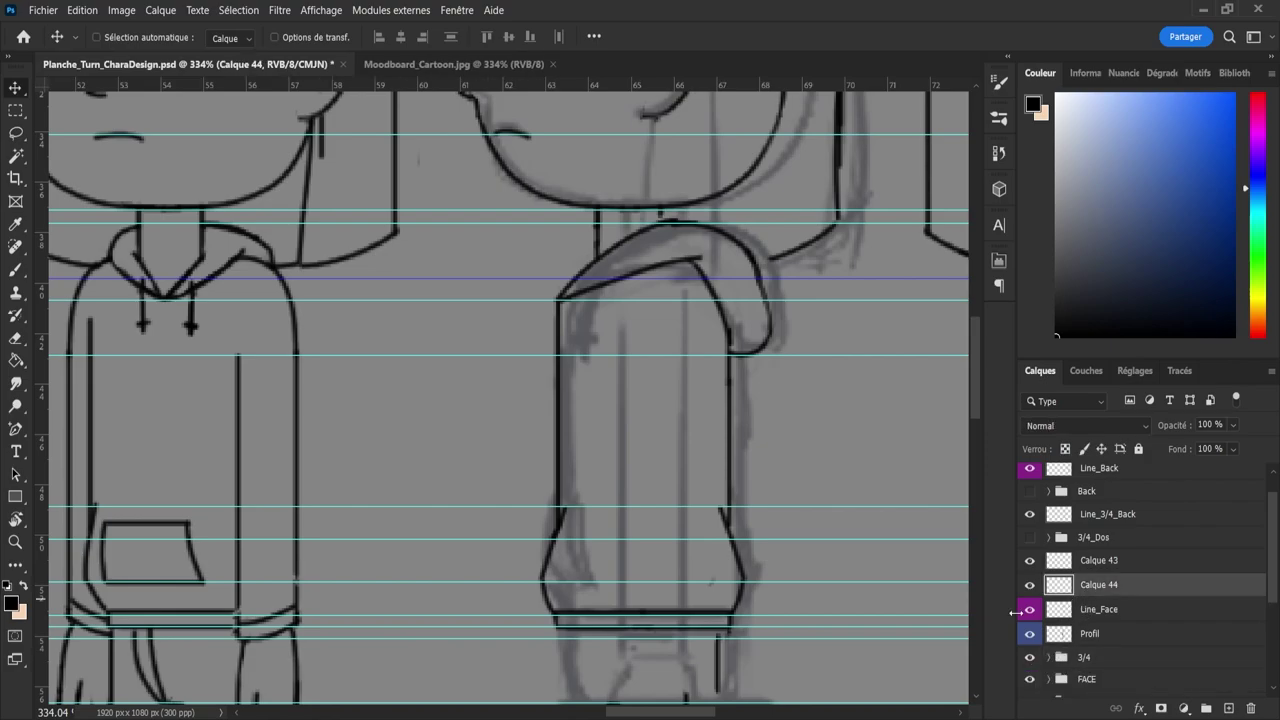
pyautogui.moveTo(208, 321); pyautogui.dragTo(592, 324)
# - Shift the profile's drawstring slightly toward the back and extend its top up to the hood's edge
pyautogui.press('b')
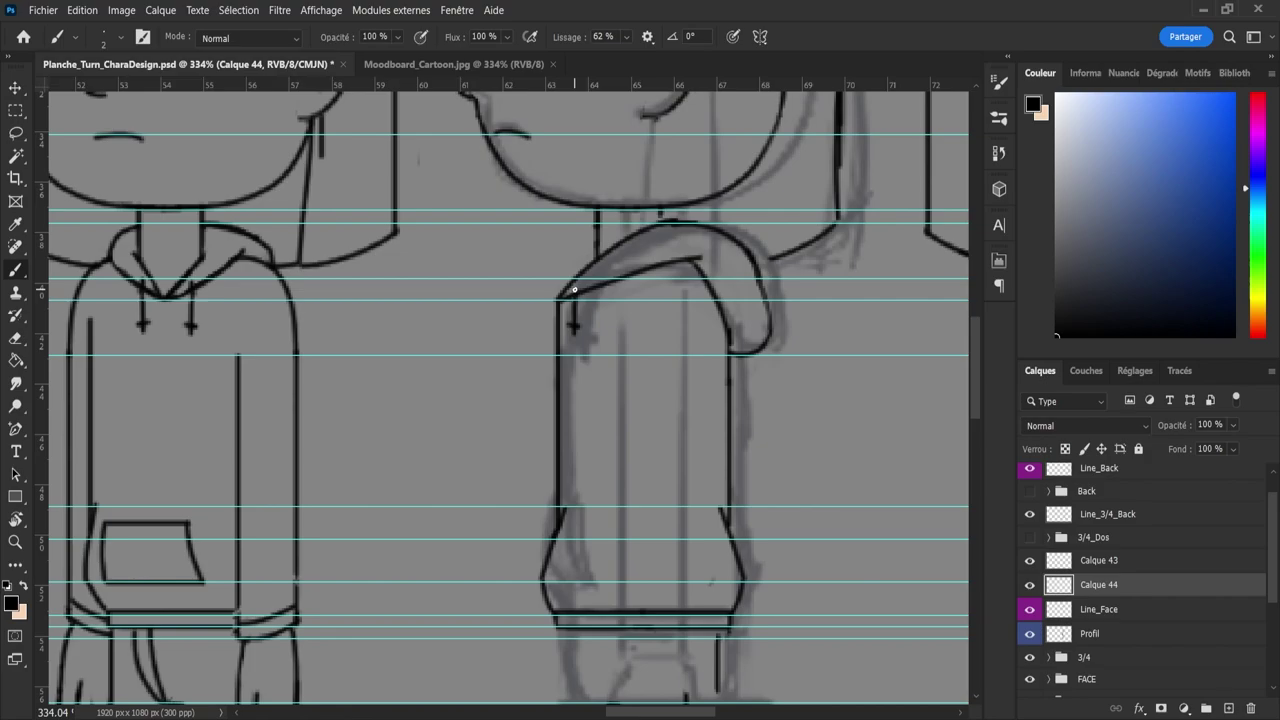
pyautogui.moveTo(577, 297); pyautogui.dragTo(575, 288)
pyautogui.press('v')
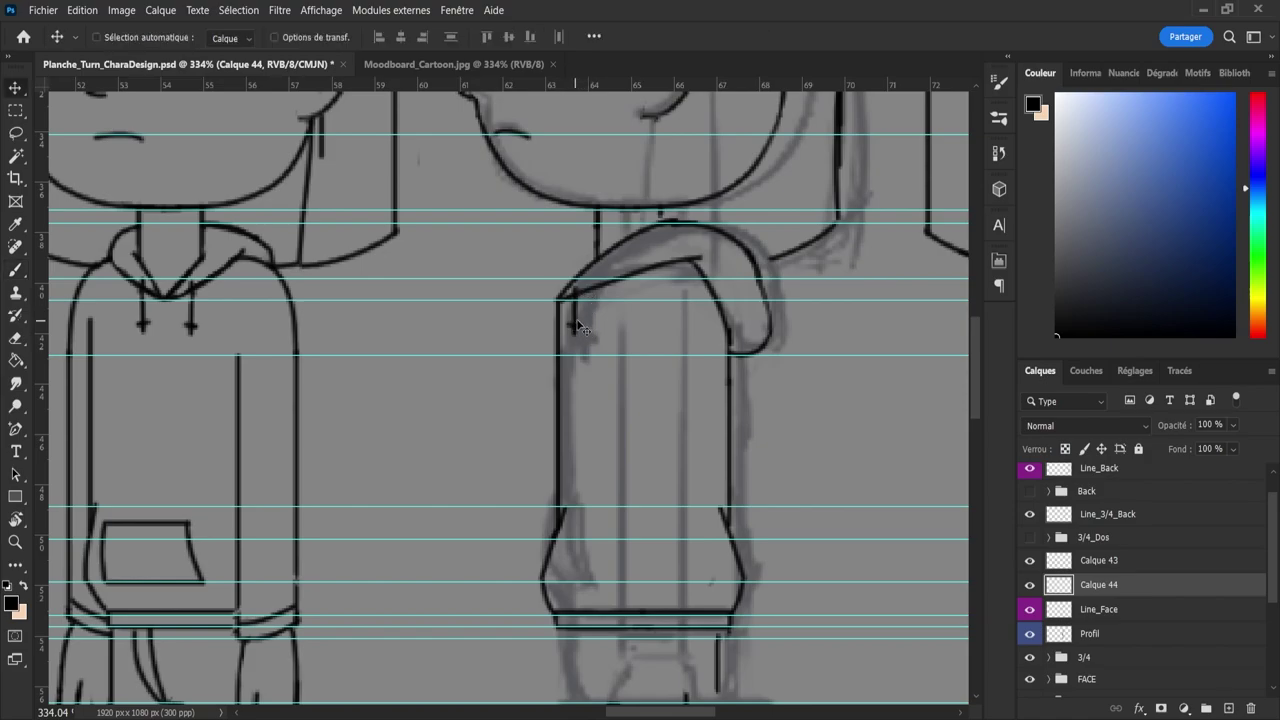
pyautogui.press('b')
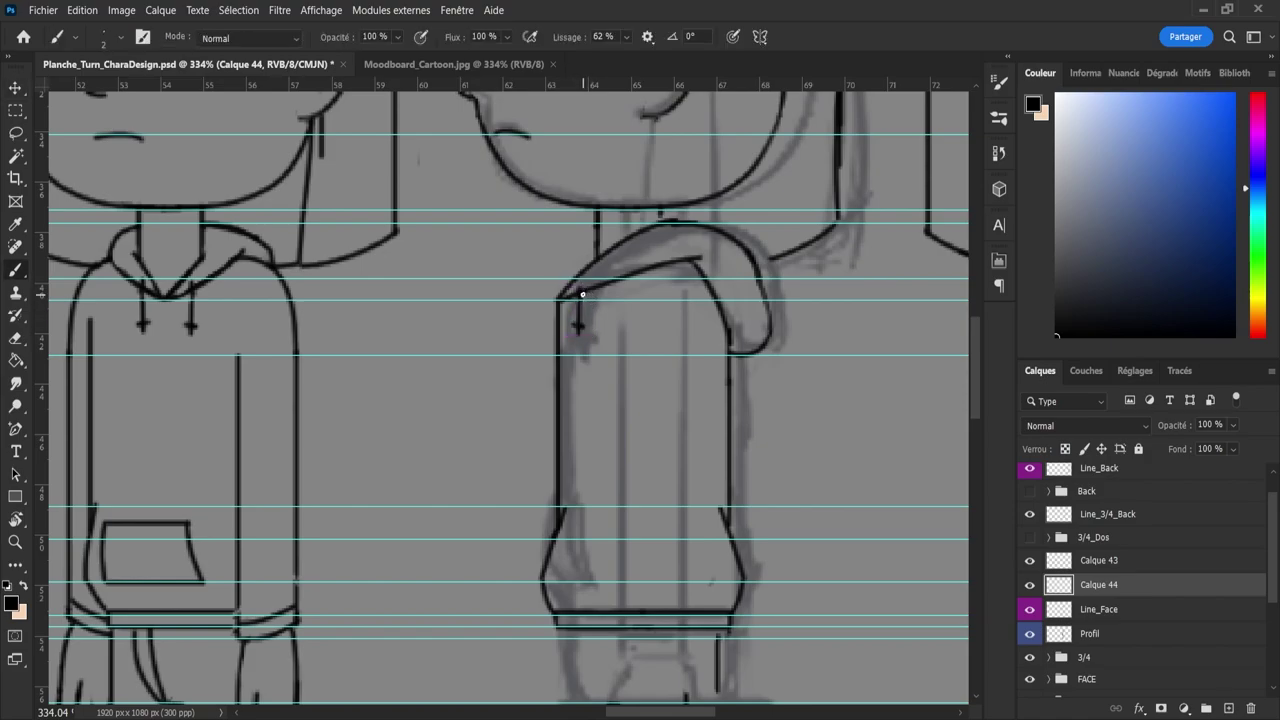
pyautogui.moveTo(580, 282); pyautogui.dragTo(580, 298)
pyautogui.press('e')
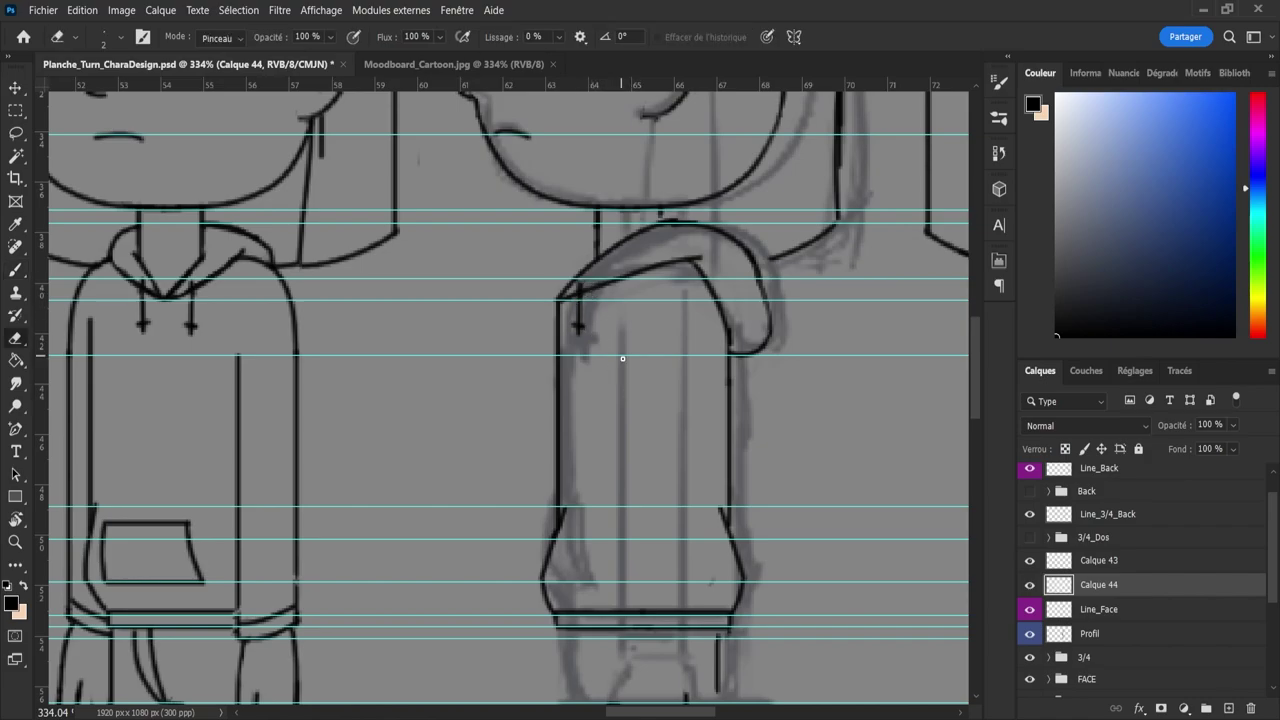
# - Merge the drawstring copy's layer with the Line_Face layer
pyautogui.press('z')
pyautogui.moveTo(659, 433); pyautogui.dragTo(591, 423)
pyautogui.moveTo(637, 464)
pyautogui.mouseDown()
pyautogui.moveTo(656, 458)
pyautogui.moveTo(612, 437)
pyautogui.mouseUp()
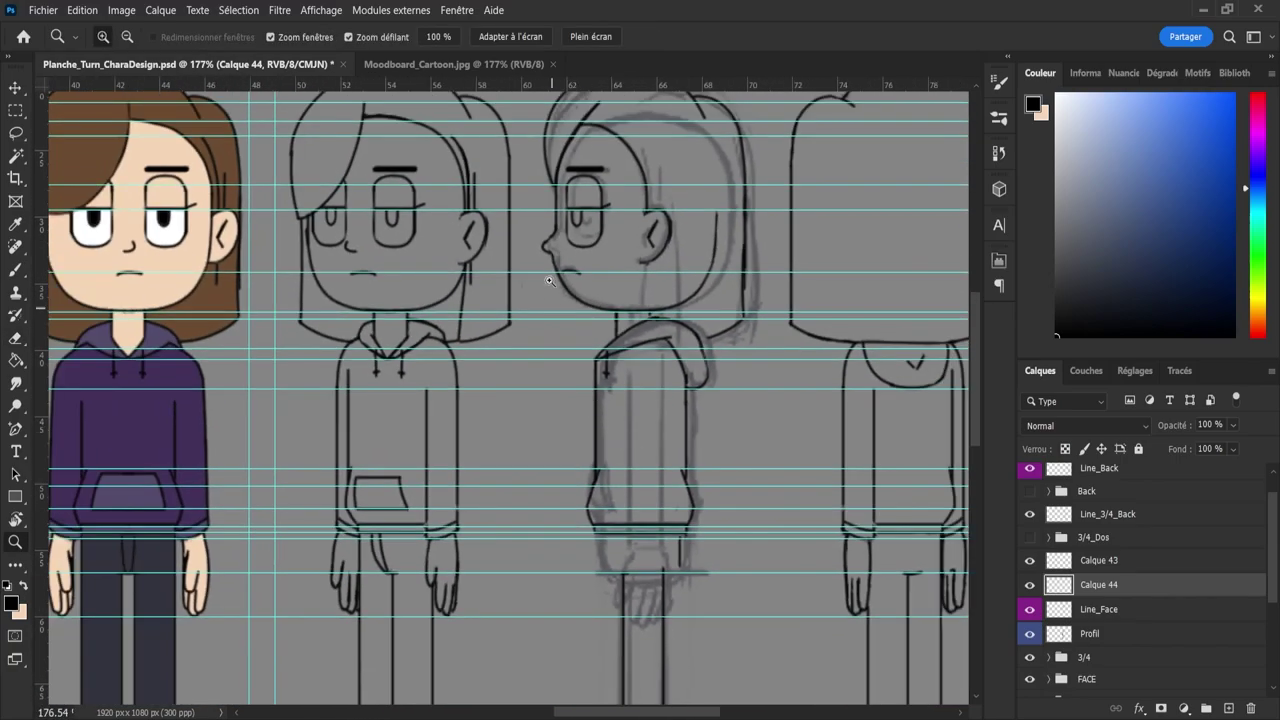
pyautogui.moveTo(551, 281); pyautogui.dragTo(636, 328)
pyautogui.press('e')
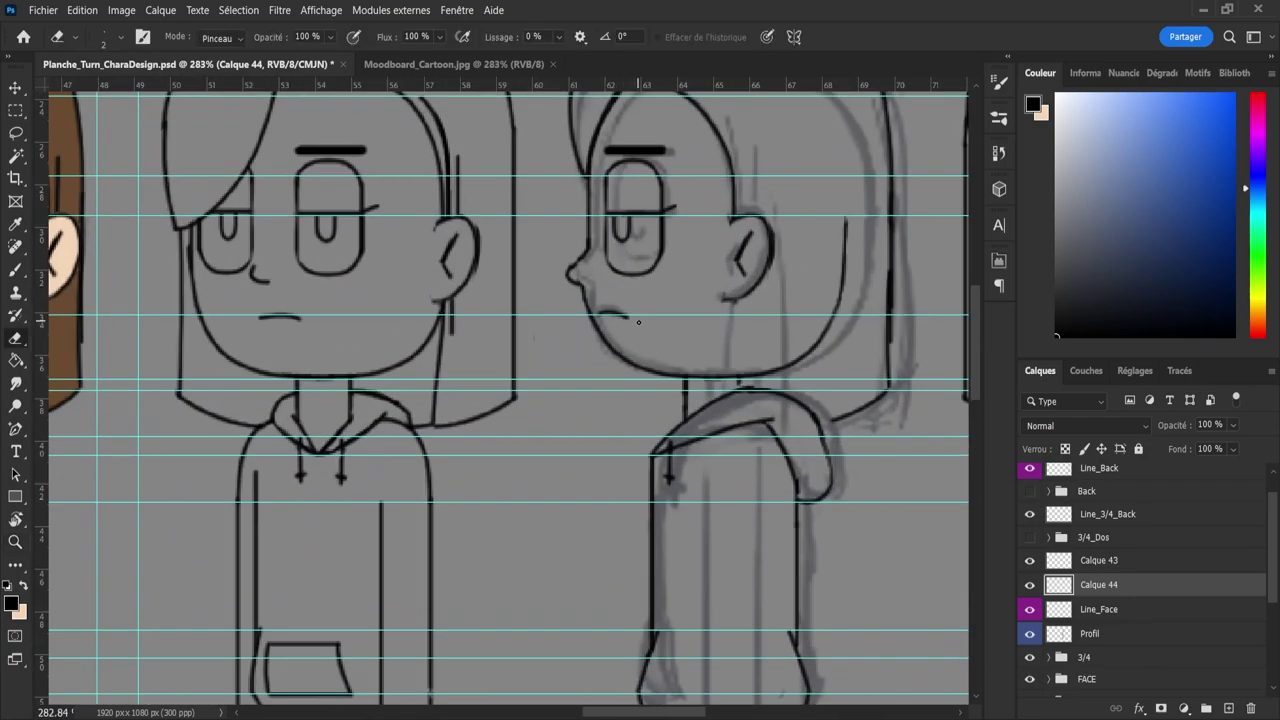
pyautogui.keyDown('shift'); pyautogui.click(1090, 609); pyautogui.keyUp('shift')
pyautogui.hotkey('ctrl', 'e')
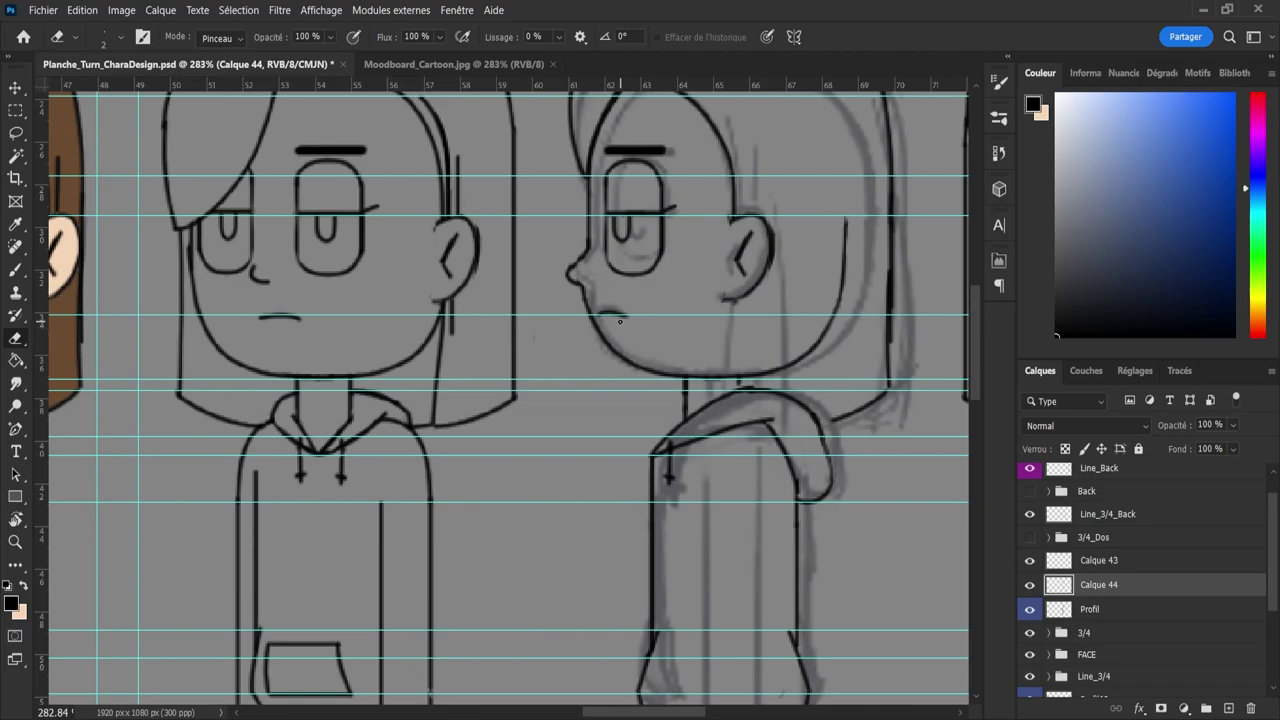
# - Clean up the front end of the profile's mouth line with the eraser
pyautogui.moveTo(595, 315); pyautogui.dragTo(590, 324)
pyautogui.press('z')
pyautogui.moveTo(541, 290); pyautogui.dragTo(459, 306)
pyautogui.moveTo(565, 384)
pyautogui.mouseDown()
pyautogui.moveTo(595, 395)
pyautogui.moveTo(616, 470)
pyautogui.moveTo(567, 349)
pyautogui.moveTo(562, 397)
pyautogui.moveTo(583, 478)
pyautogui.moveTo(612, 492)
pyautogui.mouseUp()
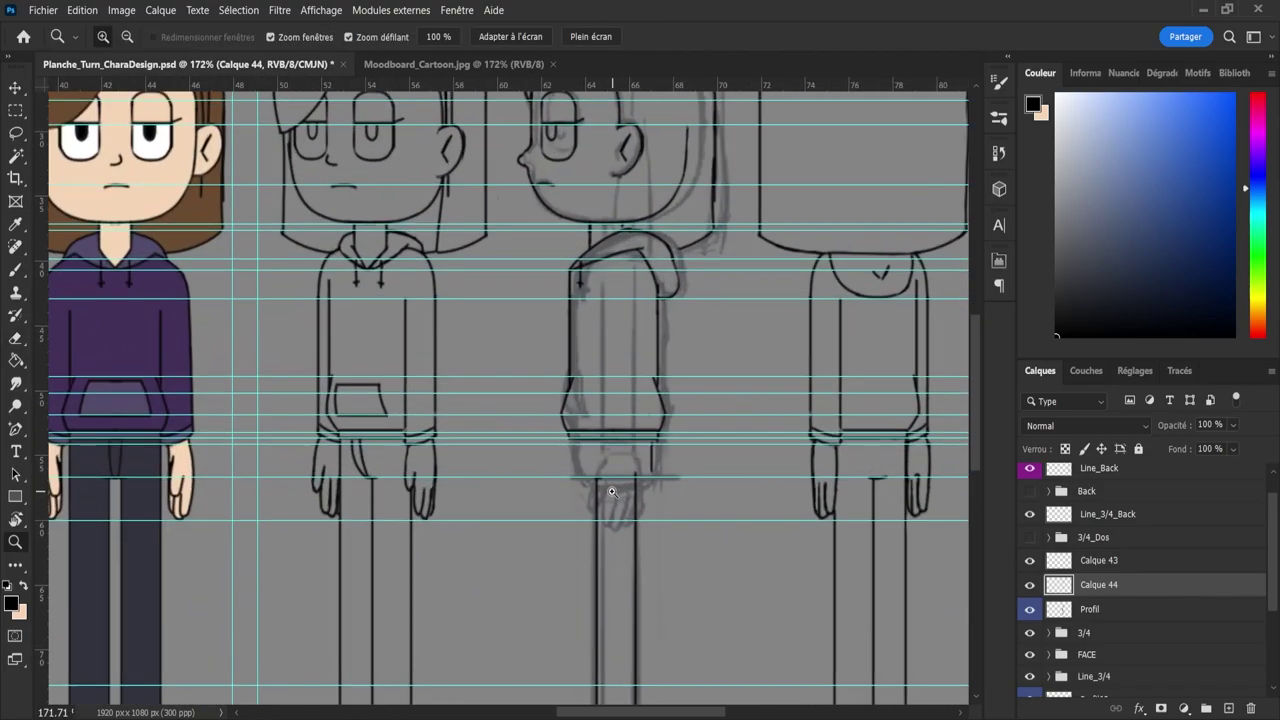
# - Try to ink the hoodie pocket's horizontal and side edges on the profile's belly
pyautogui.moveTo(557, 447); pyautogui.dragTo(572, 447)
pyautogui.press('b')
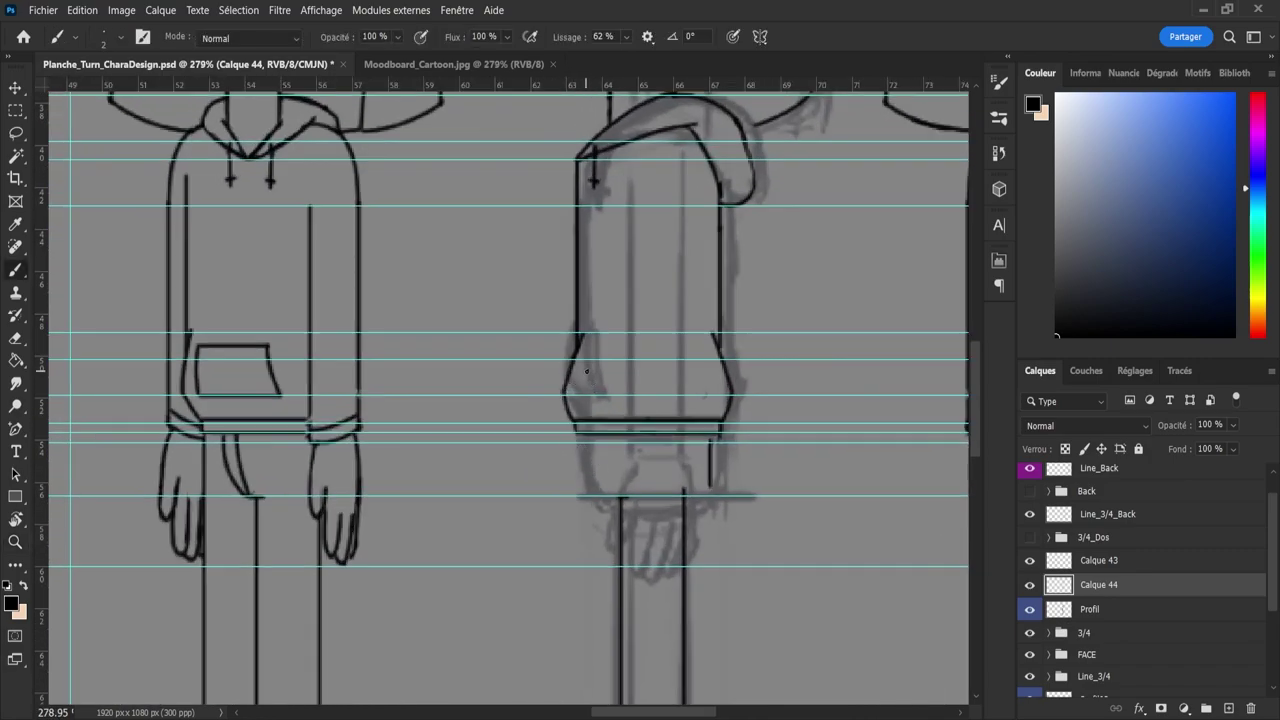
pyautogui.press('z')
pyautogui.moveTo(587, 372)
pyautogui.mouseDown()
pyautogui.moveTo(566, 368)
pyautogui.moveTo(583, 372)
pyautogui.mouseUp()
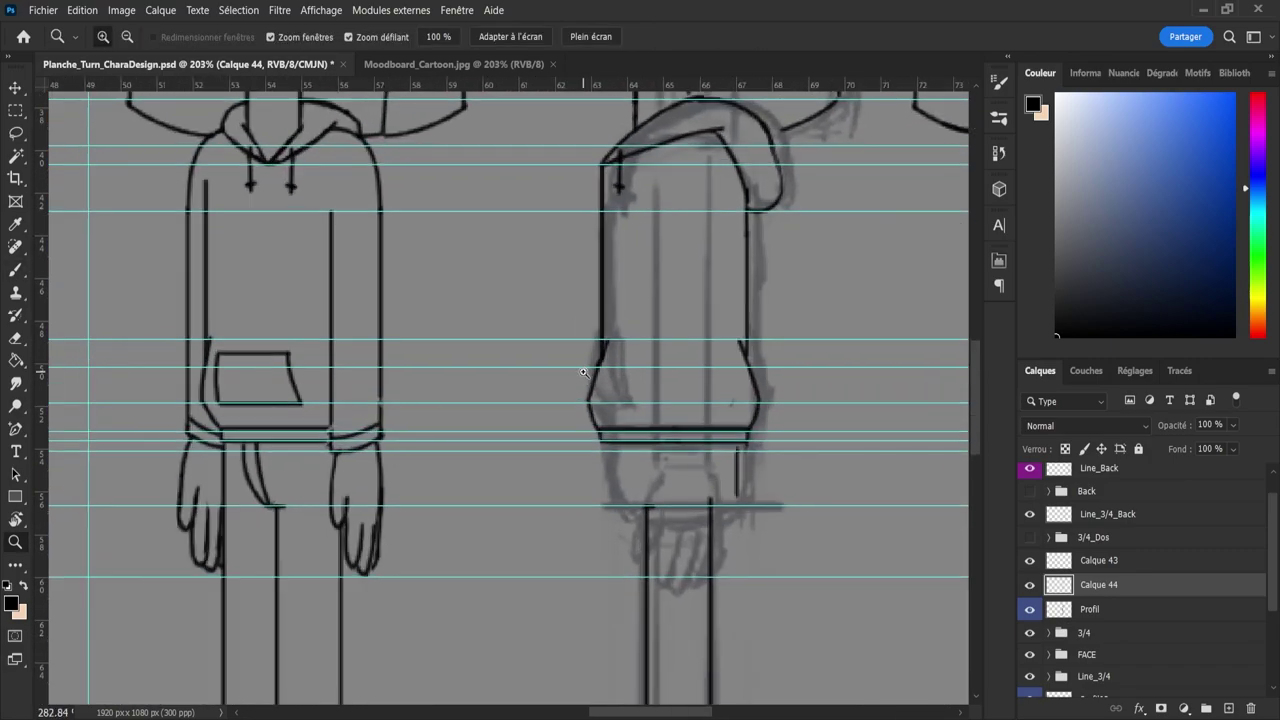
pyautogui.press('b')
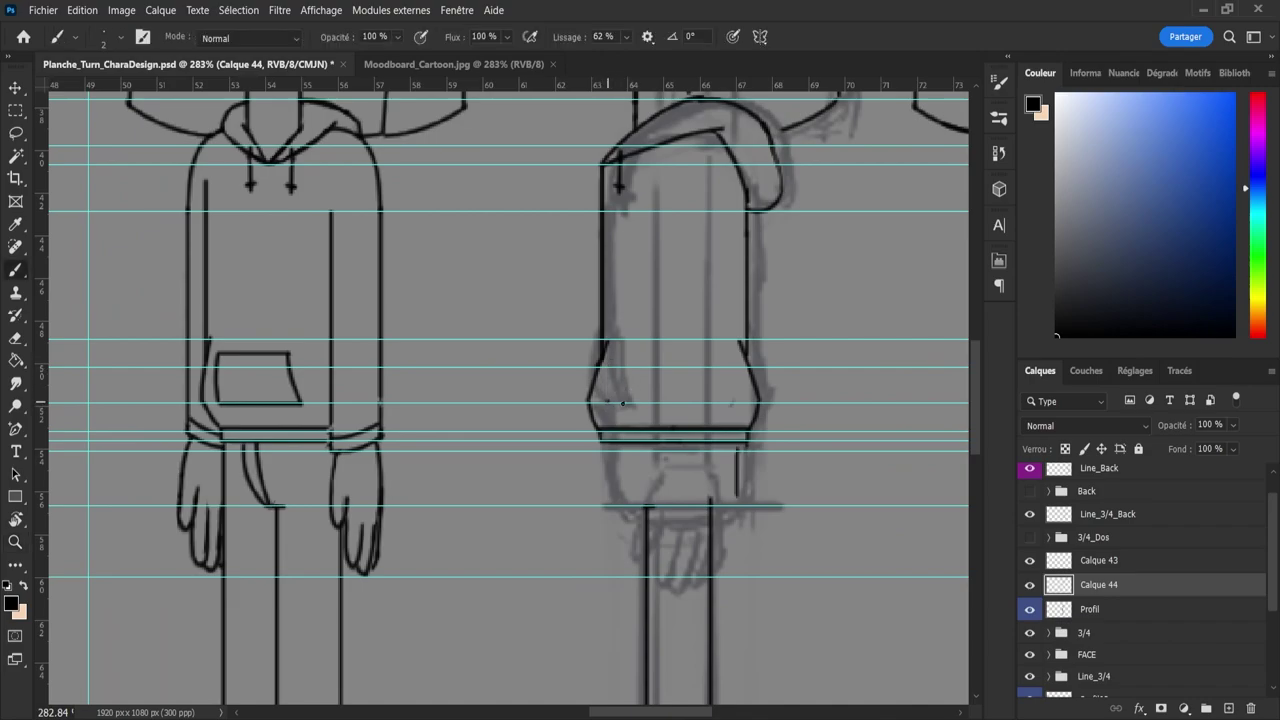
pyautogui.moveTo(605, 401)
pyautogui.mouseDown()
pyautogui.moveTo(618, 333)
pyautogui.moveTo(631, 412)
pyautogui.moveTo(625, 361)
pyautogui.moveTo(631, 403)
pyautogui.moveTo(622, 384)
pyautogui.moveTo(610, 400)
pyautogui.moveTo(623, 401)
pyautogui.moveTo(610, 397)
pyautogui.moveTo(621, 360)
pyautogui.moveTo(631, 396)
pyautogui.moveTo(616, 351)
pyautogui.moveTo(624, 401)
pyautogui.mouseUp()
pyautogui.hotkey('ctrl', 'z')
pyautogui.press('e')
pyautogui.press('b')
pyautogui.hotkey('ctrl', 'z')
pyautogui.moveTo(617, 347)
pyautogui.mouseDown()
pyautogui.moveTo(635, 411)
pyautogui.moveTo(617, 341)
pyautogui.moveTo(626, 408)
pyautogui.moveTo(602, 359)
pyautogui.mouseUp()
pyautogui.hotkey('ctrl', 'z')
pyautogui.hotkey('ctrl', 'z')
# - Erase the profile's front belly contour between the chest line and the hoodie's hem
pyautogui.press('e')
pyautogui.moveTo(606, 403)
pyautogui.mouseDown()
pyautogui.moveTo(631, 389)
pyautogui.moveTo(614, 357)
pyautogui.moveTo(616, 396)
pyautogui.mouseUp()
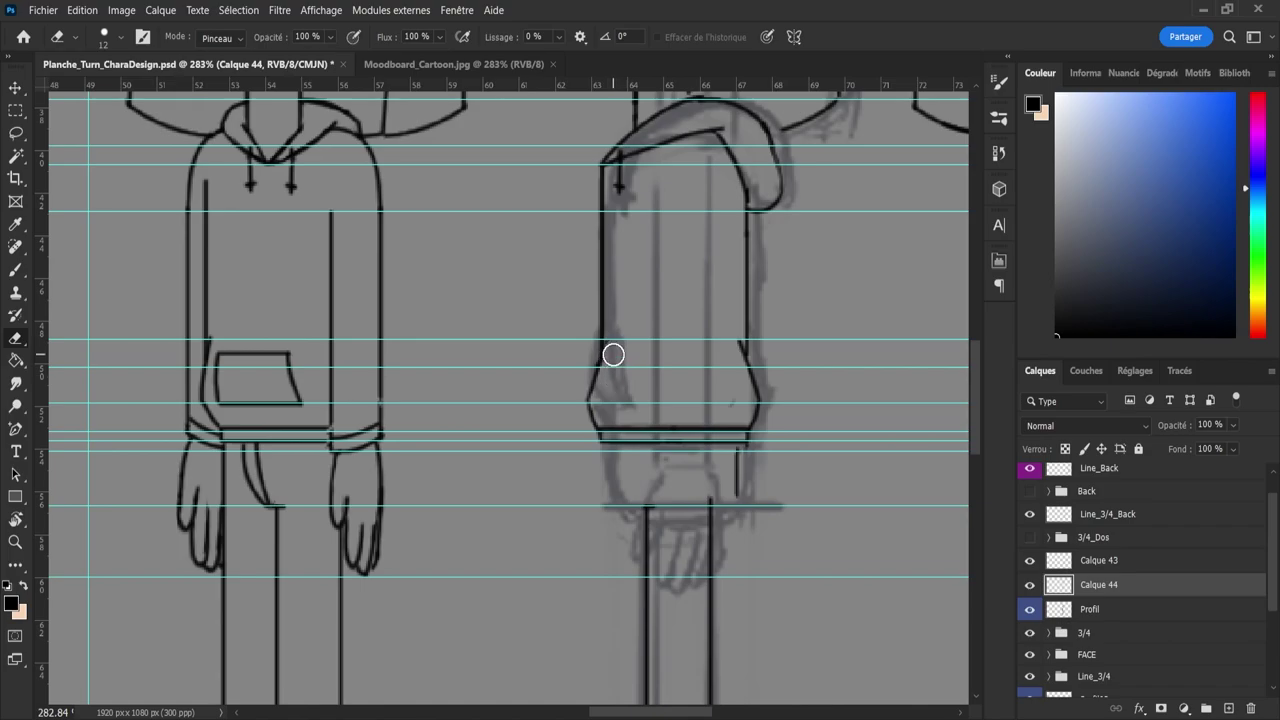
pyautogui.moveTo(613, 354)
pyautogui.mouseDown()
pyautogui.moveTo(605, 384)
pyautogui.moveTo(597, 358)
pyautogui.moveTo(606, 344)
pyautogui.moveTo(619, 388)
pyautogui.moveTo(610, 370)
pyautogui.moveTo(598, 402)
pyautogui.moveTo(575, 384)
pyautogui.moveTo(631, 403)
pyautogui.moveTo(600, 403)
pyautogui.moveTo(582, 368)
pyautogui.moveTo(596, 400)
pyautogui.moveTo(594, 325)
pyautogui.moveTo(624, 353)
pyautogui.mouseUp()
# - Lower the guide to the three-quarter pocket's top edge and ink the profile pocket's top and bottom edges along the guides
pyautogui.press('b')
pyautogui.hotkey('ctrl', 'z')
pyautogui.hotkey('ctrl', 'z')
pyautogui.hotkey('ctrl', 'z')
pyautogui.press('v')
pyautogui.press('b')
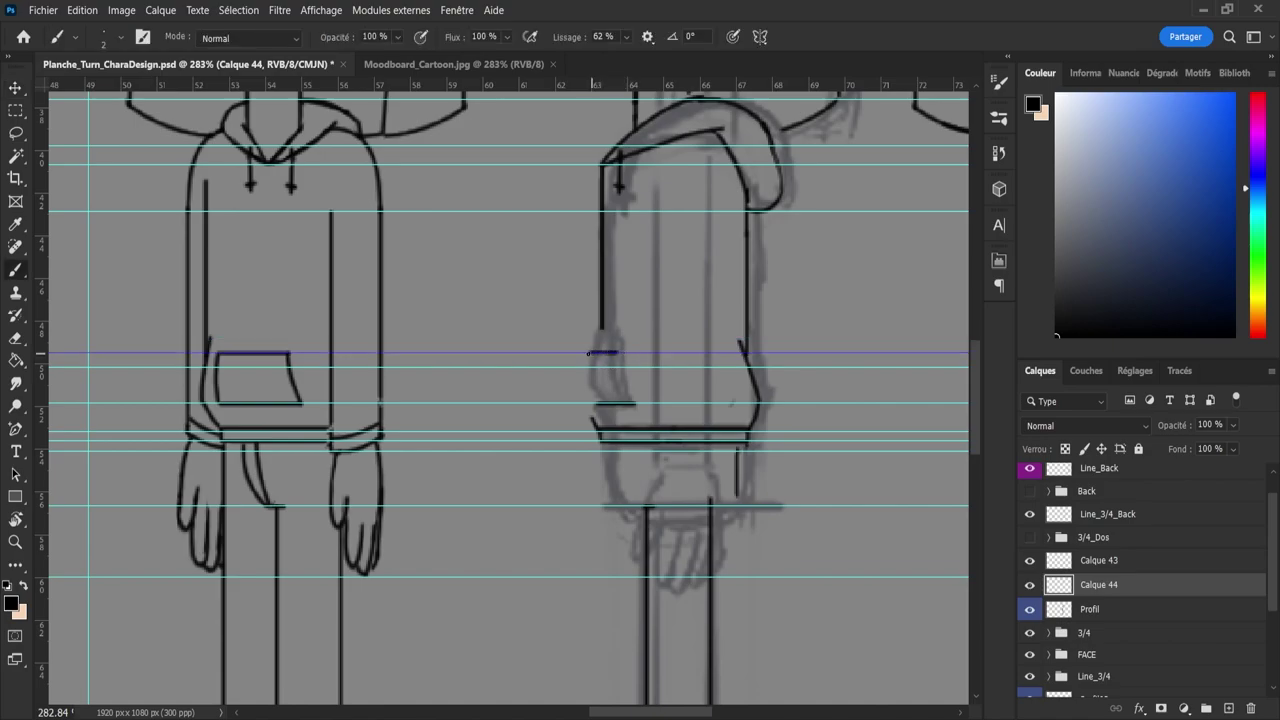
pyautogui.moveTo(574, 353); pyautogui.dragTo(568, 352)
# - Ink the profile pocket's curved front edge and slanted opening, and connect the pocket's bottom to the hem
pyautogui.moveTo(596, 403)
pyautogui.mouseDown()
pyautogui.moveTo(590, 339)
pyautogui.moveTo(596, 404)
pyautogui.mouseUp()
pyautogui.hotkey('ctrl', 'z')
pyautogui.hotkey('ctrl', 'z')
pyautogui.moveTo(585, 344); pyautogui.dragTo(591, 339)
pyautogui.moveTo(623, 390); pyautogui.dragTo(634, 411)
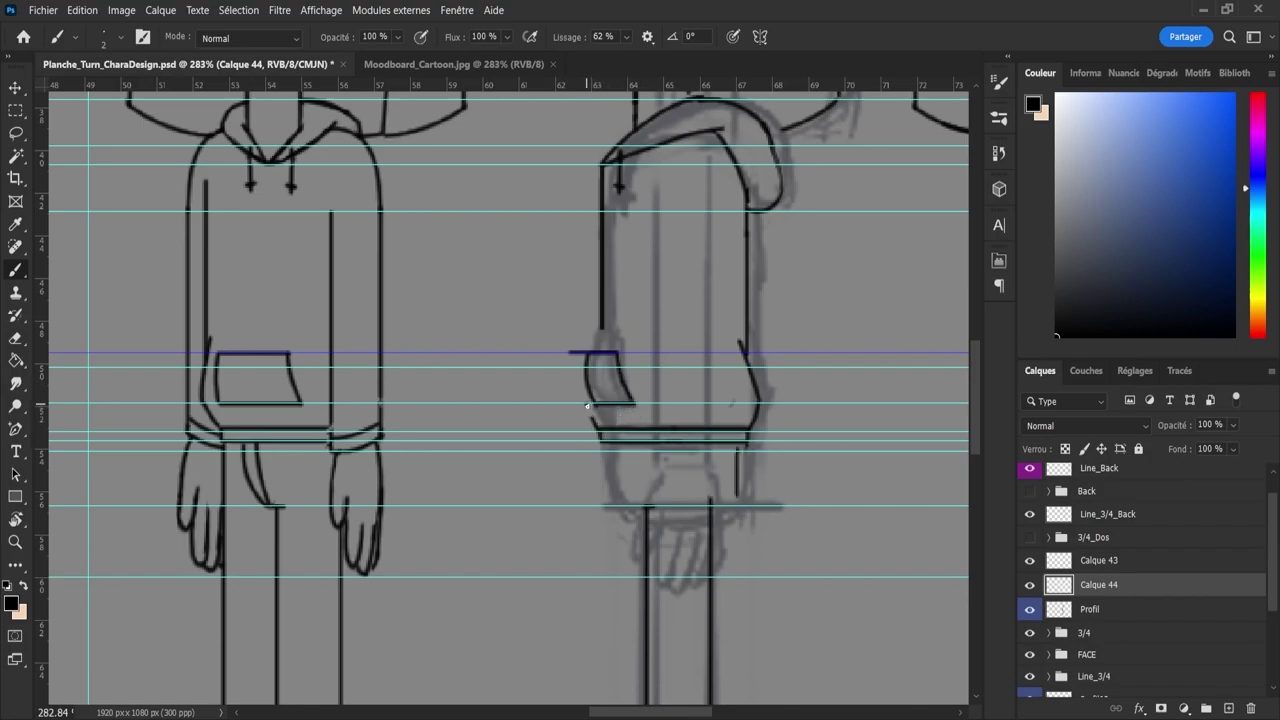
pyautogui.moveTo(590, 406); pyautogui.dragTo(587, 377)
# - Raise the guide above the pocket and ink the contour linking the profile's chest line to the pocket's top
pyautogui.press('v')
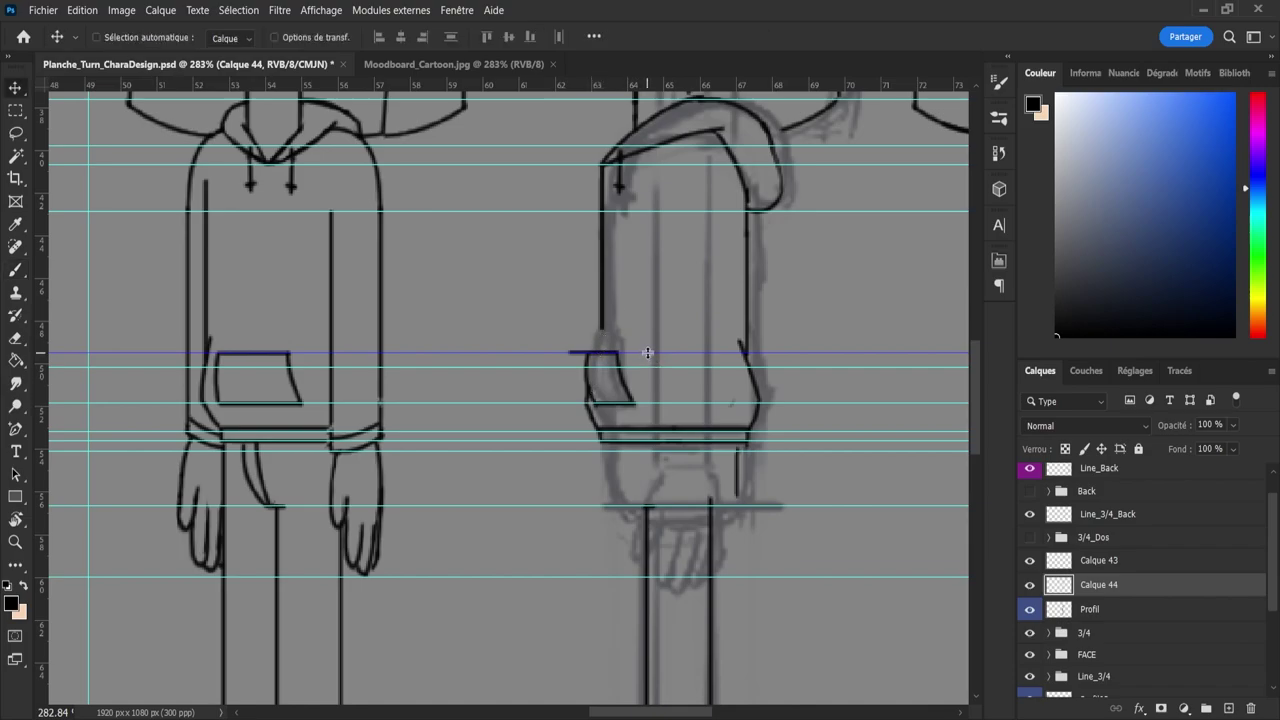
pyautogui.moveTo(643, 351); pyautogui.dragTo(648, 336)
pyautogui.press('b')
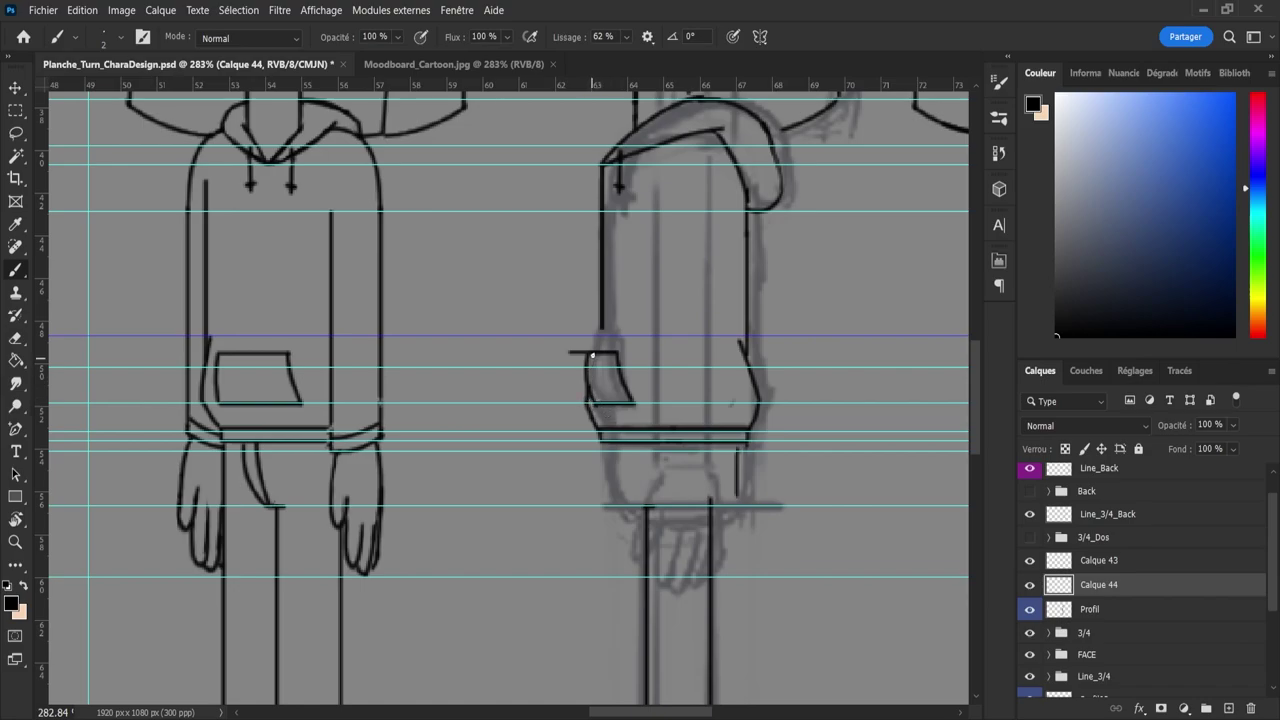
pyautogui.moveTo(598, 333); pyautogui.dragTo(603, 320)
pyautogui.hotkey('ctrl', 'z')
pyautogui.moveTo(596, 350); pyautogui.dragTo(604, 322)
# - Erase the pocket top line's overhang in front of the profile and redraw the pocket's front edge with a fuller curve
pyautogui.press('e')
pyautogui.moveTo(573, 364); pyautogui.dragTo(574, 346)
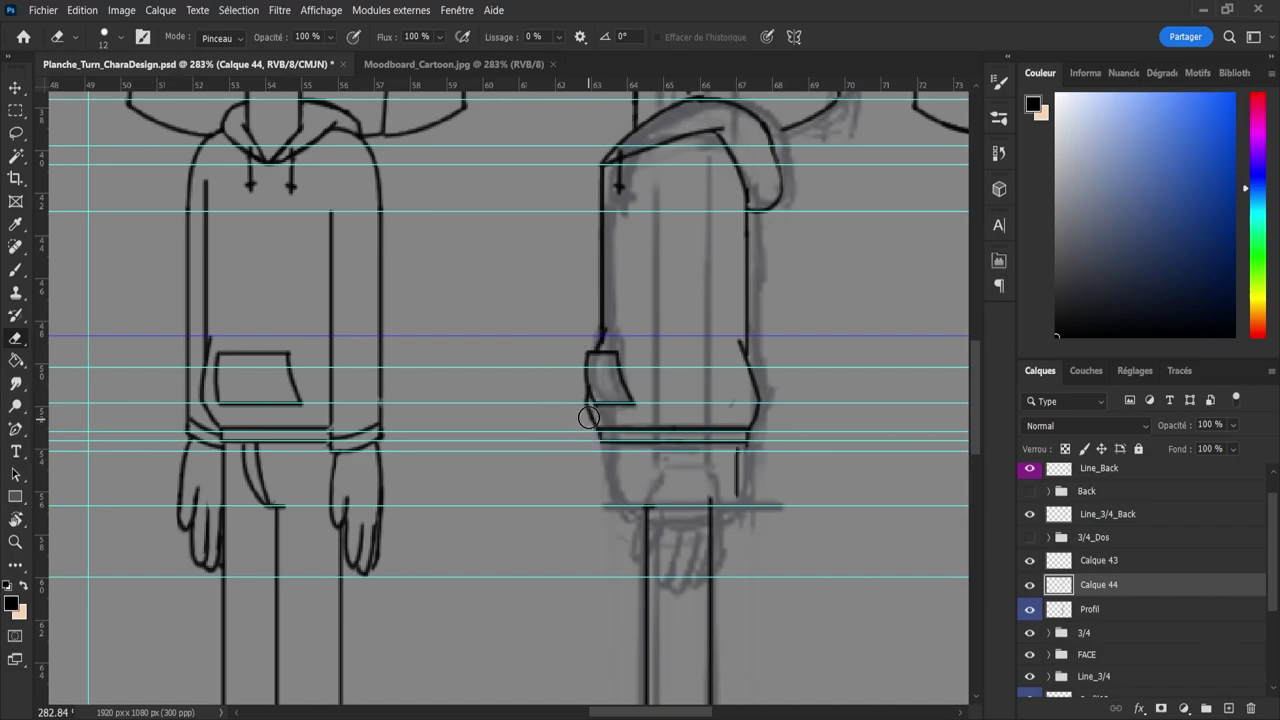
pyautogui.press('b')
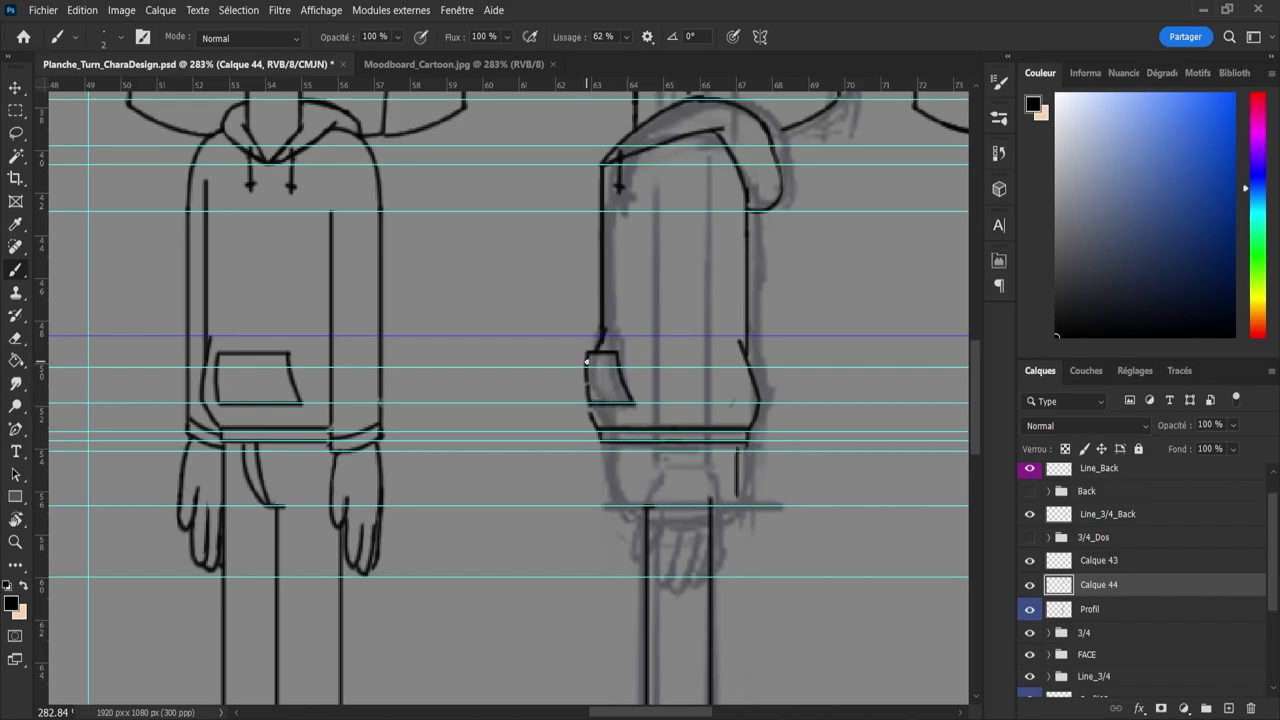
pyautogui.moveTo(586, 362); pyautogui.dragTo(584, 378)
pyautogui.moveTo(593, 414); pyautogui.dragTo(595, 421)
pyautogui.moveTo(586, 353); pyautogui.dragTo(584, 379)
# - Rework the profile's contour between the pocket's bottom and the hem, reducing the eraser size to 3 px
pyautogui.press('e')
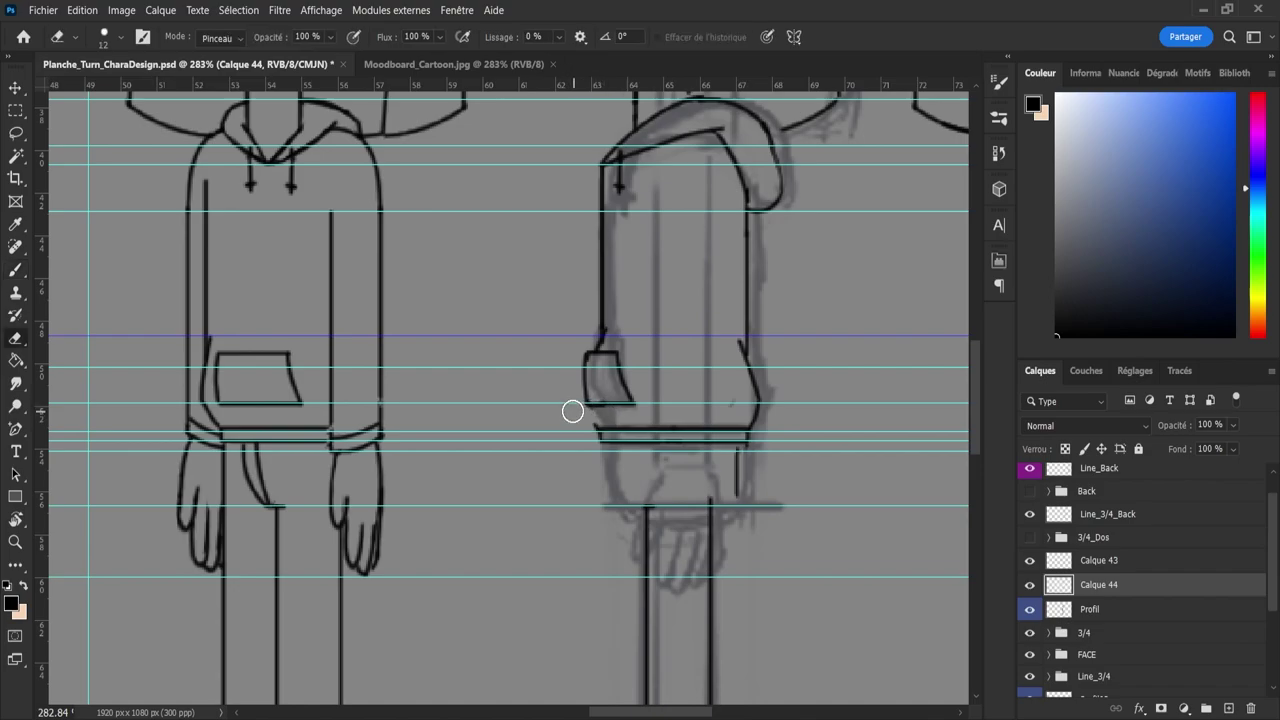
pyautogui.press('[')
pyautogui.press('[')
pyautogui.press('[')
pyautogui.press('[')
pyautogui.press('[')
pyautogui.press('[')
pyautogui.press('[')
pyautogui.press('[')
pyautogui.press('b')
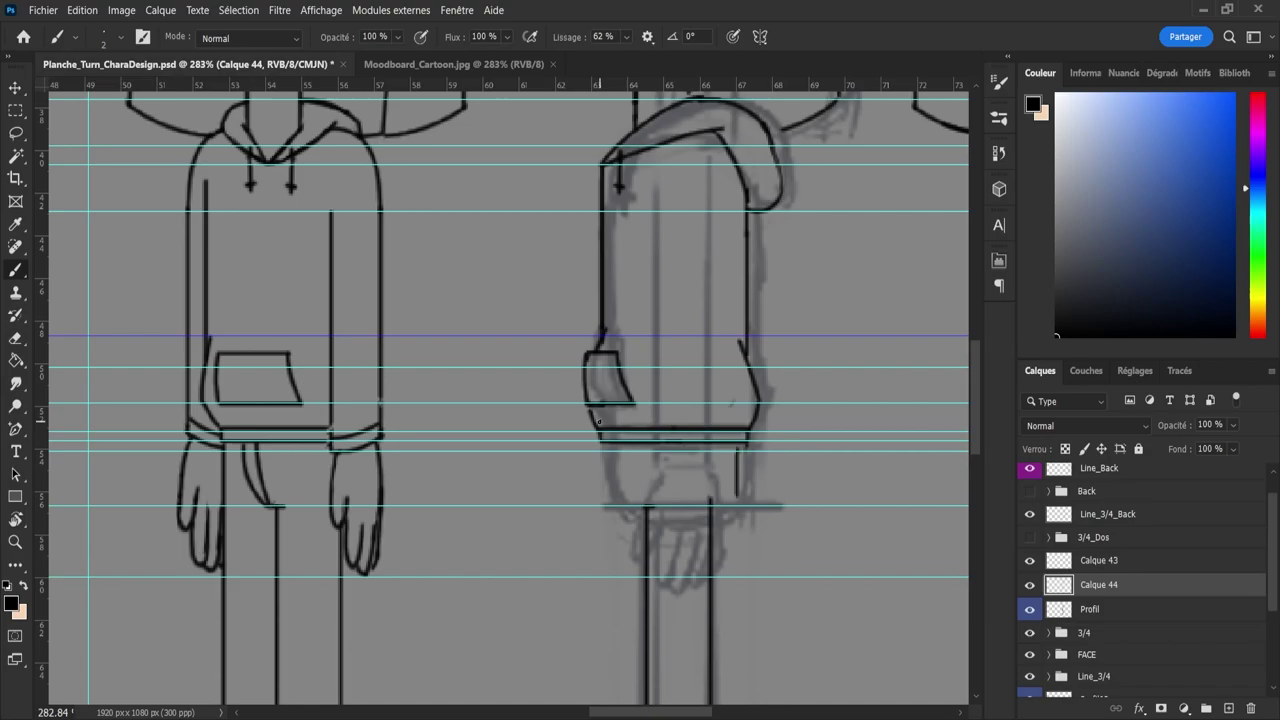
pyautogui.moveTo(596, 425); pyautogui.dragTo(599, 436)
pyautogui.hotkey('ctrl', 'z')
pyautogui.moveTo(588, 409); pyautogui.dragTo(598, 430)
pyautogui.hotkey('ctrl', 'z')
# - Refine the upper front corner of the profile's pocket and its link to the chest line, and save the document
pyautogui.press('e')
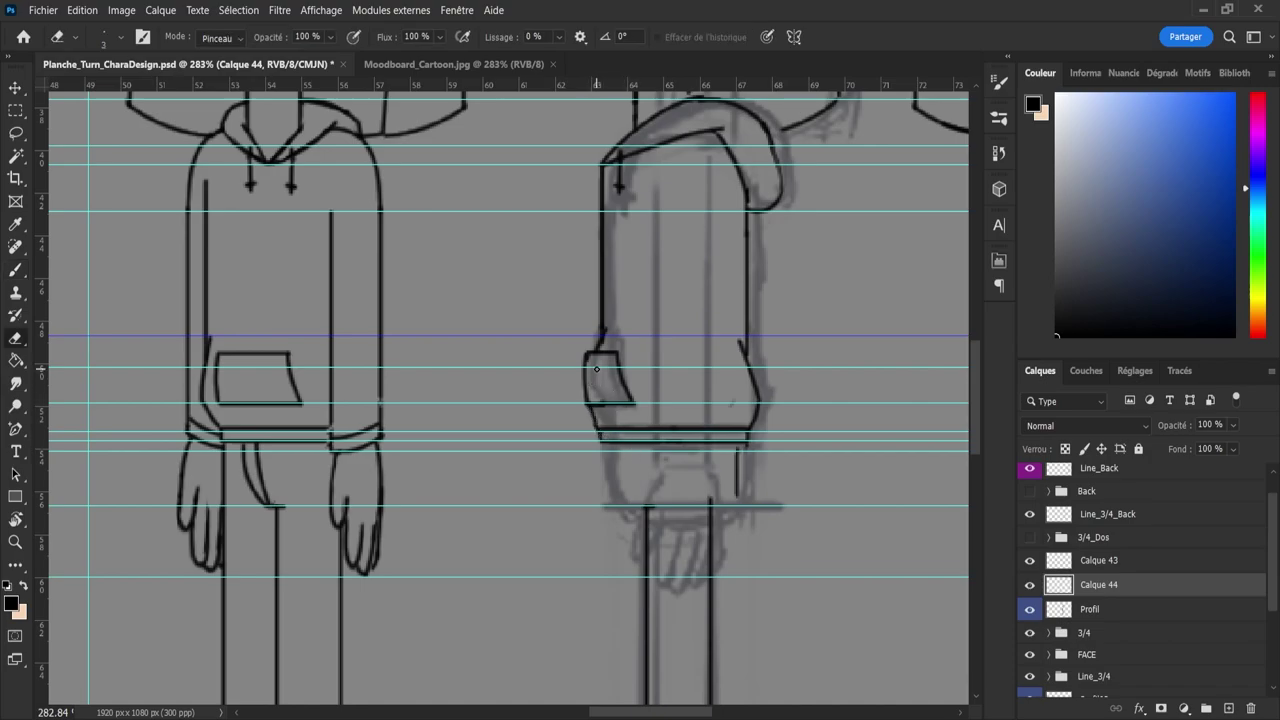
pyautogui.moveTo(581, 364)
pyautogui.mouseDown()
pyautogui.moveTo(586, 349)
pyautogui.moveTo(583, 379)
pyautogui.mouseUp()
pyautogui.press('b')
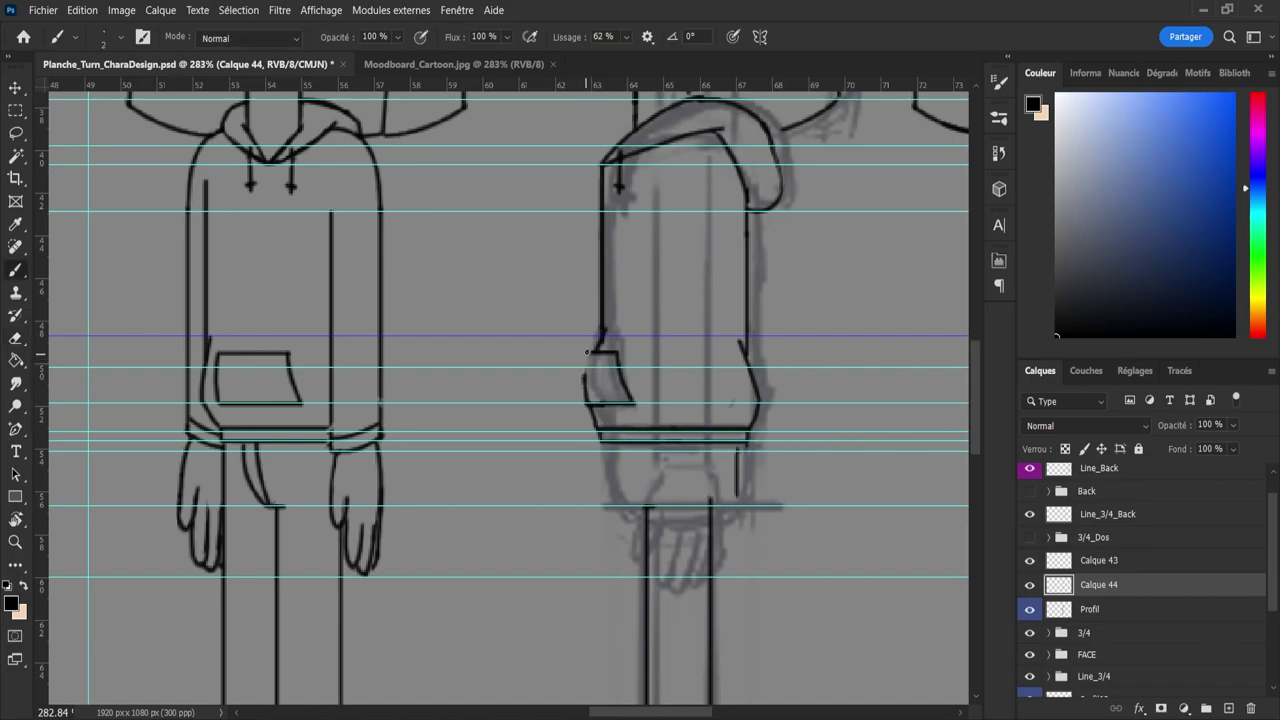
pyautogui.moveTo(600, 334); pyautogui.dragTo(595, 351)
pyautogui.hotkey('ctrl', 's')
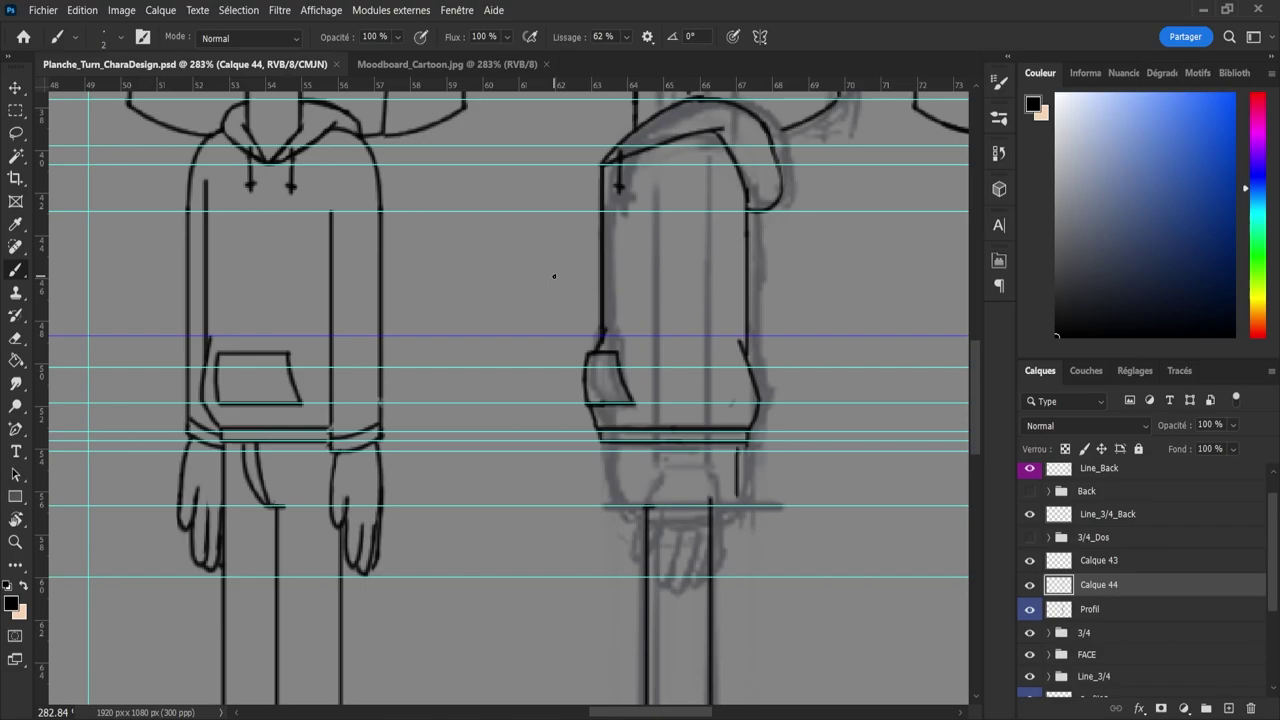
# - Trim the overlapping ink where the profile's chest line meets the contour above the pocket
pyautogui.press('e')
pyautogui.click(606, 340)
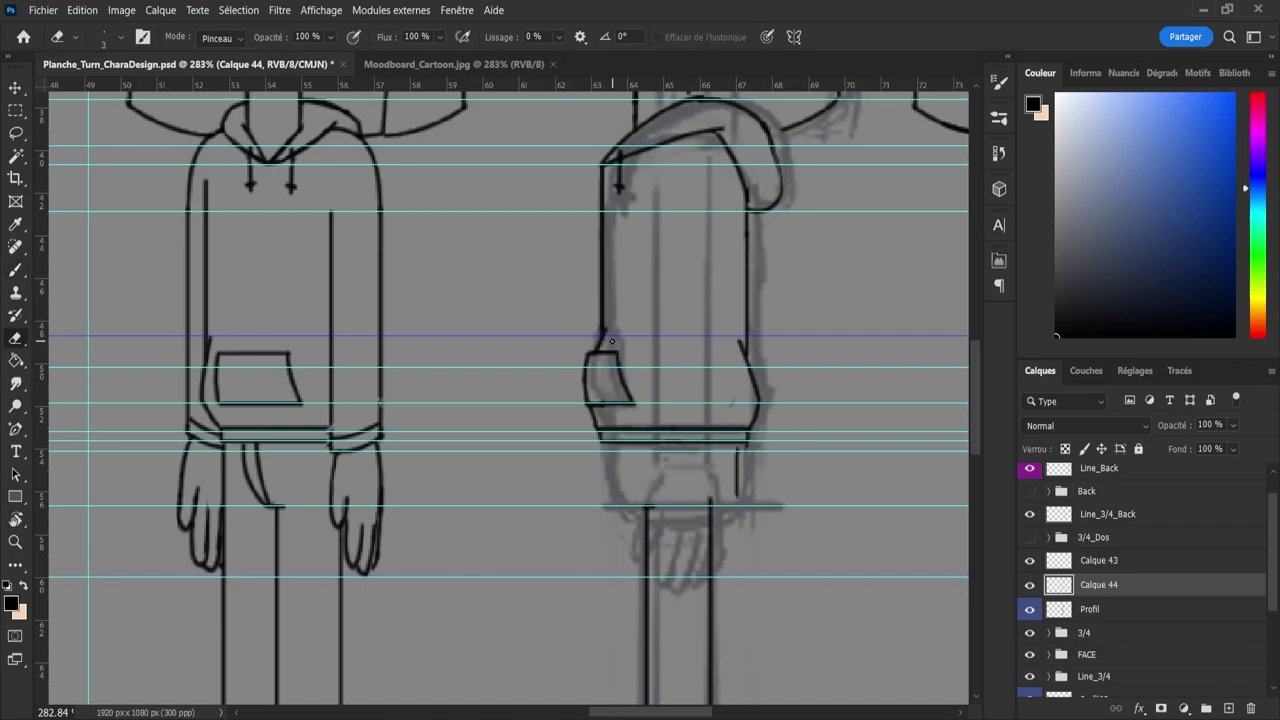
pyautogui.press('z')
pyautogui.moveTo(522, 349); pyautogui.dragTo(490, 341)
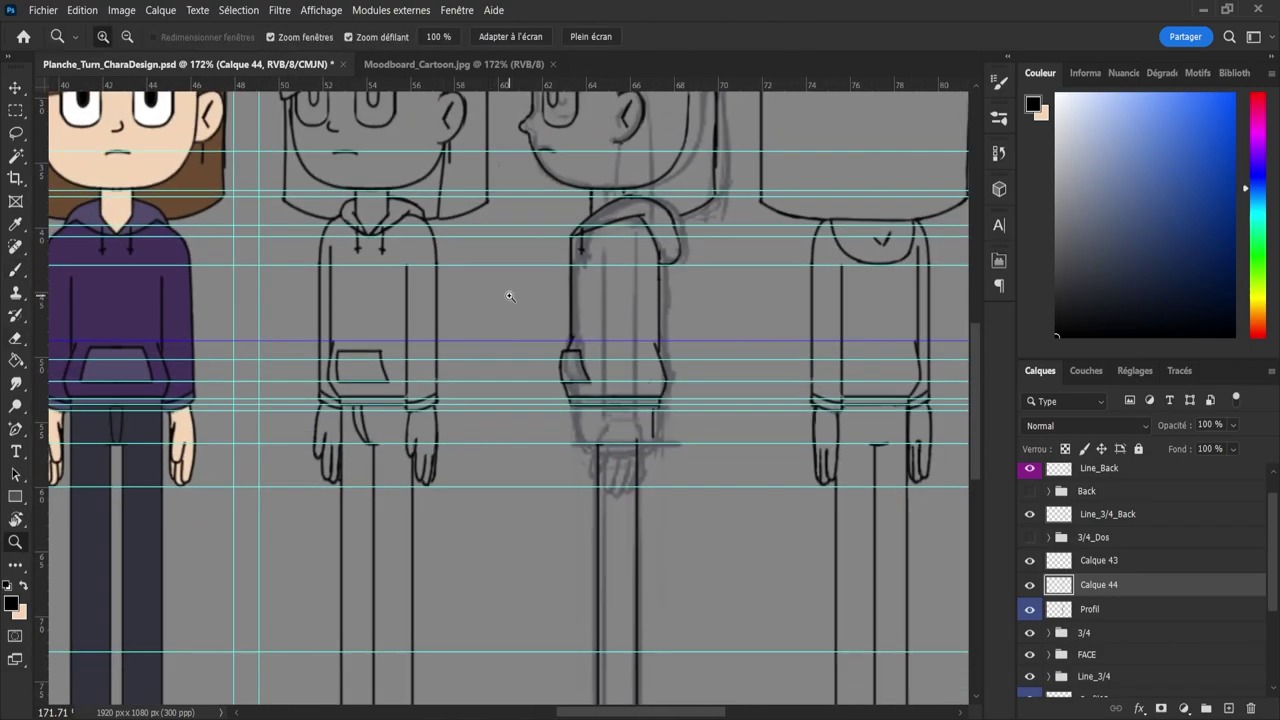
# - Lasso the slanted opening edge of the profile's pocket and shift it toward the front to narrow the pocket
pyautogui.scroll(-3, 510, 304)
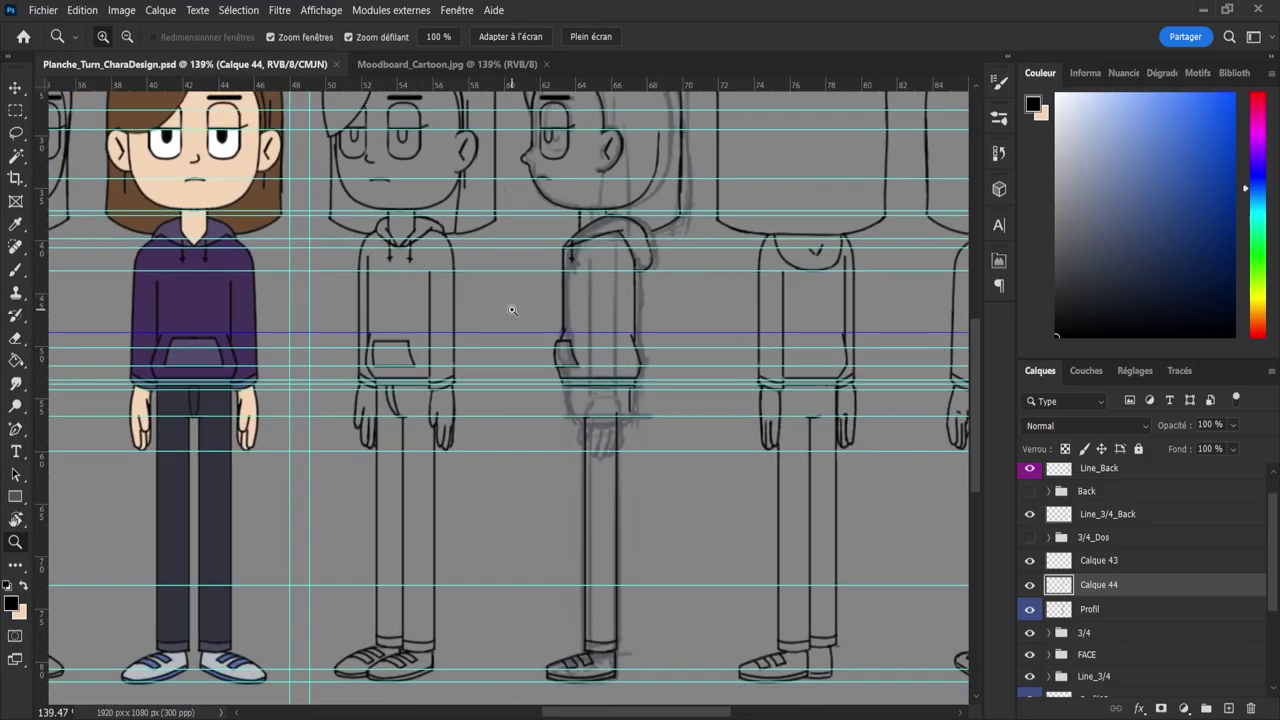
pyautogui.scroll(3, 536, 315)
pyautogui.scroll(-5, 536, 315)
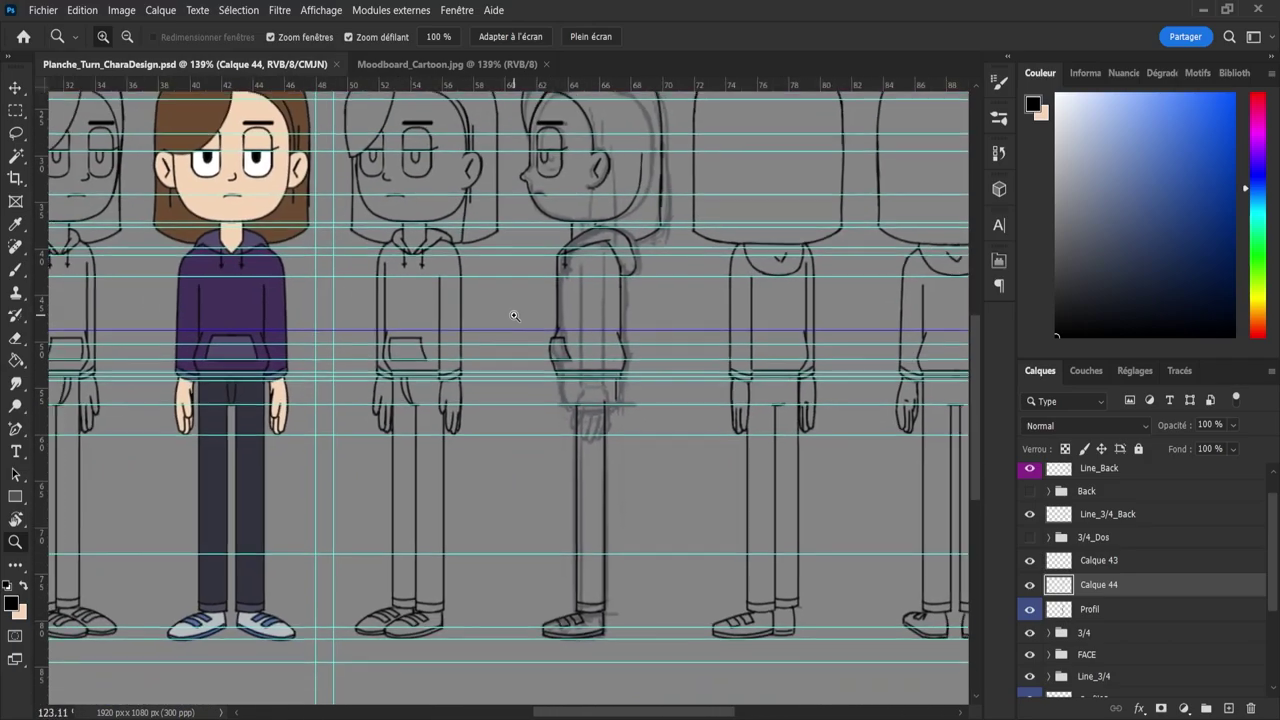
pyautogui.scroll(5, 505, 313)
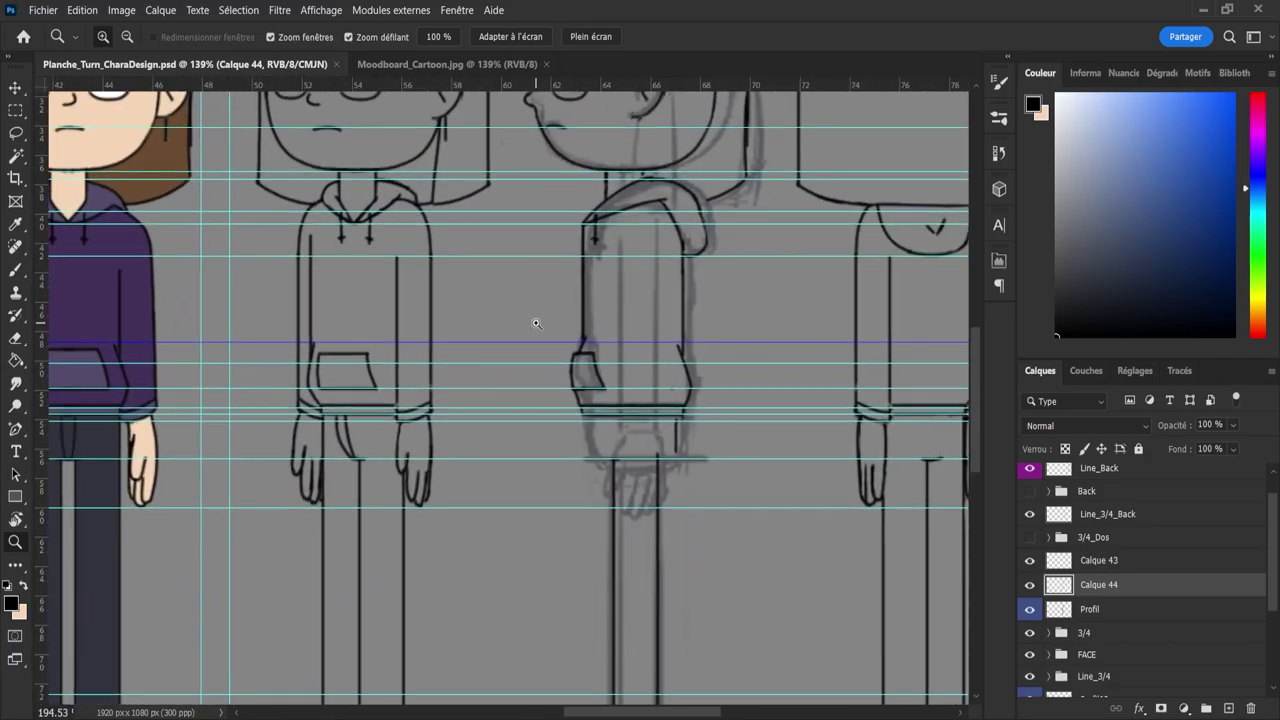
pyautogui.scroll(1, 547, 326)
pyautogui.press('l')
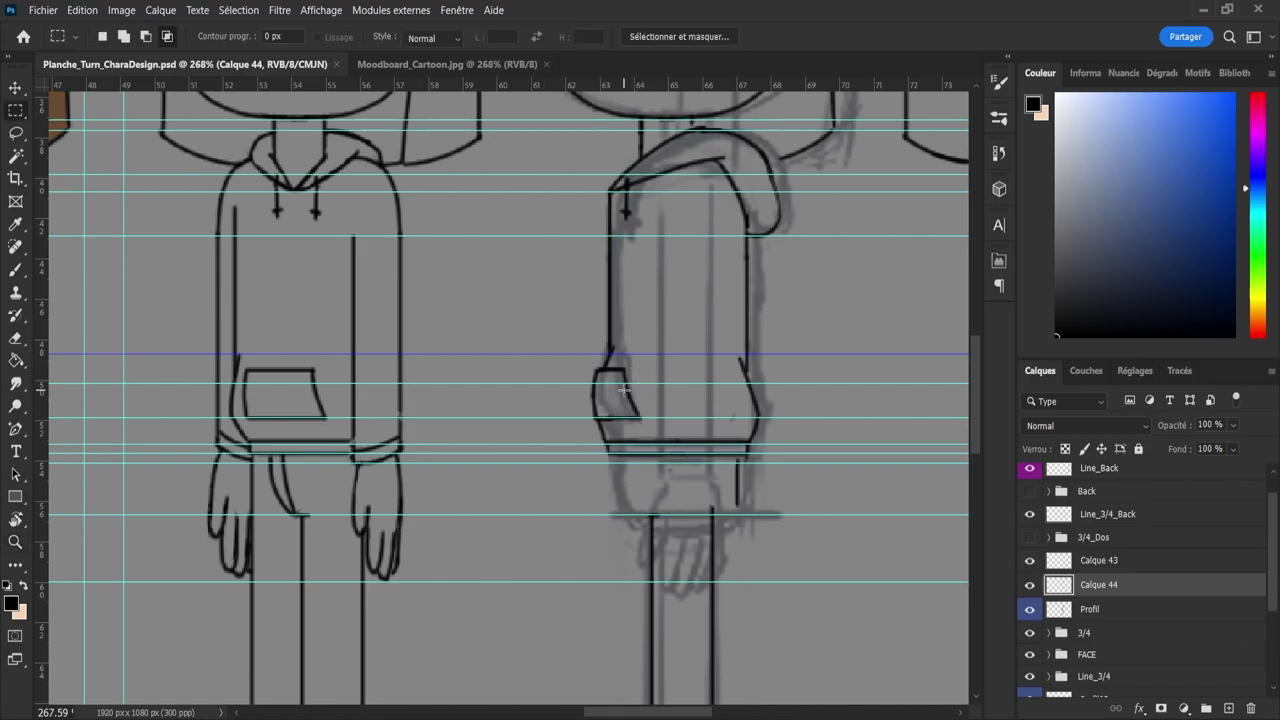
pyautogui.hotkey('shift', 'l')
pyautogui.moveTo(628, 398)
pyautogui.mouseDown()
pyautogui.moveTo(618, 358)
pyautogui.moveTo(648, 385)
pyautogui.moveTo(653, 425)
pyautogui.moveTo(624, 409)
pyautogui.mouseUp()
pyautogui.hotkey('ctrl', 't')
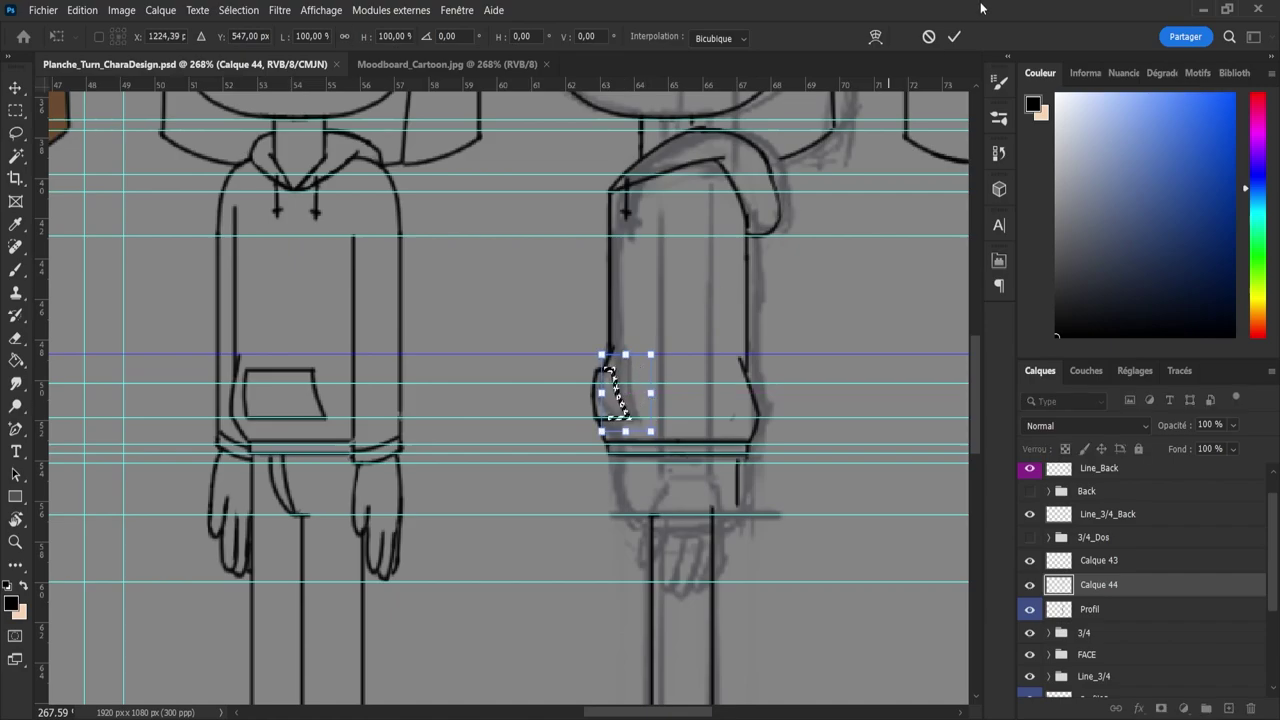
pyautogui.click(956, 39)
pyautogui.click(954, 36)
pyautogui.hotkey('ctrl', 'd')
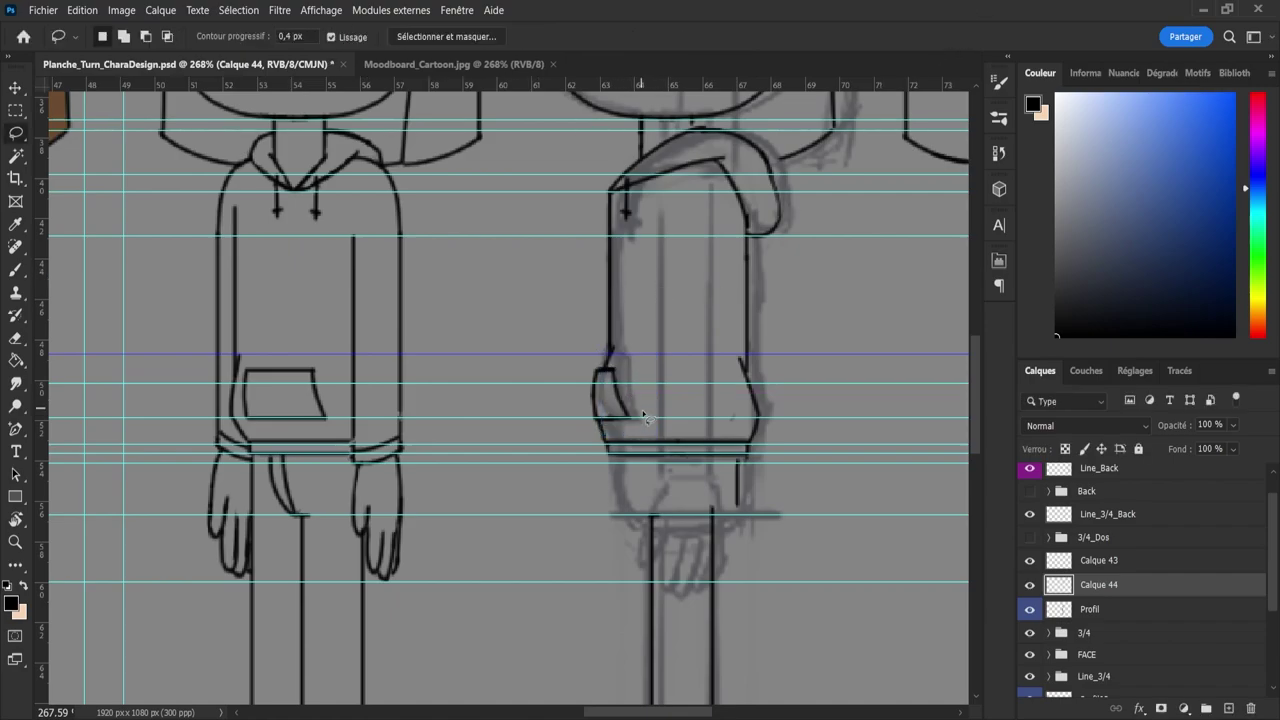
# - Clean up the line ends of the profile's narrowed pocket with the eraser
pyautogui.press('z')
pyautogui.moveTo(624, 405); pyautogui.dragTo(673, 425)
pyautogui.press('e')
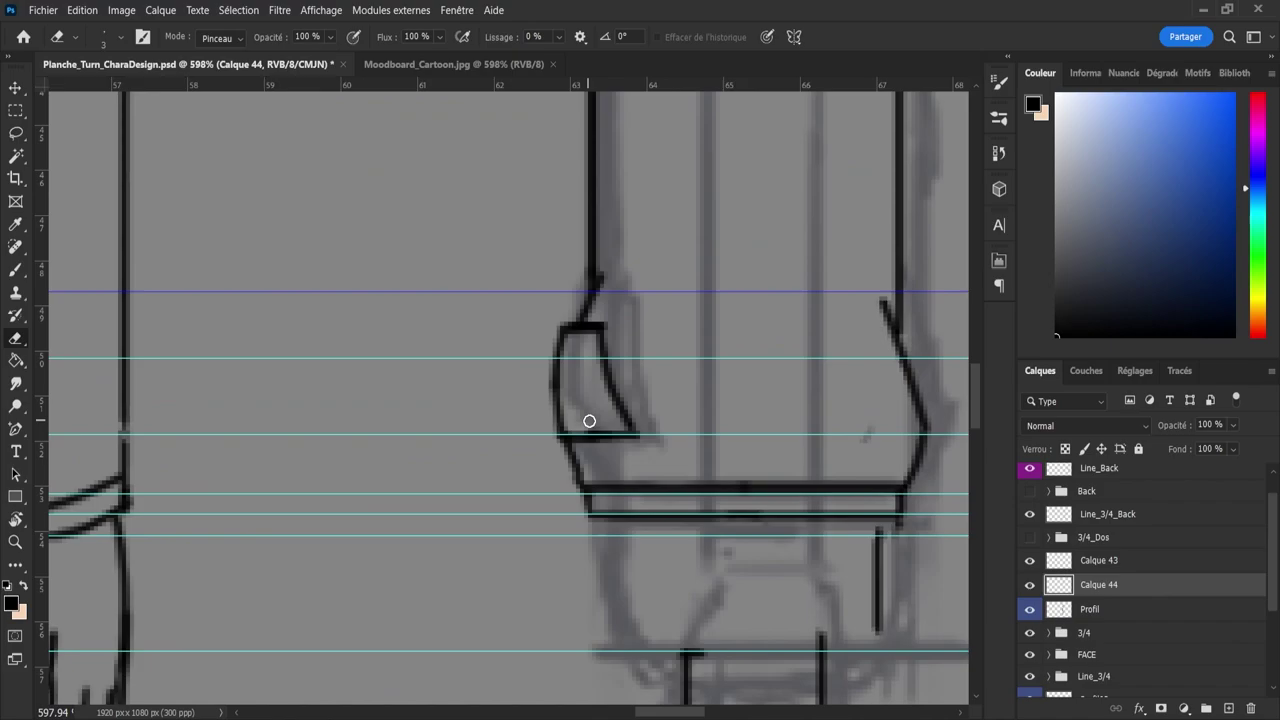
# - Save the character turnaround document
pyautogui.press('z')
pyautogui.scroll(-8, 605, 420)
pyautogui.hotkey('ctrl', 's')
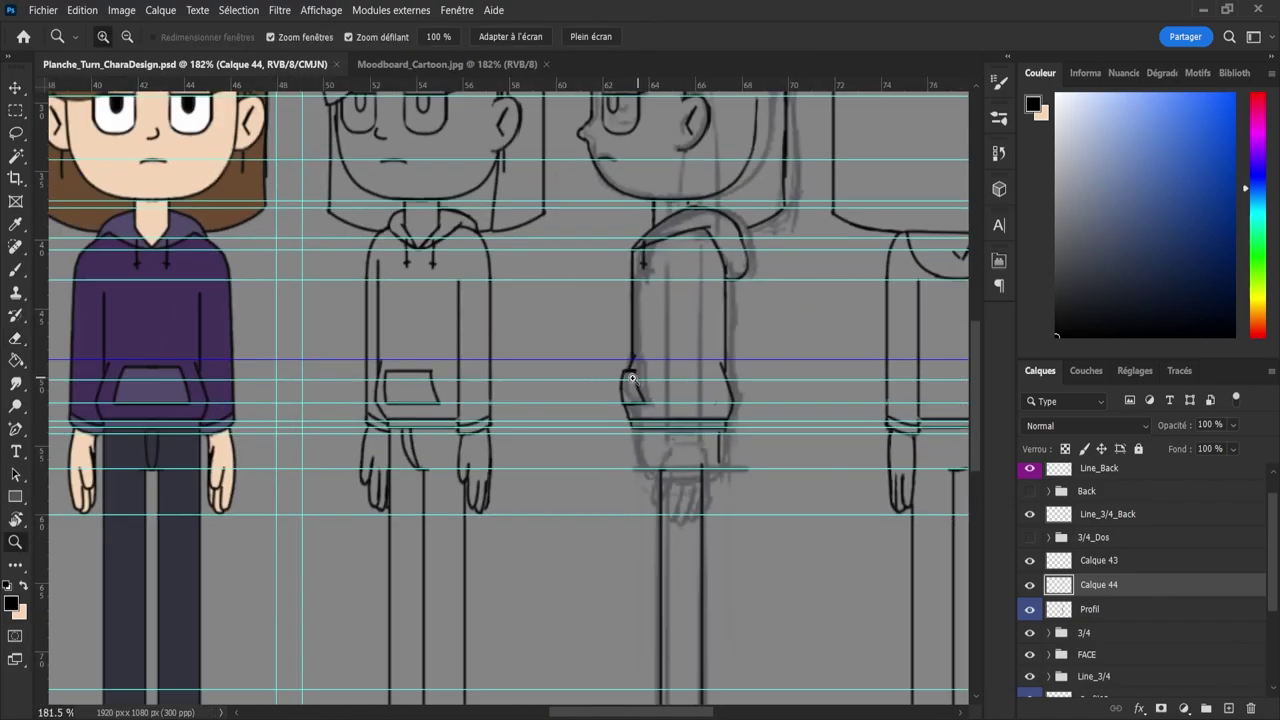
# - Add a new layer above Calque 44 and ink the profile figure's two vertical sleeve lines on it with the brush
pyautogui.scroll(-3, 631, 372)
pyautogui.scroll(3, 631, 372)
pyautogui.press('b')
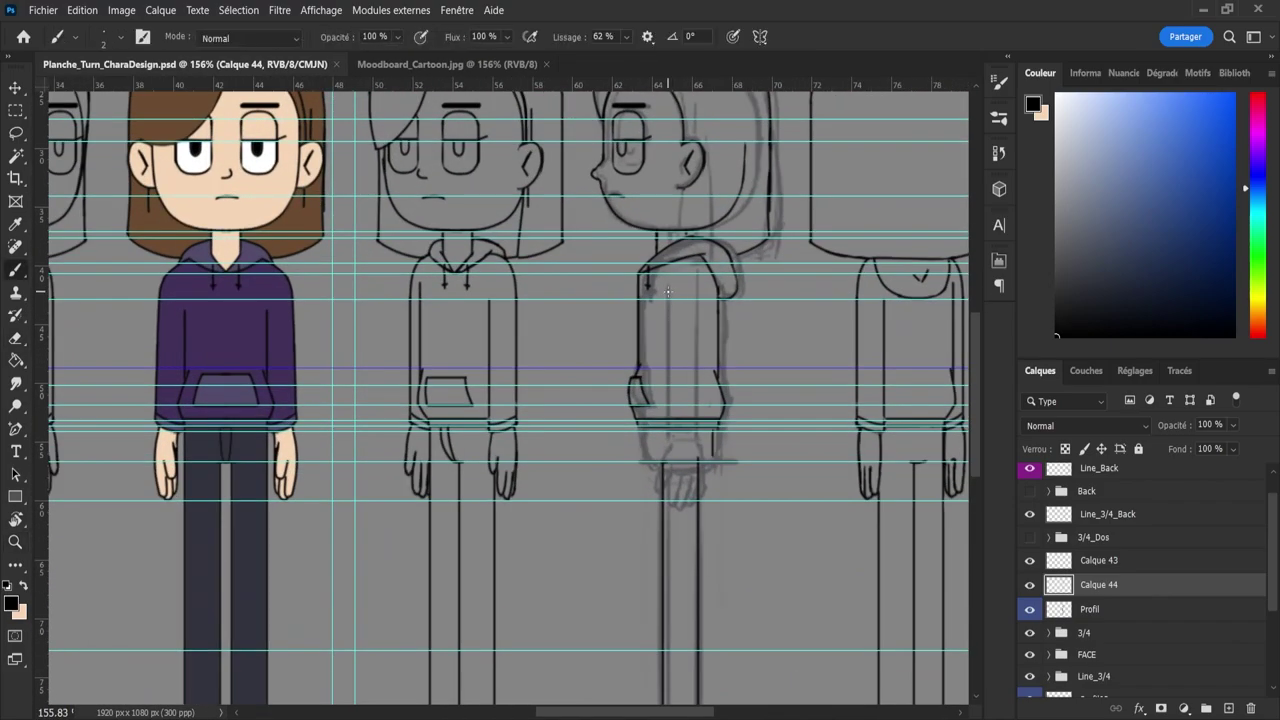
pyautogui.click(1229, 708)
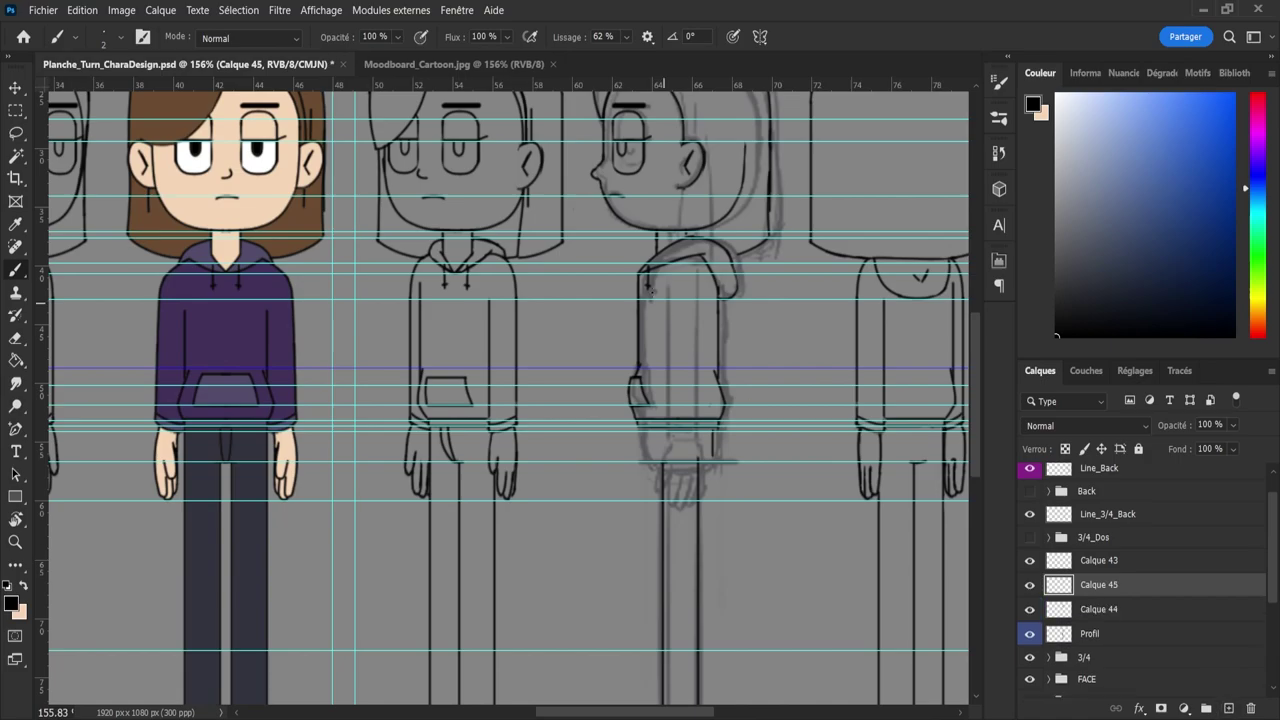
pyautogui.moveTo(665, 290); pyautogui.dragTo(669, 368)
pyautogui.hotkey('ctrl', 'z')
pyautogui.moveTo(690, 84)
pyautogui.mouseDown()
pyautogui.moveTo(686, 241)
pyautogui.moveTo(703, 302)
pyautogui.moveTo(763, 81)
pyautogui.mouseUp()
pyautogui.moveTo(669, 297); pyautogui.dragTo(673, 424)
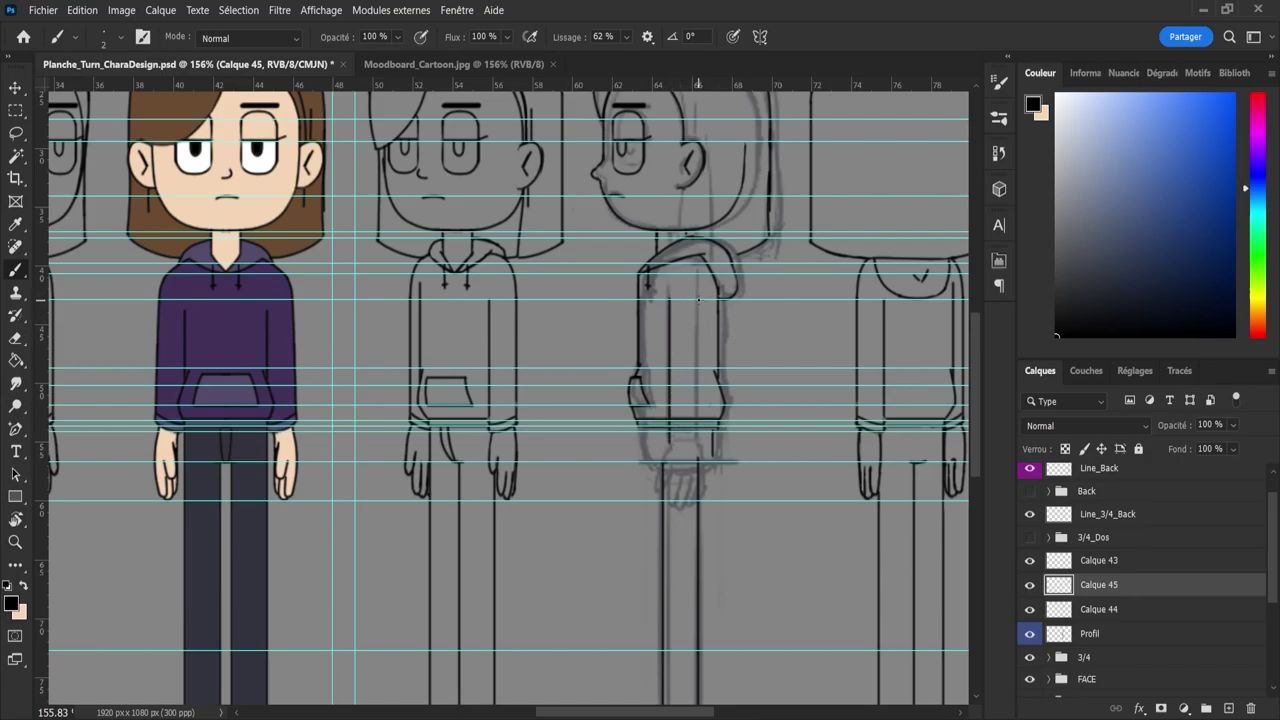
pyautogui.moveTo(698, 300); pyautogui.dragTo(698, 400)
# - Ink the lower edge of the profile's sleeve cuff and erase the sleeve line ends that overshoot it
pyautogui.press('z')
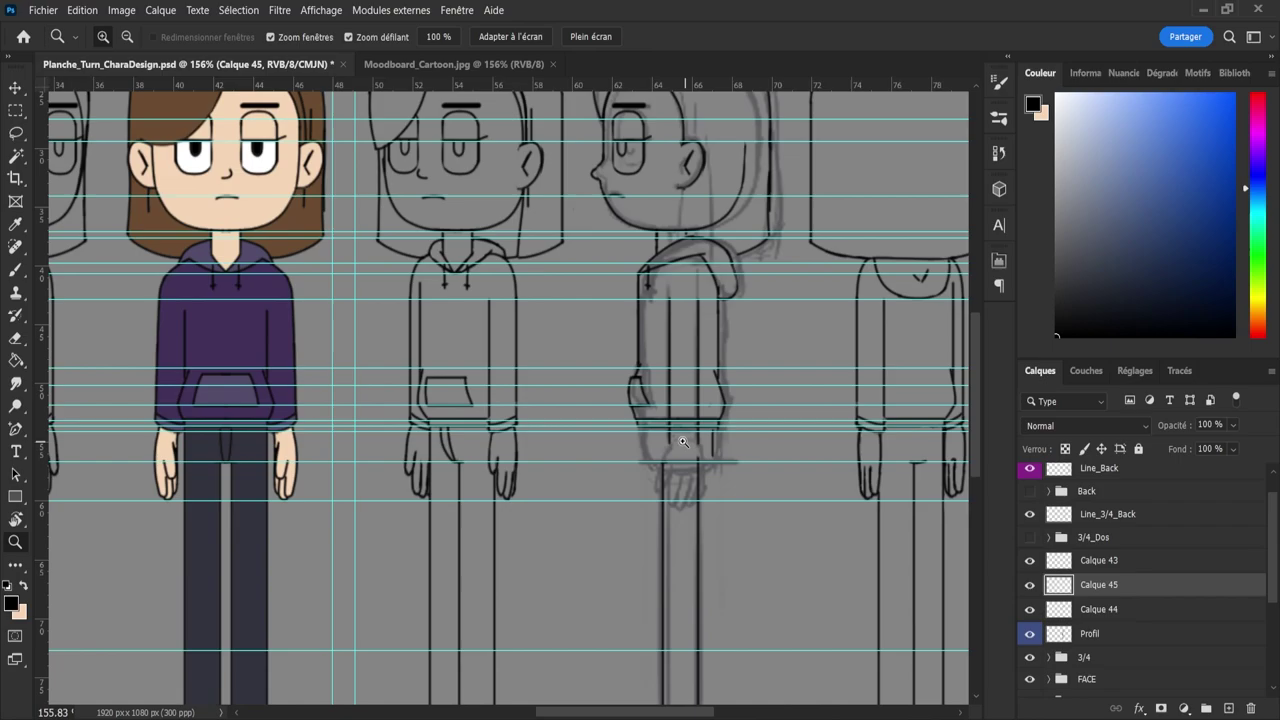
pyautogui.moveTo(681, 435)
pyautogui.mouseDown()
pyautogui.moveTo(714, 447)
pyautogui.moveTo(683, 451)
pyautogui.moveTo(684, 425)
pyautogui.moveTo(719, 427)
pyautogui.mouseUp()
pyautogui.press('b')
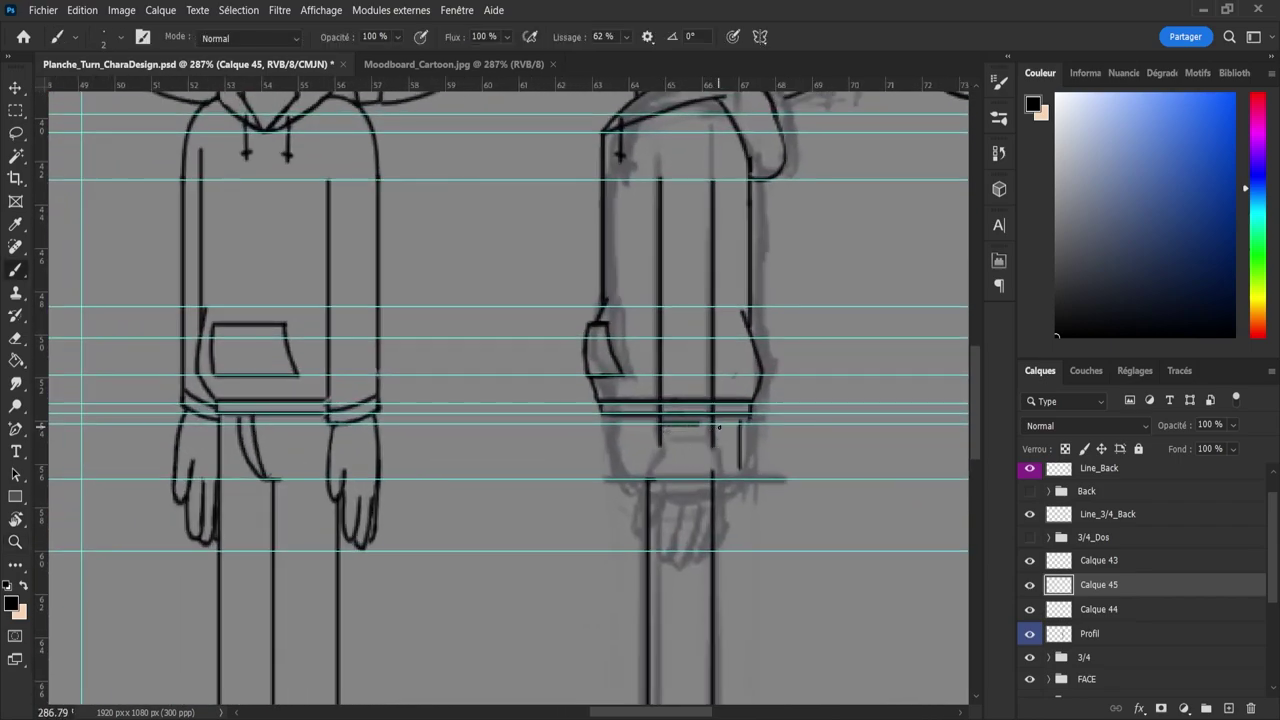
pyautogui.press('e')
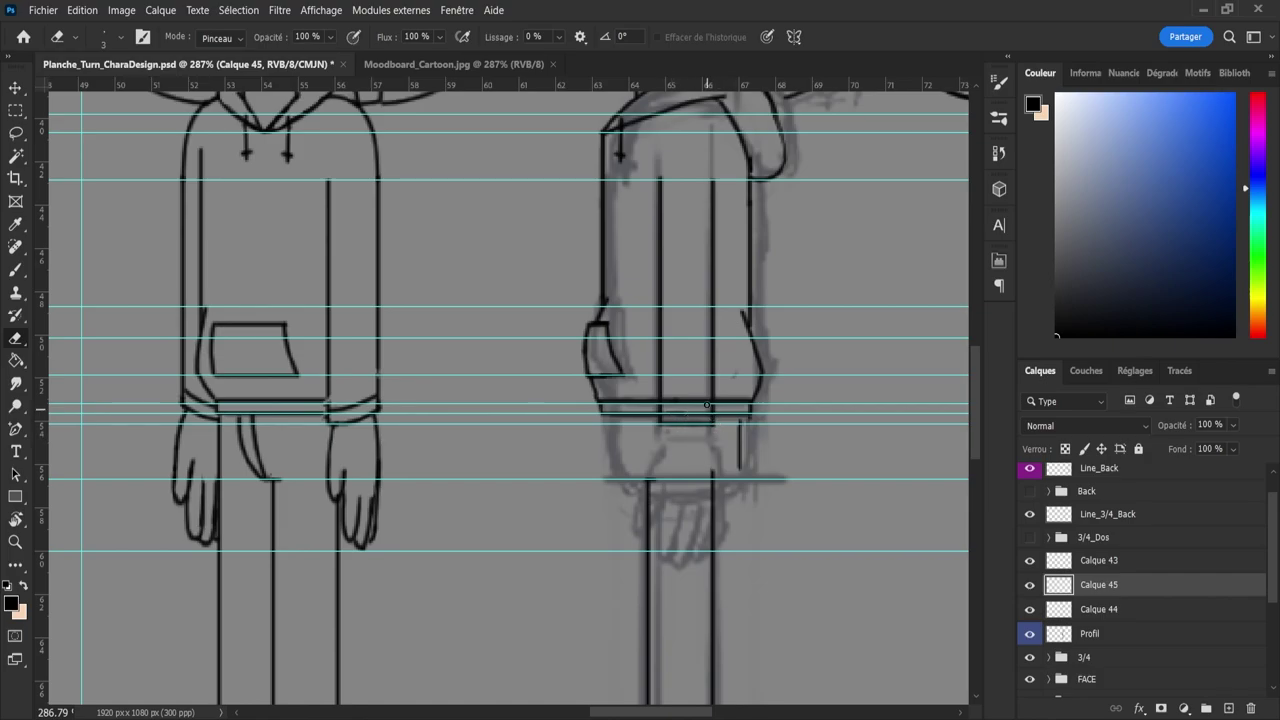
# - Identify the hoodie outline on Calque 44 by toggling its visibility, and erase its hem lines where they cross the sleeve
pyautogui.click(1052, 610)
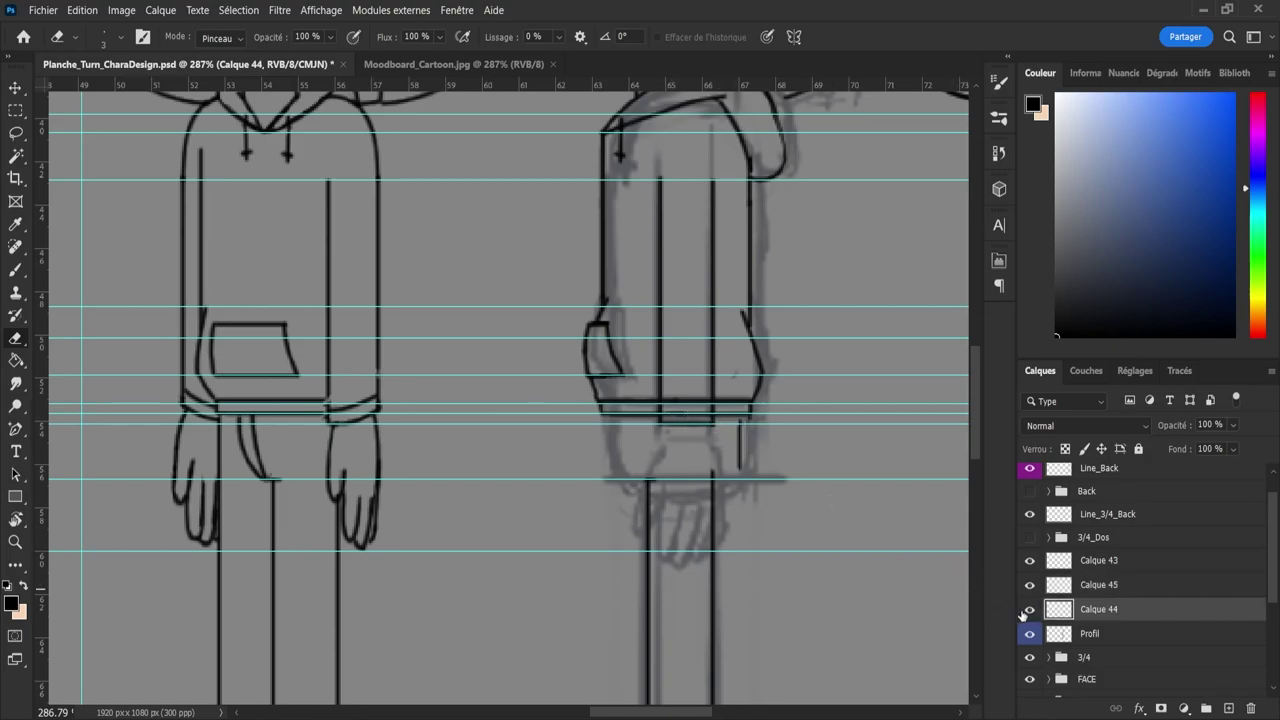
pyautogui.click(1029, 610)
pyautogui.click(1029, 610)
pyautogui.click(1029, 610)
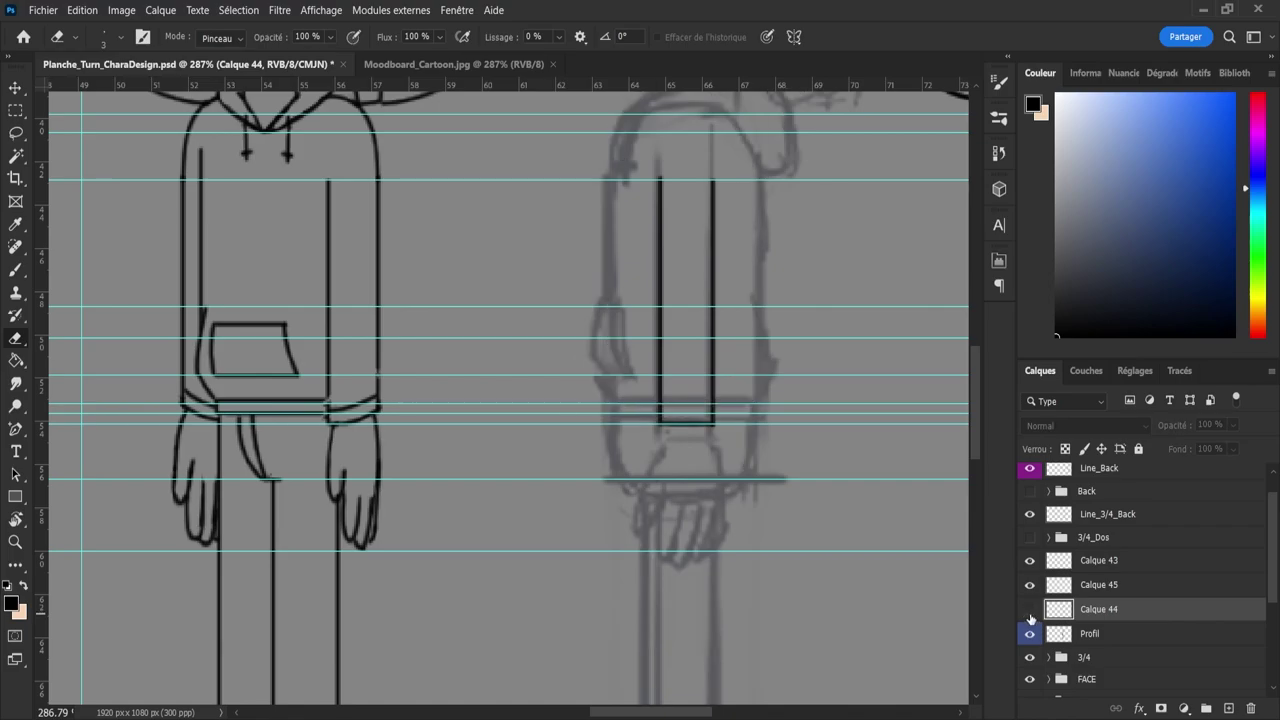
pyautogui.click(1029, 610)
pyautogui.moveTo(690, 389)
pyautogui.mouseDown()
pyautogui.moveTo(724, 392)
pyautogui.moveTo(692, 410)
pyautogui.moveTo(710, 404)
pyautogui.moveTo(714, 426)
pyautogui.moveTo(701, 394)
pyautogui.moveTo(680, 428)
pyautogui.moveTo(668, 414)
pyautogui.moveTo(656, 424)
pyautogui.moveTo(656, 402)
pyautogui.moveTo(656, 423)
pyautogui.mouseUp()
# - Try to ink a straight upper edge across the profile's sleeve cuff on Calque 45
pyautogui.click(1060, 566)
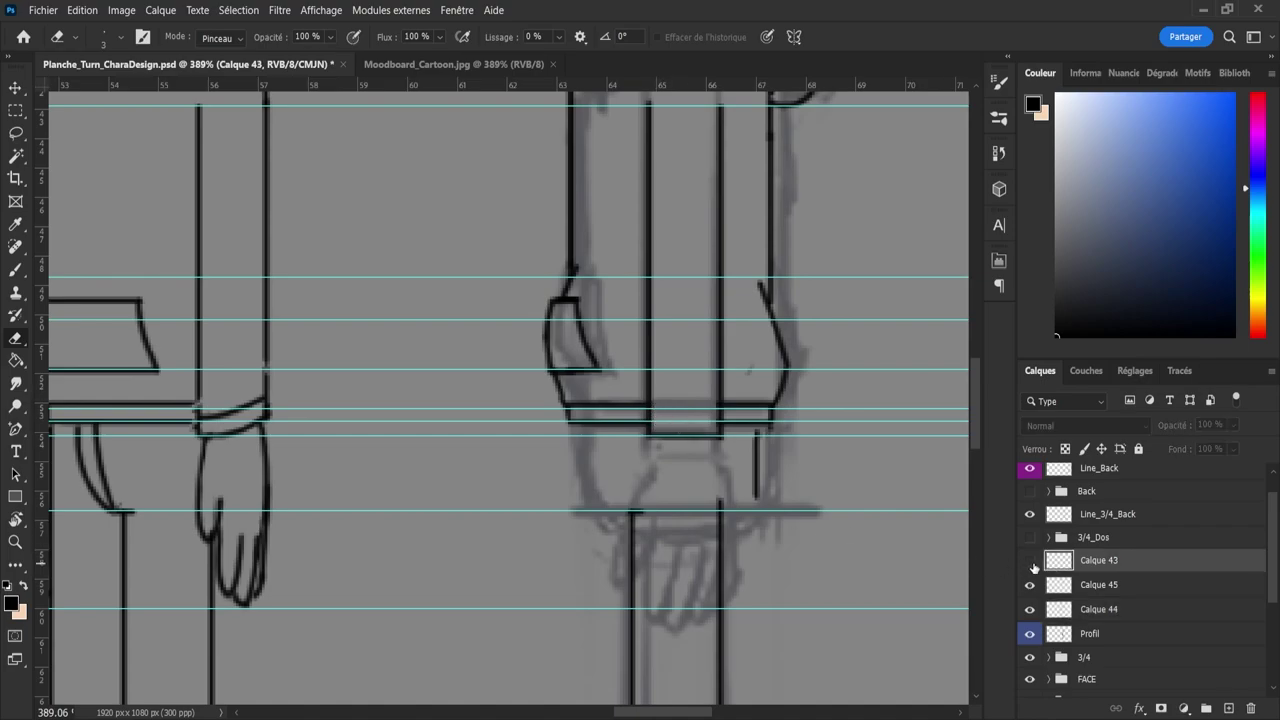
pyautogui.click(1030, 585)
pyautogui.click(1030, 585)
pyautogui.click(1064, 588)
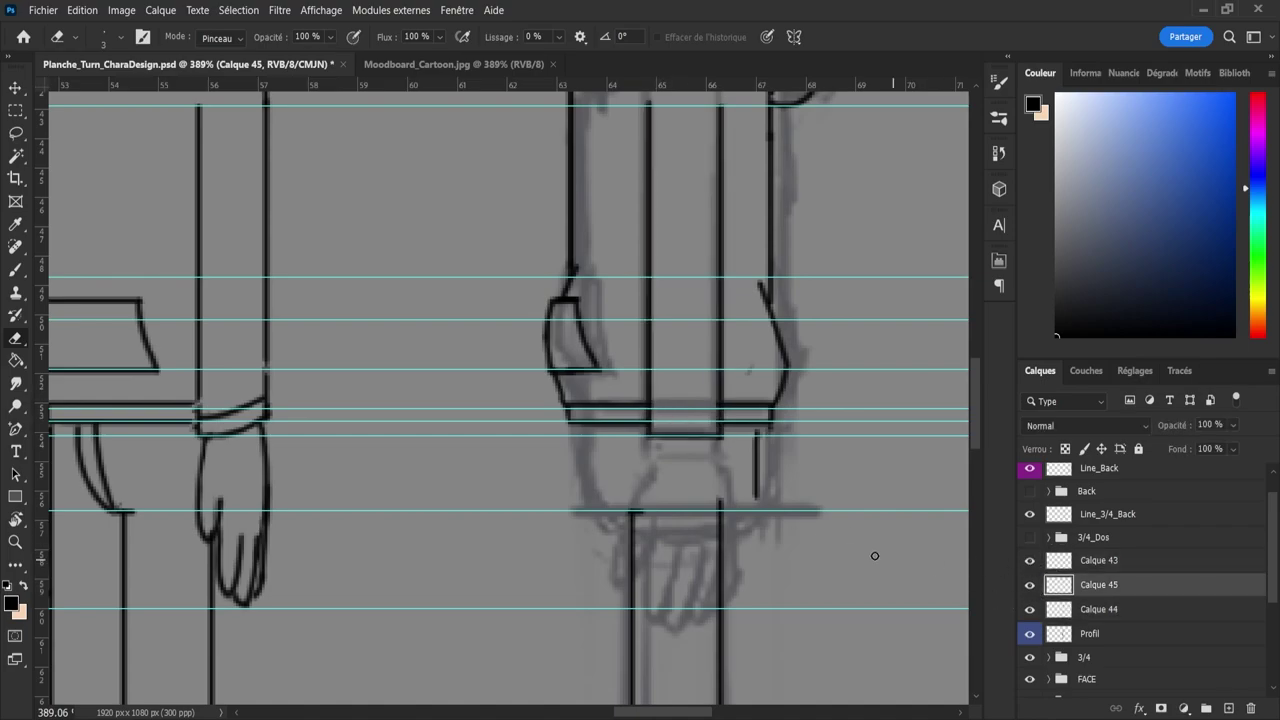
pyautogui.press('b')
pyautogui.moveTo(652, 420); pyautogui.dragTo(730, 431)
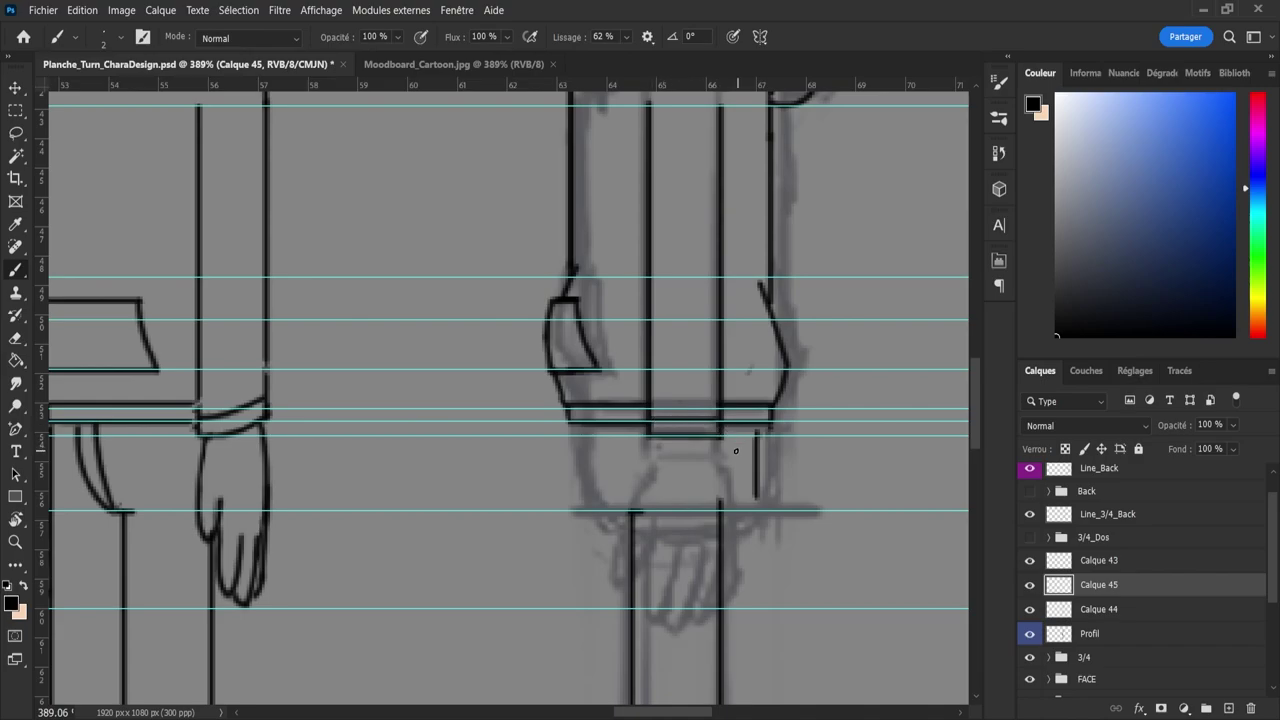
pyautogui.hotkey('ctrl', 'z')
pyautogui.moveTo(653, 420)
pyautogui.mouseDown()
pyautogui.moveTo(746, 416)
pyautogui.moveTo(716, 419)
pyautogui.mouseUp()
pyautogui.hotkey('ctrl', 'z')
pyautogui.hotkey('ctrl', 'z')
pyautogui.hotkey('ctrl', 'z')
# - Compare the Calque 43 and Calque 45 lines by toggling them, and ink a curved upper cuff edge on Calque 45
pyautogui.click(1078, 566)
pyautogui.click(1031, 566)
pyautogui.click(1030, 561)
pyautogui.click(1080, 585)
pyautogui.click(1030, 585)
pyautogui.click(1030, 585)
pyautogui.press('e')
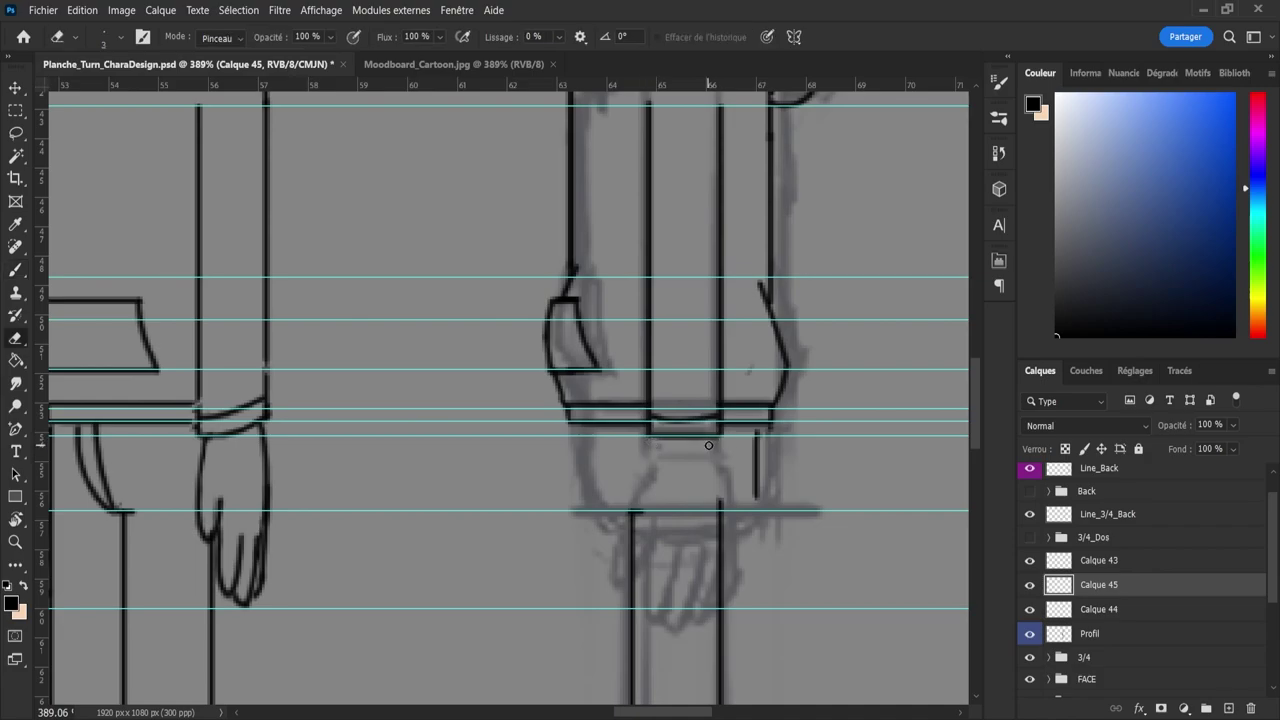
# - Ink the thumb of the profile's hand below the sleeve cuff, redrawing its outer stroke over the sketch
pyautogui.press('z')
pyautogui.moveTo(710, 502)
pyautogui.mouseDown()
pyautogui.moveTo(665, 523)
pyautogui.moveTo(688, 521)
pyautogui.mouseUp()
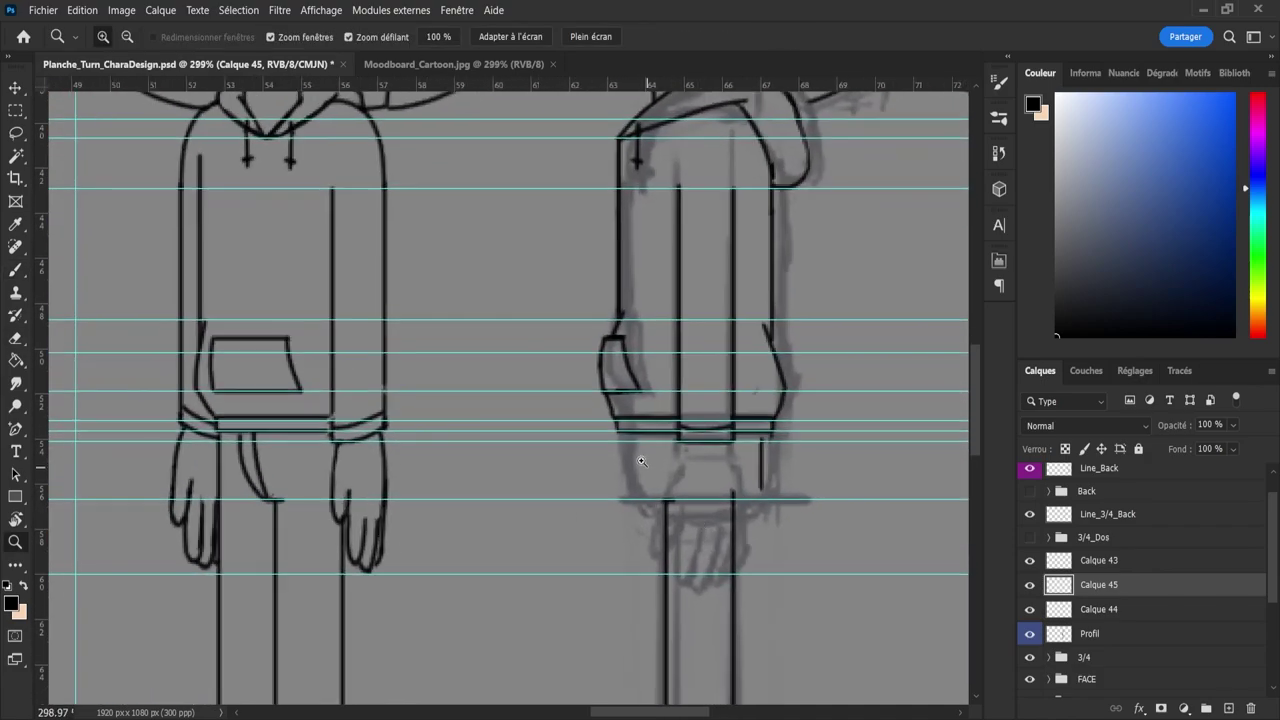
pyautogui.press('b')
pyautogui.moveTo(687, 447); pyautogui.dragTo(667, 498)
pyautogui.hotkey('ctrl', 'z')
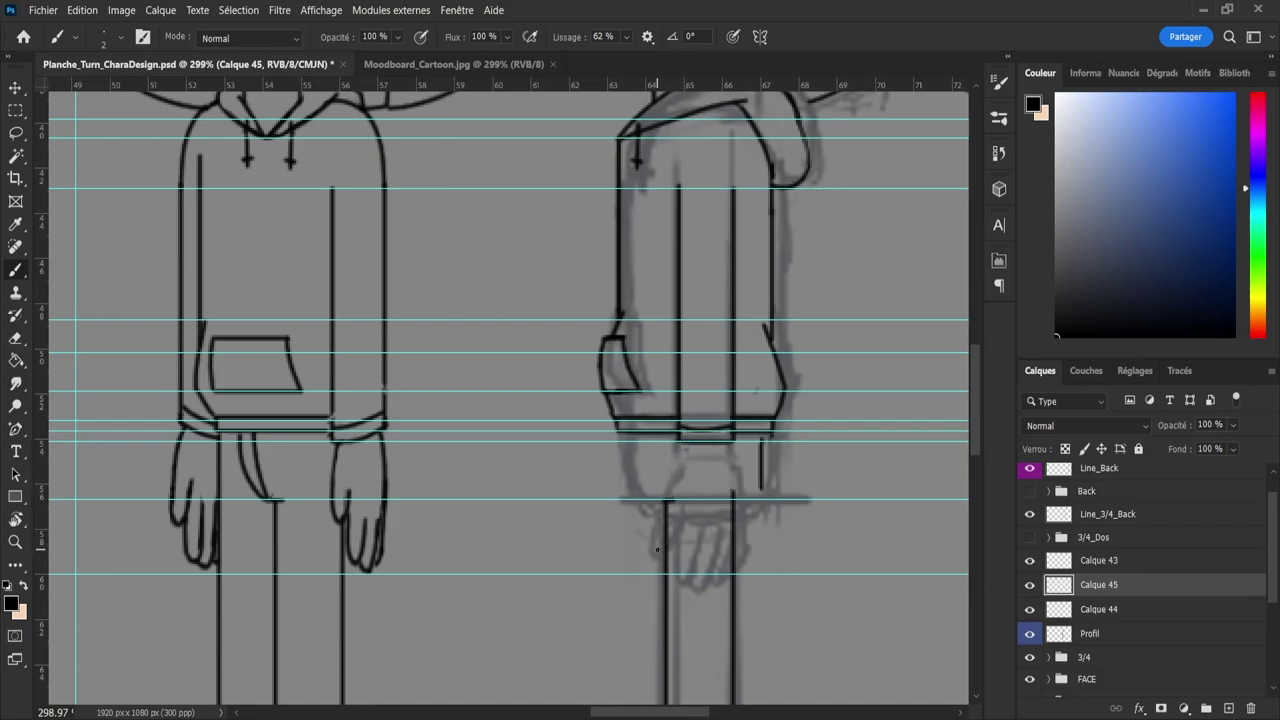
pyautogui.moveTo(650, 551); pyautogui.dragTo(676, 506)
pyautogui.hotkey('ctrl', 'z')
pyautogui.moveTo(652, 549); pyautogui.dragTo(669, 492)
pyautogui.hotkey('ctrl', 'z')
pyautogui.moveTo(651, 550); pyautogui.dragTo(676, 478)
pyautogui.moveTo(669, 553); pyautogui.dragTo(687, 497)
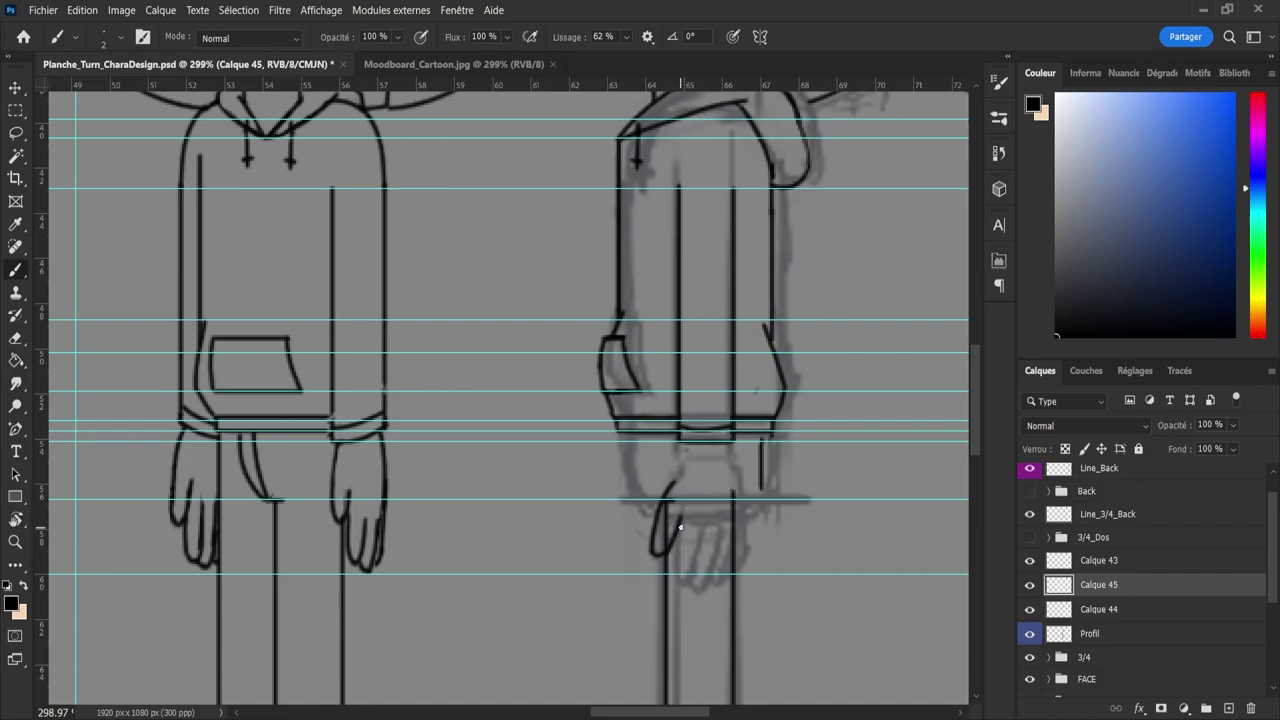
# - Ink the fingers of the profile's hand beside the thumb and erase the overshooting end of the last finger line
pyautogui.moveTo(680, 532); pyautogui.dragTo(677, 566)
pyautogui.moveTo(692, 577); pyautogui.dragTo(706, 536)
pyautogui.hotkey('ctrl', 'z')
pyautogui.moveTo(690, 583); pyautogui.dragTo(706, 528)
pyautogui.moveTo(704, 586)
pyautogui.mouseDown()
pyautogui.moveTo(726, 510)
pyautogui.moveTo(724, 558)
pyautogui.moveTo(724, 522)
pyautogui.mouseUp()
pyautogui.press('e')
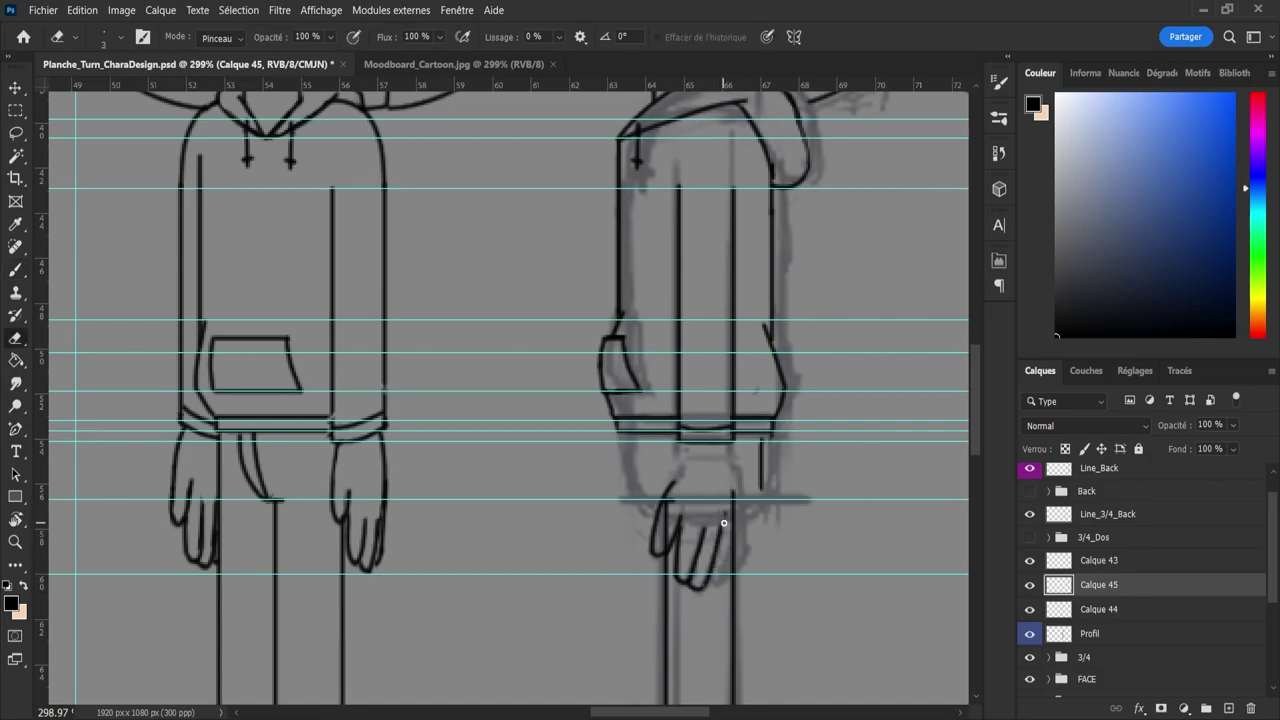
# - Ink the back edge of the profile's hand from the last finger up to the wrist
pyautogui.press('b')
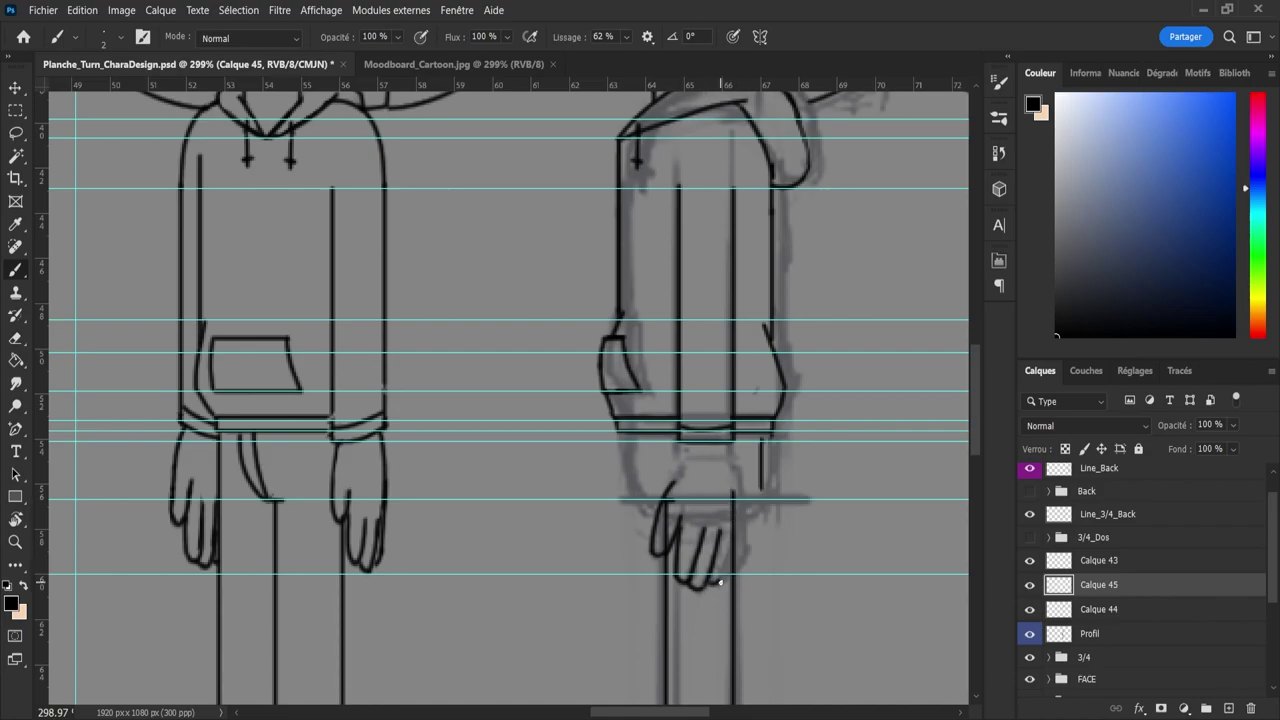
pyautogui.moveTo(729, 559); pyautogui.dragTo(742, 493)
pyautogui.hotkey('ctrl', 'z')
pyautogui.moveTo(720, 583); pyautogui.dragTo(739, 499)
pyautogui.moveTo(739, 514); pyautogui.dragTo(740, 520)
pyautogui.hotkey('ctrl', 'z')
pyautogui.moveTo(729, 472); pyautogui.dragTo(736, 525)
pyautogui.moveTo(688, 450); pyautogui.dragTo(676, 476)
pyautogui.hotkey('ctrl', 'z')
# - Lasso the inked hand and free-transform it, moving it up toward the cuff and stretching its height to 104.40%
pyautogui.press('l')
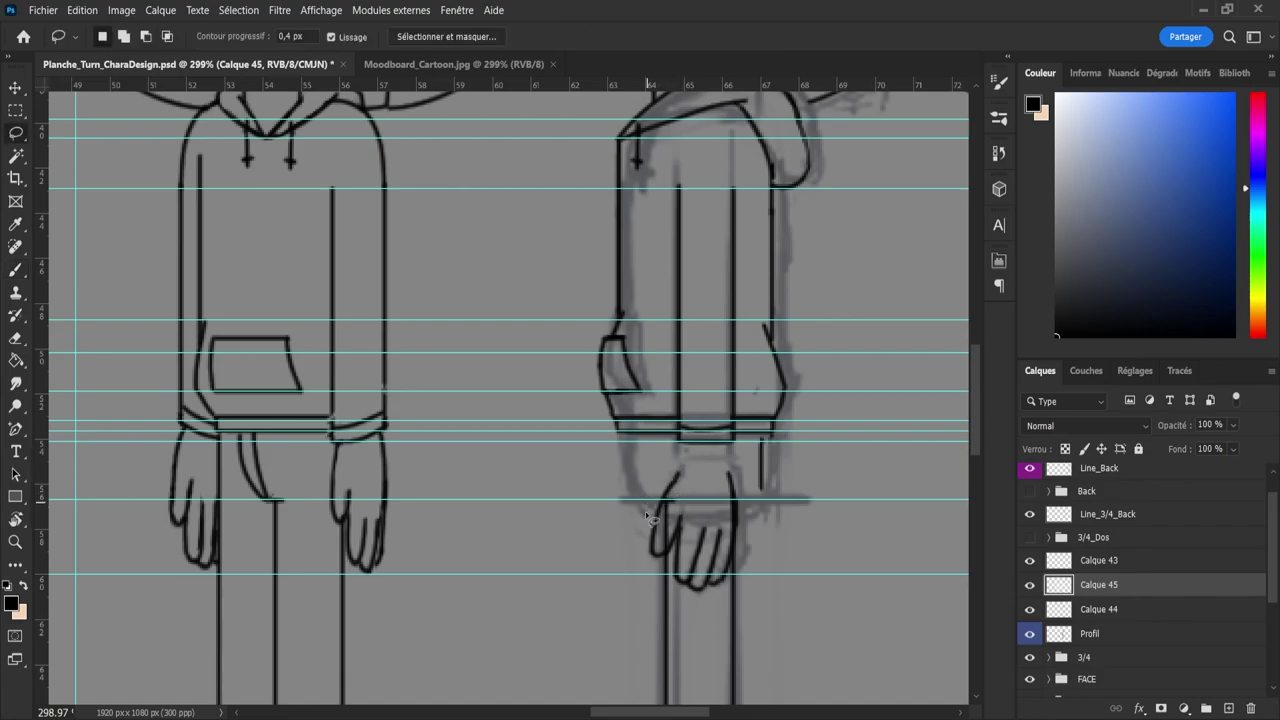
pyautogui.moveTo(657, 514)
pyautogui.mouseDown()
pyautogui.moveTo(695, 455)
pyautogui.moveTo(752, 590)
pyautogui.moveTo(638, 570)
pyautogui.mouseUp()
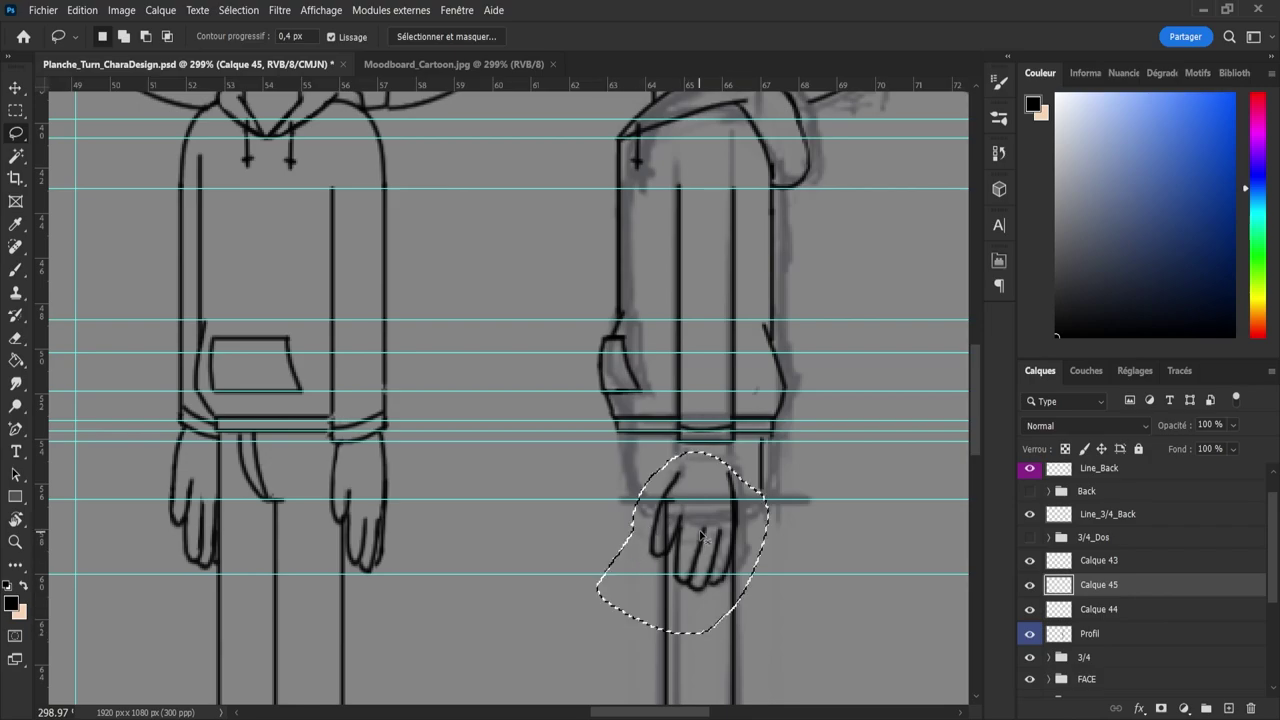
pyautogui.hotkey('ctrl', 't')
pyautogui.moveTo(718, 546); pyautogui.dragTo(716, 529)
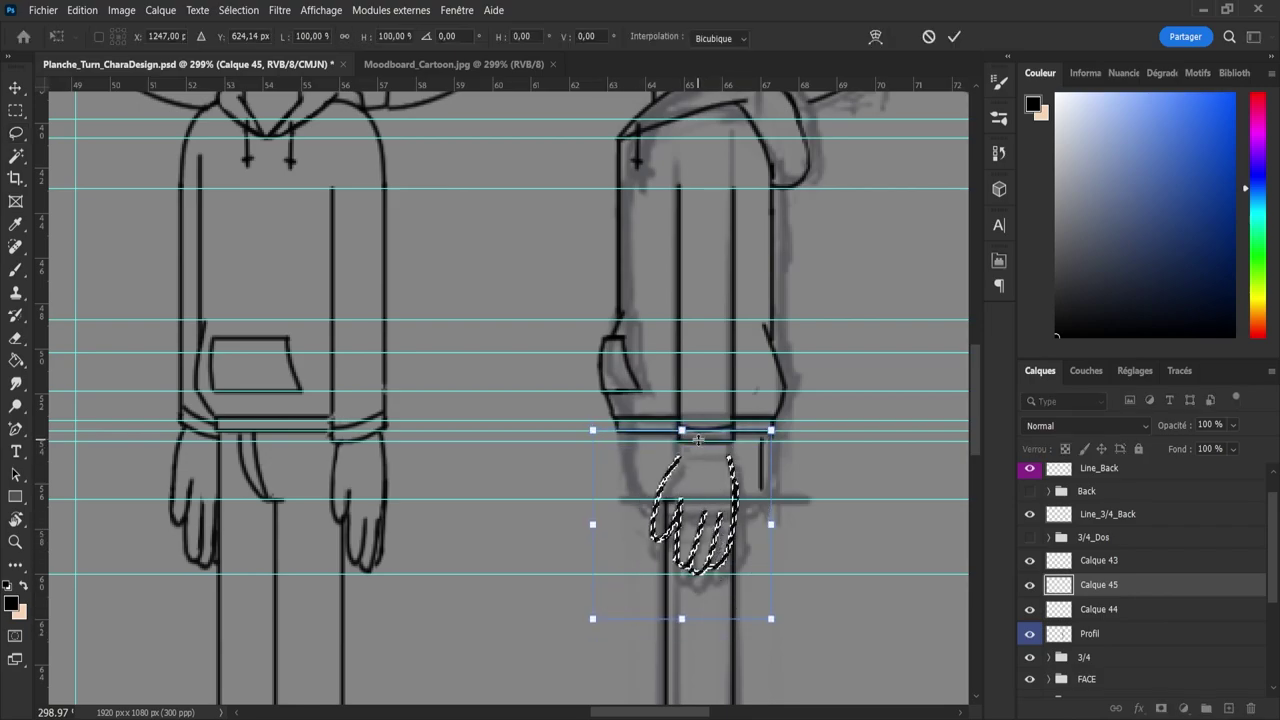
pyautogui.moveTo(682, 429); pyautogui.dragTo(684, 421)
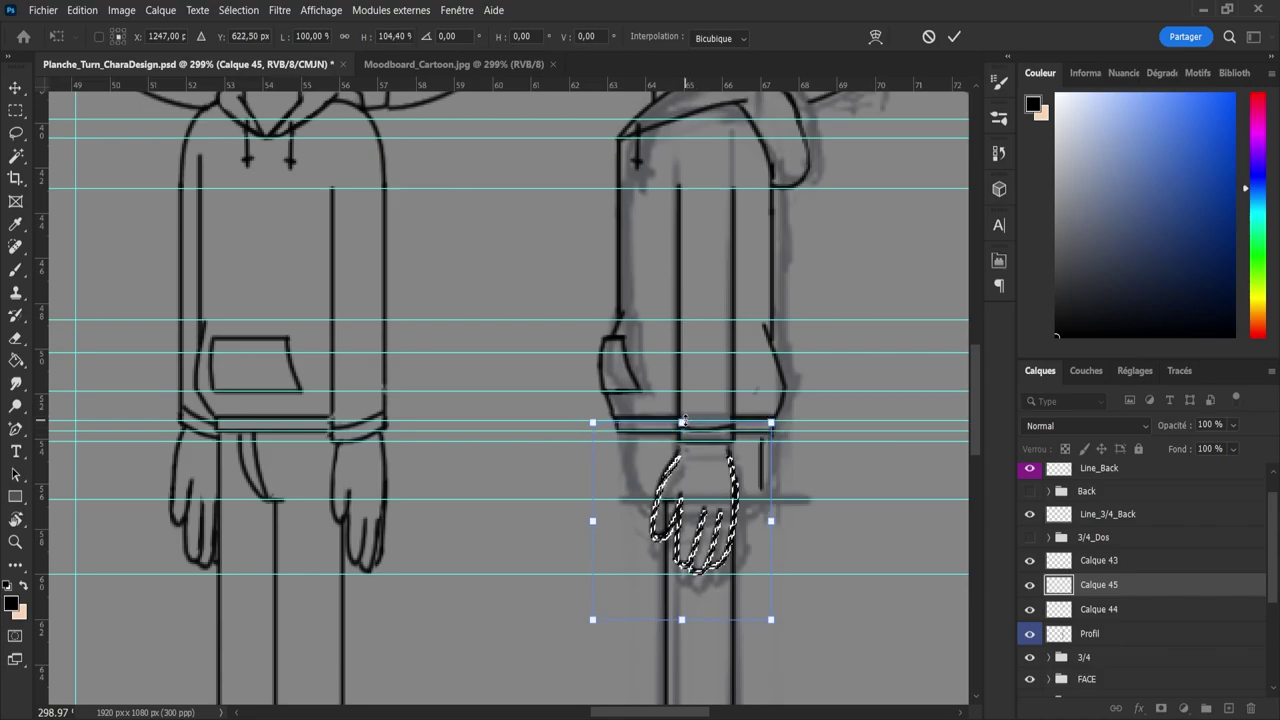
pyautogui.moveTo(687, 523); pyautogui.dragTo(689, 522)
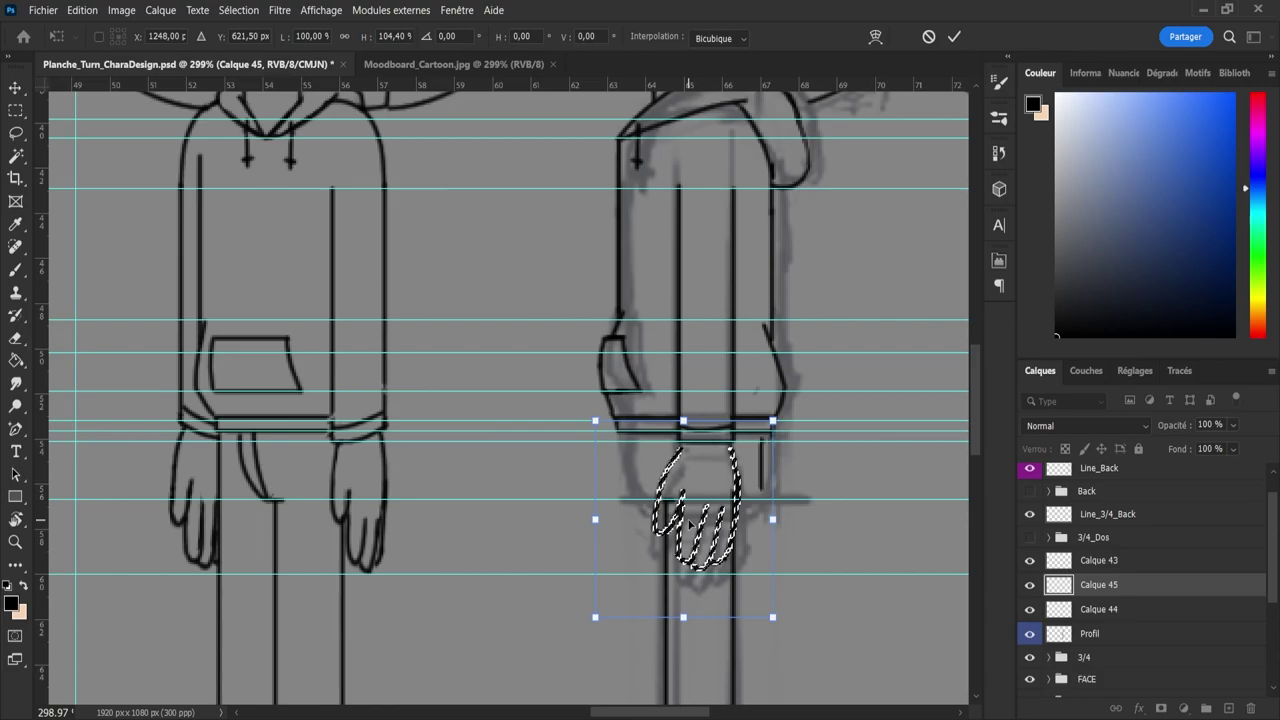
pyautogui.press('Up')
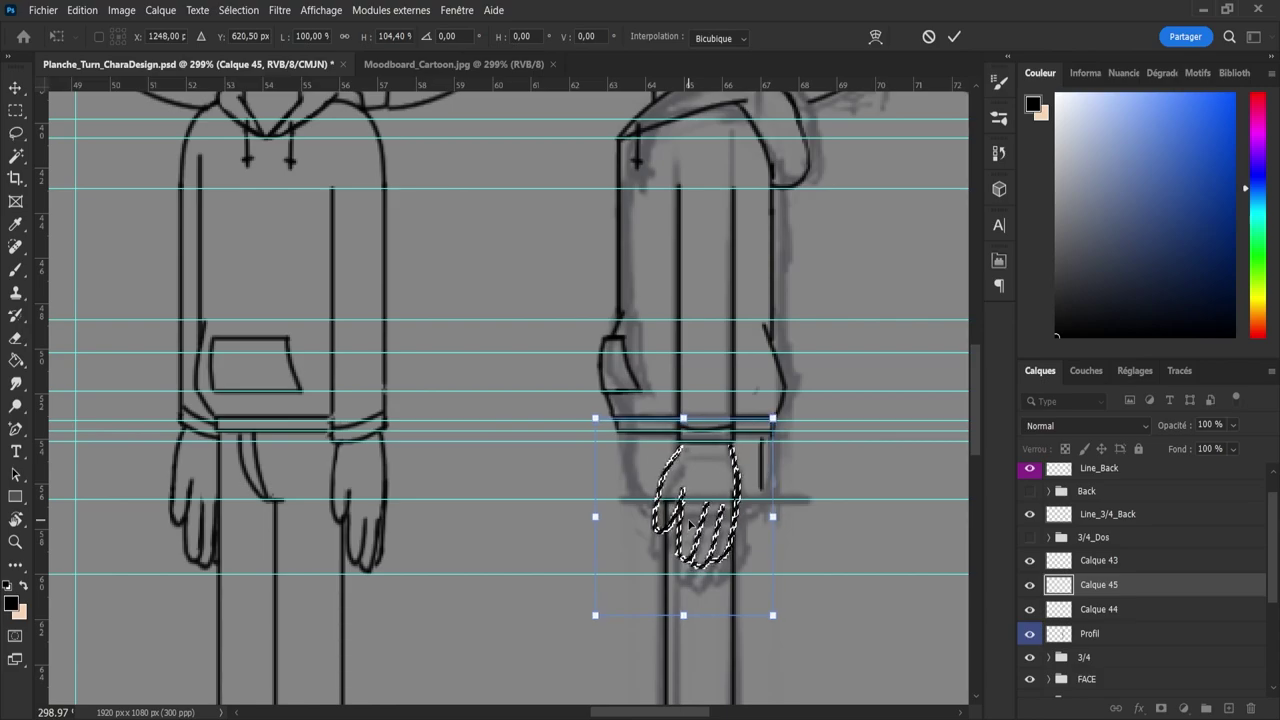
# - Scale the hand to 93.33% width and 108.79% height, apply the transformation and deselect it
pyautogui.moveTo(772, 519); pyautogui.dragTo(765, 519)
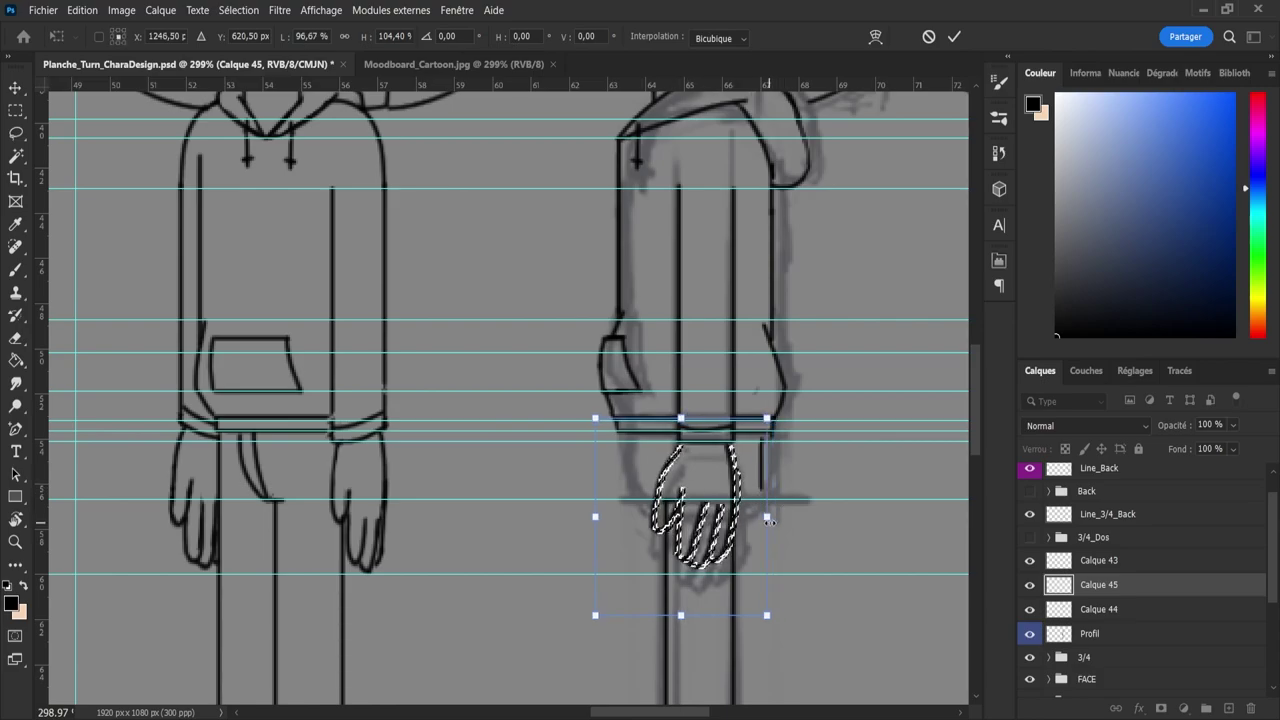
pyautogui.moveTo(596, 519); pyautogui.dragTo(601, 519)
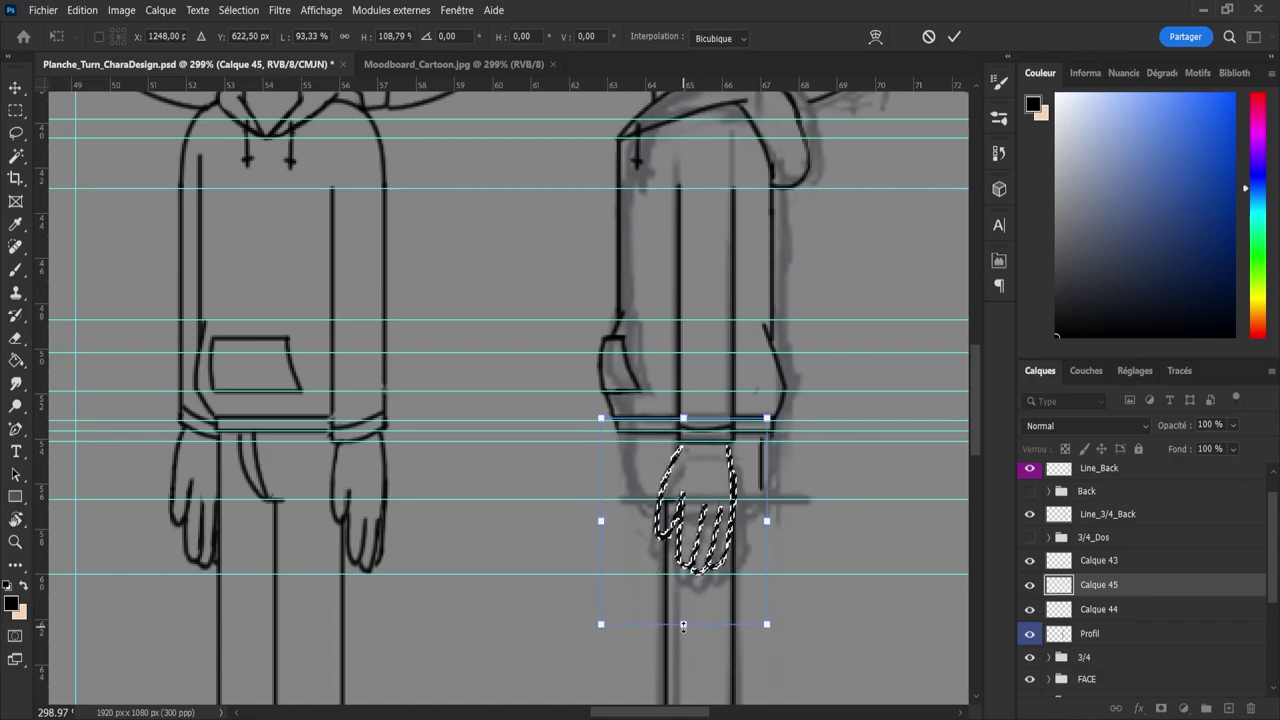
pyautogui.click(955, 36)
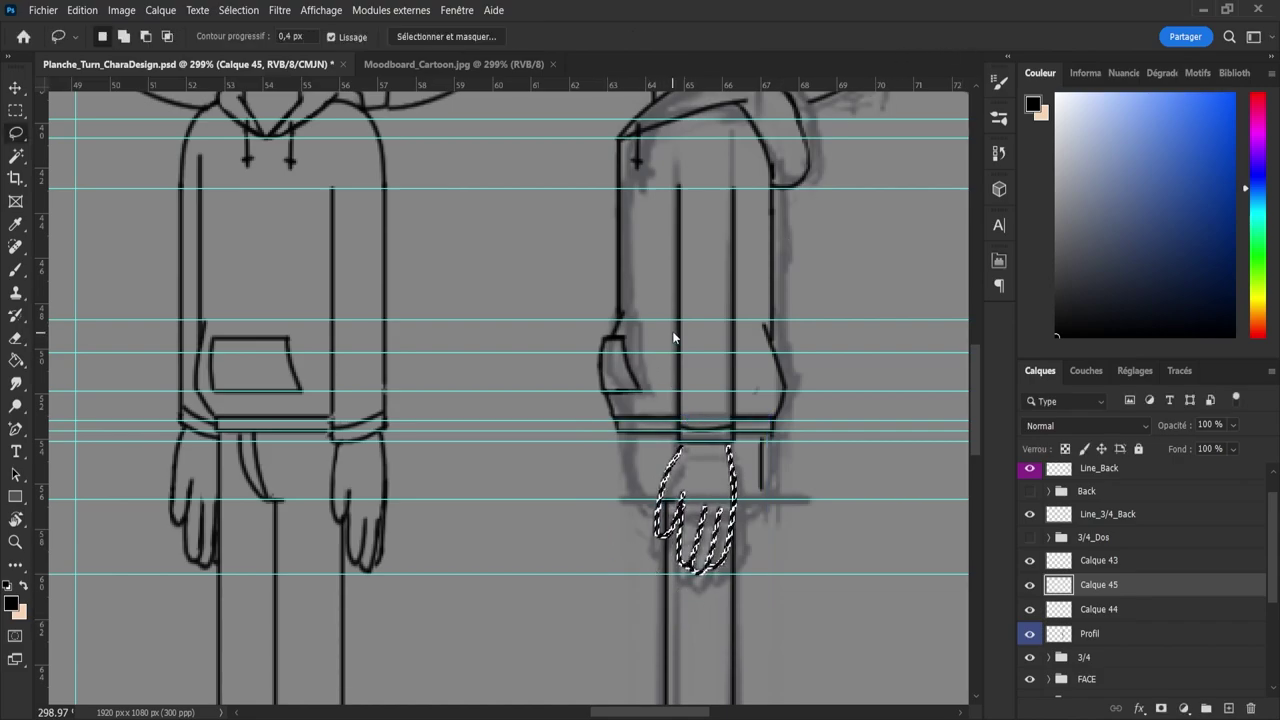
pyautogui.hotkey('ctrl', 'd')
# - Clear the restored selection around the hand and save the document
pyautogui.press('e')
pyautogui.press('z')
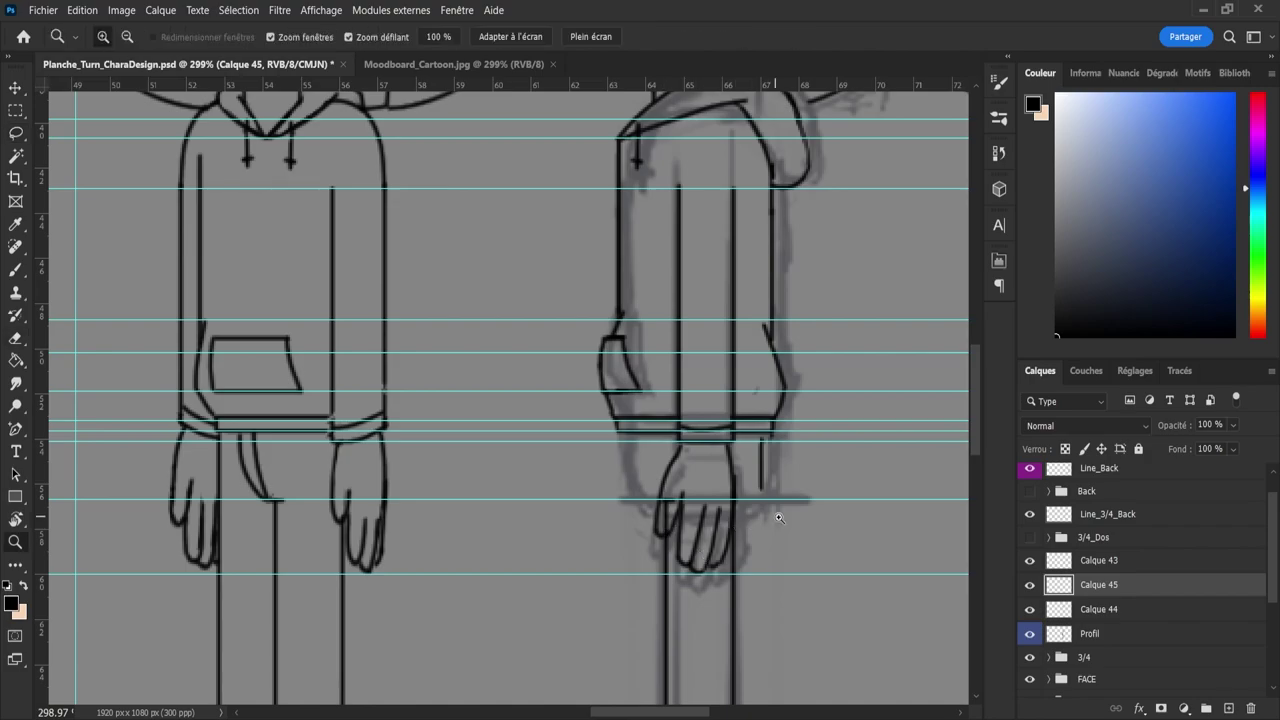
pyautogui.moveTo(780, 516); pyautogui.dragTo(760, 524)
pyautogui.press('v')
pyautogui.hotkey('ctrl', 'shift', 'd')
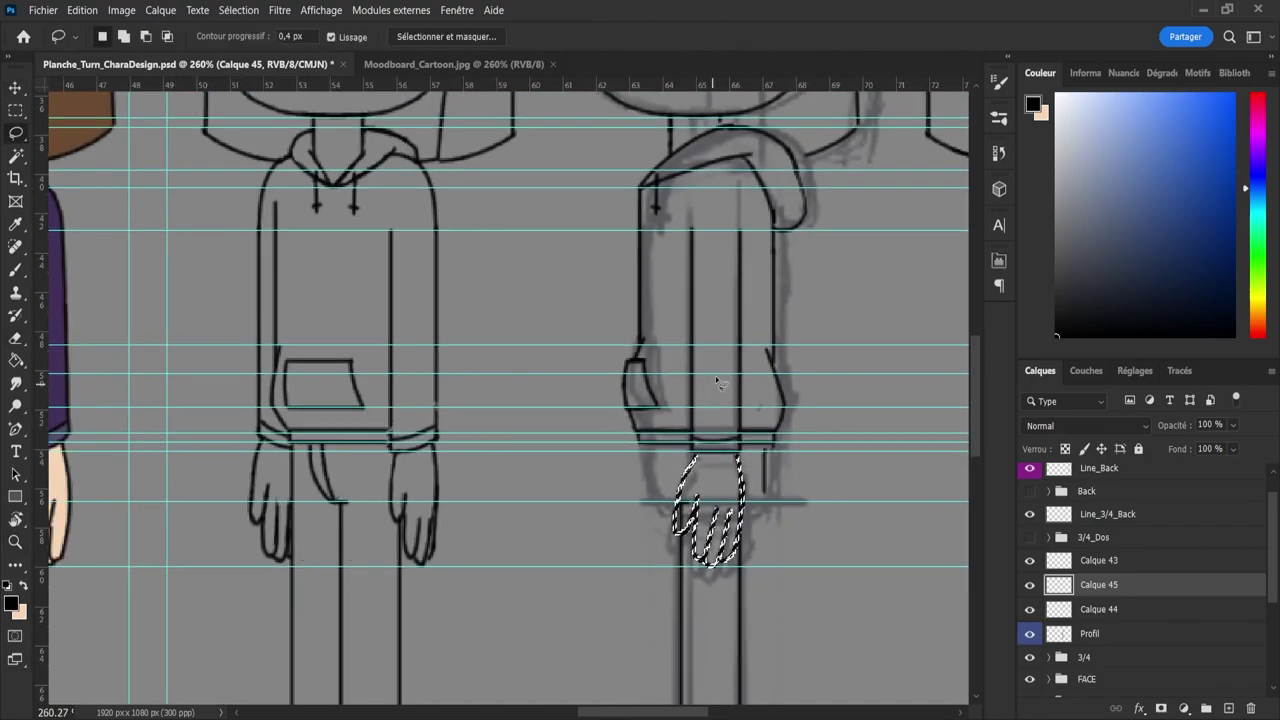
pyautogui.hotkey('ctrl', 'd')
pyautogui.hotkey('ctrl', 's')
# - Examine the profile figure's inked sleeve and hand against the neighbouring views of the turnaround
pyautogui.press('z')
pyautogui.moveTo(758, 454); pyautogui.dragTo(727, 440)
pyautogui.moveTo(732, 302); pyautogui.dragTo(760, 318)
pyautogui.press('b')
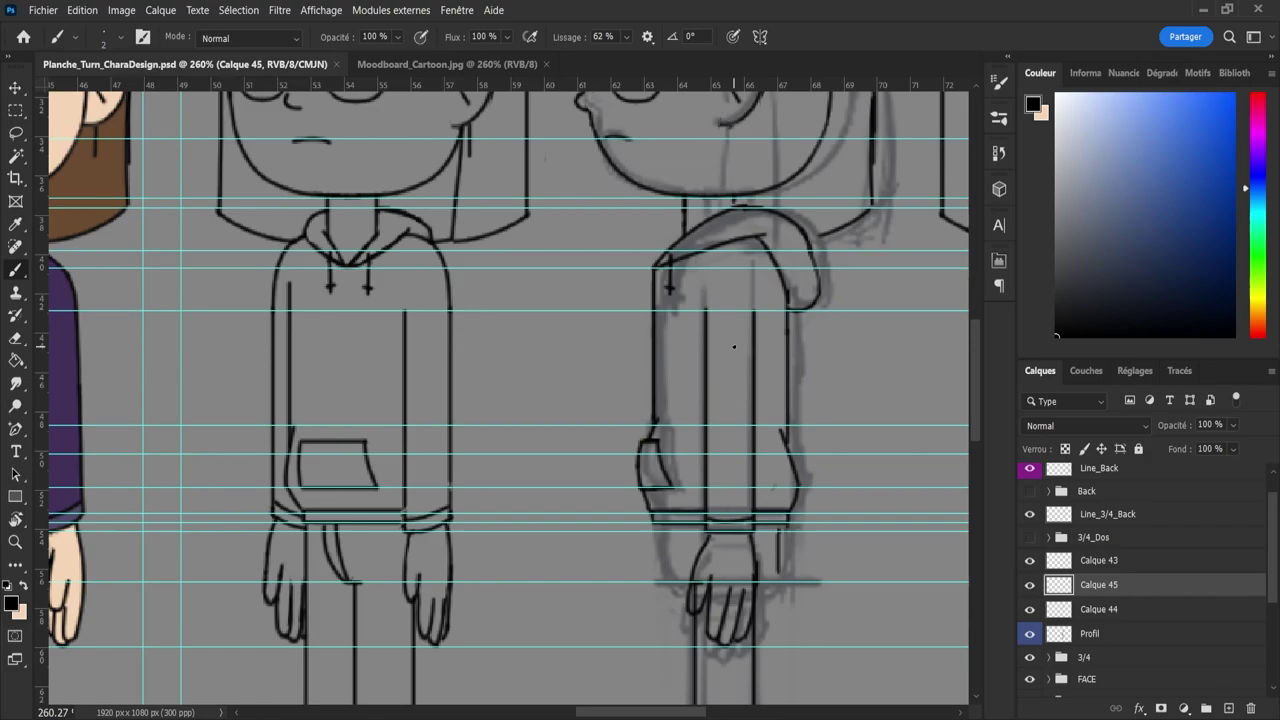
pyautogui.press('z')
pyautogui.moveTo(714, 356); pyautogui.dragTo(669, 352)
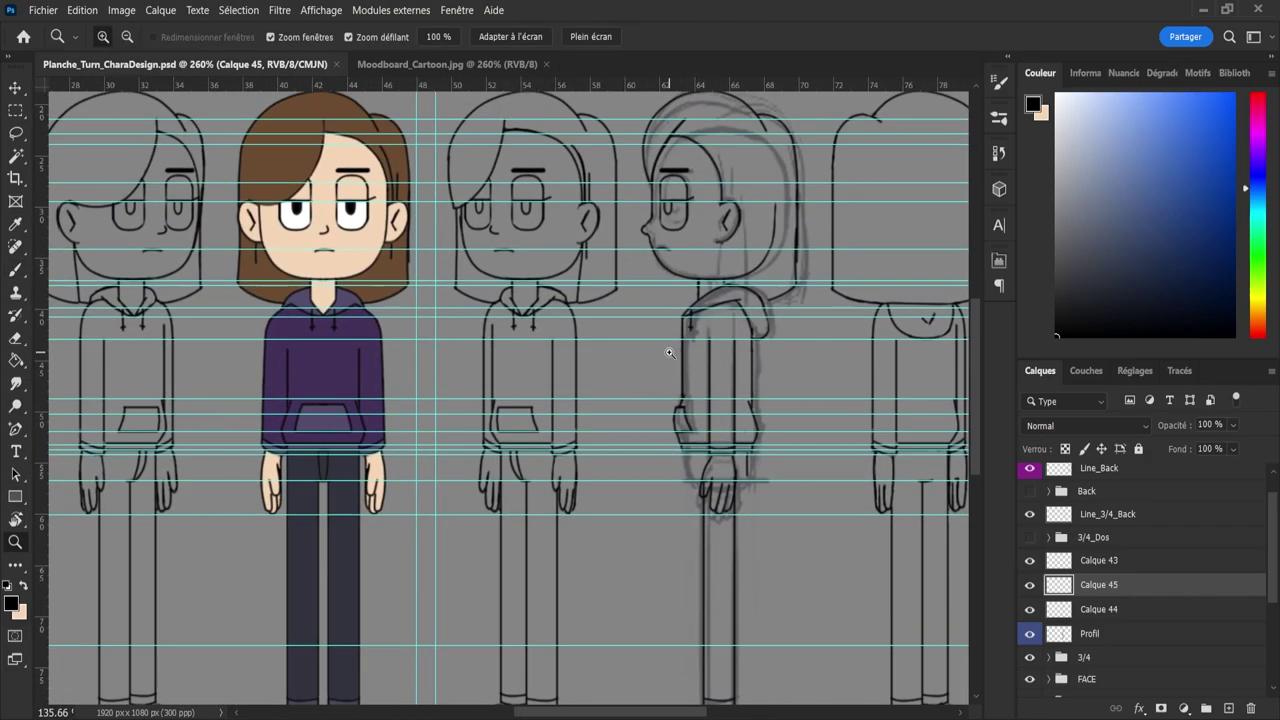
pyautogui.scroll(-1, 669, 352)
pyautogui.scroll(3, 669, 352)
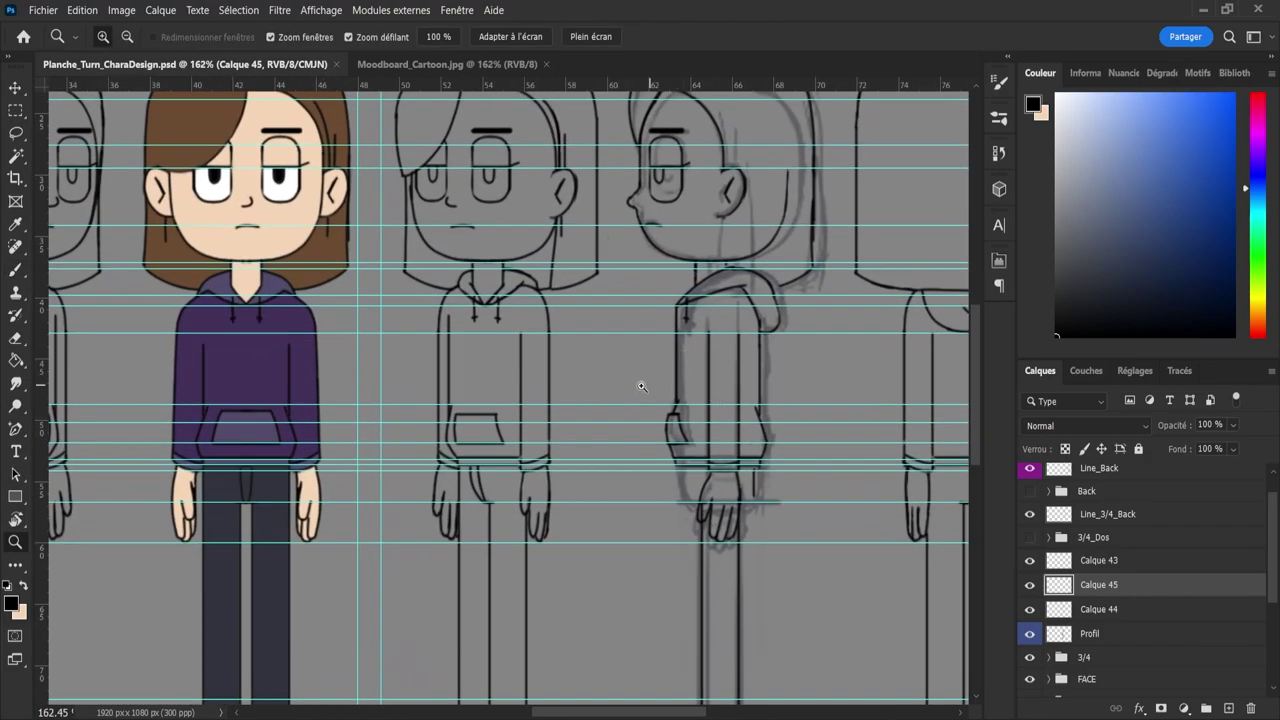
# - Inspect the Line_3/4 layer inside the 3/4 group and compare the profile figure with the rest of the turnaround
pyautogui.click(1089, 610)
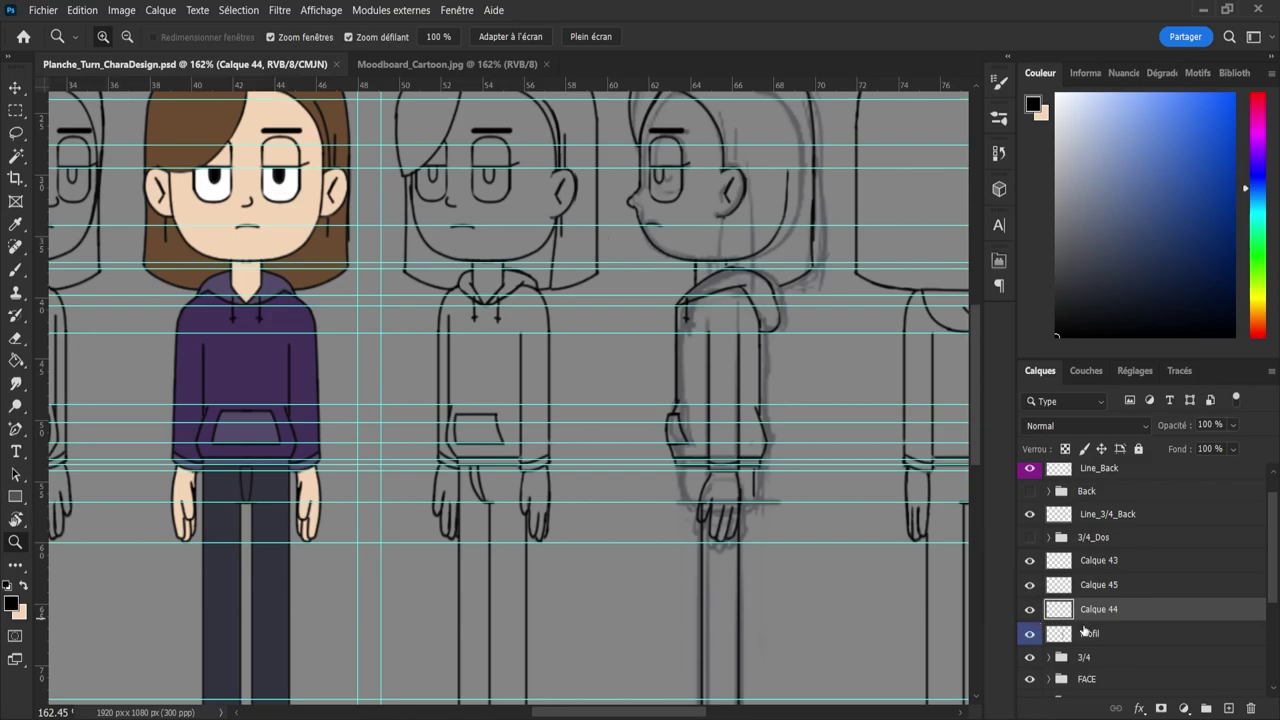
pyautogui.click(1049, 657)
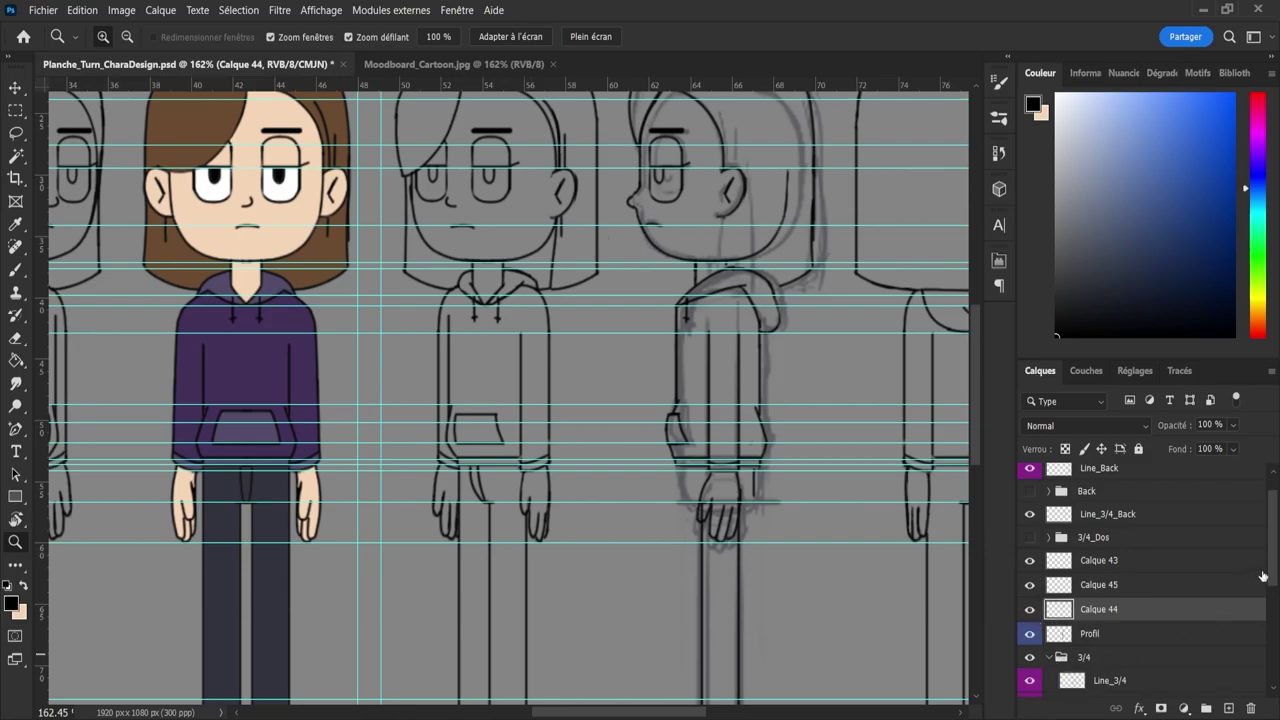
pyautogui.scroll(-1, 1085, 635)
pyautogui.click(1107, 640)
pyautogui.press('e')
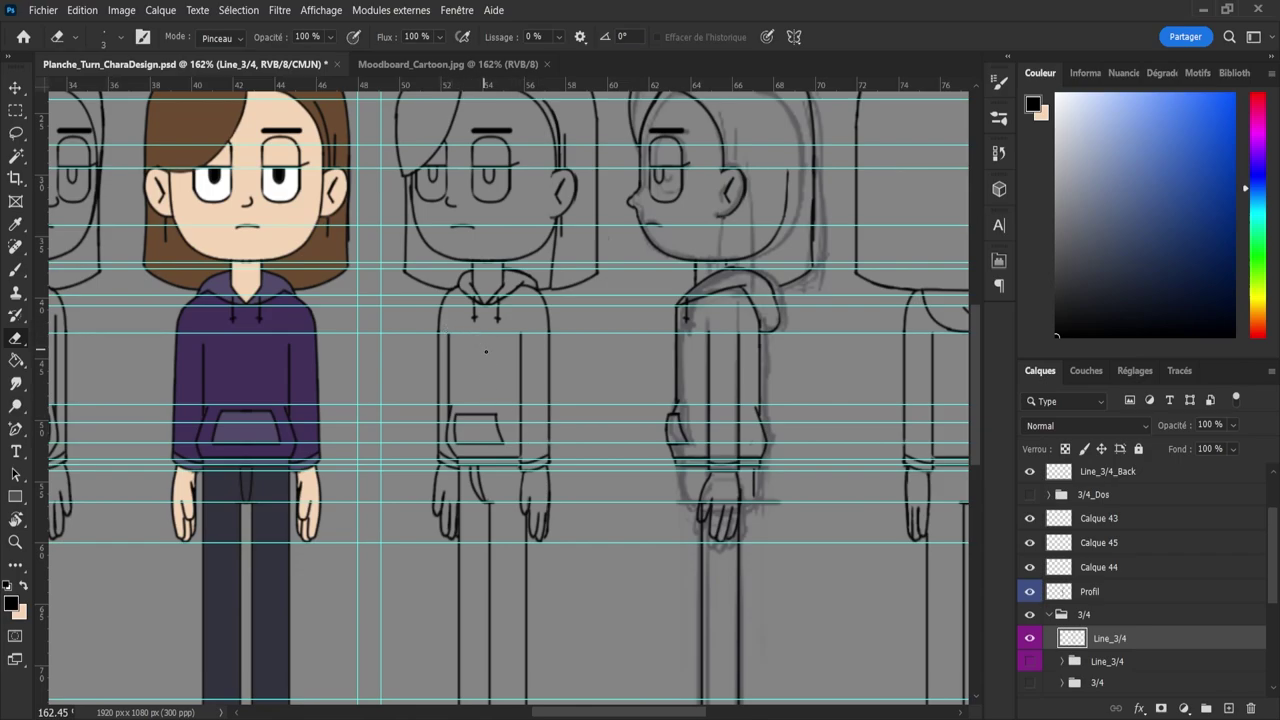
pyautogui.press('z')
pyautogui.moveTo(468, 422); pyautogui.dragTo(437, 424)
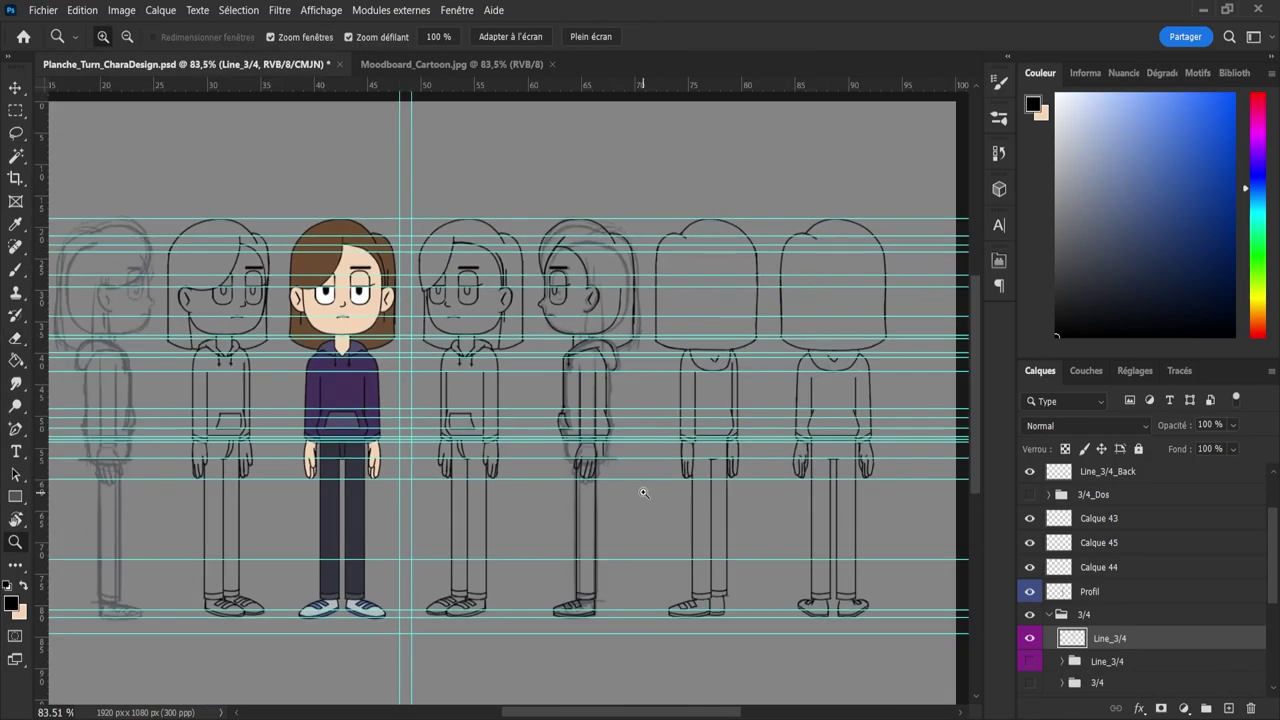
pyautogui.moveTo(643, 491)
pyautogui.mouseDown()
pyautogui.moveTo(749, 491)
pyautogui.moveTo(526, 443)
pyautogui.mouseUp()
pyautogui.scroll(2, 527, 443)
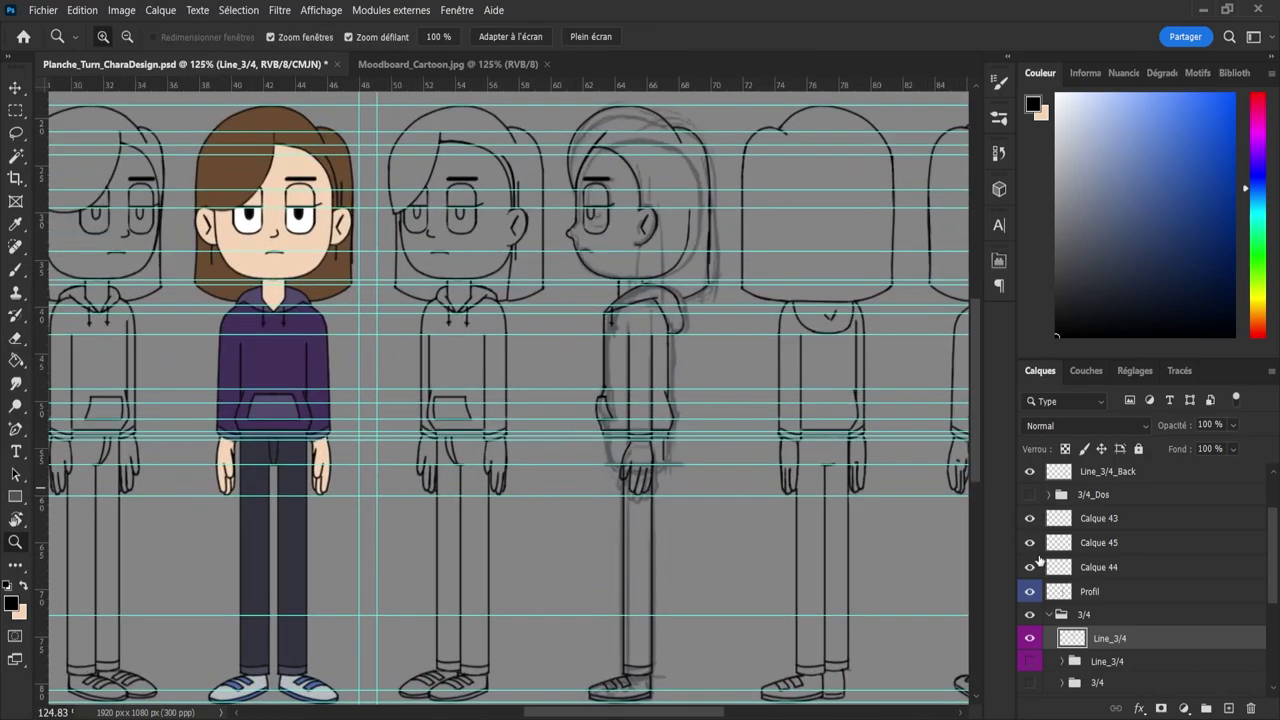
pyautogui.click(1050, 615)
# - Examine the upper ends of the profile's sleeve lines on layer Calque 45 up close
pyautogui.click(1120, 543)
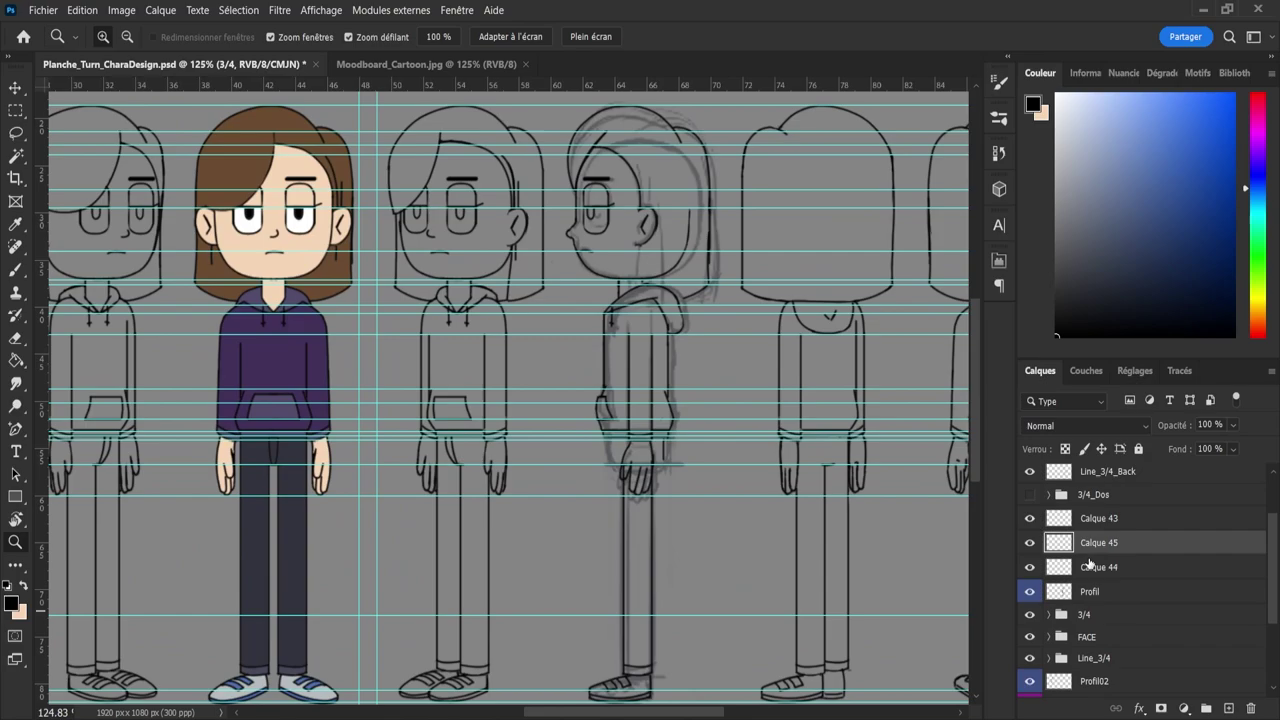
pyautogui.scroll(4, 640, 345)
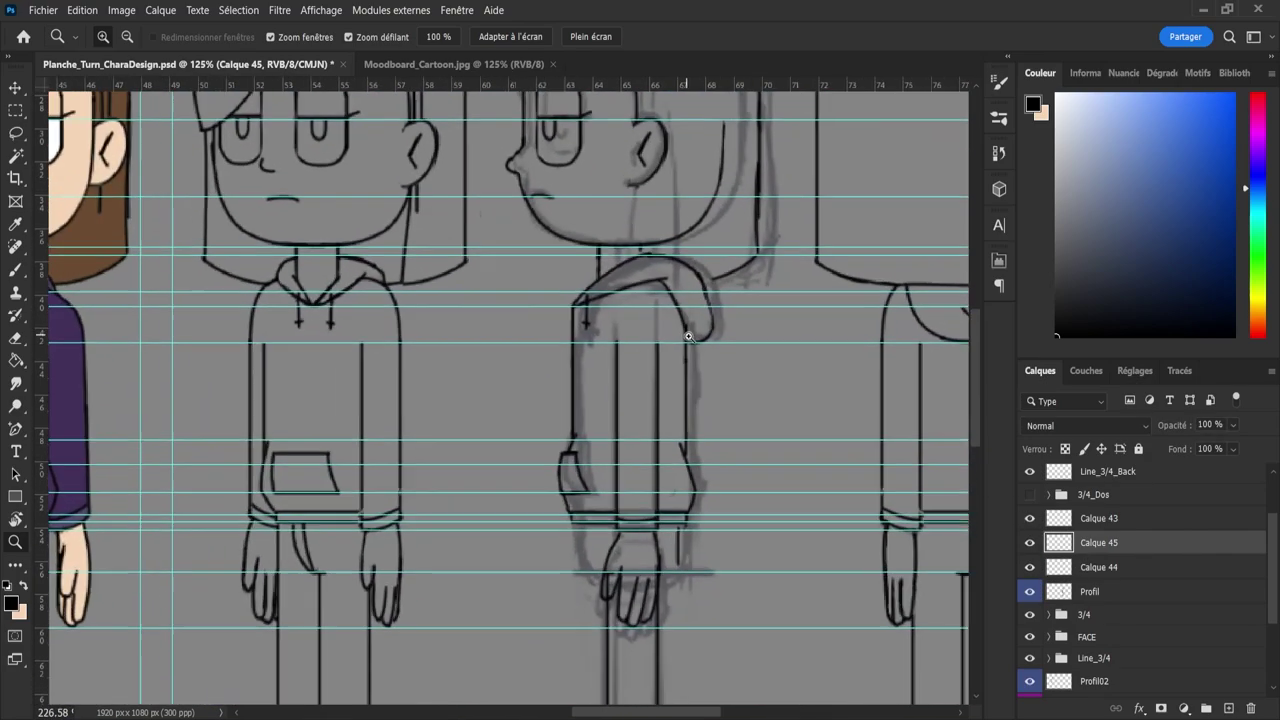
pyautogui.press('e')
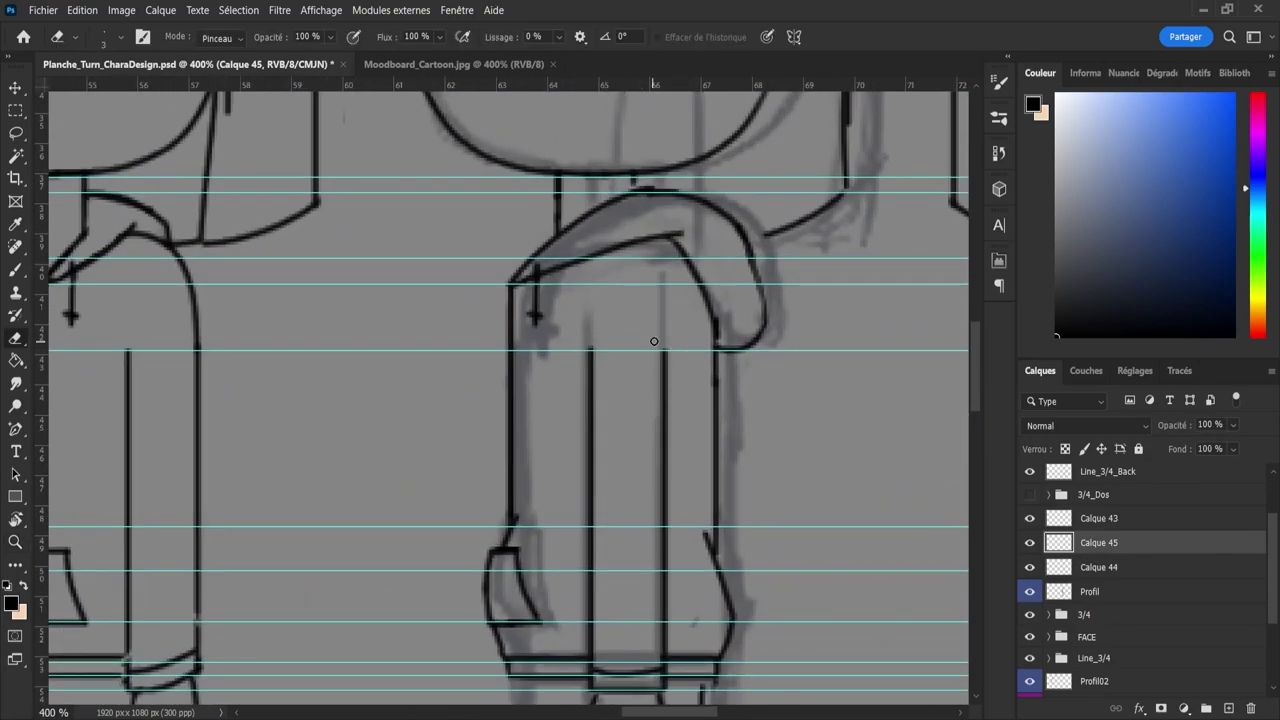
pyautogui.press('b')
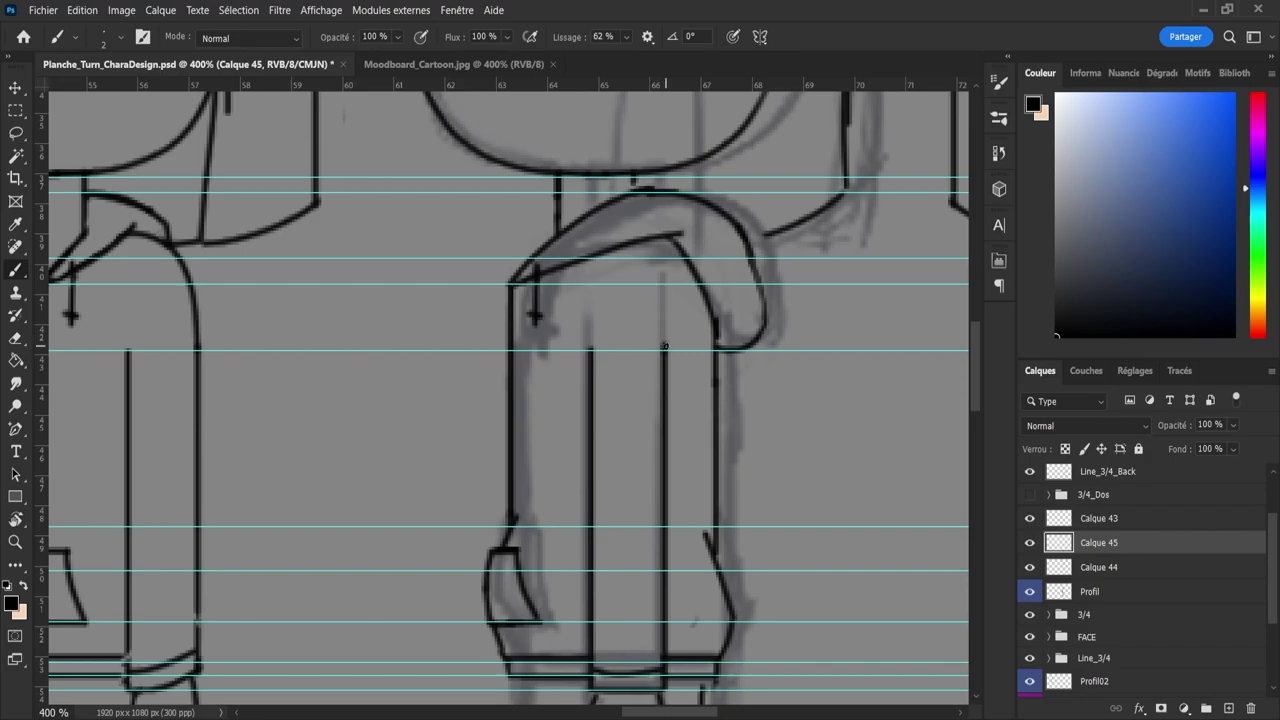
pyautogui.press('e')
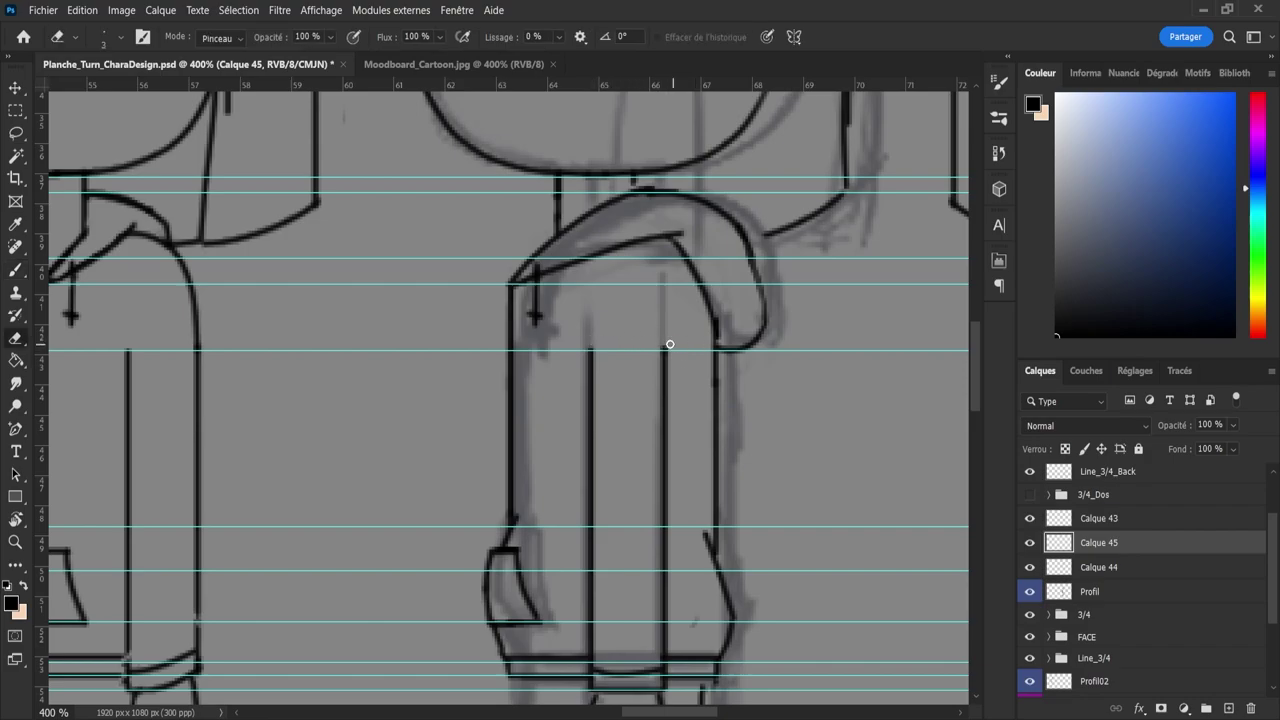
pyautogui.press('z')
pyautogui.moveTo(705, 379); pyautogui.dragTo(673, 369)
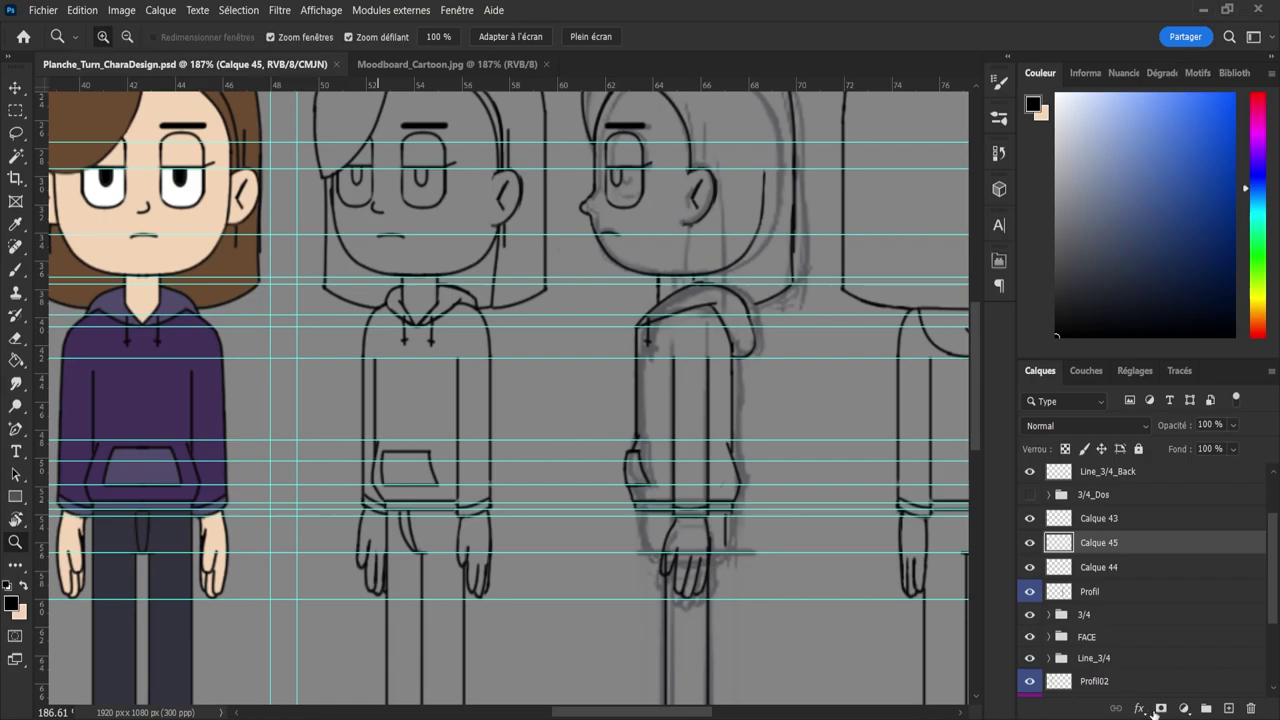
# - Toggle the visibility of the profile line layers to check their contents, and add a new layer above Calque 45
pyautogui.click(1031, 546)
pyautogui.click(1031, 546)
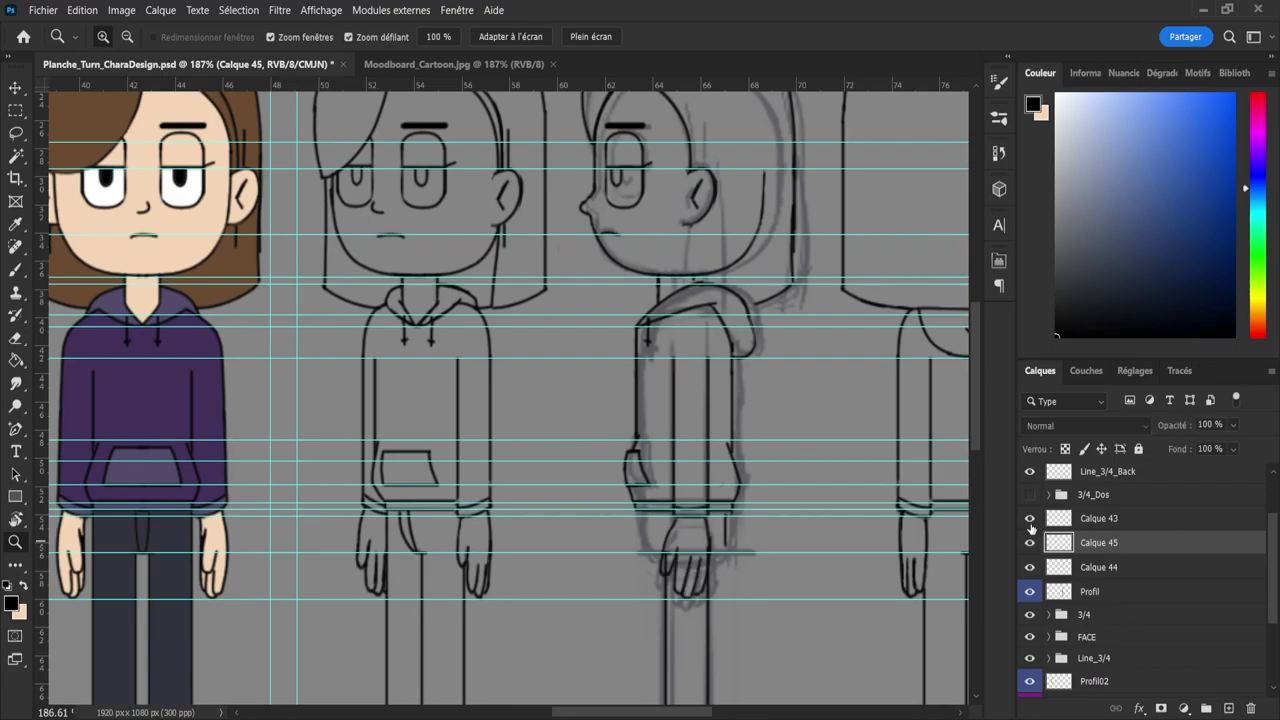
pyautogui.click(1031, 521)
pyautogui.click(1030, 567)
pyautogui.click(1030, 567)
pyautogui.click(1228, 708)
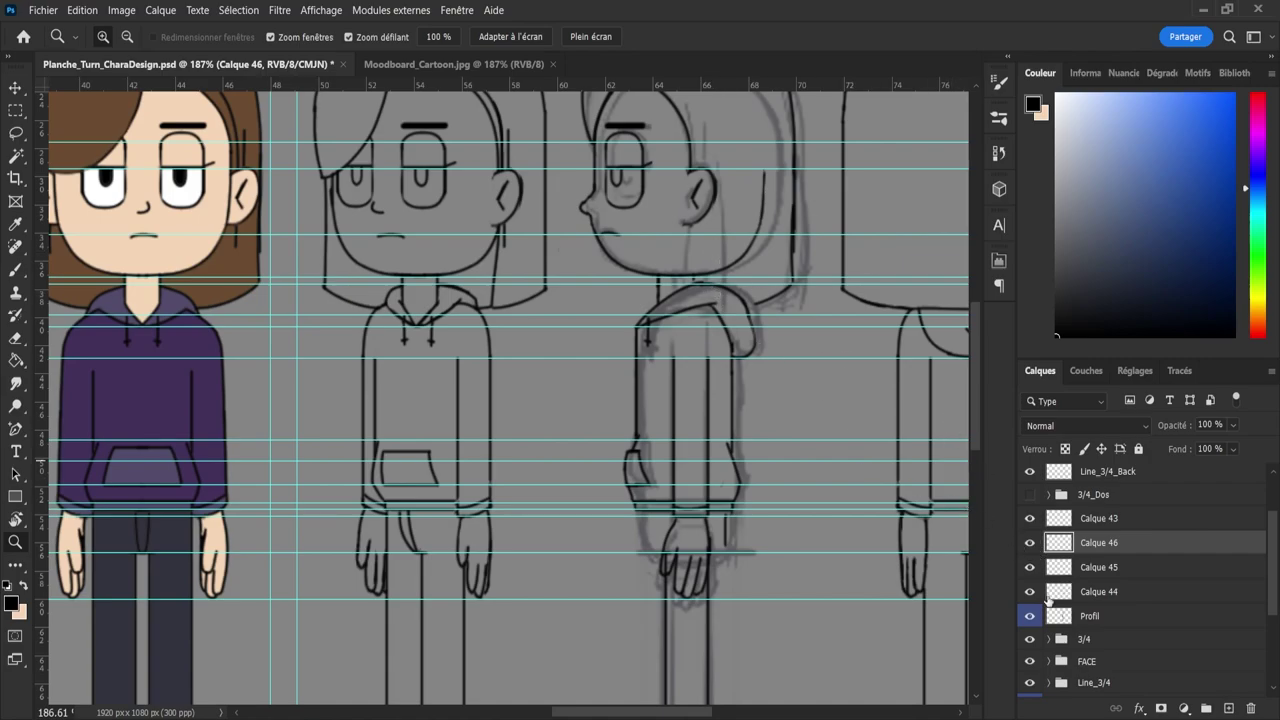
# - Check what layer Calque 44 contains by hiding and showing it, and lower its opacity to 47%
pyautogui.click(1031, 592)
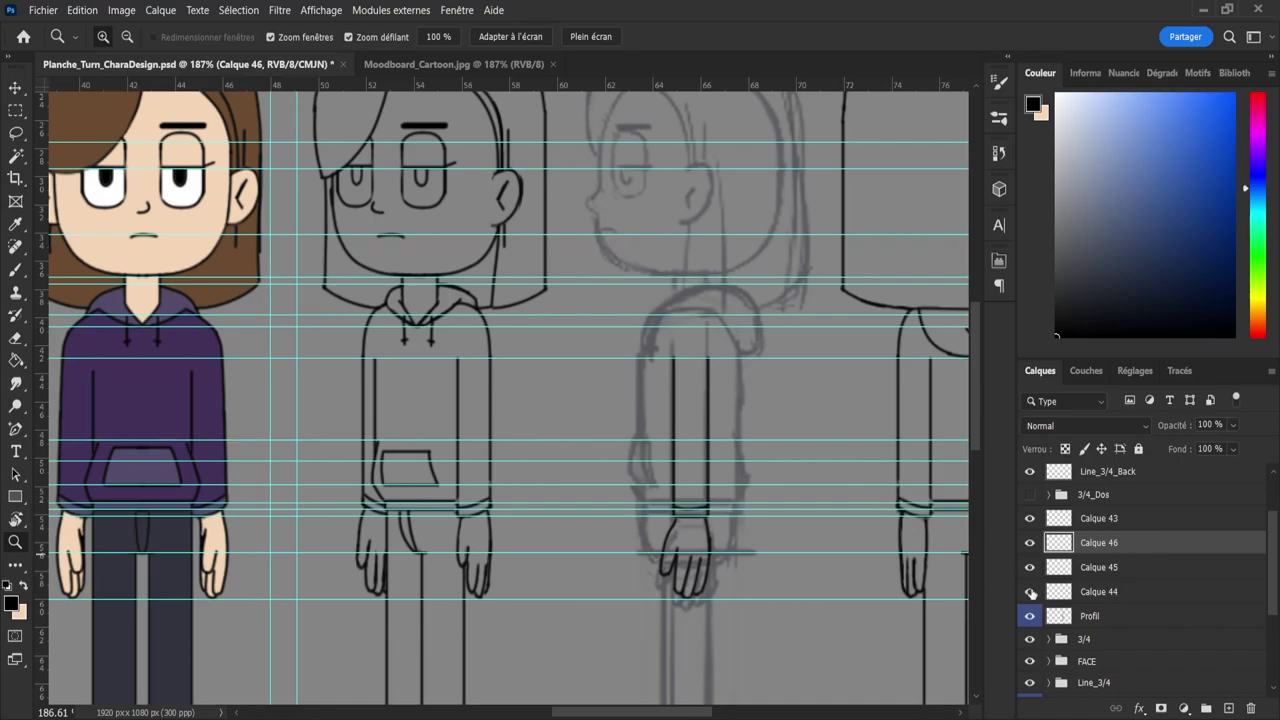
pyautogui.click(1031, 592)
pyautogui.click(1097, 593)
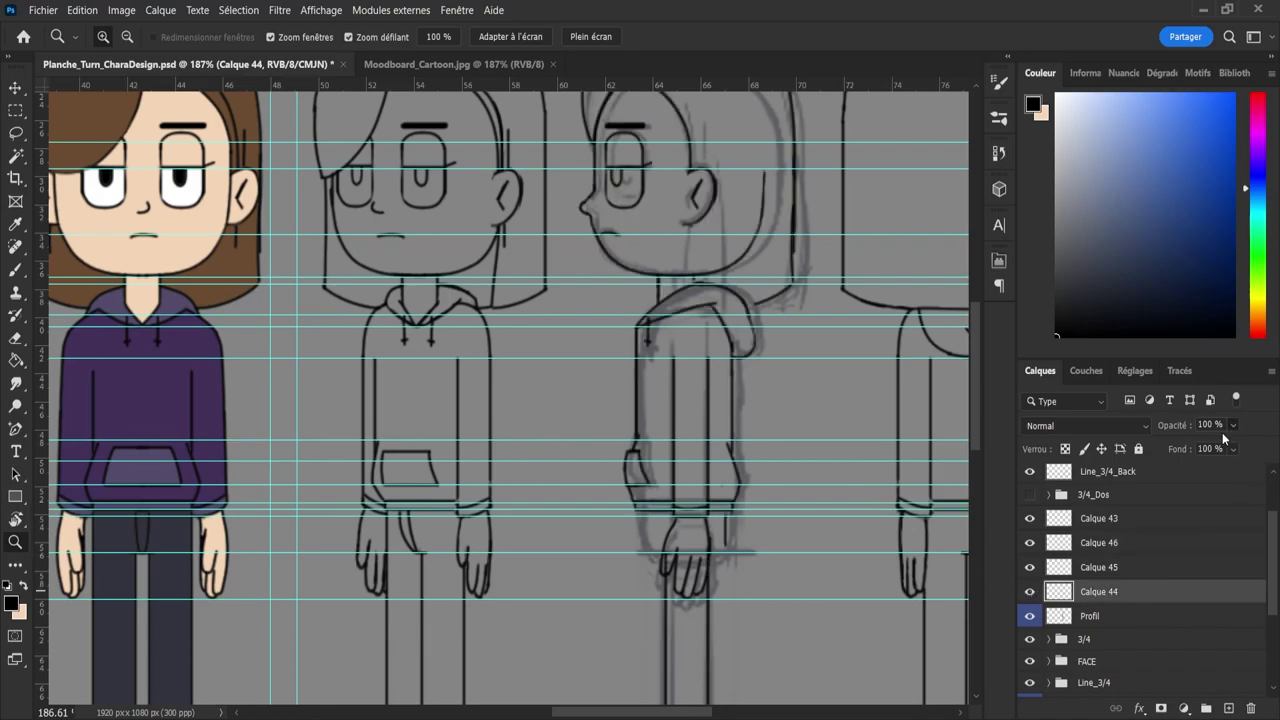
pyautogui.press('4')
pyautogui.press('2')
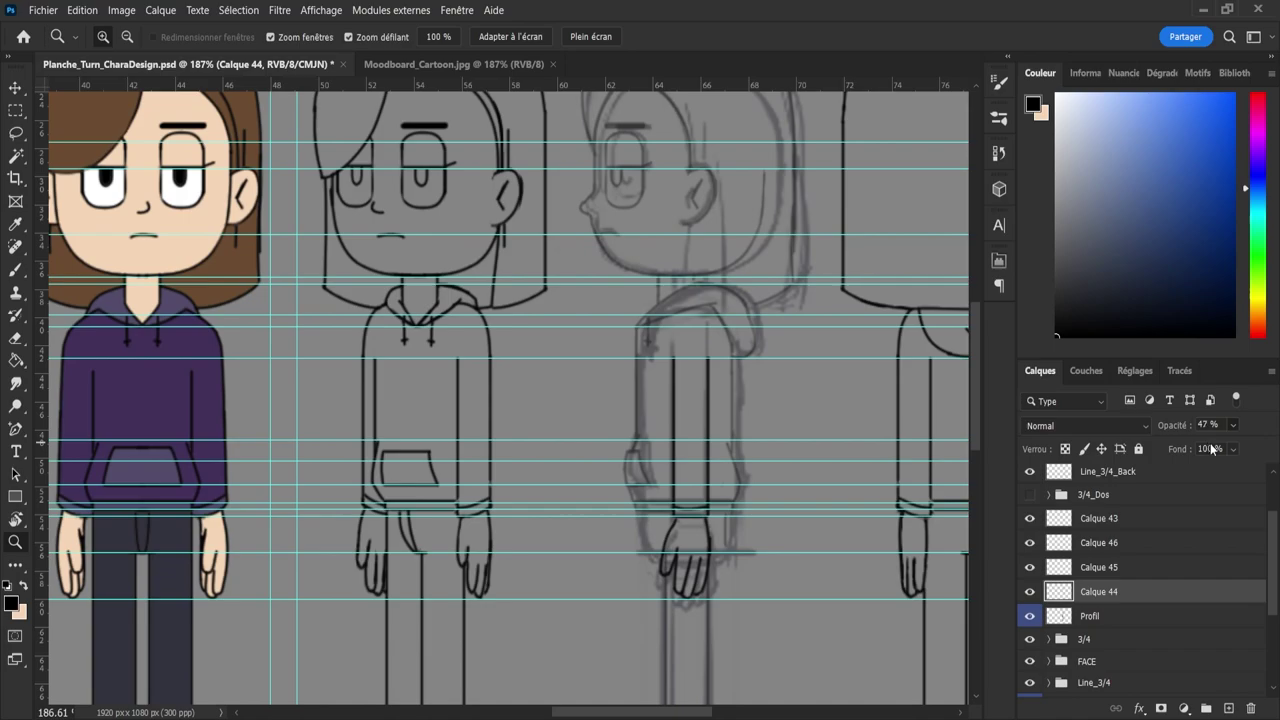
# - Ink the vertical hair line from below the profile's ear down to the hood on layer Calque 46
pyautogui.click(1138, 522)
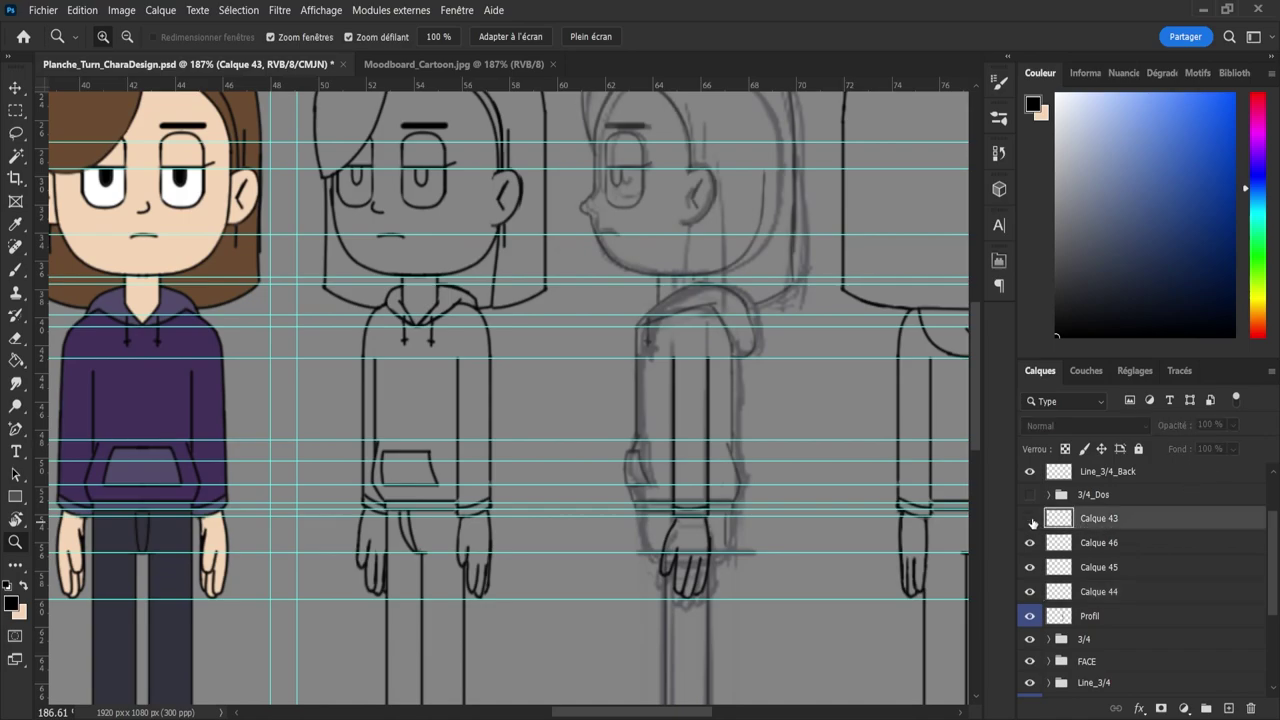
pyautogui.click(1031, 519)
pyautogui.click(1062, 545)
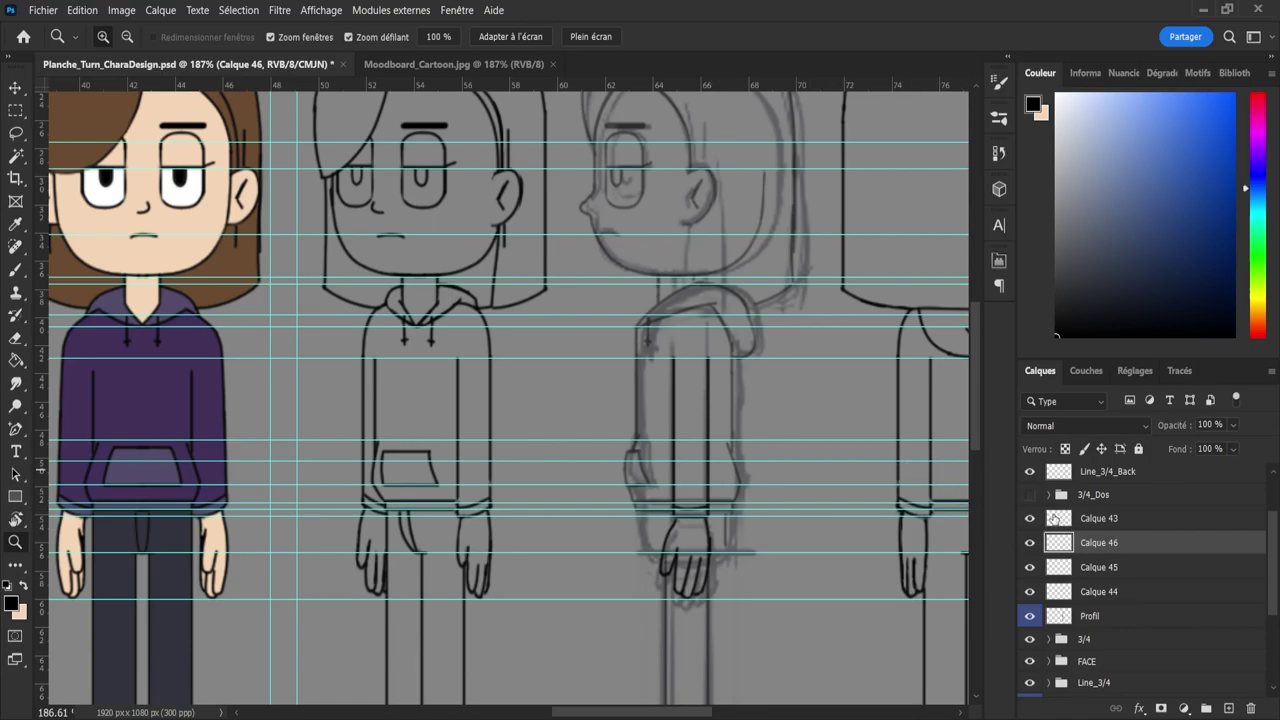
pyautogui.moveTo(814, 377); pyautogui.dragTo(764, 375)
pyautogui.moveTo(760, 254); pyautogui.dragTo(808, 258)
pyautogui.moveTo(800, 402); pyautogui.dragTo(836, 408)
pyautogui.press('b')
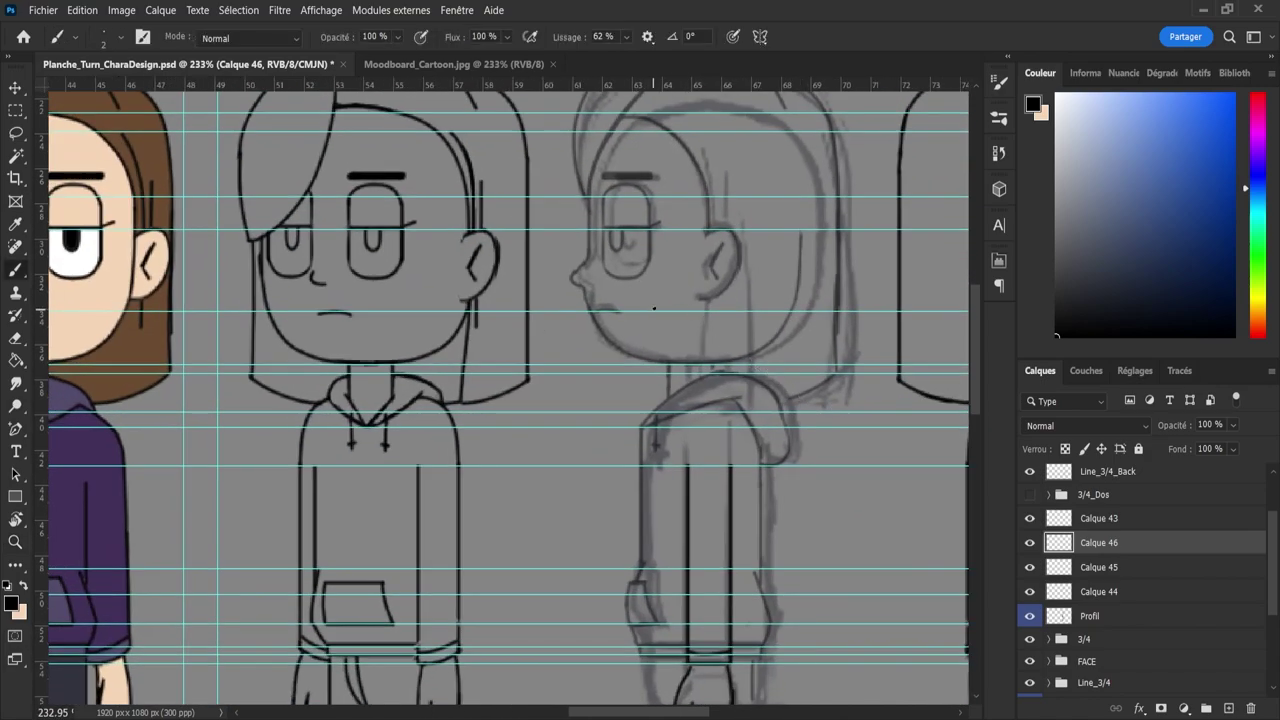
pyautogui.moveTo(708, 300); pyautogui.dragTo(711, 446)
pyautogui.hotkey('ctrl', 'z')
pyautogui.hotkey('ctrl', 'z')
pyautogui.moveTo(707, 298); pyautogui.dragTo(703, 411)
# - Add a horizontal guide at the hair's lower edge and trim the vertical hair line to it
pyautogui.moveTo(706, 411); pyautogui.dragTo(757, 417)
pyautogui.hotkey('ctrl', 'z')
pyautogui.moveTo(759, 85); pyautogui.dragTo(811, 403)
pyautogui.press('e')
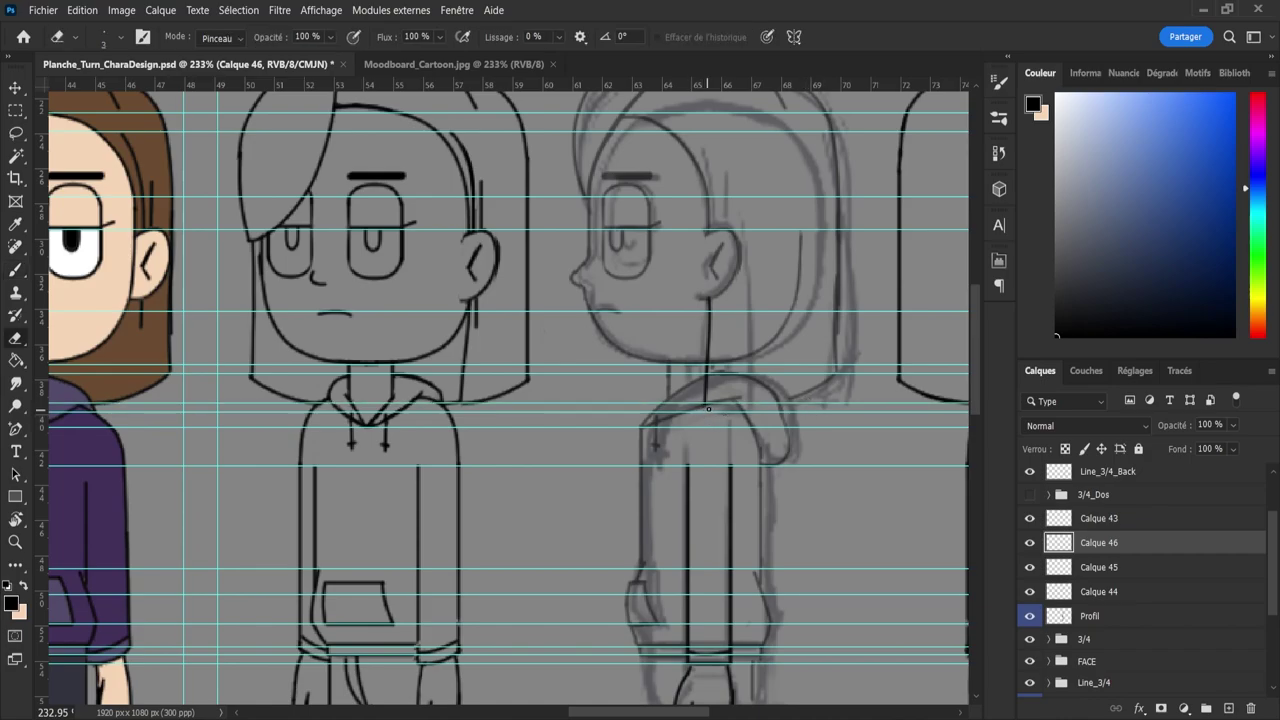
# - Try to ink the hair's lower edge from the vertical hair line toward the back of the head
pyautogui.press('b')
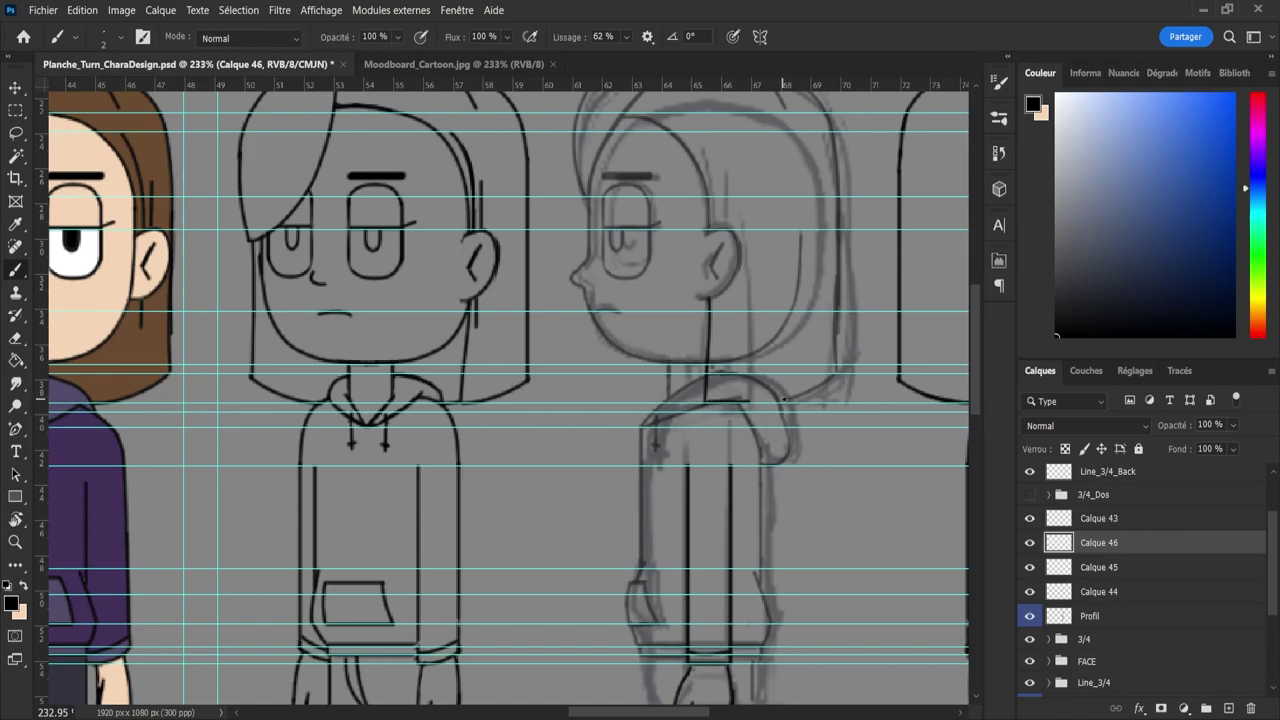
pyautogui.hotkey('ctrl', 'z')
pyautogui.moveTo(784, 399)
pyautogui.mouseDown()
pyautogui.moveTo(706, 401)
pyautogui.moveTo(799, 398)
pyautogui.moveTo(845, 358)
pyautogui.mouseUp()
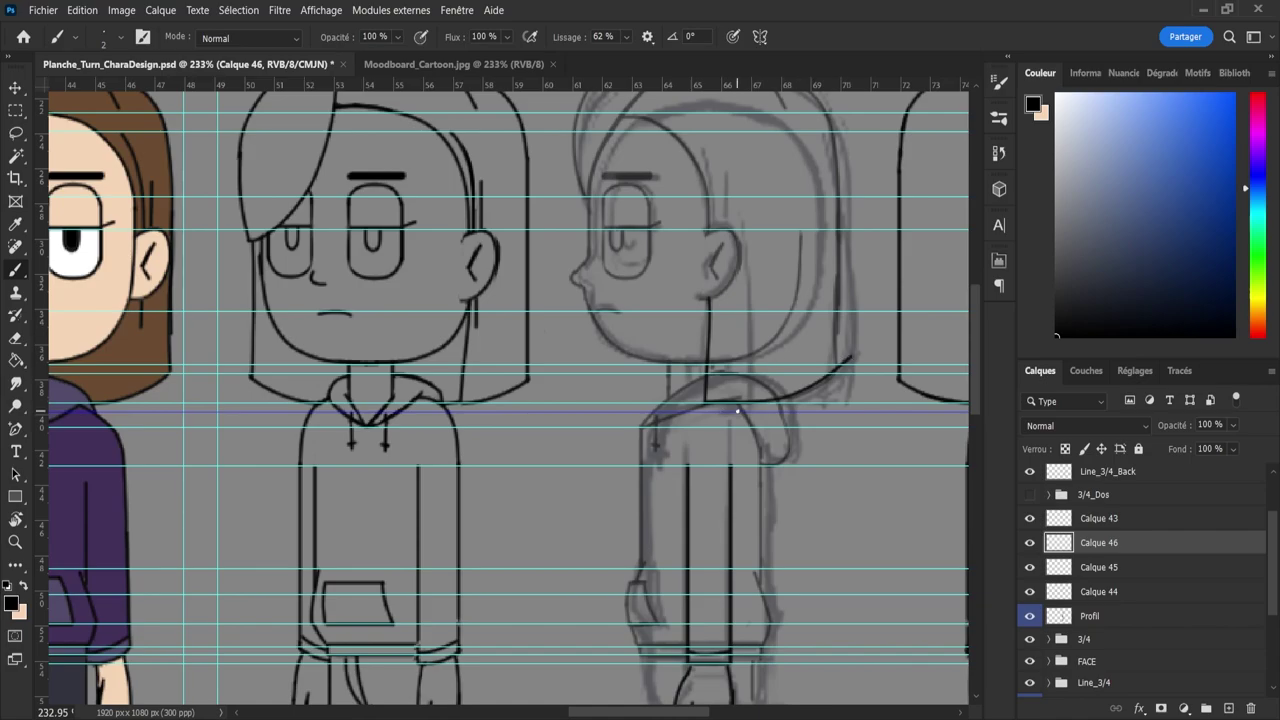
pyautogui.hotkey('ctrl', 'z')
pyautogui.moveTo(709, 403); pyautogui.dragTo(790, 396)
pyautogui.hotkey('ctrl', 'z')
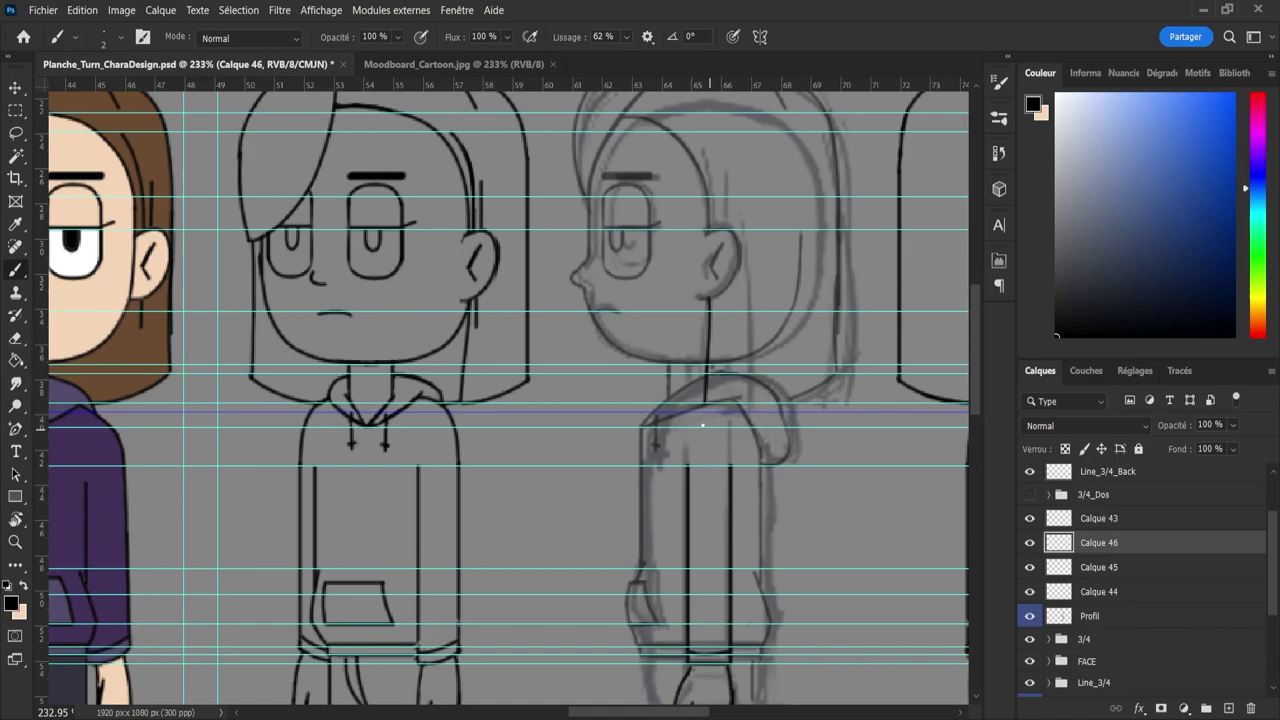
# - Ink the curved lower edge of the profile's hair from the vertical hair line past the back of the head
pyautogui.press('z')
pyautogui.moveTo(714, 420); pyautogui.dragTo(661, 417)
pyautogui.moveTo(830, 429)
pyautogui.mouseDown()
pyautogui.moveTo(860, 433)
pyautogui.moveTo(827, 406)
pyautogui.moveTo(771, 402)
pyautogui.moveTo(944, 407)
pyautogui.moveTo(867, 431)
pyautogui.moveTo(876, 438)
pyautogui.mouseUp()
pyautogui.moveTo(731, 479); pyautogui.dragTo(858, 468)
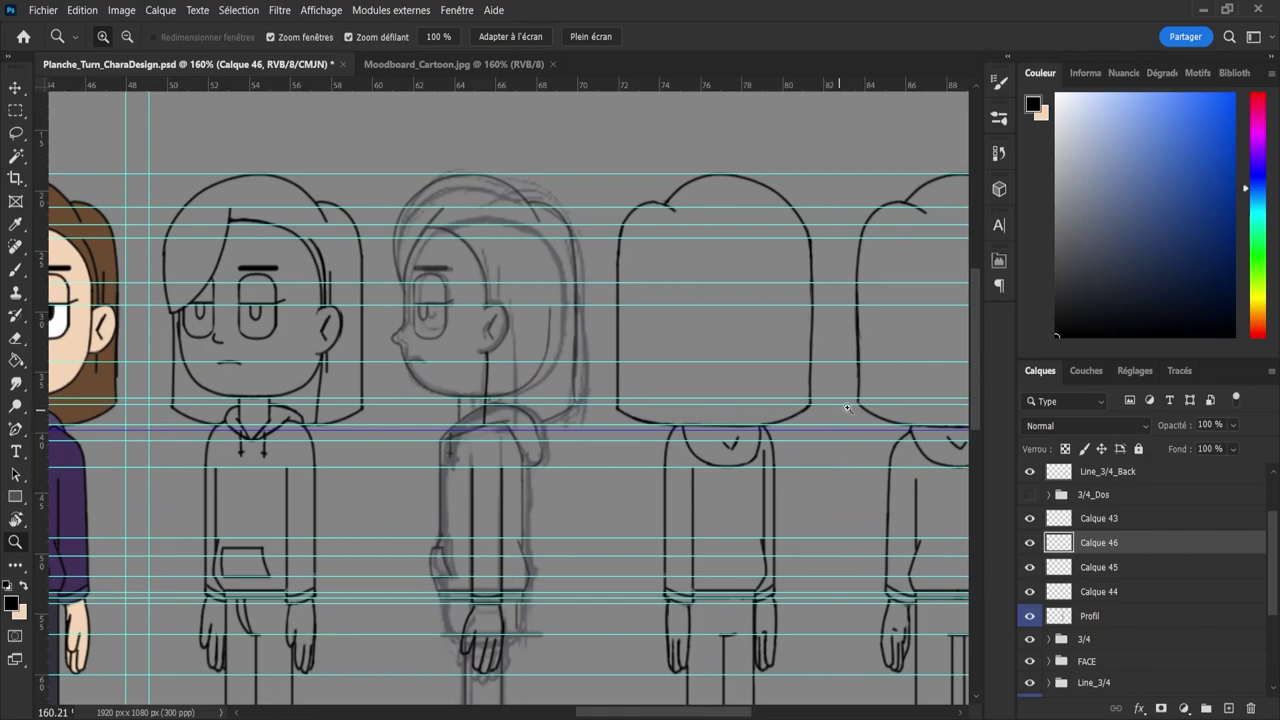
pyautogui.press('e')
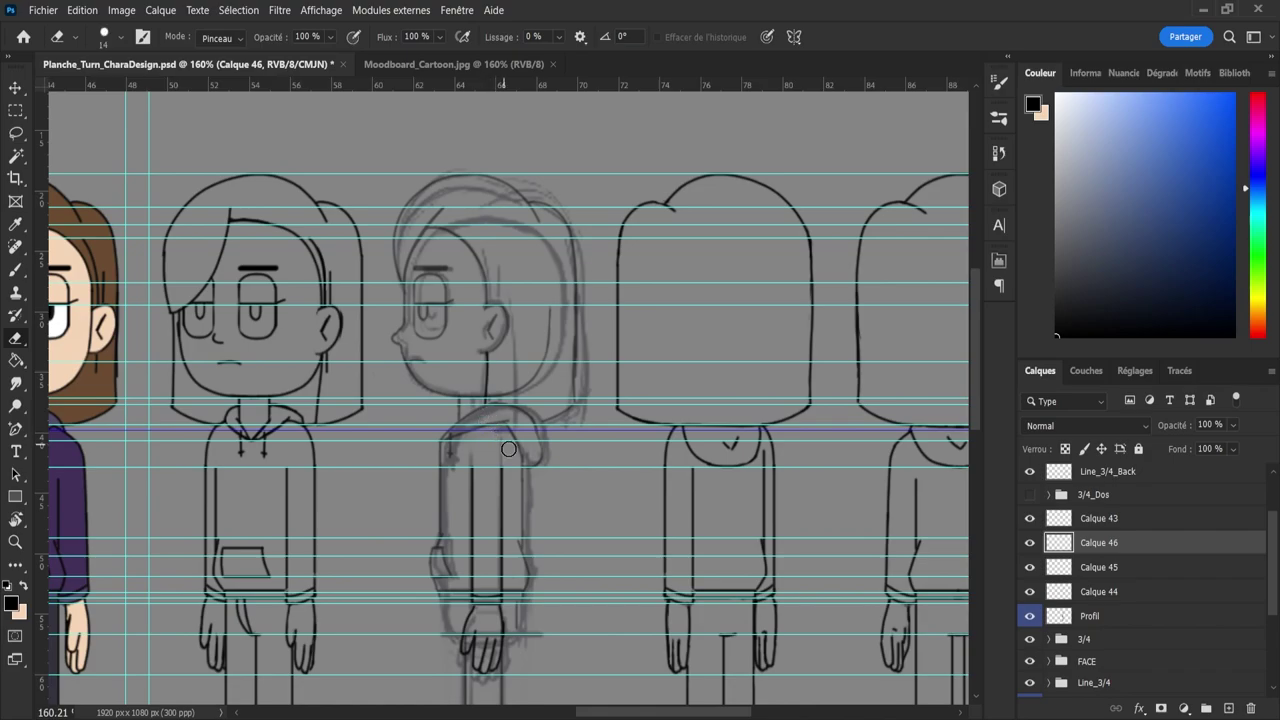
pyautogui.press('b')
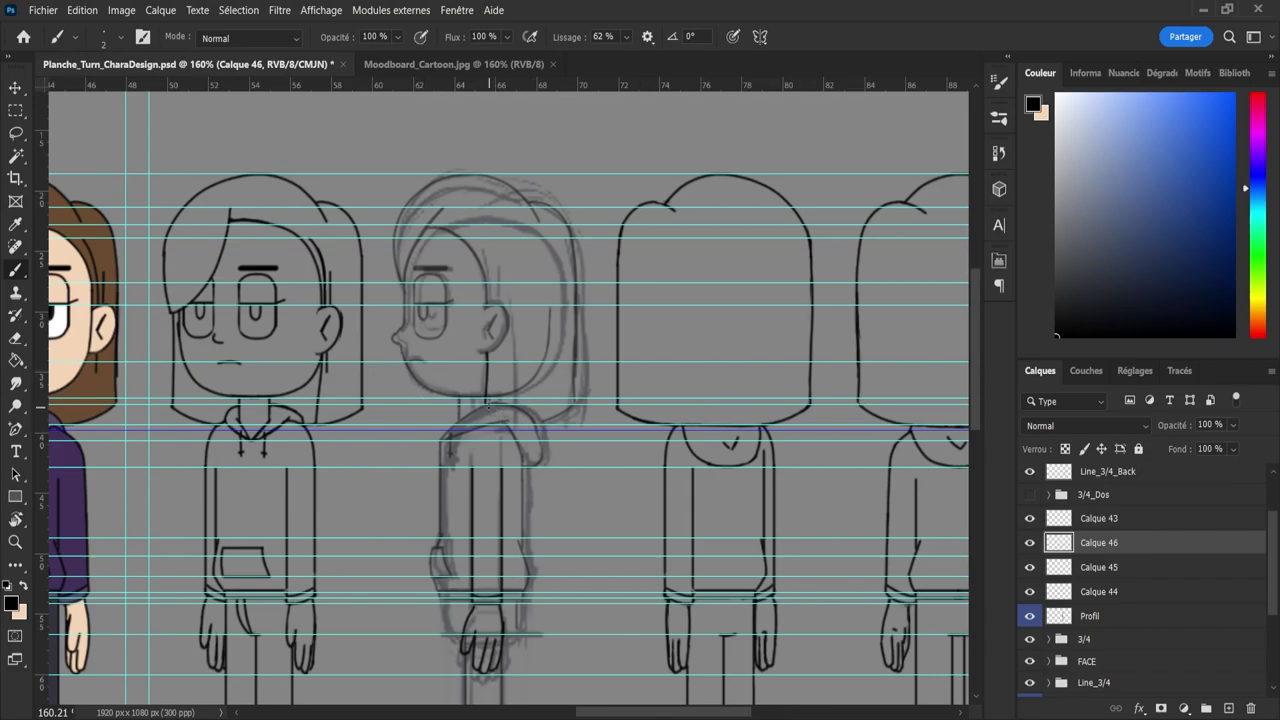
pyautogui.moveTo(537, 417); pyautogui.dragTo(579, 408)
pyautogui.hotkey('ctrl', 'z')
pyautogui.moveTo(486, 404); pyautogui.dragTo(575, 429)
pyautogui.hotkey('ctrl', 'z')
pyautogui.hotkey('ctrl', 'z')
pyautogui.moveTo(501, 416); pyautogui.dragTo(560, 428)
pyautogui.hotkey('ctrl', 'z')
pyautogui.hotkey('ctrl', 'z')
pyautogui.moveTo(485, 405); pyautogui.dragTo(589, 424)
# - Lower the Profil sketch layer's opacity to 23%, restore Calque 44 to 100%, and reselect Calque 46
pyautogui.click(1109, 621)
pyautogui.click(1233, 427)
pyautogui.click(1236, 444)
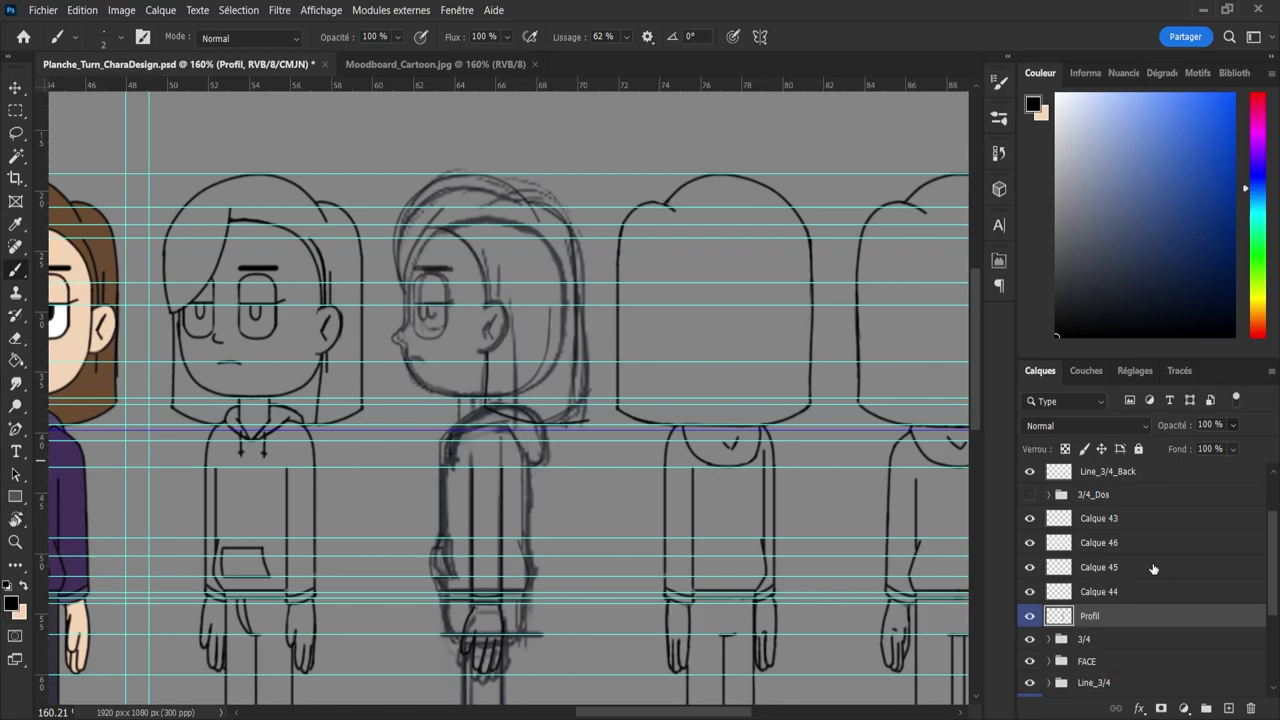
pyautogui.moveTo(1239, 443)
pyautogui.mouseDown()
pyautogui.moveTo(1204, 456)
pyautogui.moveTo(1275, 455)
pyautogui.mouseUp()
pyautogui.click(1105, 594)
pyautogui.click(1235, 427)
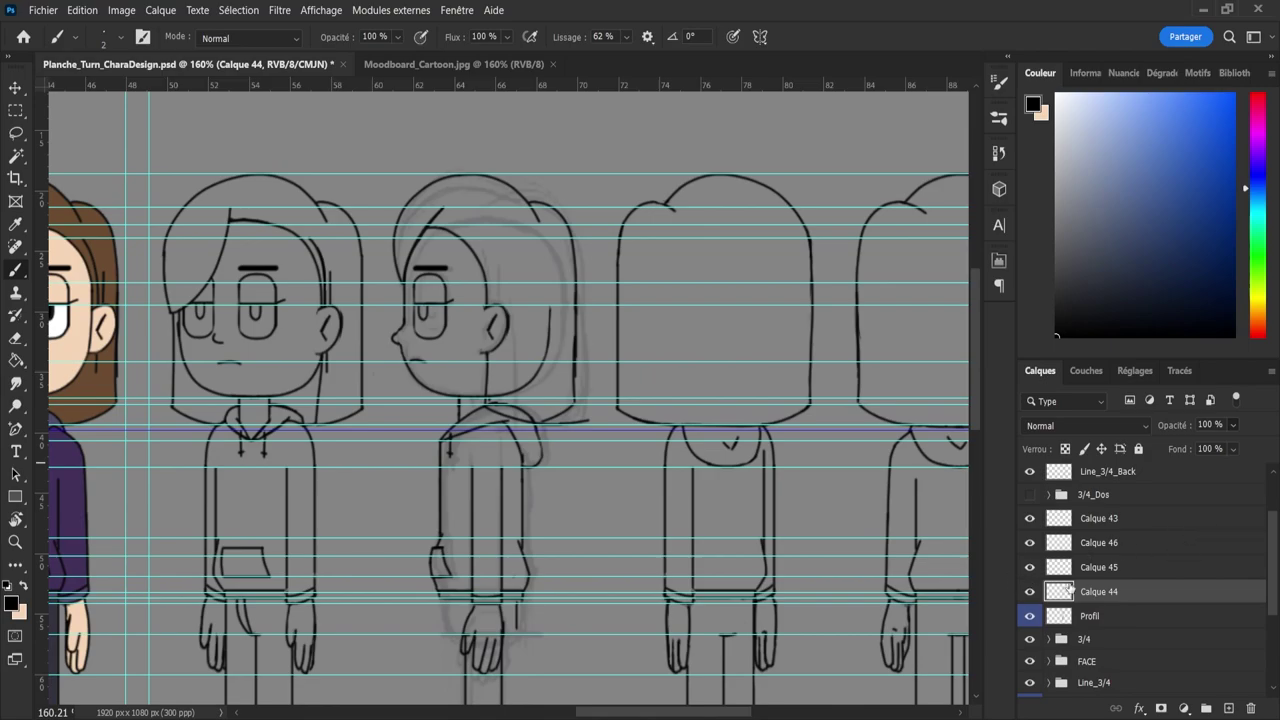
pyautogui.click(1103, 548)
# - Ink the back edge of the profile's hair on Calque 46, extending it straight down to the lower hair edge
pyautogui.press('z')
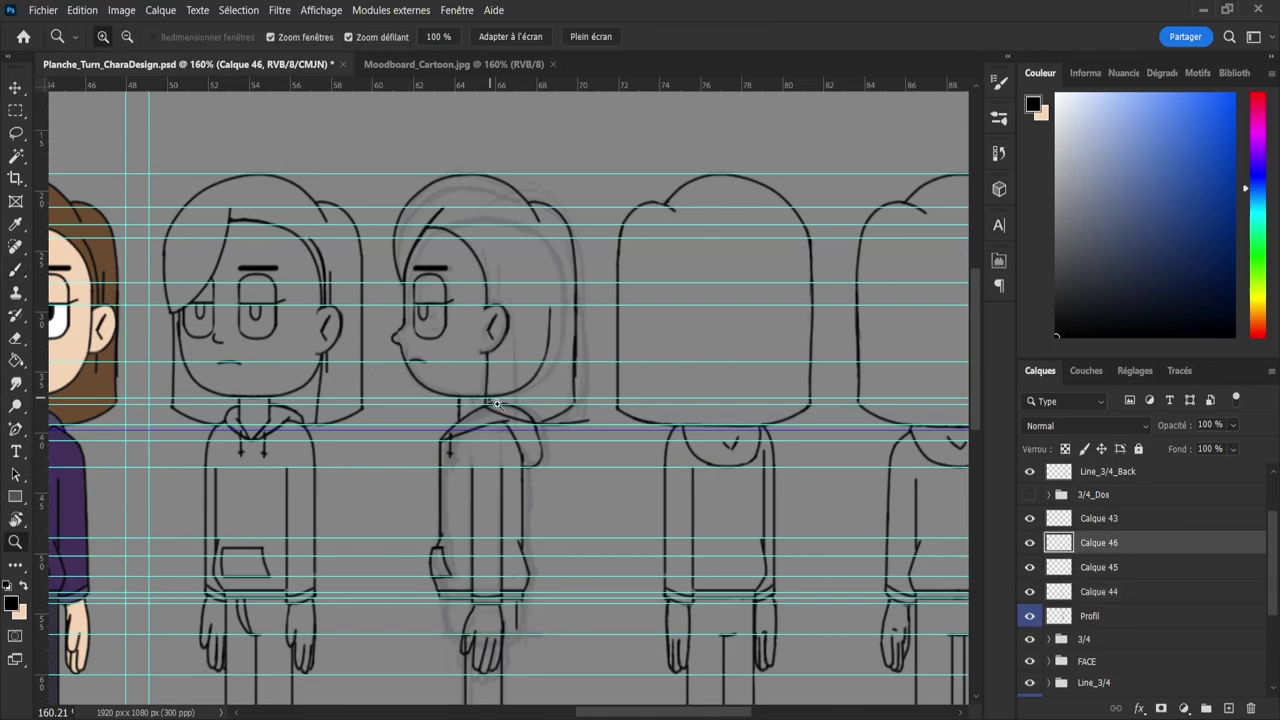
pyautogui.moveTo(530, 415); pyautogui.dragTo(570, 428)
pyautogui.press('e')
pyautogui.click(1088, 616)
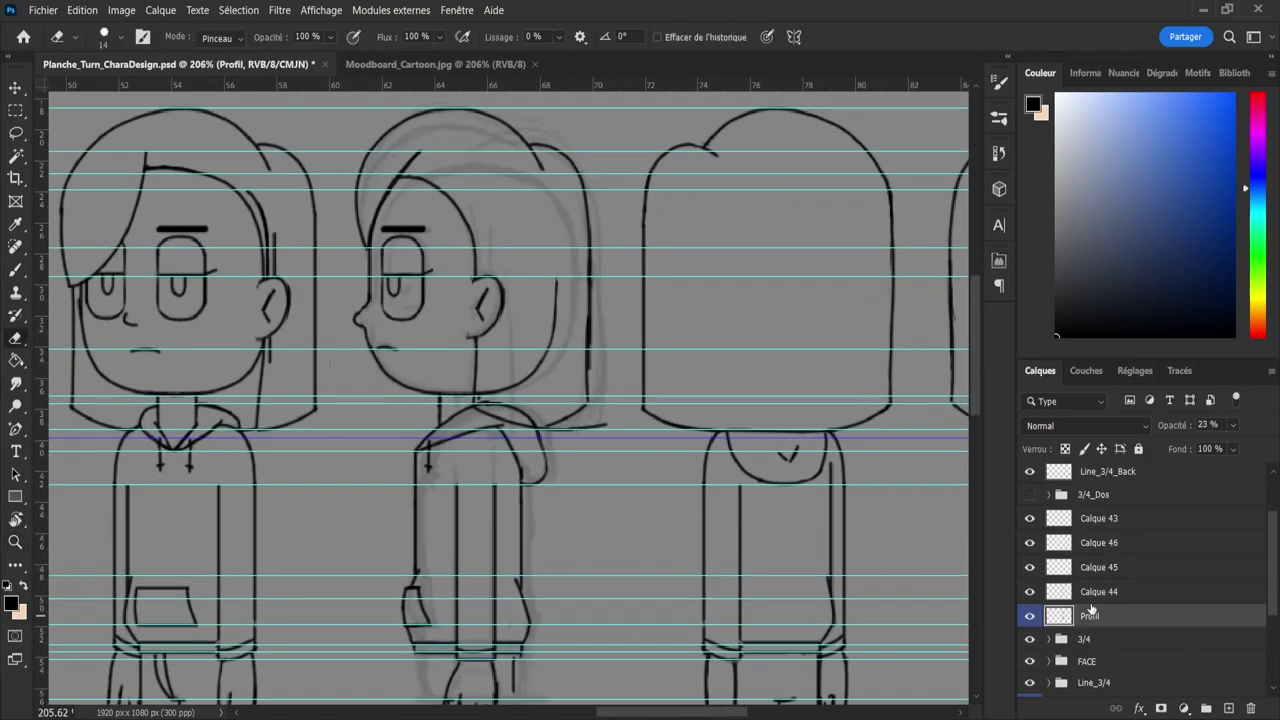
pyautogui.click(1099, 591)
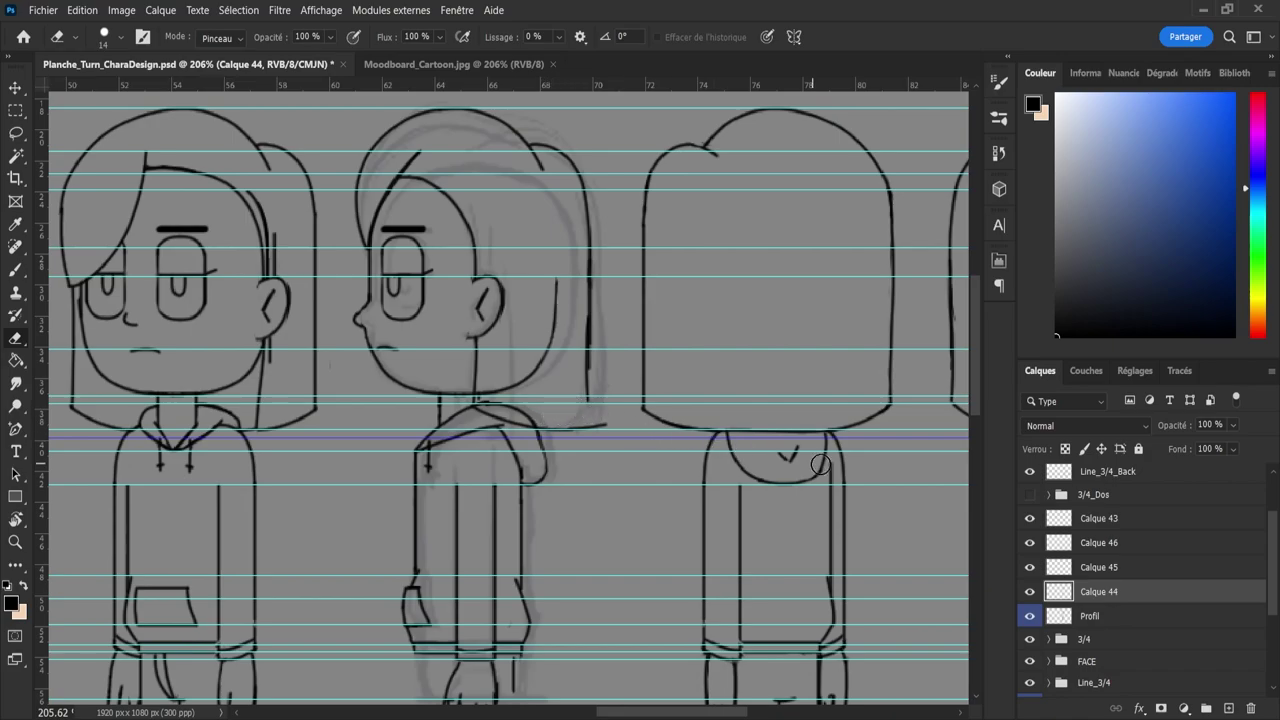
pyautogui.click(1095, 522)
pyautogui.click(1095, 544)
pyautogui.press('b')
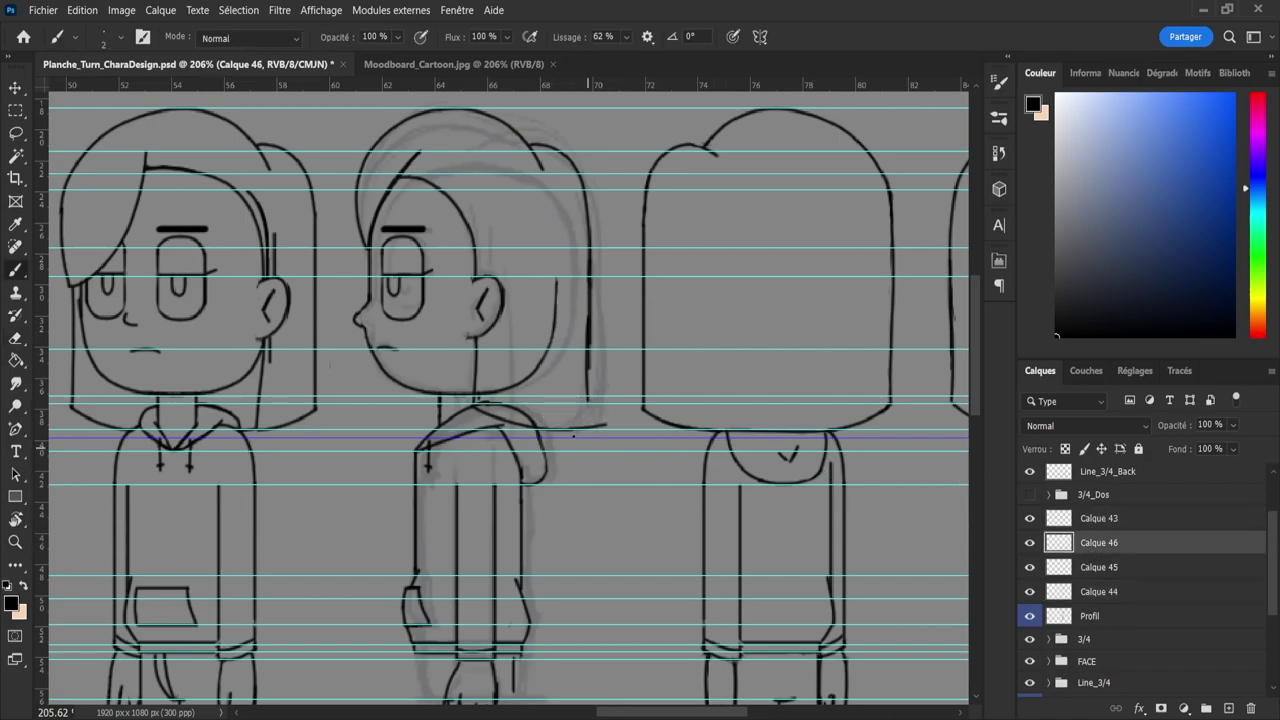
pyautogui.moveTo(588, 352)
pyautogui.mouseDown()
pyautogui.moveTo(590, 439)
pyautogui.moveTo(588, 252)
pyautogui.mouseUp()
pyautogui.hotkey('ctrl', 'z')
# - Erase the lower hair line's overshoot beyond the back corner of the profile's hair
pyautogui.press('e')
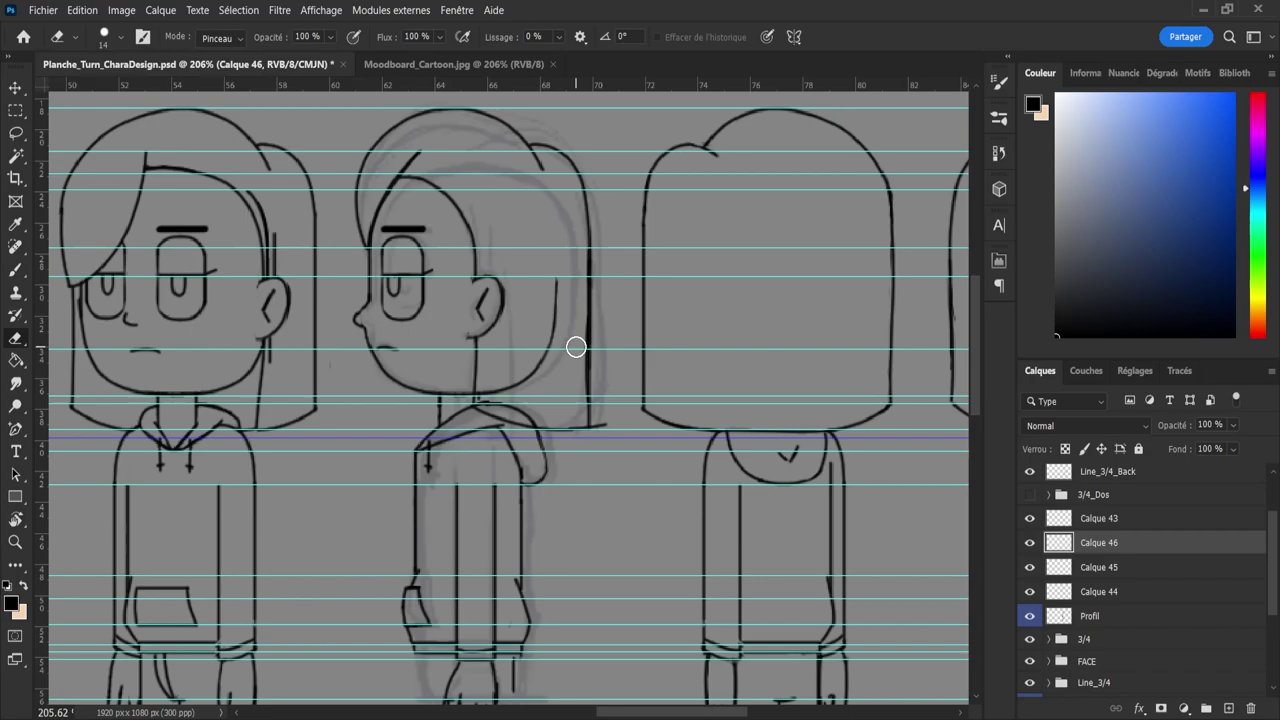
pyautogui.moveTo(609, 422); pyautogui.dragTo(604, 431)
pyautogui.press('z')
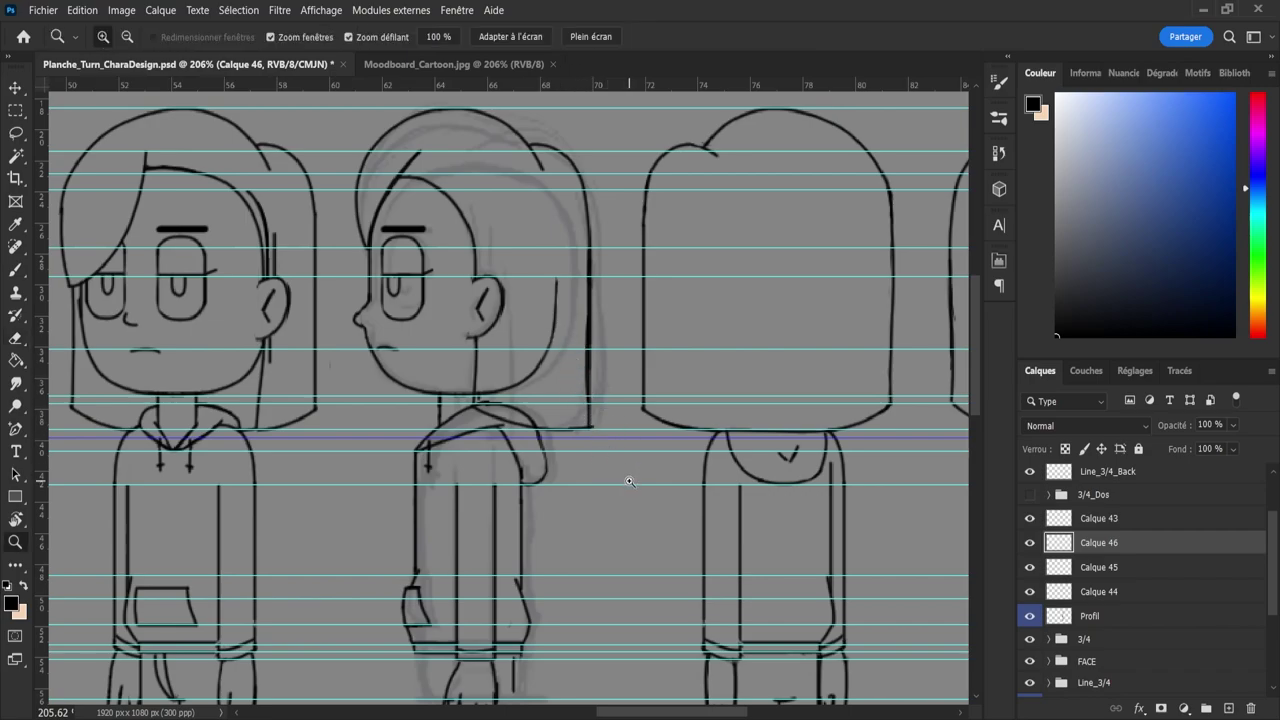
pyautogui.moveTo(628, 480); pyautogui.dragTo(566, 477)
pyautogui.moveTo(491, 466); pyautogui.dragTo(543, 470)
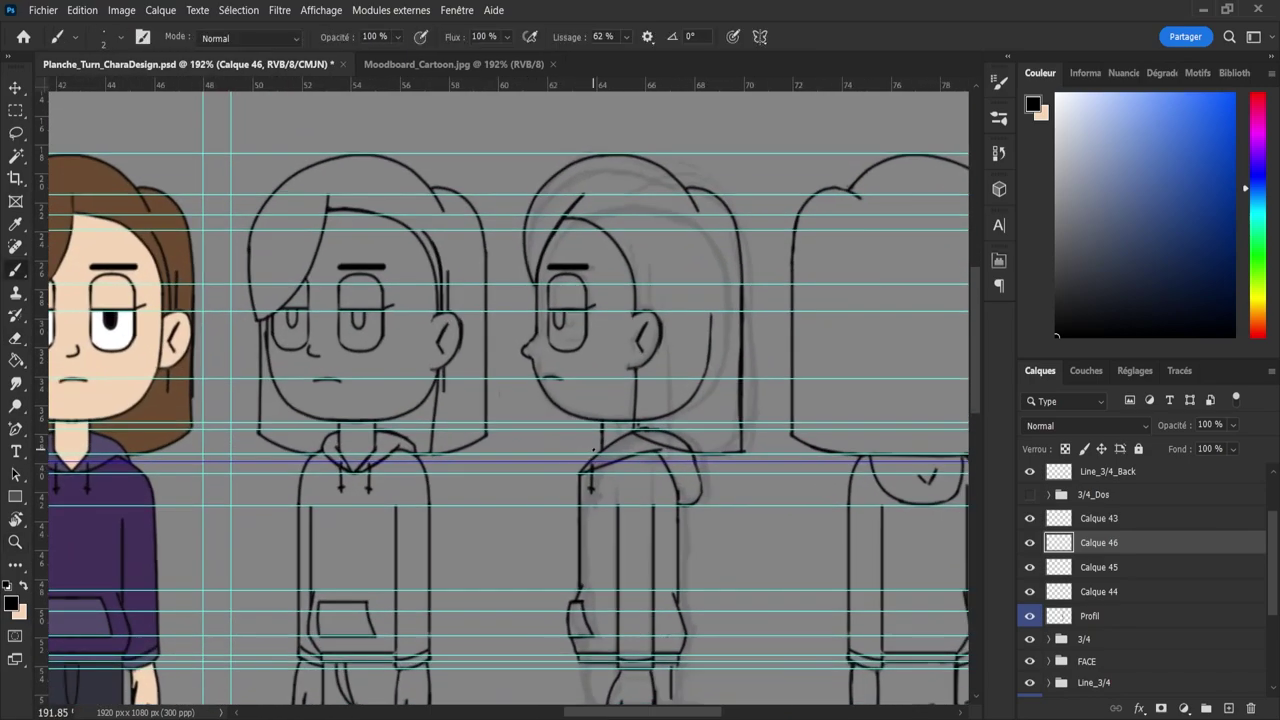
# - Check the inked profile's hair against the other turnaround views and save the document
pyautogui.scroll(-3, 570, 462)
pyautogui.scroll(2, 687, 517)
pyautogui.scroll(1, 687, 517)
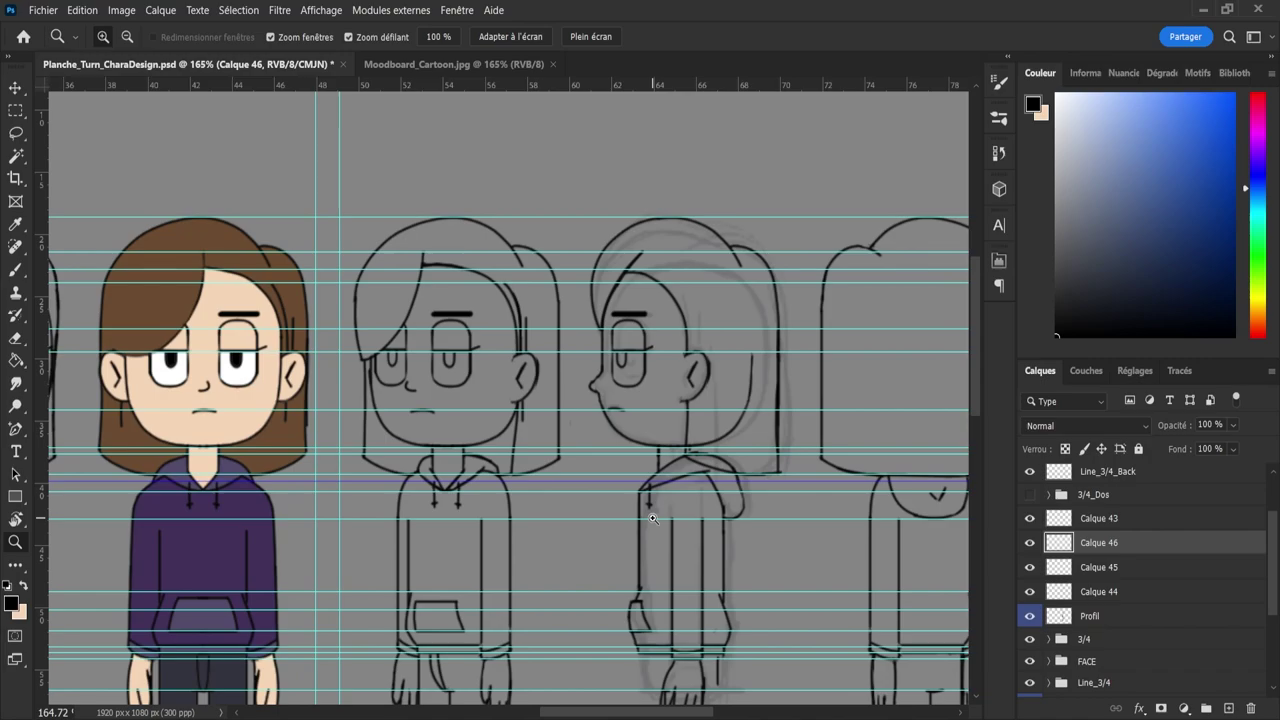
pyautogui.press('b')
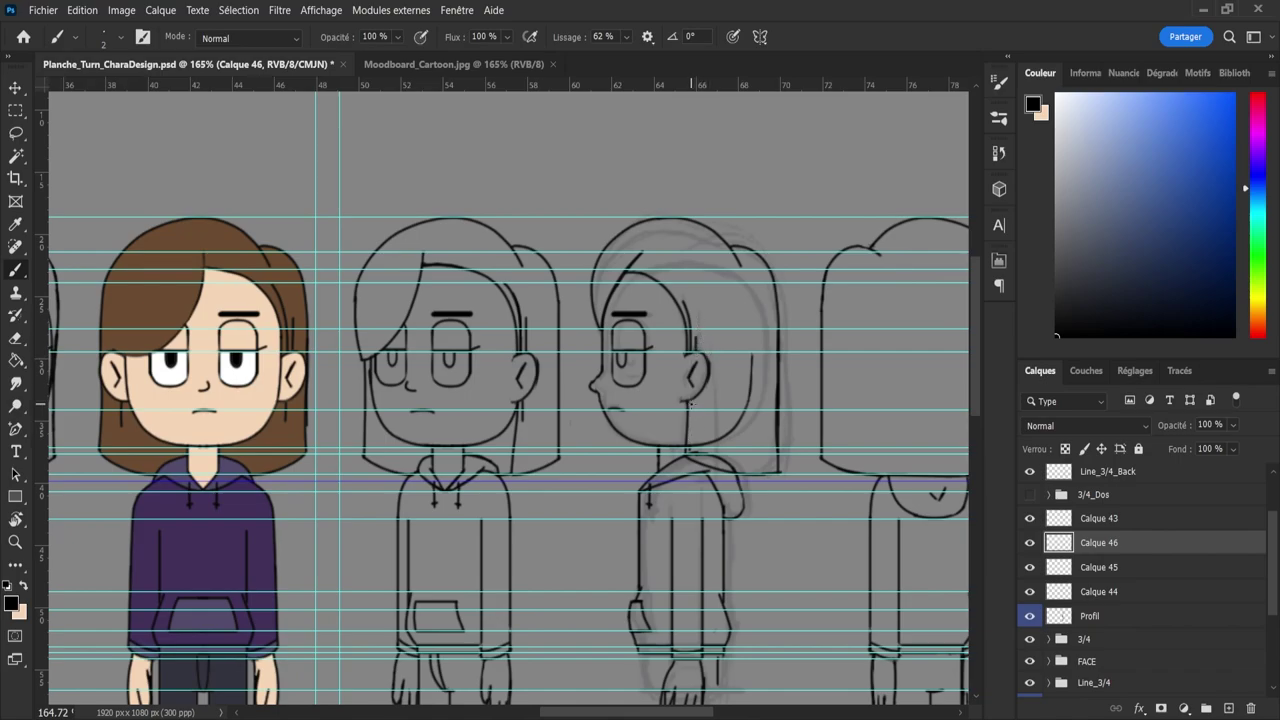
pyautogui.press('z')
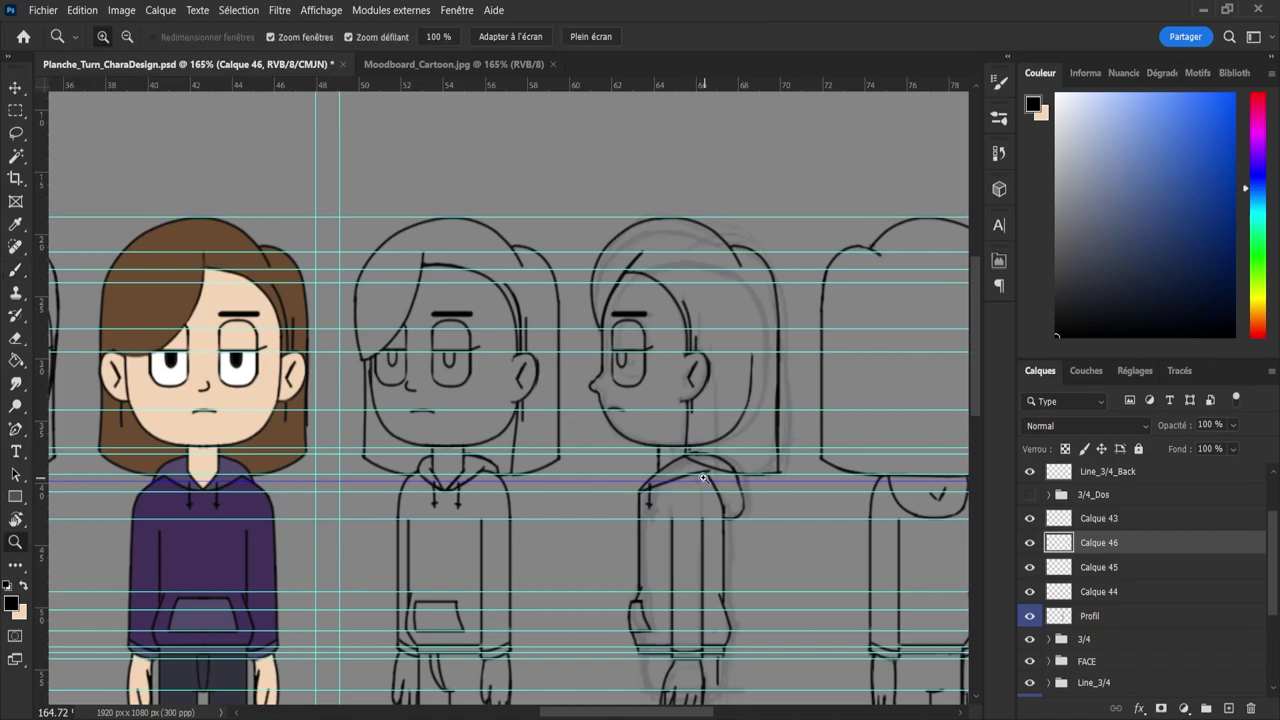
pyautogui.moveTo(690, 408)
pyautogui.mouseDown()
pyautogui.moveTo(660, 386)
pyautogui.moveTo(694, 490)
pyautogui.mouseUp()
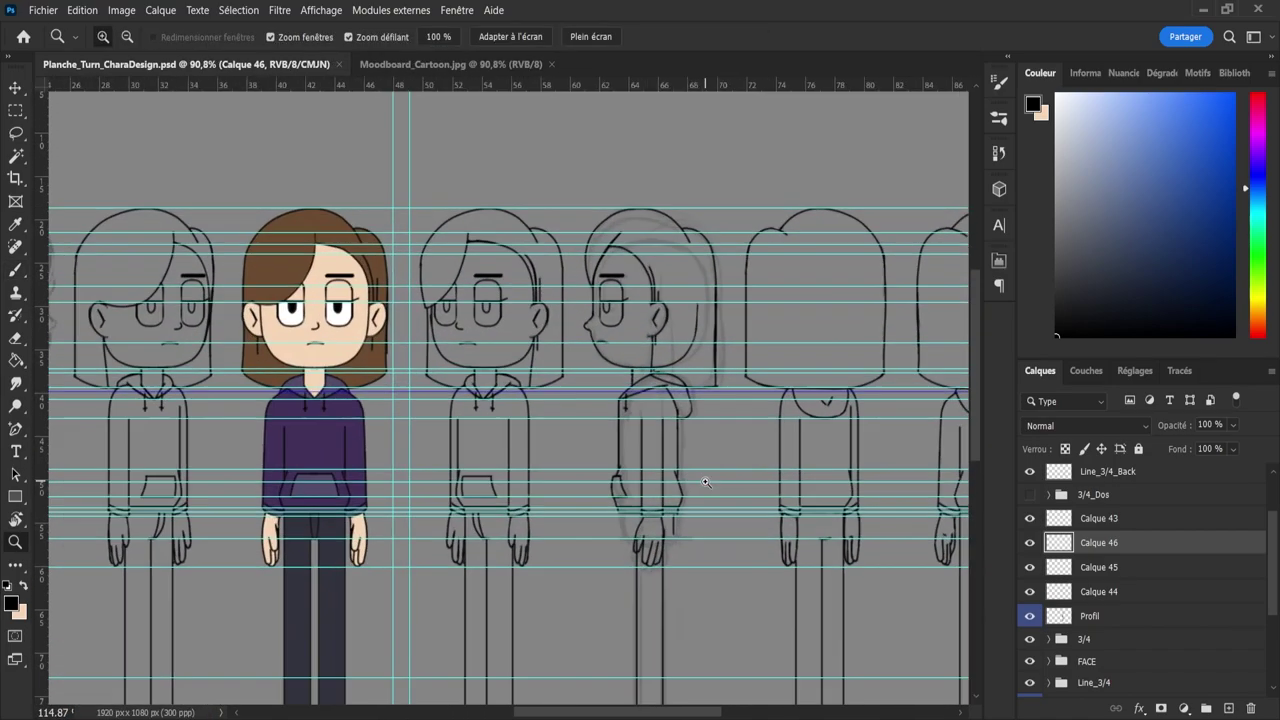
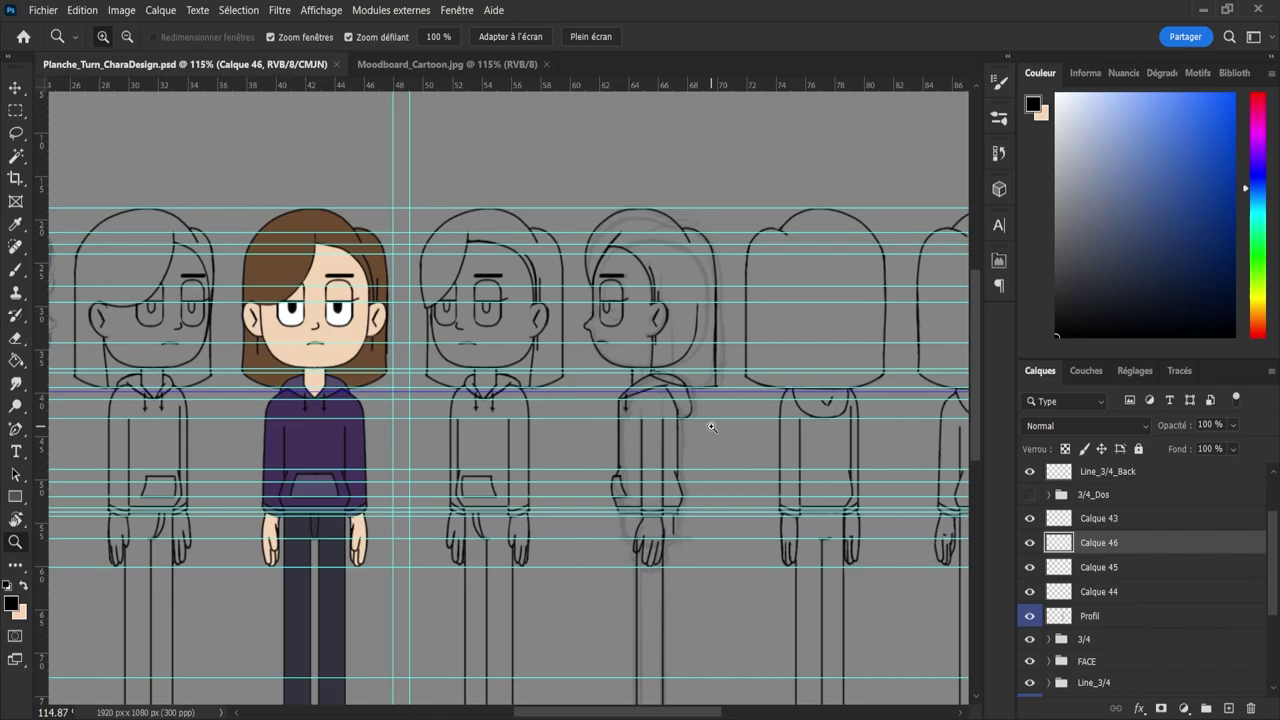
pyautogui.moveTo(716, 430); pyautogui.dragTo(756, 438)
pyautogui.press('e')
pyautogui.scroll(-3, 728, 348)
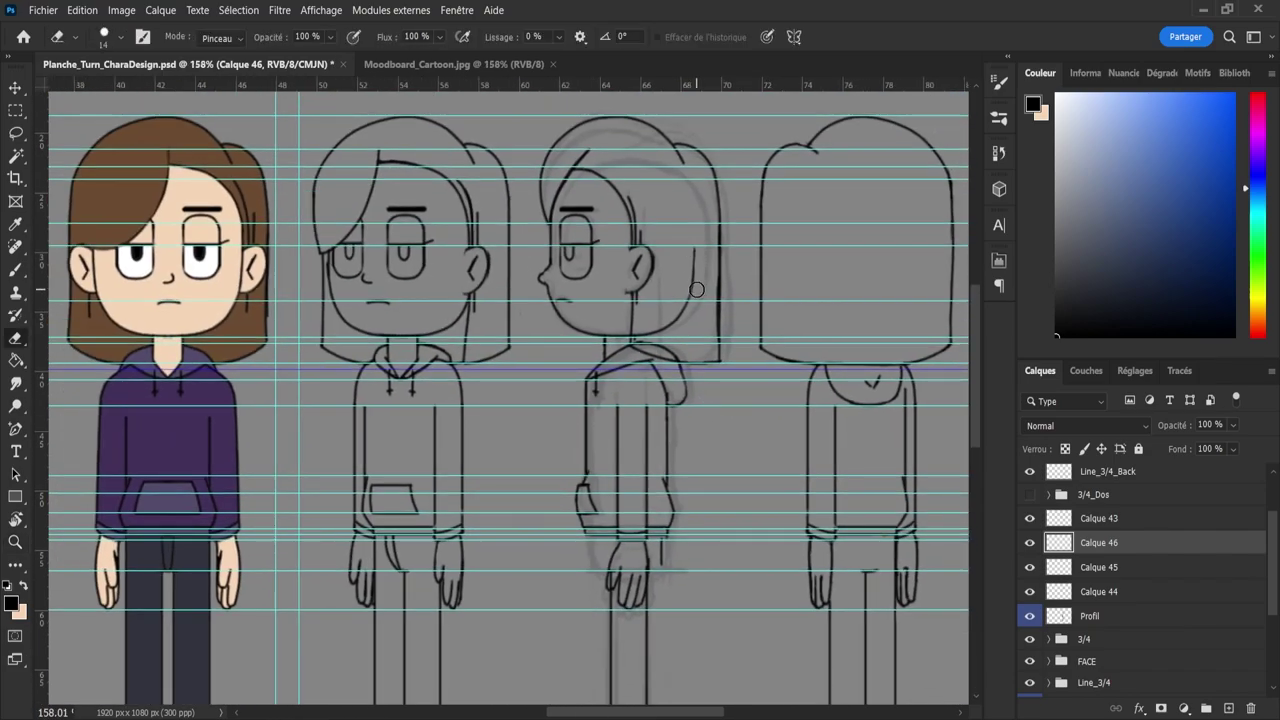
pyautogui.hotkey('ctrl', 's')
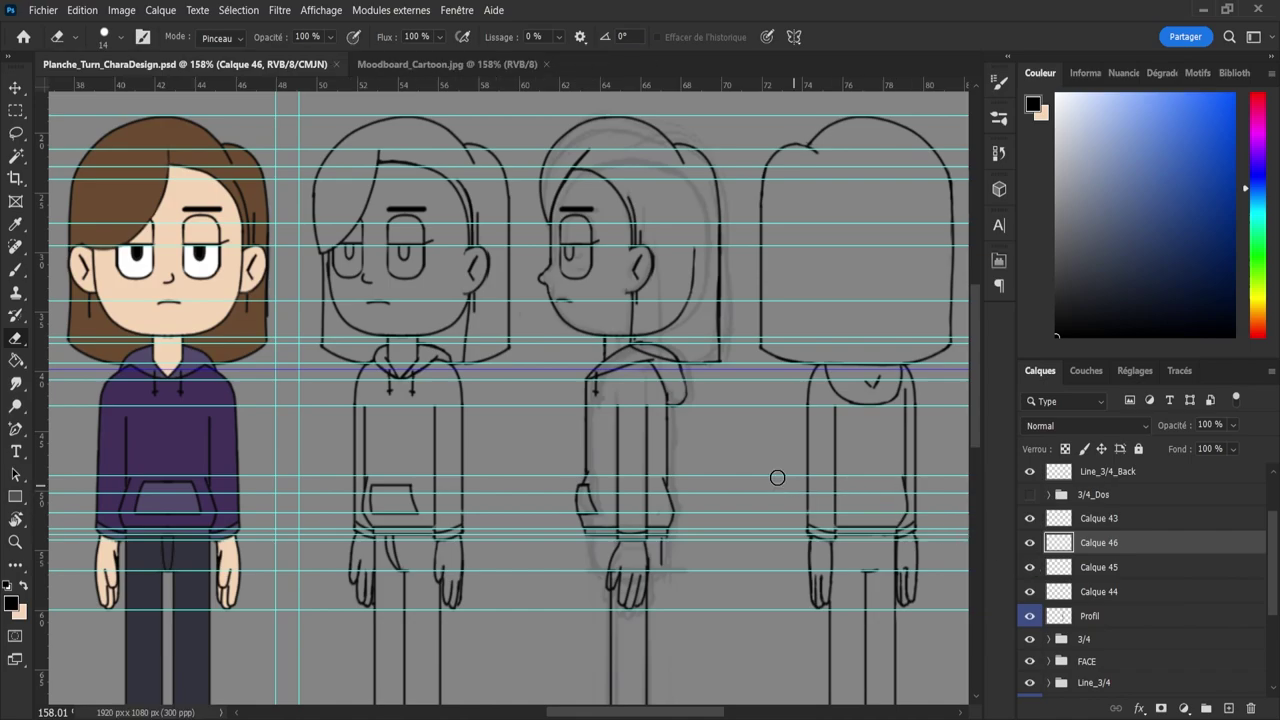
# - Toggle the visibility of Calque 46, 45 and 44 to identify which layer holds the stray line below the profile's hoodie
pyautogui.press('z')
pyautogui.moveTo(622, 590); pyautogui.dragTo(579, 549)
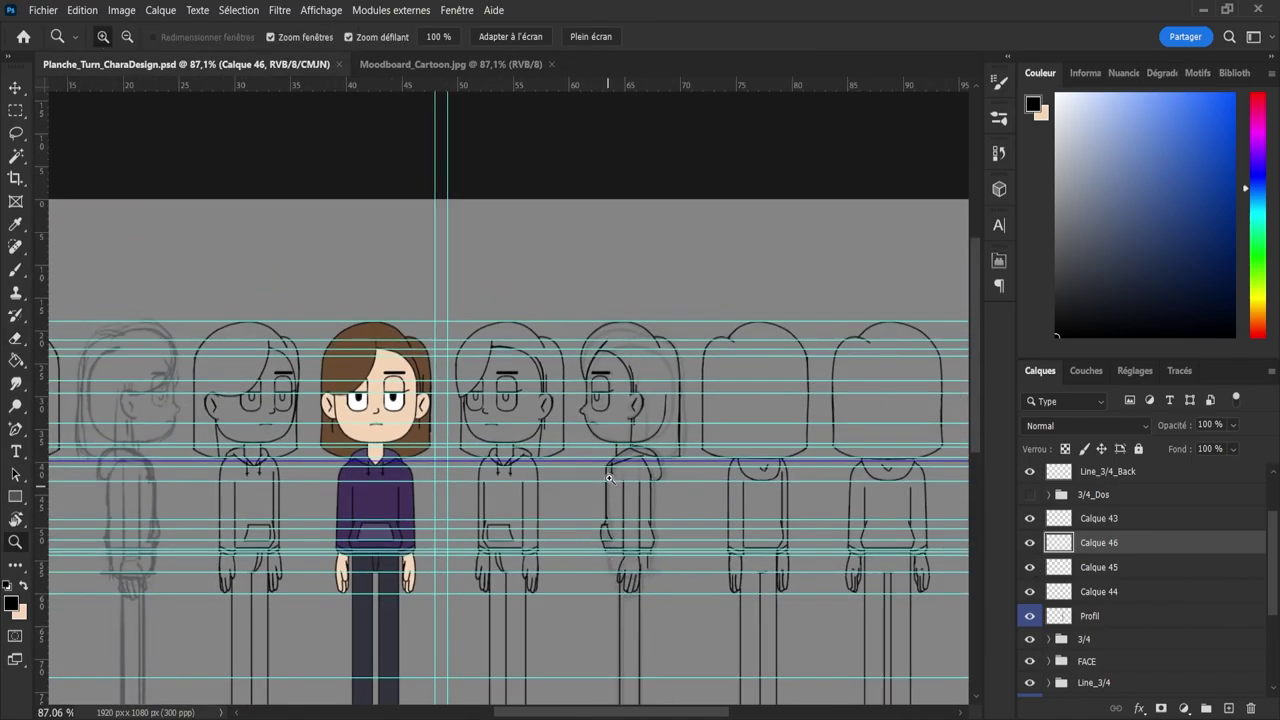
pyautogui.moveTo(609, 476); pyautogui.dragTo(569, 480)
pyautogui.moveTo(623, 573); pyautogui.dragTo(664, 582)
pyautogui.moveTo(590, 532)
pyautogui.mouseDown()
pyautogui.moveTo(609, 537)
pyautogui.moveTo(600, 525)
pyautogui.mouseUp()
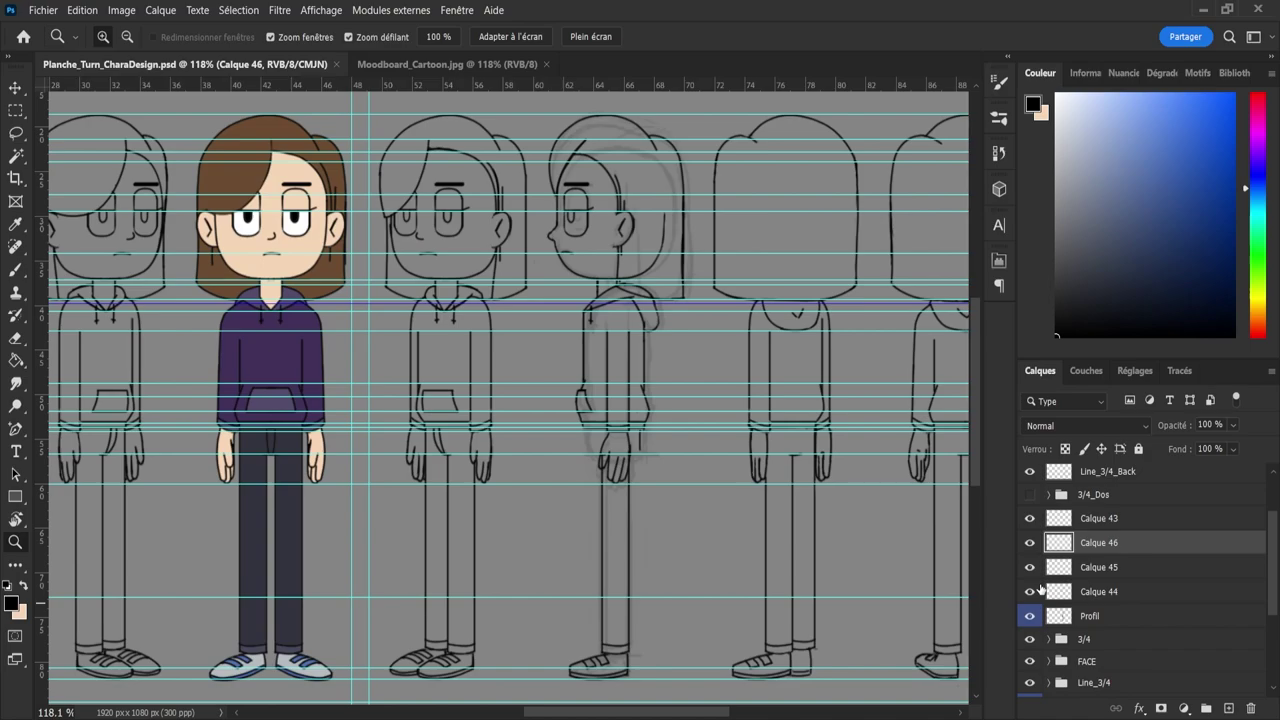
pyautogui.click(646, 519)
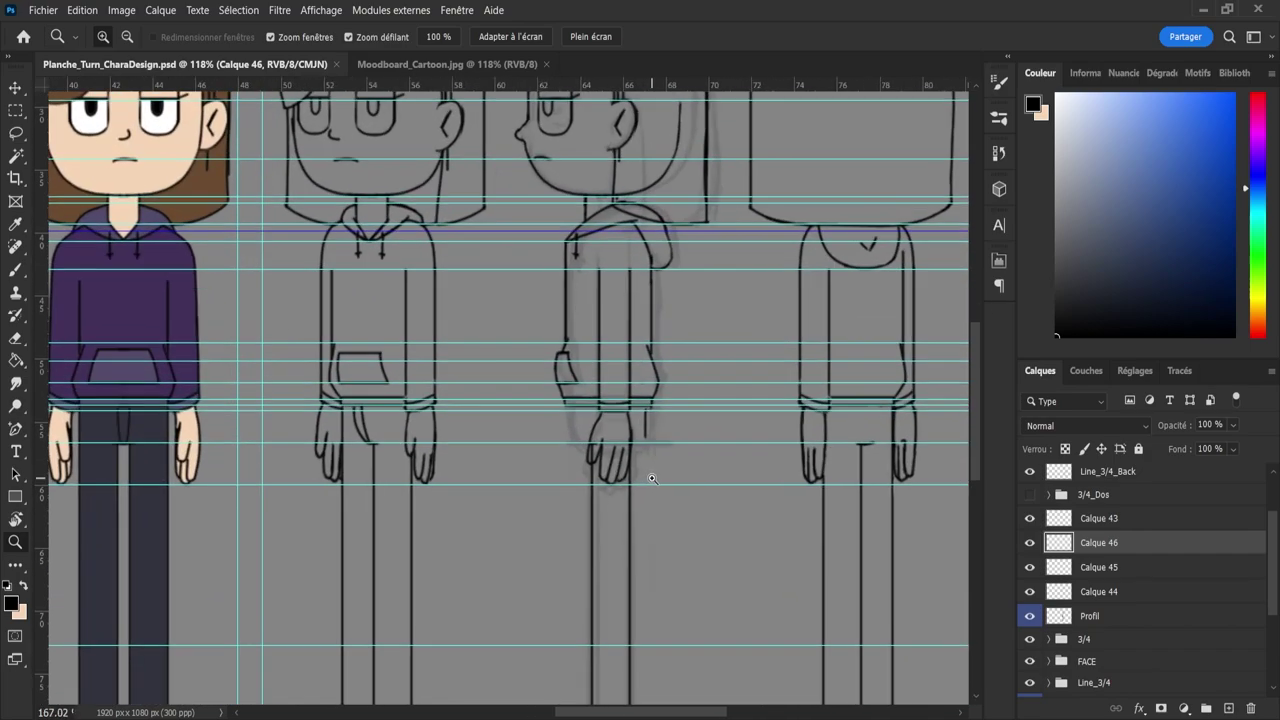
pyautogui.click(1030, 542)
pyautogui.click(1030, 542)
pyautogui.click(1030, 567)
pyautogui.click(1030, 567)
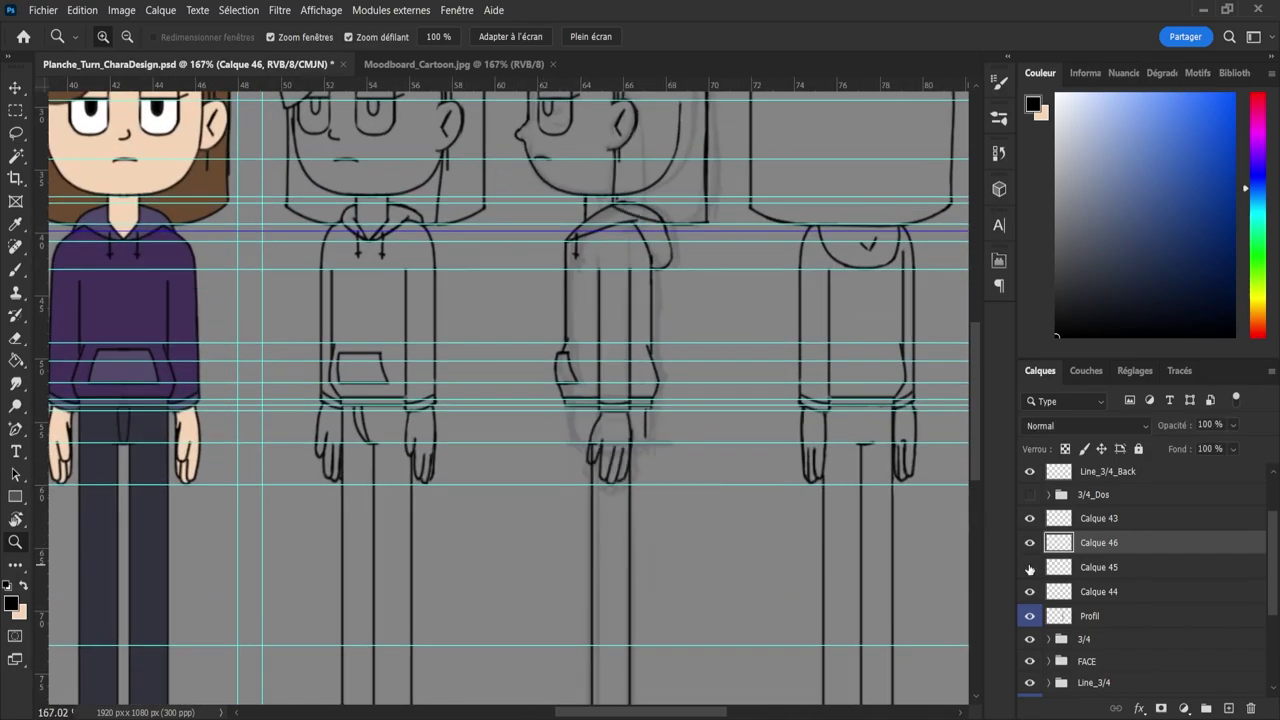
pyautogui.click(1030, 567)
pyautogui.click(1030, 567)
pyautogui.click(1030, 592)
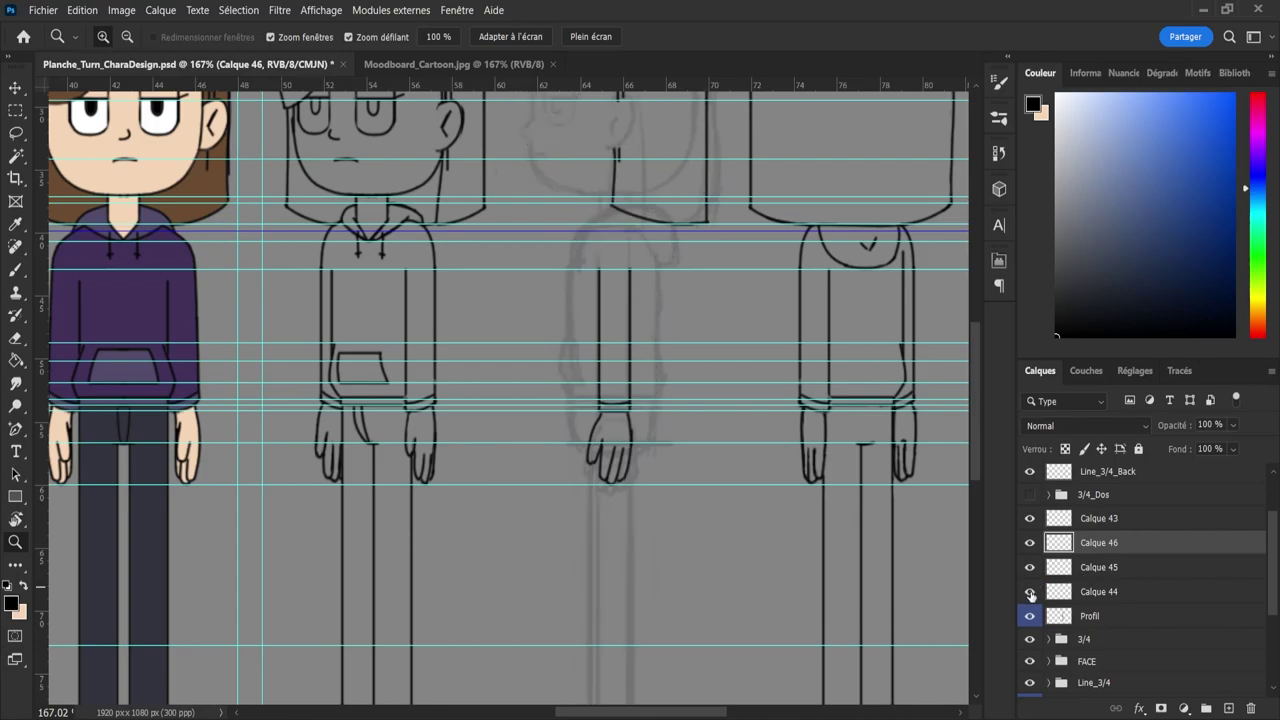
pyautogui.click(1030, 592)
pyautogui.click(1030, 527)
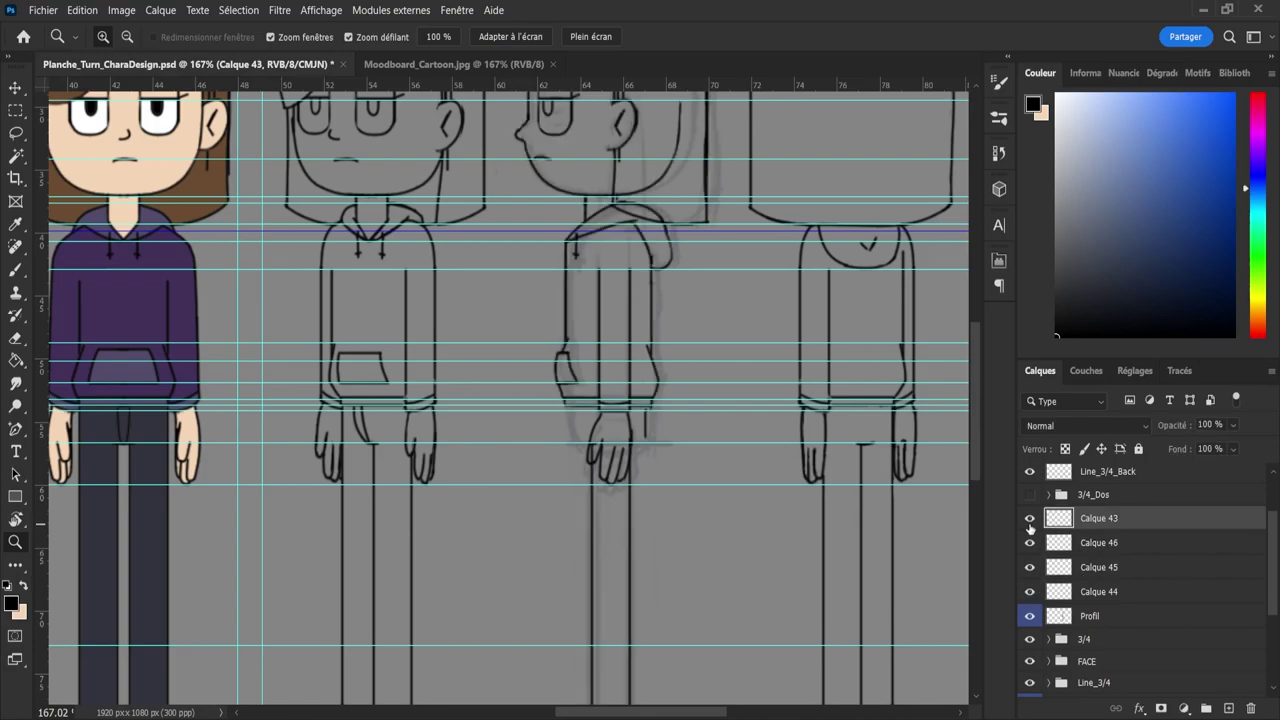
# - Erase the stray vertical line below the back hem of the profile's hoodie on Calque 44
pyautogui.click(1040, 542)
pyautogui.press('e')
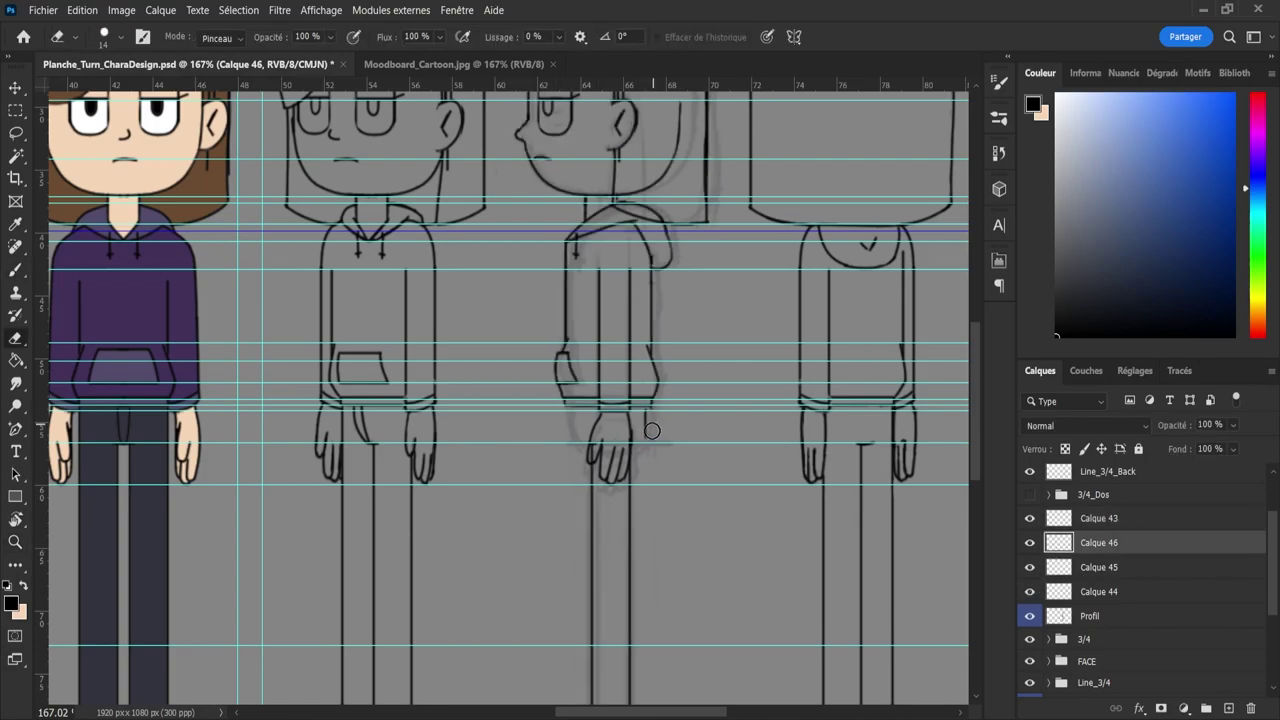
pyautogui.click(1074, 617)
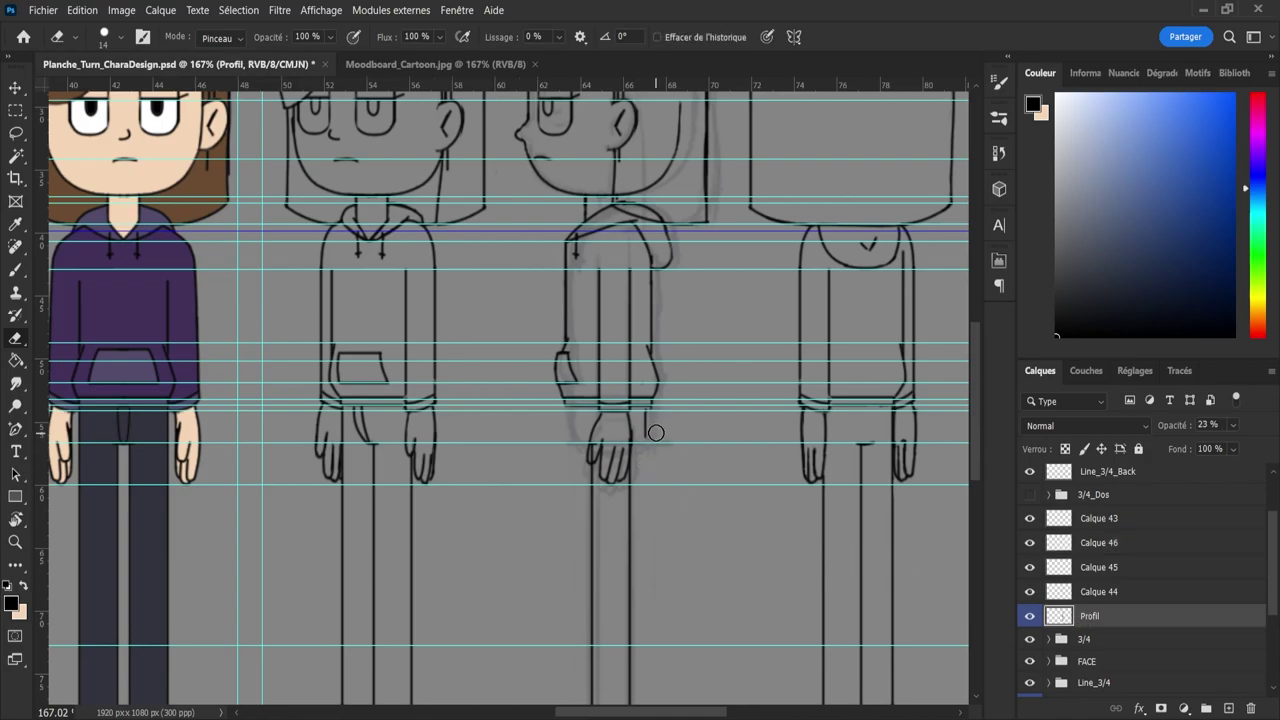
pyautogui.click(1076, 594)
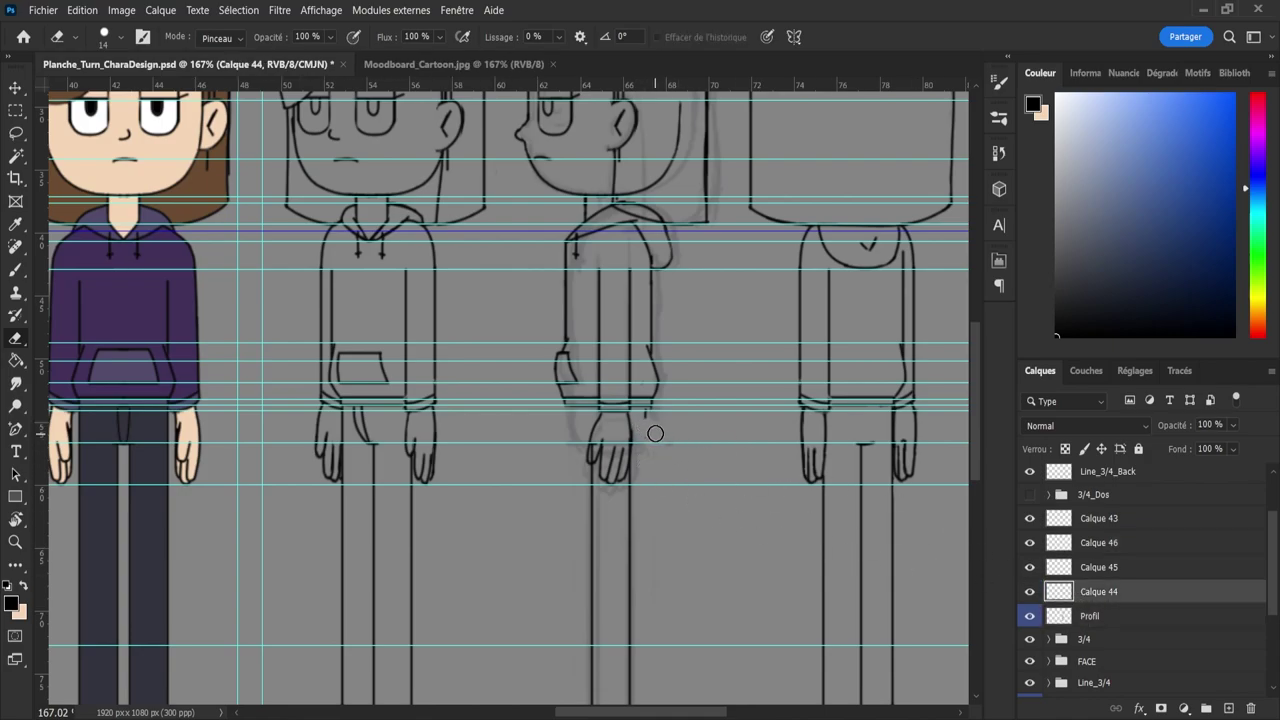
pyautogui.moveTo(655, 433); pyautogui.dragTo(646, 413)
pyautogui.press('z')
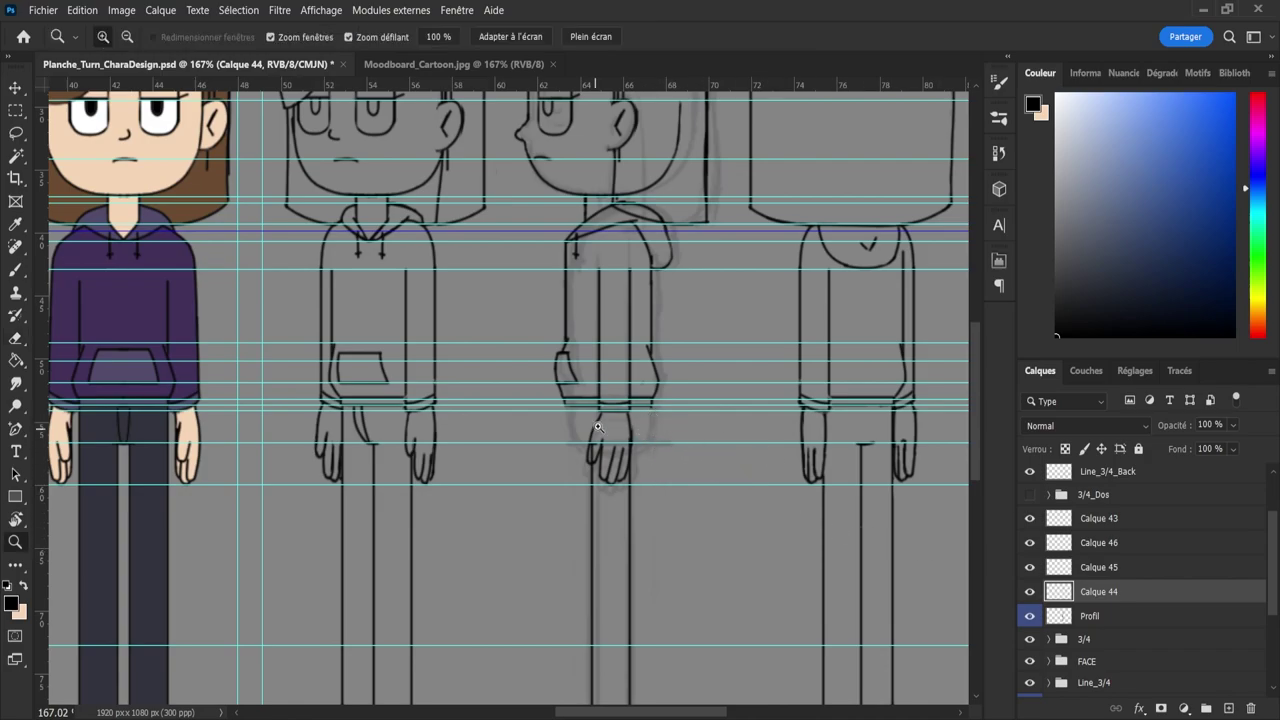
pyautogui.moveTo(651, 426); pyautogui.dragTo(688, 433)
pyautogui.press('e')
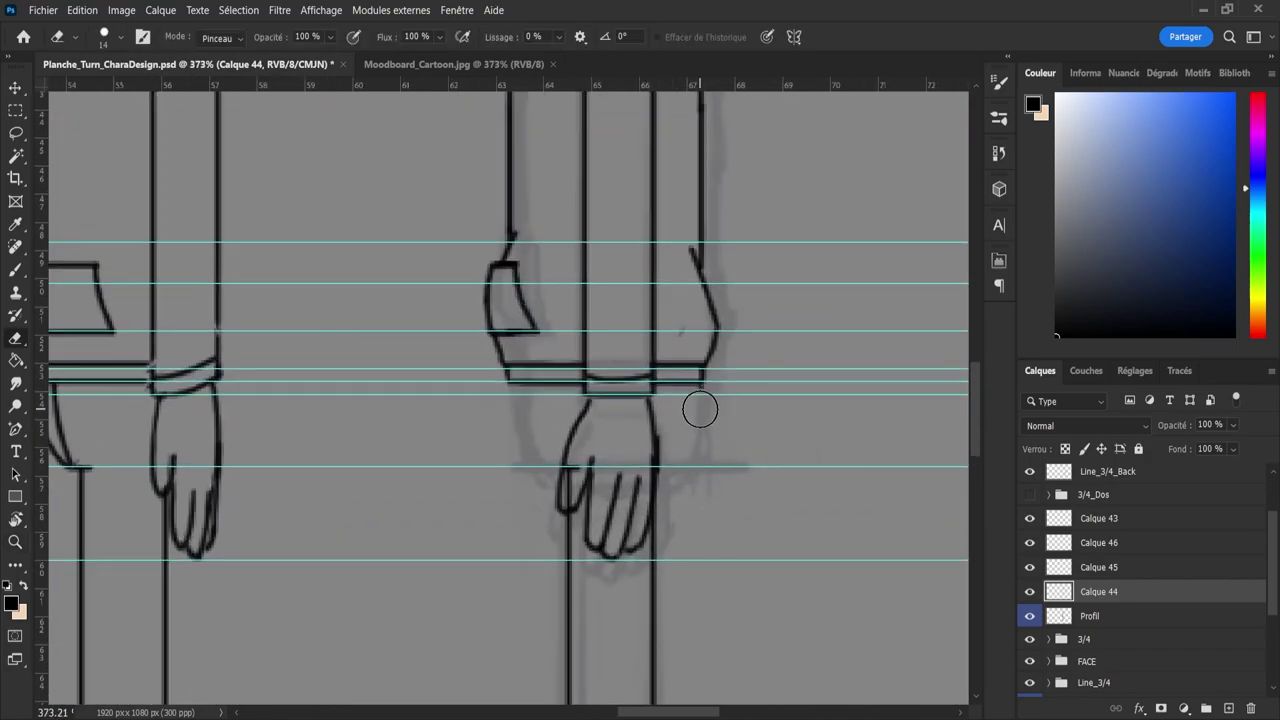
# - Ink a straight horizontal line across the profile's hand on Calque 46 for the lower edge of the hips
pyautogui.click(1078, 522)
pyautogui.click(1030, 518)
pyautogui.click(1030, 518)
pyautogui.click(1078, 548)
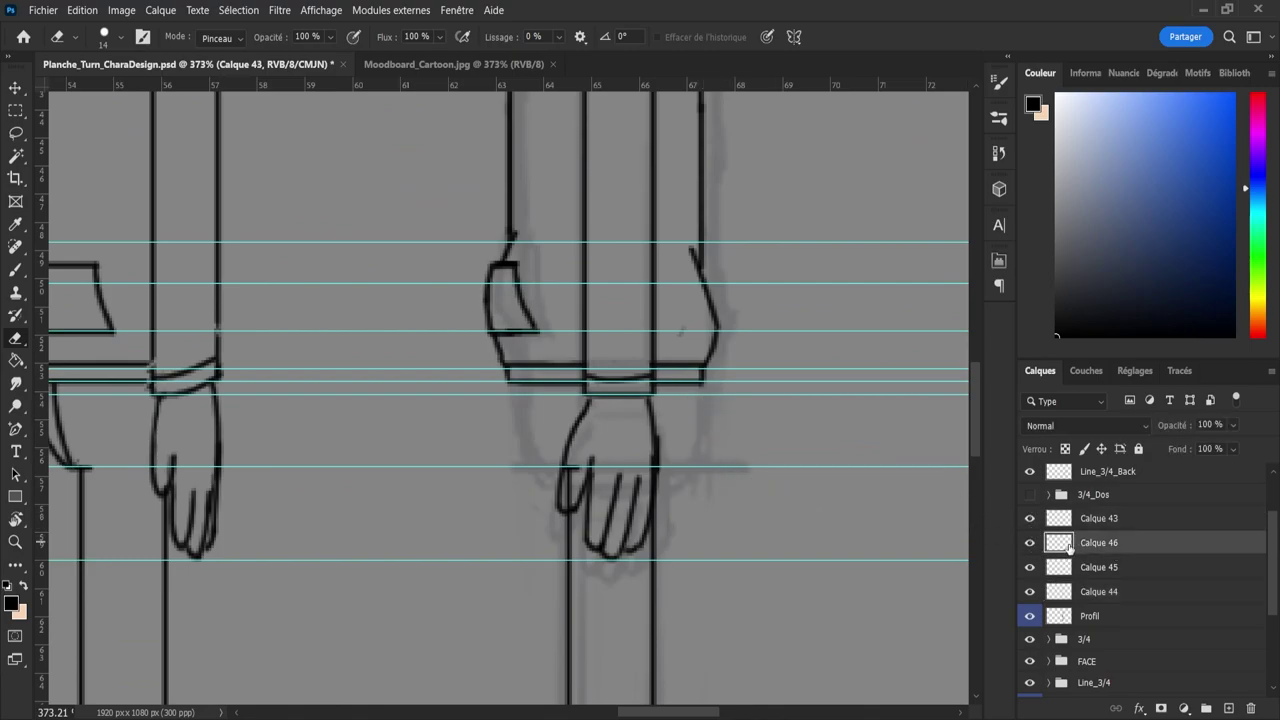
pyautogui.press('b')
pyautogui.moveTo(510, 385); pyautogui.dragTo(519, 436)
pyautogui.hotkey('ctrl', 'z')
pyautogui.hotkey('ctrl', 'z')
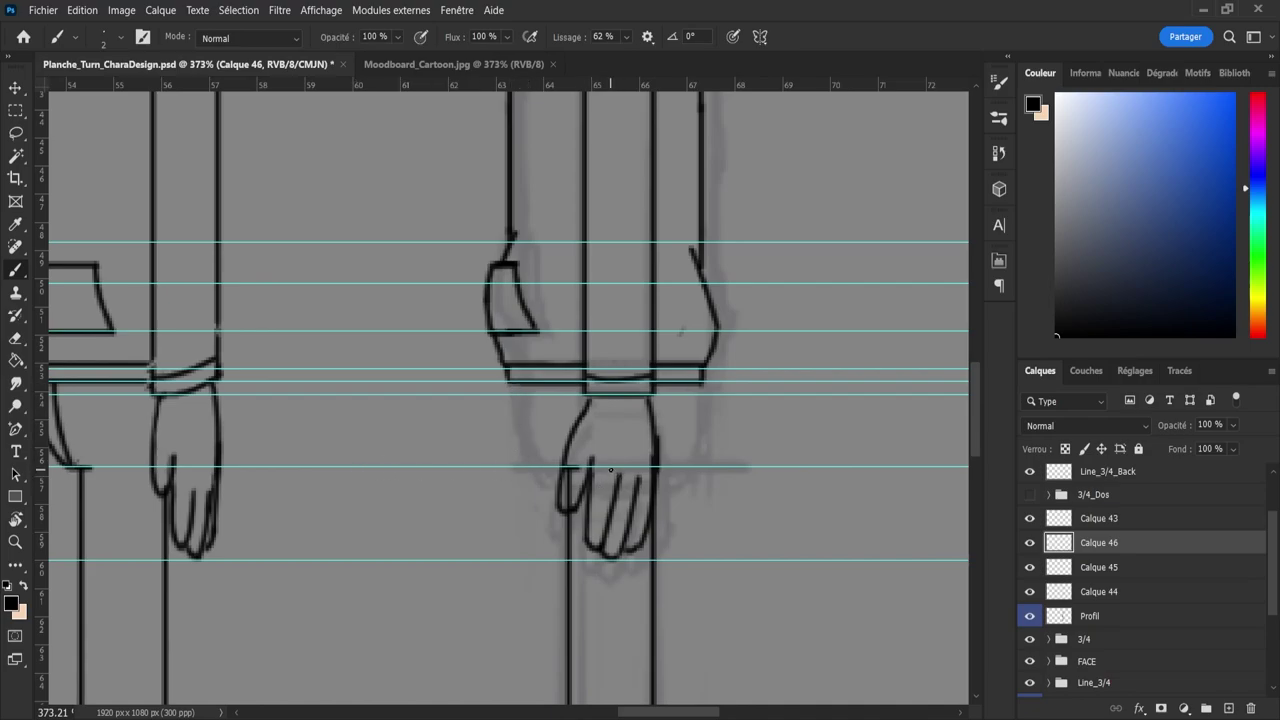
pyautogui.moveTo(573, 467)
pyautogui.mouseDown()
pyautogui.moveTo(528, 467)
pyautogui.moveTo(743, 477)
pyautogui.moveTo(720, 470)
pyautogui.mouseUp()
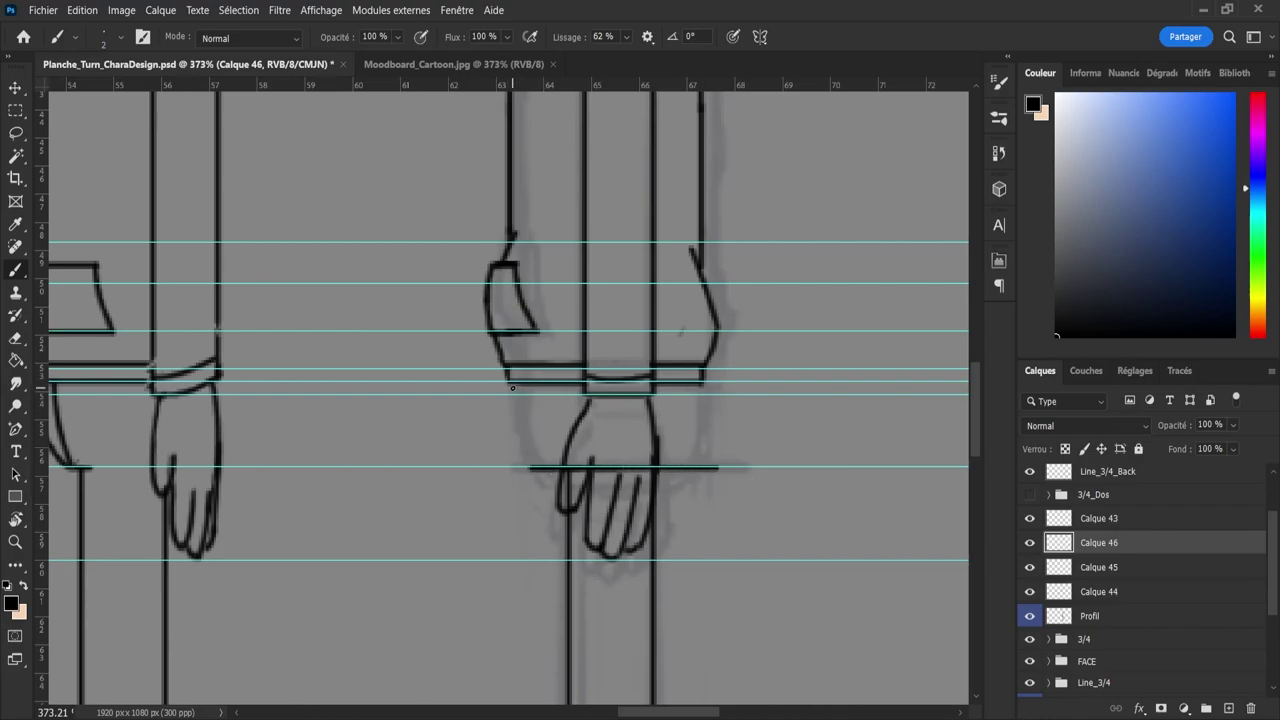
# - Ink the front curve of the profile's hips from the hoodie hem down to the horizontal line
pyautogui.moveTo(512, 387); pyautogui.dragTo(522, 428)
pyautogui.hotkey('ctrl', 'z')
pyautogui.moveTo(509, 385); pyautogui.dragTo(520, 430)
pyautogui.hotkey('ctrl', 'z')
pyautogui.moveTo(528, 464); pyautogui.dragTo(506, 372)
pyautogui.press('e')
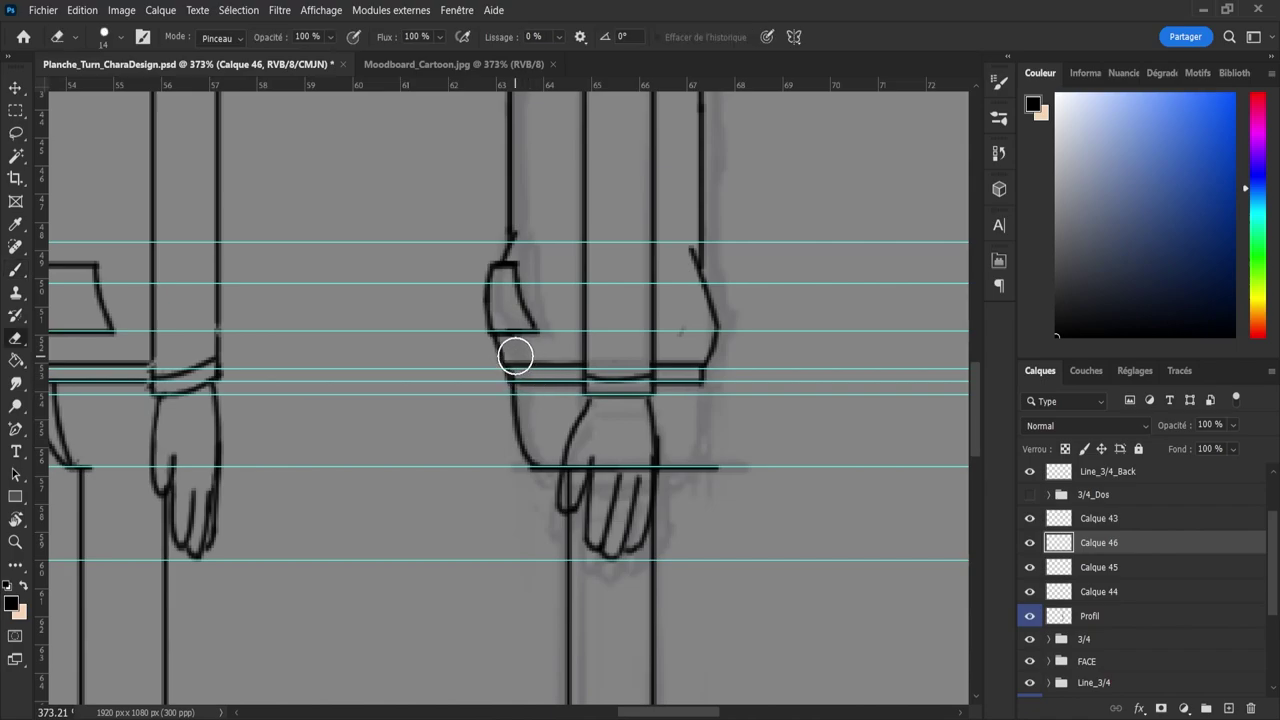
# - Ink the back curve of the profile's hips up to the hoodie hem and erase the horizontal line's overshooting ends
pyautogui.press('b')
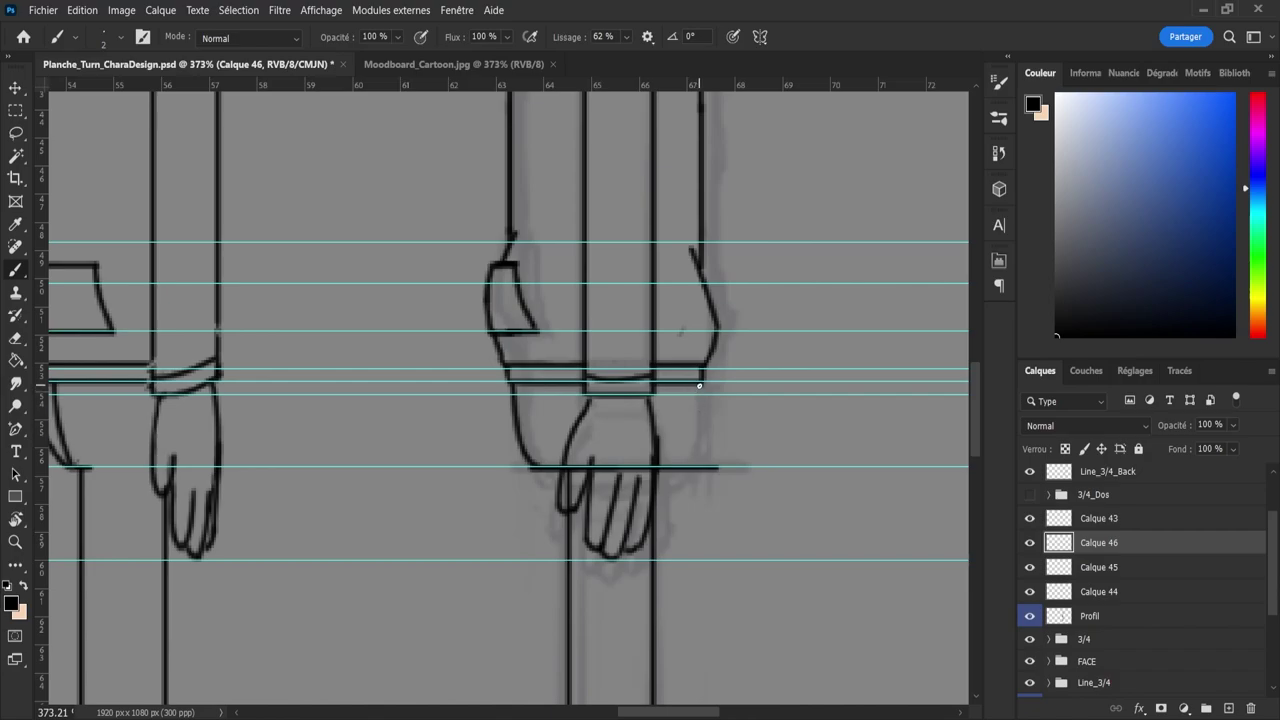
pyautogui.moveTo(701, 429); pyautogui.dragTo(701, 434)
pyautogui.hotkey('ctrl', 'z')
pyautogui.moveTo(699, 384)
pyautogui.mouseDown()
pyautogui.moveTo(701, 459)
pyautogui.moveTo(688, 478)
pyautogui.moveTo(699, 410)
pyautogui.mouseUp()
pyautogui.hotkey('ctrl', 'z')
pyautogui.hotkey('ctrl', 'z')
pyautogui.moveTo(690, 465); pyautogui.dragTo(700, 385)
pyautogui.press('e')
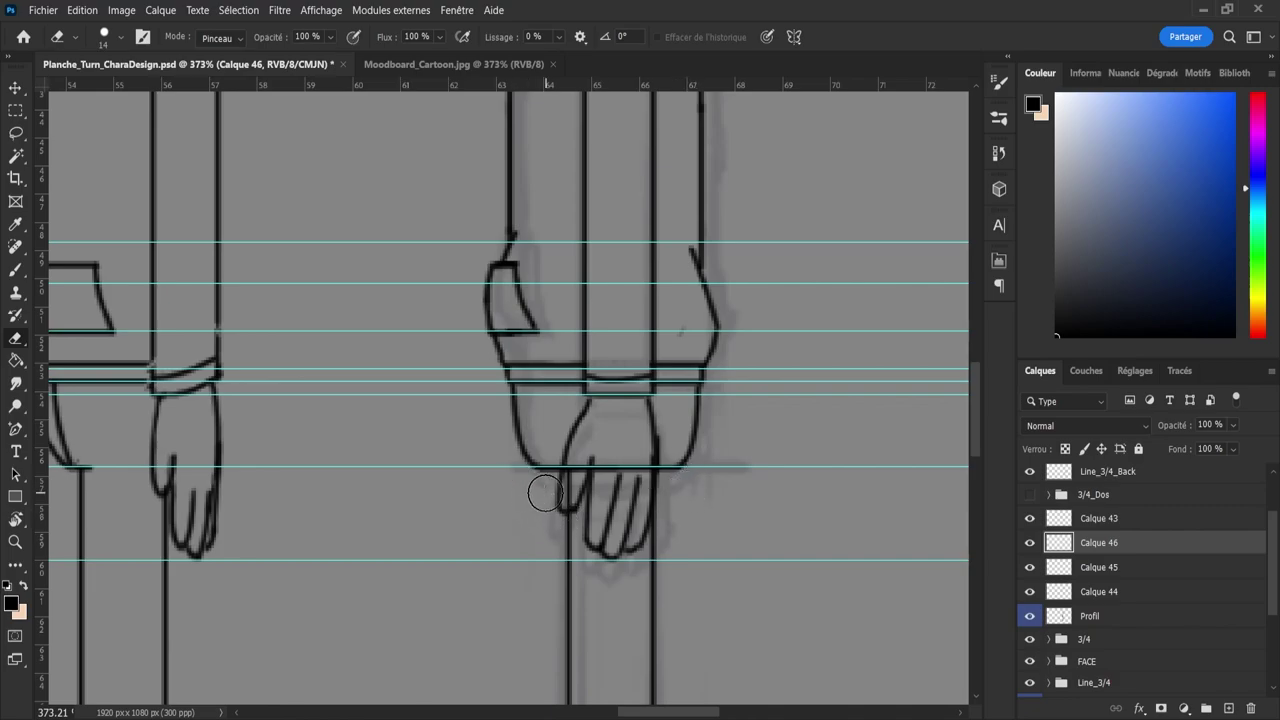
# - Compare the profile's hips, hand and legs with the other turnaround views
pyautogui.press('z')
pyautogui.moveTo(607, 441); pyautogui.dragTo(557, 462)
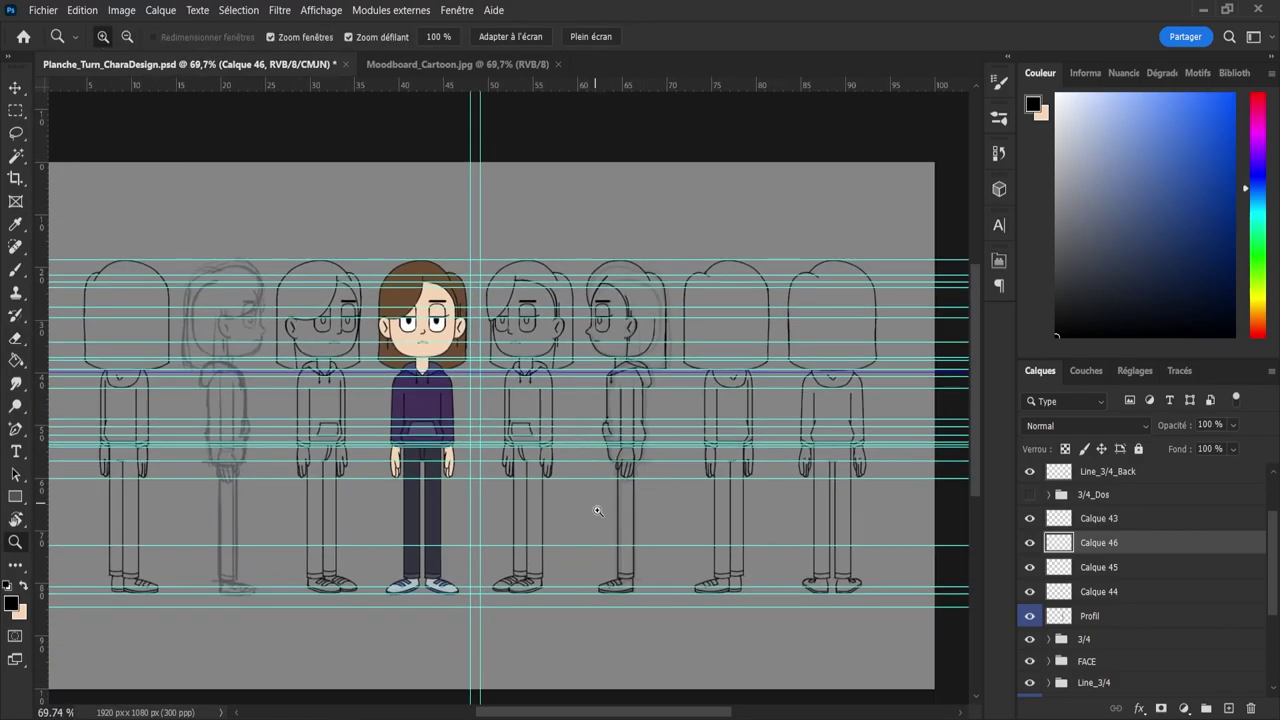
pyautogui.moveTo(598, 515); pyautogui.dragTo(636, 569)
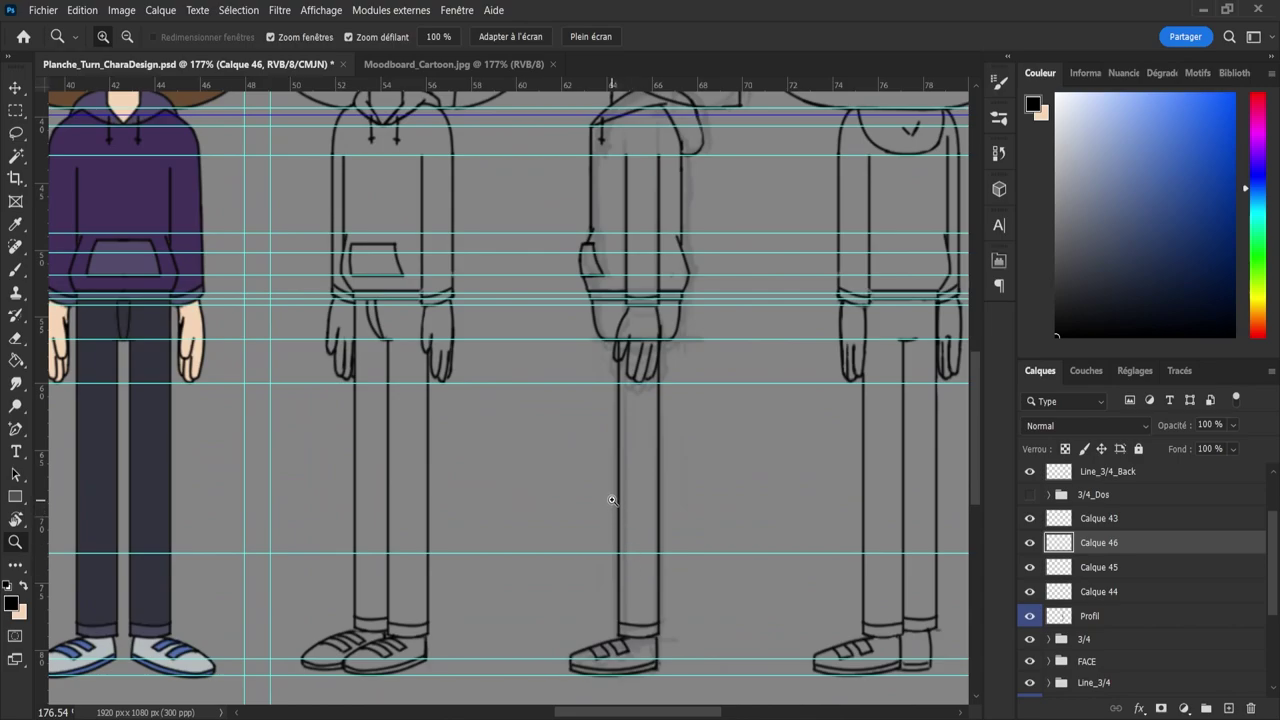
pyautogui.moveTo(586, 470); pyautogui.dragTo(604, 486)
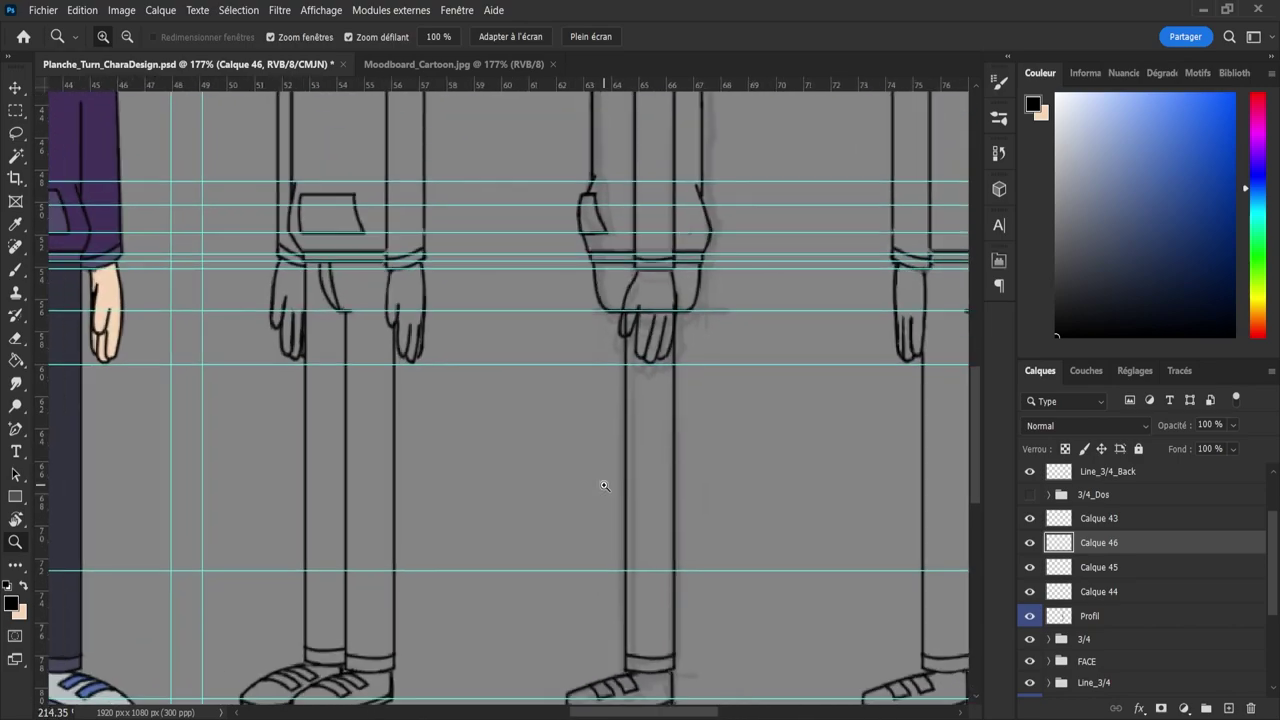
pyautogui.moveTo(604, 486); pyautogui.dragTo(596, 487)
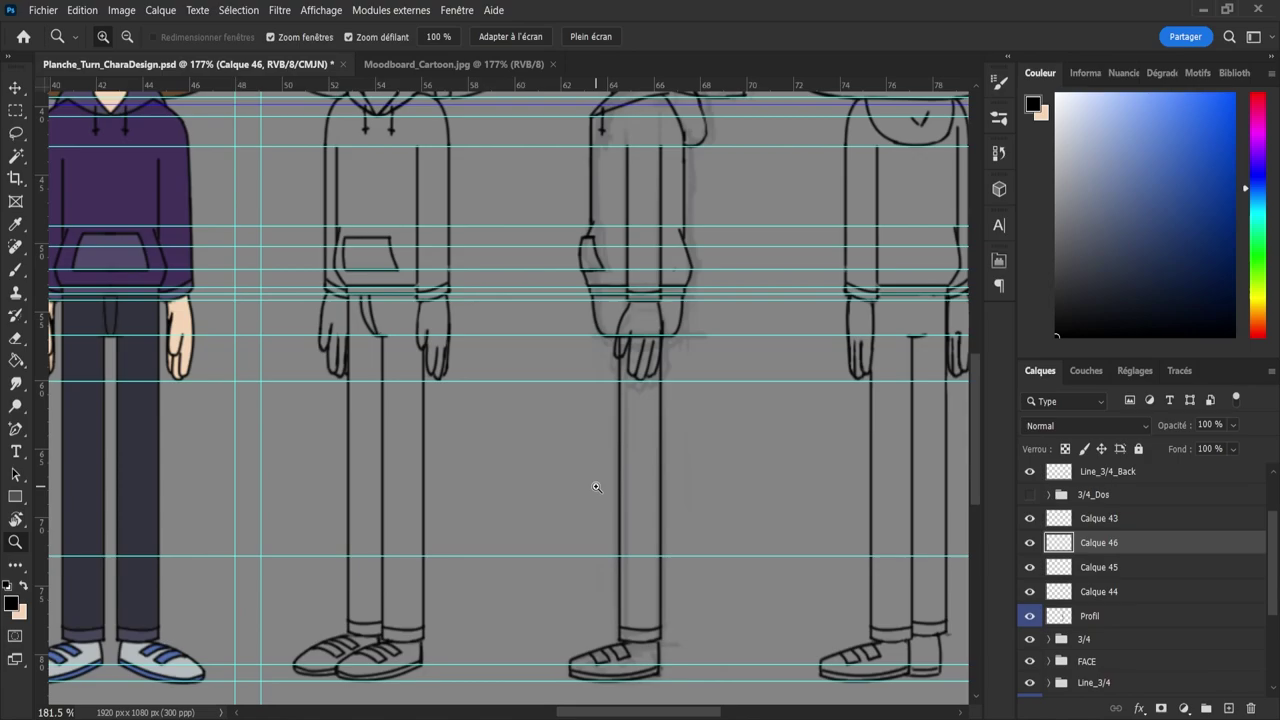
pyautogui.moveTo(596, 487); pyautogui.dragTo(588, 443)
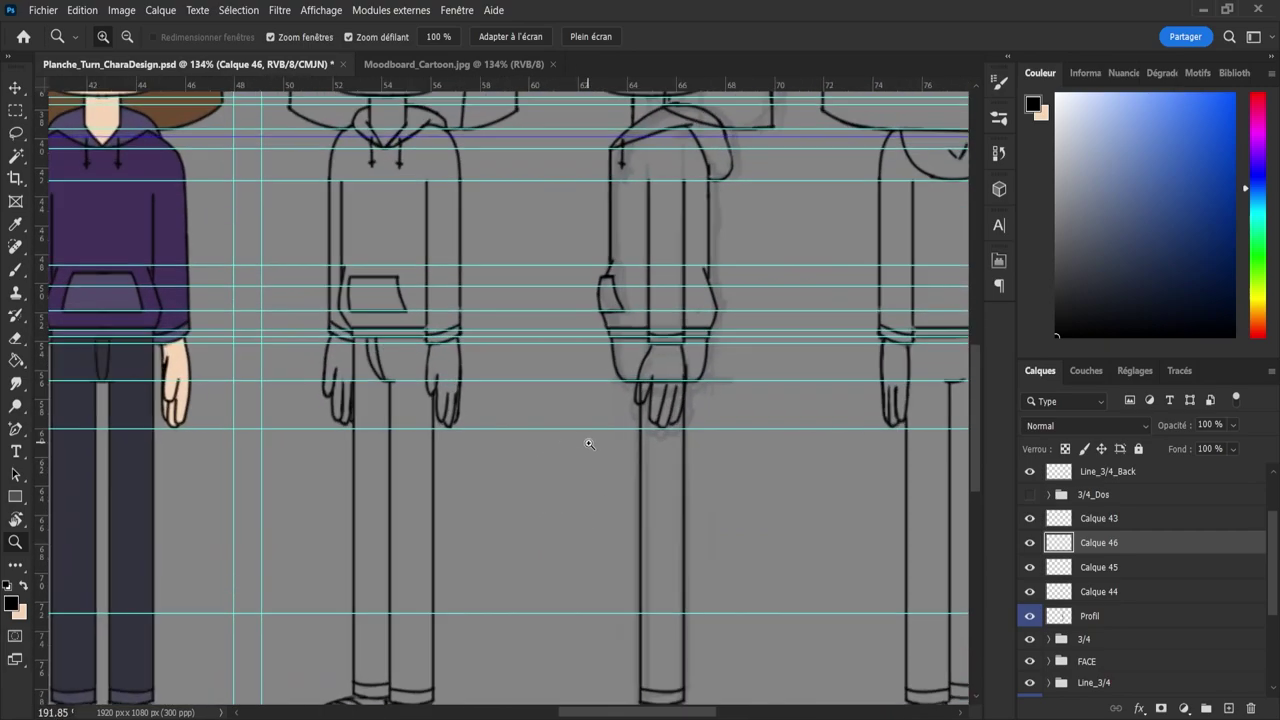
pyautogui.moveTo(589, 443)
pyautogui.mouseDown()
pyautogui.moveTo(614, 451)
pyautogui.moveTo(594, 449)
pyautogui.moveTo(591, 466)
pyautogui.mouseUp()
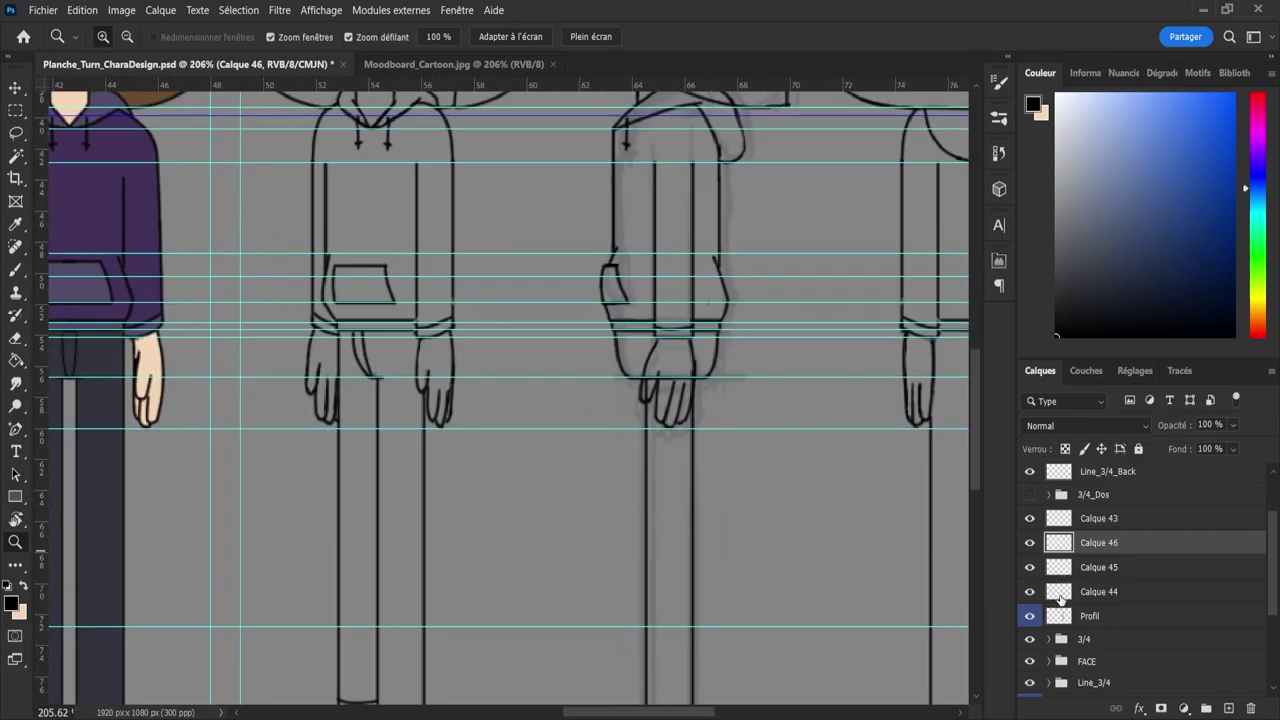
# - Toggle the visibility of Calque 44, Profil, Calque 45 and Calque 46 to check which profile lines each contains
pyautogui.click(1058, 599)
pyautogui.click(1028, 594)
pyautogui.click(1028, 595)
pyautogui.click(1053, 616)
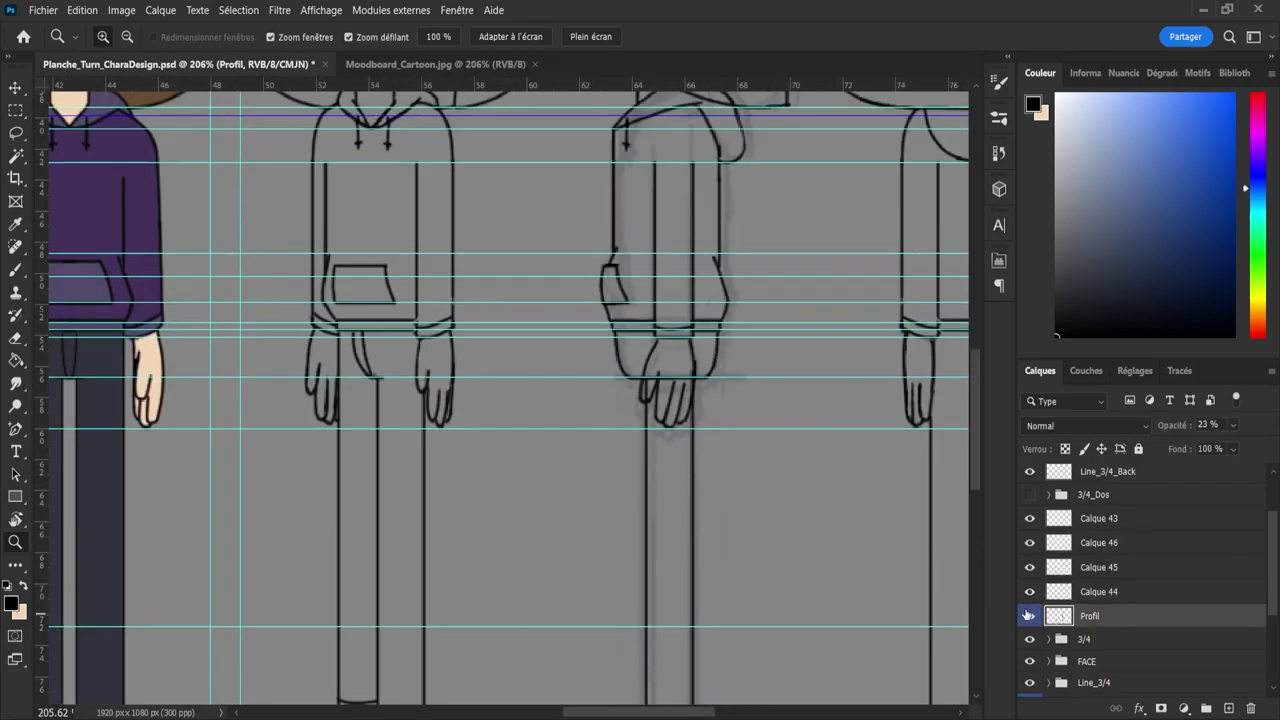
pyautogui.click(1028, 616)
pyautogui.click(1028, 616)
pyautogui.click(1058, 596)
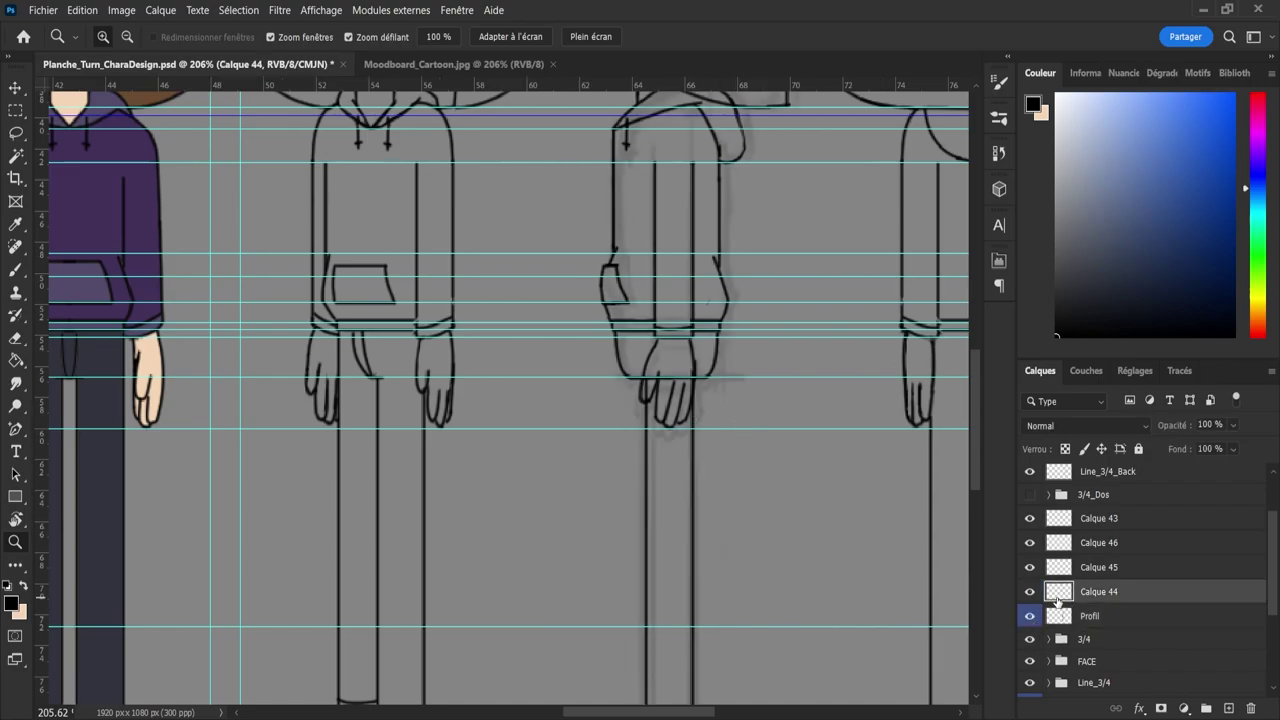
pyautogui.click(1030, 592)
pyautogui.click(1030, 592)
pyautogui.click(1030, 567)
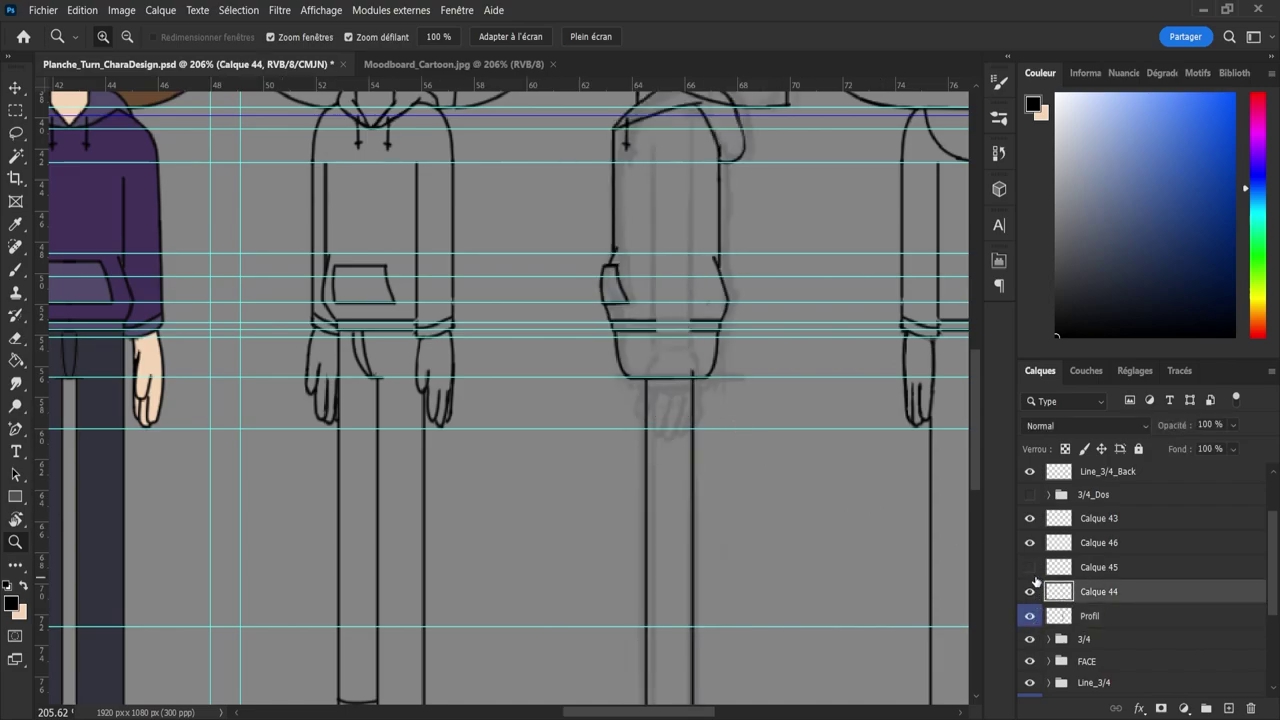
pyautogui.click(1030, 567)
pyautogui.click(1030, 567)
pyautogui.click(1030, 567)
pyautogui.click(1030, 567)
pyautogui.click(1030, 567)
pyautogui.click(1030, 542)
pyautogui.click(1030, 542)
# - Make Calque 44 the active layer and save the document
pyautogui.click(1100, 542)
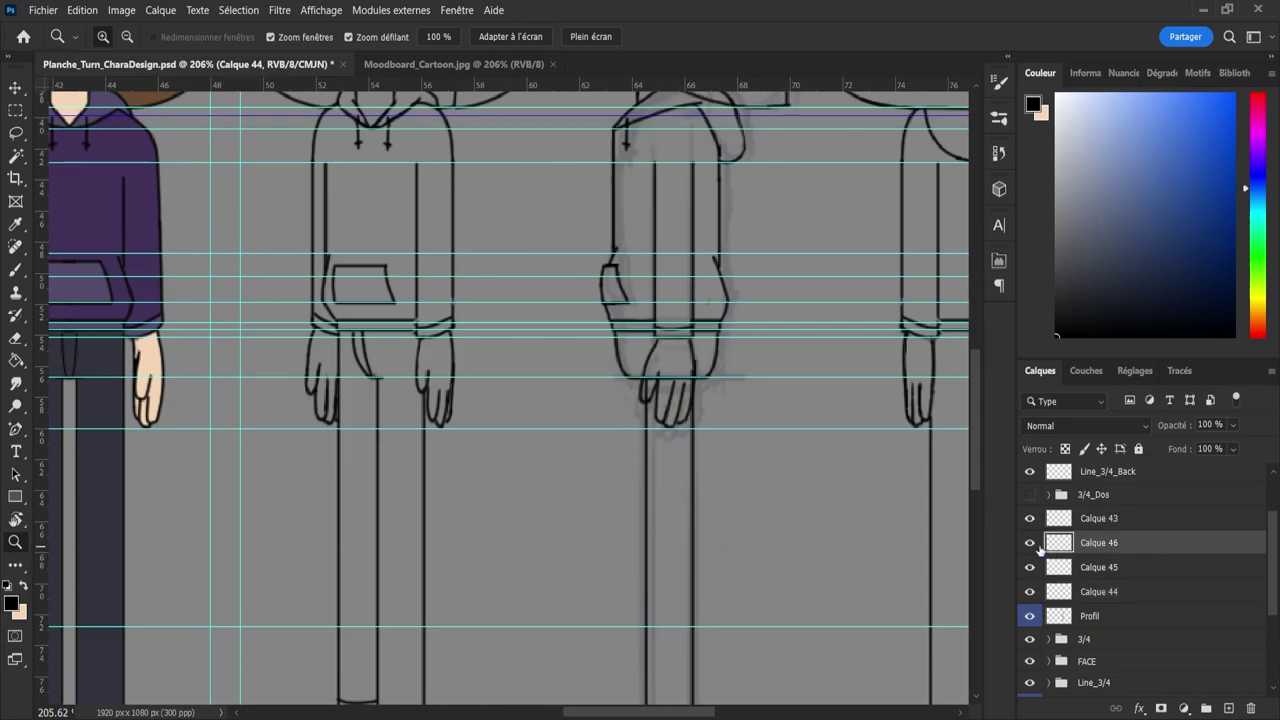
pyautogui.click(666, 342)
pyautogui.press('e')
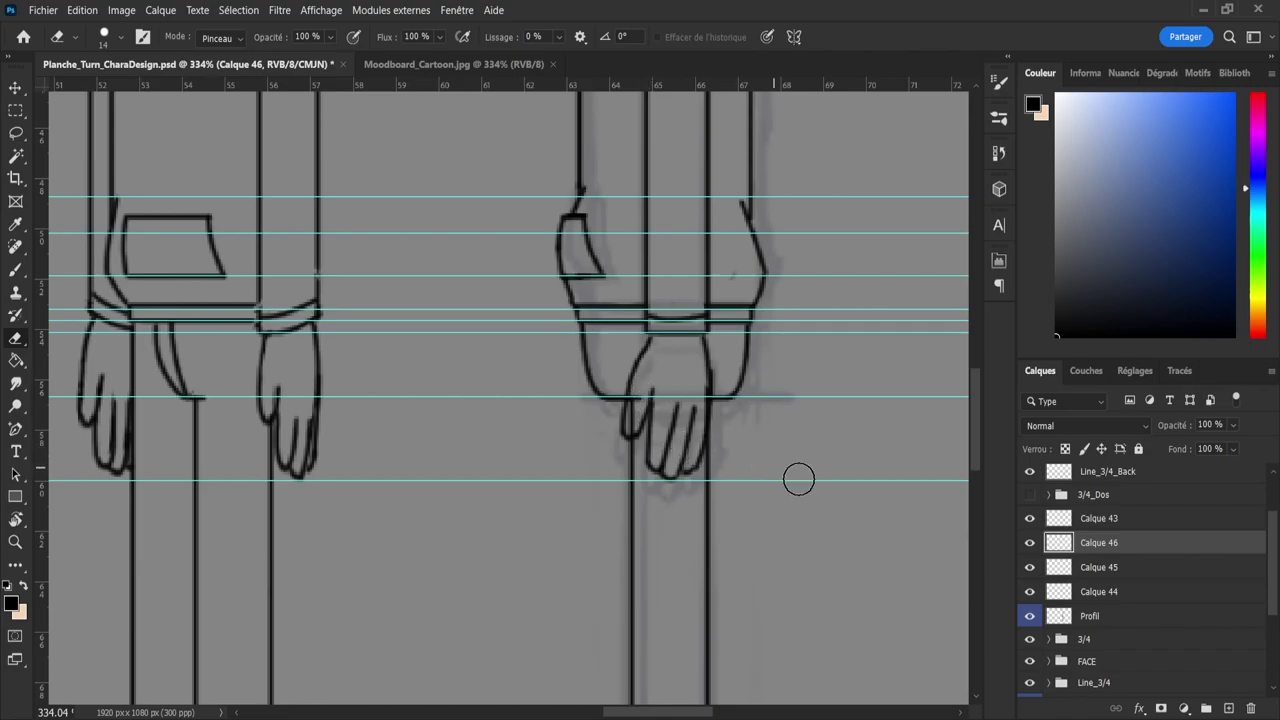
pyautogui.click(1098, 567)
pyautogui.click(1040, 588)
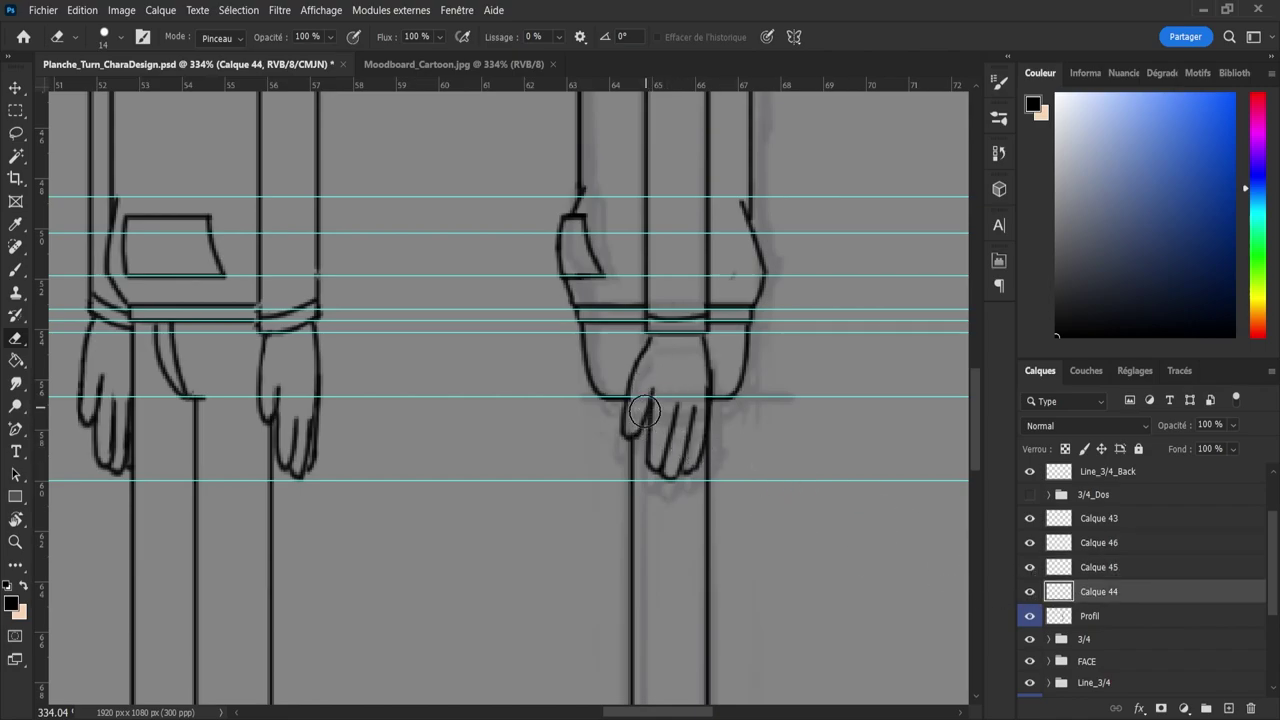
pyautogui.press('z')
pyautogui.moveTo(650, 418); pyautogui.dragTo(627, 418)
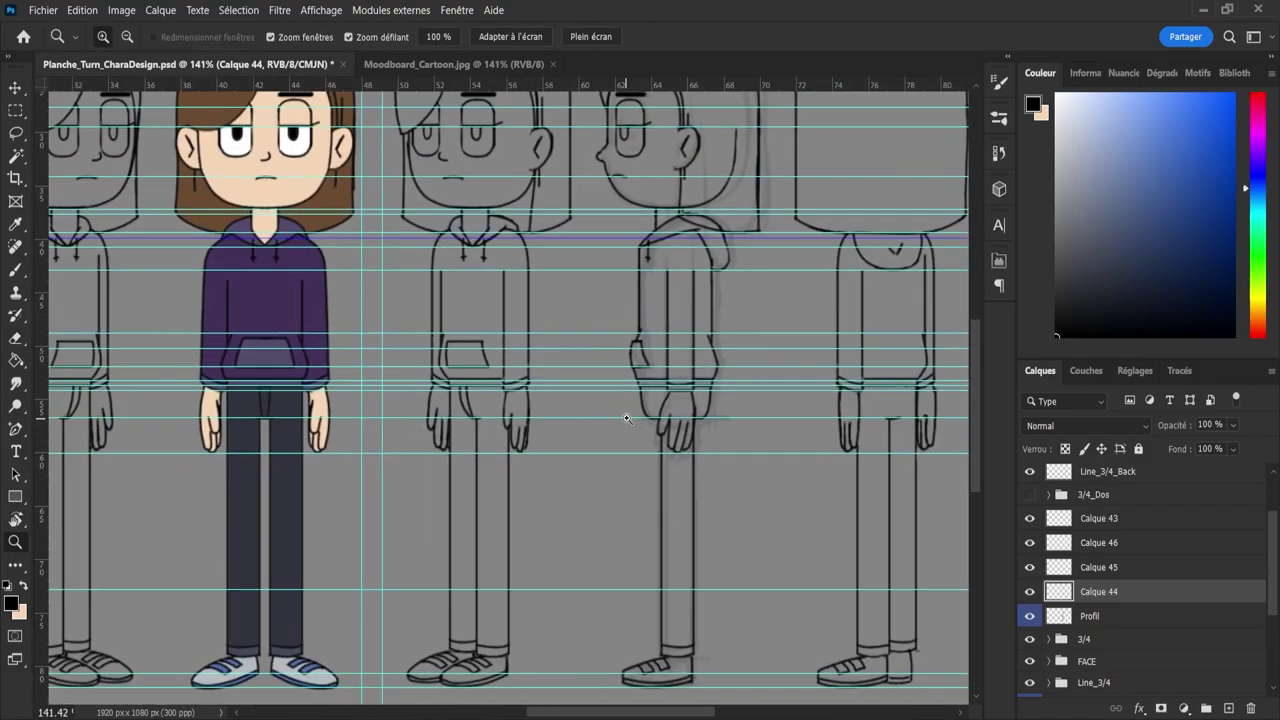
pyautogui.moveTo(734, 444); pyautogui.dragTo(716, 440)
pyautogui.moveTo(731, 397); pyautogui.dragTo(747, 412)
pyautogui.hotkey('ctrl', 's')
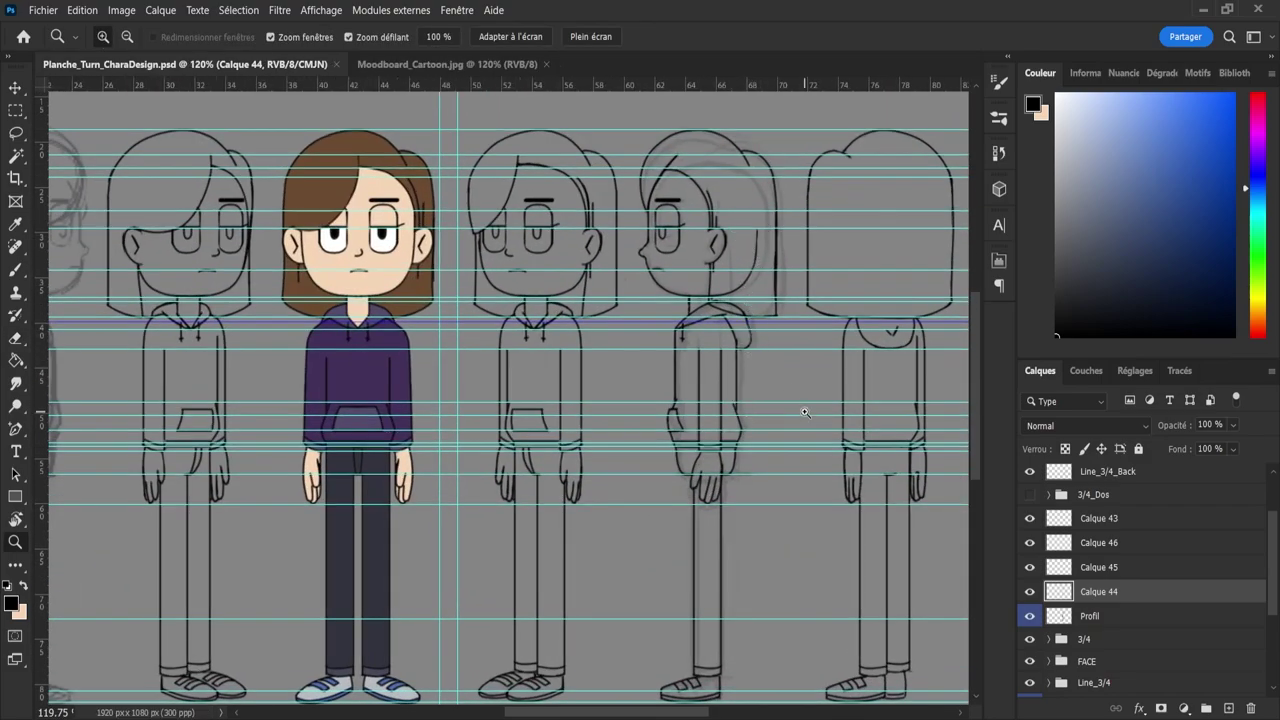
# - Try a short ink stroke on Calque 44 where the profile's front hip line meets the leg, and undo it
pyautogui.moveTo(790, 461); pyautogui.dragTo(765, 573)
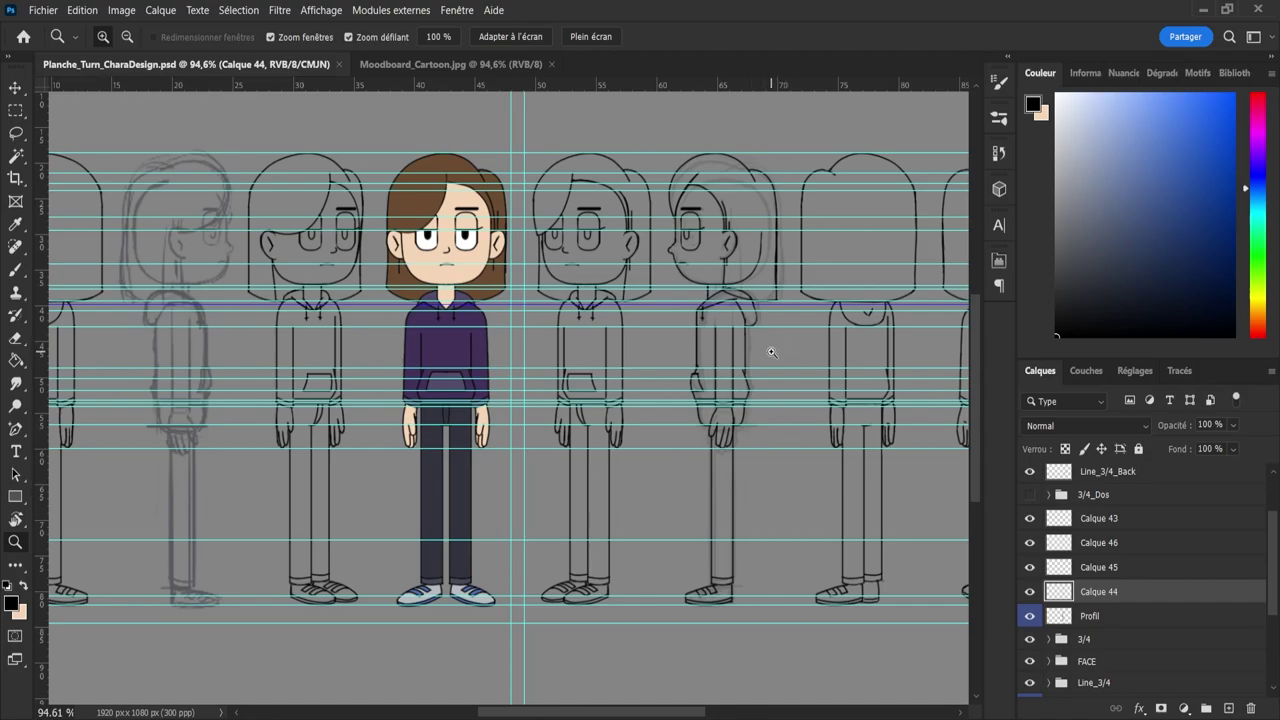
pyautogui.moveTo(749, 374)
pyautogui.mouseDown()
pyautogui.moveTo(775, 378)
pyautogui.moveTo(739, 387)
pyautogui.moveTo(690, 436)
pyautogui.moveTo(712, 458)
pyautogui.mouseUp()
pyautogui.press('b')
pyautogui.hotkey('ctrl', 'z')
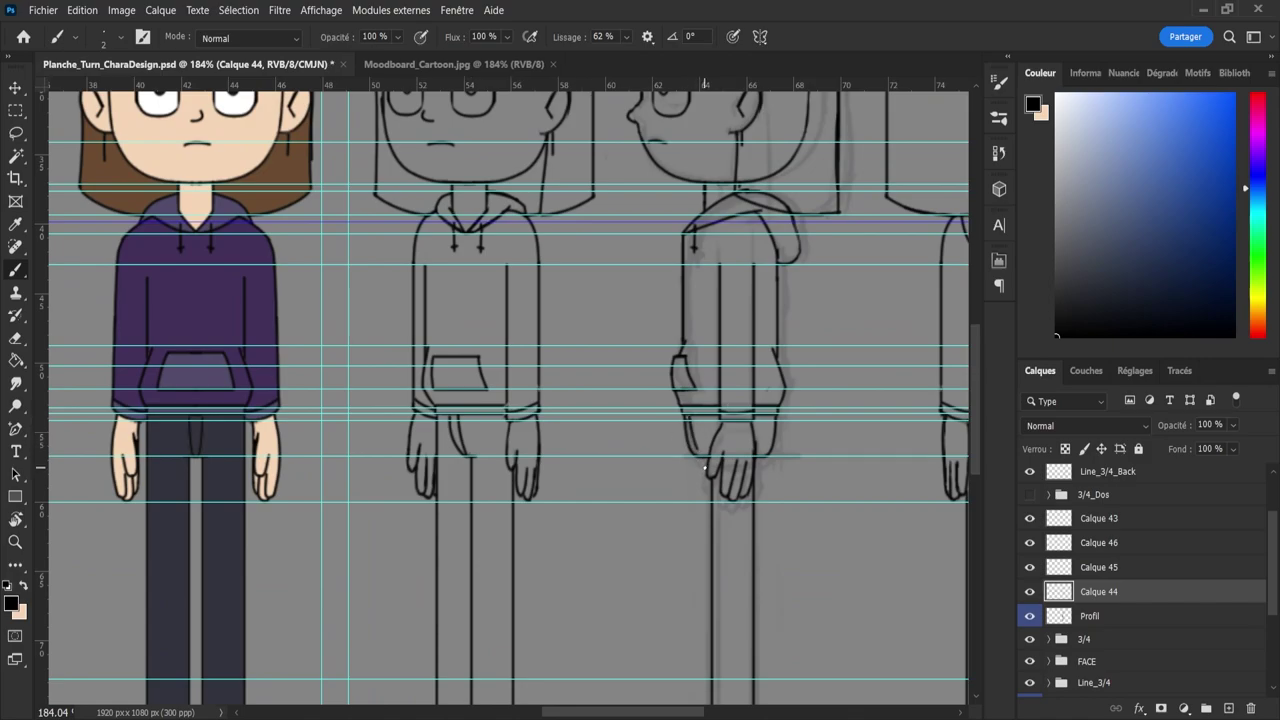
pyautogui.moveTo(705, 468); pyautogui.dragTo(712, 458)
pyautogui.hotkey('ctrl', 'z')
pyautogui.hotkey('ctrl', 'z')
# - Save the turnaround sheet with the full row of character views in sight
pyautogui.press('z')
pyautogui.moveTo(810, 537)
pyautogui.mouseDown()
pyautogui.moveTo(786, 526)
pyautogui.moveTo(827, 532)
pyautogui.moveTo(829, 546)
pyautogui.mouseUp()
pyautogui.scroll(-3, 826, 537)
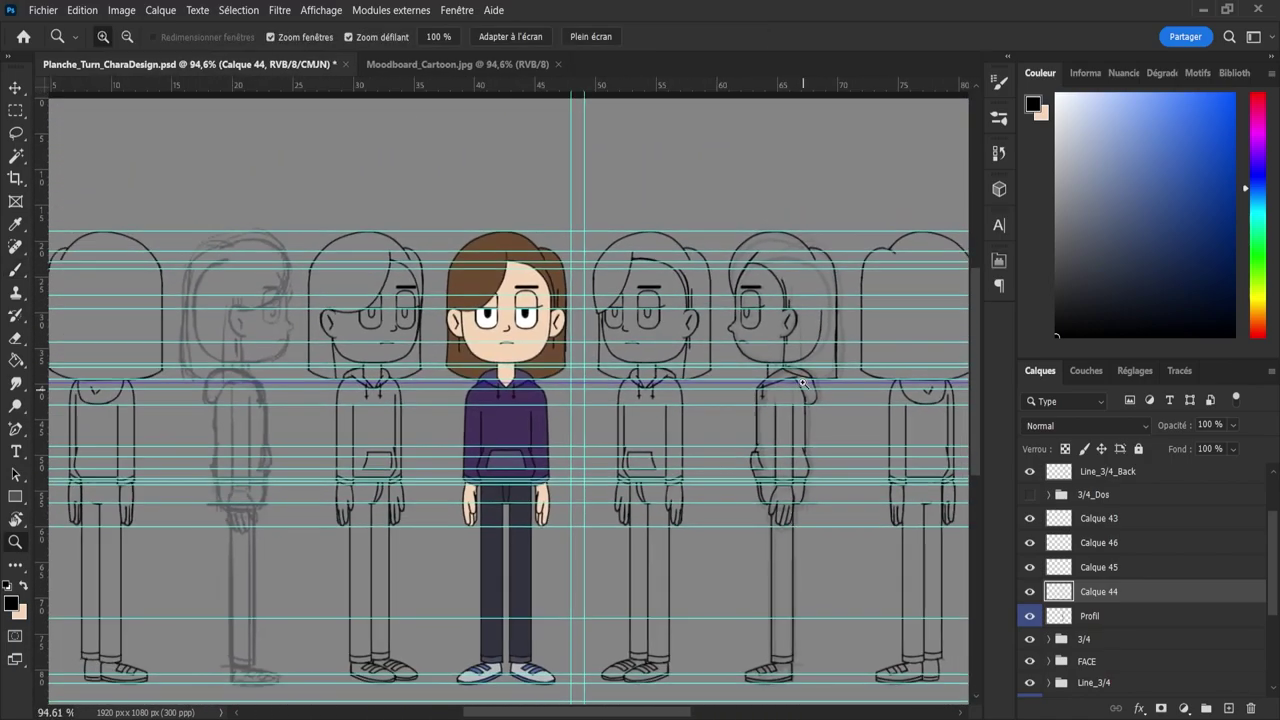
pyautogui.scroll(2, 809, 526)
pyautogui.scroll(-3, 835, 345)
pyautogui.scroll(2, 835, 345)
pyautogui.hotkey('ctrl', 's')
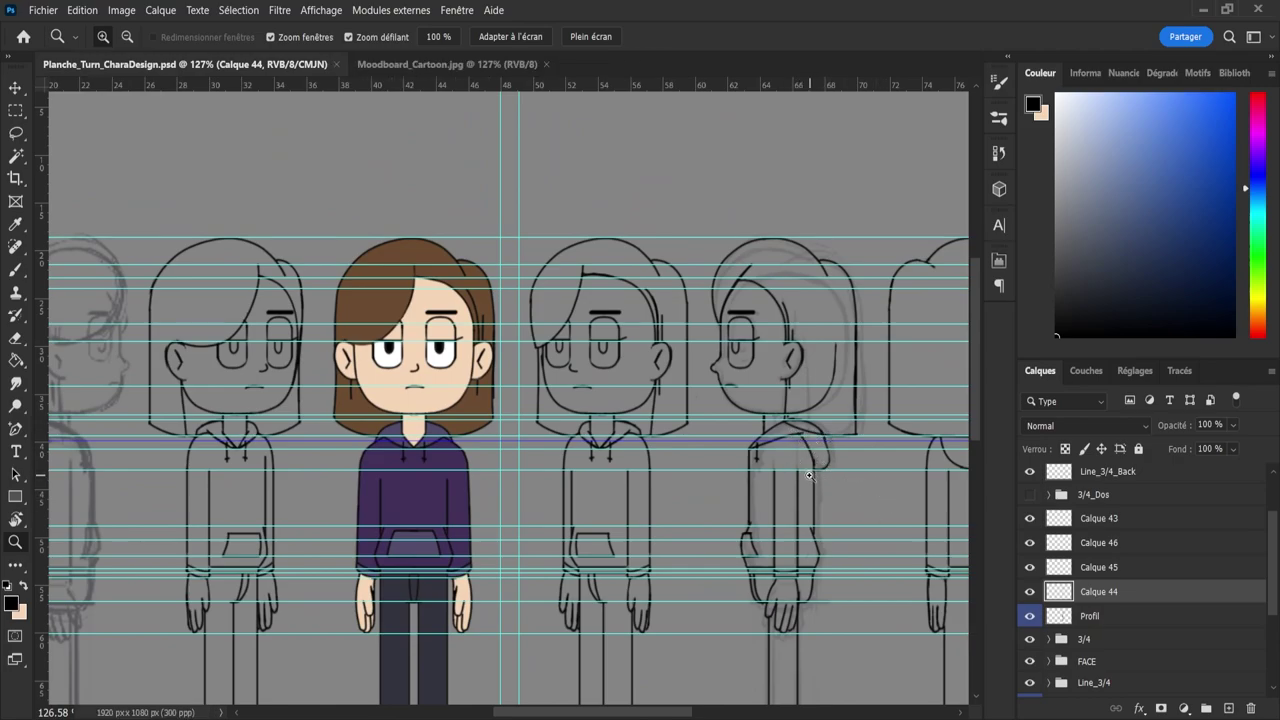
# - Compare the profile's head, hood and body with the neighbouring turnaround views
pyautogui.scroll(-3, 689, 442)
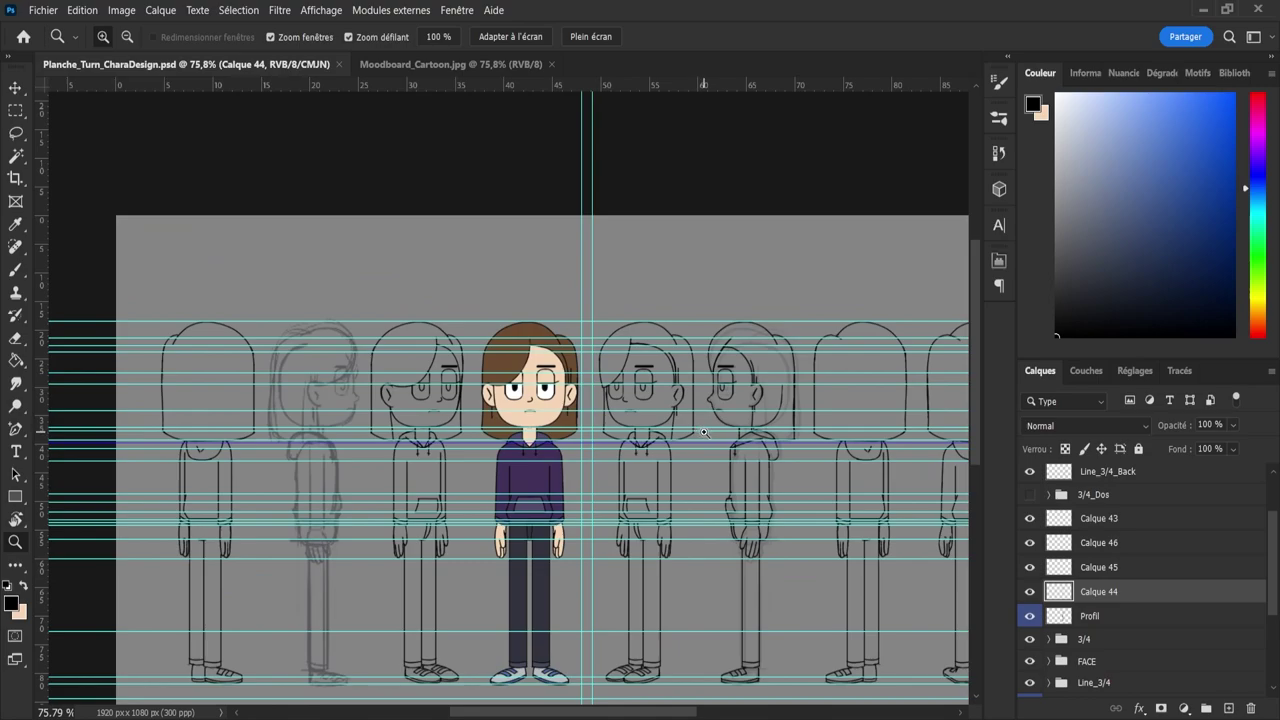
pyautogui.scroll(3, 760, 430)
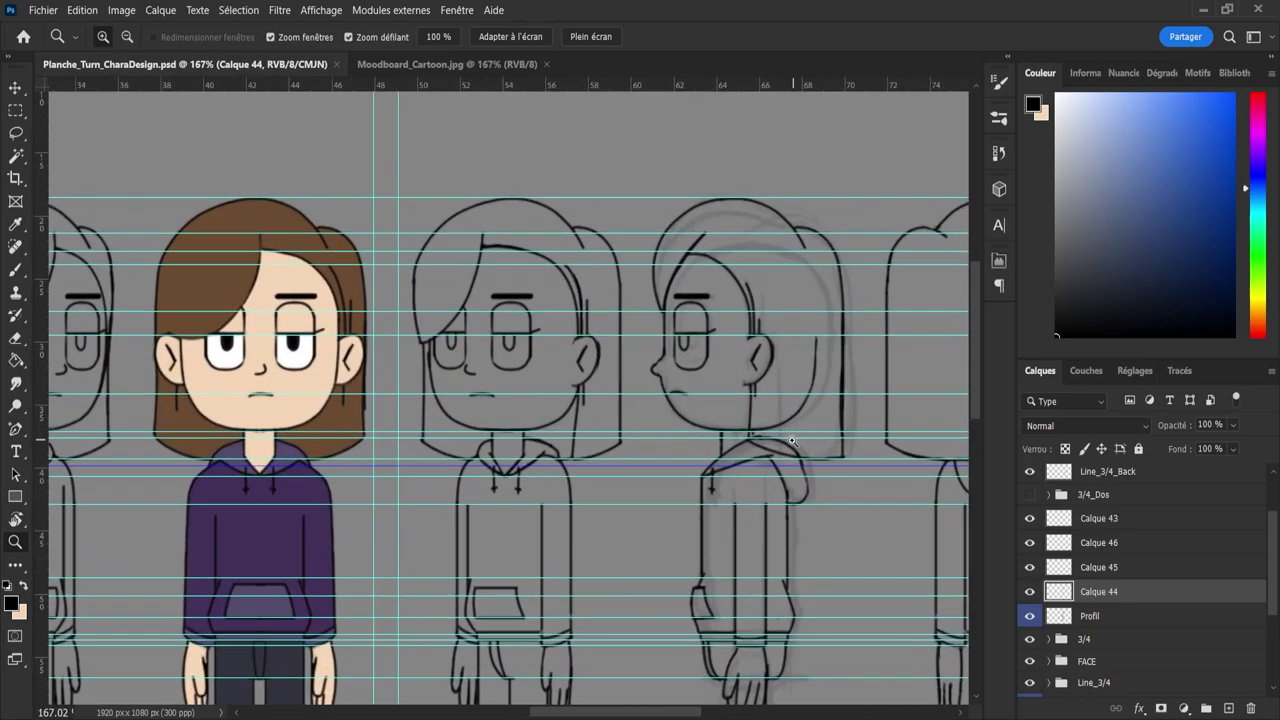
pyautogui.press('s')
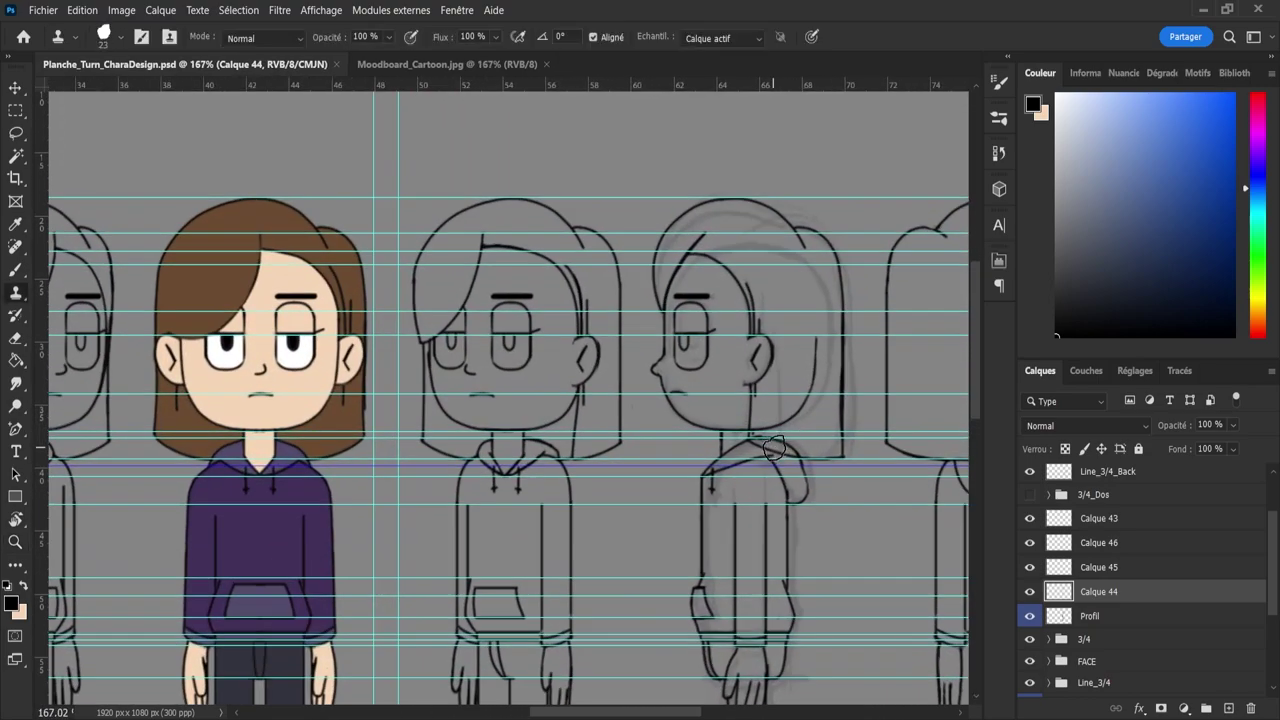
pyautogui.press('z')
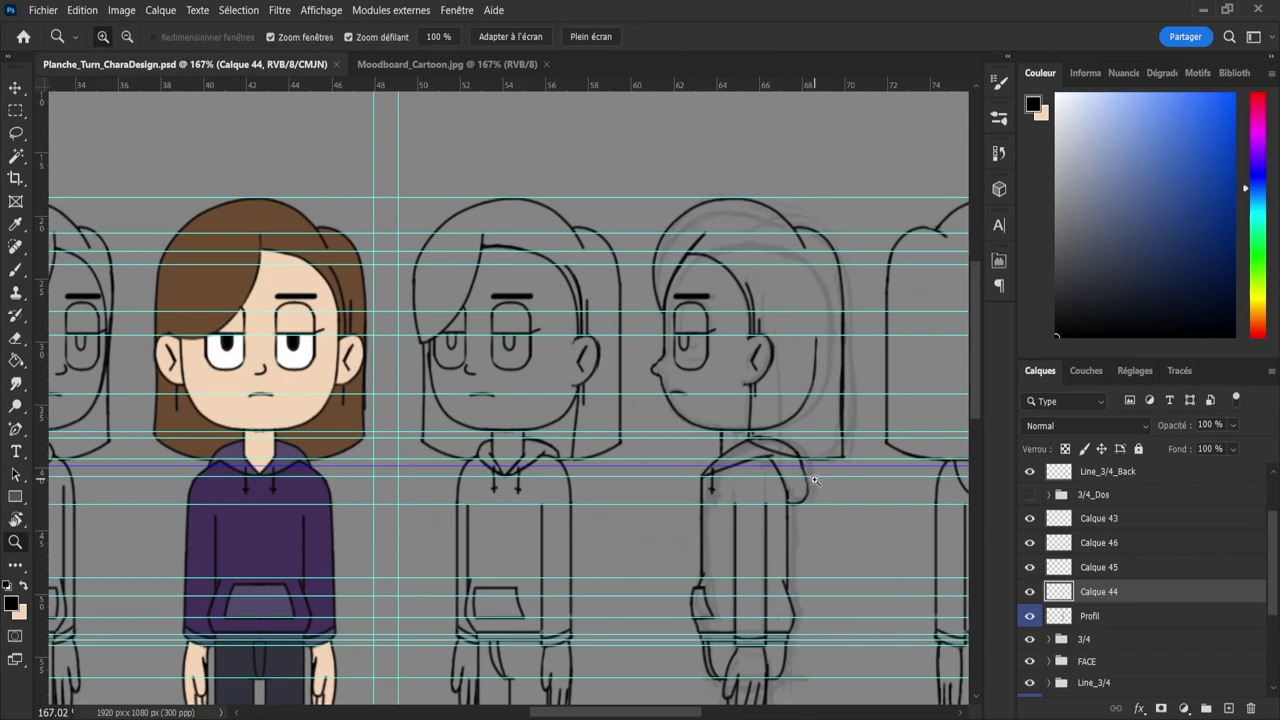
pyautogui.scroll(-3, 816, 481)
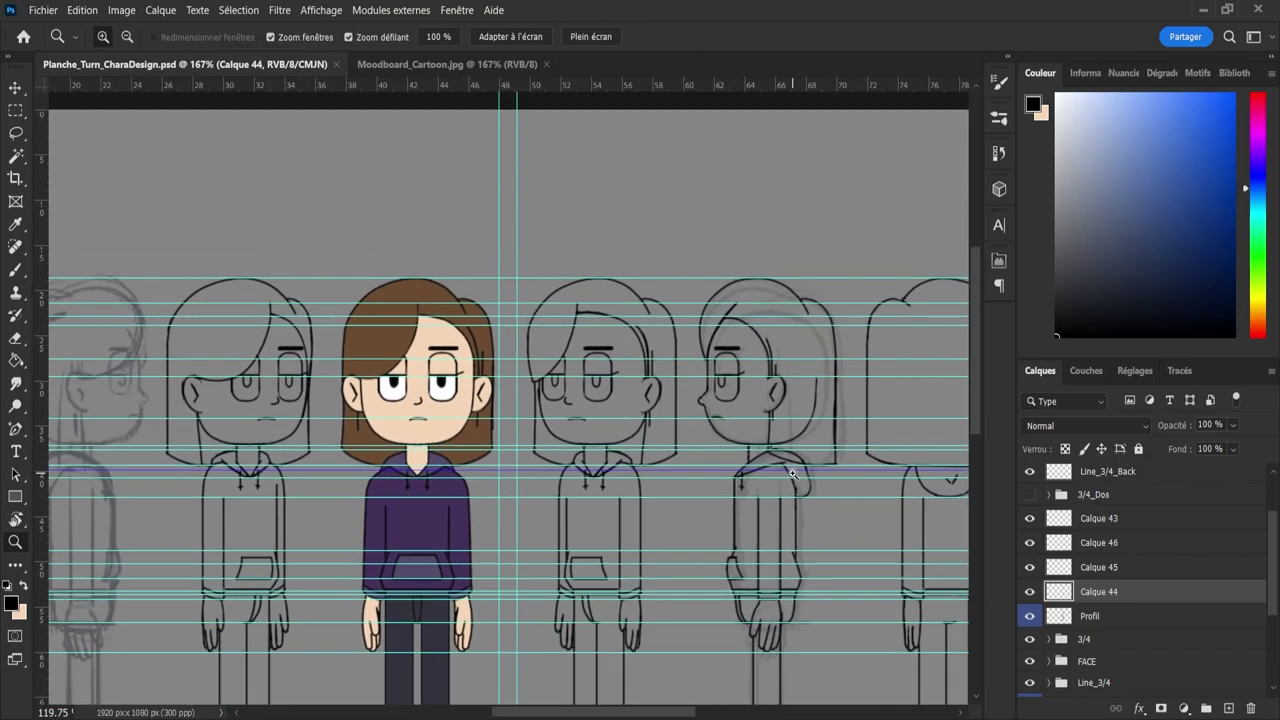
pyautogui.scroll(1, 793, 473)
pyautogui.scroll(-4, 793, 473)
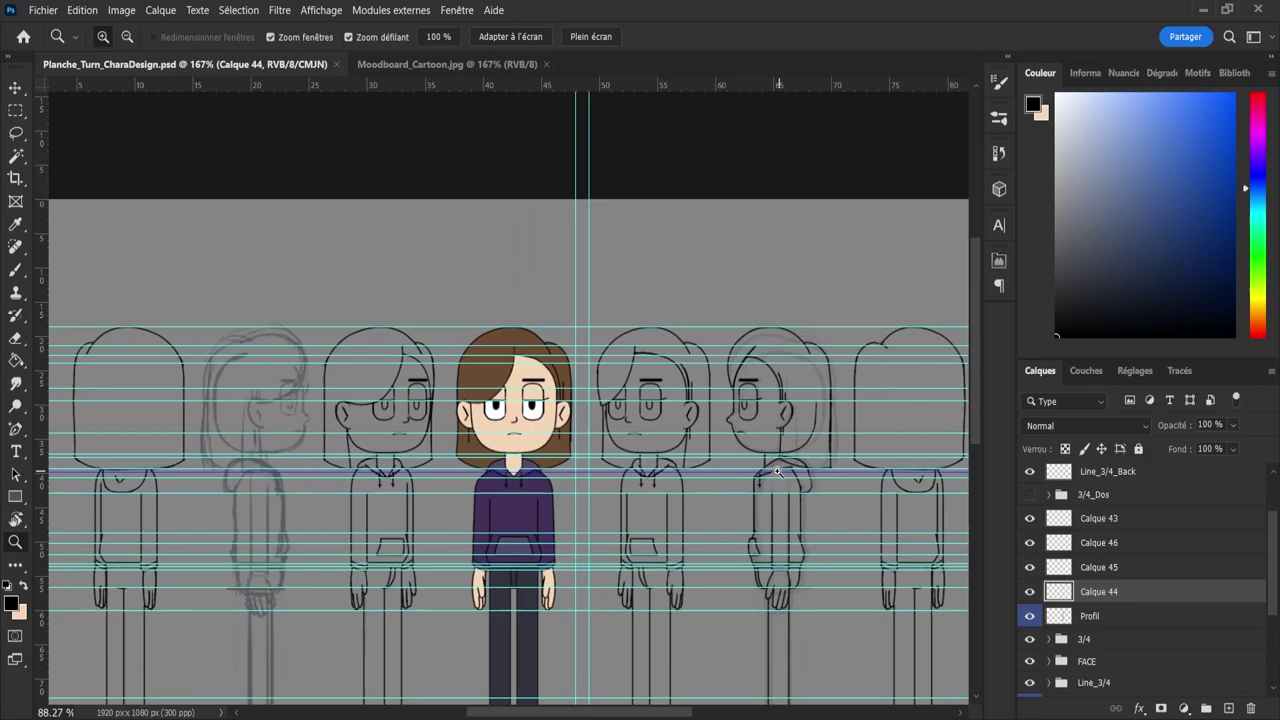
pyautogui.scroll(3, 913, 515)
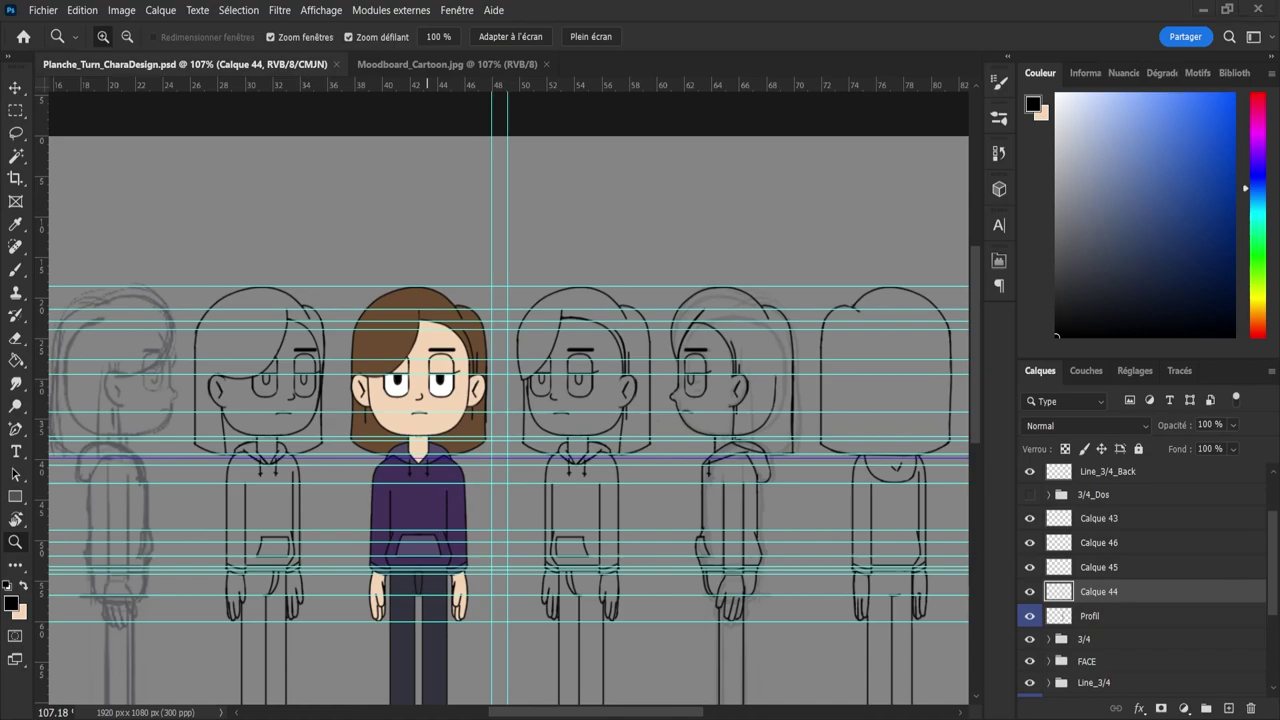
pyautogui.moveTo(427, 440); pyautogui.dragTo(556, 440)
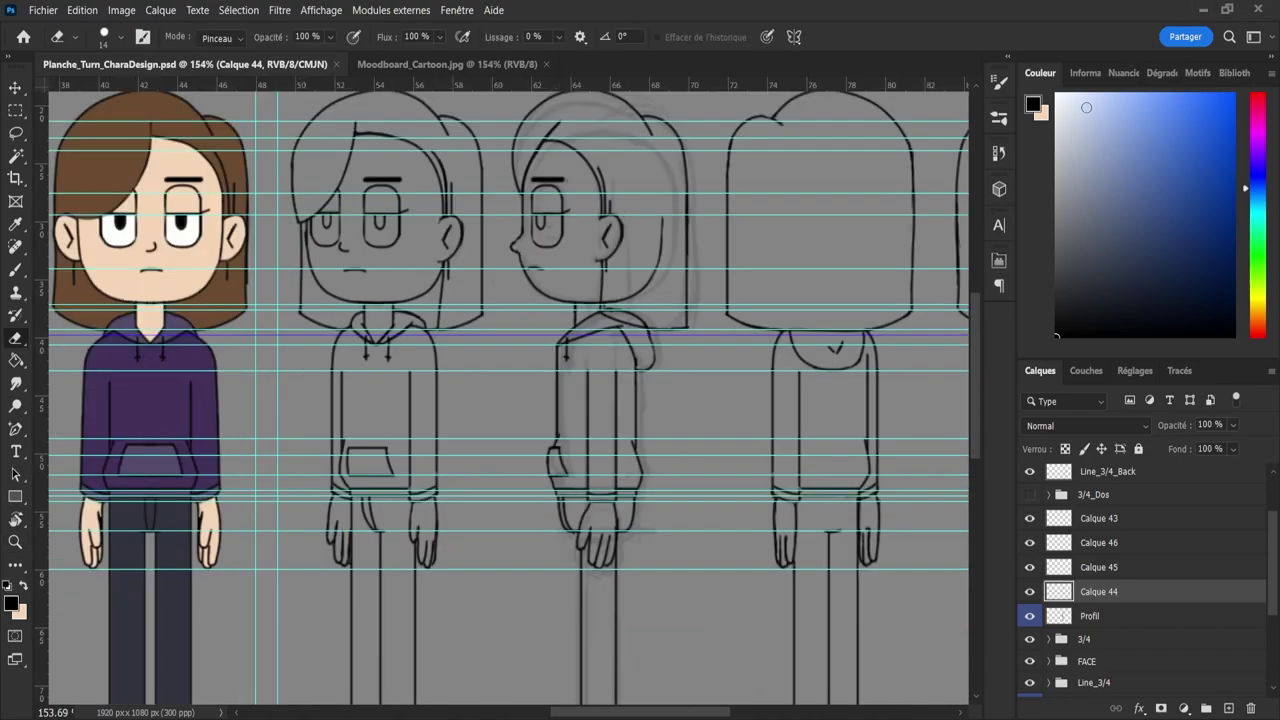
pyautogui.press('z')
pyautogui.scroll(1, 645, 263)
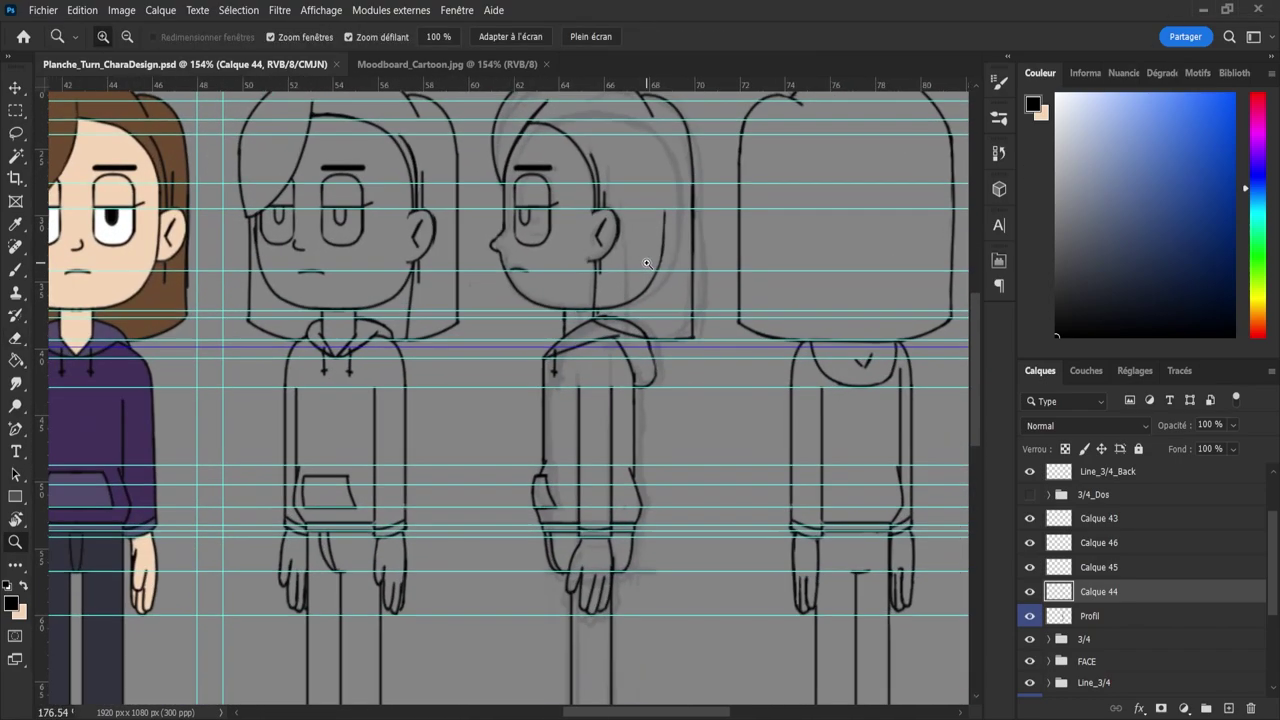
# - Toggle the visibility of Calque 44, 45, 46 and 43 to check which profile lines each holds
pyautogui.click(1031, 592)
pyautogui.click(1031, 592)
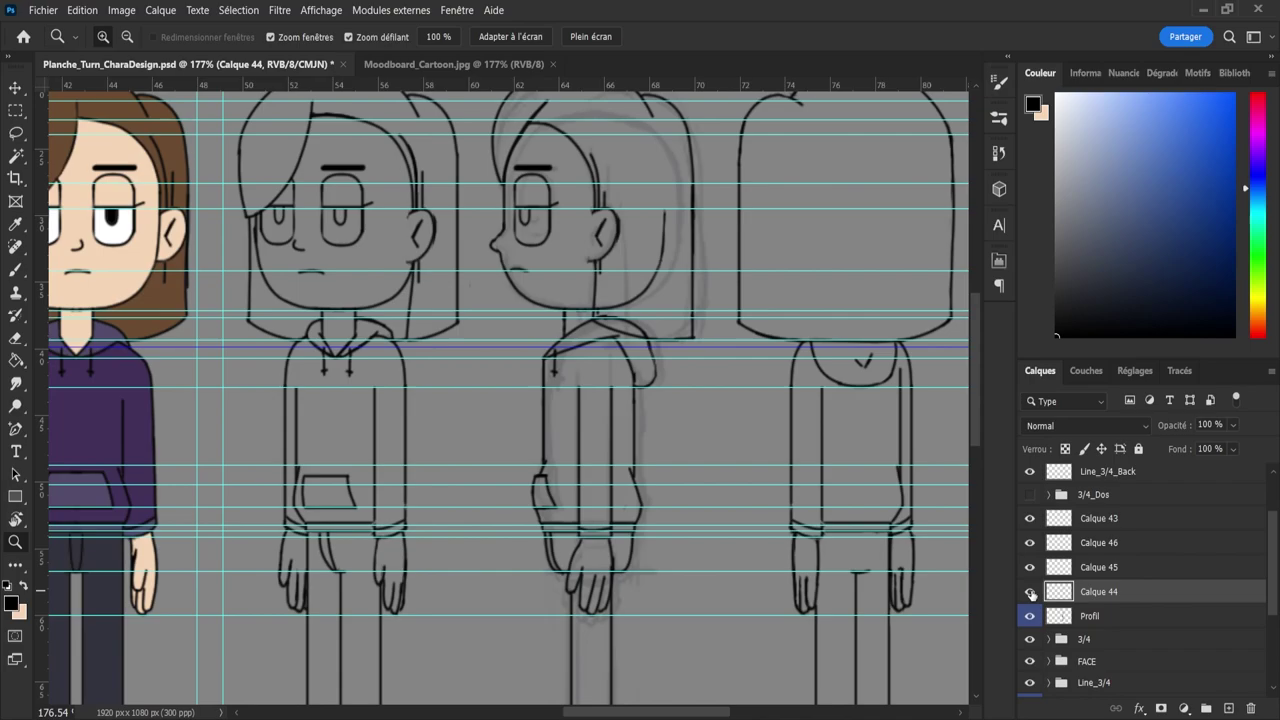
pyautogui.click(1029, 592)
pyautogui.click(1029, 592)
pyautogui.click(1030, 567)
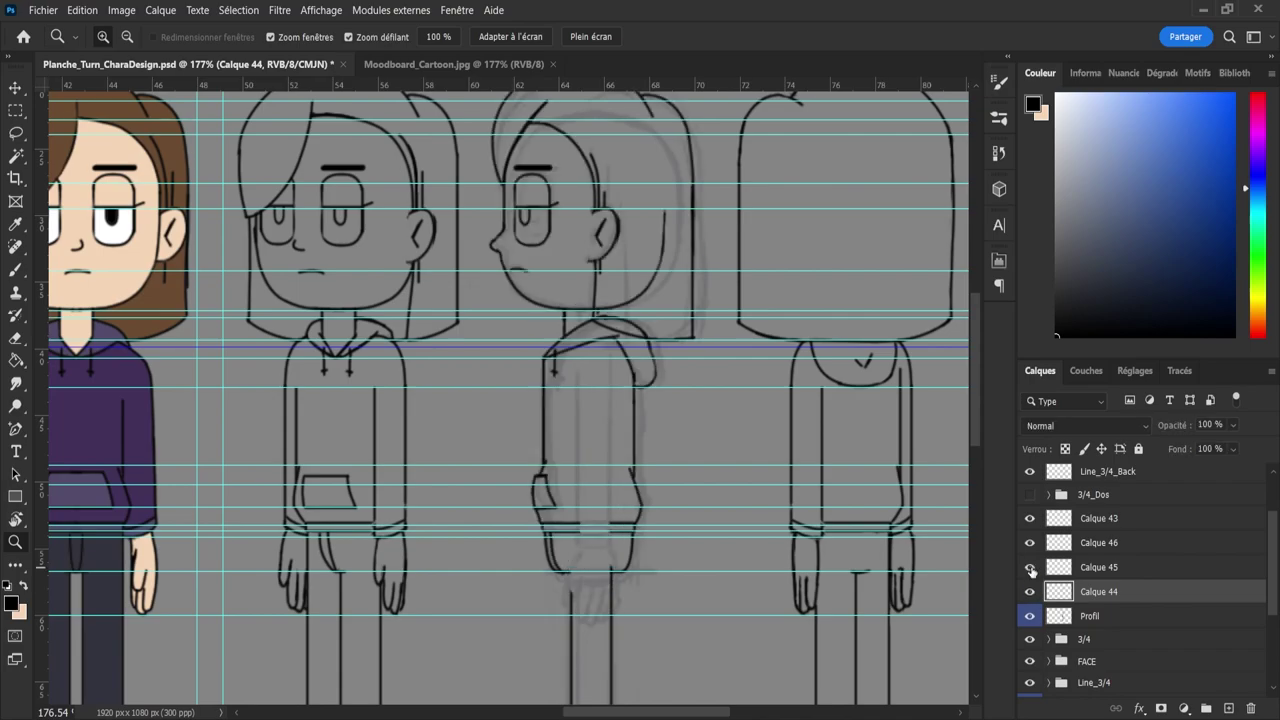
pyautogui.click(1030, 567)
pyautogui.click(1030, 543)
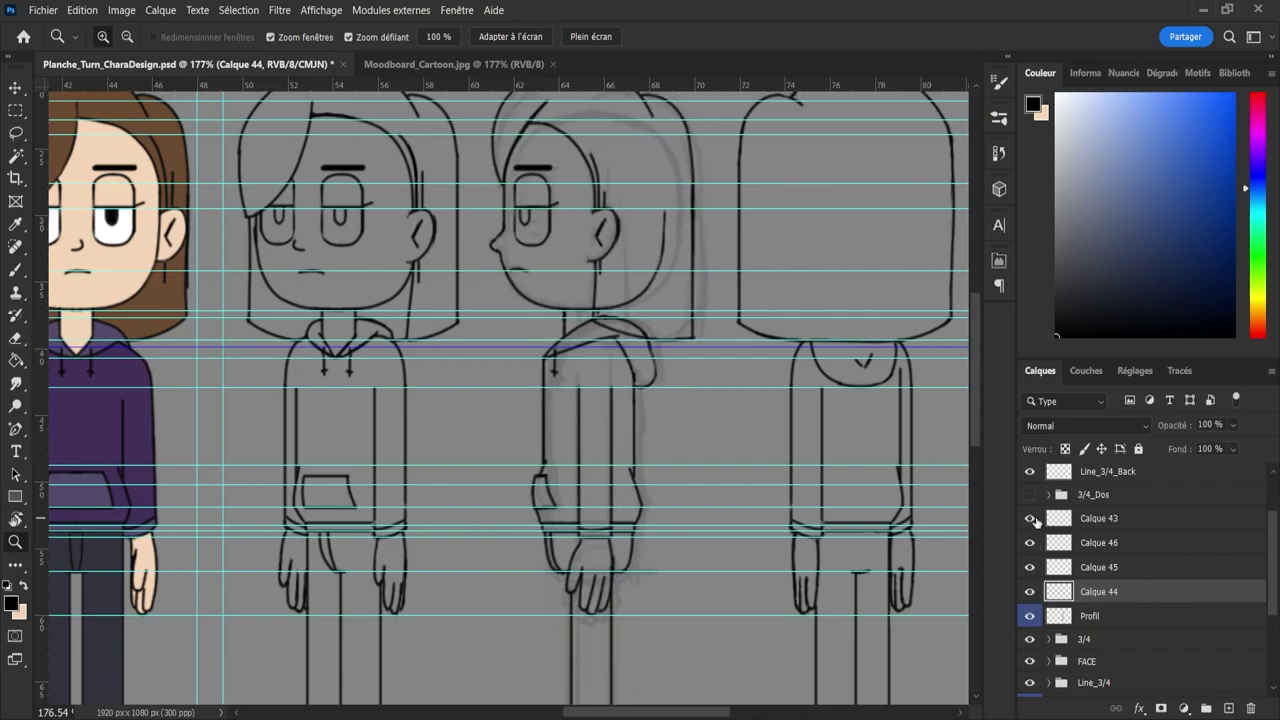
pyautogui.moveTo(672, 463); pyautogui.dragTo(545, 440)
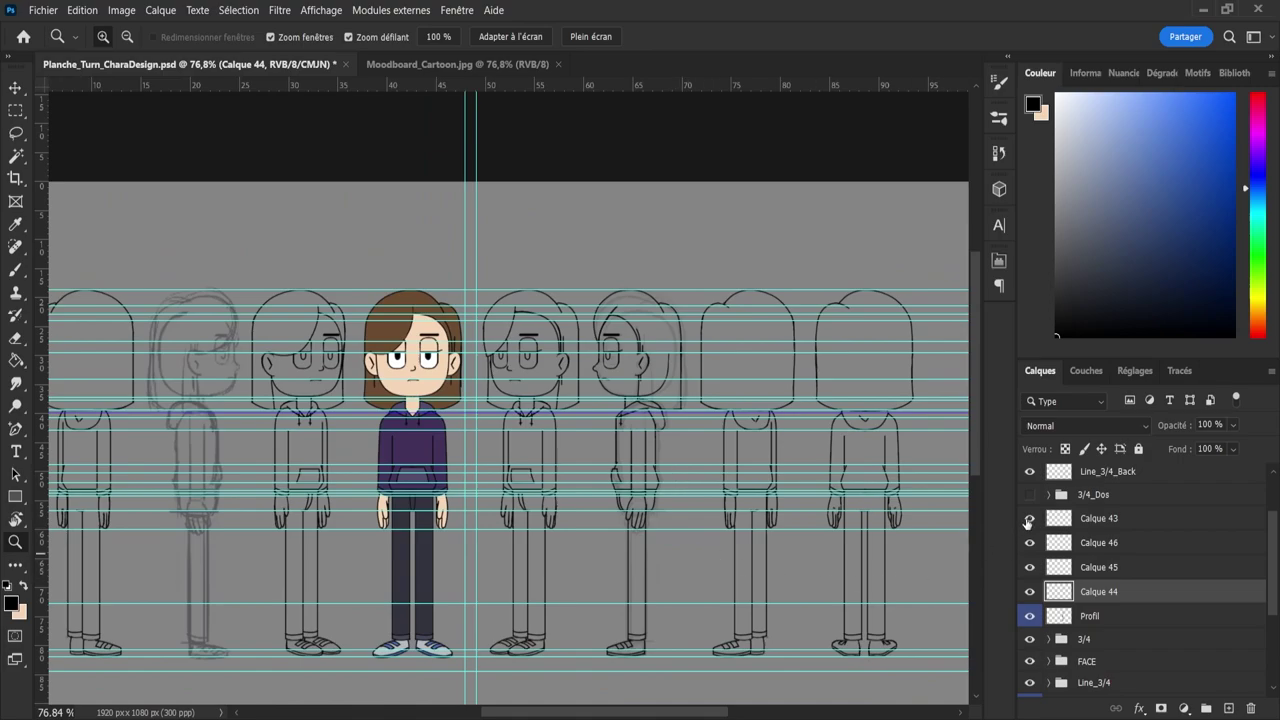
pyautogui.click(1028, 521)
pyautogui.click(1028, 521)
# - Group the layers Calque 43 to Calque 46 and name the group Profil
pyautogui.keyDown('shift'); pyautogui.click(1064, 524); pyautogui.keyUp('shift')
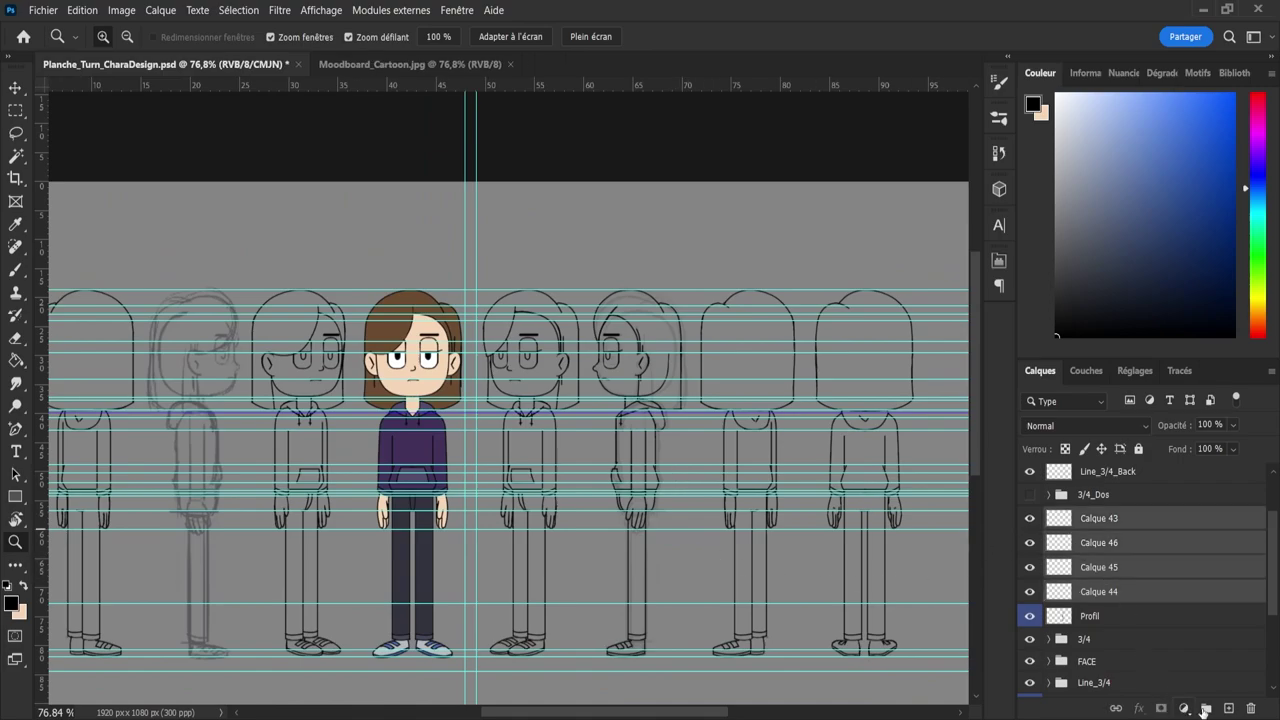
pyautogui.click(1205, 708)
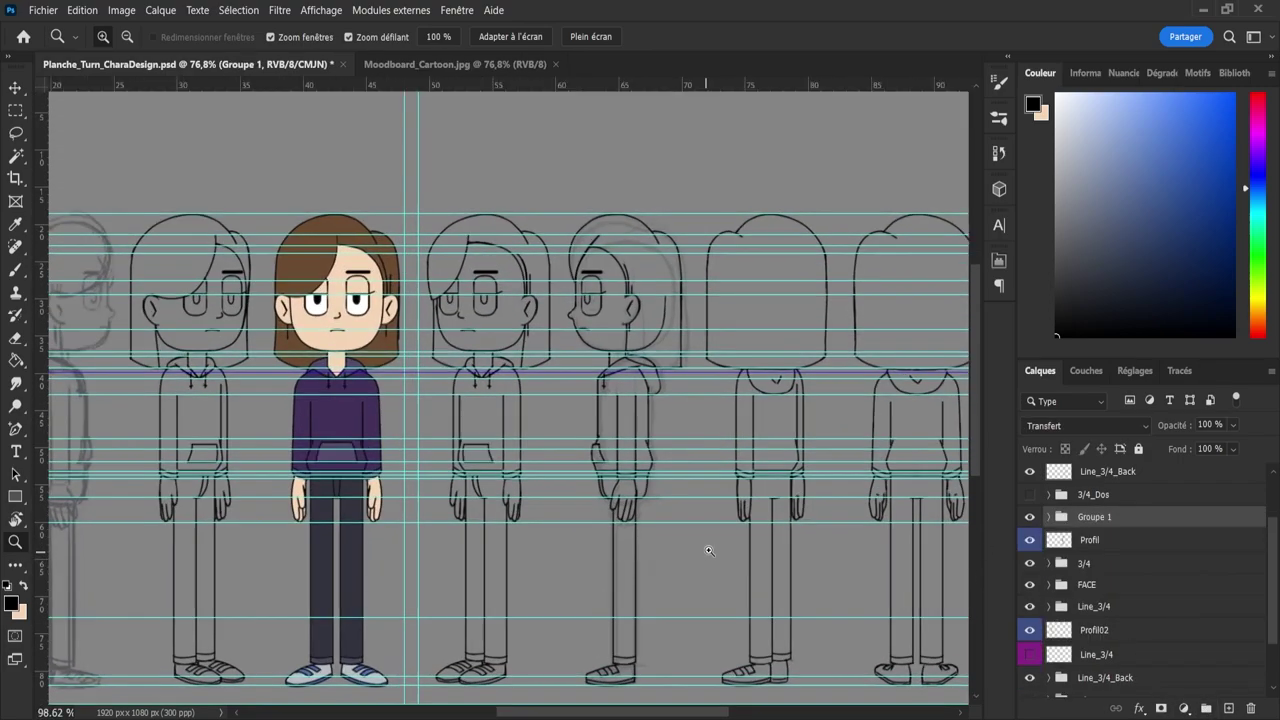
pyautogui.moveTo(684, 555); pyautogui.dragTo(730, 548)
pyautogui.doubleClick(1086, 518)
pyautogui.write('Profil')
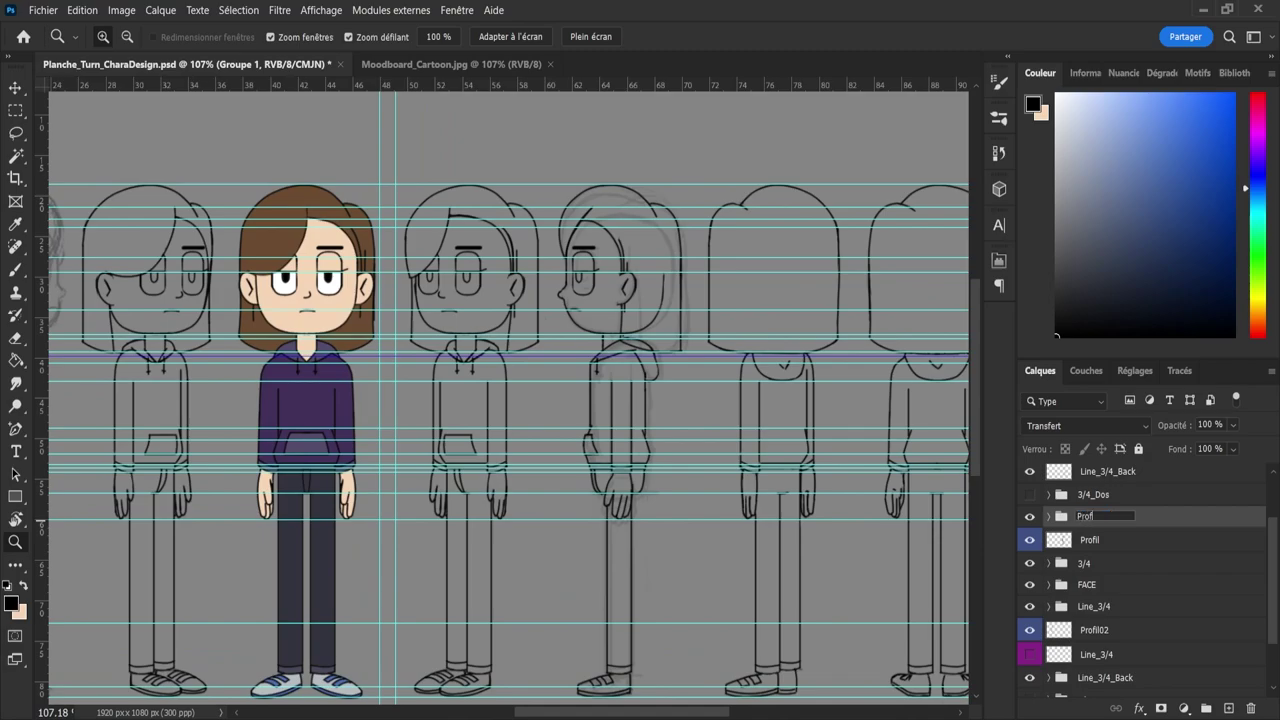
pyautogui.press('Return')
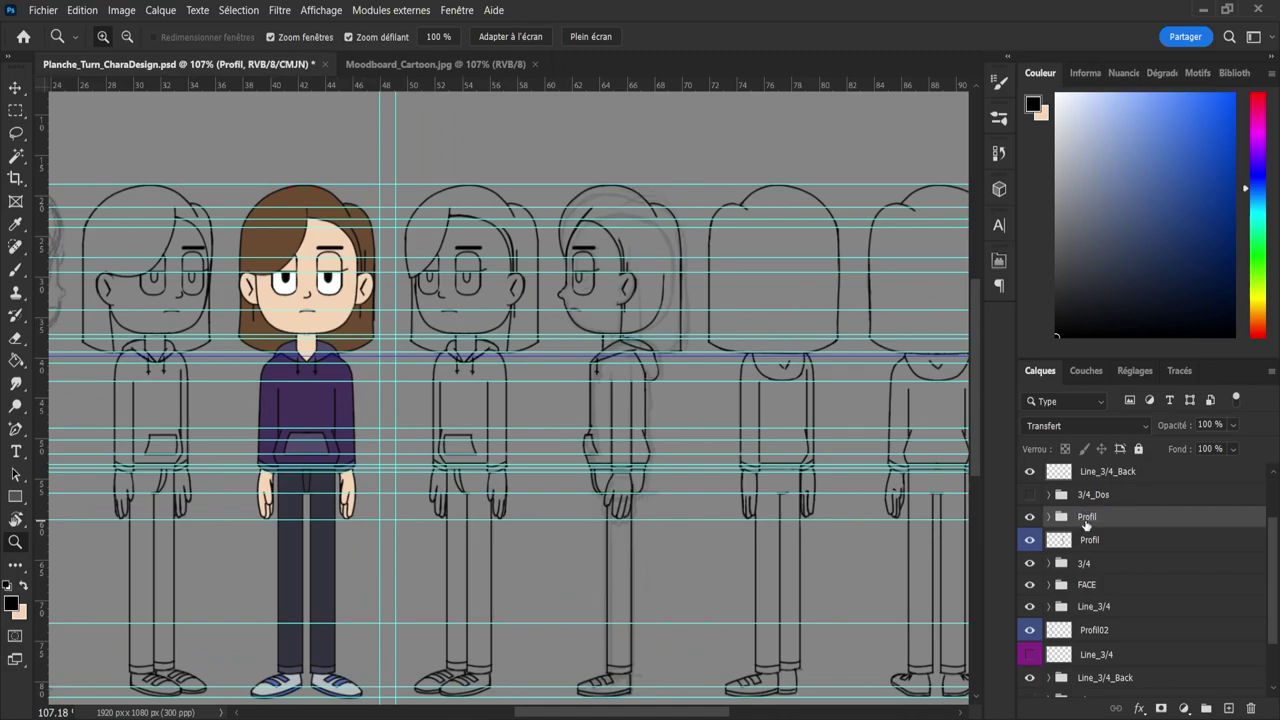
# - Merge a duplicate of the Profil group into a single layer and hide the original group
pyautogui.hotkey('ctrl', 'j')
pyautogui.hotkey('ctrl', 'e')
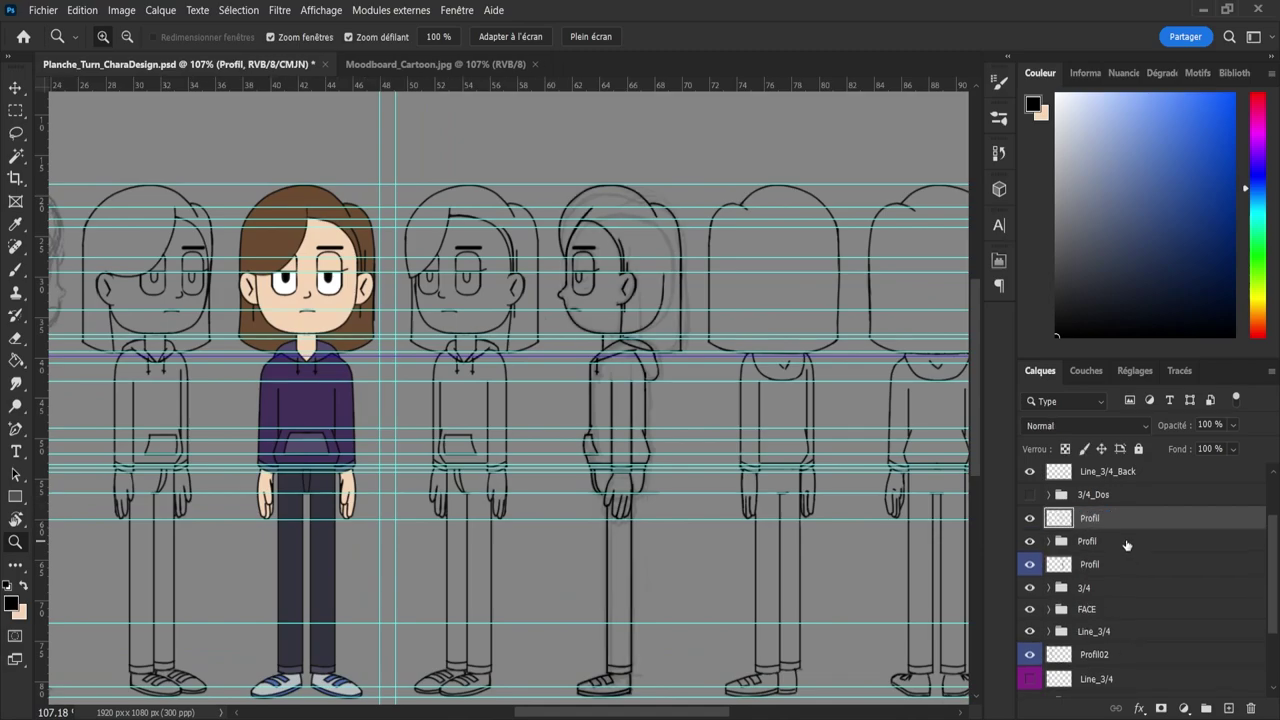
pyautogui.moveTo(612, 221); pyautogui.dragTo(633, 218)
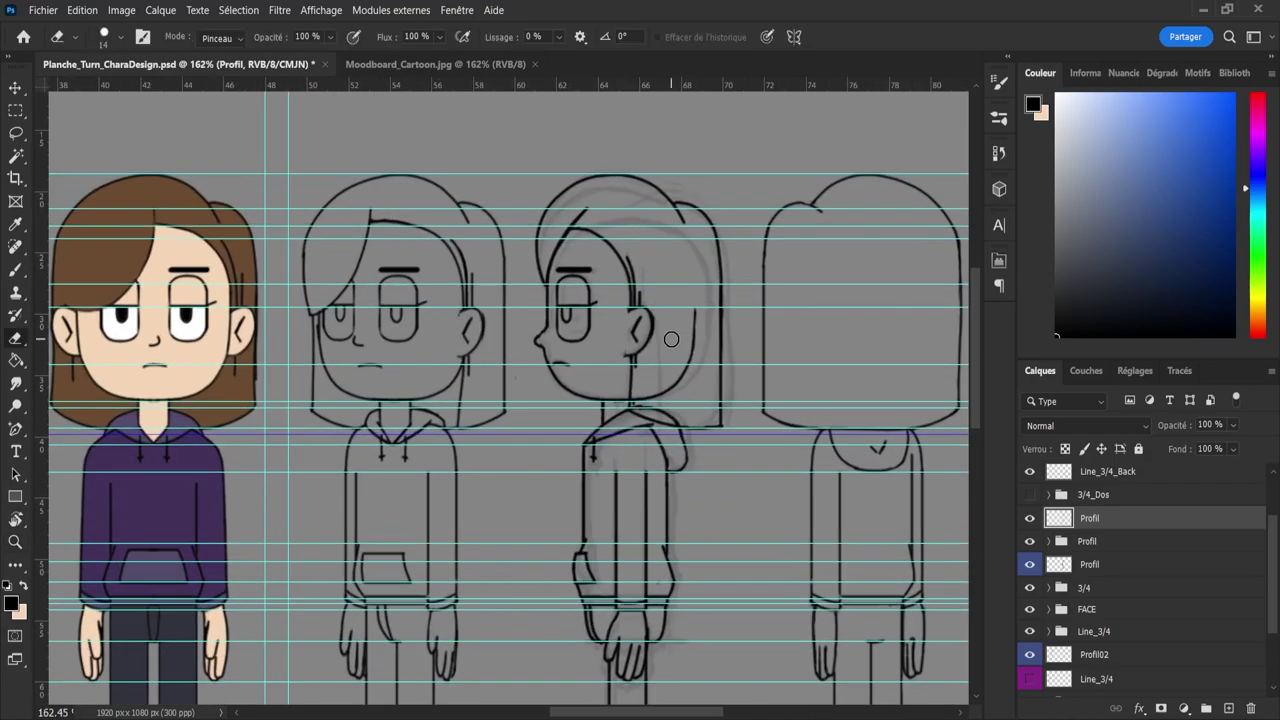
pyautogui.hotkey('ctrl', 'space')
pyautogui.moveTo(664, 362); pyautogui.dragTo(680, 364)
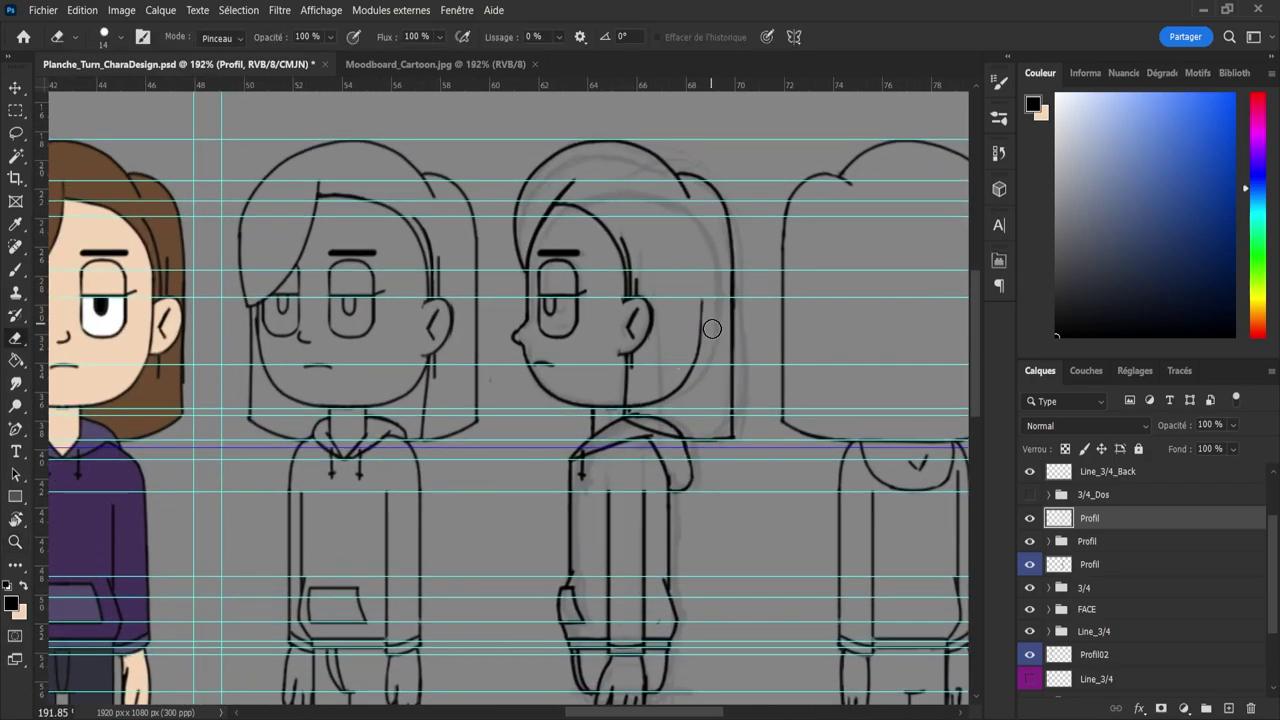
pyautogui.click(1030, 542)
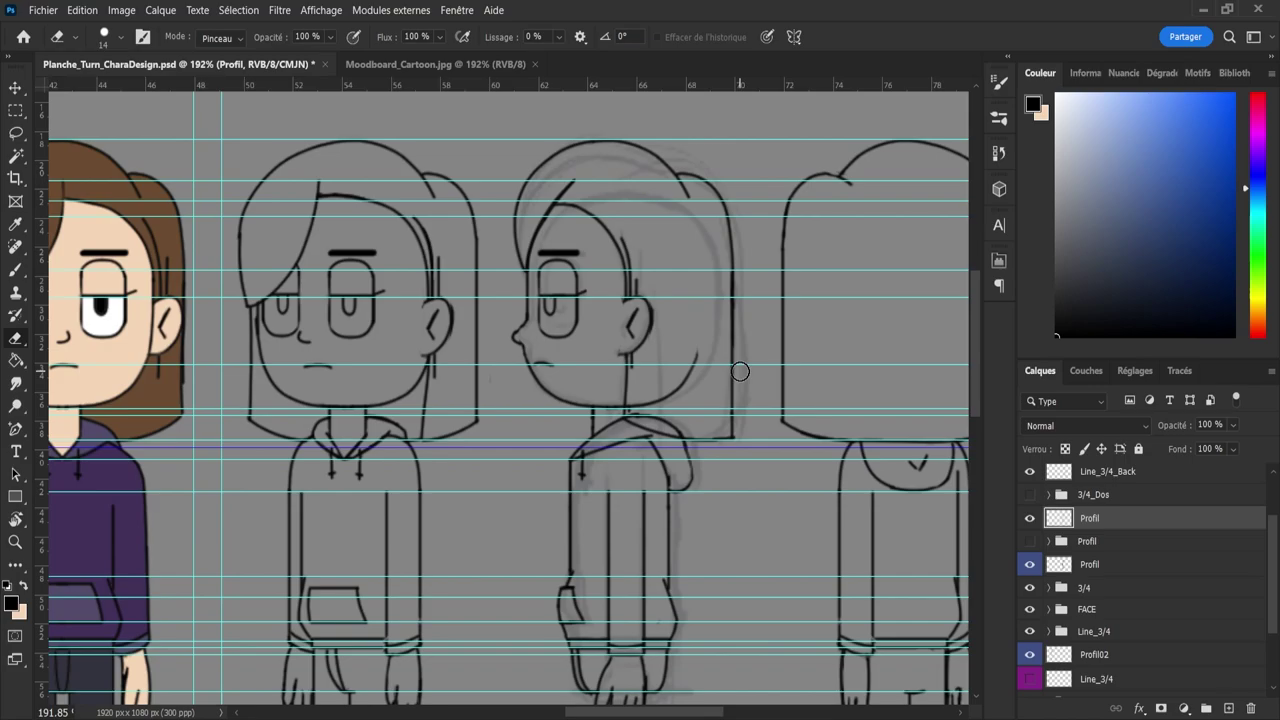
# - Erase the back-of-head and hood lines that show through the profile's hair on the merged Profil layer
pyautogui.hotkey('ctrl', 'space')
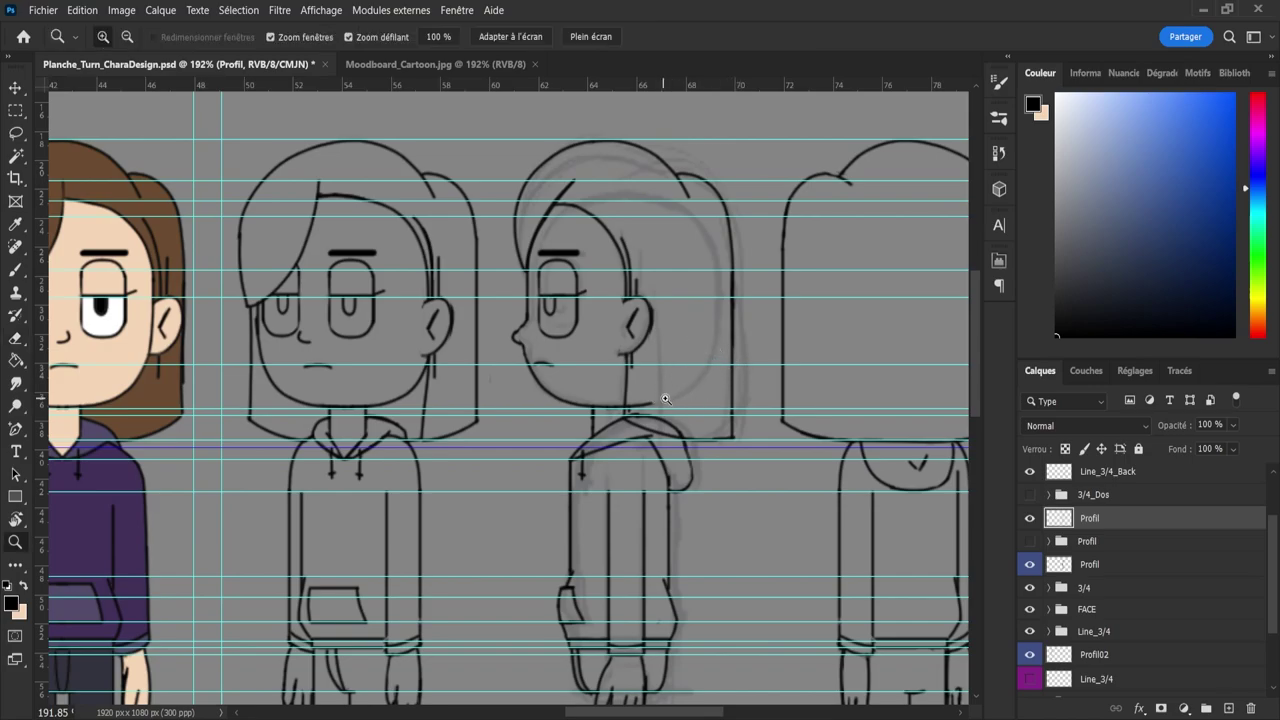
pyautogui.moveTo(676, 402); pyautogui.dragTo(678, 398)
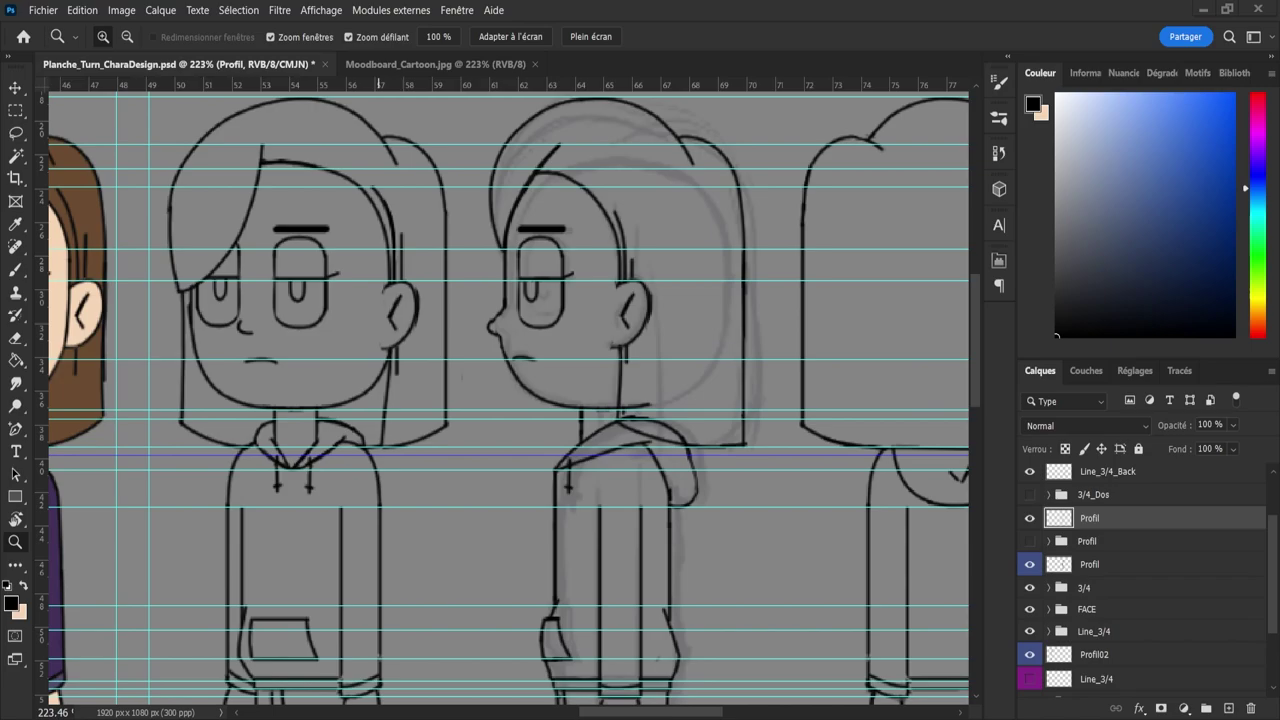
pyautogui.press('e')
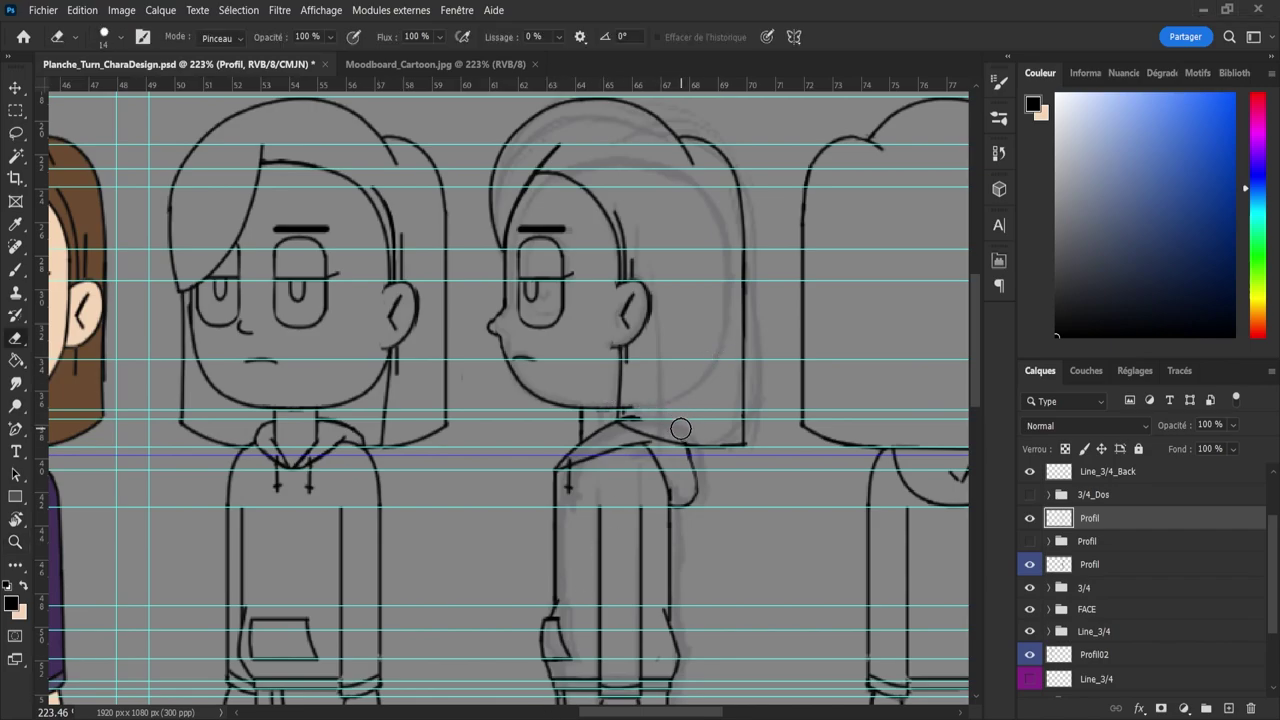
# - Erase the jaw and hood line ends overshooting the hair line at the profile's neck with a smaller eraser
pyautogui.press('z')
pyautogui.moveTo(655, 414)
pyautogui.mouseDown()
pyautogui.moveTo(674, 414)
pyautogui.moveTo(635, 413)
pyautogui.mouseUp()
pyautogui.press('e')
pyautogui.click(634, 413)
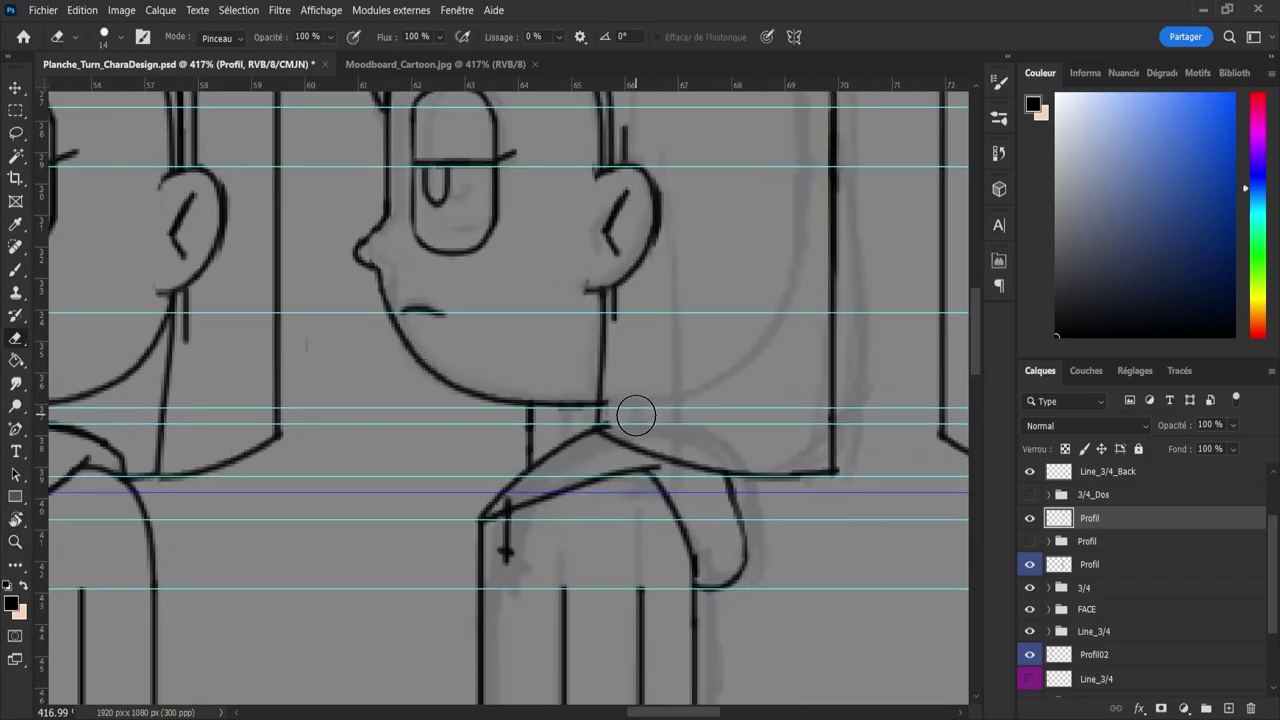
pyautogui.press('[')
pyautogui.press('[')
pyautogui.press('[')
pyautogui.press('[')
pyautogui.press('[')
pyautogui.moveTo(611, 426); pyautogui.dragTo(620, 375)
pyautogui.hotkey('ctrl', 'space')
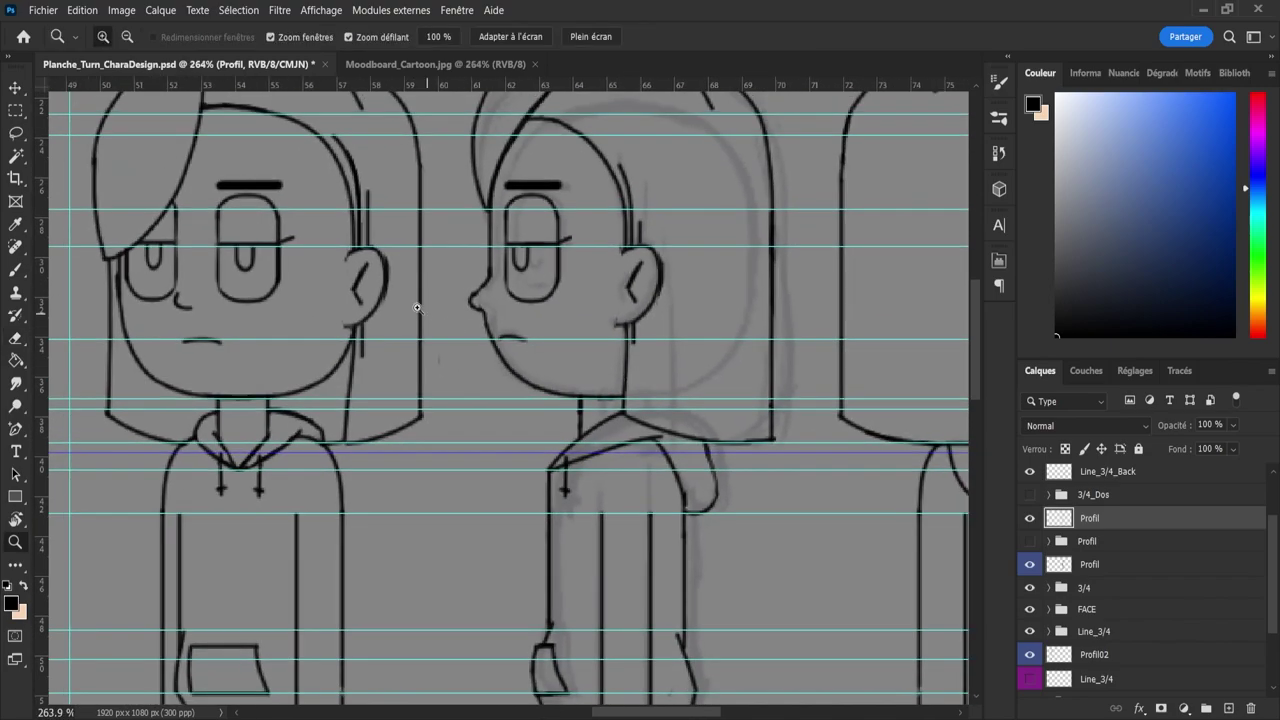
# - Erase the stray mark between the three-quarter and profile heads on the merged Profil layer with a smaller eraser
pyautogui.moveTo(419, 309); pyautogui.dragTo(515, 319)
pyautogui.press('e')
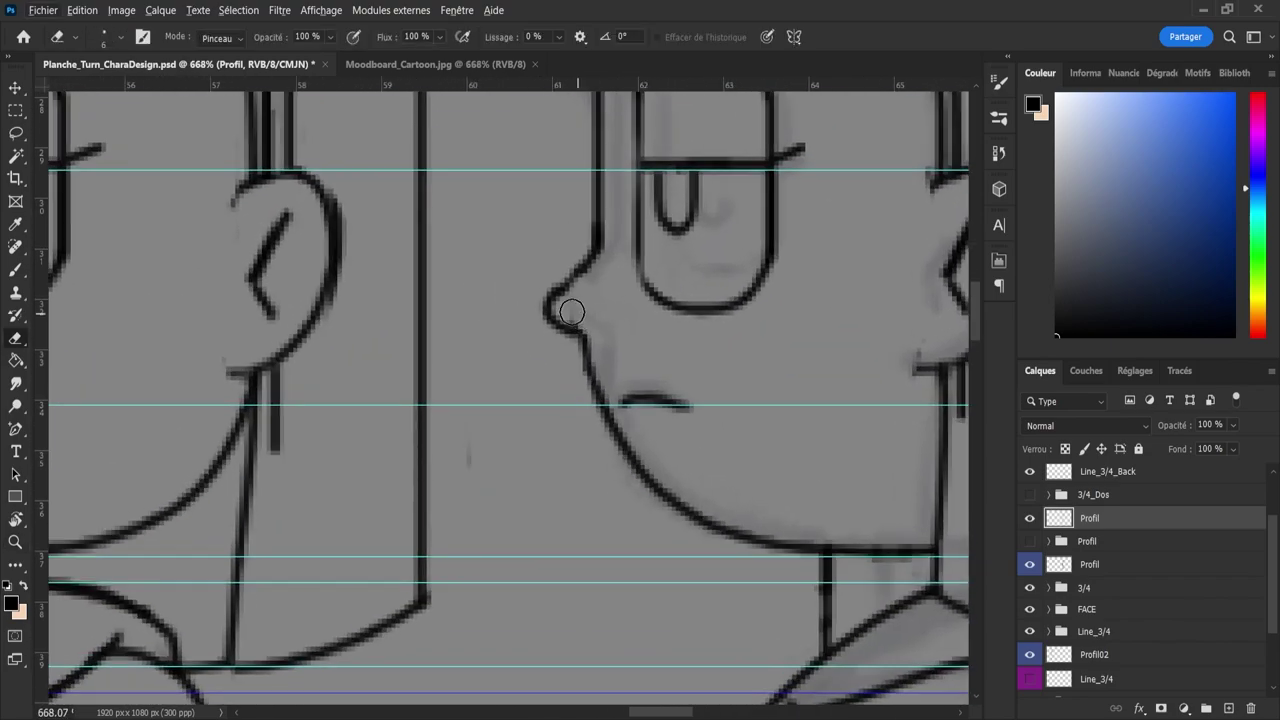
pyautogui.click(572, 313)
pyautogui.press('[')
pyautogui.press('[')
pyautogui.press('[')
pyautogui.moveTo(469, 445); pyautogui.dragTo(475, 431)
pyautogui.press('z')
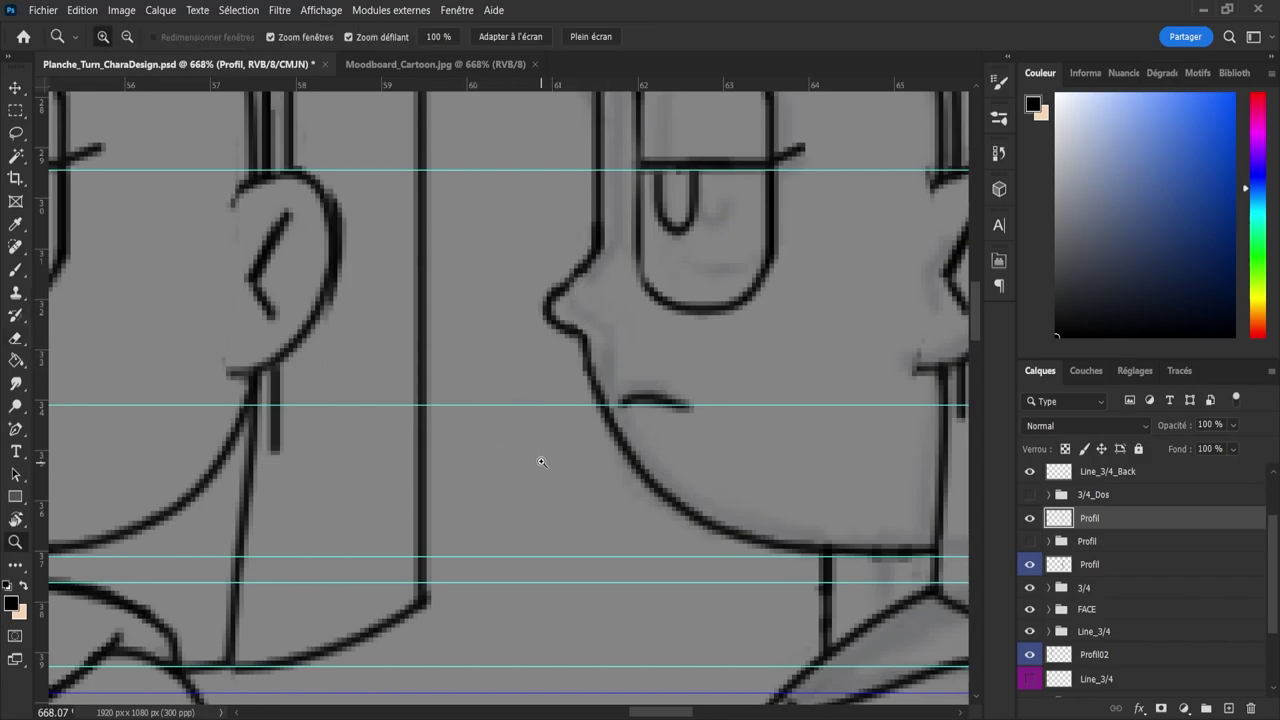
pyautogui.moveTo(542, 461); pyautogui.dragTo(463, 392)
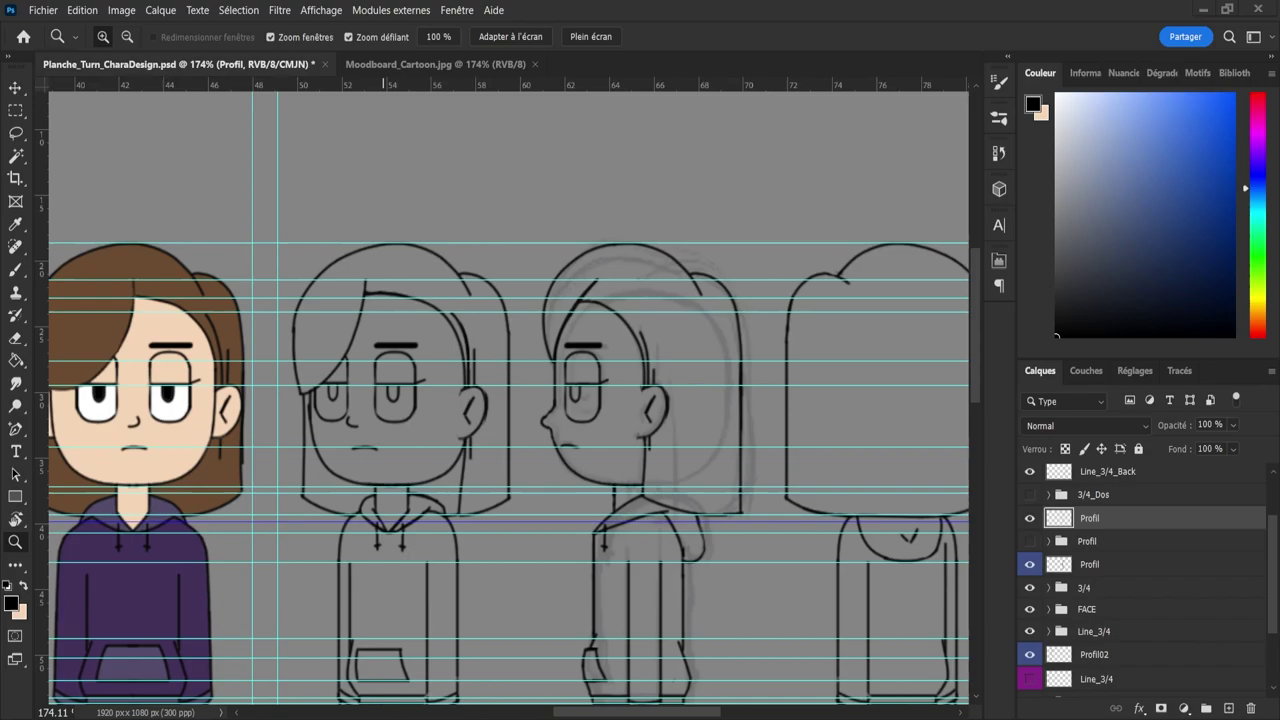
# - Raise the horizontal guide at the top of the profile's shoulder to slightly above the shoulder line
pyautogui.moveTo(668, 469); pyautogui.dragTo(630, 475)
pyautogui.moveTo(676, 522)
pyautogui.mouseDown()
pyautogui.moveTo(714, 546)
pyautogui.moveTo(667, 525)
pyautogui.mouseUp()
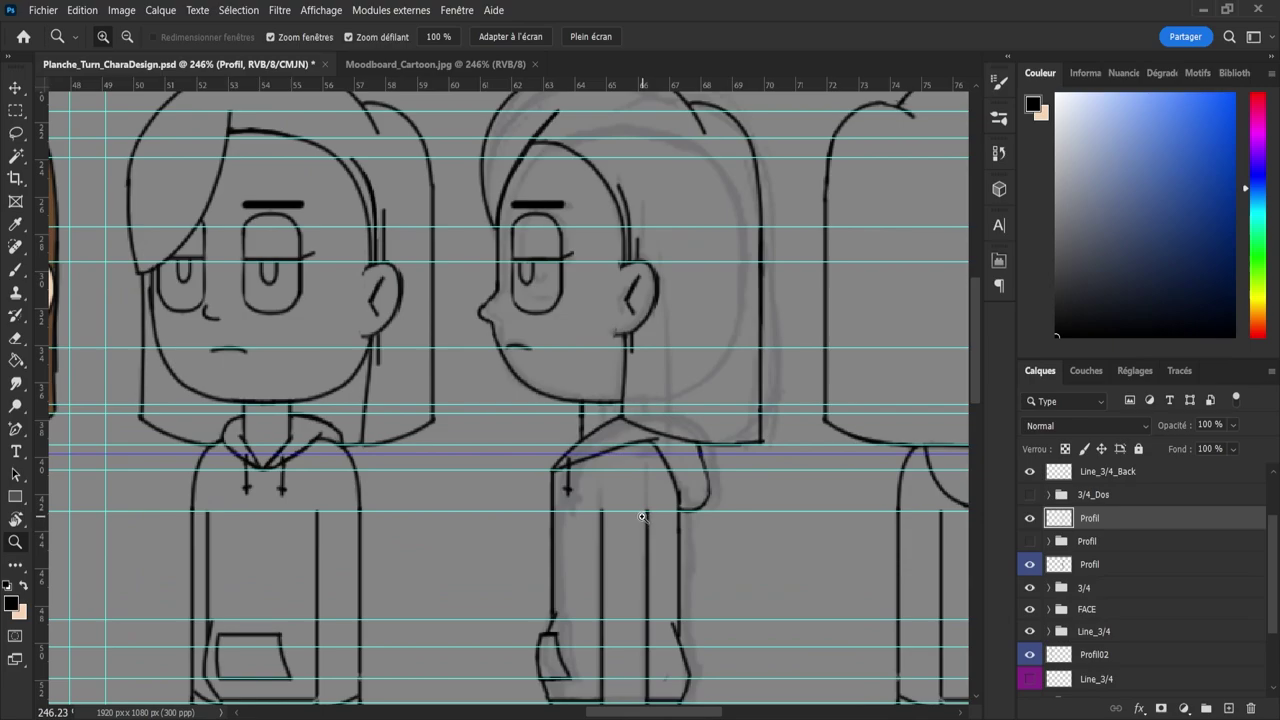
pyautogui.press('v')
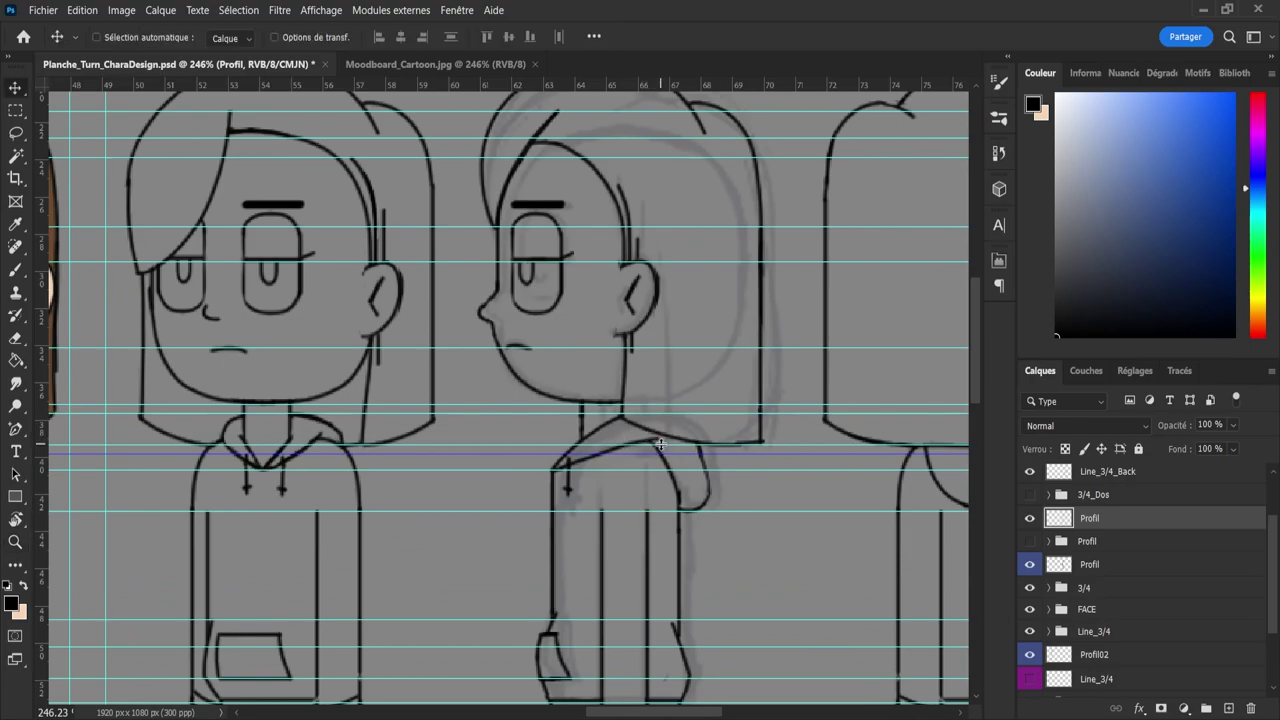
pyautogui.moveTo(660, 443); pyautogui.dragTo(675, 434)
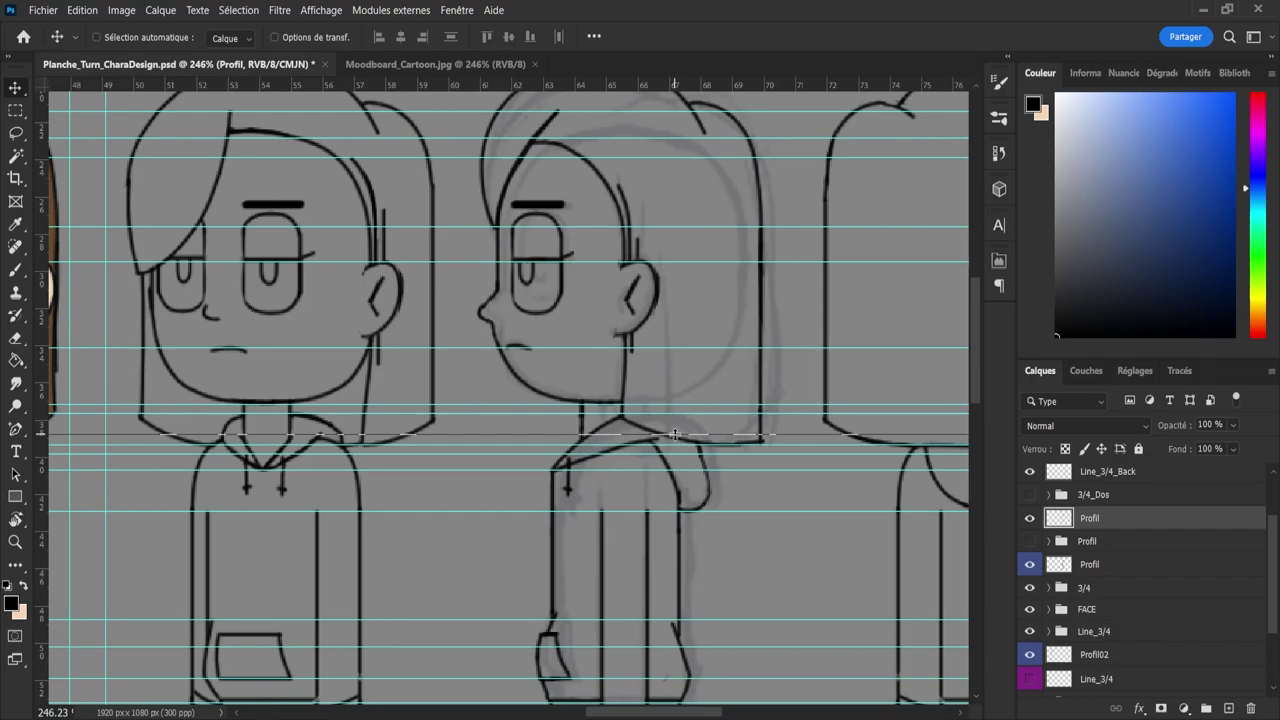
pyautogui.moveTo(675, 434); pyautogui.dragTo(675, 435)
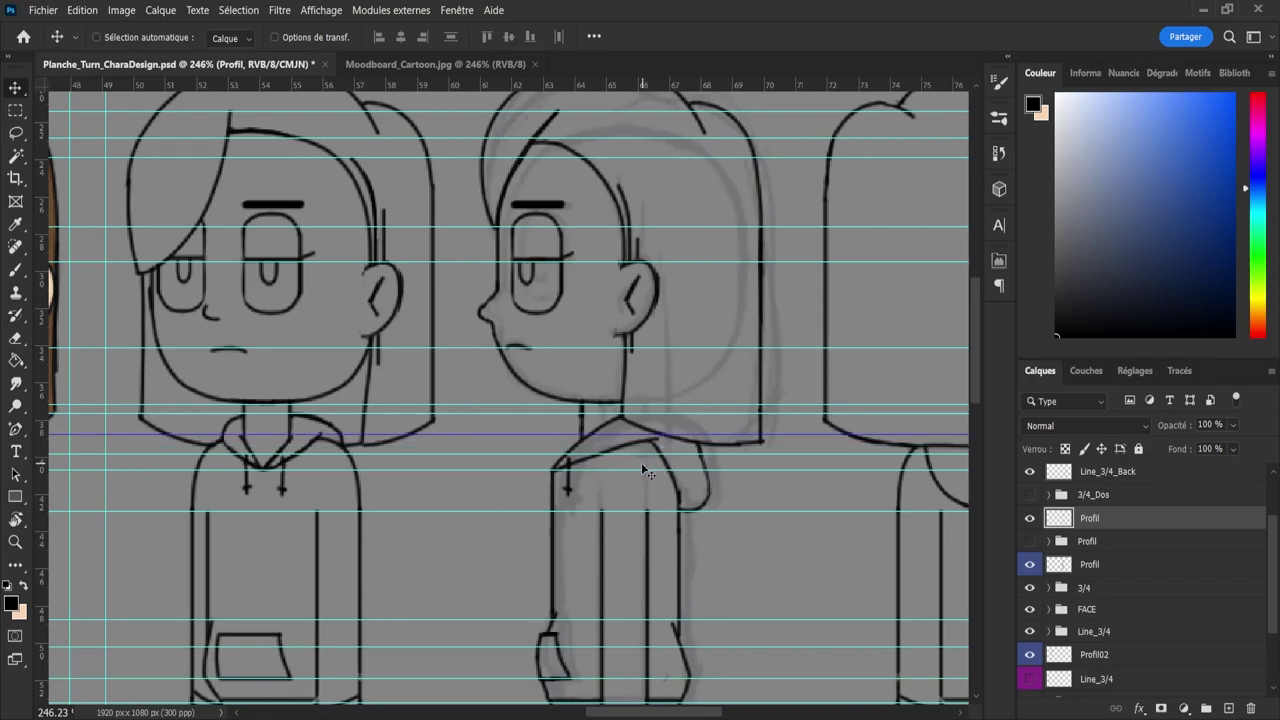
# - Hide the merged Profil layer, then show and expand the Profil group with its separate line layers
pyautogui.press('l')
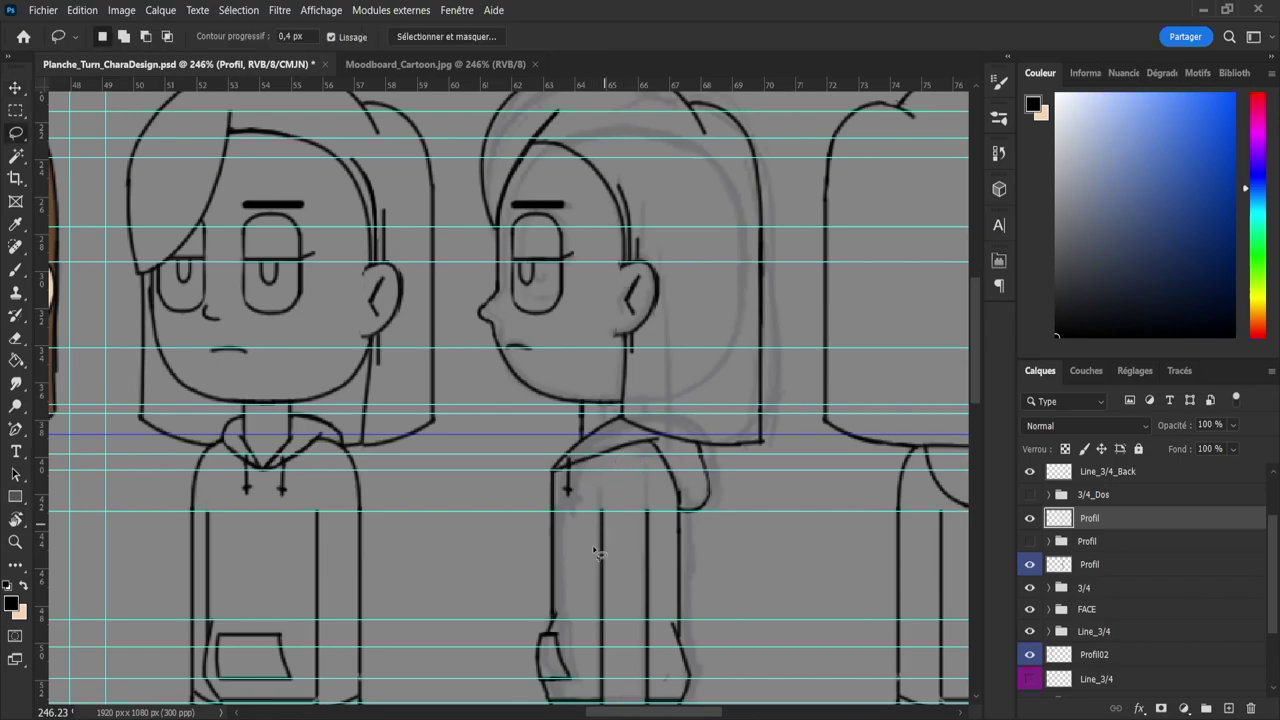
pyautogui.click(1030, 518)
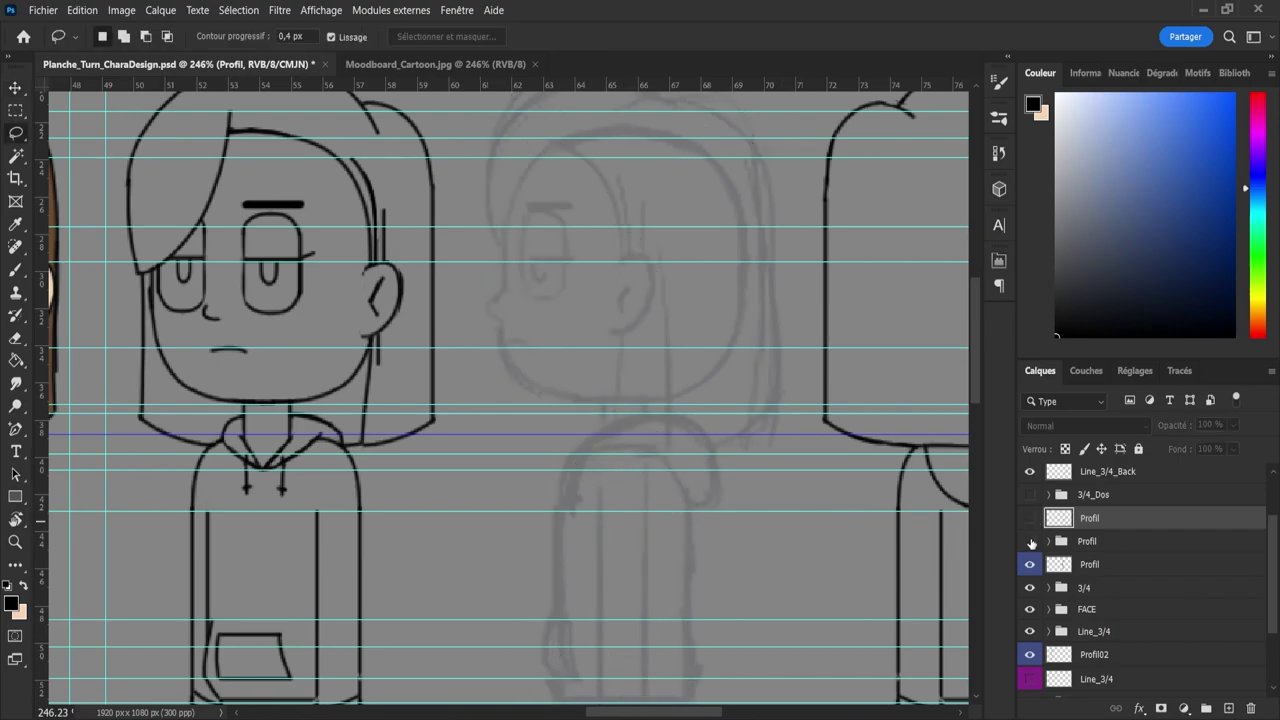
pyautogui.click(1030, 541)
pyautogui.click(1048, 541)
pyautogui.click(1084, 570)
# - Toggle the Profil group's layers one by one to identify their lines, and select Calque 44
pyautogui.click(1029, 566)
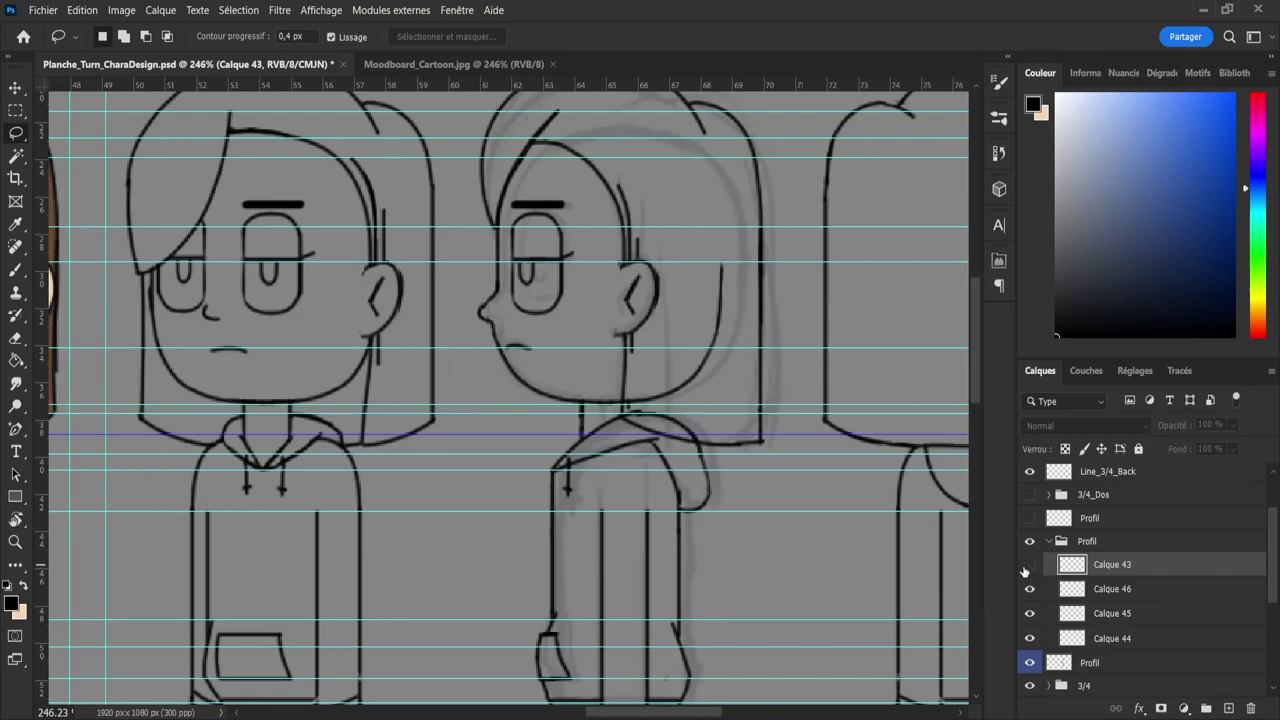
pyautogui.click(1029, 566)
pyautogui.click(1030, 590)
pyautogui.click(1030, 590)
pyautogui.click(1030, 613)
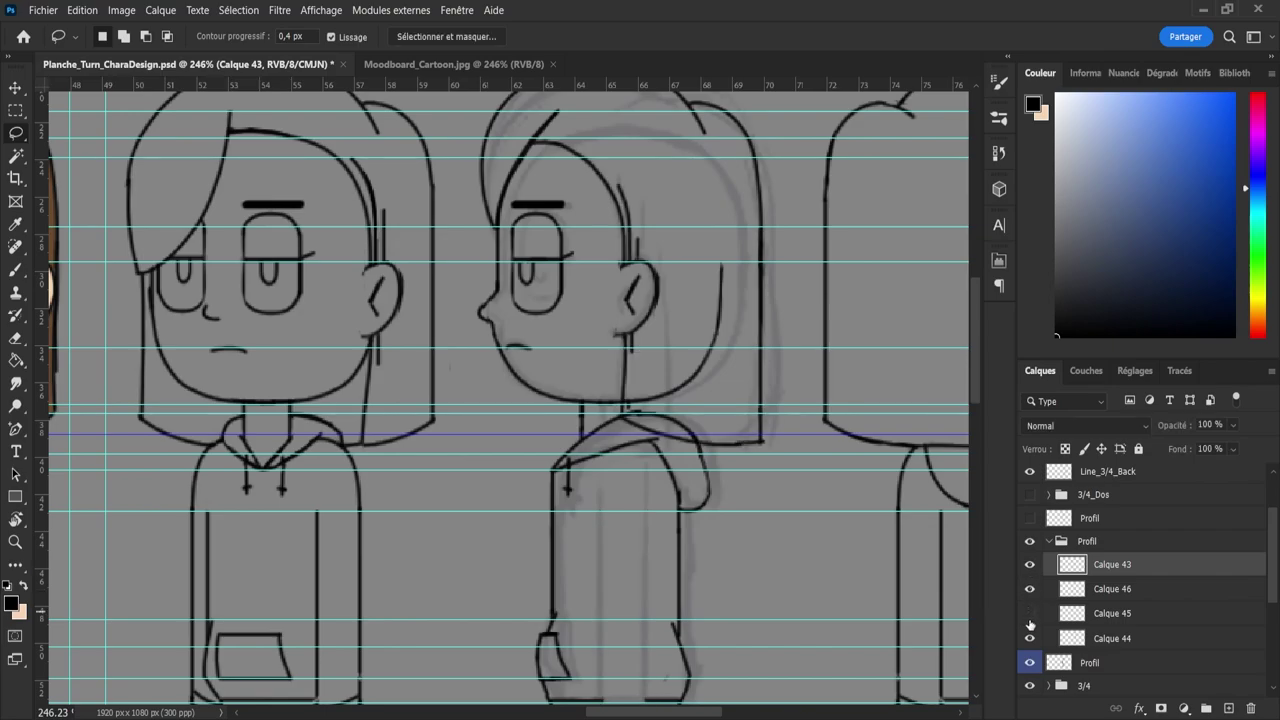
pyautogui.click(1030, 613)
pyautogui.click(1030, 638)
pyautogui.click(1030, 638)
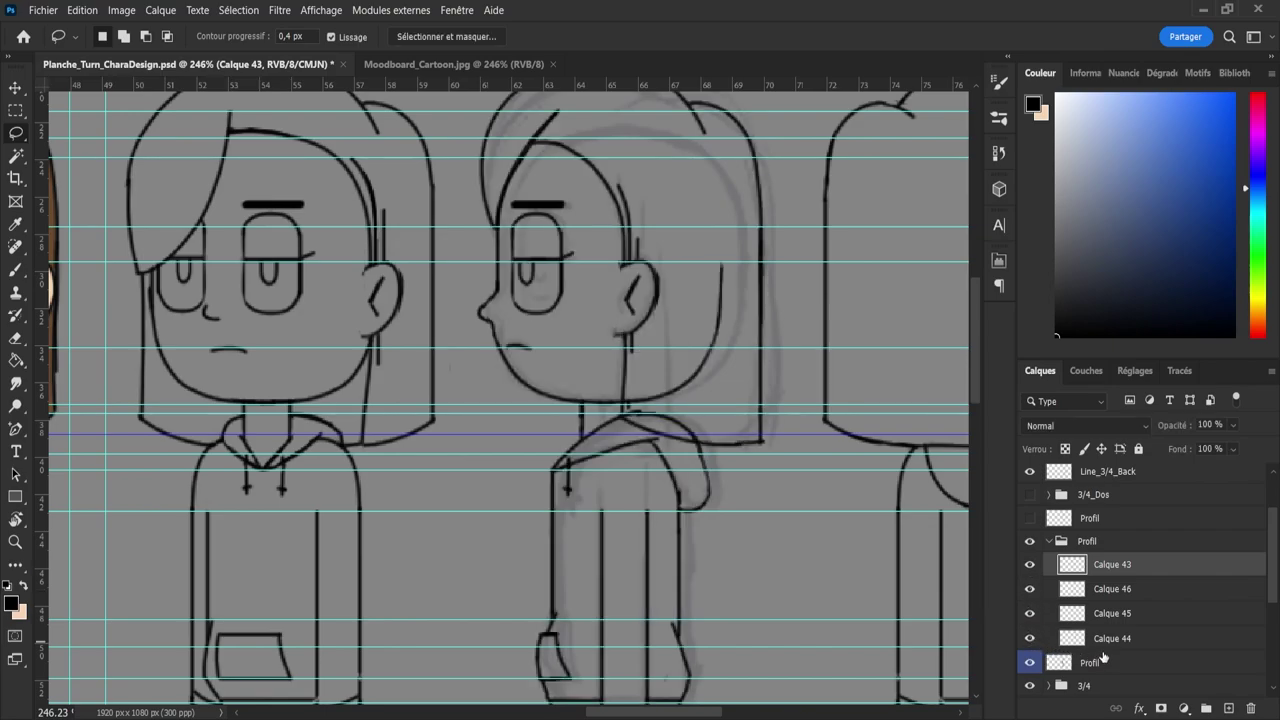
pyautogui.click(1105, 640)
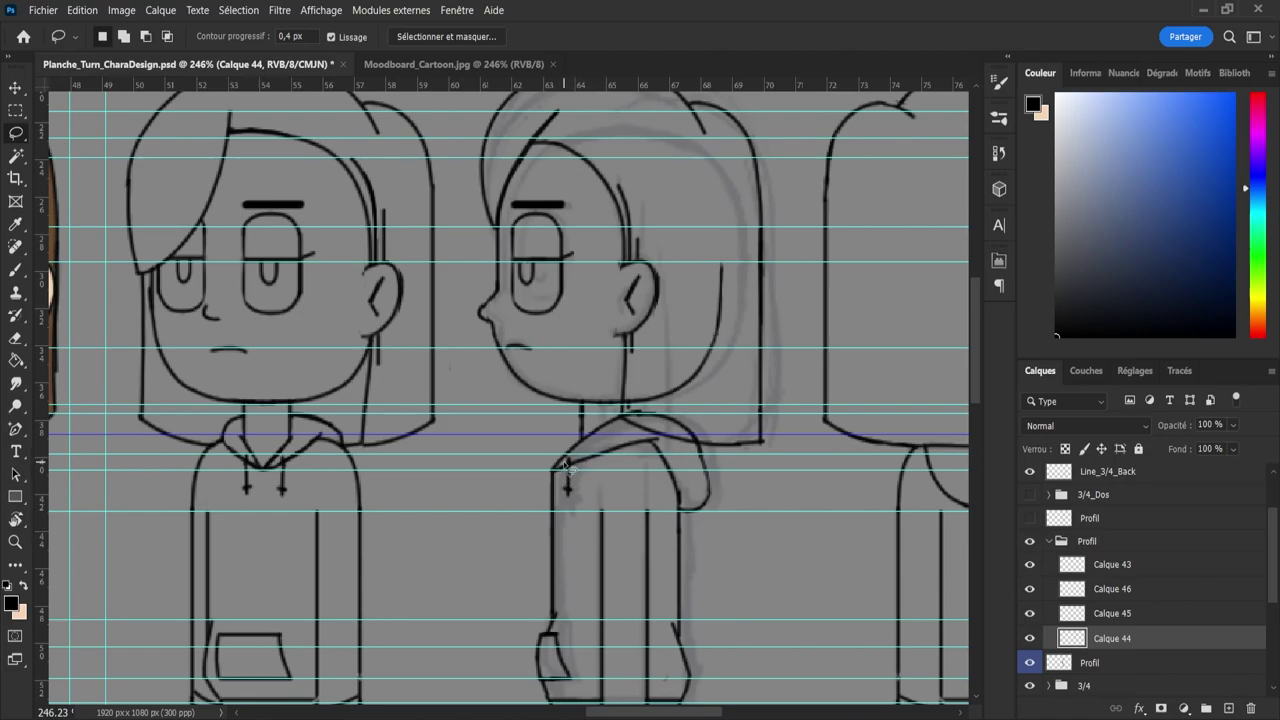
# - Lasso the profile's shoulder line under the hood on Calque 44, rotate it -1.60° and nudge it up and left
pyautogui.moveTo(566, 466)
pyautogui.mouseDown()
pyautogui.moveTo(648, 435)
pyautogui.moveTo(667, 448)
pyautogui.moveTo(600, 471)
pyautogui.mouseUp()
pyautogui.hotkey('ctrl', 'd')
pyautogui.hotkey('ctrl', 'z')
pyautogui.press('z')
pyautogui.moveTo(557, 469); pyautogui.dragTo(728, 417)
pyautogui.press('l')
pyautogui.moveTo(599, 439)
pyautogui.mouseDown()
pyautogui.moveTo(612, 474)
pyautogui.moveTo(552, 476)
pyautogui.moveTo(615, 452)
pyautogui.mouseUp()
pyautogui.hotkey('ctrl', 't')
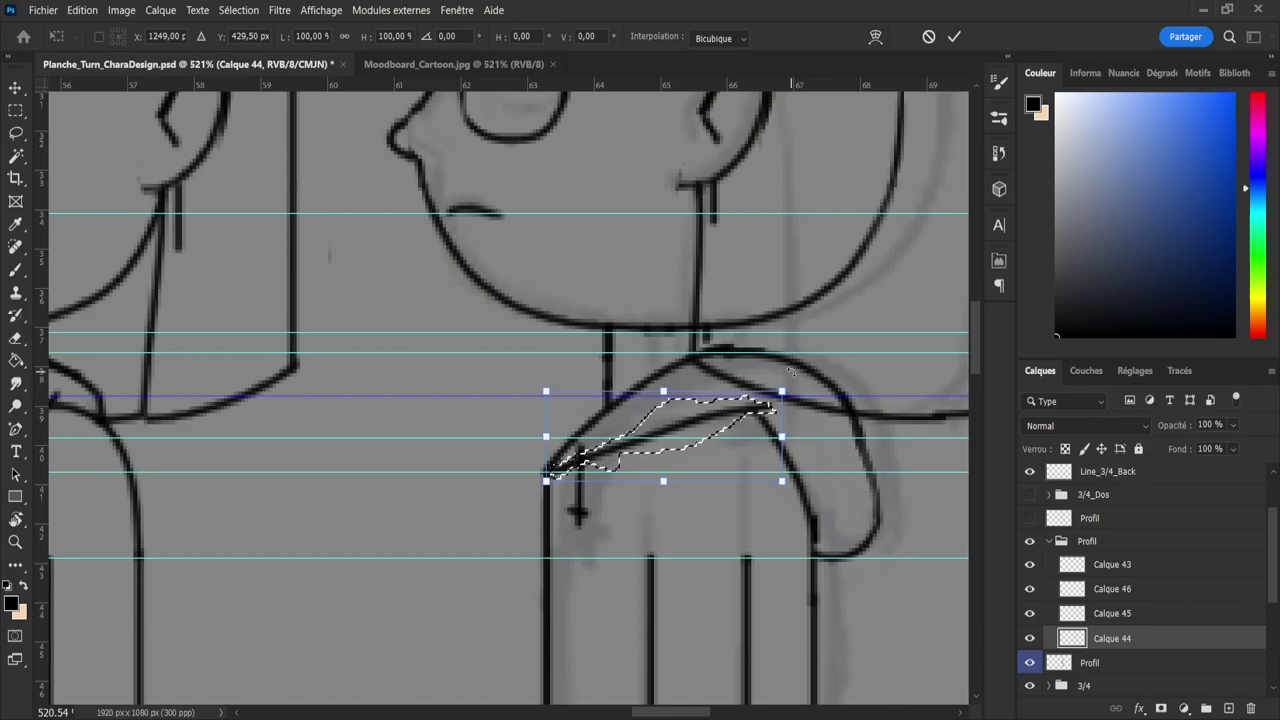
pyautogui.moveTo(800, 386); pyautogui.dragTo(790, 391)
pyautogui.press('Up')
pyautogui.press('Up')
pyautogui.press('Left')
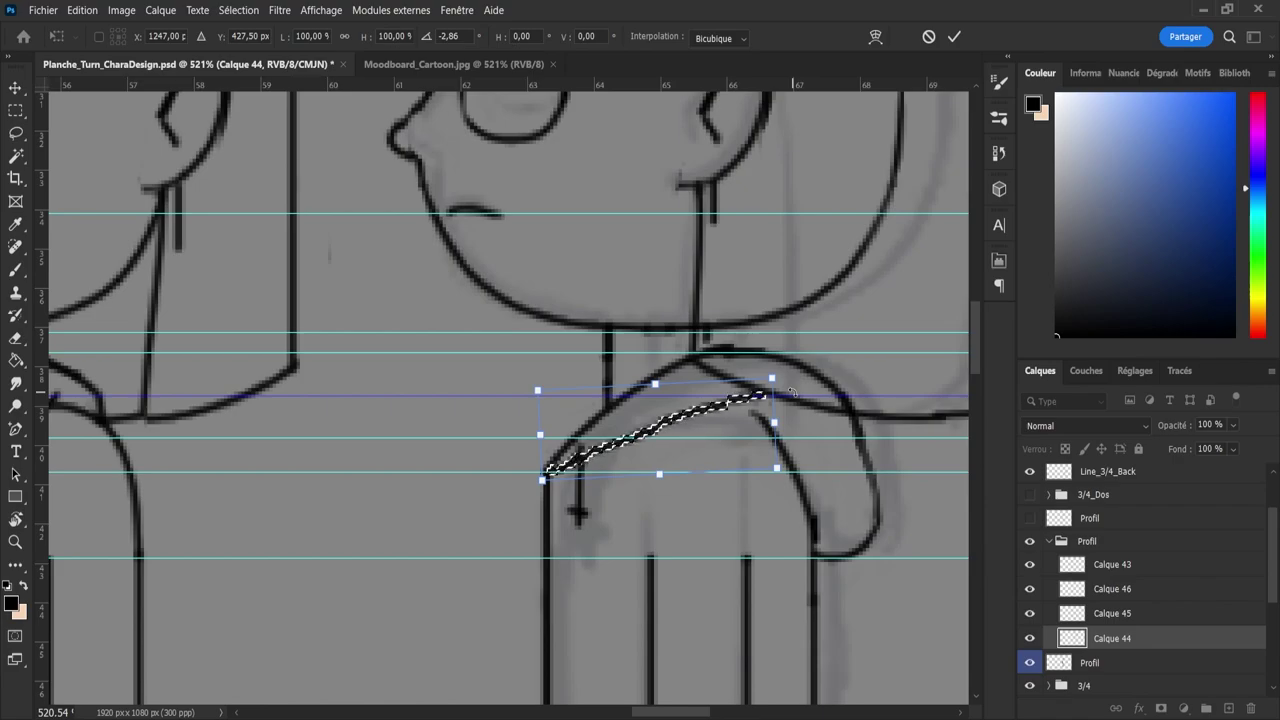
pyautogui.press('Up')
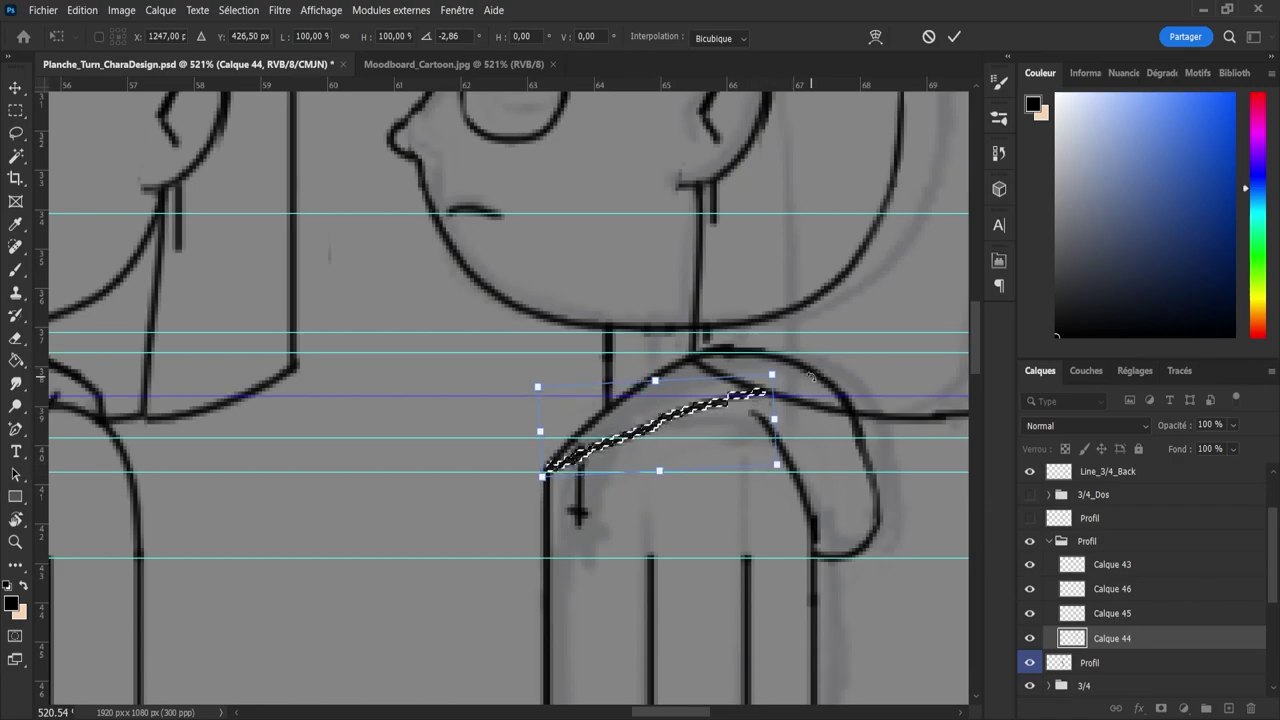
pyautogui.moveTo(811, 374); pyautogui.dragTo(801, 366)
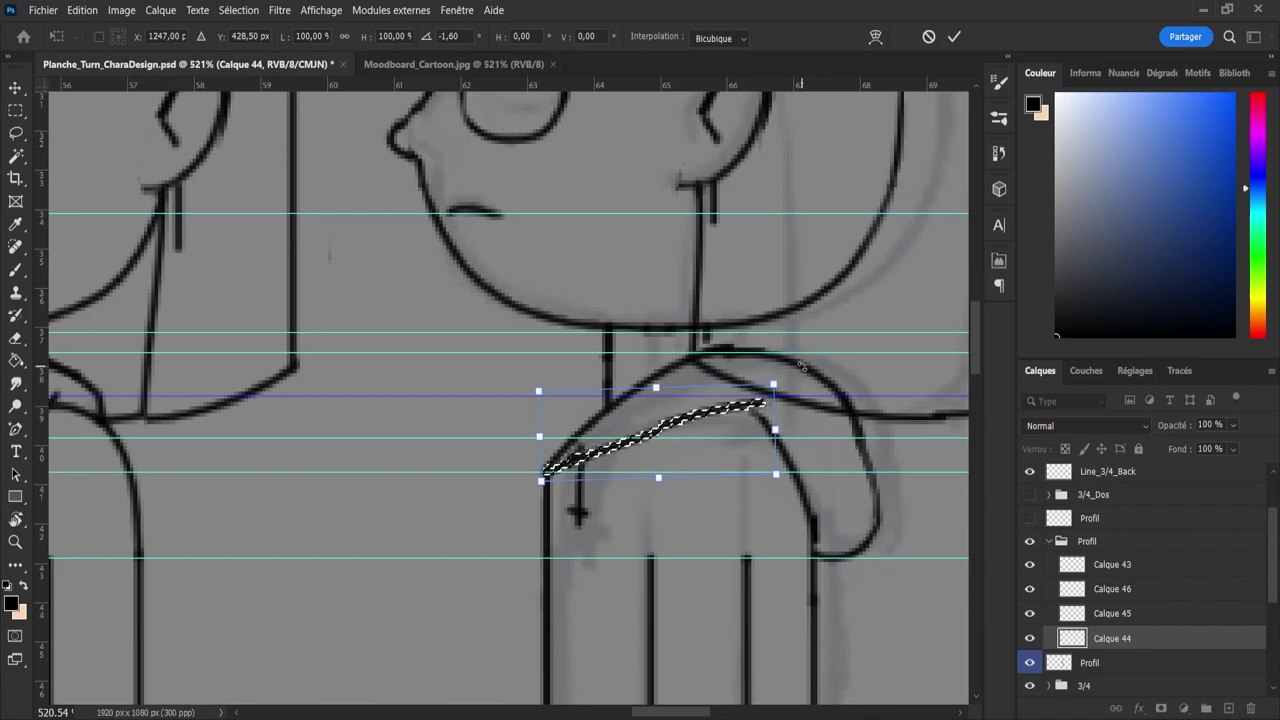
pyautogui.press('Up')
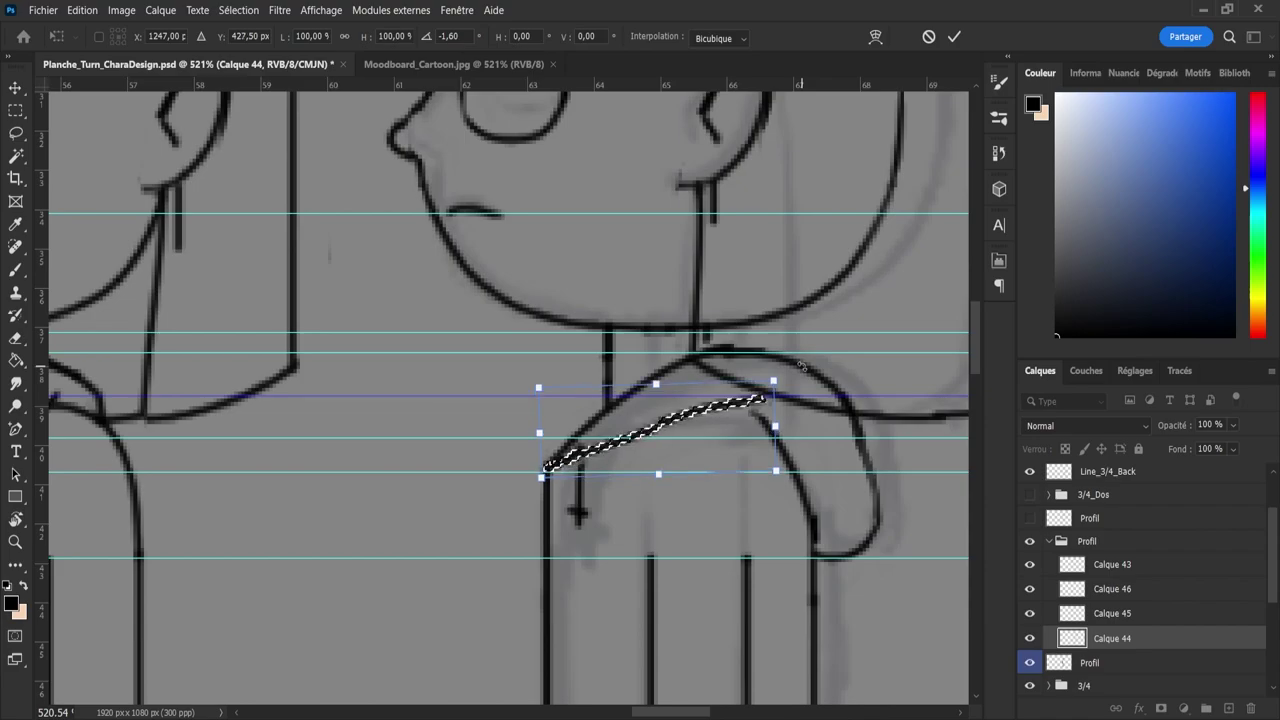
pyautogui.press('Return')
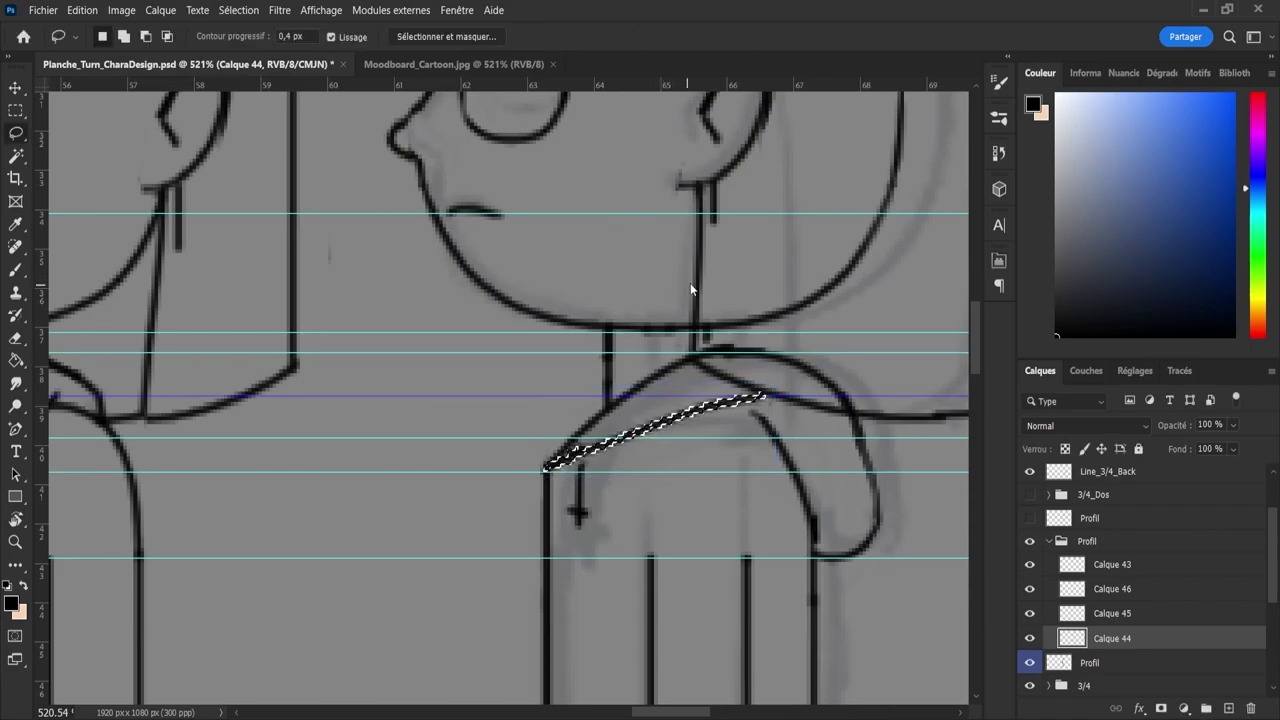
pyautogui.hotkey('ctrl', 'd')
# - Extend the hoodie's back line and the drawstring to the raised shoulder line, tidying the joins with brush and eraser
pyautogui.press('b')
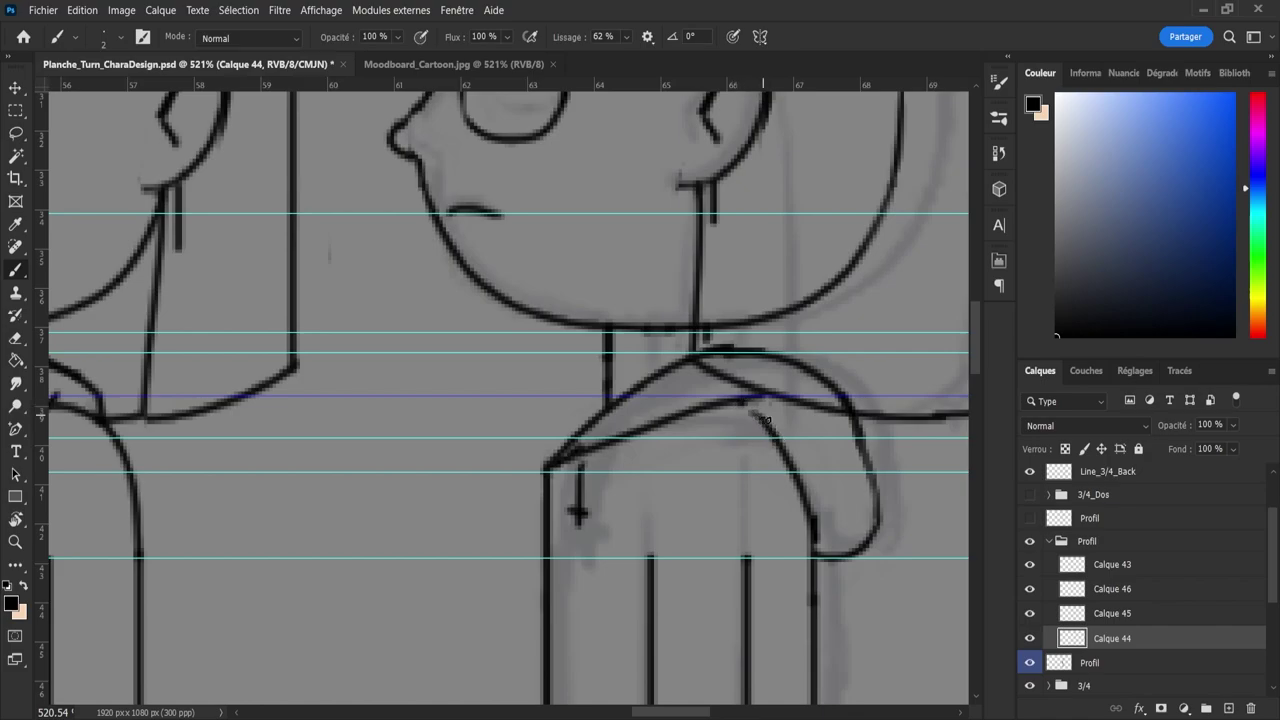
pyautogui.press('e')
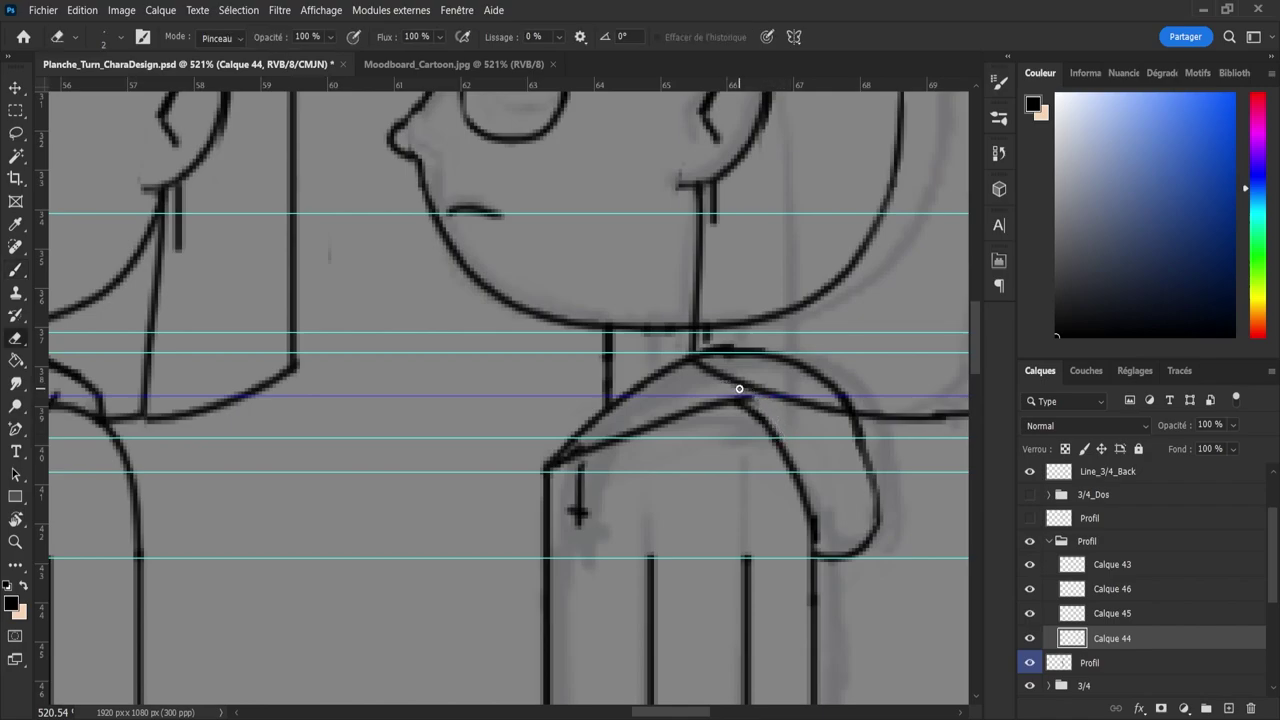
pyautogui.press('z')
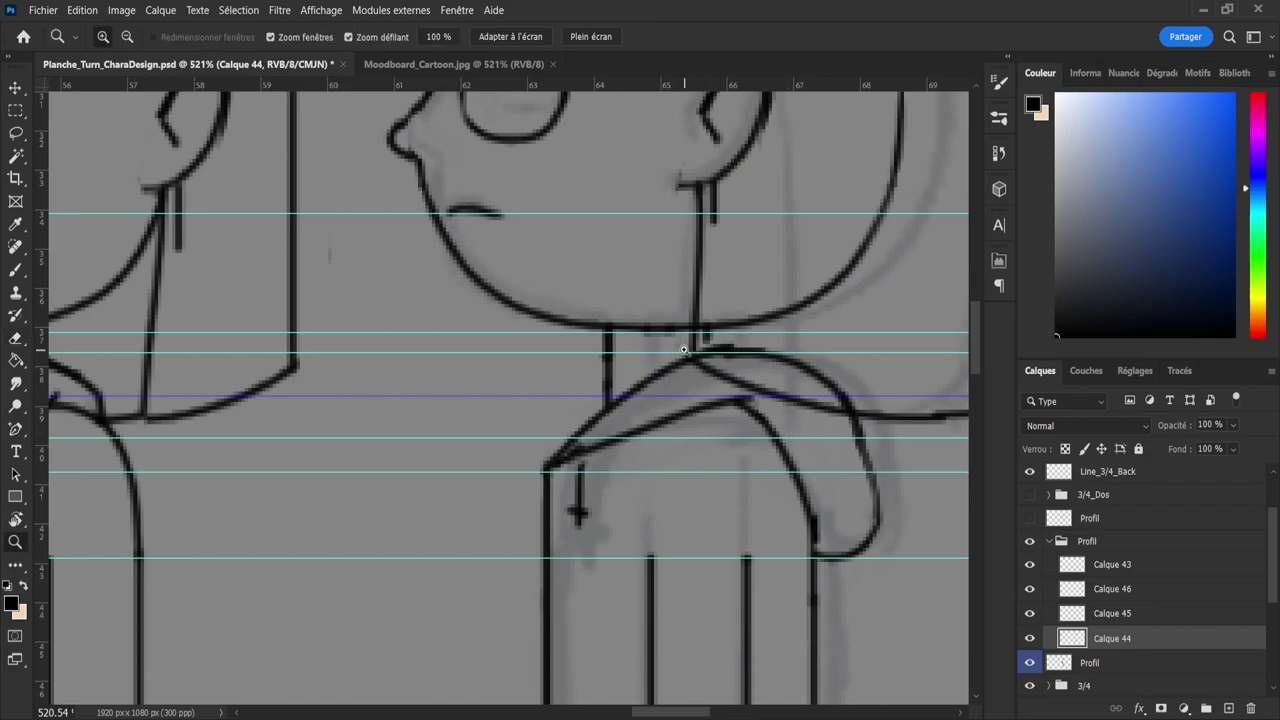
pyautogui.moveTo(681, 345); pyautogui.dragTo(647, 349)
pyautogui.moveTo(634, 428); pyautogui.dragTo(678, 450)
pyautogui.press('e')
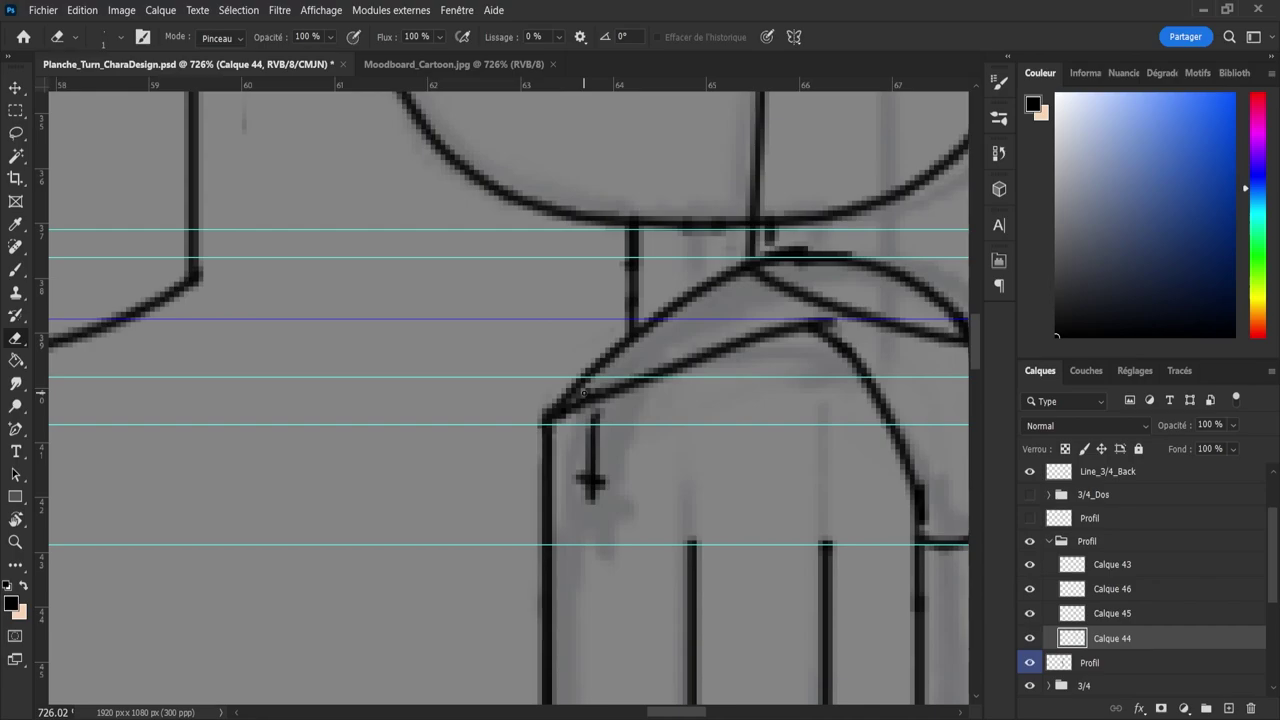
pyautogui.press('b')
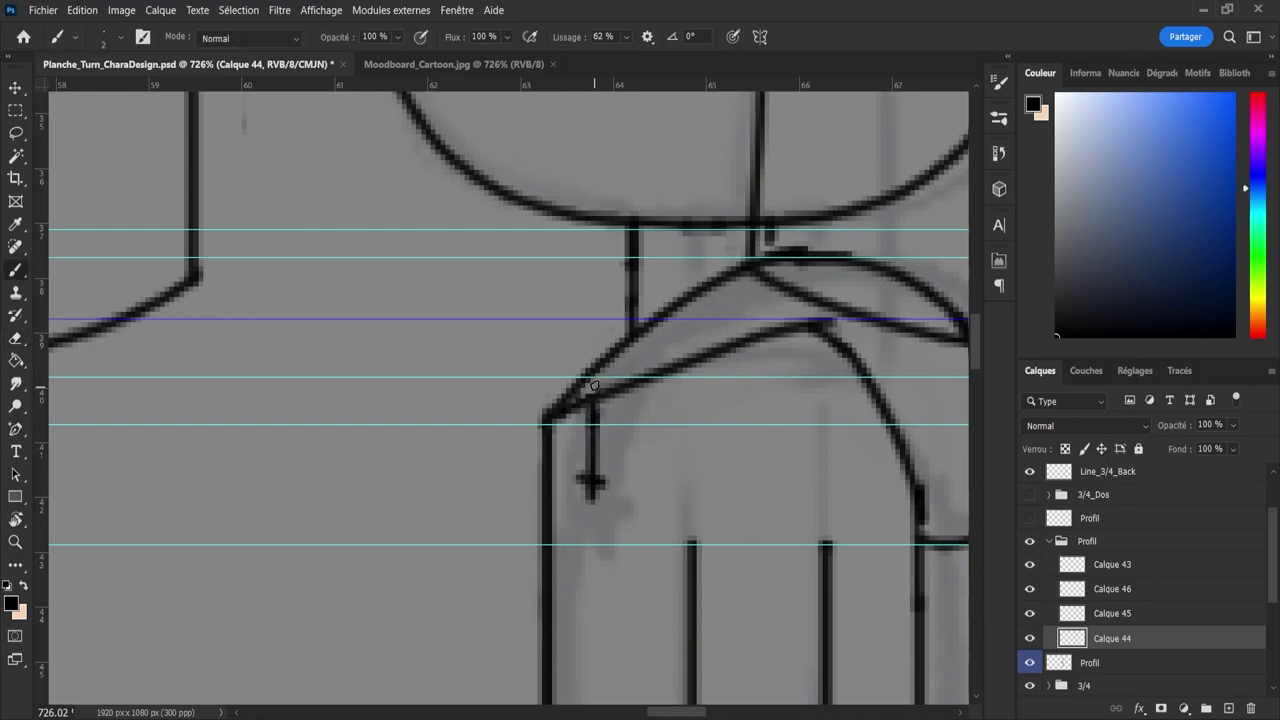
pyautogui.press('z')
pyautogui.moveTo(646, 471); pyautogui.dragTo(560, 460)
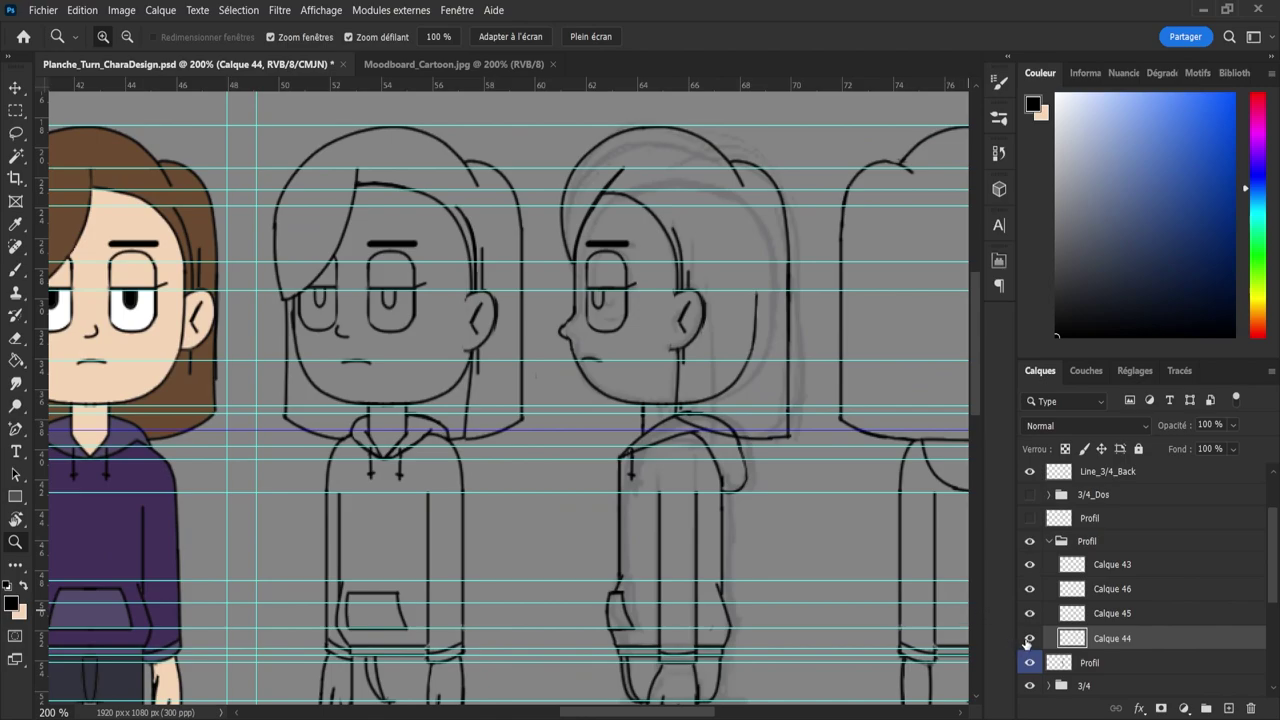
# - Collapse the Profil group and toggle it and the merged Profil layer to compare the two versions
pyautogui.click(1029, 638)
pyautogui.click(1029, 638)
pyautogui.click(1049, 542)
pyautogui.click(1029, 541)
pyautogui.click(1029, 541)
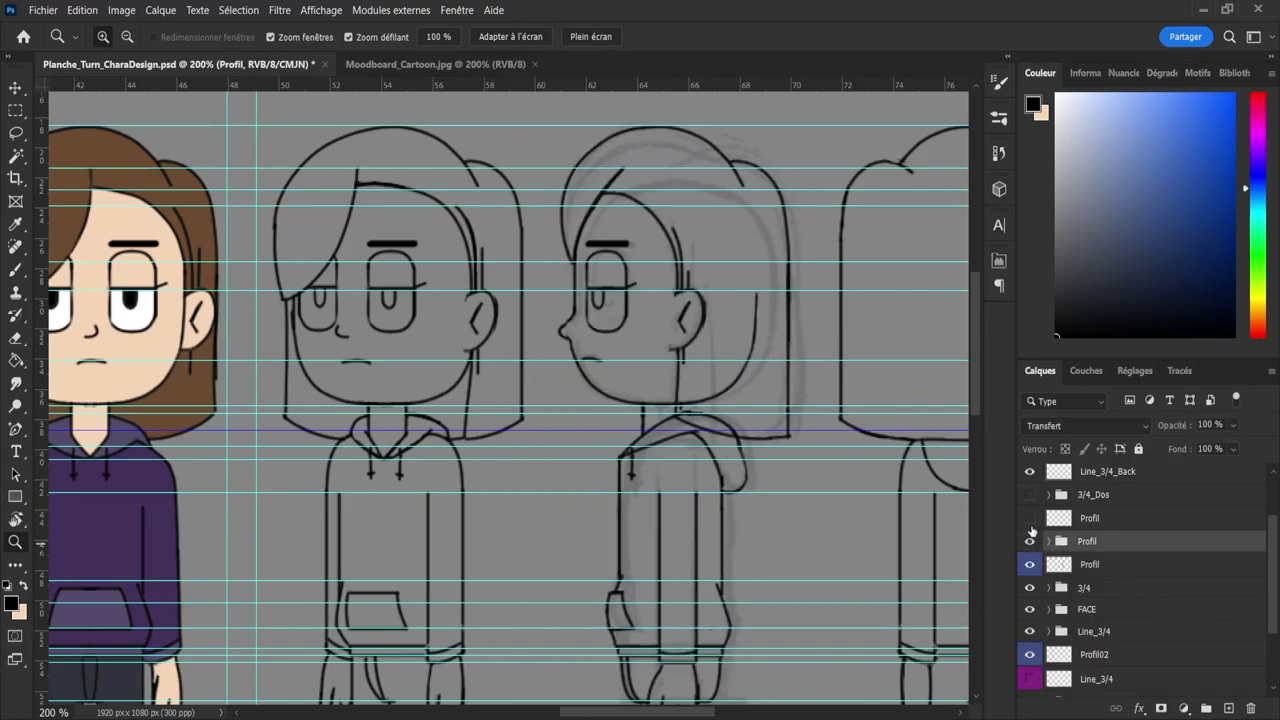
pyautogui.click(1030, 520)
pyautogui.click(1030, 518)
pyautogui.click(1077, 528)
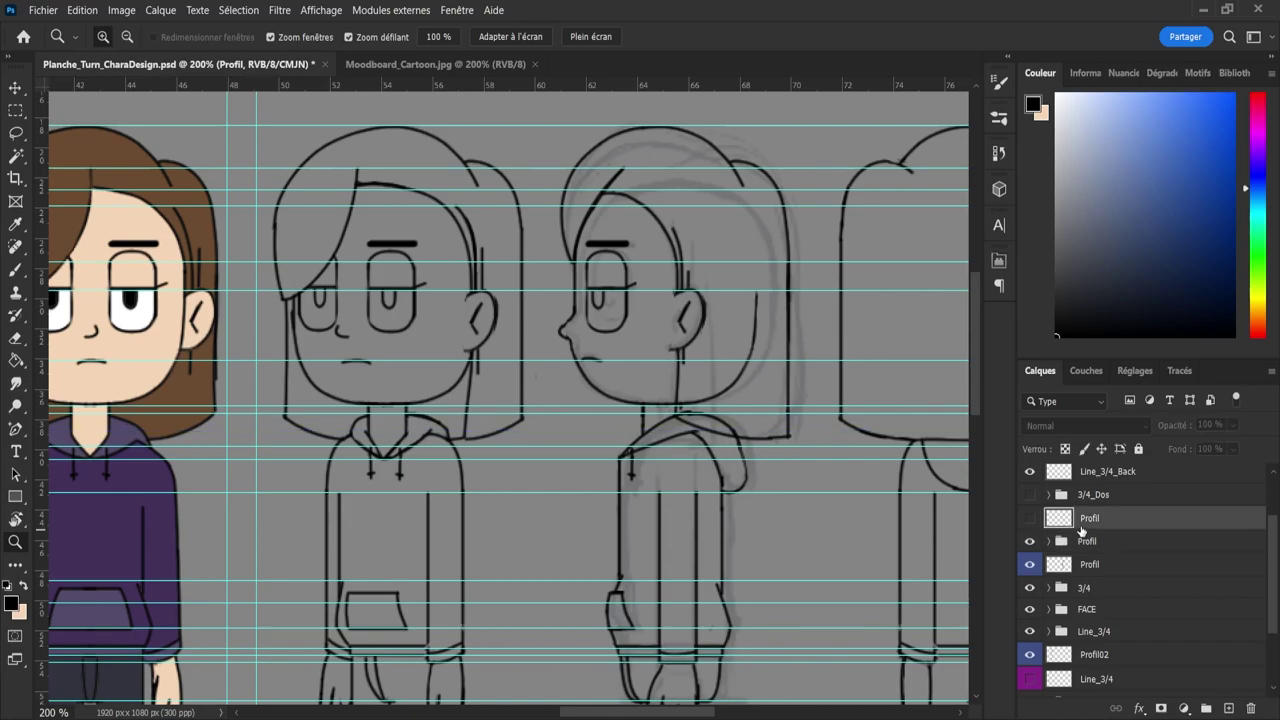
pyautogui.press('Delete')
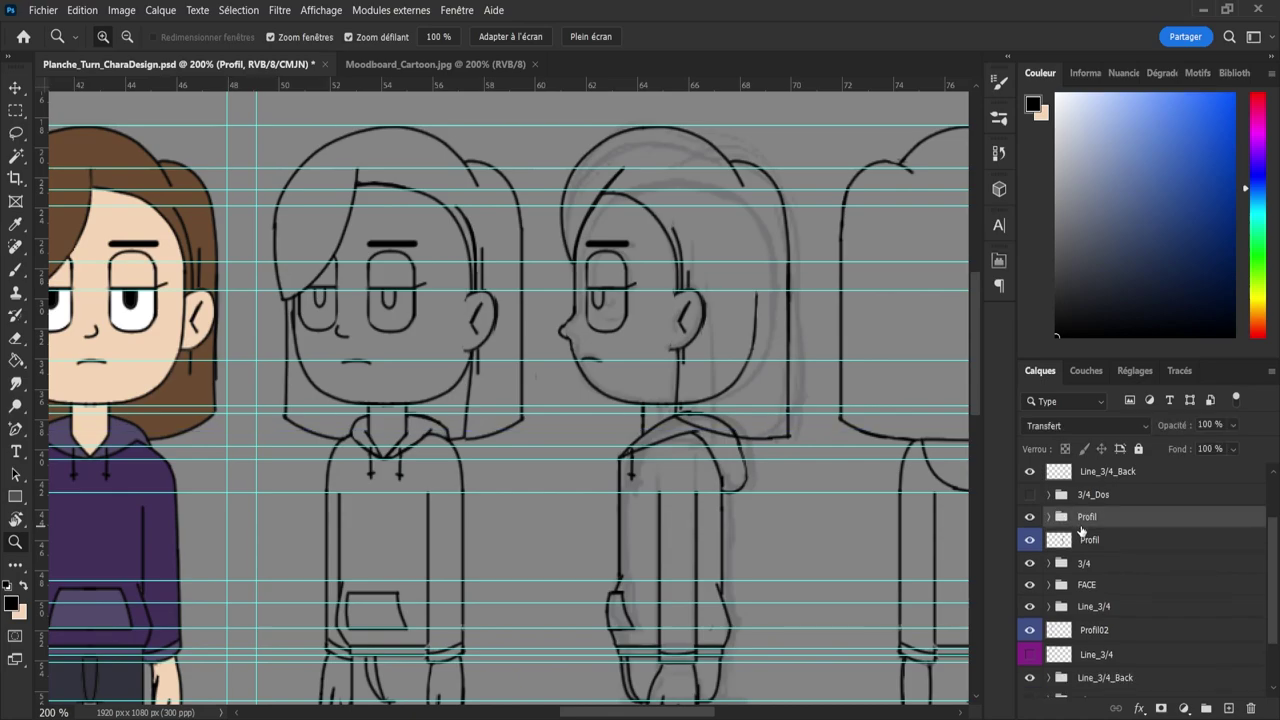
pyautogui.hotkey('ctrl', 'j')
pyautogui.hotkey('ctrl', 'z')
pyautogui.click(1032, 541)
pyautogui.click(1030, 542)
pyautogui.click(1030, 542)
pyautogui.hotkey('ctrl', 'z')
pyautogui.hotkey('ctrl', 'z')
pyautogui.hotkey('ctrl', 'z')
pyautogui.hotkey('ctrl', 'z')
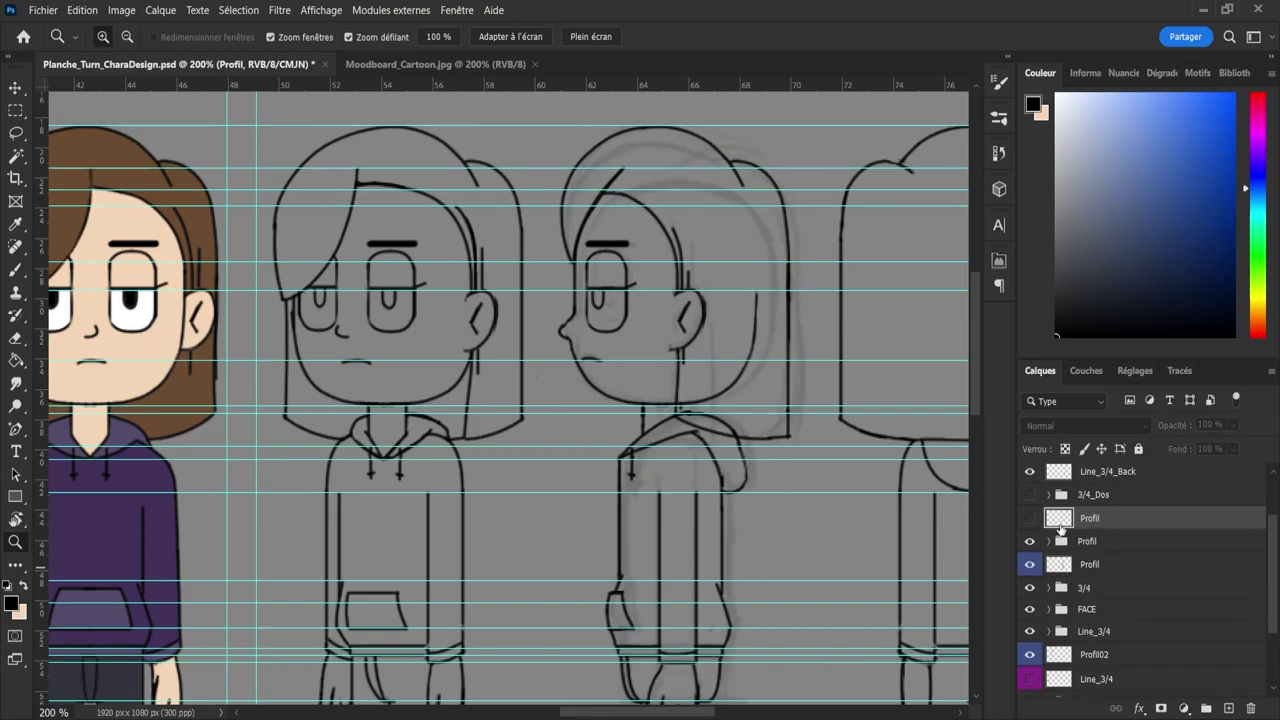
# - Show the merged Profil layer and hide both the Profil group and the rough Profil sketch layer
pyautogui.click(1031, 518)
pyautogui.click(1031, 541)
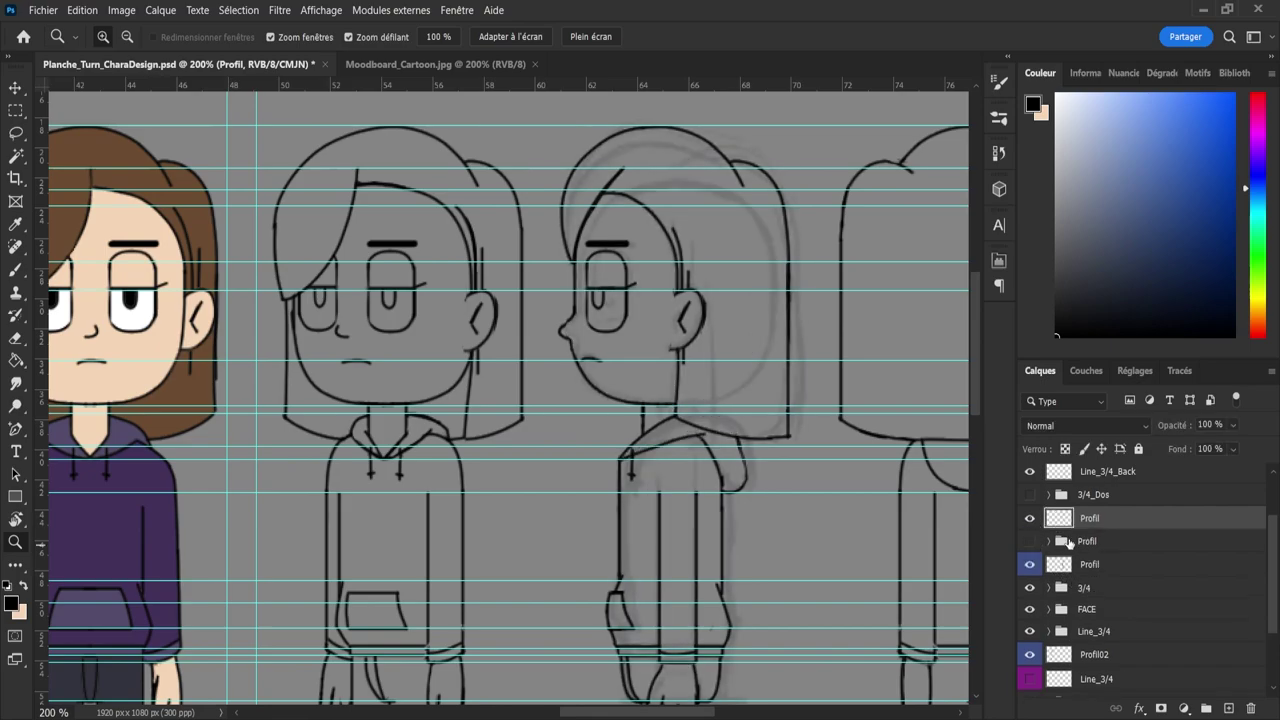
pyautogui.click(1030, 564)
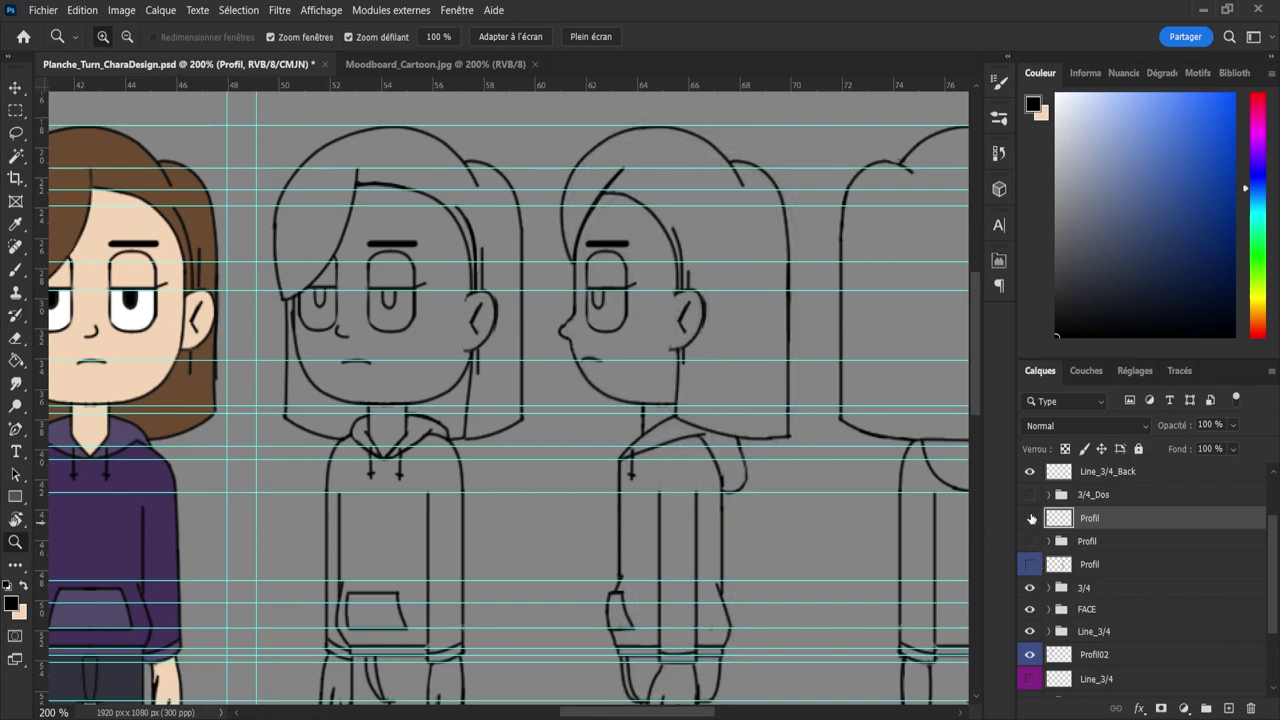
# - Move the horizontal guide up to the top of the shoulder line on the merged profile
pyautogui.moveTo(640, 256); pyautogui.dragTo(667, 251)
pyautogui.moveTo(679, 340); pyautogui.dragTo(658, 330)
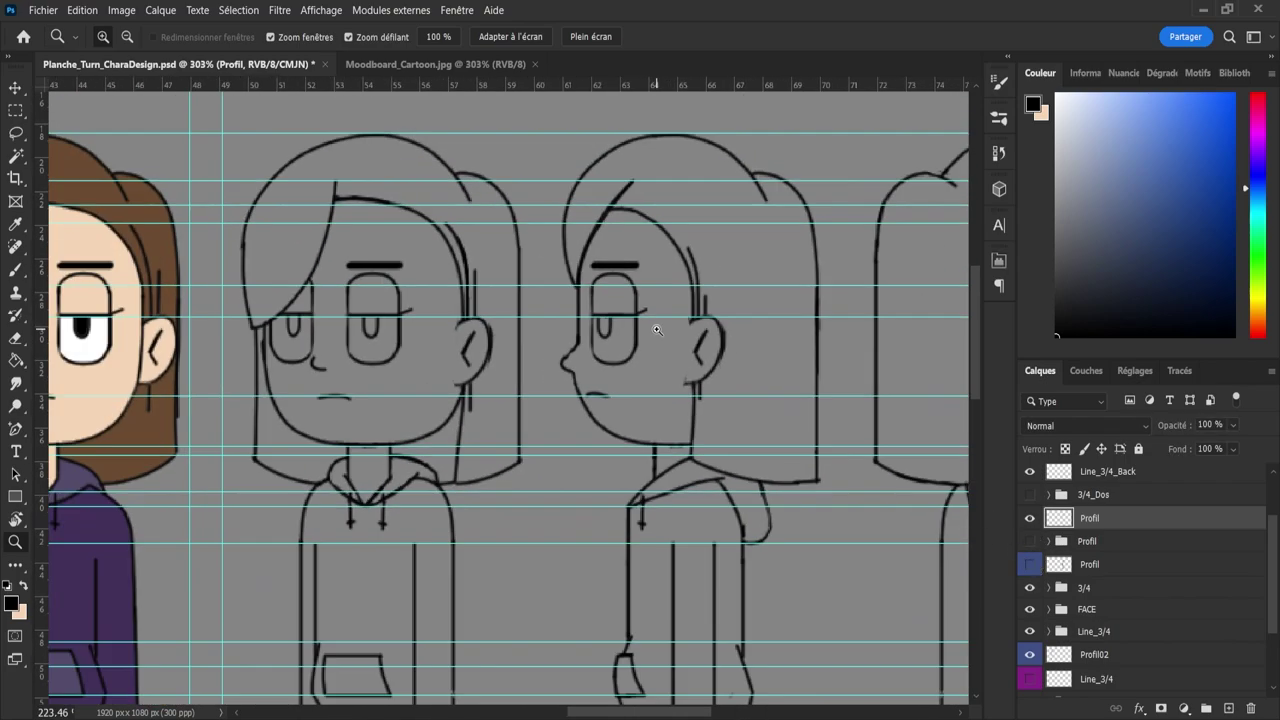
pyautogui.scroll(-1, 655, 470)
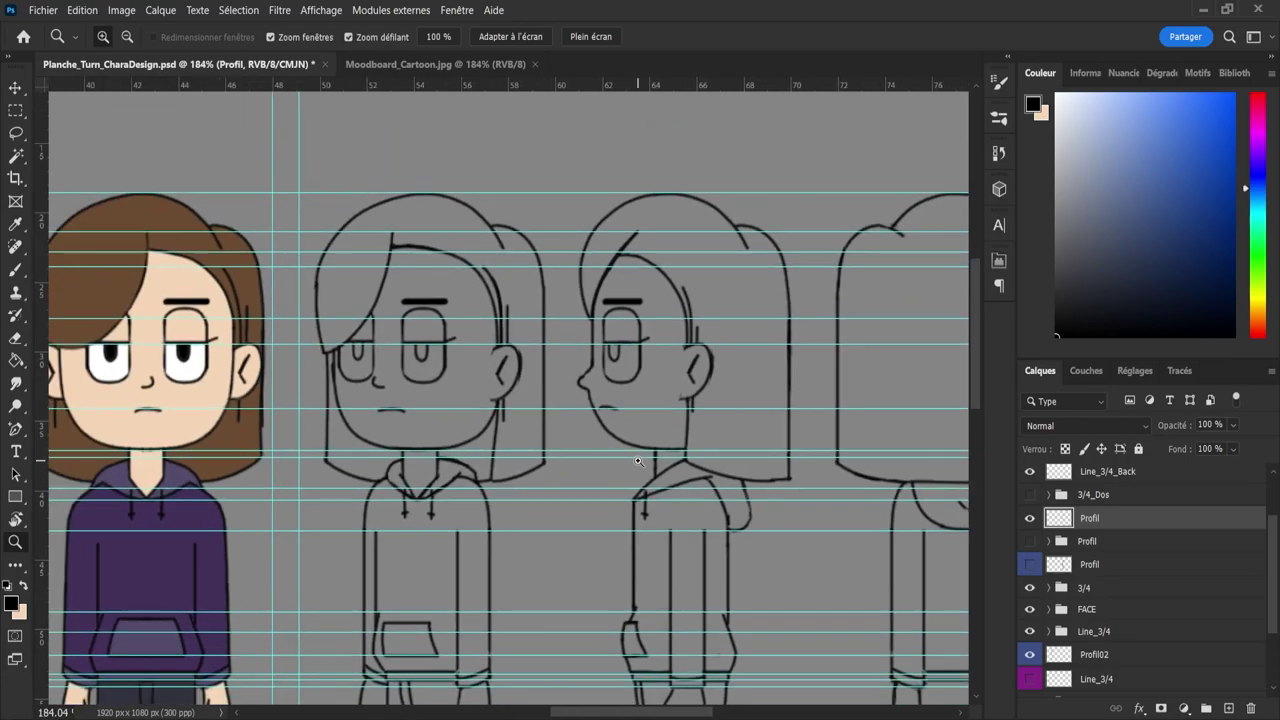
pyautogui.scroll(2, 643, 462)
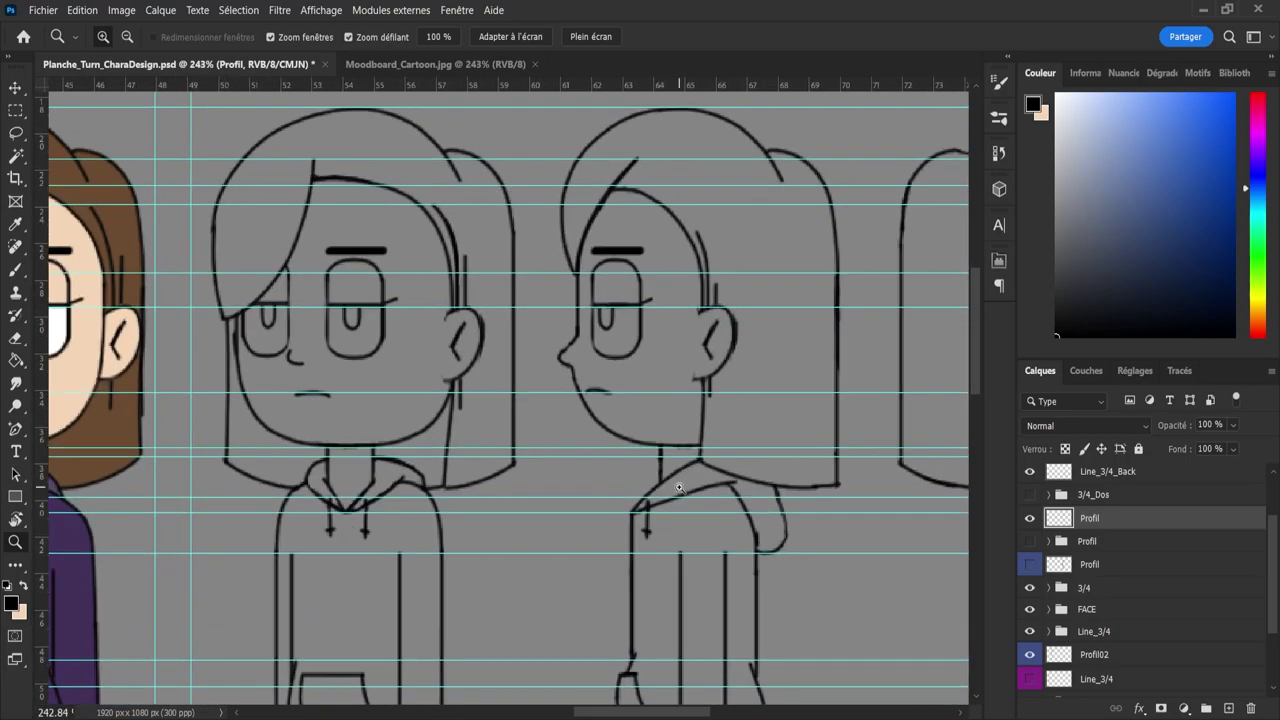
pyautogui.press('v')
pyautogui.moveTo(708, 504); pyautogui.dragTo(739, 483)
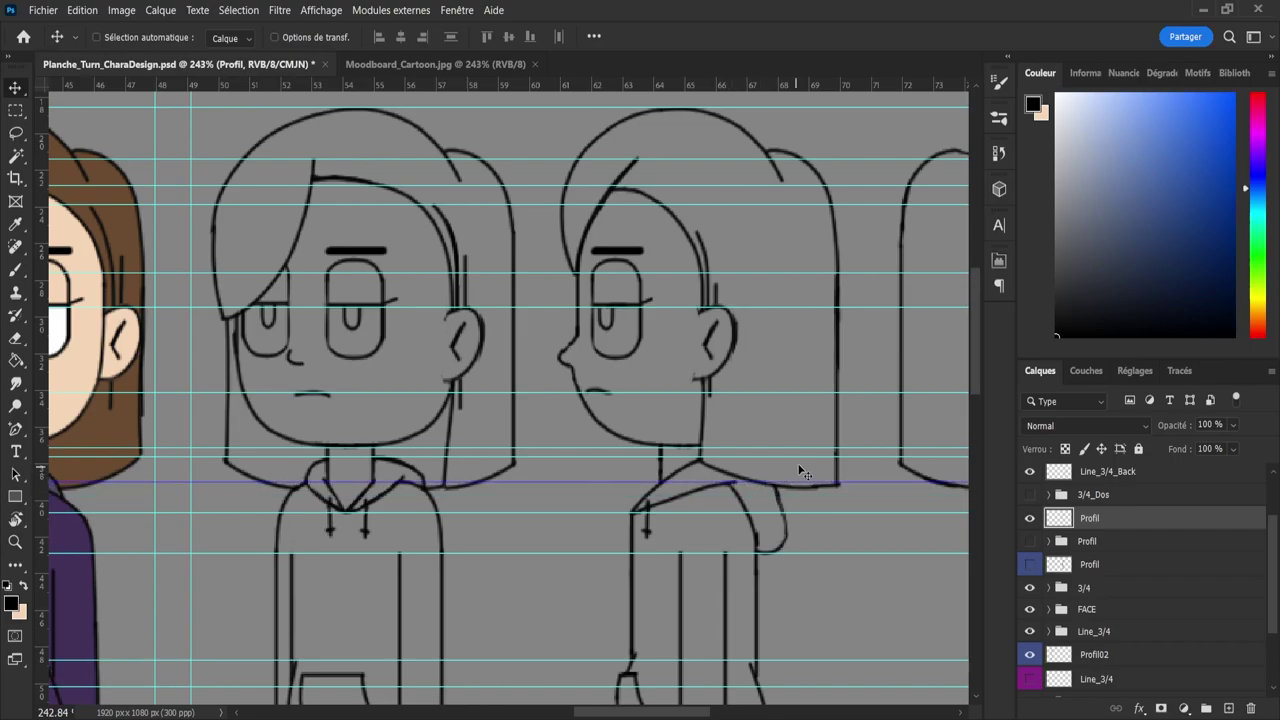
# - Examine the whole turnaround lineup, comparing the merged Profil layer's line work with the front, three-quarter and back views
pyautogui.press('z')
pyautogui.scroll(-2, 605, 376)
pyautogui.scroll(-4, 605, 376)
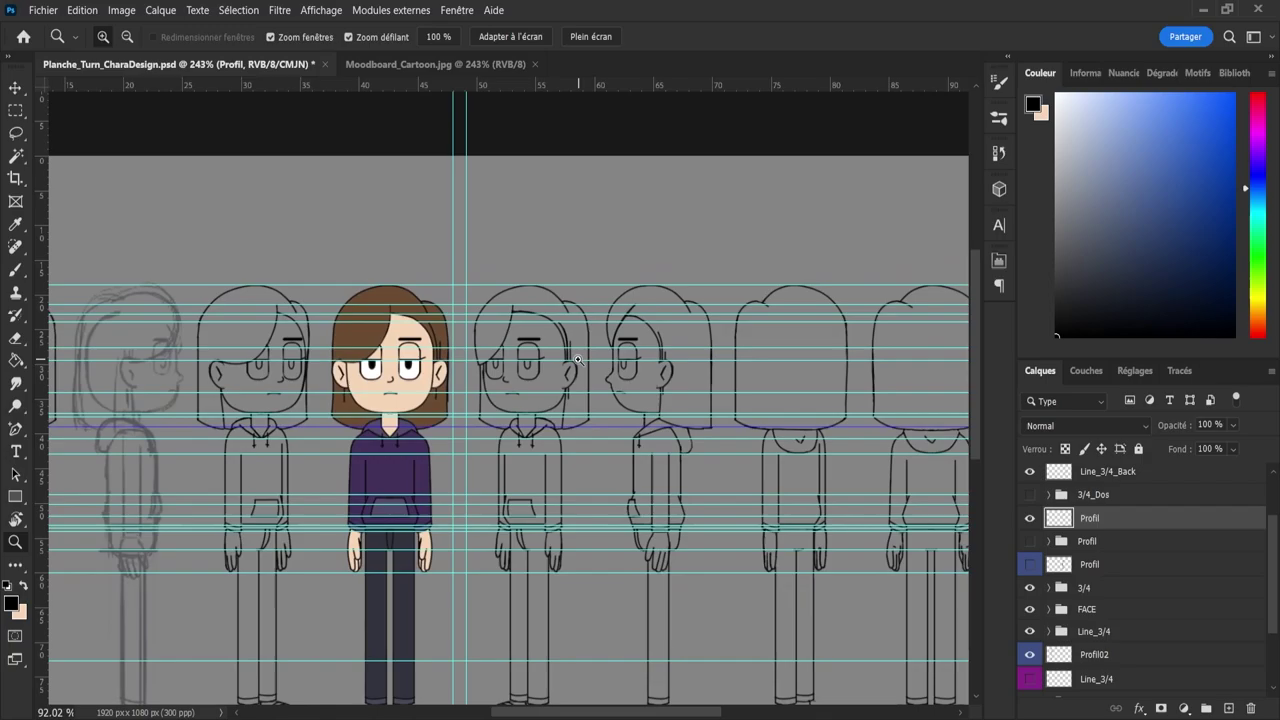
pyautogui.scroll(2, 655, 466)
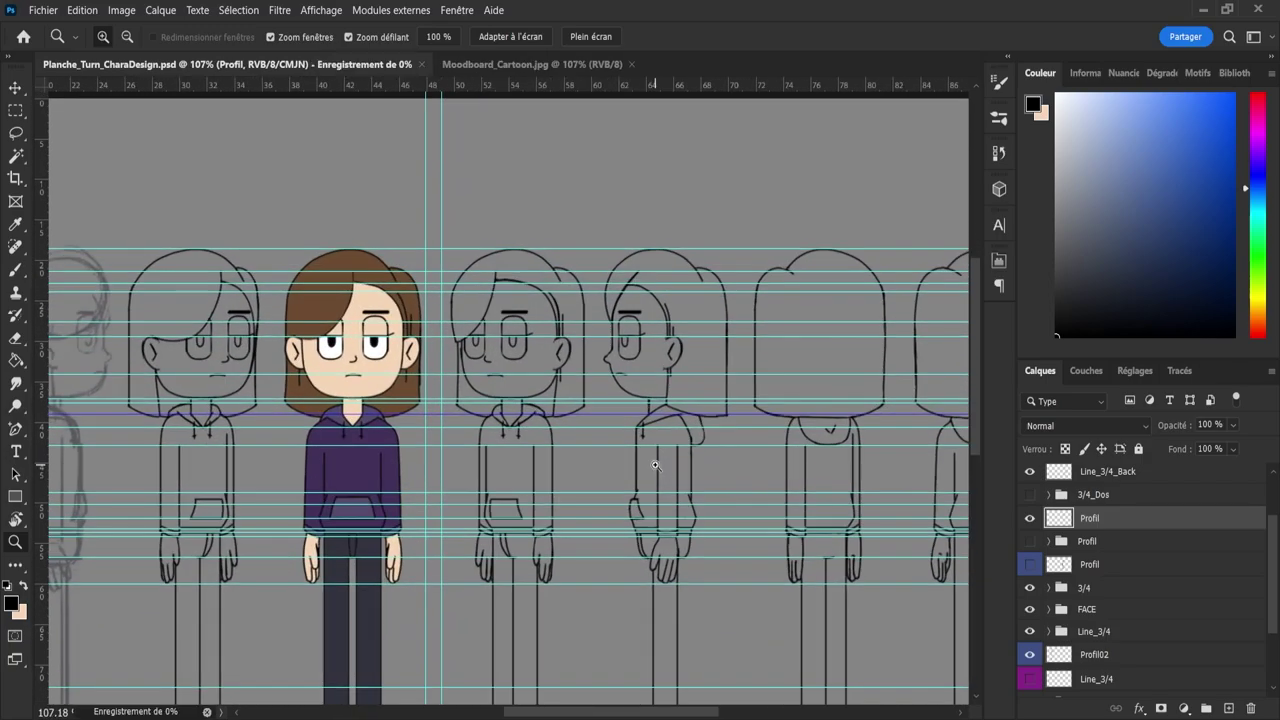
pyautogui.scroll(-2, 655, 466)
pyautogui.scroll(2, 681, 530)
pyautogui.scroll(3, 681, 530)
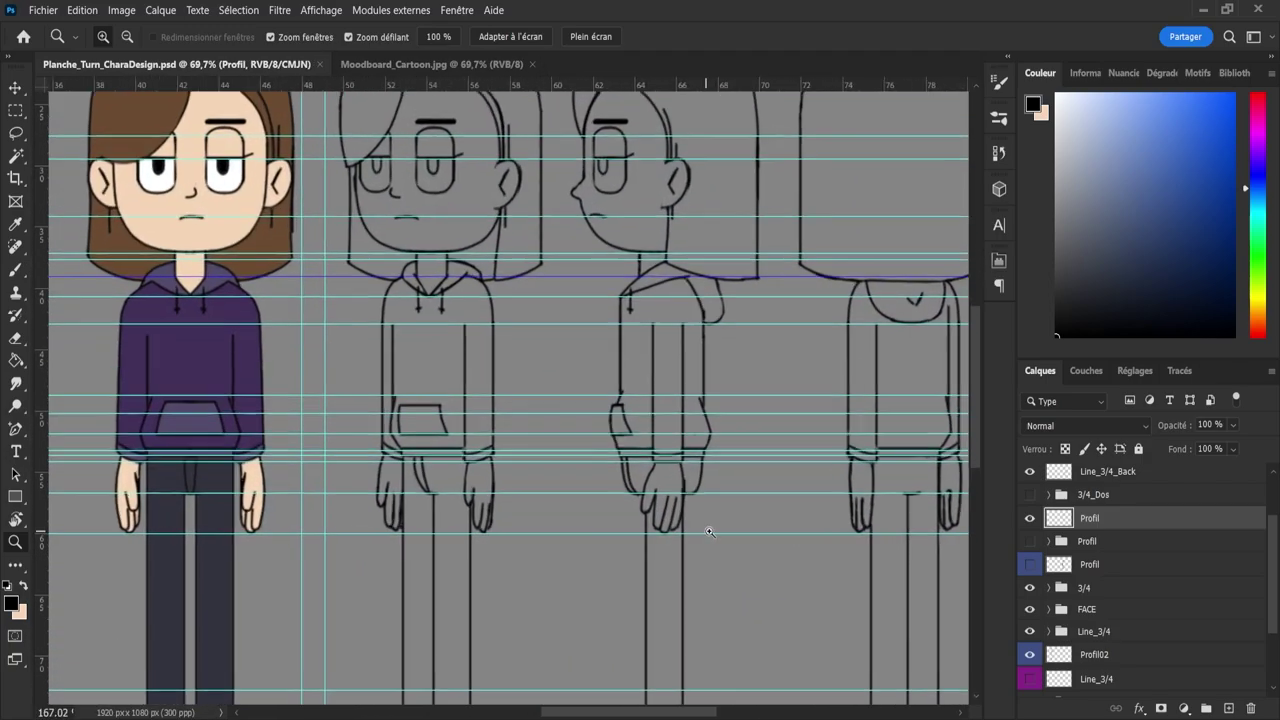
pyautogui.scroll(-3, 700, 529)
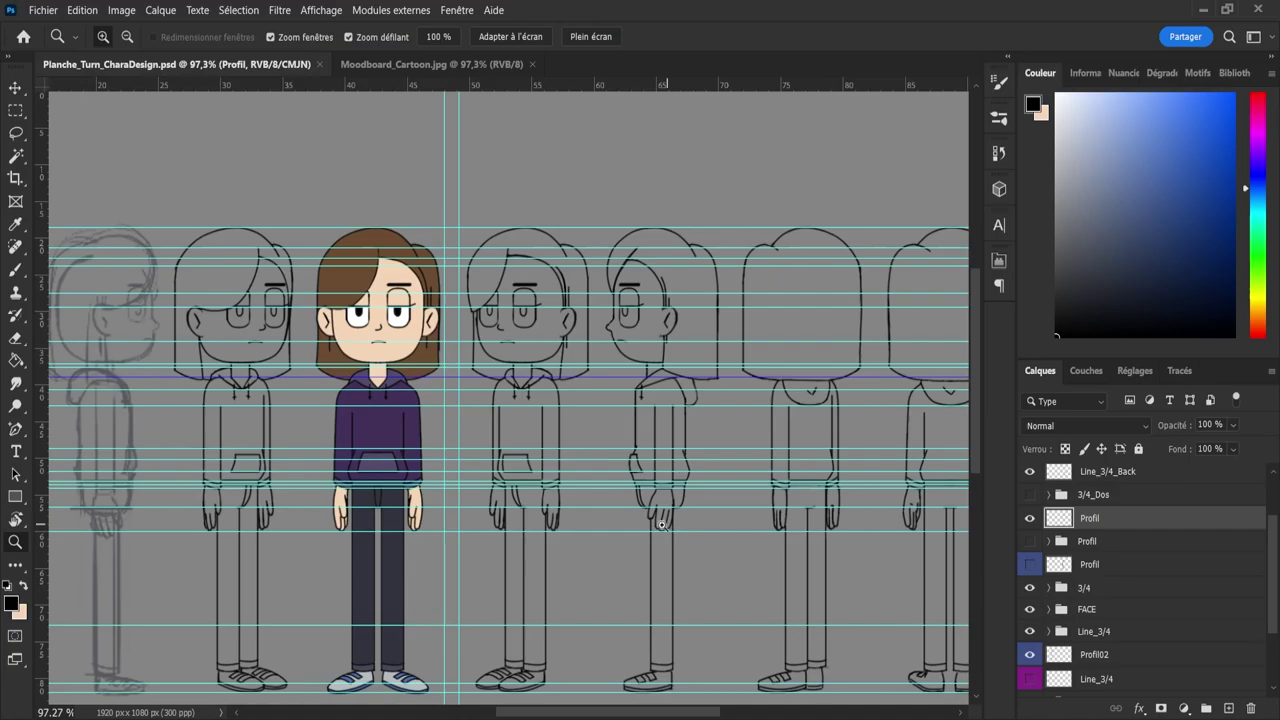
pyautogui.scroll(5, 384, 496)
pyautogui.scroll(-3, 384, 496)
pyautogui.scroll(-3, 384, 496)
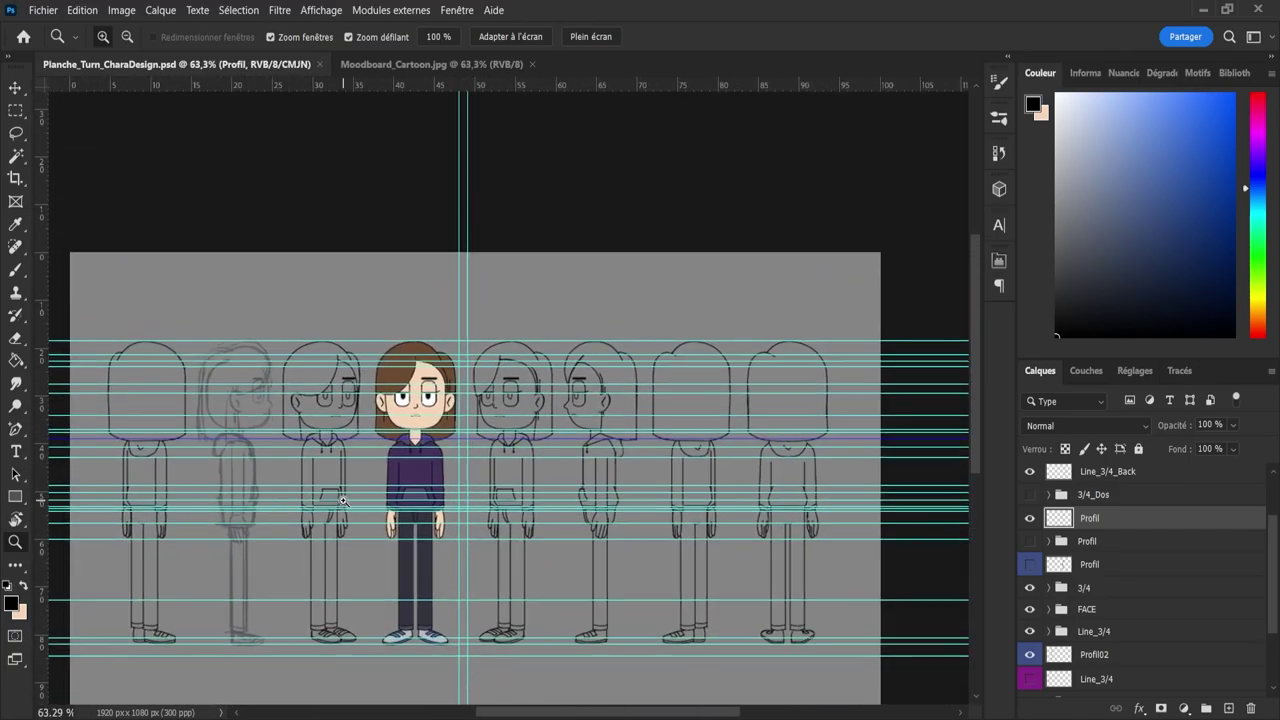
pyautogui.scroll(2, 663, 551)
pyautogui.moveTo(540, 561); pyautogui.dragTo(538, 560)
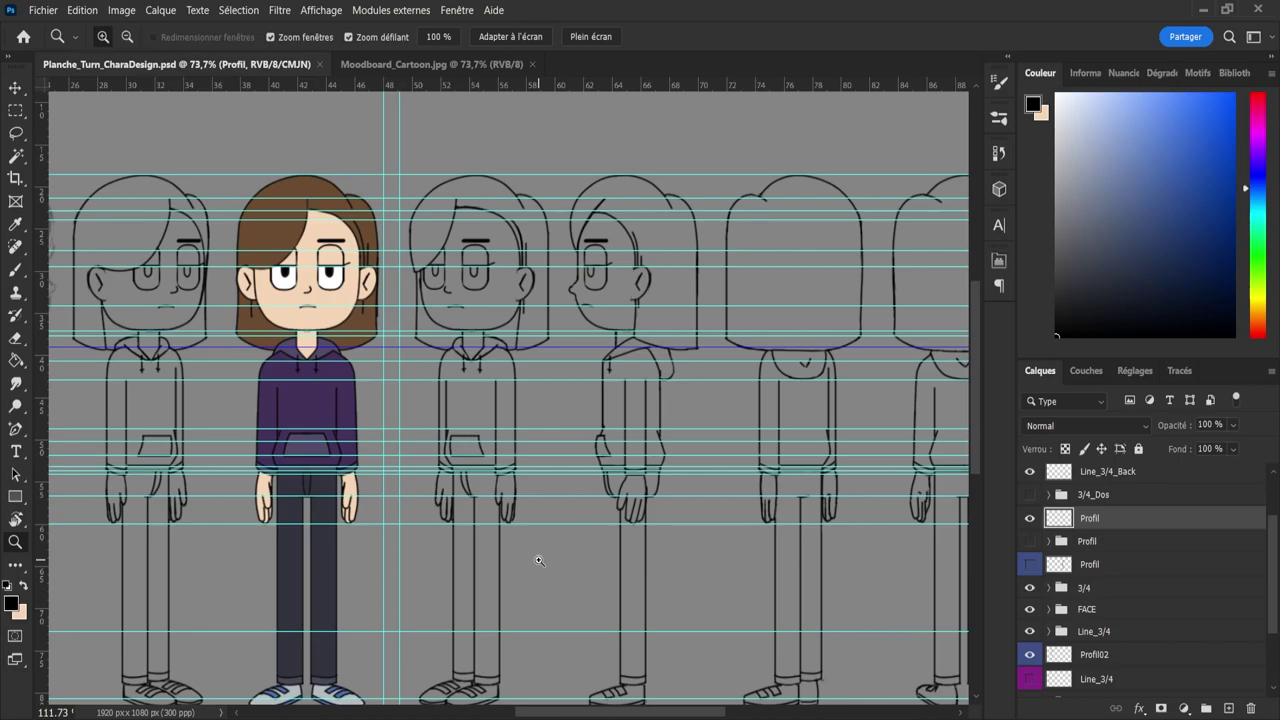
pyautogui.scroll(-3, 538, 560)
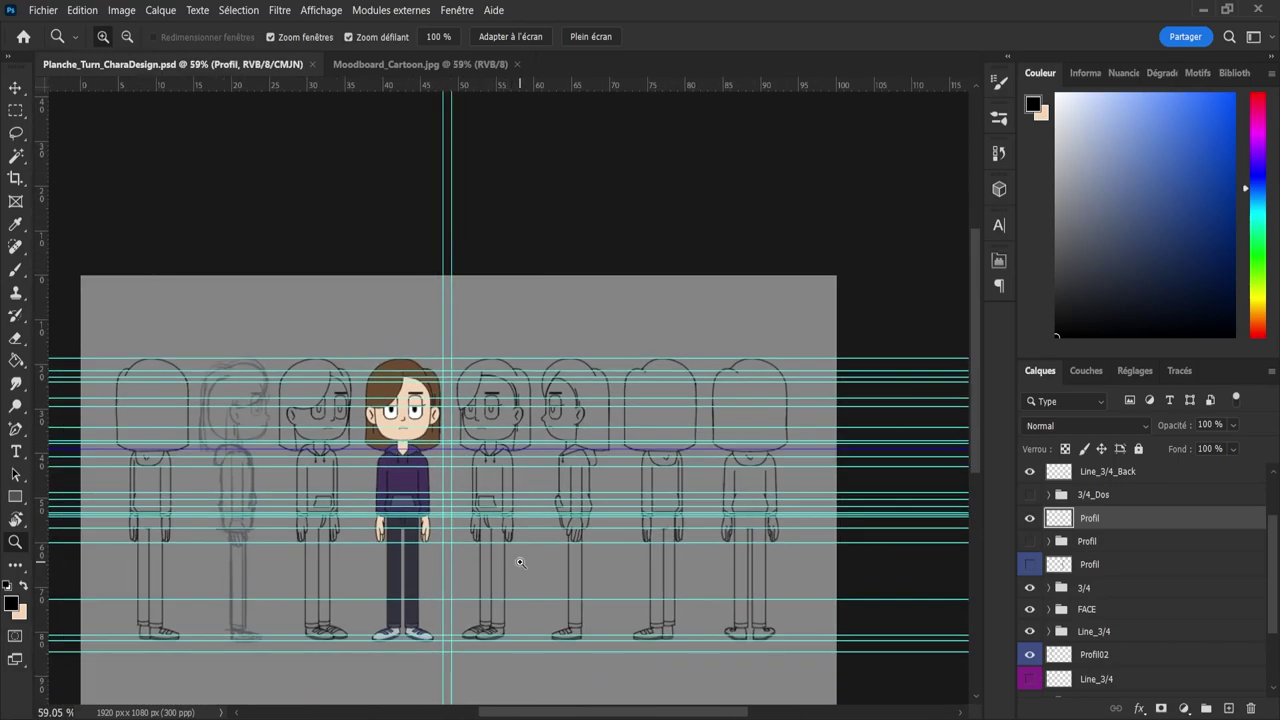
pyautogui.scroll(3, 546, 560)
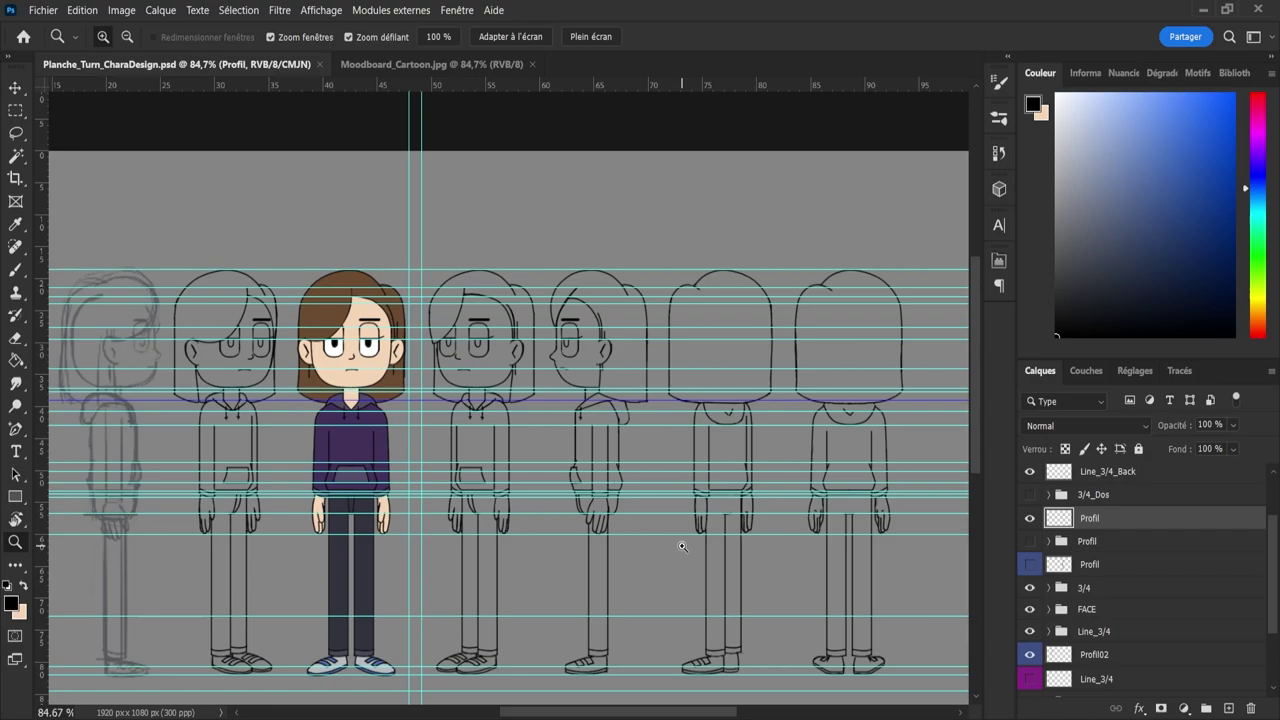
pyautogui.scroll(-3, 682, 547)
pyautogui.scroll(4, 520, 434)
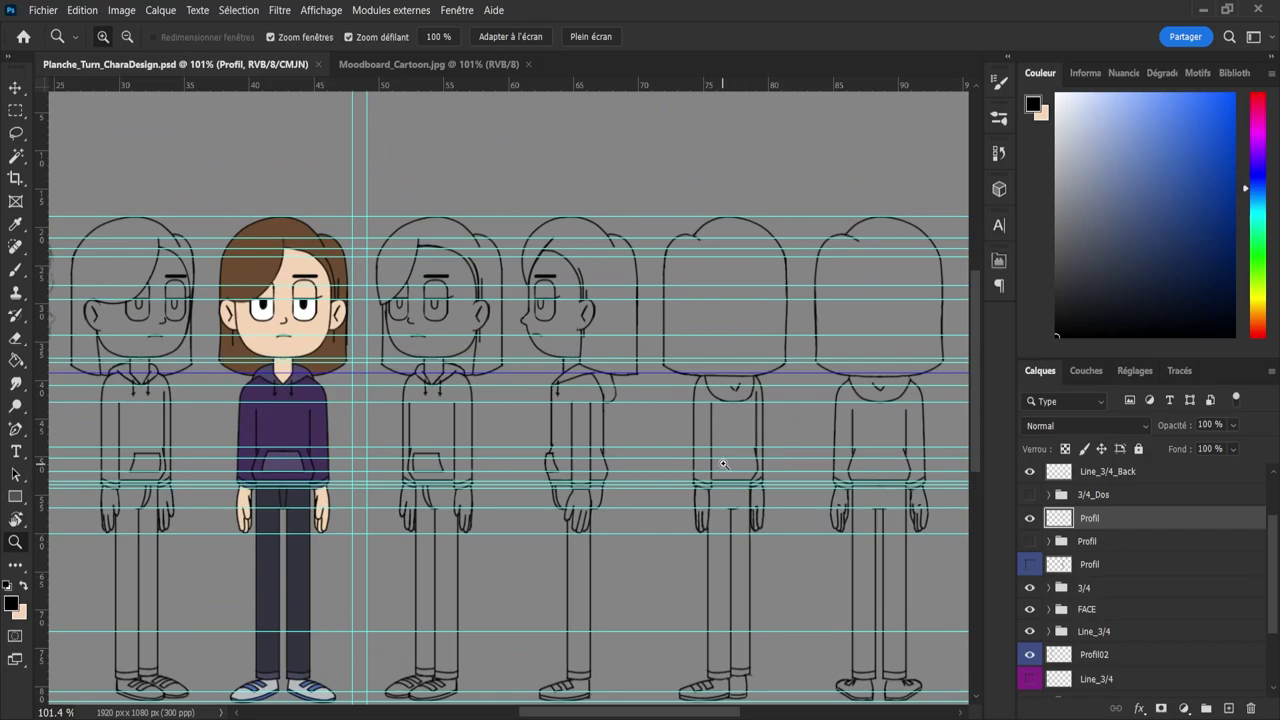
pyautogui.click(1030, 518)
pyautogui.click(1030, 518)
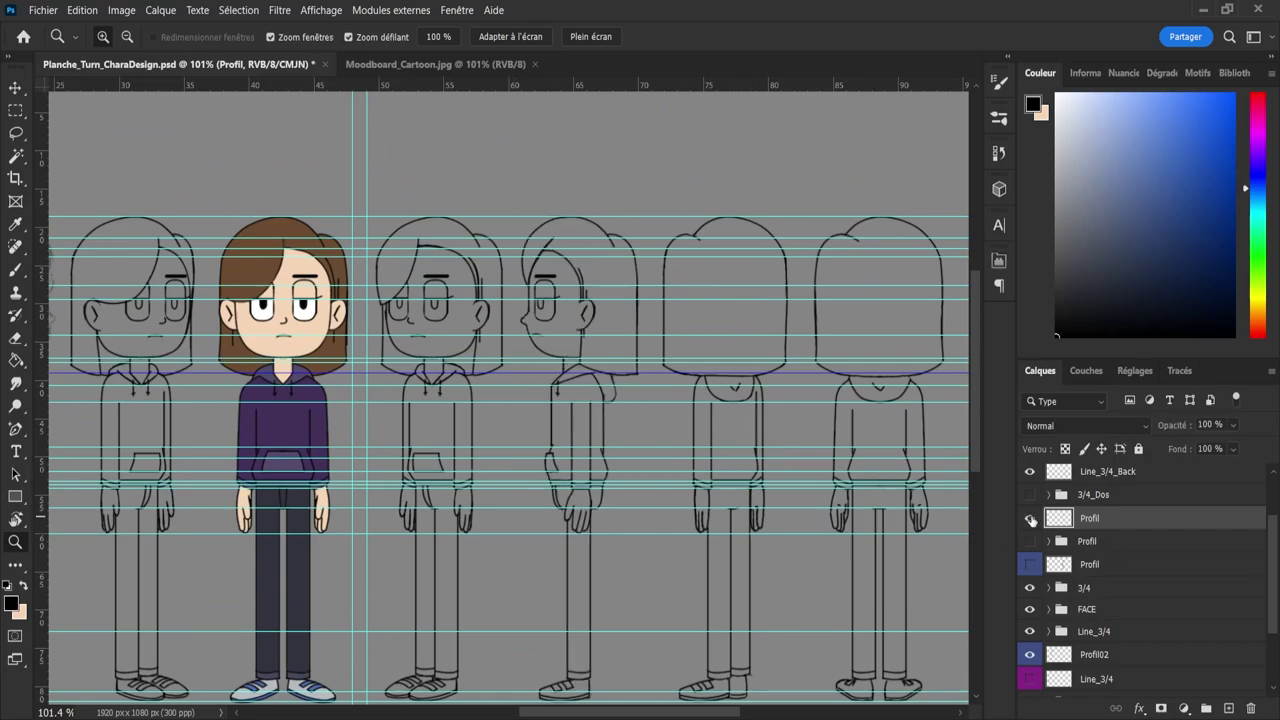
pyautogui.scroll(-3, 736, 476)
pyautogui.scroll(4, 764, 303)
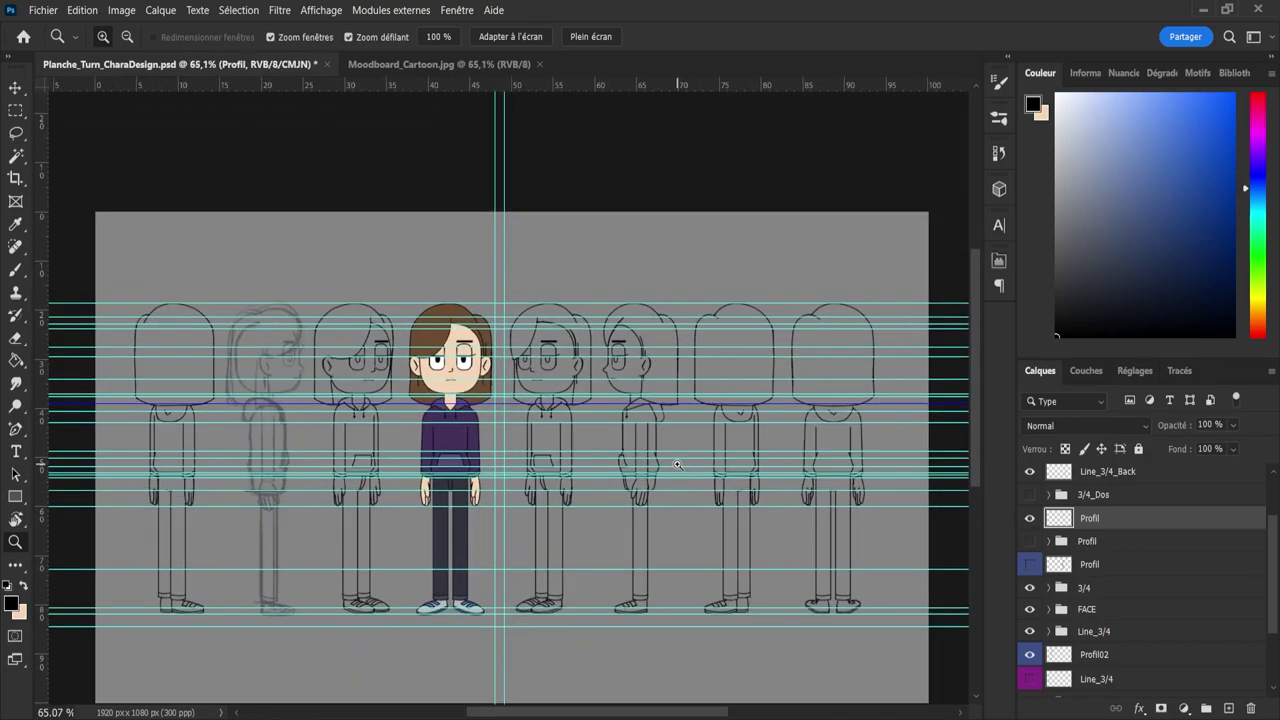
# - Select the Line_3/4_Back layer and extend the end of the hair tuft line on the adjacent three-quarter back view
pyautogui.scroll(1, 764, 303)
pyautogui.scroll(1, 772, 300)
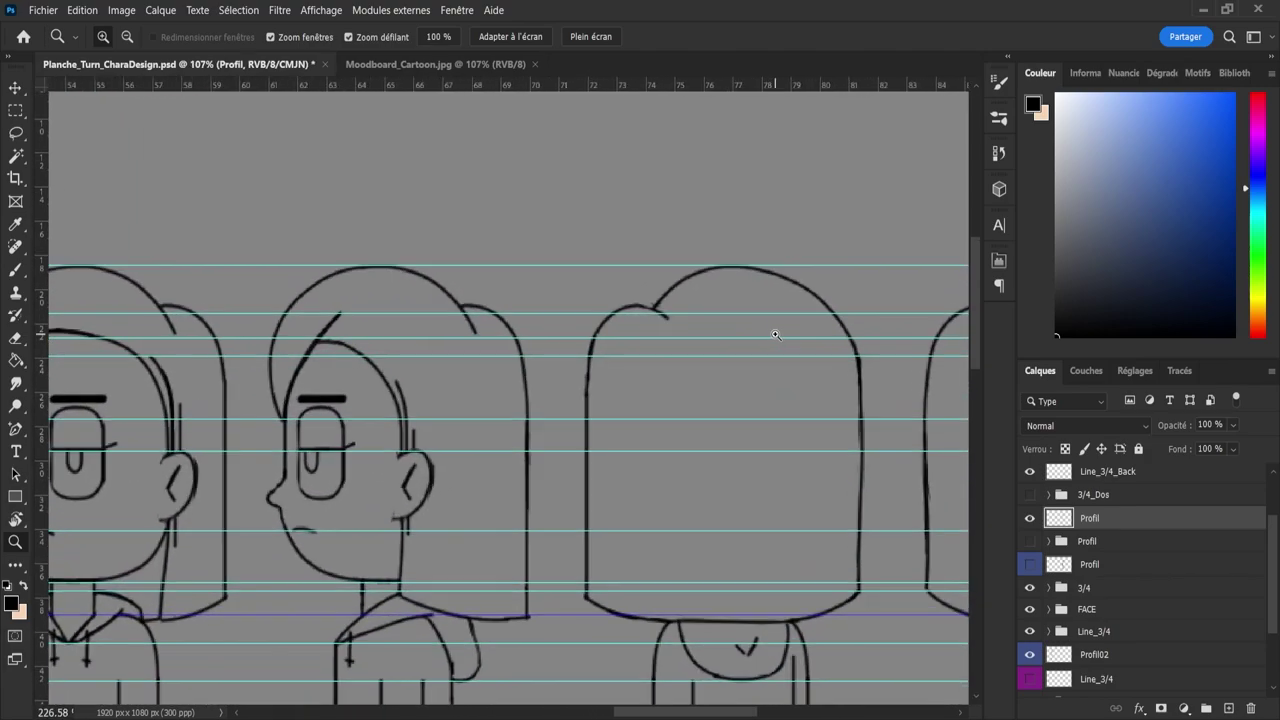
pyautogui.scroll(8, 736, 331)
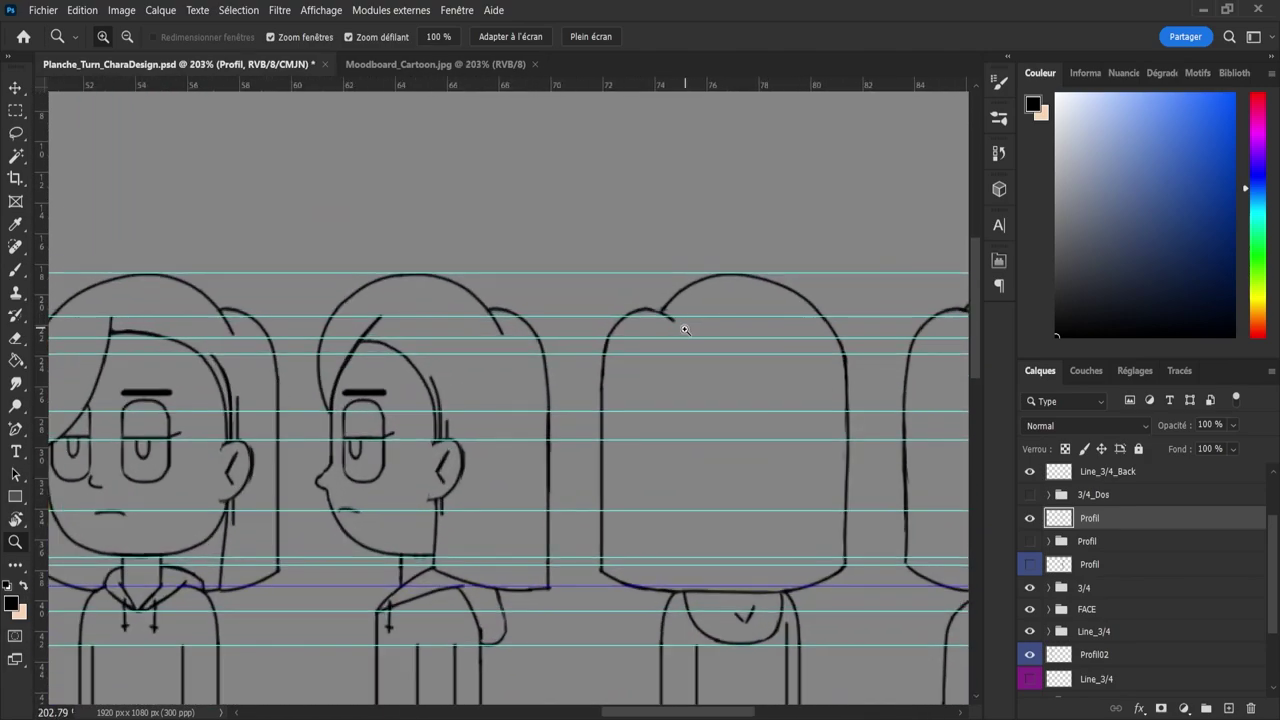
pyautogui.press('b')
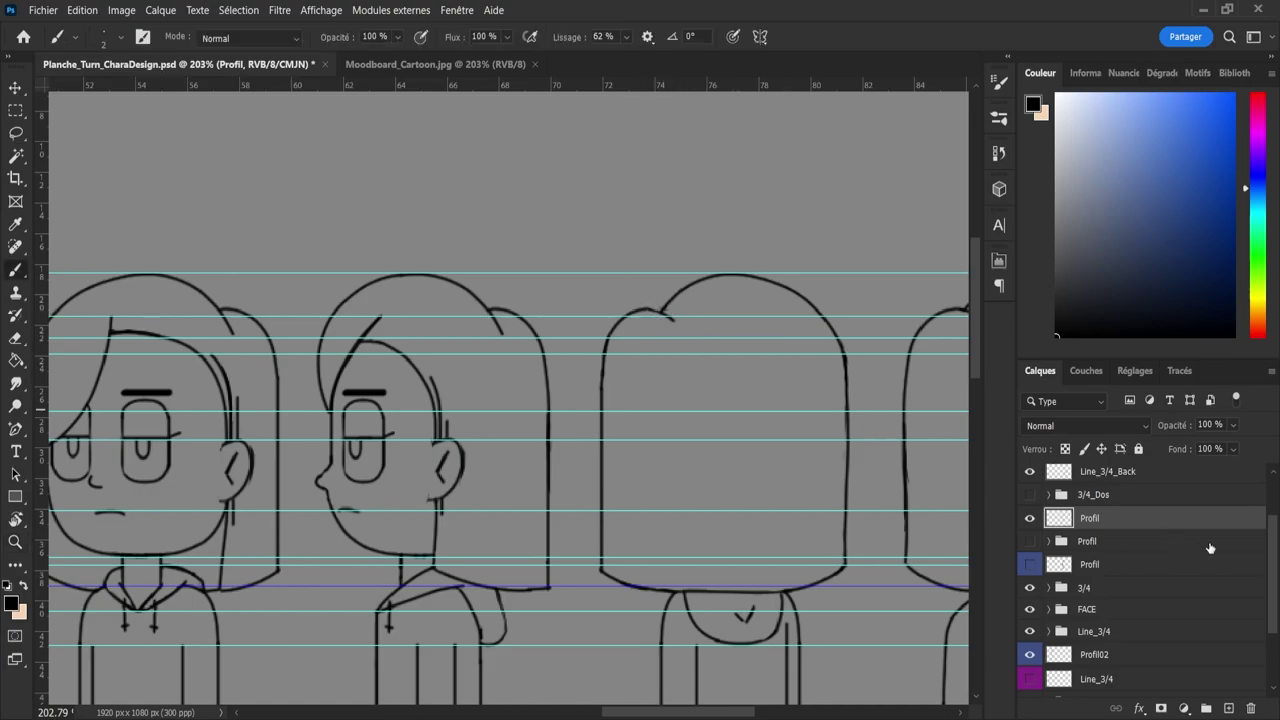
pyautogui.scroll(1, 1274, 560)
pyautogui.click(1105, 503)
pyautogui.click(1030, 503)
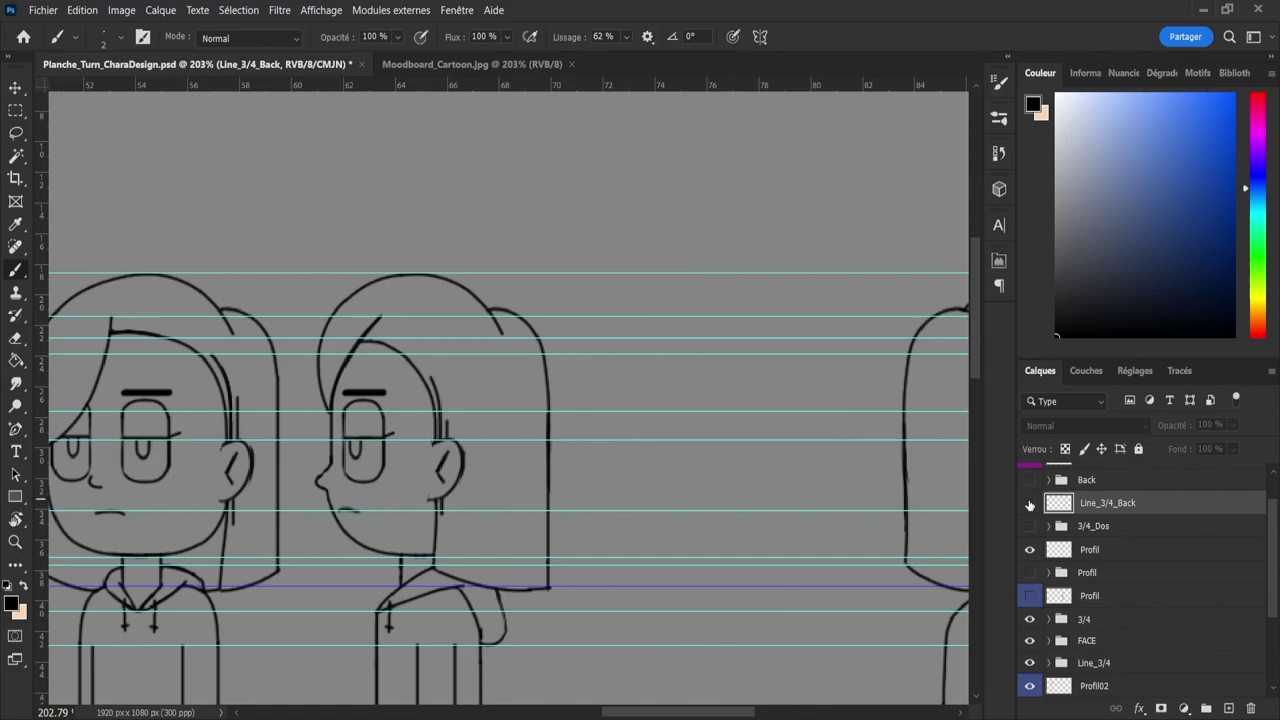
pyautogui.click(1030, 503)
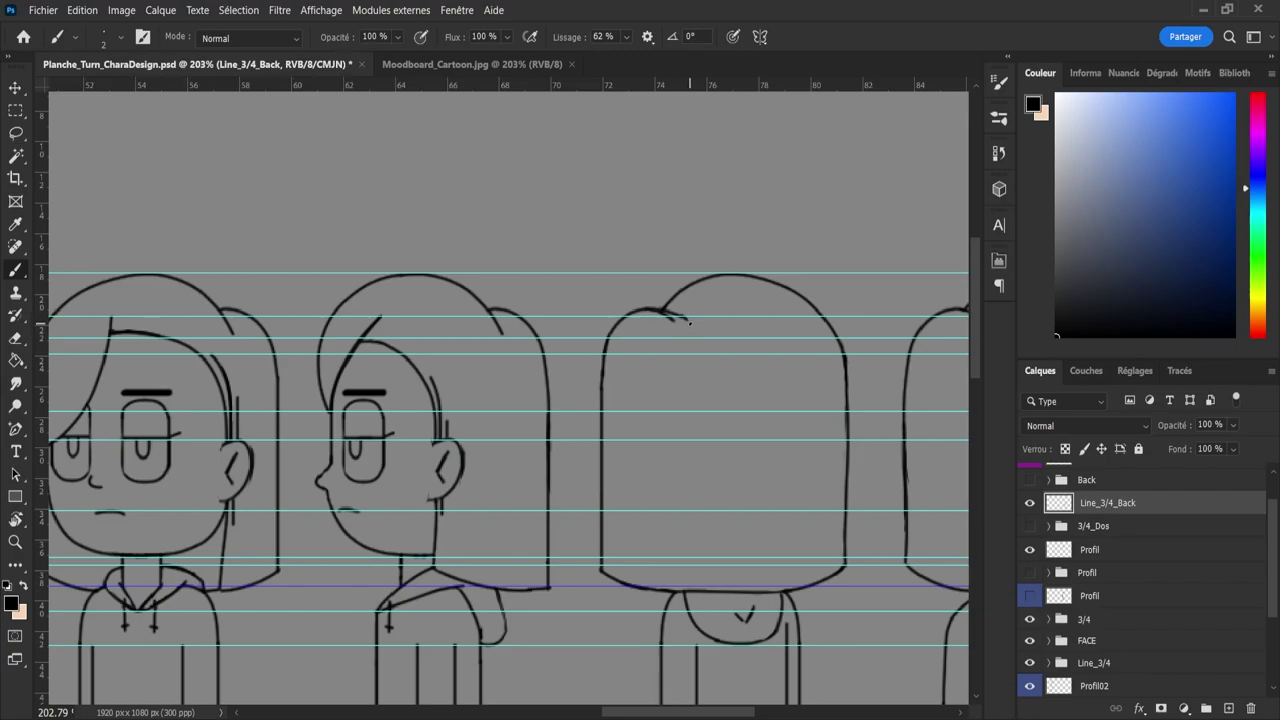
# - Enlarge the eraser and clean up the doubled hair tuft line on the three-quarter back view
pyautogui.press('e')
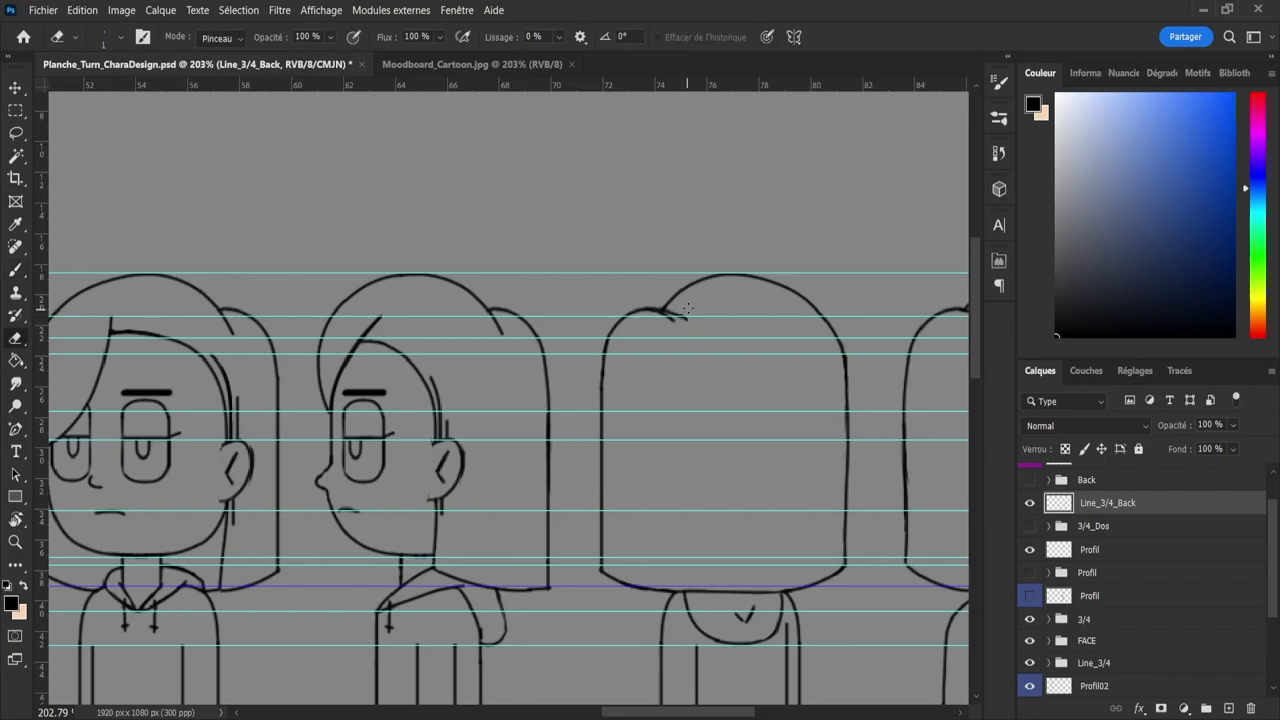
pyautogui.press(']')
pyautogui.press(']')
pyautogui.press(']')
pyautogui.press(']')
pyautogui.press(']')
pyautogui.moveTo(652, 318); pyautogui.dragTo(674, 322)
# - Toggle the Line_3/4_Back and merged Profil layers to check which views they contain, leaving Profil selected
pyautogui.press('z')
pyautogui.scroll(-8, 683, 328)
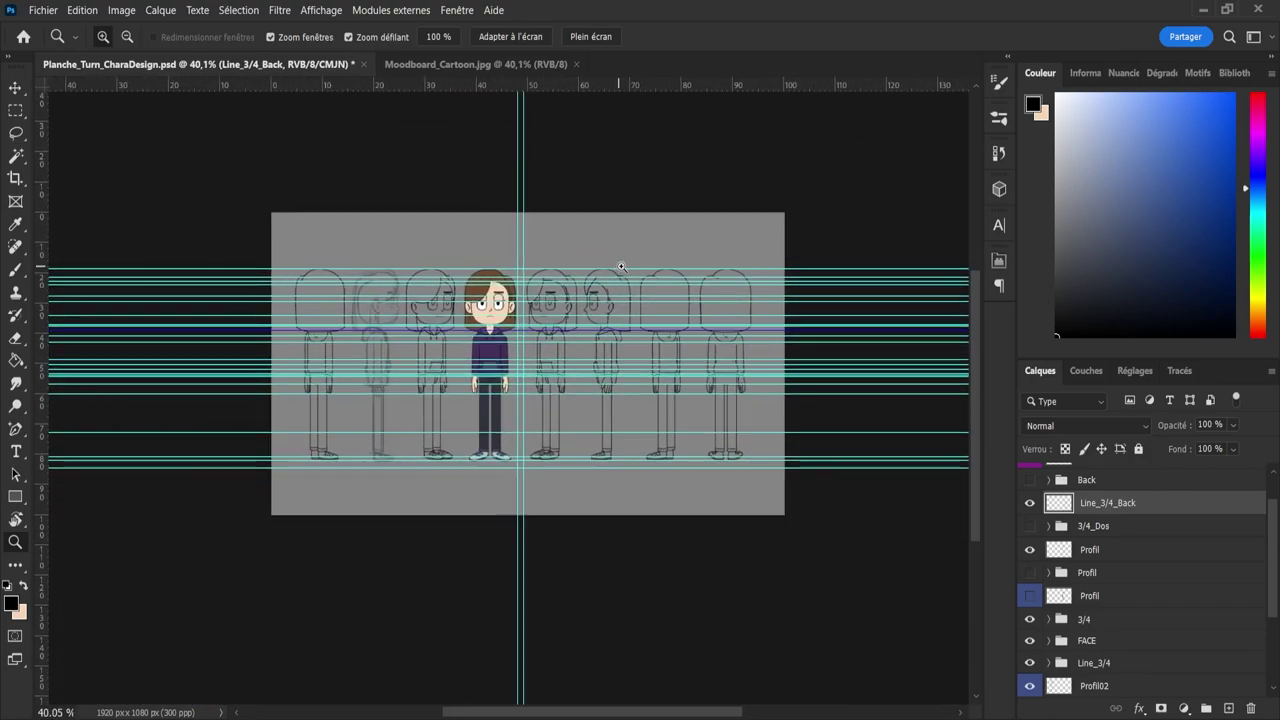
pyautogui.scroll(4, 639, 265)
pyautogui.scroll(-3, 864, 355)
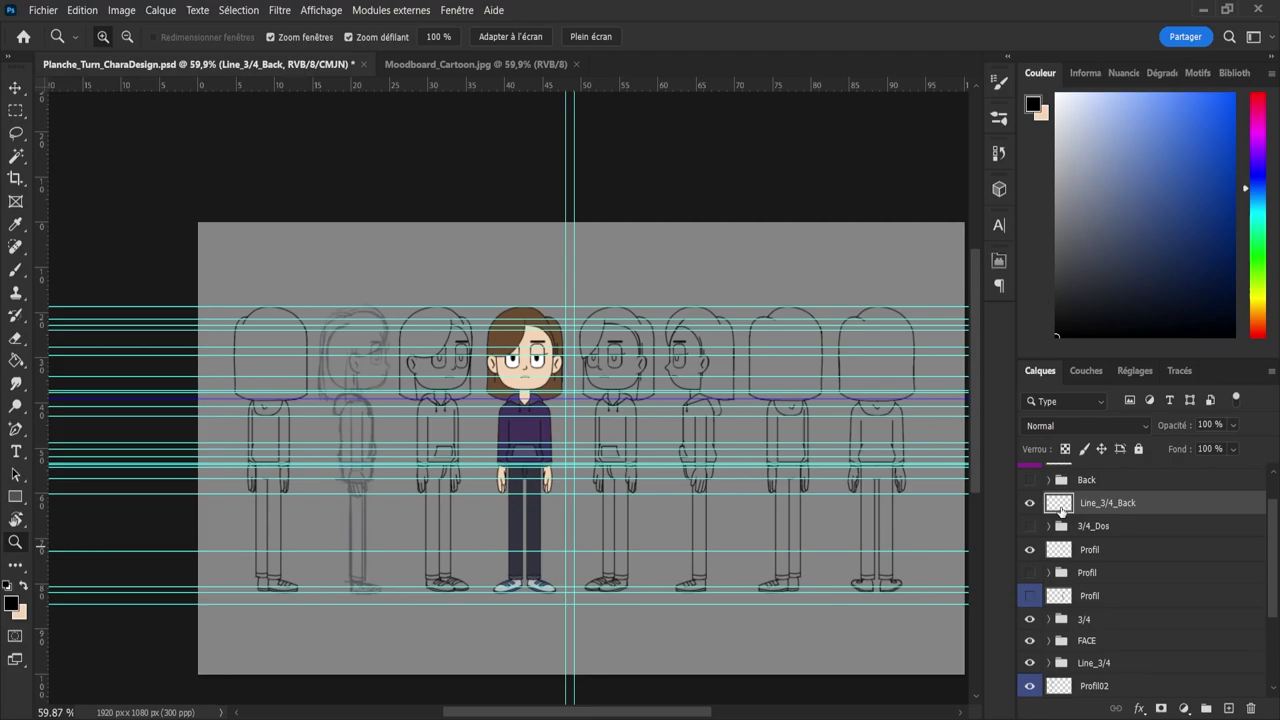
pyautogui.click(1029, 503)
pyautogui.click(1029, 503)
pyautogui.click(1081, 560)
pyautogui.click(1030, 550)
pyautogui.click(1030, 550)
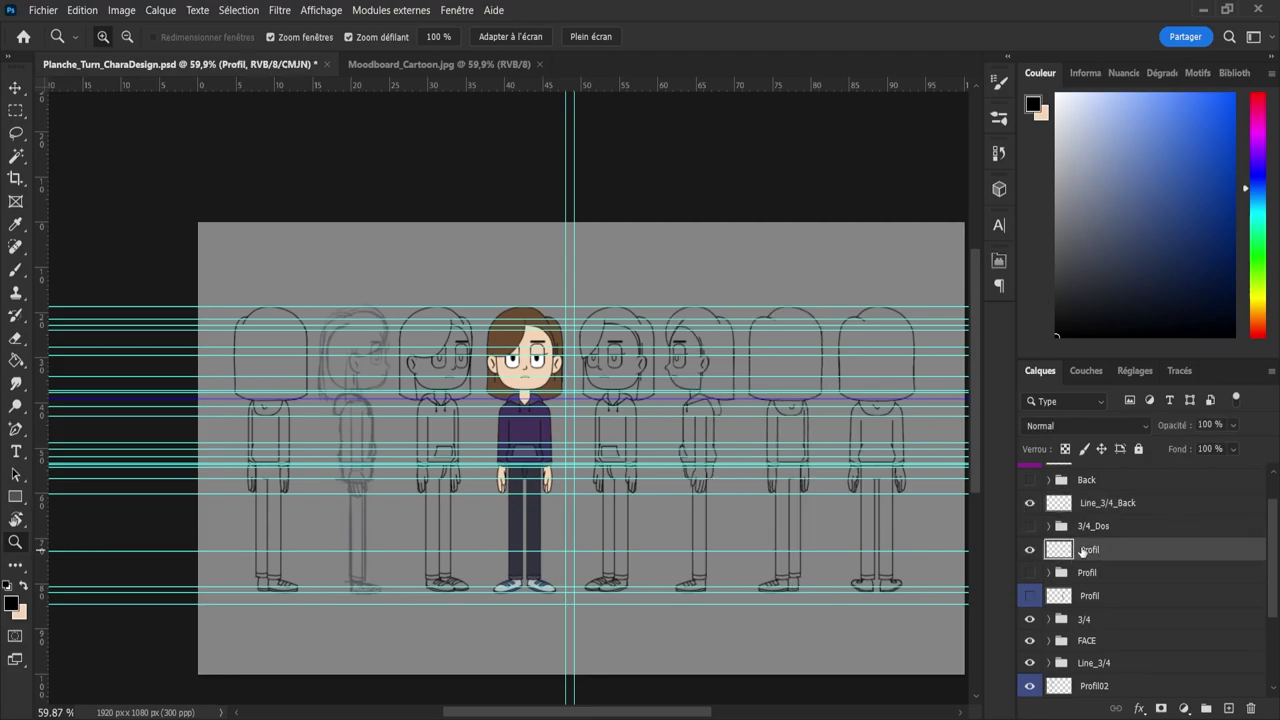
# - Duplicate the merged Profil layer, place the copy below the Line_3/4 group and move it onto the rough opposite-side profile sketch
pyautogui.hotkey('ctrl', 'j')
pyautogui.moveTo(1100, 556); pyautogui.dragTo(1090, 648)
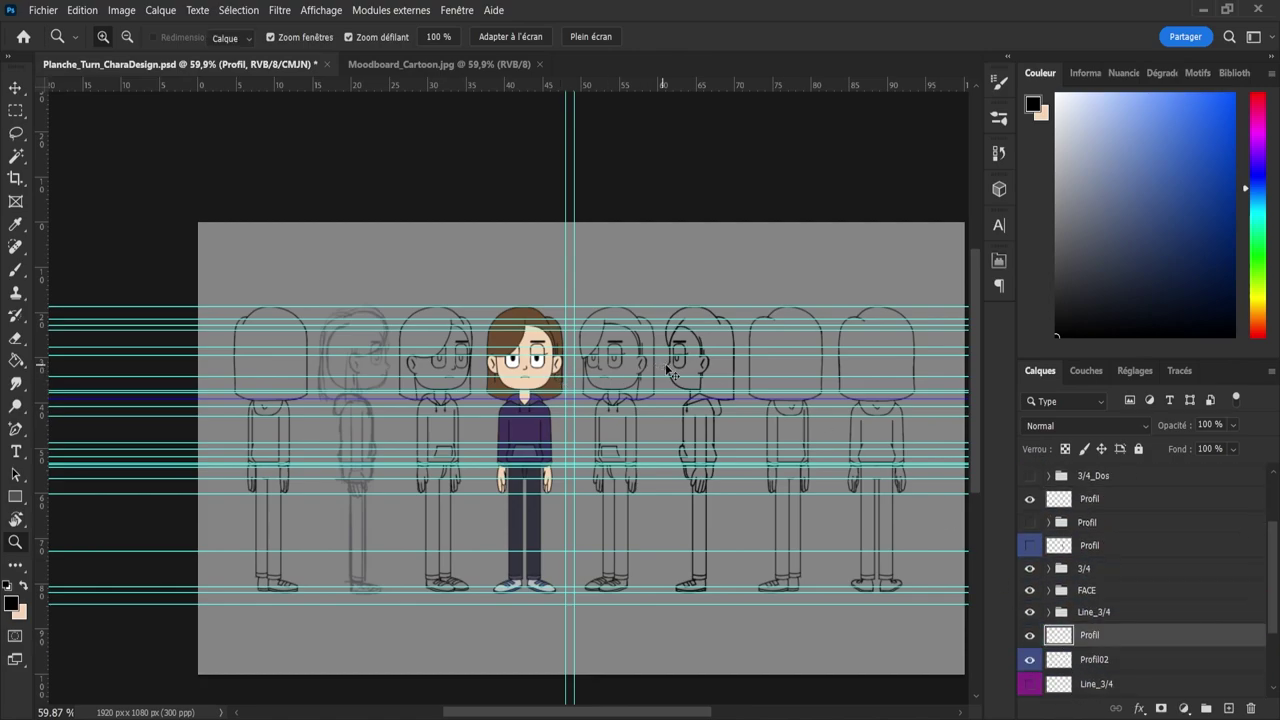
pyautogui.press('v')
pyautogui.moveTo(714, 378); pyautogui.dragTo(376, 355)
# - Flip the copied profile horizontally so that it faces right like the rough sketch
pyautogui.hotkey('ctrl', 't')
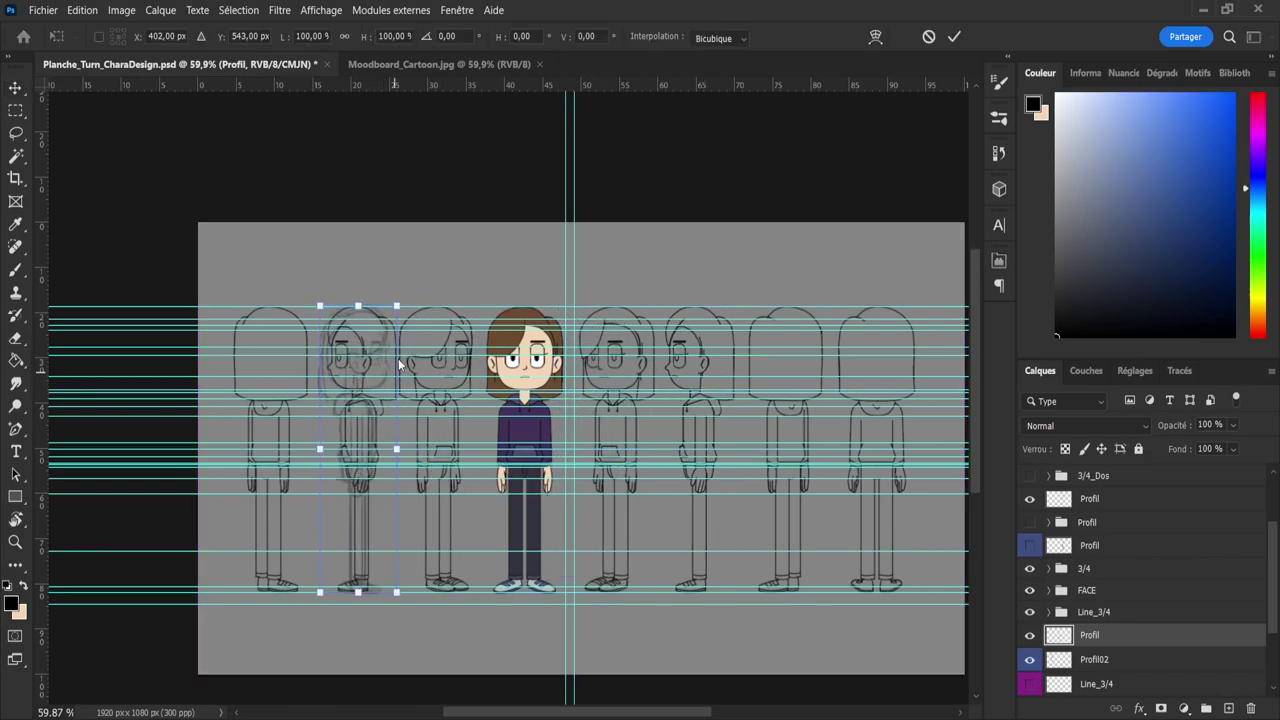
pyautogui.hotkey('ctrl', 'shift', 'h')
pyautogui.click(954, 37)
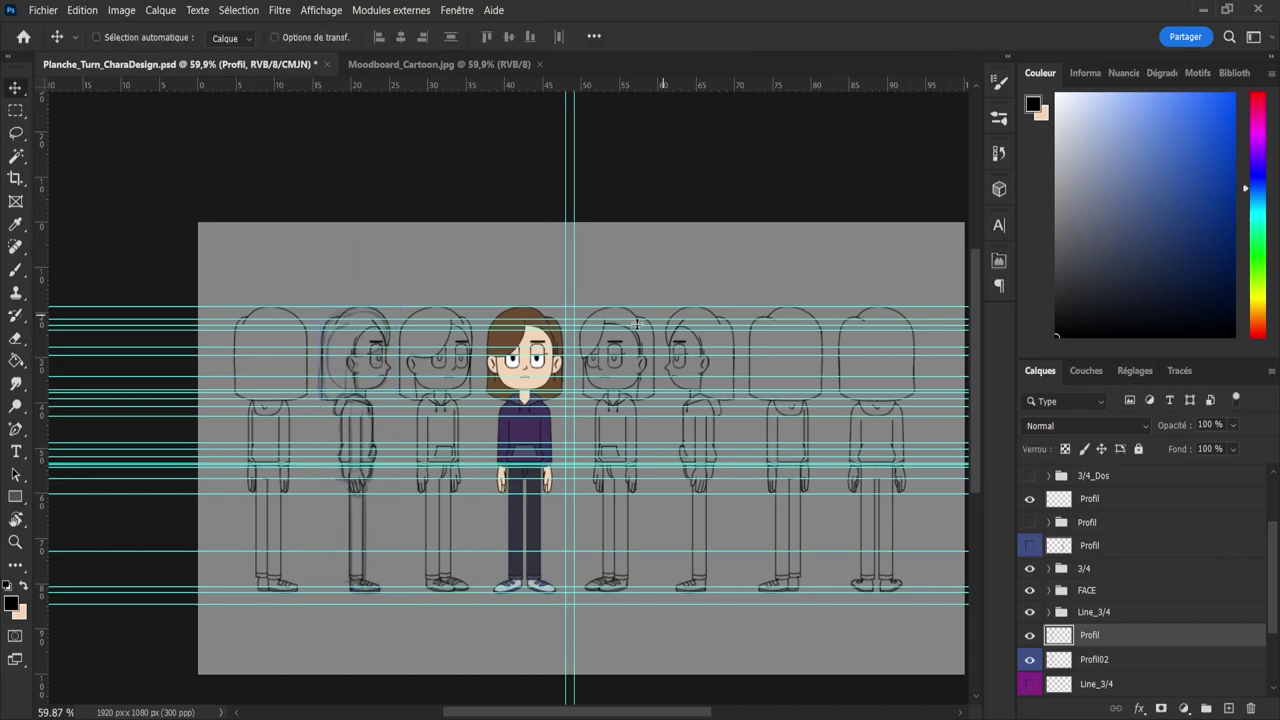
# - Nudge the mirrored profile slightly to the right to line it up with the rough sketch beneath it
pyautogui.press('z')
pyautogui.moveTo(268, 450); pyautogui.dragTo(345, 455)
pyautogui.moveTo(614, 462)
pyautogui.mouseDown()
pyautogui.moveTo(576, 491)
pyautogui.moveTo(572, 580)
pyautogui.mouseUp()
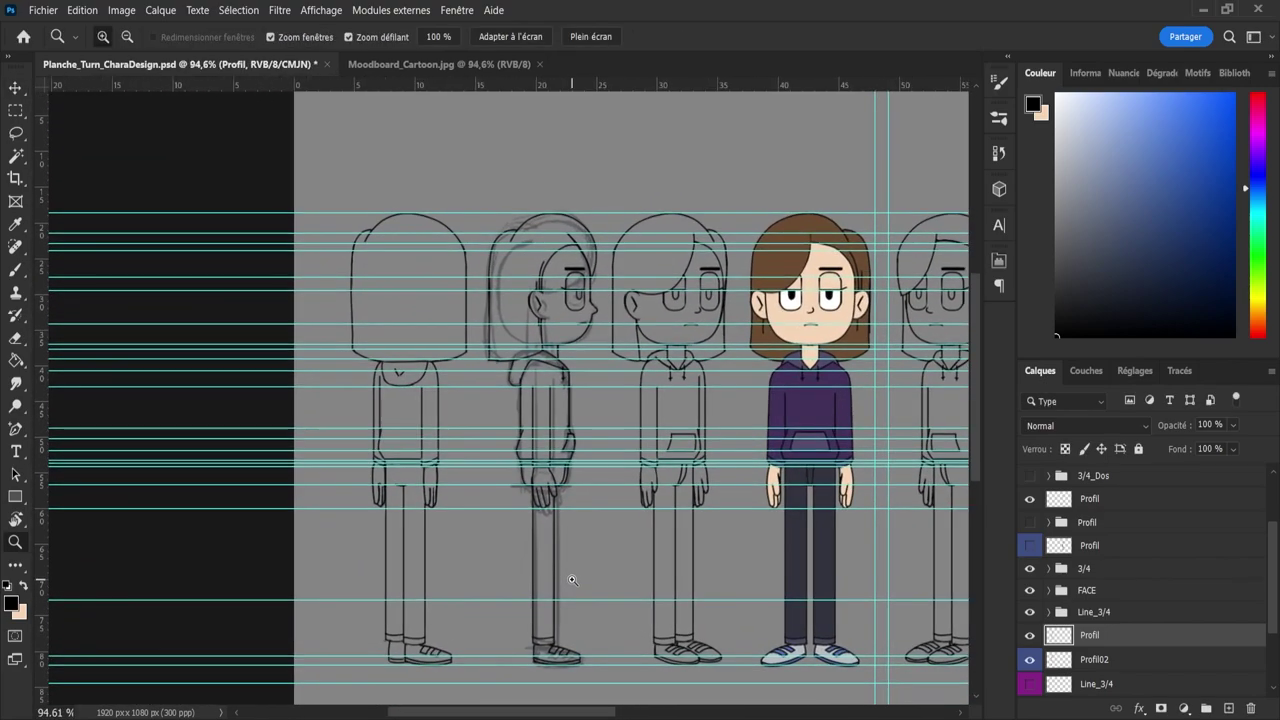
pyautogui.press('v')
pyautogui.press('Right')
pyautogui.press('Right')
pyautogui.press('Right')
pyautogui.press('Right')
pyautogui.press('Right')
pyautogui.press('Right')
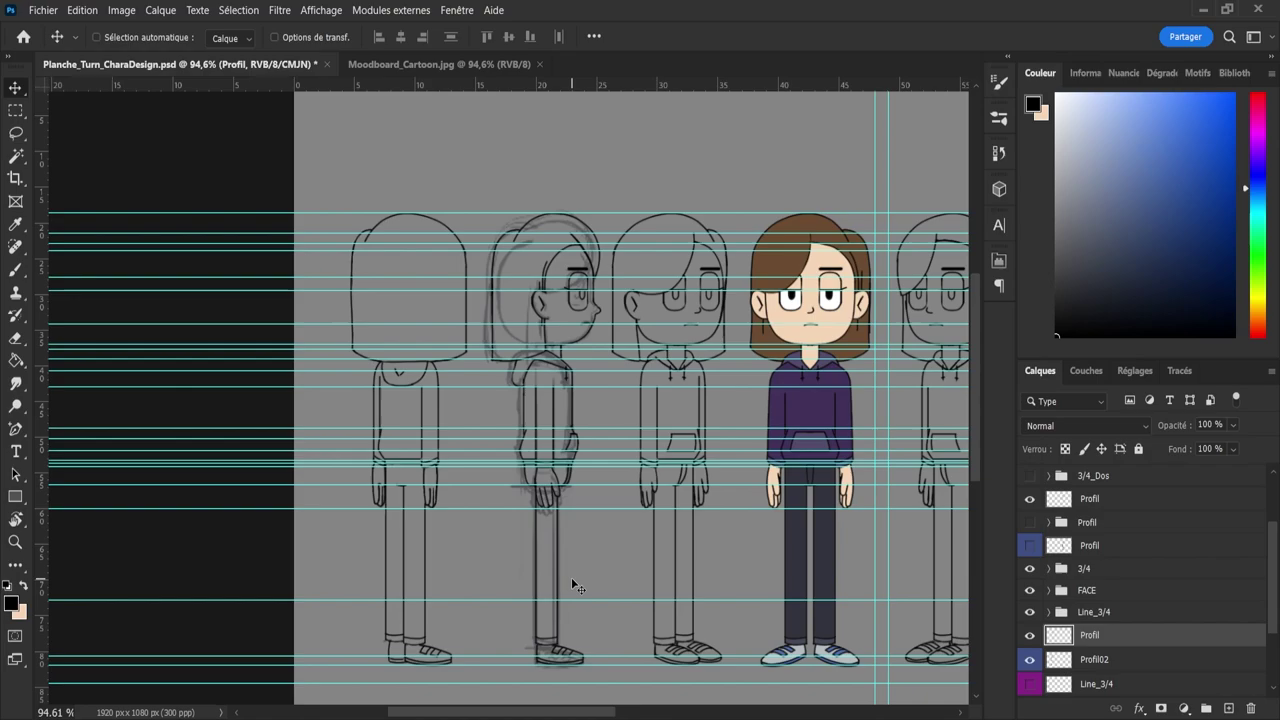
pyautogui.press('Right')
pyautogui.press('Right')
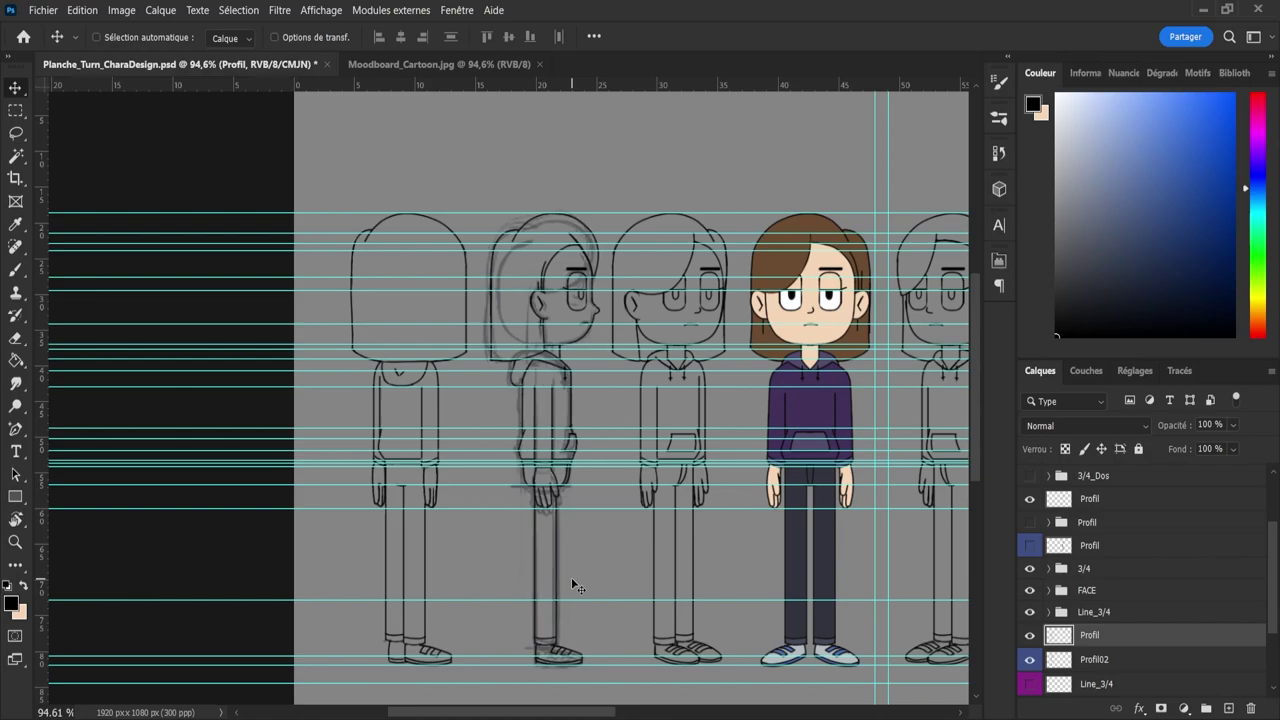
# - Erase the hairline and parting strokes around the forehead and above the ear on the mirrored profile
pyautogui.press('z')
pyautogui.moveTo(560, 211); pyautogui.dragTo(570, 213)
pyautogui.moveTo(478, 257); pyautogui.dragTo(437, 238)
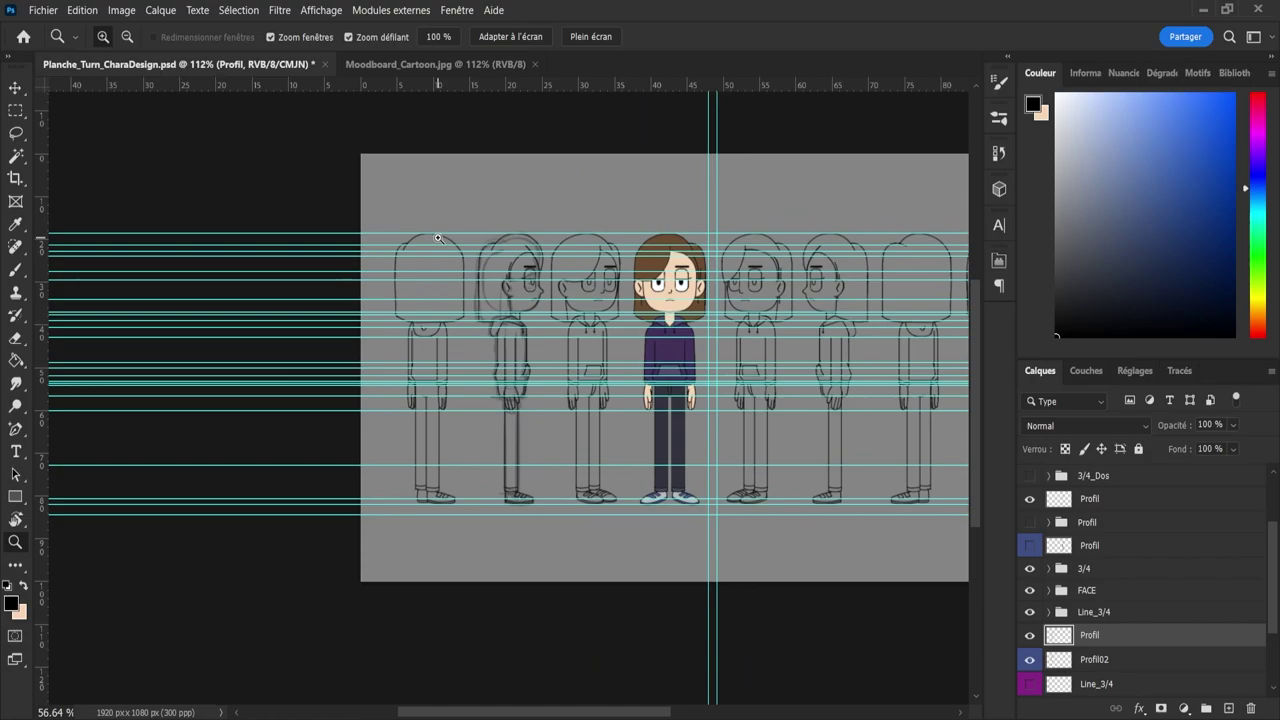
pyautogui.moveTo(437, 238); pyautogui.dragTo(543, 241)
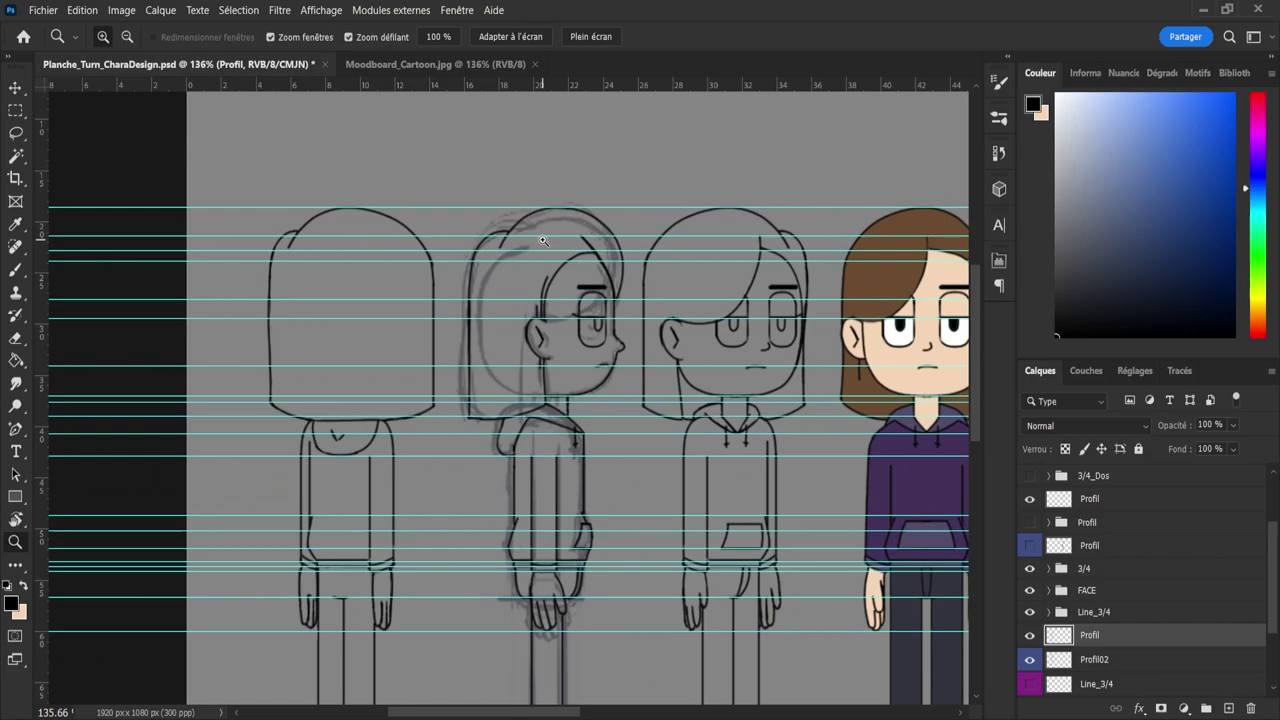
pyautogui.press('e')
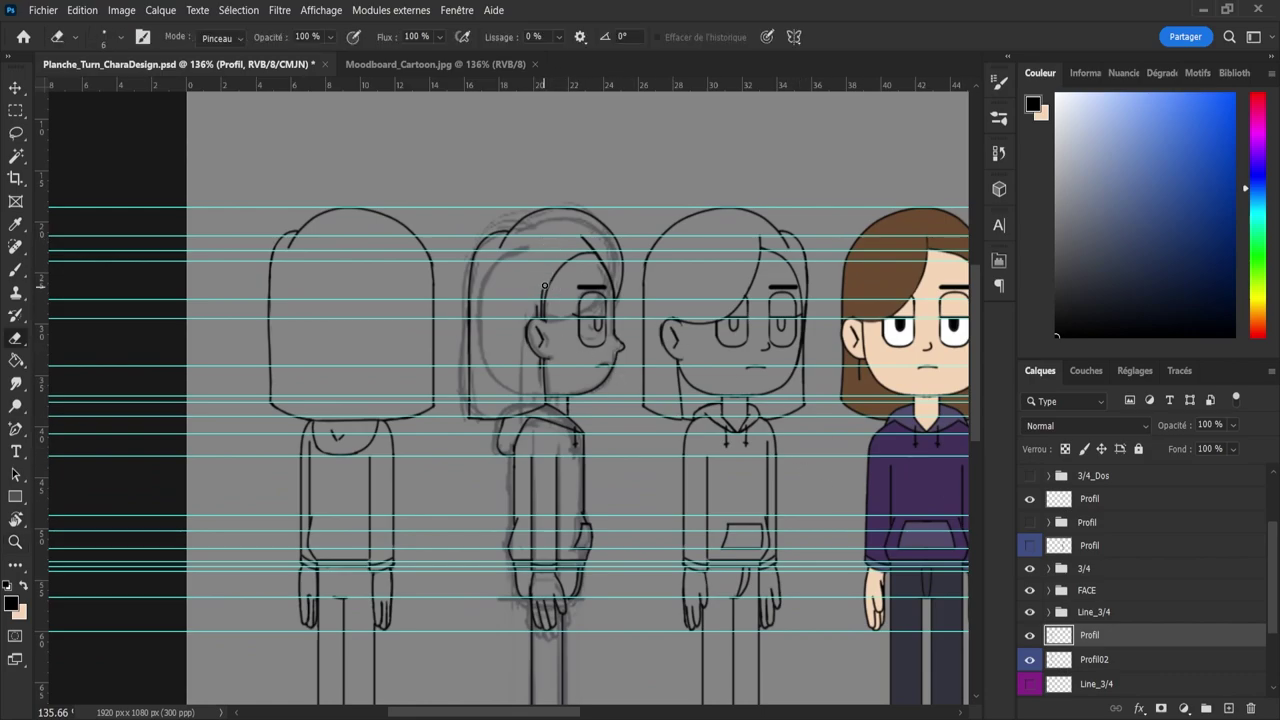
pyautogui.moveTo(543, 281); pyautogui.dragTo(553, 284)
pyautogui.moveTo(545, 283); pyautogui.dragTo(535, 297)
pyautogui.moveTo(553, 278)
pyautogui.mouseDown()
pyautogui.moveTo(591, 250)
pyautogui.moveTo(604, 290)
pyautogui.mouseUp()
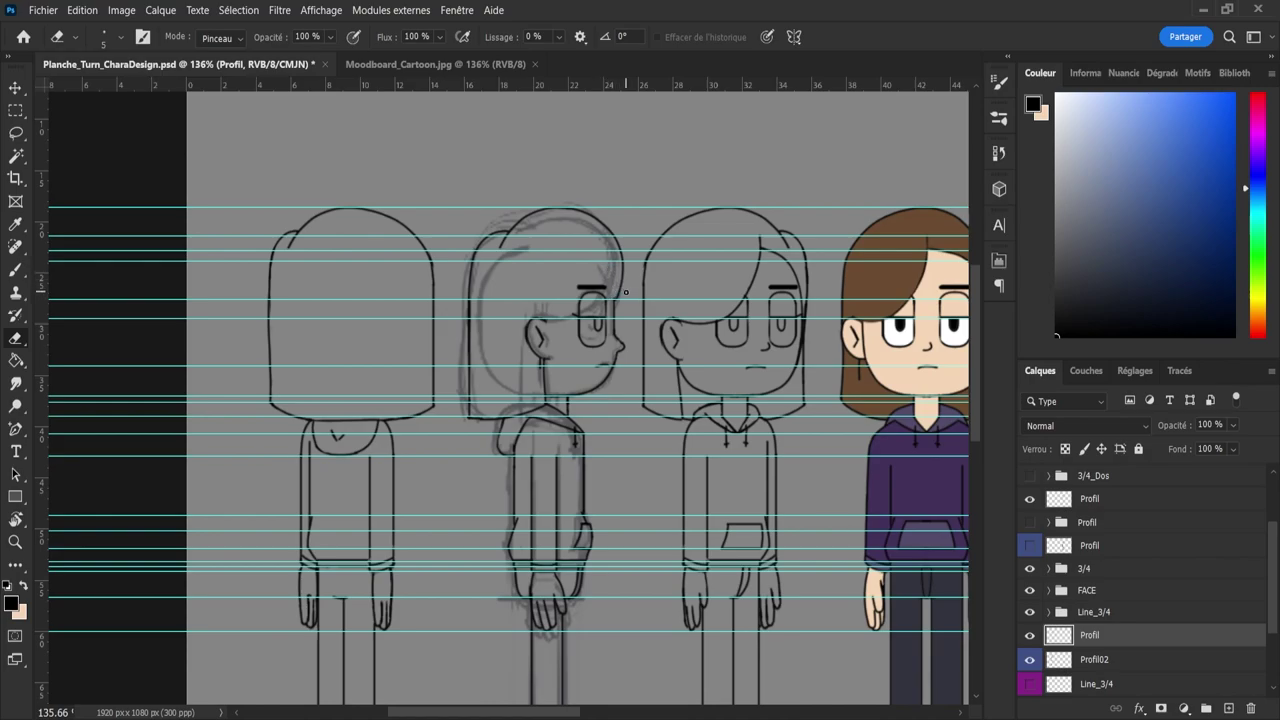
# - Draw the fringe on the mirrored profile as a curve from the top of the ear across the eye to the front hair outline
pyautogui.press('z')
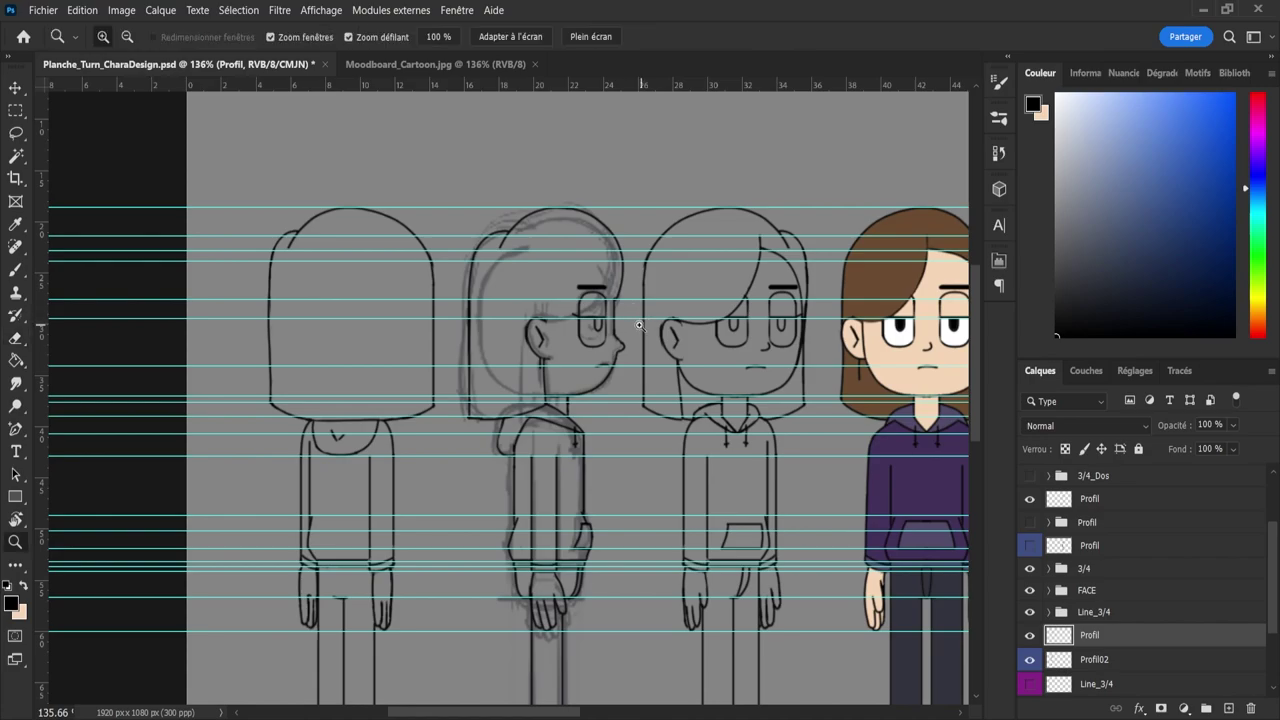
pyautogui.moveTo(637, 329); pyautogui.dragTo(614, 359)
pyautogui.moveTo(624, 495); pyautogui.dragTo(661, 519)
pyautogui.scroll(-3, 661, 524)
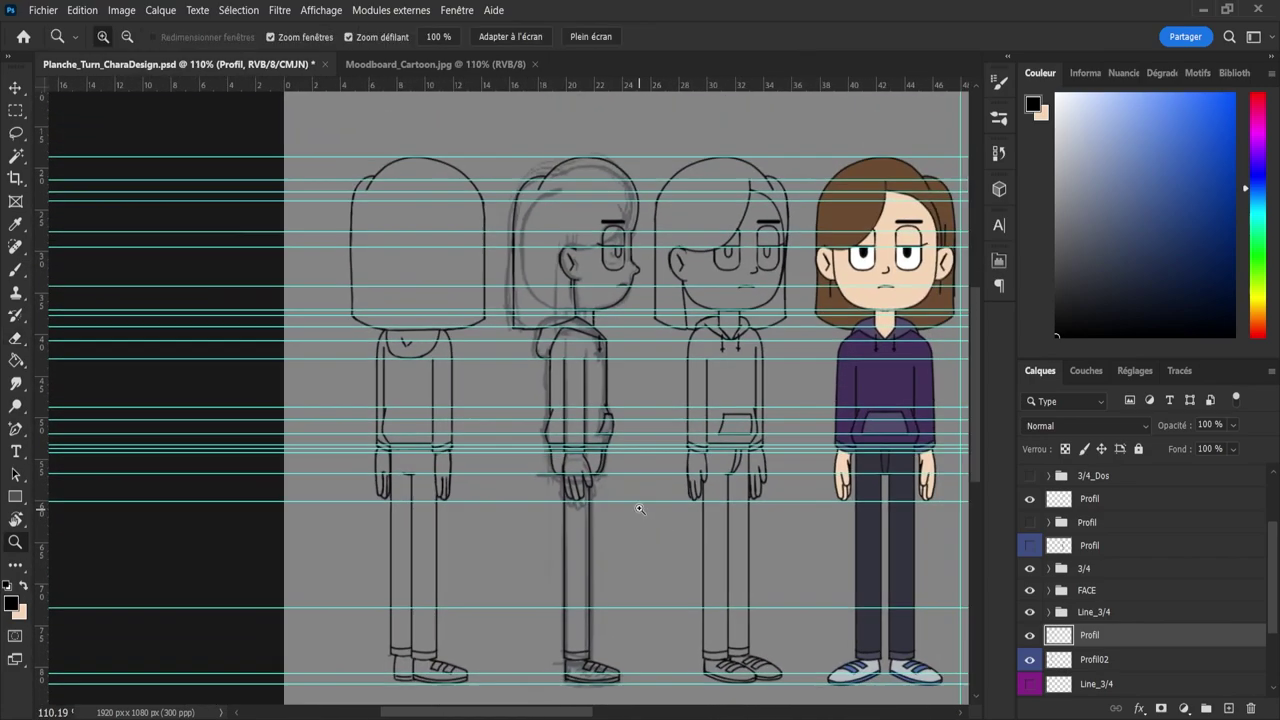
pyautogui.scroll(3, 635, 481)
pyautogui.scroll(-2, 652, 482)
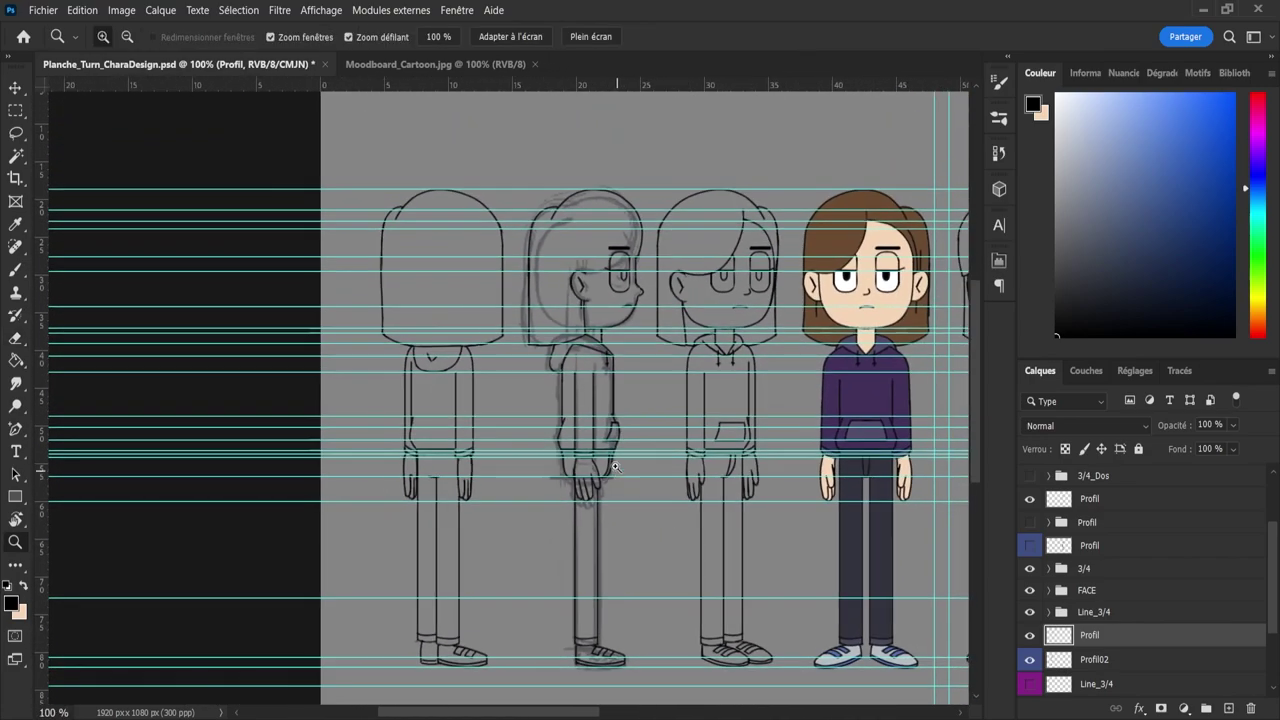
pyautogui.scroll(4, 615, 238)
pyautogui.press('b')
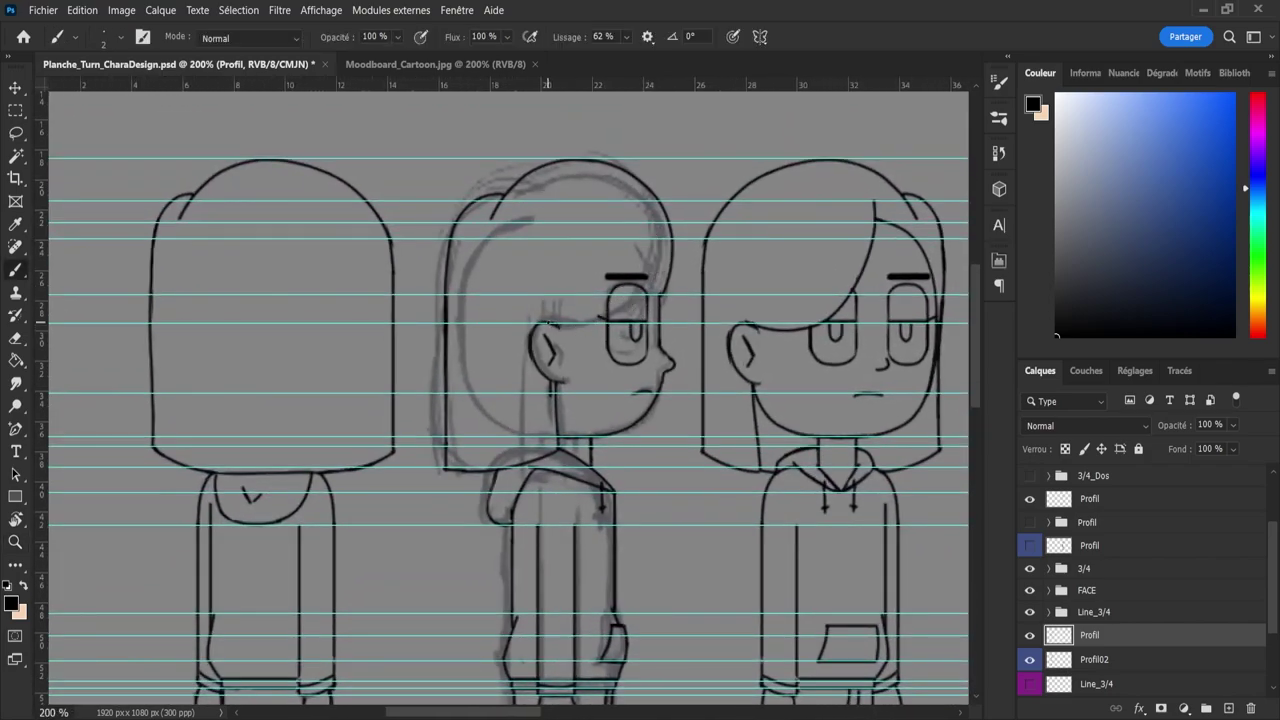
pyautogui.moveTo(548, 325)
pyautogui.mouseDown()
pyautogui.moveTo(624, 328)
pyautogui.moveTo(672, 297)
pyautogui.mouseUp()
pyautogui.hotkey('ctrl', 'z')
pyautogui.moveTo(552, 327)
pyautogui.mouseDown()
pyautogui.moveTo(616, 330)
pyautogui.moveTo(656, 284)
pyautogui.mouseUp()
pyautogui.hotkey('ctrl', 'z')
pyautogui.moveTo(552, 324)
pyautogui.mouseDown()
pyautogui.moveTo(601, 326)
pyautogui.moveTo(669, 292)
pyautogui.mouseUp()
pyautogui.hotkey('ctrl', 'z')
pyautogui.moveTo(605, 323)
pyautogui.mouseDown()
pyautogui.moveTo(667, 289)
pyautogui.moveTo(673, 241)
pyautogui.mouseUp()
pyautogui.hotkey('ctrl', 'z')
pyautogui.moveTo(549, 322)
pyautogui.mouseDown()
pyautogui.moveTo(619, 328)
pyautogui.moveTo(671, 272)
pyautogui.moveTo(669, 234)
pyautogui.mouseUp()
pyautogui.hotkey('ctrl', 'z')
pyautogui.moveTo(553, 322)
pyautogui.mouseDown()
pyautogui.moveTo(633, 324)
pyautogui.moveTo(673, 281)
pyautogui.mouseUp()
pyautogui.press('e')
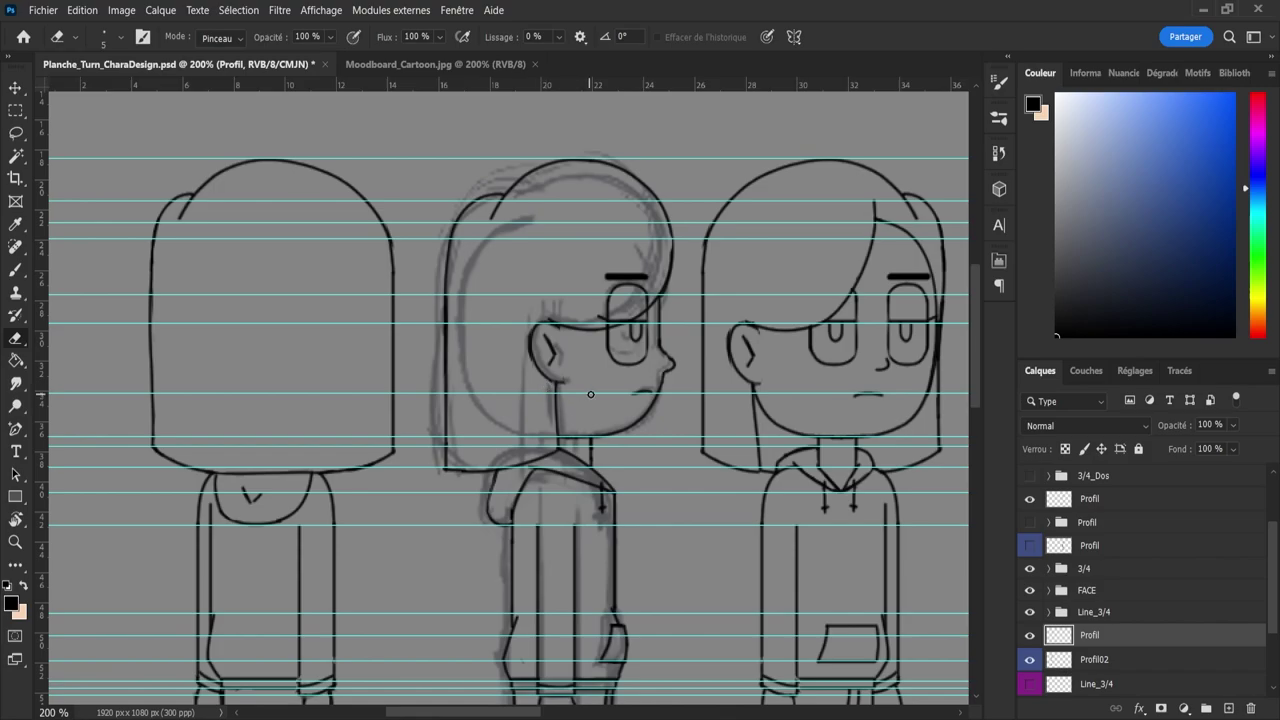
# - Lasso the crown outline of the mirrored profile's hair and stretch it slightly toward the back of the head
pyautogui.press('z')
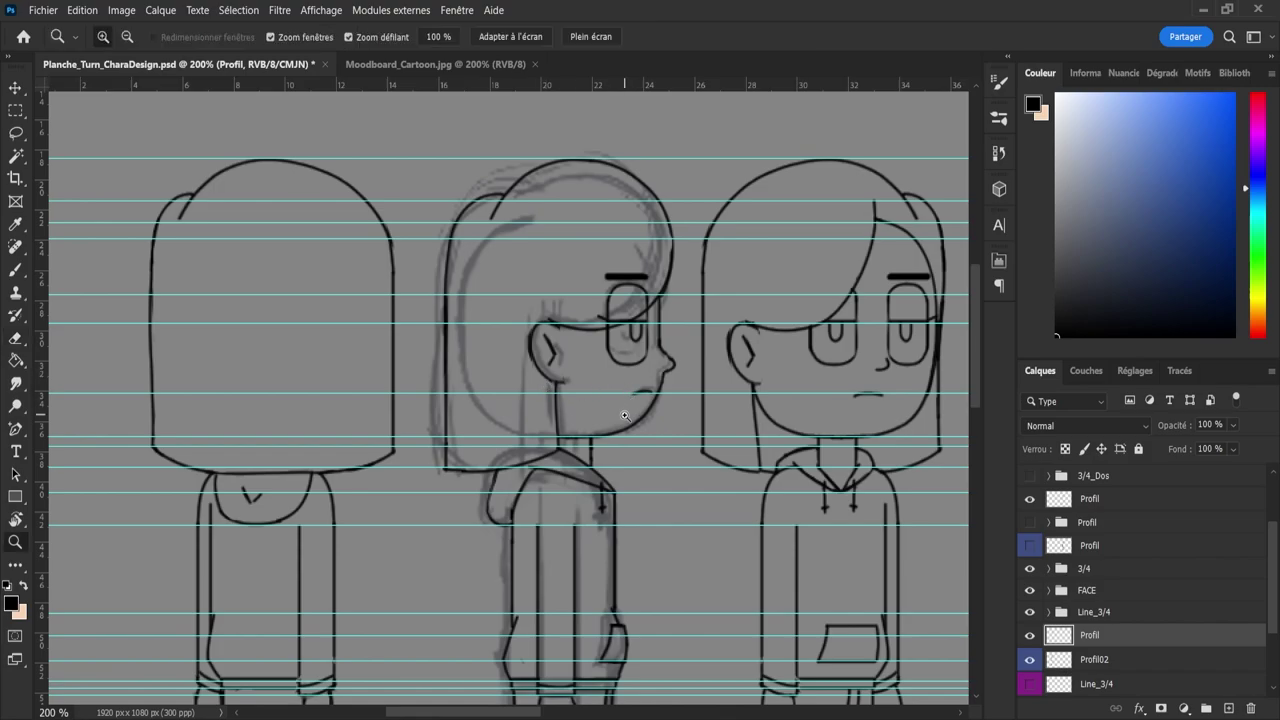
pyautogui.scroll(-5, 616, 441)
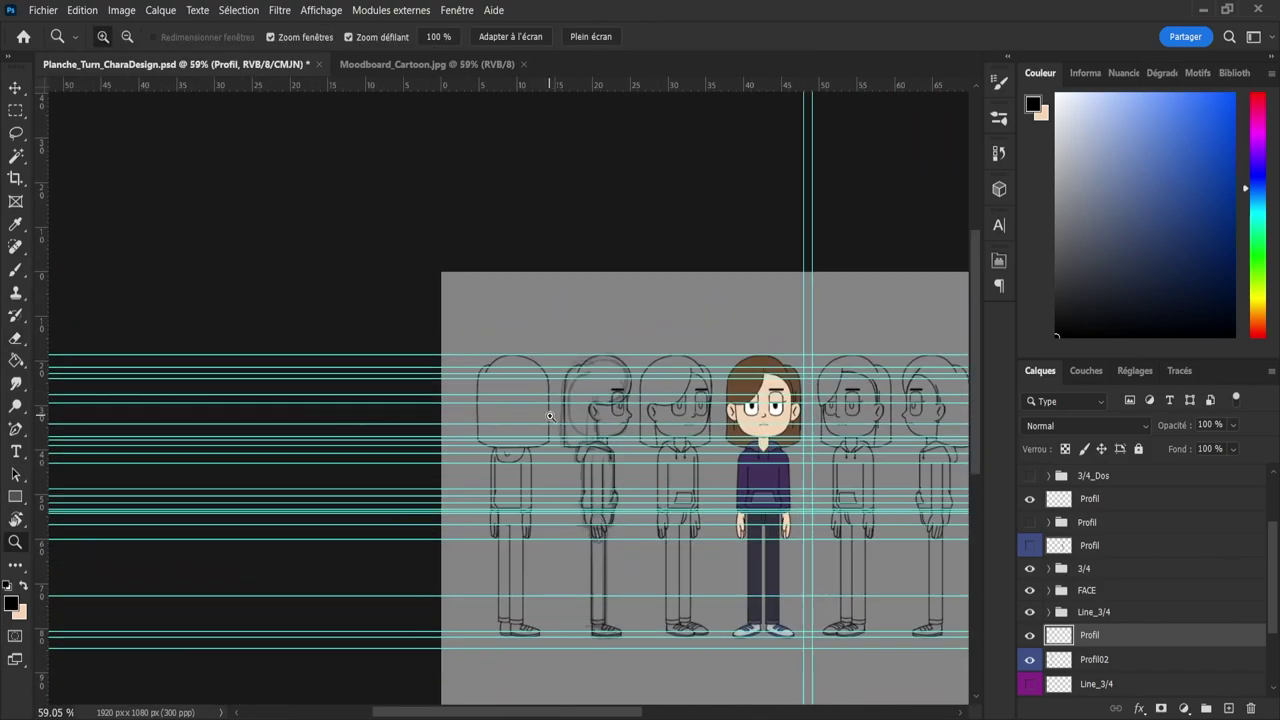
pyautogui.scroll(4, 648, 486)
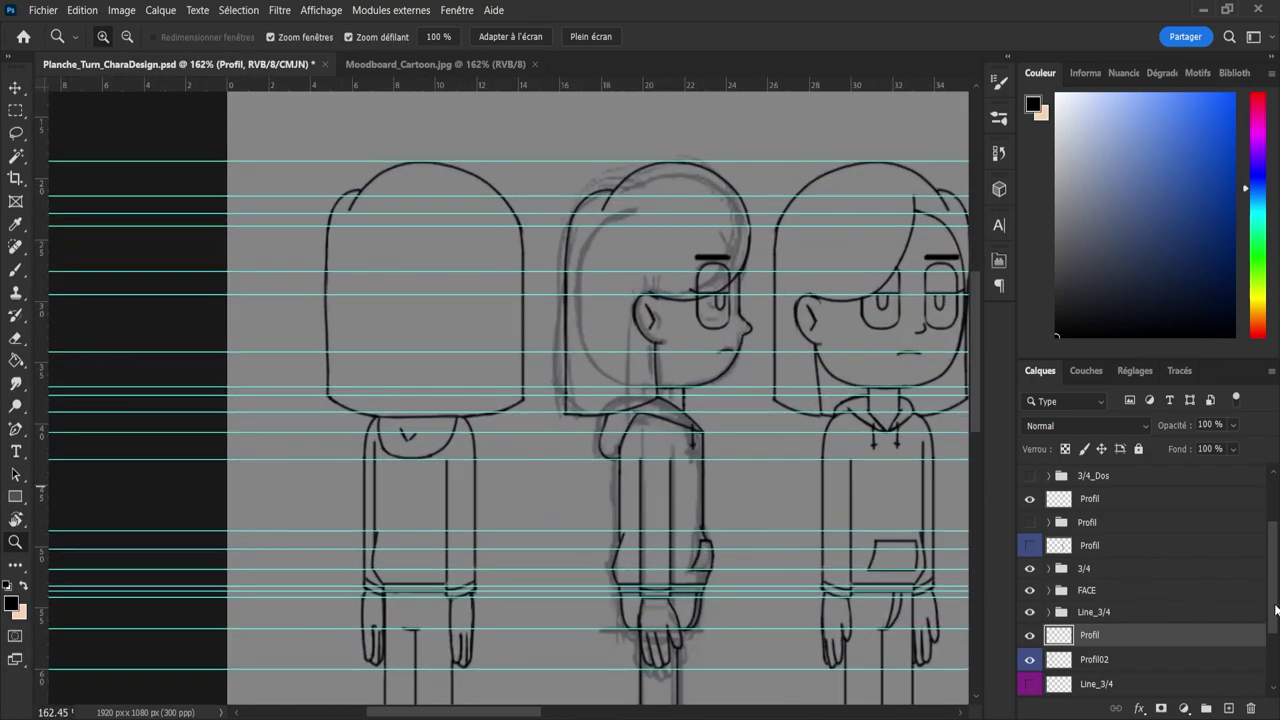
pyautogui.scroll(-3, 1275, 610)
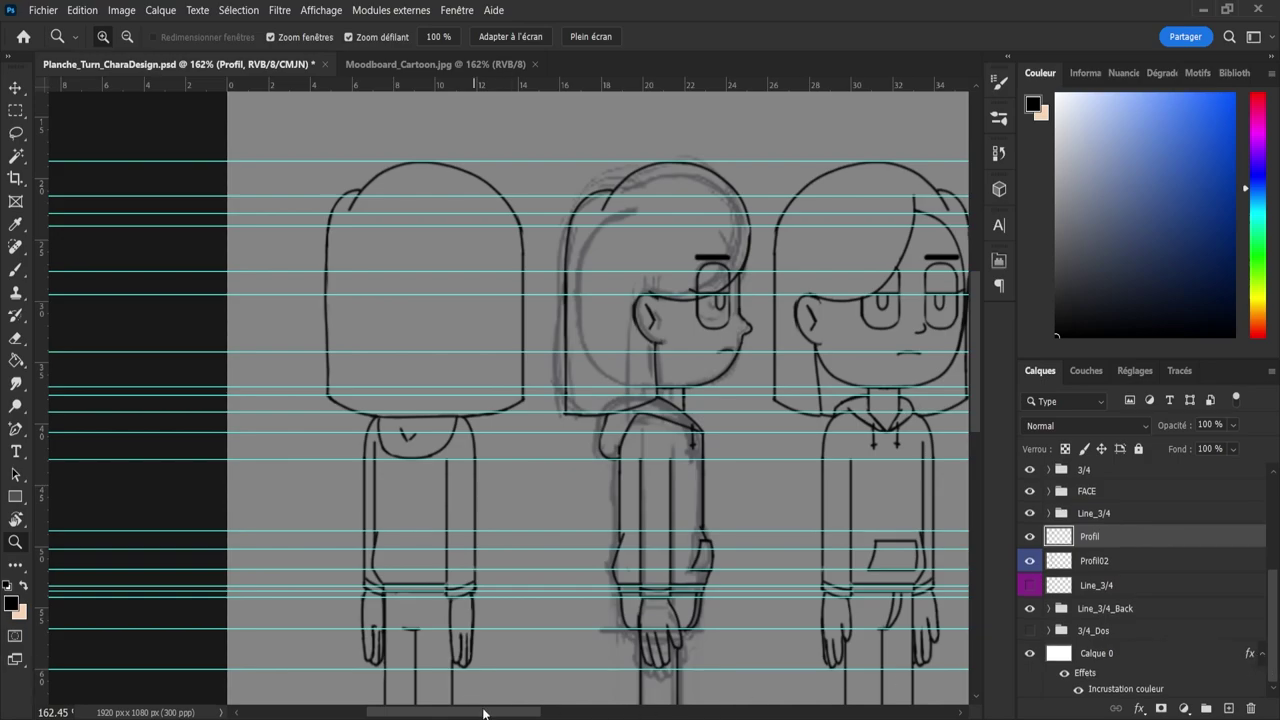
pyautogui.moveTo(483, 713)
pyautogui.mouseDown()
pyautogui.moveTo(653, 717)
pyautogui.moveTo(520, 717)
pyautogui.moveTo(538, 717)
pyautogui.mouseUp()
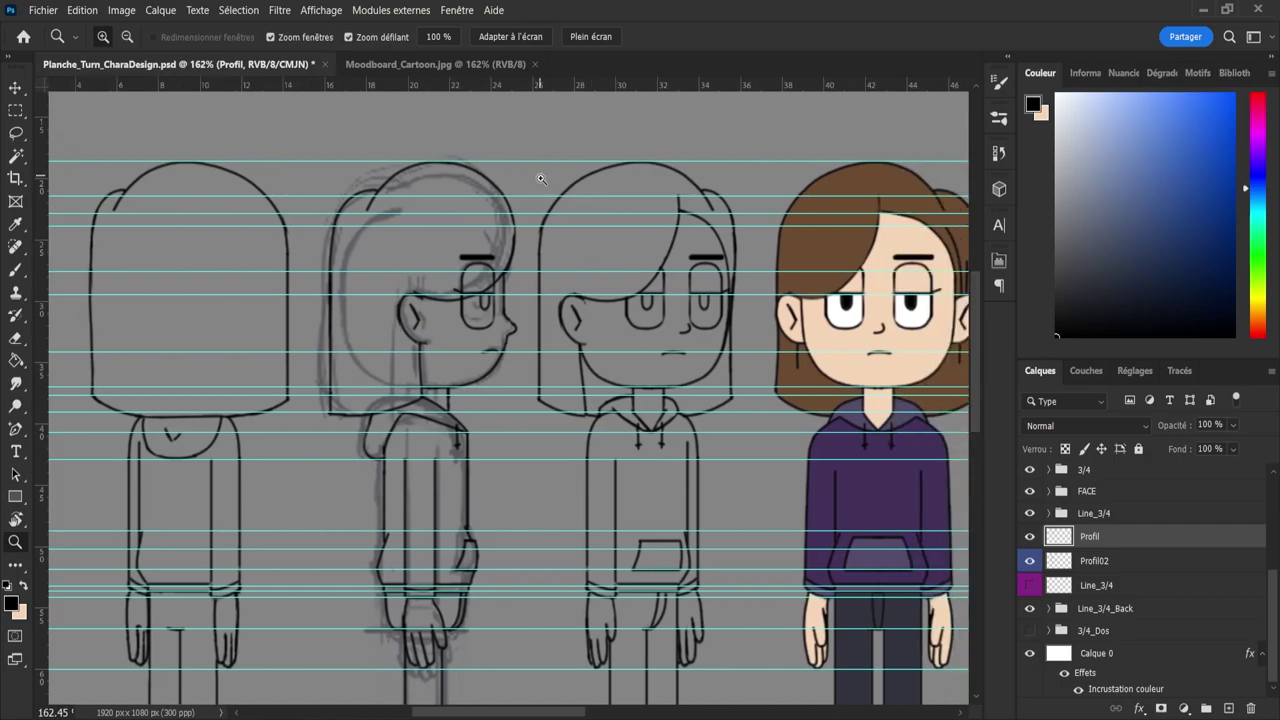
pyautogui.press('v')
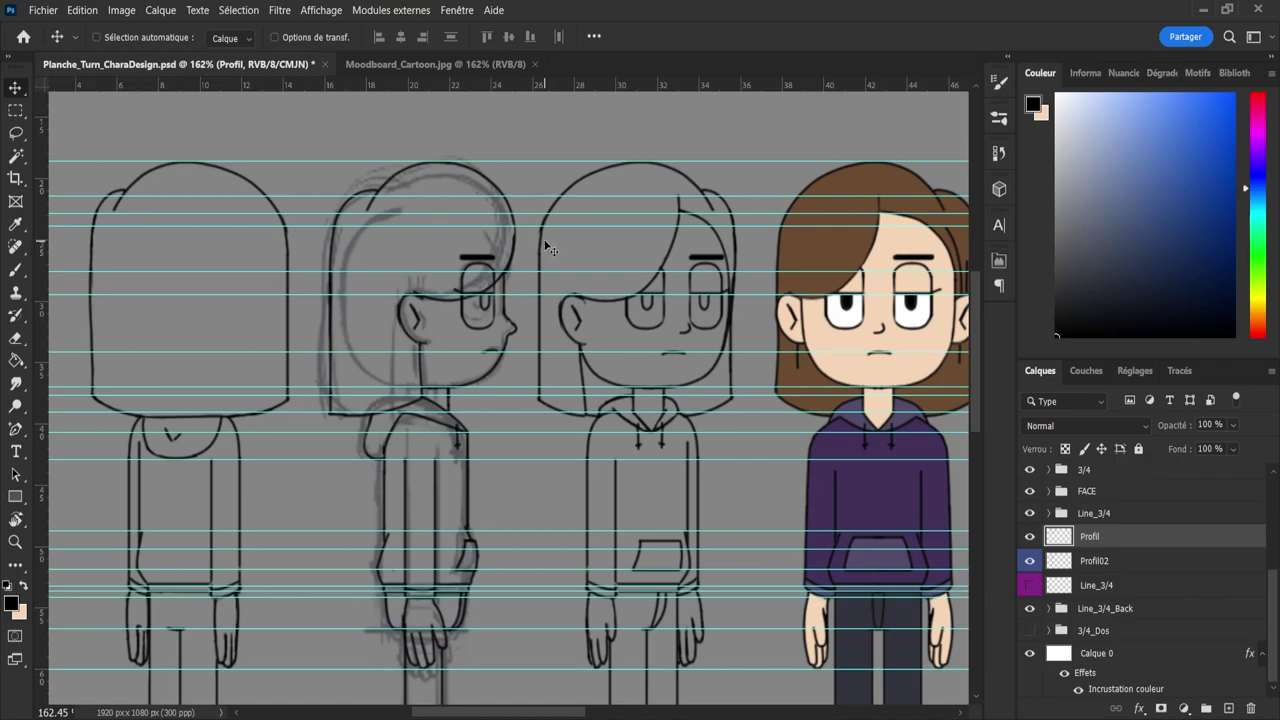
pyautogui.press('l')
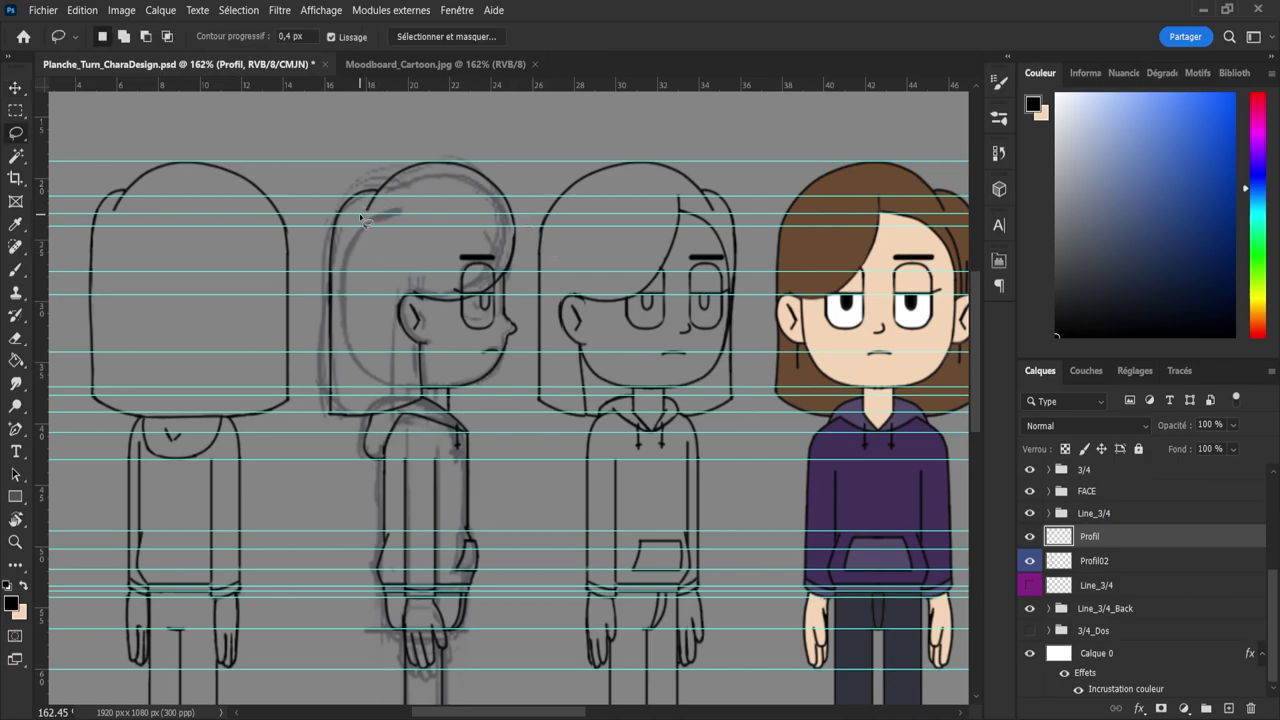
pyautogui.moveTo(362, 214)
pyautogui.mouseDown()
pyautogui.moveTo(430, 163)
pyautogui.moveTo(514, 178)
pyautogui.moveTo(521, 212)
pyautogui.moveTo(517, 232)
pyautogui.moveTo(362, 216)
pyautogui.mouseUp()
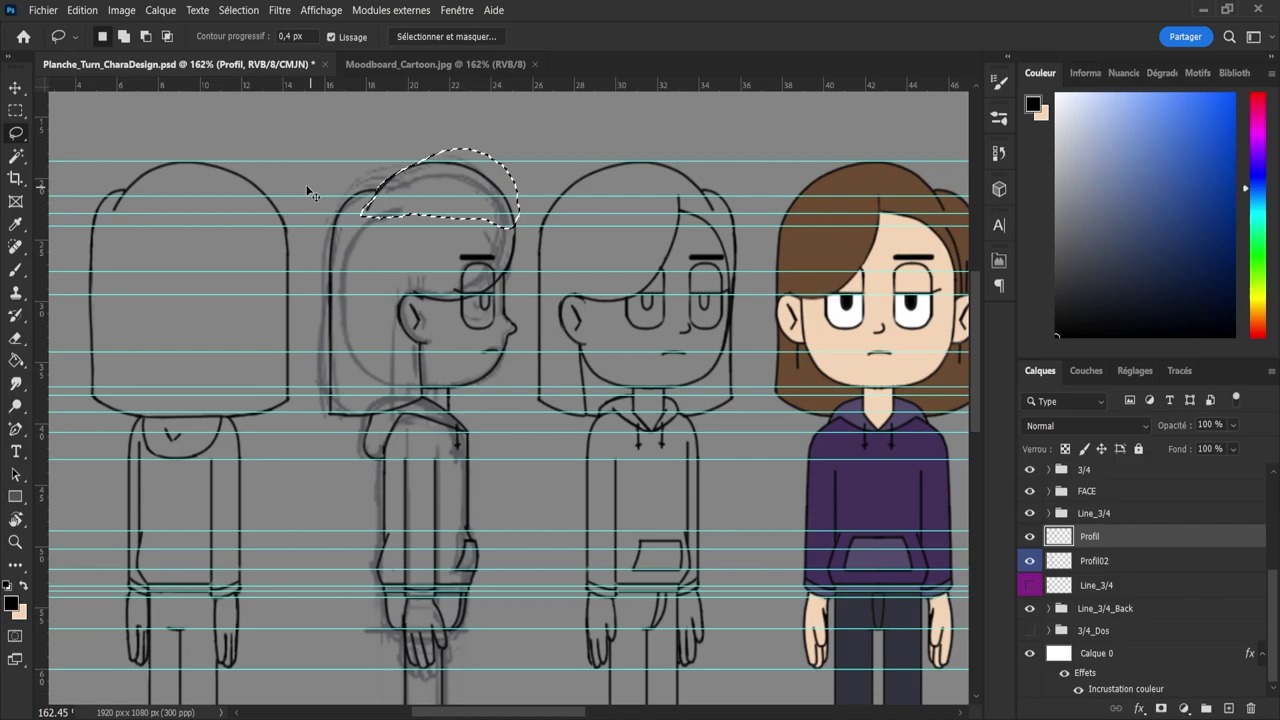
pyautogui.hotkey('ctrl', 't')
pyautogui.moveTo(356, 188); pyautogui.dragTo(345, 191)
pyautogui.click(957, 37)
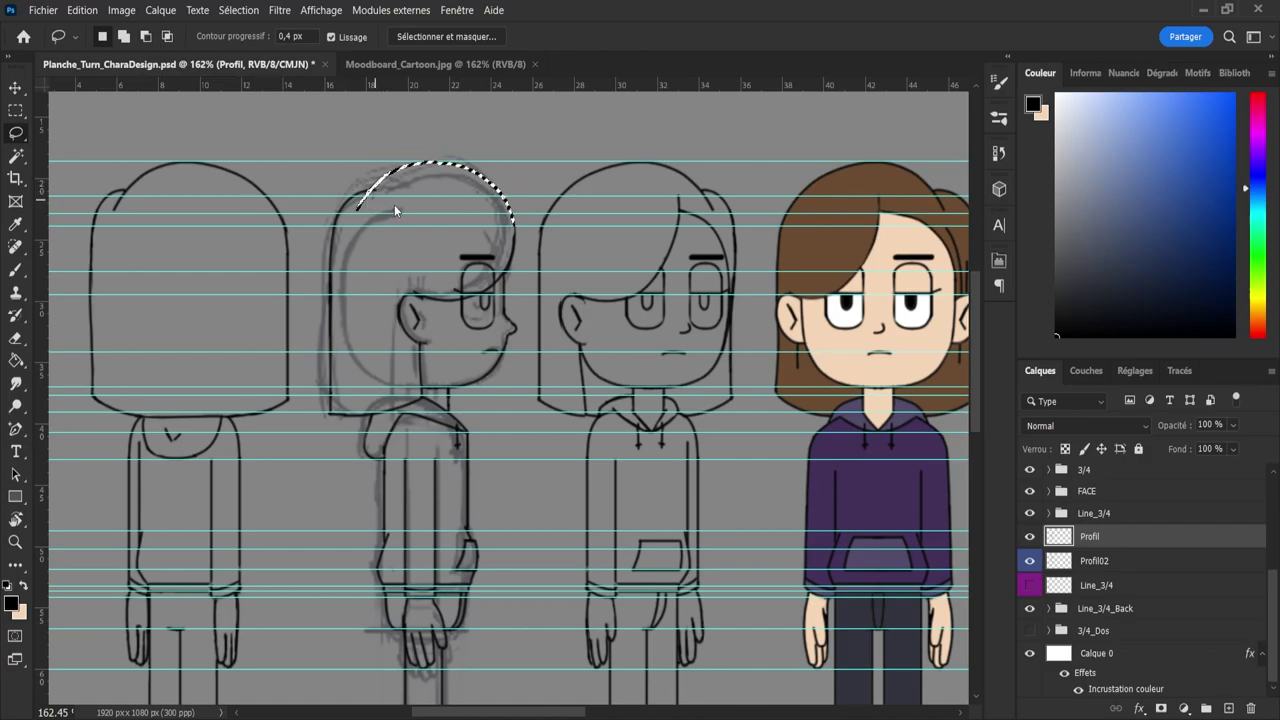
pyautogui.hotkey('ctrl', 'd')
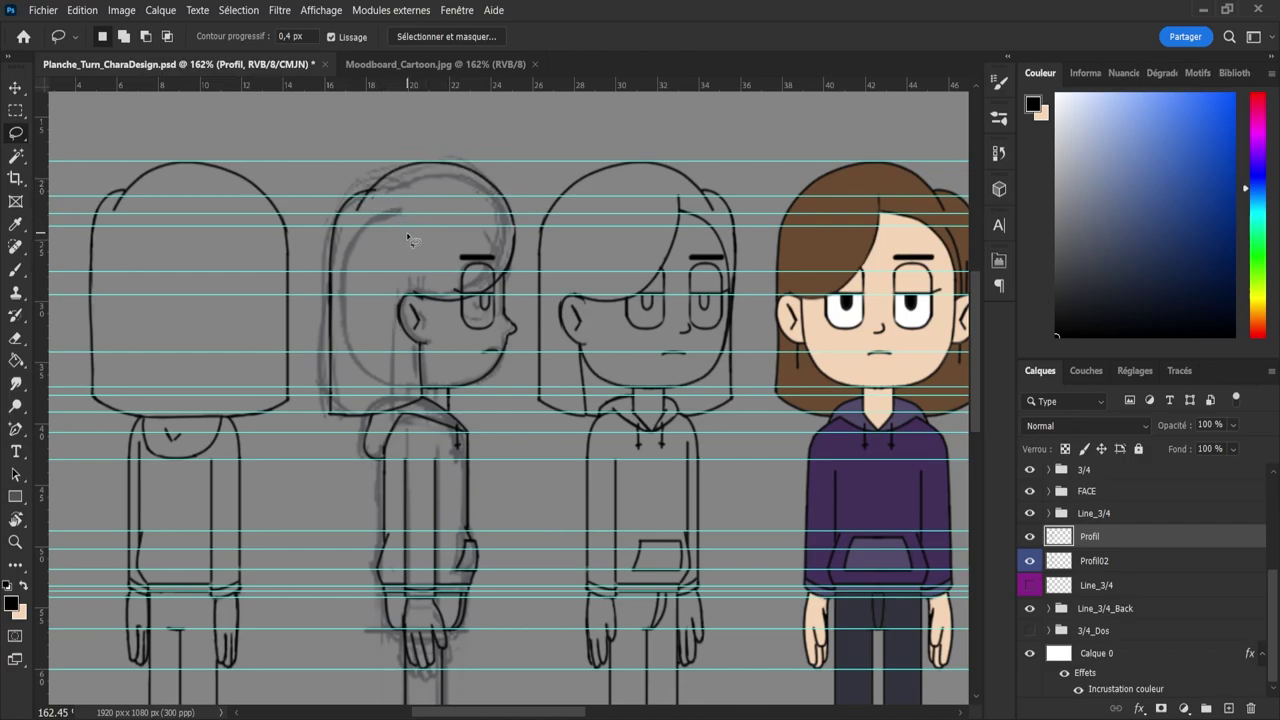
# - Remove the horizontal guide that runs along the top of the characters' heads
pyautogui.press('e')
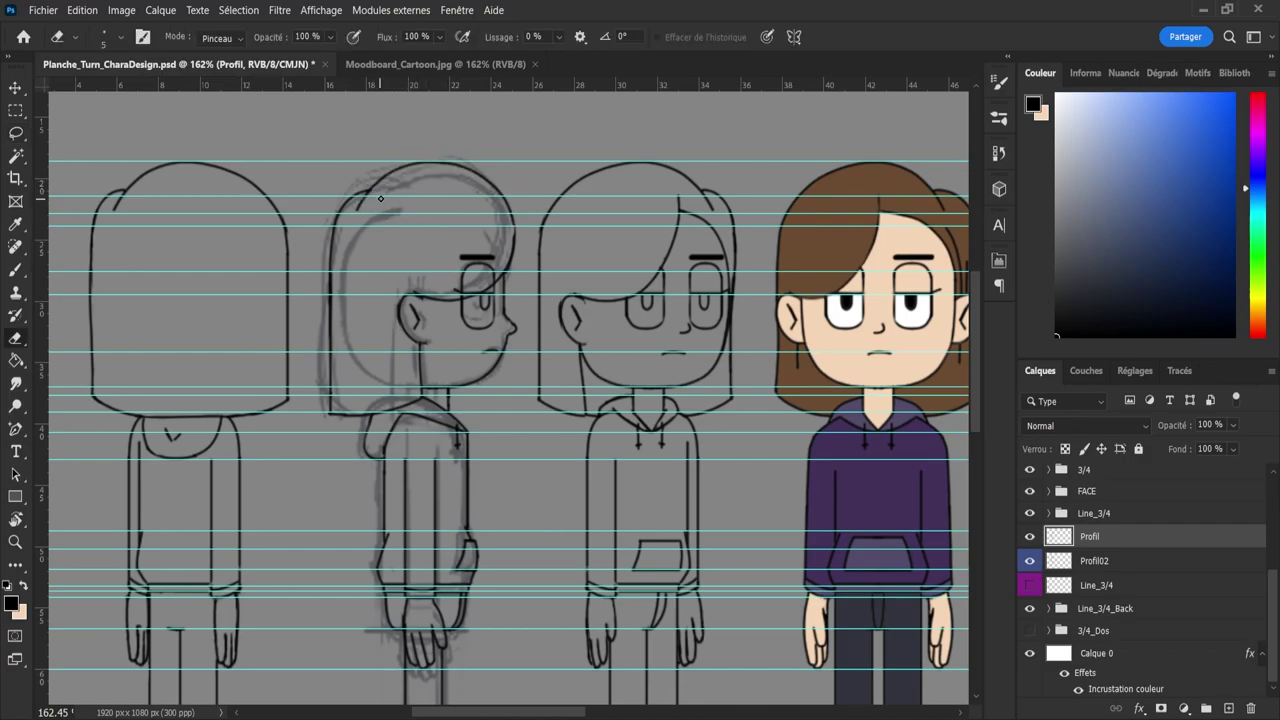
pyautogui.press('z')
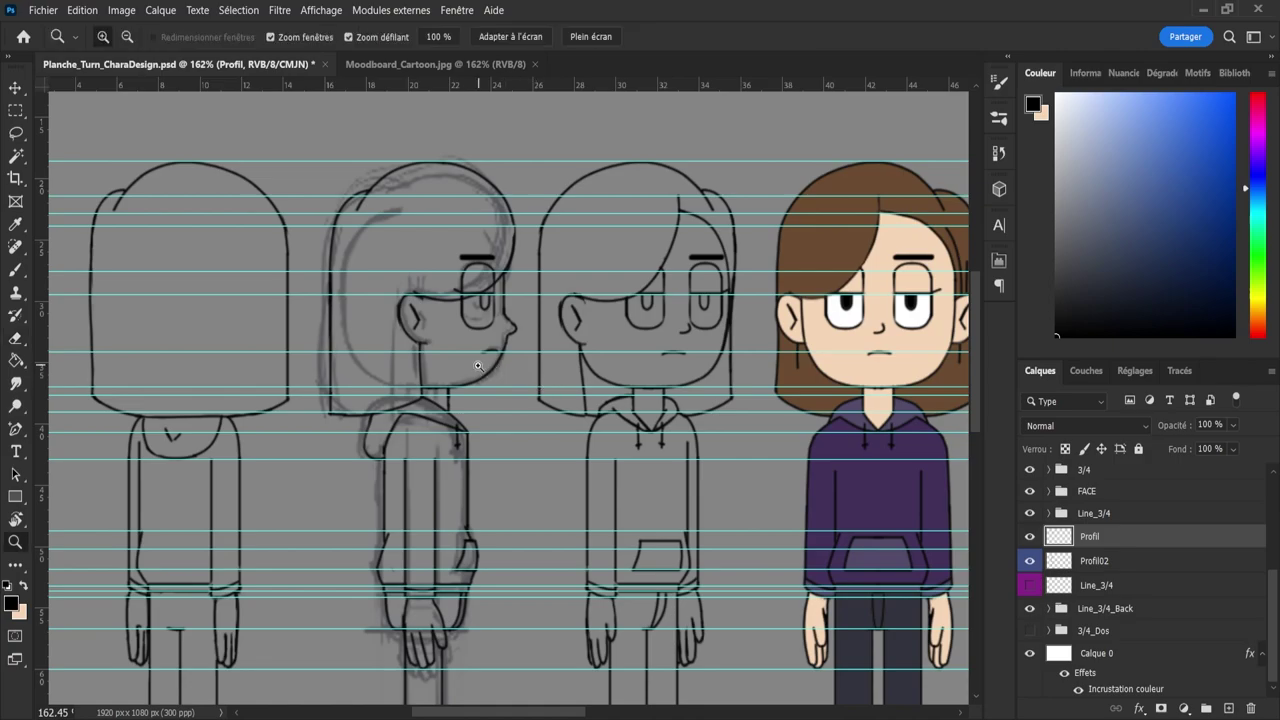
pyautogui.moveTo(459, 362); pyautogui.dragTo(403, 381)
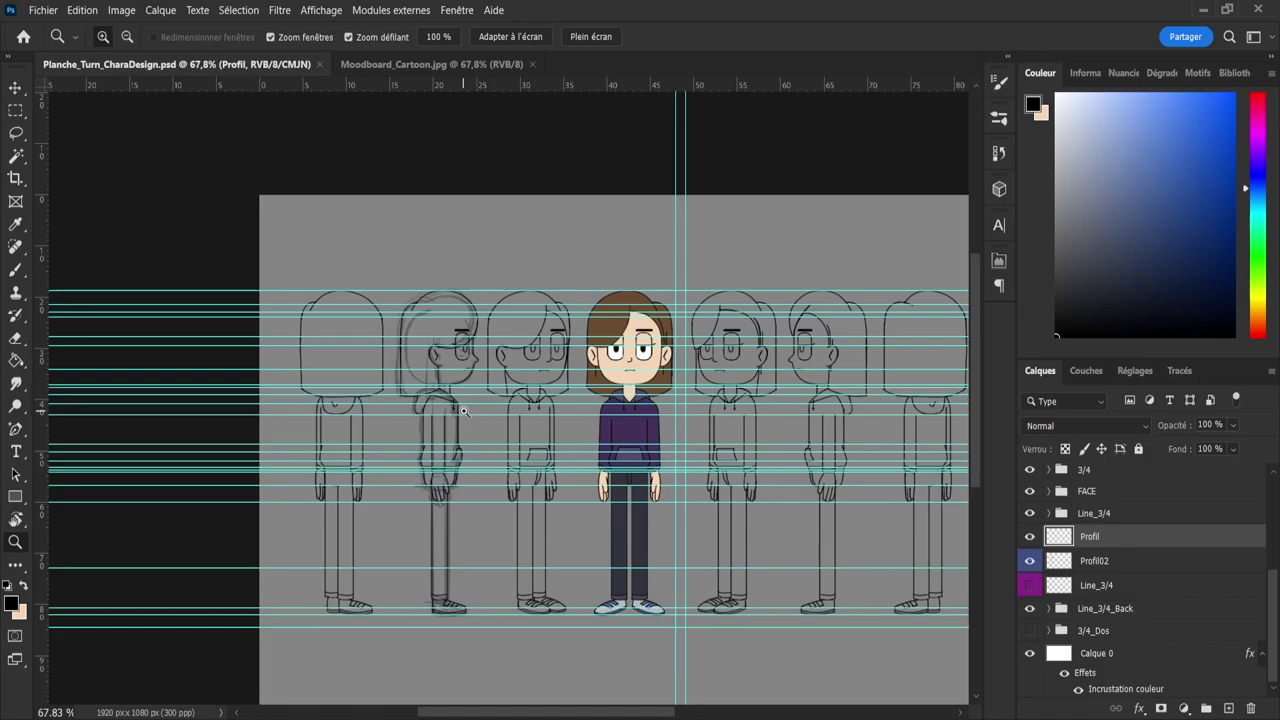
pyautogui.moveTo(459, 410)
pyautogui.mouseDown()
pyautogui.moveTo(496, 422)
pyautogui.moveTo(474, 409)
pyautogui.mouseUp()
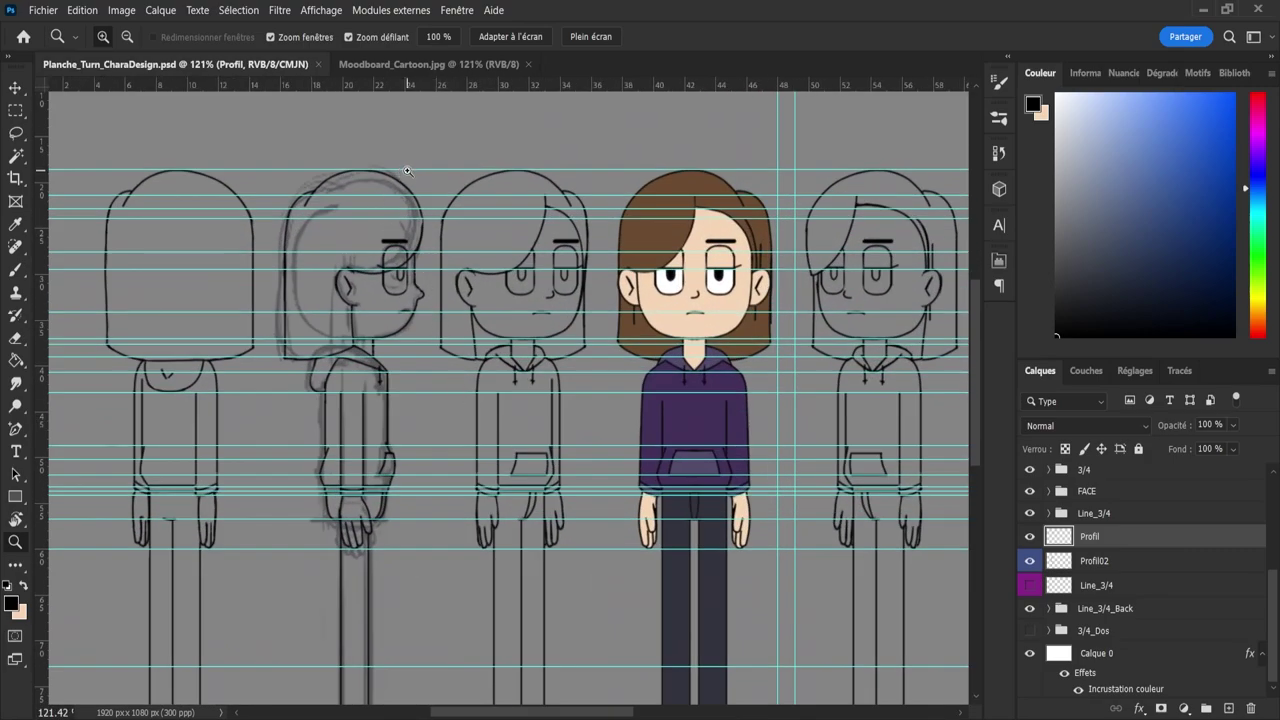
pyautogui.press('v')
pyautogui.moveTo(406, 170); pyautogui.dragTo(426, 104)
pyautogui.hotkey('ctrl', 'z')
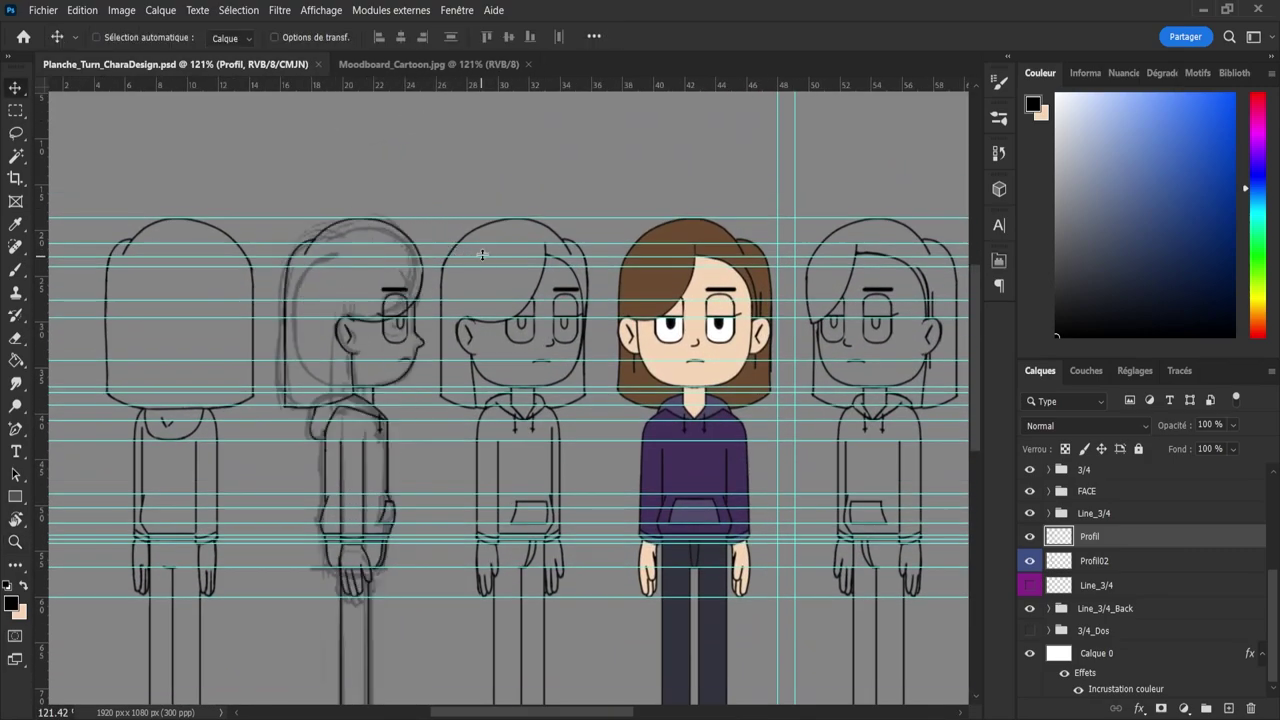
pyautogui.moveTo(450, 216); pyautogui.dragTo(485, 70)
pyautogui.press('z')
pyautogui.moveTo(456, 166); pyautogui.dragTo(425, 305)
pyautogui.press('v')
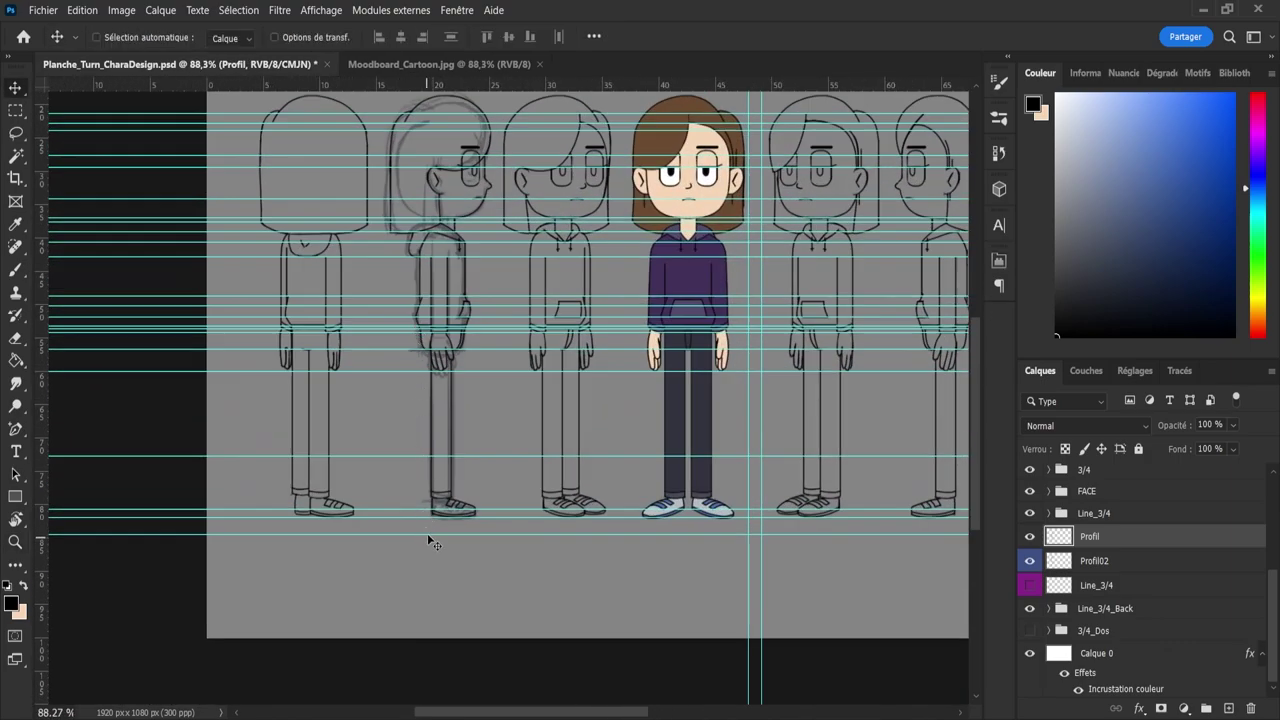
pyautogui.moveTo(427, 533); pyautogui.dragTo(431, 521)
pyautogui.hotkey('ctrl', 'z')
# - Hide the Profil02 rough sketch layer and make the Profil line layer above it active
pyautogui.click(1095, 563)
pyautogui.click(1029, 562)
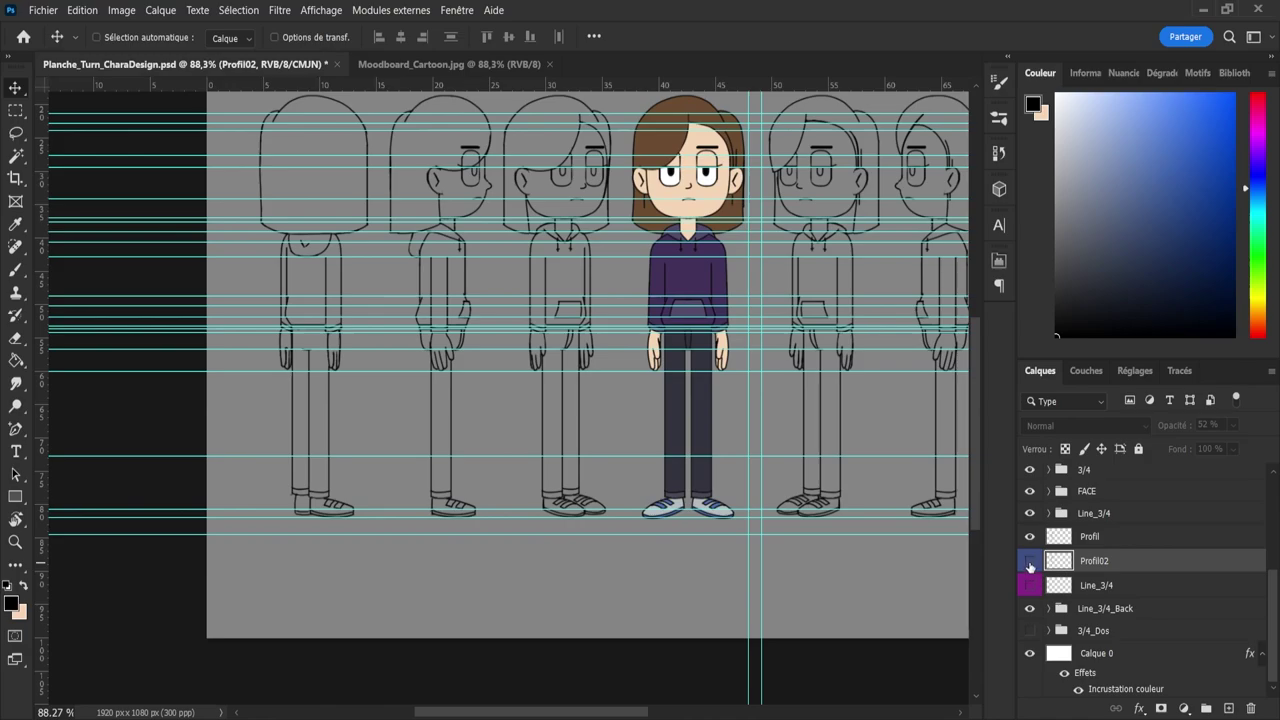
pyautogui.click(1065, 541)
# - Erase the eyebrow and the part of the eye covered by the fringe on the mirrored profile
pyautogui.press('z')
pyautogui.moveTo(454, 166); pyautogui.dragTo(502, 170)
pyautogui.moveTo(558, 261)
pyautogui.mouseDown()
pyautogui.moveTo(494, 258)
pyautogui.moveTo(578, 207)
pyautogui.mouseUp()
pyautogui.press('e')
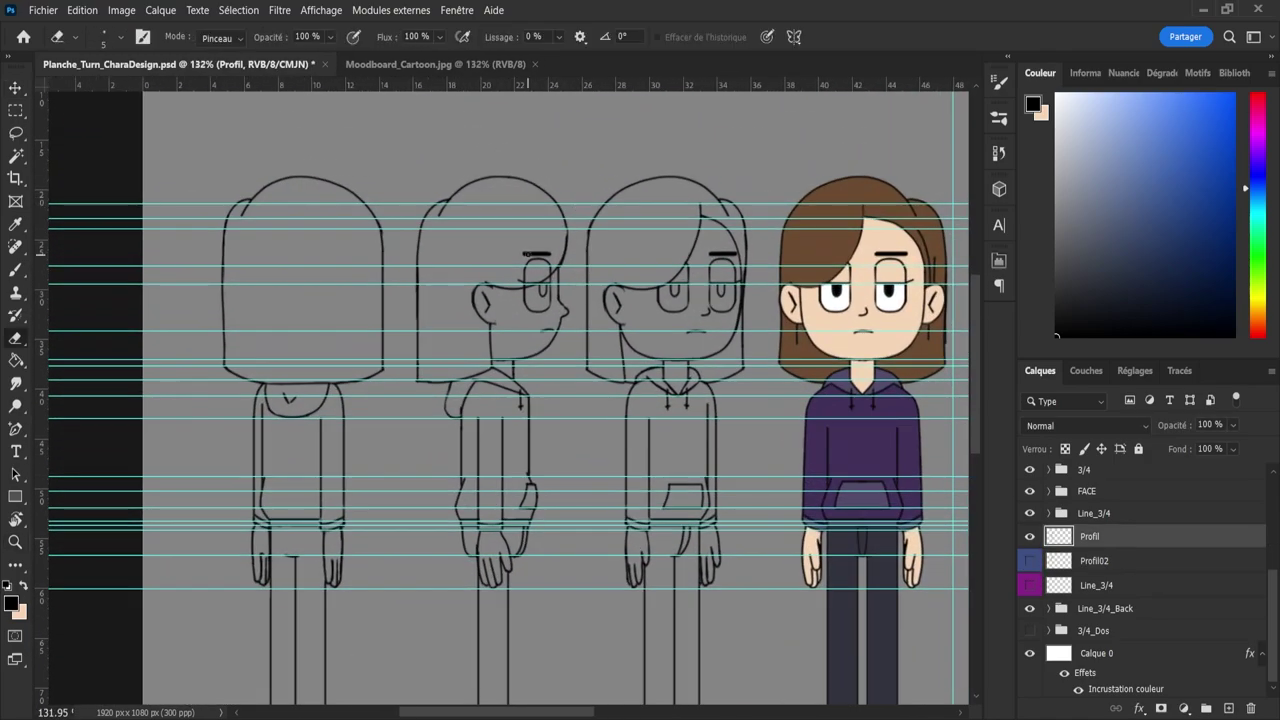
pyautogui.moveTo(526, 251); pyautogui.dragTo(545, 247)
pyautogui.press('z')
pyautogui.press('e')
pyautogui.moveTo(532, 261)
pyautogui.mouseDown()
pyautogui.moveTo(541, 247)
pyautogui.moveTo(569, 254)
pyautogui.mouseUp()
pyautogui.press('z')
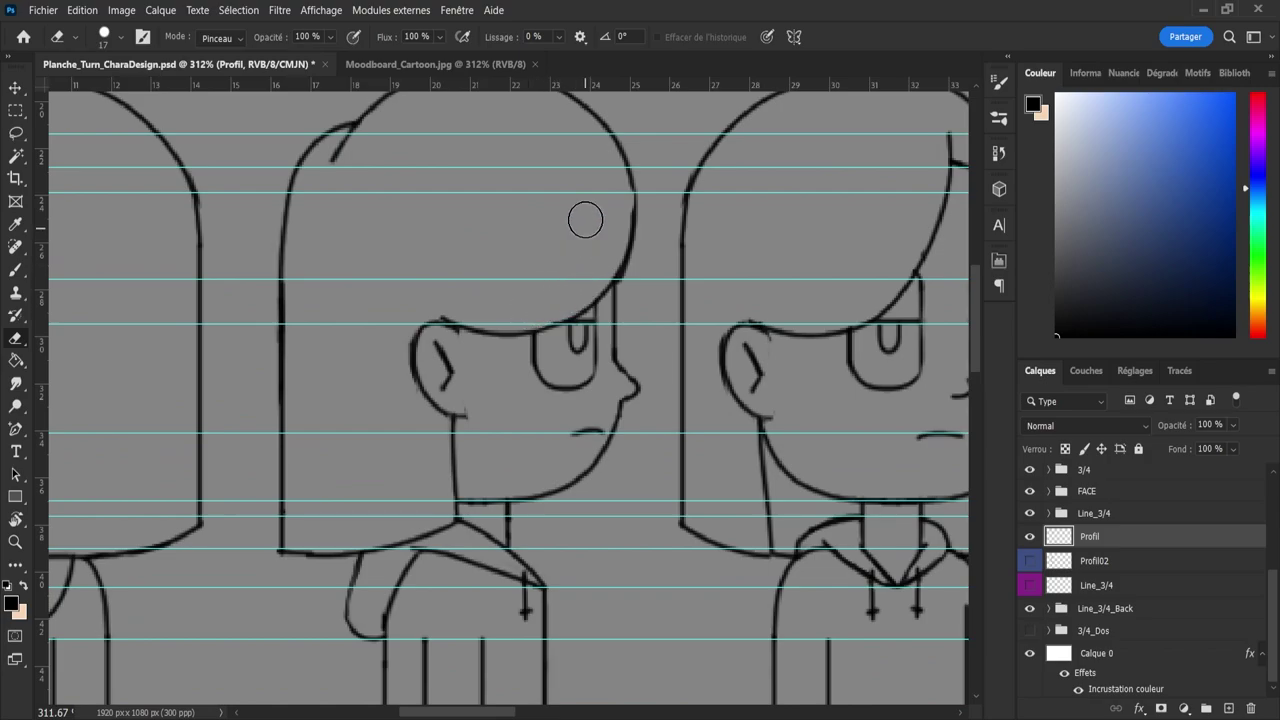
# - Retouch the front hair outline beside the forehead of the mirrored profile with a brush stroke
pyautogui.press('b')
pyautogui.moveTo(635, 224); pyautogui.dragTo(634, 185)
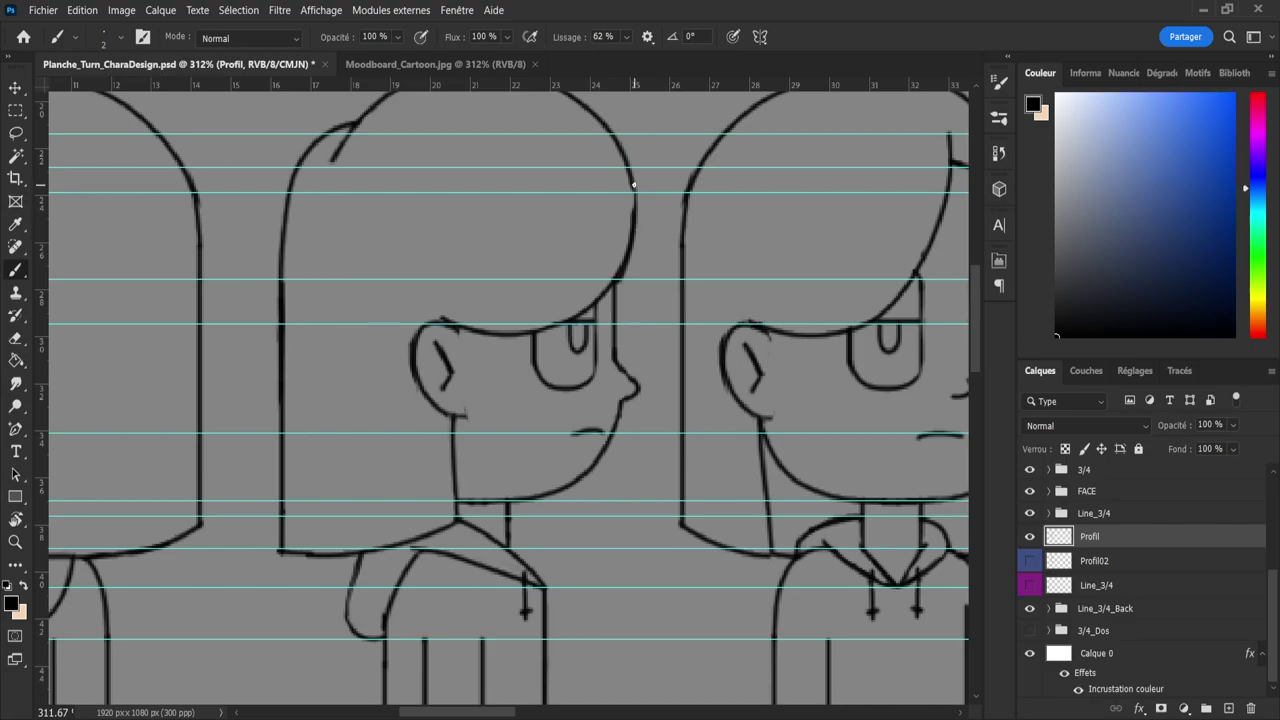
pyautogui.press('z')
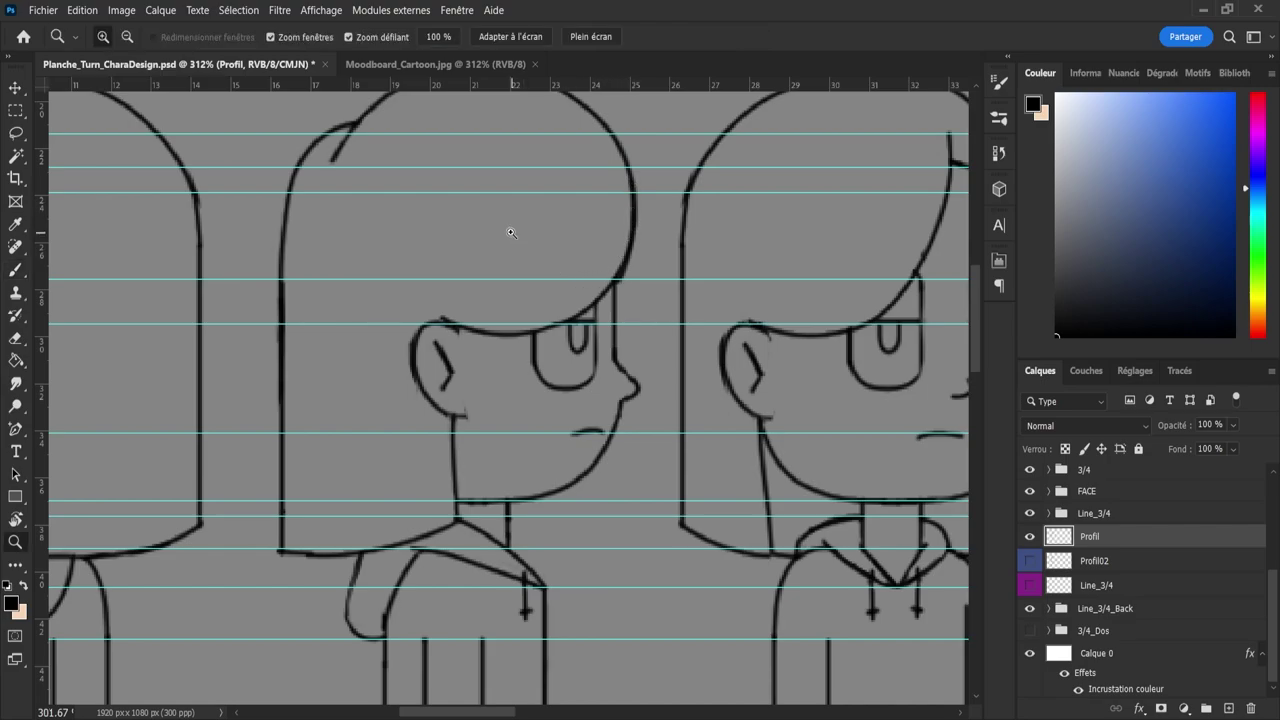
# - Remove the horizontal guides below and across the feet and the ones at the hands
pyautogui.moveTo(508, 226)
pyautogui.mouseDown()
pyautogui.moveTo(463, 215)
pyautogui.moveTo(479, 223)
pyautogui.mouseUp()
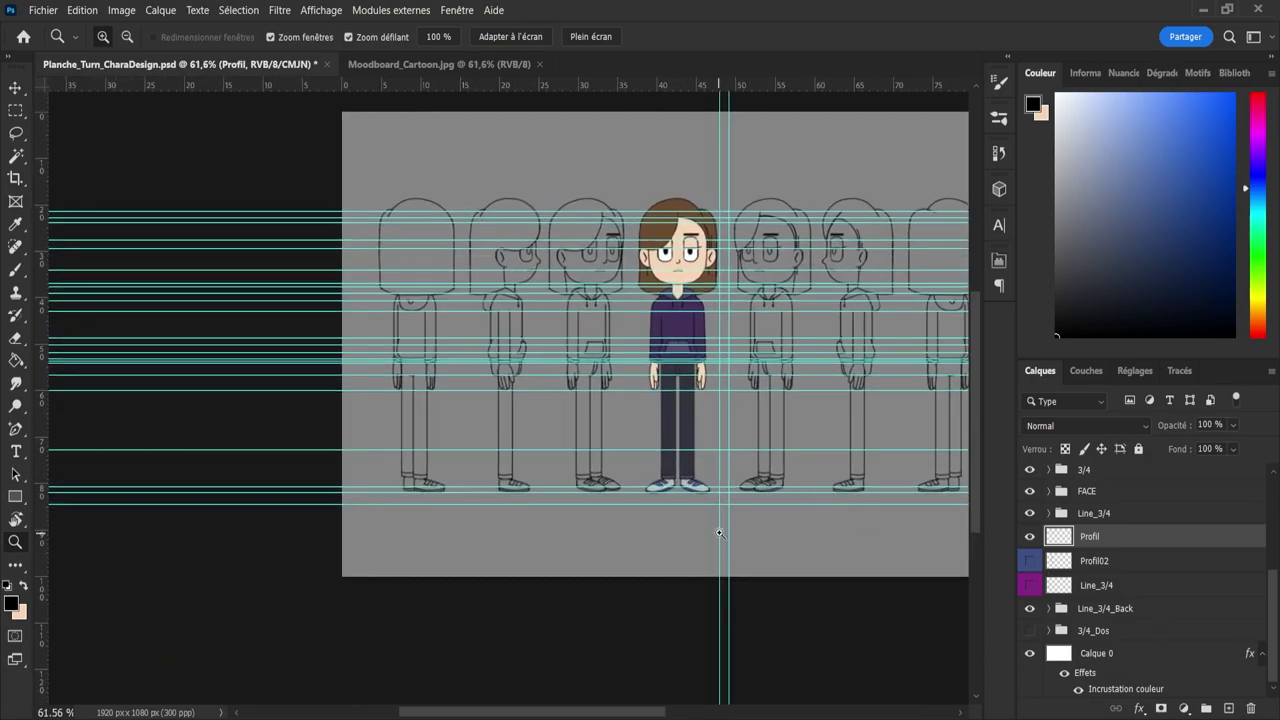
pyautogui.press('c')
pyautogui.press('v')
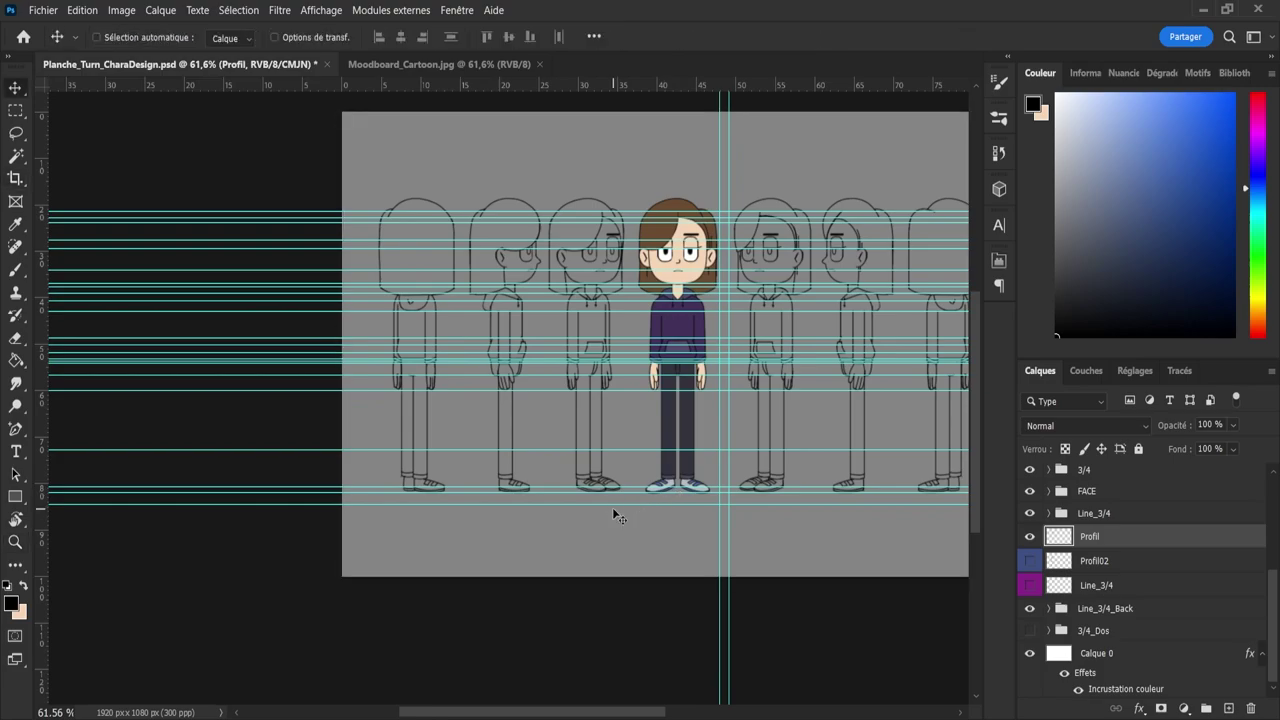
pyautogui.moveTo(604, 504); pyautogui.dragTo(682, 85)
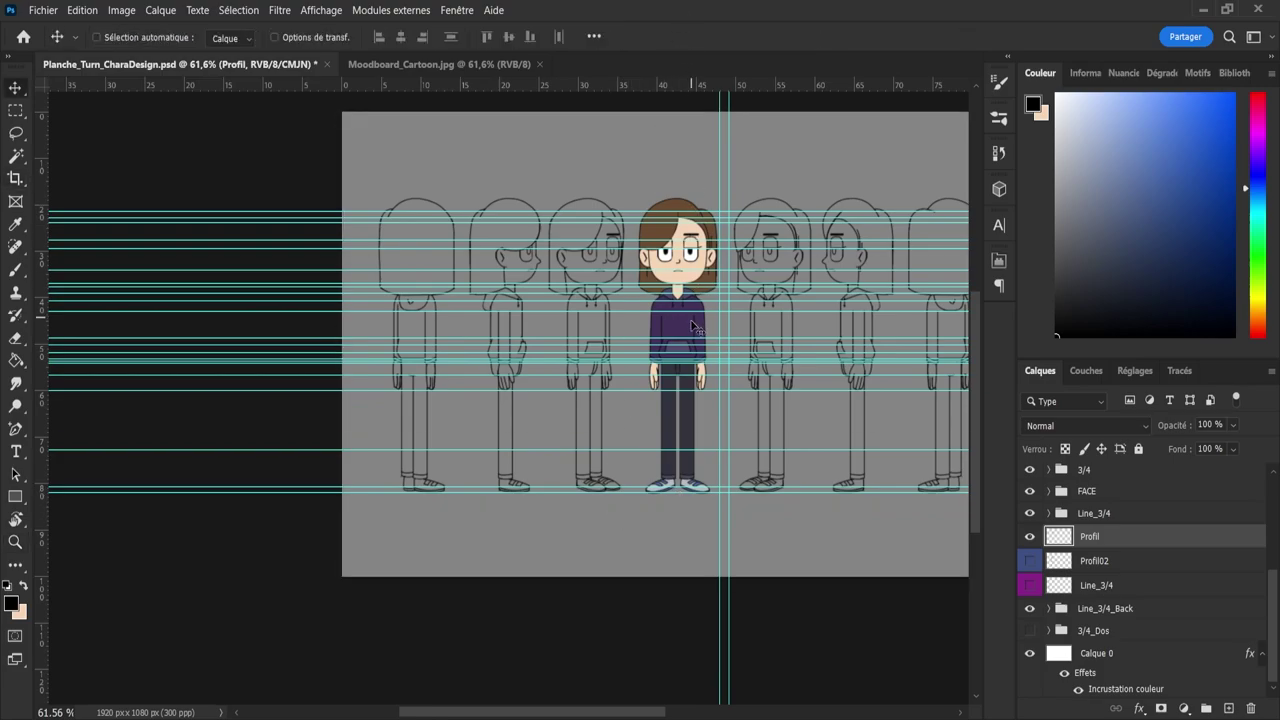
pyautogui.moveTo(566, 2); pyautogui.dragTo(566, 3)
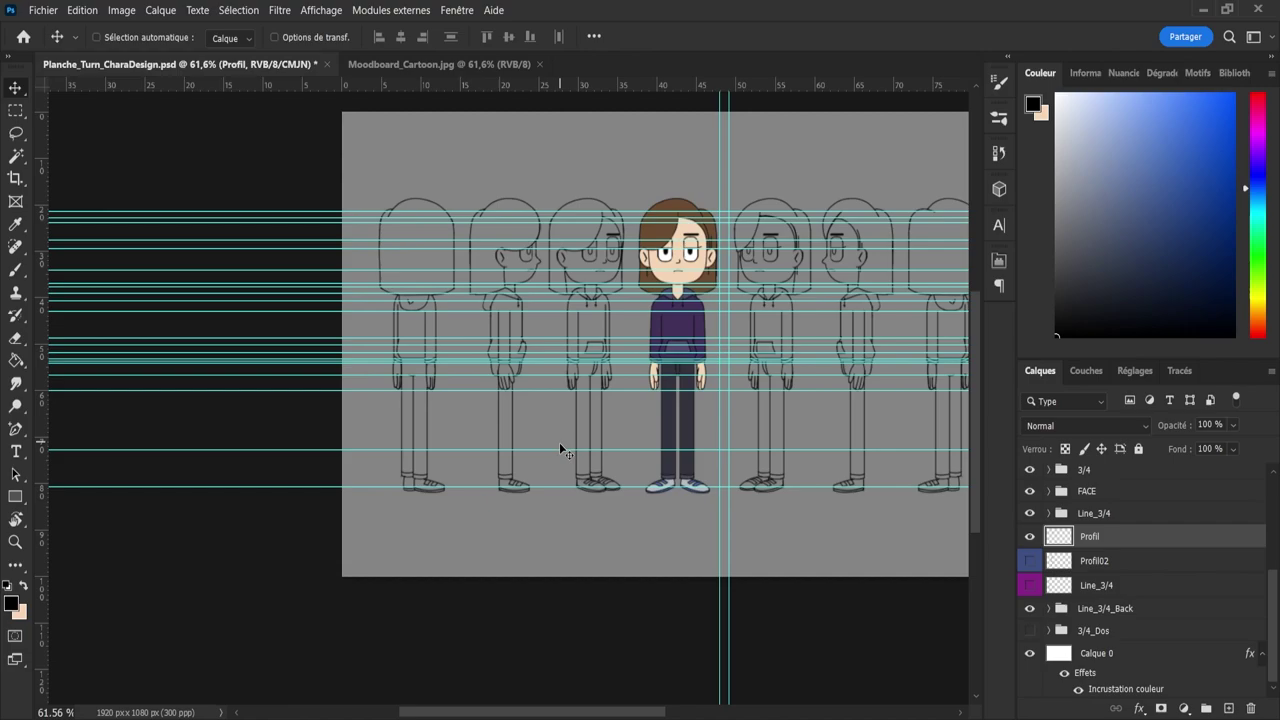
pyautogui.moveTo(568, 487); pyautogui.dragTo(668, 3)
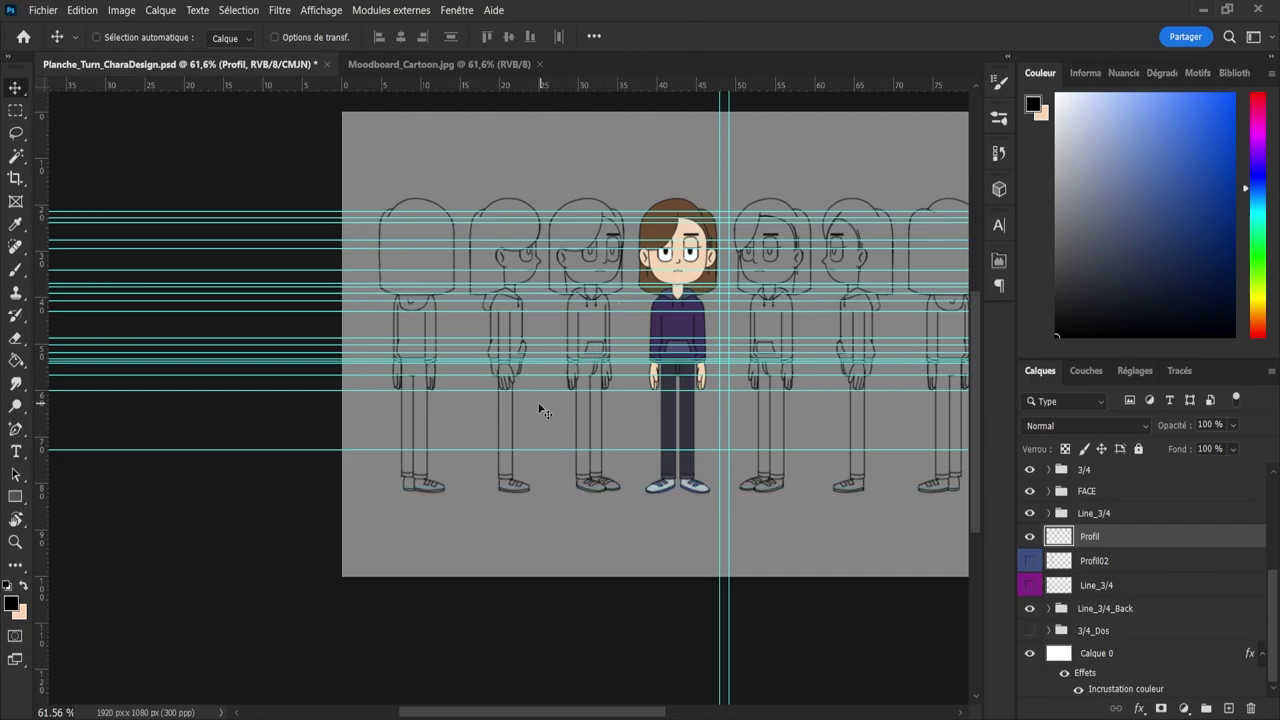
pyautogui.moveTo(518, 390); pyautogui.dragTo(559, 7)
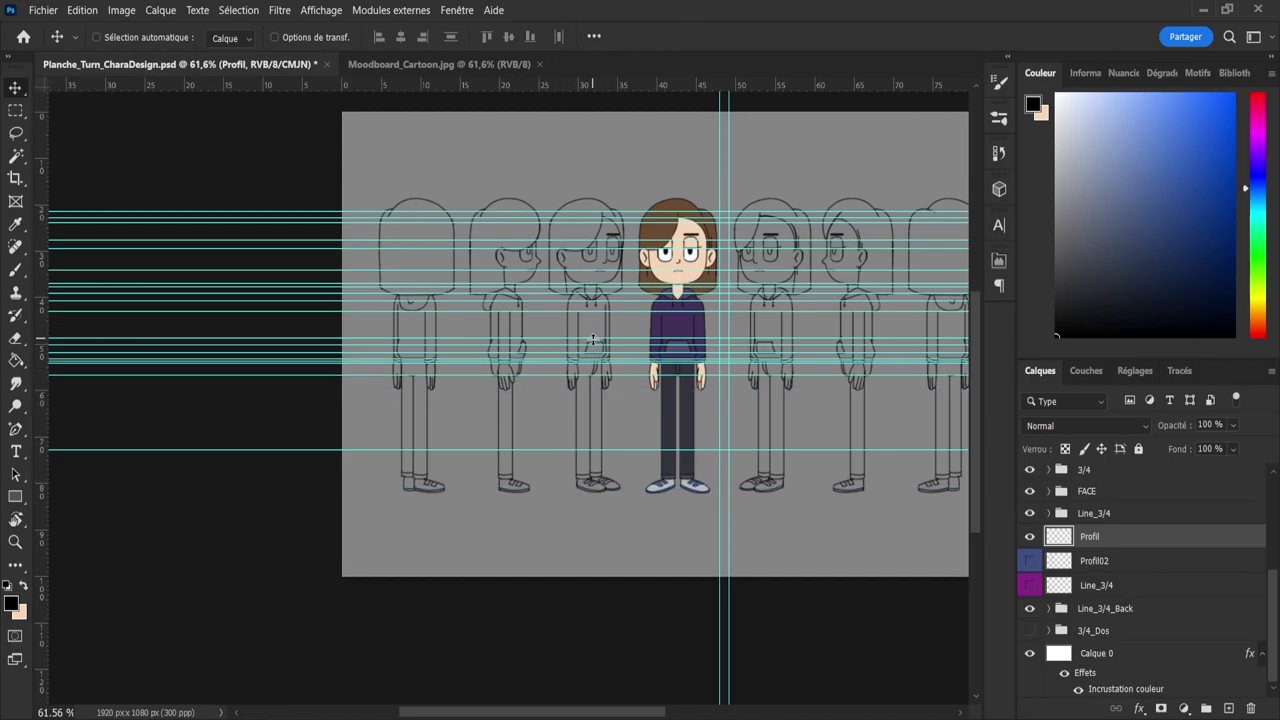
pyautogui.moveTo(507, 375); pyautogui.dragTo(588, 23)
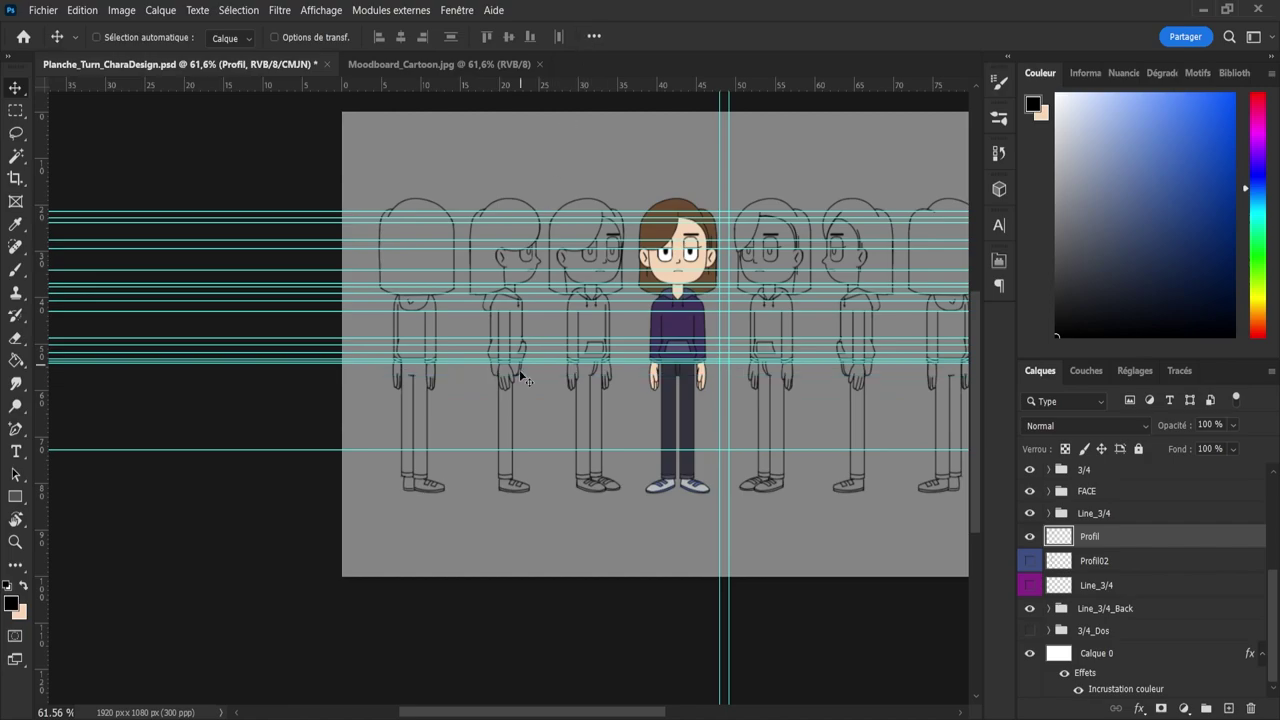
# - Remove the horizontal guides crossing the lower hoodie, from its hem up to the top of the front pocket
pyautogui.moveTo(518, 364); pyautogui.dragTo(635, 78)
pyautogui.moveTo(542, 354); pyautogui.dragTo(578, 90)
pyautogui.moveTo(508, 360); pyautogui.dragTo(567, 4)
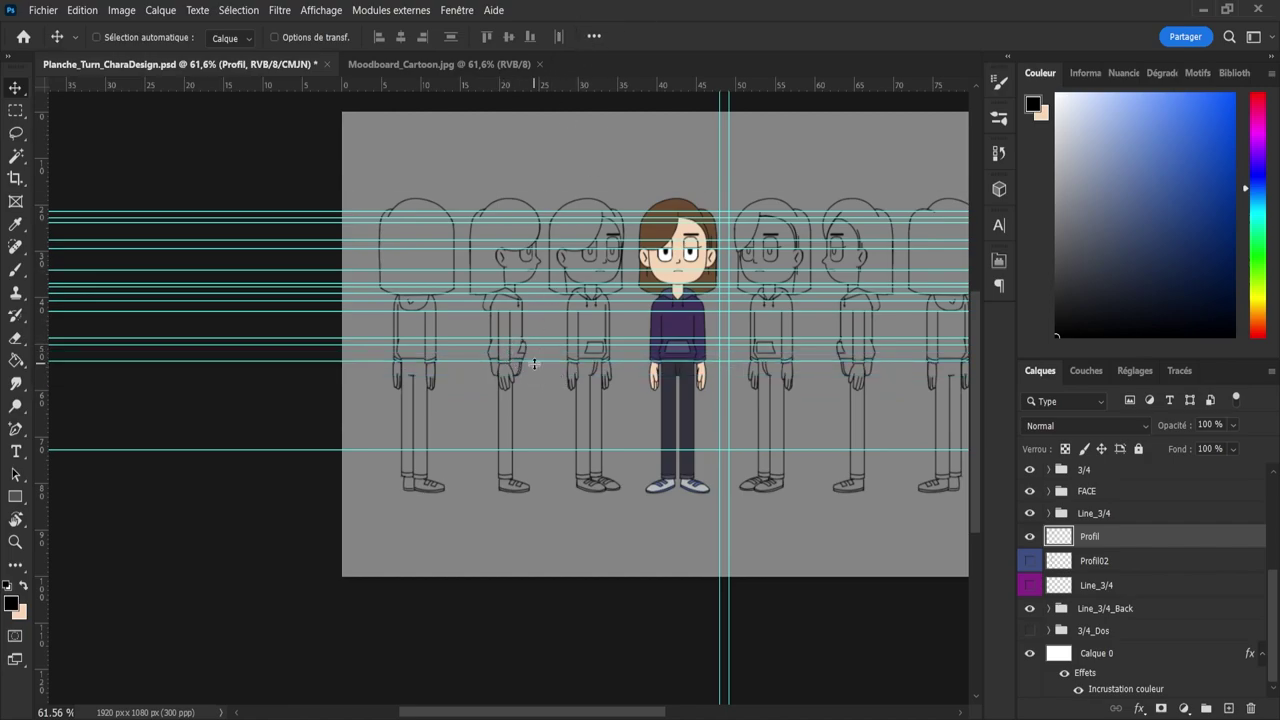
pyautogui.moveTo(534, 362); pyautogui.dragTo(600, 10)
pyautogui.moveTo(524, 339); pyautogui.dragTo(617, 8)
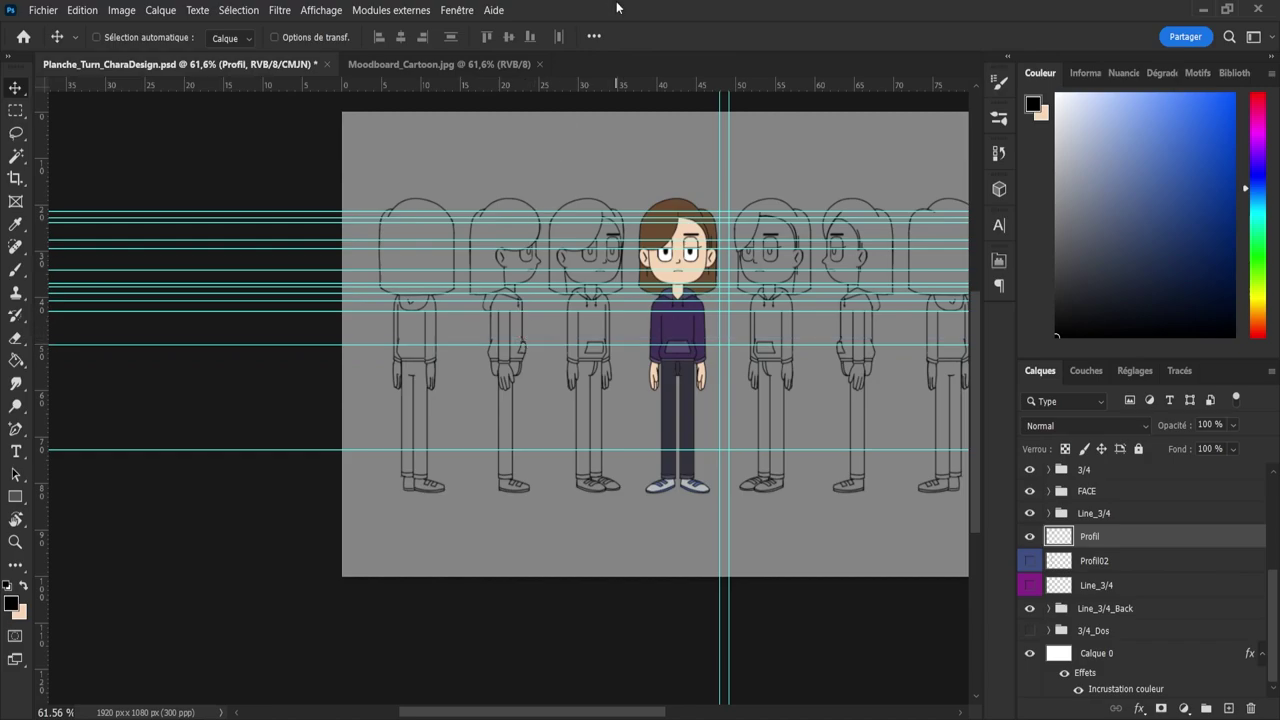
pyautogui.moveTo(548, 344); pyautogui.dragTo(556, 82)
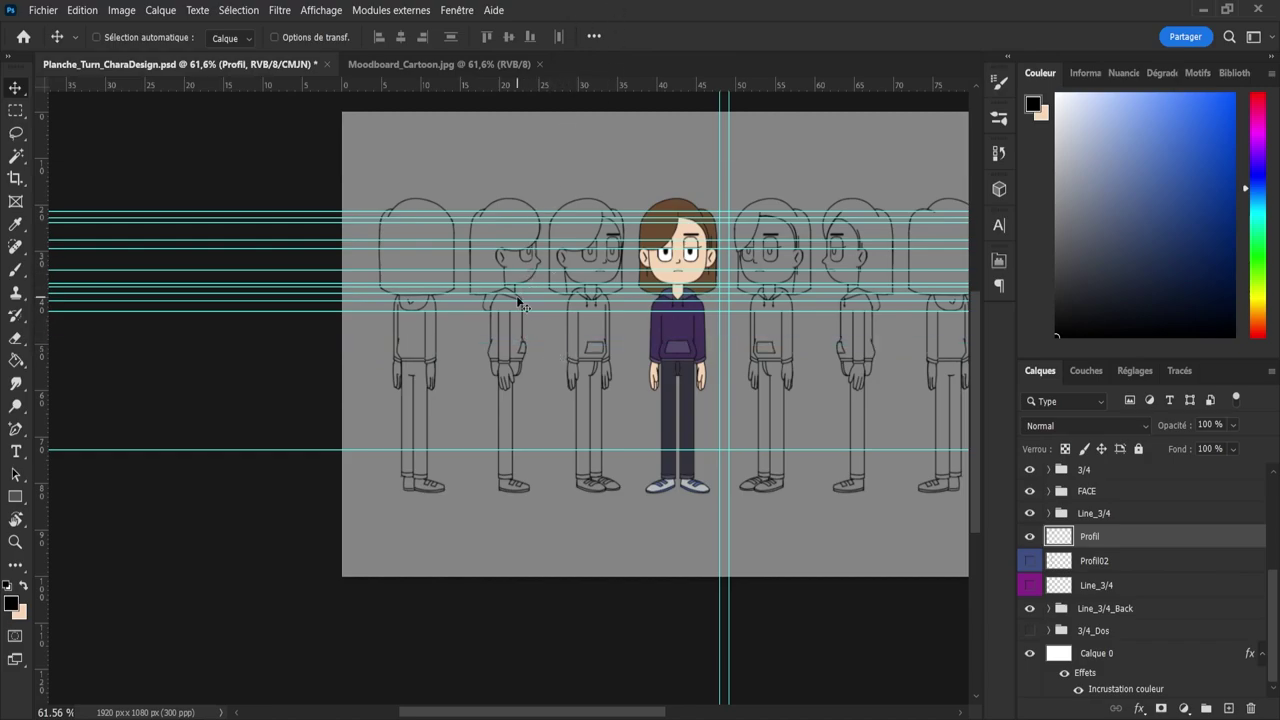
# - Remove the horizontal guides crossing the faces from the mouth down to the lower hair edge
pyautogui.moveTo(518, 296); pyautogui.dragTo(635, 20)
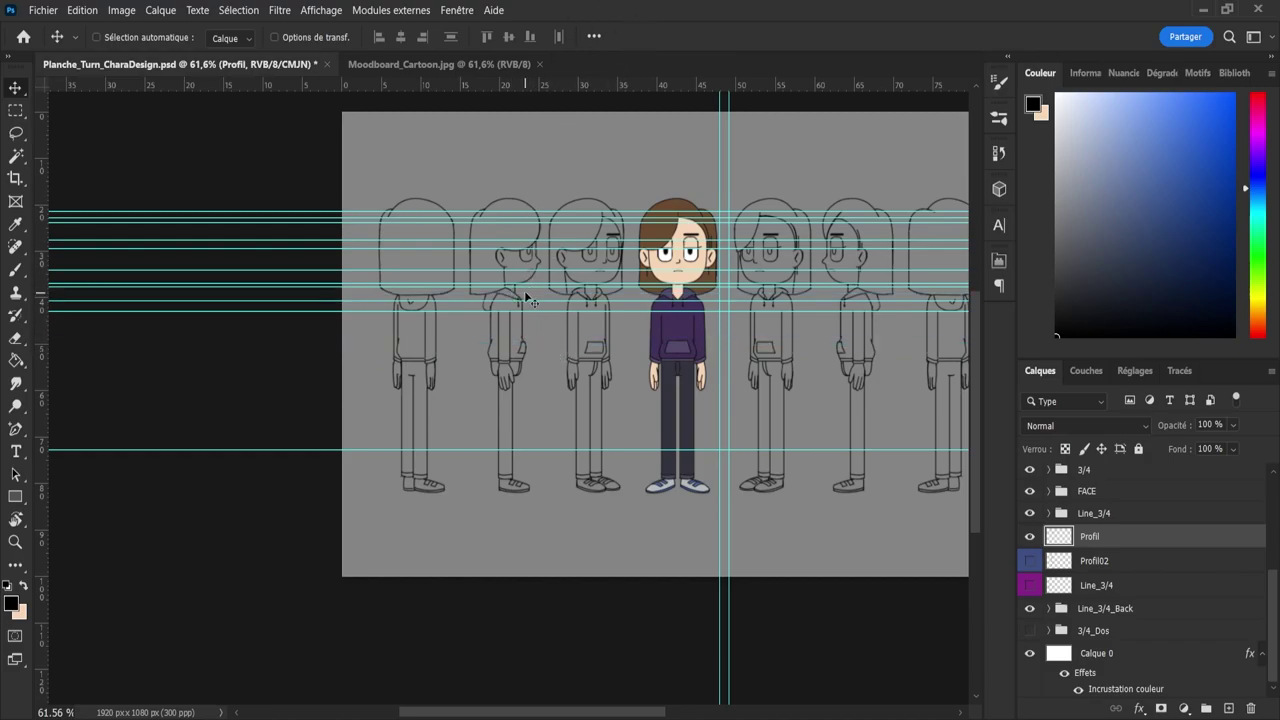
pyautogui.moveTo(527, 287); pyautogui.dragTo(600, 15)
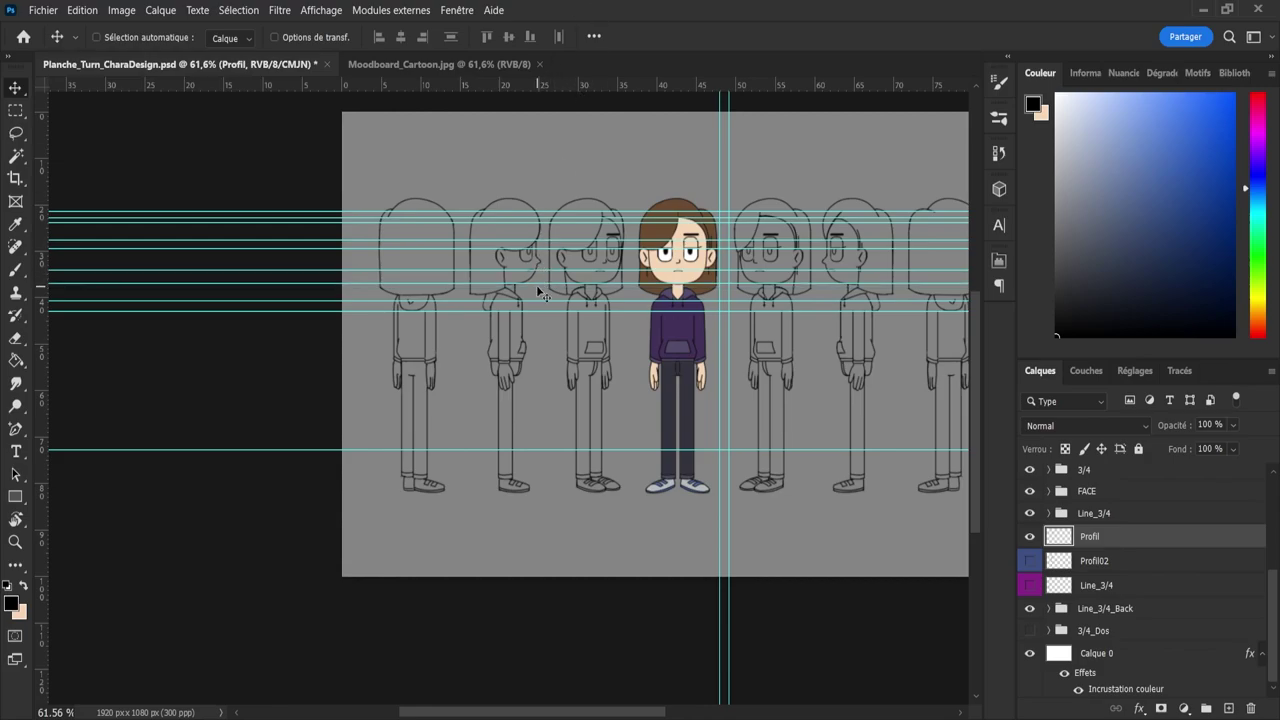
pyautogui.moveTo(537, 286); pyautogui.dragTo(635, 32)
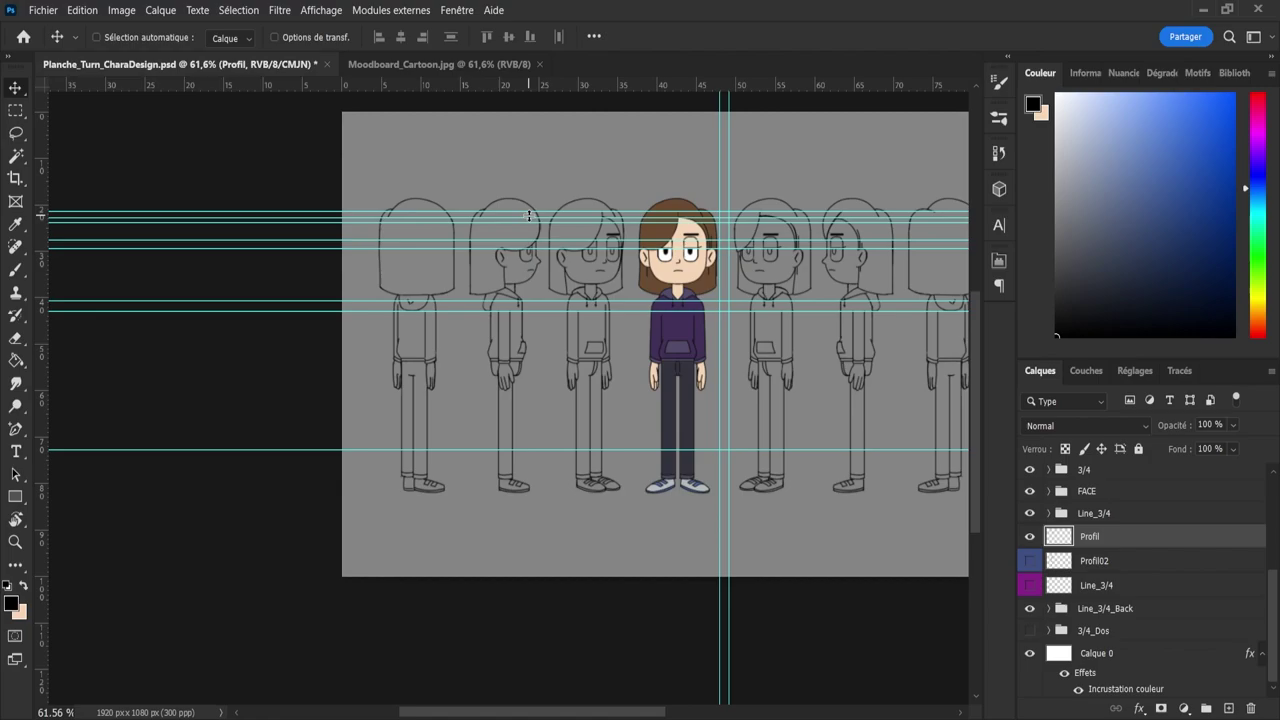
# - Remove the horizontal guides crossing the heads, from the upper hair down to the eyes
pyautogui.moveTo(529, 215); pyautogui.dragTo(533, 80)
pyautogui.moveTo(529, 212); pyautogui.dragTo(569, 17)
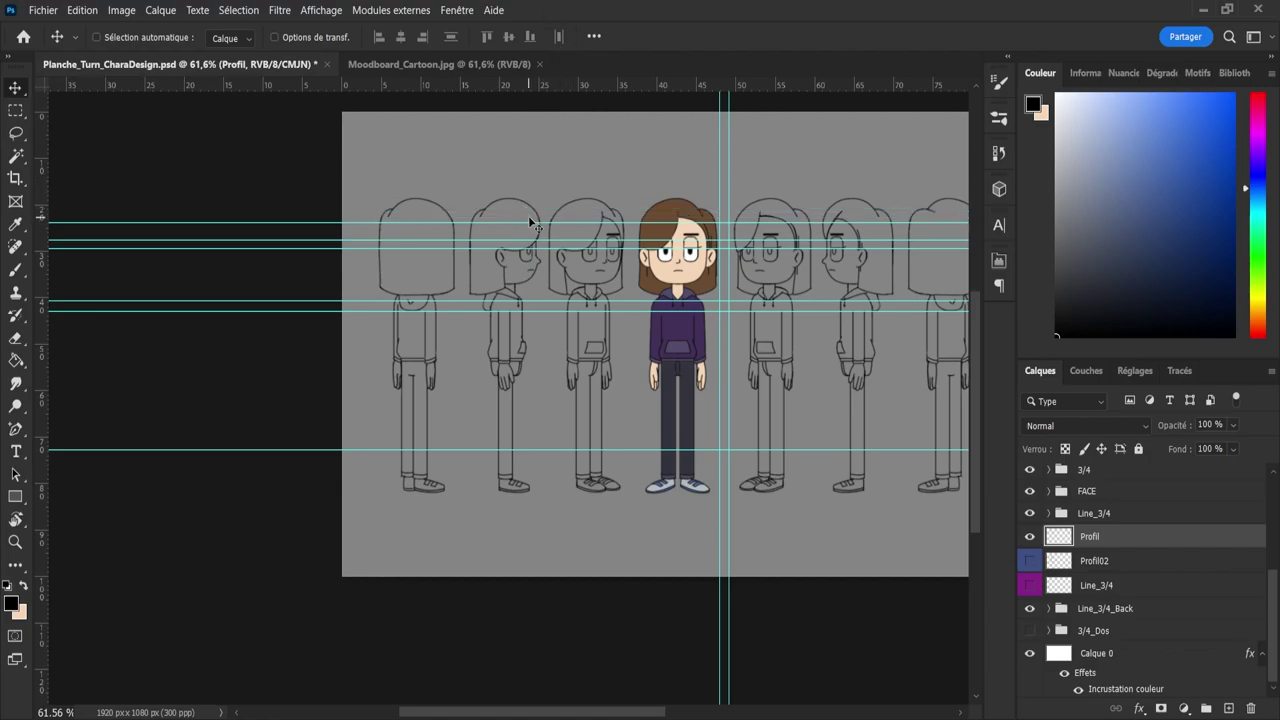
pyautogui.moveTo(532, 222); pyautogui.dragTo(548, 70)
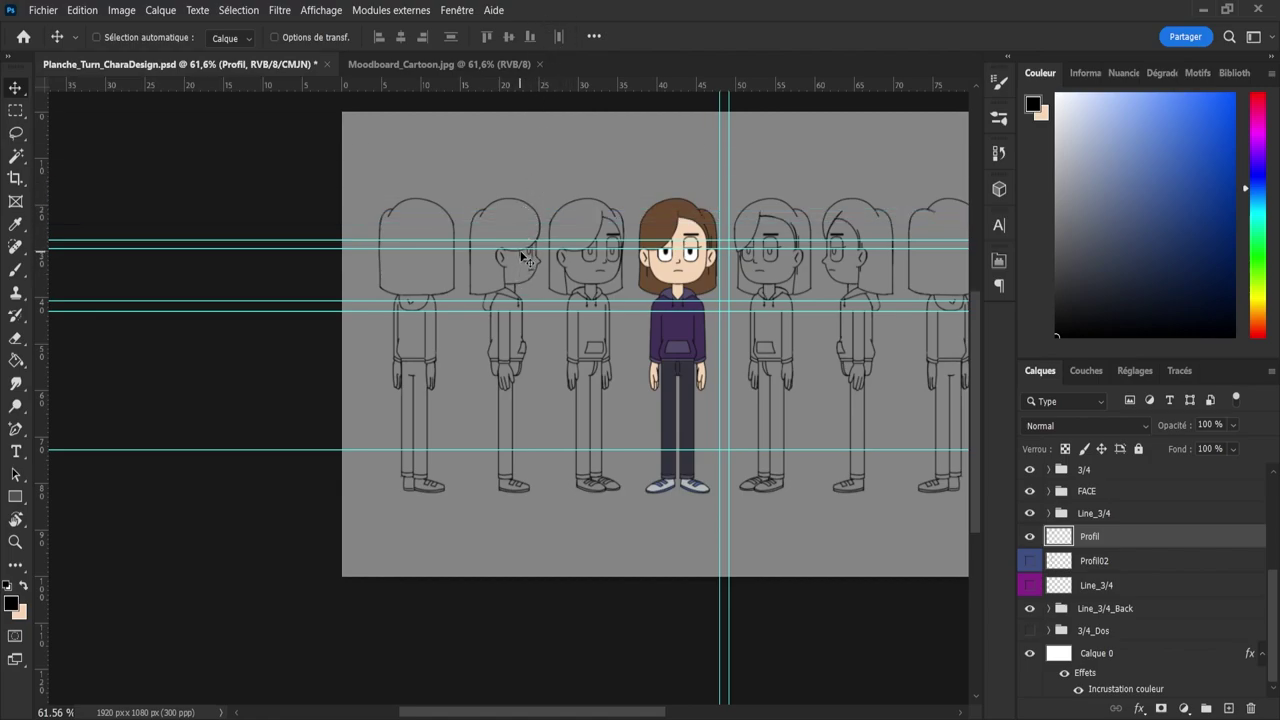
pyautogui.moveTo(520, 250); pyautogui.dragTo(545, 82)
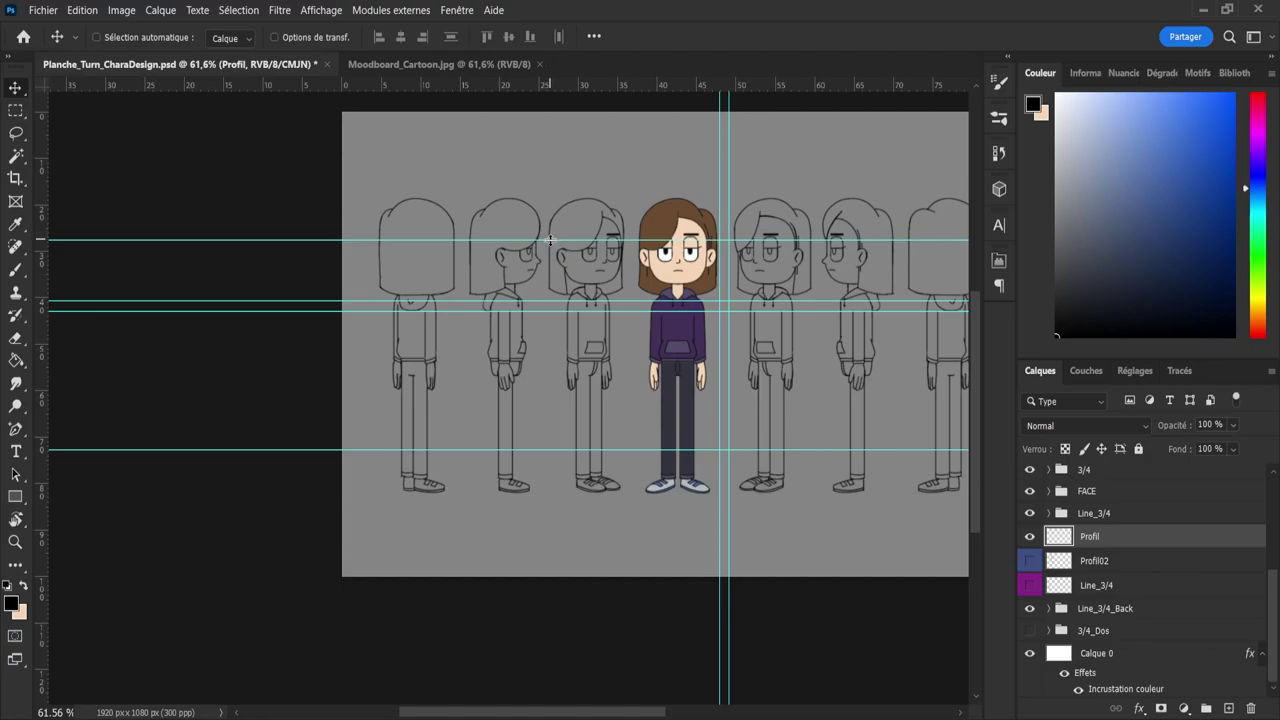
pyautogui.moveTo(549, 240); pyautogui.dragTo(579, 55)
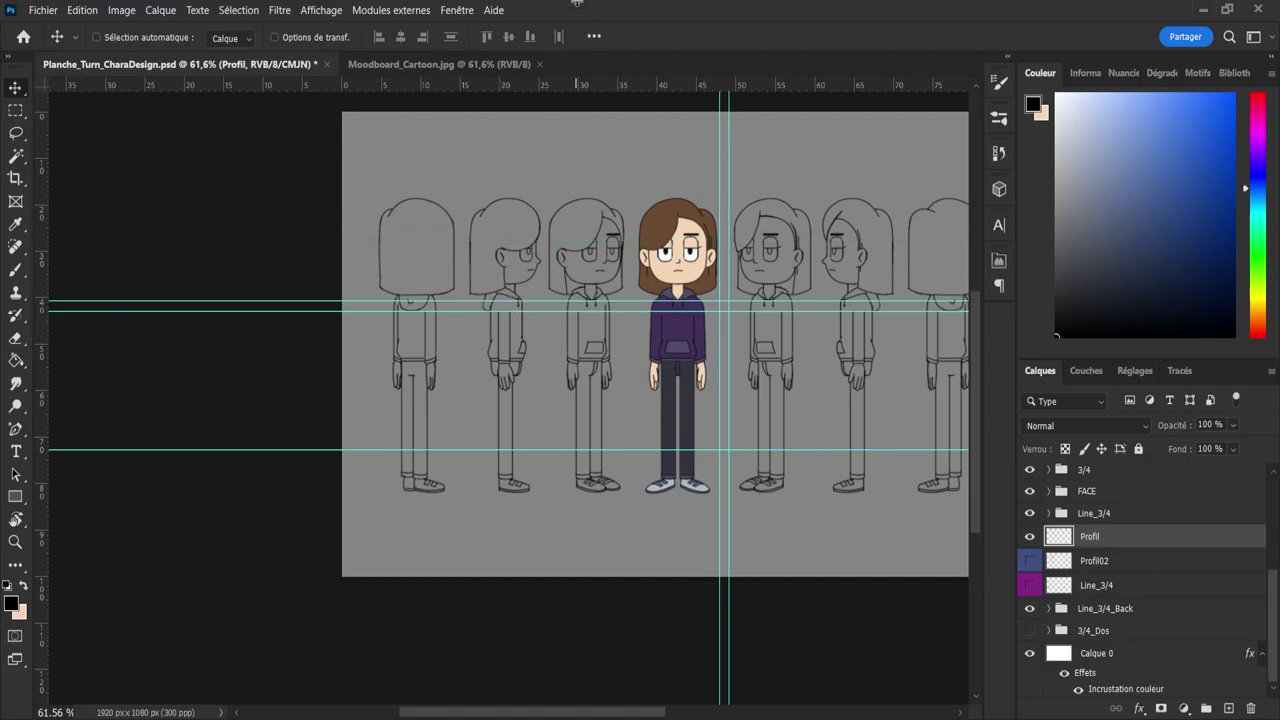
pyautogui.moveTo(577, 3); pyautogui.dragTo(577, 5)
# - Remove the remaining horizontal guides at the hoodie collar and shoulders and across the lower legs
pyautogui.moveTo(514, 311); pyautogui.dragTo(535, 60)
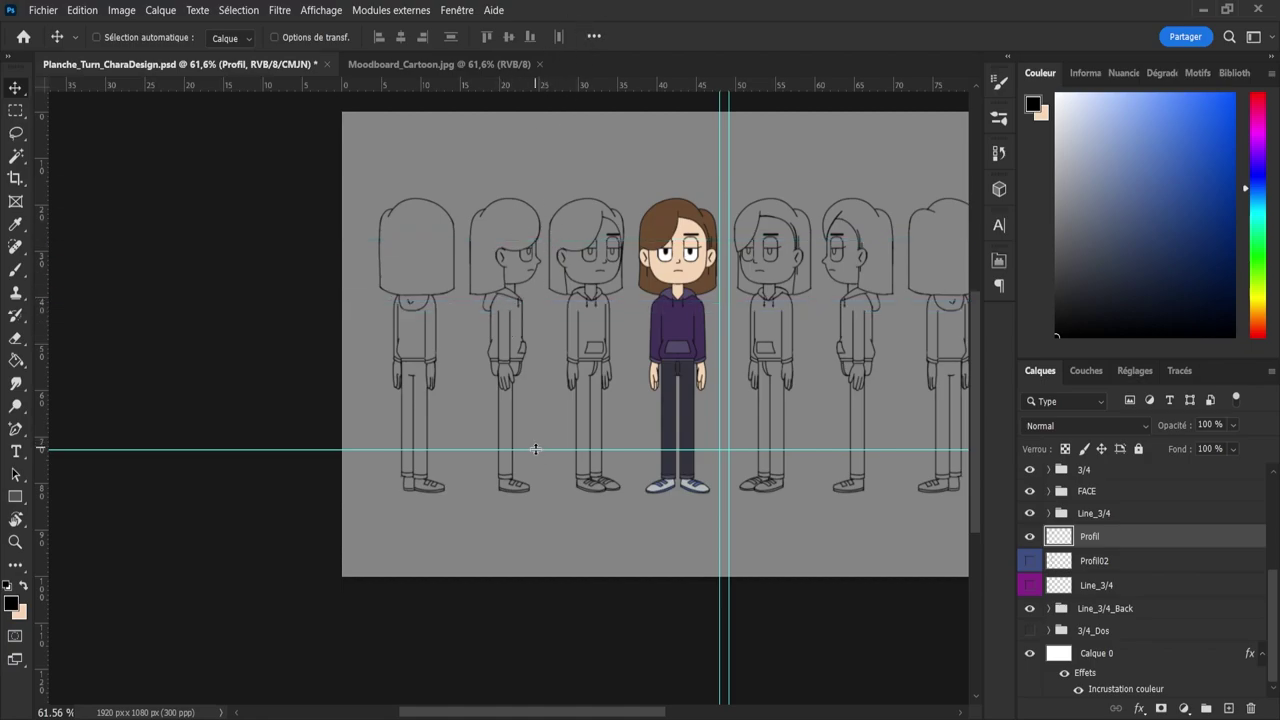
pyautogui.moveTo(542, 451); pyautogui.dragTo(560, 80)
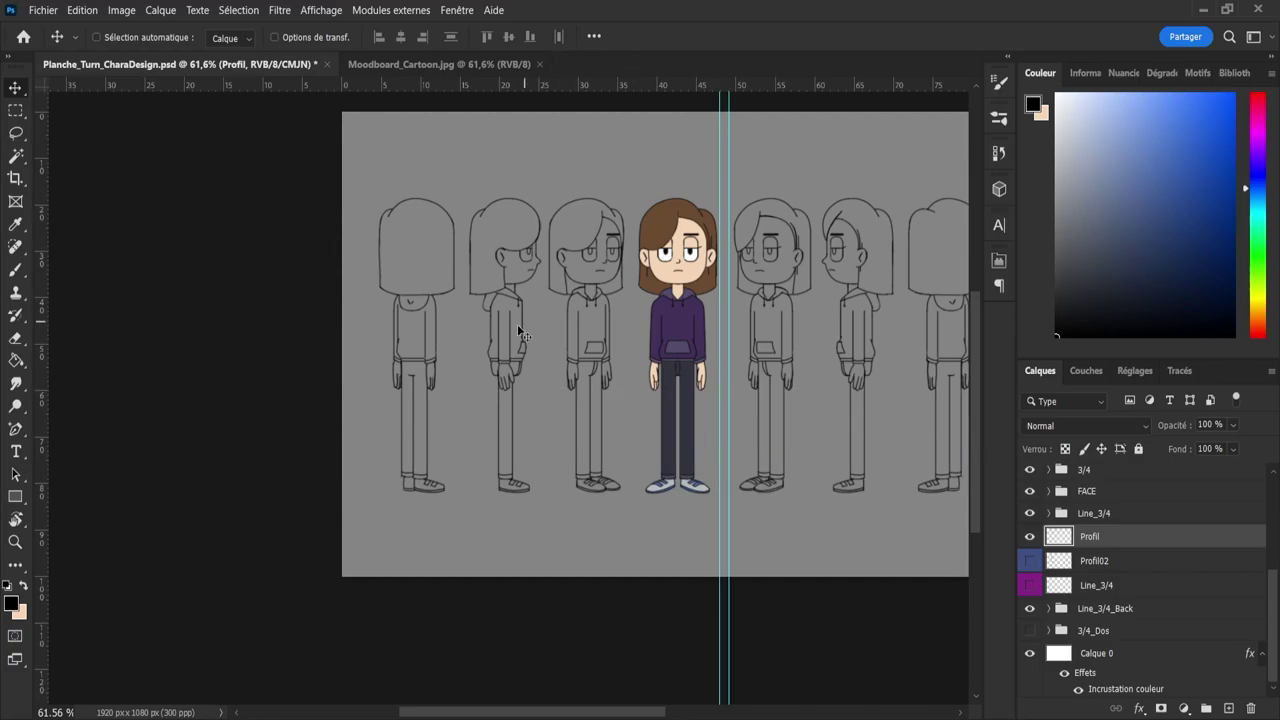
# - Examine the line work of the back, profile and three-quarter views up close and beside the coloured front view
pyautogui.press('z')
pyautogui.moveTo(472, 238); pyautogui.dragTo(626, 252)
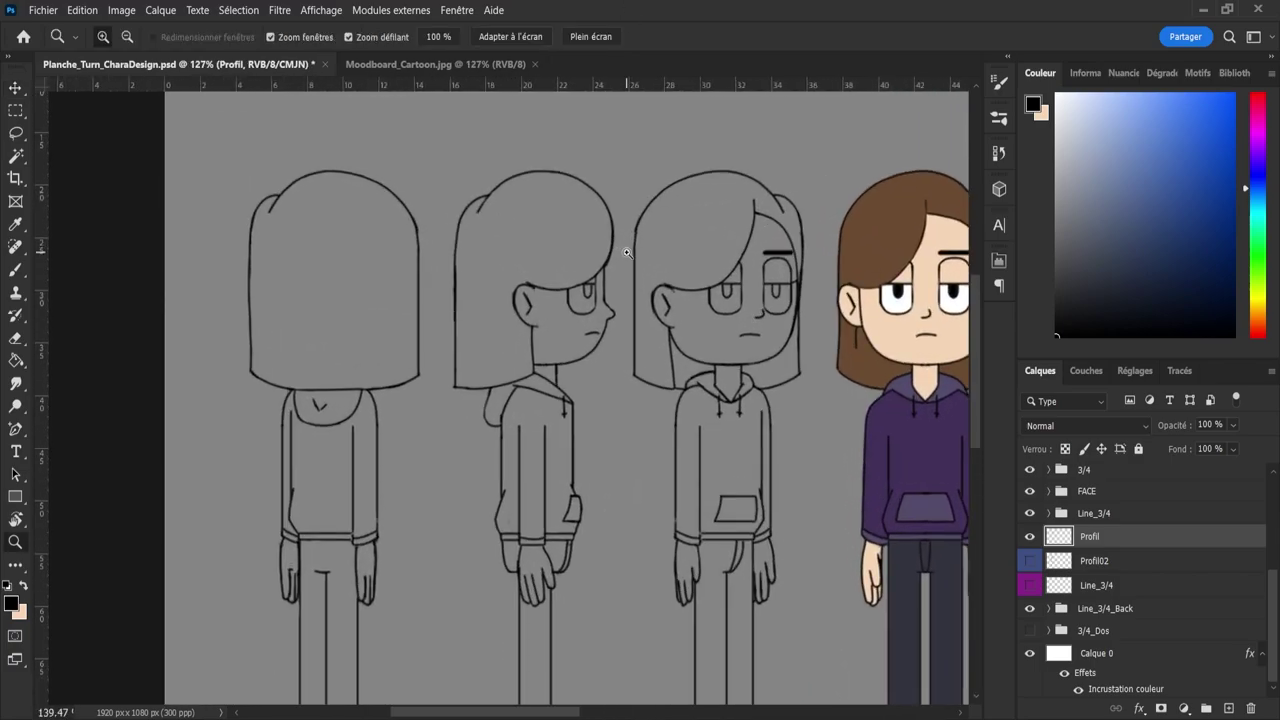
pyautogui.press('b')
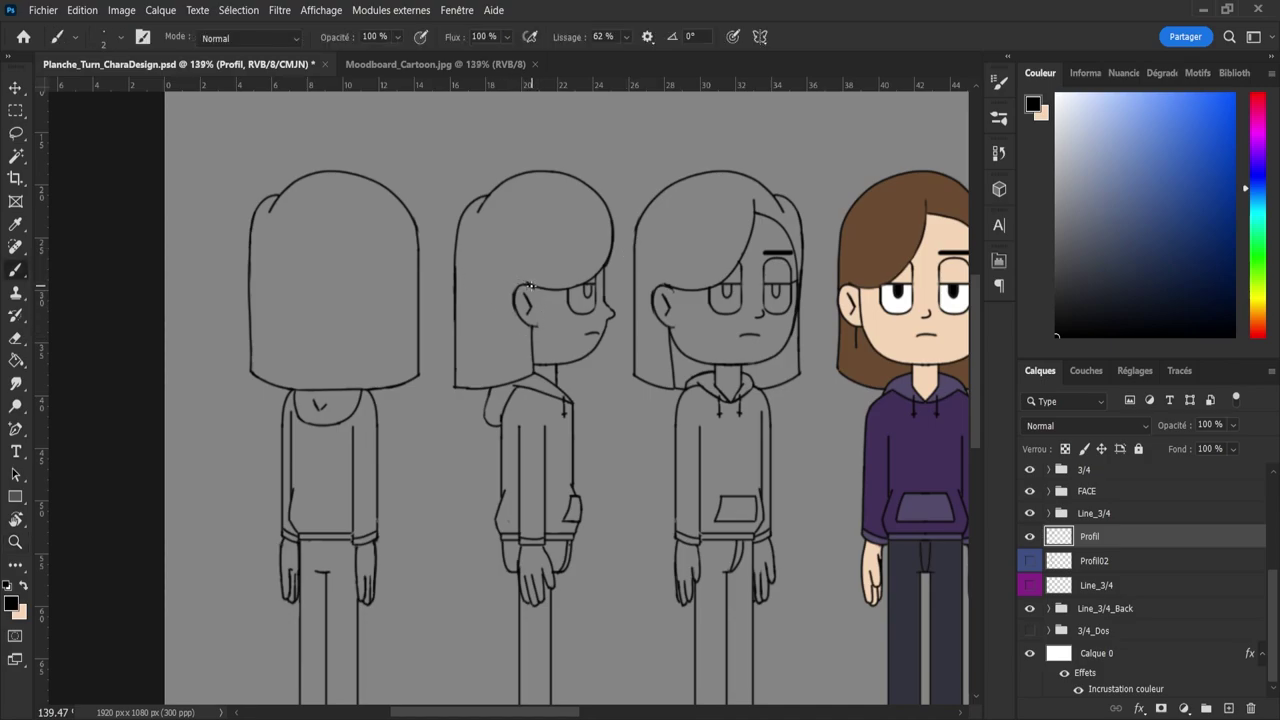
pyautogui.press('e')
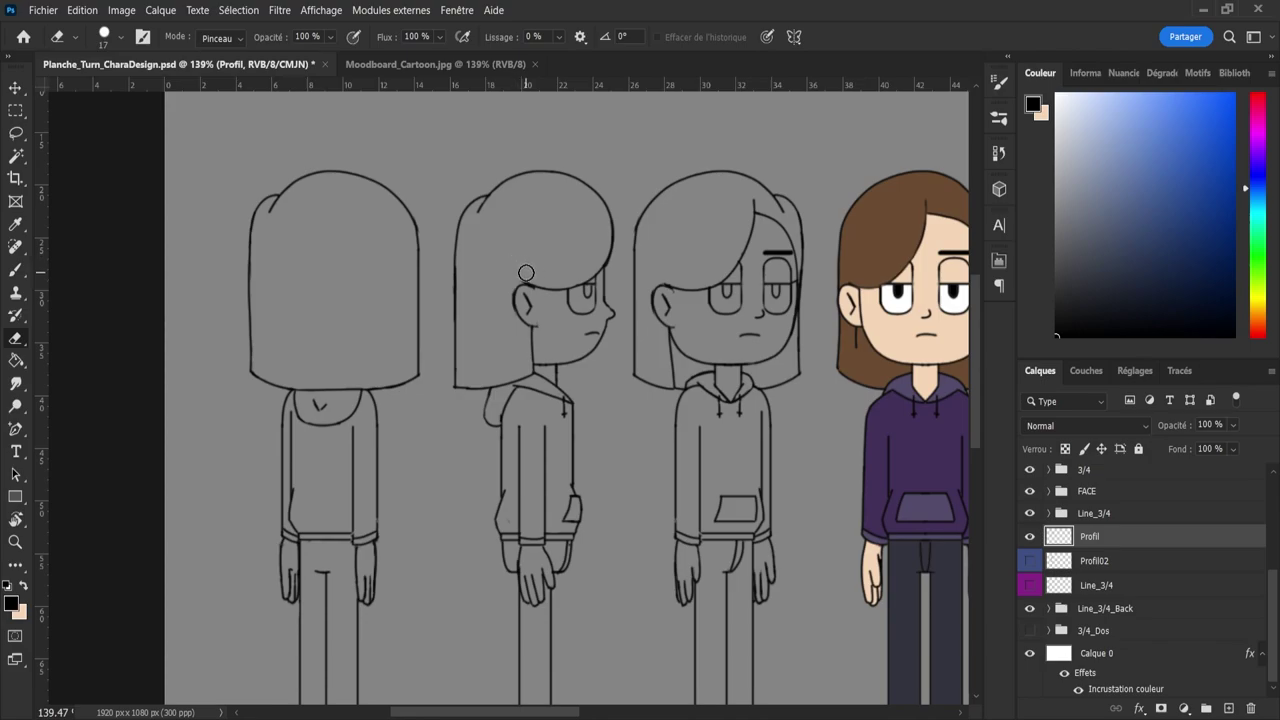
pyautogui.press('z')
pyautogui.moveTo(523, 251); pyautogui.dragTo(507, 250)
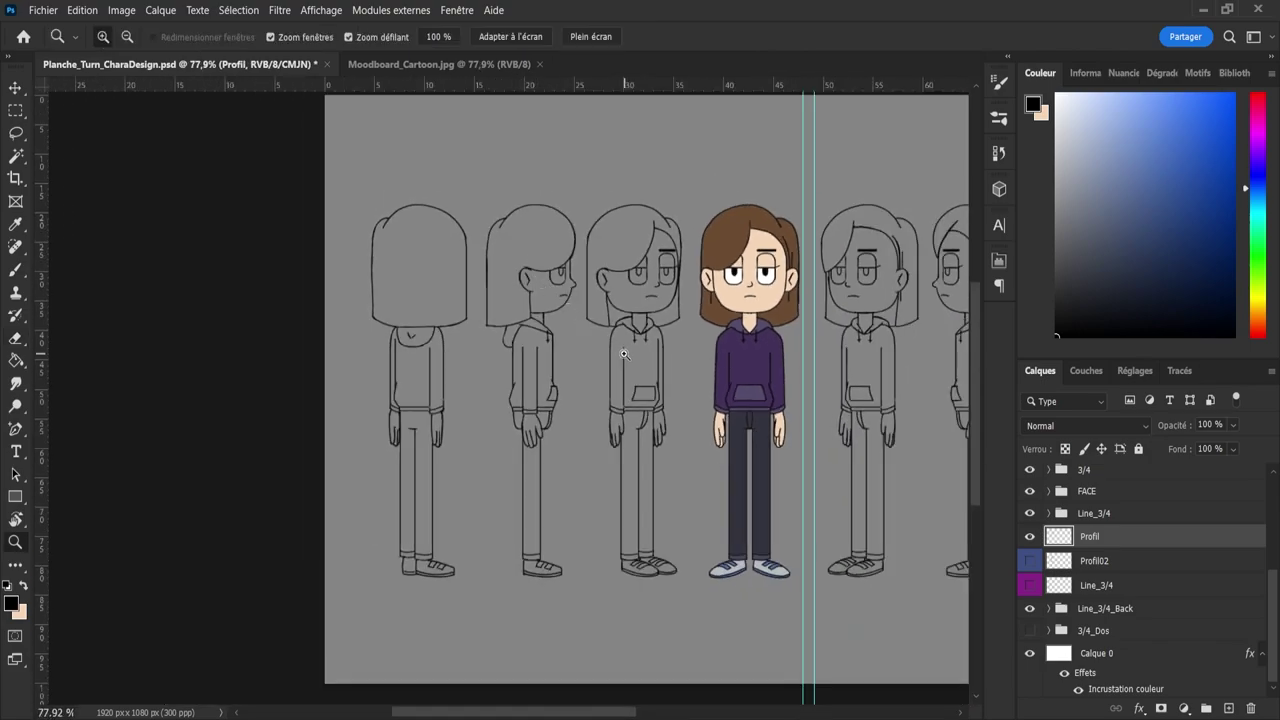
pyautogui.moveTo(592, 349); pyautogui.dragTo(570, 346)
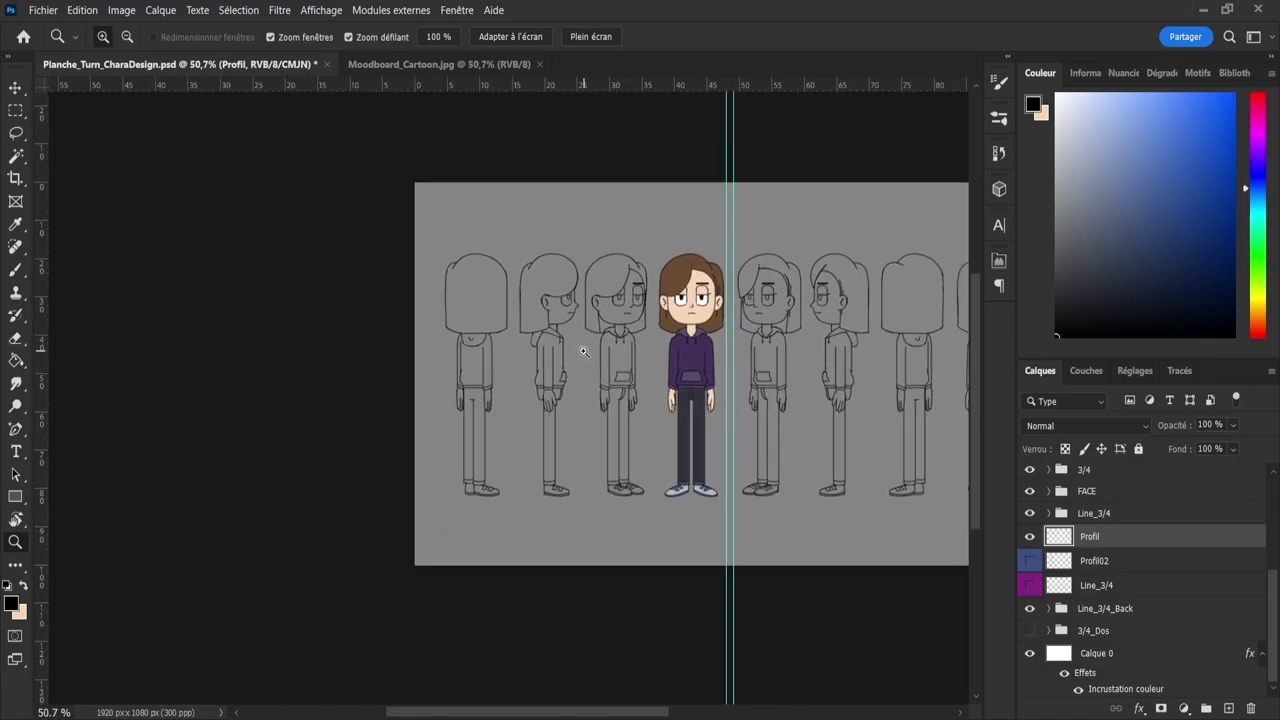
pyautogui.moveTo(584, 351); pyautogui.dragTo(612, 366)
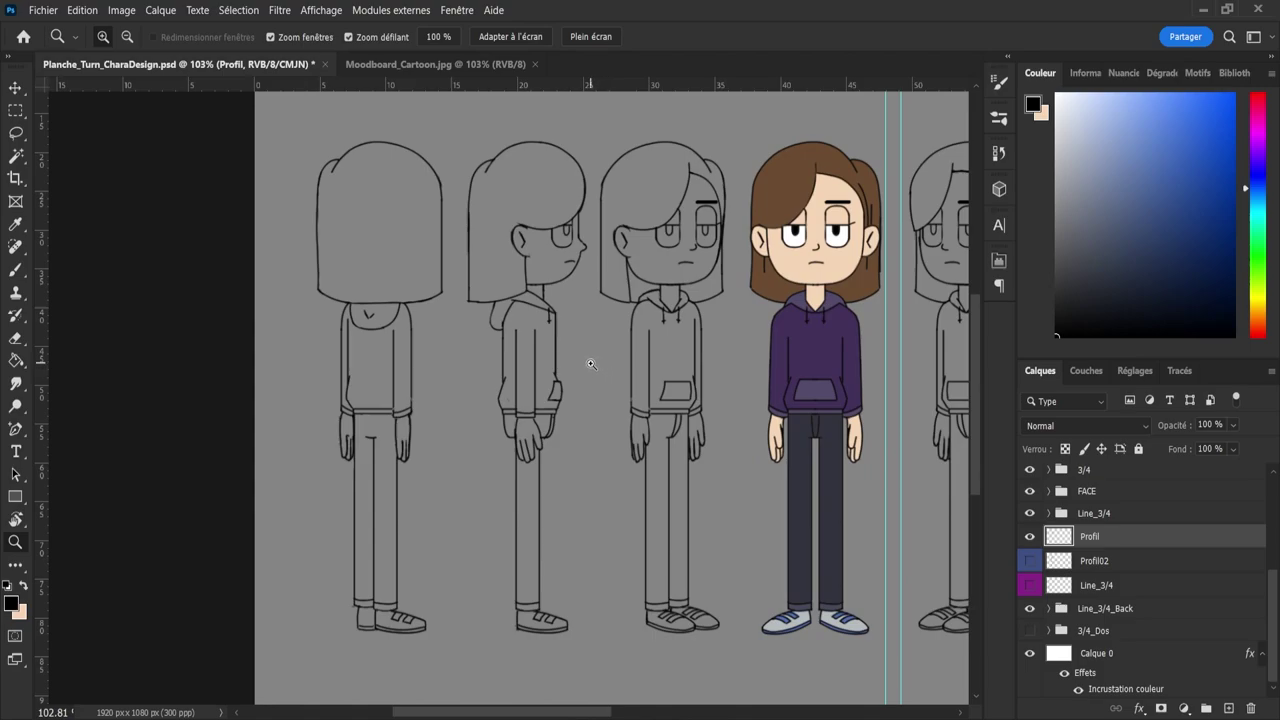
pyautogui.moveTo(588, 362); pyautogui.dragTo(572, 358)
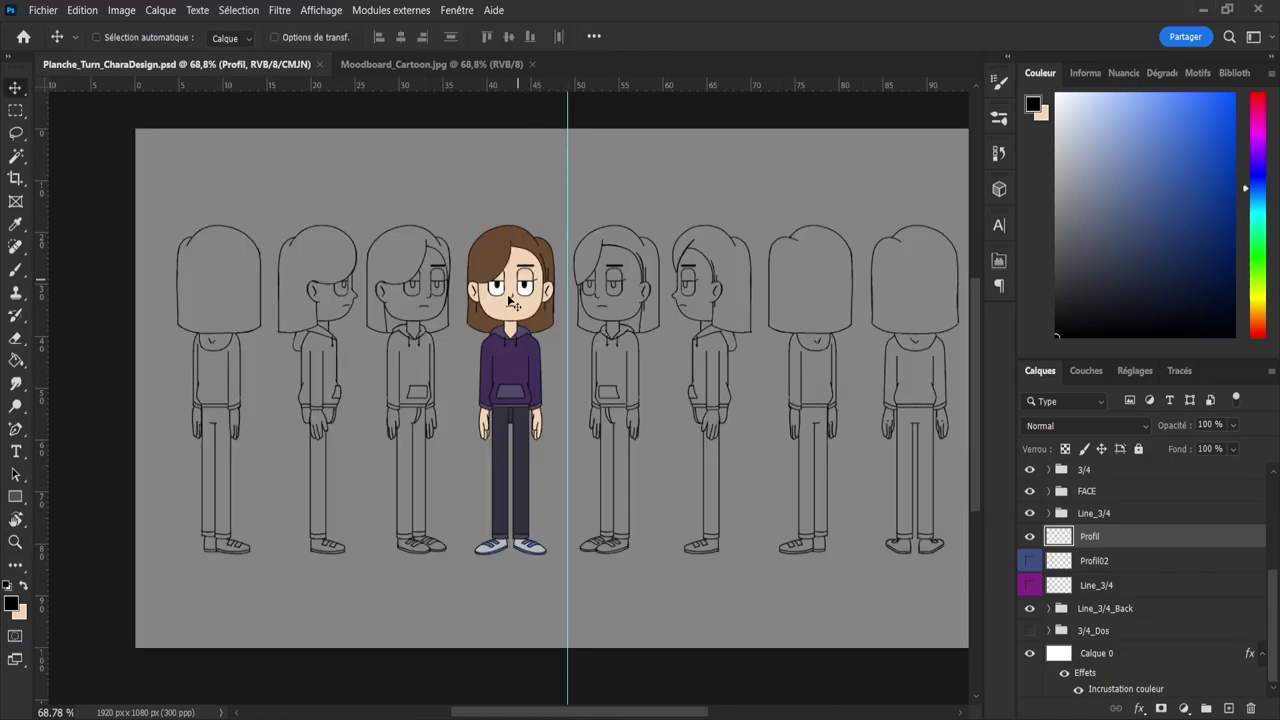
# - Place two horizontal guides, one at the lower hair corners and one at the lowest point of the hair
pyautogui.press('z')
pyautogui.scroll(5, 515, 304)
pyautogui.moveTo(597, 85); pyautogui.dragTo(641, 320)
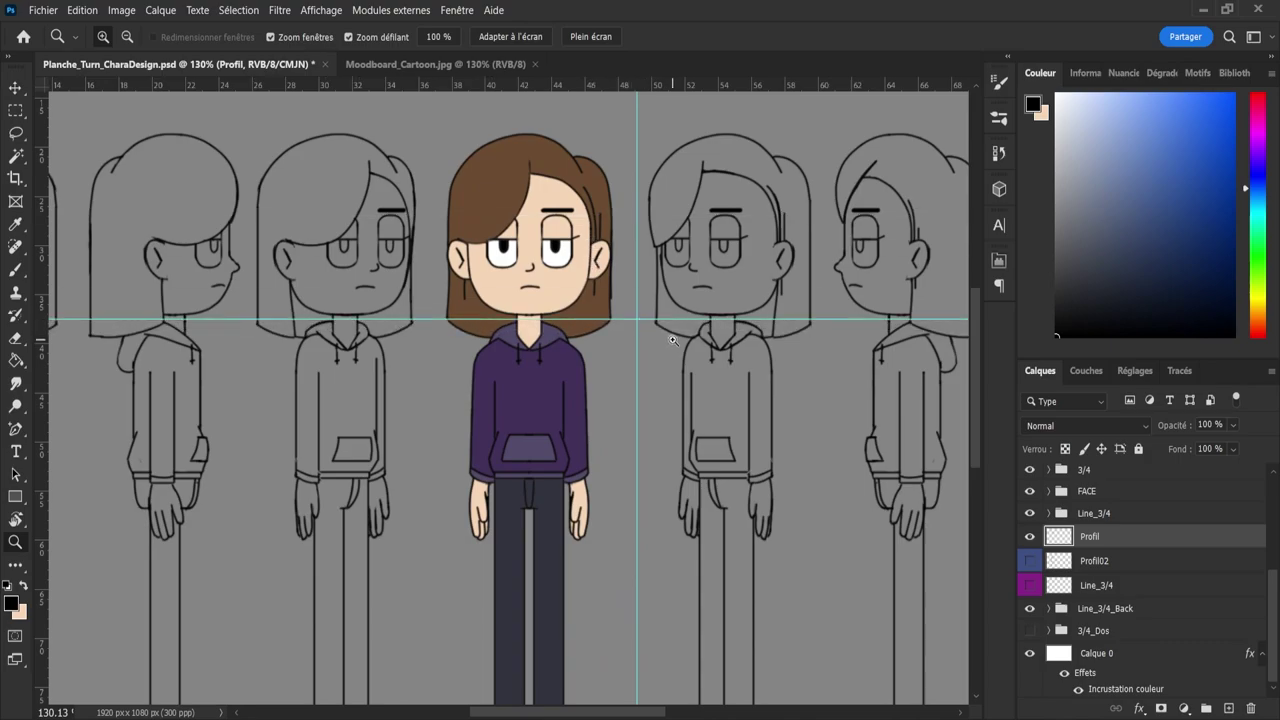
pyautogui.moveTo(660, 85); pyautogui.dragTo(607, 379)
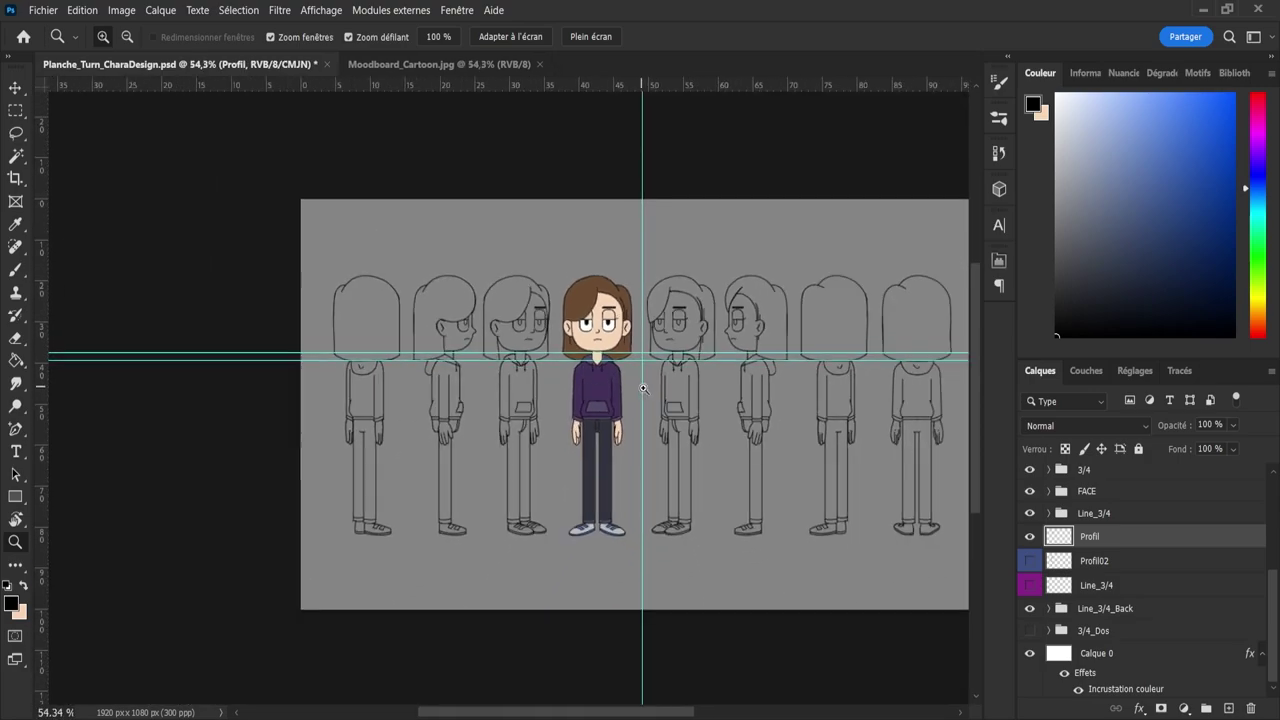
# - Select the Line_3/4_Back layer and toggle its visibility off and on to identify its drawing
pyautogui.moveTo(866, 376)
pyautogui.mouseDown()
pyautogui.moveTo(903, 374)
pyautogui.moveTo(846, 366)
pyautogui.mouseUp()
pyautogui.scroll(4, 1276, 590)
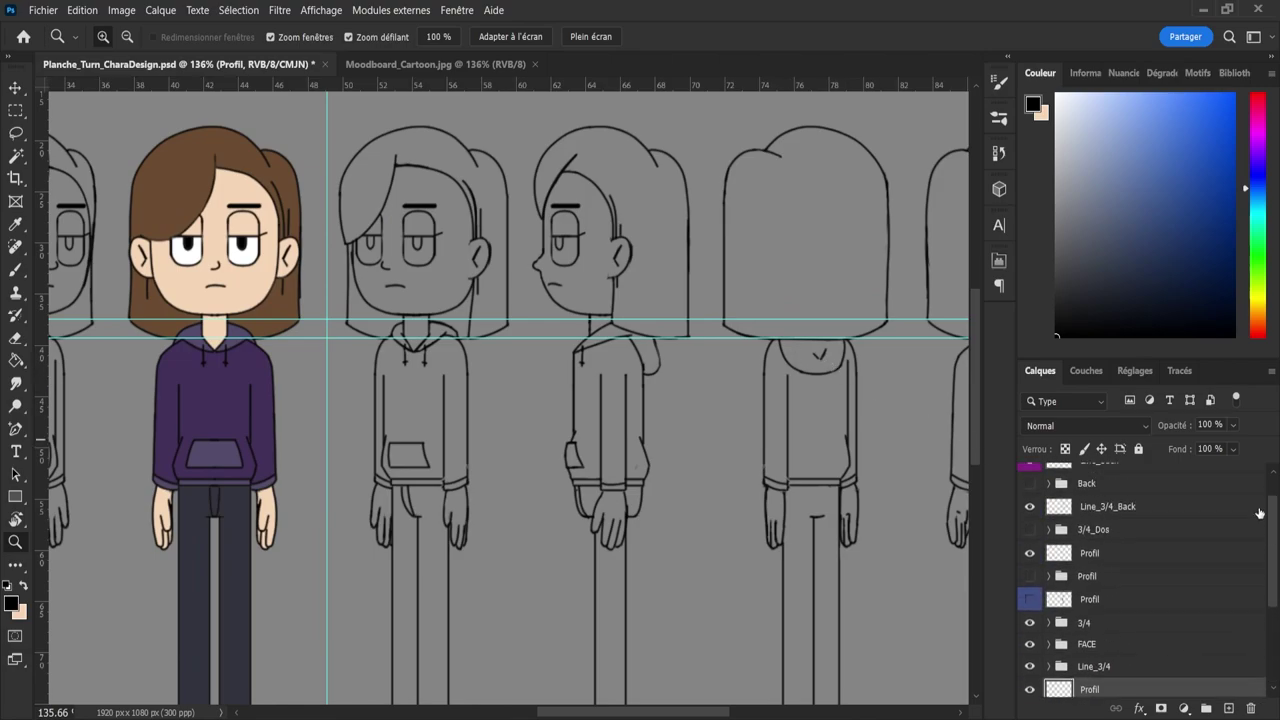
pyautogui.click(1077, 545)
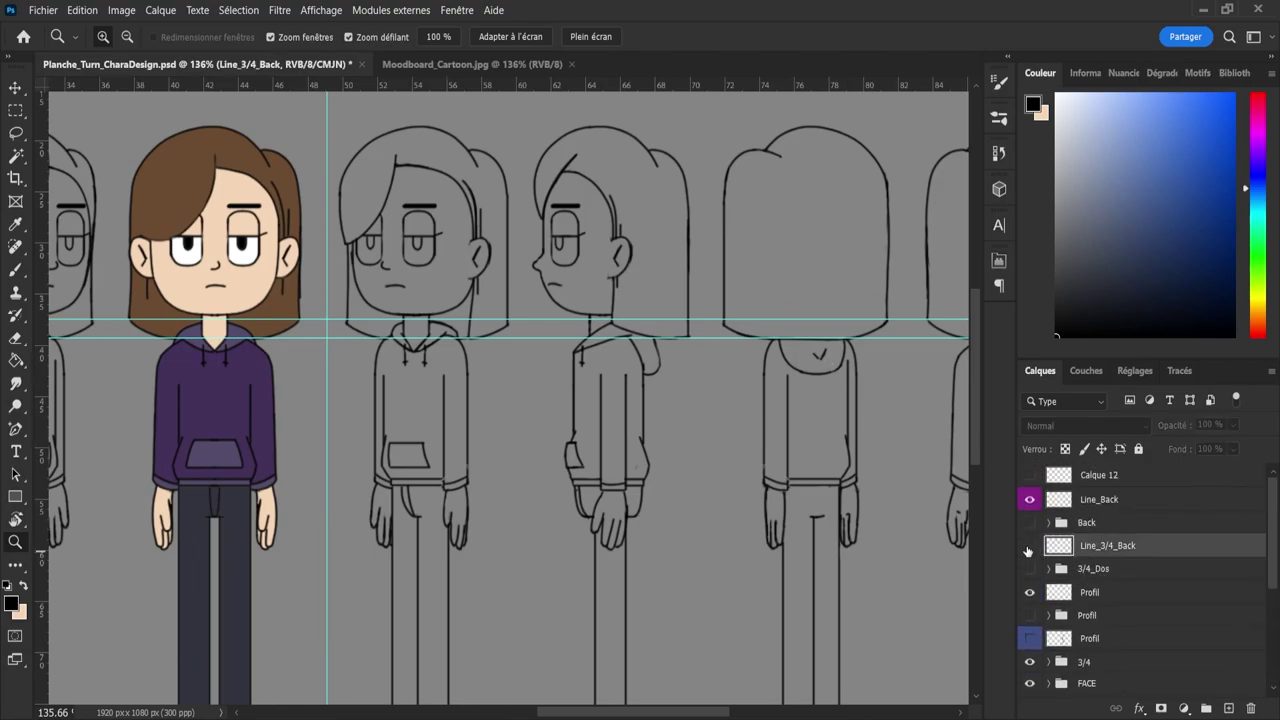
pyautogui.click(1030, 545)
pyautogui.click(1030, 545)
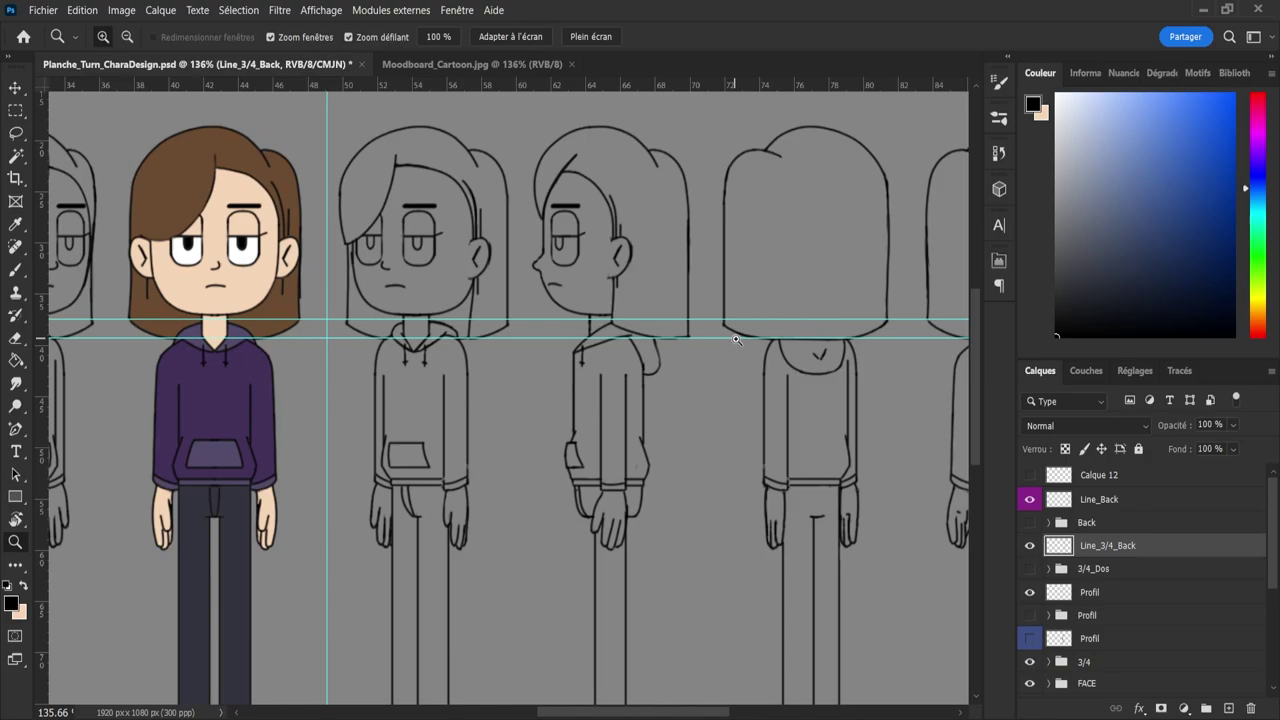
# - Lasso the lower hair corners of the three-quarter back view and nudge them up to the upper guide
pyautogui.press('l')
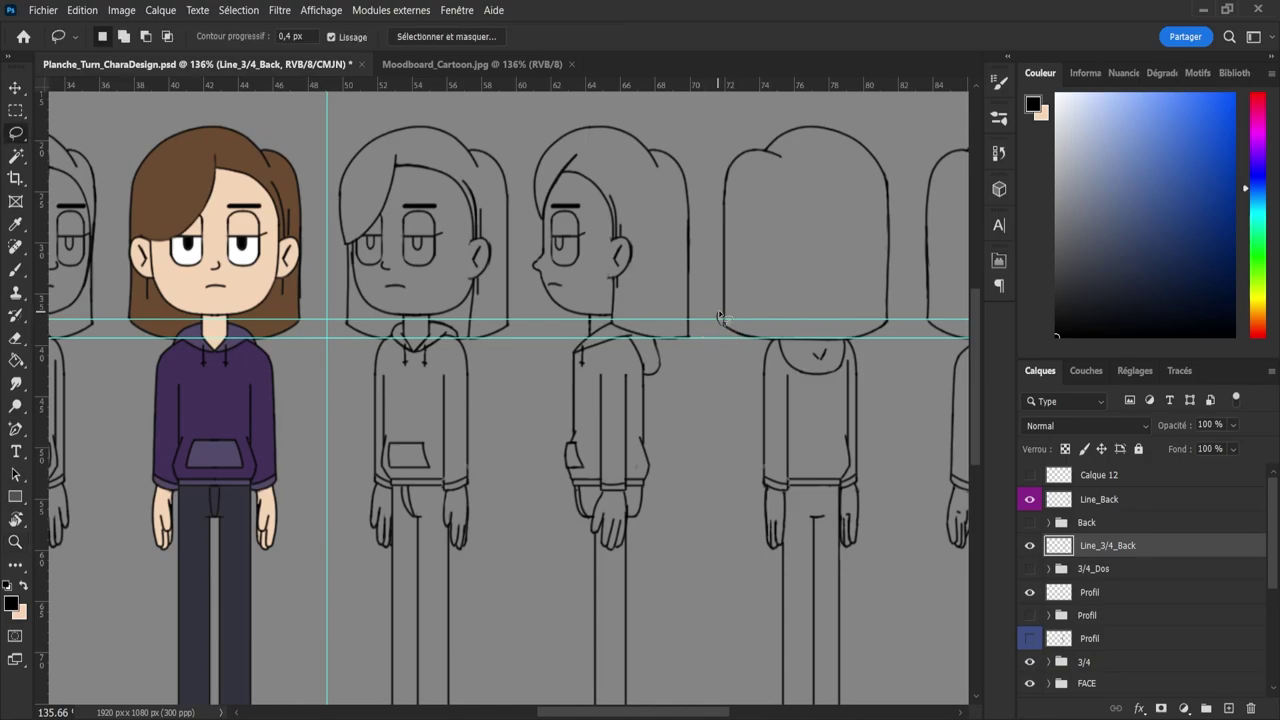
pyautogui.hotkey('ctrl', 't')
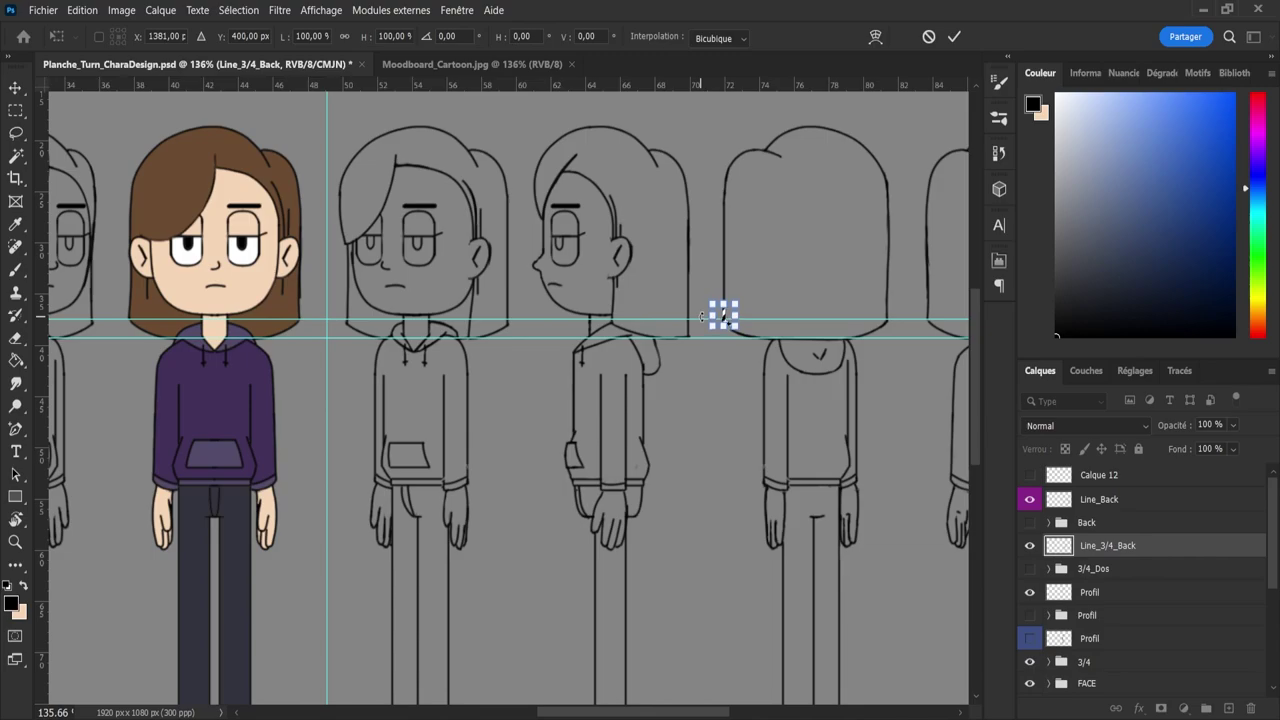
pyautogui.press('Escape')
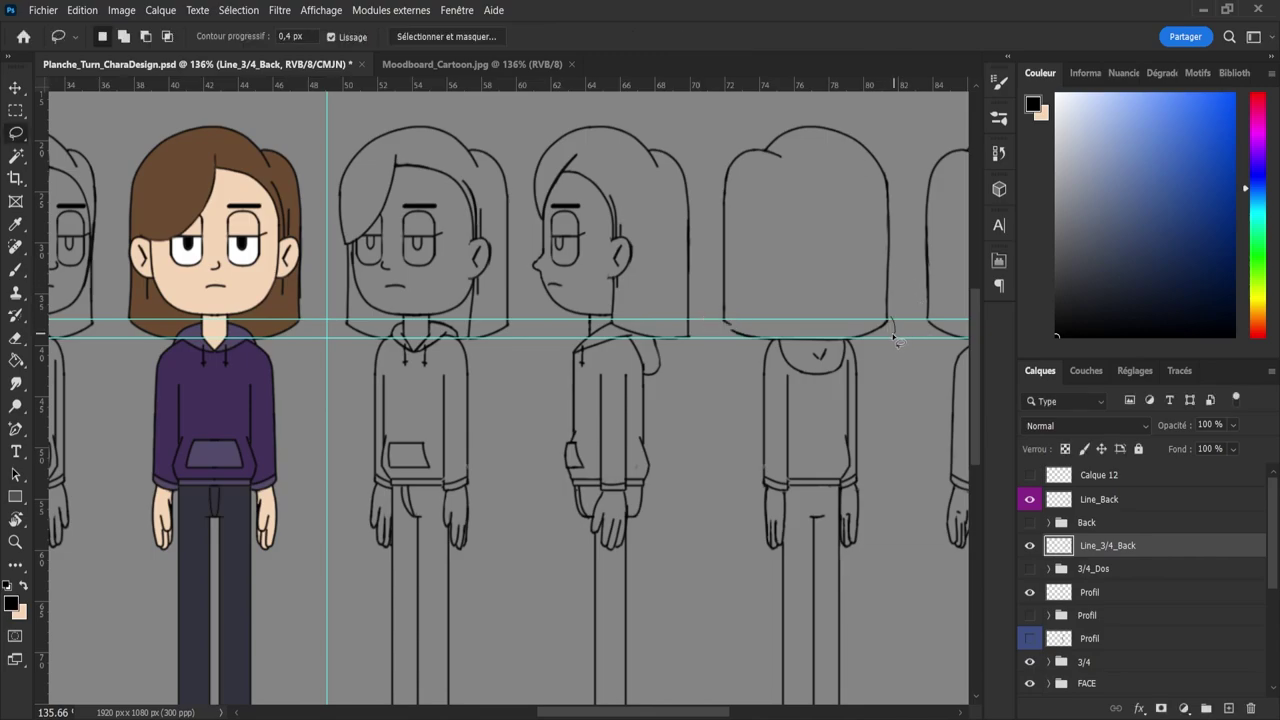
pyautogui.hotkey('ctrl', 't')
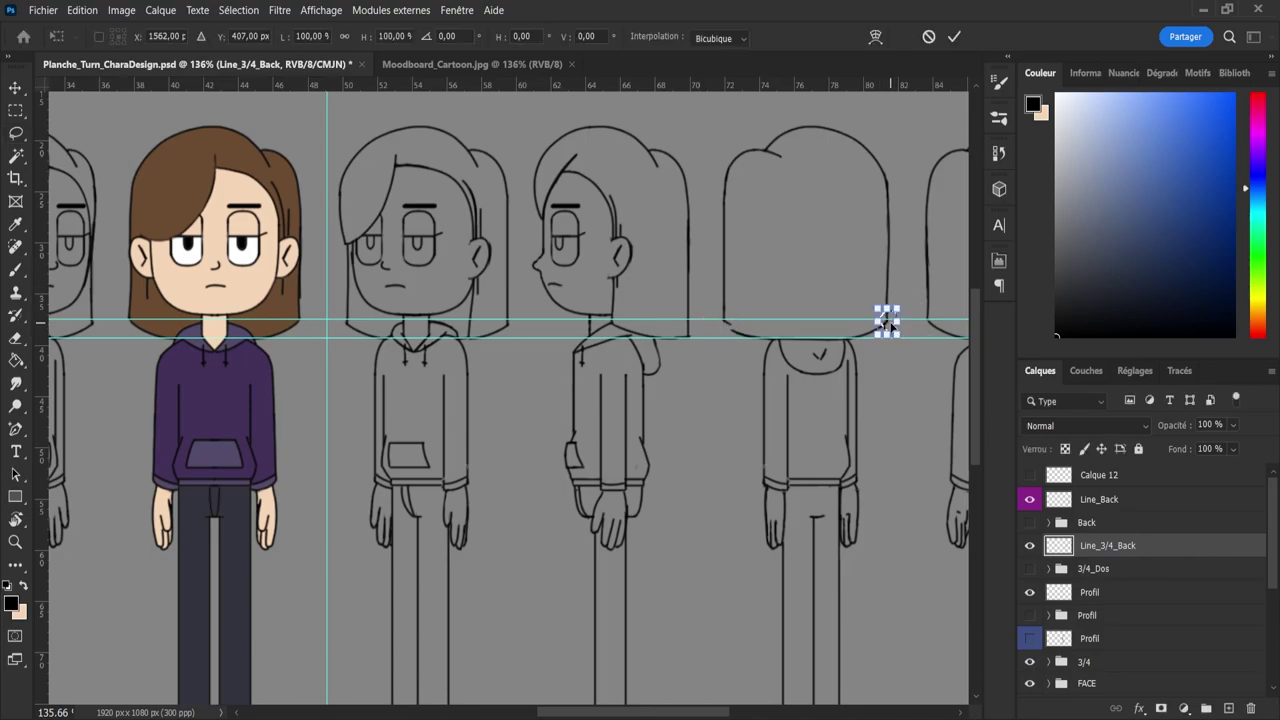
pyautogui.press('Up')
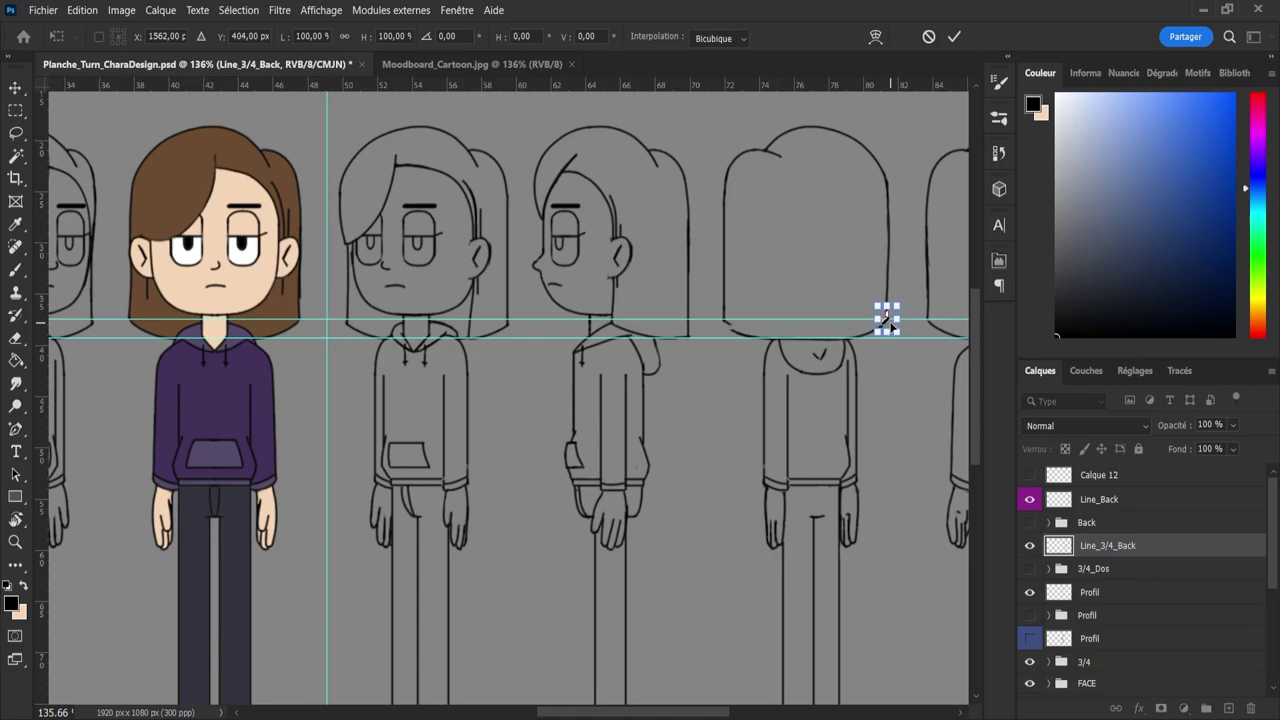
pyautogui.press('Return')
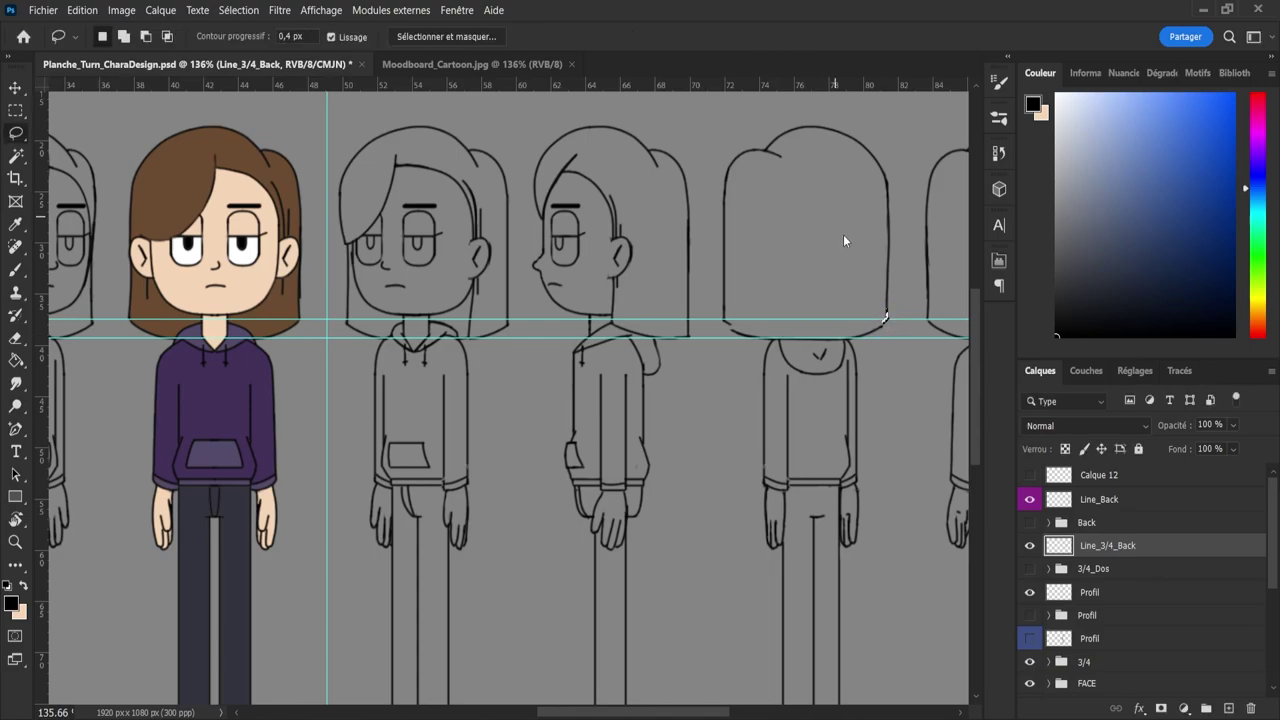
# - Erase the broken lower hair edge near both corners of the three-quarter back view and redraw it with curved brush strokes
pyautogui.press('e')
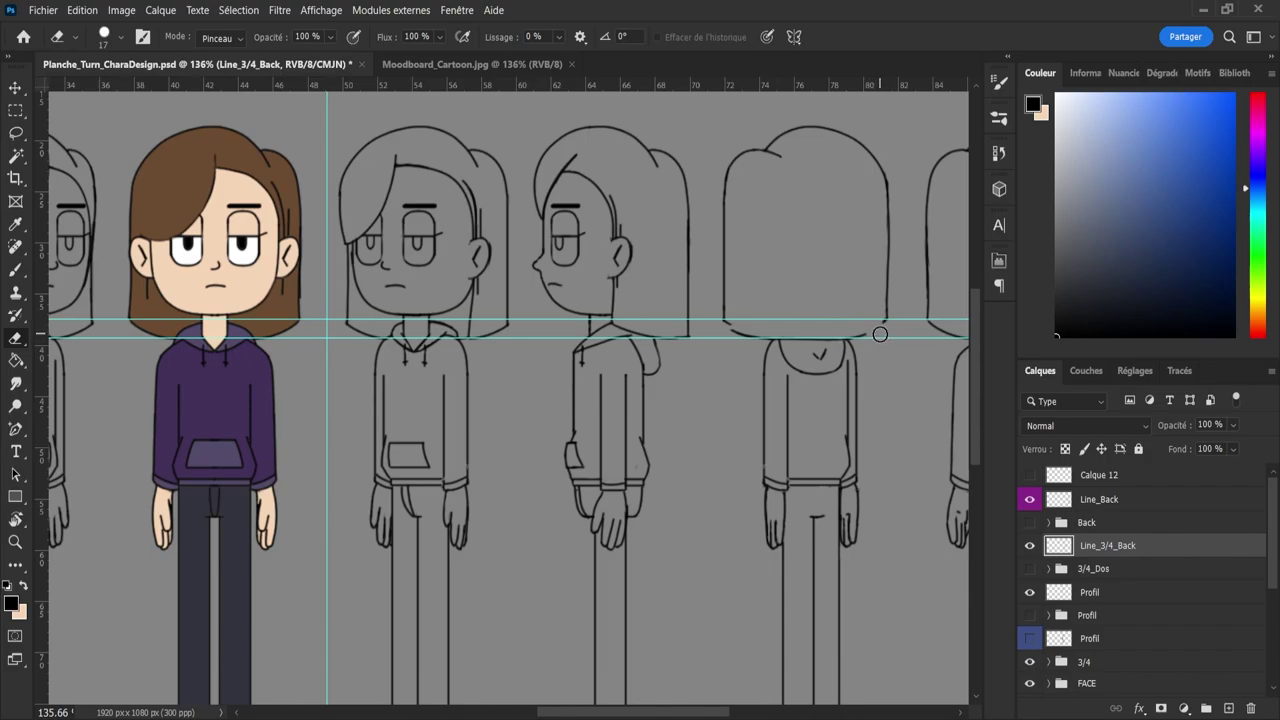
pyautogui.press('b')
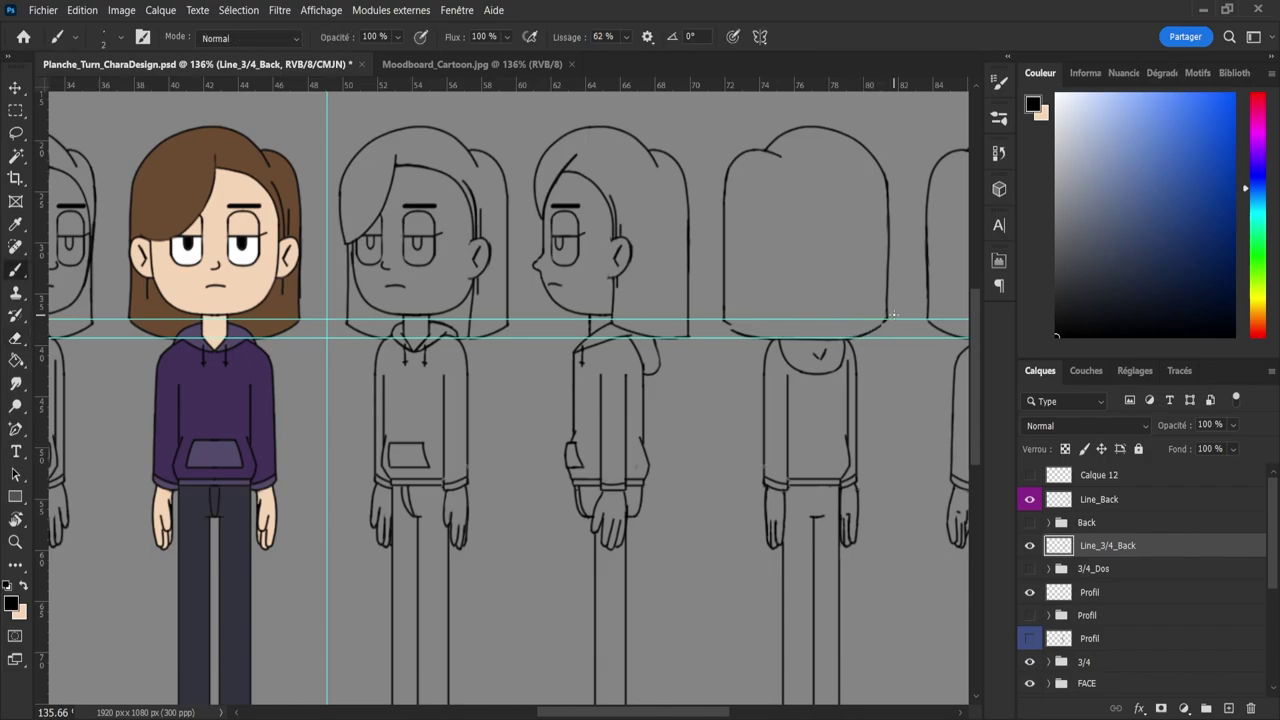
pyautogui.press('e')
pyautogui.moveTo(734, 337); pyautogui.dragTo(816, 342)
pyautogui.press('b')
pyautogui.hotkey('ctrl', 'z')
pyautogui.hotkey('ctrl', 'z')
pyautogui.moveTo(727, 322); pyautogui.dragTo(802, 341)
pyautogui.hotkey('ctrl', 'z')
pyautogui.hotkey('ctrl', 'z')
pyautogui.moveTo(726, 321); pyautogui.dragTo(779, 339)
pyautogui.press('e')
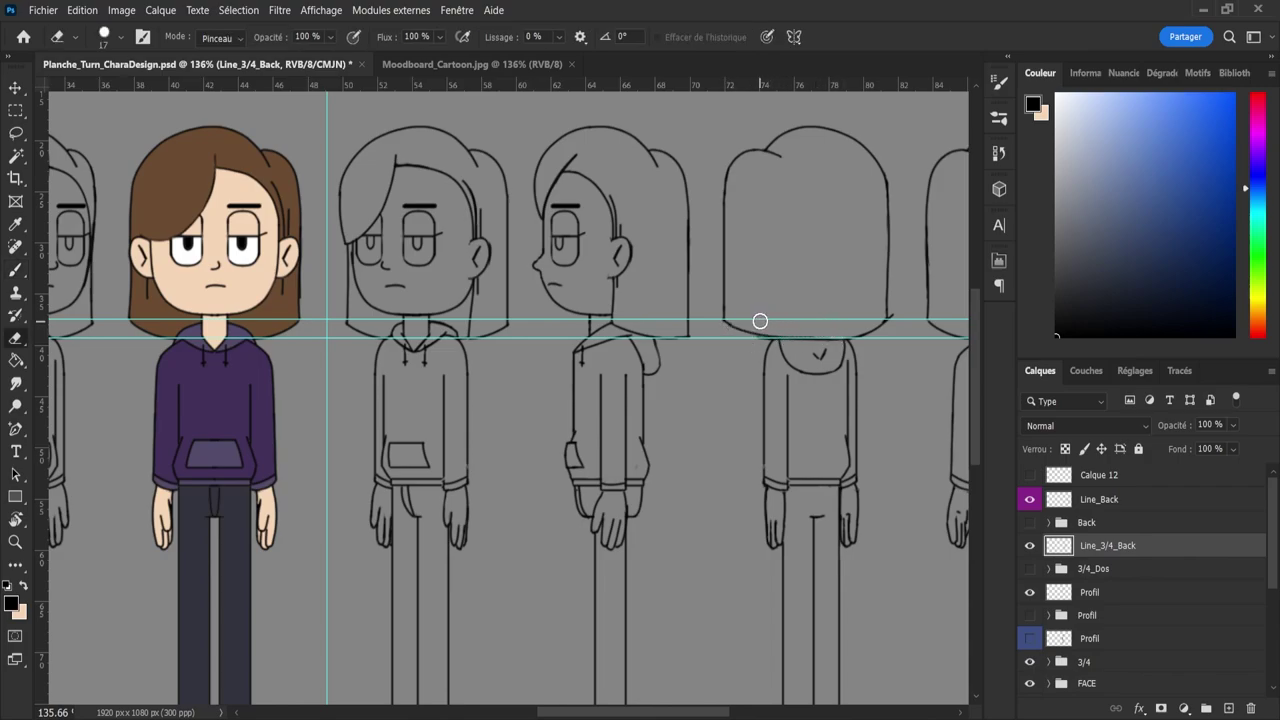
# - Clean up the redrawn lower hair edge with a smaller eraser and retouch its left corner with the brush
pyautogui.press('z')
pyautogui.moveTo(745, 348); pyautogui.dragTo(779, 352)
pyautogui.press('e')
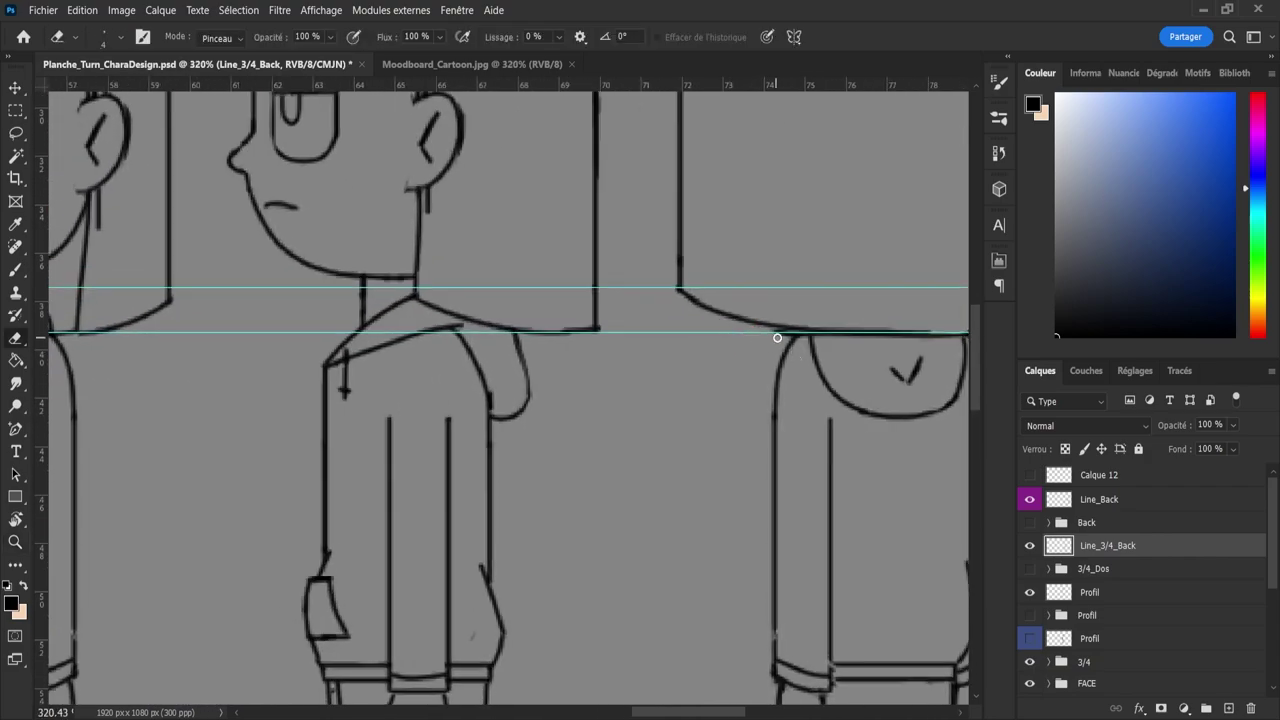
pyautogui.press('[')
pyautogui.press('[')
pyautogui.press('b')
pyautogui.scroll(-3, 745, 340)
pyautogui.scroll(3, 745, 340)
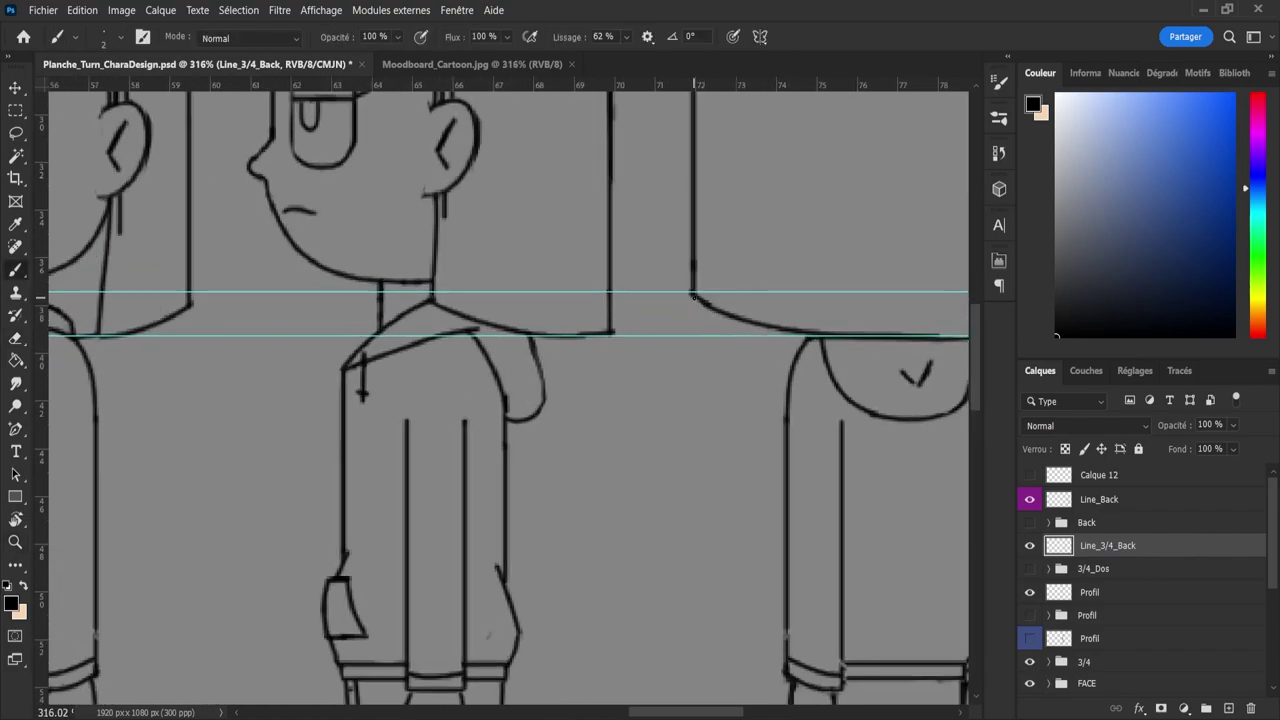
pyautogui.moveTo(692, 293); pyautogui.dragTo(706, 298)
pyautogui.press('e')
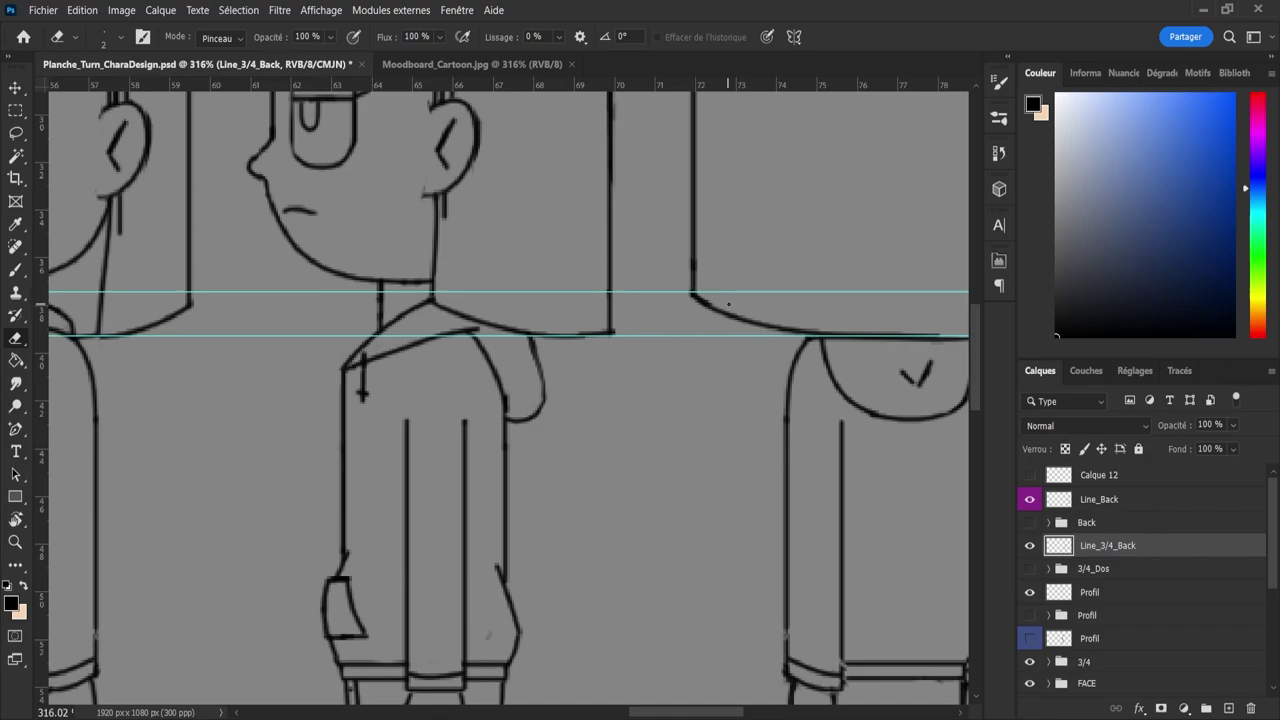
# - Erase the line overshooting the lower right corner of the three-quarter back view's hair
pyautogui.press('z')
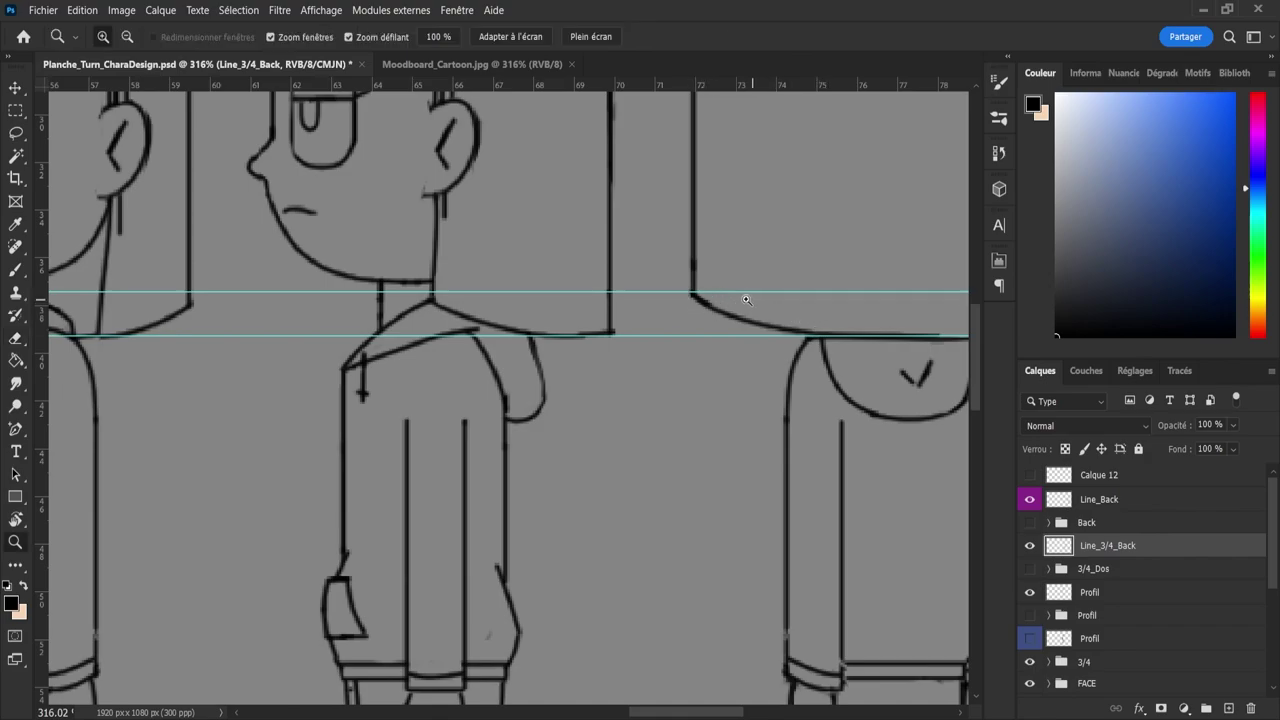
pyautogui.moveTo(750, 298)
pyautogui.mouseDown()
pyautogui.moveTo(692, 293)
pyautogui.moveTo(706, 290)
pyautogui.mouseUp()
pyautogui.click(942, 295)
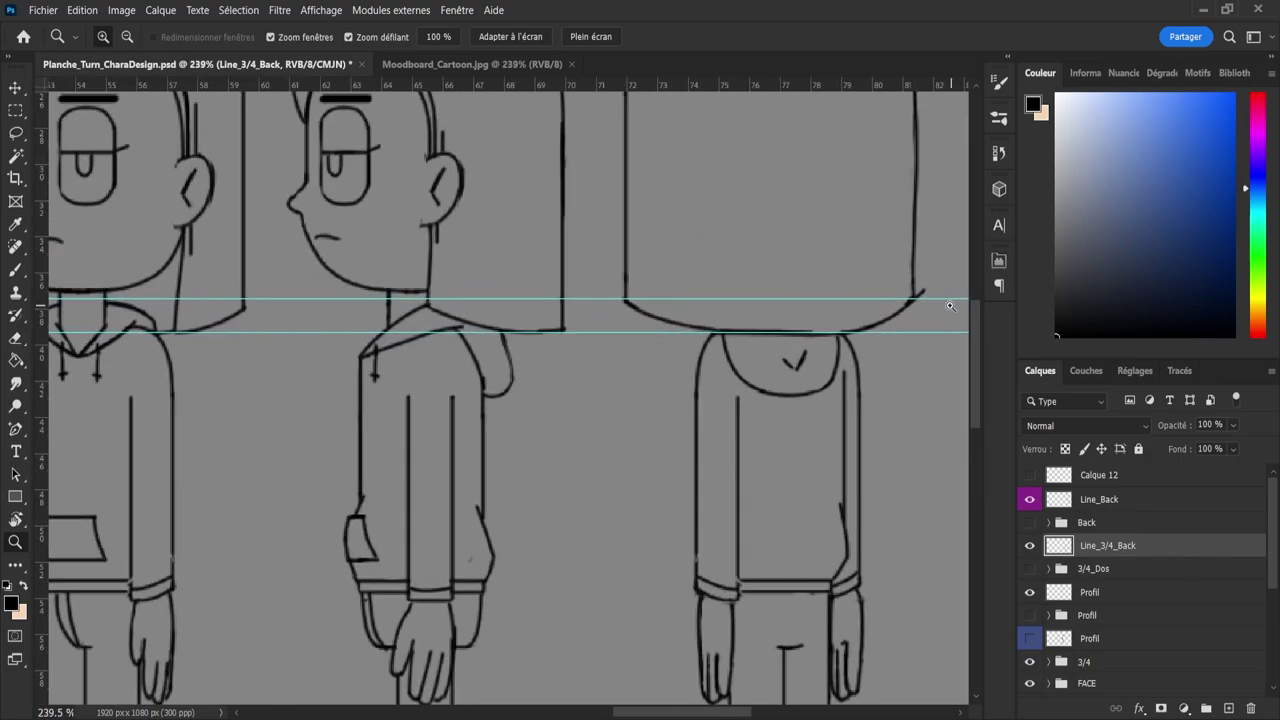
pyautogui.press('e')
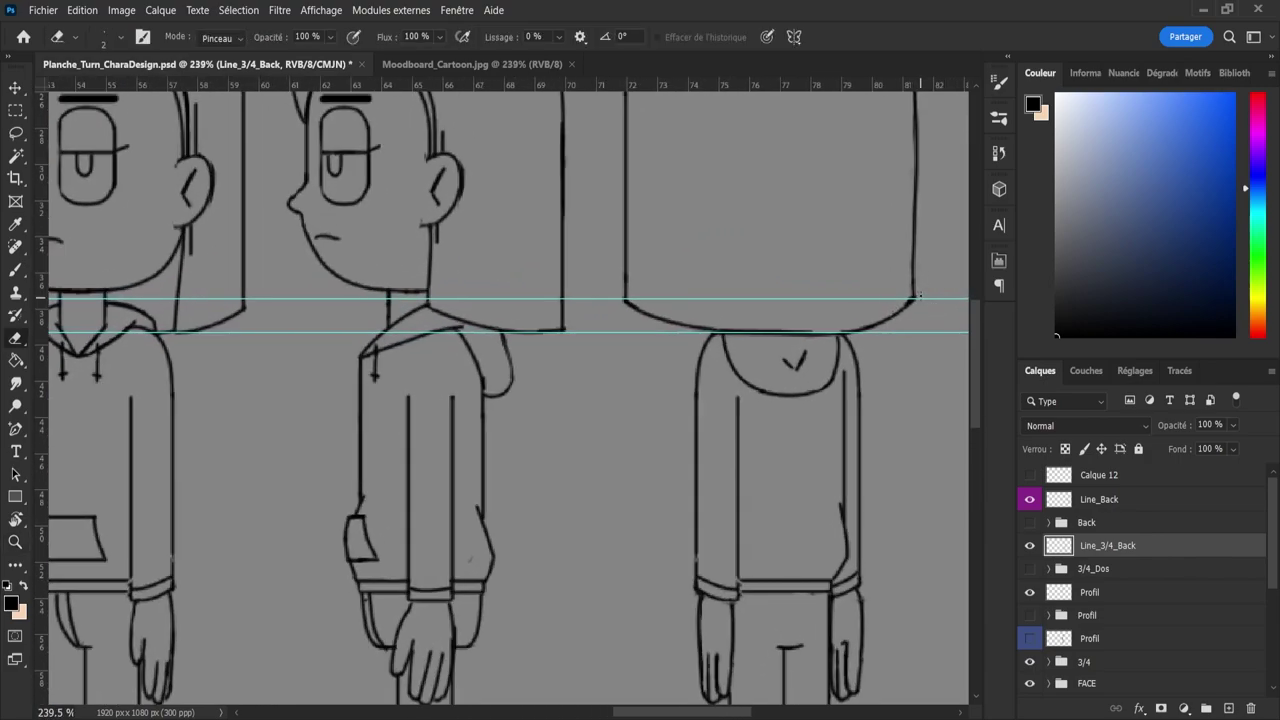
# - Redraw the right hair edge of the three-quarter back view as a straight brush line and erase the doubled strokes beside it
pyautogui.press('z')
pyautogui.moveTo(921, 331); pyautogui.dragTo(872, 298)
pyautogui.moveTo(909, 198); pyautogui.dragTo(953, 253)
pyautogui.press('b')
pyautogui.moveTo(918, 404); pyautogui.dragTo(918, 192)
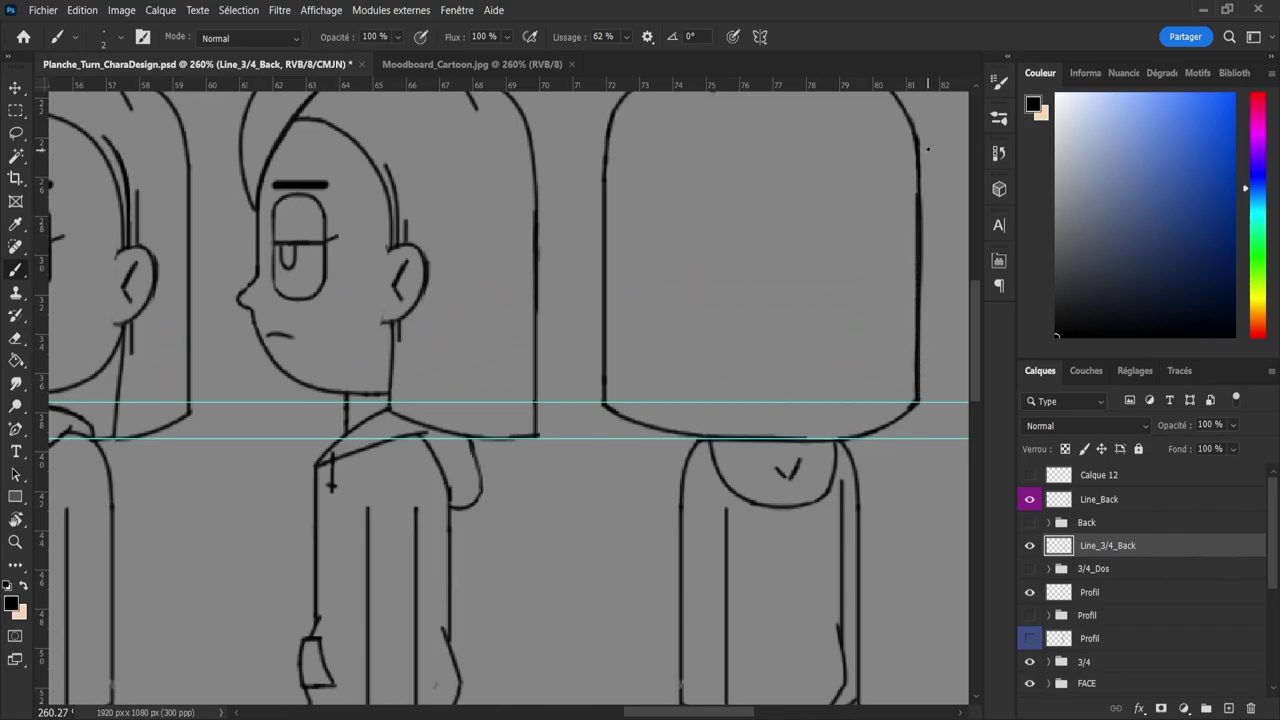
pyautogui.press('e')
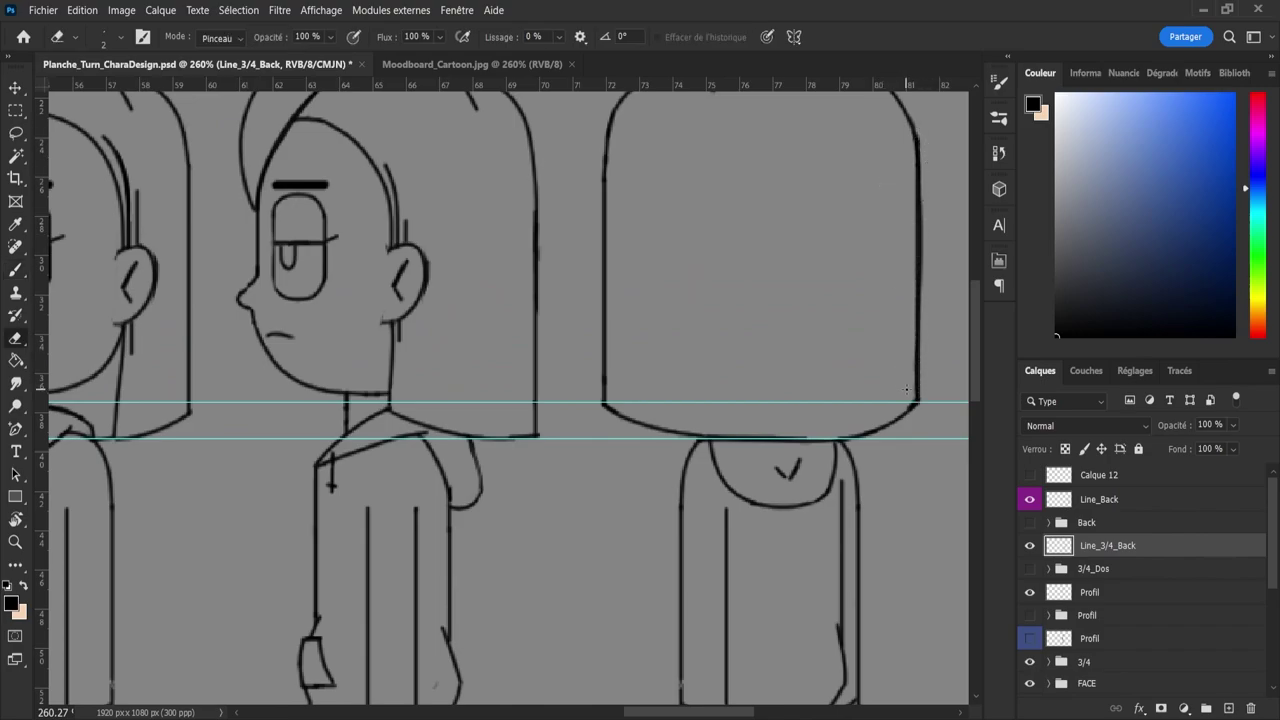
pyautogui.moveTo(914, 391); pyautogui.dragTo(897, 167)
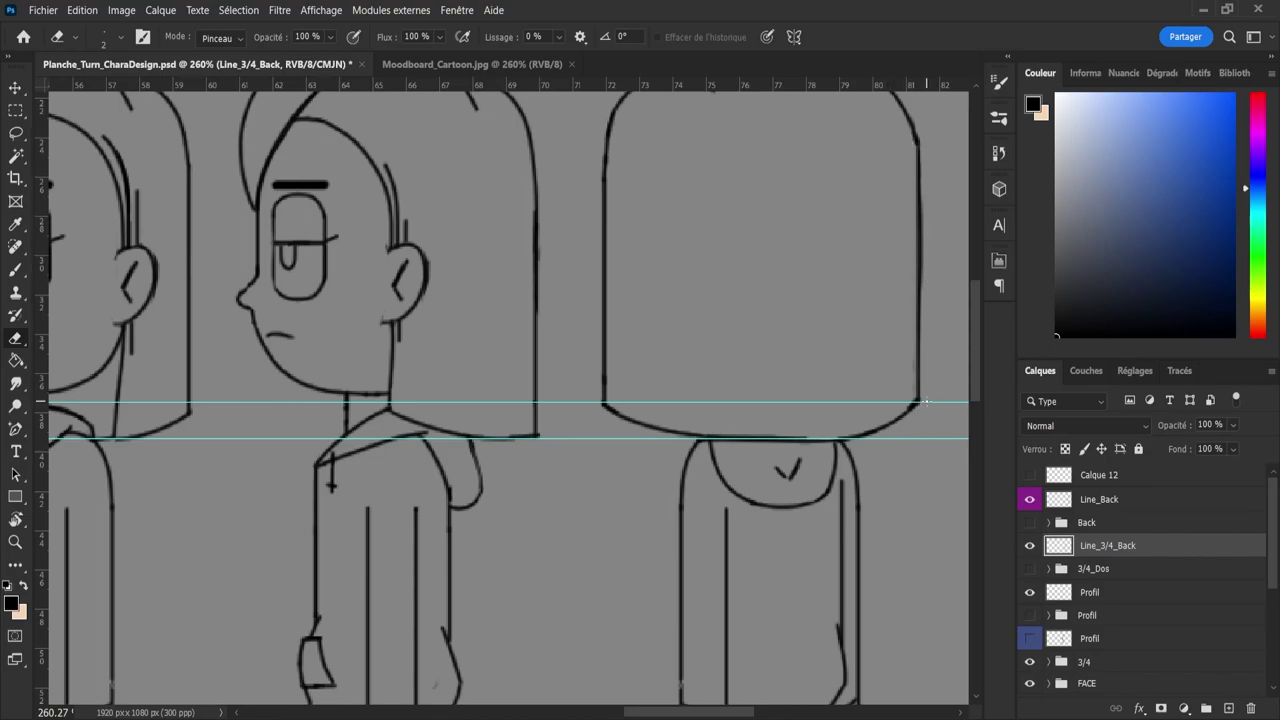
pyautogui.moveTo(932, 333); pyautogui.dragTo(946, 170)
# - Retouch the upper parts of both side hair edges on the three-quarter back view with the brush and eraser
pyautogui.press('z')
pyautogui.moveTo(889, 218)
pyautogui.mouseDown()
pyautogui.moveTo(872, 168)
pyautogui.moveTo(918, 182)
pyautogui.mouseUp()
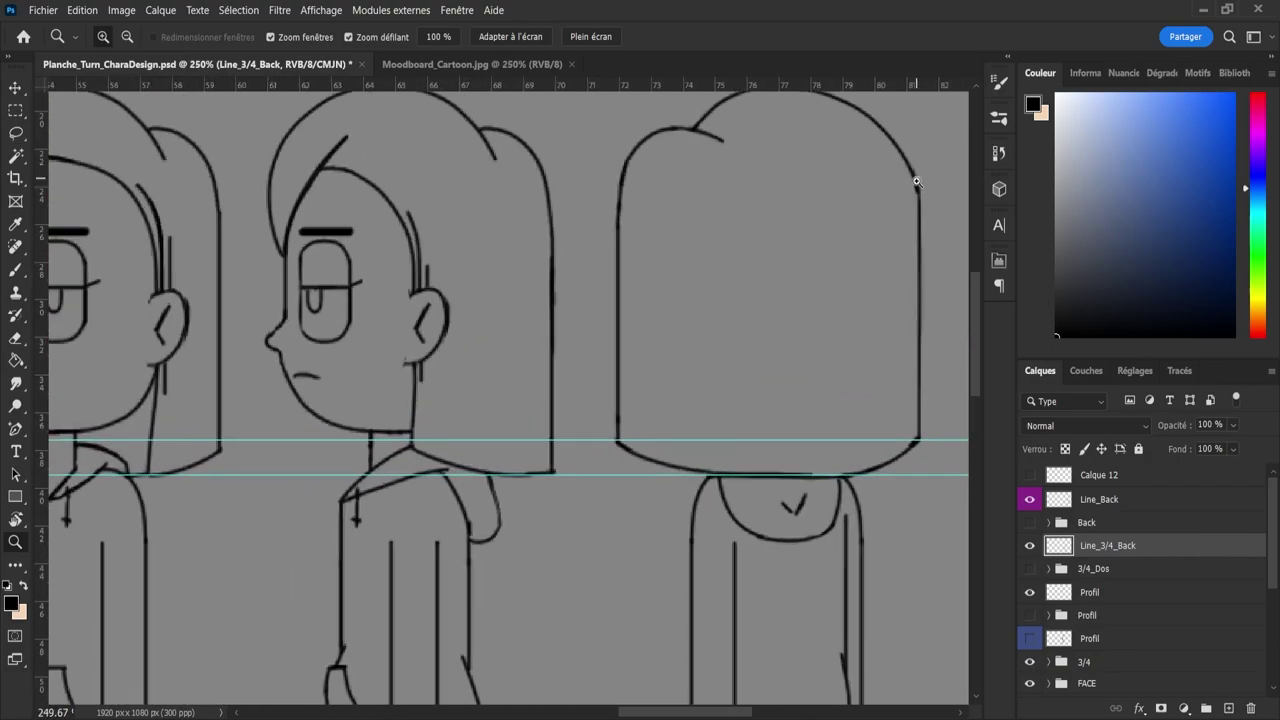
pyautogui.press('b')
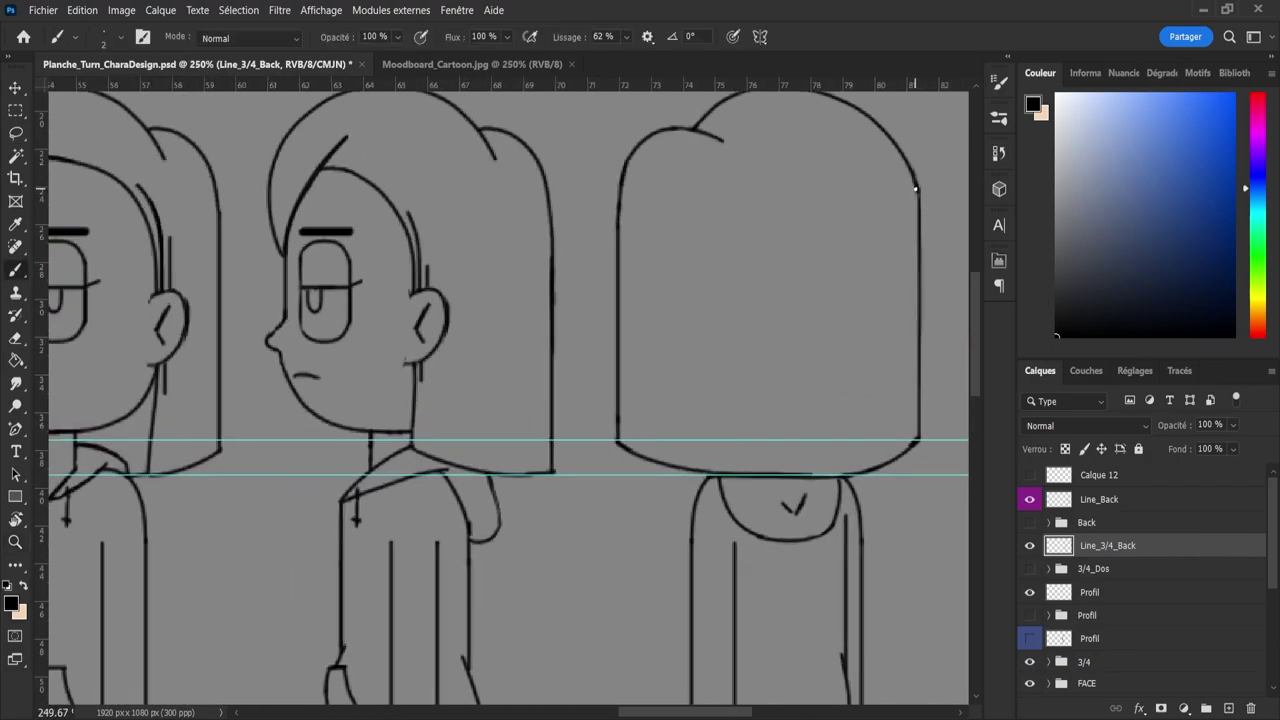
pyautogui.press('e')
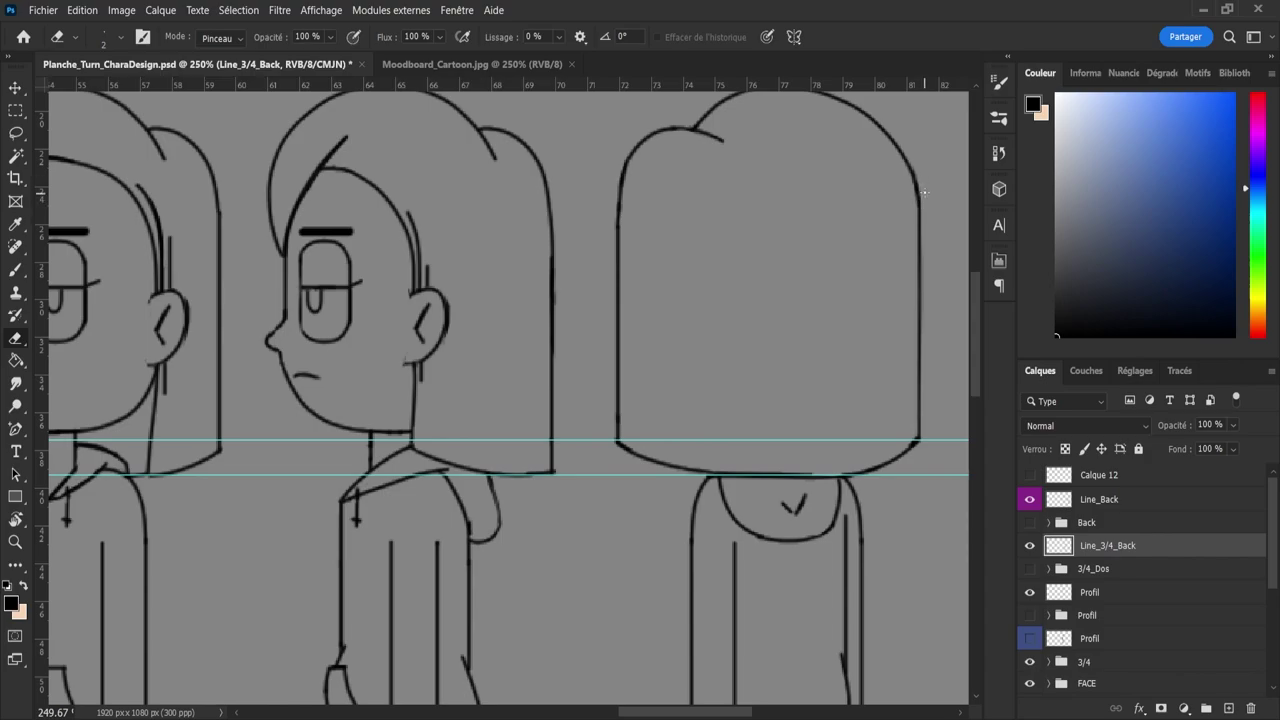
pyautogui.press('z')
pyautogui.moveTo(920, 194); pyautogui.dragTo(886, 186)
pyautogui.moveTo(780, 194); pyautogui.dragTo(787, 260)
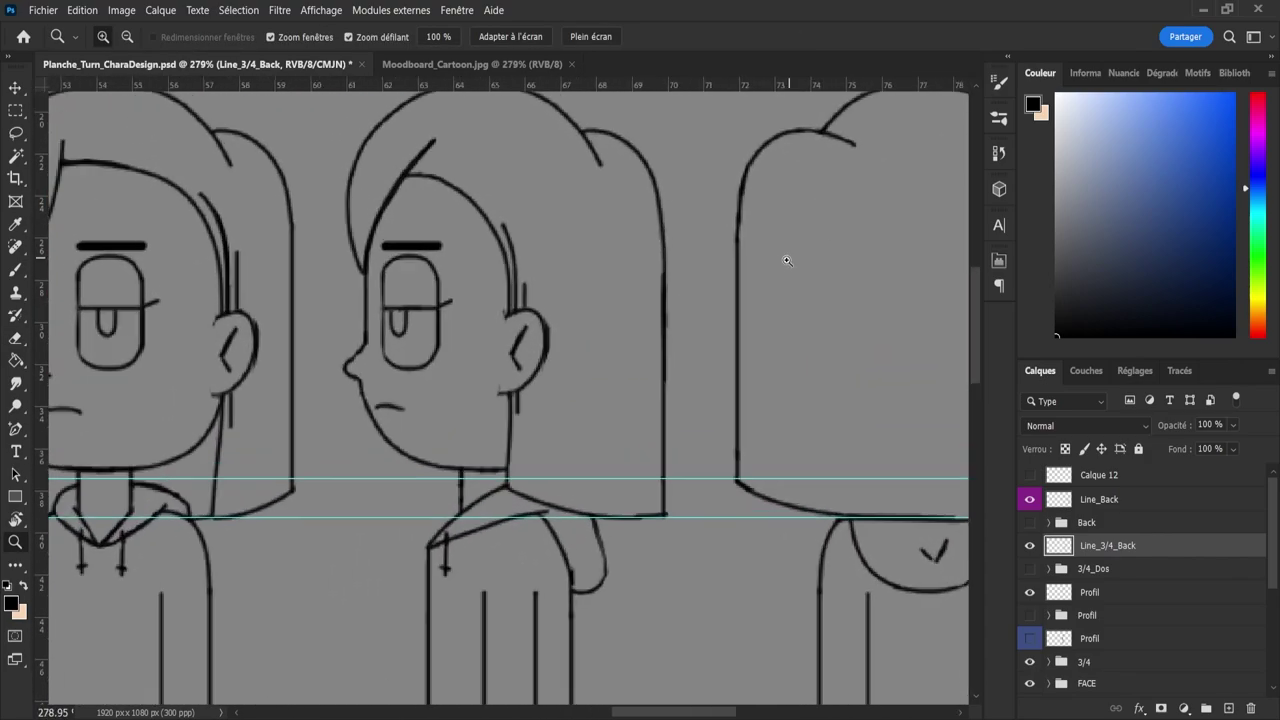
pyautogui.press('e')
pyautogui.press('b')
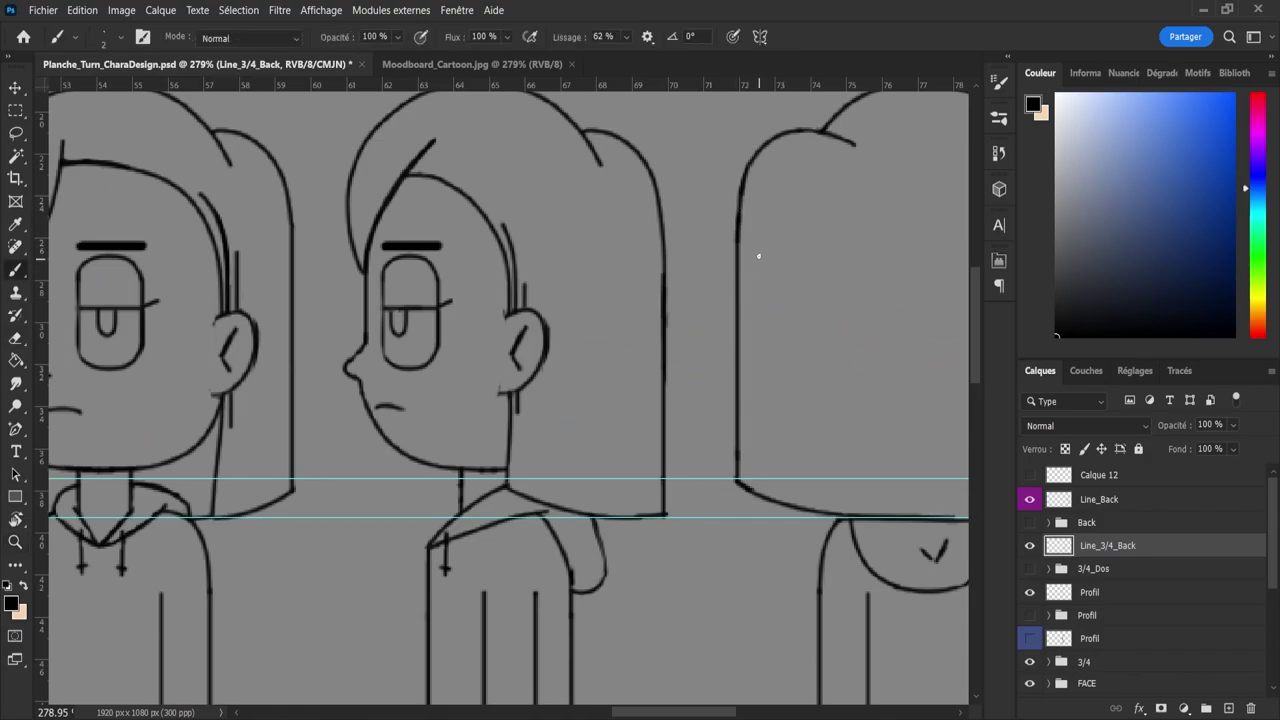
pyautogui.press('e')
pyautogui.press('z')
pyautogui.moveTo(775, 254); pyautogui.dragTo(716, 215)
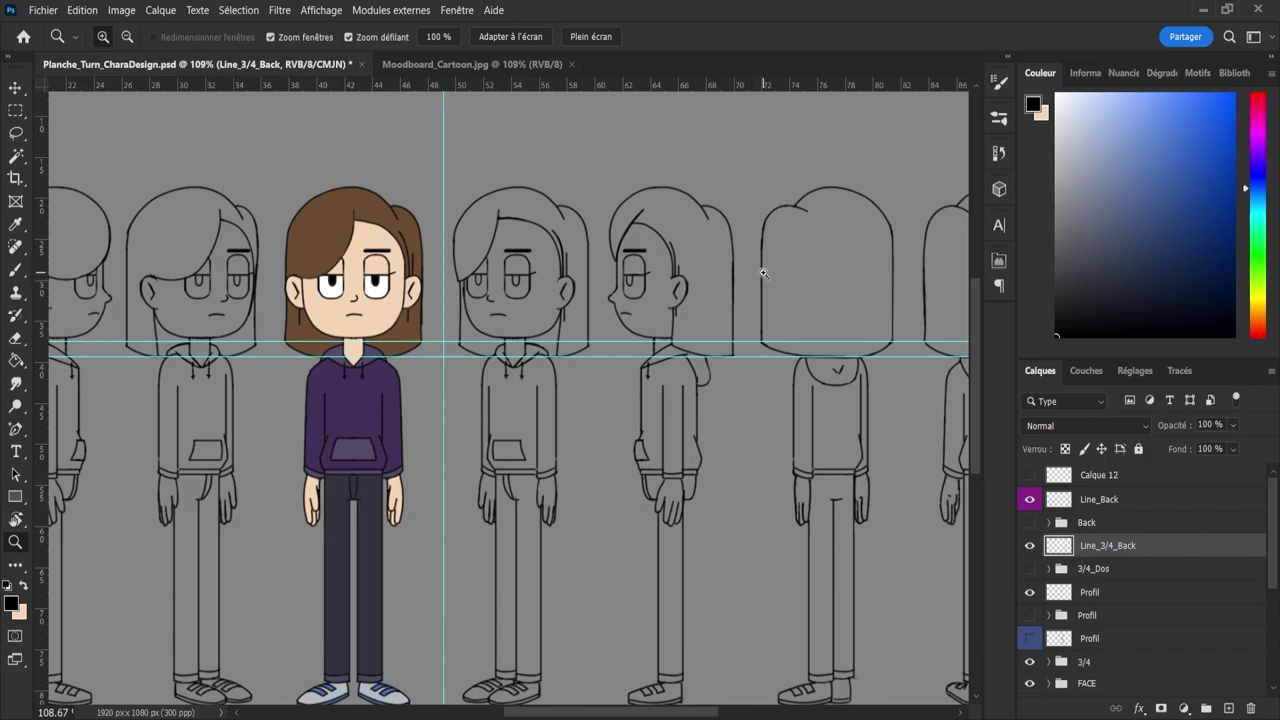
# - Lasso the hair corner at the nape of the profile view on the visible Profil layer and move it up to the upper guide
pyautogui.moveTo(763, 274); pyautogui.dragTo(742, 256)
pyautogui.moveTo(712, 342); pyautogui.dragTo(855, 427)
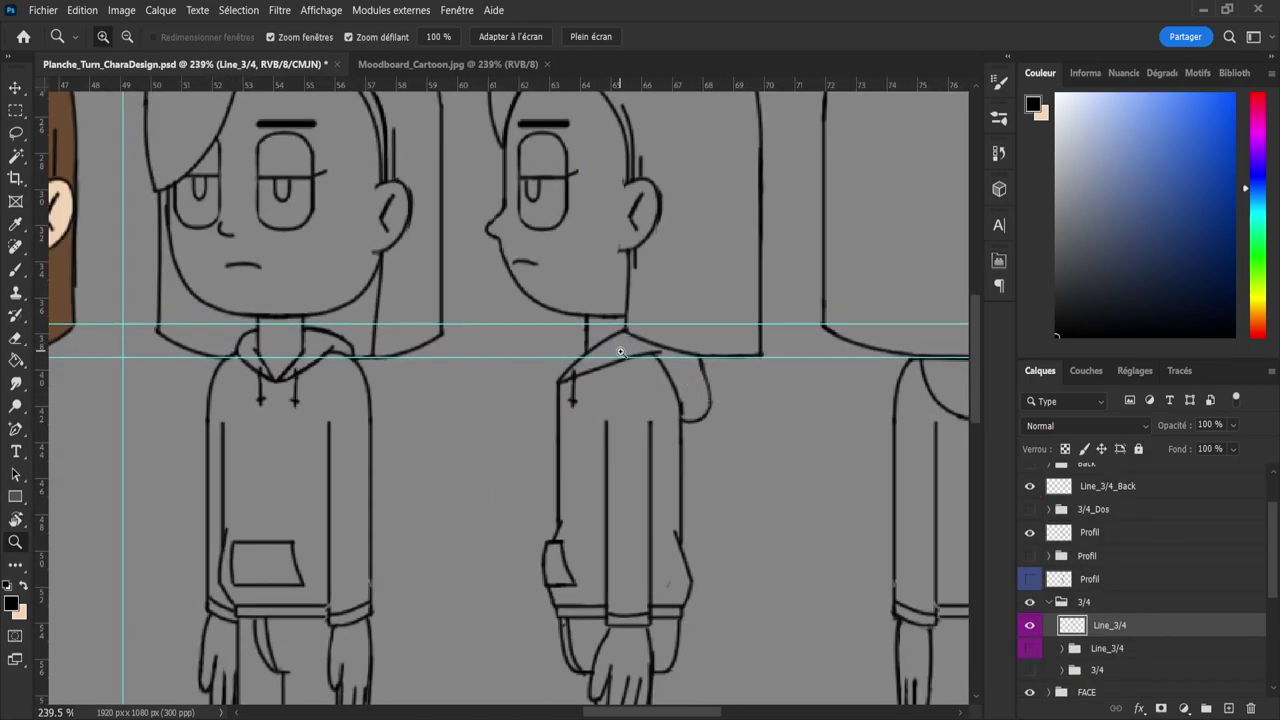
pyautogui.press('l')
pyautogui.click(1076, 579)
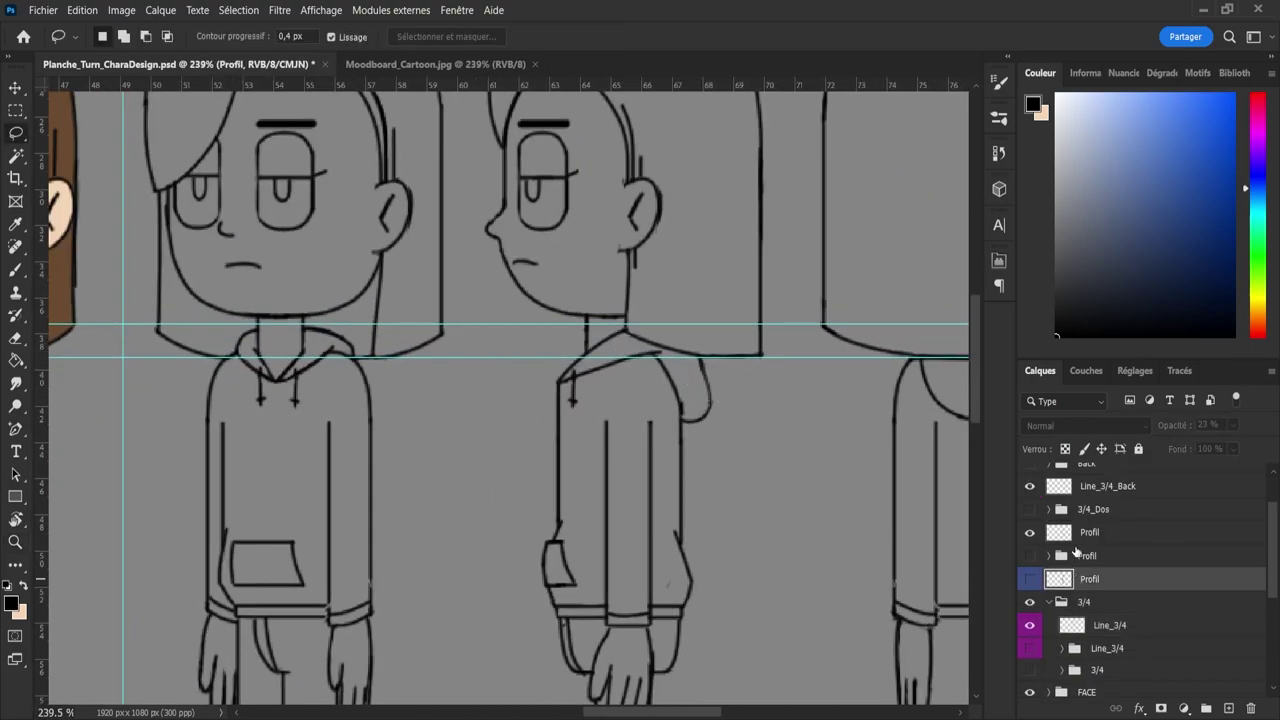
pyautogui.click(1076, 534)
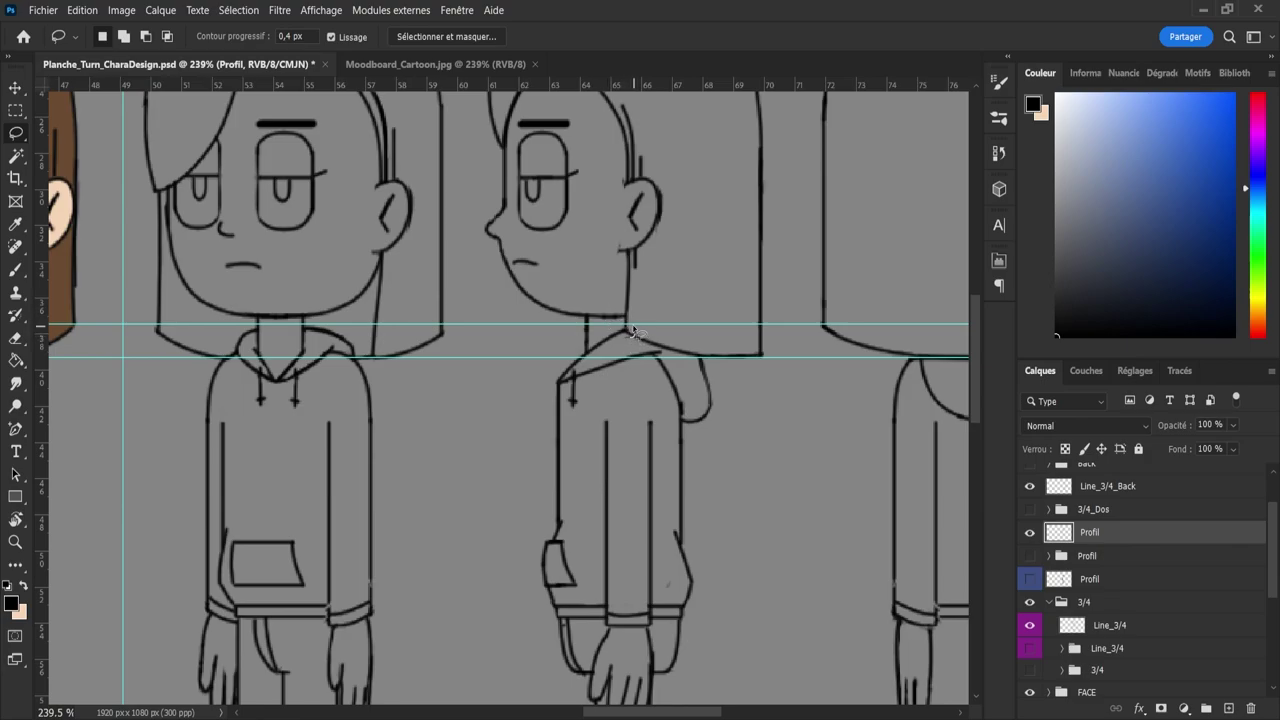
pyautogui.hotkey('ctrl', 't')
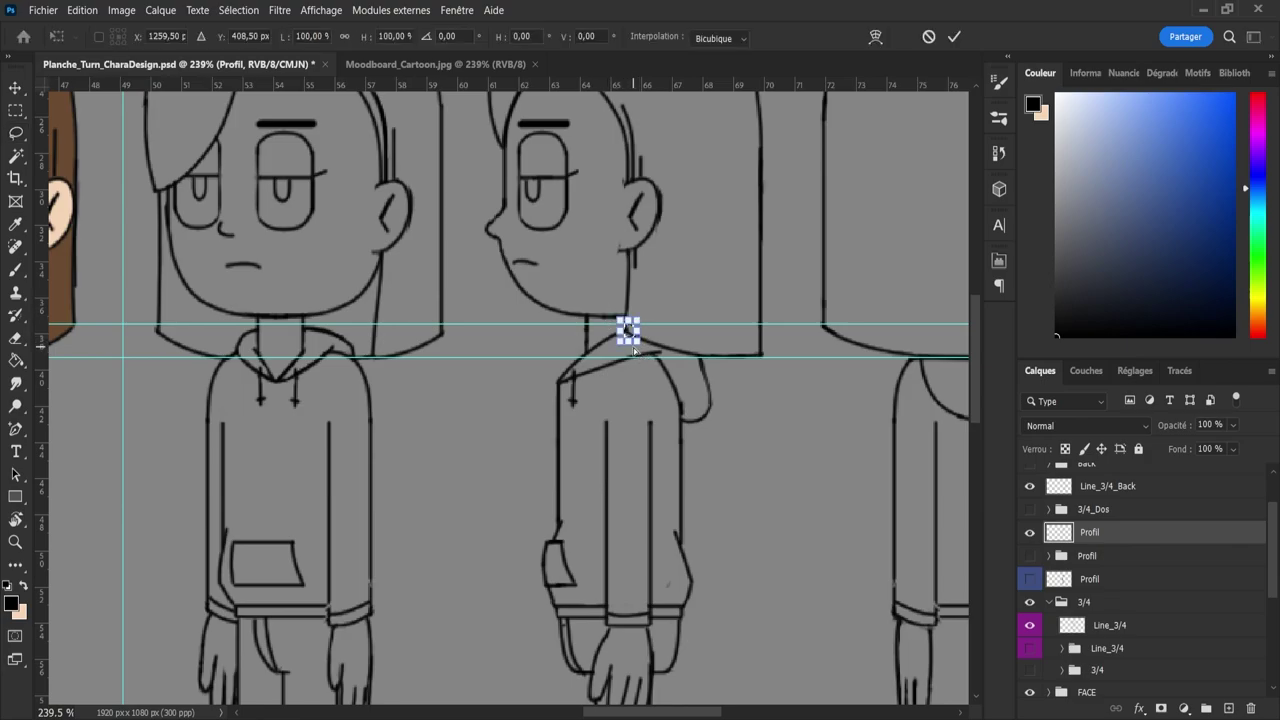
pyautogui.moveTo(624, 328); pyautogui.dragTo(626, 321)
pyautogui.press('Return')
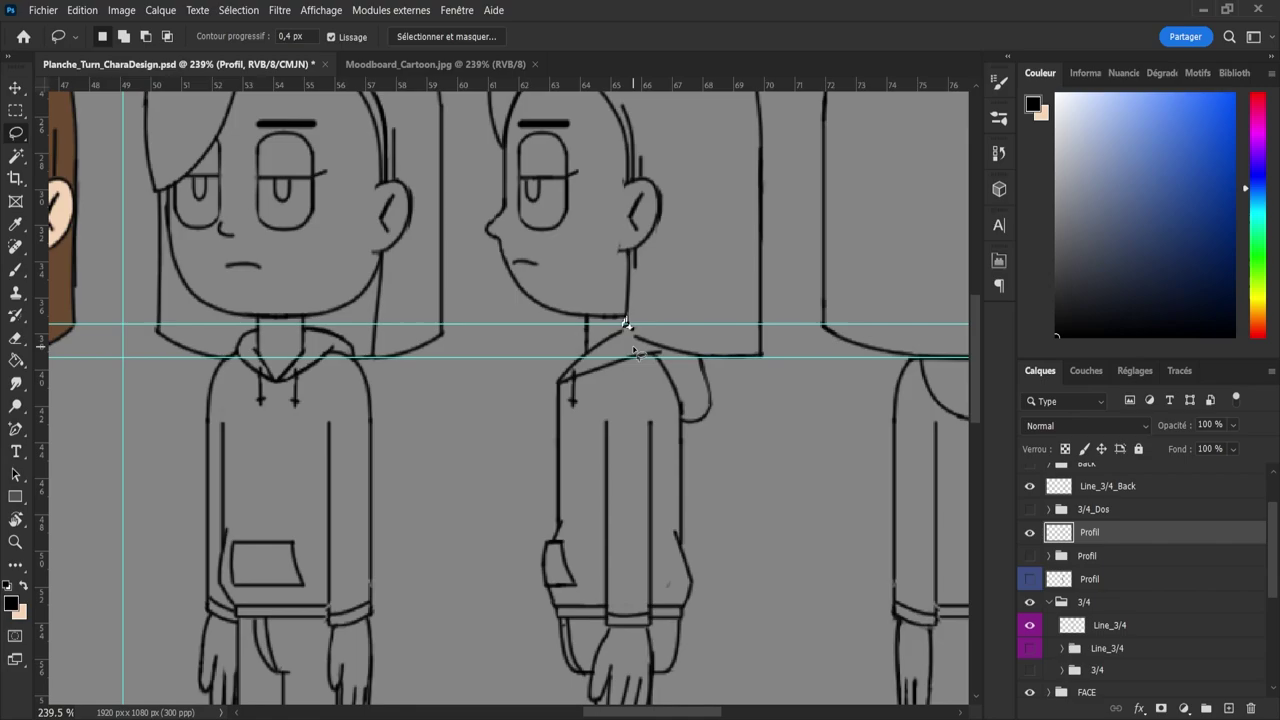
# - Redraw the profile view's lower hair edge as a curve from the raised nape corner down to the lower guide, cleaning it with the eraser
pyautogui.press('b')
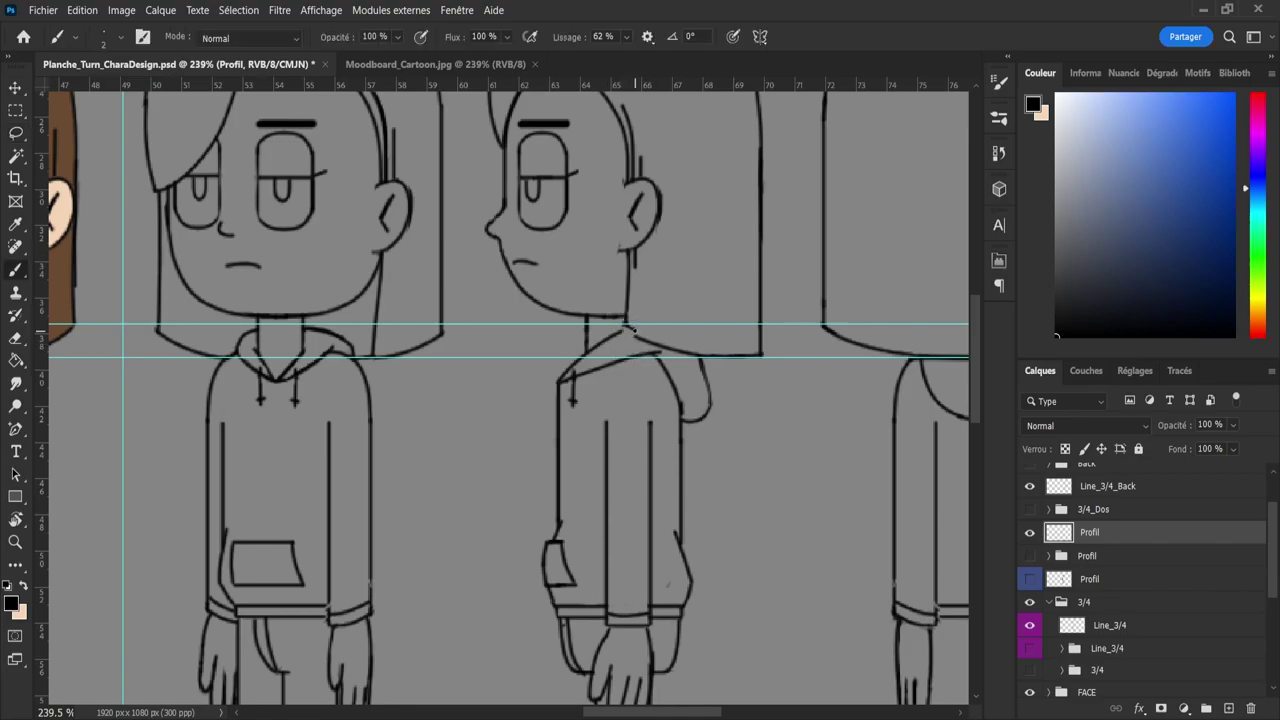
pyautogui.moveTo(693, 352); pyautogui.dragTo(761, 355)
pyautogui.hotkey('ctrl', 'z')
pyautogui.moveTo(625, 325); pyautogui.dragTo(755, 356)
pyautogui.hotkey('ctrl', 'z')
pyautogui.moveTo(625, 326); pyautogui.dragTo(718, 360)
pyautogui.hotkey('ctrl', 'z')
pyautogui.moveTo(625, 326); pyautogui.dragTo(684, 352)
pyautogui.press('e')
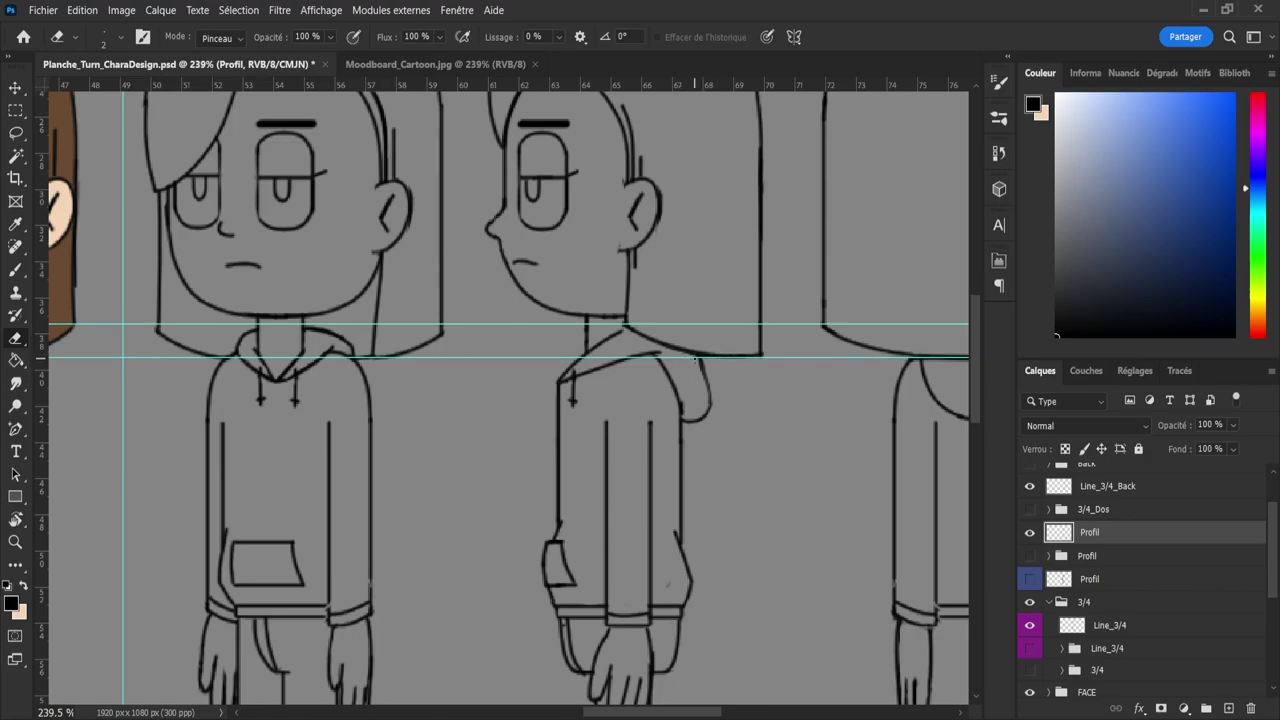
pyautogui.press('b')
pyautogui.moveTo(626, 328); pyautogui.dragTo(643, 346)
pyautogui.hotkey('ctrl', 'z')
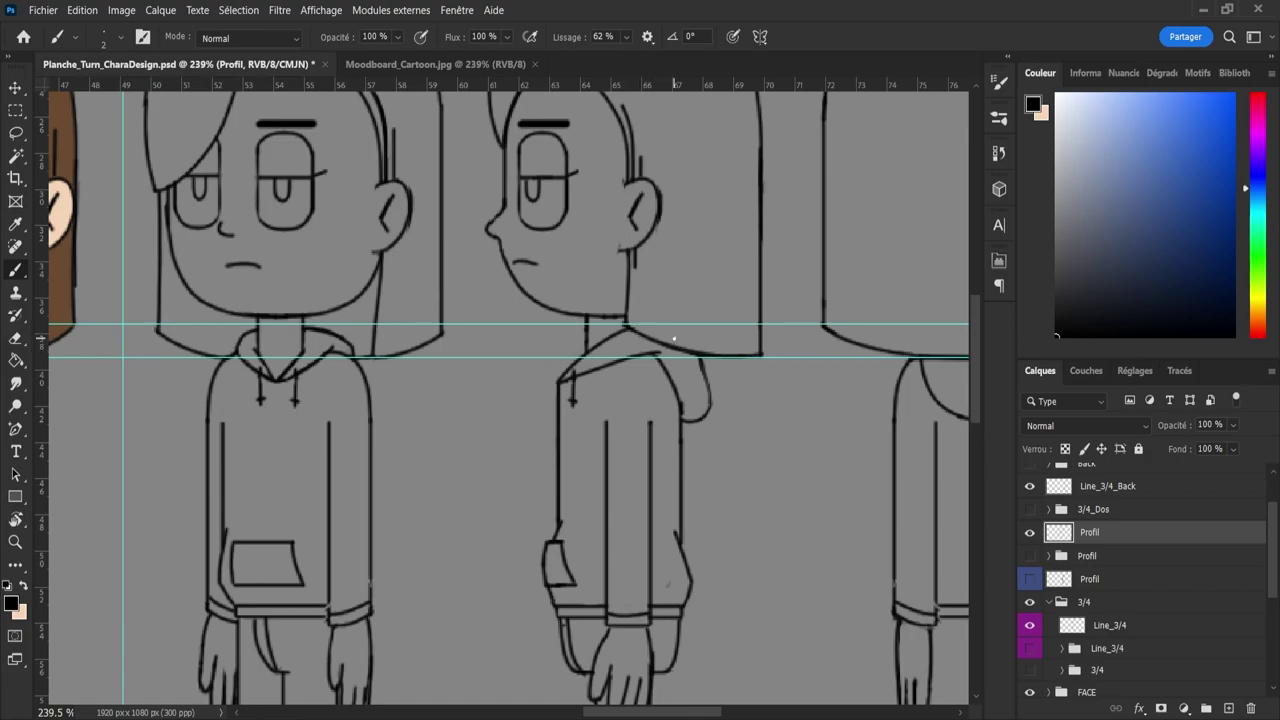
pyautogui.press('e')
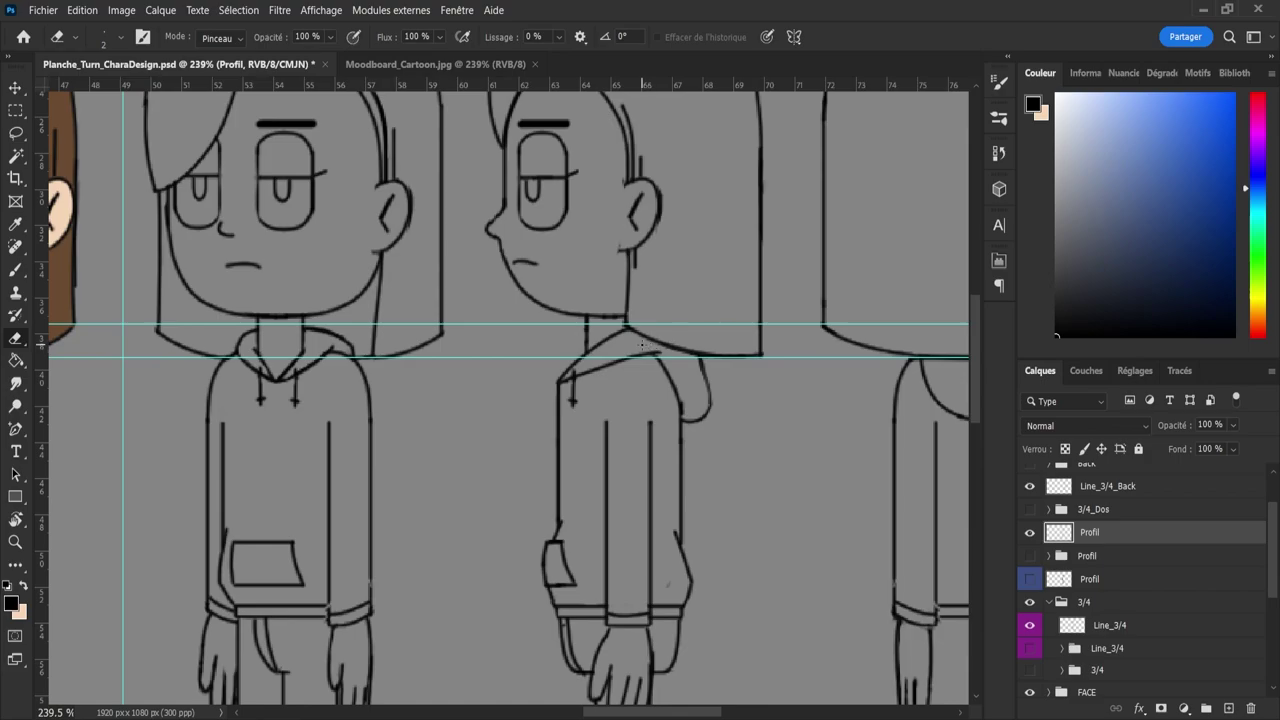
# - Check the whole turnaround sheet and save the document
pyautogui.press('z')
pyautogui.moveTo(660, 277); pyautogui.dragTo(612, 269)
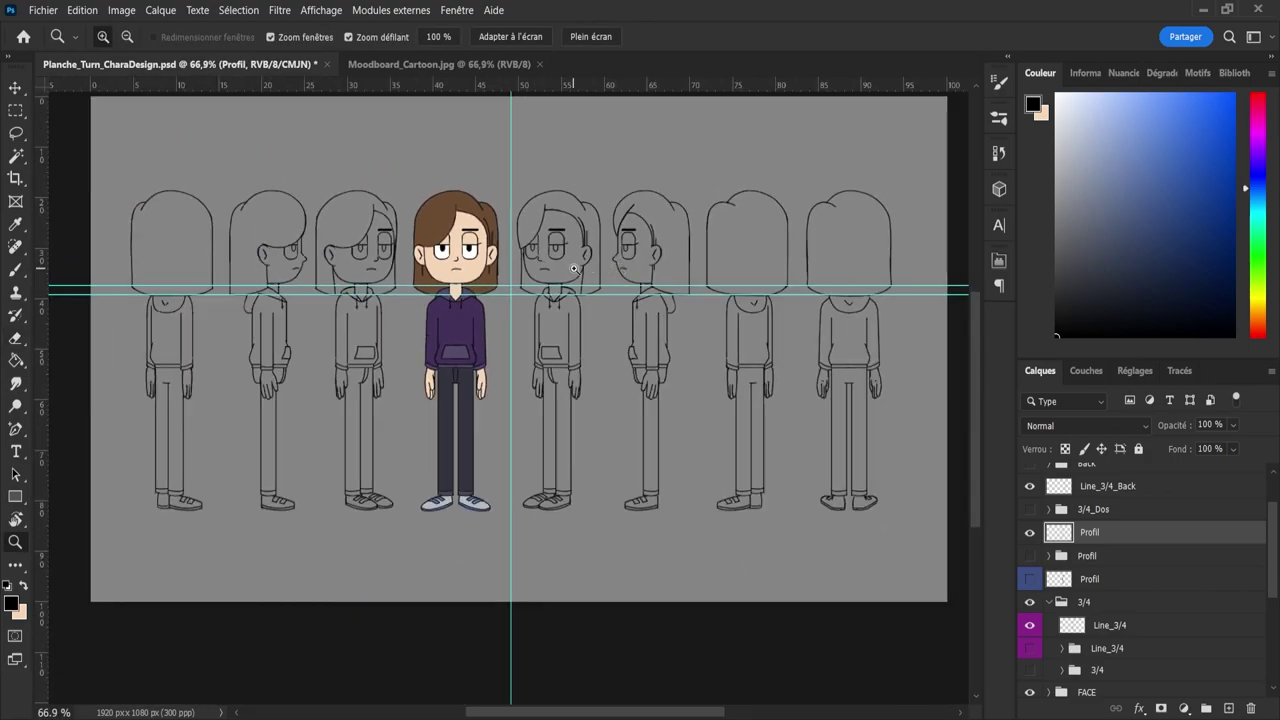
pyautogui.hotkey('ctrl', 's')
# - Duplicate the Line_Face layer inside the FACE group and hide the original as a backup
pyautogui.moveTo(490, 350); pyautogui.dragTo(493, 350)
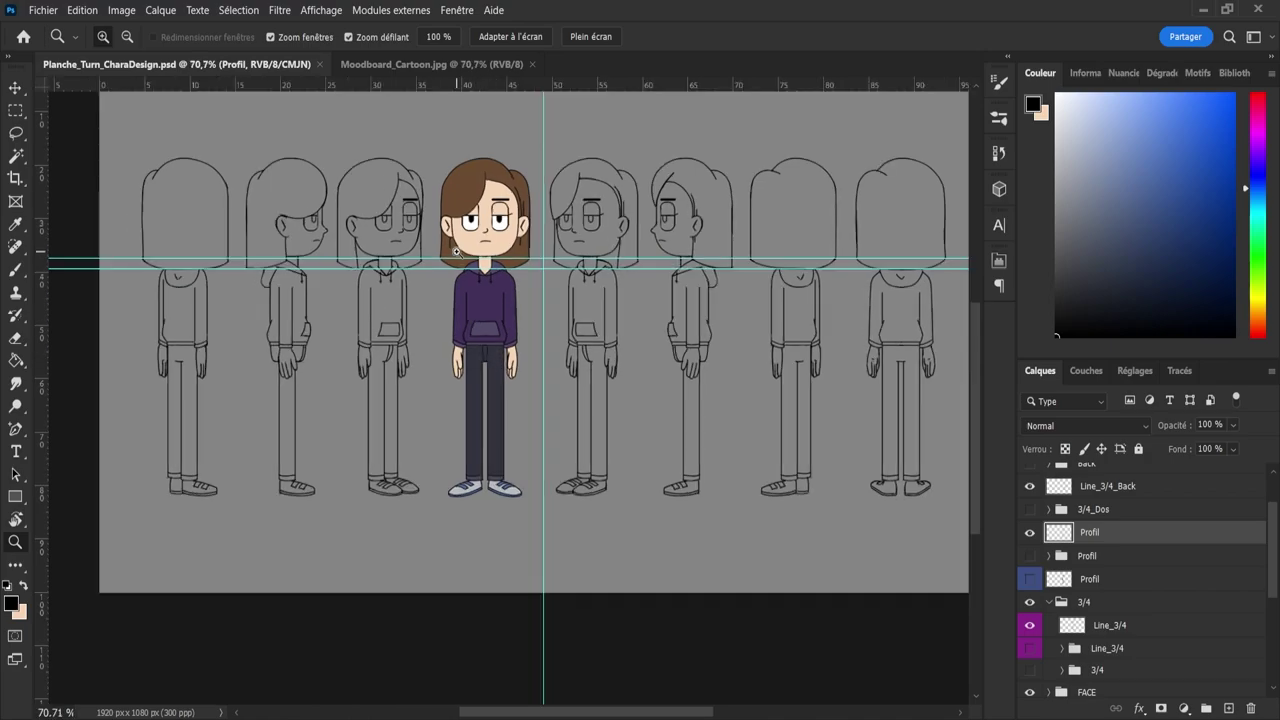
pyautogui.moveTo(456, 250); pyautogui.dragTo(485, 251)
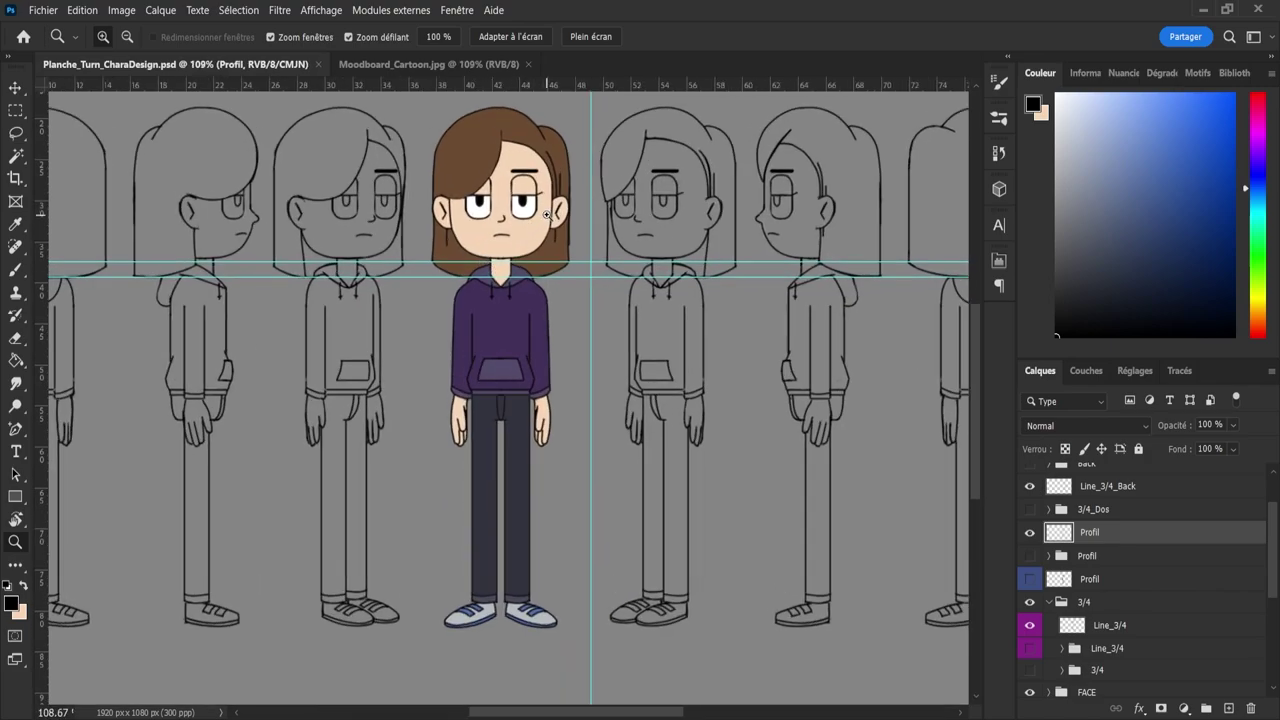
pyautogui.moveTo(538, 184); pyautogui.dragTo(556, 180)
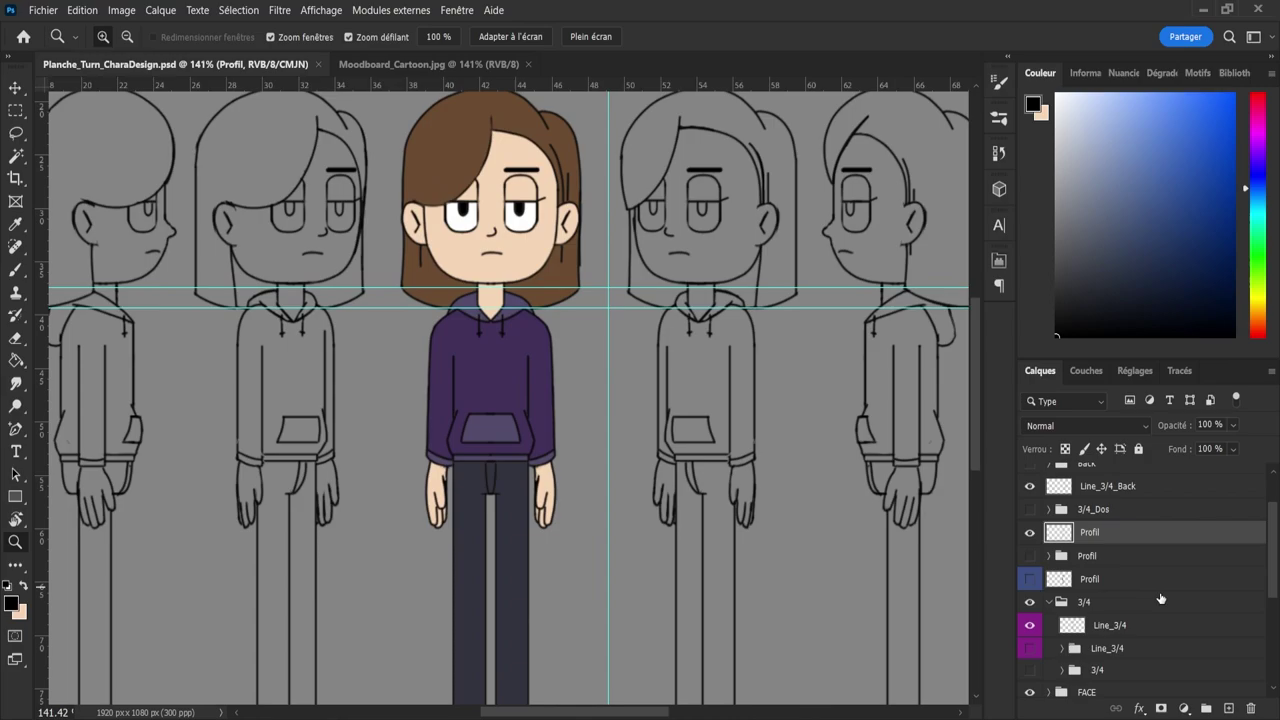
pyautogui.moveTo(1275, 573); pyautogui.dragTo(1276, 616)
pyautogui.click(1049, 589)
pyautogui.click(1085, 611)
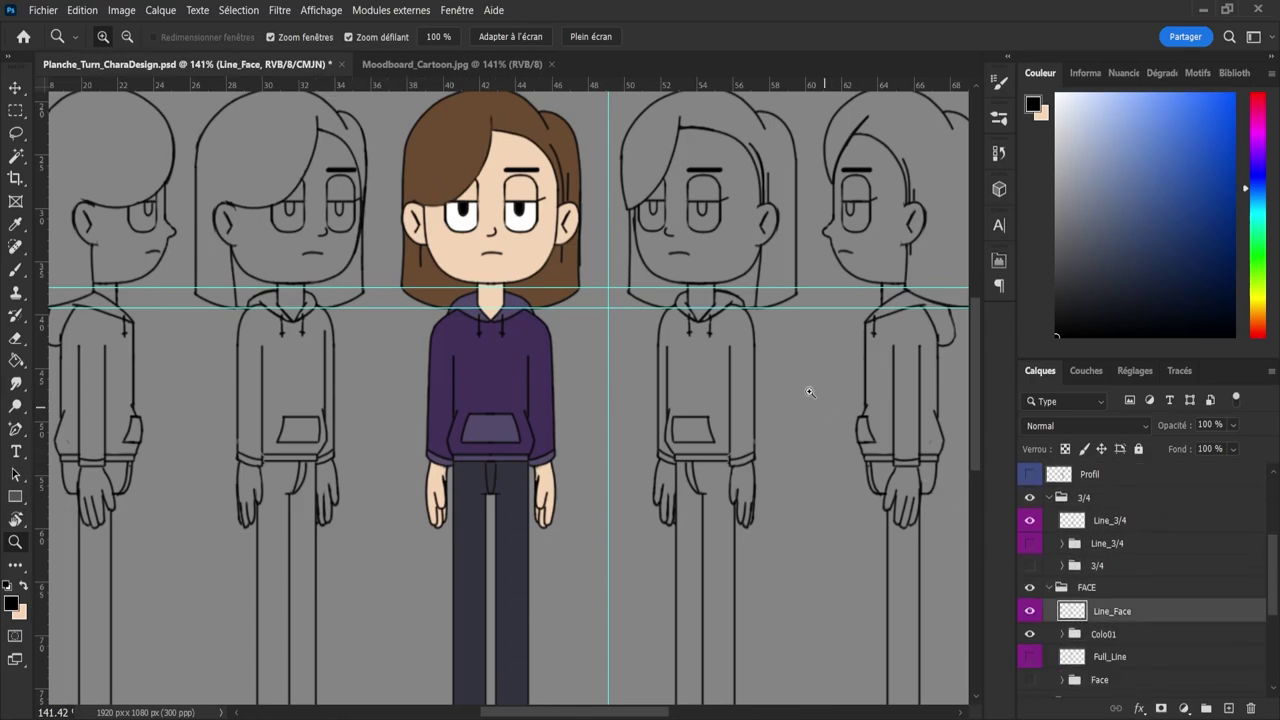
pyautogui.hotkey('ctrl', 'j')
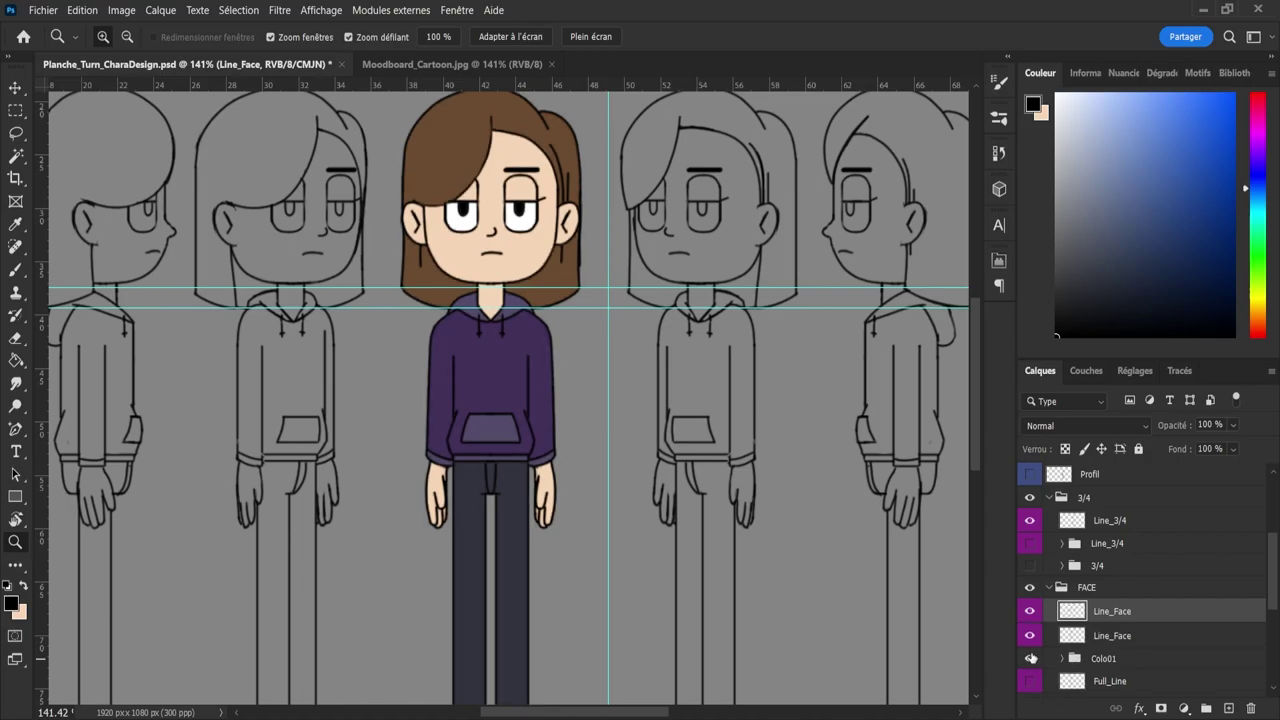
pyautogui.click(1030, 636)
pyautogui.click(1030, 636)
# - Erase the inner hair strand lines above and below the ears of the coloured front view
pyautogui.press('e')
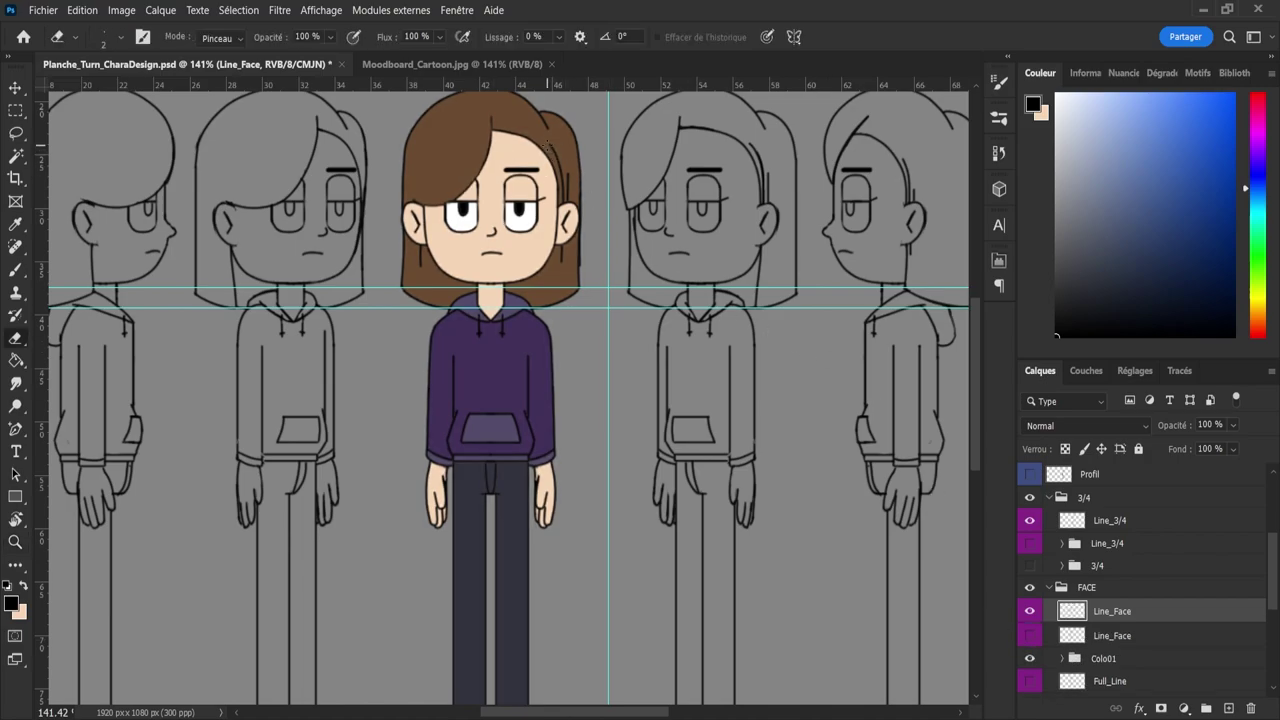
pyautogui.moveTo(550, 146)
pyautogui.mouseDown()
pyautogui.moveTo(566, 196)
pyautogui.moveTo(599, 166)
pyautogui.mouseUp()
pyautogui.hotkey('ctrl', 'space')
pyautogui.moveTo(573, 218); pyautogui.dragTo(568, 220)
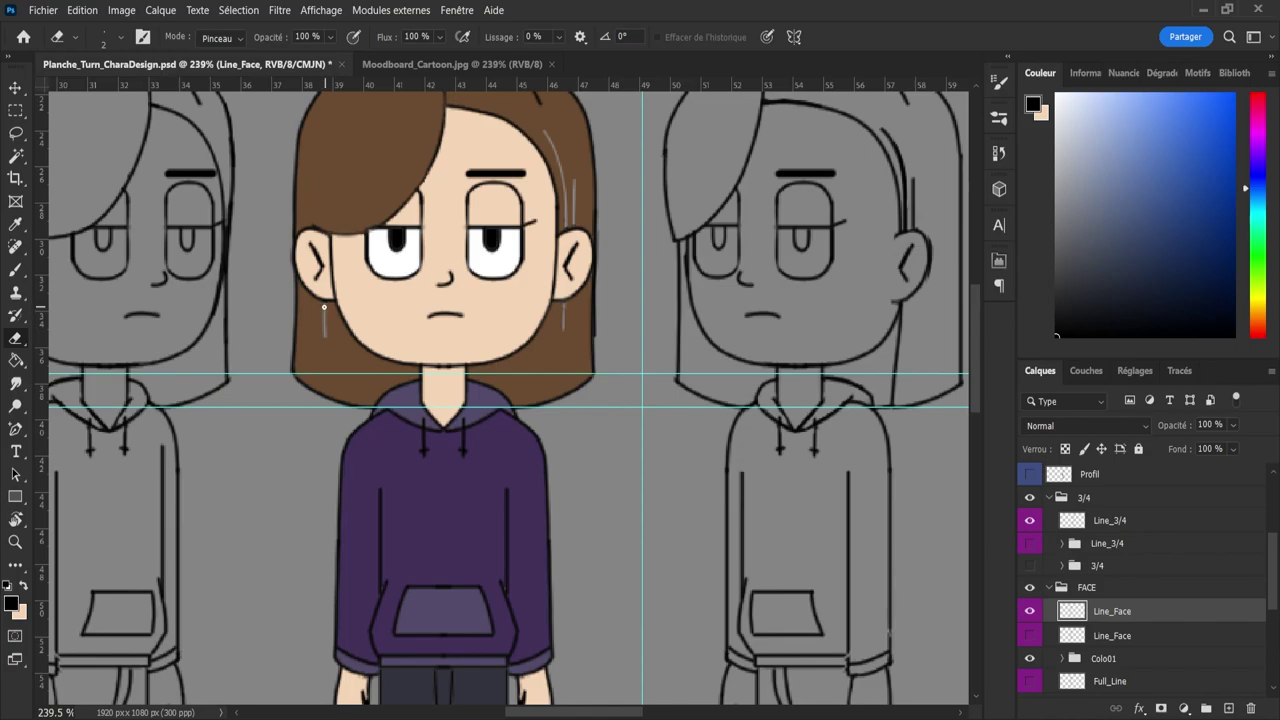
# - Collapse the FACE group, then duplicate the Line_3/4 layer in the 3/4 group and hide the original
pyautogui.press('z')
pyautogui.moveTo(380, 356)
pyautogui.mouseDown()
pyautogui.moveTo(314, 339)
pyautogui.moveTo(337, 387)
pyautogui.moveTo(392, 403)
pyautogui.mouseUp()
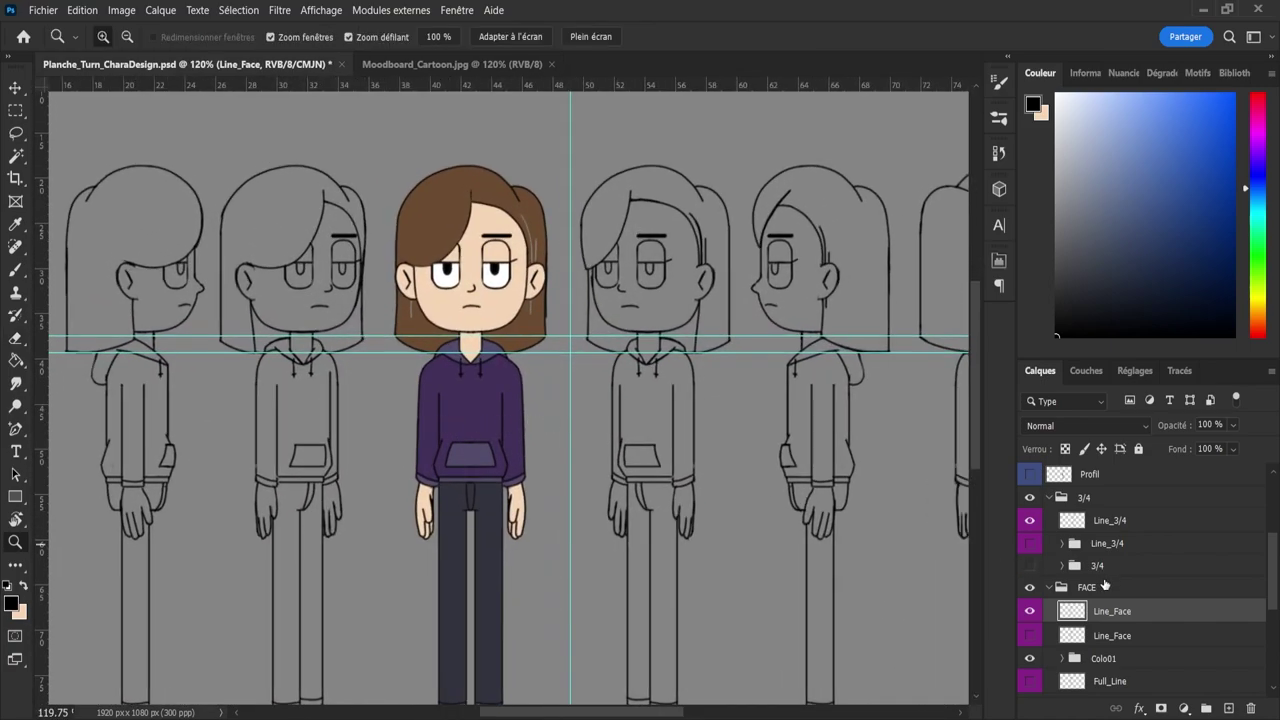
pyautogui.click(1049, 588)
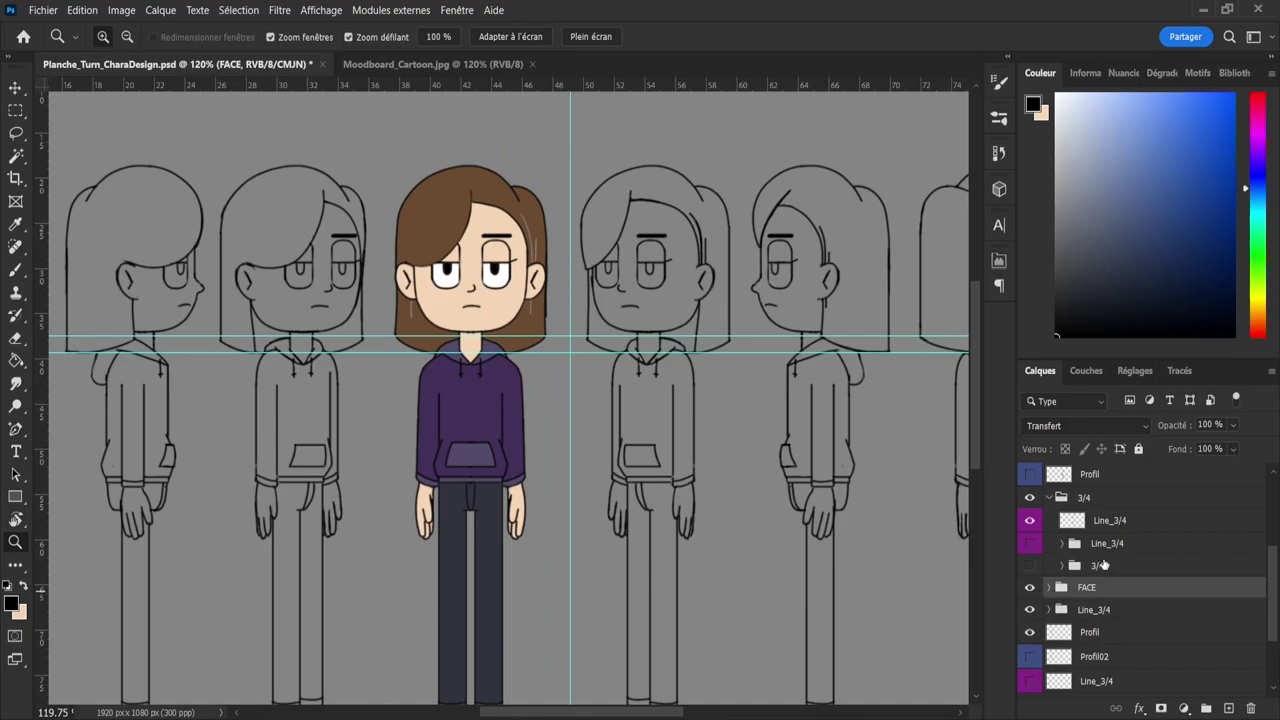
pyautogui.click(1122, 524)
pyautogui.click(1030, 522)
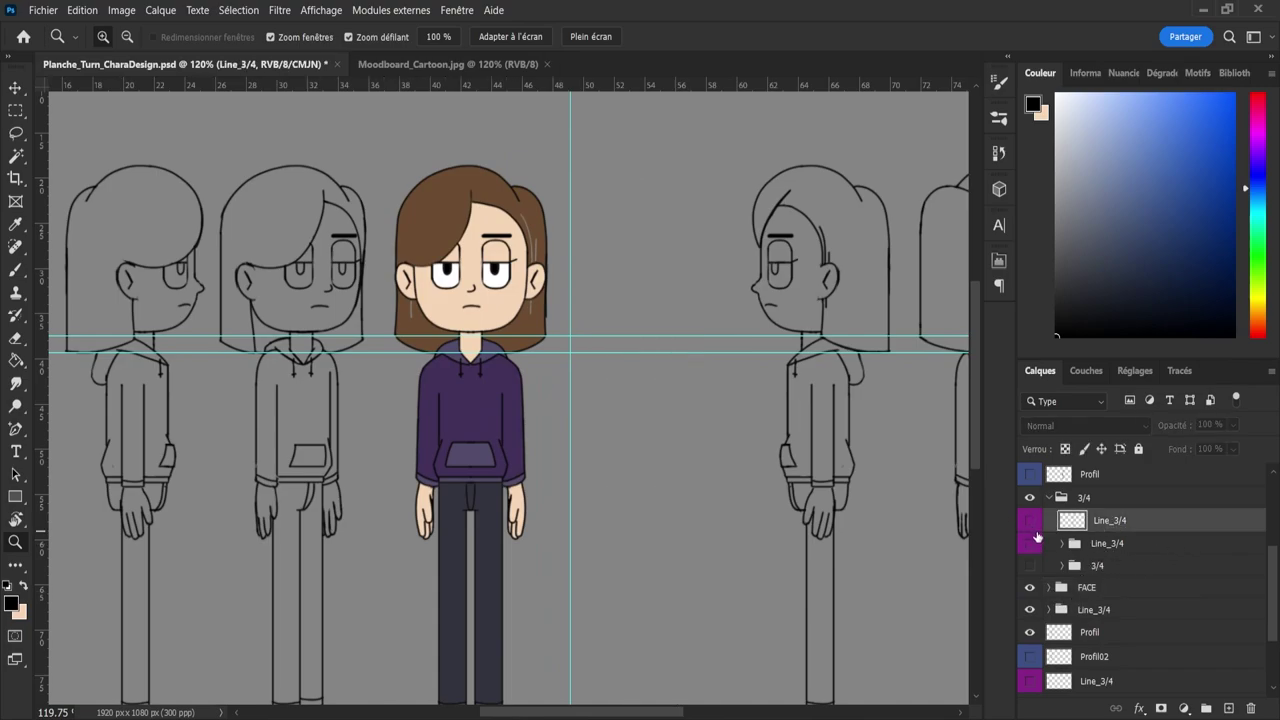
pyautogui.click(1030, 522)
pyautogui.hotkey('ctrl', 'j')
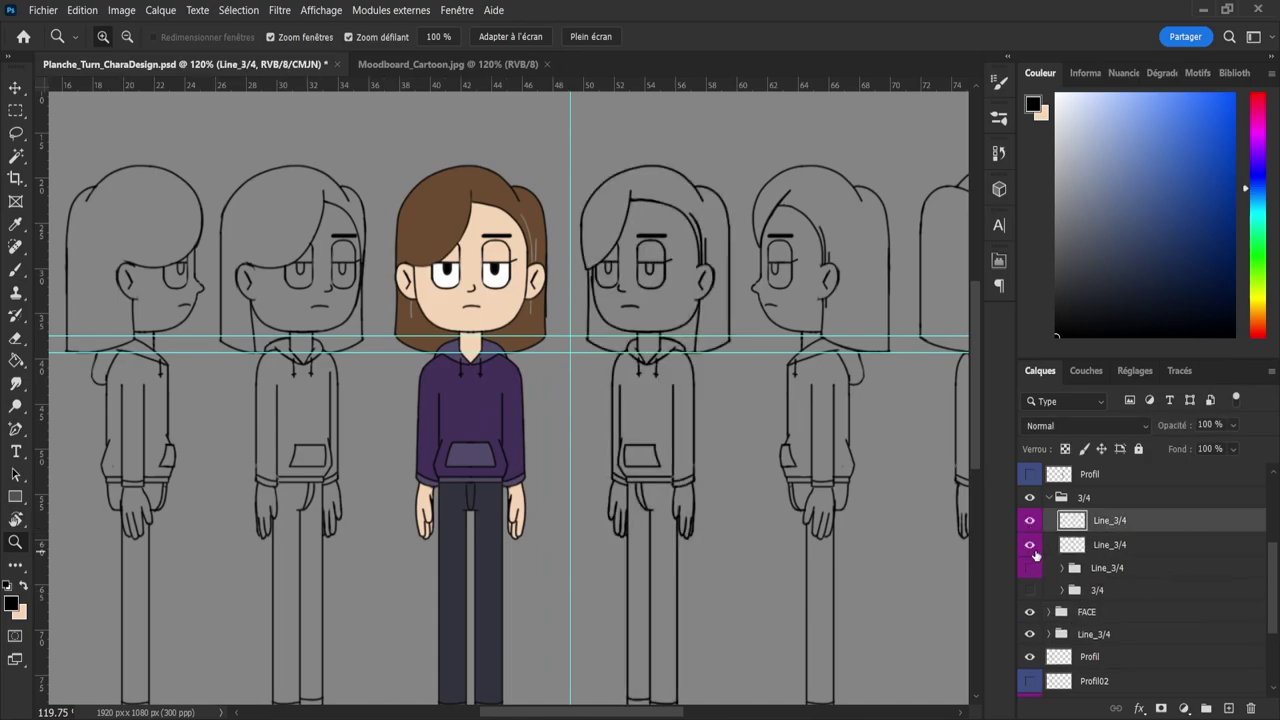
pyautogui.click(1031, 545)
# - Erase the inner hair strands above the ear of the three-quarter view with an enlarged eraser, then reduce the eraser size
pyautogui.moveTo(703, 248); pyautogui.dragTo(750, 275)
pyautogui.press('e')
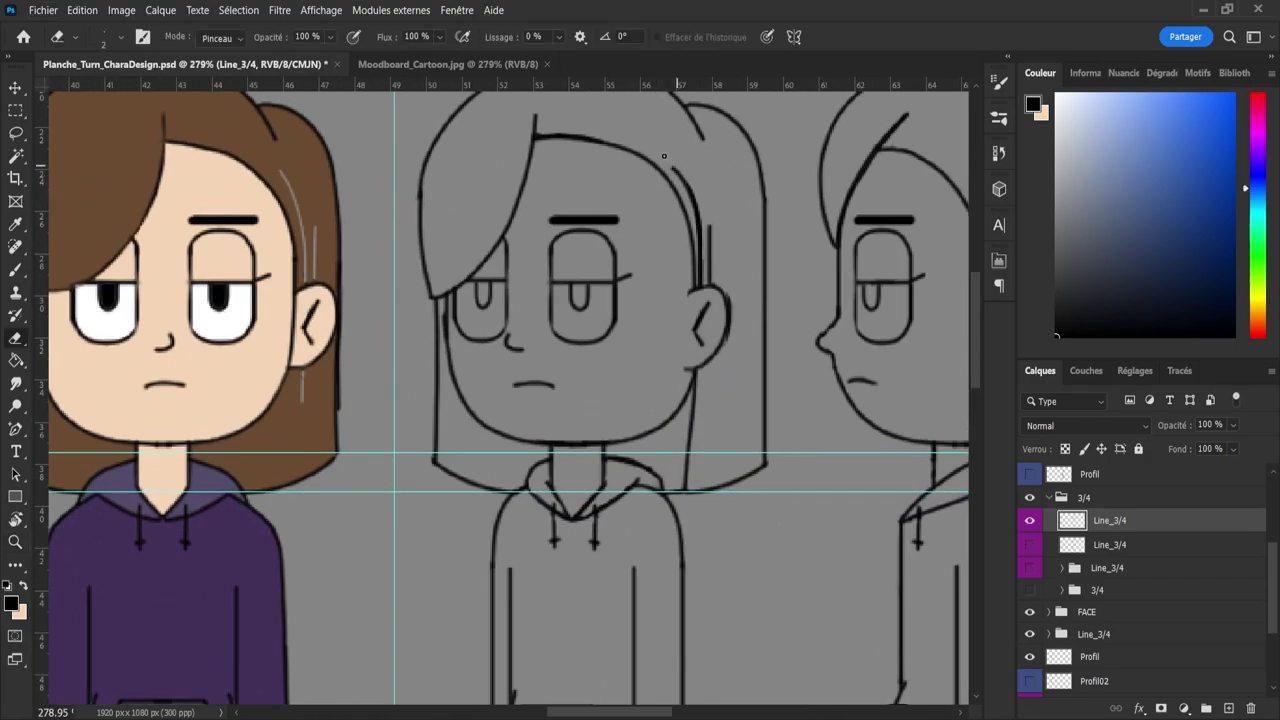
pyautogui.press(']')
pyautogui.press(']')
pyautogui.press(']')
pyautogui.press(']')
pyautogui.press(']')
pyautogui.press(']')
pyautogui.moveTo(666, 160)
pyautogui.mouseDown()
pyautogui.moveTo(706, 246)
pyautogui.moveTo(712, 229)
pyautogui.moveTo(701, 276)
pyautogui.mouseUp()
pyautogui.press('[')
pyautogui.press('[')
pyautogui.press('[')
pyautogui.press('[')
pyautogui.press('[')
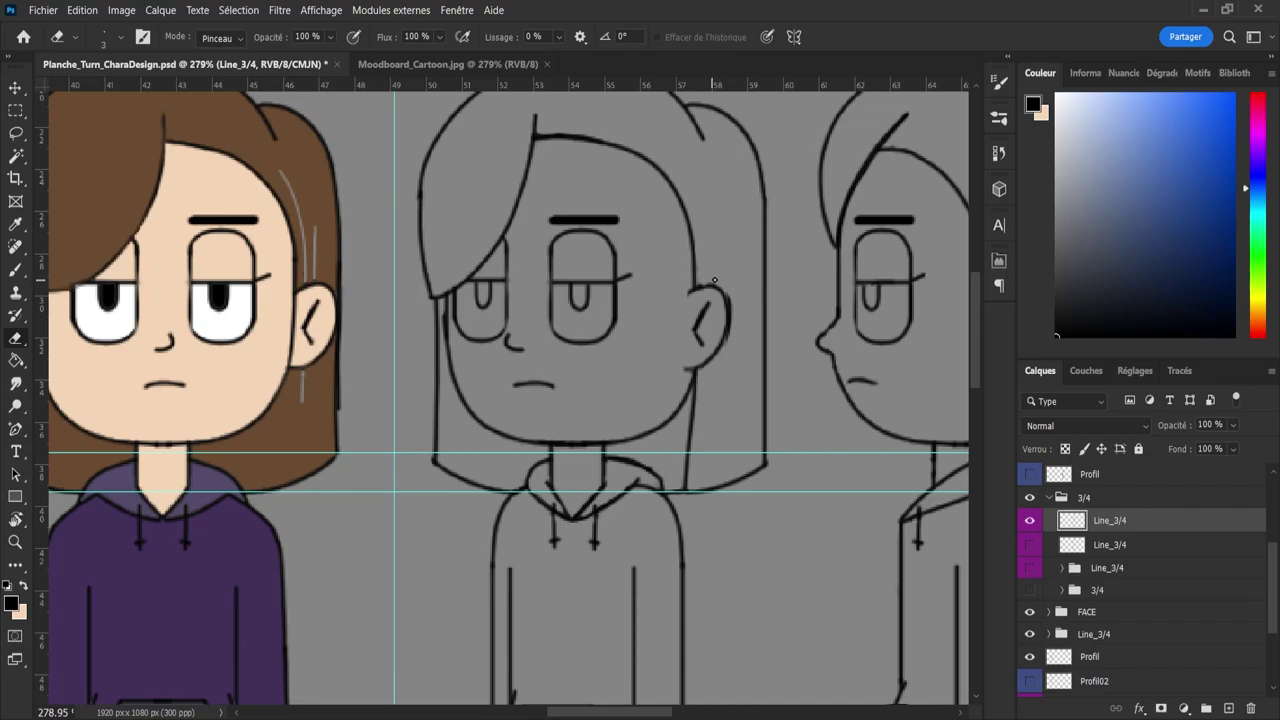
pyautogui.press('z')
pyautogui.moveTo(716, 238); pyautogui.dragTo(658, 213)
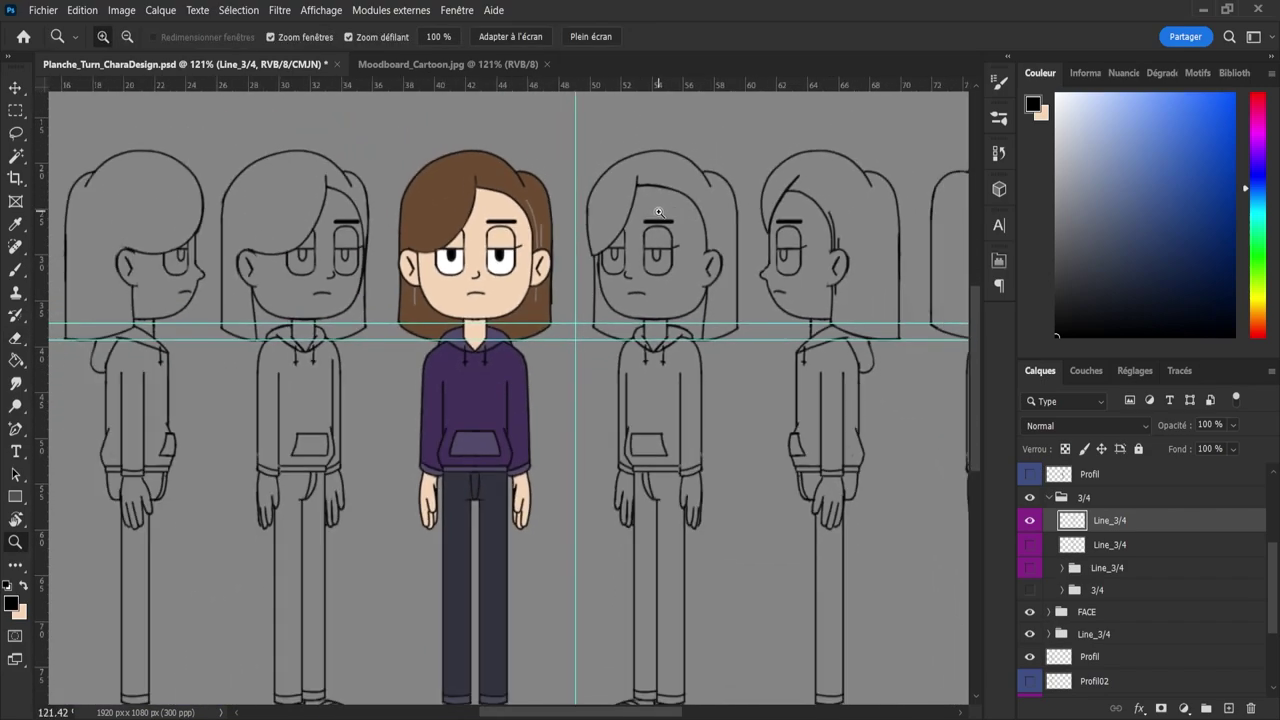
pyautogui.moveTo(659, 212); pyautogui.dragTo(723, 262)
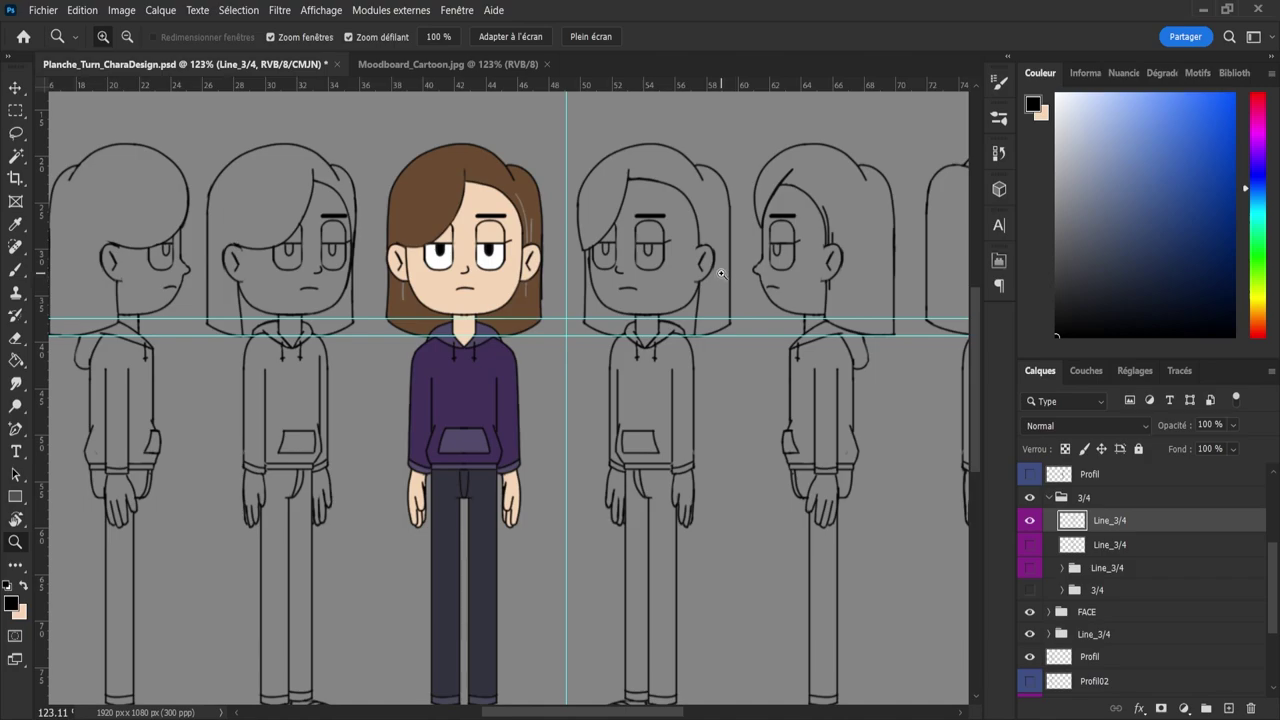
pyautogui.moveTo(712, 308)
pyautogui.mouseDown()
pyautogui.moveTo(697, 318)
pyautogui.moveTo(747, 337)
pyautogui.moveTo(718, 322)
pyautogui.mouseUp()
pyautogui.press('v')
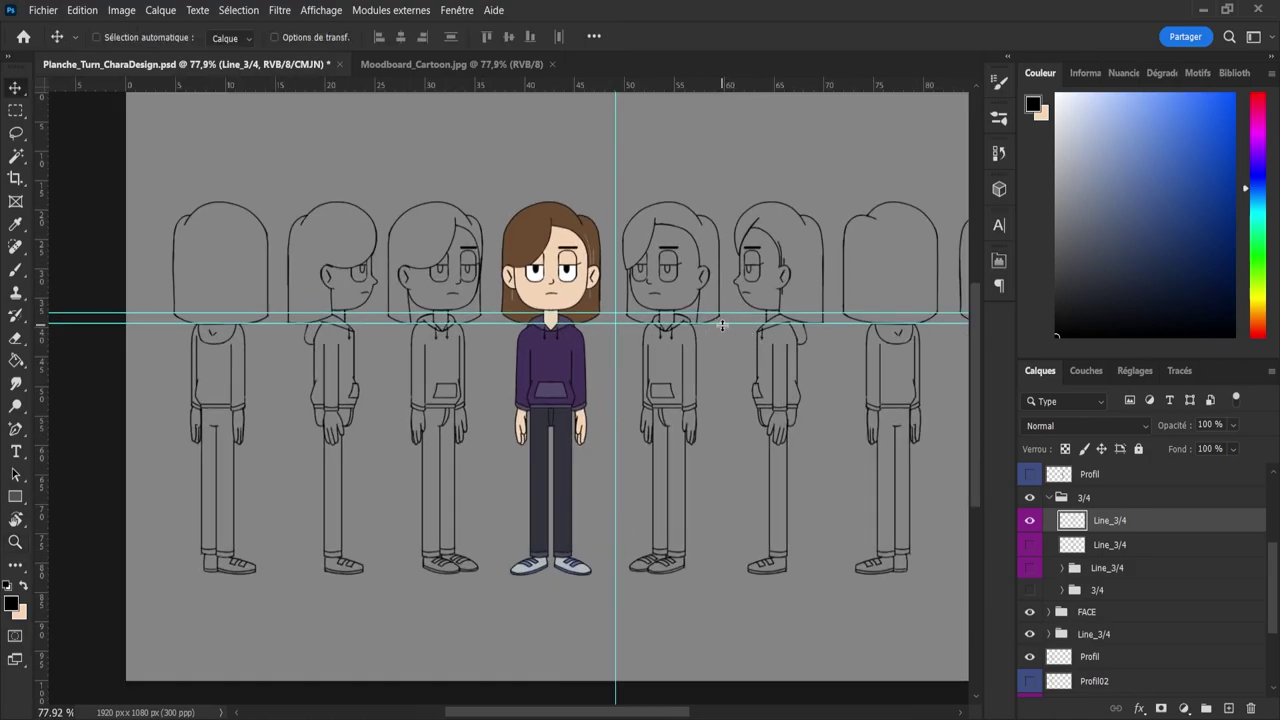
# - Lasso the lower hair edges on both sides of the three-quarter view, move them up to the upper horizontal guide, and deselect
pyautogui.press('z')
pyautogui.moveTo(731, 337); pyautogui.dragTo(765, 343)
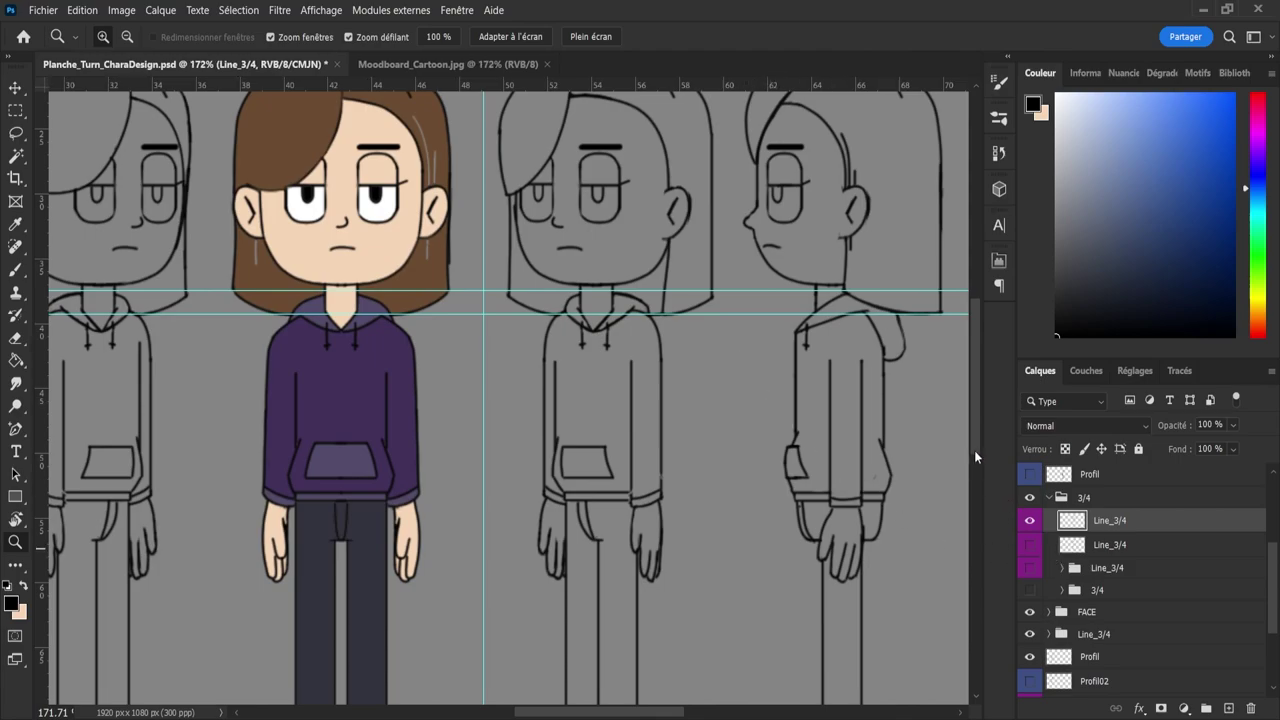
pyautogui.press('l')
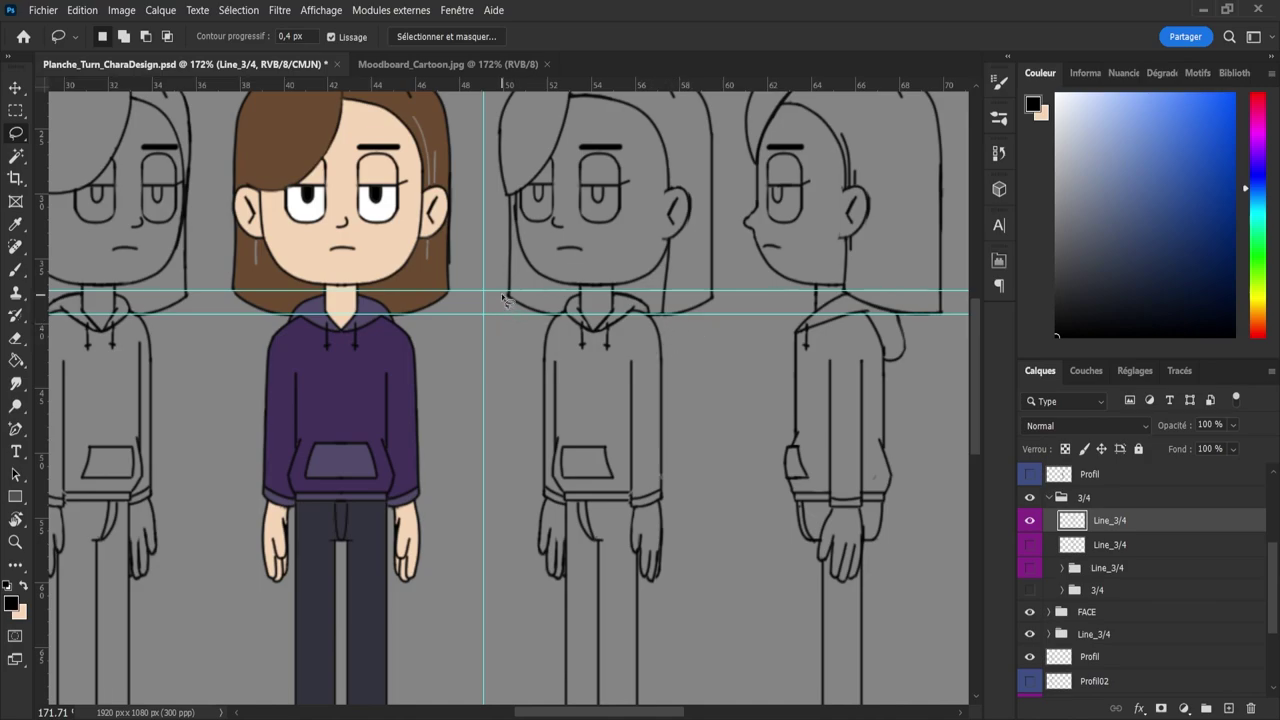
pyautogui.moveTo(504, 298)
pyautogui.mouseDown()
pyautogui.moveTo(557, 315)
pyautogui.moveTo(514, 321)
pyautogui.moveTo(506, 302)
pyautogui.mouseUp()
pyautogui.press('z')
pyautogui.click(548, 320)
pyautogui.press('l')
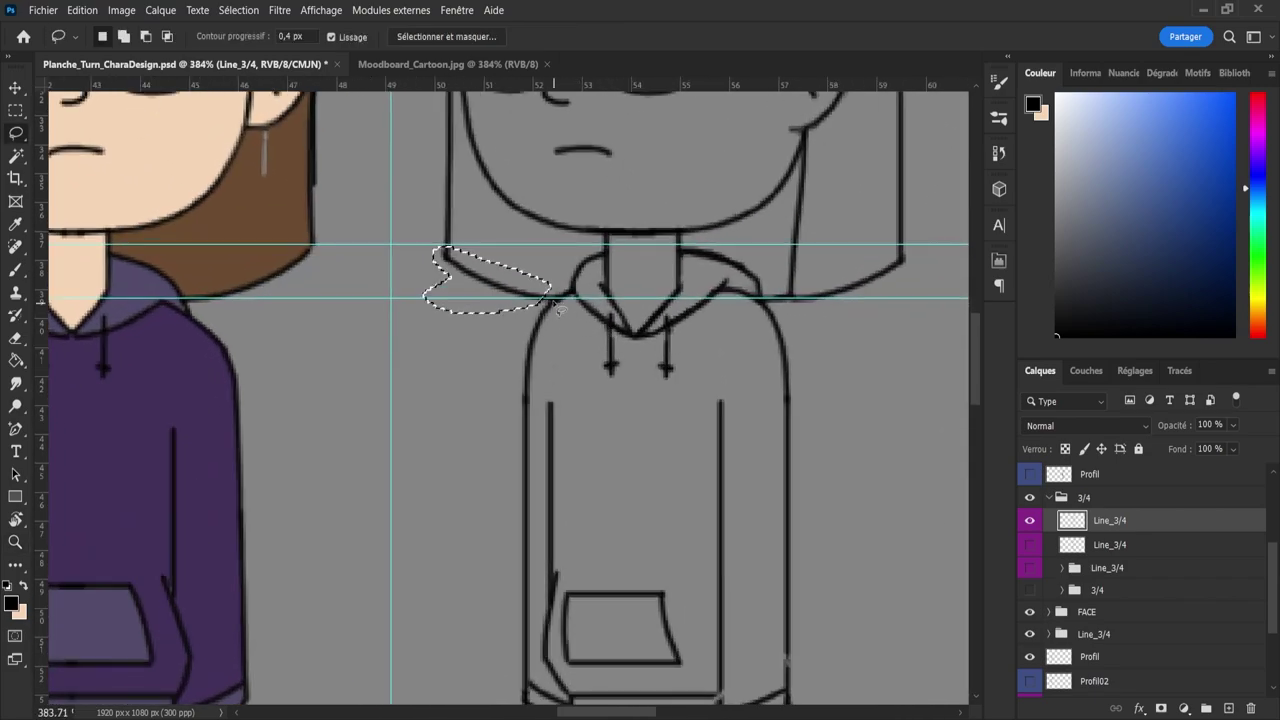
pyautogui.moveTo(556, 297)
pyautogui.mouseDown()
pyautogui.moveTo(509, 302)
pyautogui.moveTo(540, 284)
pyautogui.mouseUp()
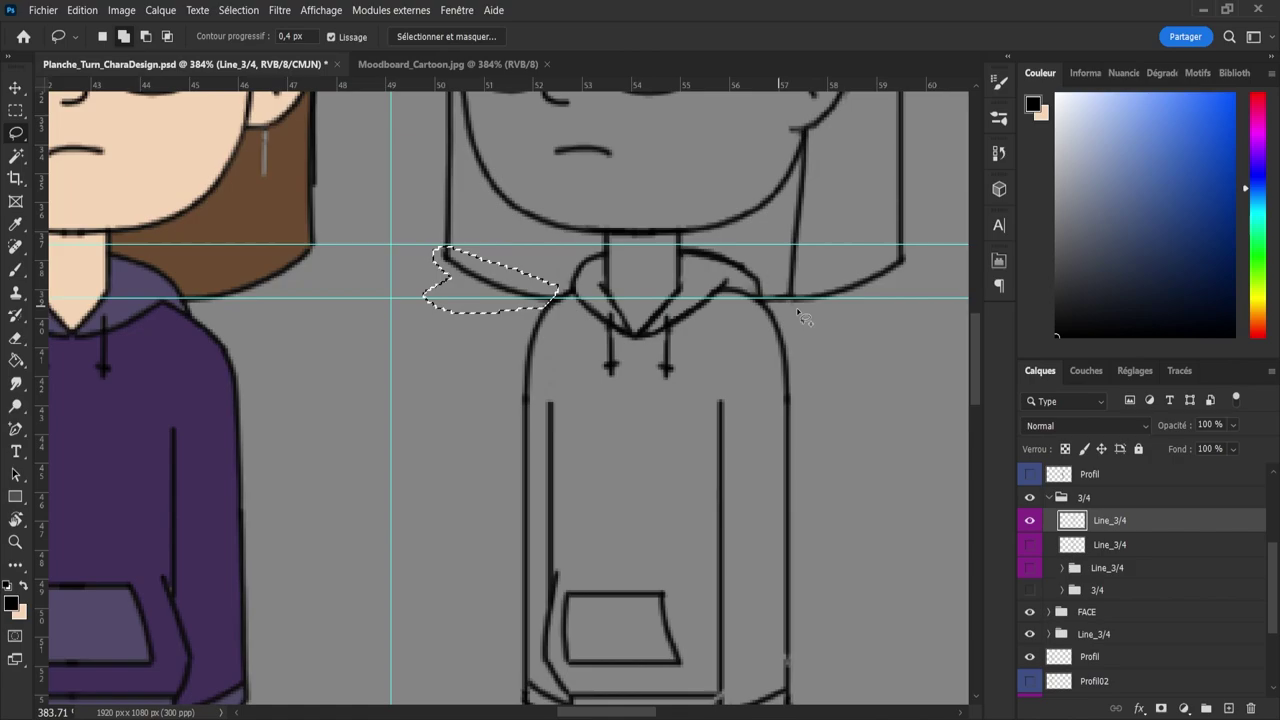
pyautogui.moveTo(906, 262)
pyautogui.mouseDown()
pyautogui.moveTo(844, 315)
pyautogui.moveTo(765, 301)
pyautogui.moveTo(764, 290)
pyautogui.moveTo(835, 284)
pyautogui.moveTo(880, 264)
pyautogui.mouseUp()
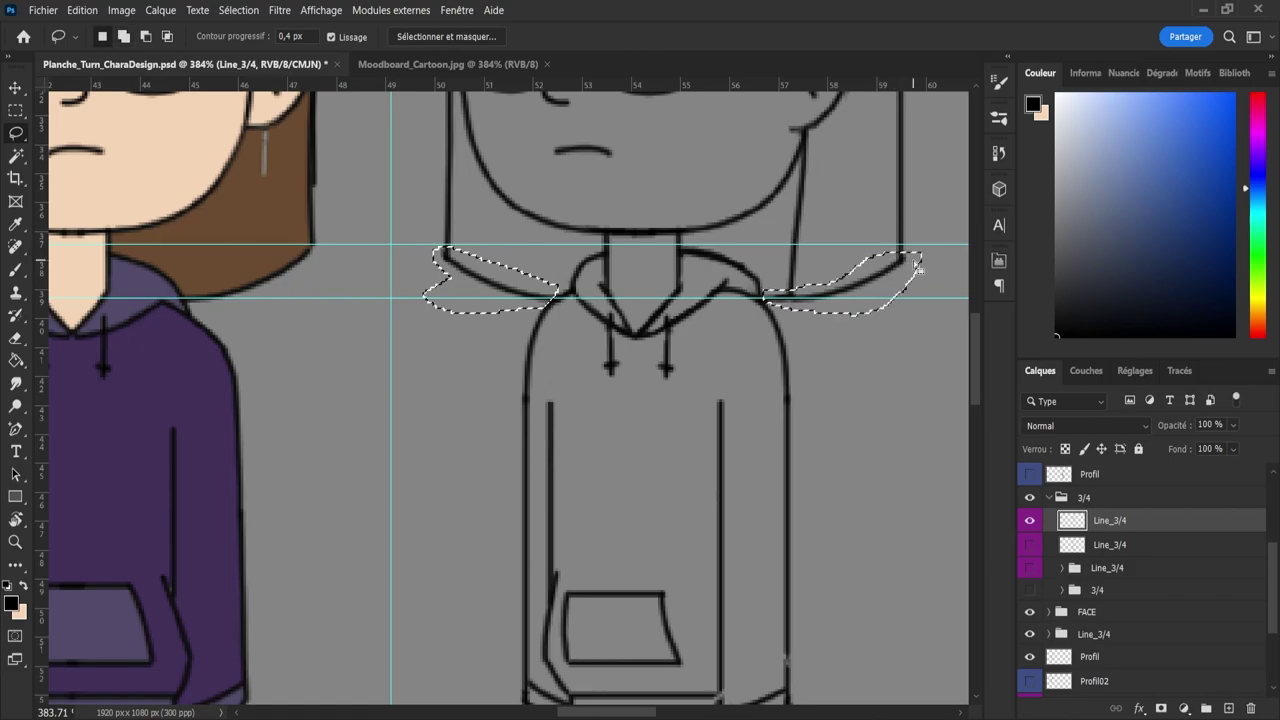
pyautogui.hotkey('ctrl', 't')
pyautogui.press('Up')
pyautogui.press('Up')
pyautogui.press('Up')
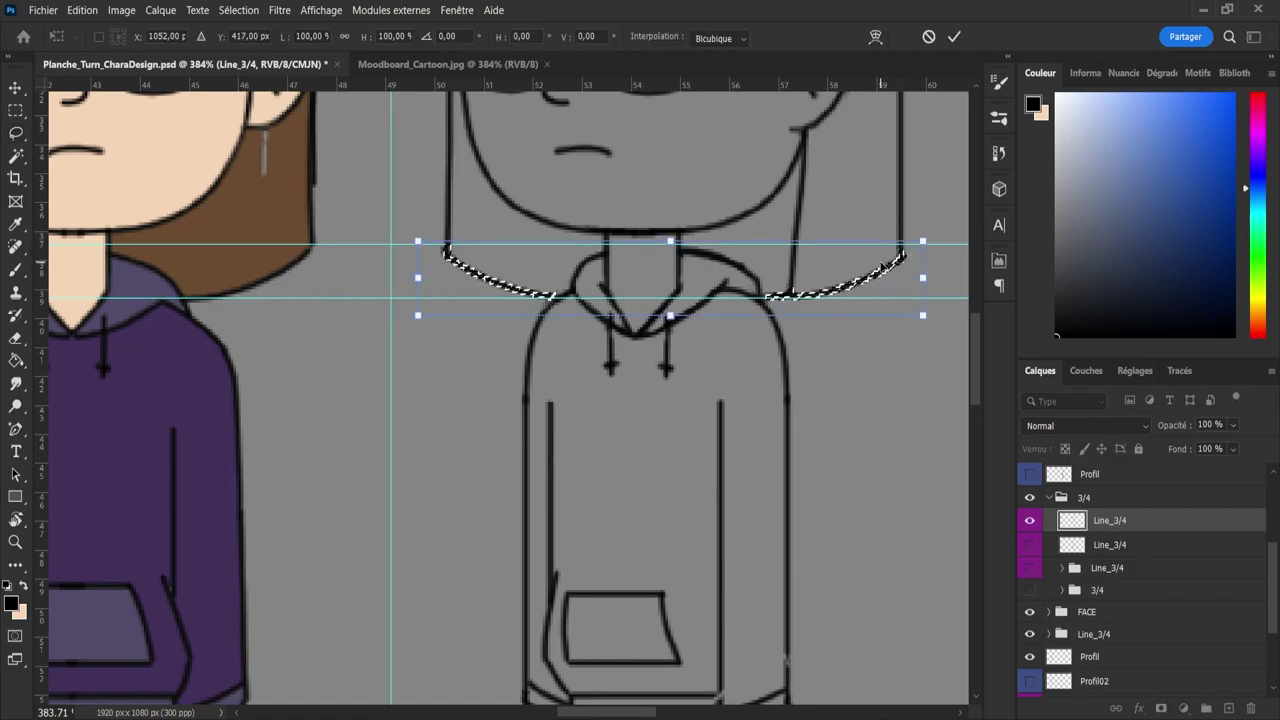
pyautogui.press('Up')
pyautogui.press('Up')
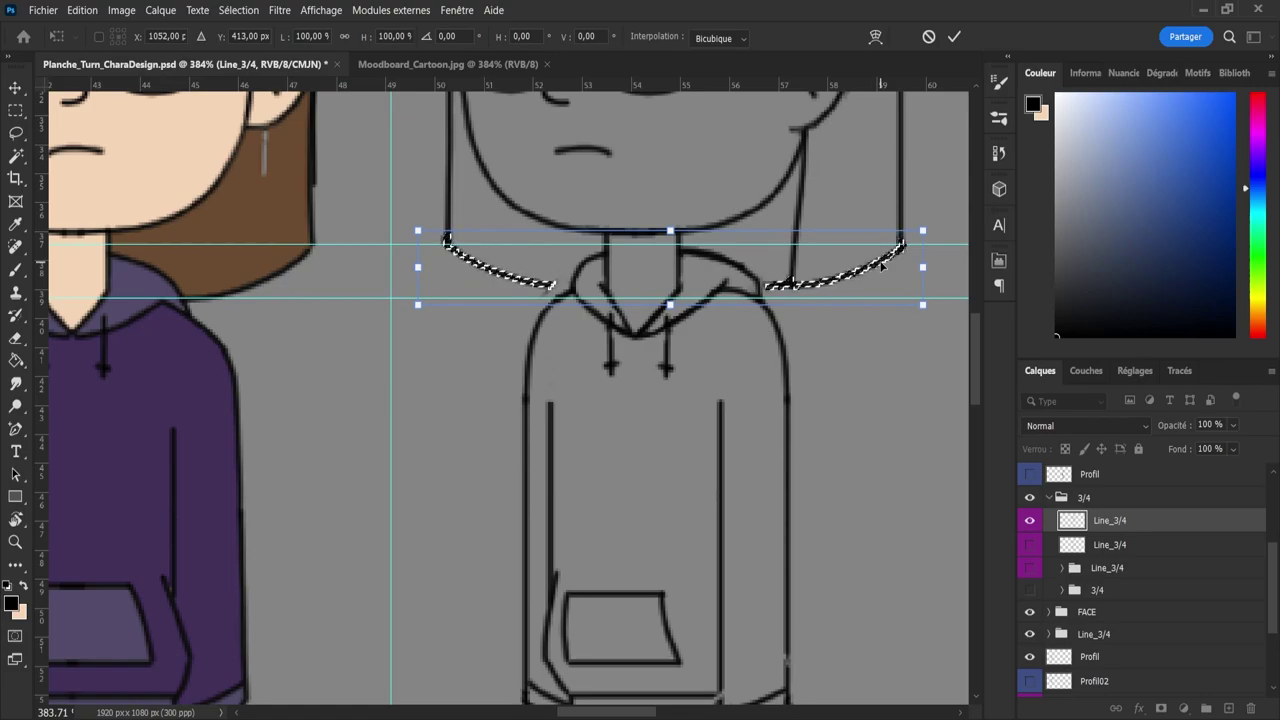
pyautogui.press('Return')
pyautogui.hotkey('ctrl', 'd')
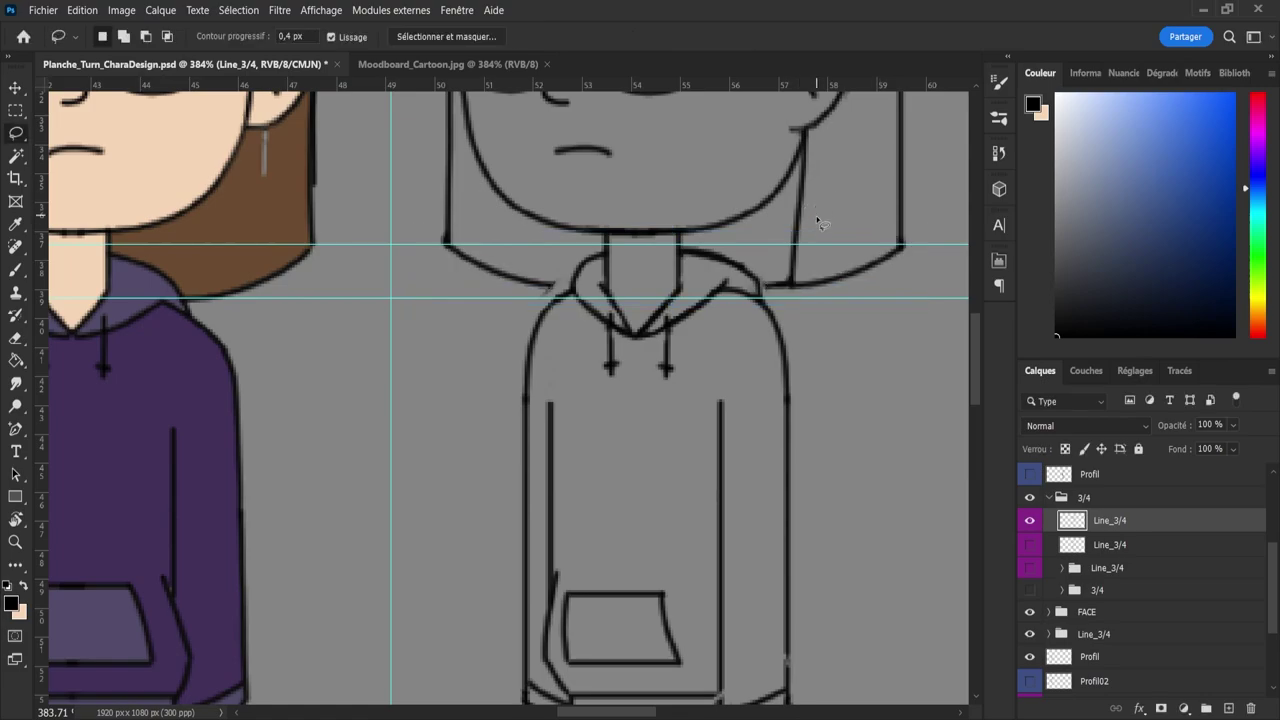
# - Brush the lower hair edges so they meet the hood on both sides of the three-quarter view, erasing leftover line bits
pyautogui.press('b')
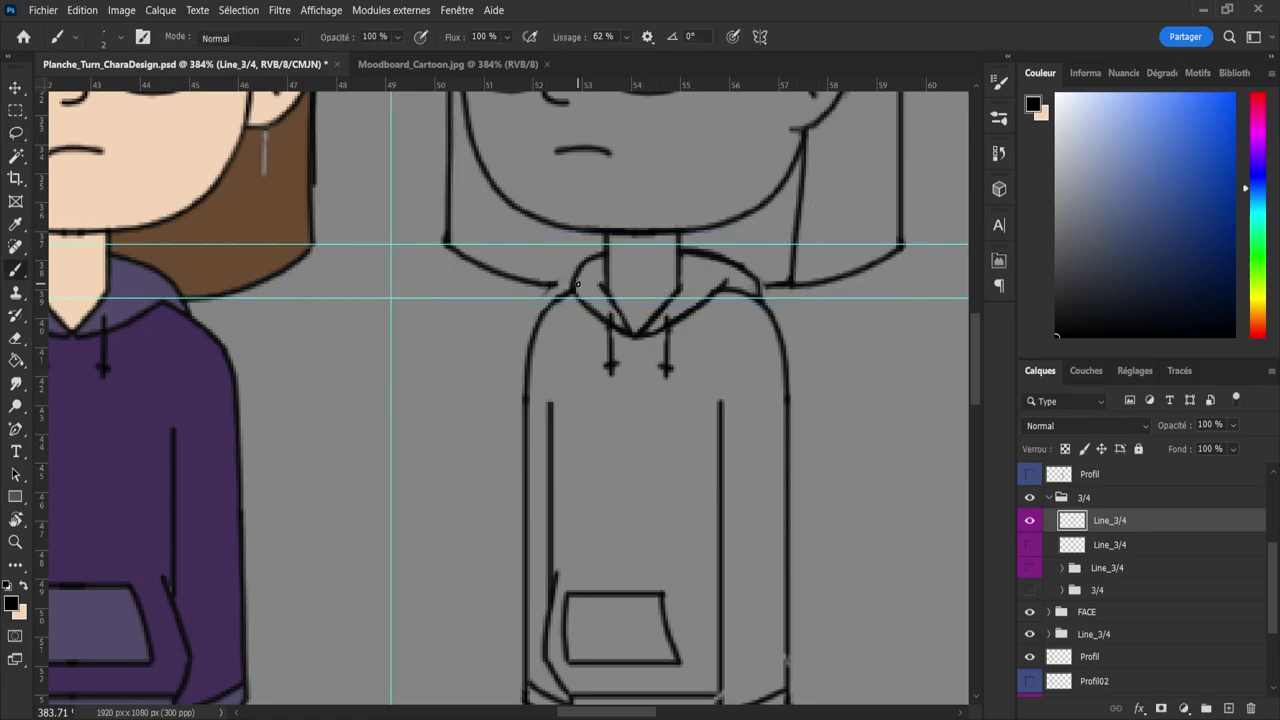
pyautogui.press('e')
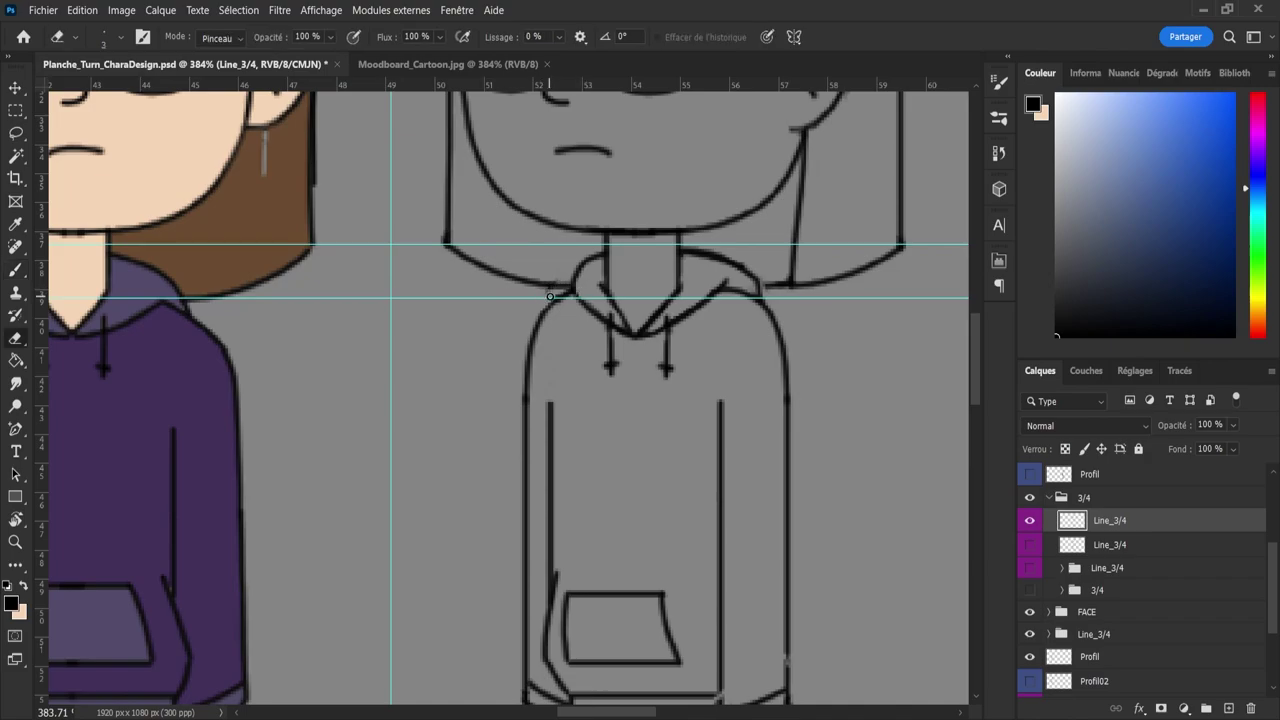
pyautogui.press('b')
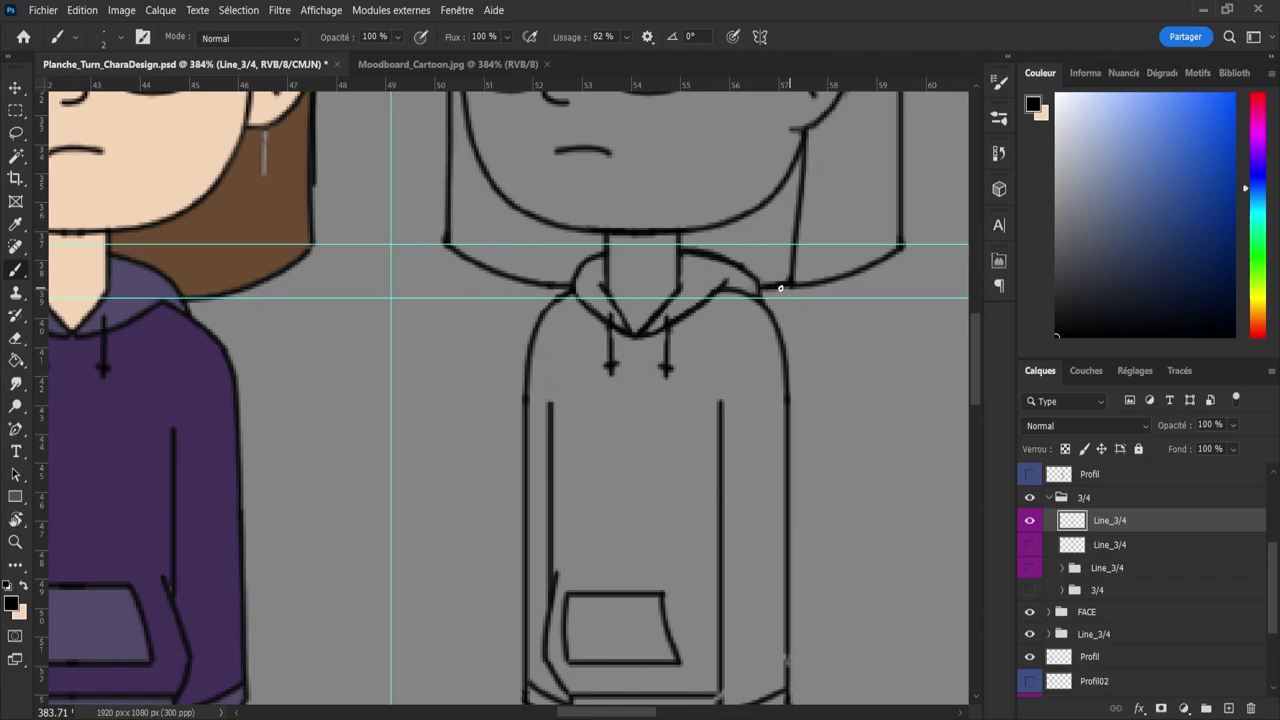
pyautogui.moveTo(806, 287); pyautogui.dragTo(812, 284)
# - Enlarge the eraser and erase the slanted hair line below the ear of the three-quarter view
pyautogui.press('e')
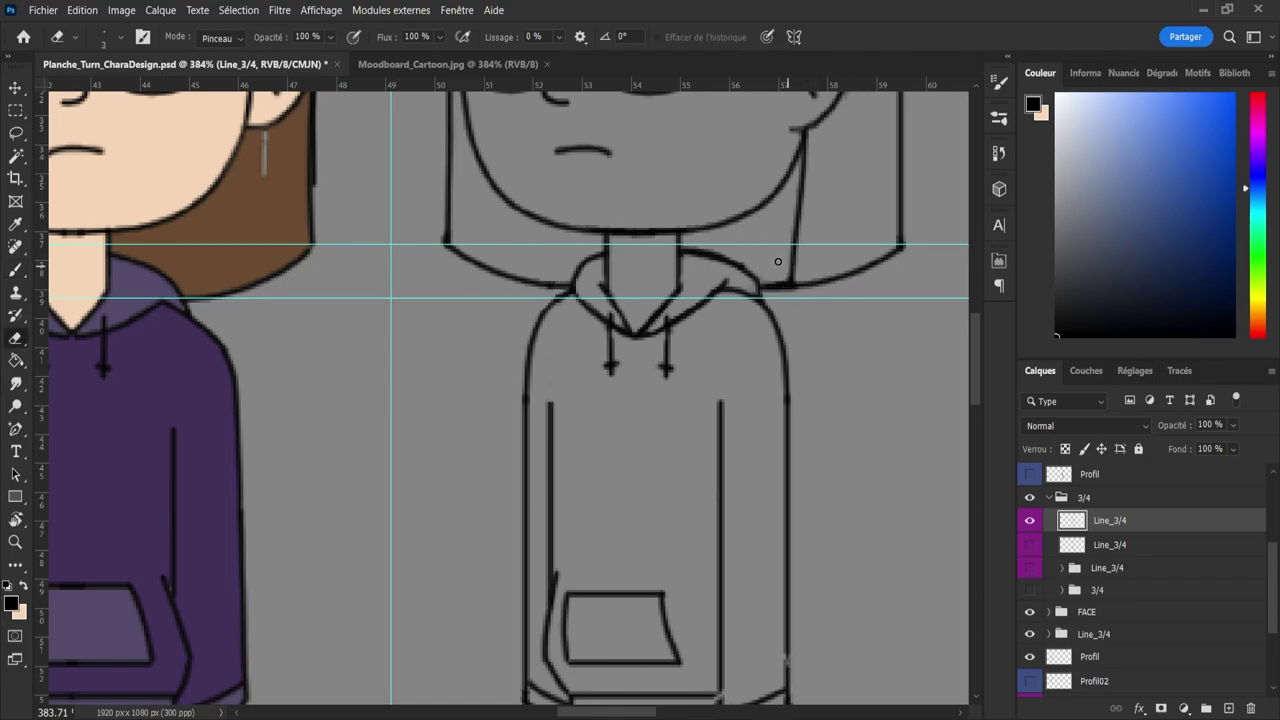
pyautogui.press(']')
pyautogui.press(']')
pyautogui.press(']')
pyautogui.press(']')
pyautogui.press(']')
pyautogui.press(']')
pyautogui.moveTo(791, 275); pyautogui.dragTo(813, 168)
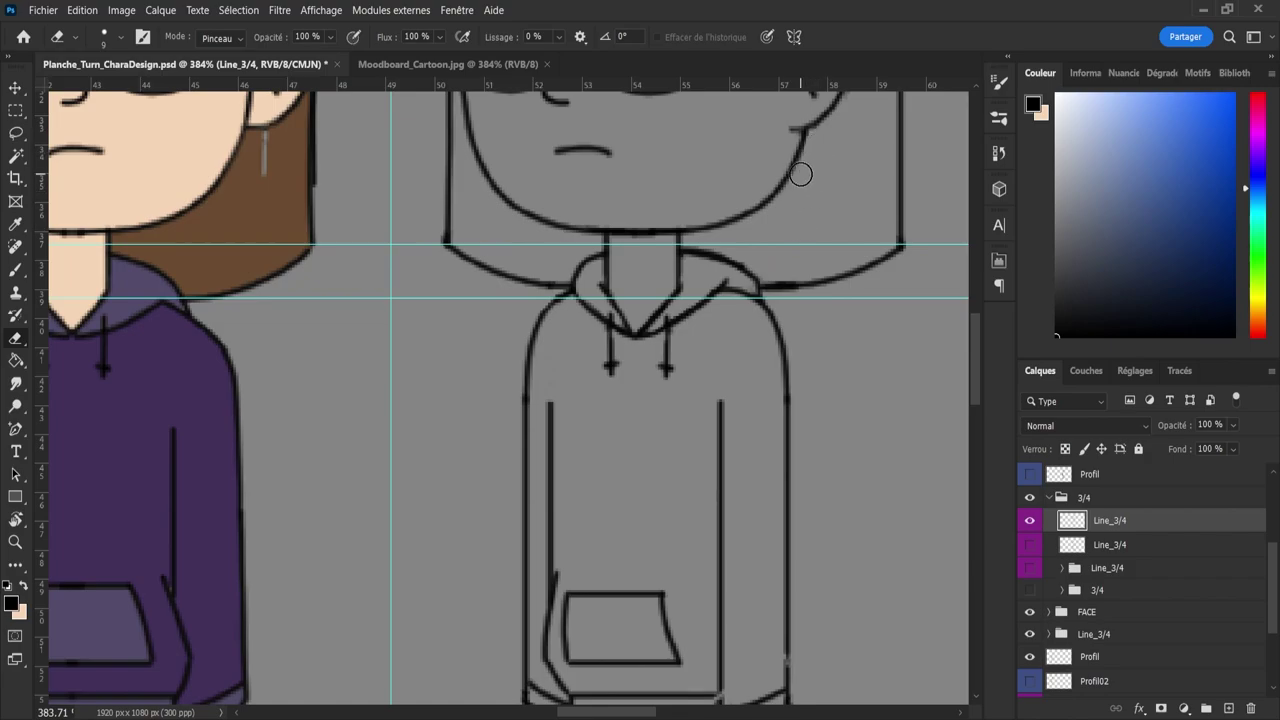
# - Redraw the hair line from below the three-quarter view's ear straight down to the lower hair edge, and save the document
pyautogui.press('b')
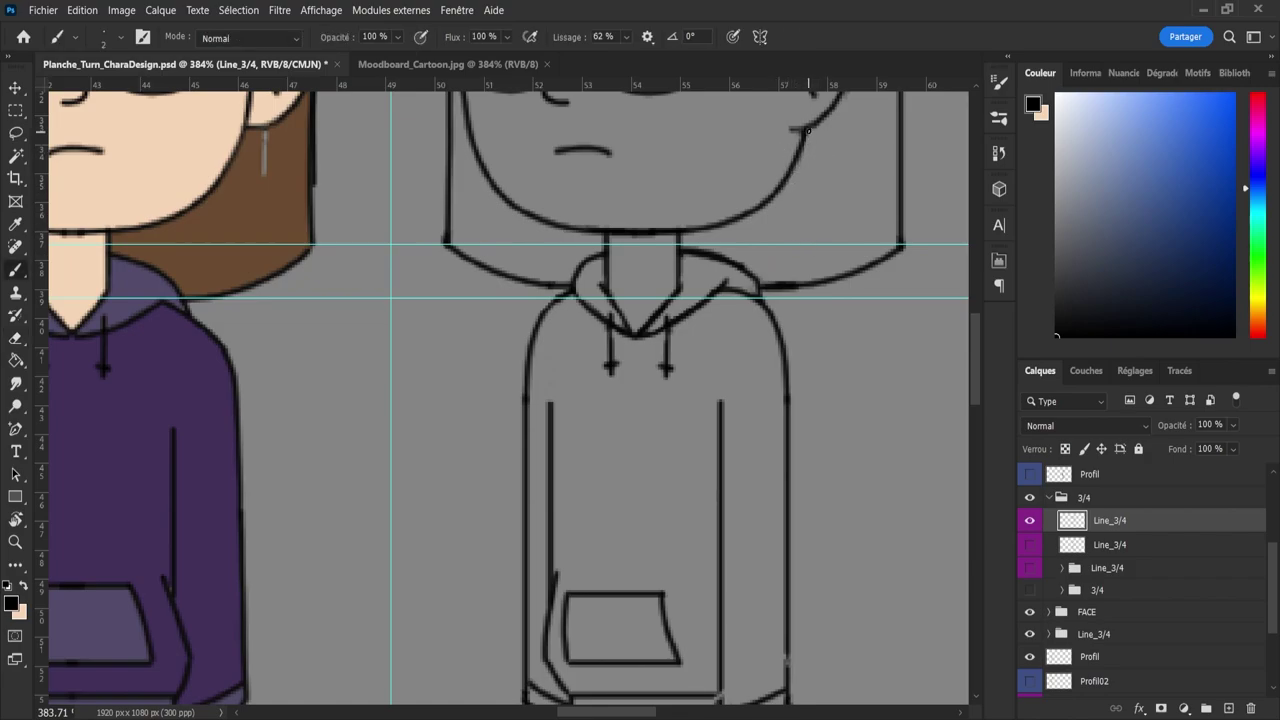
pyautogui.moveTo(811, 193)
pyautogui.mouseDown()
pyautogui.moveTo(806, 303)
pyautogui.moveTo(775, 305)
pyautogui.mouseUp()
pyautogui.press('z')
pyautogui.moveTo(860, 315); pyautogui.dragTo(880, 366)
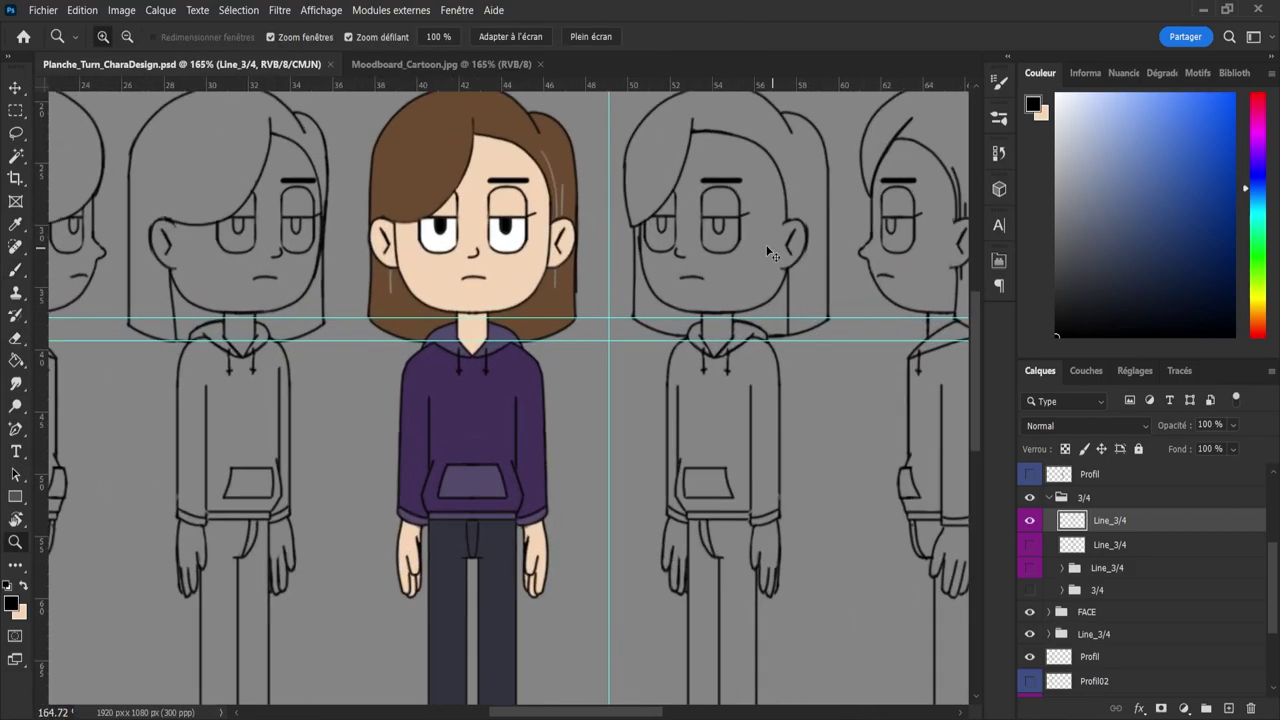
pyautogui.hotkey('ctrl', 'z')
pyautogui.press('b')
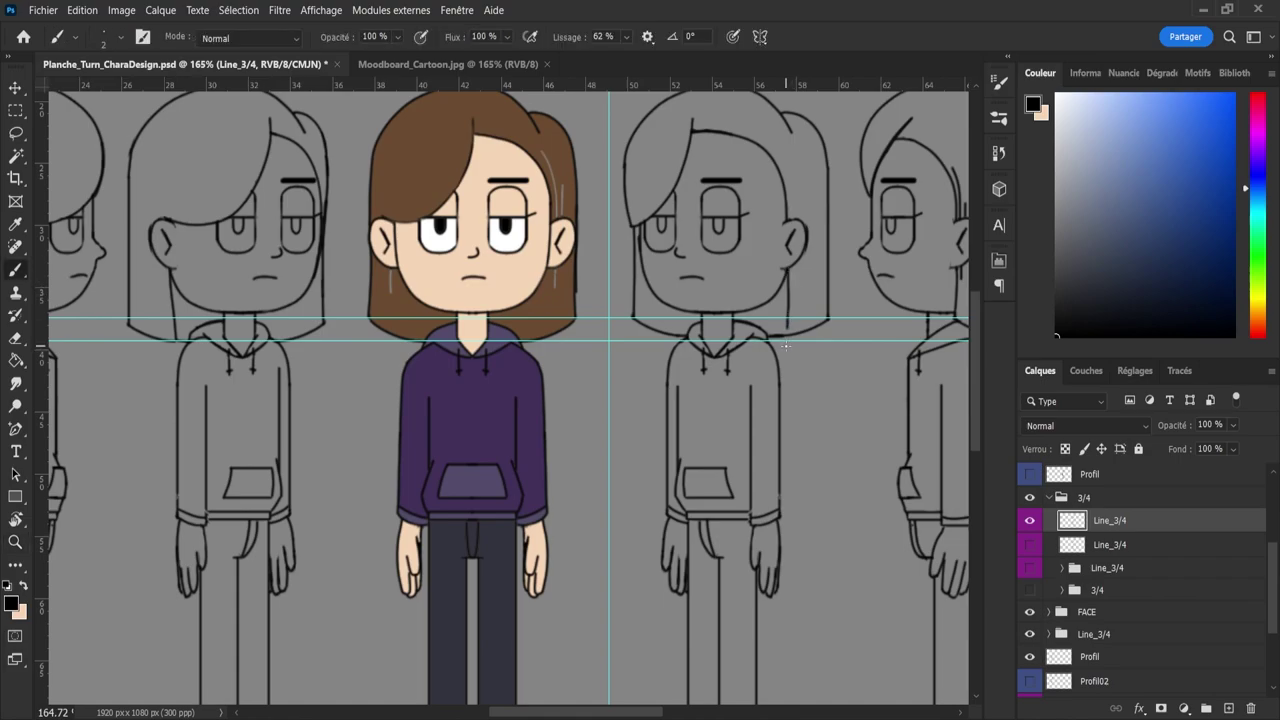
pyautogui.hotkey('ctrl', 'z')
pyautogui.moveTo(788, 267); pyautogui.dragTo(786, 341)
pyautogui.hotkey('ctrl', 's')
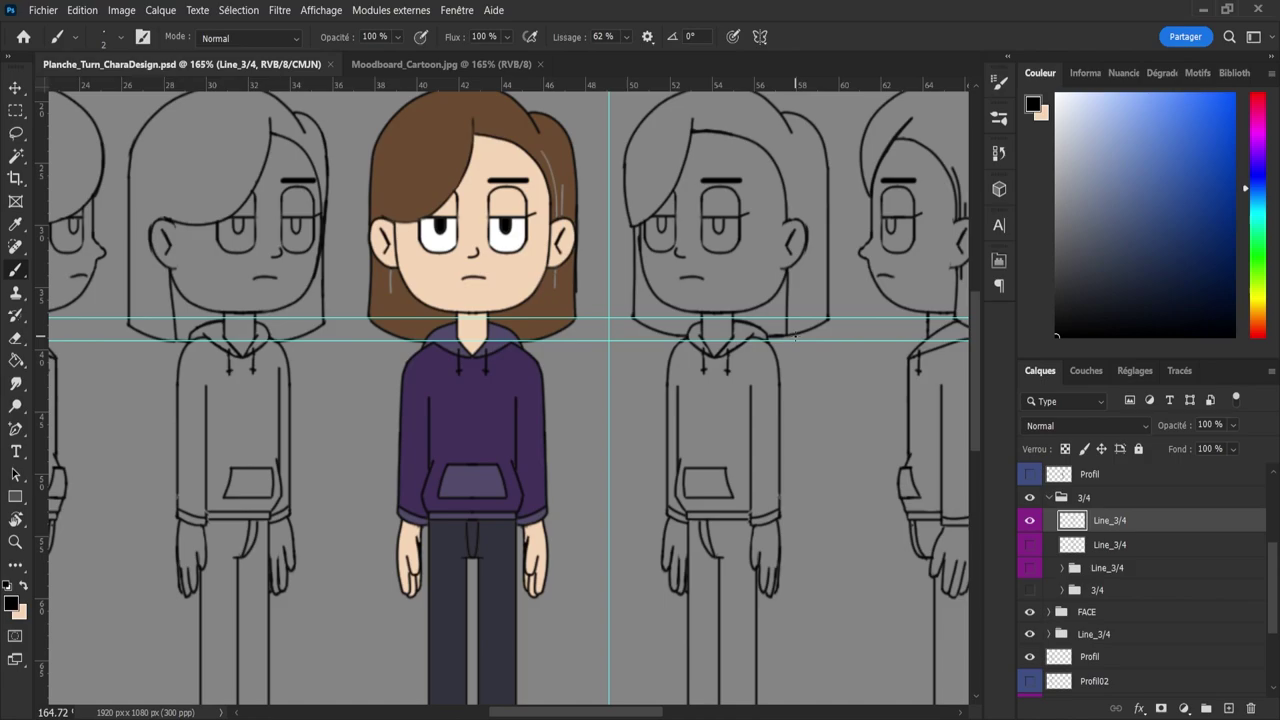
# - Collapse the 3/4 group and, on the visible Profil layer, clean up the inner hair strands above and below the profile view's ear
pyautogui.press('z')
pyautogui.moveTo(802, 341); pyautogui.dragTo(831, 366)
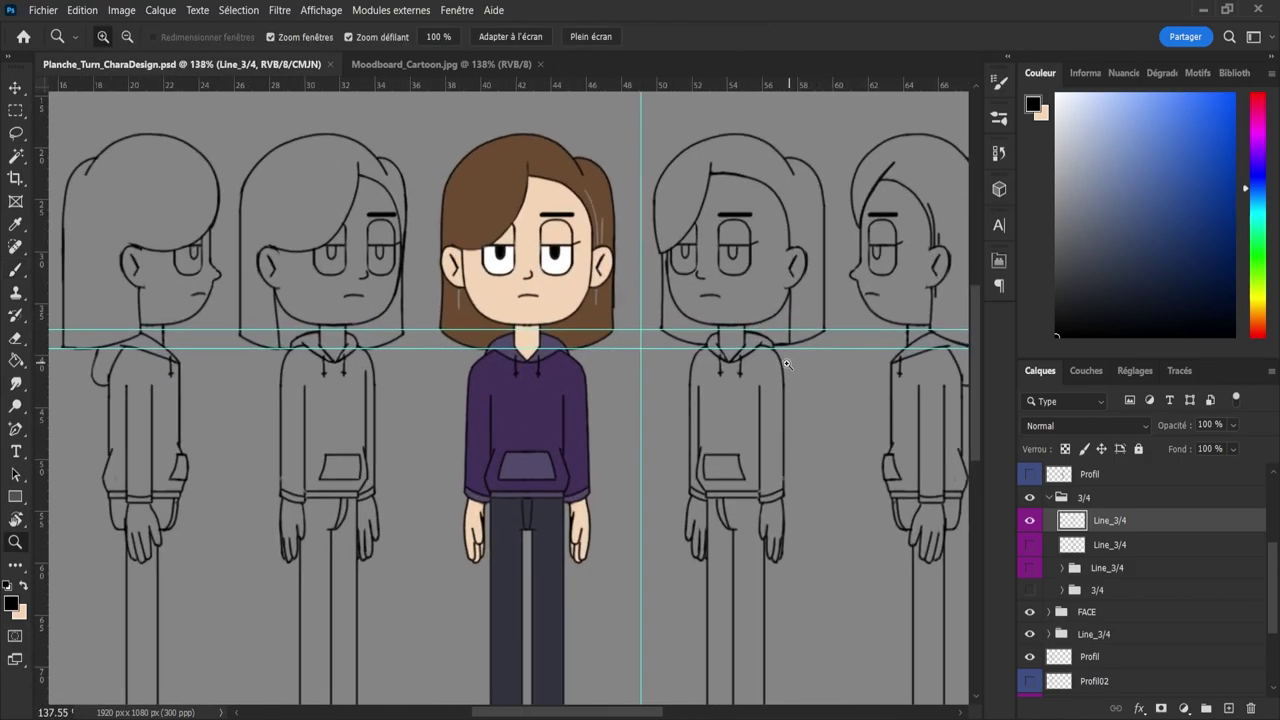
pyautogui.moveTo(657, 408); pyautogui.dragTo(648, 407)
pyautogui.moveTo(905, 423); pyautogui.dragTo(939, 447)
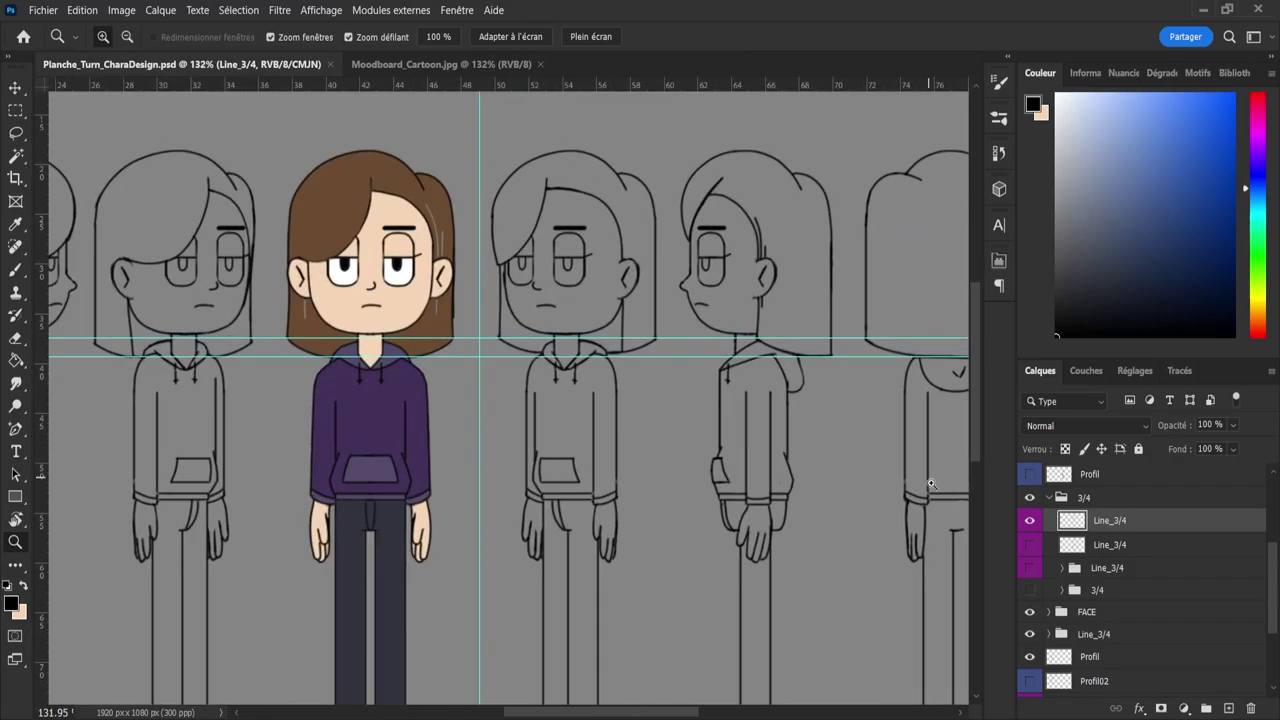
pyautogui.click(1048, 497)
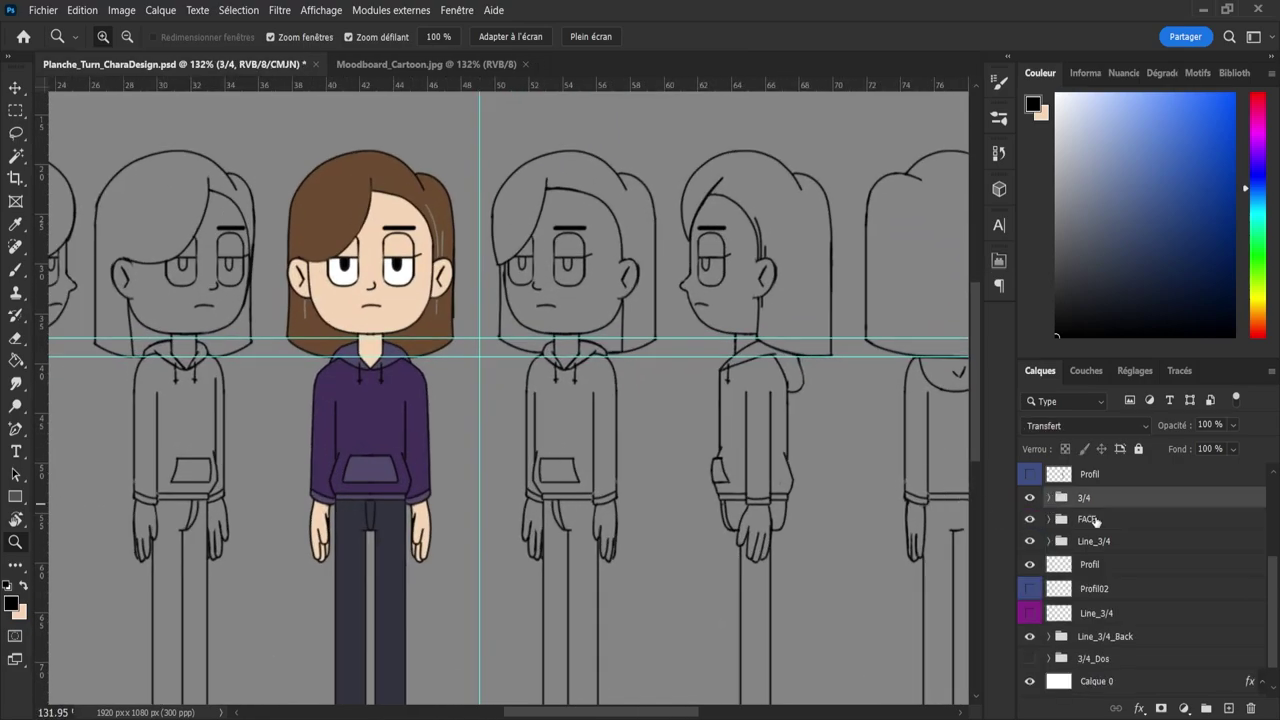
pyautogui.click(1075, 494)
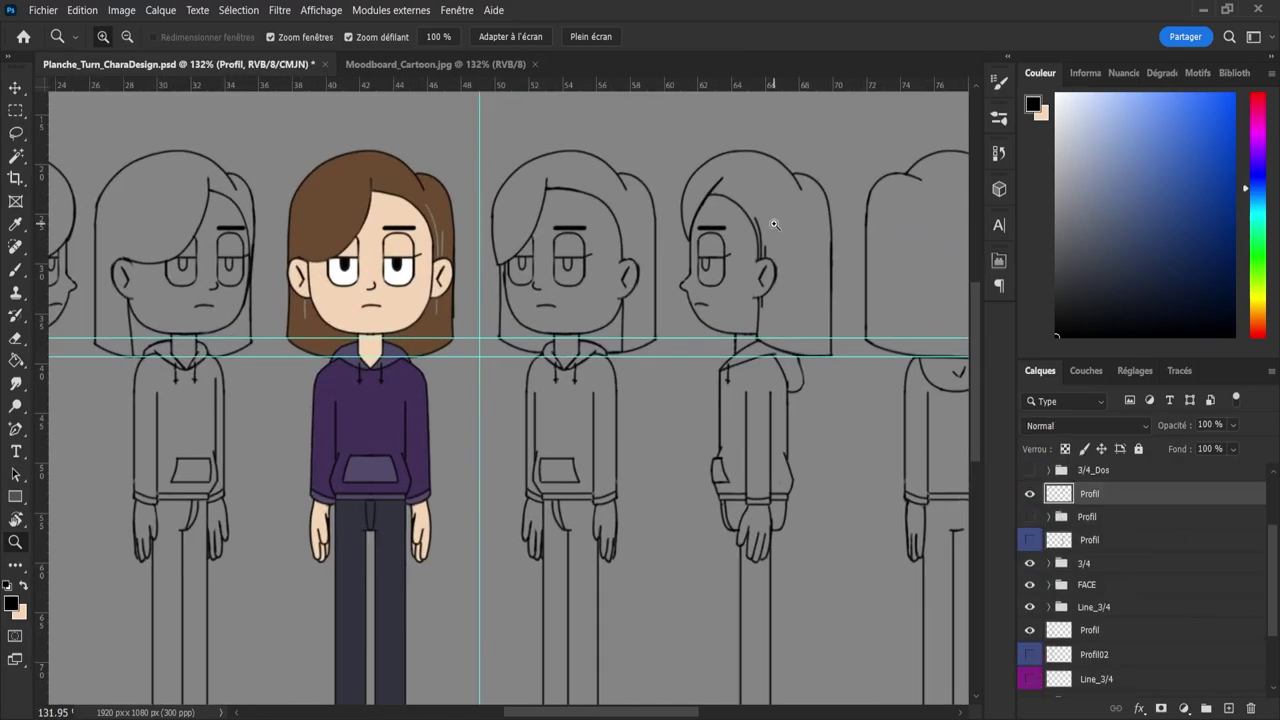
pyautogui.moveTo(771, 223)
pyautogui.mouseDown()
pyautogui.moveTo(765, 274)
pyautogui.moveTo(743, 214)
pyautogui.moveTo(762, 287)
pyautogui.mouseUp()
pyautogui.press('e')
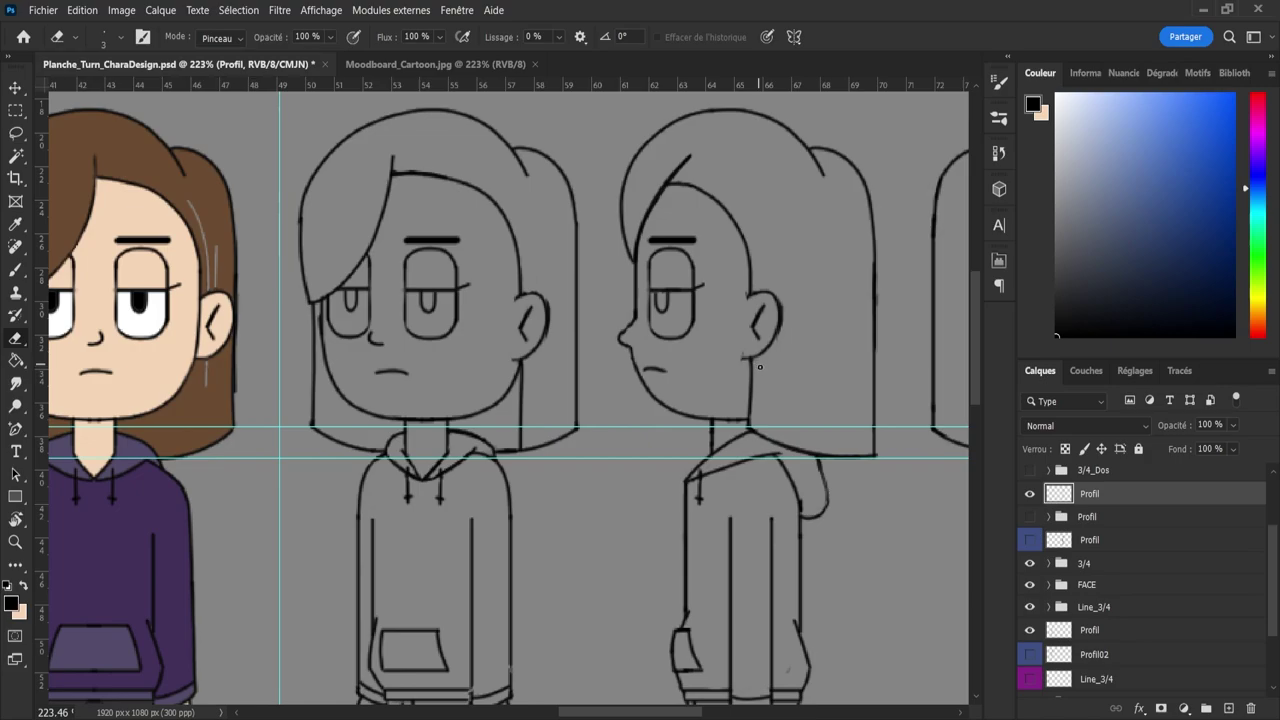
pyautogui.moveTo(806, 350)
pyautogui.mouseDown()
pyautogui.moveTo(774, 352)
pyautogui.moveTo(816, 357)
pyautogui.mouseUp()
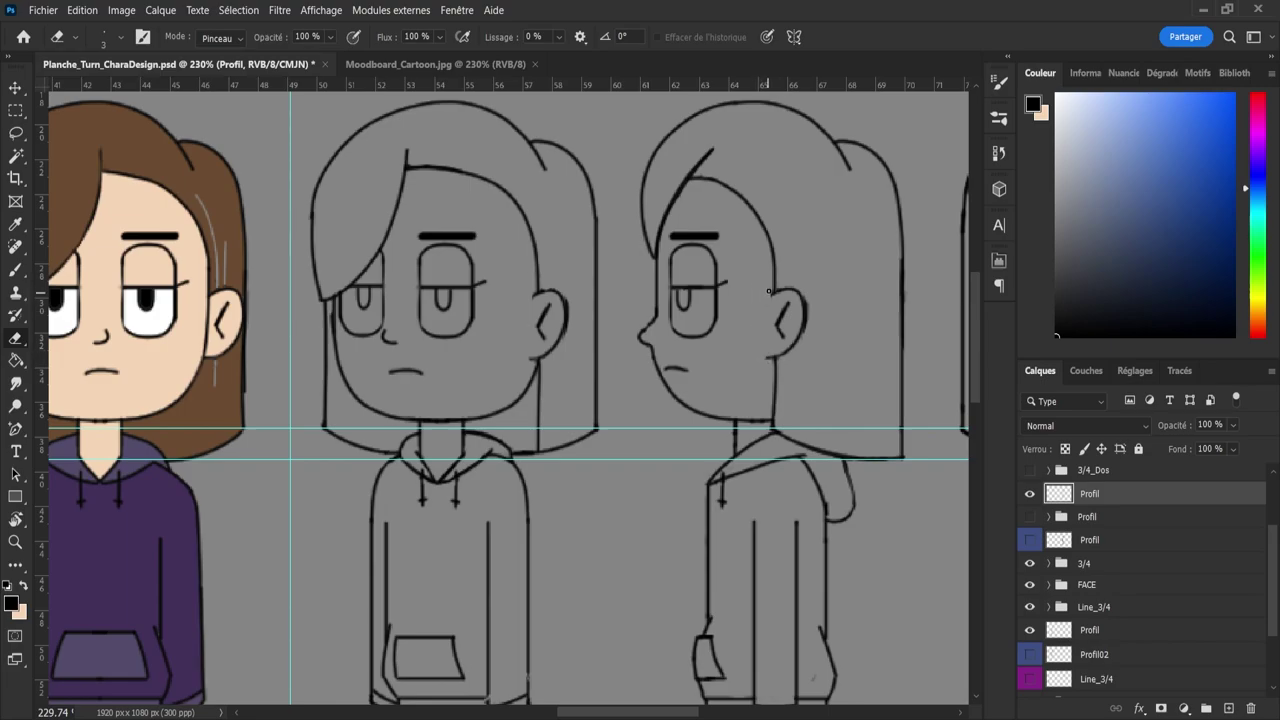
# - Erase the upper cuff line on the profile view's sleeve and brush a new line just above the cuff's lower edge
pyautogui.press('z')
pyautogui.moveTo(766, 318); pyautogui.dragTo(850, 380)
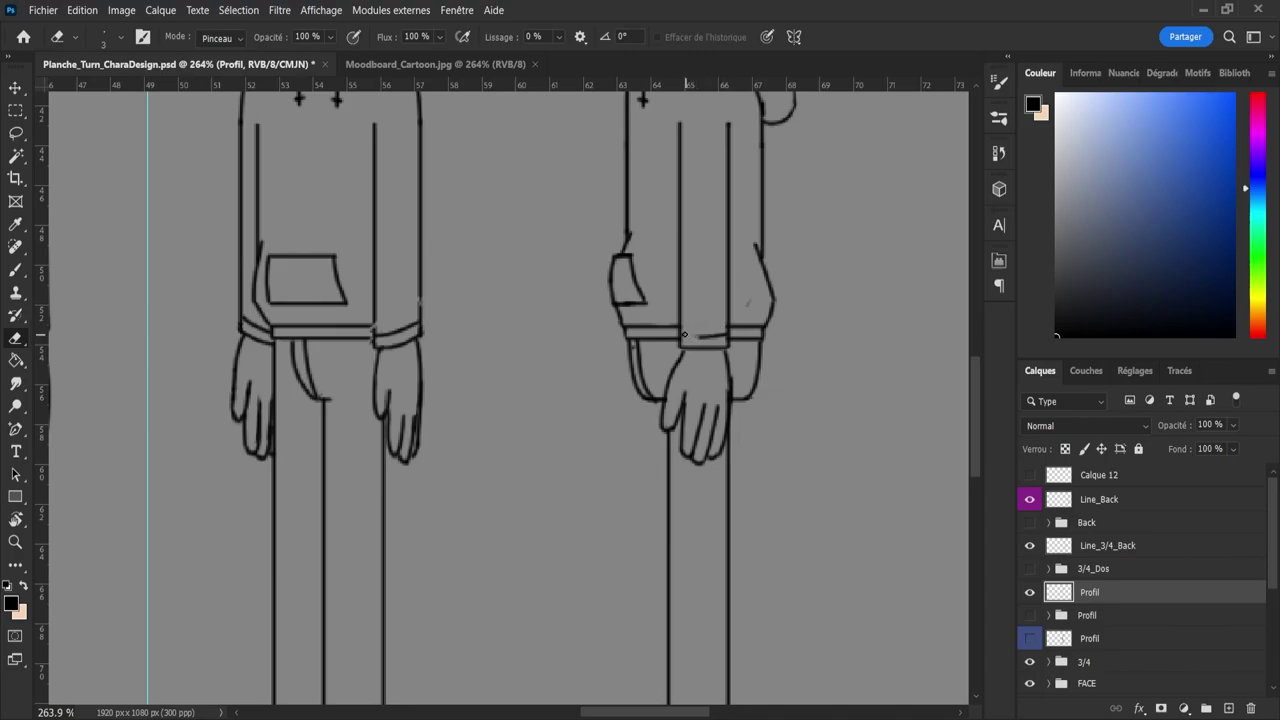
pyautogui.moveTo(691, 338); pyautogui.dragTo(719, 335)
pyautogui.moveTo(697, 332); pyautogui.dragTo(705, 333)
pyautogui.press('b')
pyautogui.moveTo(683, 347)
pyautogui.mouseDown()
pyautogui.moveTo(746, 341)
pyautogui.moveTo(705, 345)
pyautogui.mouseUp()
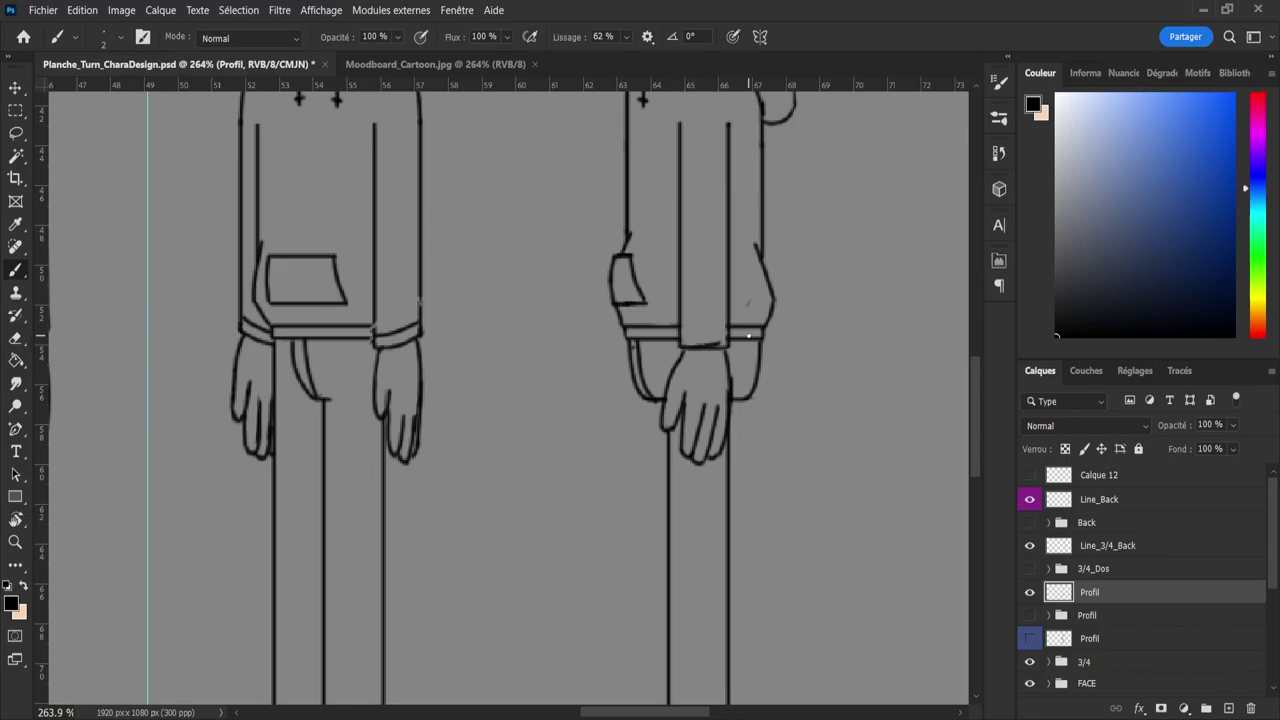
# - Add a horizontal guide along the hoodie hem and replace the straight lower cuff edge of the profile view's sleeve with a curved line
pyautogui.moveTo(634, 86); pyautogui.dragTo(711, 336)
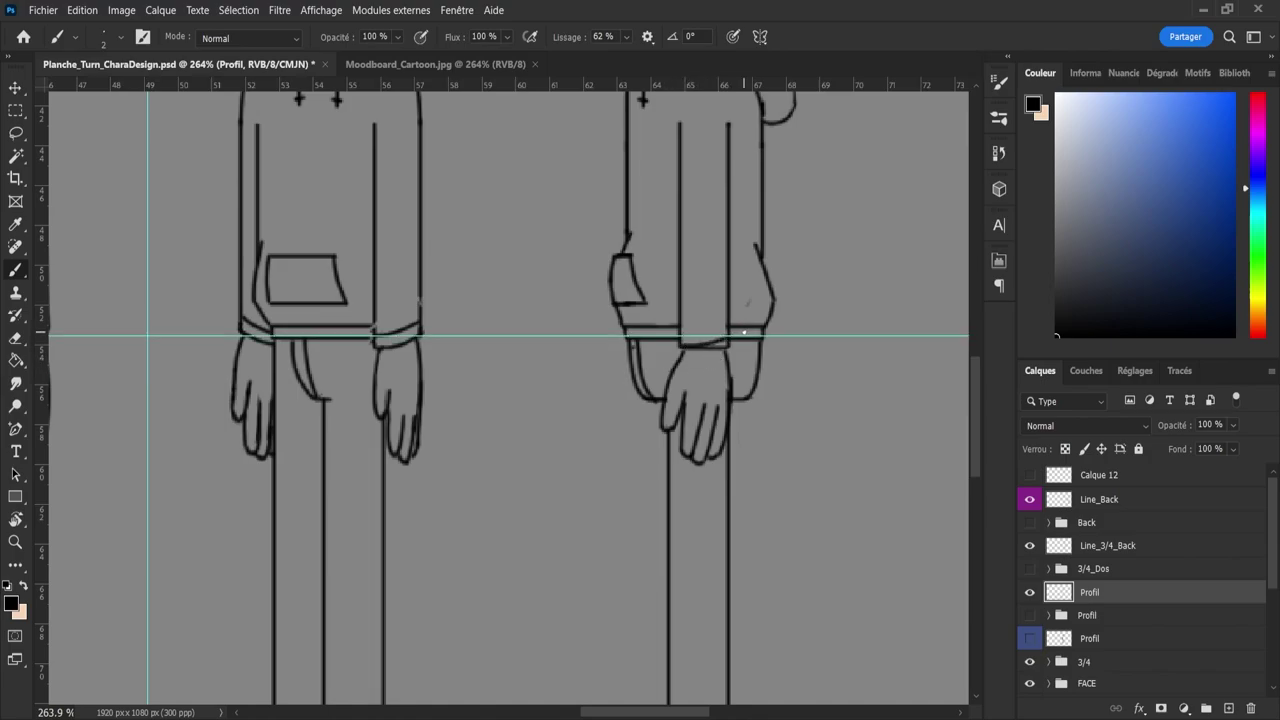
pyautogui.moveTo(707, 350); pyautogui.dragTo(682, 346)
pyautogui.moveTo(681, 339); pyautogui.dragTo(723, 348)
pyautogui.hotkey('ctrl', 'z')
pyautogui.hotkey('ctrl', 'z')
pyautogui.hotkey('ctrl', 'z')
pyautogui.press('e')
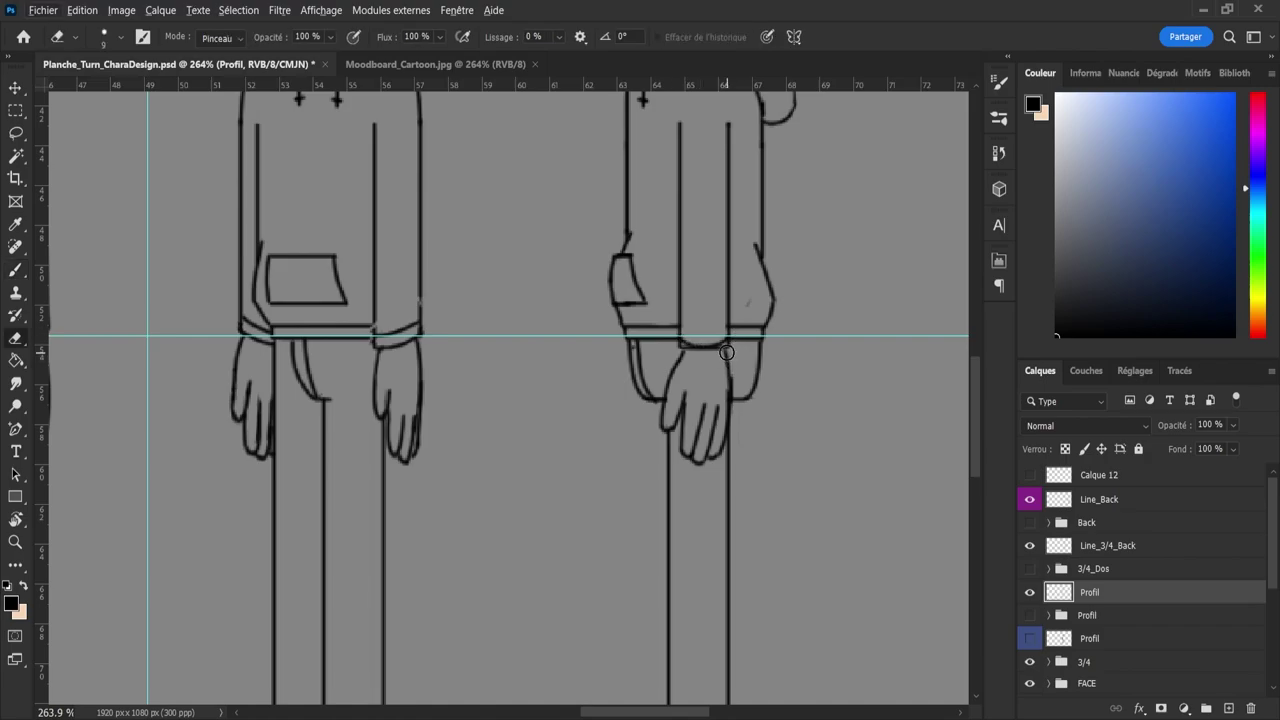
pyautogui.click(721, 352)
# - Draw a curved upper cuff line on the profile view's sleeve, parallel to the curved lower edge
pyautogui.press('b')
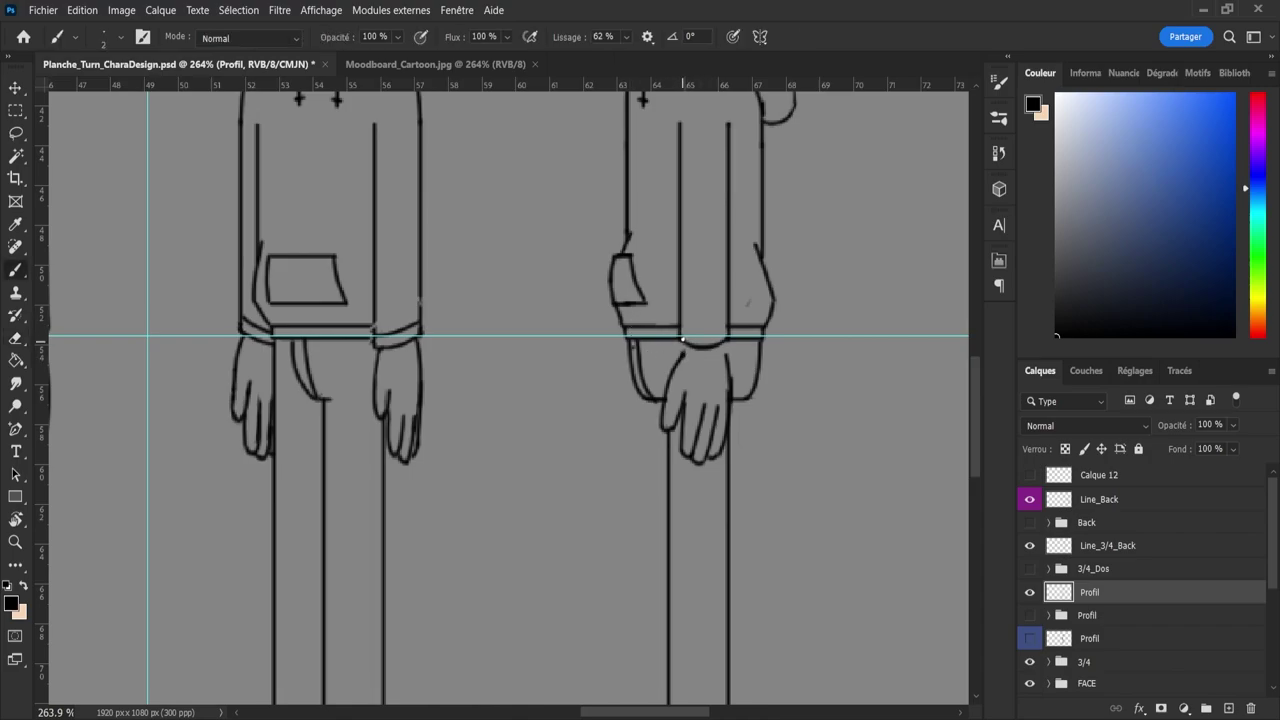
pyautogui.moveTo(730, 374)
pyautogui.mouseDown()
pyautogui.moveTo(726, 353)
pyautogui.moveTo(709, 351)
pyautogui.mouseUp()
pyautogui.hotkey('ctrl', 'z')
pyautogui.hotkey('ctrl', 'z')
pyautogui.hotkey('ctrl', 'z')
pyautogui.moveTo(684, 328); pyautogui.dragTo(716, 334)
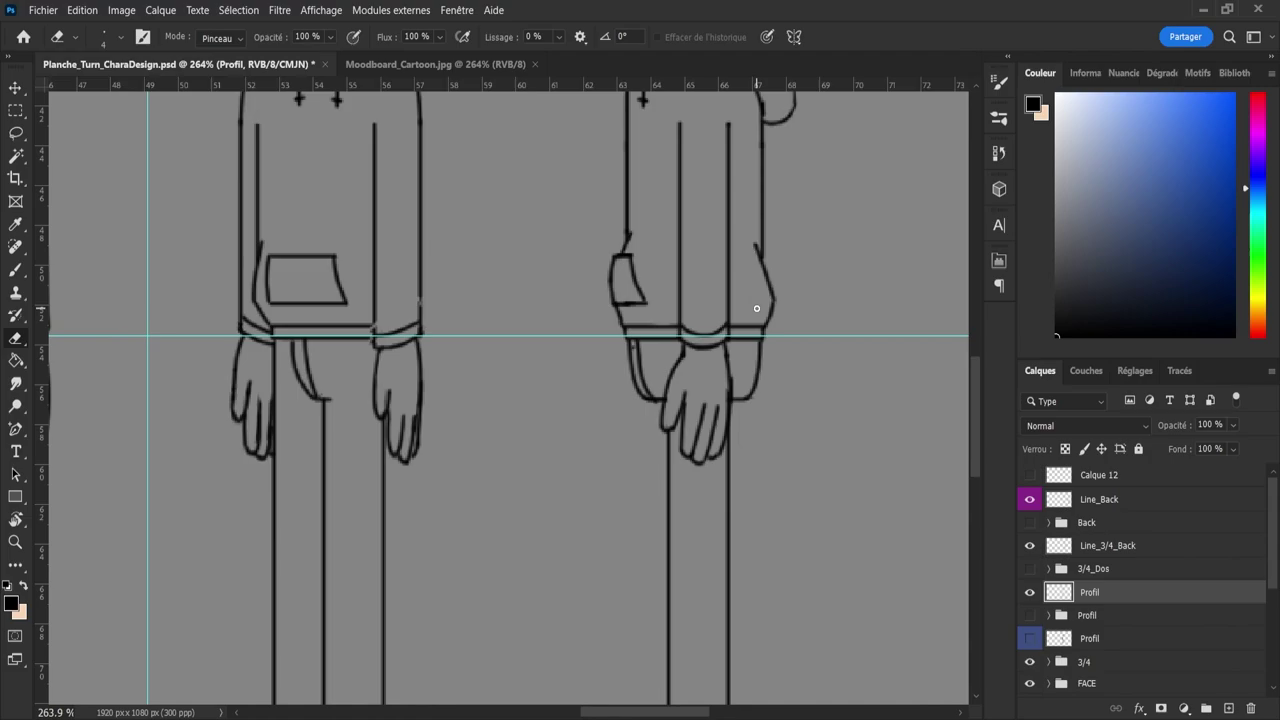
# - Select the visible Profil layer together with the Profil group and lock both completely
pyautogui.press('z')
pyautogui.moveTo(677, 266); pyautogui.dragTo(631, 273)
pyautogui.scroll(-3, 631, 273)
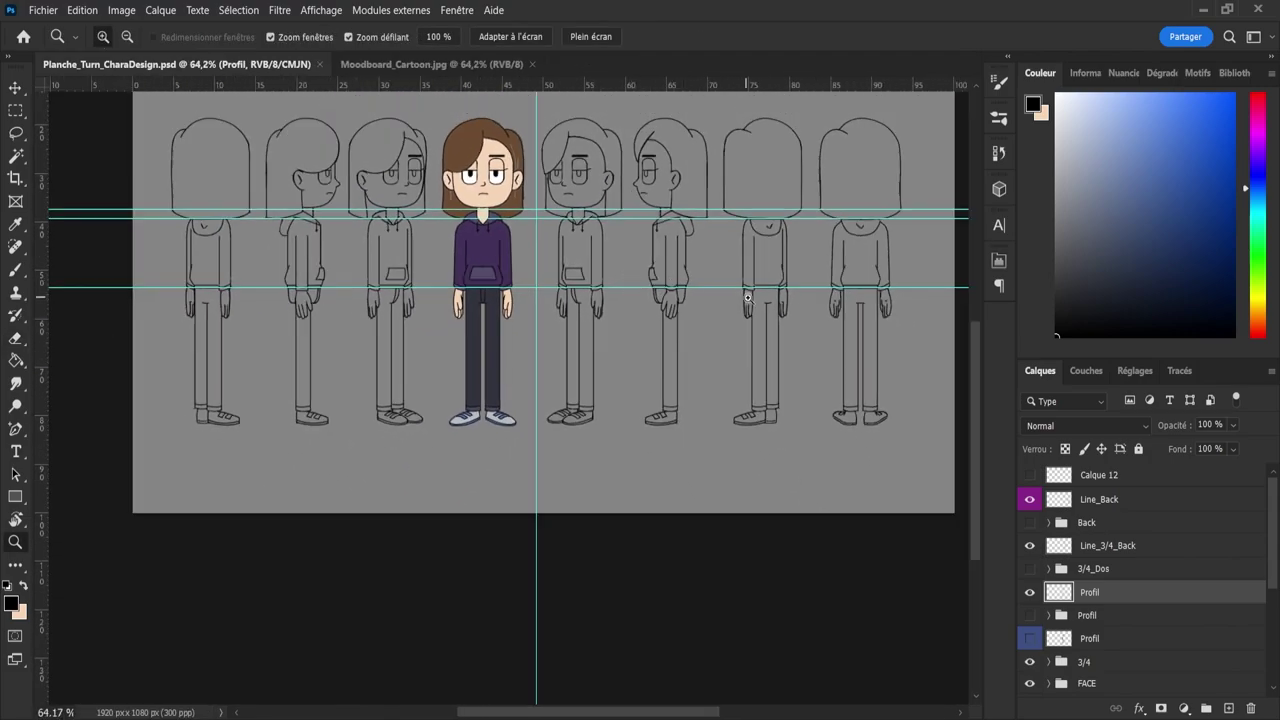
pyautogui.moveTo(745, 301); pyautogui.dragTo(704, 300)
pyautogui.moveTo(606, 274); pyautogui.dragTo(643, 275)
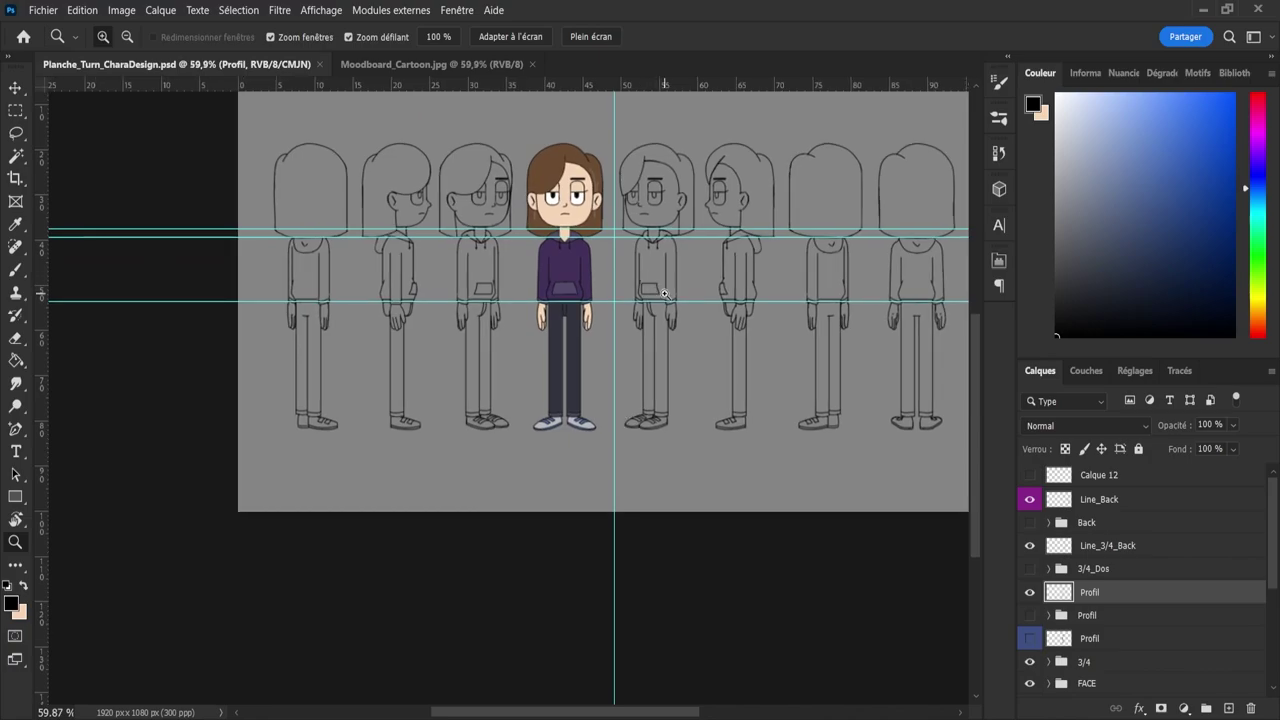
pyautogui.keyDown('ctrl'); pyautogui.click(1125, 615); pyautogui.keyUp('ctrl')
pyautogui.click(1138, 449)
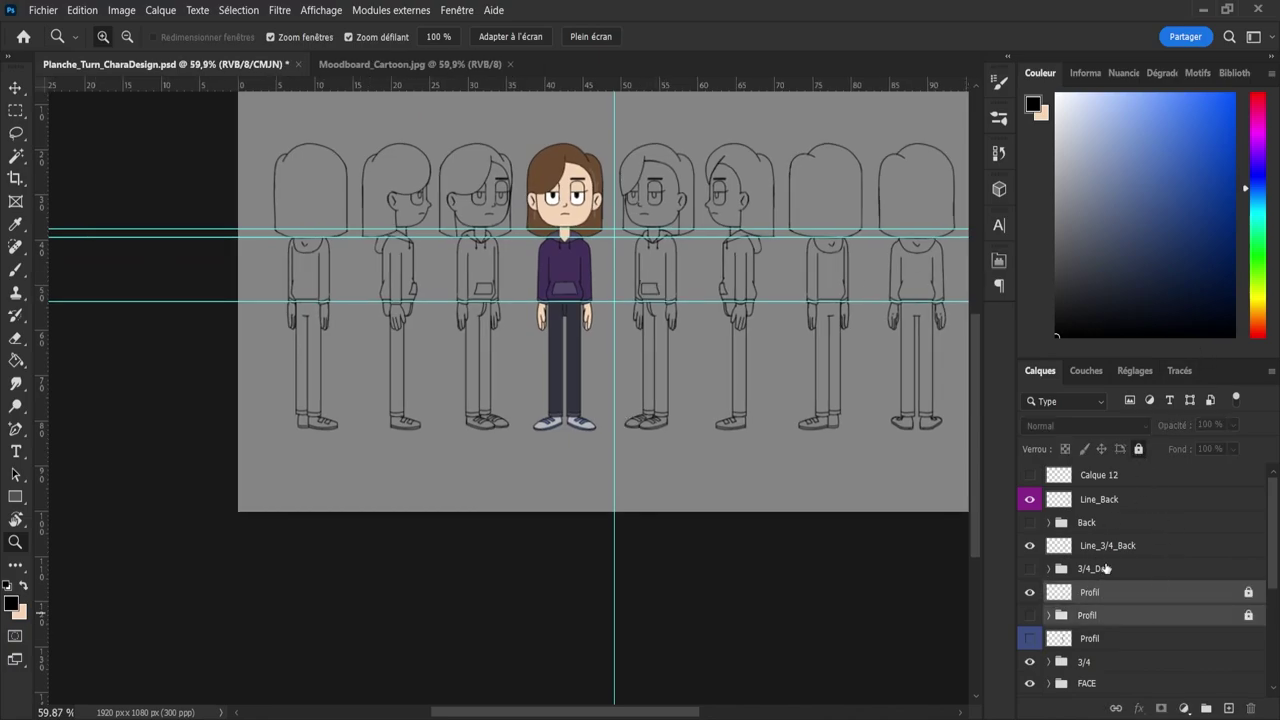
# - Check what the 3/4_Dos group contains, keep it hidden, and fully lock it together with the Line_3/4_Back layer
pyautogui.click(1104, 568)
pyautogui.click(1030, 568)
pyautogui.click(1030, 568)
pyautogui.click(1030, 568)
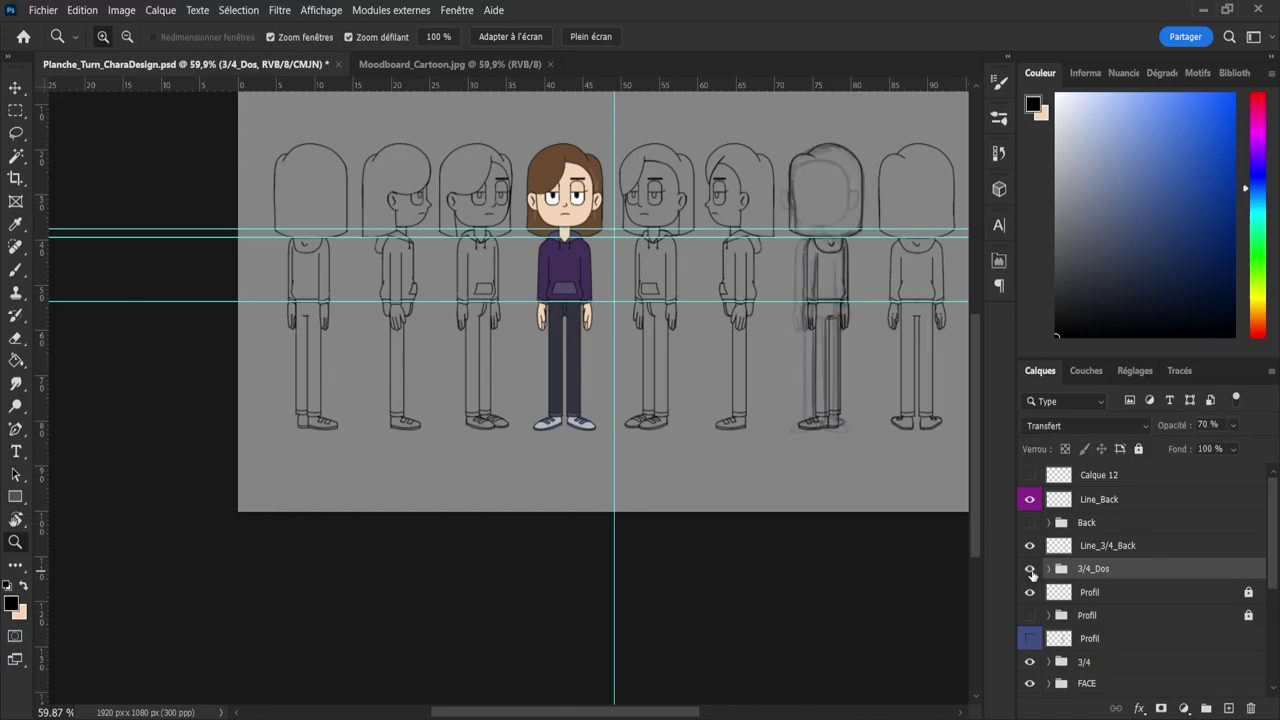
pyautogui.click(1030, 568)
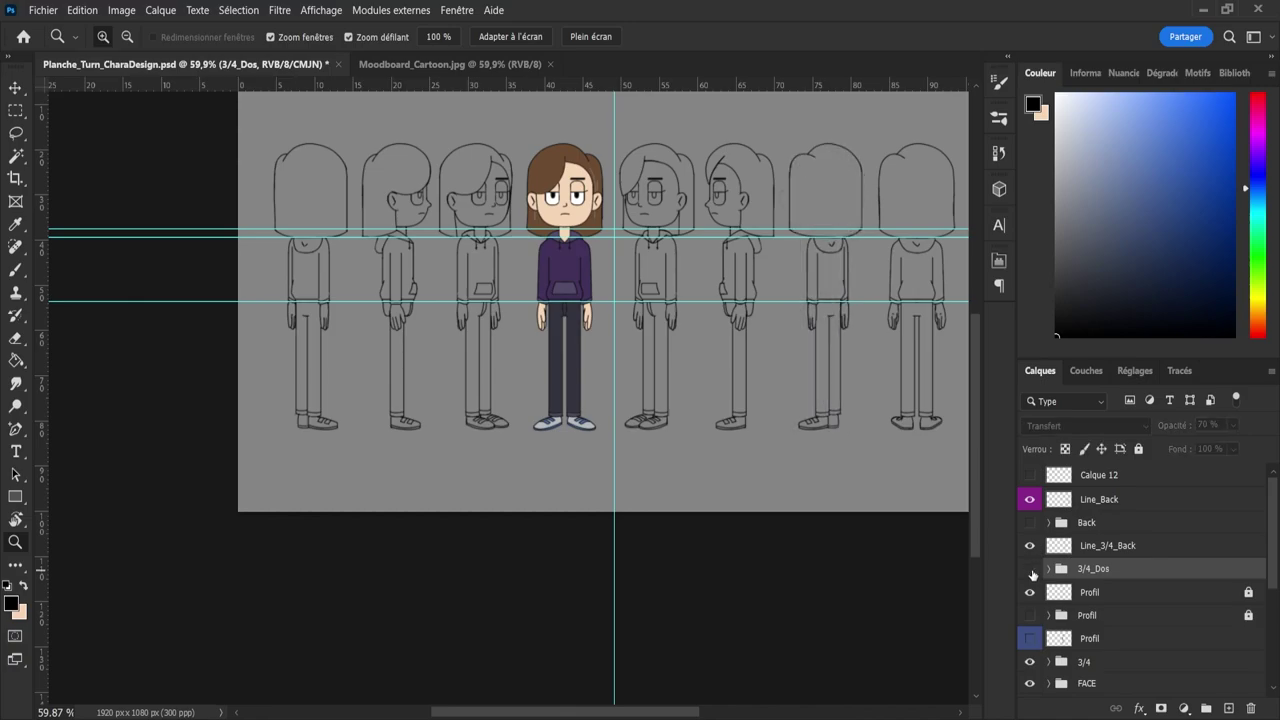
pyautogui.keyDown('shift'); pyautogui.click(1128, 548); pyautogui.keyUp('shift')
pyautogui.click(1139, 450)
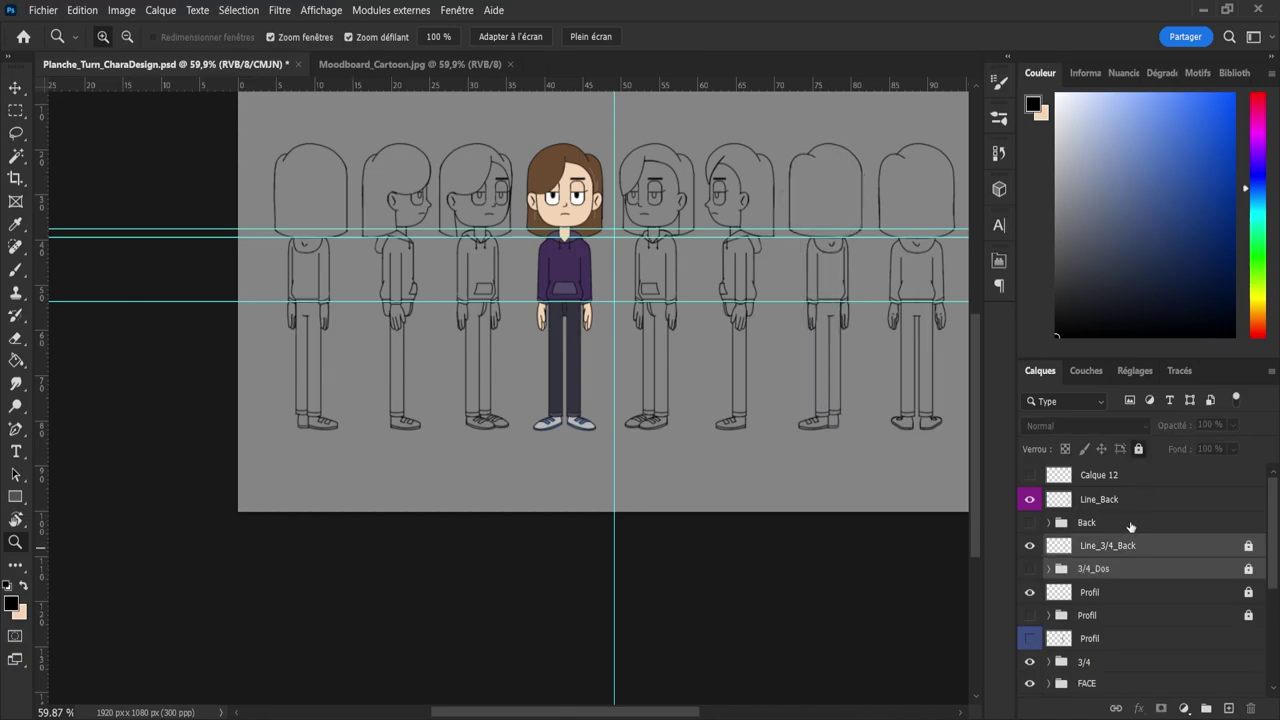
# - Select the Back group together with the Line_Back layer and lock both completely
pyautogui.click(1131, 525)
pyautogui.keyDown('shift'); pyautogui.click(1135, 500); pyautogui.keyUp('shift')
pyautogui.click(1140, 451)
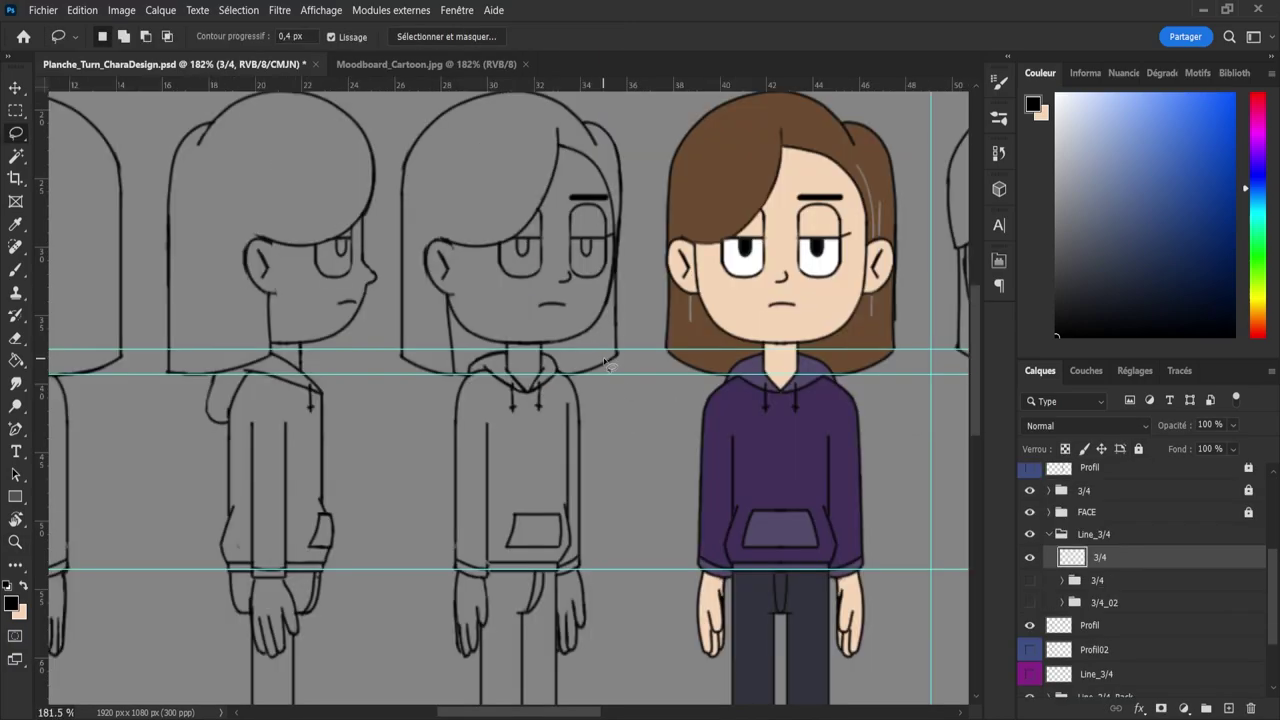
# - Lasso both lower hair edges of the three-quarter view facing right and move them up so their outer corners meet the upper guide
pyautogui.moveTo(602, 352)
pyautogui.mouseDown()
pyautogui.moveTo(620, 346)
pyautogui.moveTo(597, 383)
pyautogui.moveTo(588, 372)
pyautogui.moveTo(609, 371)
pyautogui.moveTo(578, 374)
pyautogui.moveTo(580, 344)
pyautogui.moveTo(596, 346)
pyautogui.mouseUp()
pyautogui.scroll(3, 596, 379)
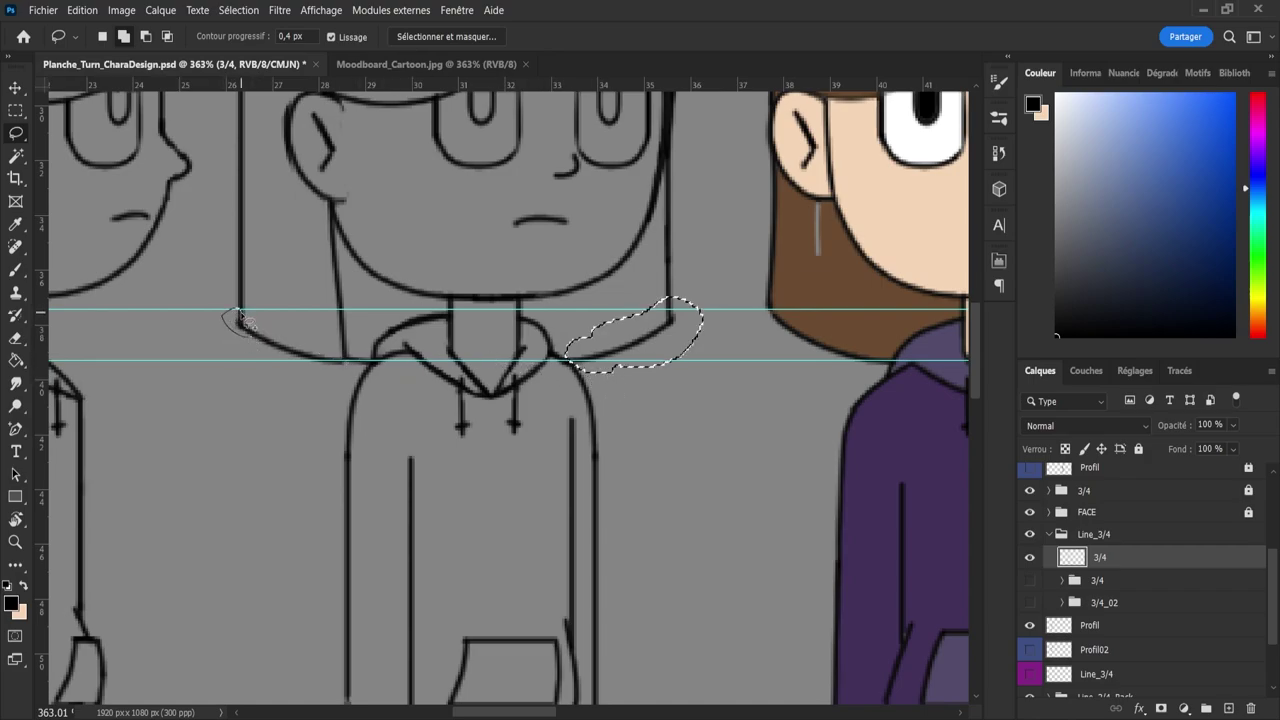
pyautogui.moveTo(241, 318)
pyautogui.mouseDown()
pyautogui.moveTo(355, 349)
pyautogui.moveTo(372, 367)
pyautogui.moveTo(272, 370)
pyautogui.moveTo(231, 325)
pyautogui.mouseUp()
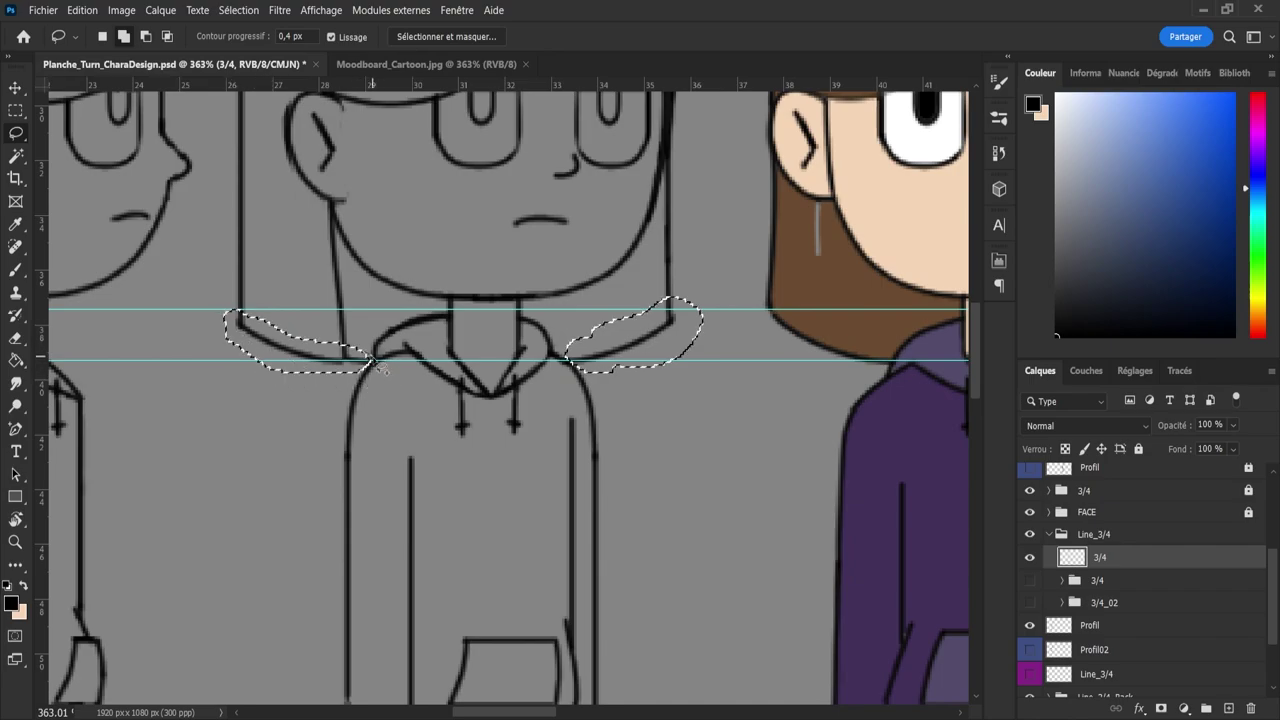
pyautogui.hotkey('ctrl', 't')
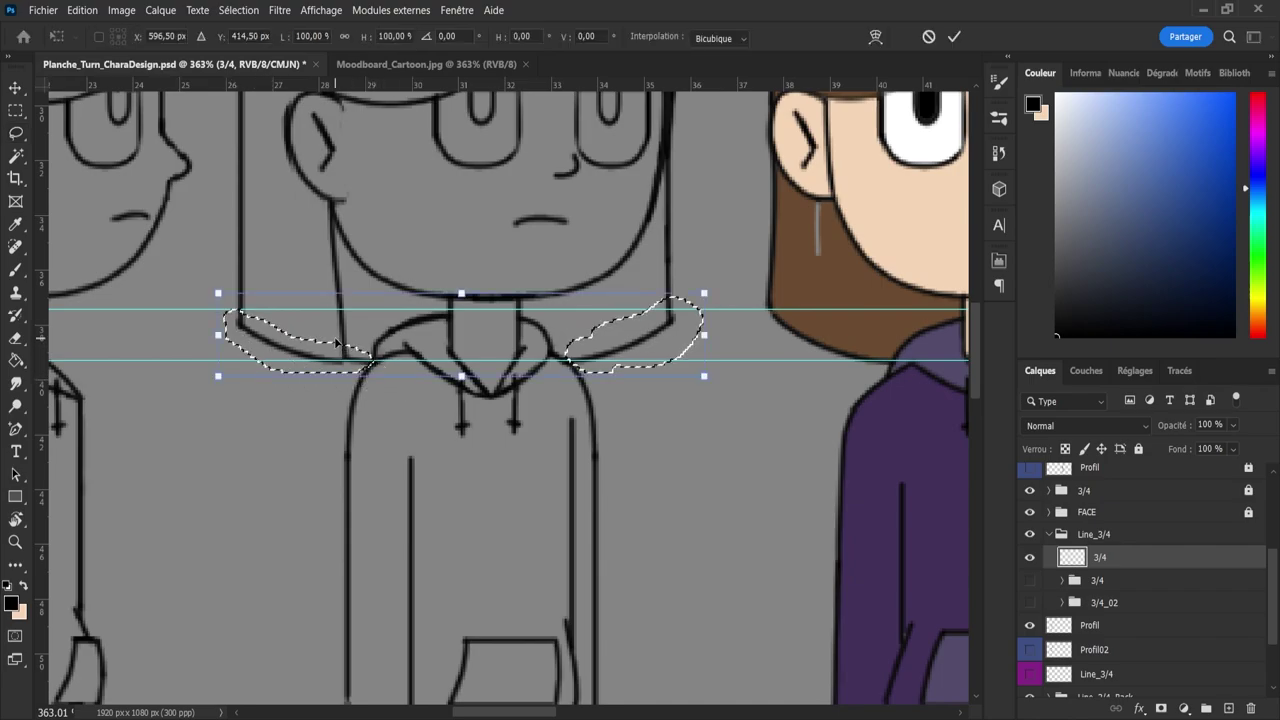
pyautogui.moveTo(336, 344); pyautogui.dragTo(343, 333)
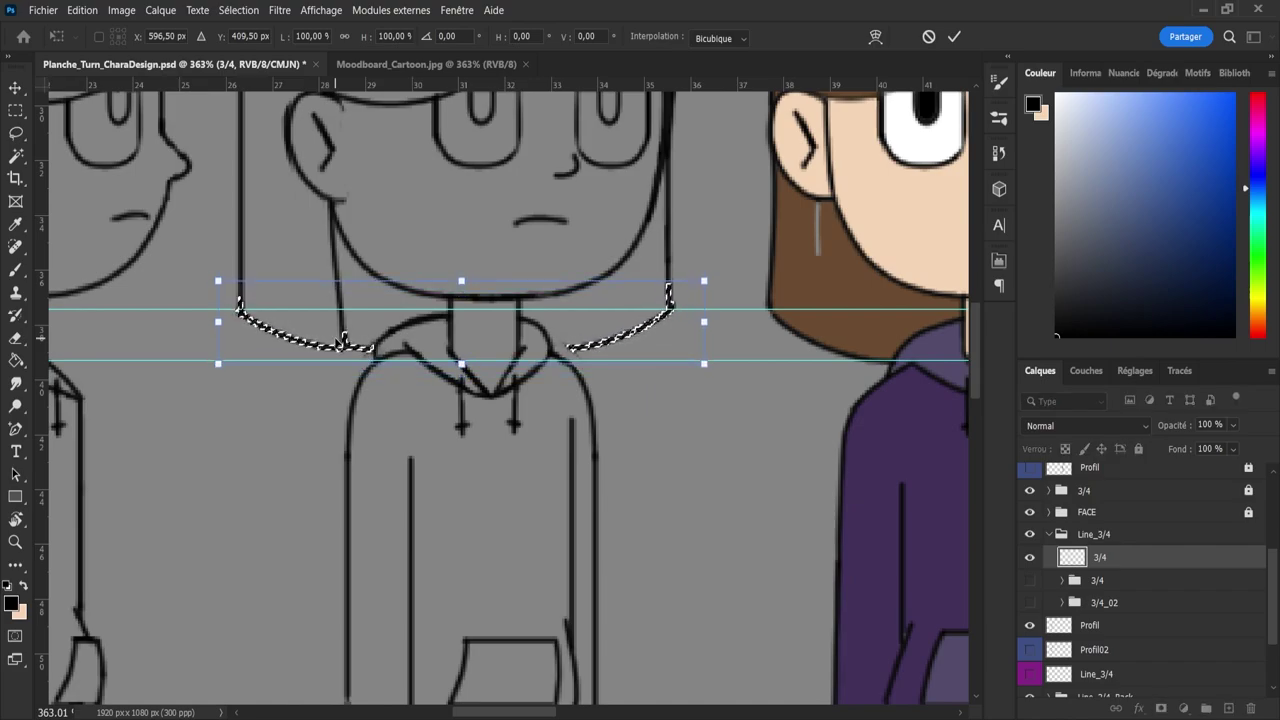
pyautogui.press('Return')
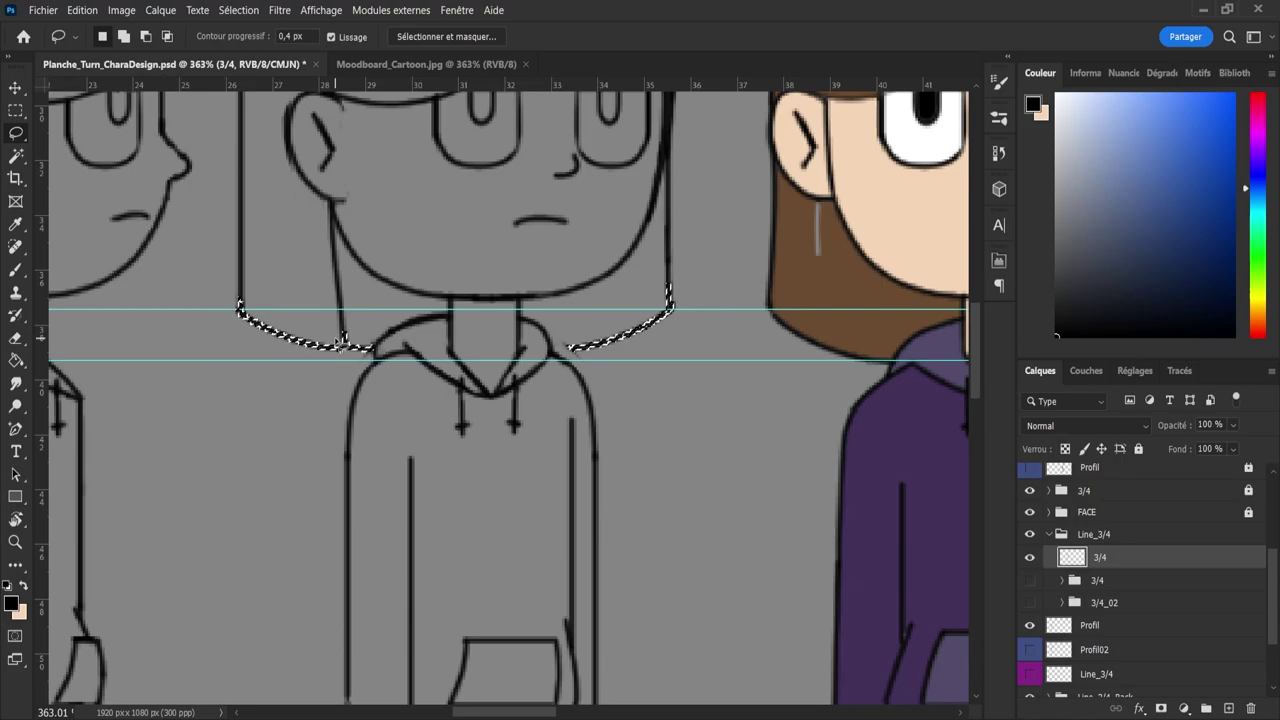
pyautogui.hotkey('ctrl', 'd')
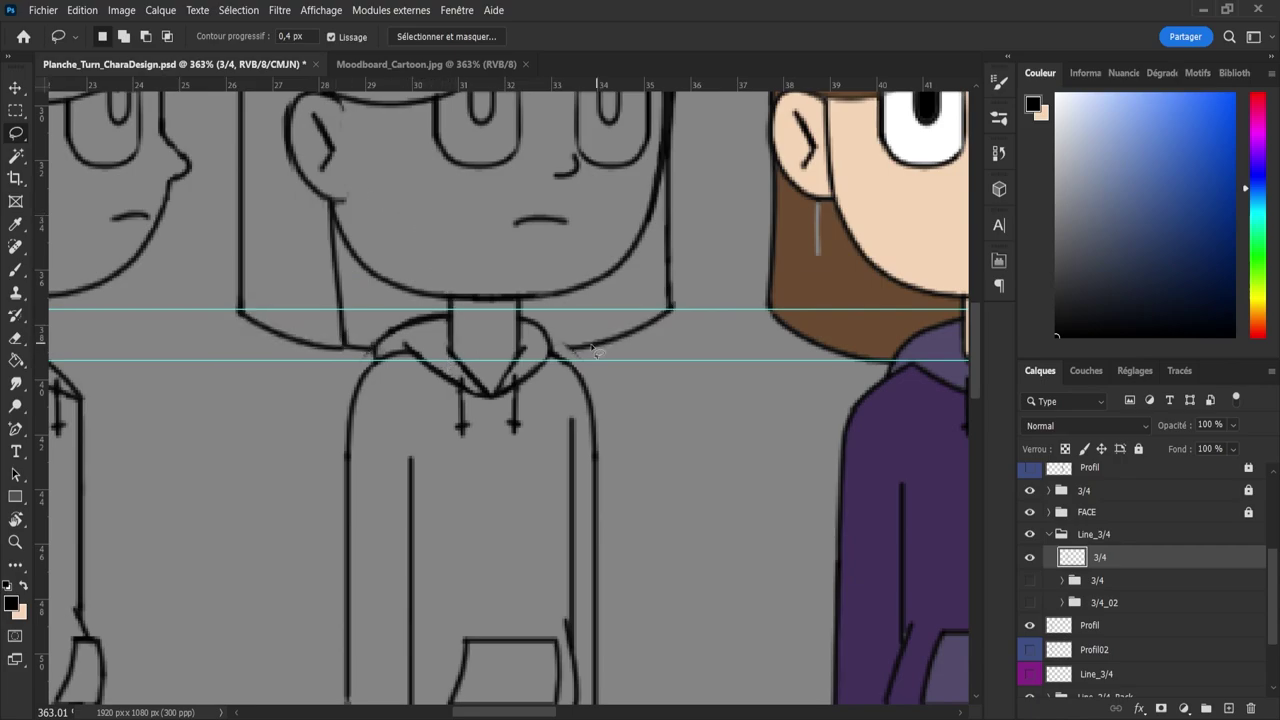
# - Extend the raised lower hair edge of the three-quarter view with the brush until it joins the hood
pyautogui.press('b')
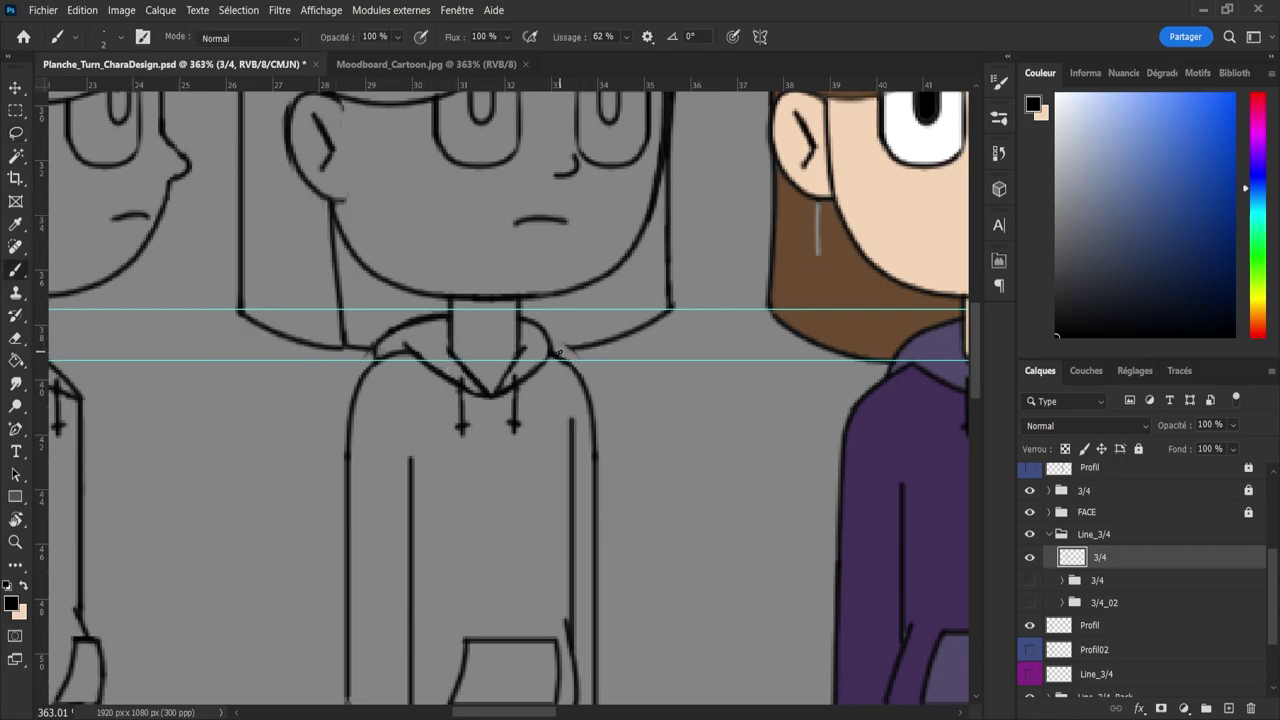
pyautogui.moveTo(554, 351); pyautogui.dragTo(572, 348)
pyautogui.press('e')
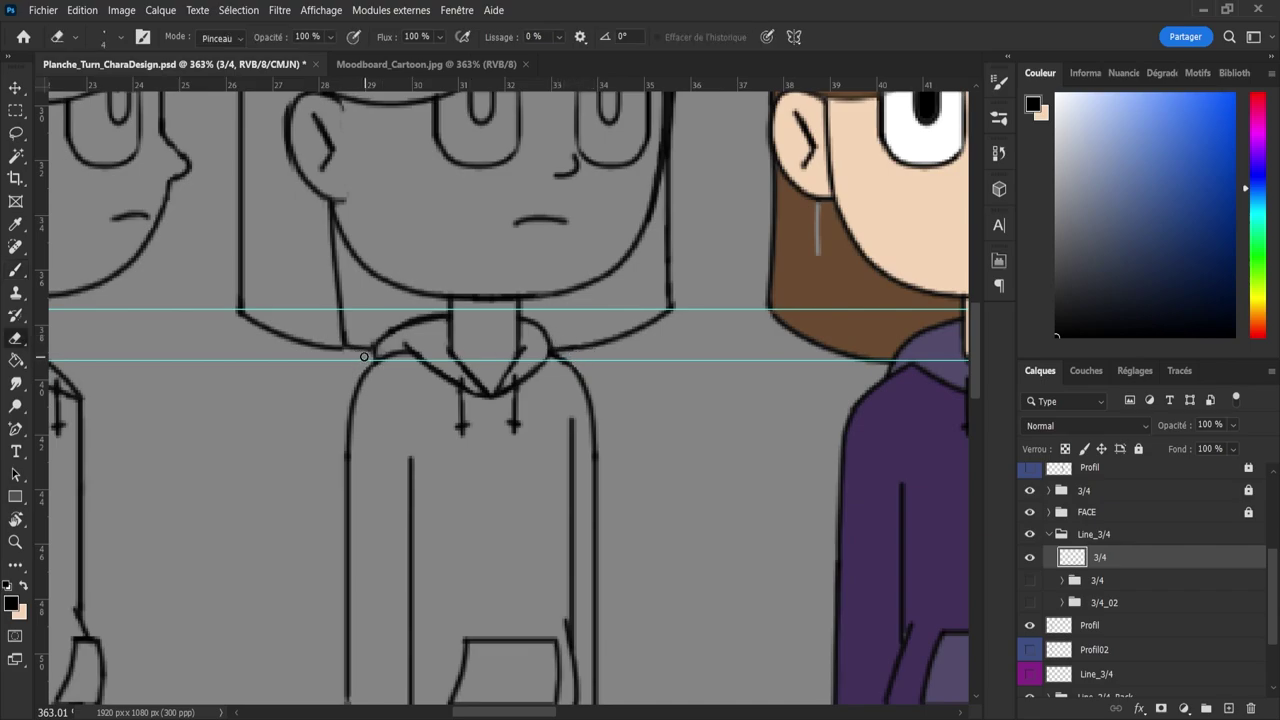
pyautogui.press('b')
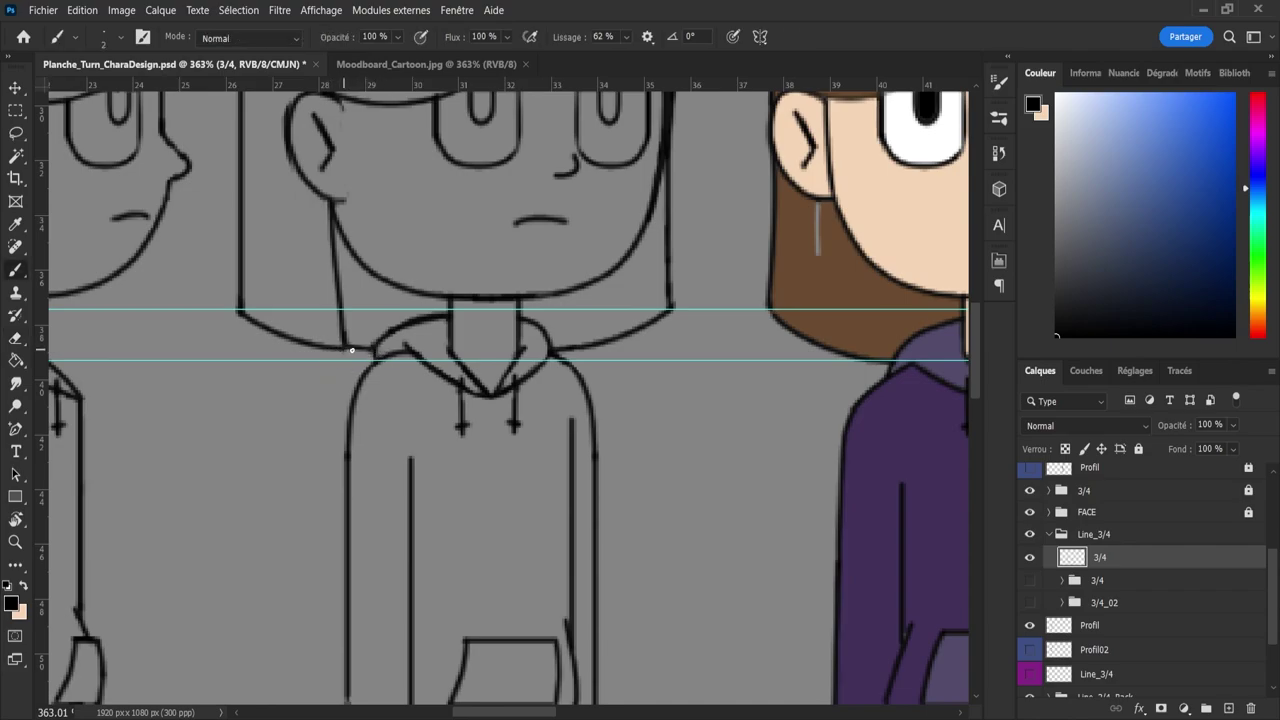
# - Redraw the inner hair line of the three-quarter view straighter, from the ear down to the lower hair edge
pyautogui.moveTo(338, 350)
pyautogui.mouseDown()
pyautogui.moveTo(379, 353)
pyautogui.moveTo(343, 340)
pyautogui.moveTo(324, 213)
pyautogui.mouseUp()
pyautogui.press('e')
pyautogui.press('b')
pyautogui.moveTo(331, 202); pyautogui.dragTo(342, 375)
pyautogui.hotkey('ctrl', 'z')
pyautogui.press('z')
pyautogui.moveTo(458, 394); pyautogui.dragTo(363, 400)
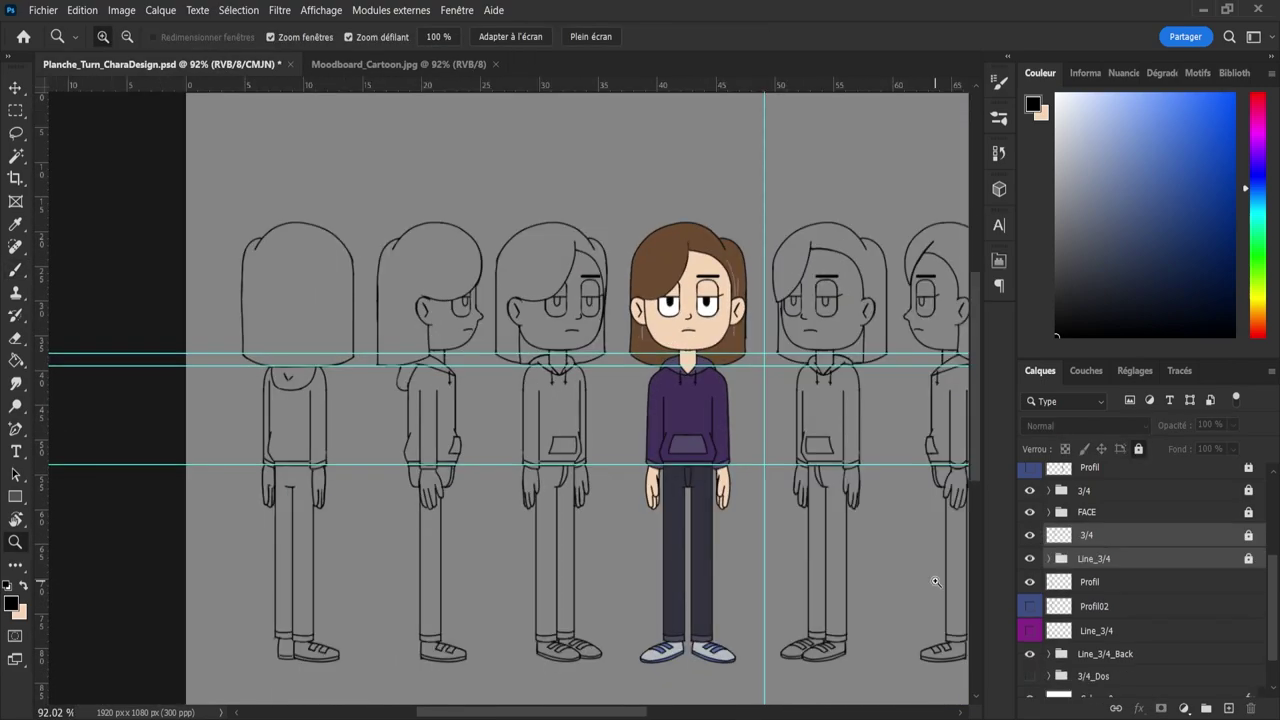
# - On the visible Profil layer, lasso the front tip of the right-facing profile's lower hair edge and raise it to the upper guide
pyautogui.click(1094, 586)
pyautogui.click(1030, 582)
pyautogui.click(1030, 582)
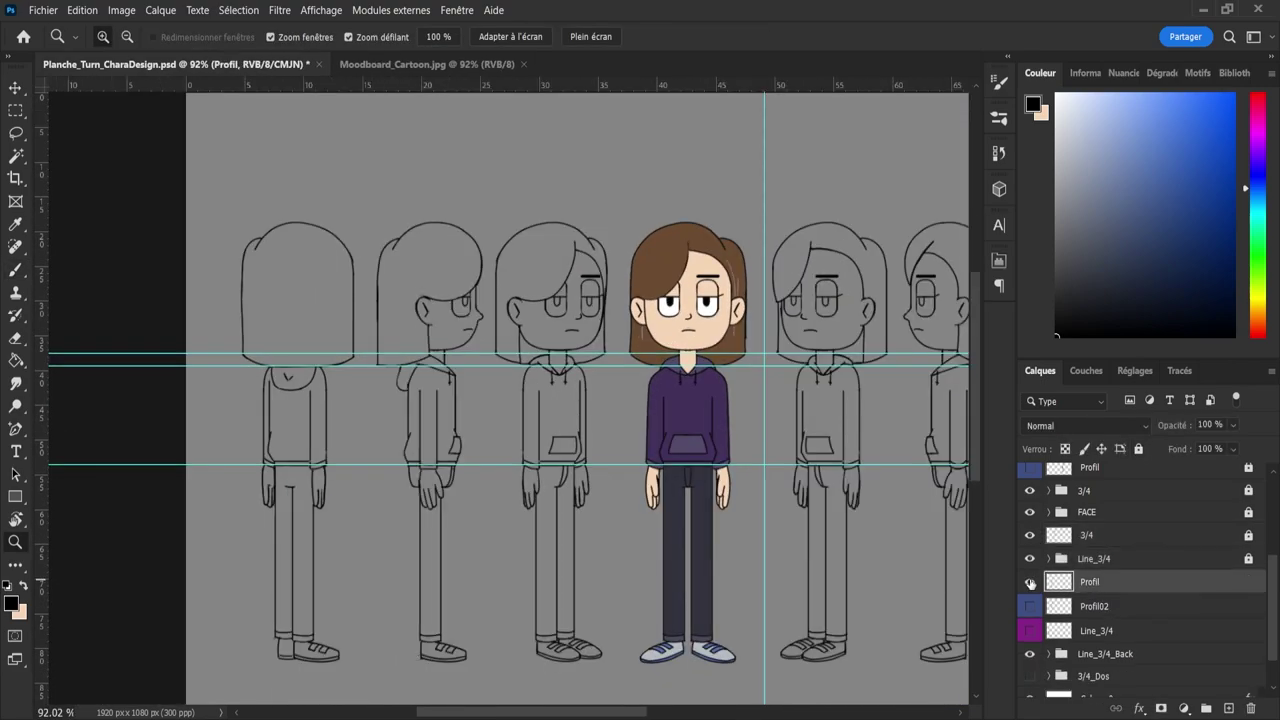
pyautogui.moveTo(365, 364); pyautogui.dragTo(409, 371)
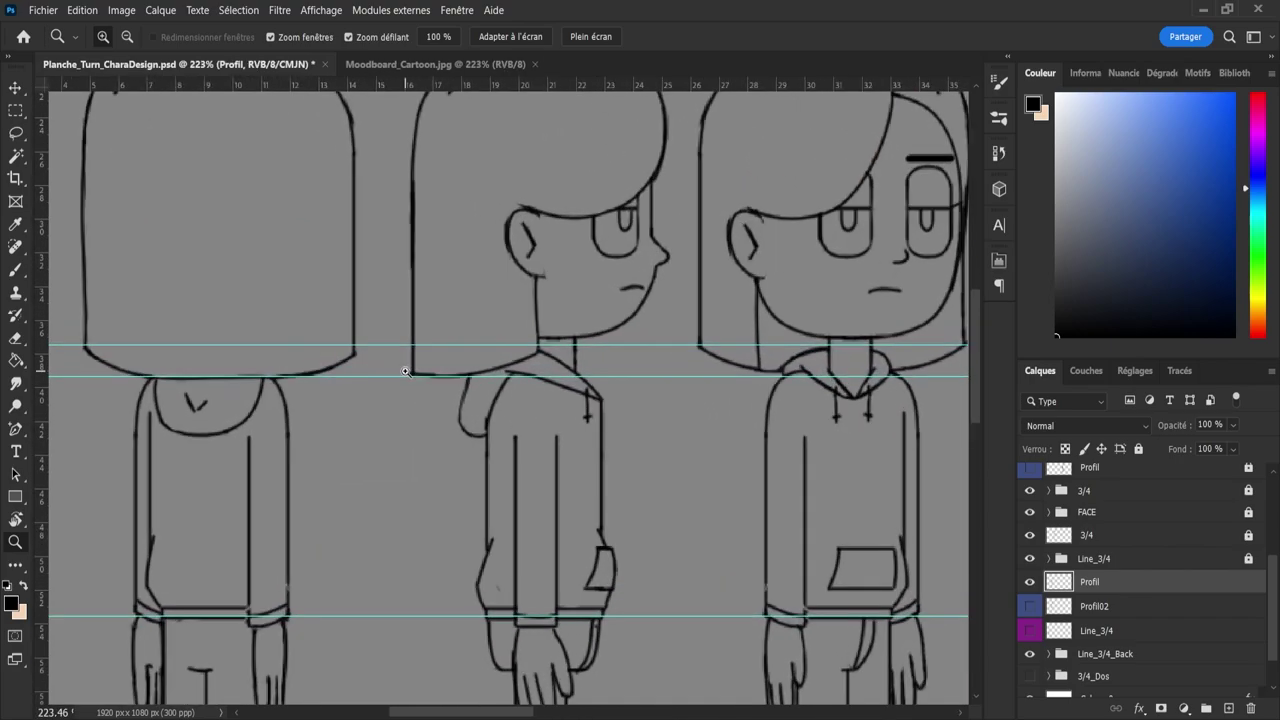
pyautogui.press('e')
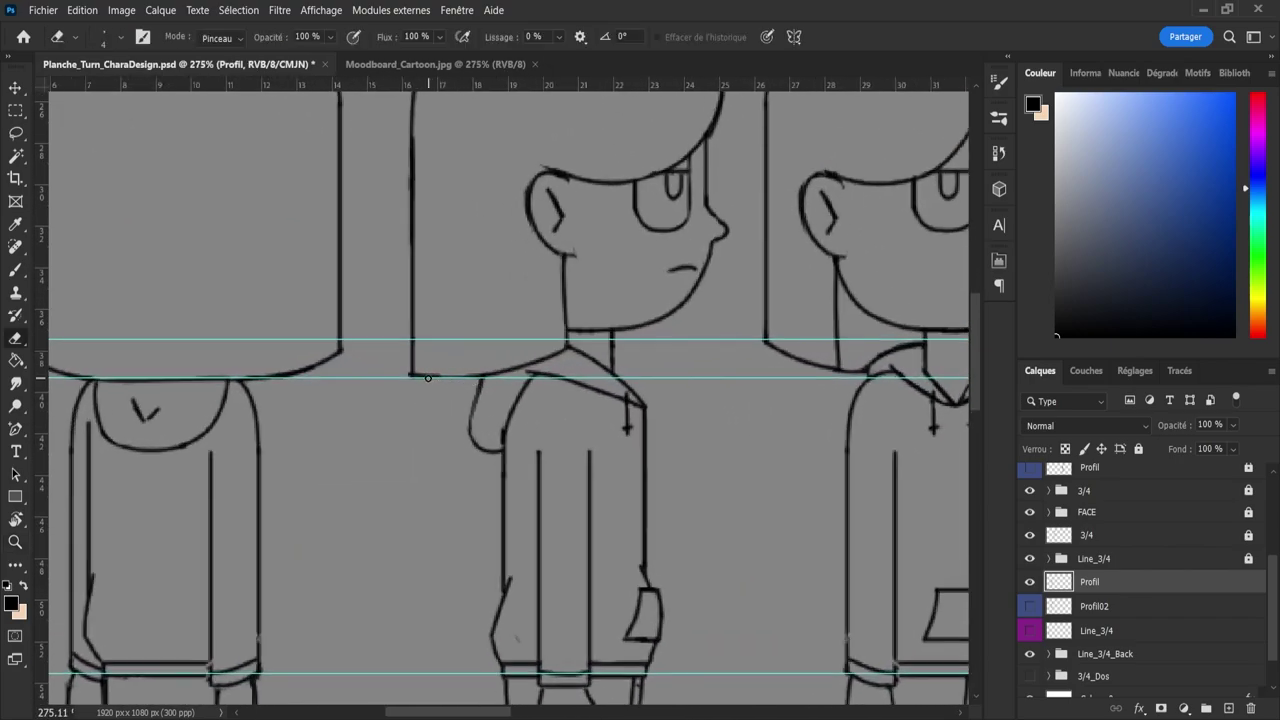
pyautogui.press('l')
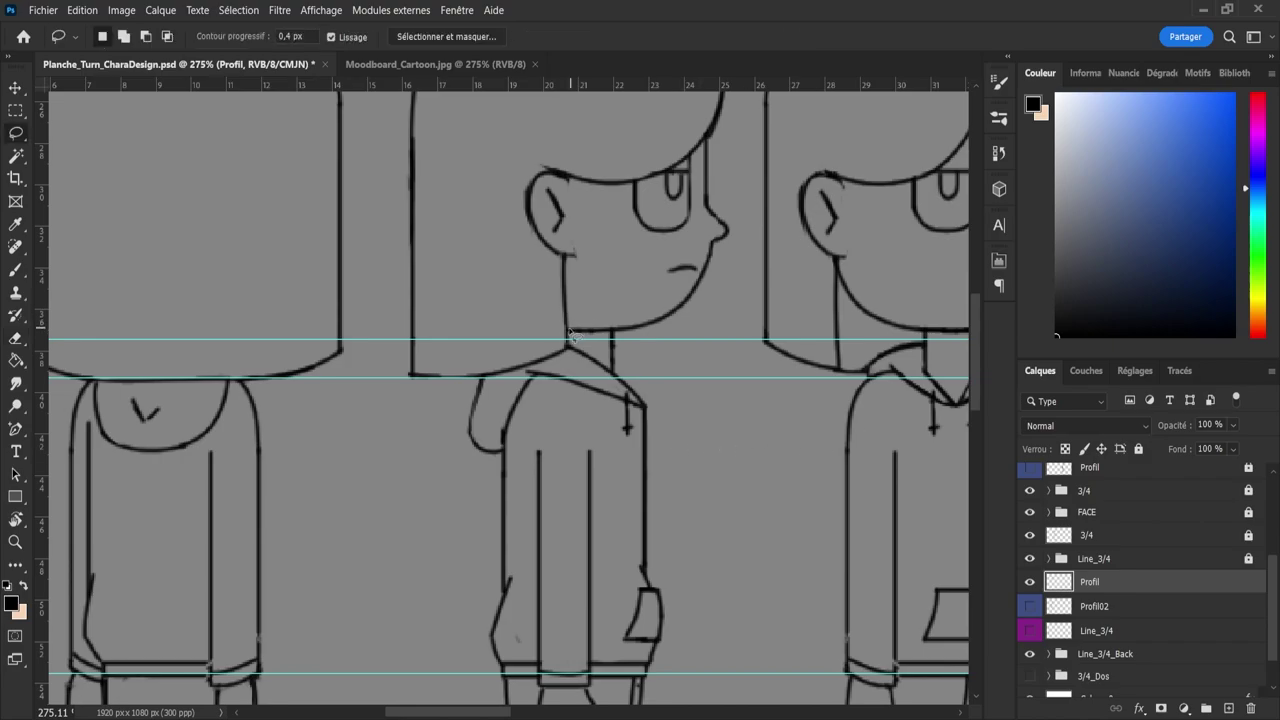
pyautogui.moveTo(568, 355)
pyautogui.mouseDown()
pyautogui.moveTo(580, 362)
pyautogui.moveTo(584, 345)
pyautogui.moveTo(566, 334)
pyautogui.moveTo(557, 357)
pyautogui.moveTo(566, 333)
pyautogui.mouseUp()
pyautogui.hotkey('ctrl', 't')
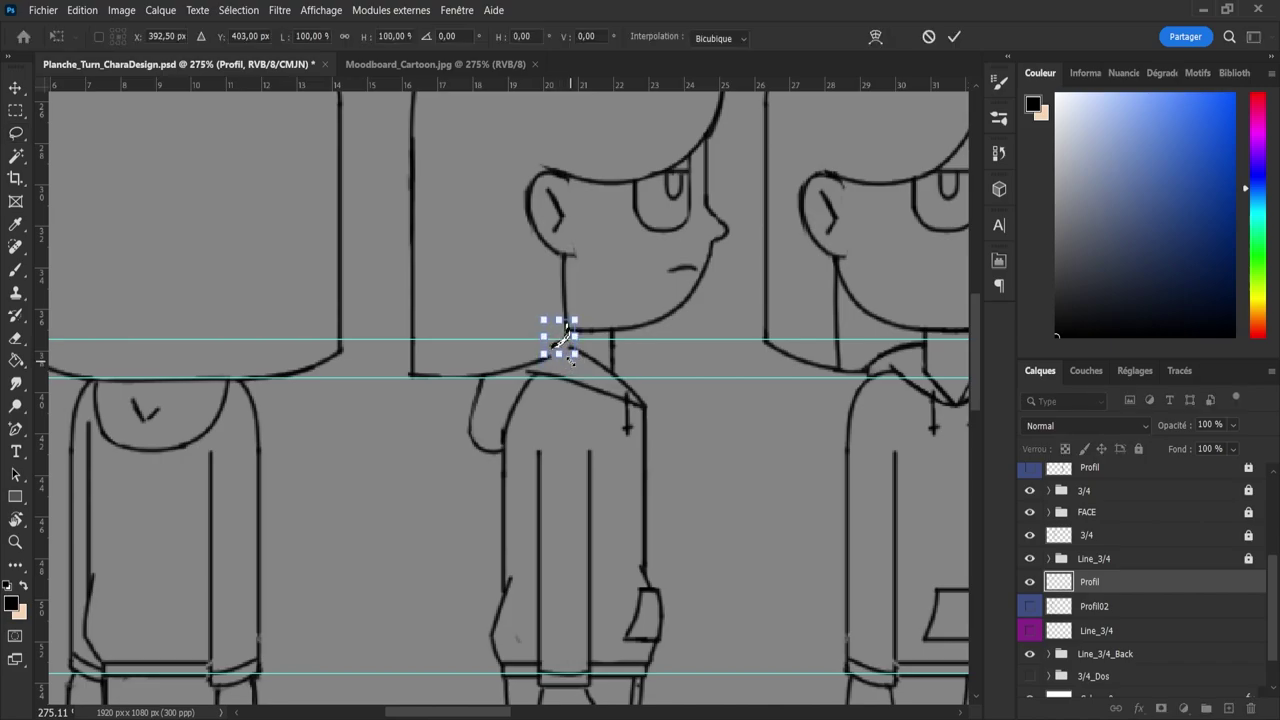
pyautogui.press('Return')
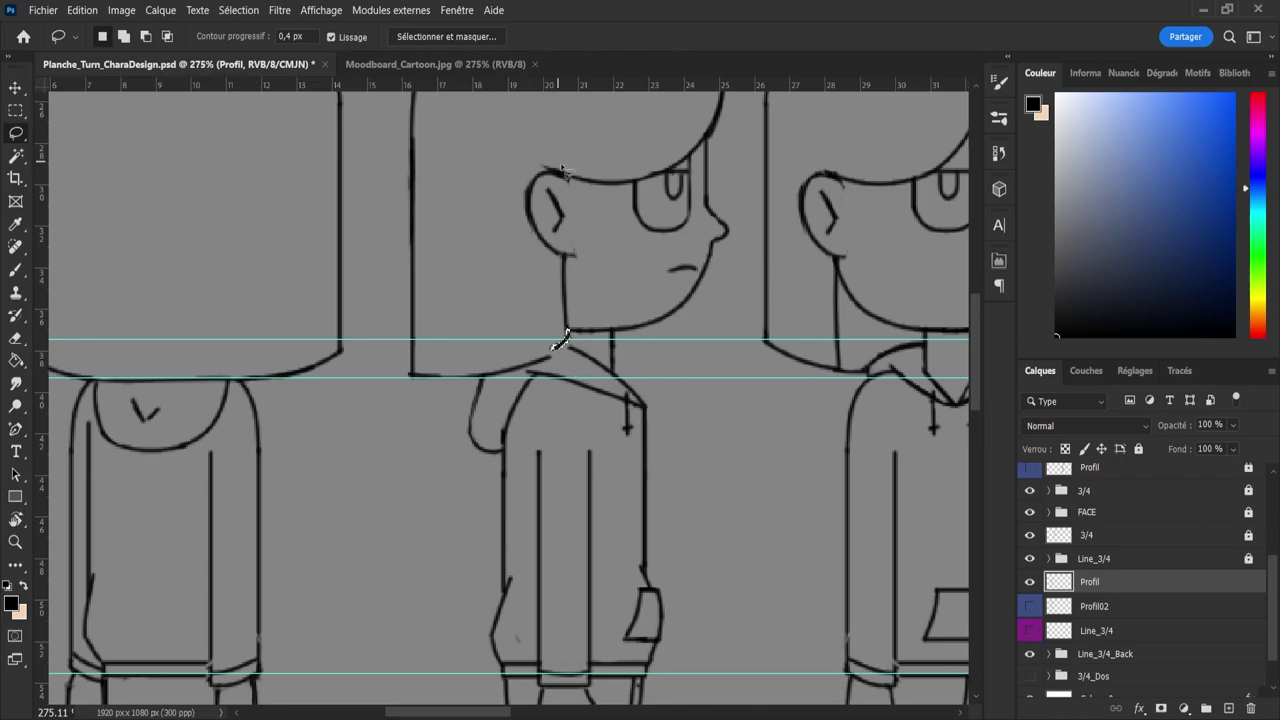
pyautogui.hotkey('ctrl', 'd')
# - Brush the profile view's lower hair edge as one smooth curve from the back corner to the raised front tip
pyautogui.press('b')
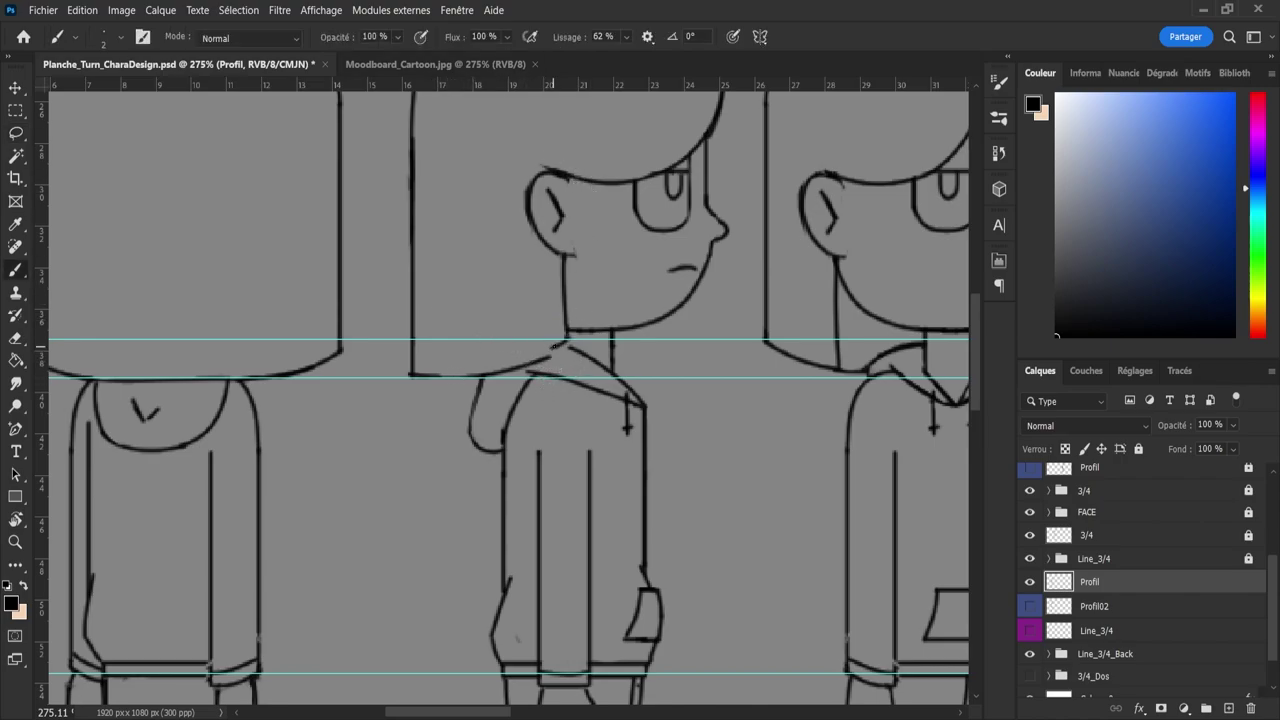
pyautogui.moveTo(556, 345)
pyautogui.mouseDown()
pyautogui.moveTo(428, 378)
pyautogui.moveTo(486, 376)
pyautogui.moveTo(413, 376)
pyautogui.moveTo(538, 364)
pyautogui.moveTo(568, 343)
pyautogui.mouseUp()
pyautogui.hotkey('ctrl', 'z')
pyautogui.hotkey('ctrl', 'z')
pyautogui.moveTo(412, 374); pyautogui.dragTo(578, 342)
pyautogui.hotkey('ctrl', 'z')
pyautogui.moveTo(415, 375)
pyautogui.mouseDown()
pyautogui.moveTo(535, 361)
pyautogui.moveTo(590, 326)
pyautogui.mouseUp()
# - Clean up the profile view's hair tip and extend the hood's upper line to meet it
pyautogui.press('e')
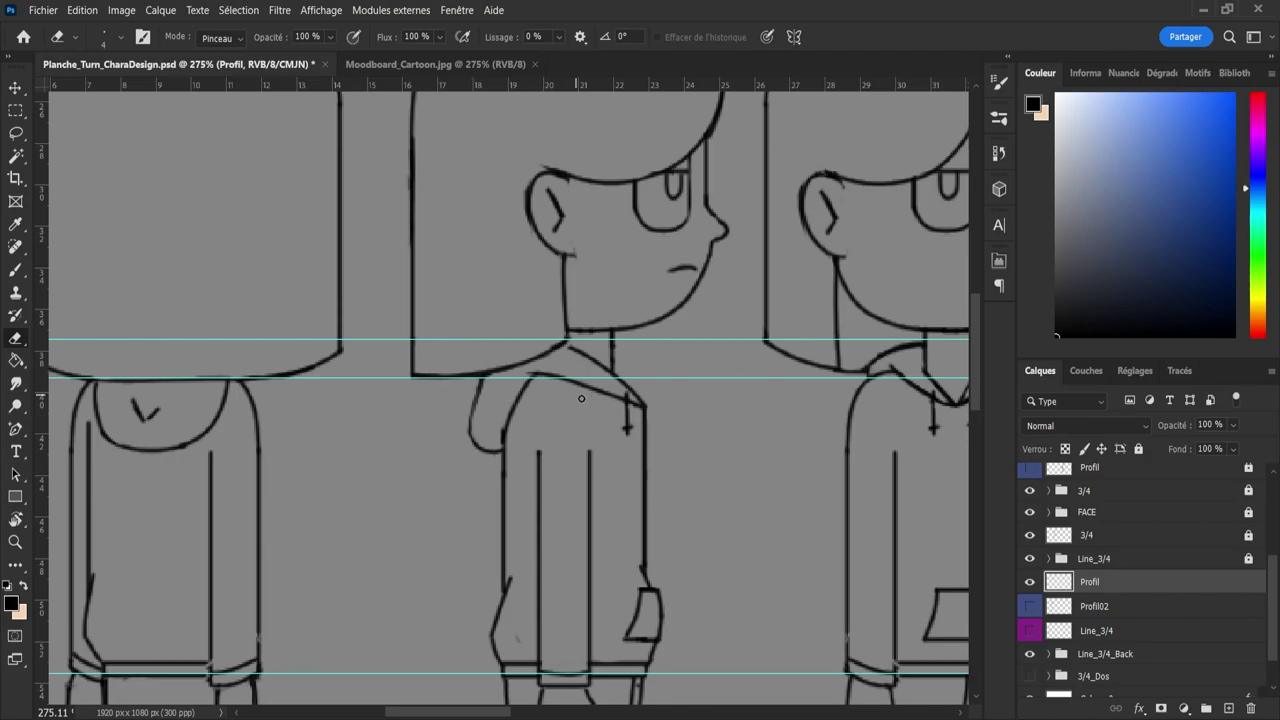
pyautogui.press('b')
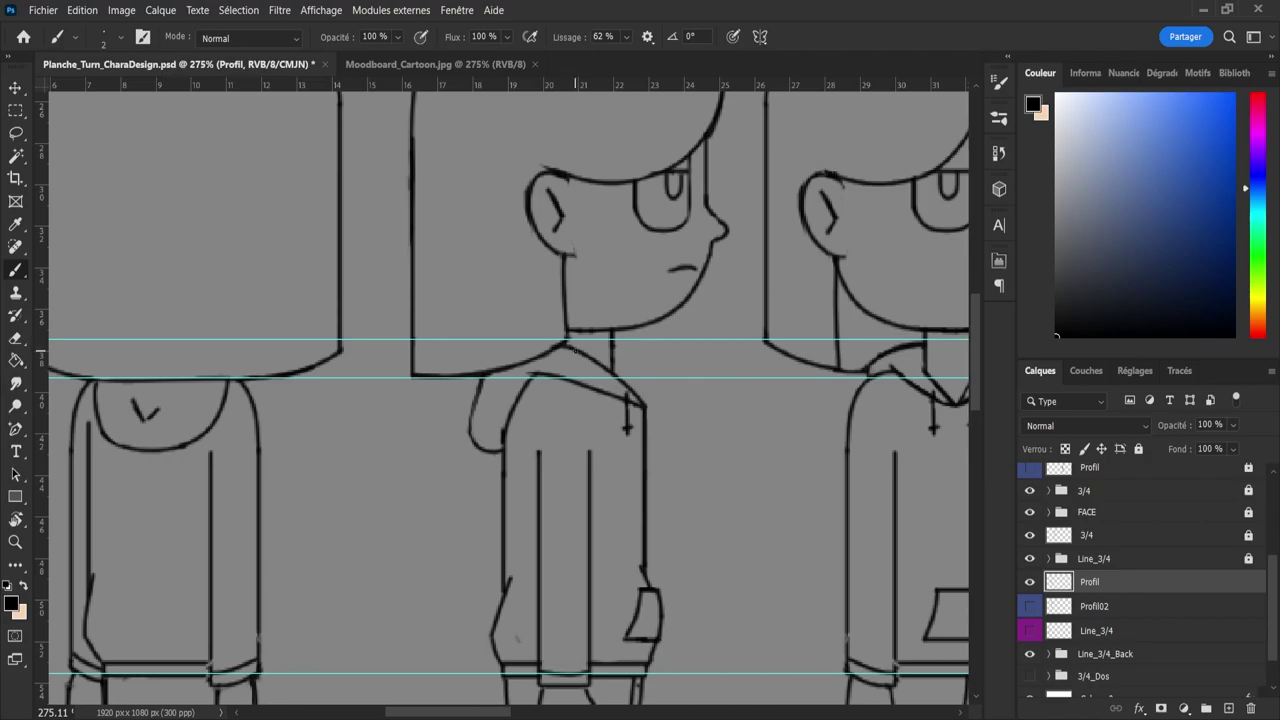
pyautogui.press('e')
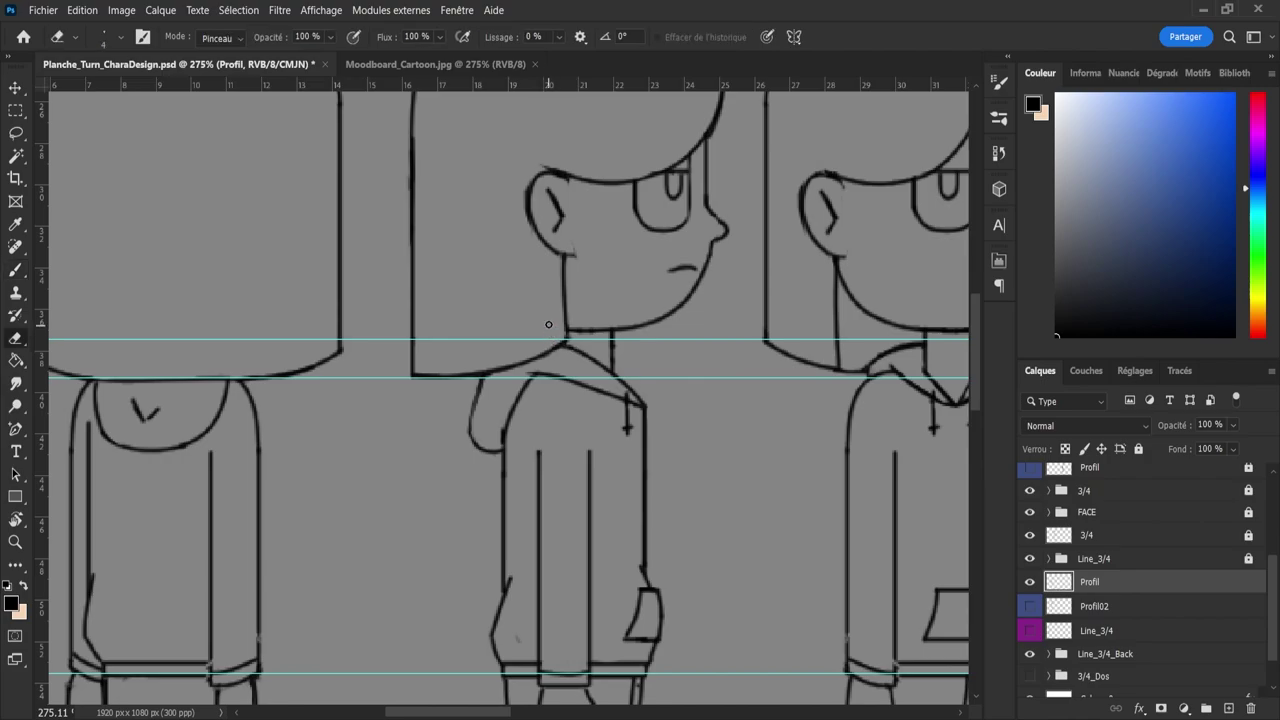
# - Inspect the profile view's head and hair line art and save the document
pyautogui.press('z')
pyautogui.moveTo(660, 361); pyautogui.dragTo(626, 352)
pyautogui.moveTo(617, 308); pyautogui.dragTo(633, 305)
pyautogui.press('e')
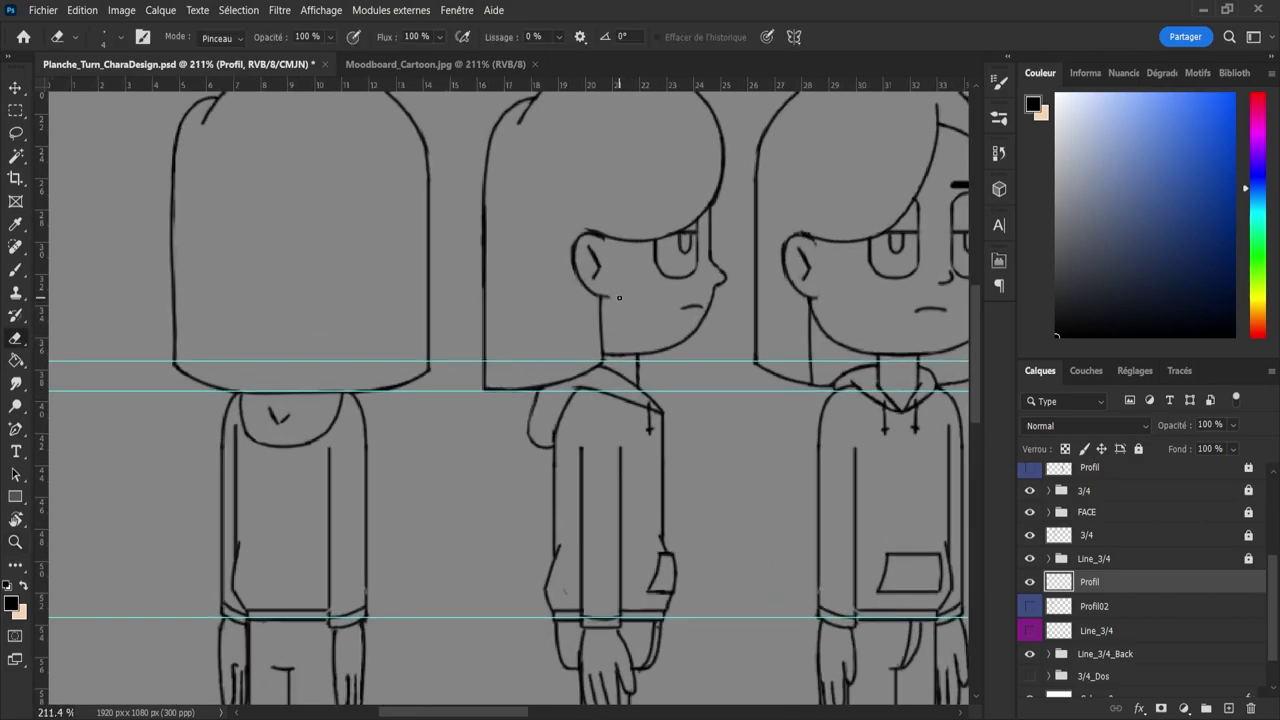
pyautogui.press('z')
pyautogui.moveTo(609, 296)
pyautogui.mouseDown()
pyautogui.moveTo(627, 299)
pyautogui.moveTo(650, 250)
pyautogui.moveTo(686, 286)
pyautogui.mouseUp()
pyautogui.hotkey('ctrl', 'z')
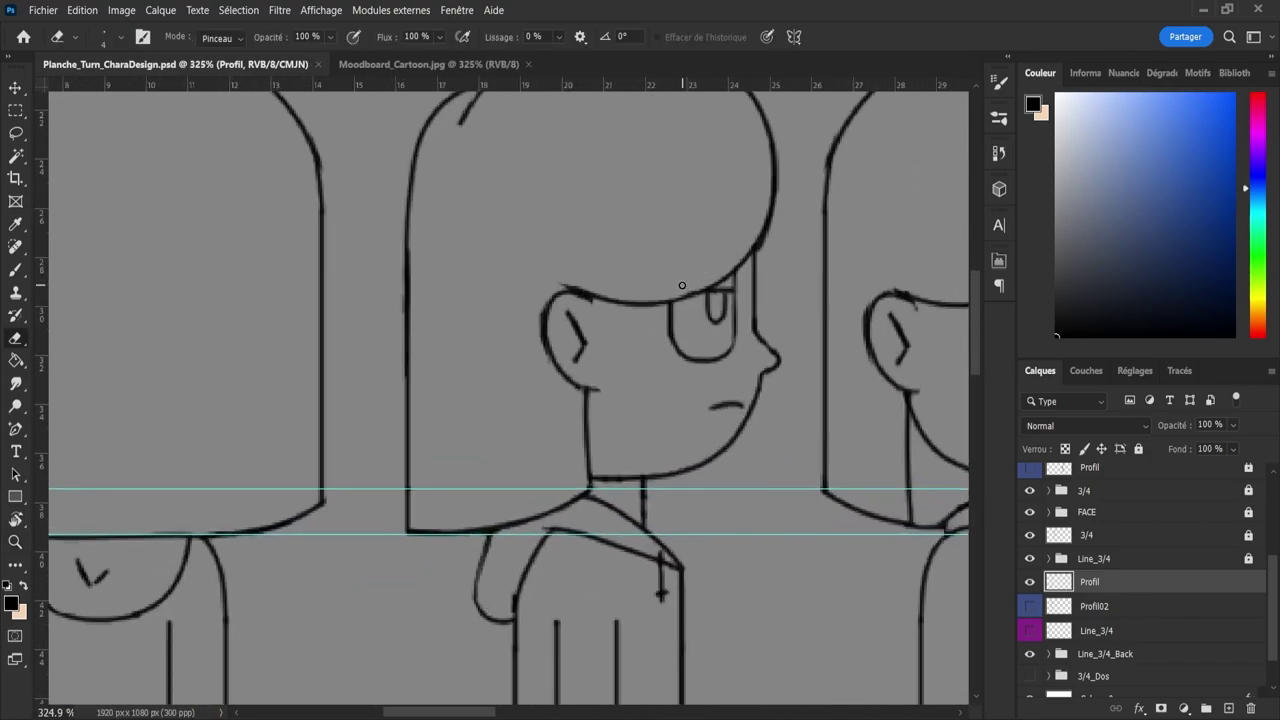
pyautogui.hotkey('ctrl', 'space')
pyautogui.moveTo(686, 269); pyautogui.dragTo(583, 243)
pyautogui.hotkey('ctrl', 's')
# - Select the visible Profil layer together with the Profil02 layer and lock both completely
pyautogui.moveTo(505, 273); pyautogui.dragTo(560, 286)
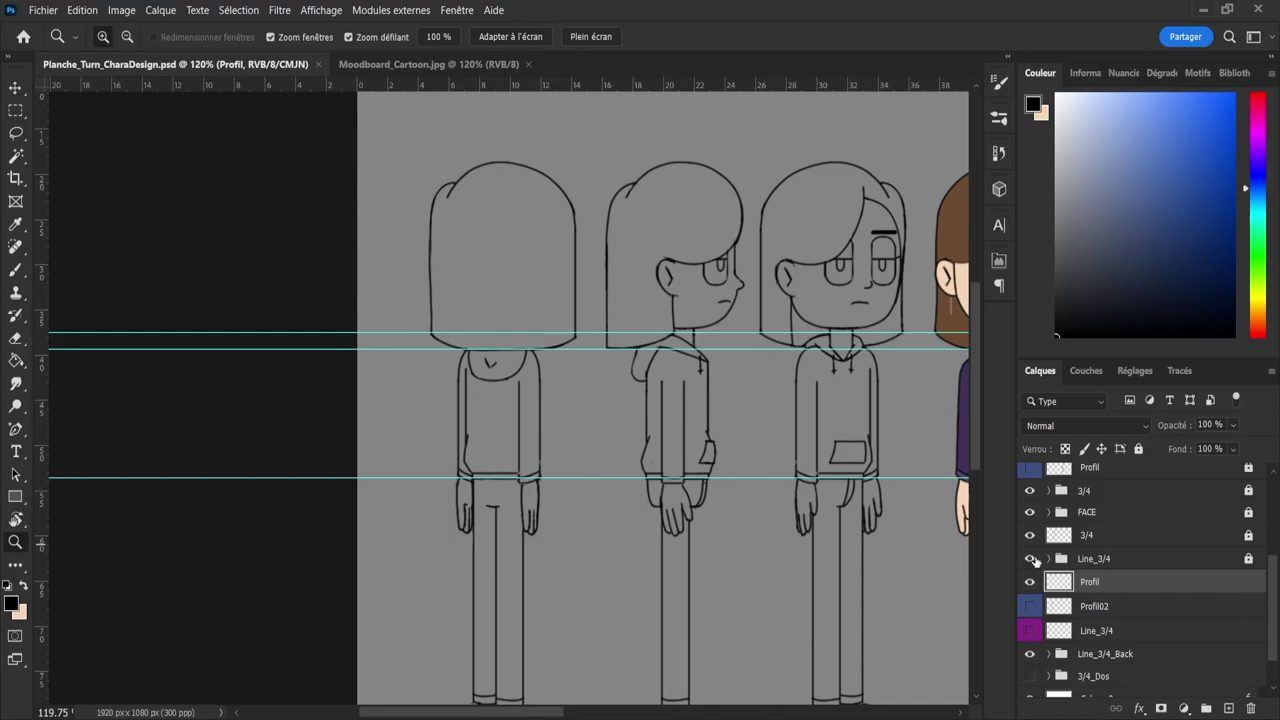
pyautogui.keyDown('shift'); pyautogui.click(1137, 606); pyautogui.keyUp('shift')
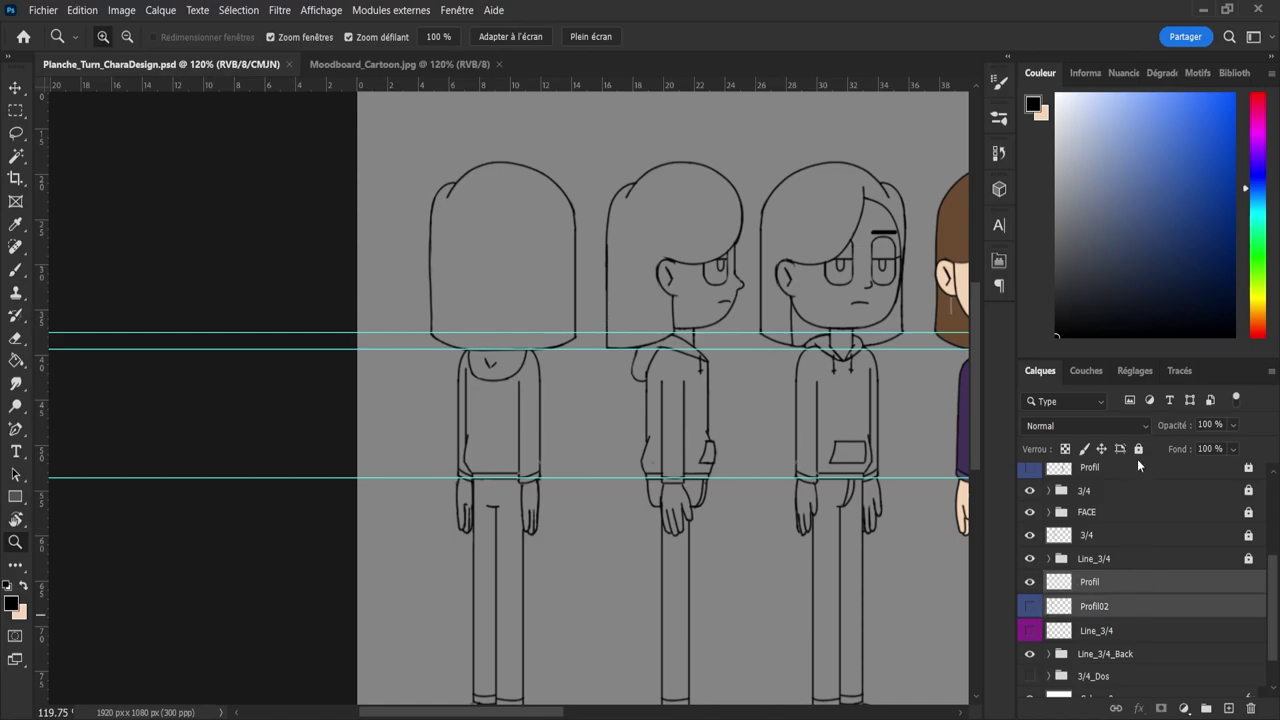
pyautogui.click(1138, 449)
# - Compare the hidden Line_3/4 layer with the Line_3/4_Back group by toggling their visibility, and delete the Line_3/4 layer
pyautogui.moveTo(1272, 640); pyautogui.dragTo(1272, 652)
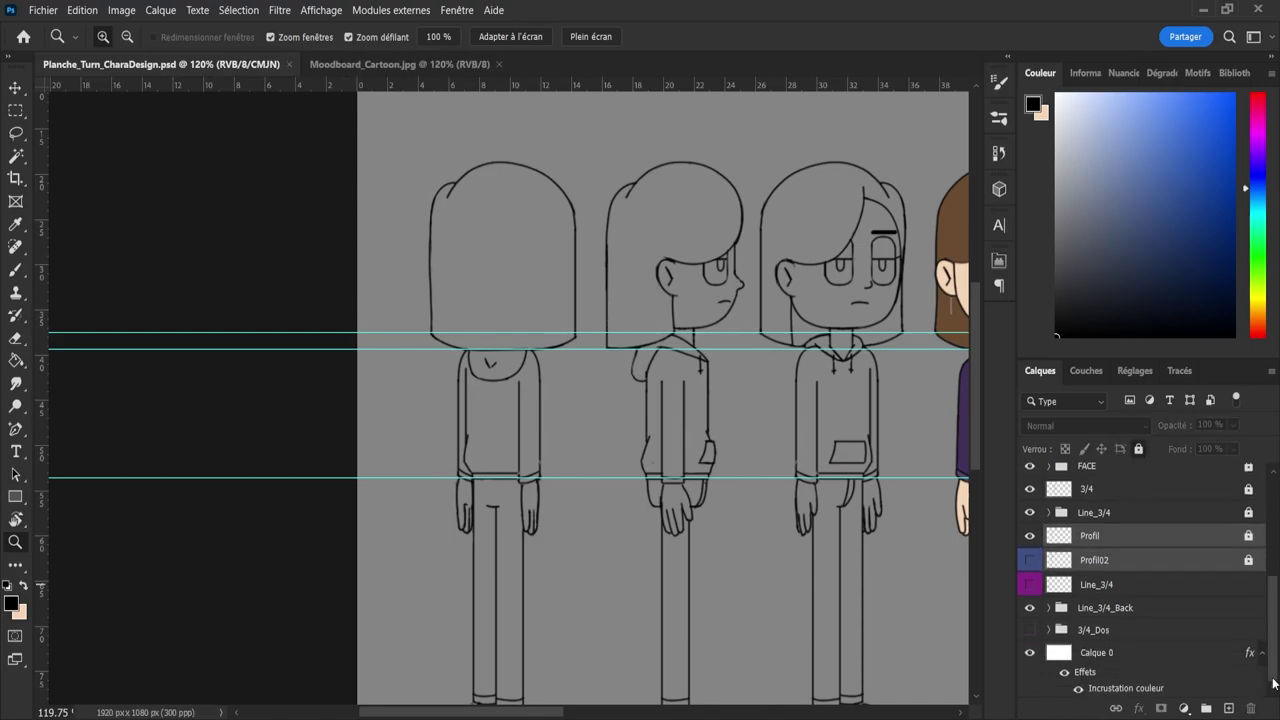
pyautogui.click(1105, 608)
pyautogui.click(1030, 608)
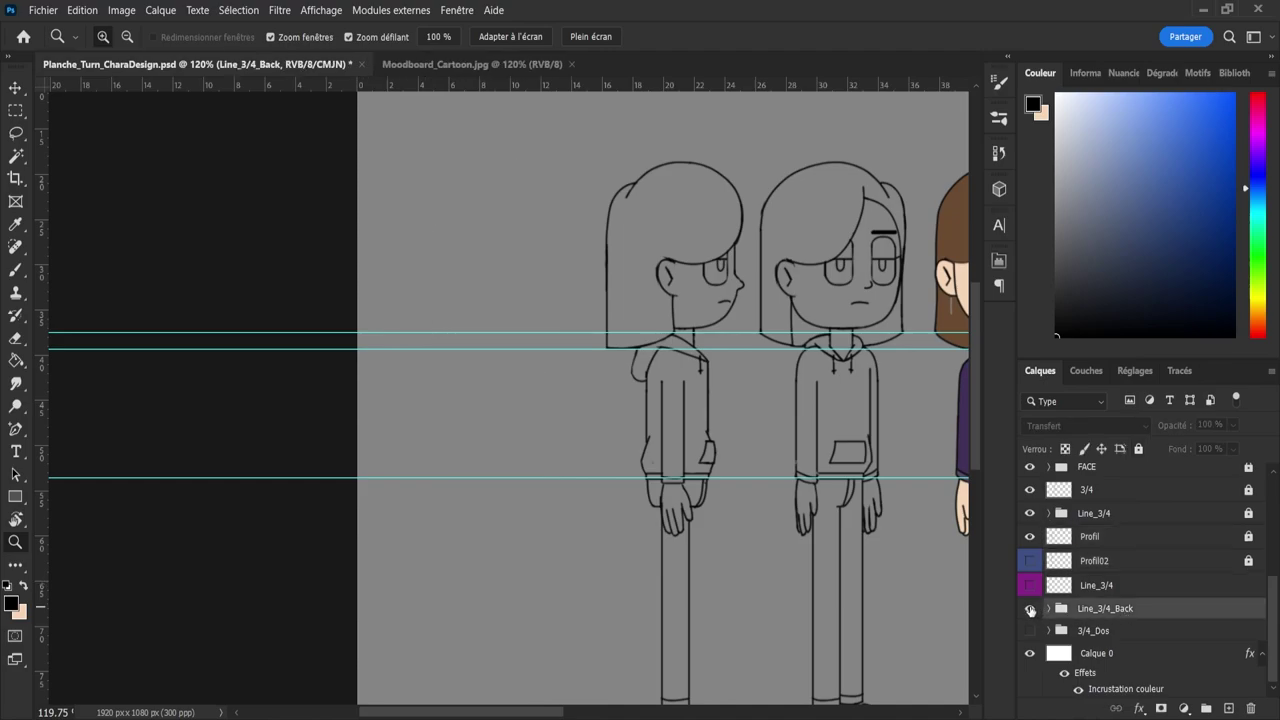
pyautogui.click(1030, 608)
pyautogui.click(1031, 586)
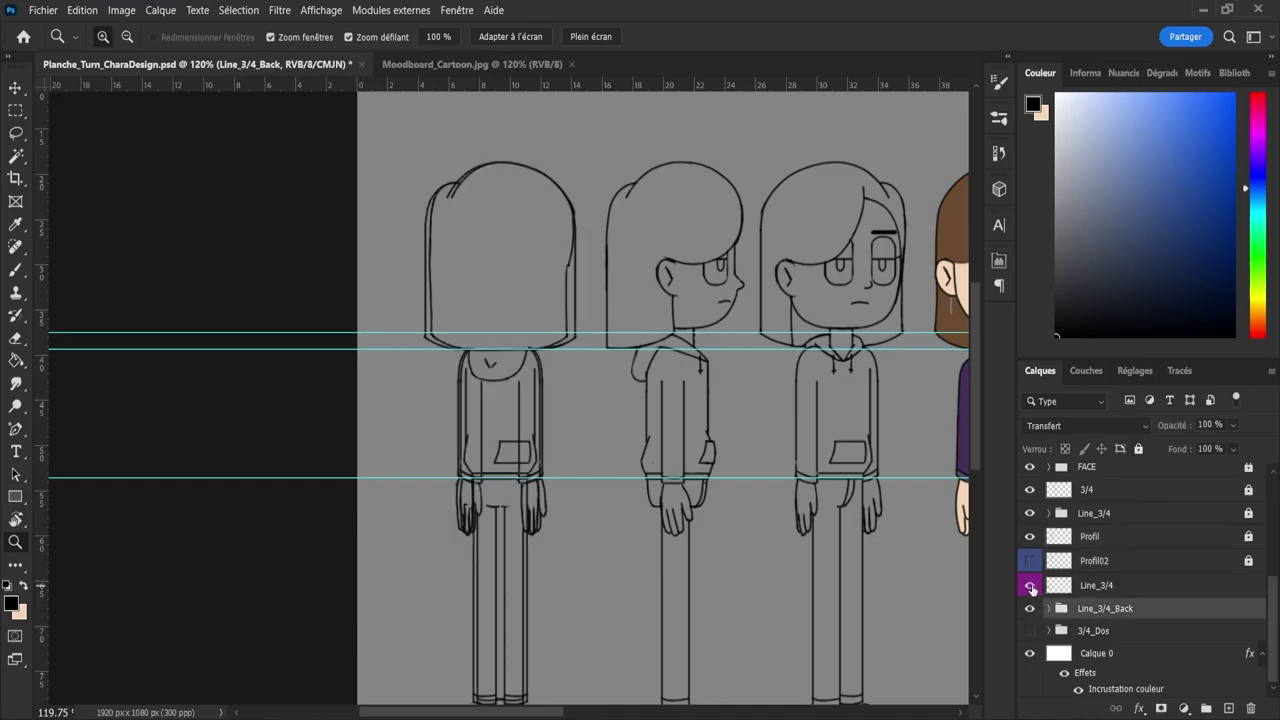
pyautogui.click(1031, 587)
pyautogui.click(1073, 592)
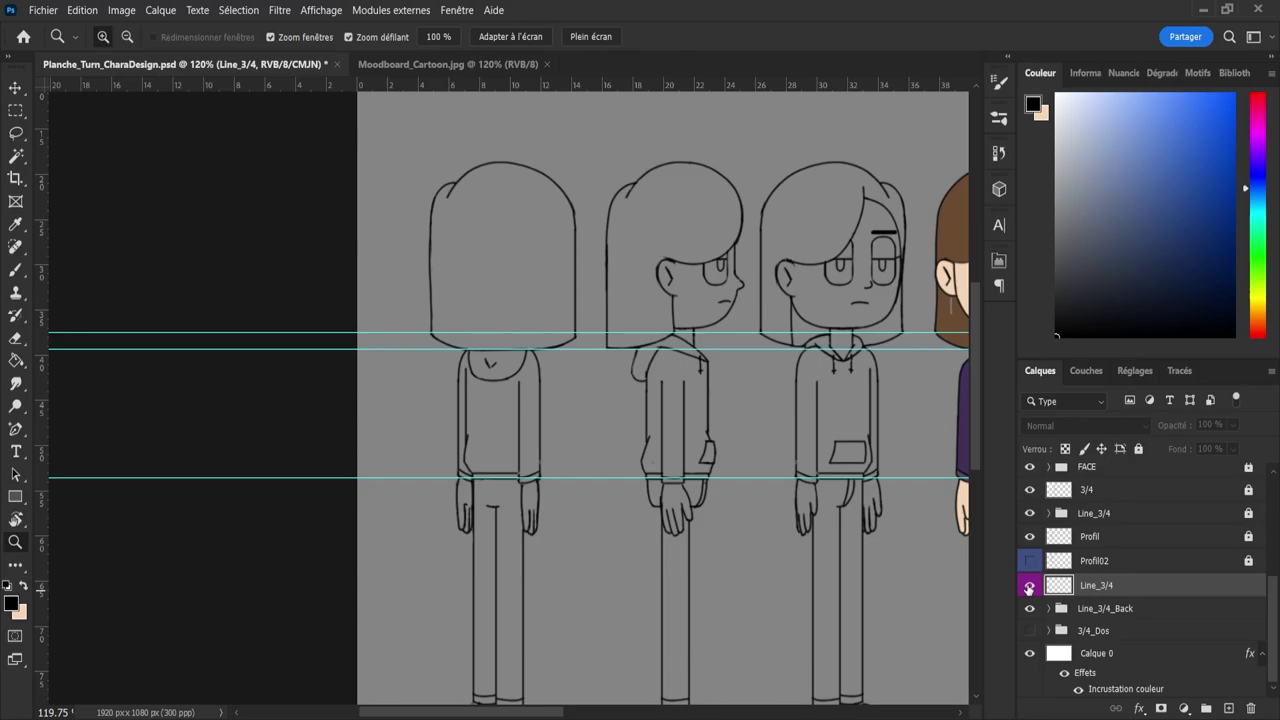
pyautogui.click(1030, 586)
pyautogui.click(1030, 608)
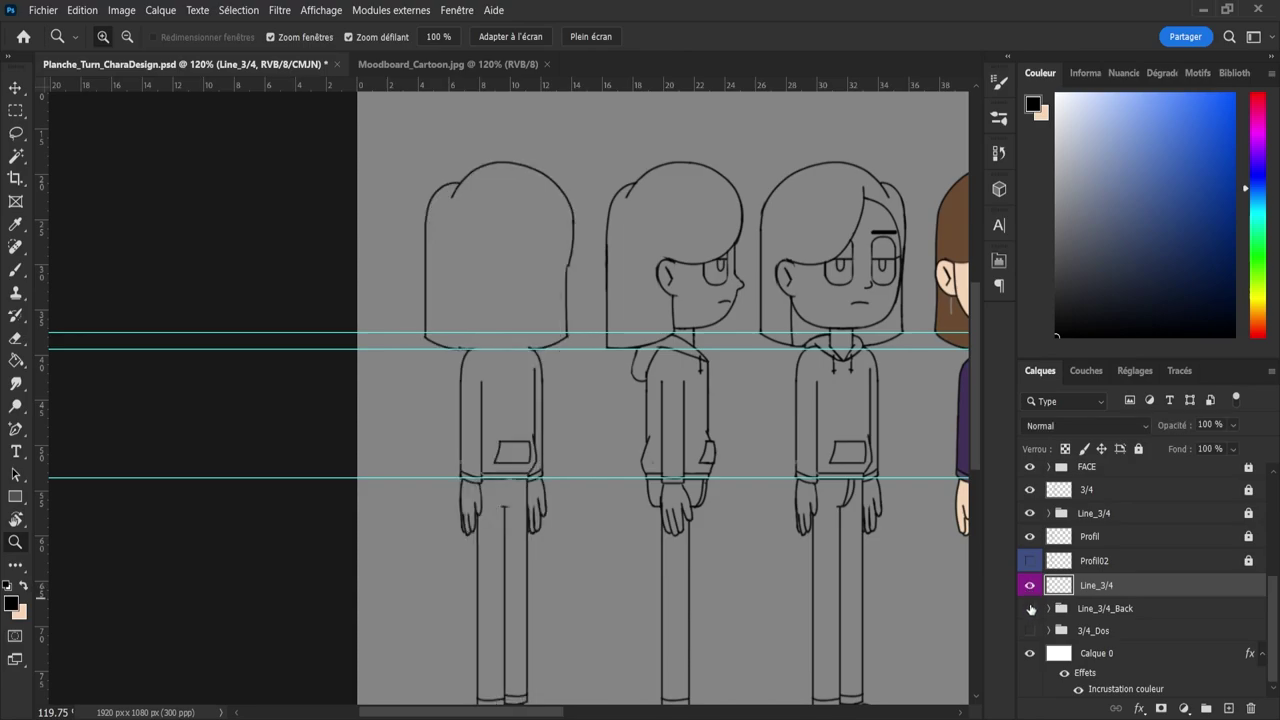
pyautogui.click(1030, 608)
pyautogui.click(1030, 586)
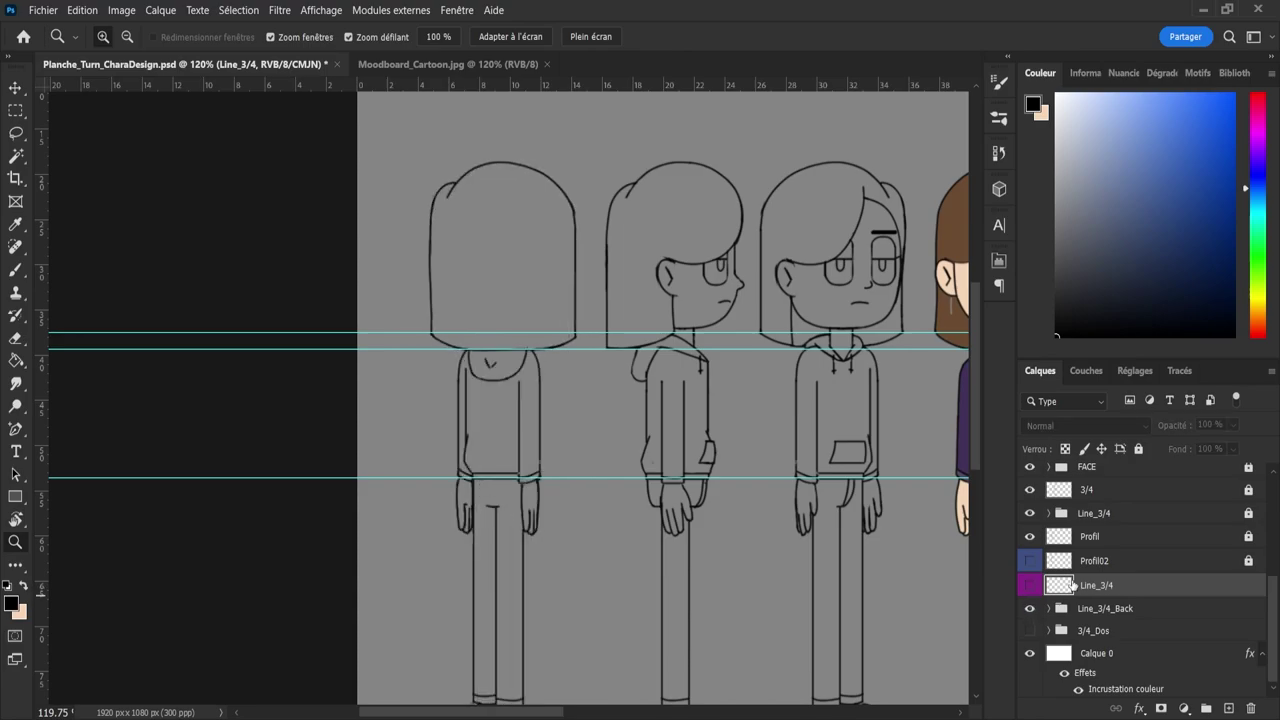
pyautogui.press('Delete')
# - Duplicate the Line_3/4_Back group, merge the copy into a single layer, and hide the original group
pyautogui.click(1049, 607)
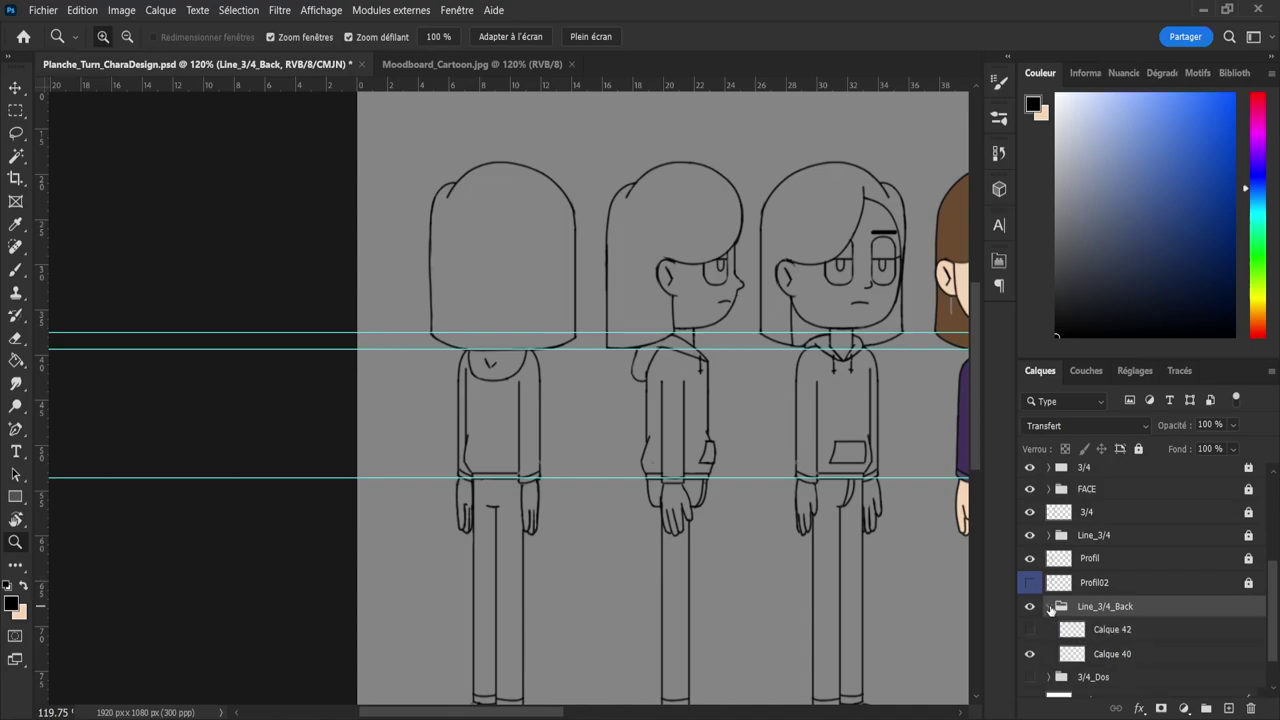
pyautogui.click(1049, 607)
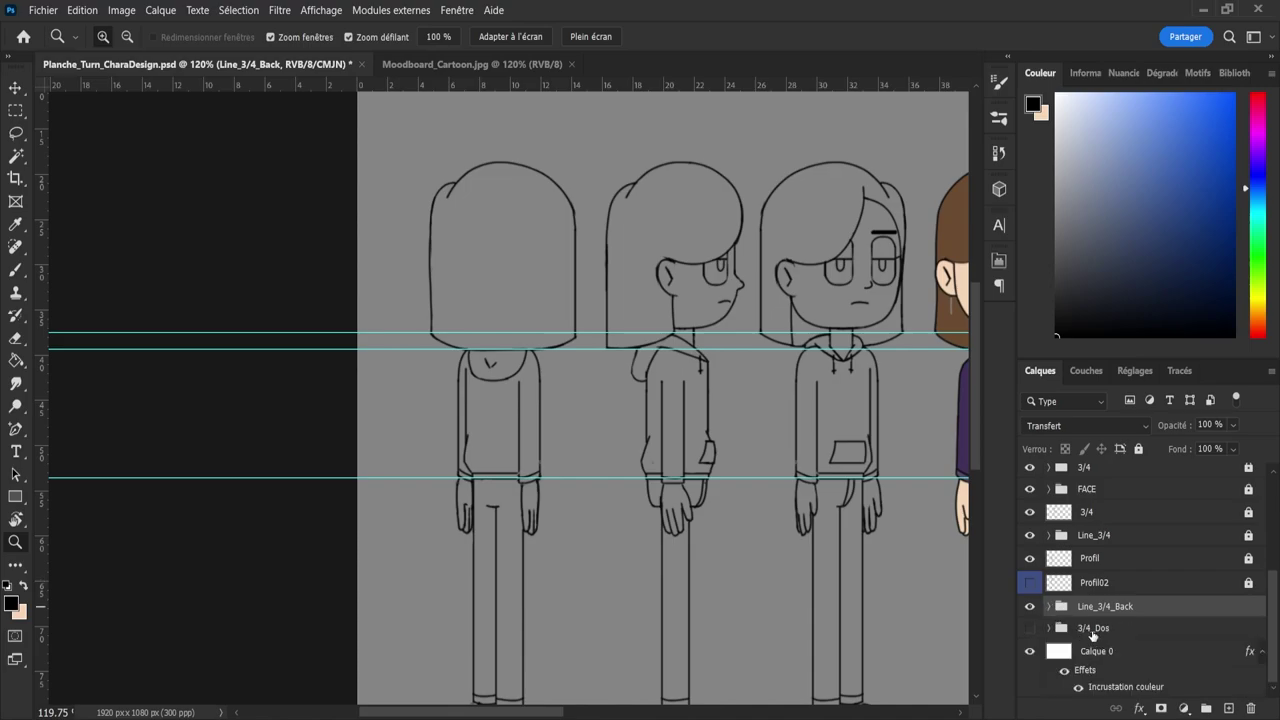
pyautogui.hotkey('ctrl', 'j')
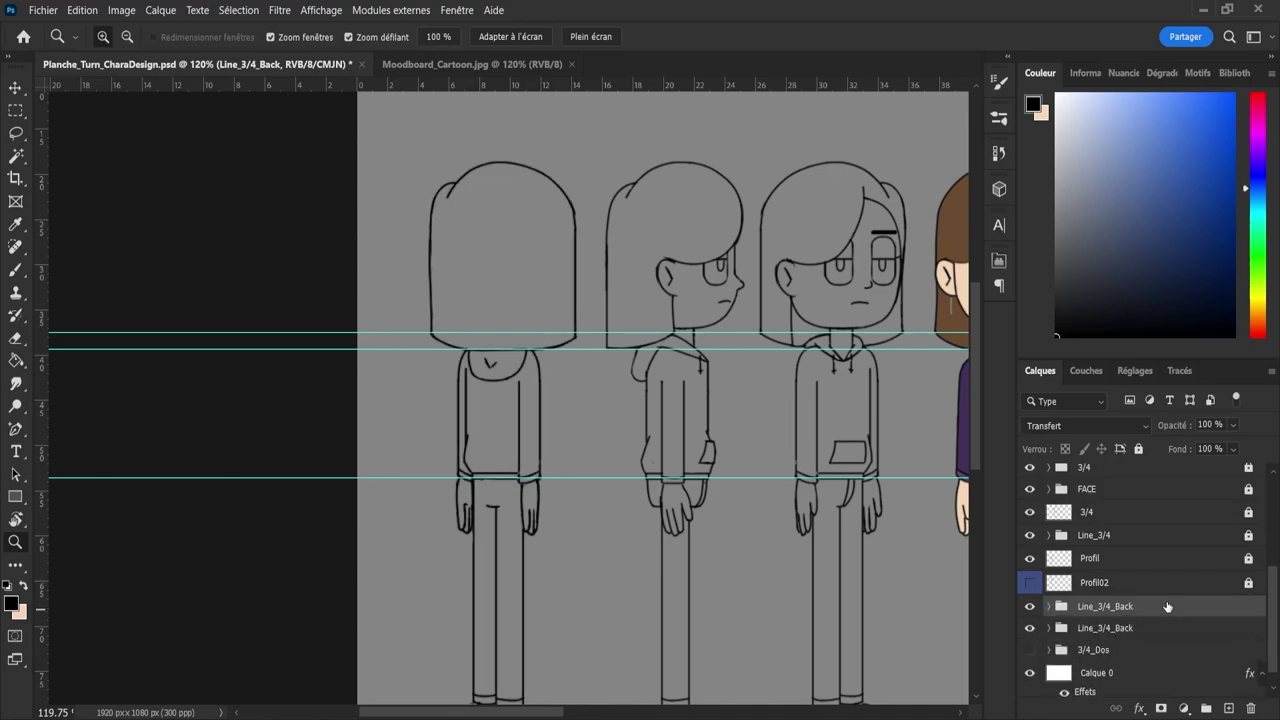
pyautogui.hotkey('ctrl', 'e')
pyautogui.click(1028, 610)
pyautogui.click(1028, 610)
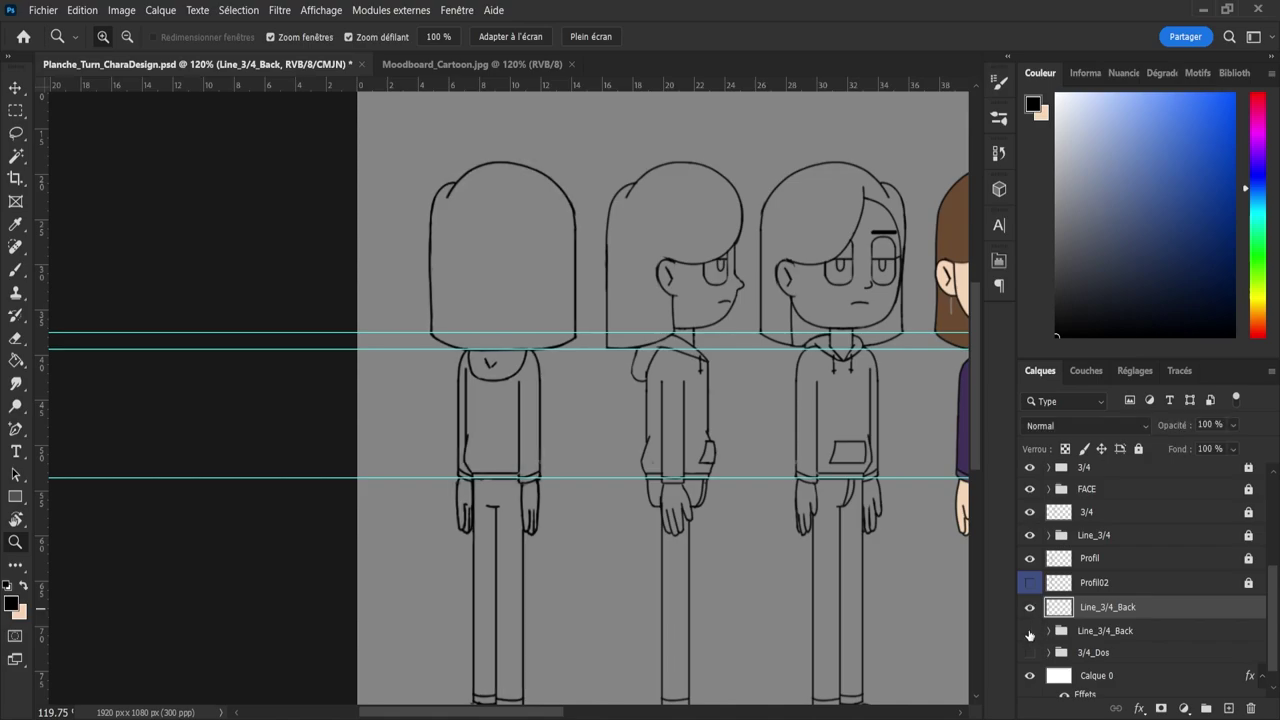
pyautogui.click(1030, 632)
# - Lasso the right hair corner of the back view and raise it to the upper hair guide
pyautogui.moveTo(523, 313); pyautogui.dragTo(568, 309)
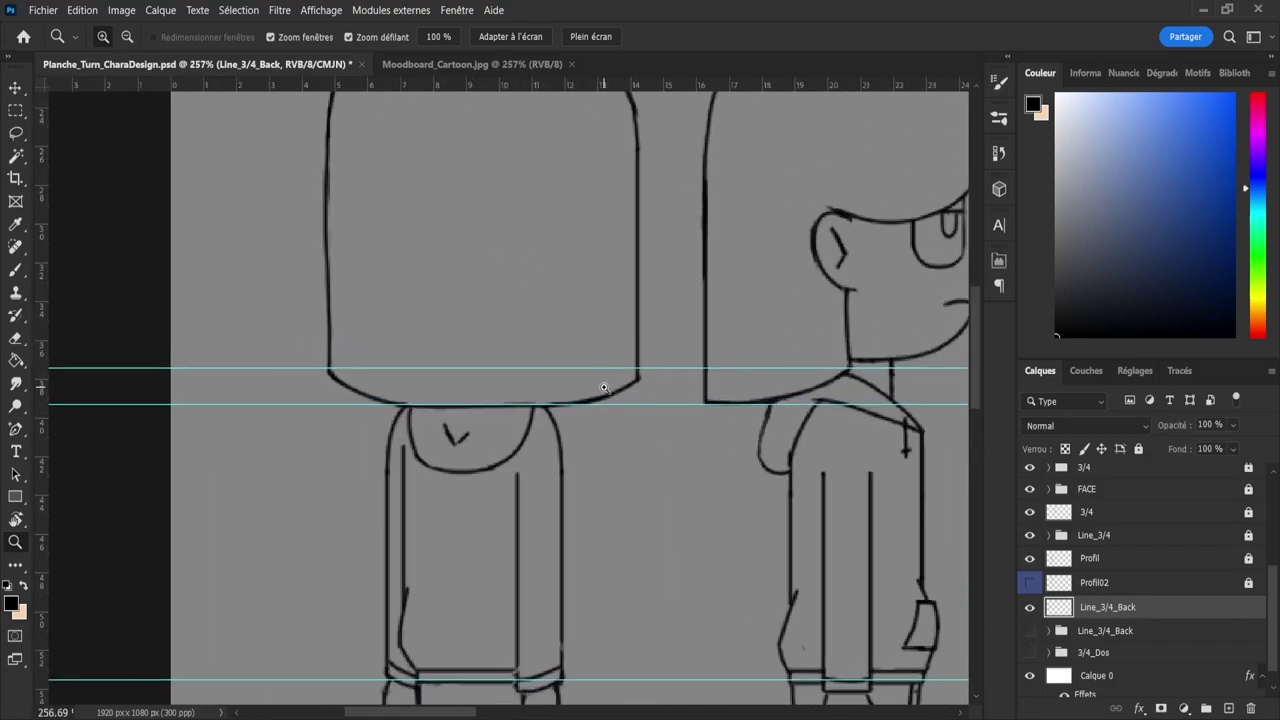
pyautogui.press('l')
pyautogui.moveTo(620, 384)
pyautogui.mouseDown()
pyautogui.moveTo(646, 366)
pyautogui.moveTo(656, 409)
pyautogui.moveTo(603, 417)
pyautogui.mouseUp()
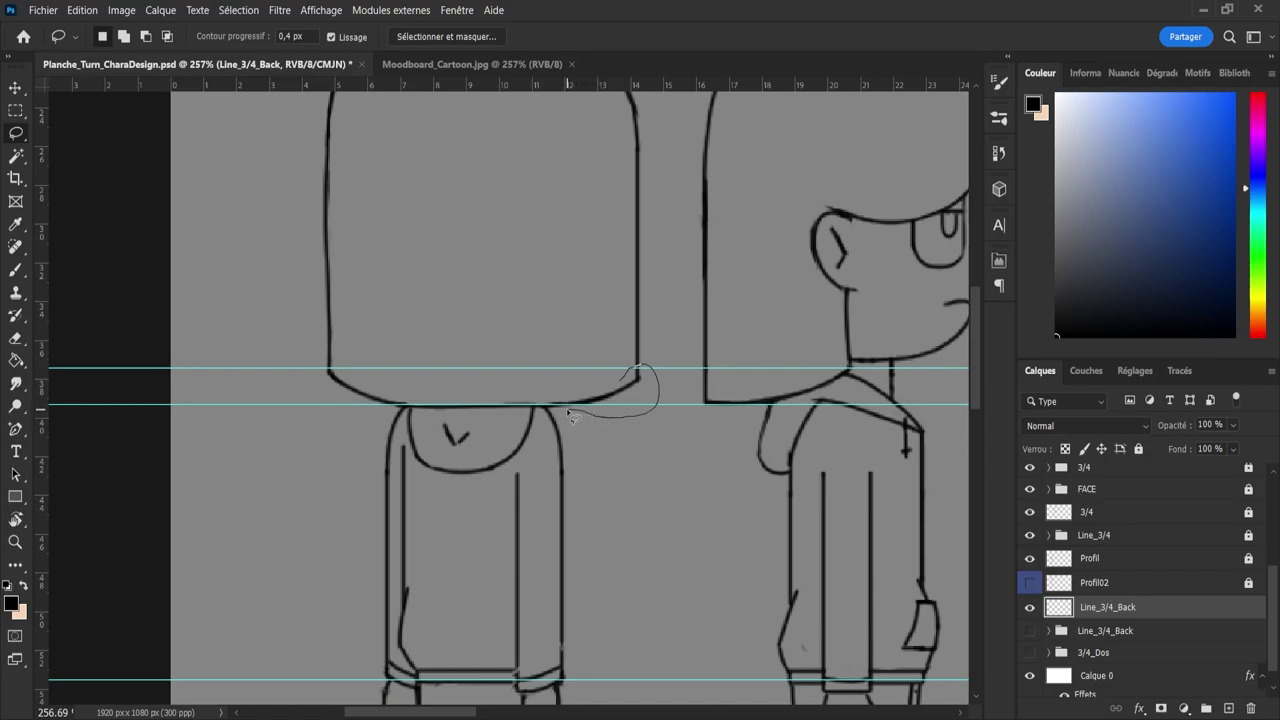
pyautogui.moveTo(570, 416)
pyautogui.mouseDown()
pyautogui.moveTo(574, 373)
pyautogui.moveTo(636, 360)
pyautogui.mouseUp()
pyautogui.hotkey('ctrl', 't')
pyautogui.press('Return')
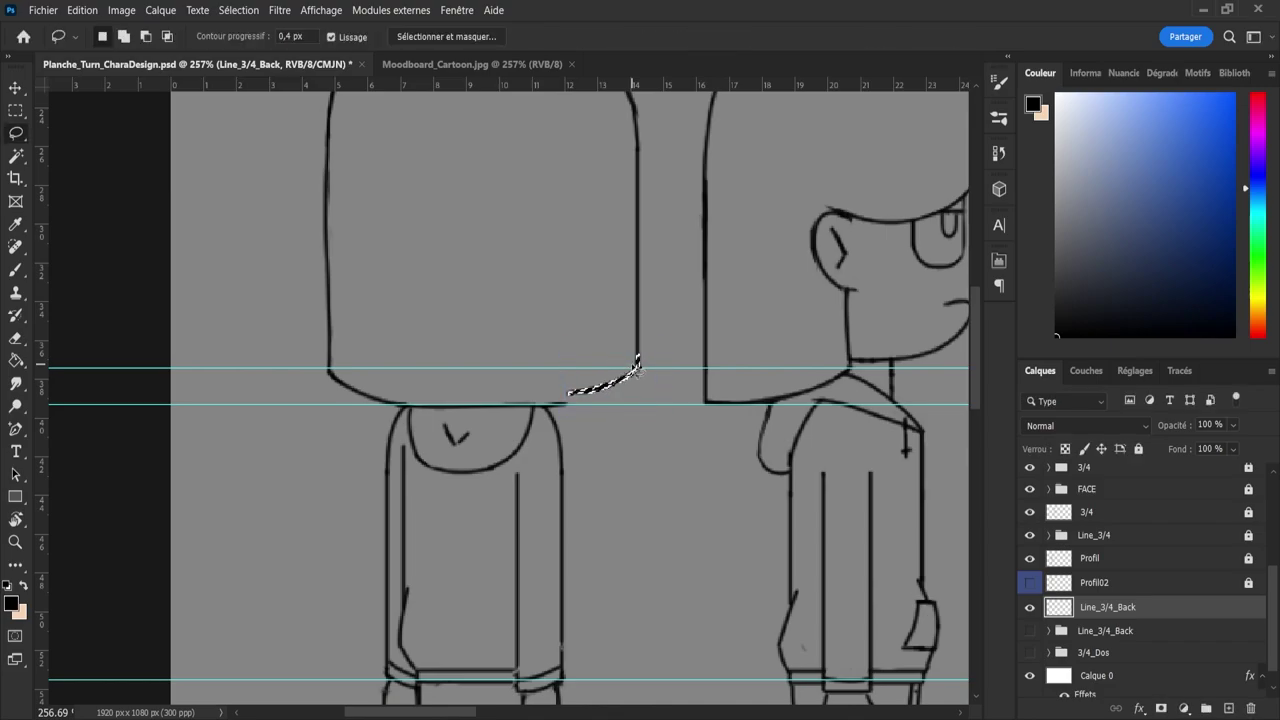
pyautogui.hotkey('ctrl', 'd')
pyautogui.hotkey('ctrl', 'z')
# - Lasso the left hair corner of the back view, nudge it up to the upper hair guide, and deselect
pyautogui.moveTo(316, 392)
pyautogui.mouseDown()
pyautogui.moveTo(335, 363)
pyautogui.moveTo(371, 399)
pyautogui.moveTo(344, 410)
pyautogui.moveTo(312, 392)
pyautogui.mouseUp()
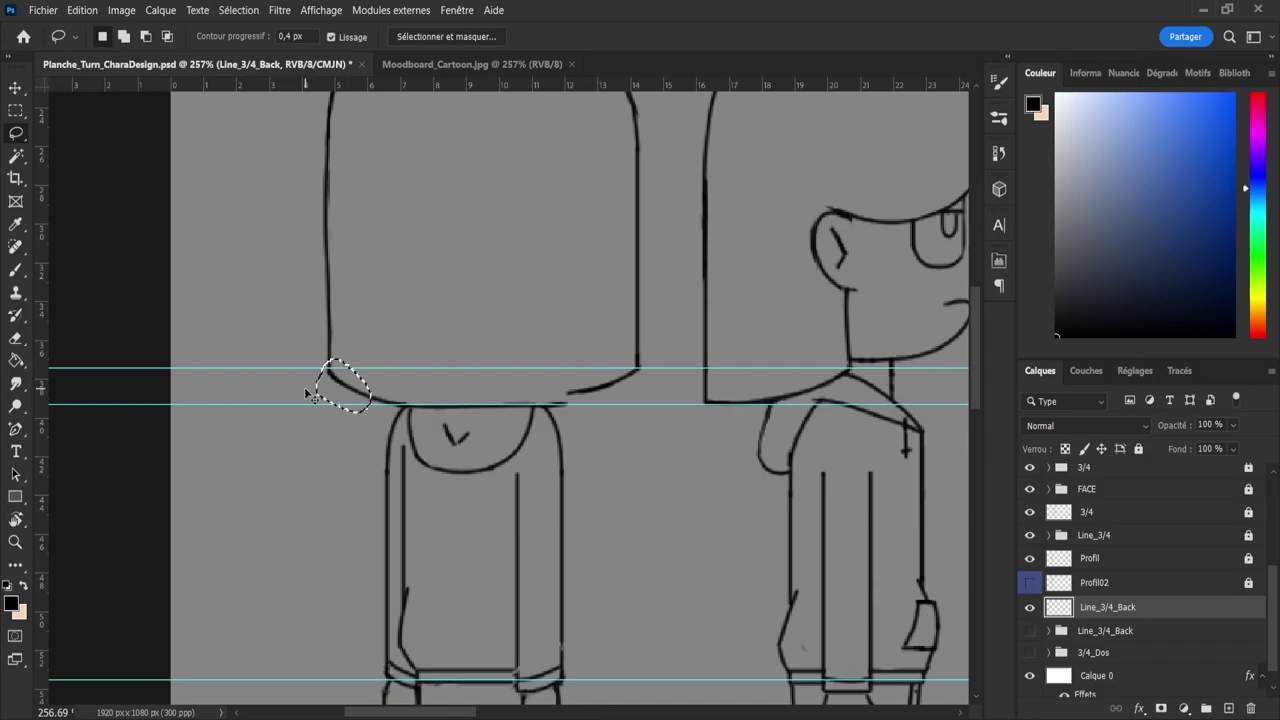
pyautogui.hotkey('ctrl', 't')
pyautogui.press('Up')
pyautogui.press('Up')
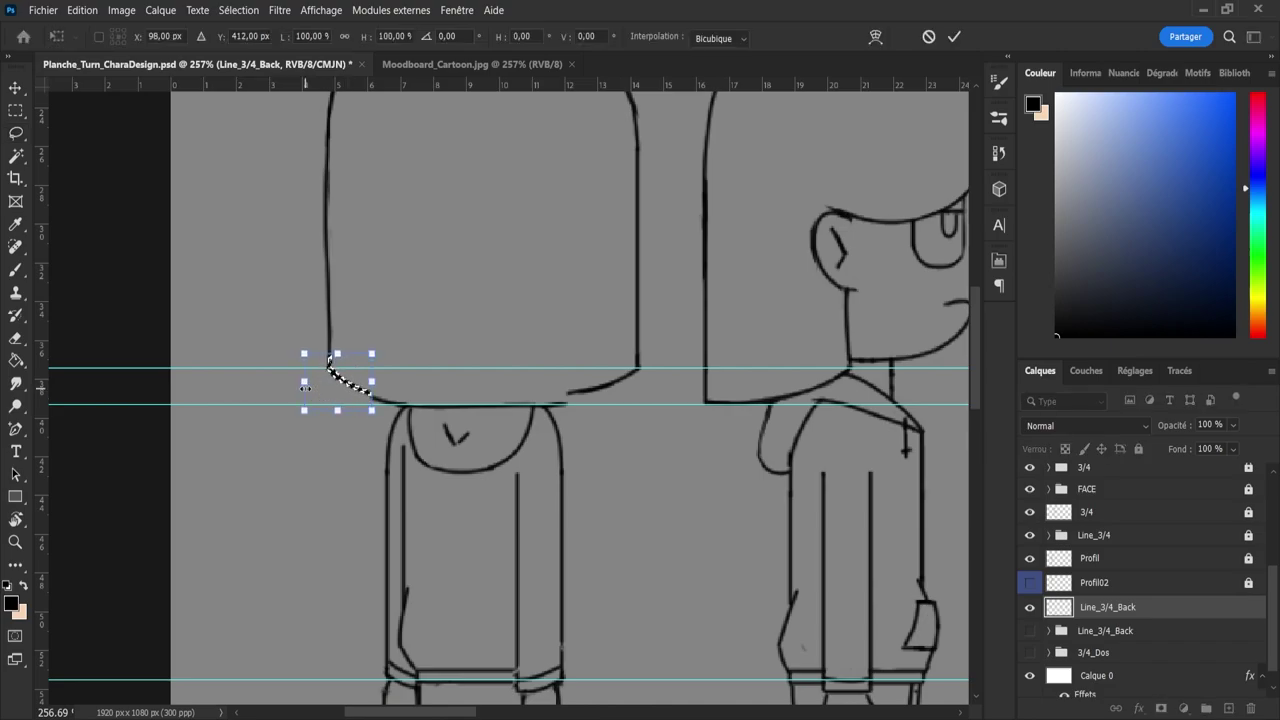
pyautogui.press('Return')
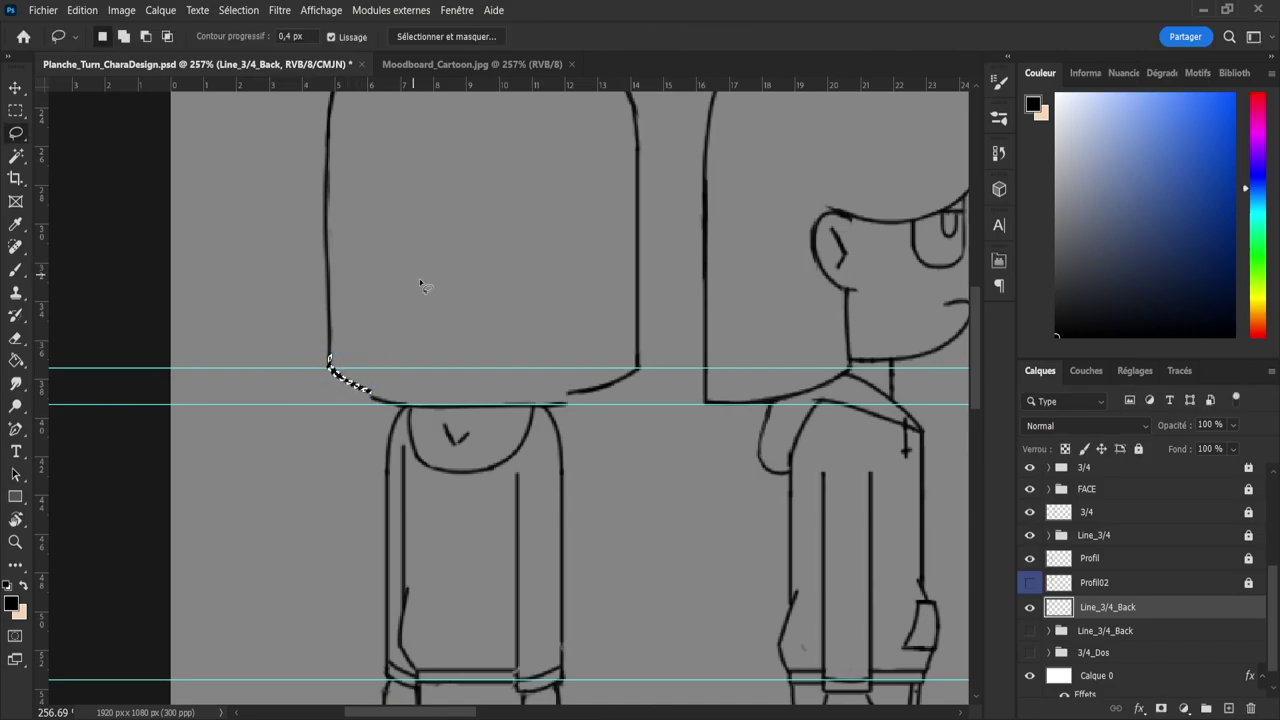
pyautogui.hotkey('ctrl', 'd')
# - Erase the leftover stub and redraw the left curve of the back view's hair hem to close the gap above the hood
pyautogui.press('b')
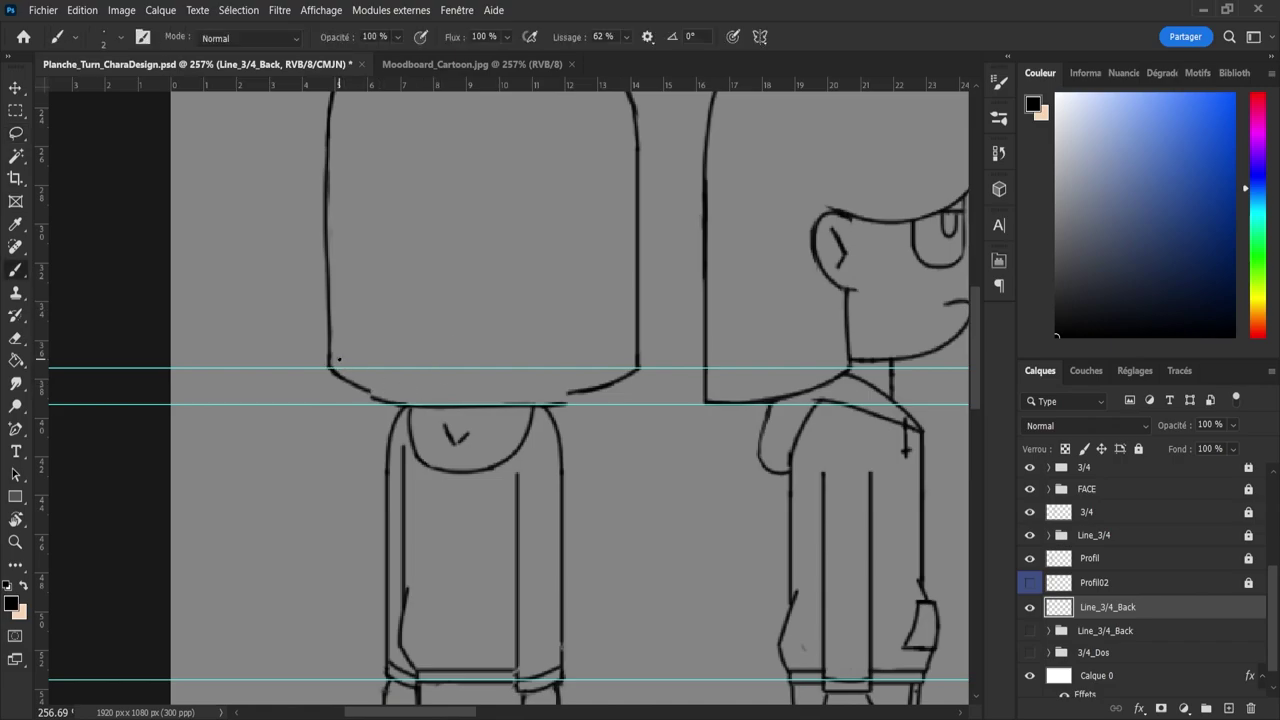
pyautogui.press('e')
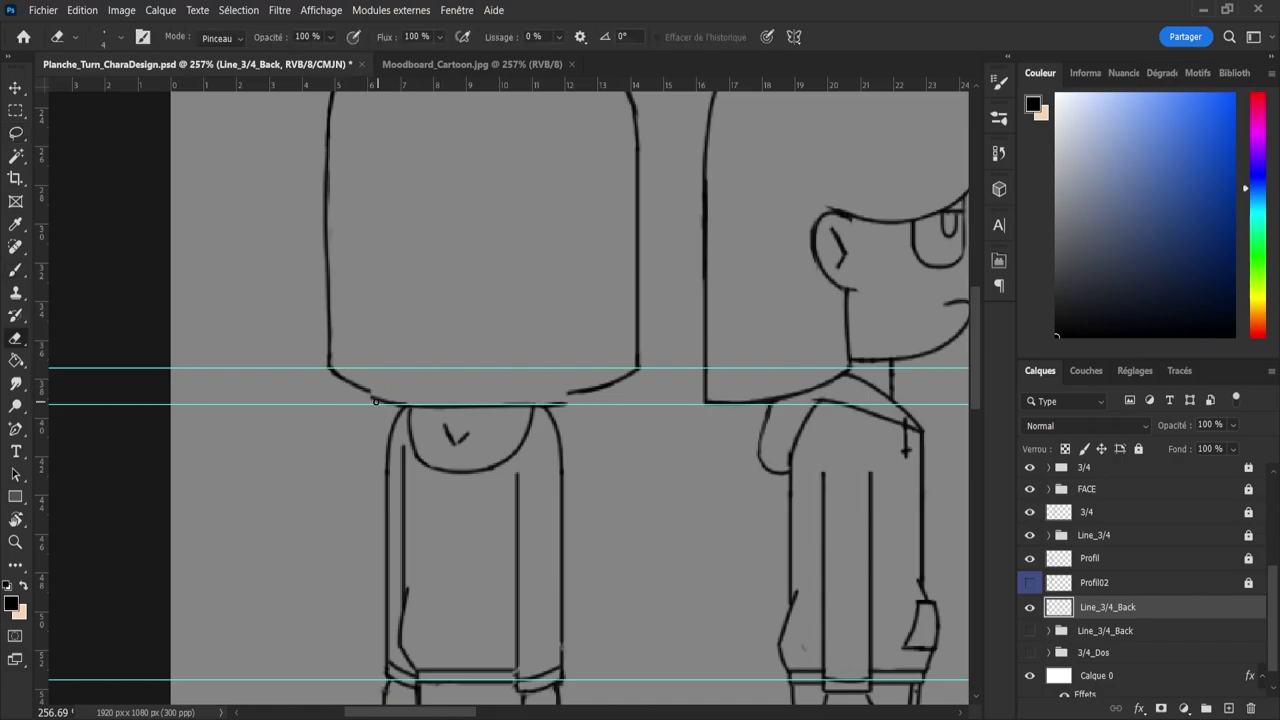
pyautogui.press('b')
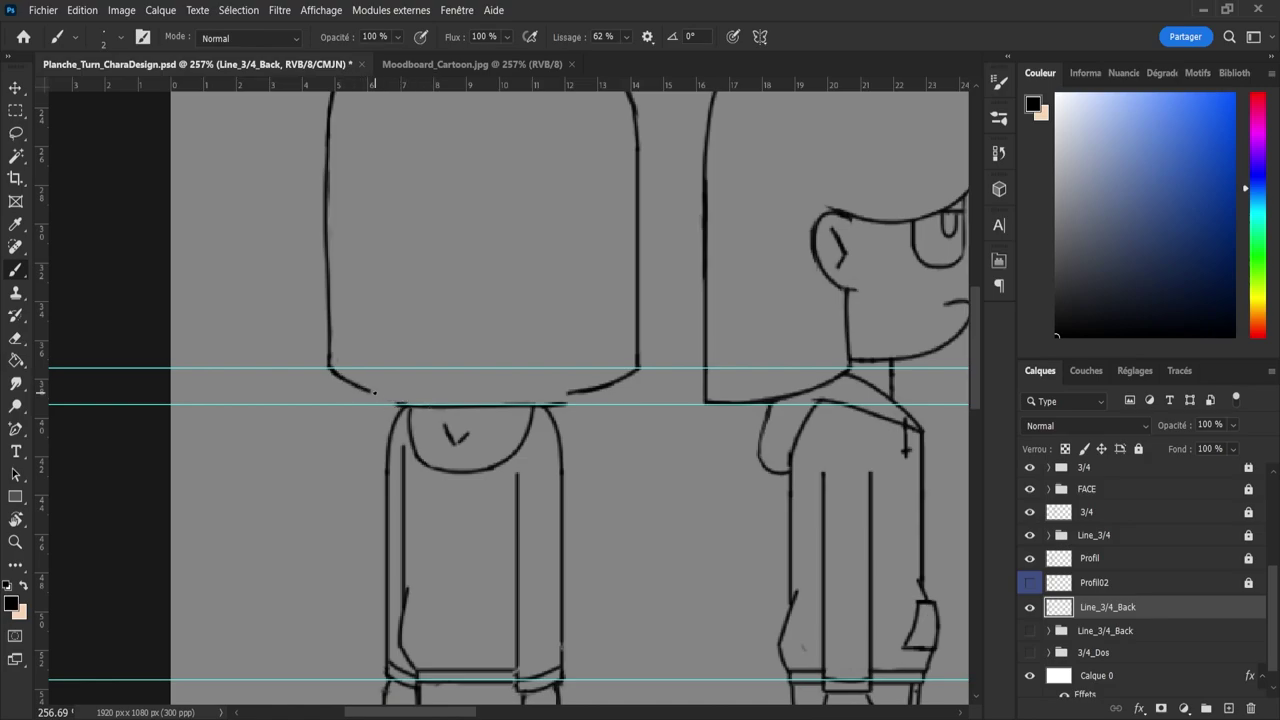
pyautogui.moveTo(383, 395); pyautogui.dragTo(456, 408)
pyautogui.hotkey('ctrl', 'z')
pyautogui.moveTo(362, 386); pyautogui.dragTo(410, 404)
pyautogui.press('e')
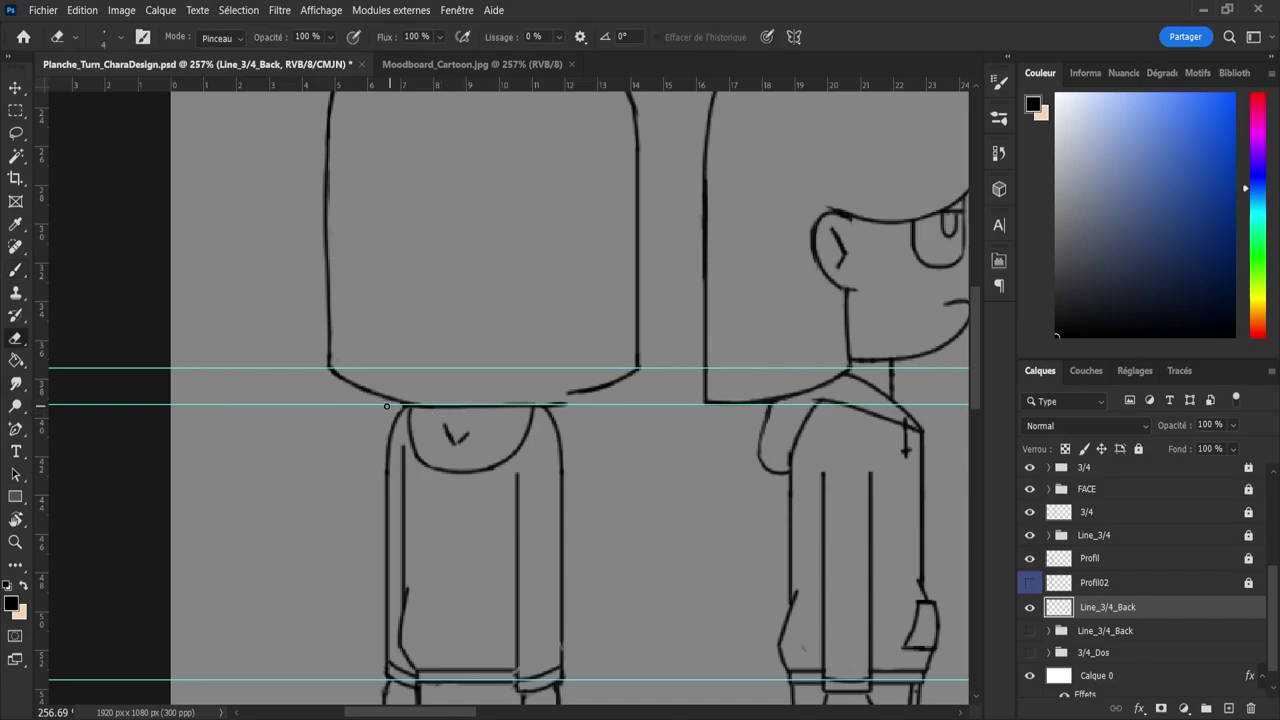
# - Redraw the right curve of the back view's hair hem until it joins the raised corner smoothly to the hood line
pyautogui.press('b')
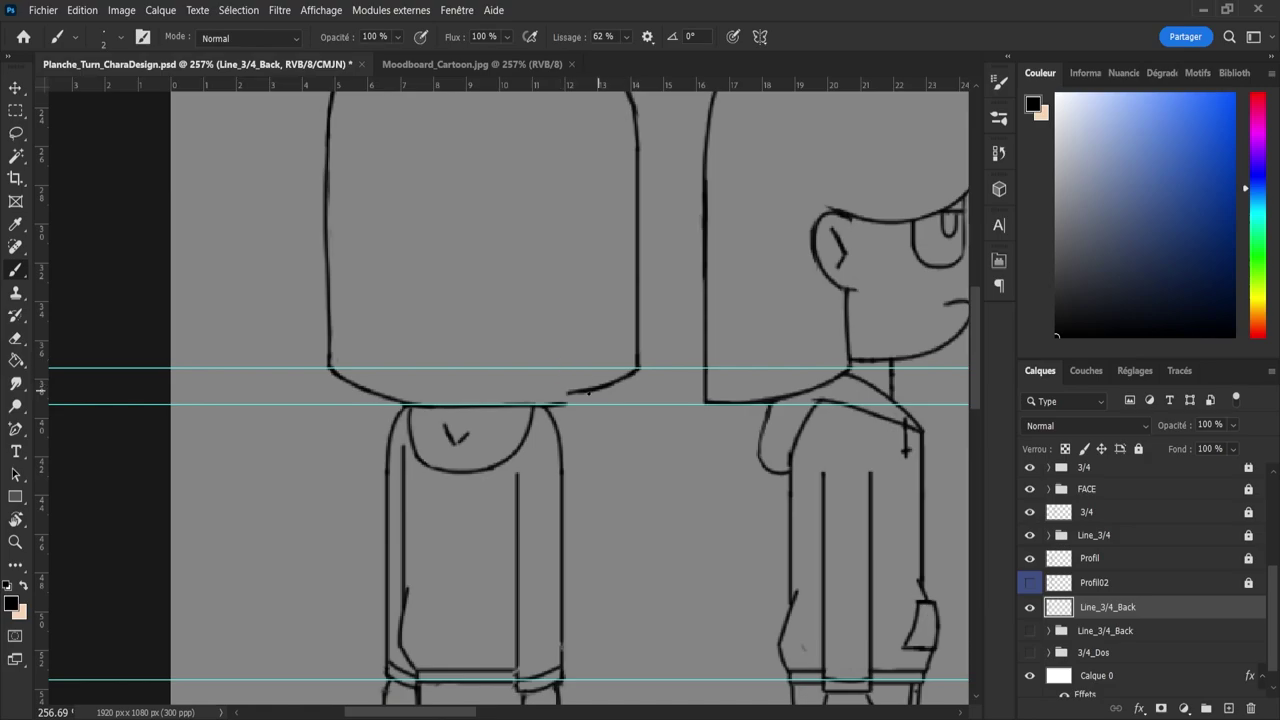
pyautogui.hotkey('ctrl', 'z')
pyautogui.moveTo(640, 369); pyautogui.dragTo(543, 404)
pyautogui.hotkey('ctrl', 'z')
pyautogui.moveTo(628, 372); pyautogui.dragTo(497, 404)
pyautogui.hotkey('ctrl', 'z')
pyautogui.moveTo(637, 368); pyautogui.dragTo(510, 405)
pyautogui.hotkey('ctrl', 'z')
pyautogui.hotkey('ctrl', 'z')
pyautogui.moveTo(636, 370); pyautogui.dragTo(491, 411)
pyautogui.hotkey('ctrl', 'z')
pyautogui.hotkey('ctrl', 'z')
pyautogui.moveTo(517, 403); pyautogui.dragTo(517, 404)
pyautogui.hotkey('ctrl', 'z')
pyautogui.moveTo(637, 370); pyautogui.dragTo(499, 411)
pyautogui.hotkey('ctrl', 'z')
pyautogui.hotkey('ctrl', 'z')
pyautogui.moveTo(610, 384)
pyautogui.mouseDown()
pyautogui.moveTo(496, 408)
pyautogui.moveTo(638, 369)
pyautogui.moveTo(492, 406)
pyautogui.mouseUp()
pyautogui.hotkey('ctrl', 'z')
pyautogui.press('e')
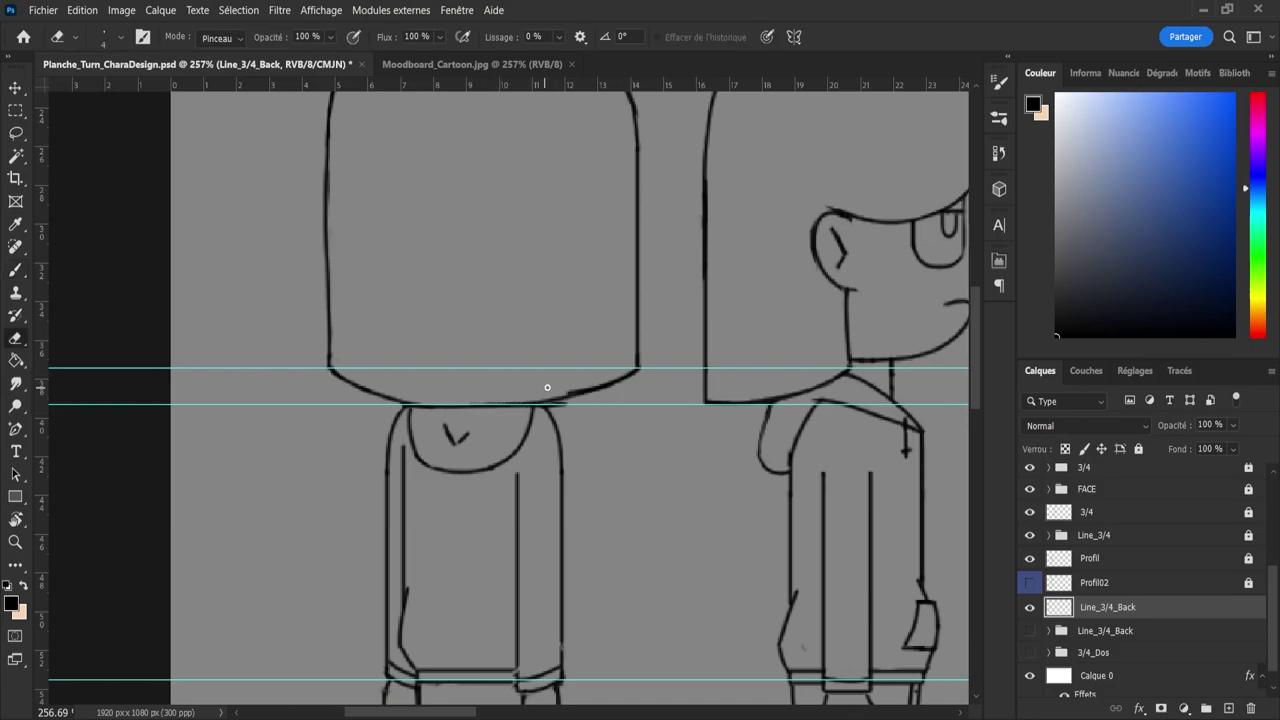
# - Erase the stray and overlapping line bits around the back view's hair hem and shoulders, and tidy the hair edge
pyautogui.moveTo(563, 390); pyautogui.dragTo(576, 387)
pyautogui.moveTo(514, 410)
pyautogui.mouseDown()
pyautogui.moveTo(614, 411)
pyautogui.moveTo(606, 401)
pyautogui.mouseUp()
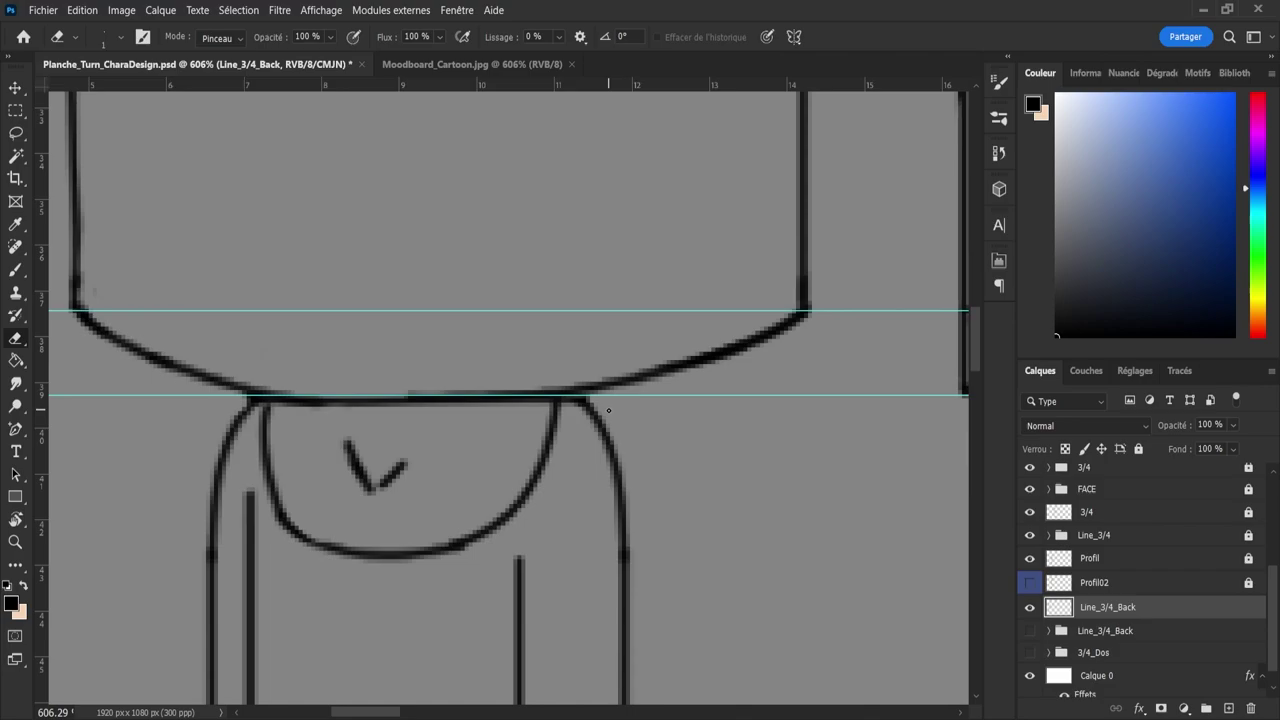
pyautogui.moveTo(621, 411); pyautogui.dragTo(606, 409)
pyautogui.moveTo(204, 420)
pyautogui.mouseDown()
pyautogui.moveTo(271, 417)
pyautogui.moveTo(240, 417)
pyautogui.moveTo(163, 317)
pyautogui.moveTo(256, 427)
pyautogui.moveTo(209, 271)
pyautogui.moveTo(280, 420)
pyautogui.mouseUp()
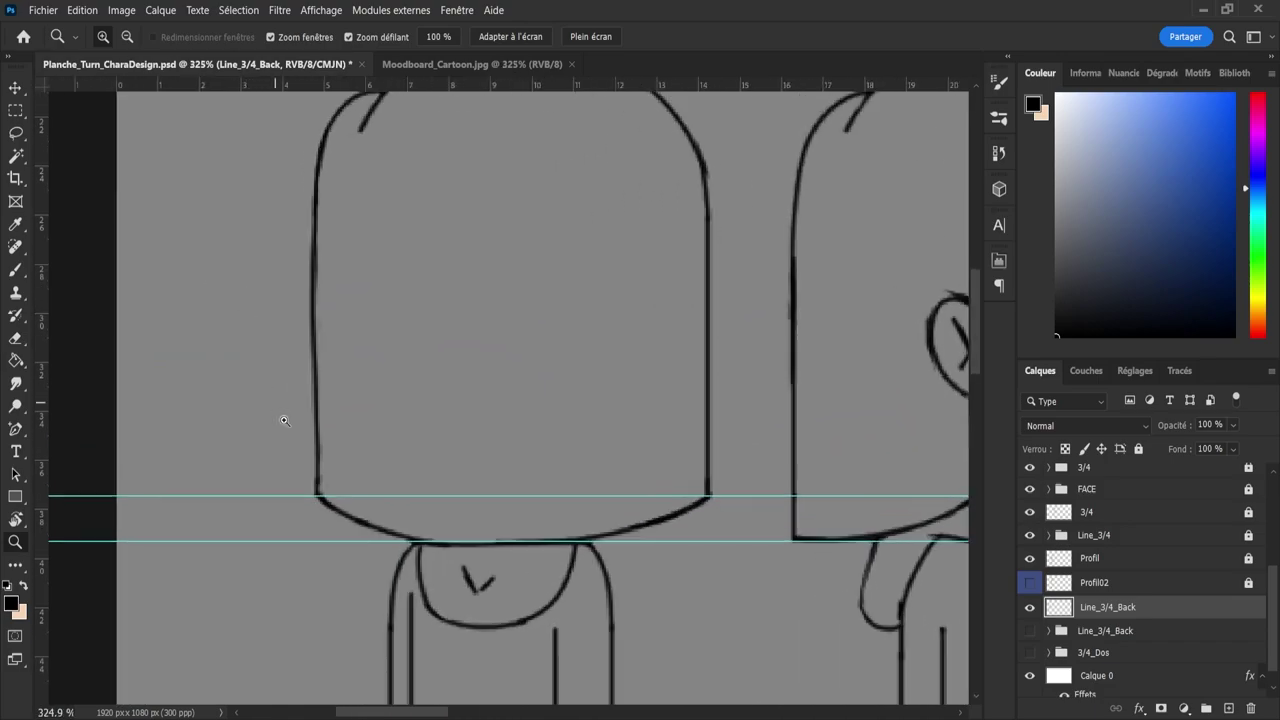
pyautogui.moveTo(316, 491); pyautogui.dragTo(317, 371)
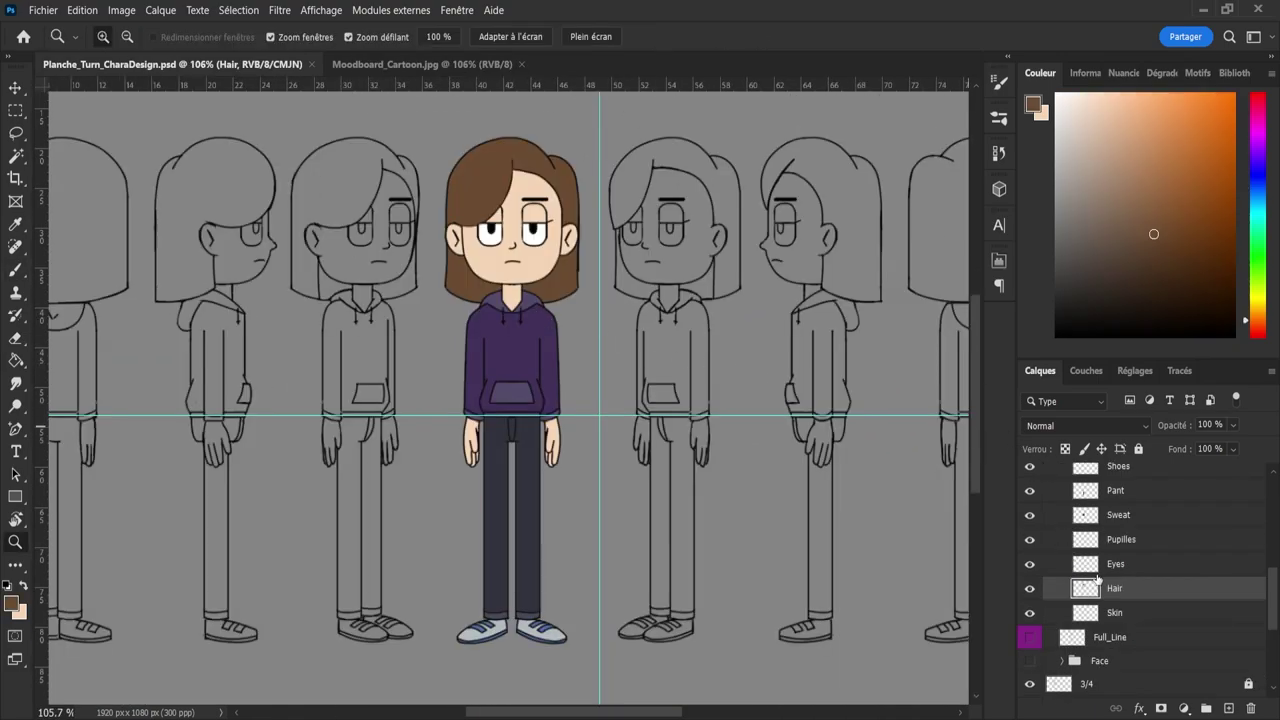
# - Duplicate the front view's Colo01 colour group and expand the copy
pyautogui.moveTo(1272, 608); pyautogui.dragTo(1268, 571)
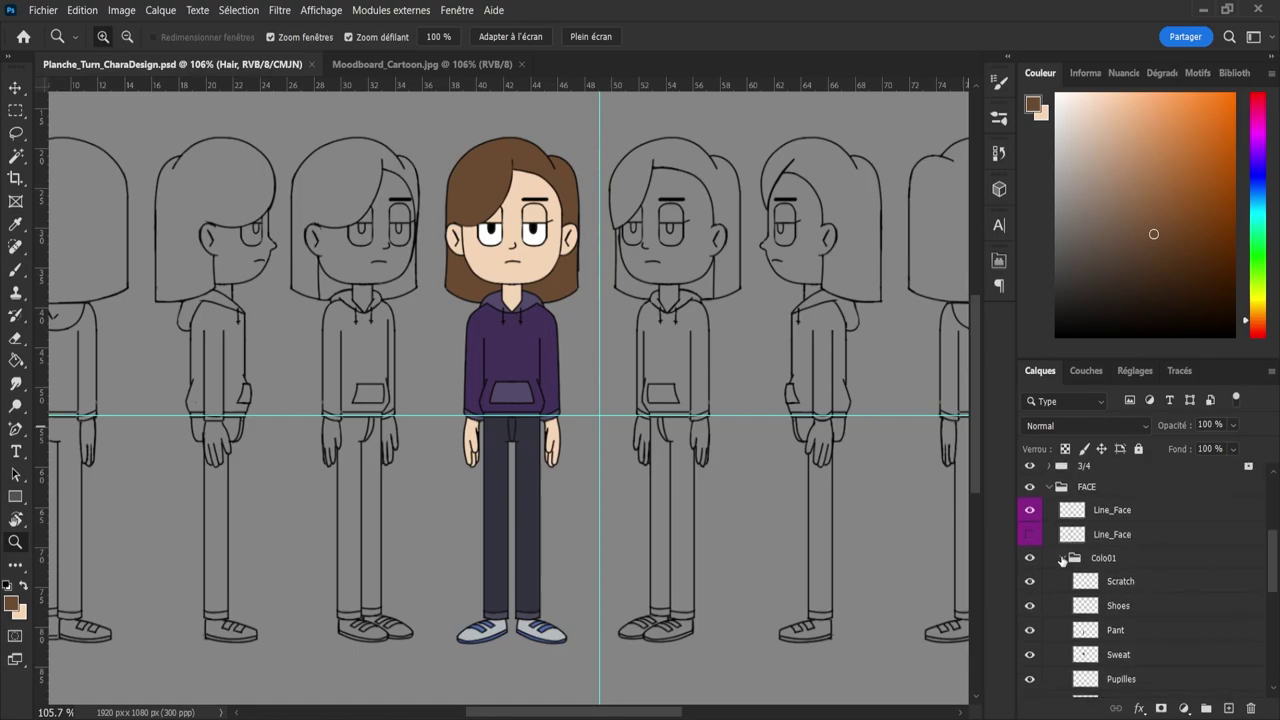
pyautogui.click(1063, 562)
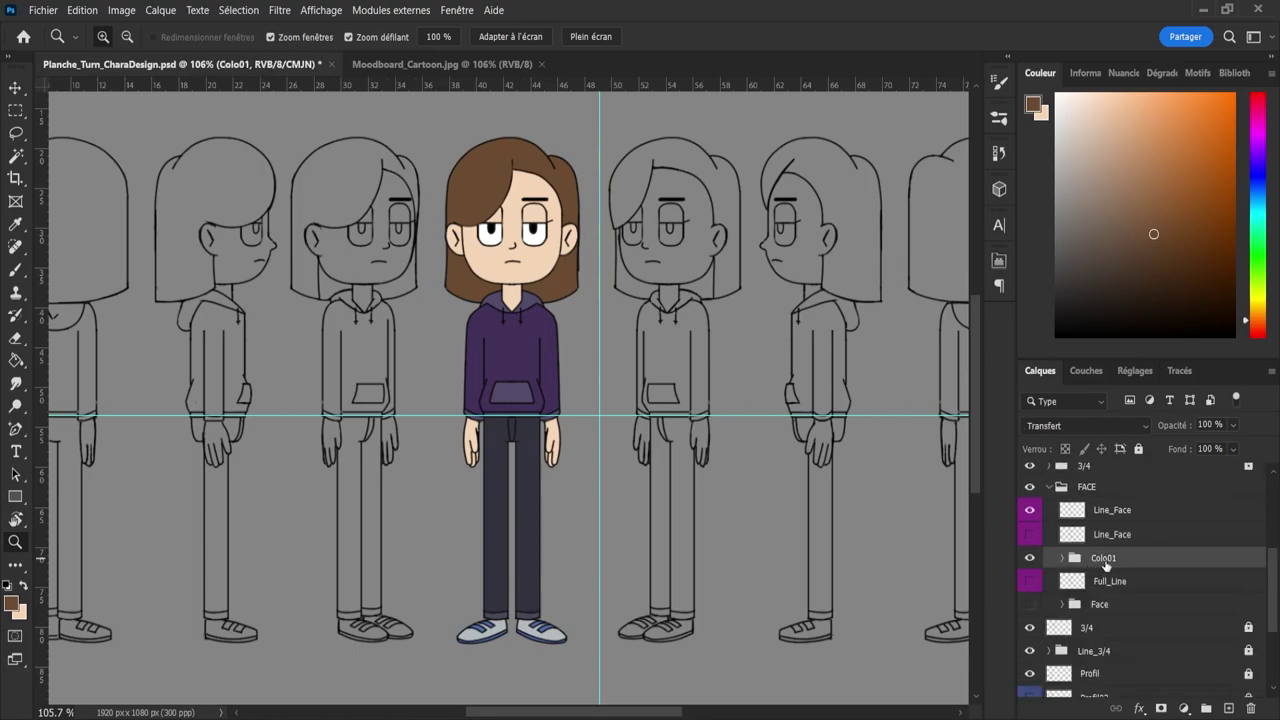
pyautogui.hotkey('ctrl', 'j')
pyautogui.click(1063, 561)
# - Load the copied Sweat layer's painted area as a selection and choose a pinkish red for the Brush
pyautogui.moveTo(1275, 580); pyautogui.dragTo(1277, 617)
pyautogui.click(1101, 516)
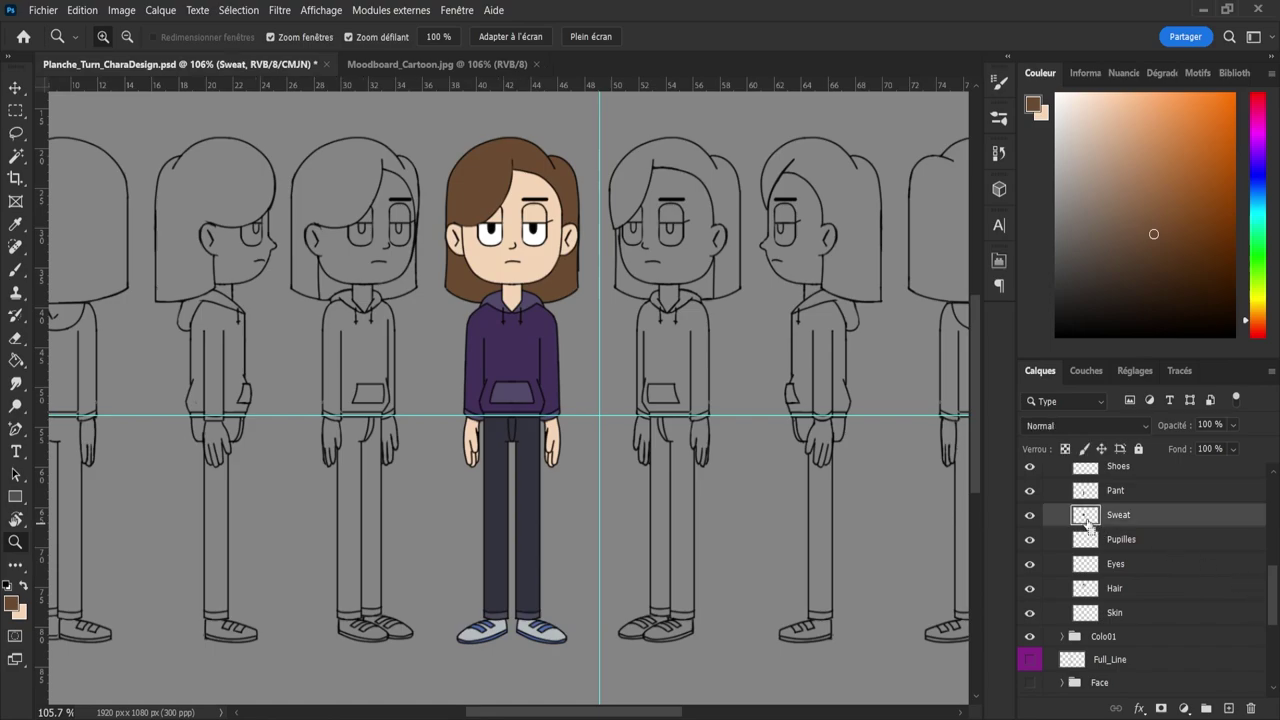
pyautogui.keyDown('ctrl'); pyautogui.click(1085, 515); pyautogui.keyUp('ctrl')
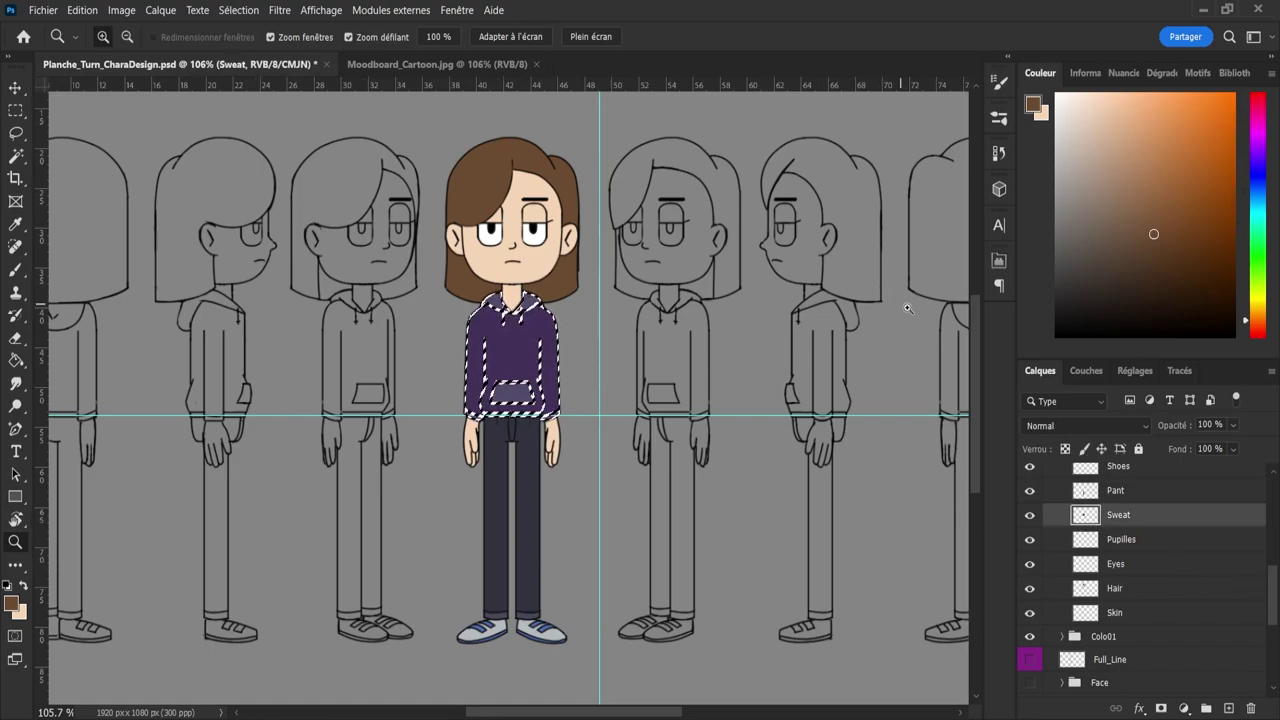
pyautogui.moveTo(1257, 330); pyautogui.dragTo(1256, 371)
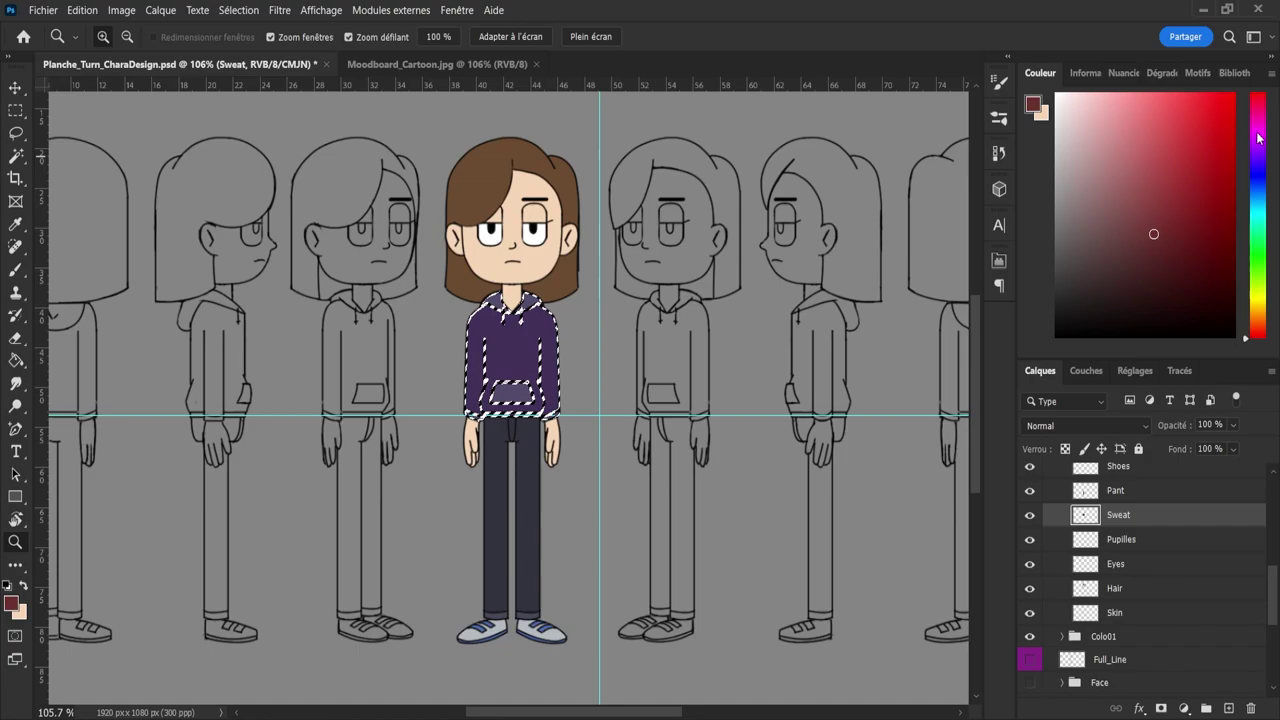
pyautogui.click(1150, 122)
pyautogui.moveTo(1150, 122)
pyautogui.mouseDown()
pyautogui.moveTo(1143, 155)
pyautogui.moveTo(1166, 119)
pyautogui.mouseUp()
pyautogui.press('b')
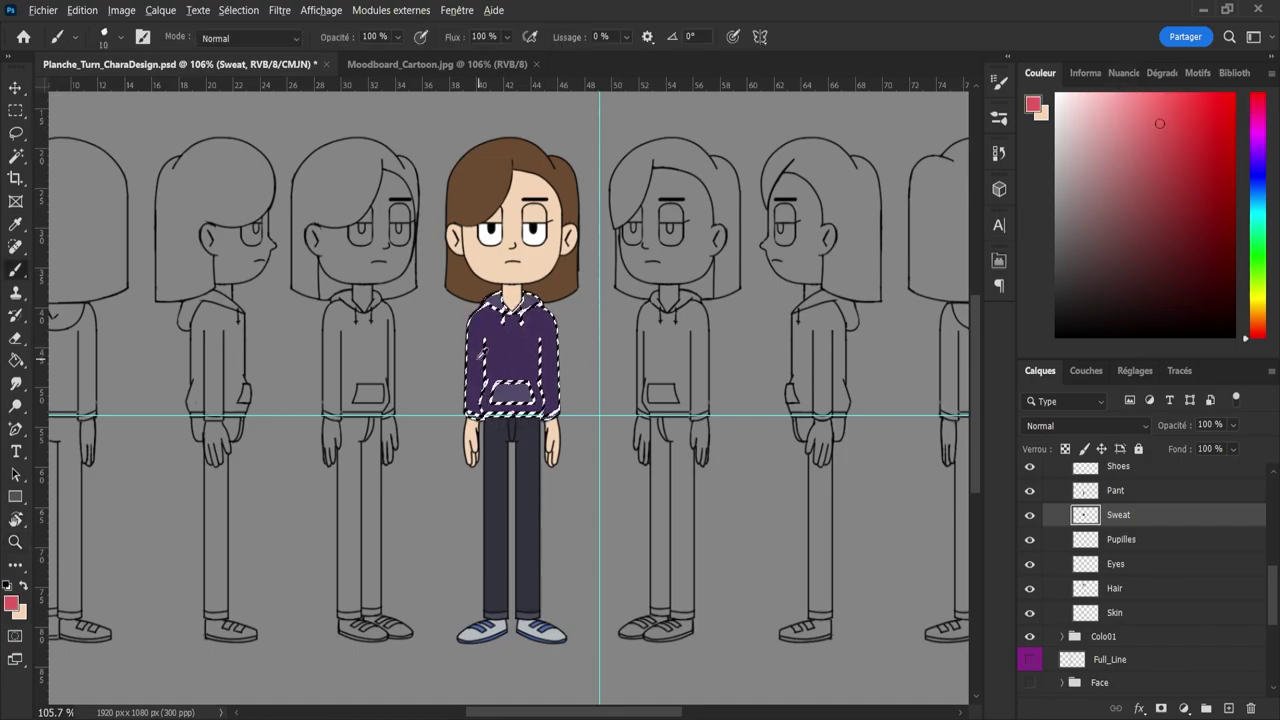
# - Repaint the selected front-view hoodie on the Sweat layer, trying a pinkish red and a darker red before settling on crimson
pyautogui.moveTo(478, 350)
pyautogui.mouseDown()
pyautogui.moveTo(526, 381)
pyautogui.moveTo(517, 356)
pyautogui.moveTo(481, 335)
pyautogui.moveTo(501, 369)
pyautogui.moveTo(474, 390)
pyautogui.moveTo(490, 390)
pyautogui.moveTo(479, 395)
pyautogui.moveTo(488, 416)
pyautogui.moveTo(573, 421)
pyautogui.moveTo(567, 326)
pyautogui.moveTo(492, 322)
pyautogui.mouseUp()
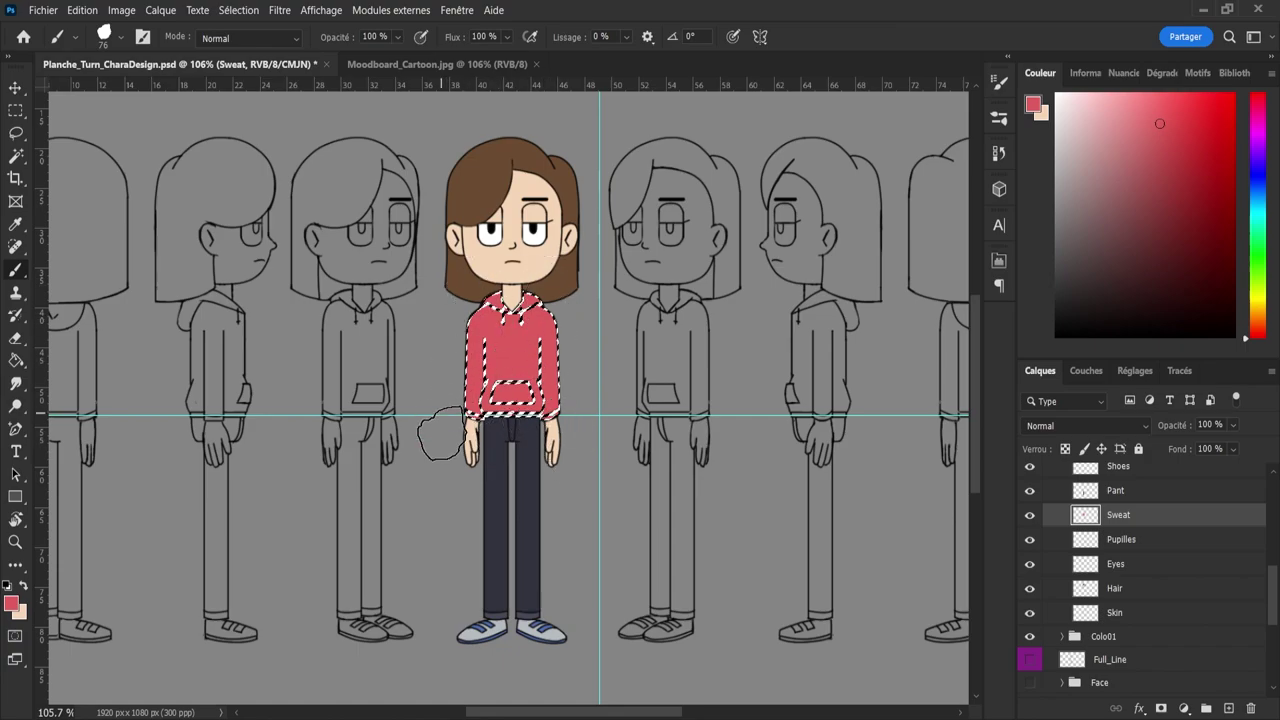
pyautogui.click(1180, 167)
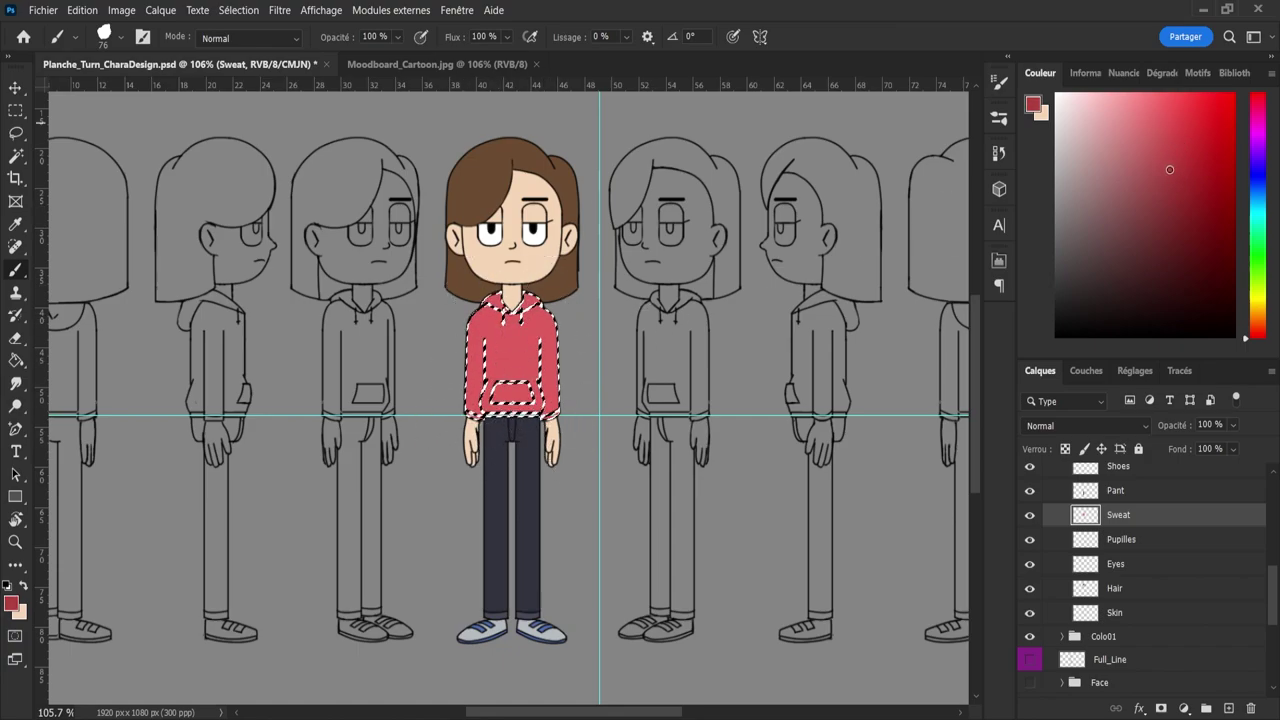
pyautogui.moveTo(555, 405)
pyautogui.mouseDown()
pyautogui.moveTo(466, 410)
pyautogui.moveTo(495, 330)
pyautogui.moveTo(586, 466)
pyautogui.mouseUp()
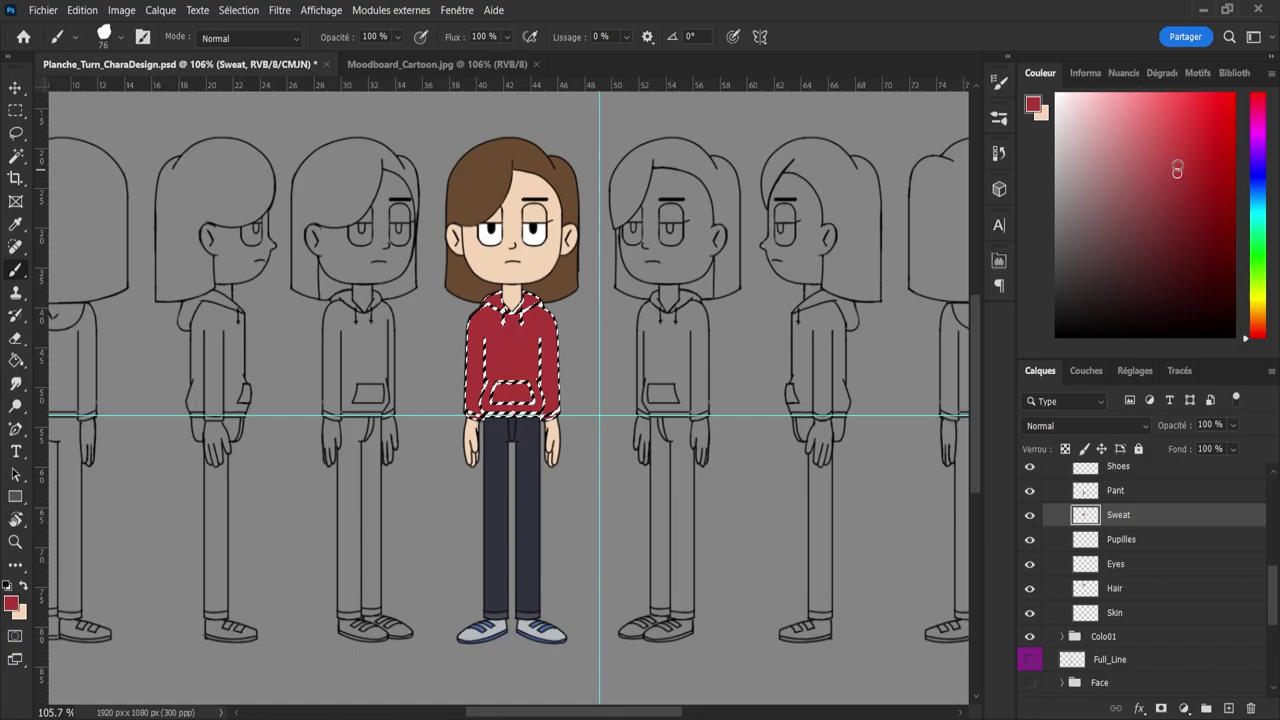
pyautogui.moveTo(1174, 173); pyautogui.dragTo(1181, 150)
pyautogui.moveTo(471, 396)
pyautogui.mouseDown()
pyautogui.moveTo(511, 355)
pyautogui.moveTo(567, 398)
pyautogui.mouseUp()
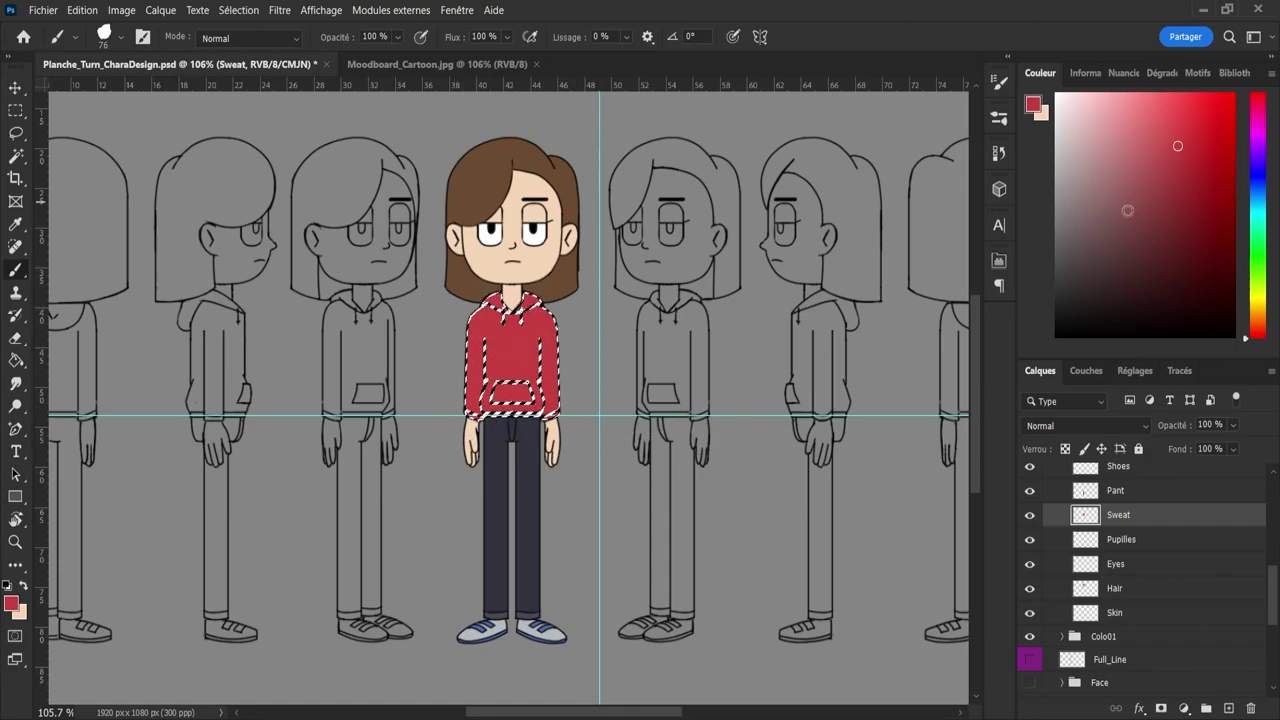
# - Fill the hood, front pocket and sleeve cuffs of the hoodie with a dark reddish brown and clear the selection
pyautogui.moveTo(1101, 266); pyautogui.dragTo(1101, 278)
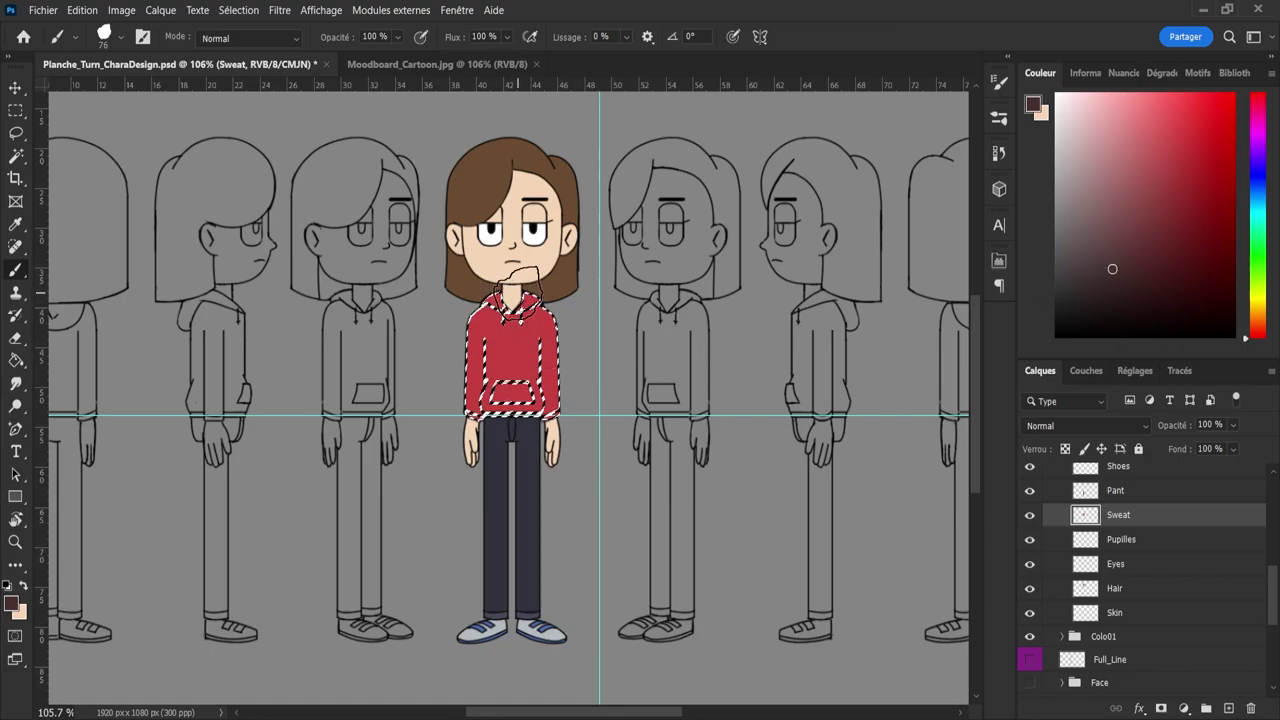
pyautogui.press('g')
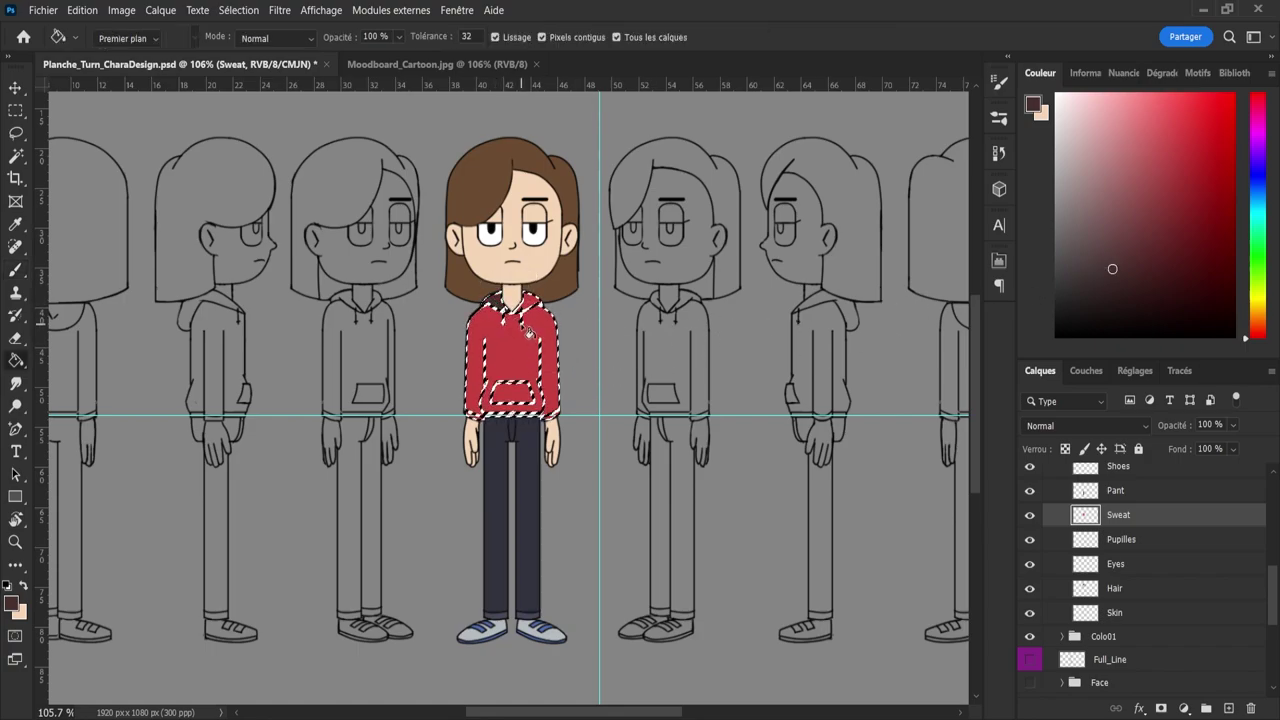
pyautogui.click(514, 395)
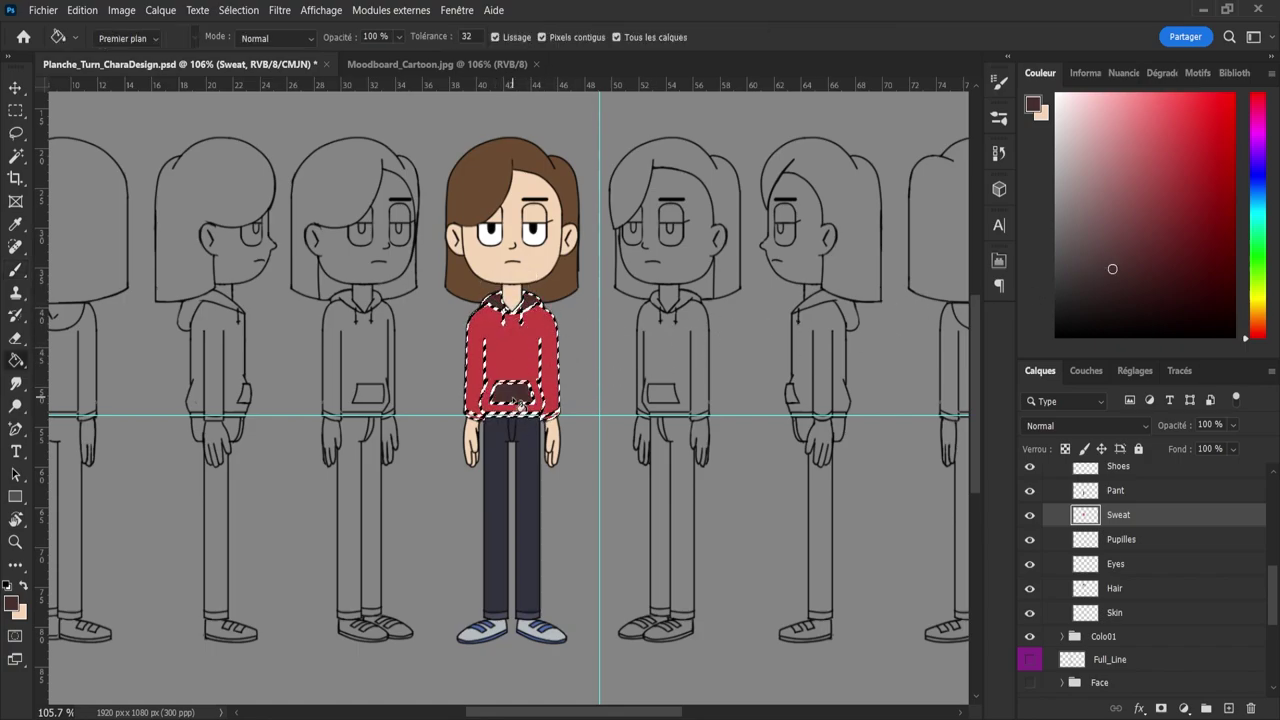
pyautogui.press('z')
pyautogui.moveTo(458, 409); pyautogui.dragTo(527, 437)
pyautogui.press('g')
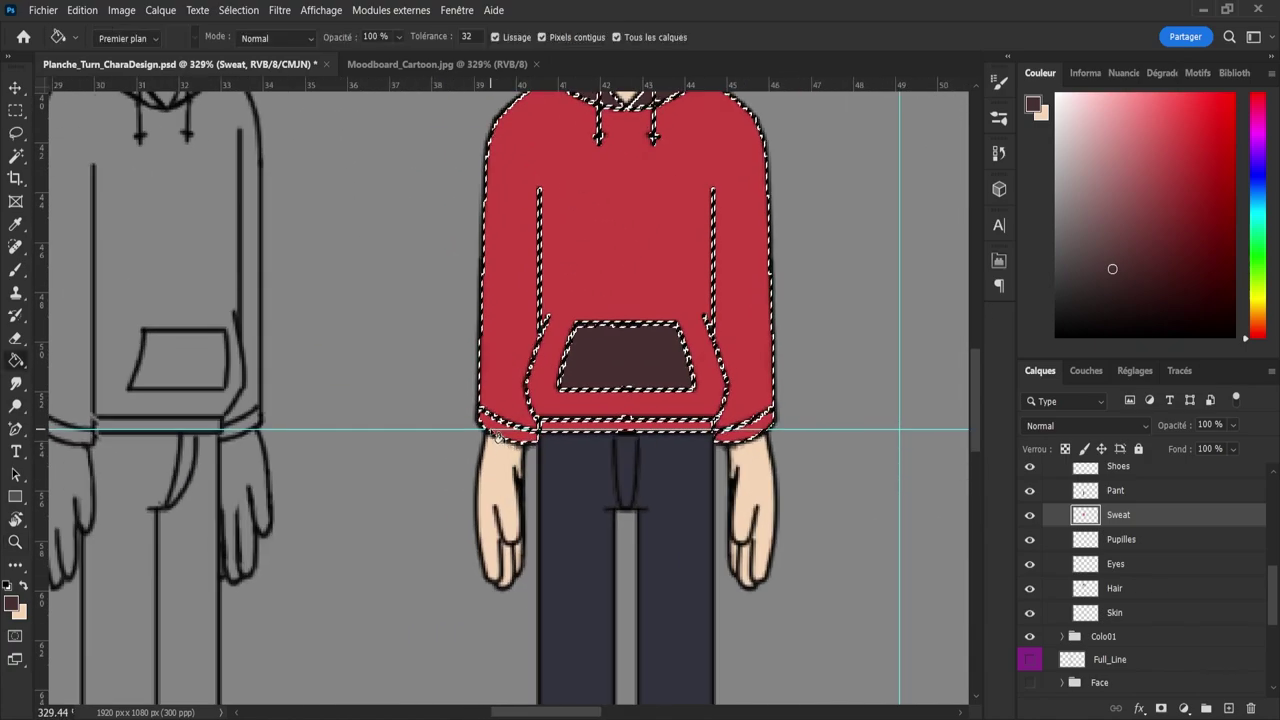
pyautogui.press('l')
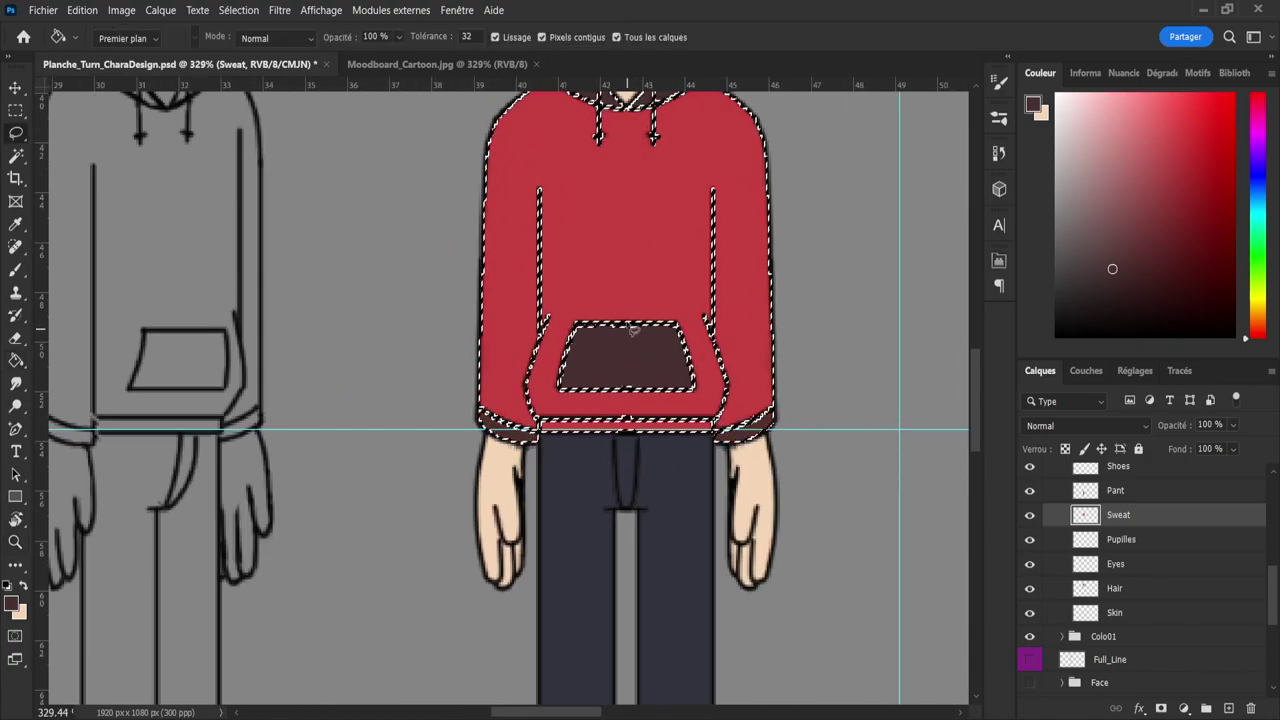
pyautogui.hotkey('ctrl', 'd')
# - Fill the hoodie's bottom waistband with the same dark reddish brown and save the document
pyautogui.press('z')
pyautogui.moveTo(535, 413); pyautogui.dragTo(505, 393)
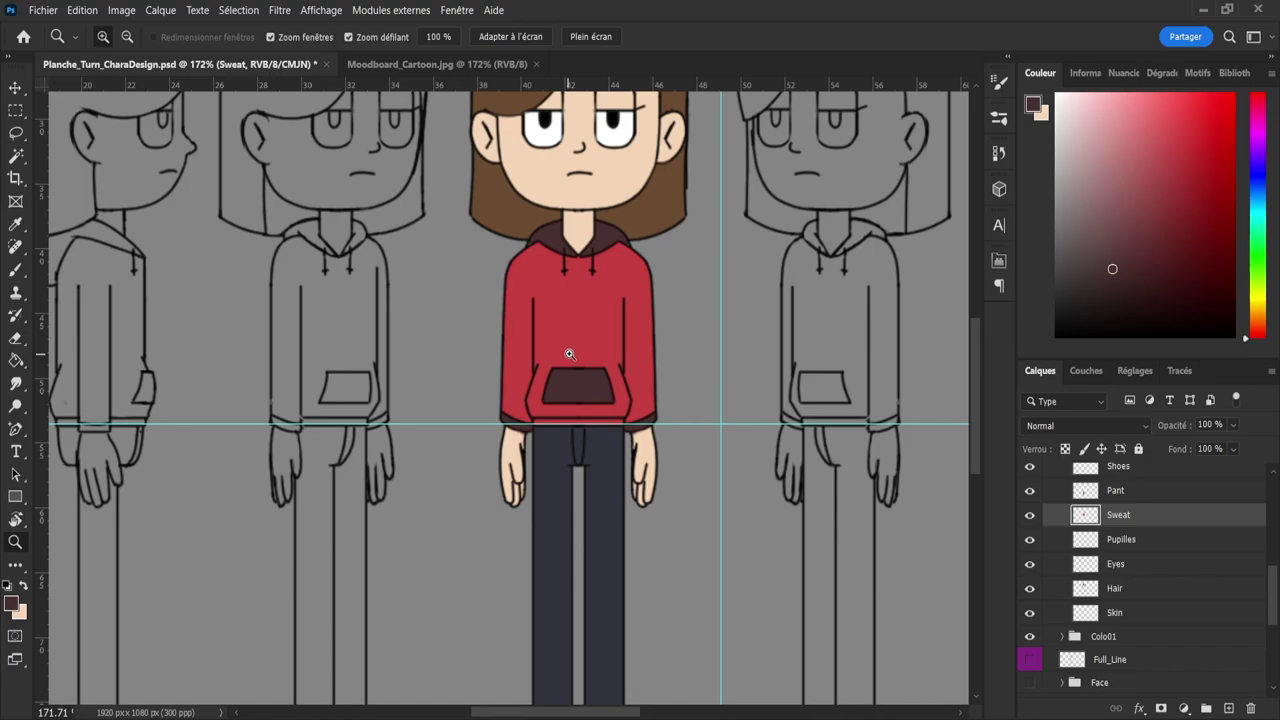
pyautogui.moveTo(547, 340); pyautogui.dragTo(509, 326)
pyautogui.moveTo(565, 320); pyautogui.dragTo(594, 334)
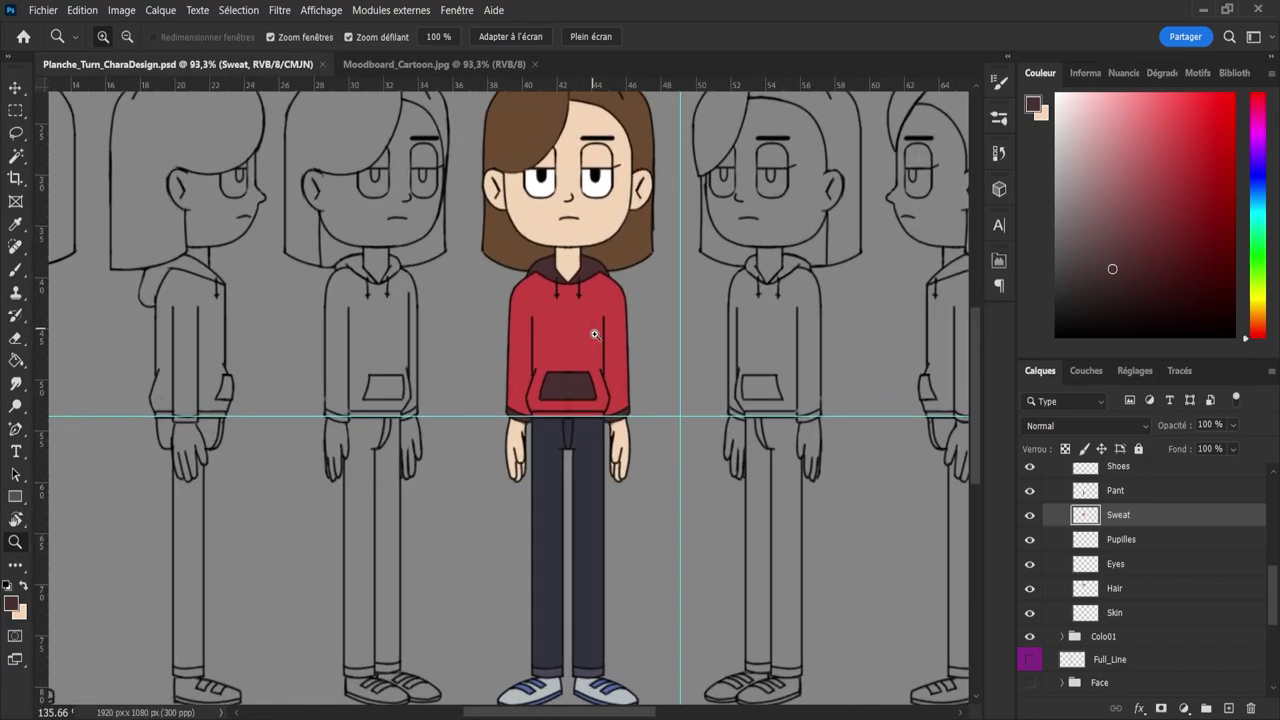
pyautogui.scroll(-3, 530, 332)
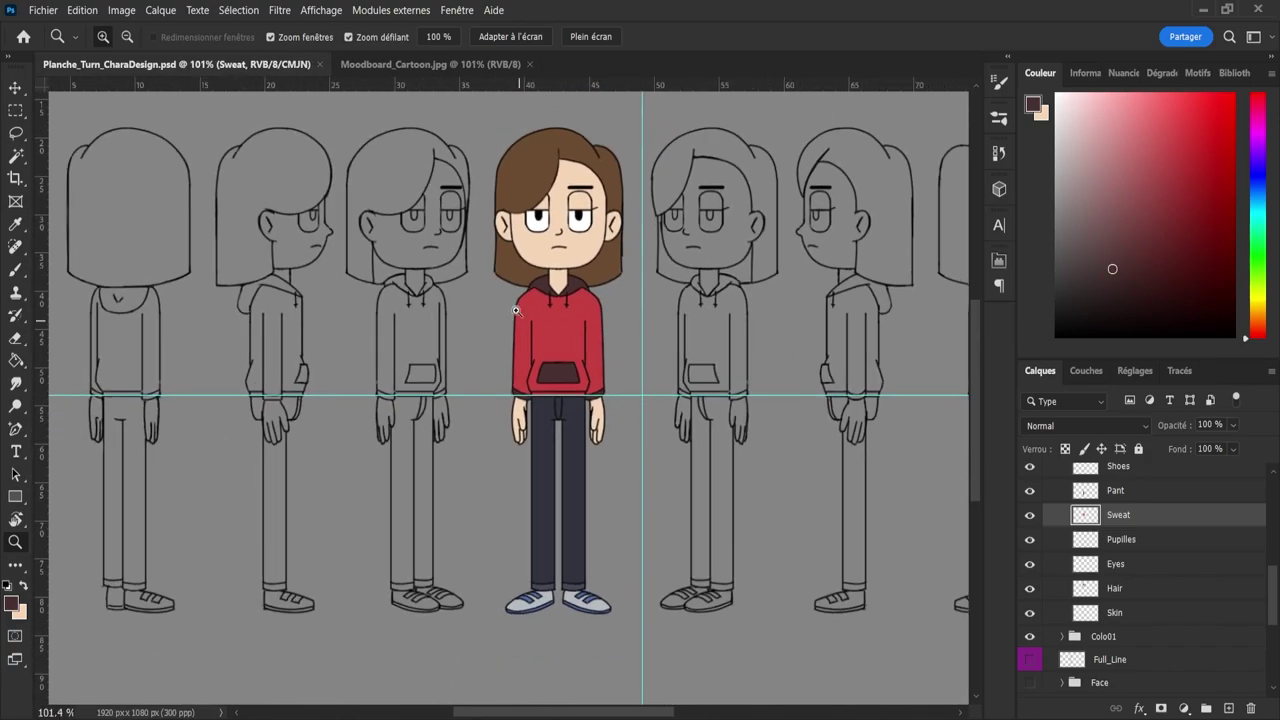
pyautogui.scroll(2, 590, 400)
pyautogui.scroll(4, 586, 400)
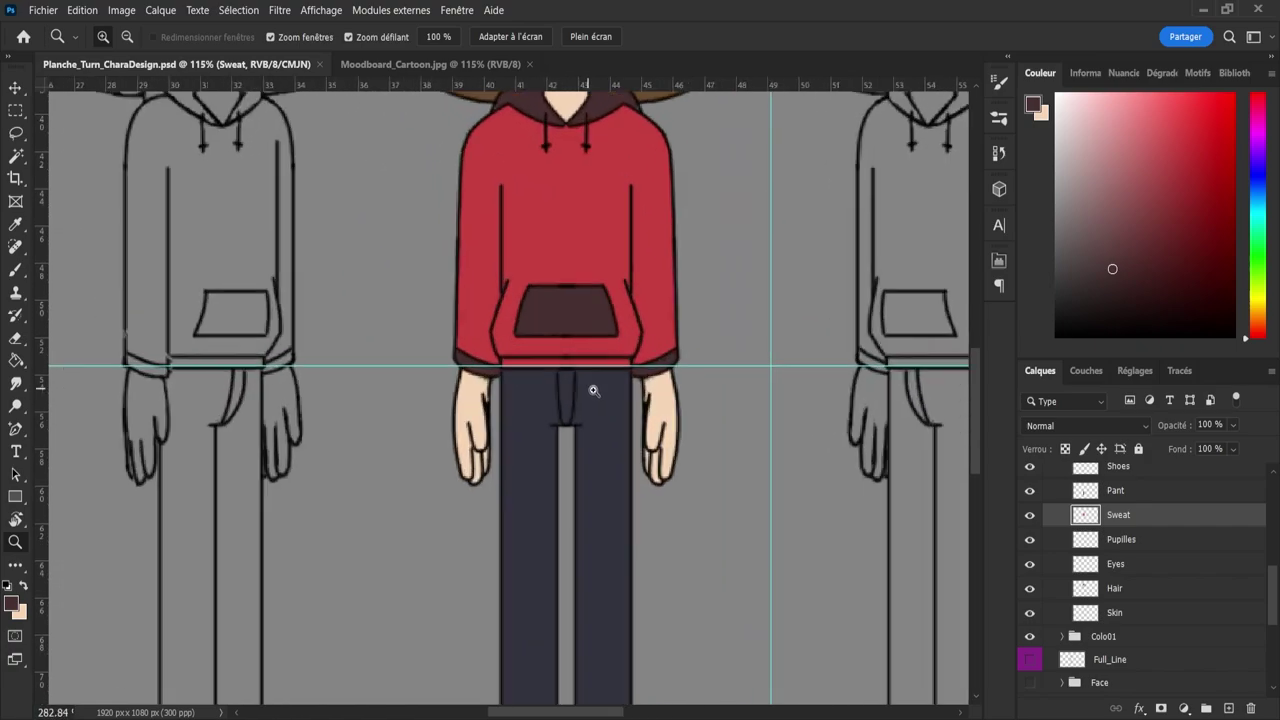
pyautogui.press('g')
pyautogui.click(516, 360)
pyautogui.press('z')
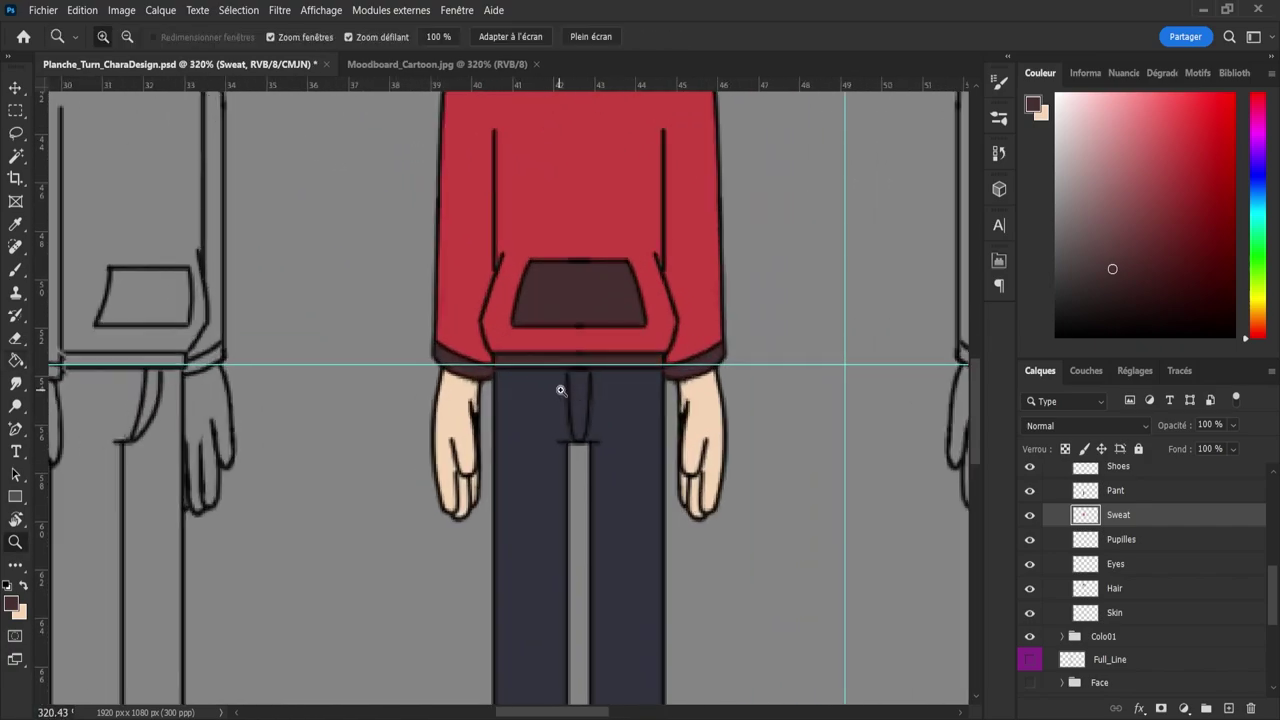
pyautogui.moveTo(562, 389); pyautogui.dragTo(506, 371)
pyautogui.hotkey('ctrl', 's')
pyautogui.moveTo(574, 415); pyautogui.dragTo(596, 427)
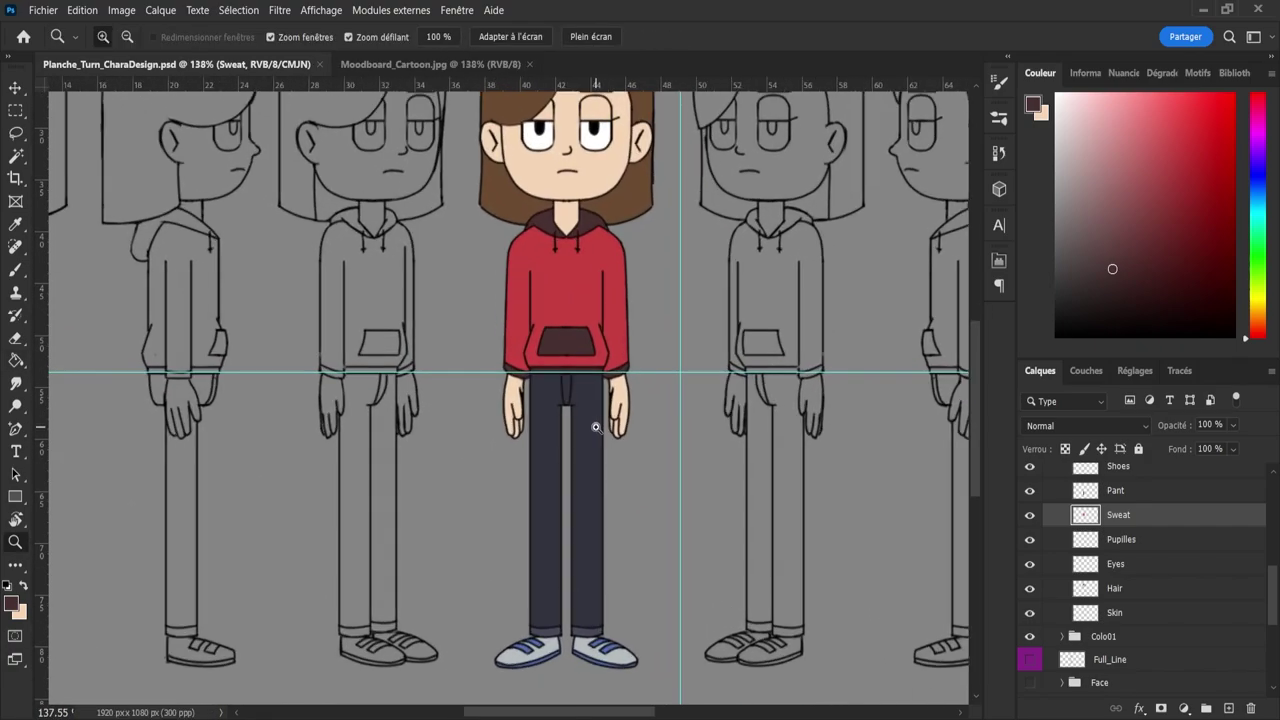
# - Activate the Hair layer and load its painted area as a selection
pyautogui.scroll(2, 1260, 613)
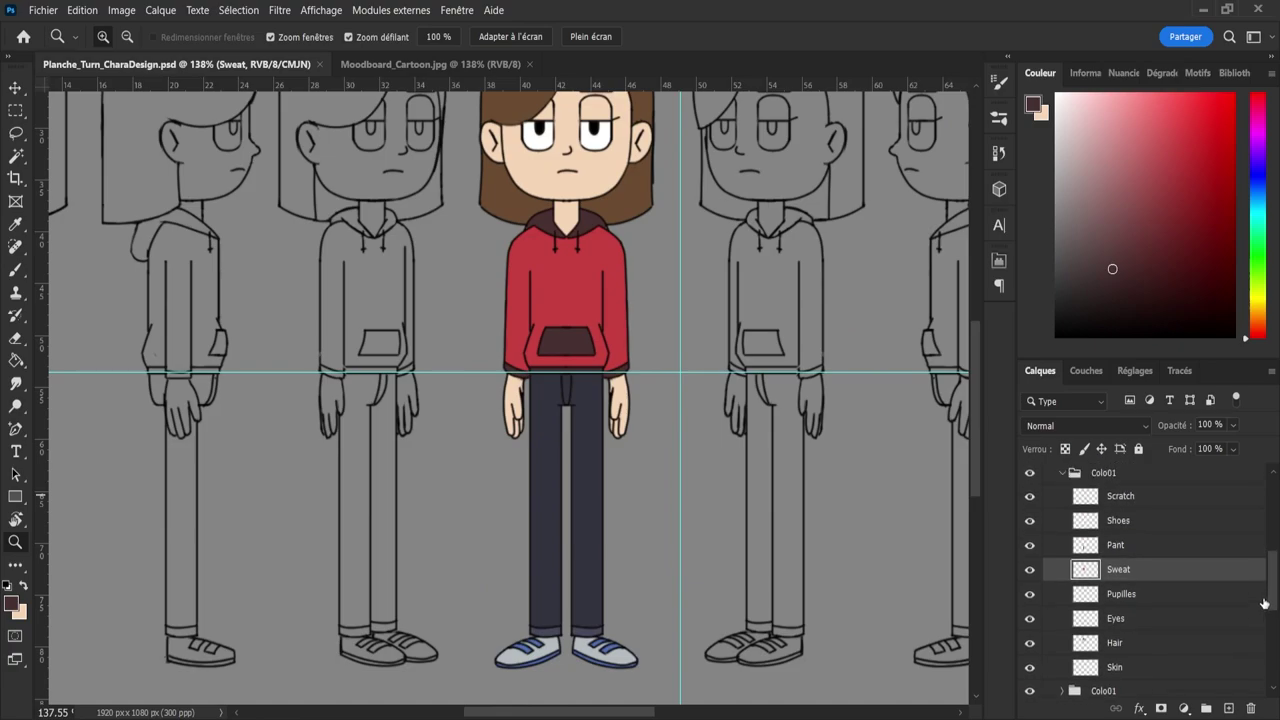
pyautogui.scroll(-2, 1264, 604)
pyautogui.click(1100, 598)
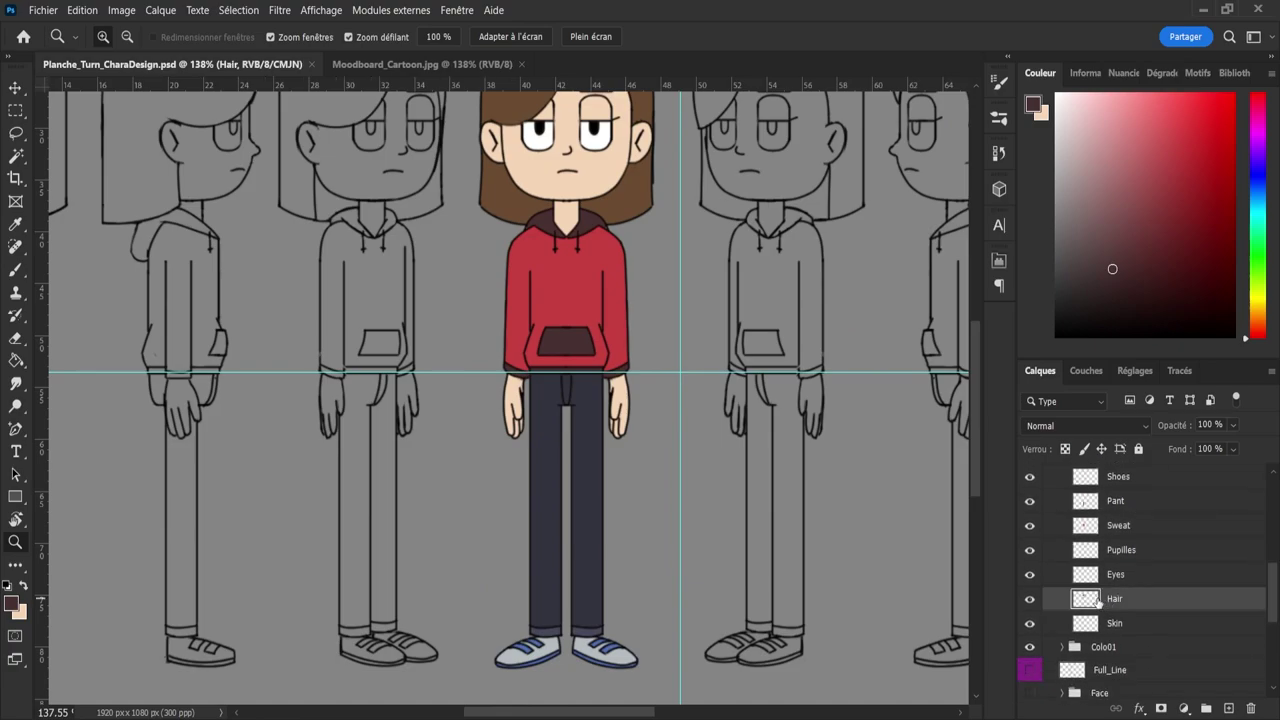
pyautogui.keyDown('ctrl'); pyautogui.click(1085, 598); pyautogui.keyUp('ctrl')
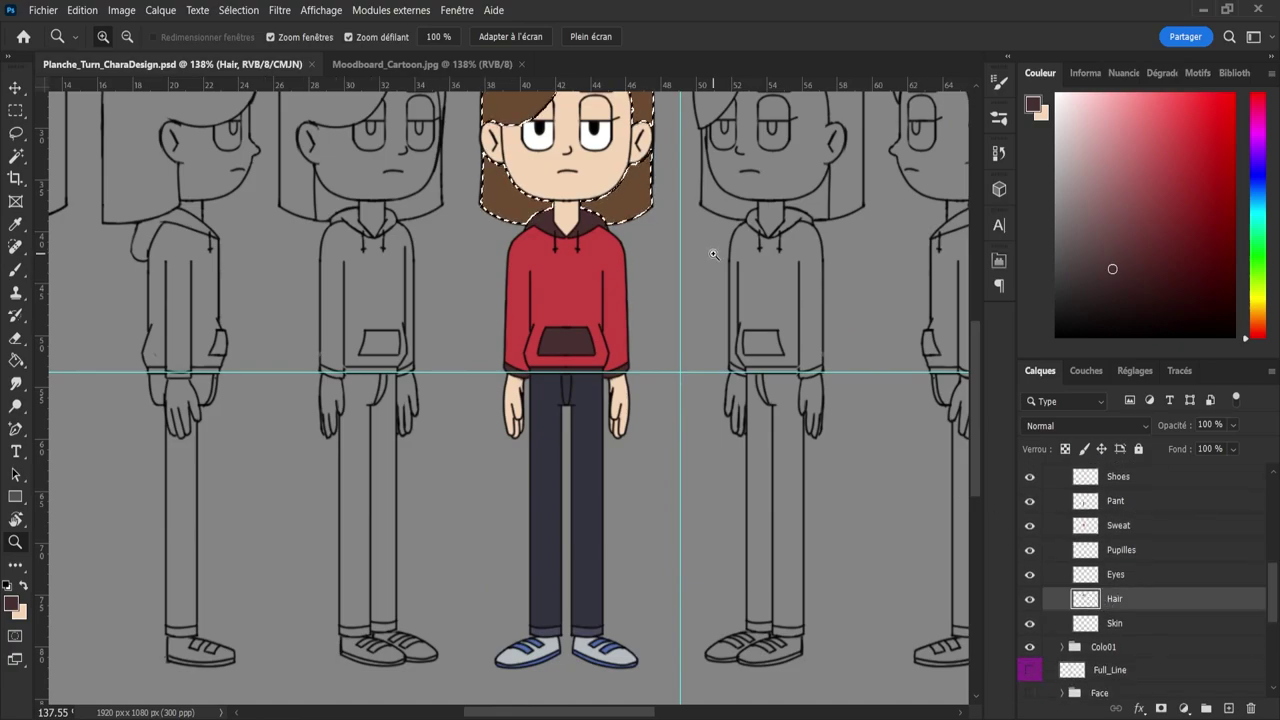
# - Sample the hair's brown, shift it to a light sandy blond and paint the selected hair with it
pyautogui.press('i')
pyautogui.click(634, 190)
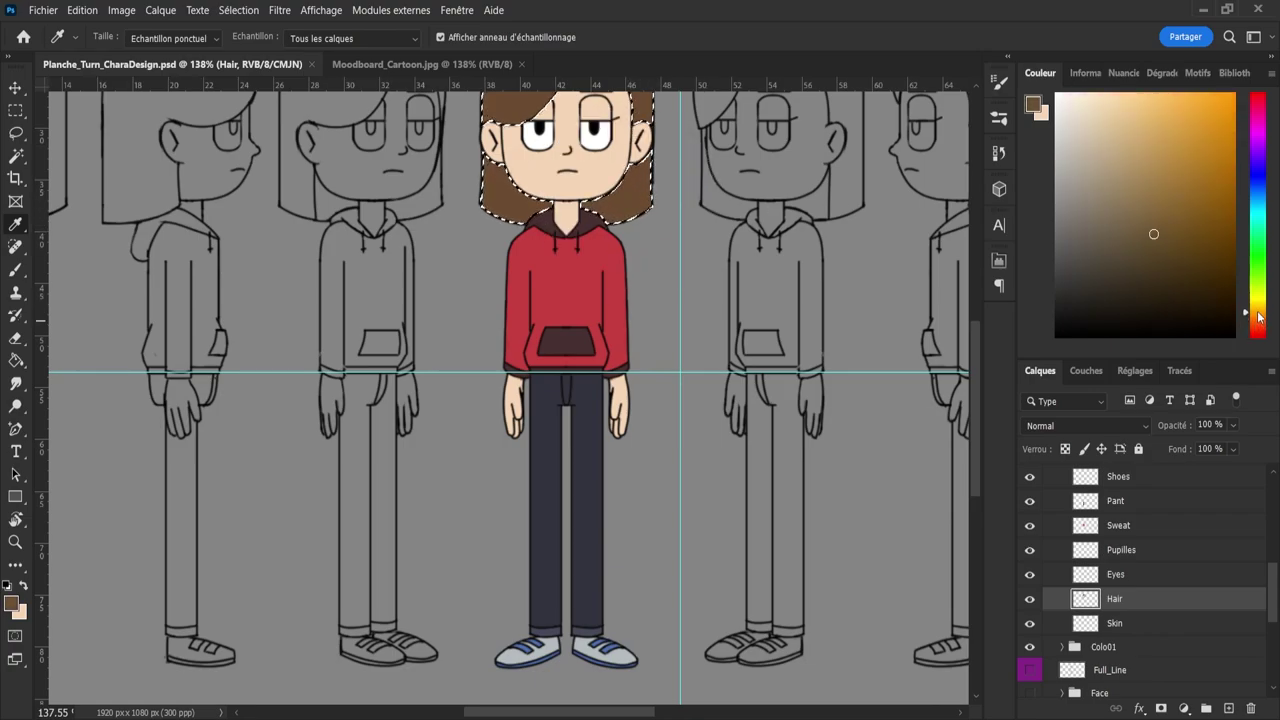
pyautogui.moveTo(1259, 317); pyautogui.dragTo(1258, 312)
pyautogui.click(1143, 159)
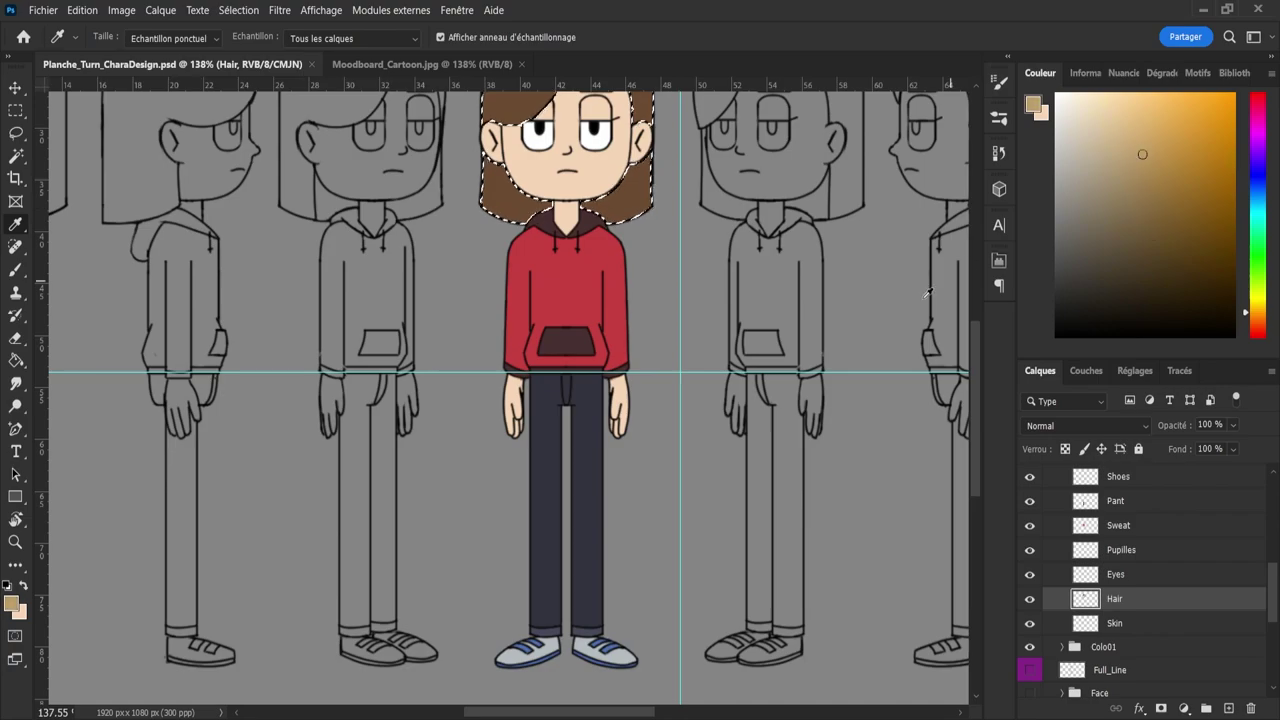
pyautogui.press('z')
pyautogui.moveTo(612, 478); pyautogui.dragTo(525, 474)
pyautogui.moveTo(614, 274); pyautogui.dragTo(652, 334)
pyautogui.moveTo(580, 529); pyautogui.dragTo(622, 538)
pyautogui.press('b')
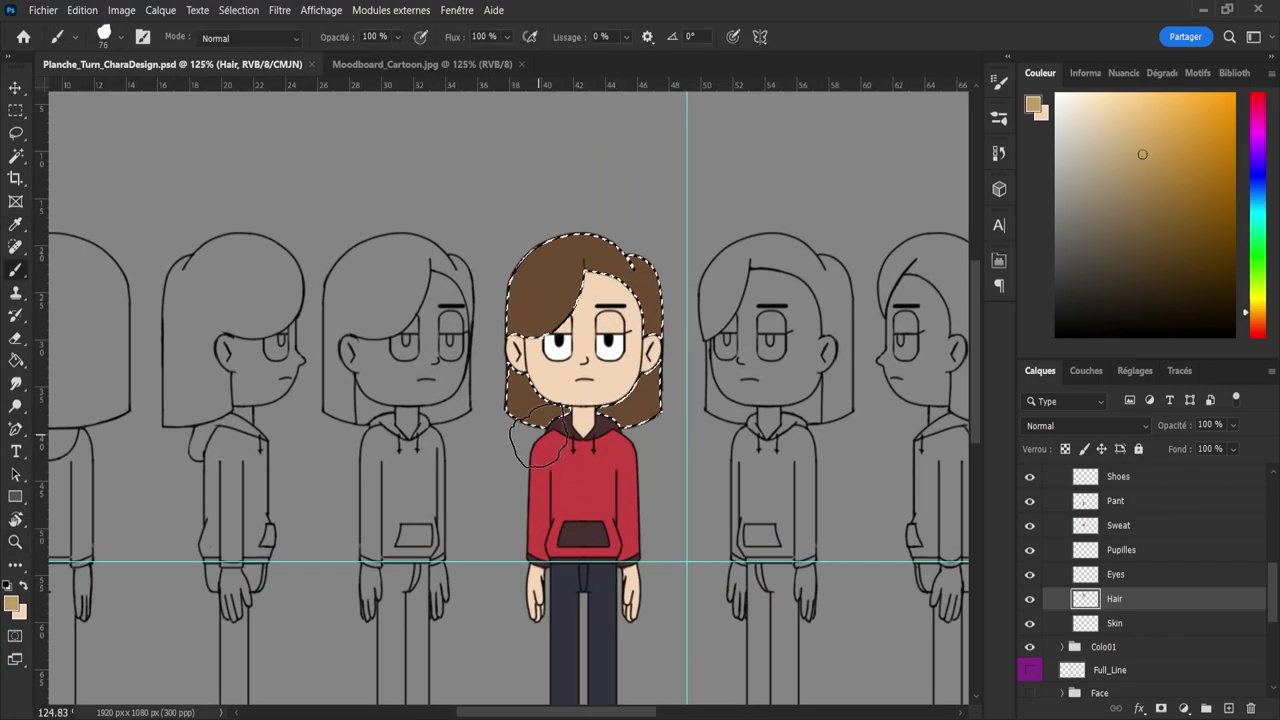
pyautogui.moveTo(530, 410)
pyautogui.mouseDown()
pyautogui.moveTo(592, 469)
pyautogui.moveTo(517, 265)
pyautogui.moveTo(566, 430)
pyautogui.moveTo(592, 439)
pyautogui.moveTo(624, 239)
pyautogui.moveTo(631, 317)
pyautogui.moveTo(674, 396)
pyautogui.mouseUp()
pyautogui.press('z')
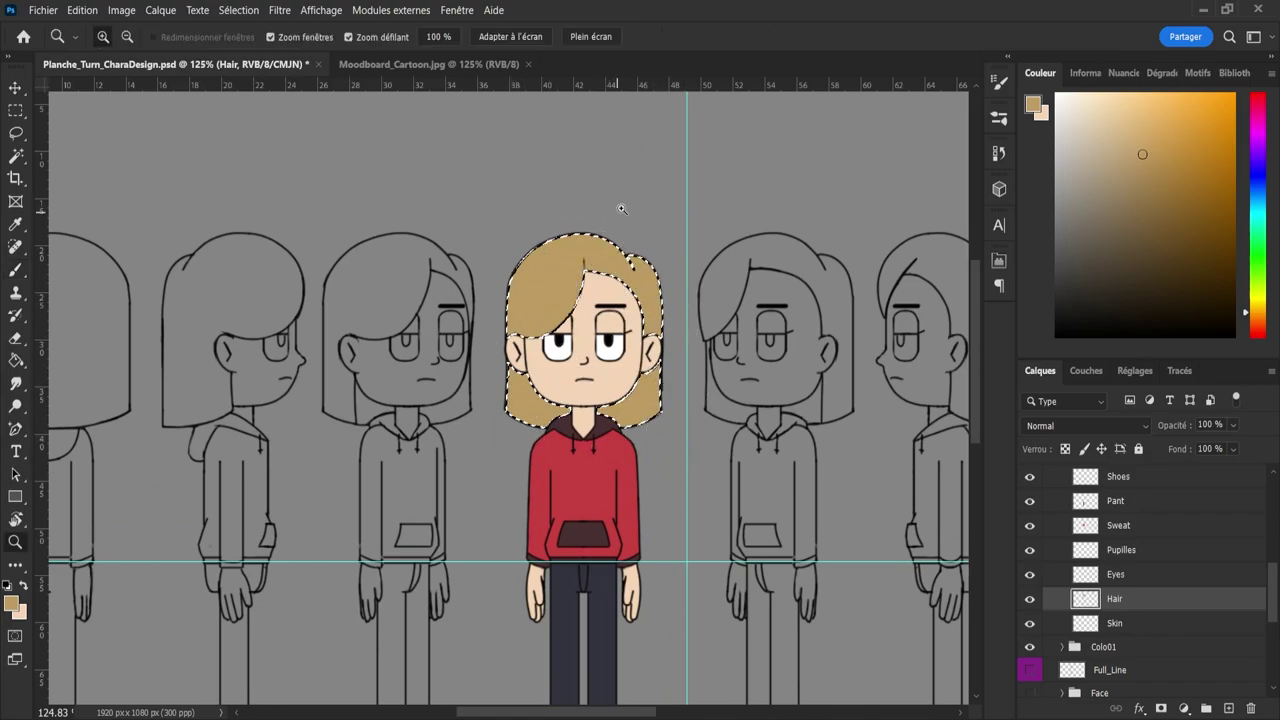
# - Repaint the selected hair with a dark olive brown
pyautogui.scroll(-2, 686, 425)
pyautogui.scroll(3, 595, 512)
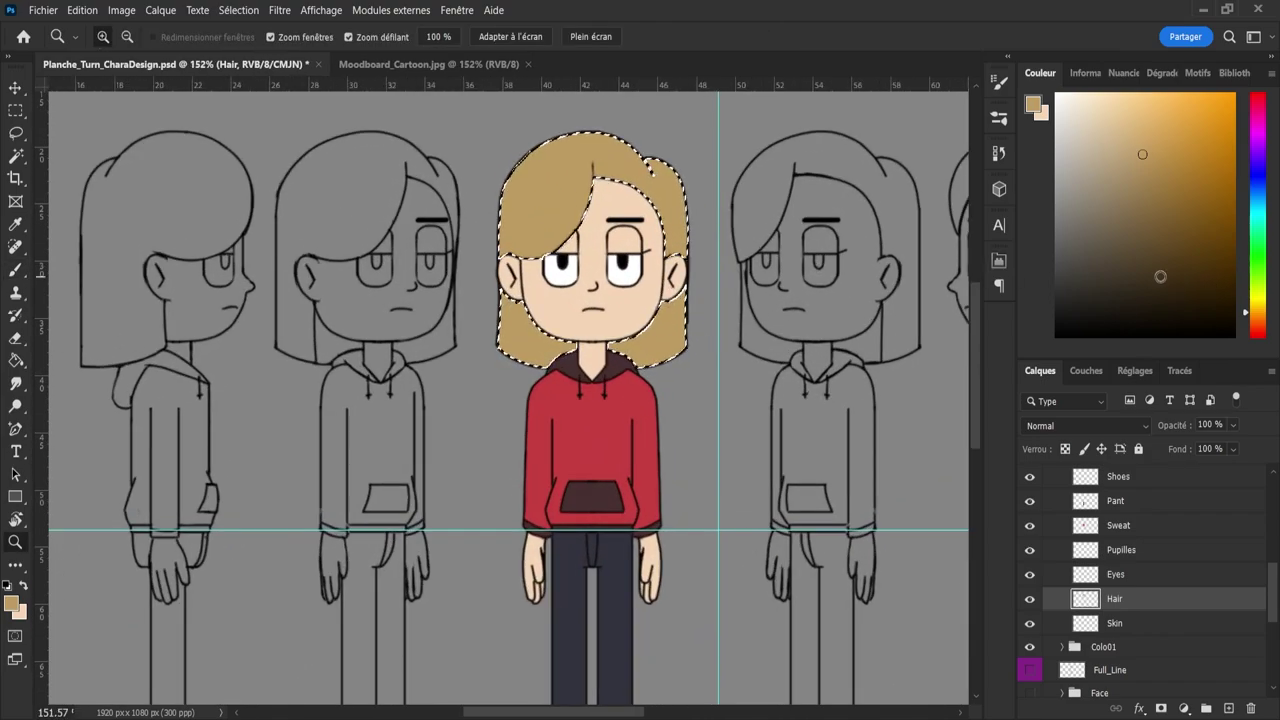
pyautogui.moveTo(1121, 256)
pyautogui.mouseDown()
pyautogui.moveTo(1120, 243)
pyautogui.moveTo(1106, 267)
pyautogui.mouseUp()
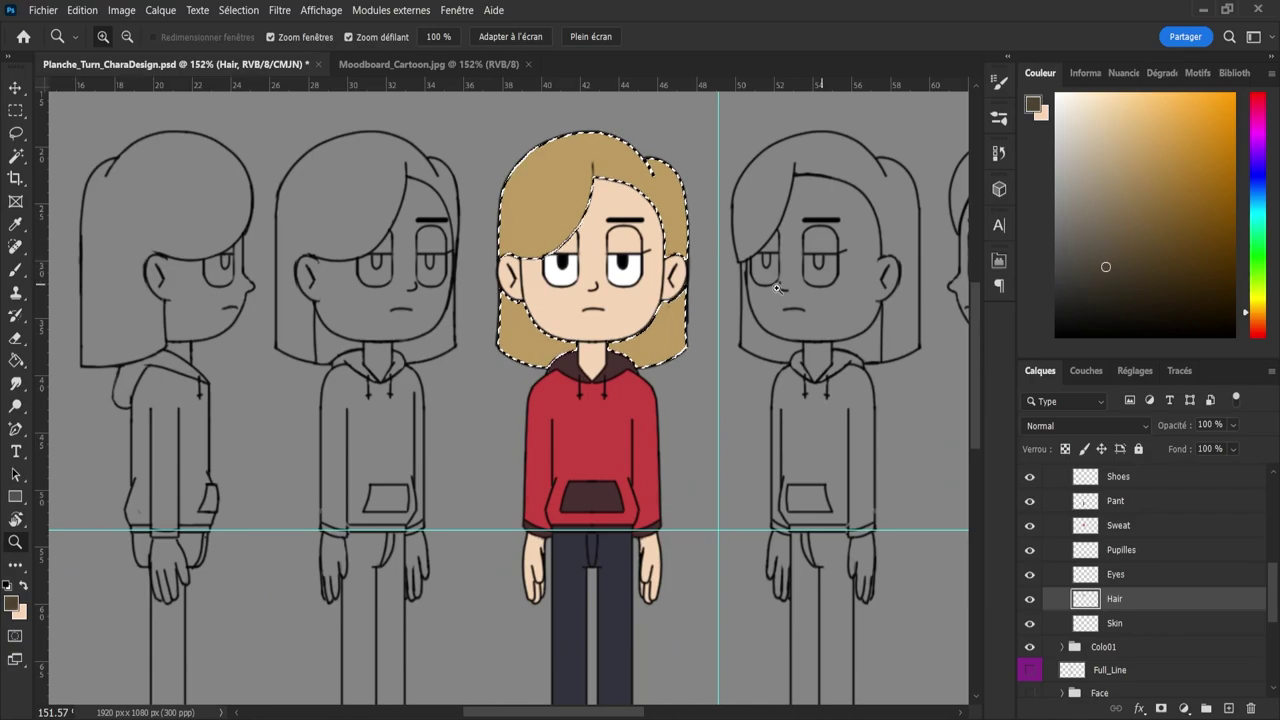
pyautogui.press('b')
pyautogui.moveTo(515, 200)
pyautogui.mouseDown()
pyautogui.moveTo(520, 340)
pyautogui.moveTo(570, 150)
pyautogui.moveTo(628, 228)
pyautogui.moveTo(668, 212)
pyautogui.mouseUp()
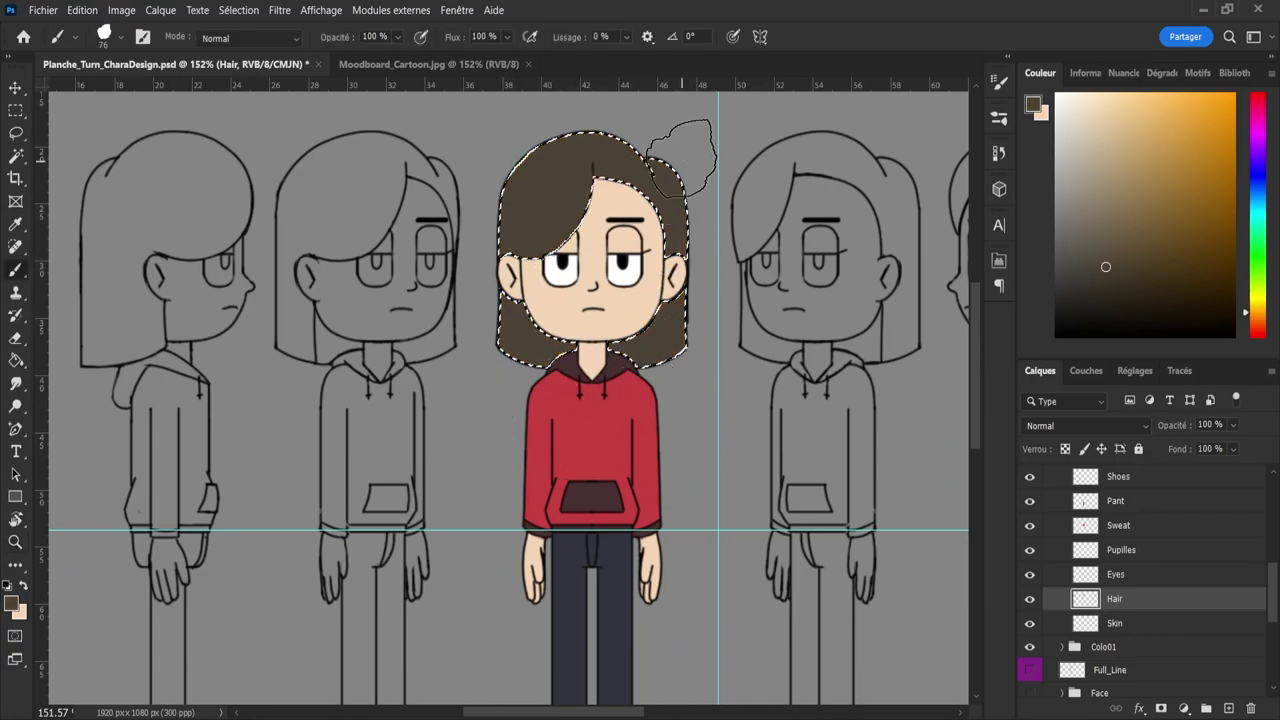
# - Shift the colour to a red hue and repaint the selected hair in a very dark reddish brown
pyautogui.click(1257, 327)
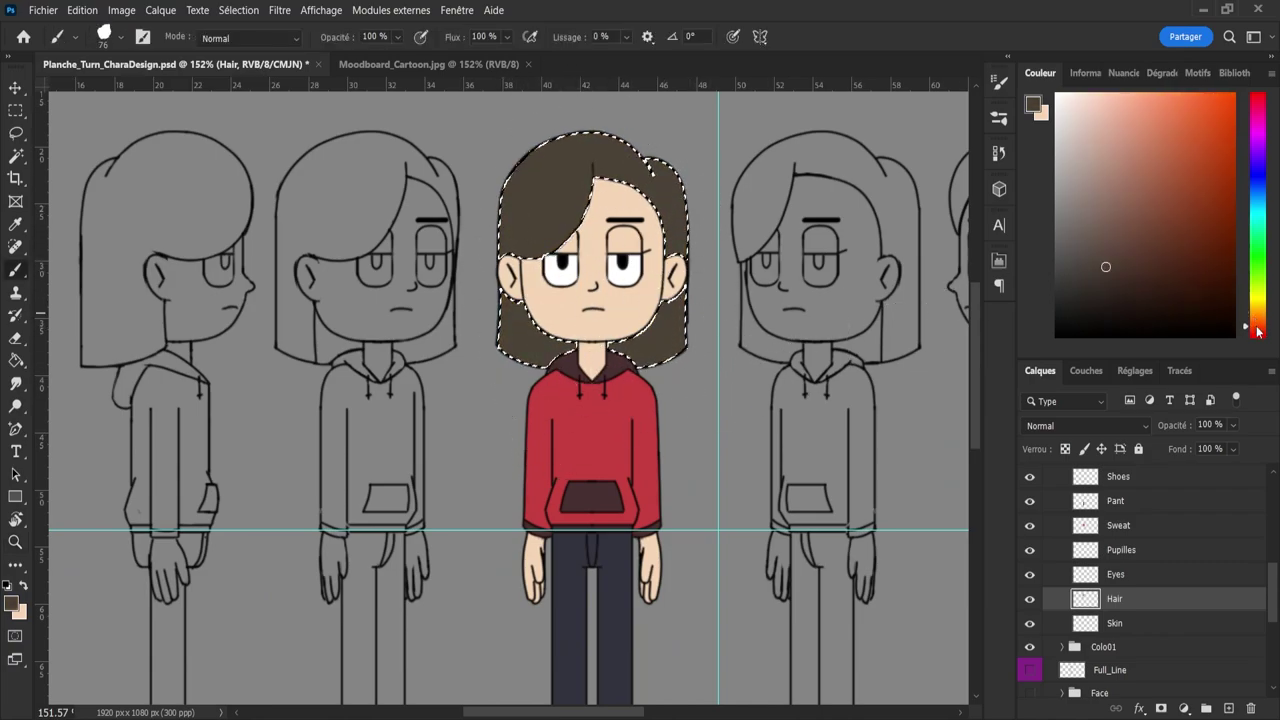
pyautogui.moveTo(1258, 331); pyautogui.dragTo(1259, 340)
pyautogui.click(1118, 297)
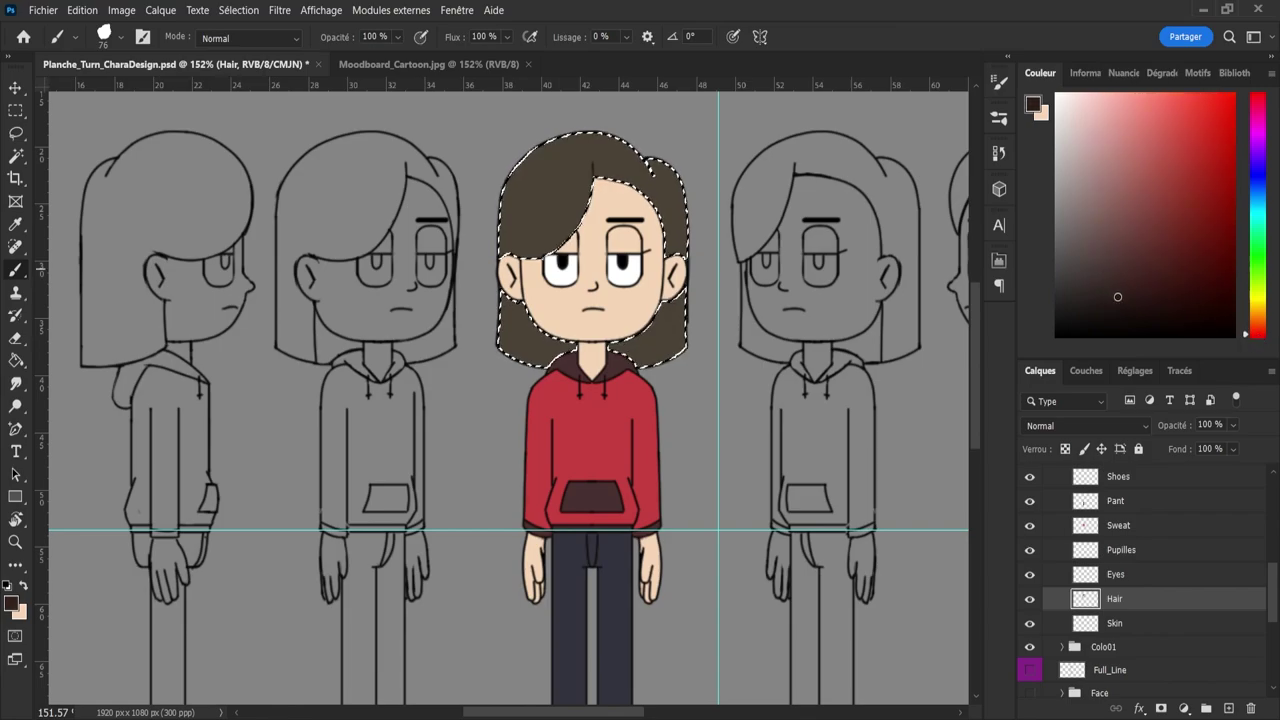
pyautogui.moveTo(630, 340)
pyautogui.mouseDown()
pyautogui.moveTo(513, 352)
pyautogui.moveTo(547, 345)
pyautogui.moveTo(530, 260)
pyautogui.moveTo(547, 198)
pyautogui.moveTo(579, 150)
pyautogui.moveTo(600, 155)
pyautogui.moveTo(640, 125)
pyautogui.moveTo(673, 222)
pyautogui.moveTo(685, 394)
pyautogui.mouseUp()
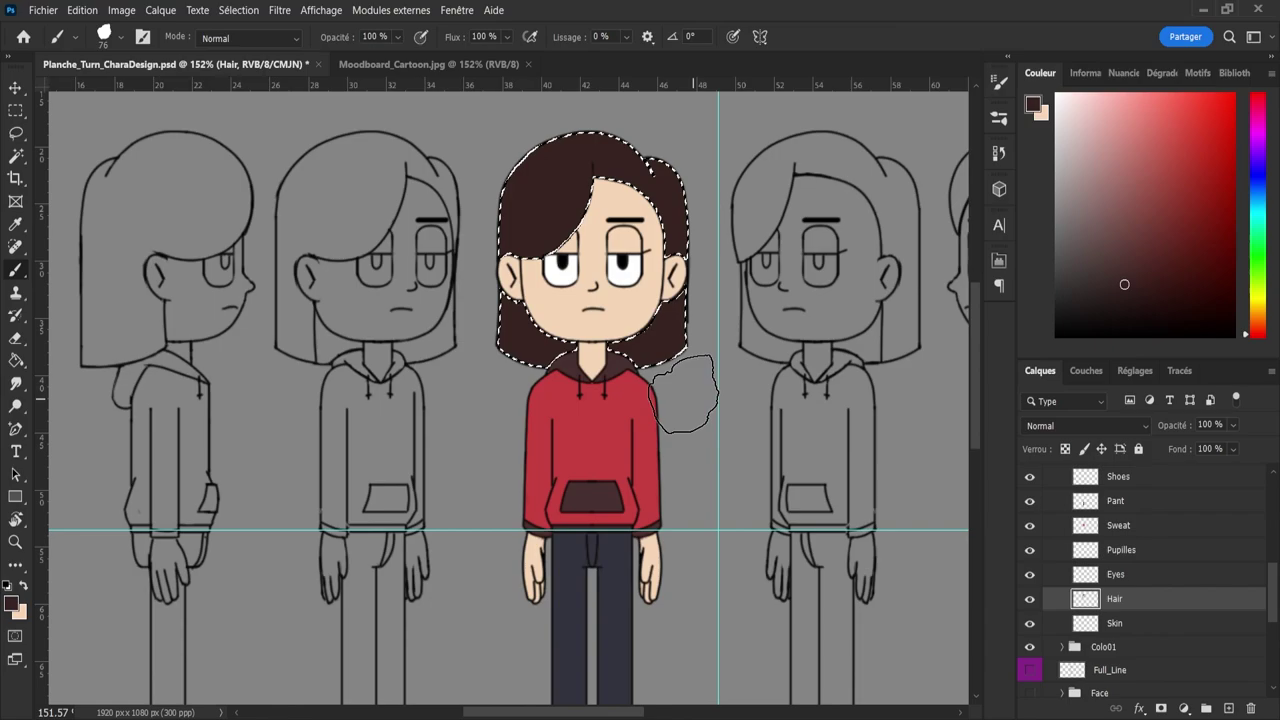
pyautogui.keyDown('alt'); pyautogui.rightClick(530, 338); pyautogui.keyUp('alt')
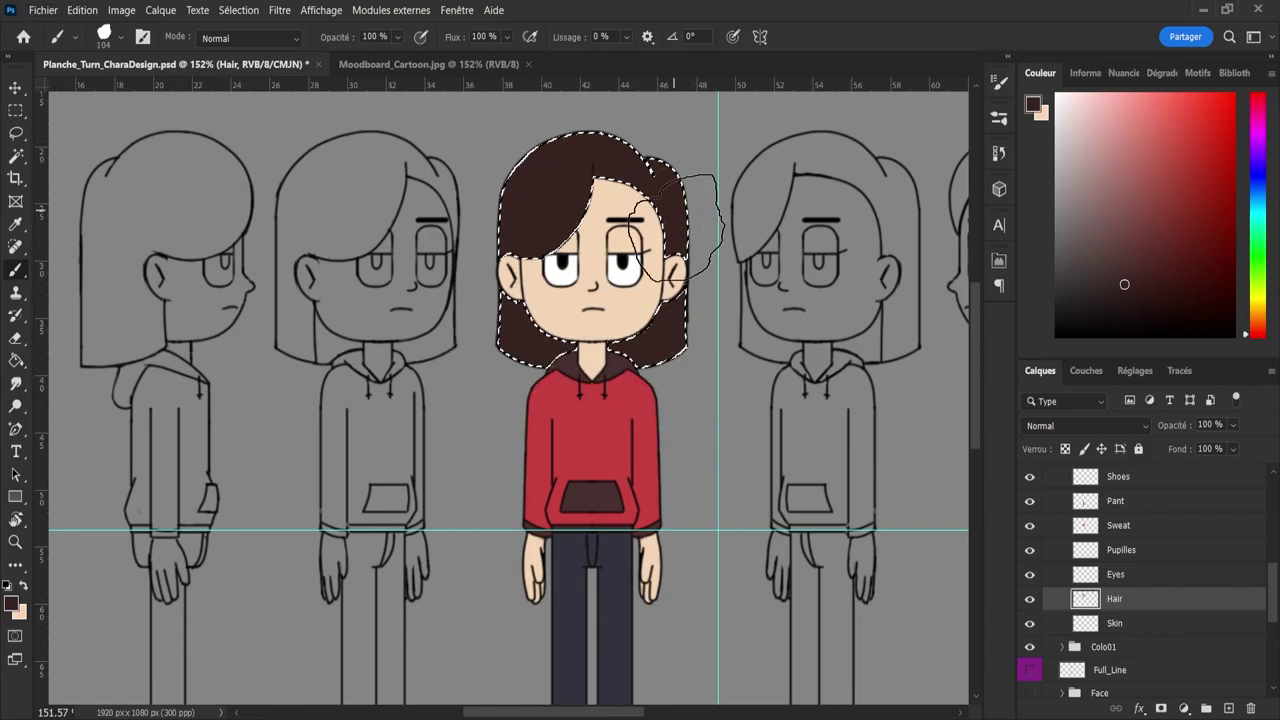
# - Clear the hair selection and save the document
pyautogui.press('z')
pyautogui.keyDown('alt'); pyautogui.click(598, 289); pyautogui.keyUp('alt')
pyautogui.moveTo(598, 289); pyautogui.dragTo(595, 315)
pyautogui.hotkey('ctrl', 'd')
pyautogui.moveTo(638, 405); pyautogui.dragTo(657, 408)
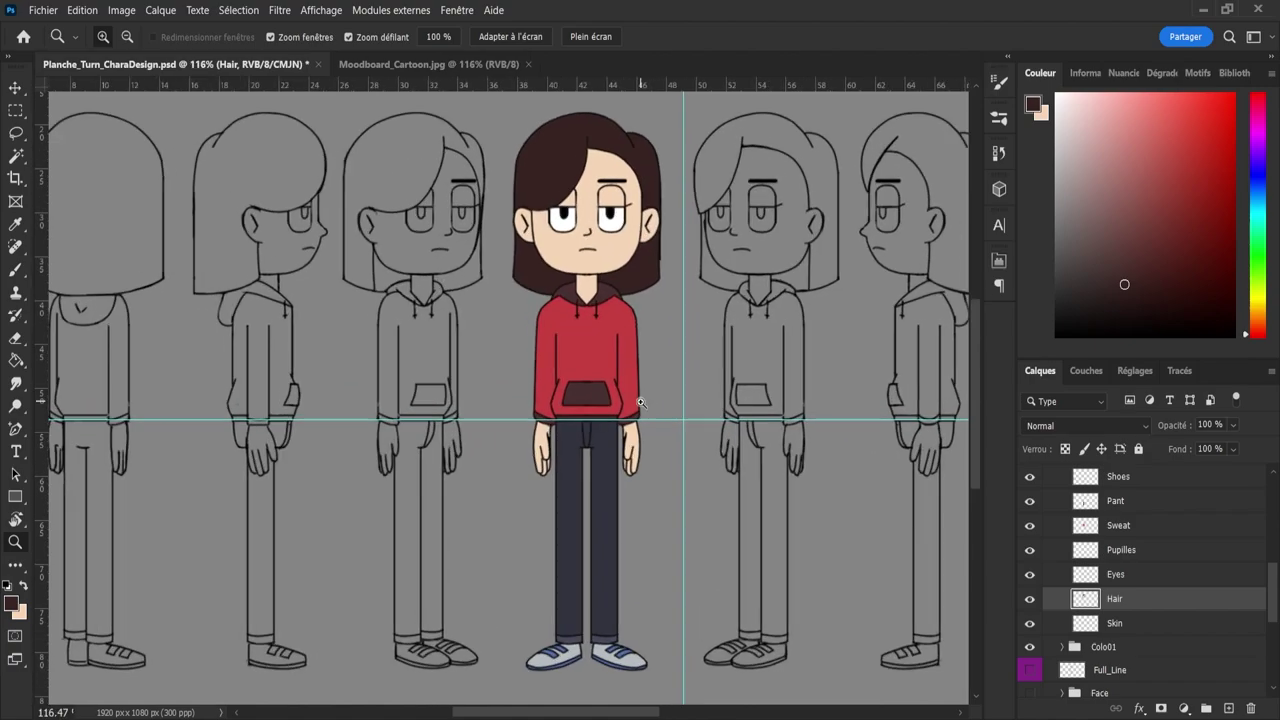
pyautogui.hotkey('ctrl', 's')
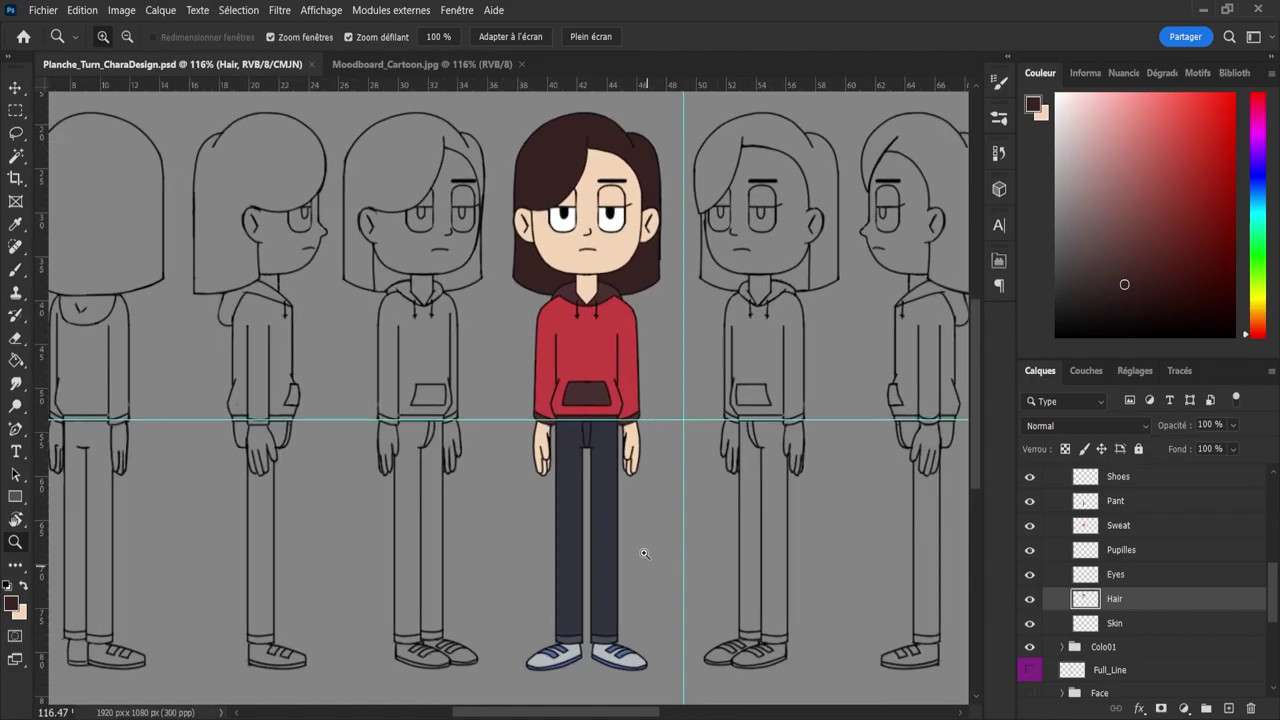
# - Load the Pant layer's painted area as a selection and repaint the trousers in a pale greyish pink
pyautogui.moveTo(639, 513); pyautogui.dragTo(620, 514)
pyautogui.moveTo(659, 633); pyautogui.dragTo(692, 636)
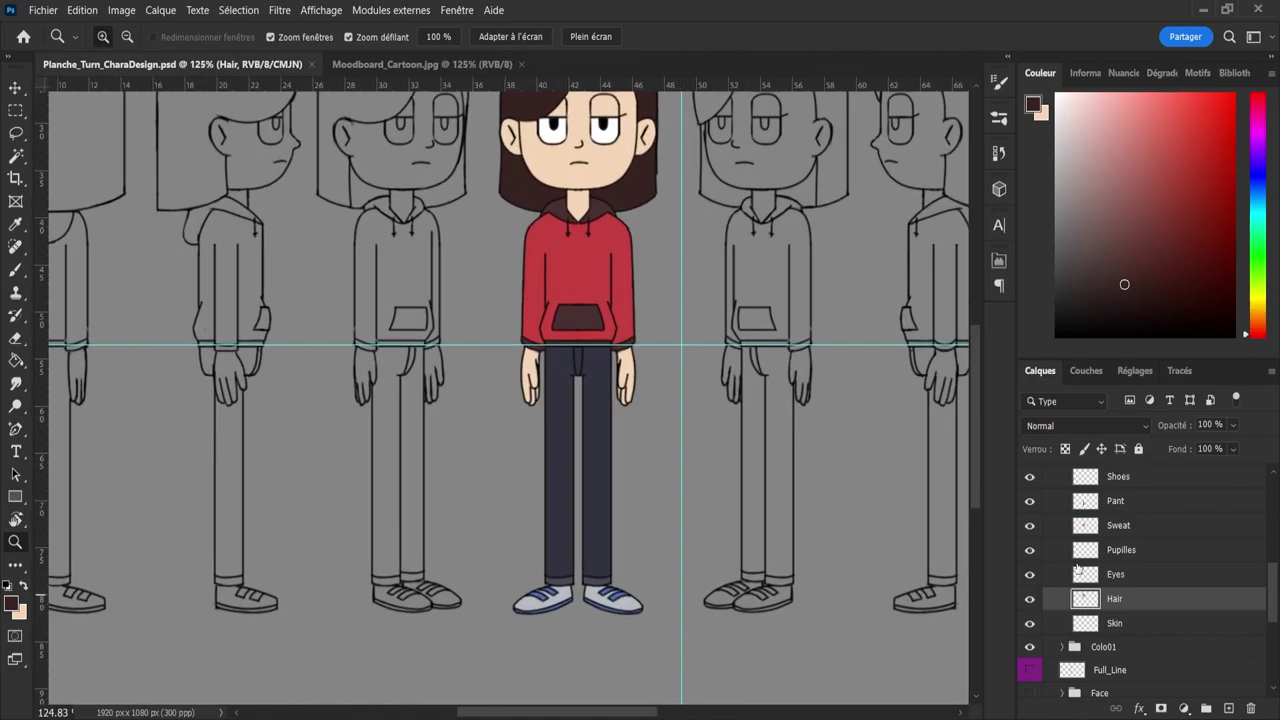
pyautogui.click(1103, 503)
pyautogui.keyDown('ctrl'); pyautogui.click(1085, 500); pyautogui.keyUp('ctrl')
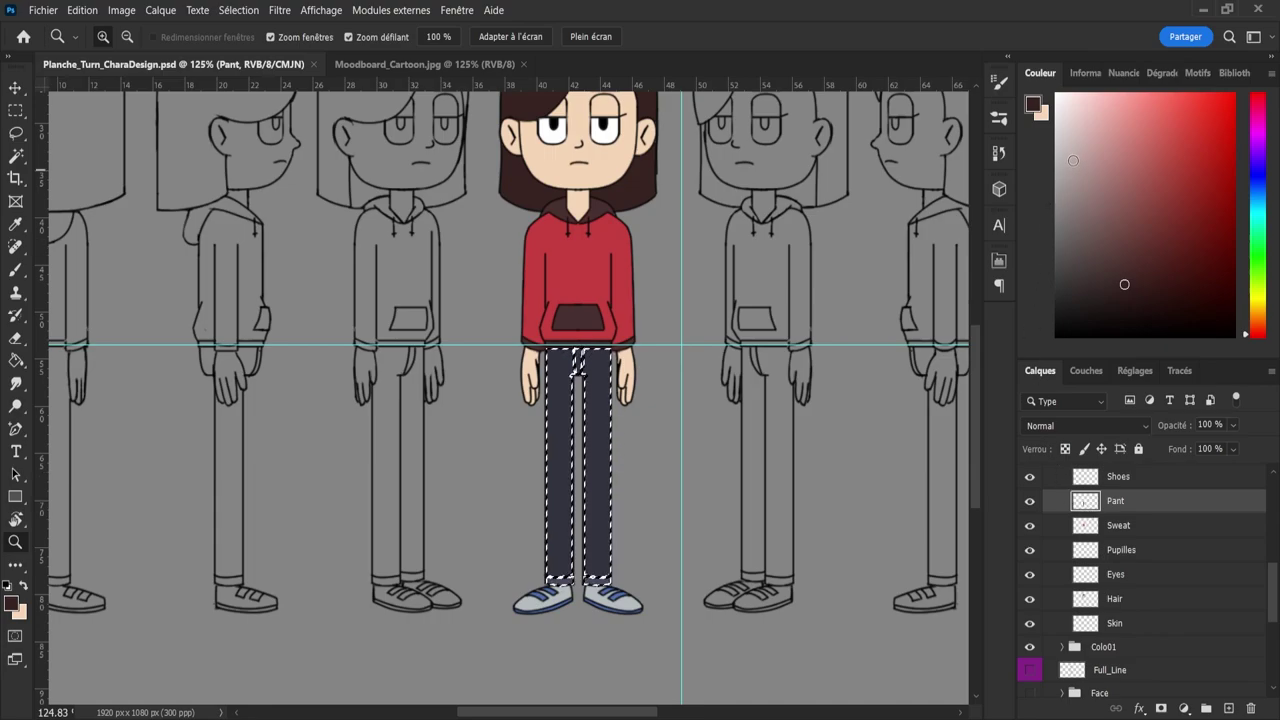
pyautogui.click(1075, 150)
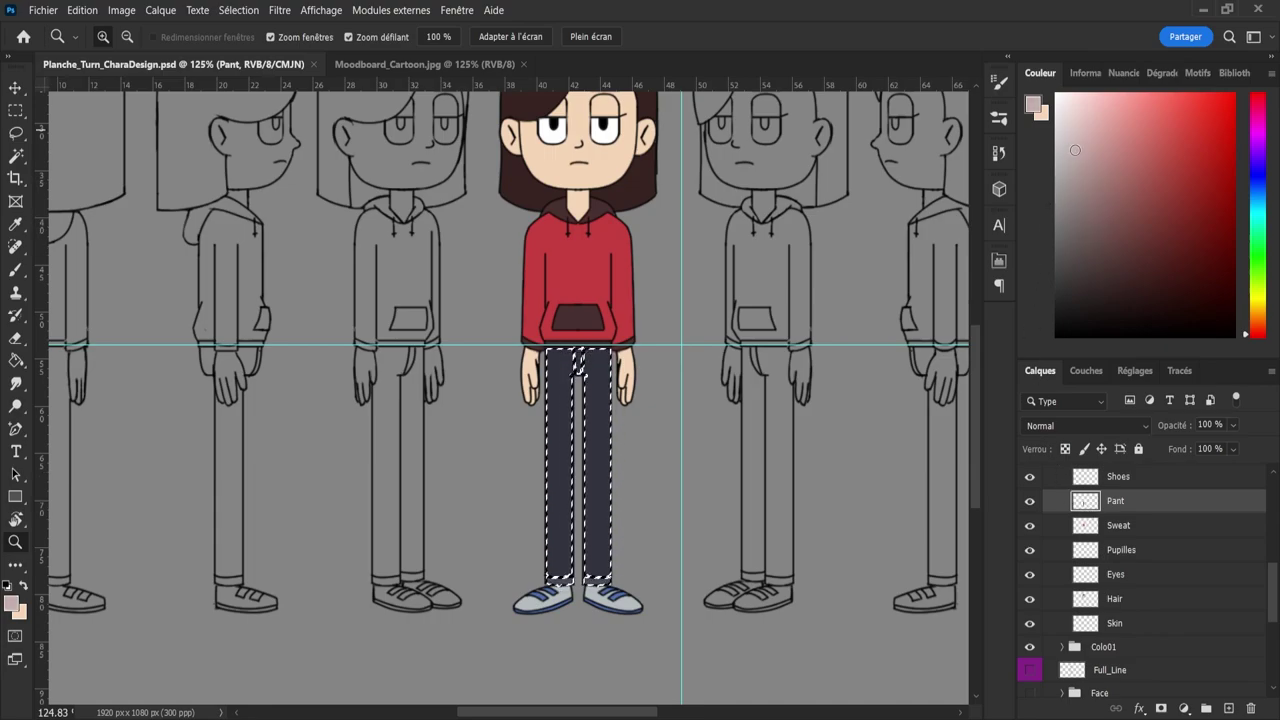
pyautogui.press('b')
pyautogui.moveTo(543, 586)
pyautogui.mouseDown()
pyautogui.moveTo(551, 437)
pyautogui.moveTo(614, 543)
pyautogui.mouseUp()
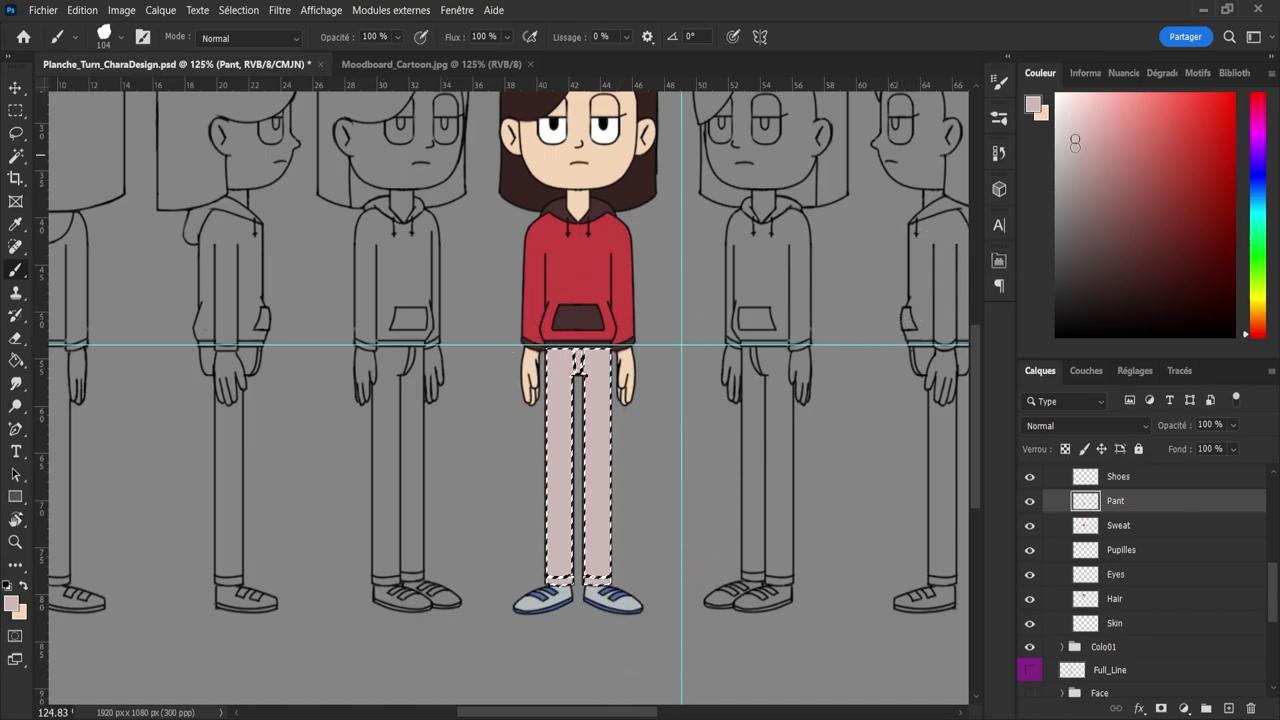
# - Repaint the selected trousers in a medium greyish mauve
pyautogui.click(1070, 204)
pyautogui.click(1083, 194)
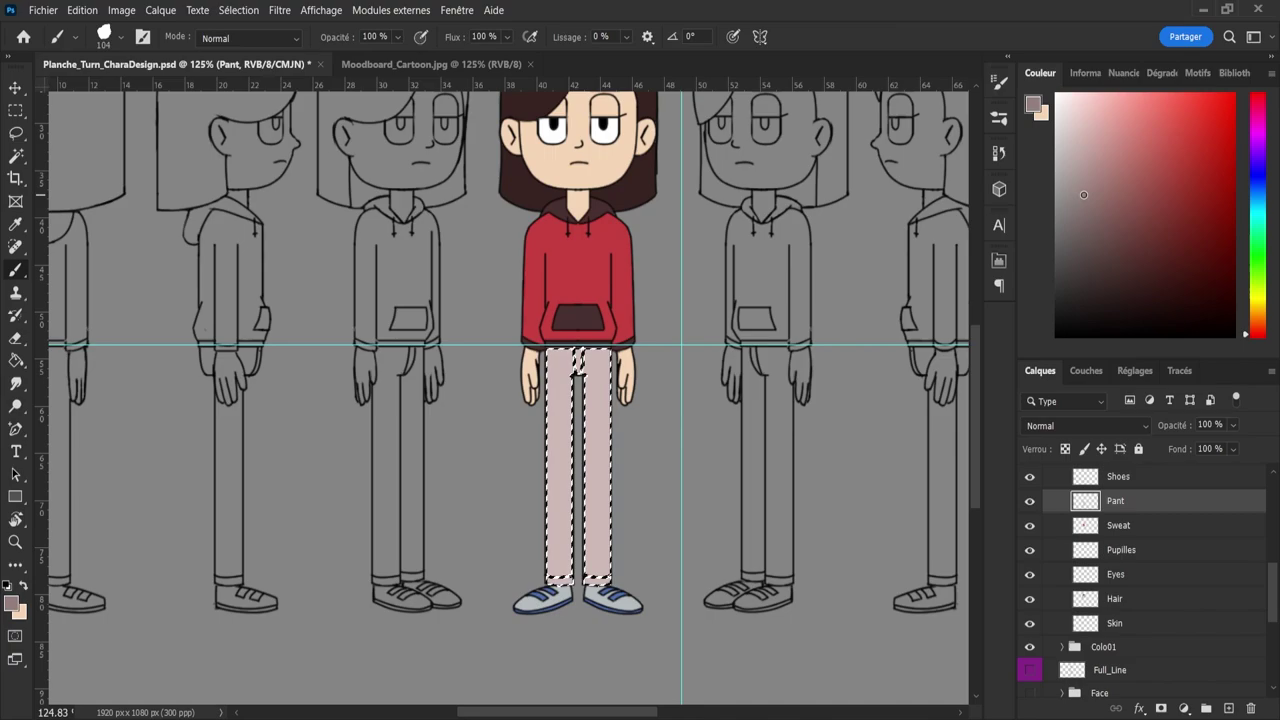
pyautogui.hotkey('alt', 'BackSpace')
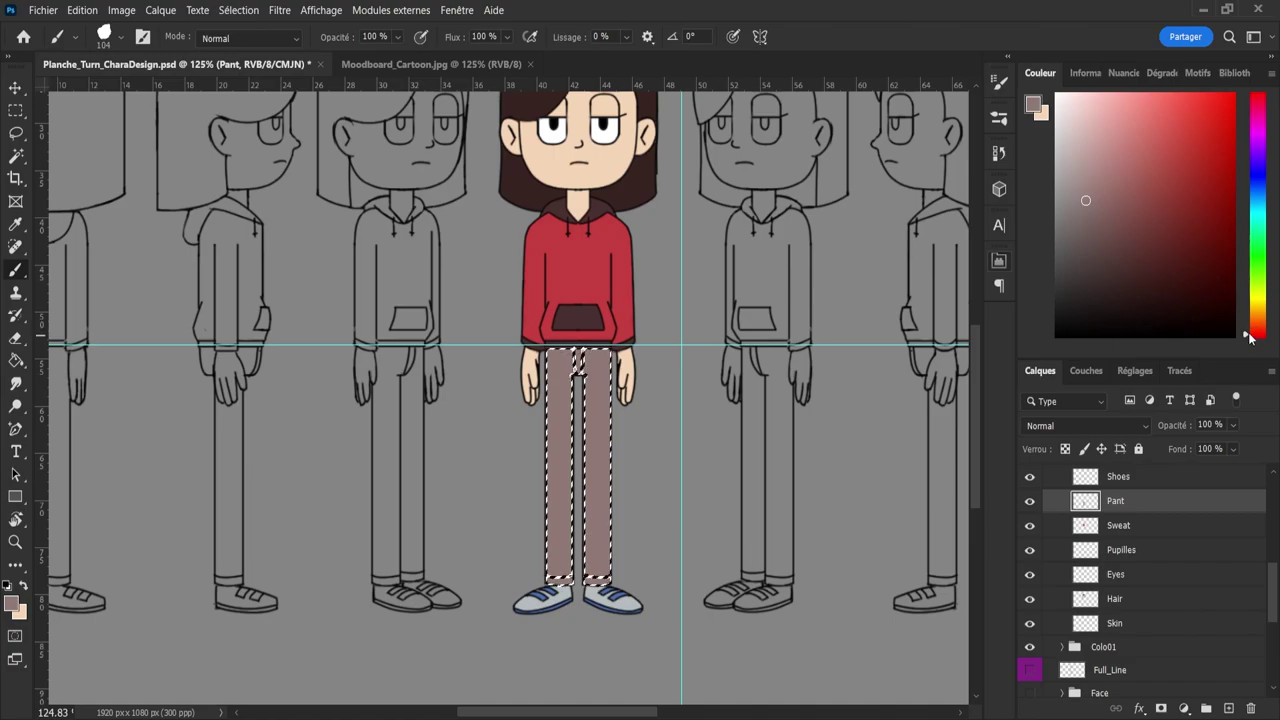
# - Repaint the selected trousers in a dark greyish brown and clear the selection
pyautogui.moveTo(1107, 298); pyautogui.dragTo(1104, 249)
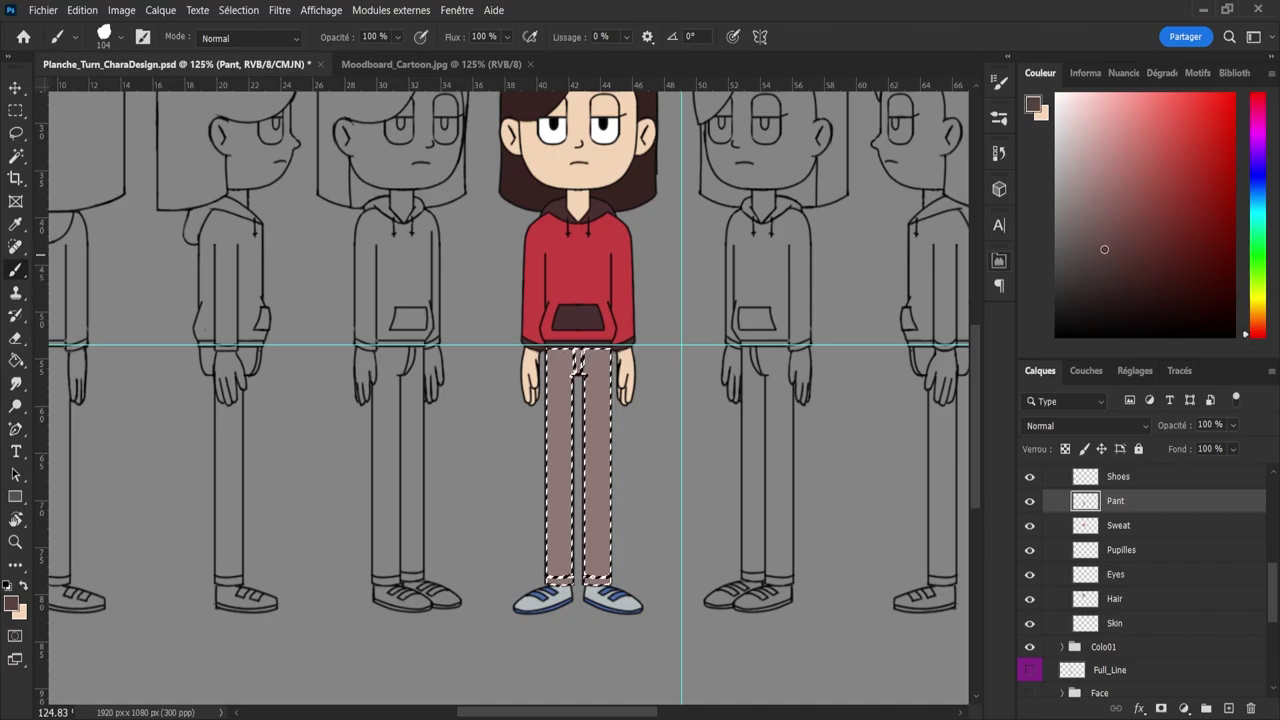
pyautogui.moveTo(651, 480)
pyautogui.mouseDown()
pyautogui.moveTo(554, 481)
pyautogui.moveTo(582, 513)
pyautogui.moveTo(618, 480)
pyautogui.moveTo(597, 365)
pyautogui.moveTo(582, 330)
pyautogui.moveTo(530, 370)
pyautogui.mouseUp()
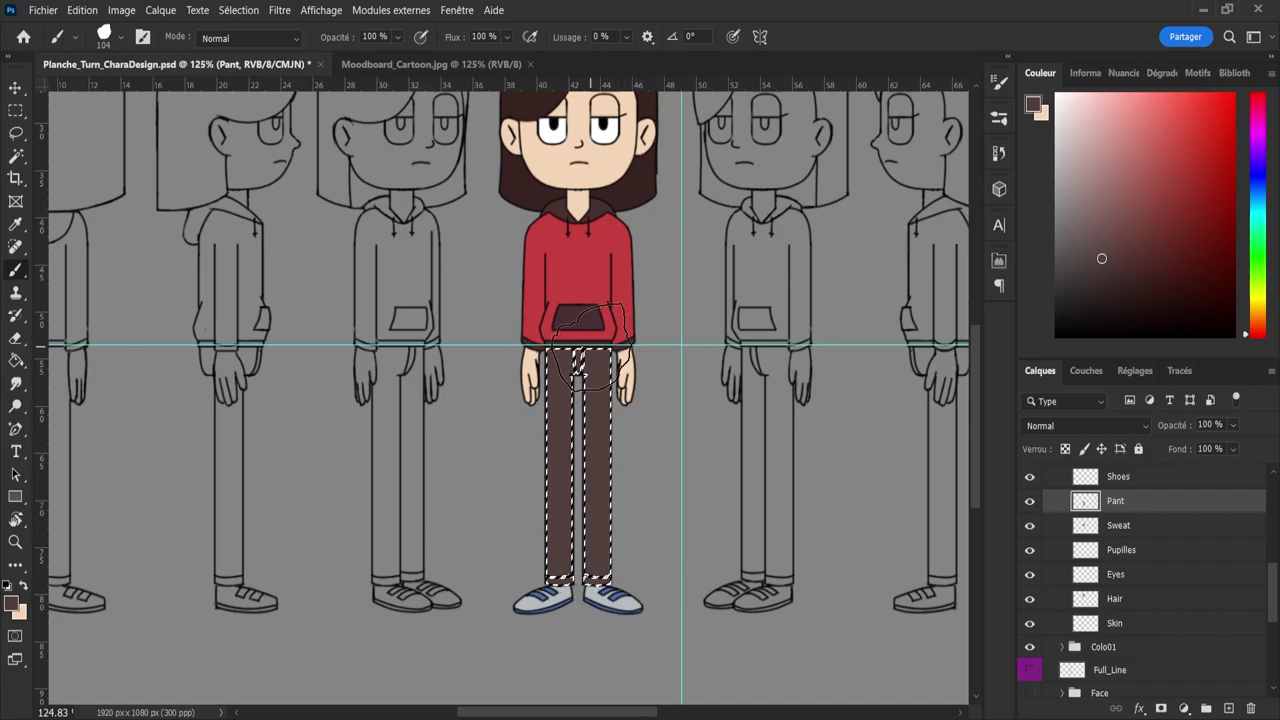
pyautogui.press('l')
pyautogui.hotkey('ctrl', 'd')
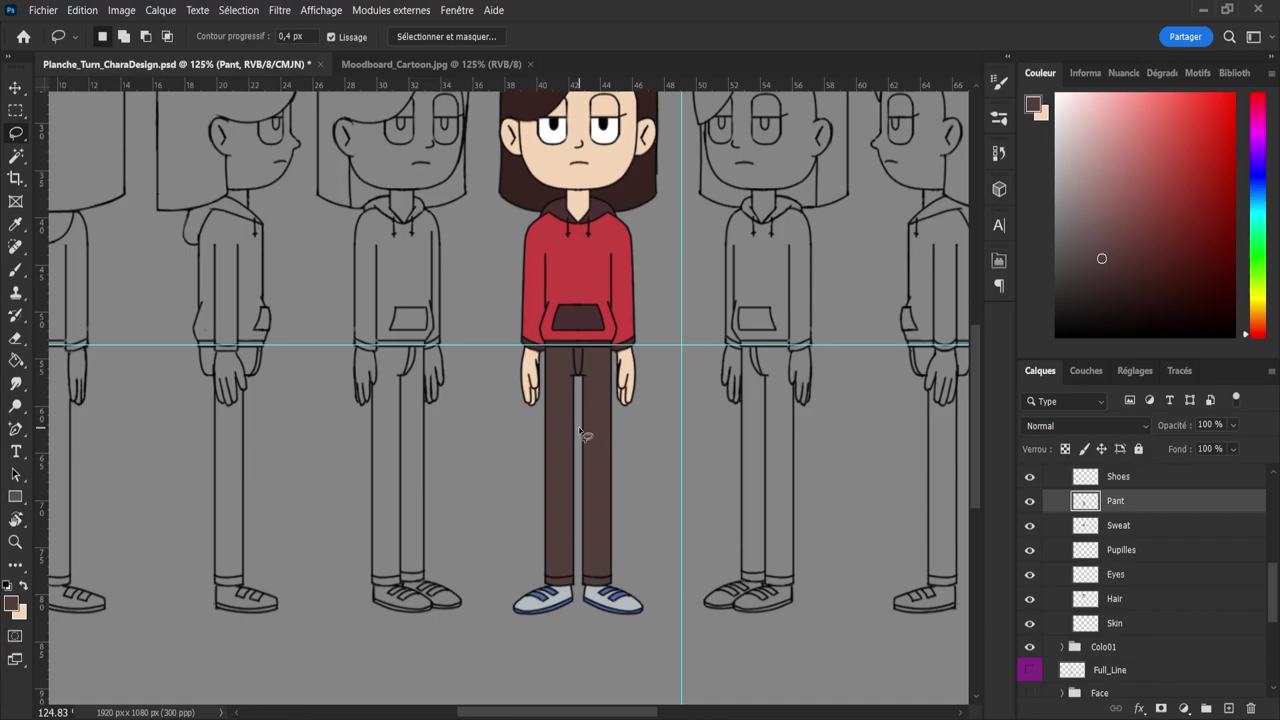
# - Fill the trouser cuffs with a darker reddish brown based on the trouser colour and save the document
pyautogui.press('i')
pyautogui.click(600, 478)
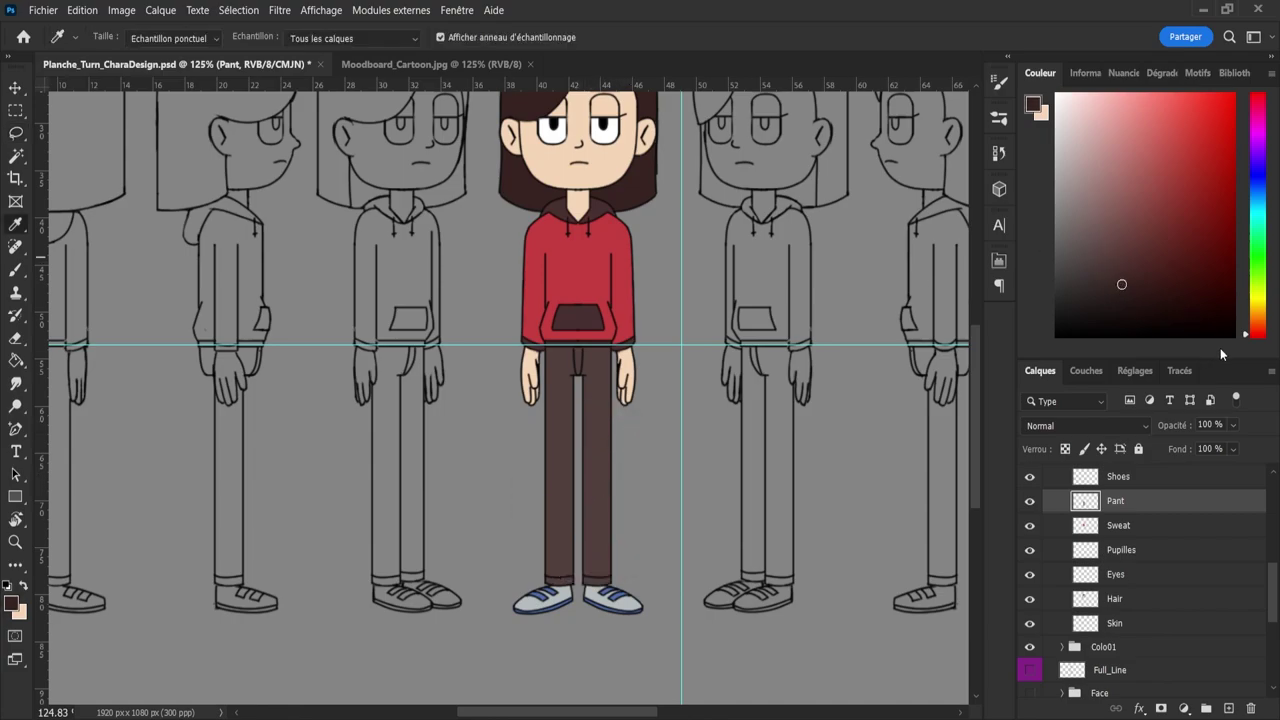
pyautogui.click(1258, 102)
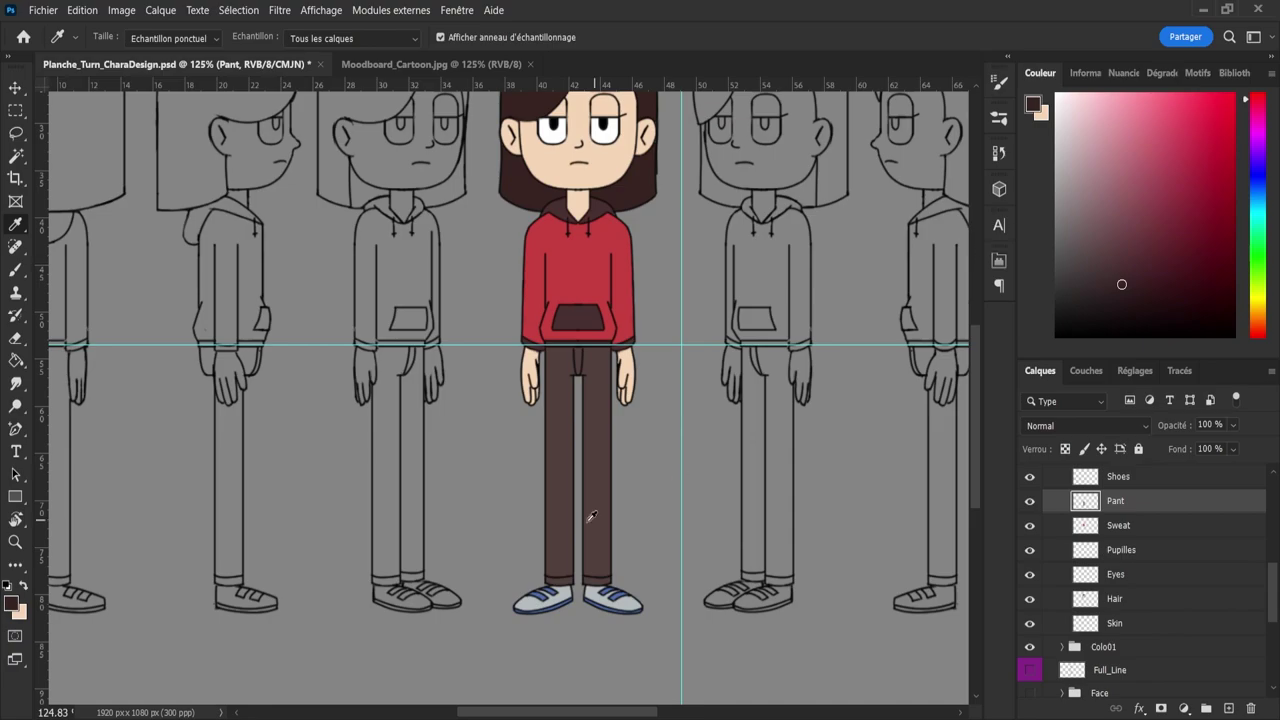
pyautogui.press('g')
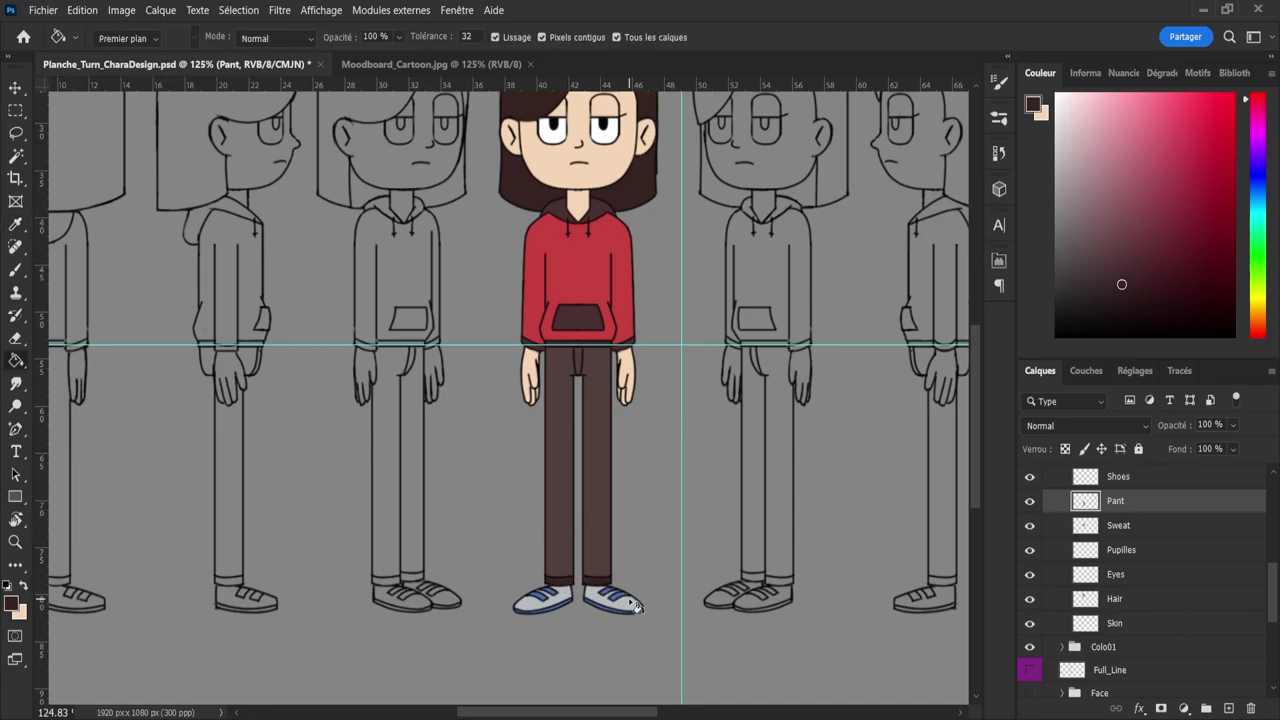
pyautogui.hotkey('ctrl', 's')
# - Load the Shoes layer's painted area as a selection and repaint the shoes in a pale greyish beige
pyautogui.press('z')
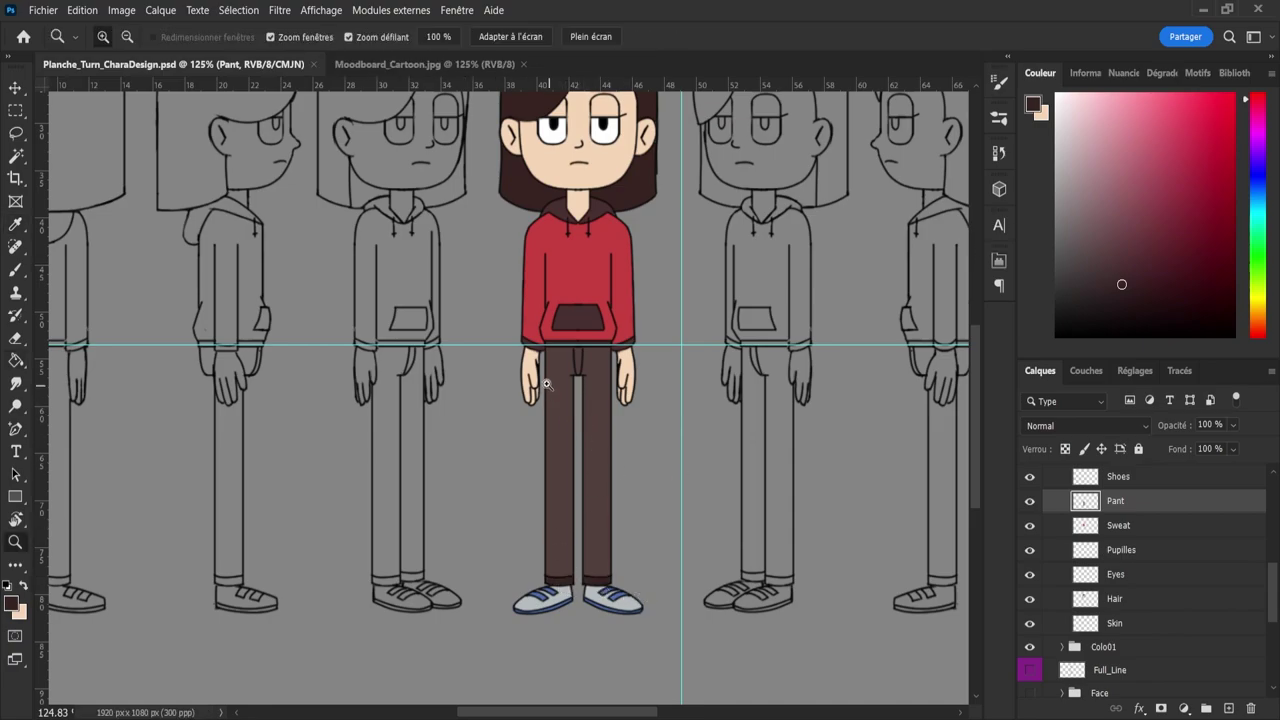
pyautogui.moveTo(549, 381); pyautogui.dragTo(535, 378)
pyautogui.moveTo(578, 477); pyautogui.dragTo(611, 499)
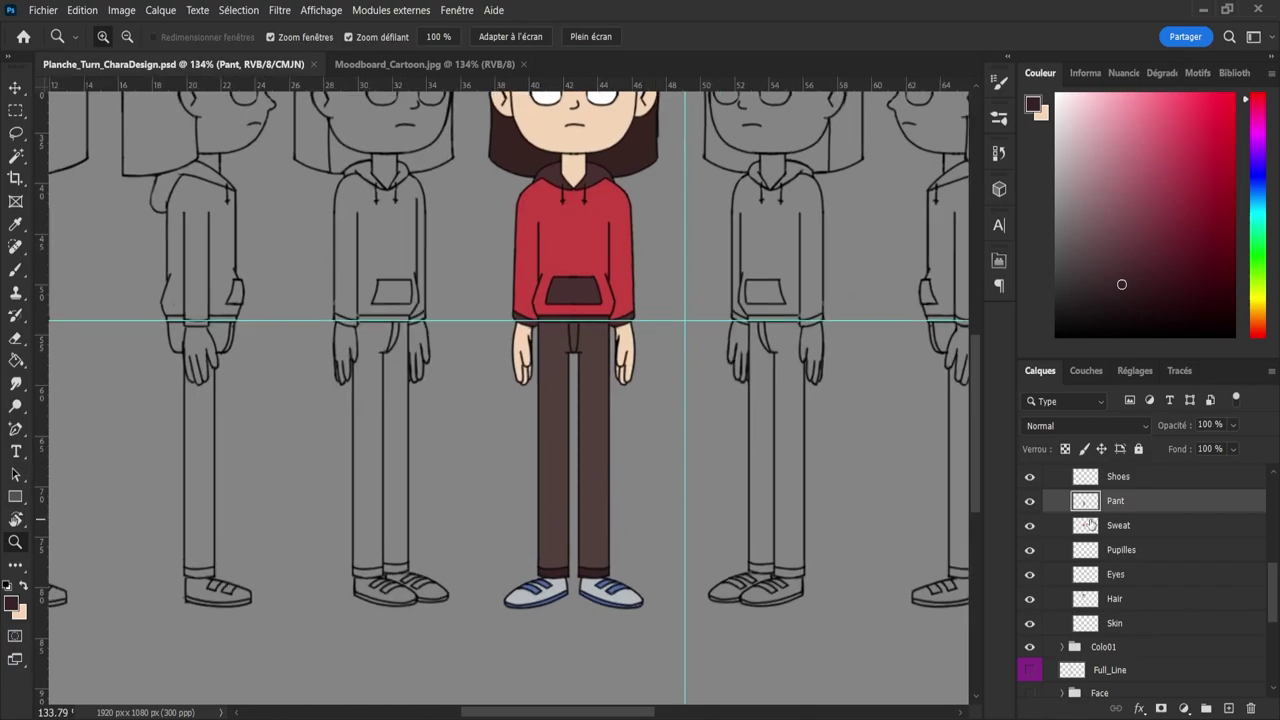
pyautogui.scroll(3, 1260, 588)
pyautogui.click(1112, 553)
pyautogui.keyDown('ctrl'); pyautogui.click(1086, 550); pyautogui.keyUp('ctrl')
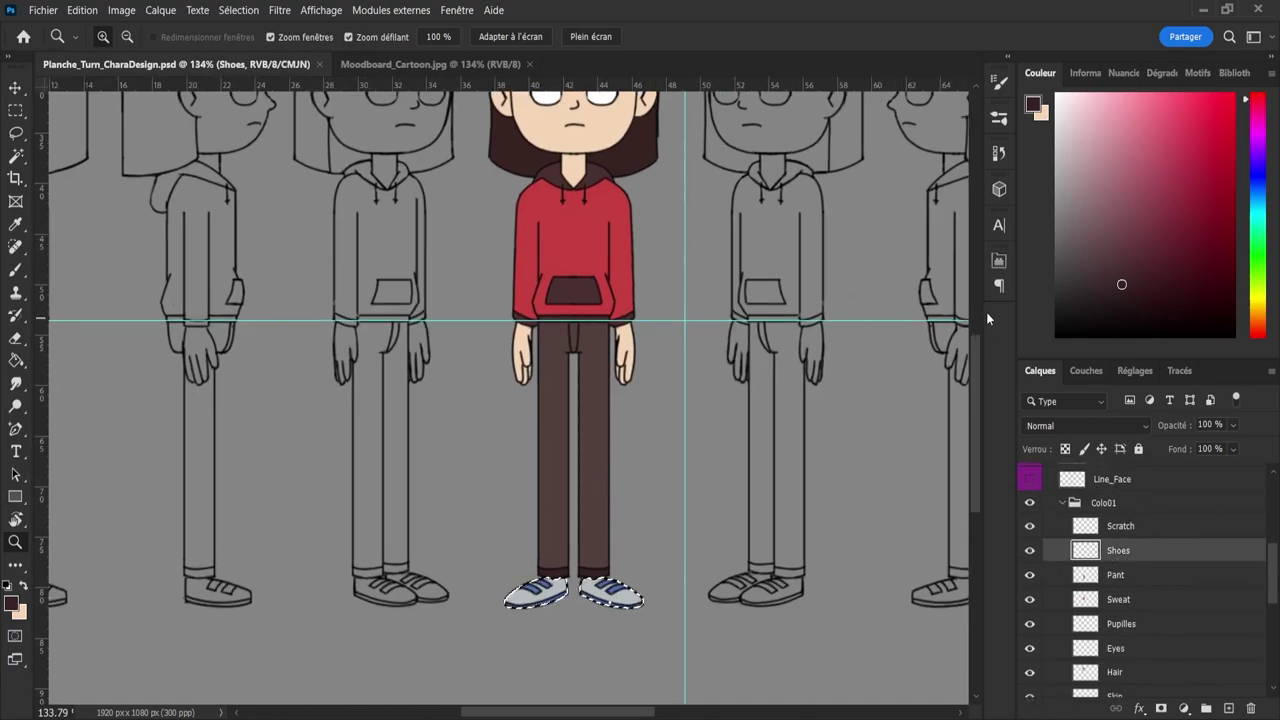
pyautogui.moveTo(1254, 320); pyautogui.dragTo(1256, 328)
pyautogui.click(1067, 144)
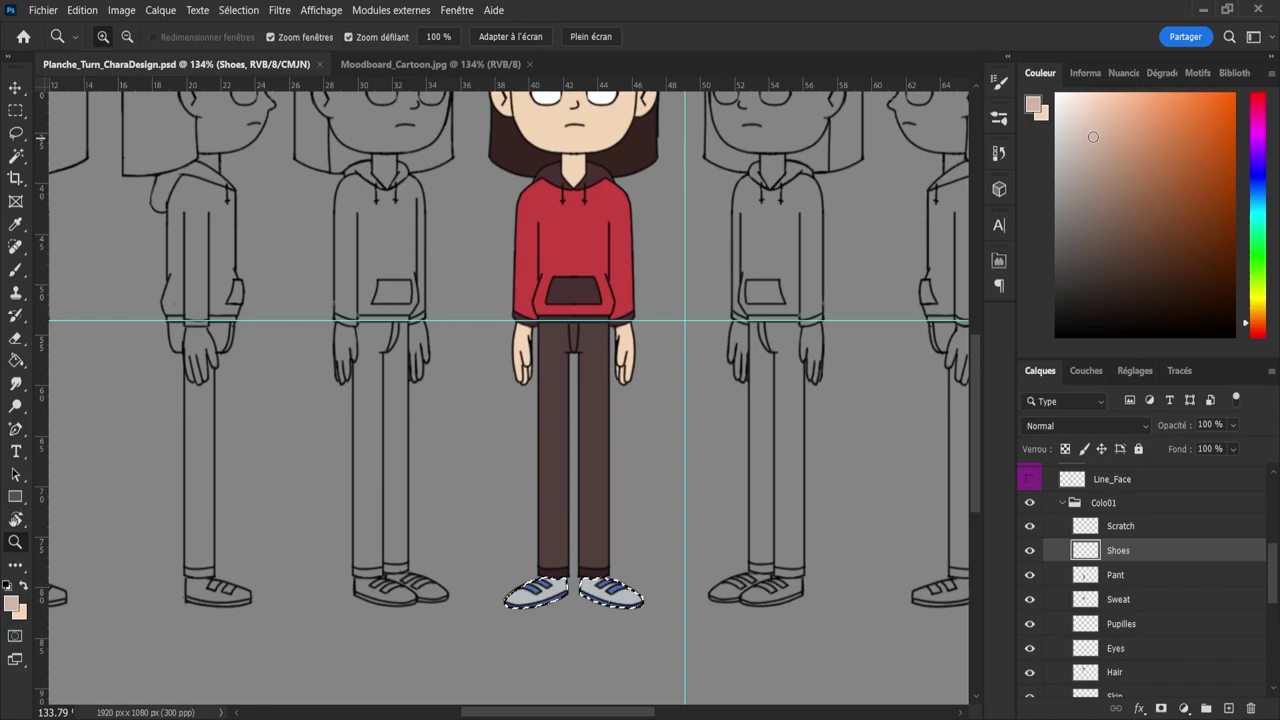
pyautogui.press('b')
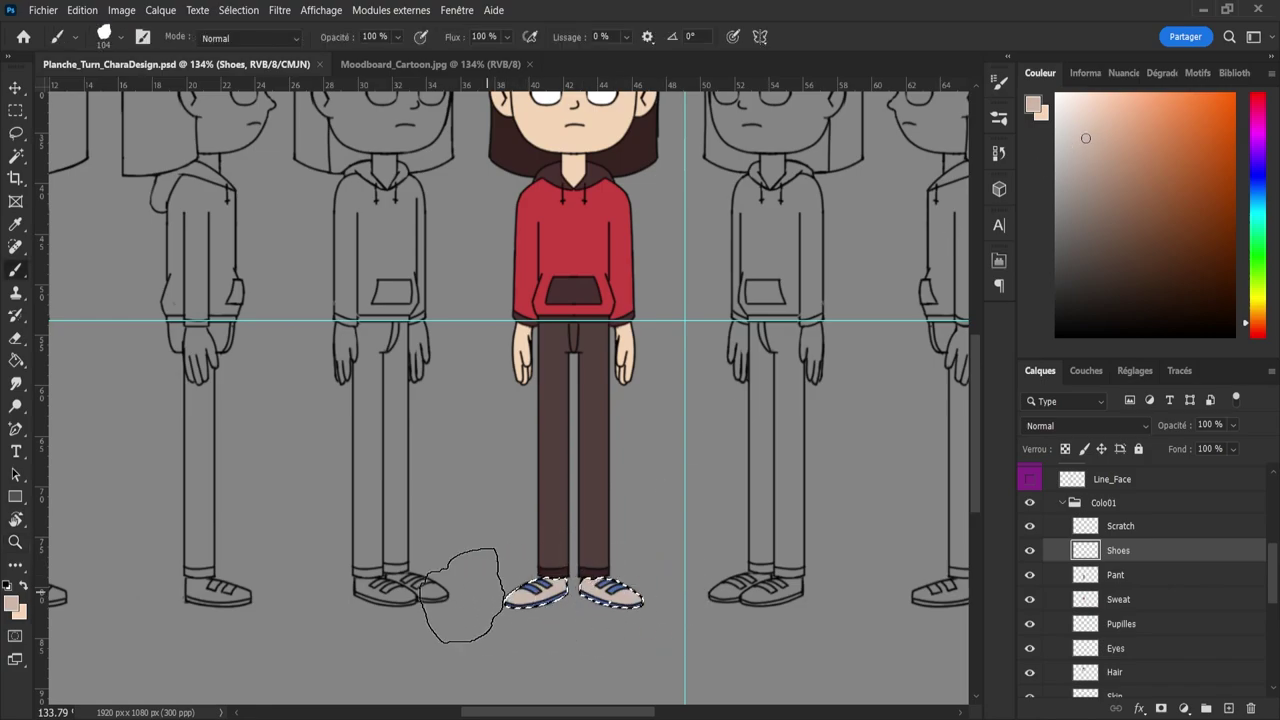
pyautogui.moveTo(463, 596)
pyautogui.mouseDown()
pyautogui.moveTo(767, 600)
pyautogui.moveTo(572, 625)
pyautogui.mouseUp()
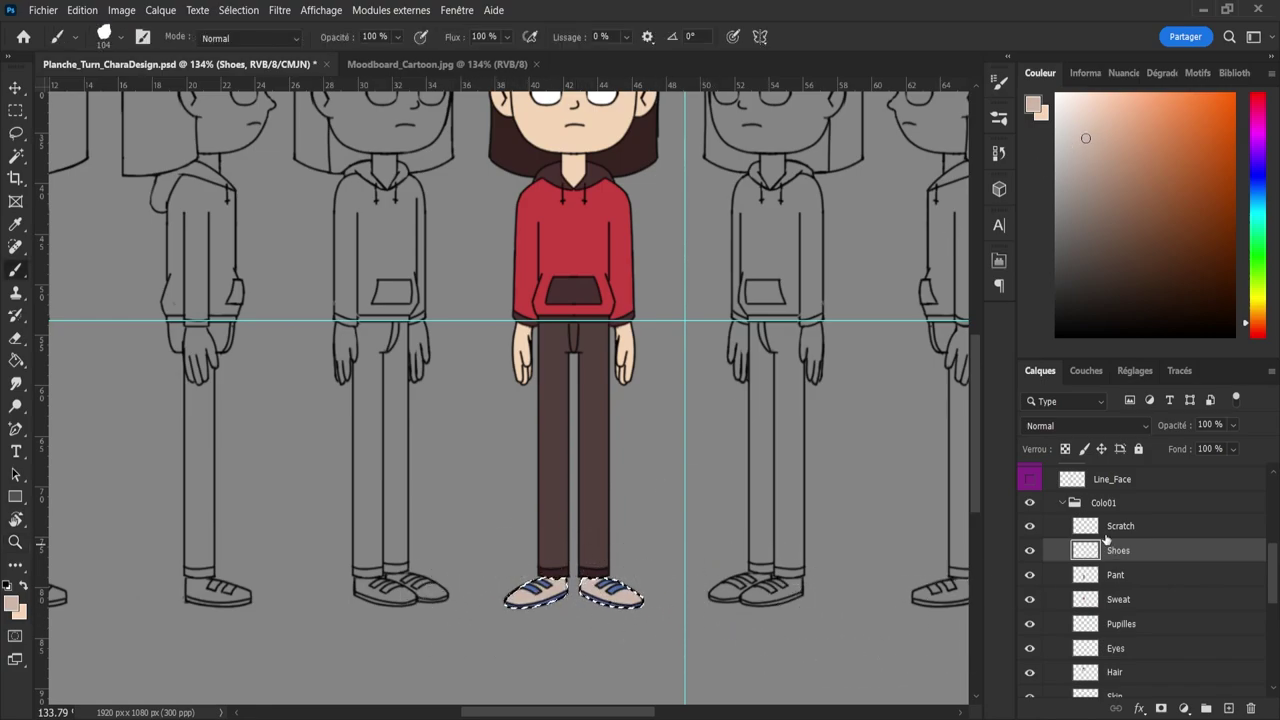
# - Select the painted area of the Scratch layer and repaint the shoe straps and soles with the hoodie's red
pyautogui.click(1108, 527)
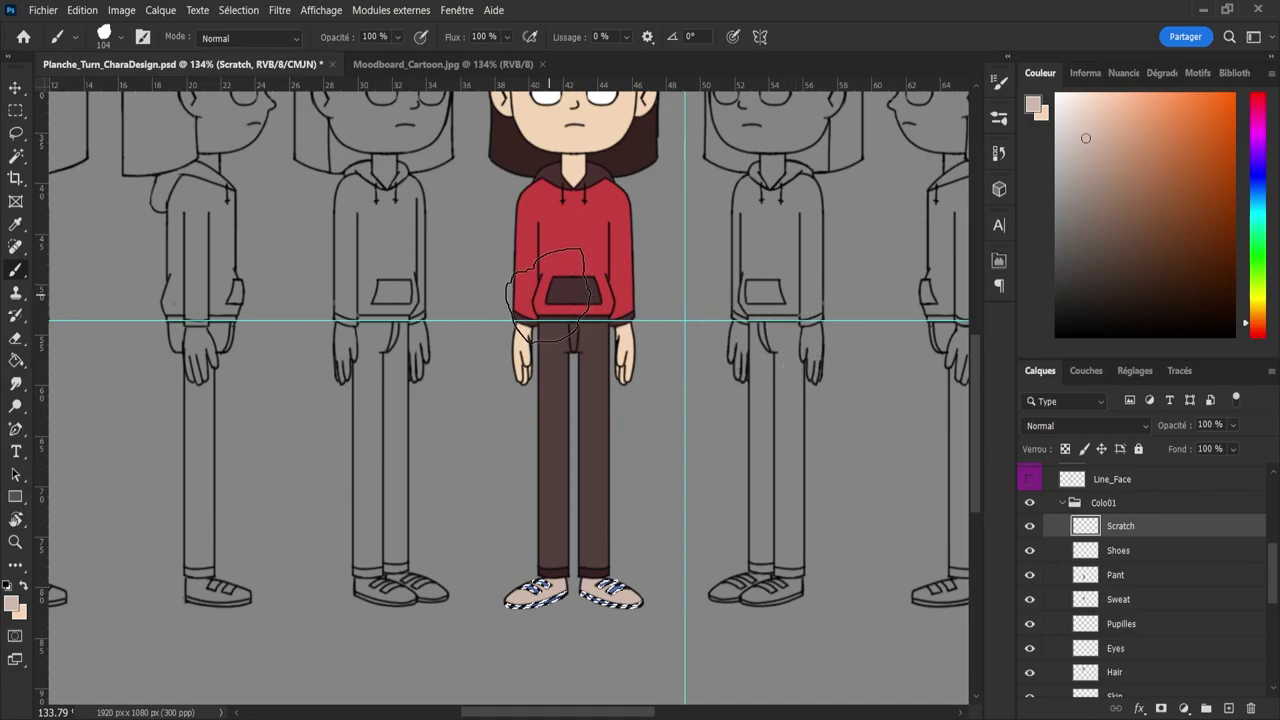
pyautogui.press('i')
pyautogui.click(581, 251)
pyautogui.press('b')
pyautogui.moveTo(535, 595)
pyautogui.mouseDown()
pyautogui.moveTo(504, 594)
pyautogui.moveTo(600, 602)
pyautogui.moveTo(416, 612)
pyautogui.moveTo(605, 598)
pyautogui.mouseUp()
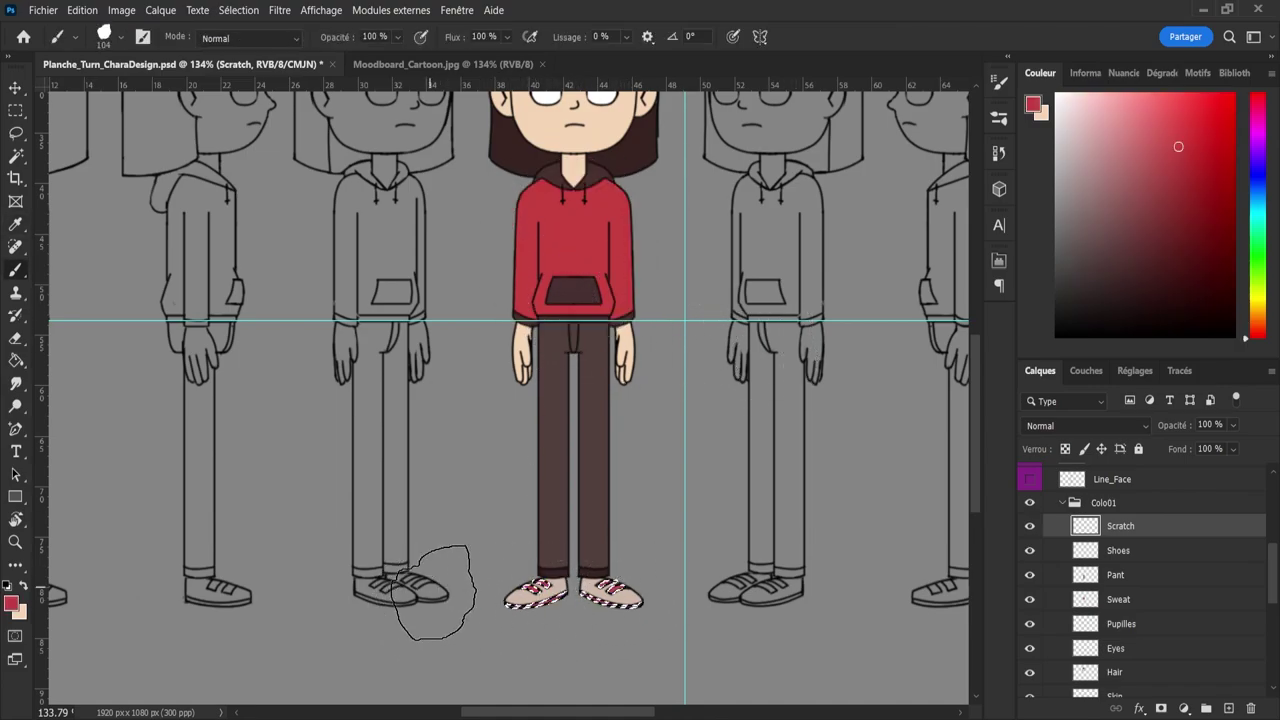
# - Clear the selection on the shoes and save the document
pyautogui.press('l')
pyautogui.hotkey('ctrl', 'd')
pyautogui.press('z')
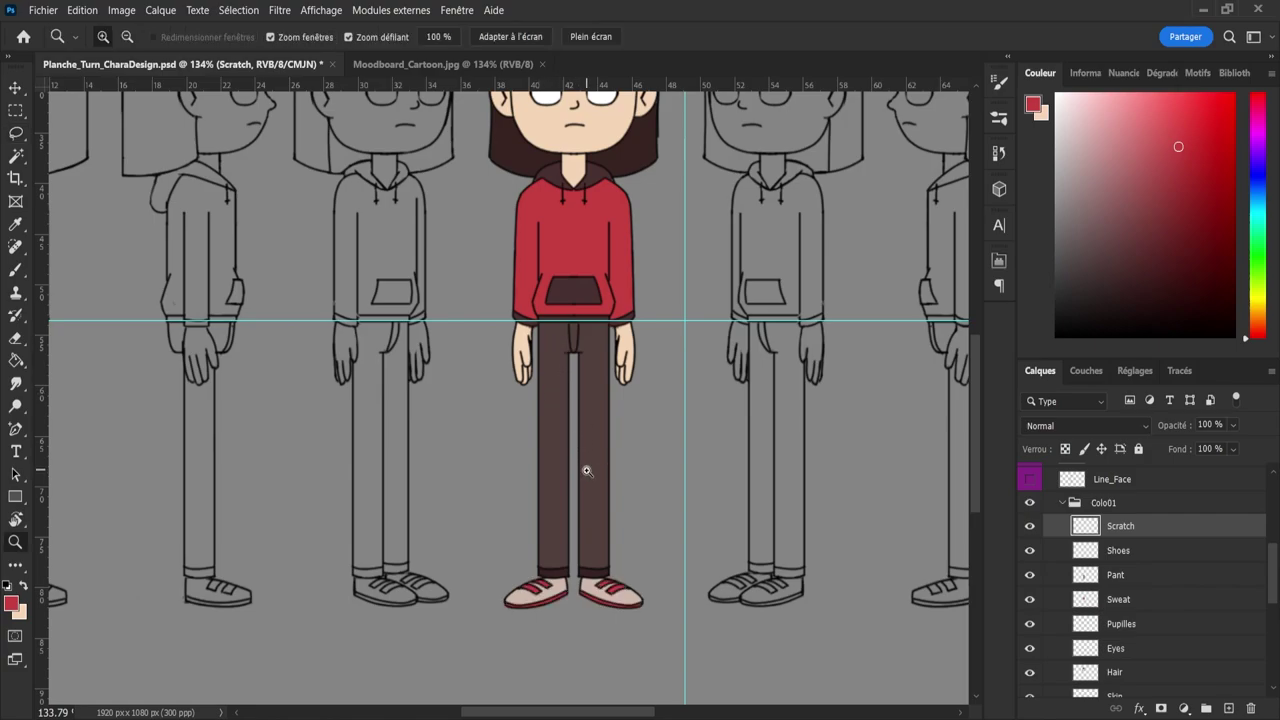
pyautogui.moveTo(586, 469); pyautogui.dragTo(622, 451)
pyautogui.hotkey('ctrl', 's')
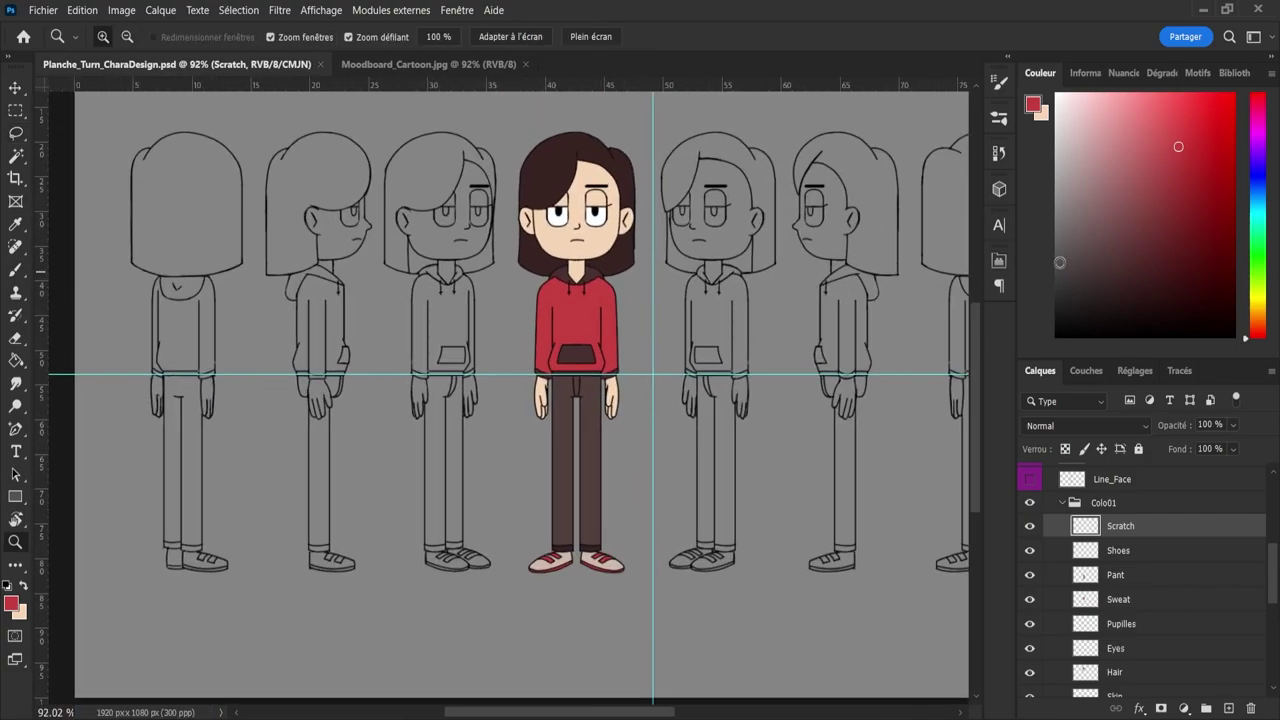
# - Reselect the shoe straps and soles on the Scratch layer, repaint them in a darker red and clear the selection
pyautogui.moveTo(1177, 145); pyautogui.dragTo(1173, 122)
pyautogui.keyDown('ctrl'); pyautogui.click(1085, 550); pyautogui.keyUp('ctrl')
pyautogui.press('b')
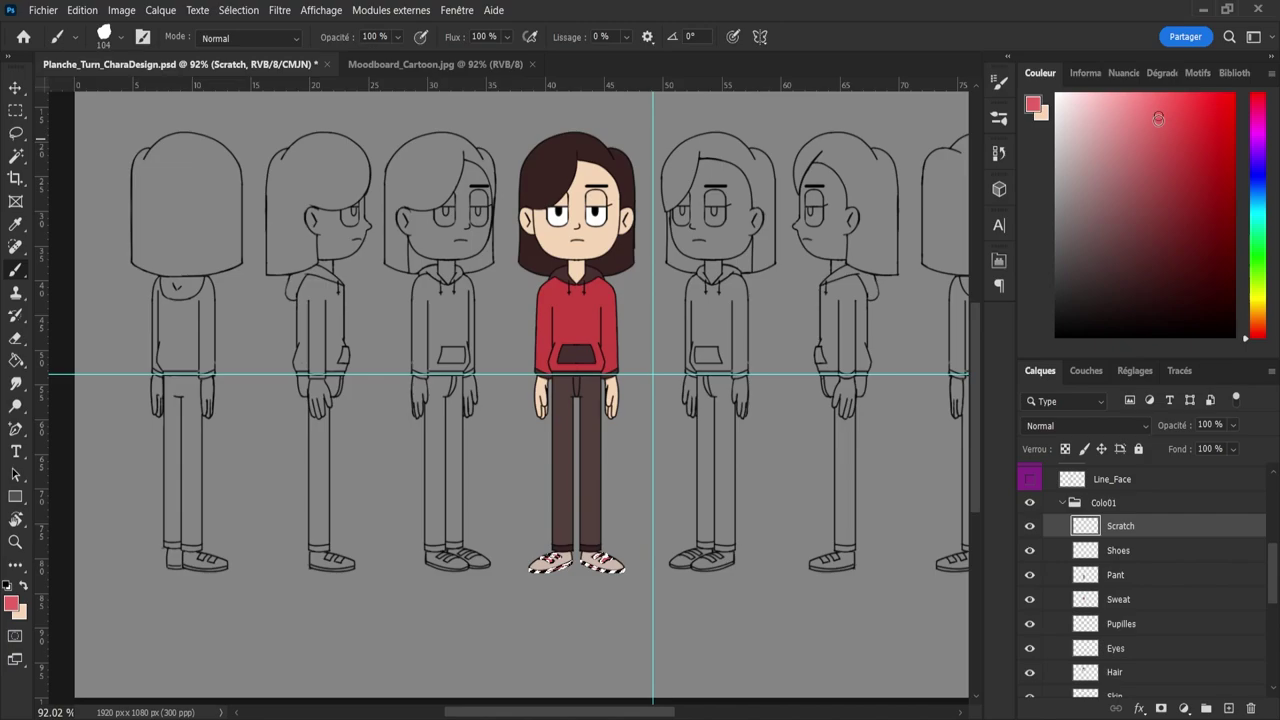
pyautogui.click(1184, 179)
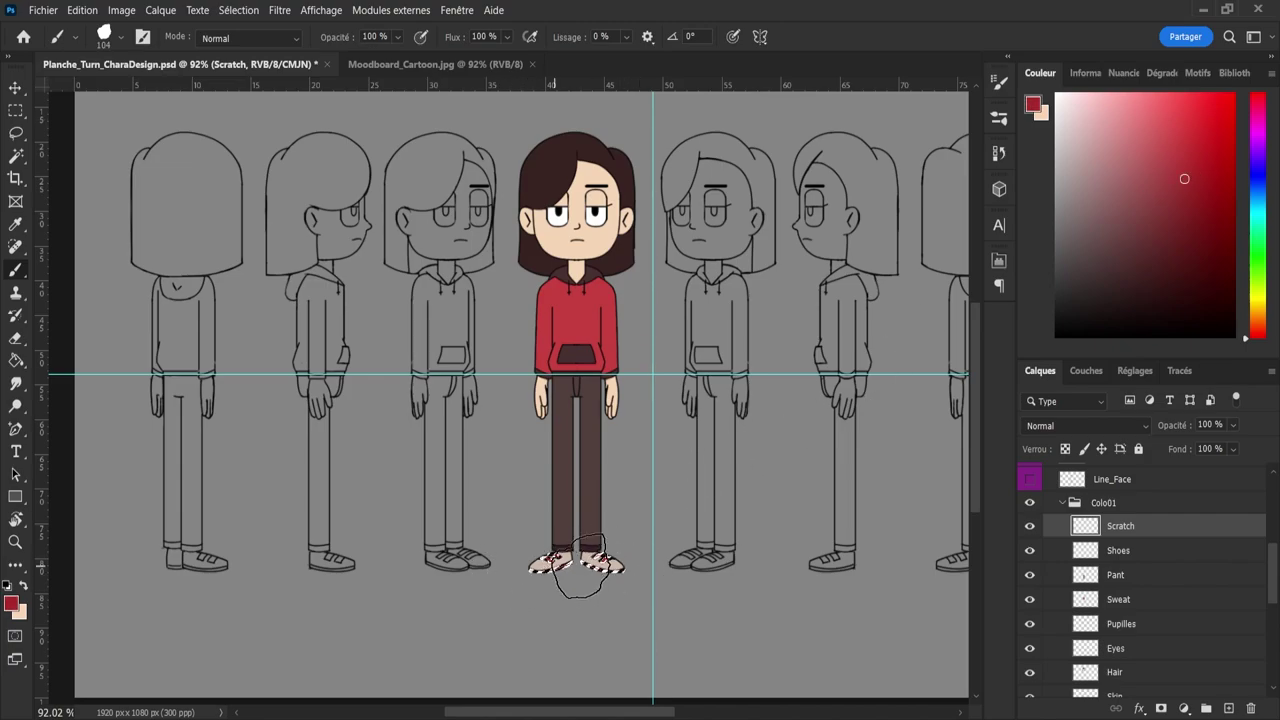
pyautogui.press('l')
pyautogui.click(624, 353)
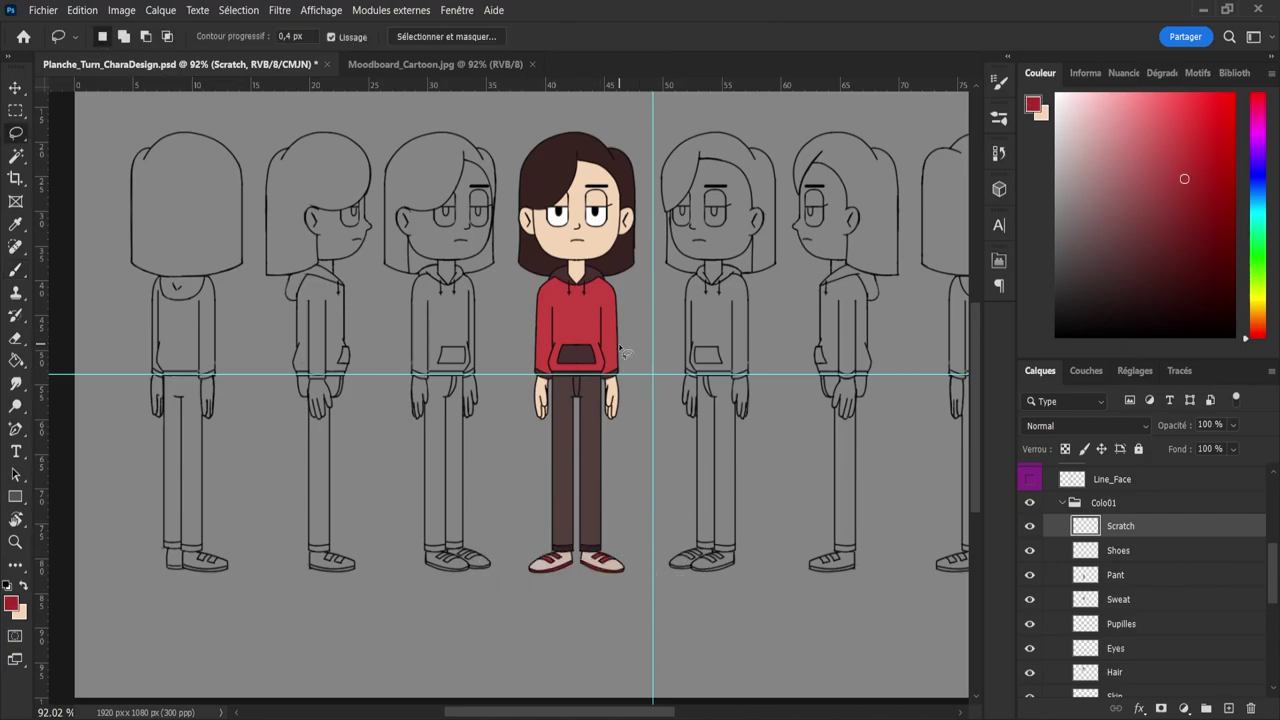
pyautogui.press('z')
pyautogui.moveTo(634, 471)
pyautogui.mouseDown()
pyautogui.moveTo(604, 468)
pyautogui.moveTo(643, 471)
pyautogui.mouseUp()
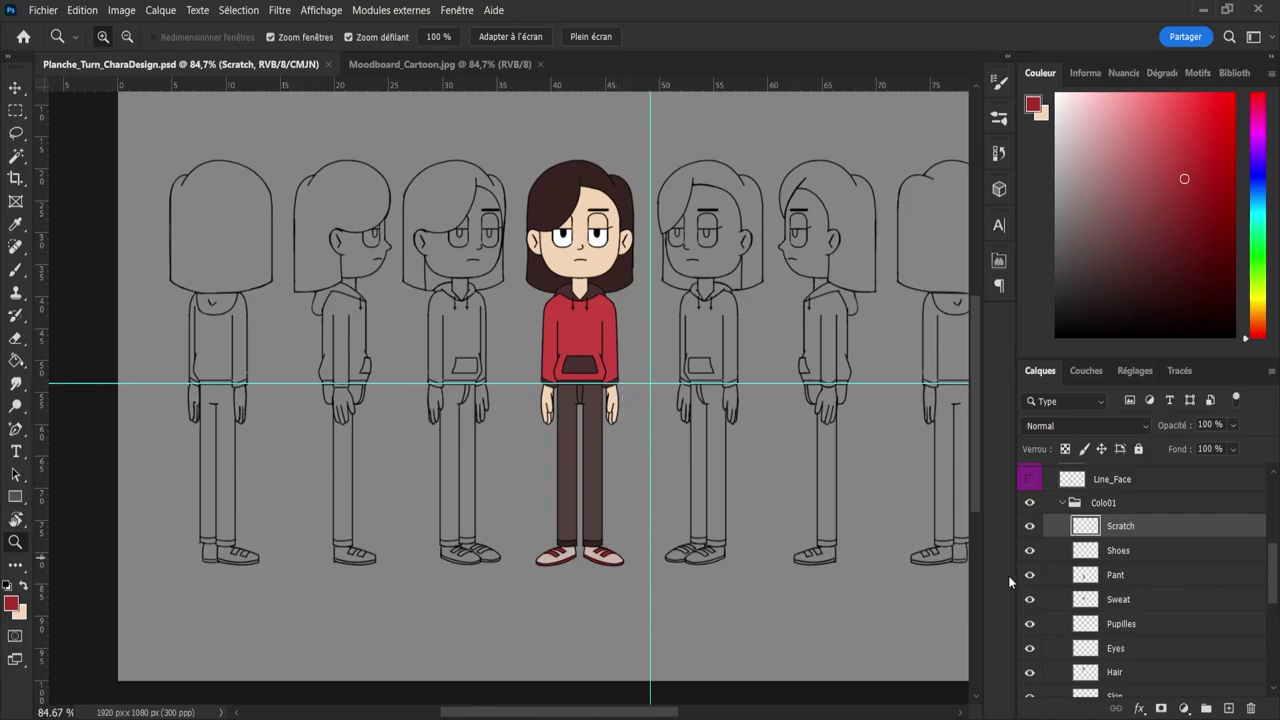
# - Collapse the upper Colo01 group and toggle its visibility to compare the red palette with the original purple one
pyautogui.click(1061, 503)
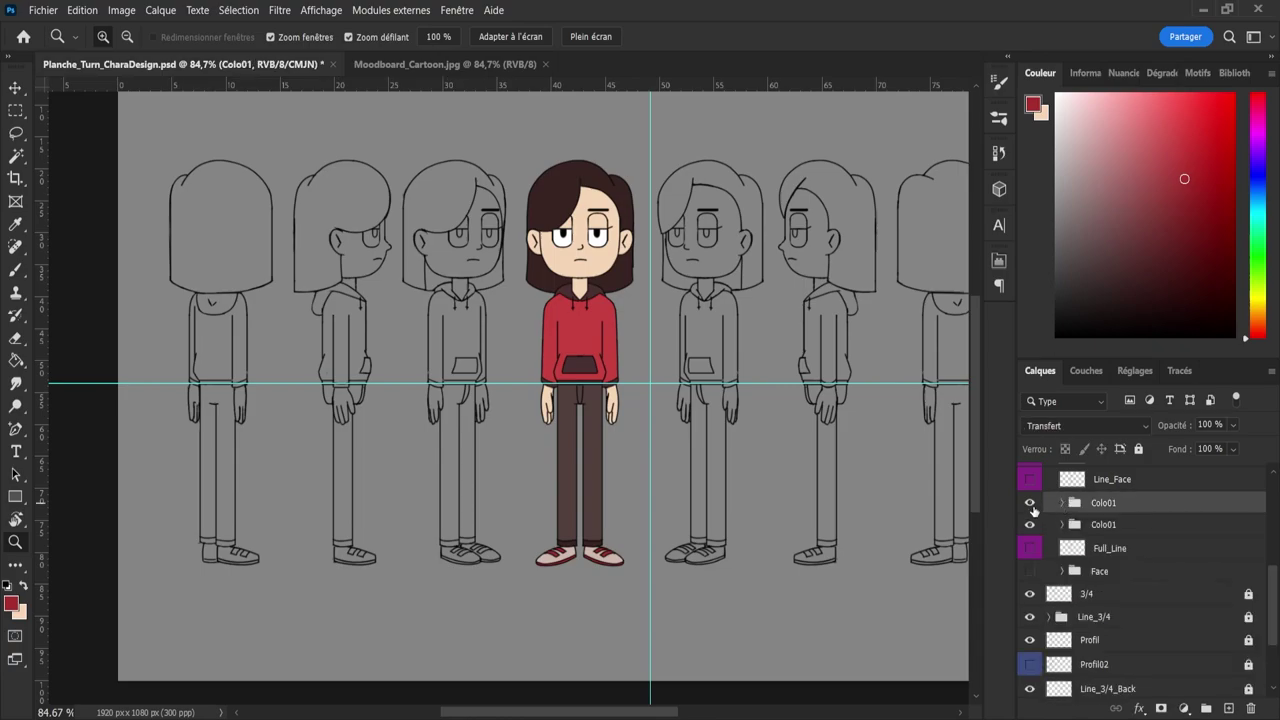
pyautogui.click(1030, 507)
pyautogui.click(1030, 505)
pyautogui.click(1030, 507)
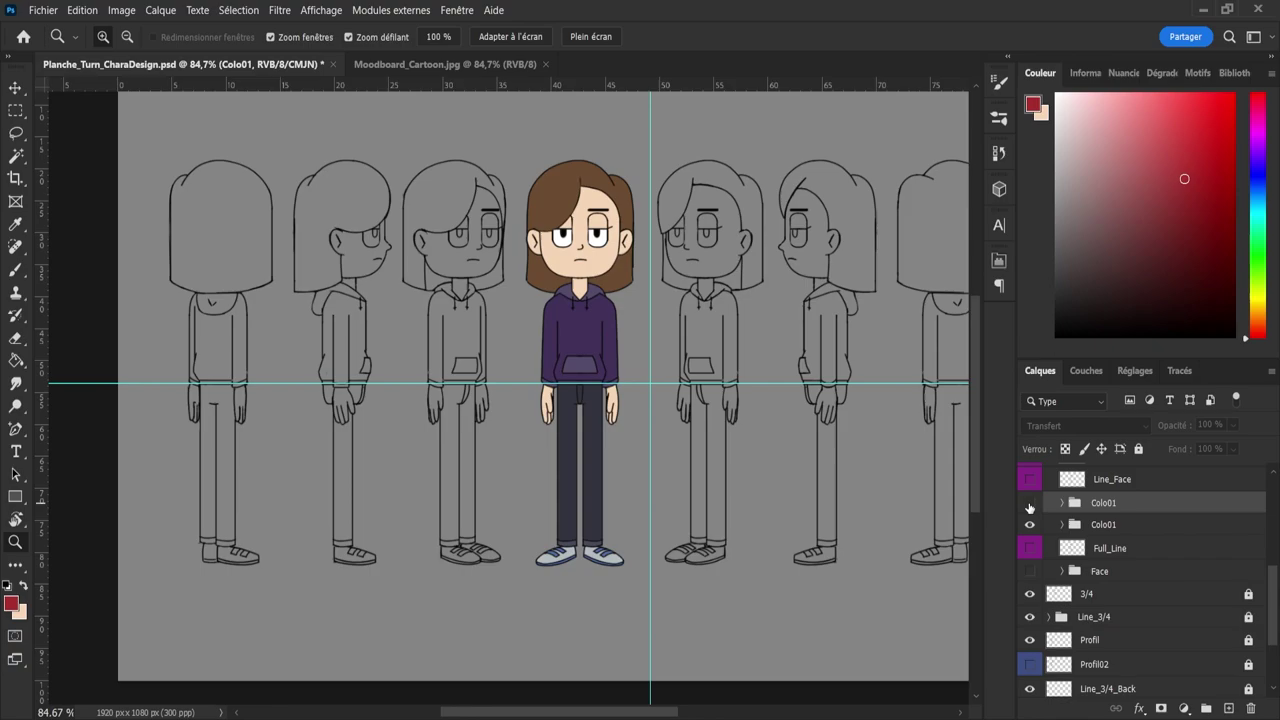
pyautogui.click(1030, 507)
pyautogui.click(1030, 507)
pyautogui.click(1030, 506)
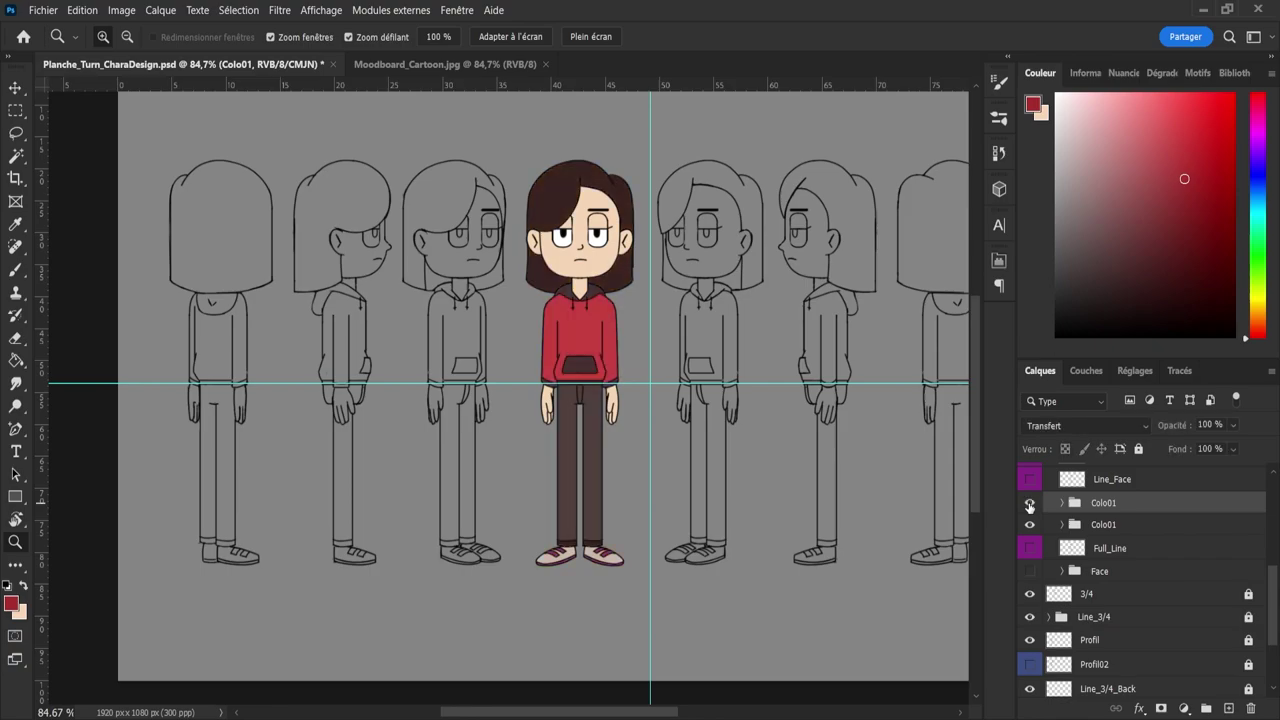
pyautogui.click(1030, 507)
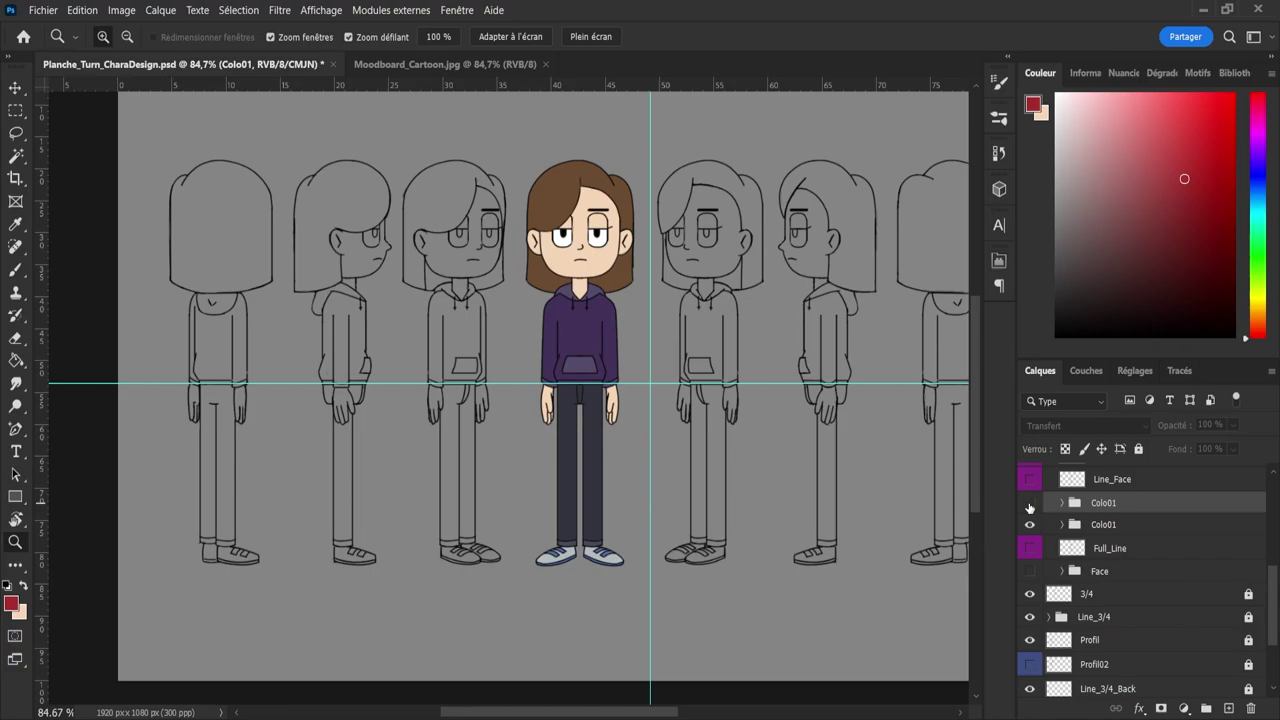
pyautogui.click(1030, 507)
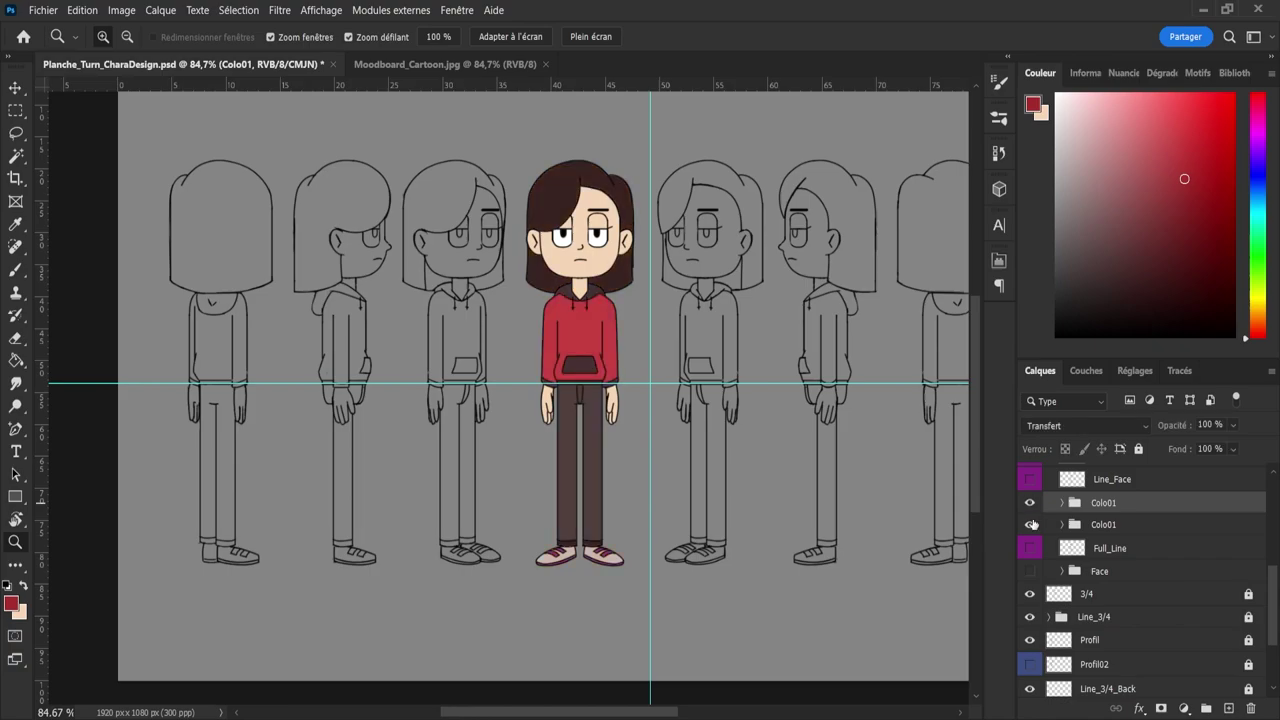
# - Duplicate the red-palette Colo01 group and hide the two Colo01 groups beneath the copy
pyautogui.click(1228, 708)
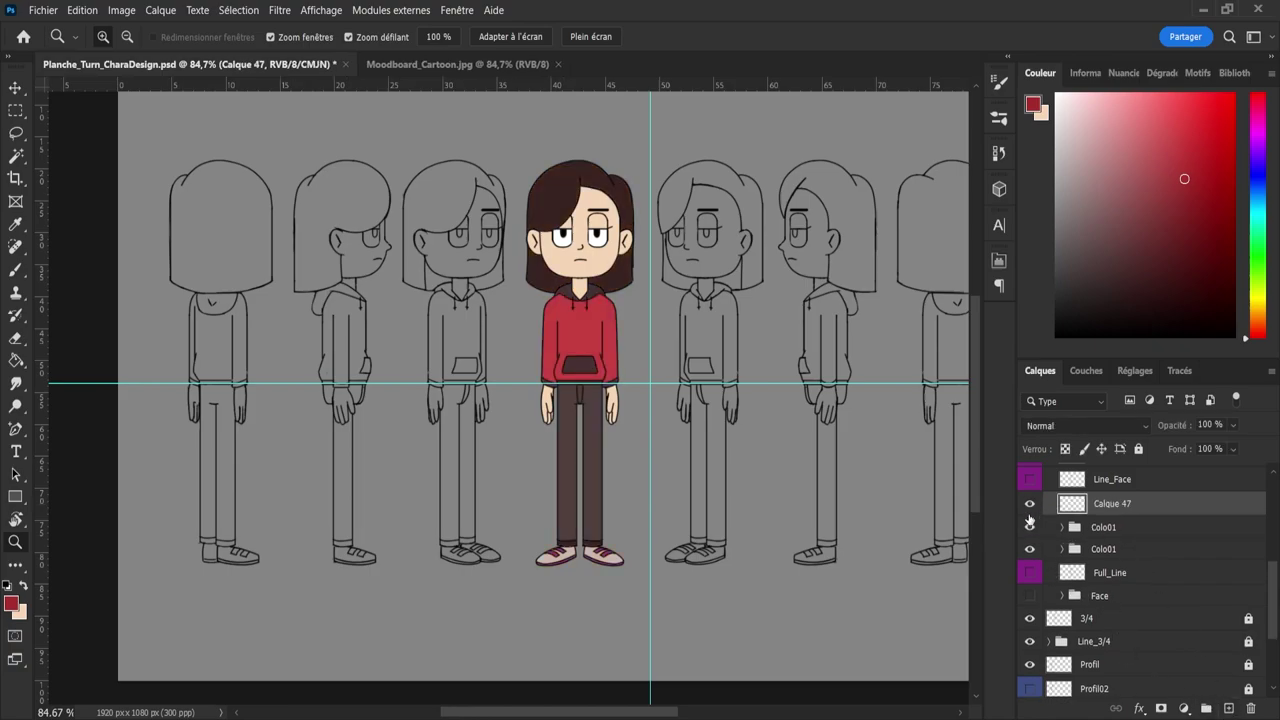
pyautogui.hotkey('ctrl', 'z')
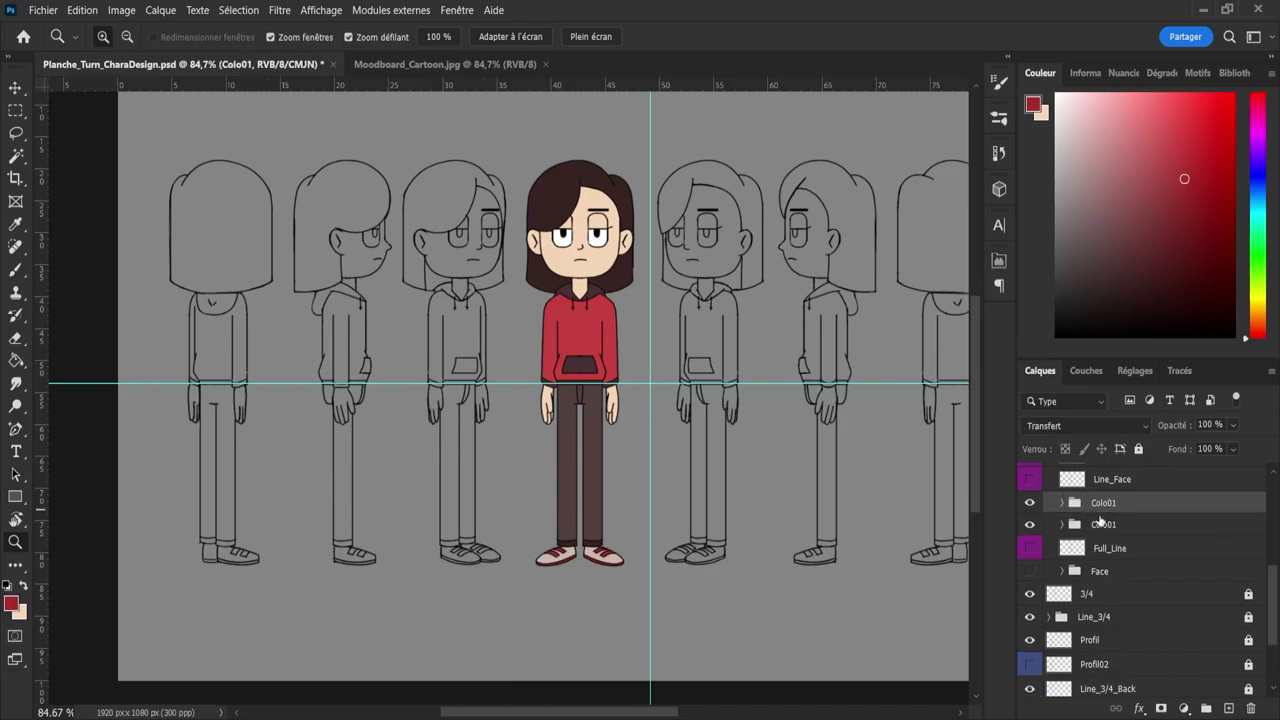
pyautogui.hotkey('ctrl', 'j')
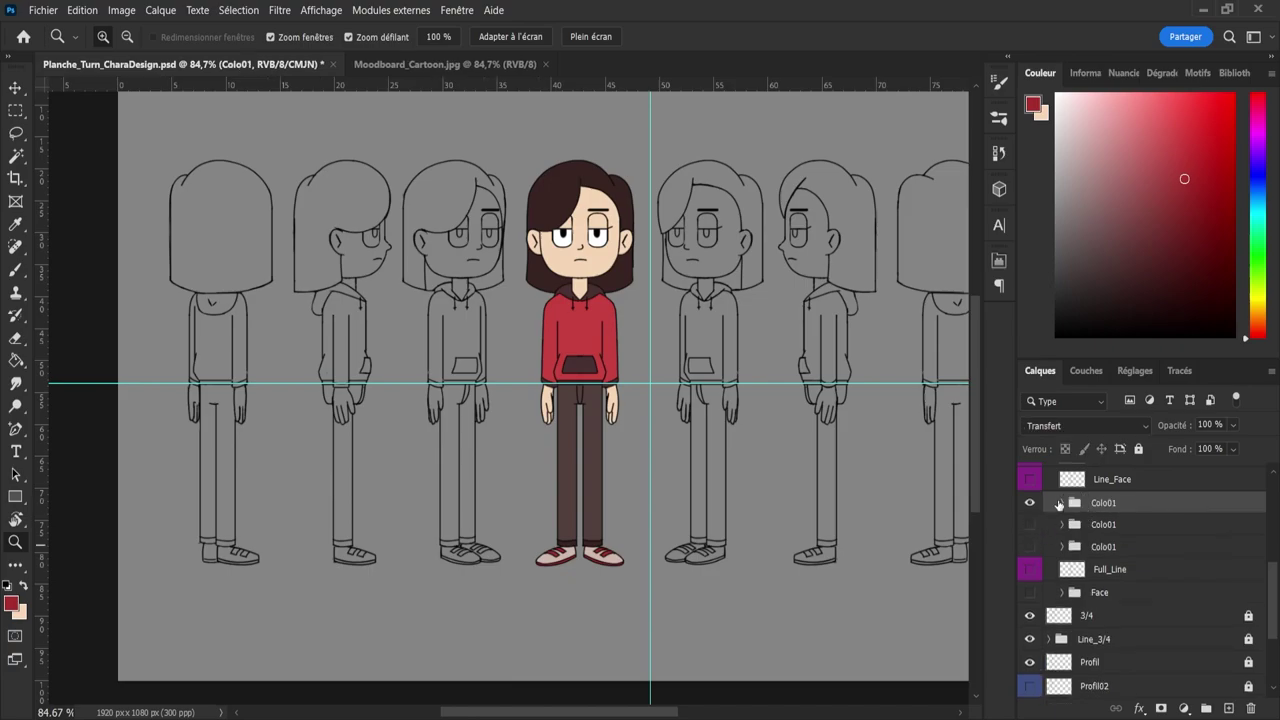
# - In the duplicated Colo01 group, load the Sweat layer's painted area as a selection and repaint the hoodie in mustard yellow
pyautogui.click(1062, 503)
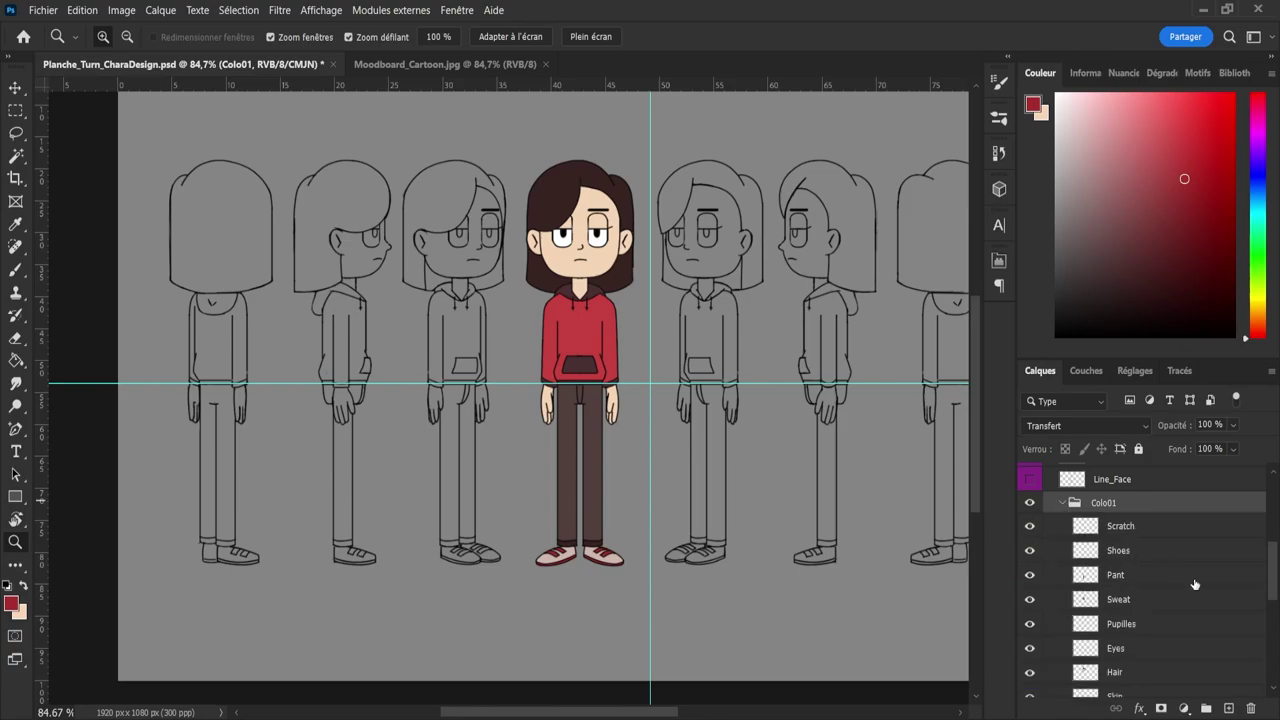
pyautogui.scroll(-2, 1273, 603)
pyautogui.scroll(2, 1273, 603)
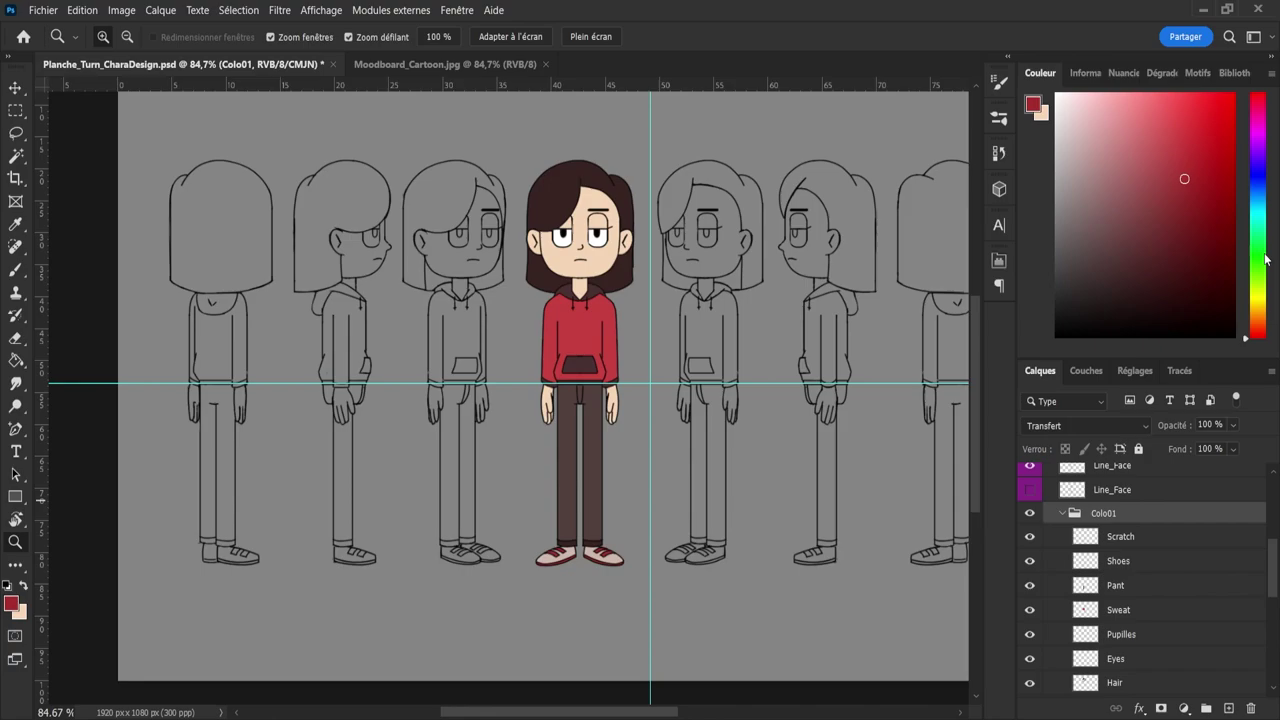
pyautogui.moveTo(1255, 300); pyautogui.dragTo(1257, 315)
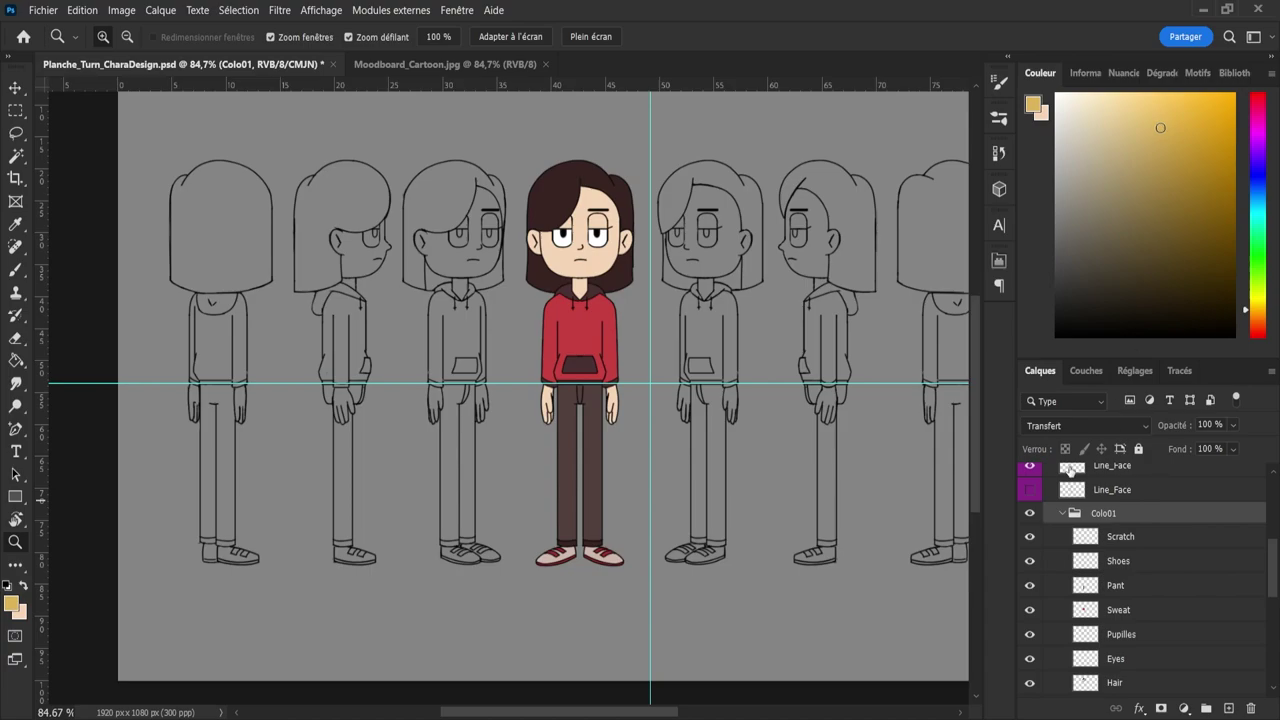
pyautogui.click(1087, 609)
pyautogui.keyDown('ctrl'); pyautogui.click(1087, 609); pyautogui.keyUp('ctrl')
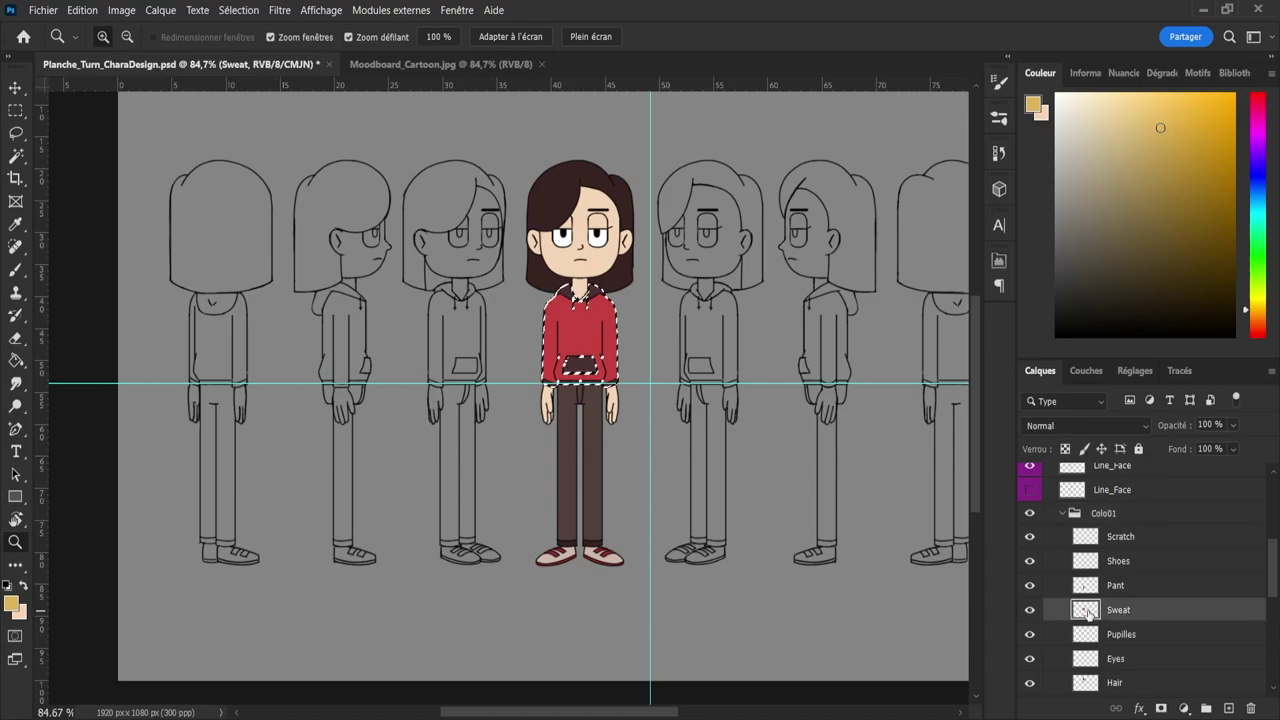
pyautogui.press('b')
pyautogui.moveTo(558, 400)
pyautogui.mouseDown()
pyautogui.moveTo(600, 300)
pyautogui.moveTo(560, 295)
pyautogui.mouseUp()
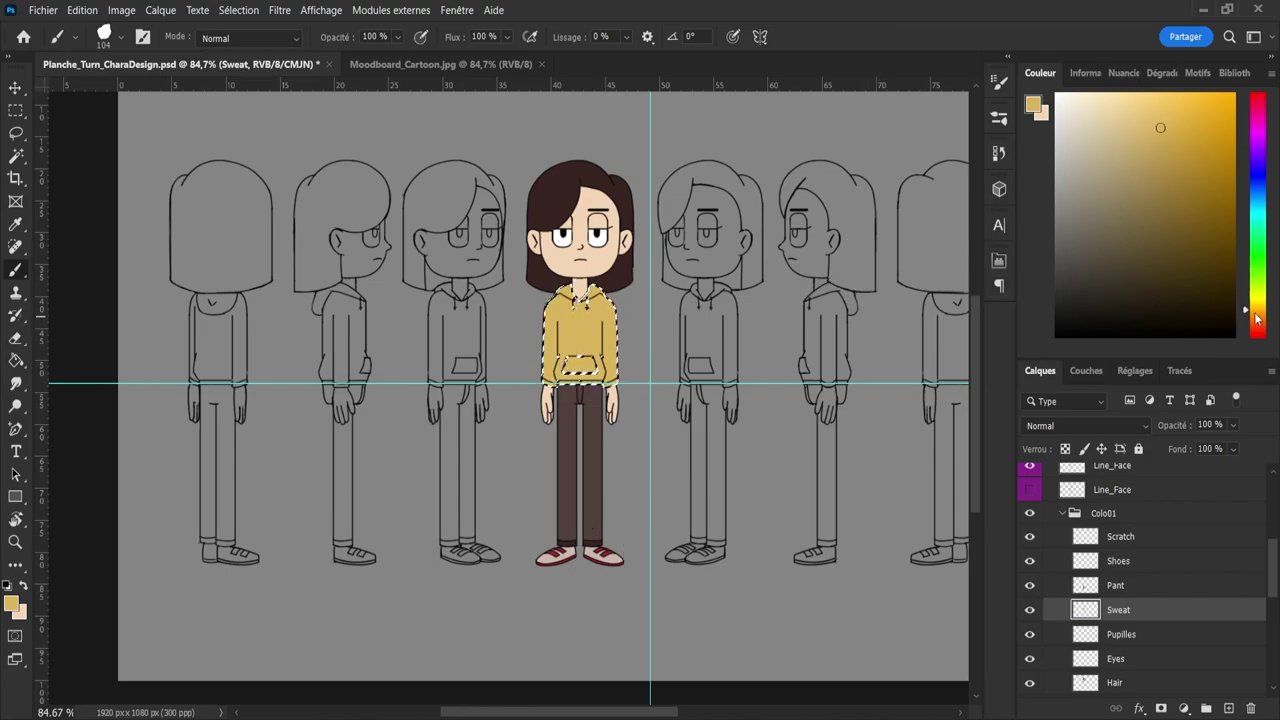
# - Choose a dark brown and fill the hoodie's hood, front pocket and sleeve cuffs with it on the Sweat layer
pyautogui.moveTo(1255, 313); pyautogui.dragTo(1253, 316)
pyautogui.moveTo(1095, 275); pyautogui.dragTo(1099, 280)
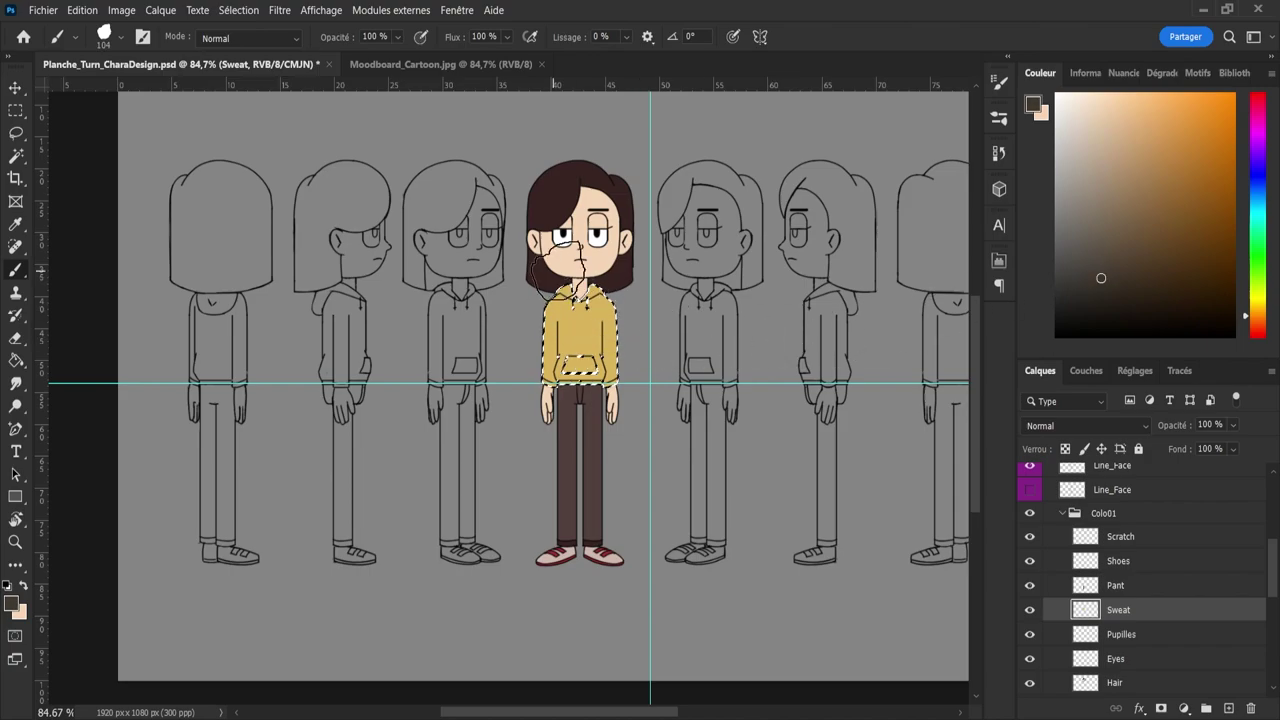
pyautogui.press('g')
pyautogui.moveTo(572, 302); pyautogui.dragTo(664, 302)
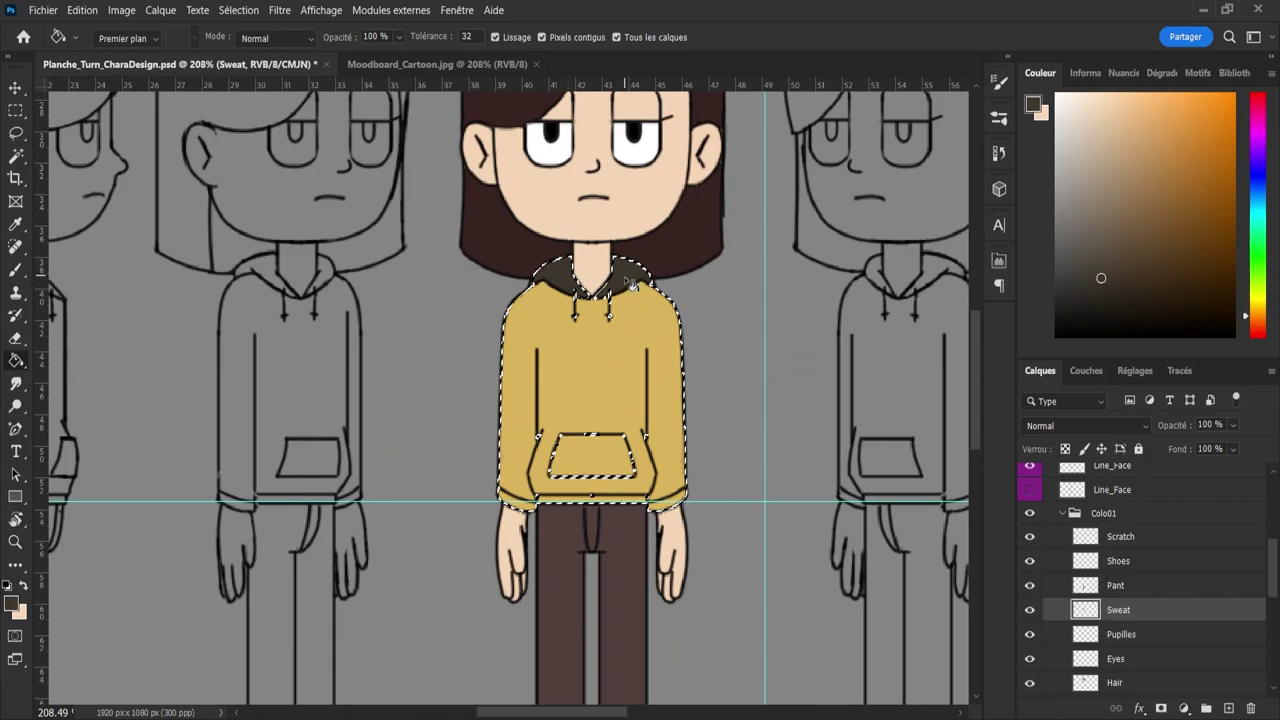
pyautogui.click(562, 474)
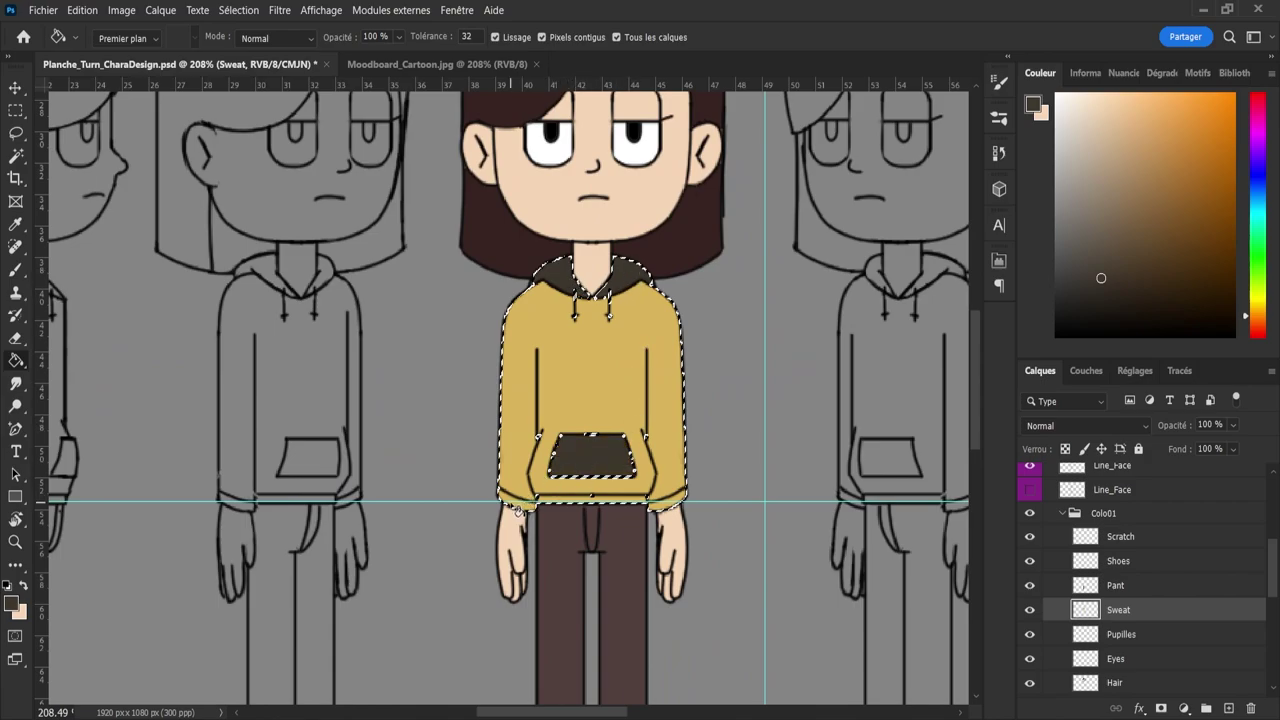
pyautogui.click(675, 507)
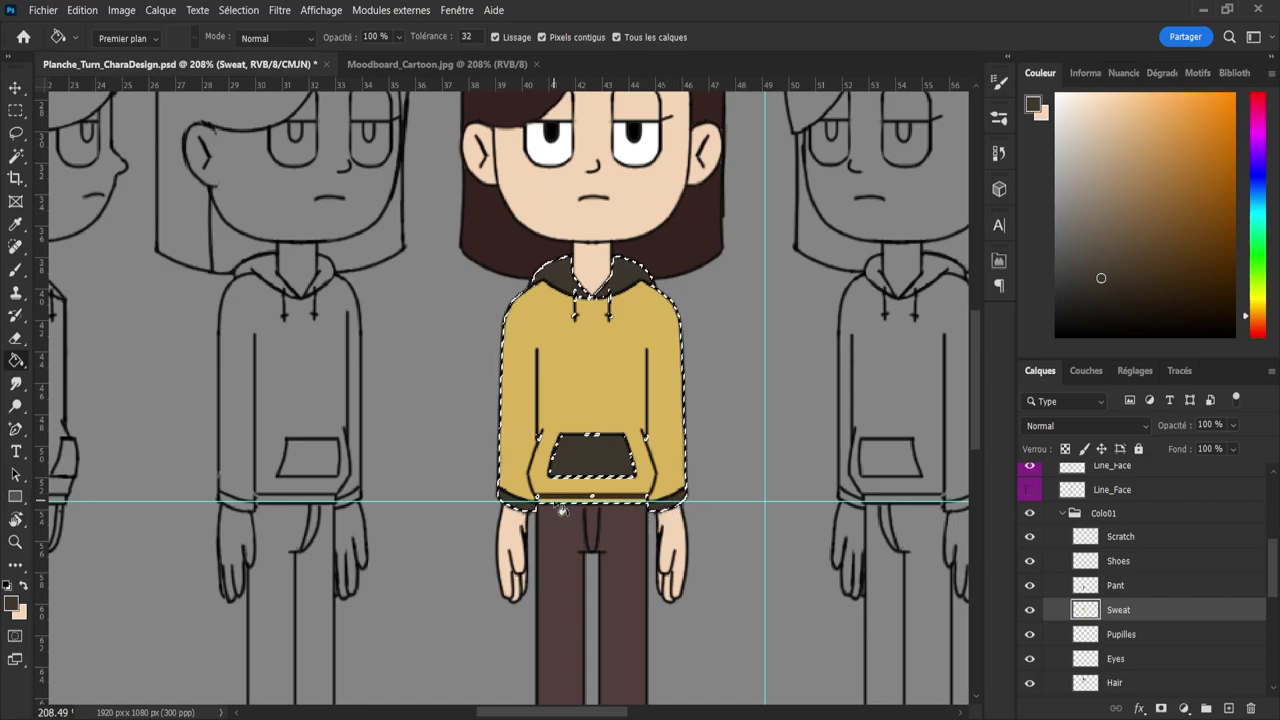
# - Fill the hoodie's waistband with the same dark brown and save the document
pyautogui.press('z')
pyautogui.moveTo(556, 502); pyautogui.dragTo(596, 509)
pyautogui.press('v')
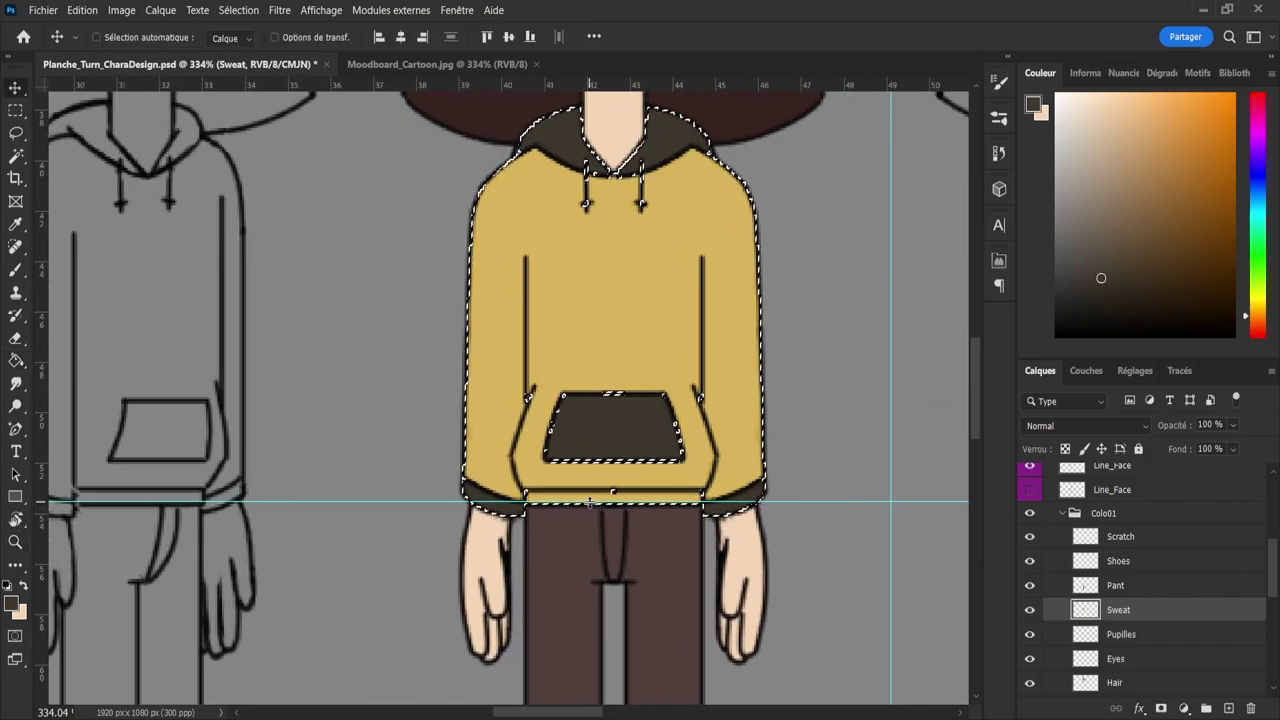
pyautogui.press('g')
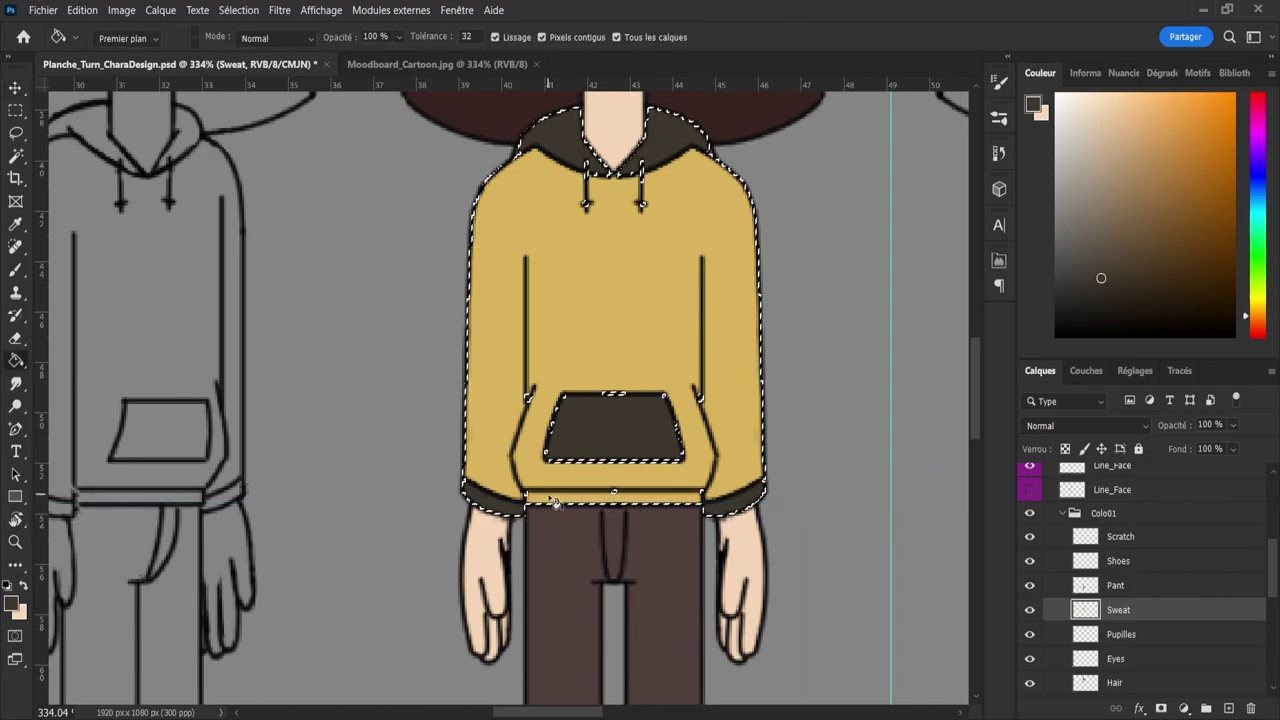
pyautogui.click(550, 499)
pyautogui.click(553, 501)
pyautogui.press('z')
pyautogui.moveTo(516, 496)
pyautogui.mouseDown()
pyautogui.moveTo(456, 474)
pyautogui.moveTo(526, 476)
pyautogui.mouseUp()
pyautogui.hotkey('ctrl', 's')
pyautogui.moveTo(517, 418); pyautogui.dragTo(488, 424)
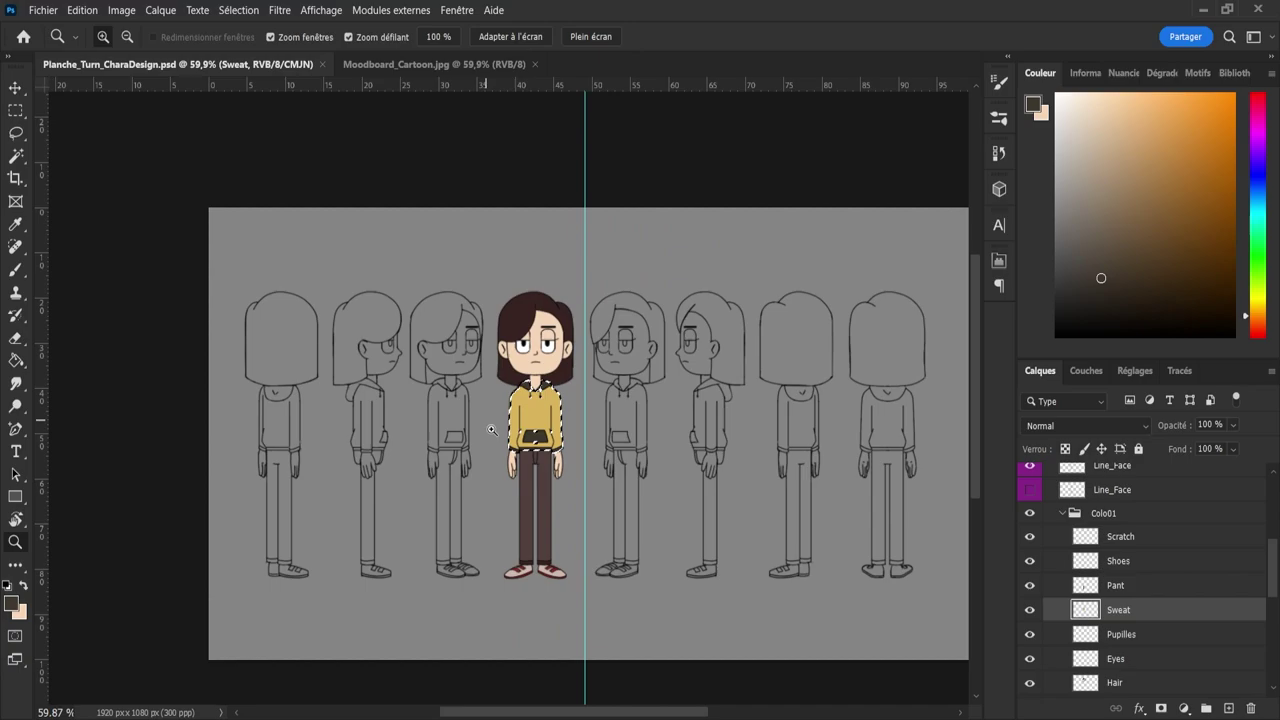
# - Load the Pant layer's painted area as a selection and try the dark brown and a lighter grey-brown on the trousers
pyautogui.moveTo(516, 510); pyautogui.dragTo(613, 529)
pyautogui.click(1089, 592)
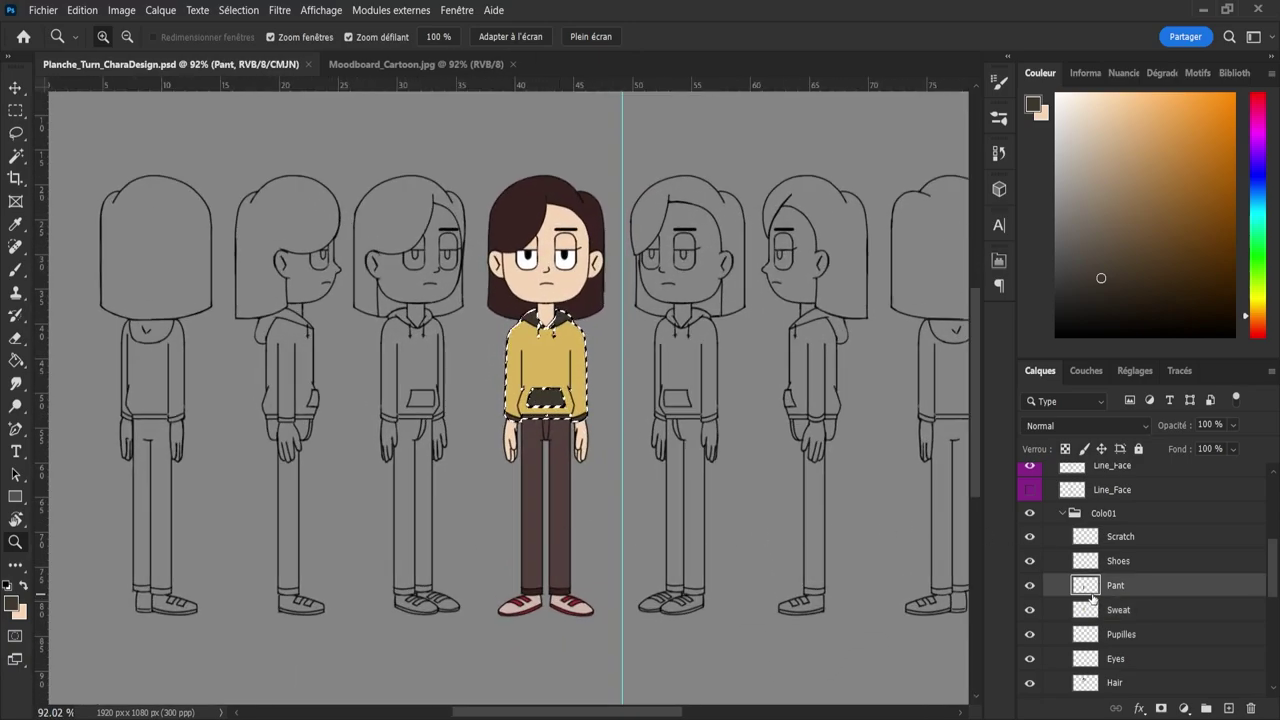
pyautogui.keyDown('ctrl'); pyautogui.click(1087, 588); pyautogui.keyUp('ctrl')
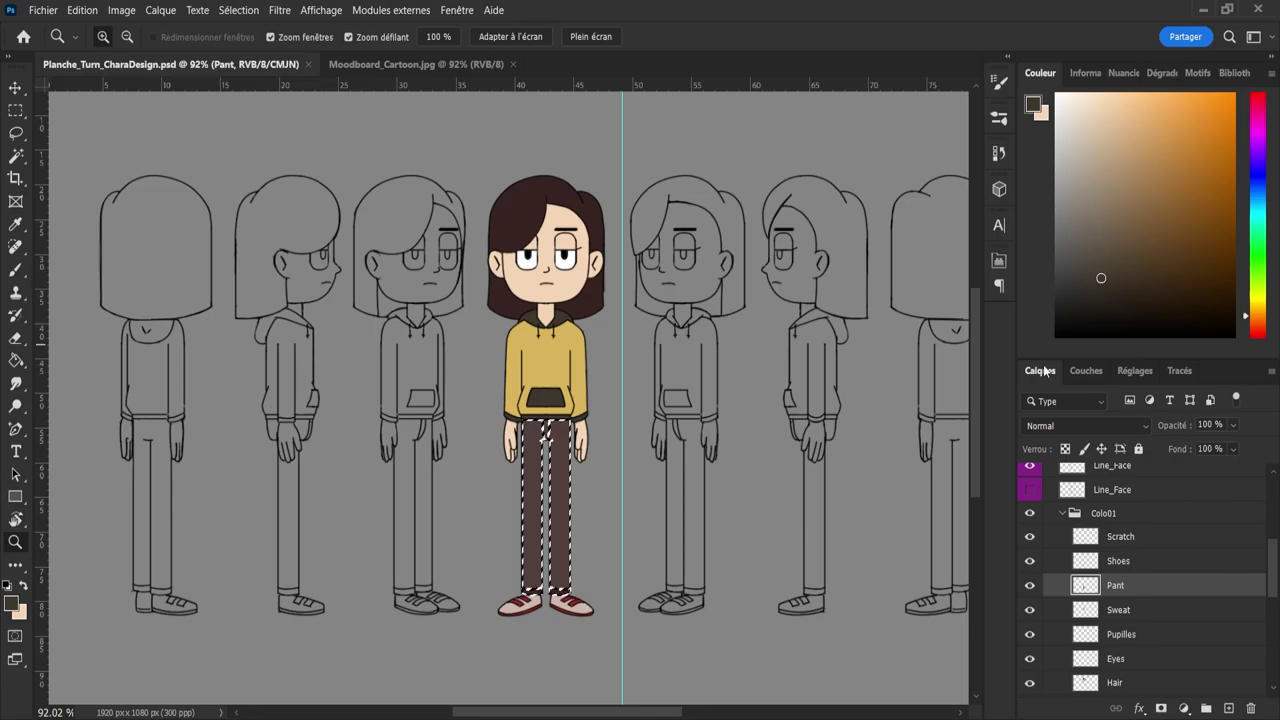
pyautogui.press('b')
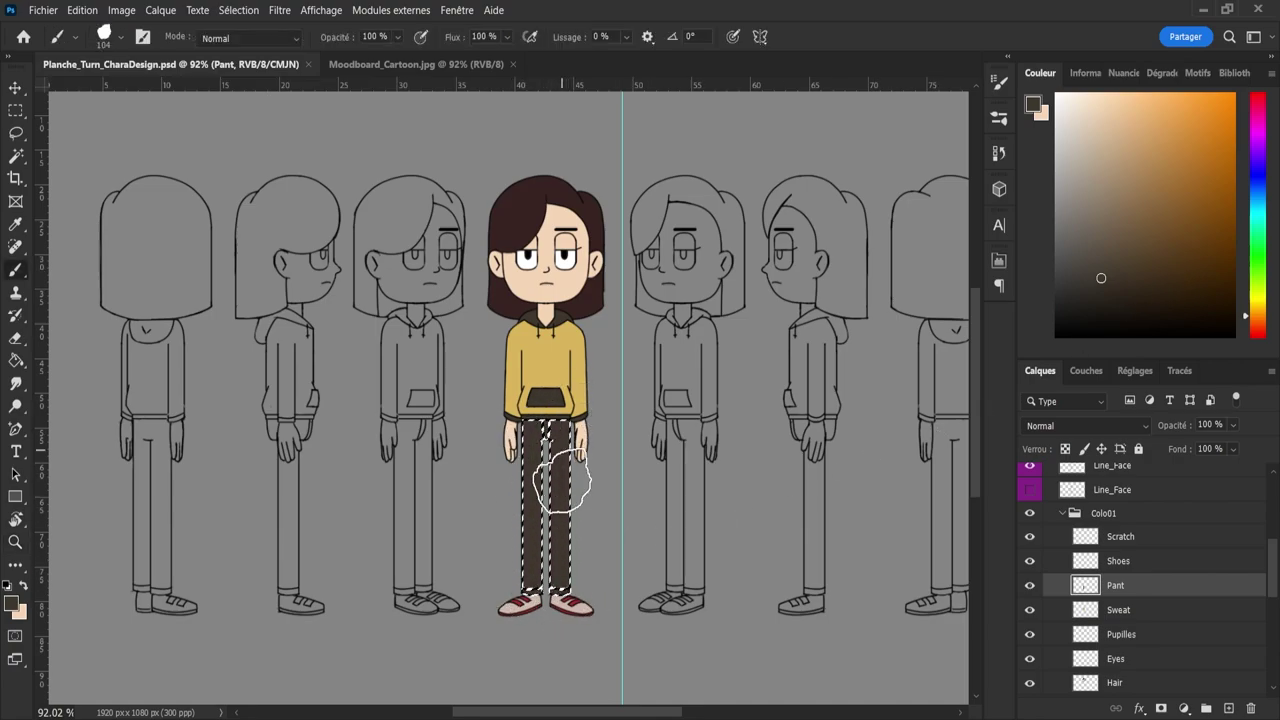
pyautogui.moveTo(562, 482); pyautogui.dragTo(611, 614)
pyautogui.click(1108, 243)
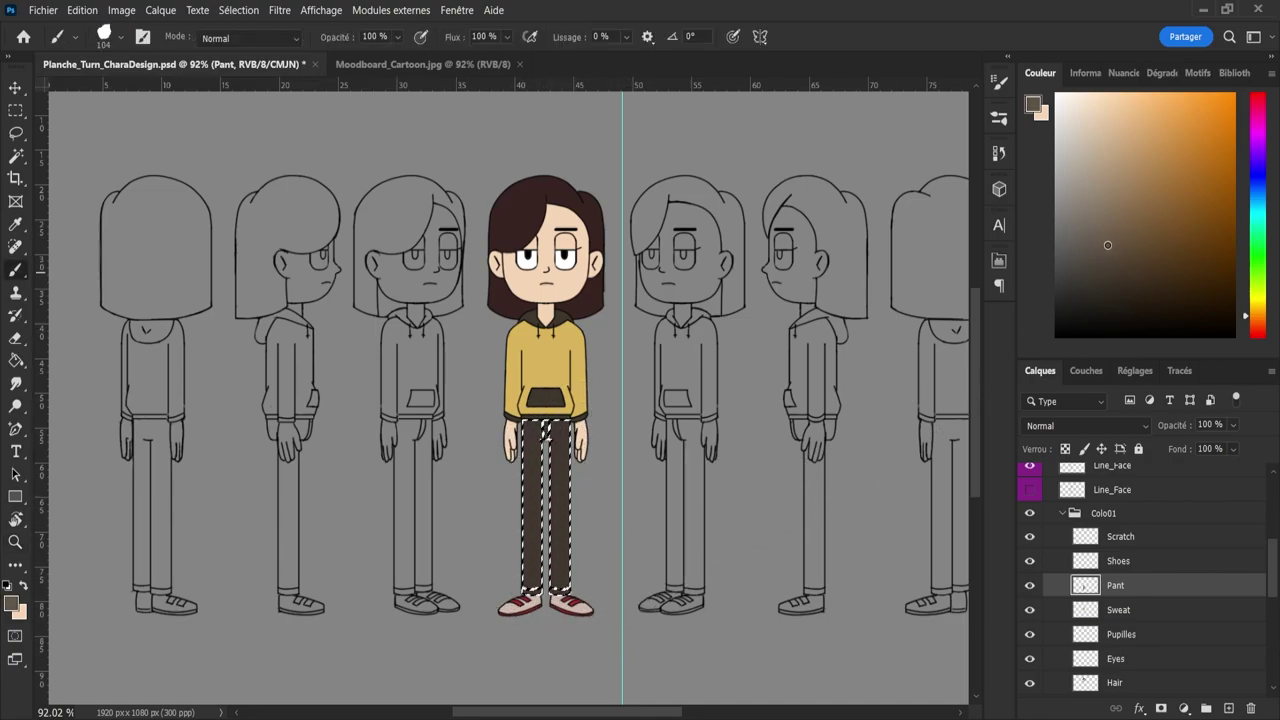
pyautogui.moveTo(520, 580)
pyautogui.mouseDown()
pyautogui.moveTo(538, 571)
pyautogui.moveTo(534, 589)
pyautogui.mouseUp()
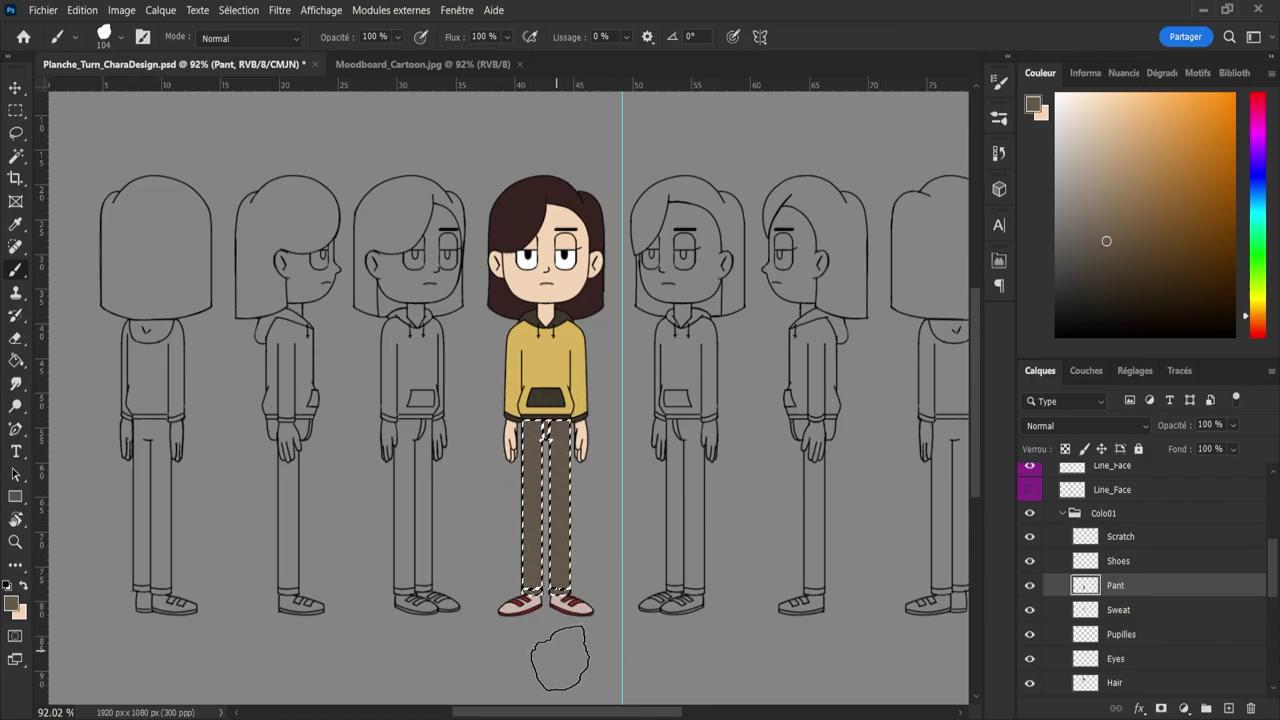
# - Repaint the trousers in olive green and clear the selection
pyautogui.click(1258, 307)
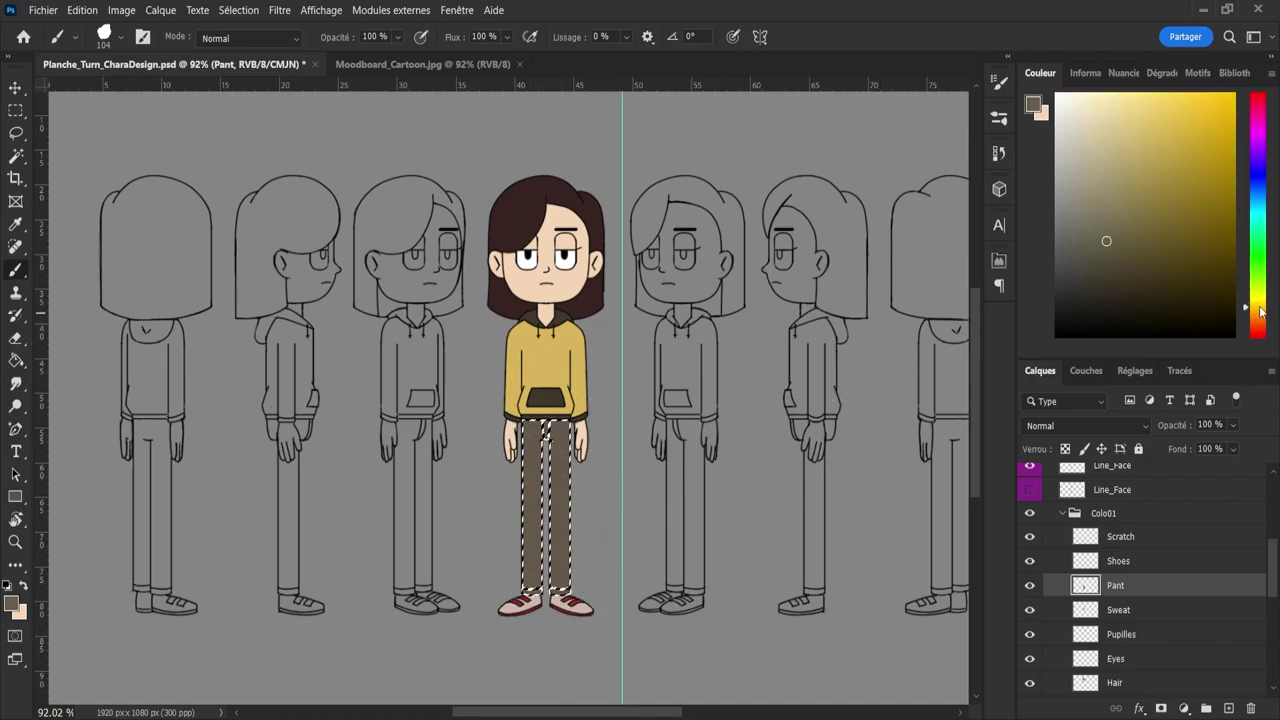
pyautogui.moveTo(1098, 230)
pyautogui.mouseDown()
pyautogui.moveTo(1094, 181)
pyautogui.moveTo(1081, 249)
pyautogui.moveTo(1092, 259)
pyautogui.moveTo(1119, 248)
pyautogui.mouseUp()
pyautogui.moveTo(525, 440); pyautogui.dragTo(531, 610)
pyautogui.press('l')
pyautogui.hotkey('ctrl', 'd')
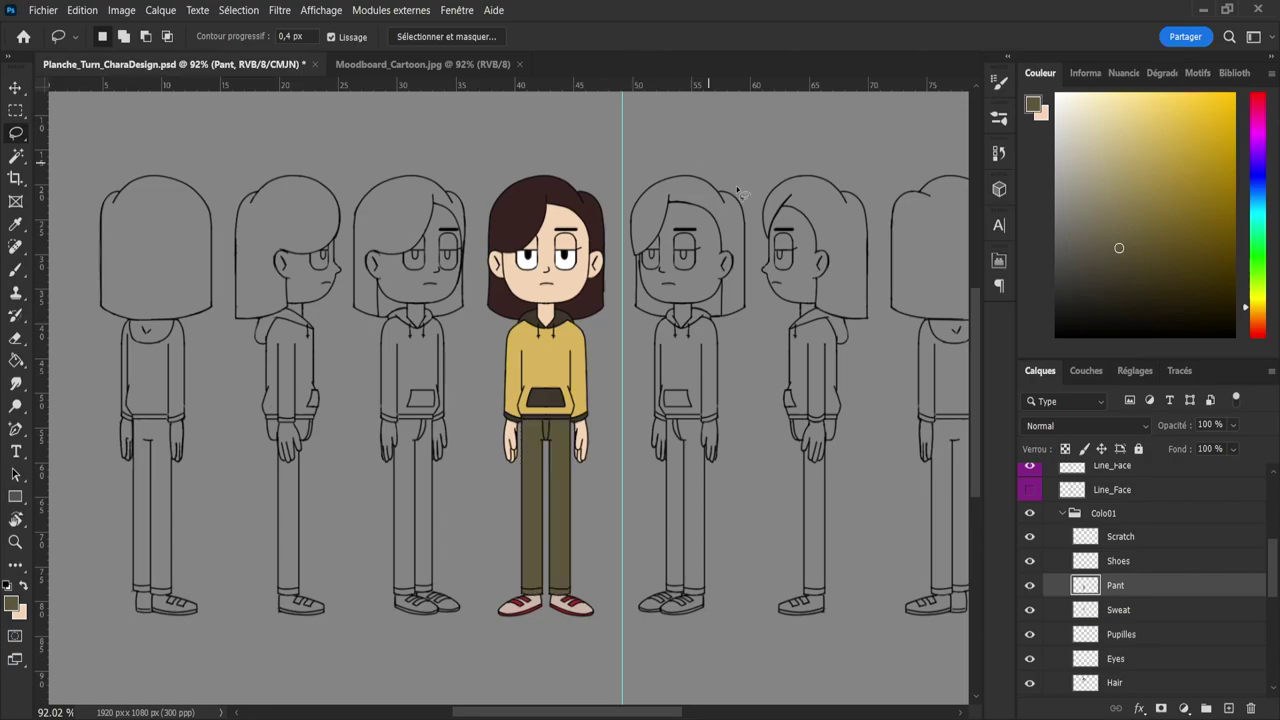
# - Fill the trouser cuffs on the Pant layer with the dark brown sampled from the hoodie pocket and save the document
pyautogui.click(1126, 284)
pyautogui.press('g')
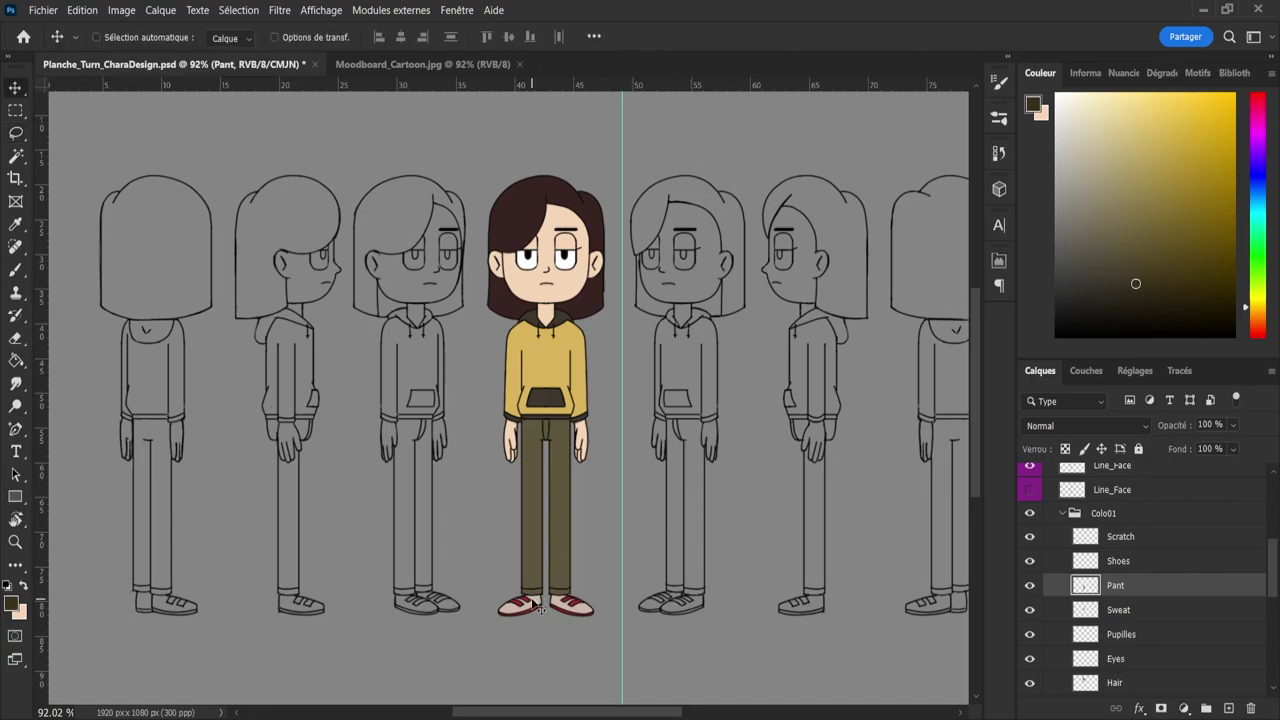
pyautogui.hotkey('shift', 'g')
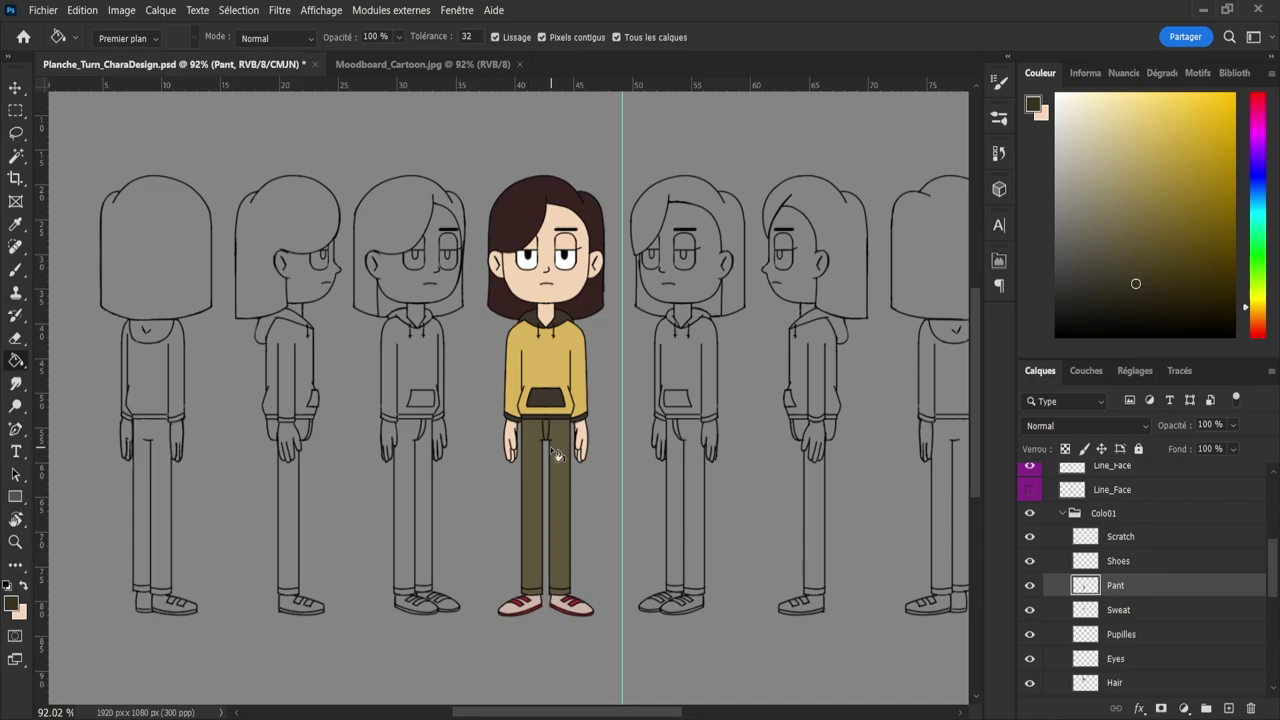
pyautogui.press('i')
pyautogui.click(548, 405)
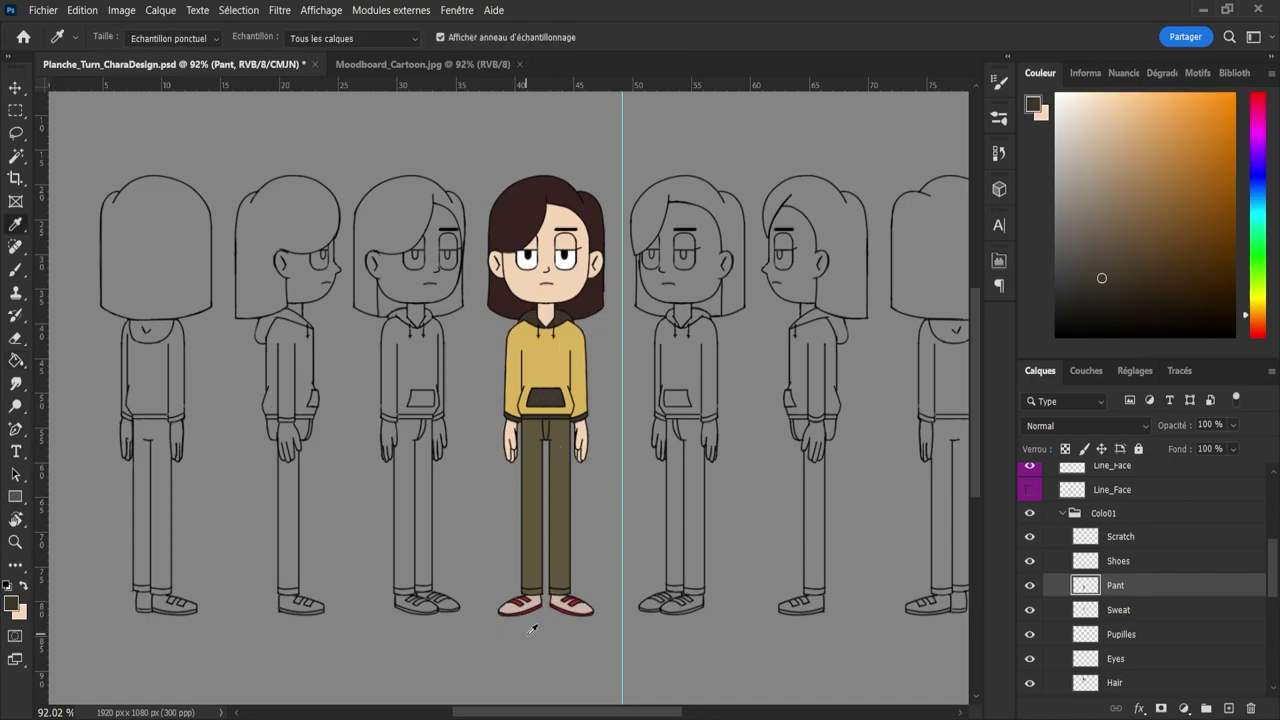
pyautogui.press('g')
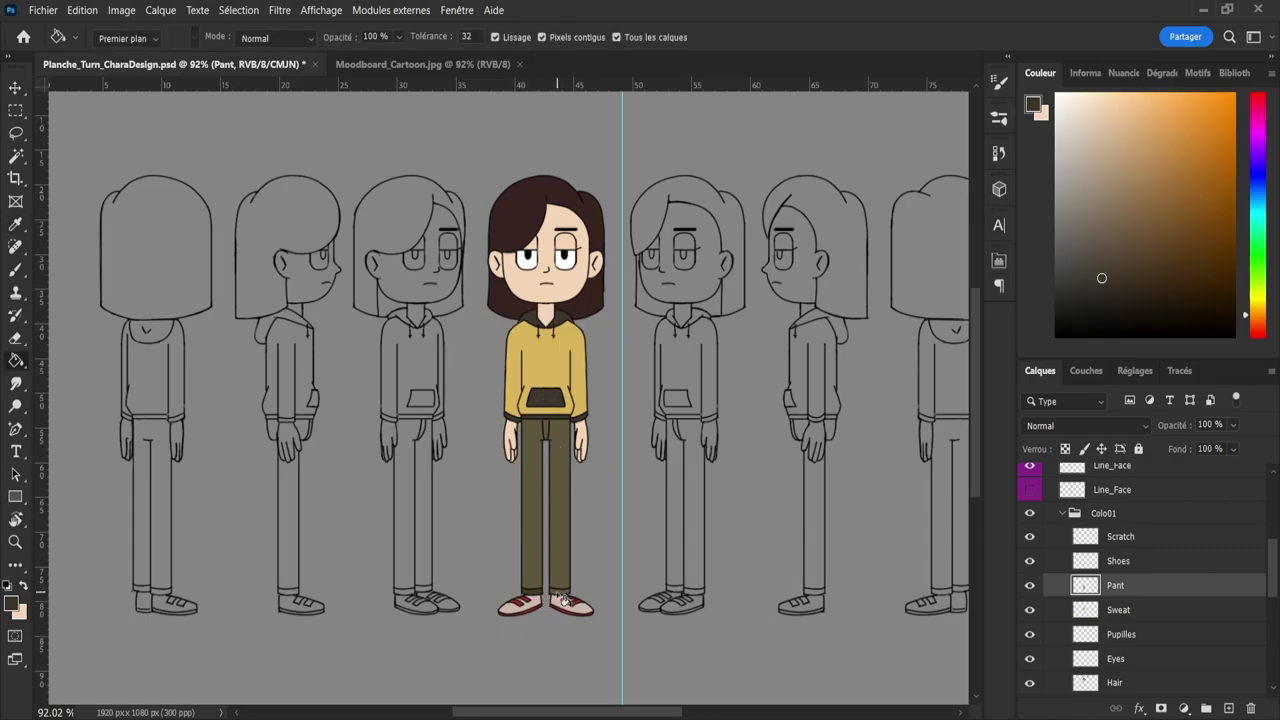
pyautogui.press('z')
pyautogui.moveTo(606, 534); pyautogui.dragTo(583, 494)
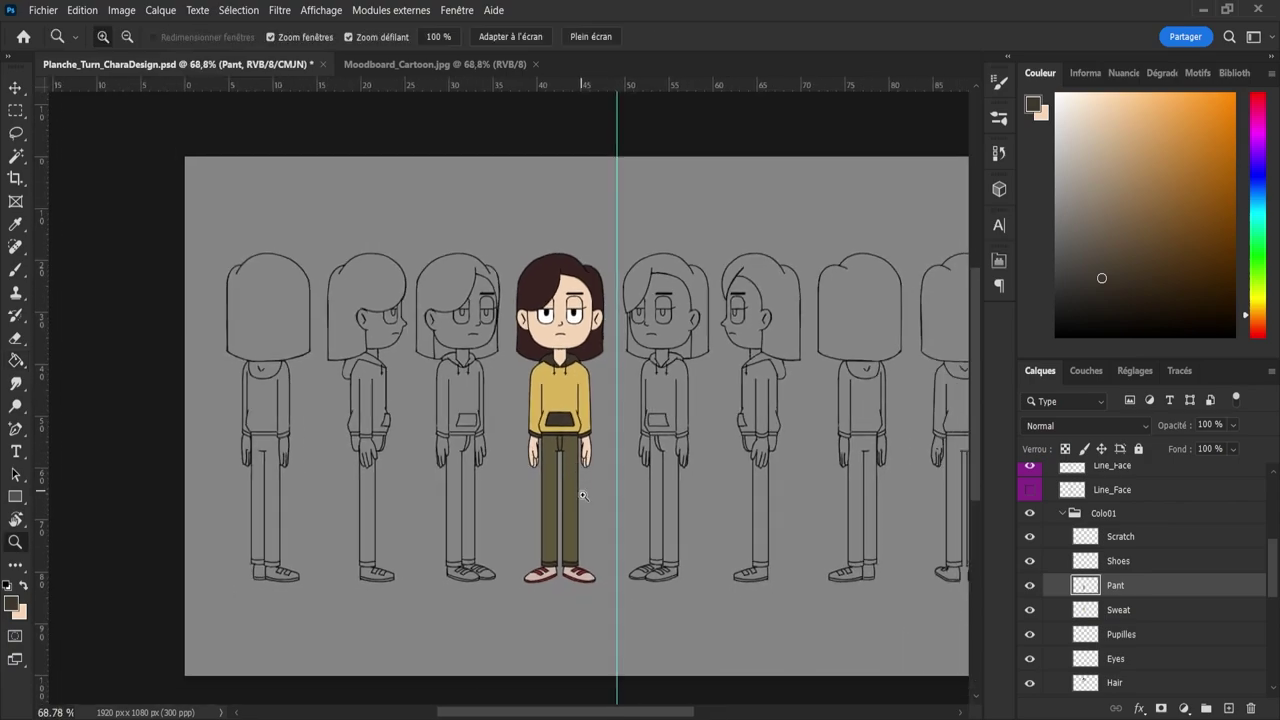
pyautogui.hotkey('ctrl', 's')
pyautogui.moveTo(571, 609); pyautogui.dragTo(604, 592)
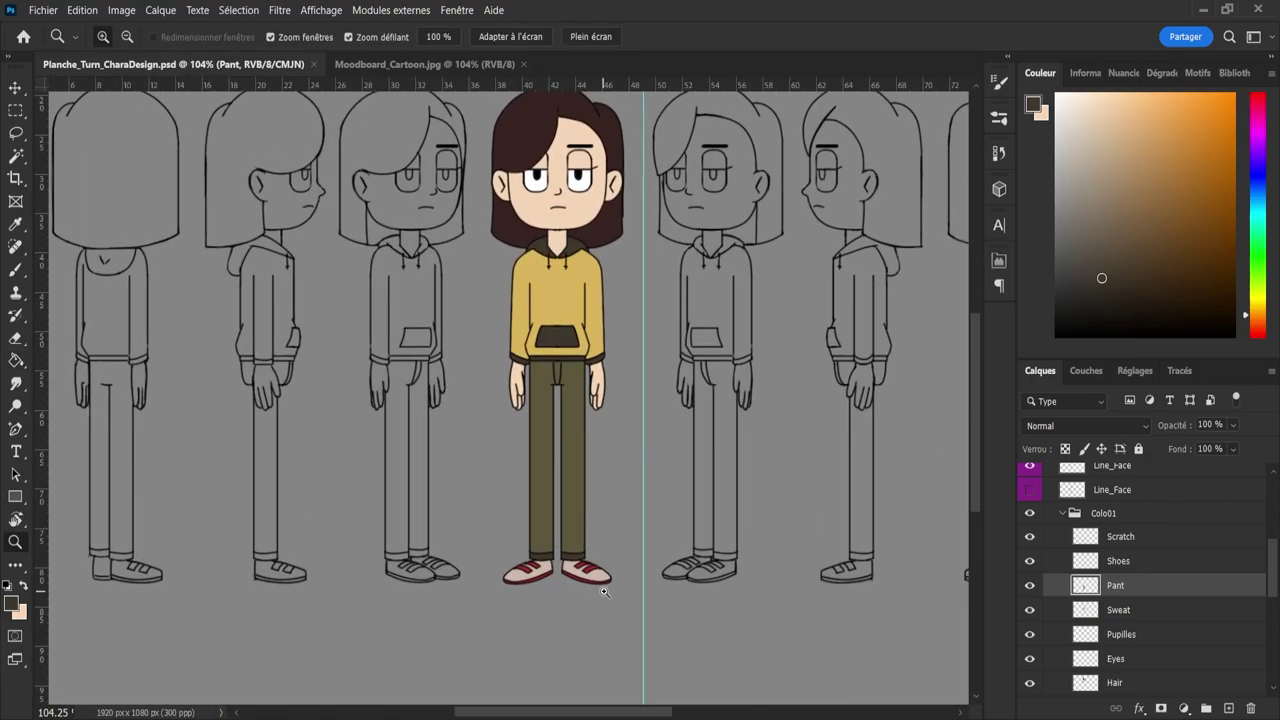
# - Load the Shoes layer's painted area as a selection and repaint the shoes in pale yellow
pyautogui.click(1091, 563)
pyautogui.keyDown('ctrl'); pyautogui.click(1086, 561); pyautogui.keyUp('ctrl')
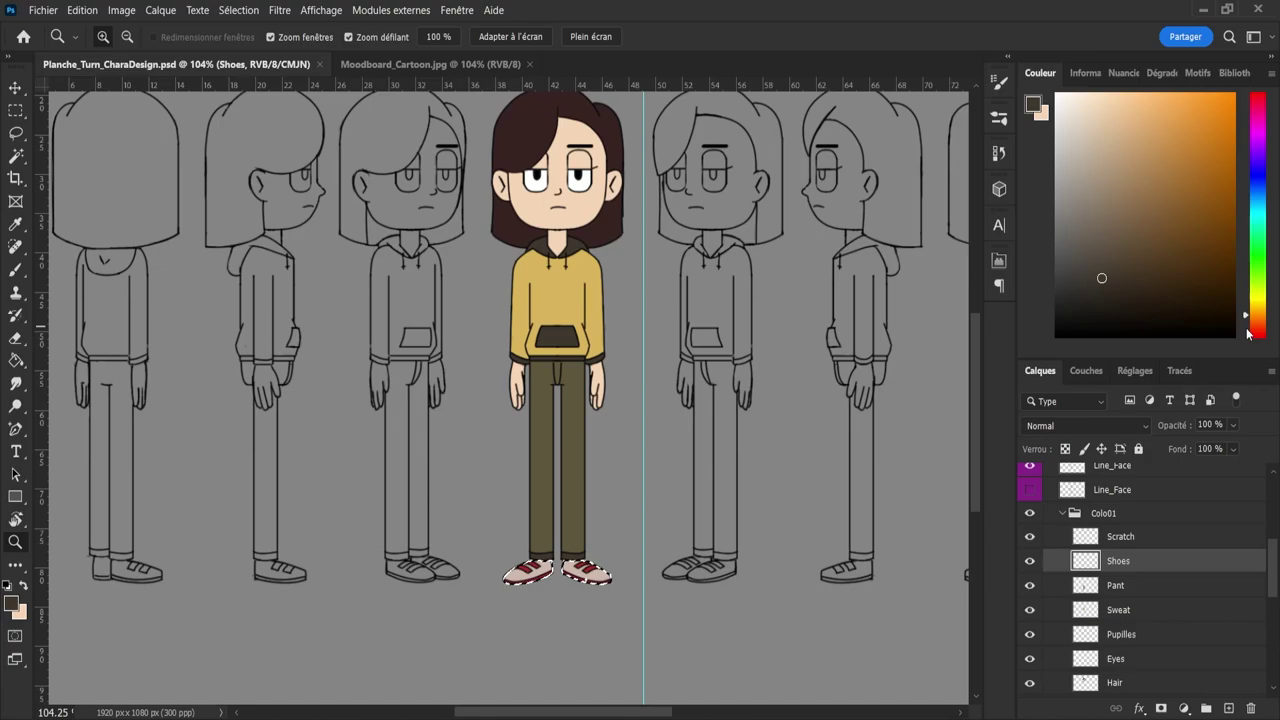
pyautogui.moveTo(1252, 314); pyautogui.dragTo(1261, 309)
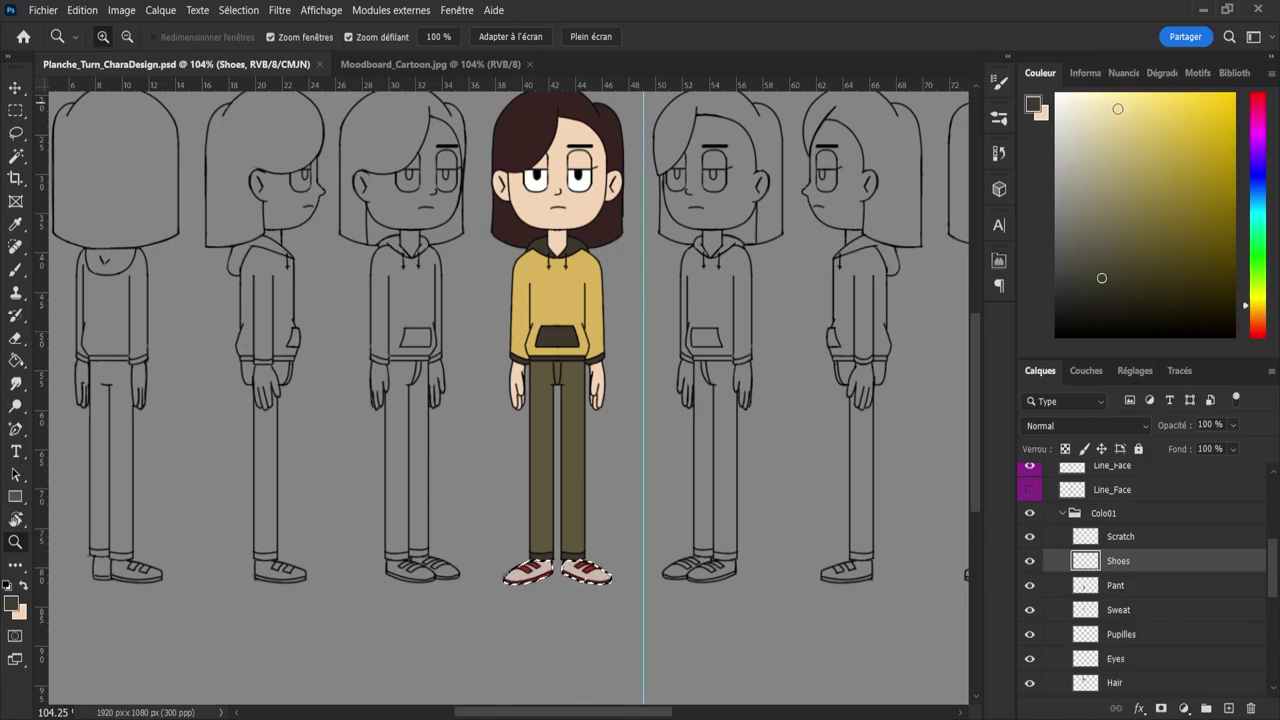
pyautogui.moveTo(1117, 108); pyautogui.dragTo(1122, 105)
pyautogui.press('b')
pyautogui.moveTo(526, 590)
pyautogui.mouseDown()
pyautogui.moveTo(543, 553)
pyautogui.moveTo(524, 574)
pyautogui.moveTo(595, 581)
pyautogui.moveTo(556, 598)
pyautogui.moveTo(449, 584)
pyautogui.moveTo(663, 589)
pyautogui.mouseUp()
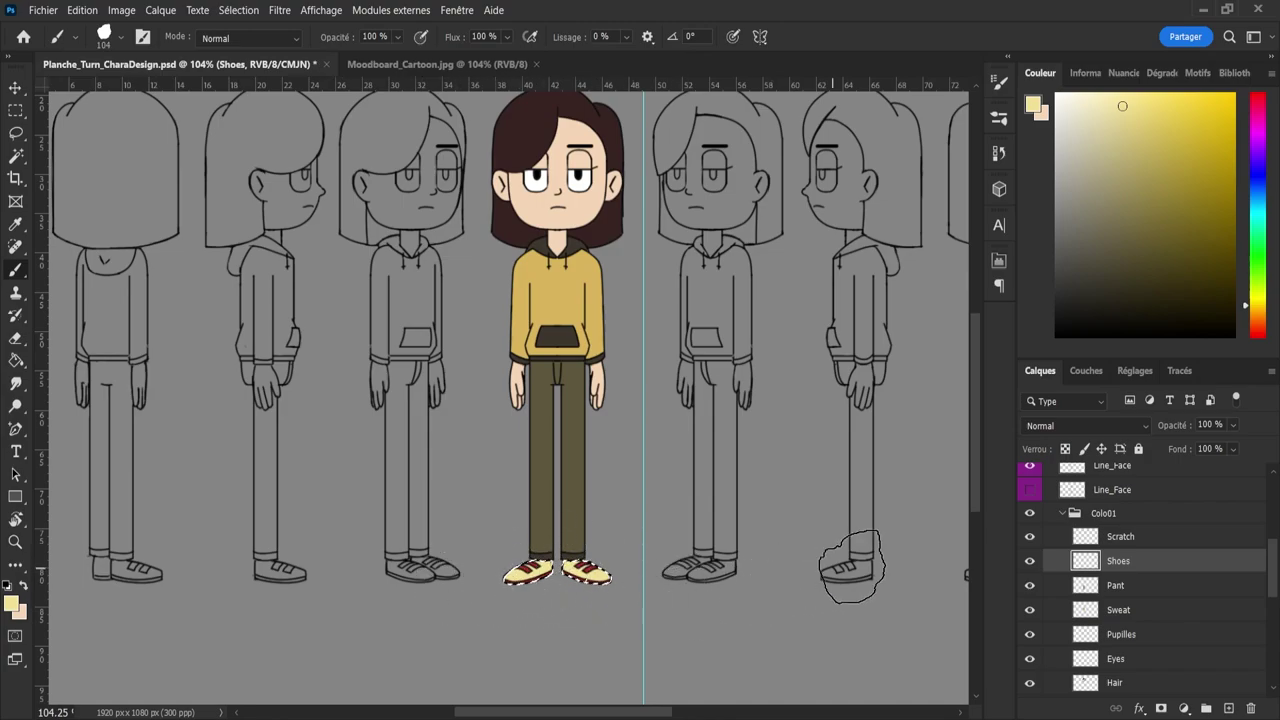
# - Repaint the shoe straps and soles on the Scratch layer in the hoodie pocket's dark brown and clear the selection
pyautogui.click(1100, 536)
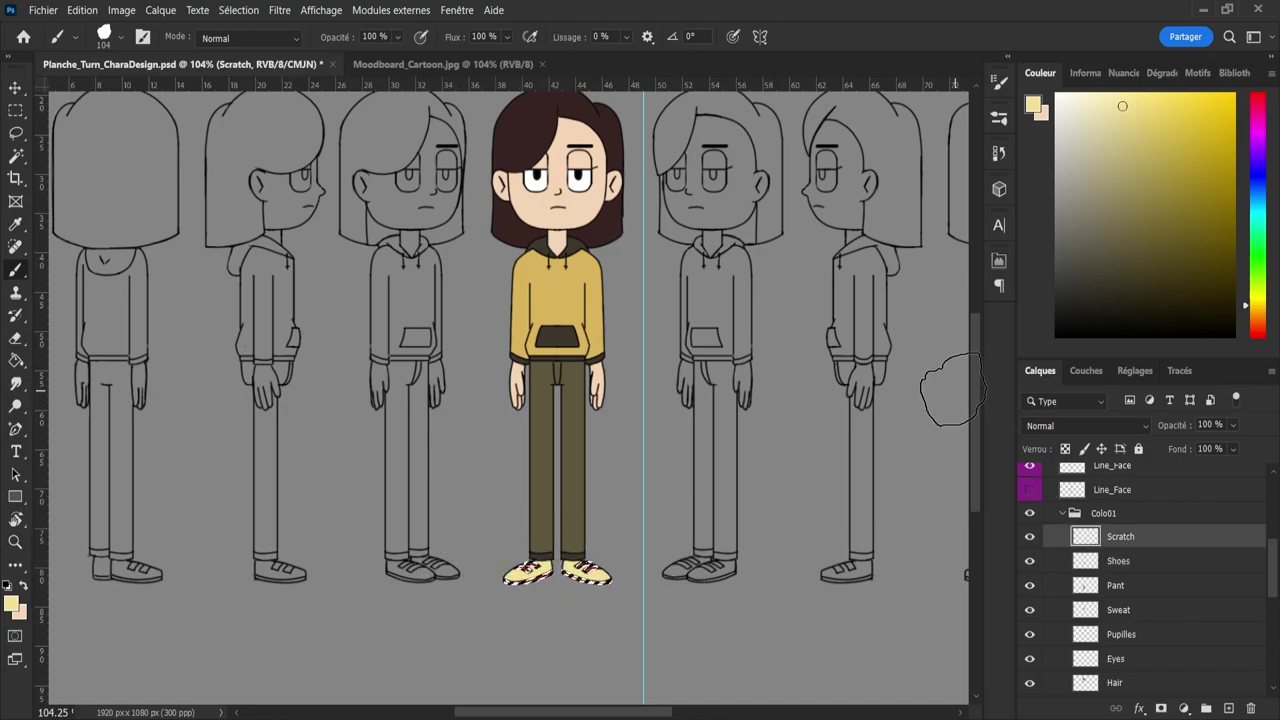
pyautogui.press('i')
pyautogui.click(557, 337)
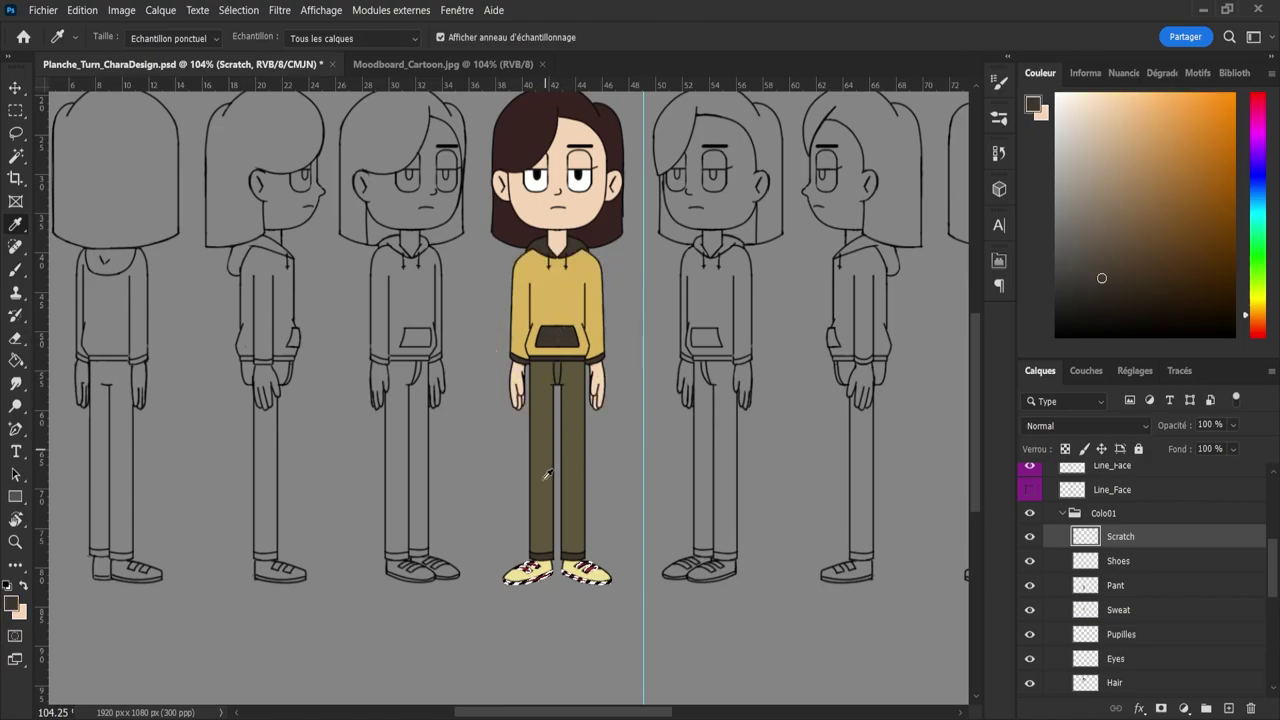
pyautogui.press('b')
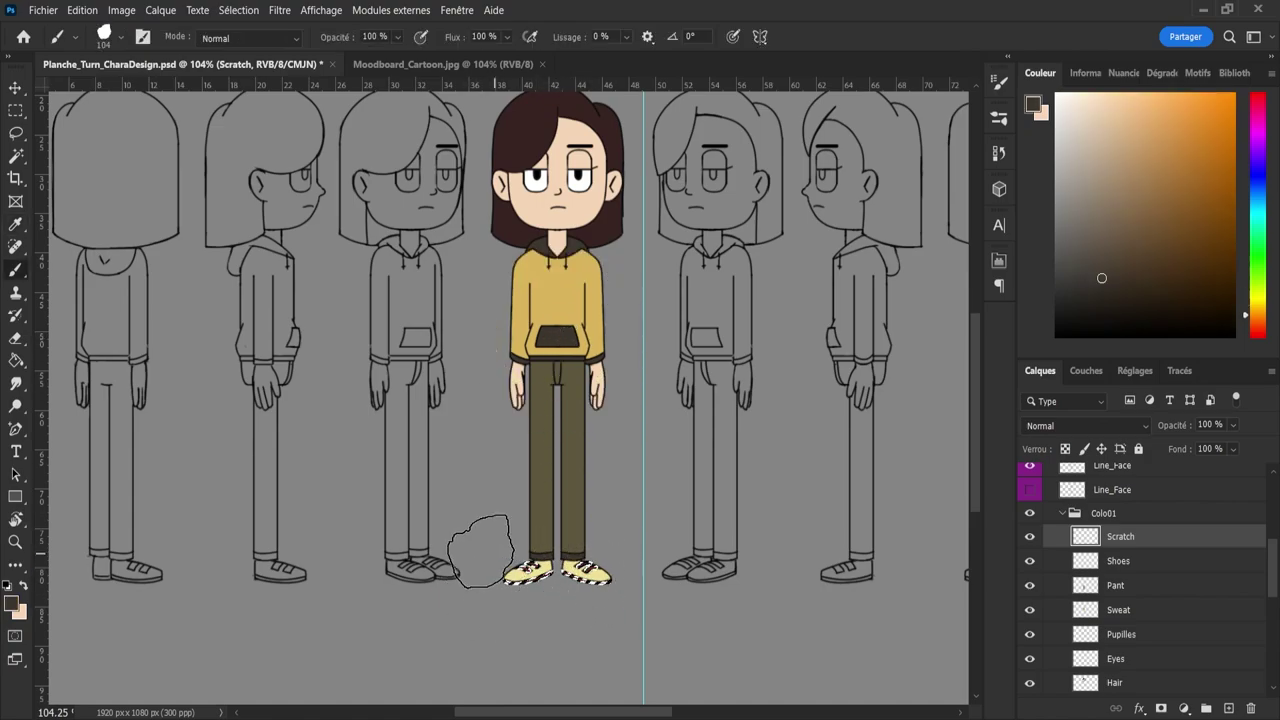
pyautogui.press('l')
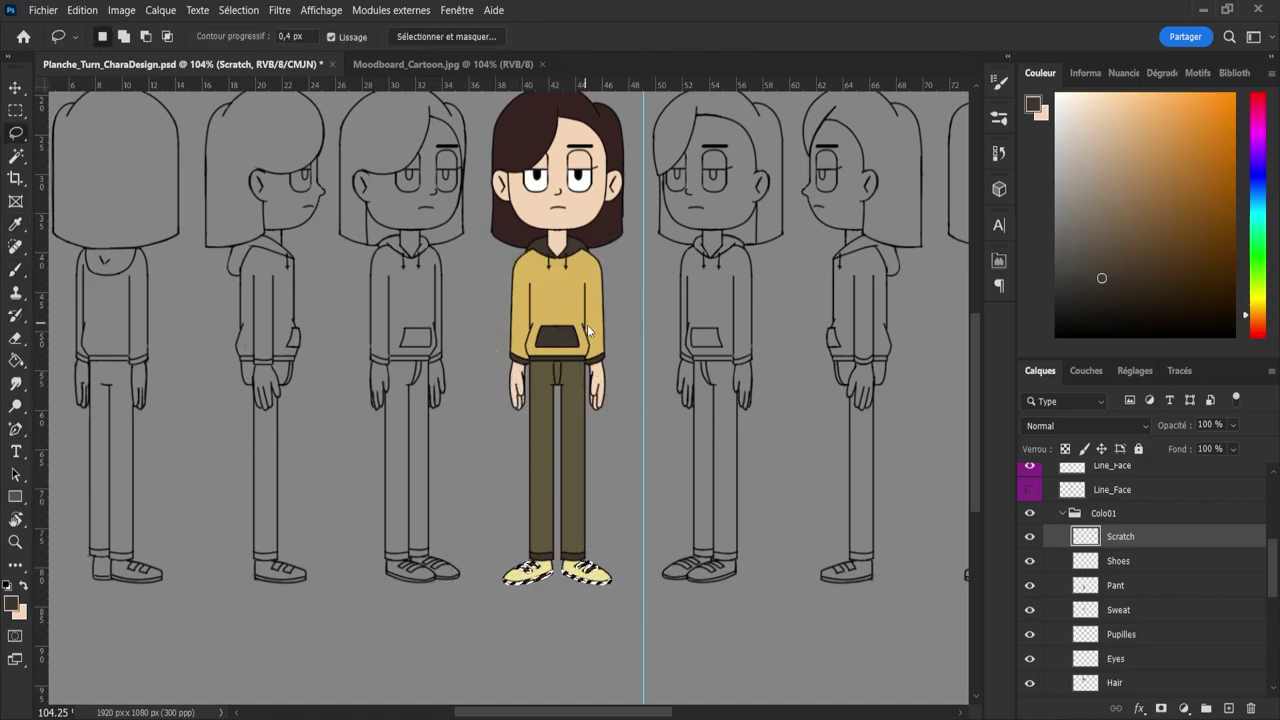
pyautogui.hotkey('ctrl', 'd')
pyautogui.press('z')
pyautogui.moveTo(611, 388)
pyautogui.mouseDown()
pyautogui.moveTo(569, 403)
pyautogui.moveTo(588, 328)
pyautogui.moveTo(602, 335)
pyautogui.mouseUp()
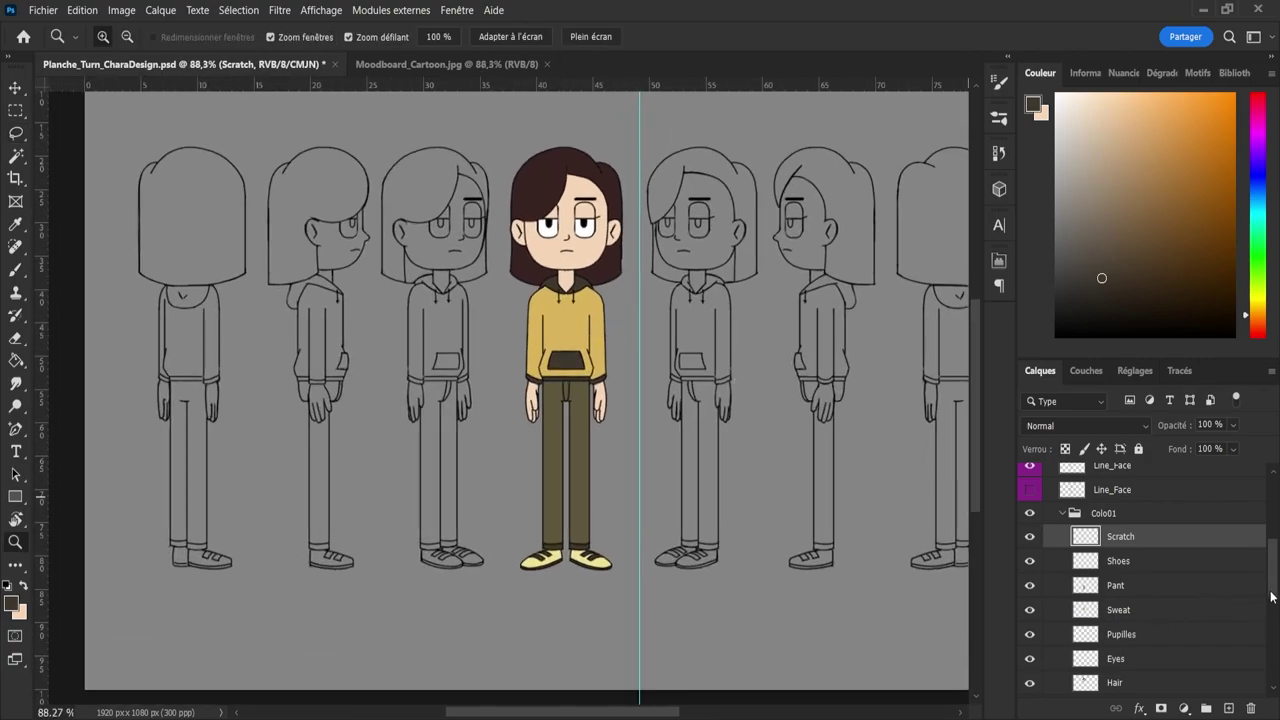
# - Load the Hair layer's painted area as a selection and choose a pale blonde as the painting colour
pyautogui.scroll(-3, 1271, 597)
pyautogui.click(1115, 605)
pyautogui.keyDown('ctrl'); pyautogui.click(1086, 605); pyautogui.keyUp('ctrl')
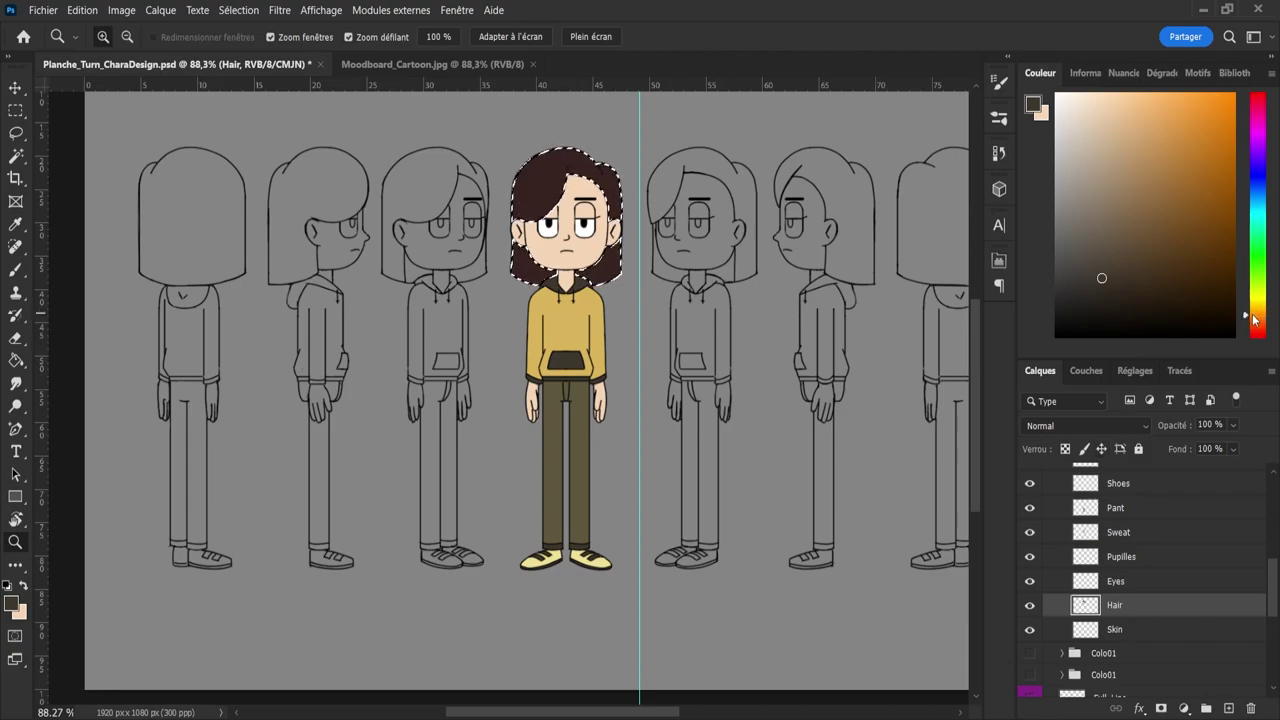
pyautogui.moveTo(1254, 318); pyautogui.dragTo(1263, 308)
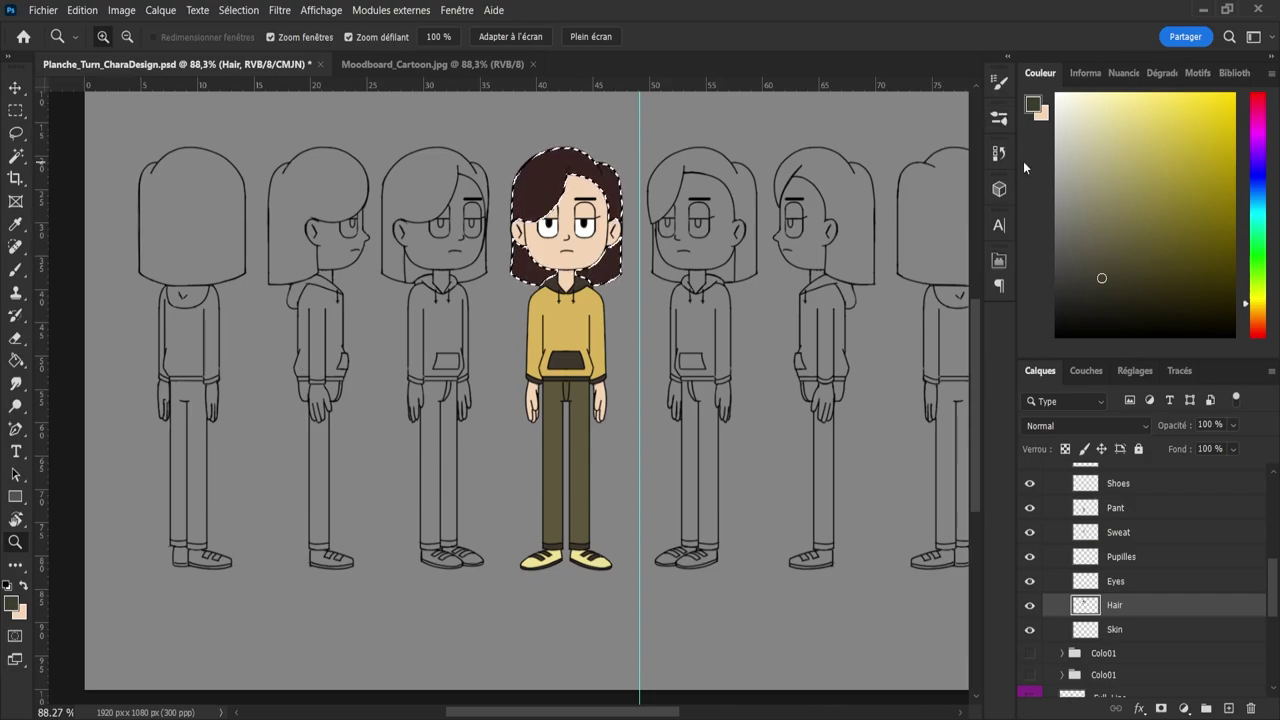
pyautogui.click(1095, 154)
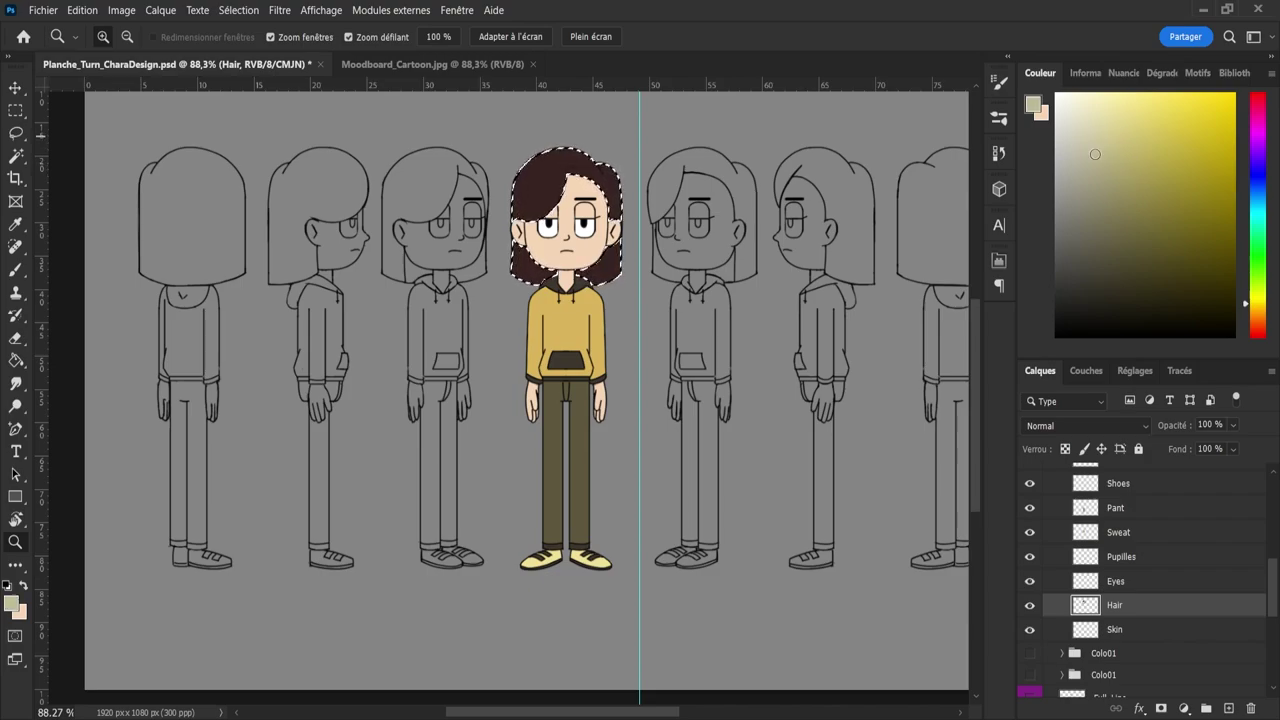
pyautogui.moveTo(1108, 156)
pyautogui.mouseDown()
pyautogui.moveTo(1098, 130)
pyautogui.moveTo(1105, 158)
pyautogui.moveTo(1127, 123)
pyautogui.mouseUp()
pyautogui.moveTo(1259, 311); pyautogui.dragTo(1259, 314)
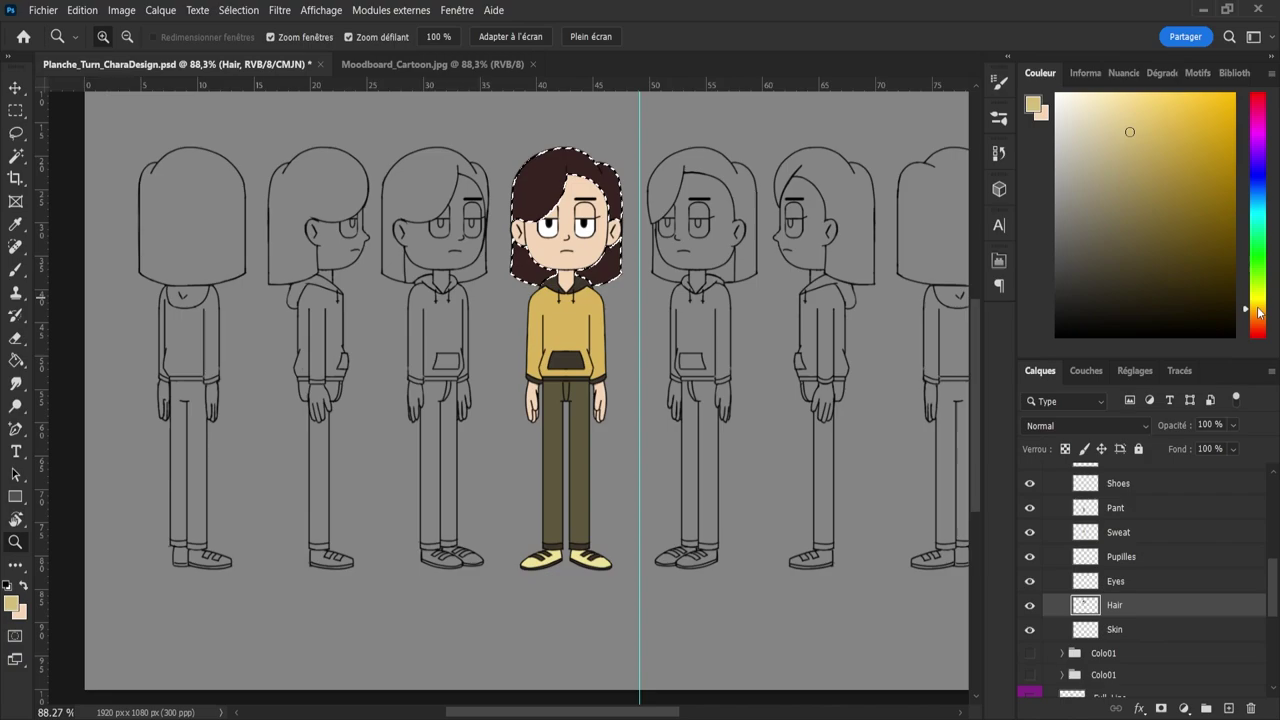
pyautogui.moveTo(1136, 140)
pyautogui.mouseDown()
pyautogui.moveTo(1139, 116)
pyautogui.moveTo(1124, 115)
pyautogui.mouseUp()
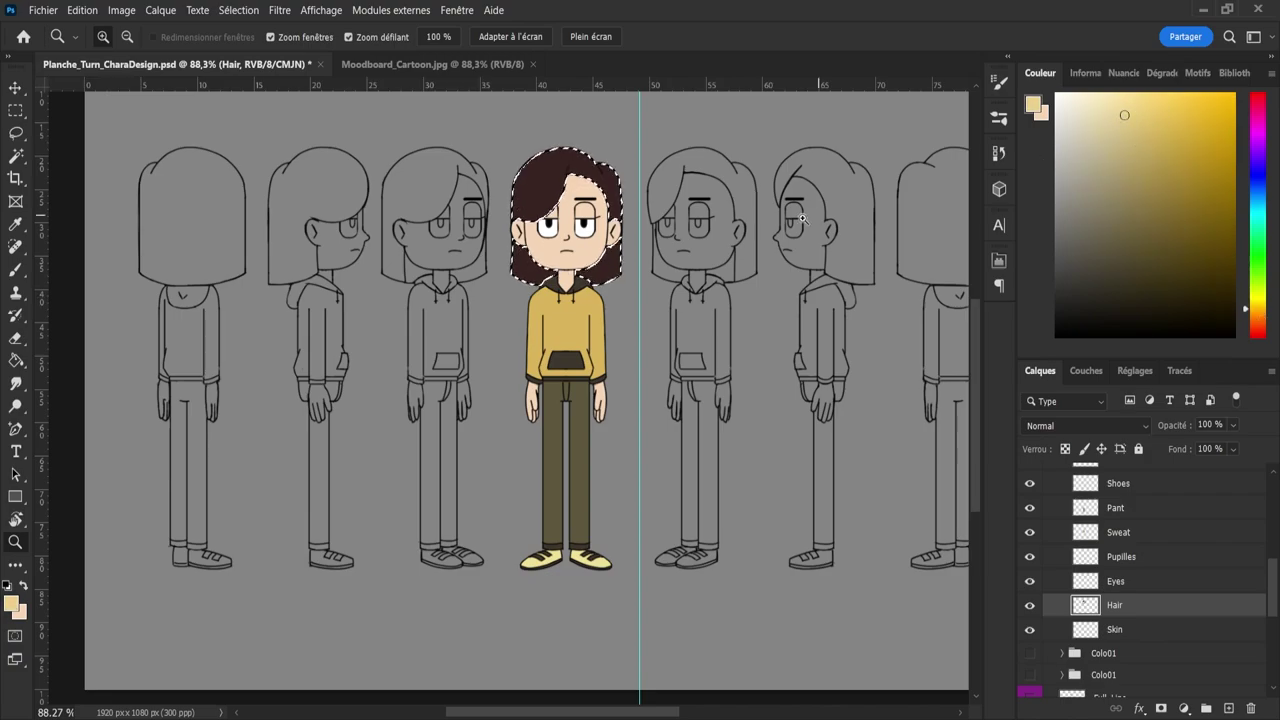
# - Paint the selected hair pale blonde, followed by a slightly darker muted blonde
pyautogui.press('b')
pyautogui.moveTo(548, 300)
pyautogui.mouseDown()
pyautogui.moveTo(535, 250)
pyautogui.moveTo(553, 220)
pyautogui.moveTo(585, 215)
pyautogui.moveTo(650, 293)
pyautogui.mouseUp()
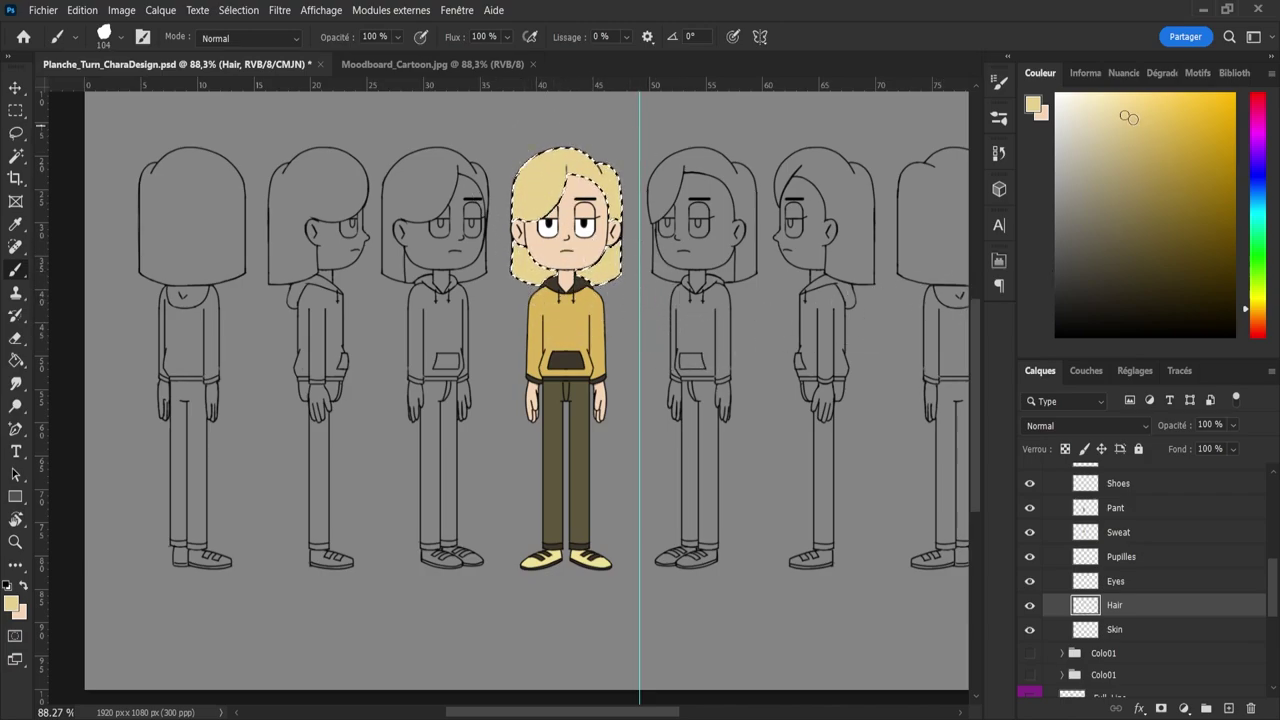
pyautogui.moveTo(1130, 118)
pyautogui.mouseDown()
pyautogui.moveTo(1146, 149)
pyautogui.moveTo(1120, 152)
pyautogui.mouseUp()
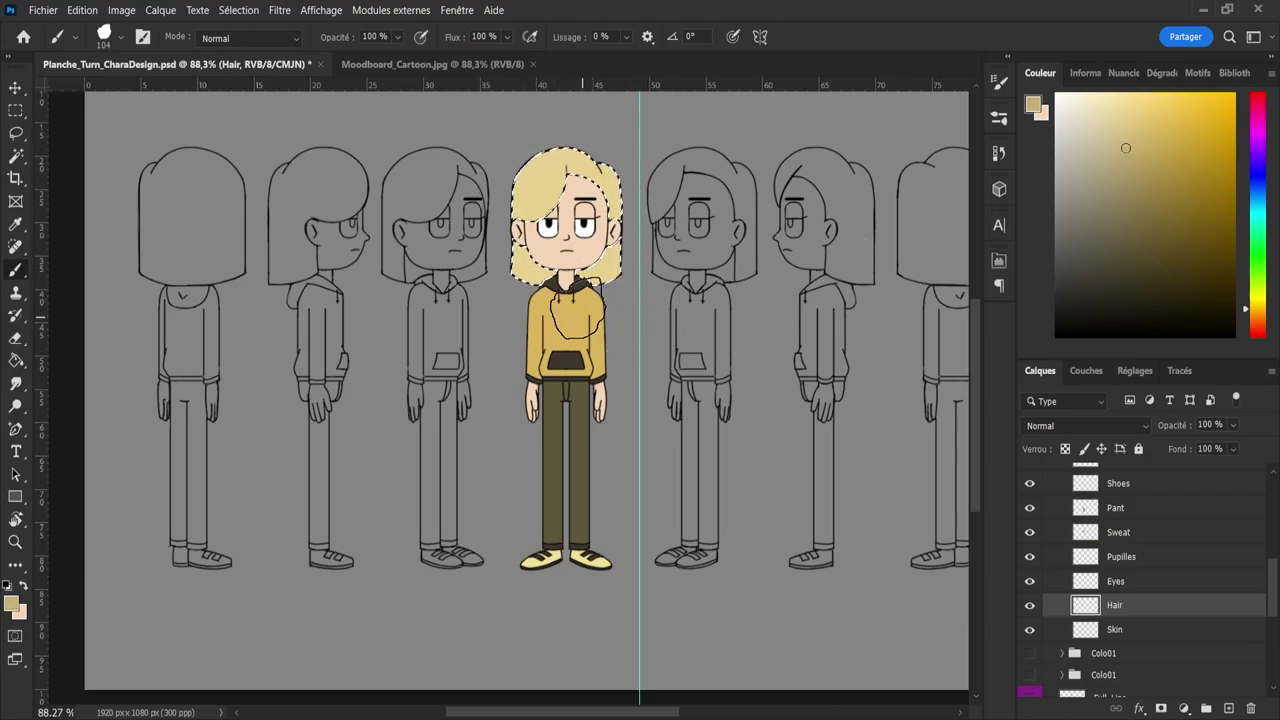
pyautogui.moveTo(580, 307)
pyautogui.mouseDown()
pyautogui.moveTo(603, 280)
pyautogui.moveTo(600, 255)
pyautogui.moveTo(508, 210)
pyautogui.mouseUp()
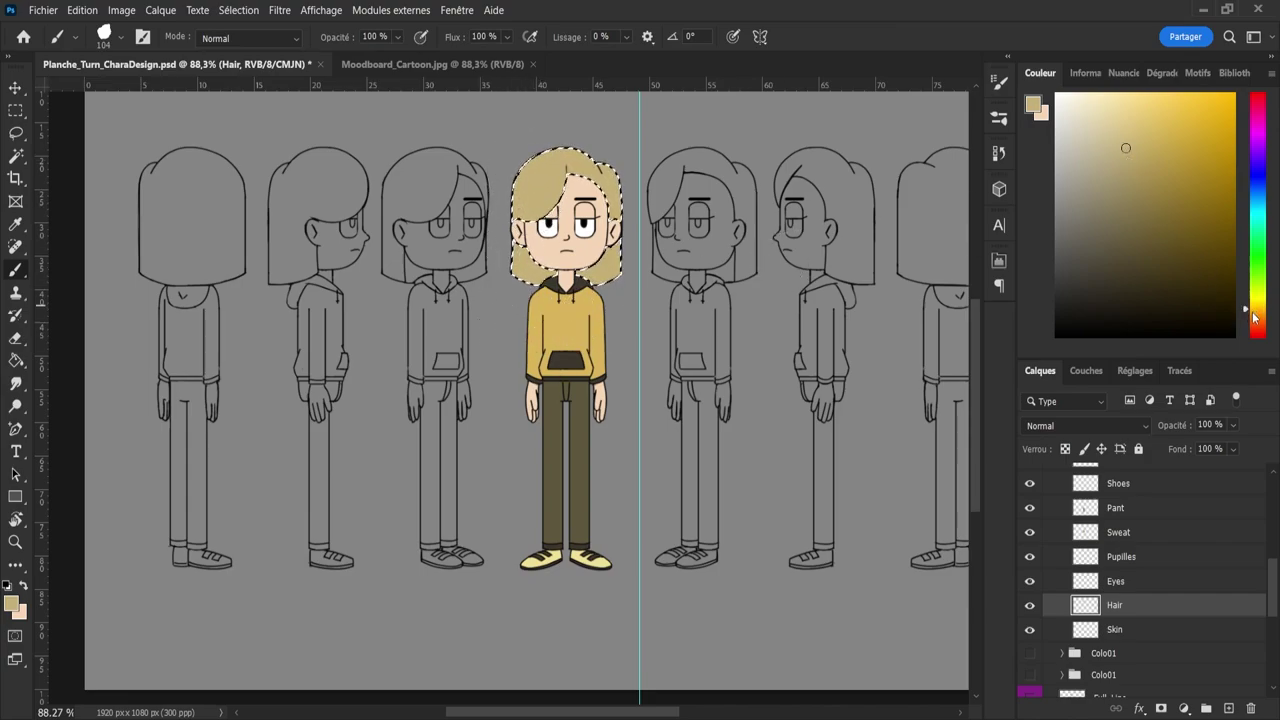
# - Repaint the hair on the Hair layer in a muted golden brown, clear the selection and save the document
pyautogui.click(1252, 317)
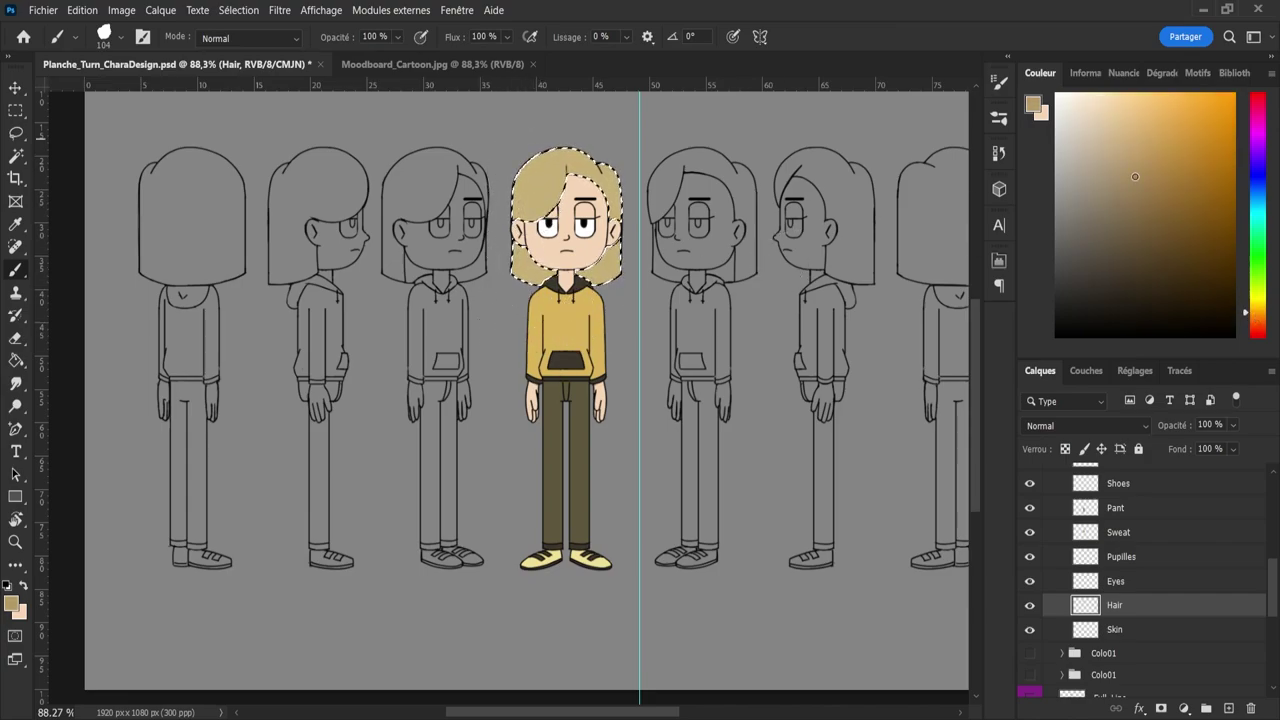
pyautogui.moveTo(1134, 175)
pyautogui.mouseDown()
pyautogui.moveTo(1147, 178)
pyautogui.moveTo(1137, 183)
pyautogui.mouseUp()
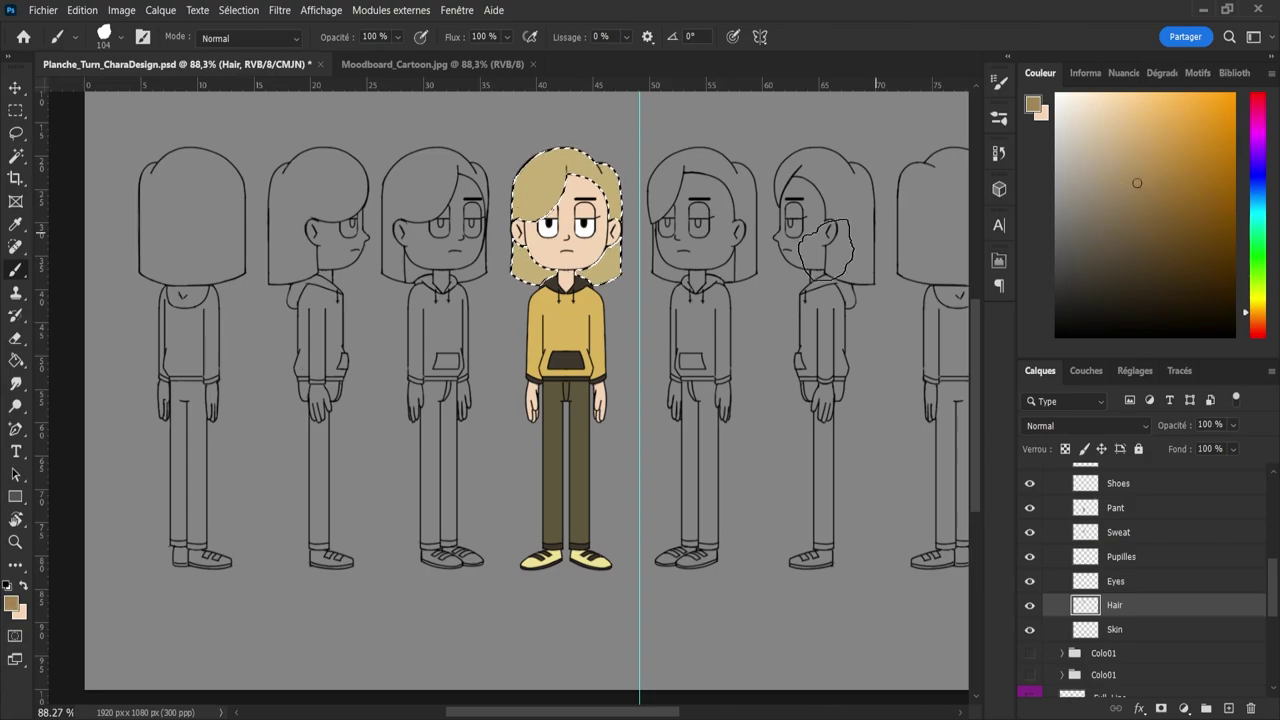
pyautogui.moveTo(598, 260)
pyautogui.mouseDown()
pyautogui.moveTo(603, 200)
pyautogui.moveTo(557, 238)
pyautogui.moveTo(510, 315)
pyautogui.mouseUp()
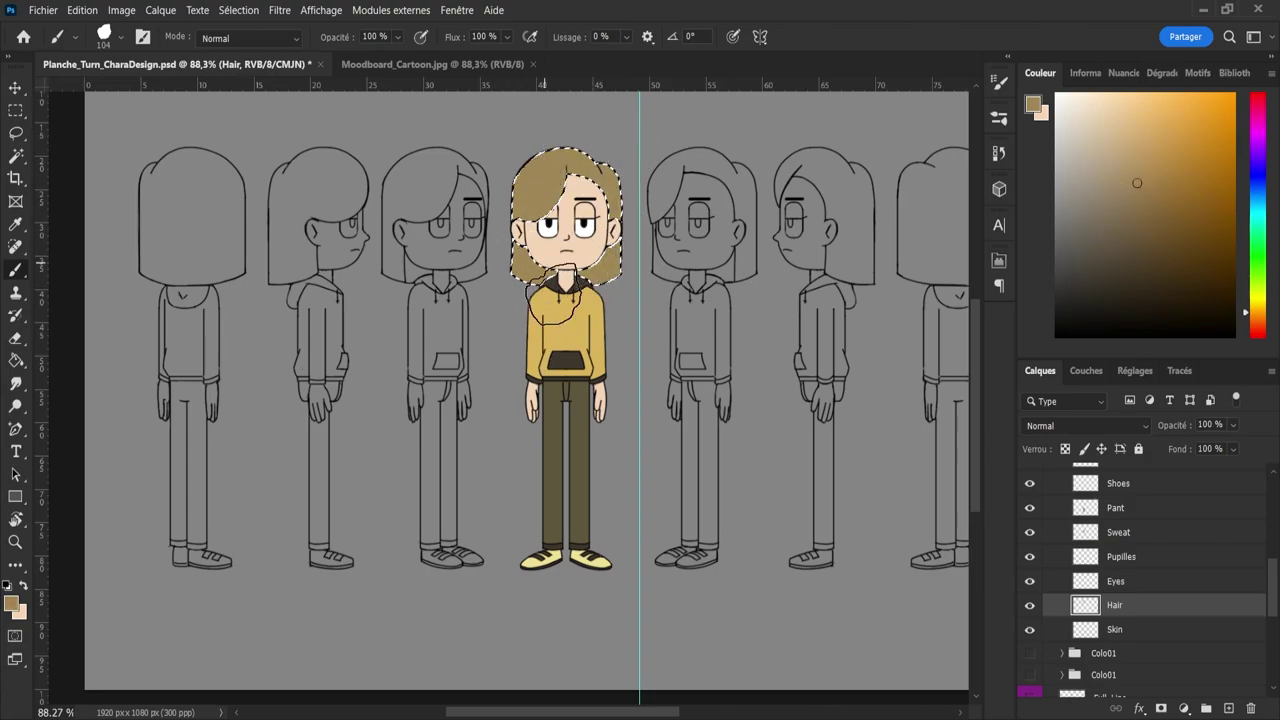
pyautogui.click(1131, 213)
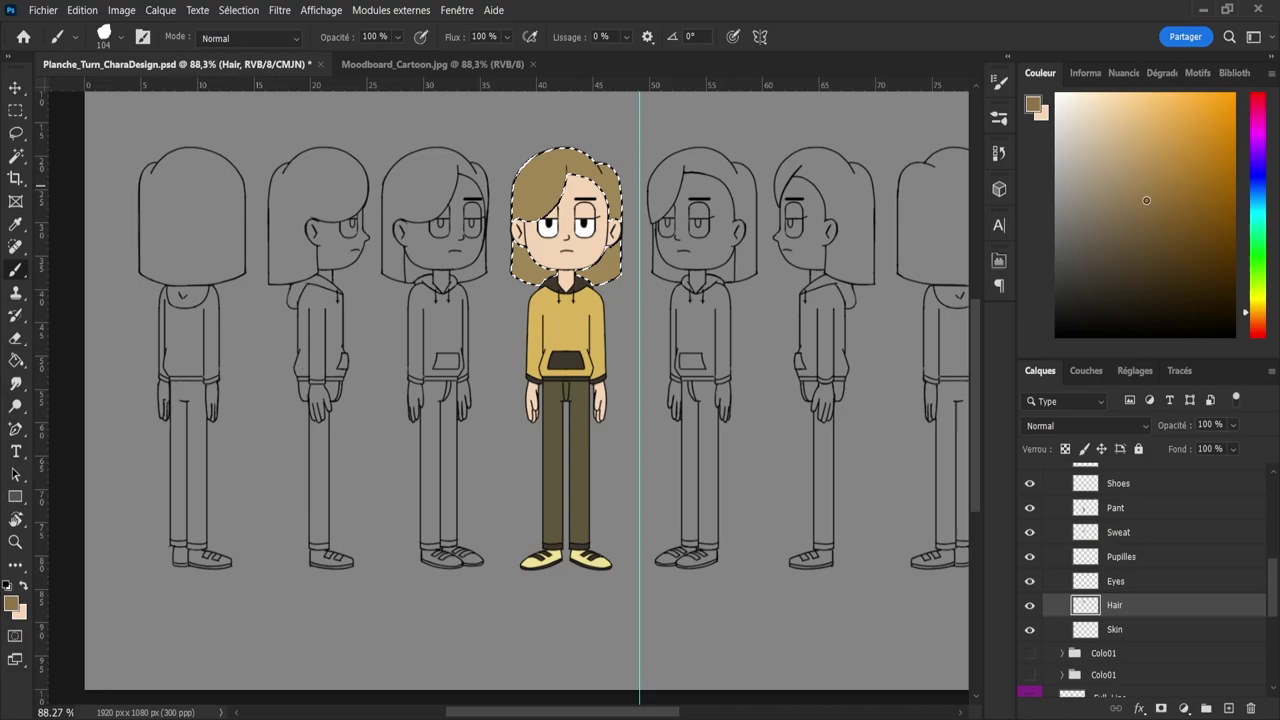
pyautogui.click(1139, 209)
pyautogui.moveTo(605, 275)
pyautogui.mouseDown()
pyautogui.moveTo(615, 245)
pyautogui.moveTo(590, 180)
pyautogui.moveTo(521, 150)
pyautogui.mouseUp()
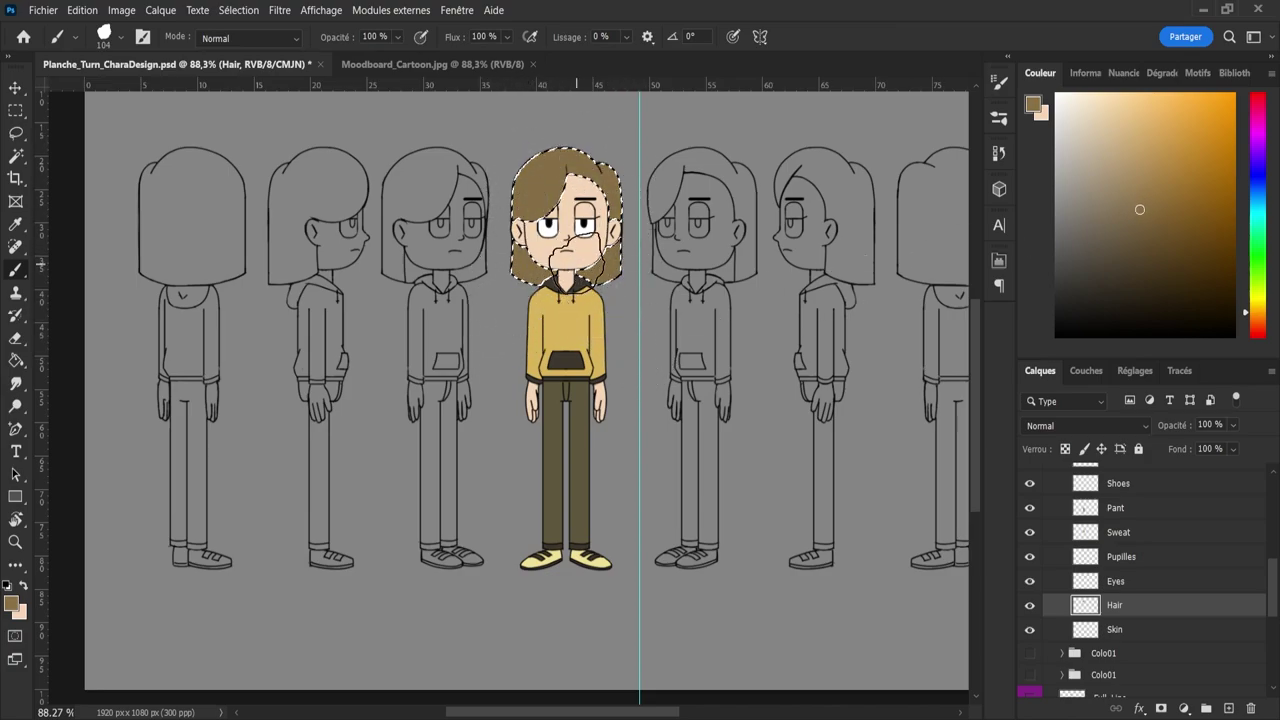
pyautogui.press('l')
pyautogui.hotkey('ctrl', 'd')
pyautogui.hotkey('ctrl', 's')
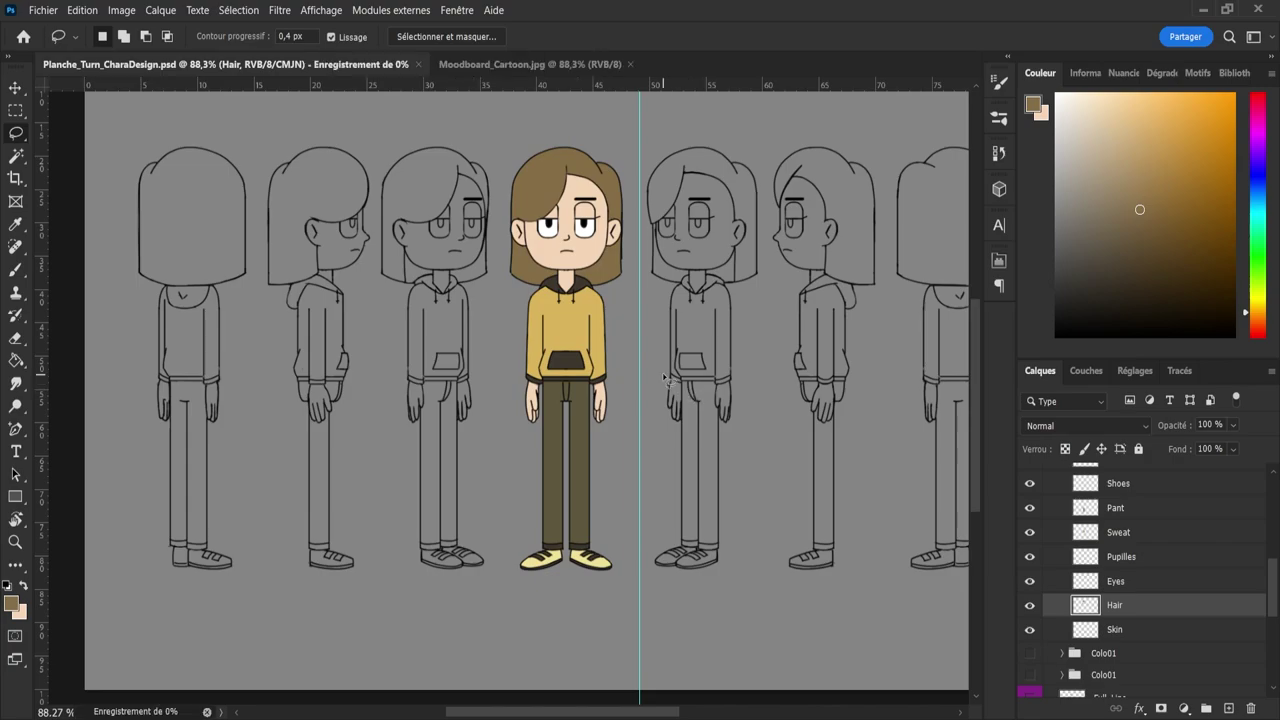
# - Collapse the visible Colo01 group that holds the yellow version
pyautogui.press('z')
pyautogui.moveTo(644, 356); pyautogui.dragTo(618, 341)
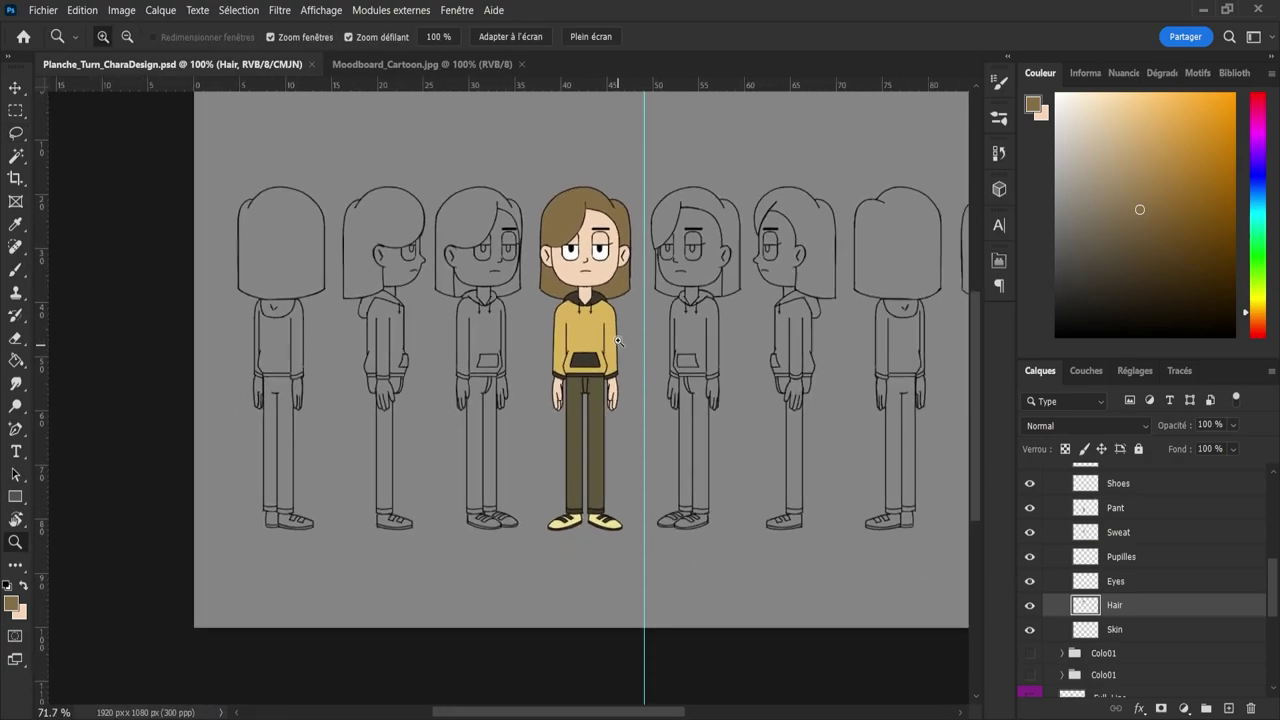
pyautogui.click(620, 336)
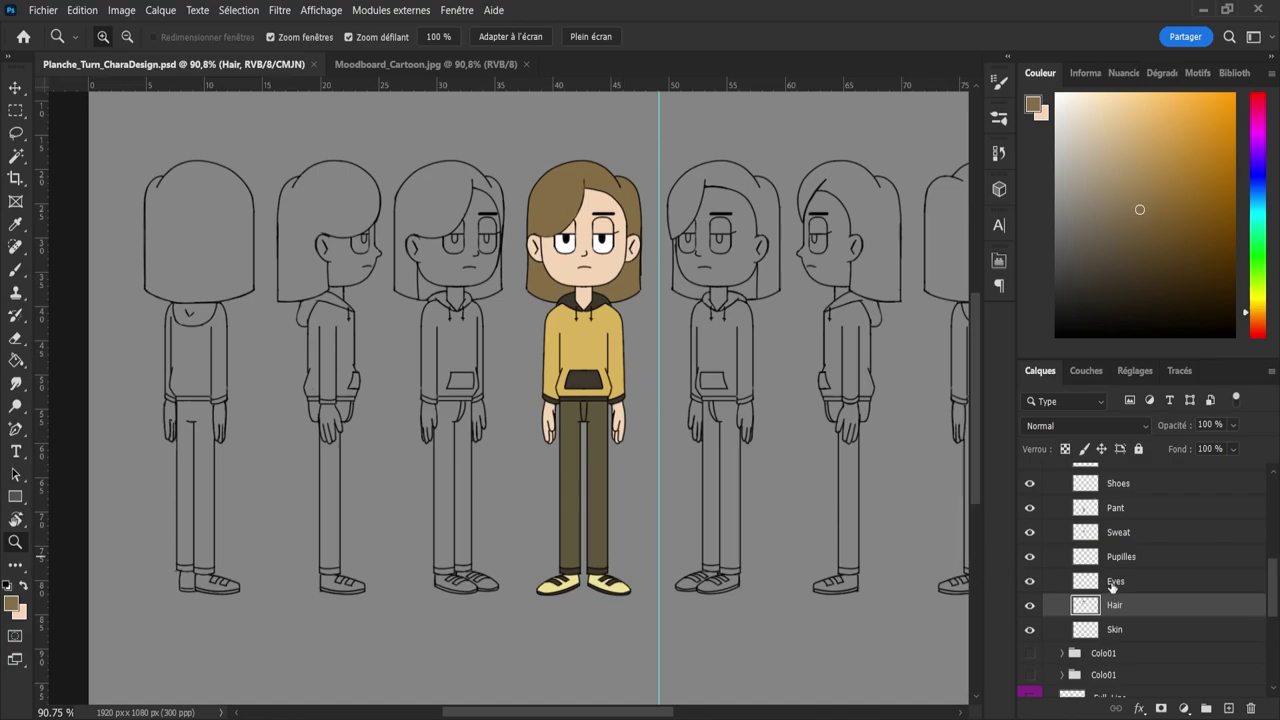
pyautogui.scroll(3, 1158, 559)
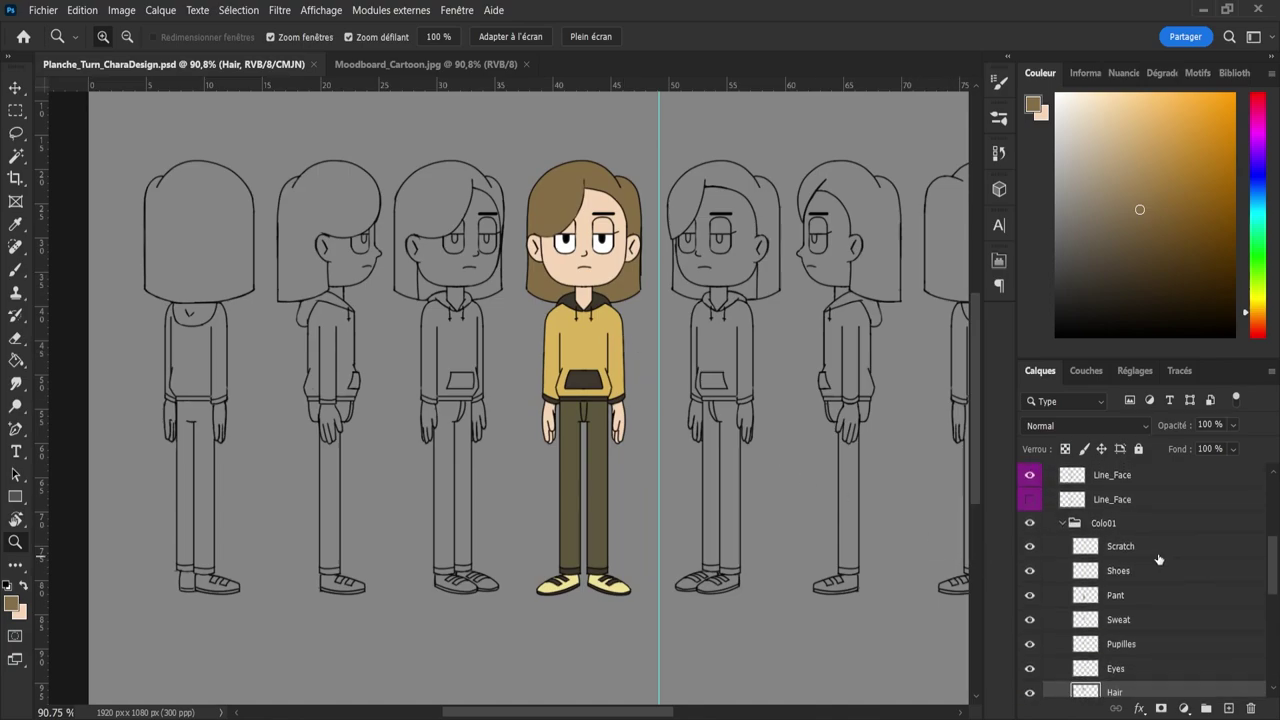
pyautogui.click(1062, 524)
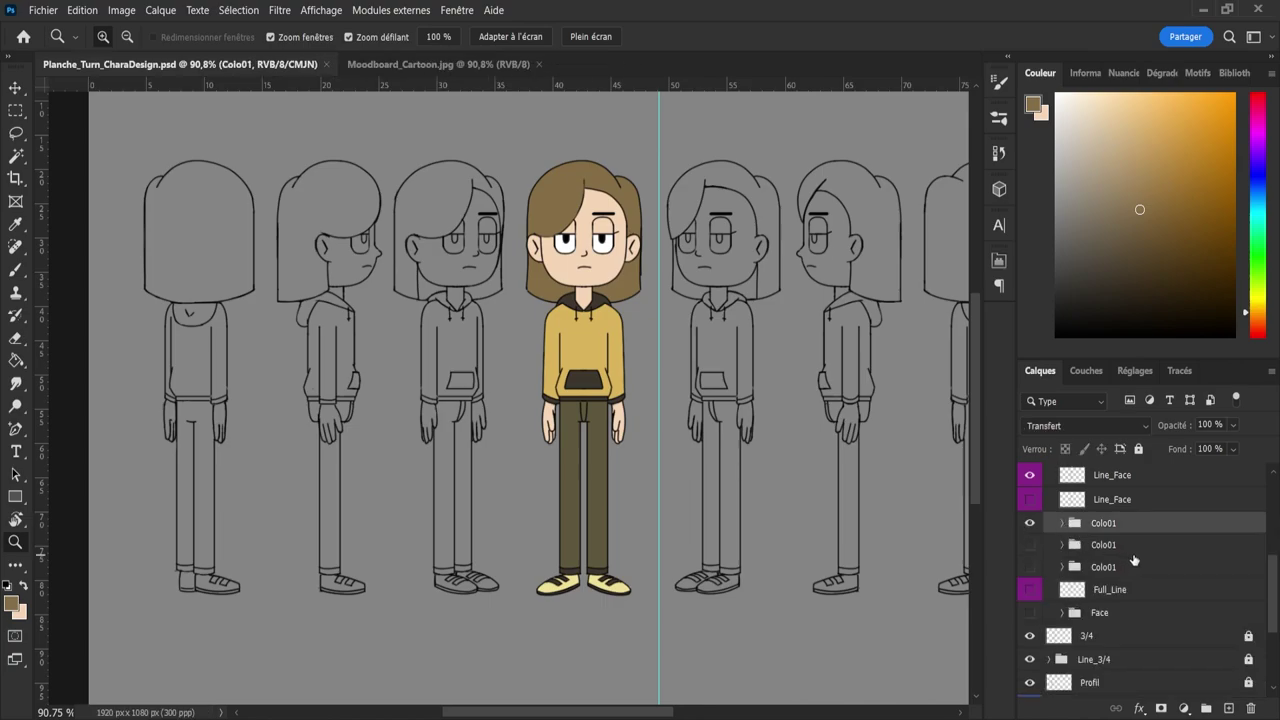
# - Rename the three Colo01 groups, from the lowest to the highest, as Blue, Red and Yellow
pyautogui.doubleClick(1103, 566)
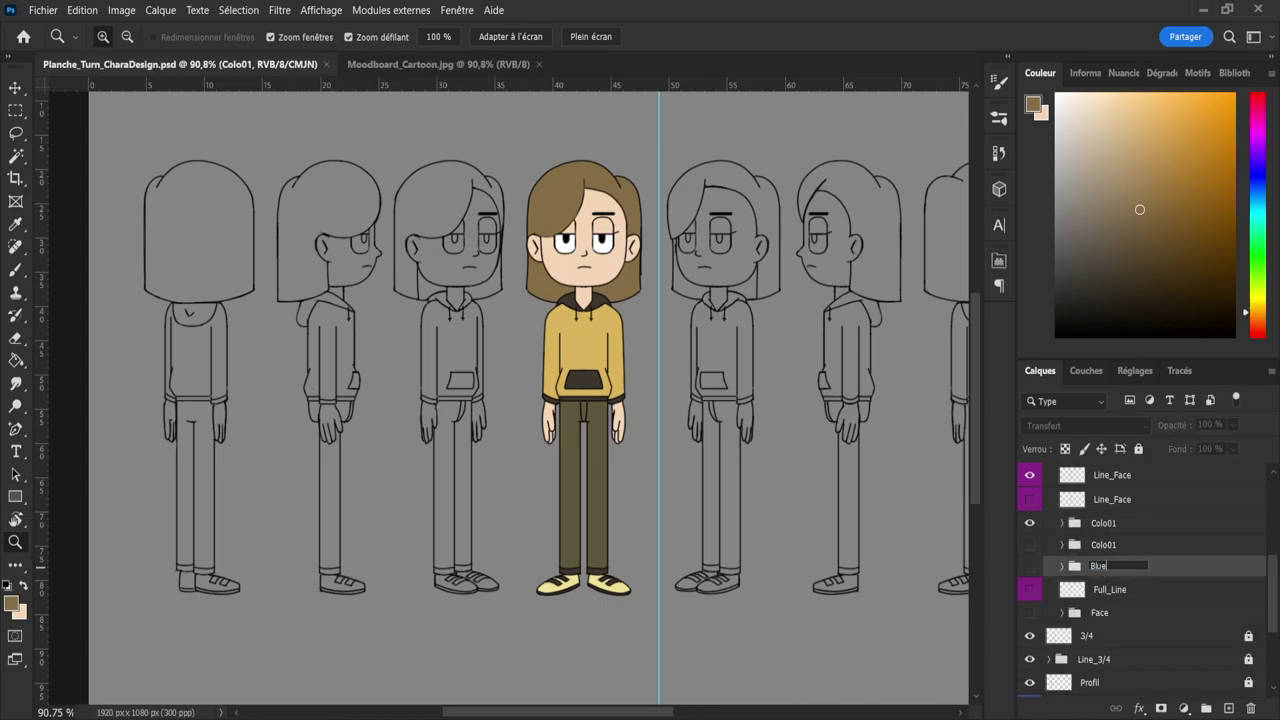
pyautogui.press('Return')
pyautogui.doubleClick(1103, 545)
pyautogui.write('Red')
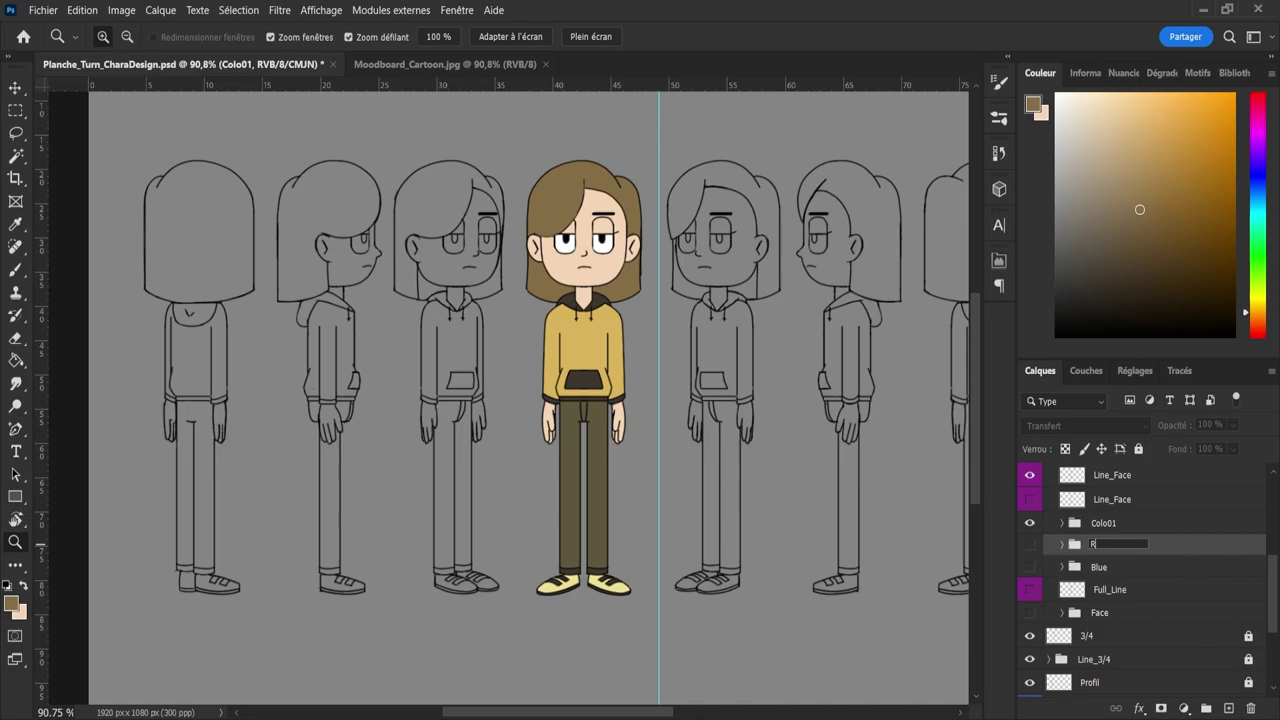
pyautogui.press('Return')
pyautogui.doubleClick(1103, 523)
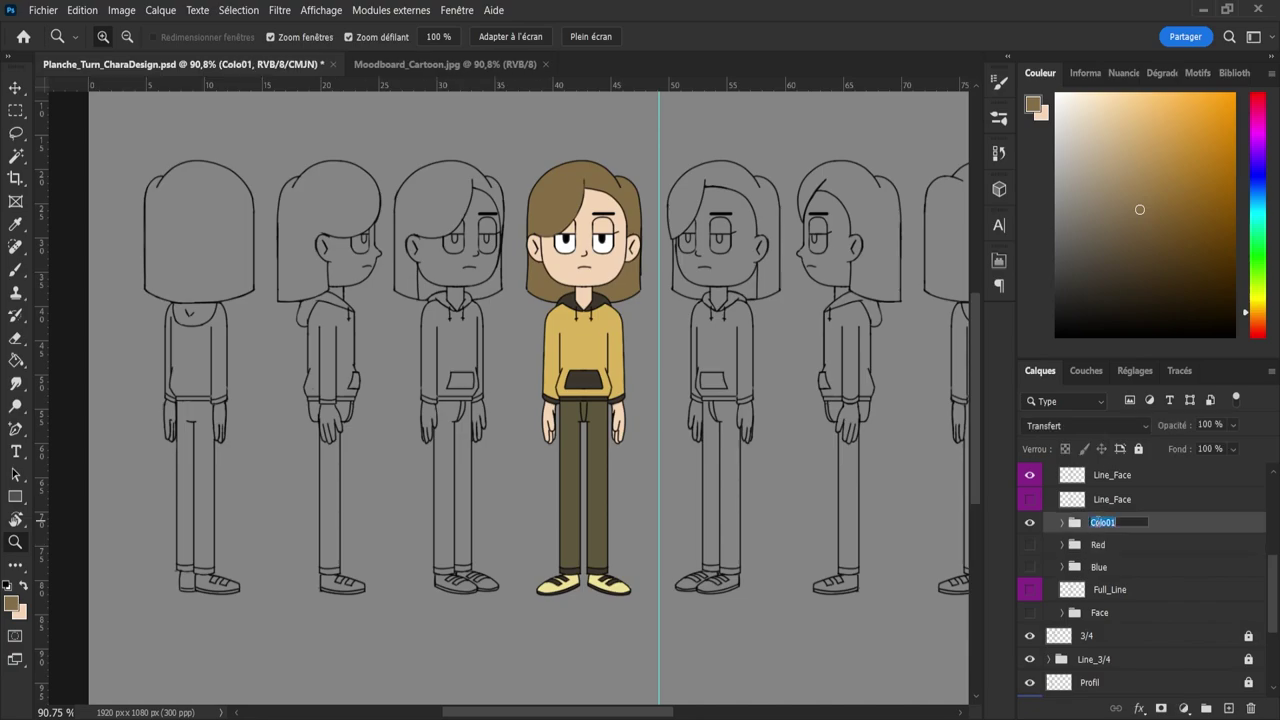
pyautogui.write('Yellow')
pyautogui.press('Return')
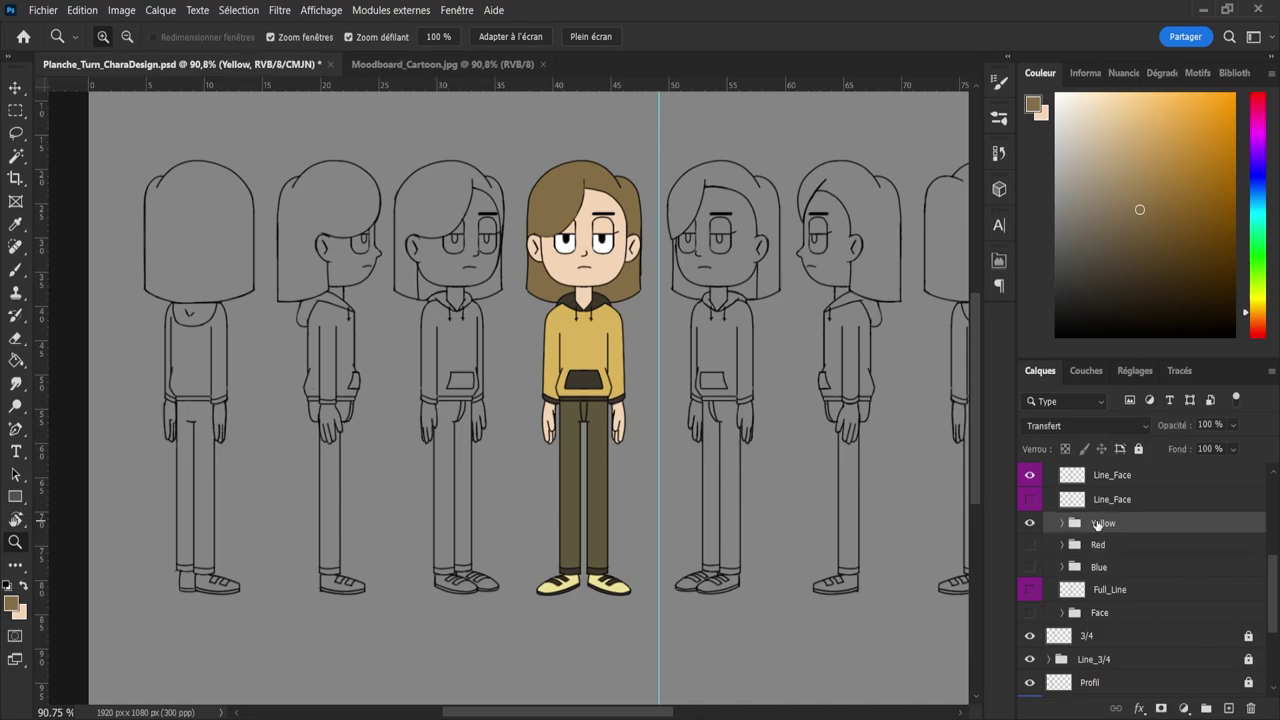
# - Create a 1920 x 1080 px document at 300 ppi, unlock its background layer and give it a grey colour overlay
pyautogui.click(54, 31)
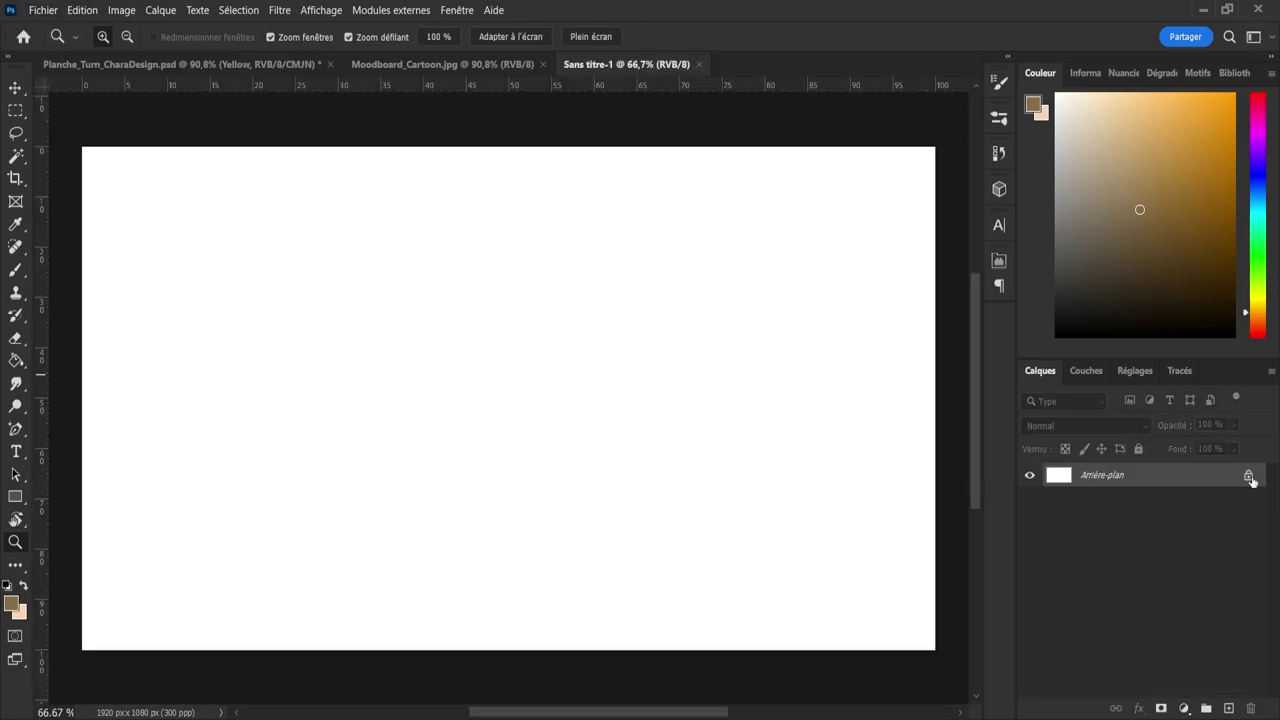
pyautogui.click(1249, 477)
pyautogui.press('h')
pyautogui.click(563, 520)
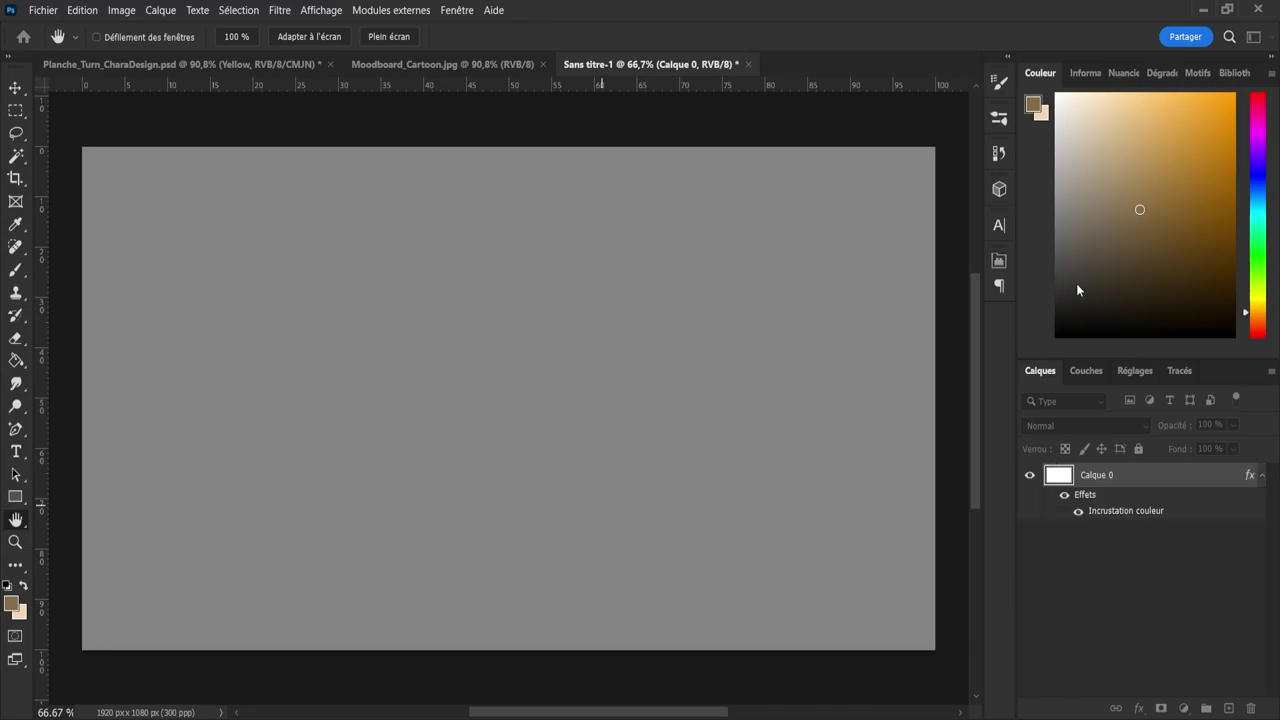
pyautogui.click(1076, 283)
# - Copy the FACE group from Planche_Turn_CharaDesign.psd into the new document and move the character towards the canvas centre
pyautogui.click(212, 66)
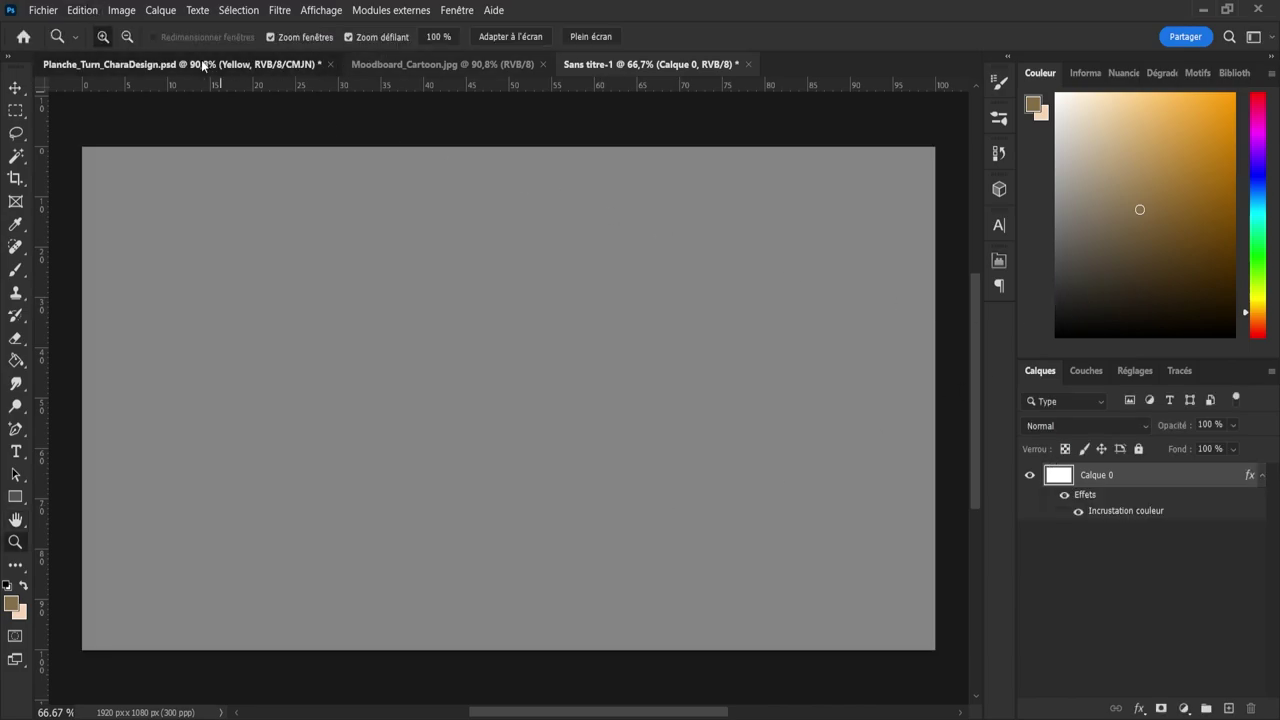
pyautogui.scroll(-2, 1276, 577)
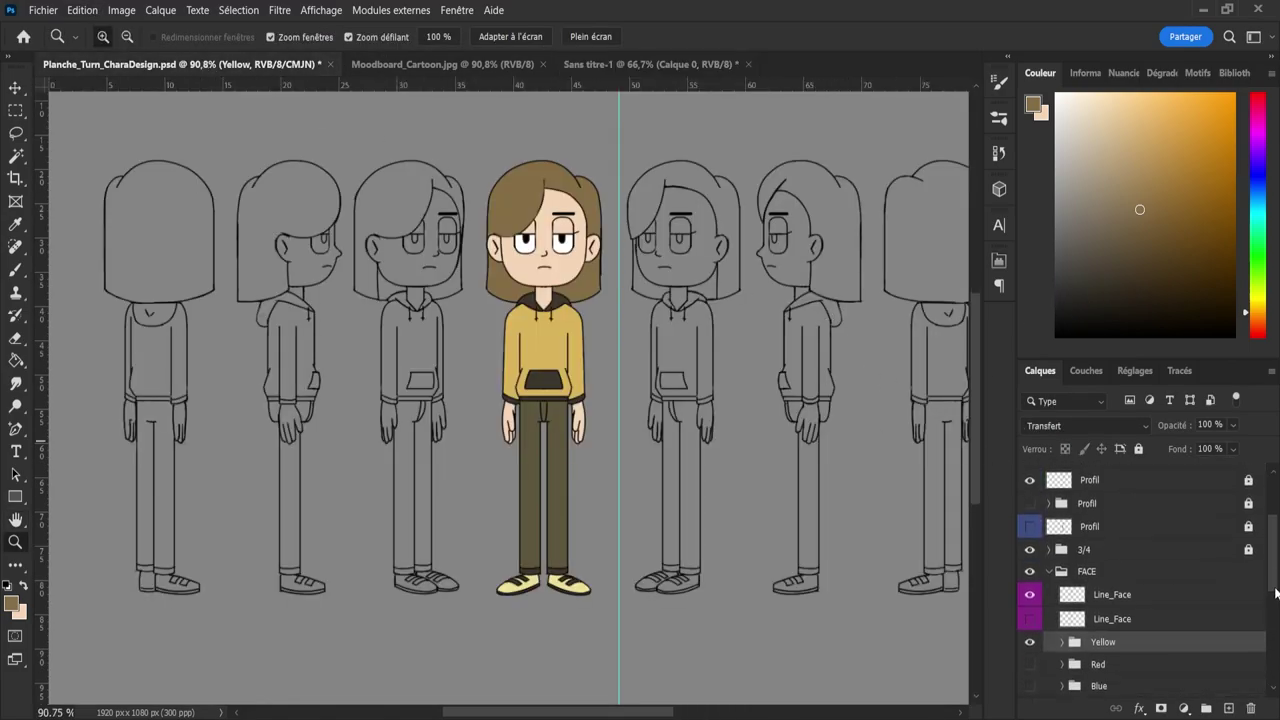
pyautogui.click(1090, 564)
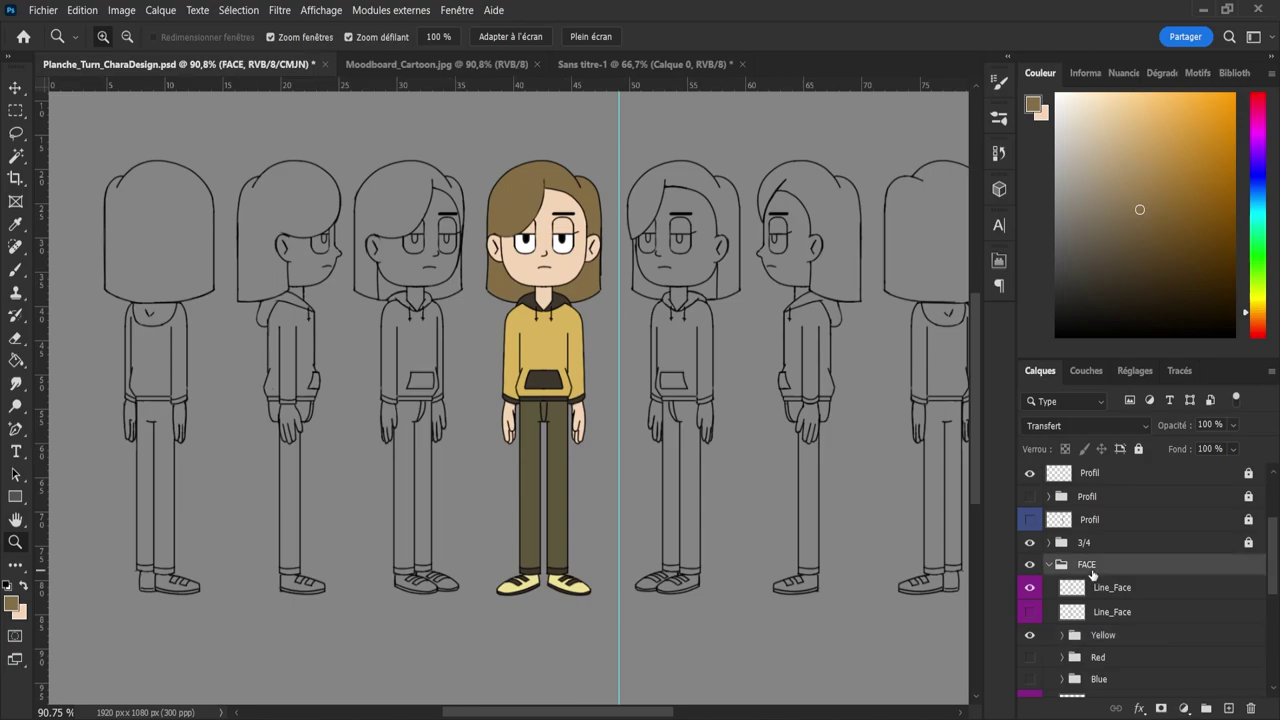
pyautogui.click(608, 64)
pyautogui.hotkey('ctrl', 'v')
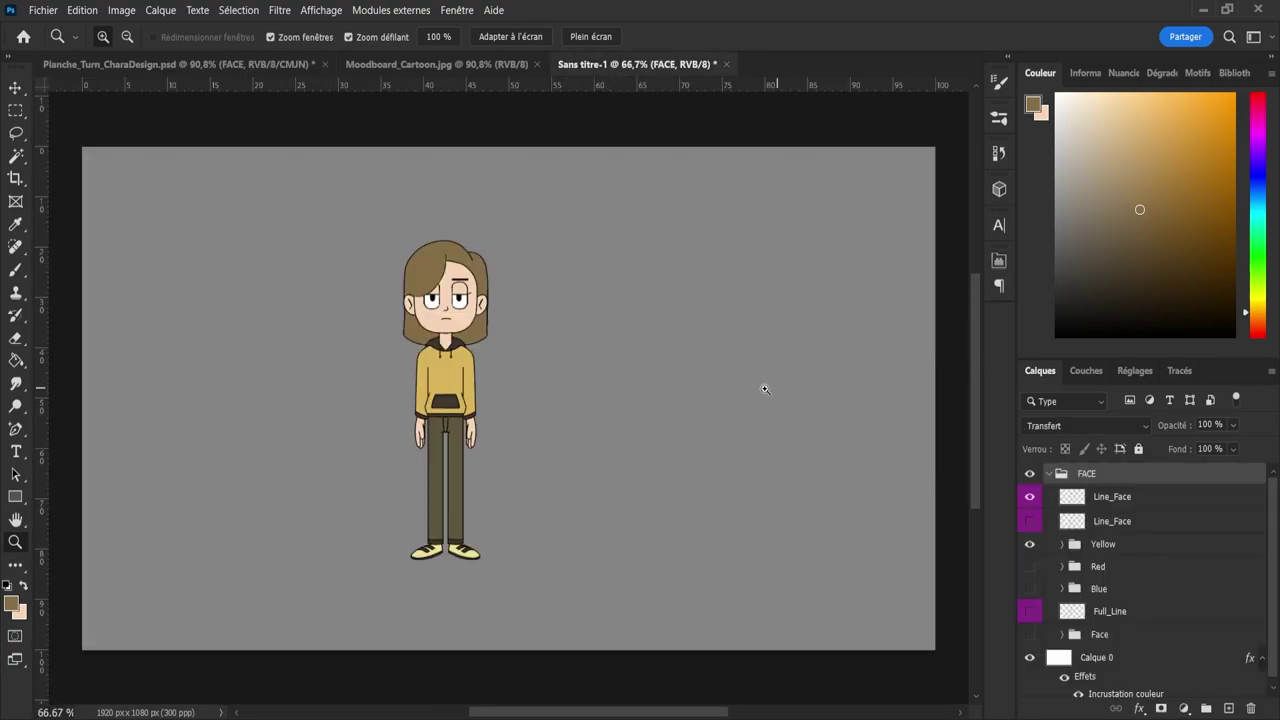
pyautogui.press('v')
pyautogui.moveTo(447, 378); pyautogui.dragTo(490, 378)
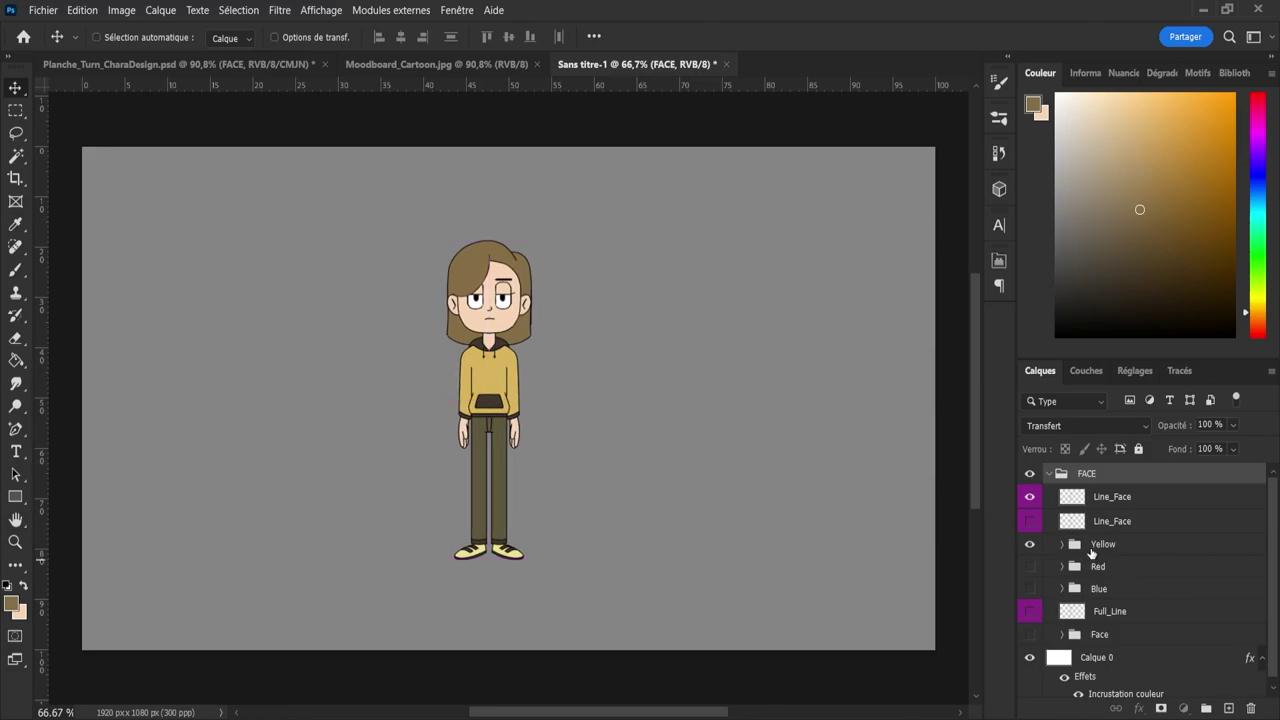
# - Collapse the FACE group, duplicate it and place the copy directly beneath the original in the layer stack
pyautogui.click(1092, 549)
pyautogui.click(1060, 474)
pyautogui.click(1049, 474)
pyautogui.hotkey('ctrl', 'j')
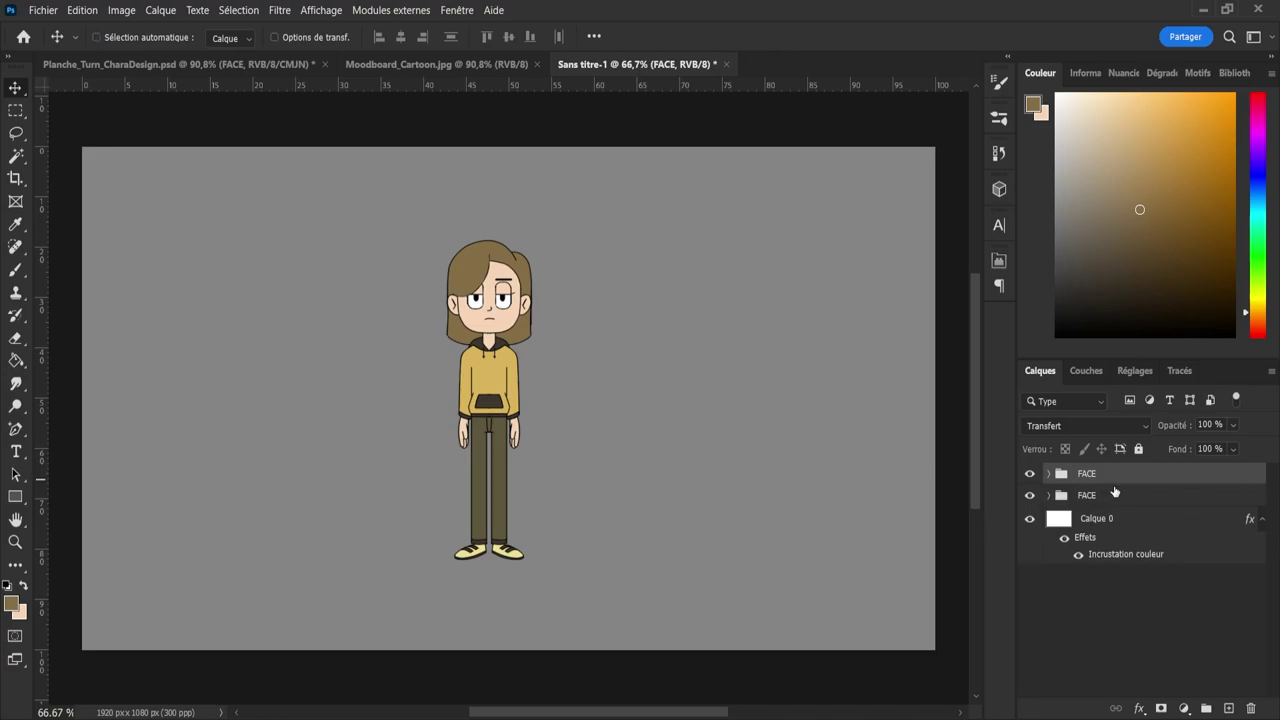
pyautogui.moveTo(1102, 480); pyautogui.dragTo(1108, 516)
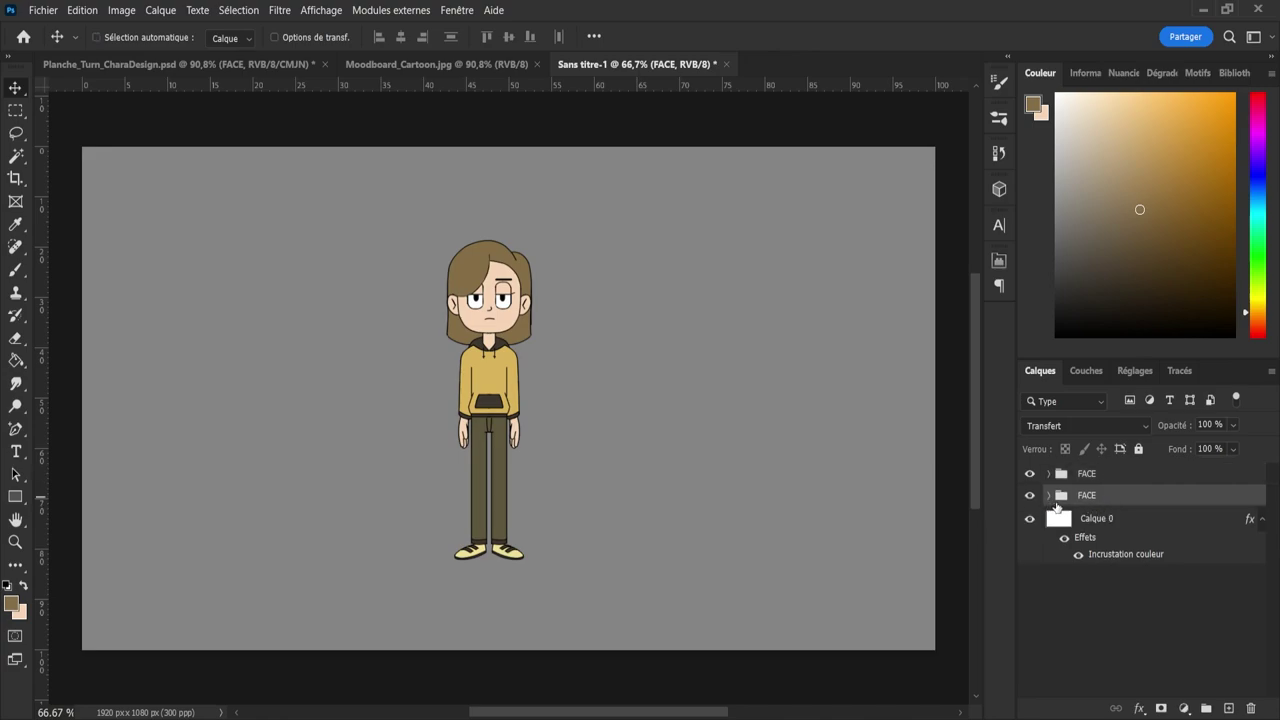
# - Show the Red group instead of Yellow in the lower FACE group and move that character just left of the yellow one
pyautogui.click(1049, 496)
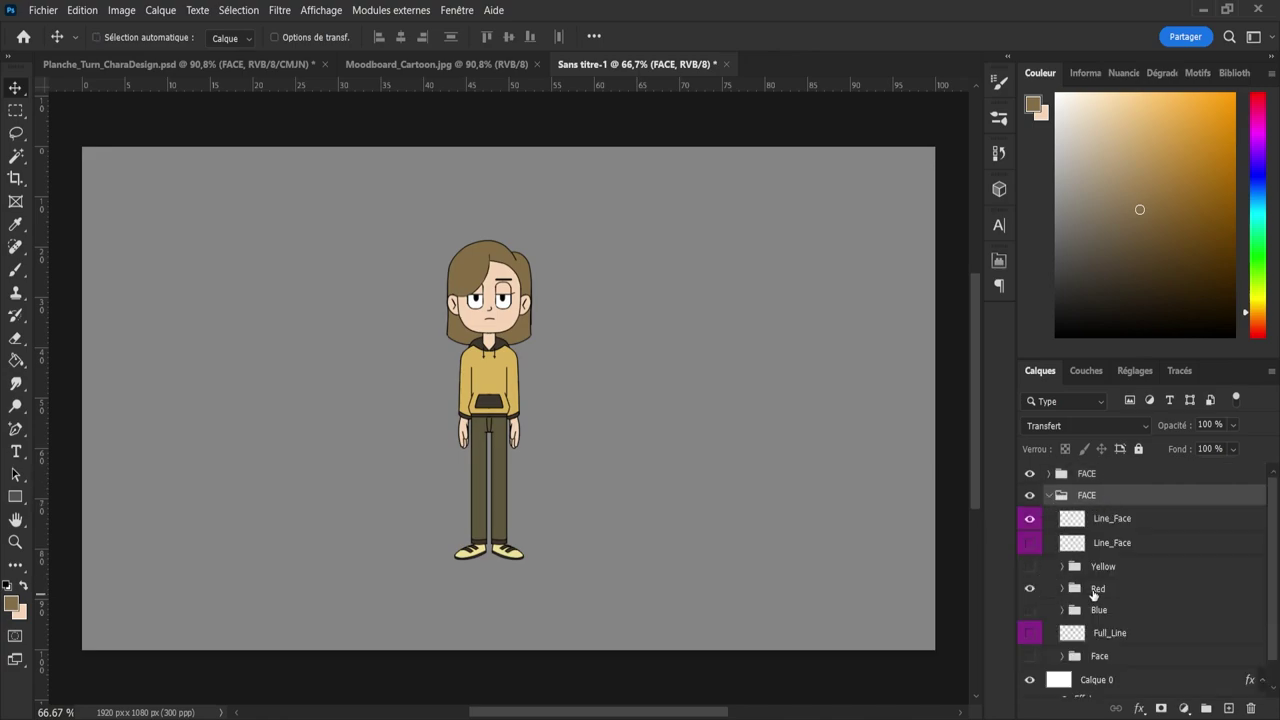
pyautogui.click(1072, 597)
pyautogui.click(1049, 496)
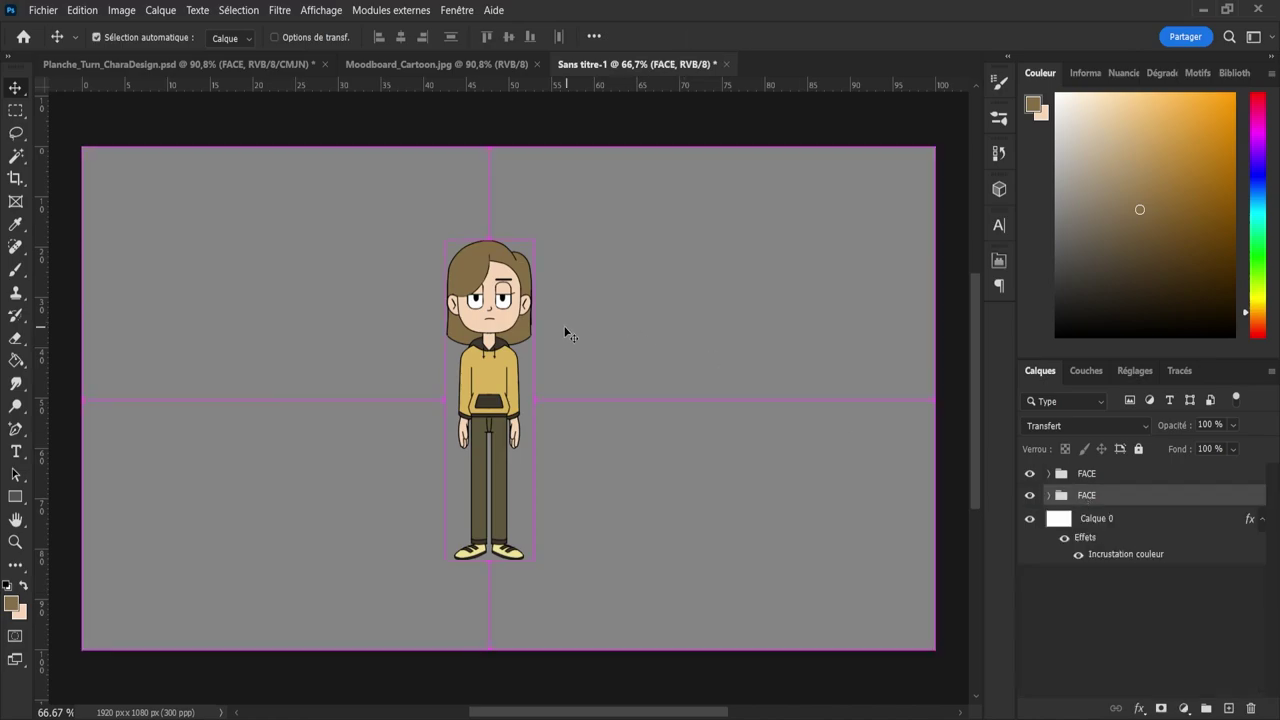
pyautogui.hotkey('ctrl', 't')
pyautogui.moveTo(509, 346); pyautogui.dragTo(409, 355)
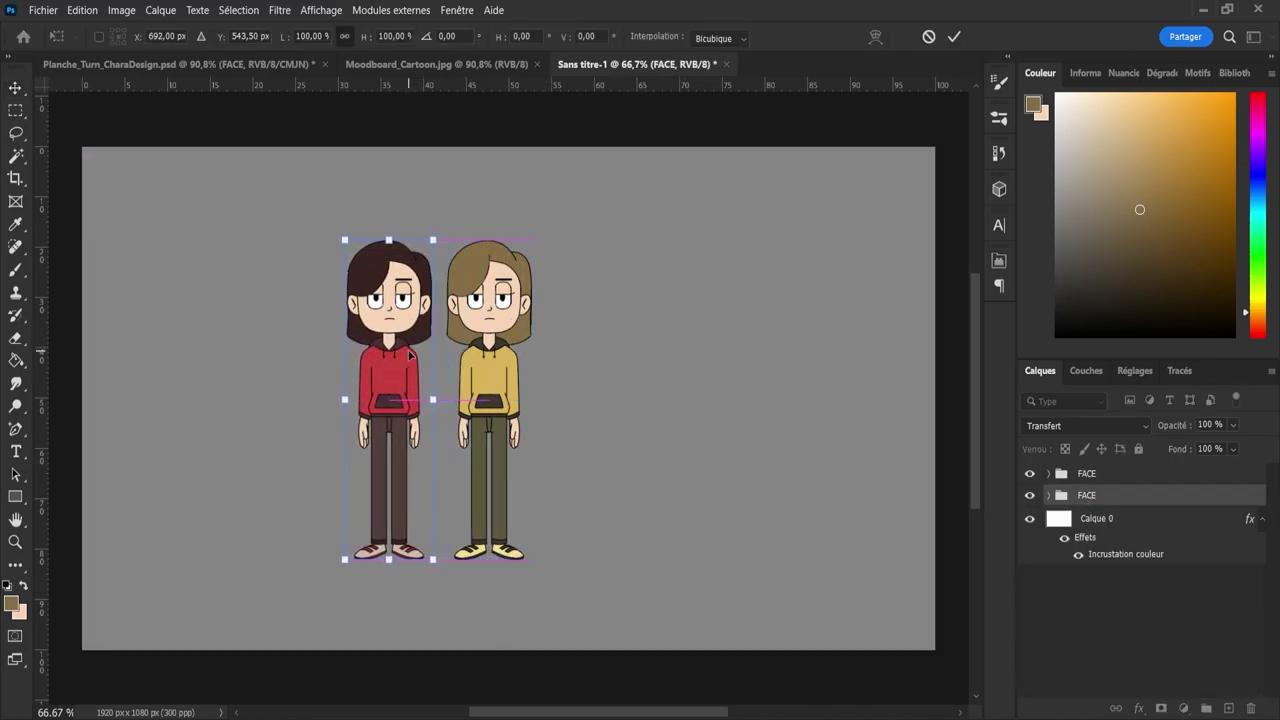
pyautogui.click(954, 36)
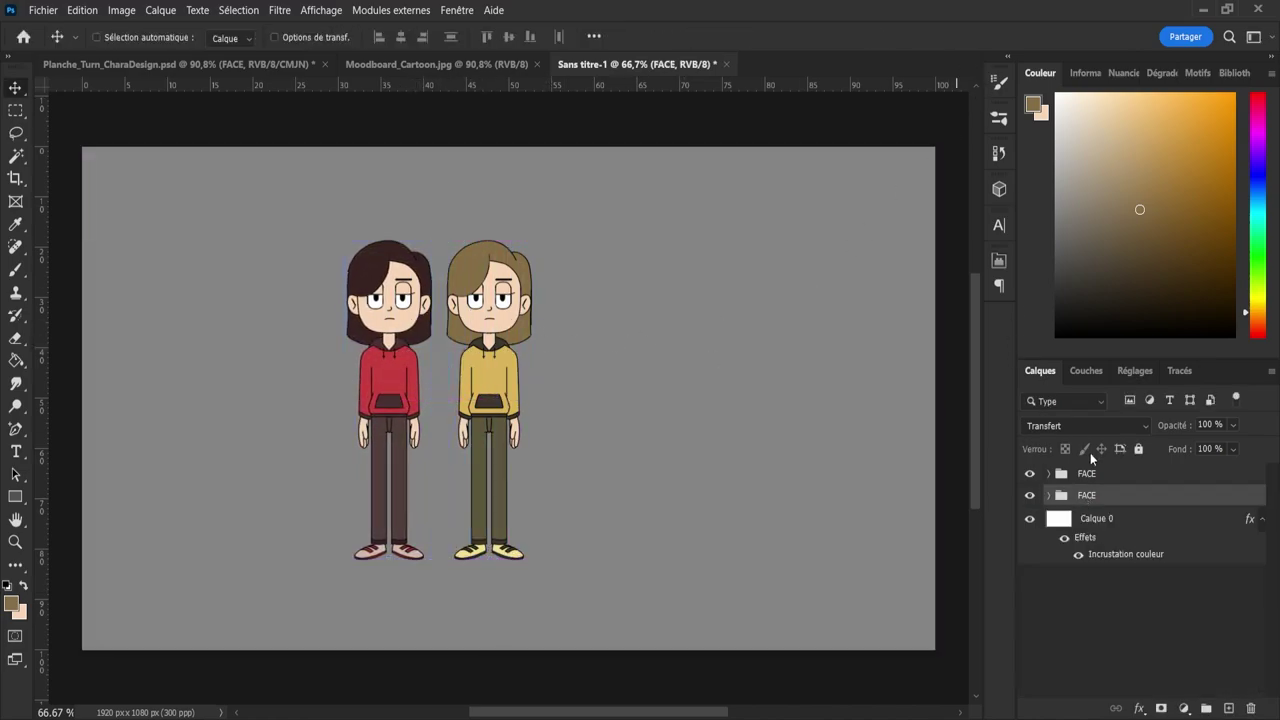
# - Duplicate the red character's FACE group, place the copy beneath it and hide the copy's Red colour group
pyautogui.click(1048, 495)
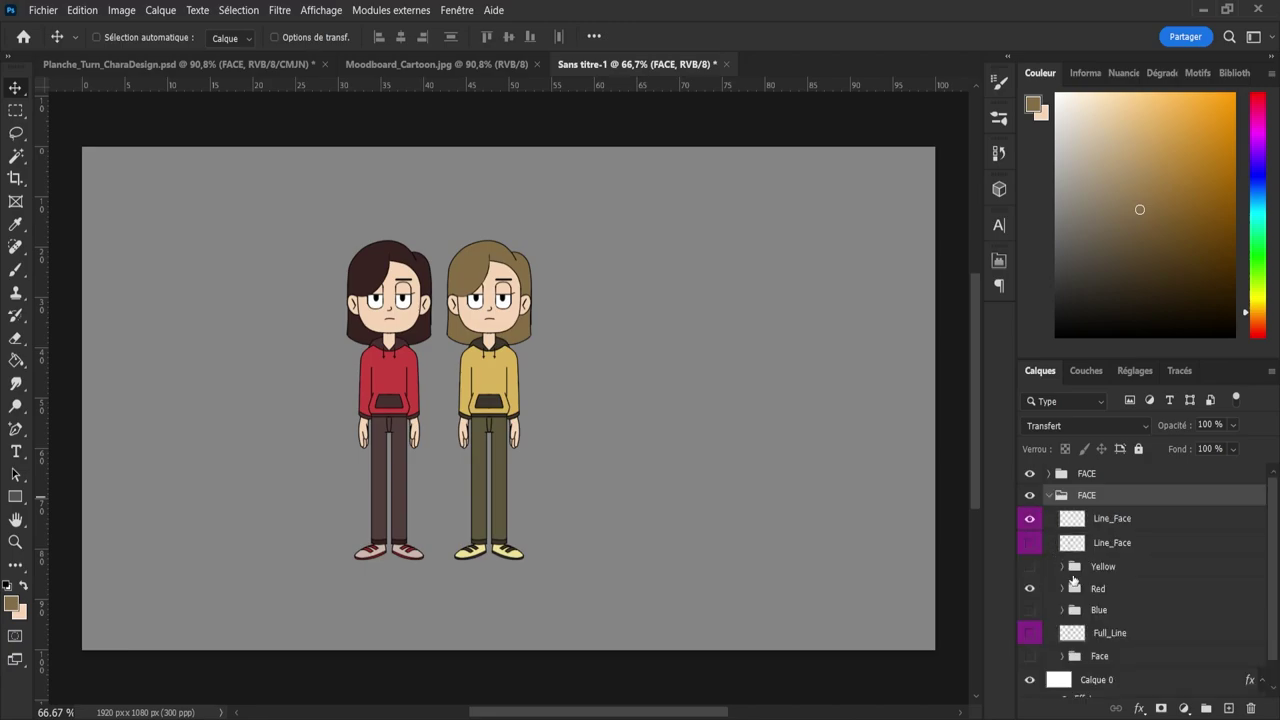
pyautogui.click(1048, 496)
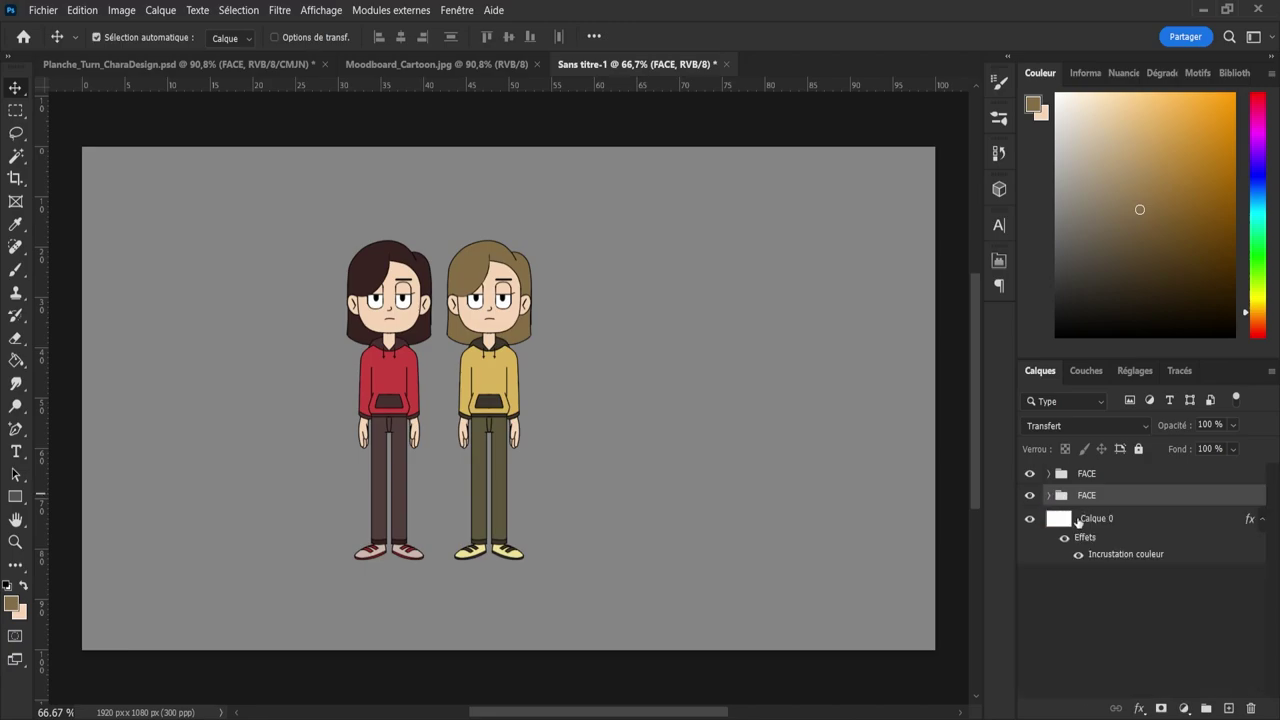
pyautogui.hotkey('ctrl', 'j')
pyautogui.moveTo(1098, 525); pyautogui.dragTo(1100, 531)
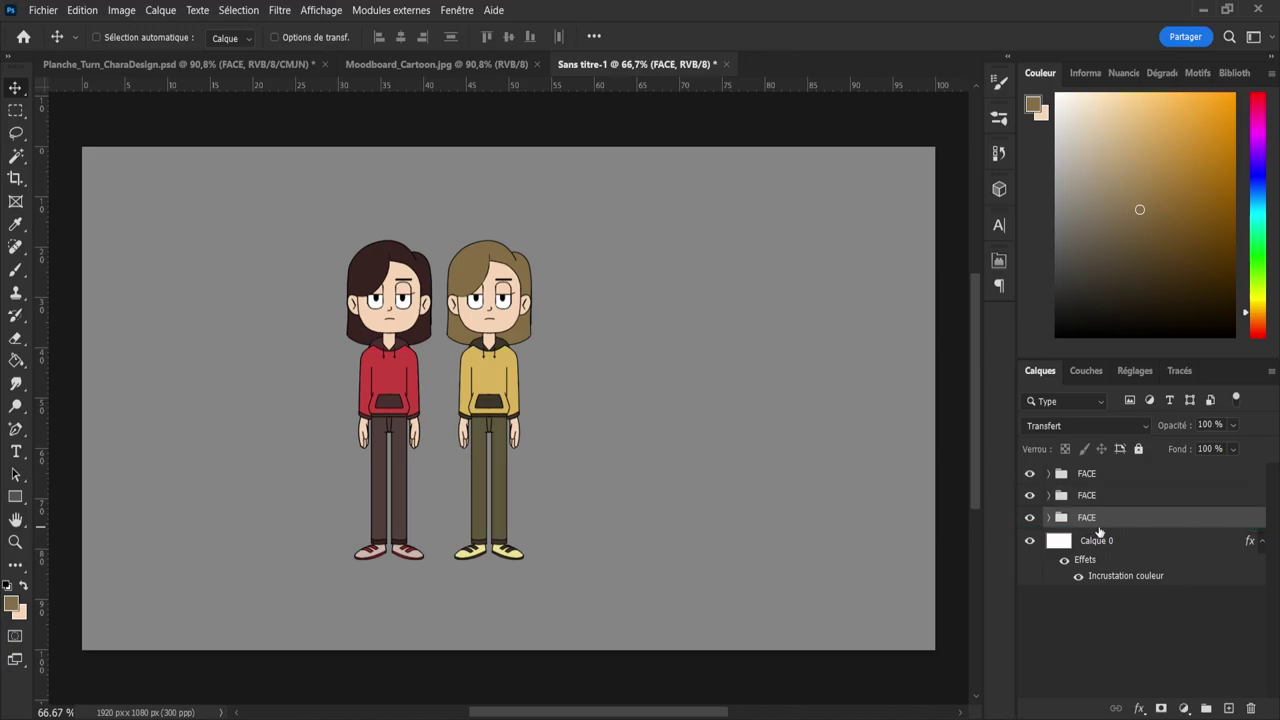
pyautogui.click(1048, 517)
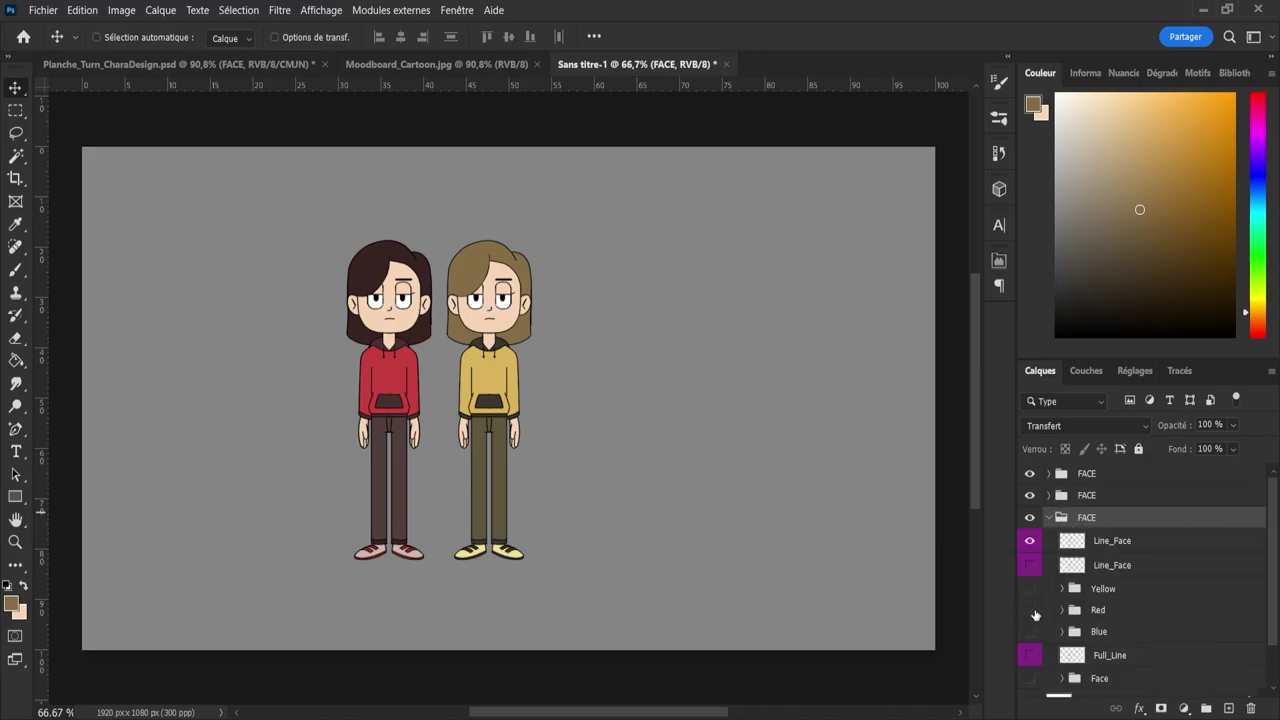
pyautogui.click(1048, 519)
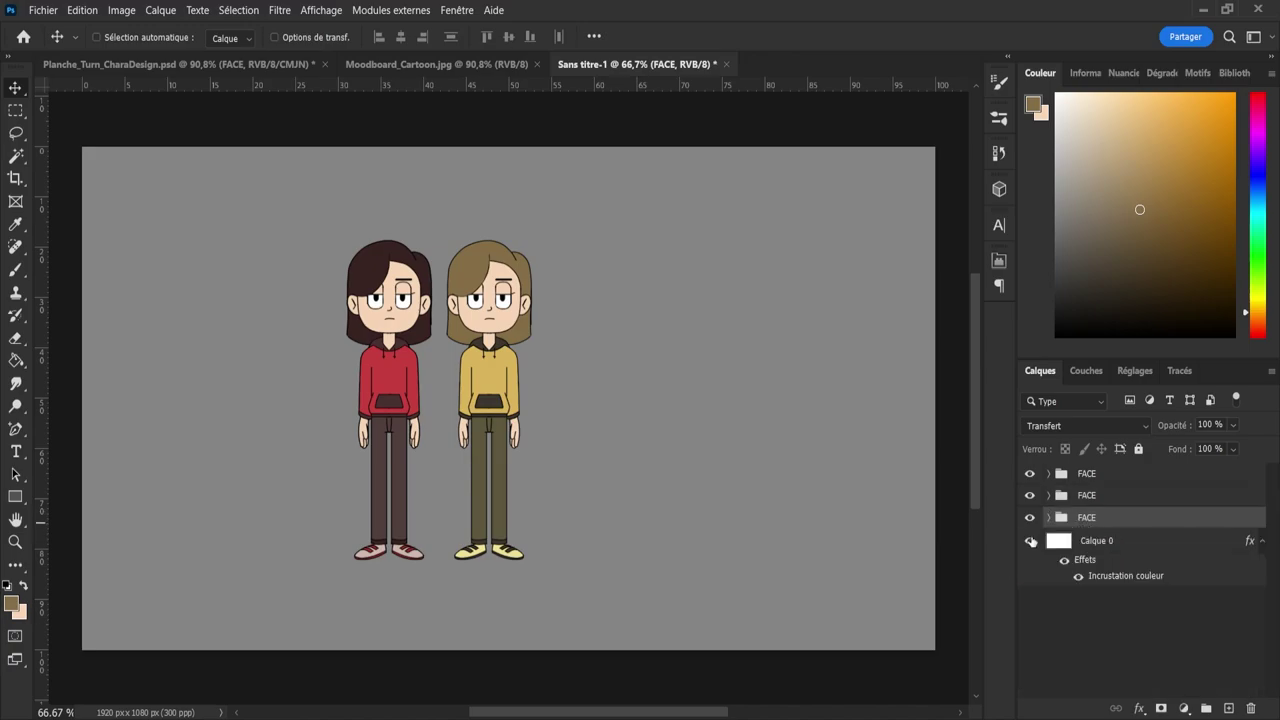
# - Move the blue character just left of the red one, level with the other two characters
pyautogui.hotkey('ctrl', 't')
pyautogui.moveTo(379, 417); pyautogui.dragTo(281, 414)
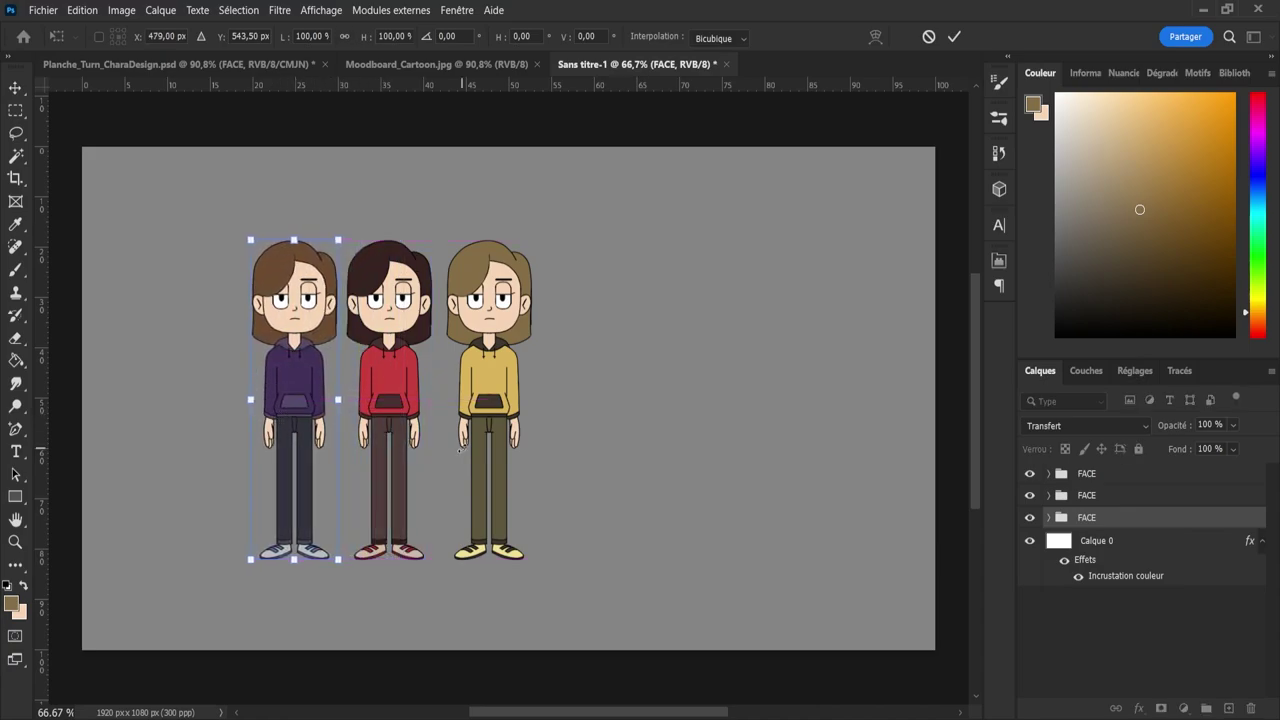
pyautogui.press('Left')
pyautogui.press('Return')
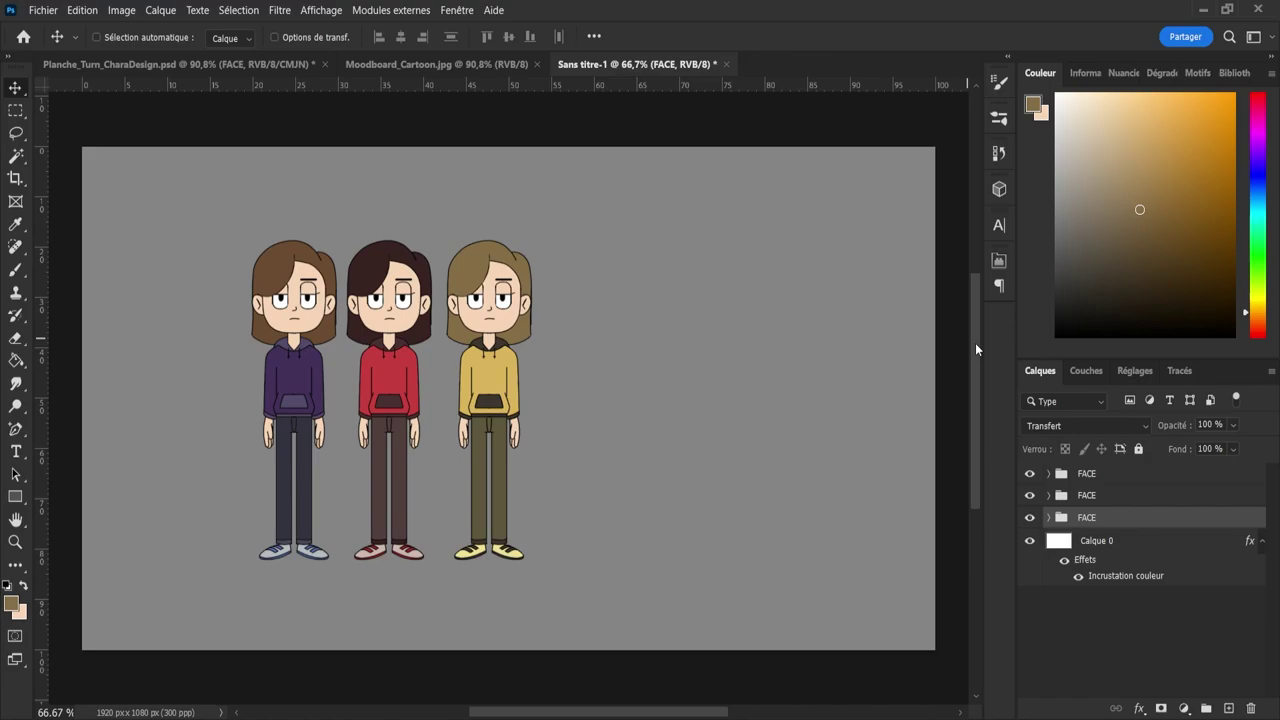
# - Select the Skin layer in the yellow character's Yellow group and load its painted area as a selection
pyautogui.click(1048, 473)
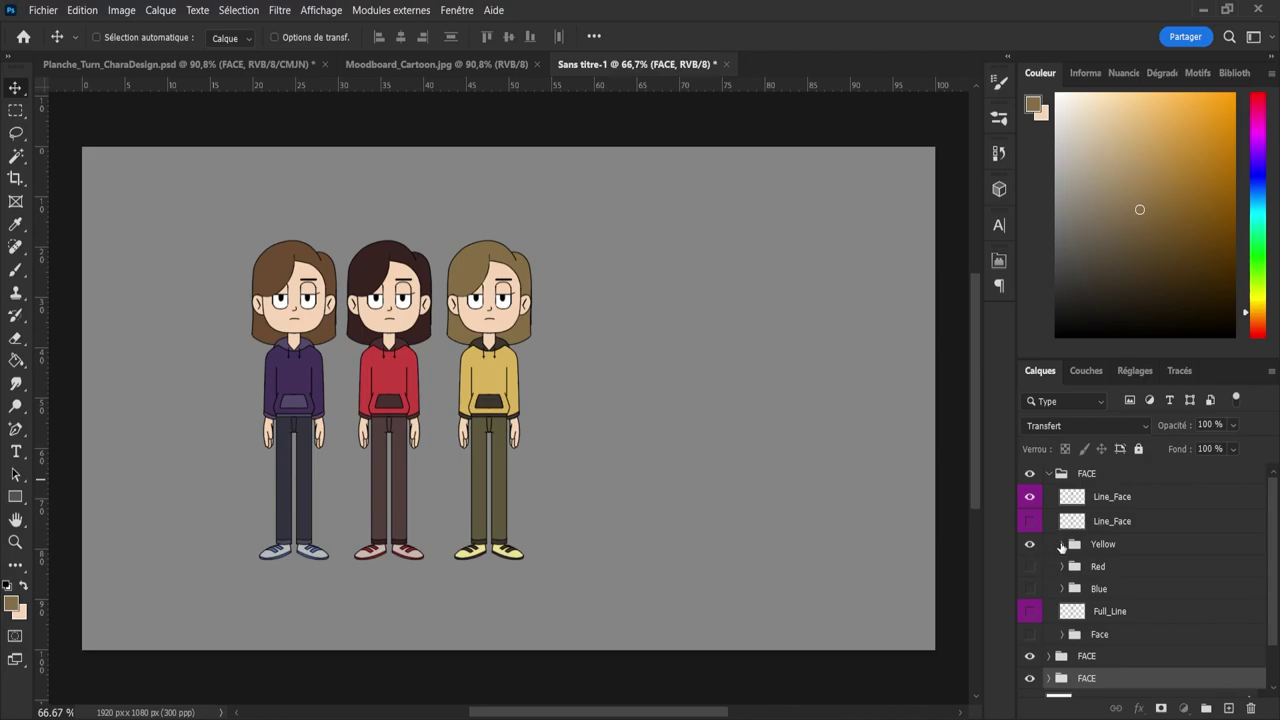
pyautogui.click(1062, 544)
pyautogui.scroll(-4, 1271, 566)
pyautogui.click(1086, 637)
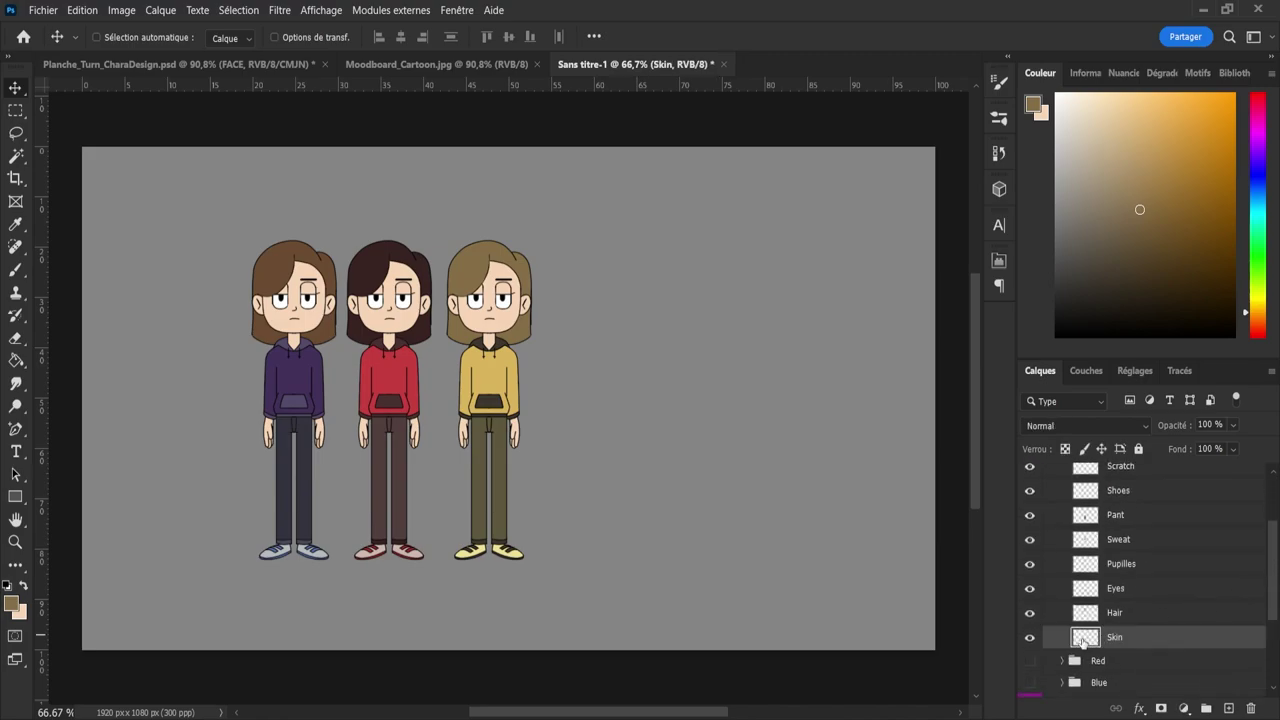
pyautogui.keyDown('ctrl'); pyautogui.click(1086, 637); pyautogui.keyUp('ctrl')
pyautogui.press('i')
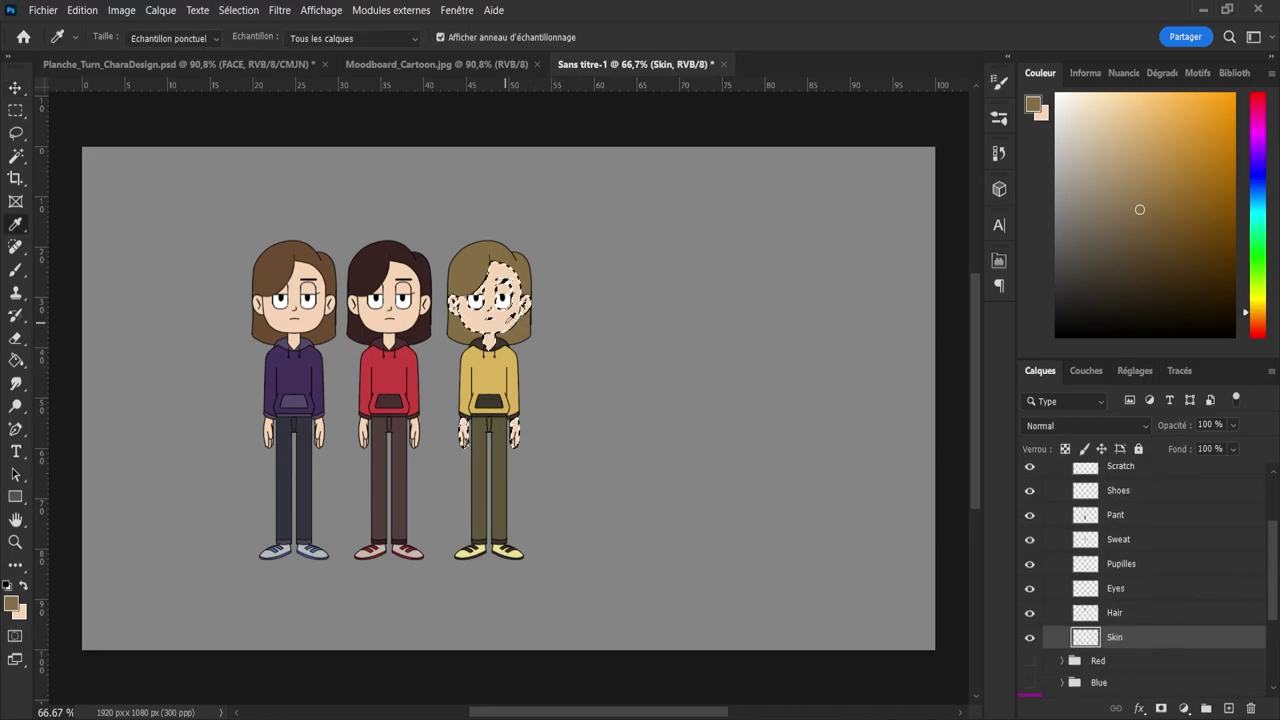
# - Repaint the yellow character's skin in a darker, redder tan mixed from its sampled skin colour, then deselect
pyautogui.click(498, 326)
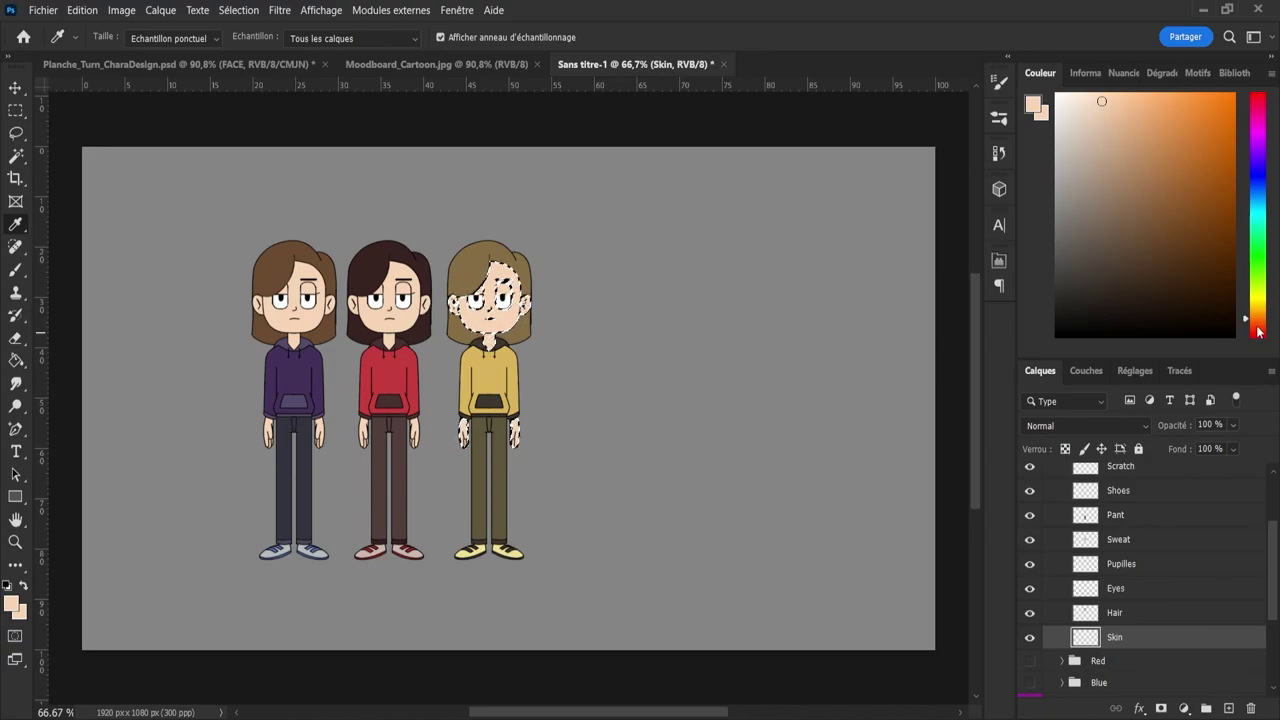
pyautogui.click(1255, 326)
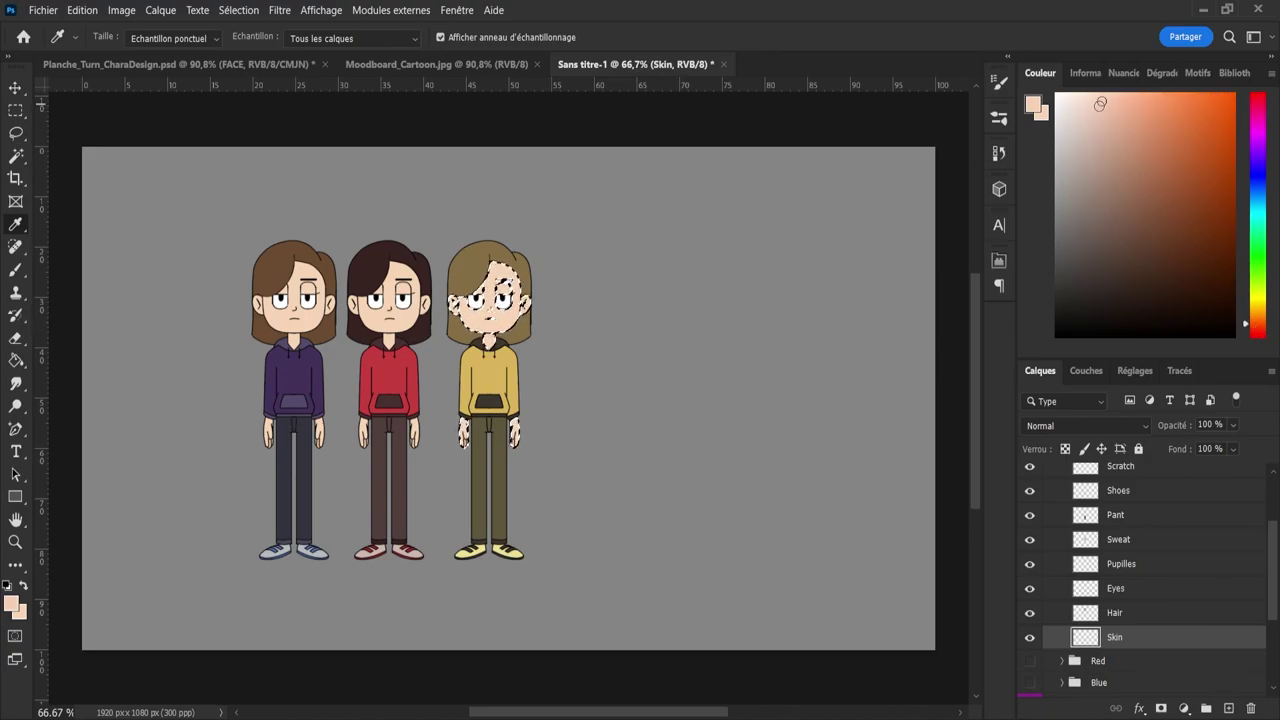
pyautogui.click(1093, 131)
pyautogui.moveTo(1109, 136); pyautogui.dragTo(1135, 132)
pyautogui.press('b')
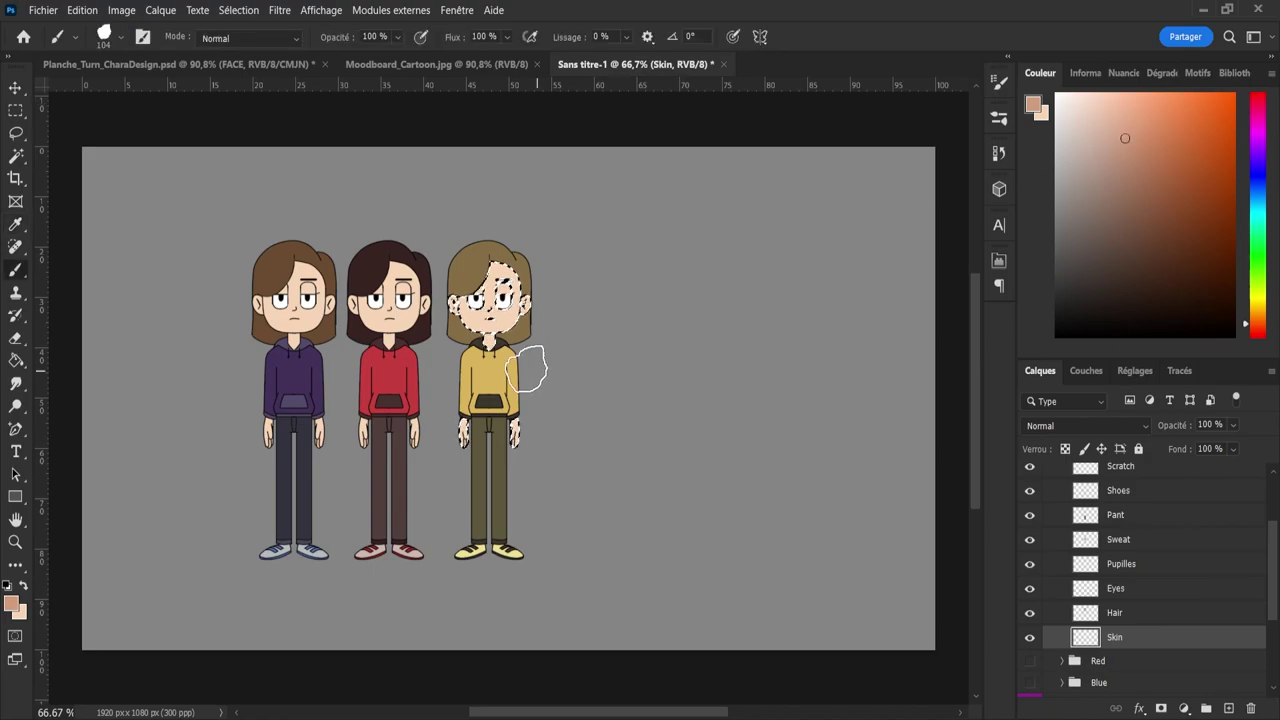
pyautogui.moveTo(509, 366)
pyautogui.mouseDown()
pyautogui.moveTo(480, 300)
pyautogui.moveTo(467, 325)
pyautogui.moveTo(525, 330)
pyautogui.mouseUp()
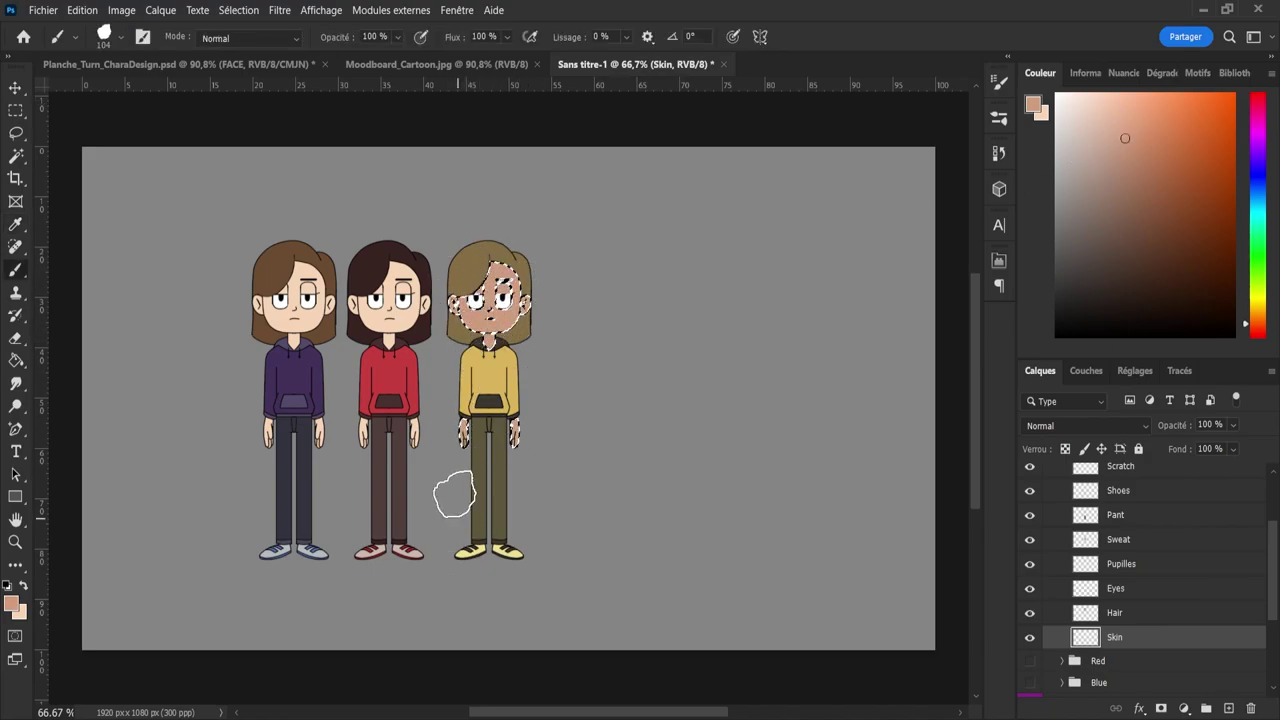
pyautogui.press('l')
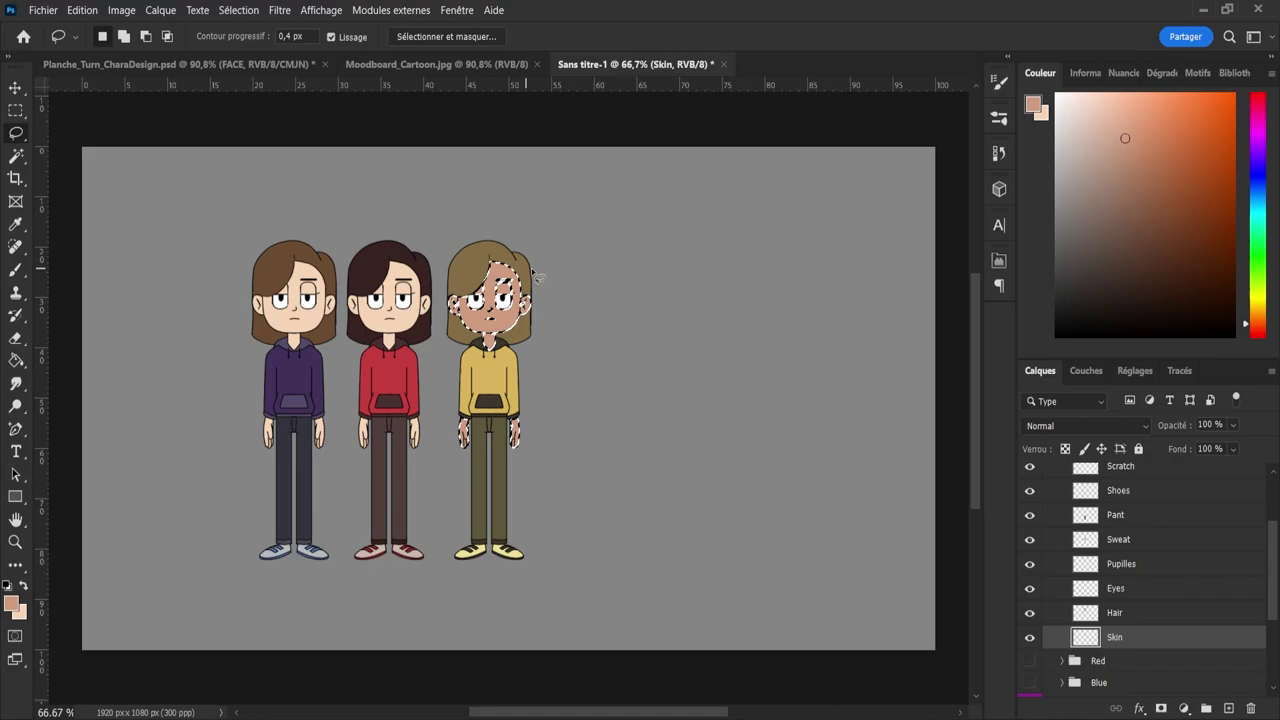
pyautogui.hotkey('ctrl', 'd')
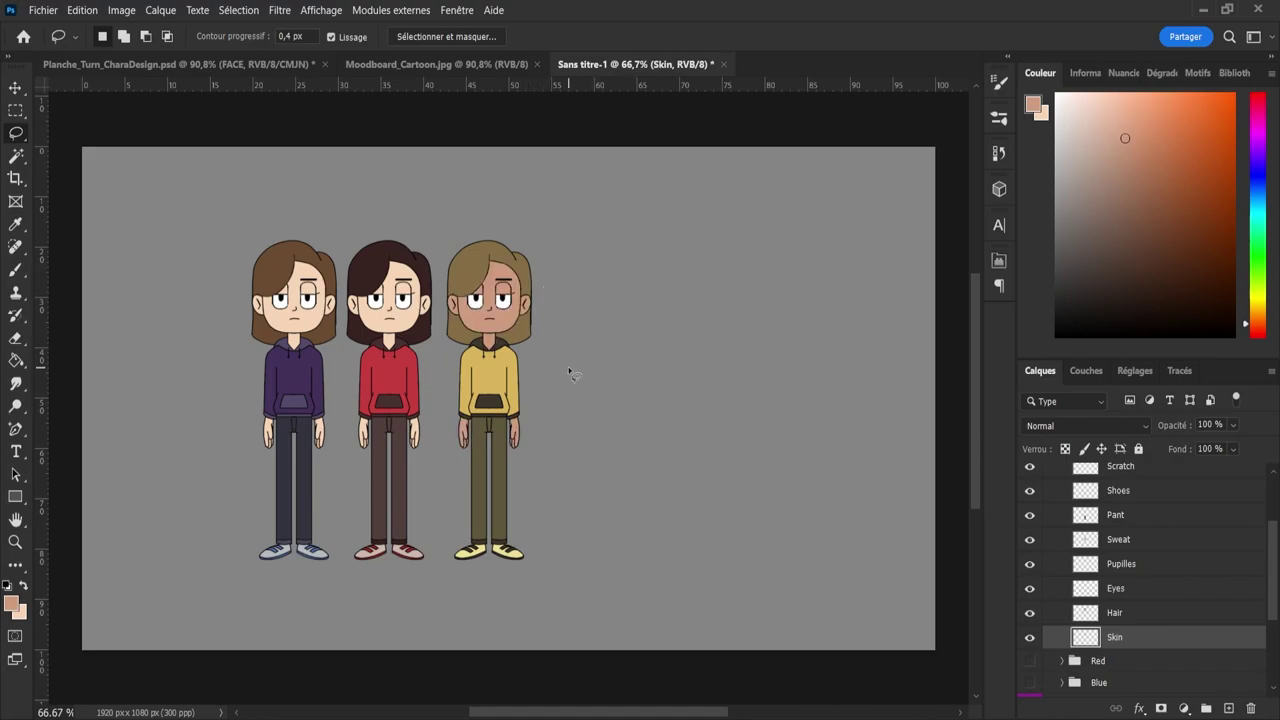
# - Save the document as Recherches_Colo.psd and collapse the yellow character's Yellow and FACE groups
pyautogui.hotkey('ctrl', 'u')
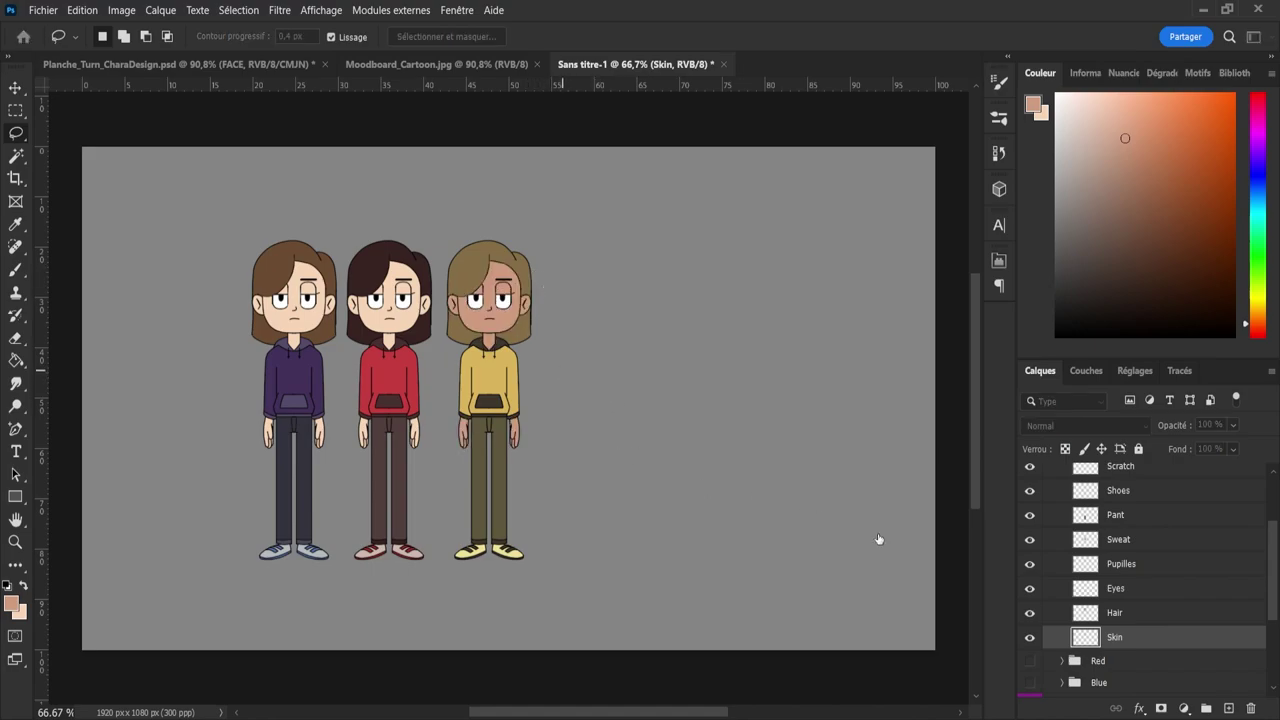
pyautogui.click(1002, 659)
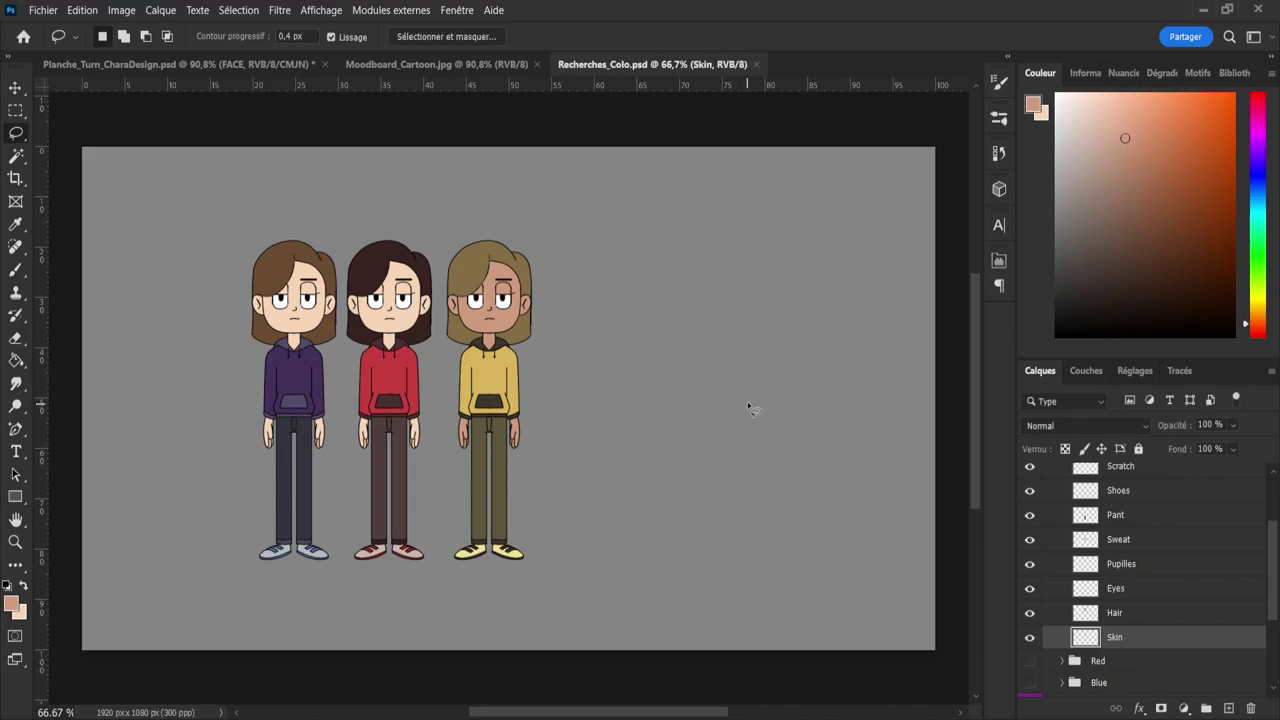
pyautogui.scroll(3, 1262, 522)
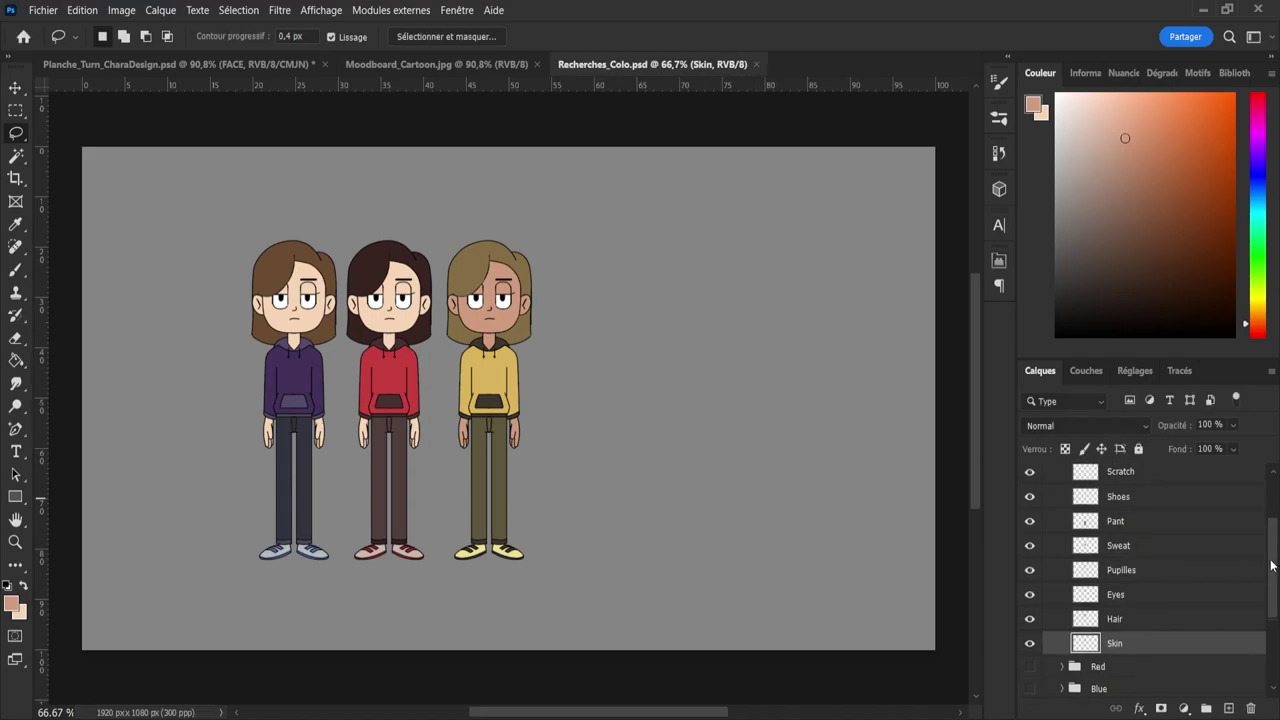
pyautogui.scroll(-3, 1263, 540)
pyautogui.scroll(3, 1262, 530)
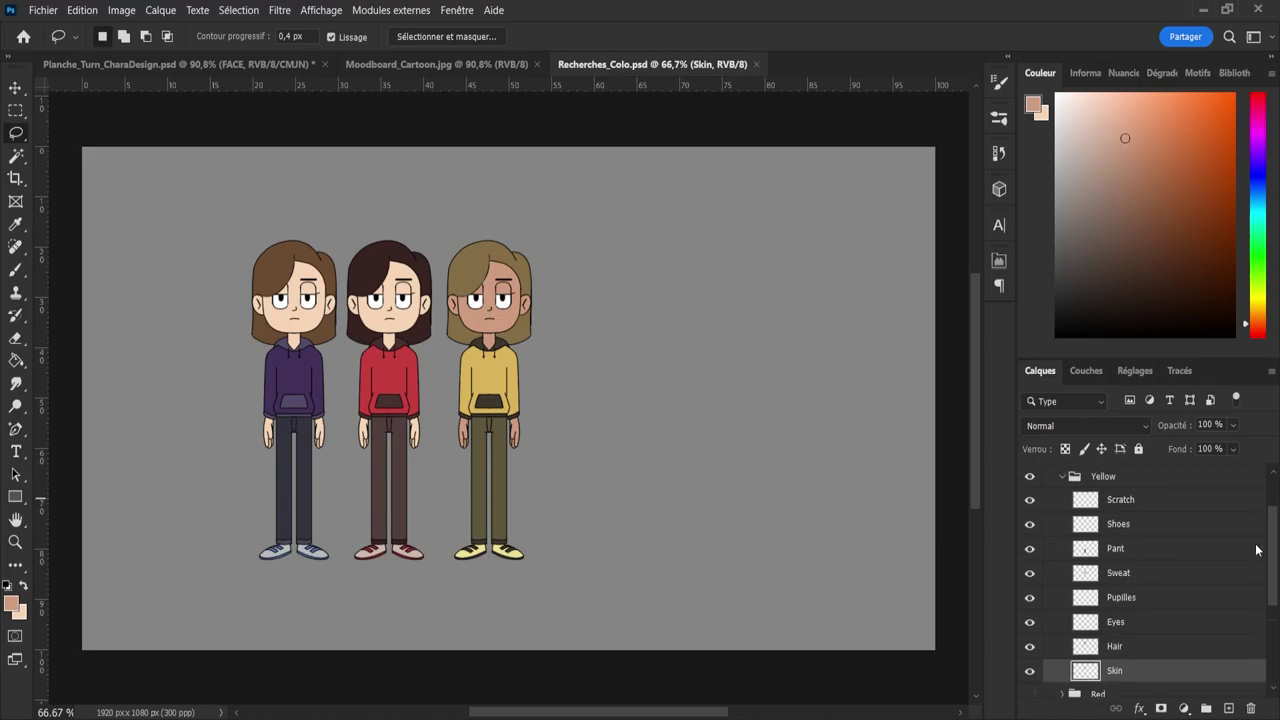
pyautogui.click(1065, 544)
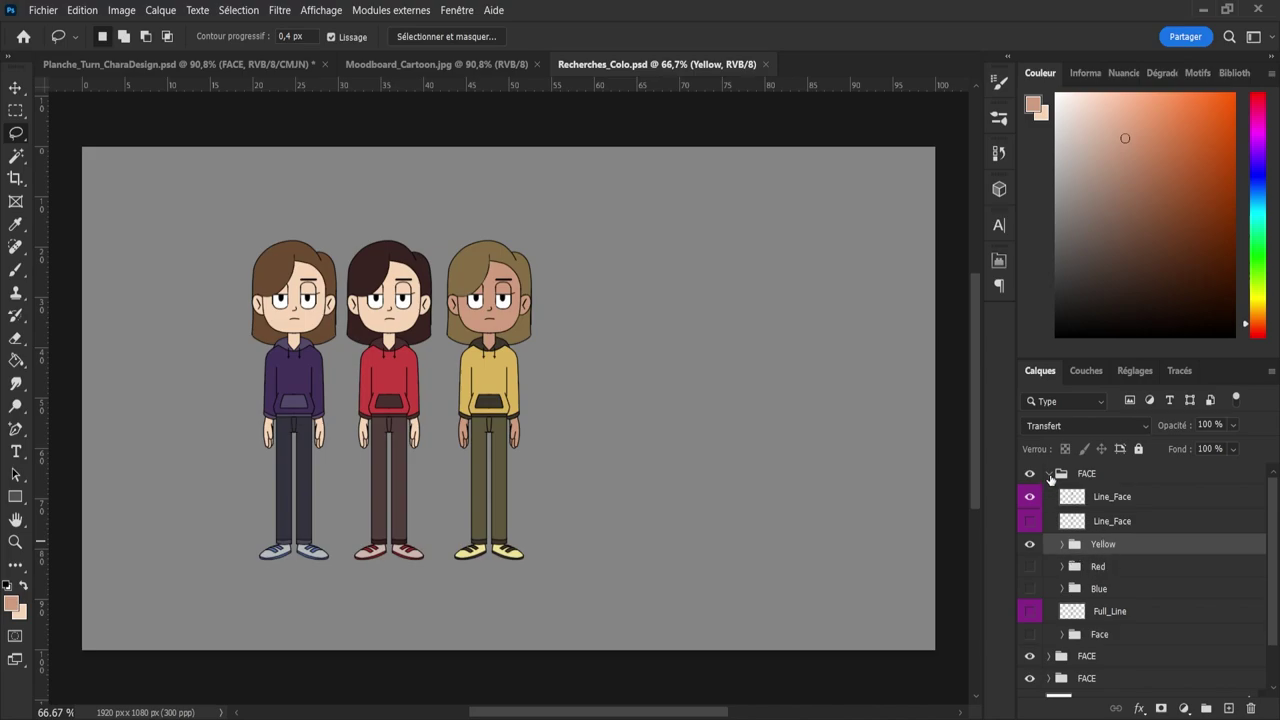
pyautogui.click(1048, 474)
# - Select the Skin layer in the red character's Red group and load its painted area as a selection
pyautogui.click(1047, 496)
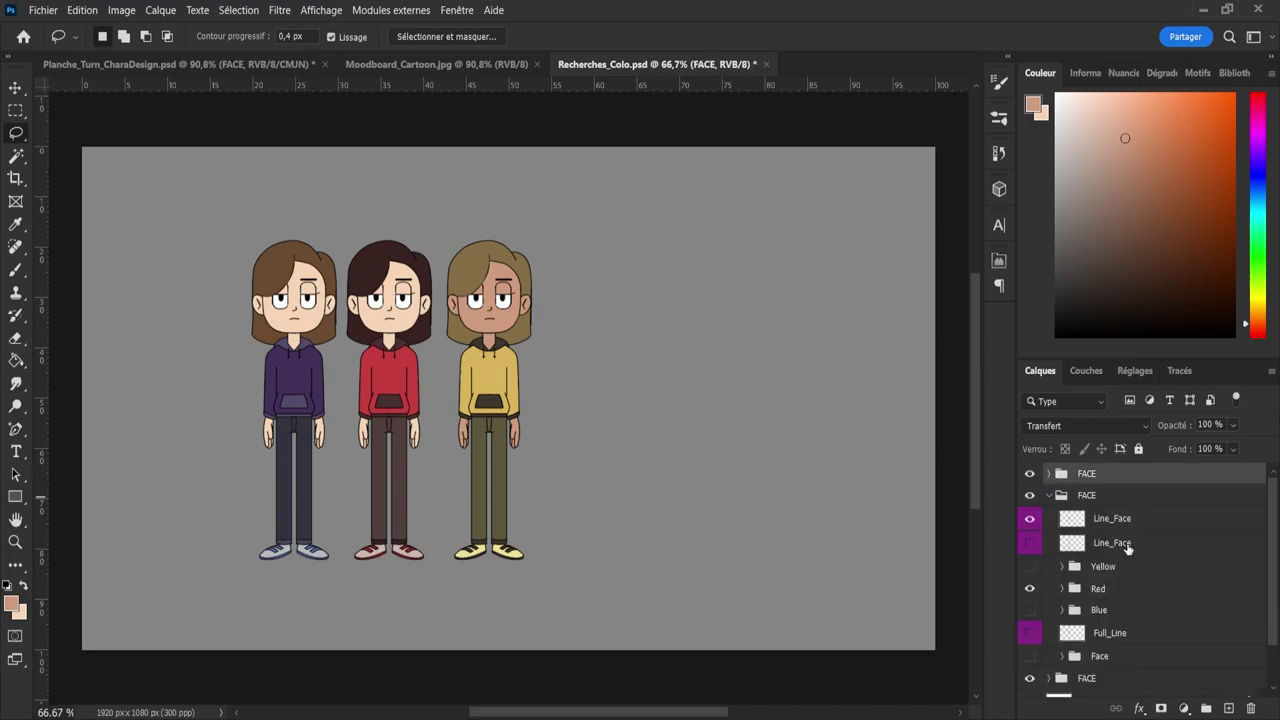
pyautogui.moveTo(1274, 577); pyautogui.dragTo(1275, 625)
pyautogui.click(1062, 539)
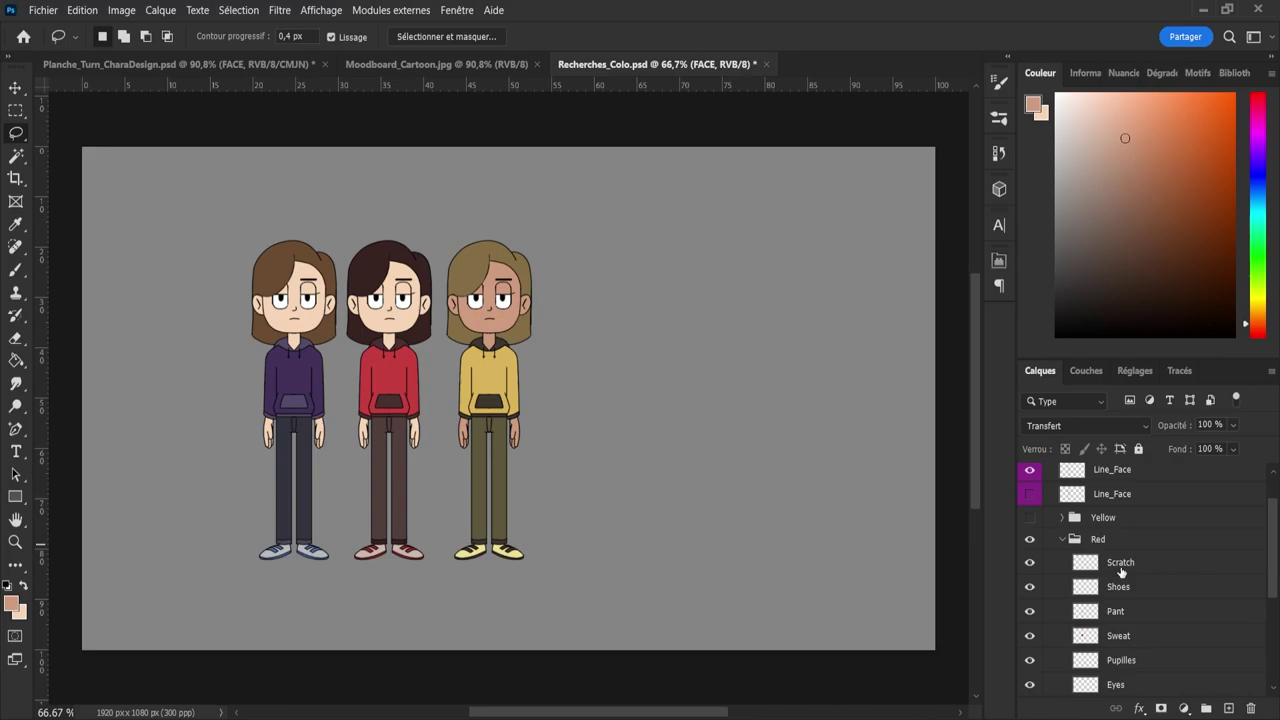
pyautogui.scroll(-3, 1150, 600)
pyautogui.keyDown('ctrl'); pyautogui.click(1094, 640); pyautogui.keyUp('ctrl')
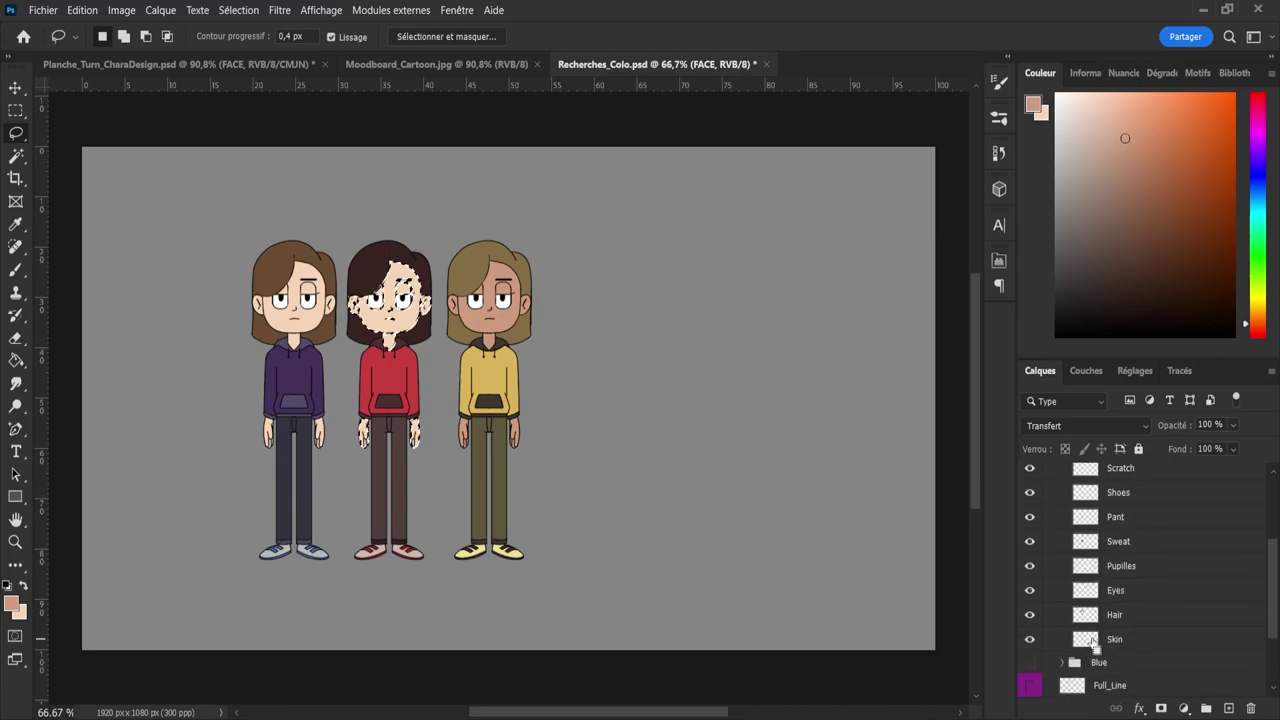
pyautogui.click(1124, 640)
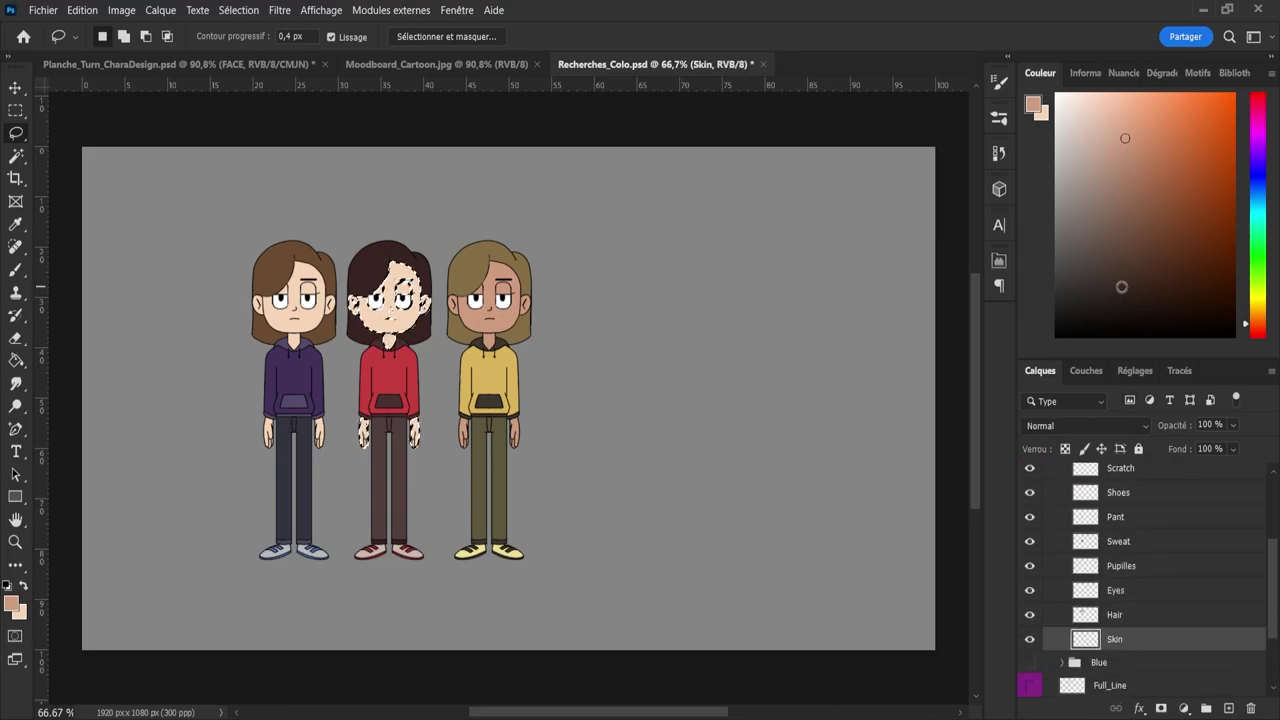
# - Repaint the red character's skin in a slightly more saturated golden beige based on its sampled skin colour, then deselect
pyautogui.press('i')
pyautogui.click(396, 336)
pyautogui.click(370, 326)
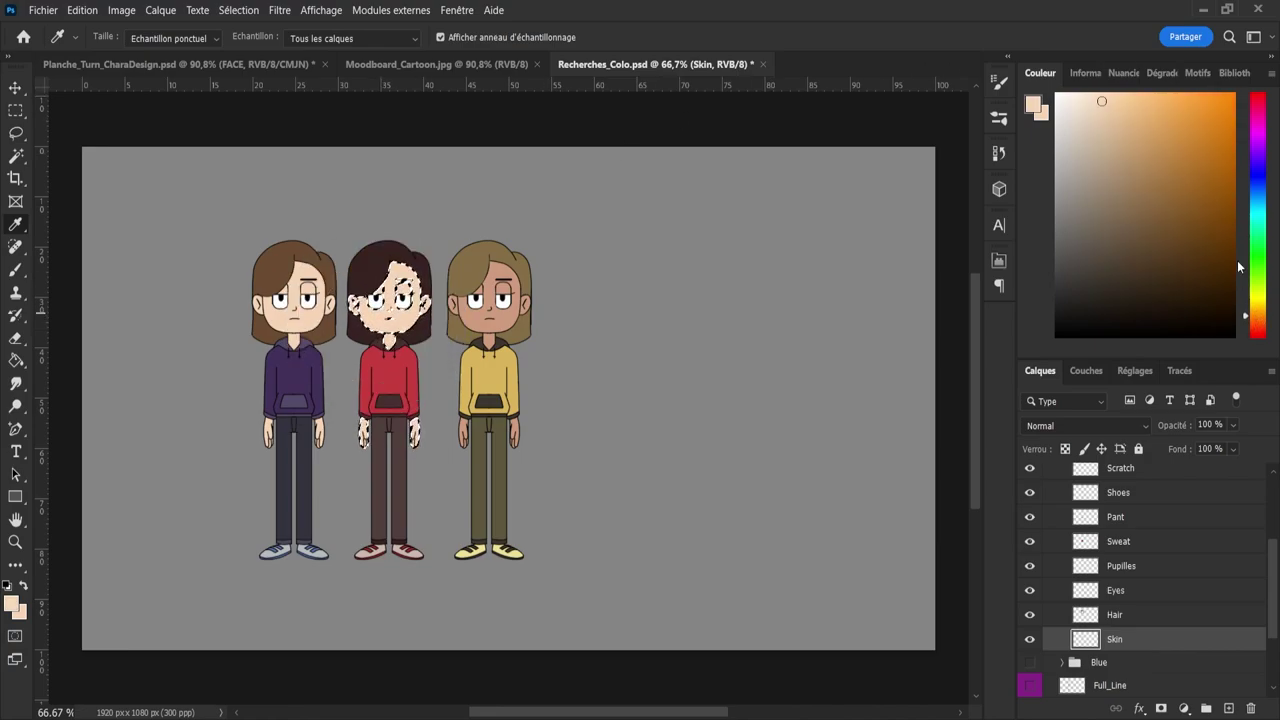
pyautogui.moveTo(1113, 109); pyautogui.dragTo(1119, 106)
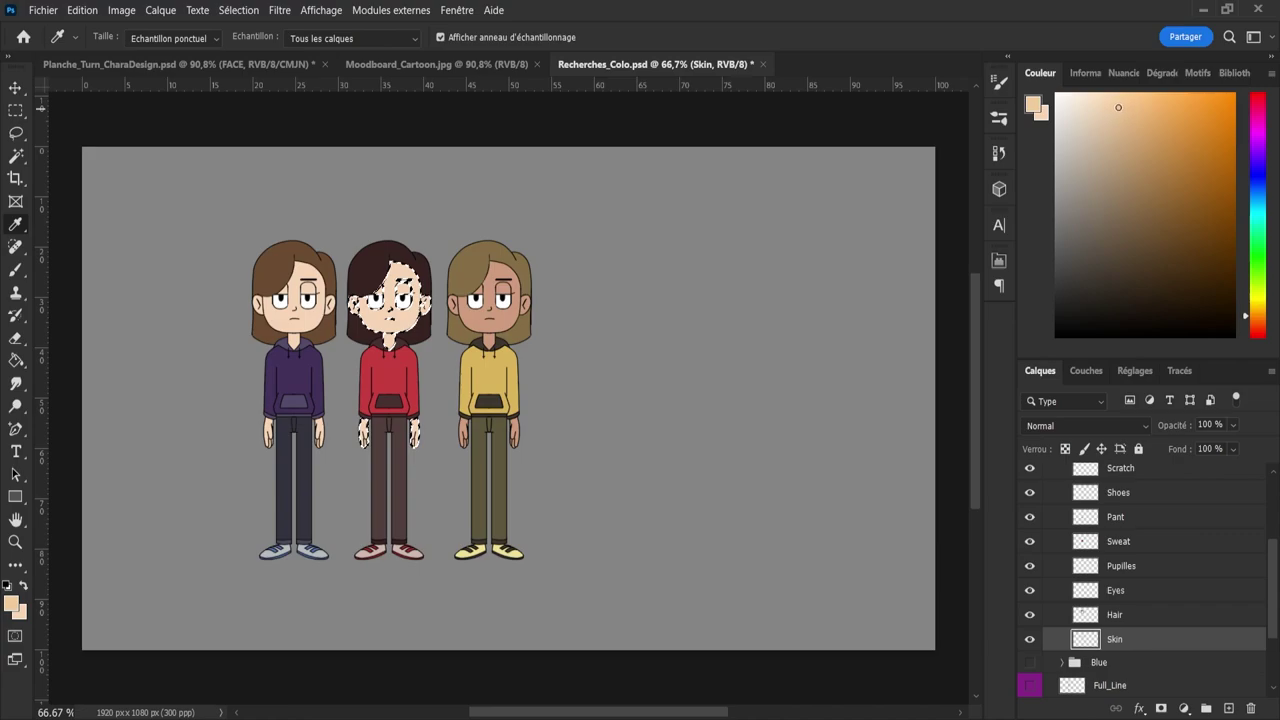
pyautogui.press('b')
pyautogui.moveTo(373, 306)
pyautogui.mouseDown()
pyautogui.moveTo(400, 350)
pyautogui.moveTo(387, 332)
pyautogui.moveTo(423, 285)
pyautogui.moveTo(432, 333)
pyautogui.mouseUp()
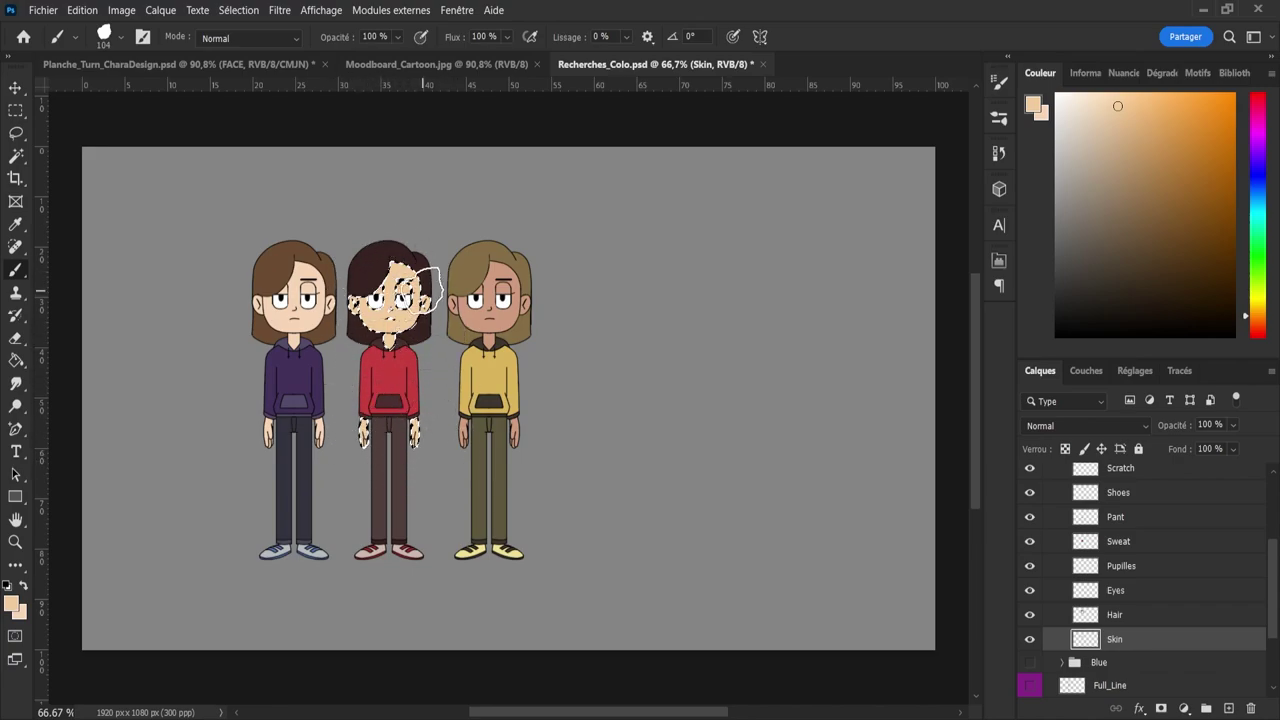
pyautogui.press('l')
pyautogui.hotkey('ctrl', 'd')
# - Save the document and collapse the red character's Red and FACE groups
pyautogui.hotkey('ctrl', 's')
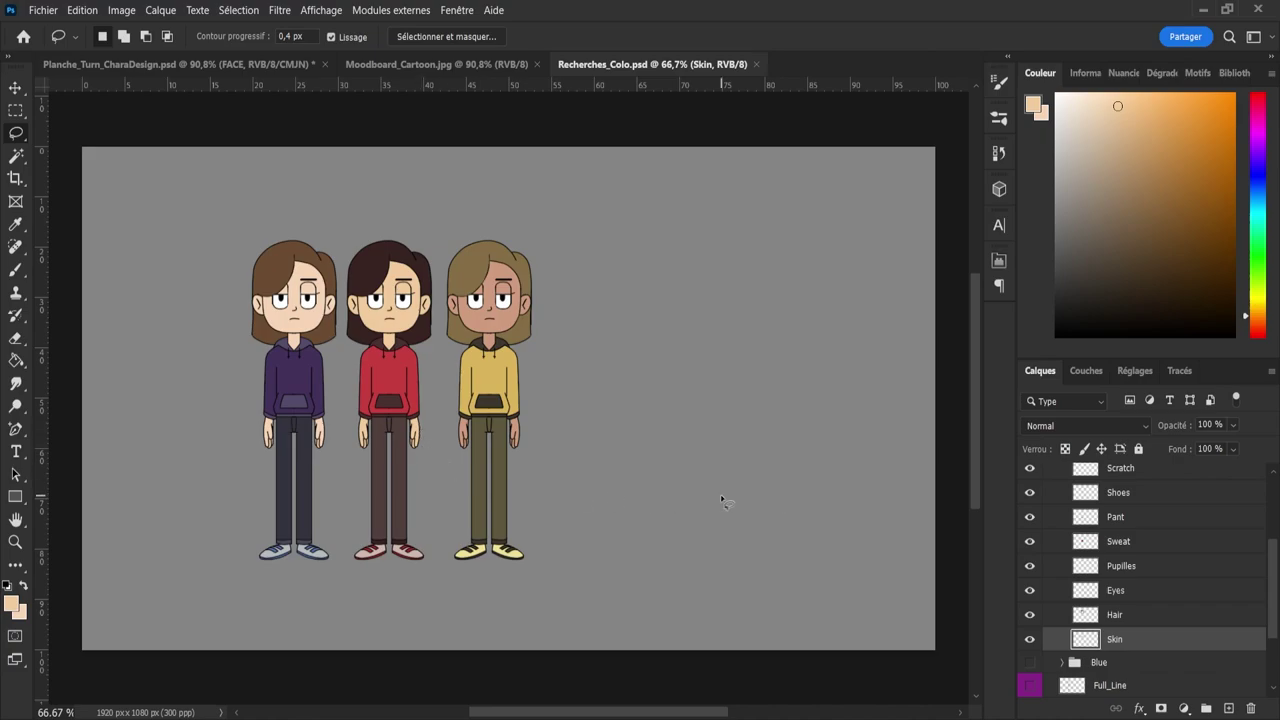
pyautogui.moveTo(1272, 601); pyautogui.dragTo(1250, 549)
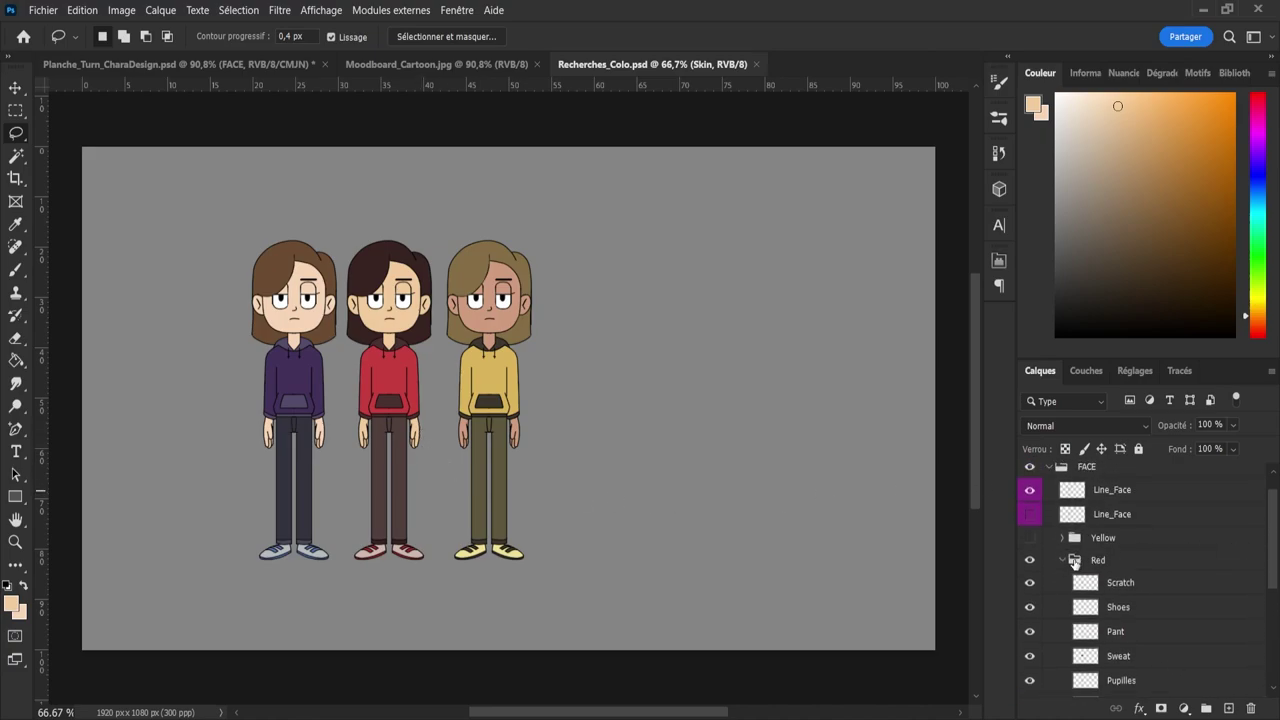
pyautogui.click(1063, 561)
pyautogui.hotkey('ctrl', 's')
pyautogui.scroll(2, 1205, 540)
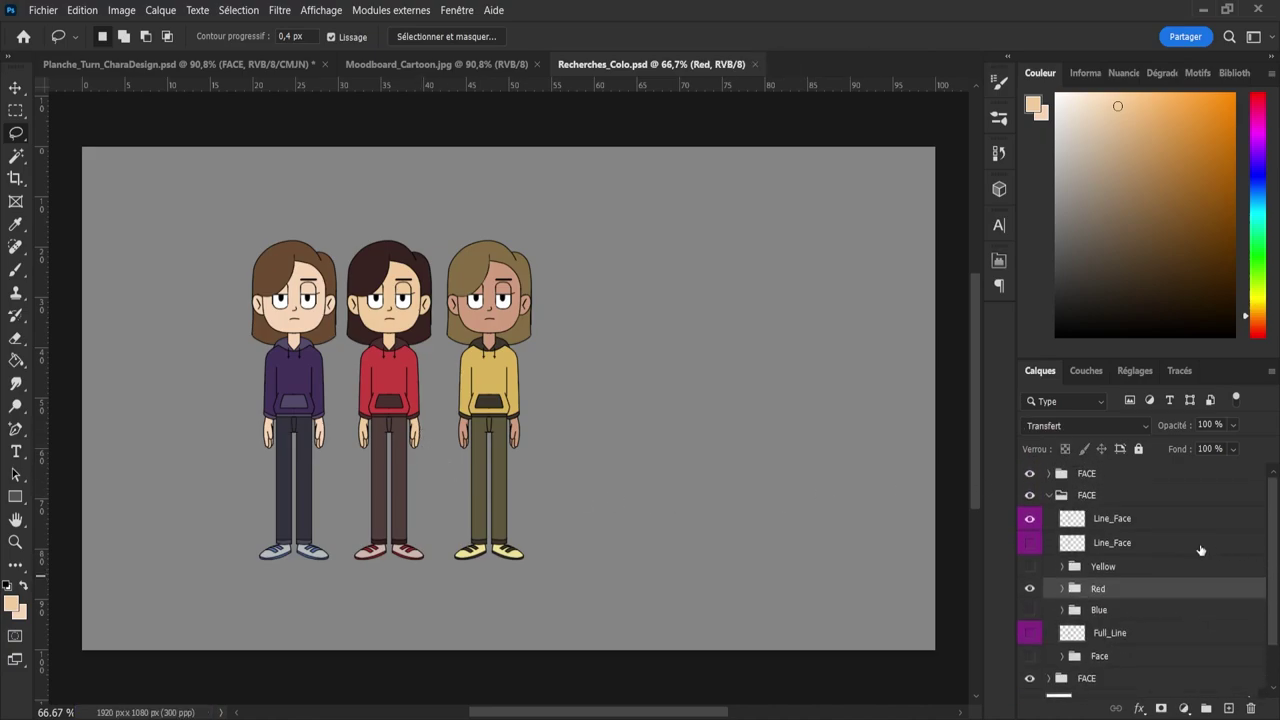
pyautogui.click(1048, 495)
# - Select the Skin layer in the blue character's Blue group and load its painted area as a selection
pyautogui.click(1048, 517)
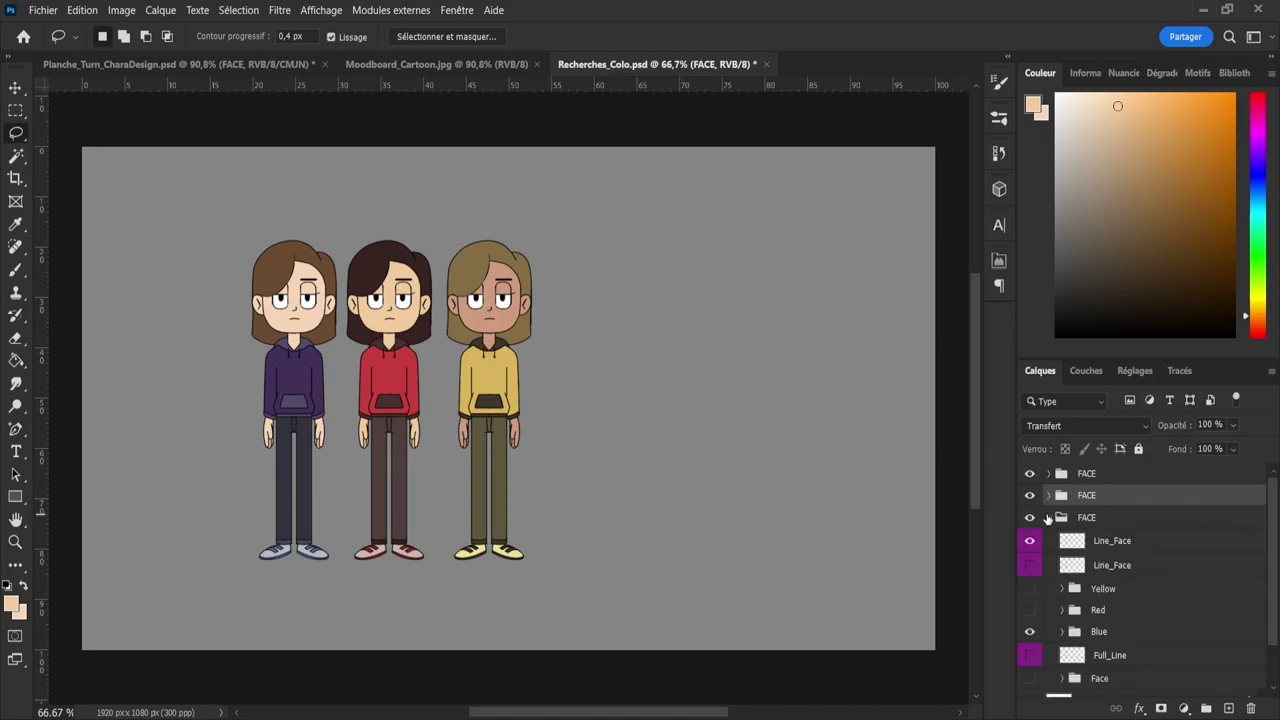
pyautogui.moveTo(1269, 601); pyautogui.dragTo(1268, 653)
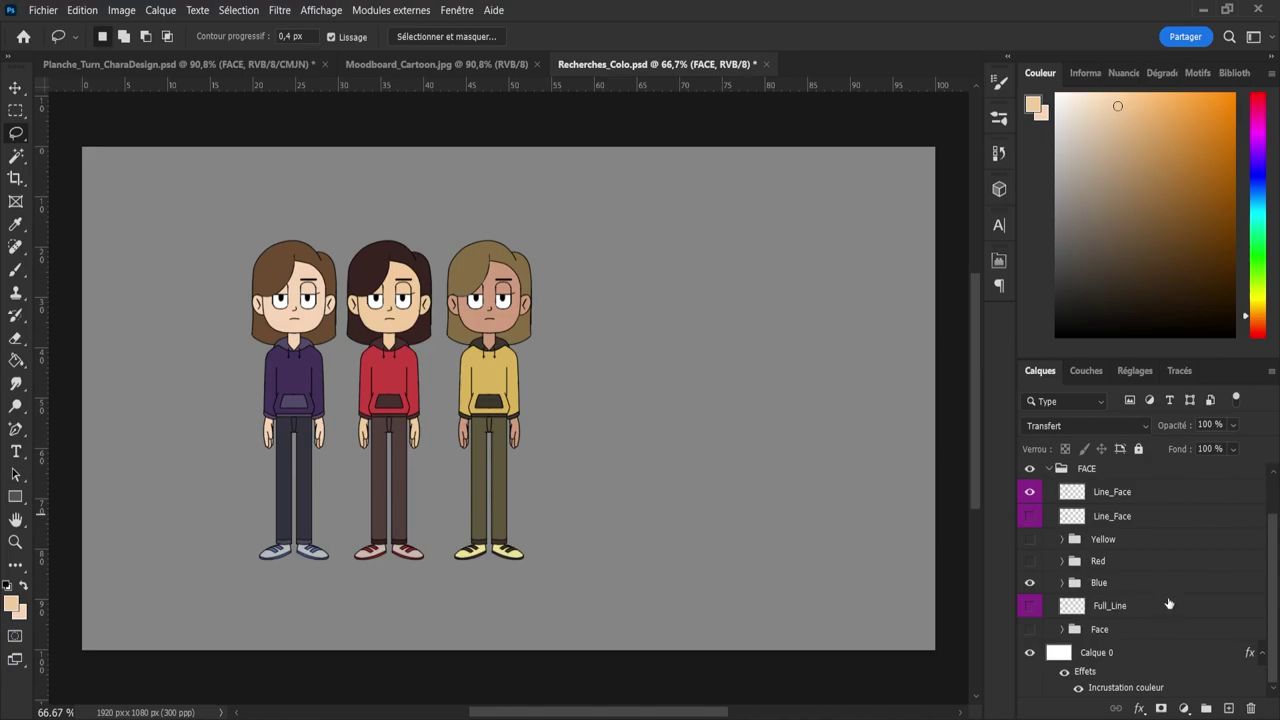
pyautogui.click(1063, 583)
pyautogui.scroll(-5, 1274, 586)
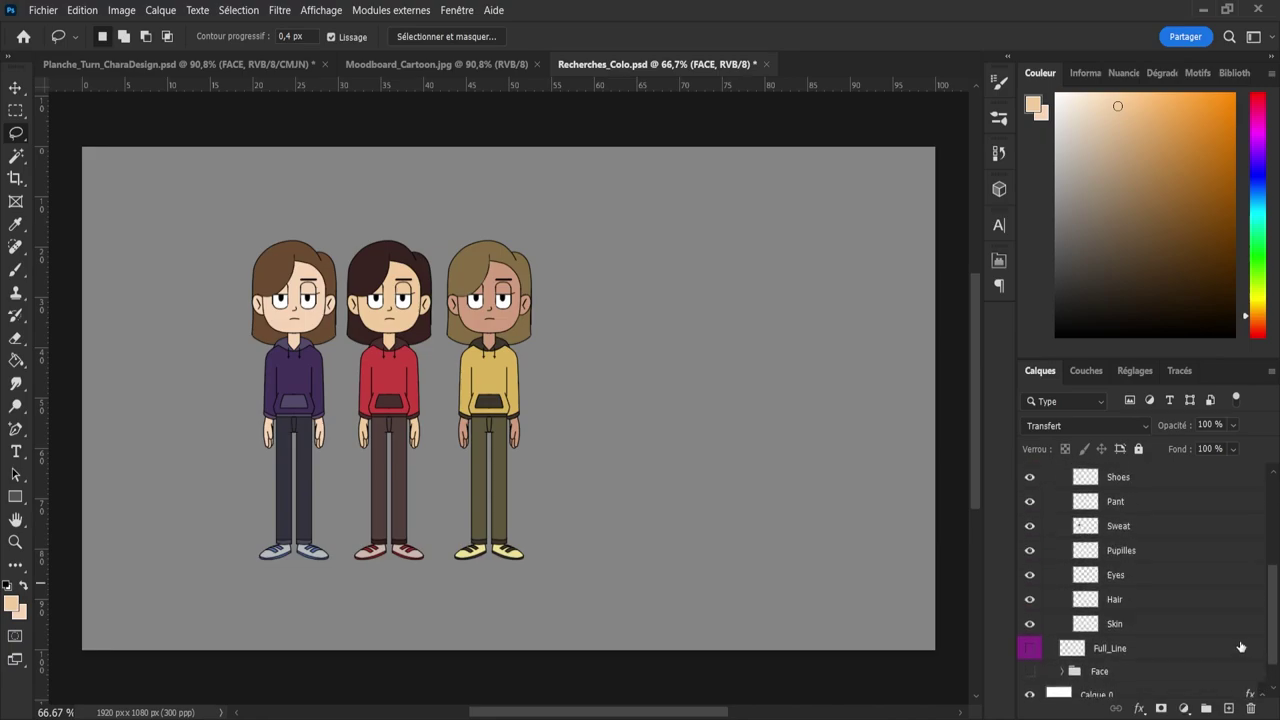
pyautogui.click(1096, 626)
pyautogui.keyDown('ctrl'); pyautogui.click(1090, 628); pyautogui.keyUp('ctrl')
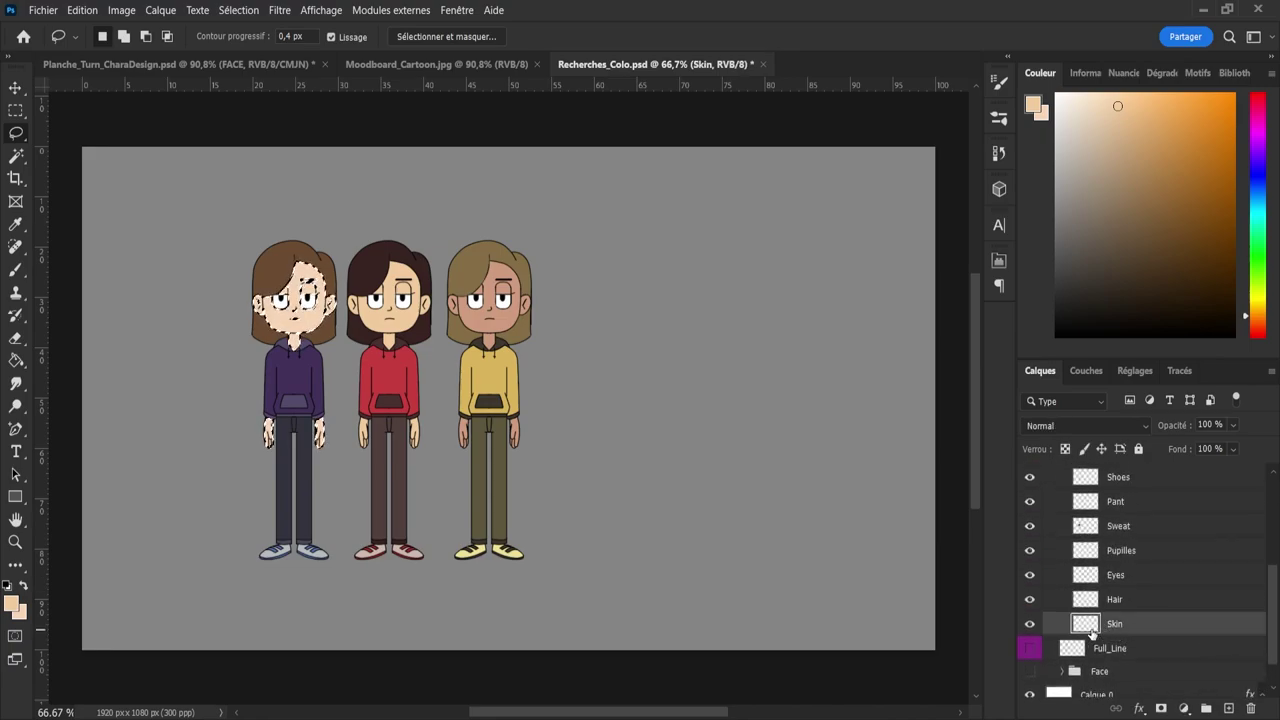
# - Try repainting the blue character's selected skin in a very pale yellowish cream based on its sampled skin colour
pyautogui.press('i')
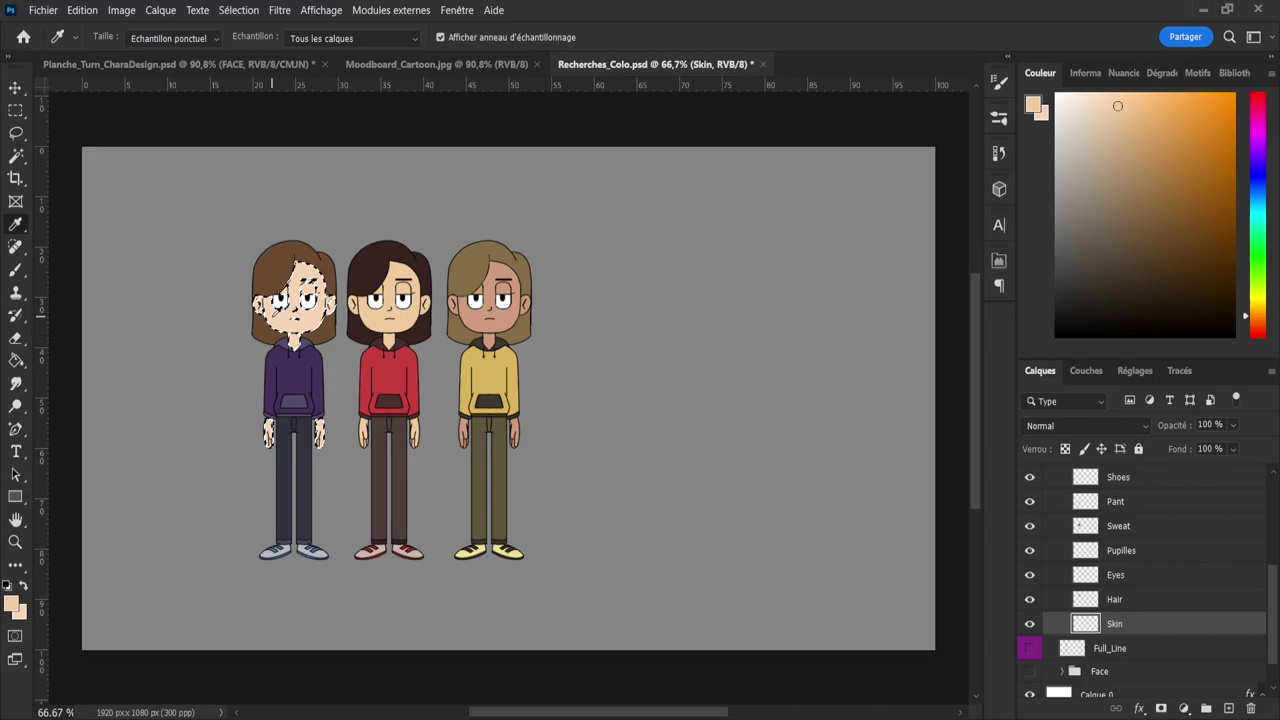
pyautogui.click(274, 311)
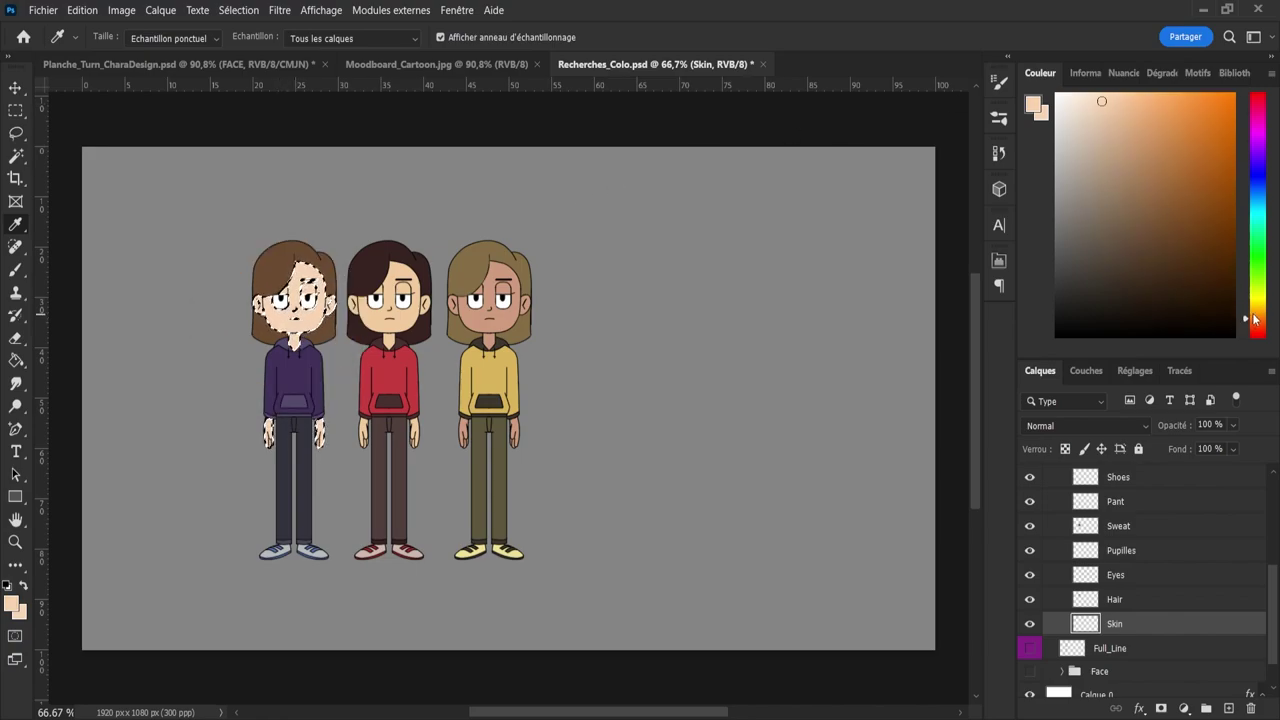
pyautogui.click(1254, 314)
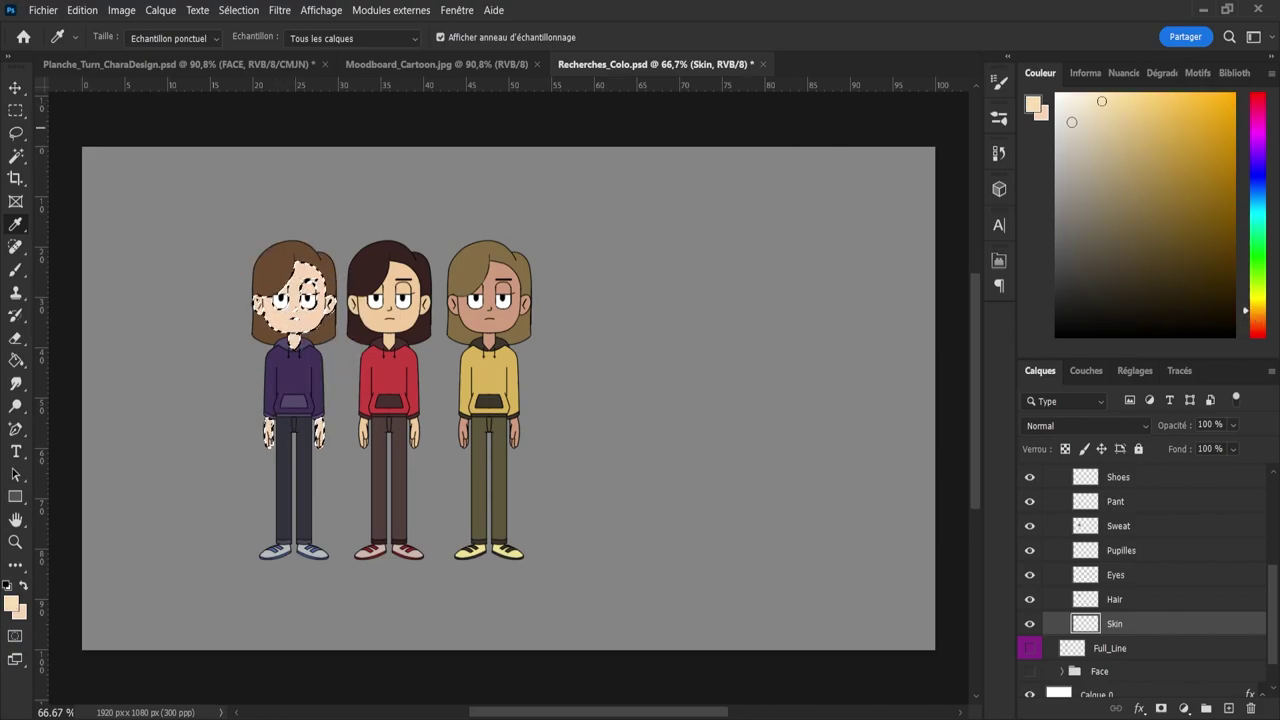
pyautogui.click(1084, 103)
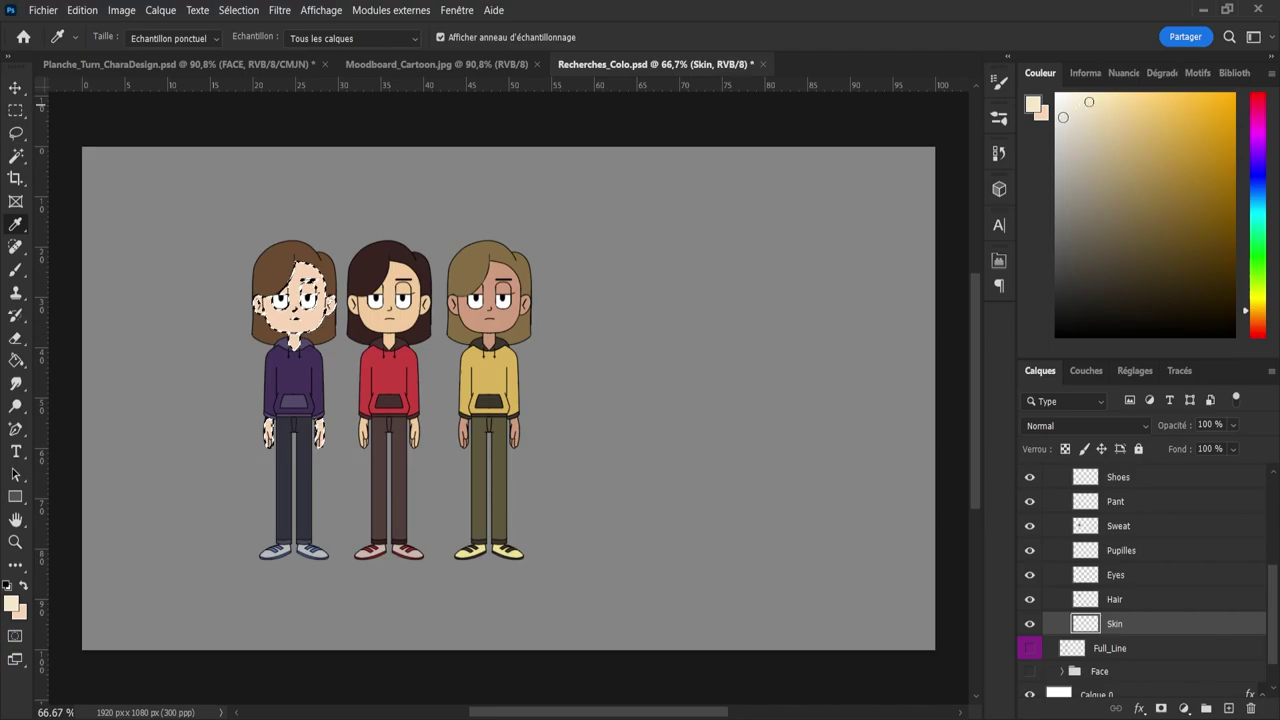
pyautogui.press('b')
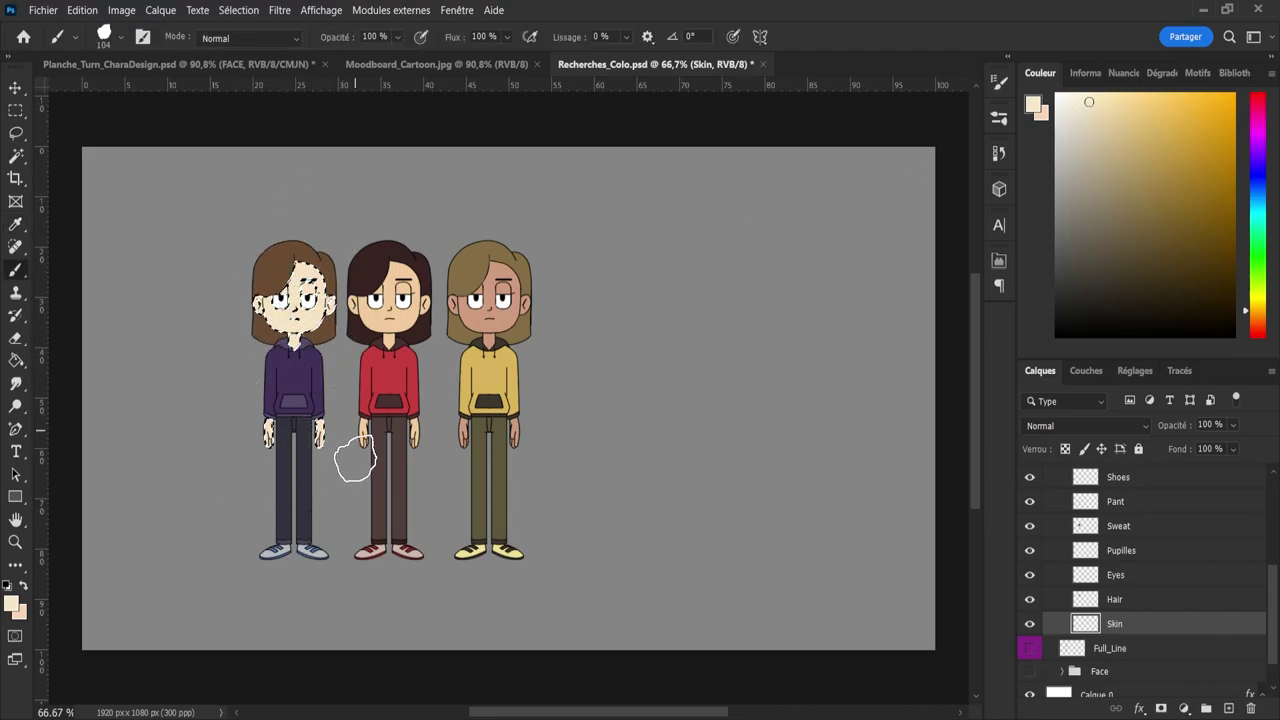
pyautogui.press('l')
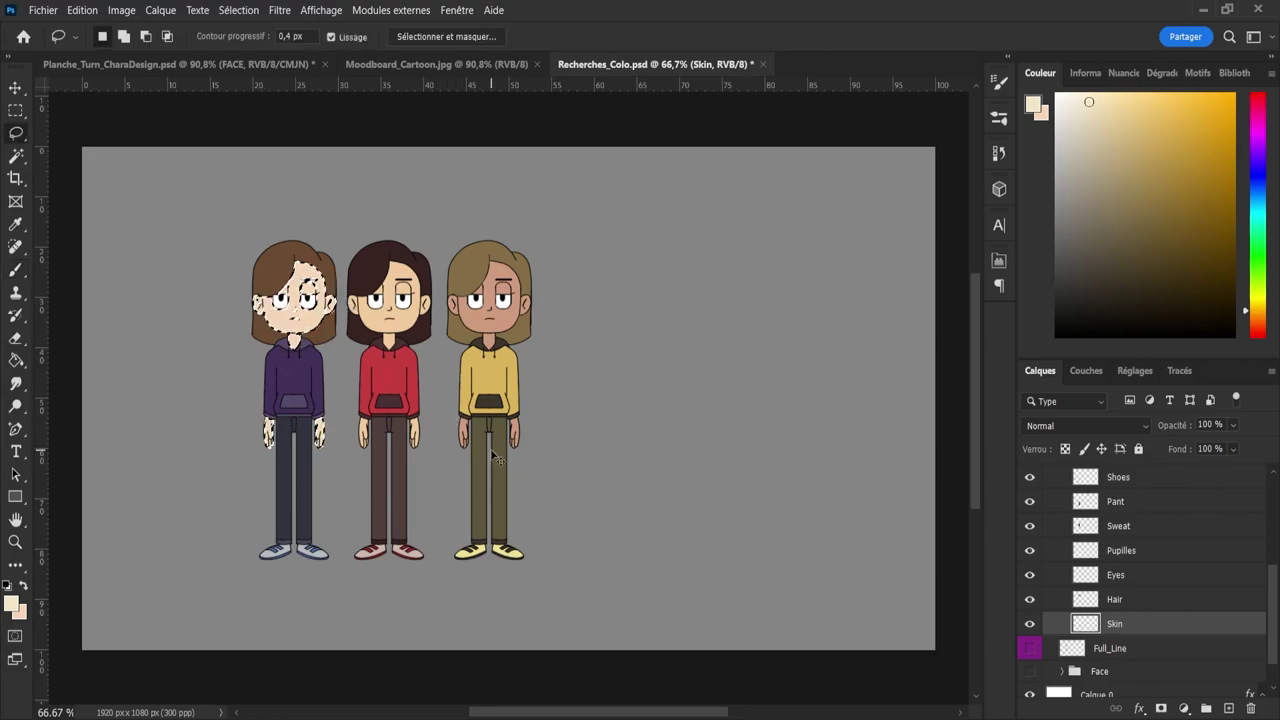
# - Try a slightly more saturated yellow cream on the blue character's skin and deselect
pyautogui.click(1102, 108)
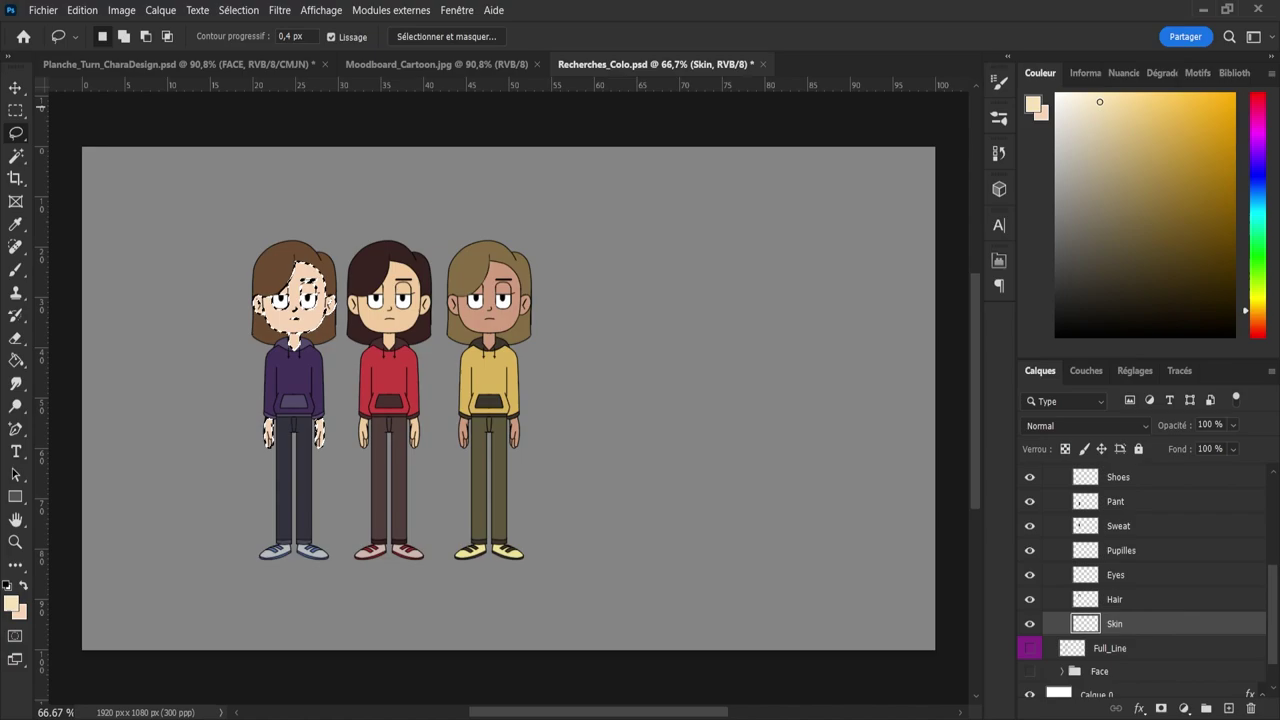
pyautogui.press('b')
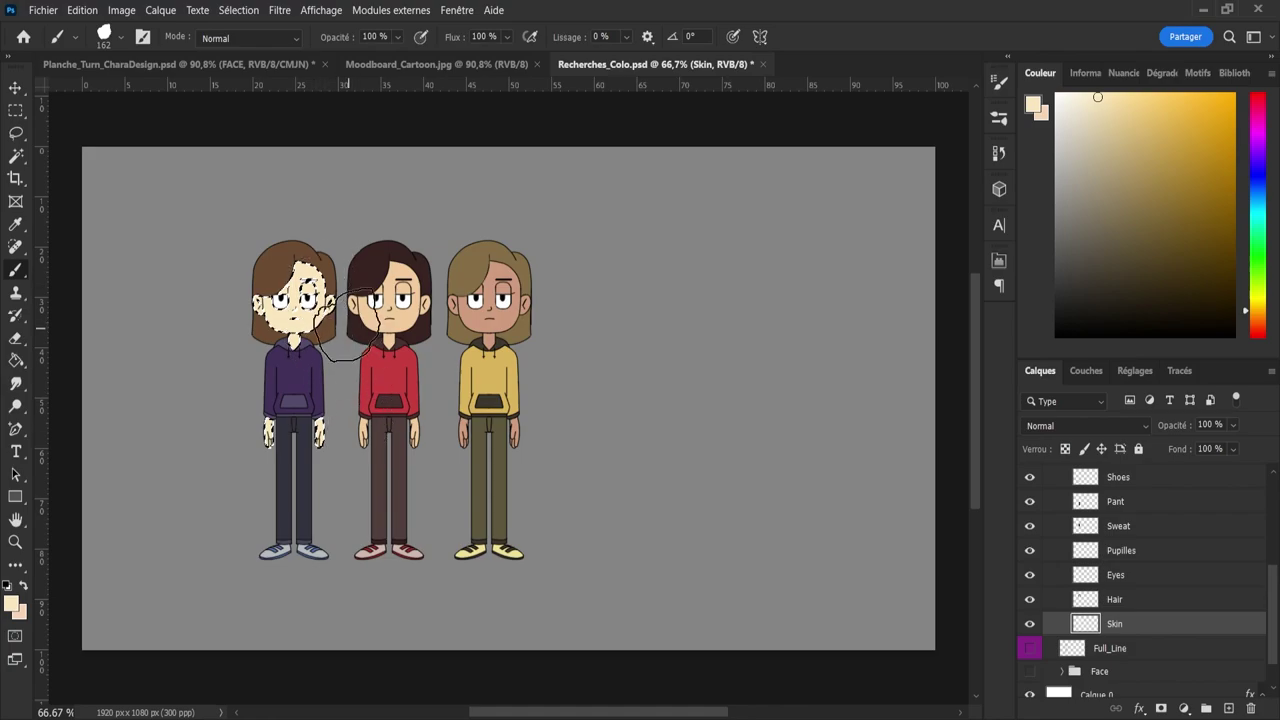
pyautogui.press('l')
pyautogui.hotkey('ctrl', 'd')
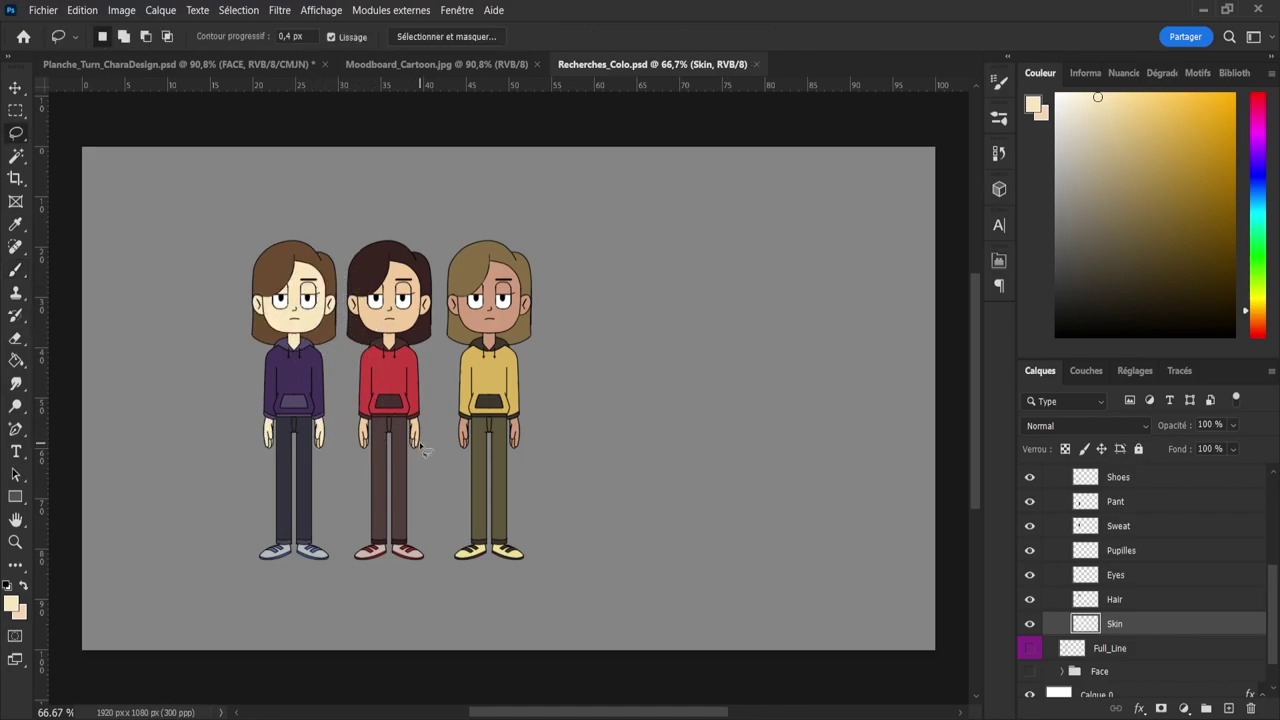
# - Reselect the blue character's skin area, repaint it in a pale beige with a more orange hue, and deselect
pyautogui.hotkey('ctrl', 'shift', 'd')
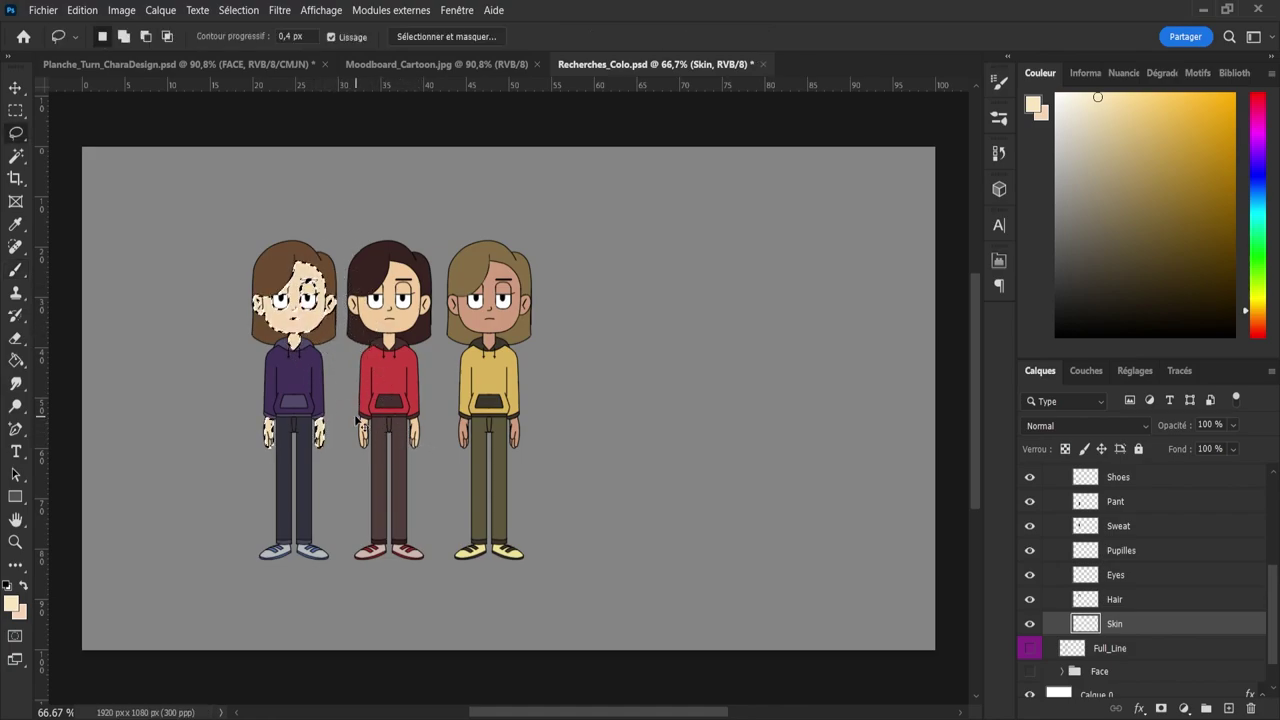
pyautogui.moveTo(1258, 312); pyautogui.dragTo(1258, 320)
pyautogui.click(1091, 102)
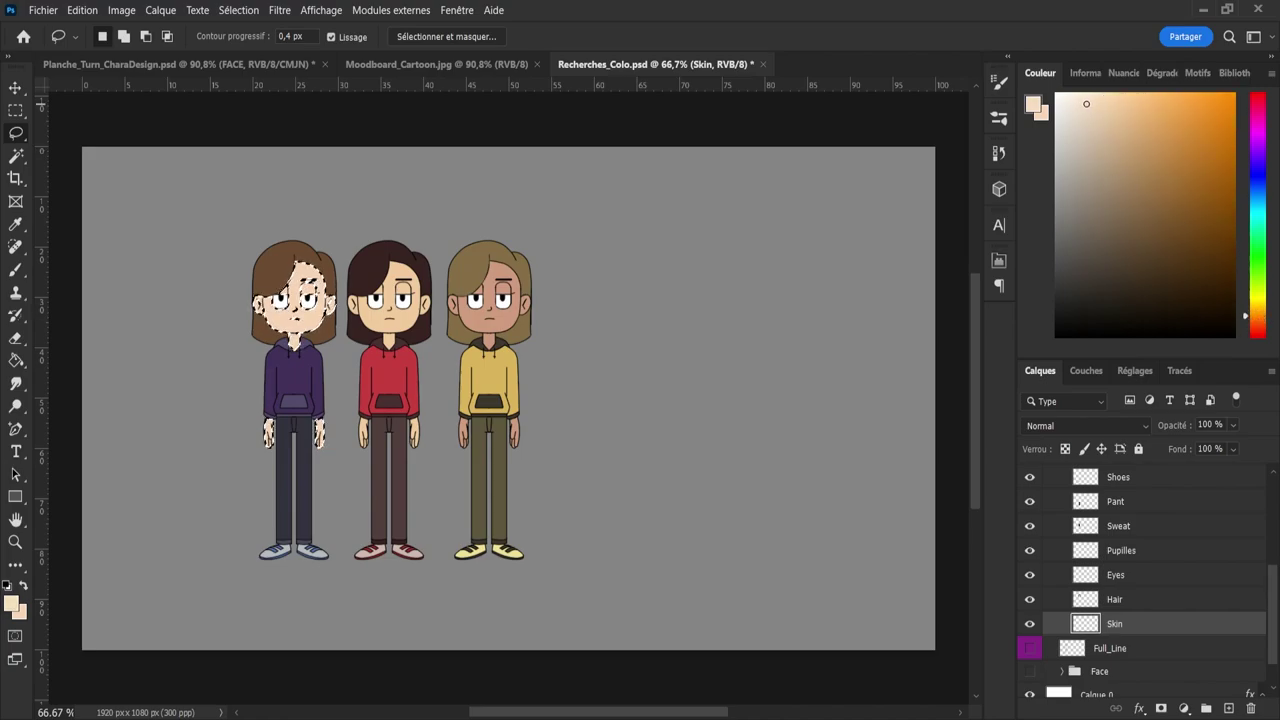
pyautogui.press('b')
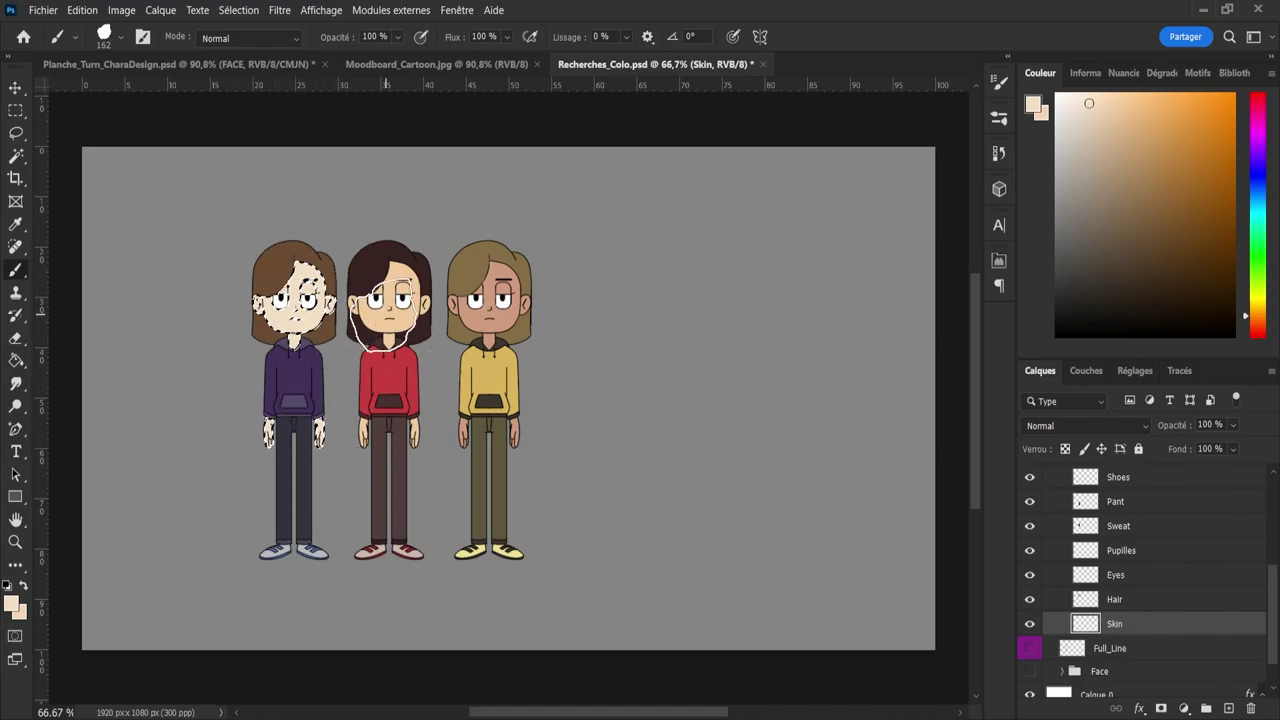
pyautogui.press('l')
pyautogui.hotkey('ctrl', 'd')
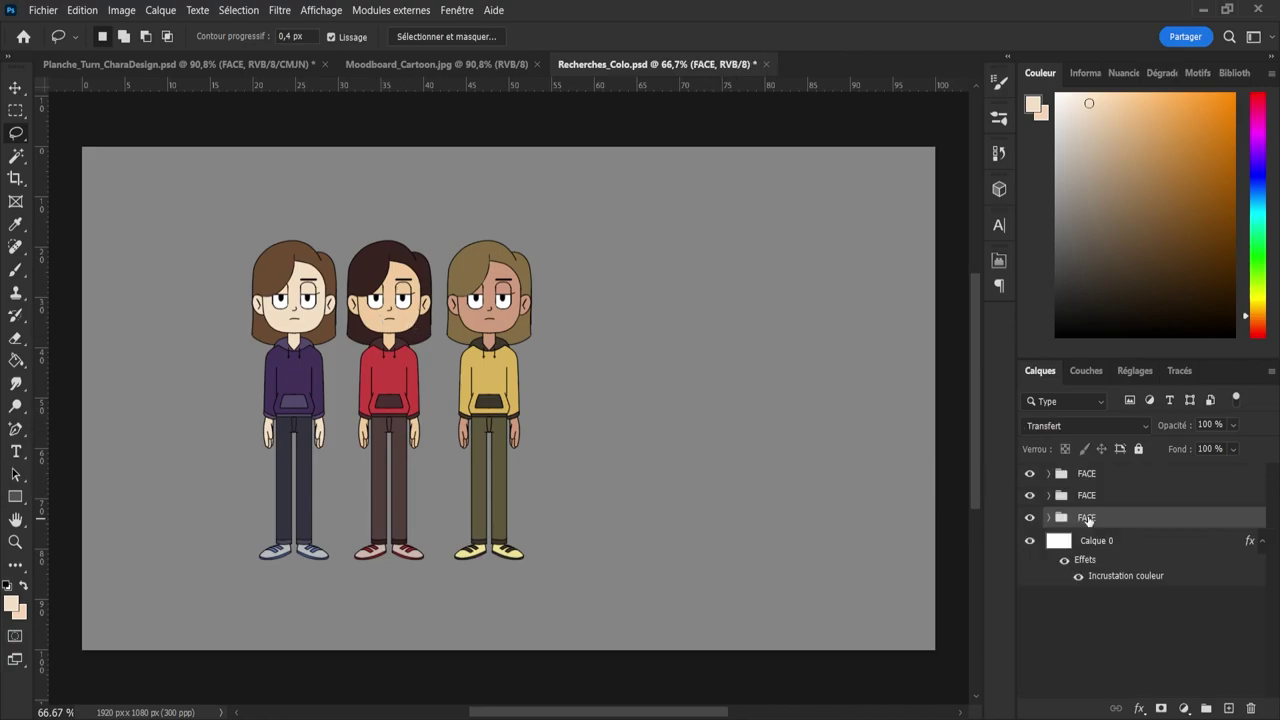
# - Rename the three FACE groups, from the lowest to the highest in the stack, as Blue, RED and Yellow
pyautogui.doubleClick(1089, 518)
pyautogui.write('Blue')
pyautogui.press('Return')
pyautogui.doubleClick(1086, 495)
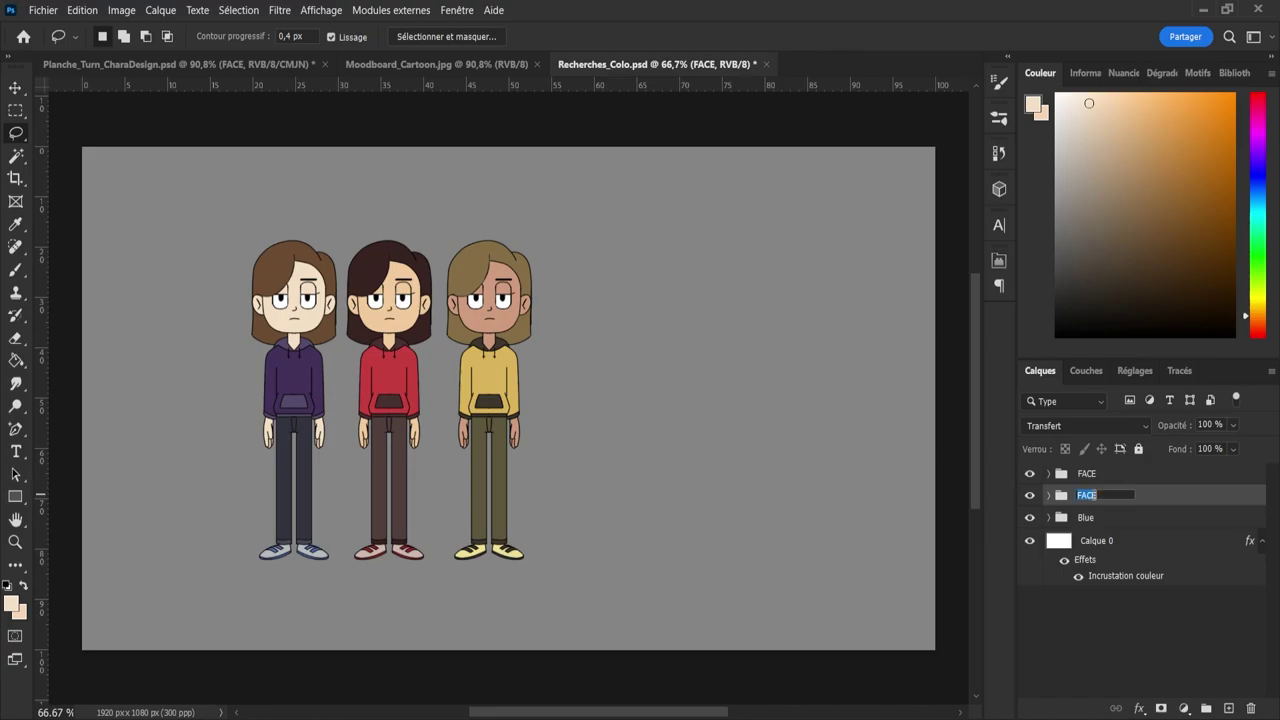
pyautogui.write('RED')
pyautogui.doubleClick(1086, 475)
pyautogui.write('Yellow')
pyautogui.press('Return')
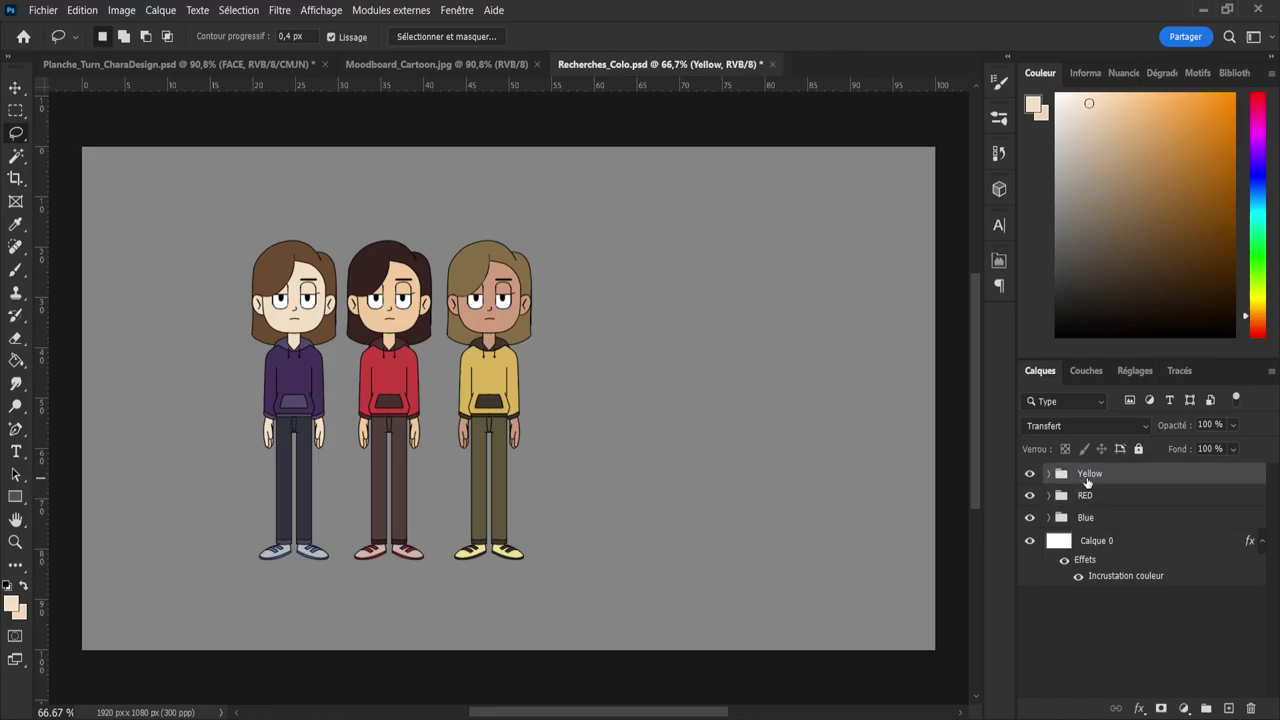
# - Scale the Yellow, RED and Blue groups together to about 141%, move them to the canvas's left side, and save
pyautogui.keyDown('shift'); pyautogui.click(1093, 520); pyautogui.keyUp('shift')
pyautogui.hotkey('ctrl', 't')
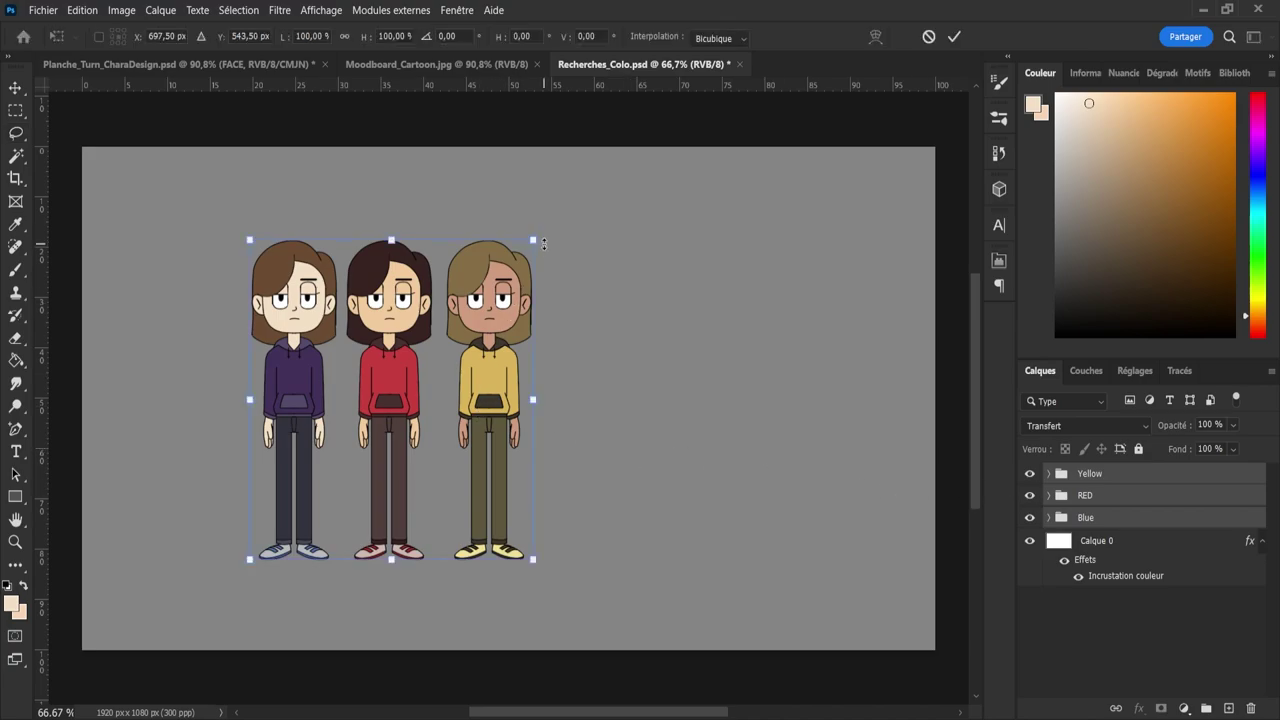
pyautogui.moveTo(550, 231); pyautogui.dragTo(624, 182)
pyautogui.moveTo(418, 560); pyautogui.dragTo(421, 621)
pyautogui.moveTo(417, 527); pyautogui.dragTo(305, 515)
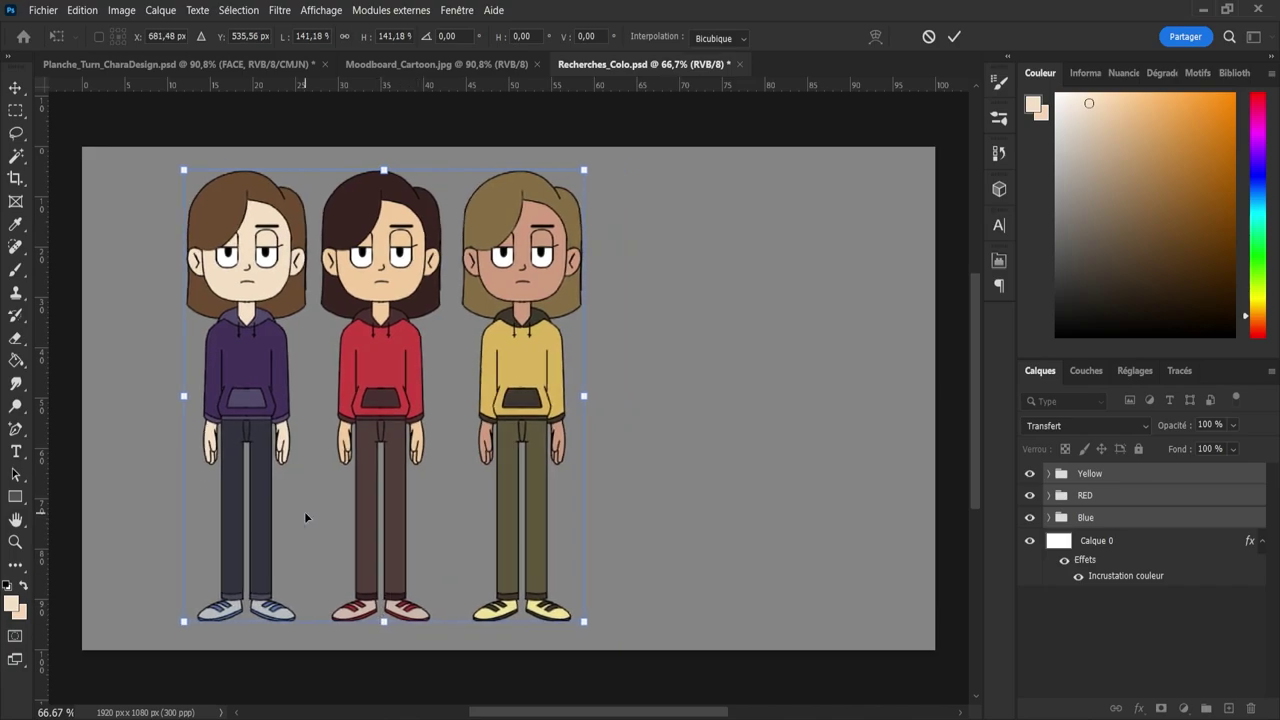
pyautogui.press('l')
pyautogui.hotkey('ctrl', 's')
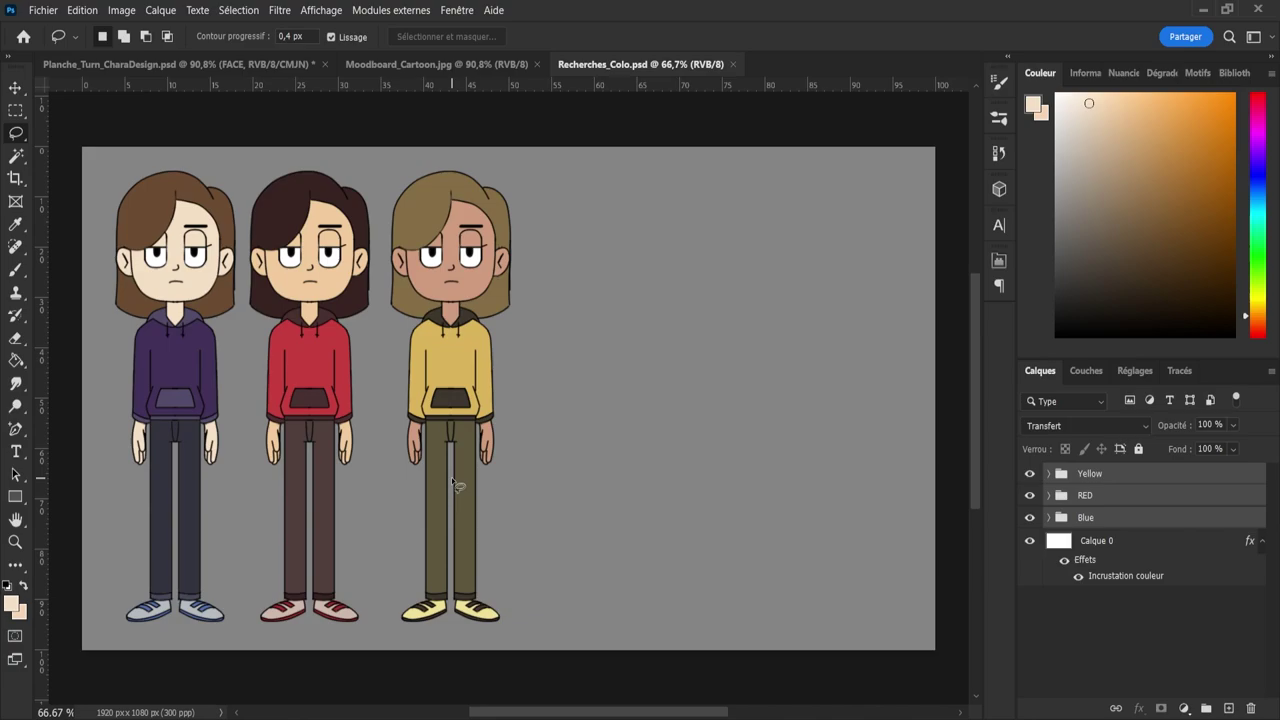
# - Toggle the visibility of the separate fourth character's Hair, Eyes, Pupilles and Pant layers to check what each one contains
pyautogui.scroll(1, 453, 484)
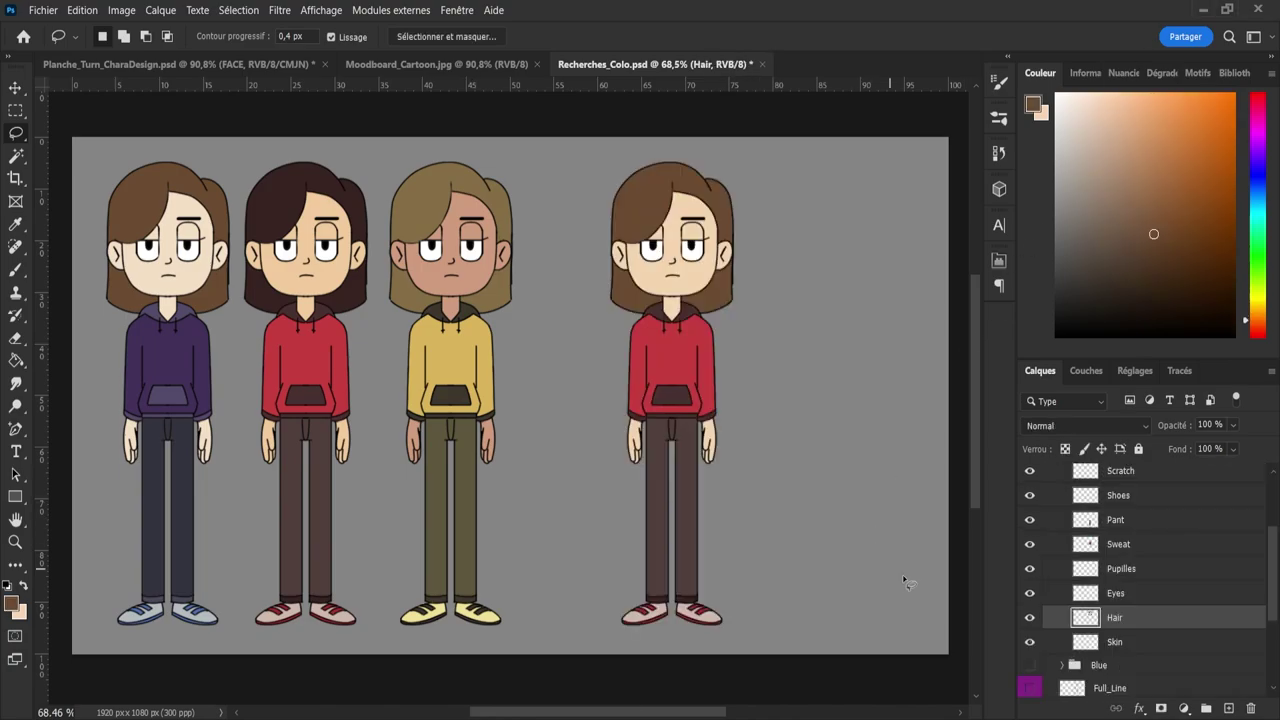
pyautogui.click(1029, 618)
pyautogui.click(1029, 618)
pyautogui.click(1030, 595)
pyautogui.click(1030, 595)
pyautogui.click(1029, 568)
pyautogui.click(1029, 568)
pyautogui.click(1100, 531)
pyautogui.click(1028, 526)
pyautogui.click(1028, 528)
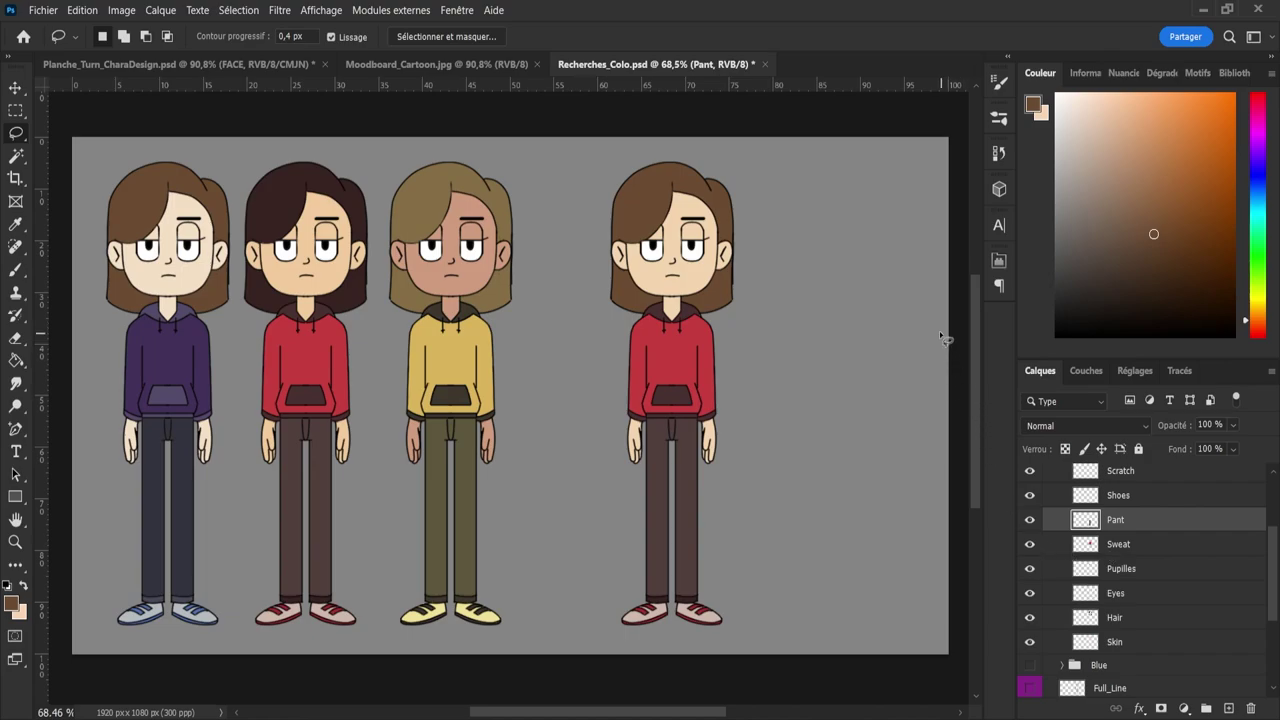
pyautogui.click(1030, 520)
pyautogui.click(1030, 520)
# - Sample the blue character's purple hoodie colour and paint it over the fourth character's Sweat layer within its loaded selection
pyautogui.press('i')
pyautogui.click(172, 364)
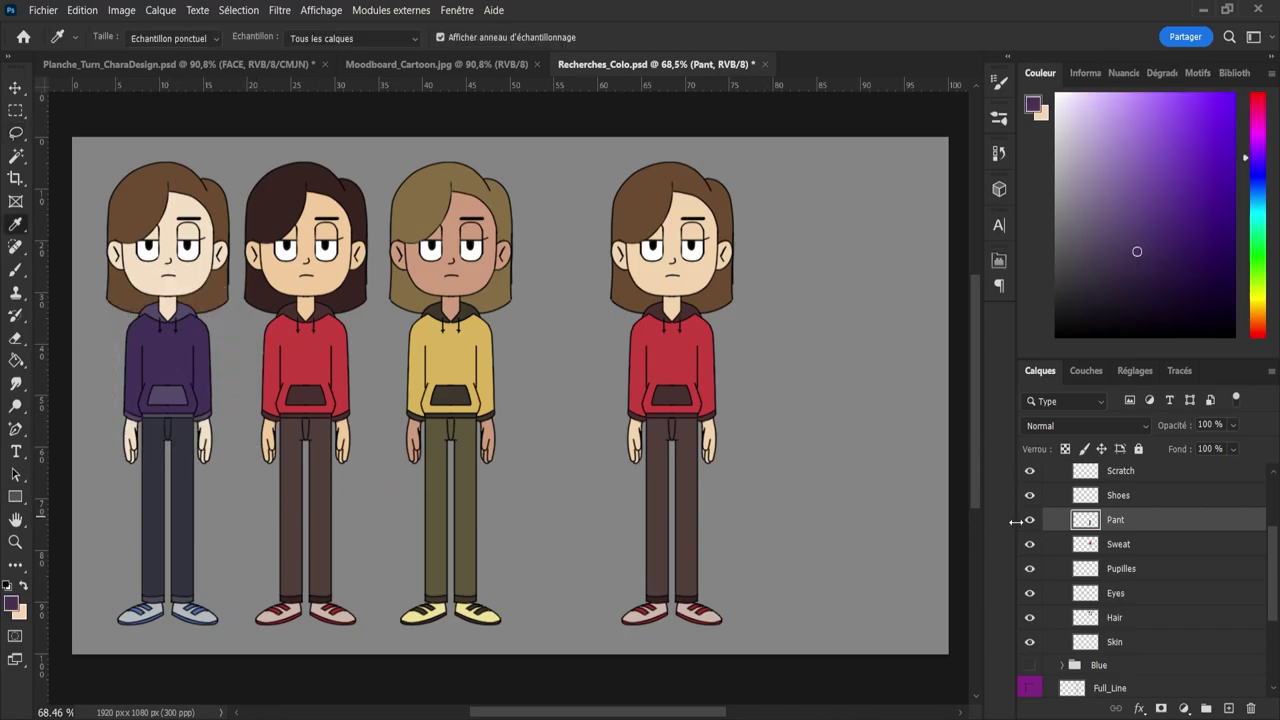
pyautogui.keyDown('ctrl'); pyautogui.click(1086, 544); pyautogui.keyUp('ctrl')
pyautogui.click(1118, 544)
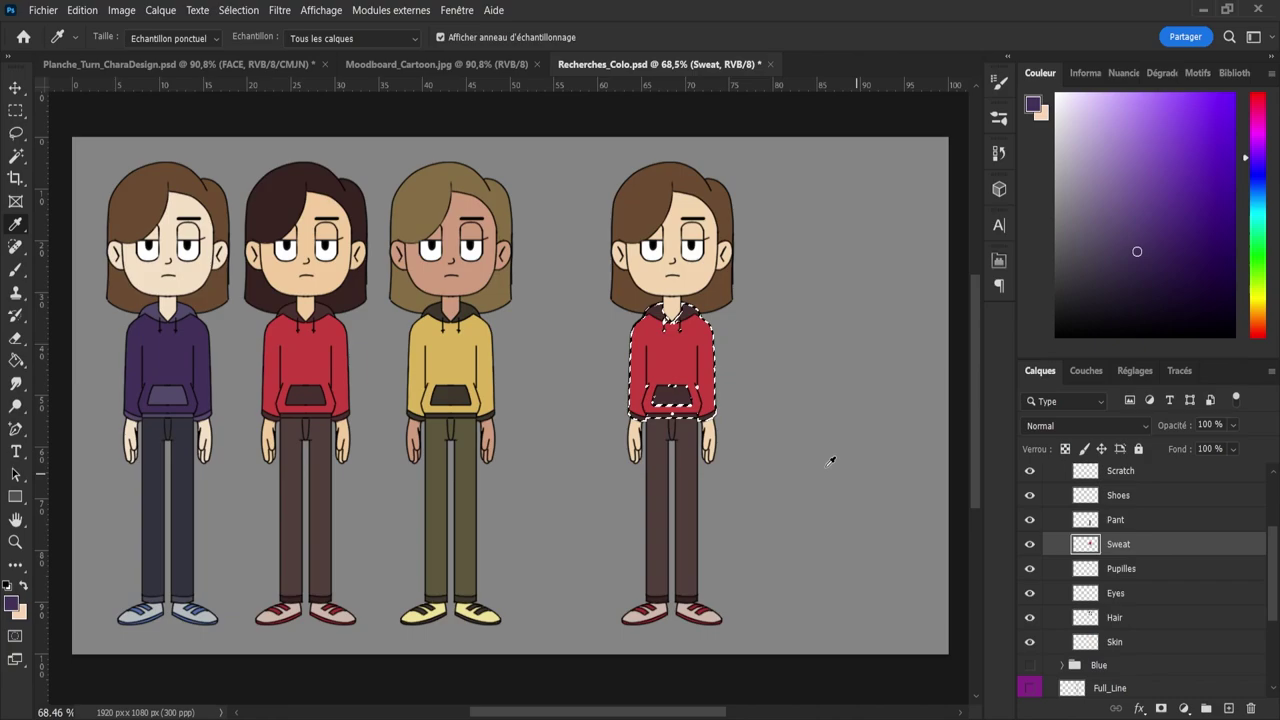
pyautogui.press('b')
pyautogui.moveTo(606, 374)
pyautogui.mouseDown()
pyautogui.moveTo(643, 328)
pyautogui.moveTo(673, 323)
pyautogui.moveTo(696, 328)
pyautogui.moveTo(689, 350)
pyautogui.moveTo(664, 322)
pyautogui.mouseUp()
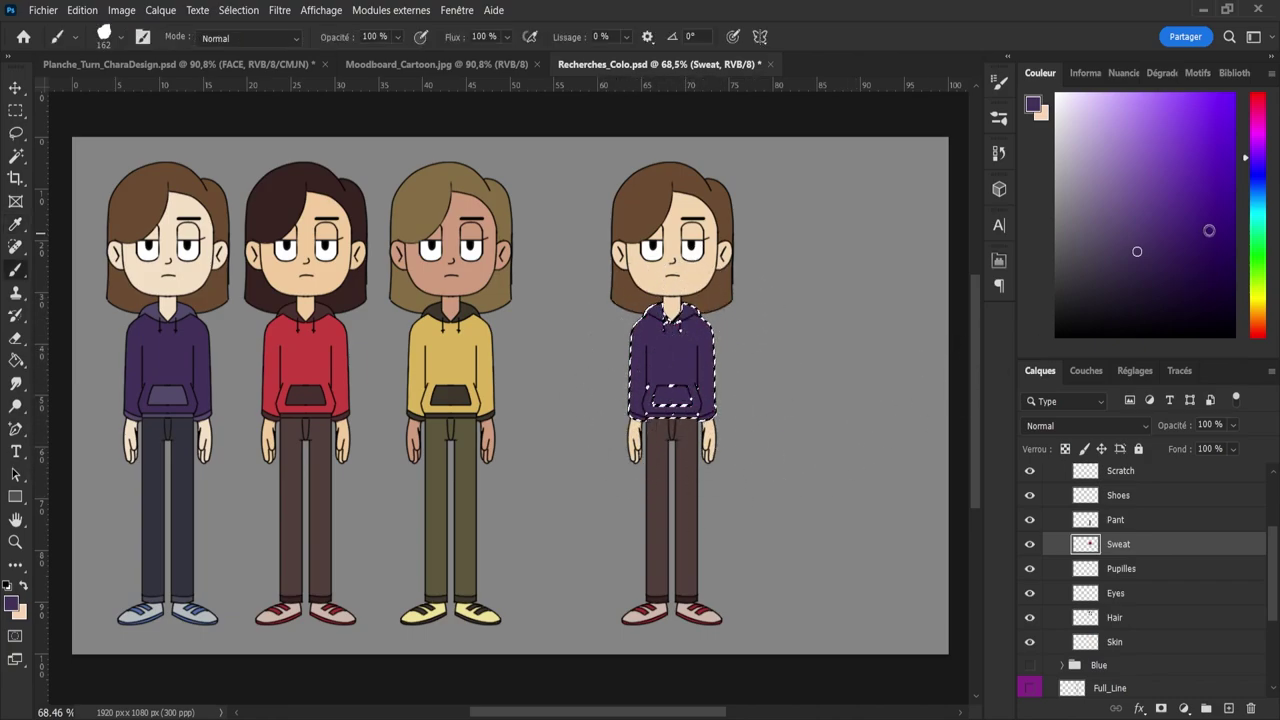
# - Fill the hood and front pocket of the fourth character's hoodie with a dark navy blue
pyautogui.moveTo(1257, 163); pyautogui.dragTo(1257, 180)
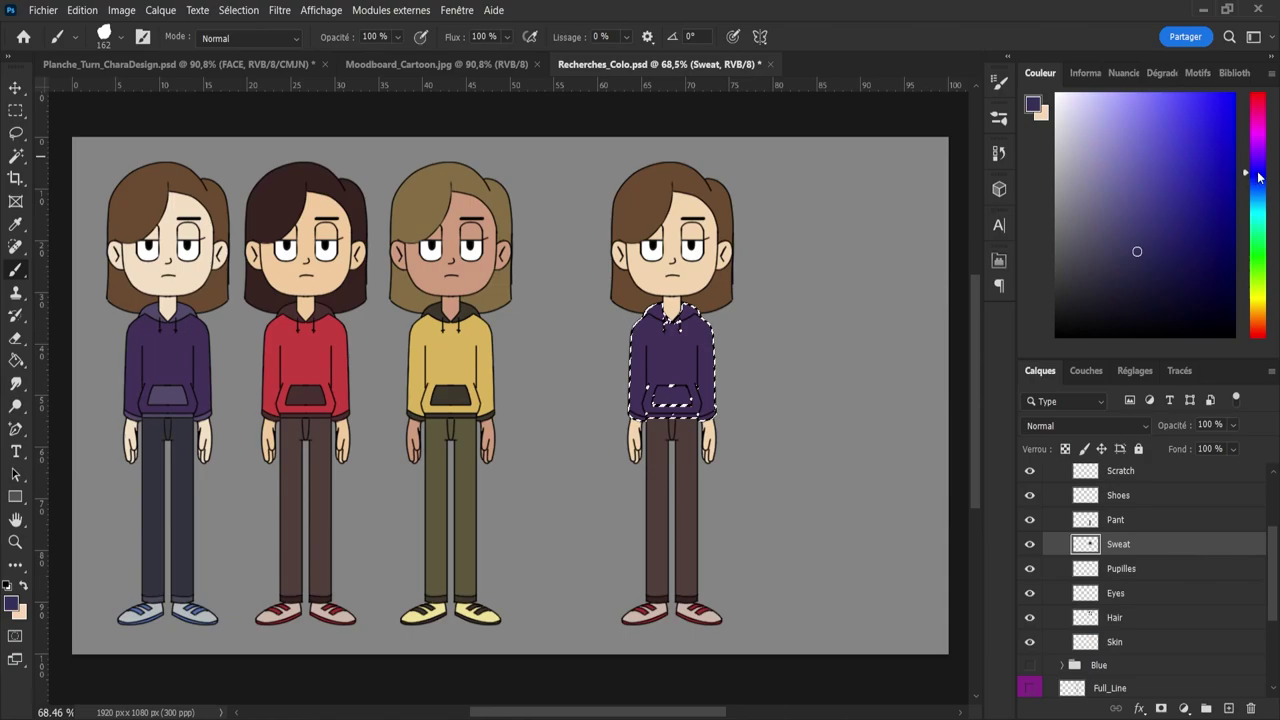
pyautogui.moveTo(1150, 258)
pyautogui.mouseDown()
pyautogui.moveTo(1173, 277)
pyautogui.moveTo(1129, 291)
pyautogui.moveTo(1163, 276)
pyautogui.mouseUp()
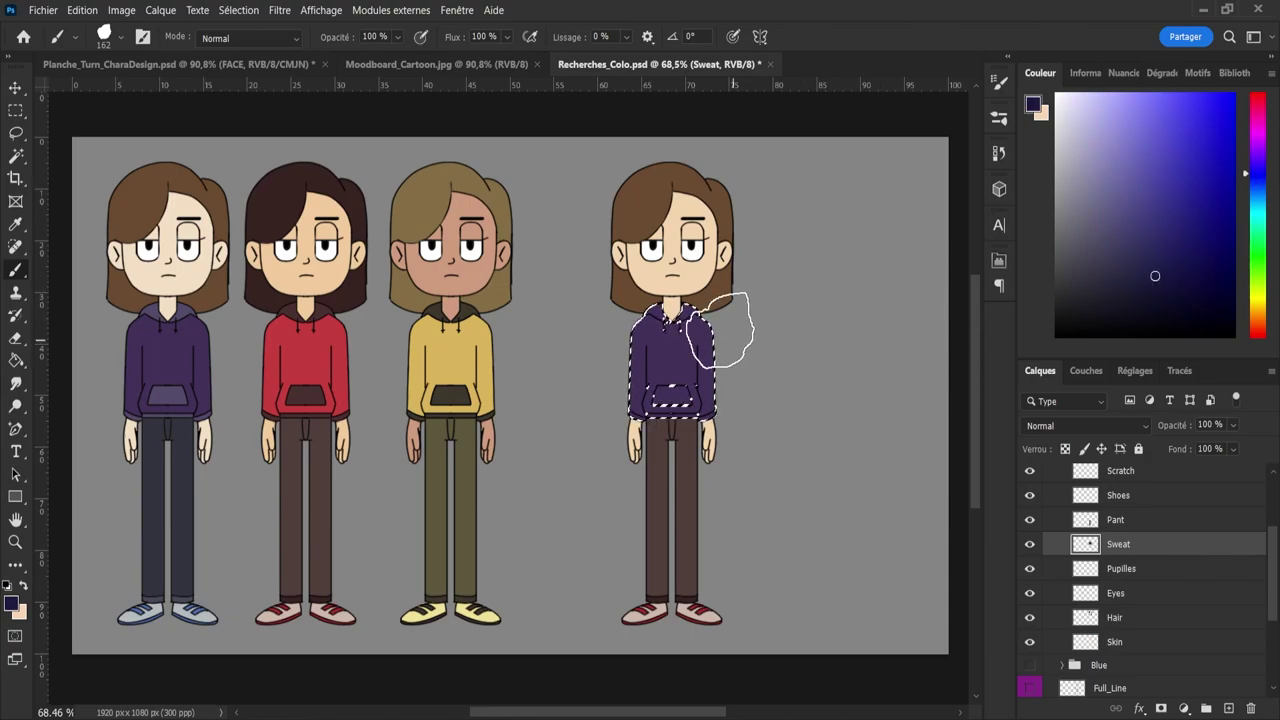
pyautogui.press('z')
pyautogui.moveTo(703, 317); pyautogui.dragTo(732, 320)
pyautogui.press('g')
pyautogui.click(640, 317)
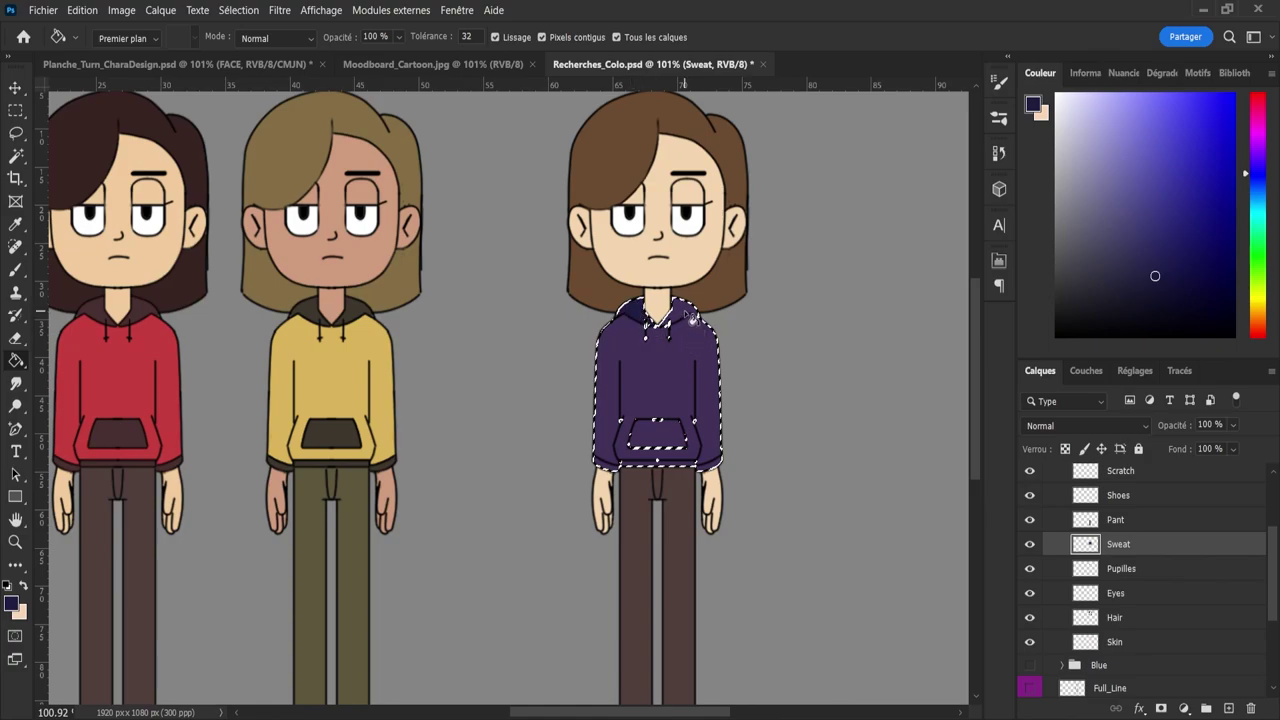
pyautogui.moveTo(1154, 277); pyautogui.dragTo(1151, 284)
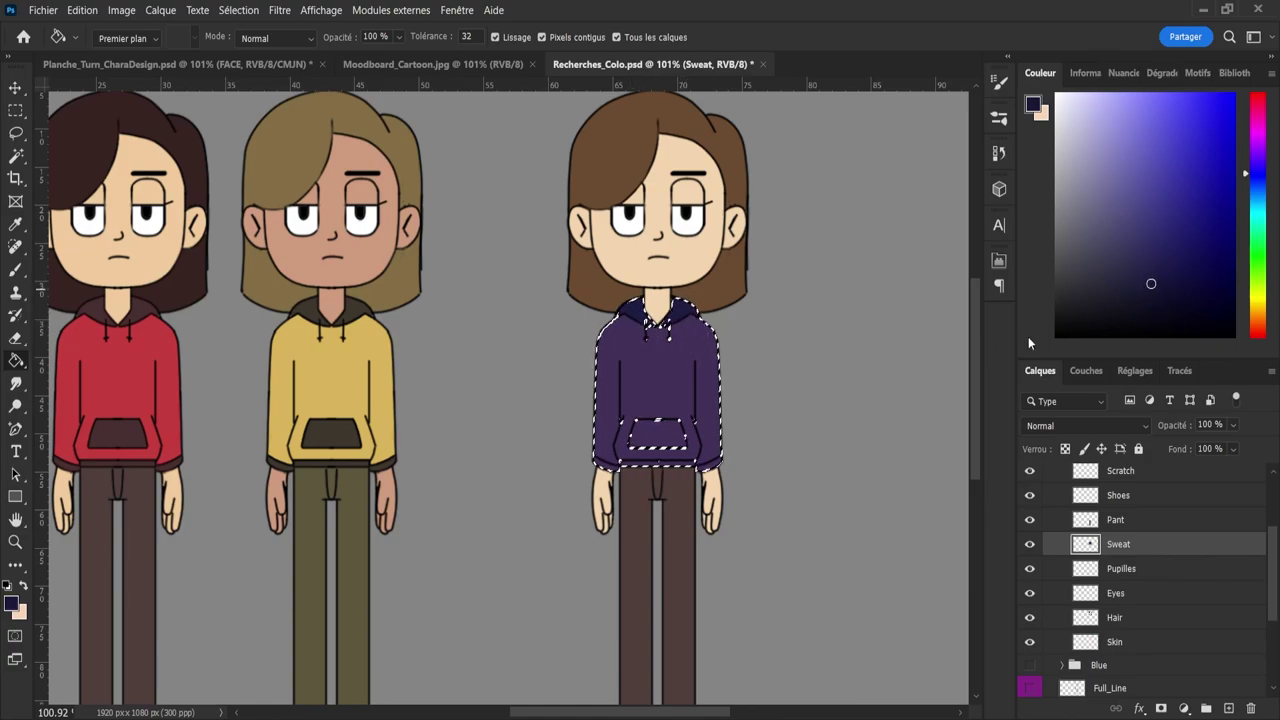
pyautogui.click(649, 441)
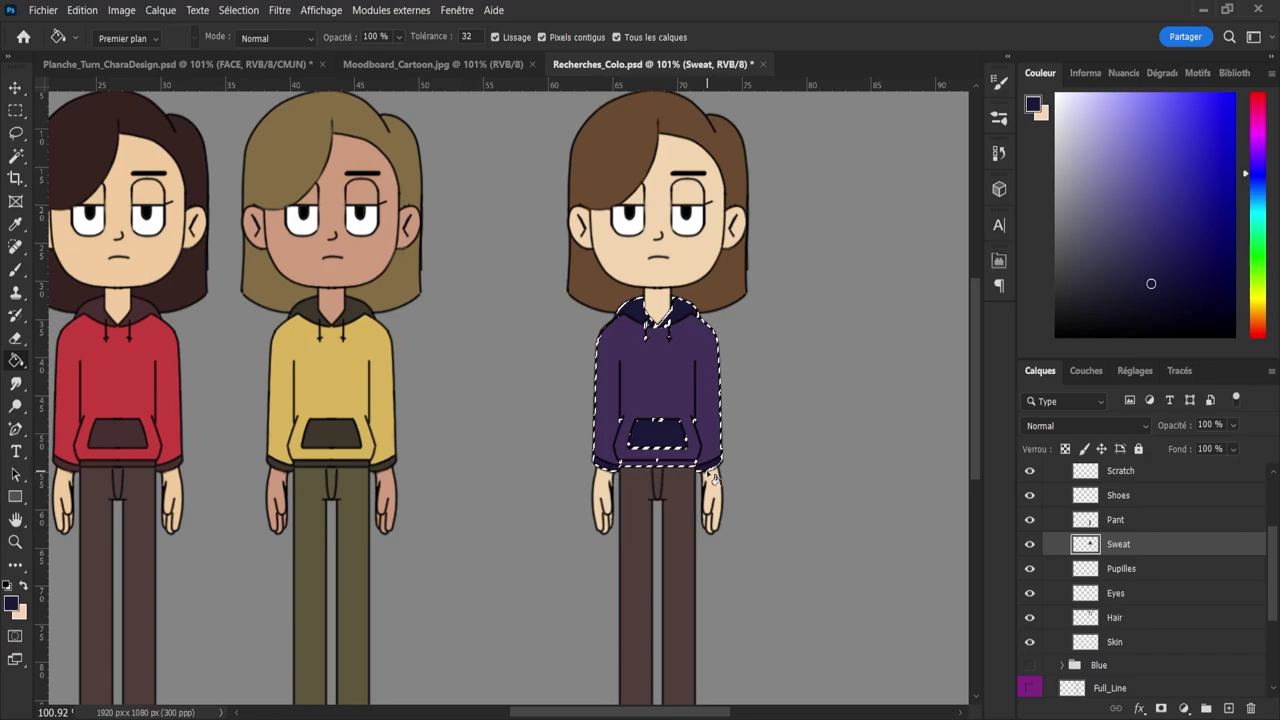
# - Fill the cuffs and bottom band of the fourth character's hoodie with the same dark navy, then deselect
pyautogui.press('z')
pyautogui.moveTo(646, 463); pyautogui.dragTo(692, 482)
pyautogui.click(627, 470)
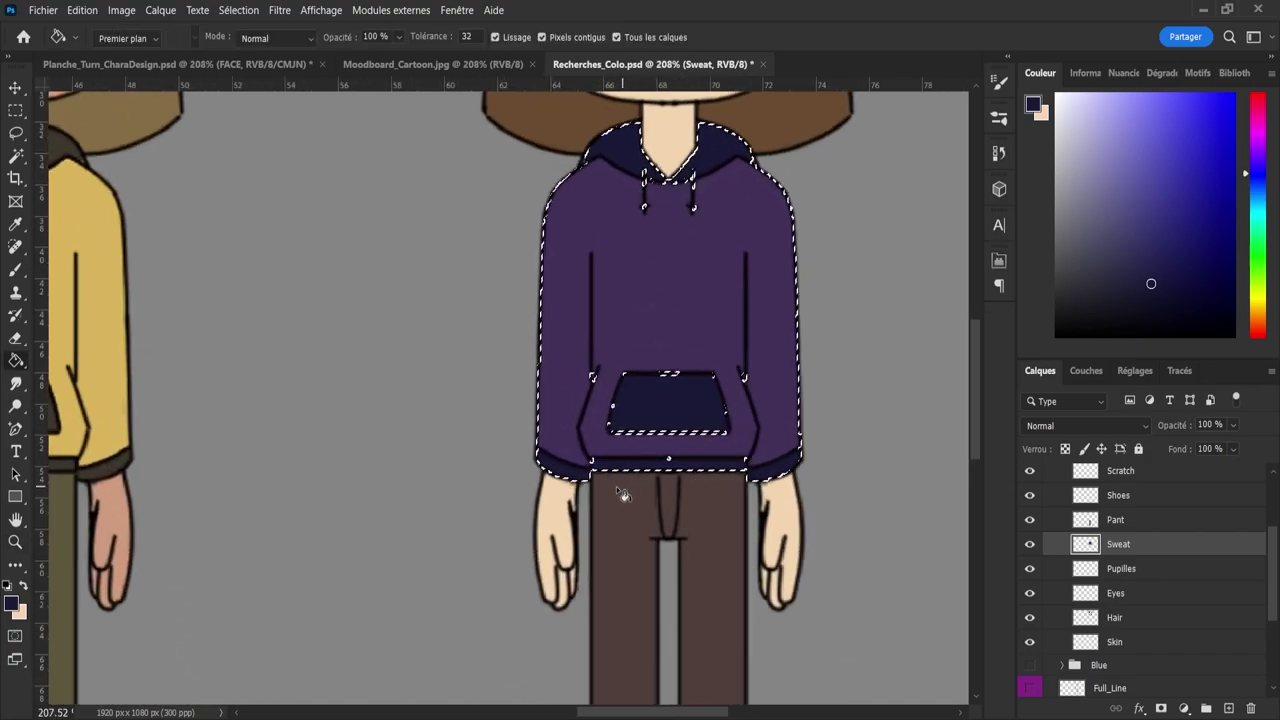
pyautogui.press('l')
pyautogui.hotkey('ctrl', 'd')
pyautogui.press('z')
pyautogui.moveTo(685, 356); pyautogui.dragTo(707, 531)
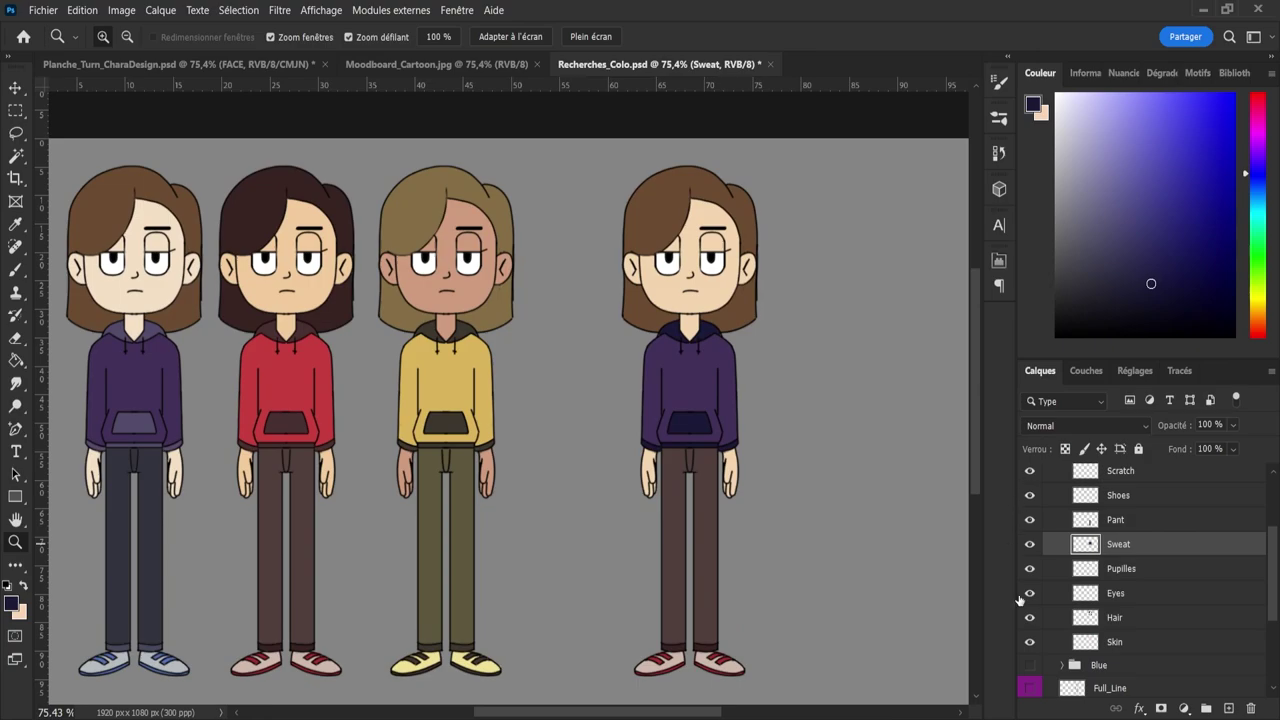
# - Undo the purple and navy recolouring of the fourth character's hoodie
pyautogui.hotkey('ctrl', 'z')
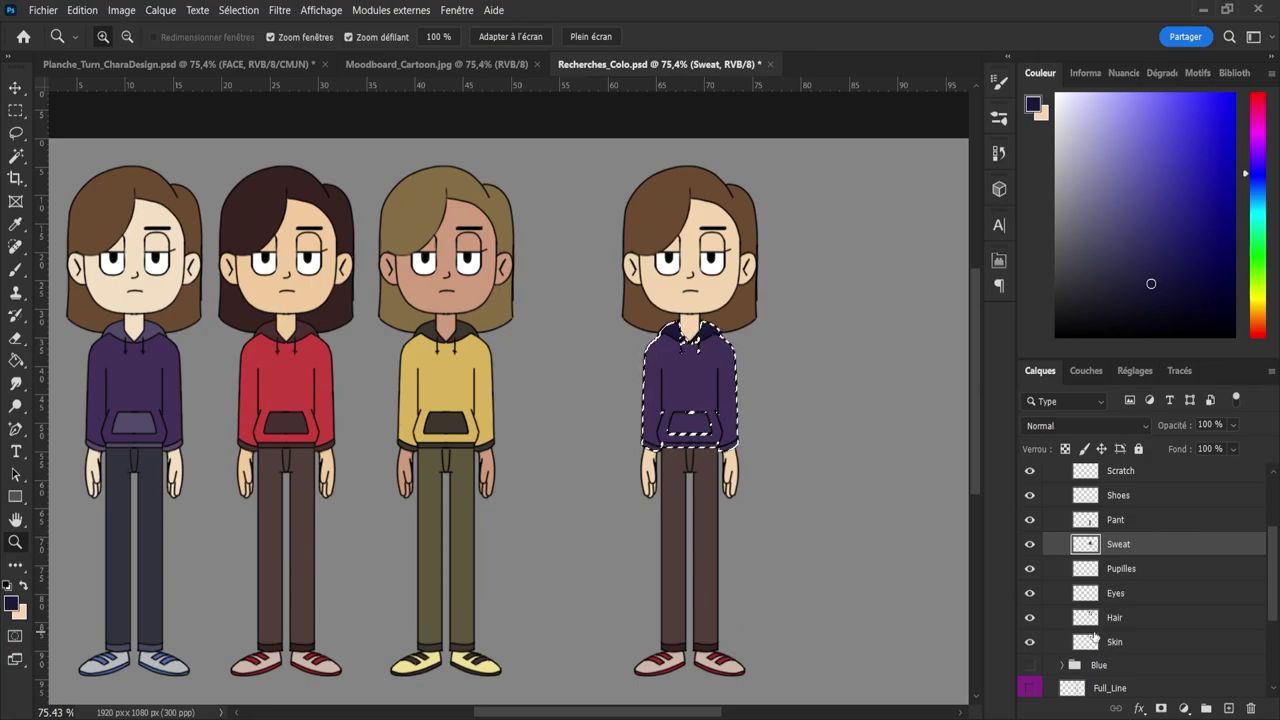
pyautogui.hotkey('ctrl', 'z')
pyautogui.hotkey('ctrl', 'z')
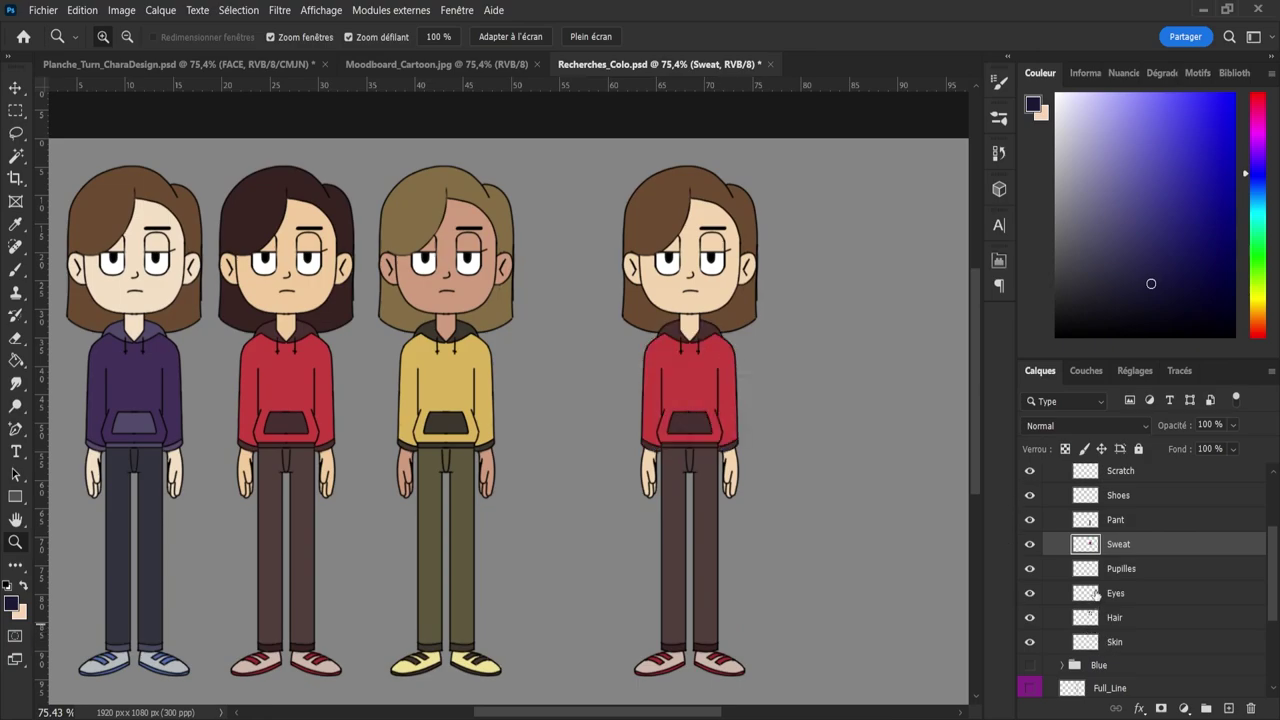
pyautogui.keyDown('ctrl'); pyautogui.click(1085, 546); pyautogui.keyUp('ctrl')
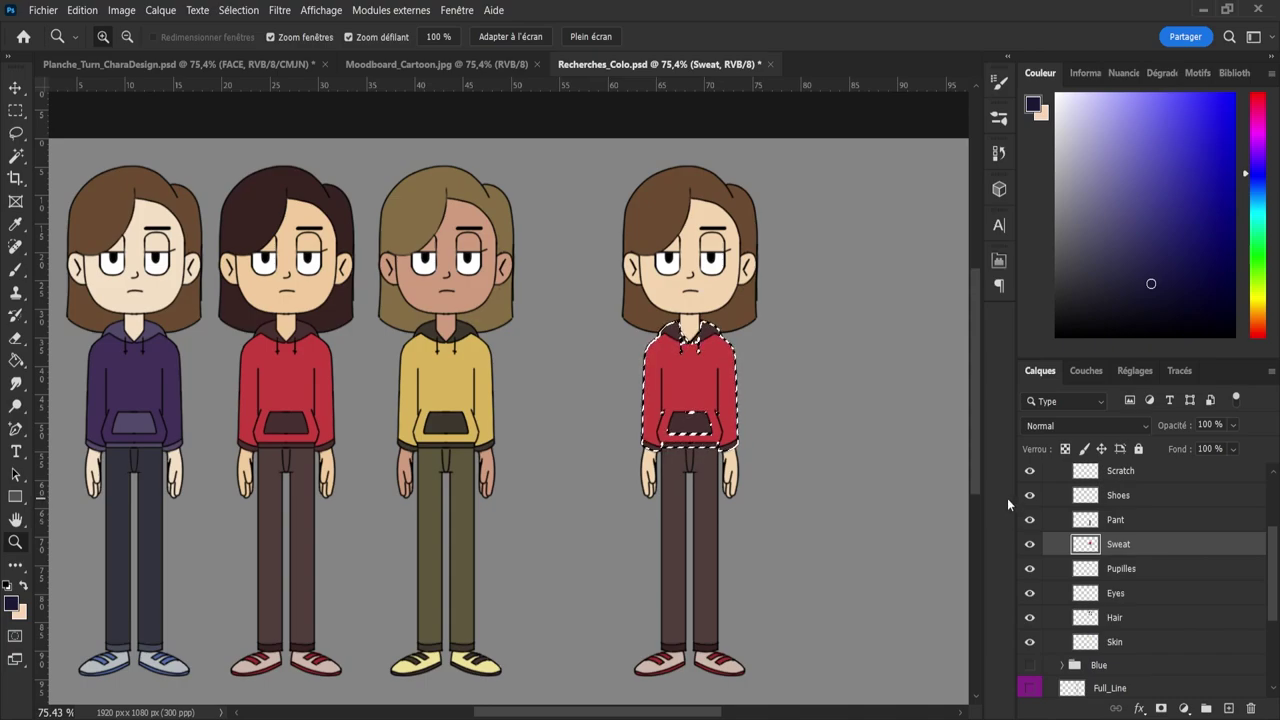
pyautogui.press('l')
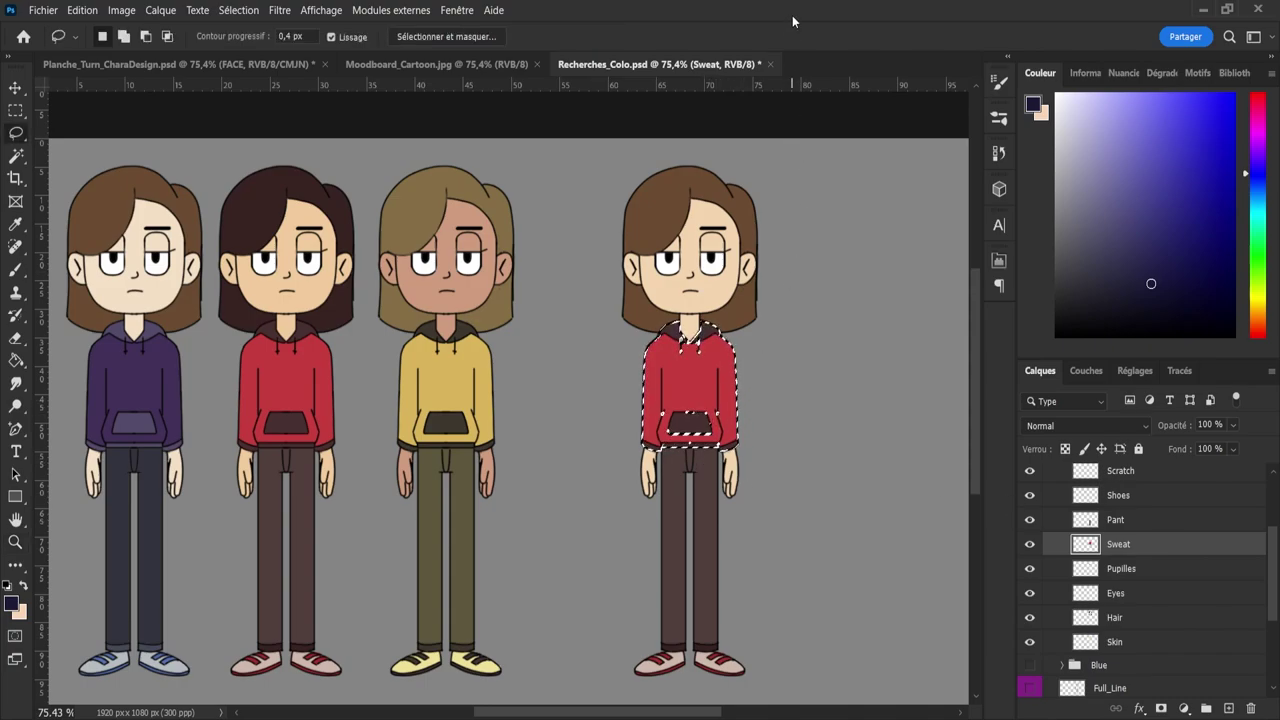
pyautogui.hotkey('ctrl', 'd')
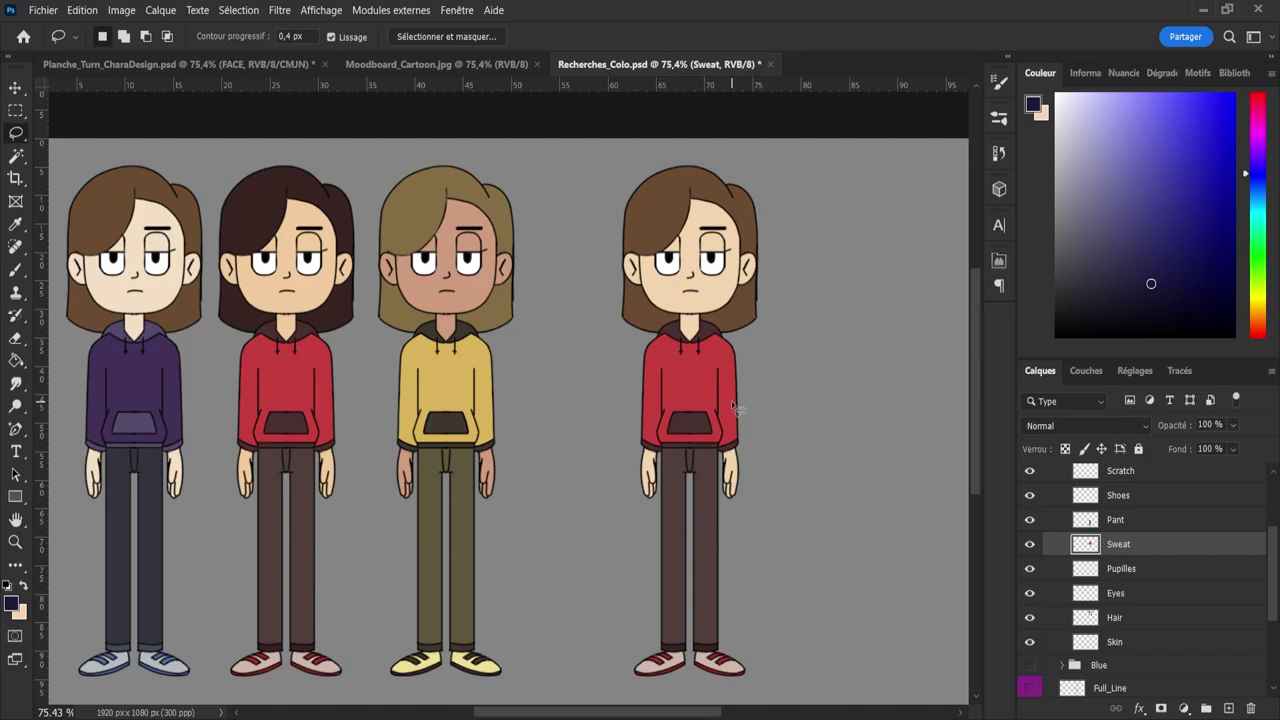
pyautogui.click(1112, 522)
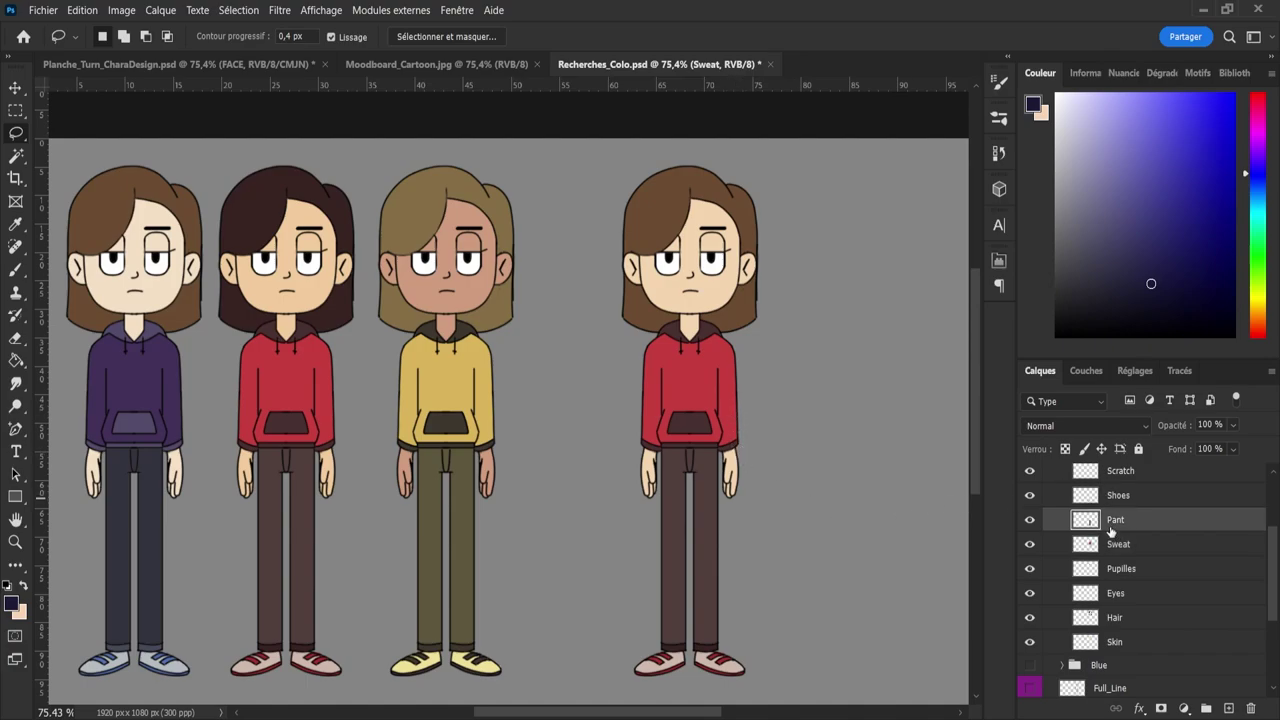
pyautogui.keyDown('ctrl'); pyautogui.click(1086, 520); pyautogui.keyUp('ctrl')
pyautogui.press('i')
pyautogui.click(688, 462)
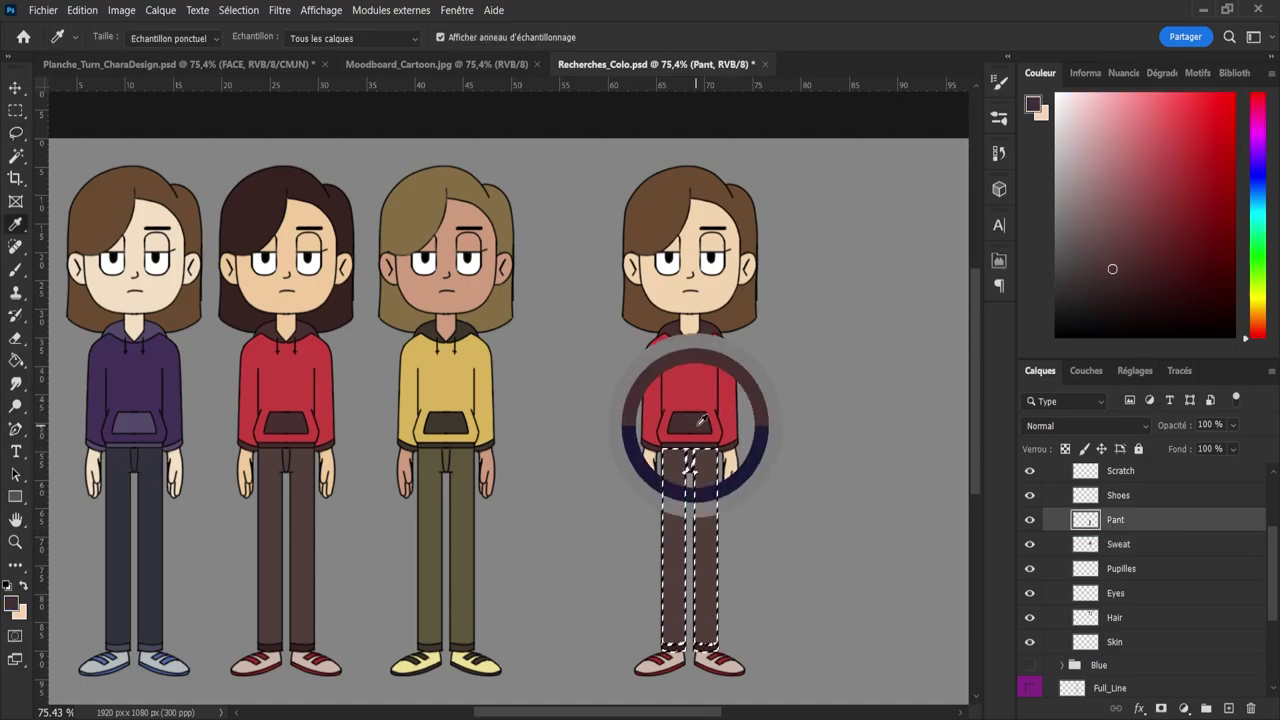
pyautogui.press('g')
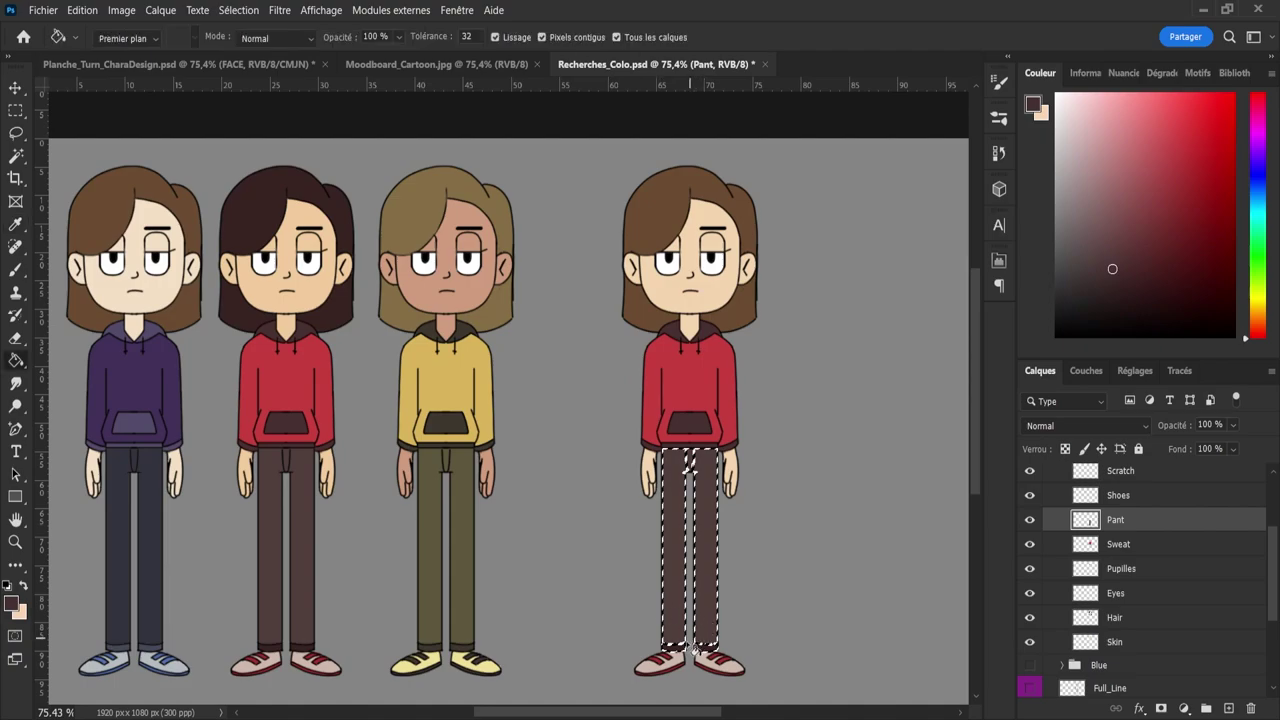
pyautogui.press('z')
pyautogui.moveTo(686, 658); pyautogui.dragTo(728, 656)
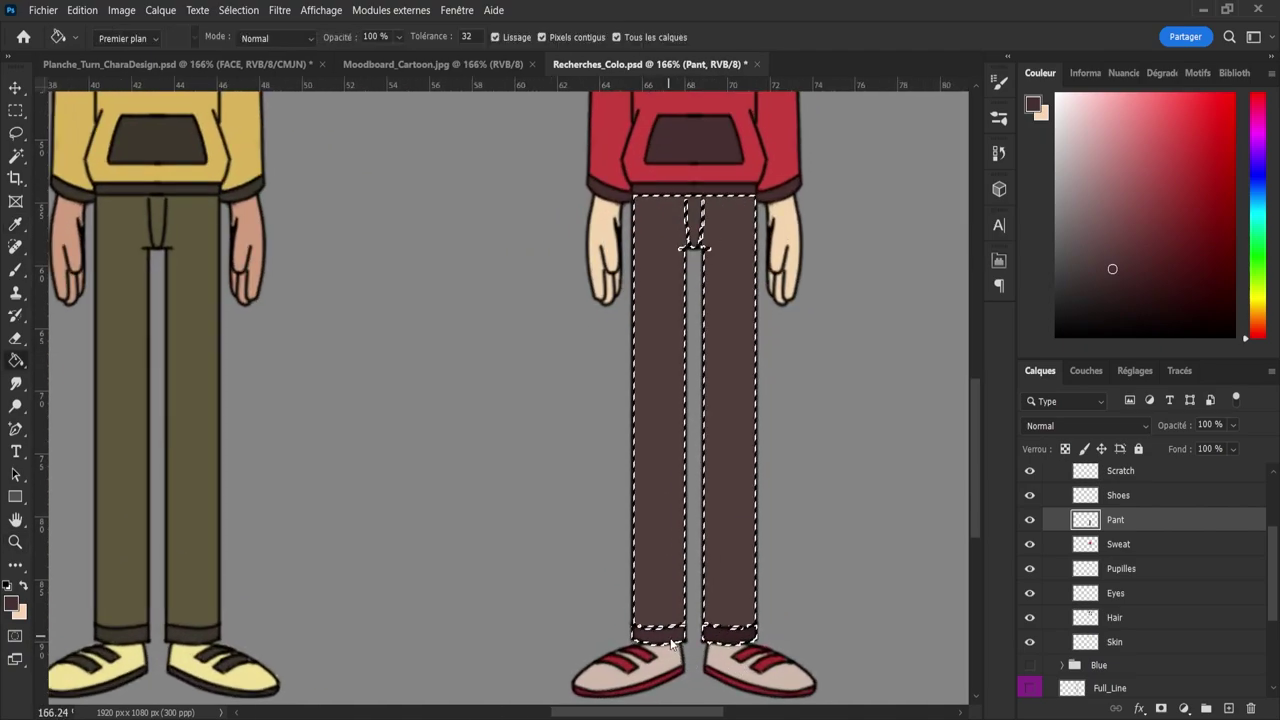
pyautogui.press('z')
pyautogui.moveTo(692, 600); pyautogui.dragTo(652, 582)
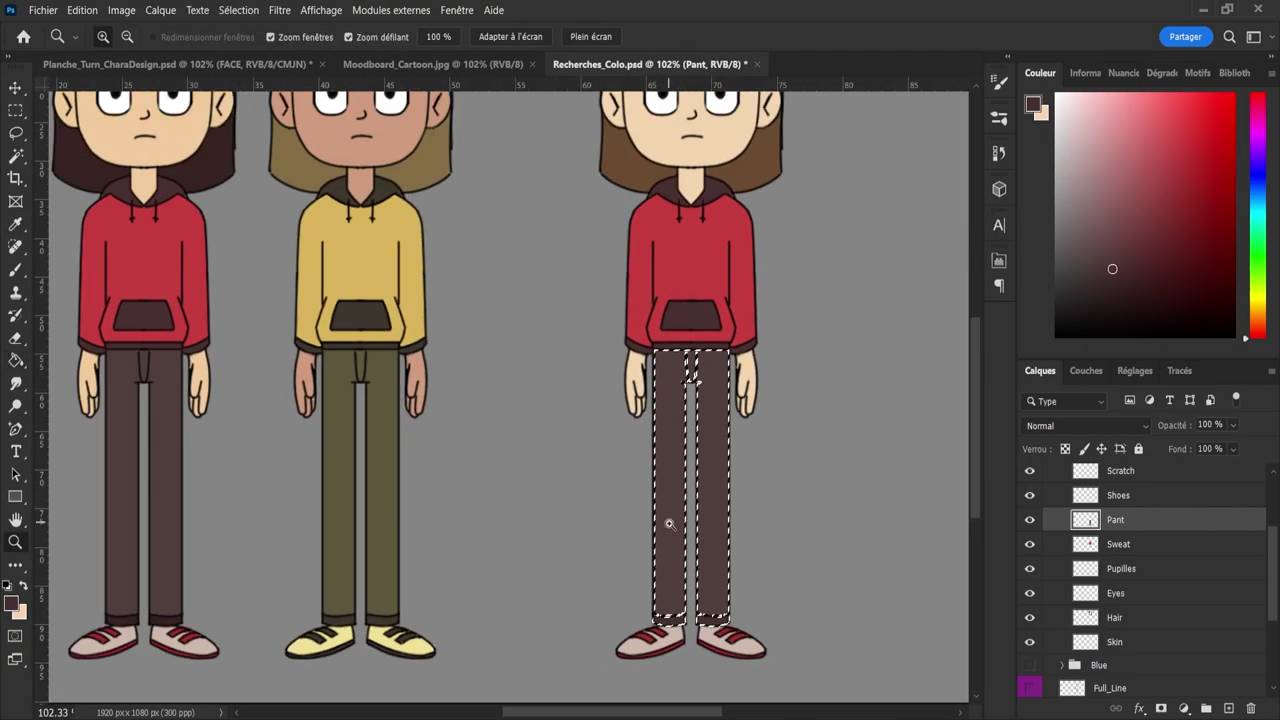
pyautogui.press('i')
pyautogui.click(670, 512)
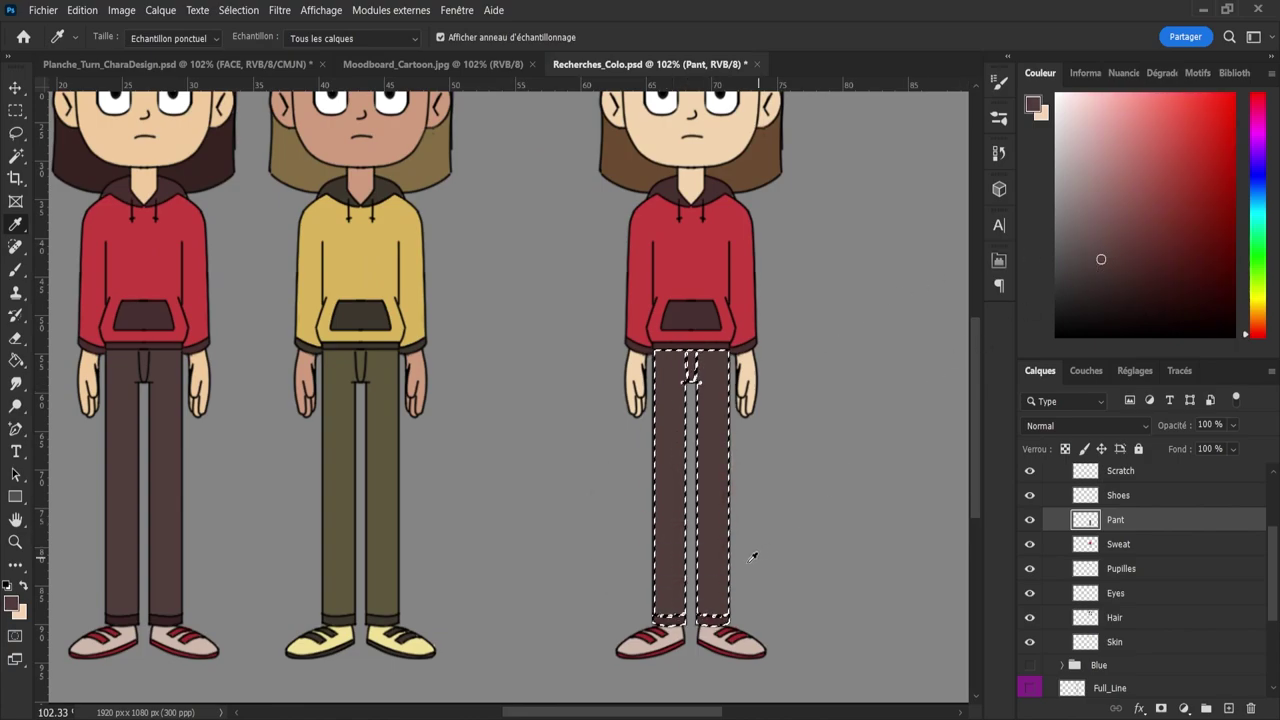
pyautogui.click(725, 383)
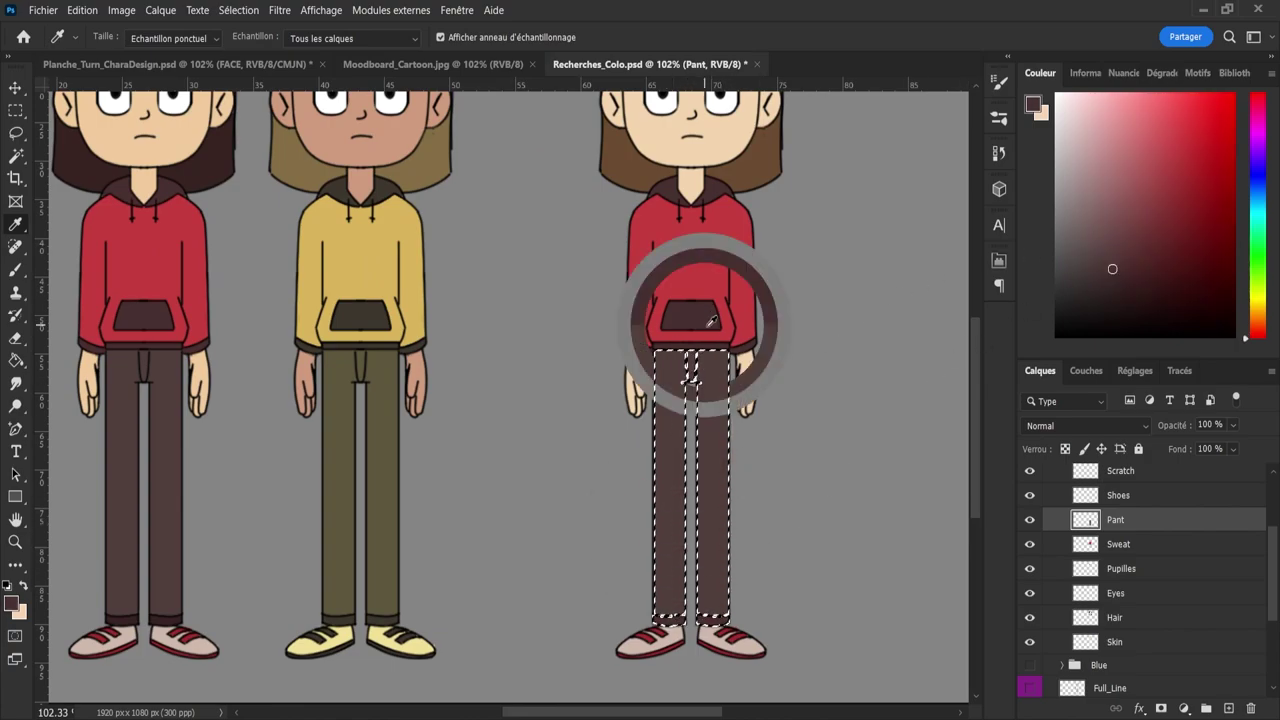
pyautogui.click(722, 438)
pyautogui.press('l')
pyautogui.click(735, 383)
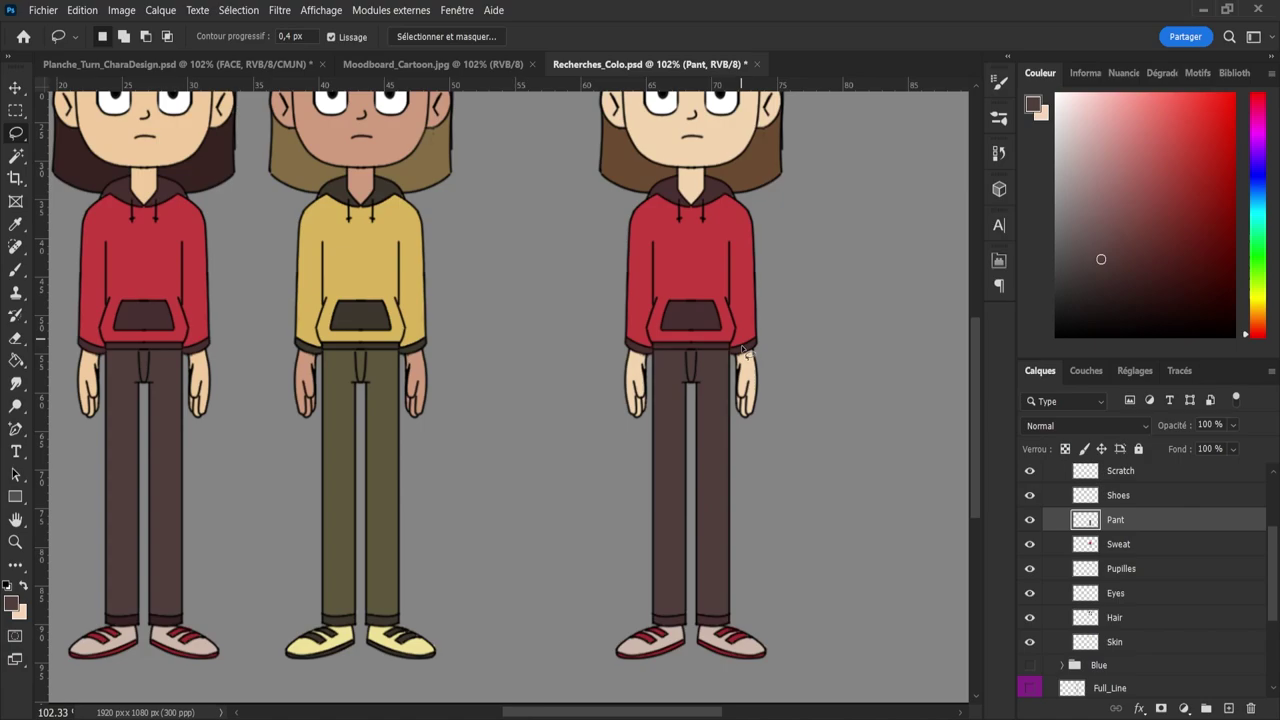
# - Save the document with the fourth character in its original red palette
pyautogui.press('z')
pyautogui.moveTo(738, 420)
pyautogui.mouseDown()
pyautogui.moveTo(714, 419)
pyautogui.moveTo(702, 400)
pyautogui.mouseUp()
pyautogui.moveTo(757, 566)
pyautogui.mouseDown()
pyautogui.moveTo(781, 573)
pyautogui.moveTo(729, 494)
pyautogui.moveTo(749, 498)
pyautogui.mouseUp()
pyautogui.hotkey('ctrl', 's')
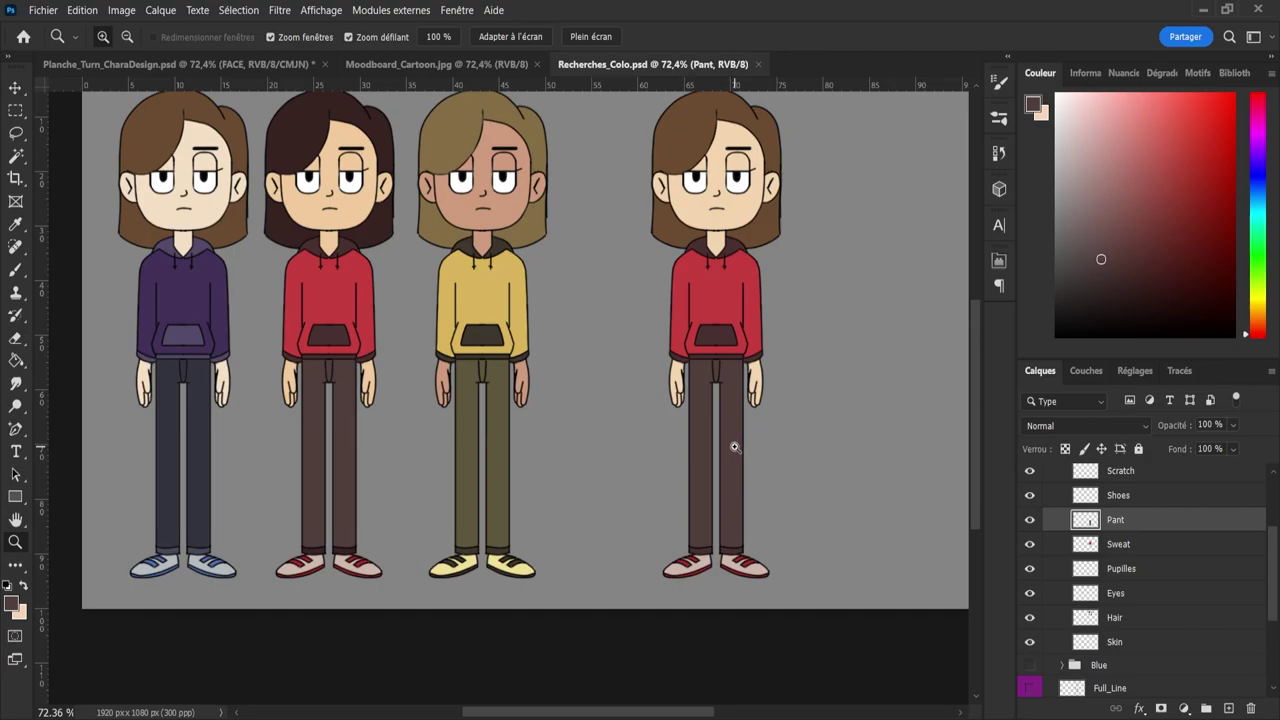
# - Load the fourth character's Hair layer as a selection, shift its sampled brown towards red and try that colour on the hair
pyautogui.click(1090, 621)
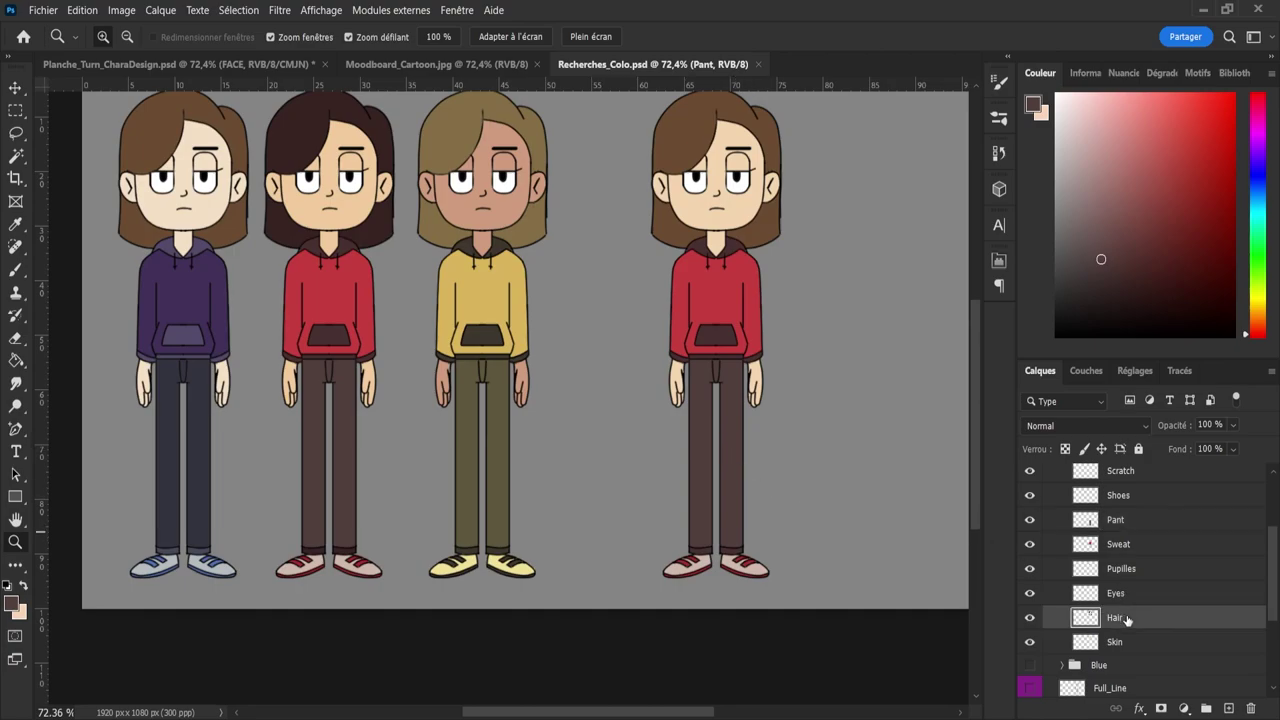
pyautogui.keyDown('ctrl'); pyautogui.click(1086, 621); pyautogui.keyUp('ctrl')
pyautogui.press('i')
pyautogui.click(701, 139)
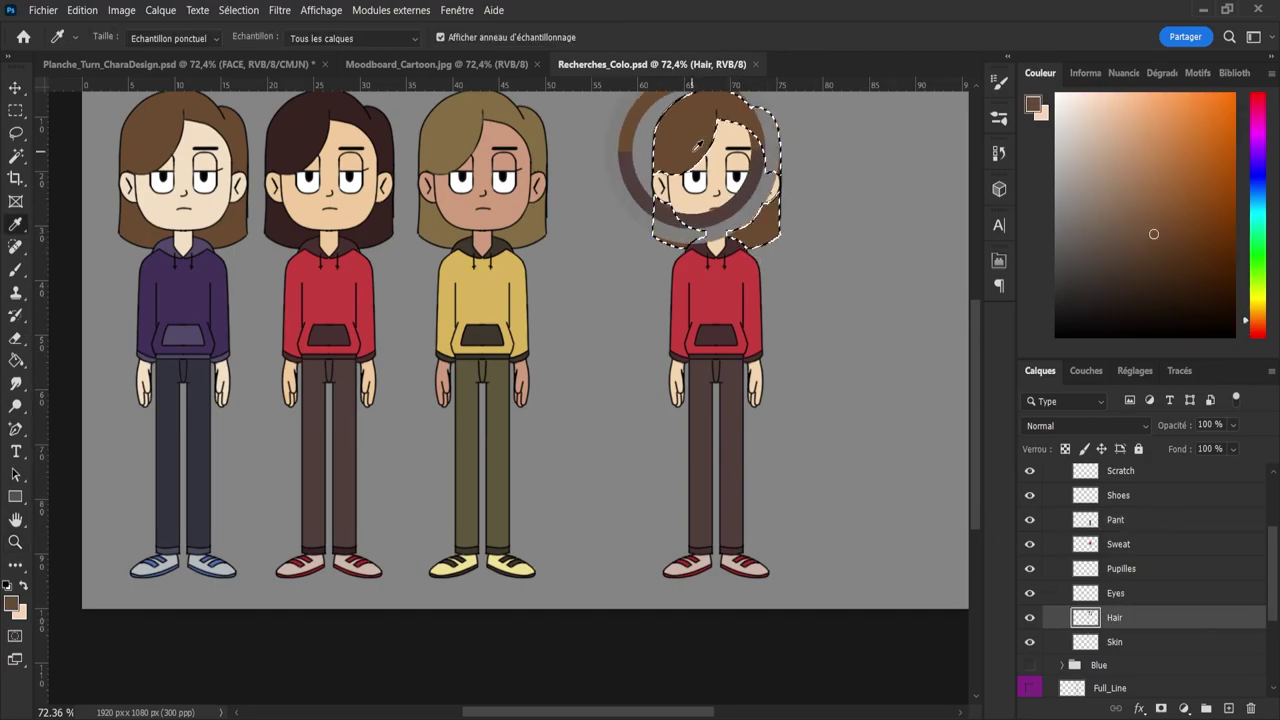
pyautogui.moveTo(1258, 322); pyautogui.dragTo(1262, 333)
pyautogui.press('b')
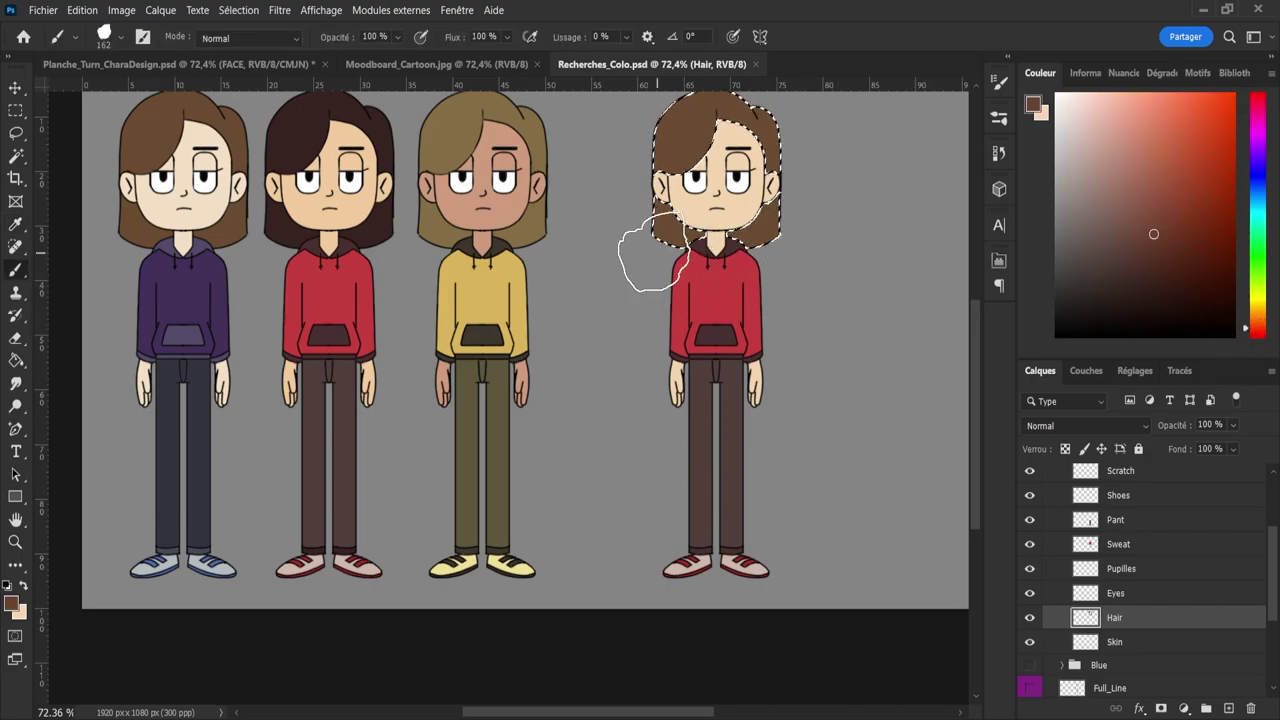
pyautogui.moveTo(694, 242)
pyautogui.mouseDown()
pyautogui.moveTo(719, 195)
pyautogui.moveTo(767, 202)
pyautogui.moveTo(772, 110)
pyautogui.moveTo(677, 92)
pyautogui.mouseUp()
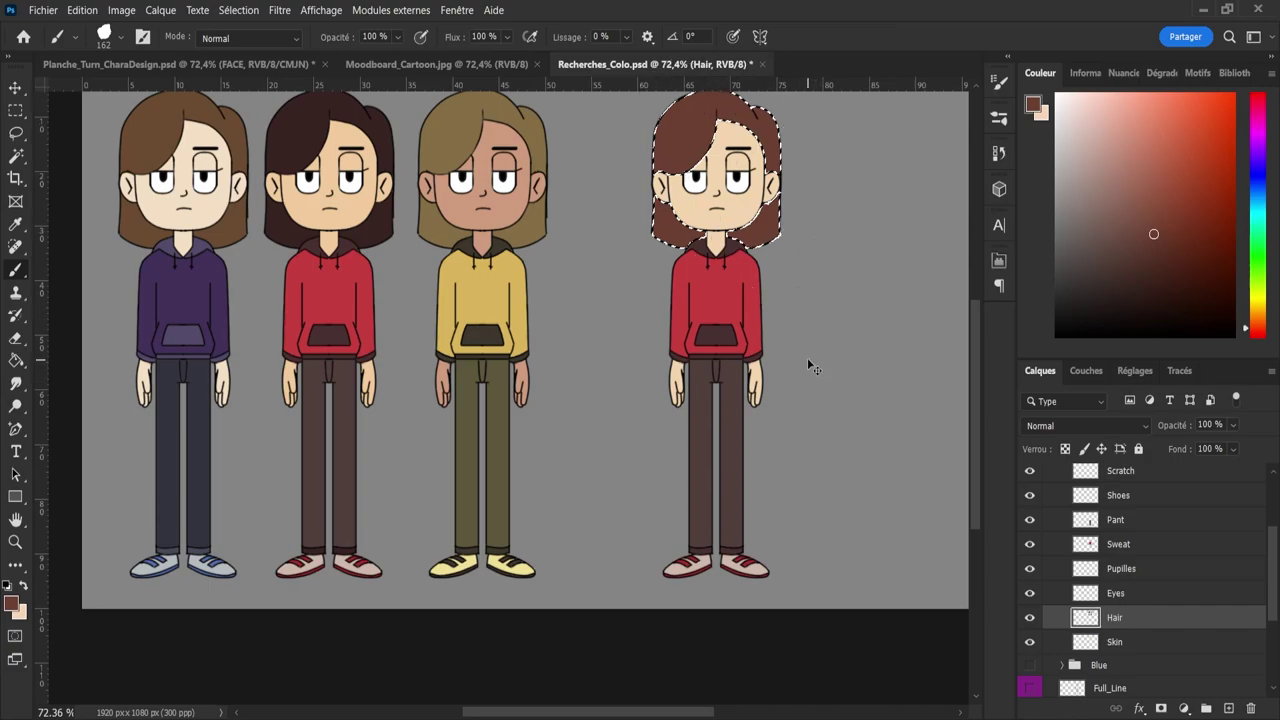
pyautogui.hotkey('ctrl', 'z')
# - Paint the fourth character's hair with a darker reddish brown, then deselect and save the document
pyautogui.click(1149, 247)
pyautogui.moveTo(765, 255)
pyautogui.mouseDown()
pyautogui.moveTo(734, 177)
pyautogui.moveTo(693, 163)
pyautogui.moveTo(650, 200)
pyautogui.mouseUp()
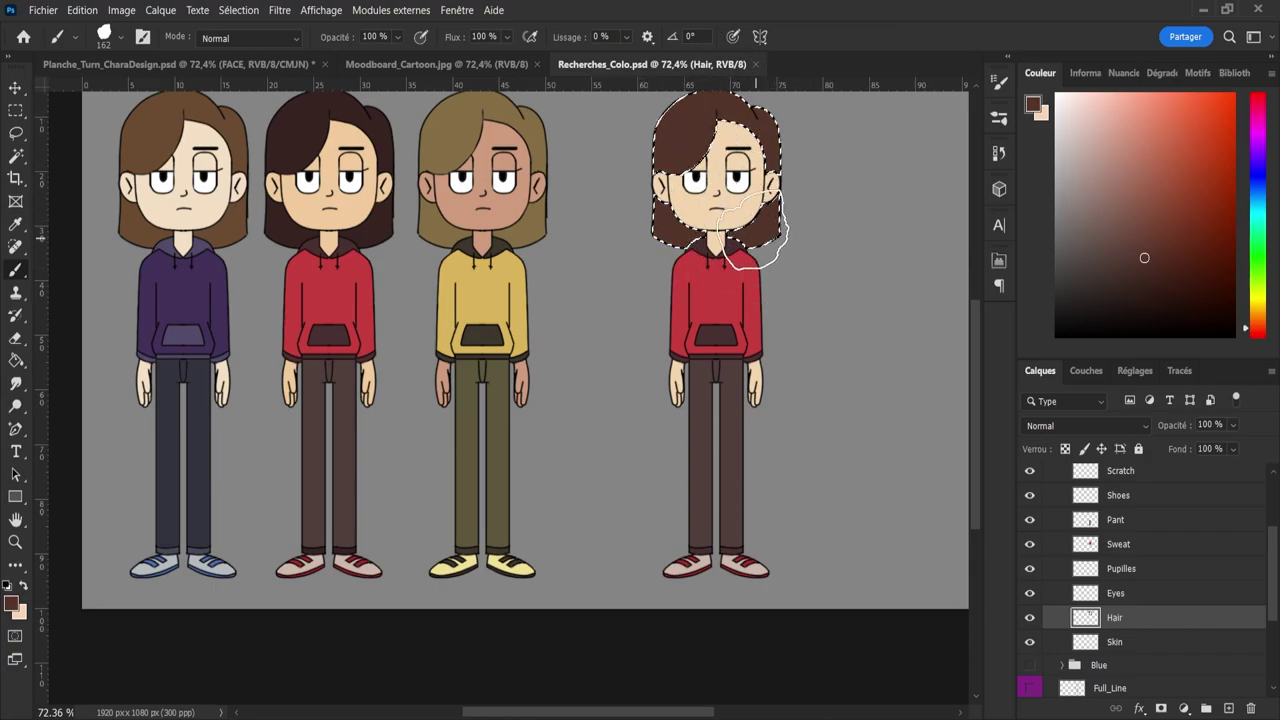
pyautogui.press('l')
pyautogui.hotkey('ctrl', 'd')
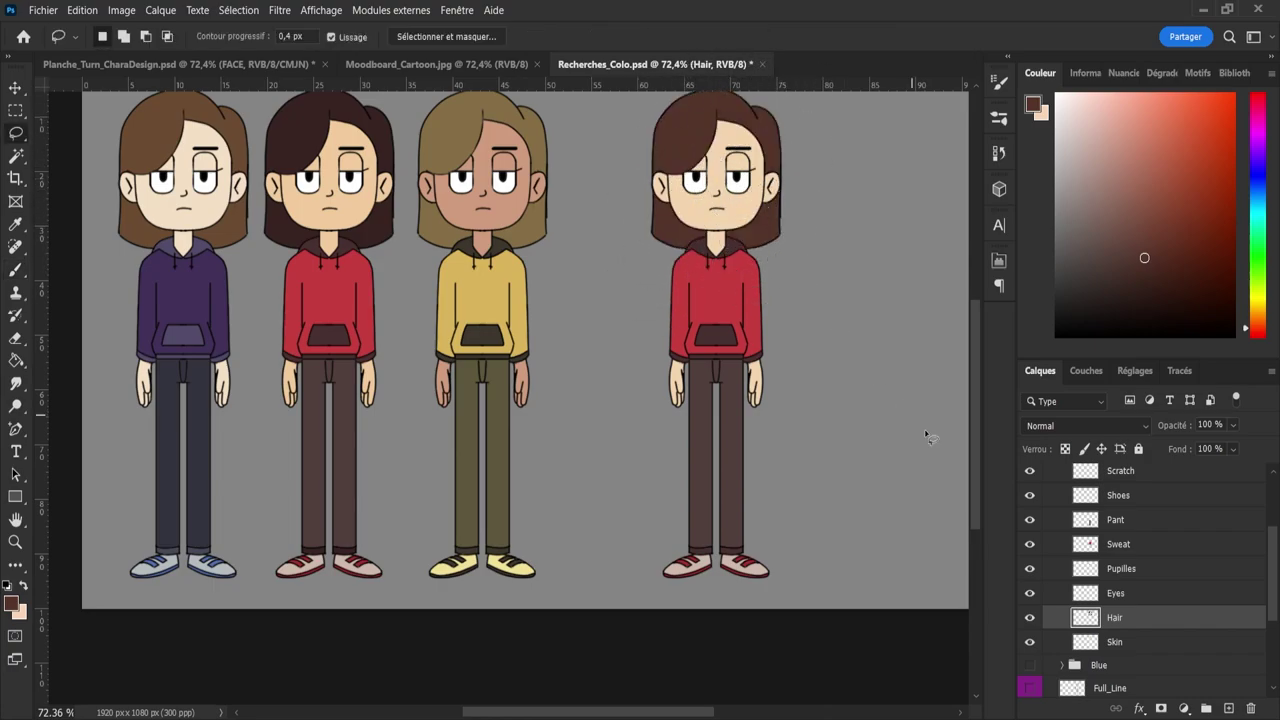
pyautogui.hotkey('ctrl', 's')
# - Recolour the shoe straps and soles on the fourth character's Scratch layer with the dark brown sampled from the hoodie pocket, then deselect
pyautogui.scroll(1, 1180, 560)
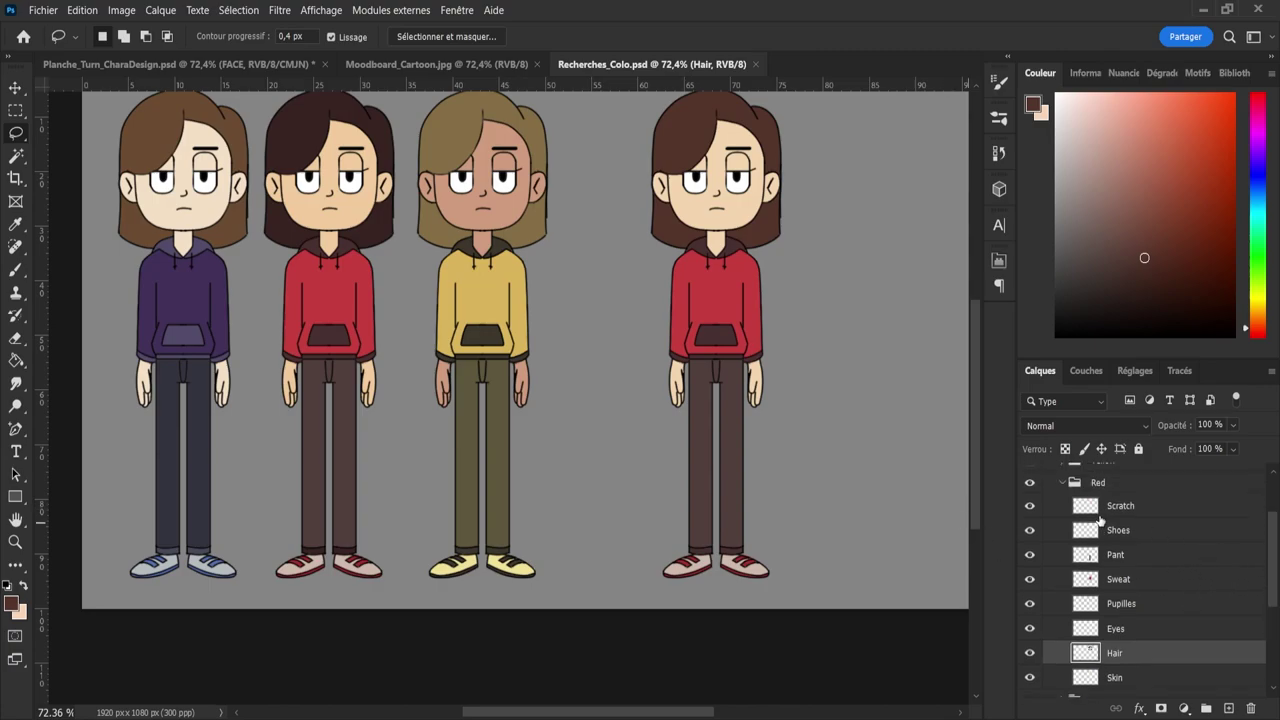
pyautogui.keyDown('ctrl'); pyautogui.click(1100, 530); pyautogui.keyUp('ctrl')
pyautogui.click(1104, 530)
pyautogui.click(1118, 505)
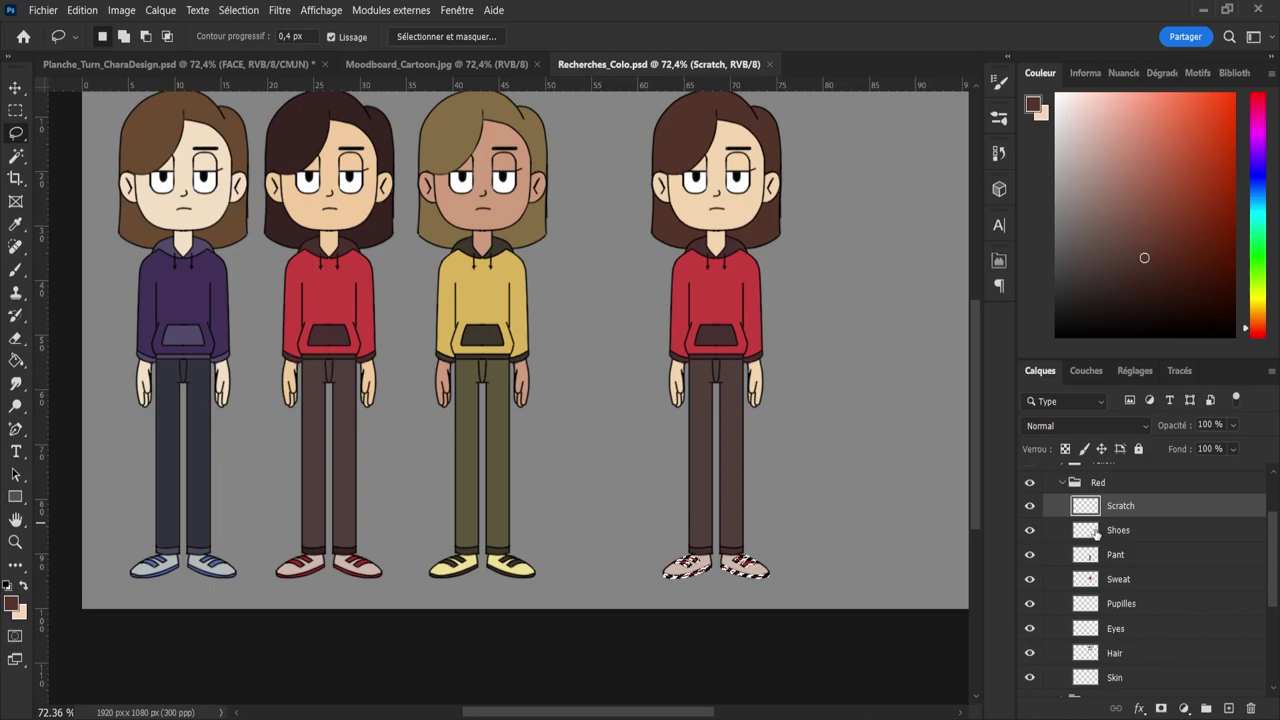
pyautogui.press('i')
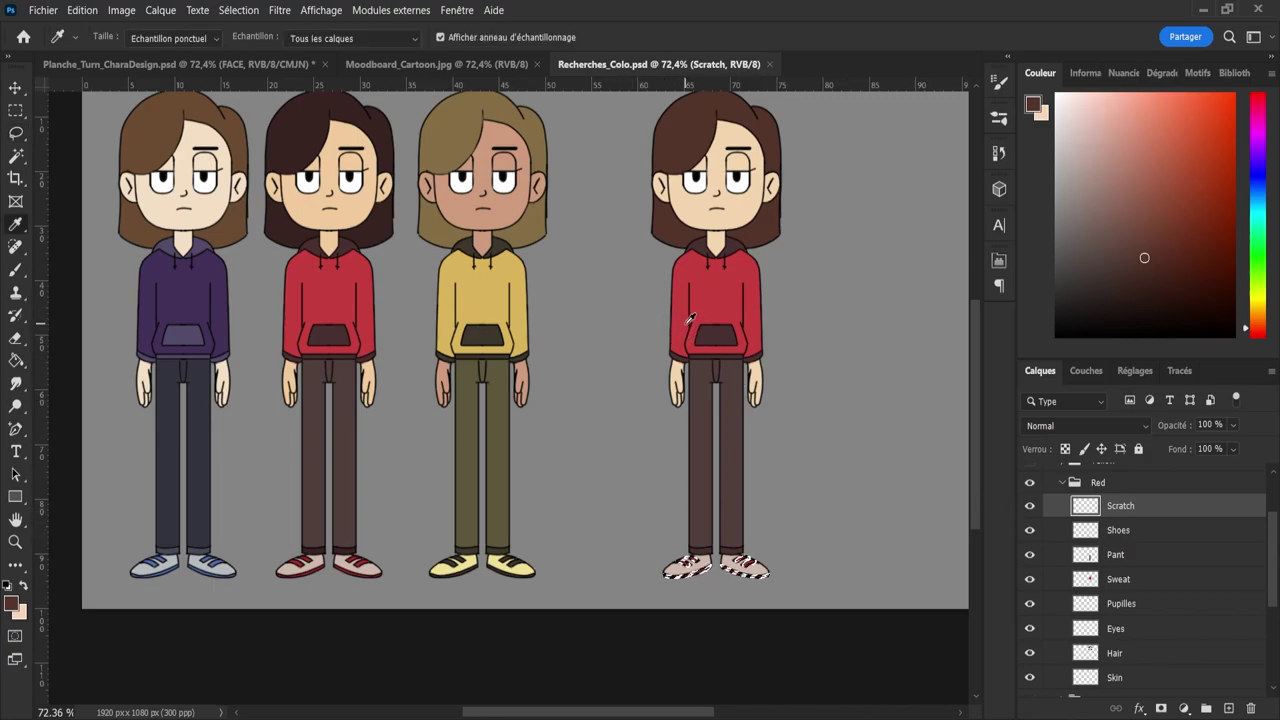
pyautogui.click(720, 333)
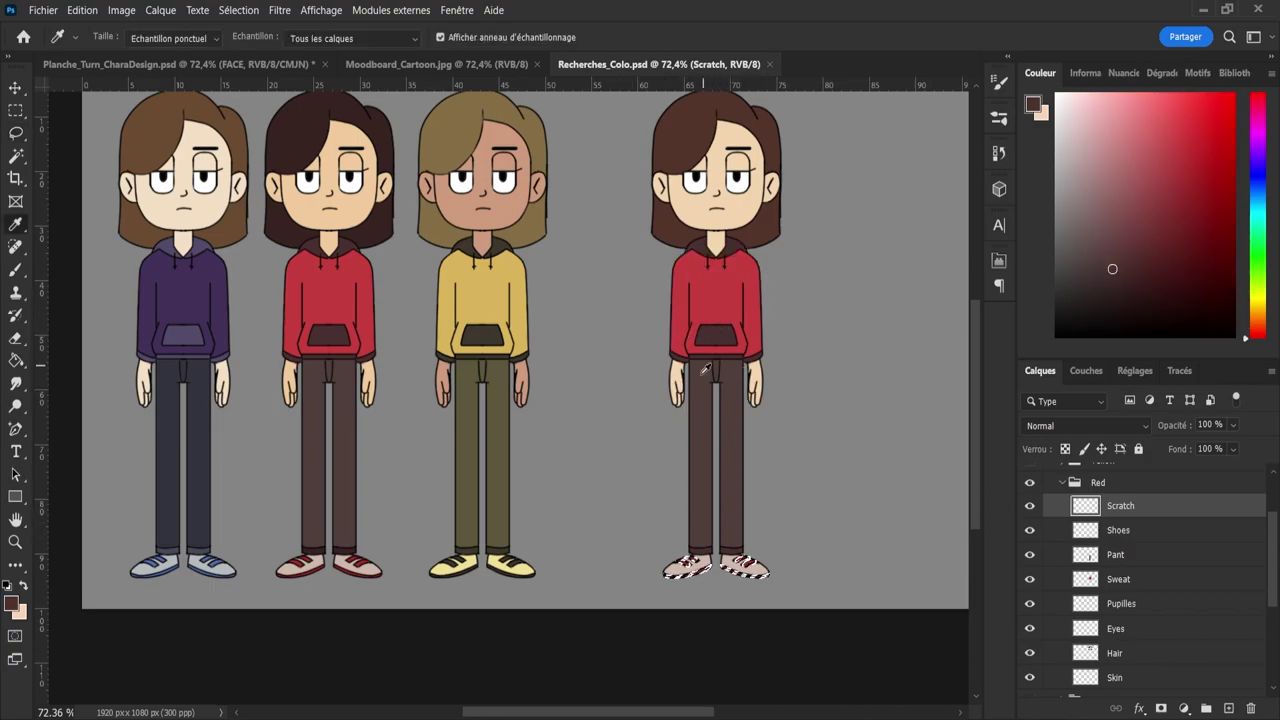
pyautogui.press('b')
pyautogui.moveTo(638, 577)
pyautogui.mouseDown()
pyautogui.moveTo(749, 570)
pyautogui.moveTo(809, 590)
pyautogui.mouseUp()
pyautogui.press('l')
pyautogui.hotkey('ctrl', 'd')
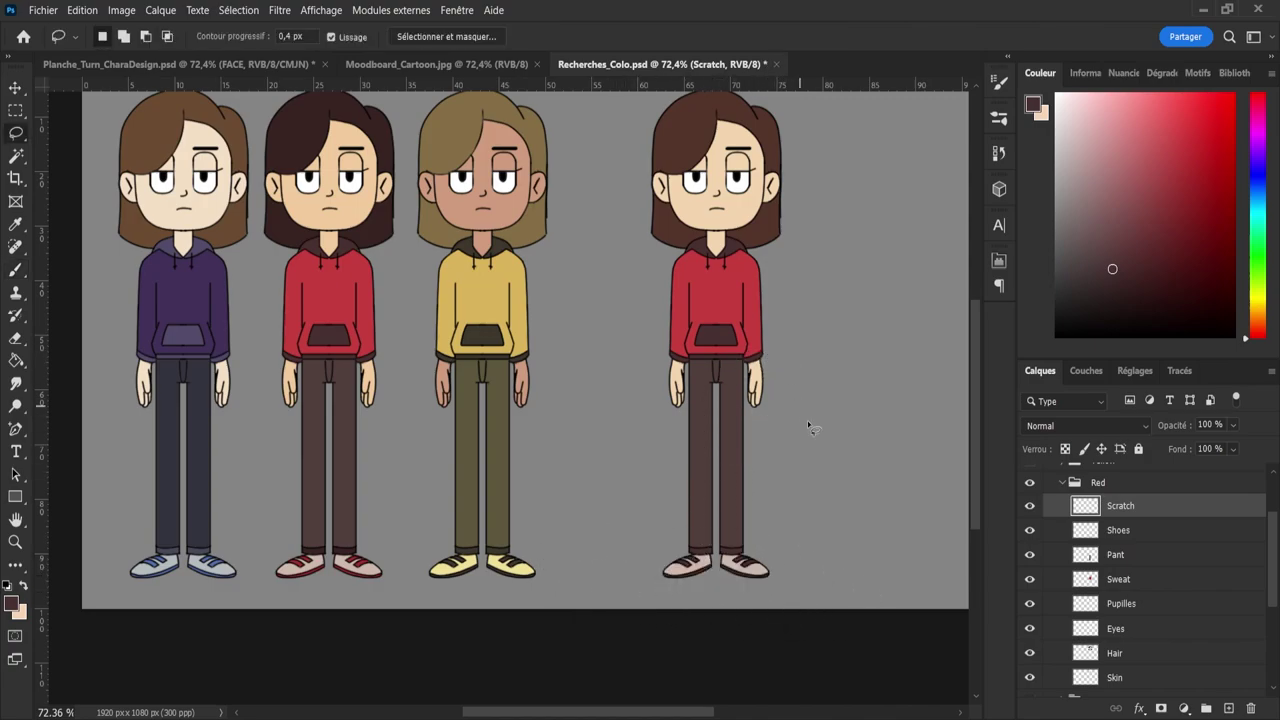
# - Load the fourth character's Shoes layer as a selection and recolour it with a light pink derived from the hoodie red
pyautogui.click(1120, 531)
pyautogui.keyDown('ctrl'); pyautogui.click(1086, 531); pyautogui.keyUp('ctrl')
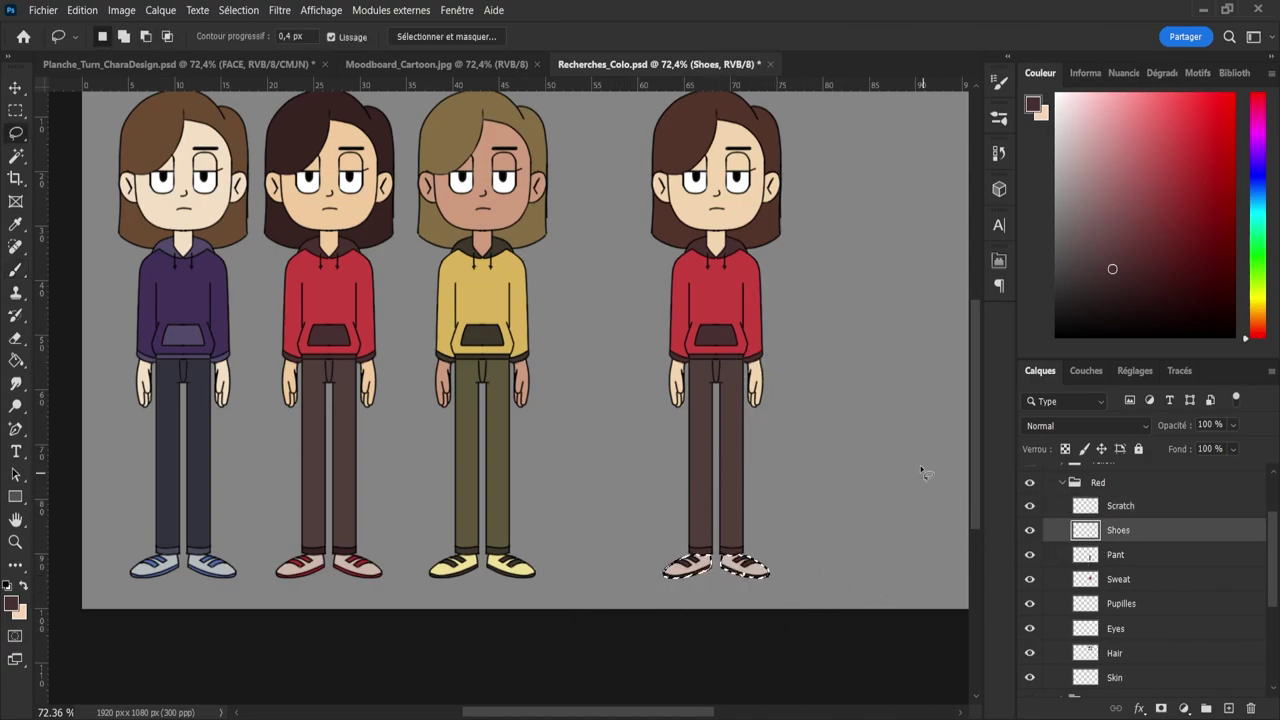
pyautogui.press('i')
pyautogui.click(714, 329)
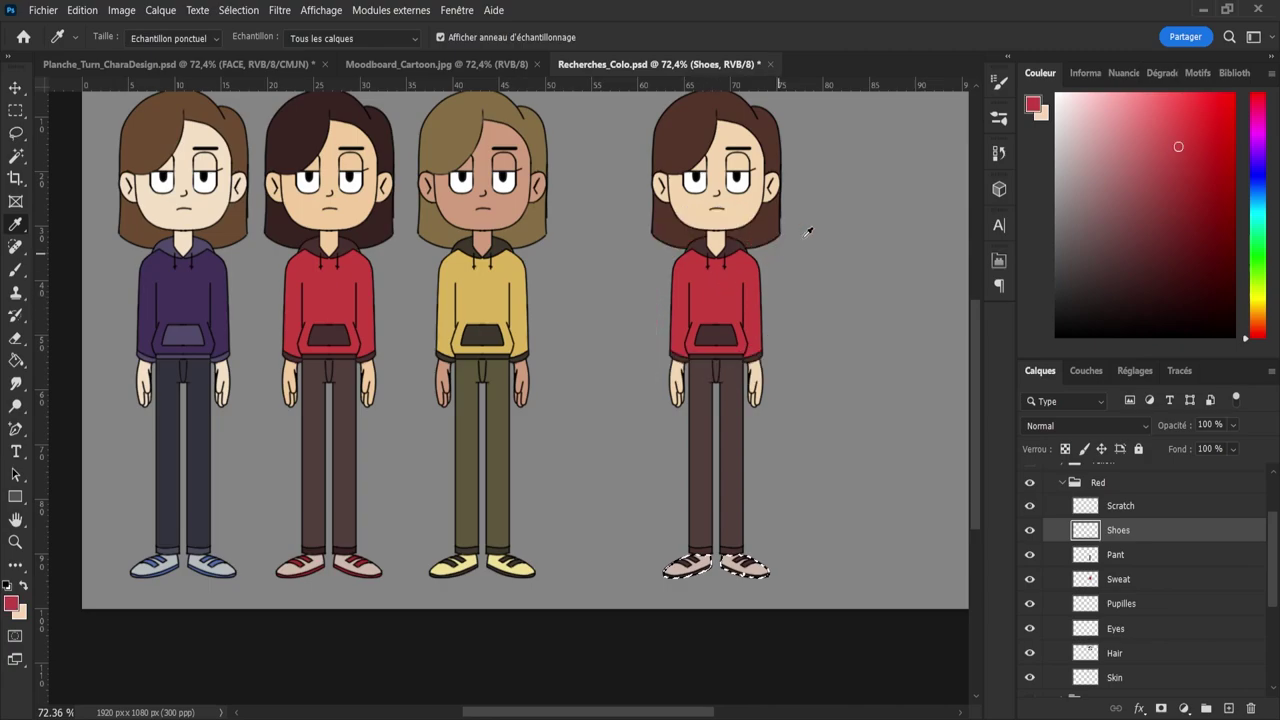
pyautogui.moveTo(1134, 136)
pyautogui.mouseDown()
pyautogui.moveTo(1101, 104)
pyautogui.moveTo(1097, 121)
pyautogui.mouseUp()
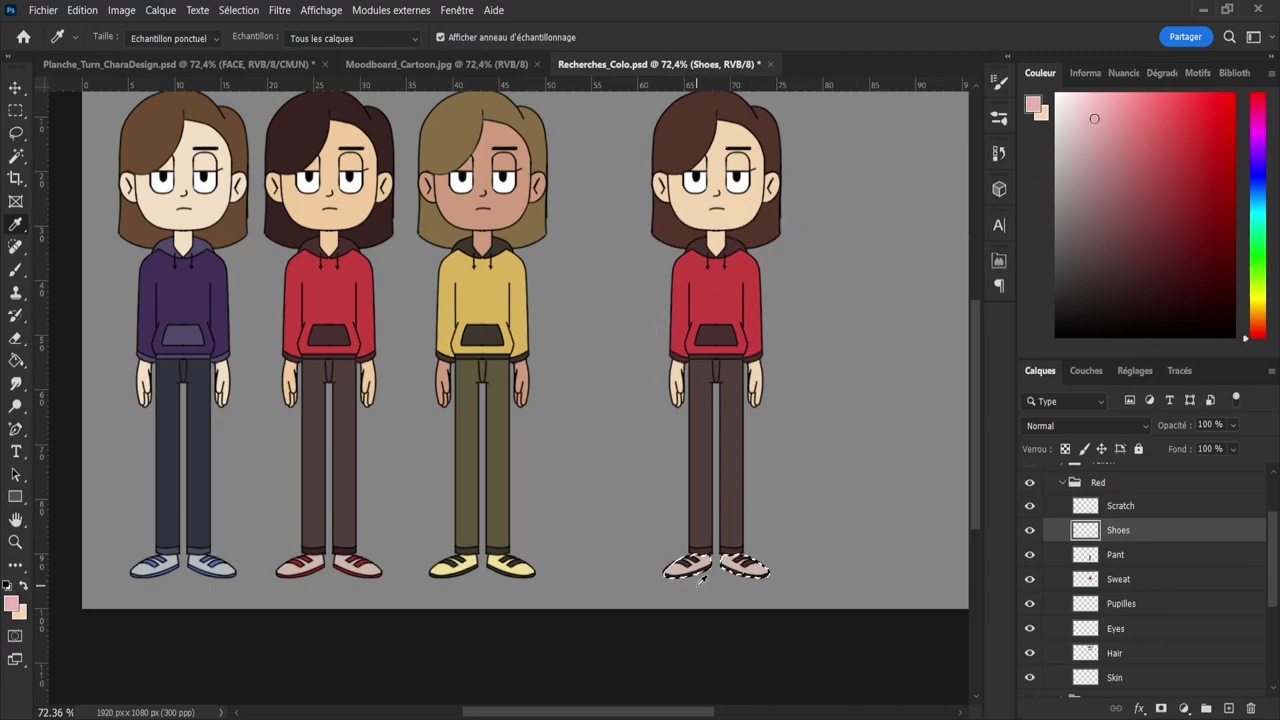
pyautogui.press('b')
pyautogui.hotkey('alt', 'BackSpace')
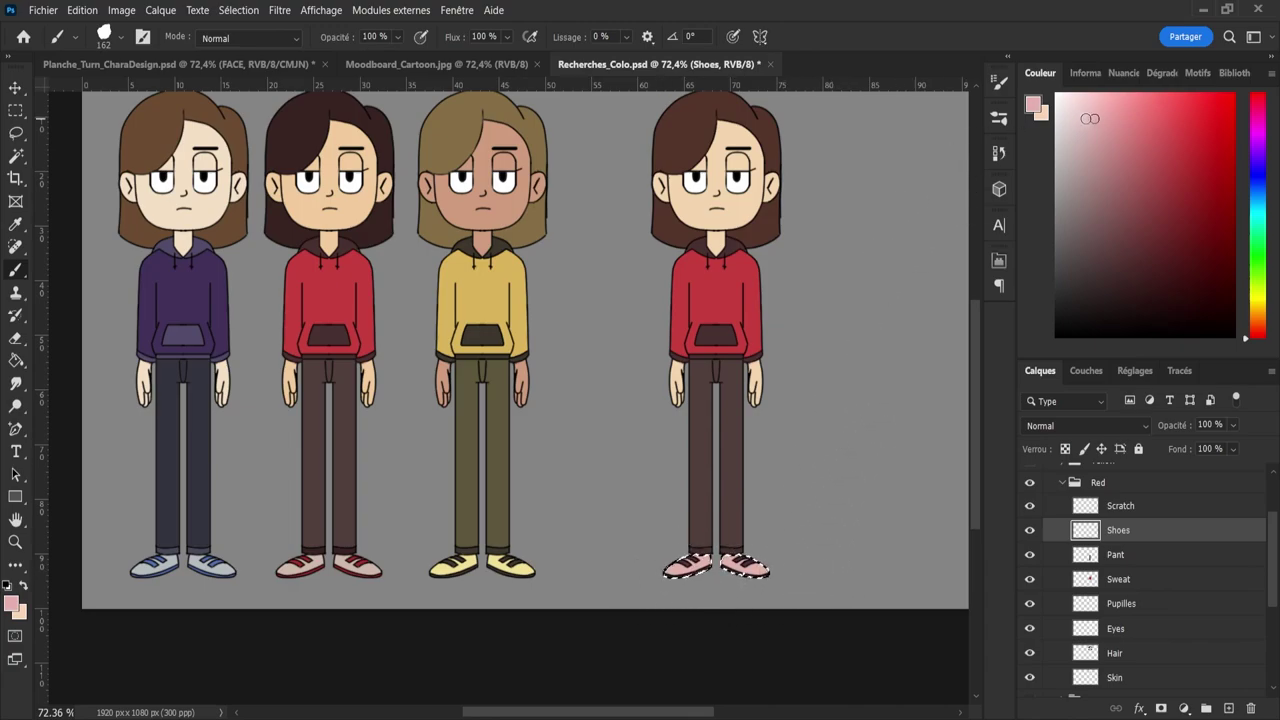
# - Repaint the fourth character's shoes in a paler, less saturated pink, then deselect and save the document
pyautogui.moveTo(1090, 118); pyautogui.dragTo(1082, 151)
pyautogui.moveTo(697, 580)
pyautogui.mouseDown()
pyautogui.moveTo(667, 566)
pyautogui.moveTo(786, 578)
pyautogui.moveTo(659, 567)
pyautogui.moveTo(762, 568)
pyautogui.mouseUp()
pyautogui.click(1078, 122)
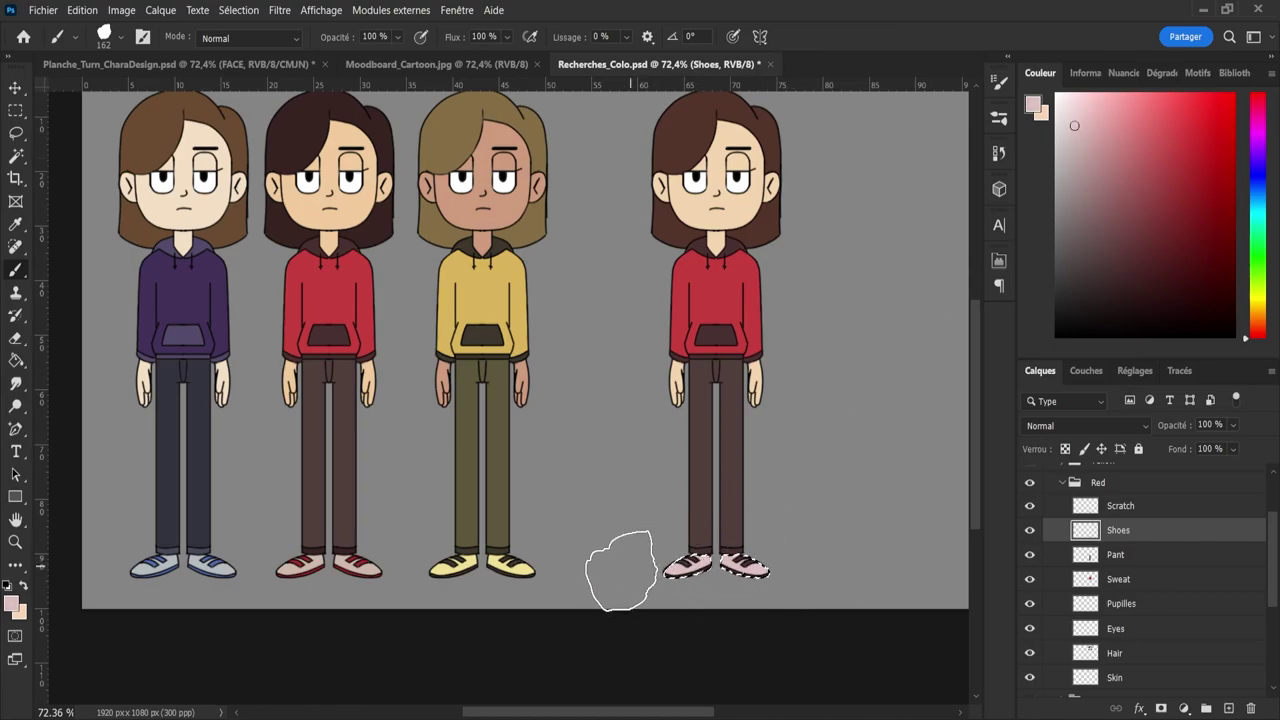
pyautogui.press('l')
pyautogui.hotkey('ctrl', 'd')
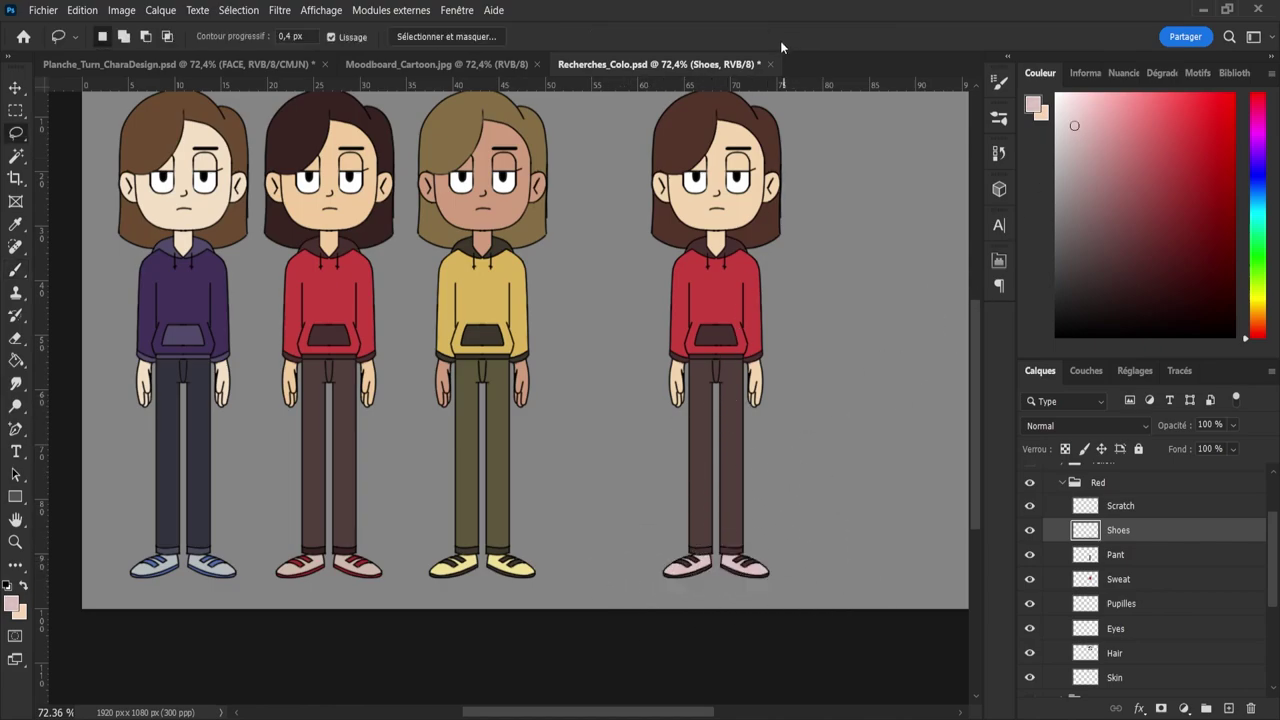
pyautogui.hotkey('ctrl', 's')
# - Collapse the fourth character's Red colour group and its parent RED group
pyautogui.press('z')
pyautogui.moveTo(722, 280); pyautogui.dragTo(662, 267)
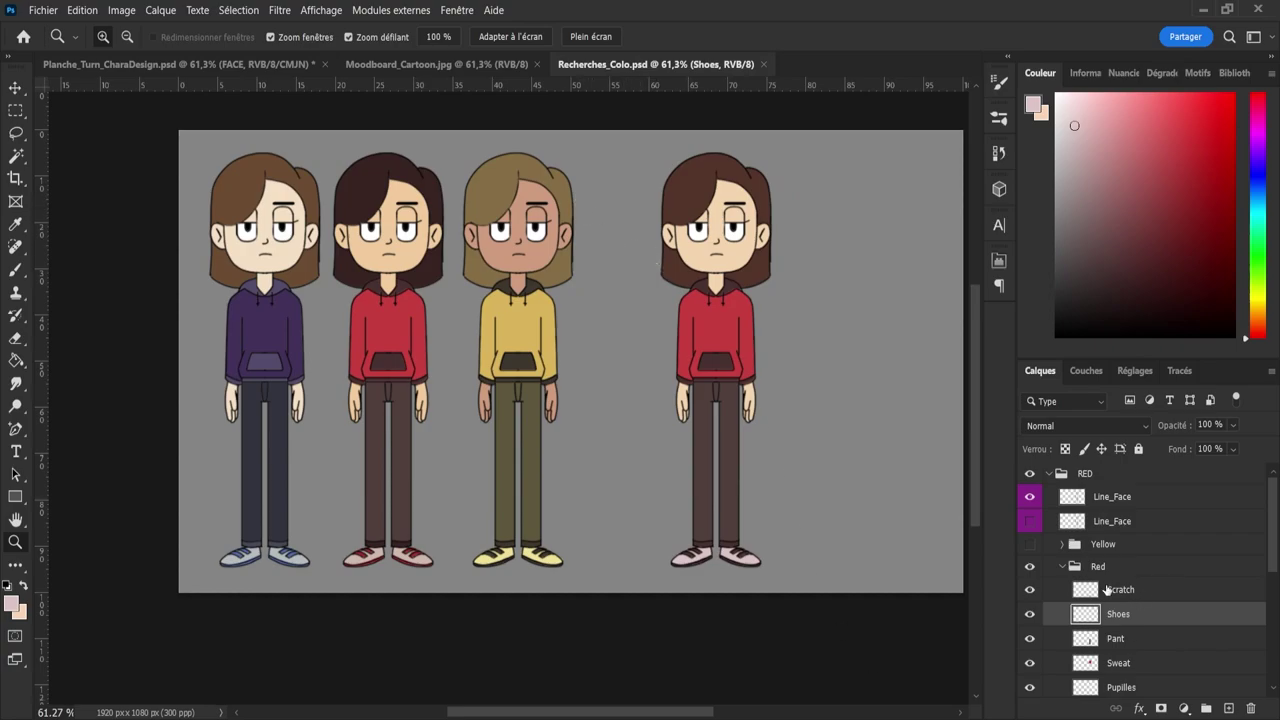
pyautogui.moveTo(787, 391)
pyautogui.mouseDown()
pyautogui.moveTo(823, 383)
pyautogui.moveTo(777, 391)
pyautogui.mouseUp()
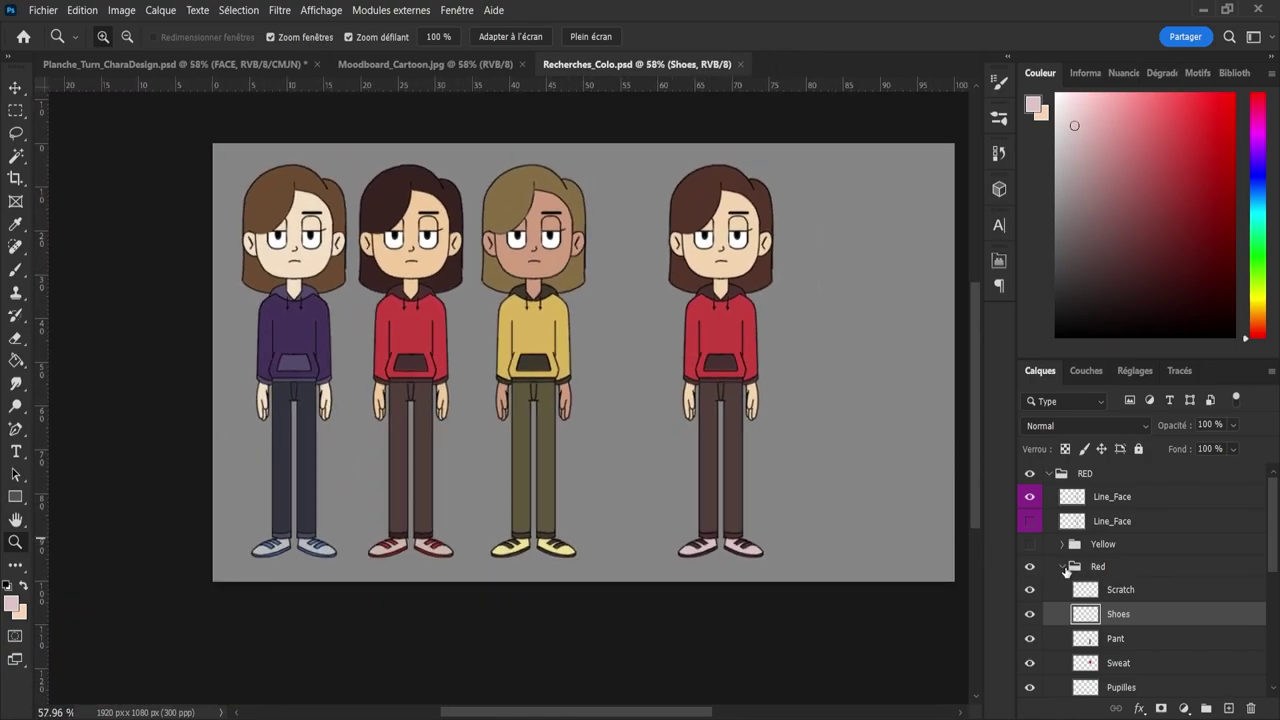
pyautogui.click(1063, 567)
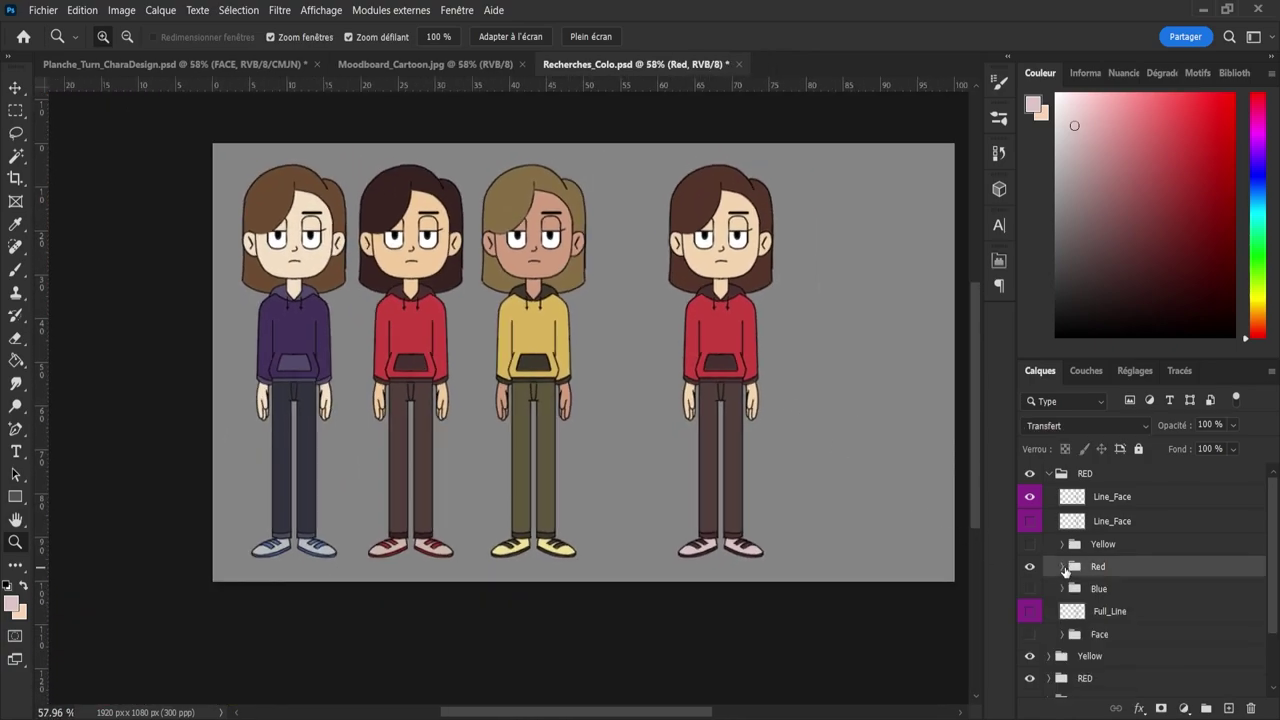
pyautogui.click(1049, 474)
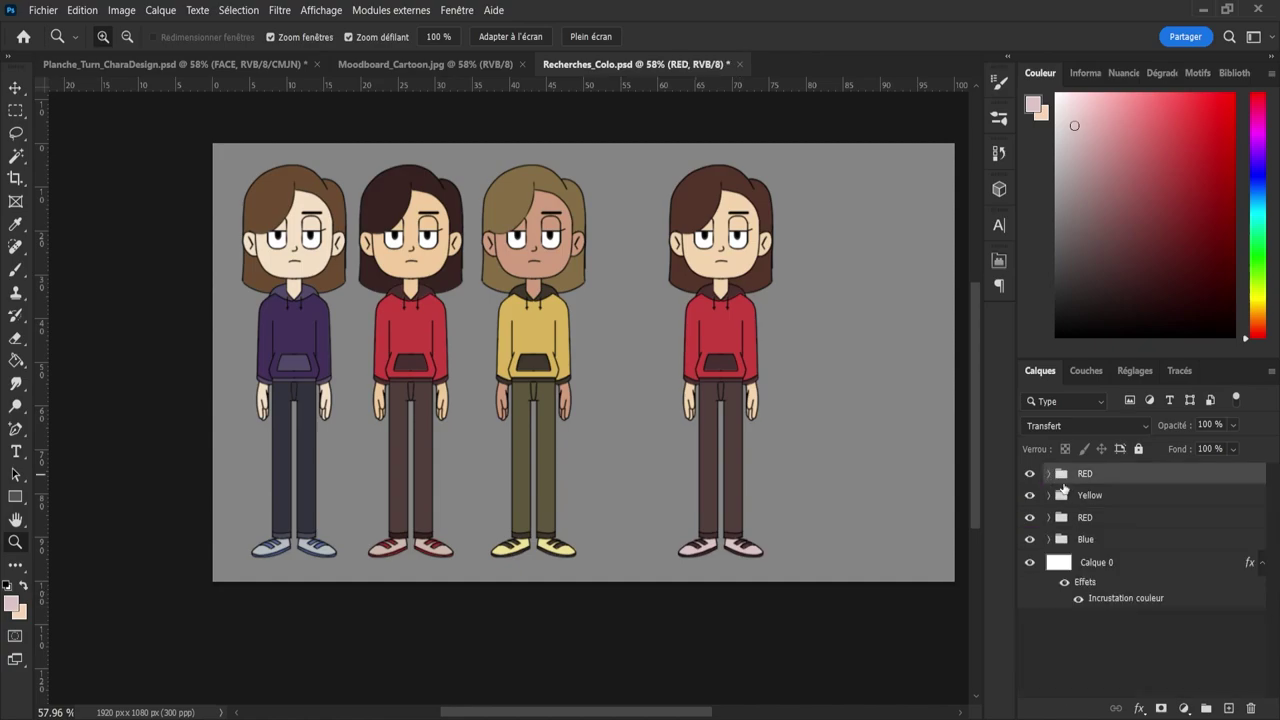
# - Duplicate the Blue character group and place the copy to the right of the fourth character
pyautogui.click(1091, 541)
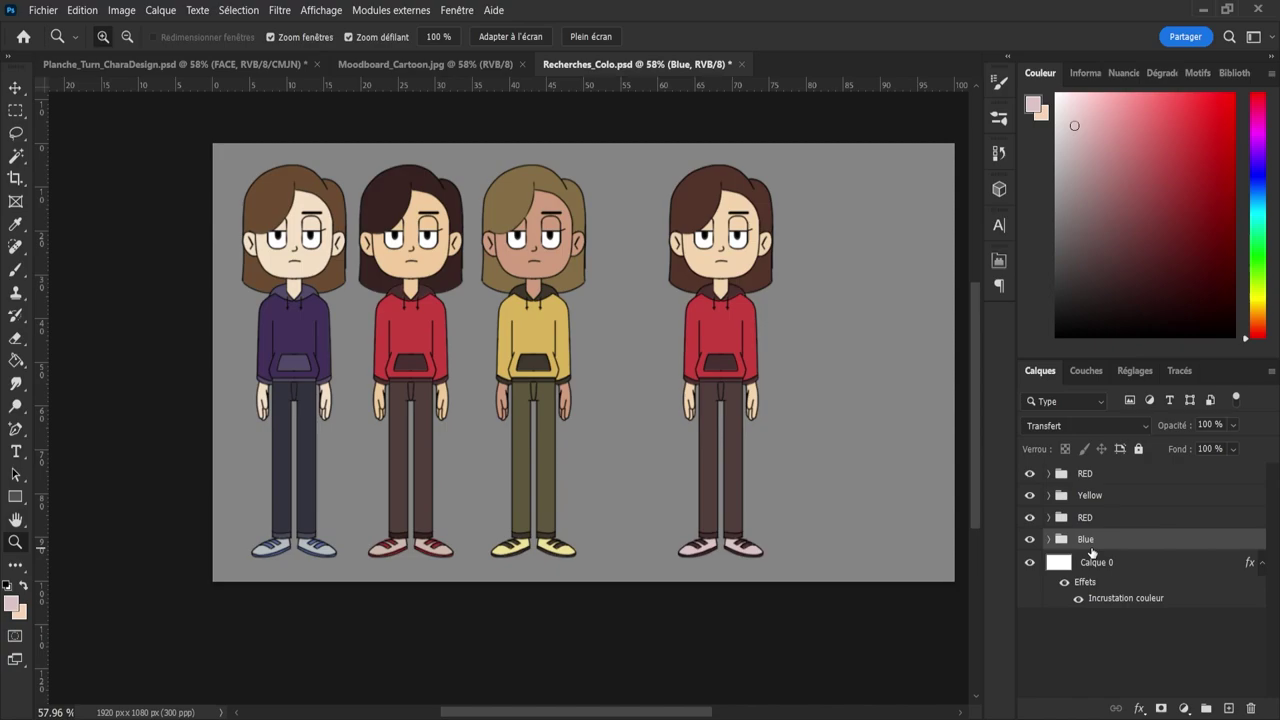
pyautogui.hotkey('ctrl', 'j')
pyautogui.press('v')
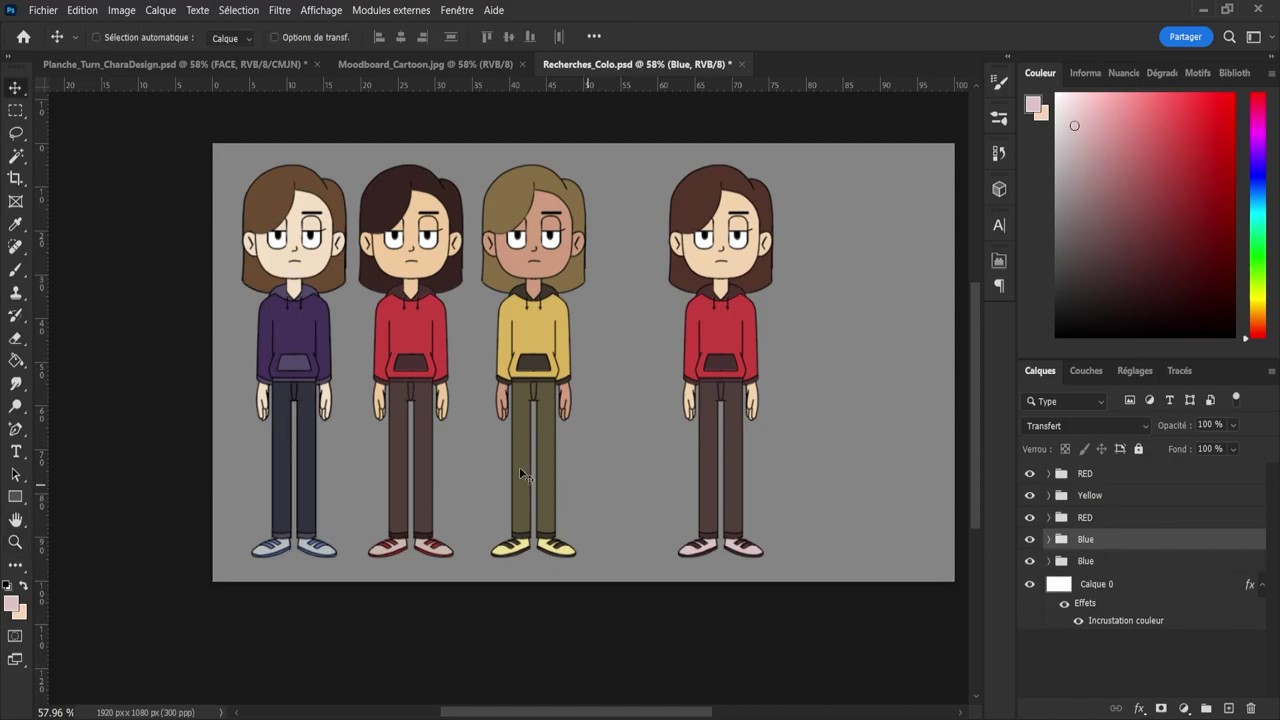
pyautogui.moveTo(300, 365); pyautogui.dragTo(855, 365)
# - Expand the fifth character's Blue group and its nested Blue colour group, then load the Skin layer as a selection
pyautogui.click(1048, 541)
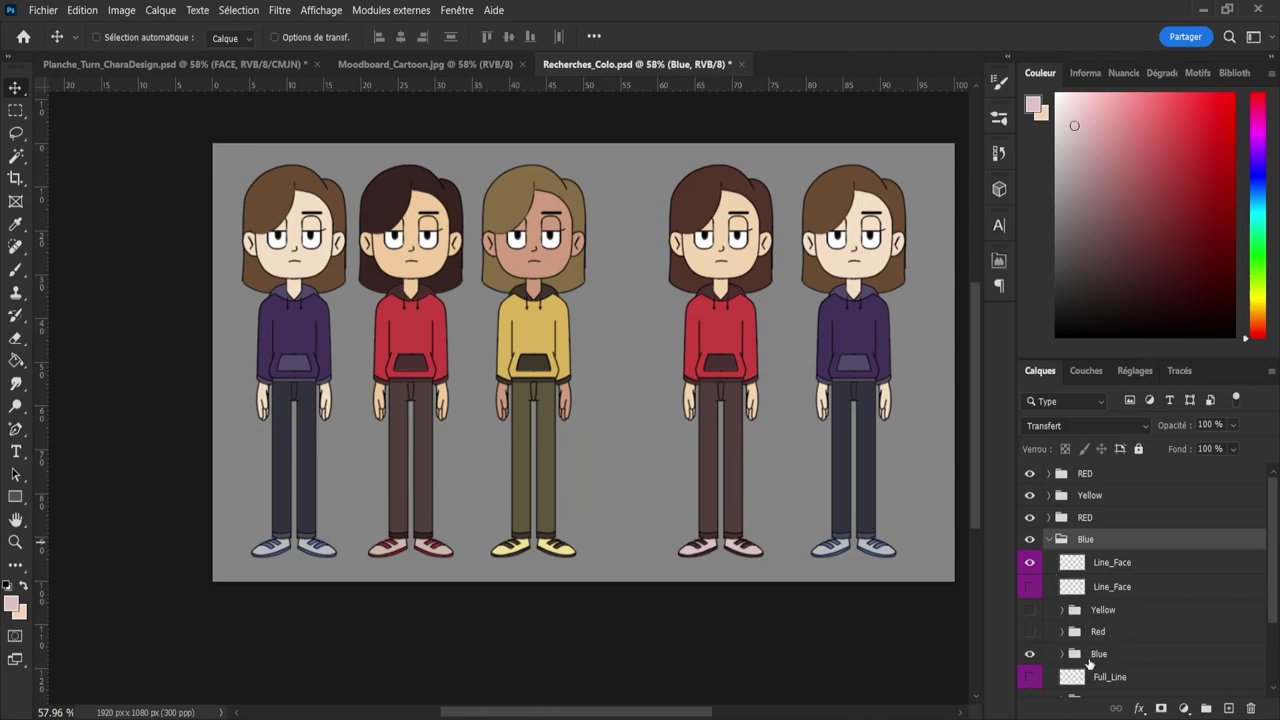
pyautogui.click(1069, 653)
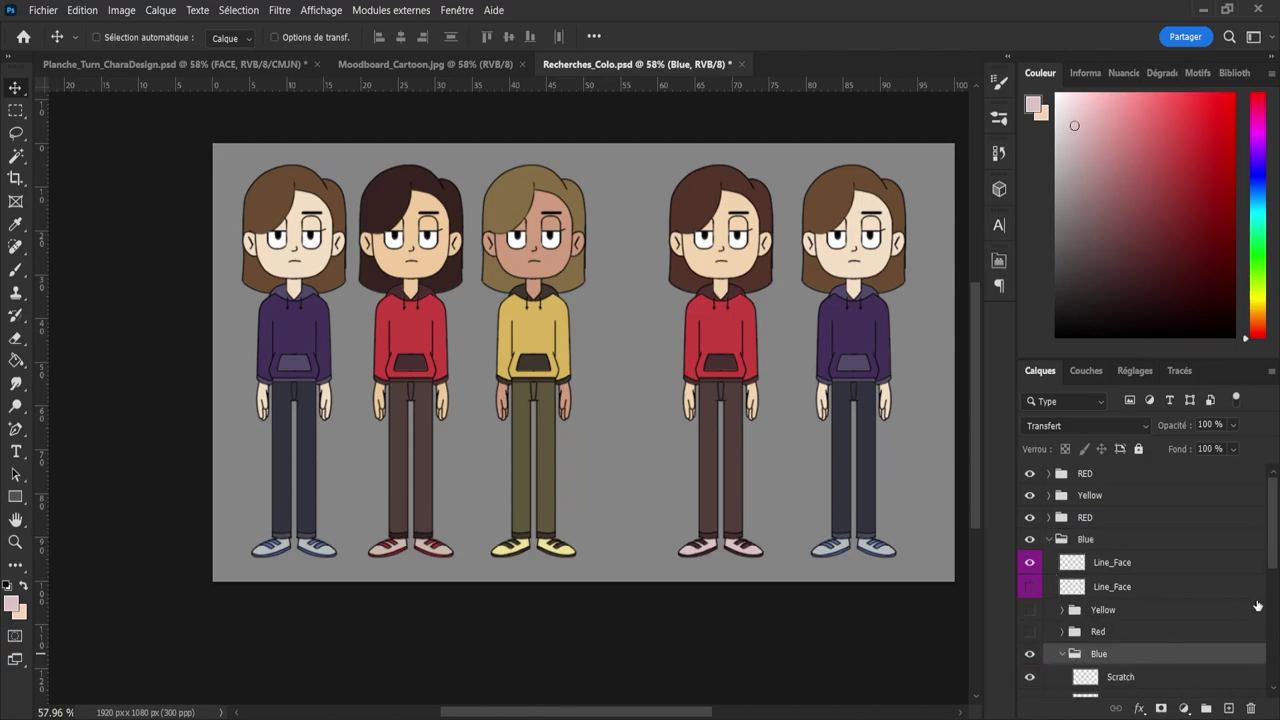
pyautogui.click(1062, 654)
pyautogui.scroll(-4, 1262, 632)
pyautogui.click(1178, 670)
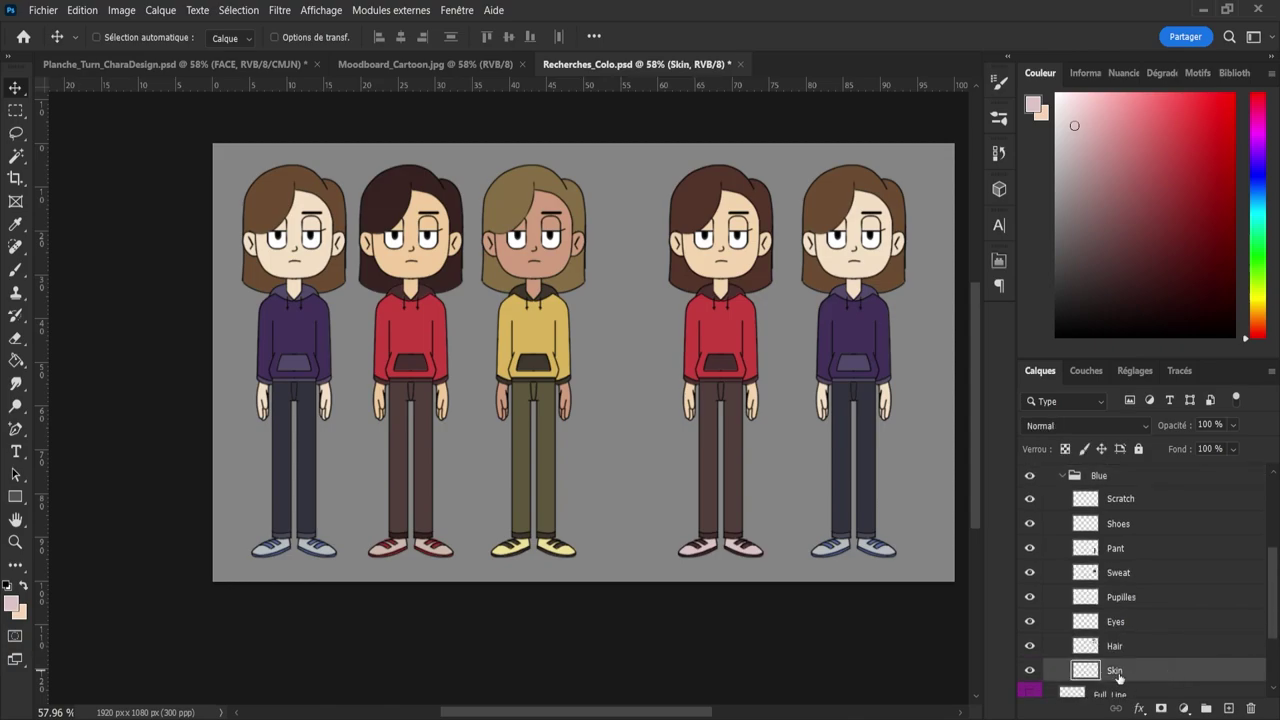
pyautogui.keyDown('ctrl'); pyautogui.click(1085, 670); pyautogui.keyUp('ctrl')
# - Repaint the fifth character's skin in a slightly darker peach, using the fourth character's skin tone as reference, then deselect
pyautogui.press('i')
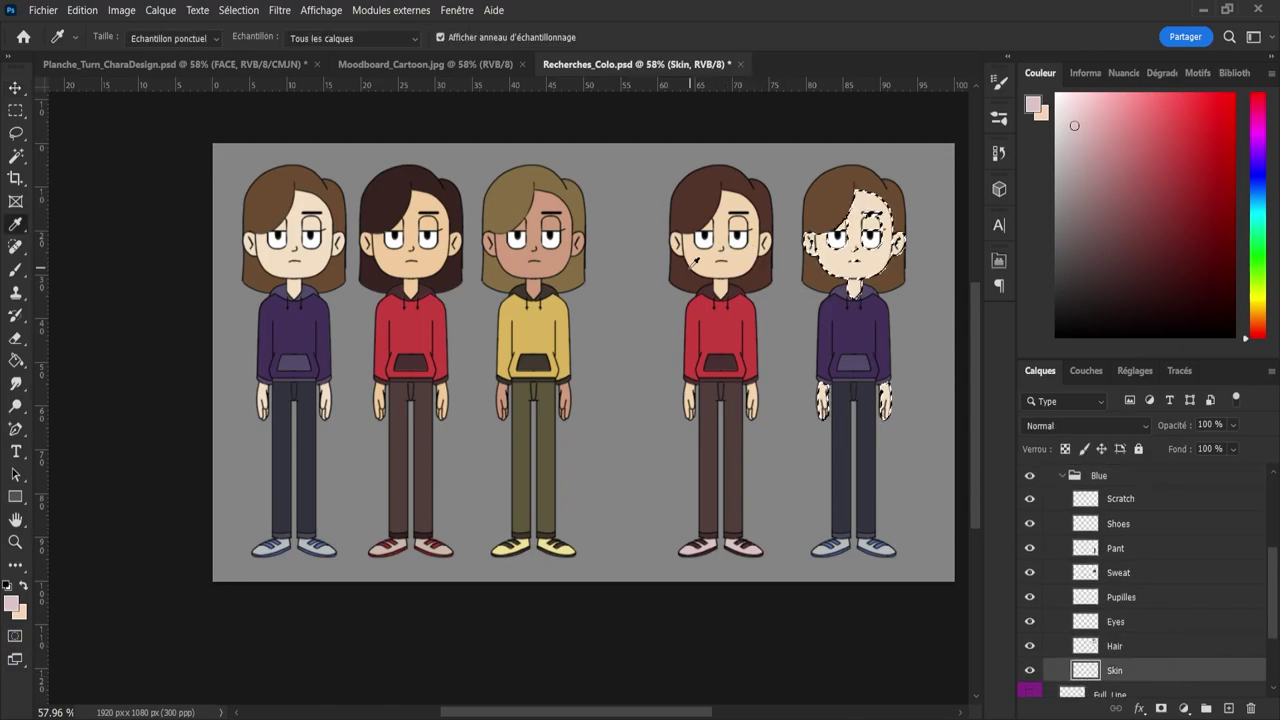
pyautogui.click(705, 252)
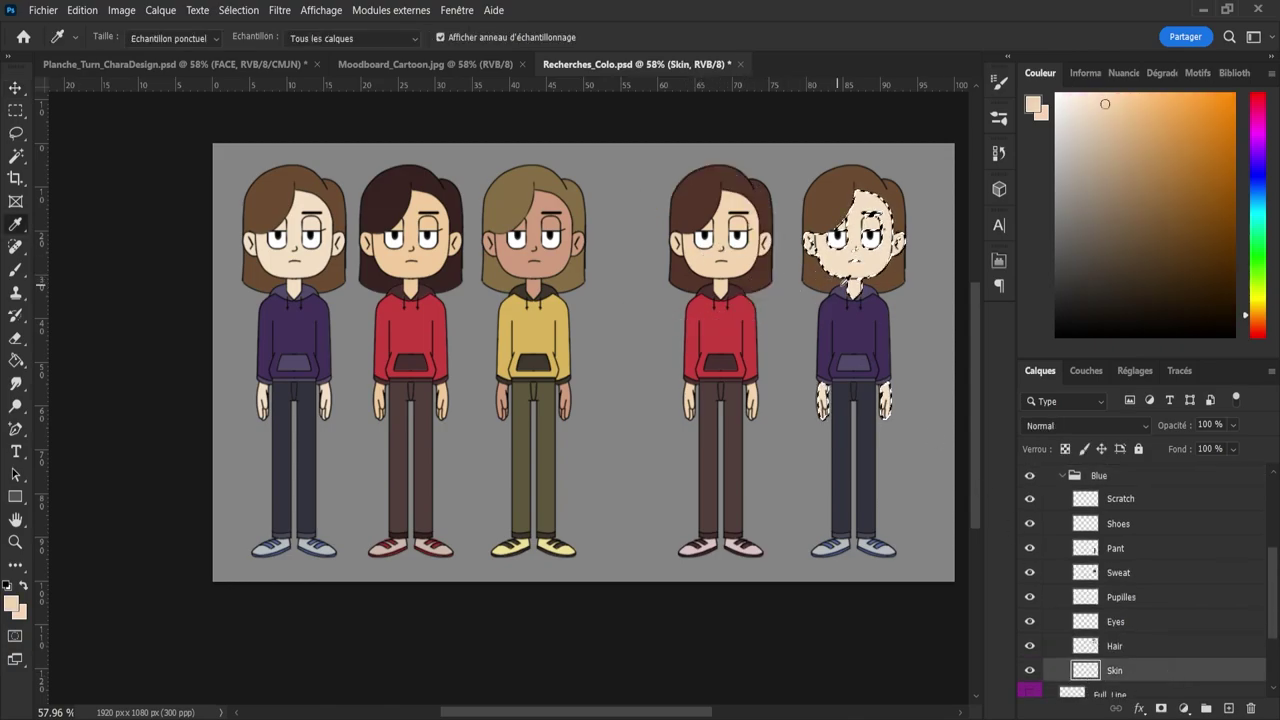
pyautogui.press('b')
pyautogui.moveTo(850, 268)
pyautogui.mouseDown()
pyautogui.moveTo(892, 261)
pyautogui.moveTo(896, 241)
pyautogui.moveTo(807, 261)
pyautogui.moveTo(851, 206)
pyautogui.moveTo(920, 198)
pyautogui.mouseUp()
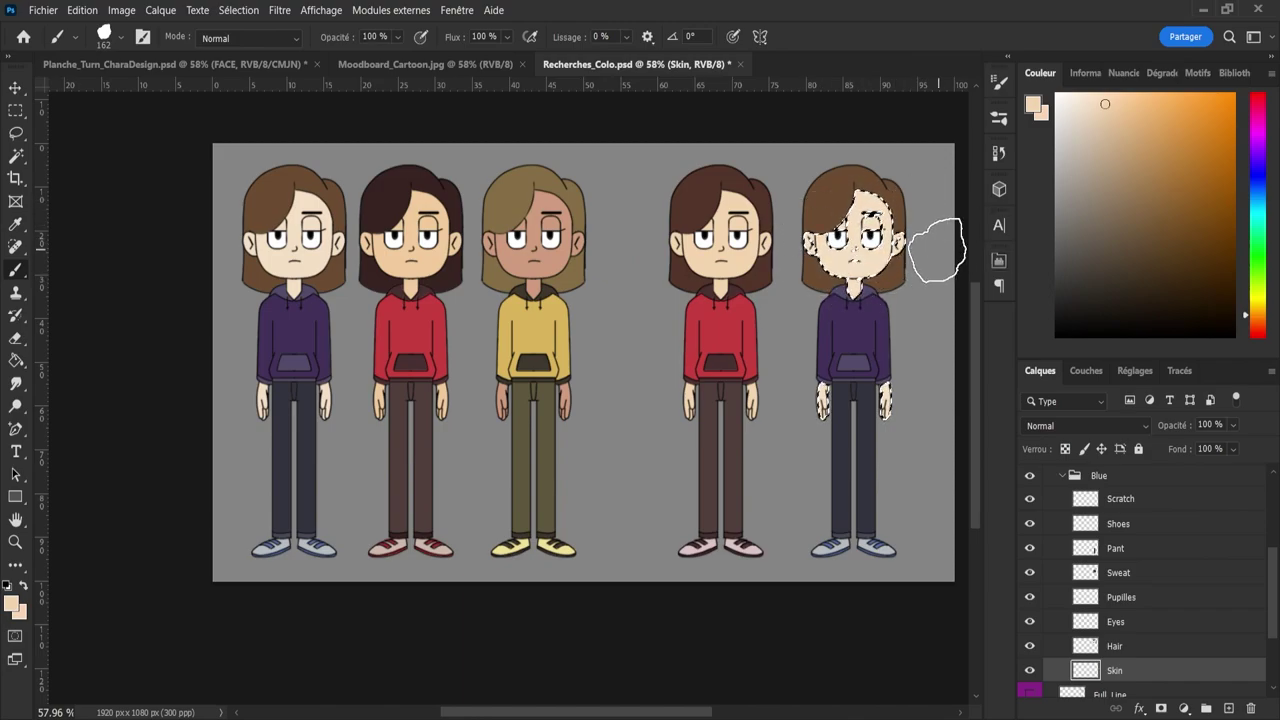
pyautogui.press('i')
pyautogui.click(881, 249)
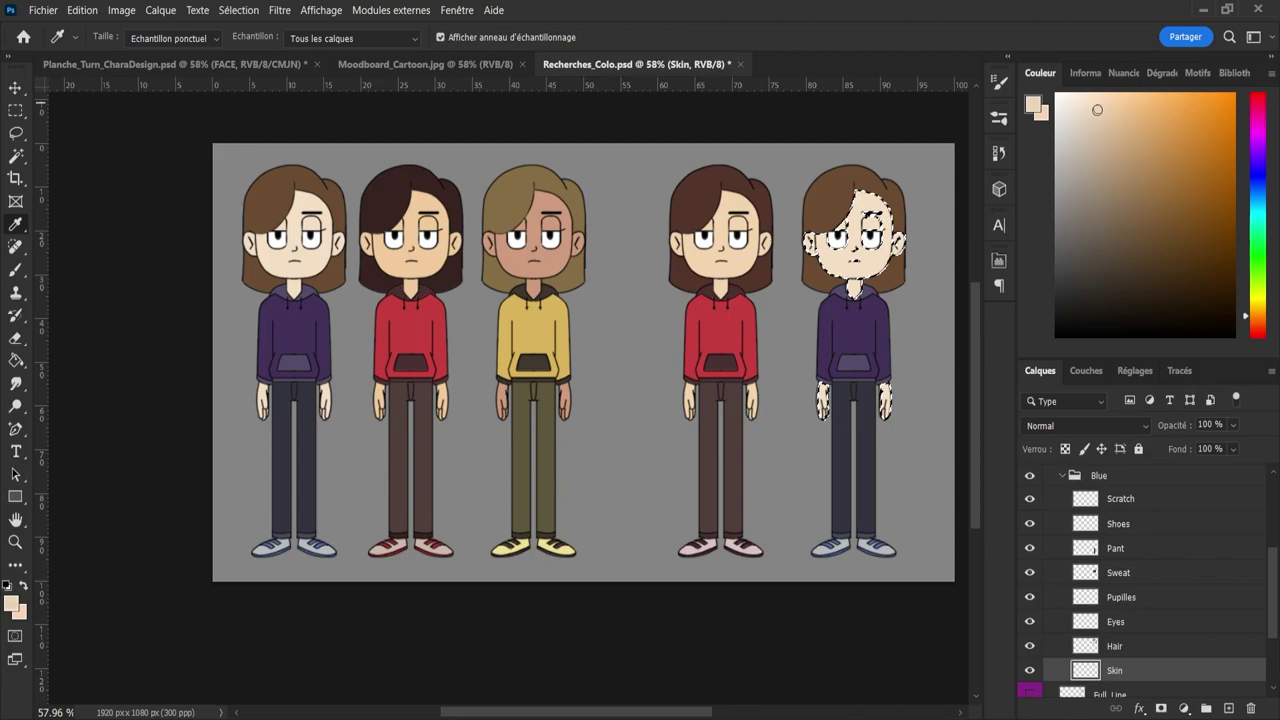
pyautogui.press('b')
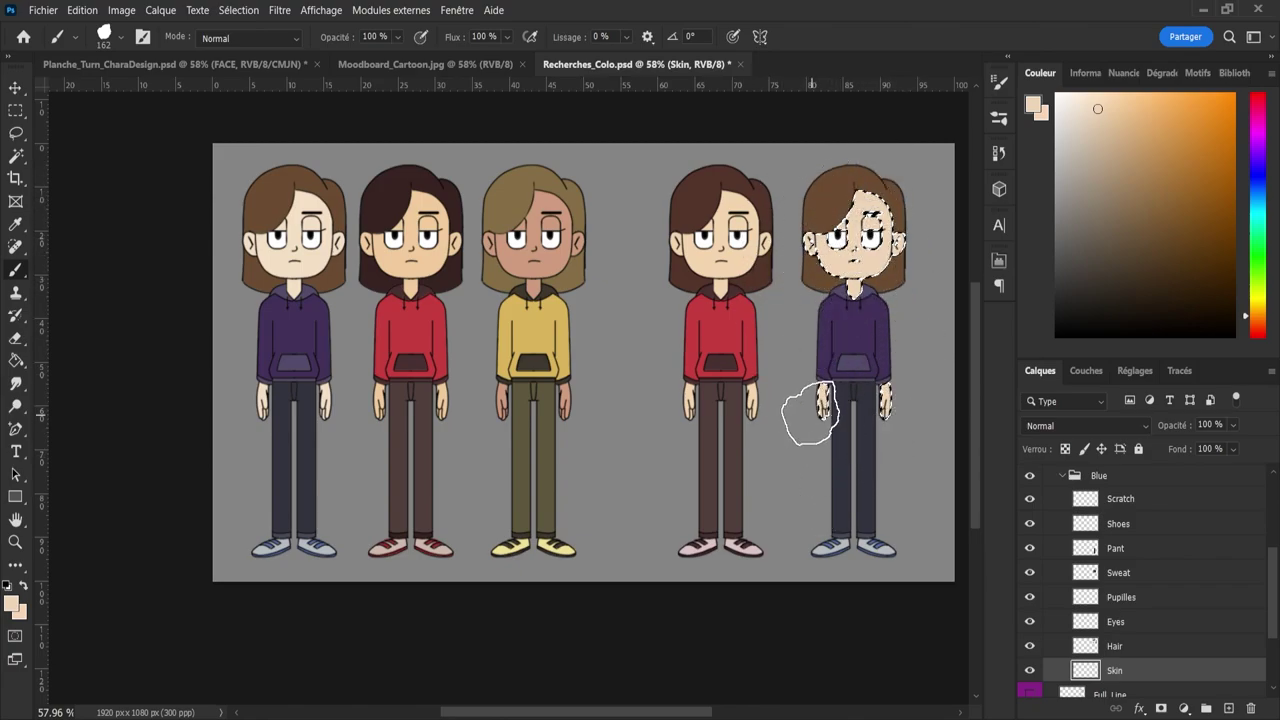
pyautogui.press('l')
pyautogui.click(901, 243)
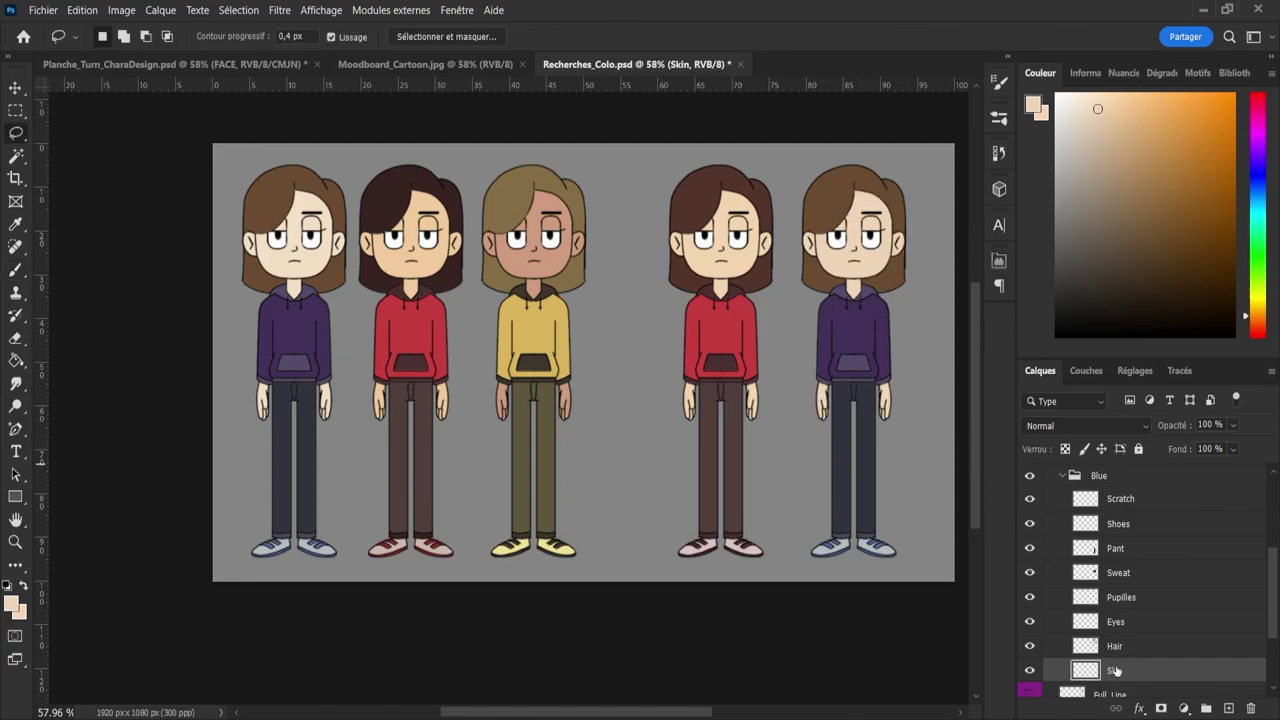
# - Load the fifth character's Sweat layer as a selection and paint the whole hoodie in a medium violet
pyautogui.click(1079, 648)
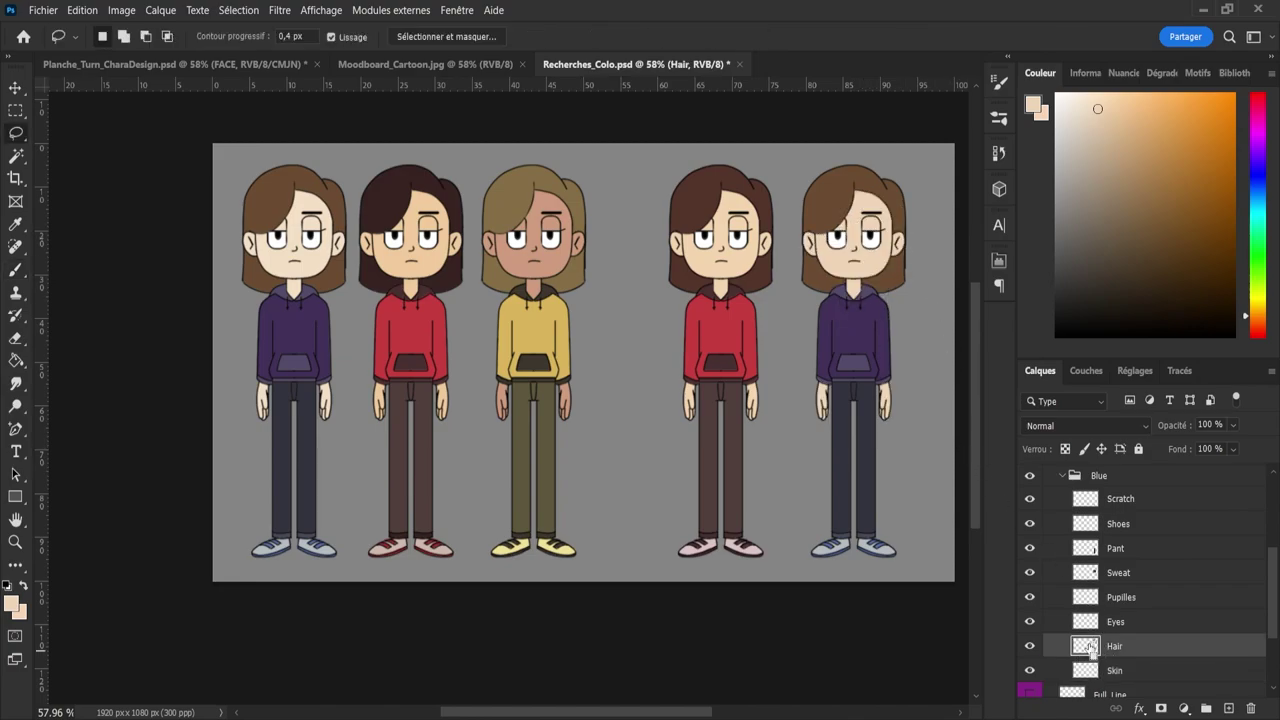
pyautogui.keyDown('ctrl'); pyautogui.click(1093, 648); pyautogui.keyUp('ctrl')
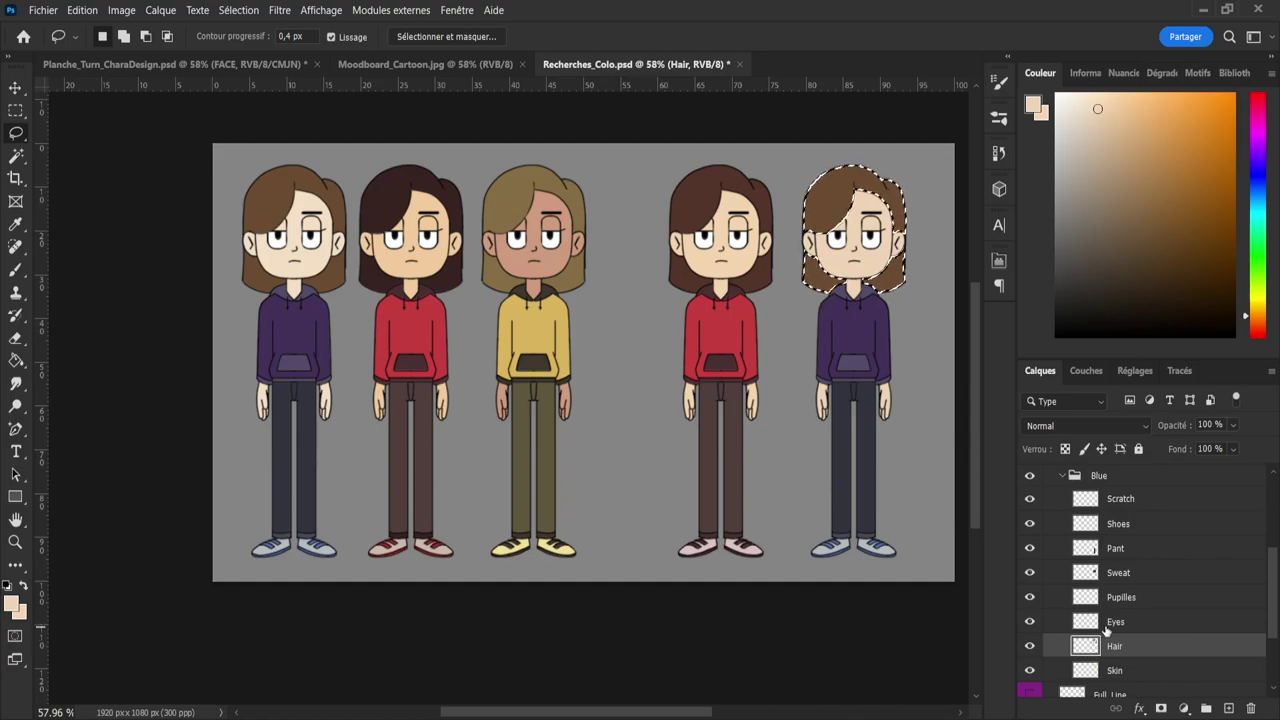
pyautogui.click(1080, 572)
pyautogui.keyDown('ctrl'); pyautogui.click(1085, 573); pyautogui.keyUp('ctrl')
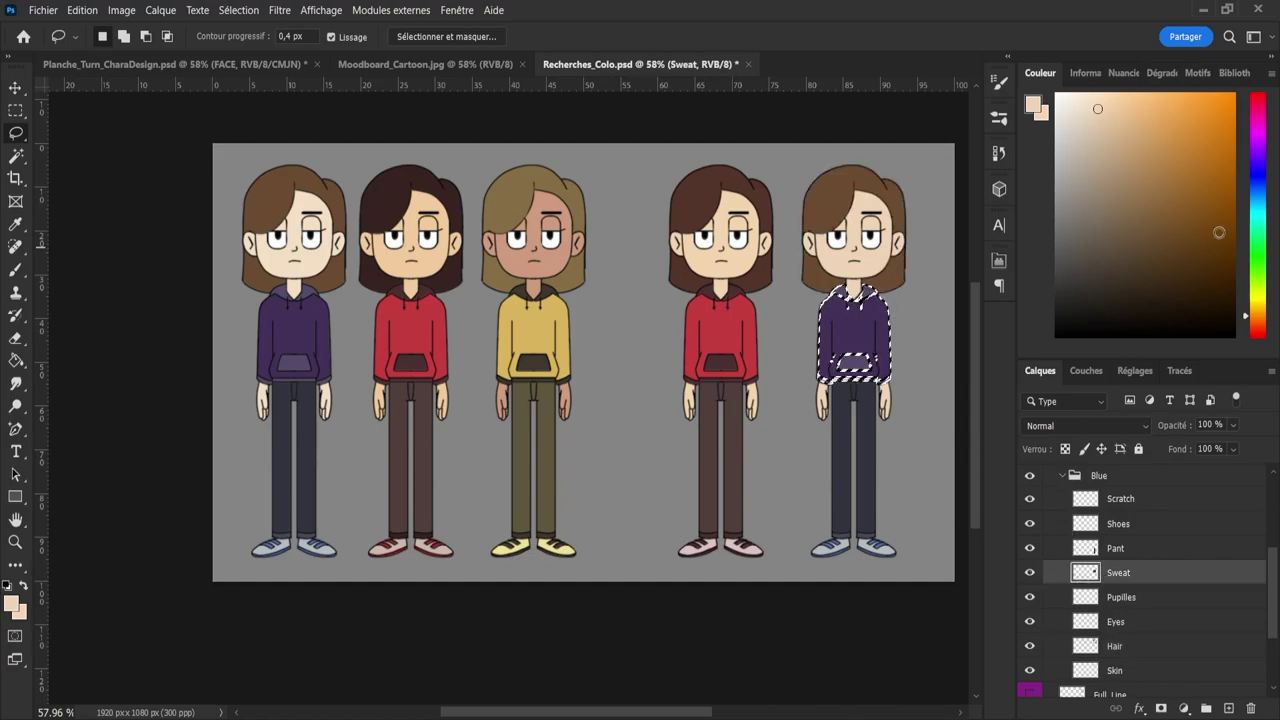
pyautogui.click(1257, 170)
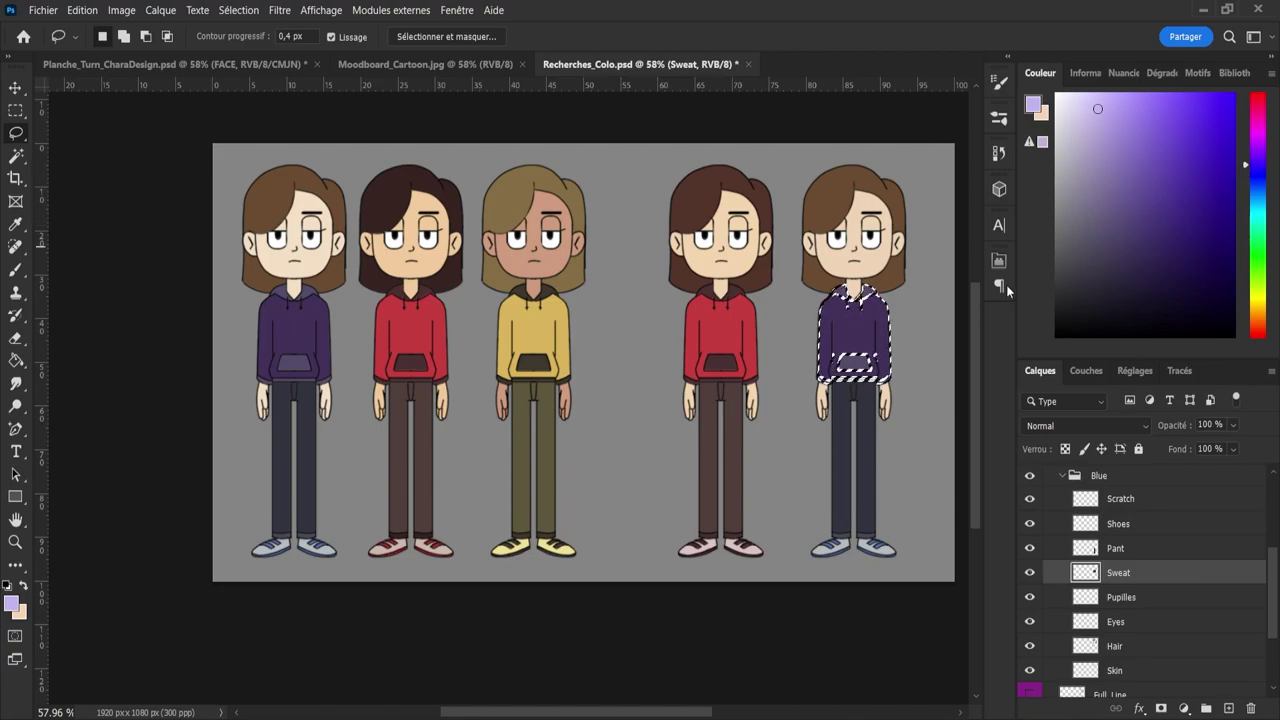
pyautogui.press('z')
pyautogui.click(943, 310)
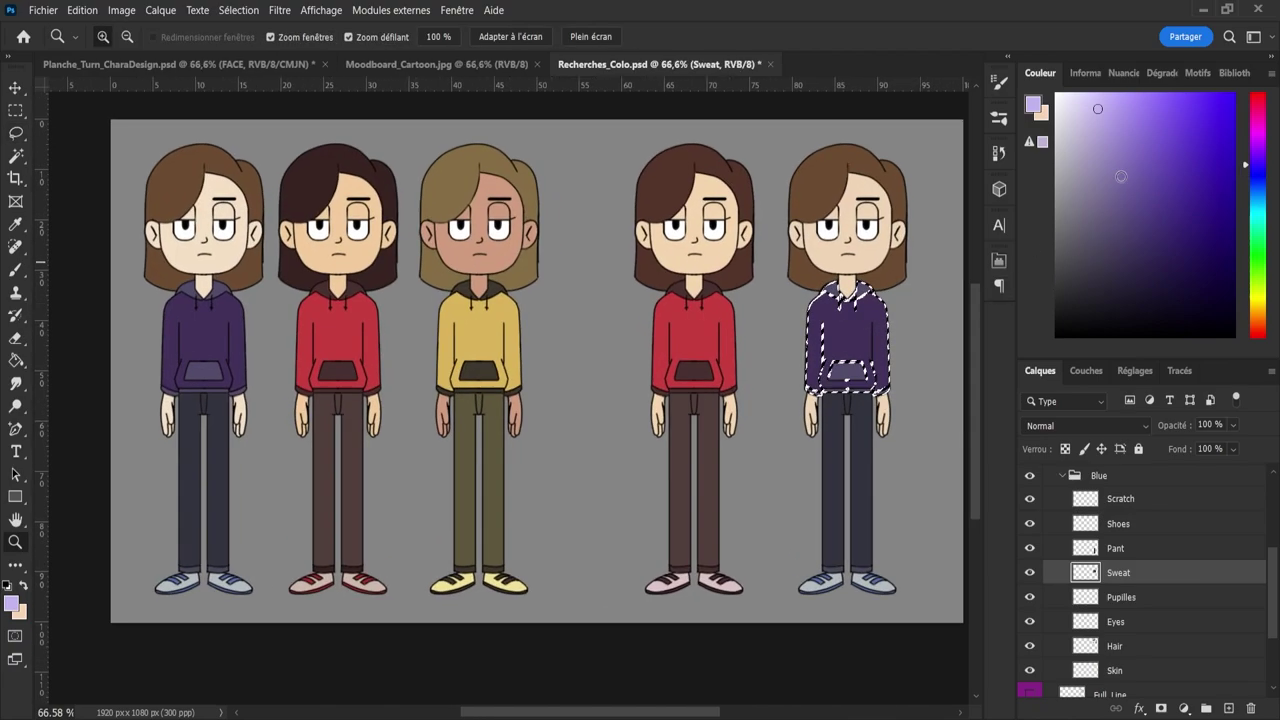
pyautogui.moveTo(1118, 123); pyautogui.dragTo(1134, 149)
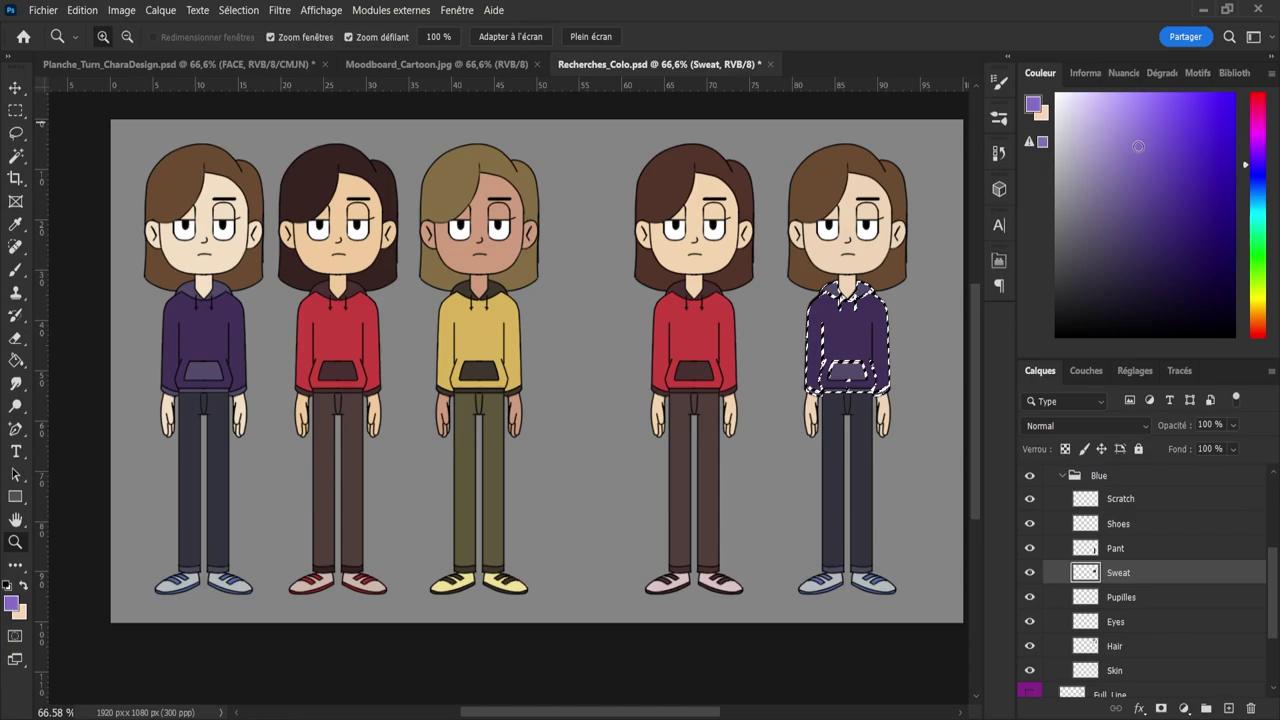
pyautogui.press('b')
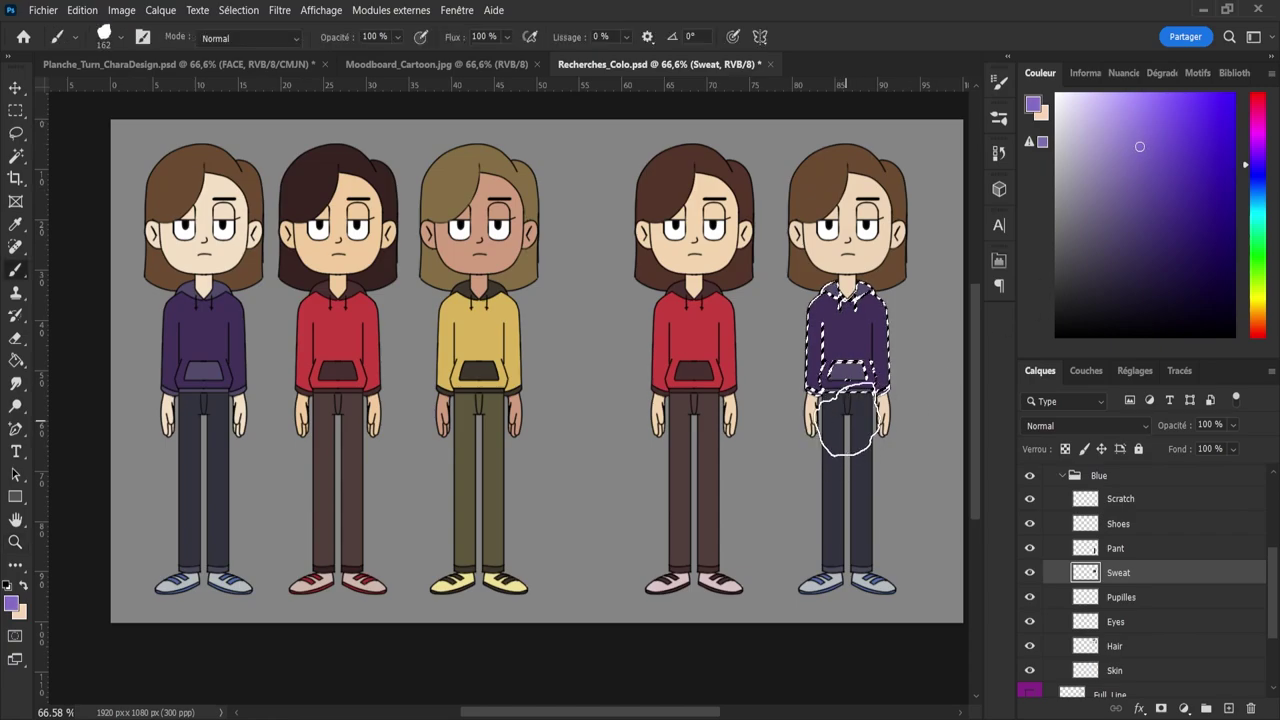
pyautogui.moveTo(843, 423)
pyautogui.mouseDown()
pyautogui.moveTo(821, 367)
pyautogui.moveTo(943, 342)
pyautogui.moveTo(903, 312)
pyautogui.mouseUp()
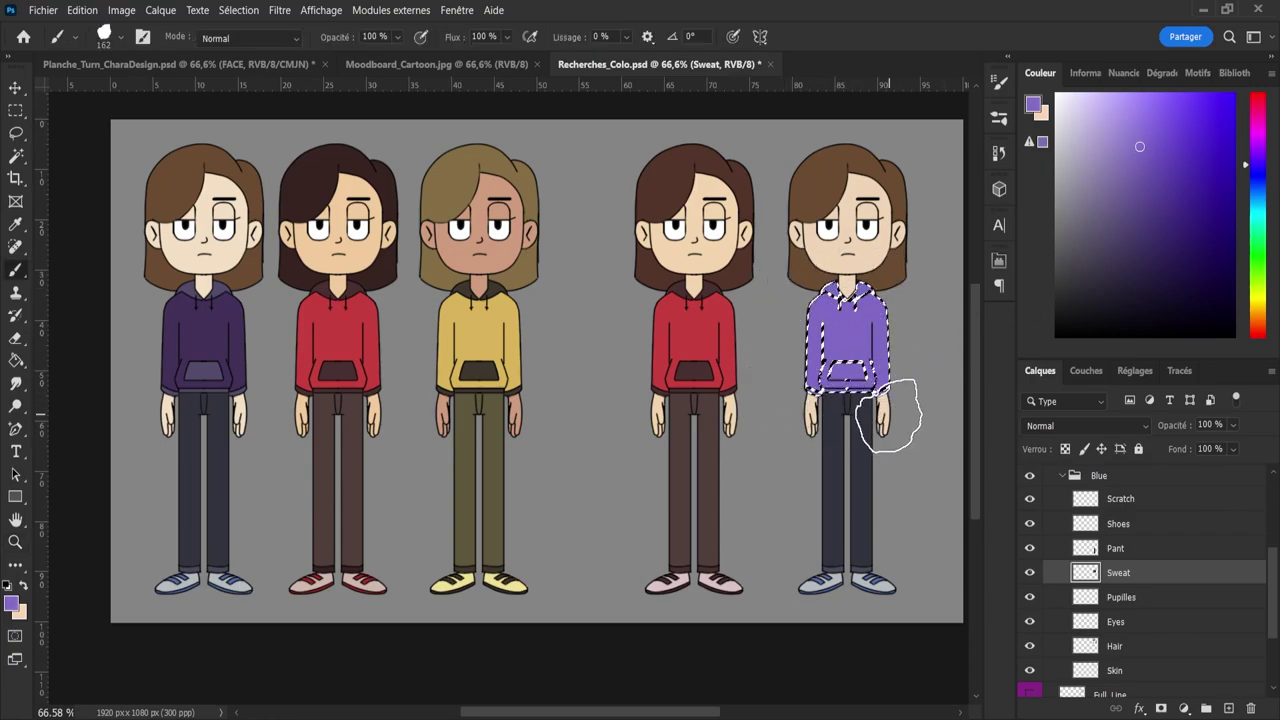
# - Darken the fifth character's hoodie by repainting it in progressively deeper shades, ending on a dark blue-violet
pyautogui.click(1142, 161)
pyautogui.moveTo(1142, 161); pyautogui.dragTo(1171, 197)
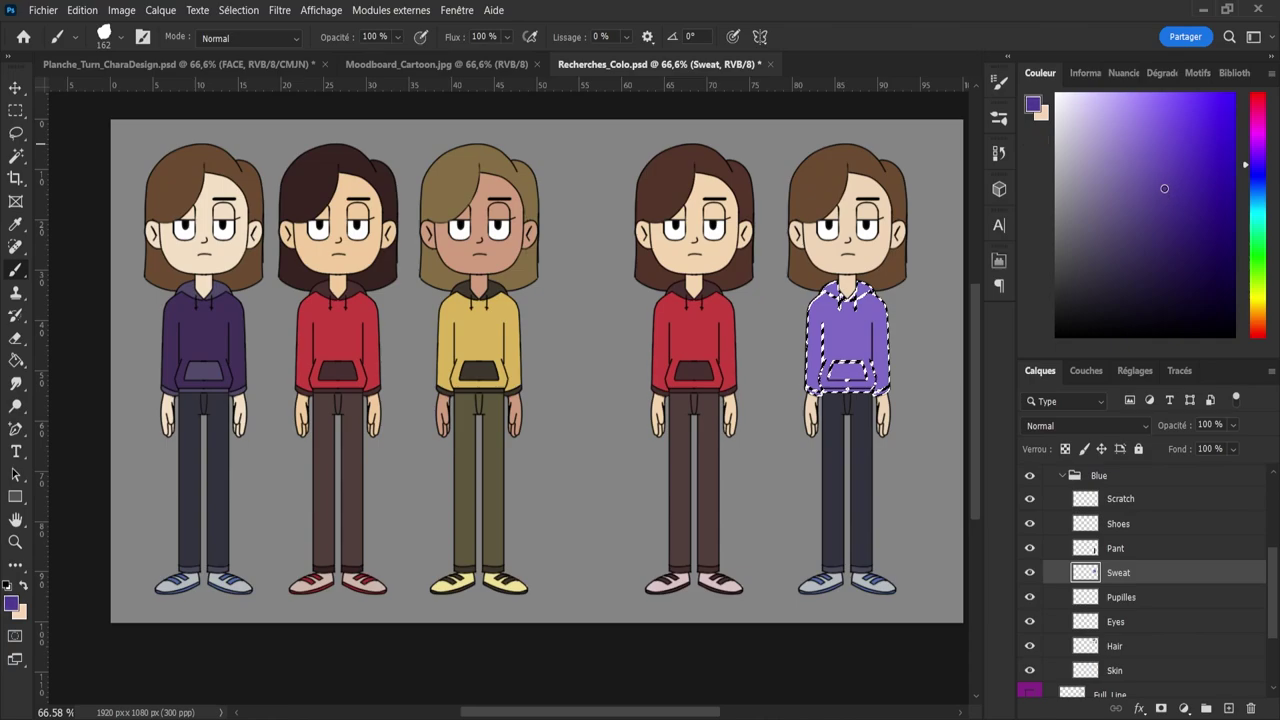
pyautogui.moveTo(850, 320)
pyautogui.mouseDown()
pyautogui.moveTo(843, 386)
pyautogui.moveTo(880, 363)
pyautogui.mouseUp()
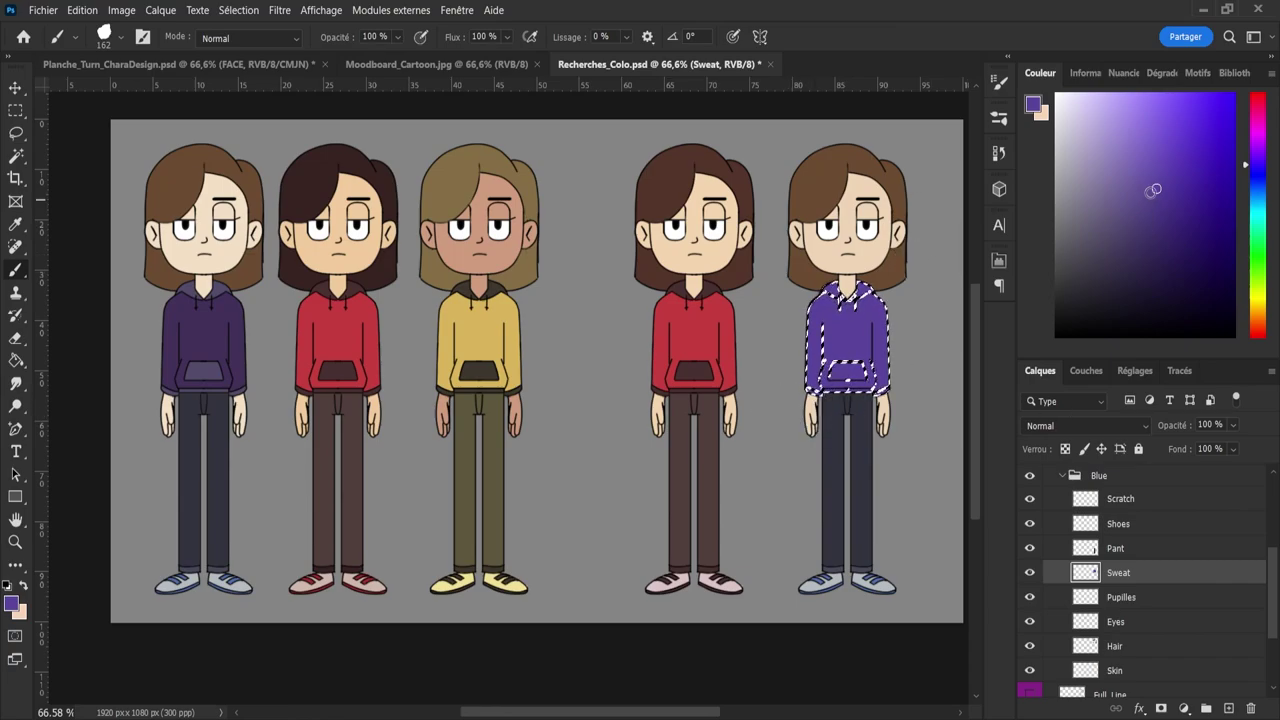
pyautogui.moveTo(1156, 189); pyautogui.dragTo(1155, 228)
pyautogui.moveTo(850, 330)
pyautogui.mouseDown()
pyautogui.moveTo(823, 409)
pyautogui.moveTo(777, 357)
pyautogui.moveTo(785, 332)
pyautogui.mouseUp()
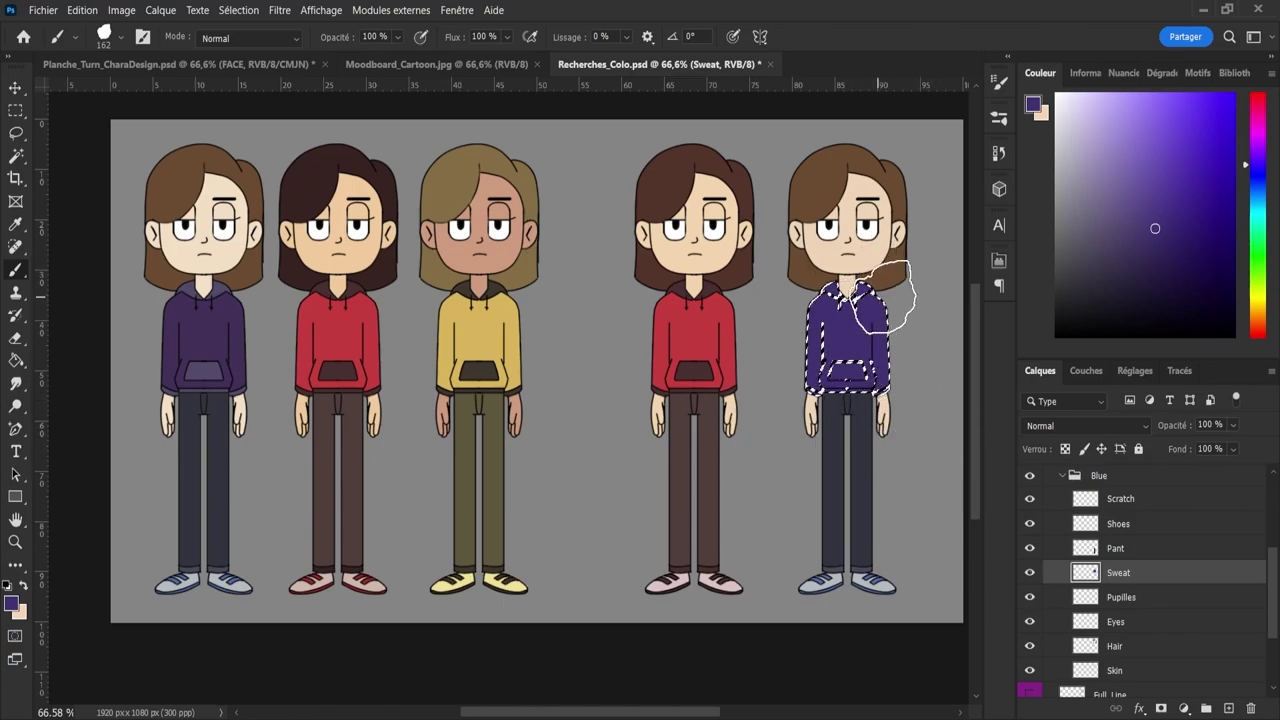
# - Fill the fifth character's hood, pocket, cuffs and hem with a very dark purple, then deselect
pyautogui.click(1256, 158)
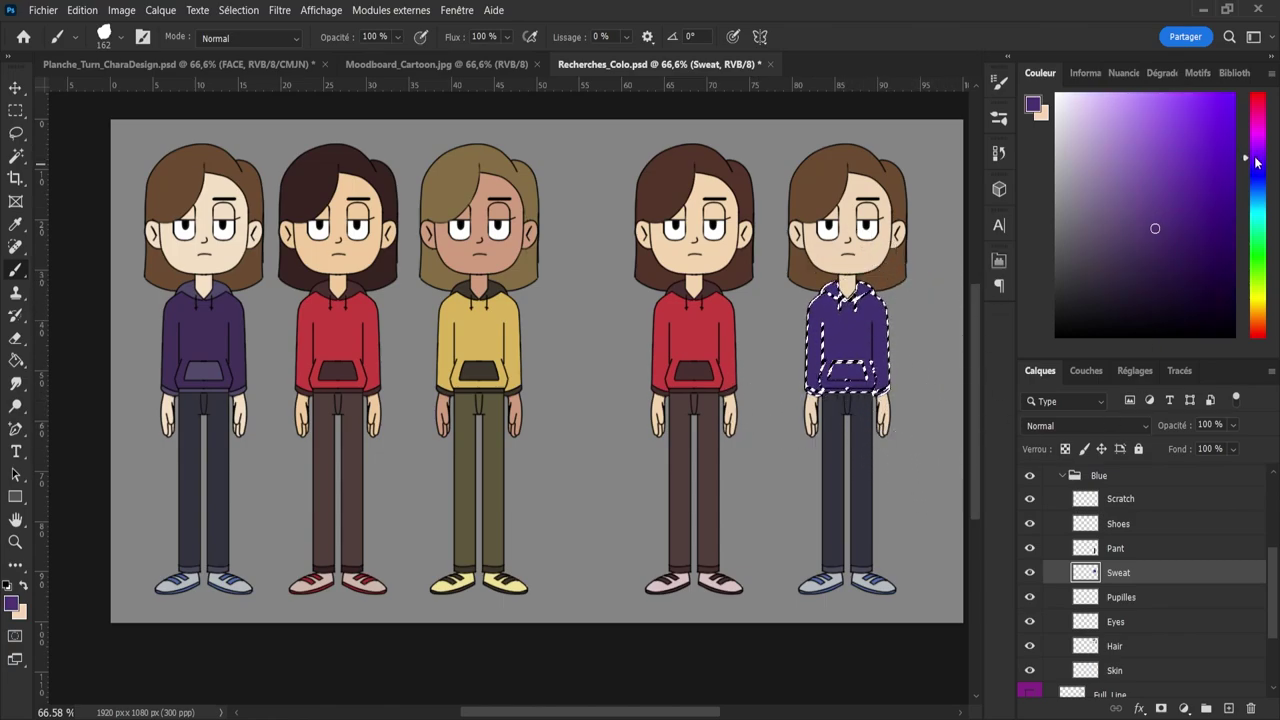
pyautogui.click(1169, 250)
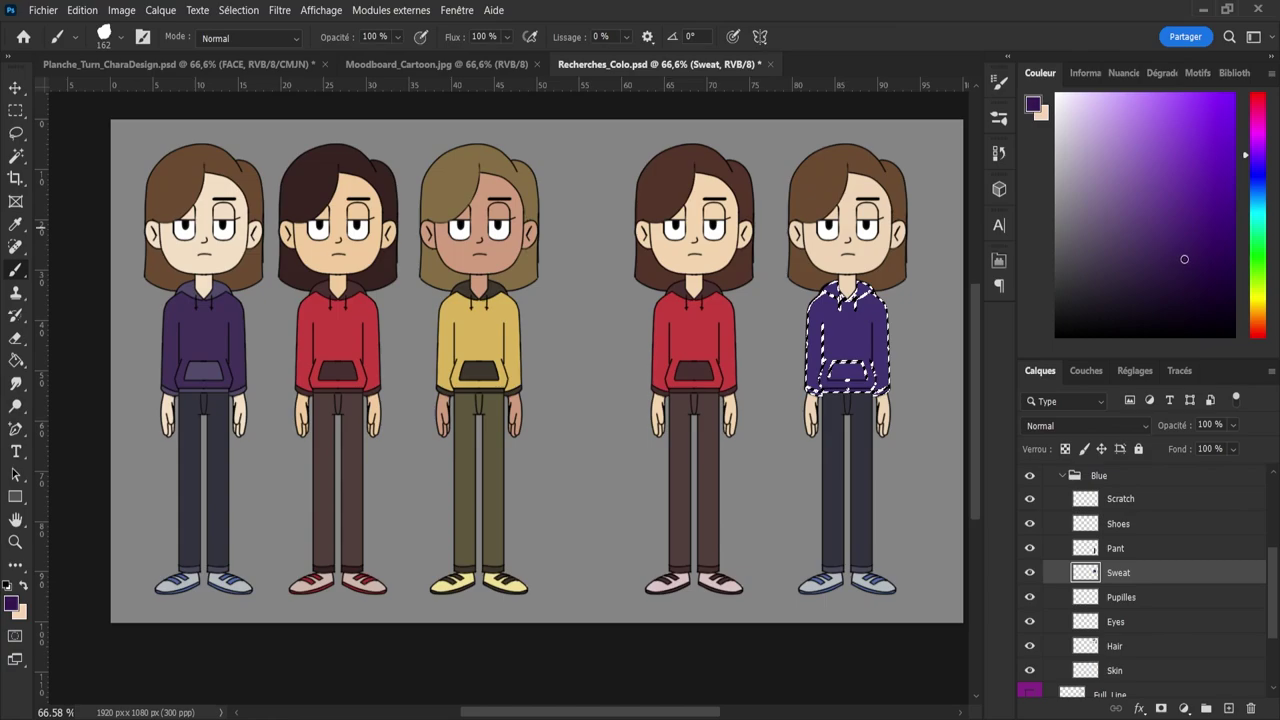
pyautogui.press('g')
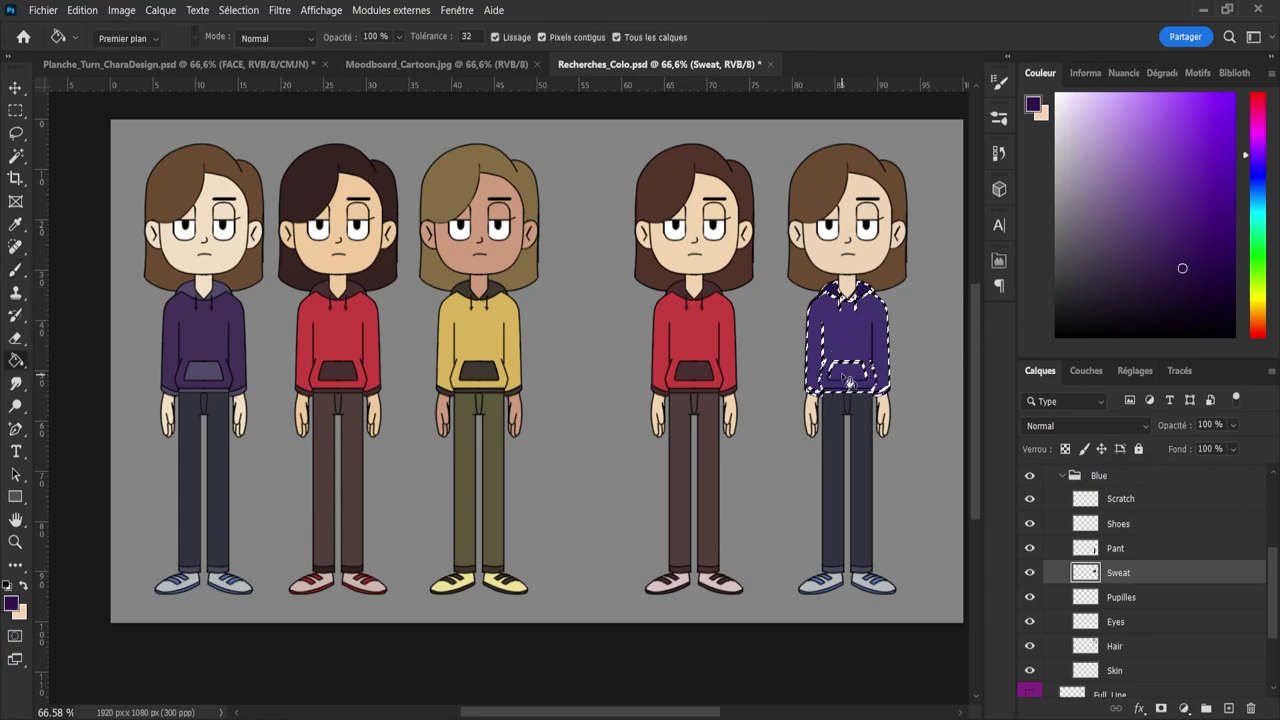
pyautogui.press('z')
pyautogui.click(825, 400)
pyautogui.press('g')
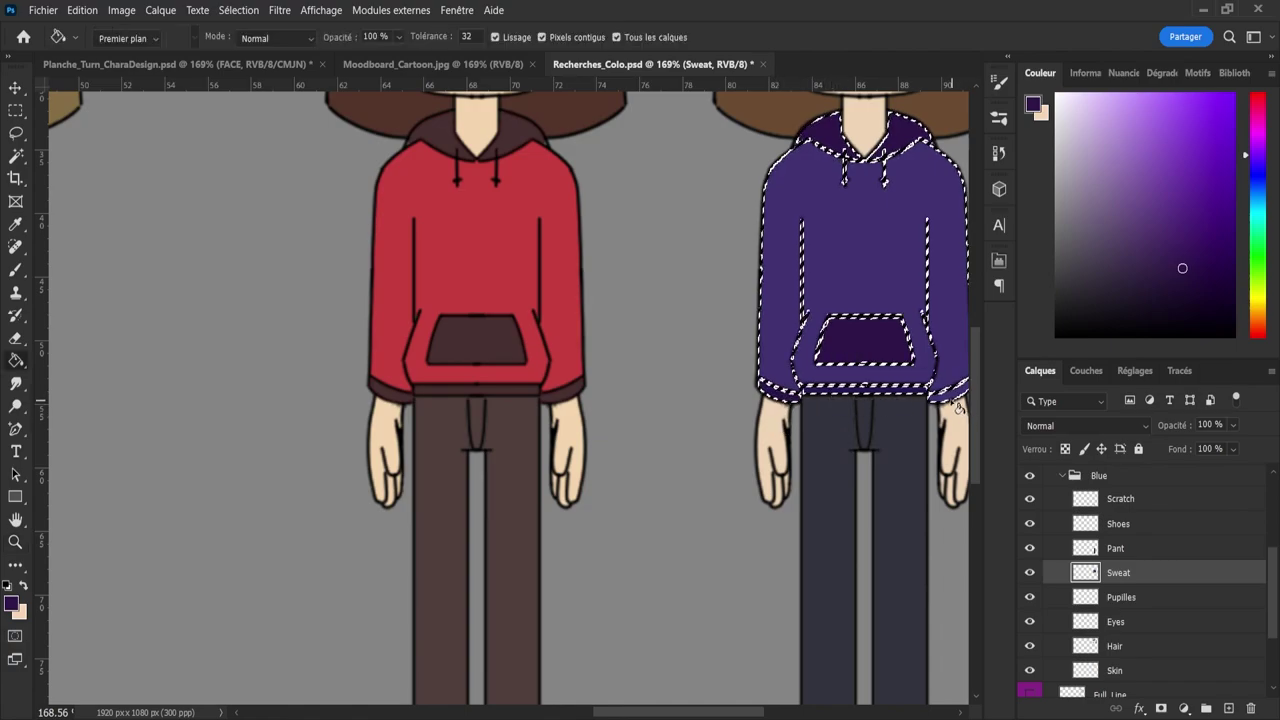
pyautogui.press('l')
pyautogui.hotkey('ctrl', 'd')
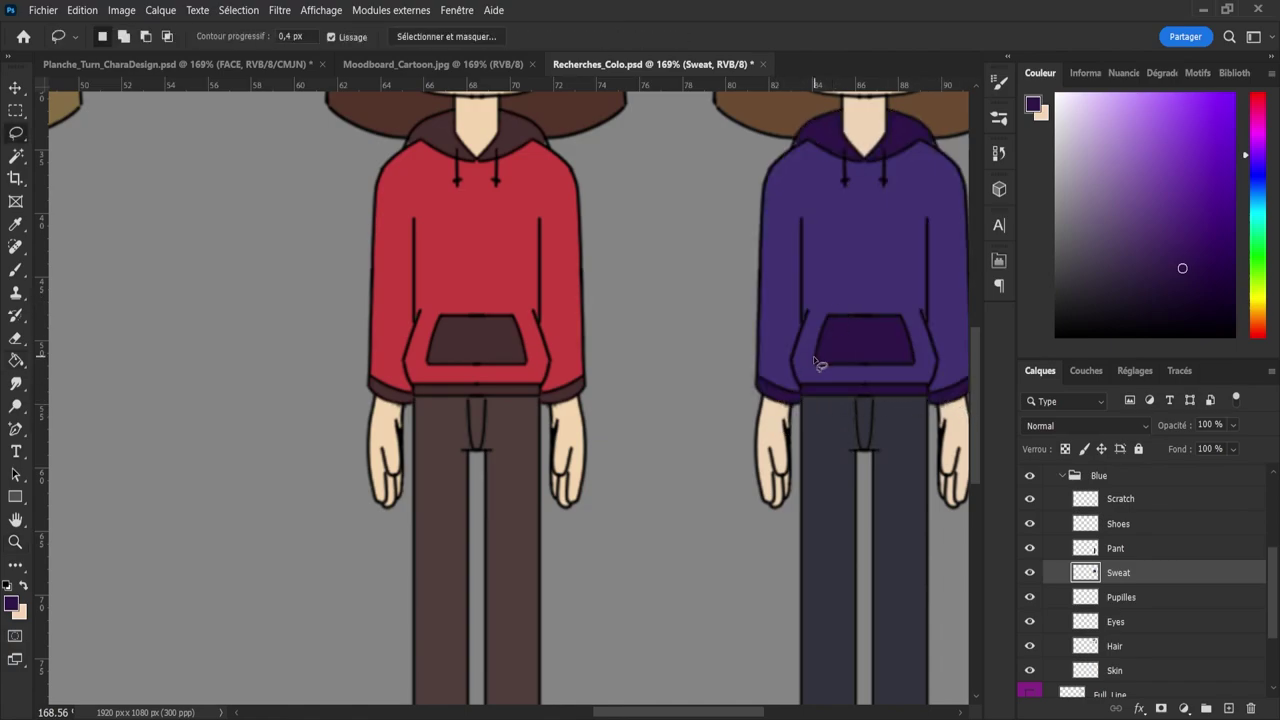
pyautogui.press('e')
pyautogui.moveTo(850, 372); pyautogui.dragTo(782, 337)
pyautogui.hotkey('ctrl', 'z')
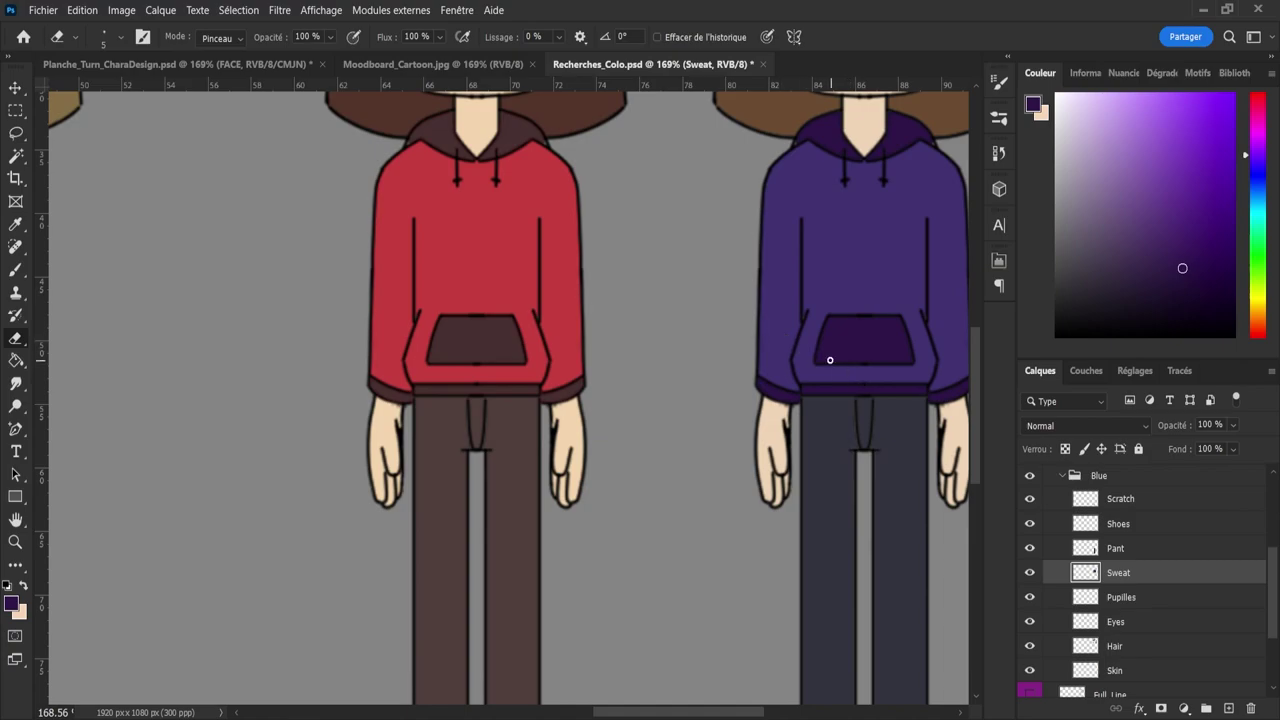
# - Save the document with the fifth character's new hoodie colours
pyautogui.press('z')
pyautogui.hotkey('ctrl', '0')
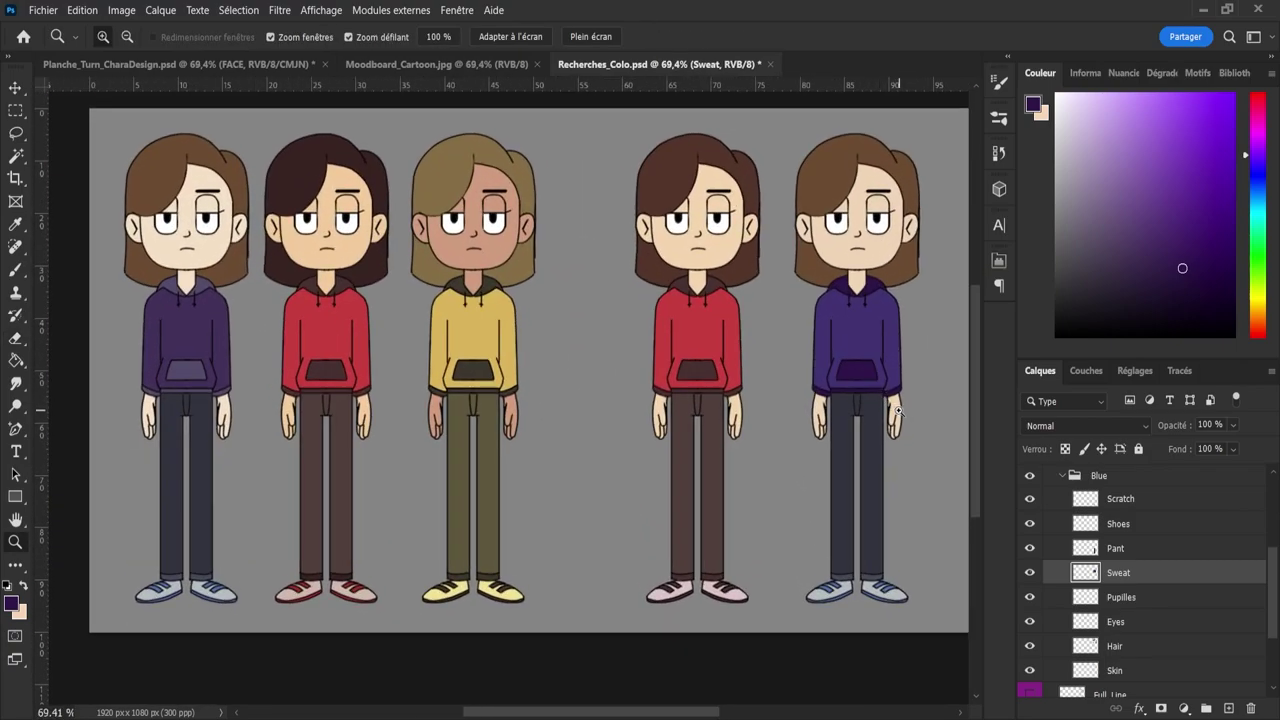
pyautogui.hotkey('ctrl', 's')
# - Load the fifth character's Pant layer as a selection and fill the trousers with a dark navy derived from their own colour
pyautogui.click(1114, 550)
pyautogui.keyDown('ctrl'); pyautogui.click(1088, 550); pyautogui.keyUp('ctrl')
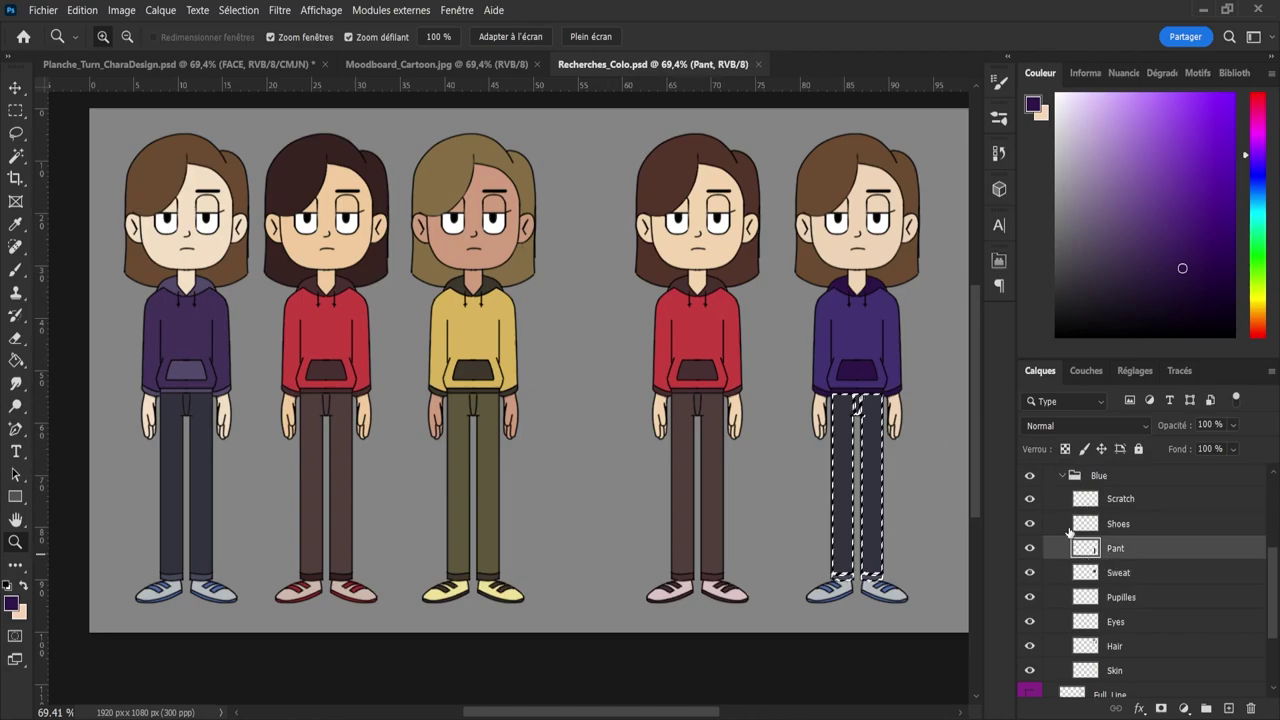
pyautogui.press('i')
pyautogui.click(876, 437)
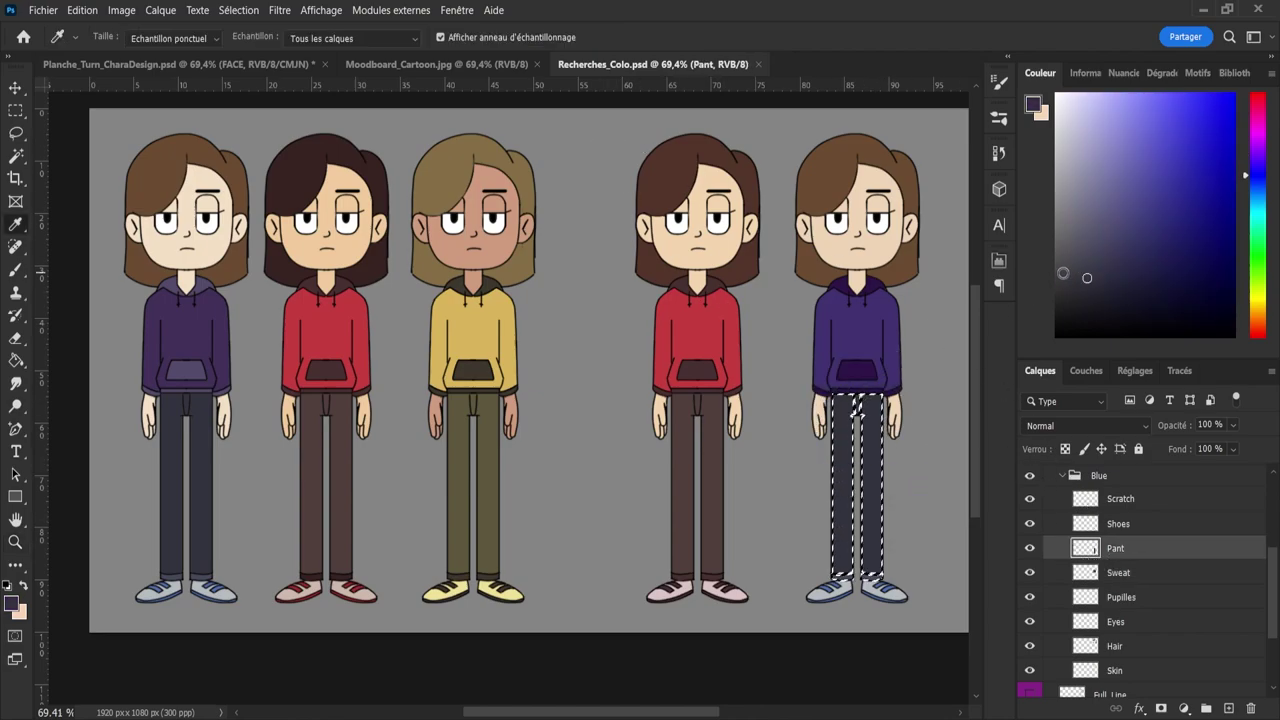
pyautogui.click(856, 404)
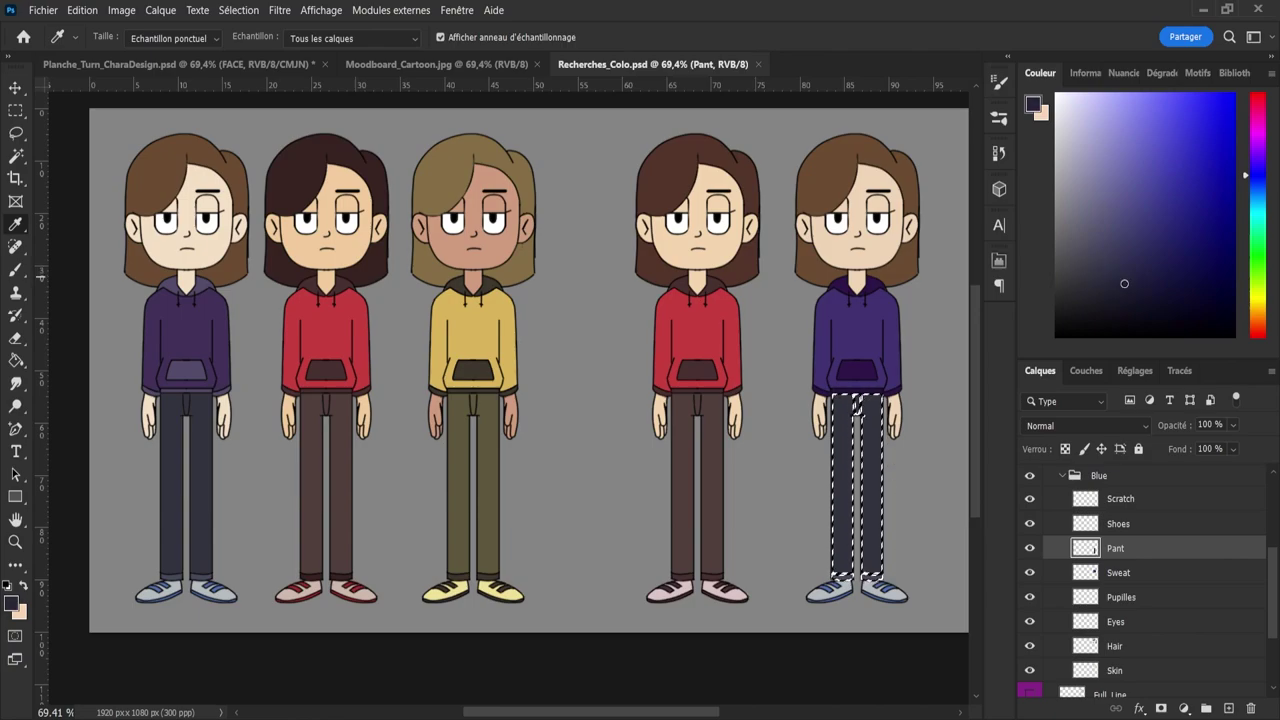
pyautogui.click(856, 407)
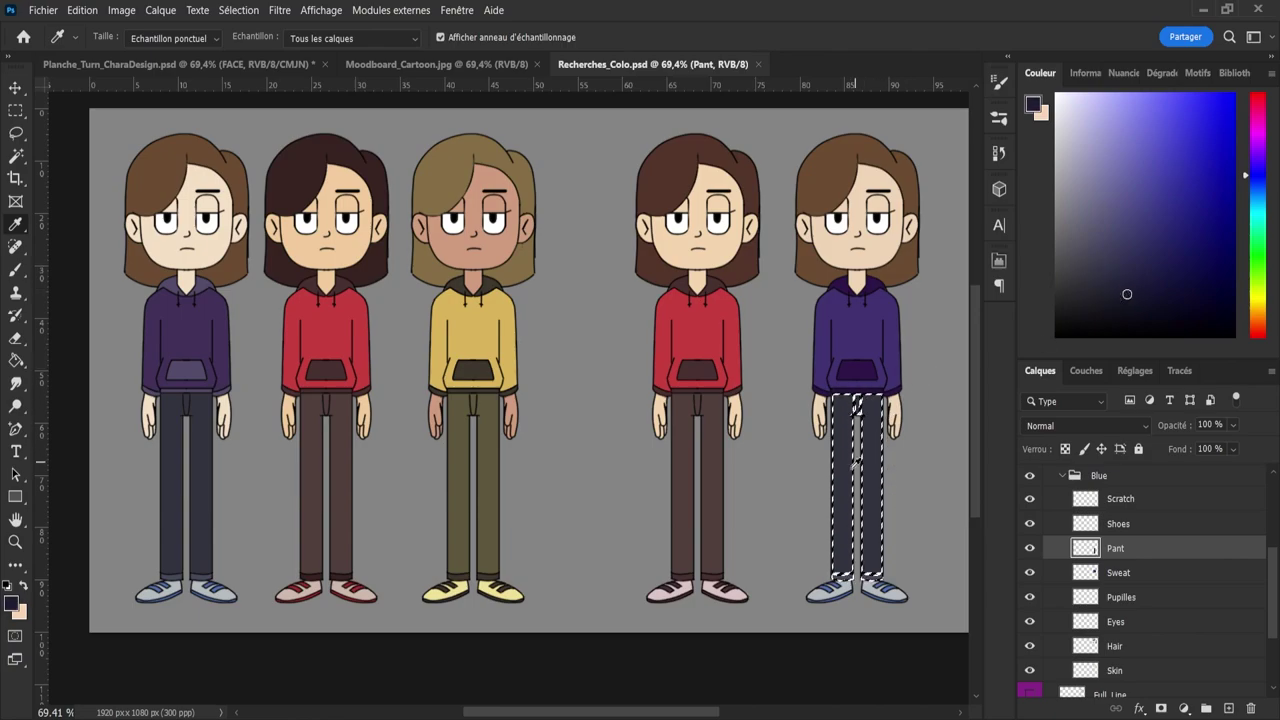
pyautogui.press('g')
pyautogui.click(848, 497)
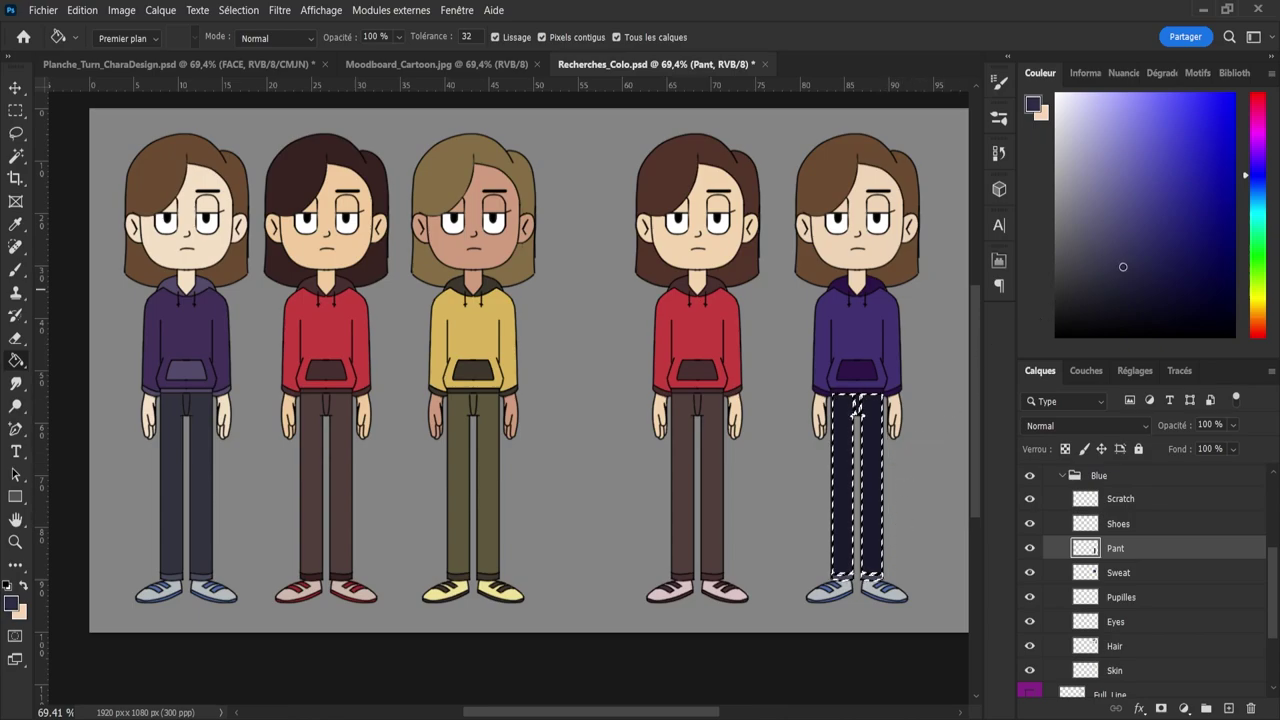
pyautogui.click(882, 515)
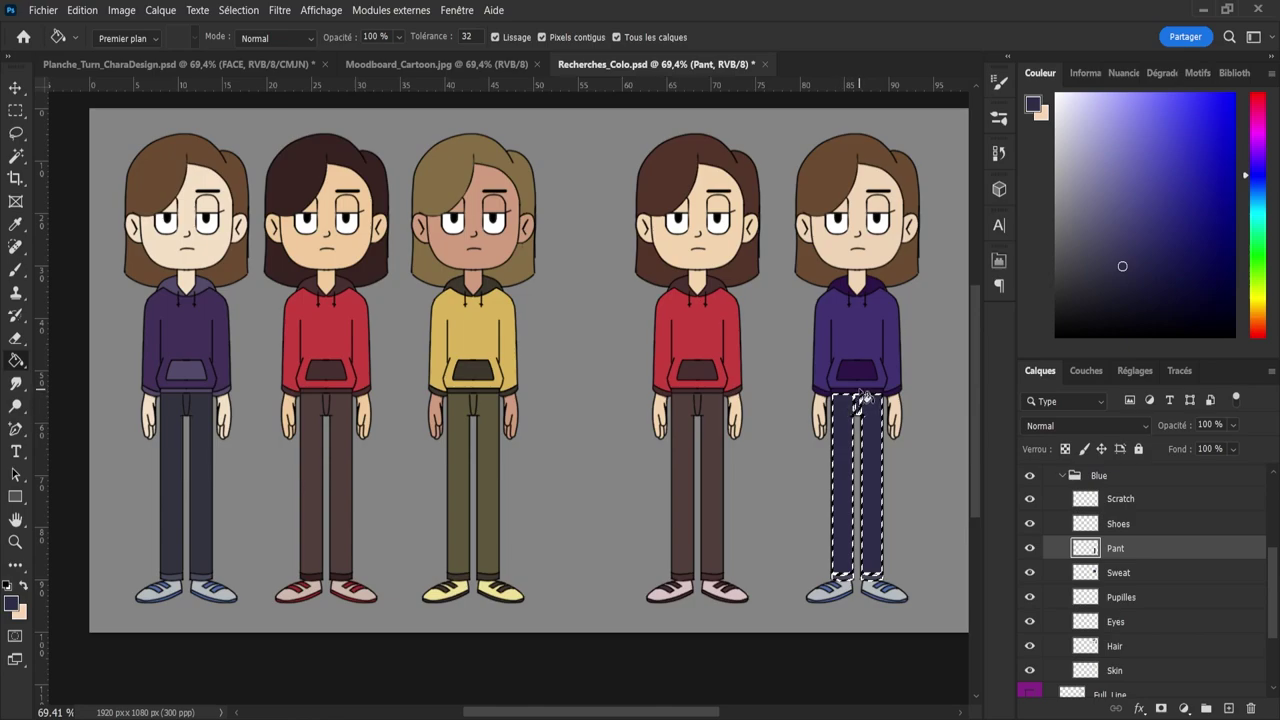
# - Refill the fifth character's trousers with a dark purple derived from the hoodie's pocket colour
pyautogui.press('i')
pyautogui.click(868, 370)
pyautogui.moveTo(868, 370); pyautogui.dragTo(856, 406)
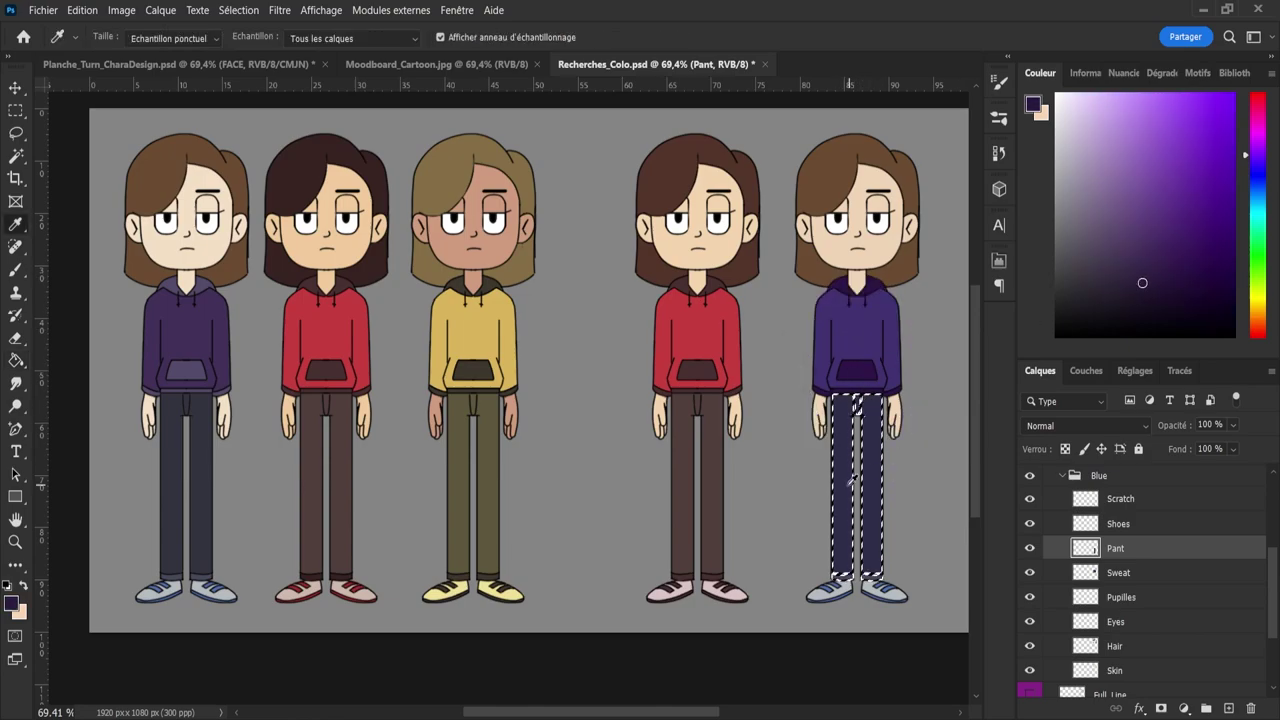
pyautogui.press('g')
pyautogui.click(872, 506)
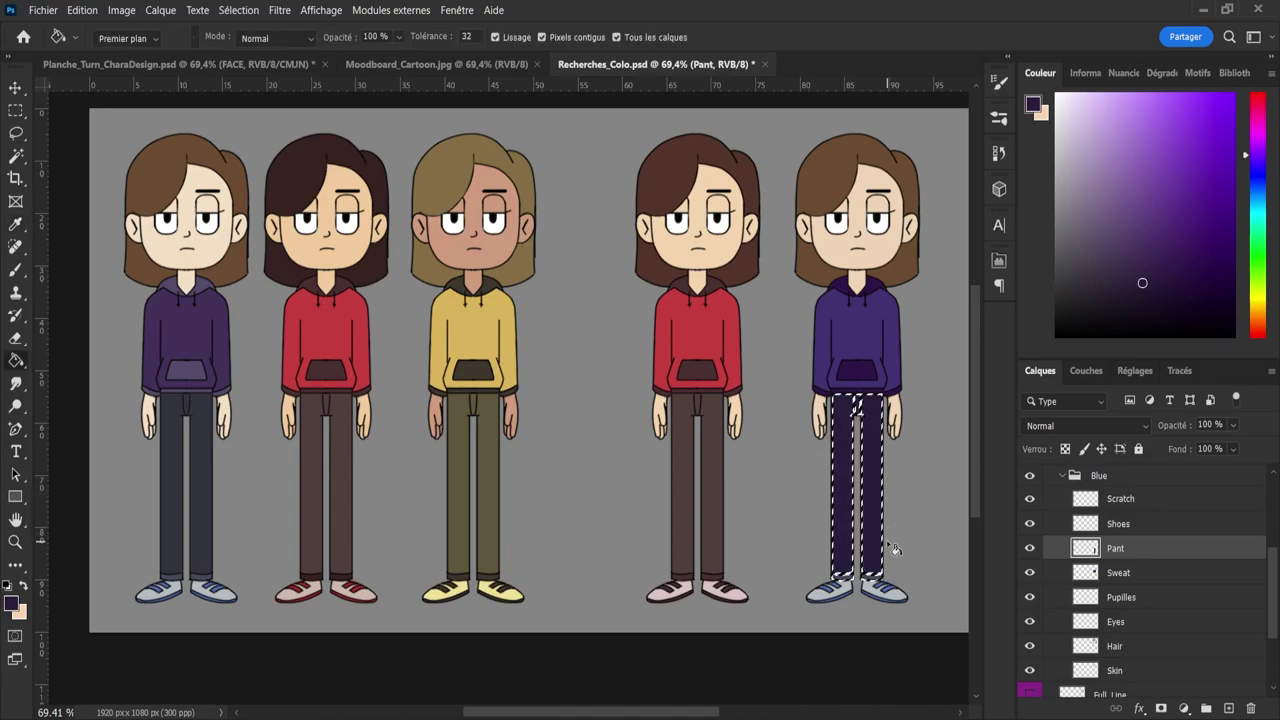
# - Deselect the fifth character's trousers and sample the dark purple of the hoodie pocket as the foreground colour
pyautogui.press('l')
pyautogui.hotkey('ctrl', 'd')
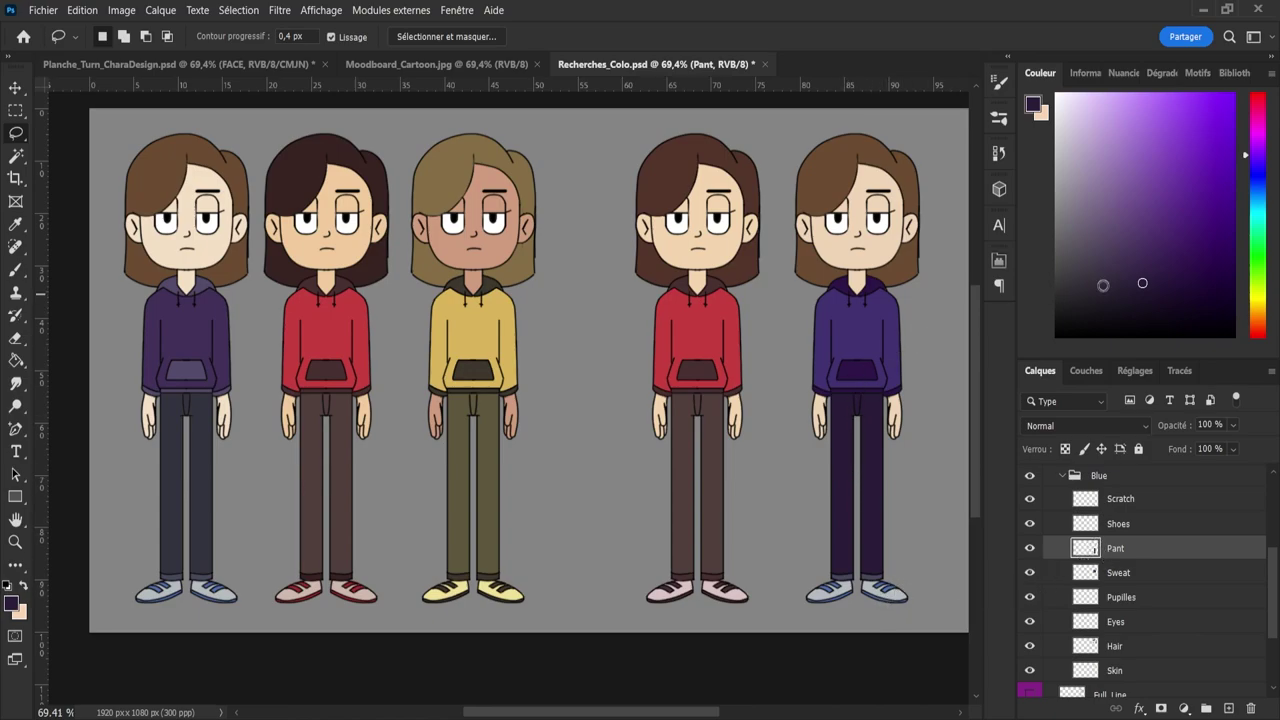
pyautogui.press('g')
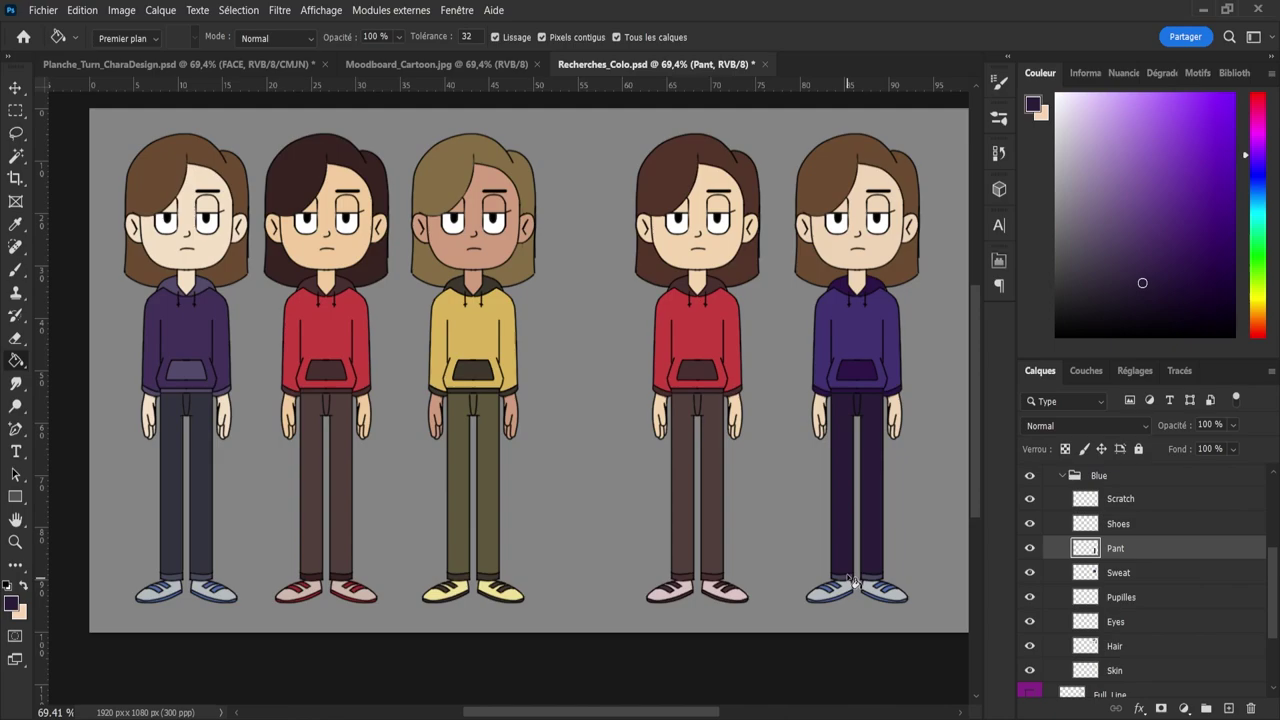
pyautogui.press('i')
pyautogui.click(851, 371)
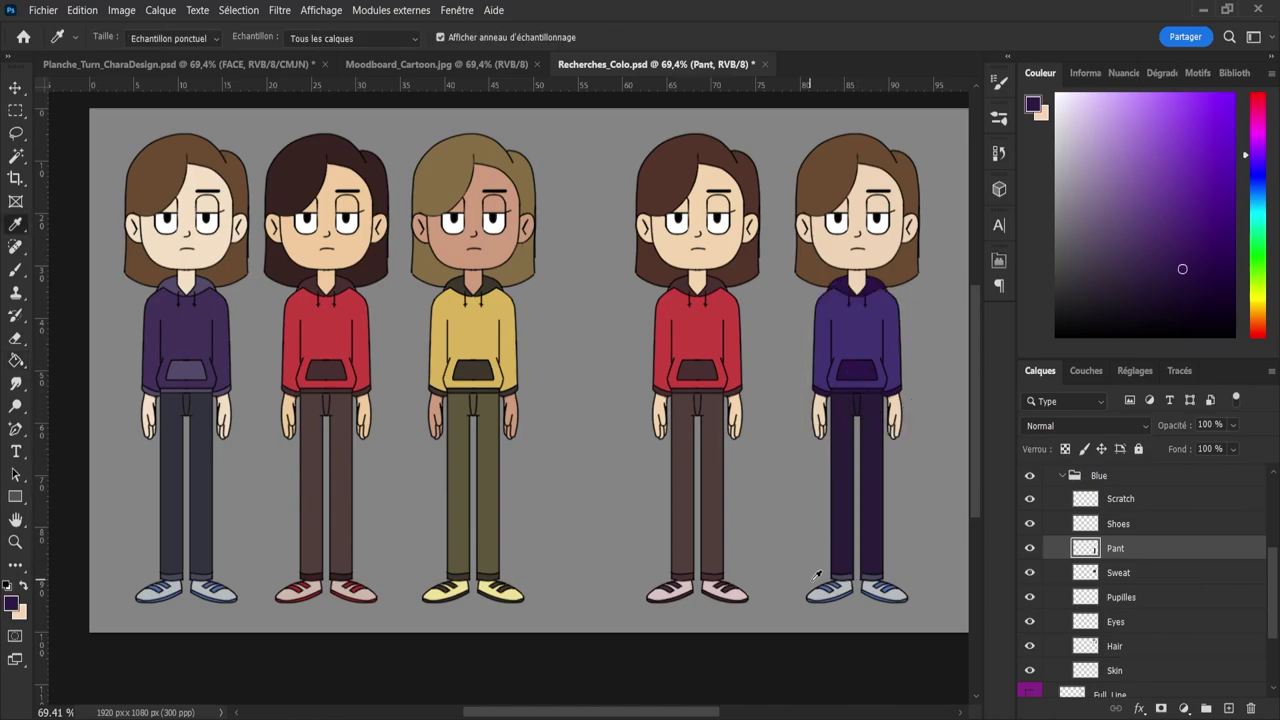
pyautogui.press('g')
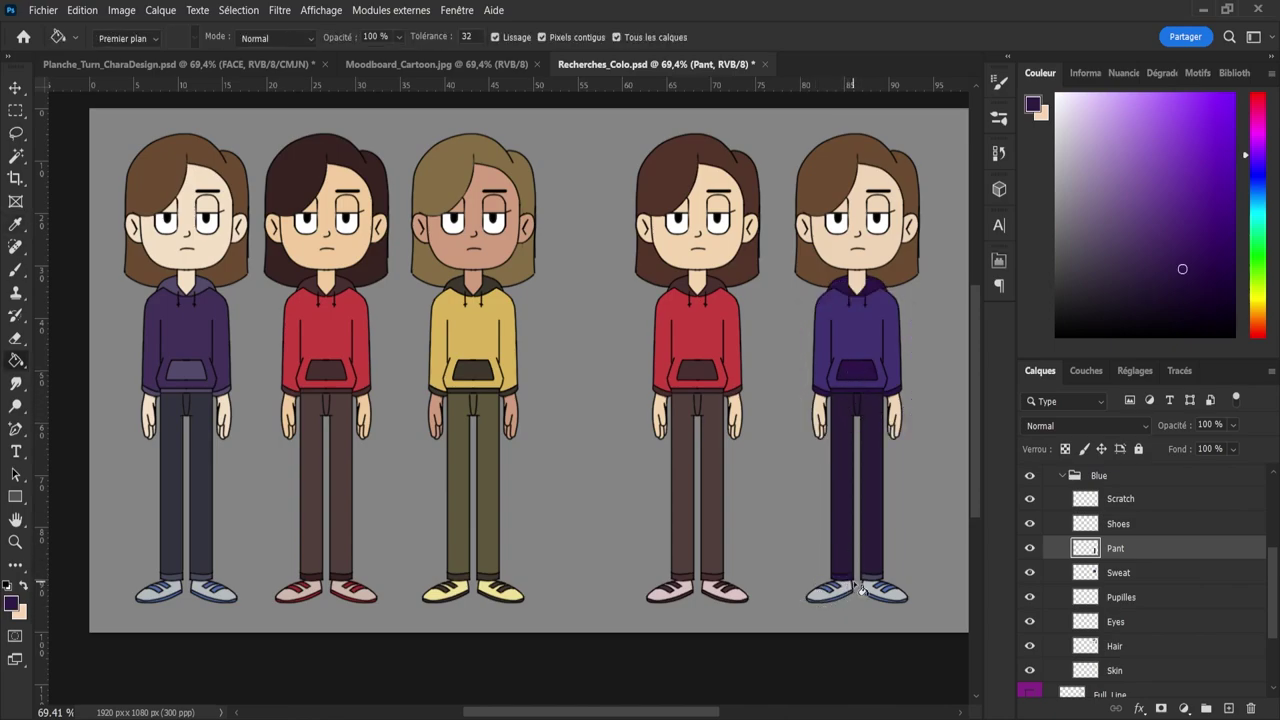
# - Load the fifth character's Pant layer as a selection and paint the trousers a muted greyish purple derived from the pocket colour
pyautogui.keyDown('ctrl'); pyautogui.click(1086, 551); pyautogui.keyUp('ctrl')
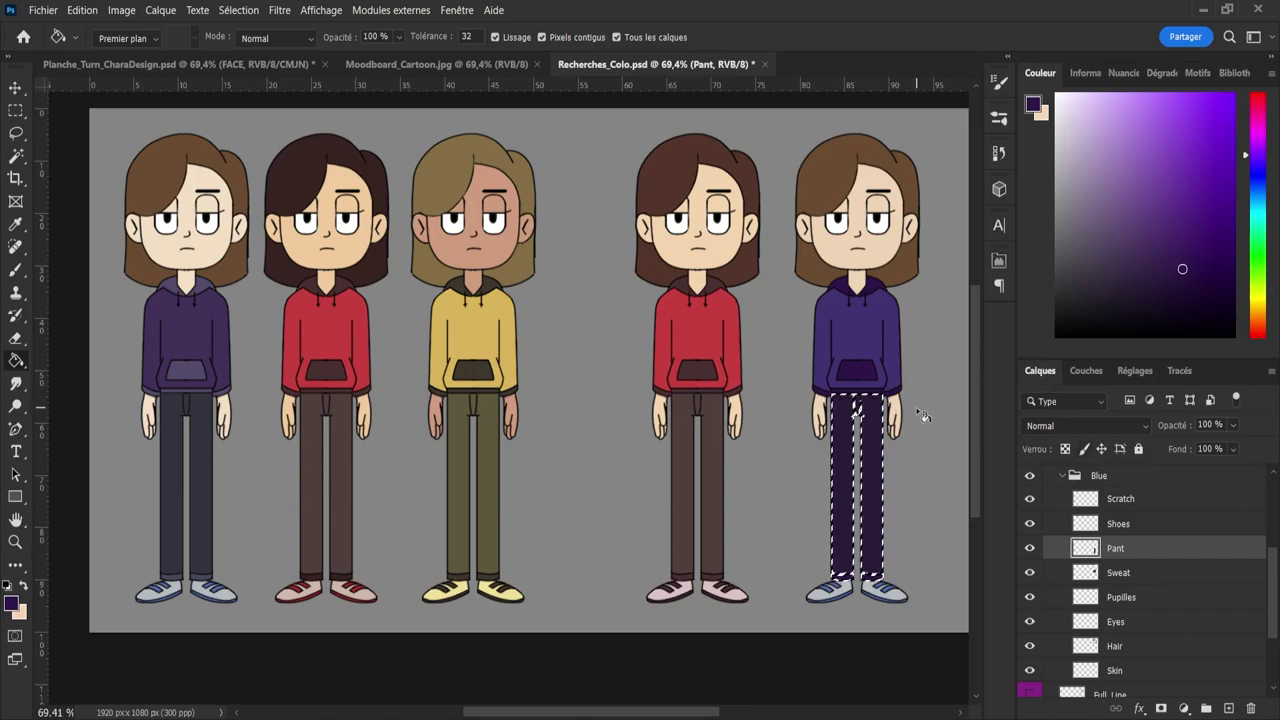
pyautogui.press('i')
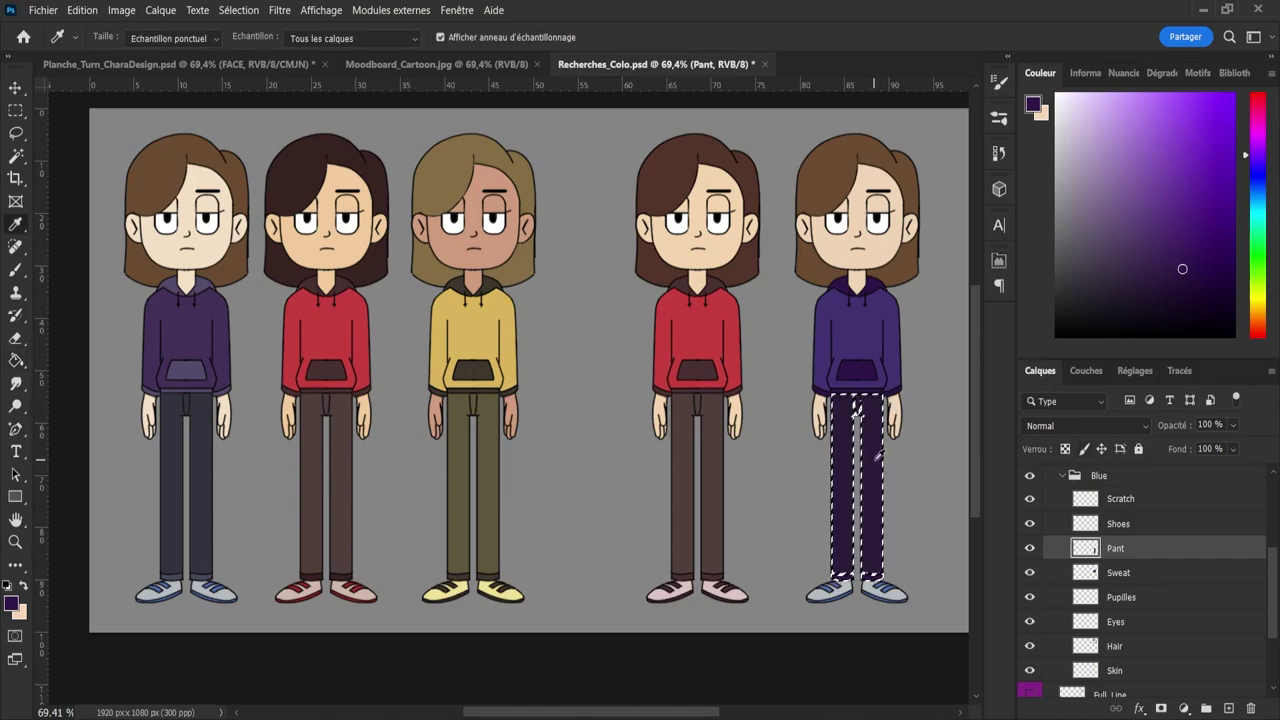
pyautogui.click(860, 366)
pyautogui.moveTo(1180, 246); pyautogui.dragTo(1153, 239)
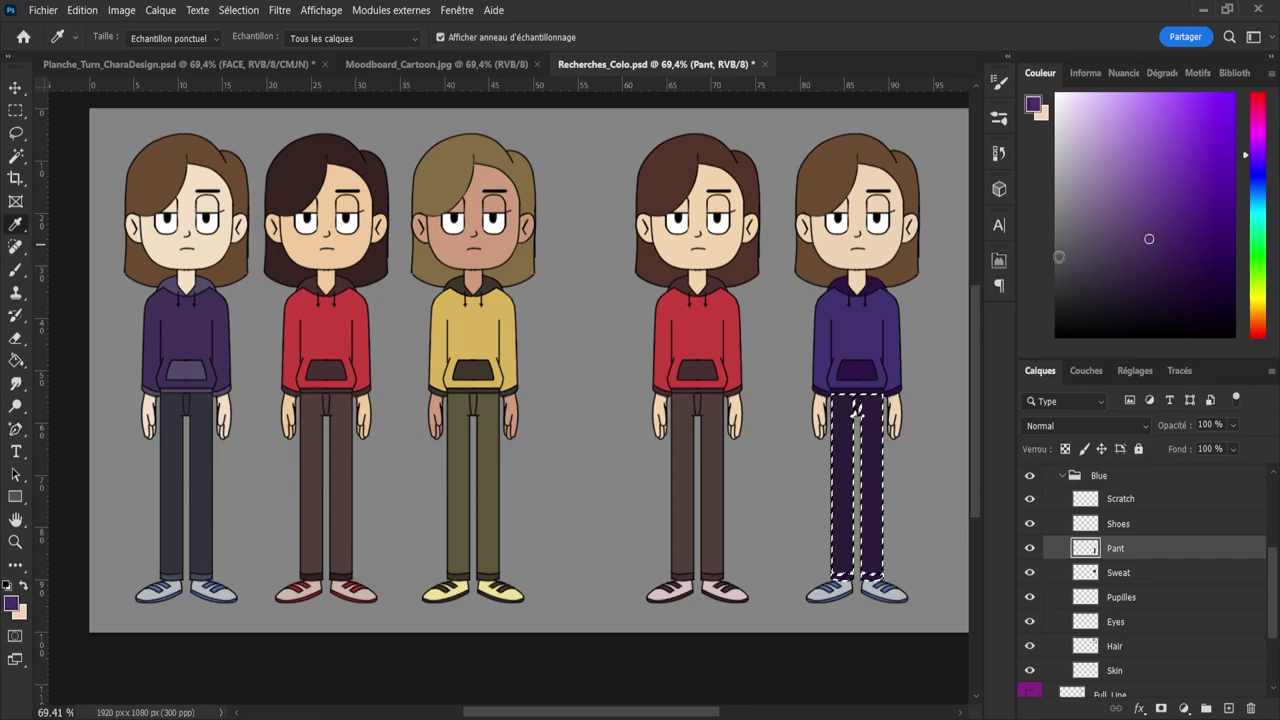
pyautogui.click(1103, 257)
pyautogui.moveTo(1103, 257); pyautogui.dragTo(1110, 248)
pyautogui.press('b')
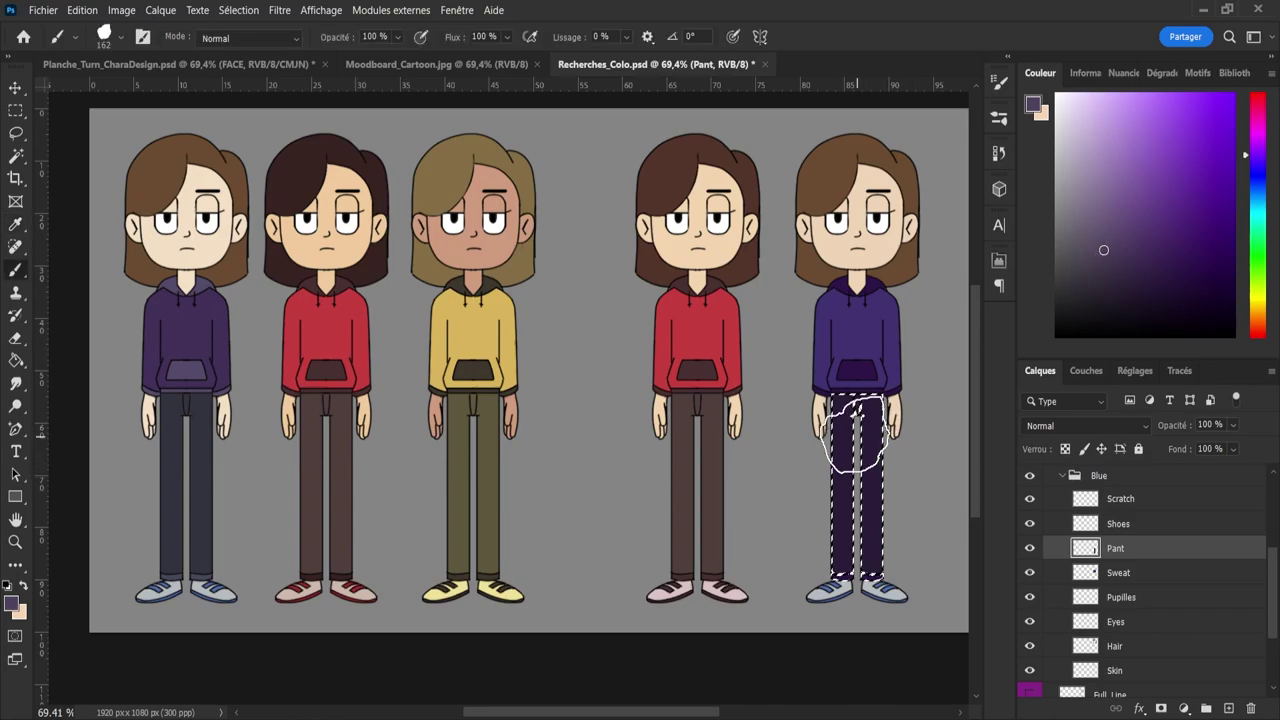
pyautogui.moveTo(849, 429)
pyautogui.mouseDown()
pyautogui.moveTo(848, 461)
pyautogui.moveTo(860, 408)
pyautogui.moveTo(858, 501)
pyautogui.moveTo(891, 537)
pyautogui.mouseUp()
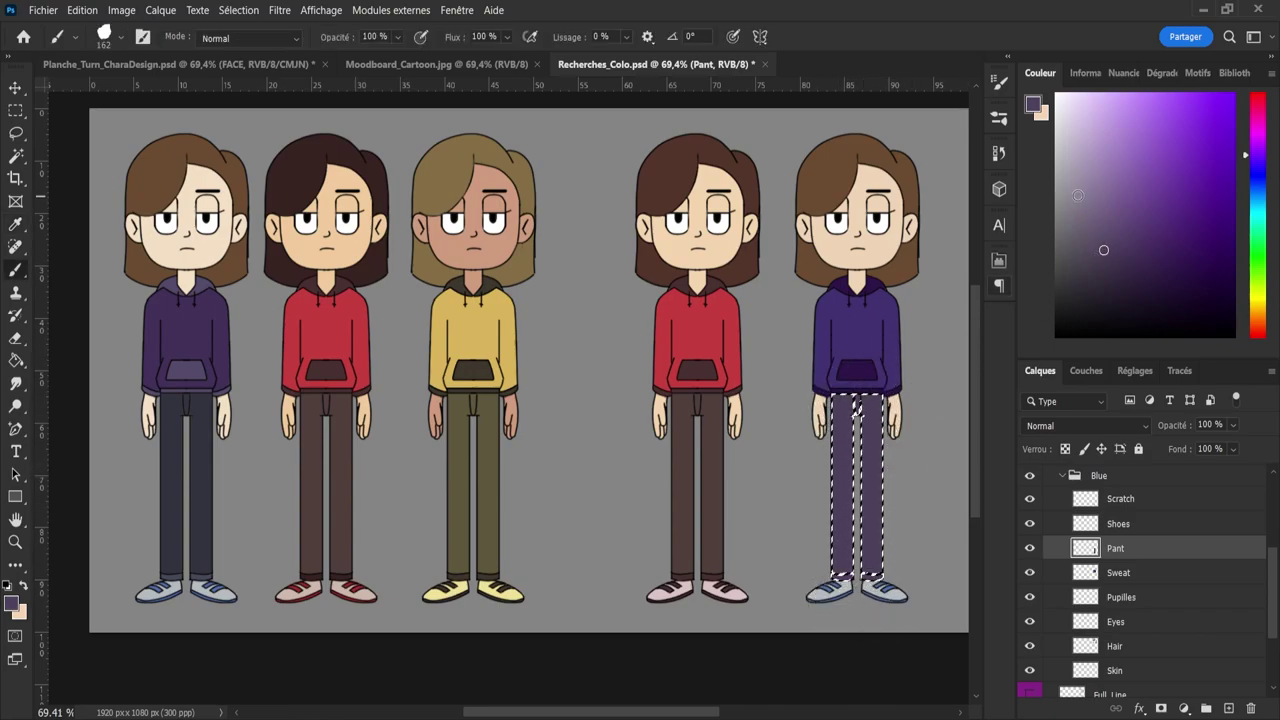
# - Shift the colour's hue towards blue, repaint the selected trousers in a lighter greyish blue-violet, and deselect
pyautogui.click(1257, 170)
pyautogui.click(1117, 233)
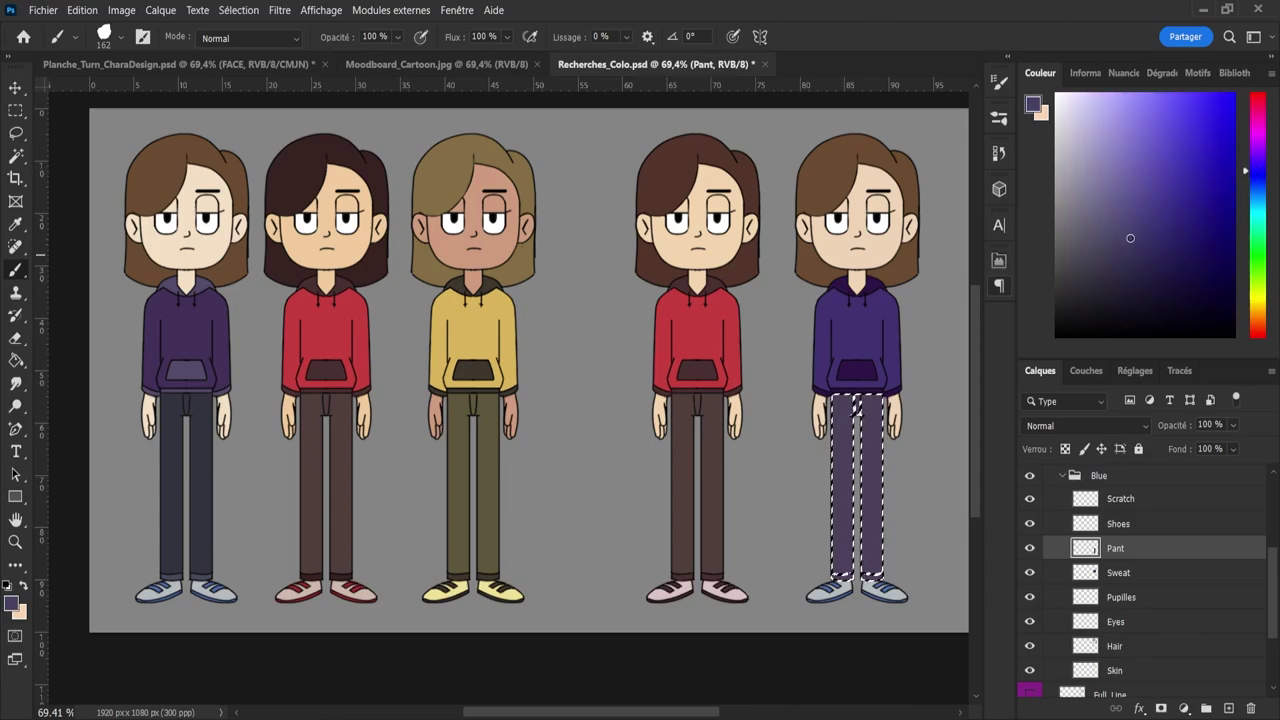
pyautogui.moveTo(1130, 238); pyautogui.dragTo(1128, 240)
pyautogui.moveTo(853, 406)
pyautogui.mouseDown()
pyautogui.moveTo(881, 481)
pyautogui.moveTo(853, 483)
pyautogui.moveTo(849, 370)
pyautogui.mouseUp()
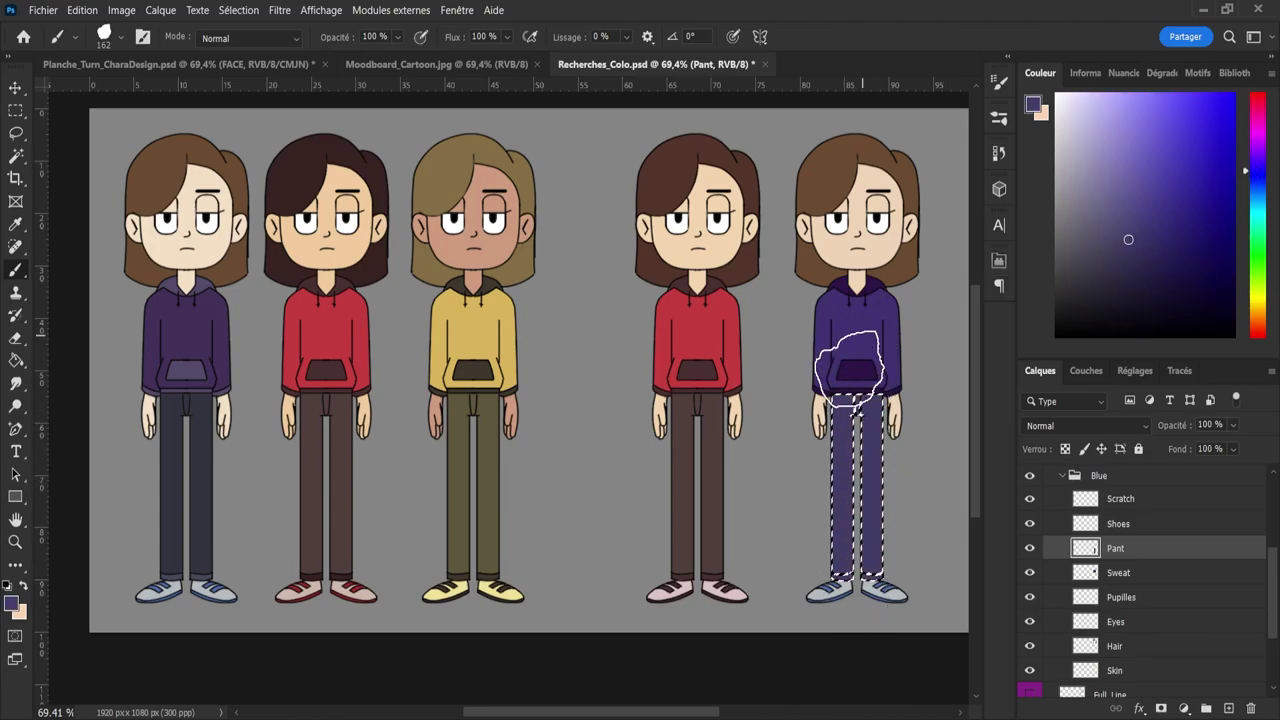
pyautogui.moveTo(1114, 222); pyautogui.dragTo(1109, 222)
pyautogui.moveTo(862, 397)
pyautogui.mouseDown()
pyautogui.moveTo(922, 399)
pyautogui.moveTo(867, 368)
pyautogui.moveTo(810, 596)
pyautogui.moveTo(873, 371)
pyautogui.mouseUp()
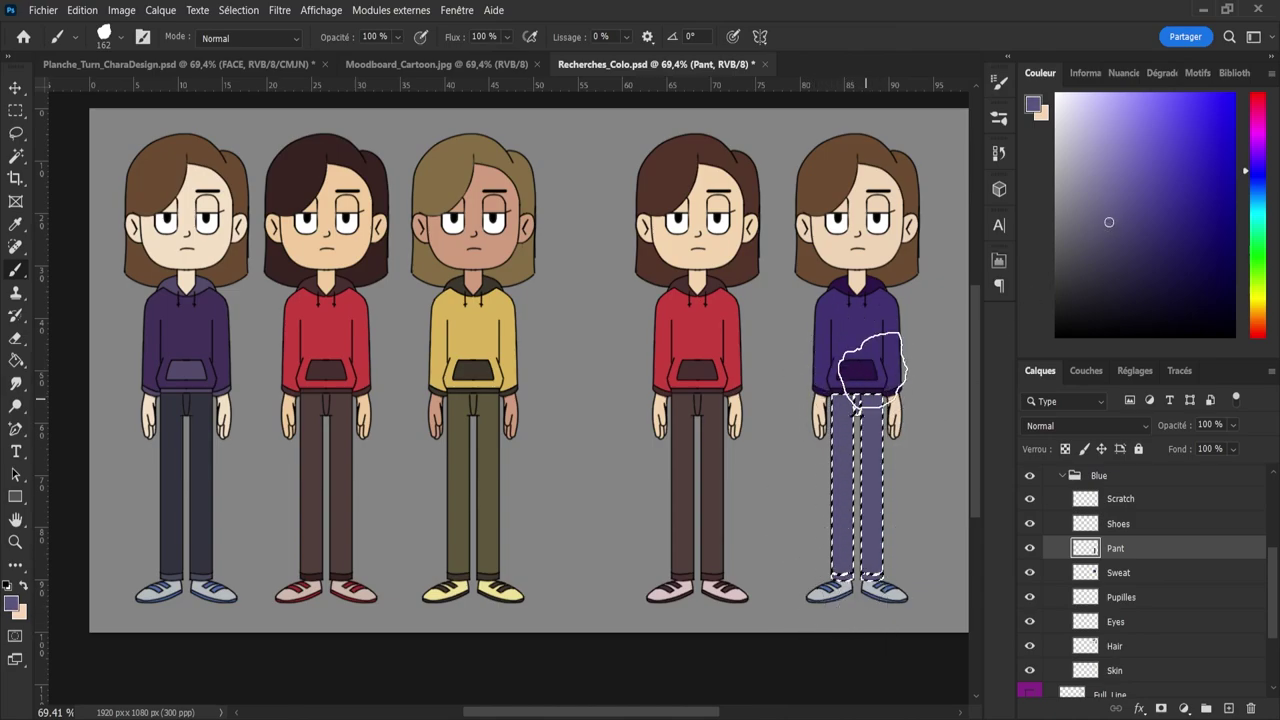
pyautogui.press('l')
pyautogui.hotkey('ctrl', 'd')
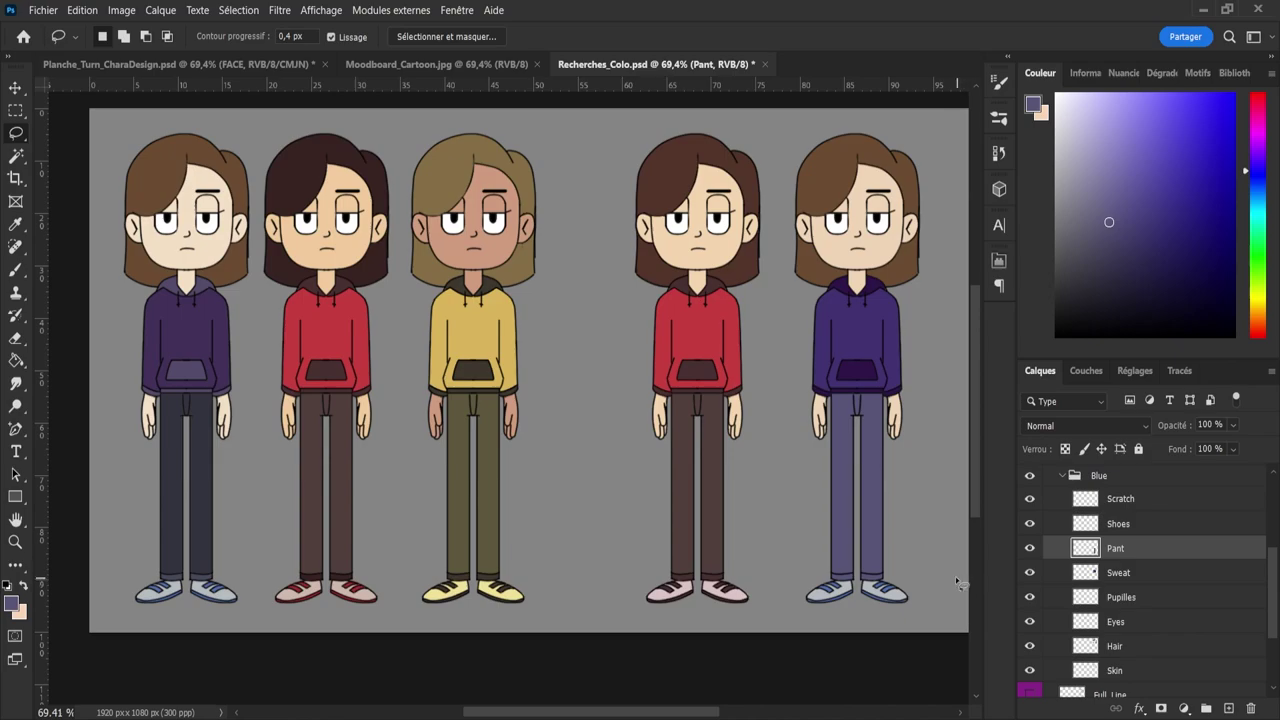
# - Reload the Pant layer as a selection, paint the trousers a darker, desaturated blue-violet, and deselect
pyautogui.moveTo(1099, 262); pyautogui.dragTo(1097, 261)
pyautogui.press('b')
pyautogui.keyDown('ctrl'); pyautogui.click(1085, 548); pyautogui.keyUp('ctrl')
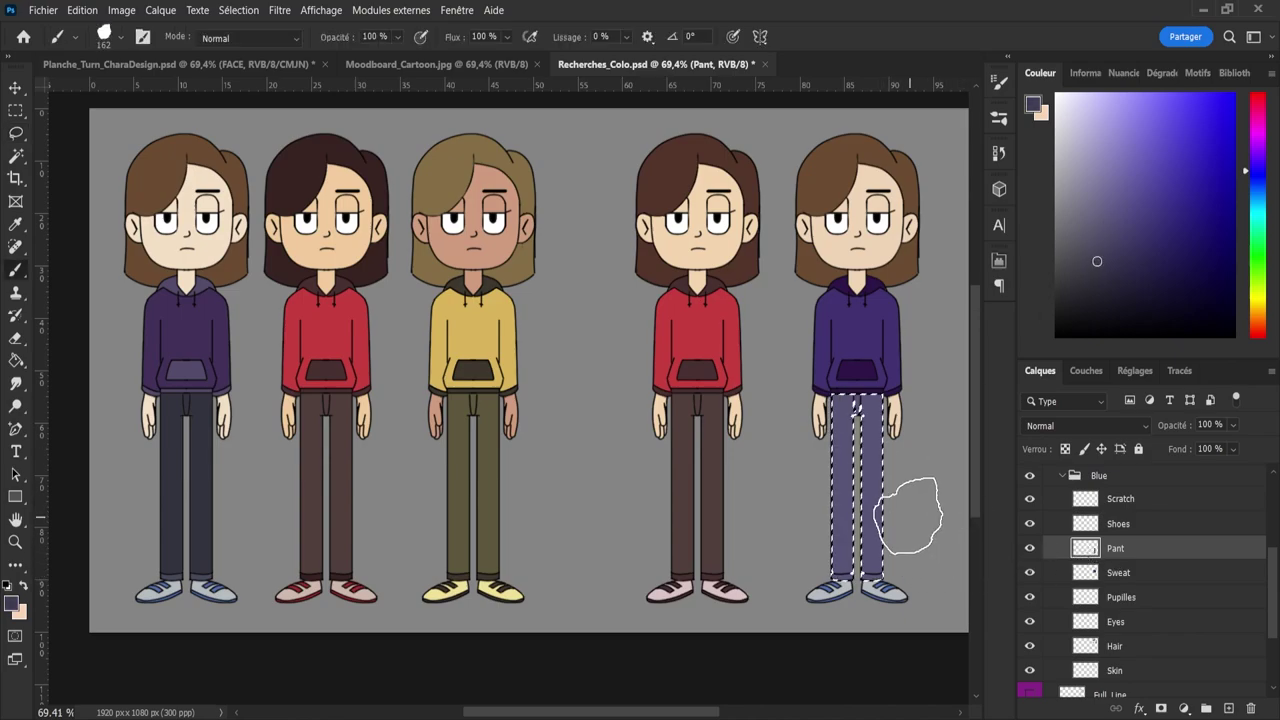
pyautogui.moveTo(907, 515)
pyautogui.mouseDown()
pyautogui.moveTo(882, 490)
pyautogui.moveTo(834, 563)
pyautogui.mouseUp()
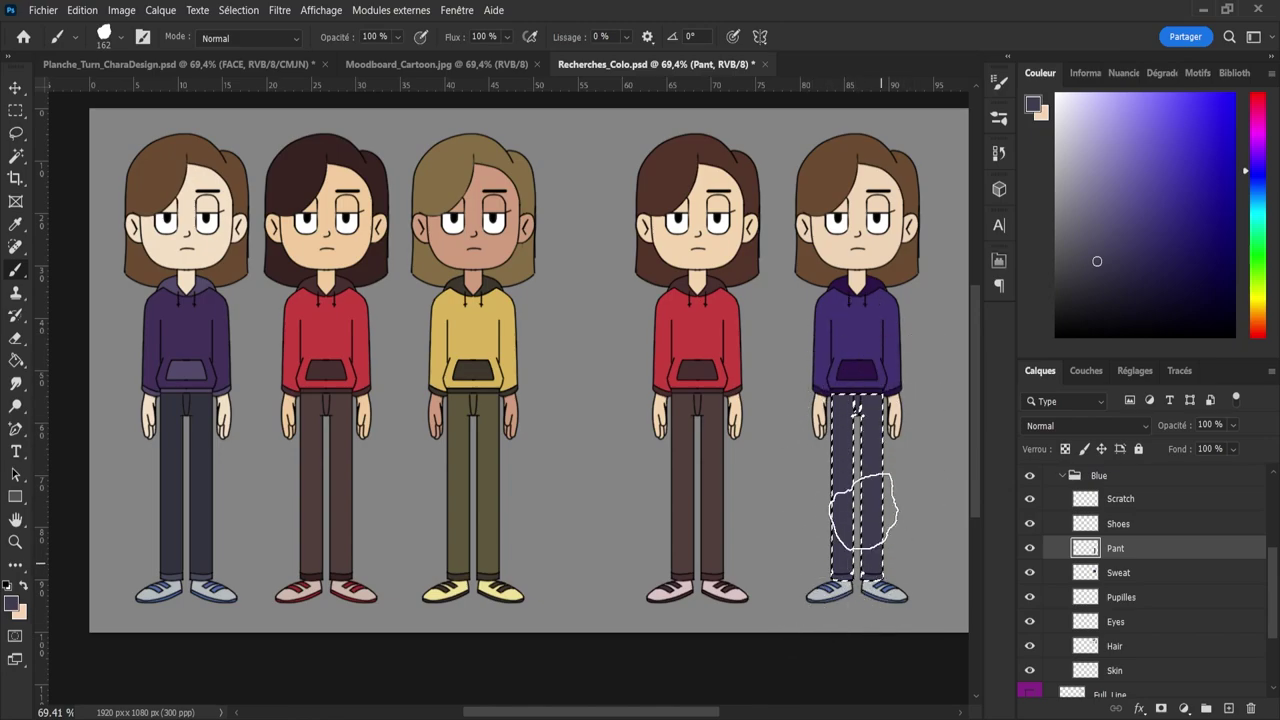
pyautogui.press('l')
pyautogui.hotkey('ctrl', 'd')
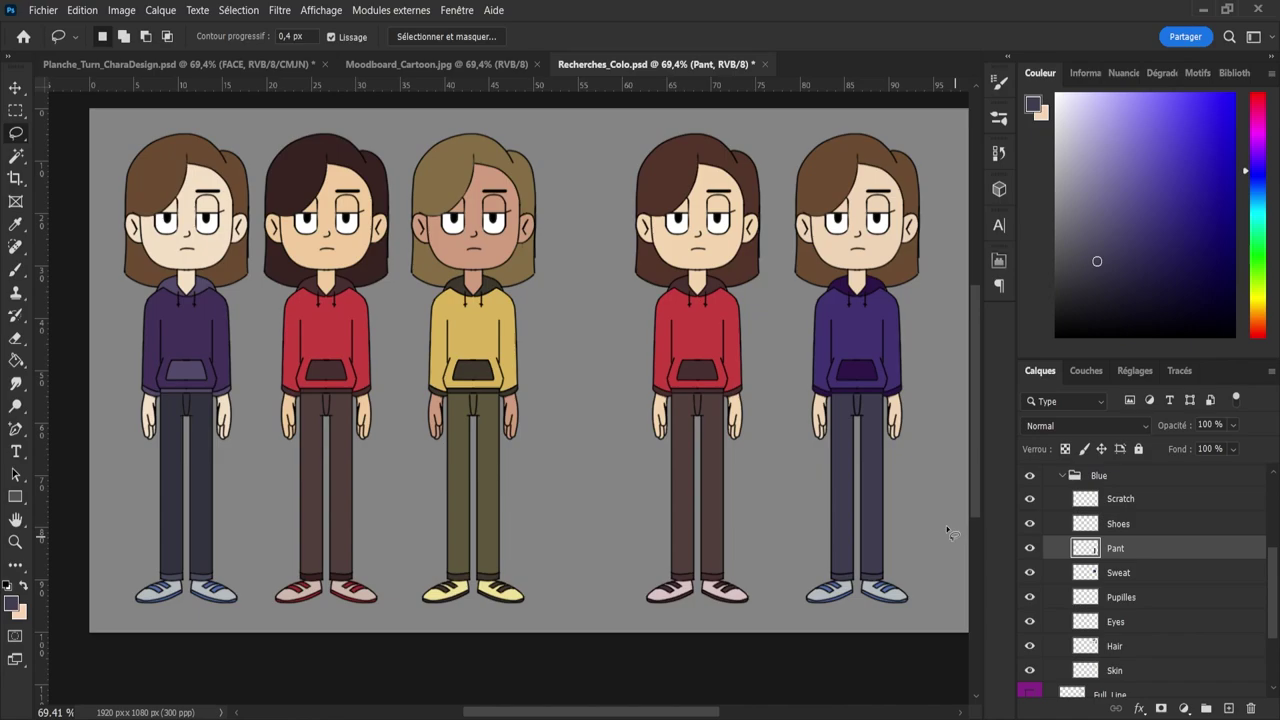
# - Recolour the trouser hems and shoe straps on the Blue group's Scratch layer with the dark purple sampled from the hoodie pocket
pyautogui.press('i')
pyautogui.click(855, 377)
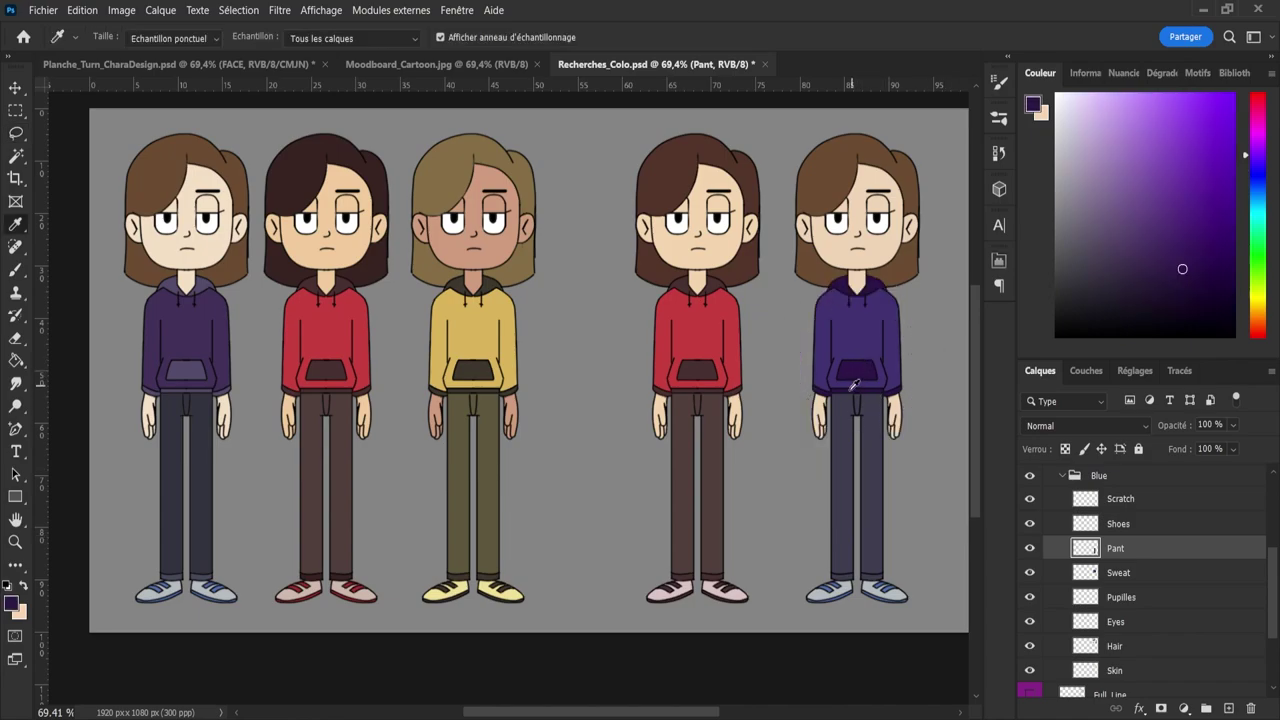
pyautogui.press('b')
pyautogui.press('g')
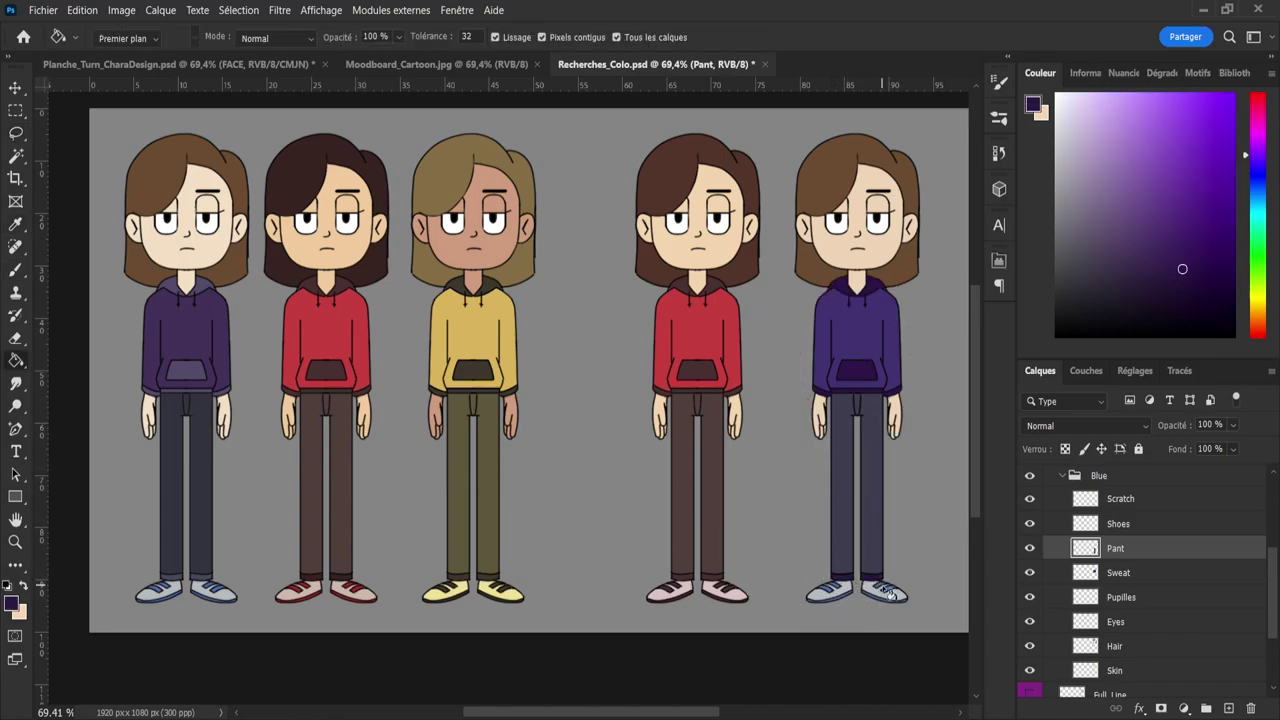
pyautogui.click(1097, 527)
pyautogui.click(1093, 510)
pyautogui.keyDown('ctrl'); pyautogui.click(1085, 523); pyautogui.keyUp('ctrl')
pyautogui.press('b')
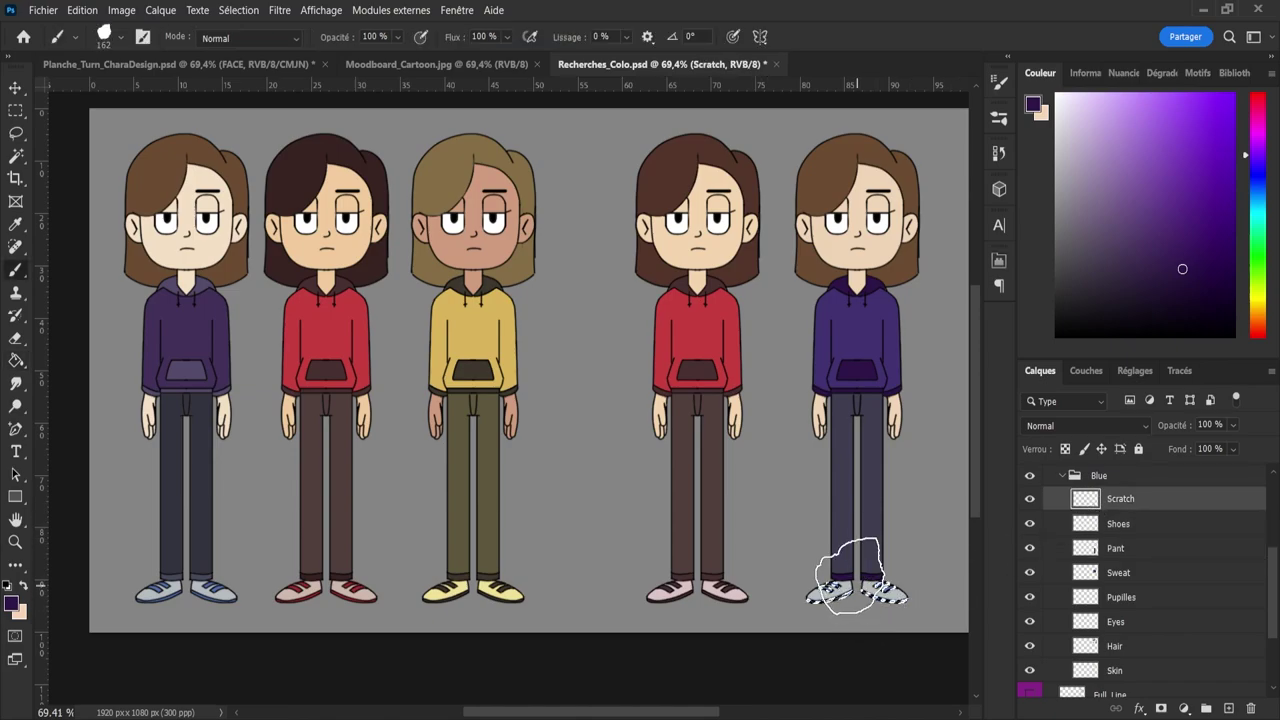
# - Paint the fifth character's Shoes layer a pale greyish lavender derived from the hoodie's purple, then deselect and save the document
pyautogui.click(1085, 524)
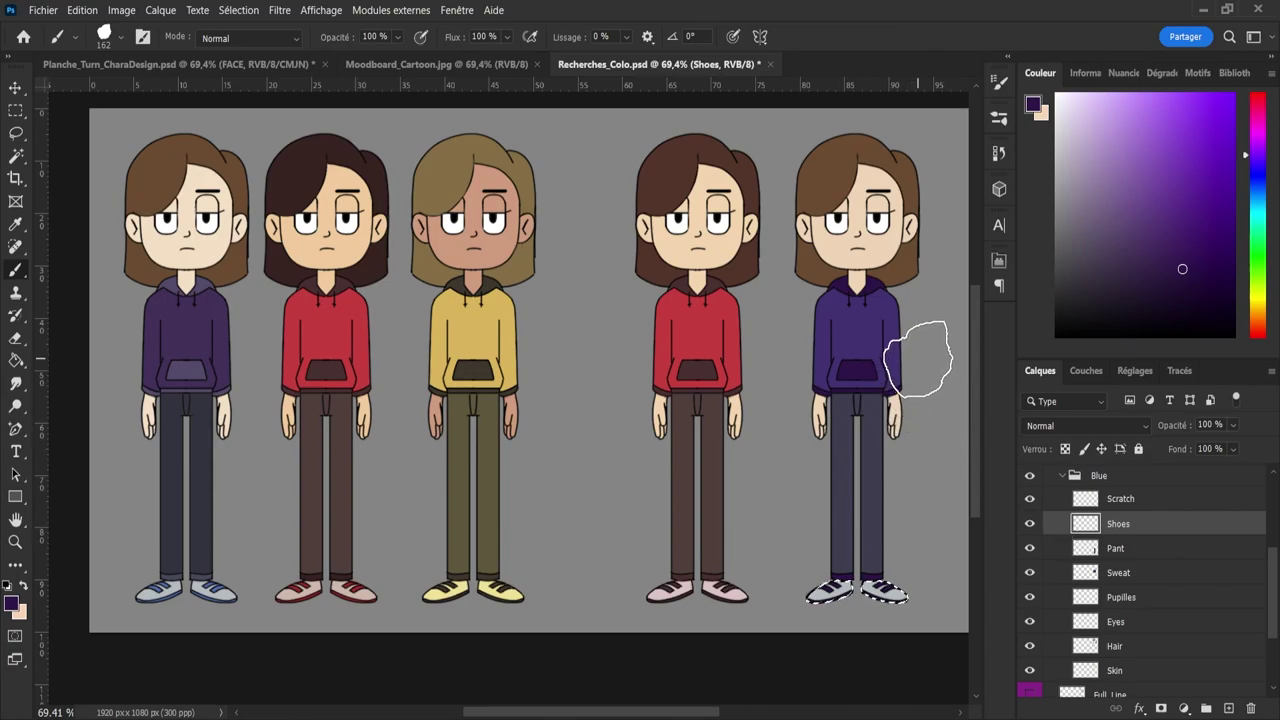
pyautogui.press('i')
pyautogui.click(868, 344)
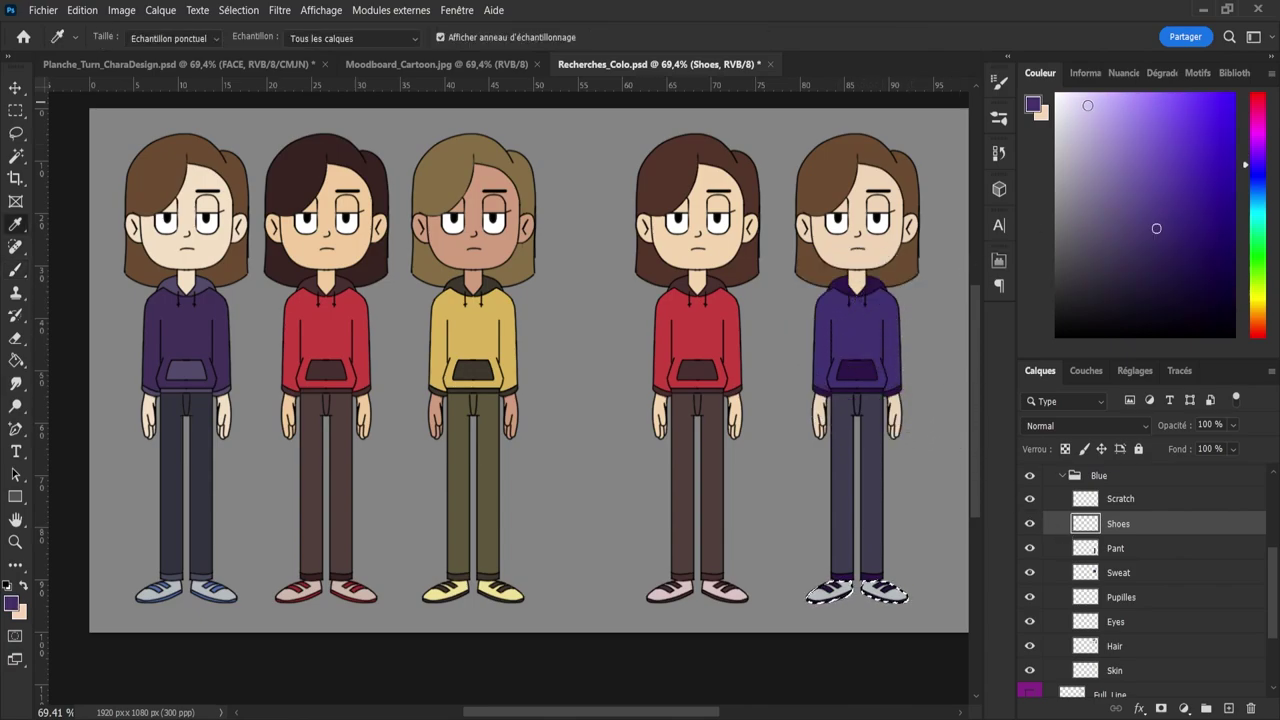
pyautogui.moveTo(1087, 108)
pyautogui.mouseDown()
pyautogui.moveTo(1096, 149)
pyautogui.moveTo(1111, 138)
pyautogui.moveTo(1100, 176)
pyautogui.mouseUp()
pyautogui.press('b')
pyautogui.moveTo(857, 594); pyautogui.dragTo(894, 571)
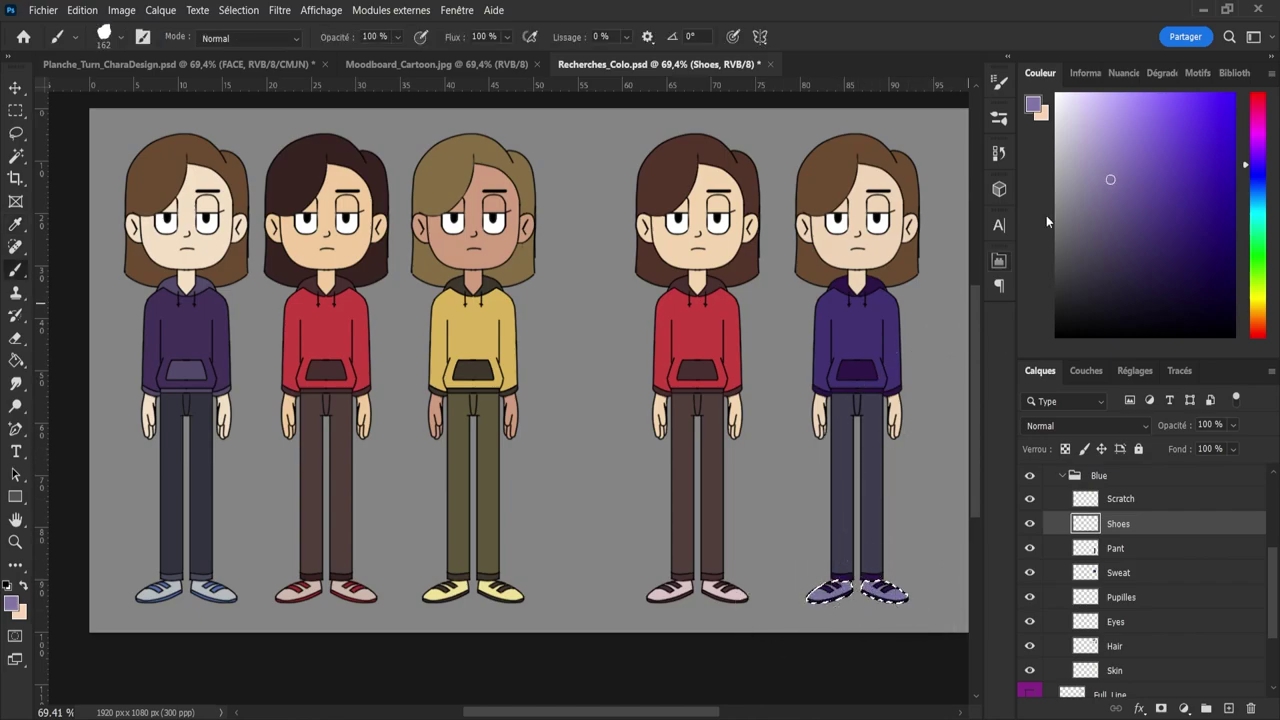
pyautogui.click(1090, 158)
pyautogui.moveTo(826, 596); pyautogui.dragTo(834, 588)
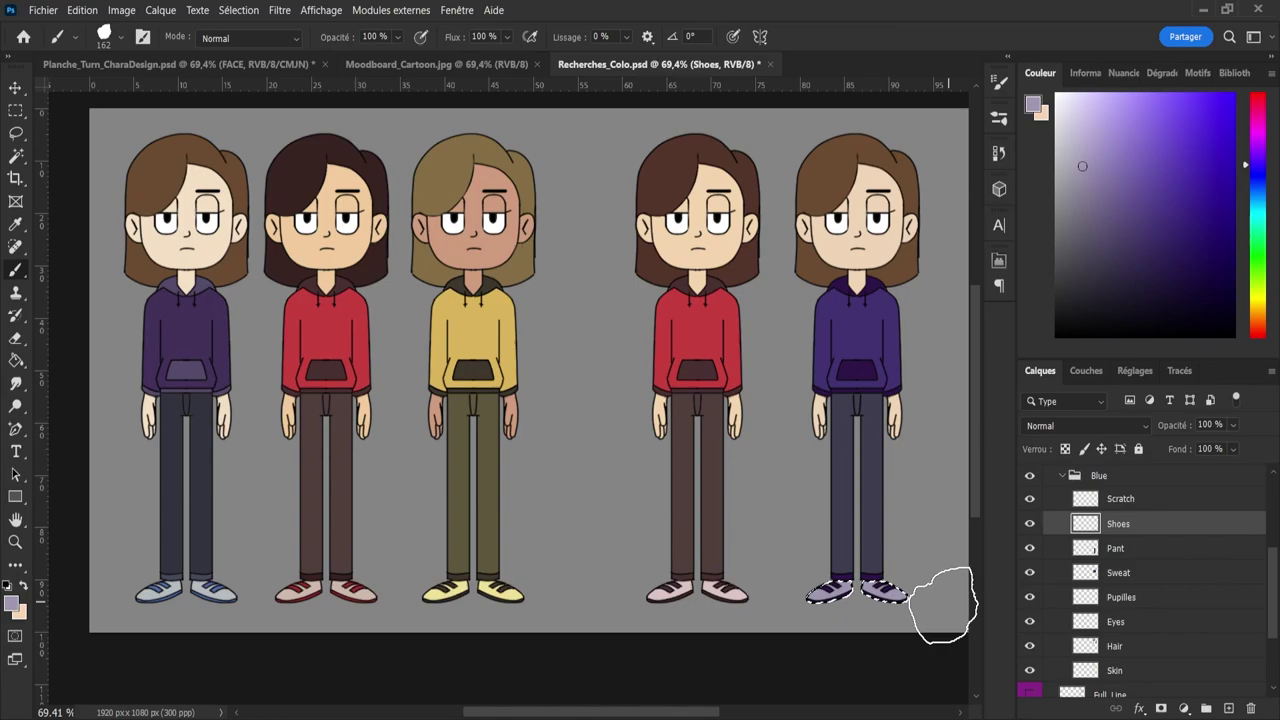
pyautogui.press('l')
pyautogui.hotkey('ctrl', 'd')
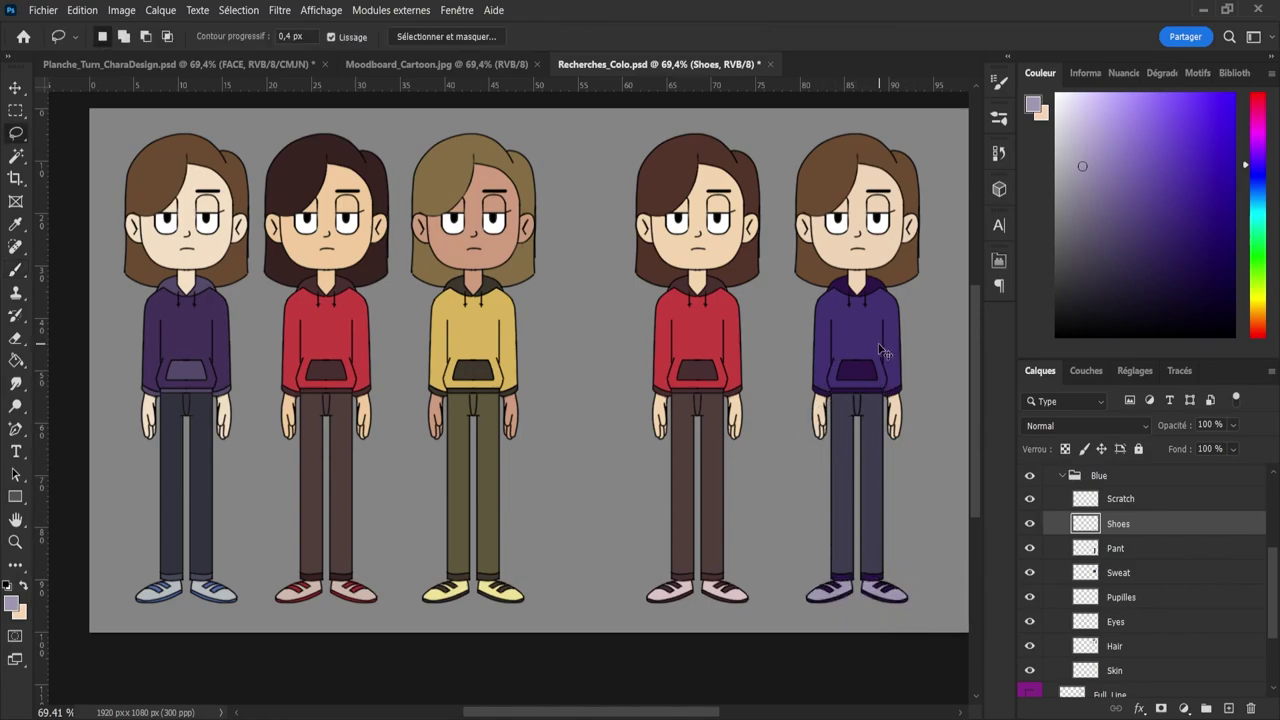
pyautogui.hotkey('ctrl', 's')
# - Try a light blue on the fifth character's Shoes layer, then deselect and save the document
pyautogui.press('z')
pyautogui.moveTo(890, 373)
pyautogui.mouseDown()
pyautogui.moveTo(876, 368)
pyautogui.moveTo(909, 377)
pyautogui.mouseUp()
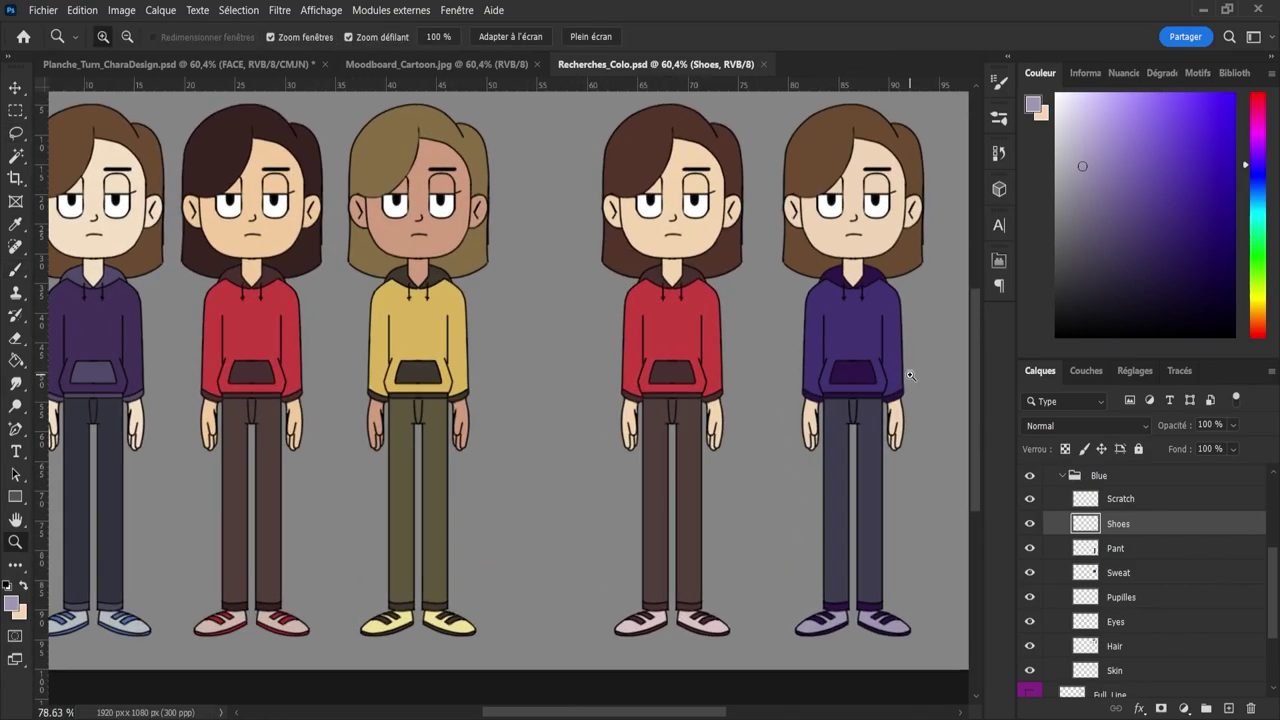
pyautogui.keyDown('ctrl'); pyautogui.click(1085, 521); pyautogui.keyUp('ctrl')
pyautogui.moveTo(1262, 196)
pyautogui.mouseDown()
pyautogui.moveTo(1258, 208)
pyautogui.moveTo(1256, 190)
pyautogui.mouseUp()
pyautogui.moveTo(1194, 157)
pyautogui.mouseDown()
pyautogui.moveTo(1165, 155)
pyautogui.moveTo(1138, 116)
pyautogui.mouseUp()
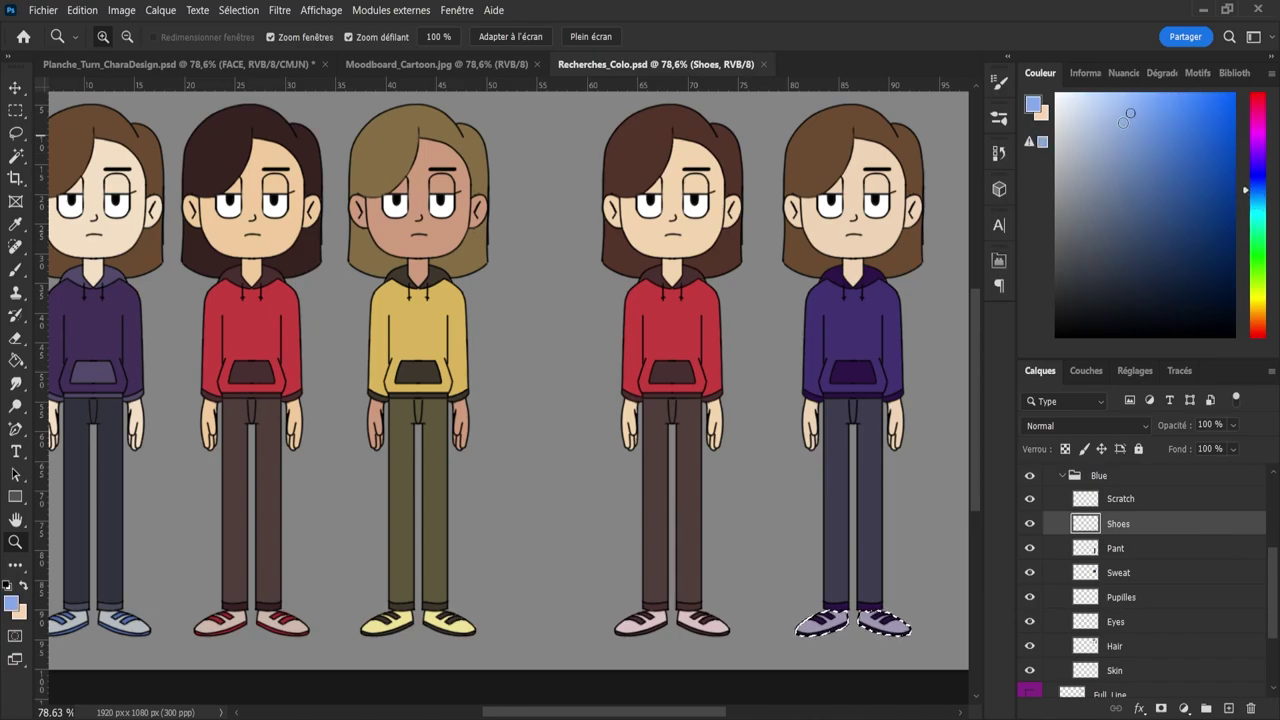
pyautogui.press('b')
pyautogui.moveTo(830, 622)
pyautogui.mouseDown()
pyautogui.moveTo(886, 609)
pyautogui.moveTo(866, 634)
pyautogui.mouseUp()
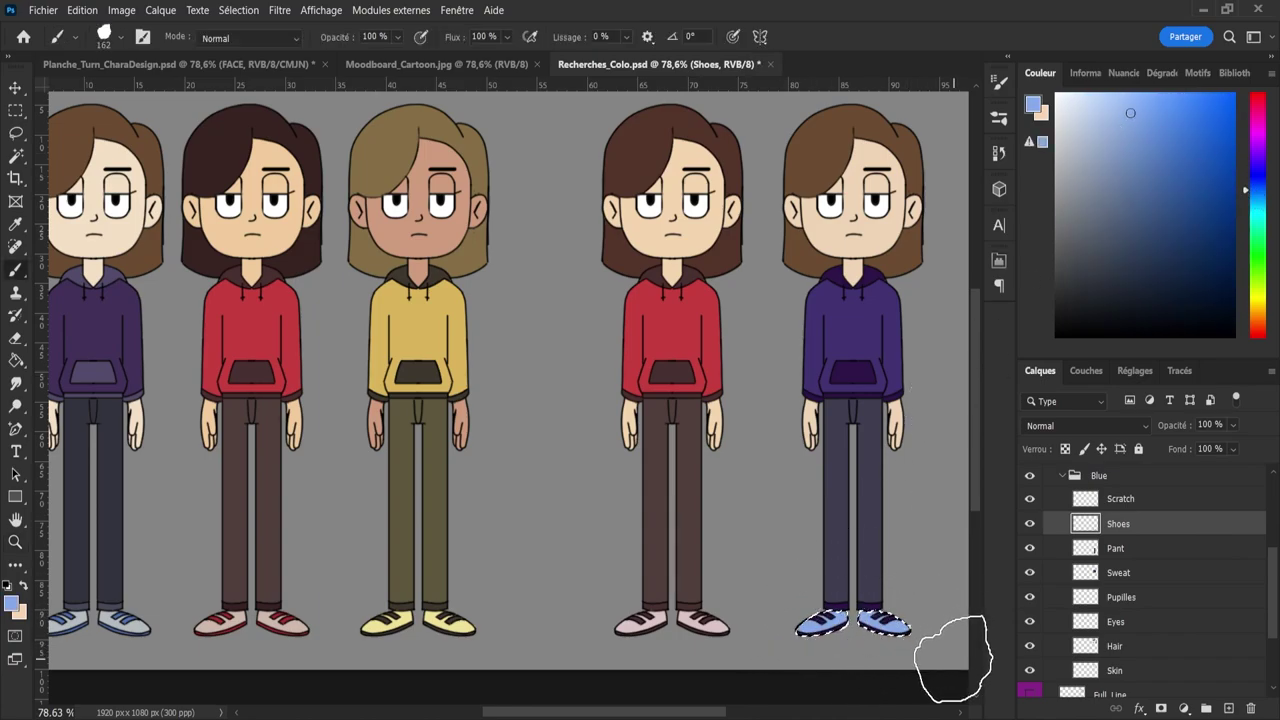
pyautogui.press('l')
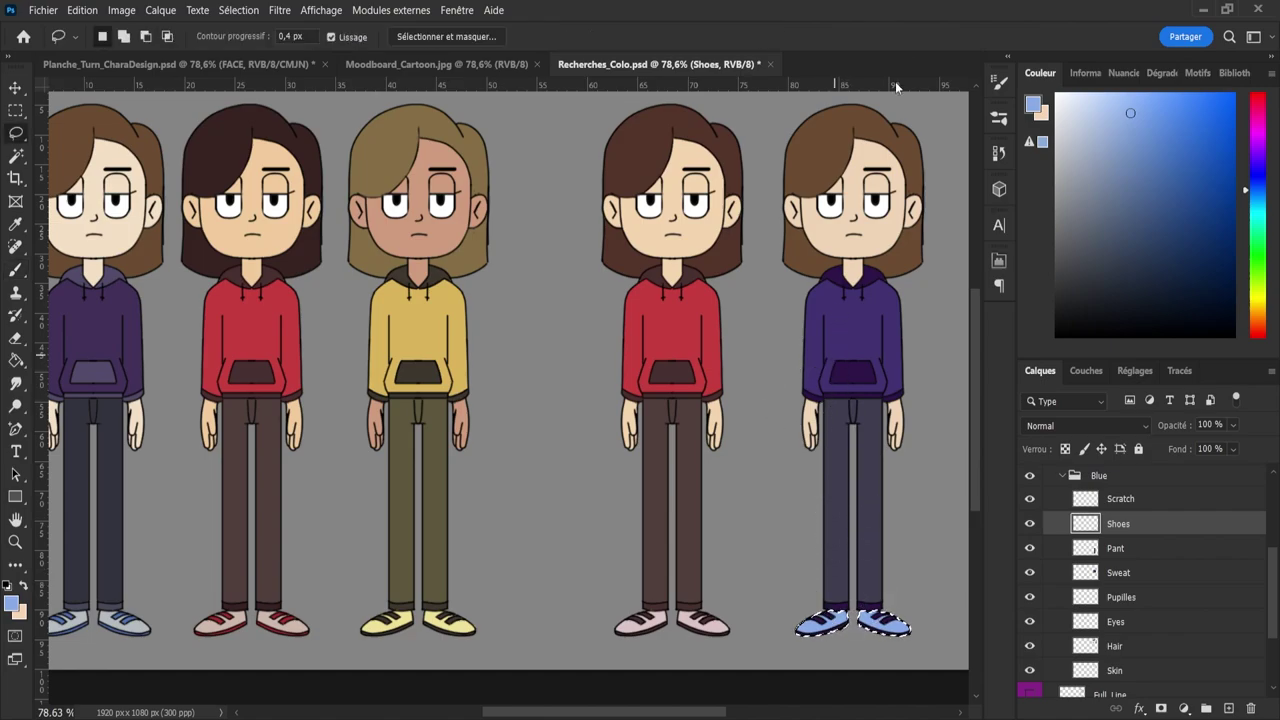
pyautogui.hotkey('ctrl', 'd')
pyautogui.press('z')
pyautogui.moveTo(835, 368); pyautogui.dragTo(752, 362)
pyautogui.hotkey('ctrl', 's')
pyautogui.moveTo(878, 376); pyautogui.dragTo(897, 378)
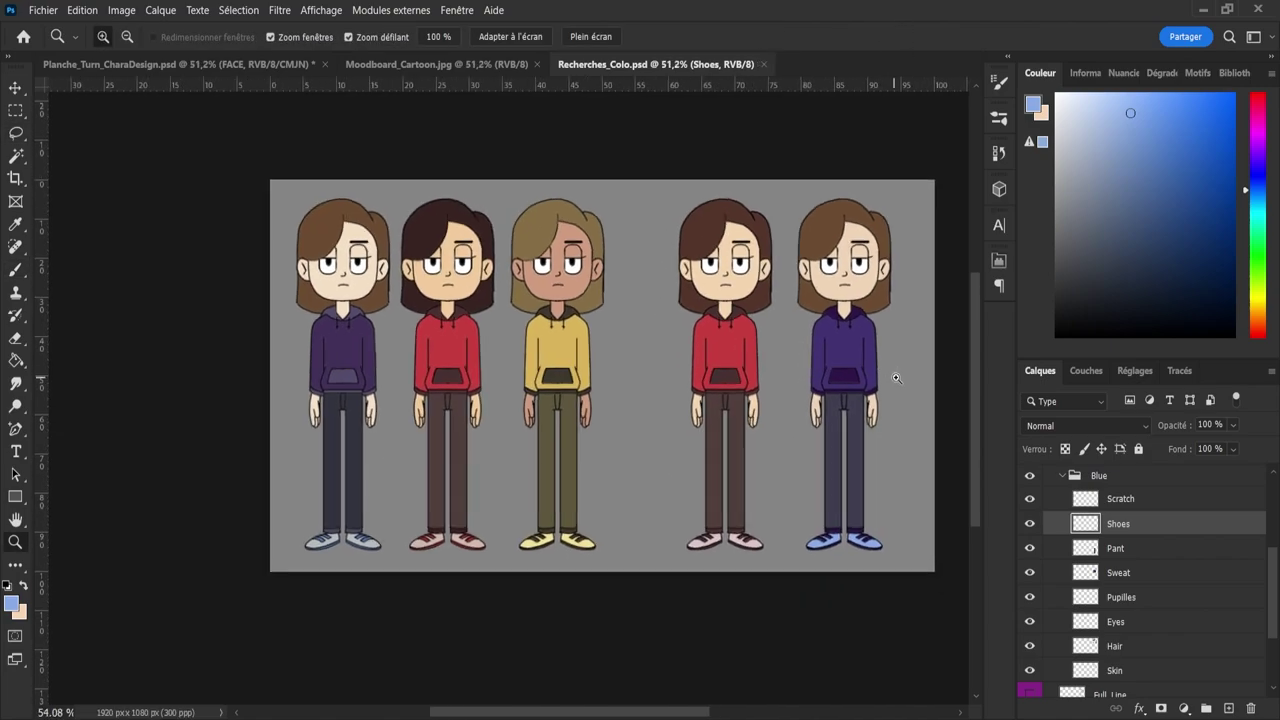
# - Undo the light blue recolouring of the fifth character's shoes, then deselect and save the document
pyautogui.scroll(2, 896, 378)
pyautogui.hotkey('ctrl', 'shift', 'd')
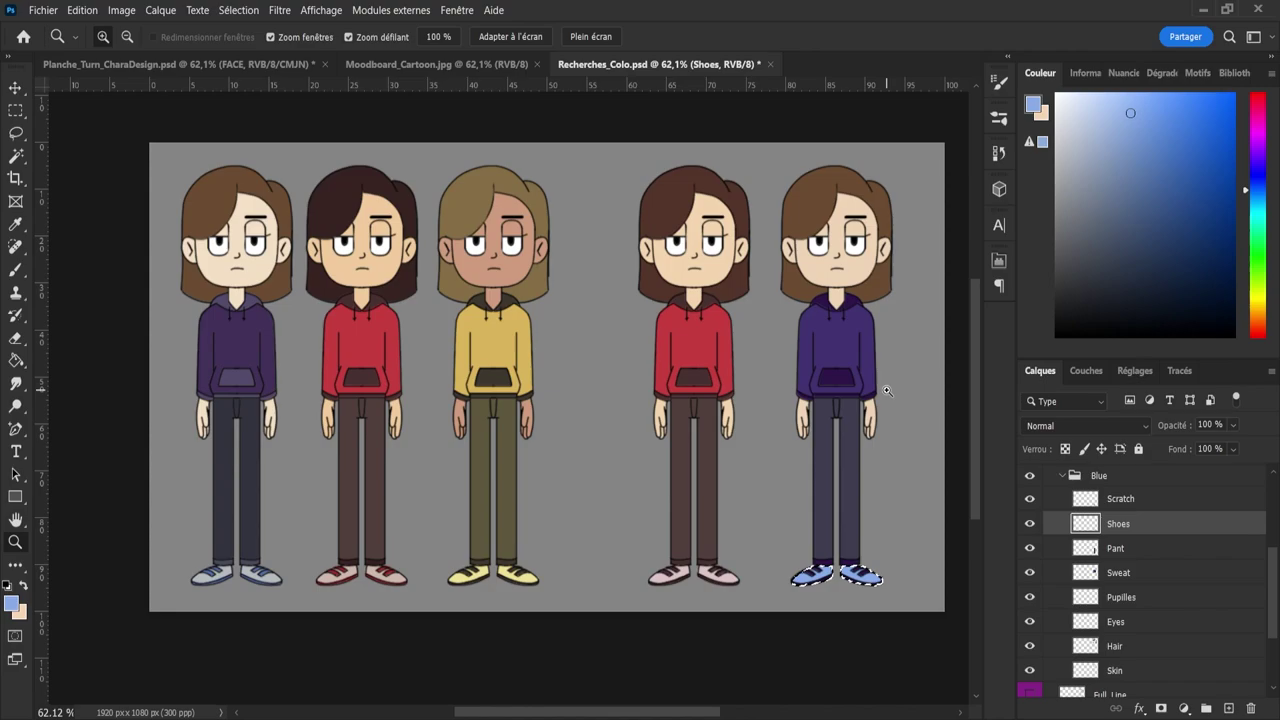
pyautogui.press('l')
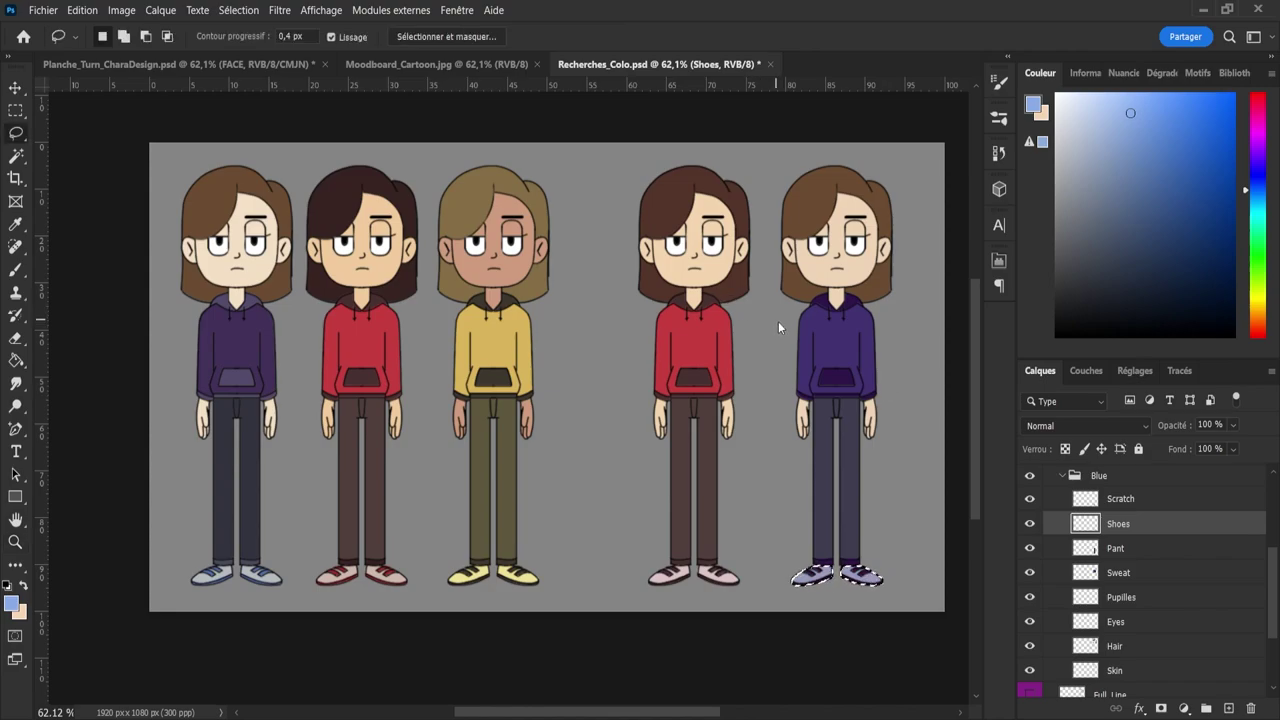
pyautogui.hotkey('ctrl', 'd')
pyautogui.hotkey('ctrl', 's')
pyautogui.press('z')
pyautogui.scroll(-2, 773, 408)
pyautogui.scroll(1, 773, 408)
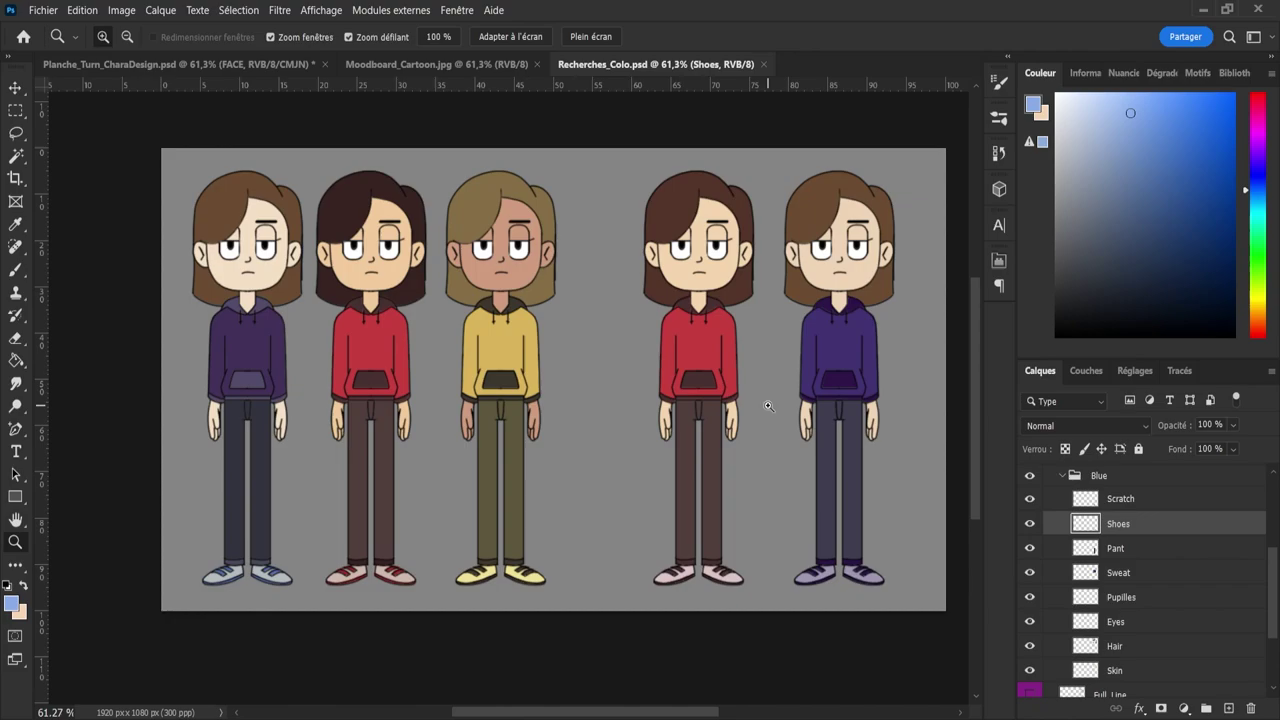
# - Switch to Planche_Turn_CharaDesign.psd, select the Full_Line layer and hide the Yellow group inside the FACE folder
pyautogui.click(244, 67)
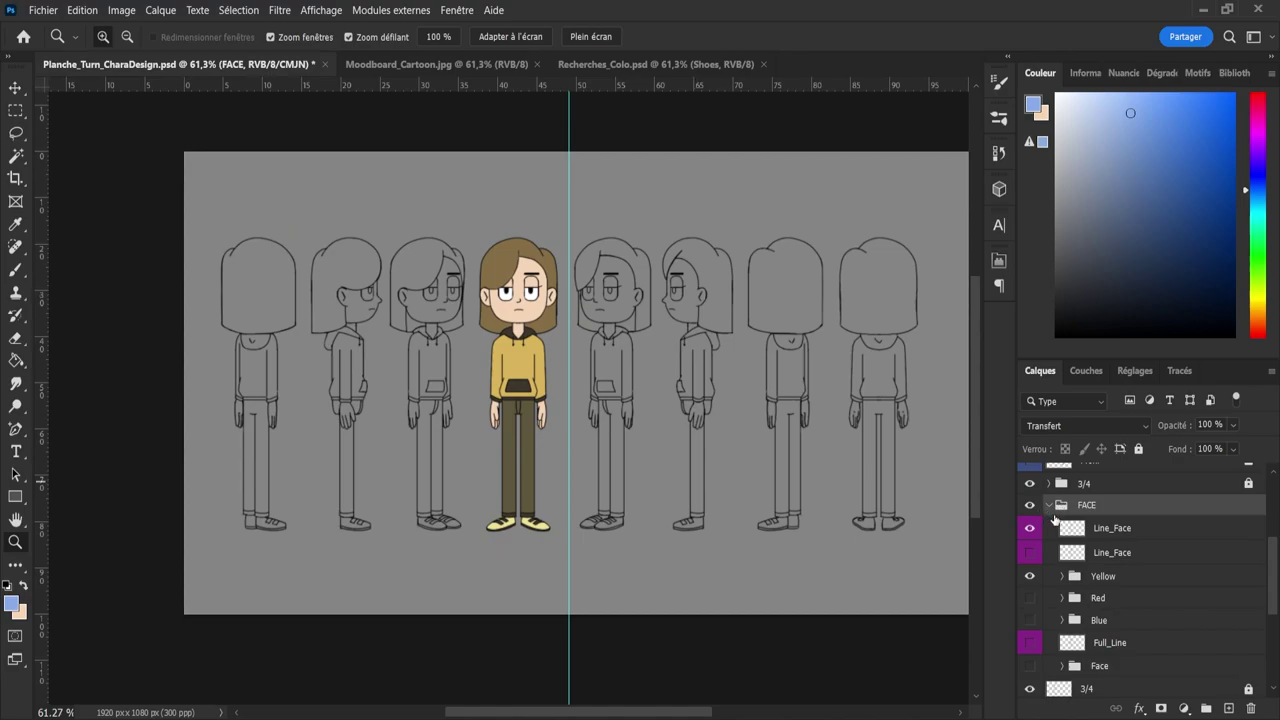
pyautogui.click(1104, 648)
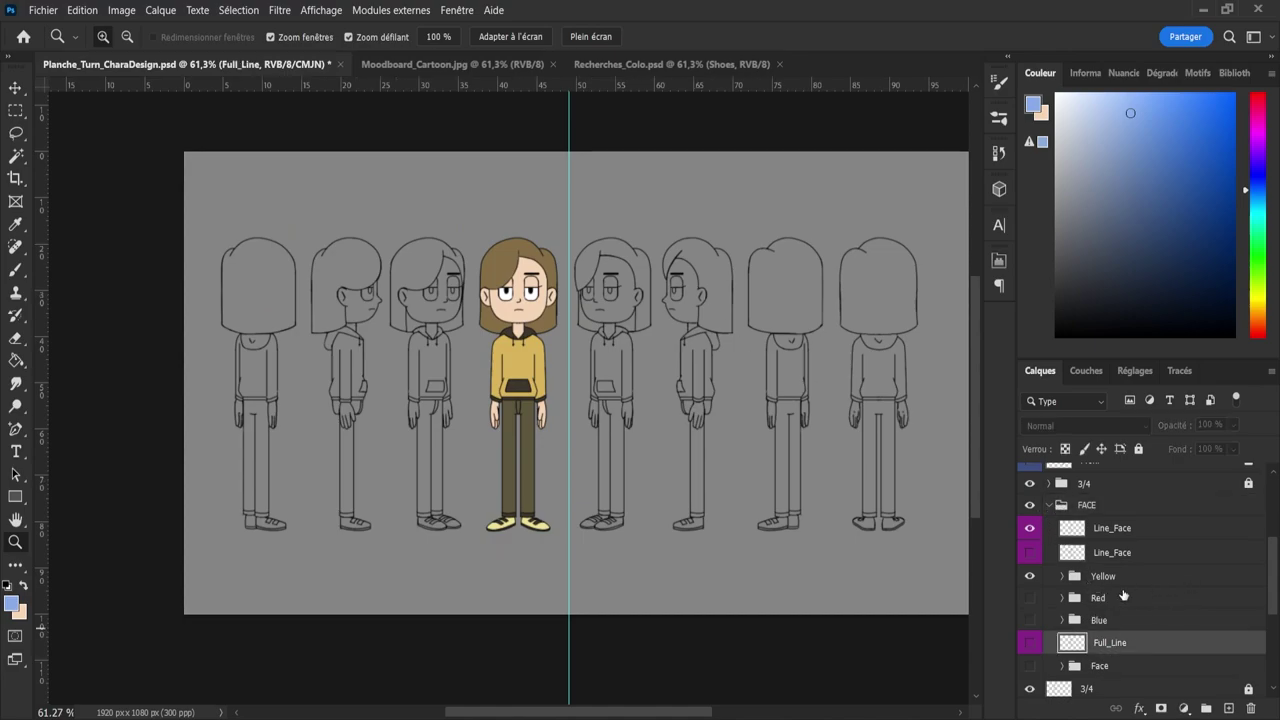
pyautogui.scroll(-1, 1272, 600)
pyautogui.click(1029, 570)
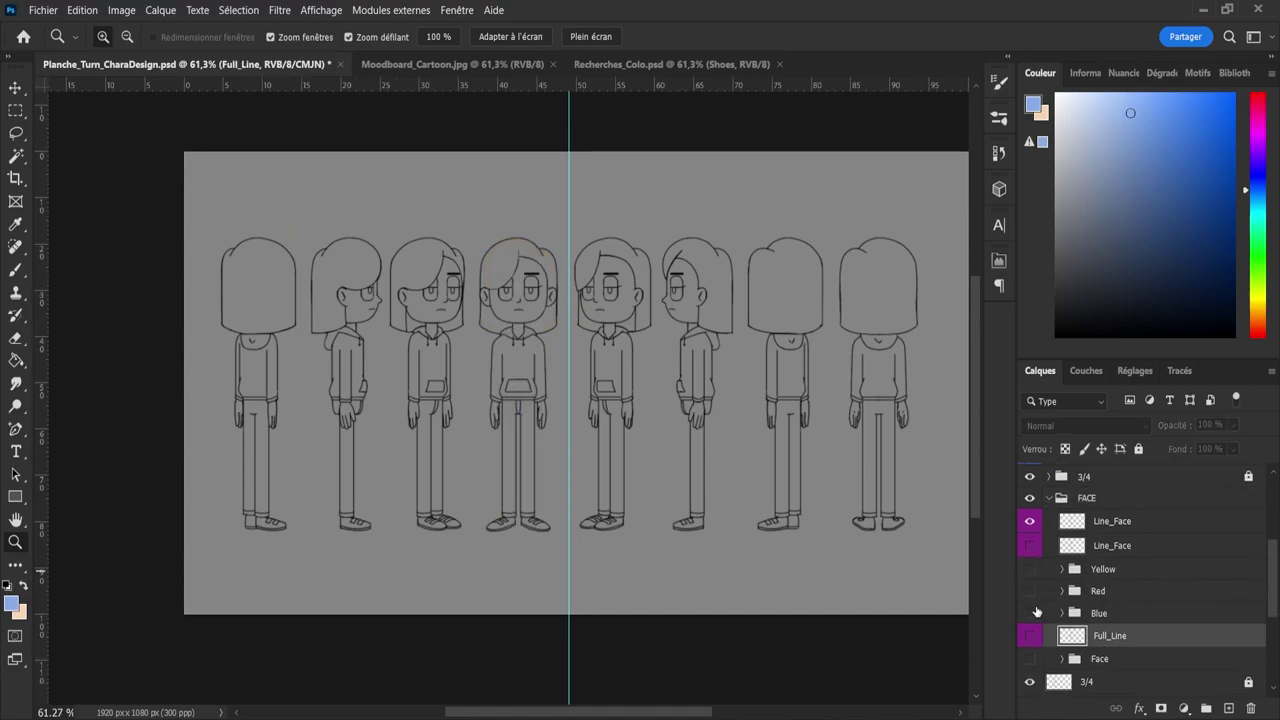
# - Show the Blue group inside the FACE folder and delete the Yellow and Red groups
pyautogui.click(1031, 611)
pyautogui.click(1030, 612)
pyautogui.click(1030, 612)
pyautogui.click(1100, 591)
pyautogui.keyDown('shift'); pyautogui.click(1104, 570); pyautogui.keyUp('shift')
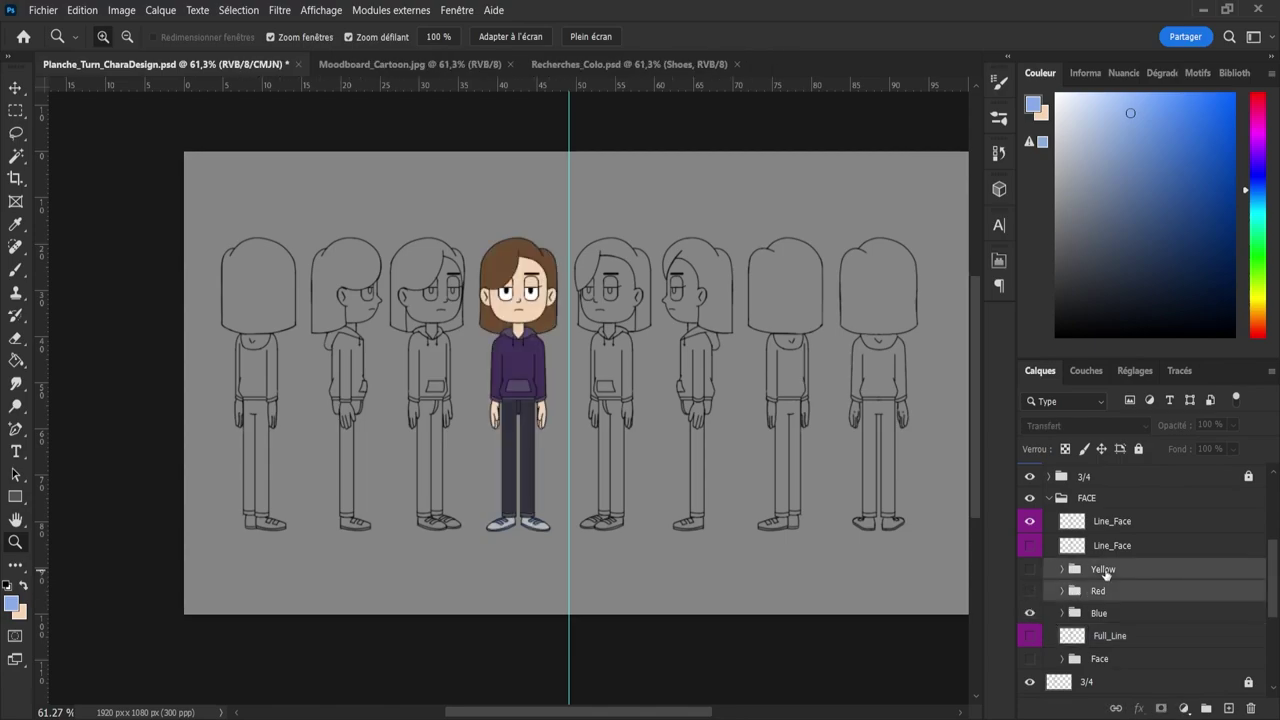
pyautogui.press('Delete')
pyautogui.click(1105, 571)
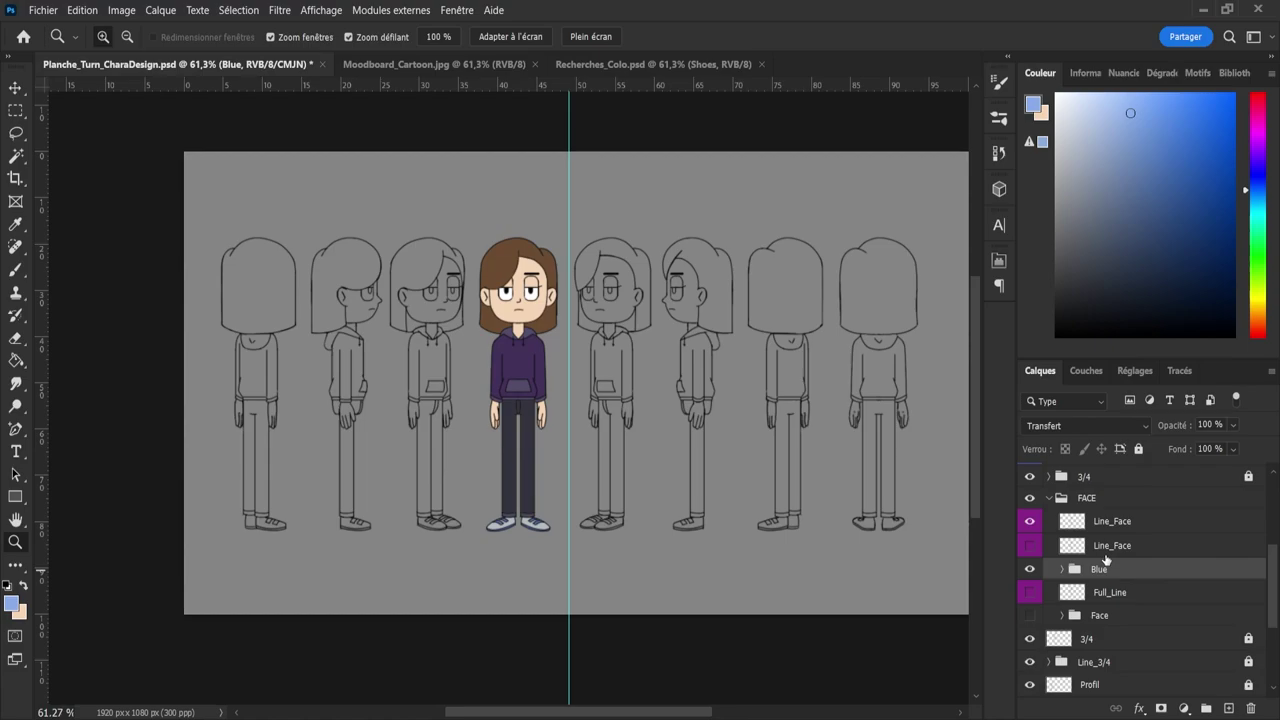
# - Switch to Recherches_Colo.psd, collapse the fifth character's Blue group and move it above the uppermost RED group
pyautogui.click(580, 63)
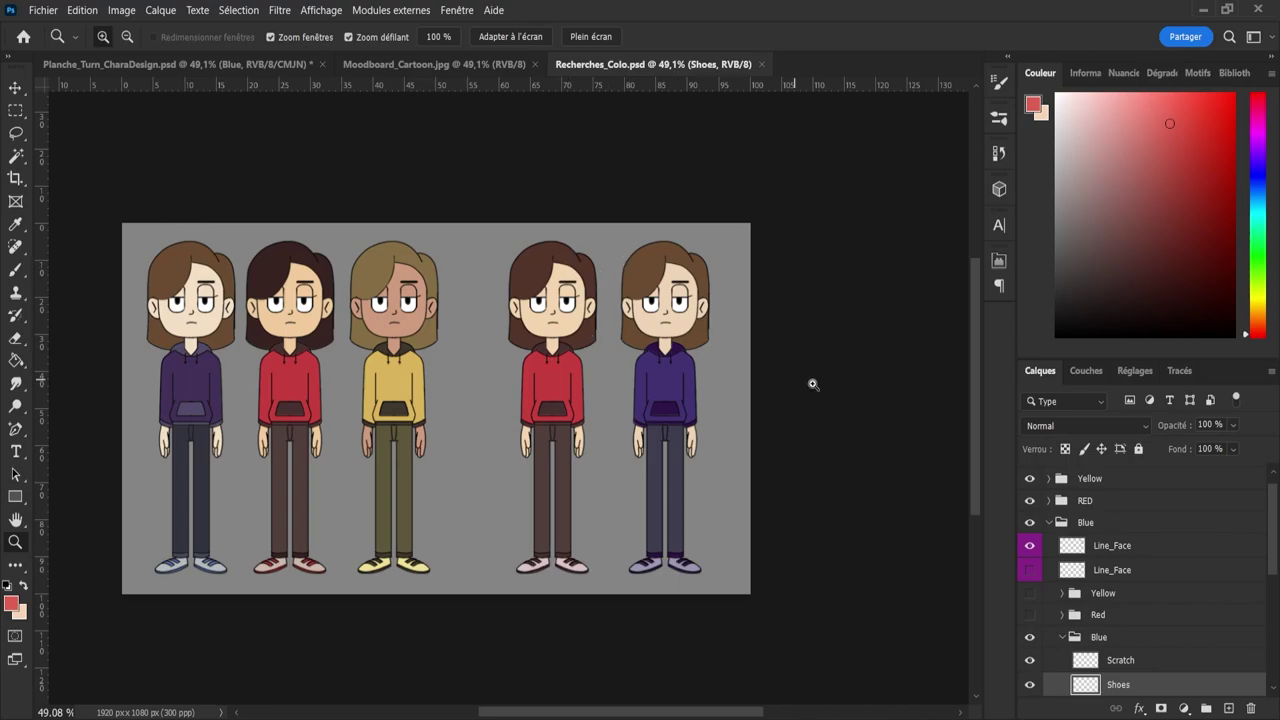
pyautogui.click(1048, 522)
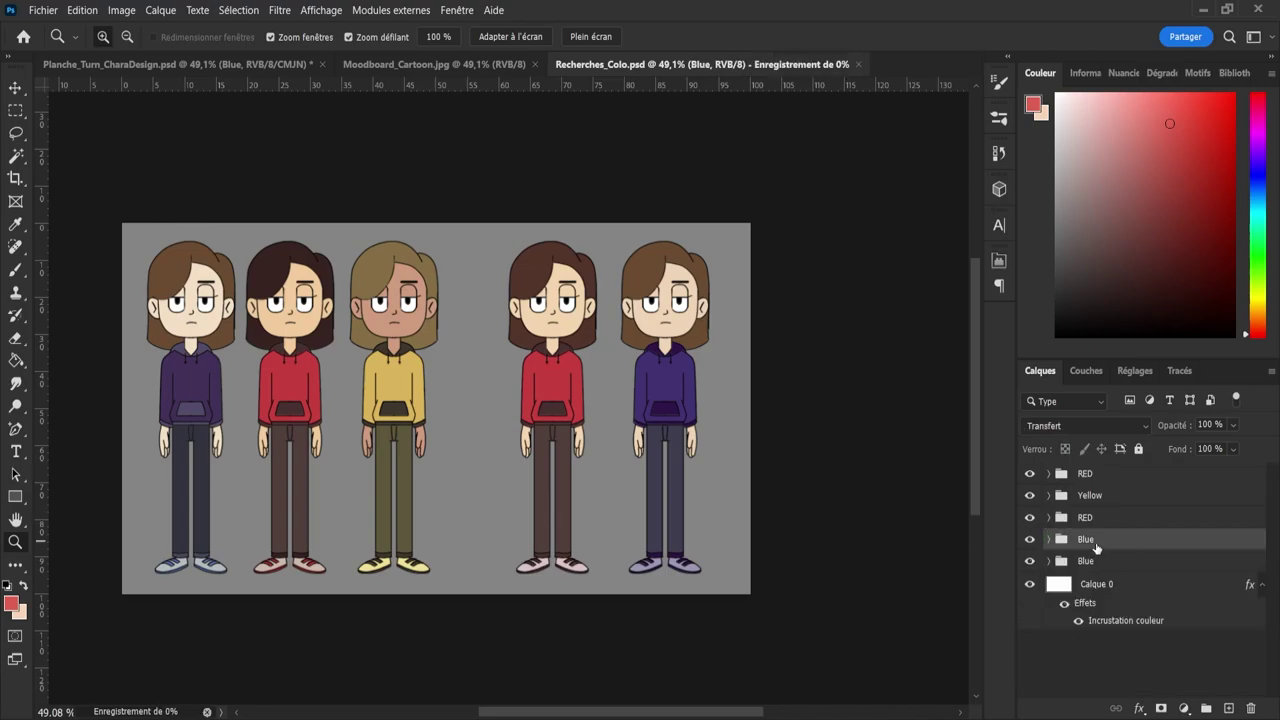
pyautogui.click(1030, 539)
pyautogui.click(1030, 539)
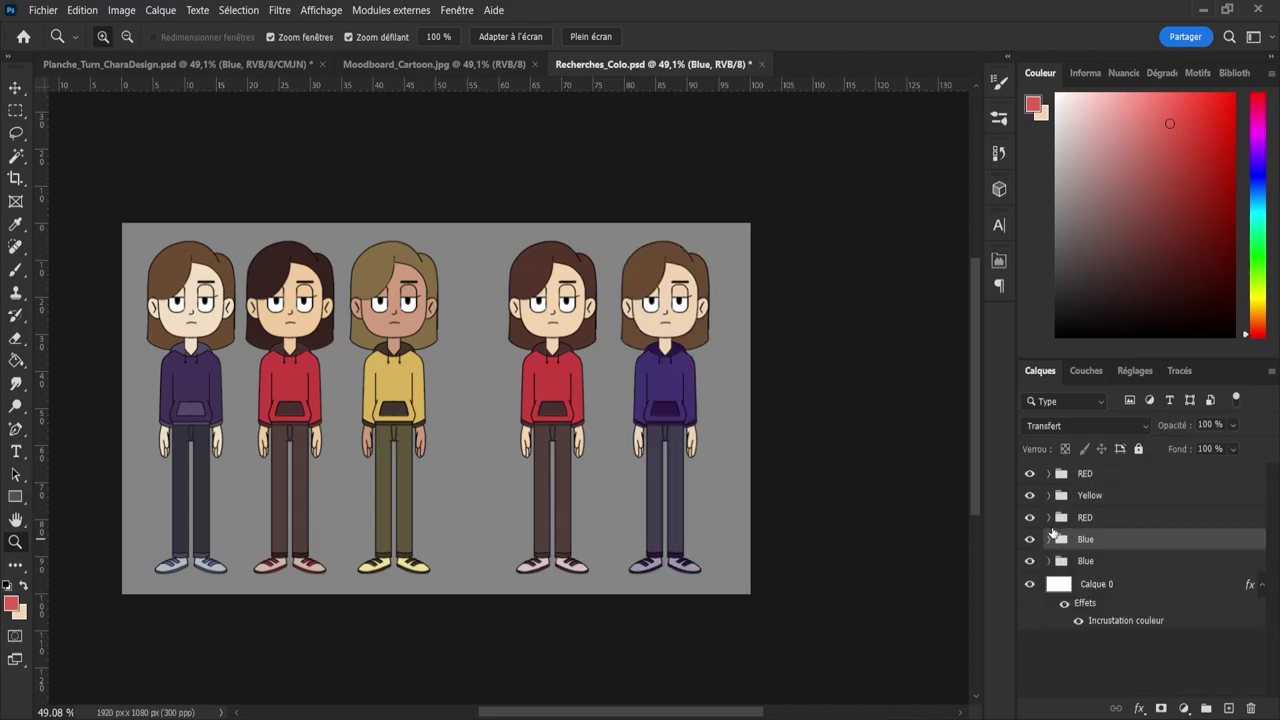
pyautogui.moveTo(1099, 542); pyautogui.dragTo(1088, 470)
# - Label the lower Yellow, RED and Blue groups green and the two uppermost Blue and RED groups red, and save the document
pyautogui.click(1096, 520)
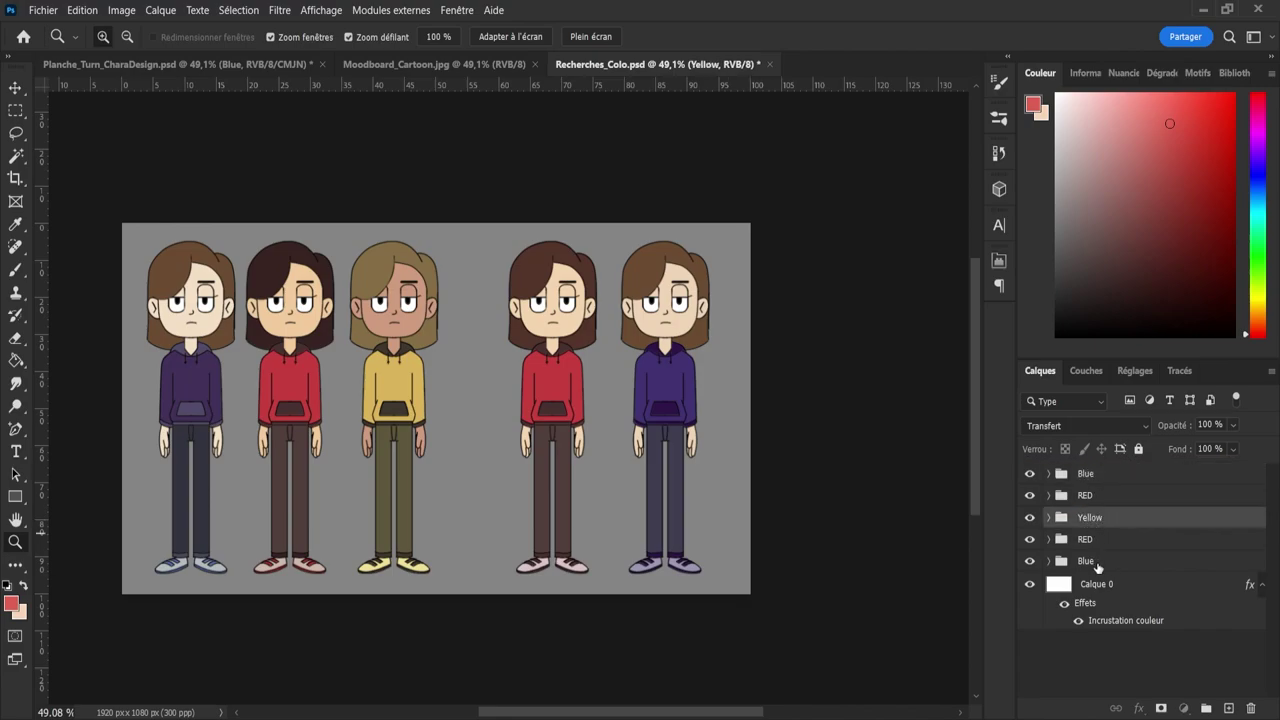
pyautogui.keyDown('shift'); pyautogui.click(1099, 563); pyautogui.keyUp('shift')
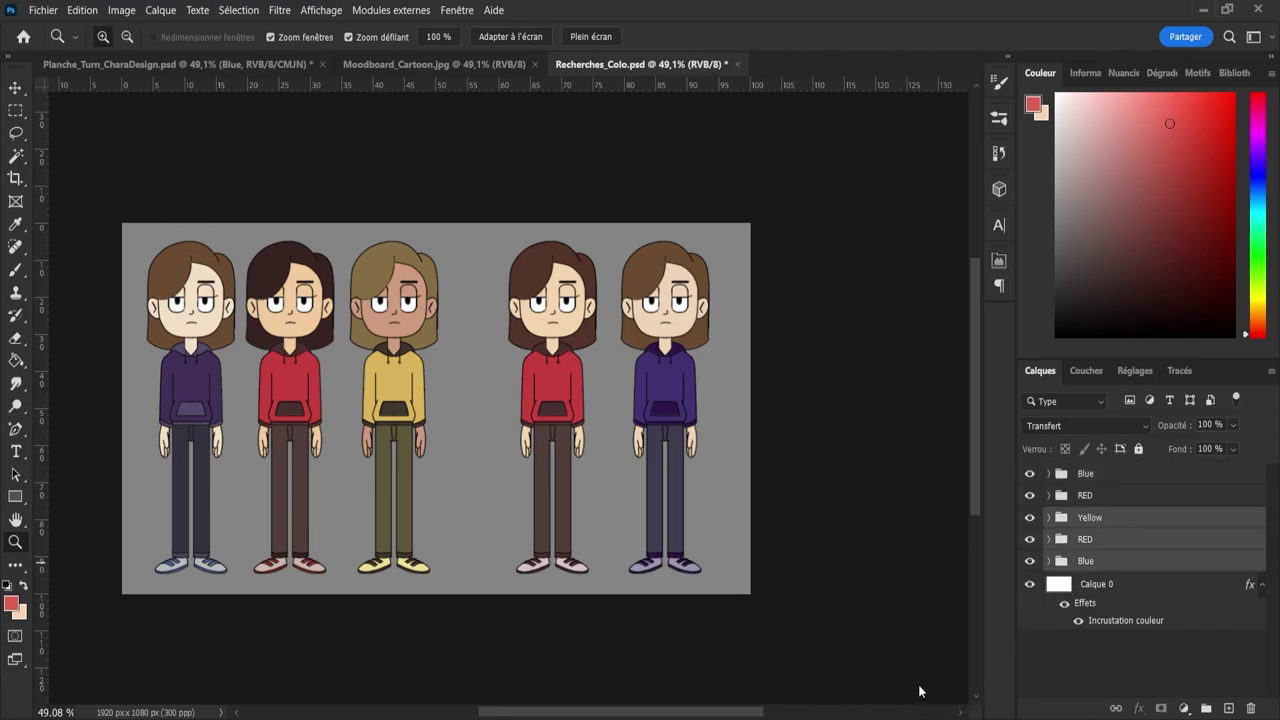
pyautogui.click(920, 688)
pyautogui.click(1097, 497)
pyautogui.keyDown('shift'); pyautogui.click(1092, 475); pyautogui.keyUp('shift')
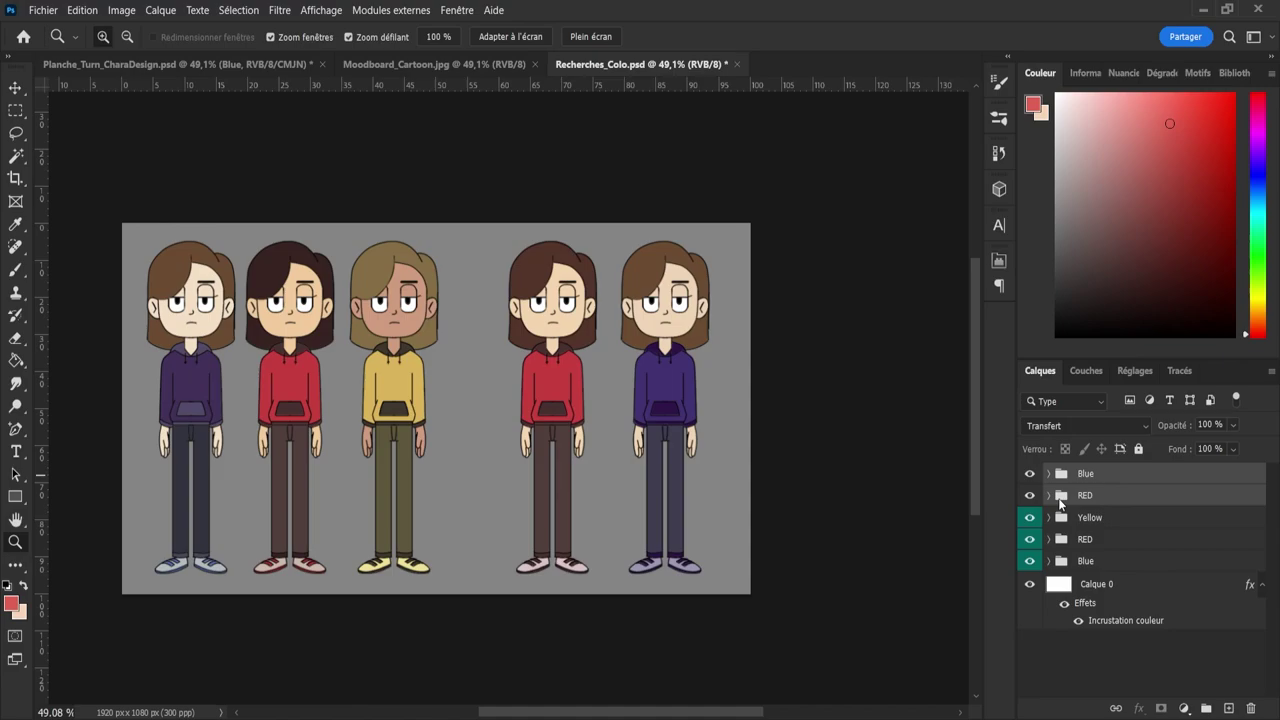
pyautogui.click(893, 625)
pyautogui.hotkey('ctrl', 's')
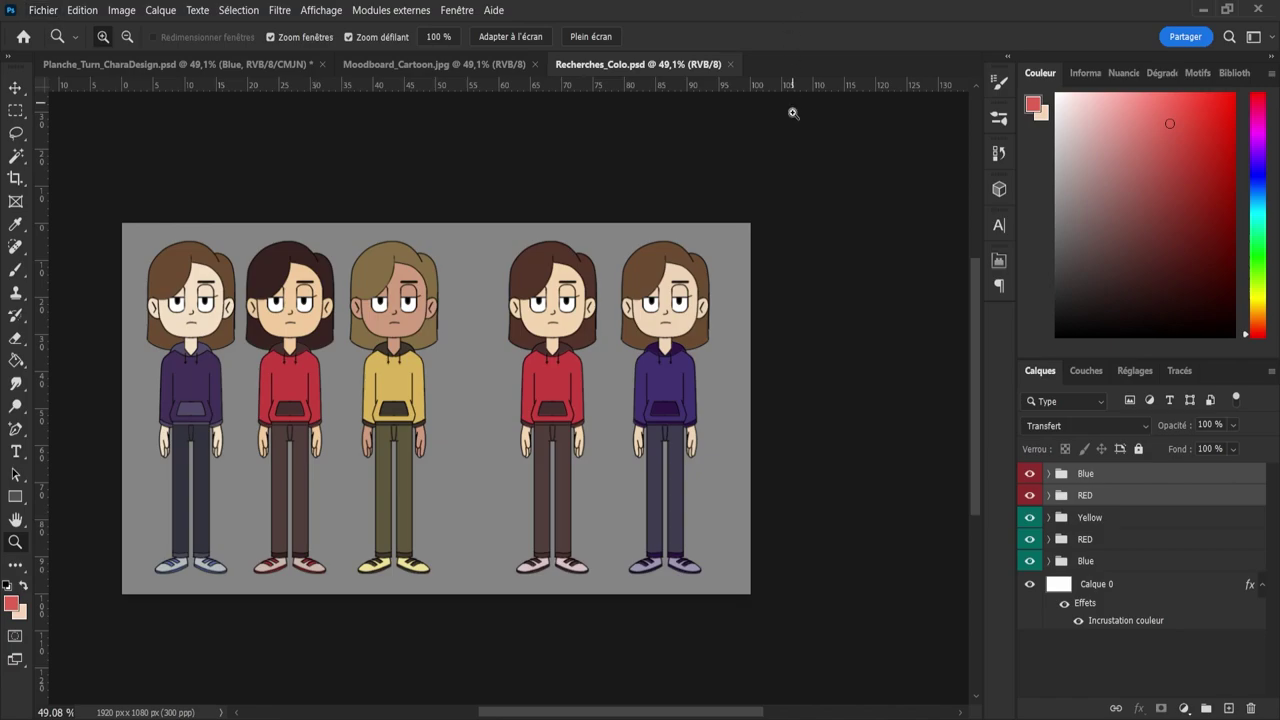
# - Create a new layer above all groups and sample the fifth character's skin colour
pyautogui.click(1229, 708)
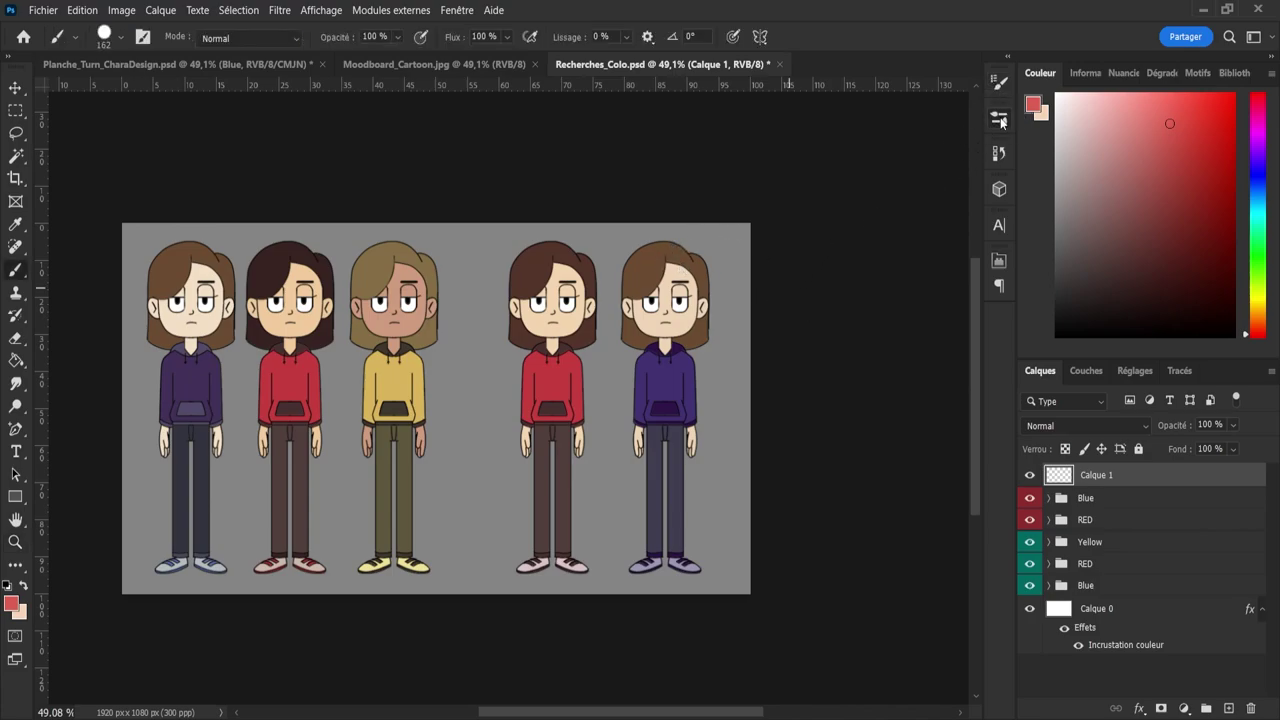
pyautogui.press('i')
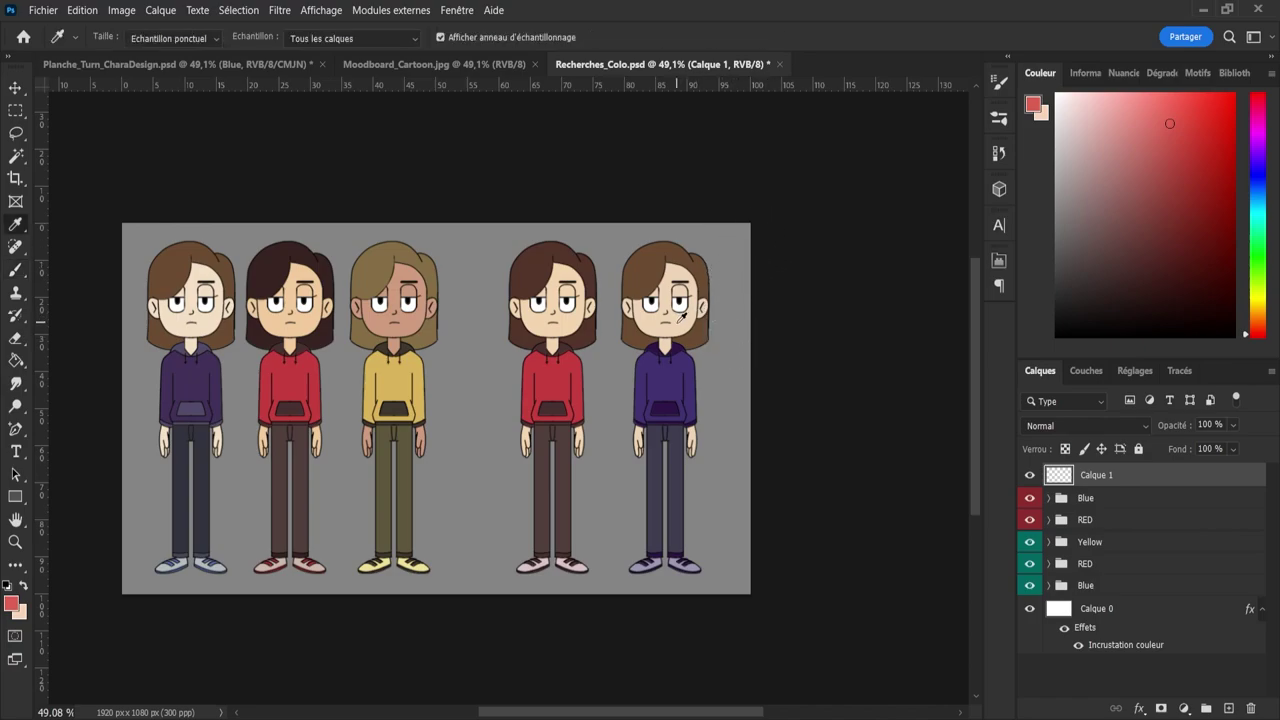
pyautogui.click(680, 319)
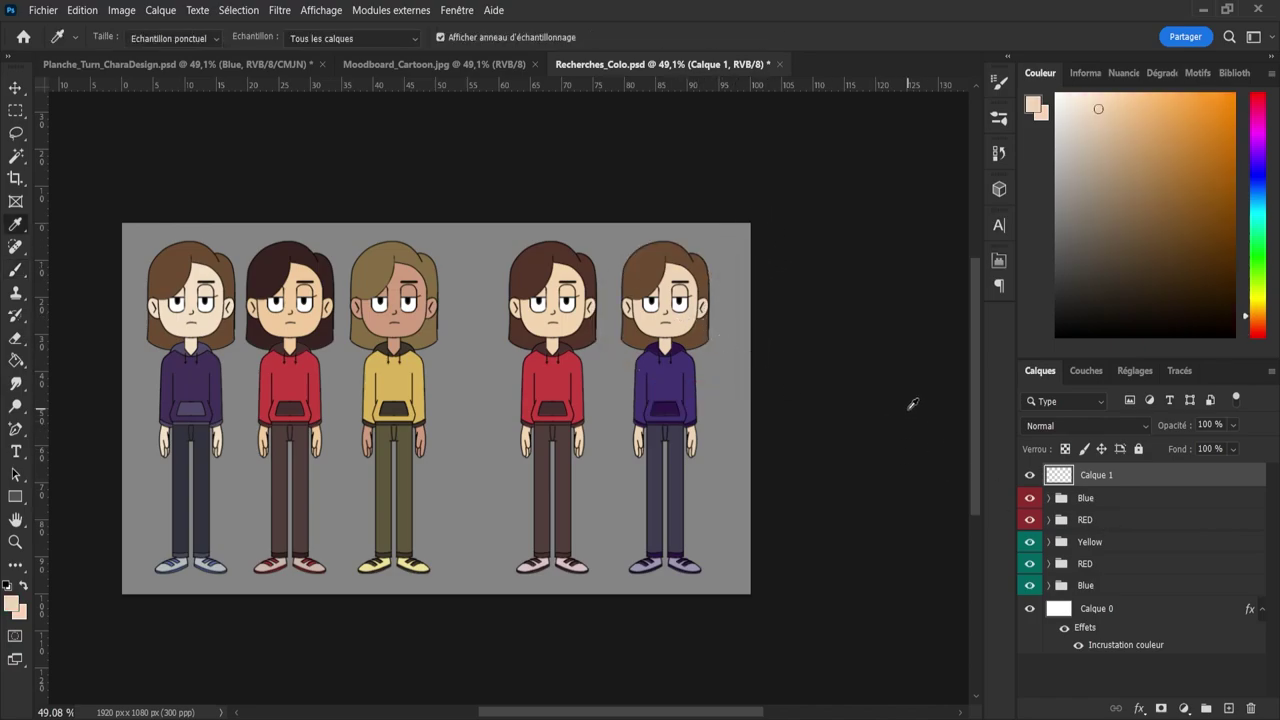
# - Move the red-labelled Blue and RED groups together leftward to about X 1347 px, freeing space beside the fifth character
pyautogui.click(1082, 497)
pyautogui.keyDown('shift'); pyautogui.click(1085, 519); pyautogui.keyUp('shift')
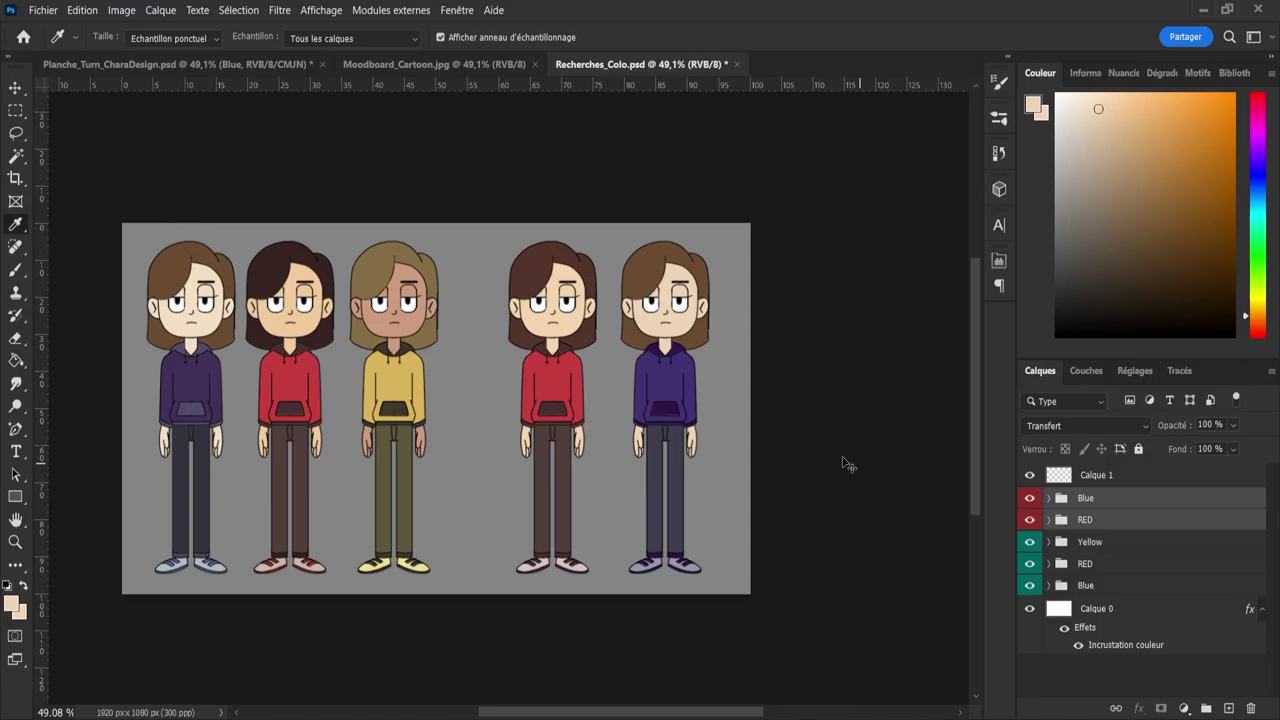
pyautogui.hotkey('ctrl', 't')
pyautogui.moveTo(662, 361); pyautogui.dragTo(614, 361)
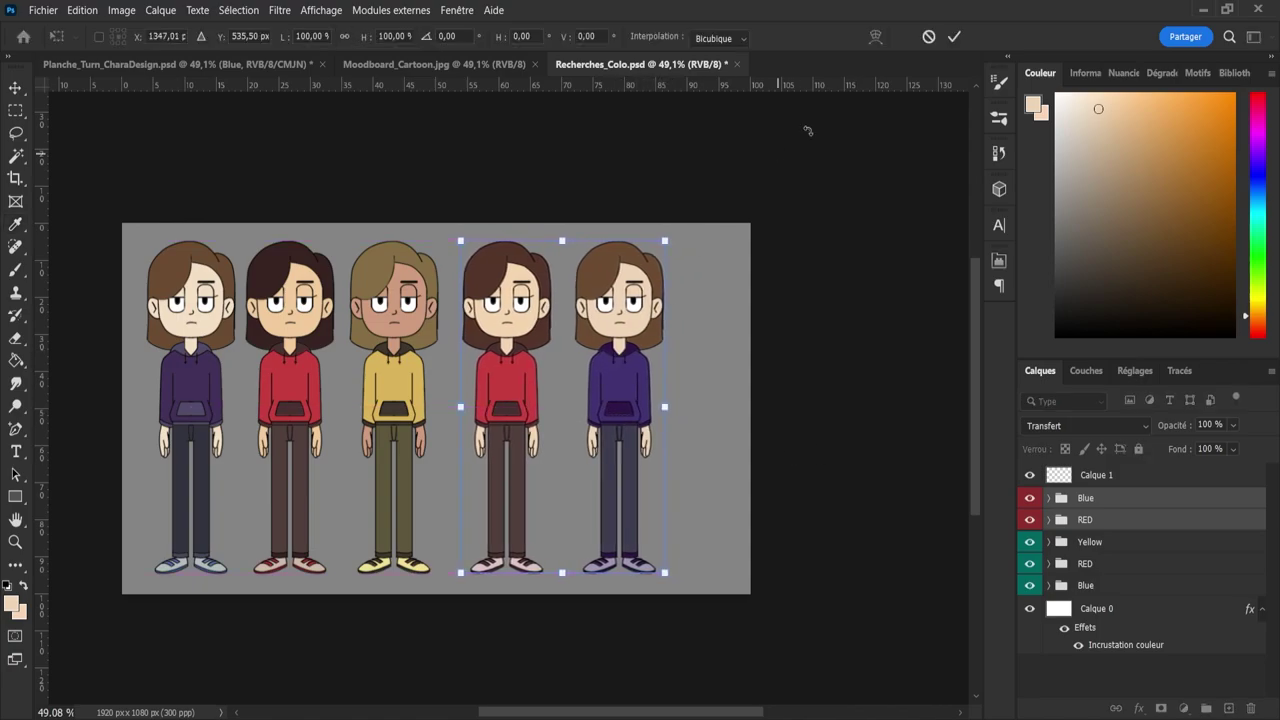
pyautogui.click(954, 37)
# - Paint round swatches of the fifth character's skin and hair colours on Calque 1, beside the character
pyautogui.click(1131, 473)
pyautogui.press('b')
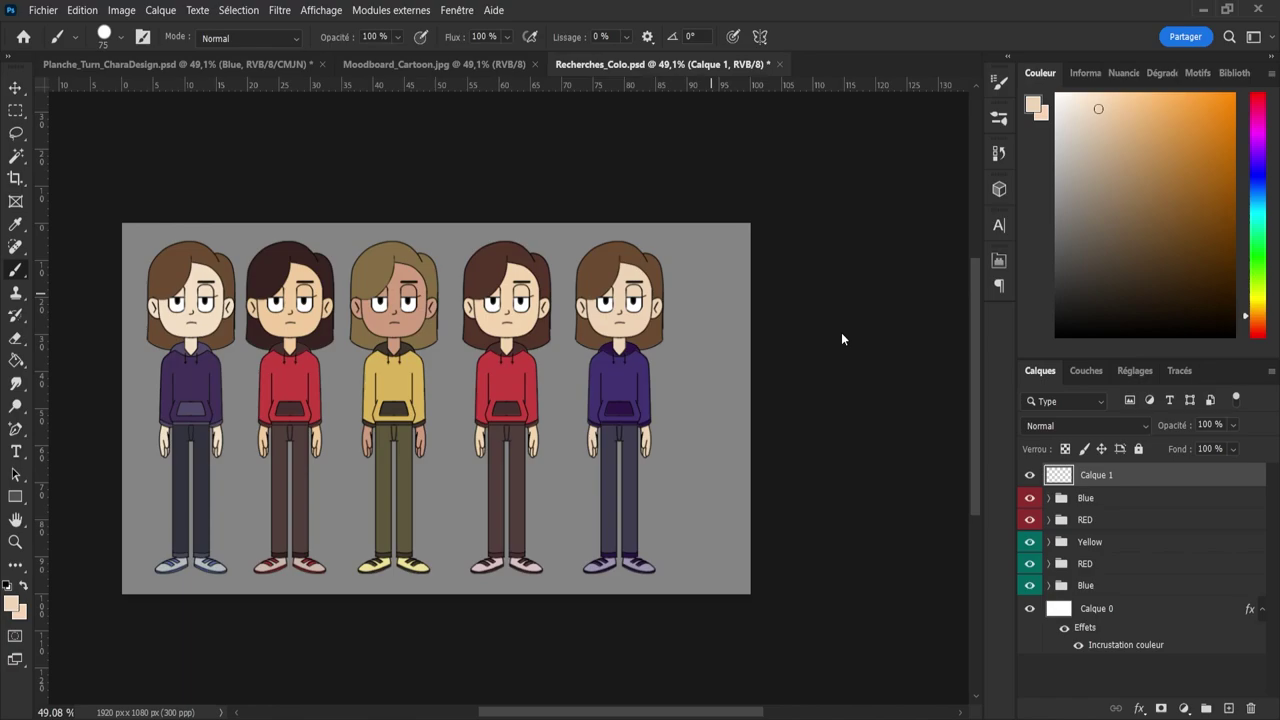
pyautogui.click(707, 268)
pyautogui.keyDown('alt'); pyautogui.click(597, 267); pyautogui.keyUp('alt')
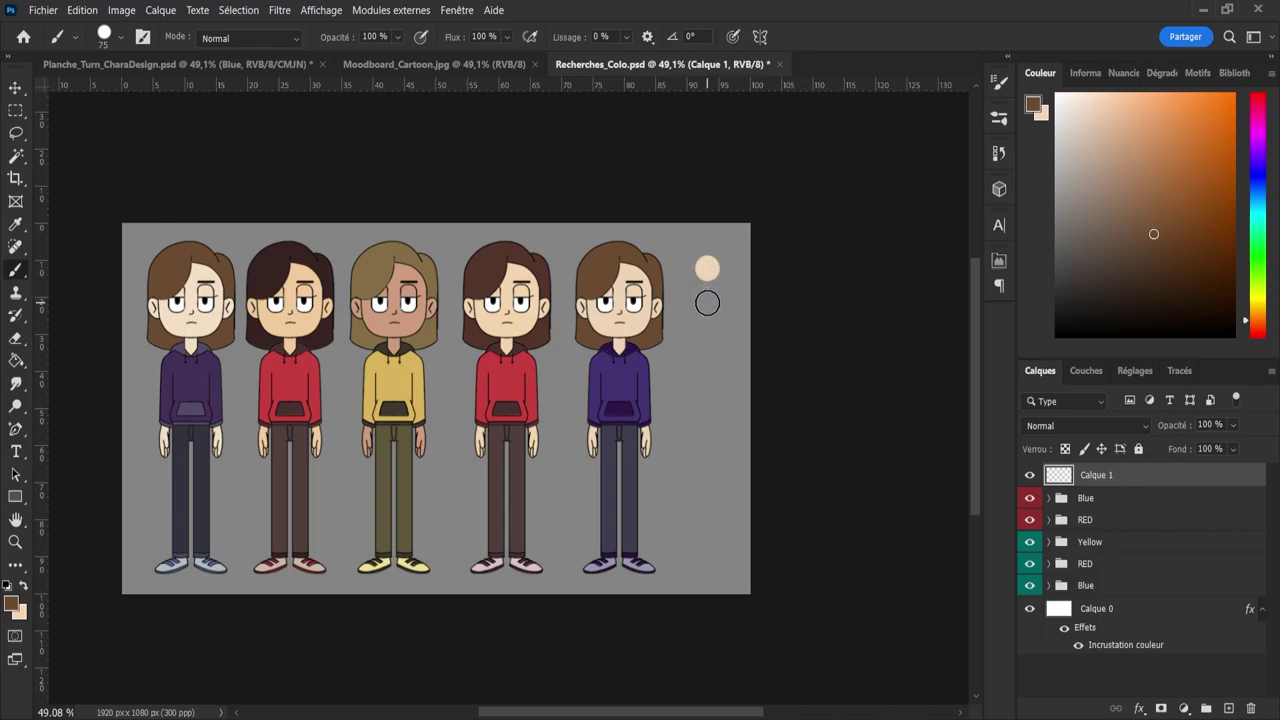
pyautogui.click(707, 302)
# - Add swatches of the fifth character's hoodie purple and darker hood purple below the hair swatch
pyautogui.press('i')
pyautogui.click(619, 371)
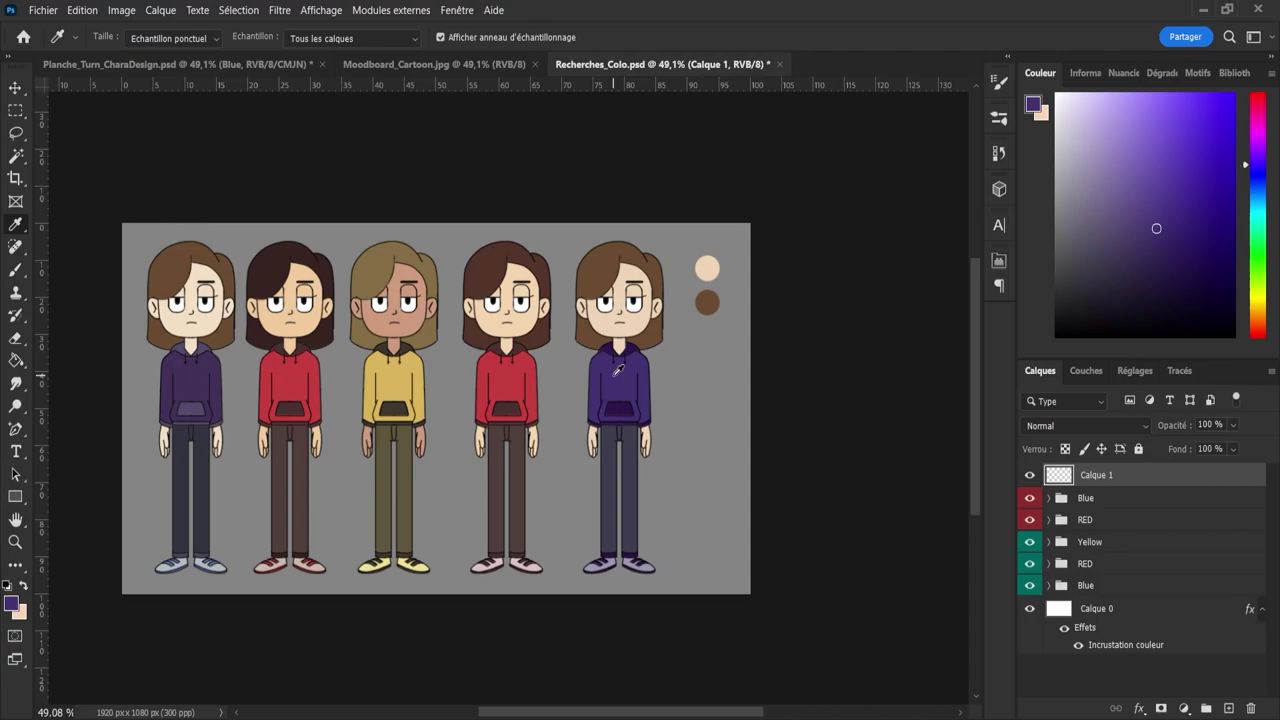
pyautogui.press('b')
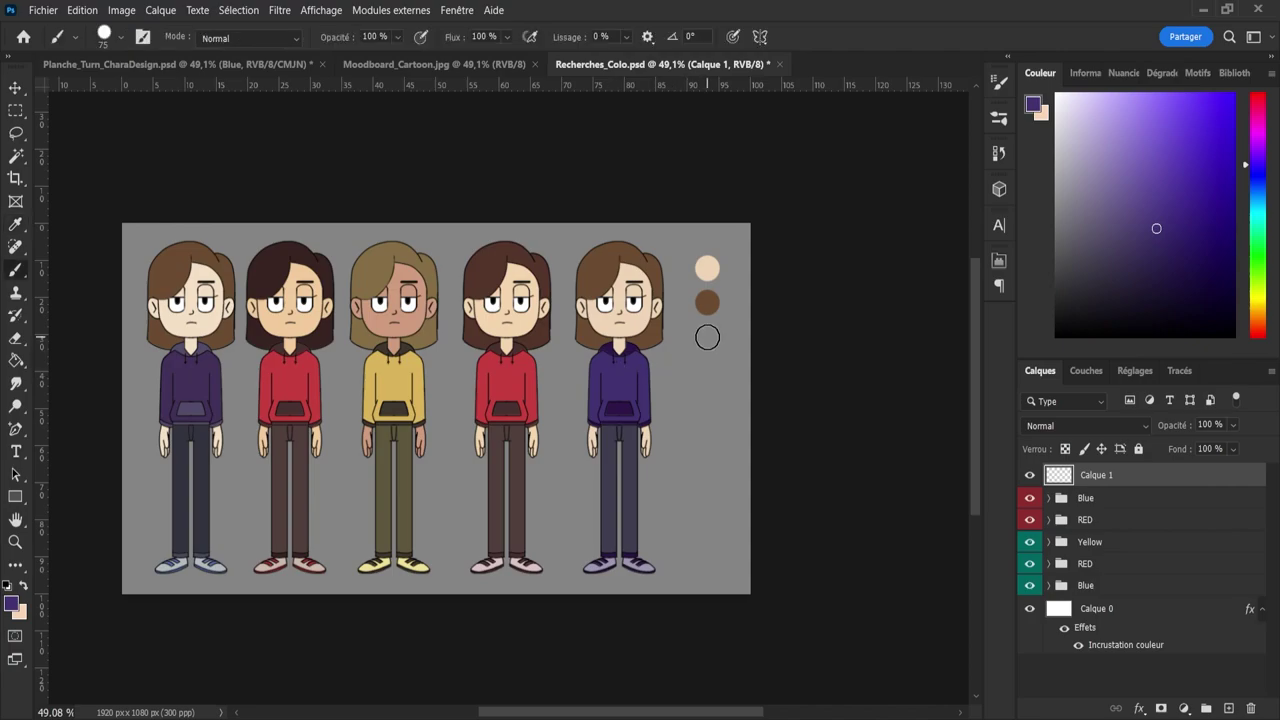
pyautogui.click(707, 337)
pyautogui.press('i')
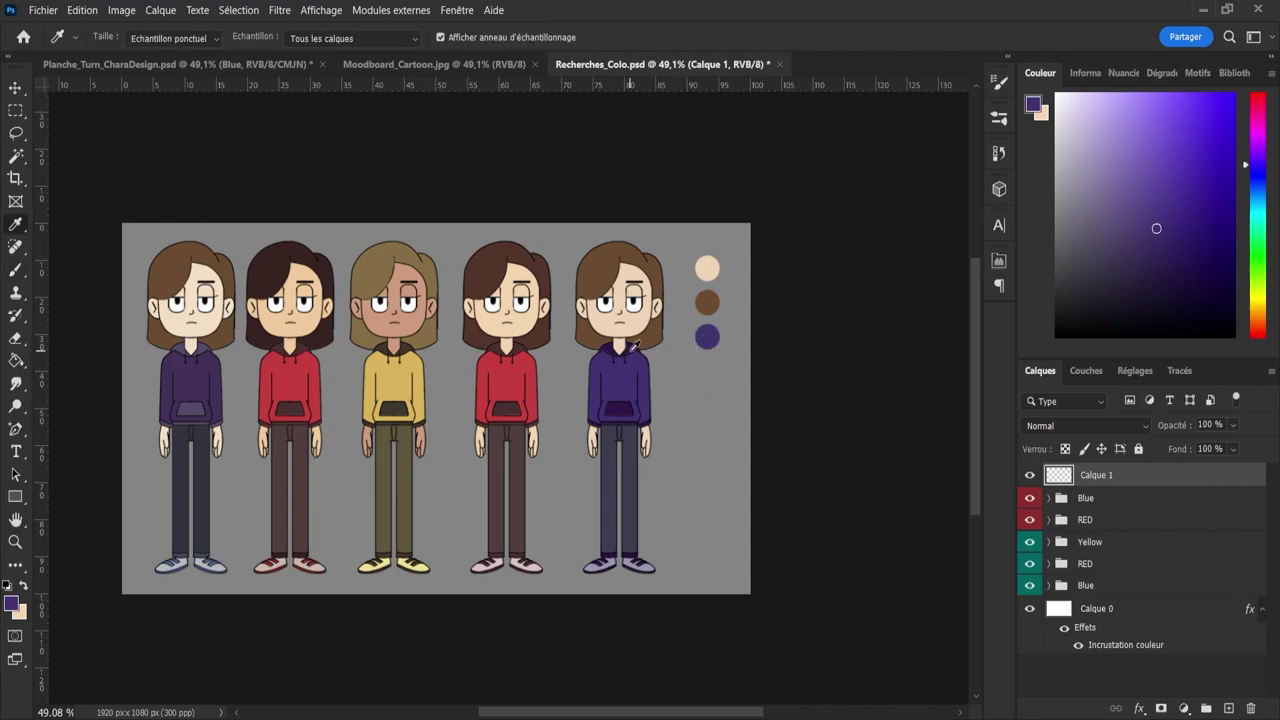
pyautogui.click(639, 347)
pyautogui.press('b')
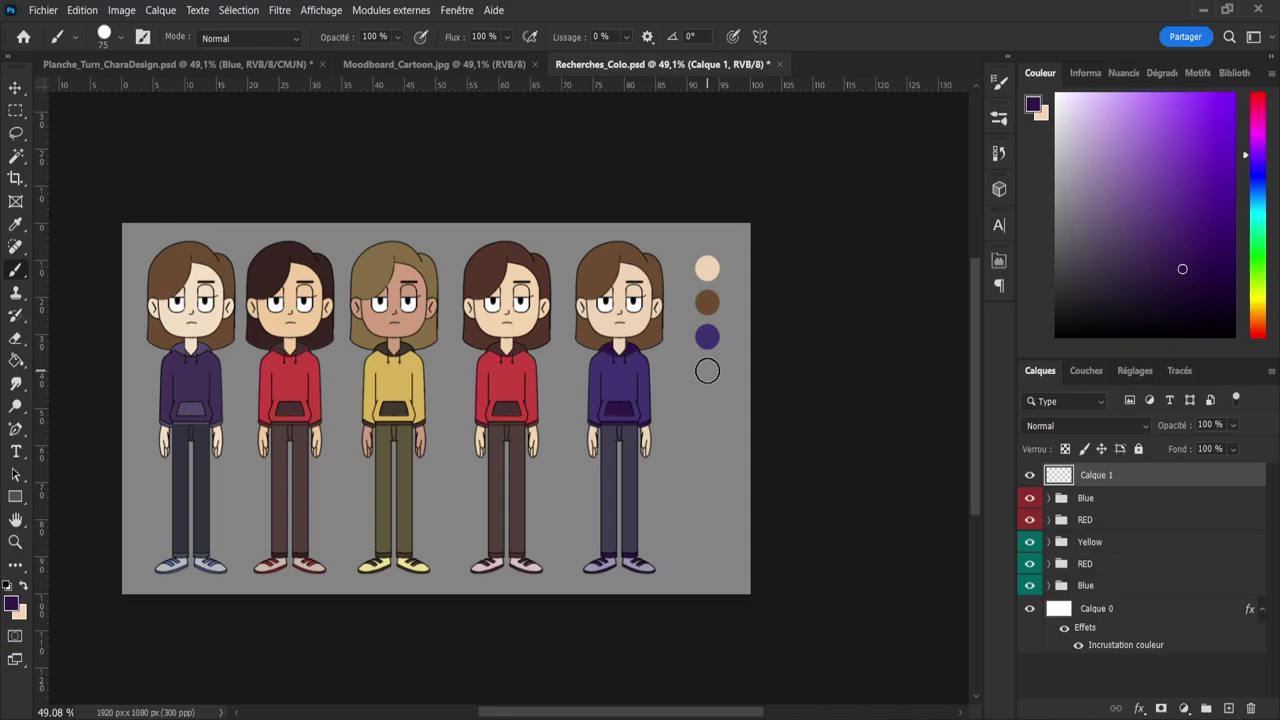
pyautogui.click(707, 370)
# - Add swatches of the fifth character's trouser grey and shoe lavender at the end of the swatch column
pyautogui.press('i')
pyautogui.click(637, 474)
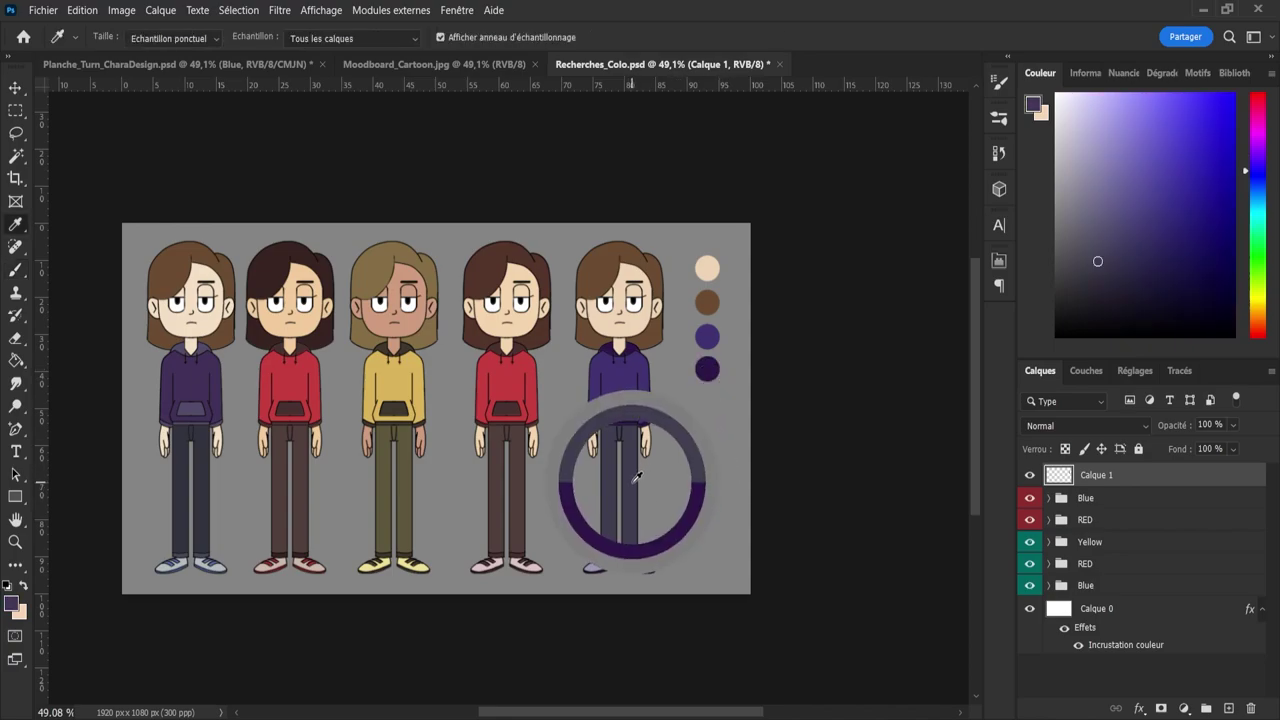
pyautogui.press('b')
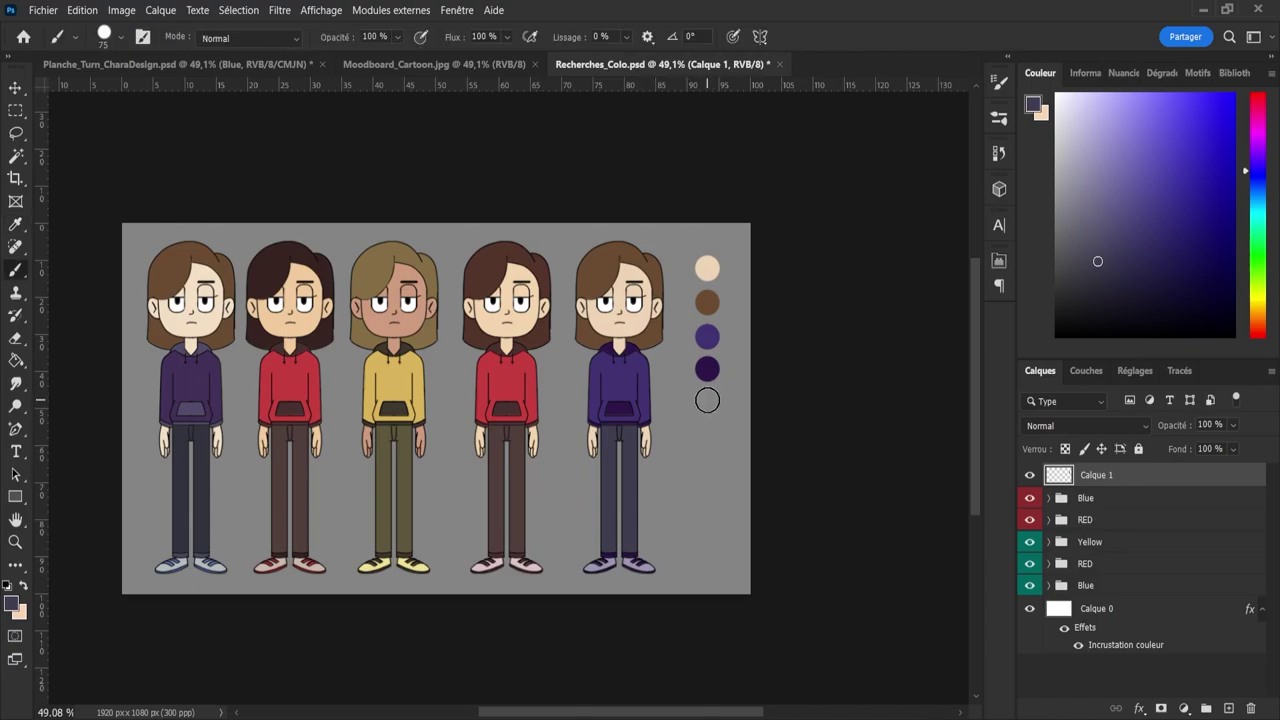
pyautogui.click(707, 400)
pyautogui.press('i')
pyautogui.click(652, 566)
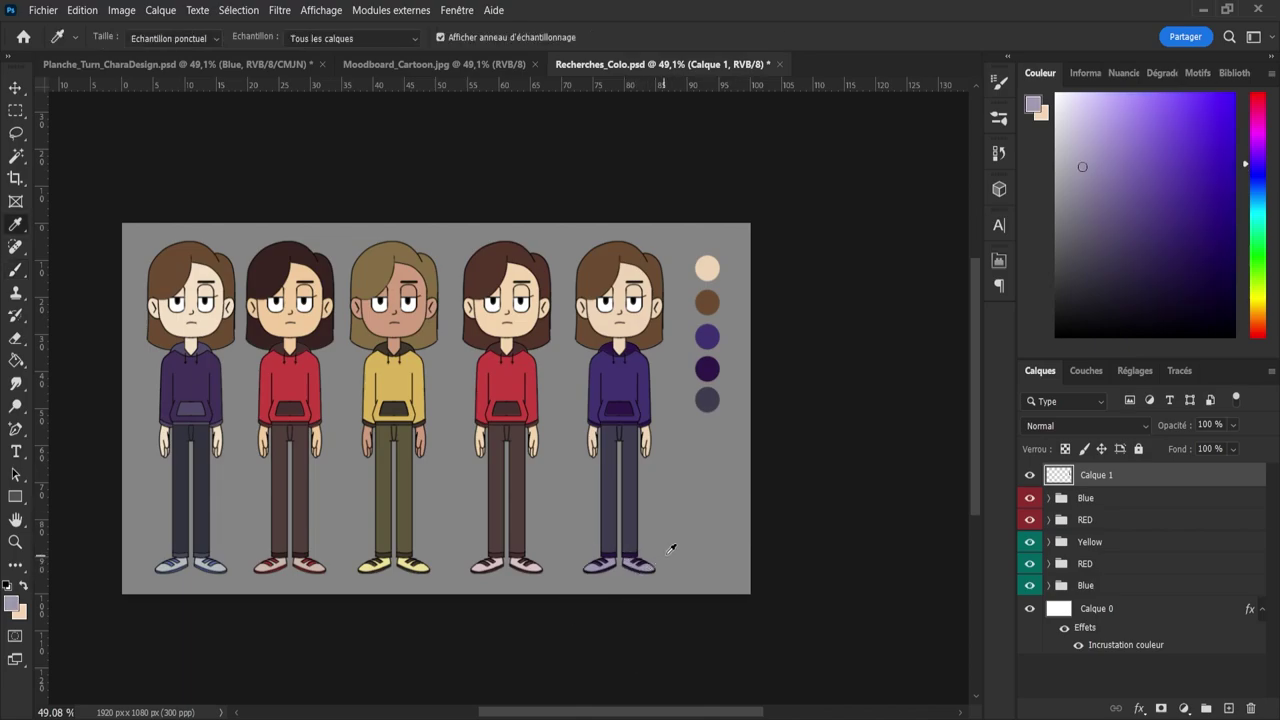
pyautogui.press('b')
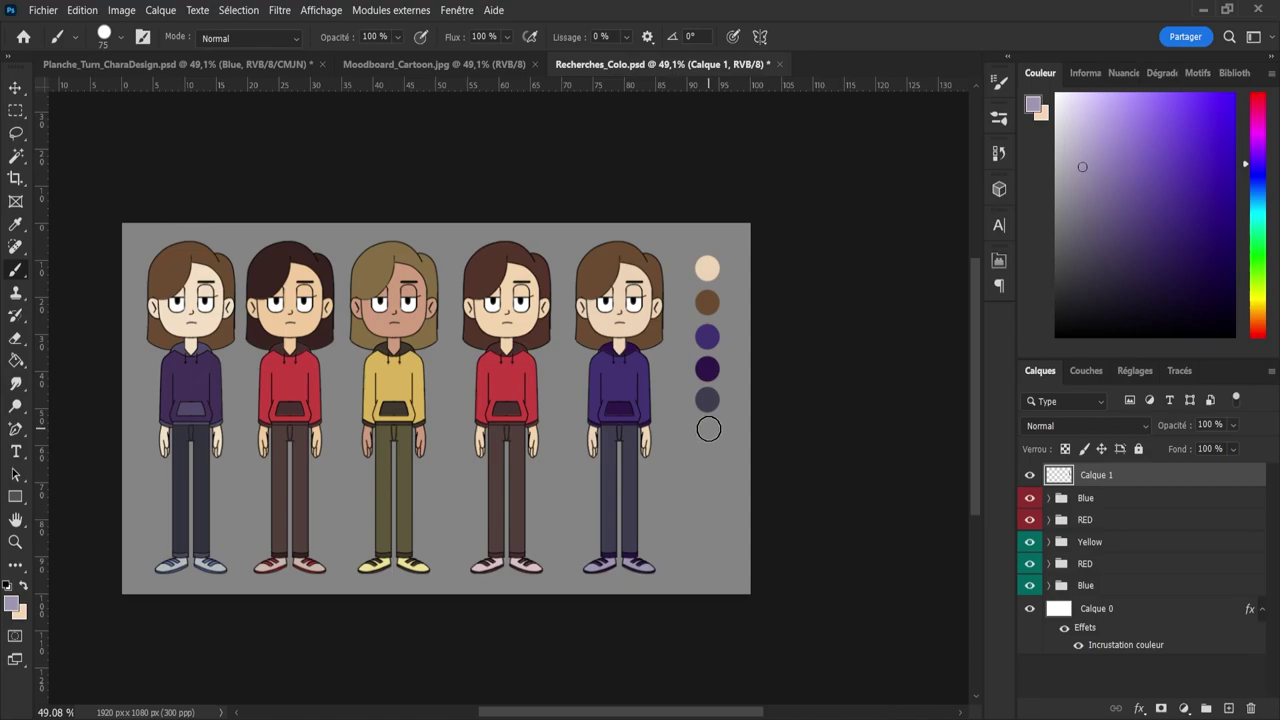
pyautogui.click(709, 431)
# - Rename the swatch layer as Palette and save the document
pyautogui.doubleClick(1098, 475)
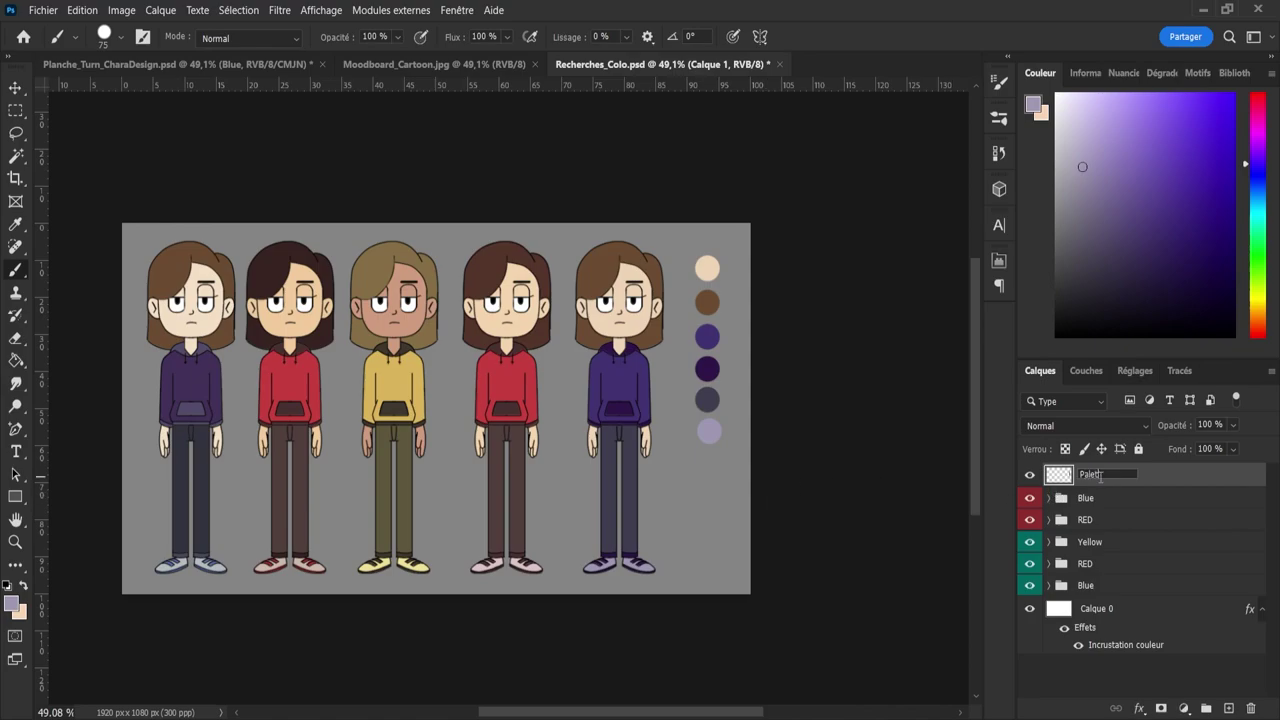
pyautogui.write('Palette')
pyautogui.press('Return')
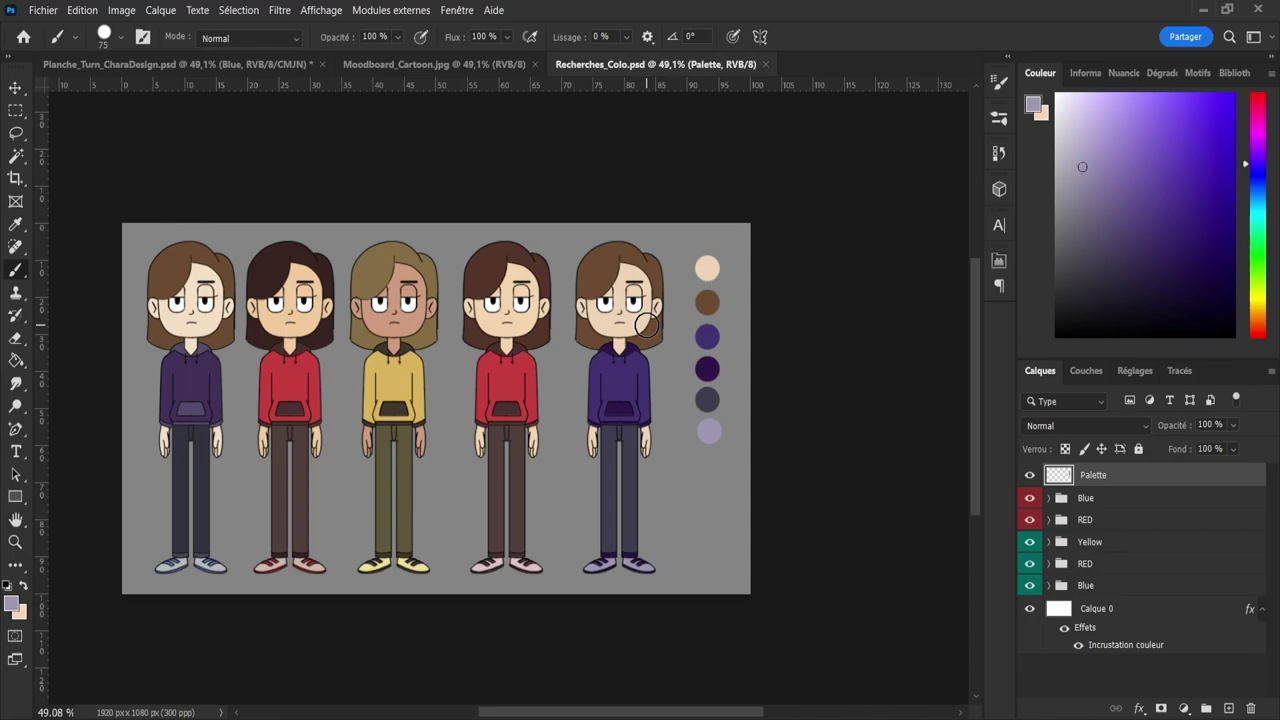
# - Sample the fifth character's skin colour, then switch to Planche_Turn_CharaDesign.psd and expand the Blue group in the FACE folder
pyautogui.press('i')
pyautogui.click(641, 318)
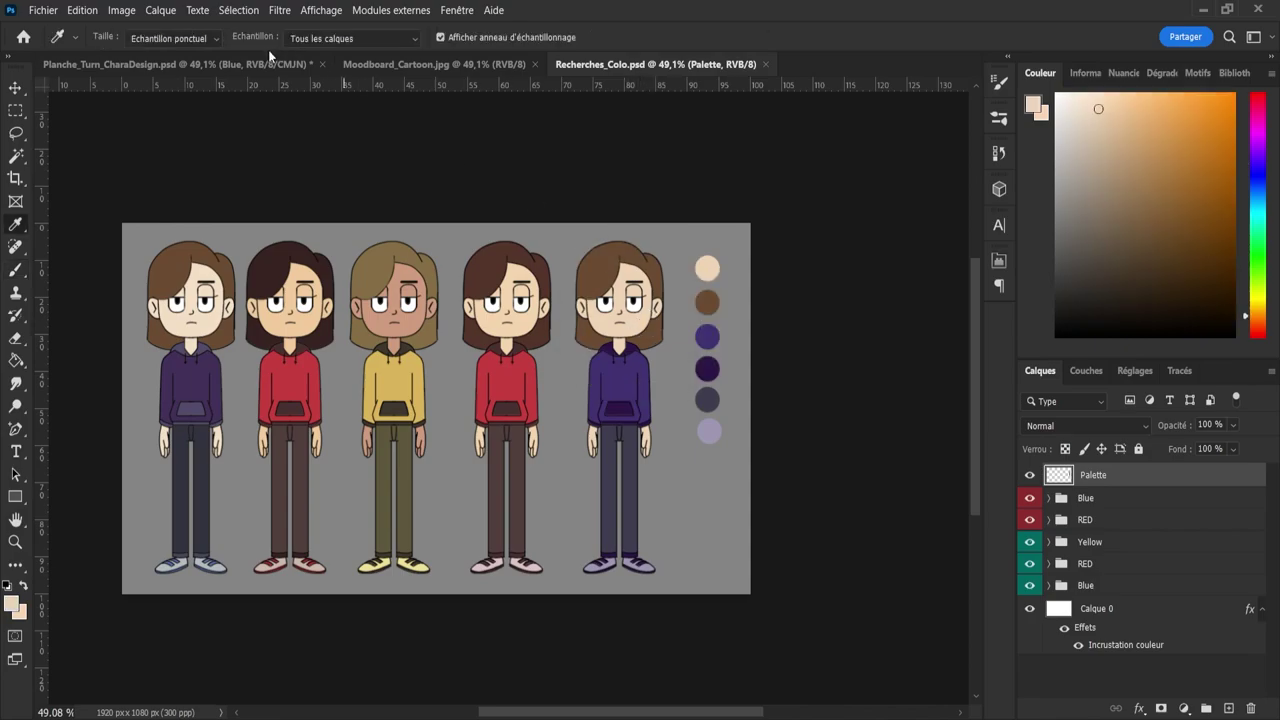
pyautogui.click(238, 64)
pyautogui.press('z')
pyautogui.moveTo(549, 439); pyautogui.dragTo(549, 439)
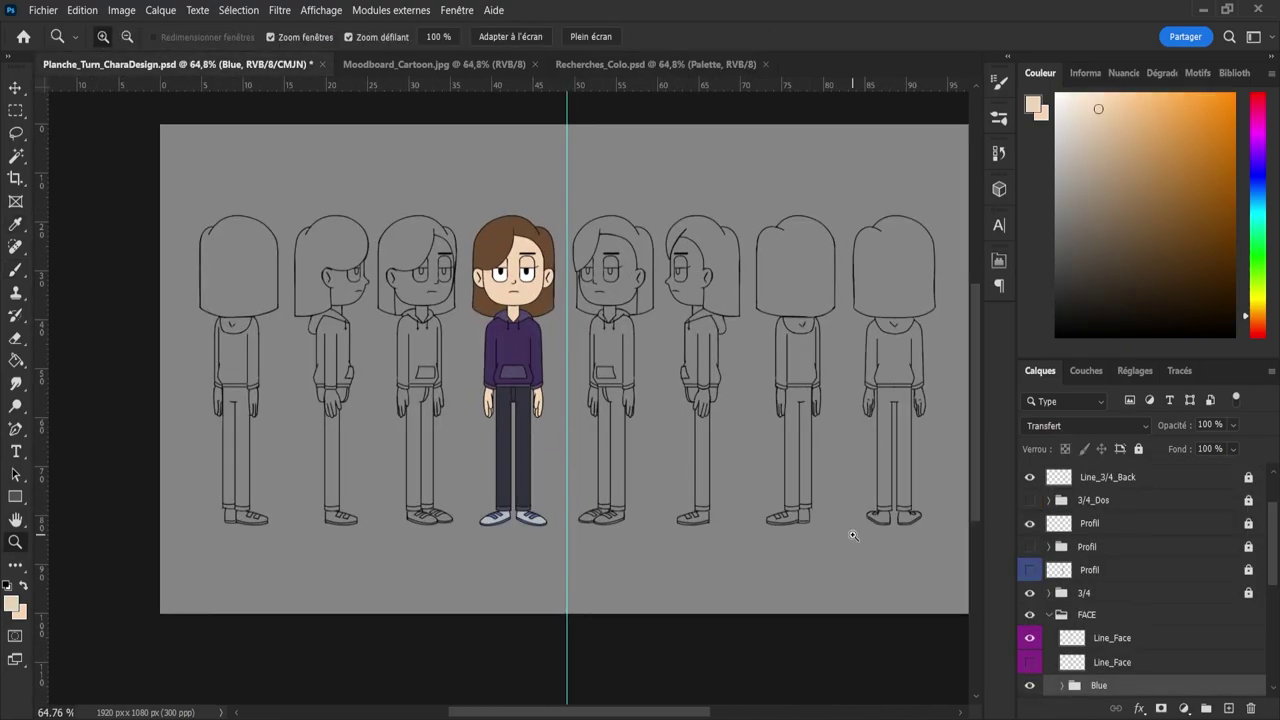
pyautogui.moveTo(1276, 555); pyautogui.dragTo(1251, 589)
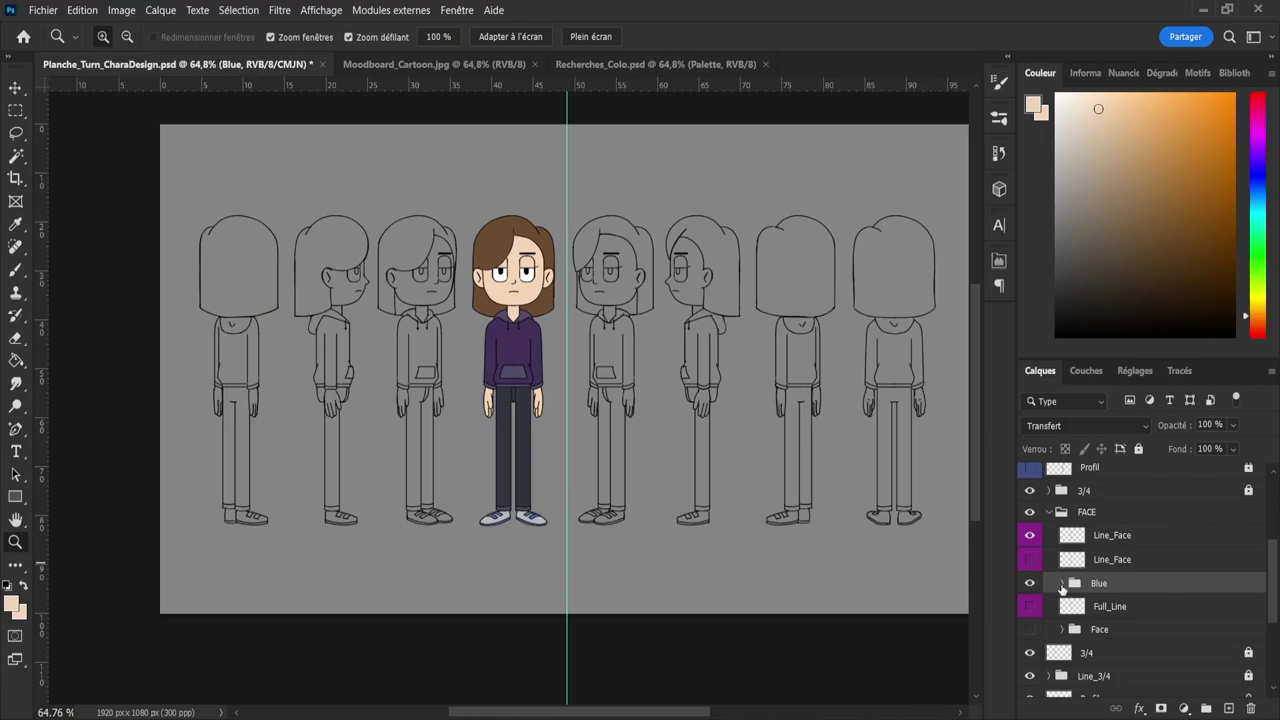
pyautogui.click(1062, 584)
pyautogui.scroll(-3, 1268, 571)
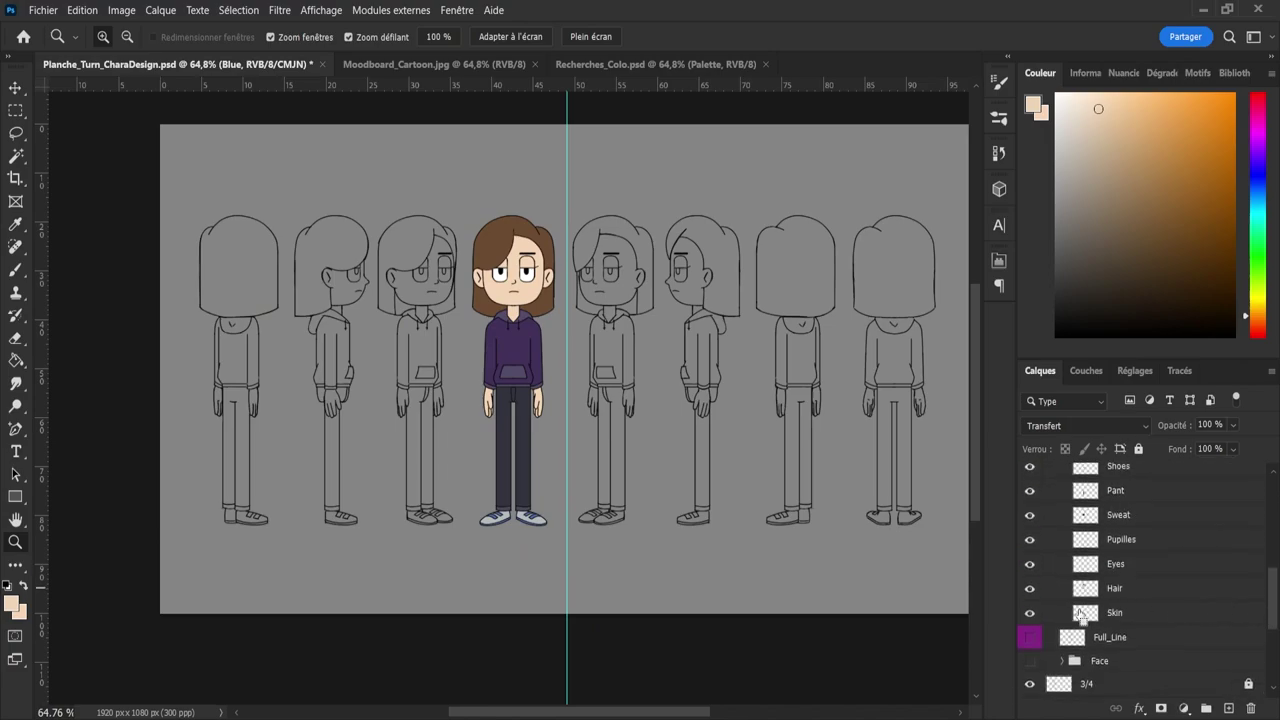
# - Repaint the front view's Skin layer with the sampled beige within its own outline, then deselect
pyautogui.keyDown('ctrl'); pyautogui.click(1085, 612); pyautogui.keyUp('ctrl')
pyautogui.click(1131, 608)
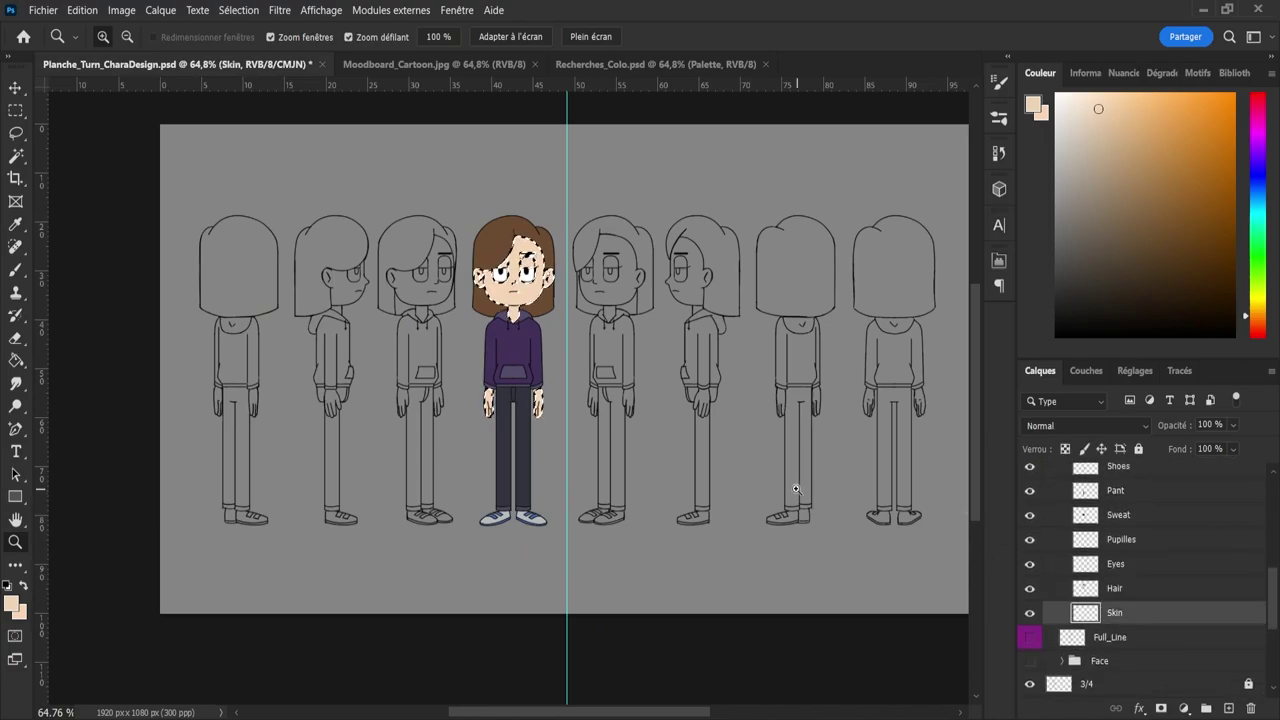
pyautogui.press('b')
pyautogui.keyDown('alt'); pyautogui.rightClick(544, 438); pyautogui.keyUp('alt')
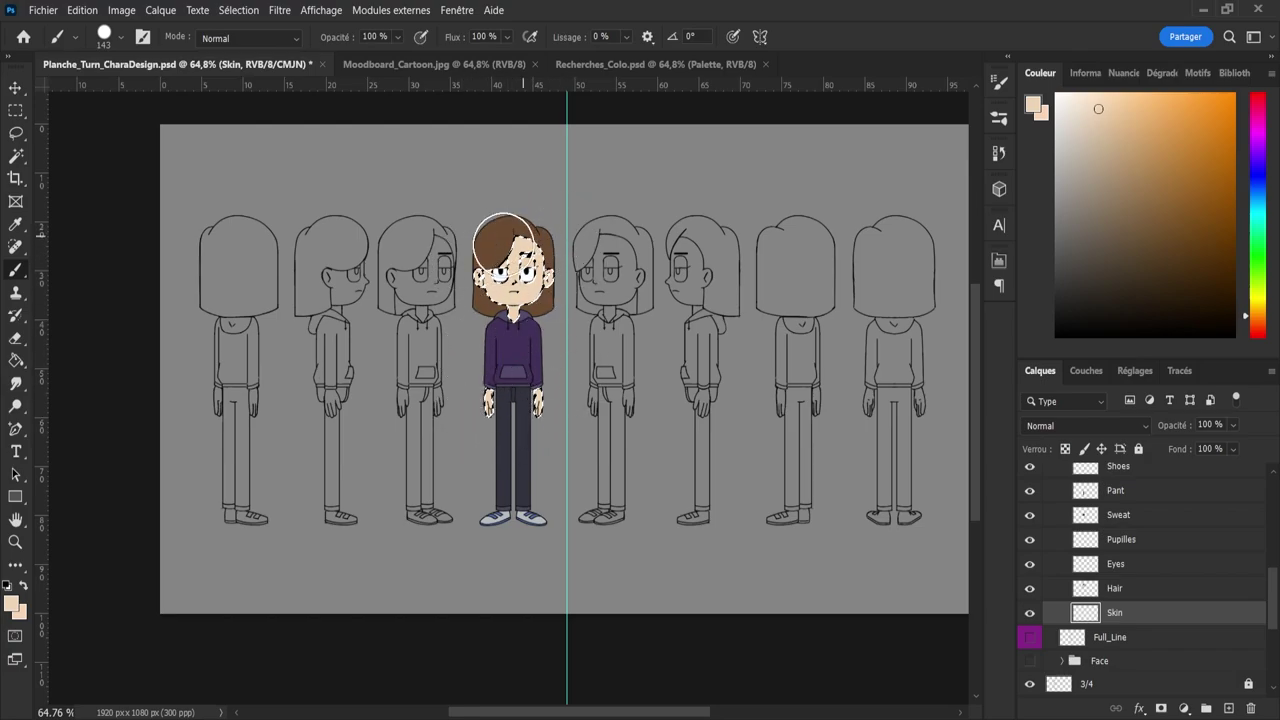
pyautogui.press('l')
pyautogui.hotkey('ctrl', 'd')
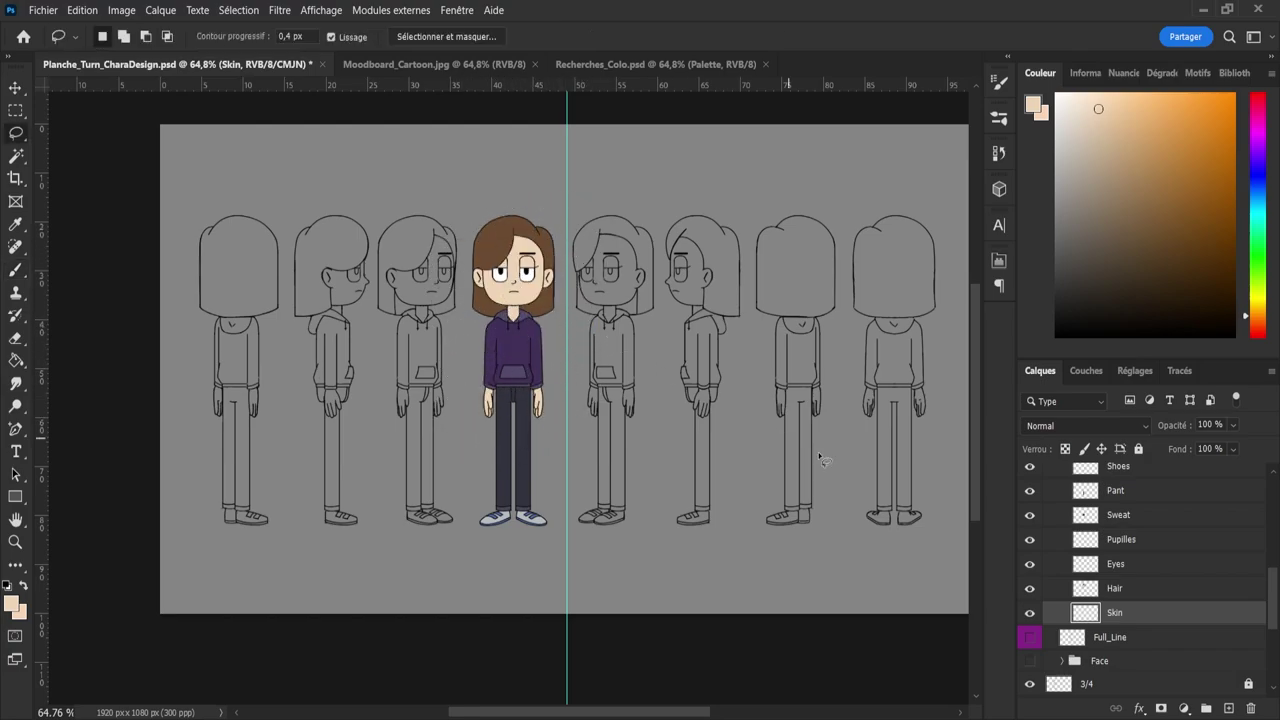
# - Switch to Recherches_Colo.psd and sample the main purple of the fifth character's hoodie
pyautogui.click(1128, 592)
pyautogui.click(598, 64)
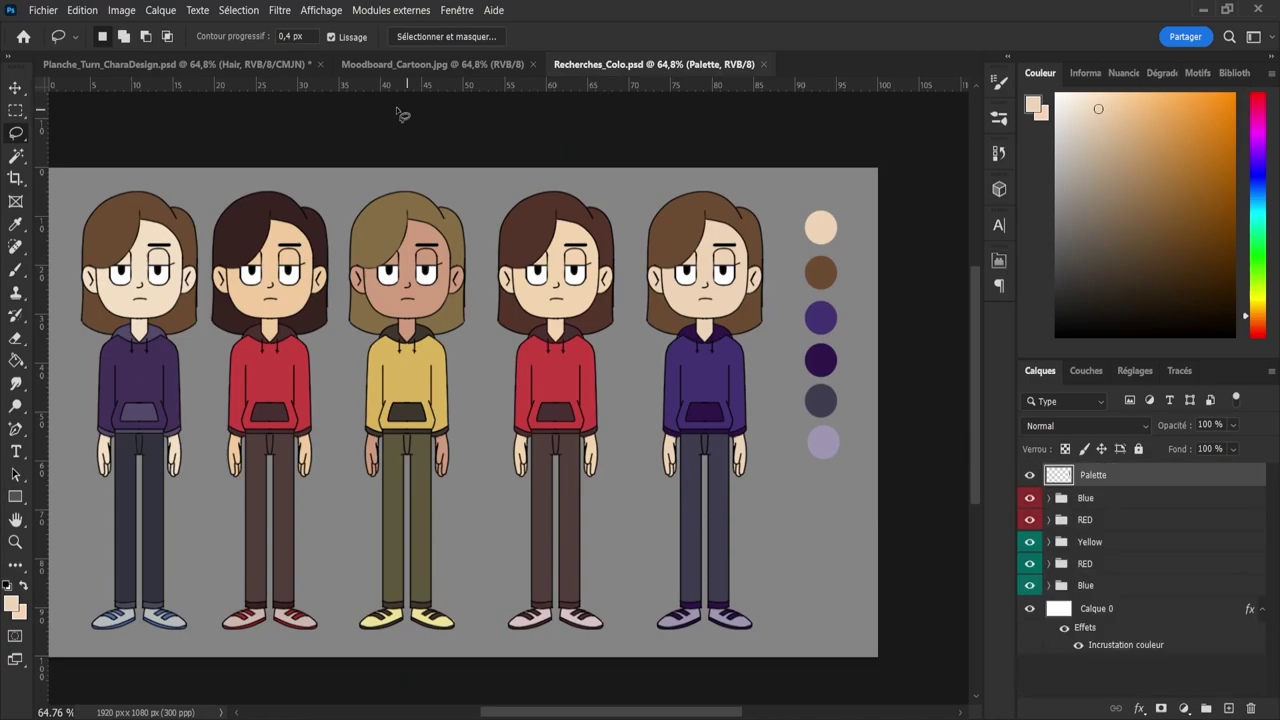
pyautogui.press('i')
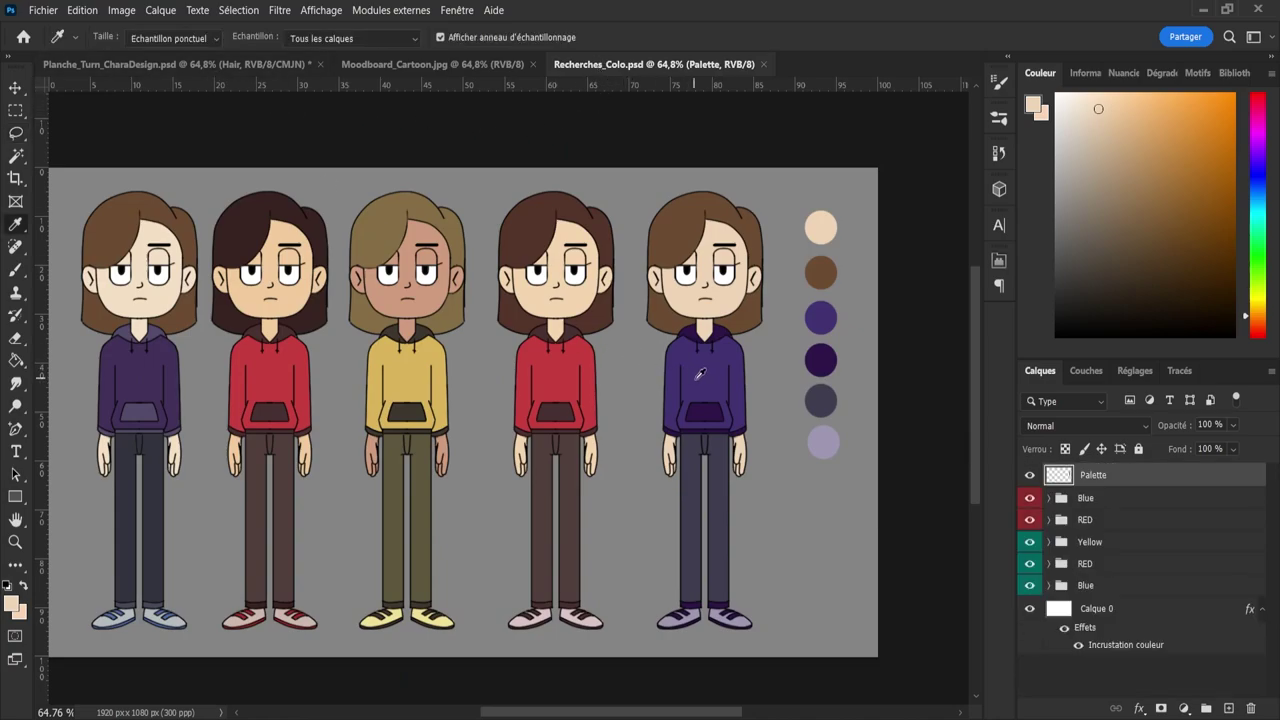
pyautogui.click(709, 379)
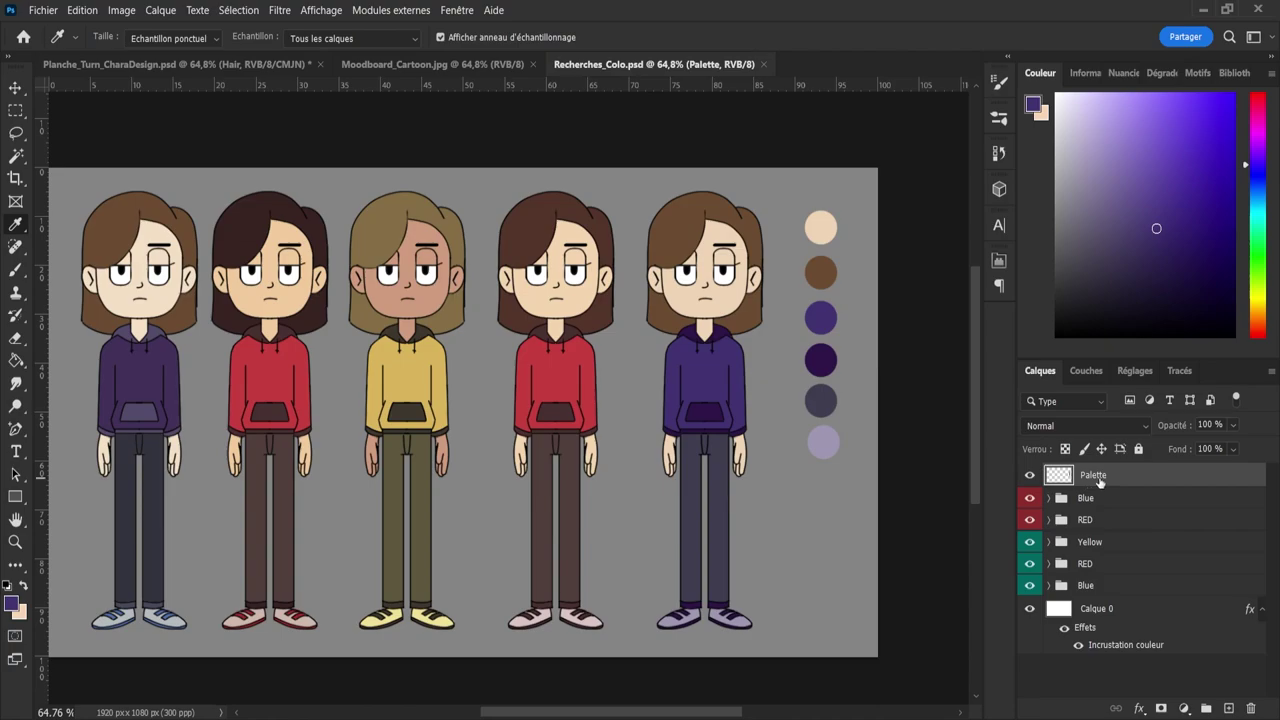
# - Copy the Palette layer from Recherches_Colo.psd to the top of the layer stack in Planche_Turn_CharaDesign.psd
pyautogui.click(176, 64)
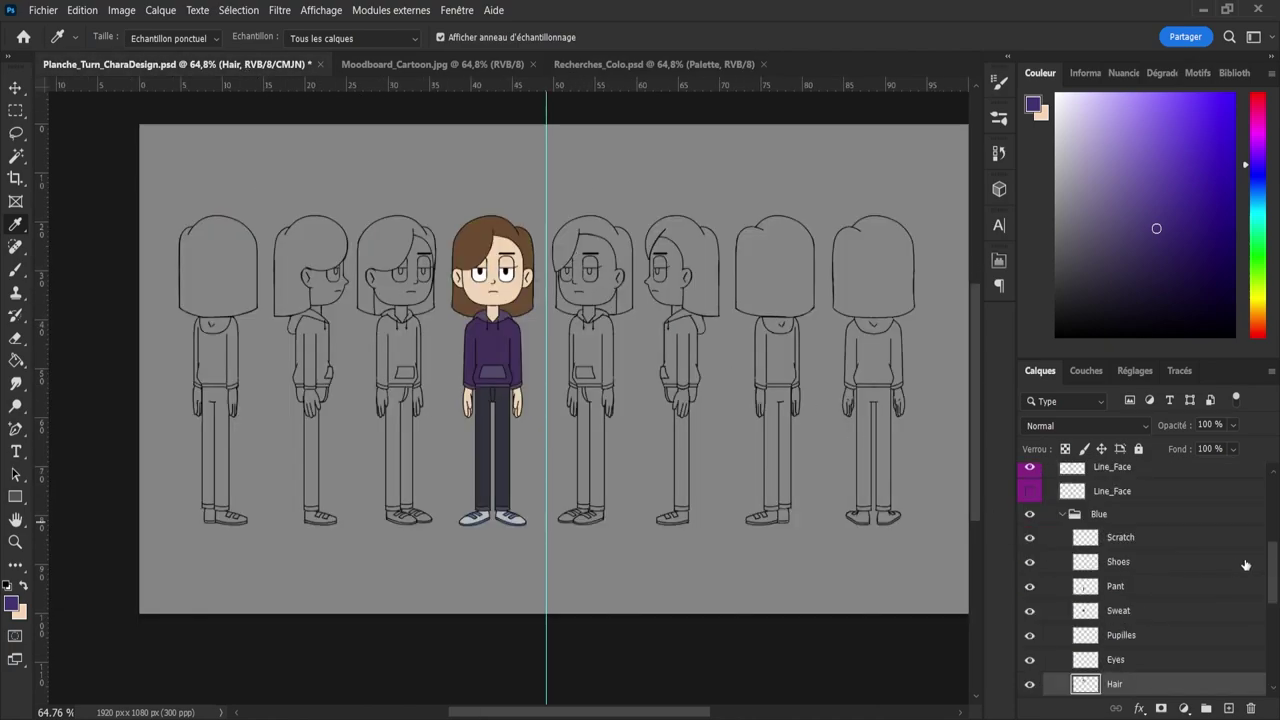
pyautogui.moveTo(1271, 575); pyautogui.dragTo(1252, 449)
pyautogui.click(1112, 478)
pyautogui.hotkey('ctrl', 'v')
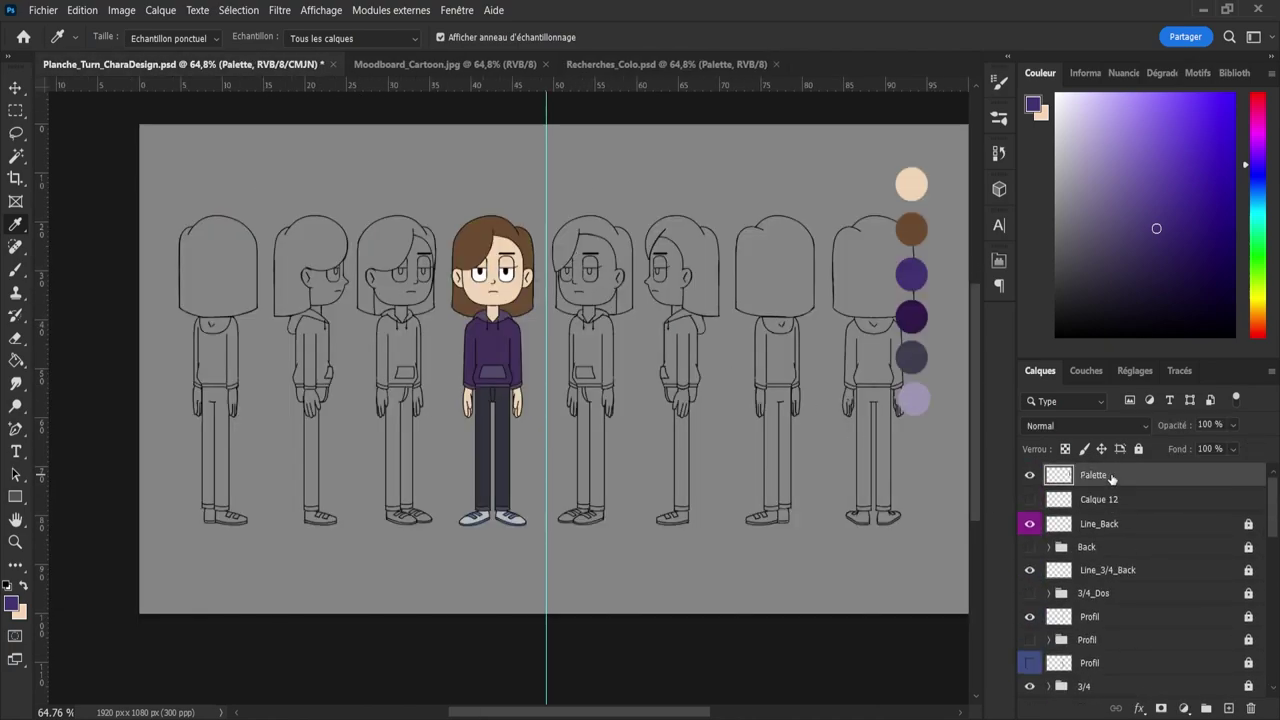
# - Rotate the palette by -90° into a horizontal row and place it above the front view's head
pyautogui.hotkey('ctrl', 't')
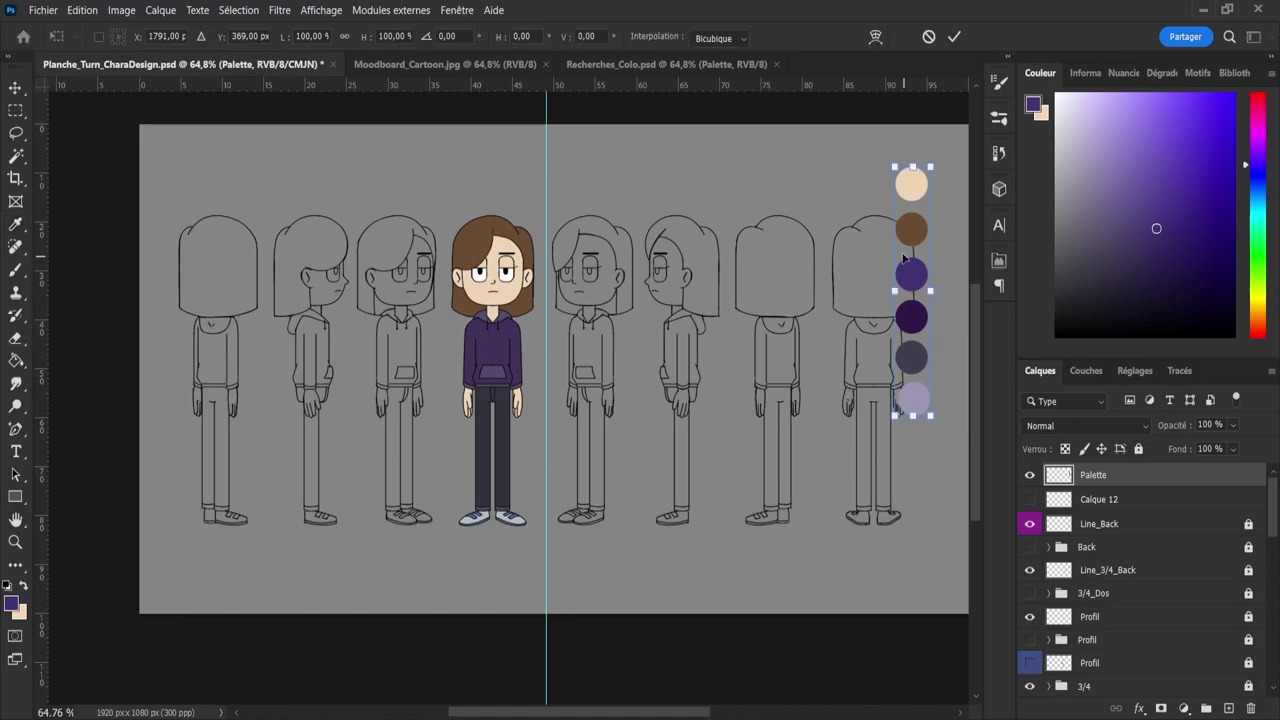
pyautogui.moveTo(864, 160); pyautogui.dragTo(683, 377)
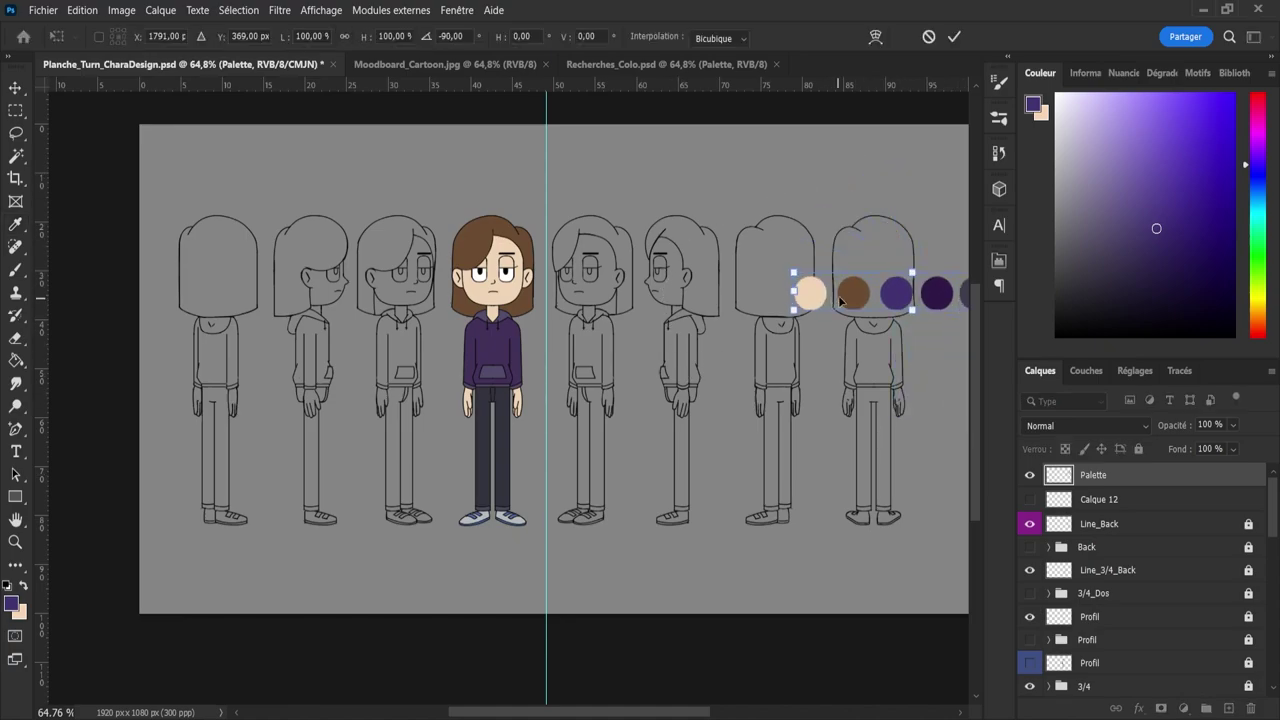
pyautogui.moveTo(857, 299); pyautogui.dragTo(520, 167)
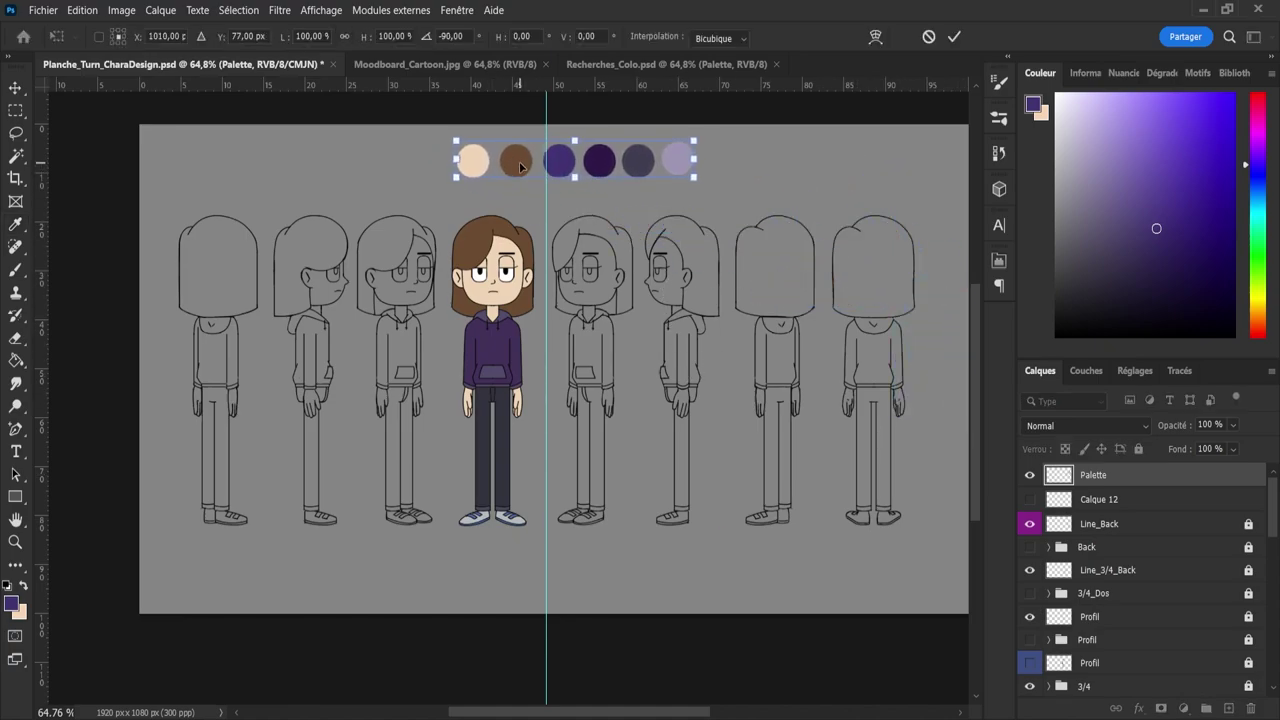
pyautogui.click(954, 38)
# - Repaint the front view's Sweat layer within its own outline using the medium purple palette swatch
pyautogui.scroll(-6, 1150, 560)
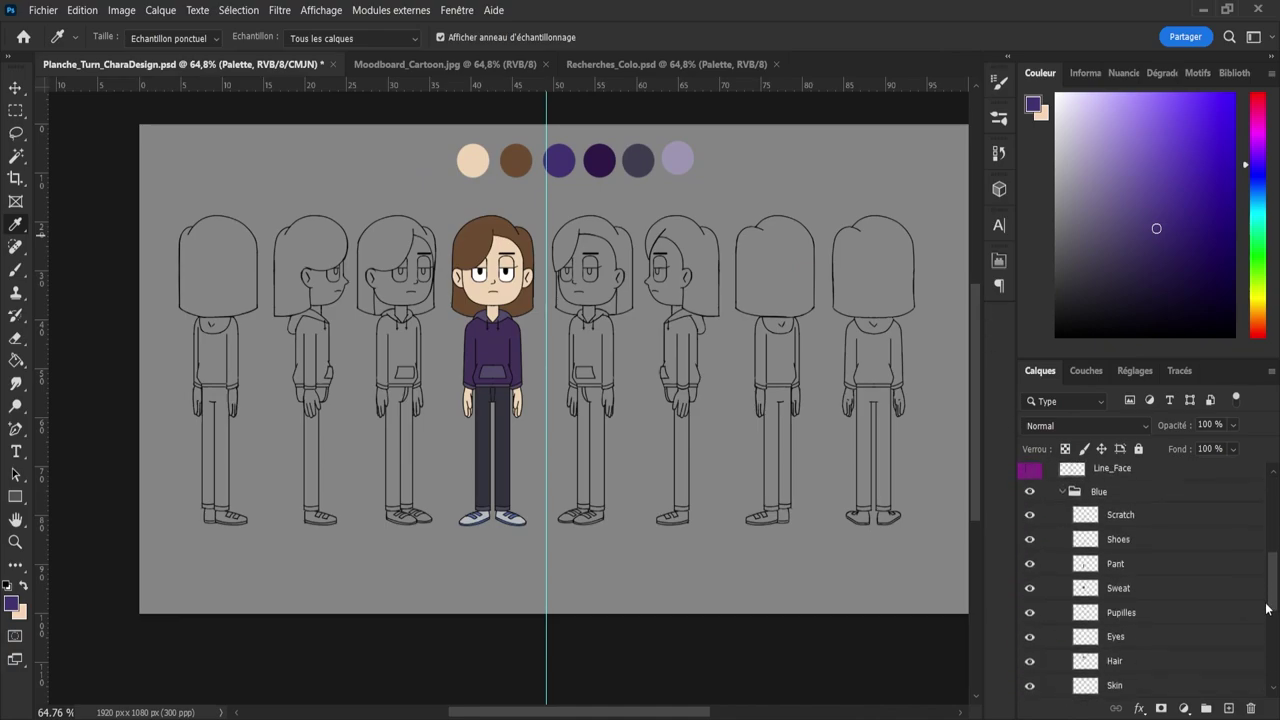
pyautogui.scroll(2, 1150, 560)
pyautogui.click(1120, 597)
pyautogui.click(1120, 521)
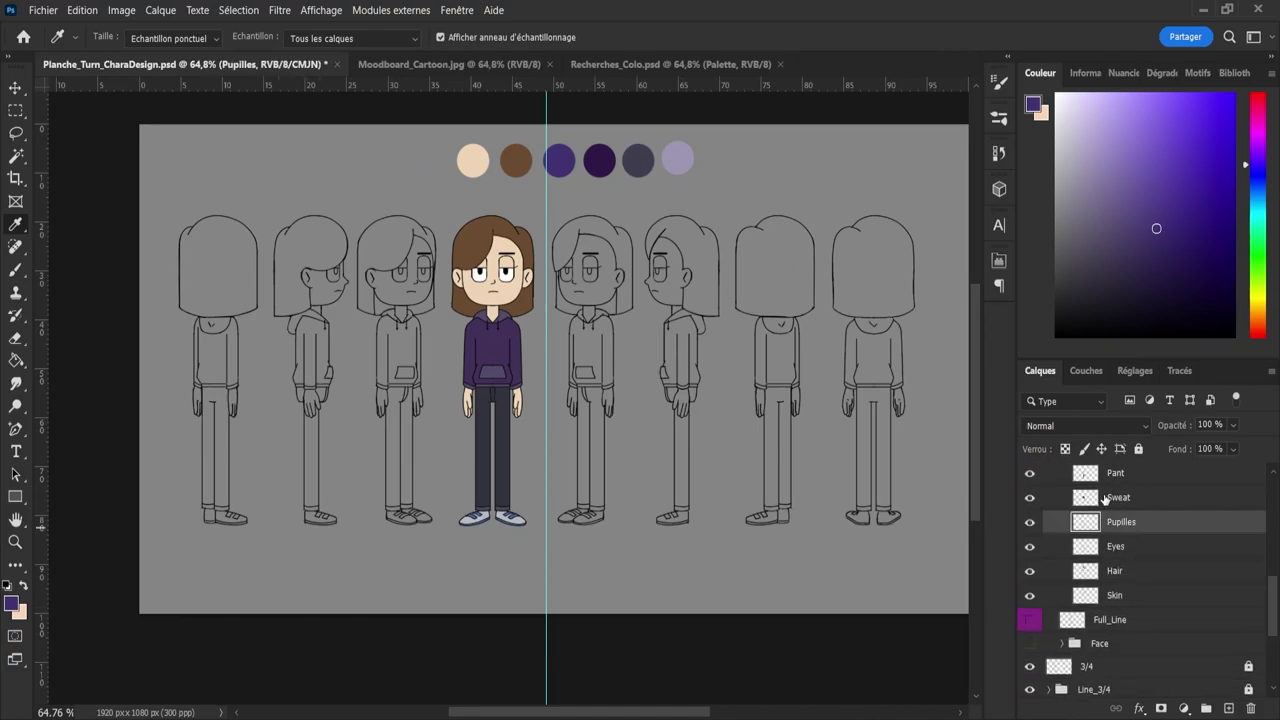
pyautogui.click(1118, 497)
pyautogui.keyDown('ctrl'); pyautogui.click(1085, 497); pyautogui.keyUp('ctrl')
pyautogui.press('z')
pyautogui.moveTo(460, 277); pyautogui.dragTo(490, 277)
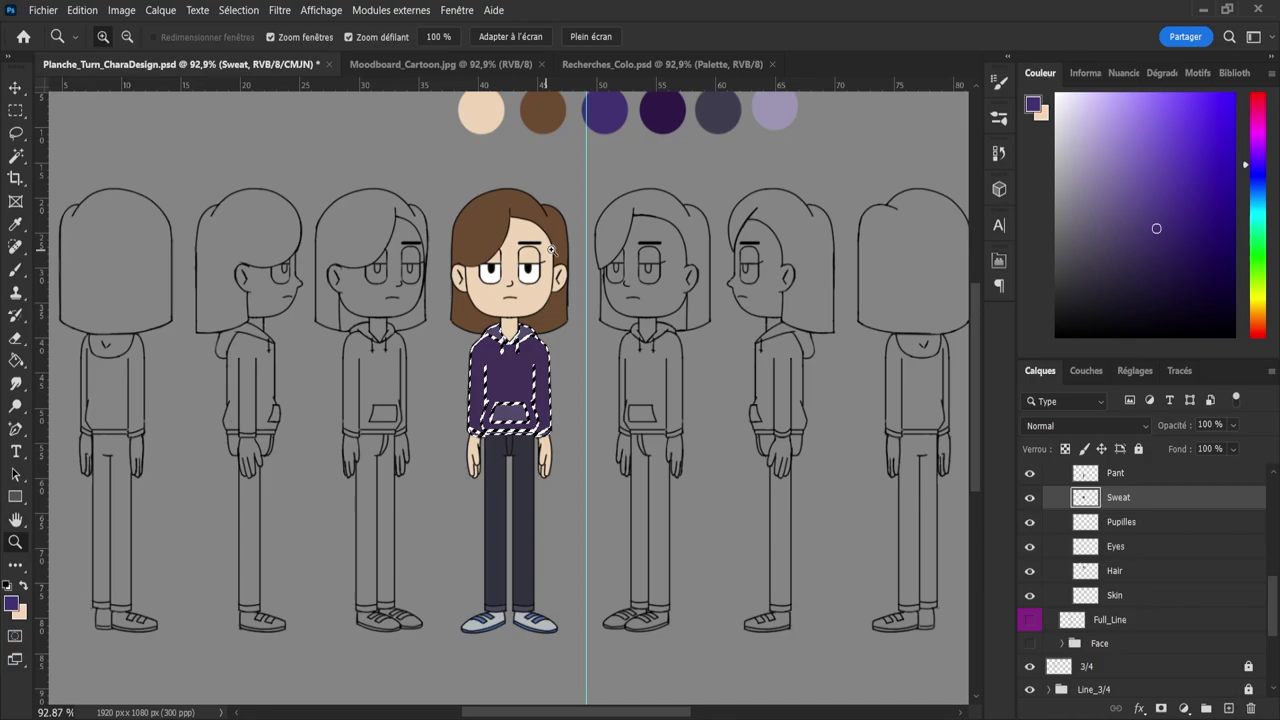
pyautogui.press('i')
pyautogui.click(613, 116)
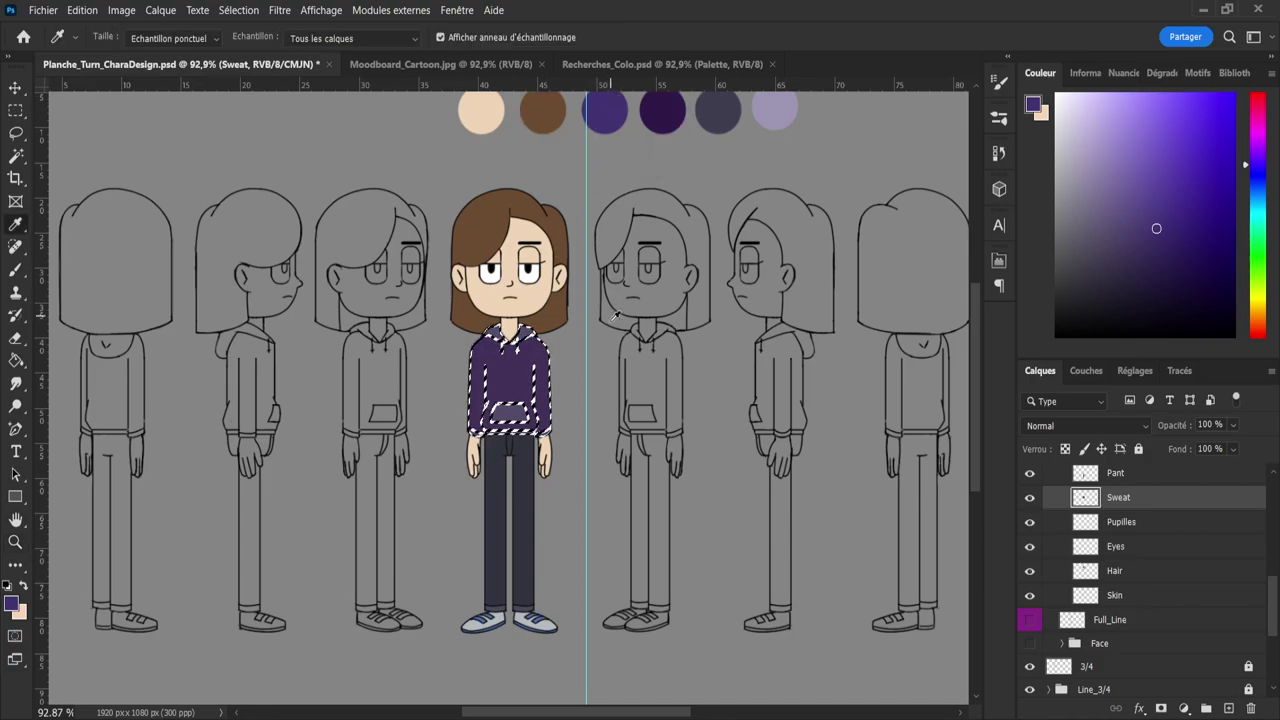
pyautogui.press('b')
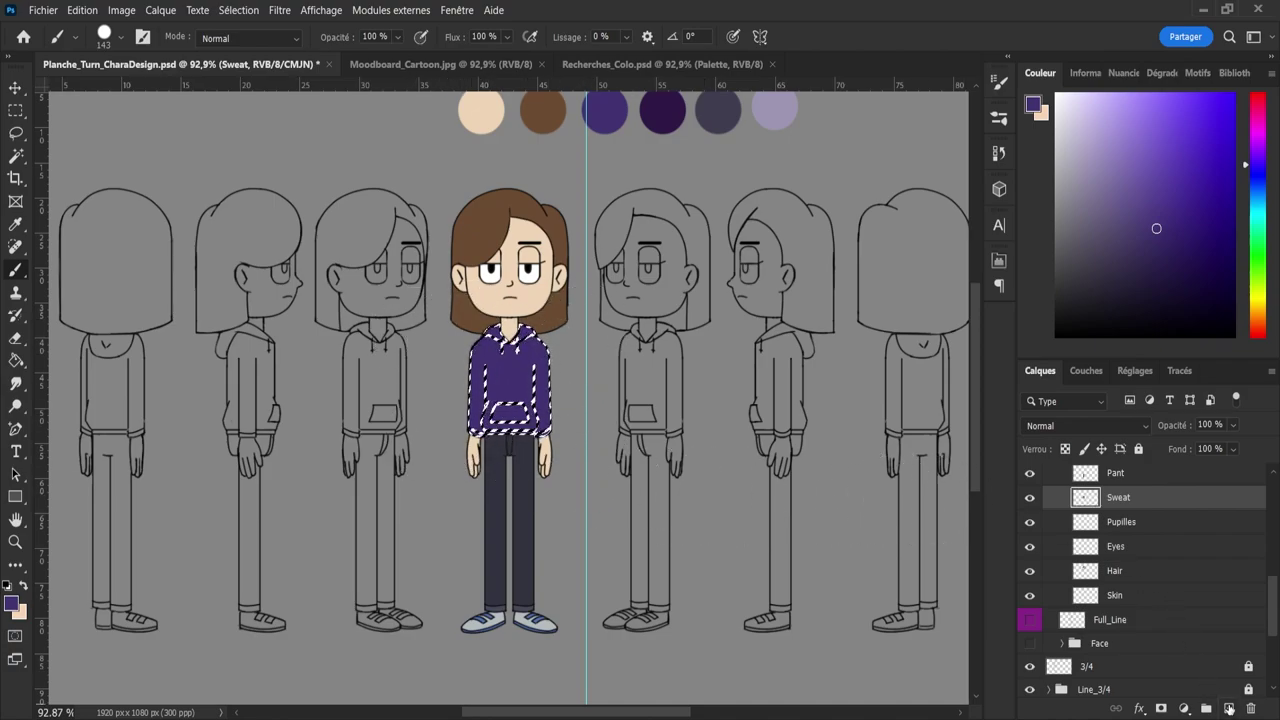
# - Add a layer above Sweat and fill both sides of the hood with the dark purple palette swatch
pyautogui.click(1229, 709)
pyautogui.press('i')
pyautogui.click(668, 106)
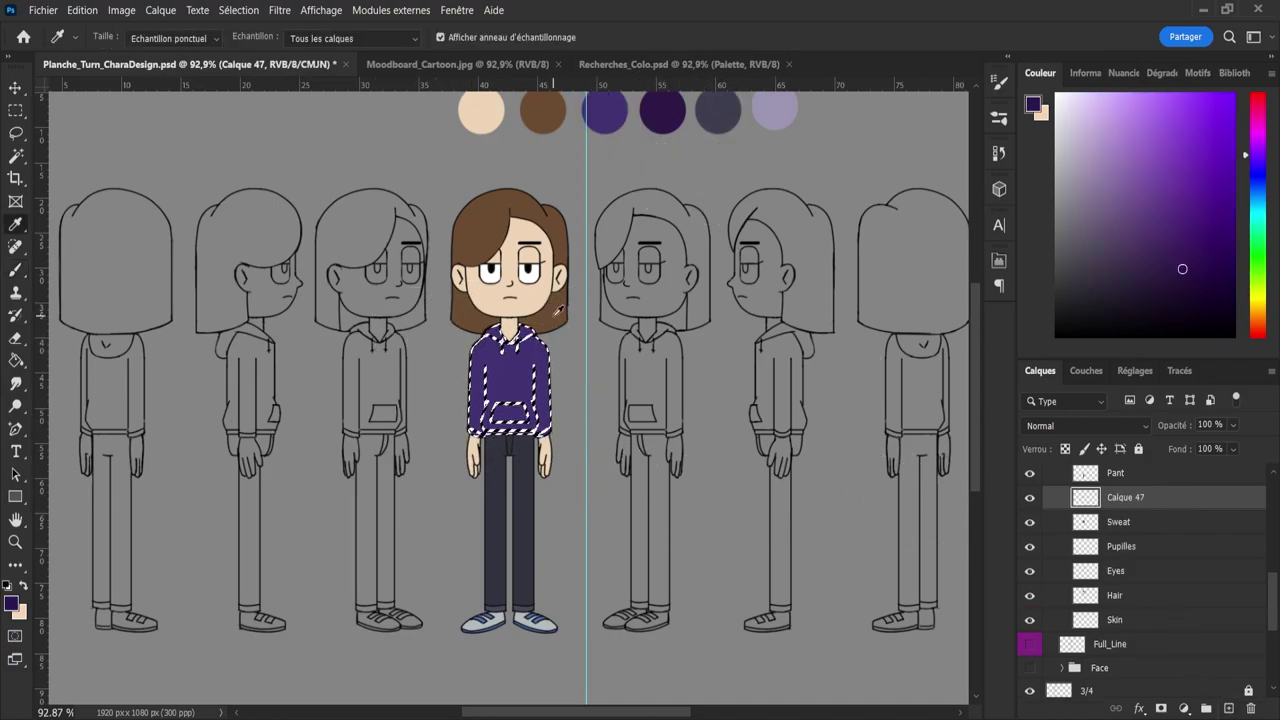
pyautogui.press('z')
pyautogui.moveTo(479, 320); pyautogui.dragTo(532, 317)
pyautogui.press('g')
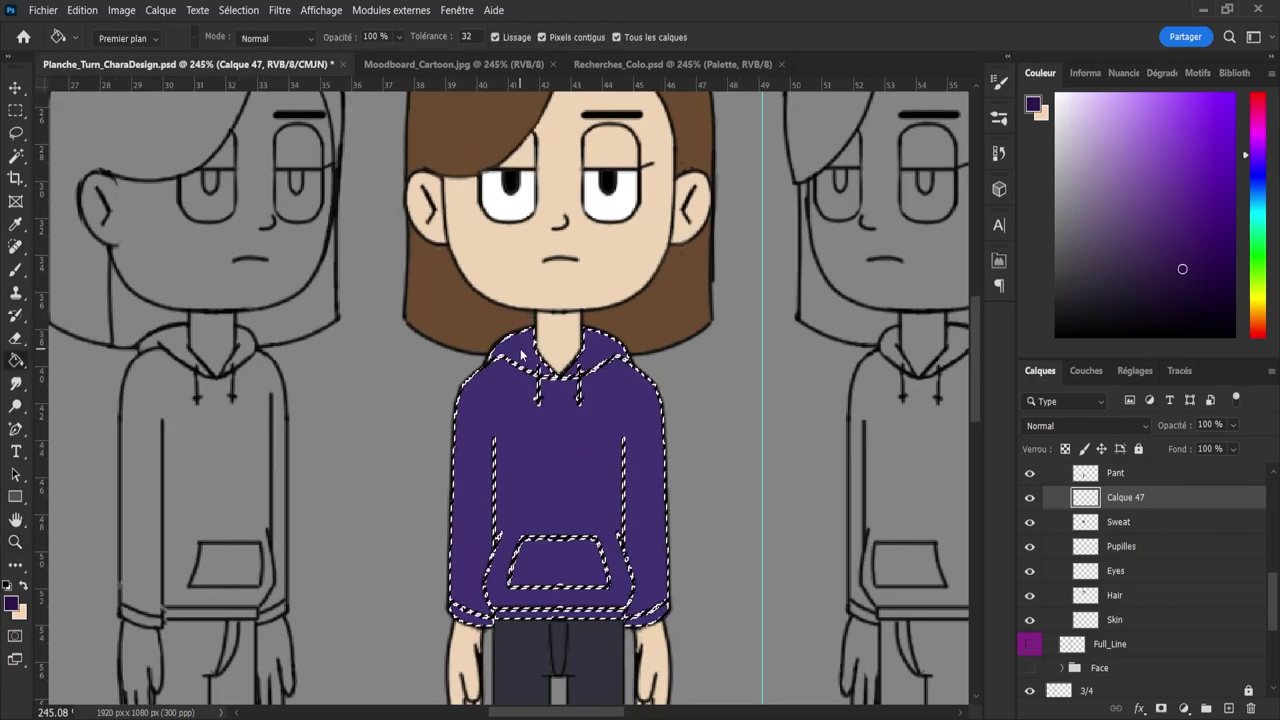
pyautogui.click(521, 354)
pyautogui.click(597, 354)
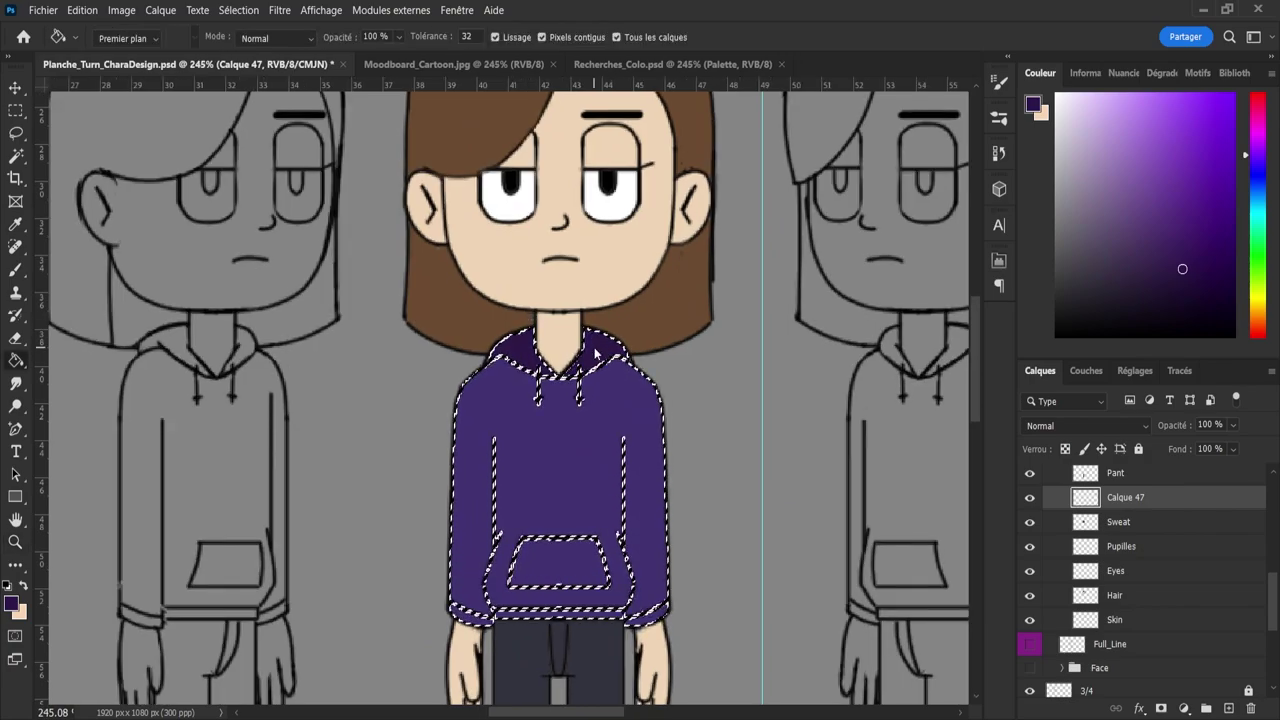
# - Fill the hoodie's pocket, sleeve cuffs and hem with the same dark purple, then deselect
pyautogui.click(555, 567)
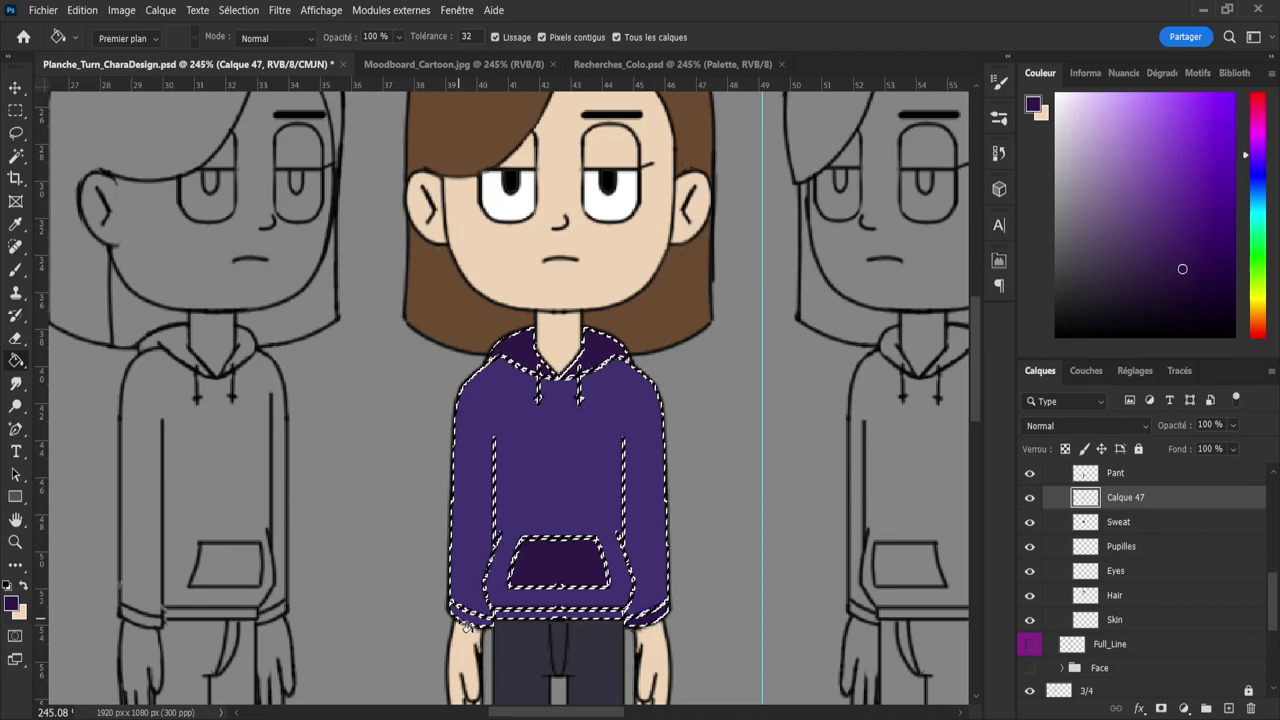
pyautogui.click(461, 615)
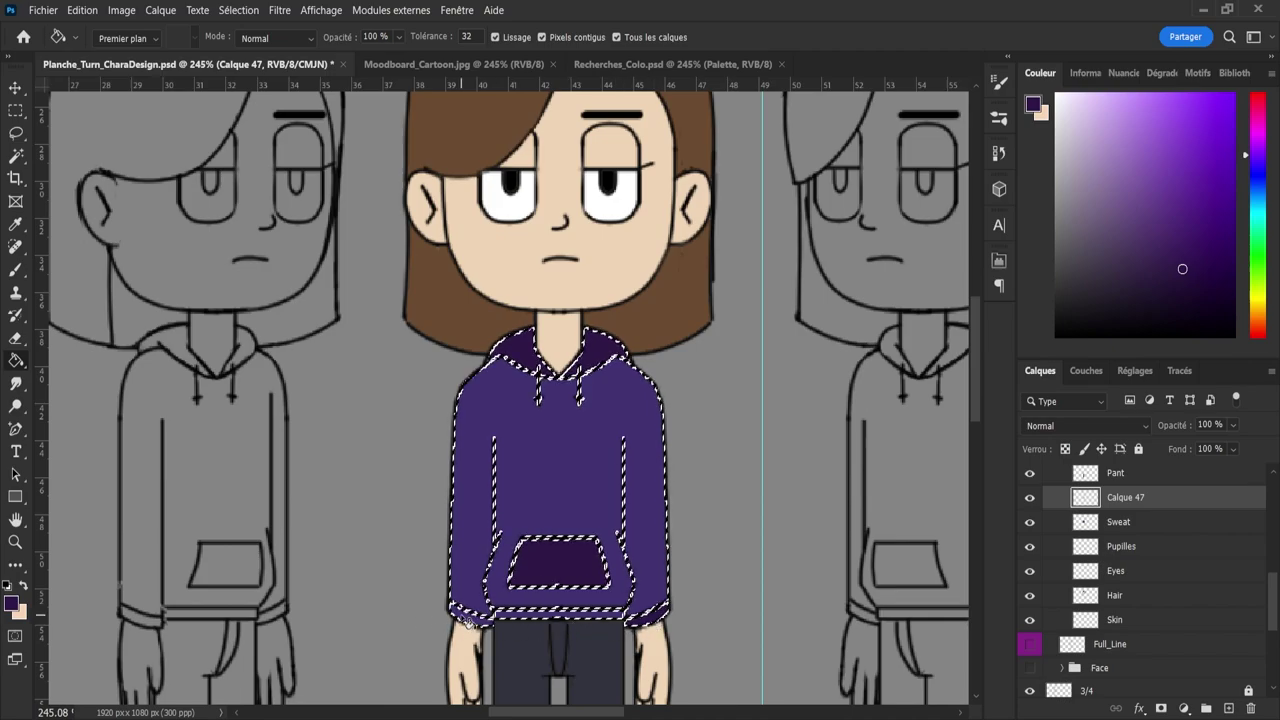
pyautogui.click(512, 614)
pyautogui.press('z')
pyautogui.moveTo(602, 501); pyautogui.dragTo(624, 316)
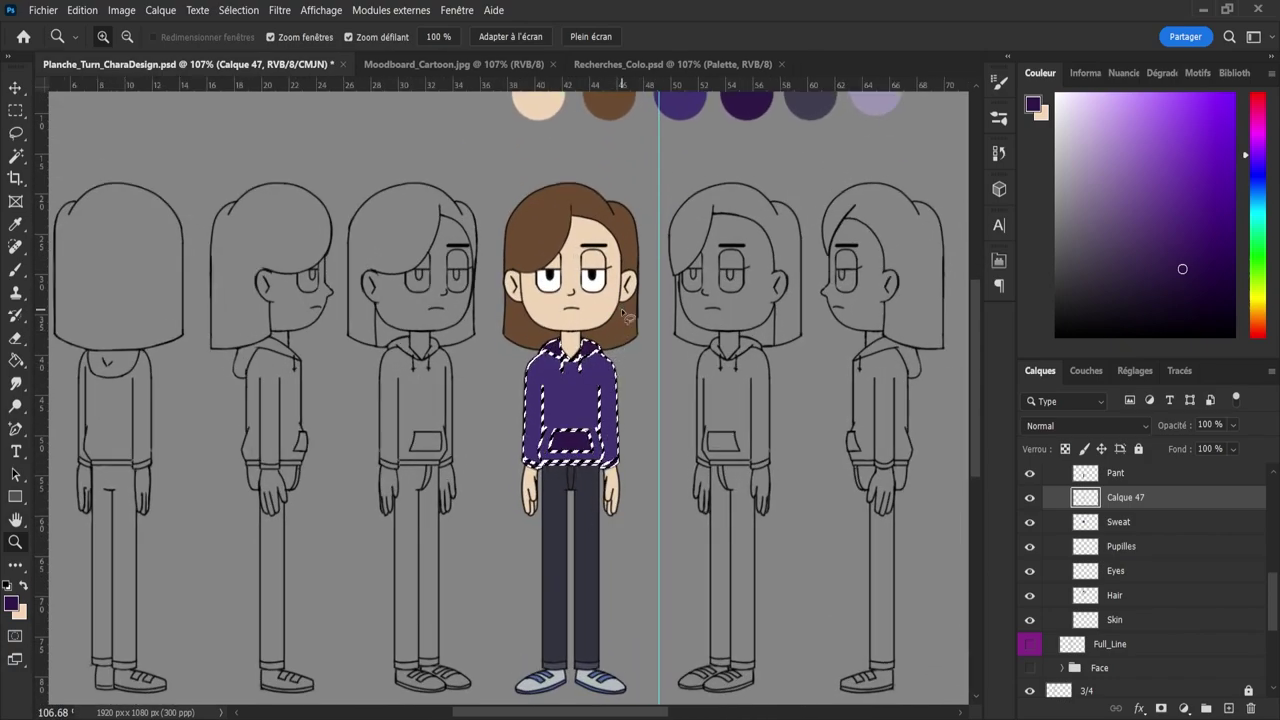
pyautogui.press('l')
pyautogui.hotkey('ctrl', 'd')
# - Repaint the front view's Pant layer within its own outline using the slate grey palette swatch
pyautogui.press('z')
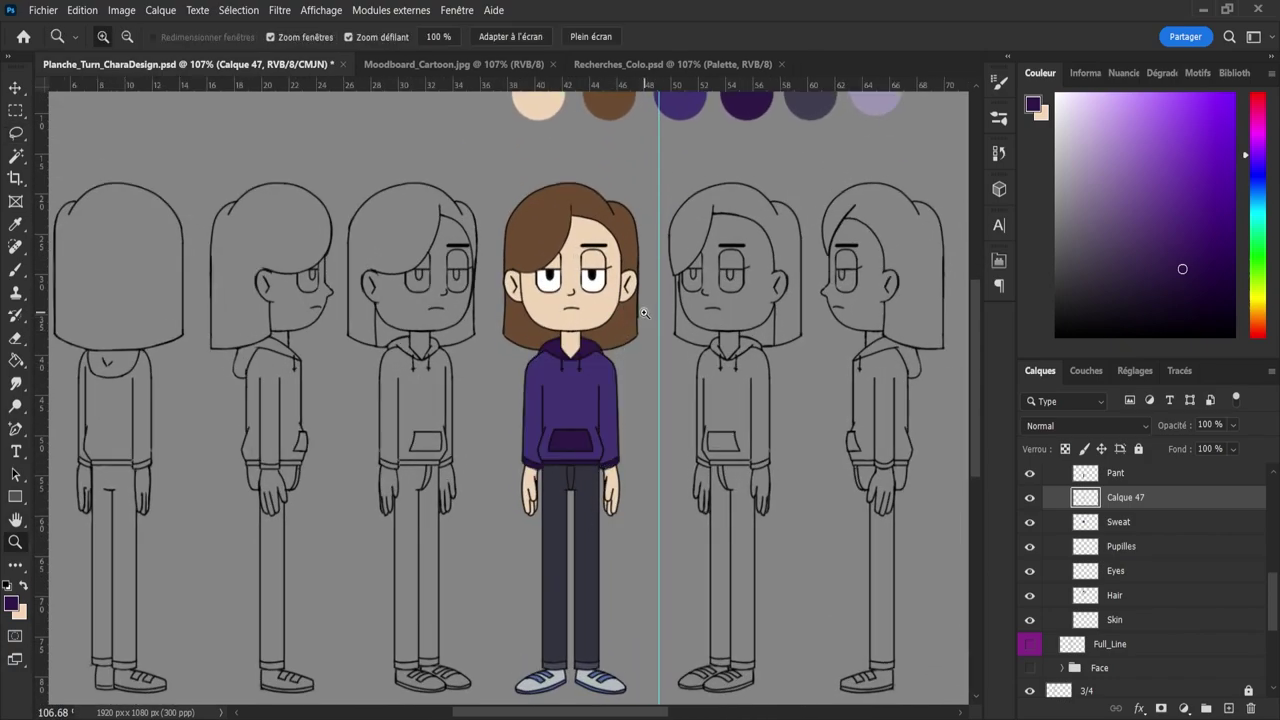
pyautogui.moveTo(644, 311); pyautogui.dragTo(638, 283)
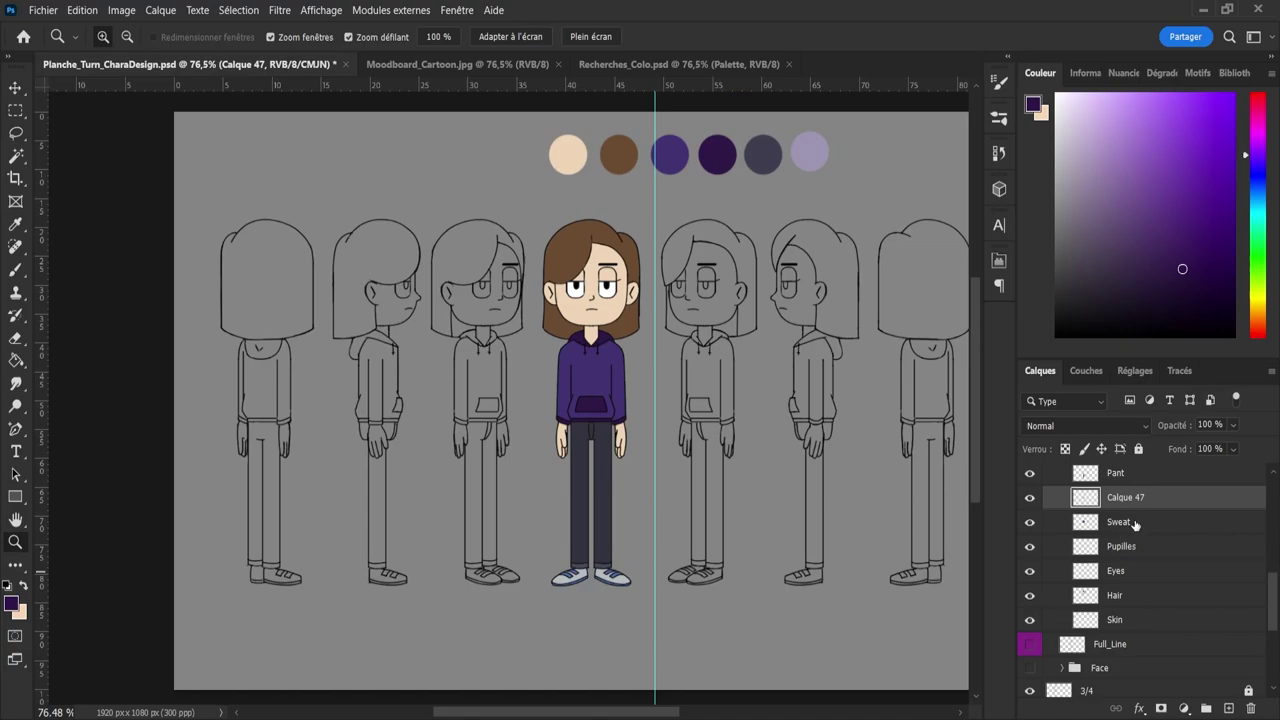
pyautogui.click(1115, 473)
pyautogui.keyDown('ctrl'); pyautogui.click(1085, 474); pyautogui.keyUp('ctrl')
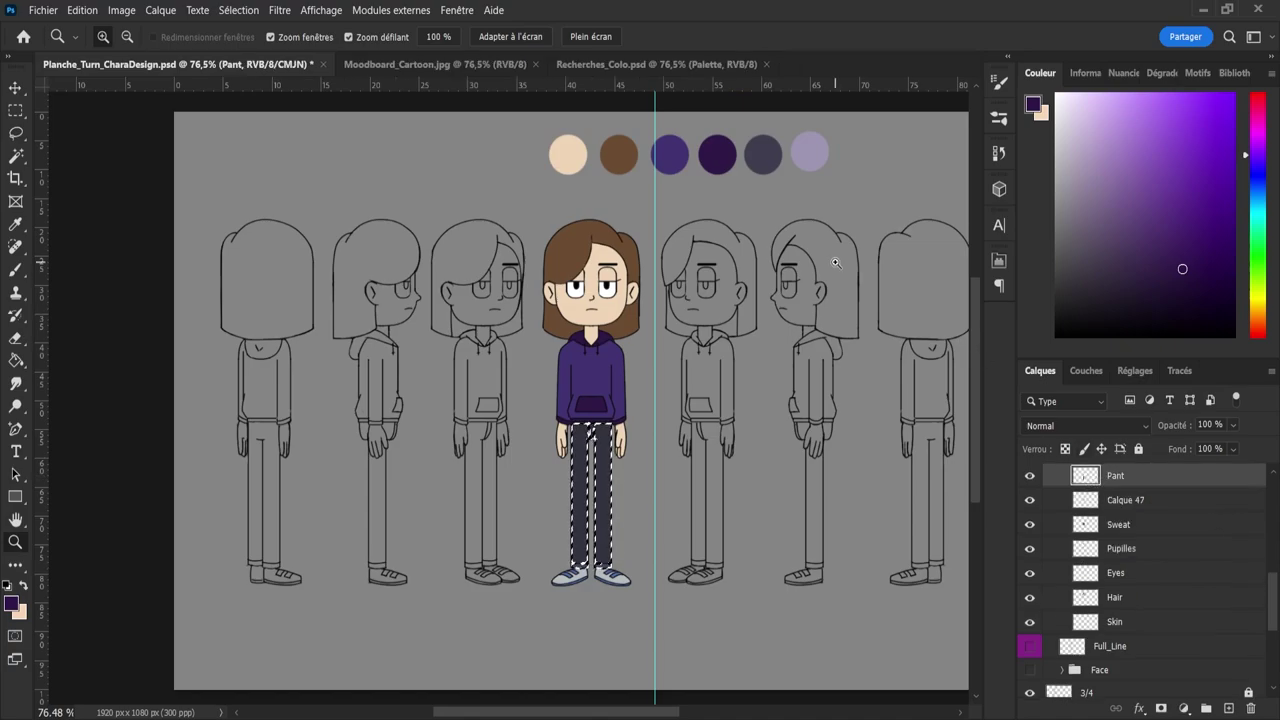
pyautogui.press('i')
pyautogui.click(764, 152)
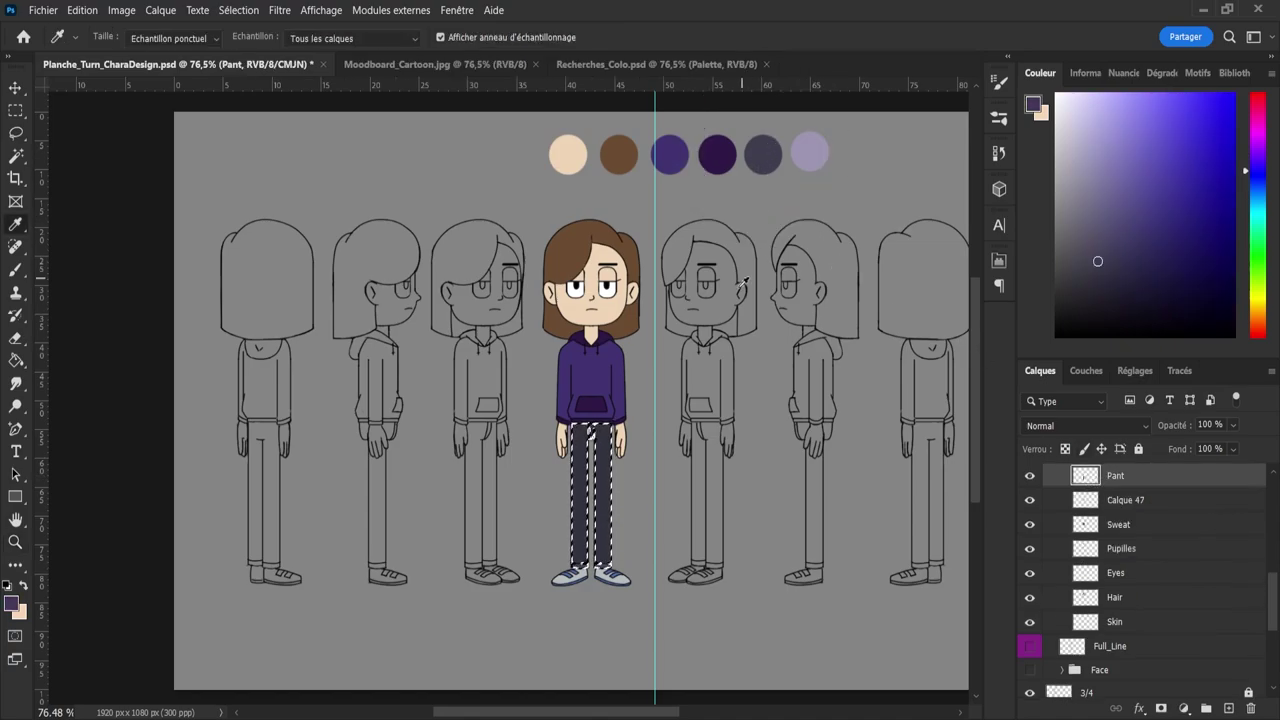
pyautogui.press('g')
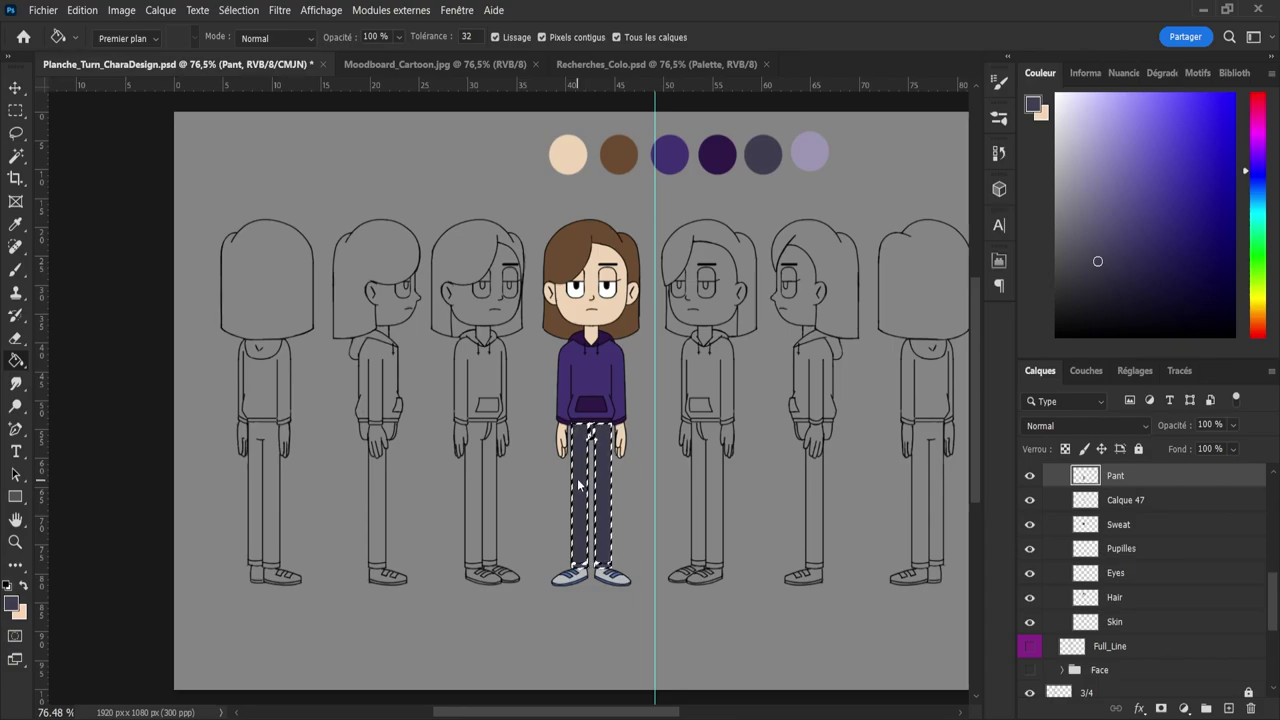
pyautogui.press('b')
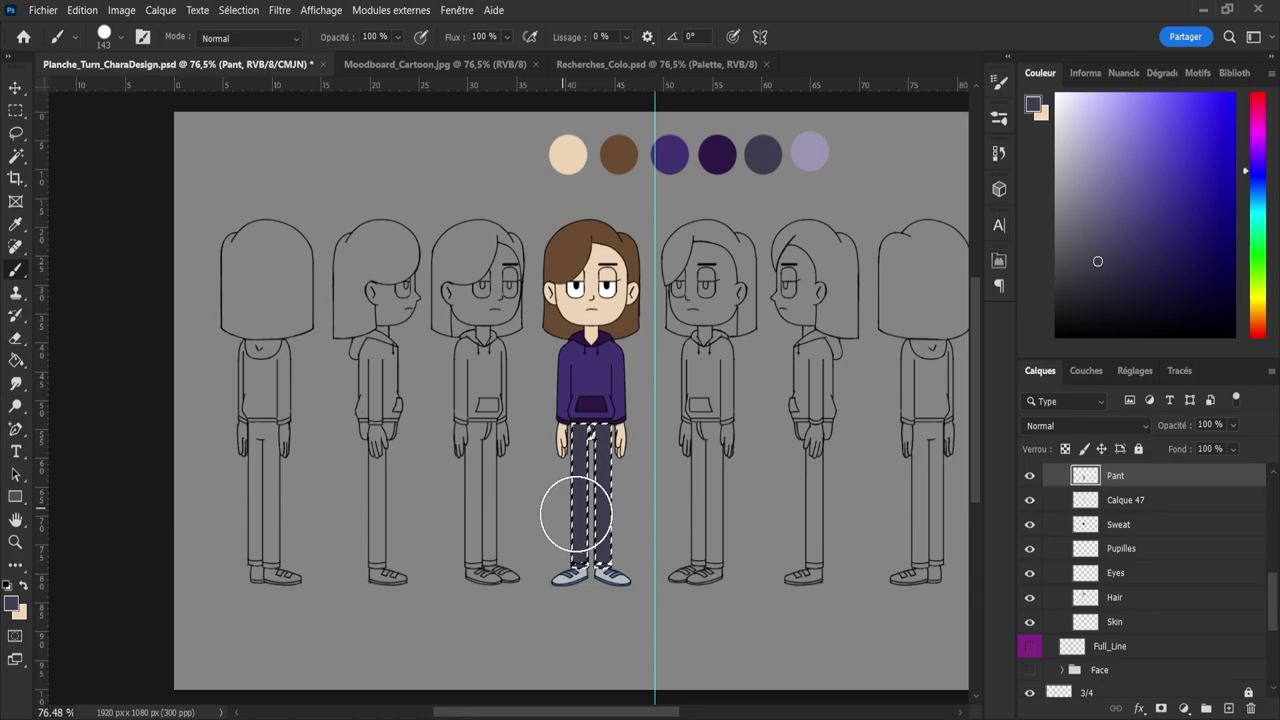
# - Add a layer above Pant, fill both trouser cuffs with the lavender palette swatch, and deselect
pyautogui.click(1229, 708)
pyautogui.press('z')
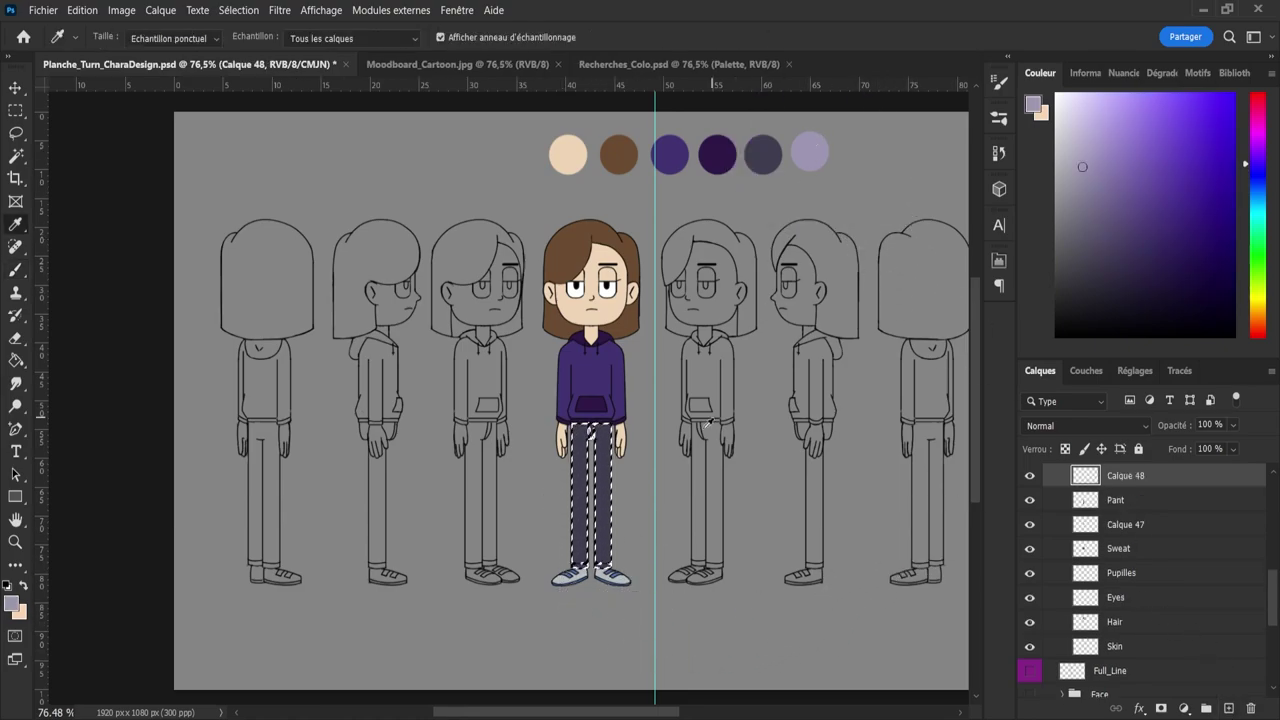
pyautogui.moveTo(594, 563)
pyautogui.mouseDown()
pyautogui.moveTo(626, 581)
pyautogui.moveTo(687, 580)
pyautogui.mouseUp()
pyautogui.press('g')
pyautogui.click(597, 498)
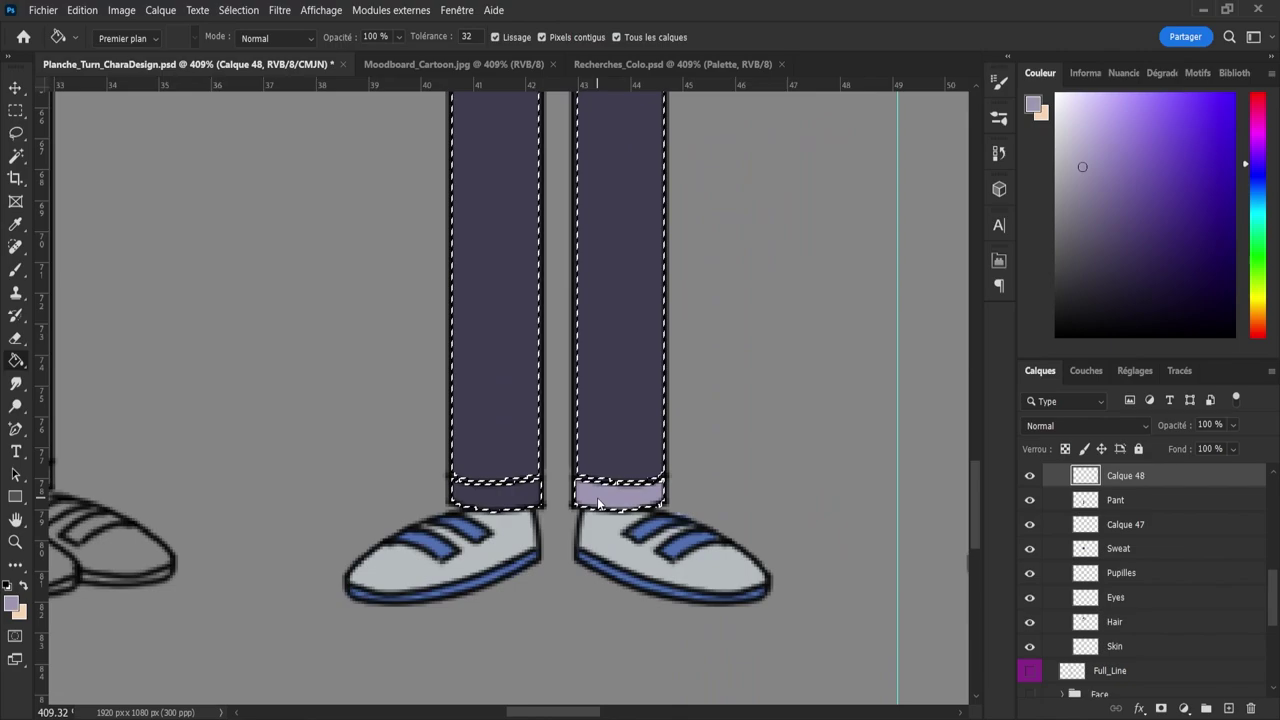
pyautogui.click(474, 496)
pyautogui.press('z')
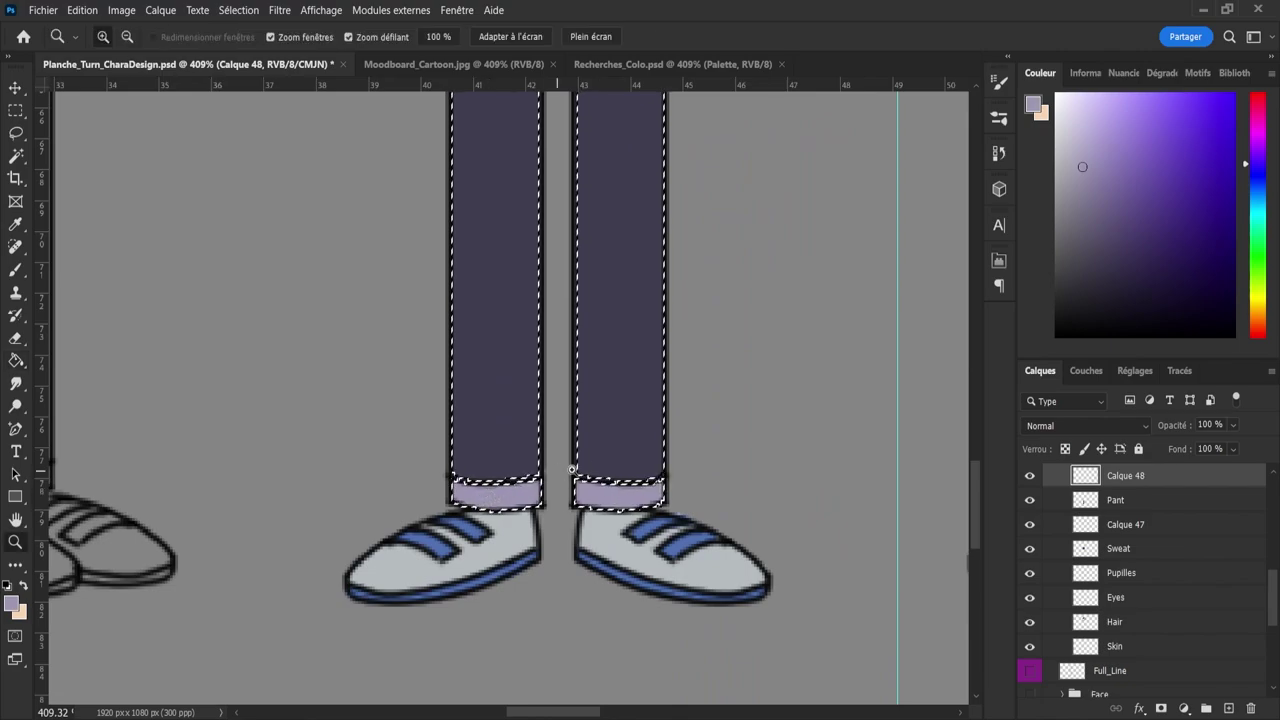
pyautogui.moveTo(602, 471); pyautogui.dragTo(494, 477)
pyautogui.moveTo(648, 279); pyautogui.dragTo(688, 378)
pyautogui.press('l')
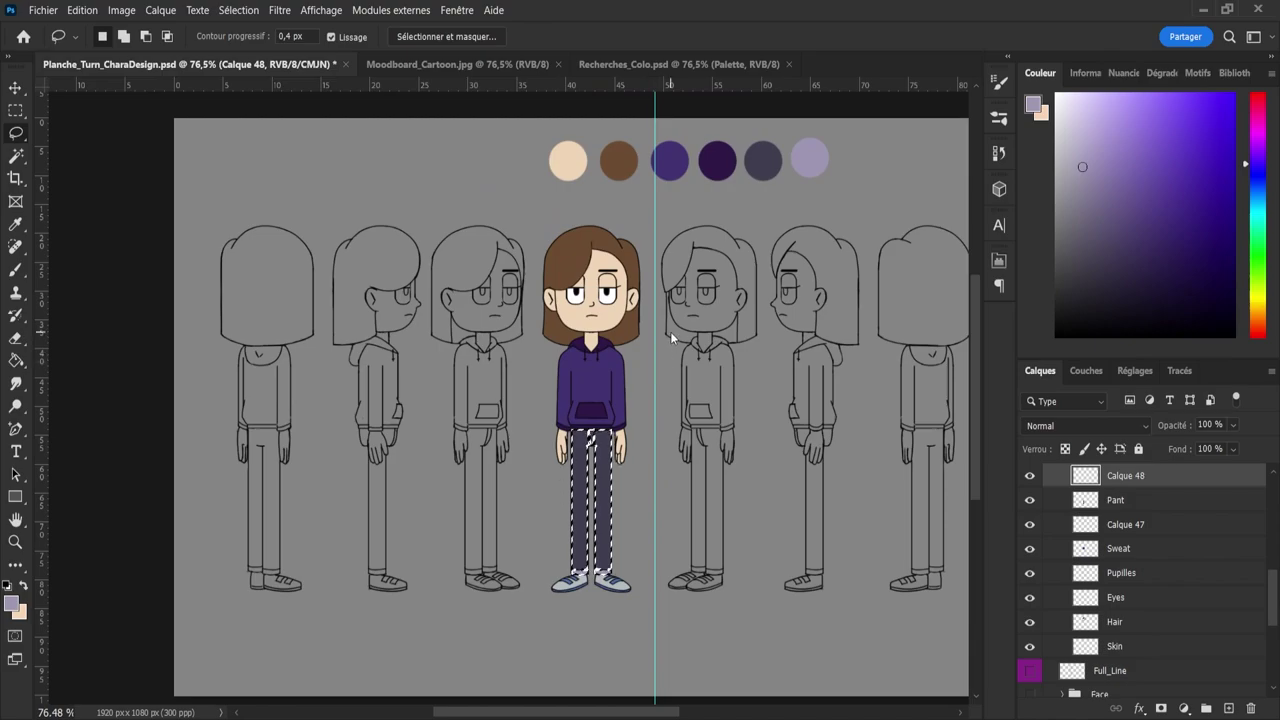
pyautogui.hotkey('ctrl', 'd')
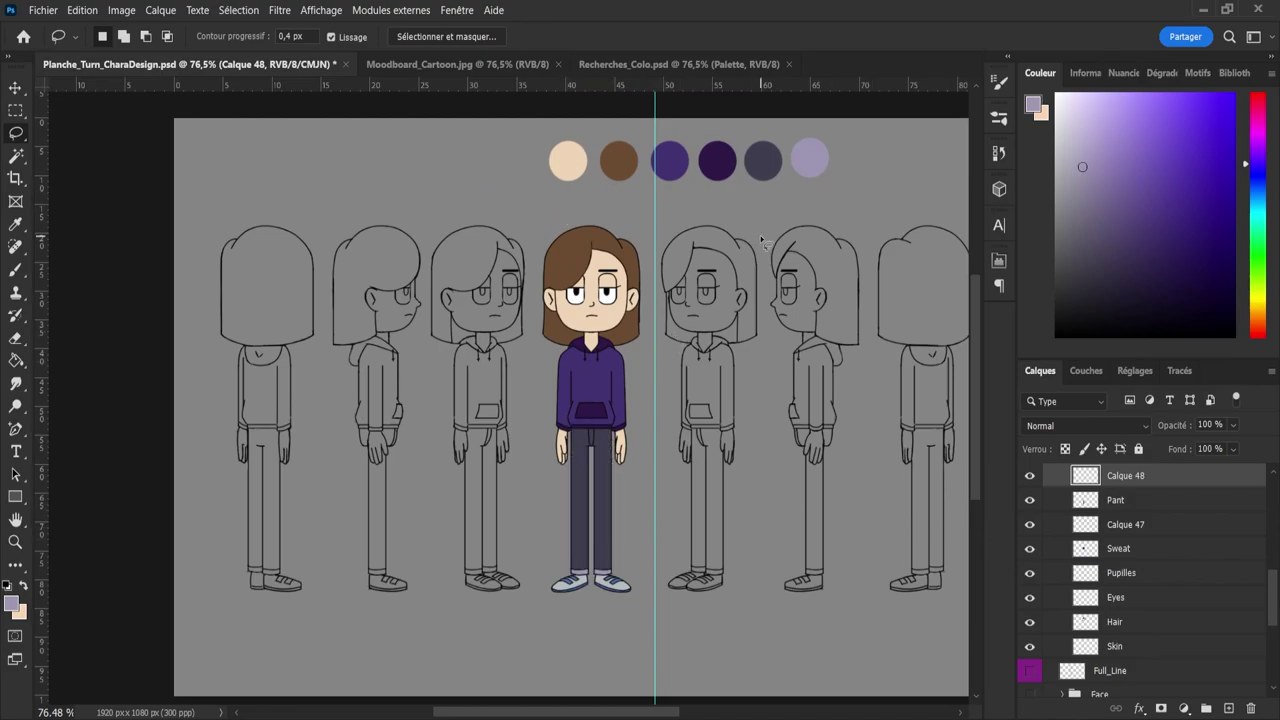
# - Recolour both trouser cuffs with the dark purple palette swatch, then deselect and save the document
pyautogui.press('i')
pyautogui.click(719, 165)
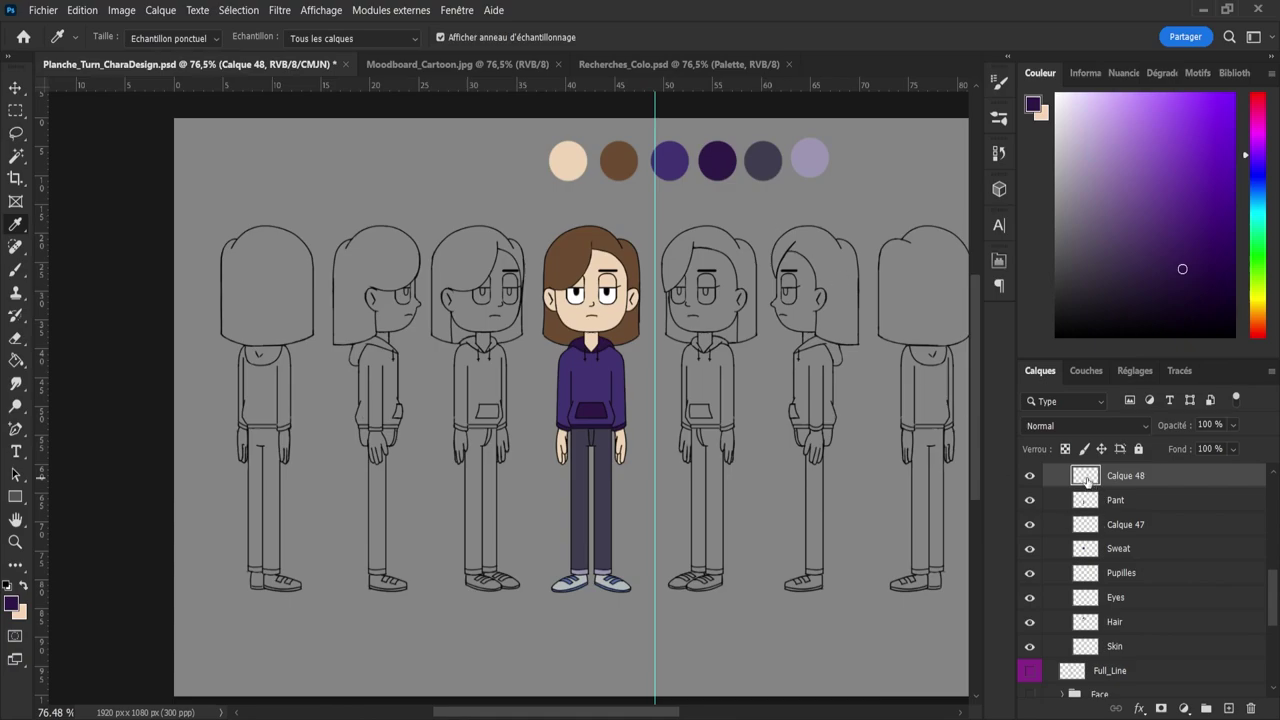
pyautogui.press('b')
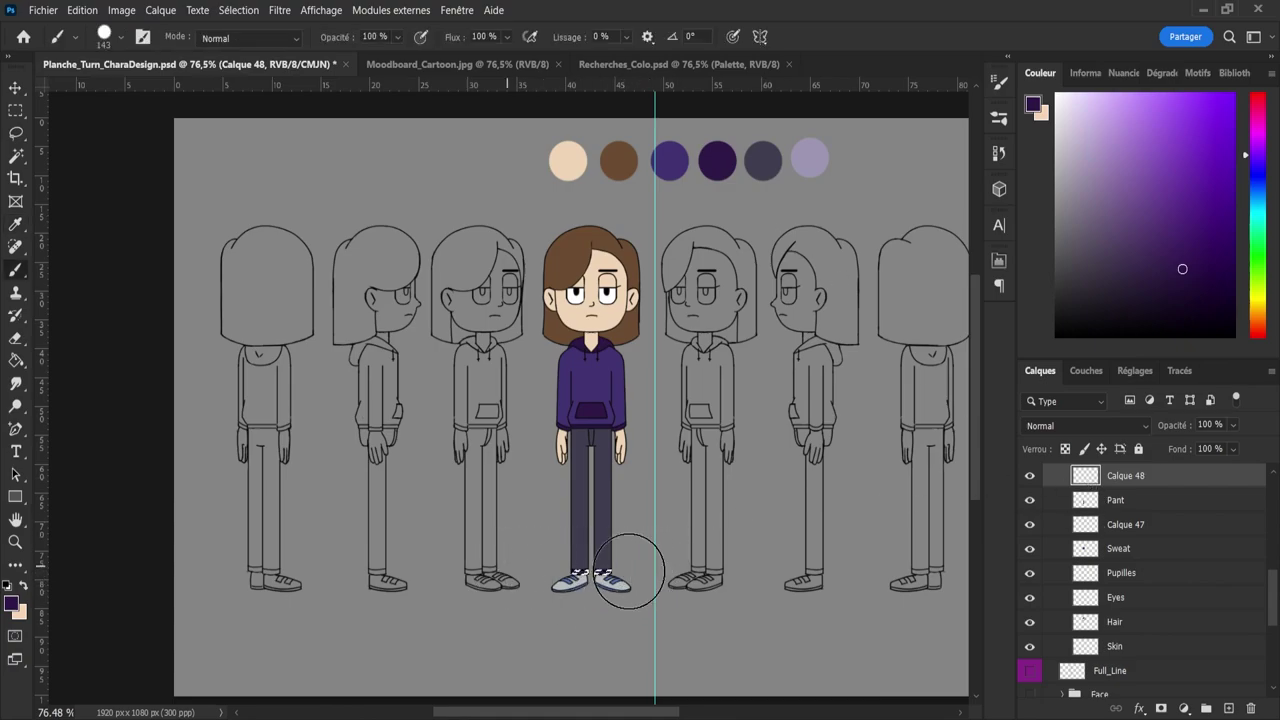
pyautogui.press('l')
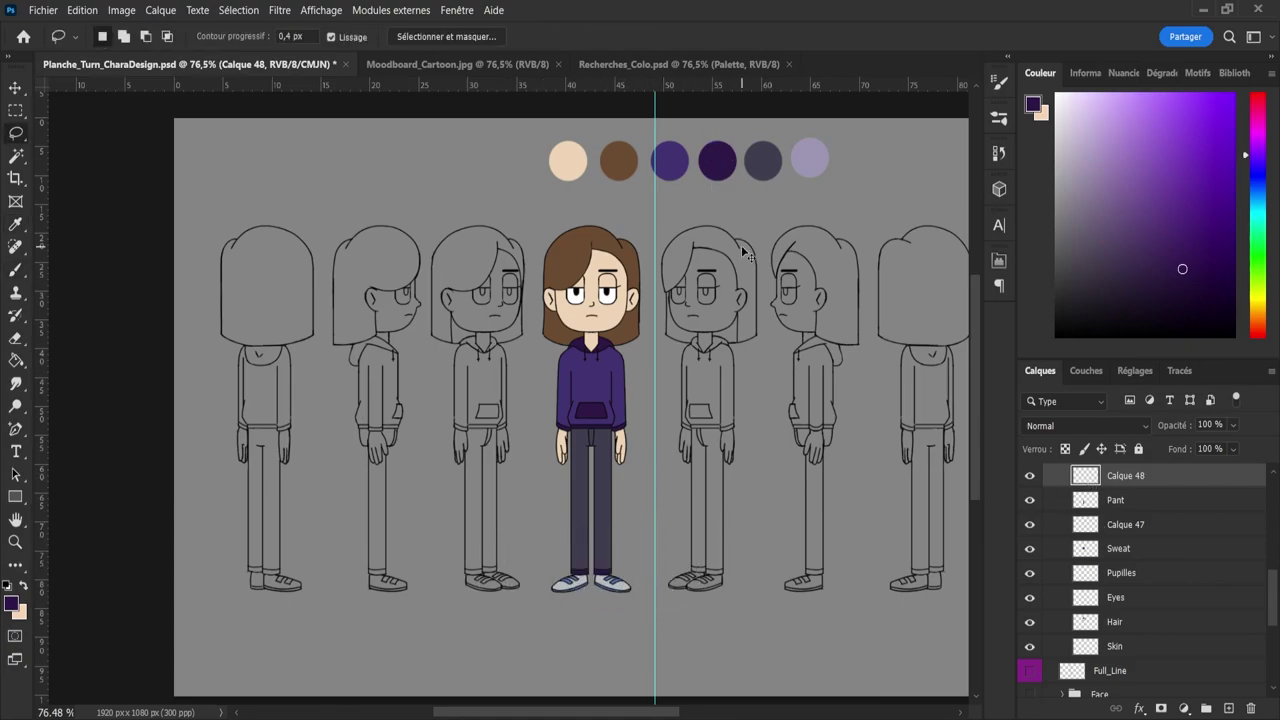
pyautogui.hotkey('ctrl', 's')
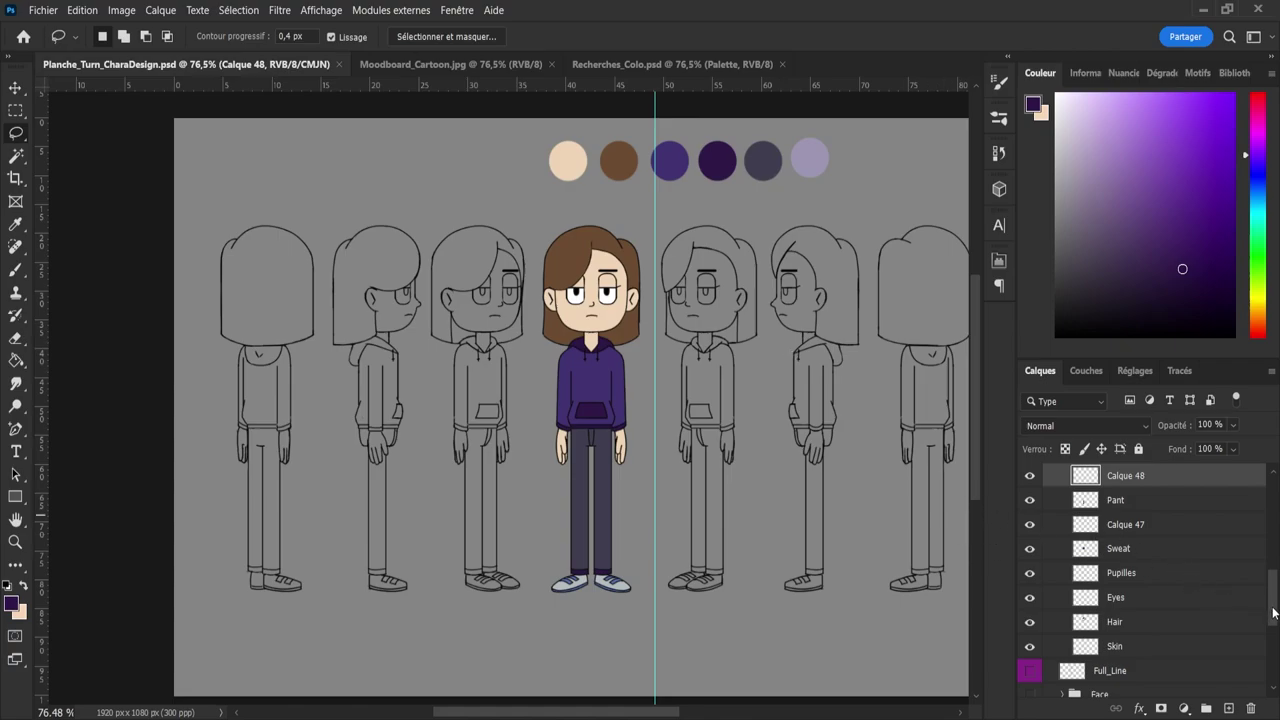
# - Repaint the front view's Shoes layer within its own outline using the lavender palette swatch
pyautogui.moveTo(1273, 612); pyautogui.dragTo(1271, 598)
pyautogui.click(1132, 520)
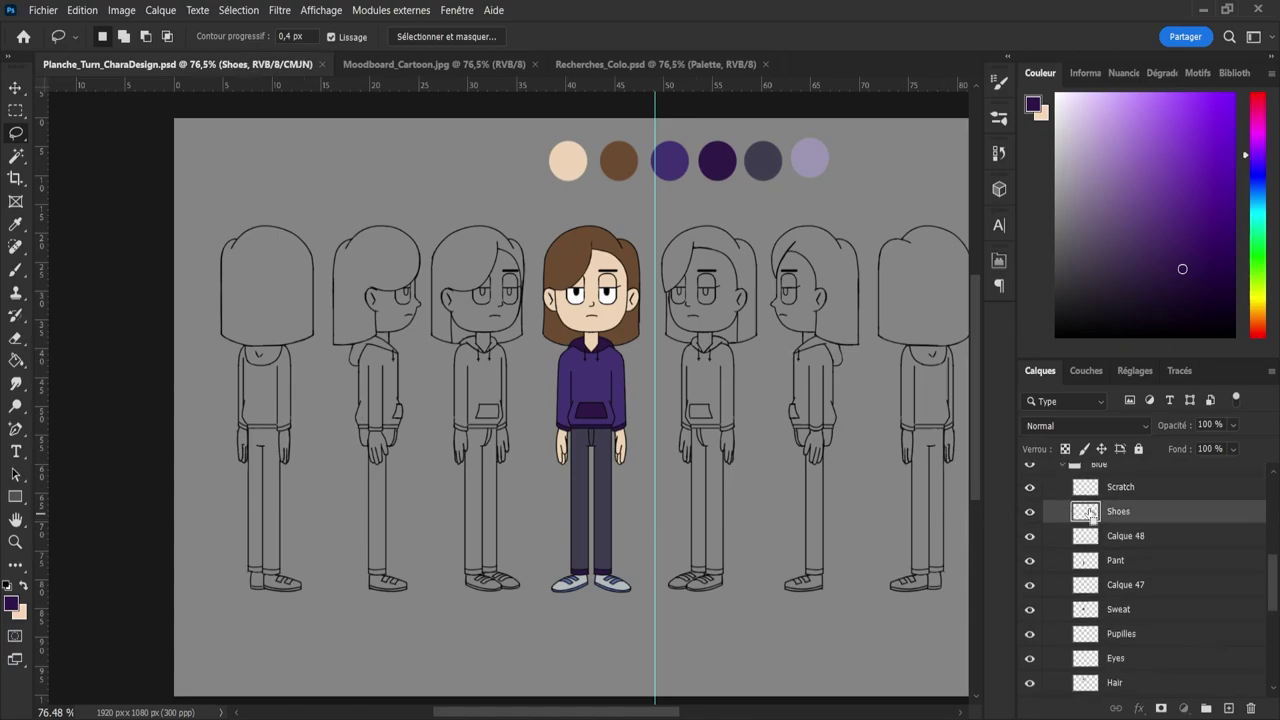
pyautogui.keyDown('ctrl'); pyautogui.click(1085, 511); pyautogui.keyUp('ctrl')
pyautogui.press('i')
pyautogui.click(810, 156)
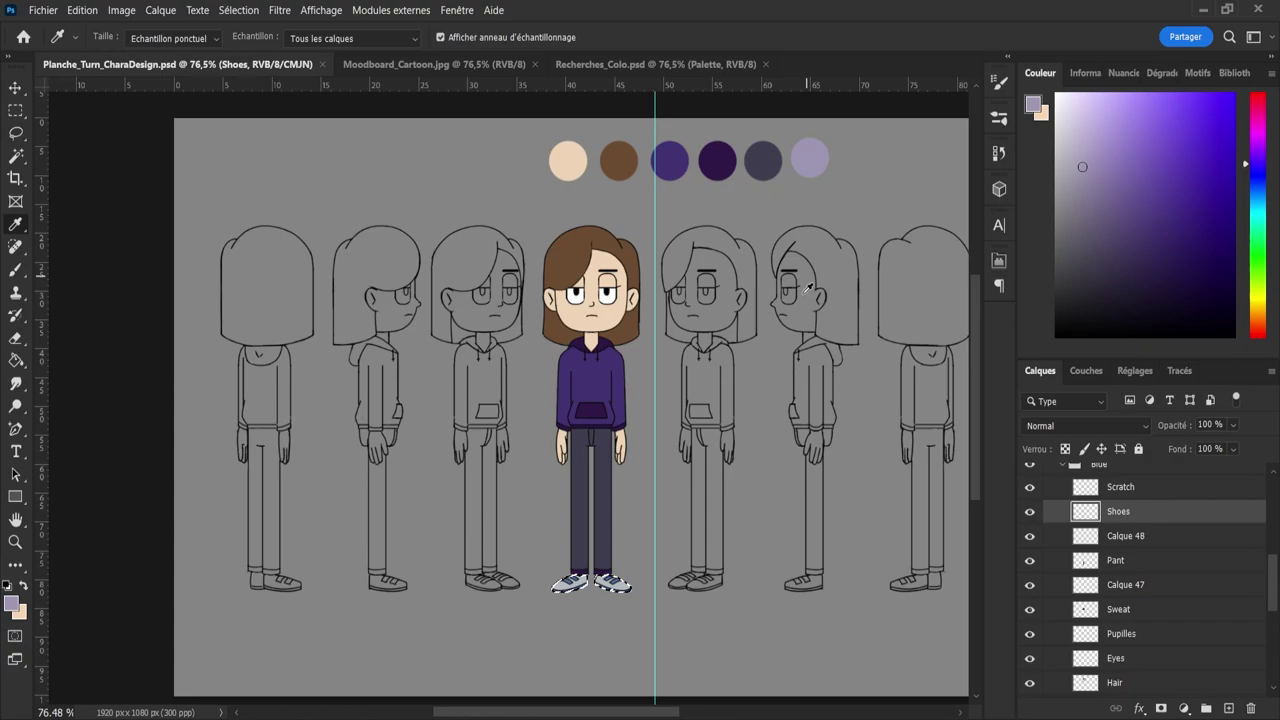
pyautogui.press('b')
pyautogui.moveTo(486, 586); pyautogui.dragTo(600, 594)
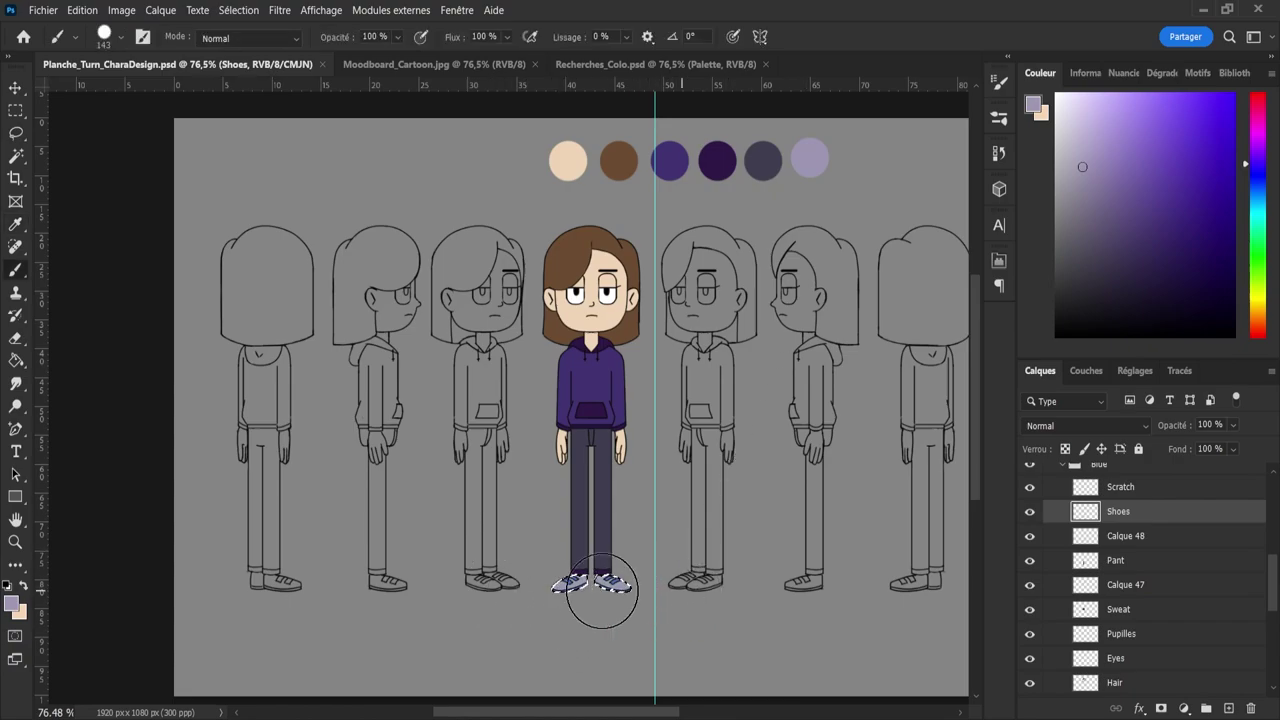
# - Recolour the Scratch layer's shoe details with the dark purple palette swatch, then deselect and save the document
pyautogui.click(1092, 499)
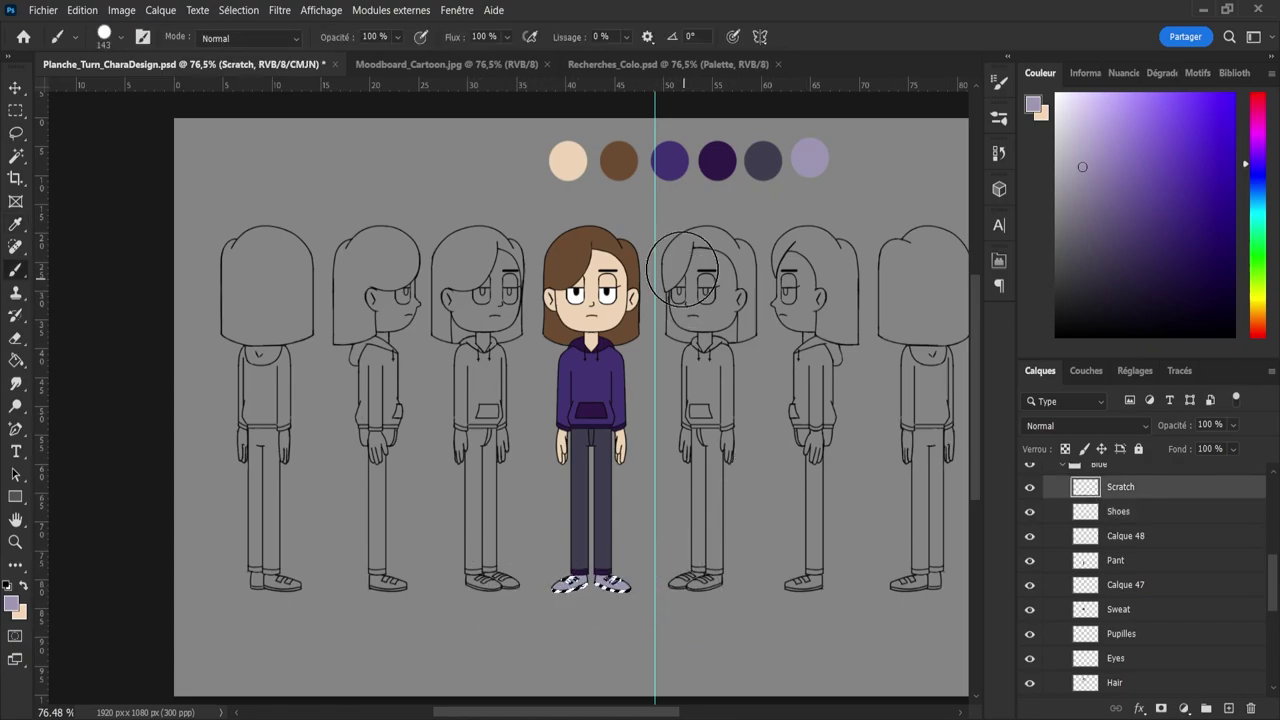
pyautogui.press('i')
pyautogui.click(718, 163)
pyautogui.press('b')
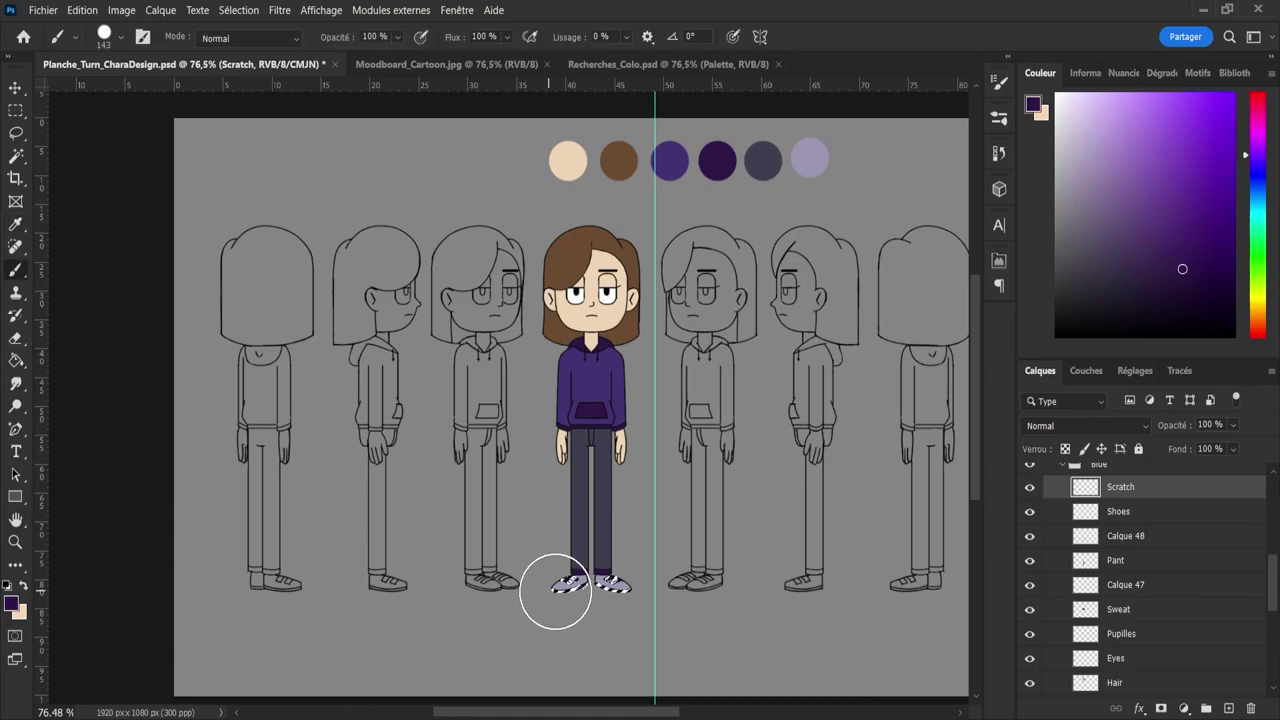
pyautogui.press('l')
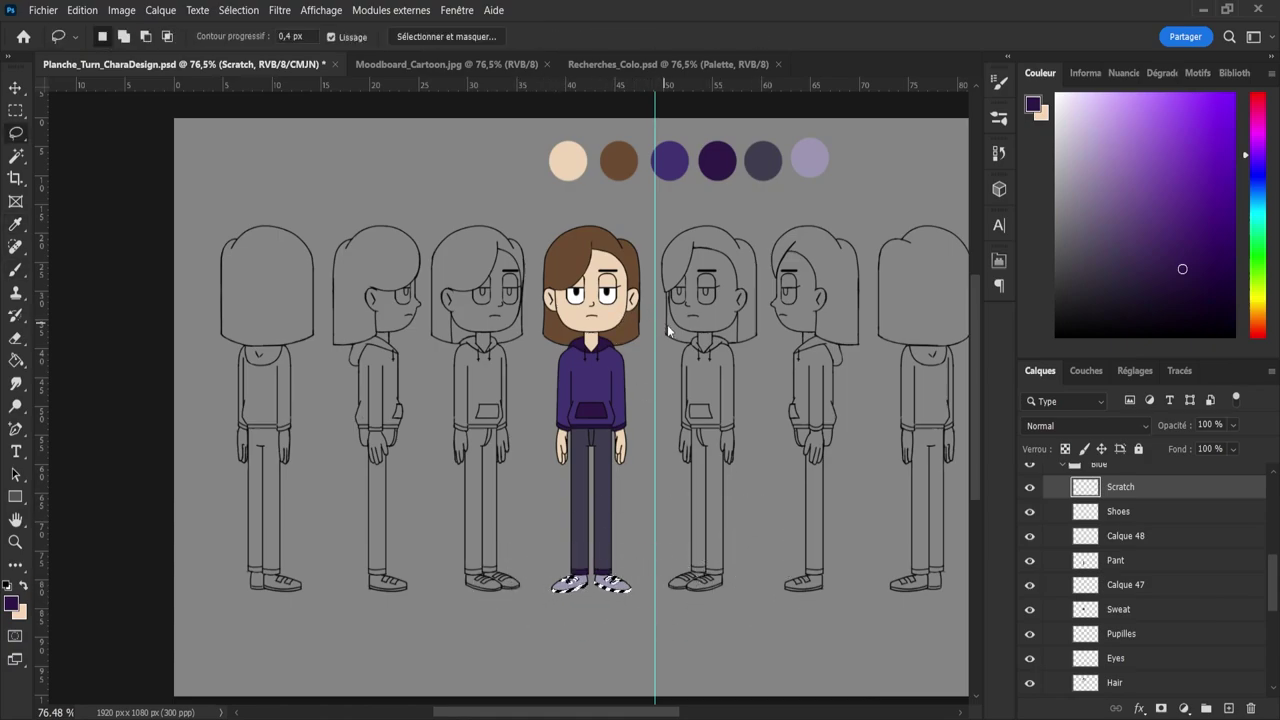
pyautogui.hotkey('ctrl', 'd')
pyautogui.hotkey('ctrl', 's')
pyautogui.press('z')
pyautogui.moveTo(511, 370); pyautogui.dragTo(473, 372)
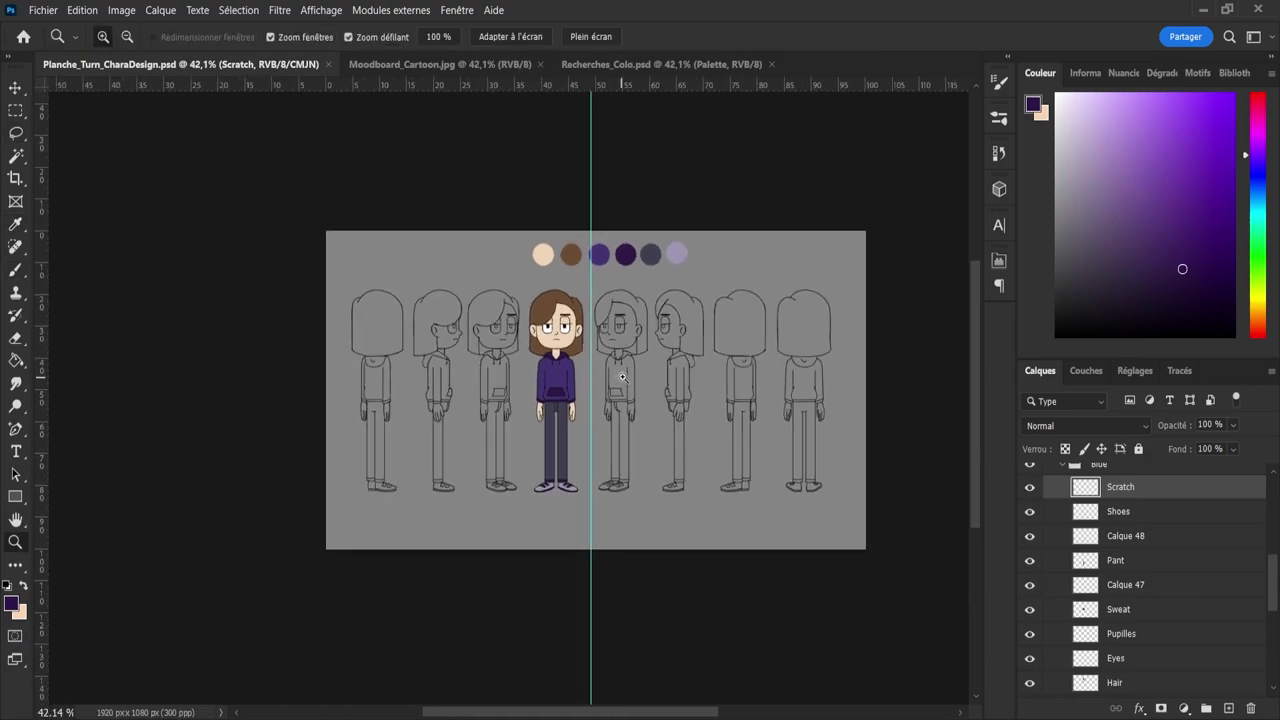
pyautogui.moveTo(623, 377); pyautogui.dragTo(617, 342)
pyautogui.moveTo(750, 398); pyautogui.dragTo(769, 397)
pyautogui.moveTo(645, 391); pyautogui.dragTo(621, 388)
pyautogui.moveTo(697, 373); pyautogui.dragTo(775, 363)
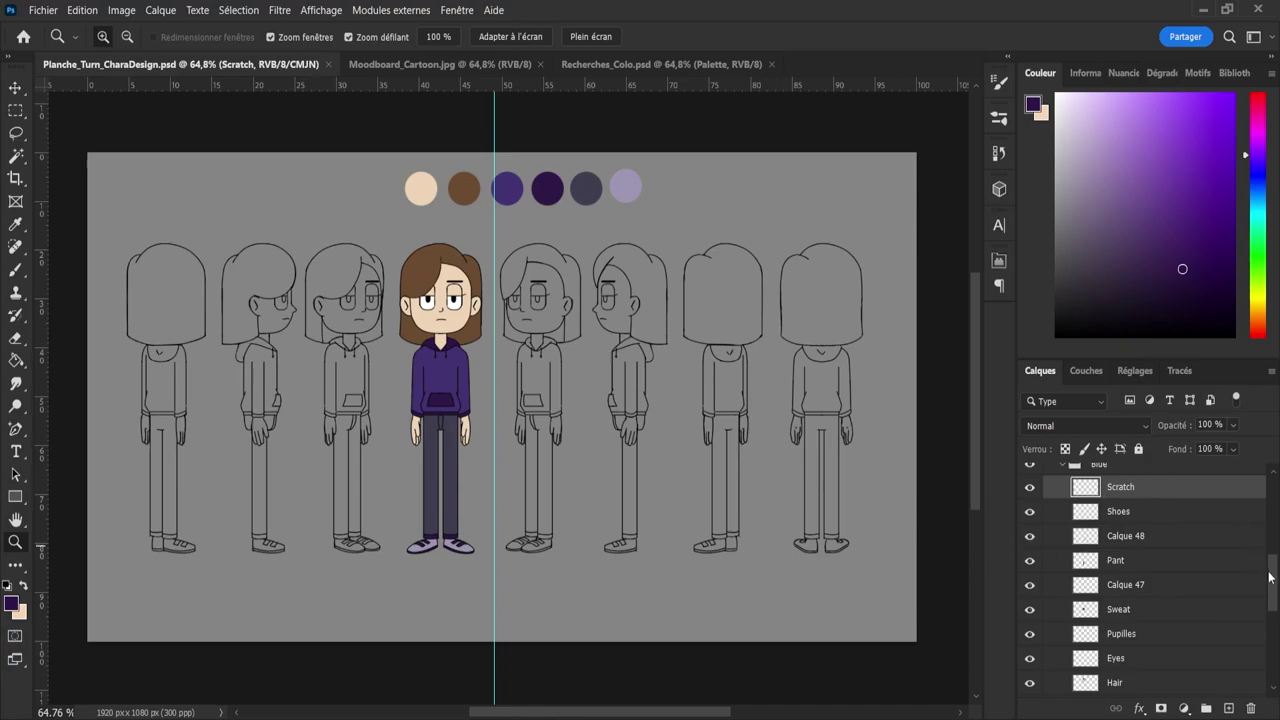
# - Collapse the Blue group, check it by toggling its visibility, then collapse the FACE group and save the document
pyautogui.moveTo(1270, 577); pyautogui.dragTo(1264, 550)
pyautogui.click(1062, 584)
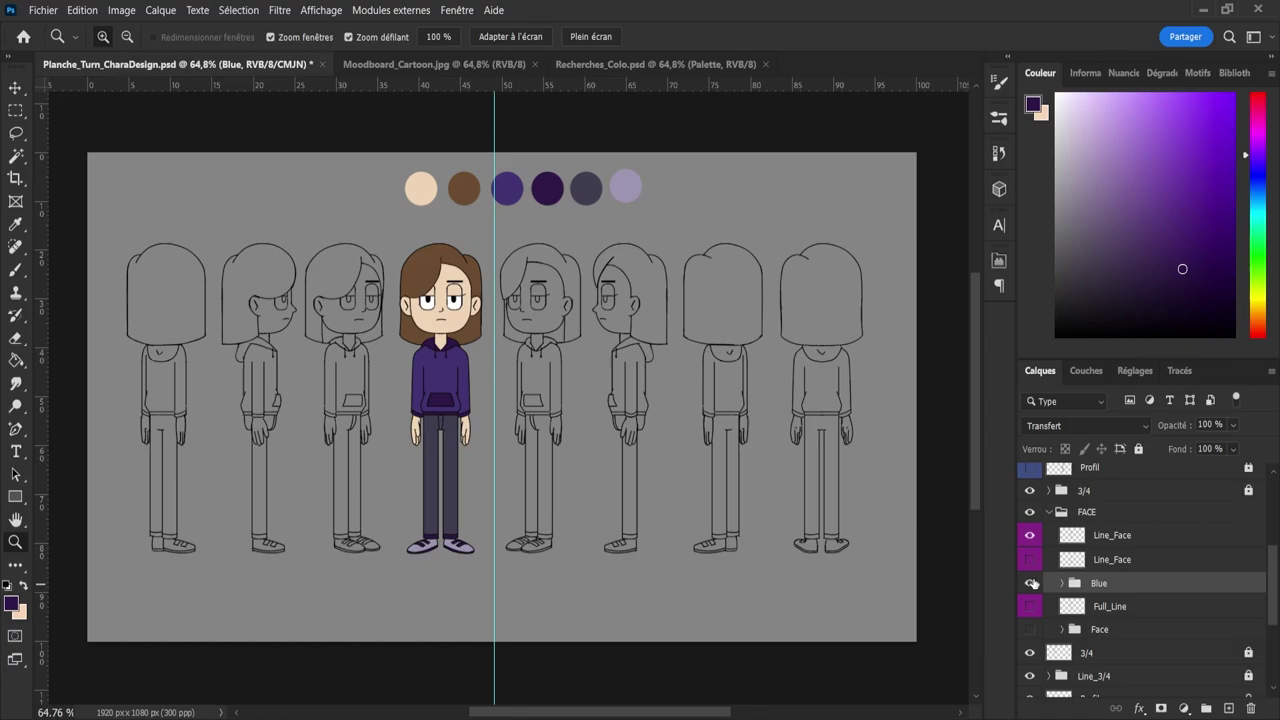
pyautogui.click(1030, 583)
pyautogui.click(1030, 583)
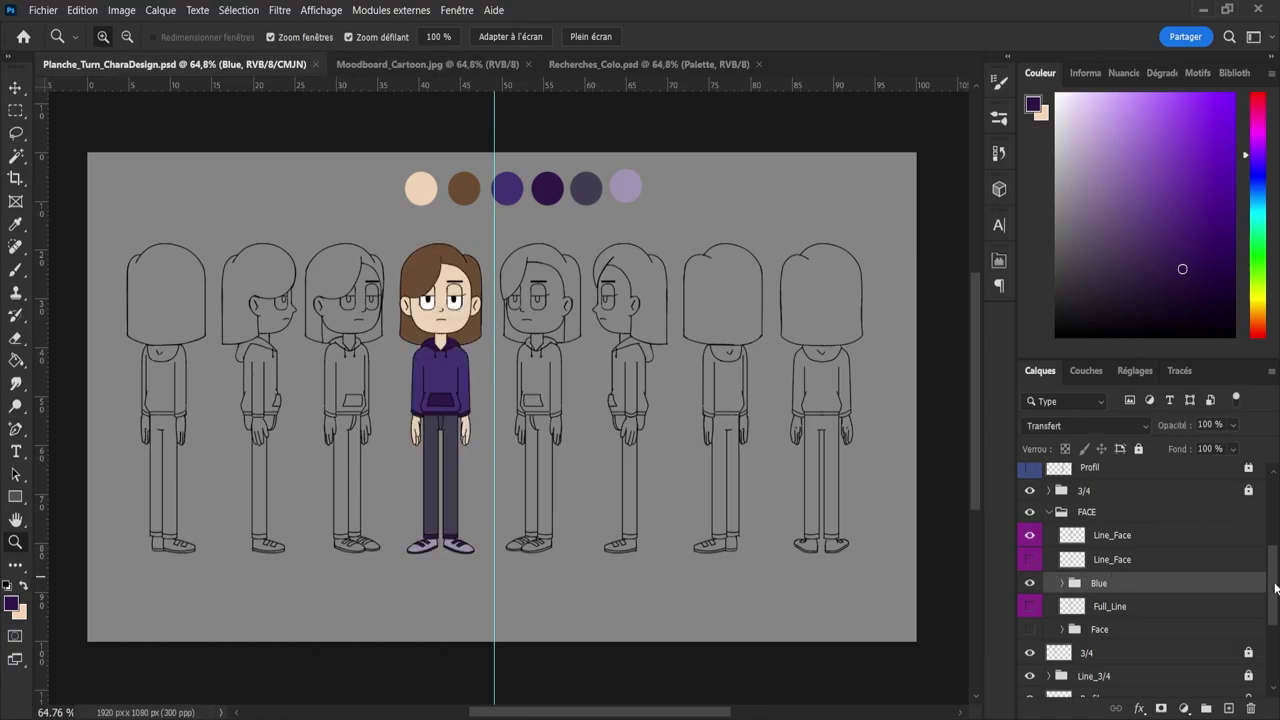
pyautogui.moveTo(1275, 588); pyautogui.dragTo(1253, 566)
pyautogui.click(1049, 596)
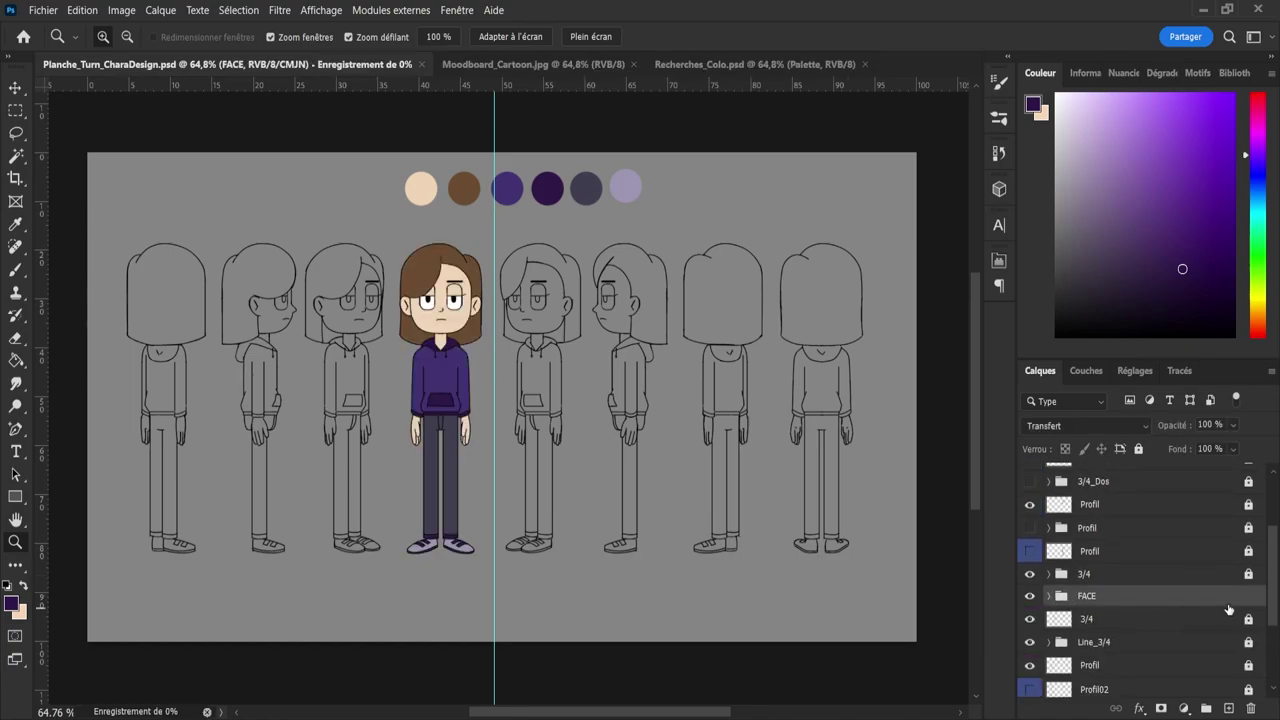
pyautogui.hotkey('ctrl', 's')
# - Identify the 3/4 line layer by toggling its visibility, then add a new layer directly above the Line_3/4 group
pyautogui.moveTo(1275, 610); pyautogui.dragTo(1274, 623)
pyautogui.click(1070, 591)
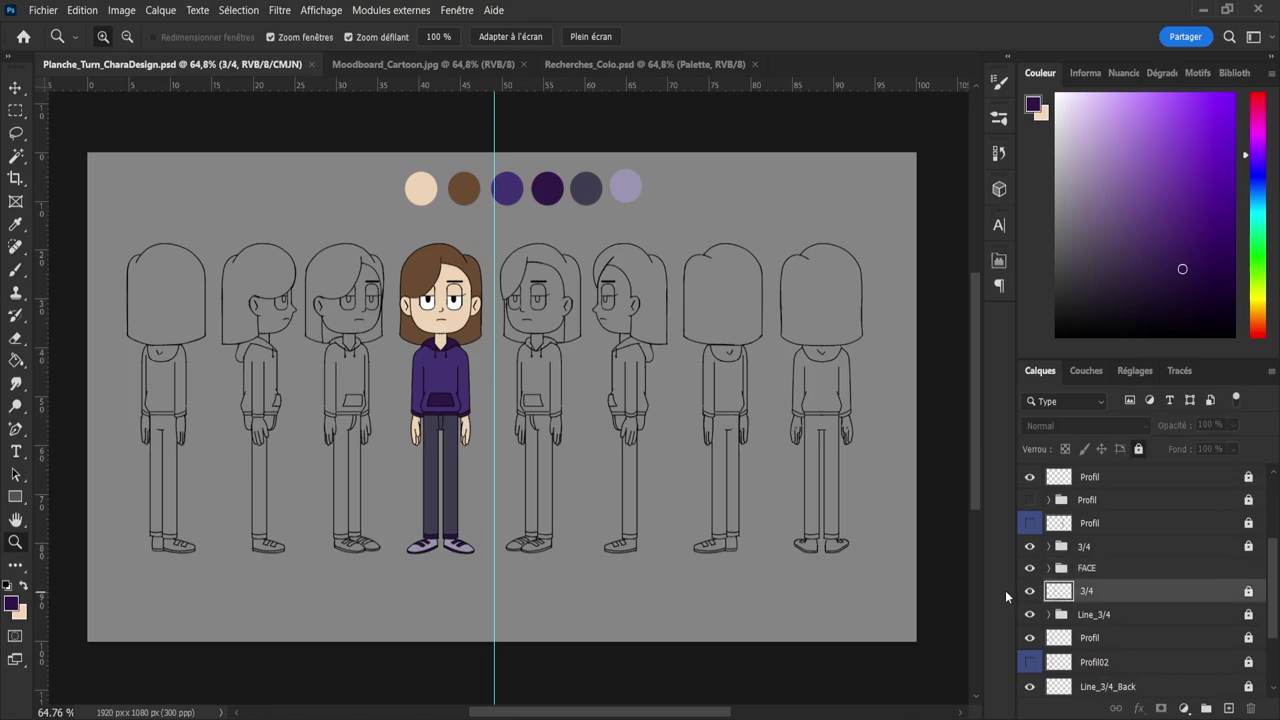
pyautogui.click(1030, 591)
pyautogui.click(1030, 591)
pyautogui.click(1086, 616)
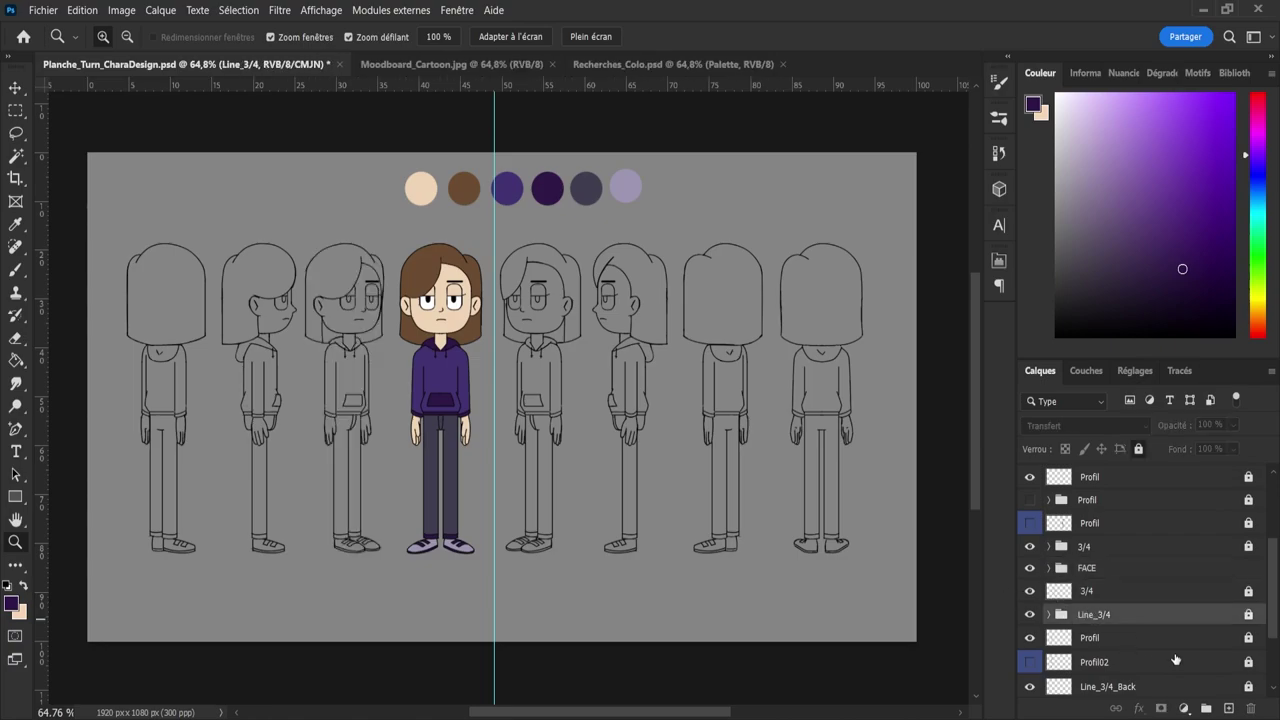
pyautogui.click(1230, 709)
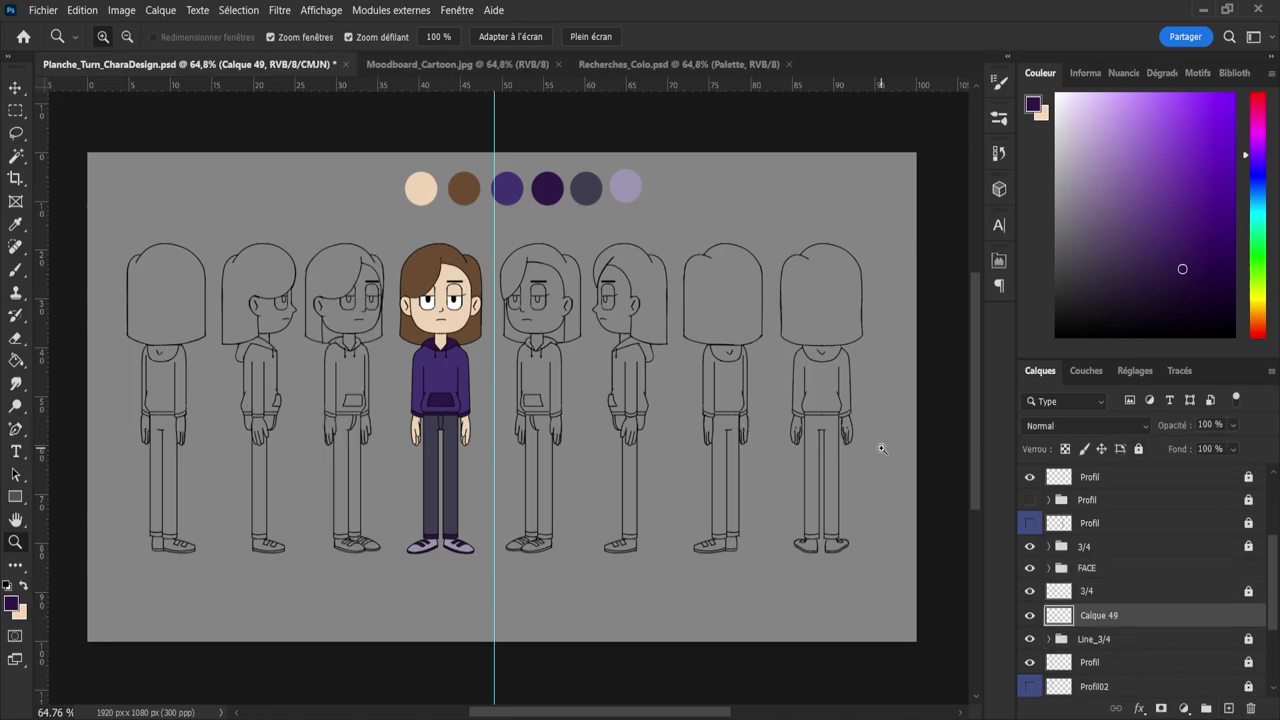
# - Sample the front view's skin colour and fill the face of the 3/4 view to its left, including ear and eyelids
pyautogui.moveTo(658, 348); pyautogui.dragTo(626, 348)
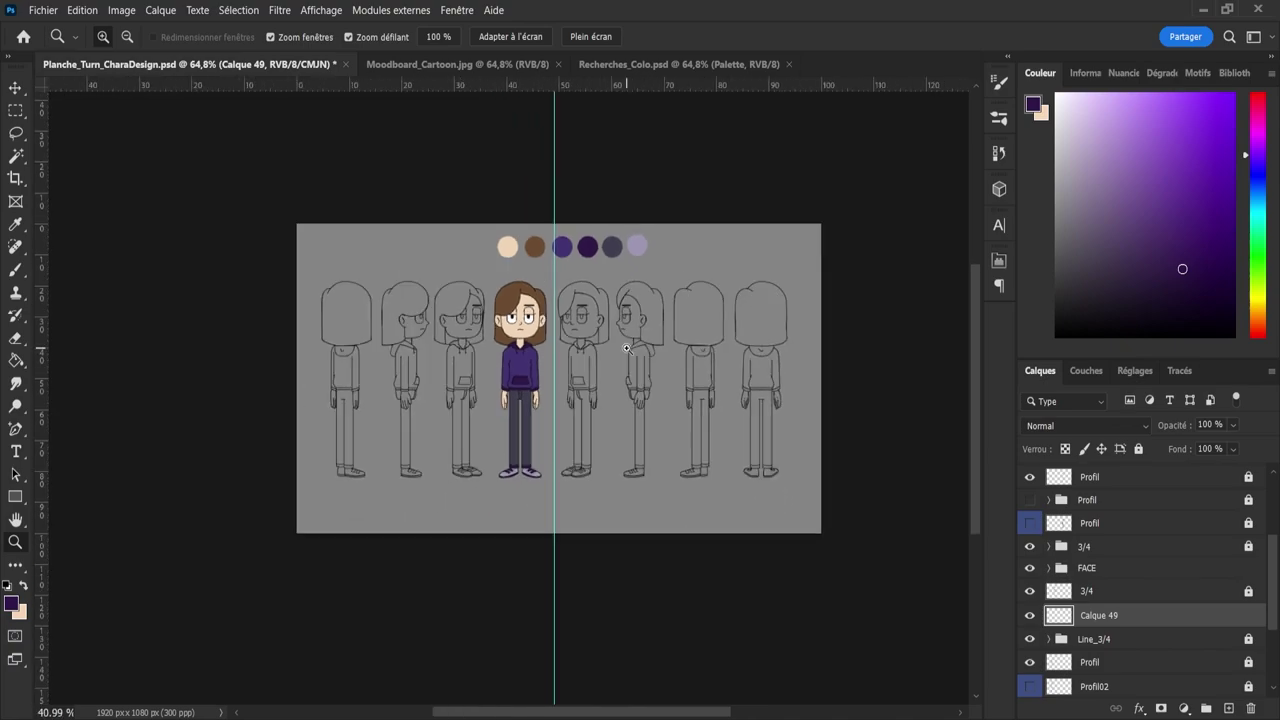
pyautogui.moveTo(376, 335); pyautogui.dragTo(405, 333)
pyautogui.moveTo(510, 334); pyautogui.dragTo(548, 336)
pyautogui.scroll(1, 548, 337)
pyautogui.press('i')
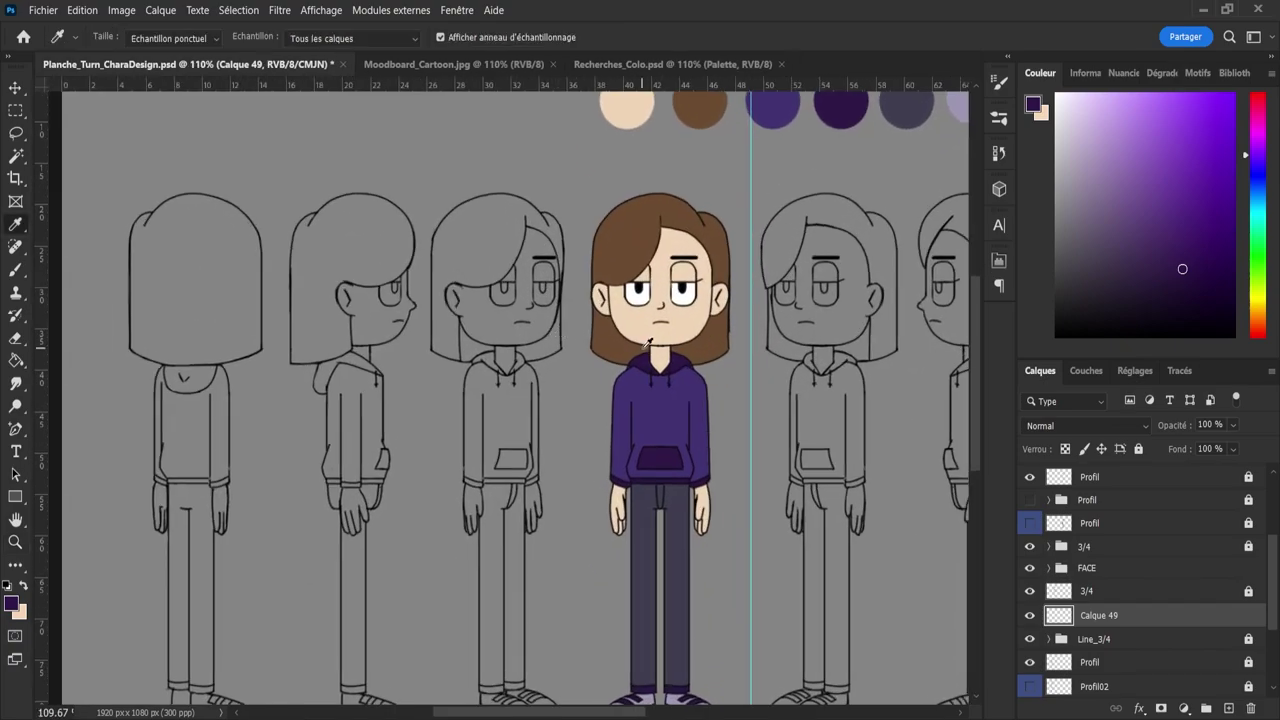
pyautogui.click(634, 316)
pyautogui.press('g')
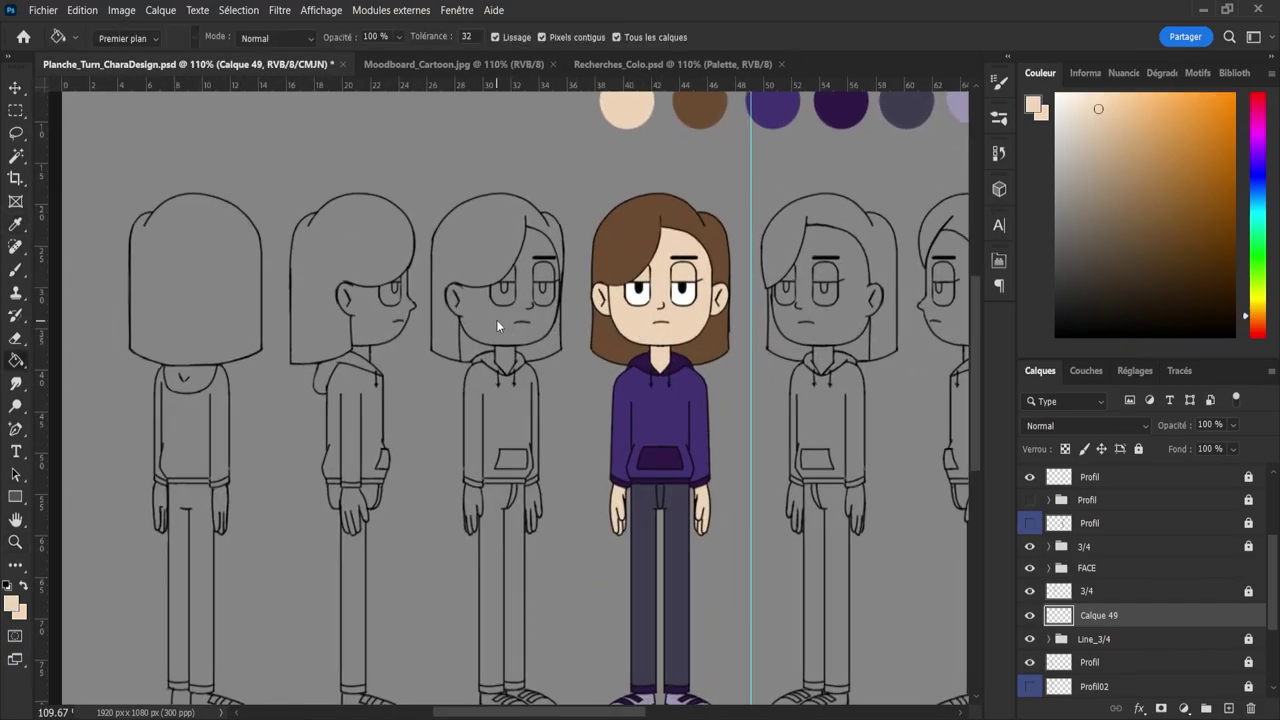
pyautogui.click(498, 322)
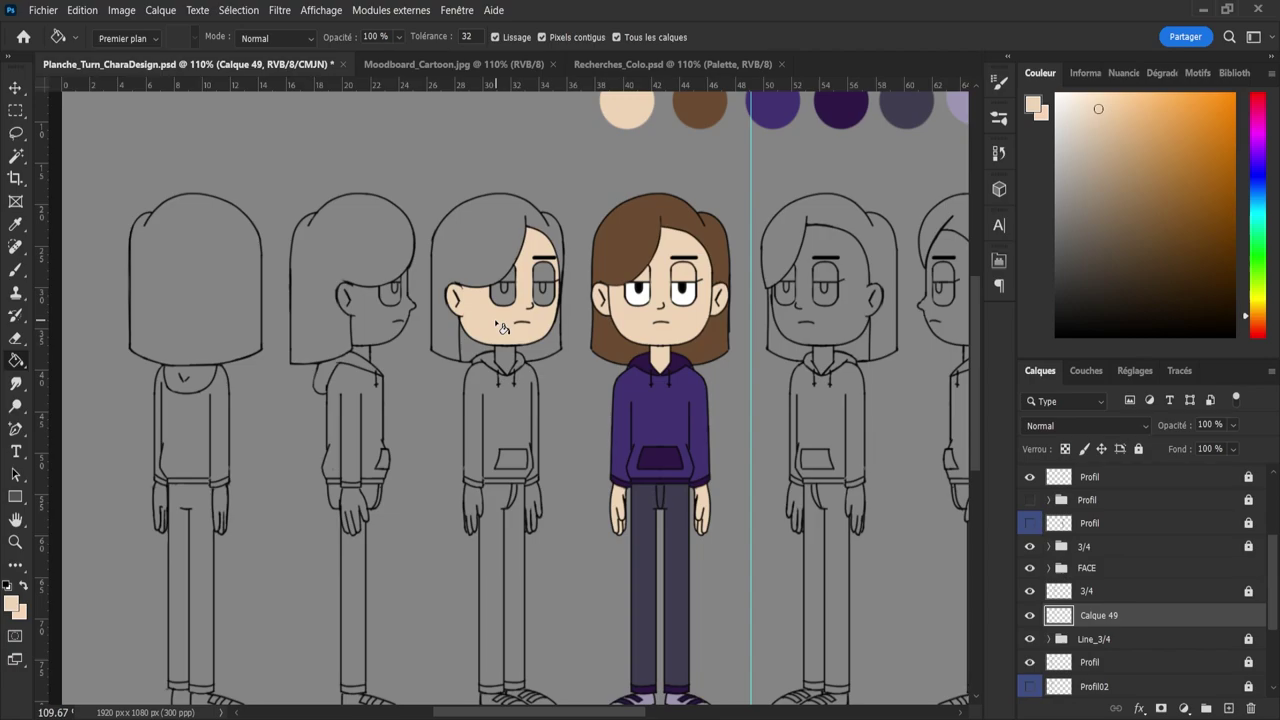
pyautogui.click(539, 282)
pyautogui.scroll(3, 541, 287)
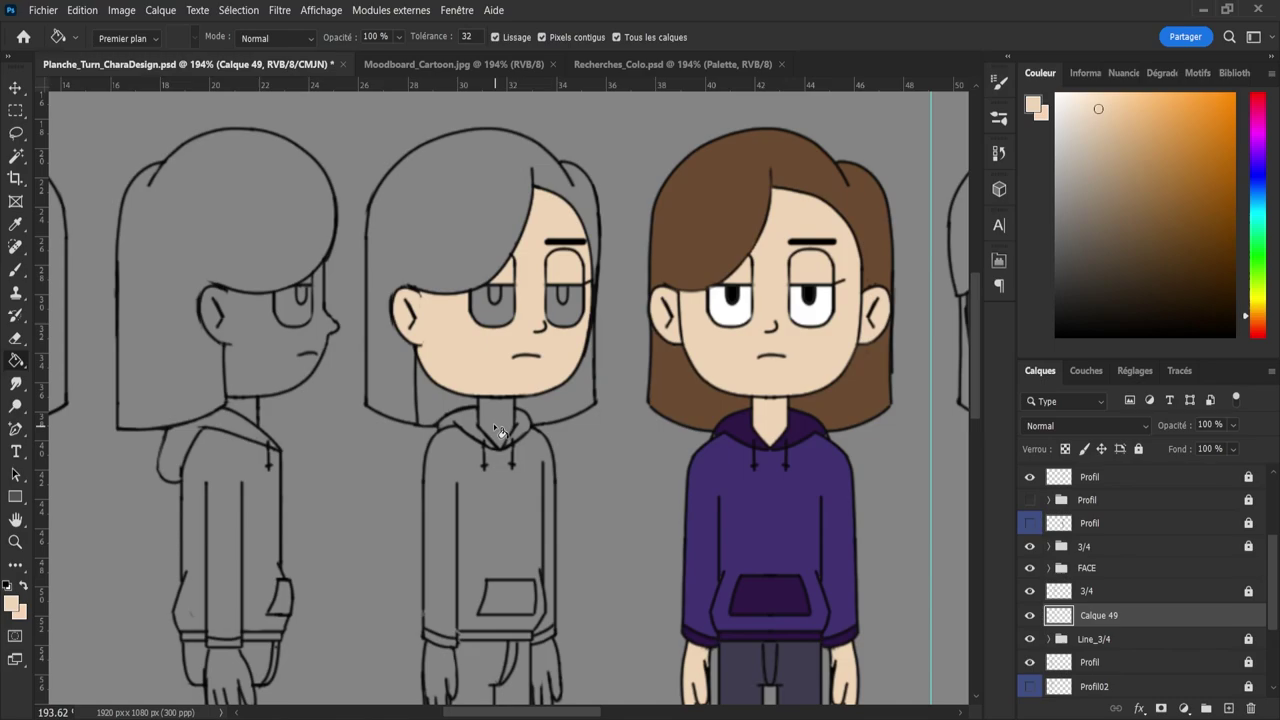
# - Fill the same 3/4 view's neck and both hands with the skin colour
pyautogui.scroll(-3, 490, 470)
pyautogui.scroll(2, 467, 508)
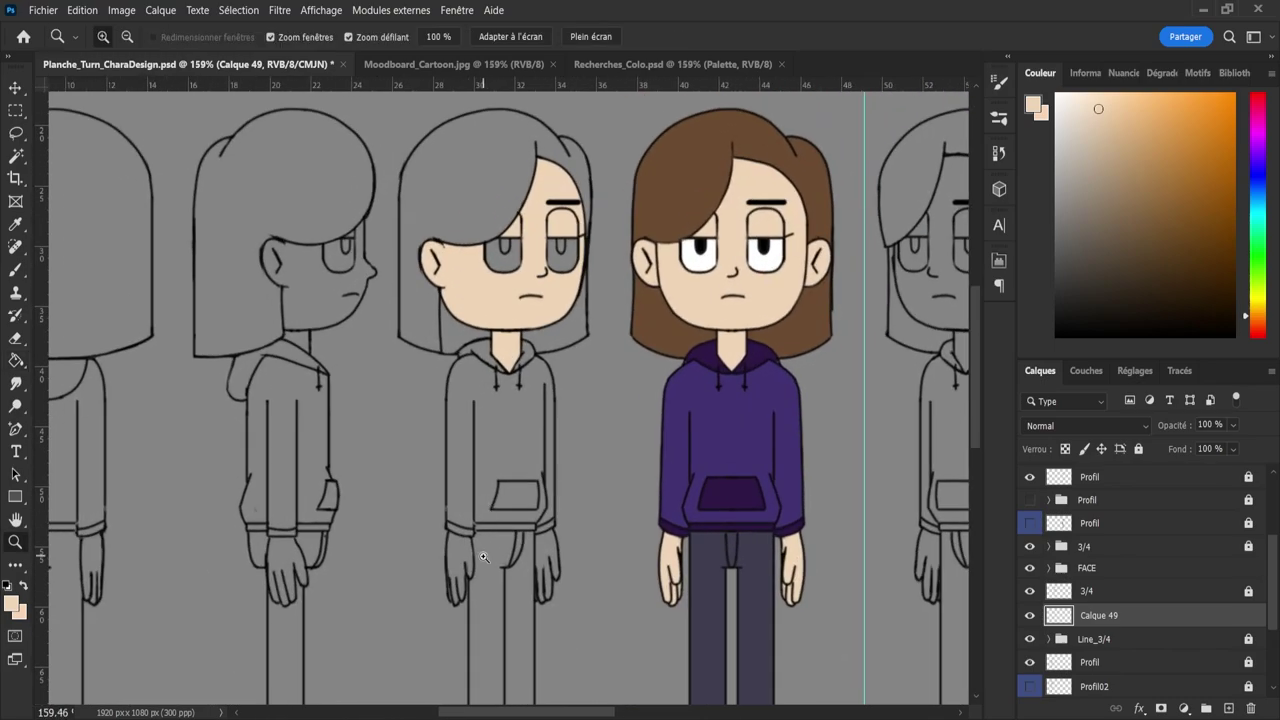
pyautogui.click(461, 555)
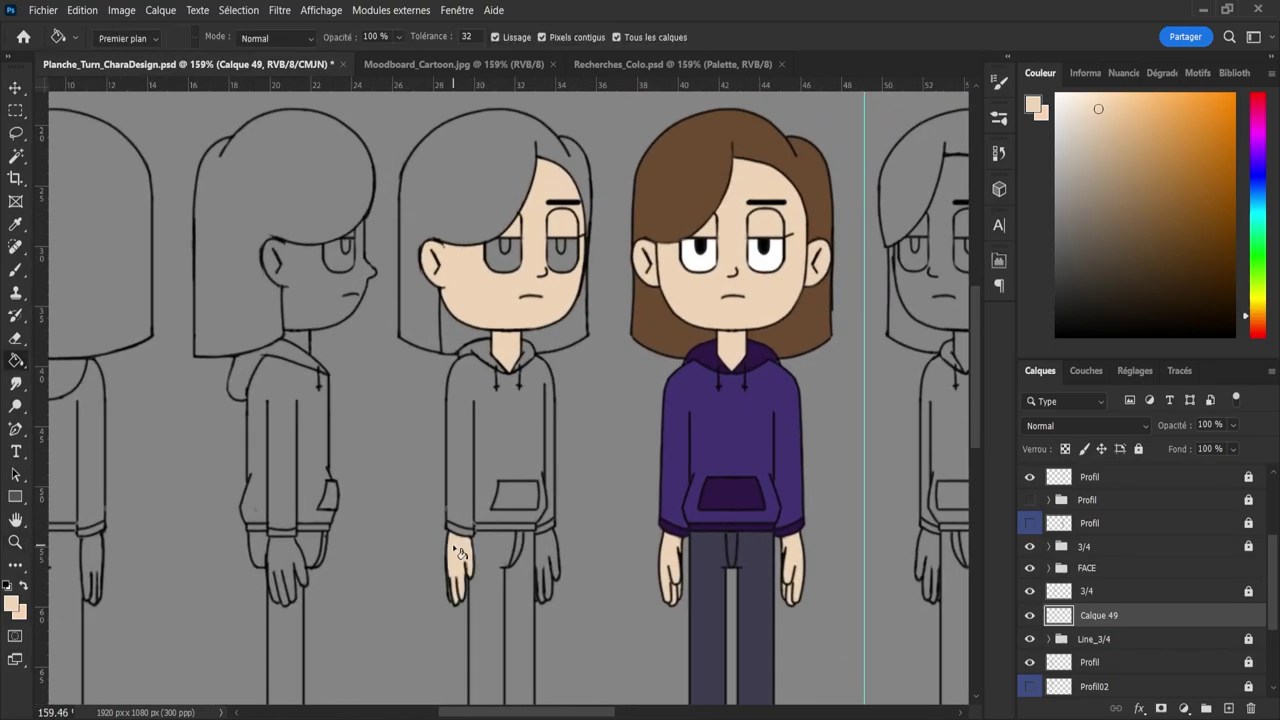
pyautogui.click(550, 556)
pyautogui.press('z')
pyautogui.moveTo(532, 506); pyautogui.dragTo(471, 506)
pyautogui.moveTo(490, 588); pyautogui.dragTo(469, 588)
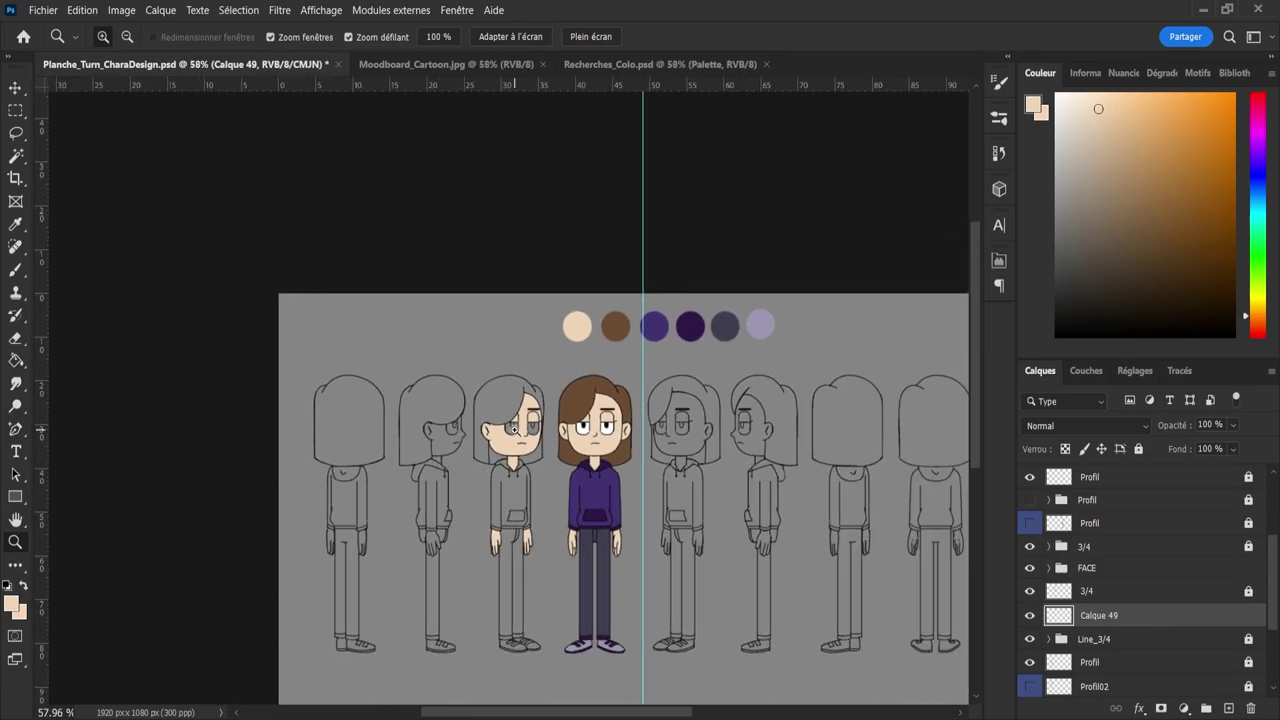
pyautogui.moveTo(513, 428); pyautogui.dragTo(490, 428)
pyautogui.moveTo(505, 584); pyautogui.dragTo(533, 584)
pyautogui.moveTo(517, 507); pyautogui.dragTo(537, 524)
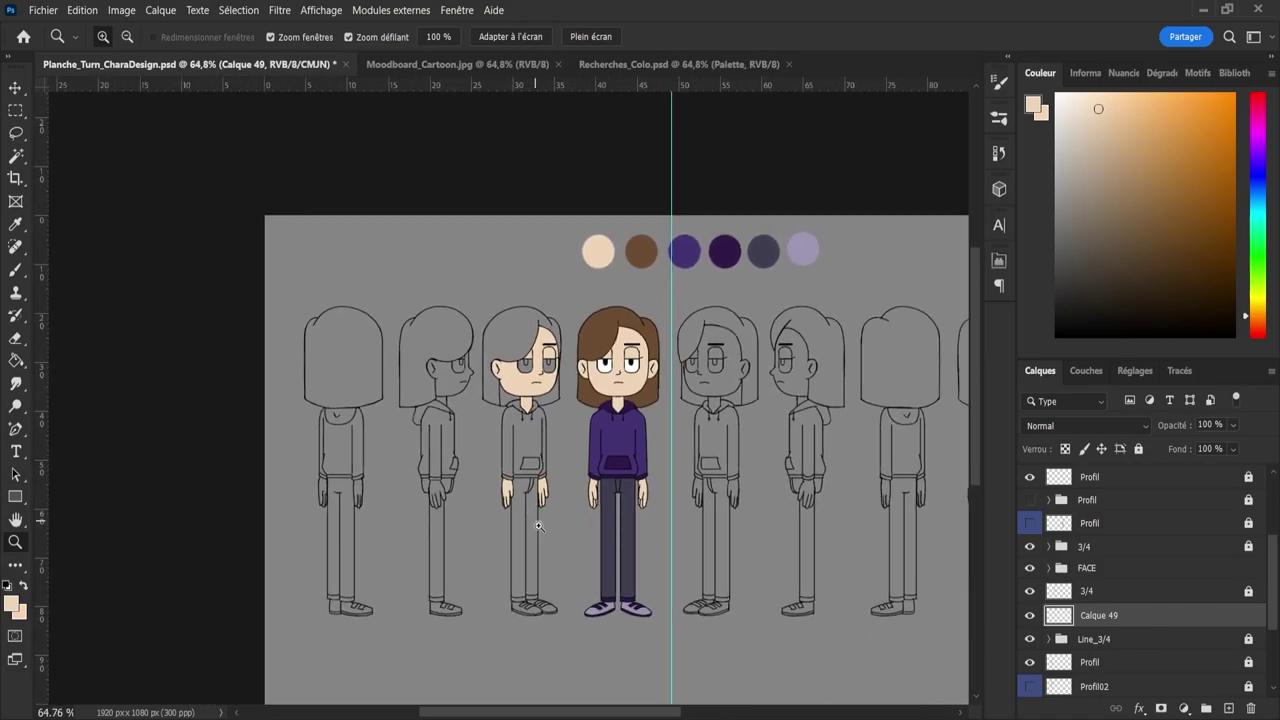
pyautogui.moveTo(617, 600); pyautogui.dragTo(636, 592)
pyautogui.moveTo(542, 372); pyautogui.dragTo(517, 348)
pyautogui.moveTo(557, 464); pyautogui.dragTo(580, 457)
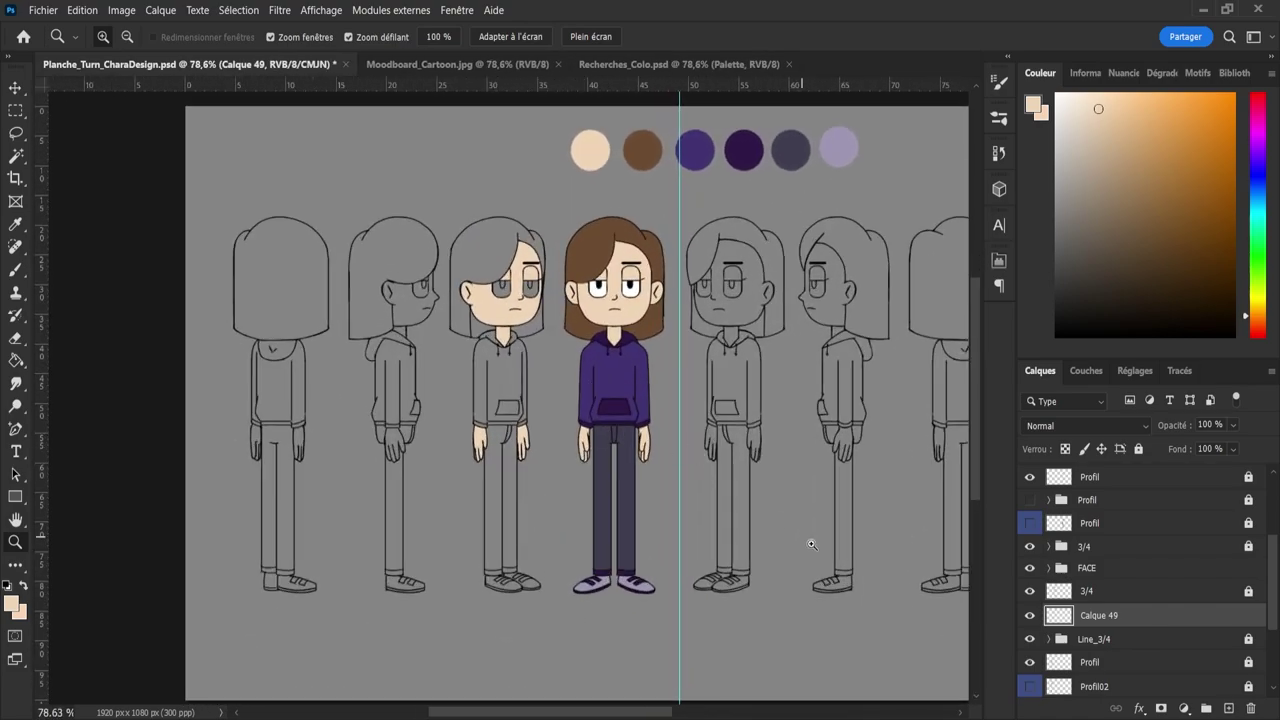
# - Rename the 3/4 view's skin fill layer as Skin and place it inside a new layer group
pyautogui.doubleClick(1098, 615)
pyautogui.write('Skin')
pyautogui.press('Return')
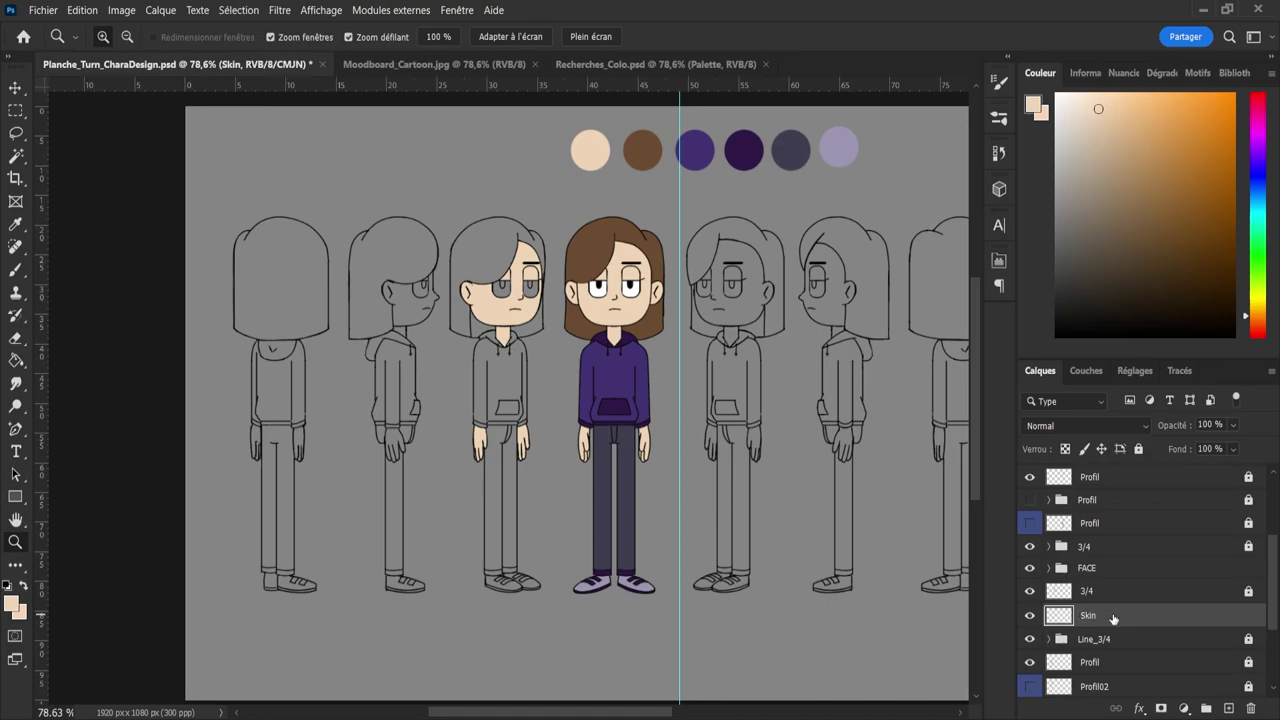
pyautogui.click(1206, 708)
pyautogui.moveTo(1105, 640); pyautogui.dragTo(1124, 625)
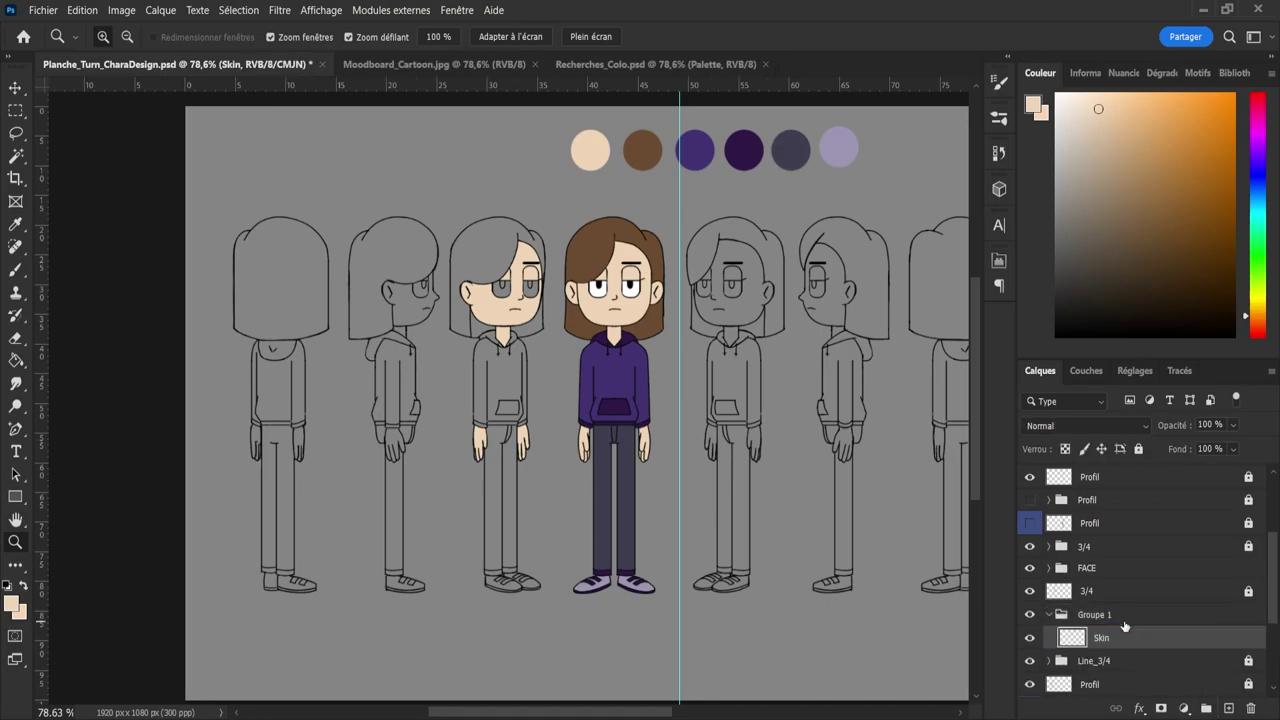
# - Rename the group containing the Skin layer as Colo_3/4
pyautogui.doubleClick(1090, 615)
pyautogui.write('Co')
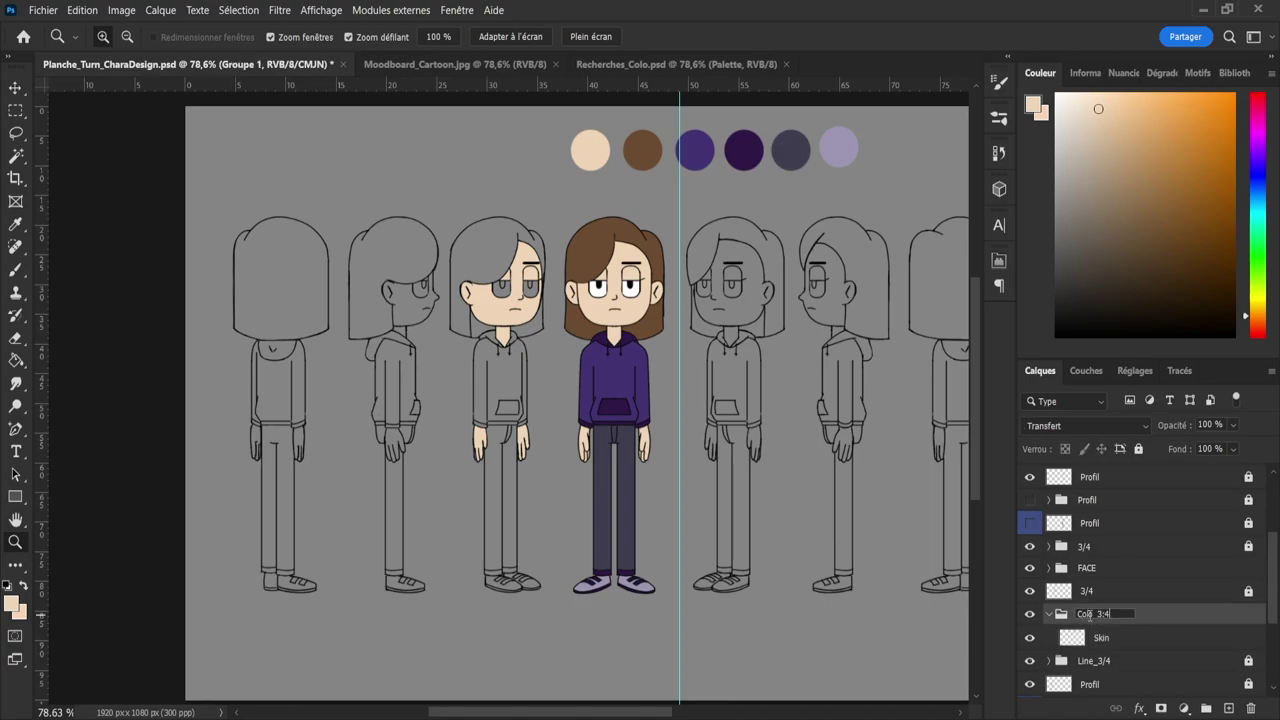
pyautogui.write('lo_3/4')
pyautogui.press('Return')
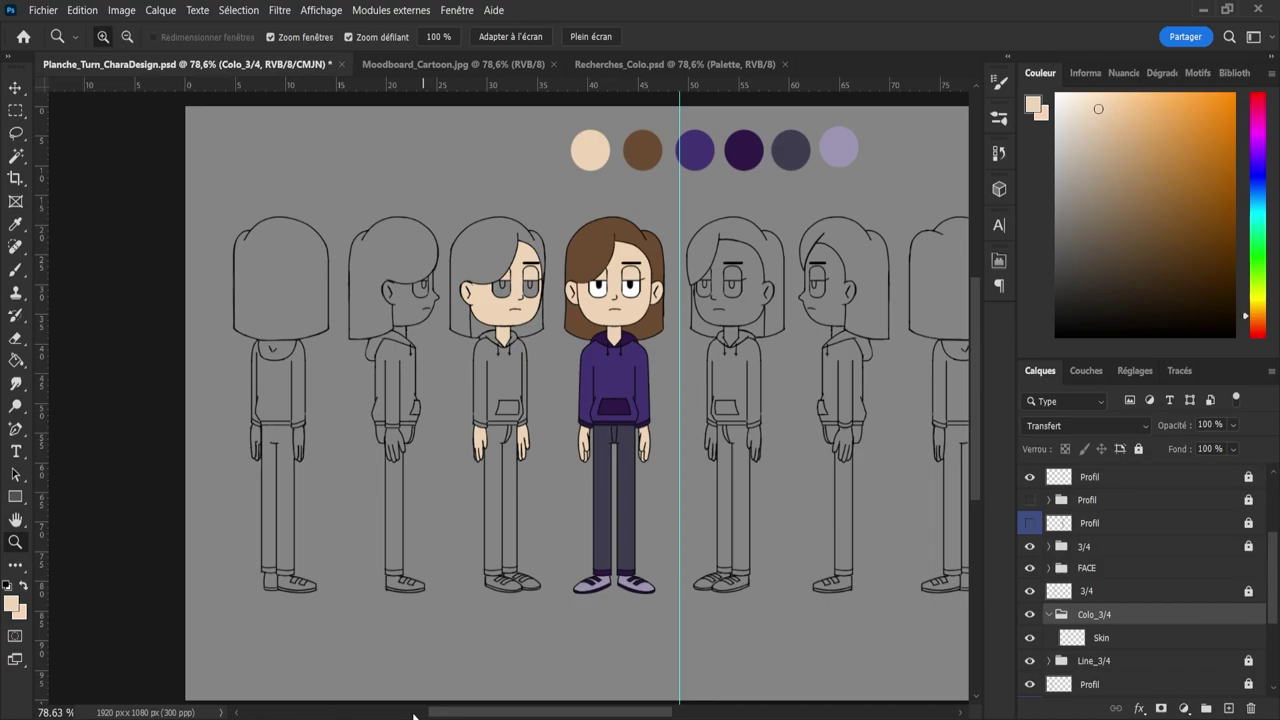
# - Fill the three-quarter character's hair with the palette brown on a new layer and name that layer Hair
pyautogui.hotkey('ctrl', 'shift', 'alt', 'n')
pyautogui.scroll(2, 500, 325)
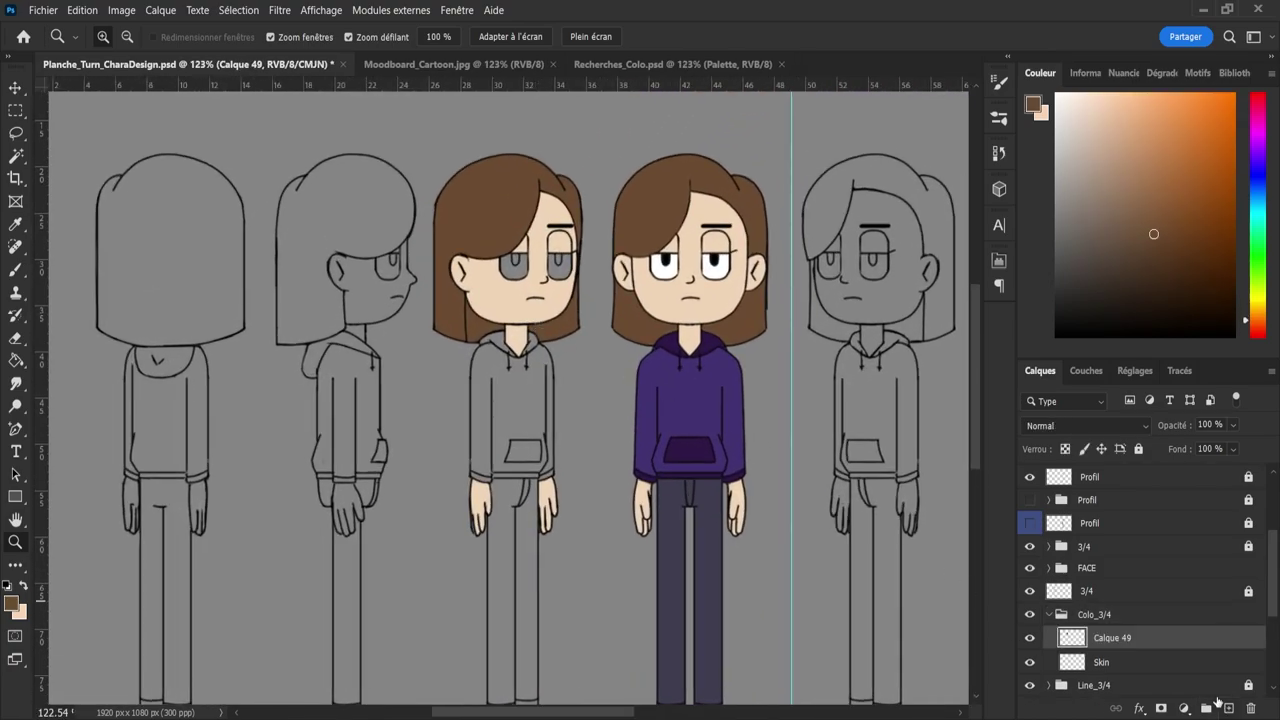
pyautogui.doubleClick(1111, 638)
pyautogui.write('Hair')
pyautogui.press('Return')
# - On a new layer, fill both eye whites of the three-quarter character with white sampled from the front view
pyautogui.click(1229, 708)
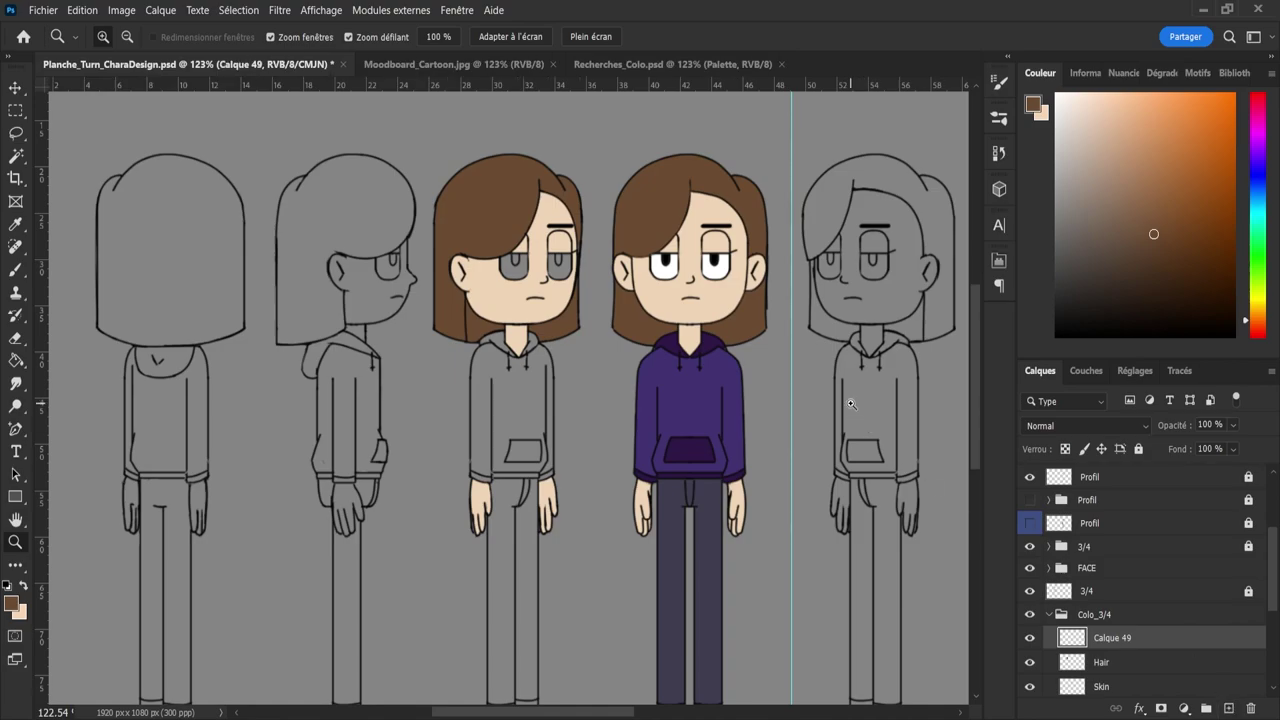
pyautogui.press('i')
pyautogui.click(724, 262)
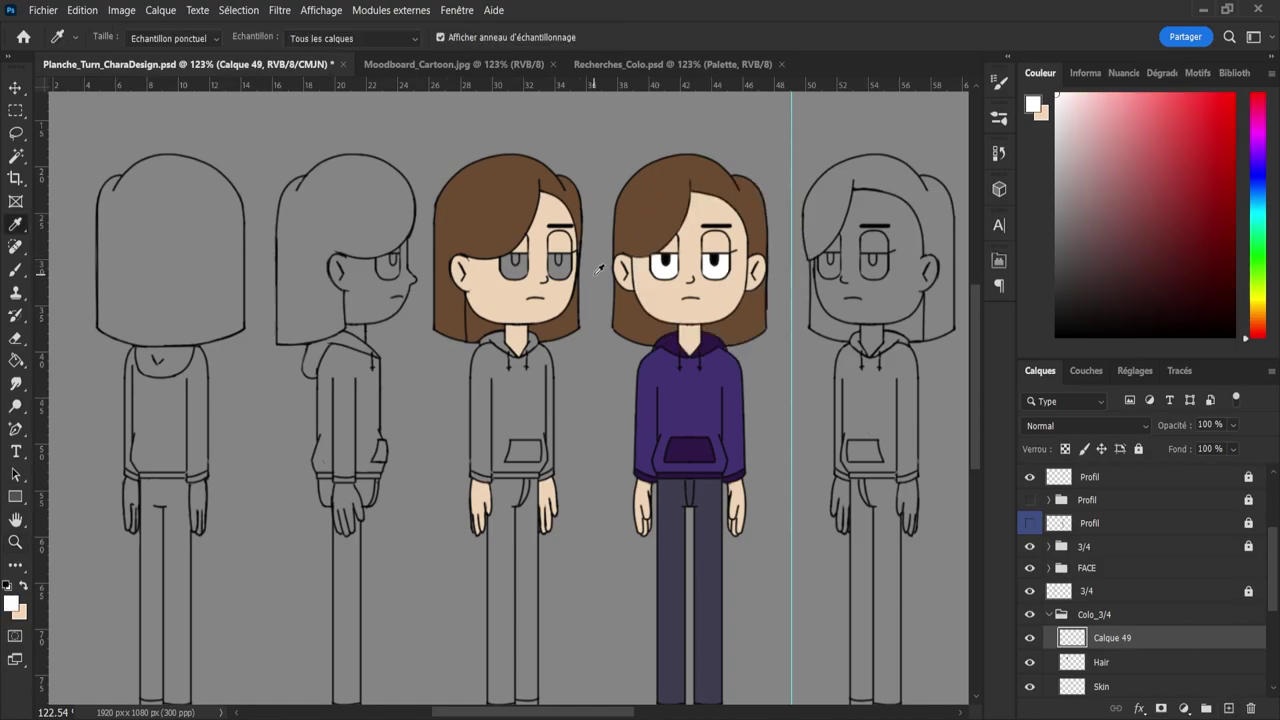
pyautogui.press('z')
pyautogui.moveTo(496, 267); pyautogui.dragTo(535, 263)
pyautogui.press('g')
pyautogui.click(556, 287)
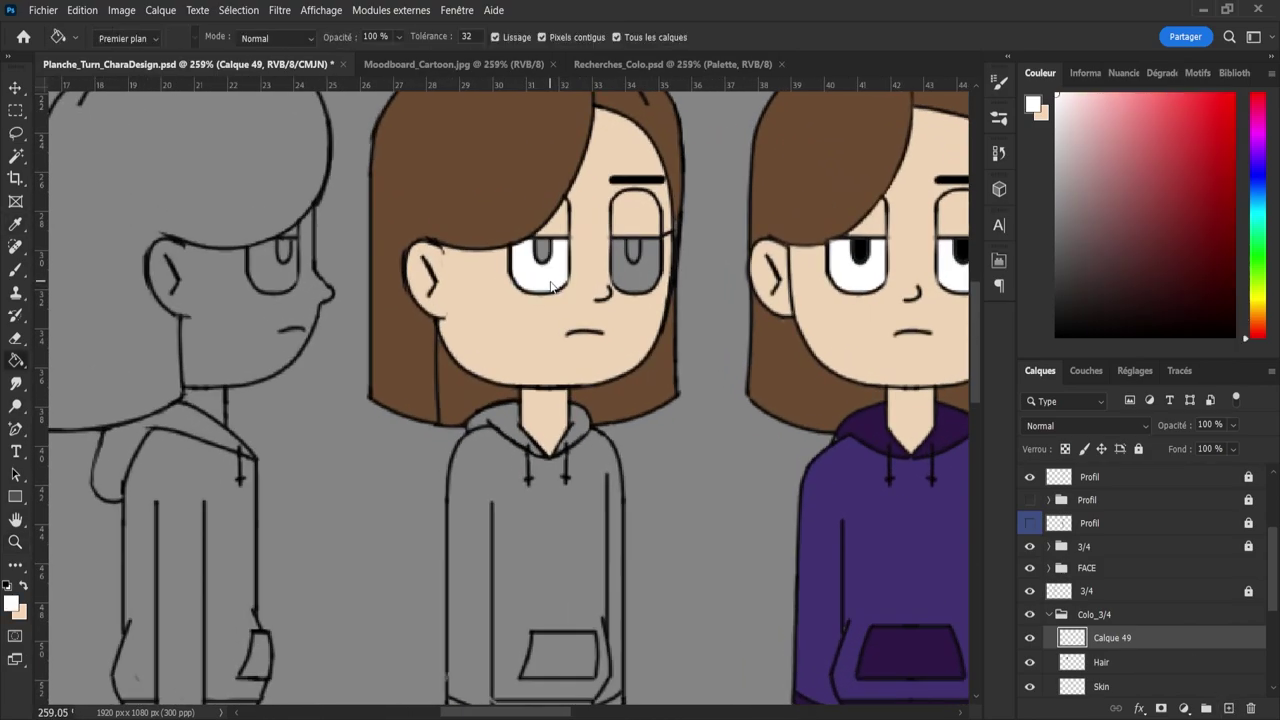
pyautogui.click(630, 285)
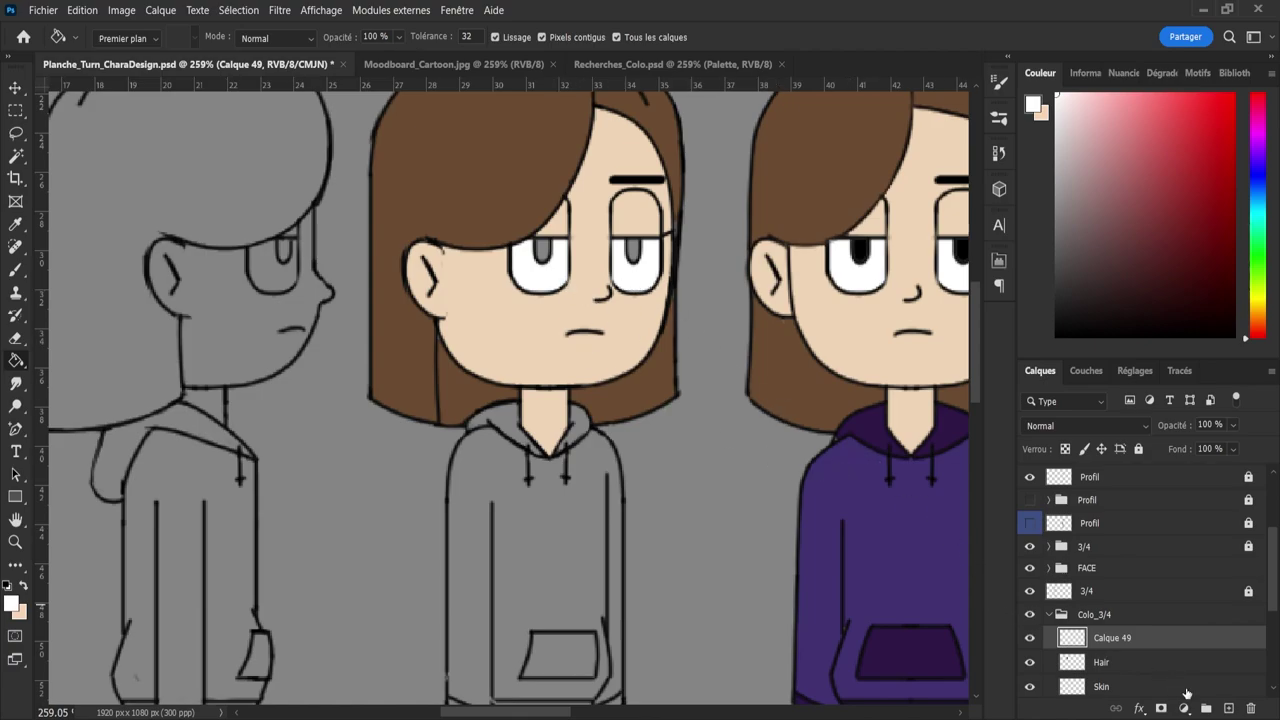
# - Add a new layer above and rename the eye whites layer as Eyes
pyautogui.click(1226, 708)
pyautogui.doubleClick(1124, 660)
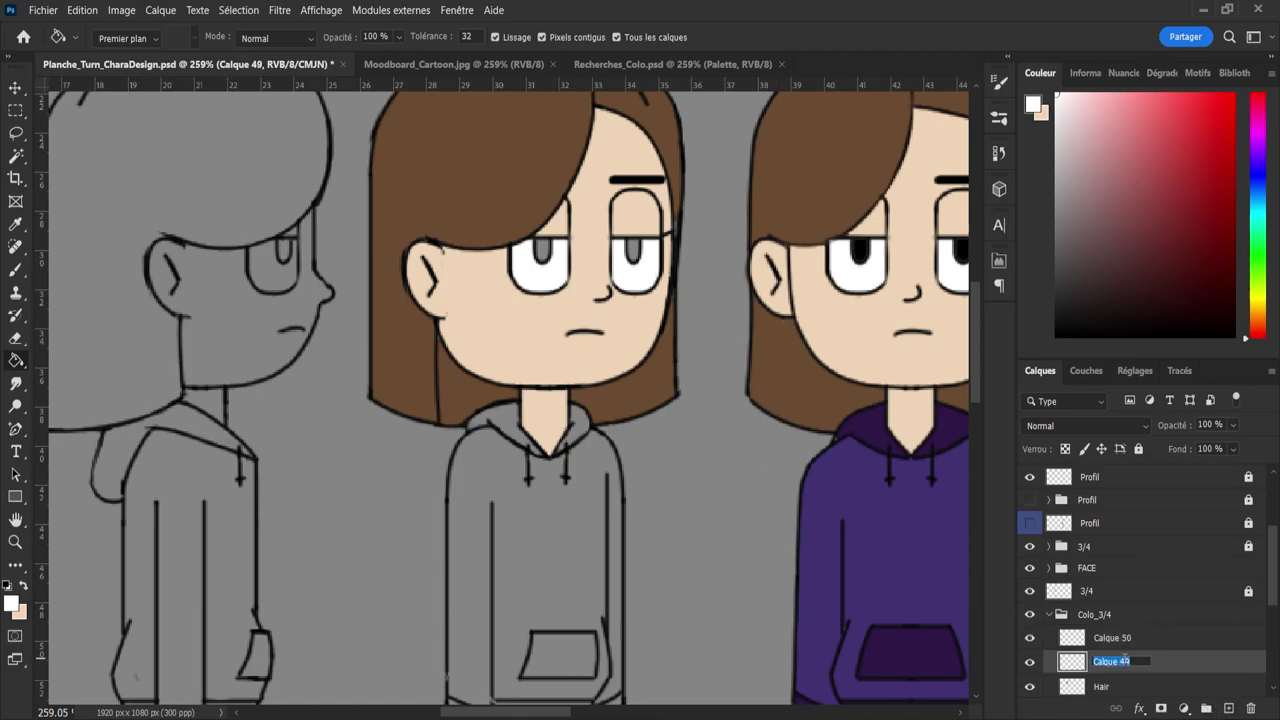
pyautogui.write('Eyes')
pyautogui.press('Return')
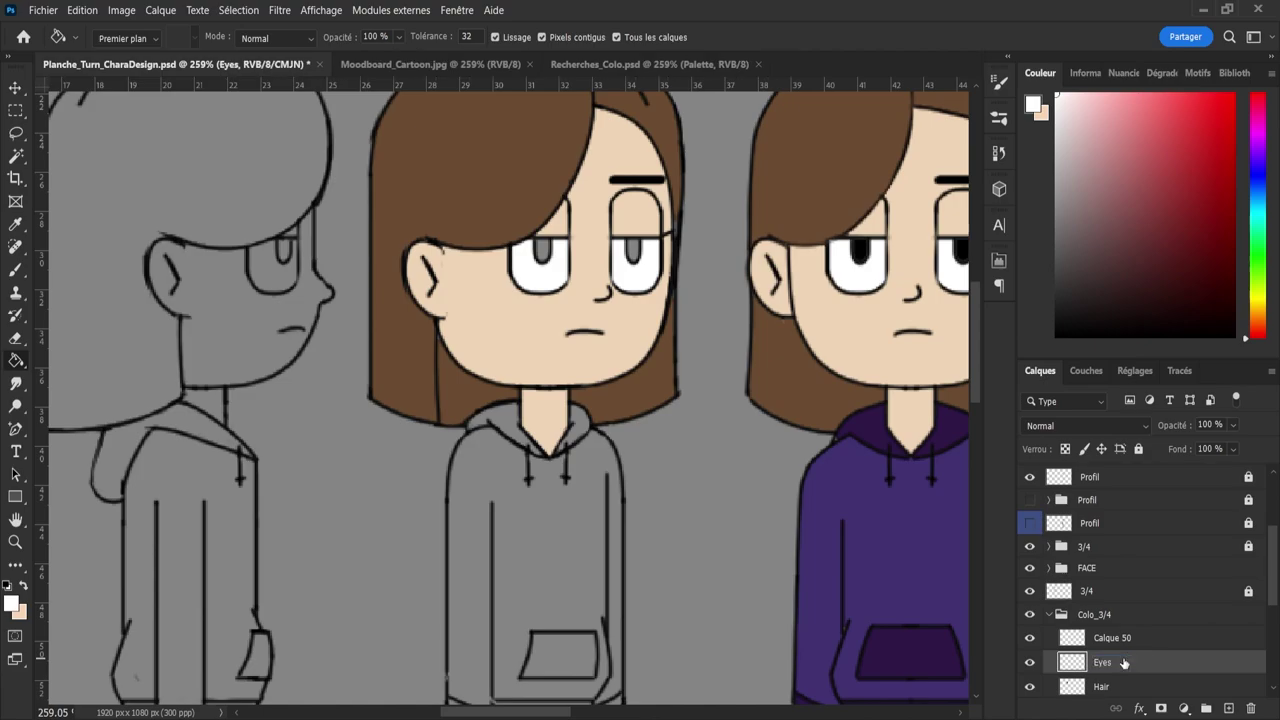
# - On the empty layer above Eyes, fill both pupils of the three-quarter character with black sampled from the front view
pyautogui.click(1114, 638)
pyautogui.press('i')
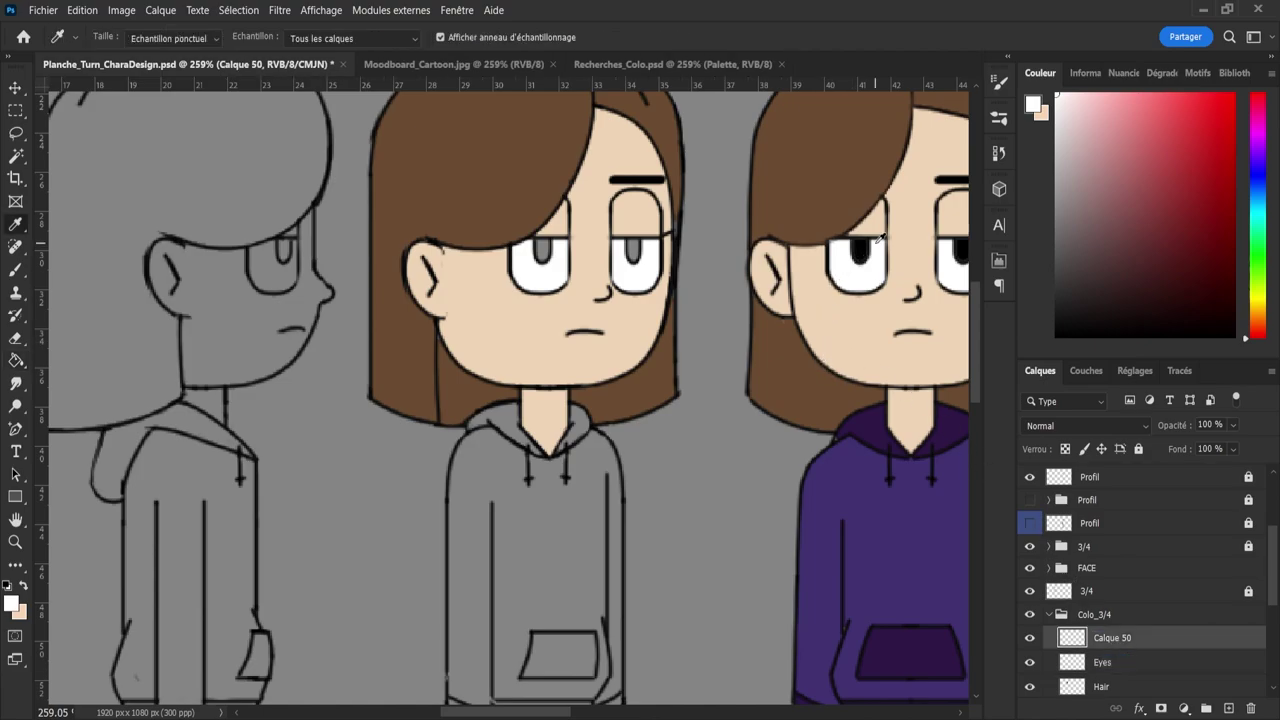
pyautogui.click(864, 247)
pyautogui.press('g')
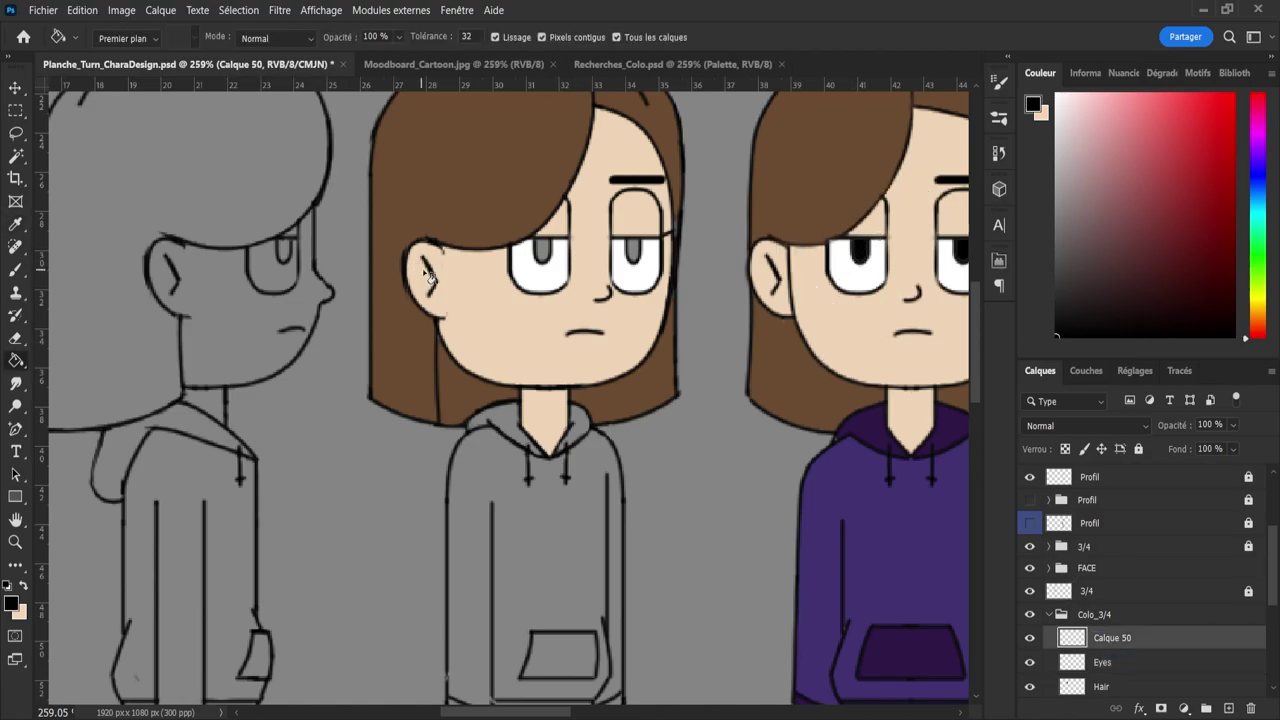
pyautogui.click(548, 258)
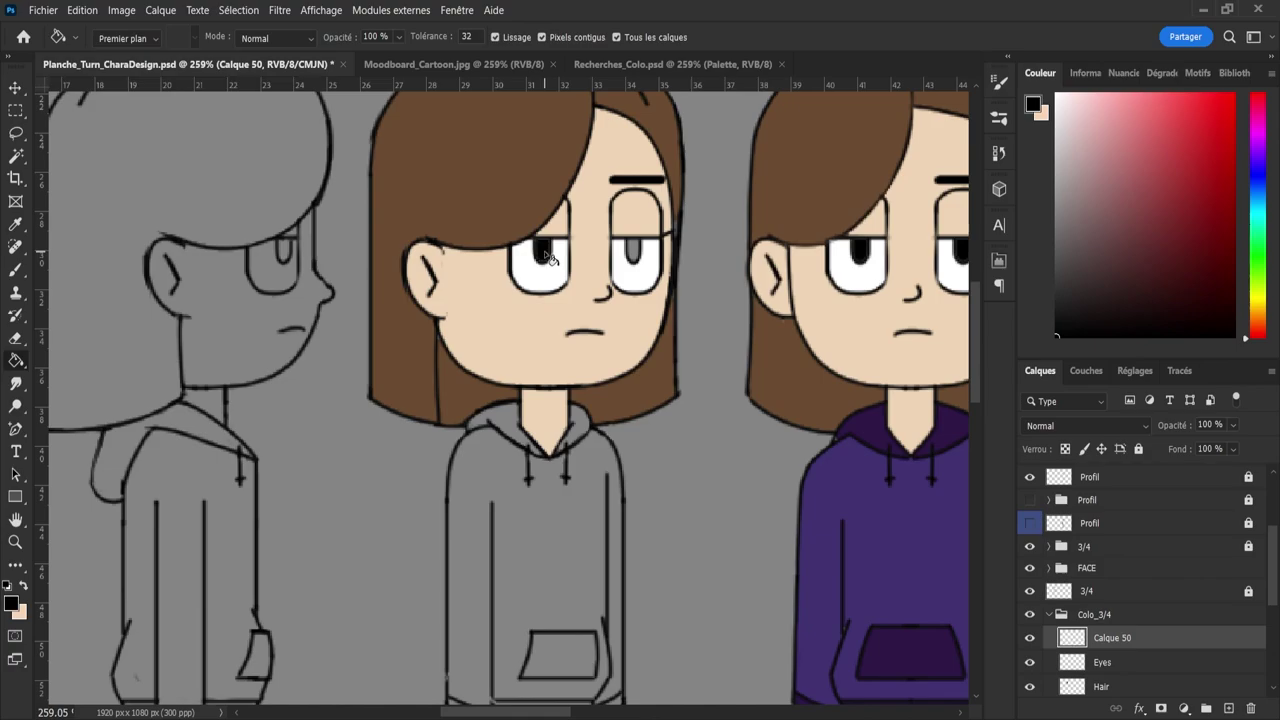
pyautogui.click(638, 261)
pyautogui.press('z')
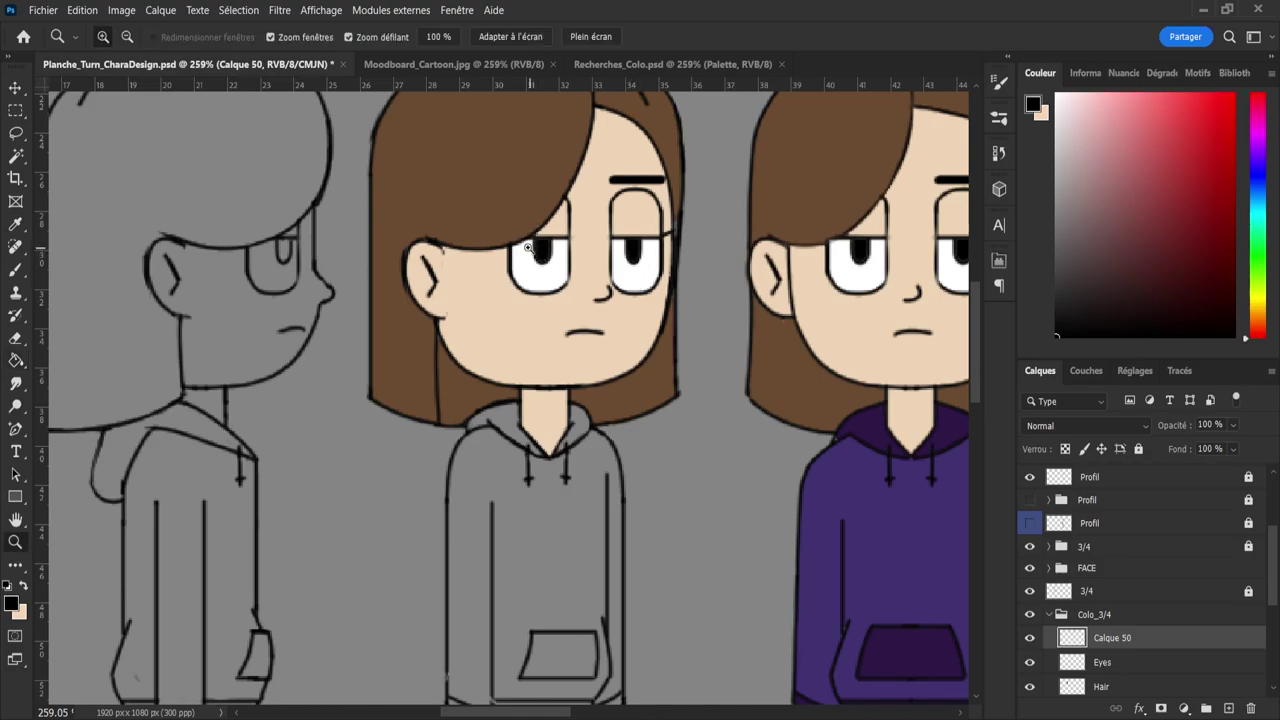
pyautogui.scroll(-5, 528, 247)
pyautogui.scroll(2, 510, 250)
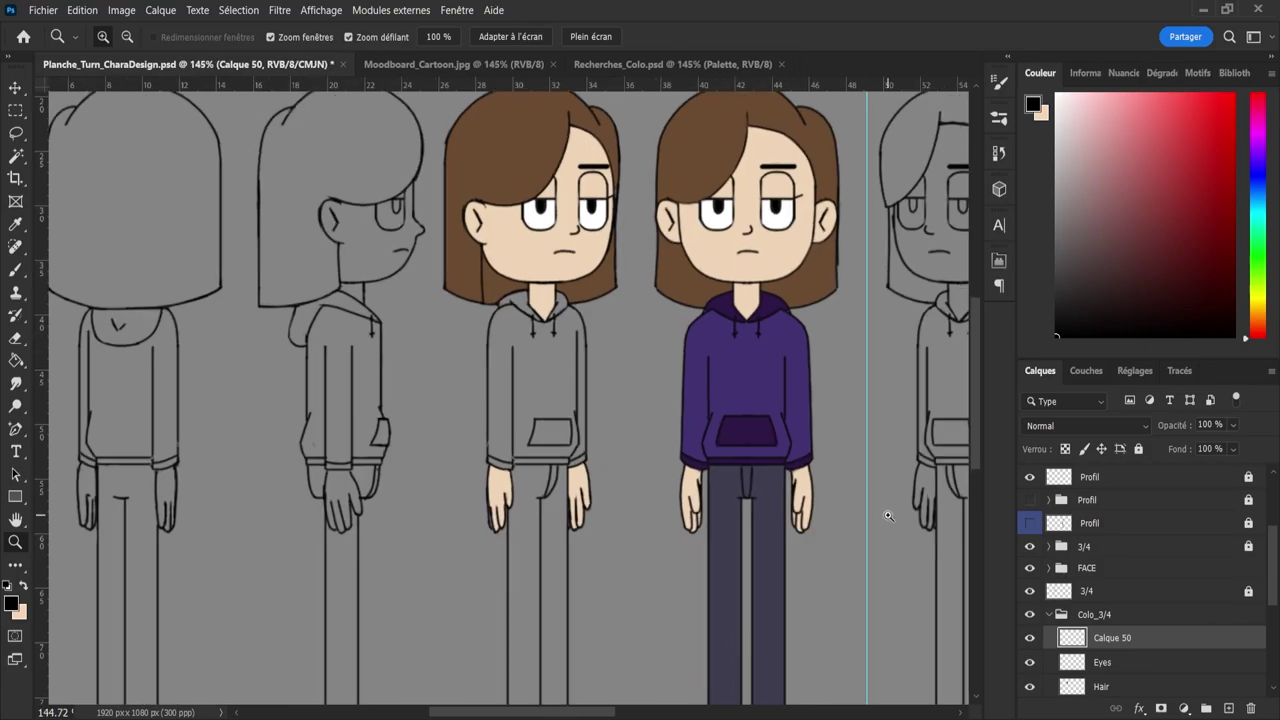
# - Rename the pupils layer as Pupilles
pyautogui.doubleClick(1107, 646)
pyautogui.write('Pup')
pyautogui.write('illes')
pyautogui.press('Return')
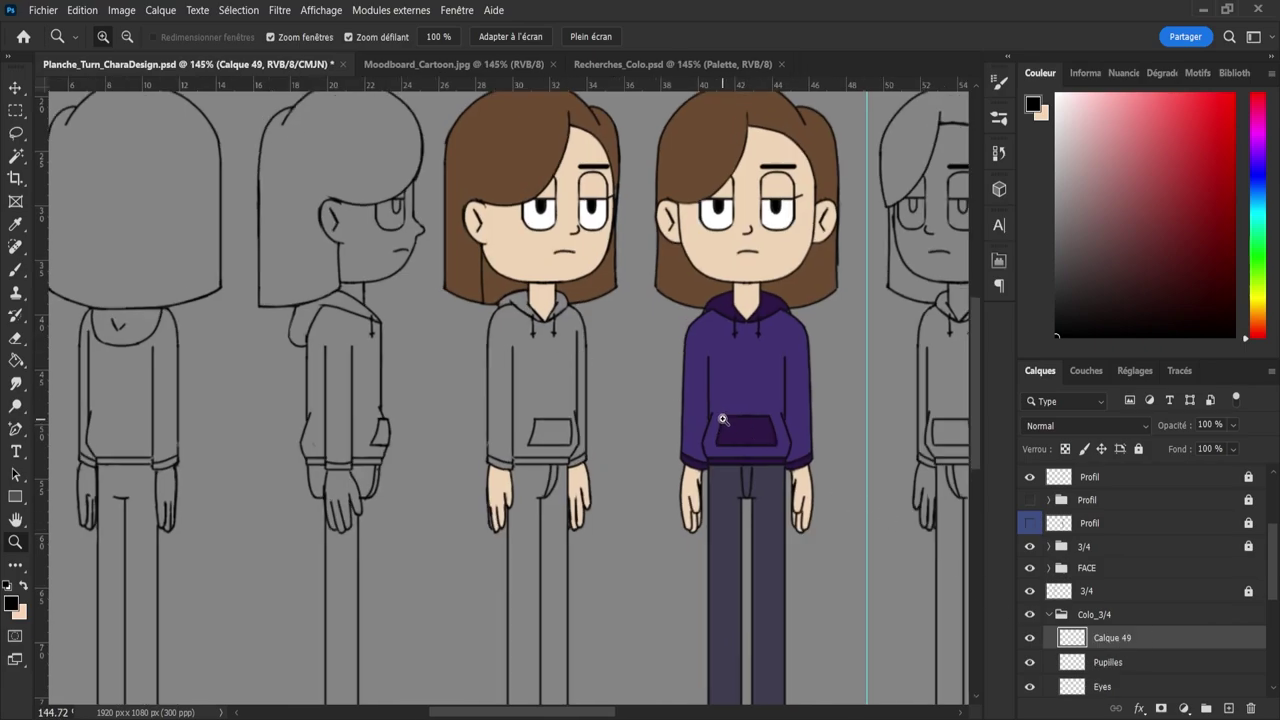
# - Fill the three-quarter character's hoodie body and sleeves with the purple sampled from the front view's hoodie
pyautogui.press('i')
pyautogui.click(736, 360)
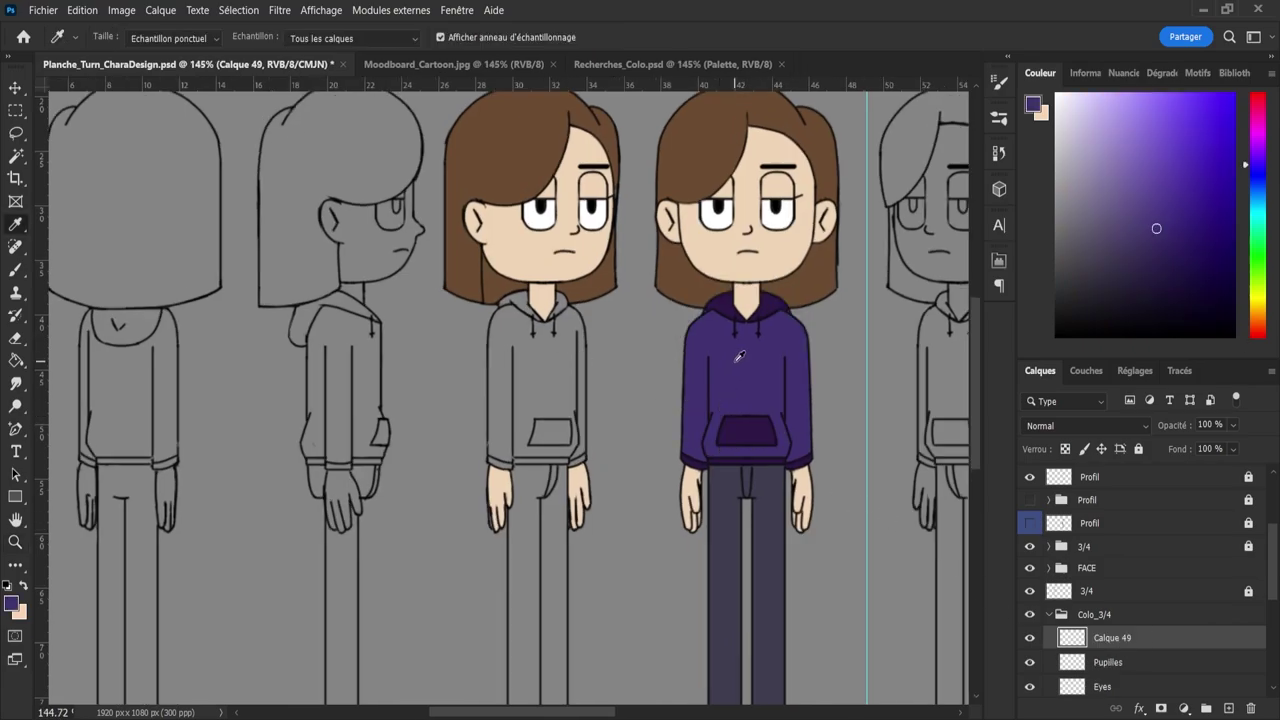
pyautogui.press('g')
pyautogui.click(536, 376)
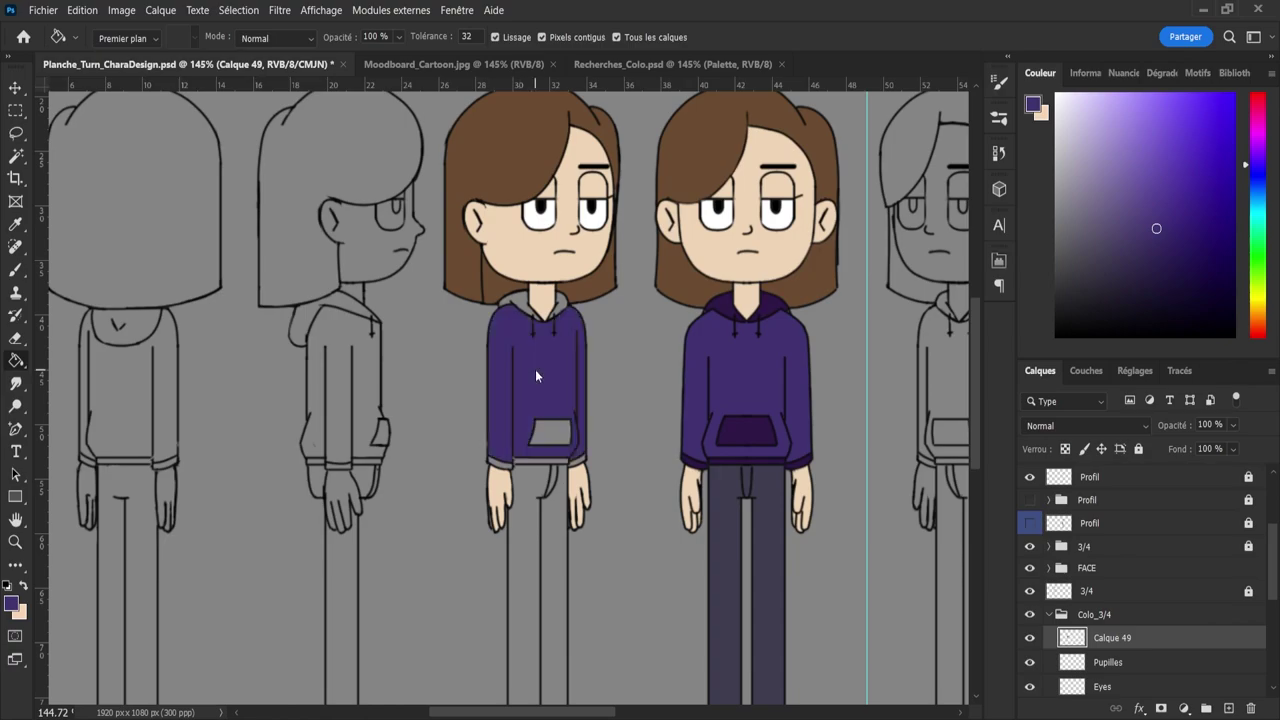
# - Fill the three-quarter hoodie's pocket, hood, hem and sleeve cuffs with the dark purple sampled from the front view
pyautogui.keyDown('alt'); pyautogui.click(755, 427); pyautogui.keyUp('alt')
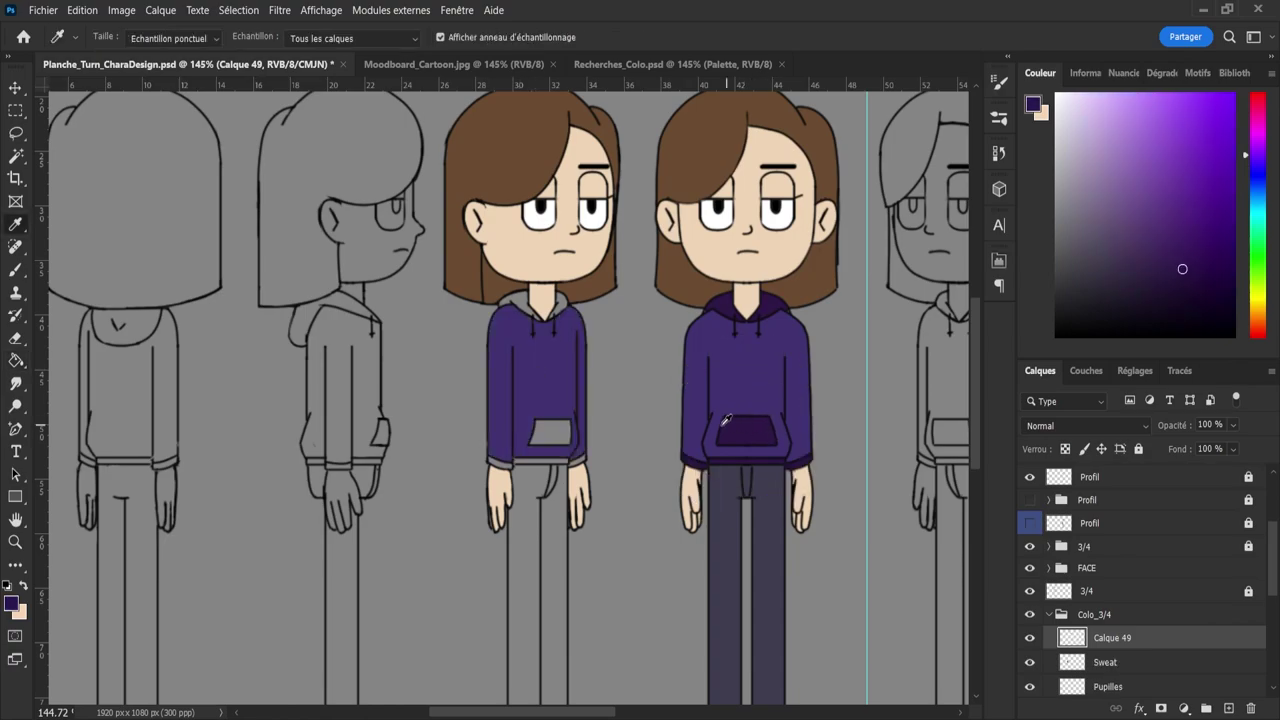
pyautogui.click(558, 438)
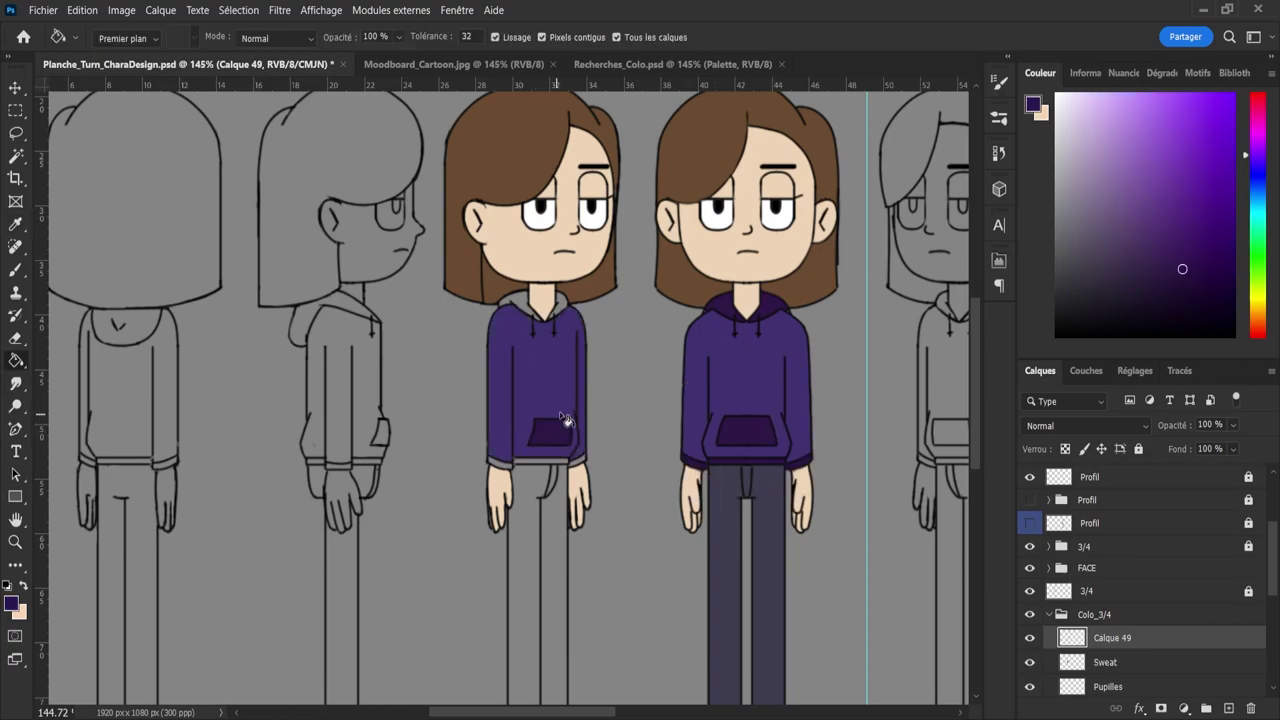
pyautogui.press('z')
pyautogui.moveTo(634, 409); pyautogui.dragTo(665, 409)
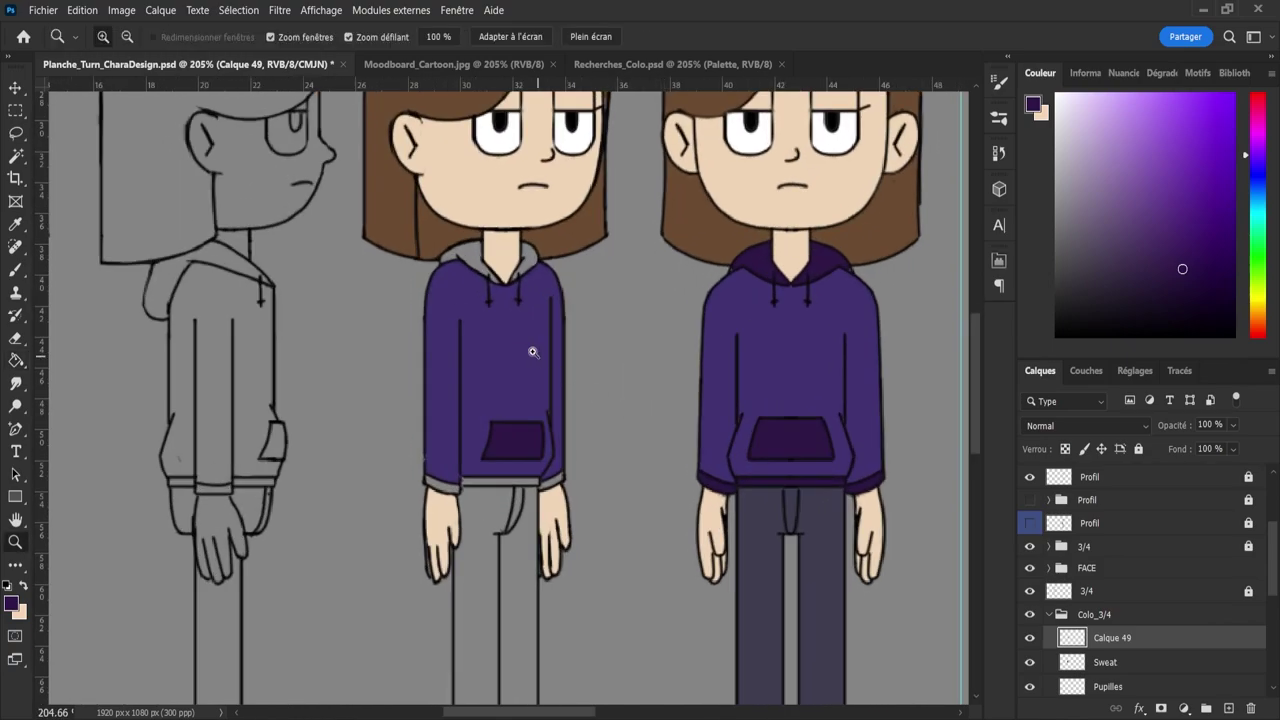
pyautogui.press('g')
pyautogui.click(467, 259)
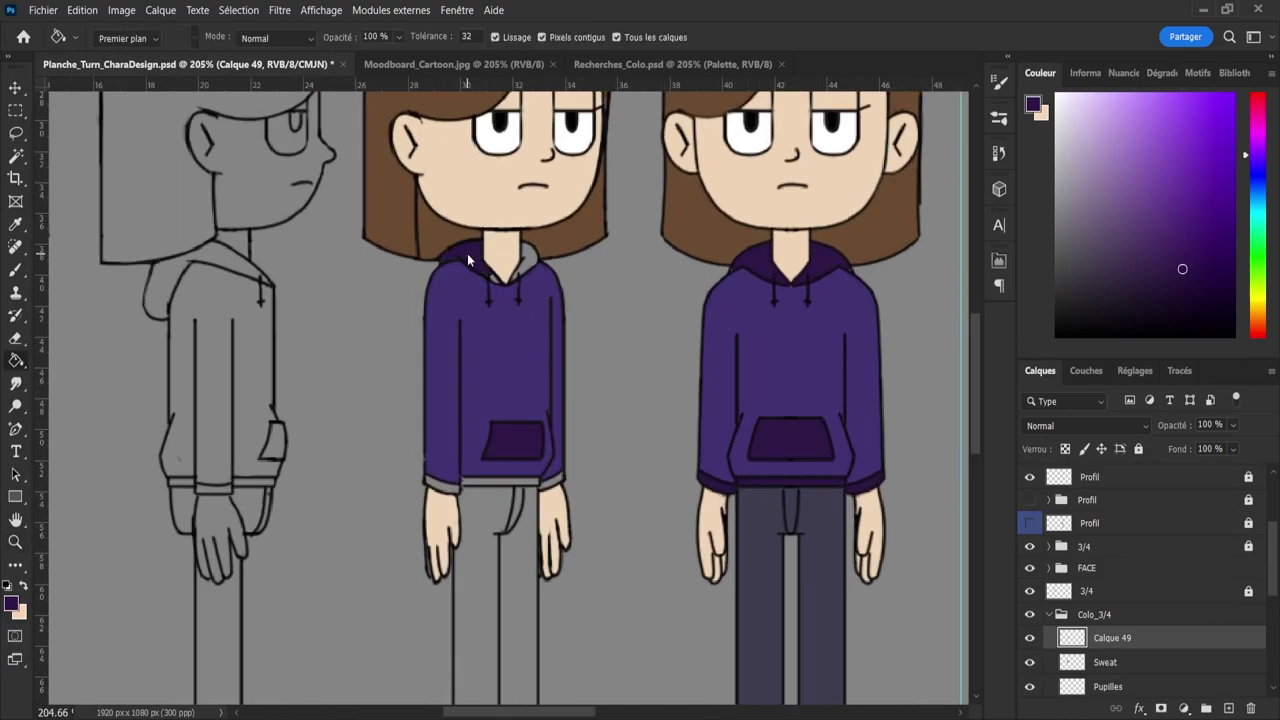
pyautogui.click(530, 262)
pyautogui.click(453, 490)
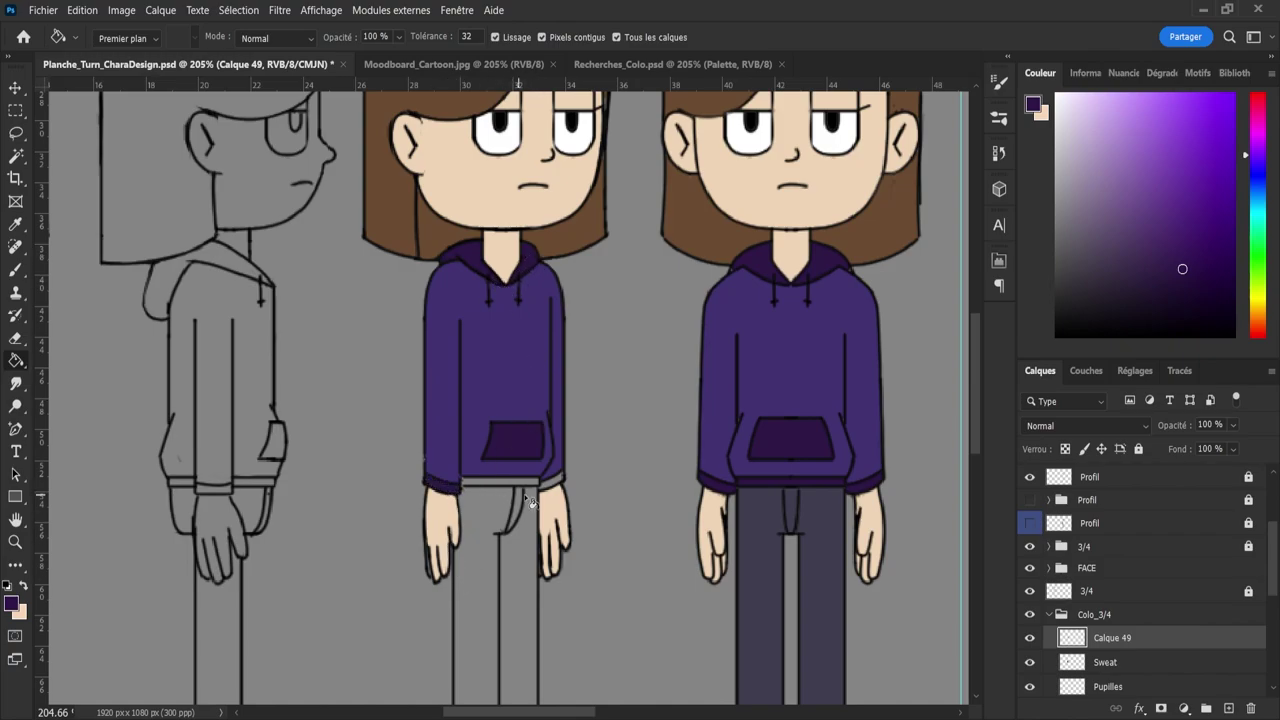
pyautogui.click(557, 484)
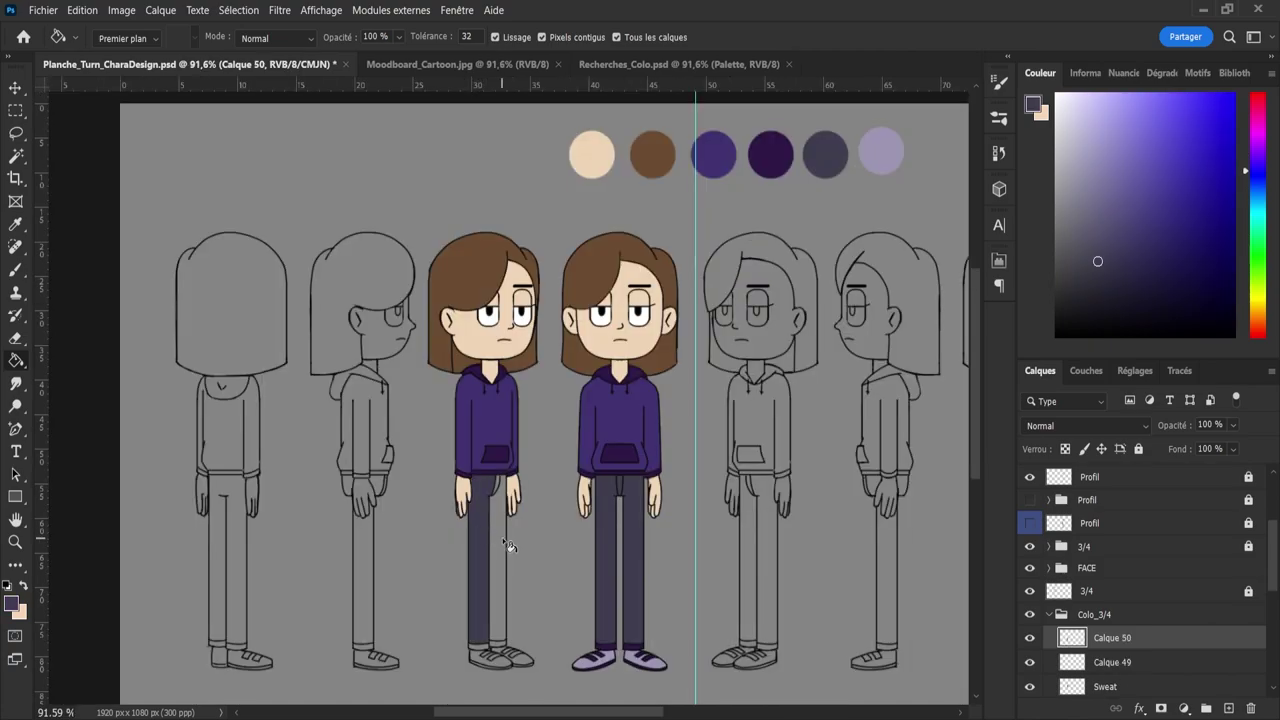
# - Fill the three-quarter character's second trouser leg dark grey and paint the leftover gap at the fly with a 20 px brush
pyautogui.click(505, 545)
pyautogui.press('b')
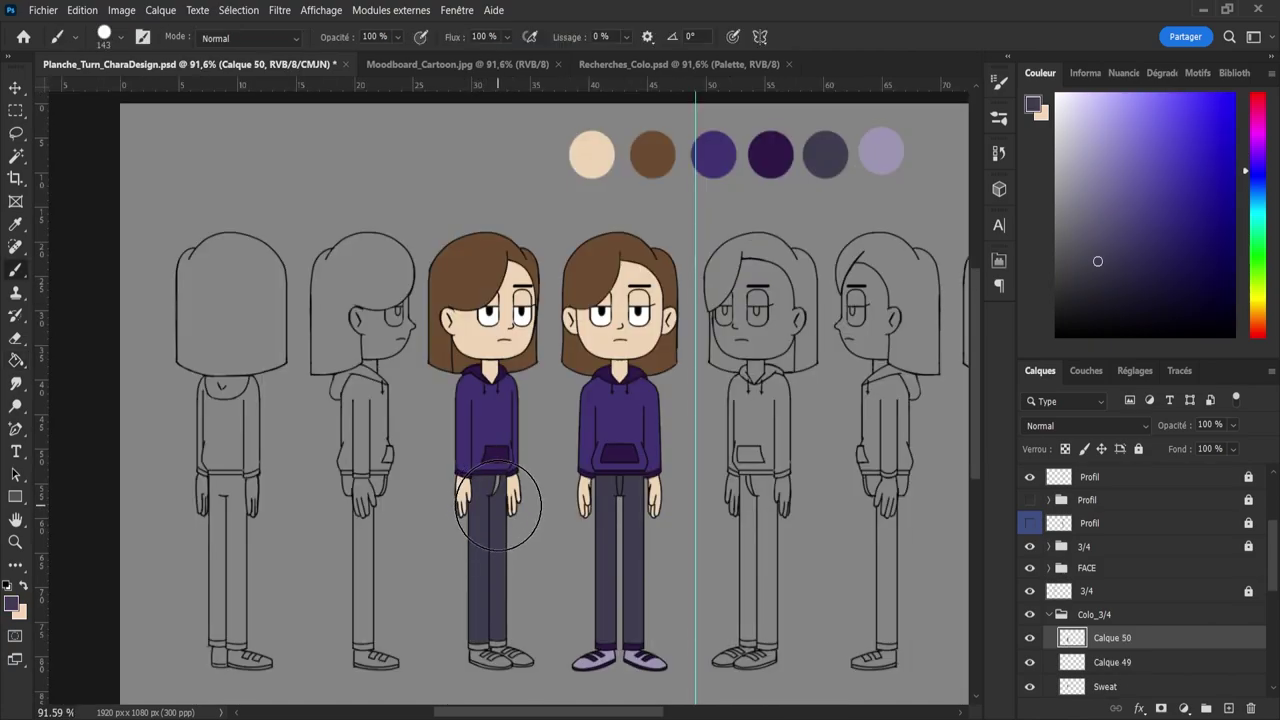
pyautogui.rightClick(498, 505)
pyautogui.moveTo(589, 443); pyautogui.dragTo(570, 462)
pyautogui.press('z')
pyautogui.moveTo(497, 495)
pyautogui.mouseDown()
pyautogui.moveTo(521, 493)
pyautogui.moveTo(514, 477)
pyautogui.mouseUp()
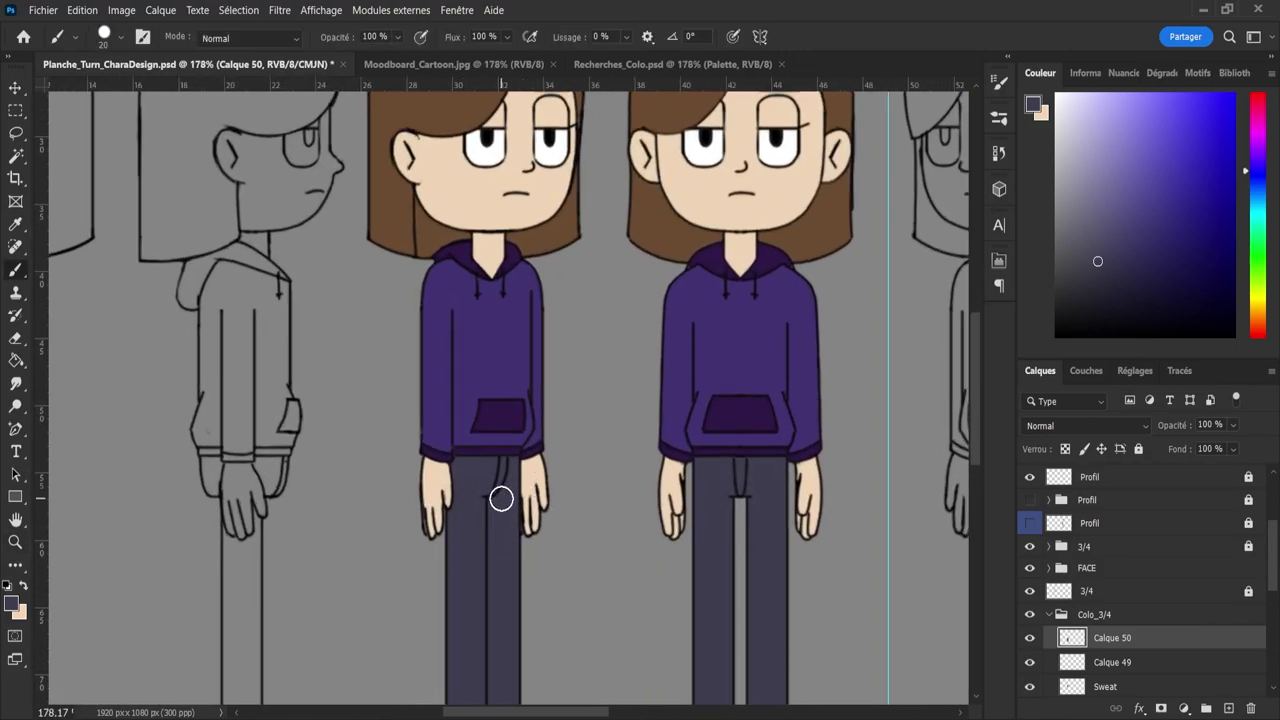
pyautogui.press('z')
pyautogui.moveTo(463, 486); pyautogui.dragTo(448, 428)
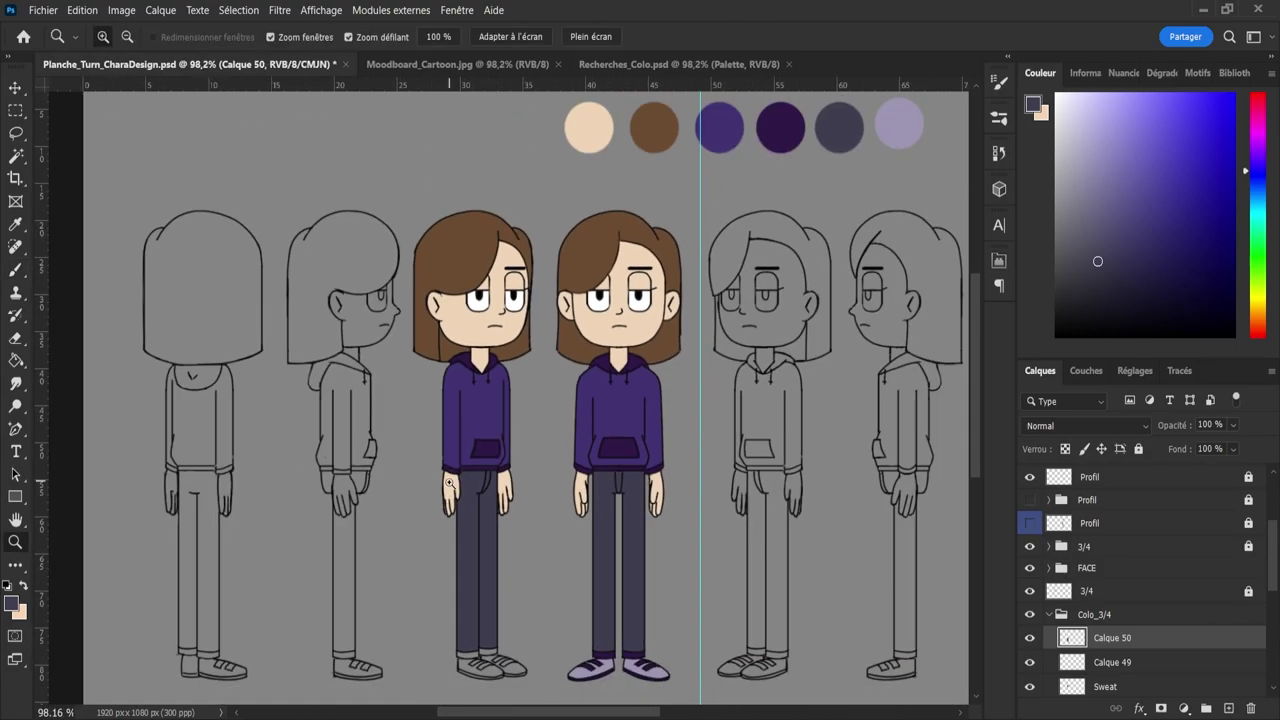
pyautogui.moveTo(448, 476); pyautogui.dragTo(484, 430)
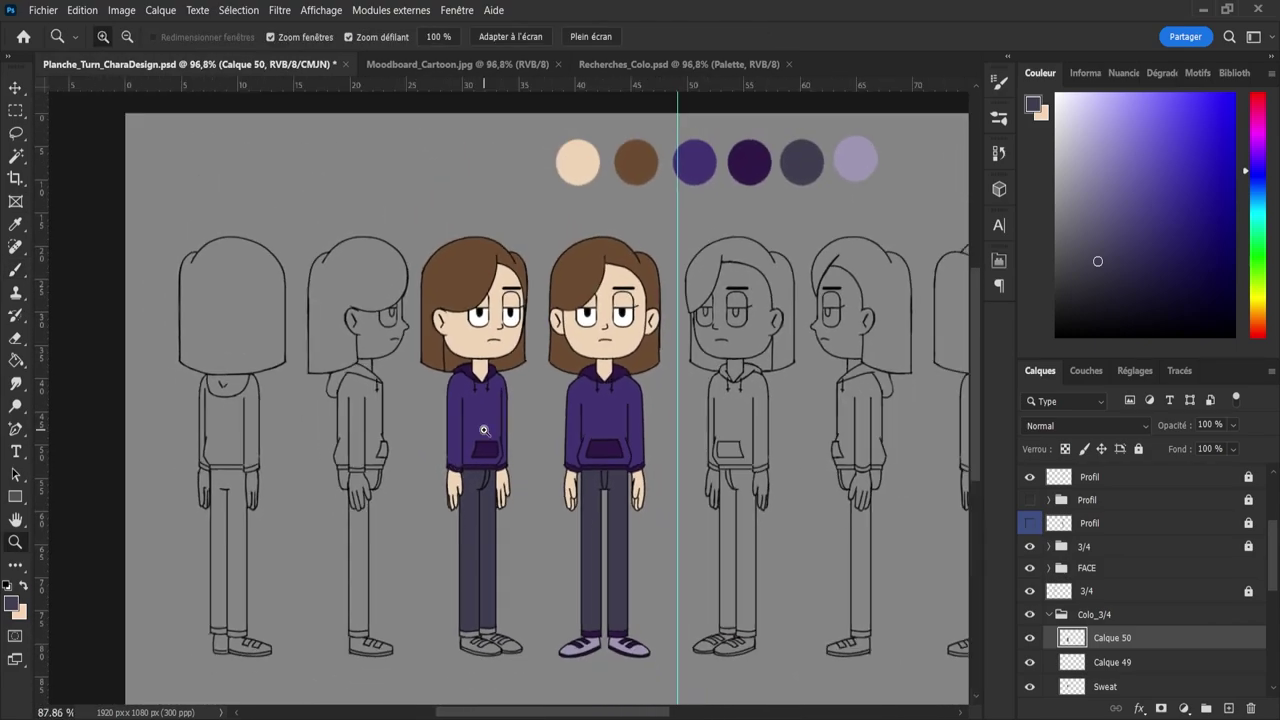
pyautogui.moveTo(488, 530)
pyautogui.mouseDown()
pyautogui.moveTo(503, 572)
pyautogui.moveTo(519, 549)
pyautogui.mouseUp()
# - On a new layer, fill the three-quarter character's trouser cuffs with the dark purple sampled from the front view's hoodie
pyautogui.press('i')
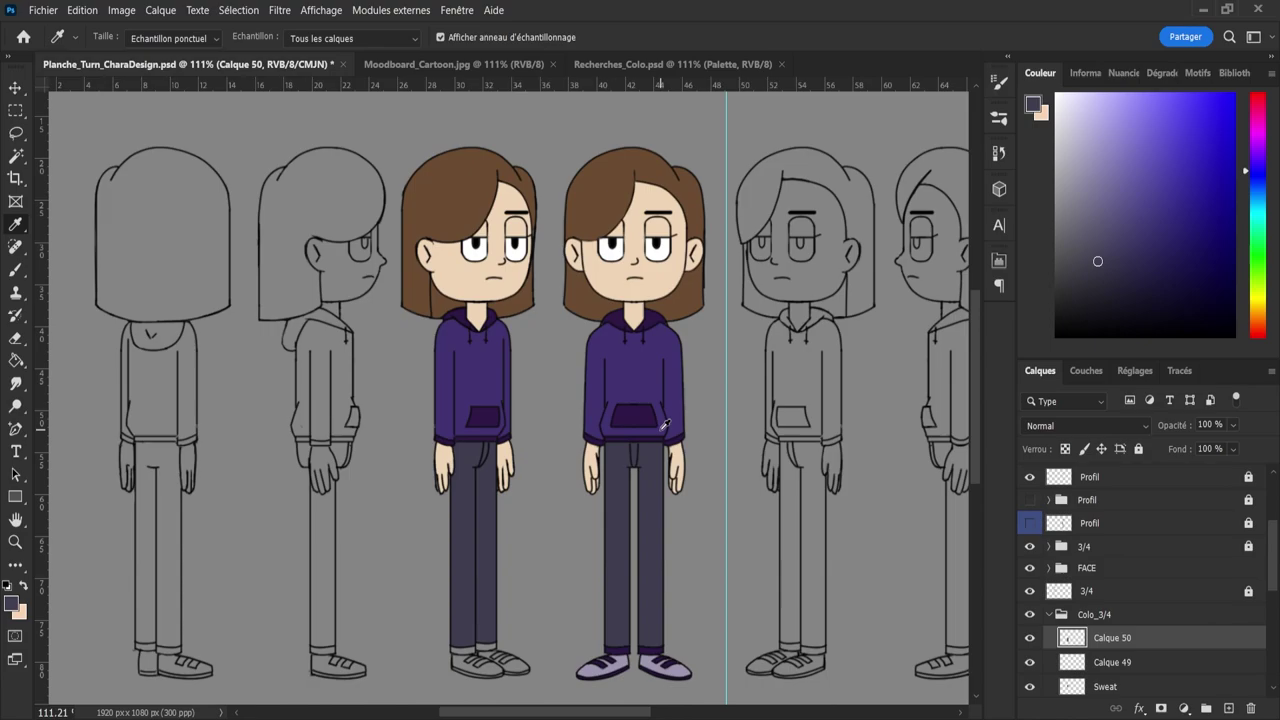
pyautogui.click(687, 428)
pyautogui.click(1229, 708)
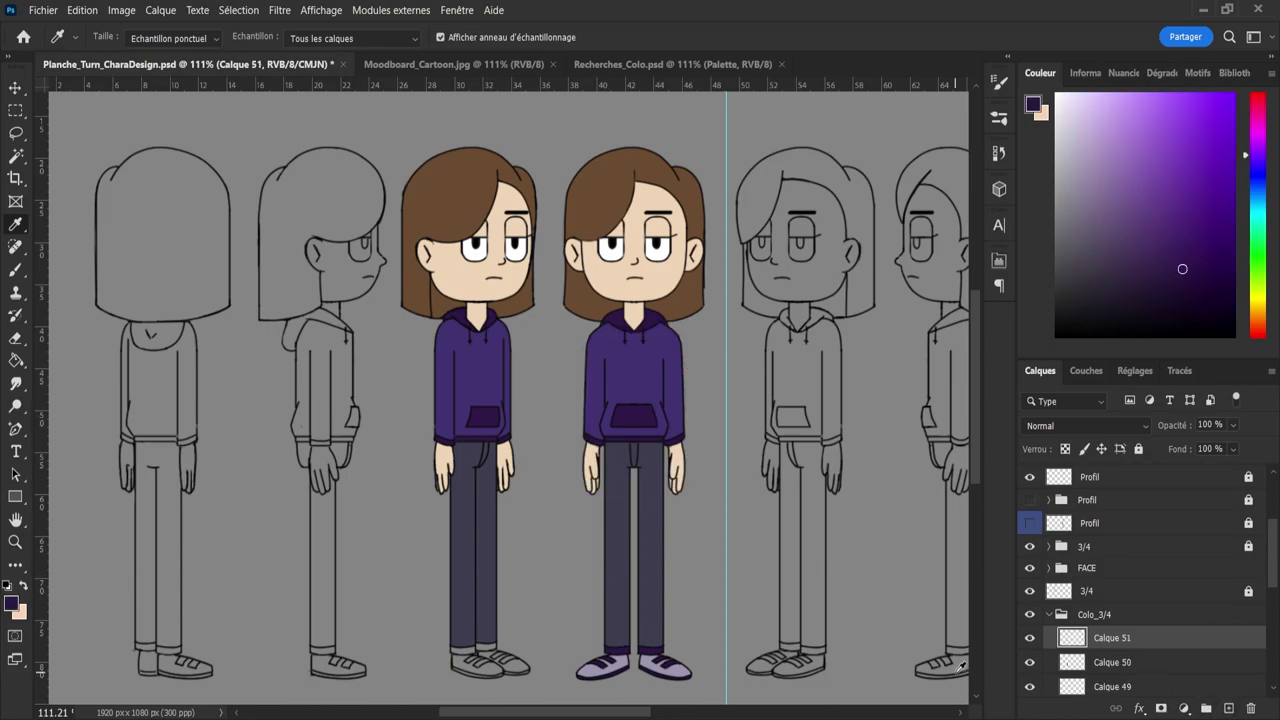
pyautogui.press('g')
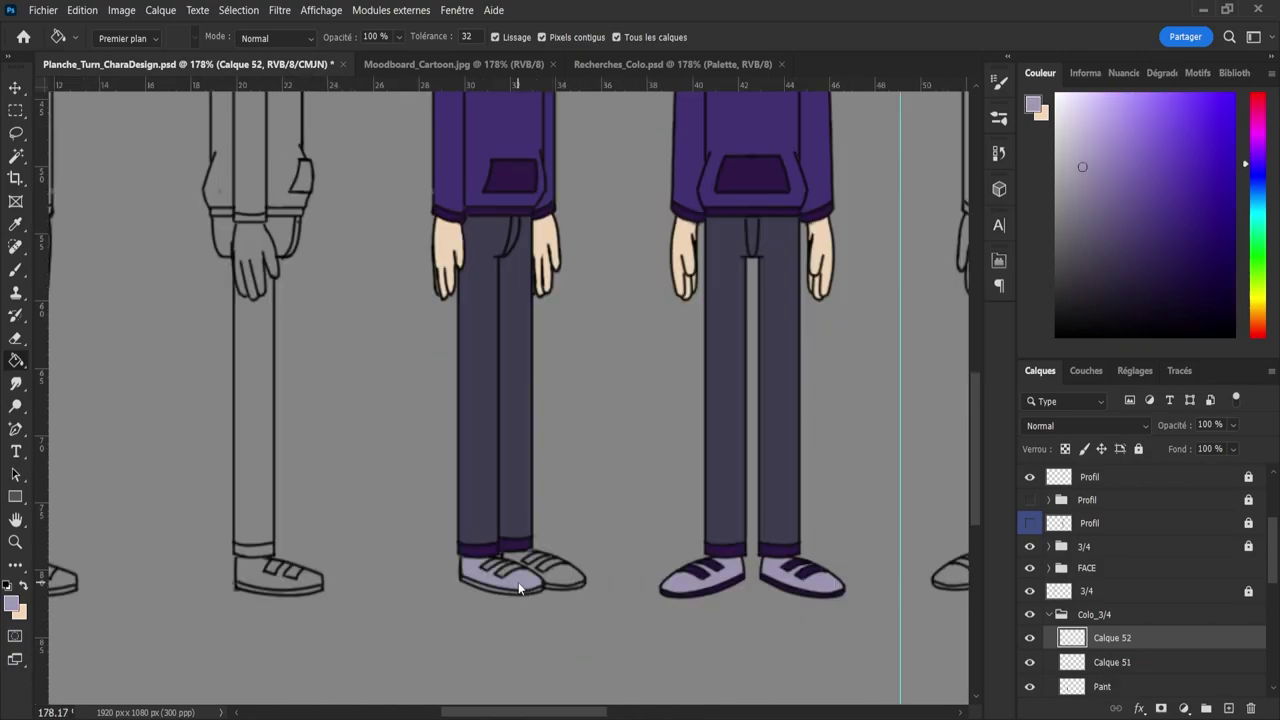
# - Paint the remaining areas of the three-quarter character's shoes lilac using 10 px and 5 px brushes
pyautogui.press('b')
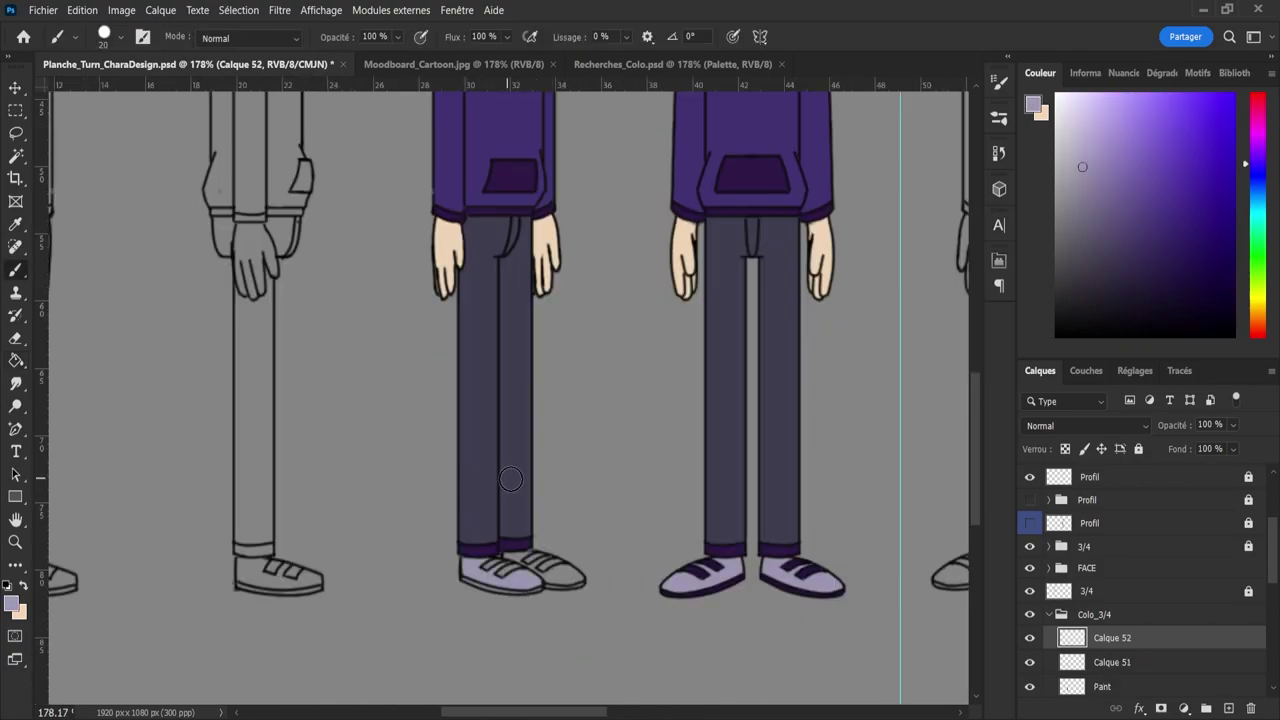
pyautogui.press('[')
pyautogui.scroll(3, 478, 576)
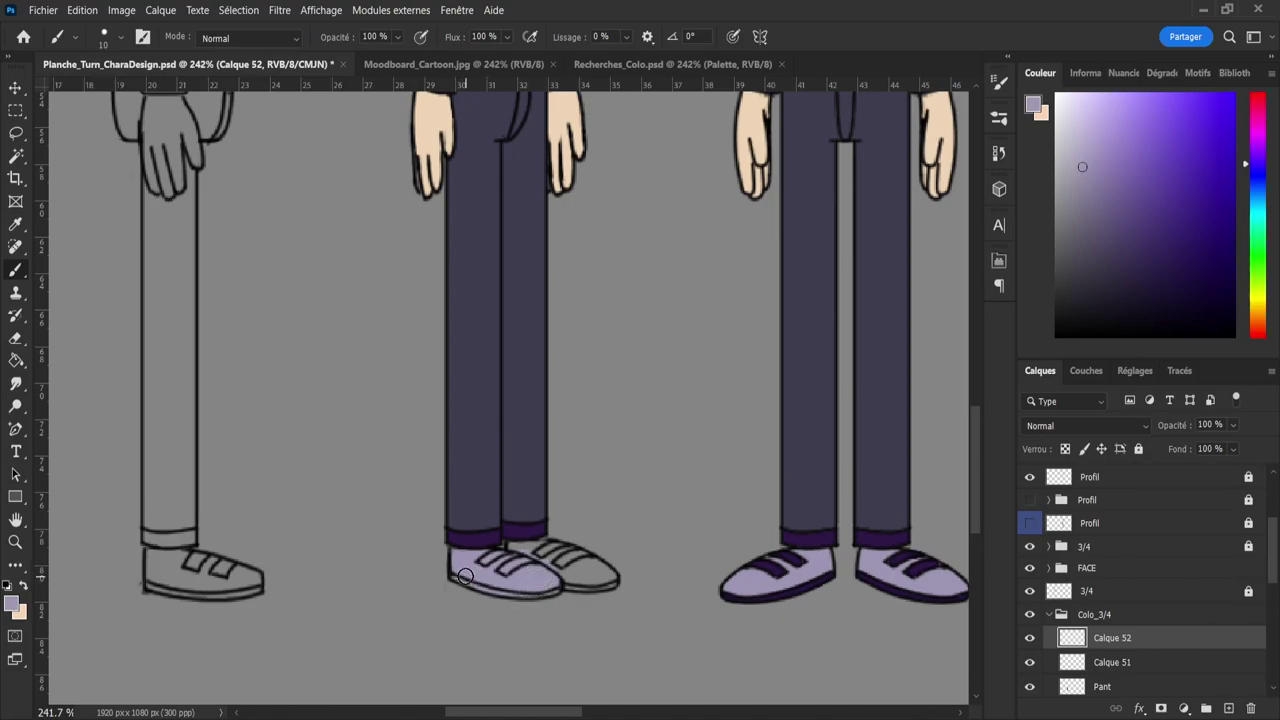
pyautogui.moveTo(461, 577); pyautogui.dragTo(456, 577)
pyautogui.moveTo(611, 576)
pyautogui.mouseDown()
pyautogui.moveTo(533, 559)
pyautogui.moveTo(580, 557)
pyautogui.mouseUp()
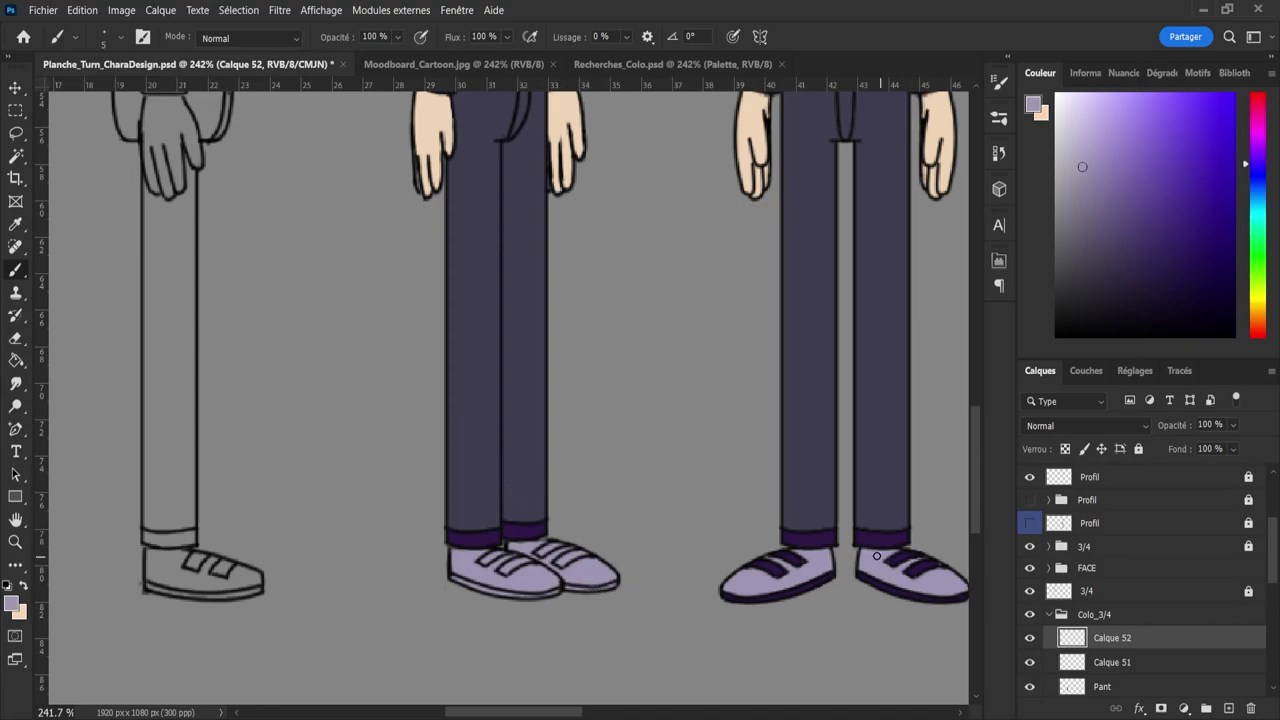
# - On a new layer, fill the three-quarter character's shoe soles and straps with the dark purple sampled from the front view's trouser cuff
pyautogui.press('i')
pyautogui.click(817, 533)
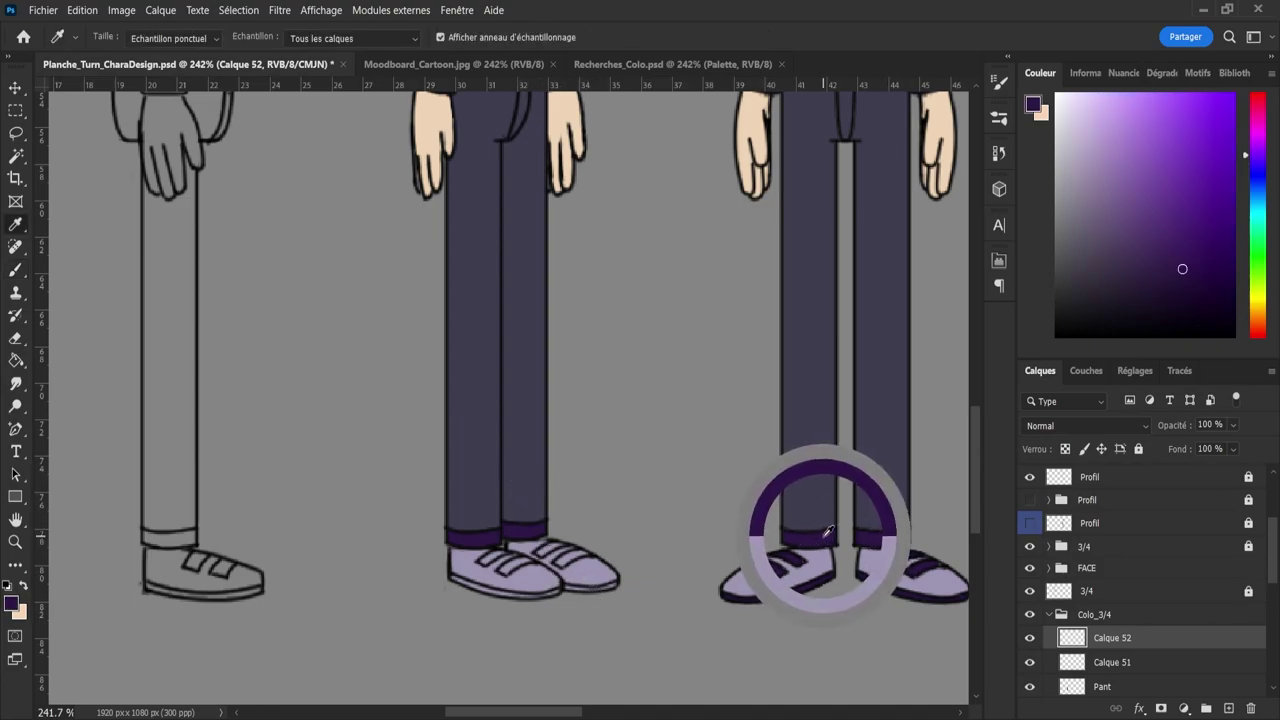
pyautogui.click(1231, 714)
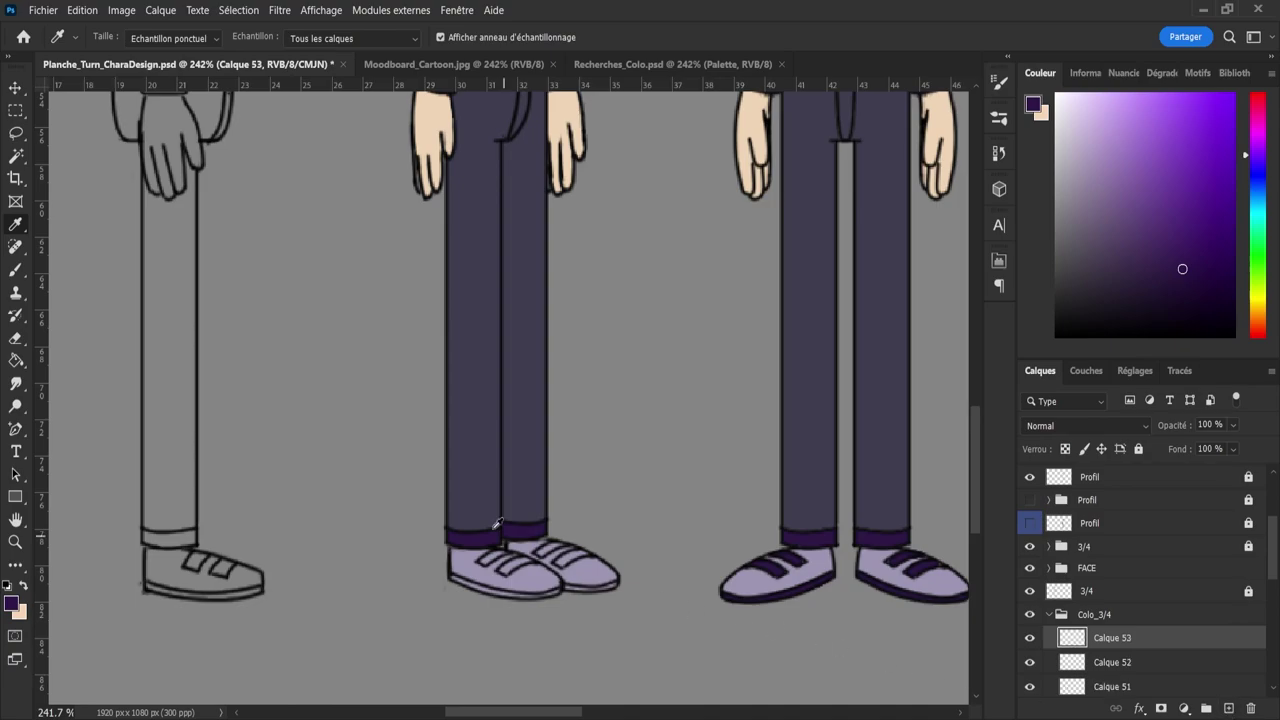
pyautogui.press('g')
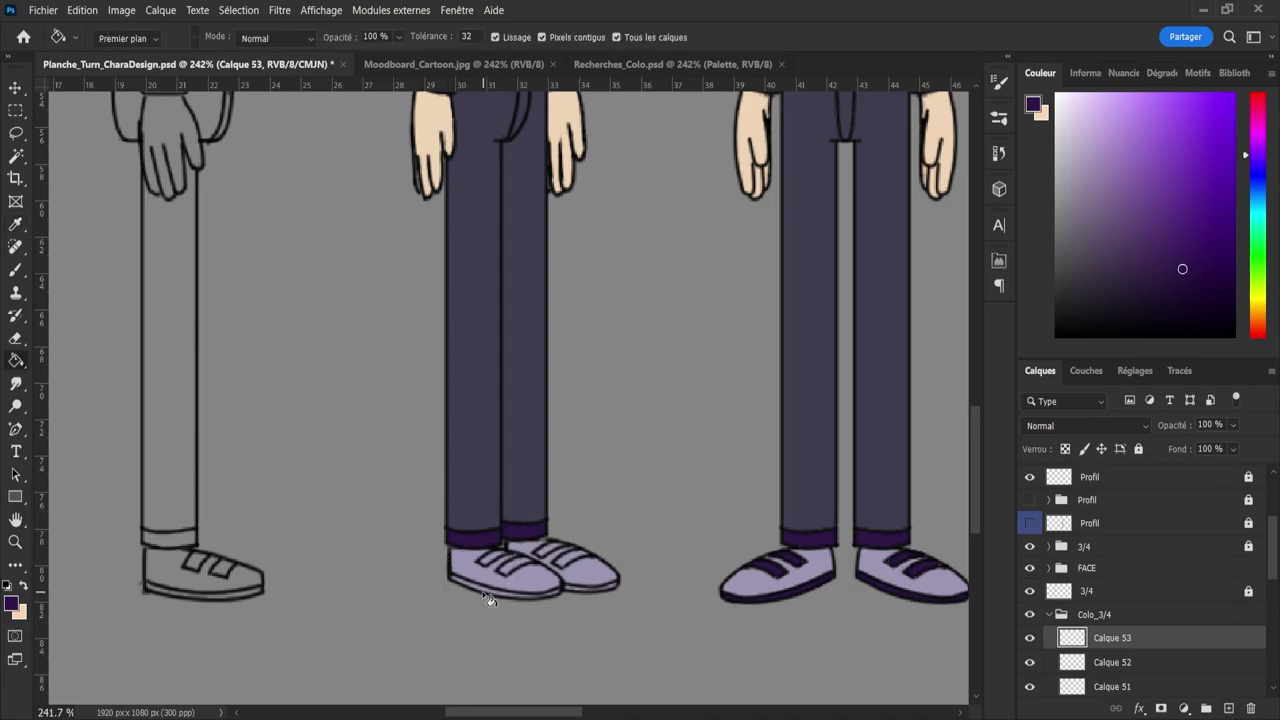
pyautogui.click(489, 597)
pyautogui.click(497, 563)
pyautogui.click(521, 570)
pyautogui.click(553, 555)
pyautogui.click(574, 565)
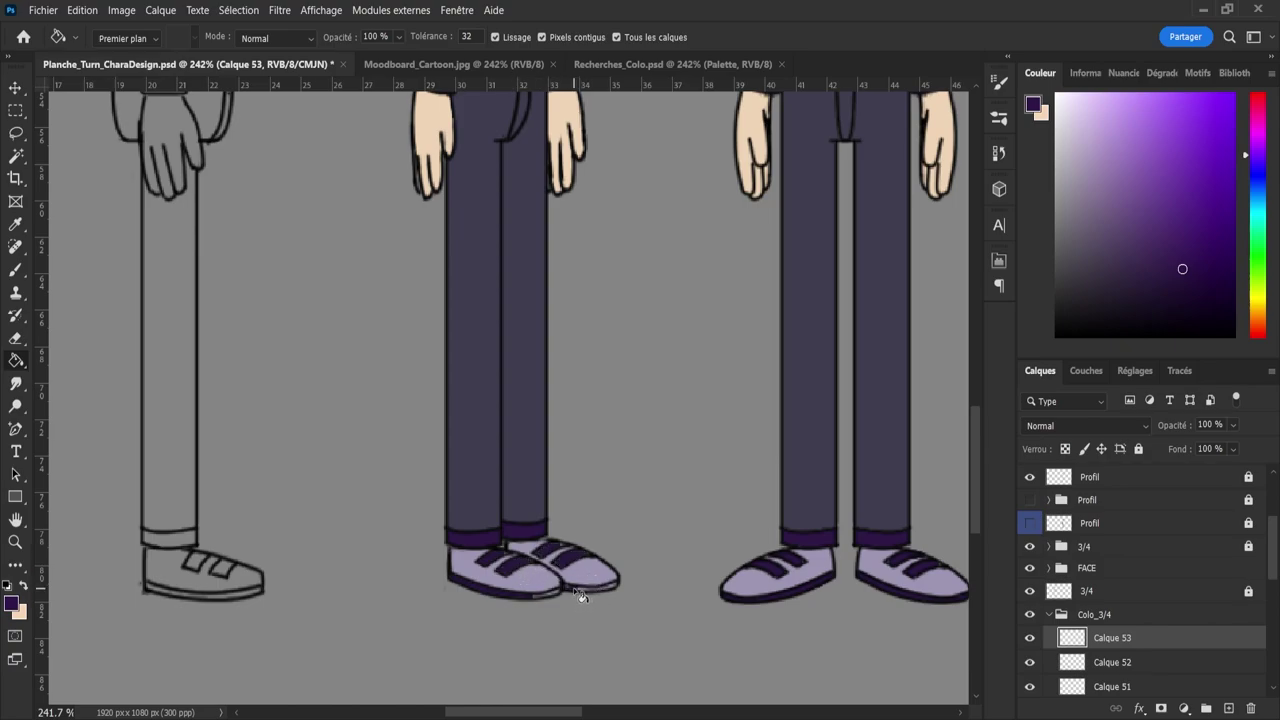
# - Paint the unfilled gaps on the three-quarter character's shoes dark purple with a 2 px brush
pyautogui.scroll(3, 580, 595)
pyautogui.press('b')
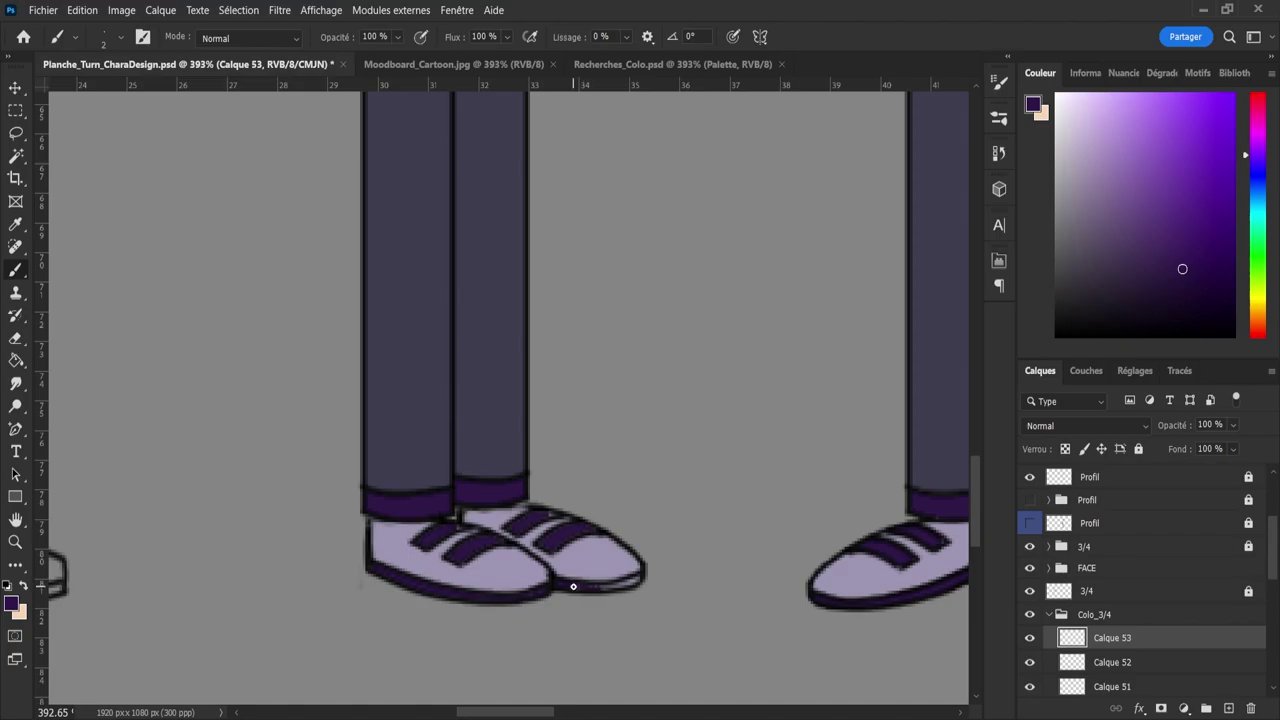
pyautogui.moveTo(602, 590); pyautogui.dragTo(624, 585)
pyautogui.moveTo(451, 525); pyautogui.dragTo(465, 529)
pyautogui.moveTo(563, 556); pyautogui.dragTo(610, 566)
pyautogui.scroll(-4, 618, 566)
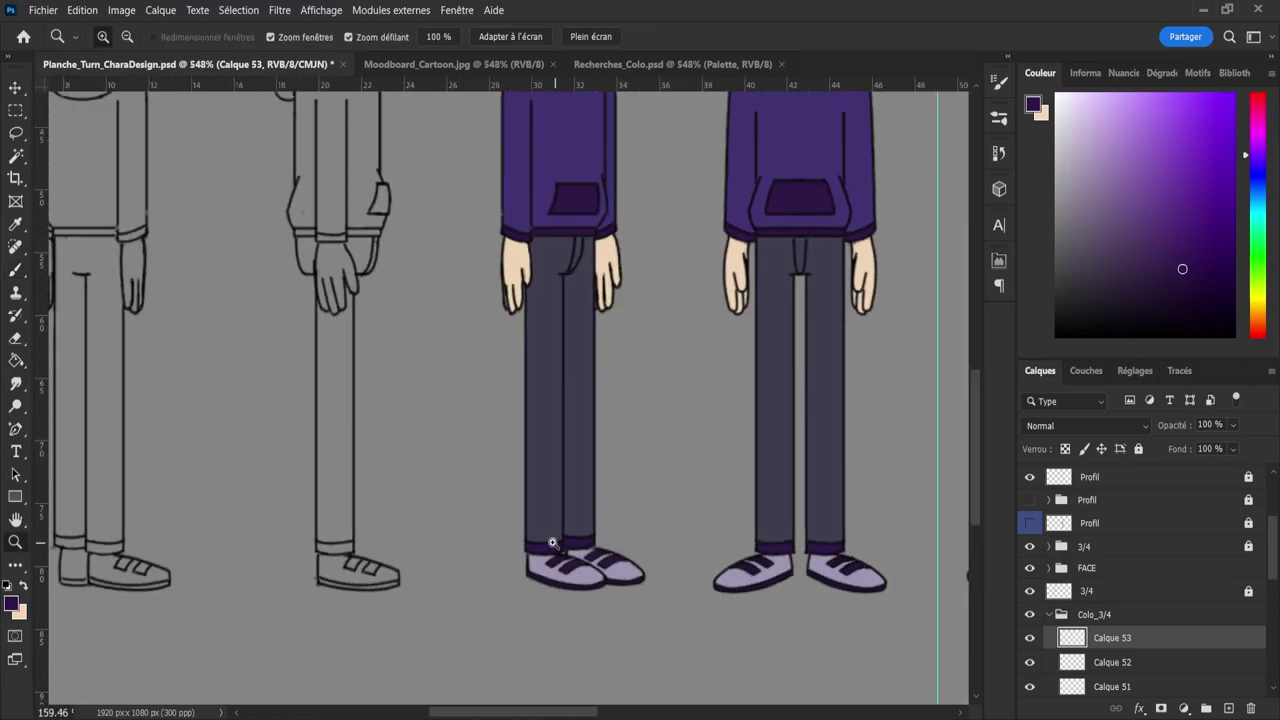
# - Rename the lilac shoe layer Shoes and the layer with the dark purple shoe details Scratch
pyautogui.doubleClick(1110, 663)
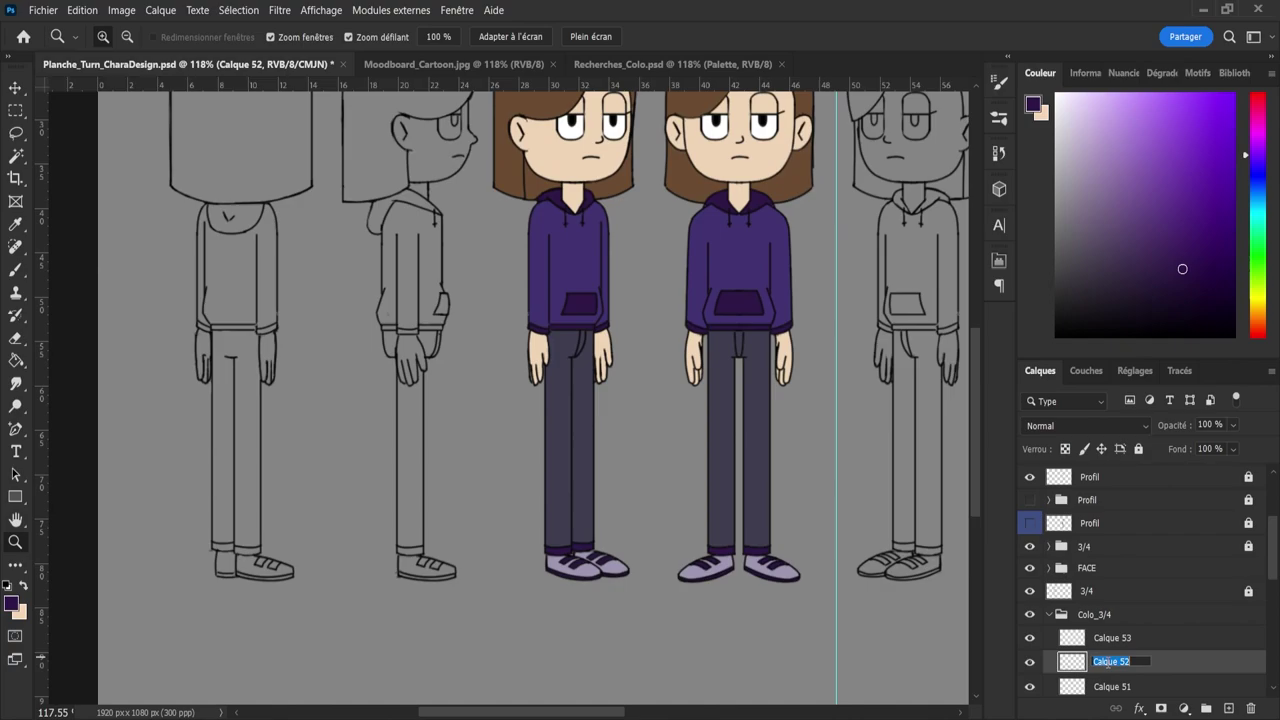
pyautogui.write('P')
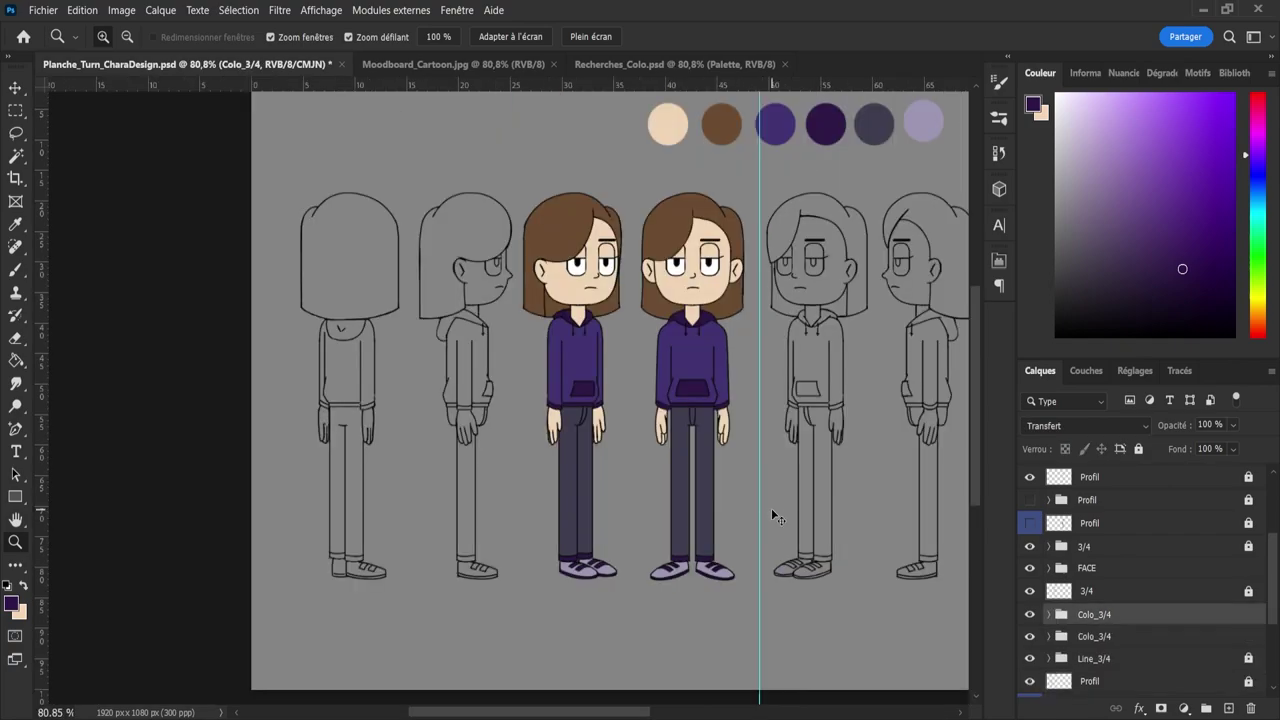
# - Flip the duplicated Colo_3/4 group horizontally and move it onto the uncoloured opposite three-quarter character
pyautogui.hotkey('ctrl', 't')
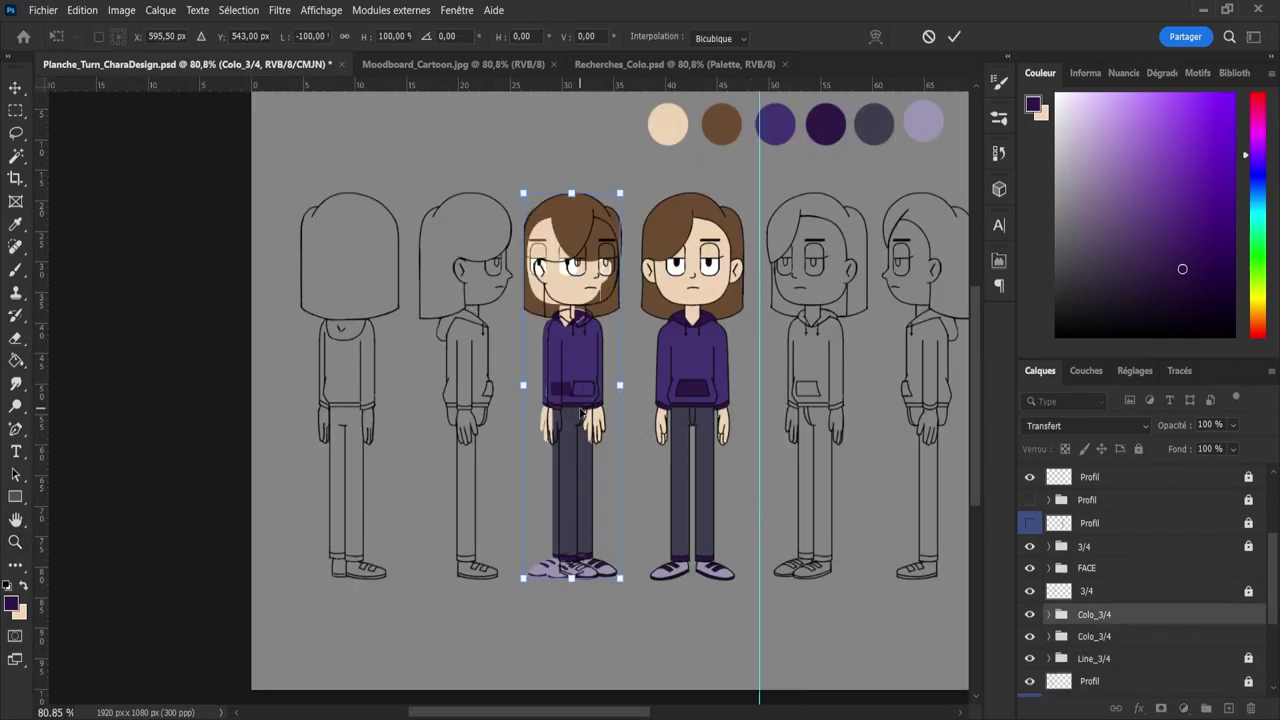
pyautogui.moveTo(579, 409); pyautogui.dragTo(830, 413)
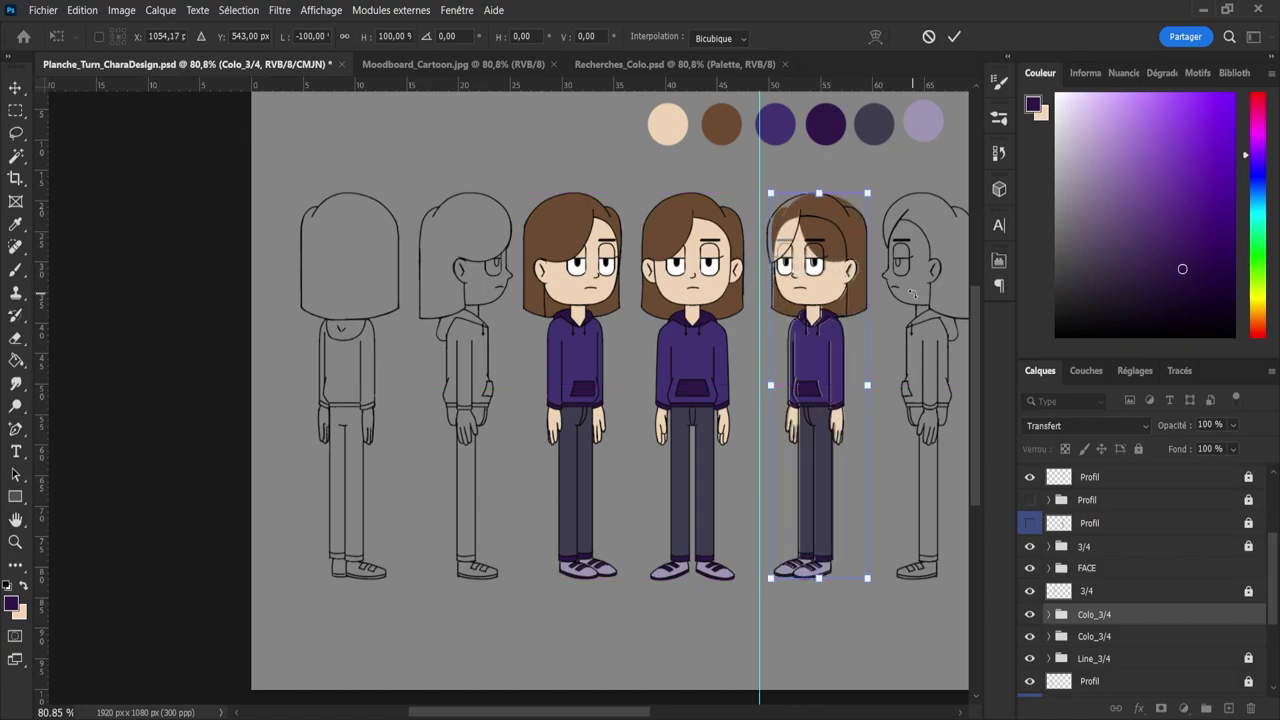
pyautogui.press('Return')
# - Nudge the mirrored Colo_3/4 group to align its colours with the opposite three-quarter character's line art
pyautogui.press('z')
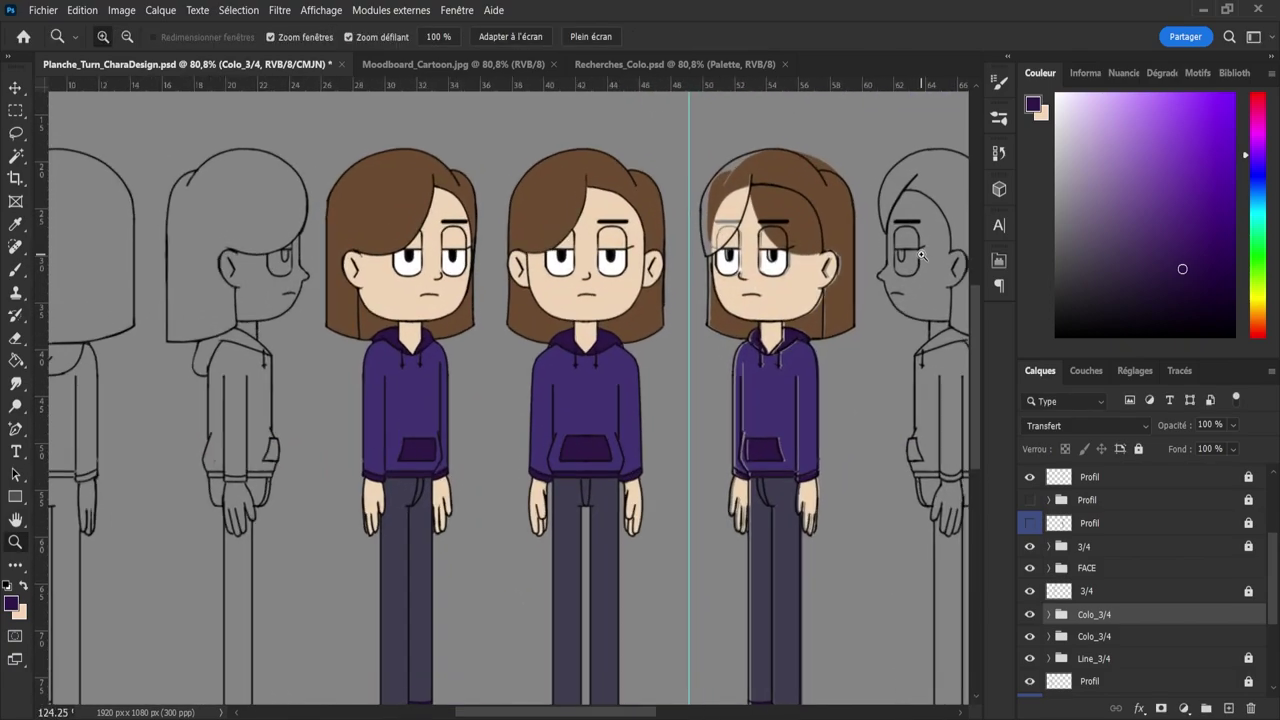
pyautogui.moveTo(905, 288); pyautogui.dragTo(930, 248)
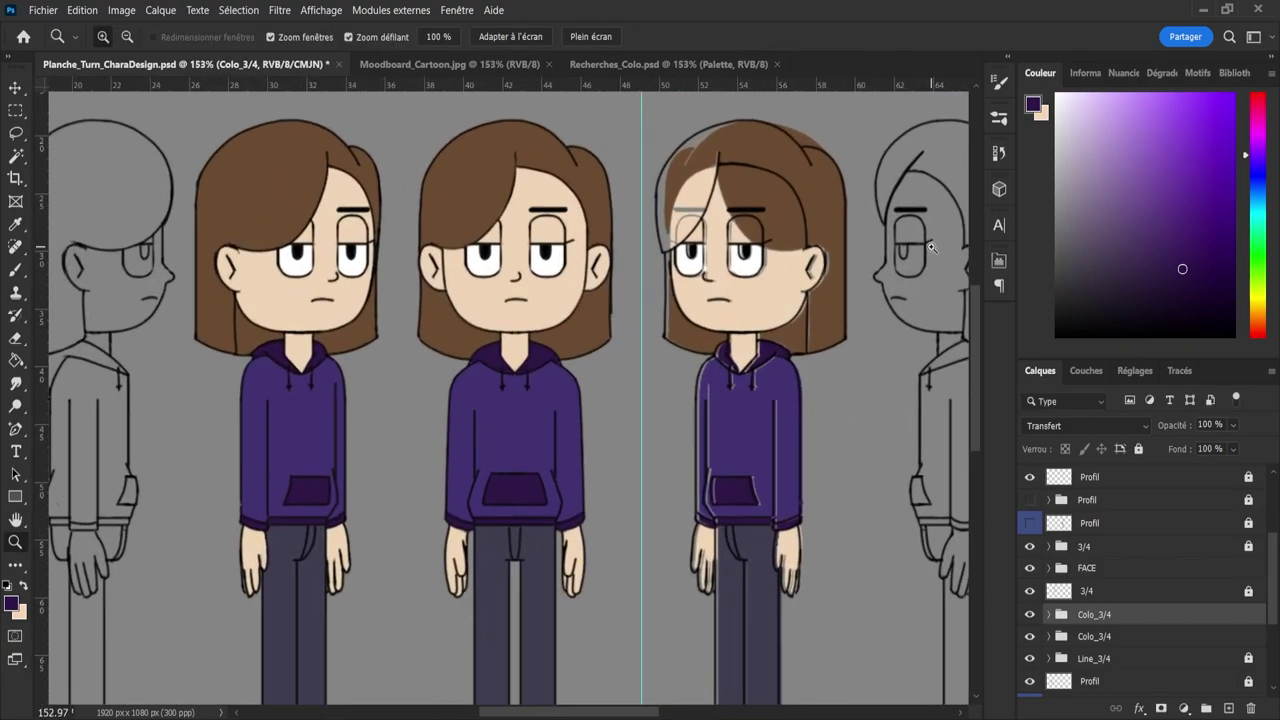
pyautogui.press('v')
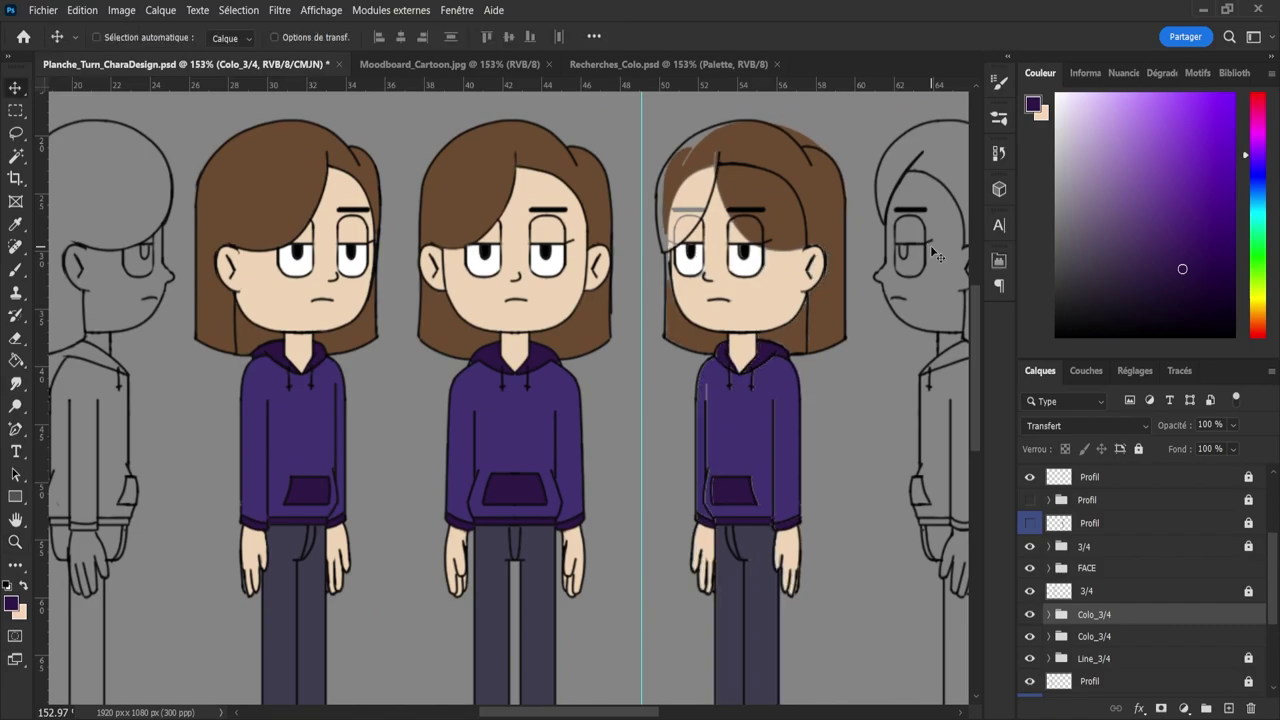
pyautogui.press('Left')
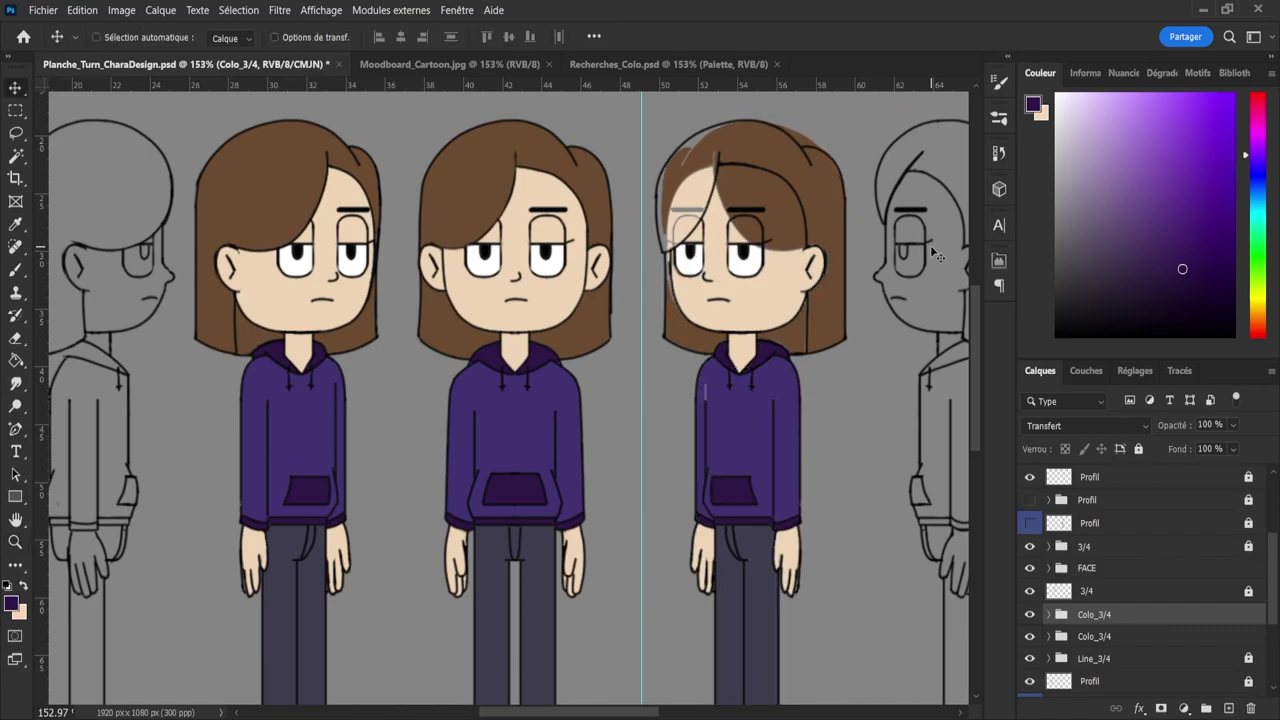
pyautogui.press('Left')
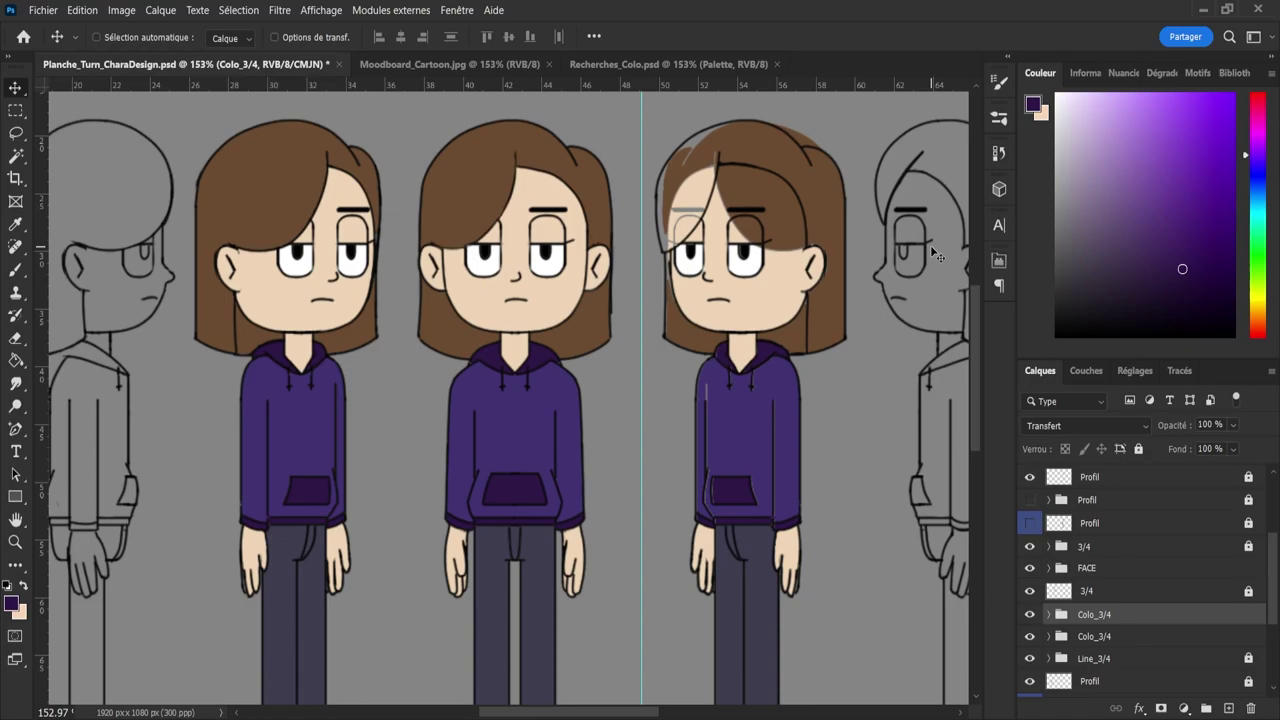
pyautogui.press('Left')
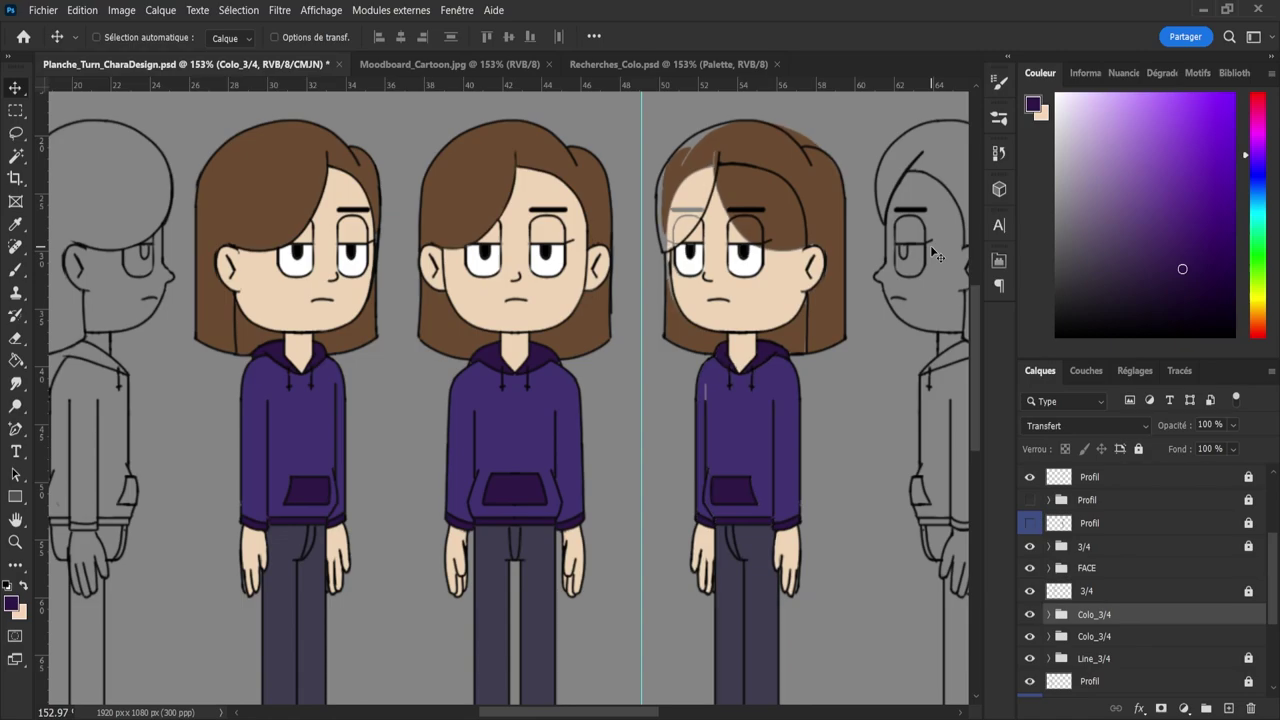
# - Check the mirrored colours against the opposite three-quarter character's lines and hide the mirrored Colo_3/4 group
pyautogui.press('z')
pyautogui.moveTo(641, 345); pyautogui.dragTo(614, 358)
pyautogui.moveTo(667, 613); pyautogui.dragTo(613, 424)
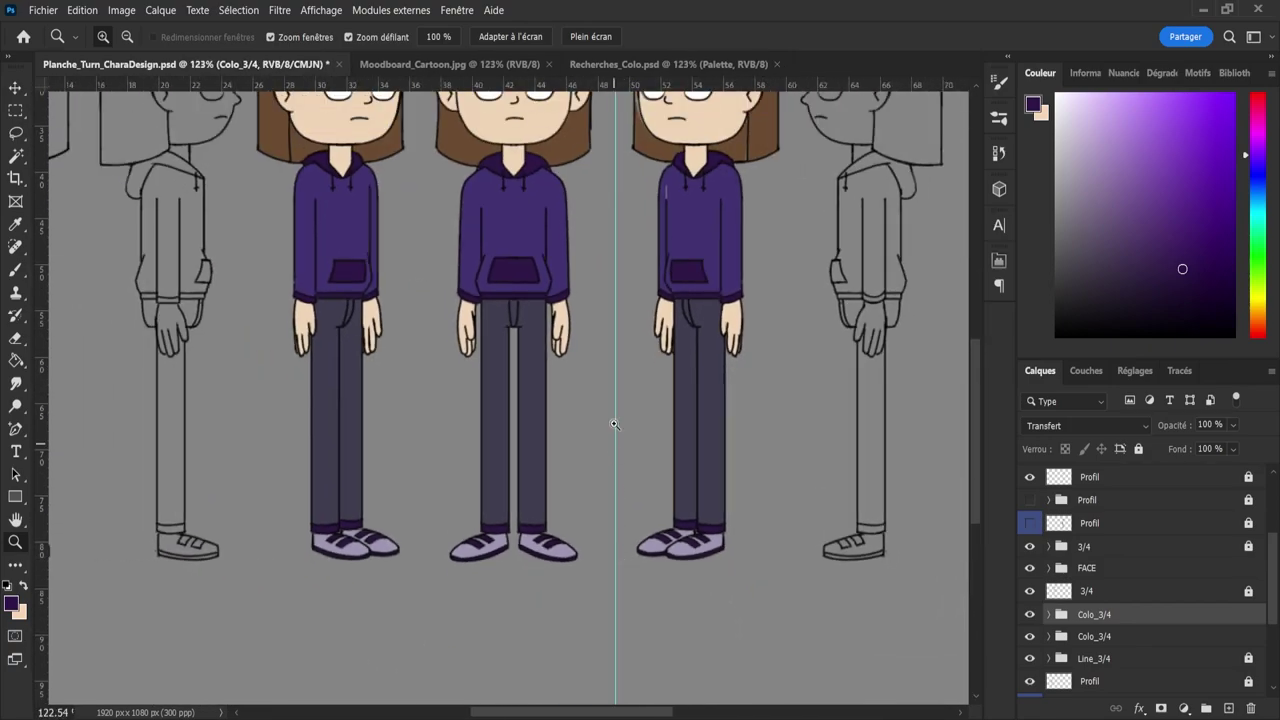
pyautogui.moveTo(661, 181); pyautogui.dragTo(615, 223)
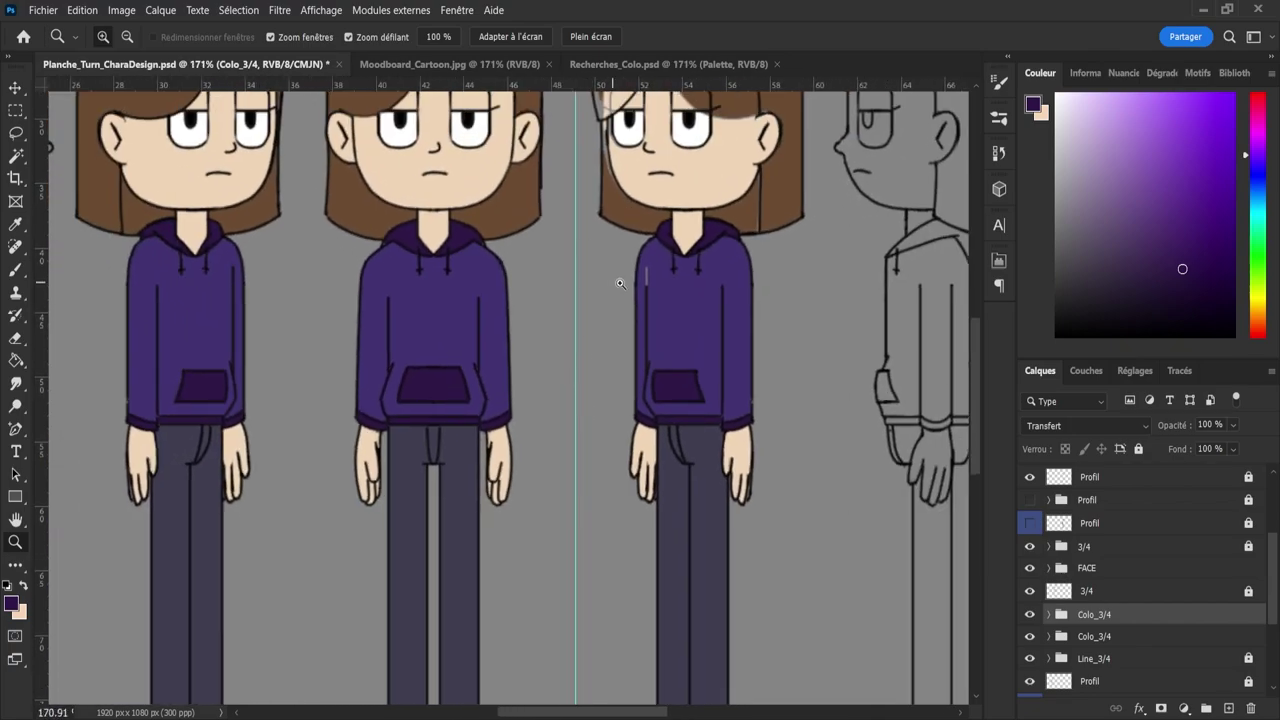
pyautogui.moveTo(620, 284); pyautogui.dragTo(592, 286)
pyautogui.moveTo(271, 304); pyautogui.dragTo(450, 399)
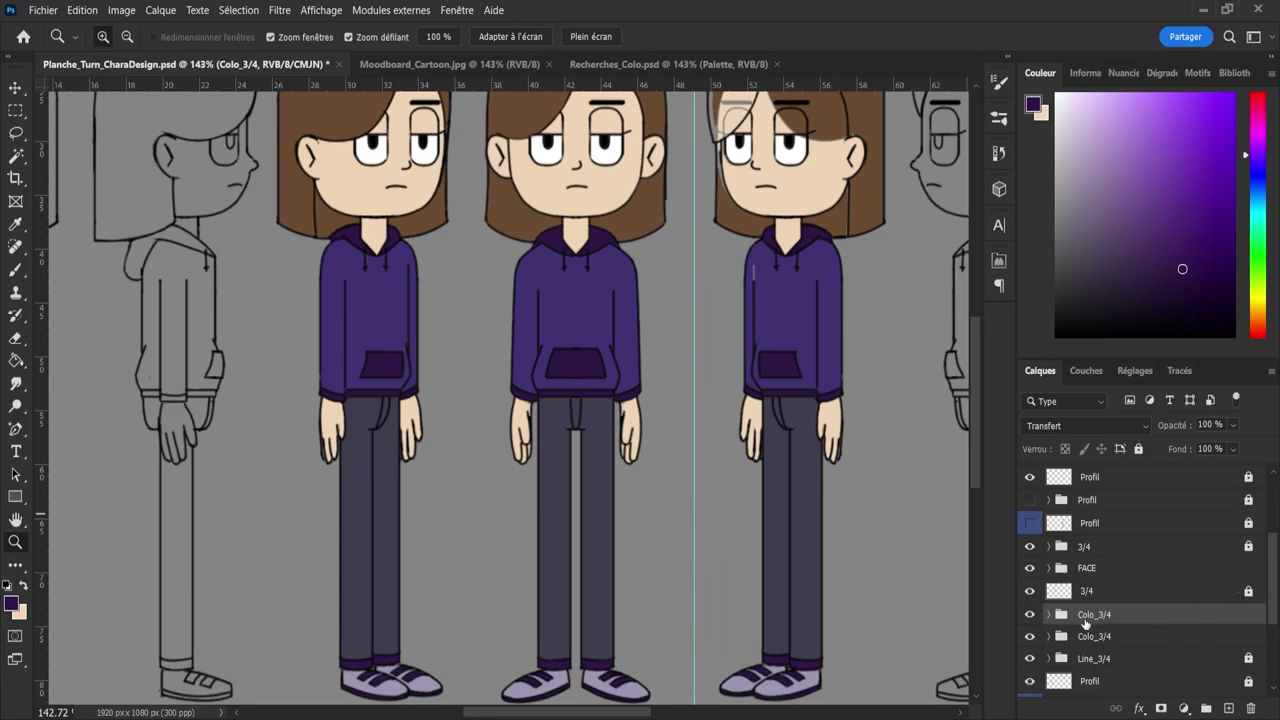
pyautogui.click(1030, 615)
pyautogui.click(1049, 637)
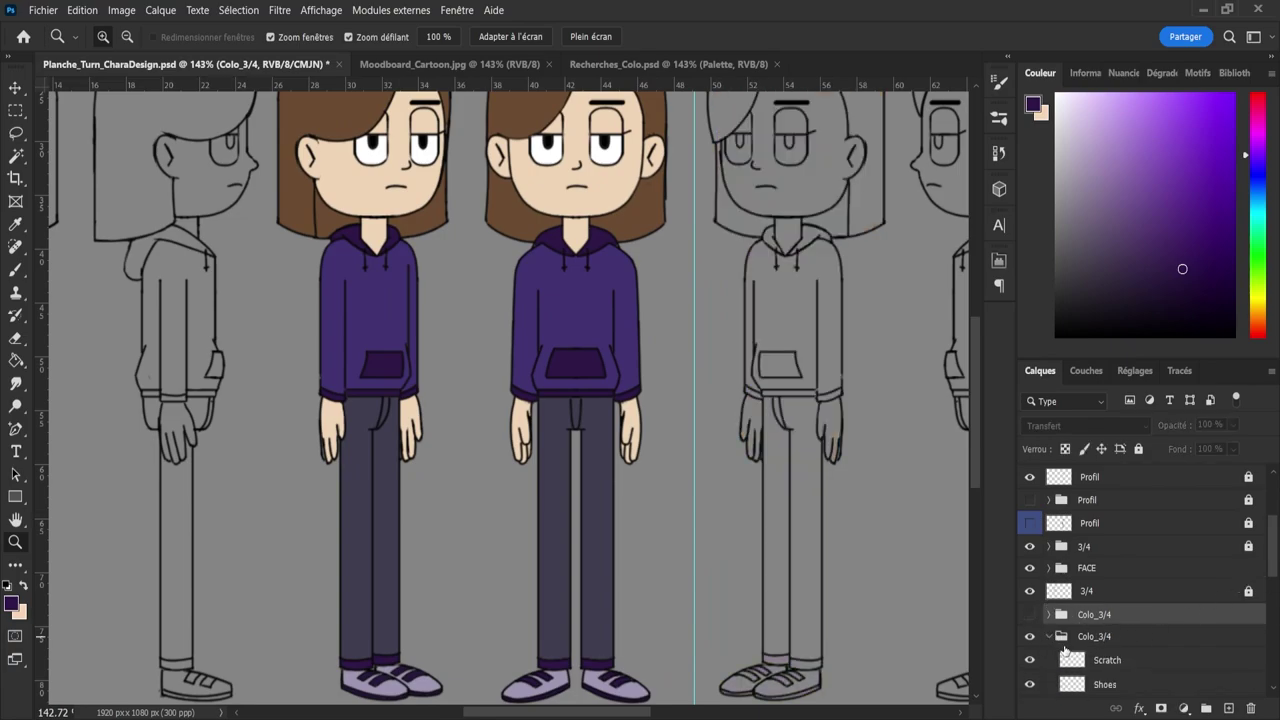
pyautogui.click(1049, 637)
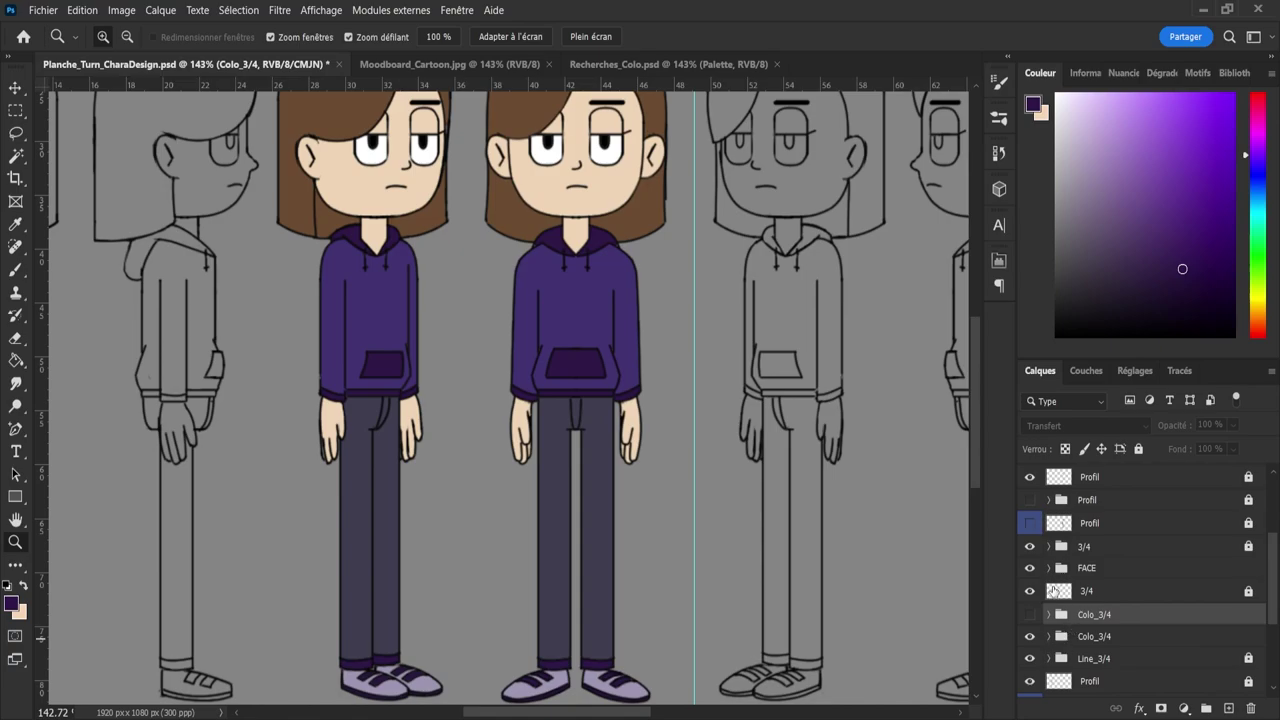
# - Add a horizontal guide at the top of the front view's sleeve lines and erase the coloured three-quarter character's sleeve lines above it
pyautogui.click(1054, 591)
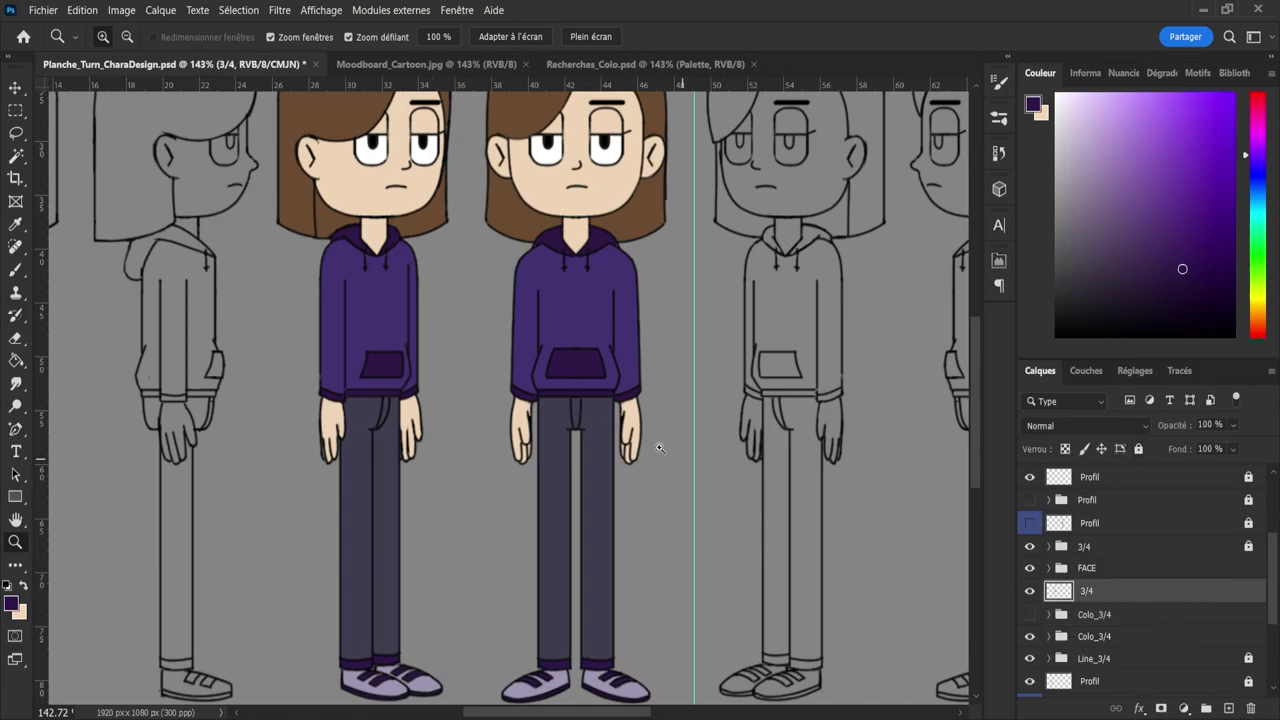
pyautogui.moveTo(381, 259); pyautogui.dragTo(420, 283)
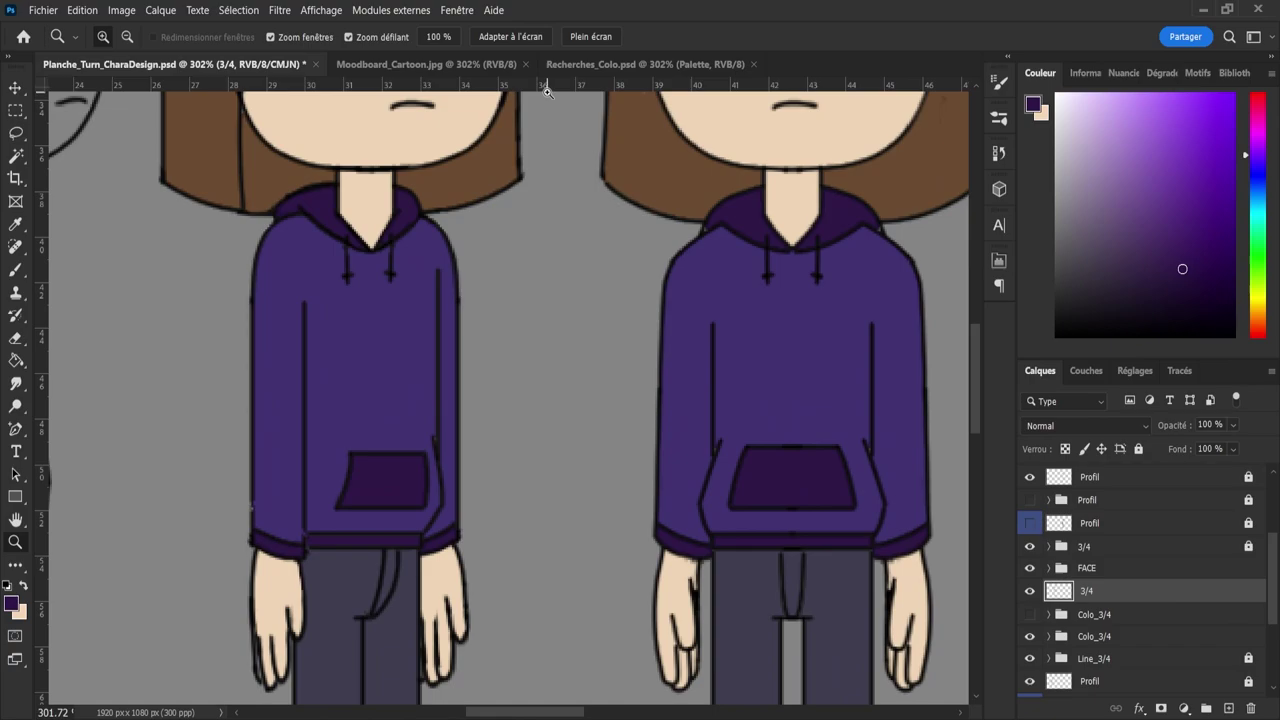
pyautogui.moveTo(547, 90); pyautogui.dragTo(523, 330)
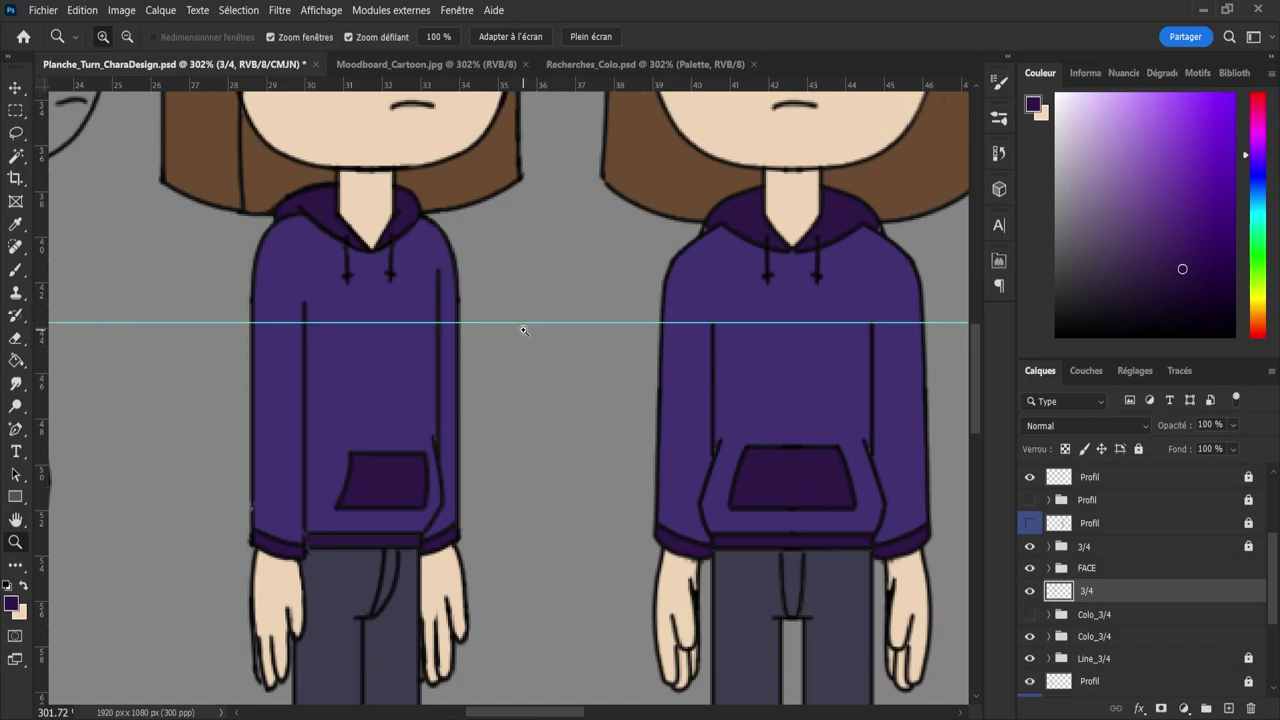
pyautogui.press('e')
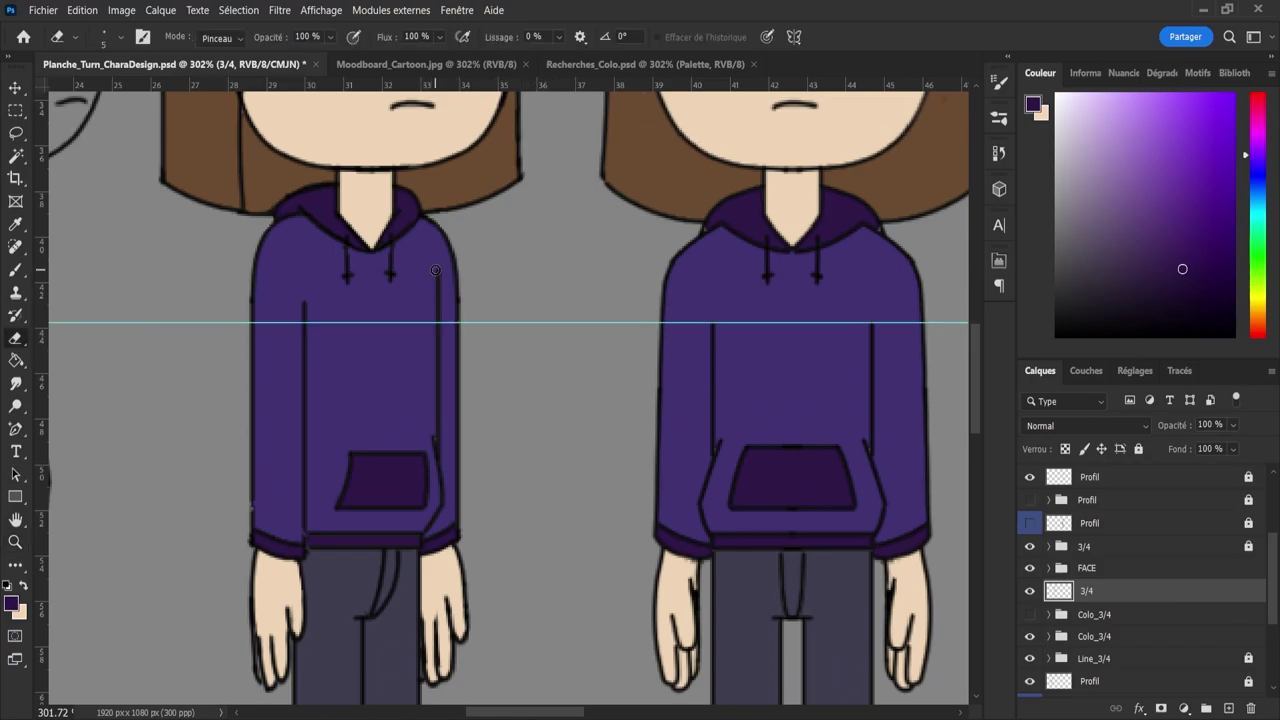
pyautogui.moveTo(436, 270); pyautogui.dragTo(438, 314)
pyautogui.press('z')
pyautogui.moveTo(370, 304); pyautogui.dragTo(318, 296)
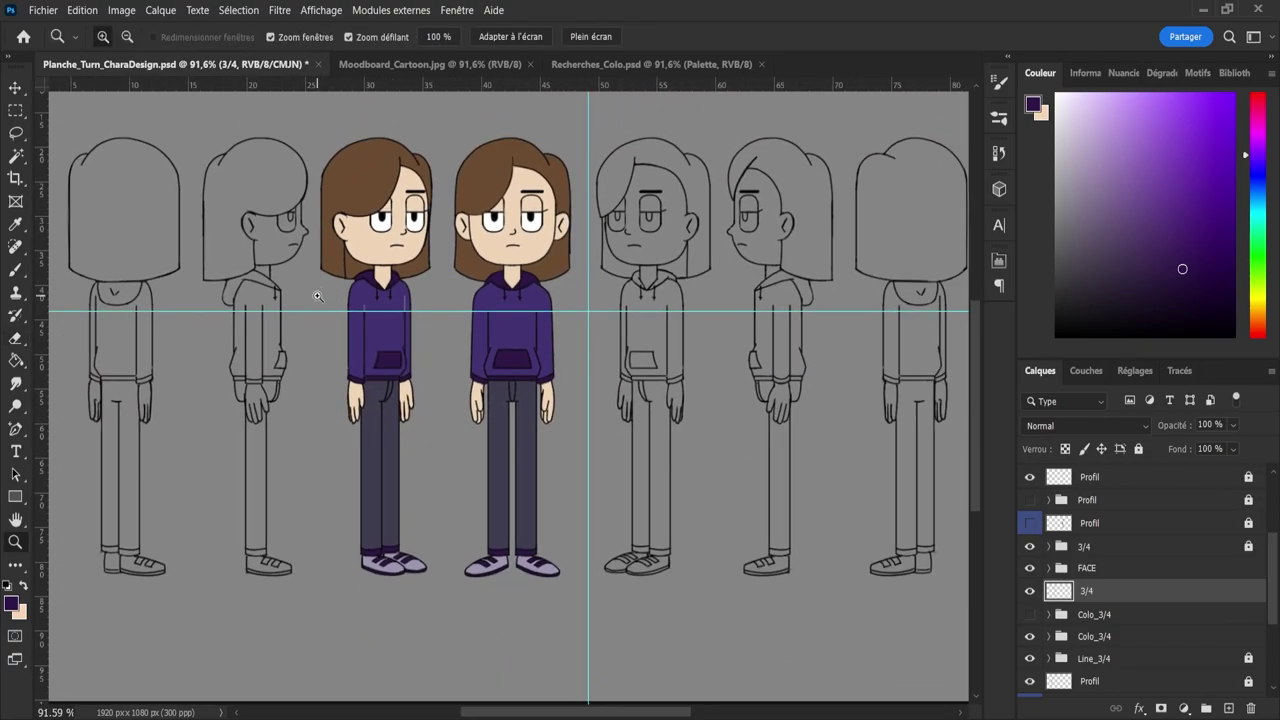
# - On the original Colo_3/4 group's Sweat layer, paint over the gaps left by the erased sleeve lines with the sampled hoodie purple, using a 2 px brush
pyautogui.moveTo(515, 287); pyautogui.dragTo(547, 298)
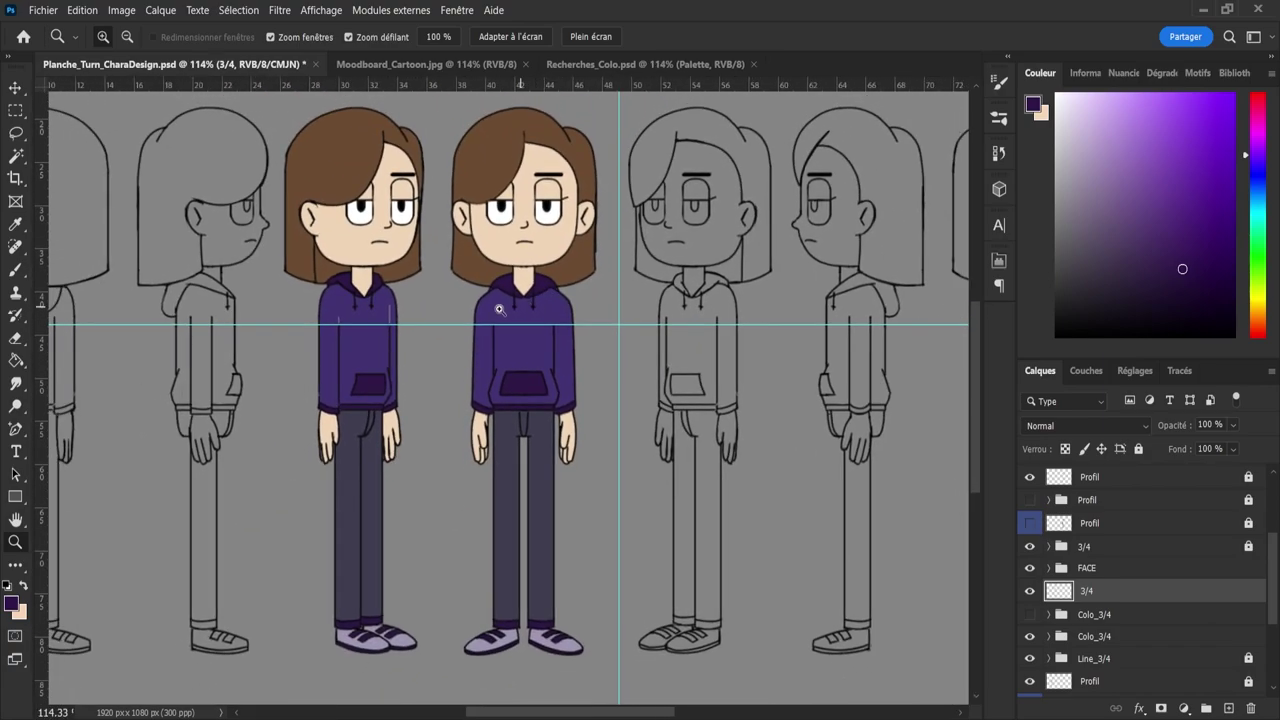
pyautogui.moveTo(354, 303); pyautogui.dragTo(388, 312)
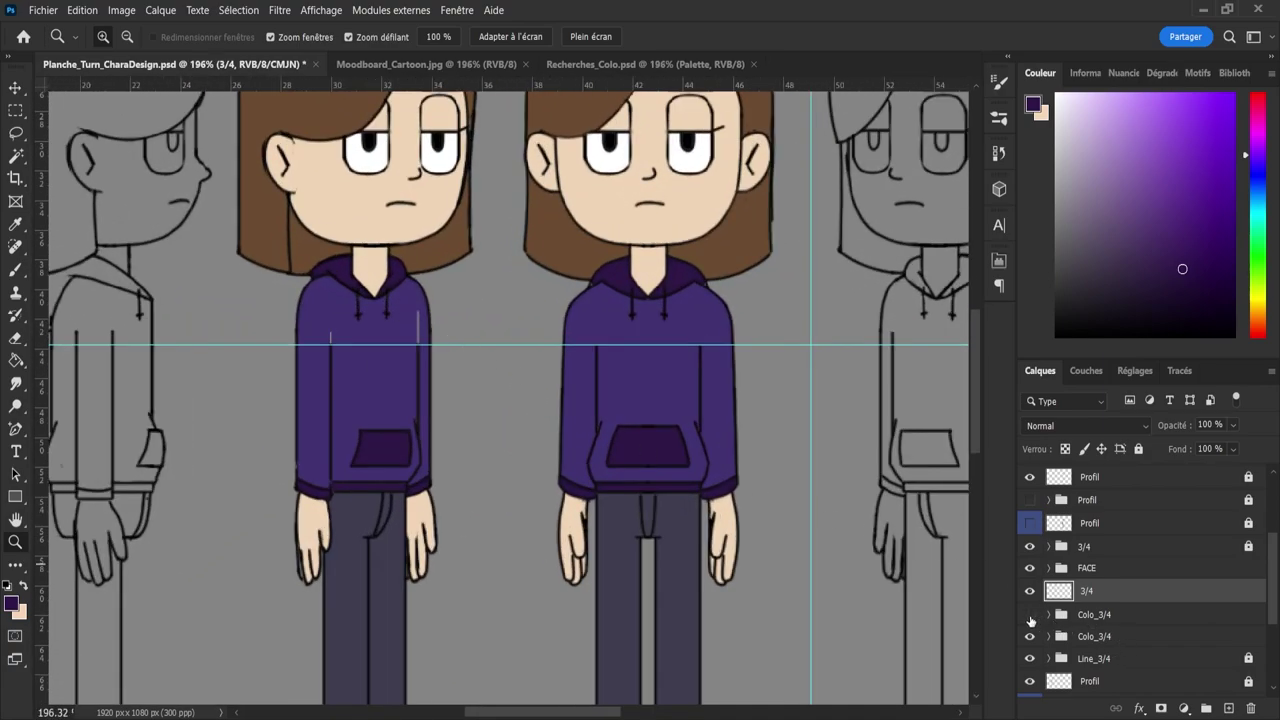
pyautogui.click(1030, 614)
pyautogui.click(1030, 614)
pyautogui.click(1049, 636)
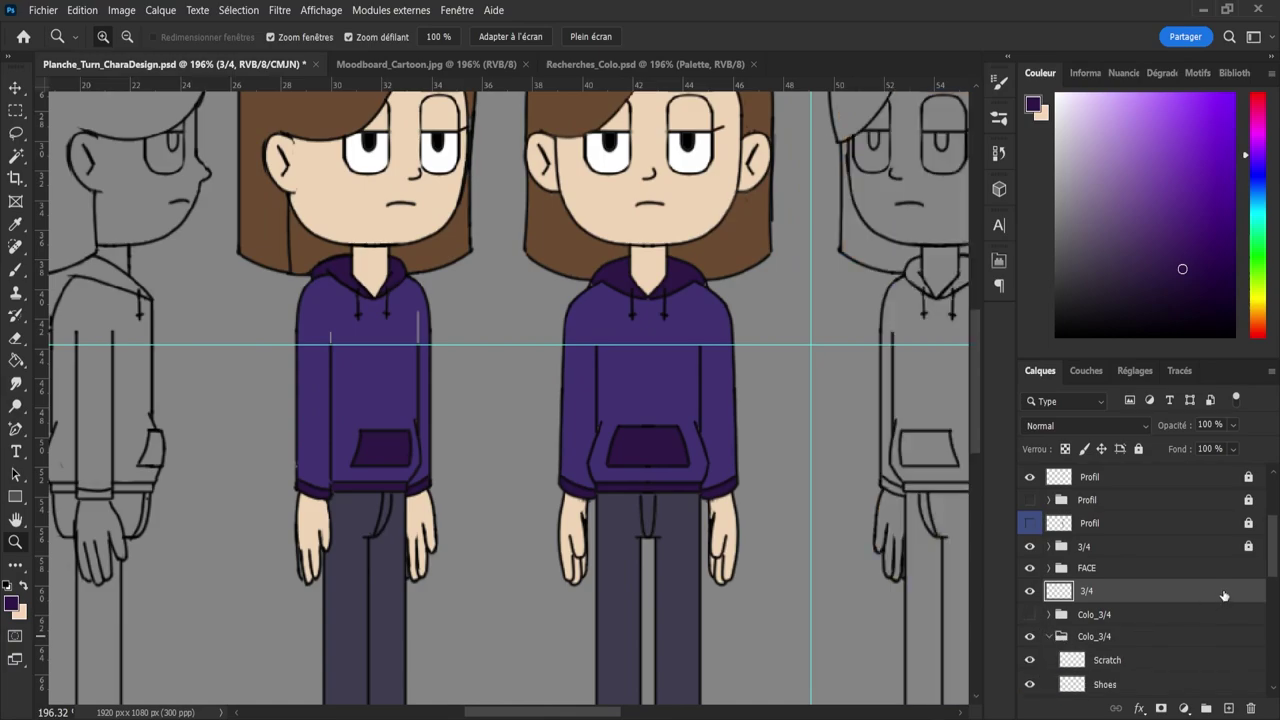
pyautogui.scroll(-3, 1276, 573)
pyautogui.click(1118, 622)
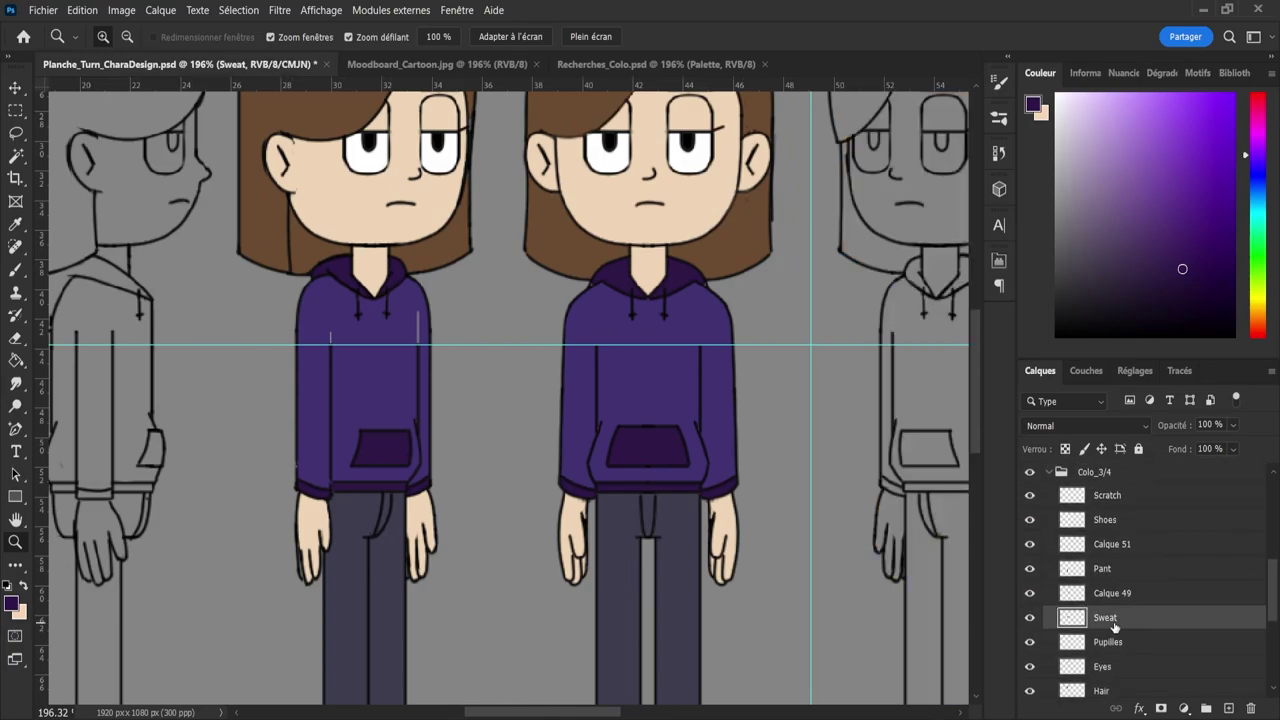
pyautogui.press('b')
pyautogui.keyDown('alt'); pyautogui.click(372, 368); pyautogui.keyUp('alt')
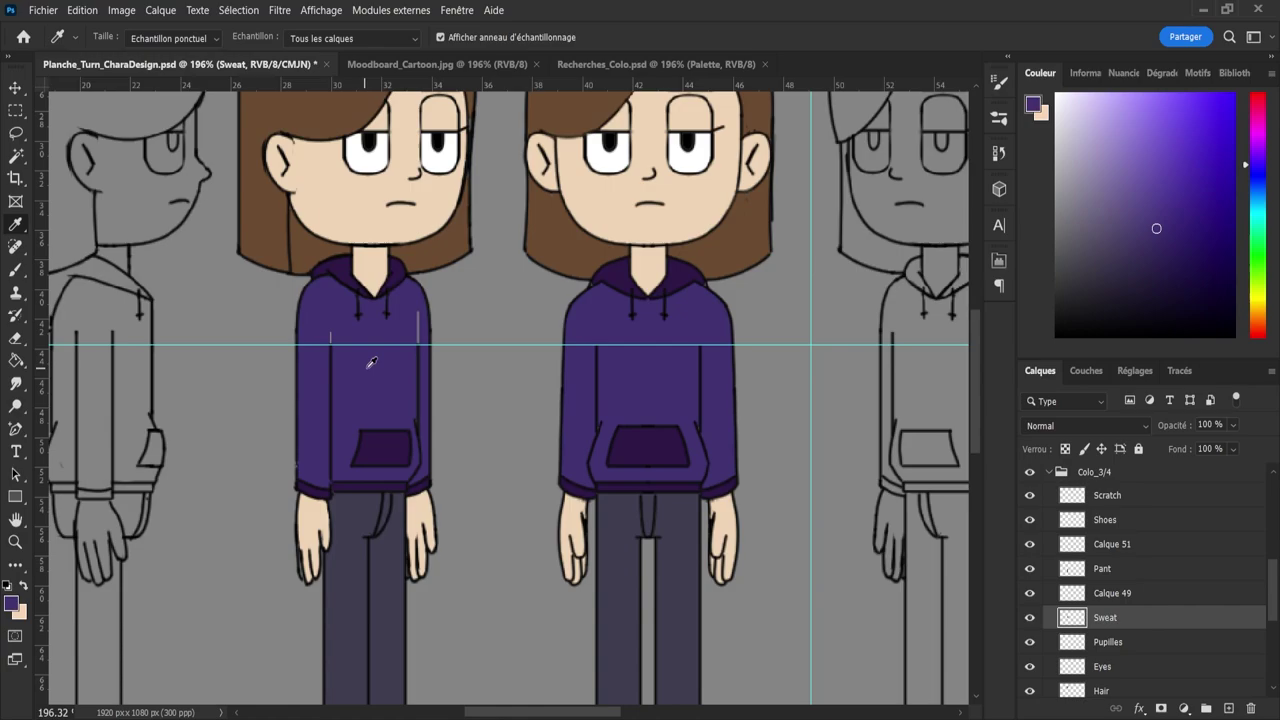
pyautogui.keyDown('alt'); pyautogui.rightClick(326, 335); pyautogui.keyUp('alt')
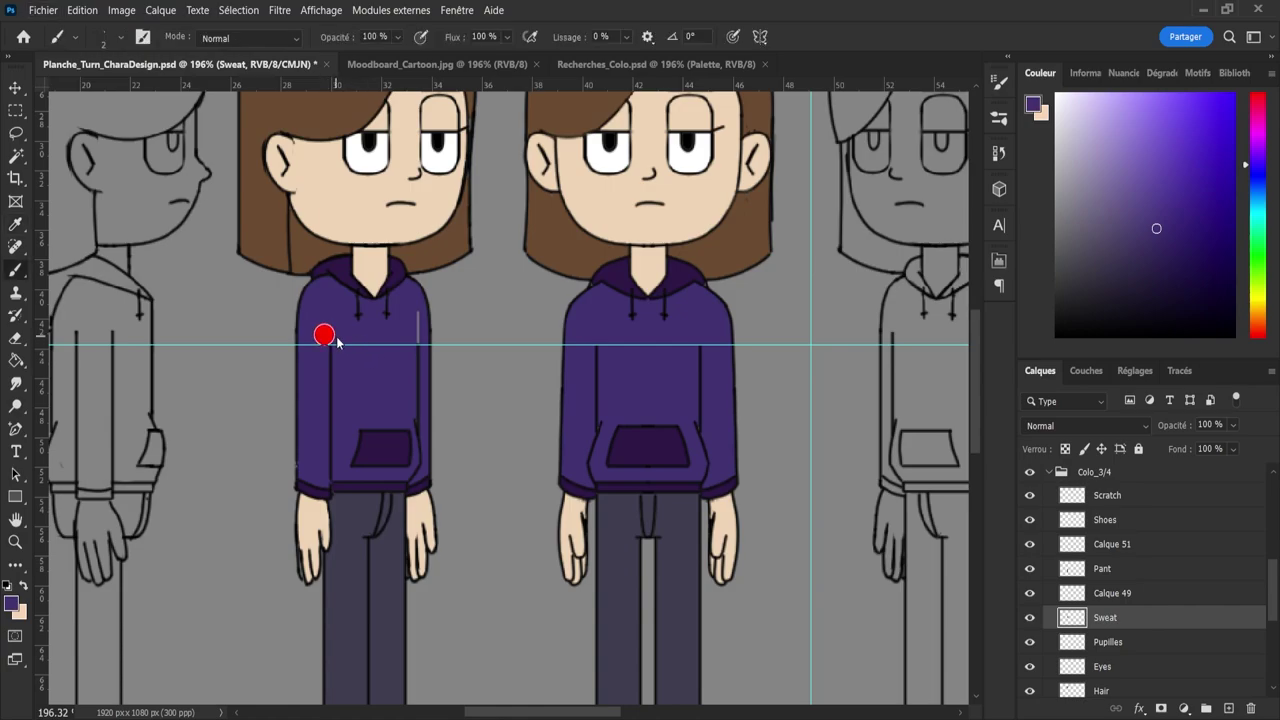
pyautogui.moveTo(334, 330); pyautogui.dragTo(334, 357)
pyautogui.moveTo(409, 345)
pyautogui.mouseDown()
pyautogui.moveTo(411, 332)
pyautogui.moveTo(335, 353)
pyautogui.mouseUp()
# - Collapse the original Colo_3/4 colour group
pyautogui.press('z')
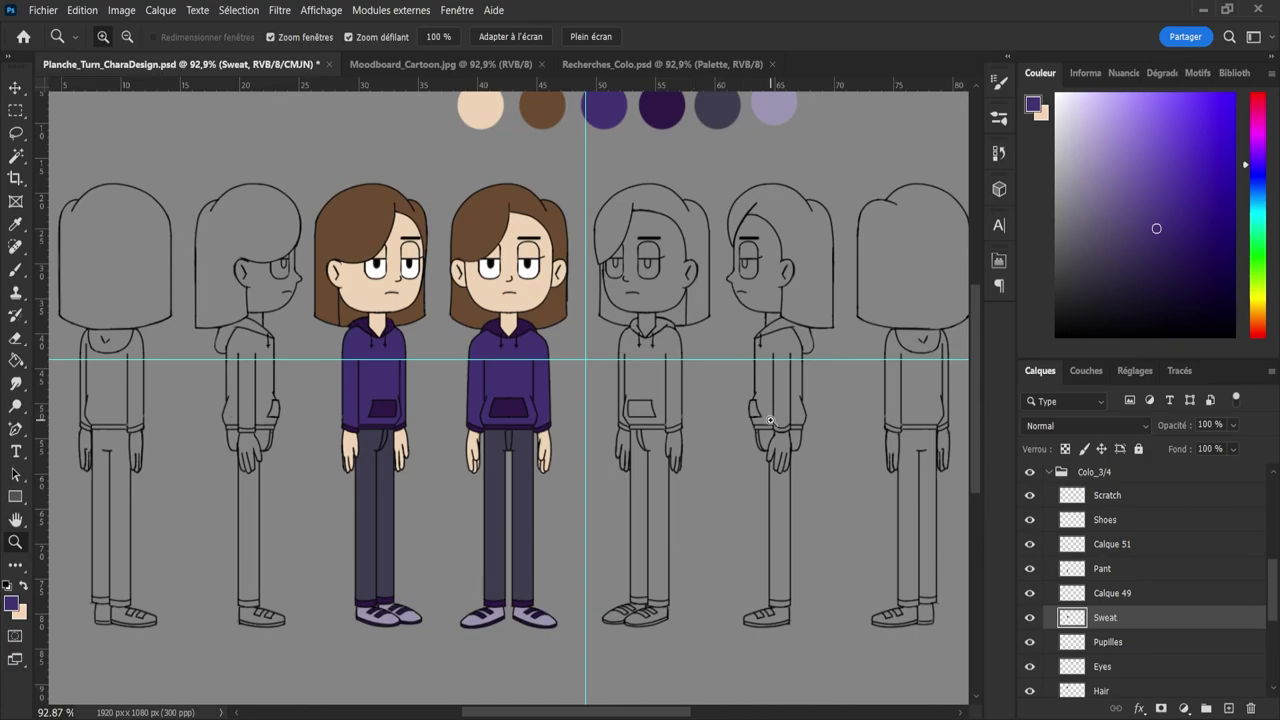
pyautogui.moveTo(692, 389); pyautogui.dragTo(710, 402)
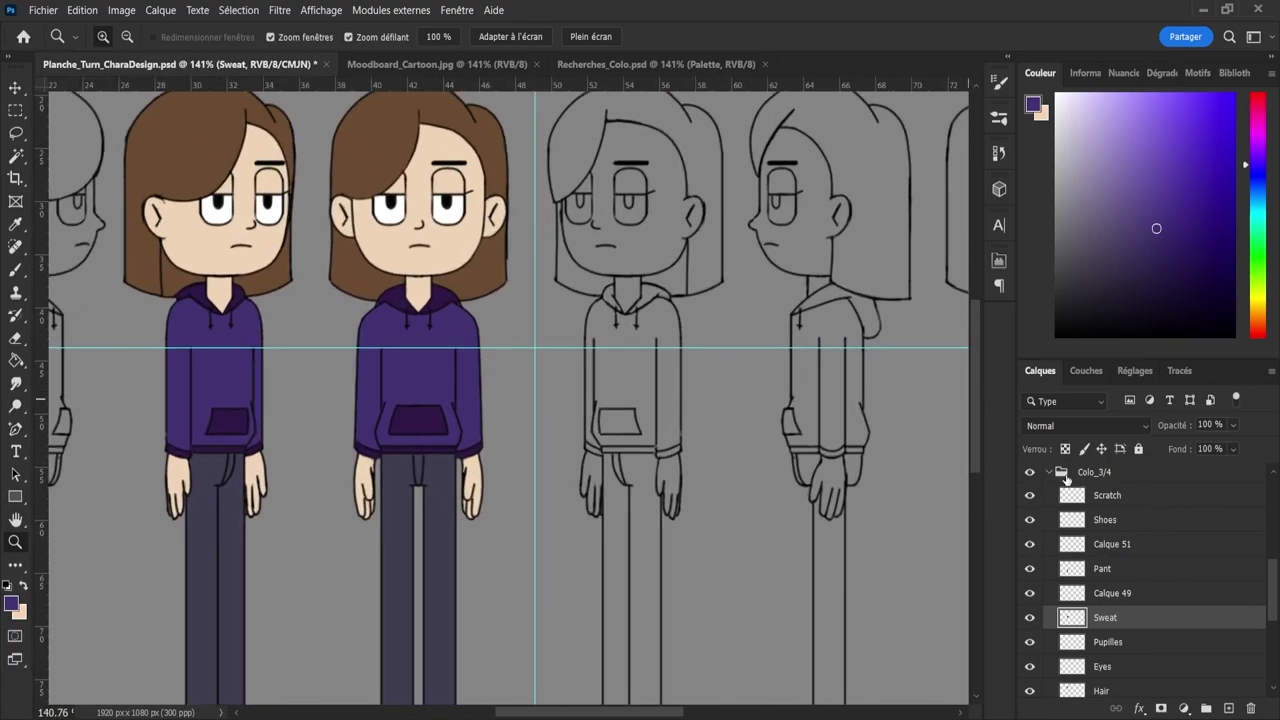
pyautogui.click(1053, 472)
pyautogui.moveTo(1274, 616); pyautogui.dragTo(1274, 561)
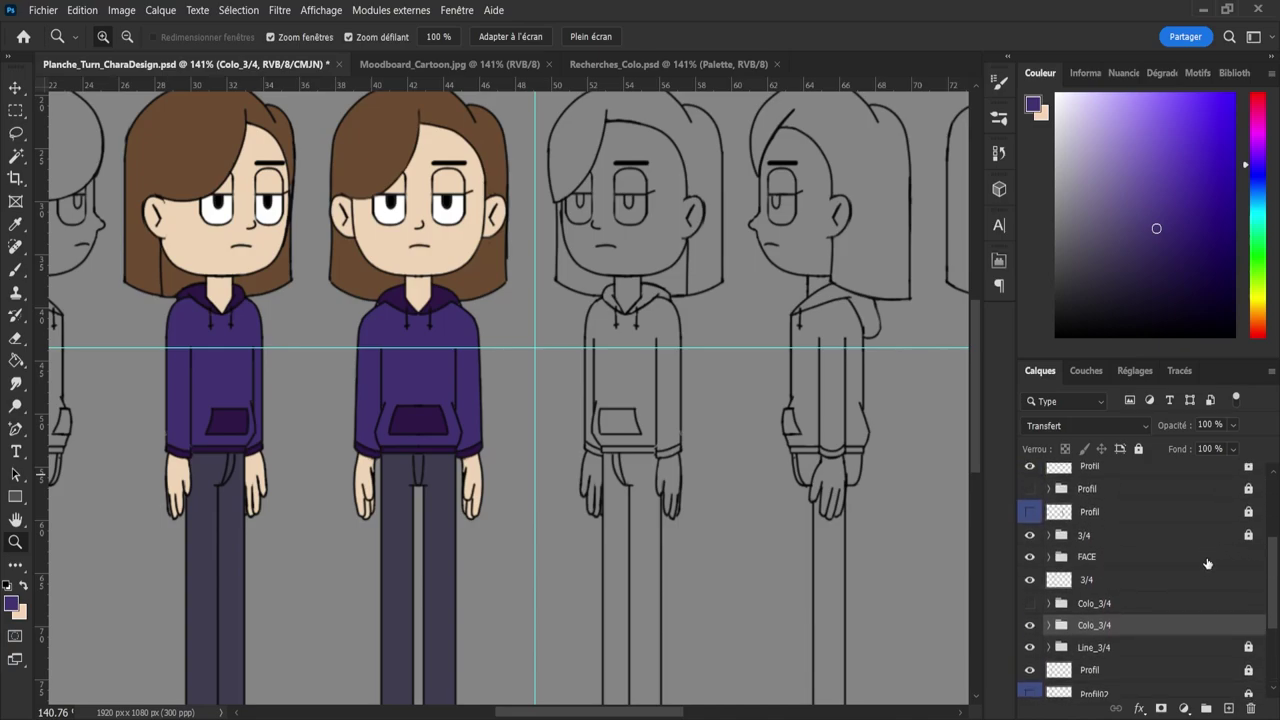
# - Toggle the visibility of both Colo_3/4 groups and the 3/4 line layer to check which character each one belongs to
pyautogui.click(1032, 625)
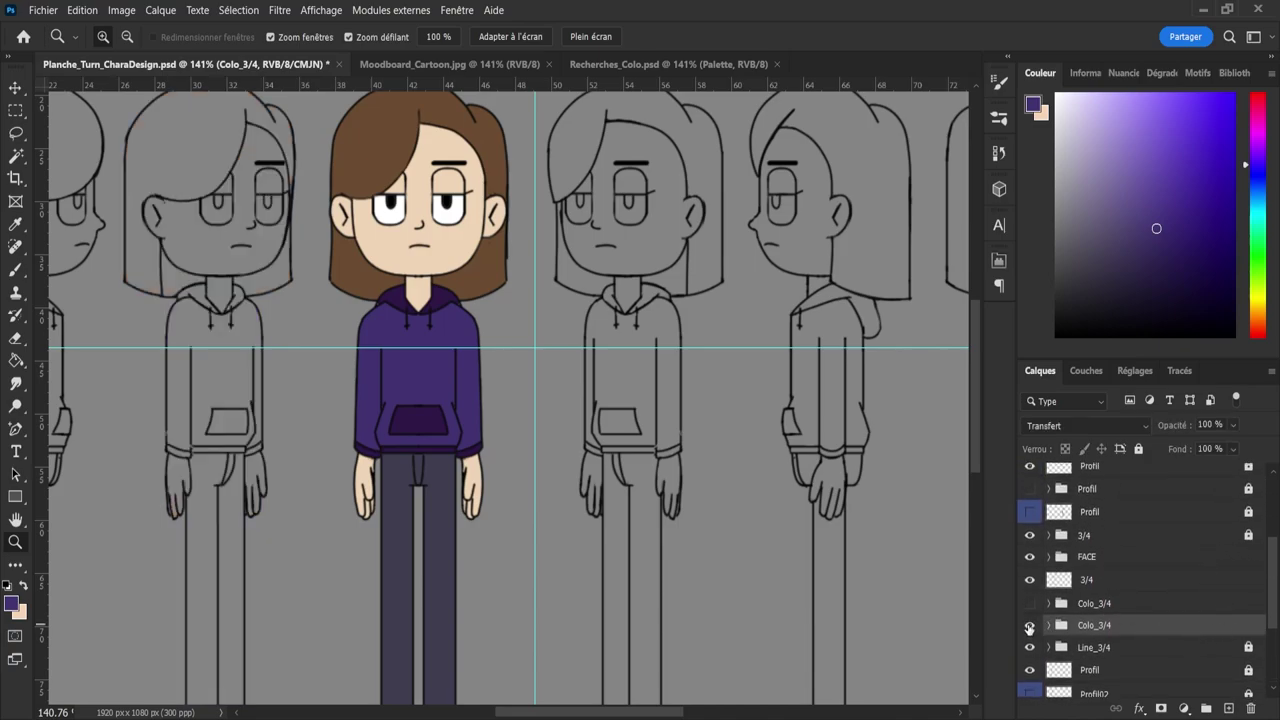
pyautogui.click(1032, 625)
pyautogui.click(1029, 603)
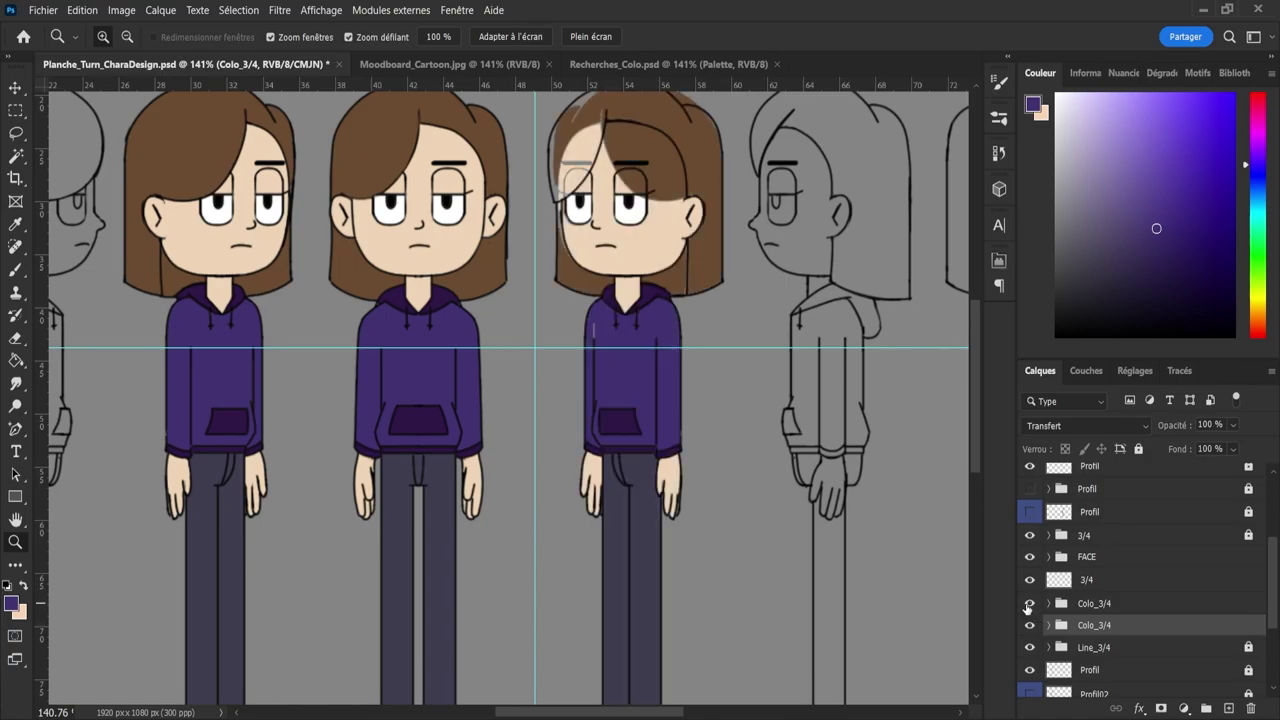
pyautogui.click(1030, 605)
pyautogui.click(1100, 579)
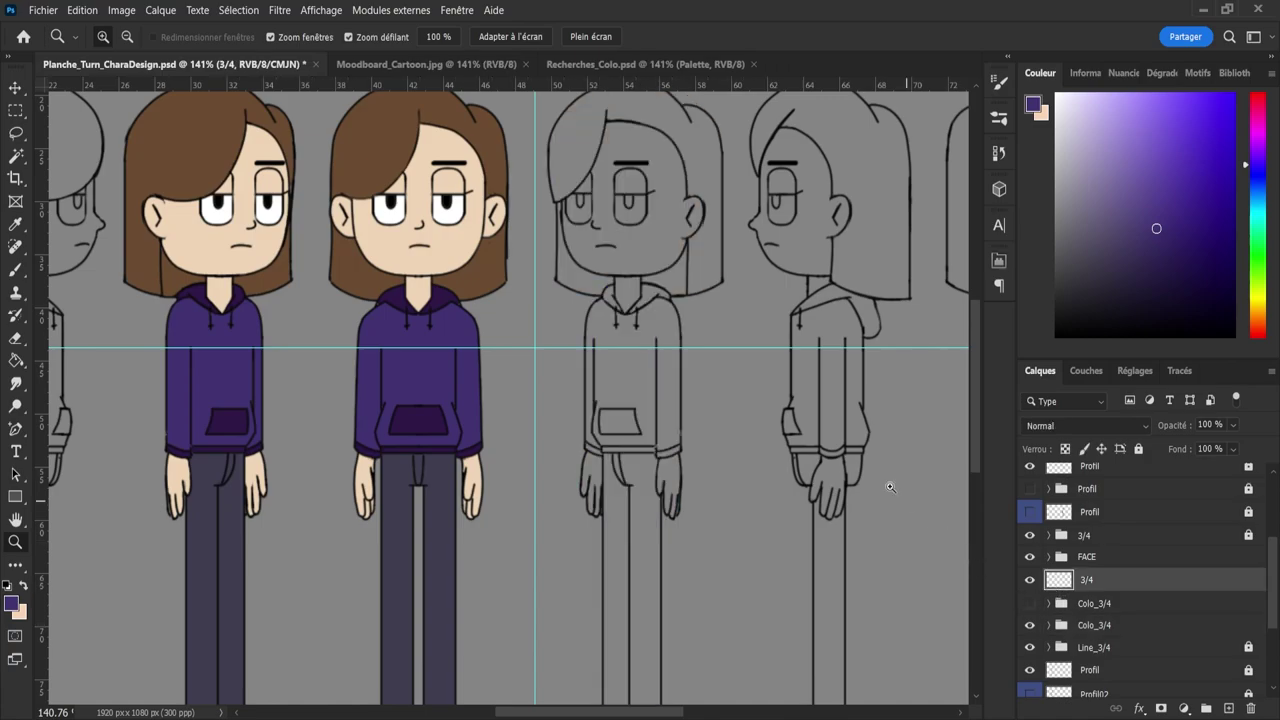
pyautogui.click(620, 352)
pyautogui.press('e')
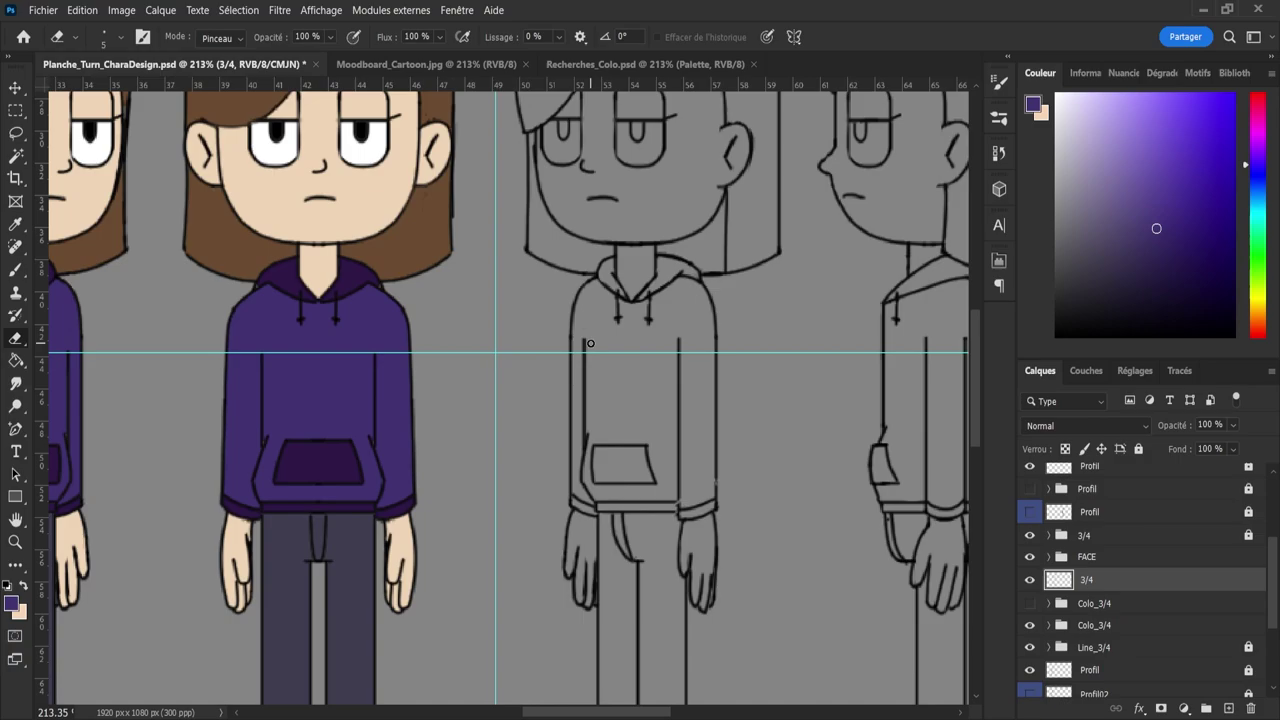
pyautogui.click(1031, 582)
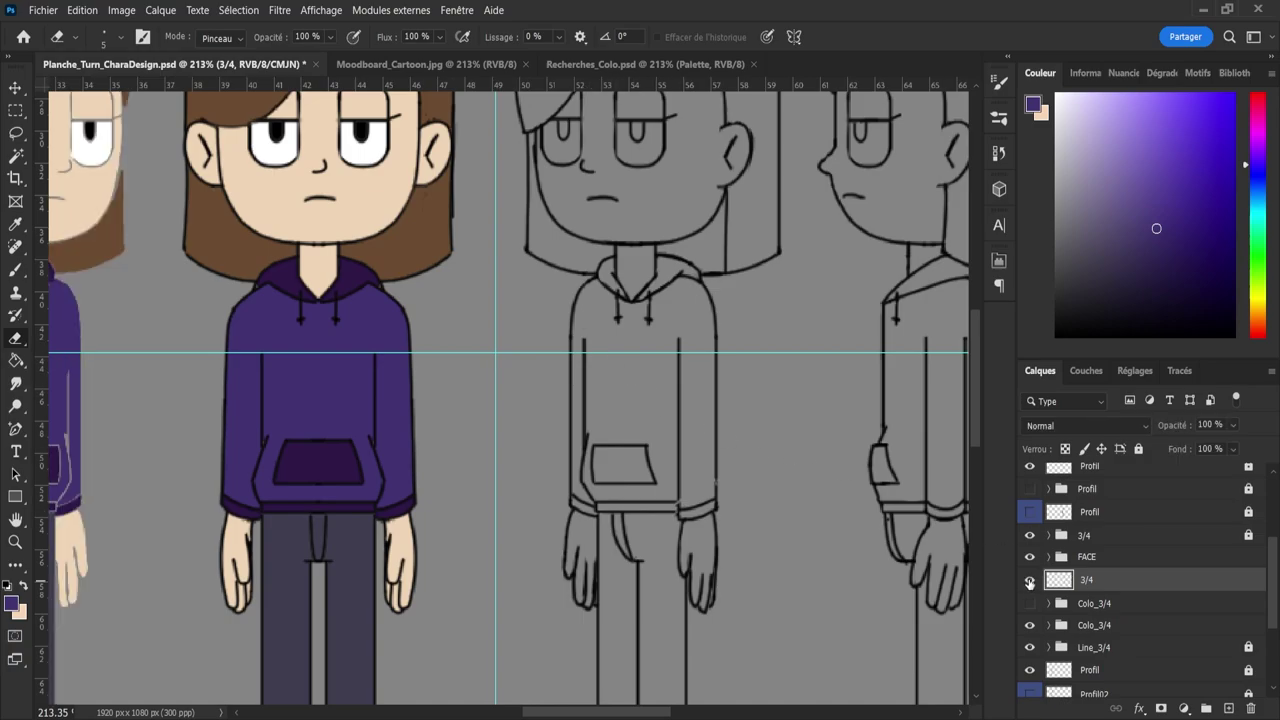
pyautogui.click(1031, 582)
# - Move the mirrored Colo_3/4 group directly below the 3/4 group, then unlock that group and erase its Line_3/4 sleeve lines above the guide
pyautogui.moveTo(1095, 608); pyautogui.dragTo(1077, 547)
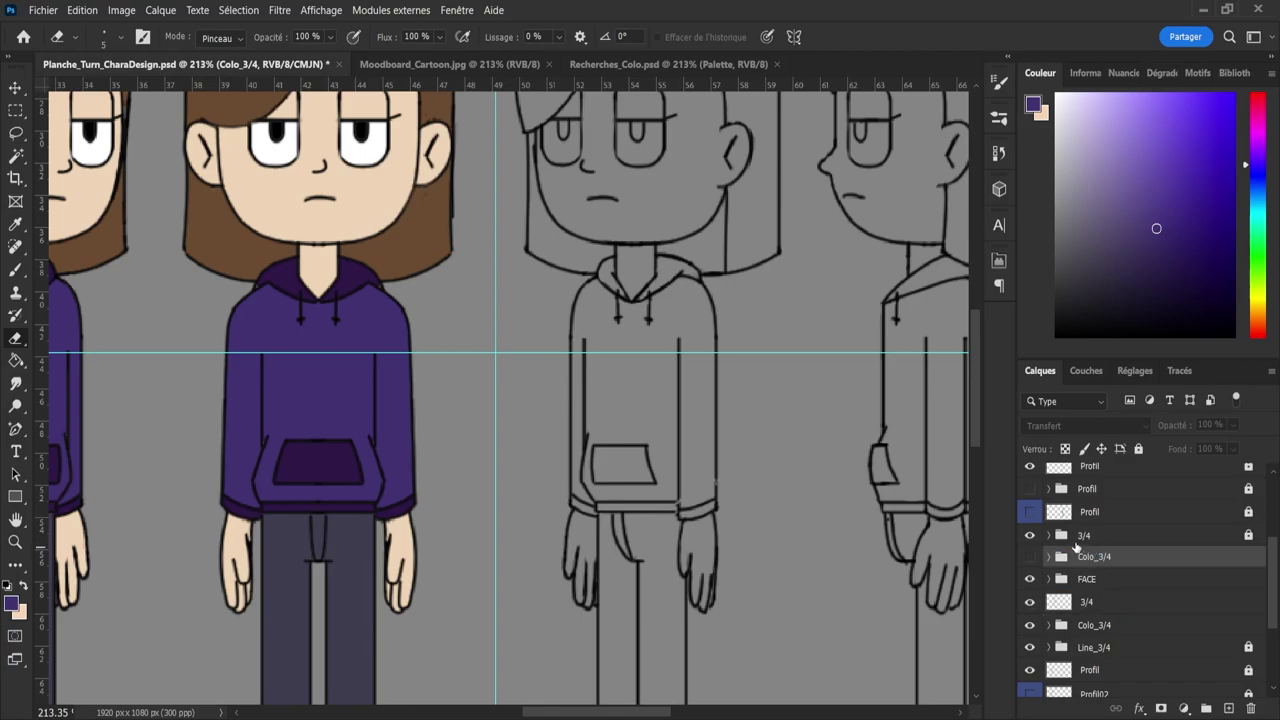
pyautogui.click(1049, 536)
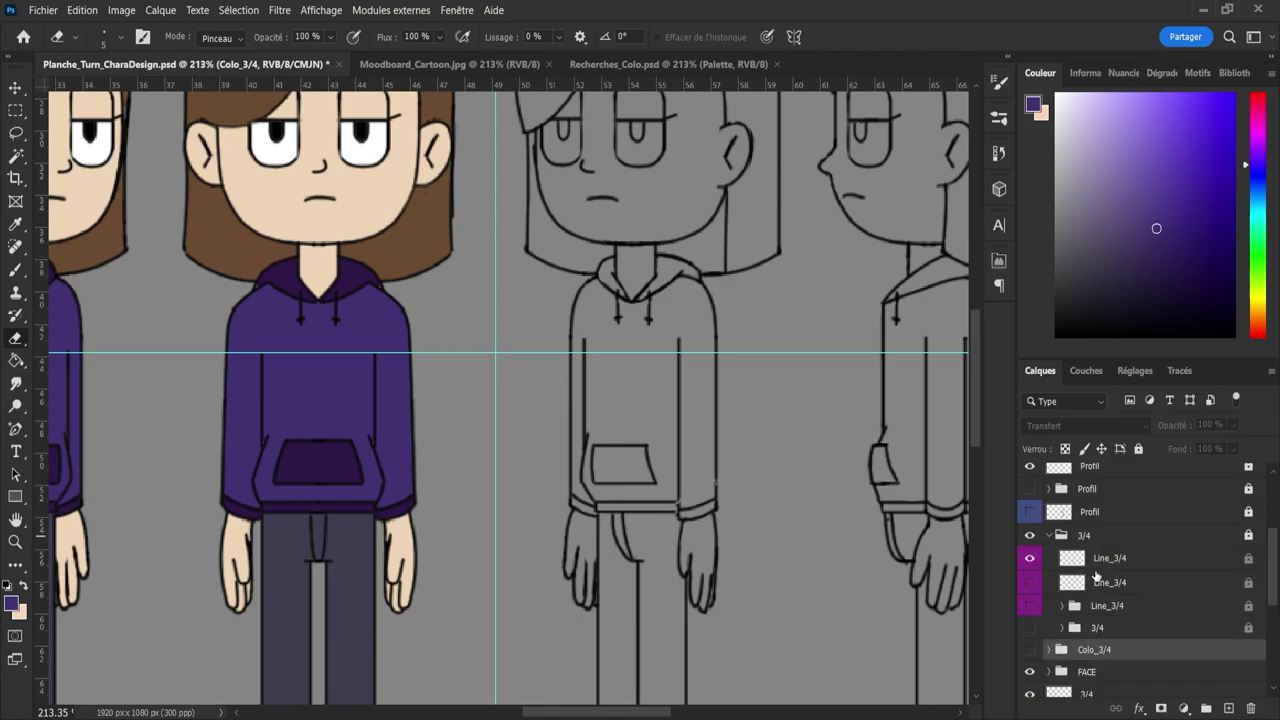
pyautogui.click(1096, 566)
pyautogui.click(1248, 537)
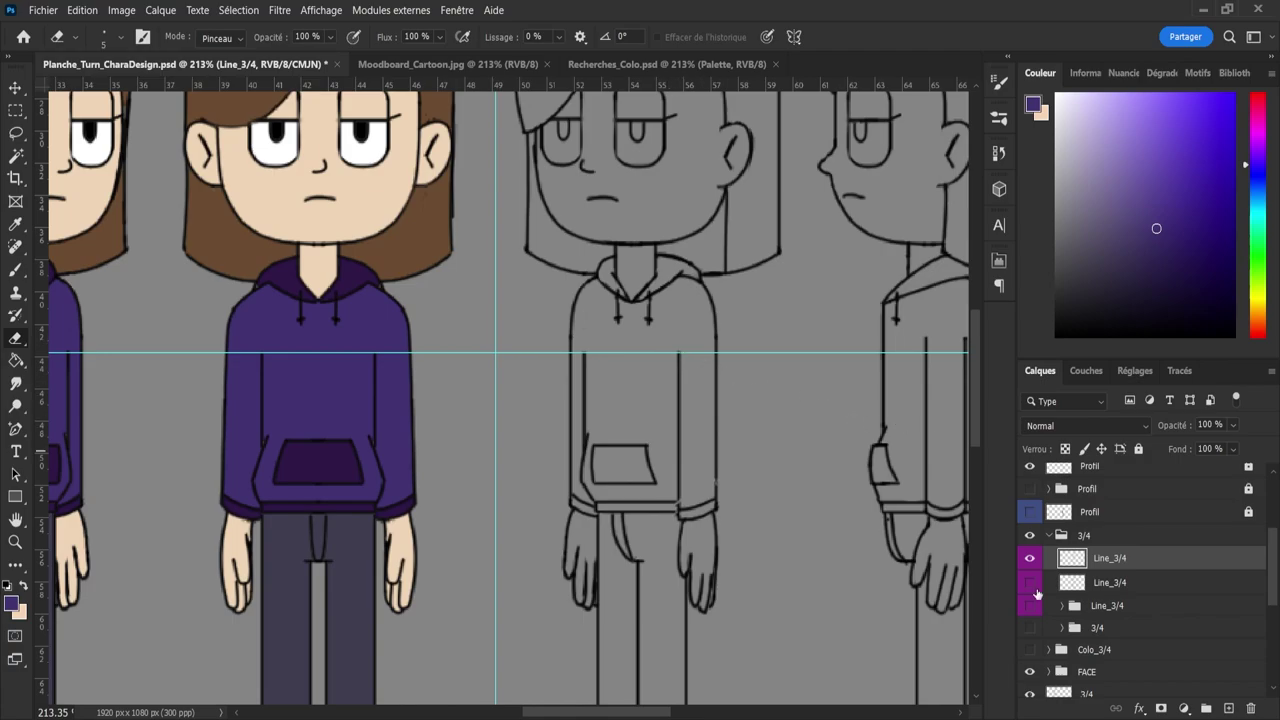
pyautogui.click(1049, 536)
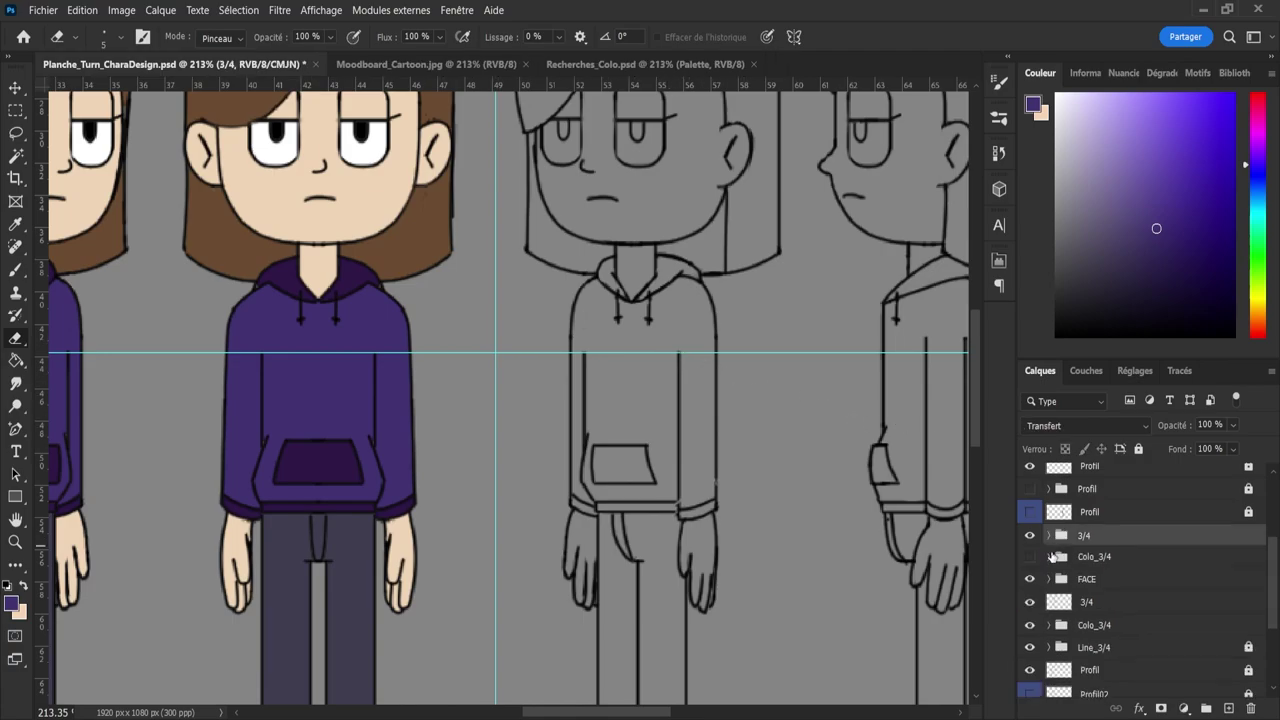
# - Show the mirrored Colo_3/4 group and paint over the sleeve-line gaps on its Sweat layer with sampled hoodie purple, using a 16 px brush
pyautogui.click(1031, 557)
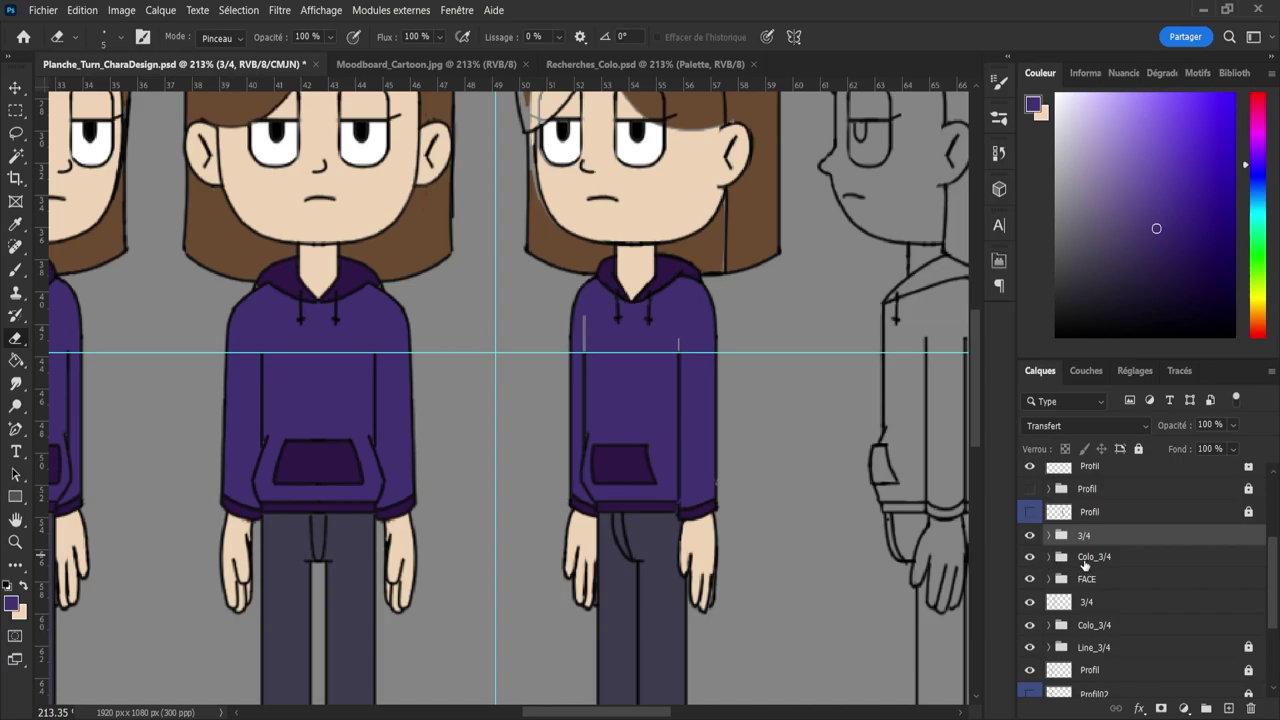
pyautogui.click(1085, 562)
pyautogui.click(1049, 558)
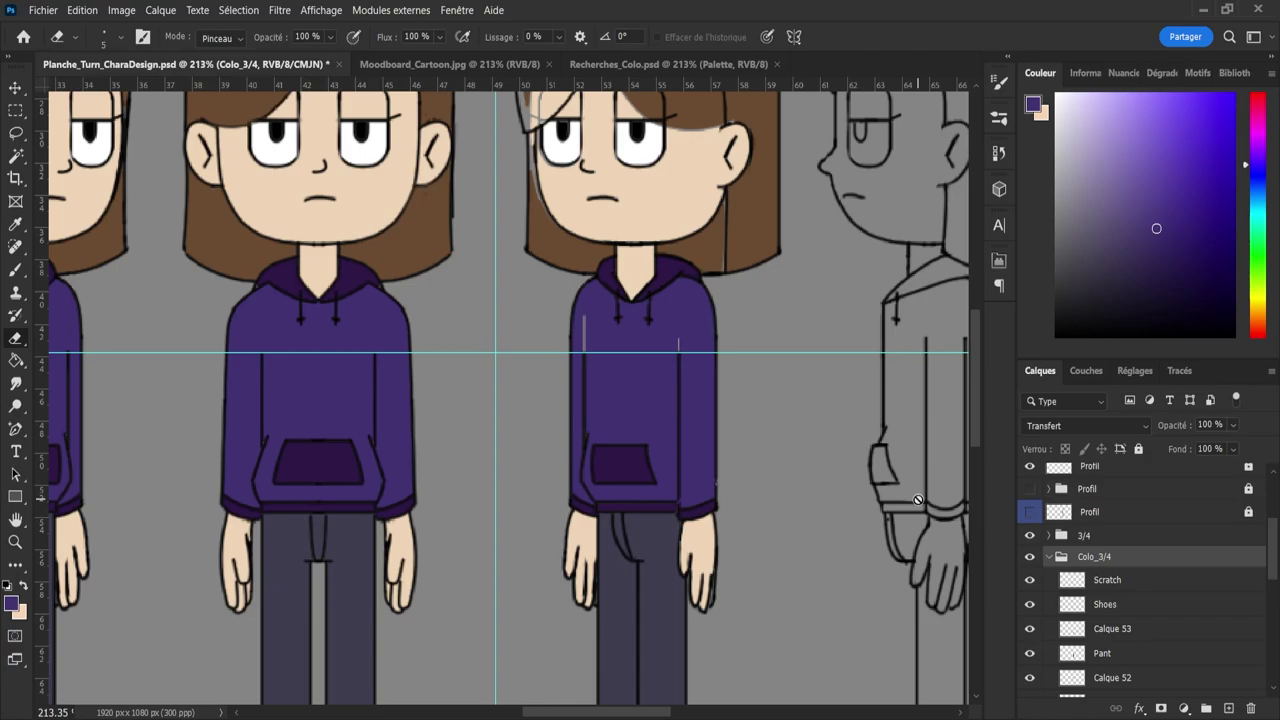
pyautogui.moveTo(1275, 552); pyautogui.dragTo(1273, 577)
pyautogui.click(1105, 617)
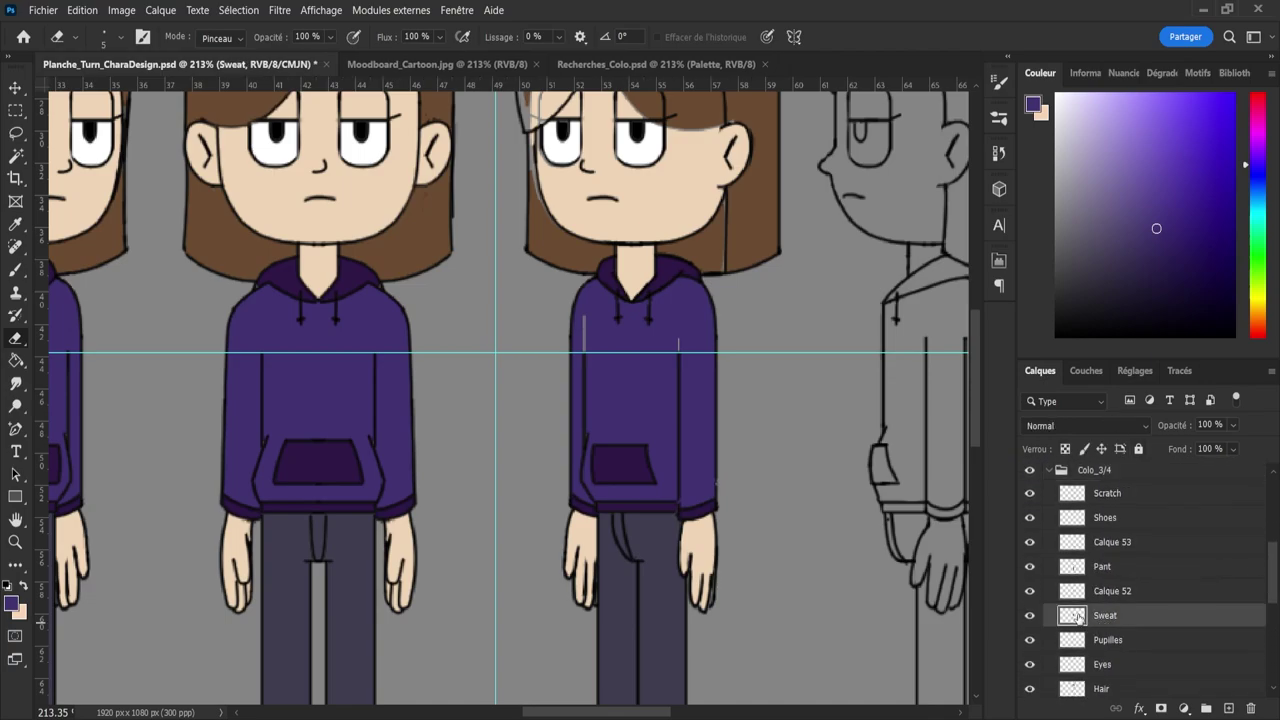
pyautogui.press('b')
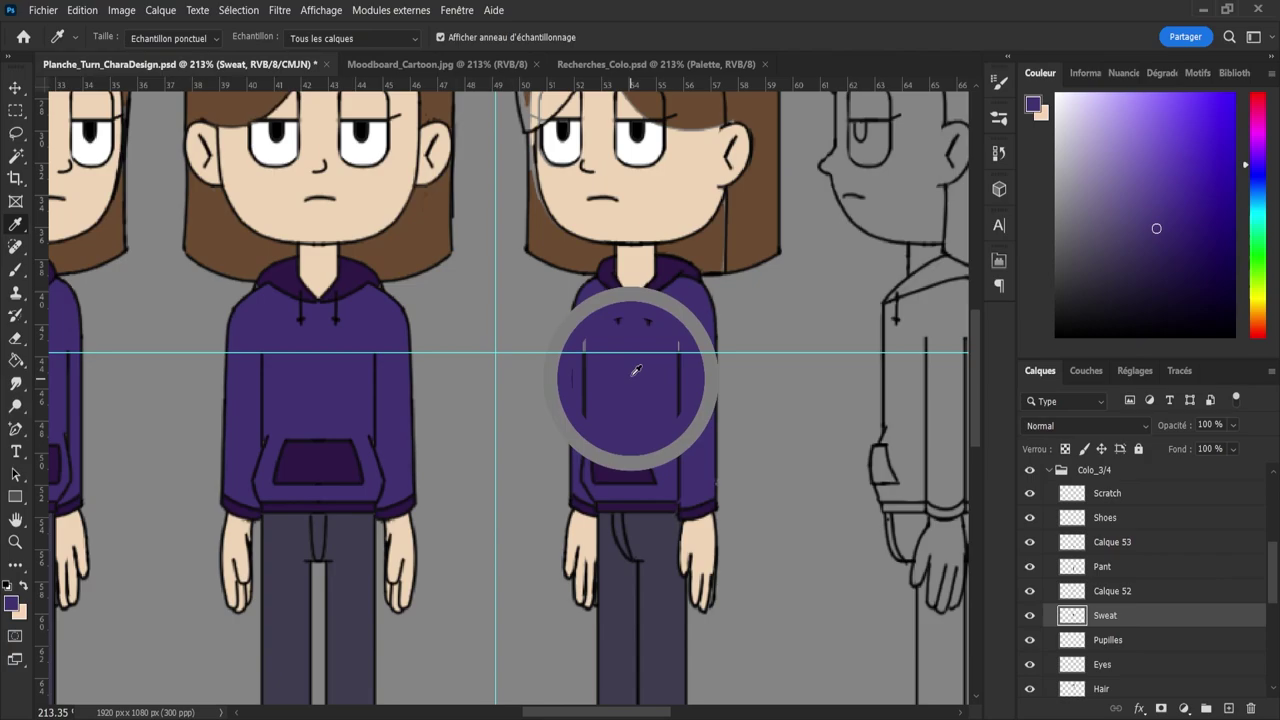
pyautogui.moveTo(592, 356); pyautogui.dragTo(591, 319)
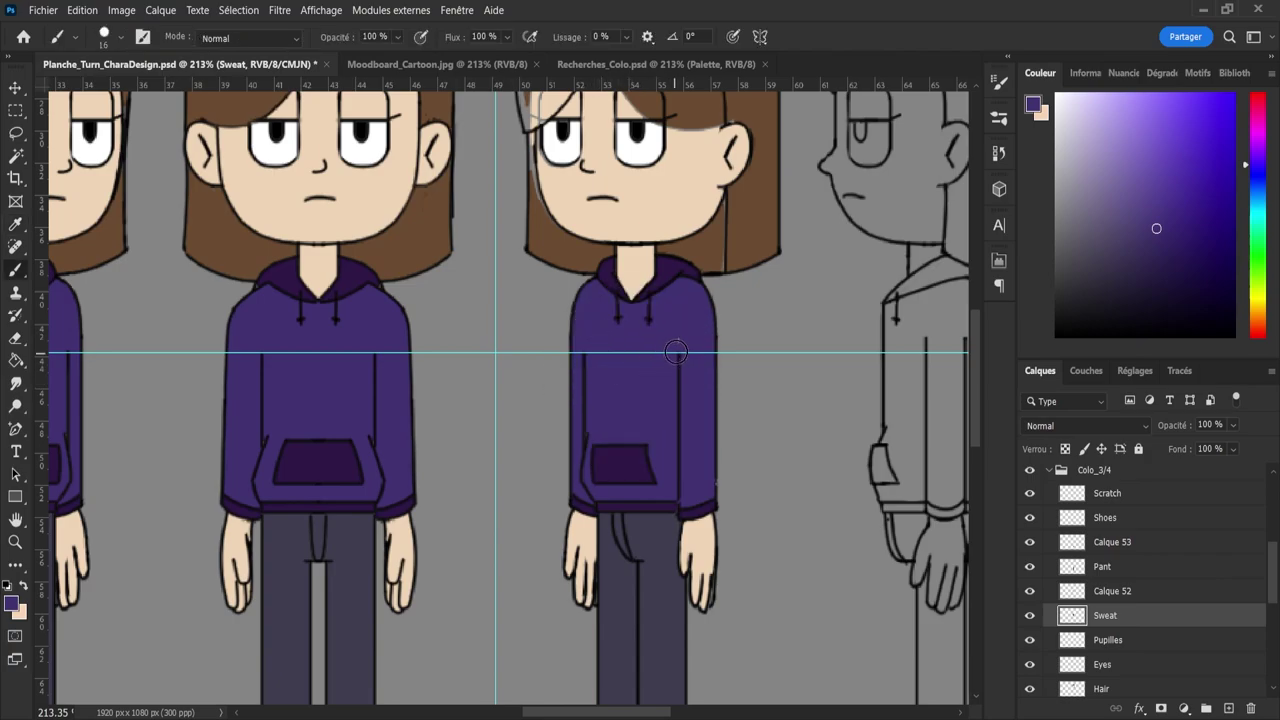
pyautogui.moveTo(676, 350); pyautogui.dragTo(676, 364)
# - Erase all the misplaced hair colour from the mirrored Colo_3/4 group's Hair layer, using a large eraser
pyautogui.press('z')
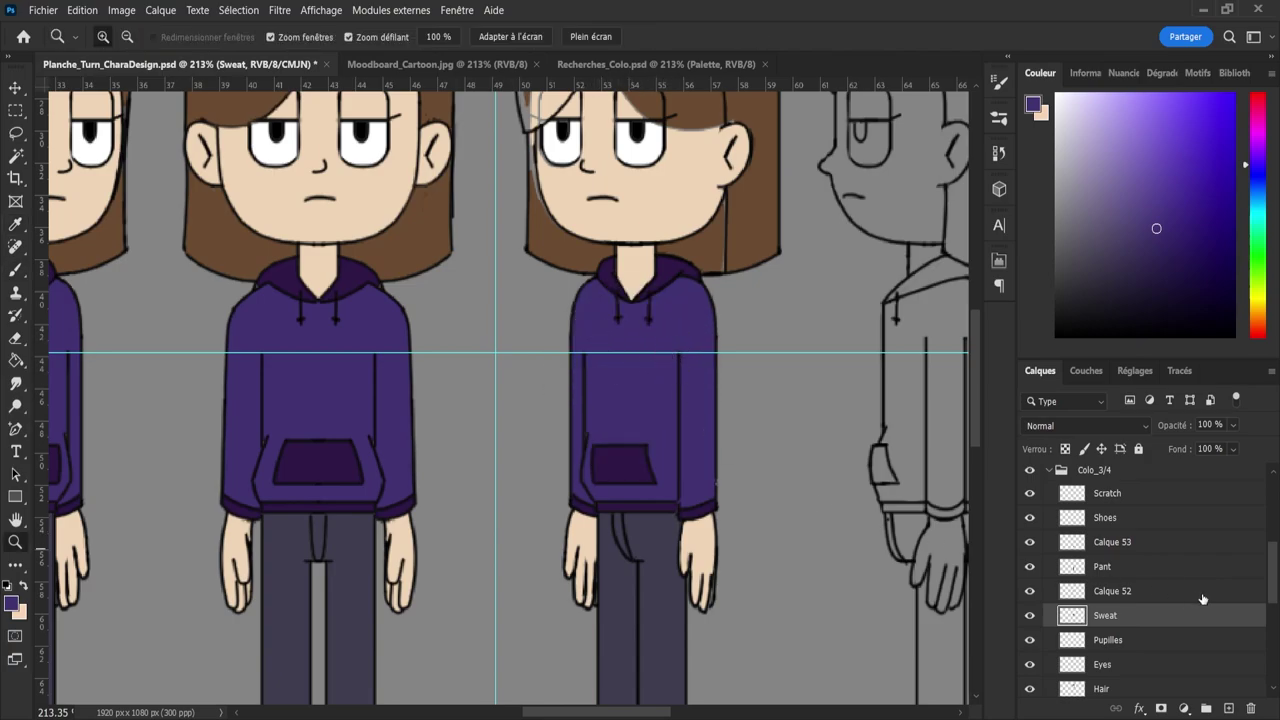
pyautogui.moveTo(1273, 586); pyautogui.dragTo(1269, 598)
pyautogui.click(1091, 638)
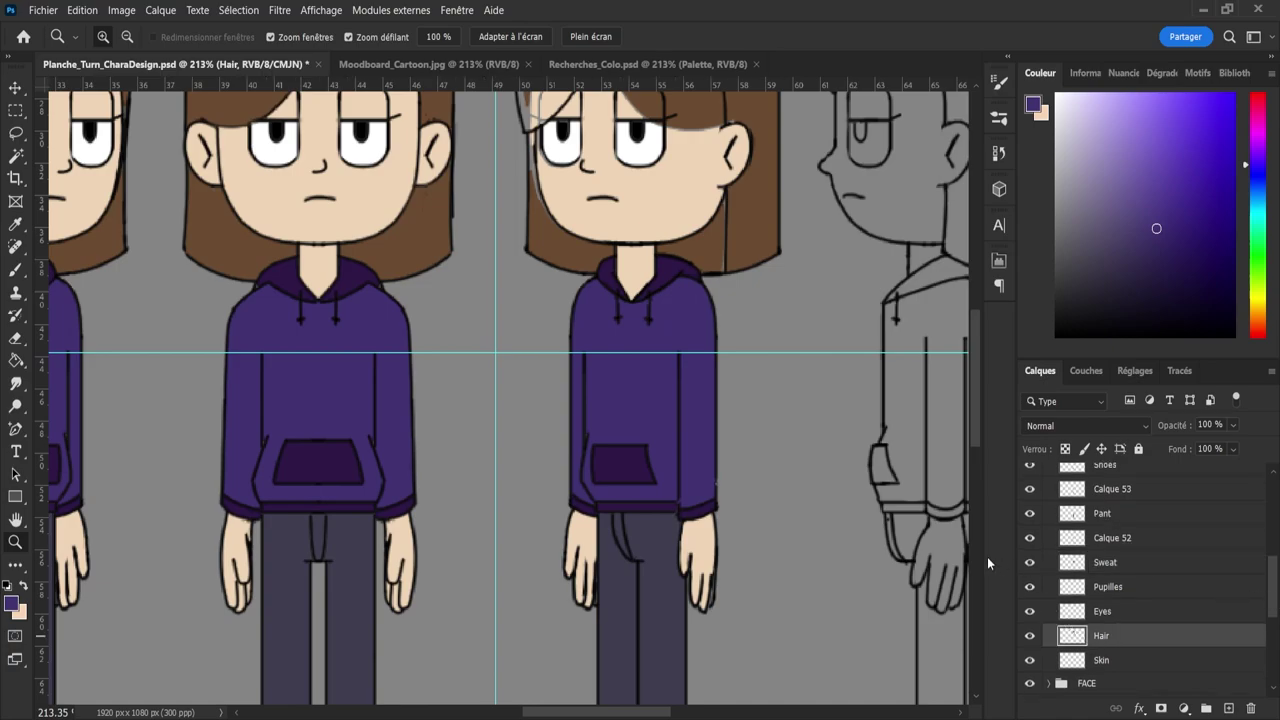
pyautogui.moveTo(722, 522); pyautogui.dragTo(645, 505)
pyautogui.moveTo(732, 338)
pyautogui.mouseDown()
pyautogui.moveTo(792, 336)
pyautogui.moveTo(762, 312)
pyautogui.mouseUp()
pyautogui.press('e')
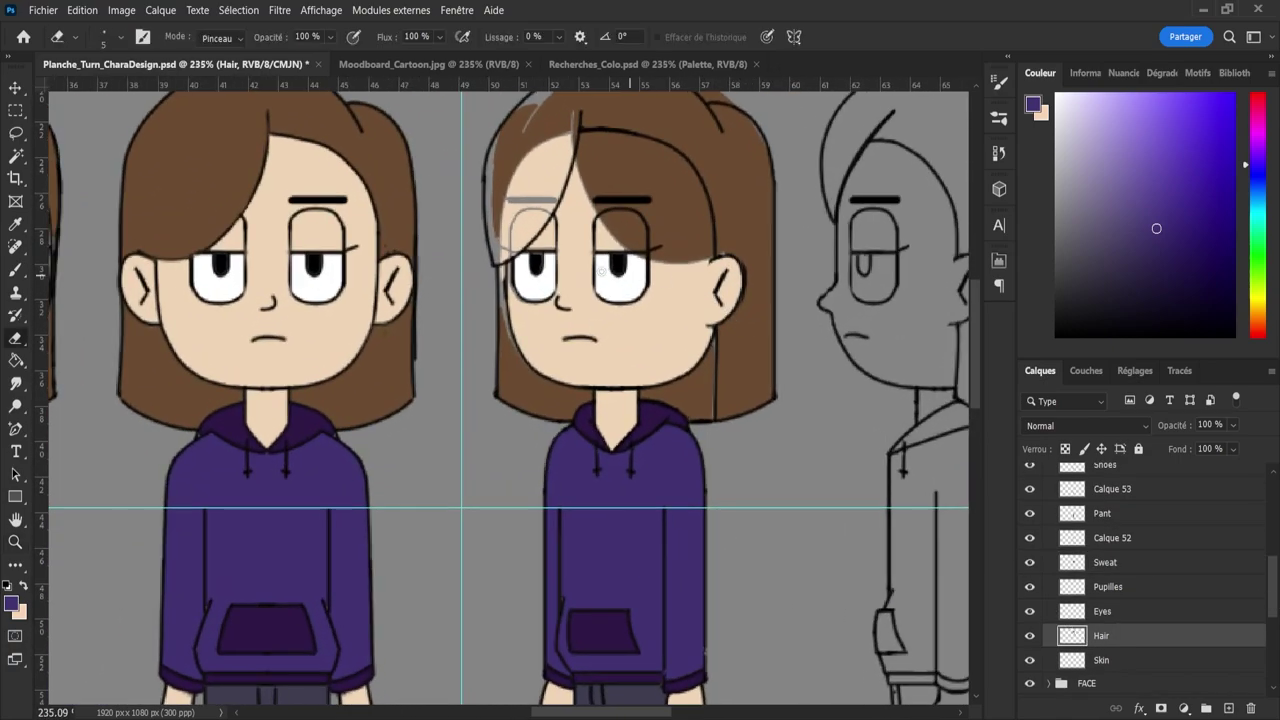
pyautogui.moveTo(590, 232)
pyautogui.mouseDown()
pyautogui.moveTo(622, 237)
pyautogui.moveTo(602, 204)
pyautogui.moveTo(639, 257)
pyautogui.moveTo(574, 167)
pyautogui.moveTo(587, 163)
pyautogui.moveTo(616, 166)
pyautogui.moveTo(651, 240)
pyautogui.moveTo(617, 155)
pyautogui.moveTo(673, 257)
pyautogui.moveTo(667, 185)
pyautogui.moveTo(685, 260)
pyautogui.moveTo(679, 282)
pyautogui.moveTo(634, 258)
pyautogui.mouseUp()
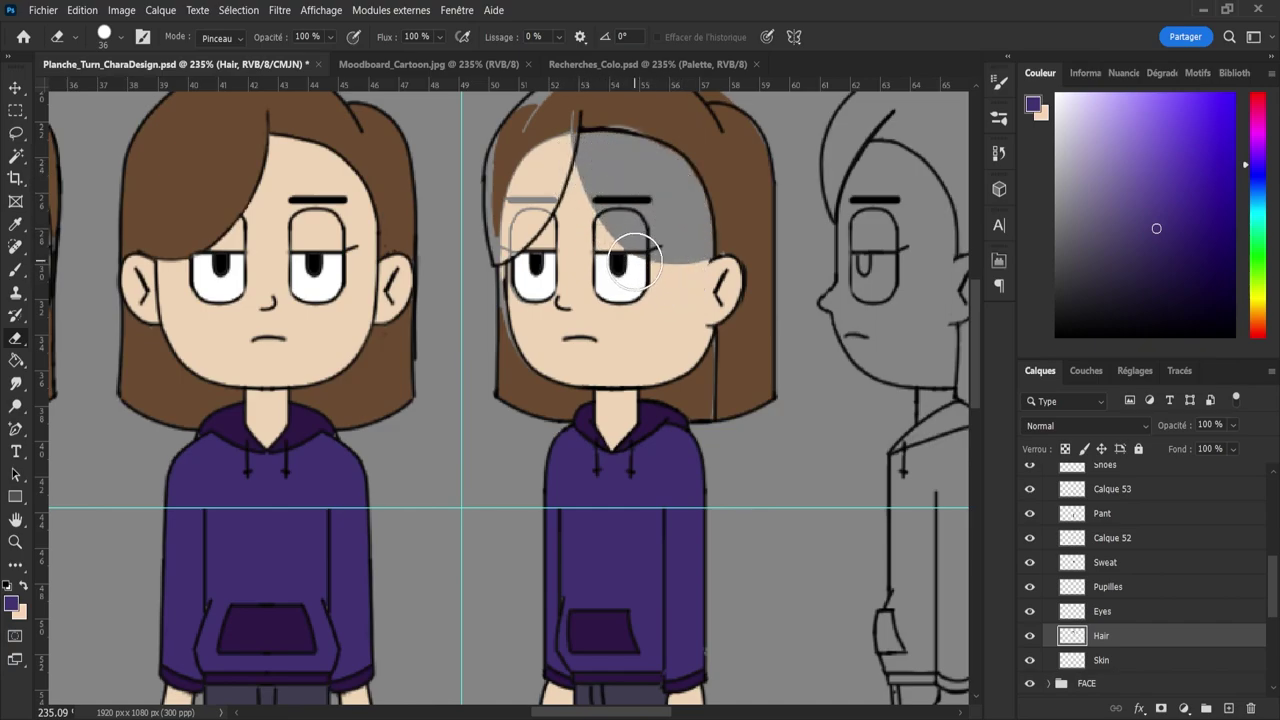
pyautogui.press('z')
pyautogui.moveTo(711, 410); pyautogui.dragTo(680, 388)
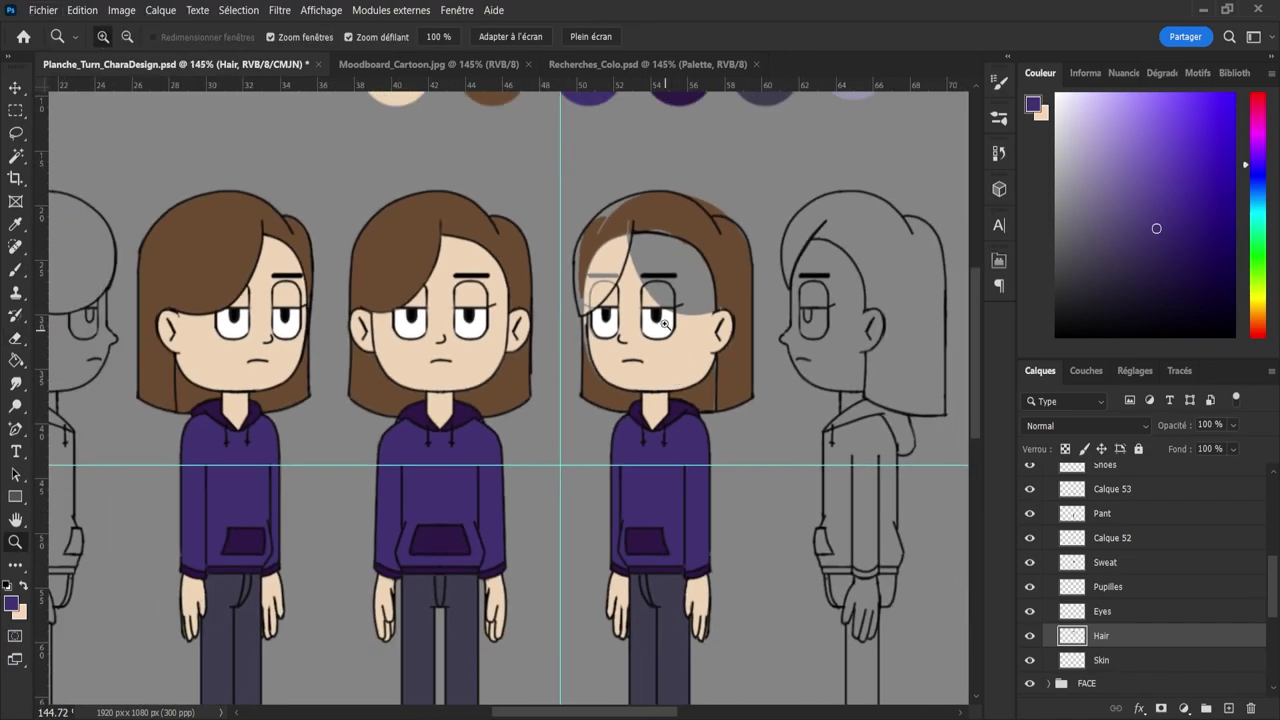
pyautogui.press('e')
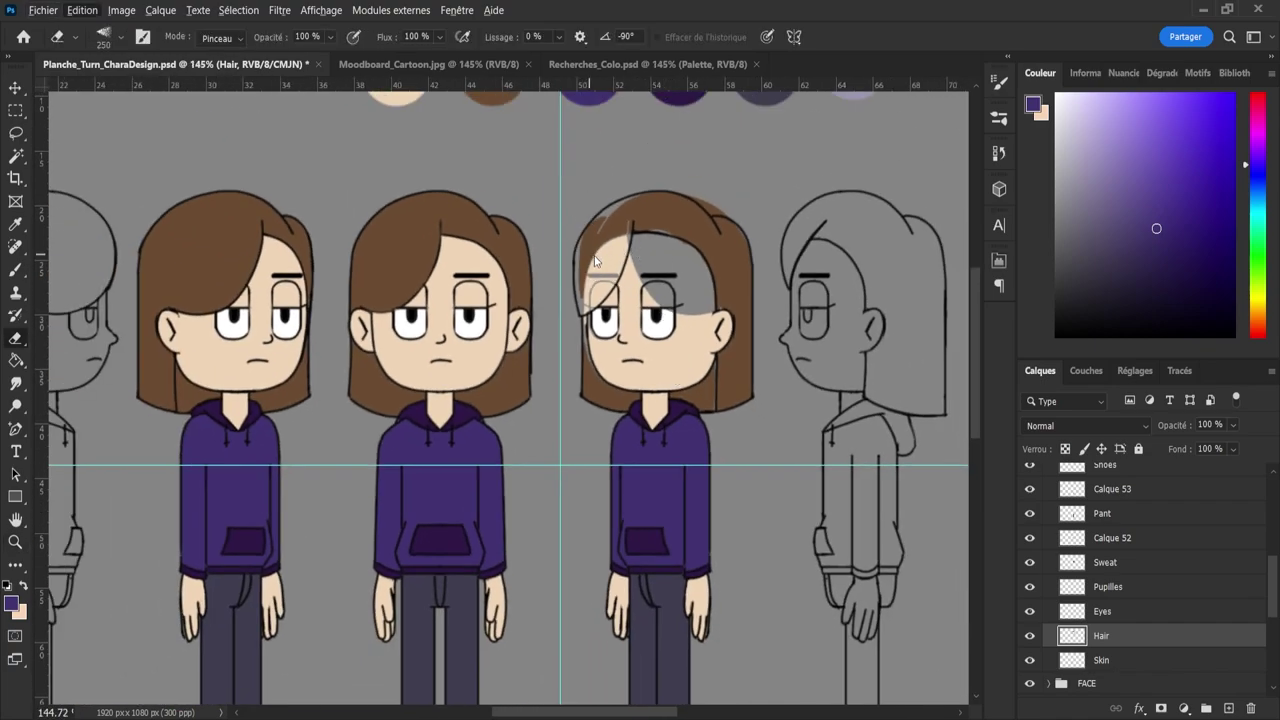
pyautogui.moveTo(617, 242)
pyautogui.mouseDown()
pyautogui.moveTo(537, 228)
pyautogui.moveTo(639, 215)
pyautogui.moveTo(628, 280)
pyautogui.moveTo(644, 253)
pyautogui.moveTo(715, 259)
pyautogui.moveTo(722, 351)
pyautogui.moveTo(631, 390)
pyautogui.moveTo(652, 246)
pyautogui.moveTo(631, 374)
pyautogui.mouseUp()
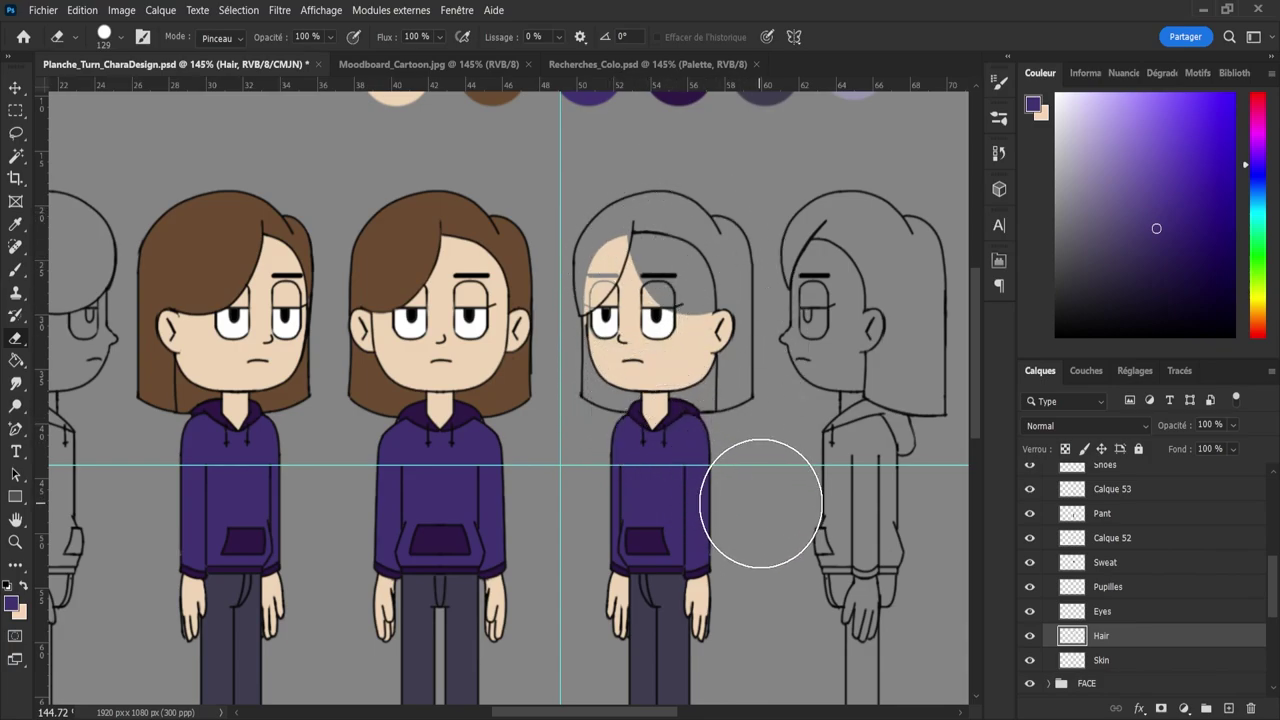
# - On the mirrored group's Skin layer, erase the skin colour that overlaps the character's fringe
pyautogui.click(1120, 660)
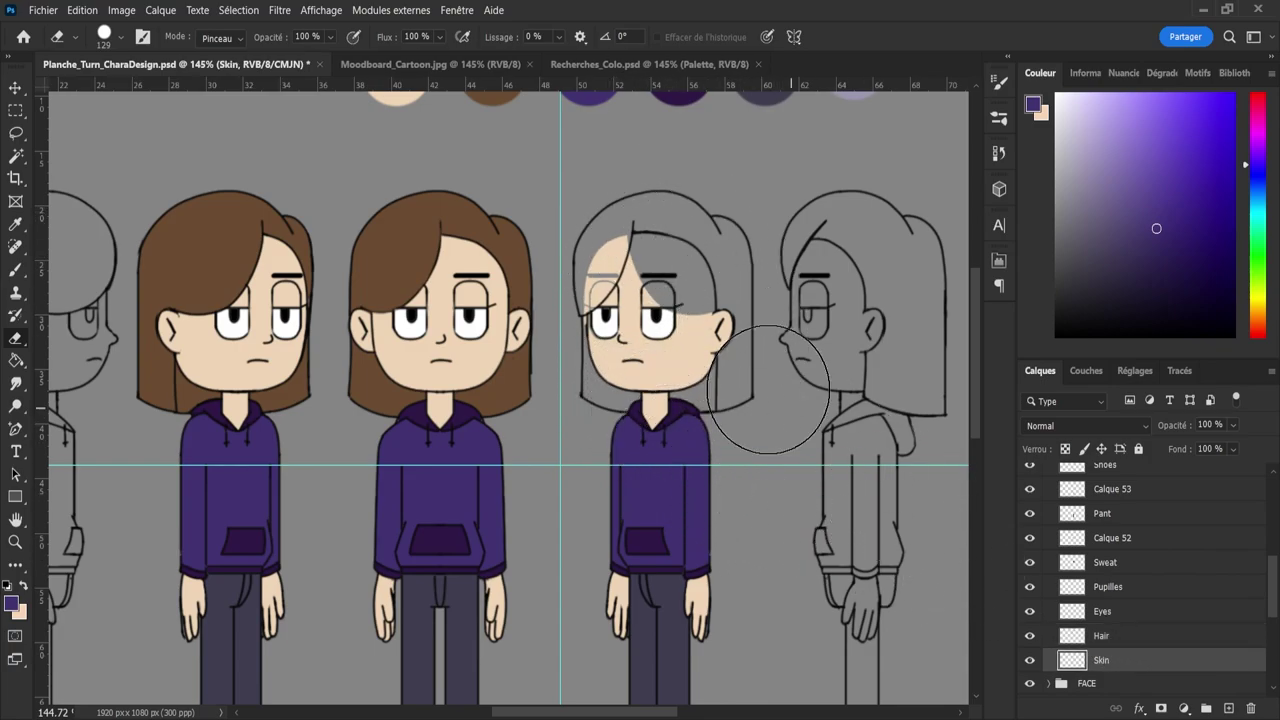
pyautogui.moveTo(622, 246); pyautogui.dragTo(592, 246)
pyautogui.moveTo(597, 236)
pyautogui.mouseDown()
pyautogui.moveTo(580, 313)
pyautogui.moveTo(657, 216)
pyautogui.moveTo(622, 241)
pyautogui.mouseUp()
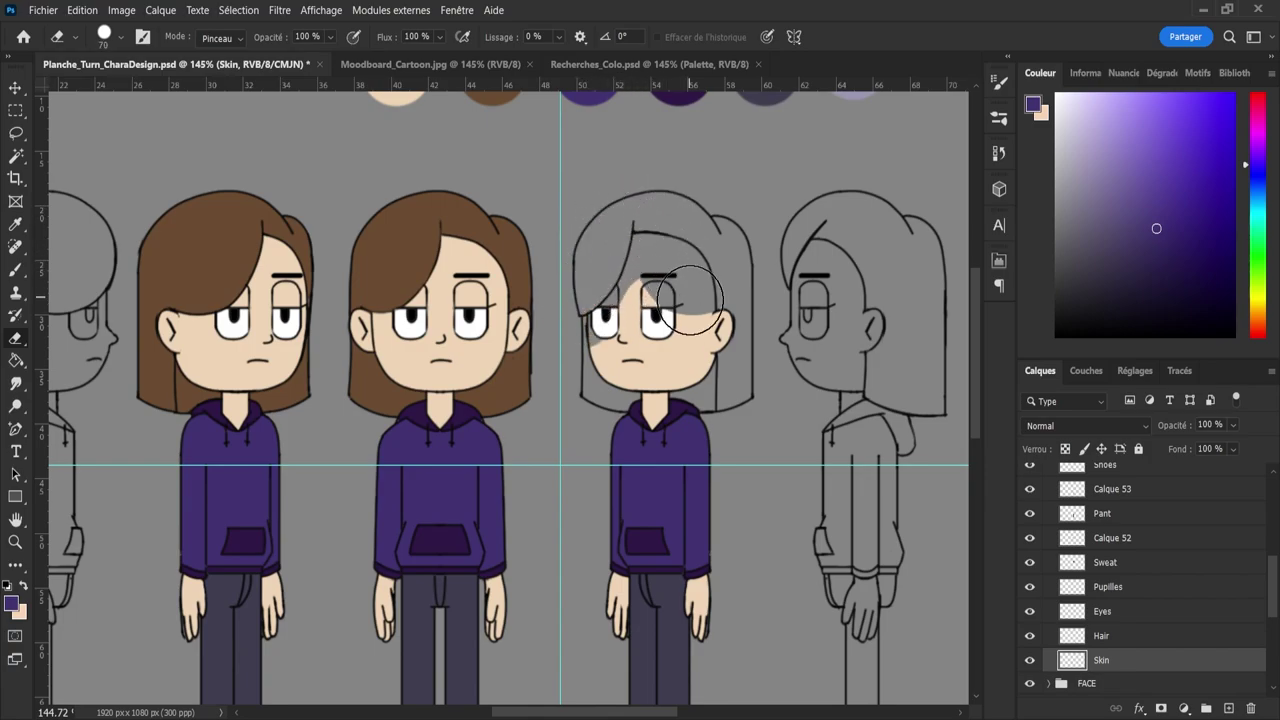
# - Sample the face's skin tone and fill the uncoloured forehead, cheek and eyelid areas with the Paint Bucket
pyautogui.press('i')
pyautogui.click(676, 356)
pyautogui.press('z')
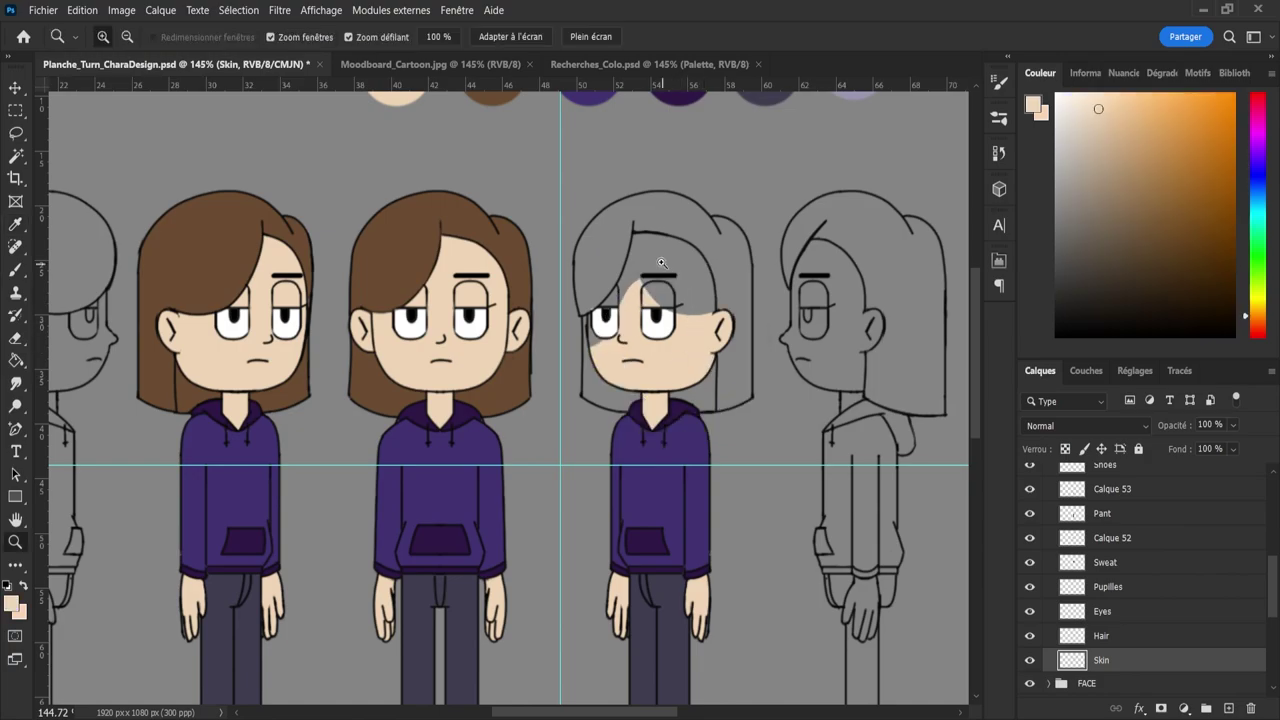
pyautogui.click(658, 252)
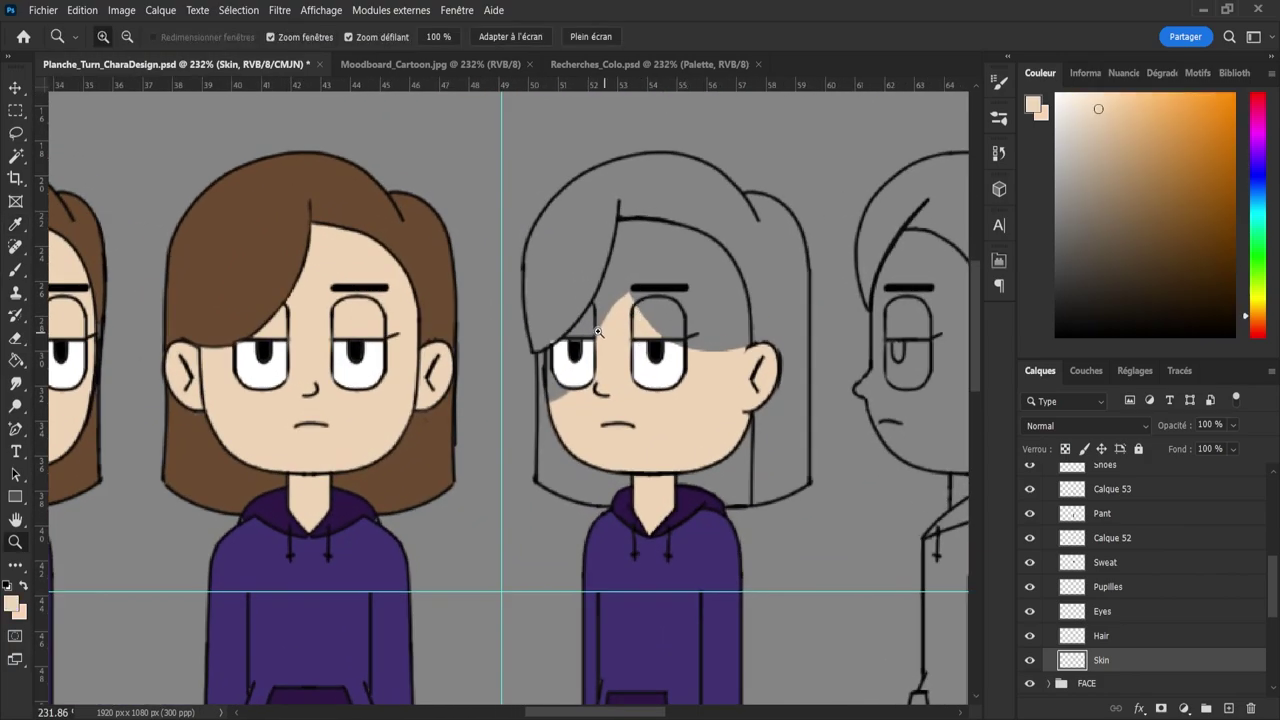
pyautogui.press('g')
pyautogui.click(714, 347)
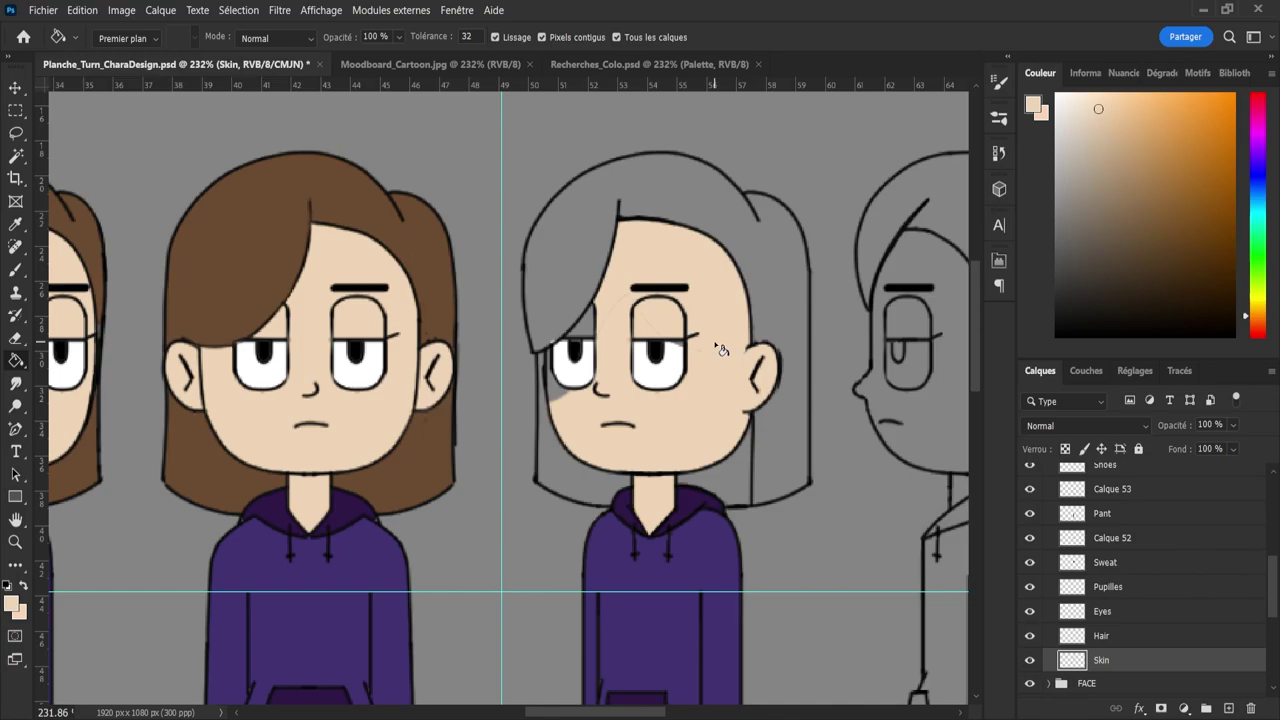
pyautogui.click(562, 398)
pyautogui.click(596, 336)
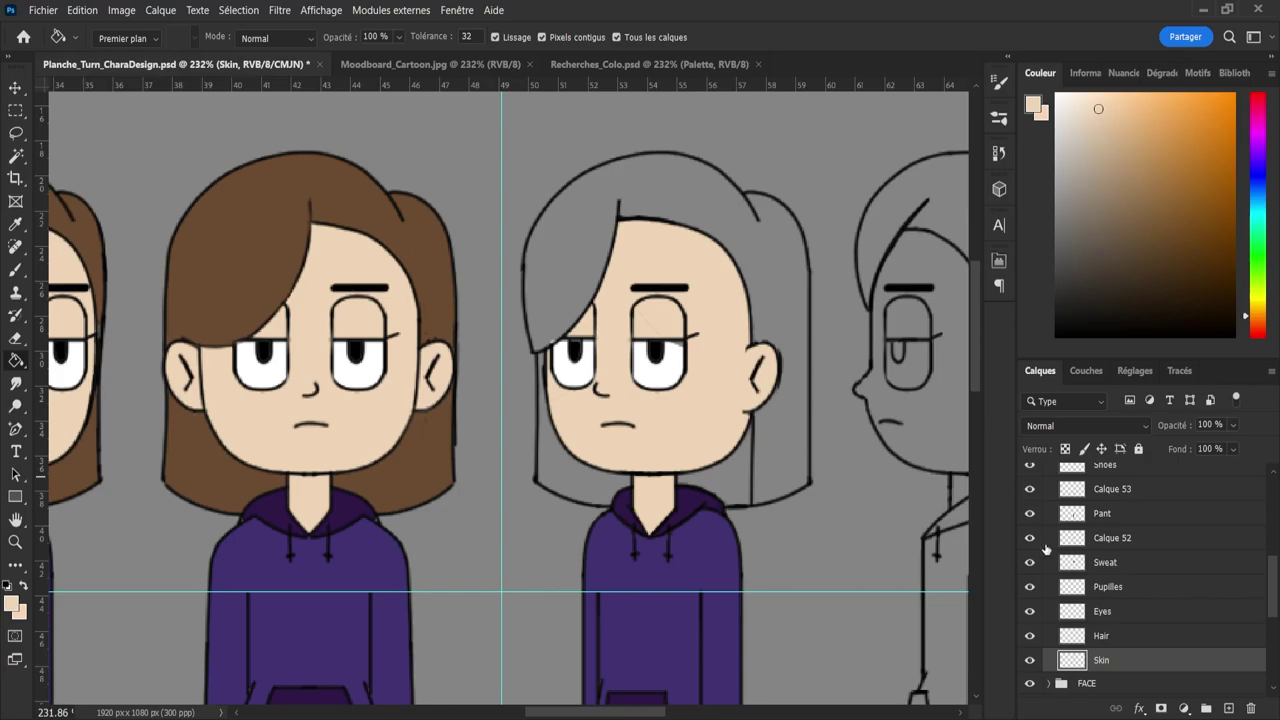
# - On the mirrored group's Eyes layer, clean up the eye whites with a 12 px eraser and a 4 px brush in sampled white
pyautogui.click(1100, 612)
pyautogui.press('e')
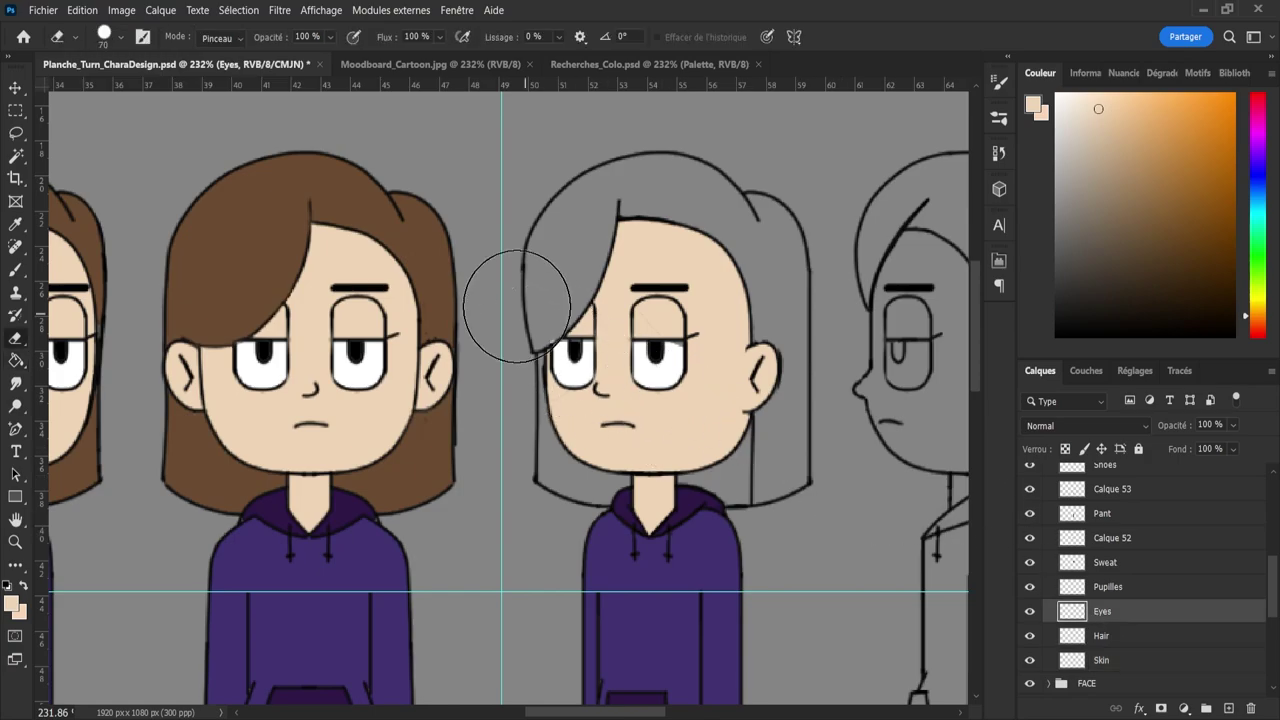
pyautogui.moveTo(539, 320); pyautogui.dragTo(479, 328)
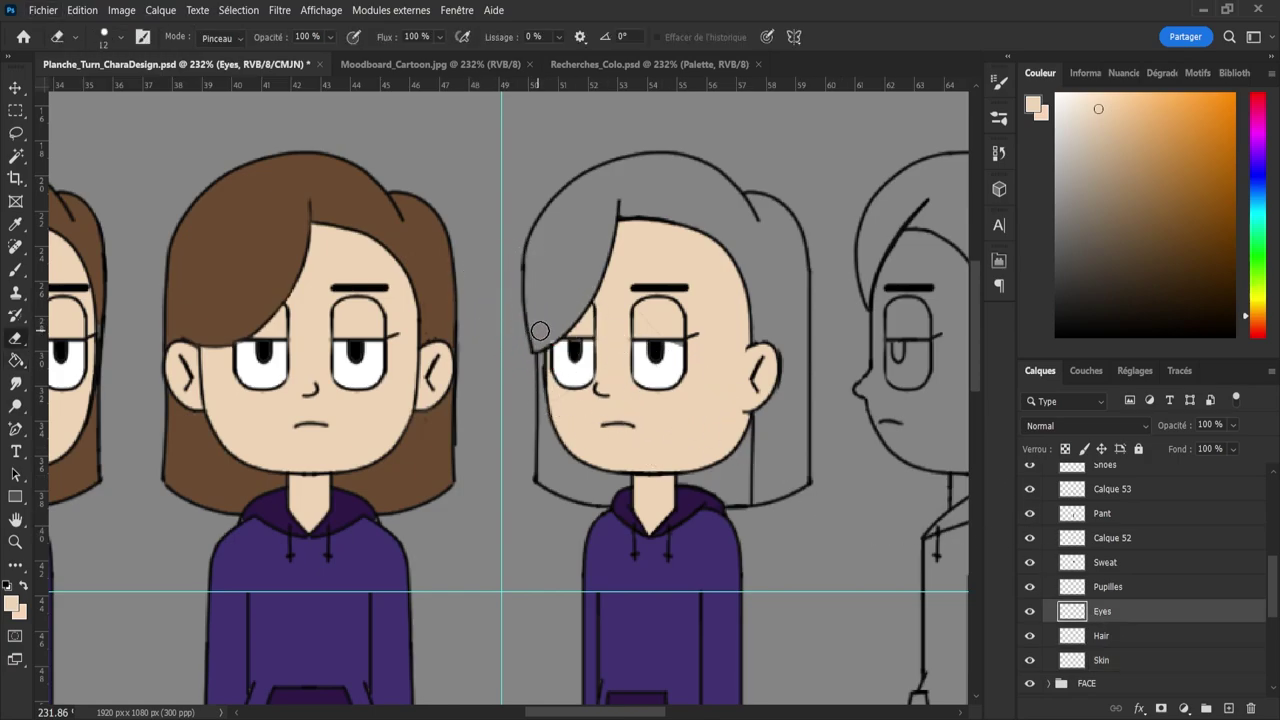
pyautogui.press('i')
pyautogui.click(590, 372)
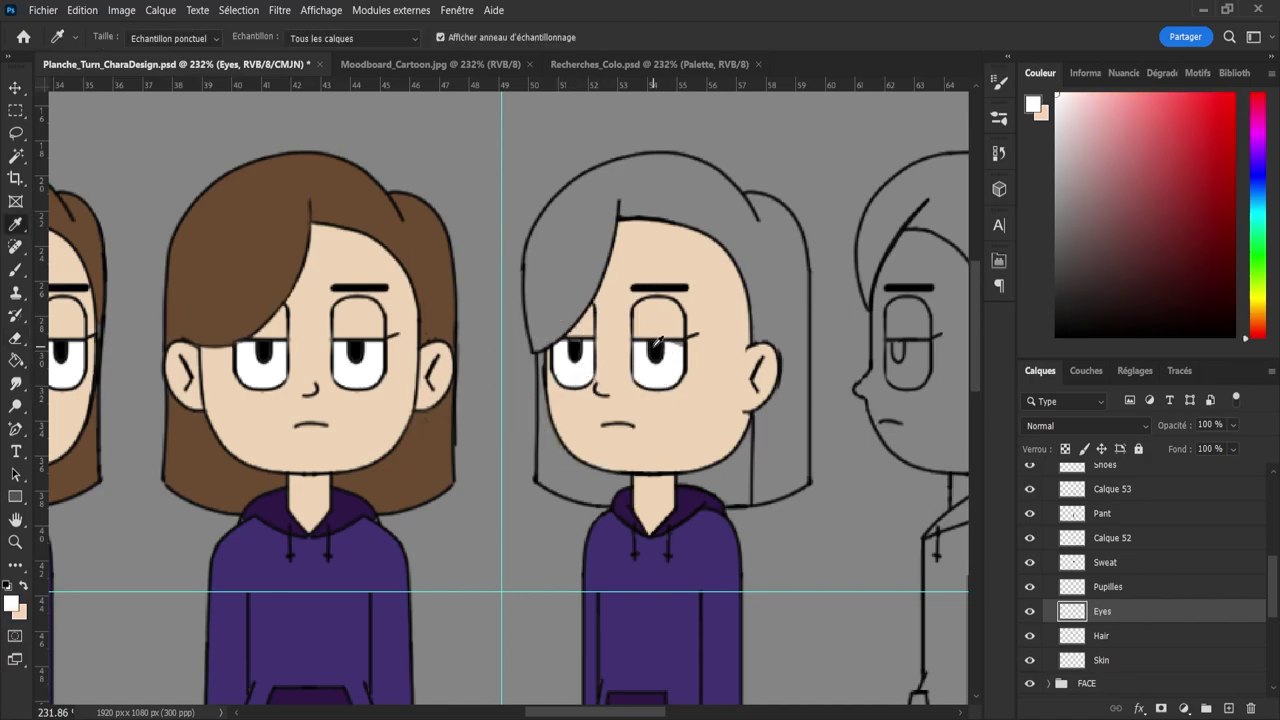
pyautogui.press('g')
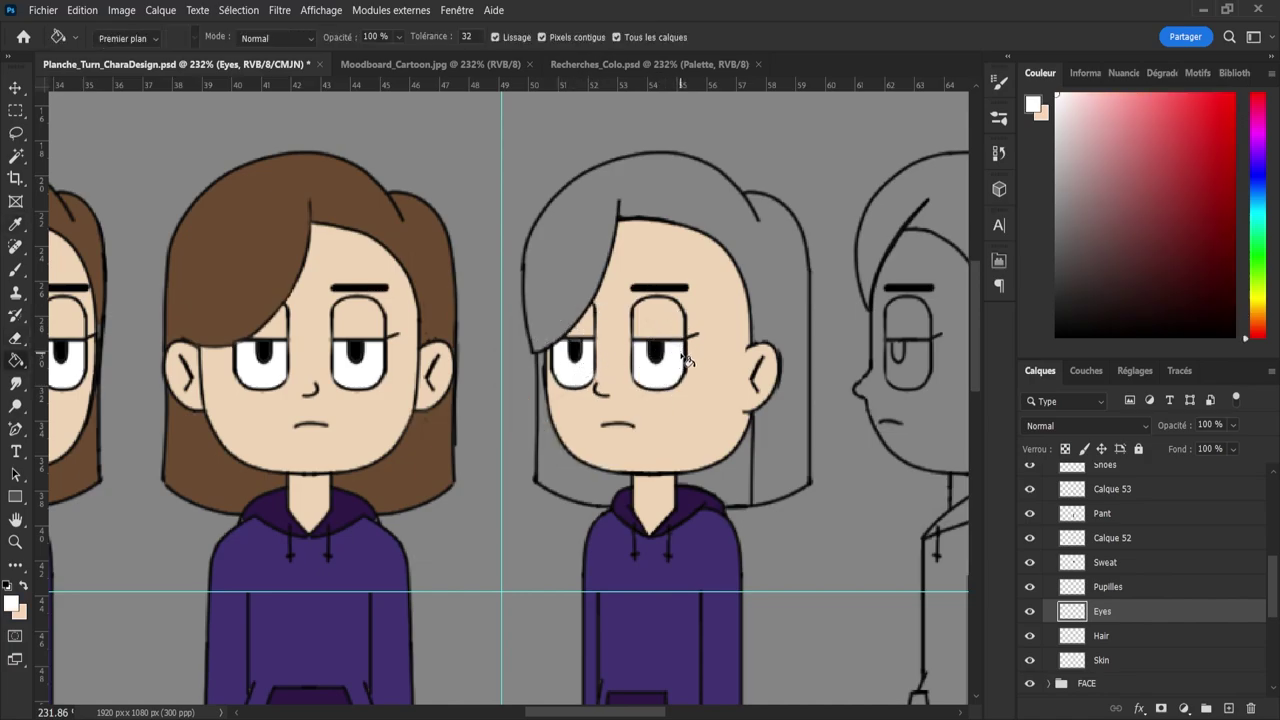
pyautogui.press('b')
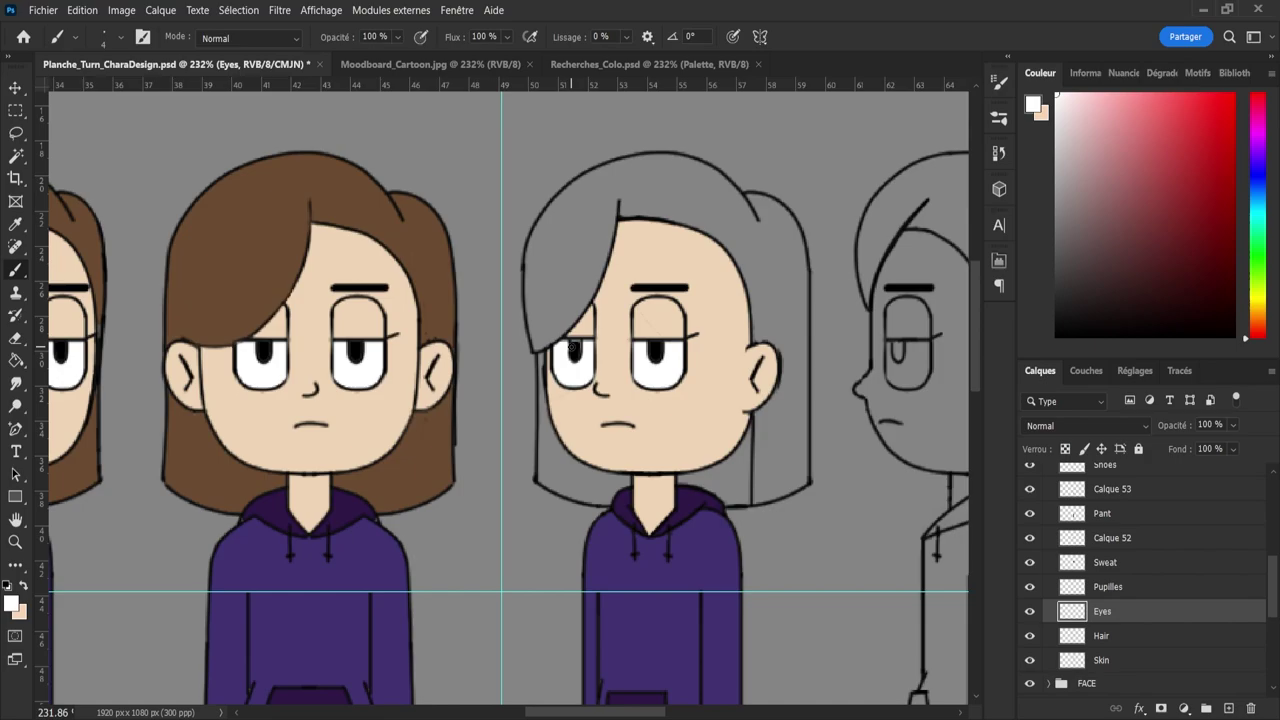
# - On the mirrored group's Pupilles layer, retouch the pupils in black with a smaller brush
pyautogui.click(1098, 588)
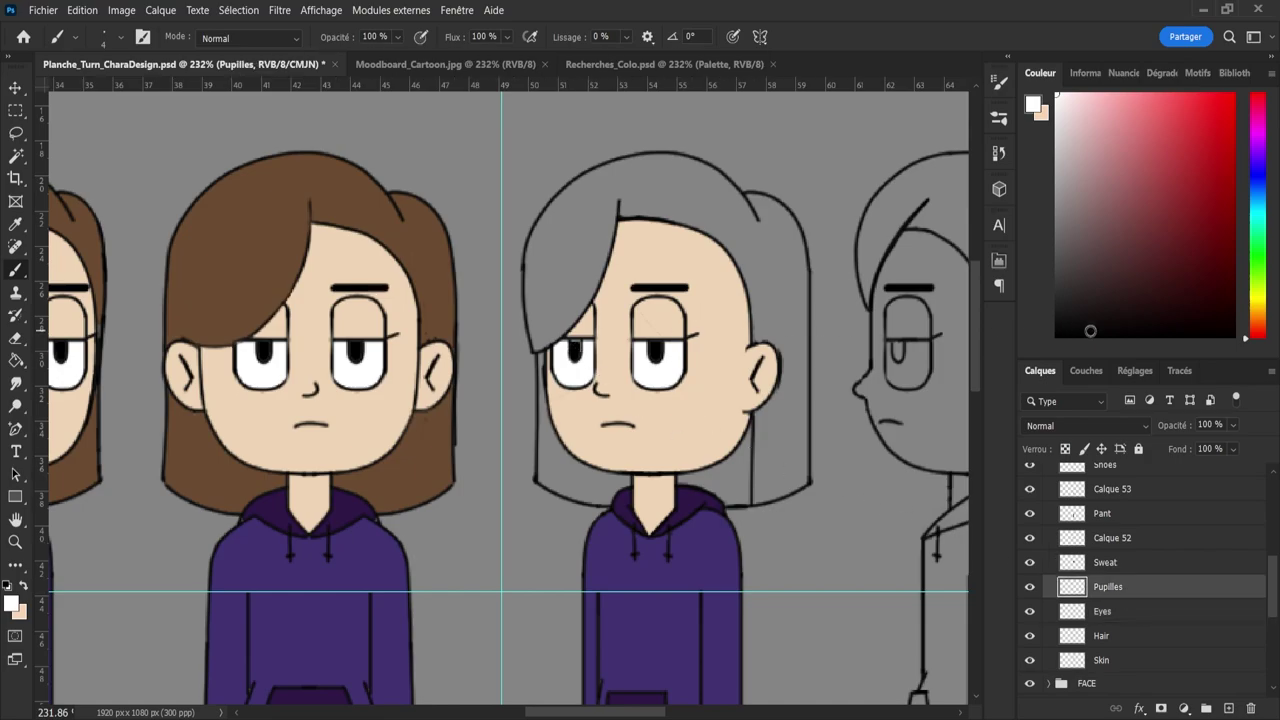
pyautogui.moveTo(1088, 331); pyautogui.dragTo(1054, 338)
pyautogui.press('[')
pyautogui.press('[')
# - On the mirrored group's Hair layer, fill the hair areas with the brown sampled from the front view's hair
pyautogui.press('z')
pyautogui.moveTo(693, 405); pyautogui.dragTo(668, 396)
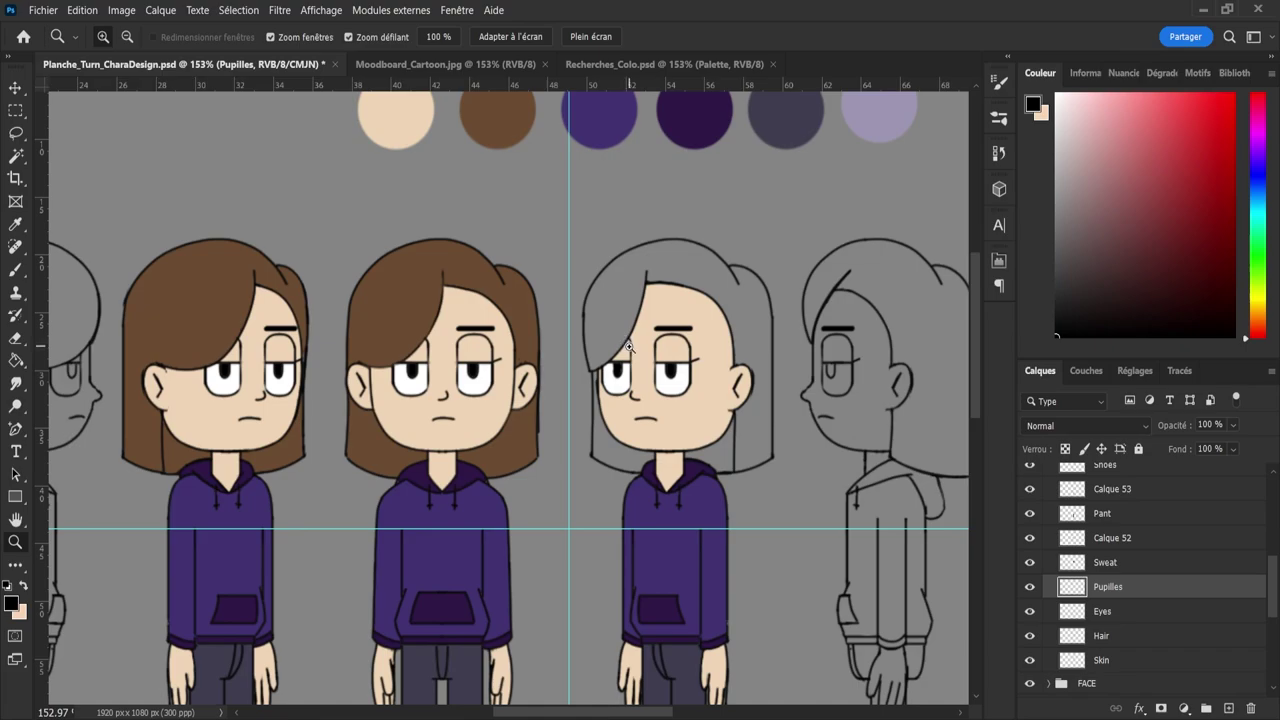
pyautogui.click(1099, 636)
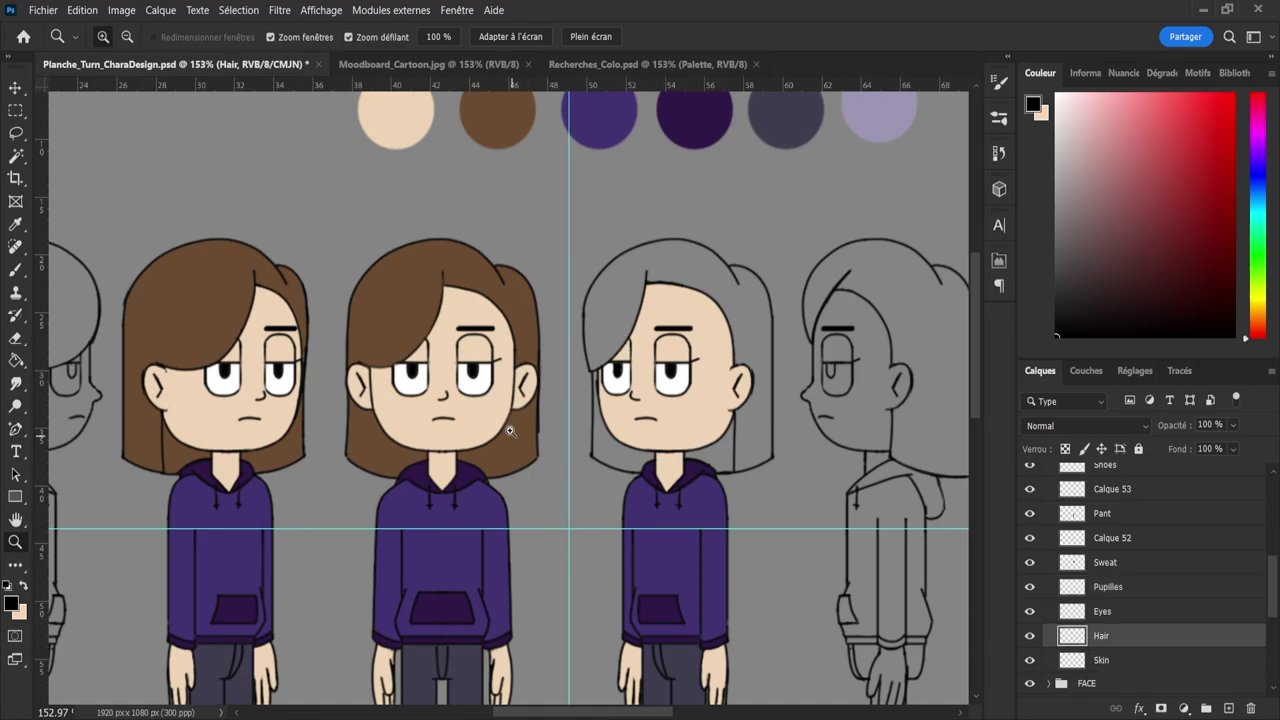
pyautogui.press('i')
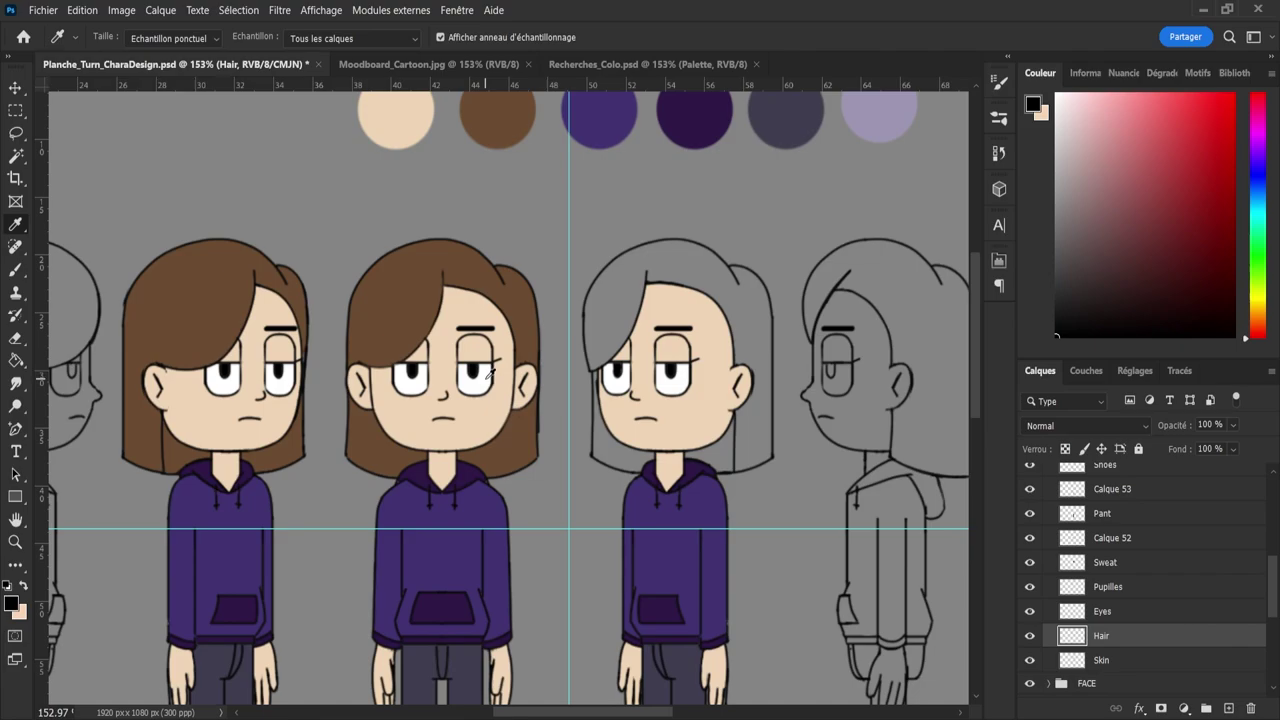
pyautogui.click(409, 301)
pyautogui.moveTo(409, 301)
pyautogui.mouseDown()
pyautogui.moveTo(415, 290)
pyautogui.moveTo(415, 304)
pyautogui.mouseUp()
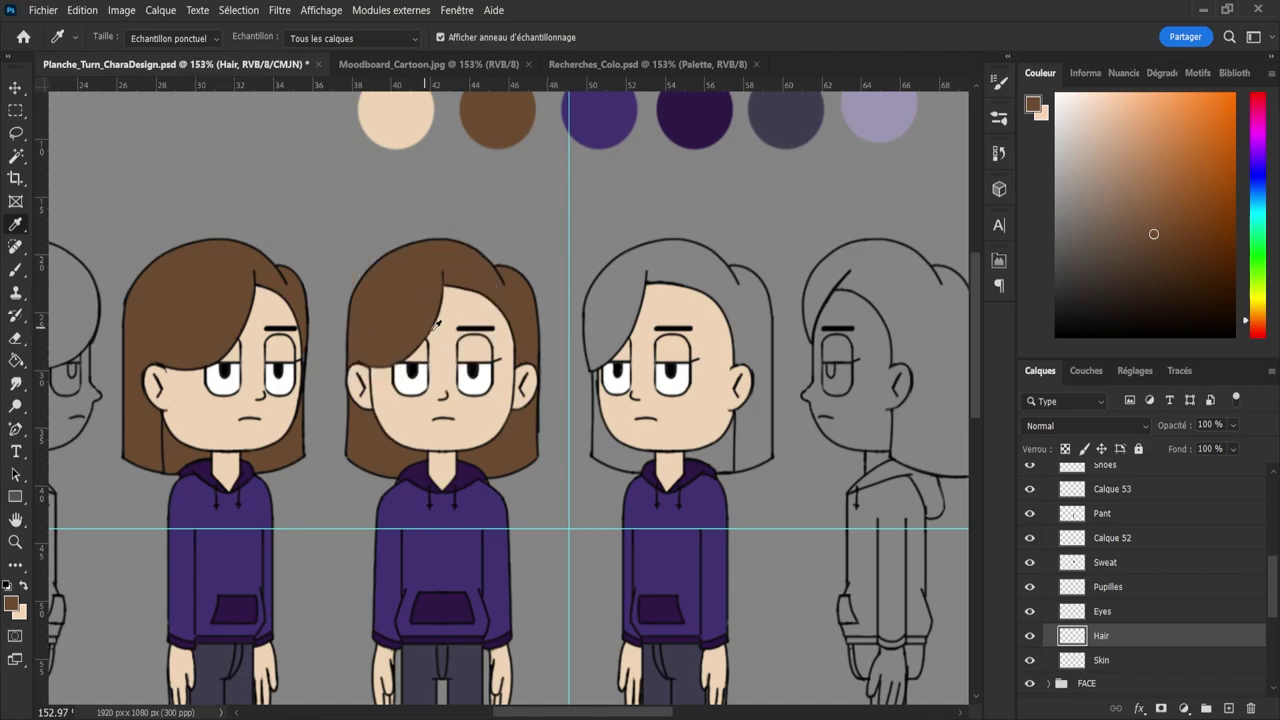
pyautogui.press('g')
pyautogui.click(612, 456)
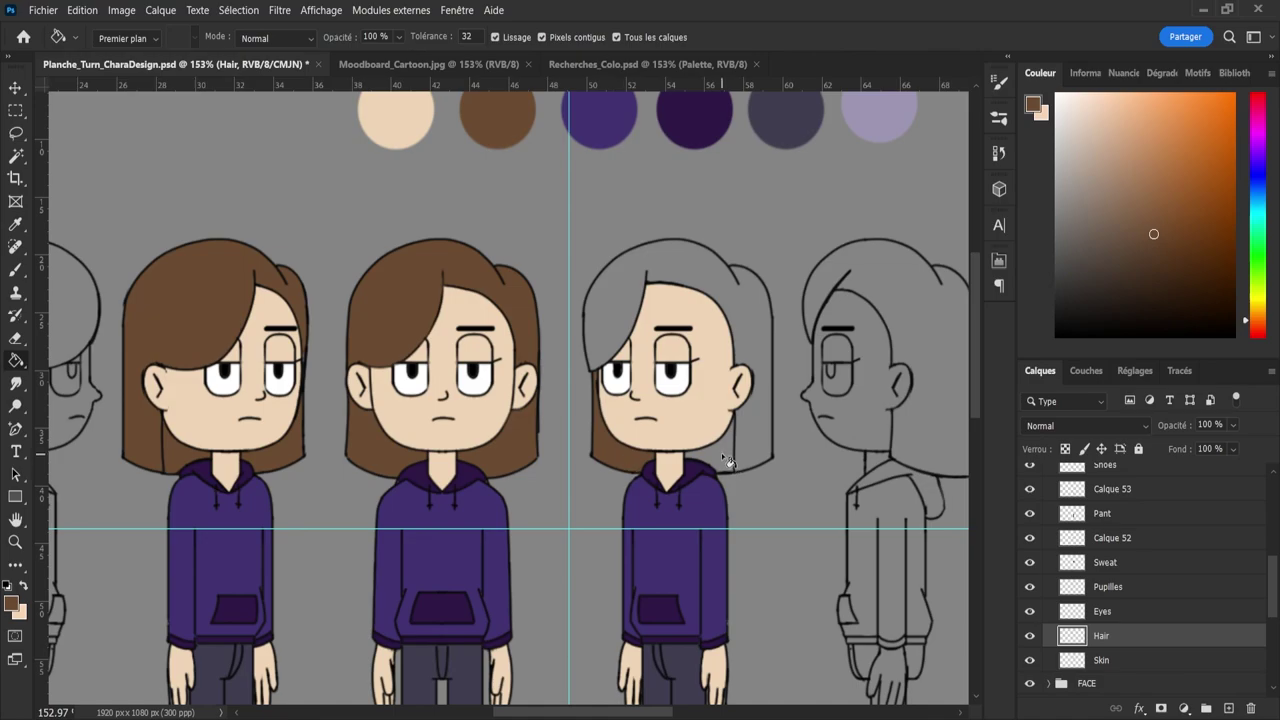
pyautogui.click(754, 446)
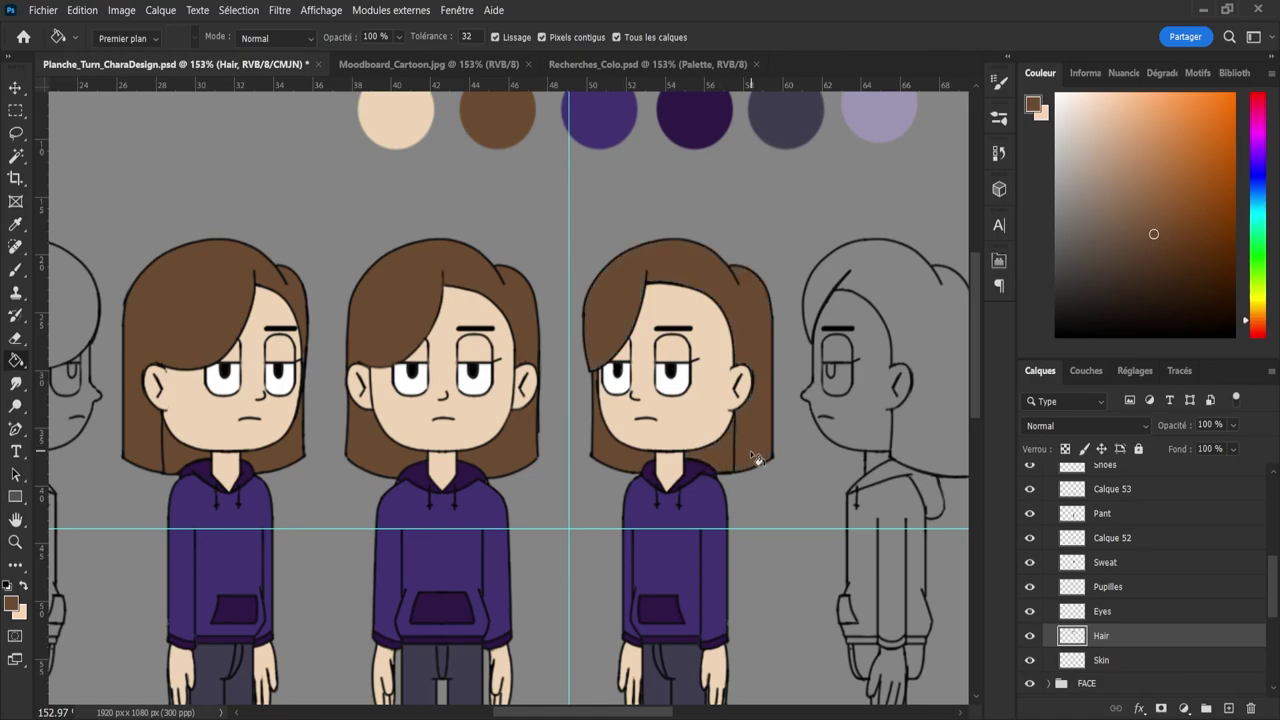
# - Collapse the mirrored Colo_3/4 group and save the document
pyautogui.press('z')
pyautogui.moveTo(739, 302); pyautogui.dragTo(690, 272)
pyautogui.moveTo(682, 269); pyautogui.dragTo(709, 355)
pyautogui.hotkey('ctrl', 's')
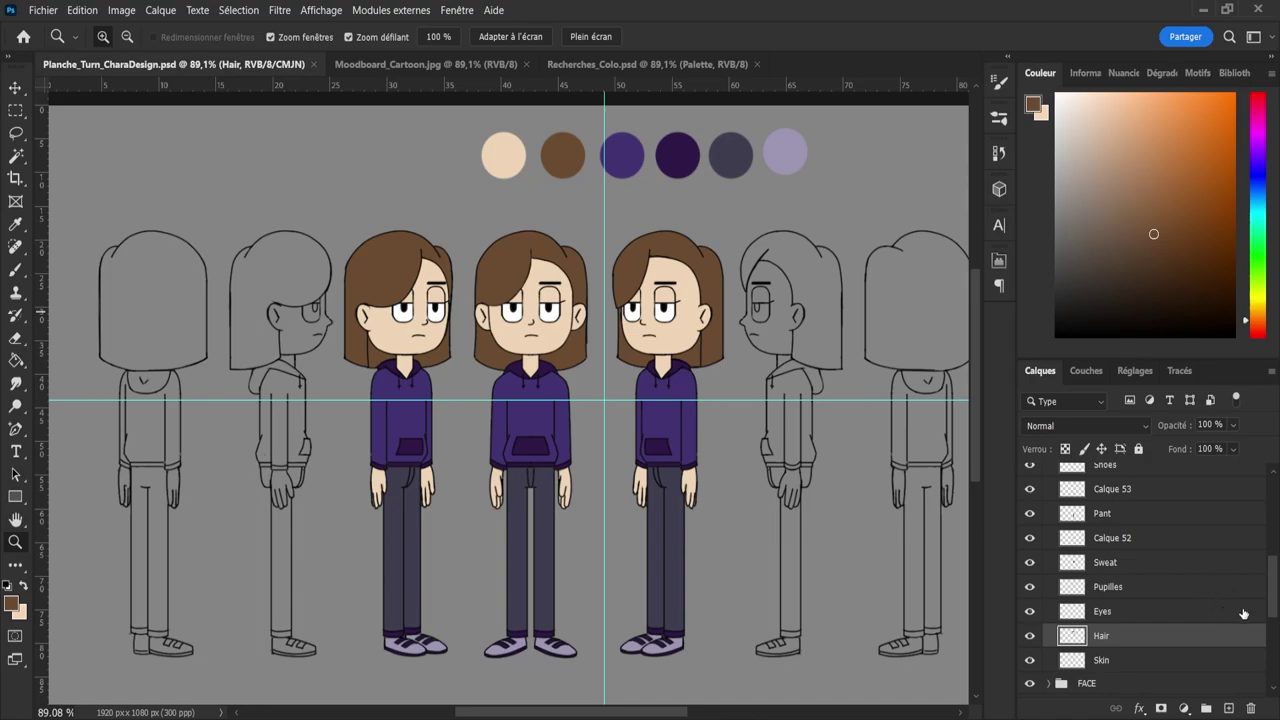
pyautogui.moveTo(1272, 605); pyautogui.dragTo(1267, 572)
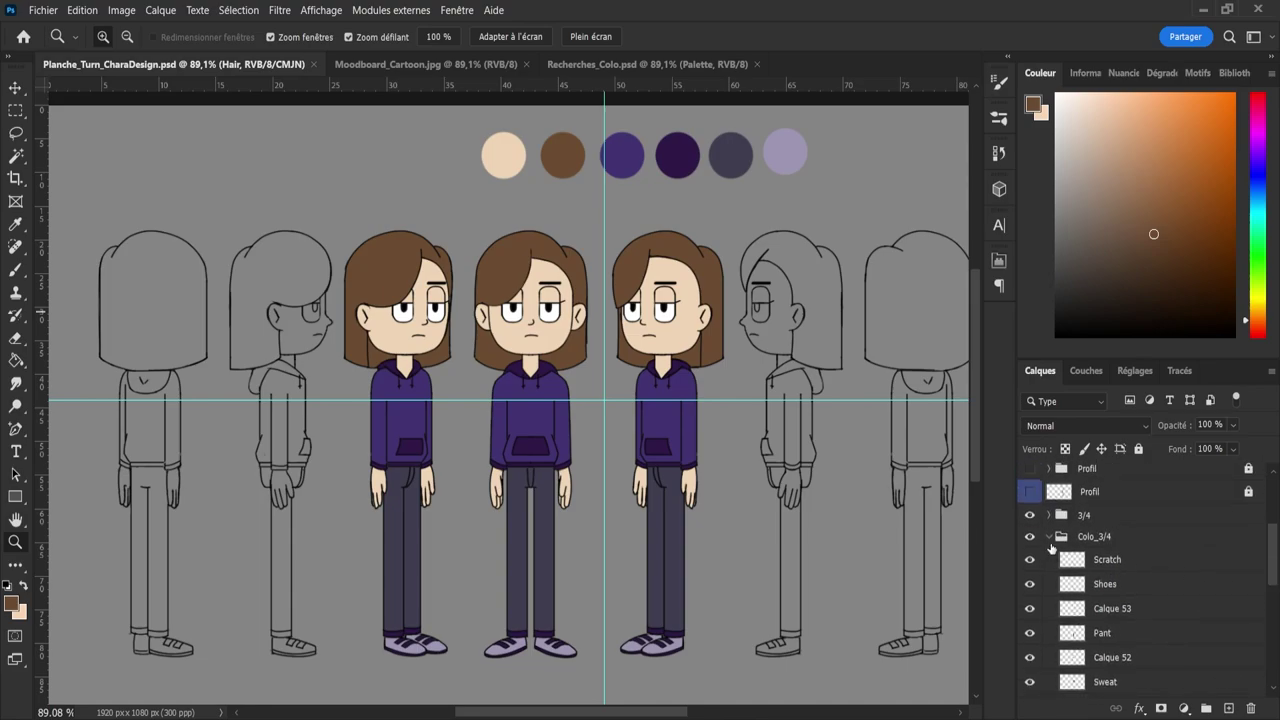
pyautogui.click(1049, 541)
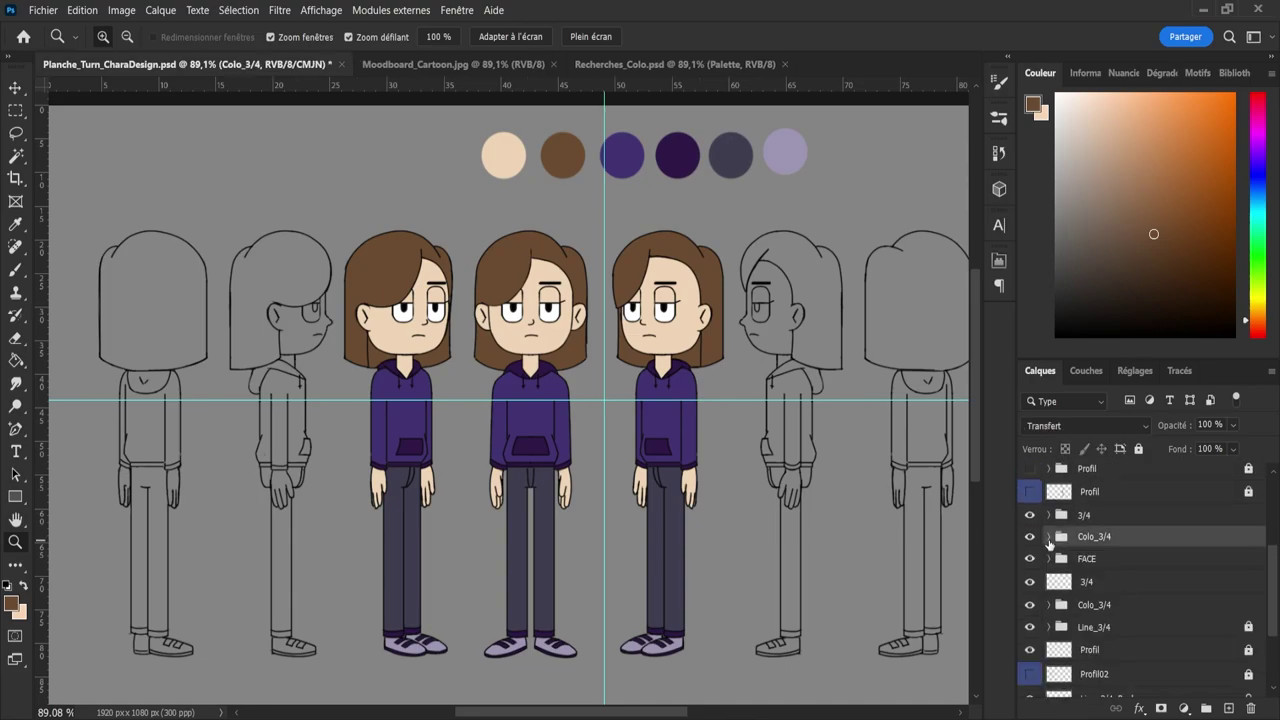
pyautogui.hotkey('ctrl', 's')
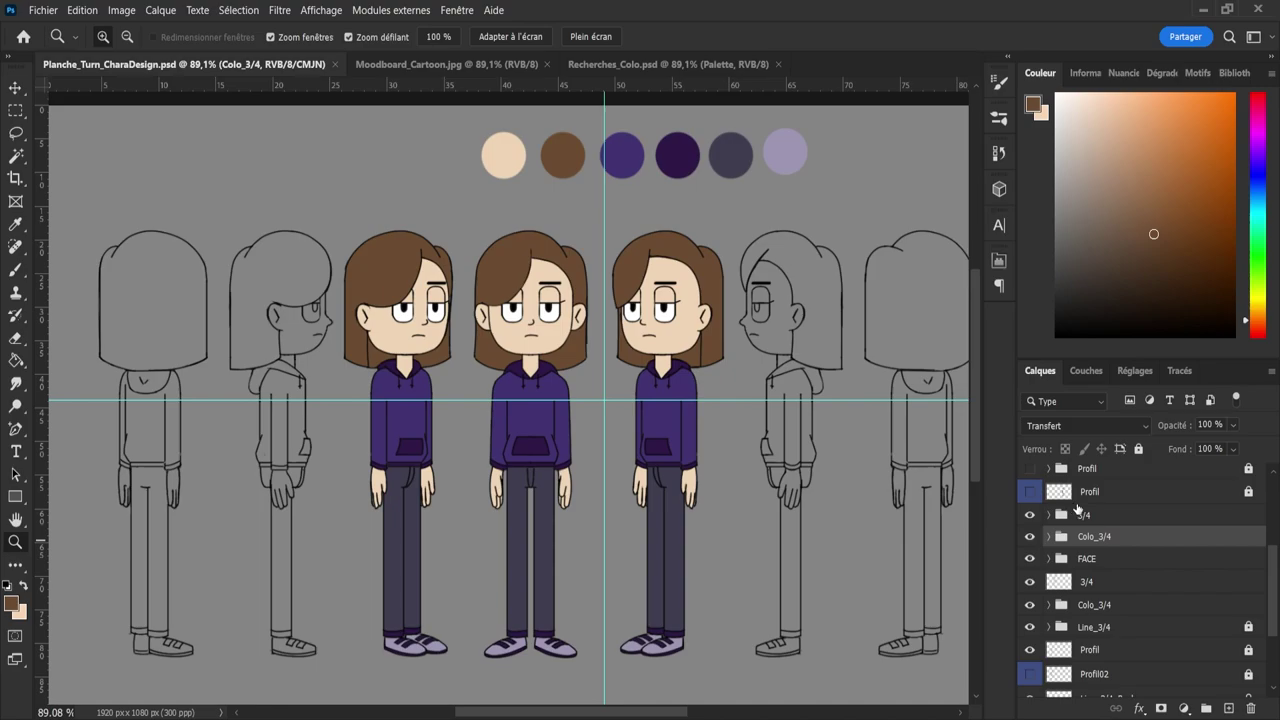
# - Lock the 3/4 group, both Colo_3/4 groups, the FACE group and the 3/4 layer
pyautogui.moveTo(1271, 614); pyautogui.dragTo(1273, 588)
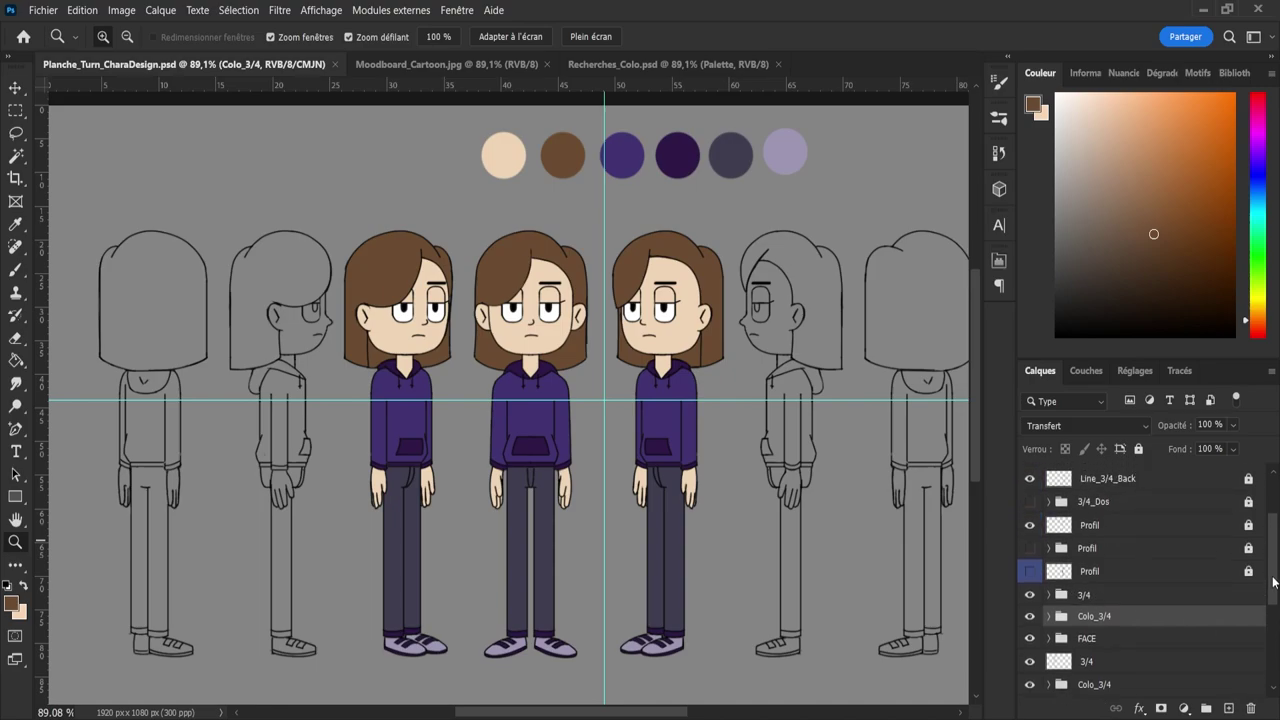
pyautogui.scroll(-2, 1273, 588)
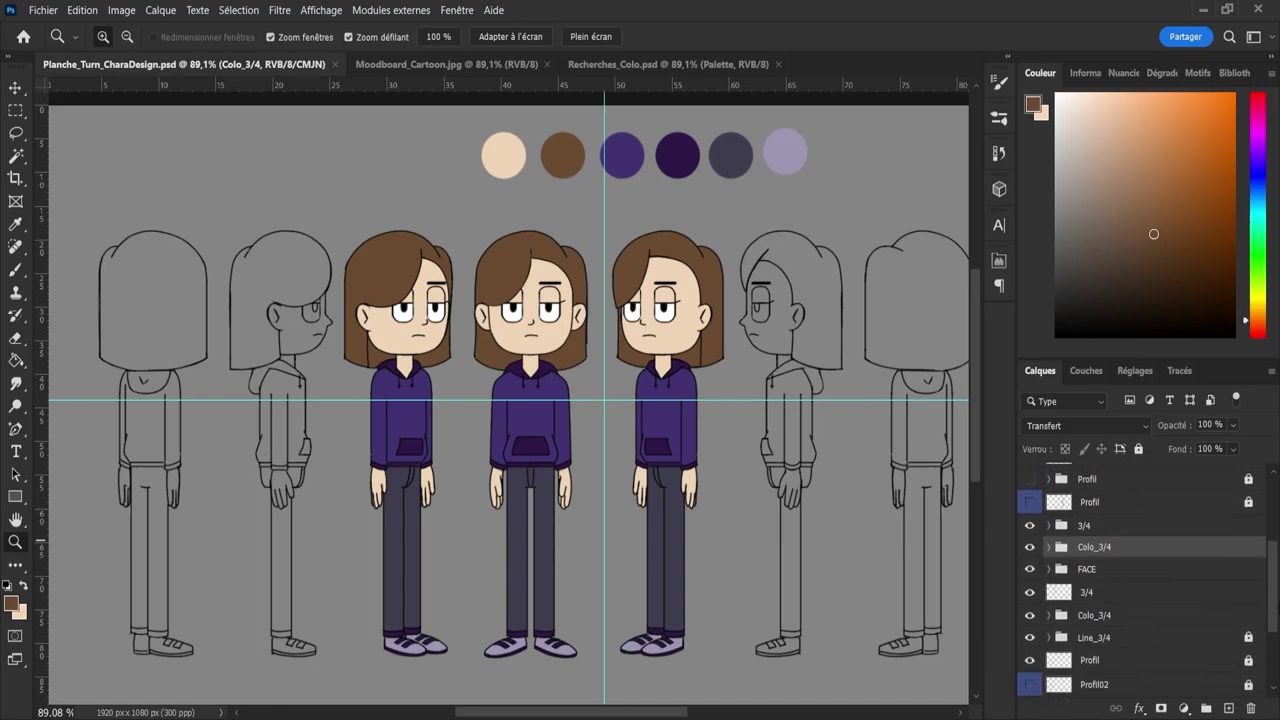
pyautogui.click(1198, 528)
pyautogui.keyDown('shift'); pyautogui.click(1168, 591); pyautogui.keyUp('shift')
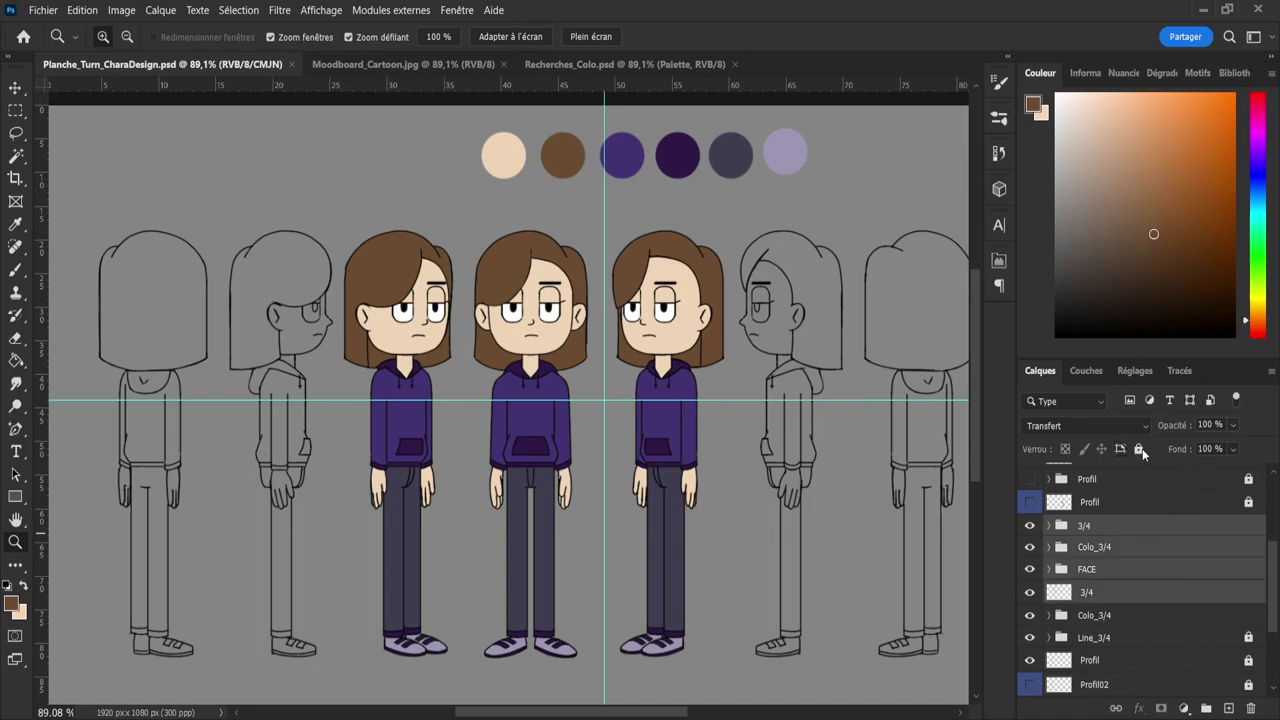
pyautogui.click(1138, 449)
pyautogui.click(1120, 614)
pyautogui.click(1140, 449)
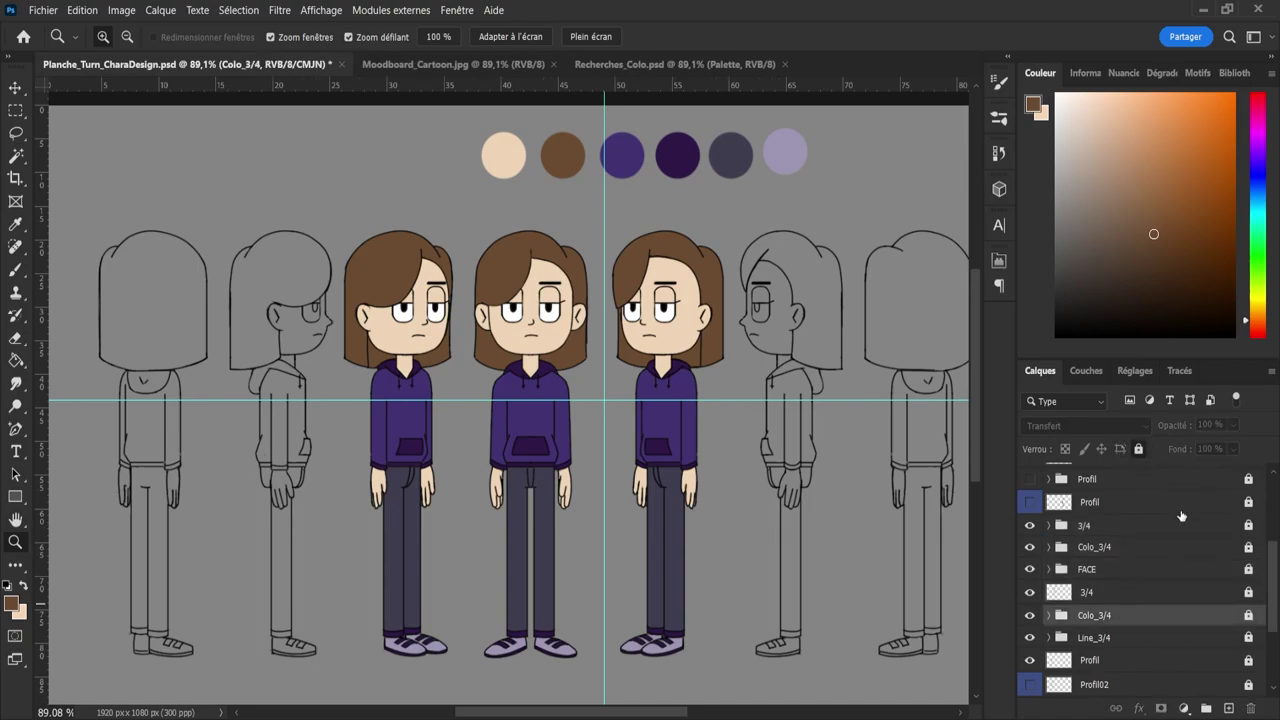
# - Unlock the Profil line layer and add a new layer between it and Profil02
pyautogui.scroll(-2, 1276, 618)
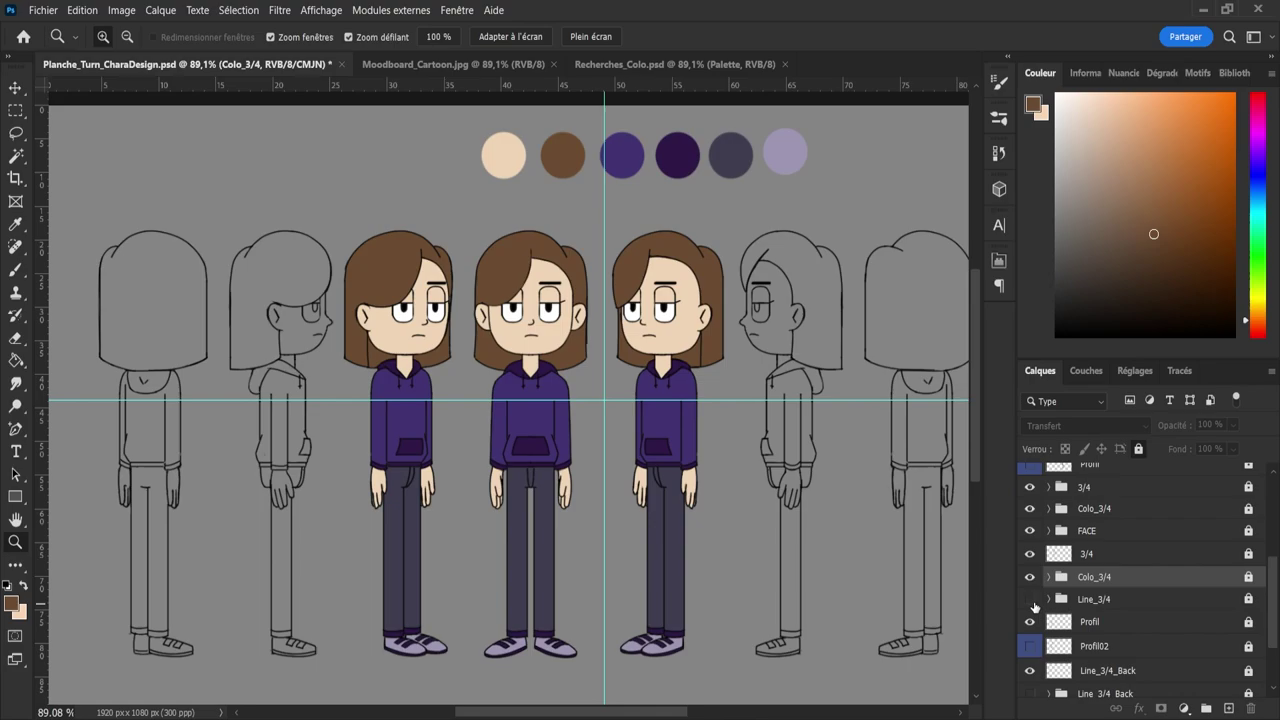
pyautogui.click(1030, 599)
pyautogui.click(1030, 622)
pyautogui.click(1030, 622)
pyautogui.click(1174, 634)
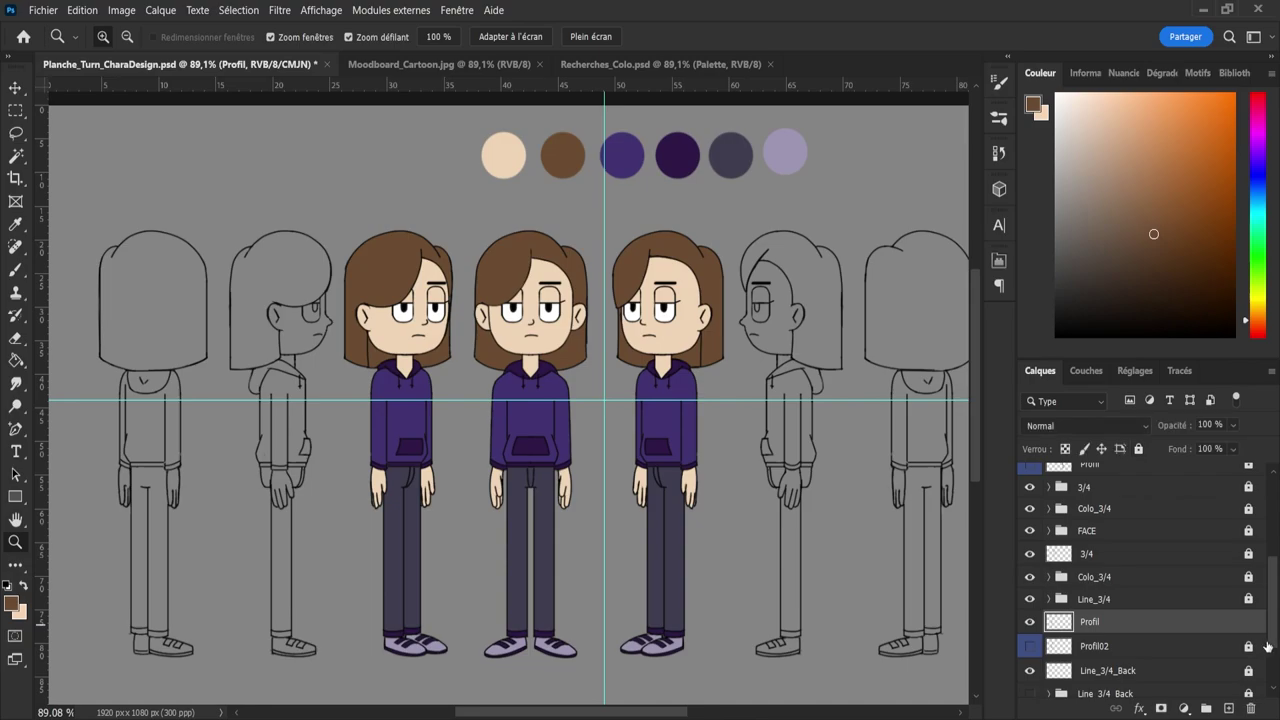
pyautogui.scroll(-3, 1268, 646)
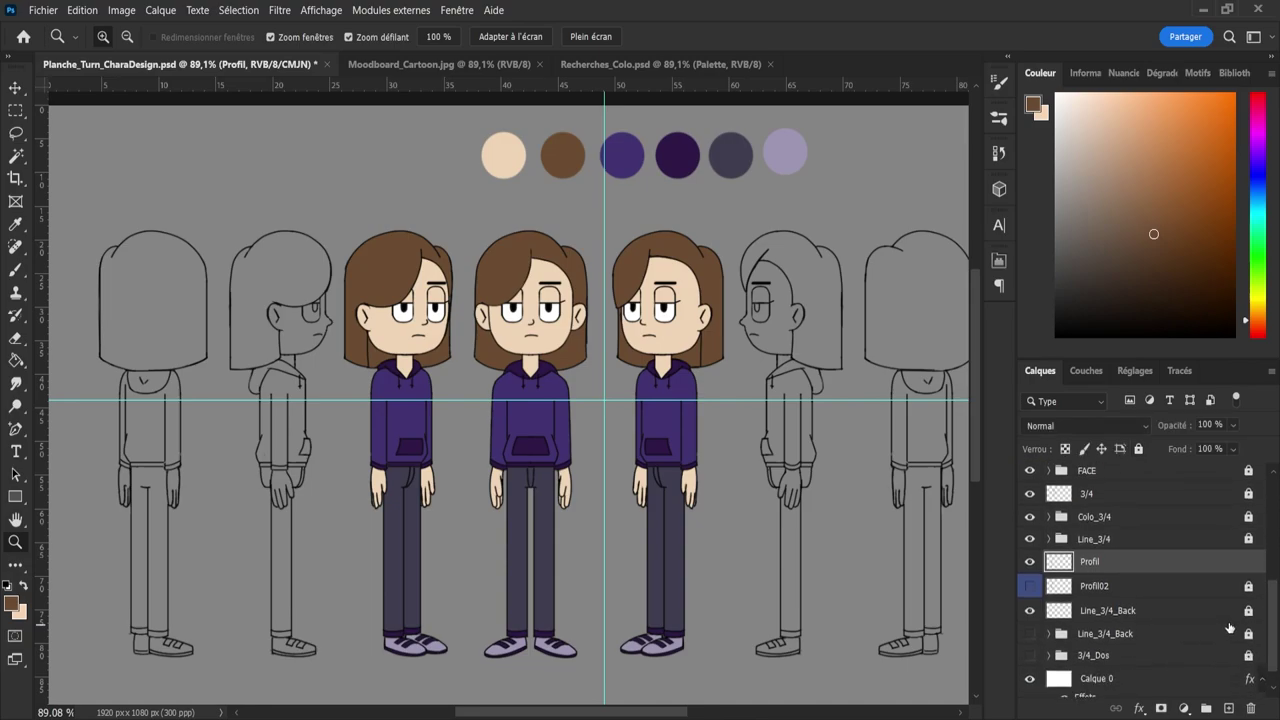
pyautogui.click(1164, 585)
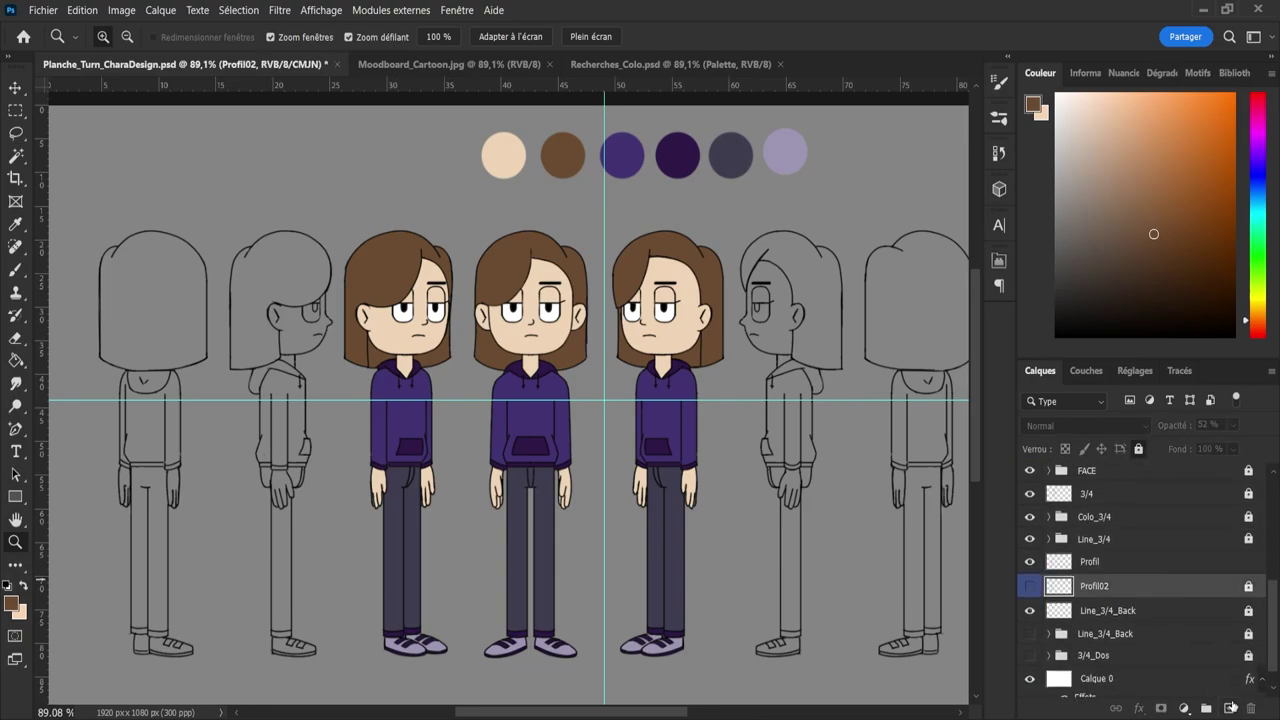
pyautogui.click(1230, 707)
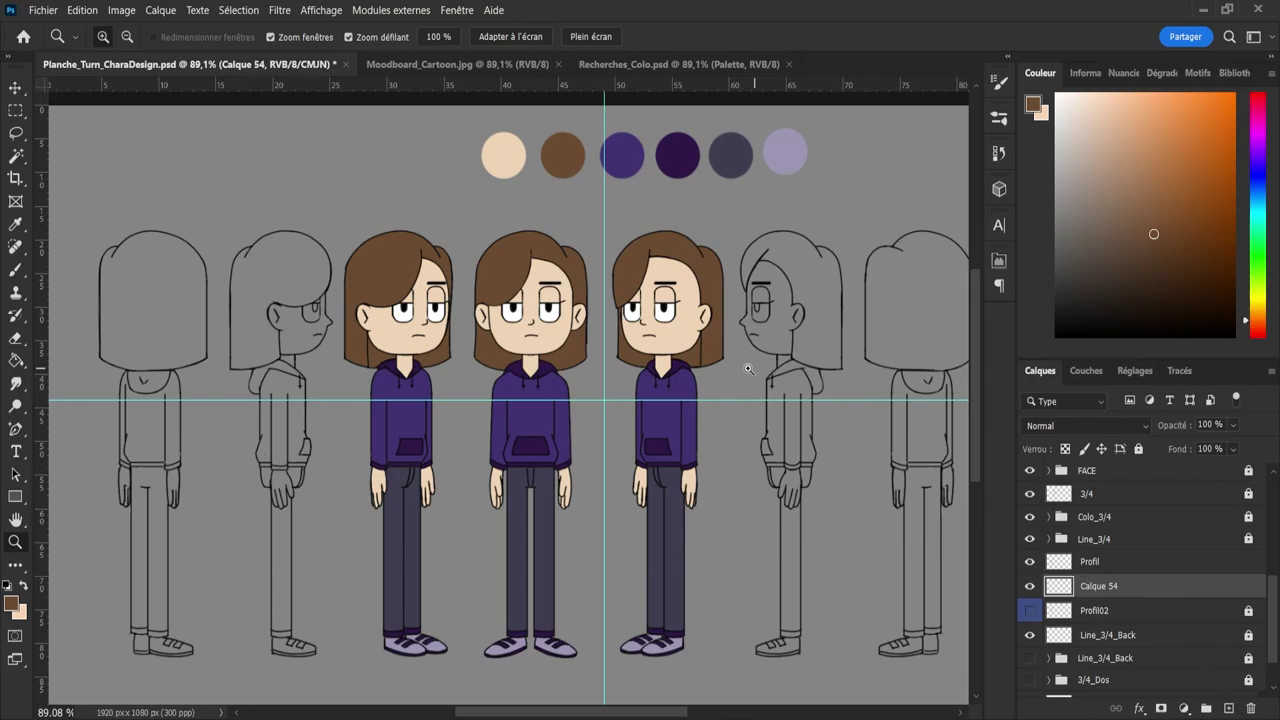
# - Sample the three-quarter view's skin tone and fill the right-facing profile's face, ear and neck on the new layer
pyautogui.moveTo(702, 368); pyautogui.dragTo(632, 368)
pyautogui.moveTo(348, 375); pyautogui.dragTo(374, 373)
pyautogui.moveTo(536, 396); pyautogui.dragTo(498, 398)
pyautogui.moveTo(357, 441); pyautogui.dragTo(397, 441)
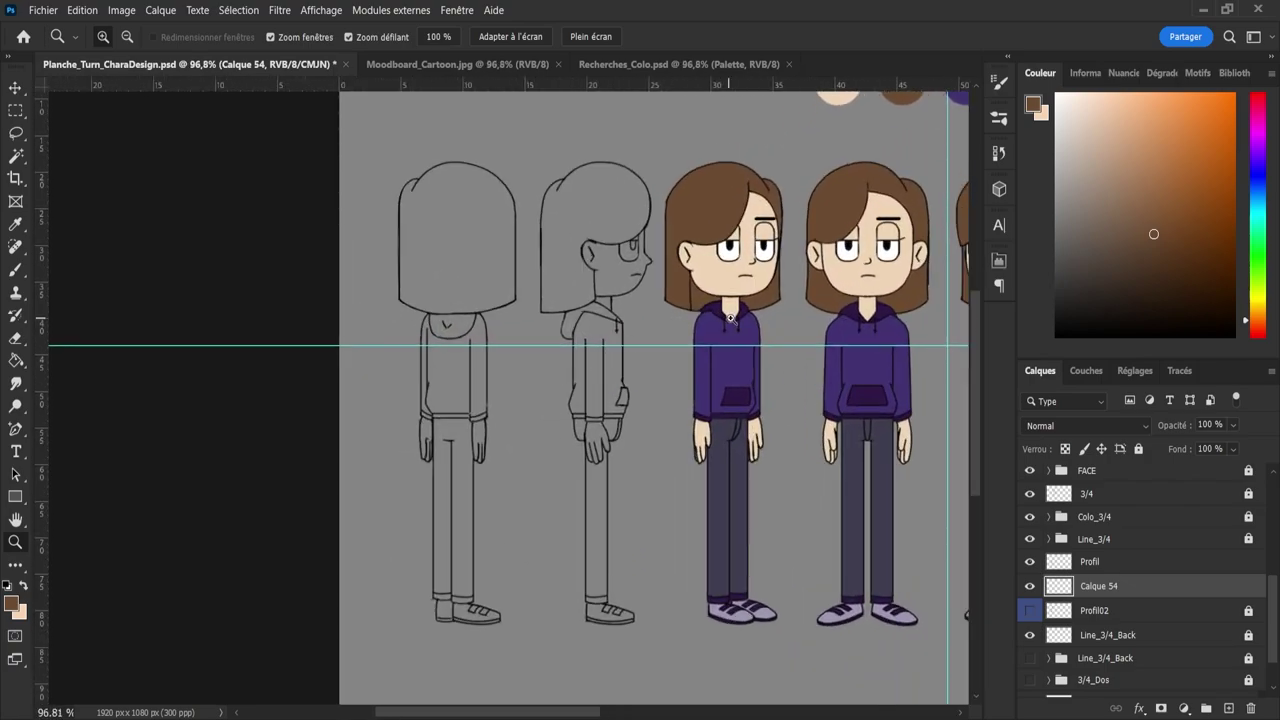
pyautogui.press('i')
pyautogui.moveTo(722, 272)
pyautogui.mouseDown()
pyautogui.moveTo(711, 243)
pyautogui.moveTo(734, 251)
pyautogui.mouseUp()
pyautogui.press('z')
pyautogui.moveTo(552, 332); pyautogui.dragTo(531, 332)
pyautogui.moveTo(648, 272); pyautogui.dragTo(679, 272)
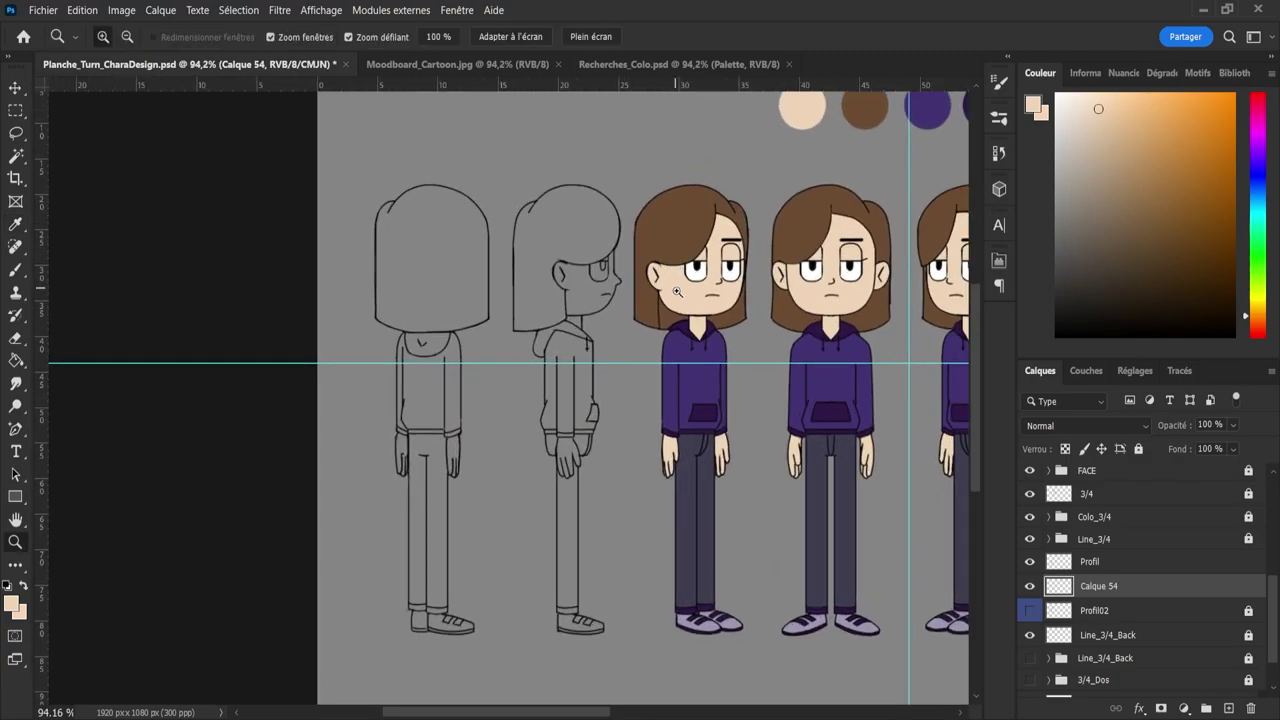
pyautogui.press('g')
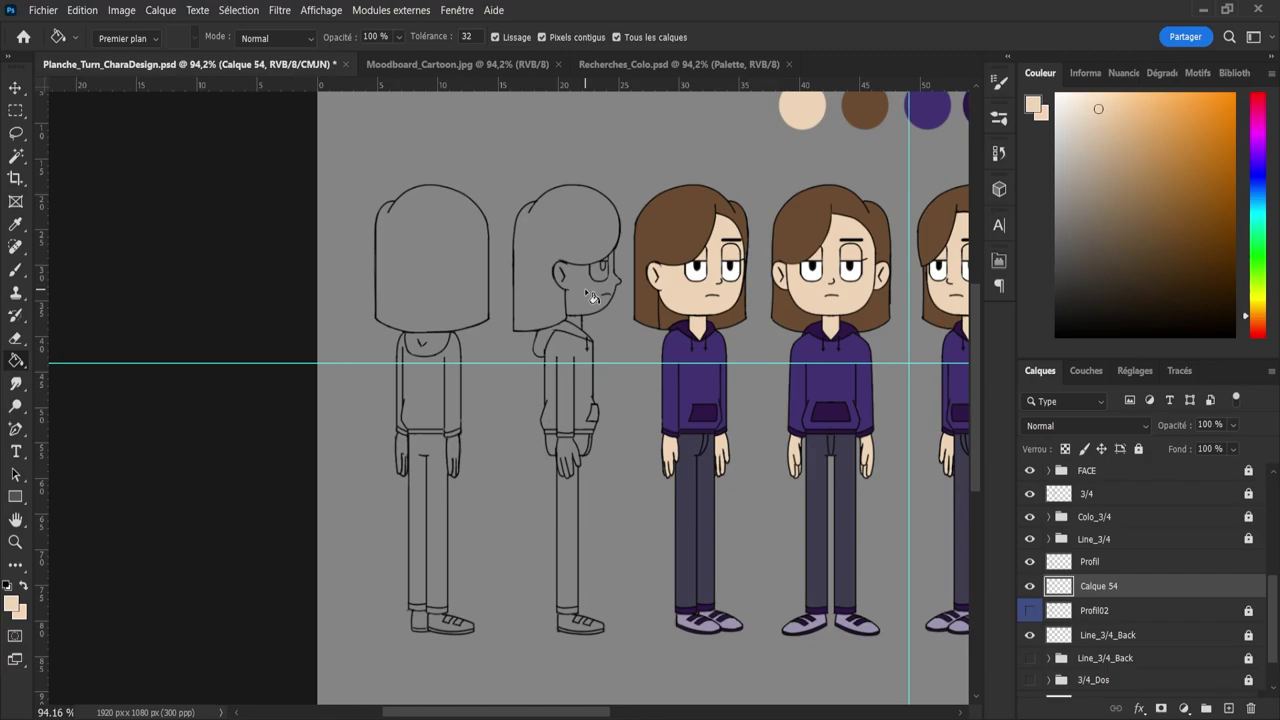
pyautogui.press('z')
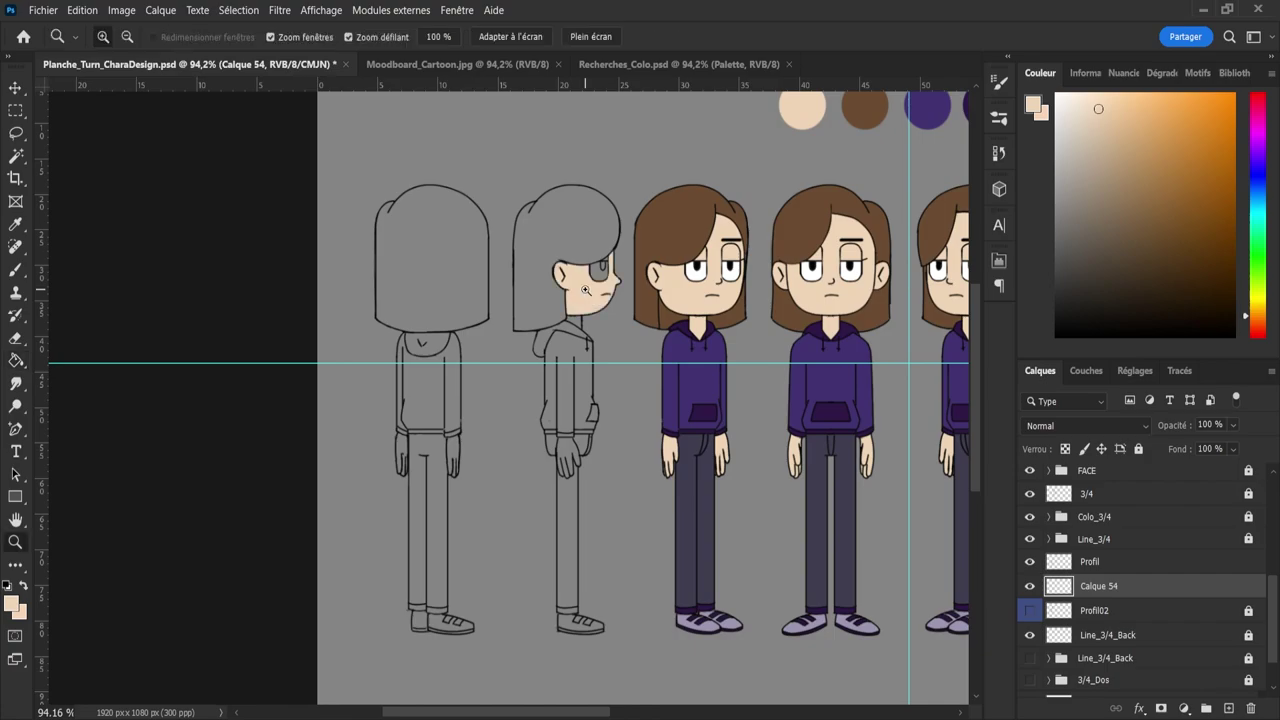
pyautogui.moveTo(585, 289); pyautogui.dragTo(607, 297)
pyautogui.press('g')
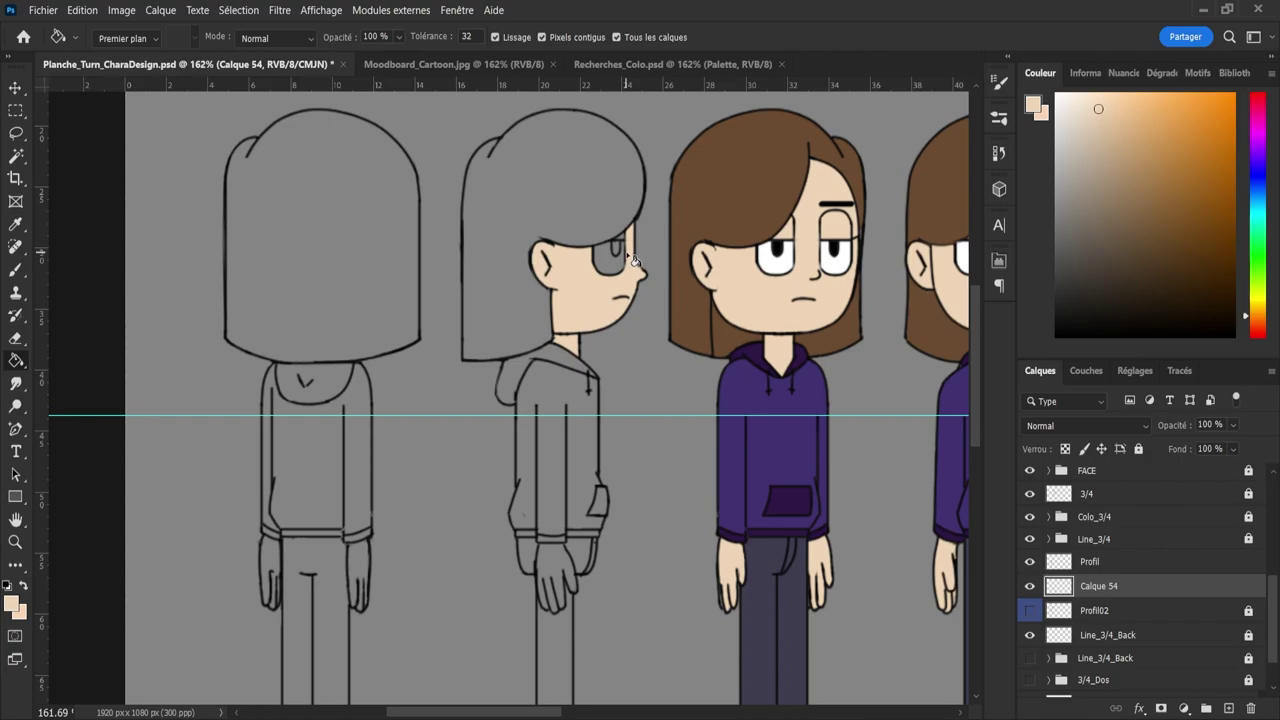
pyautogui.press('z')
pyautogui.moveTo(637, 260); pyautogui.dragTo(656, 246)
pyautogui.press('g')
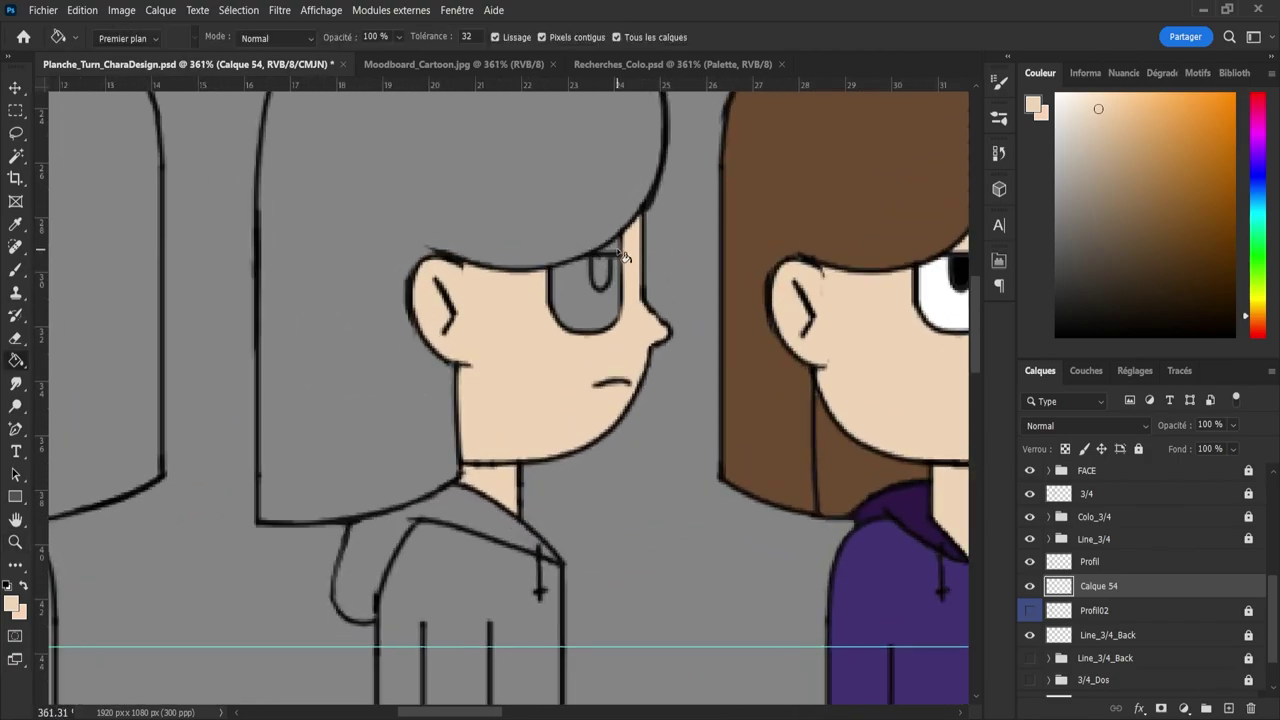
# - Fill the right-facing profile's near hand with the same skin tone using the Paint Bucket
pyautogui.press('z')
pyautogui.moveTo(632, 272); pyautogui.dragTo(575, 318)
pyautogui.moveTo(575, 436); pyautogui.dragTo(540, 425)
pyautogui.moveTo(596, 518); pyautogui.dragTo(655, 530)
pyautogui.press('g')
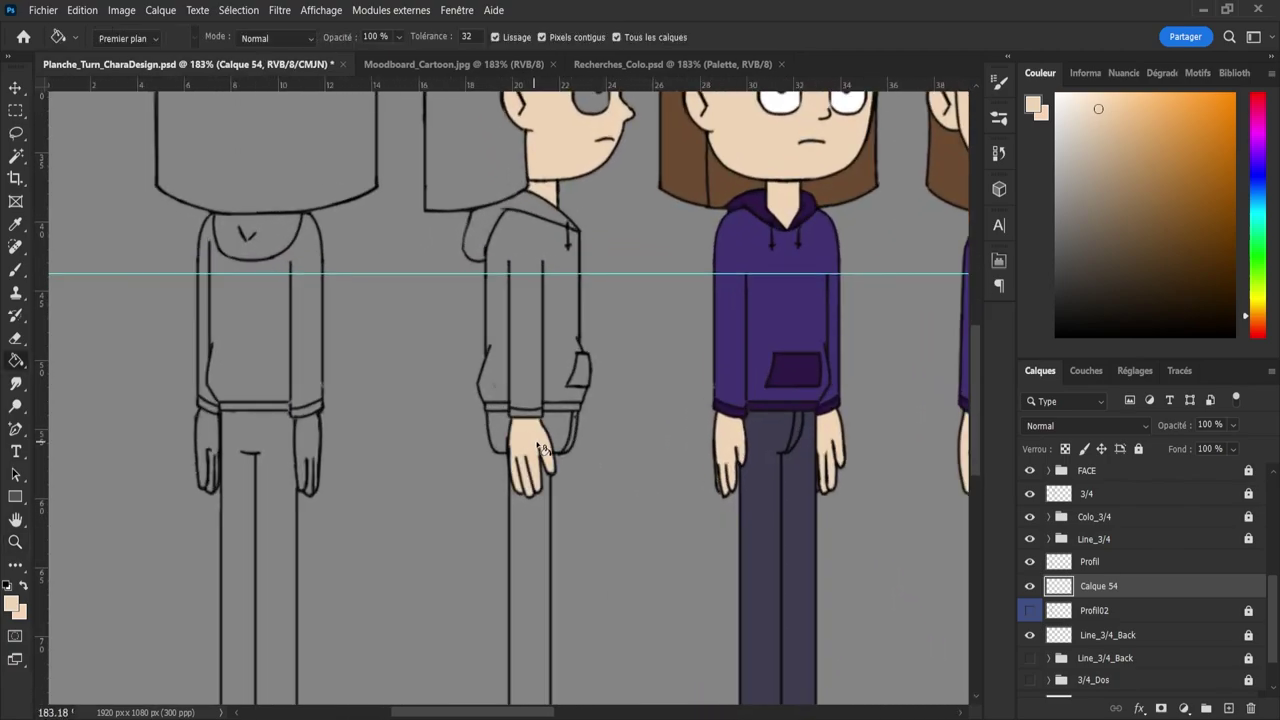
pyautogui.press('z')
pyautogui.scroll(-5, 522, 441)
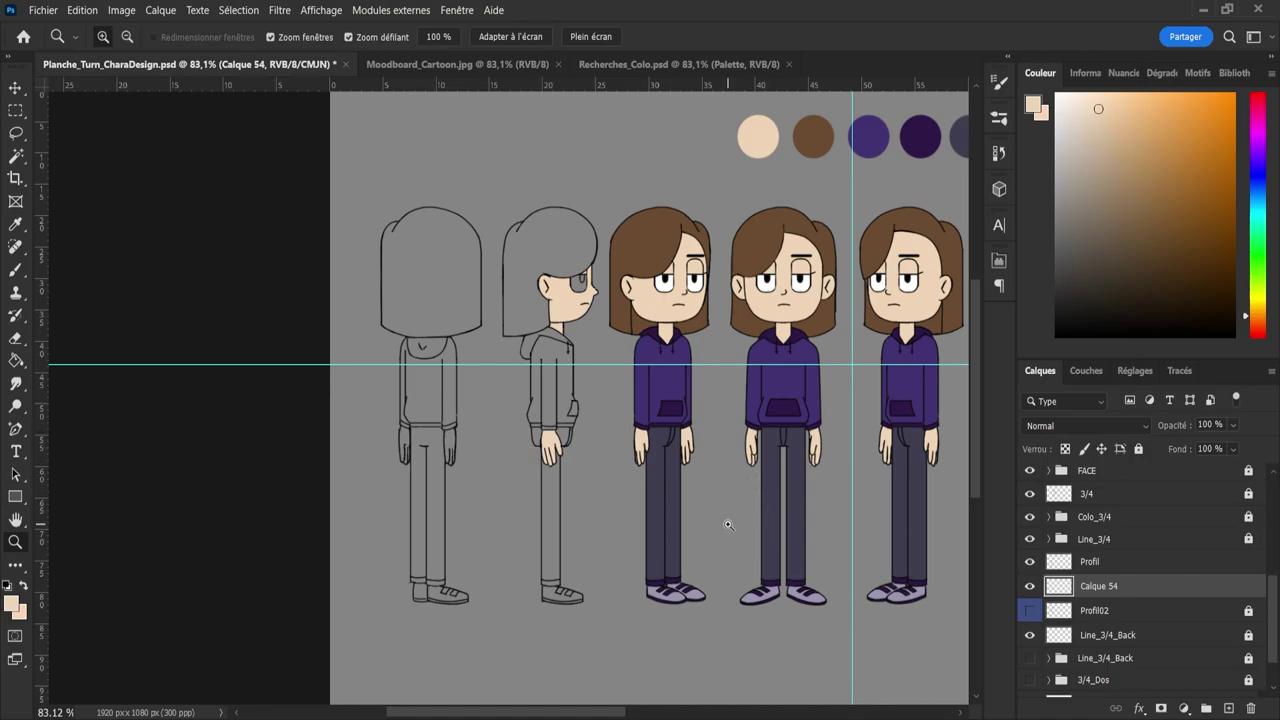
# - Rename the profile's skin colour layer as Skin and add a new layer above it
pyautogui.doubleClick(1100, 586)
pyautogui.write('Skin')
pyautogui.press('Return')
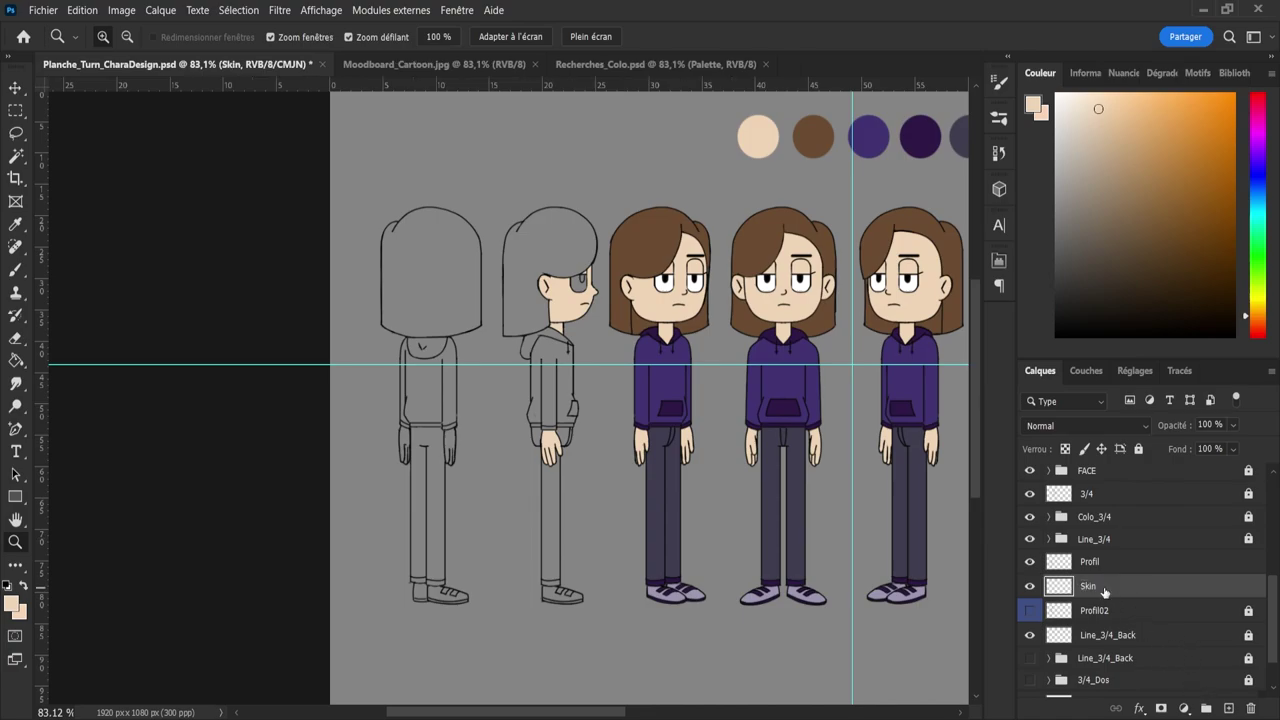
pyautogui.click(1228, 708)
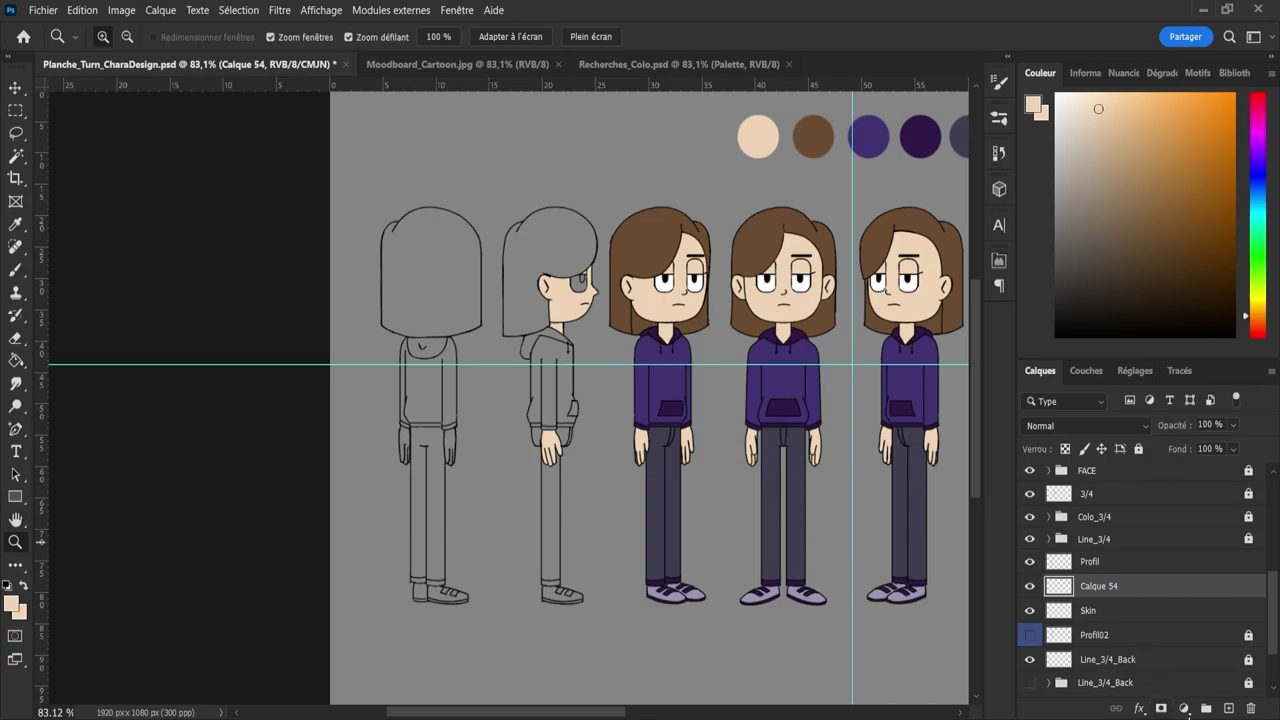
# - Create a group named Colo and move the Skin layer and the new empty layer into it
pyautogui.click(1206, 709)
pyautogui.click(1110, 611)
pyautogui.keyDown('shift'); pyautogui.click(1125, 633); pyautogui.keyUp('shift')
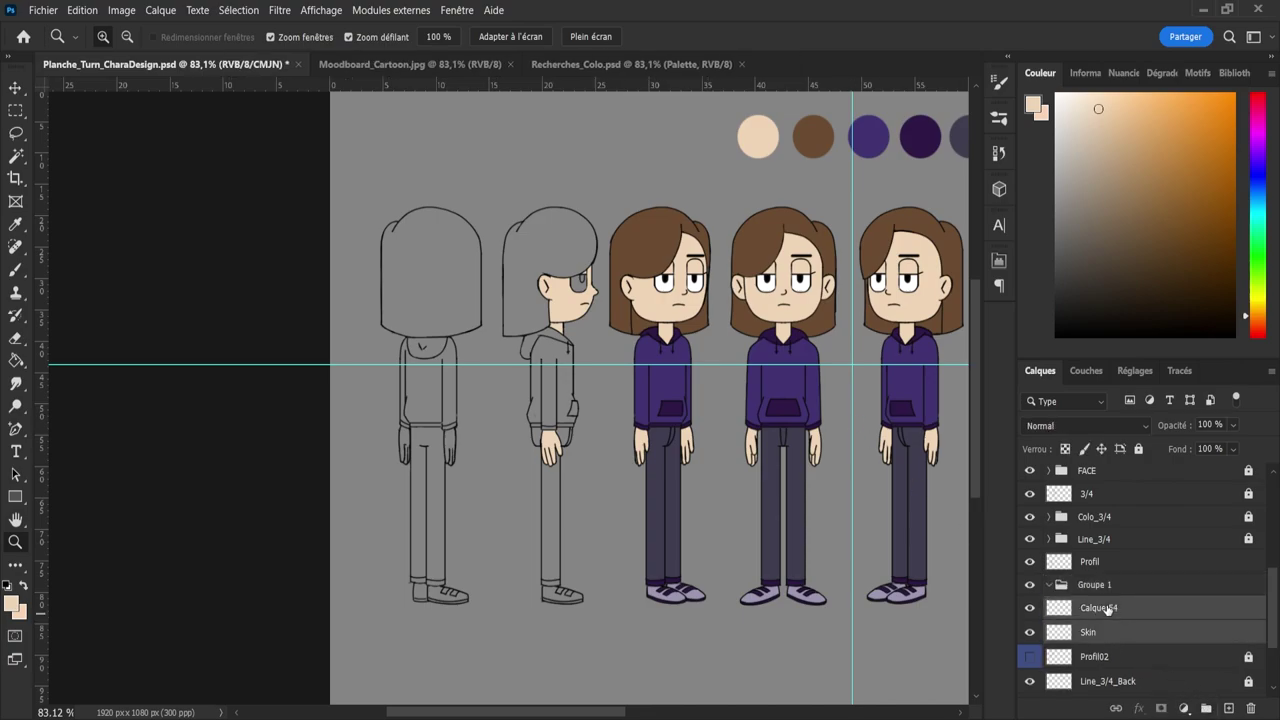
pyautogui.moveTo(1108, 608); pyautogui.dragTo(1106, 587)
pyautogui.doubleClick(1096, 585)
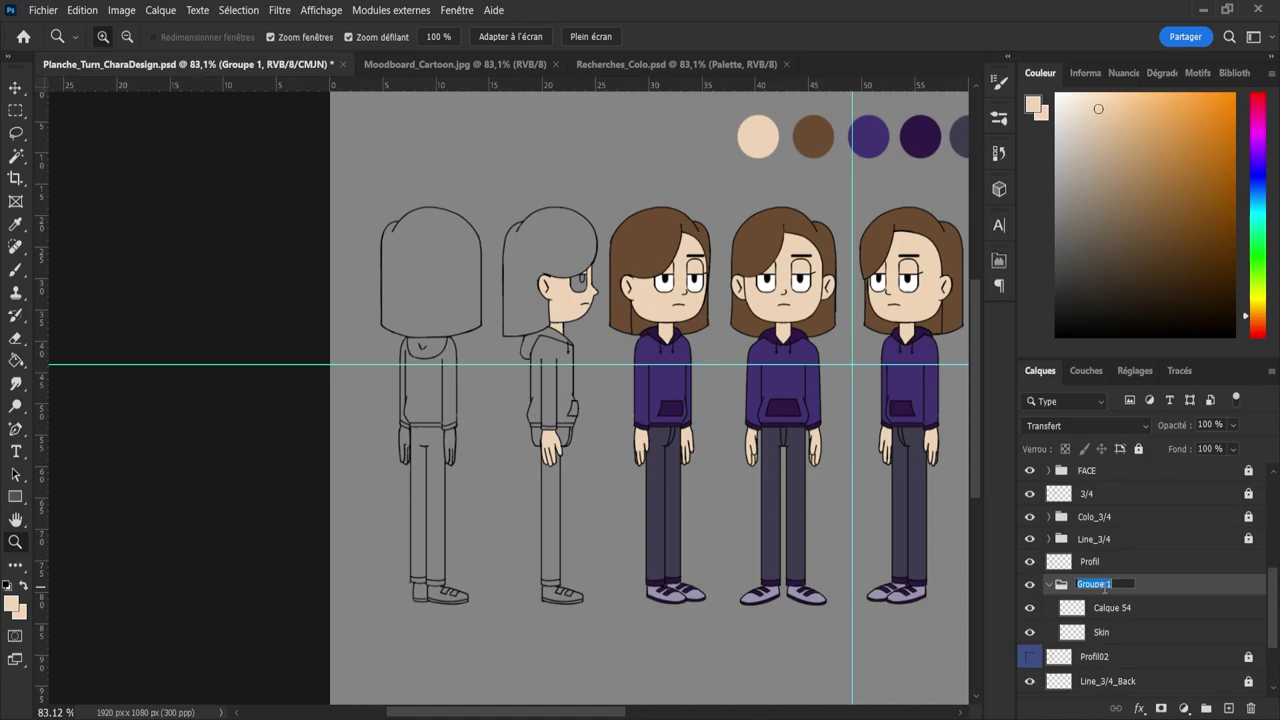
pyautogui.write('Colo')
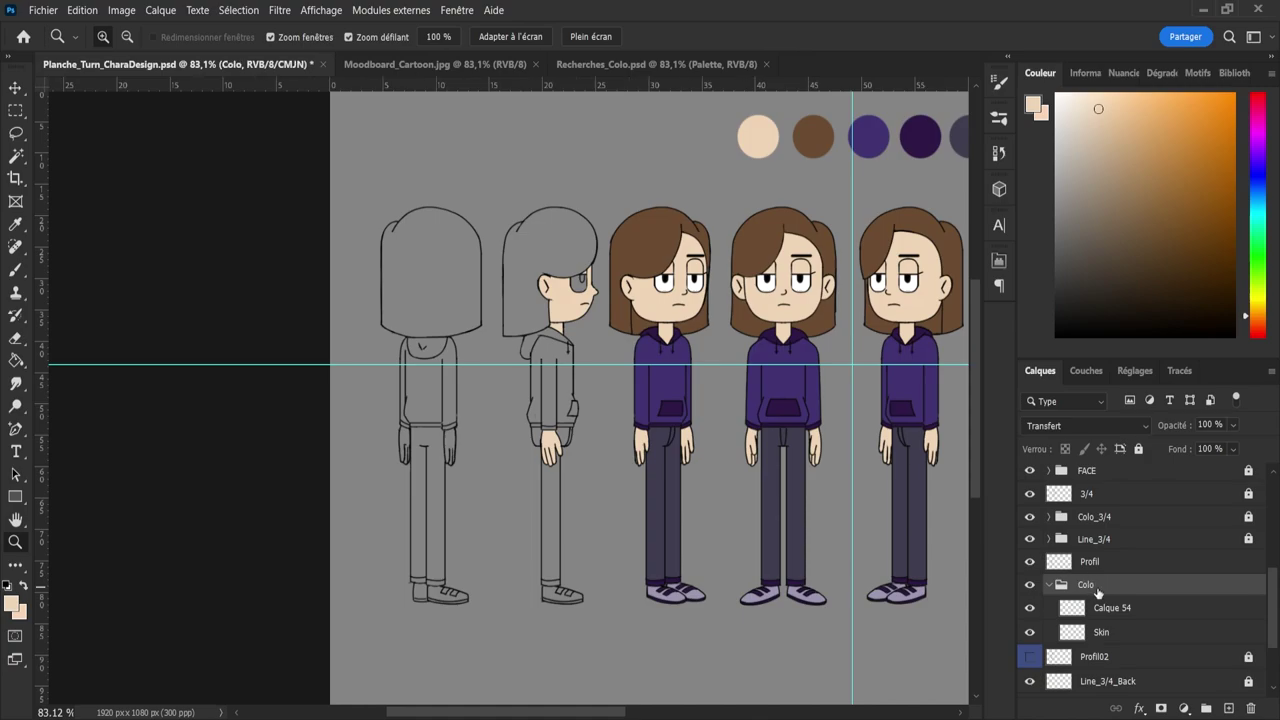
# - Sample the three-quarter view's brown hair colour and fill the right-facing profile's hair on the empty layer in the Colo group
pyautogui.click(1126, 610)
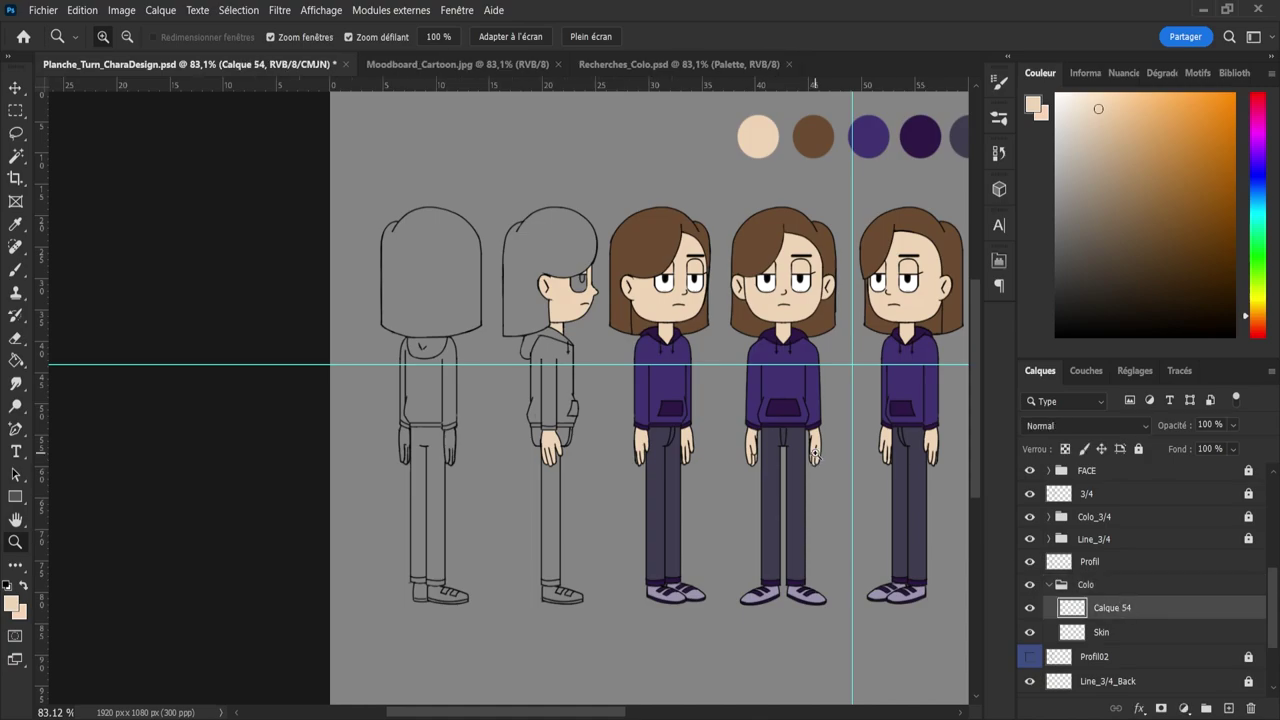
pyautogui.press('i')
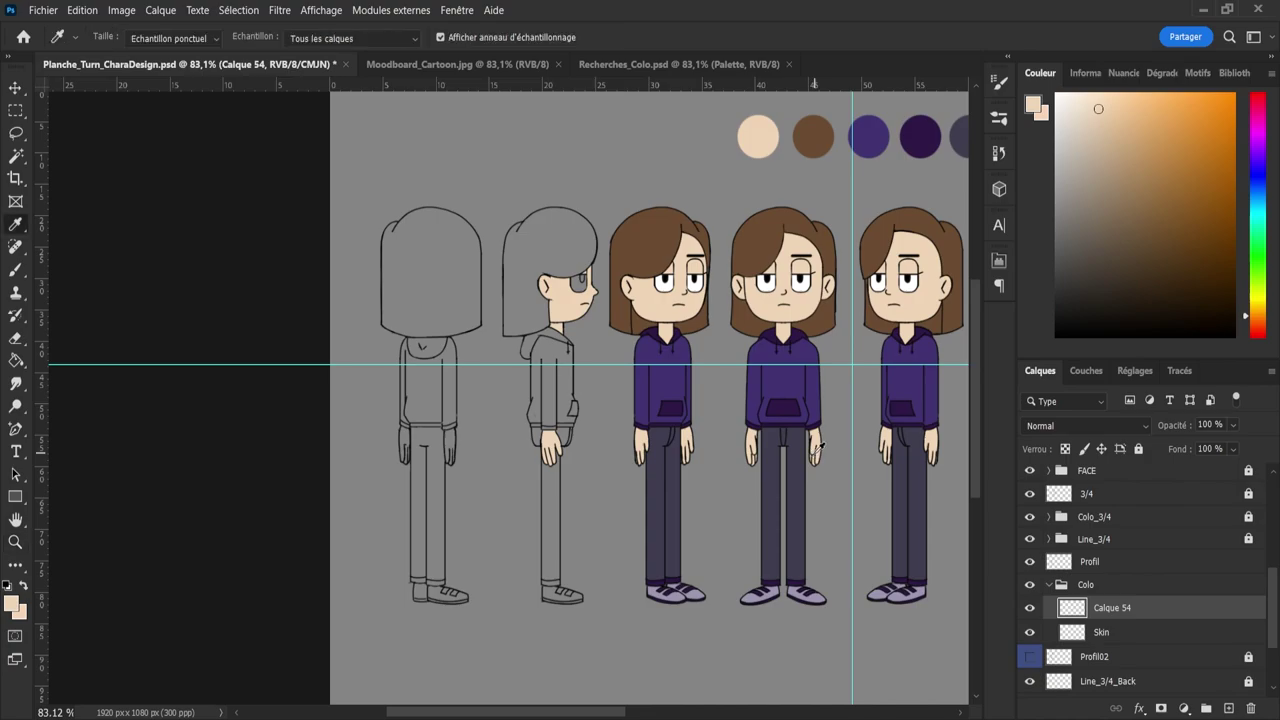
pyautogui.moveTo(659, 232)
pyautogui.mouseDown()
pyautogui.moveTo(645, 236)
pyautogui.moveTo(673, 232)
pyautogui.moveTo(657, 232)
pyautogui.mouseUp()
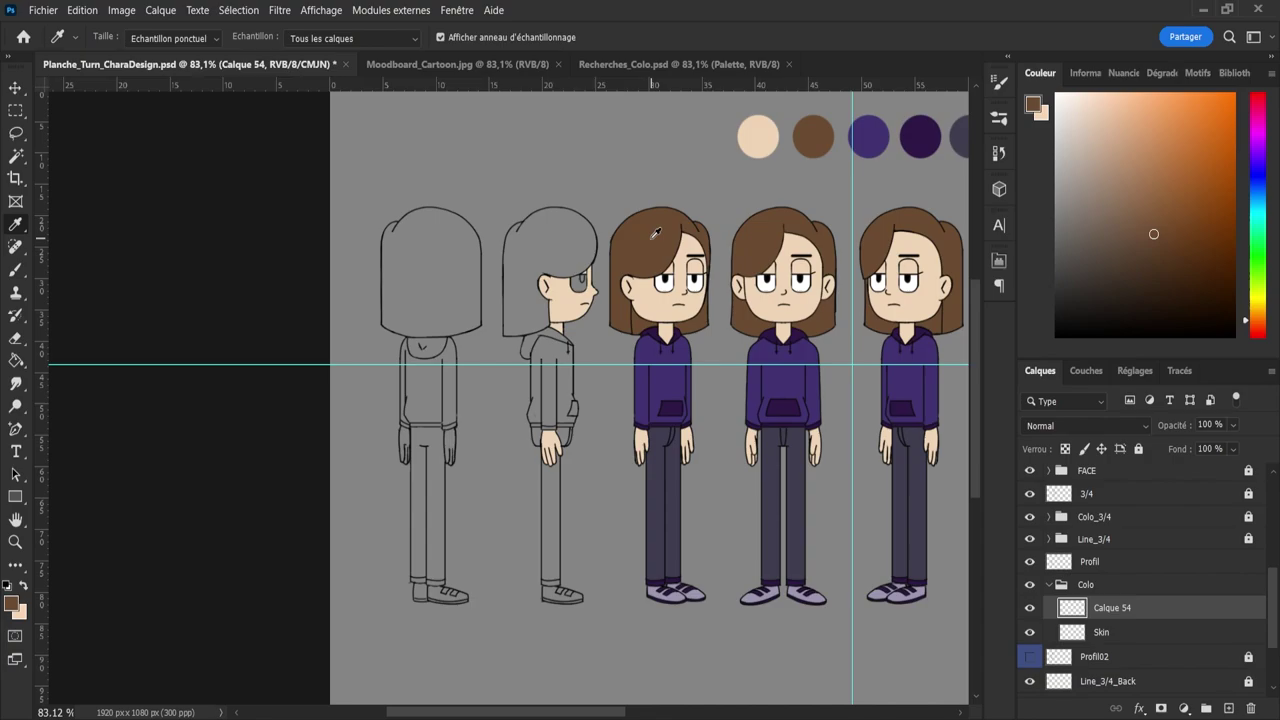
pyautogui.press('g')
pyautogui.click(512, 305)
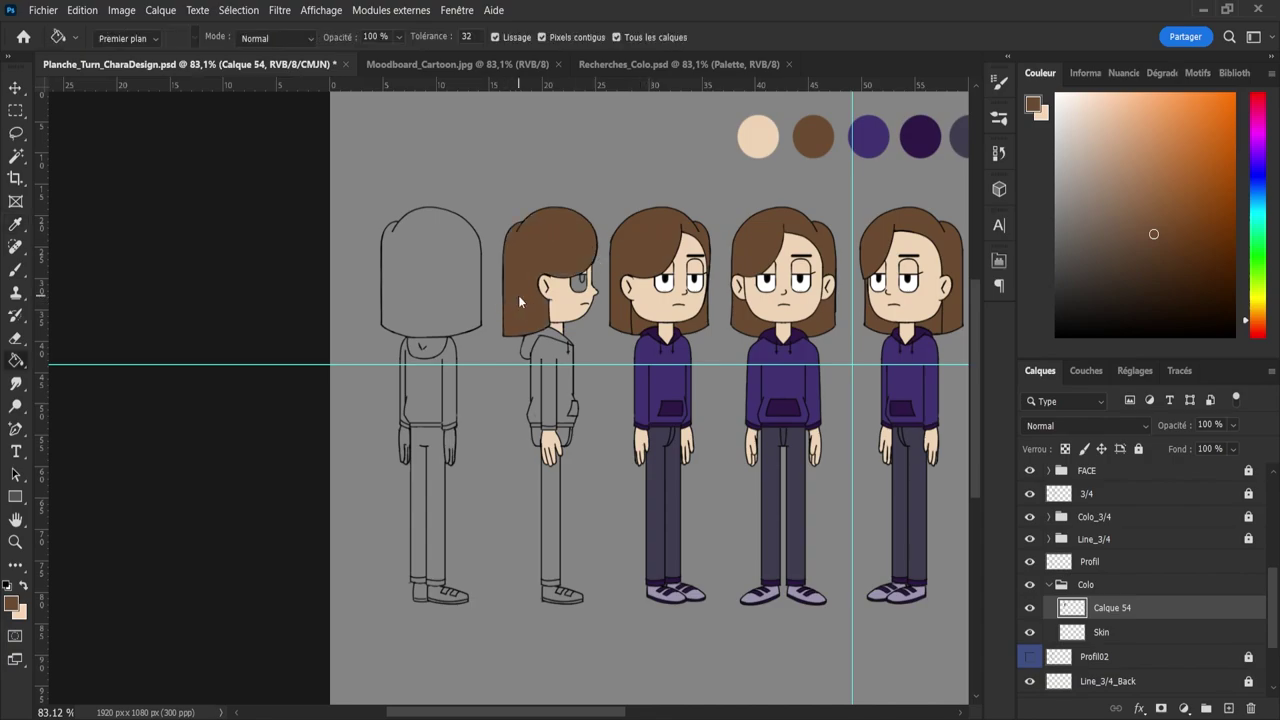
# - Rename the profile's hair colour layer as Hair and add a new layer above it
pyautogui.press('z')
pyautogui.moveTo(518, 295)
pyautogui.mouseDown()
pyautogui.moveTo(572, 248)
pyautogui.moveTo(534, 236)
pyautogui.mouseUp()
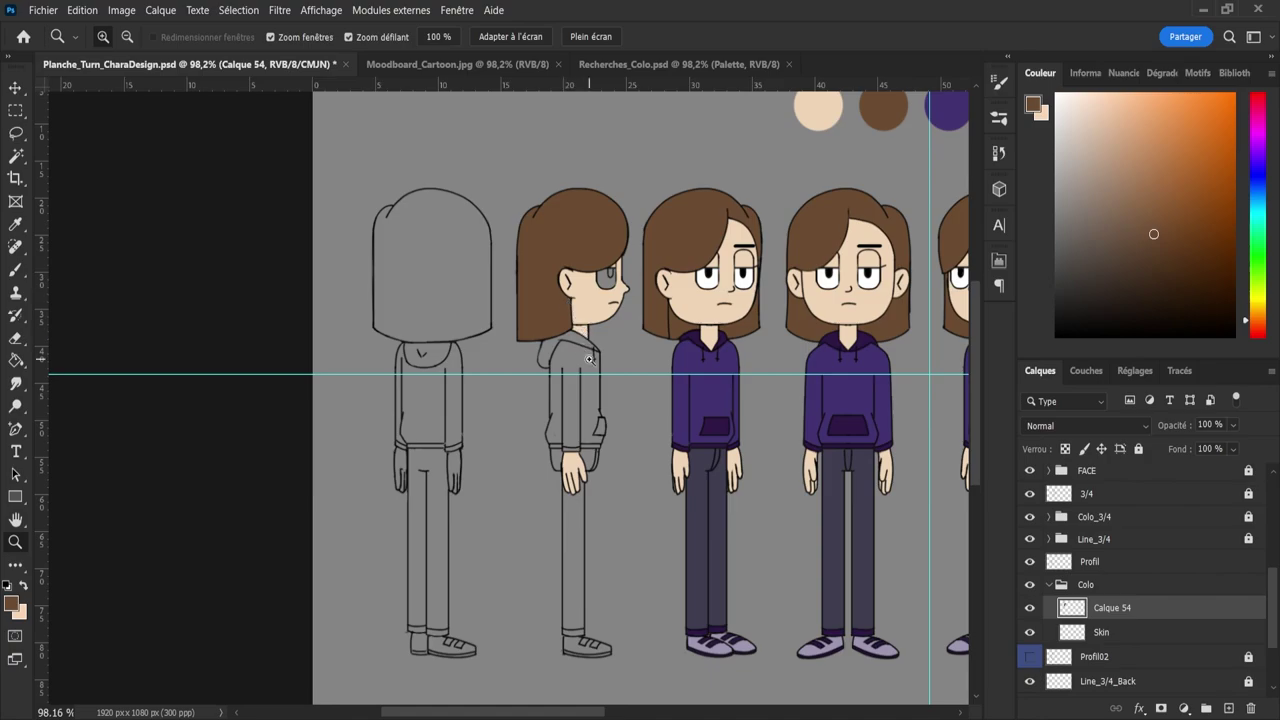
pyautogui.doubleClick(1101, 607)
pyautogui.press('Return')
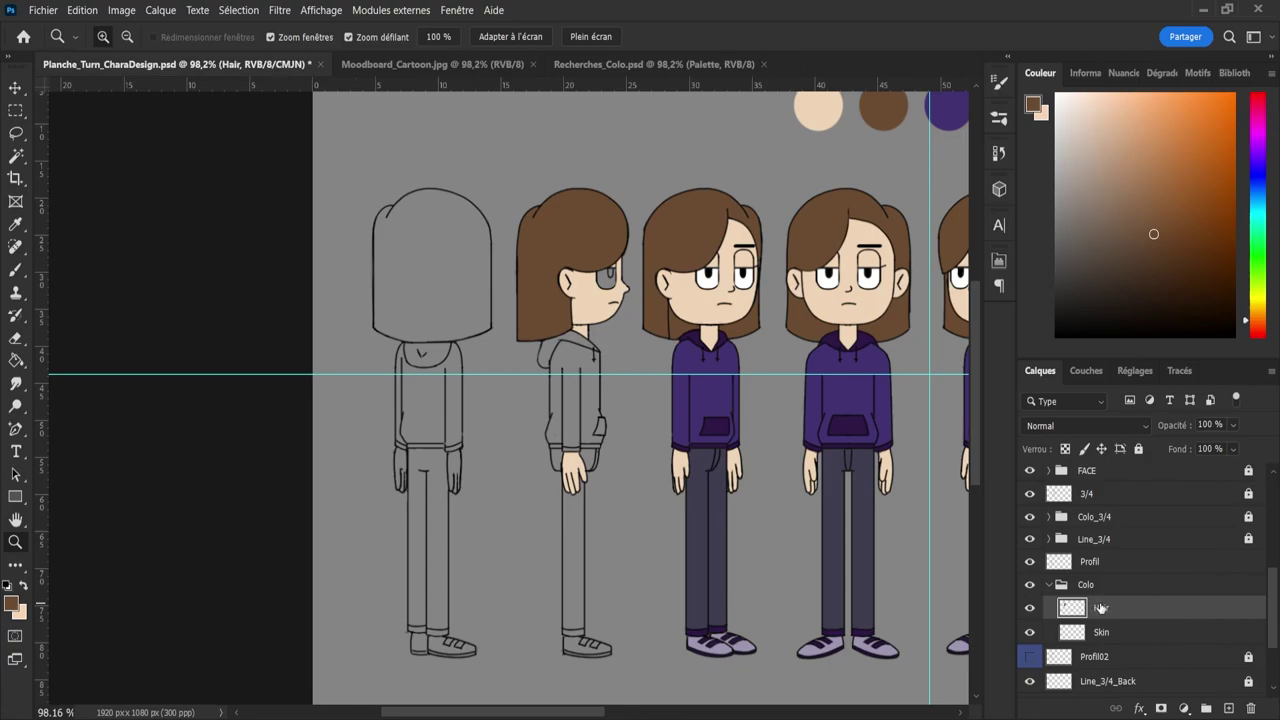
pyautogui.click(1229, 709)
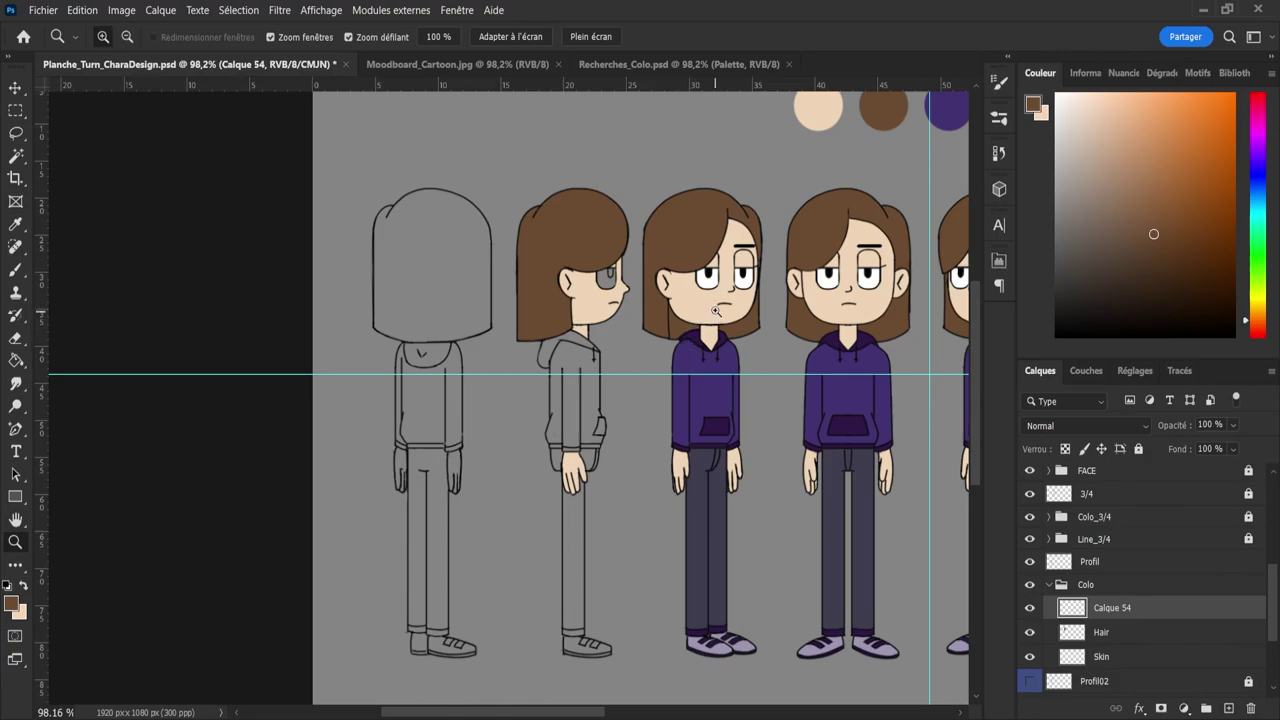
# - Sample white and black from the three-quarter view's eyes and fill the profile's eyeball white on the new layer
pyautogui.press('i')
pyautogui.click(716, 278)
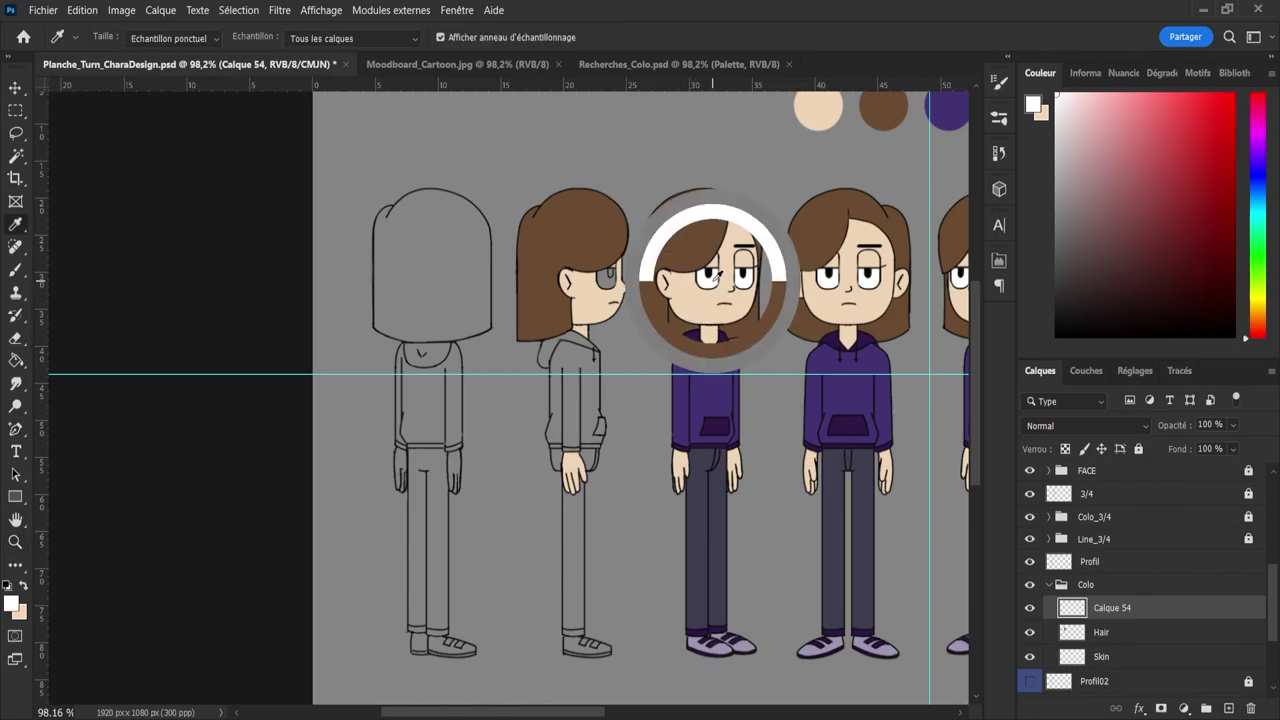
pyautogui.press('x')
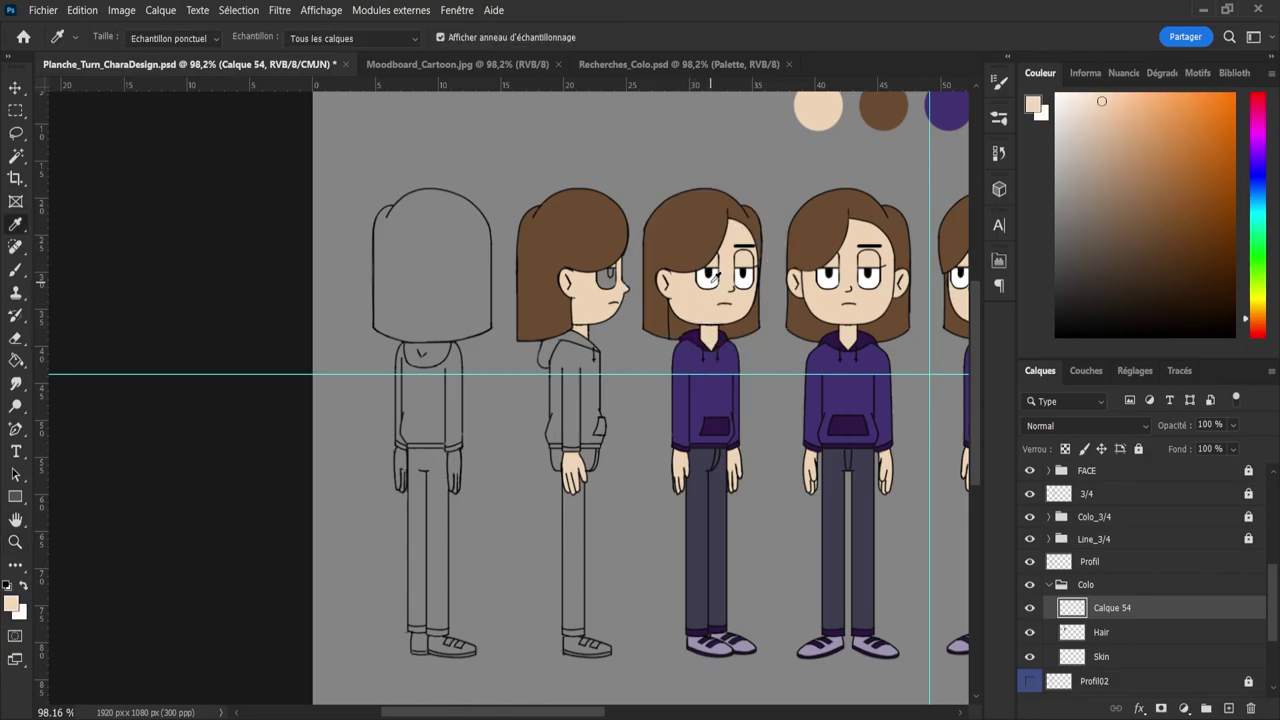
pyautogui.moveTo(1111, 327); pyautogui.dragTo(1074, 347)
pyautogui.press('z')
pyautogui.moveTo(613, 278); pyautogui.dragTo(645, 280)
pyautogui.press('x')
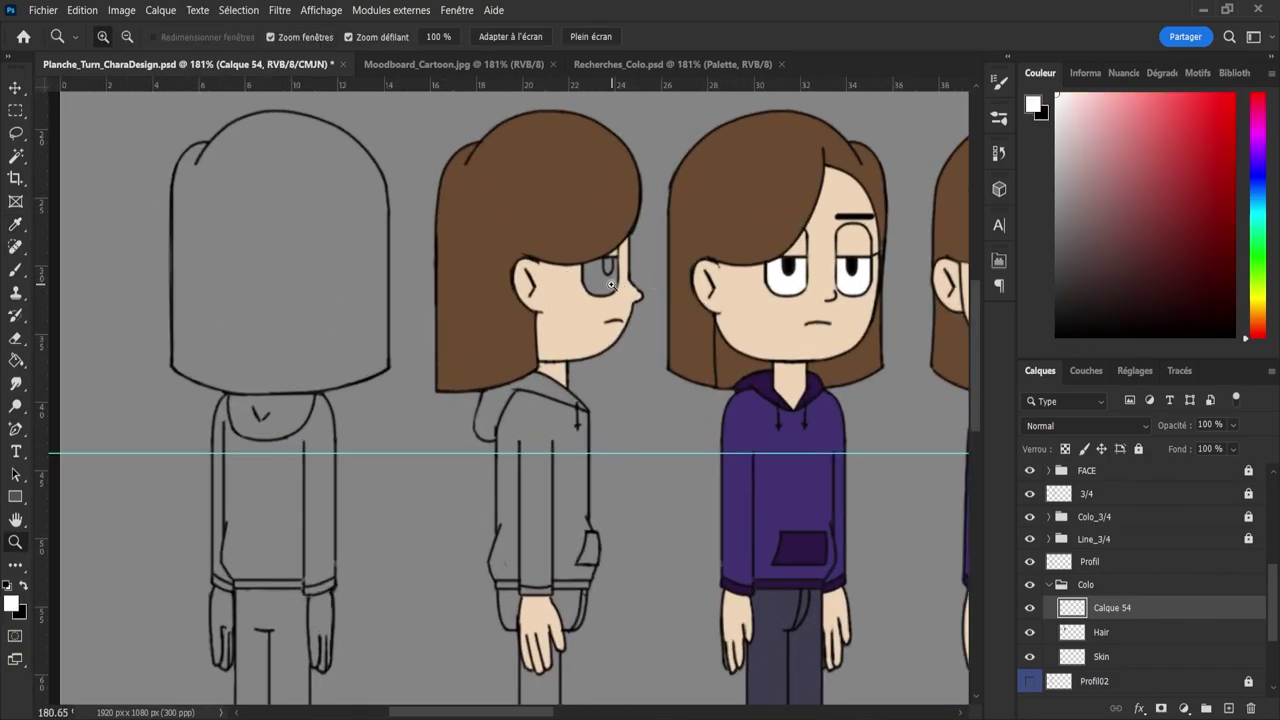
pyautogui.press('g')
pyautogui.click(598, 290)
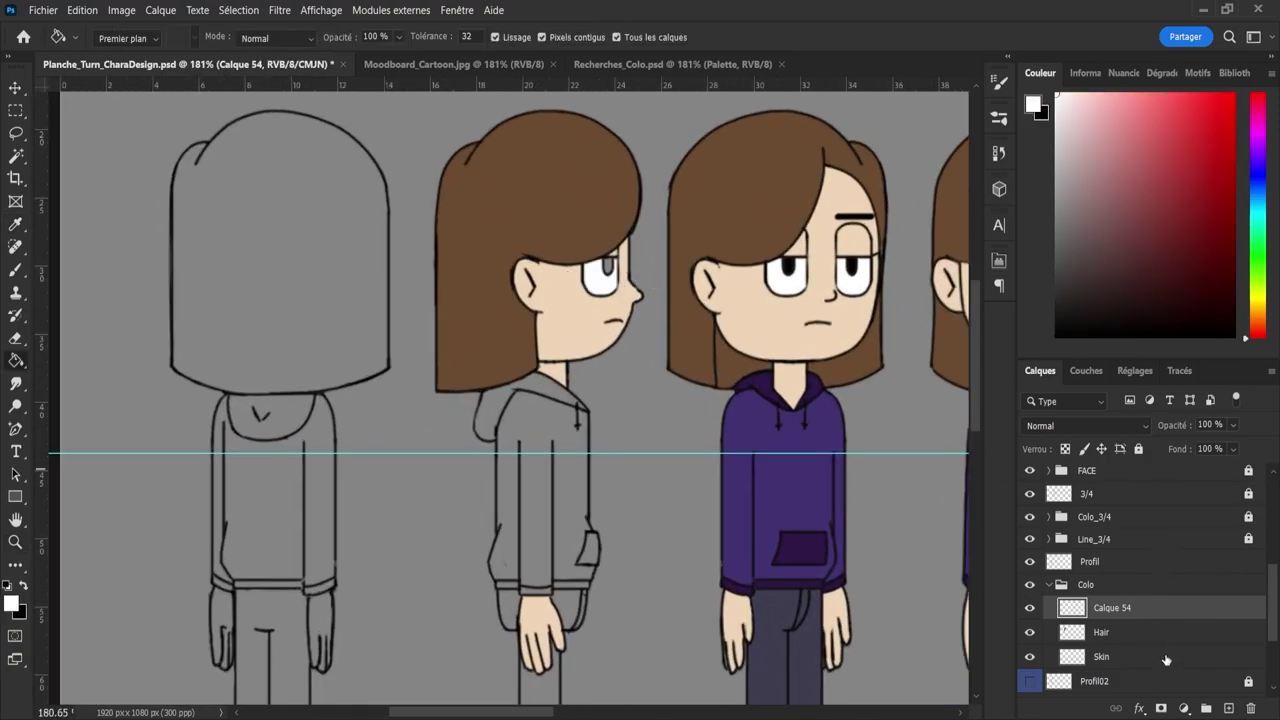
# - Add another layer and fill the profile's pupil with black
pyautogui.click(1230, 709)
pyautogui.press('x')
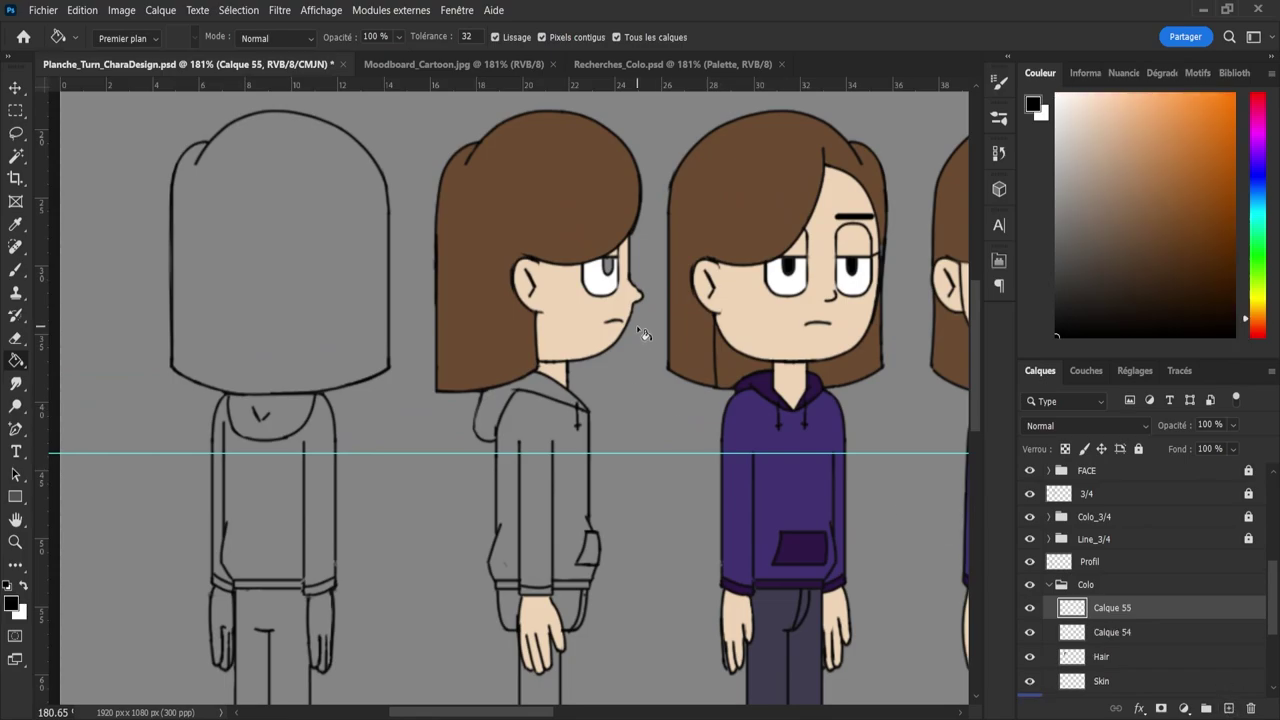
pyautogui.click(612, 268)
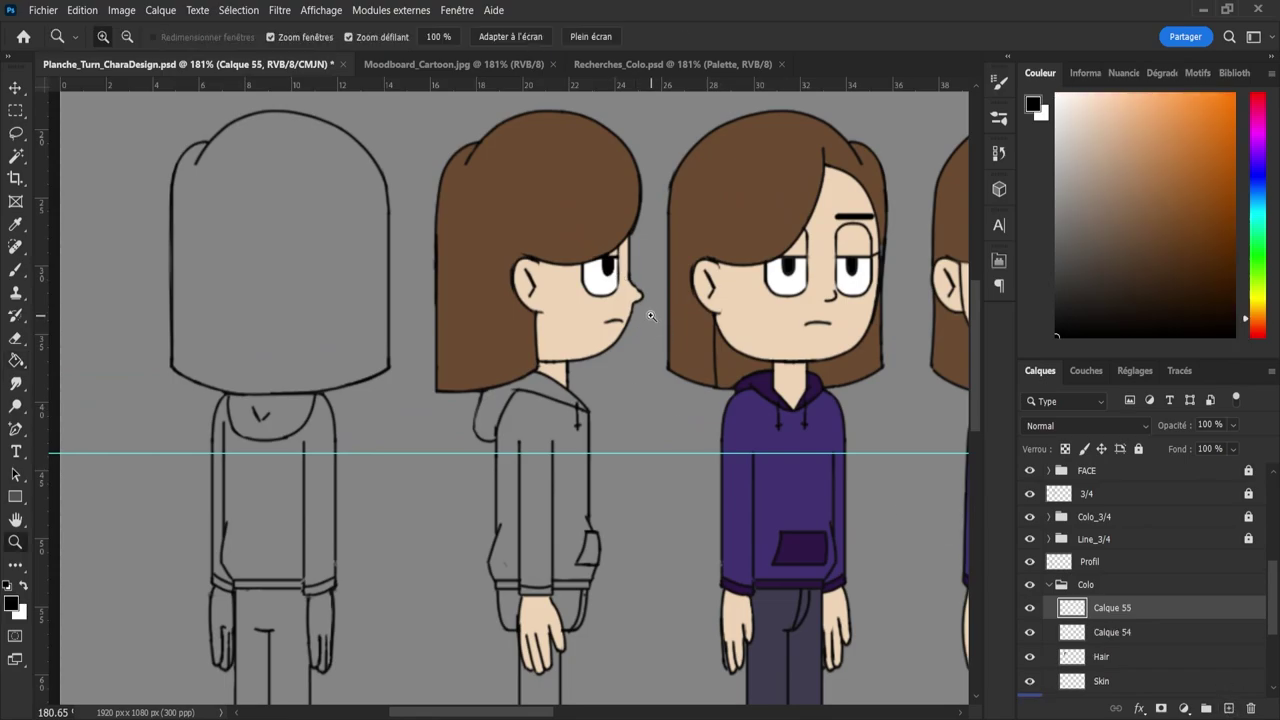
# - Rename the pupil's layer as Pupille and the eye white's layer as Eye
pyautogui.press('z')
pyautogui.moveTo(634, 303); pyautogui.dragTo(560, 303)
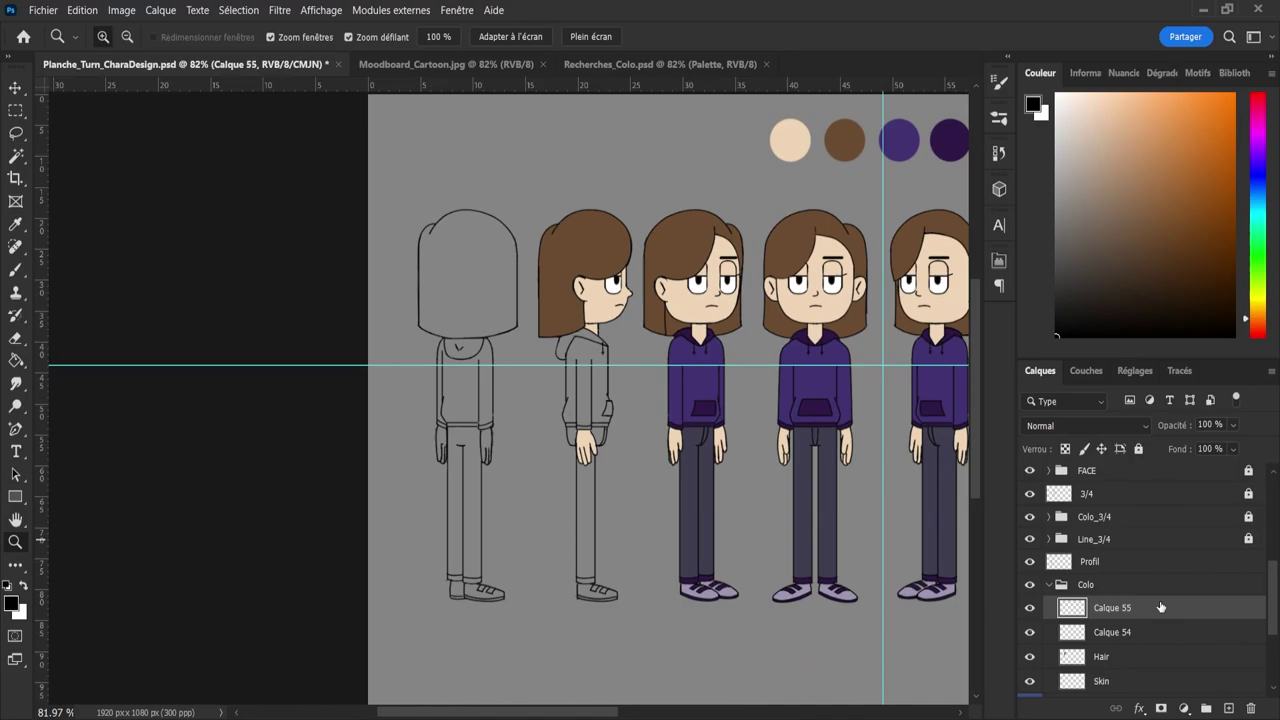
pyautogui.doubleClick(1112, 608)
pyautogui.write('Pupille')
pyautogui.press('Return')
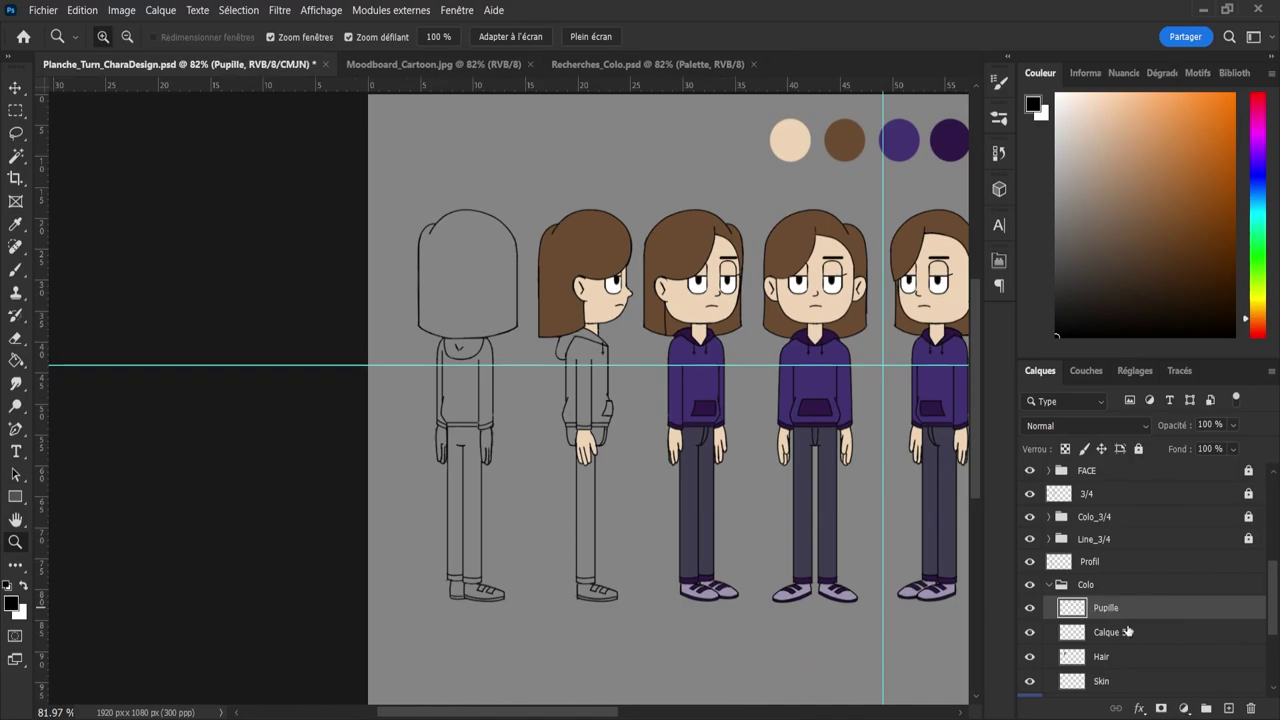
pyautogui.doubleClick(1118, 631)
pyautogui.write('Eye')
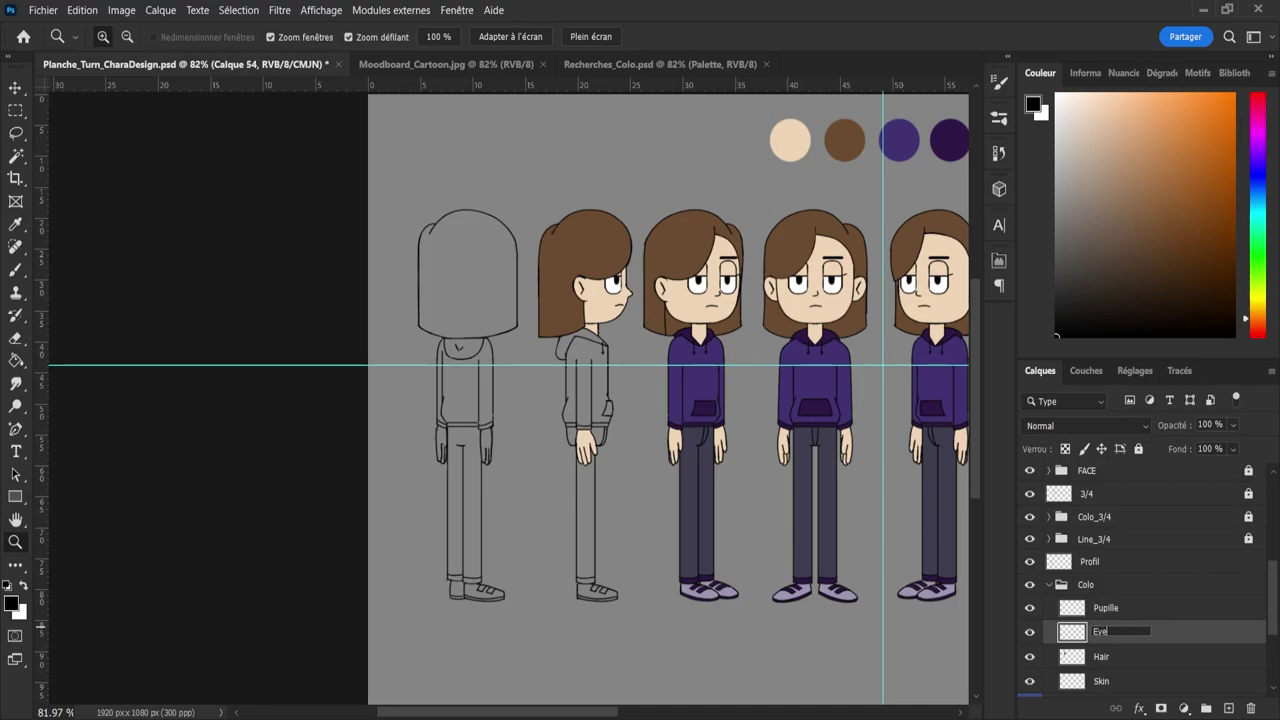
pyautogui.press('Return')
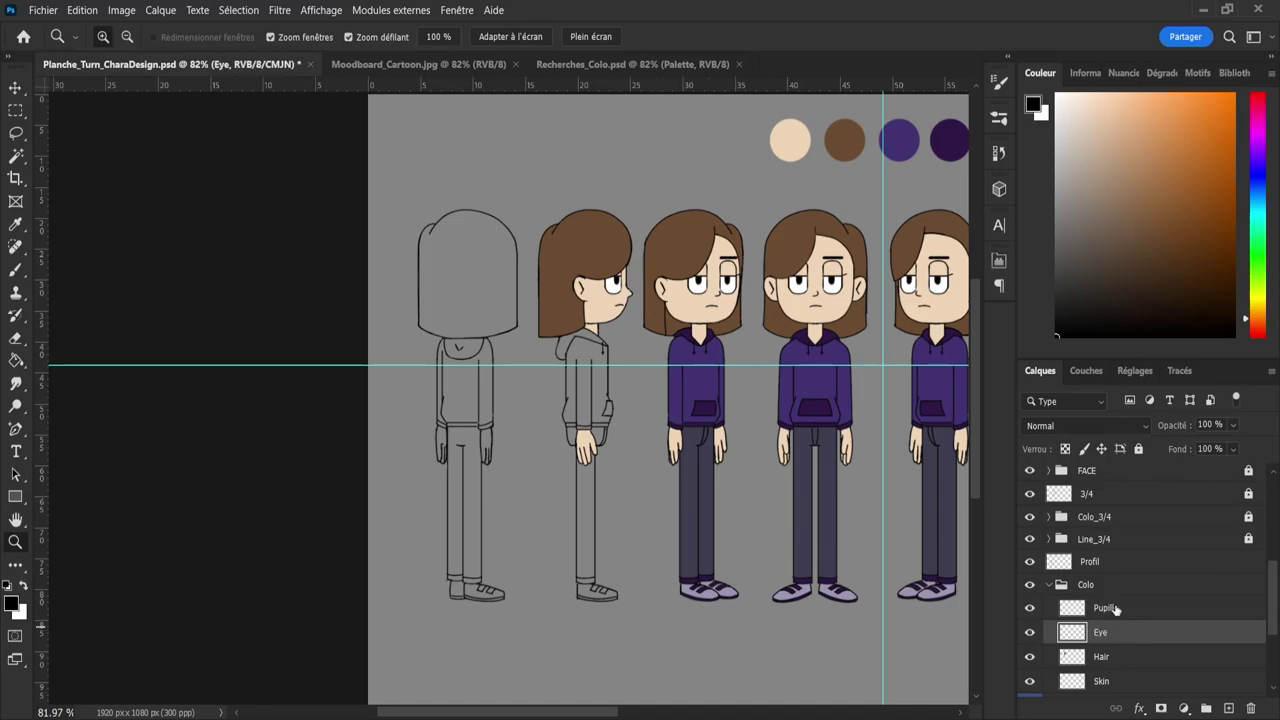
# - Add a layer above Pupille and fill the profile's hoodie body and sleeve with the purple sampled from the three-quarter view
pyautogui.click(1115, 609)
pyautogui.click(1230, 708)
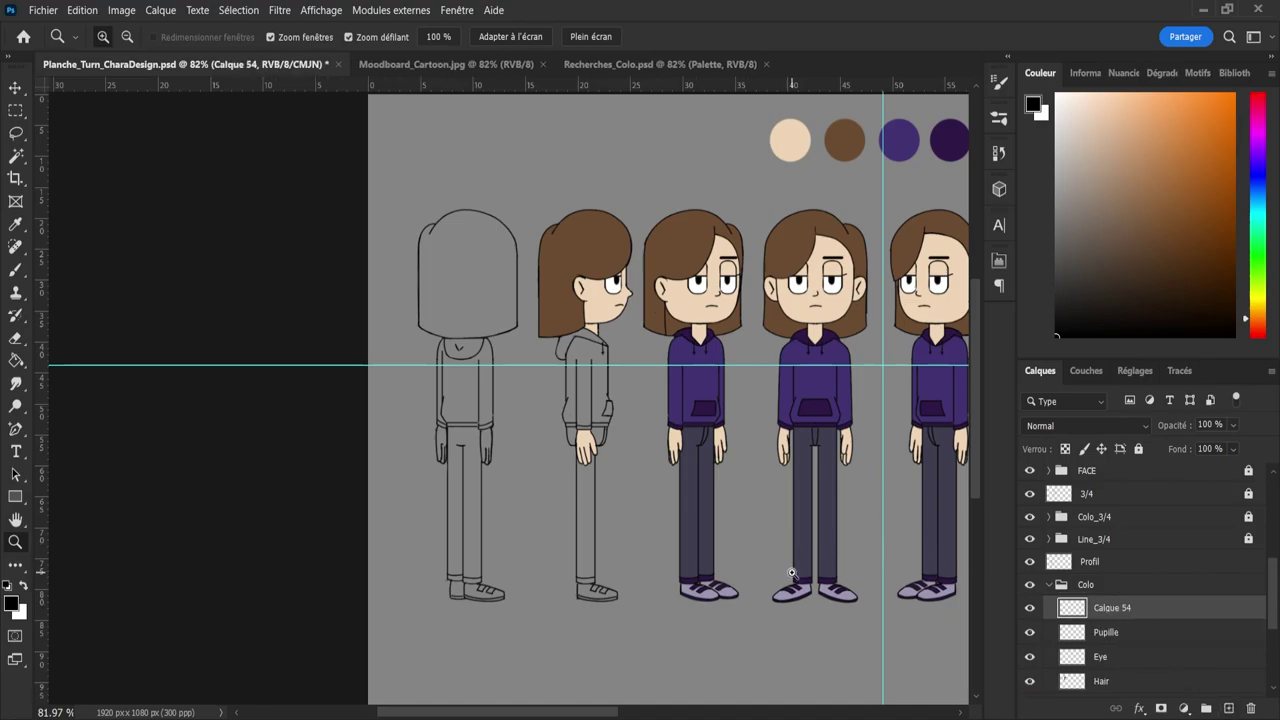
pyautogui.press('i')
pyautogui.click(690, 372)
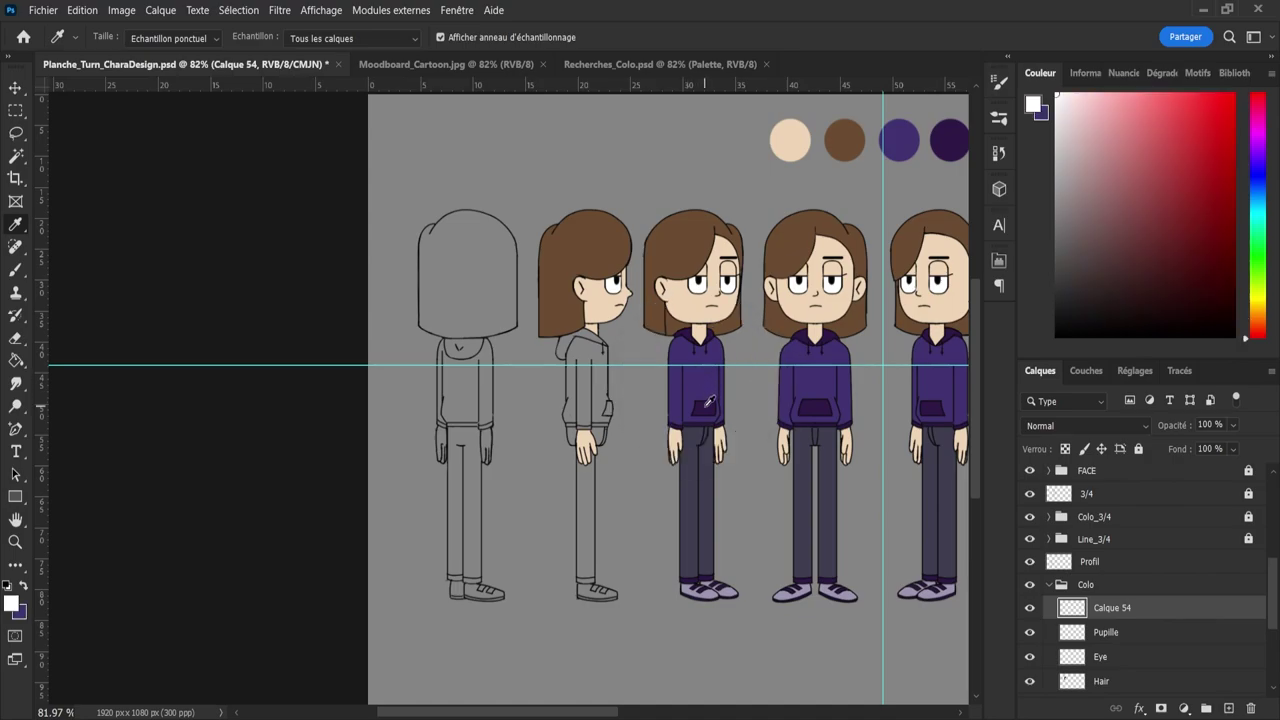
pyautogui.click(706, 404)
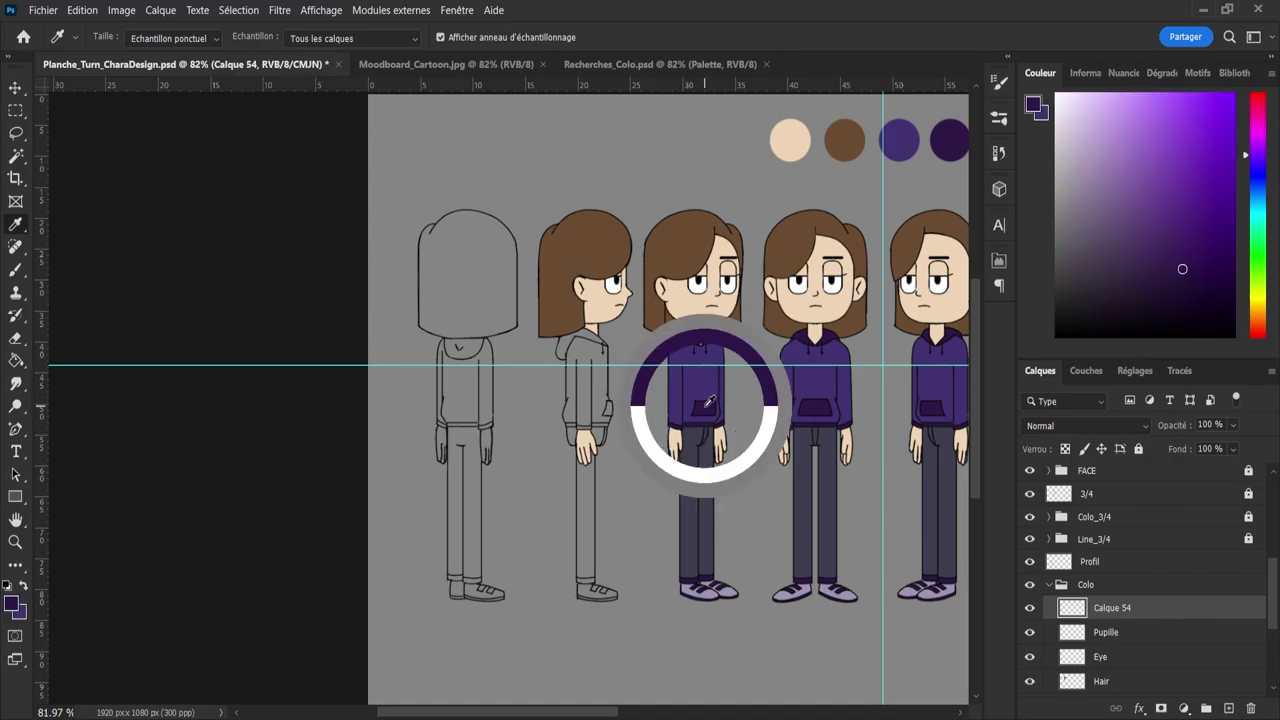
pyautogui.press('z')
pyautogui.moveTo(569, 377); pyautogui.dragTo(612, 373)
pyautogui.press('g')
pyautogui.click(588, 388)
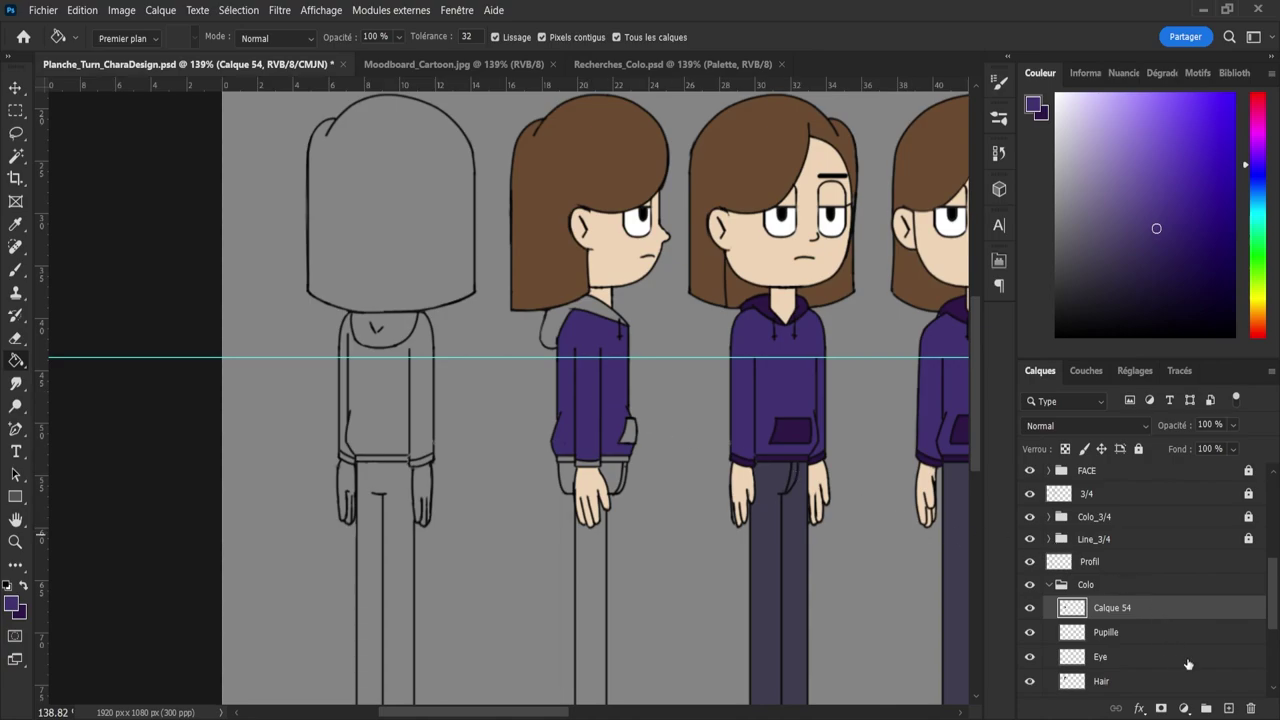
# - Rename the hoodie's colour layer as Sweat and add a new layer above it
pyautogui.doubleClick(1110, 607)
pyautogui.write('Sweat')
pyautogui.press('Return')
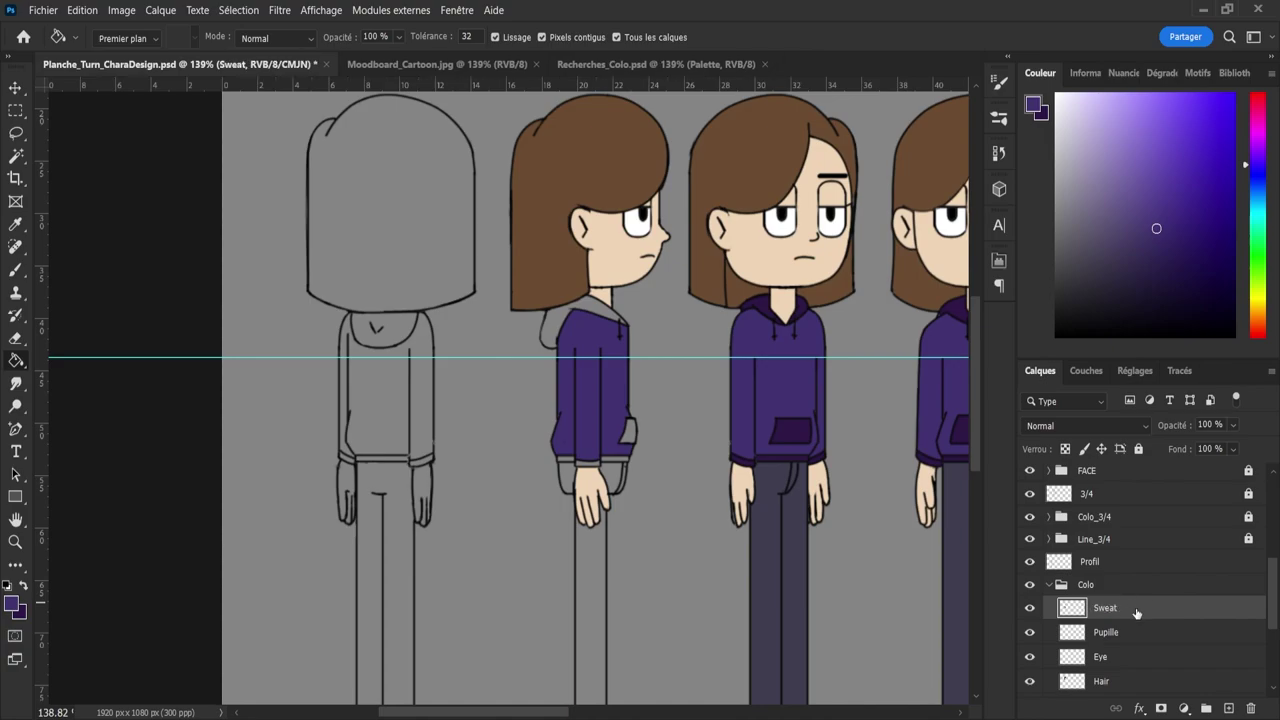
pyautogui.click(1229, 708)
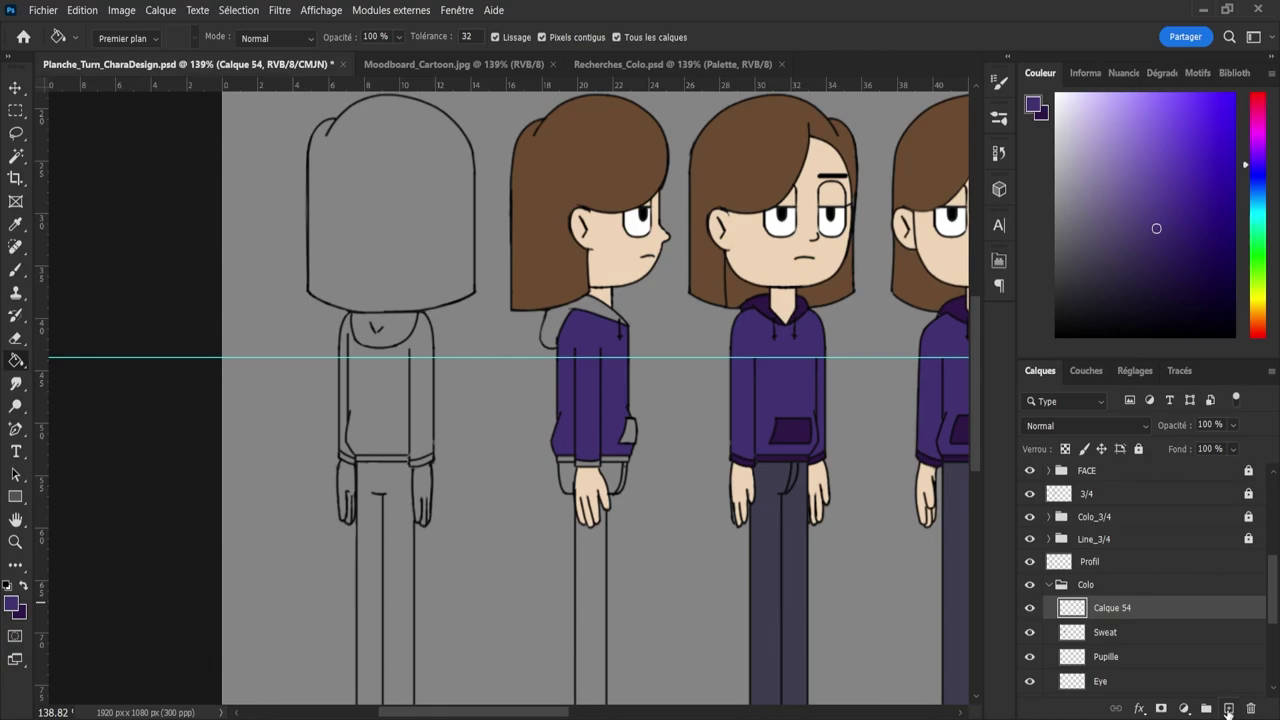
# - Fill the profile's hood with the sampled dark purple on the new layer and brush over the gap at its front tip
pyautogui.keyDown('alt'); pyautogui.click(790, 508); pyautogui.keyUp('alt')
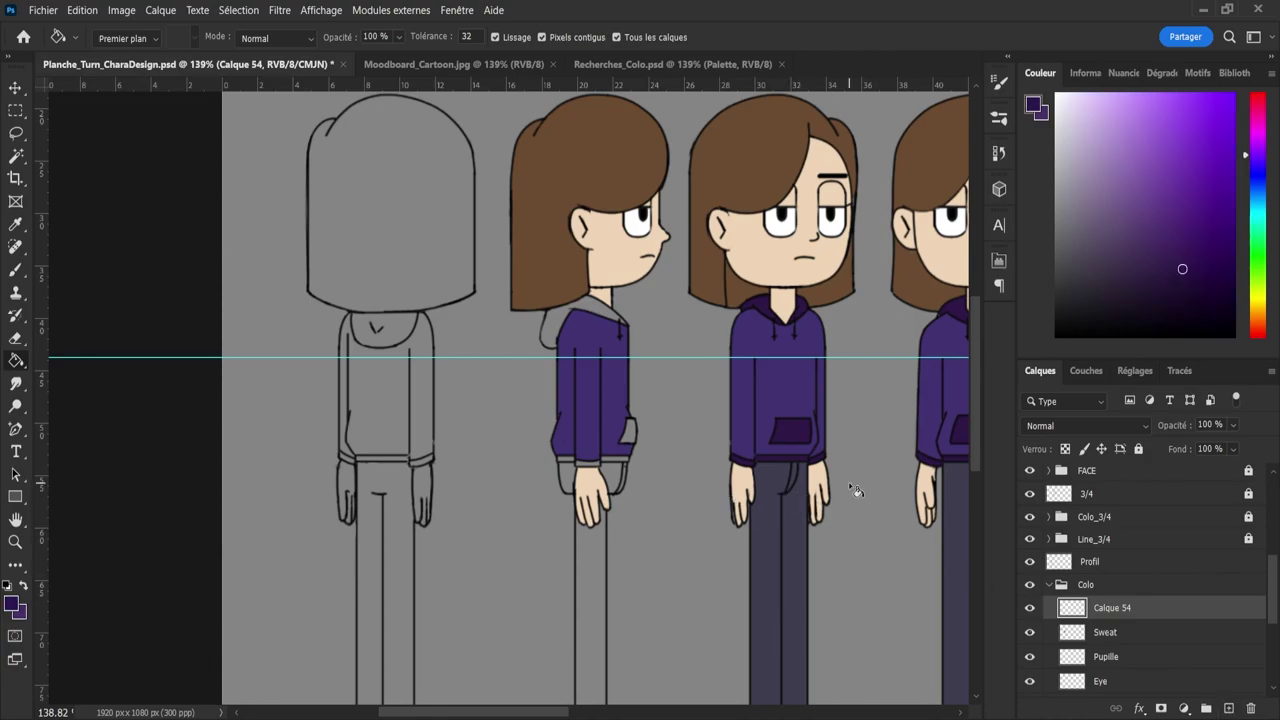
pyautogui.click(553, 327)
pyautogui.press('z')
pyautogui.moveTo(603, 302); pyautogui.dragTo(648, 300)
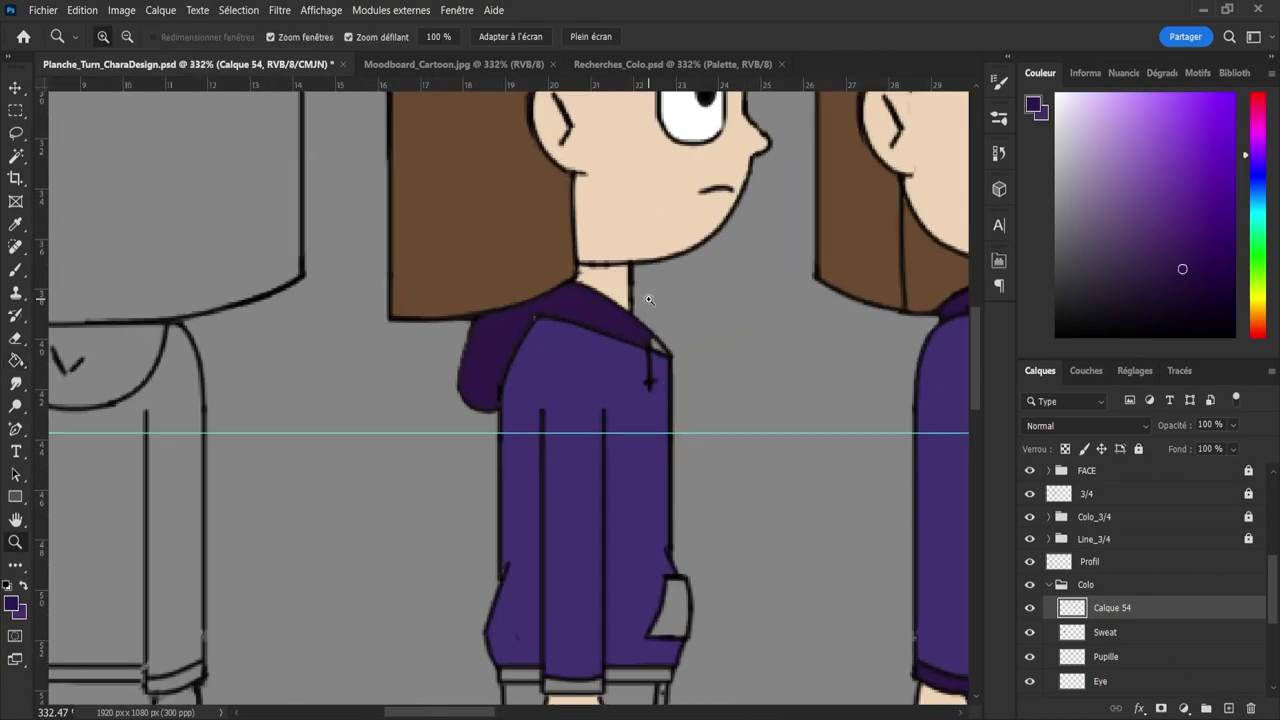
pyautogui.press('g')
pyautogui.click(514, 337)
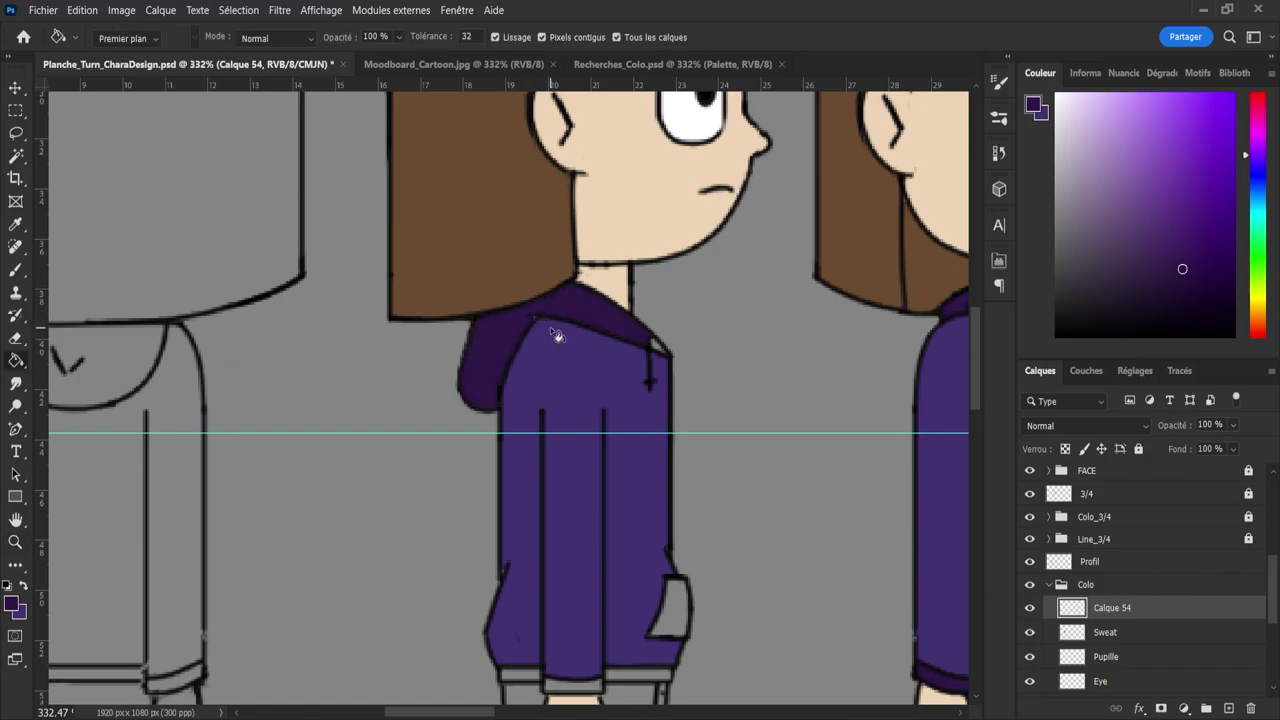
pyautogui.press('b')
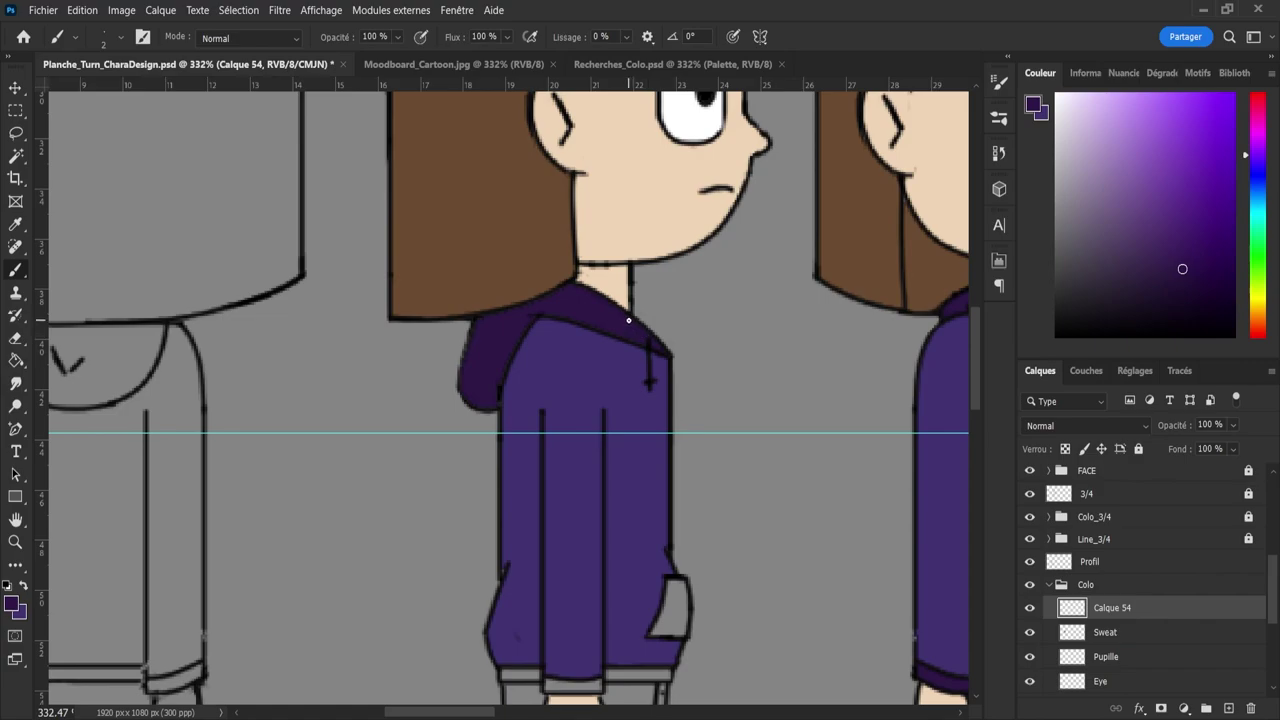
# - Fill the profile hoodie's front pocket with the same dark purple
pyautogui.press('z')
pyautogui.moveTo(674, 358); pyautogui.dragTo(654, 446)
pyautogui.moveTo(674, 541); pyautogui.dragTo(687, 545)
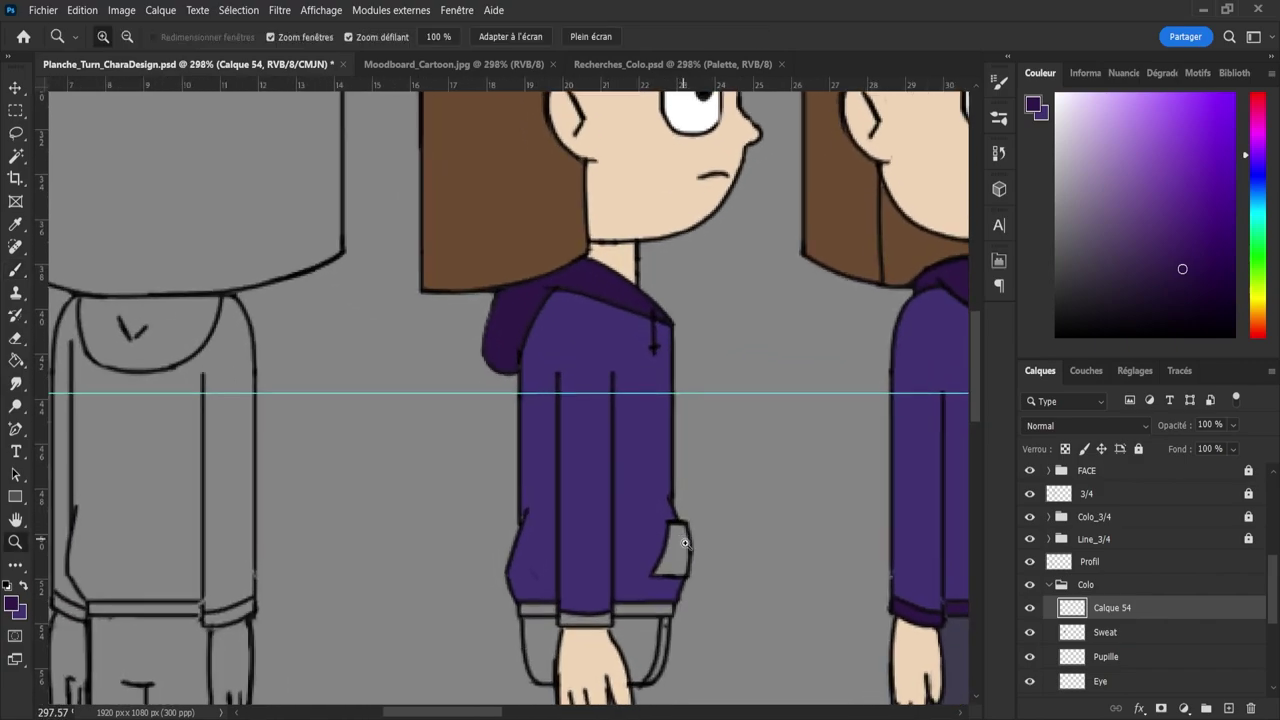
pyautogui.press('g')
pyautogui.press('g')
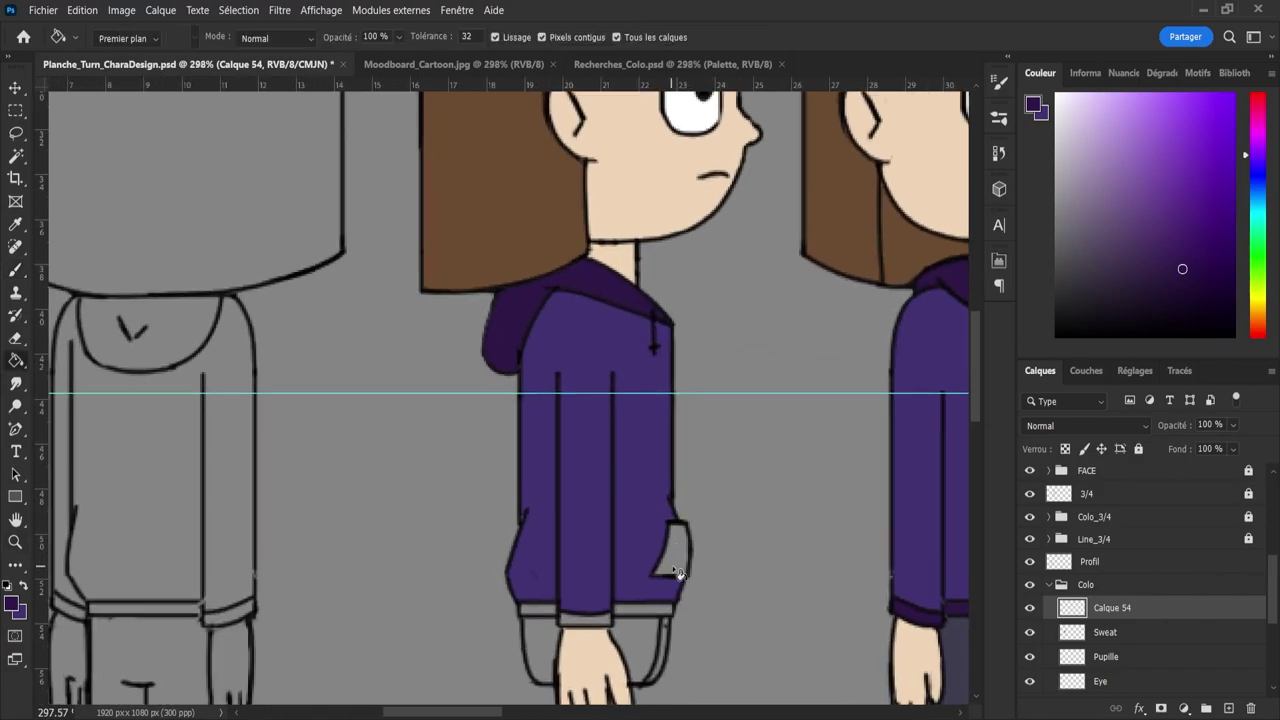
pyautogui.press('z')
pyautogui.moveTo(627, 449); pyautogui.dragTo(595, 460)
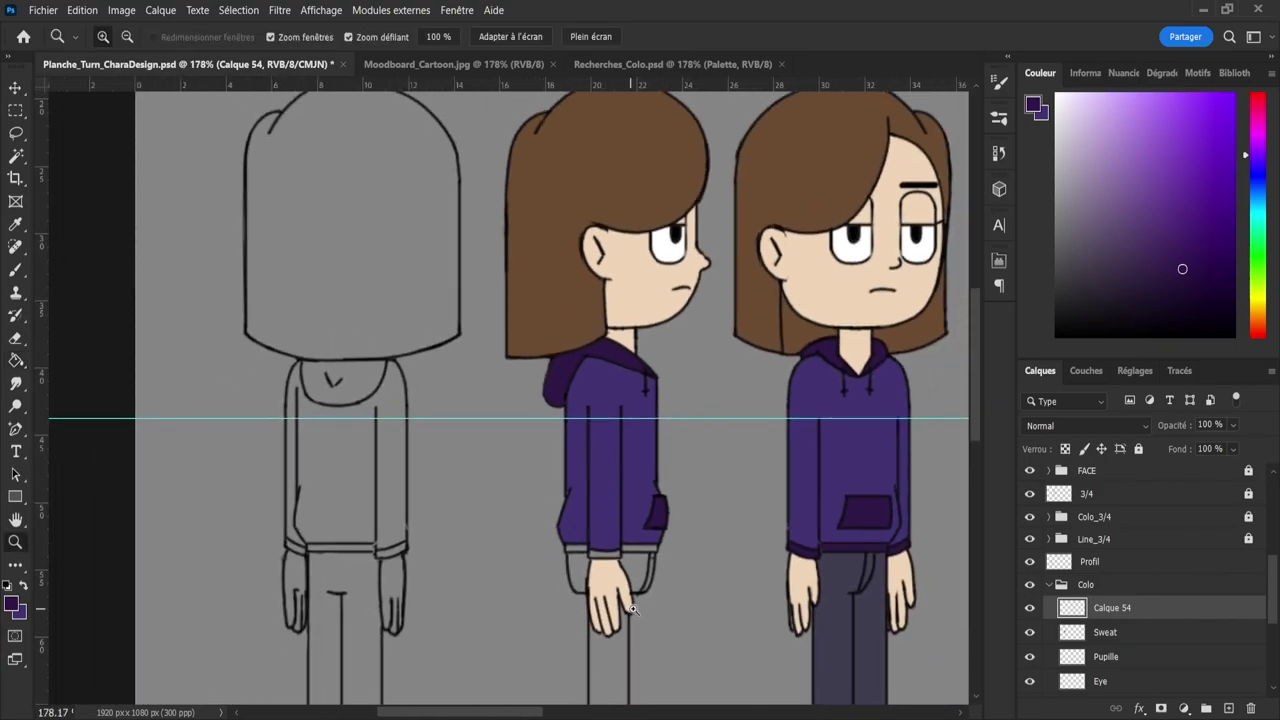
# - Fill the profile hoodie's sleeve cuff and bottom hem with the dark purple using the Paint Bucket
pyautogui.moveTo(636, 606); pyautogui.dragTo(662, 606)
pyautogui.moveTo(626, 540); pyautogui.dragTo(653, 547)
pyautogui.press('g')
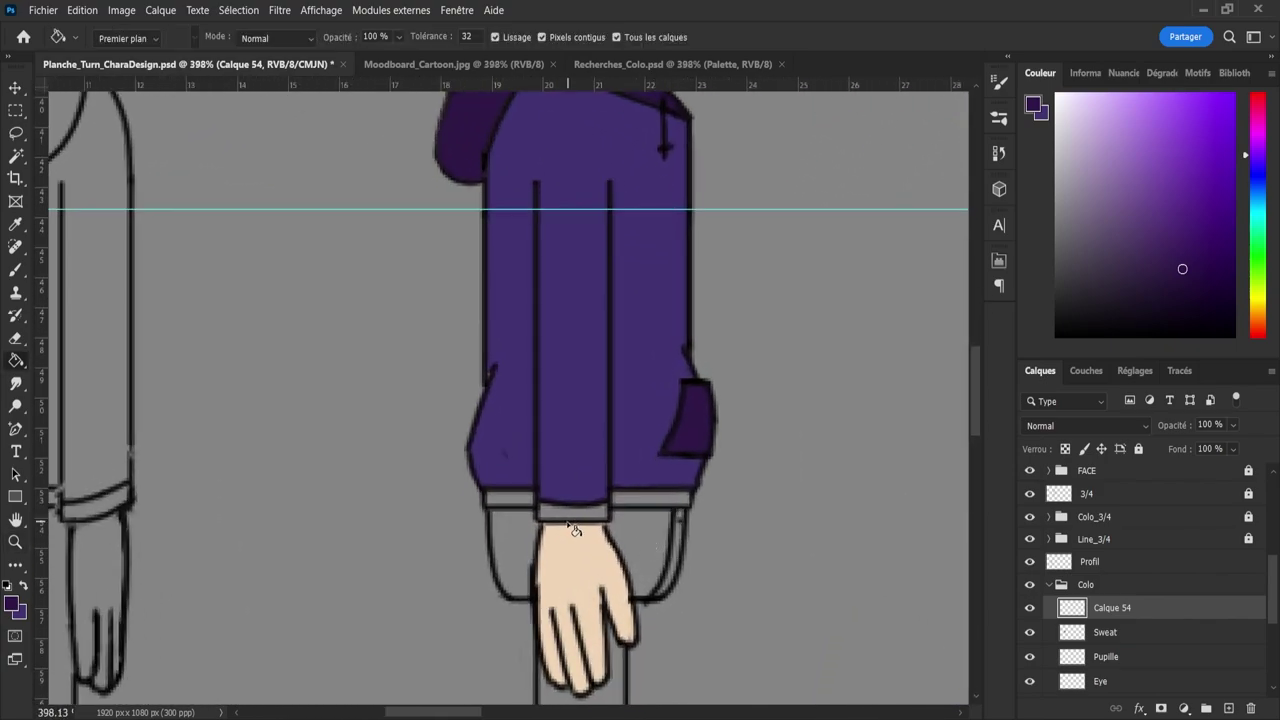
pyautogui.click(559, 516)
pyautogui.click(643, 500)
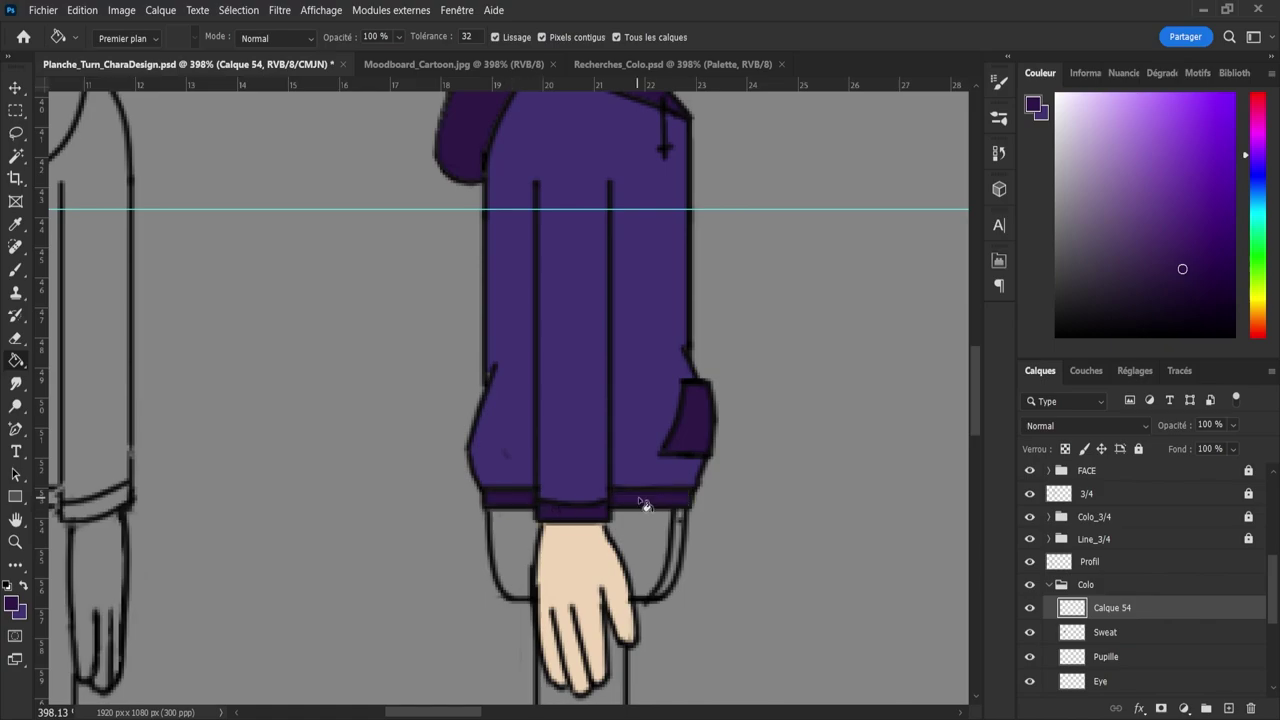
pyautogui.press('z')
pyautogui.keyDown('alt'); pyautogui.click(637, 497); pyautogui.keyUp('alt')
pyautogui.moveTo(637, 497); pyautogui.dragTo(711, 484)
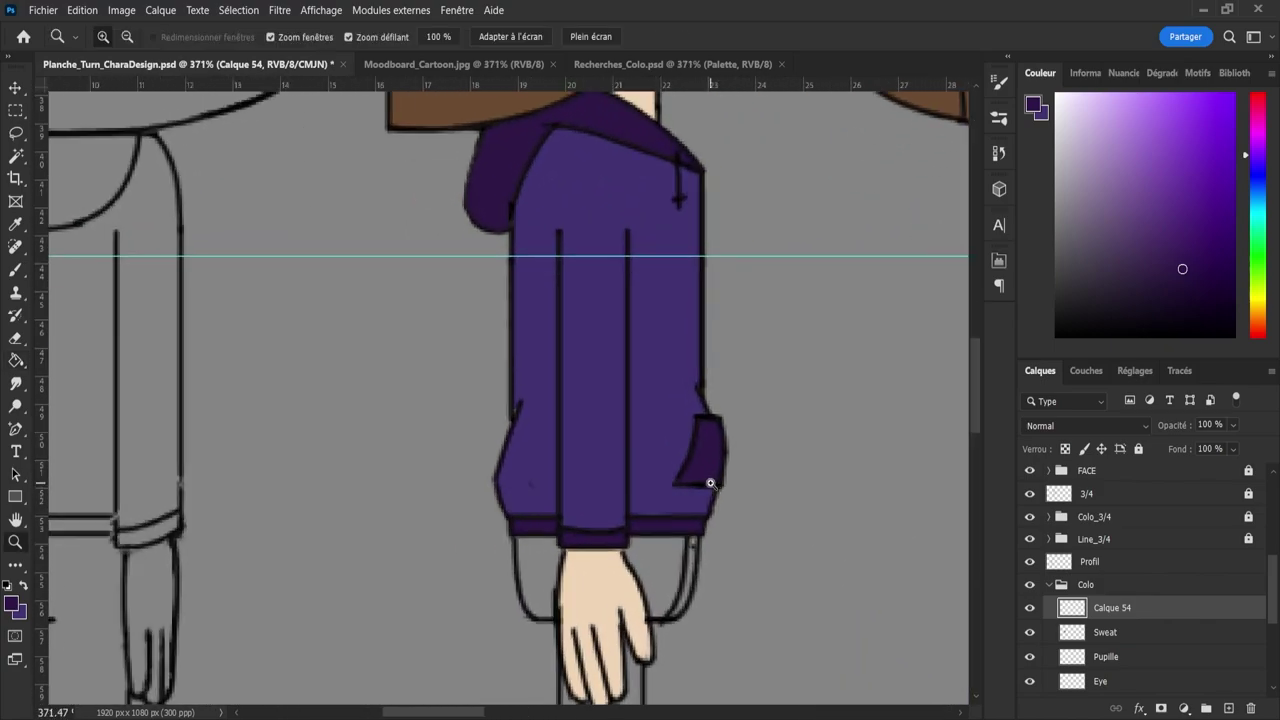
pyautogui.moveTo(591, 428); pyautogui.dragTo(537, 484)
pyautogui.moveTo(864, 482); pyautogui.dragTo(851, 480)
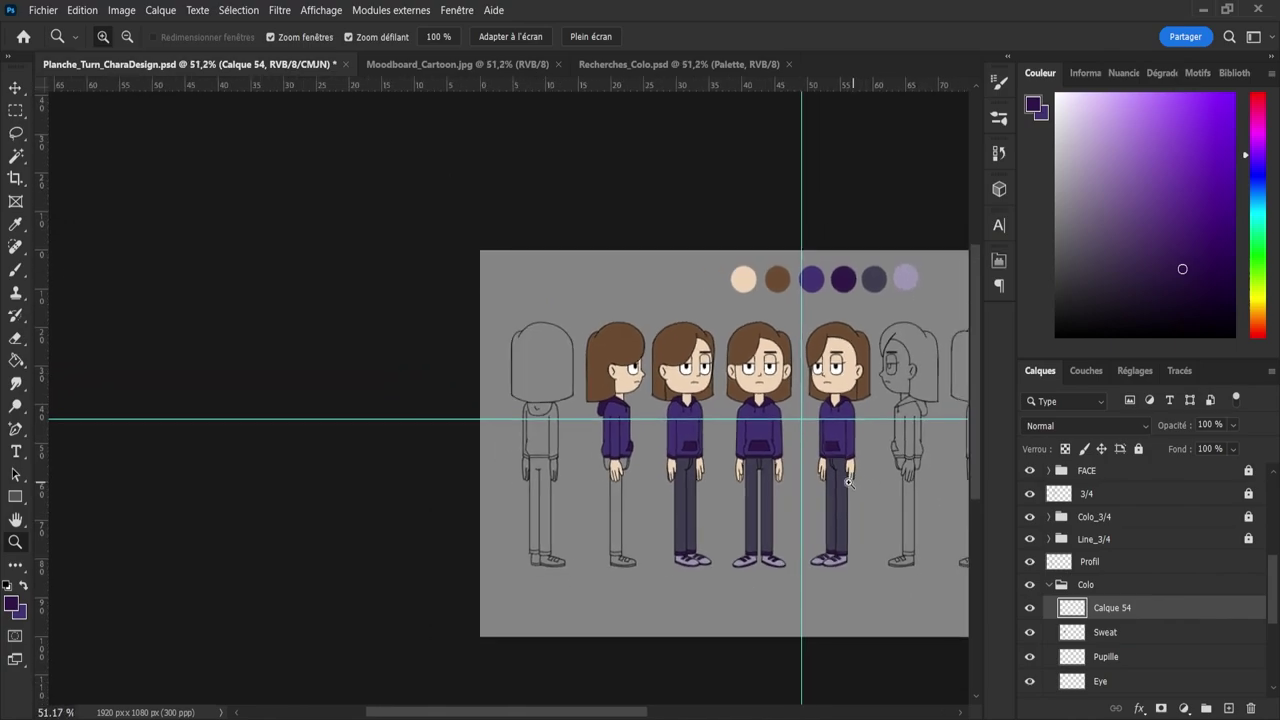
pyautogui.moveTo(694, 470); pyautogui.dragTo(736, 467)
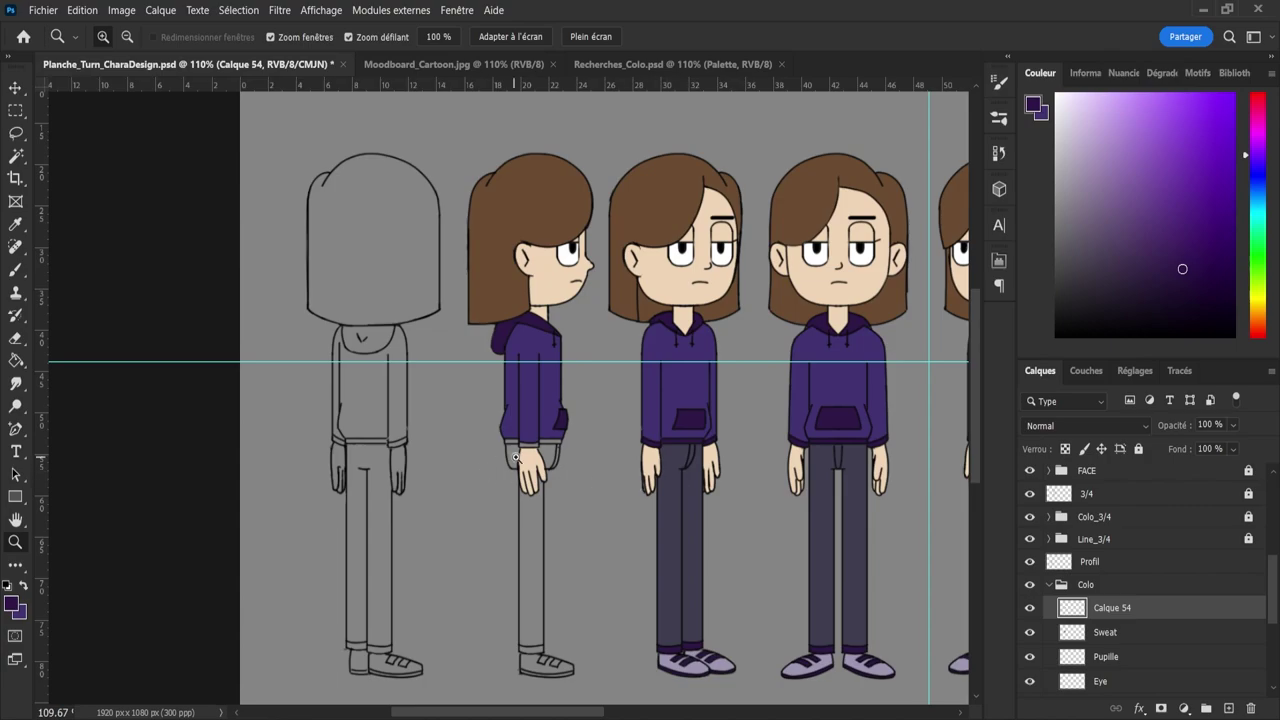
# - Select the right-facing profile's line layer Profil and hide the Sweat fill to expose the sleeve cuff outline
pyautogui.moveTo(516, 457); pyautogui.dragTo(566, 456)
pyautogui.click(1088, 570)
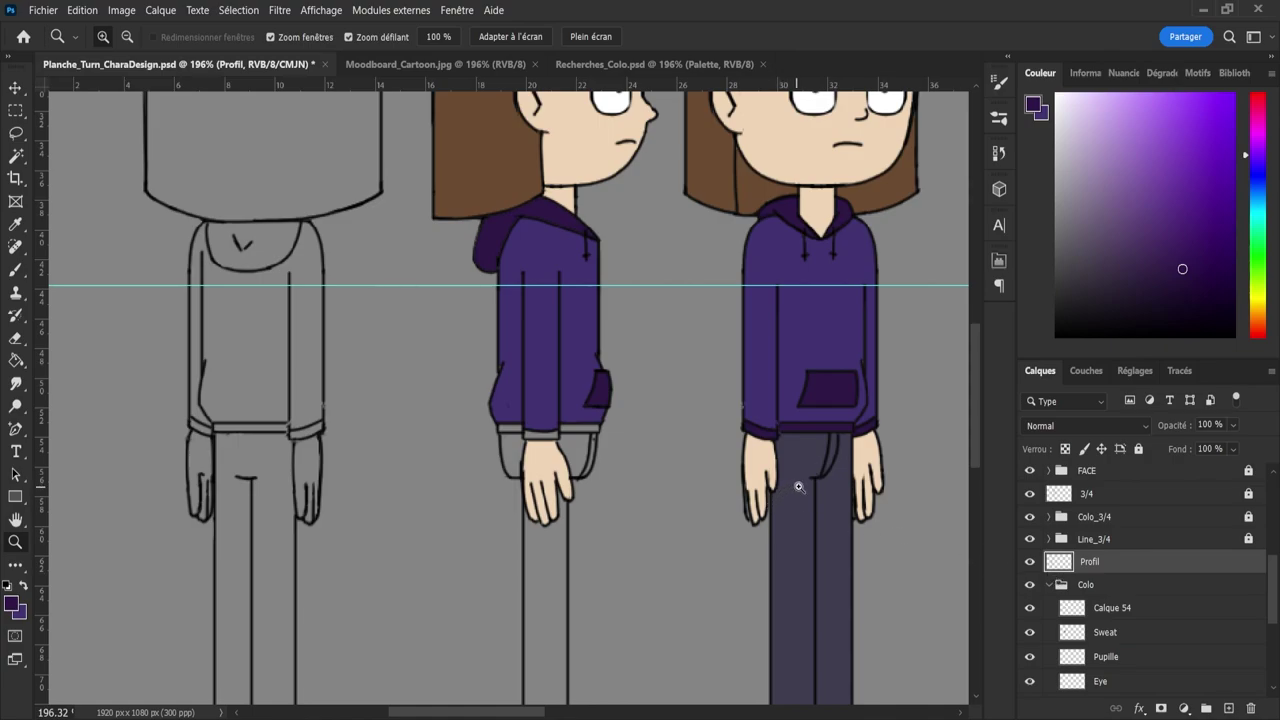
pyautogui.click(1030, 632)
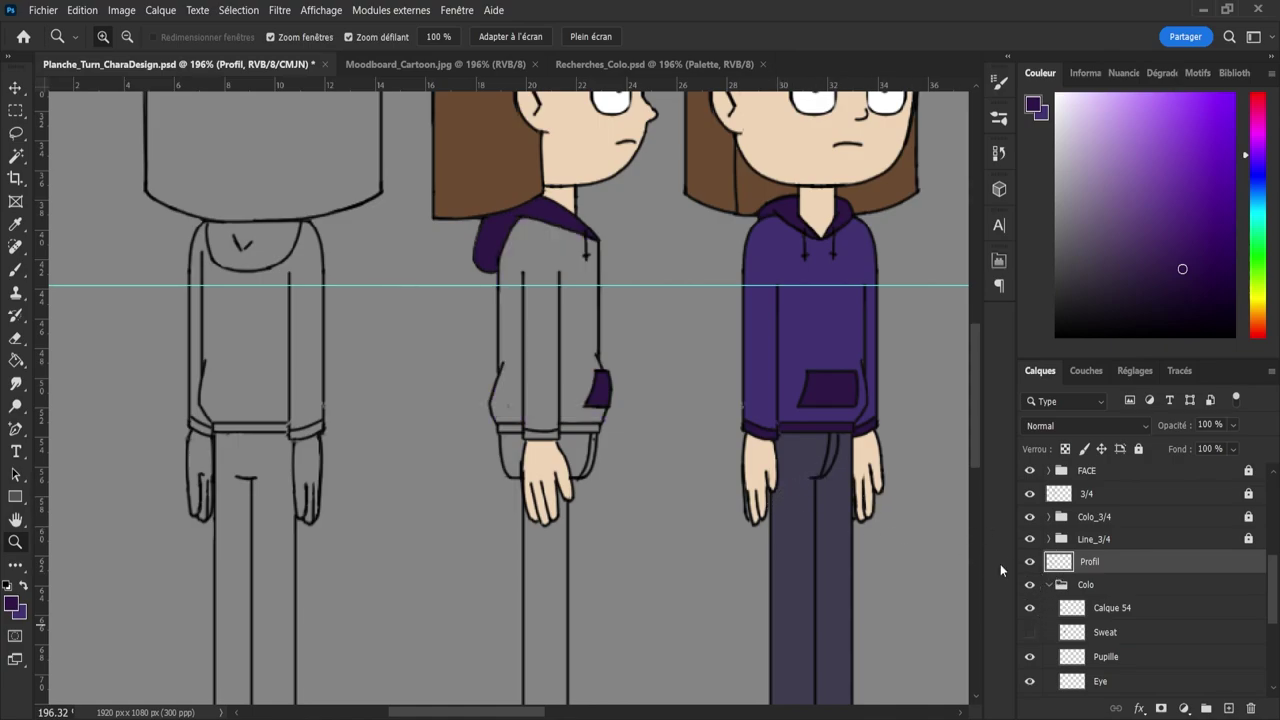
pyautogui.click(1030, 562)
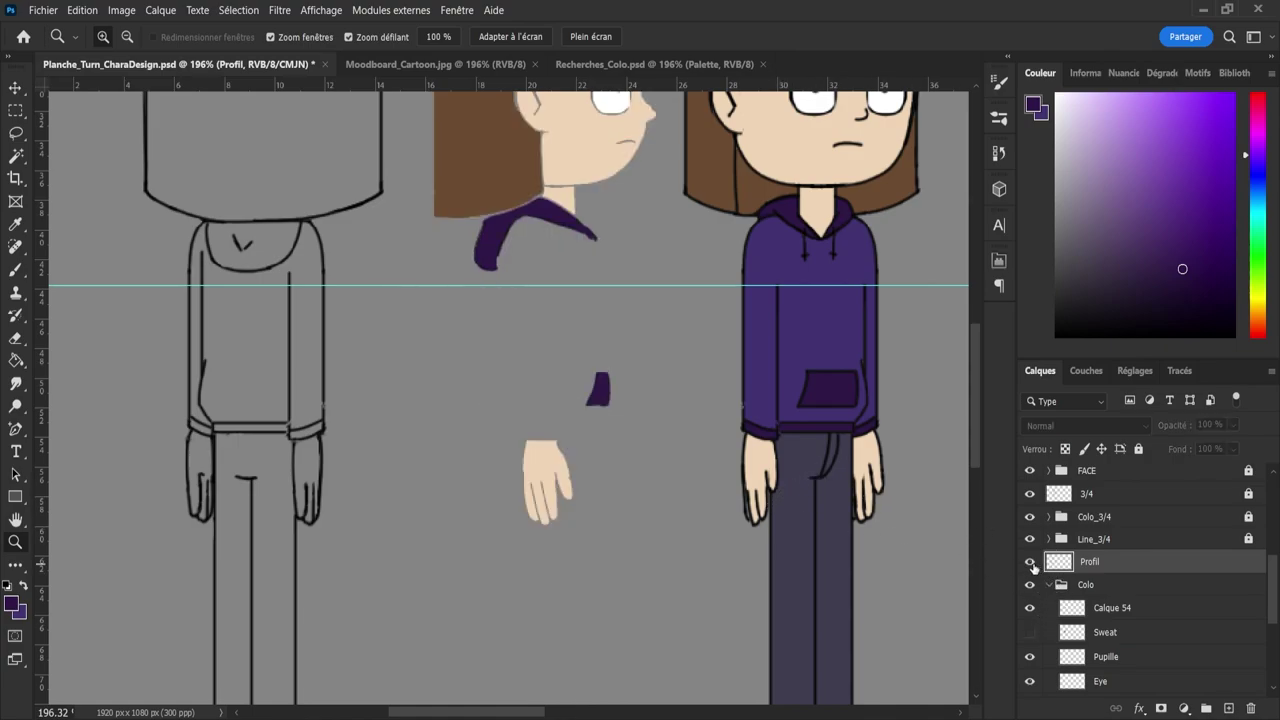
pyautogui.click(1030, 562)
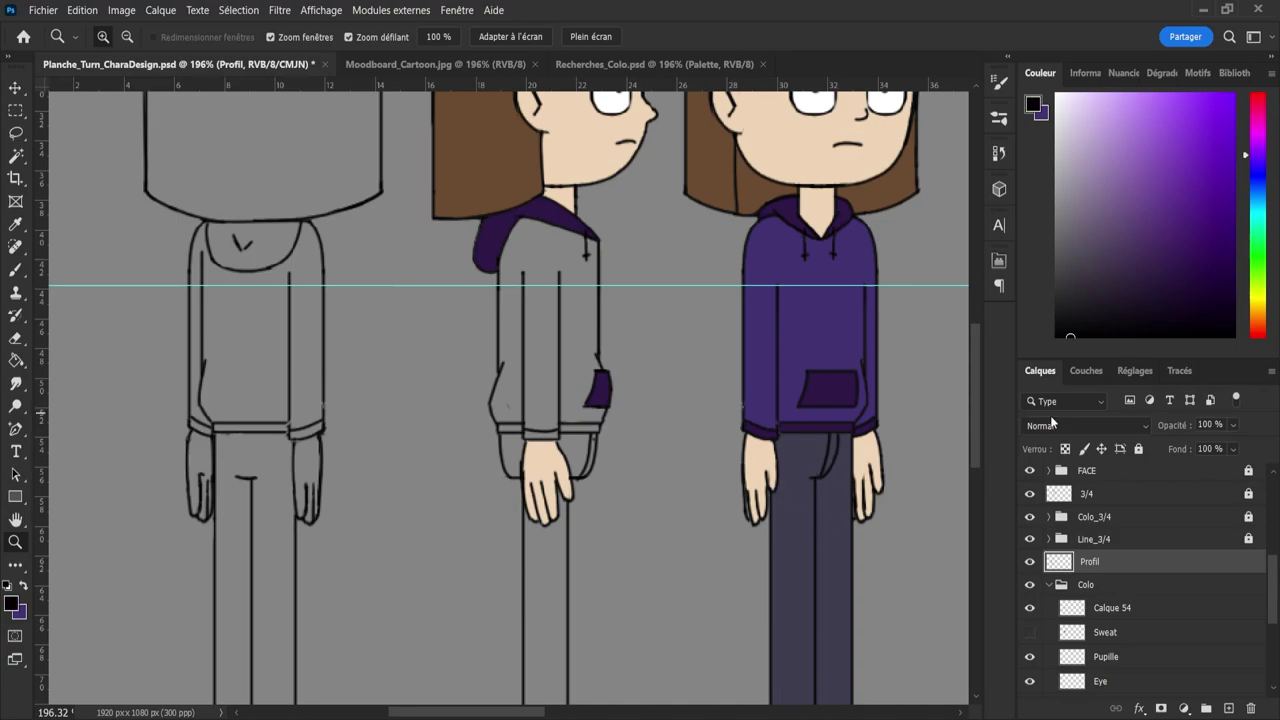
pyautogui.click(521, 446)
pyautogui.moveTo(521, 446); pyautogui.dragTo(557, 443)
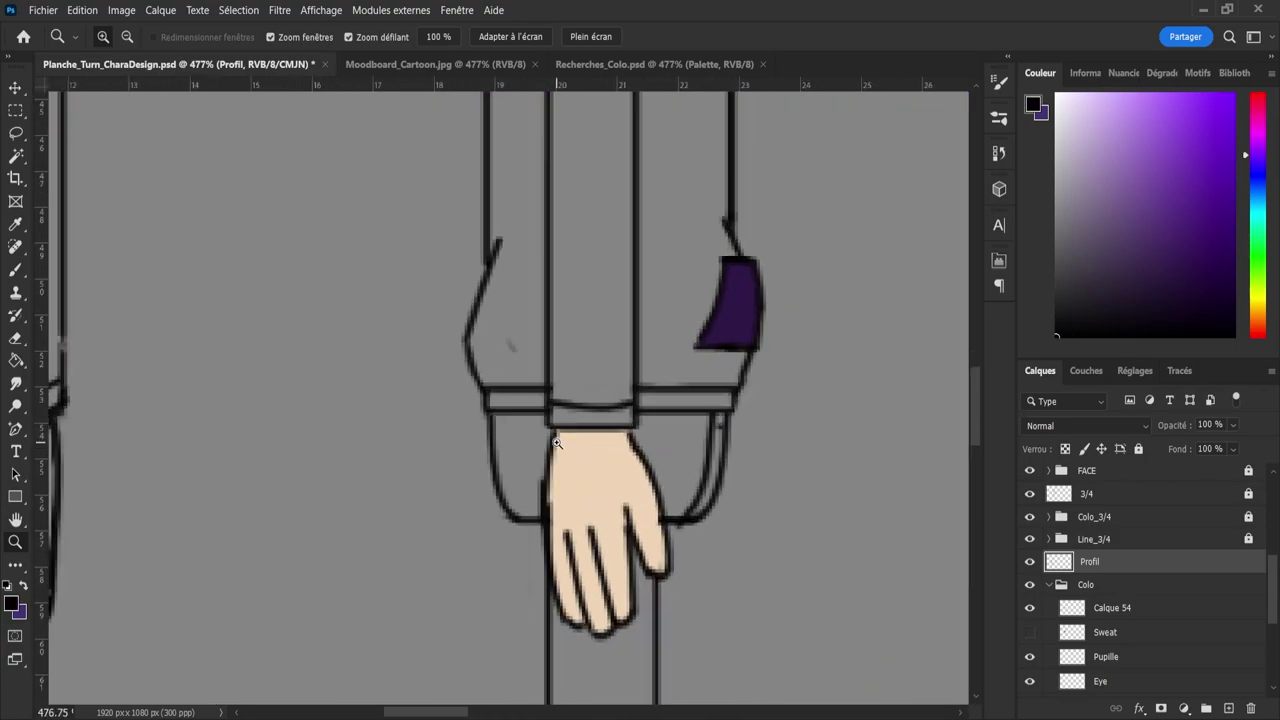
pyautogui.press('e')
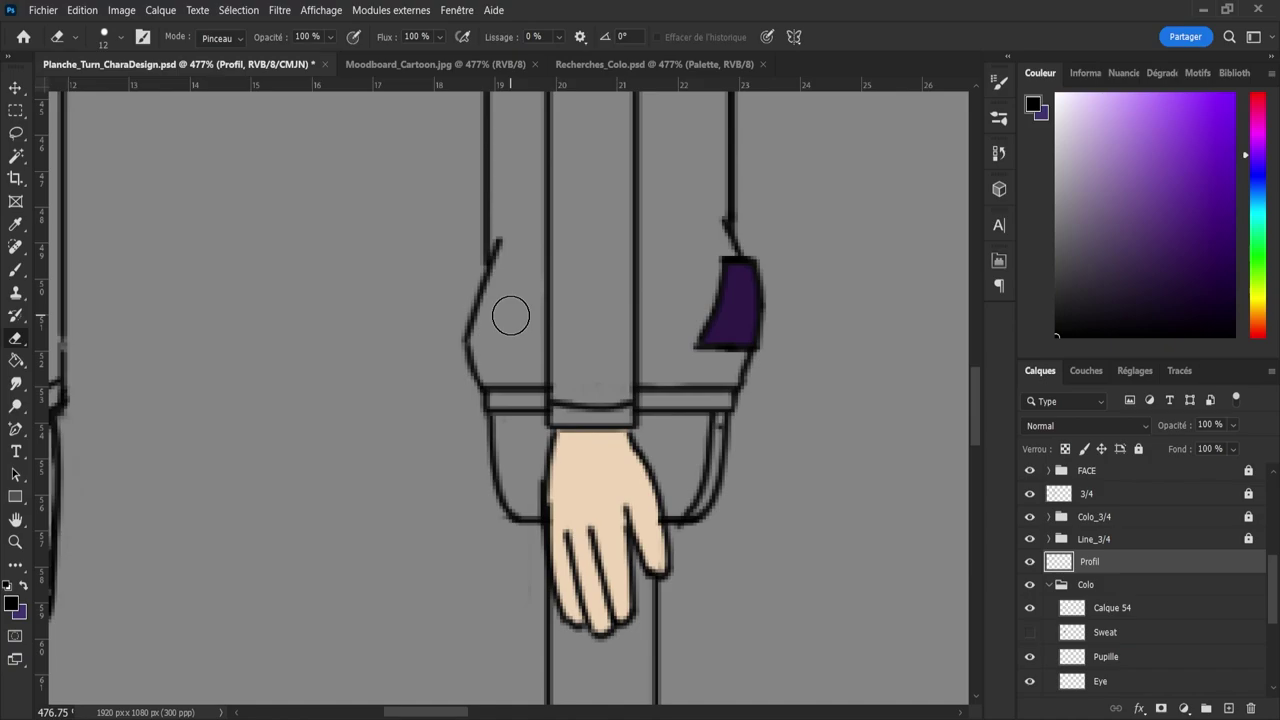
pyautogui.press('b')
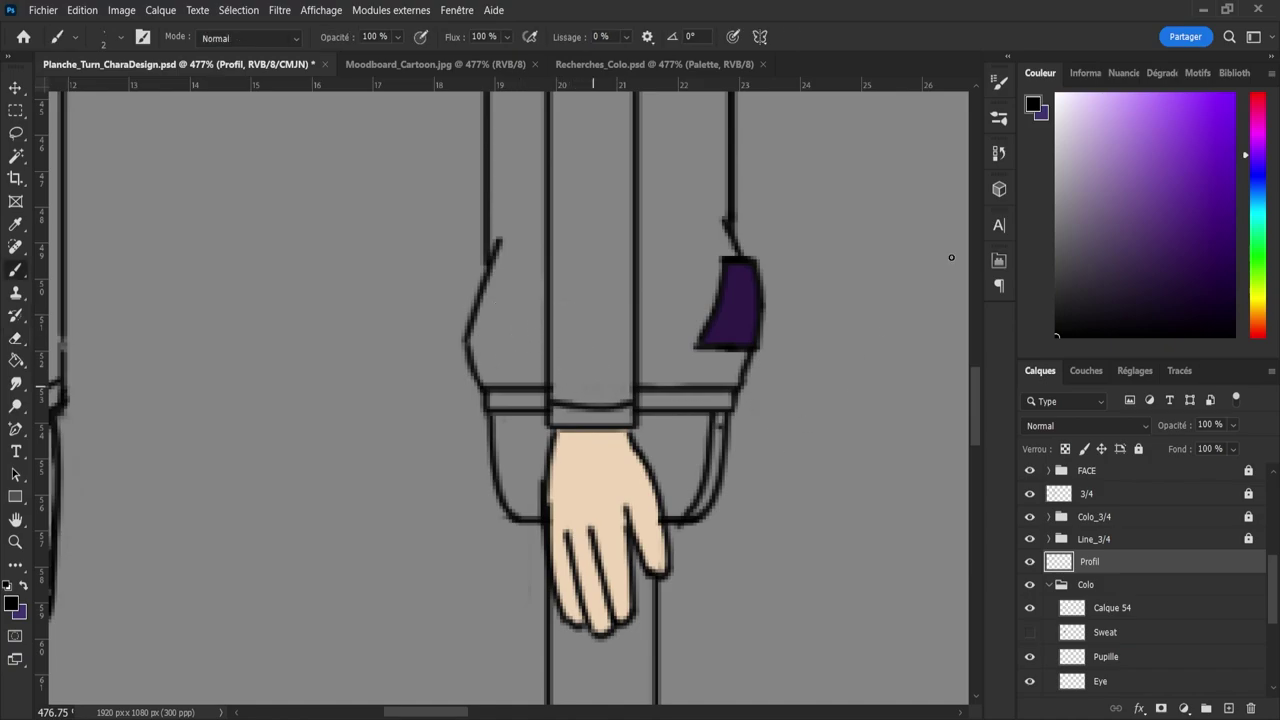
pyautogui.doubleClick(783, 538)
# - Select the left-facing profile's line layer Profil and unlock it
pyautogui.press('z')
pyautogui.moveTo(534, 440); pyautogui.dragTo(460, 465)
pyautogui.moveTo(582, 471); pyautogui.dragTo(518, 448)
pyautogui.moveTo(850, 498); pyautogui.dragTo(851, 428)
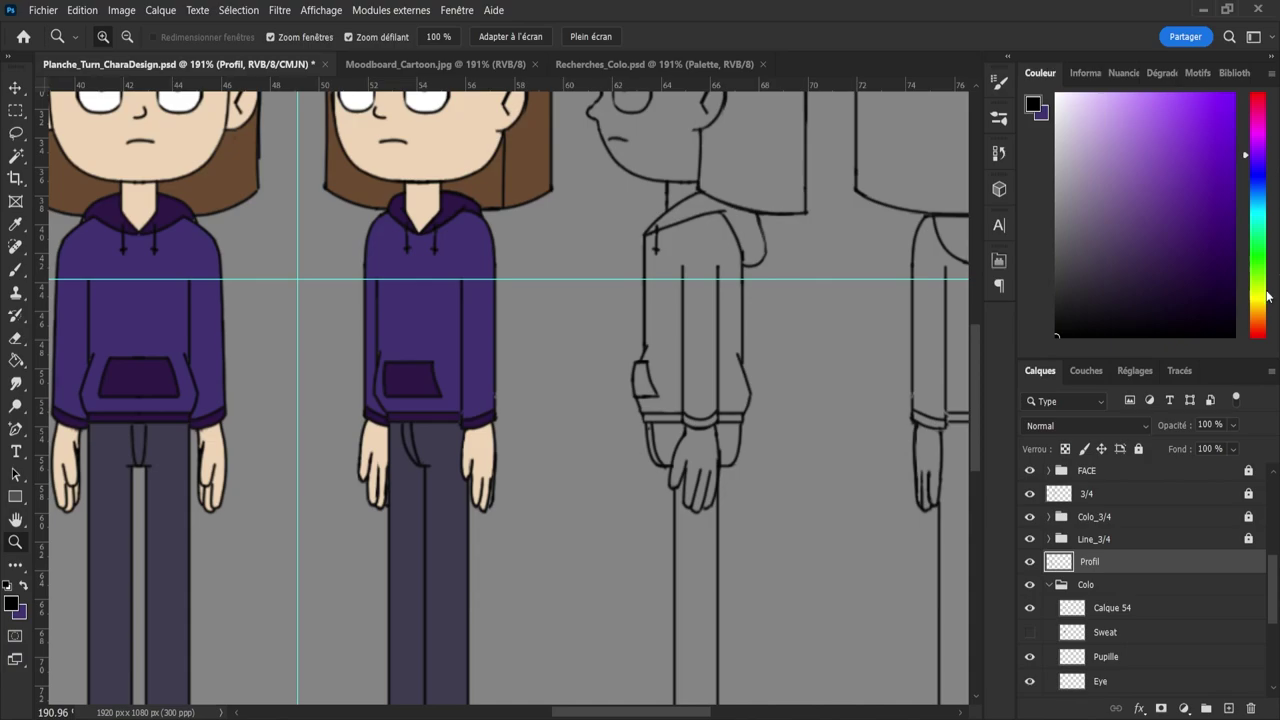
pyautogui.moveTo(1276, 572); pyautogui.dragTo(1271, 511)
pyautogui.click(1100, 553)
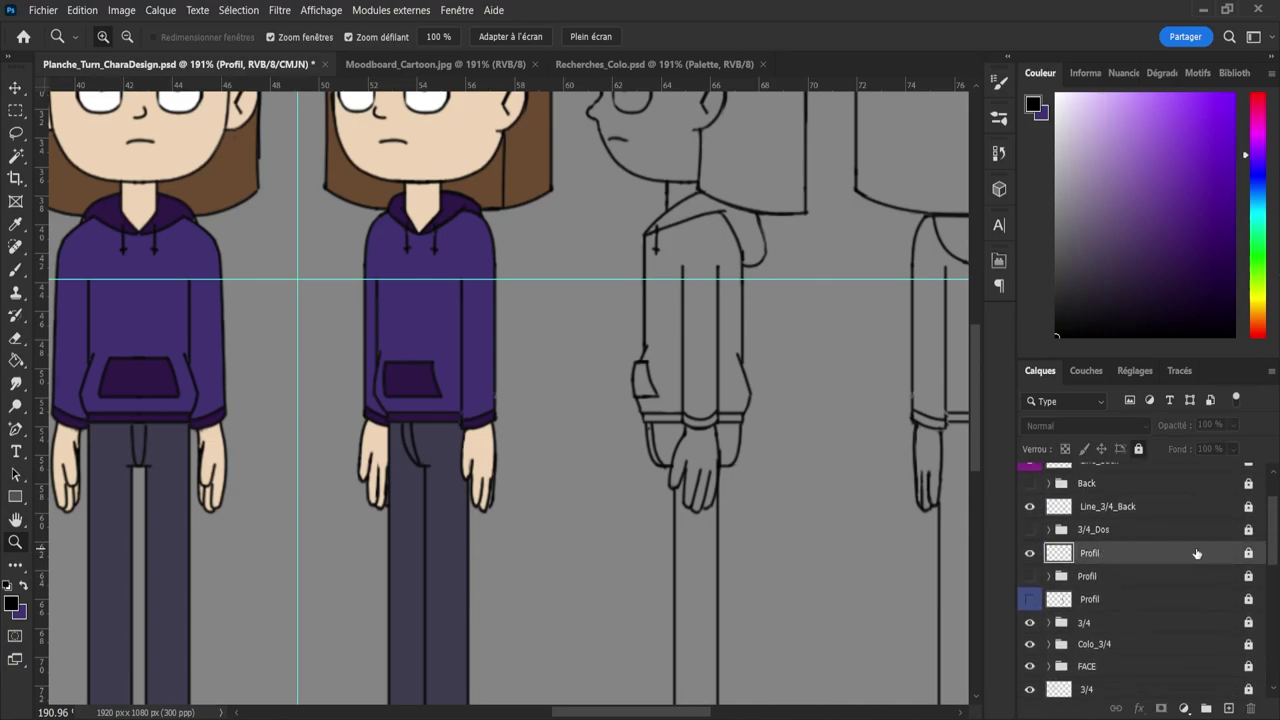
pyautogui.click(1029, 553)
pyautogui.click(1029, 553)
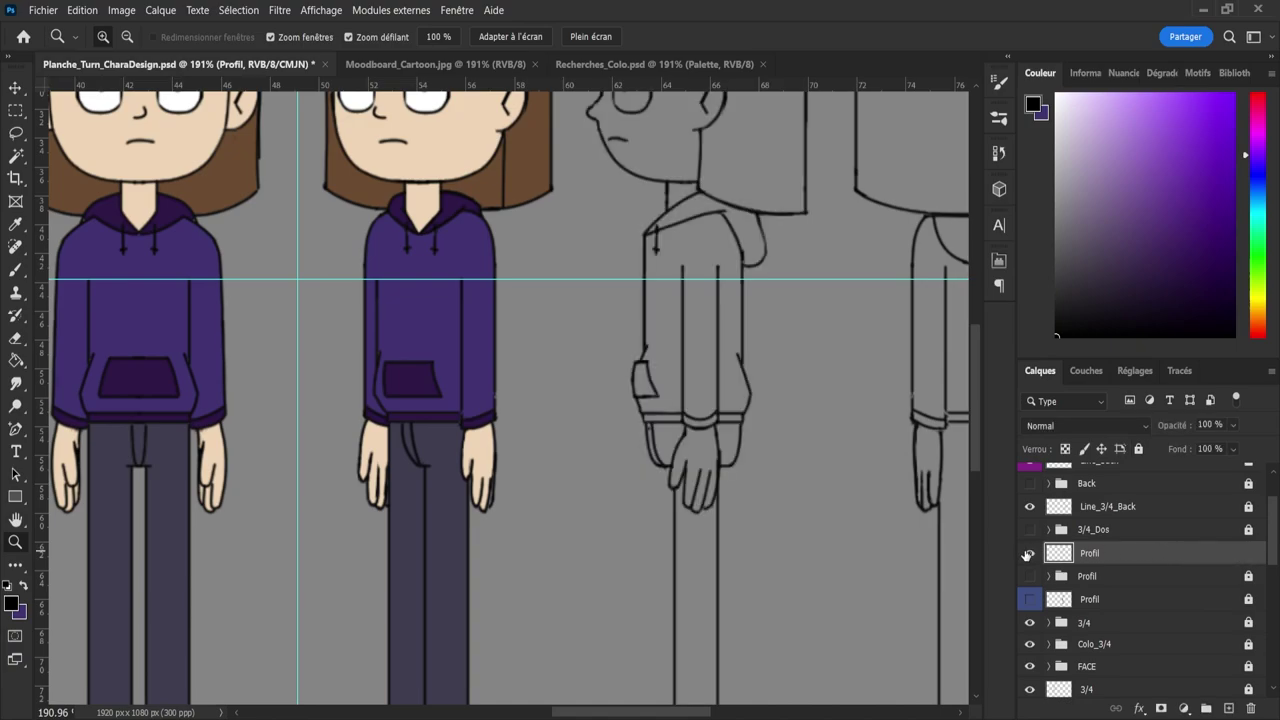
pyautogui.moveTo(733, 386); pyautogui.dragTo(767, 381)
# - Lasso the left-facing profile's curved sleeve cuff lines and copy them to a new layer
pyautogui.press('l')
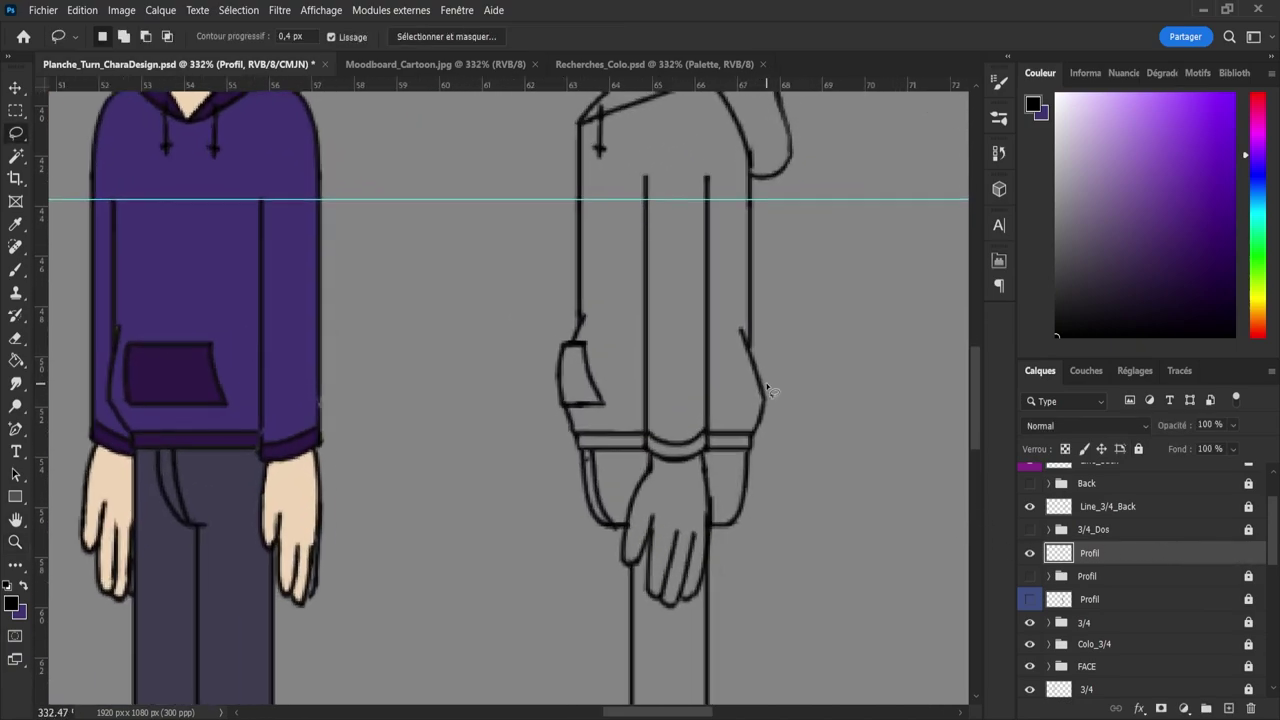
pyautogui.moveTo(636, 418)
pyautogui.mouseDown()
pyautogui.moveTo(717, 426)
pyautogui.moveTo(693, 471)
pyautogui.moveTo(645, 468)
pyautogui.moveTo(636, 418)
pyautogui.mouseUp()
pyautogui.hotkey('ctrl', 'j')
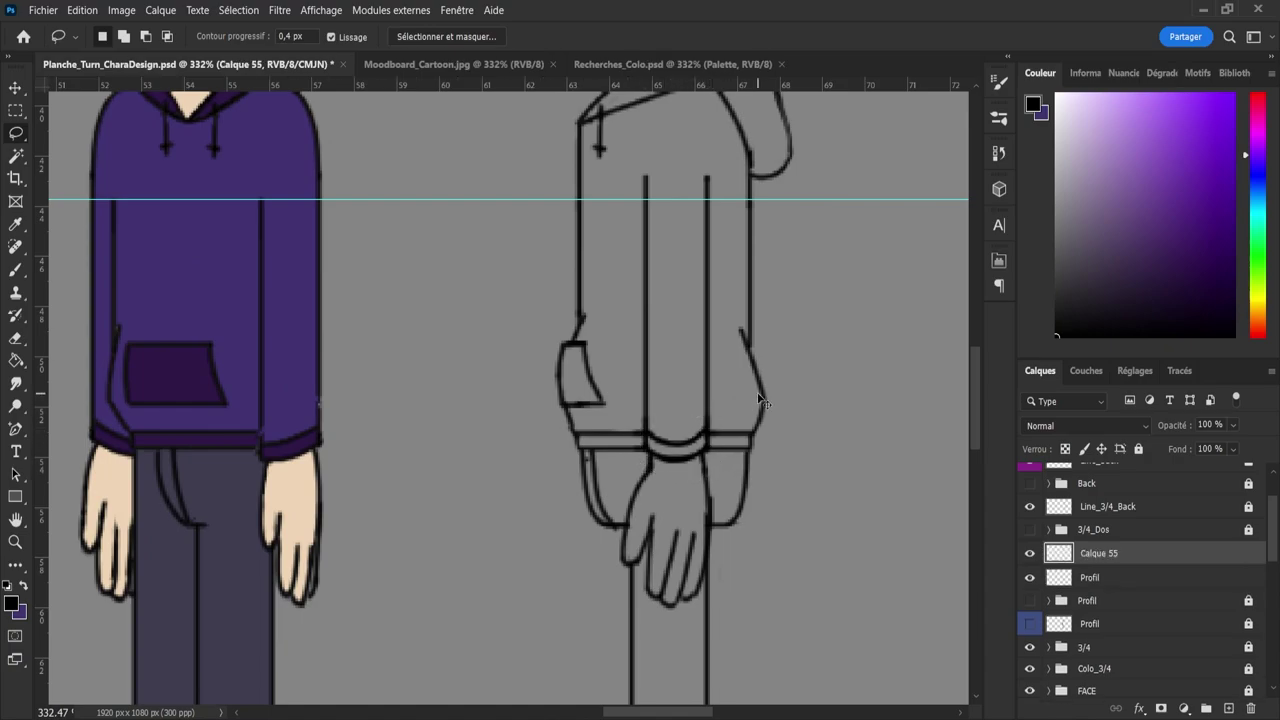
# - Flip the copied cuff horizontally and align it over the right-facing profile's sleeve end
pyautogui.hotkey('ctrl', 't')
pyautogui.click(772, 447)
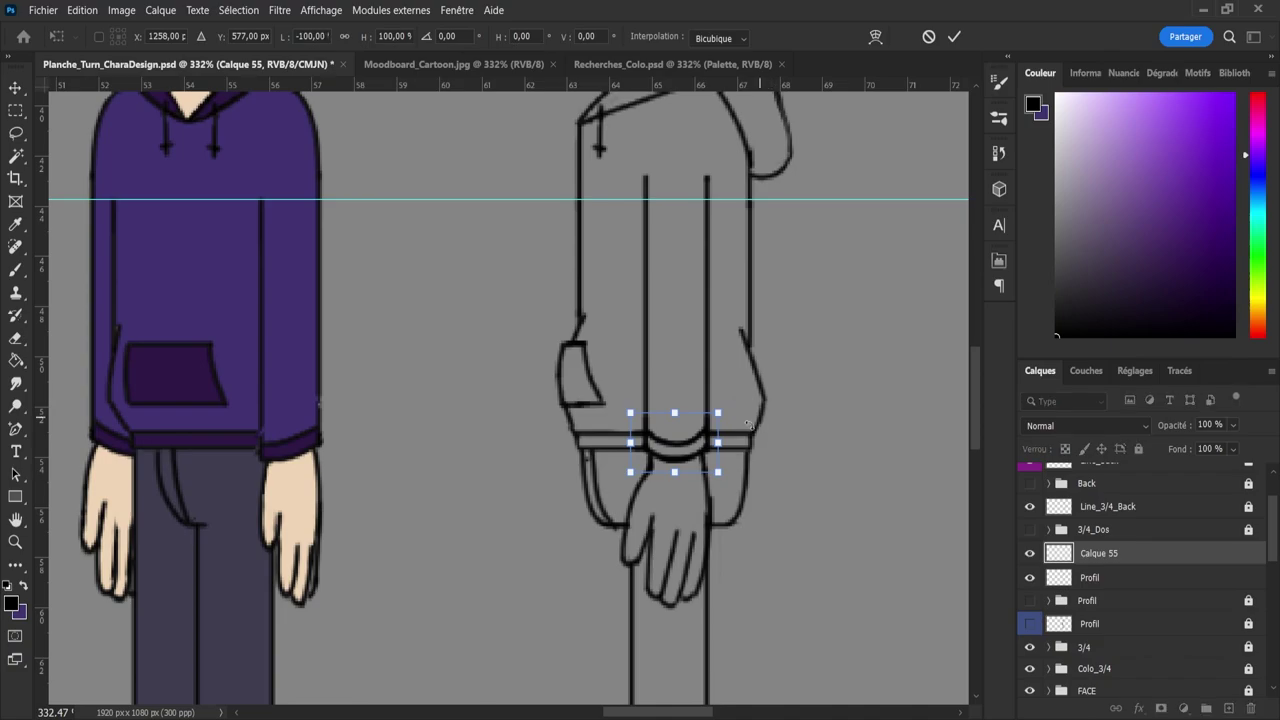
pyautogui.moveTo(689, 449); pyautogui.dragTo(616, 452)
pyautogui.press('Right')
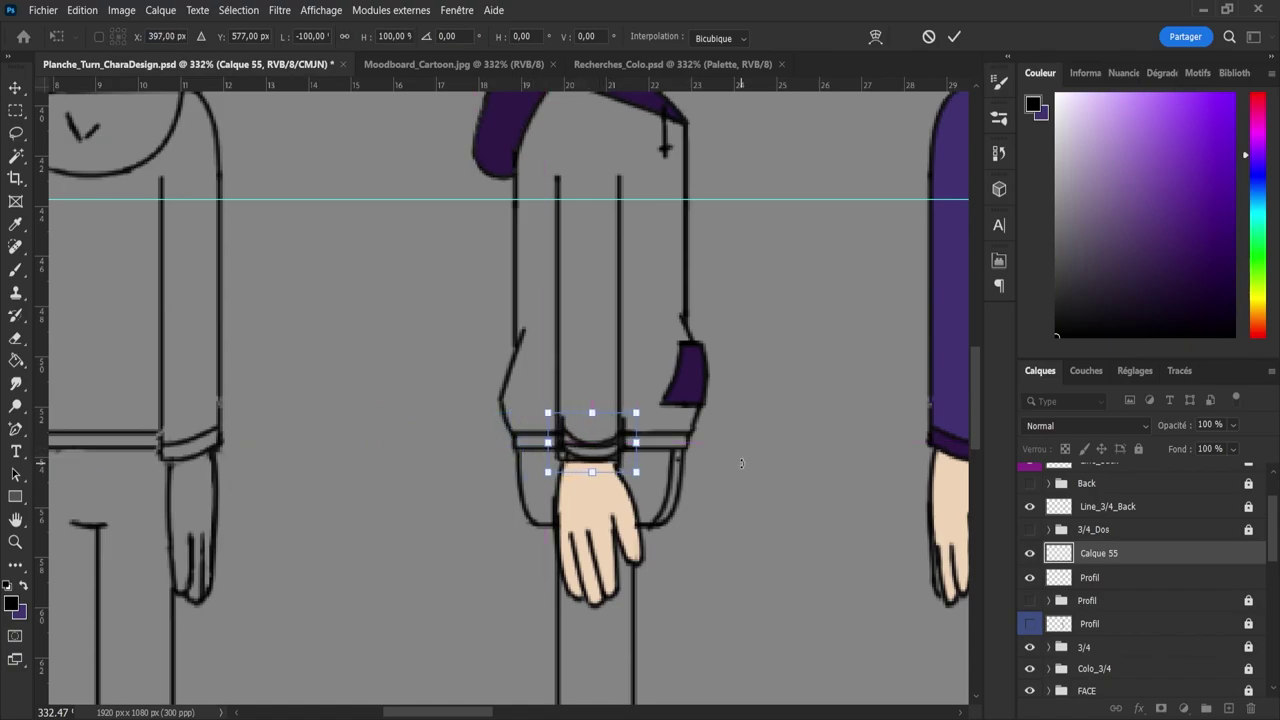
pyautogui.press('Left')
pyautogui.press('Left')
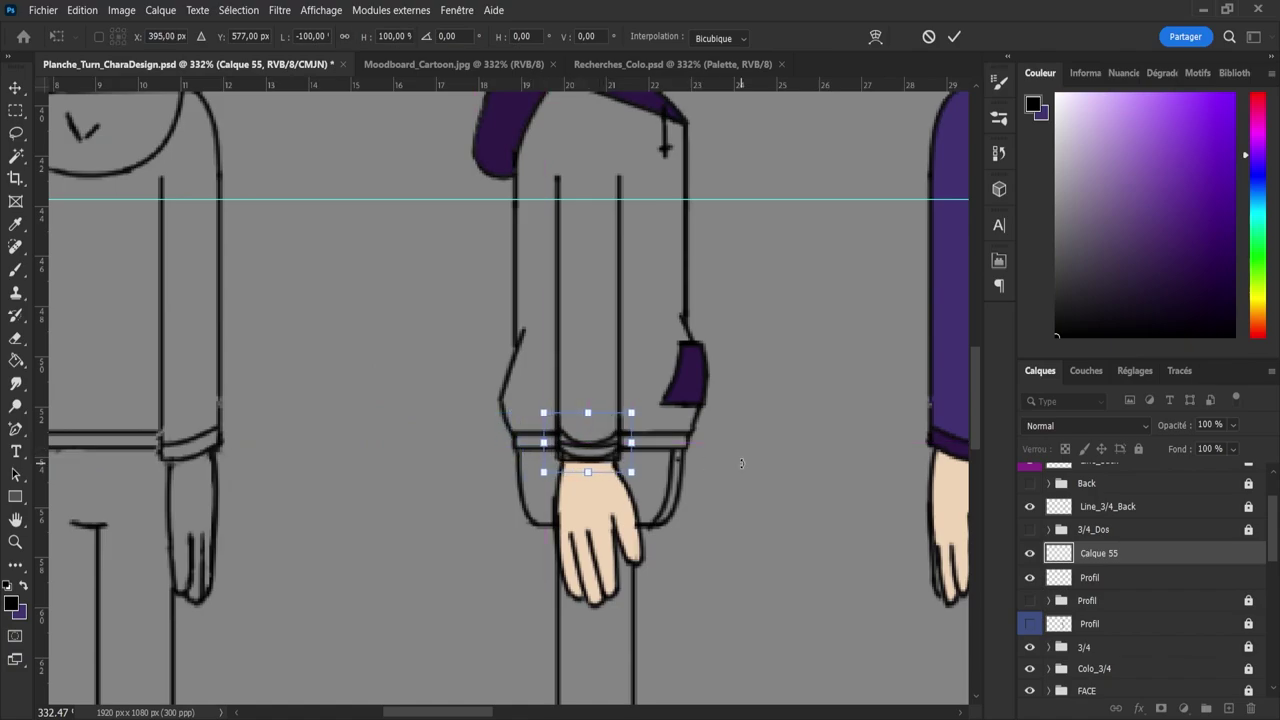
pyautogui.press('Return')
# - Toggle the copied cuff and Profil line layers to check which one holds the right-facing profile's old cuff
pyautogui.press('v')
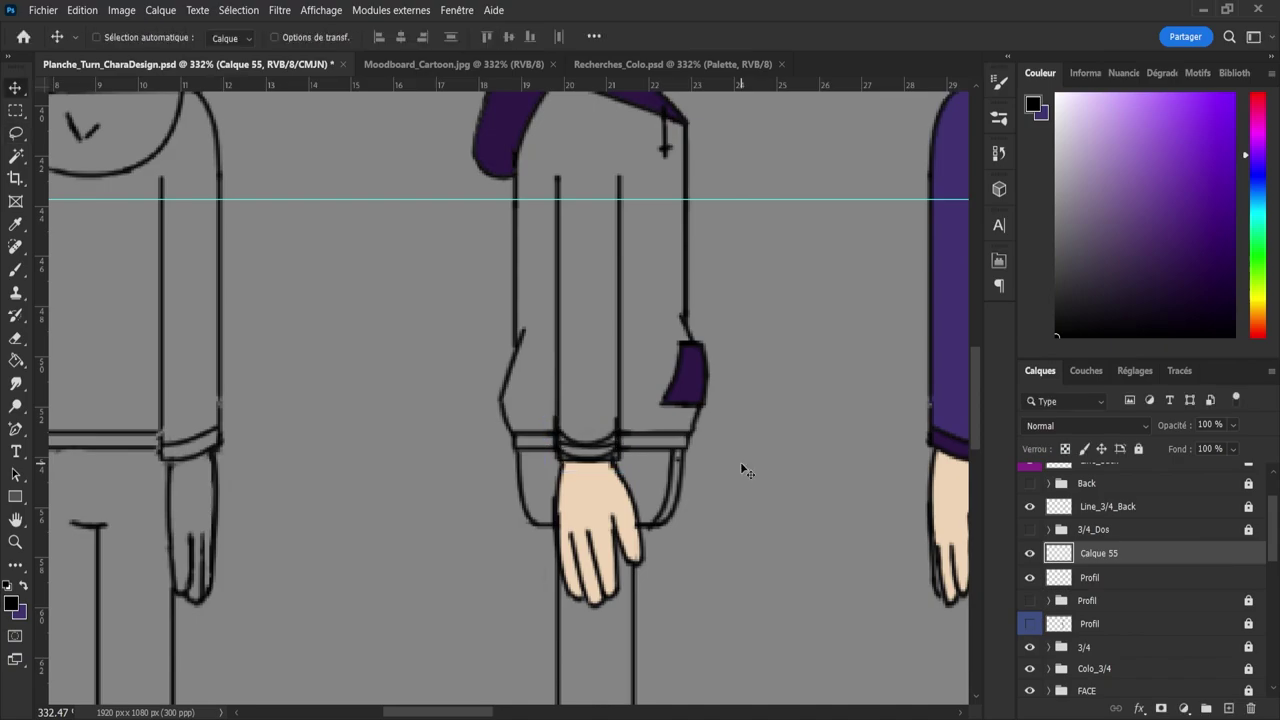
pyautogui.click(1066, 580)
pyautogui.press('e')
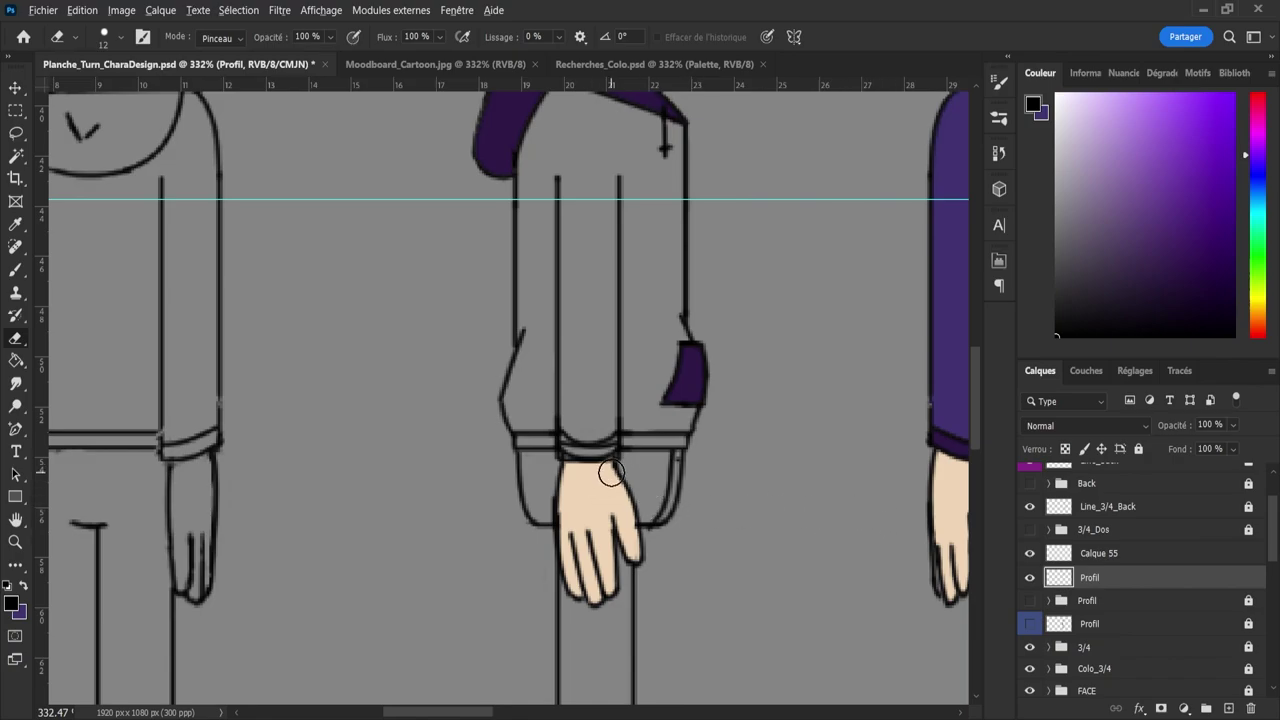
pyautogui.moveTo(602, 468); pyautogui.dragTo(595, 477)
pyautogui.click(1030, 554)
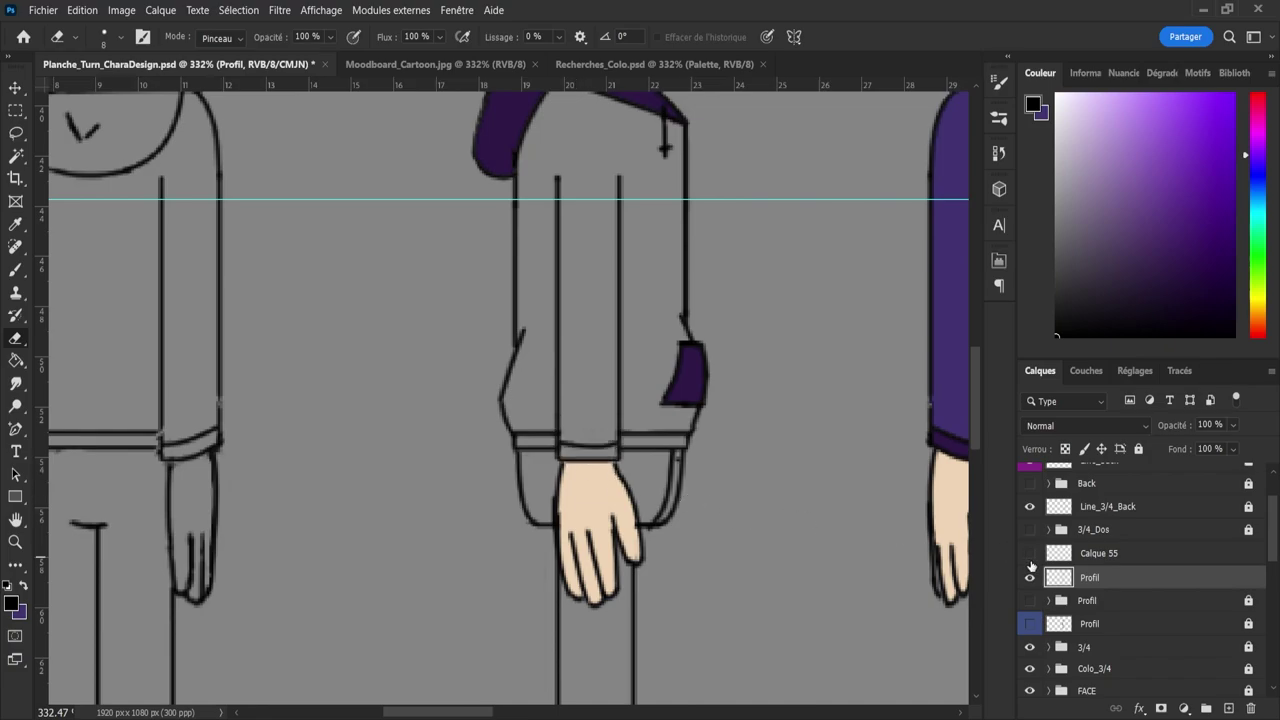
pyautogui.click(1029, 582)
pyautogui.click(1032, 578)
pyautogui.click(1030, 554)
# - Move the copied cuff layer directly above the right-facing profile's line layer
pyautogui.moveTo(1055, 562); pyautogui.dragTo(1088, 577)
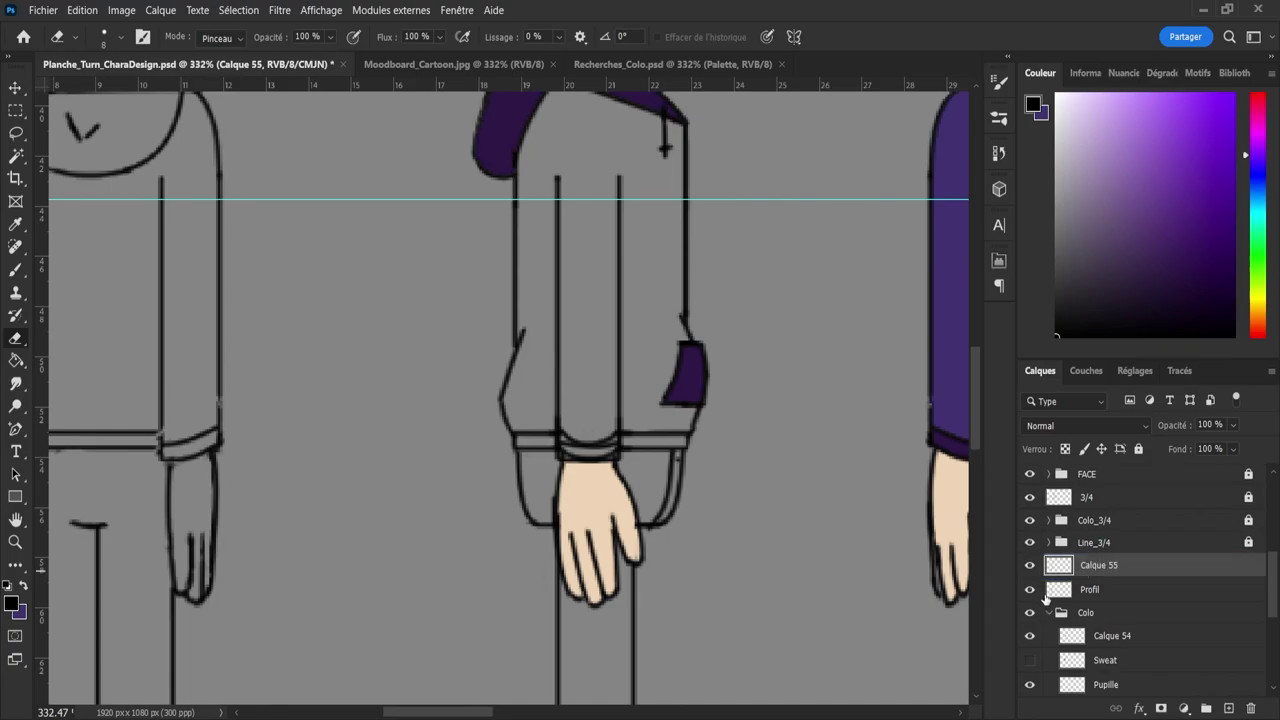
pyautogui.click(1030, 592)
pyautogui.click(1028, 595)
# - Erase the old cuff lines under the copied cuff on the right-facing profile's line layer
pyautogui.click(1082, 596)
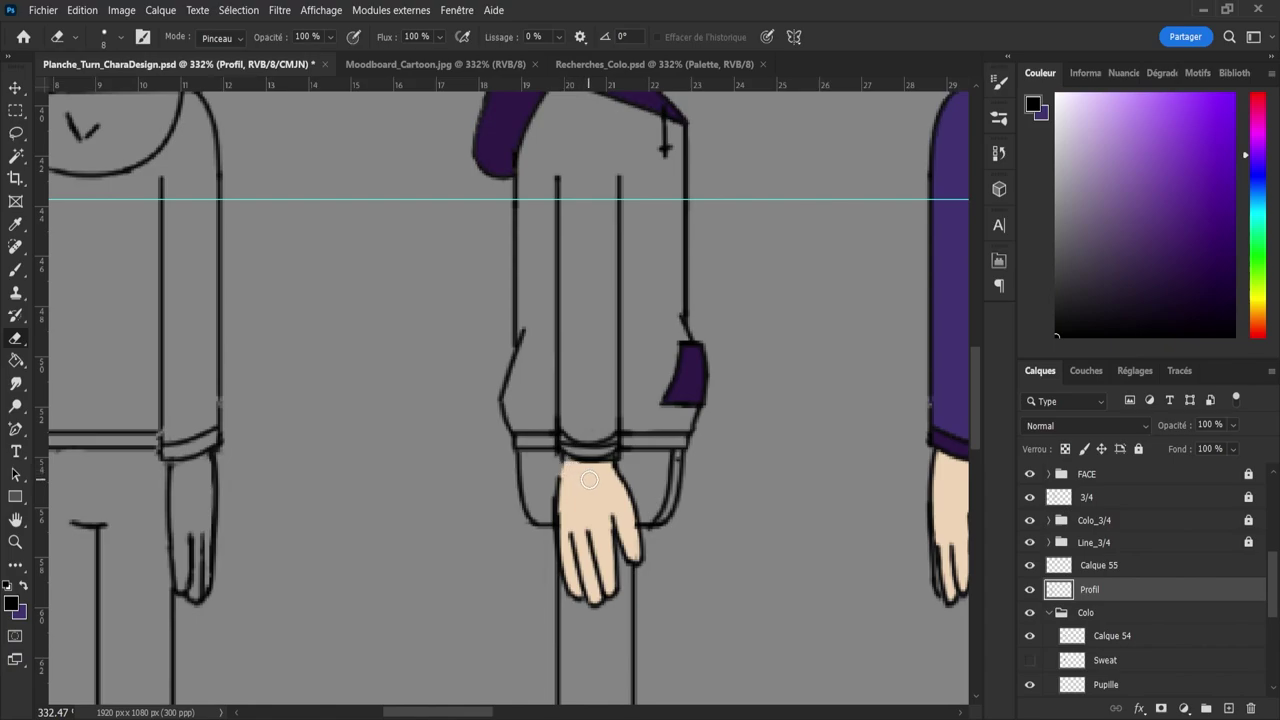
pyautogui.hotkey('ctrl', ',')
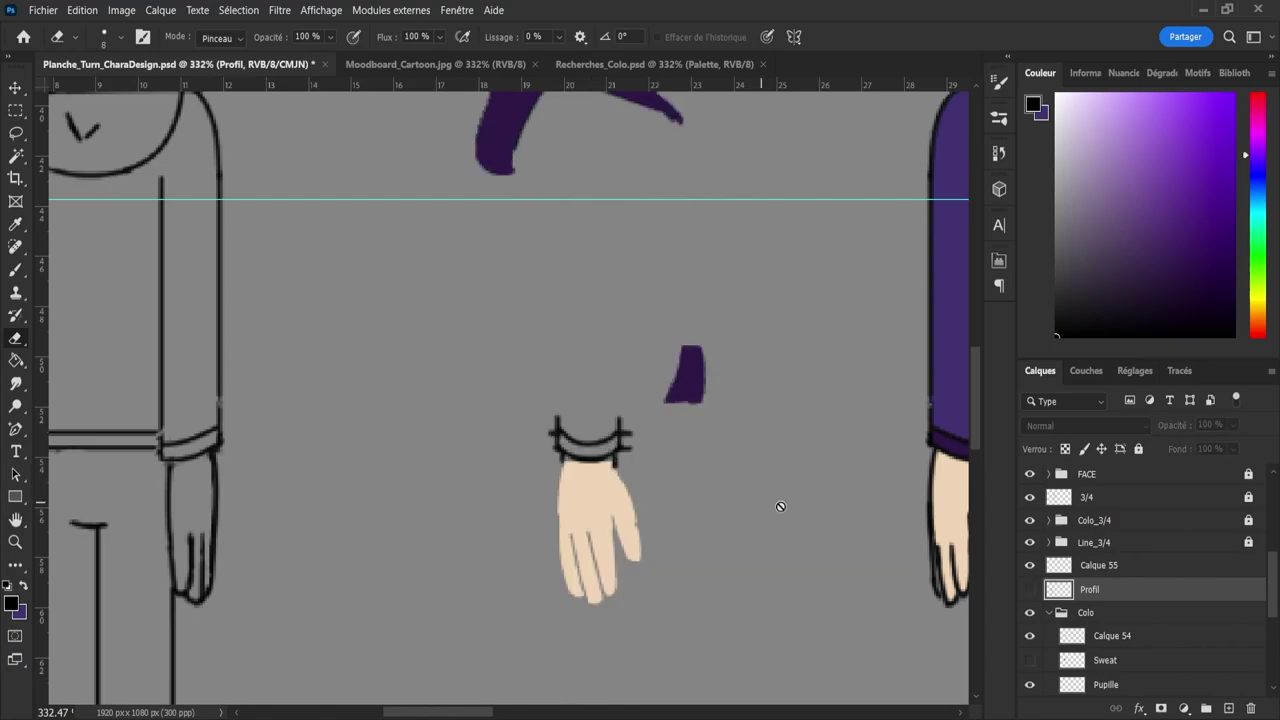
pyautogui.hotkey('ctrl', ',')
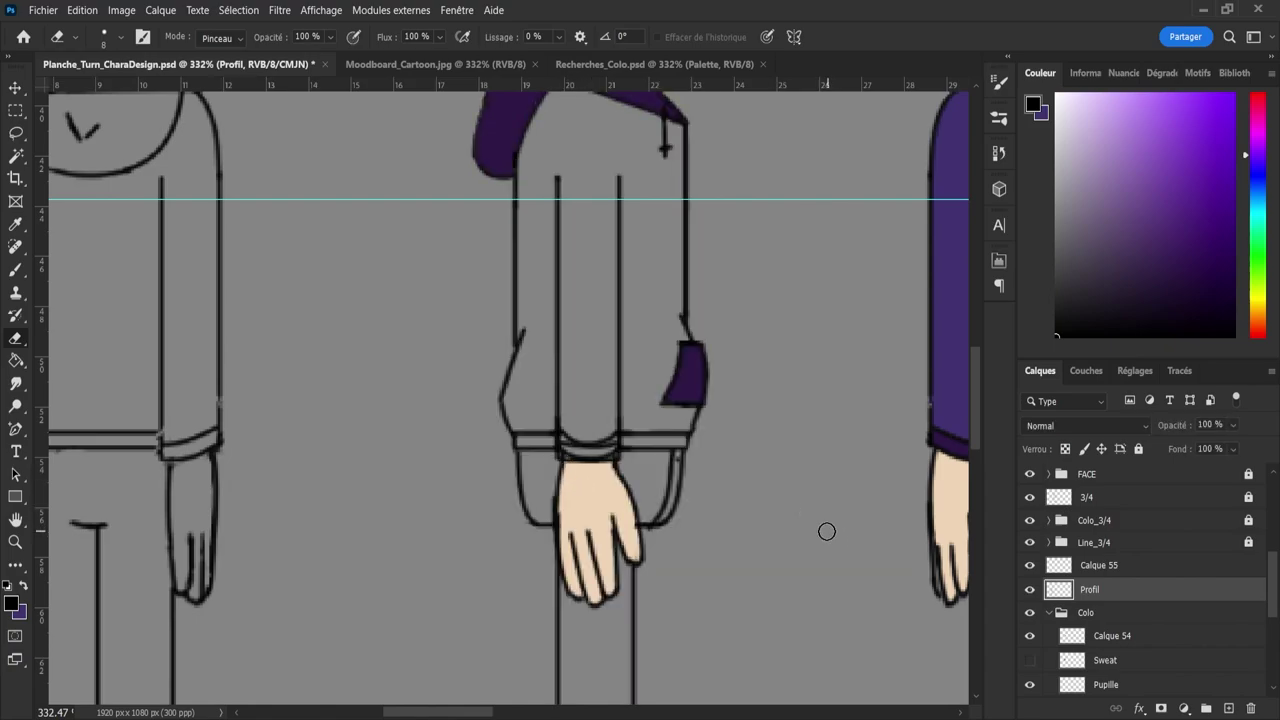
pyautogui.keyDown('alt'); pyautogui.rightClick(556, 466); pyautogui.keyUp('alt')
pyautogui.scroll(3, 546, 465)
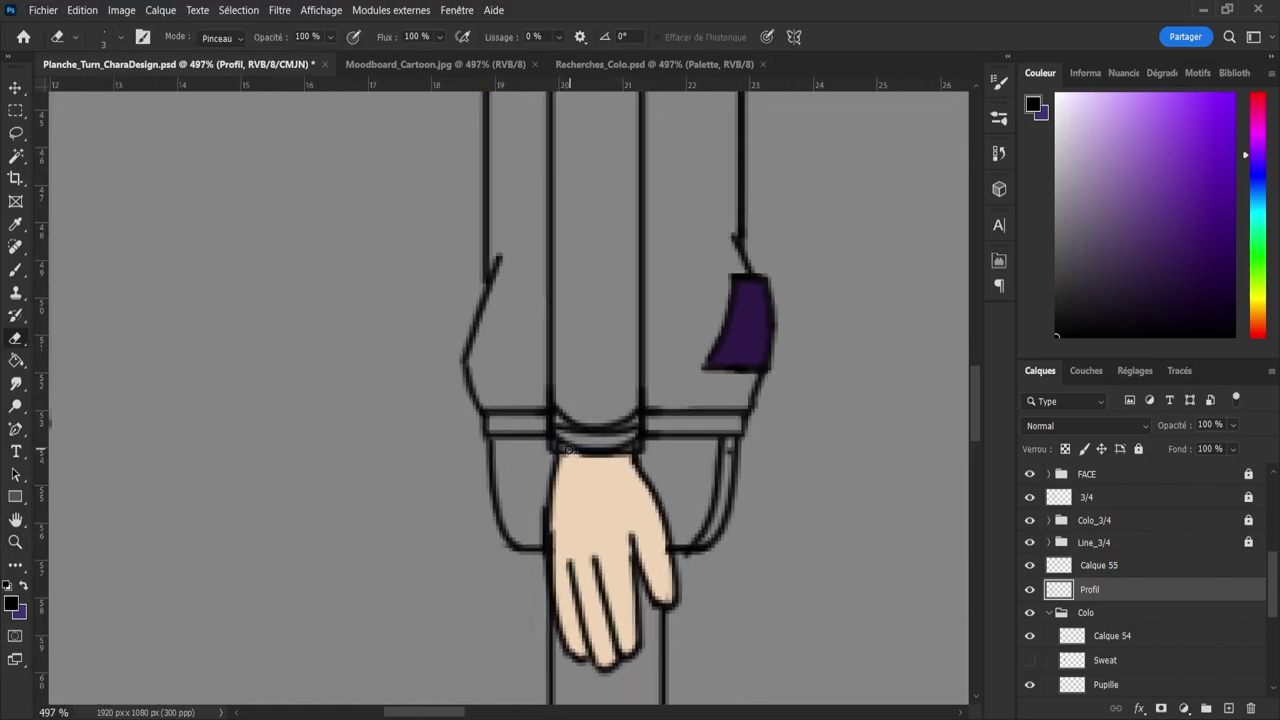
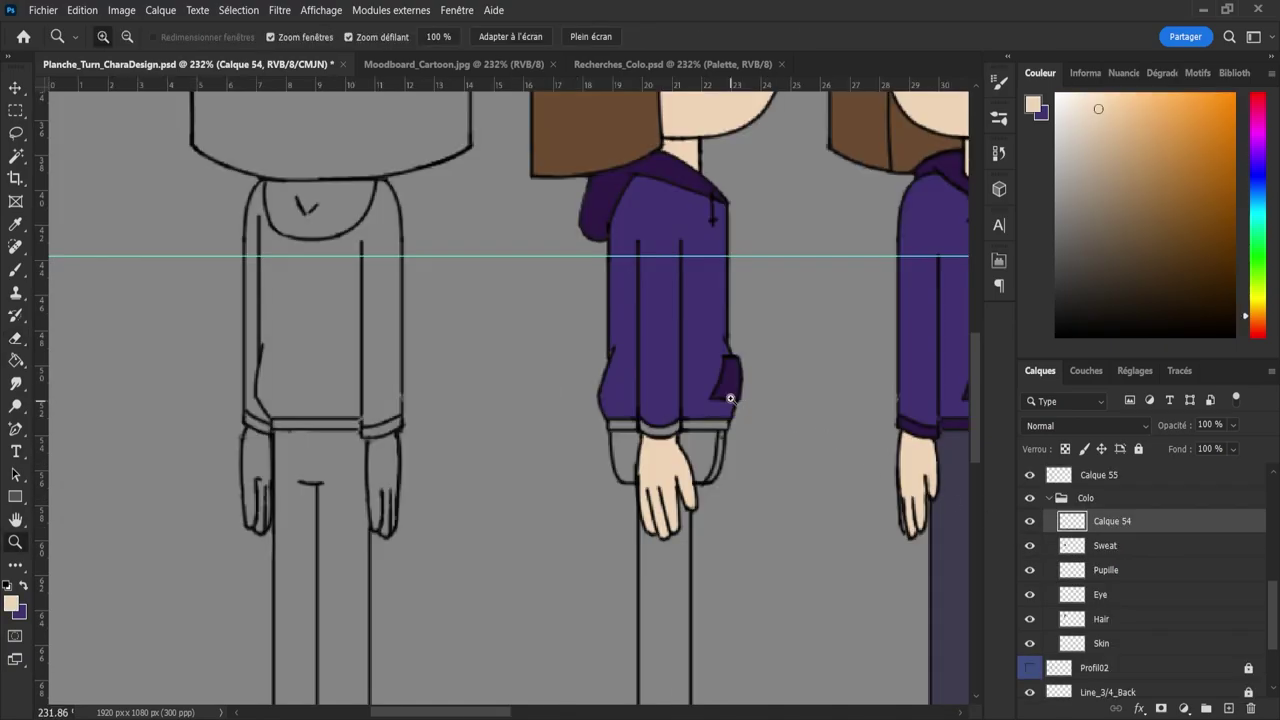
# - Fill the right-facing profile's hoodie hem and sleeve cuff with the dark purple sampled from the pocket, and save the document
pyautogui.press('i')
pyautogui.click(734, 372)
pyautogui.press('z')
pyautogui.click(600, 453)
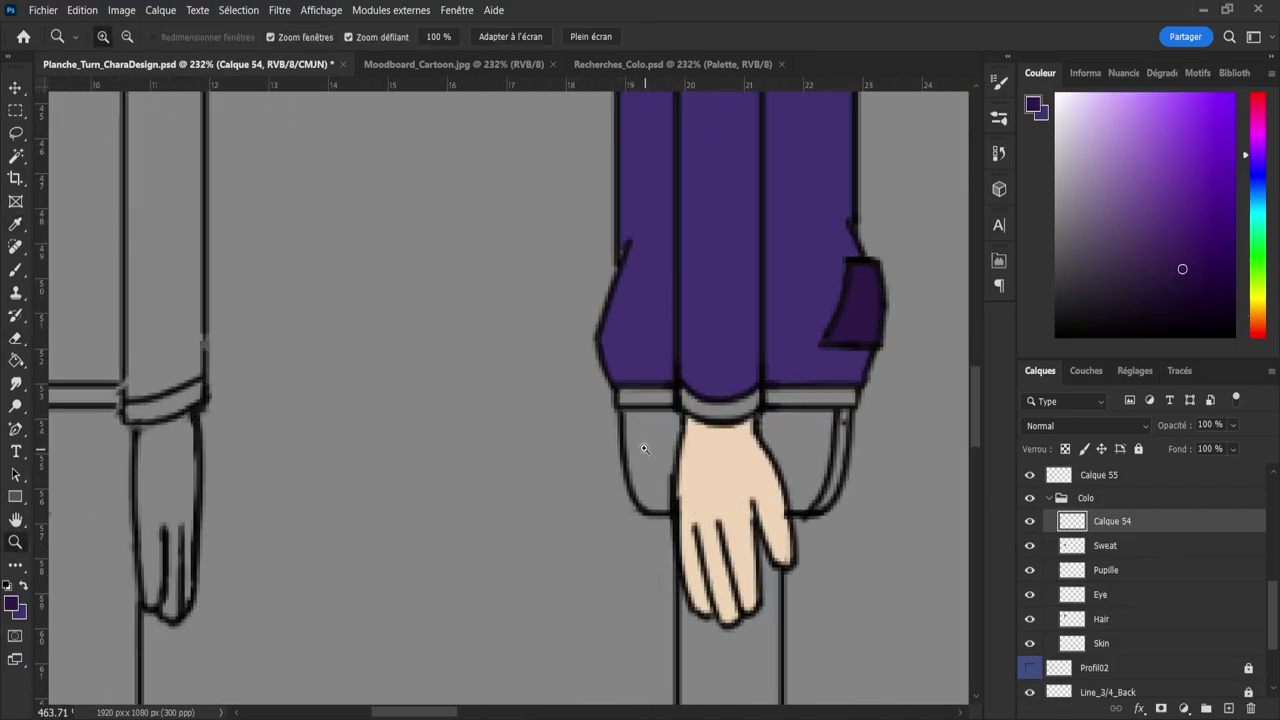
pyautogui.press('g')
pyautogui.click(640, 402)
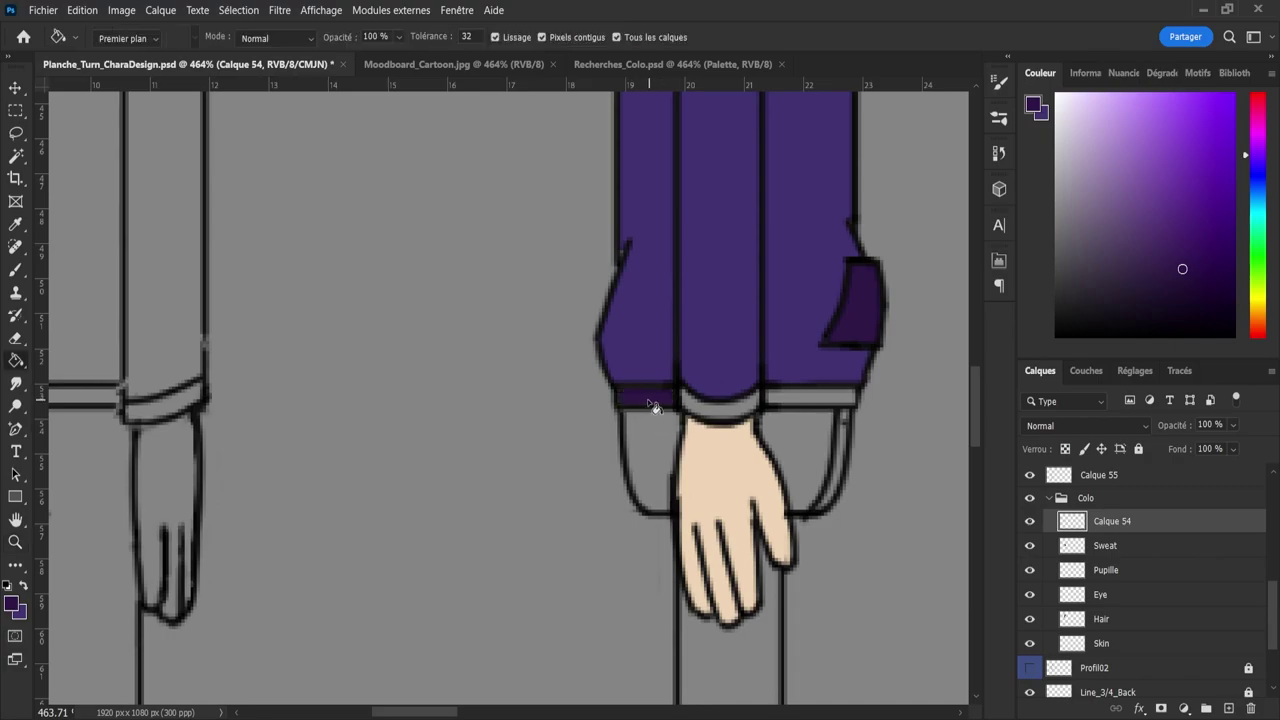
pyautogui.click(800, 402)
pyautogui.click(715, 408)
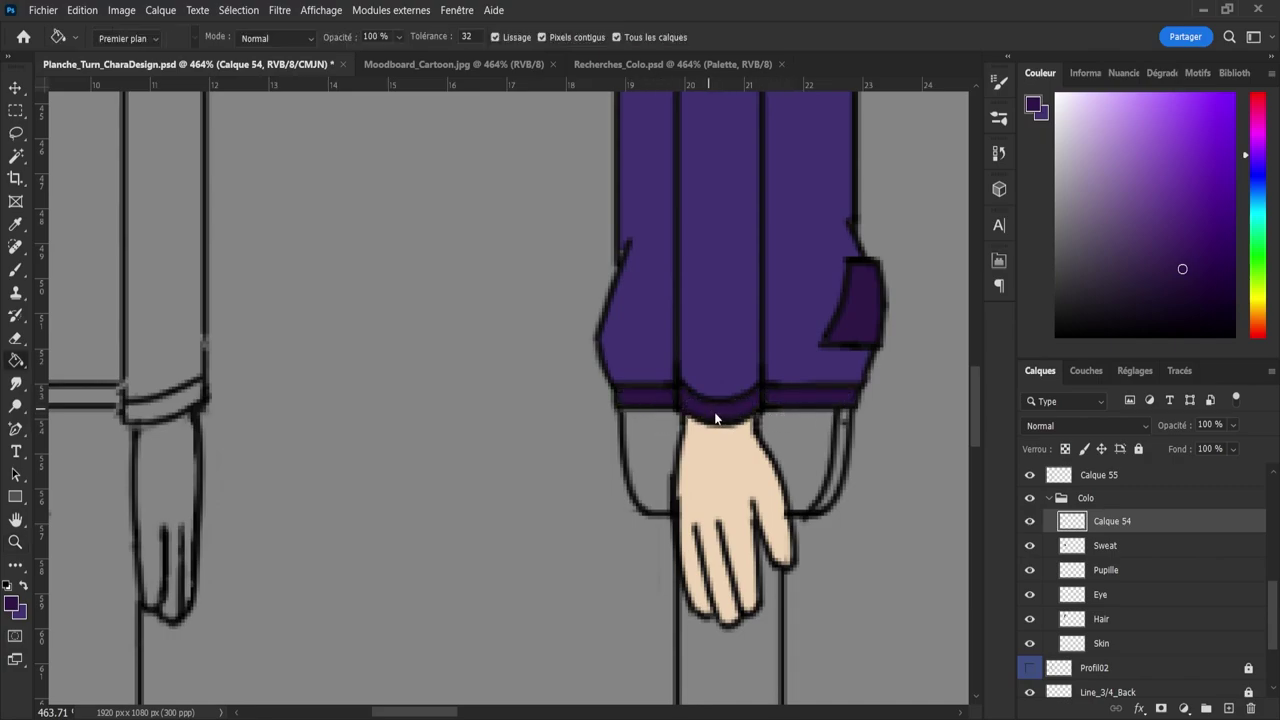
pyautogui.press('z')
pyautogui.moveTo(714, 412); pyautogui.dragTo(716, 442)
pyautogui.hotkey('ctrl', 's')
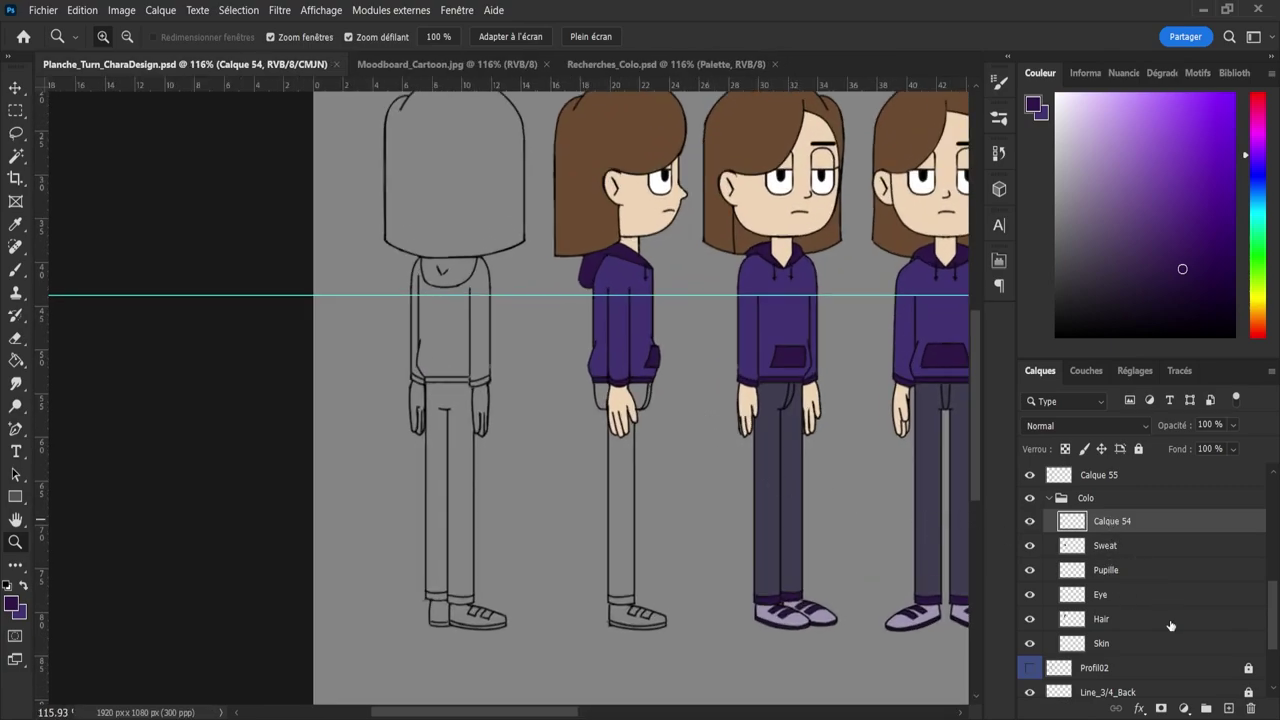
# - Add a new layer and fill the profile's trouser leg with the dark grey-blue sampled from the three-quarter view's trousers
pyautogui.click(1229, 708)
pyautogui.press('i')
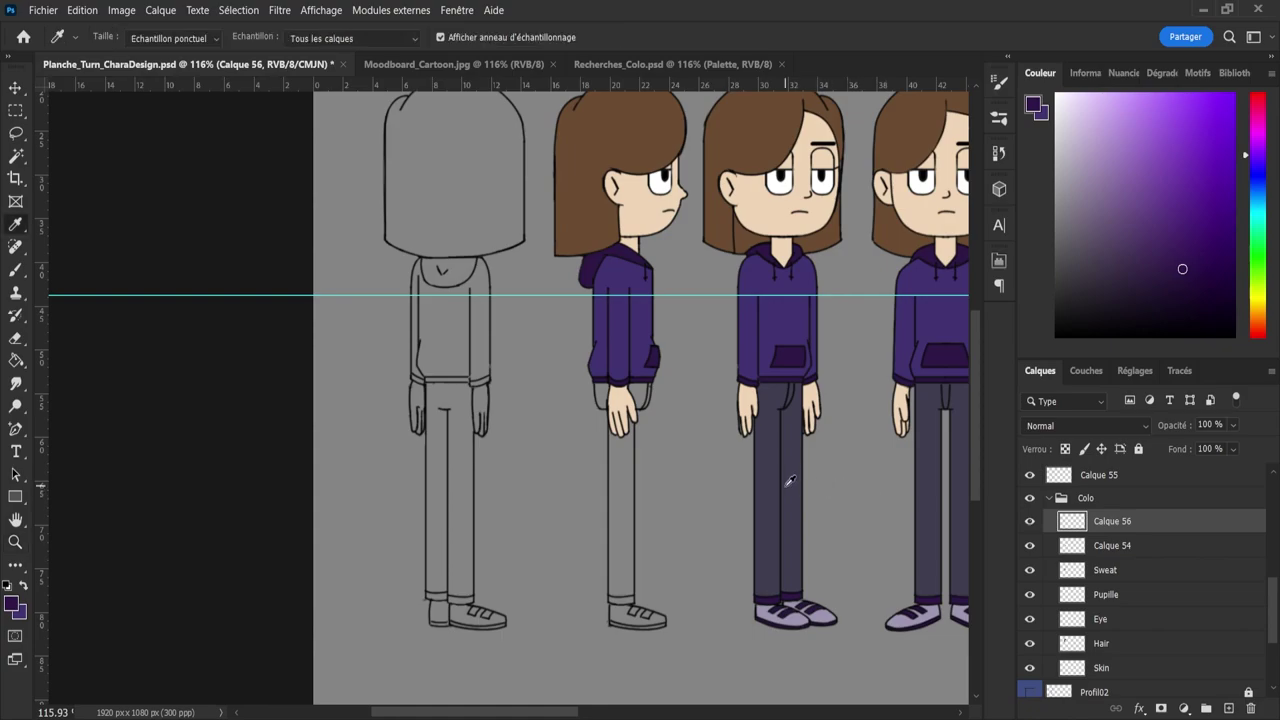
pyautogui.click(771, 479)
pyautogui.press('g')
pyautogui.click(616, 506)
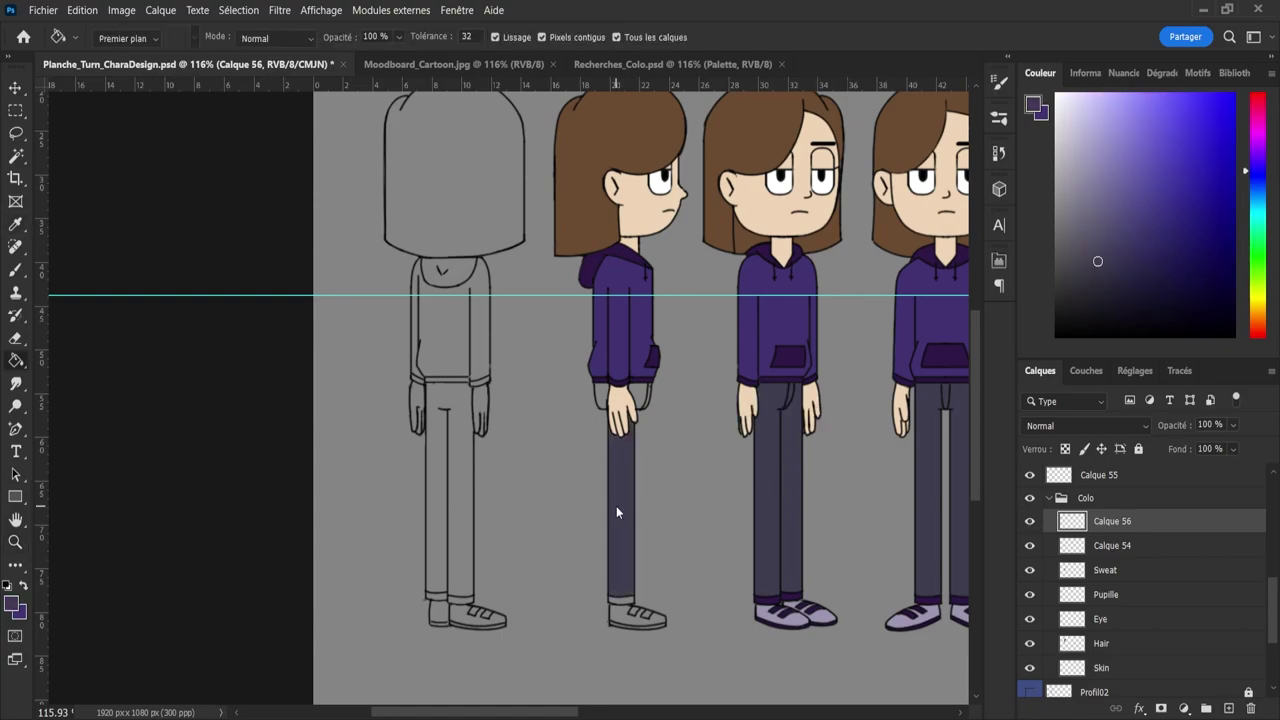
# - Fill the remaining trouser areas around the profile's hand and pocket line with the same grey-blue, and save the document
pyautogui.click(605, 404)
pyautogui.press('z')
pyautogui.moveTo(657, 409); pyautogui.dragTo(704, 420)
pyautogui.press('g')
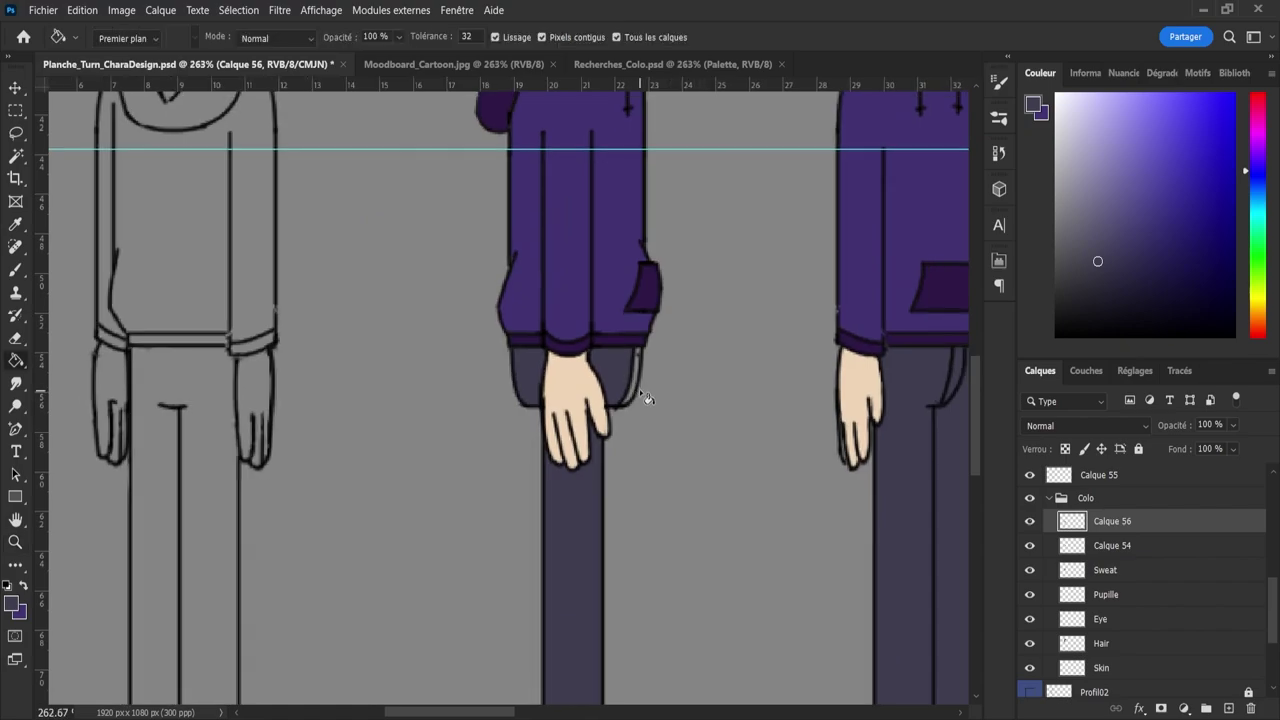
pyautogui.click(637, 384)
pyautogui.press('z')
pyautogui.moveTo(674, 380); pyautogui.dragTo(651, 375)
pyautogui.moveTo(737, 376); pyautogui.dragTo(744, 377)
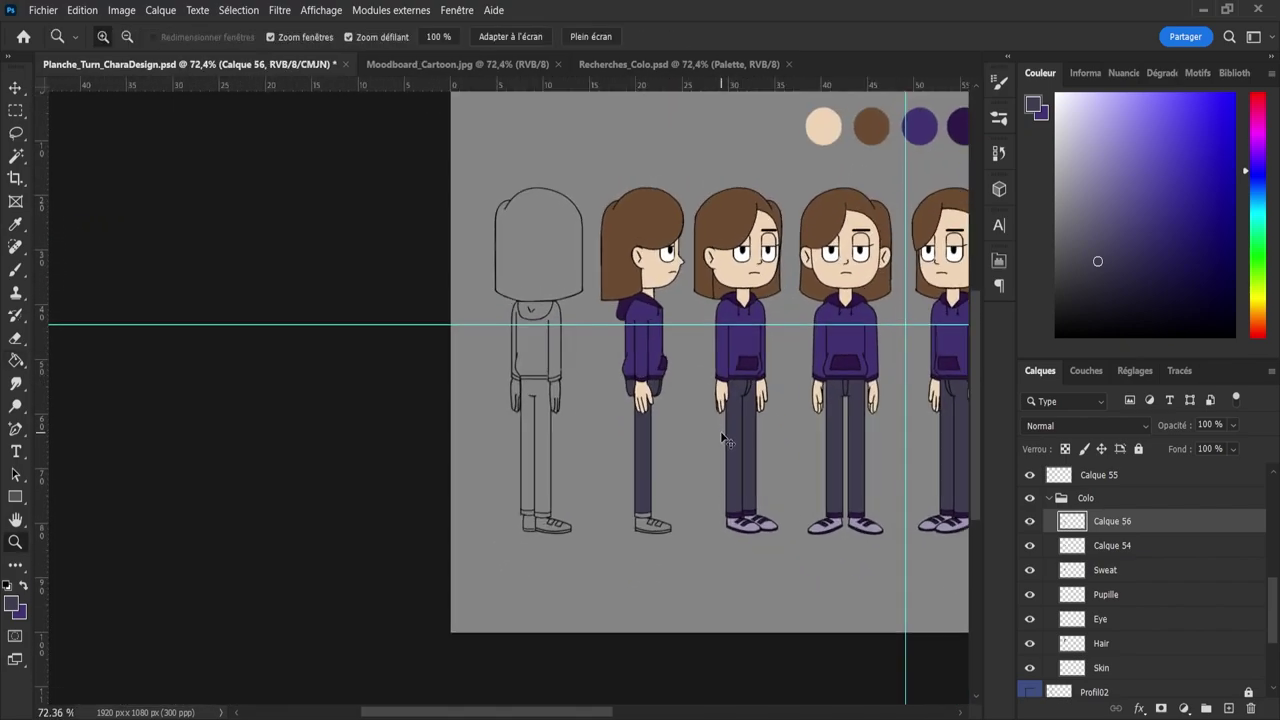
pyautogui.hotkey('ctrl', 's')
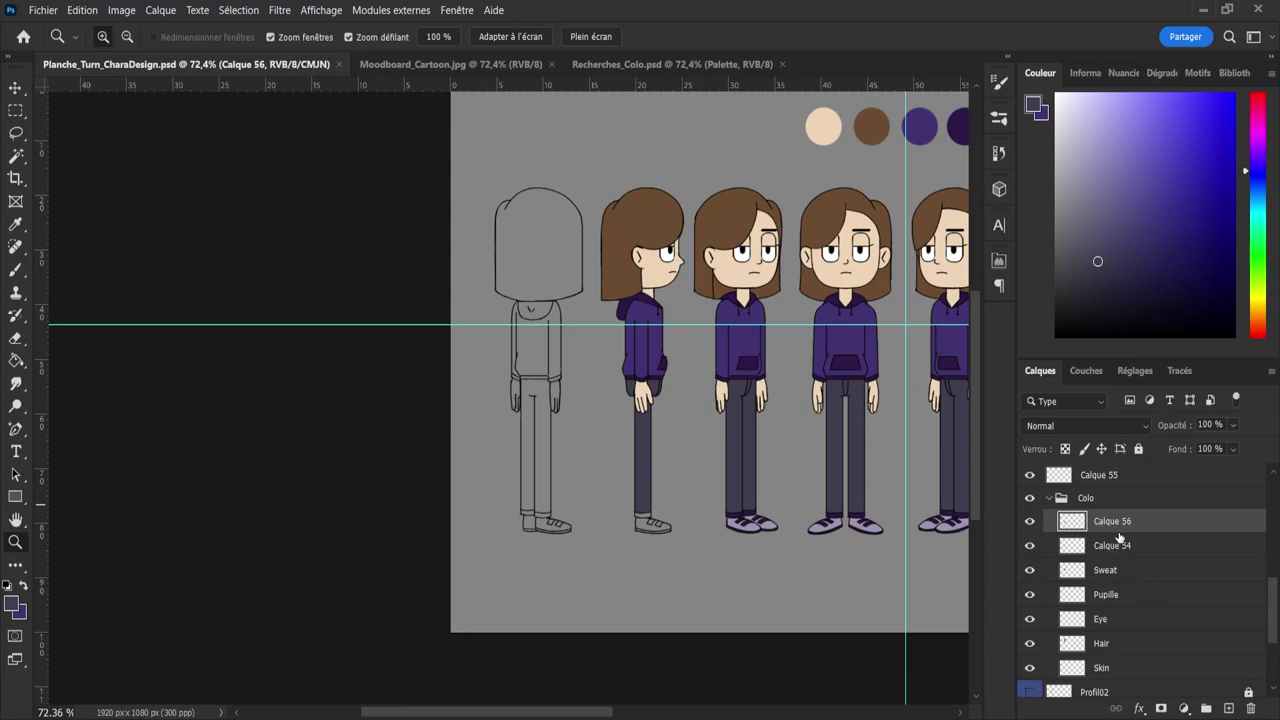
# - Rename the trousers' colour layer as Pant and add a new layer above it
pyautogui.doubleClick(1110, 521)
pyautogui.write('Pant')
pyautogui.press('Return')
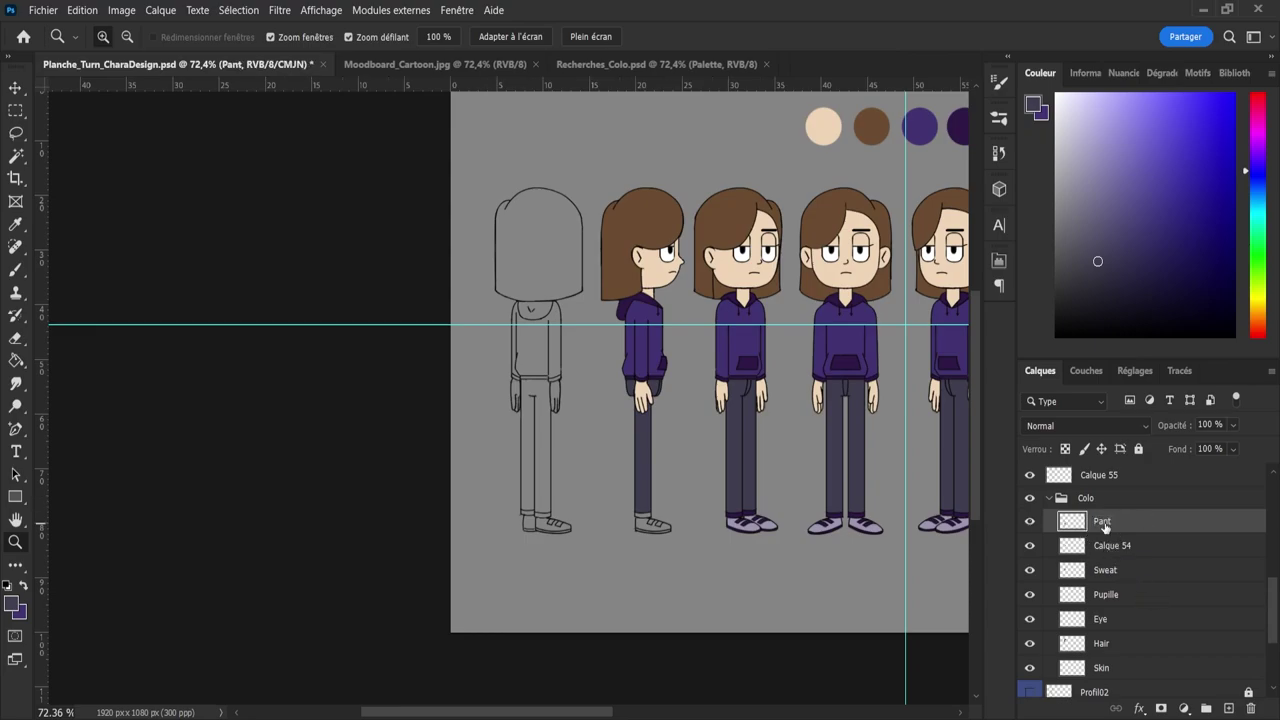
pyautogui.click(1229, 708)
pyautogui.press('i')
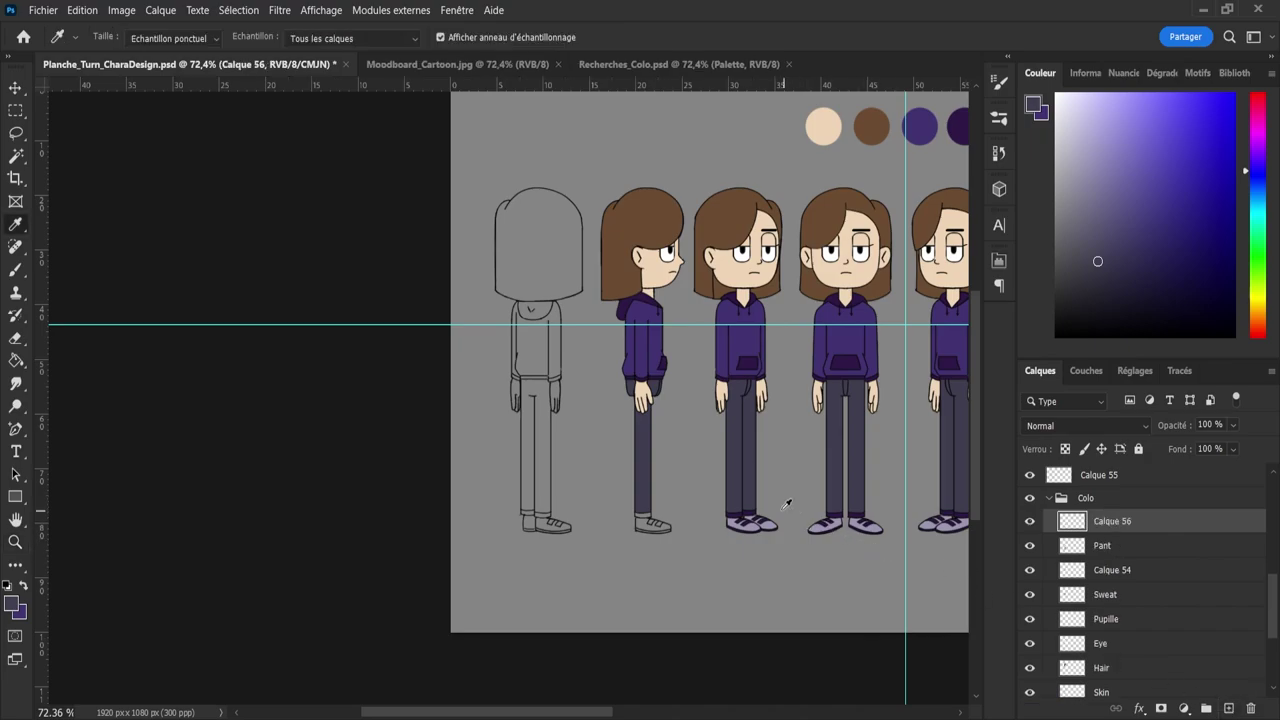
# - Fill the right-facing profile's trouser hem with the dark purple sampled from the three-quarter view's hoodie pocket, and save the document
pyautogui.click(746, 368)
pyautogui.click(748, 366)
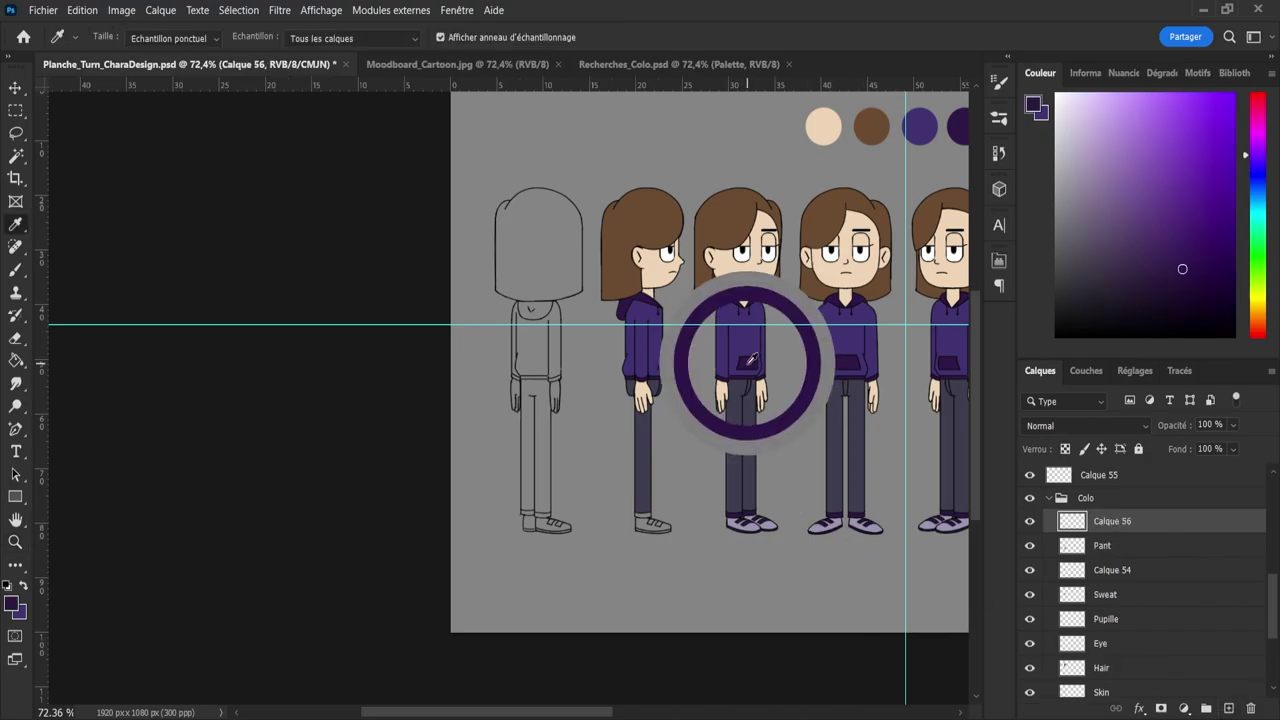
pyautogui.press('z')
pyautogui.moveTo(672, 533); pyautogui.dragTo(734, 523)
pyautogui.press('g')
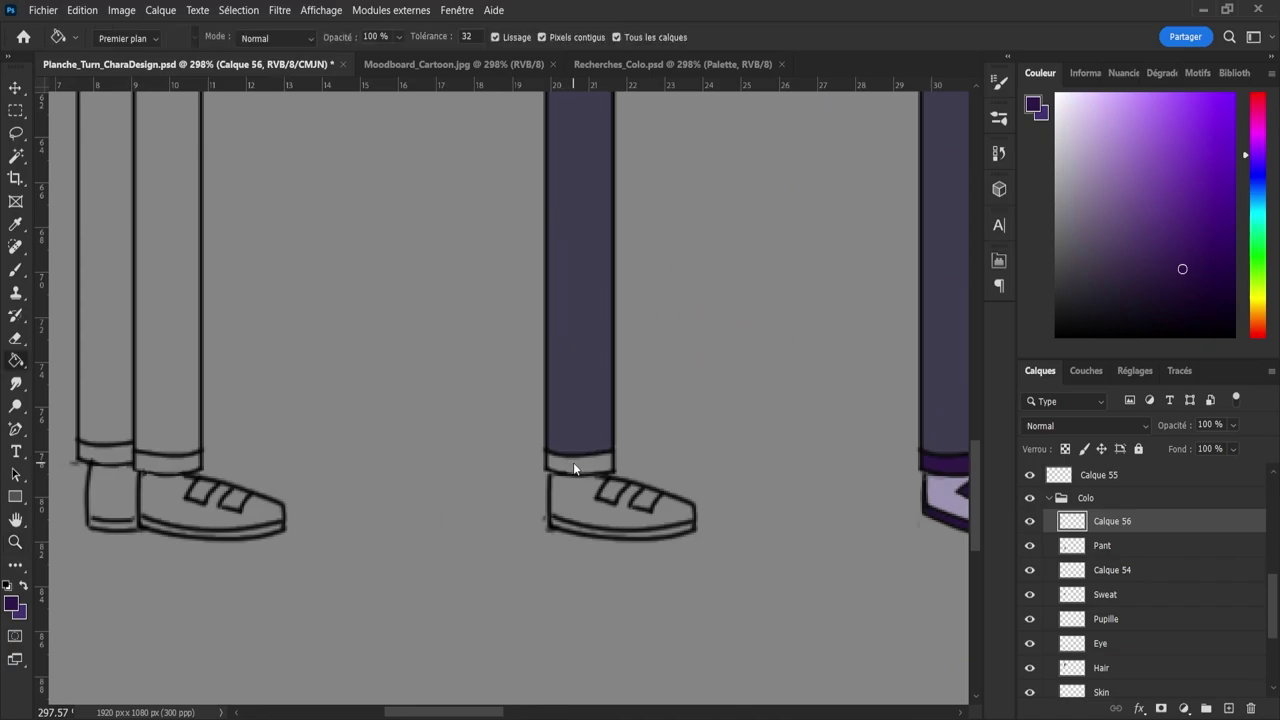
pyautogui.press('z')
pyautogui.moveTo(599, 531); pyautogui.dragTo(520, 529)
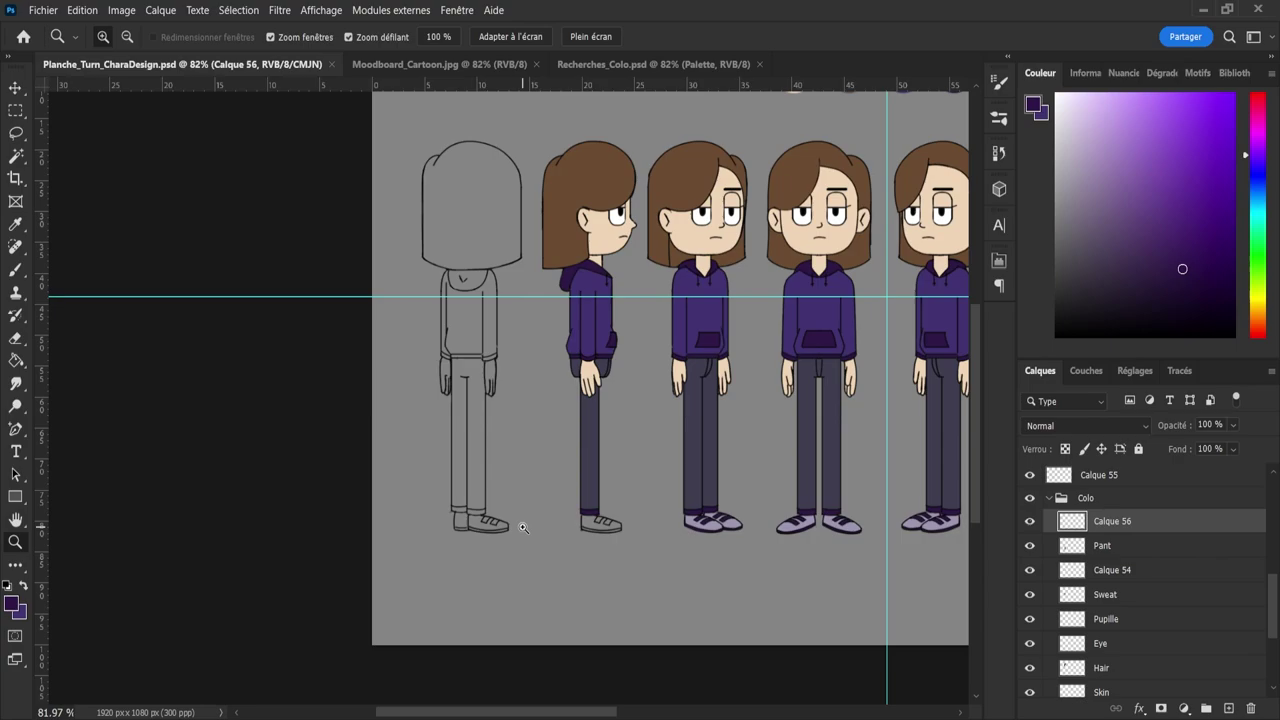
# - Add a new layer and paint the profile's shoe with the light lavender sampled from the three-quarter view's shoe
pyautogui.click(1229, 708)
pyautogui.press('i')
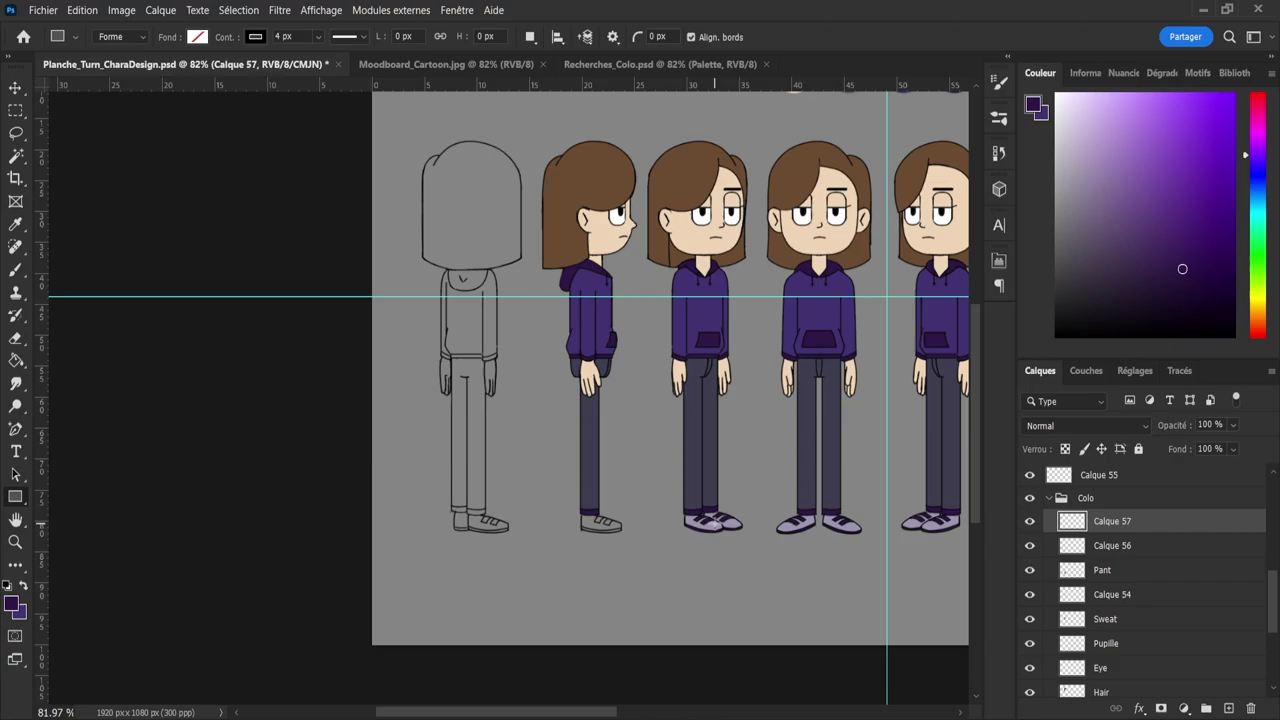
pyautogui.click(717, 519)
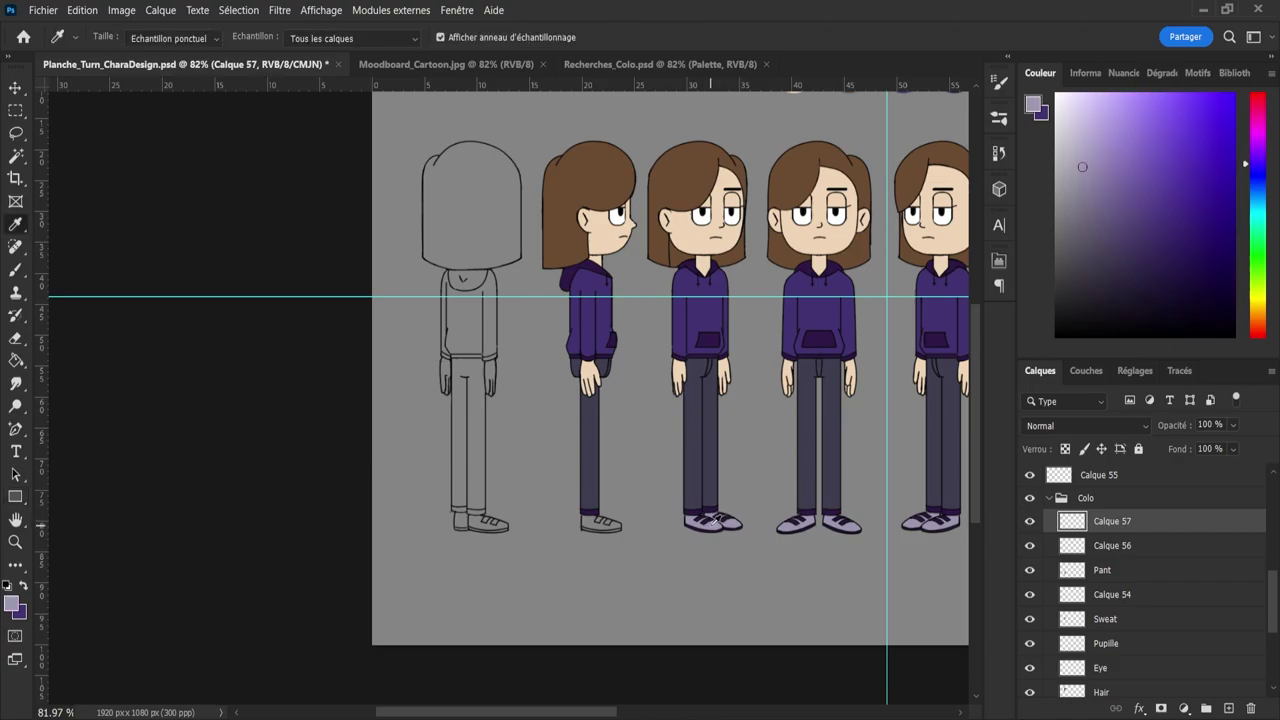
pyautogui.press('z')
pyautogui.moveTo(575, 517); pyautogui.dragTo(645, 541)
pyautogui.press('b')
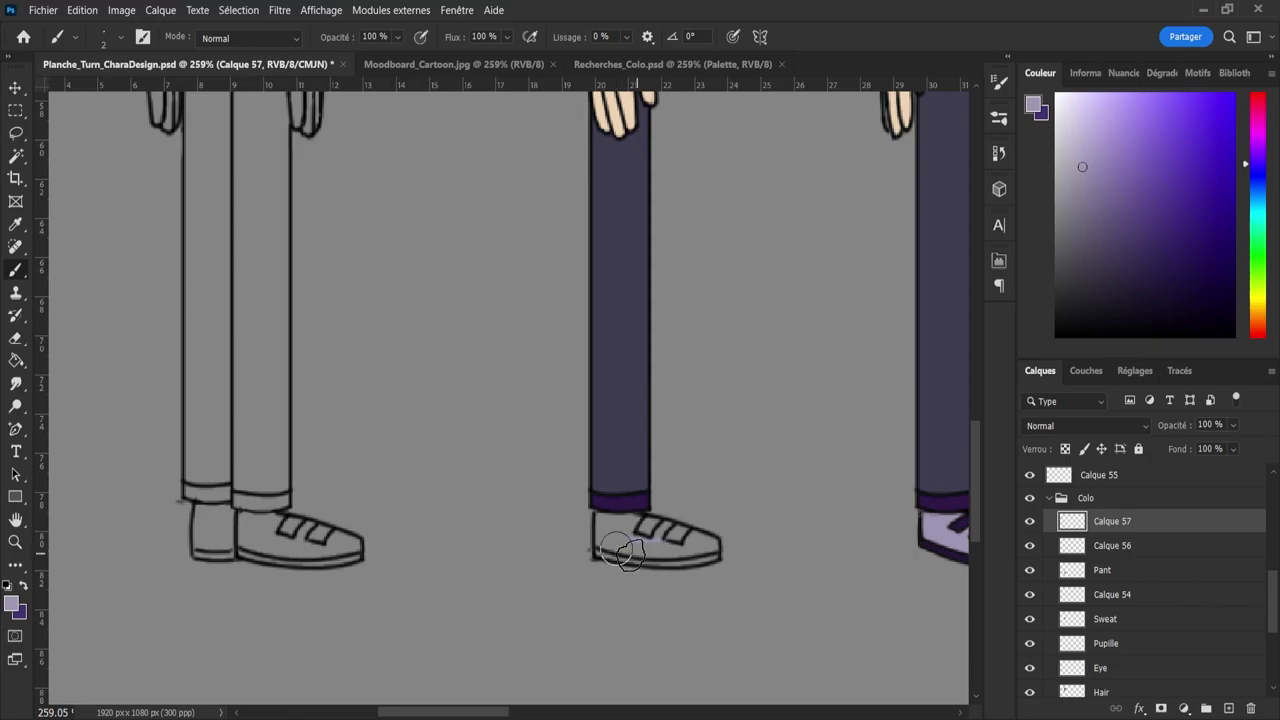
pyautogui.press(']')
pyautogui.press(']')
pyautogui.press(']')
pyautogui.press(']')
pyautogui.press(']')
pyautogui.press(']')
pyautogui.press(']')
pyautogui.press(']')
pyautogui.moveTo(625, 538)
pyautogui.mouseDown()
pyautogui.moveTo(640, 530)
pyautogui.moveTo(630, 526)
pyautogui.moveTo(703, 543)
pyautogui.moveTo(640, 556)
pyautogui.moveTo(600, 540)
pyautogui.moveTo(709, 547)
pyautogui.moveTo(702, 556)
pyautogui.moveTo(670, 553)
pyautogui.moveTo(709, 544)
pyautogui.mouseUp()
# - Touch up the lavender along the profile shoe's heel and ankle area with a smaller brush
pyautogui.press('[')
pyautogui.press('[')
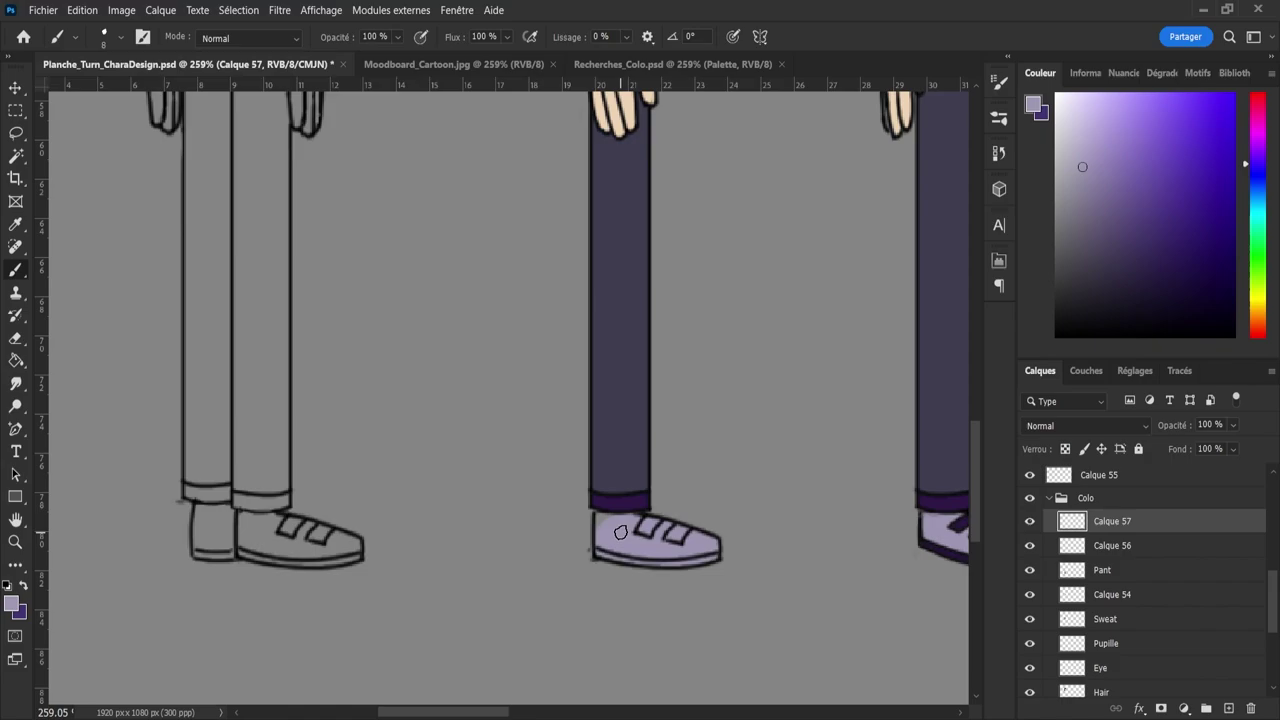
pyautogui.moveTo(621, 532); pyautogui.dragTo(609, 523)
pyautogui.press('[')
pyautogui.press('[')
pyautogui.press('[')
pyautogui.press('[')
# - Erase the stray line mark behind the profile's heel on Calque 55, and check the shoe colour layer's coverage
pyautogui.click(1085, 481)
pyautogui.press('e')
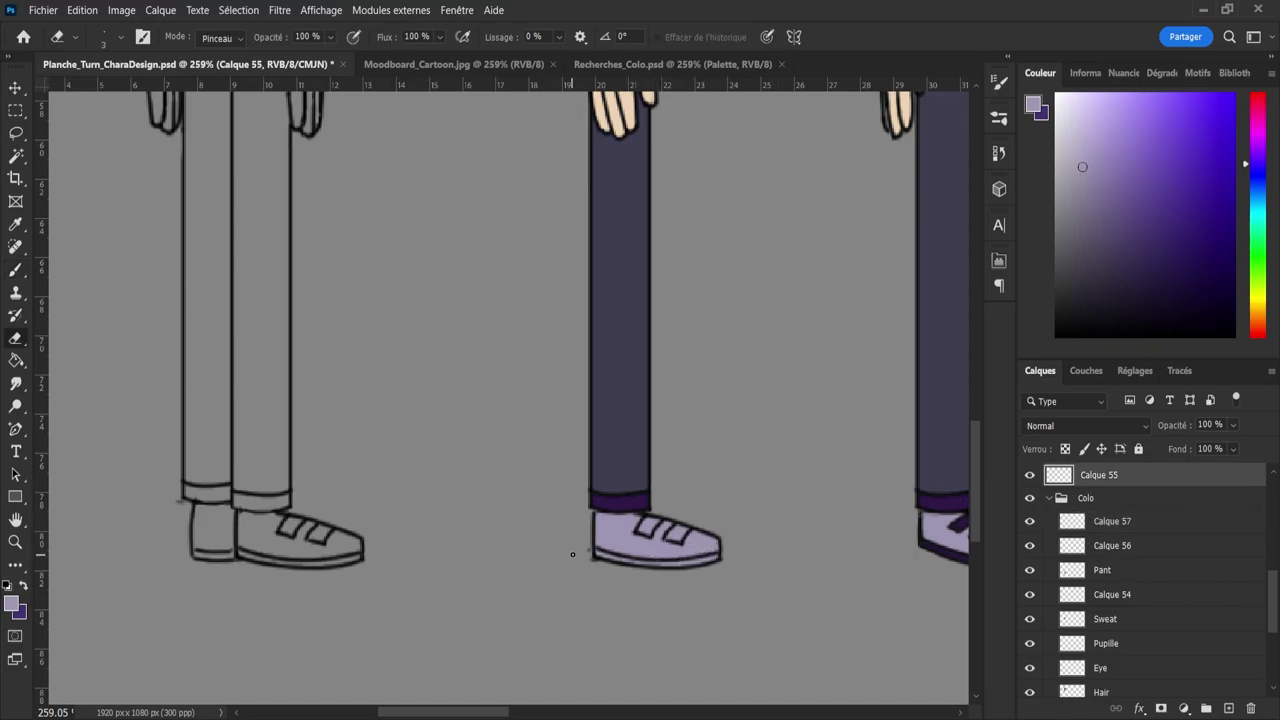
pyautogui.click(1095, 527)
pyautogui.click(1030, 521)
pyautogui.click(1030, 521)
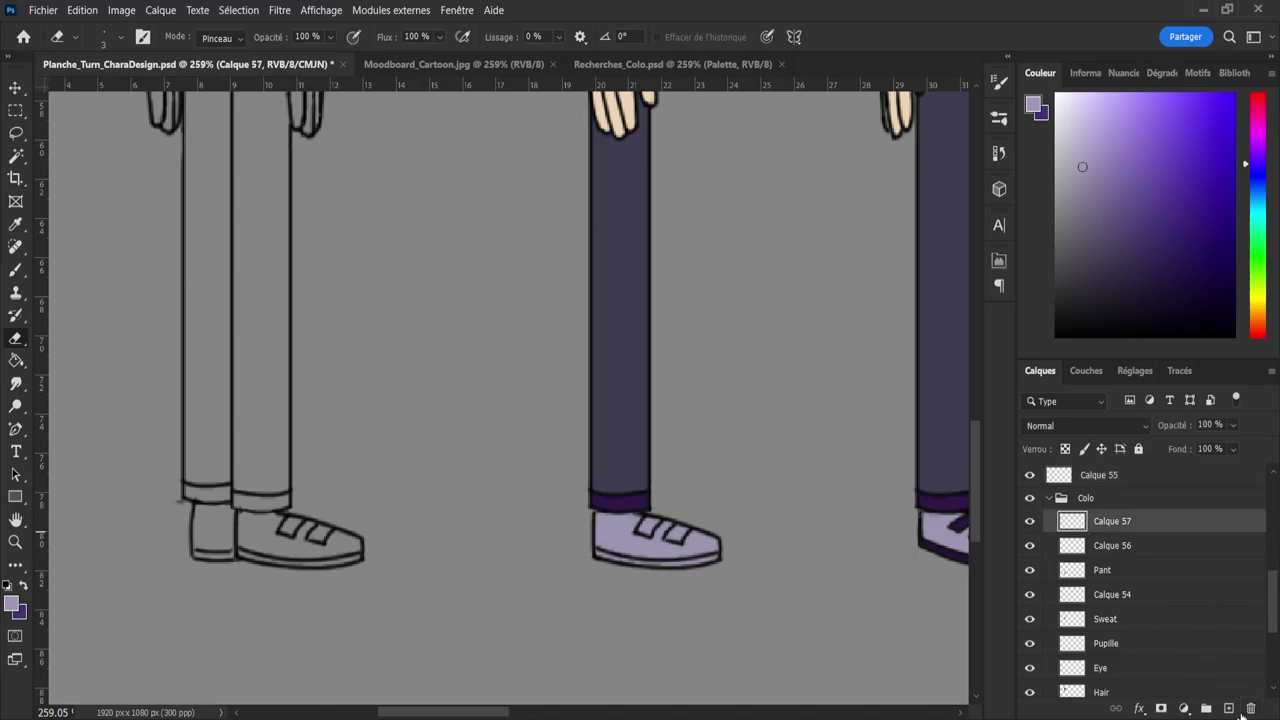
# - Add a new layer and fill the profile shoe's two straps with the dark purple sampled from the trouser hem
pyautogui.click(1229, 708)
pyautogui.press('i')
pyautogui.click(618, 498)
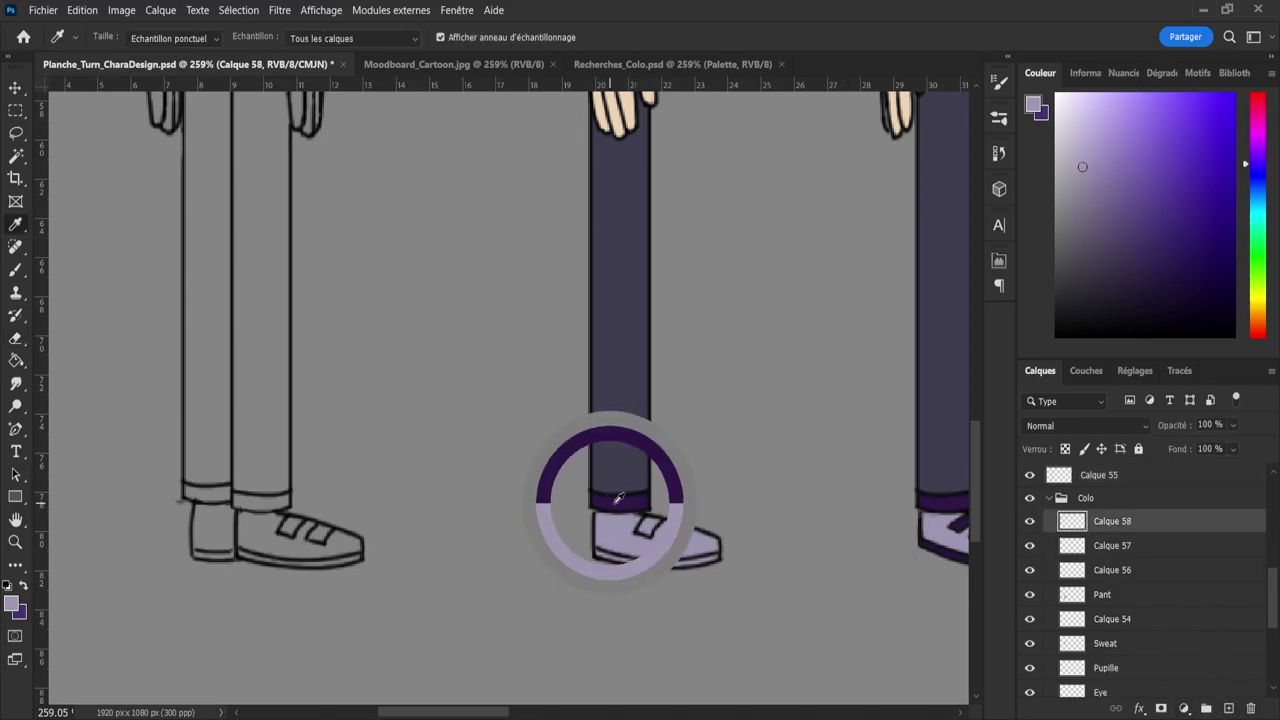
pyautogui.press('g')
pyautogui.click(657, 533)
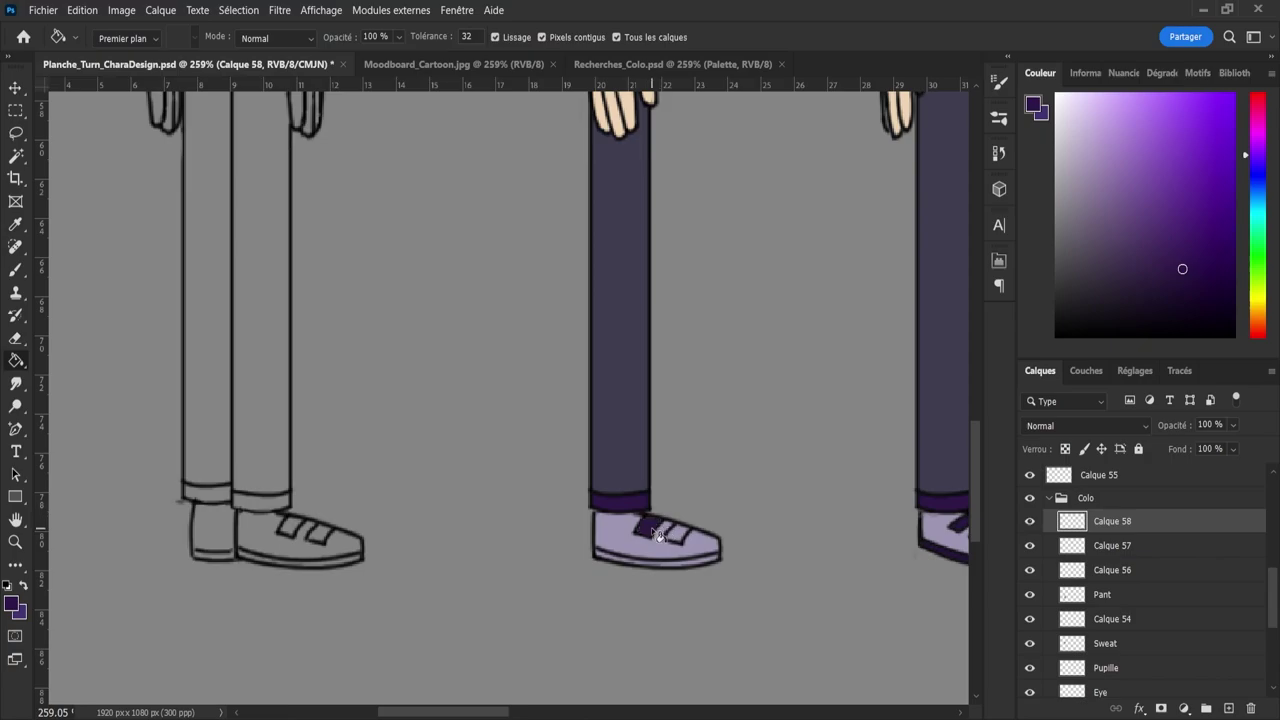
pyautogui.click(676, 533)
# - Paint the profile shoe's sole with the same dark purple, redoing the first stroke with a larger brush, and save the document
pyautogui.press('b')
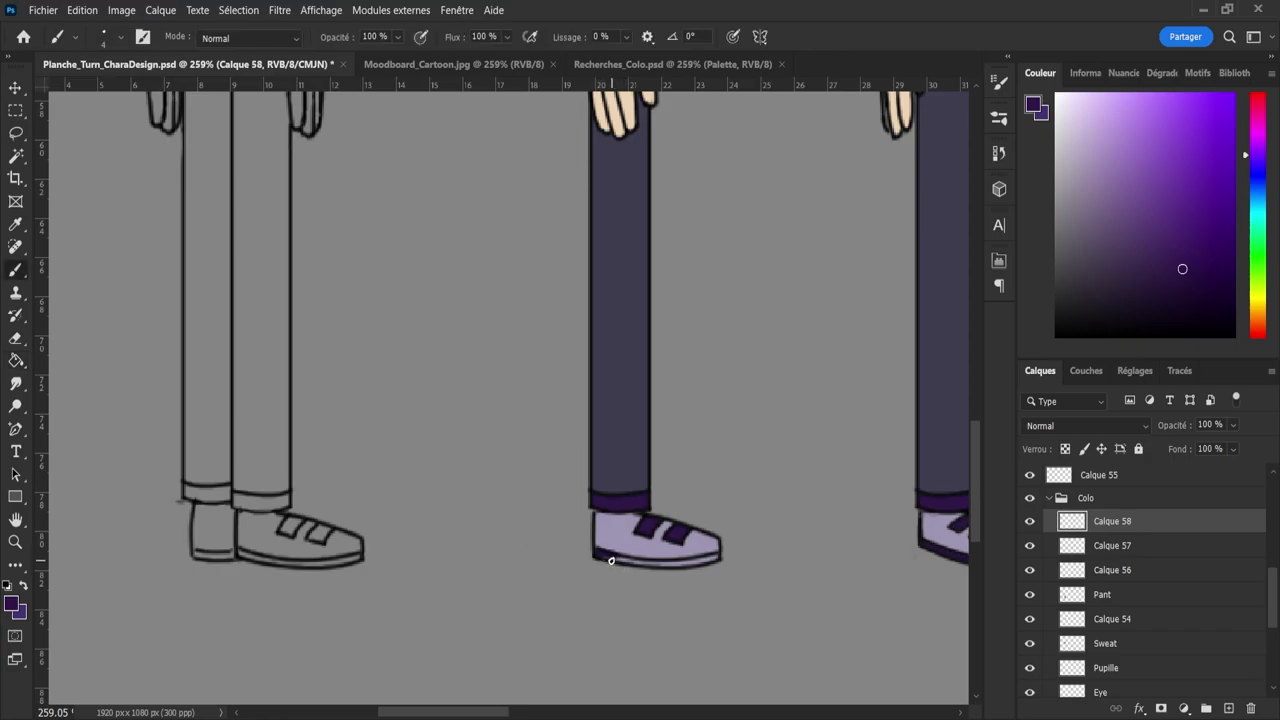
pyautogui.hotkey('ctrl', 'z')
pyautogui.keyDown('alt'); pyautogui.rightClick(606, 553); pyautogui.keyUp('alt')
pyautogui.press('alt')
pyautogui.press(']')
pyautogui.press(']')
pyautogui.moveTo(598, 556); pyautogui.dragTo(627, 562)
pyautogui.press('z')
pyautogui.moveTo(676, 569)
pyautogui.mouseDown()
pyautogui.moveTo(606, 554)
pyautogui.moveTo(579, 530)
pyautogui.moveTo(686, 568)
pyautogui.moveTo(666, 562)
pyautogui.mouseUp()
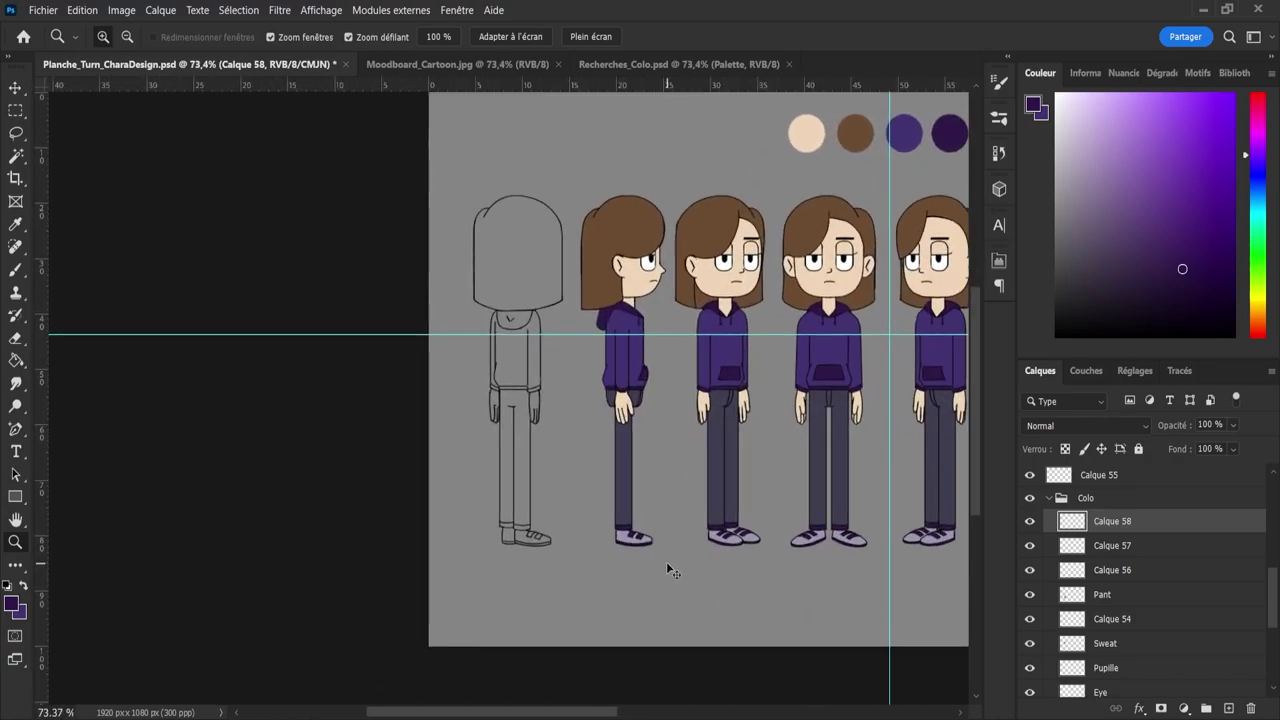
pyautogui.hotkey('ctrl', 's')
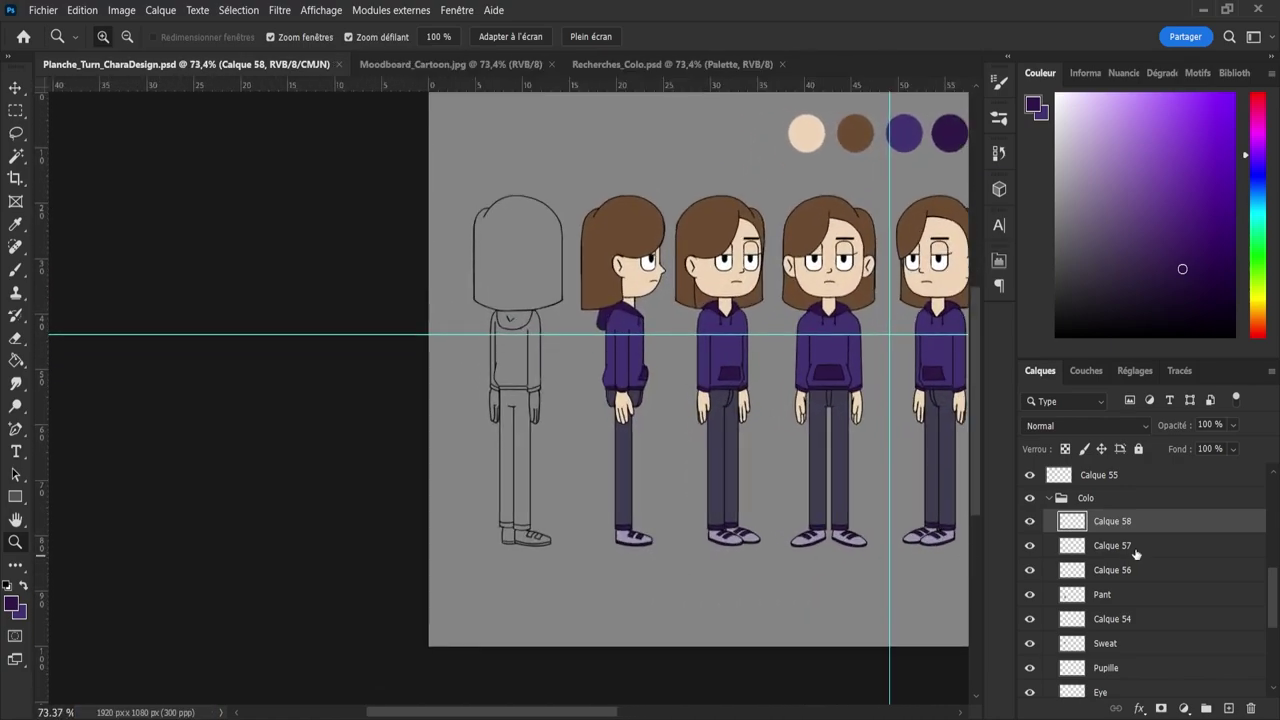
# - Rename the shoe's strap and sole layer as Scratch and its lavender layer as Shoes, and save the document
pyautogui.click(1029, 524)
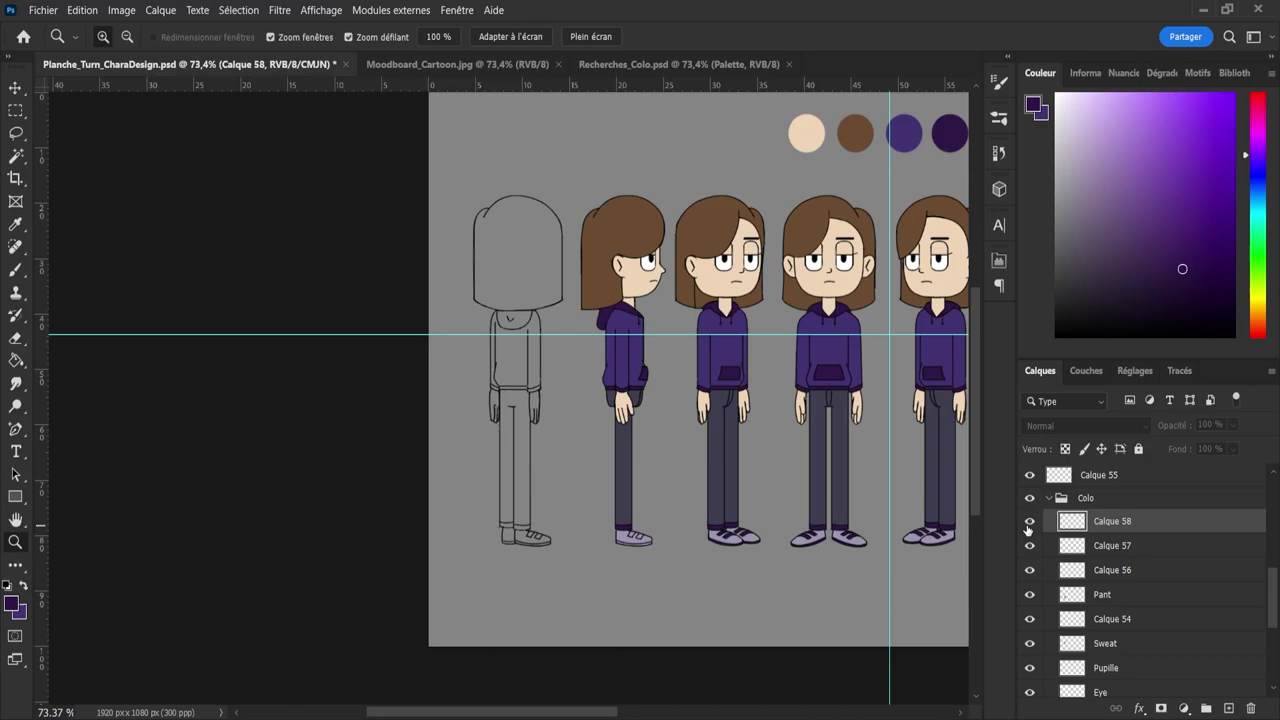
pyautogui.doubleClick(1110, 521)
pyautogui.write('Scrat')
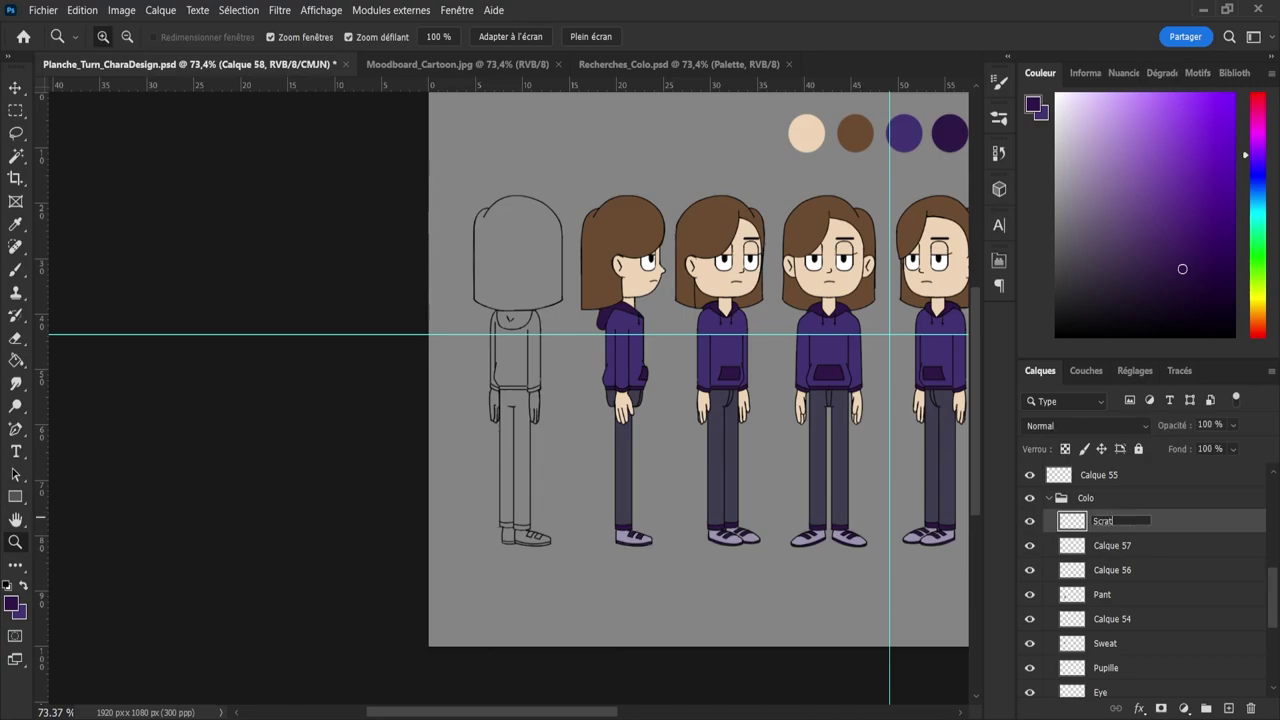
pyautogui.write('ch')
pyautogui.doubleClick(1126, 545)
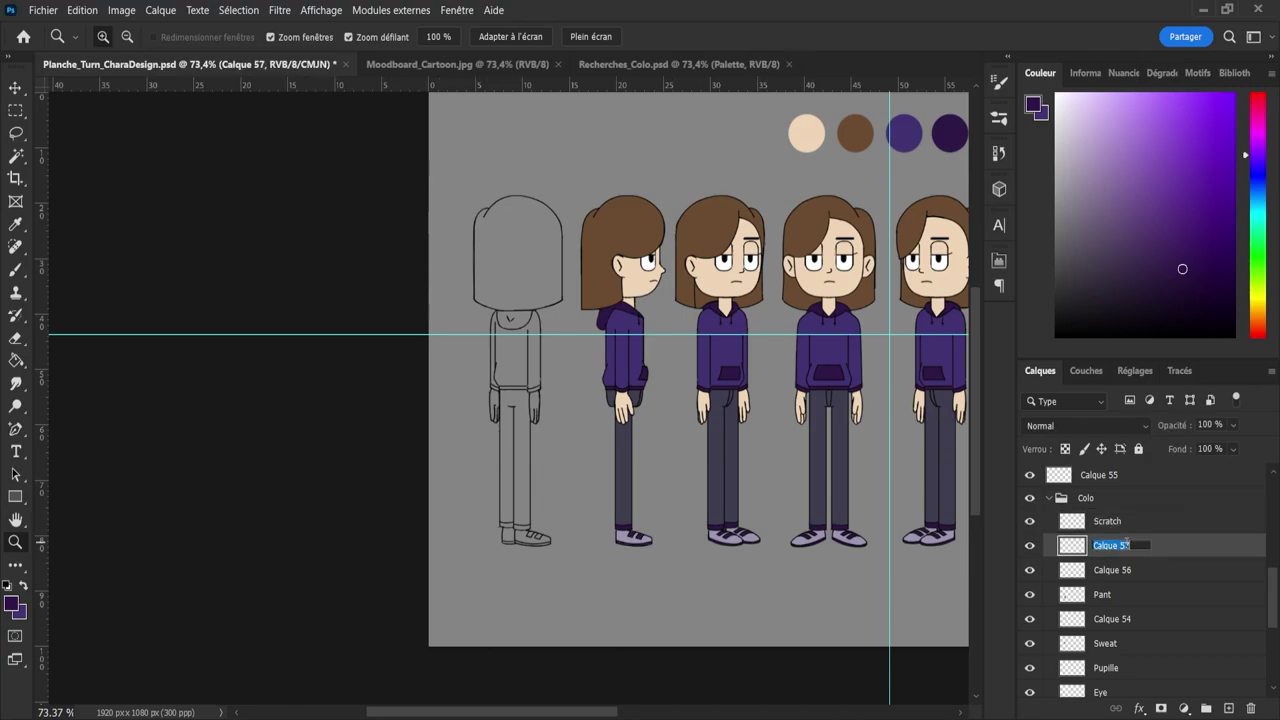
pyautogui.write('Shoes')
pyautogui.press('Return')
pyautogui.hotkey('ctrl', 's')
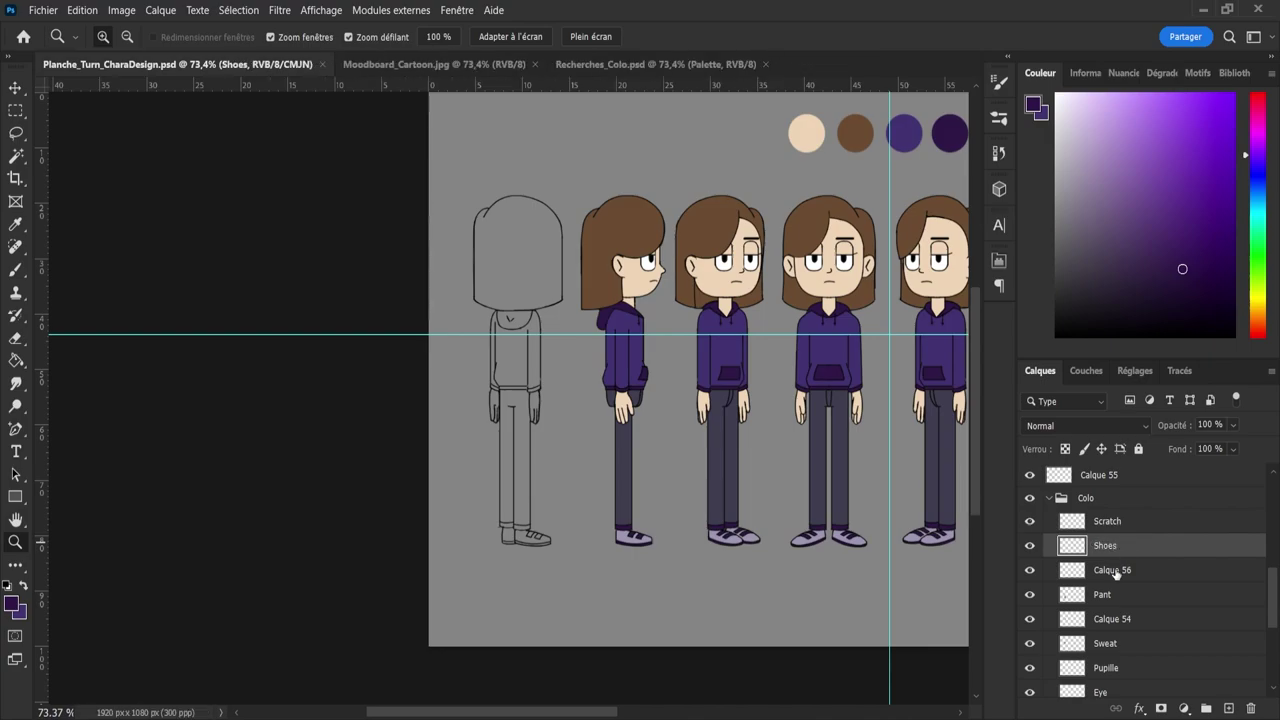
# - Collapse the profile's Colo group, save the document, and compare the turnaround with that group's colours hidden and shown
pyautogui.click(1112, 570)
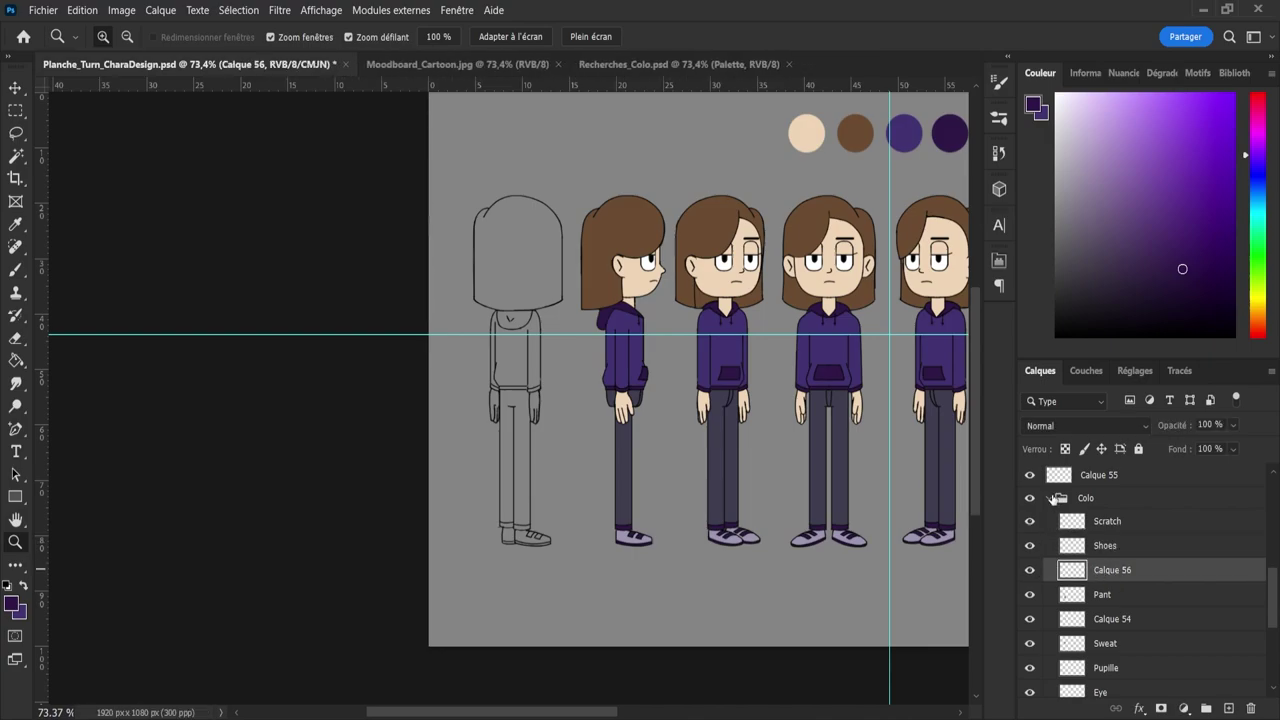
pyautogui.click(1049, 498)
pyautogui.hotkey('ctrl', 's')
pyautogui.click(1030, 535)
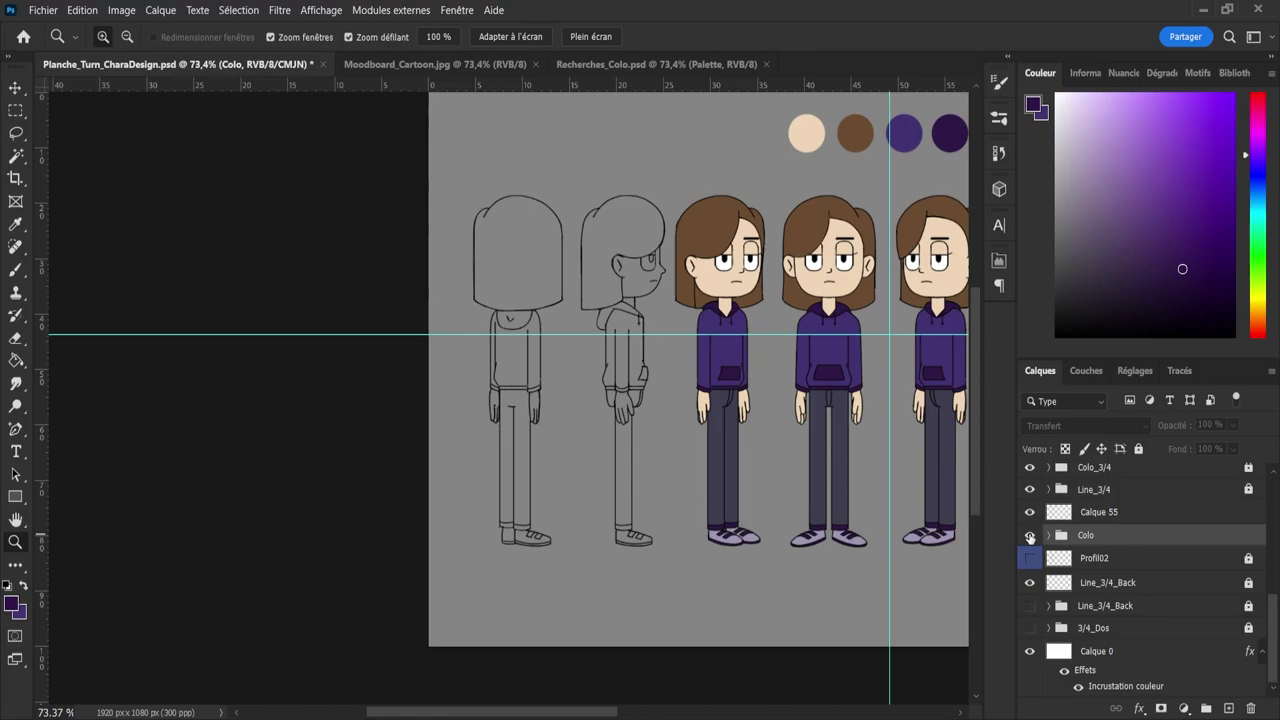
pyautogui.click(1030, 535)
pyautogui.moveTo(585, 345); pyautogui.dragTo(571, 333)
pyautogui.moveTo(733, 342); pyautogui.dragTo(711, 341)
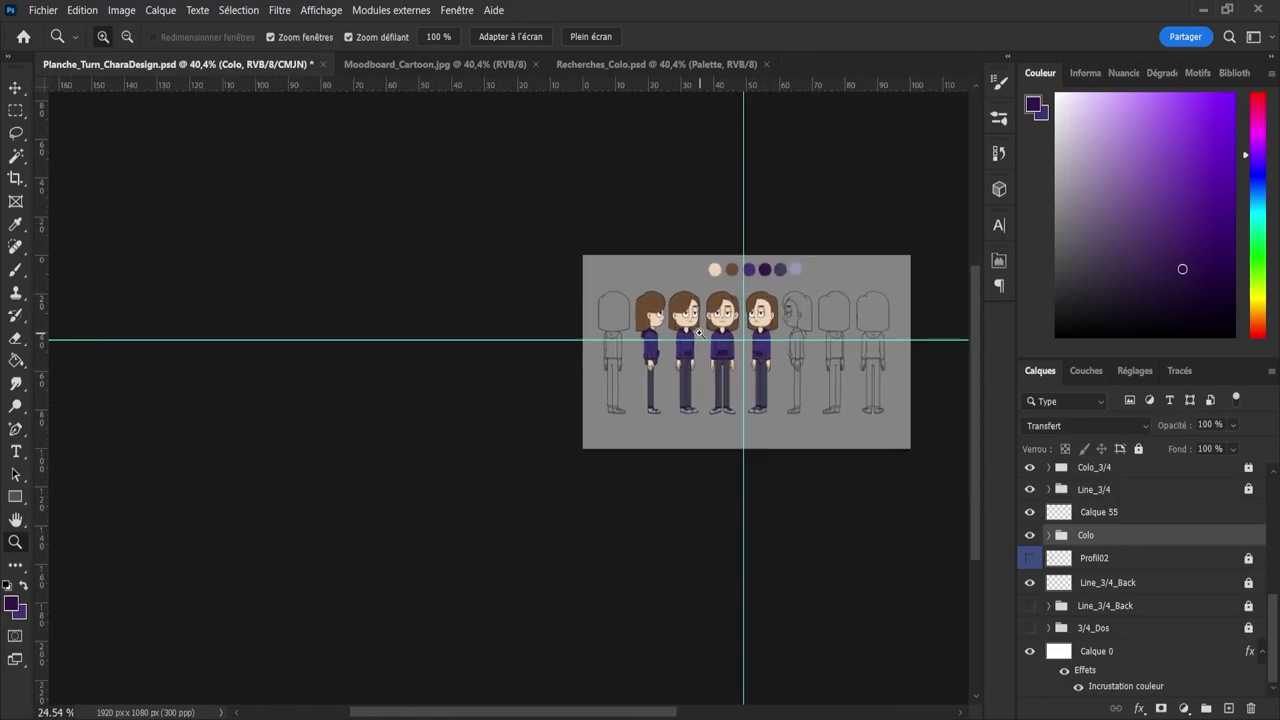
pyautogui.moveTo(880, 334); pyautogui.dragTo(899, 336)
pyautogui.moveTo(691, 333); pyautogui.dragTo(717, 333)
pyautogui.scroll(2, 717, 333)
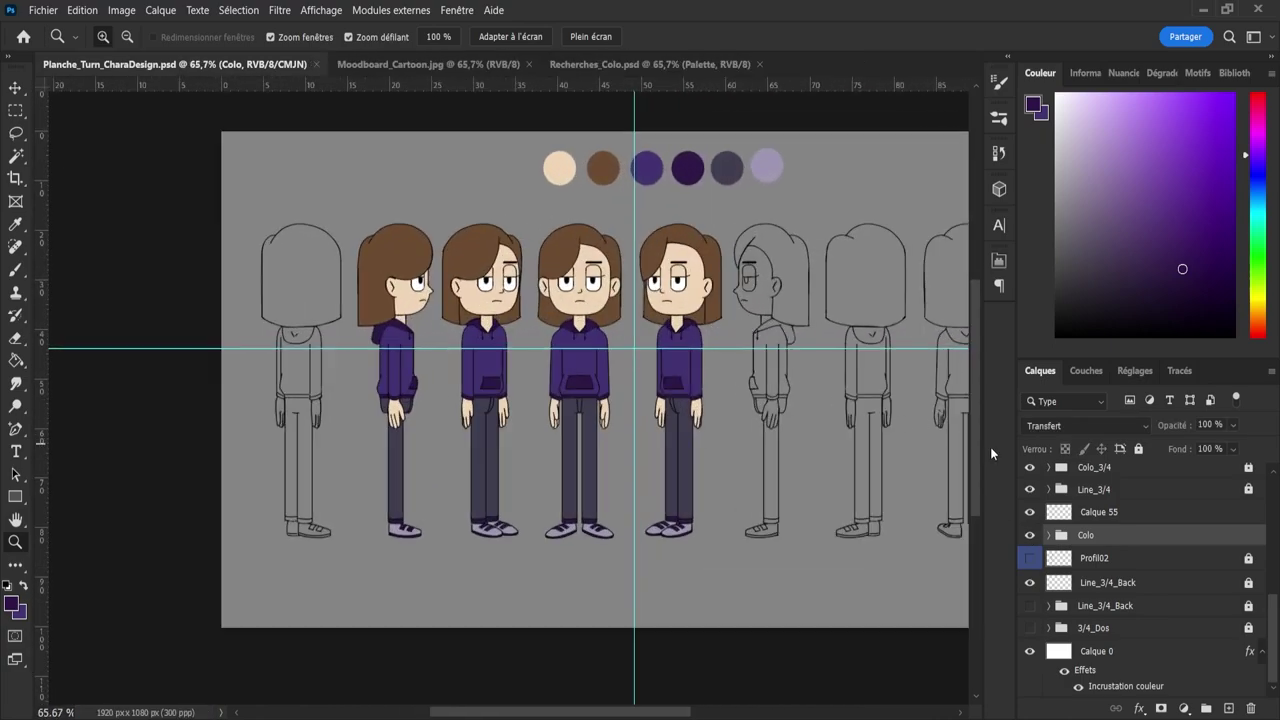
# - Rename the right-facing profile's line layer Calque 55 as Line_Profil and save the document
pyautogui.click(1030, 512)
pyautogui.click(1030, 512)
pyautogui.doubleClick(1096, 512)
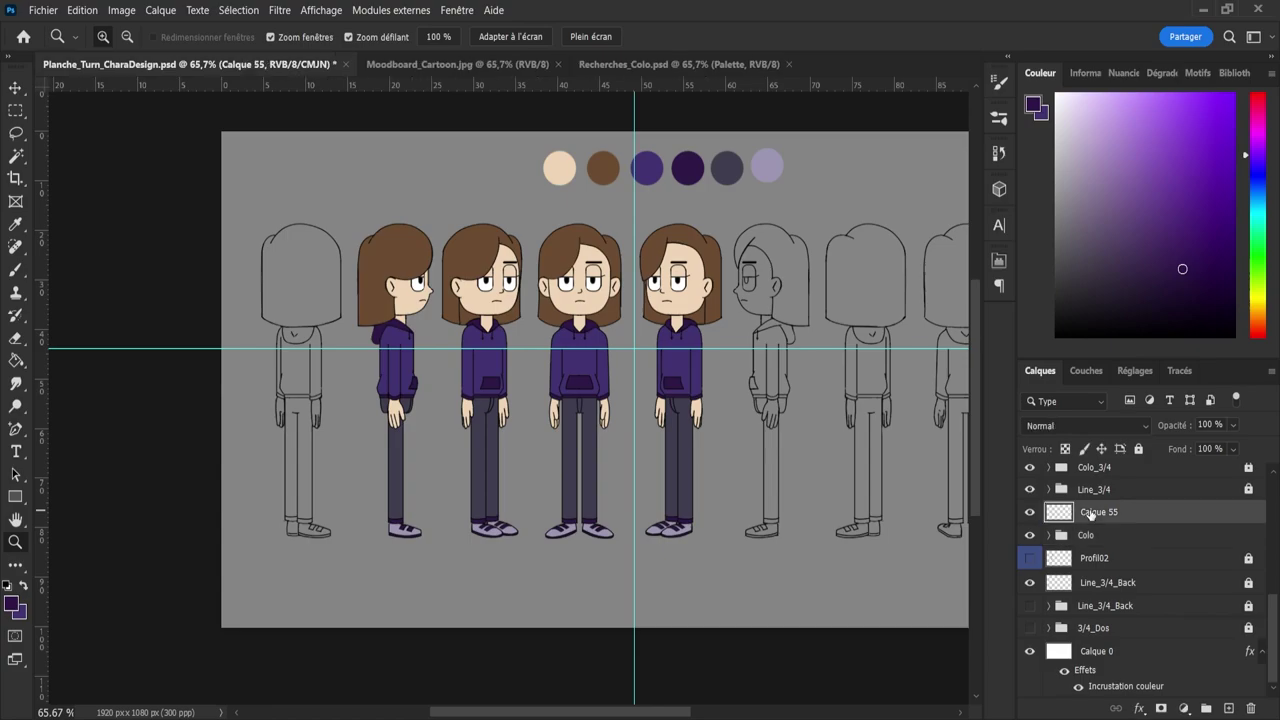
pyautogui.write('Line_Profil')
pyautogui.press('Return')
pyautogui.hotkey('ctrl', 's')
# - Duplicate the right-facing profile's Colo group and move the copy directly beneath the left-facing view's visible Profil line layer
pyautogui.click(1100, 541)
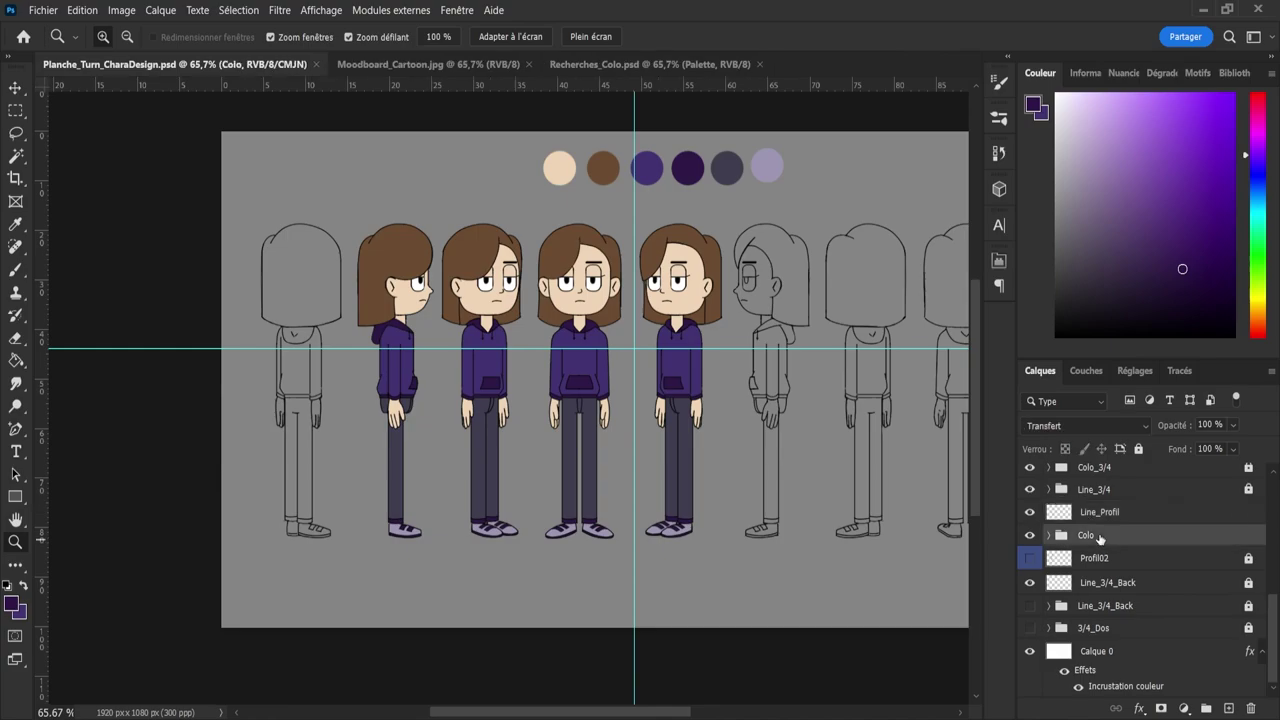
pyautogui.hotkey('ctrl', 'j')
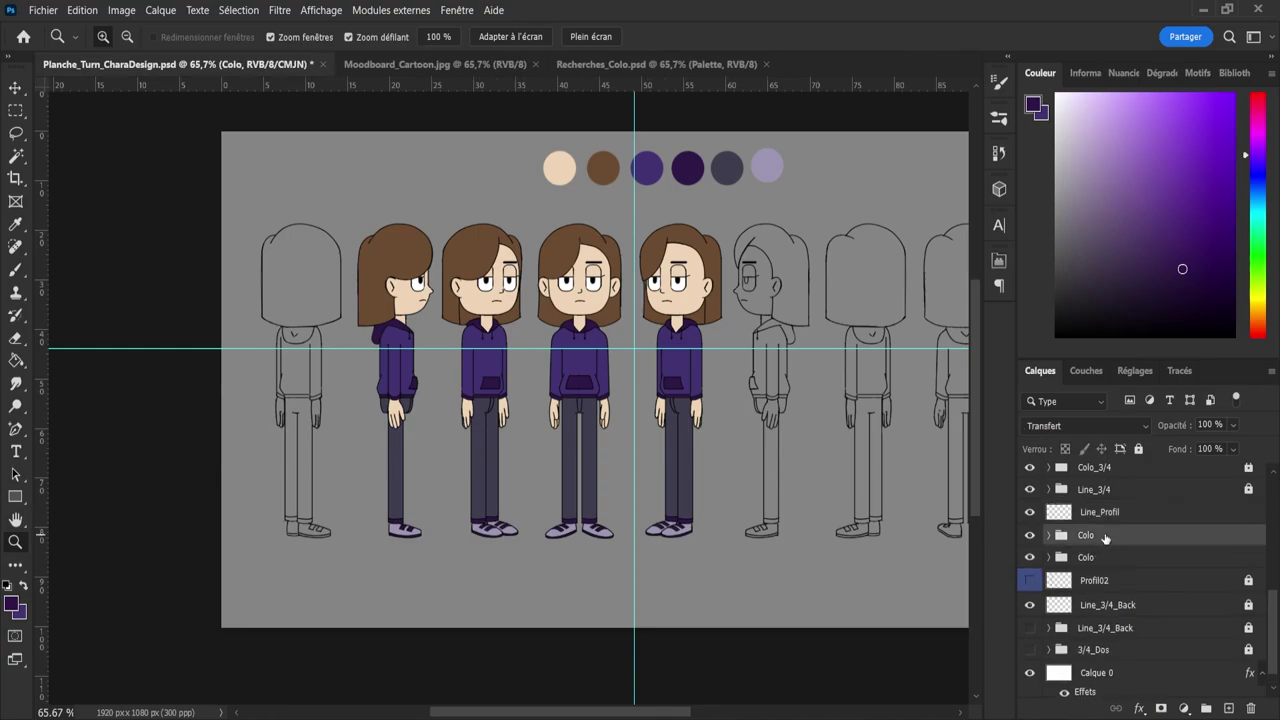
pyautogui.moveTo(1104, 537); pyautogui.dragTo(1112, 505)
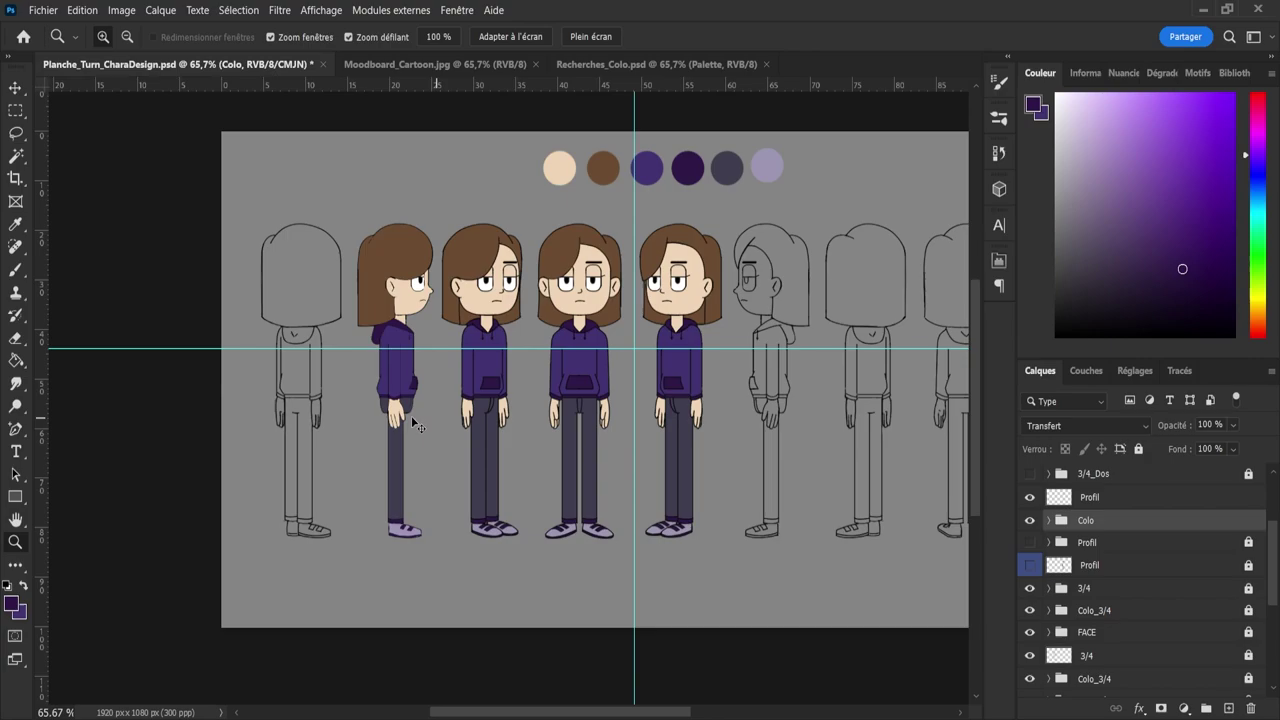
# - Flip the duplicated Colo group horizontally and place it over the left-facing profile's line art
pyautogui.hotkey('ctrl', 't')
pyautogui.click(429, 384)
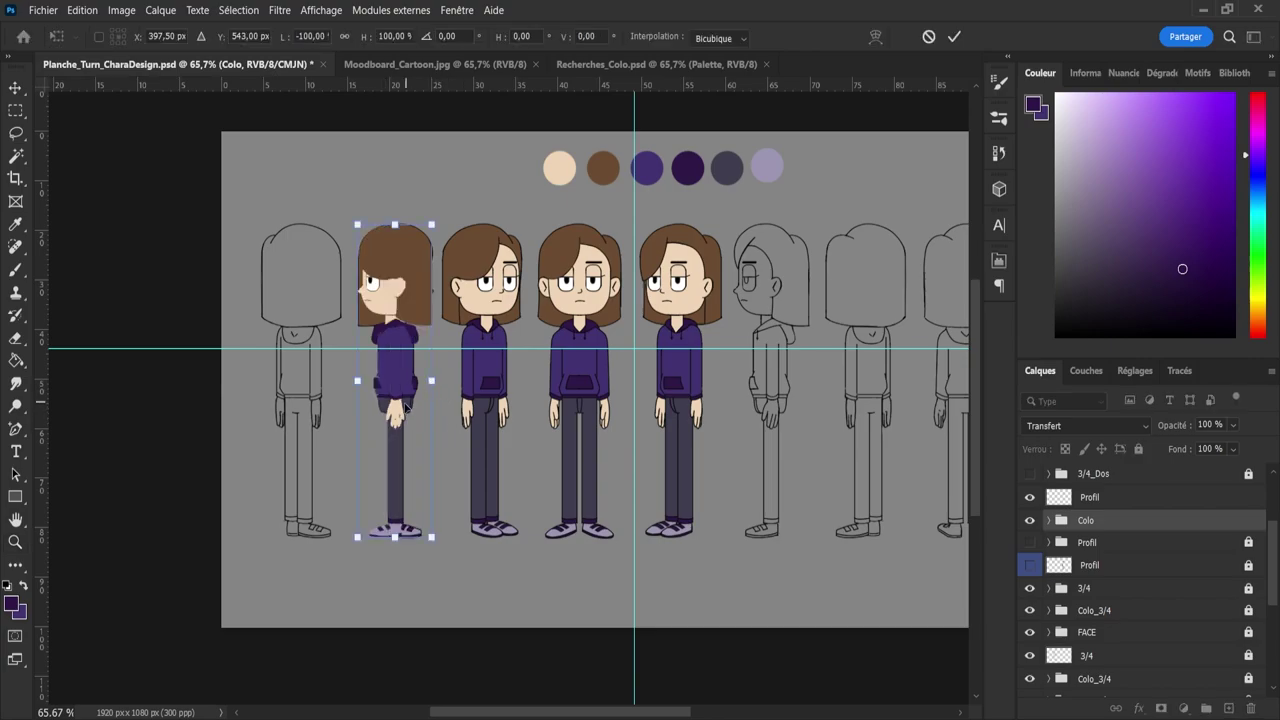
pyautogui.moveTo(418, 407); pyautogui.dragTo(779, 398)
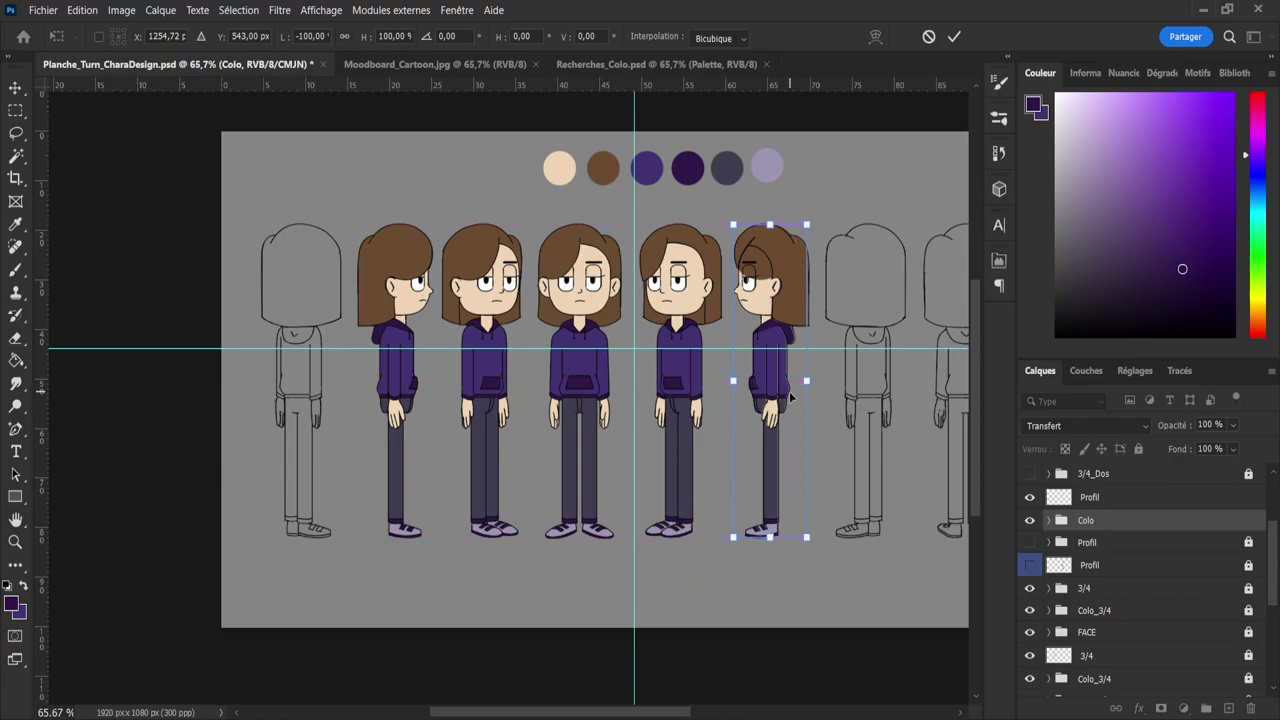
pyautogui.press('Return')
# - Erase the stray line mark behind the left-facing profile's heel on its Profil line layer
pyautogui.press('z')
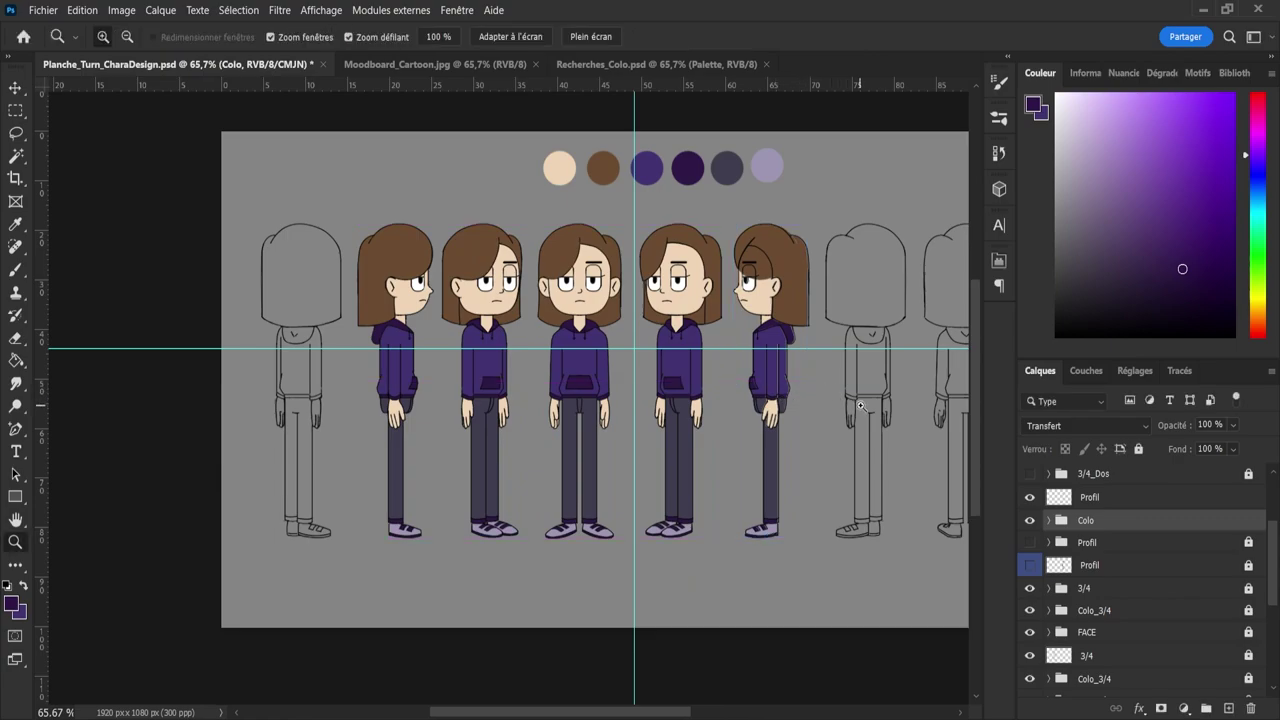
pyautogui.moveTo(885, 405); pyautogui.dragTo(908, 396)
pyautogui.press('v')
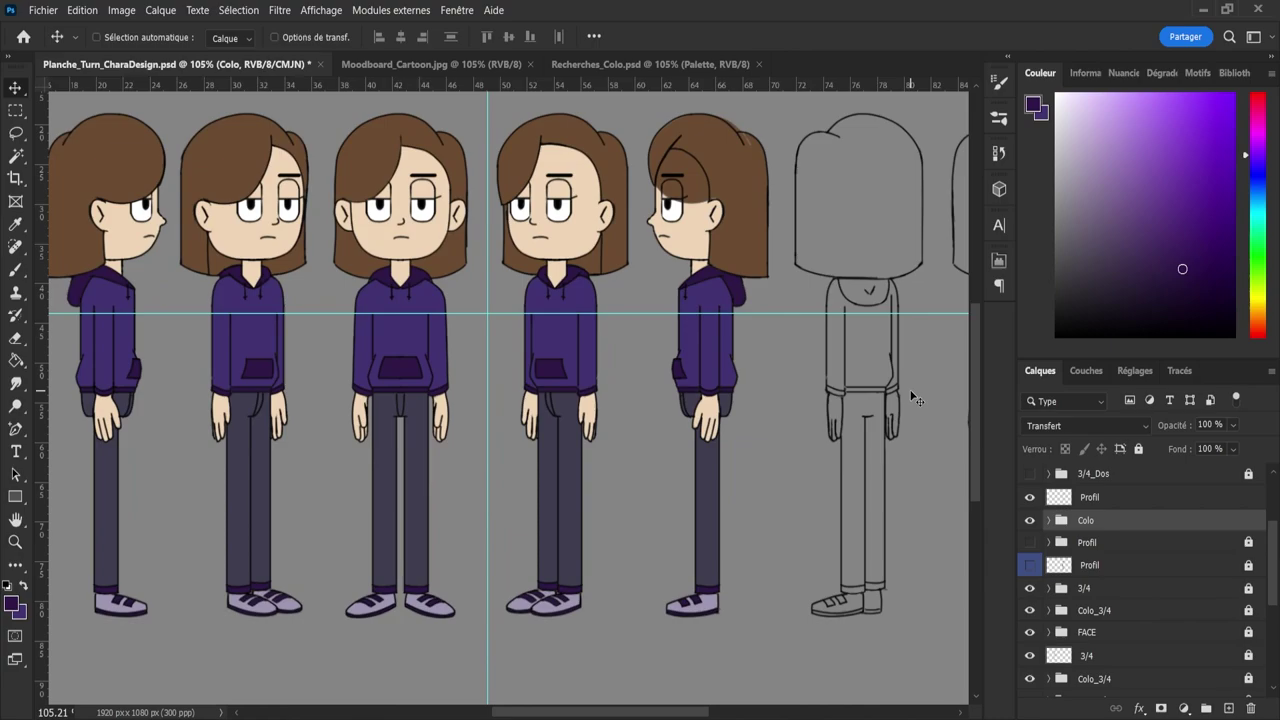
pyautogui.press('e')
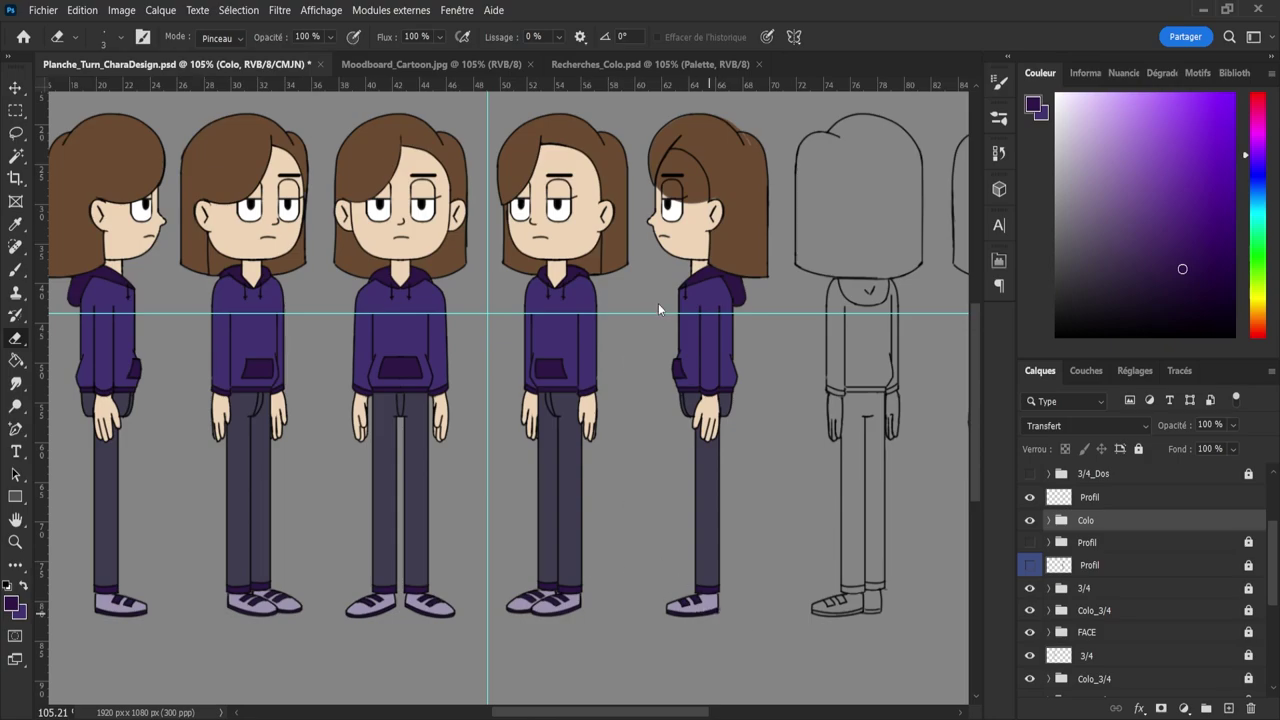
pyautogui.press('b')
pyautogui.scroll(5, 774, 614)
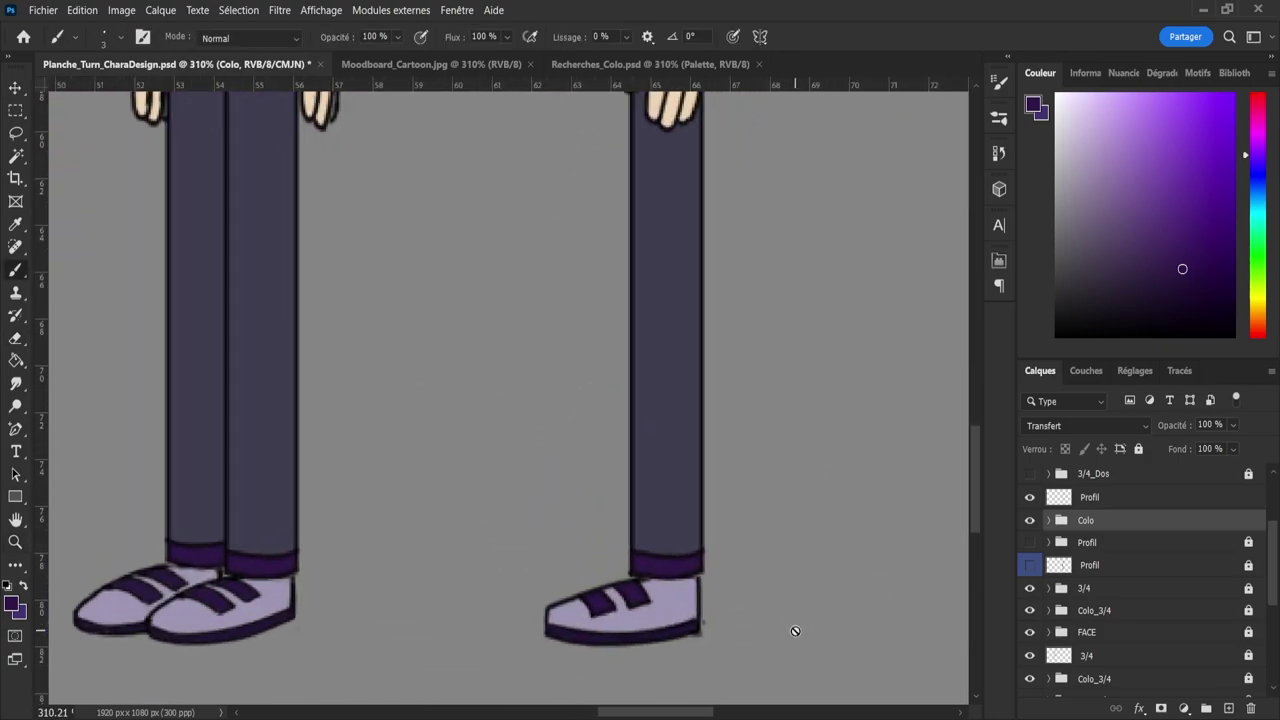
pyautogui.press('v')
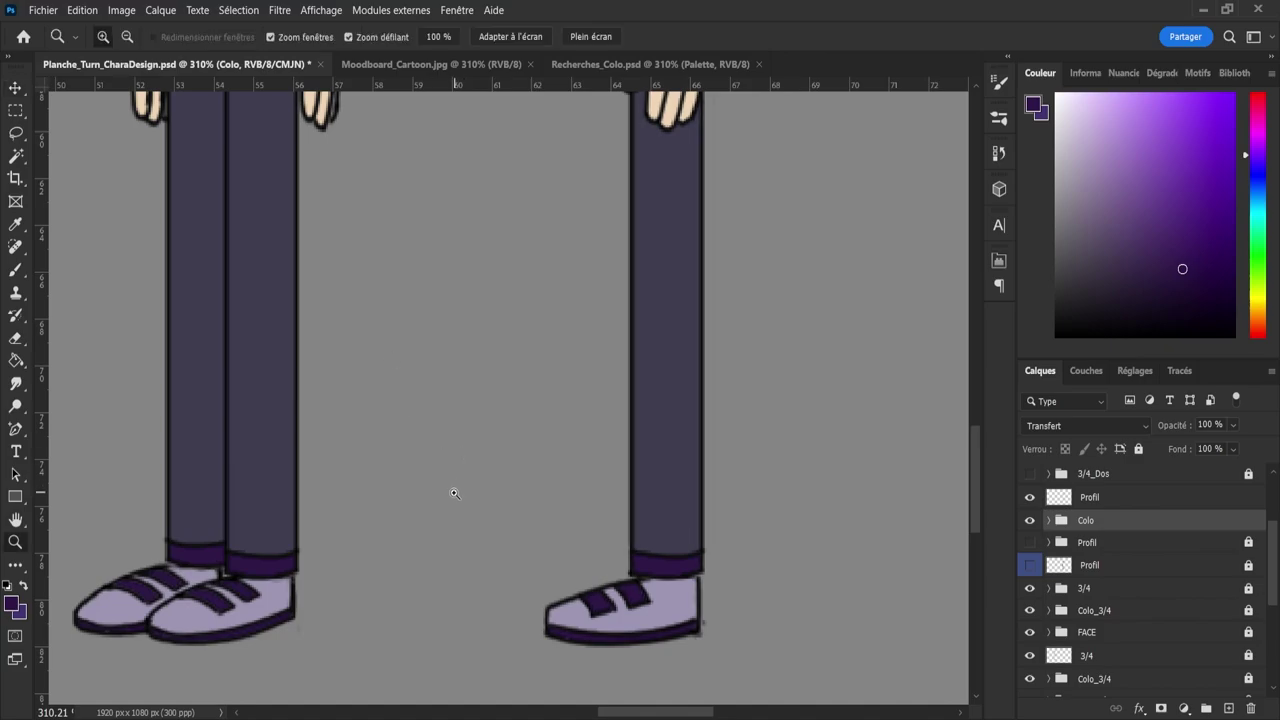
pyautogui.moveTo(451, 491); pyautogui.dragTo(443, 491)
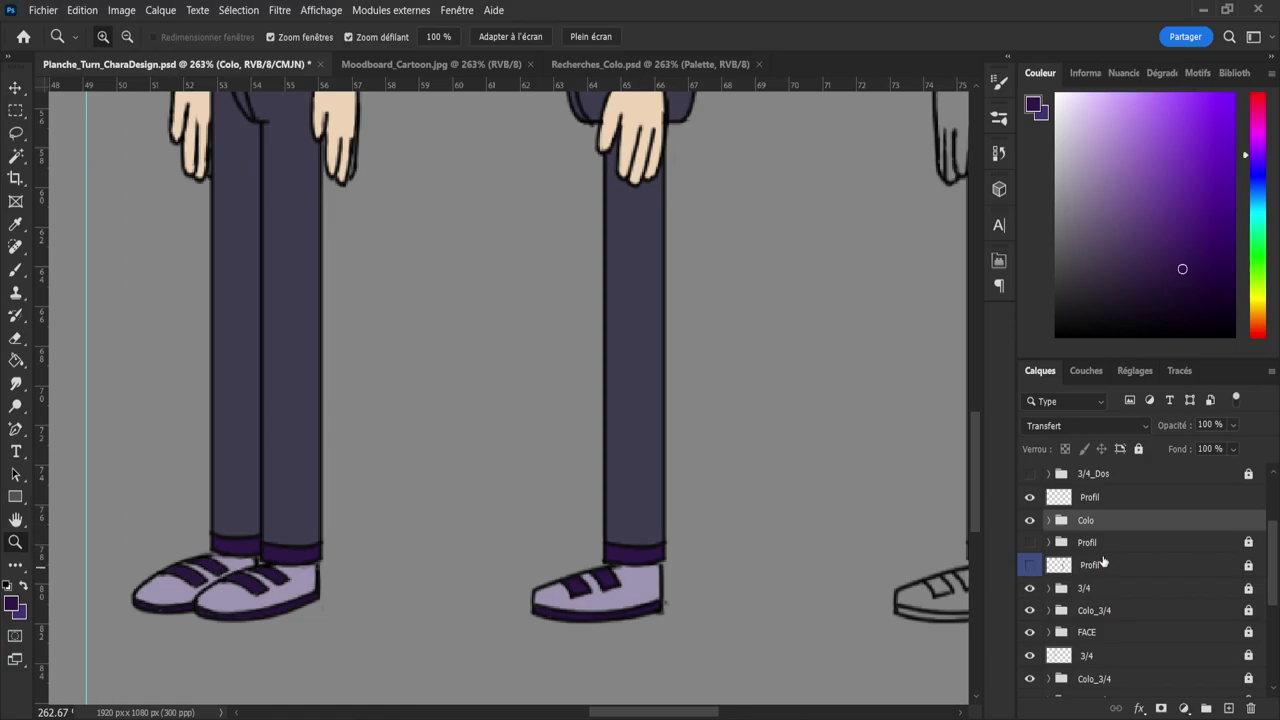
pyautogui.click(1090, 498)
pyautogui.press('e')
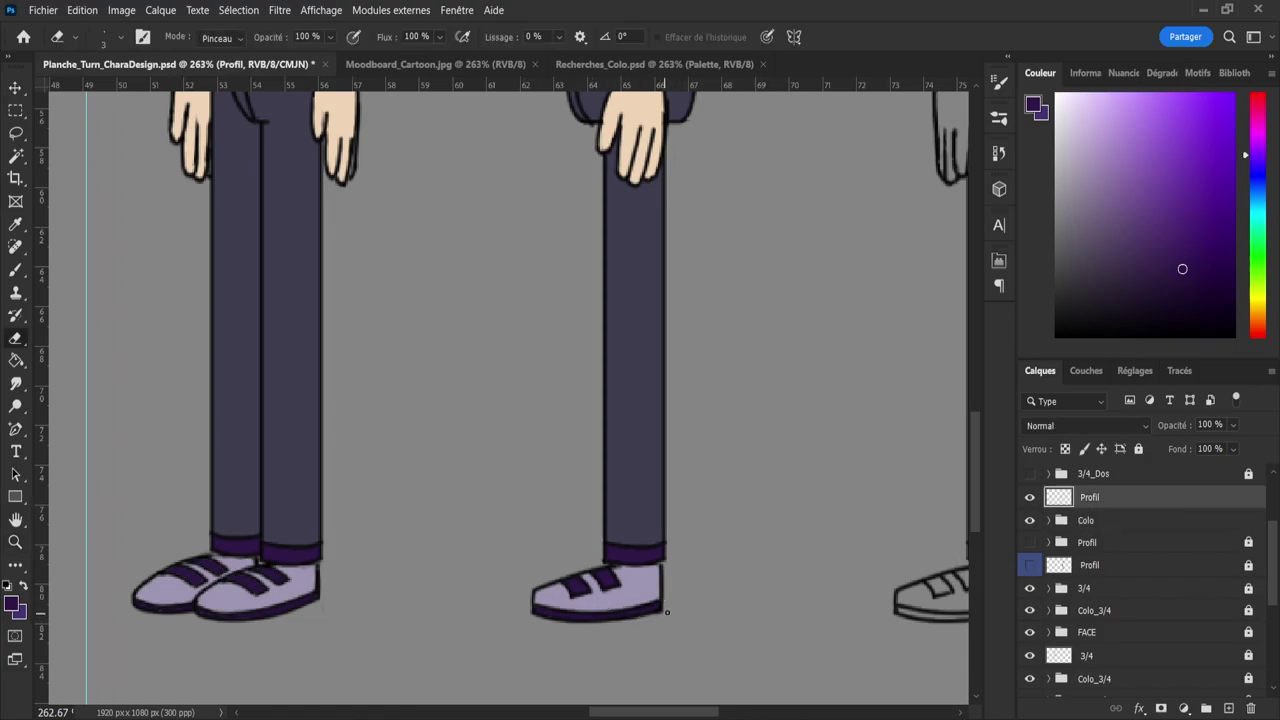
# - Delete the Hair layer from the left-facing profile's Colo group
pyautogui.press('z')
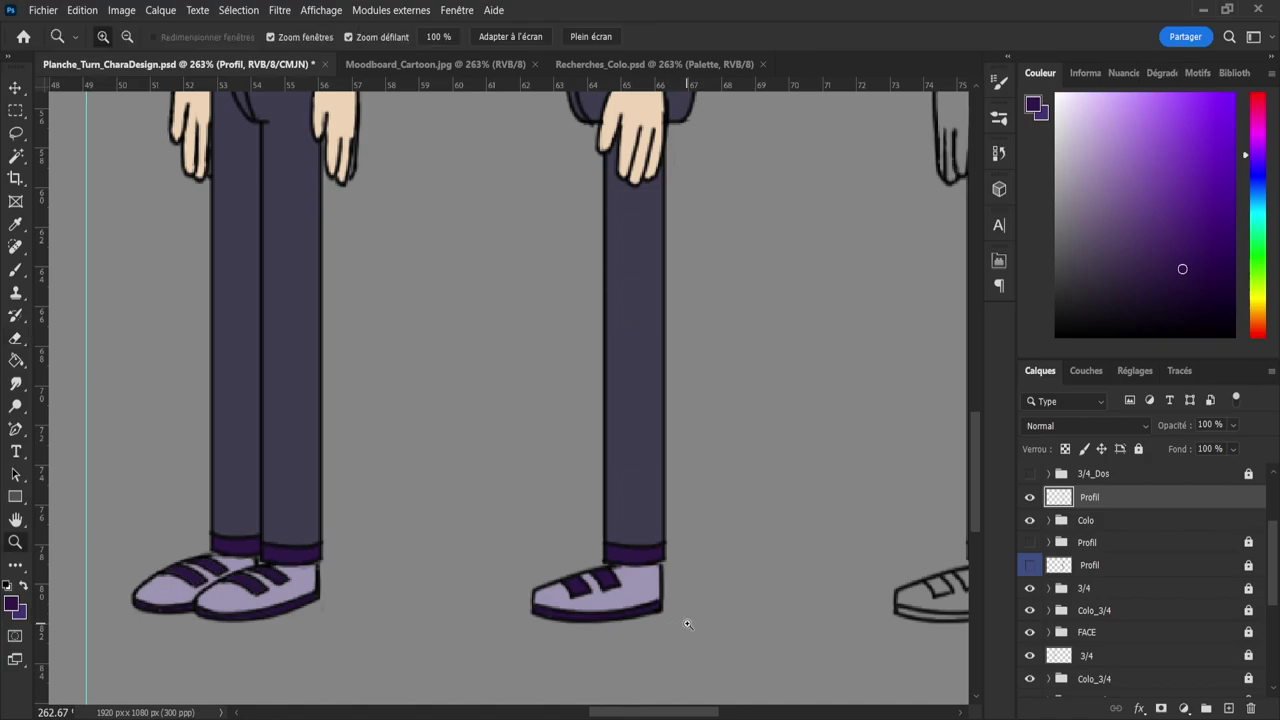
pyautogui.moveTo(687, 622); pyautogui.dragTo(639, 608)
pyautogui.scroll(-3, 690, 560)
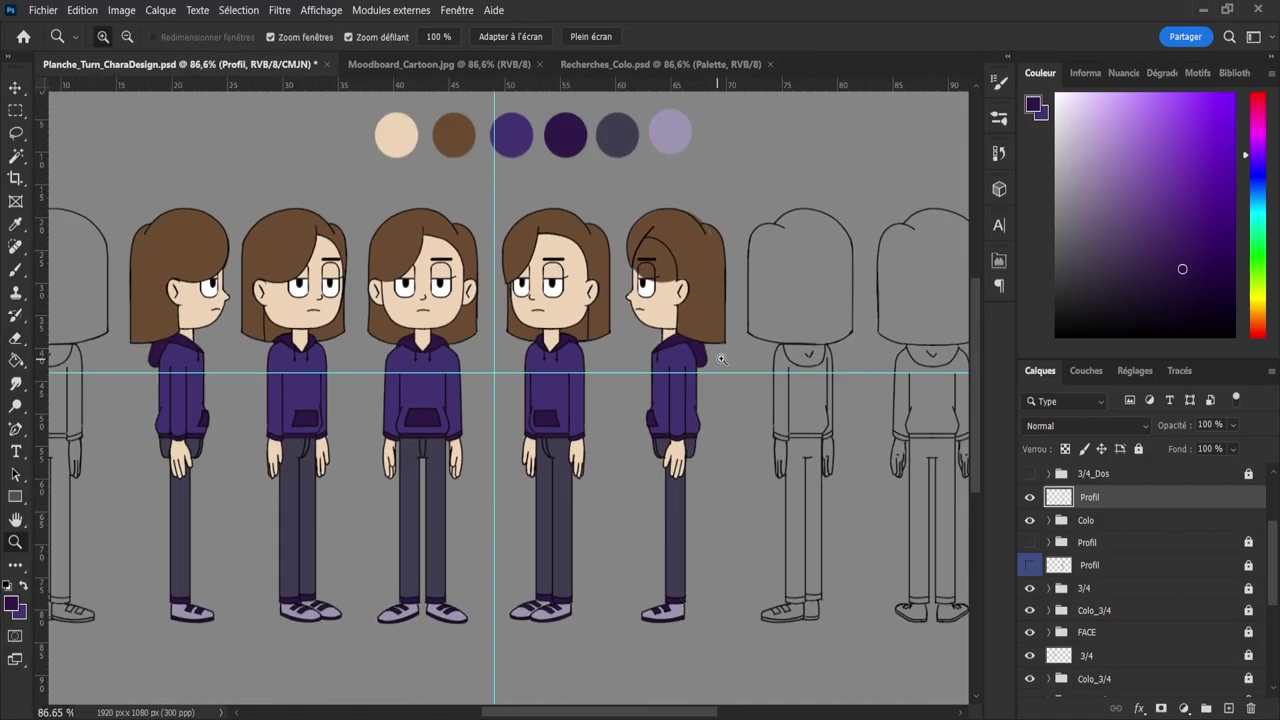
pyautogui.scroll(2, 749, 426)
pyautogui.scroll(-1, 725, 441)
pyautogui.scroll(2, 749, 270)
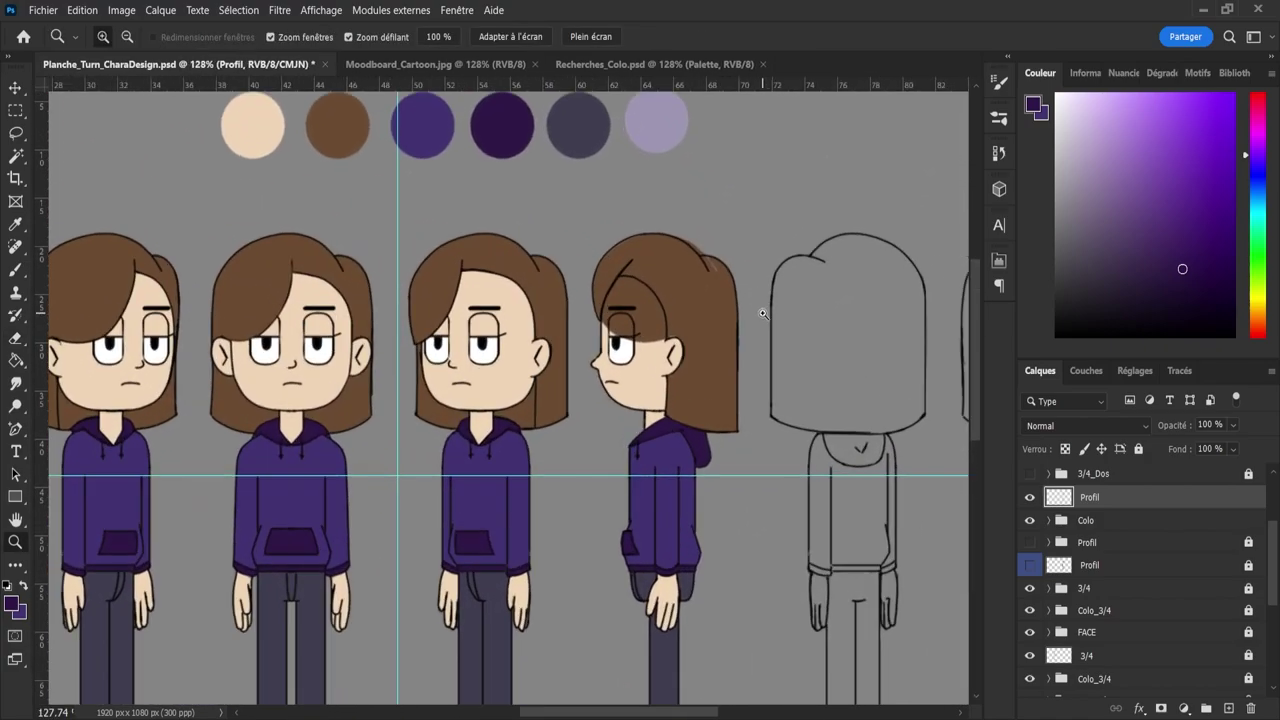
pyautogui.scroll(1, 765, 305)
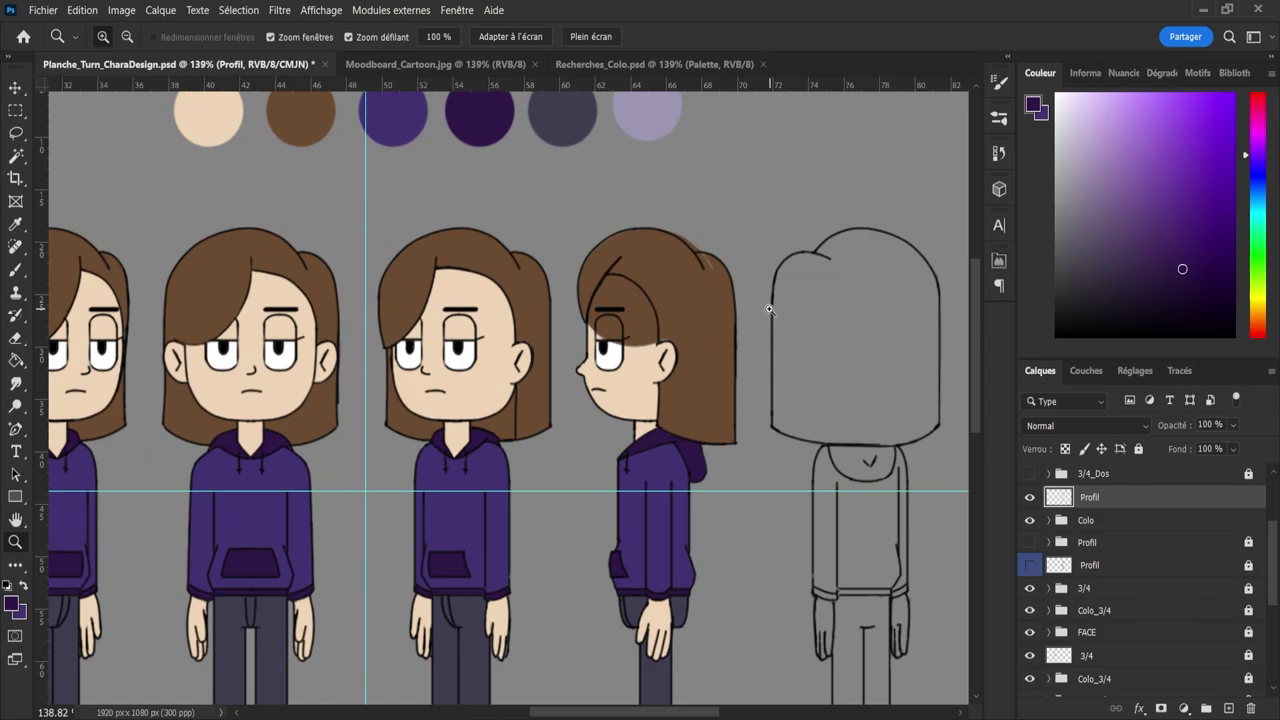
pyautogui.click(1048, 521)
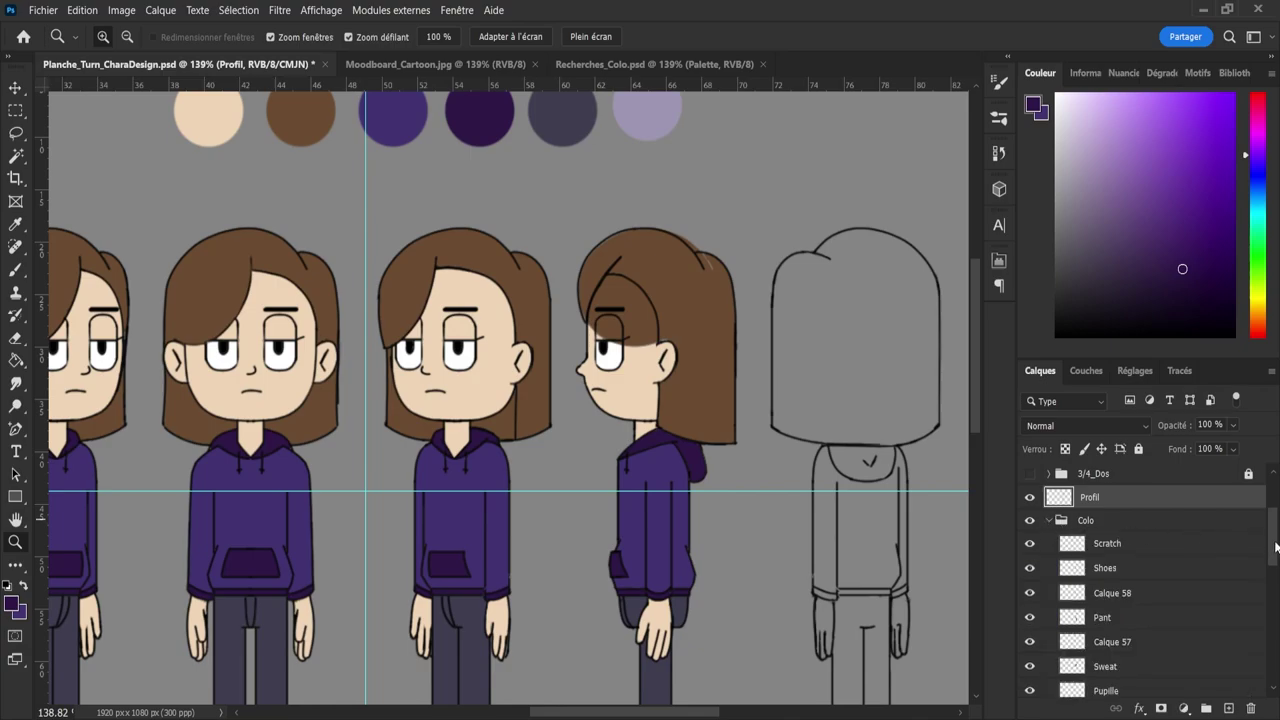
pyautogui.scroll(-5, 1275, 547)
pyautogui.click(1182, 619)
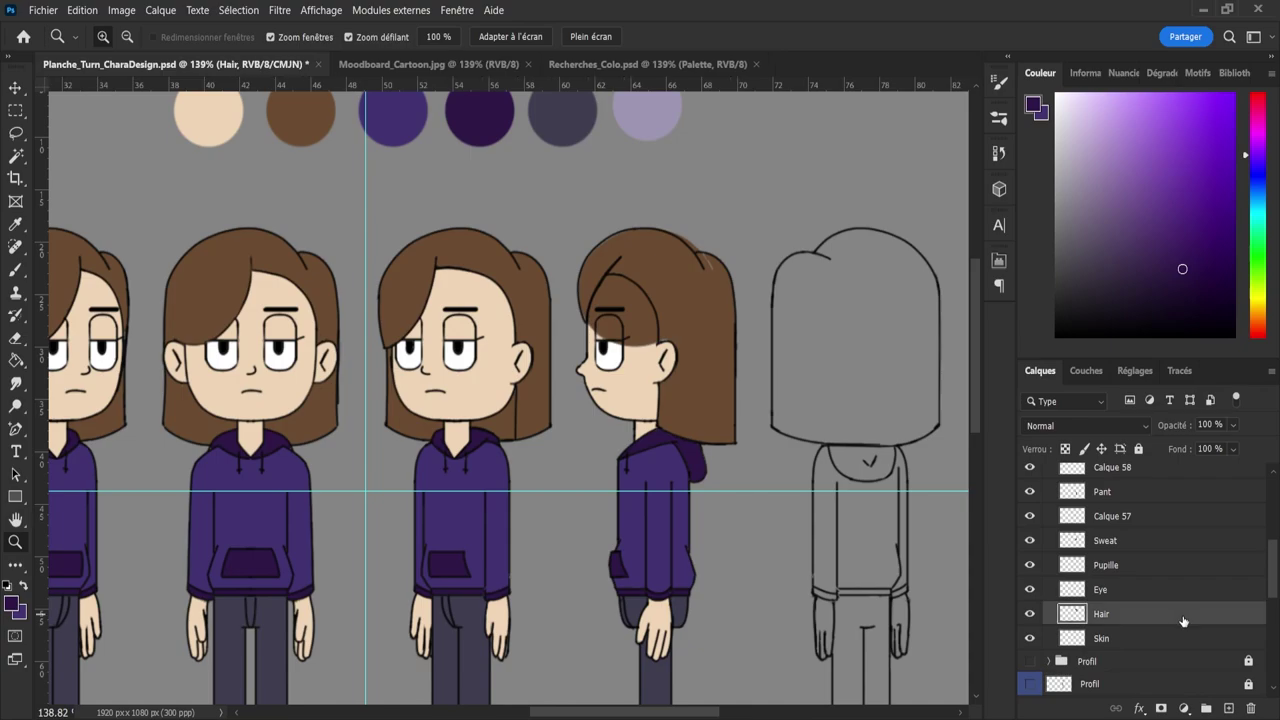
pyautogui.press('Delete')
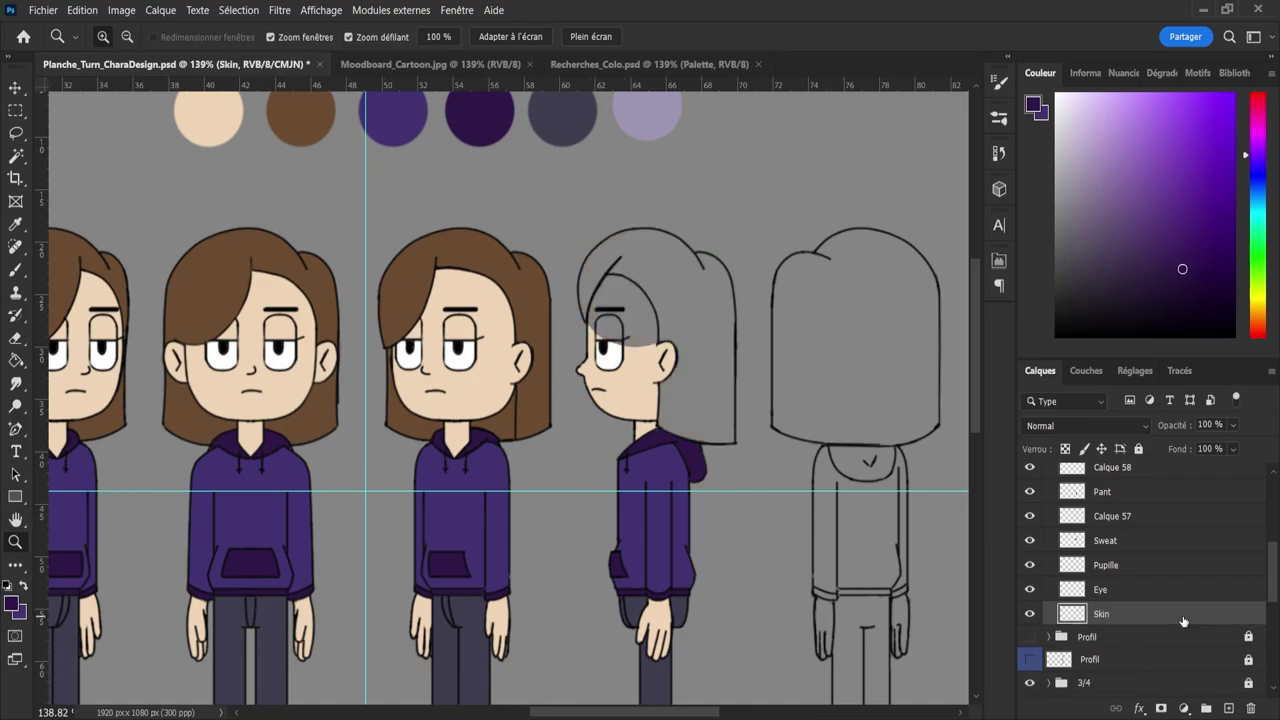
# - Fill the left-facing profile's uncoloured forehead and eyelid with the sampled skin tone on its Skin layer
pyautogui.moveTo(540, 323); pyautogui.dragTo(551, 366)
pyautogui.moveTo(643, 364); pyautogui.dragTo(635, 362)
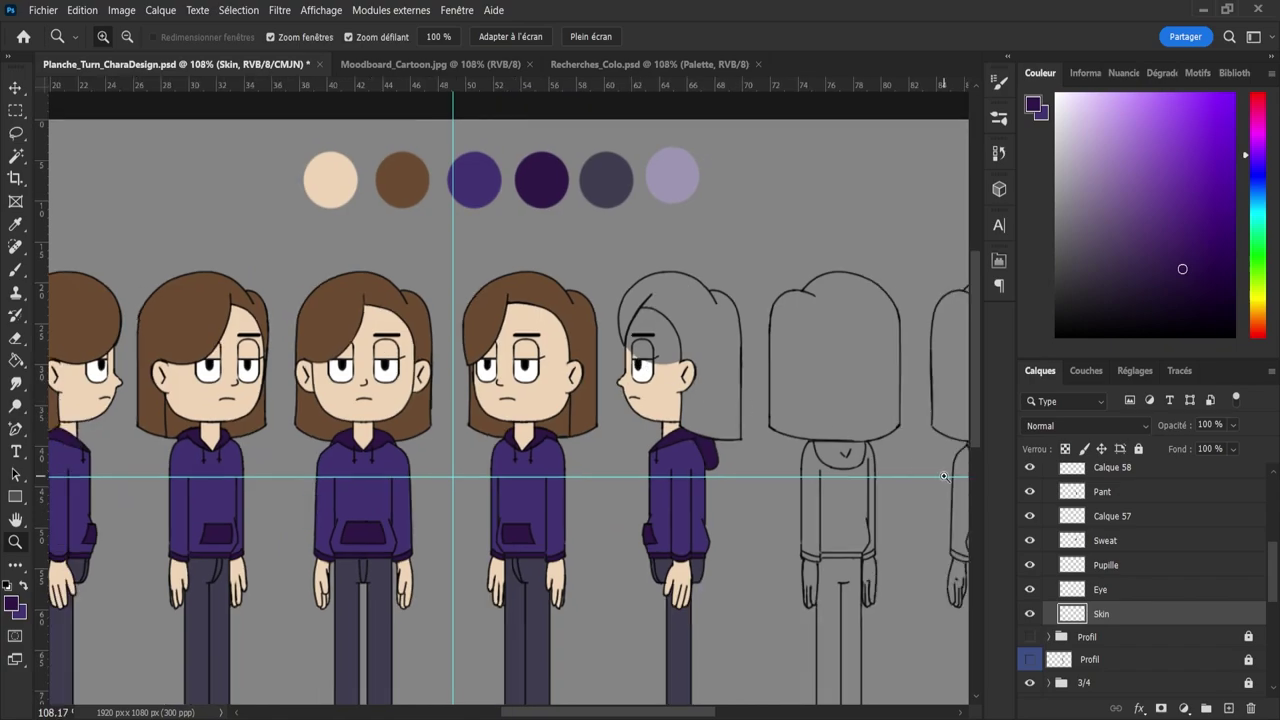
pyautogui.click(1033, 614)
pyautogui.click(1030, 614)
pyautogui.press('i')
pyautogui.click(669, 389)
pyautogui.press('g')
pyautogui.scroll(3, 680, 370)
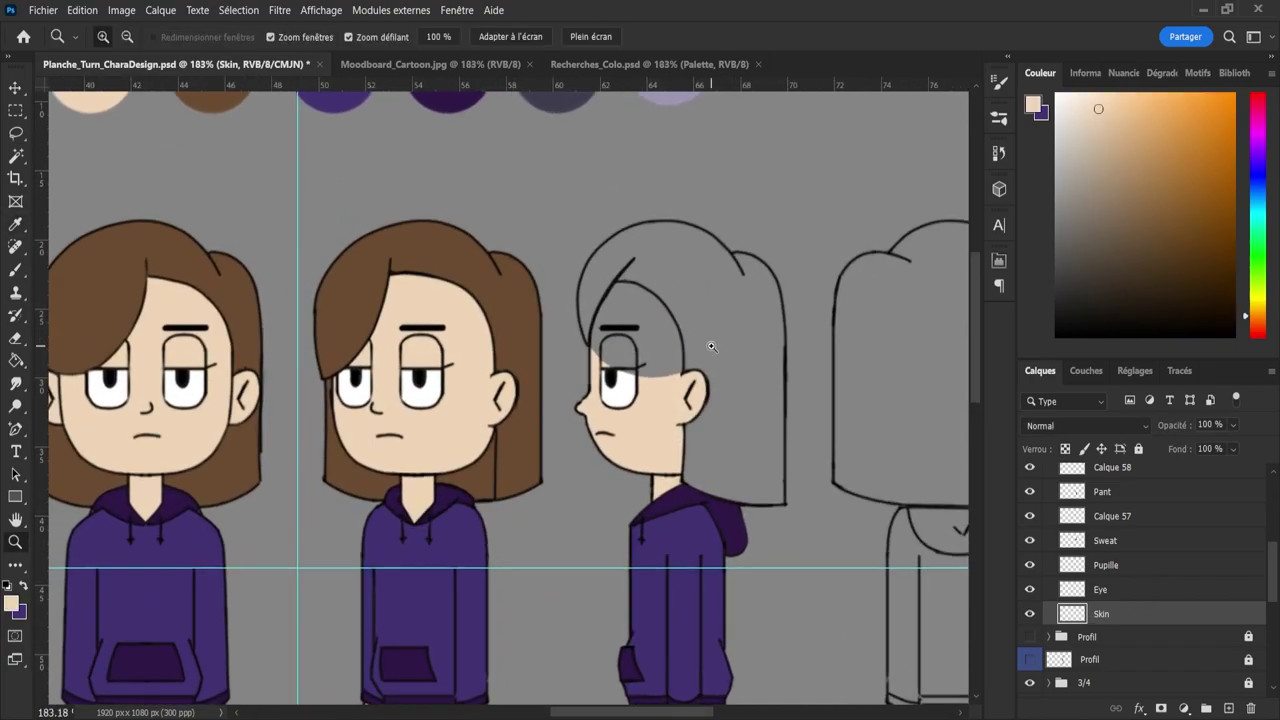
pyautogui.click(670, 355)
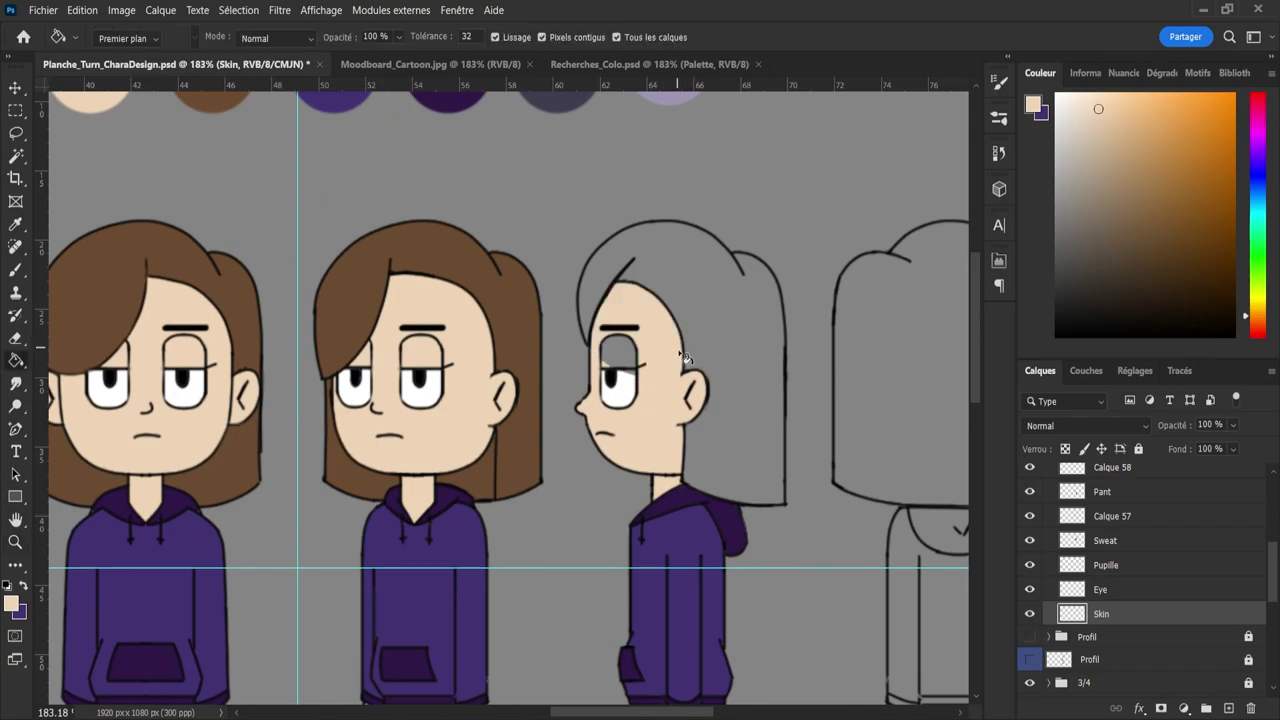
pyautogui.click(616, 350)
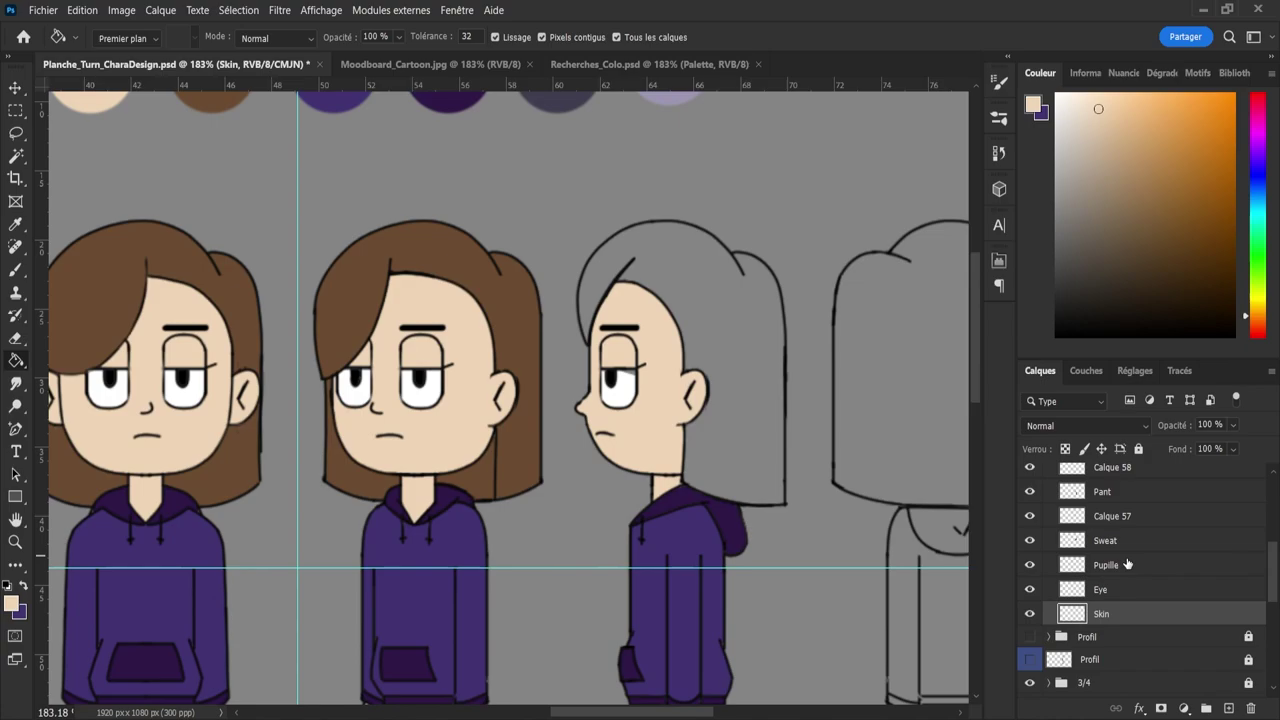
# - Check what the Calque 57 and Calque 58 layers contain by toggling their visibility in the left-facing profile's Colo group
pyautogui.moveTo(1272, 592); pyautogui.dragTo(1273, 571)
pyautogui.click(1120, 524)
pyautogui.click(1080, 565)
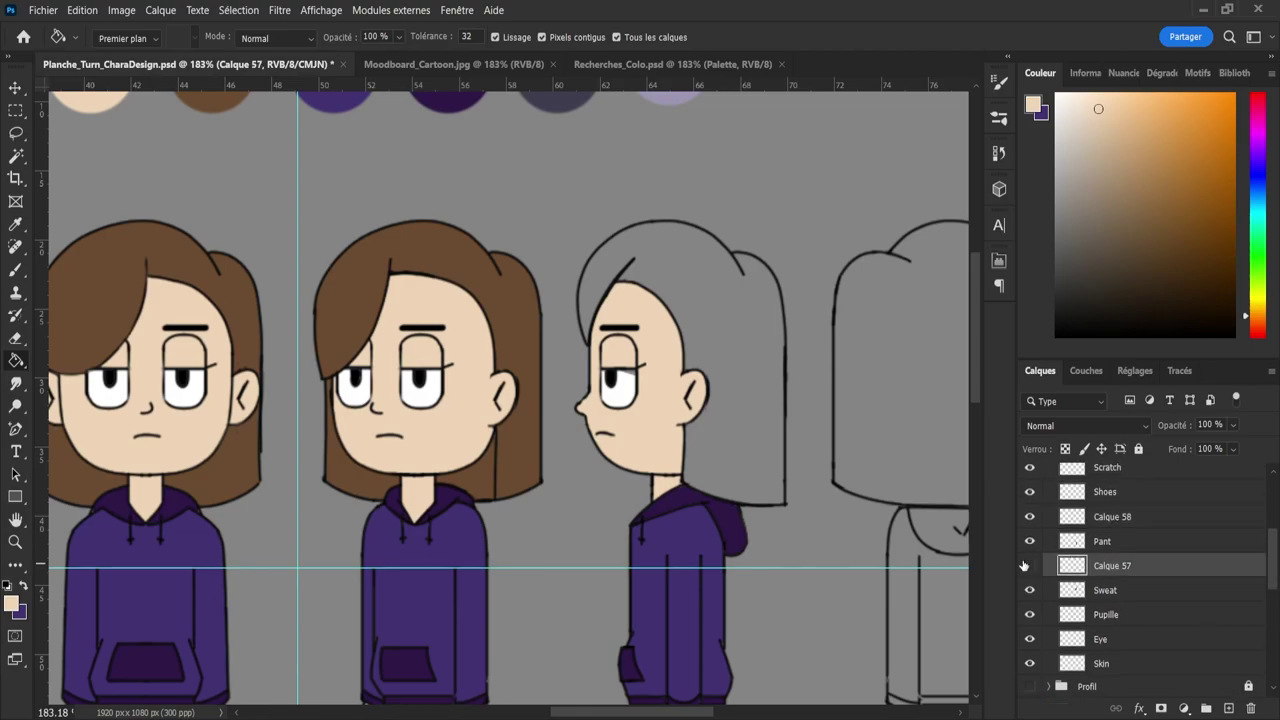
pyautogui.click(1028, 565)
pyautogui.click(1028, 565)
pyautogui.click(1042, 517)
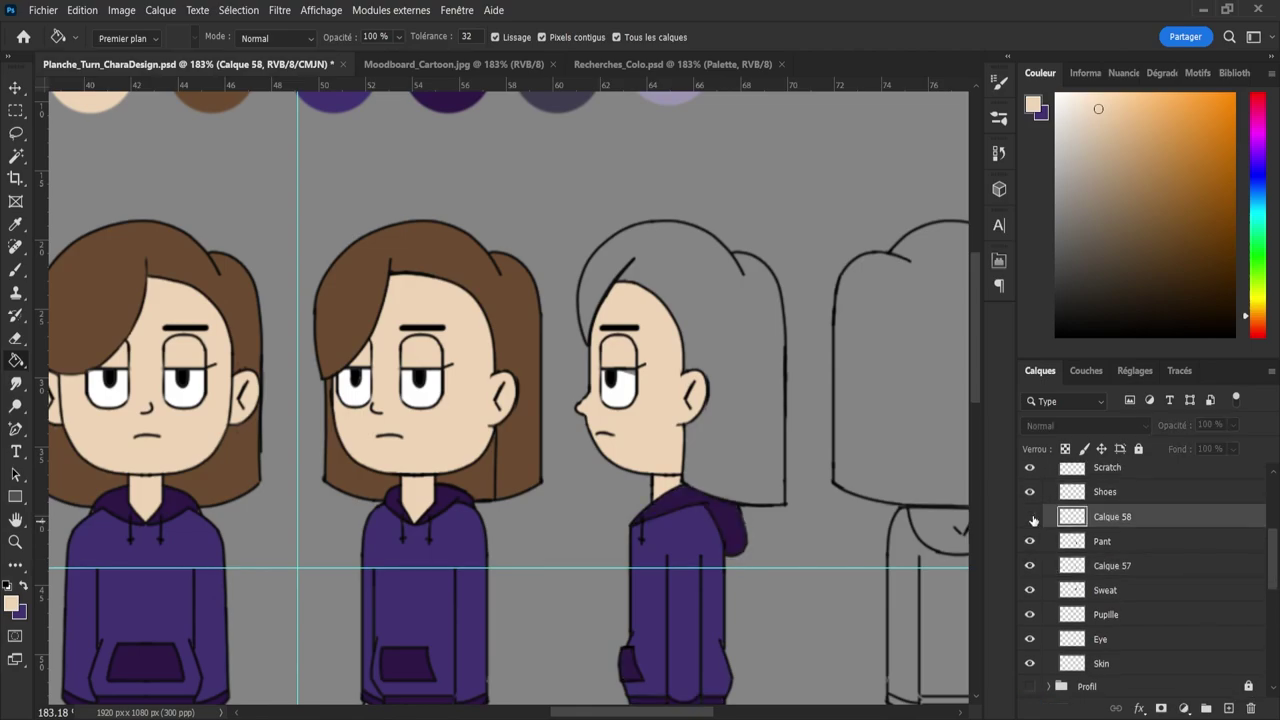
pyautogui.scroll(3, 1270, 568)
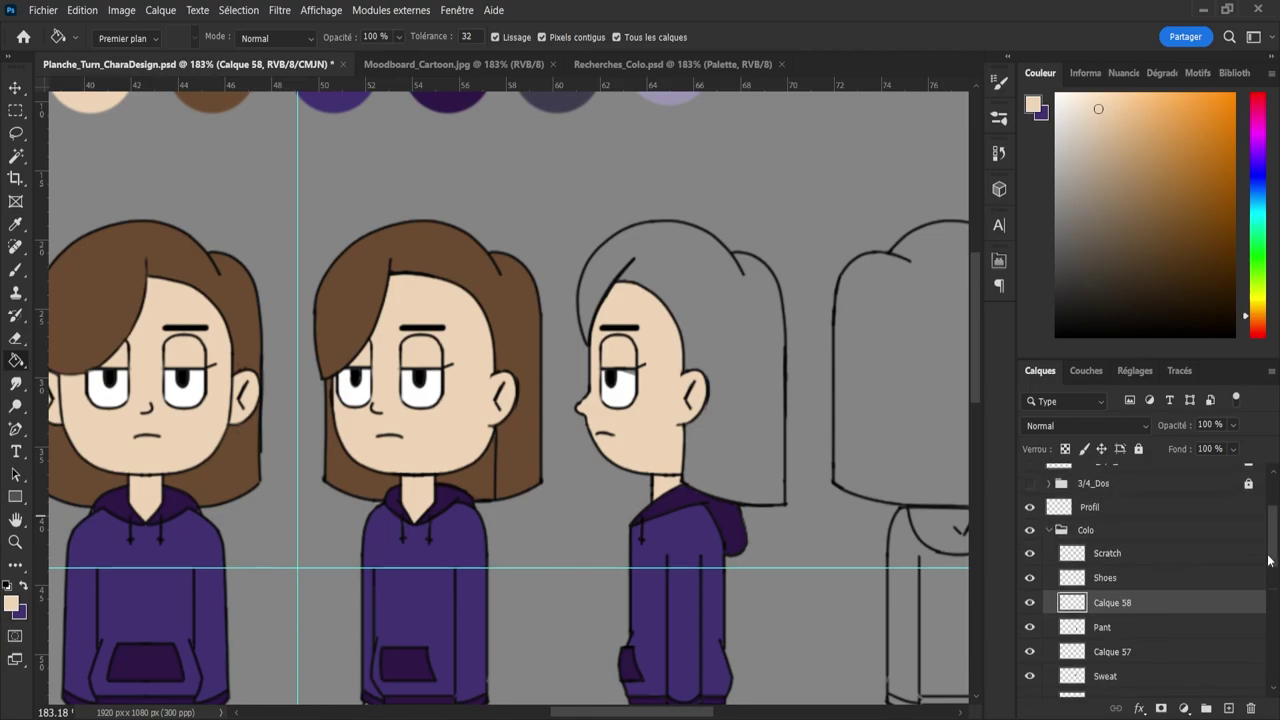
pyautogui.scroll(-3, 1270, 568)
# - Fill the gap in the left-facing profile's eye with sampled white on the Eye layer and save the document
pyautogui.click(1124, 638)
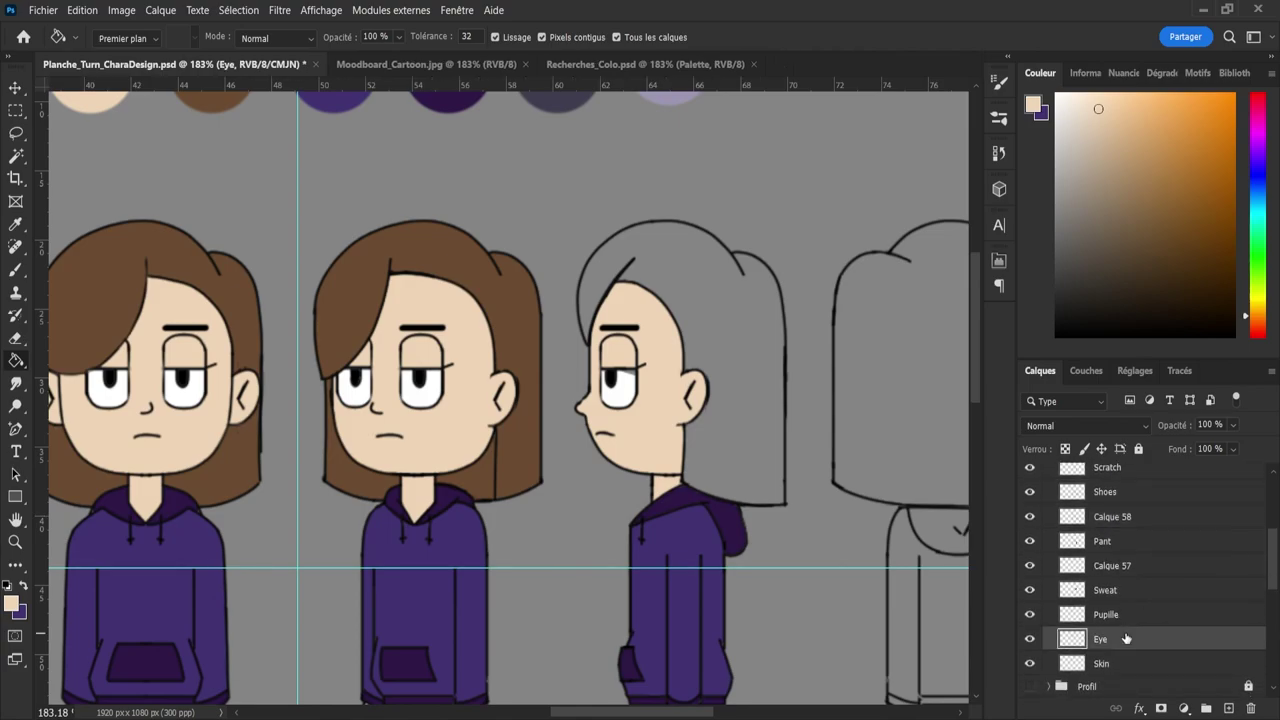
pyautogui.press('i')
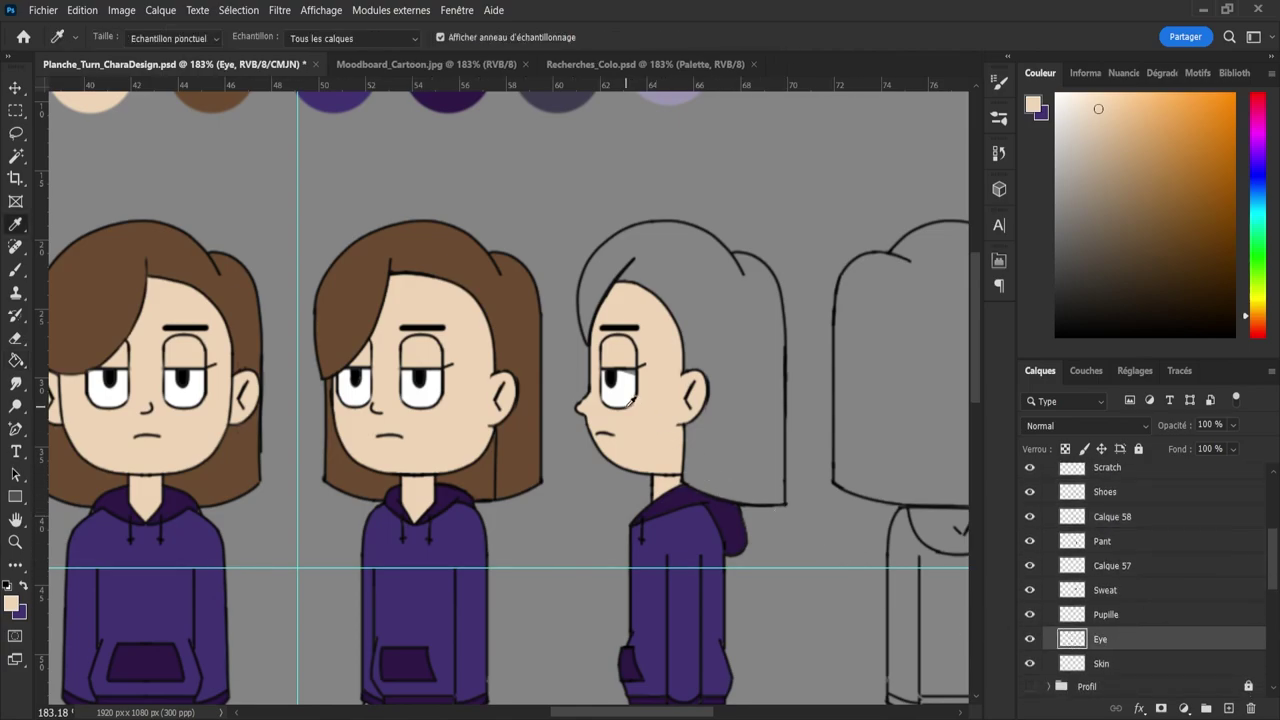
pyautogui.click(628, 398)
pyautogui.press('g')
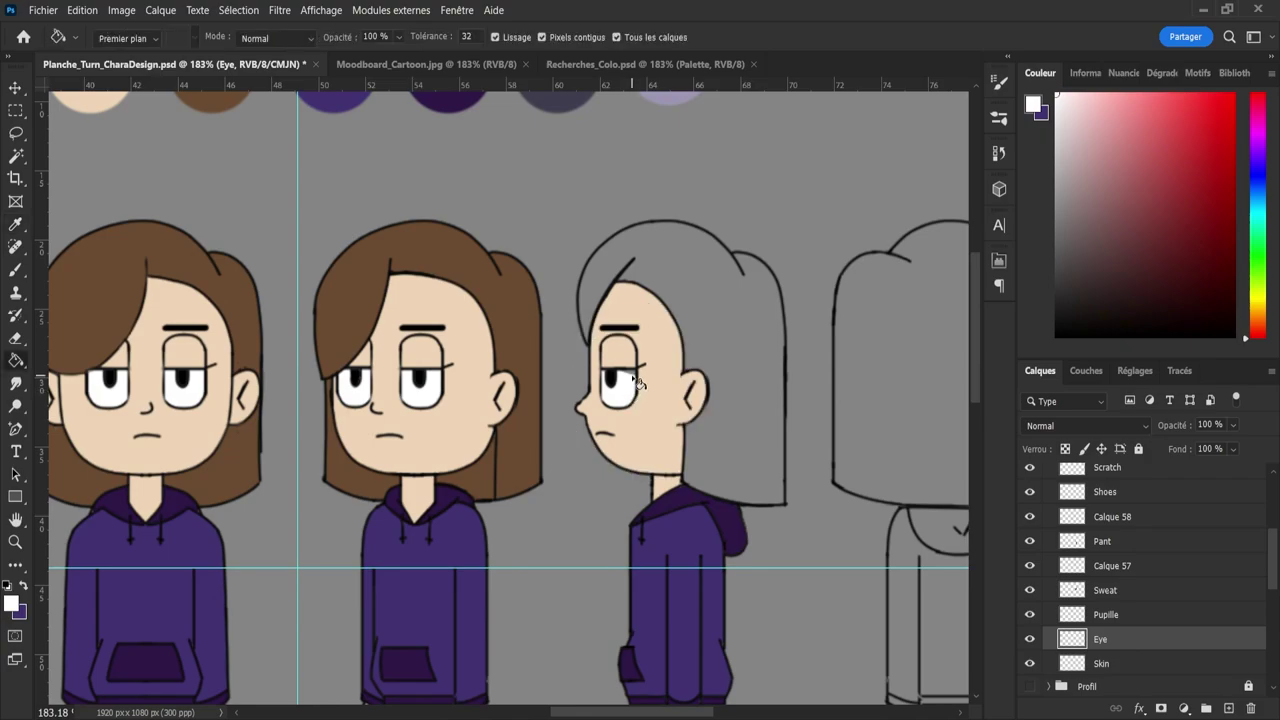
pyautogui.click(631, 372)
pyautogui.hotkey('ctrl', 'space')
pyautogui.moveTo(635, 385); pyautogui.dragTo(668, 391)
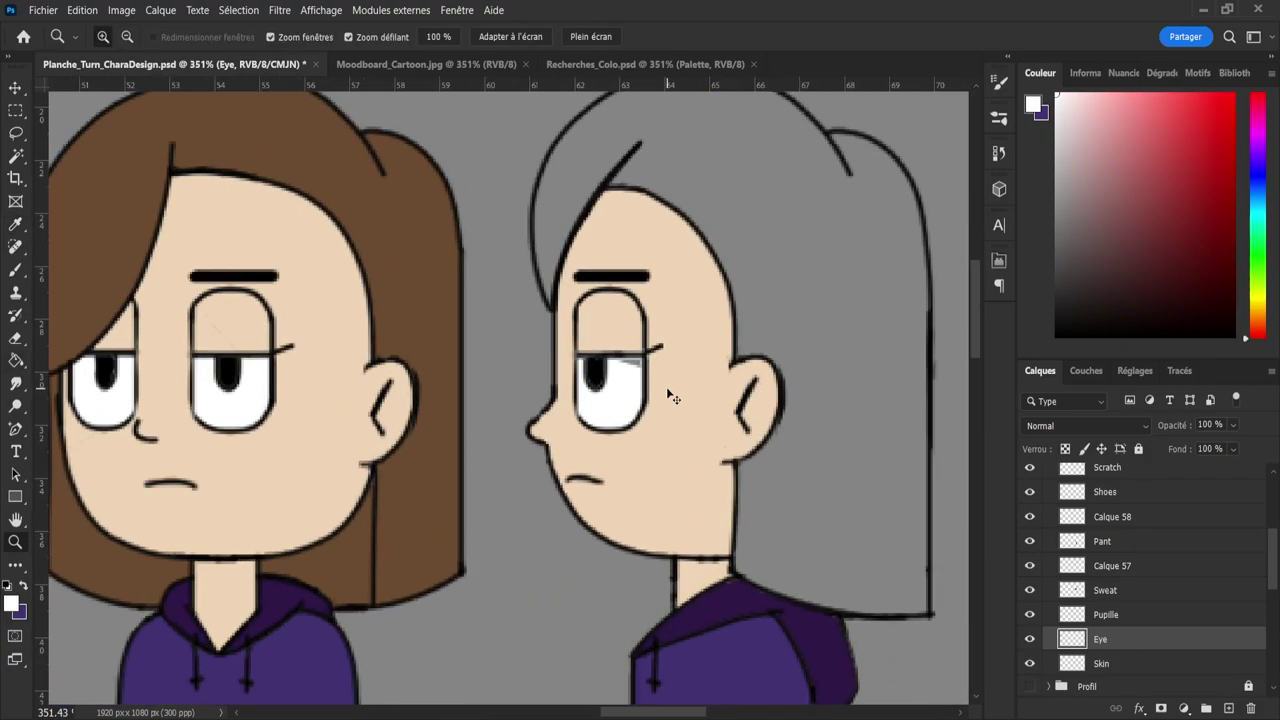
pyautogui.press('g')
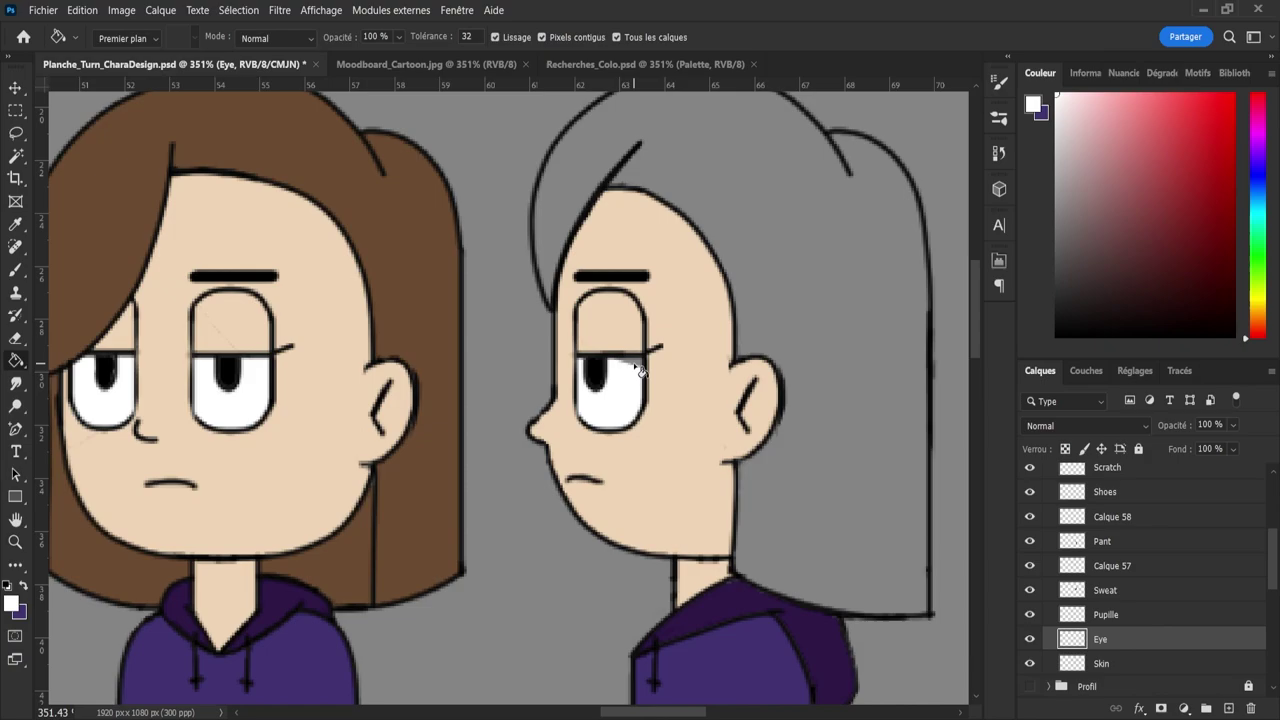
pyautogui.click(637, 364)
pyautogui.press('b')
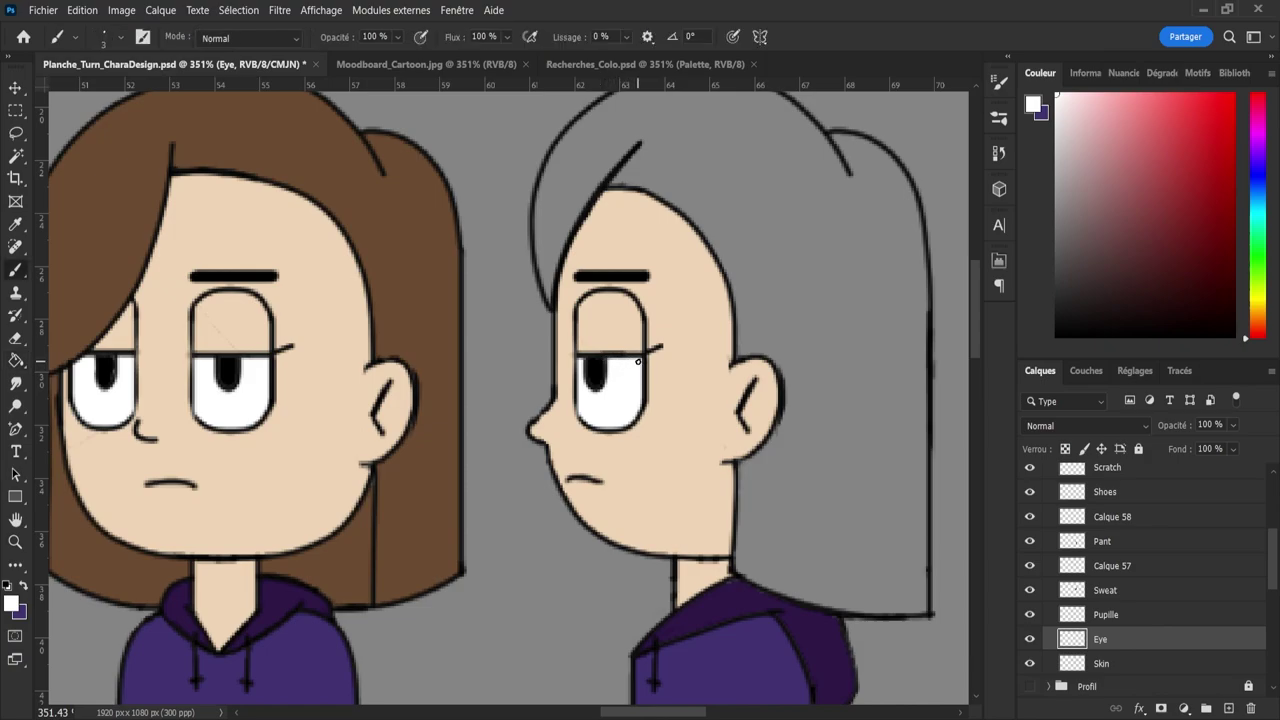
pyautogui.press('z')
pyautogui.moveTo(627, 391); pyautogui.dragTo(577, 376)
pyautogui.hotkey('ctrl', 's')
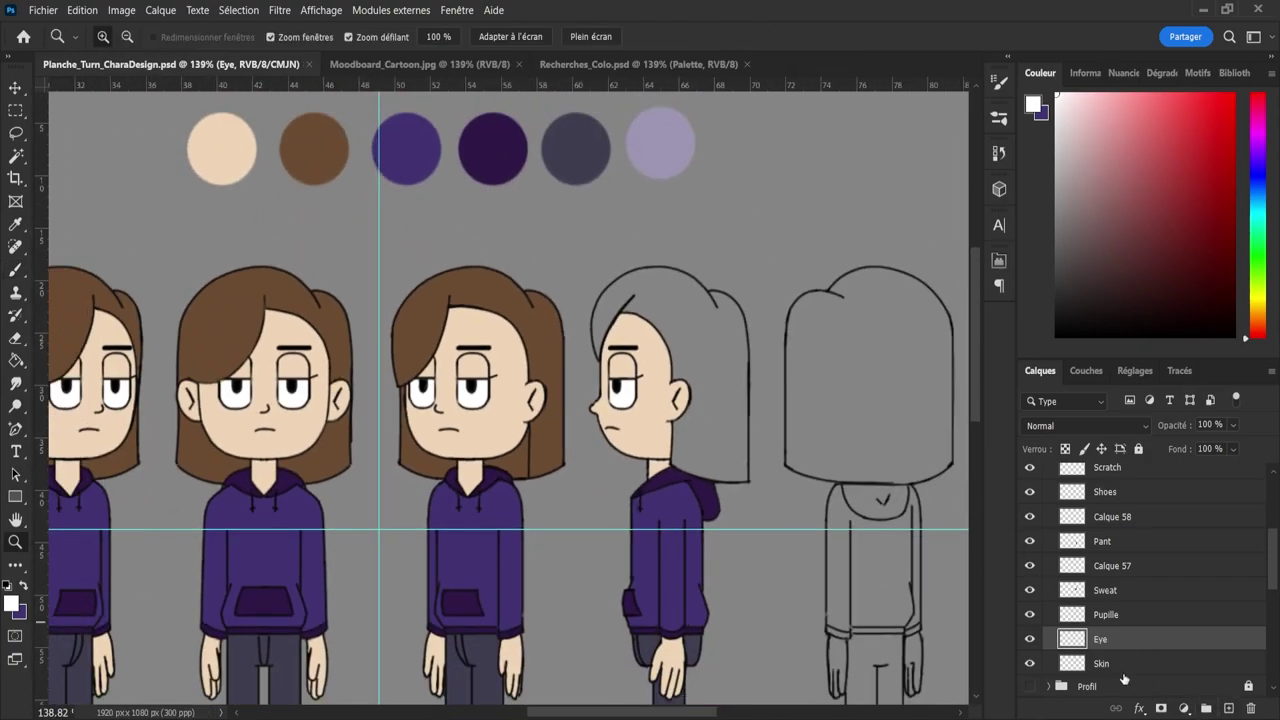
# - Add a layer directly above Skin and fill the left-facing profile's hair with brown sampled from the neighbouring view's hair
pyautogui.click(1225, 708)
pyautogui.press('i')
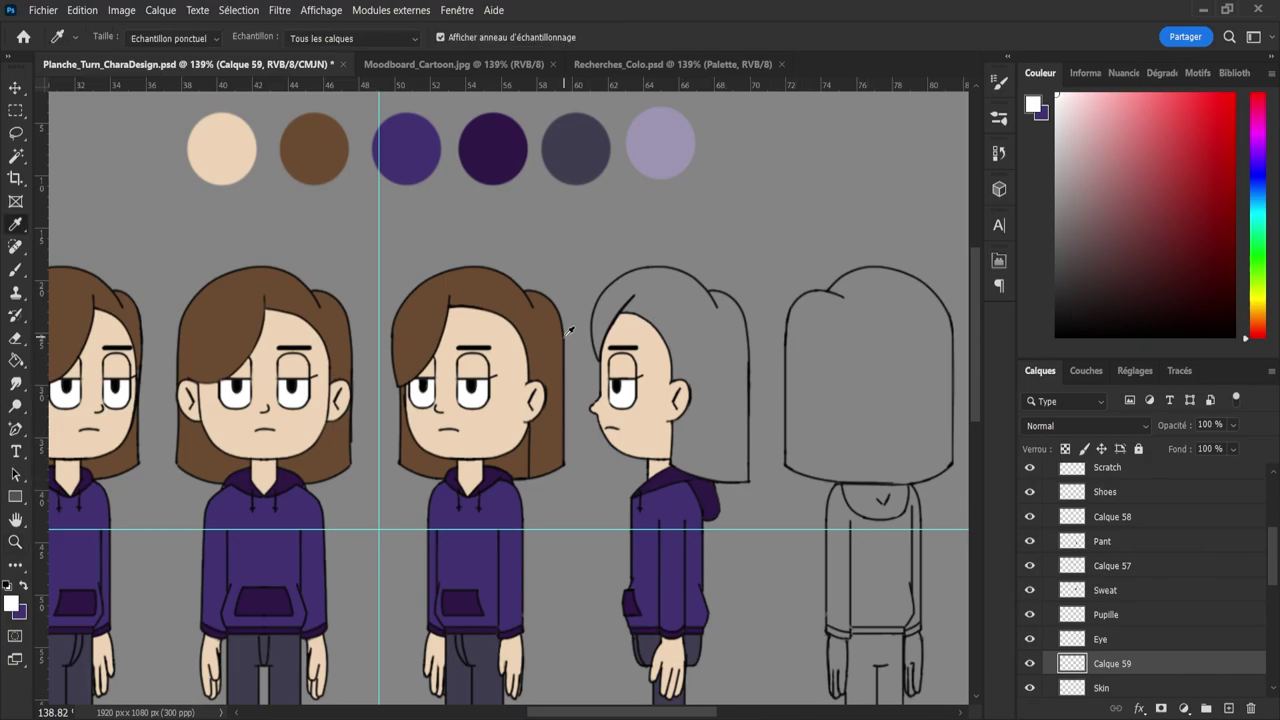
pyautogui.click(548, 320)
pyautogui.press('g')
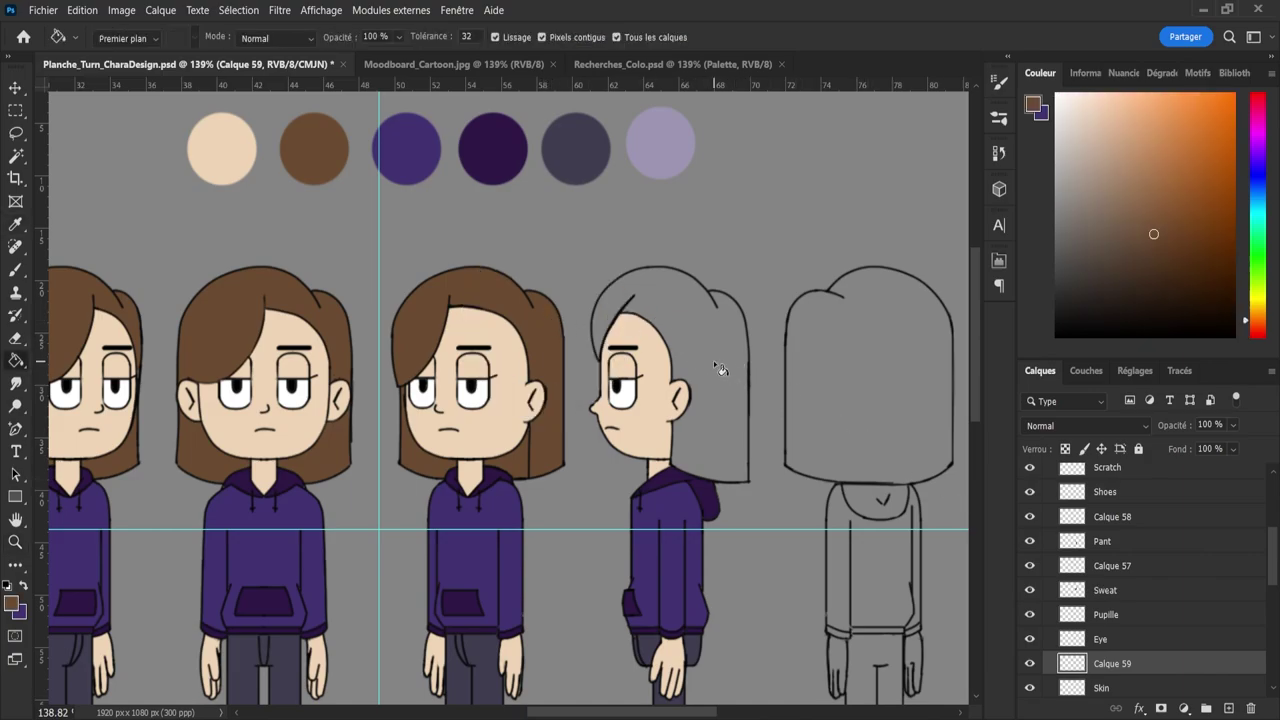
pyautogui.click(707, 361)
# - Rename the left-facing profile's new brown fill layer Calque 59 as Hair
pyautogui.press('z')
pyautogui.moveTo(682, 328); pyautogui.dragTo(637, 305)
pyautogui.moveTo(688, 416); pyautogui.dragTo(699, 414)
pyautogui.doubleClick(1108, 662)
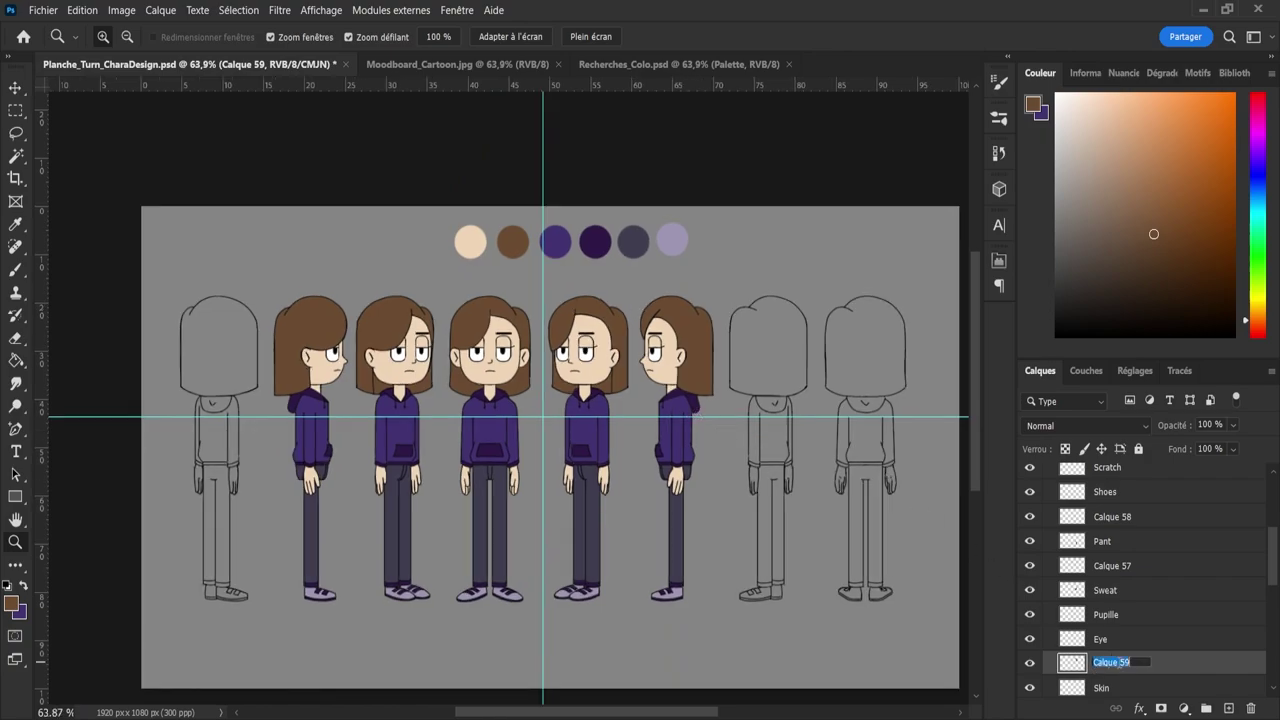
pyautogui.write('Hair')
pyautogui.press('Return')
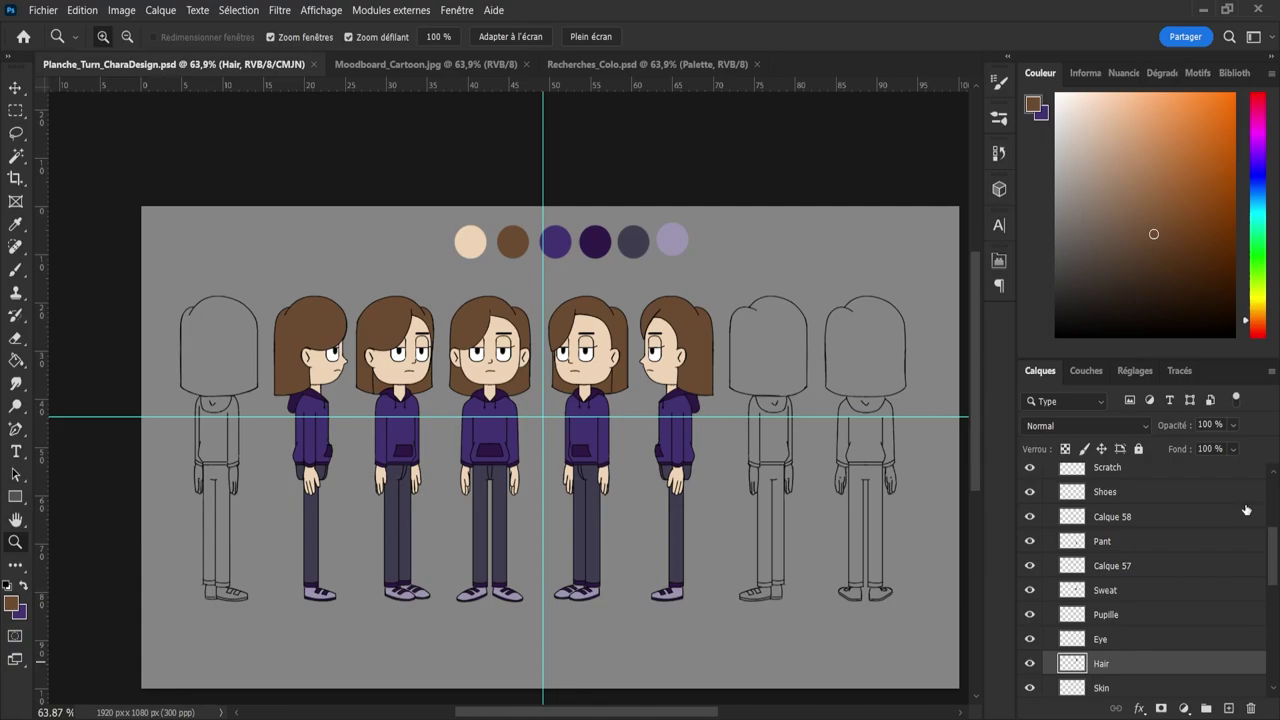
# - Collapse the left-facing profile's Colo group and lock it together with its Profil line layer
pyautogui.moveTo(1271, 541); pyautogui.dragTo(1271, 498)
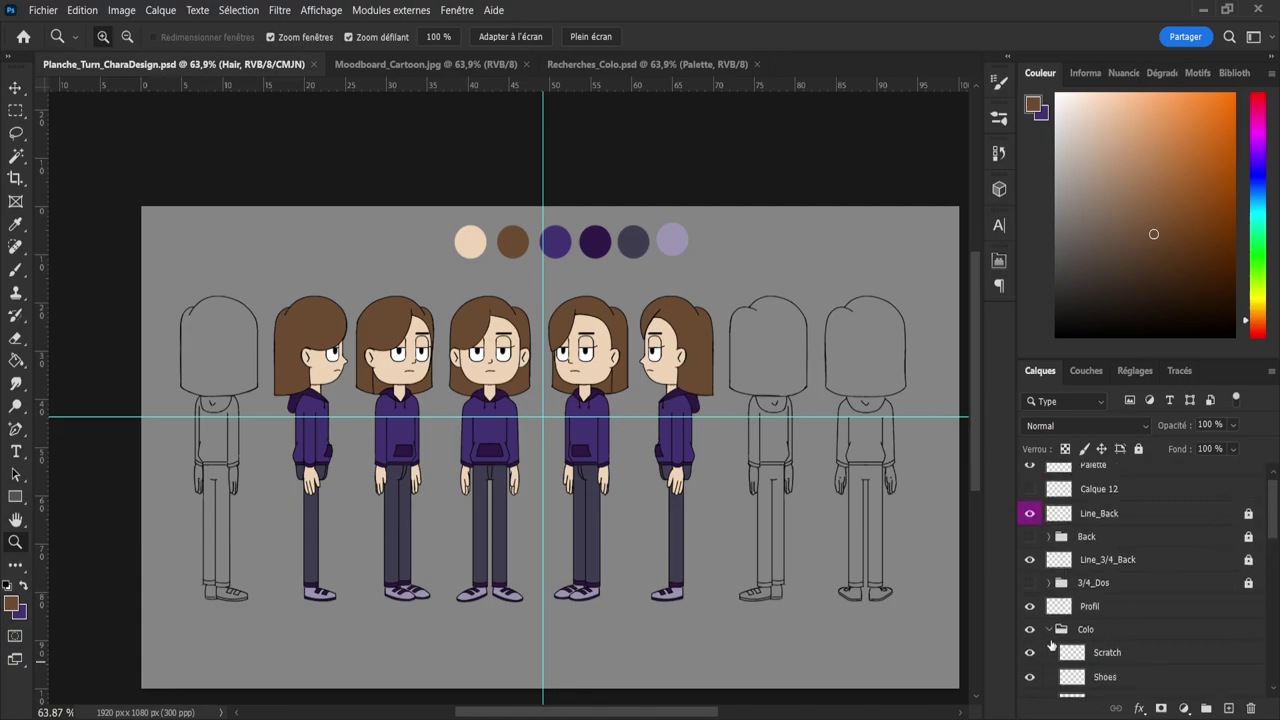
pyautogui.click(1049, 631)
pyautogui.keyDown('ctrl'); pyautogui.click(1170, 612); pyautogui.keyUp('ctrl')
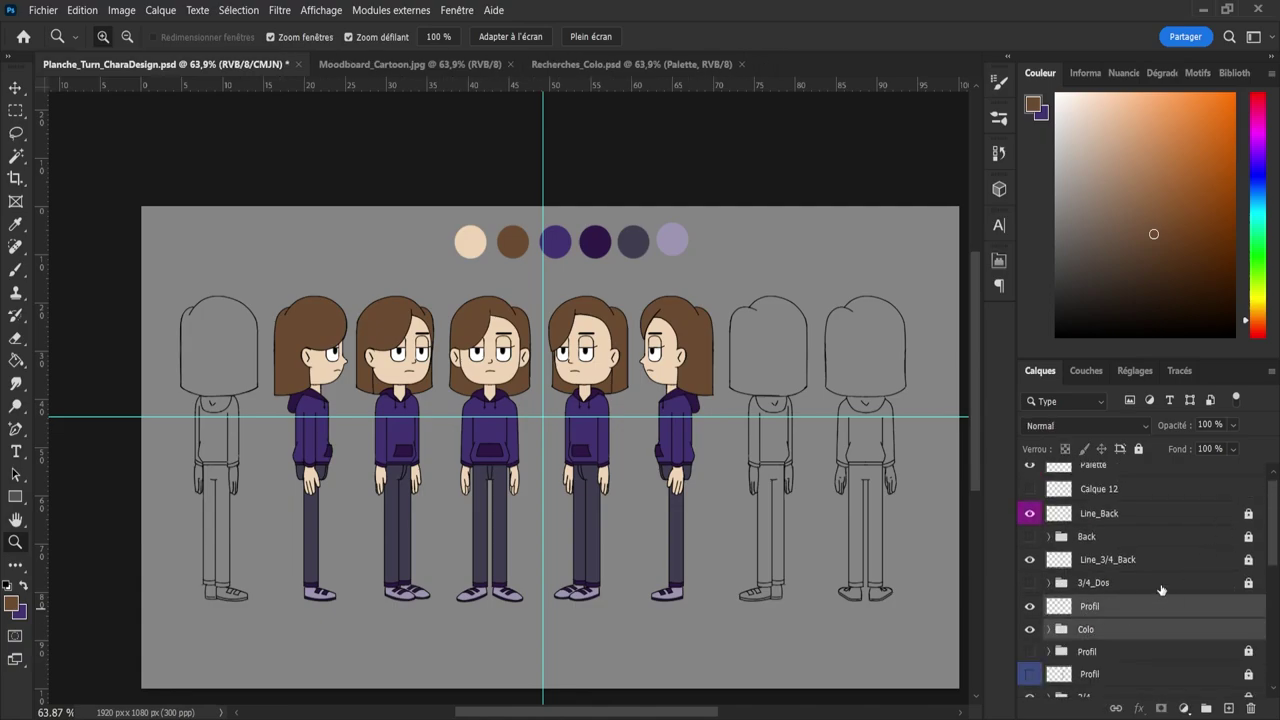
pyautogui.click(1139, 449)
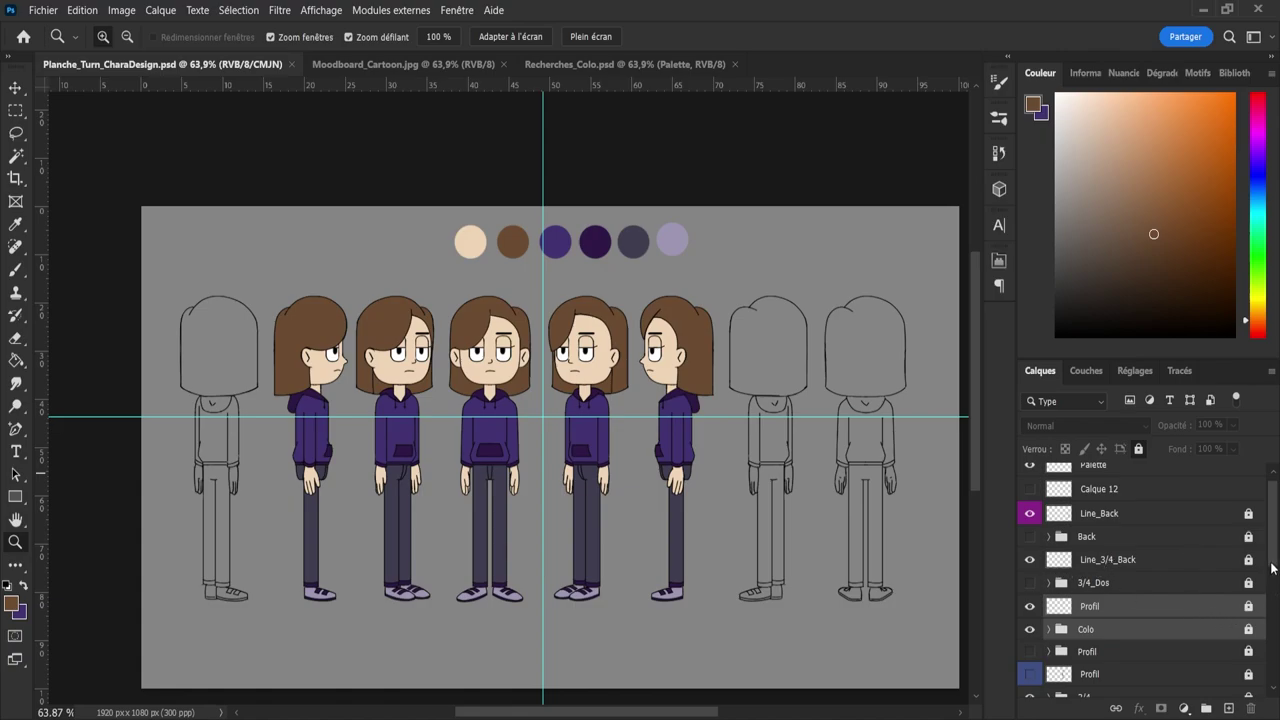
# - Add a layer directly beneath Line_3/4_Back and fill the three-quarter back view's hair with the palette's brown
pyautogui.moveTo(1272, 568); pyautogui.dragTo(1274, 550)
pyautogui.click(1100, 567)
pyautogui.click(1031, 570)
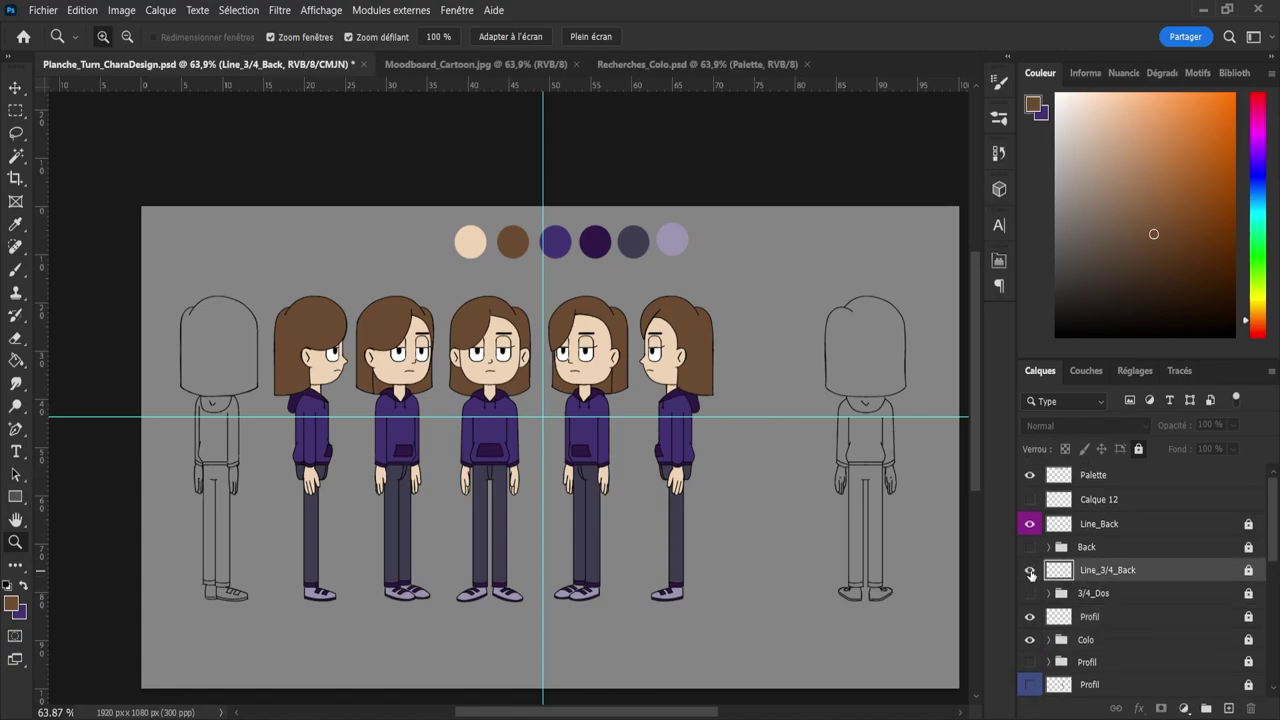
pyautogui.click(1031, 571)
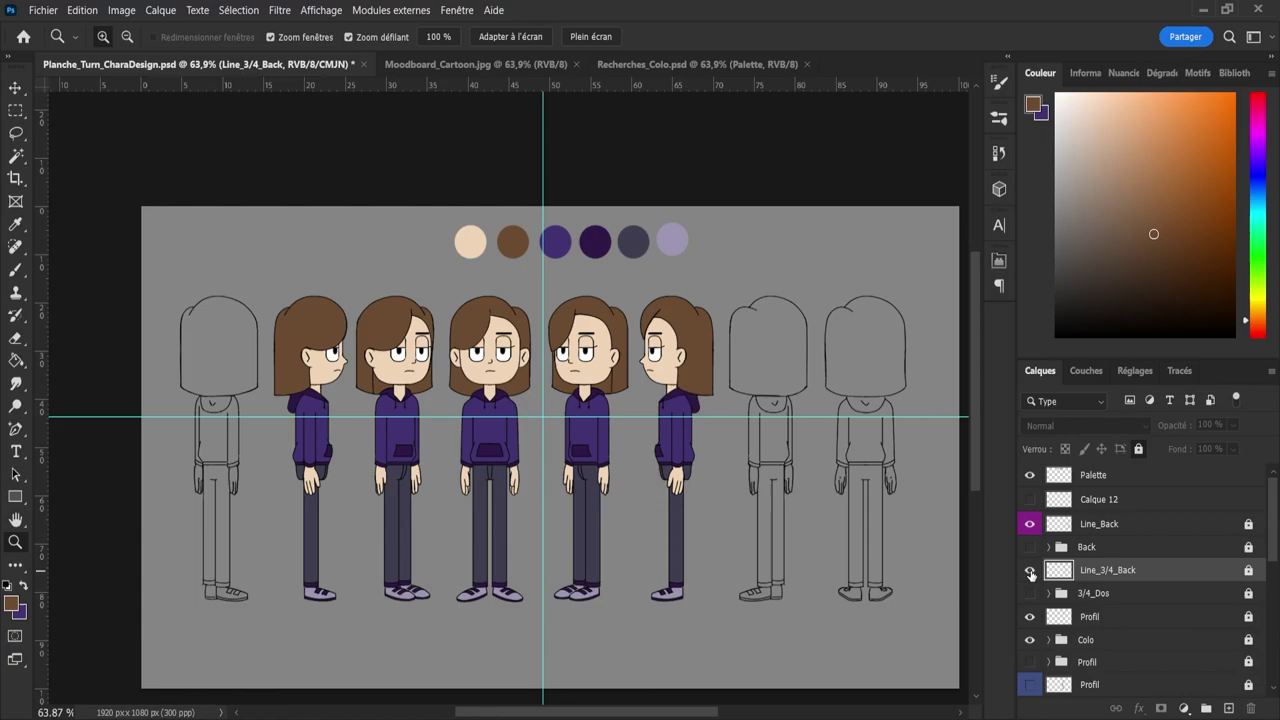
pyautogui.click(1140, 598)
pyautogui.click(1229, 708)
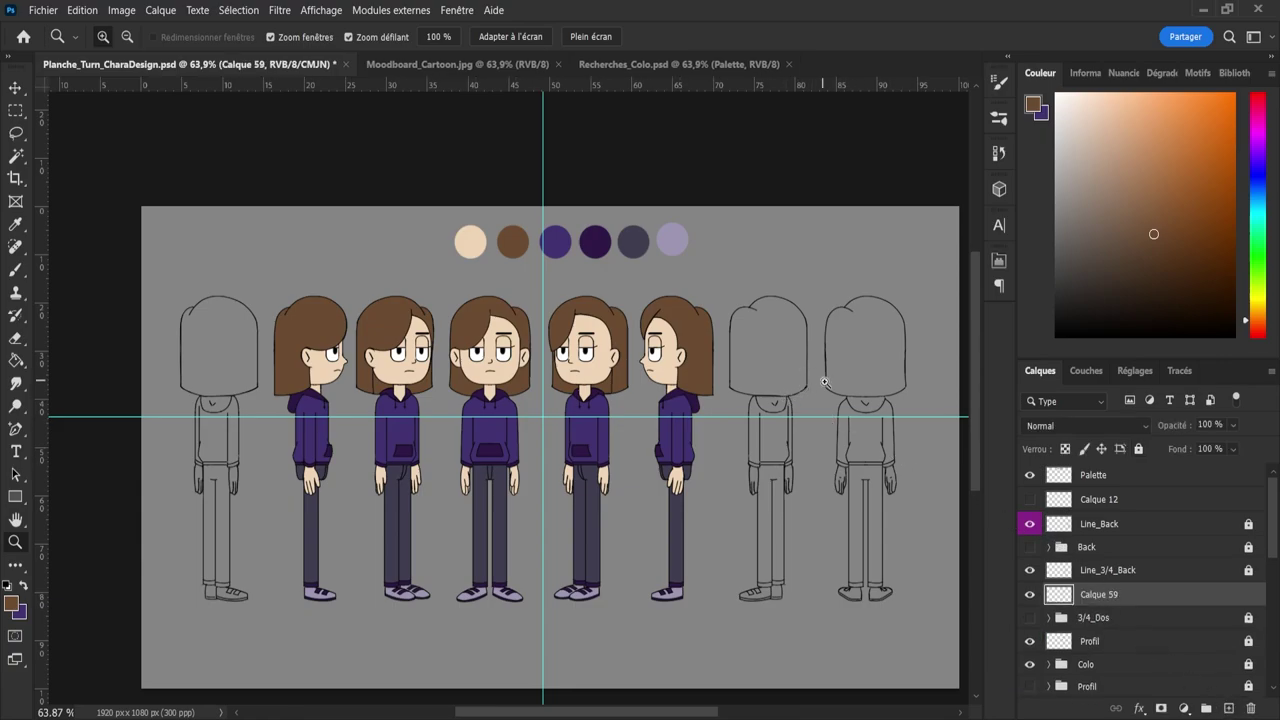
pyautogui.moveTo(861, 401); pyautogui.dragTo(876, 396)
pyautogui.press('i')
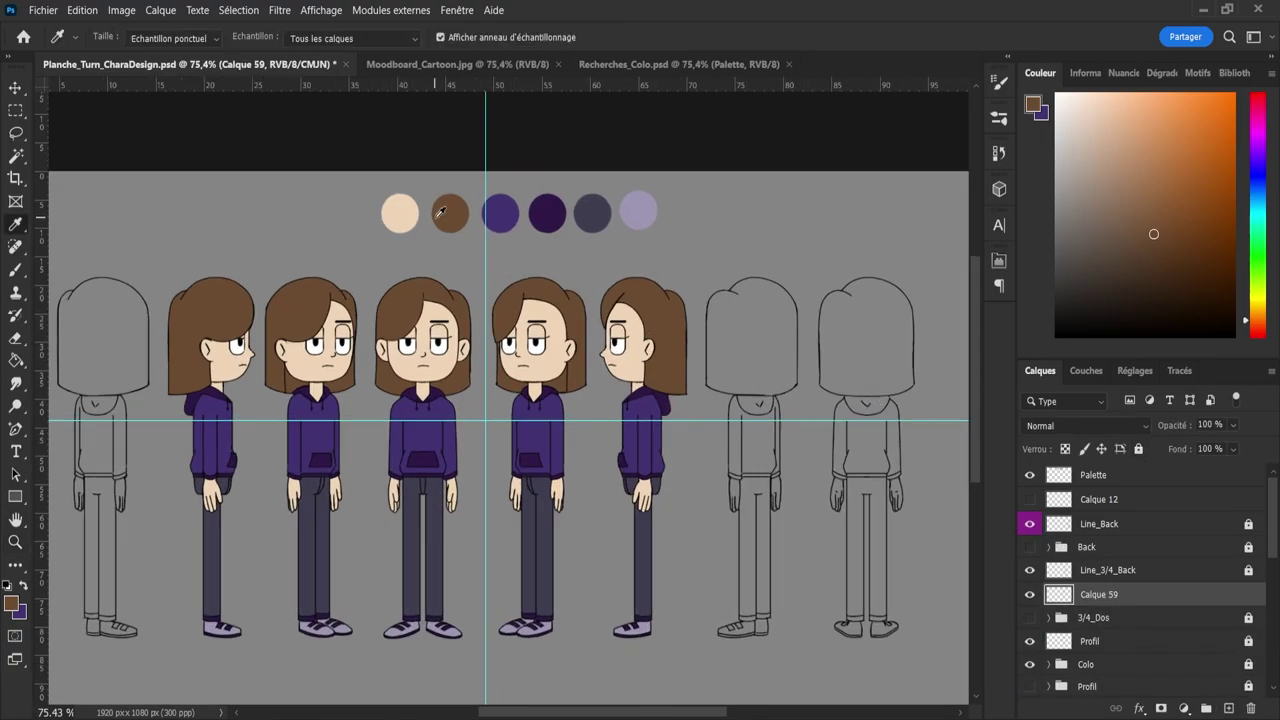
pyautogui.click(440, 212)
pyautogui.press('g')
pyautogui.click(760, 355)
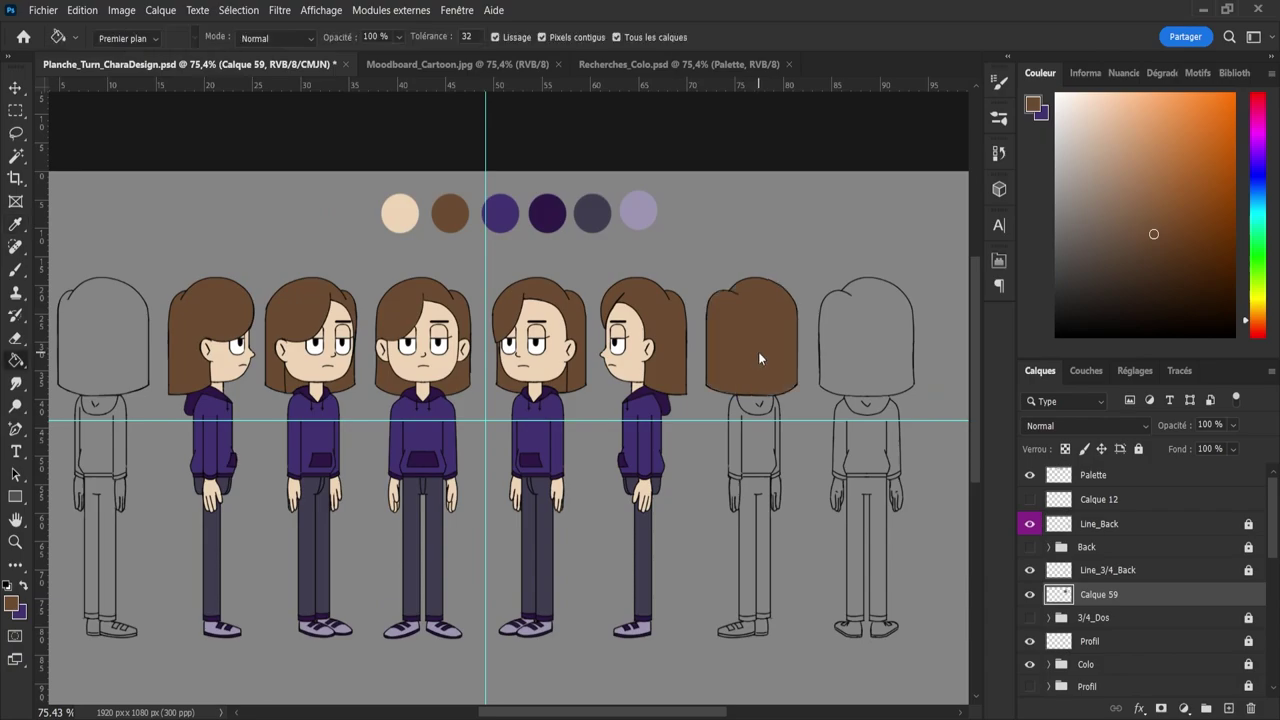
# - Rename the three-quarter back view's brown fill layer as Hair and create a new layer group above it
pyautogui.press('z')
pyautogui.moveTo(768, 358)
pyautogui.mouseDown()
pyautogui.moveTo(795, 357)
pyautogui.moveTo(779, 358)
pyautogui.mouseUp()
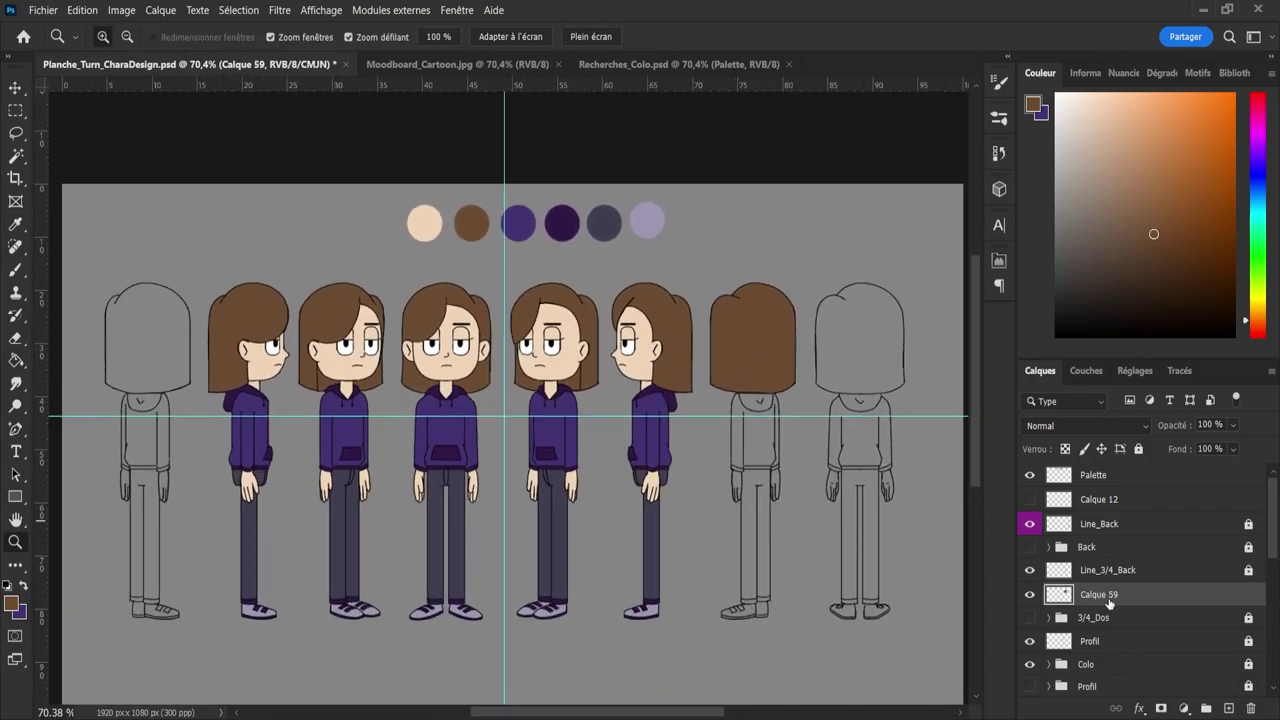
pyautogui.doubleClick(1099, 595)
pyautogui.write('Hair')
pyautogui.press('Return')
pyautogui.click(1206, 708)
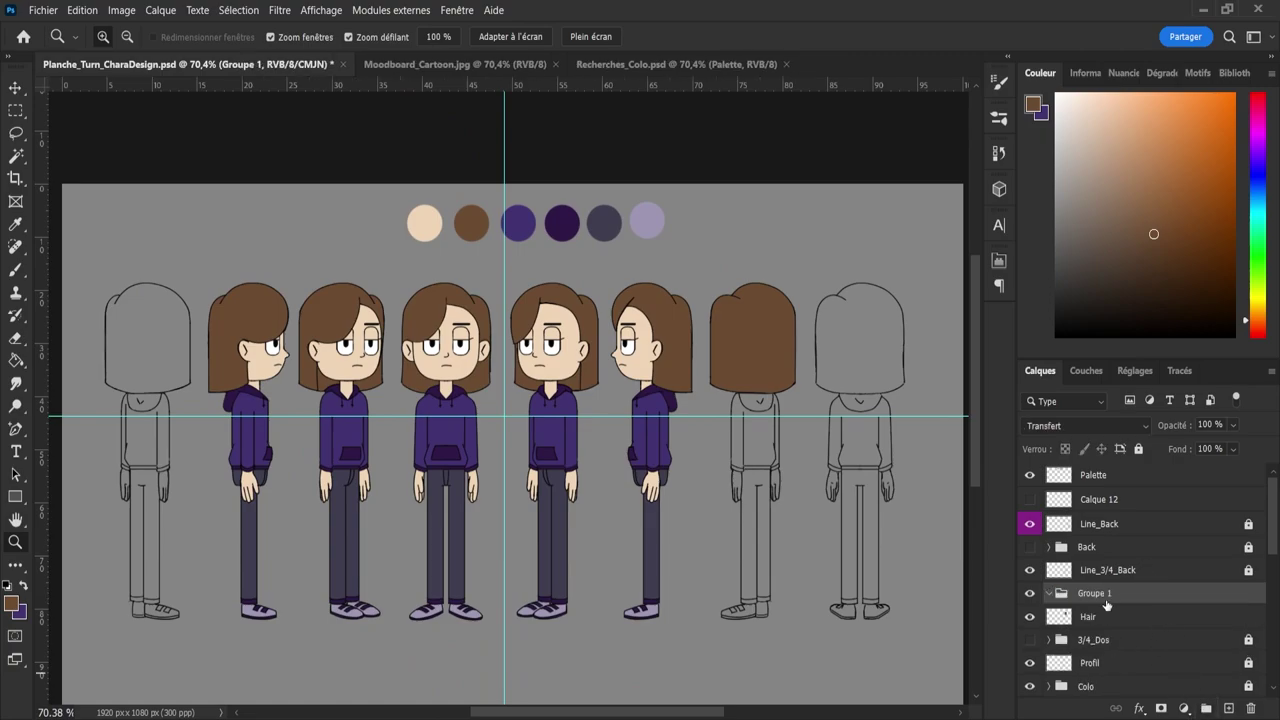
# - Move the three-quarter back view's Hair layer into the new group and rename the group as Colo
pyautogui.moveTo(1100, 618); pyautogui.dragTo(1113, 598)
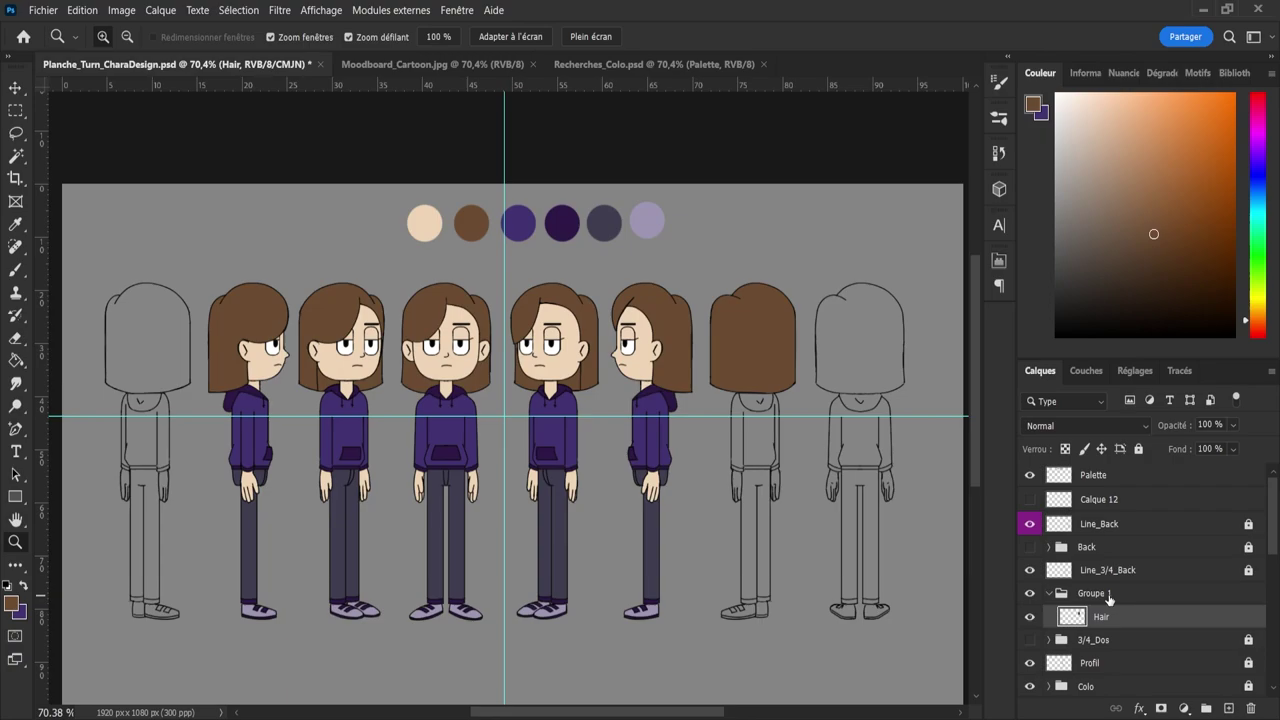
pyautogui.doubleClick(1092, 593)
pyautogui.write('Colo')
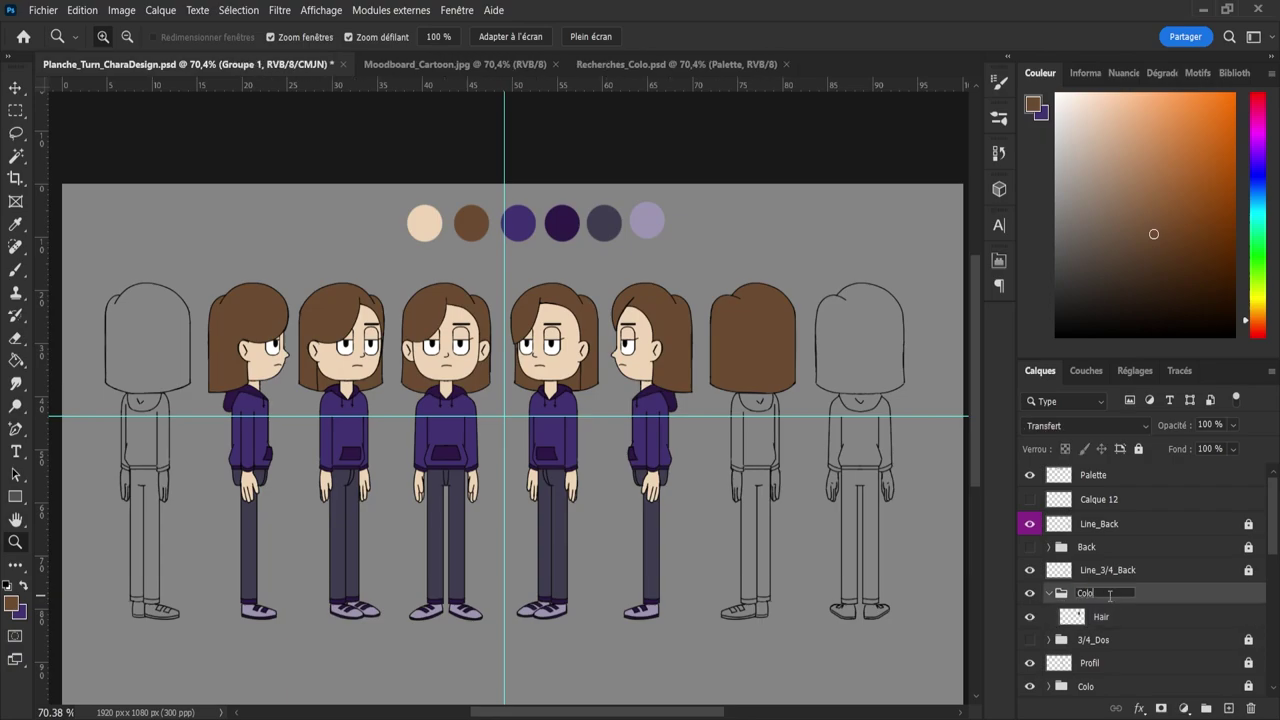
pyautogui.press('Return')
# - Add a layer above Hair and fill both hands of the three-quarter back view with the palette's beige skin colour
pyautogui.click(1117, 614)
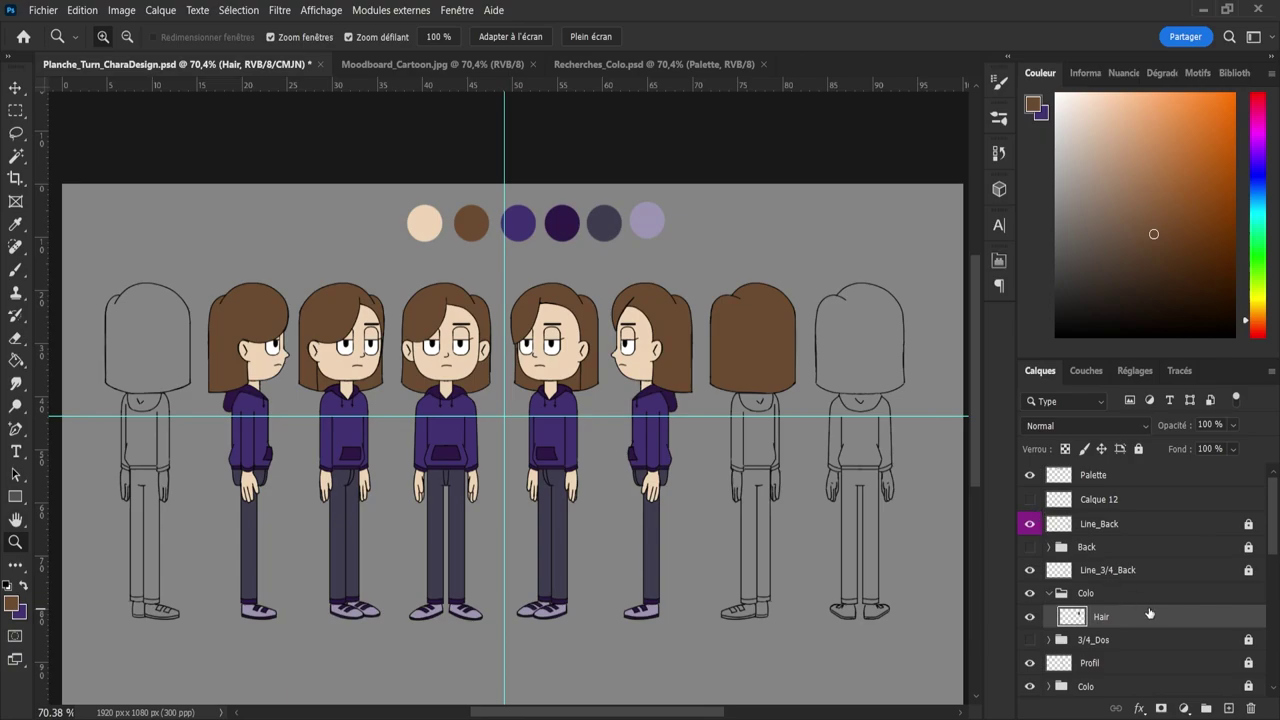
pyautogui.click(1228, 708)
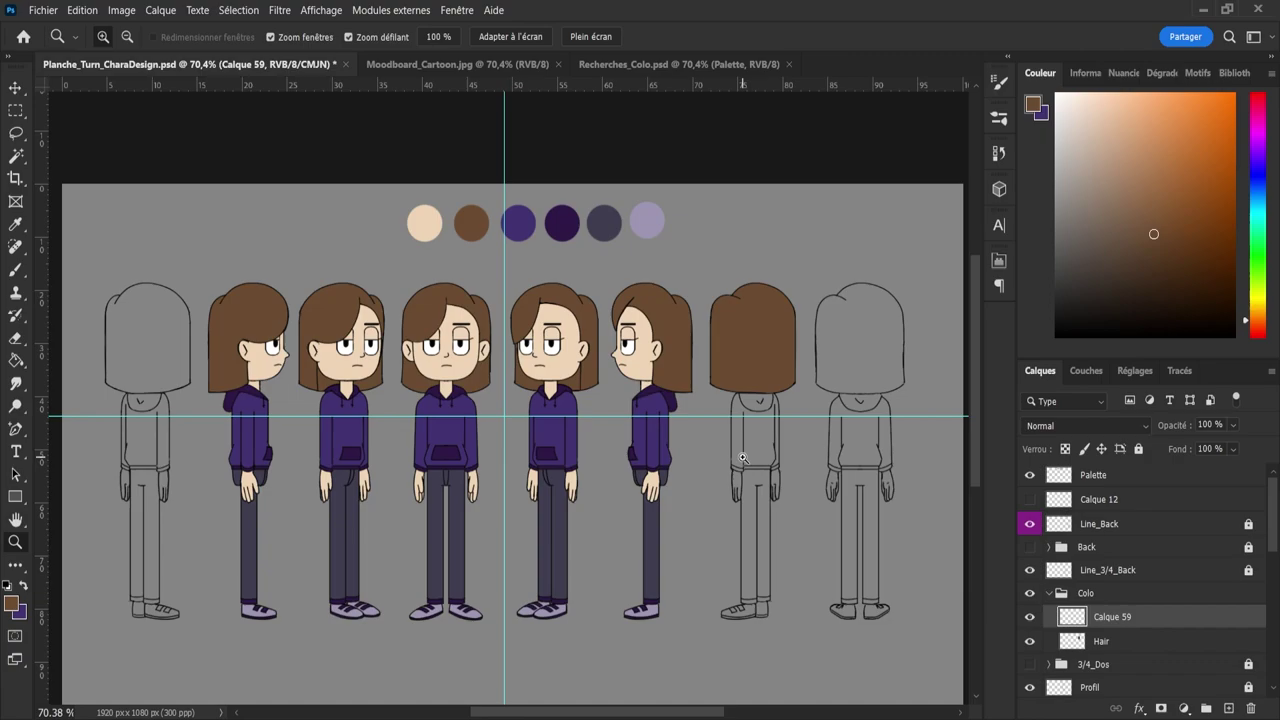
pyautogui.press('i')
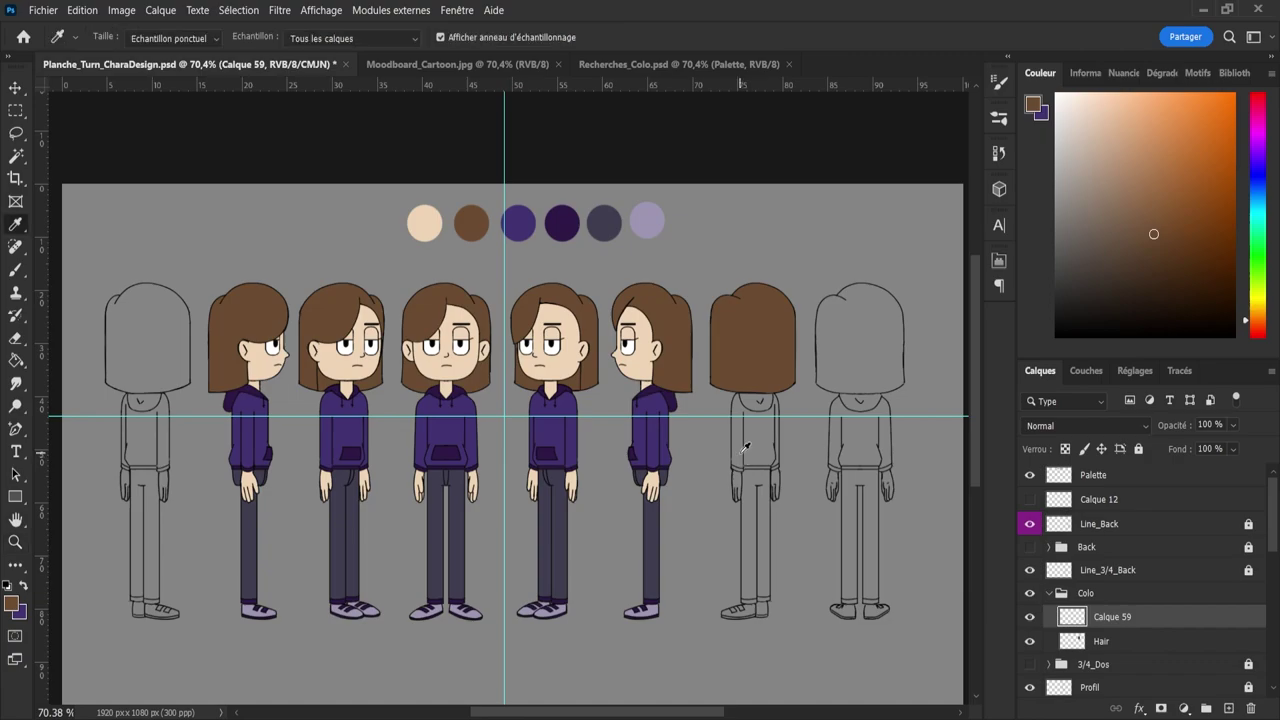
pyautogui.click(424, 222)
pyautogui.press('z')
pyautogui.moveTo(790, 470); pyautogui.dragTo(848, 496)
pyautogui.press('g')
pyautogui.click(650, 458)
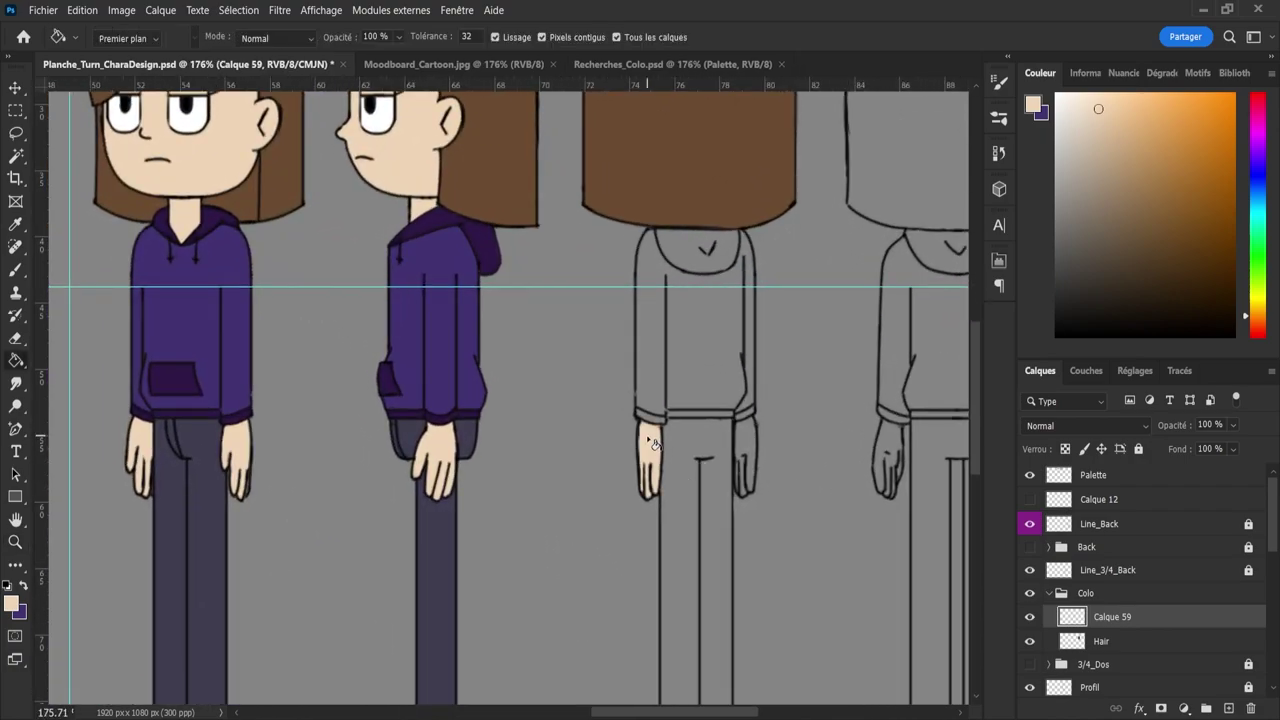
pyautogui.click(748, 445)
pyautogui.press('z')
pyautogui.moveTo(755, 440); pyautogui.dragTo(717, 432)
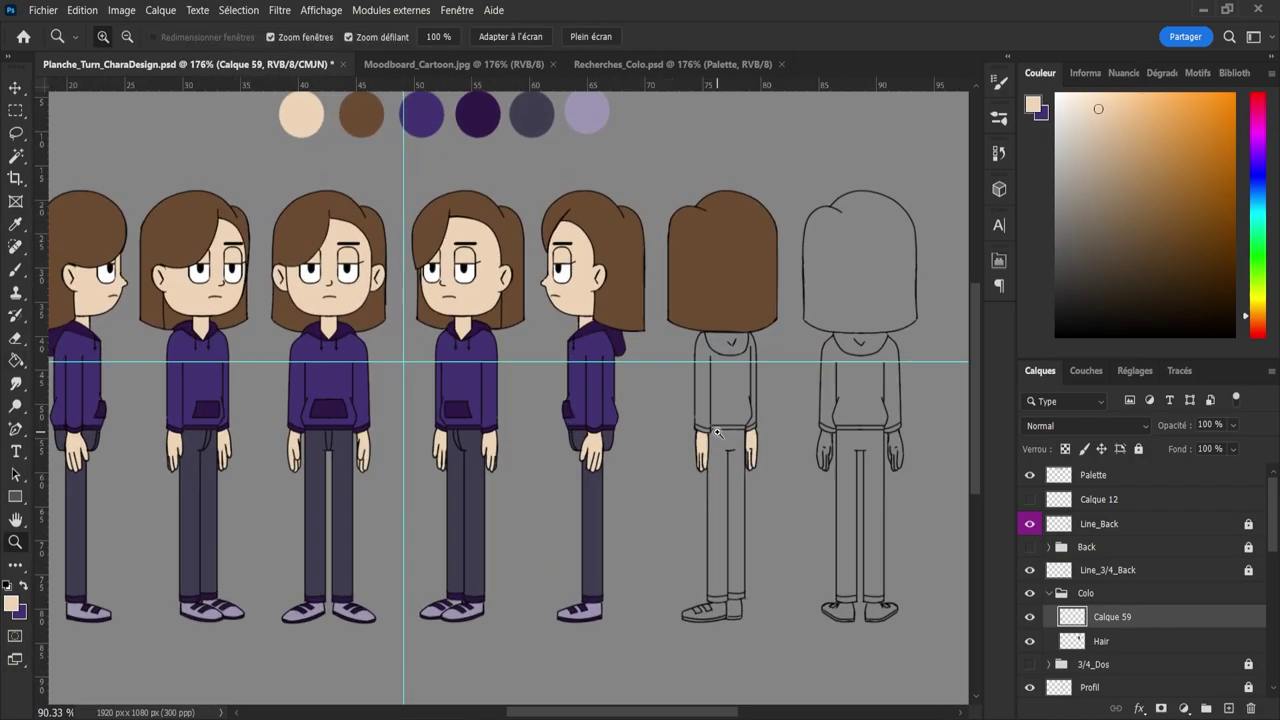
# - Rename the three-quarter back view's beige fill layer as Skin
pyautogui.doubleClick(1112, 617)
pyautogui.write('Skin')
pyautogui.press('Return')
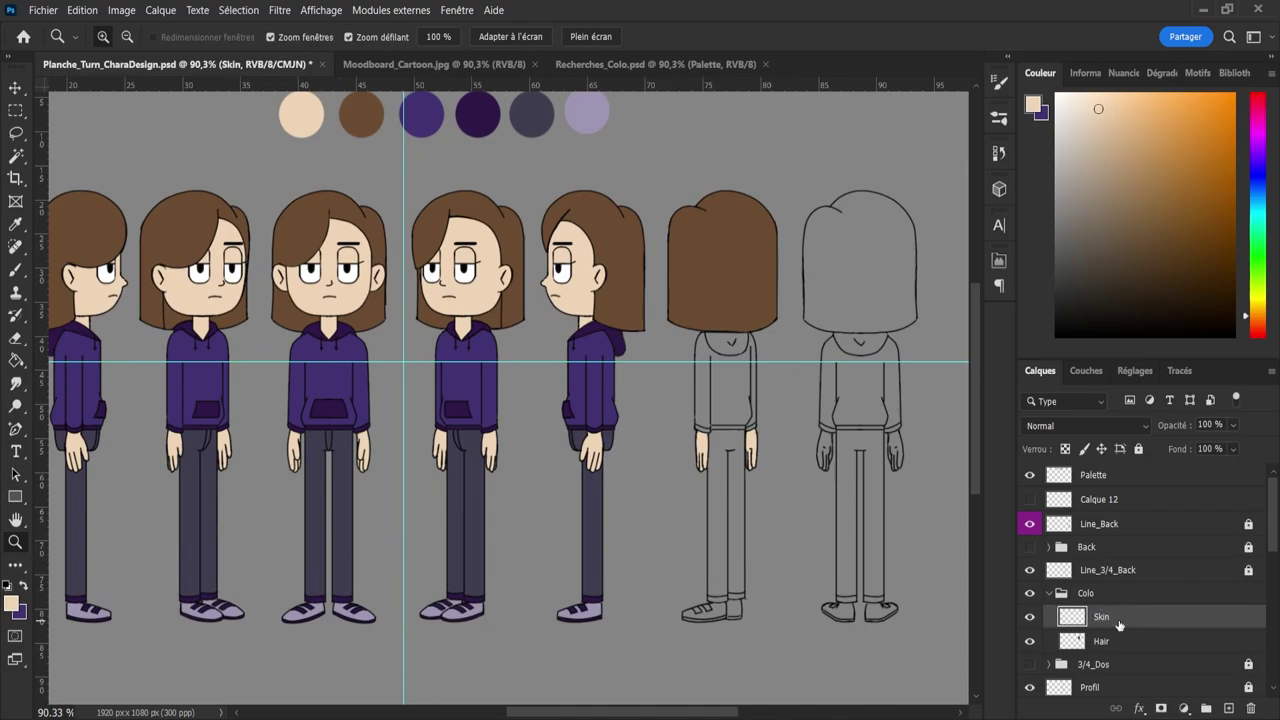
# - Add a layer above Skin and sample the purple from the left-facing profile's hoodie
pyautogui.click(1228, 707)
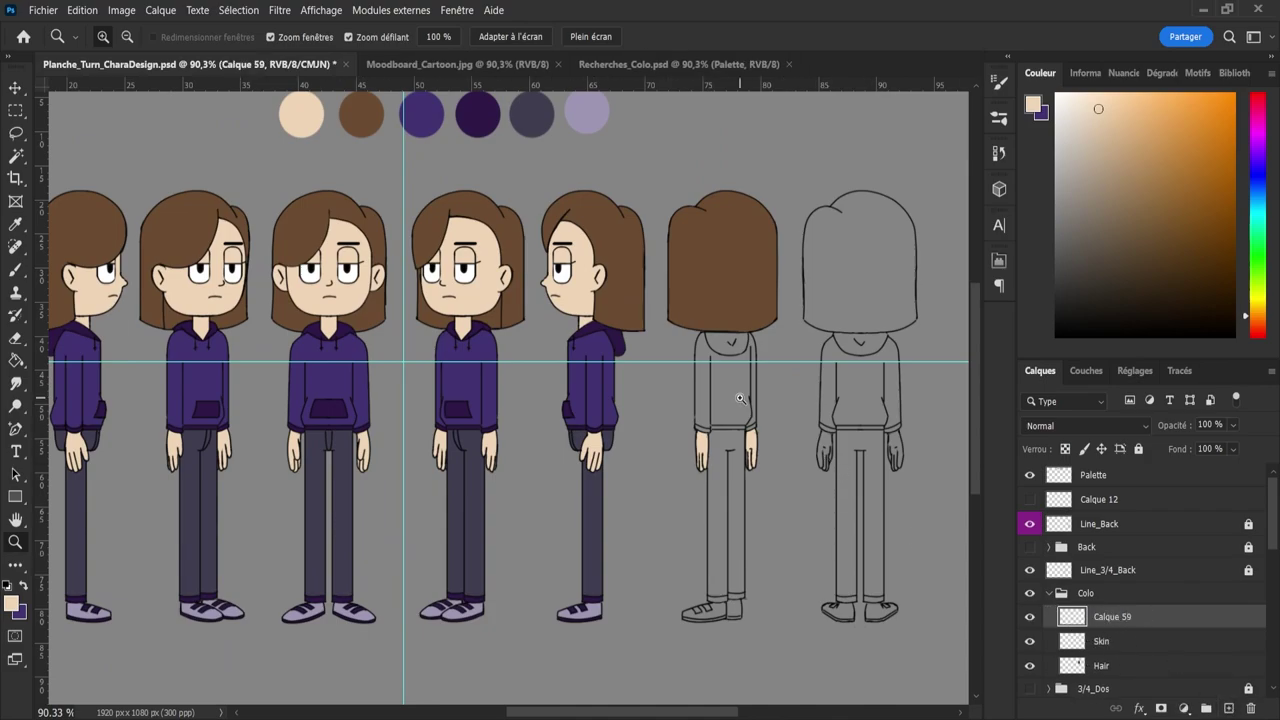
pyautogui.press('i')
pyautogui.click(600, 371)
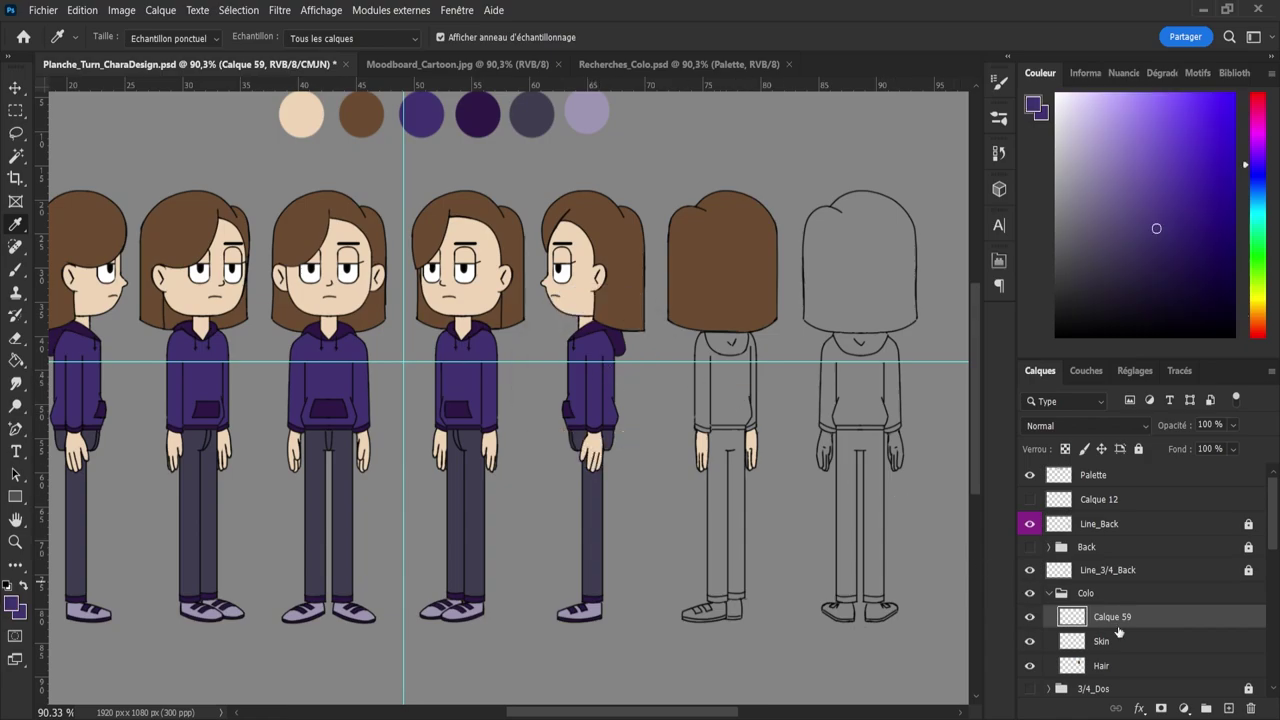
# - Unlock Line_3/4_Back and erase the upper ends of the three-quarter back view's sleeve lines down to the horizontal guide
pyautogui.click(1105, 570)
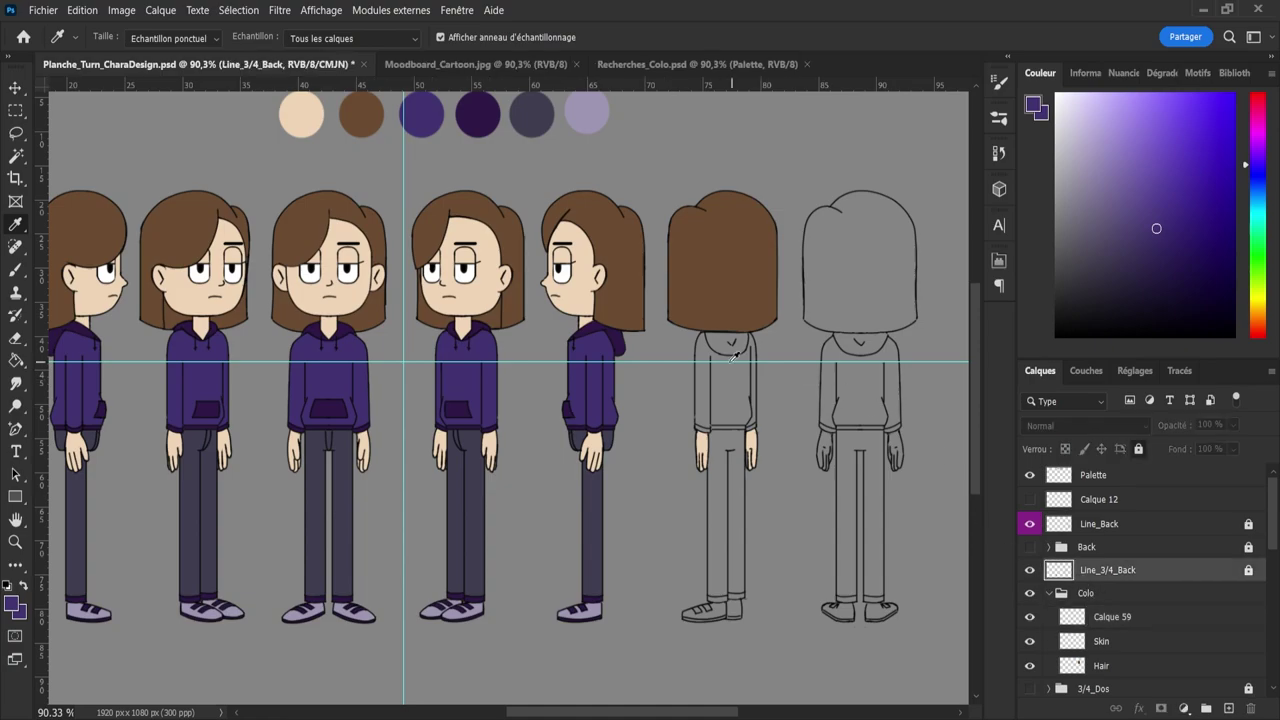
pyautogui.press('z')
pyautogui.moveTo(735, 361); pyautogui.dragTo(735, 361)
pyautogui.press('e')
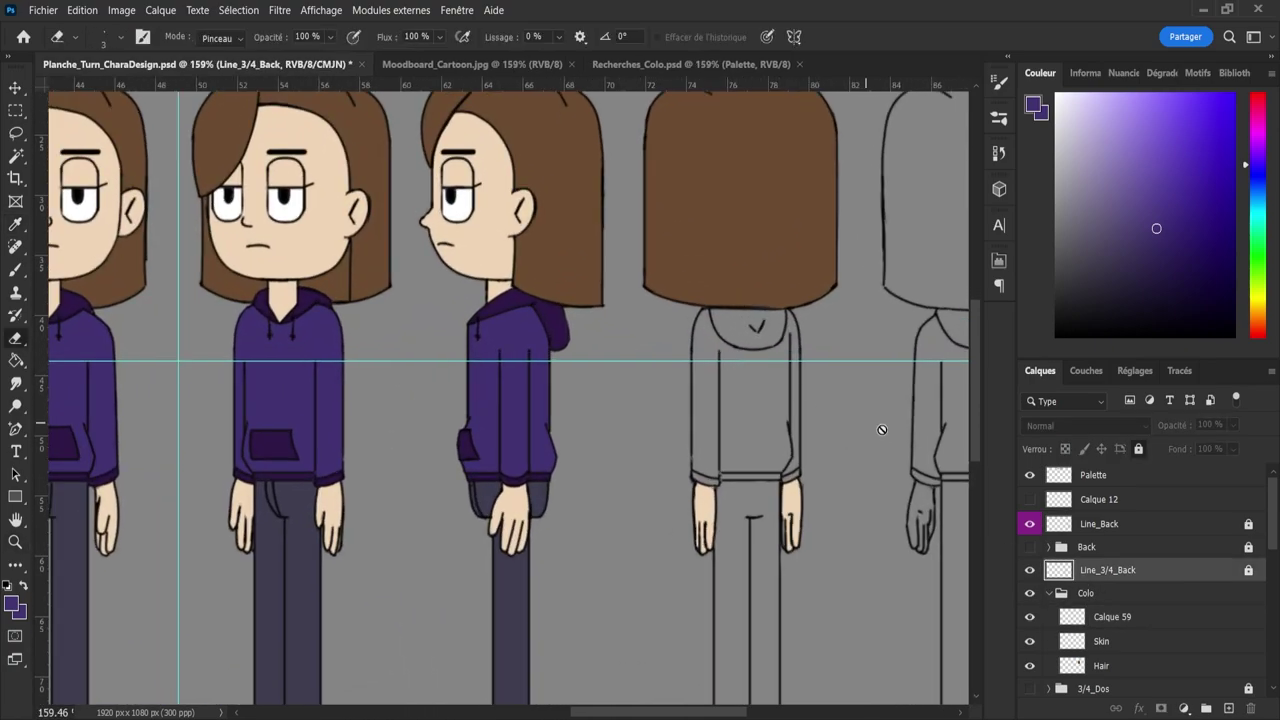
pyautogui.click(1246, 572)
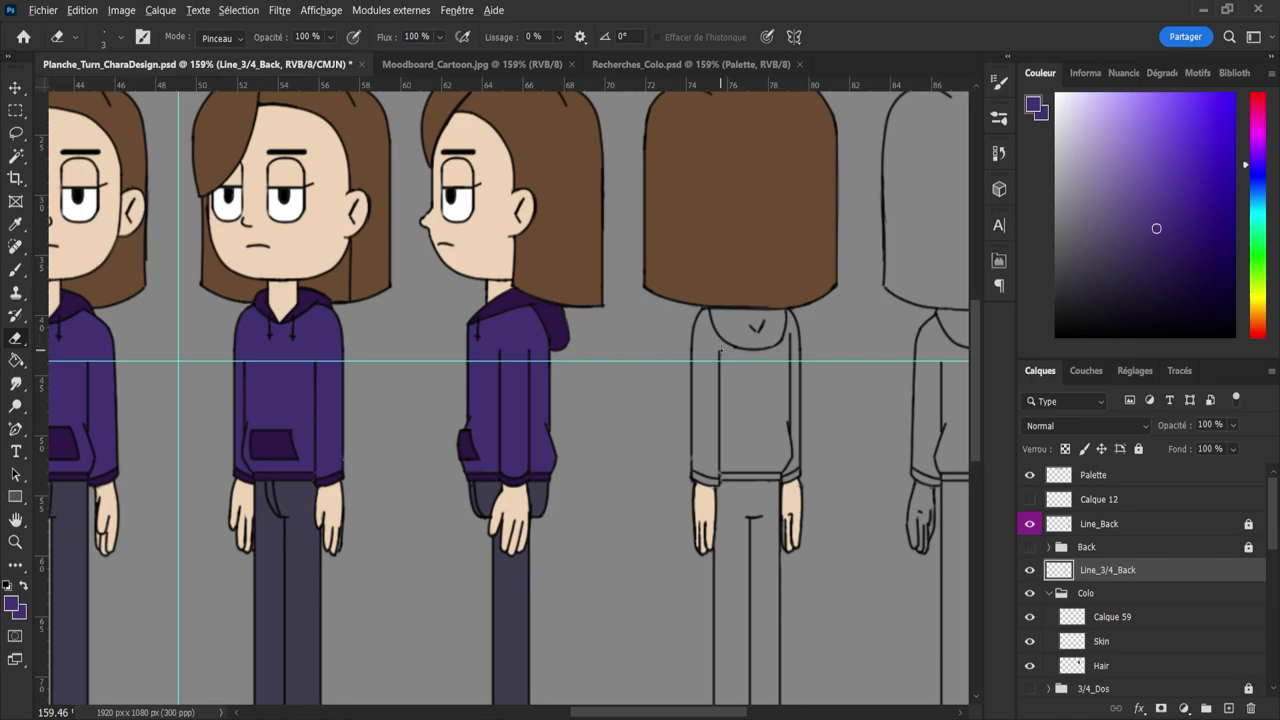
pyautogui.press(']')
pyautogui.press(']')
pyautogui.press(']')
pyautogui.press(']')
pyautogui.press('z')
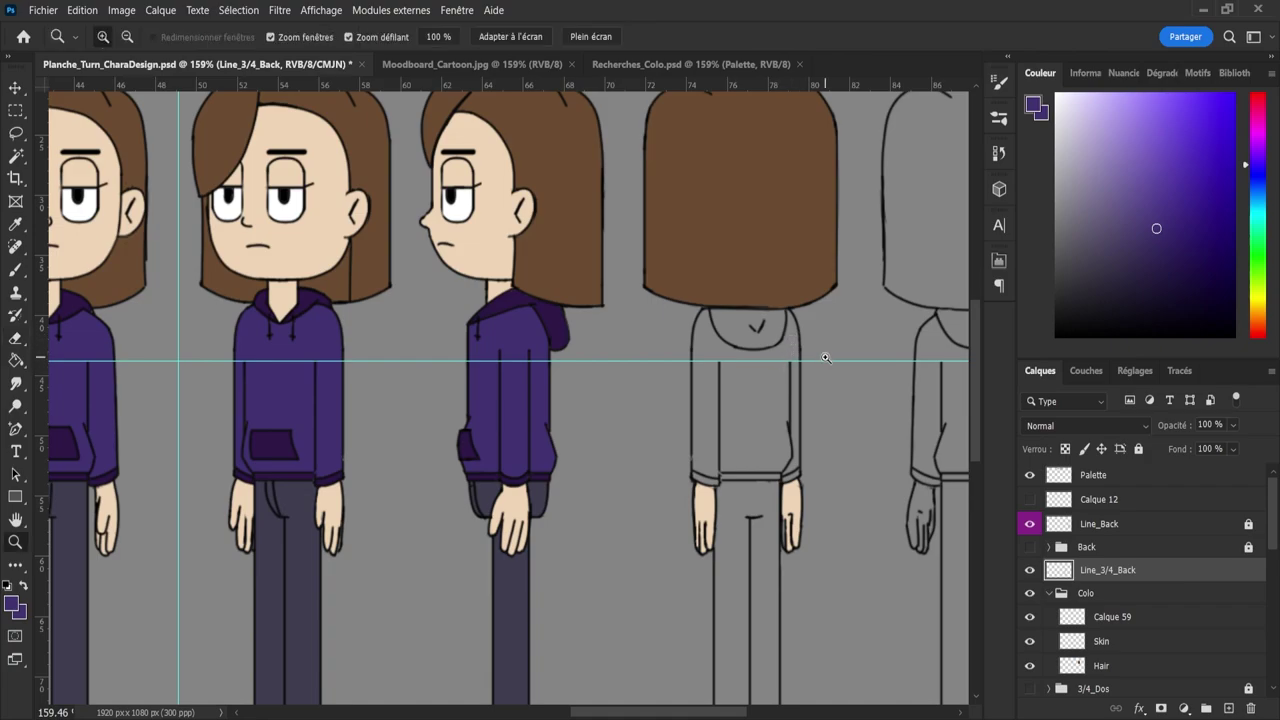
pyautogui.moveTo(817, 353)
pyautogui.mouseDown()
pyautogui.moveTo(777, 343)
pyautogui.moveTo(812, 389)
pyautogui.mouseUp()
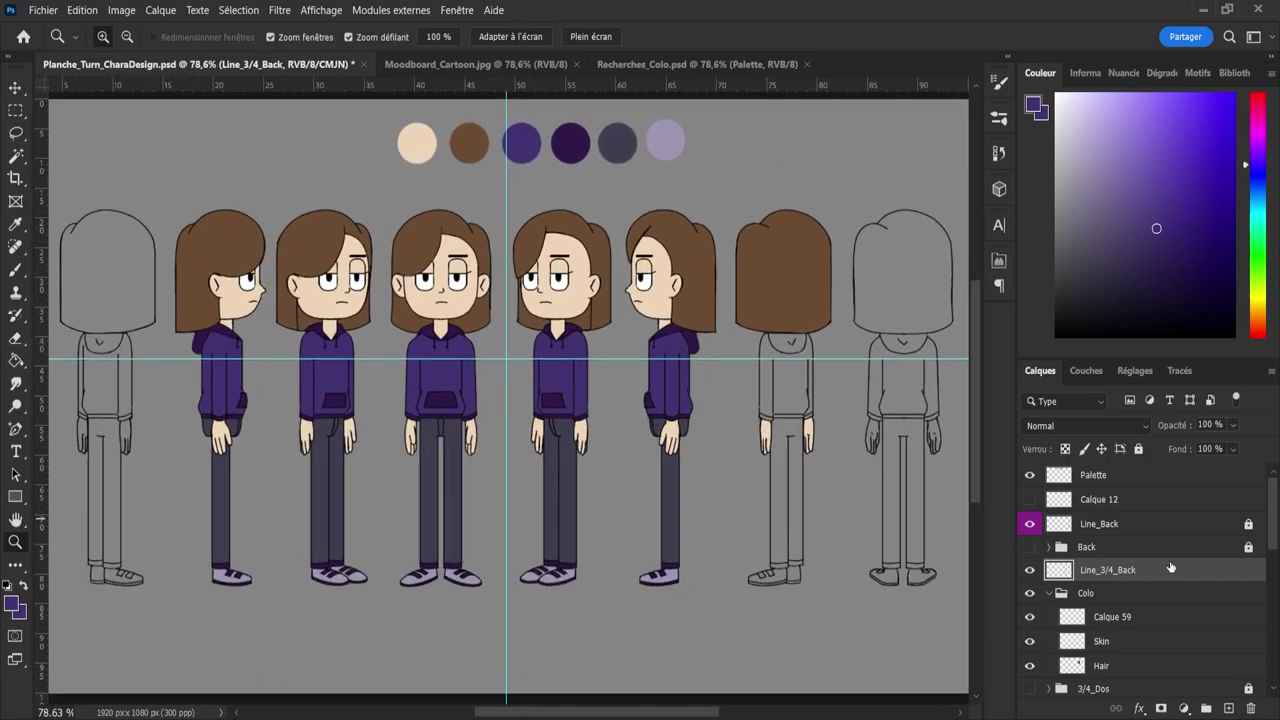
# - Erase the left-facing profile's sleeve line tops above the horizontal guide on its unlocked Profil line layer, and relock the layer
pyautogui.scroll(-2, 1277, 552)
pyautogui.scroll(-5, 1275, 570)
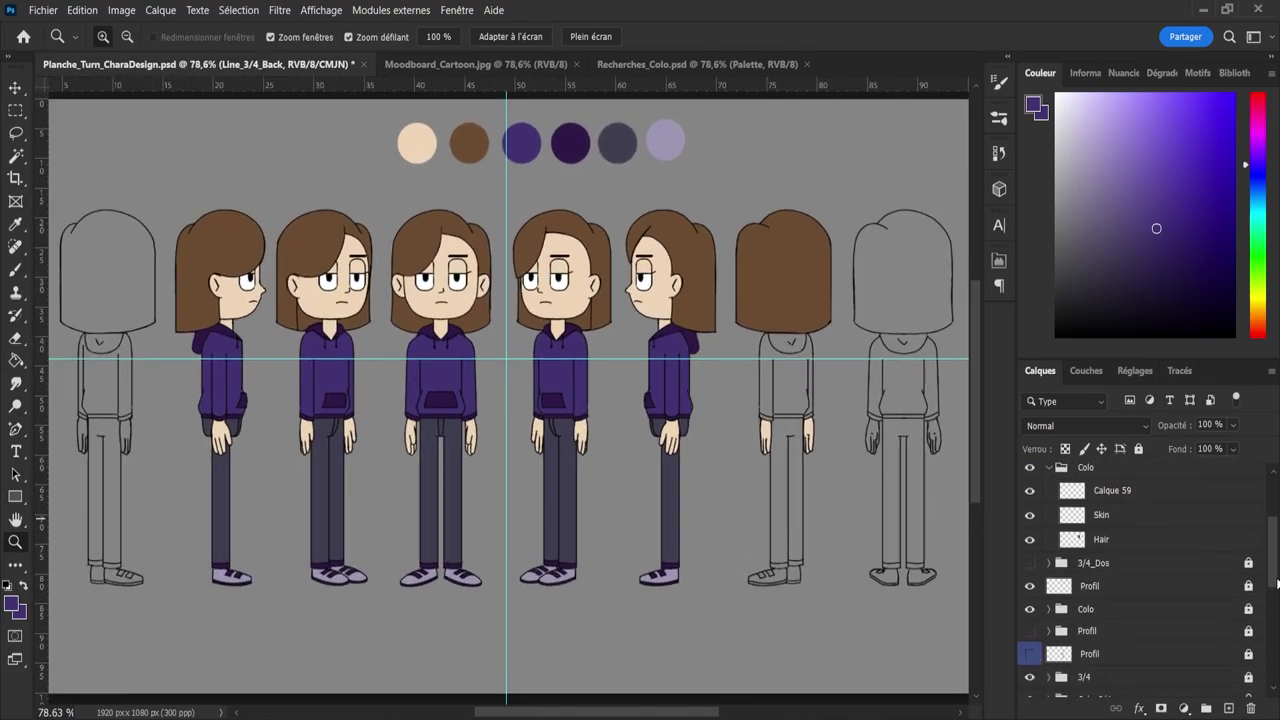
pyautogui.scroll(-1, 1272, 597)
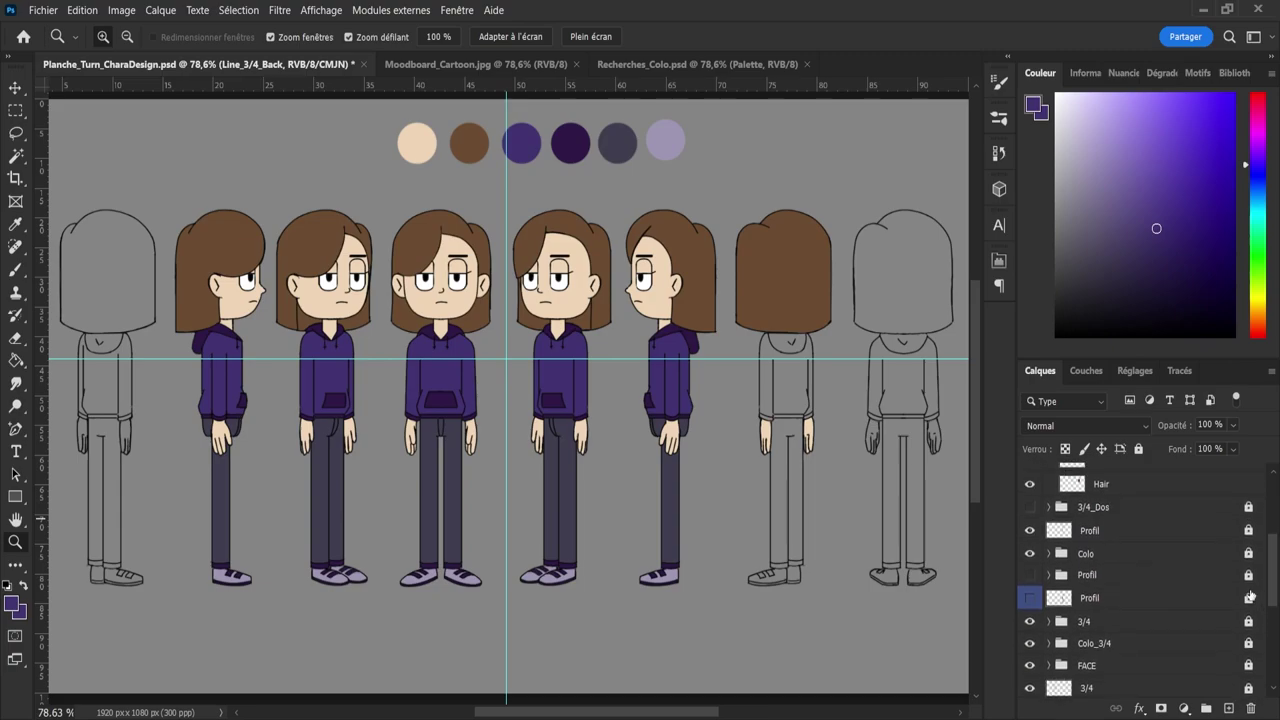
pyautogui.click(1224, 536)
pyautogui.moveTo(660, 352); pyautogui.dragTo(717, 364)
pyautogui.press('e')
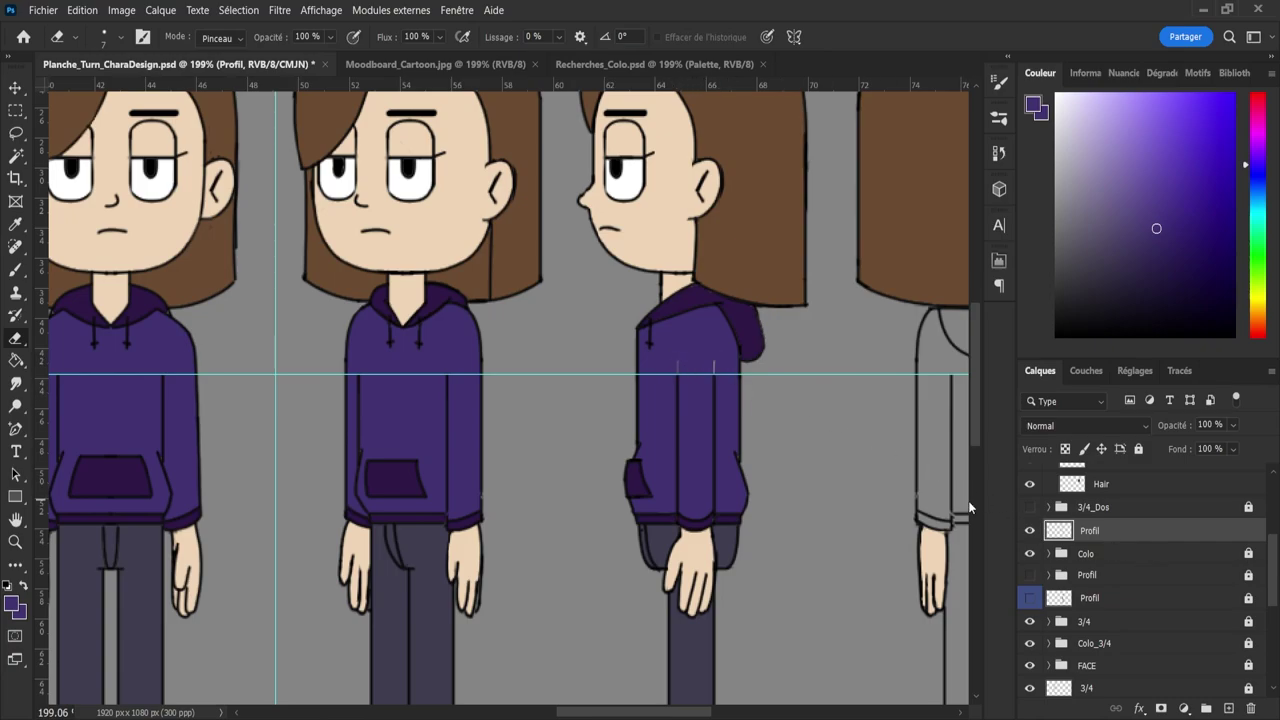
pyautogui.click(1139, 450)
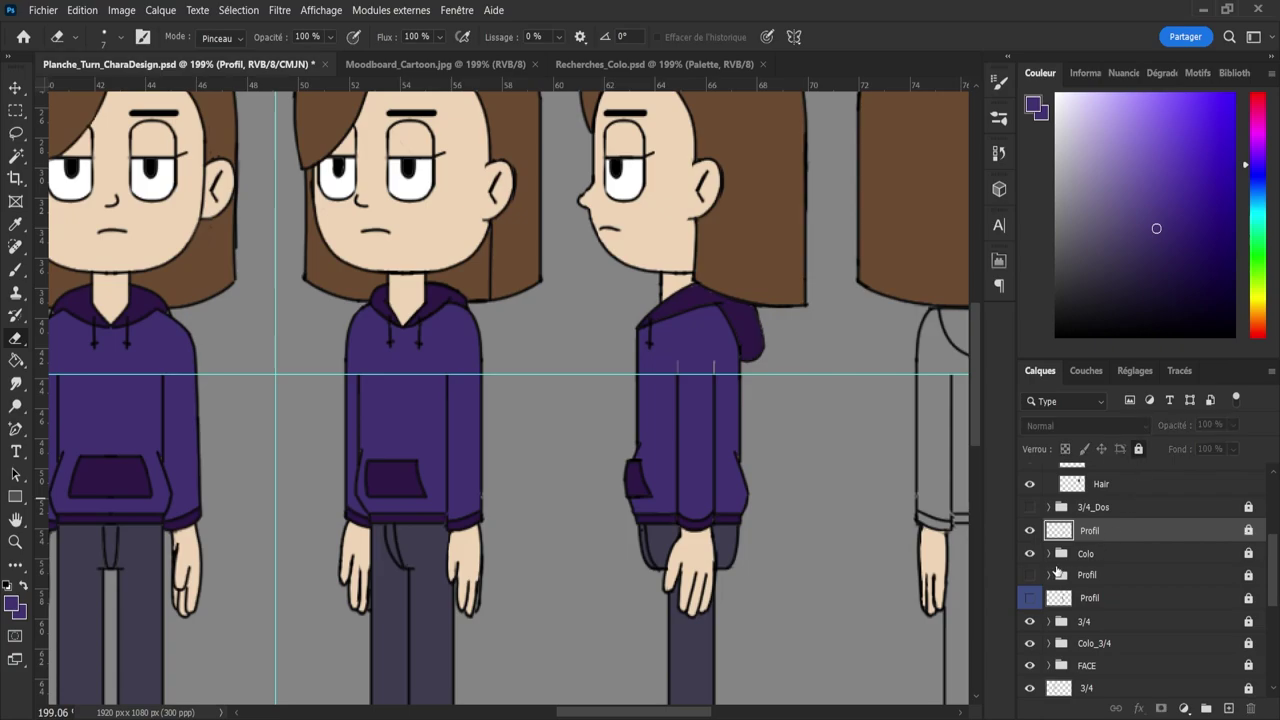
# - Paint the gaps above the left-facing profile's sleeve lines with the hoodie purple on its Sweat layer
pyautogui.click(1049, 554)
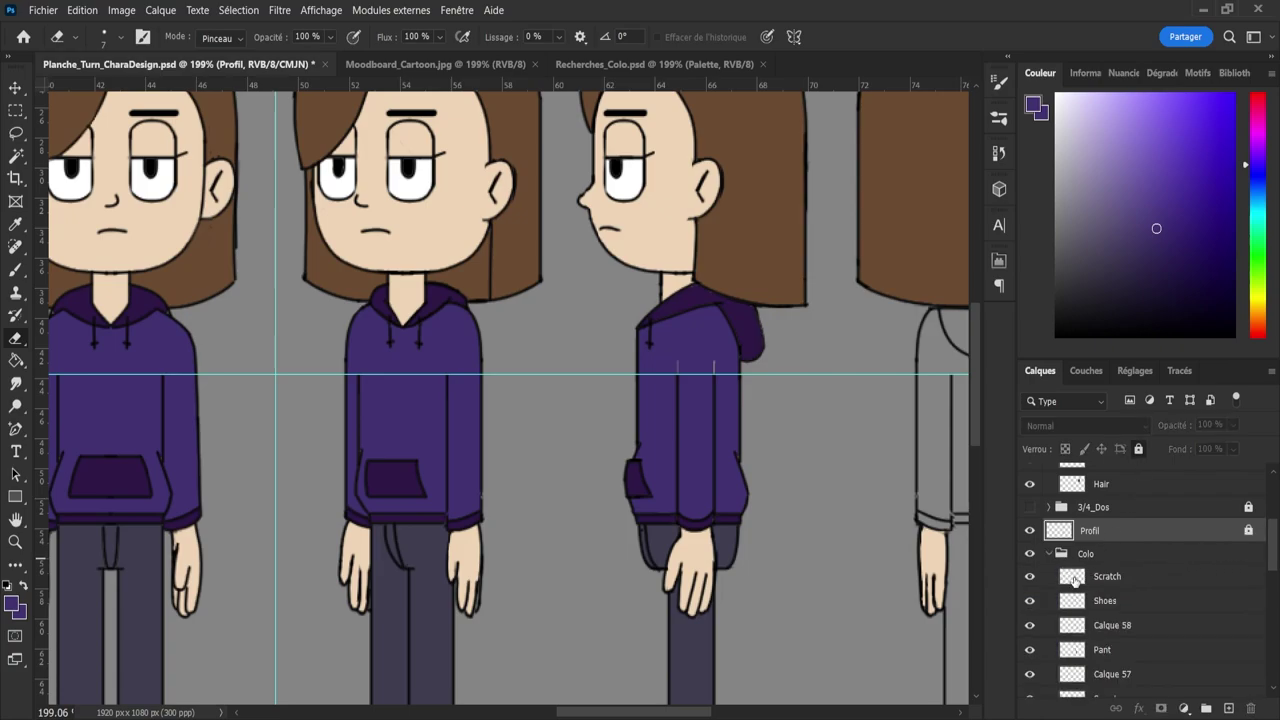
pyautogui.scroll(-3, 1276, 561)
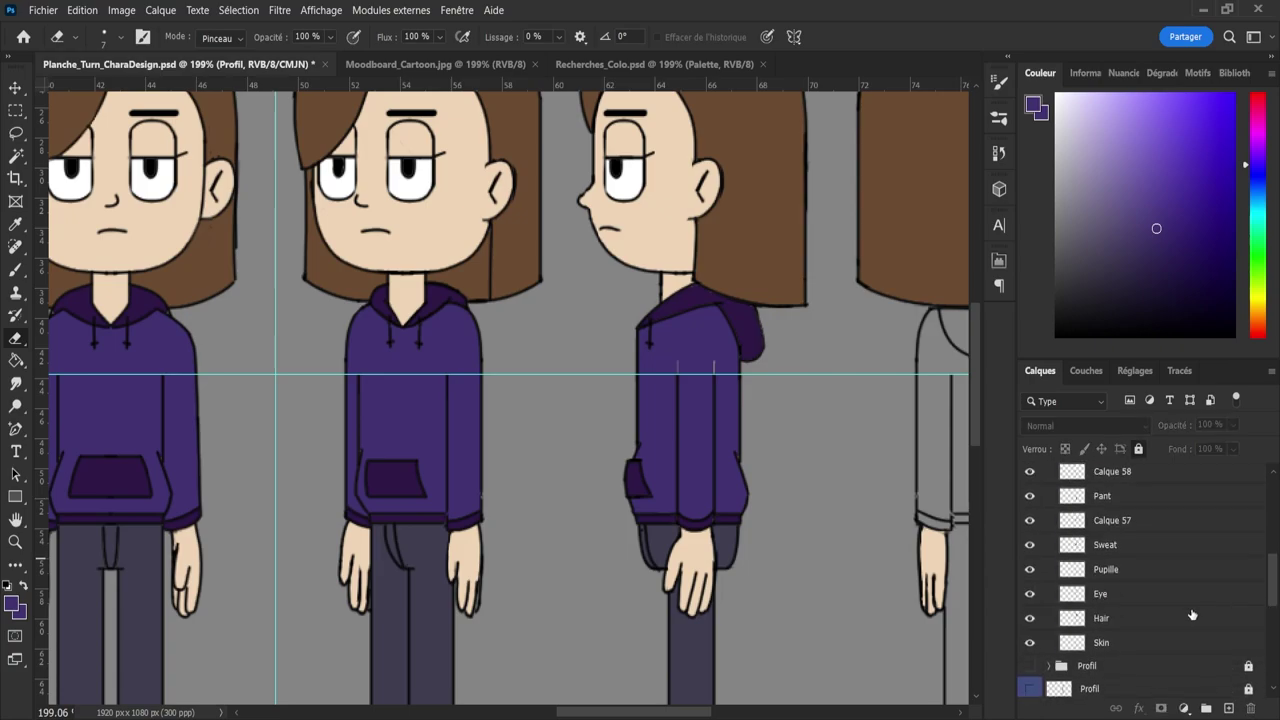
pyautogui.click(1110, 545)
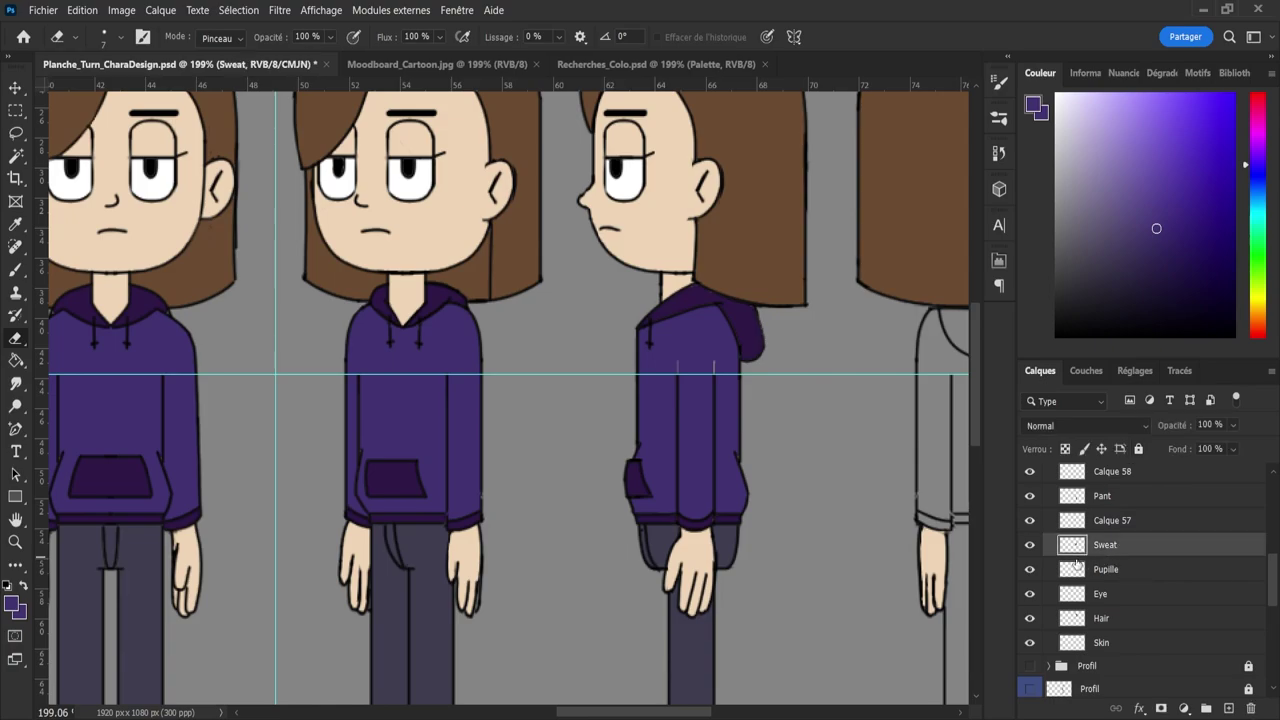
pyautogui.press('i')
pyautogui.click(698, 408)
pyautogui.press('b')
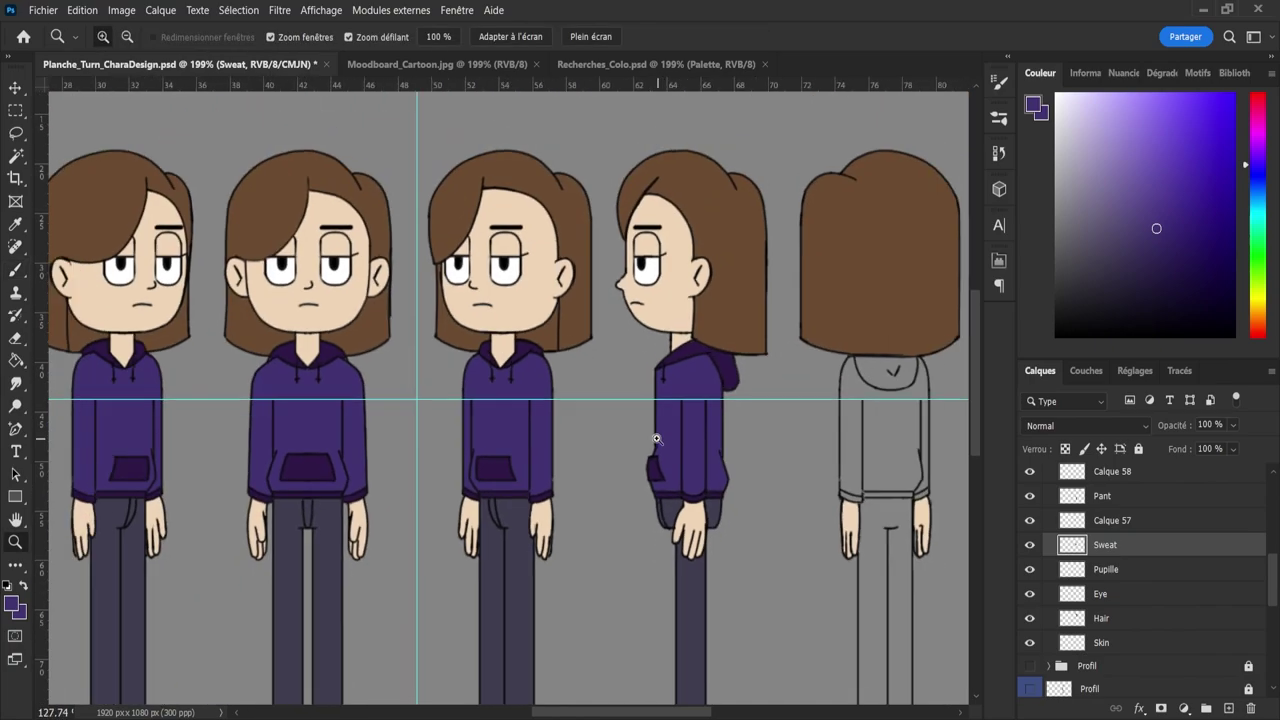
pyautogui.press('z')
pyautogui.moveTo(688, 455); pyautogui.dragTo(677, 416)
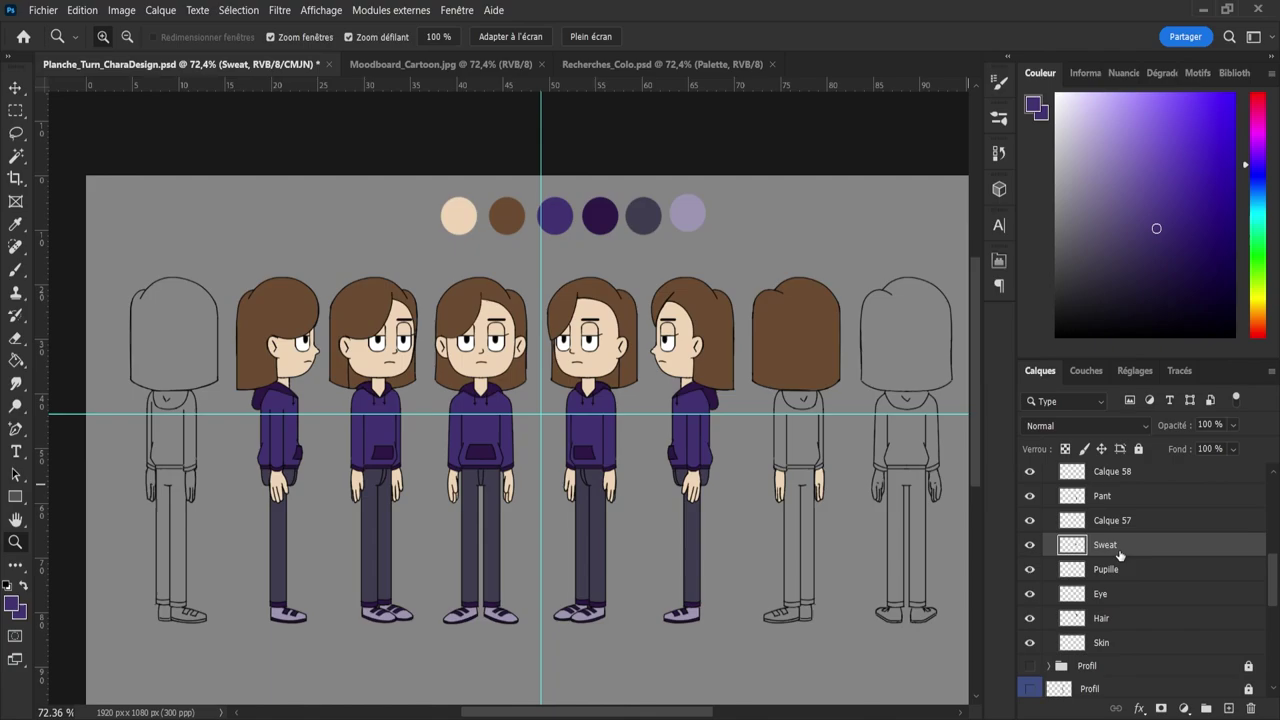
# - Collapse and lock the left-facing profile's Colo group, and save the document
pyautogui.moveTo(1274, 586); pyautogui.dragTo(1273, 545)
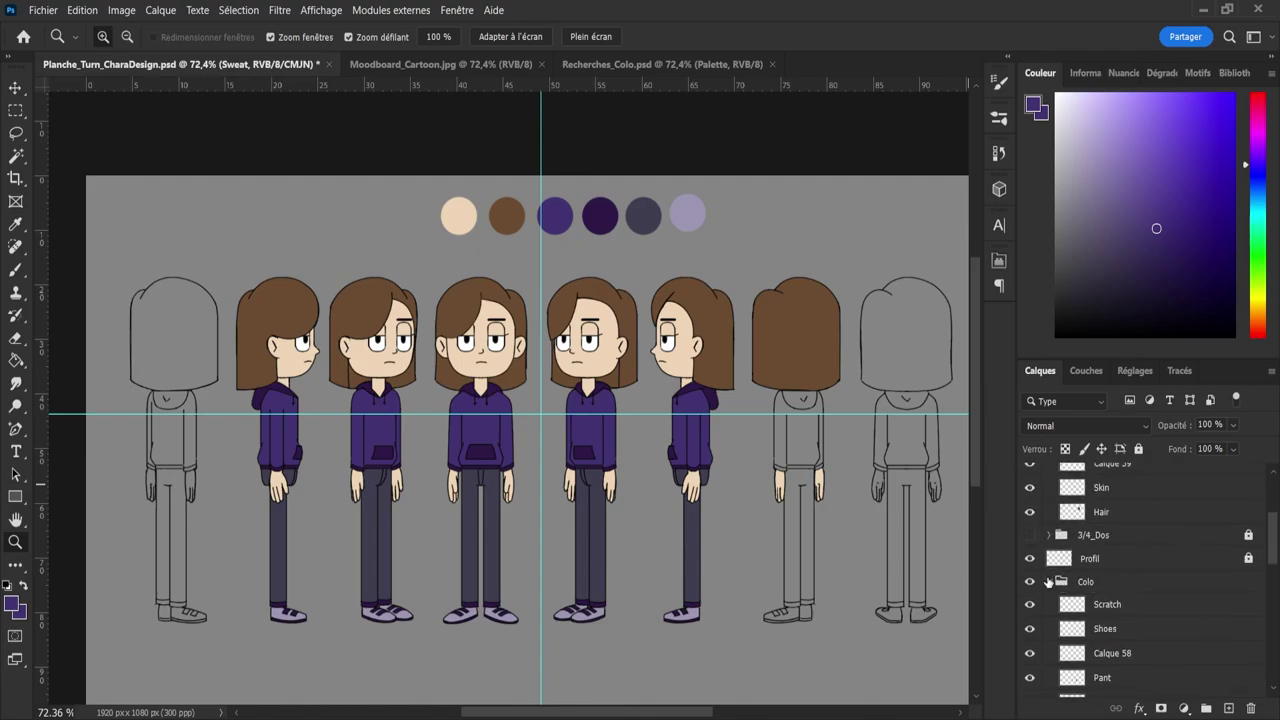
pyautogui.click(1048, 582)
pyautogui.click(1139, 450)
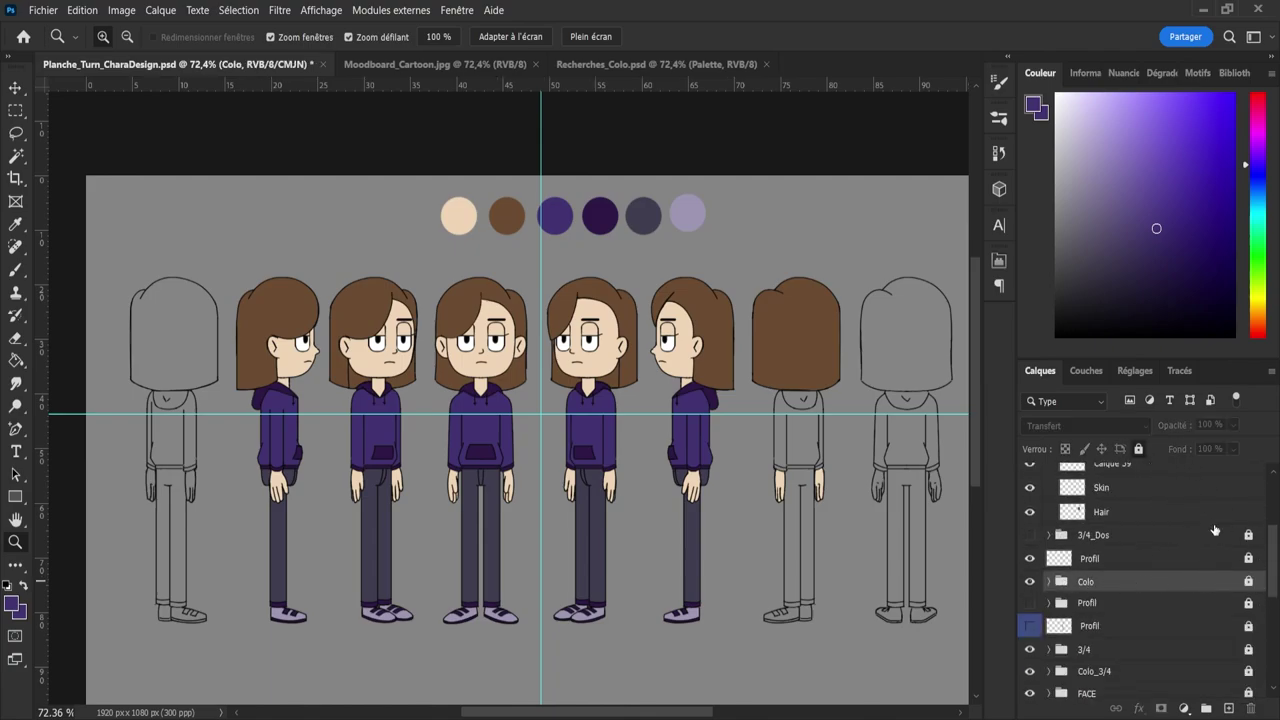
pyautogui.hotkey('ctrl', 's')
# - Erase the right-facing profile's sleeve line tops above the horizontal guide on Line_Profil, and lock that layer
pyautogui.moveTo(1273, 580); pyautogui.dragTo(1266, 635)
pyautogui.scroll(-2, 1263, 640)
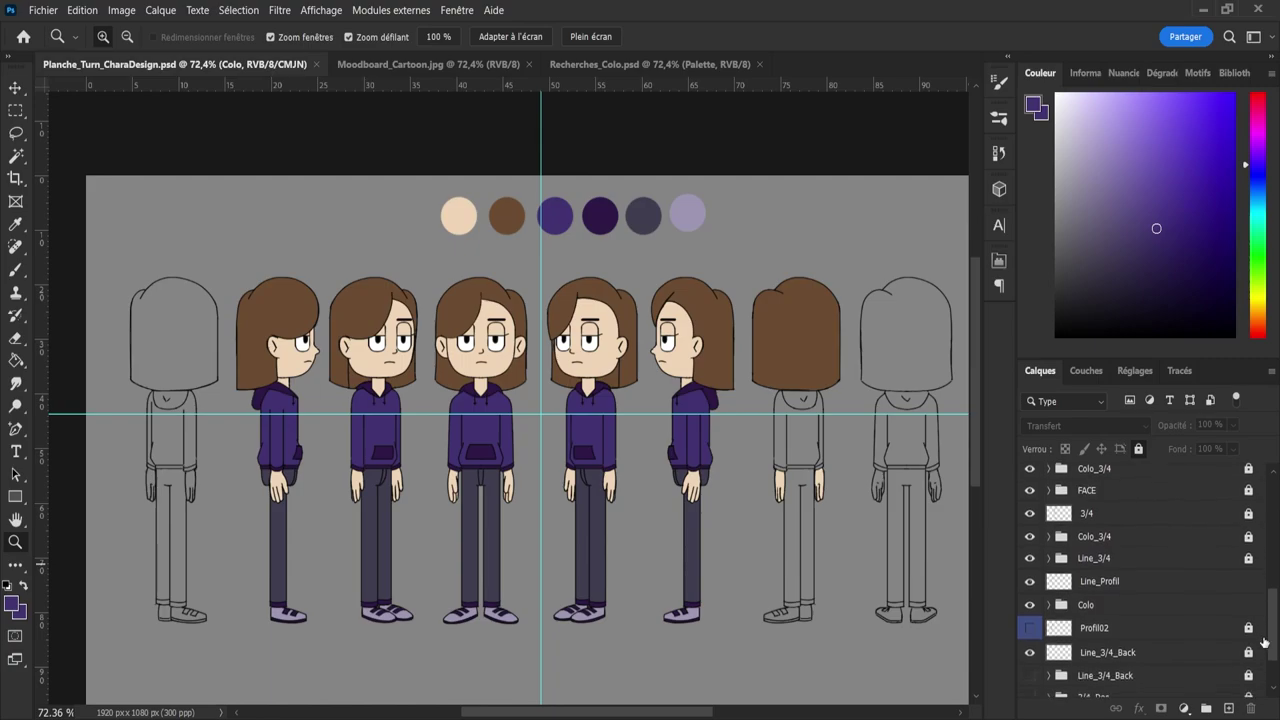
pyautogui.click(1204, 567)
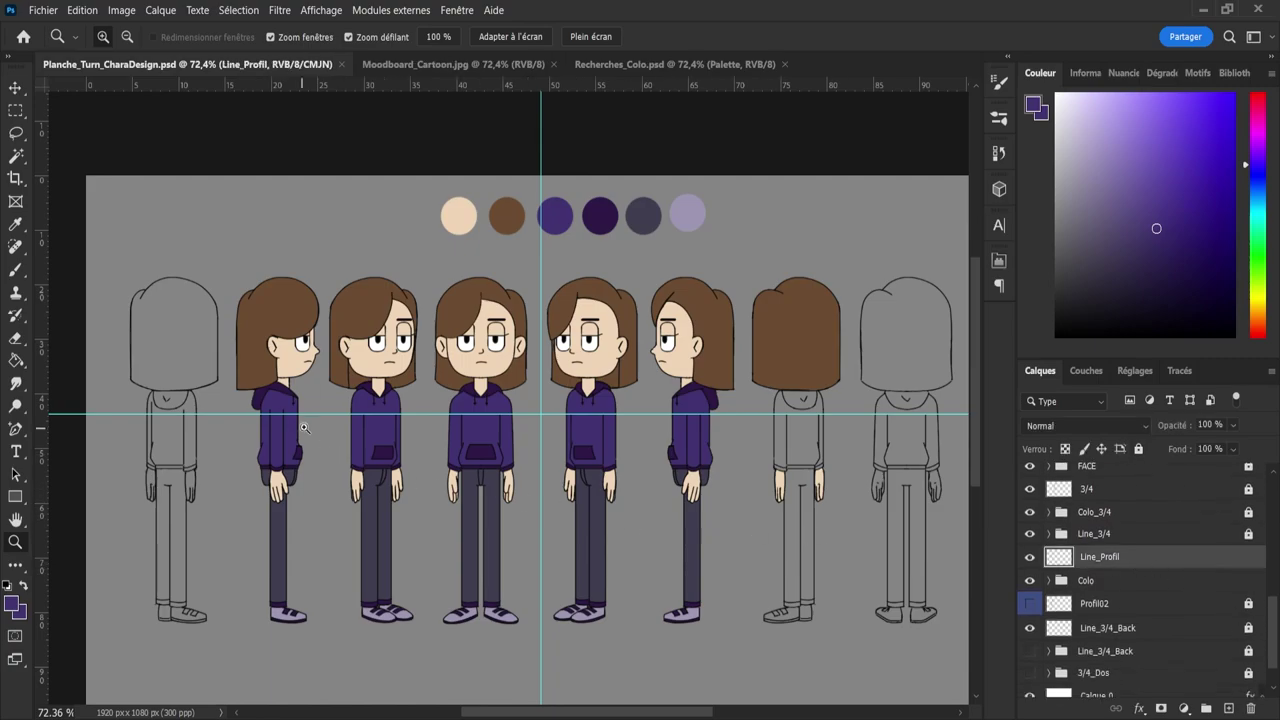
pyautogui.moveTo(238, 398)
pyautogui.mouseDown()
pyautogui.moveTo(294, 409)
pyautogui.moveTo(313, 441)
pyautogui.moveTo(365, 440)
pyautogui.moveTo(321, 437)
pyautogui.mouseUp()
pyautogui.press('e')
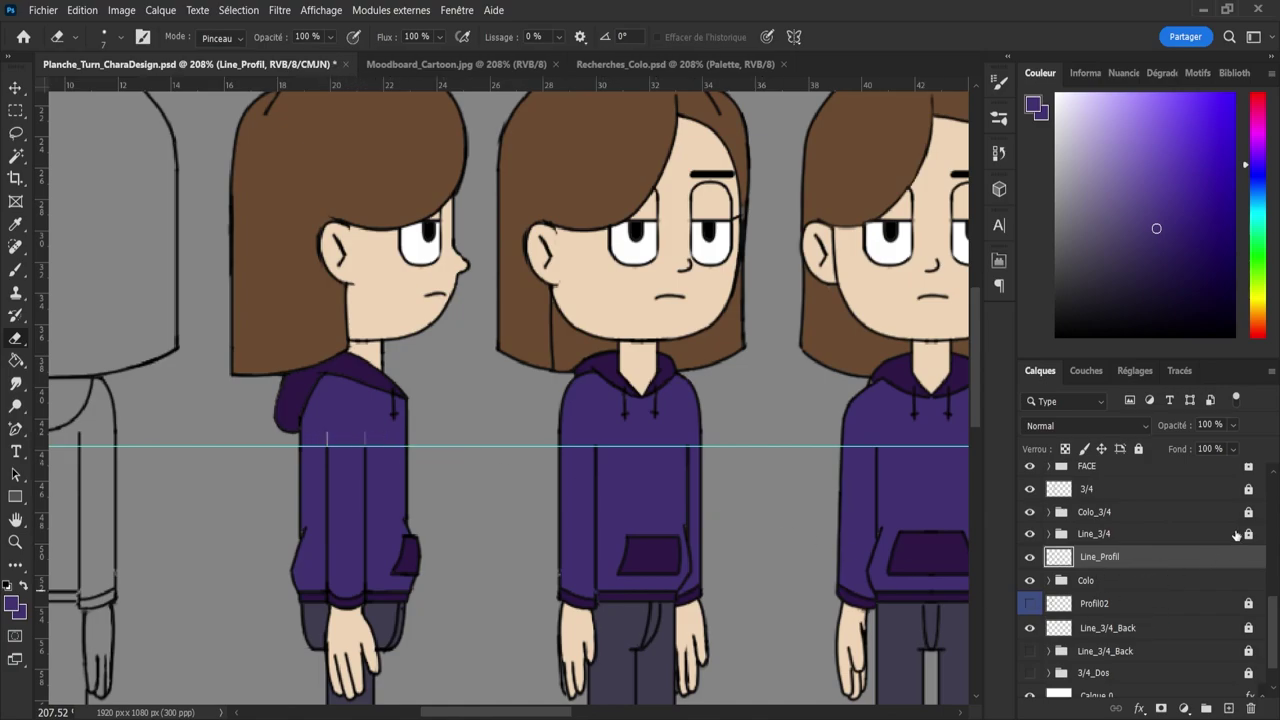
pyautogui.click(1139, 449)
# - Paint the gaps above the right-facing profile's sleeve lines with the hoodie purple on the Sweat layer in its Colo group
pyautogui.click(1066, 584)
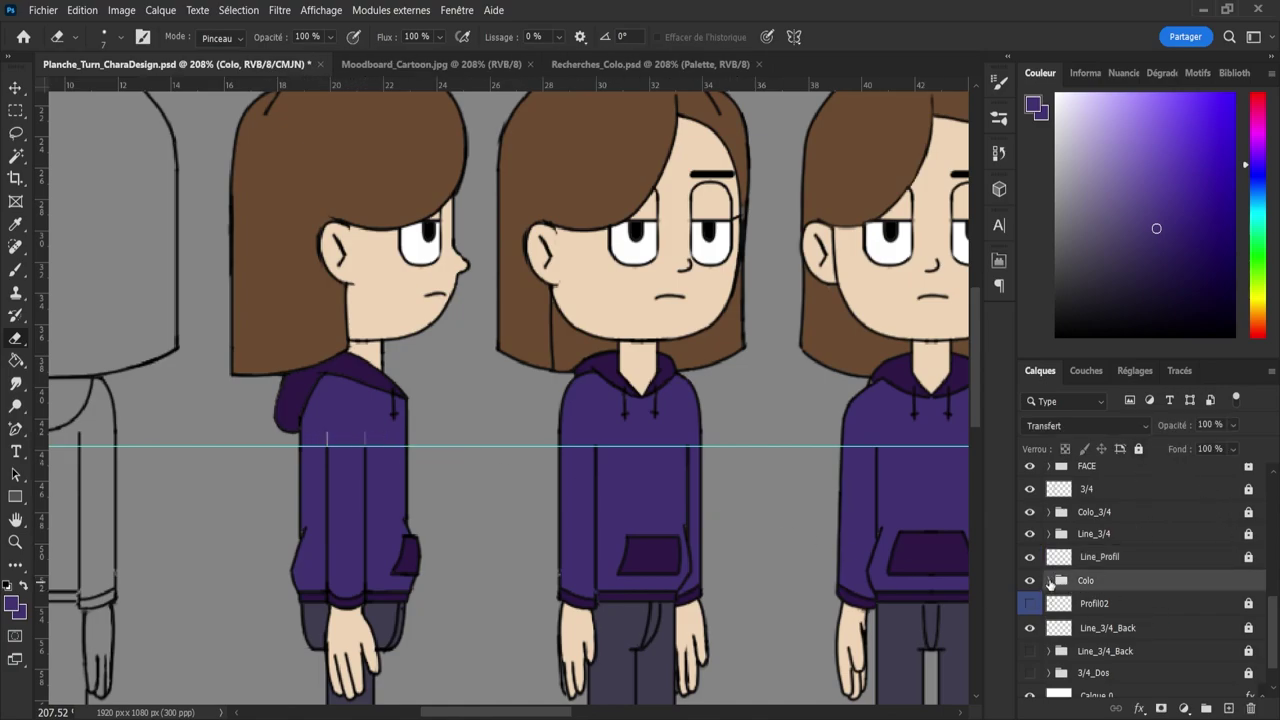
pyautogui.click(1049, 583)
pyautogui.scroll(-3, 1273, 604)
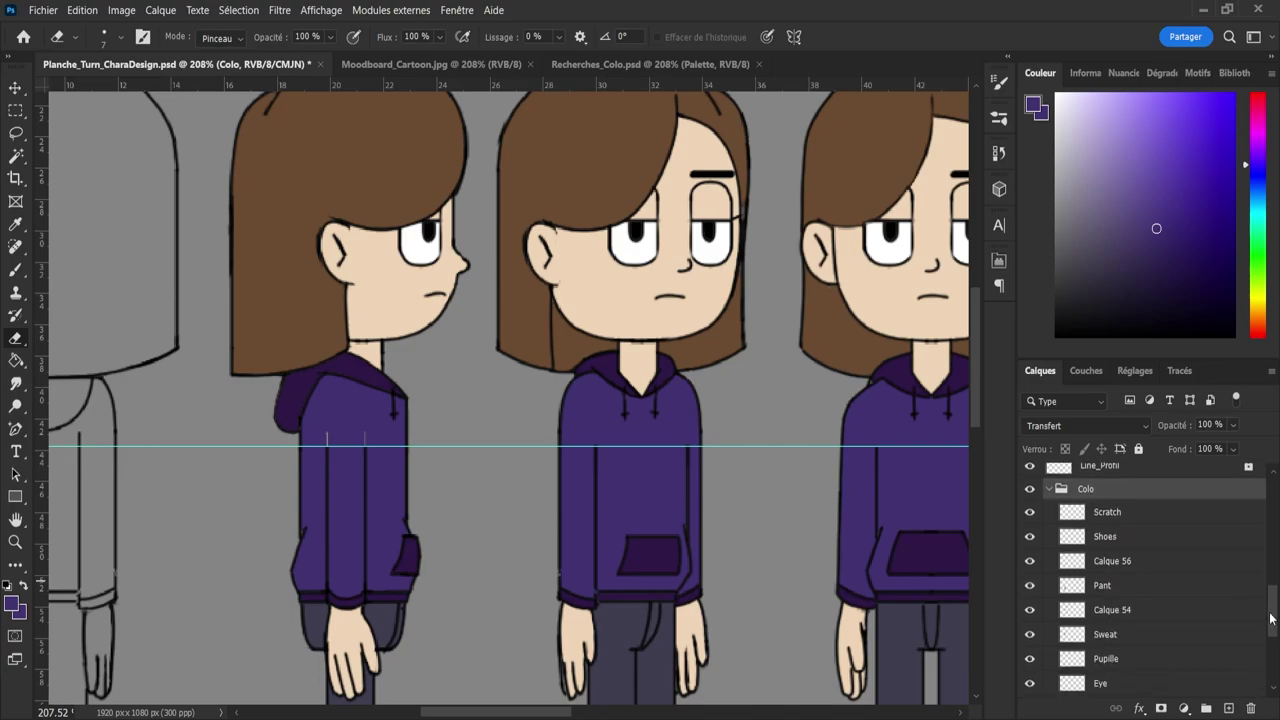
pyautogui.scroll(-1, 1264, 620)
pyautogui.click(1122, 630)
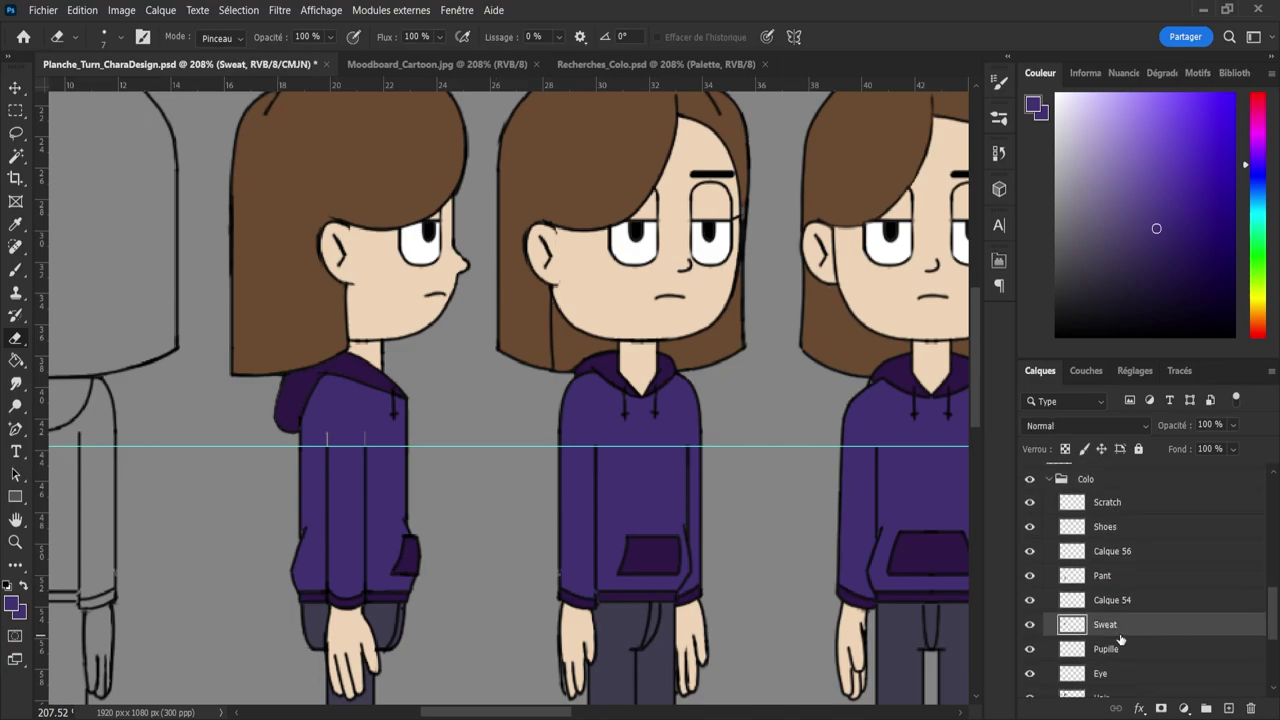
pyautogui.press('b')
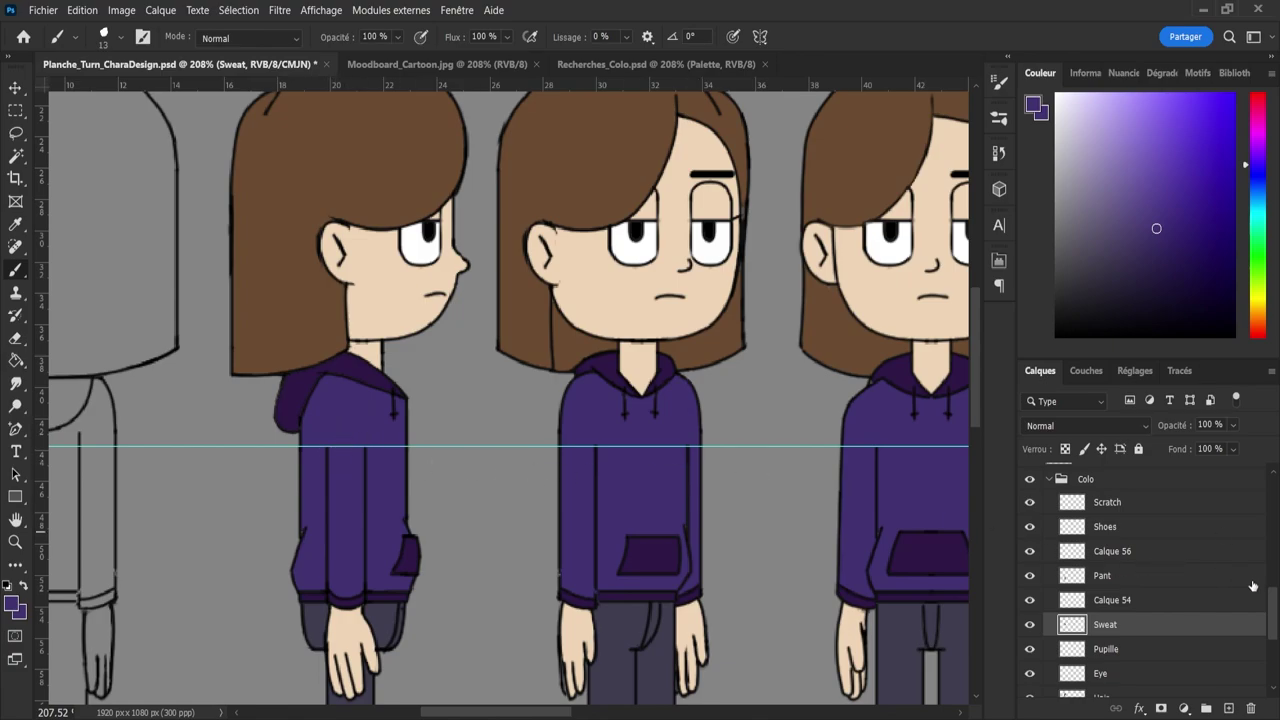
# - Save the document and collapse the right-facing profile's Colo group
pyautogui.hotkey('ctrl', 's')
pyautogui.moveTo(1272, 609); pyautogui.dragTo(1272, 576)
pyautogui.click(1048, 641)
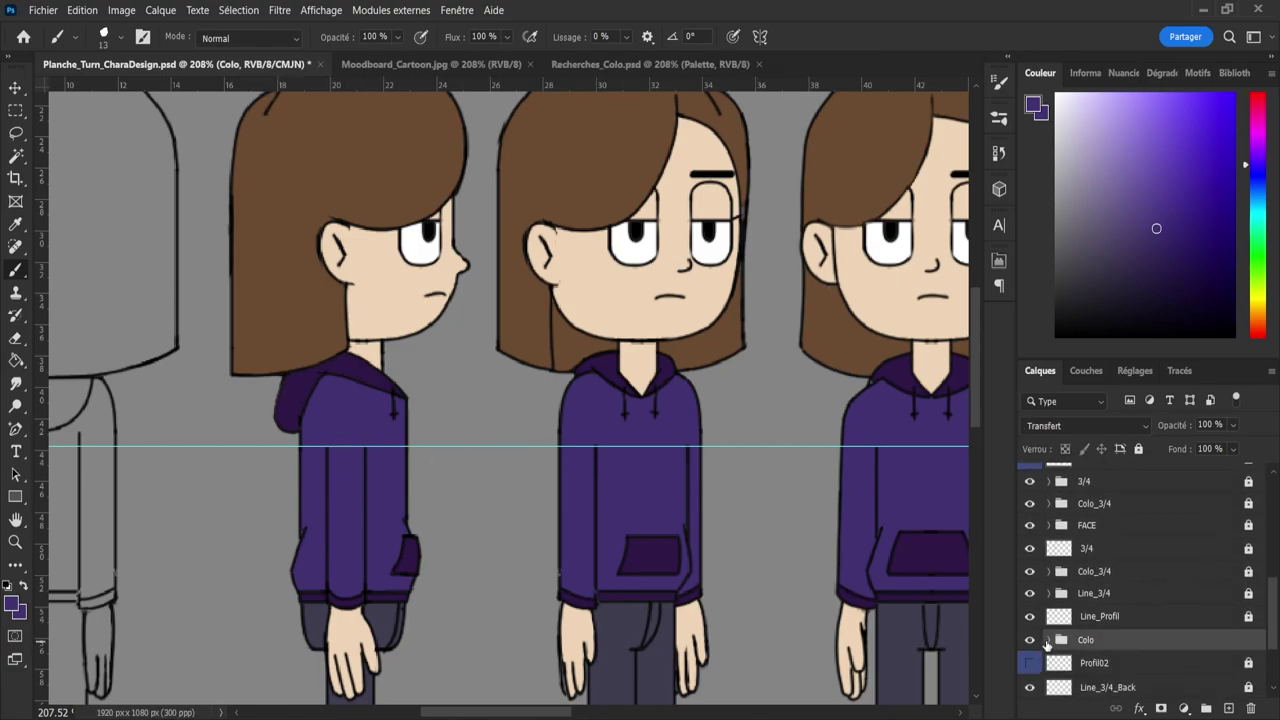
pyautogui.press('z')
pyautogui.moveTo(385, 482); pyautogui.dragTo(210, 484)
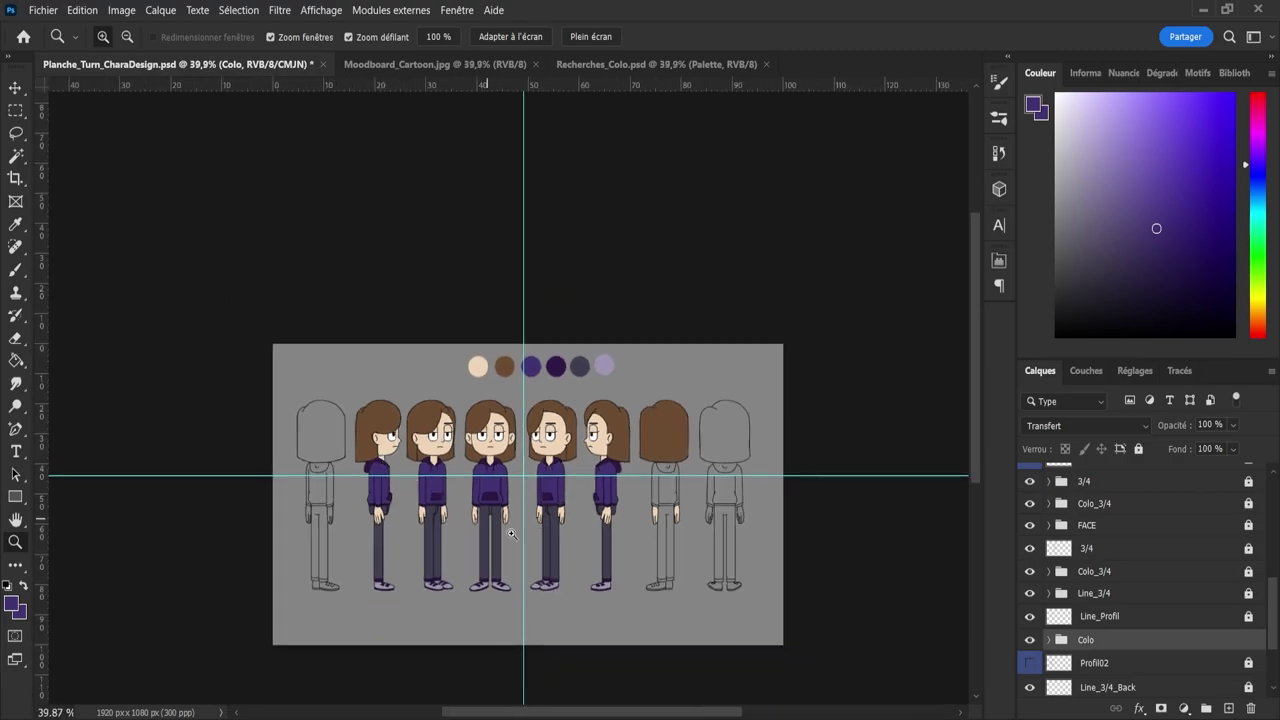
# - Lock the right-facing profile's Colo group and save the document
pyautogui.scroll(2, 637, 587)
pyautogui.scroll(2, 633, 585)
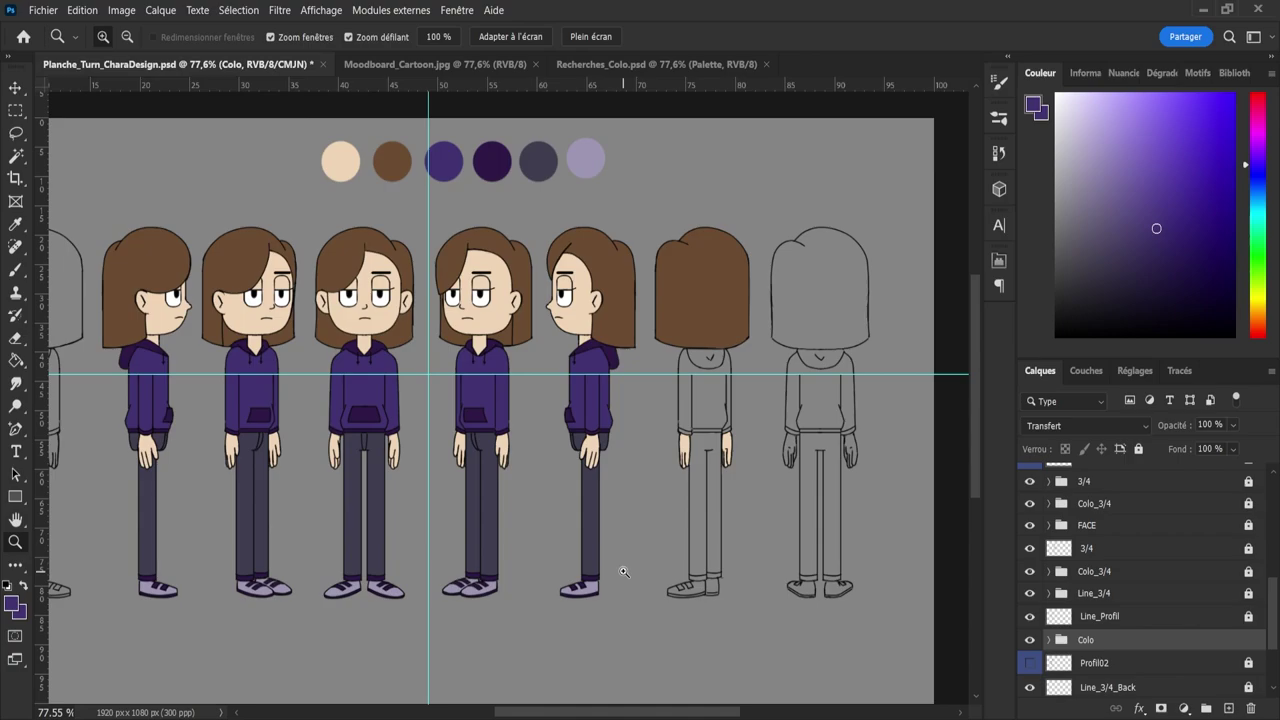
pyautogui.click(1140, 449)
pyautogui.hotkey('ctrl', 's')
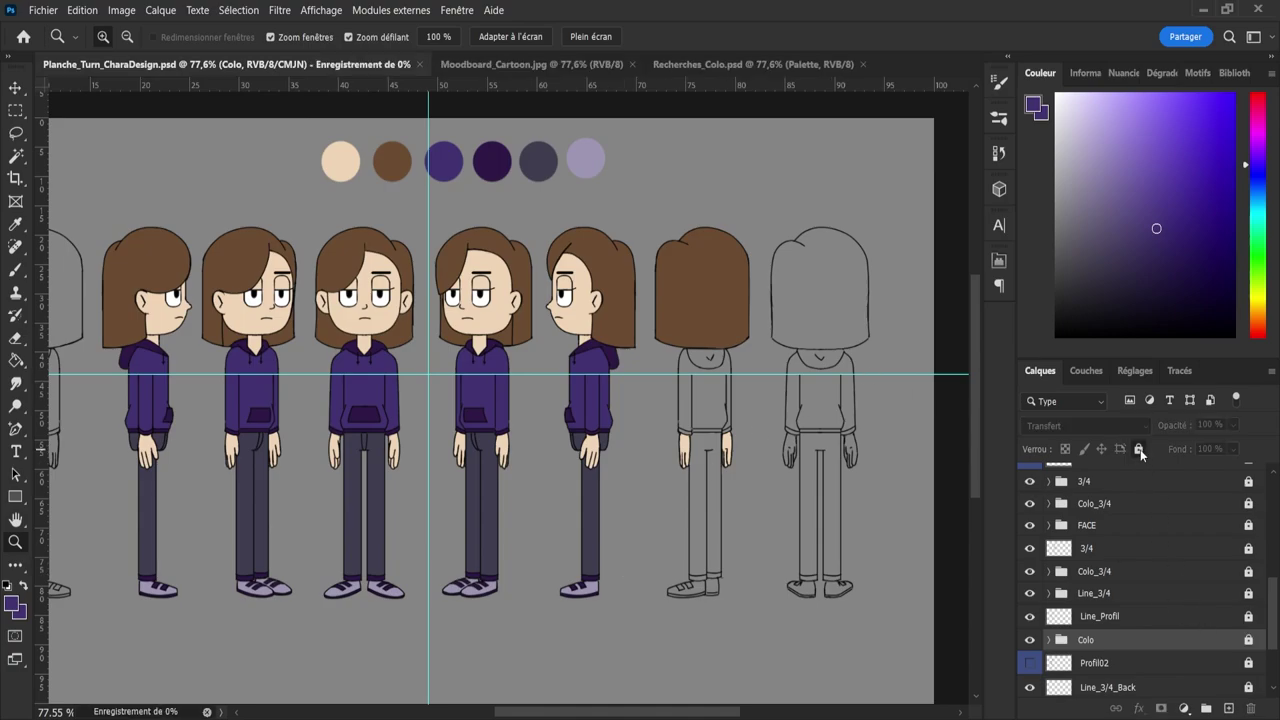
# - Fill the three-quarter back view's hoodie body and sleeves with the sampled hoodie purple on Calque 59
pyautogui.moveTo(1271, 649); pyautogui.dragTo(1245, 550)
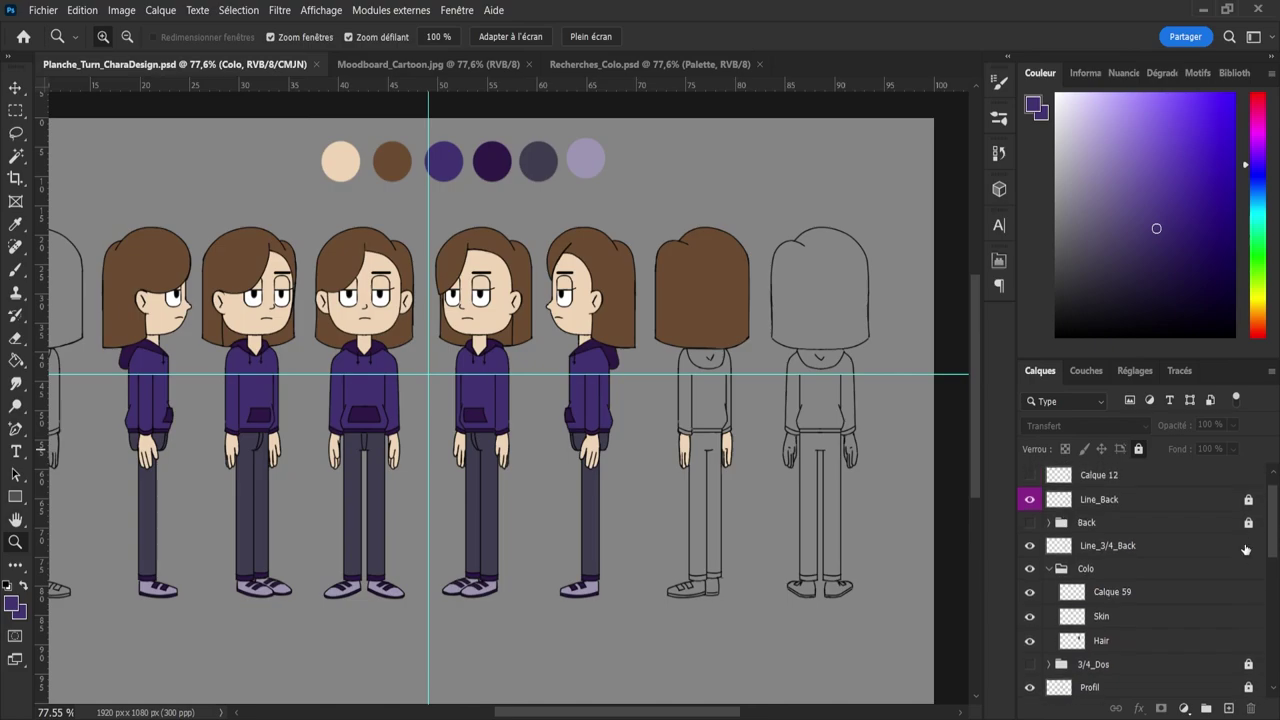
pyautogui.click(1125, 594)
pyautogui.click(1030, 596)
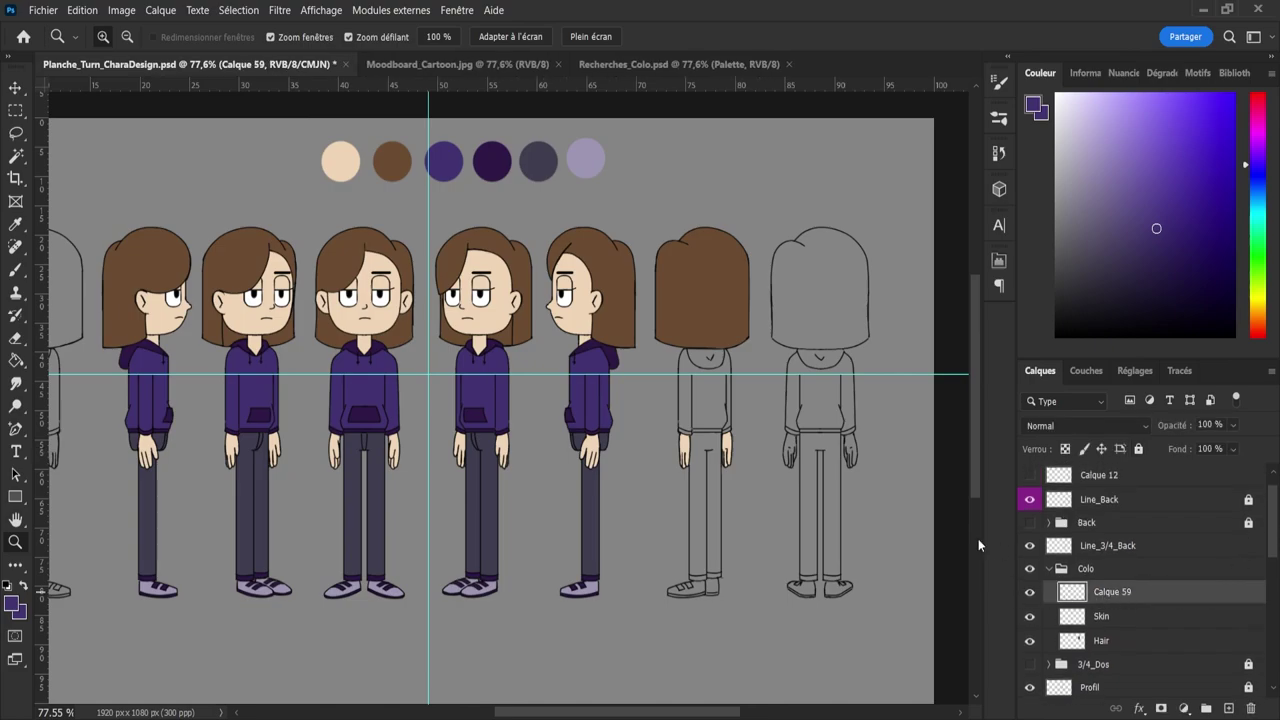
pyautogui.press('i')
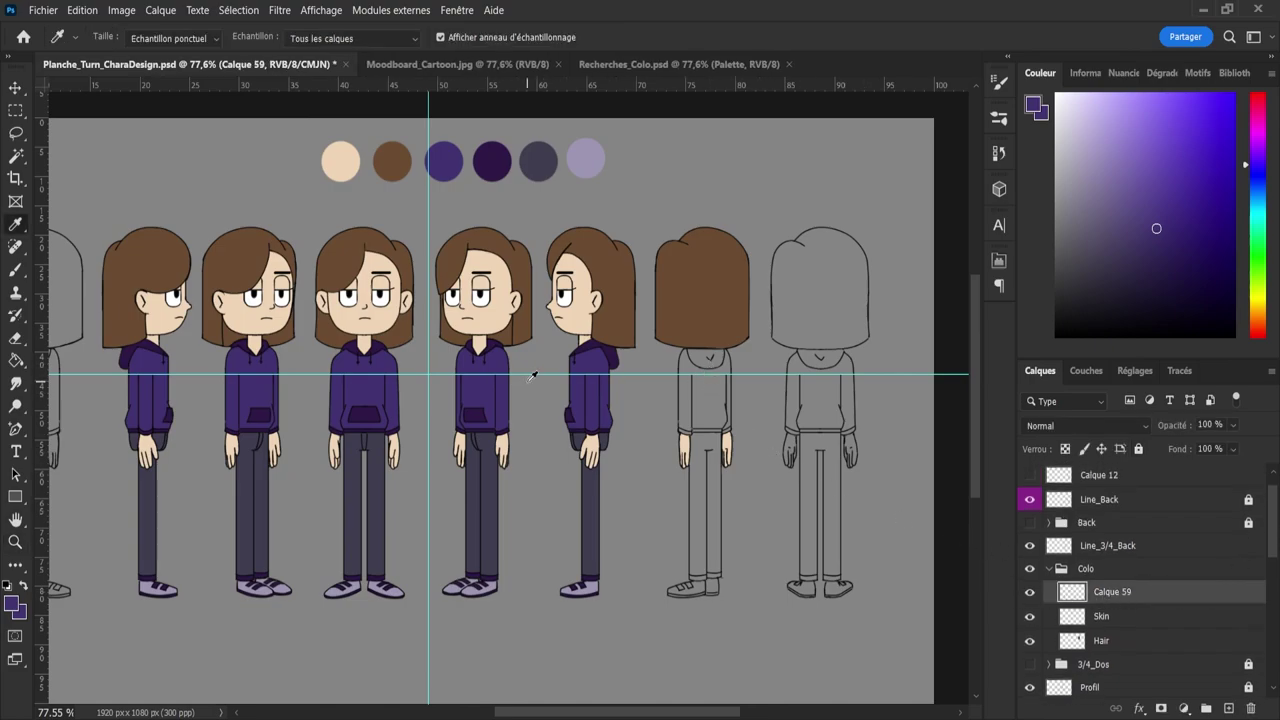
pyautogui.click(579, 395)
pyautogui.press('z')
pyautogui.moveTo(765, 407); pyautogui.dragTo(815, 404)
pyautogui.moveTo(723, 387); pyautogui.dragTo(751, 386)
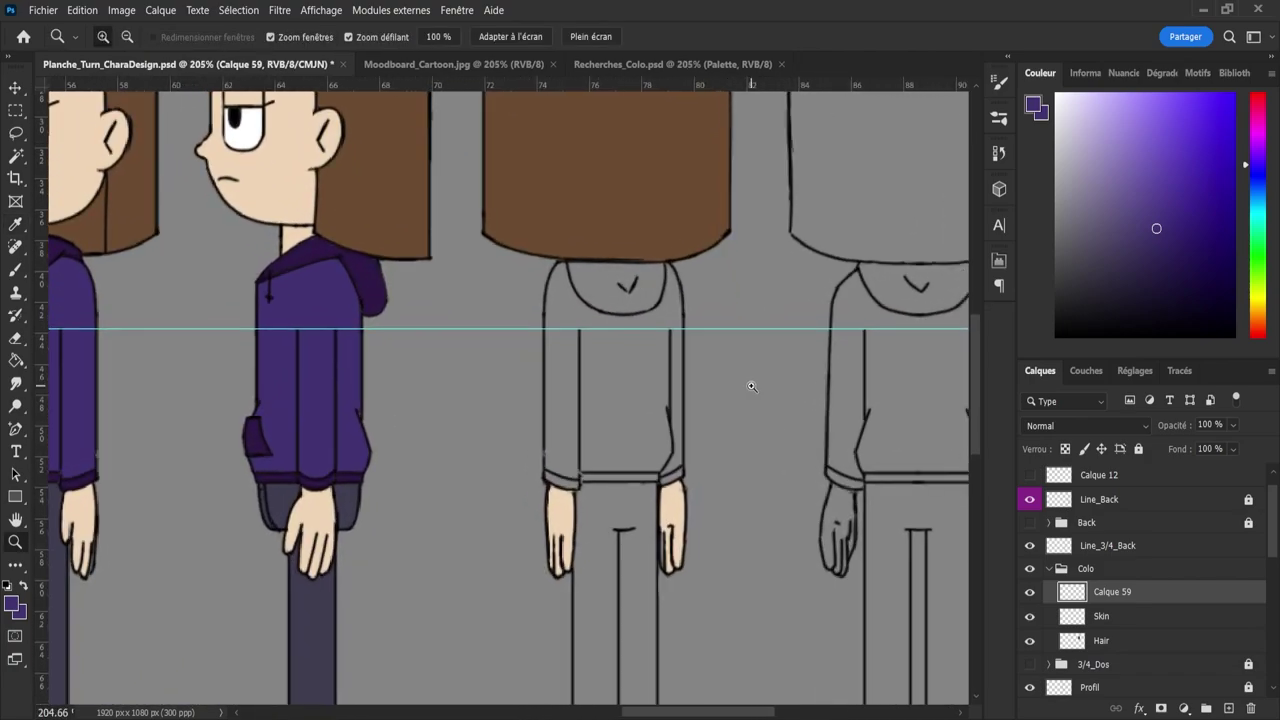
pyautogui.press('g')
pyautogui.click(616, 376)
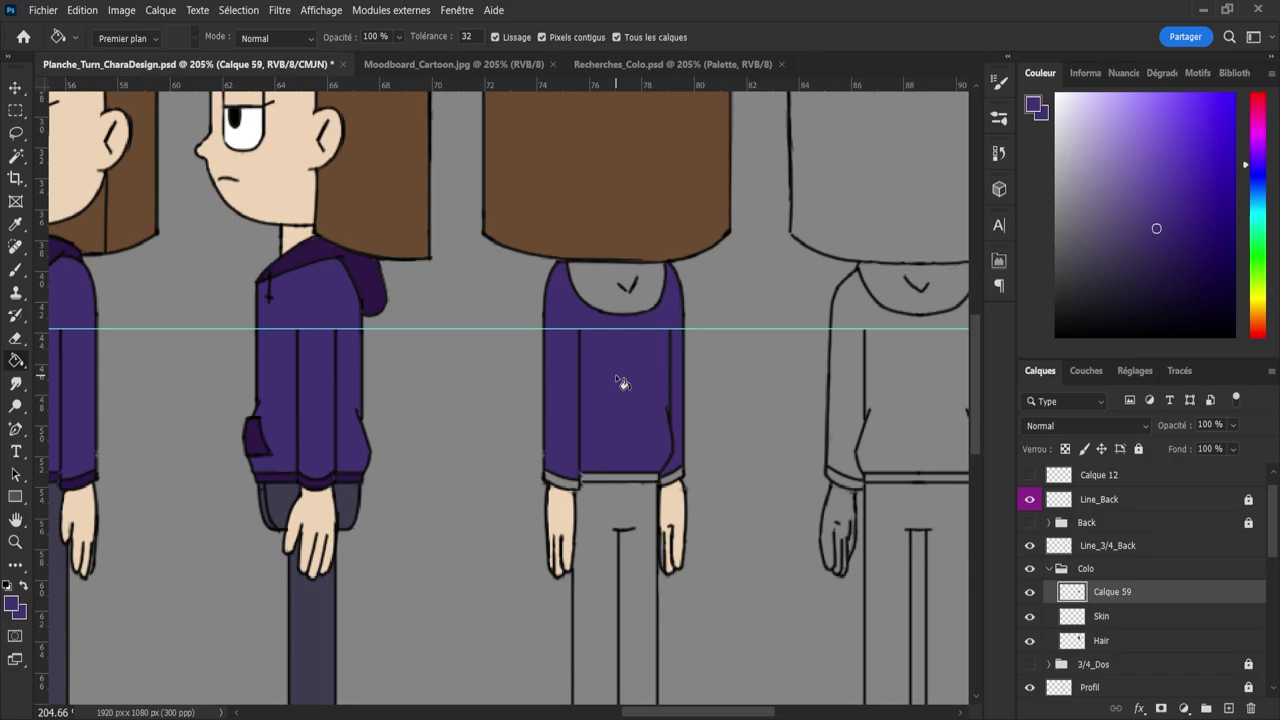
# - Fill the three-quarter back view's hood, sleeve cuffs and hem with the sampled dark purple on a new layer, and save the document
pyautogui.click(1230, 708)
pyautogui.press('i')
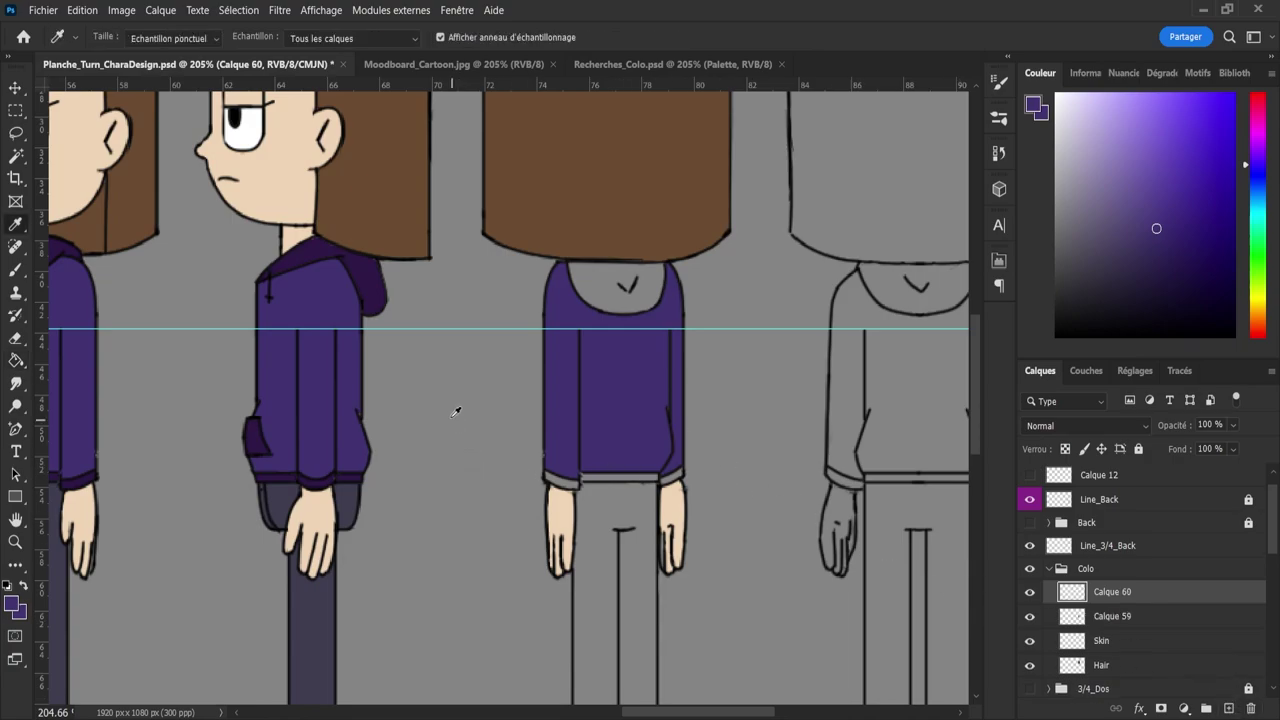
pyautogui.click(368, 268)
pyautogui.press('g')
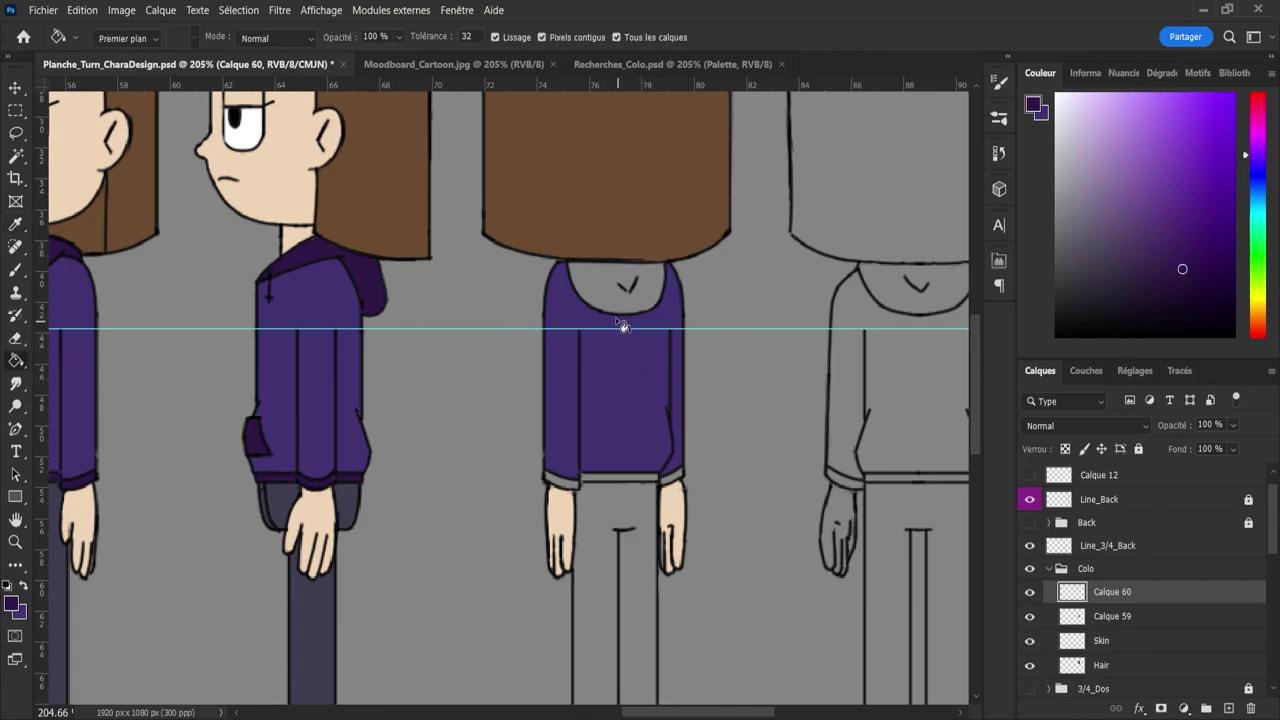
pyautogui.click(589, 280)
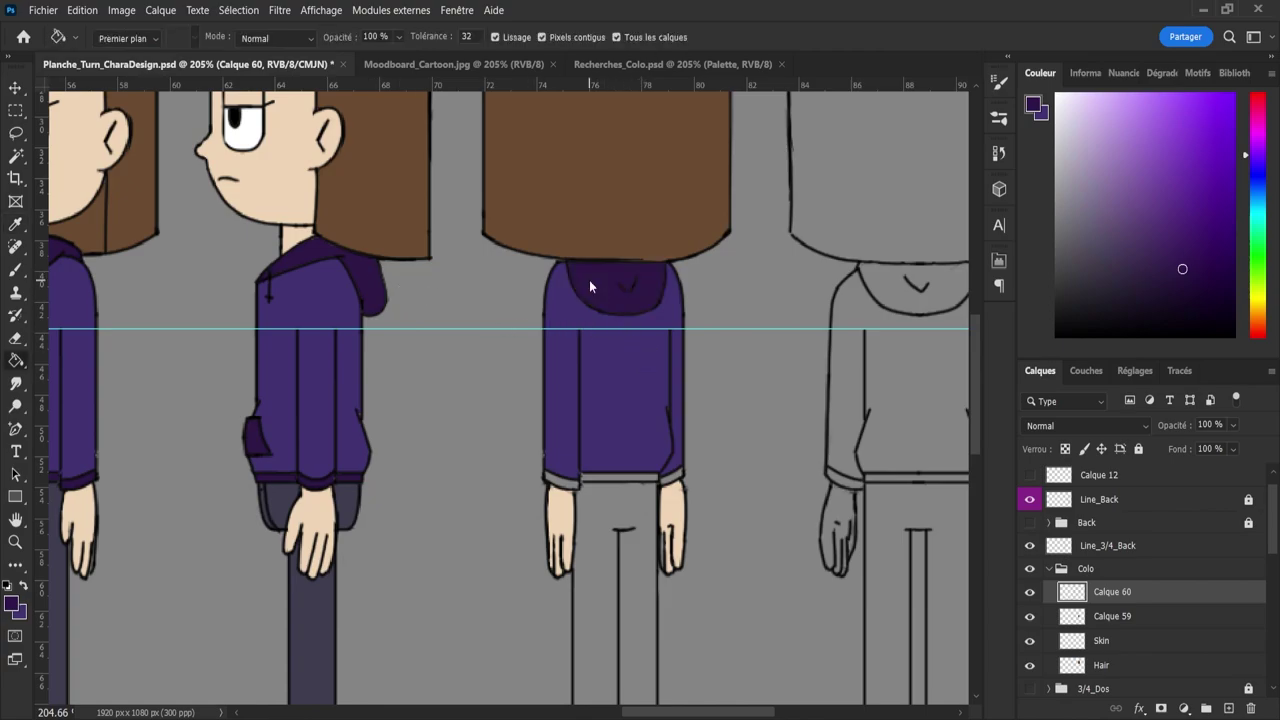
pyautogui.click(575, 487)
pyautogui.click(593, 479)
pyautogui.click(680, 487)
pyautogui.press('z')
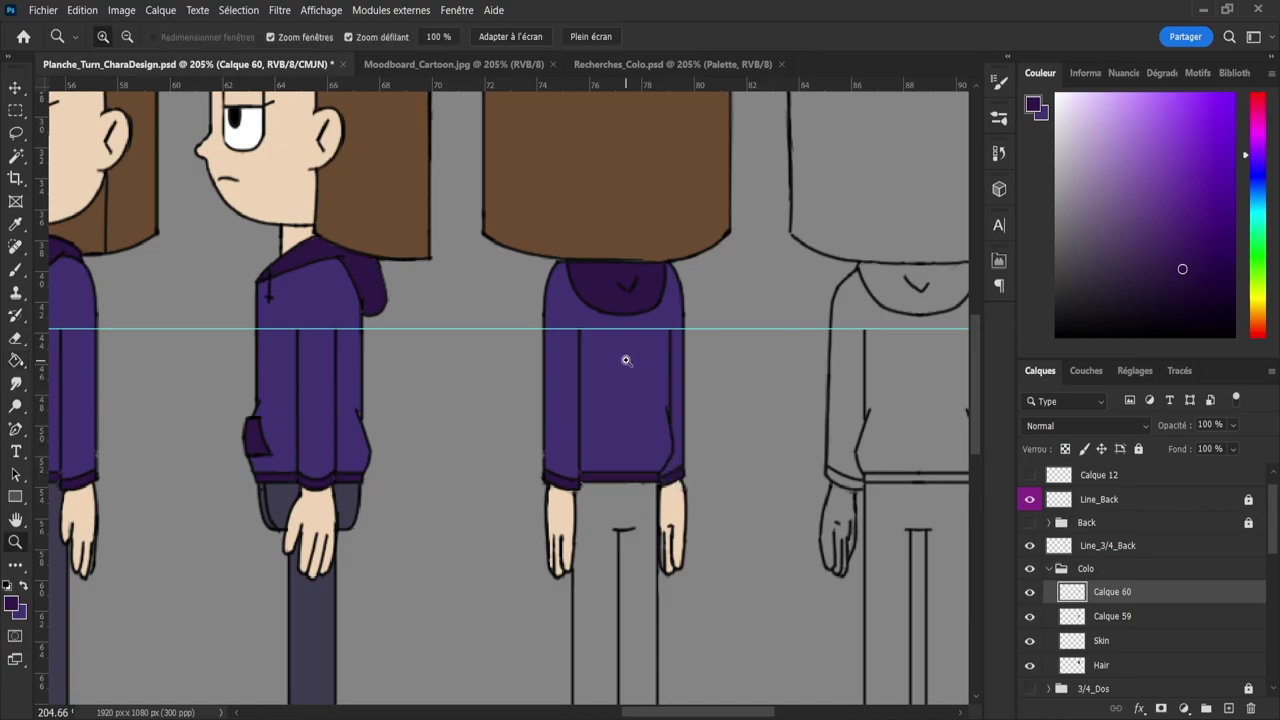
pyautogui.moveTo(623, 360); pyautogui.dragTo(600, 349)
pyautogui.moveTo(616, 294); pyautogui.dragTo(601, 287)
pyautogui.hotkey('ctrl', 's')
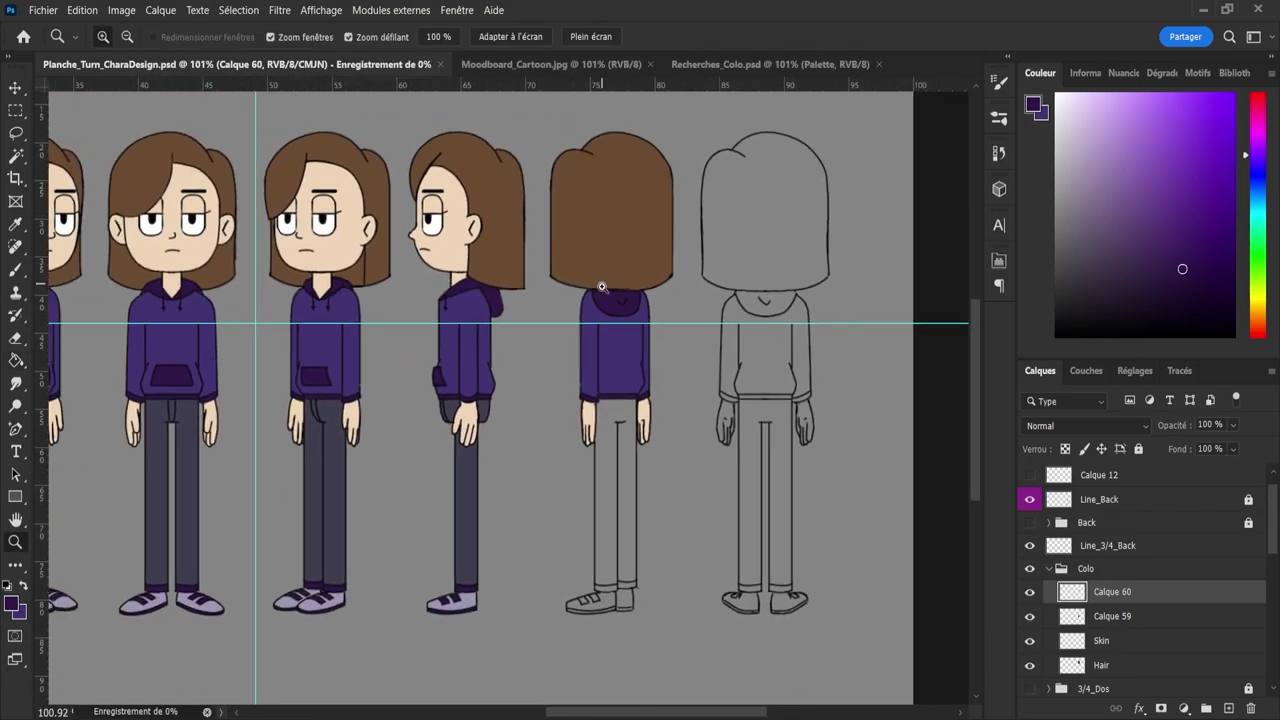
# - Rename the three-quarter back view's hoodie purple layer as Sweat
pyautogui.moveTo(657, 341); pyautogui.dragTo(629, 326)
pyautogui.moveTo(622, 397); pyautogui.dragTo(679, 341)
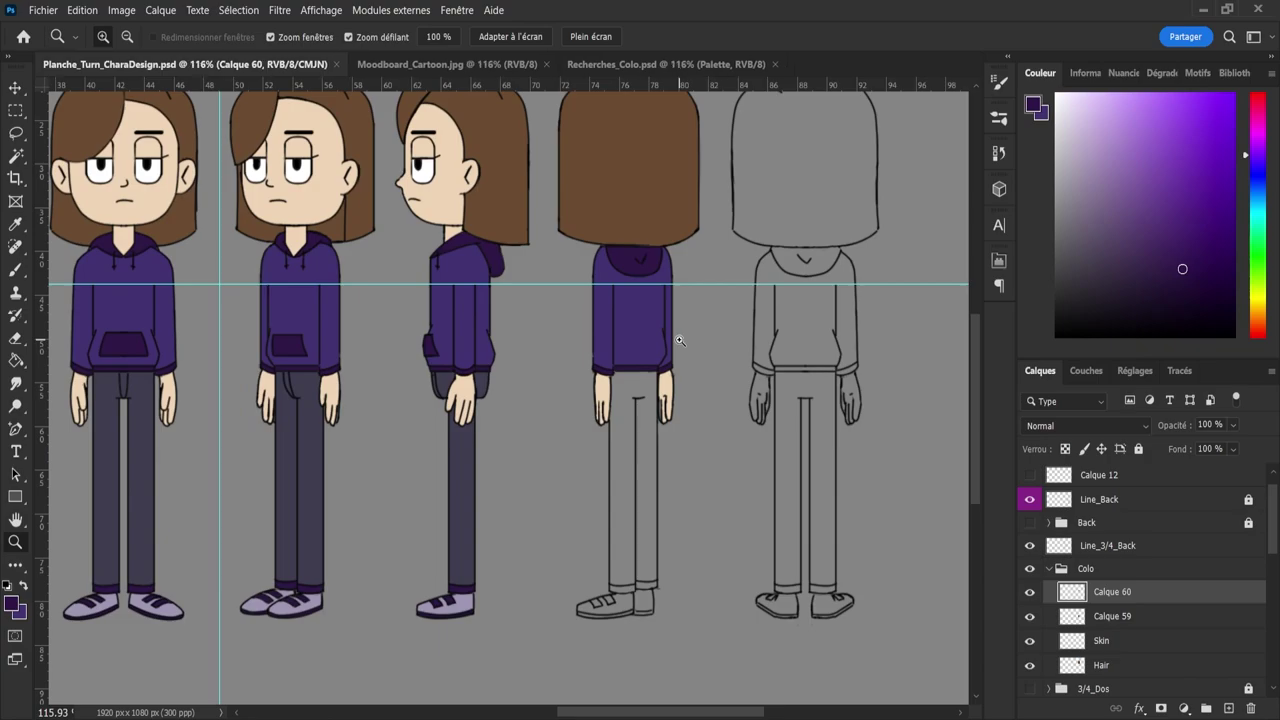
pyautogui.doubleClick(1112, 616)
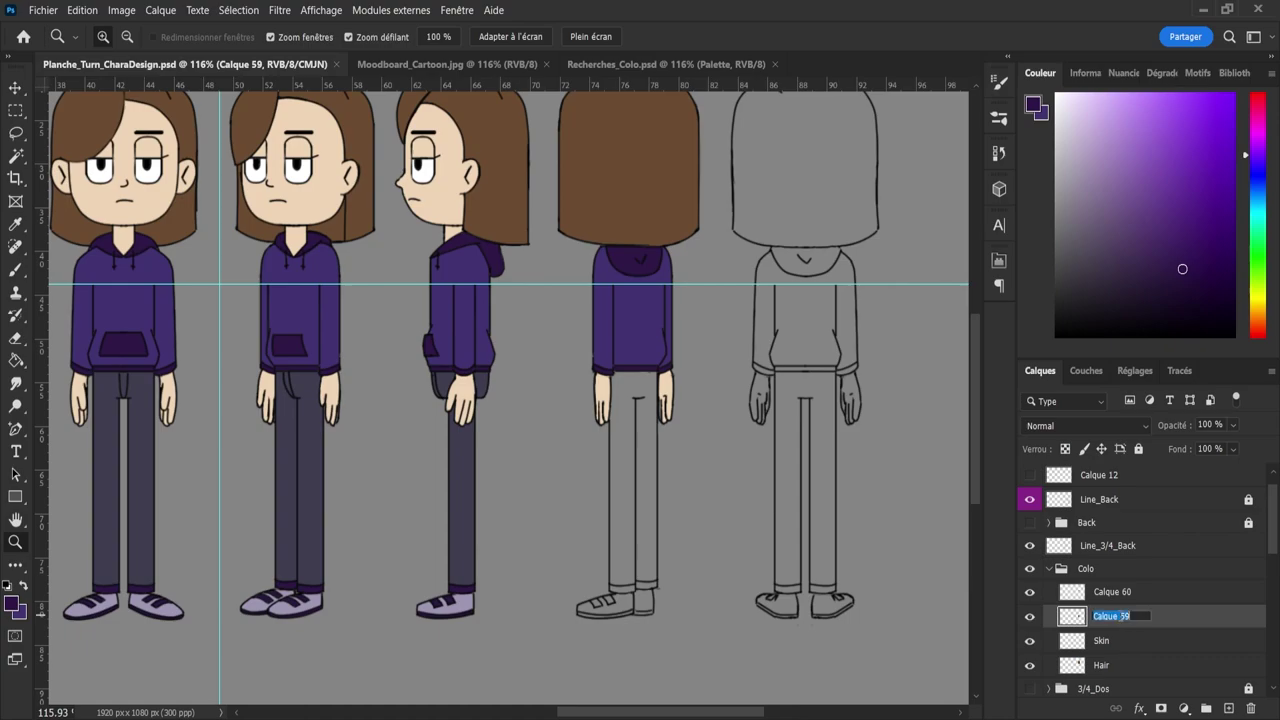
pyautogui.write('Sweat')
pyautogui.press('Return')
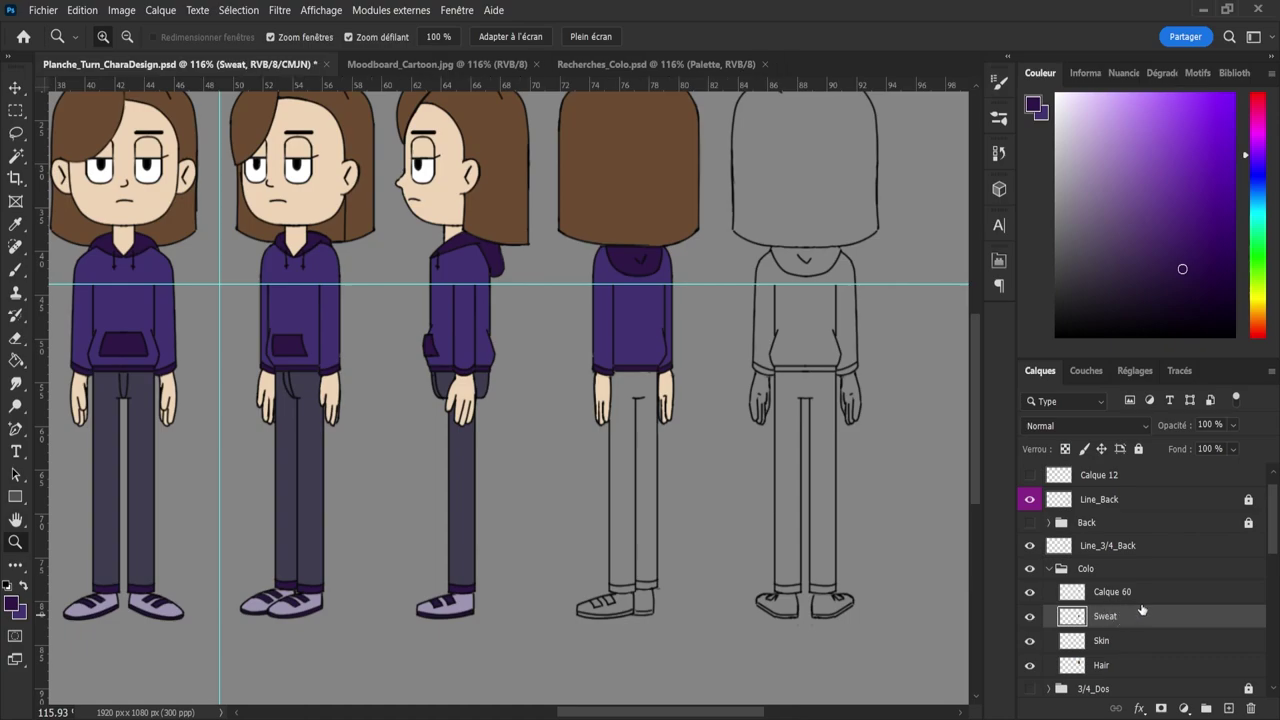
# - Fill the three-quarter back view's trousers with the dark grey sampled from the neighbouring profile, on a new layer above Calque 60
pyautogui.click(1139, 593)
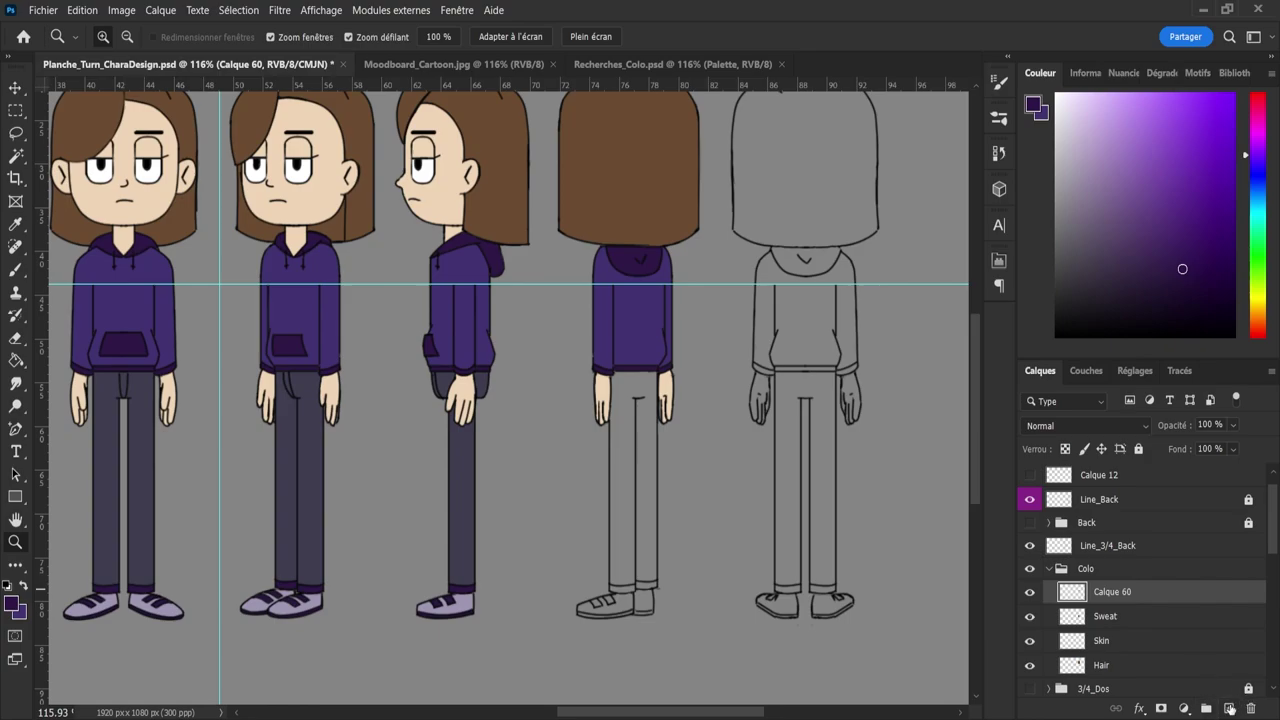
pyautogui.click(1229, 708)
pyautogui.press('i')
pyautogui.click(469, 455)
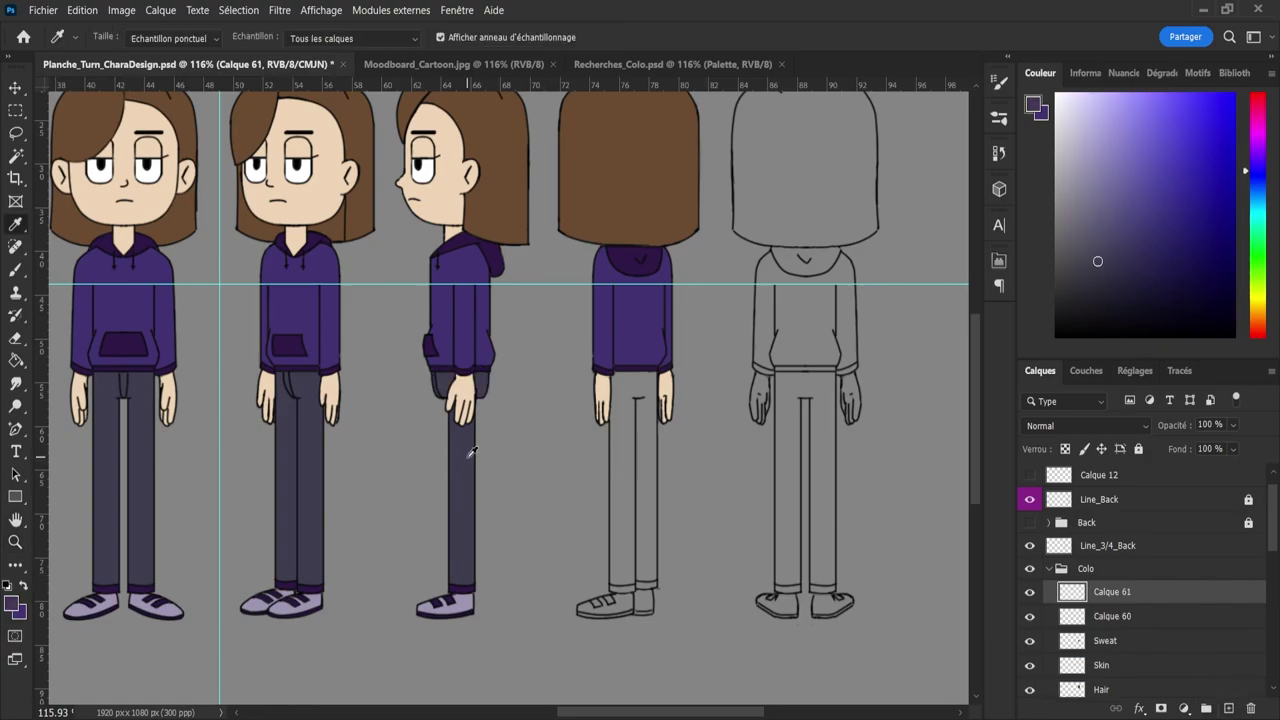
pyautogui.click(471, 452)
pyautogui.press('z')
pyautogui.click(651, 497)
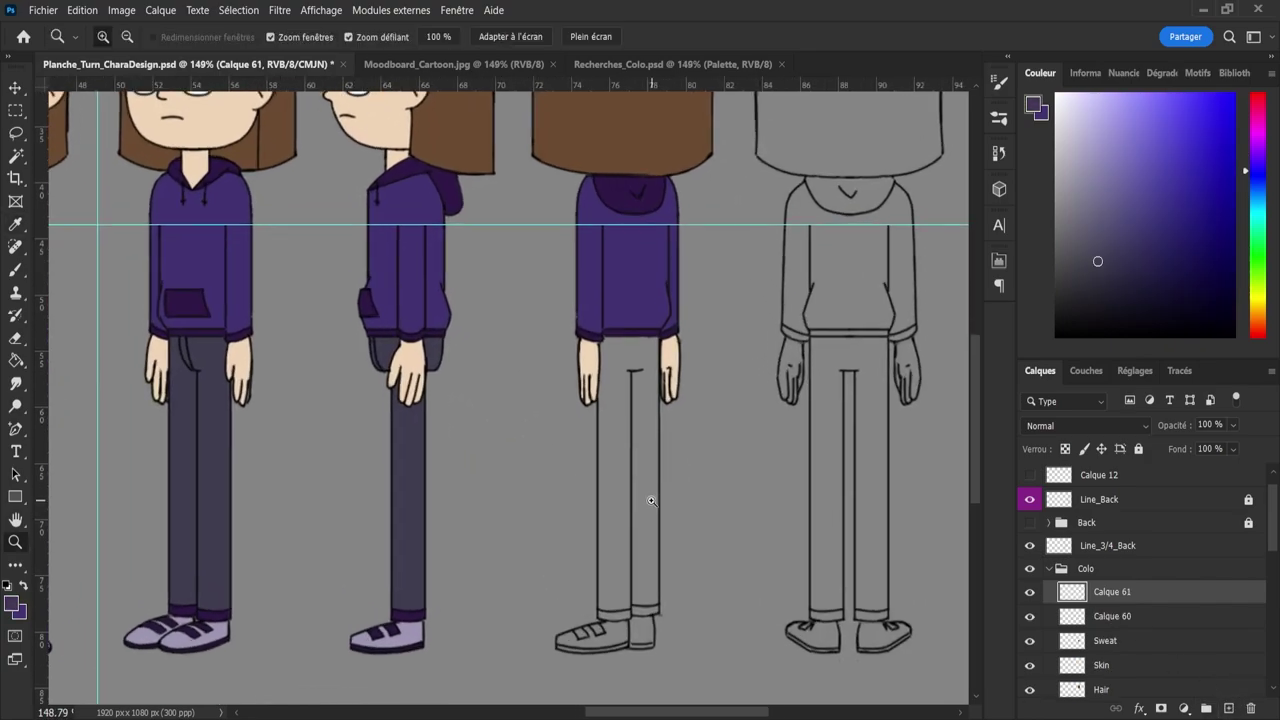
pyautogui.press('g')
pyautogui.click(616, 506)
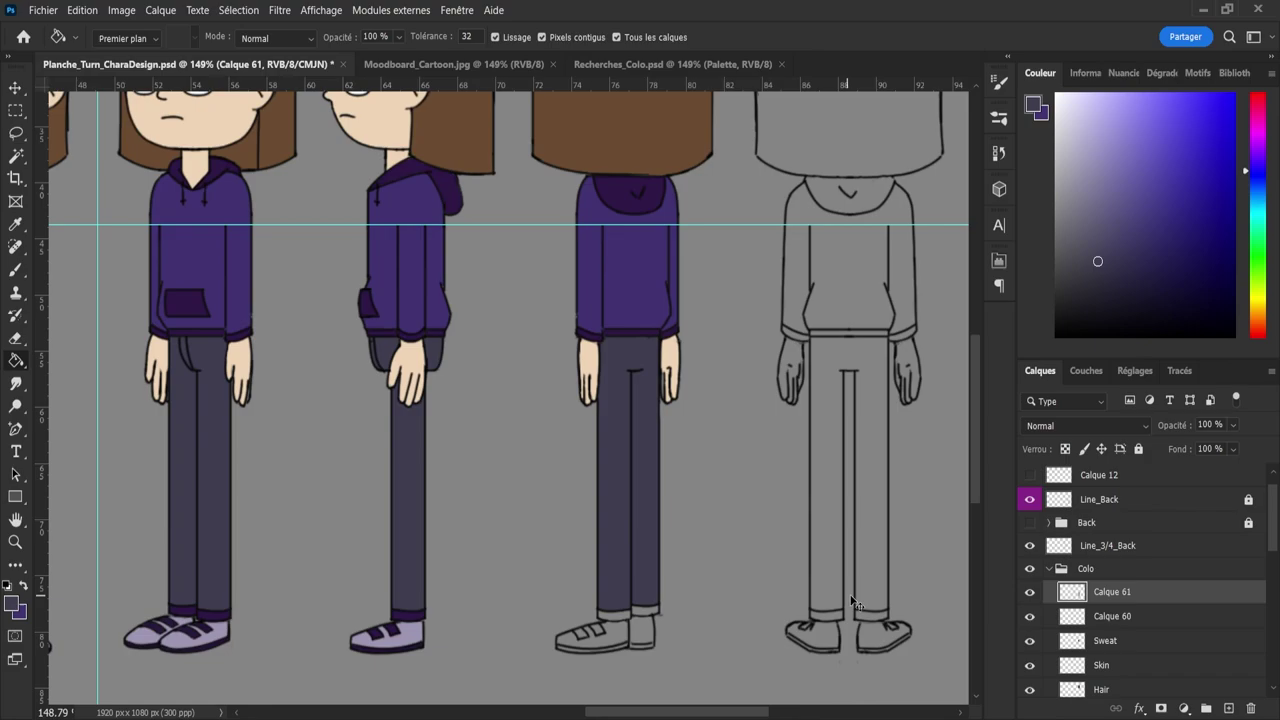
# - Add a new layer above the trouser fill and rename the trouser layer as Pant
pyautogui.click(1229, 708)
pyautogui.doubleClick(1100, 615)
pyautogui.write('Pant')
pyautogui.press('Return')
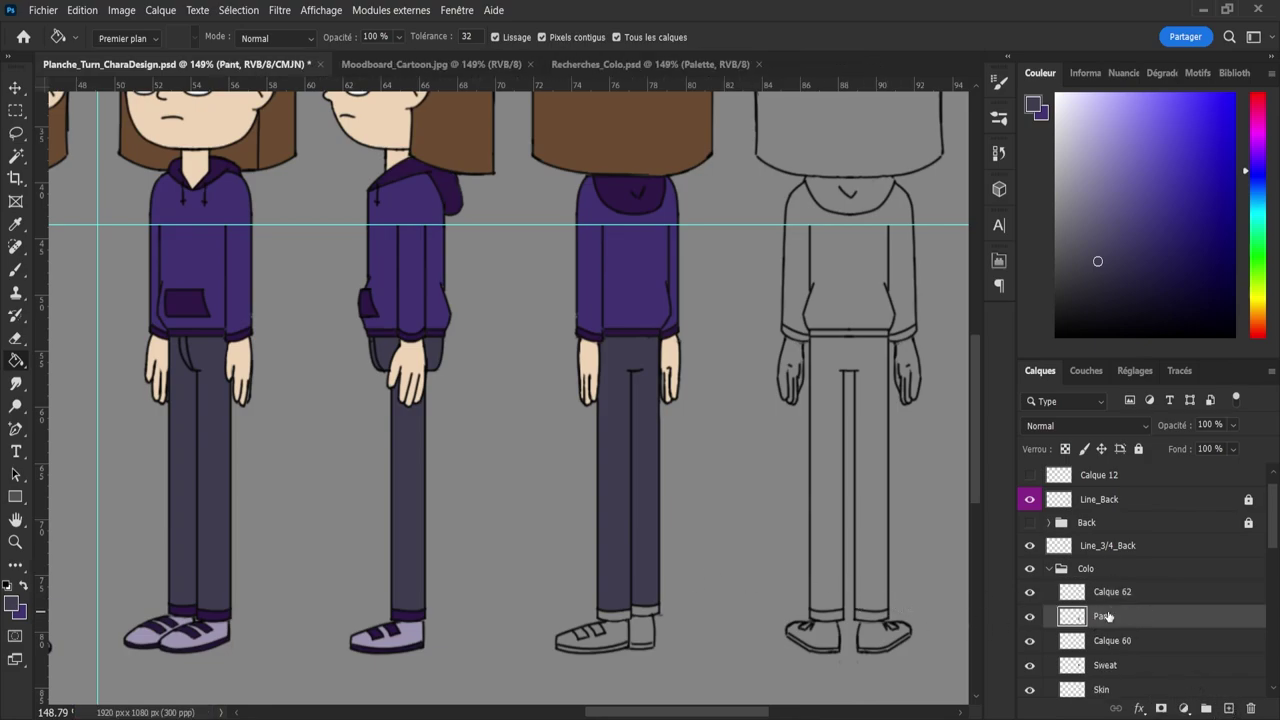
# - Fill both trouser cuffs of the three-quarter back view with the hood's dark purple on the layer above Pant
pyautogui.click(1105, 594)
pyautogui.press('i')
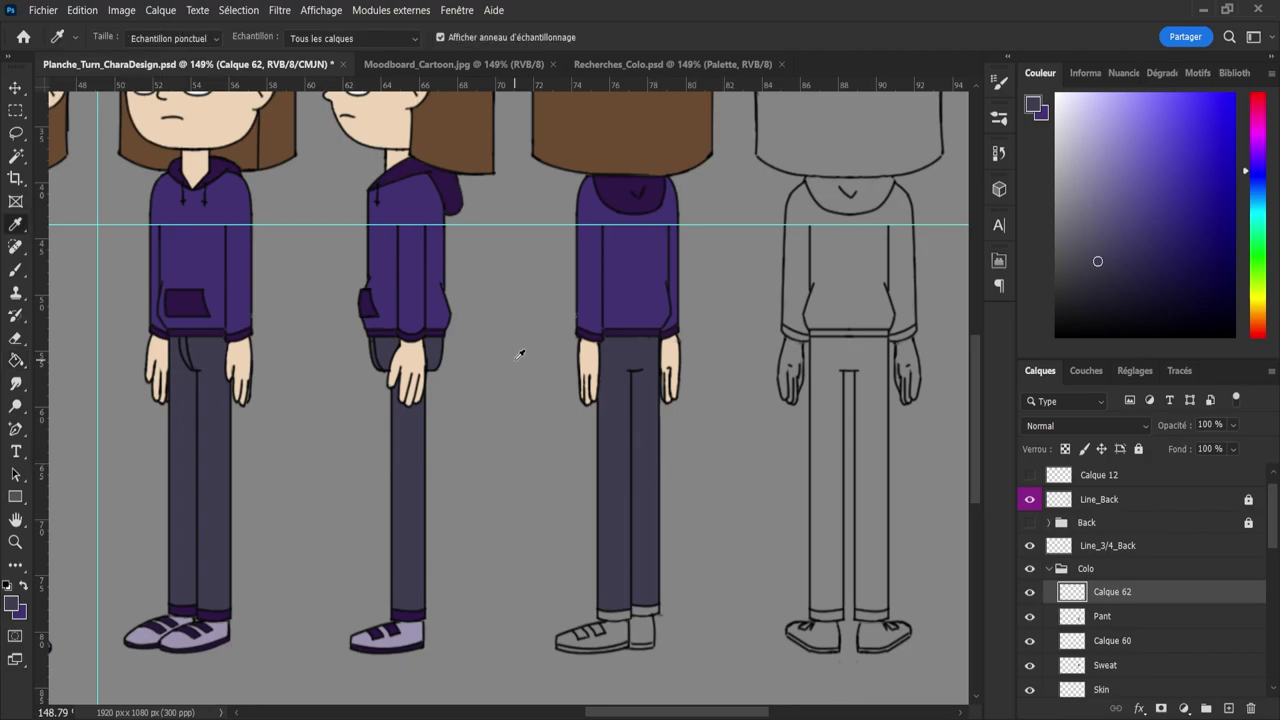
pyautogui.click(615, 185)
pyautogui.press('g')
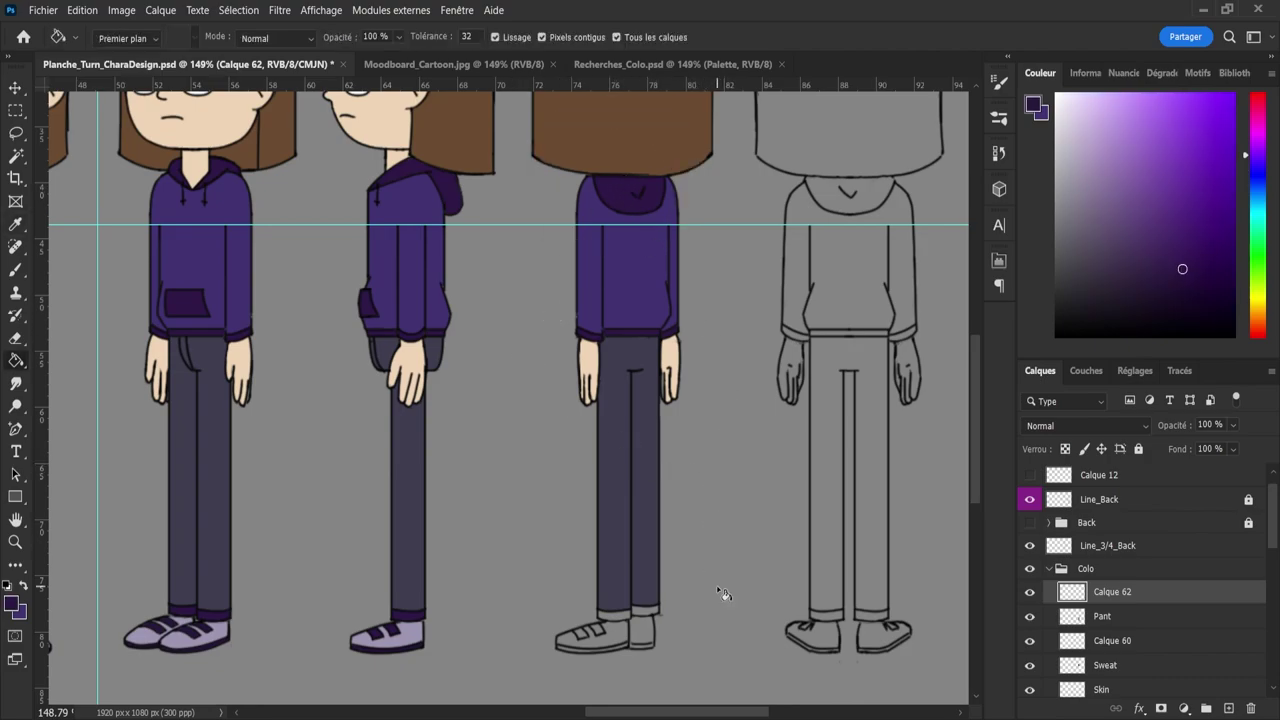
pyautogui.click(622, 612)
pyautogui.click(644, 610)
pyautogui.press('z')
pyautogui.moveTo(723, 549); pyautogui.dragTo(731, 640)
pyautogui.click(1100, 547)
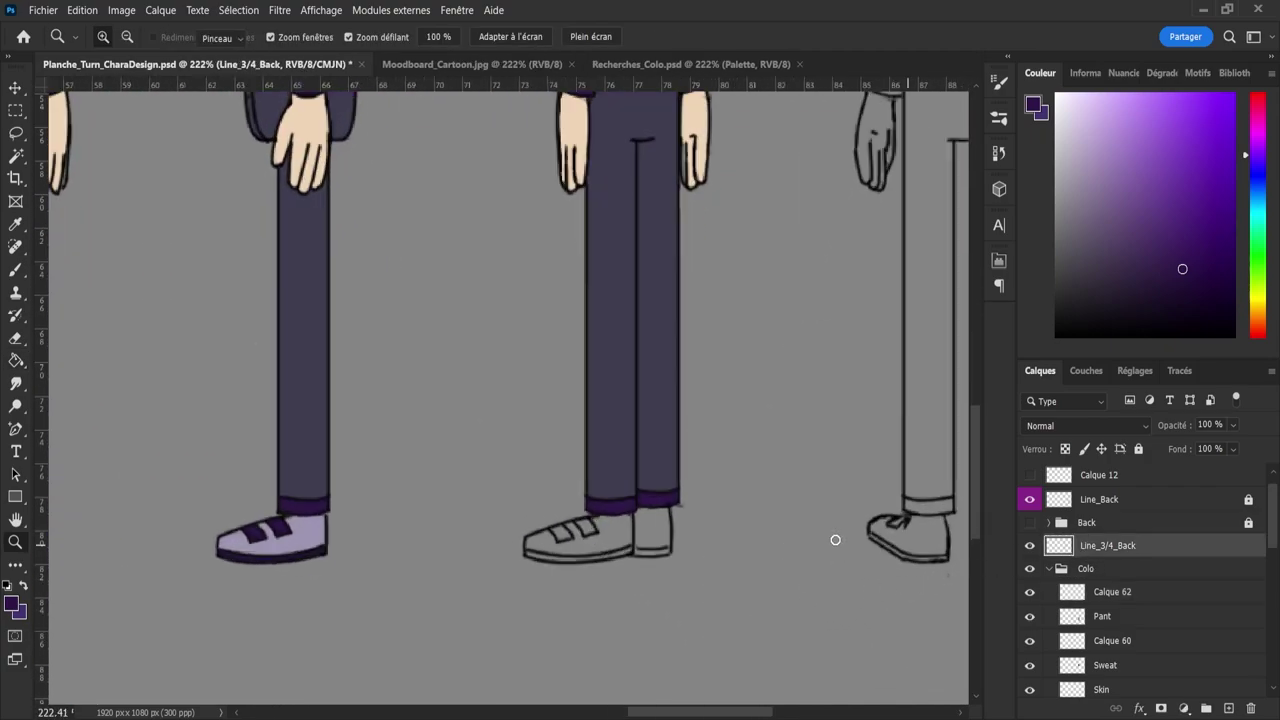
pyautogui.press('e')
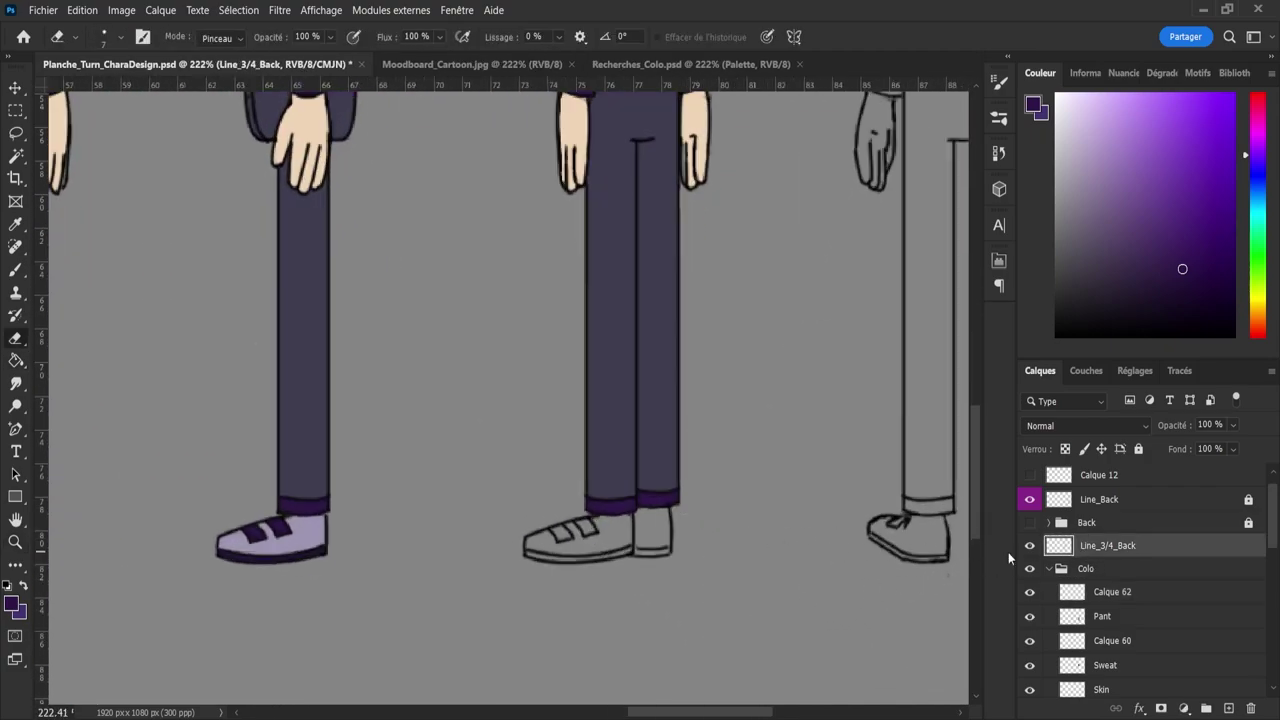
pyautogui.click(1103, 594)
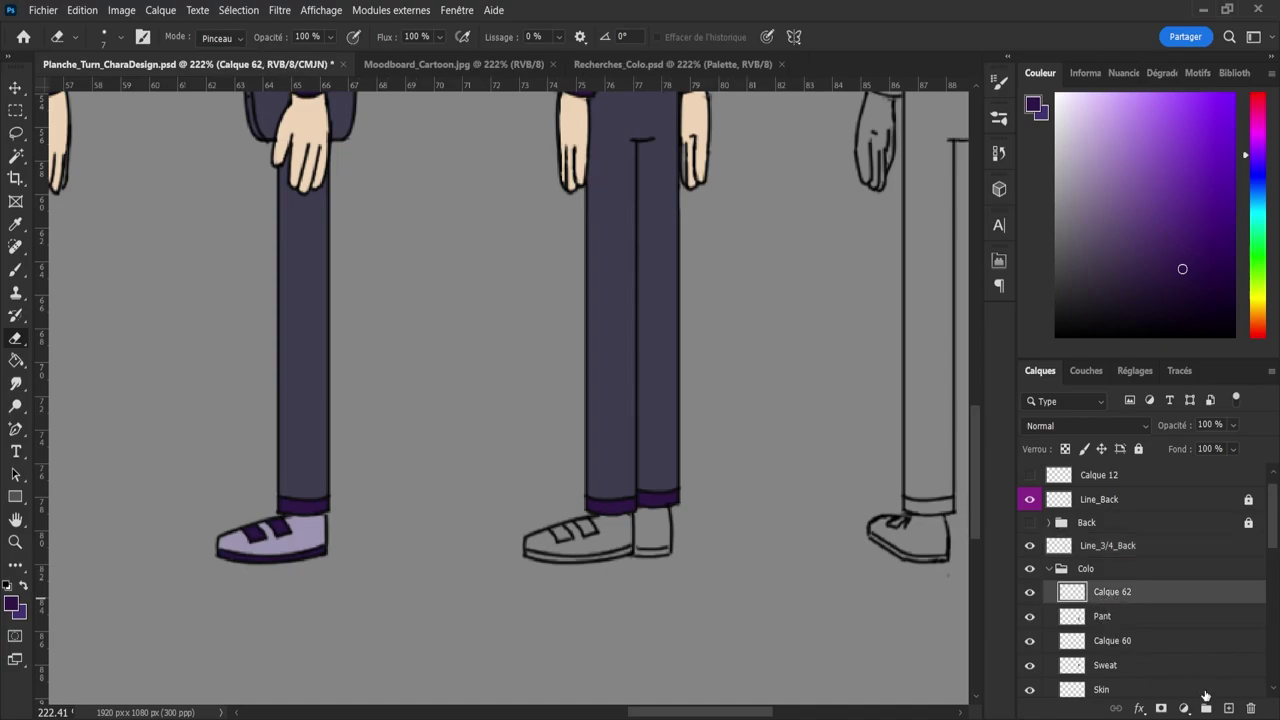
# - Fill both shoes of the three-quarter back view with the neighbouring profile's lilac on a new layer, keeping its cuff's dark purple as background colour
pyautogui.click(1230, 707)
pyautogui.press('i')
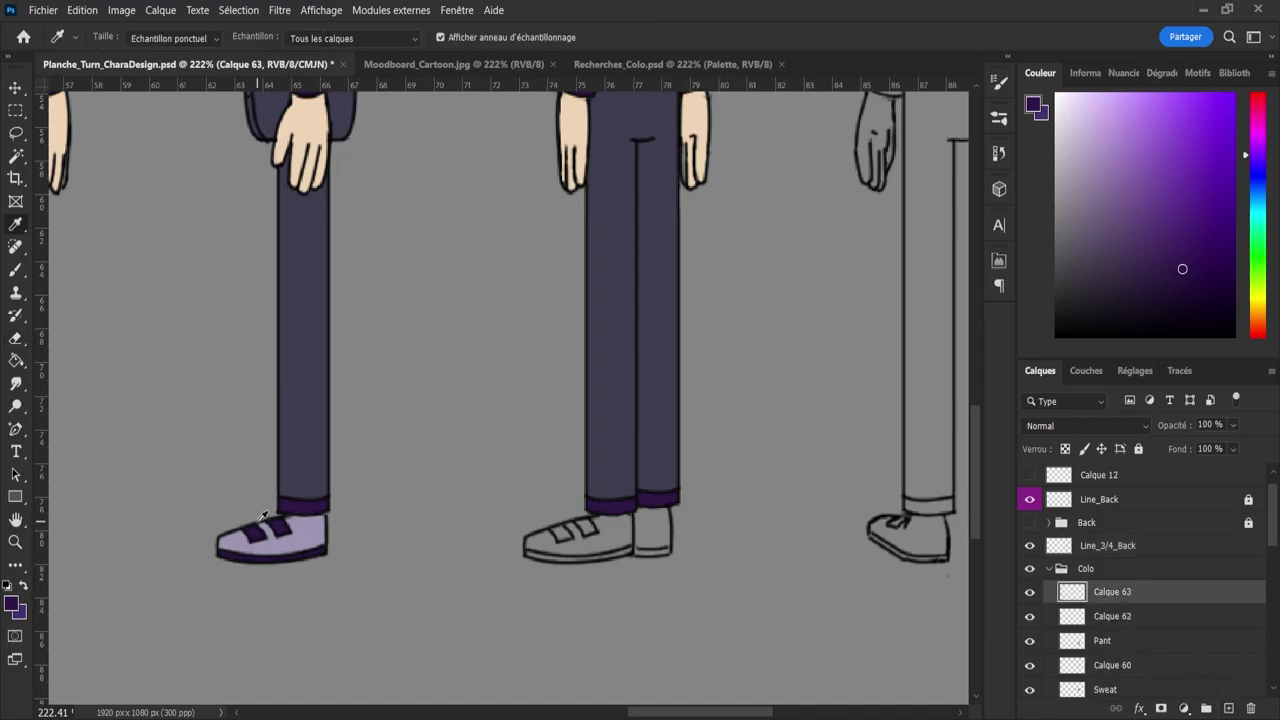
pyautogui.click(313, 521)
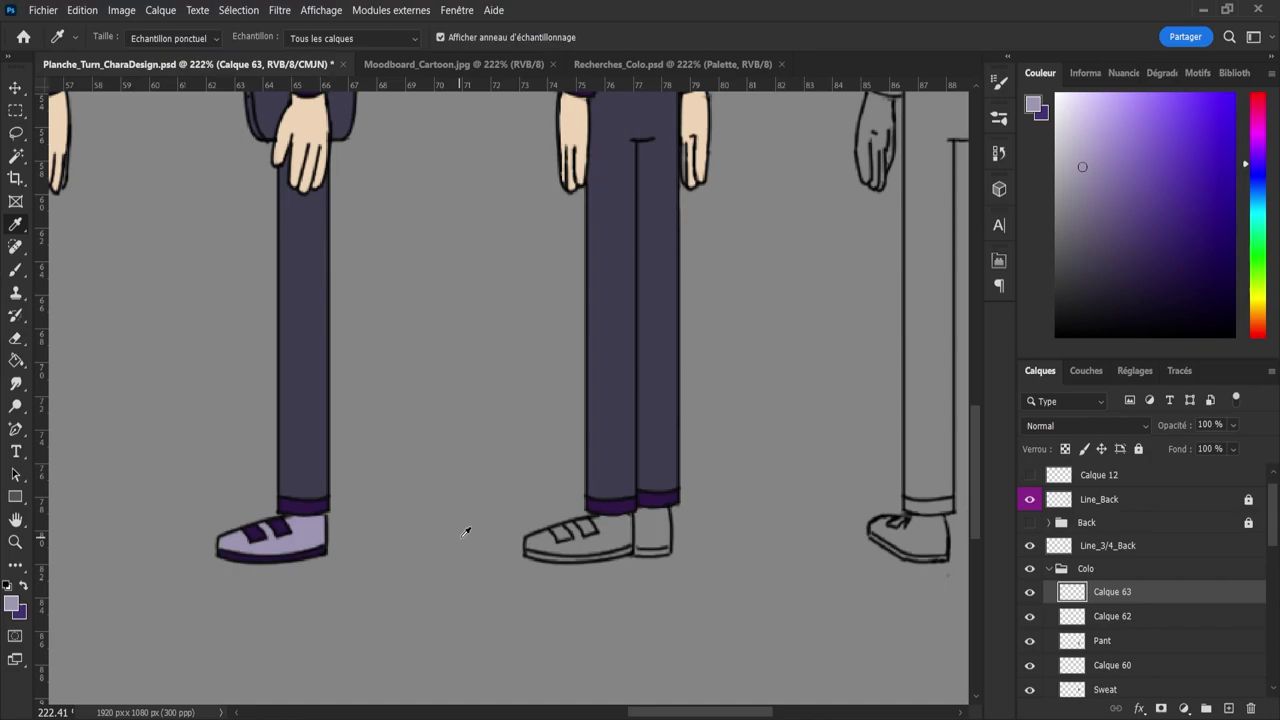
pyautogui.press('x')
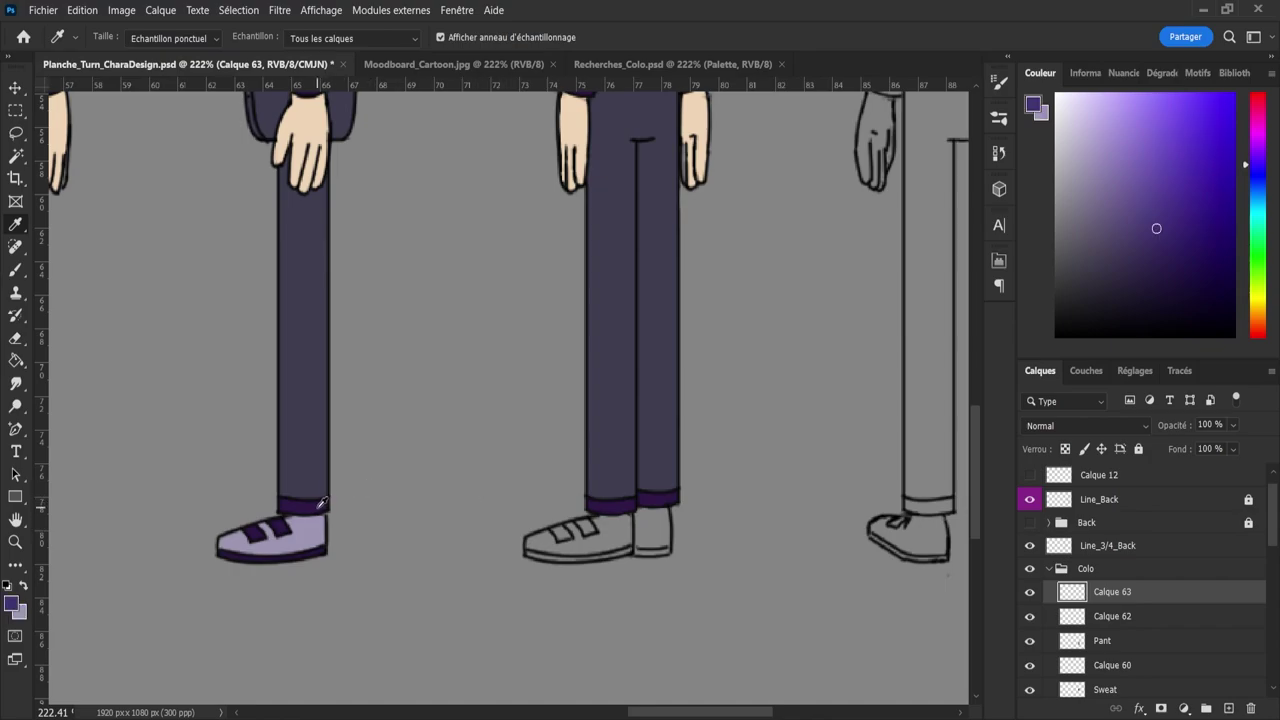
pyautogui.click(321, 502)
pyautogui.press('x')
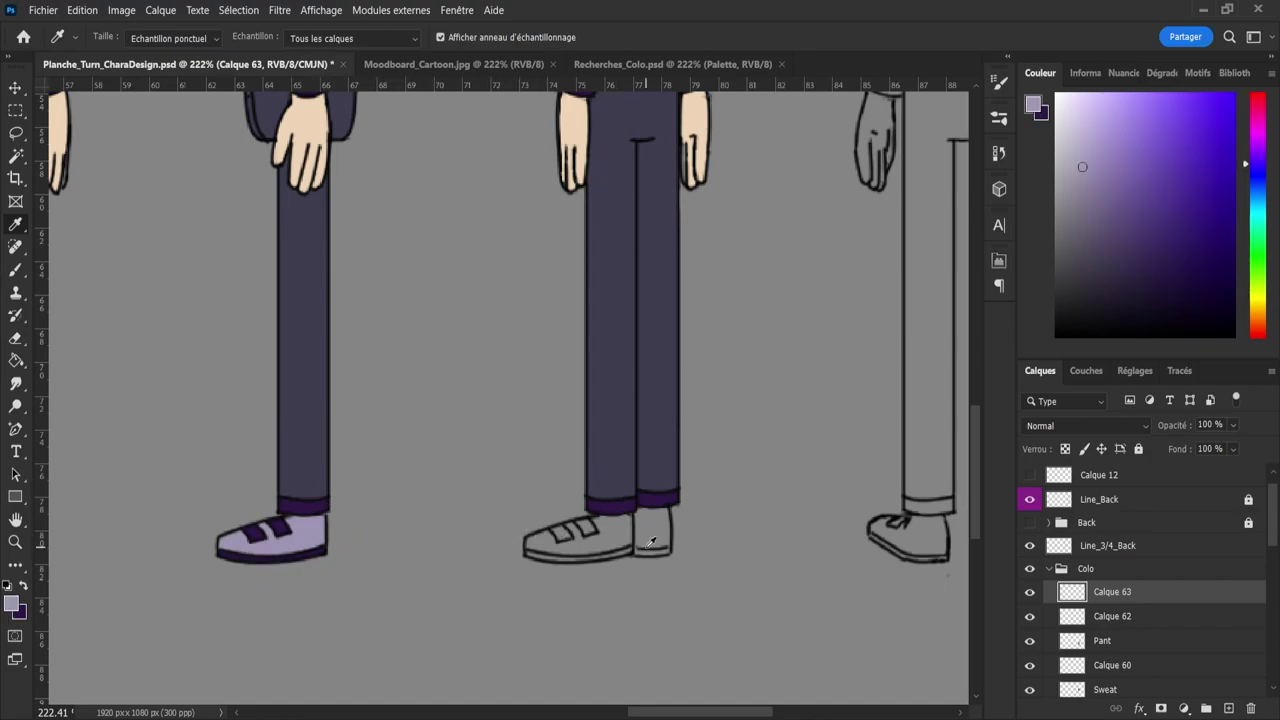
pyautogui.press('g')
pyautogui.click(621, 540)
pyautogui.click(646, 540)
# - Brush lilac over the remaining uncoloured areas of the three-quarter back view's shoes, including straps and soles, adjusting the brush size
pyautogui.press('b')
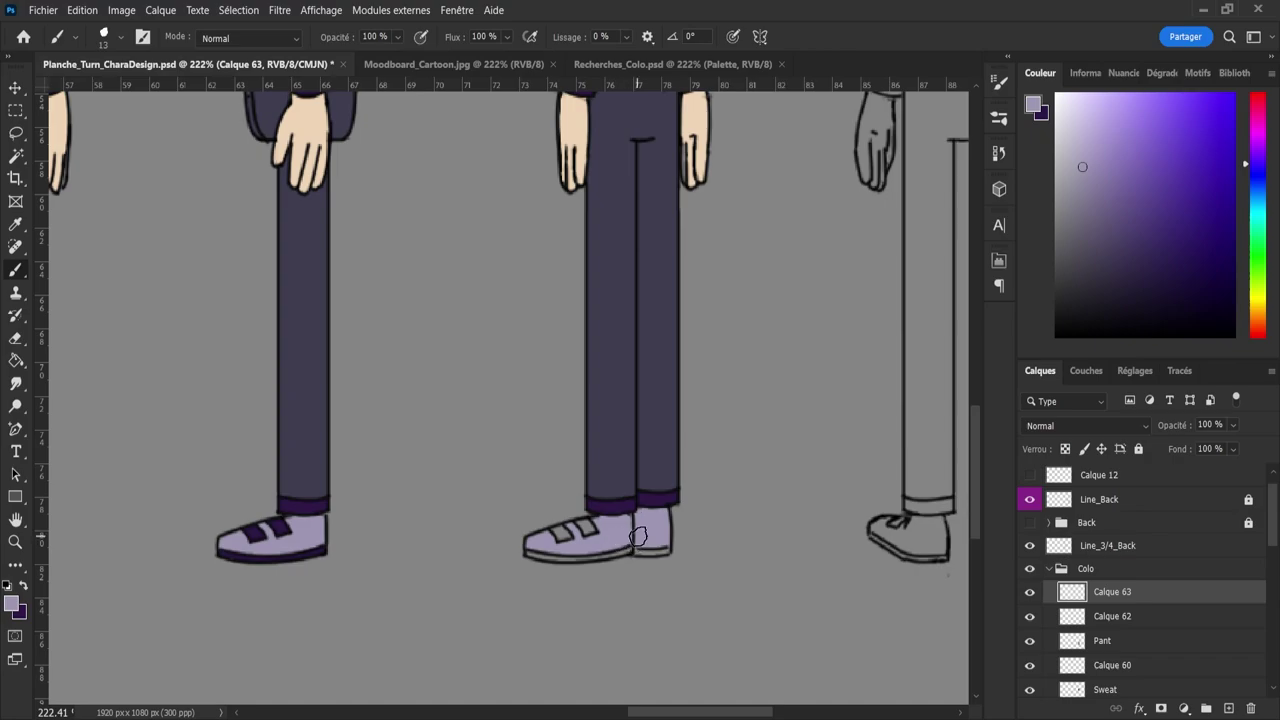
pyautogui.moveTo(638, 537); pyautogui.dragTo(660, 543)
pyautogui.moveTo(557, 535)
pyautogui.mouseDown()
pyautogui.moveTo(595, 530)
pyautogui.moveTo(554, 537)
pyautogui.mouseUp()
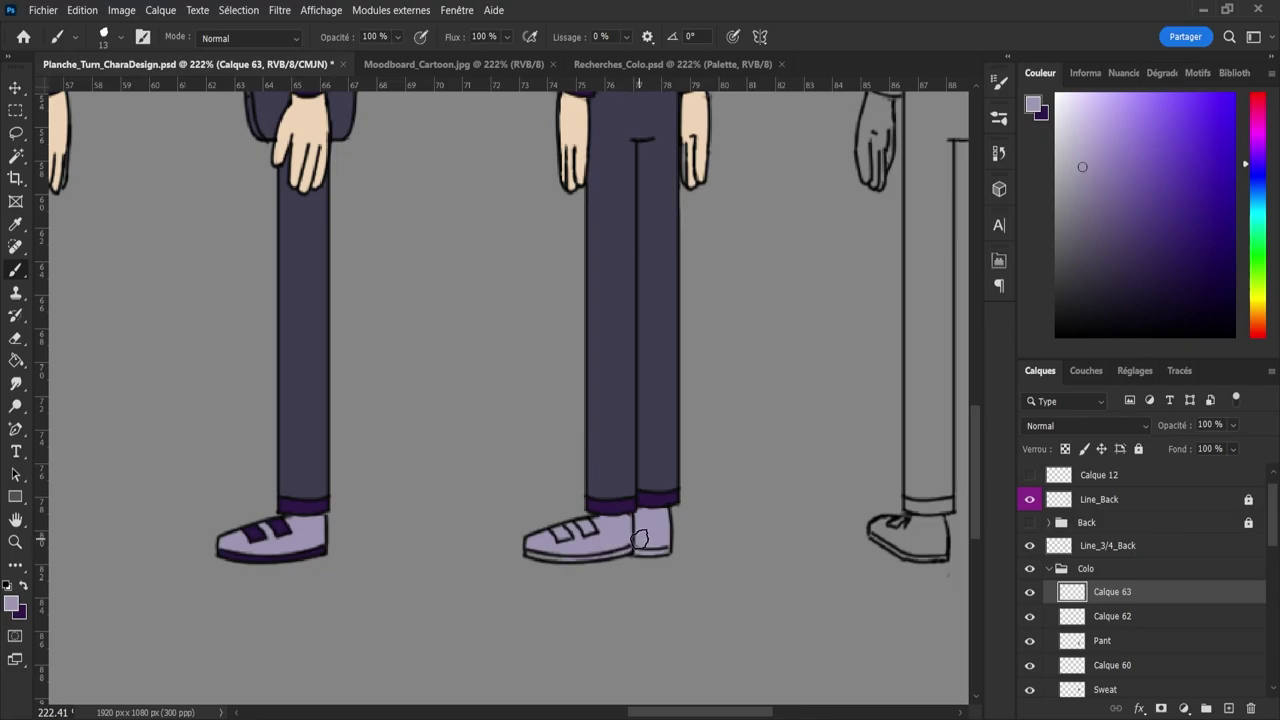
pyautogui.press('[')
pyautogui.press('[')
pyautogui.press('[')
pyautogui.press(']')
pyautogui.press(']')
pyautogui.press(']')
pyautogui.press(']')
pyautogui.press(']')
pyautogui.press(']')
pyautogui.press('[')
pyautogui.press('[')
# - Rename the lilac shoe layer as Shoes and add a layer named Scratch above it
pyautogui.doubleClick(1117, 595)
pyautogui.write('Shoes')
pyautogui.press('Return')
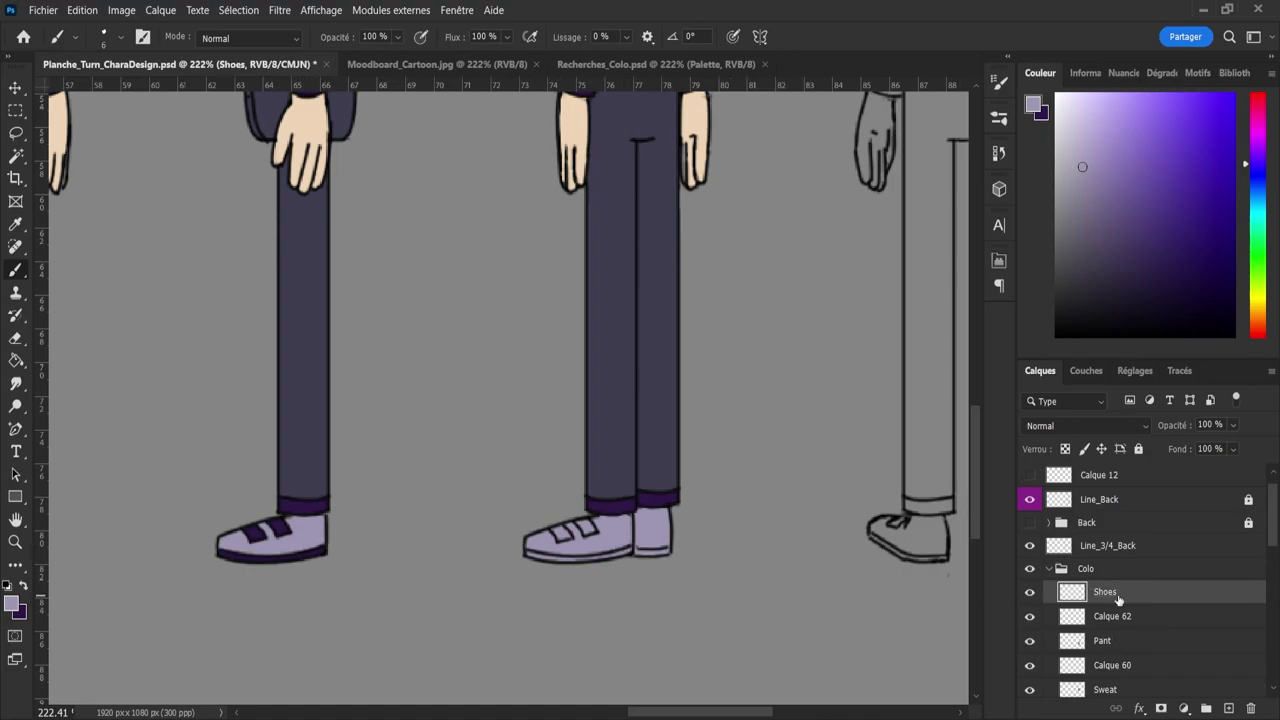
pyautogui.click(1229, 708)
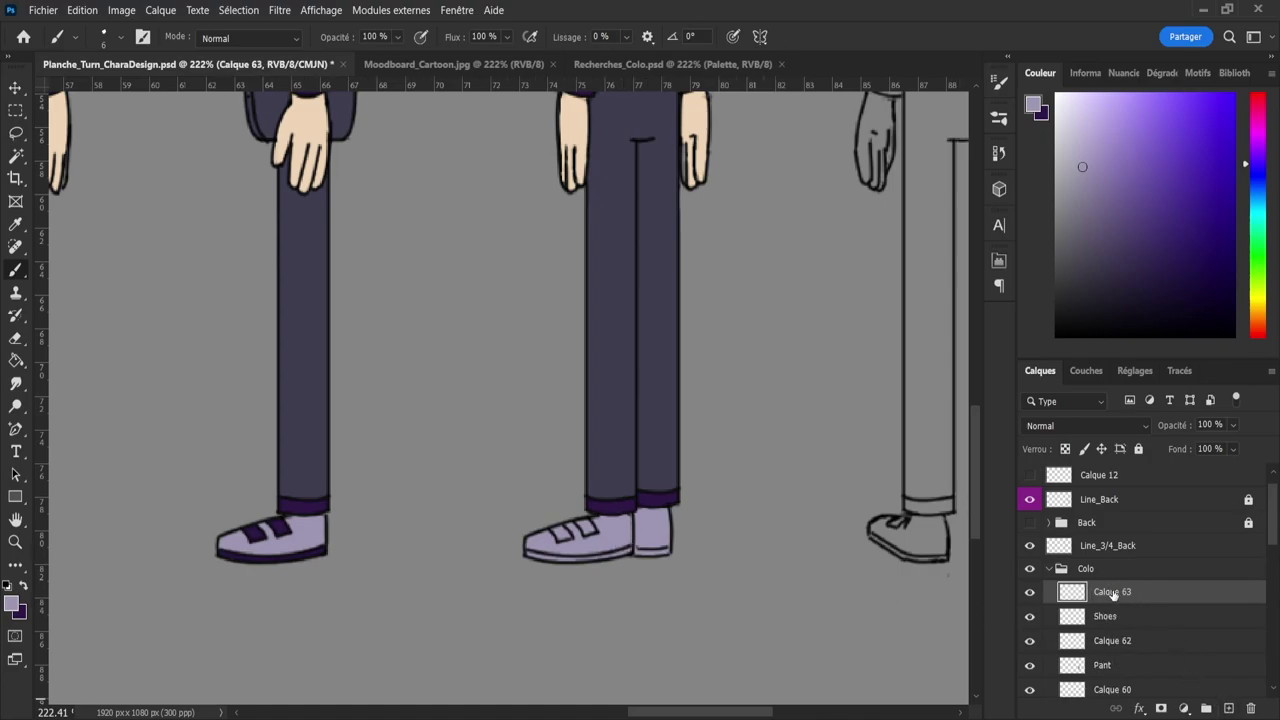
pyautogui.doubleClick(1113, 592)
pyautogui.write('Scratch')
pyautogui.press('Return')
# - Fill the straps and sole of the three-quarter back view's side-facing shoe with dark purple on the Scratch layer
pyautogui.press('x')
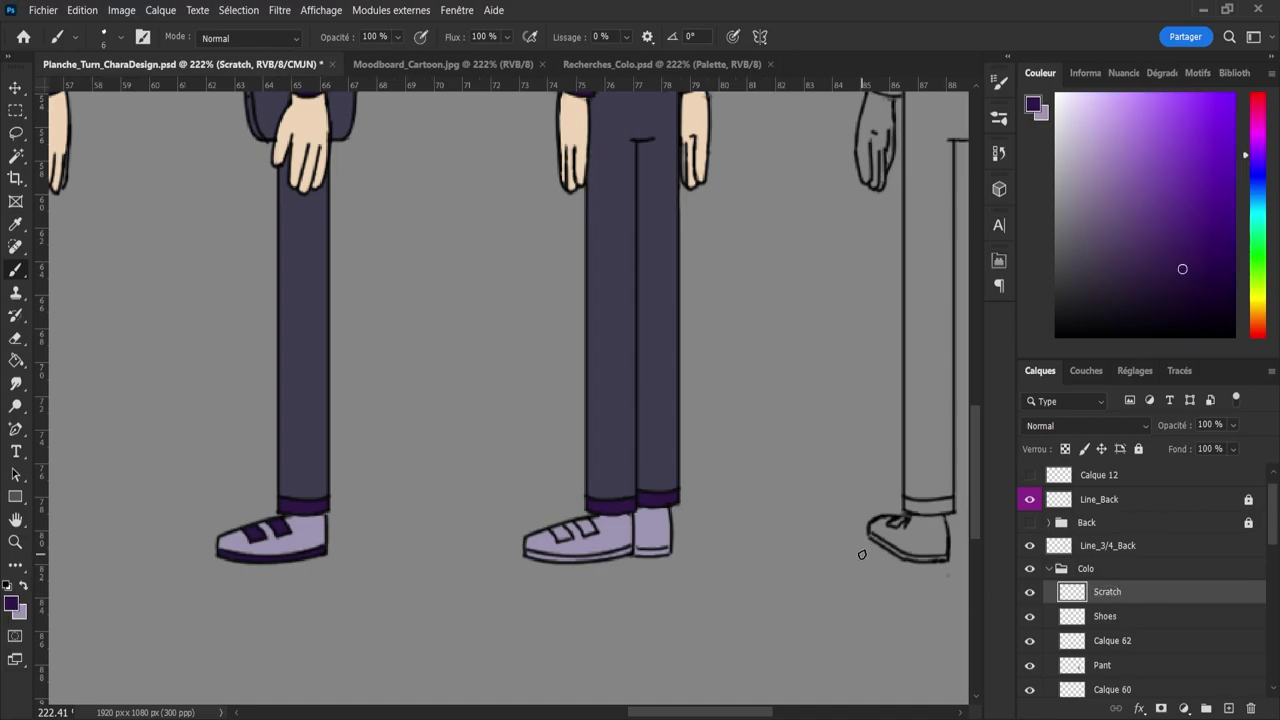
pyautogui.press('g')
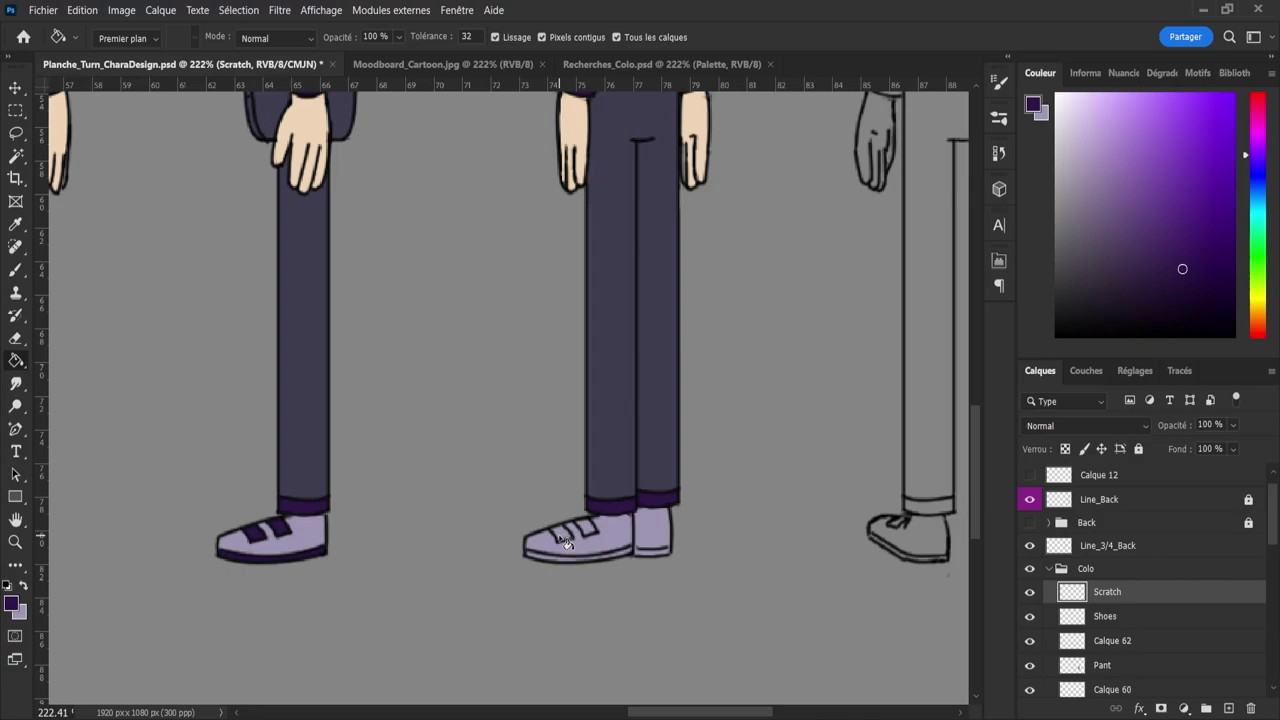
pyautogui.click(568, 534)
pyautogui.click(587, 530)
pyautogui.click(550, 562)
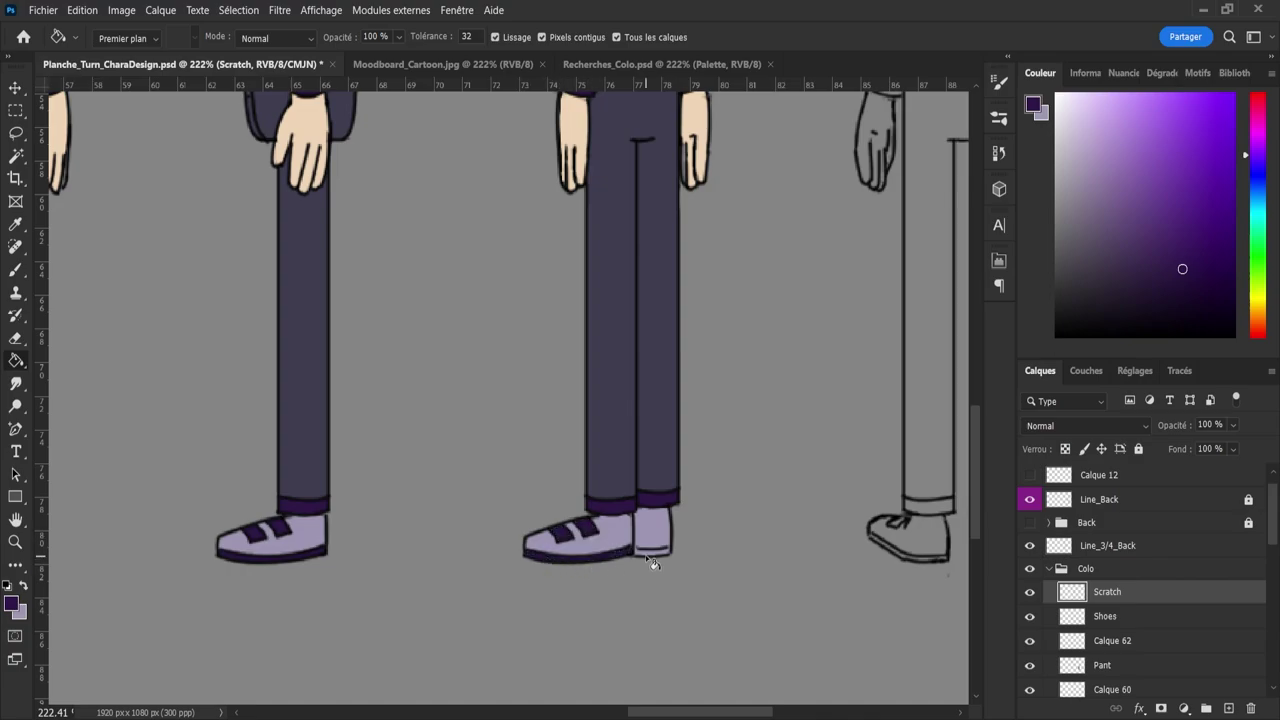
# - Collapse the three-quarter back view's Colo group
pyautogui.press('z')
pyautogui.scroll(-2, 657, 494)
pyautogui.scroll(-2, 657, 494)
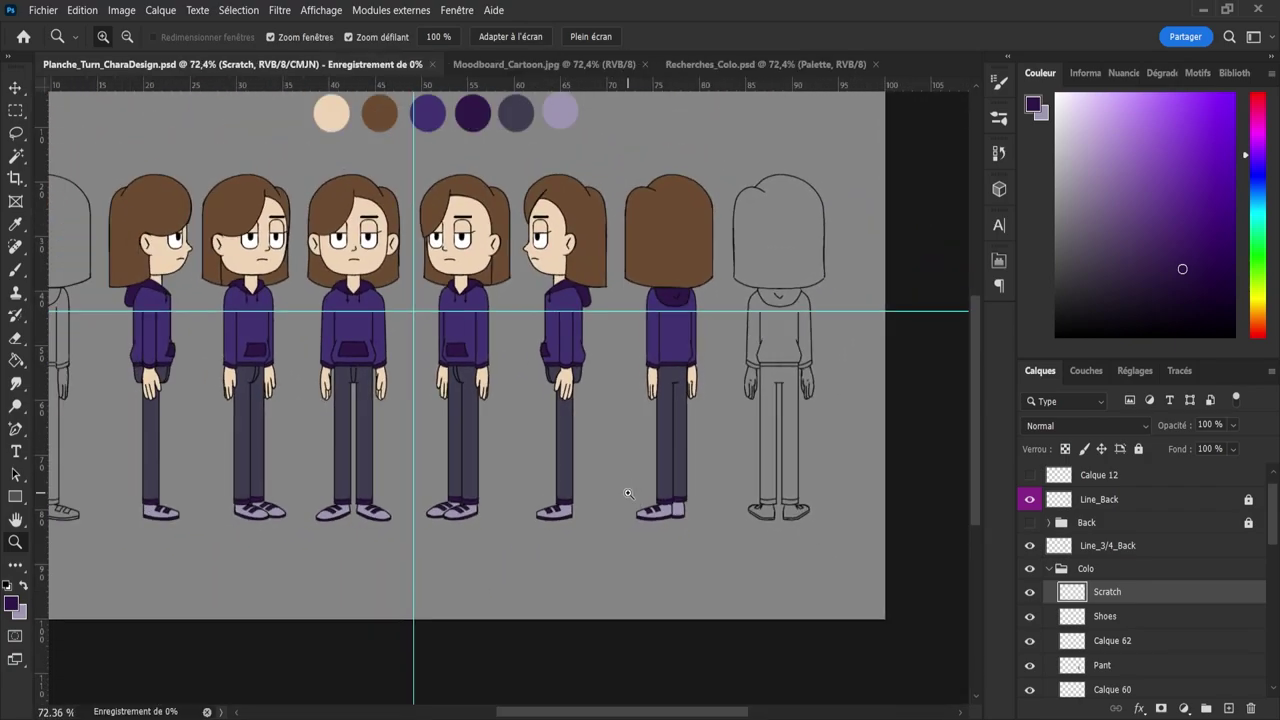
pyautogui.scroll(-2, 694, 480)
pyautogui.scroll(1, 675, 402)
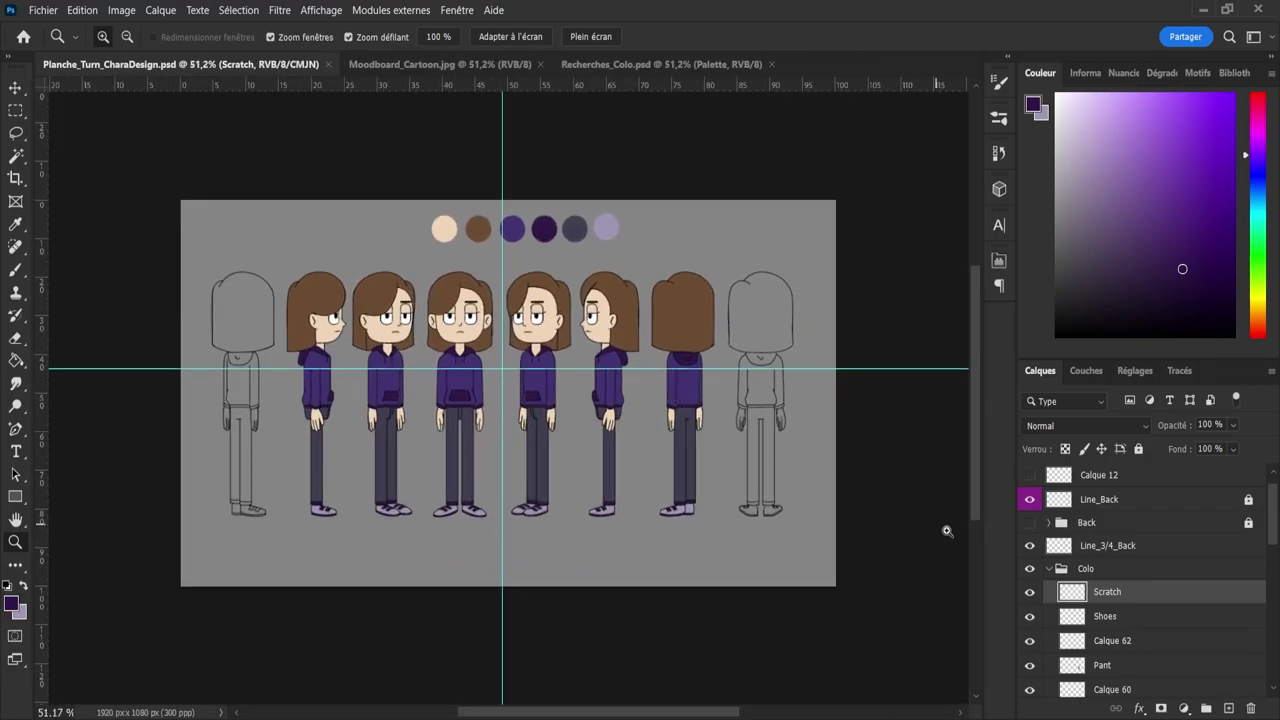
pyautogui.click(1055, 568)
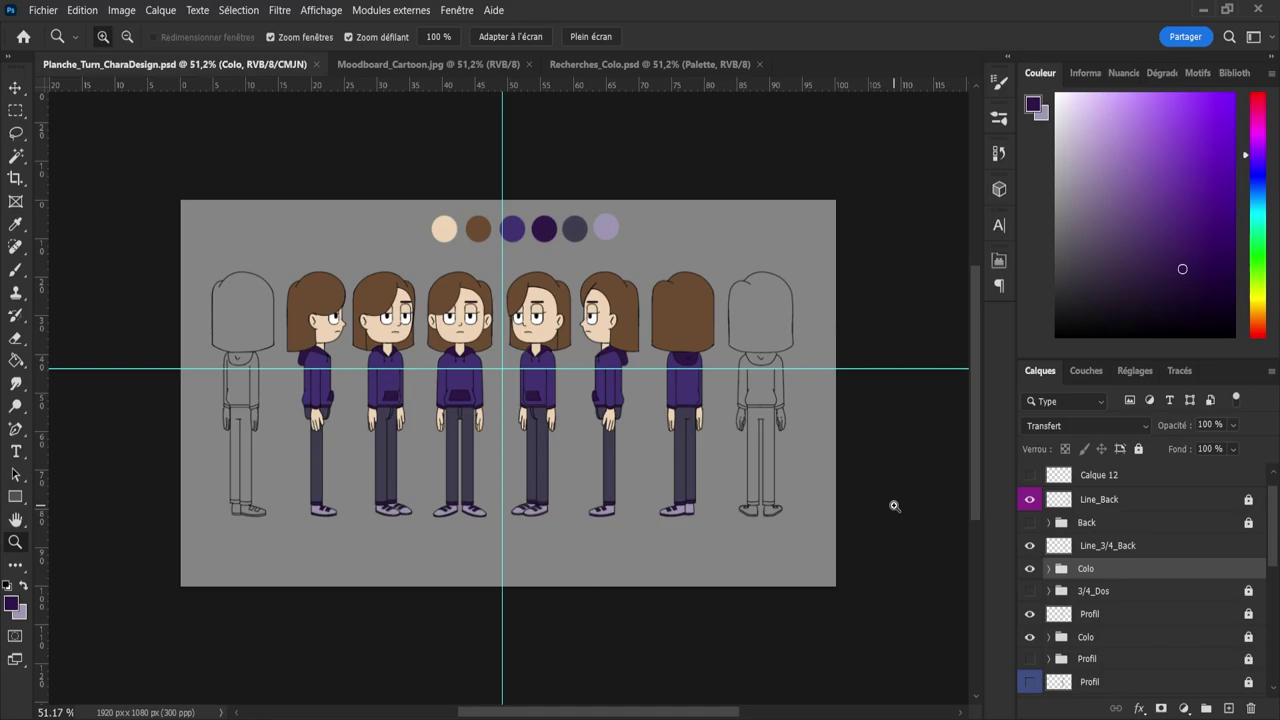
# - Fill the back view's hair with the neighbouring three-quarter back view's brown on the new layer below Line_Back
pyautogui.moveTo(837, 292); pyautogui.dragTo(862, 293)
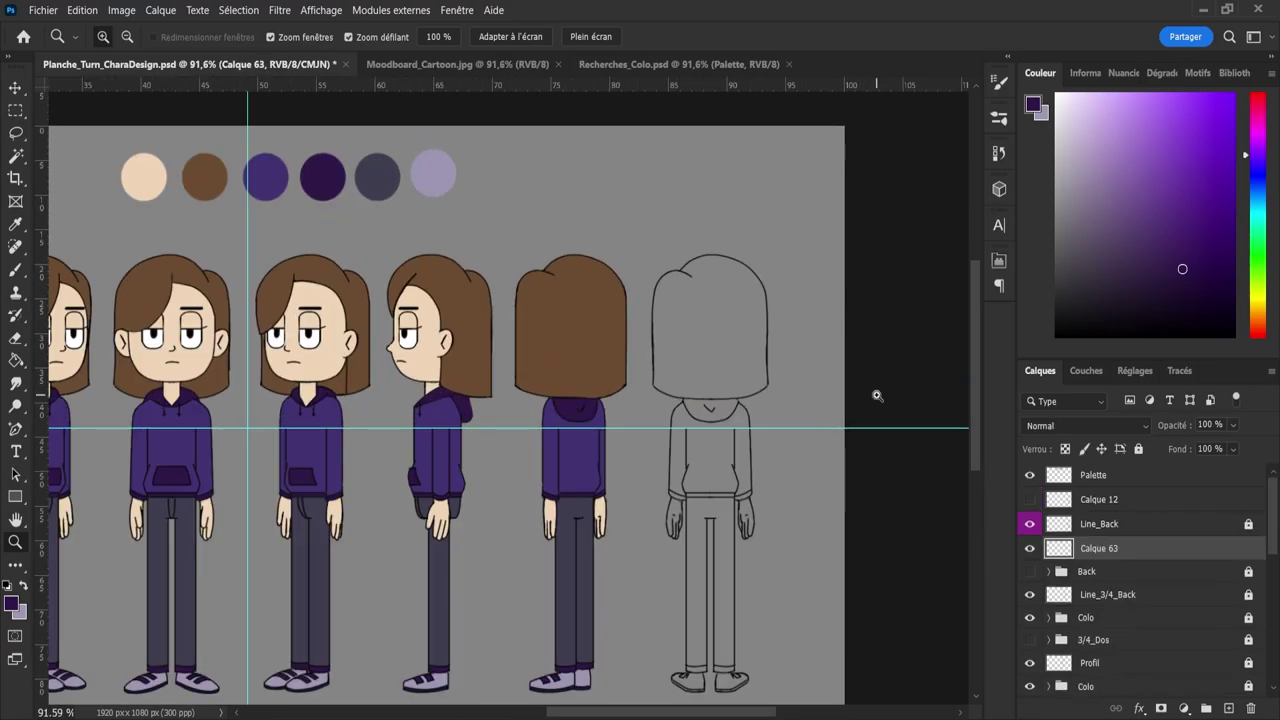
pyautogui.moveTo(877, 394); pyautogui.dragTo(882, 396)
pyautogui.moveTo(863, 455); pyautogui.dragTo(859, 521)
pyautogui.moveTo(770, 340); pyautogui.dragTo(752, 331)
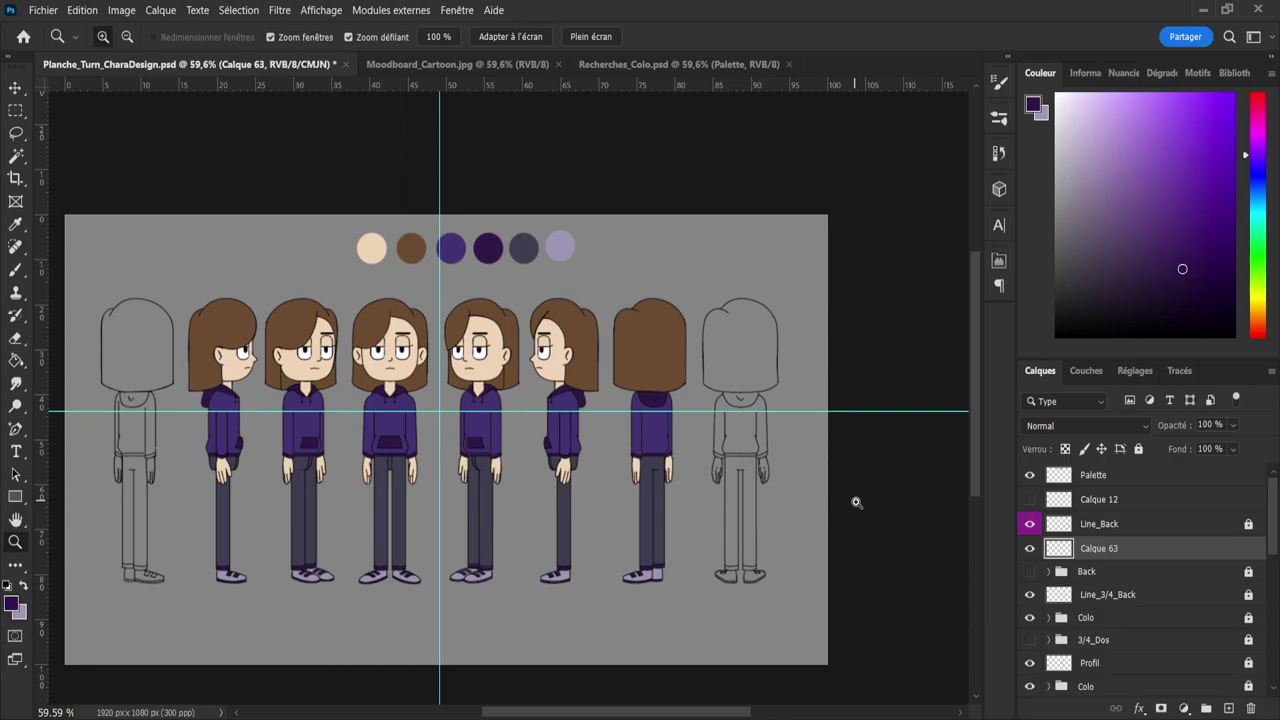
pyautogui.moveTo(854, 502); pyautogui.dragTo(882, 490)
pyautogui.press('i')
pyautogui.click(585, 275)
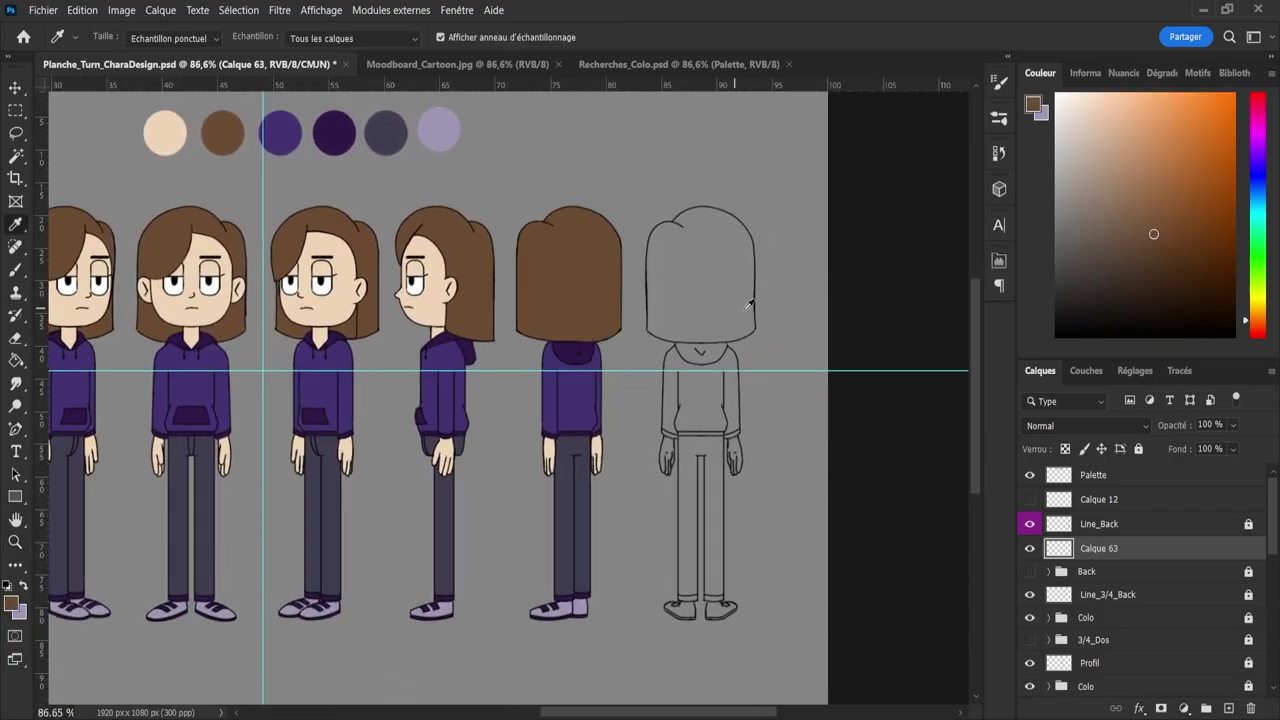
pyautogui.press('g')
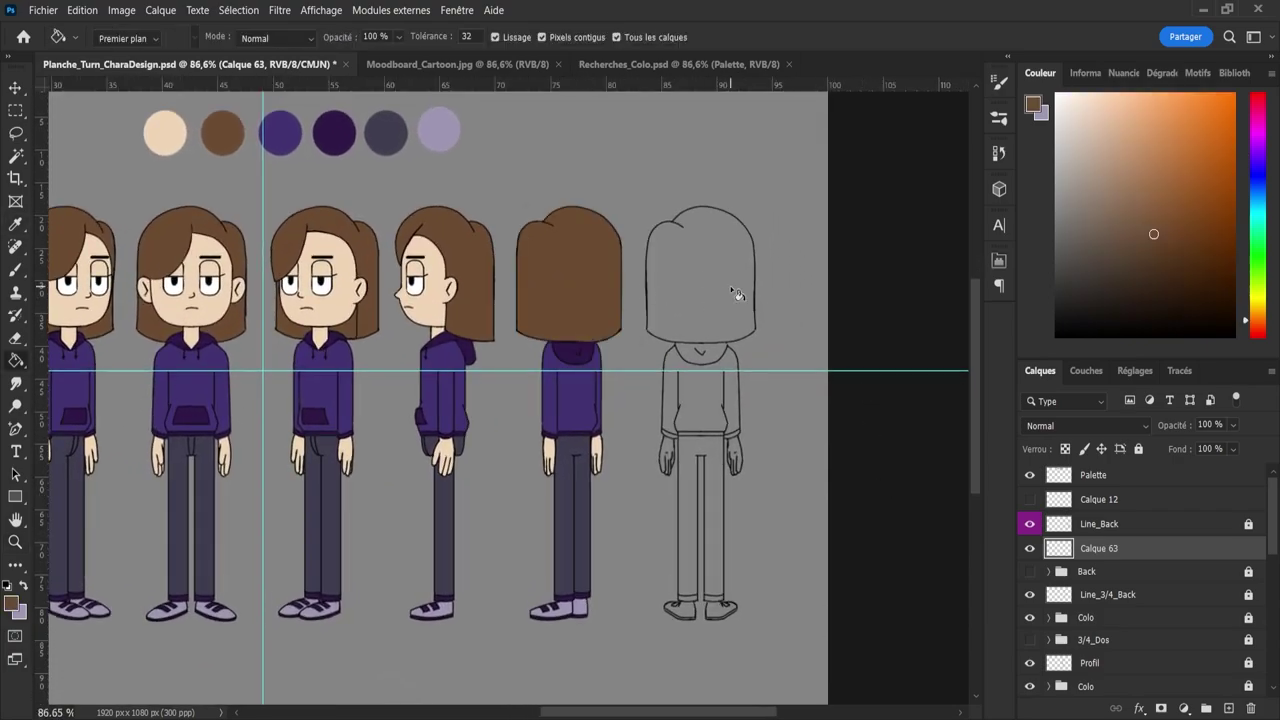
pyautogui.click(731, 289)
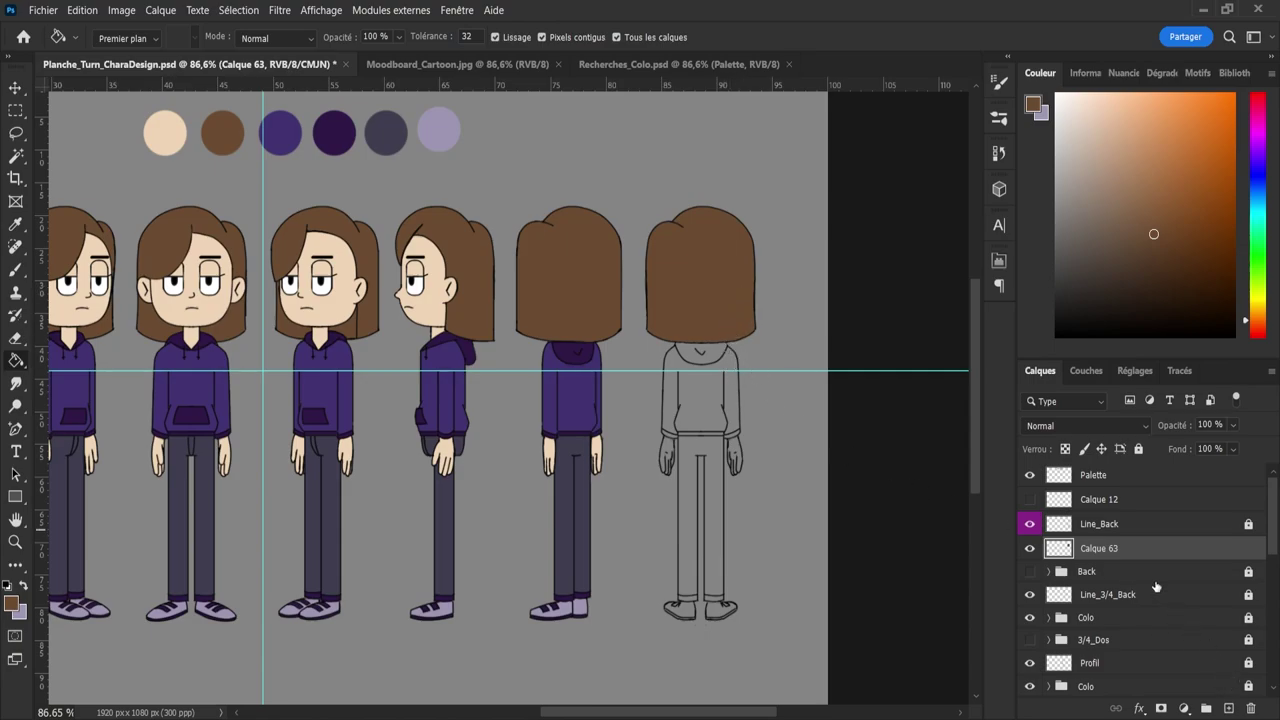
# - Rename the back view's hair colour layer as Hair
pyautogui.doubleClick(1115, 549)
pyautogui.press('BackSpace')
pyautogui.write('Hair')
pyautogui.press('Return')
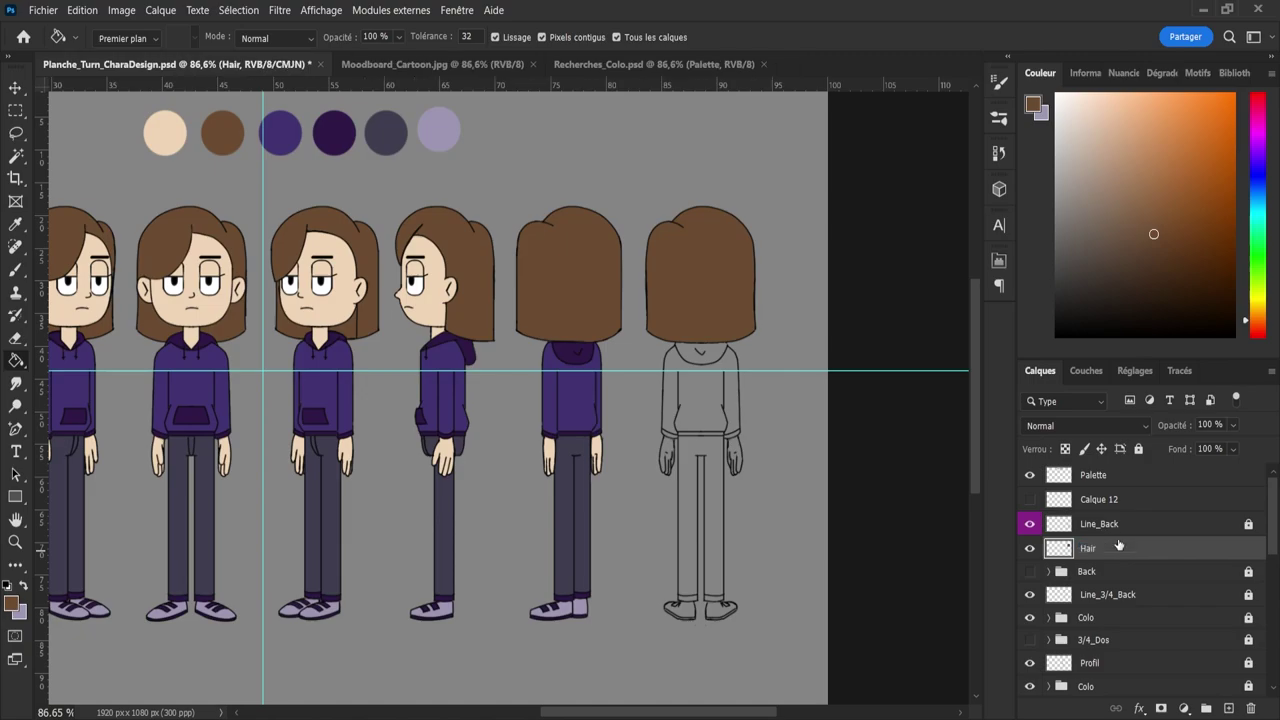
# - Fill both hands of the back view with the profile's skin tone on a new layer above Hair
pyautogui.click(1229, 708)
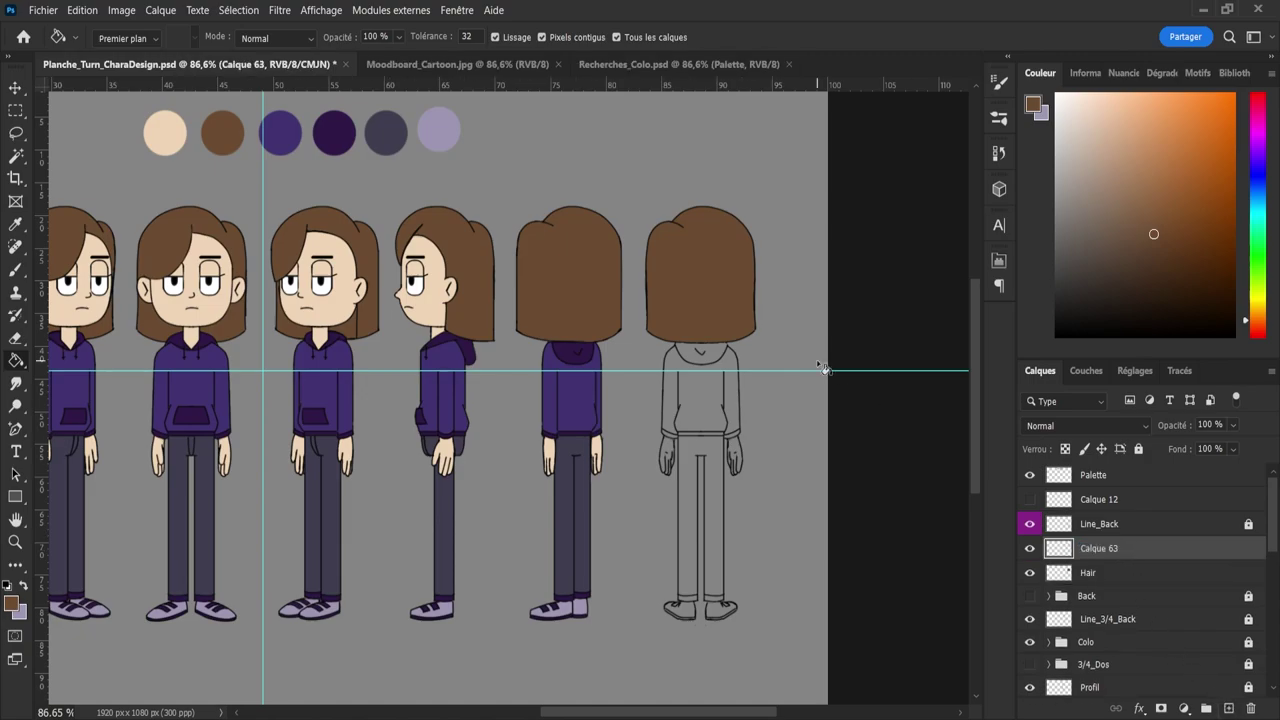
pyautogui.press('i')
pyautogui.click(437, 299)
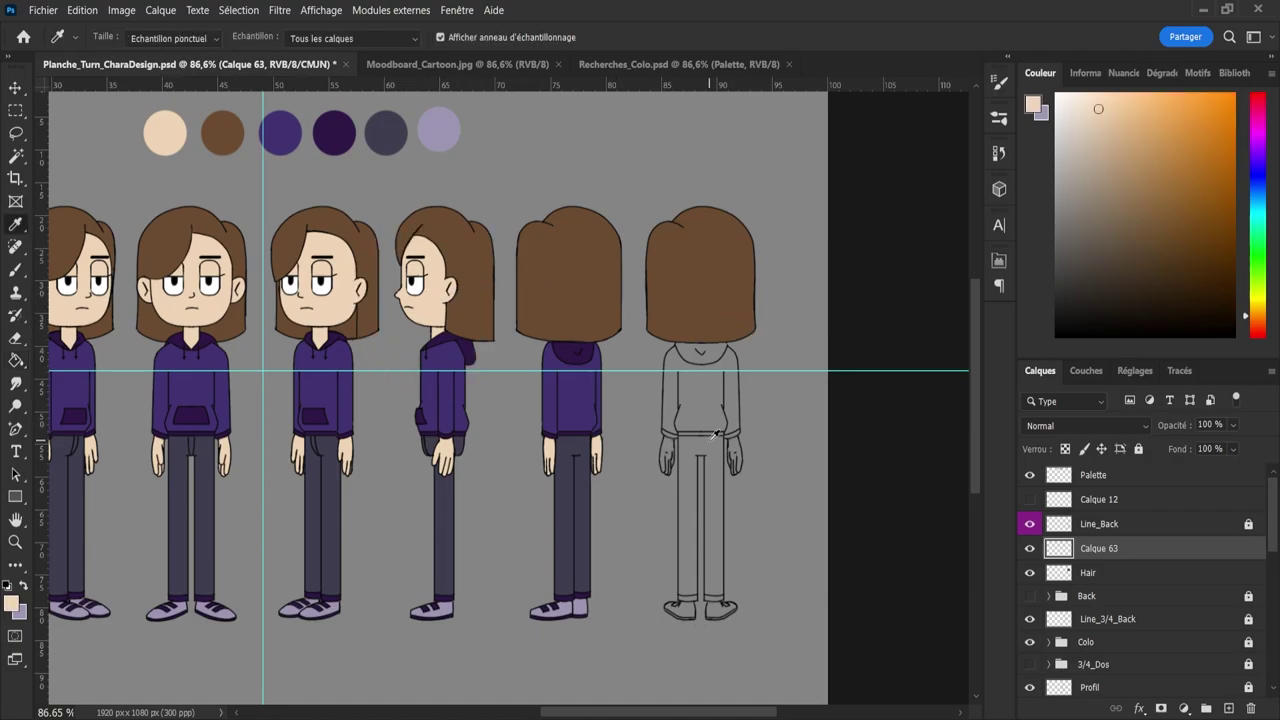
pyautogui.press('z')
pyautogui.moveTo(715, 440); pyautogui.dragTo(755, 463)
pyautogui.press('g')
pyautogui.click(631, 437)
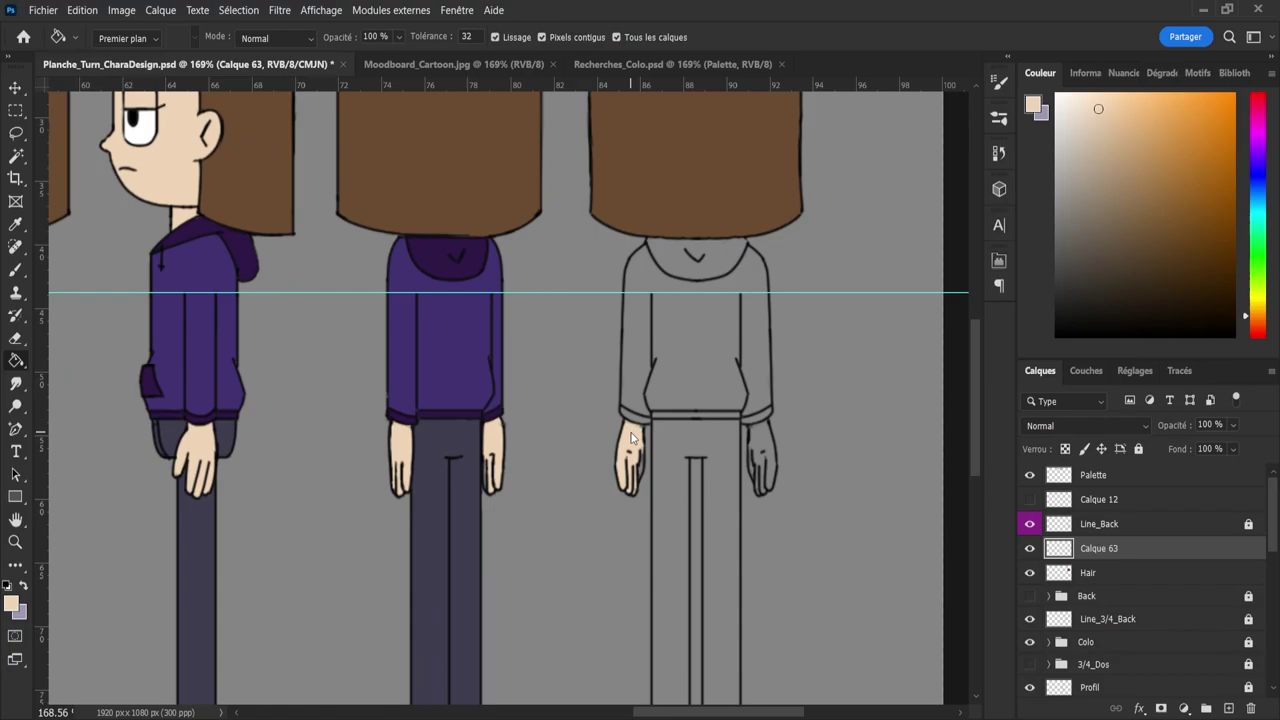
pyautogui.click(764, 470)
pyautogui.press('z')
pyautogui.moveTo(750, 434); pyautogui.dragTo(763, 438)
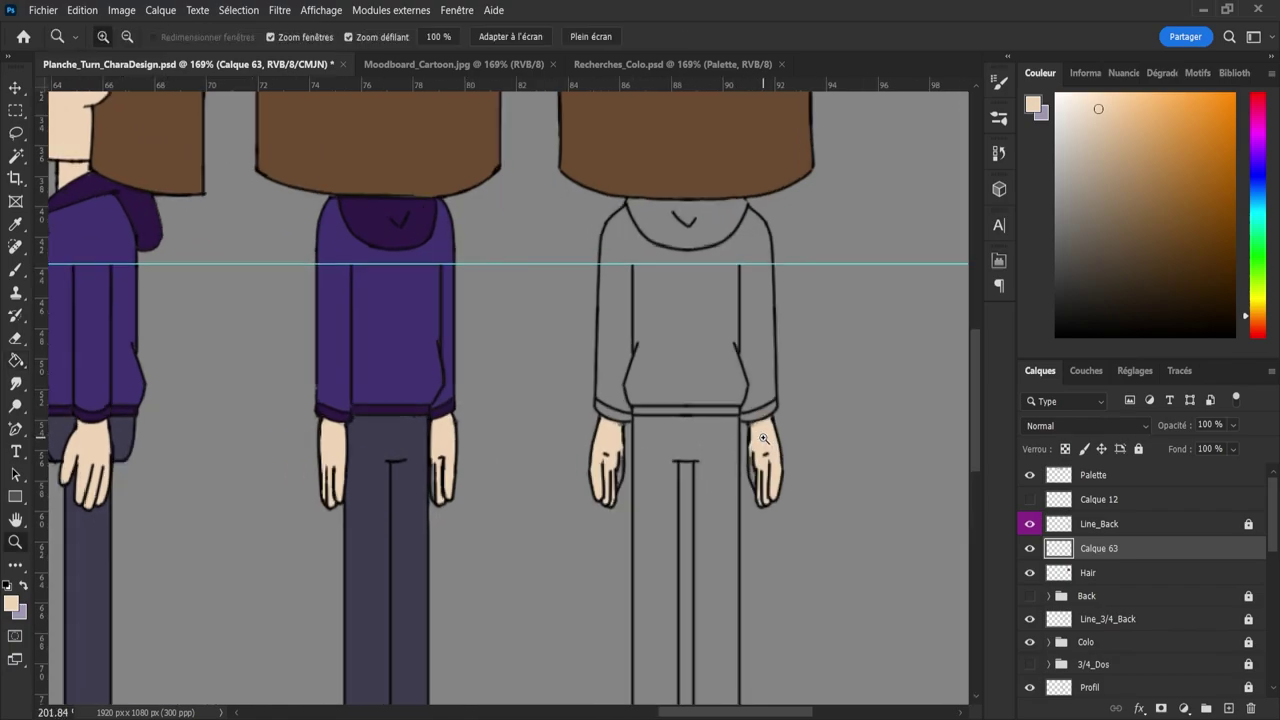
pyautogui.press('b')
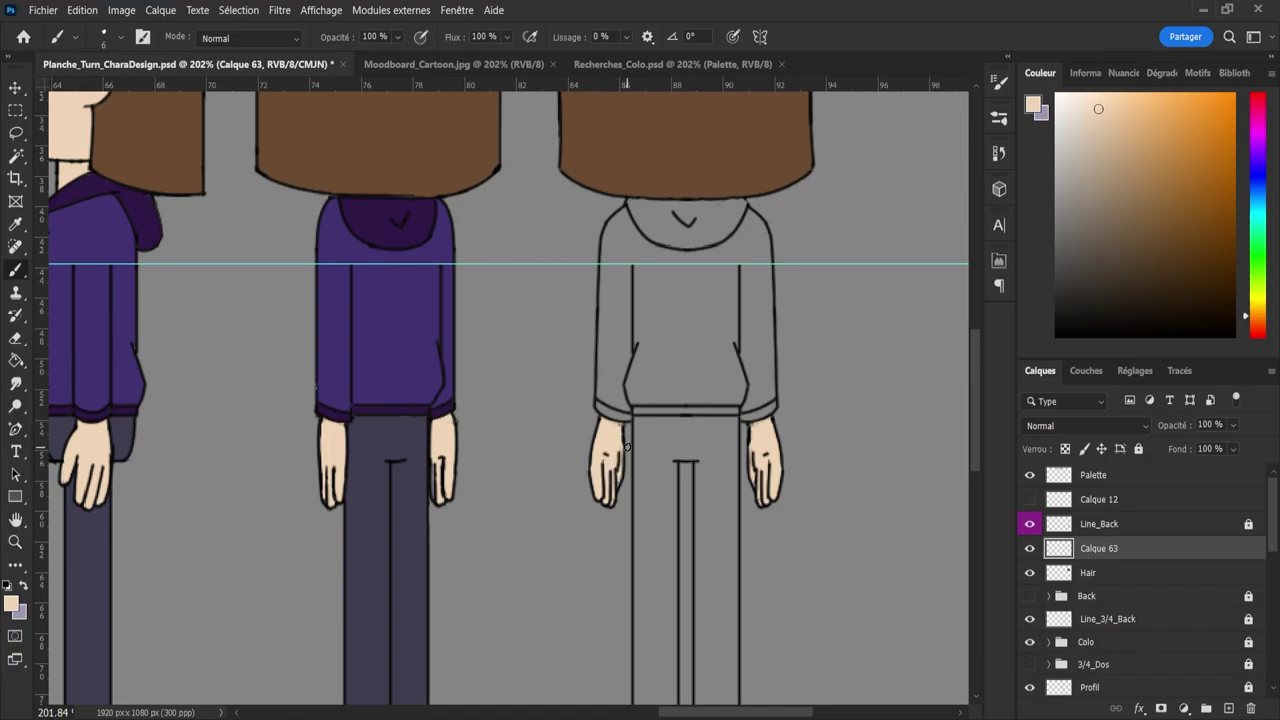
# - Rename the hand colour layer as Skin and move it together with Hair into a new group below Line_Back
pyautogui.press('z')
pyautogui.scroll(-4, 651, 464)
pyautogui.scroll(-1, 645, 500)
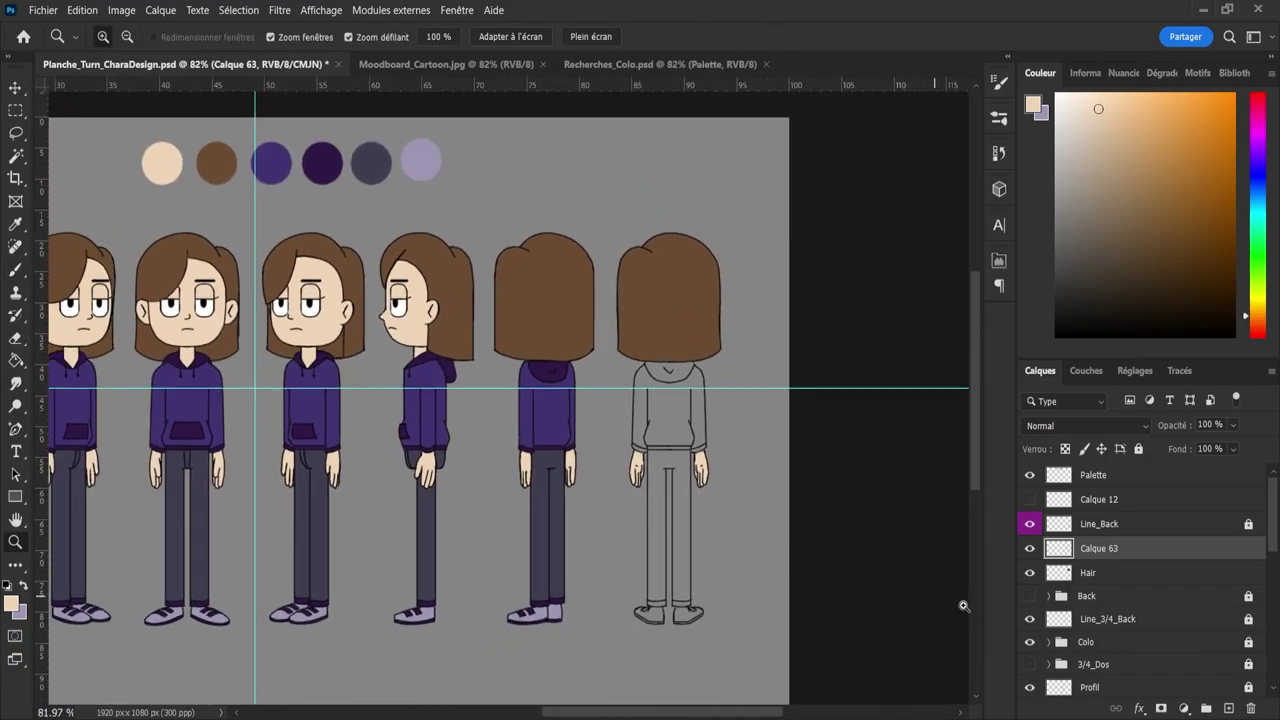
pyautogui.doubleClick(1097, 549)
pyautogui.write('Skin')
pyautogui.press('Return')
pyautogui.click(1205, 708)
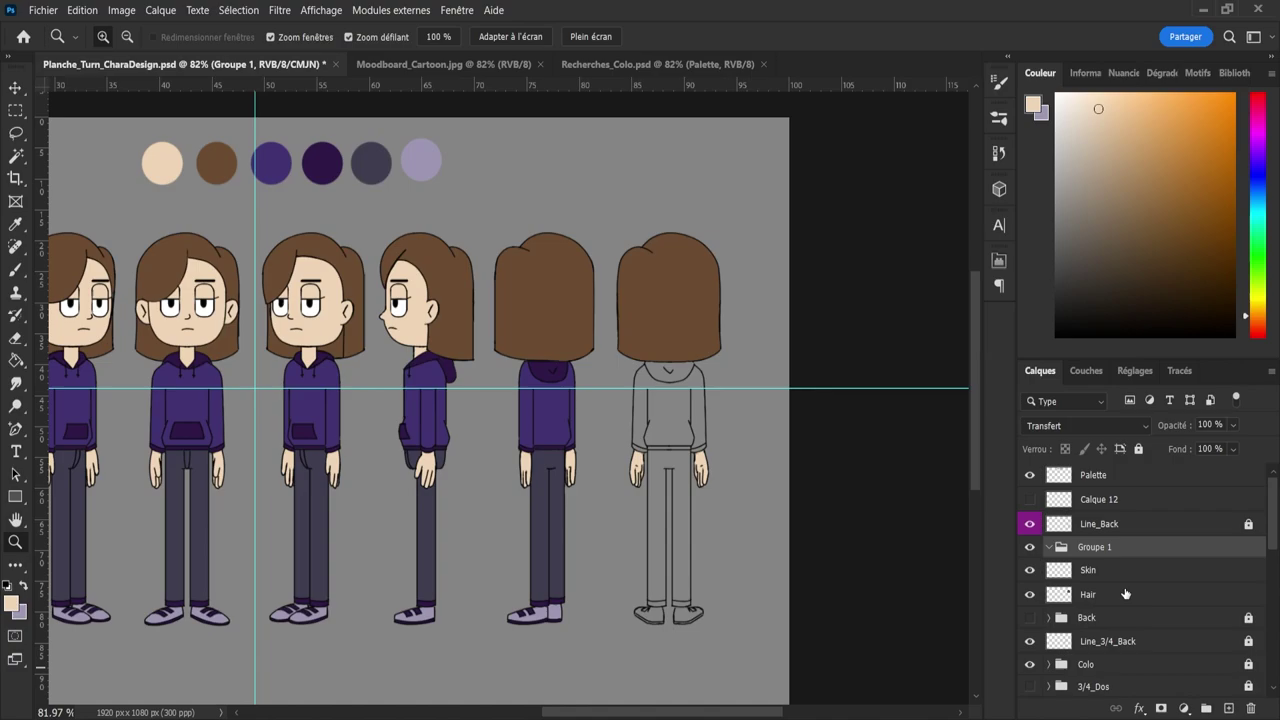
pyautogui.click(1108, 572)
pyautogui.keyDown('shift'); pyautogui.click(1102, 594); pyautogui.keyUp('shift')
pyautogui.moveTo(1104, 572)
pyautogui.mouseDown()
pyautogui.moveTo(1105, 535)
pyautogui.moveTo(1106, 548)
pyautogui.mouseUp()
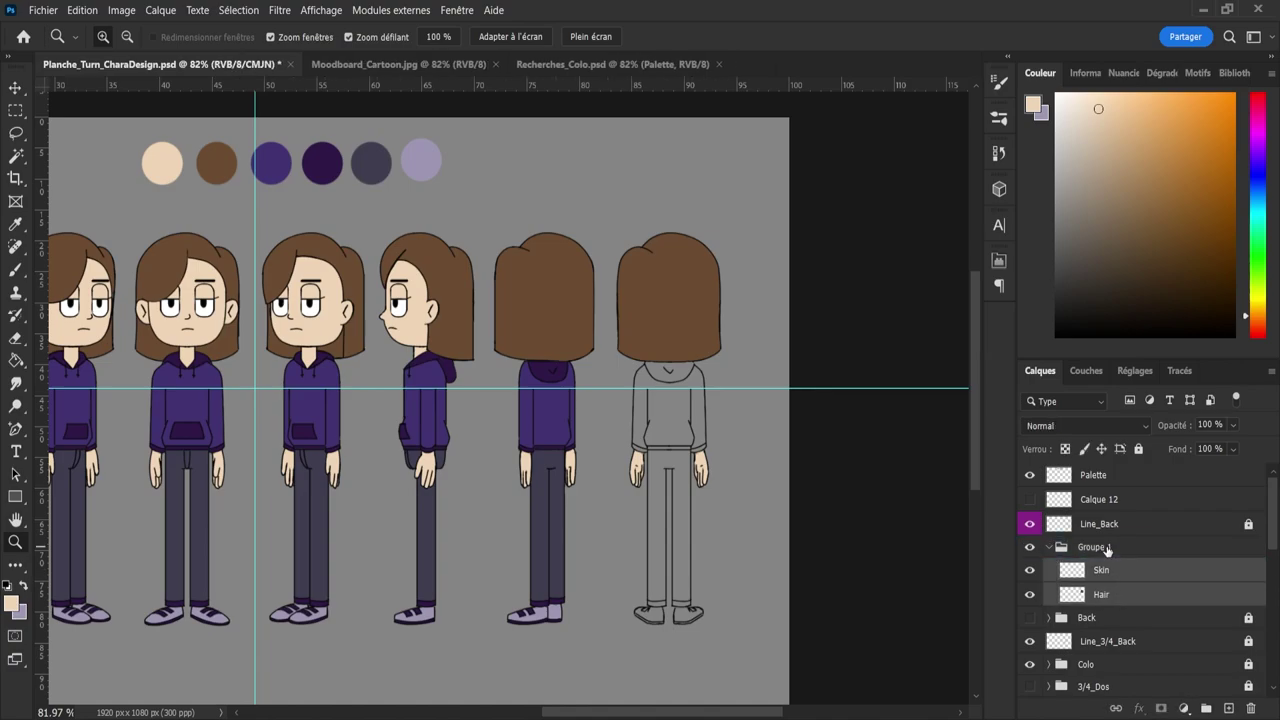
# - Fill the back view's sweater body and sleeves with the neighbouring view's purple on a new layer above Skin
pyautogui.click(1110, 572)
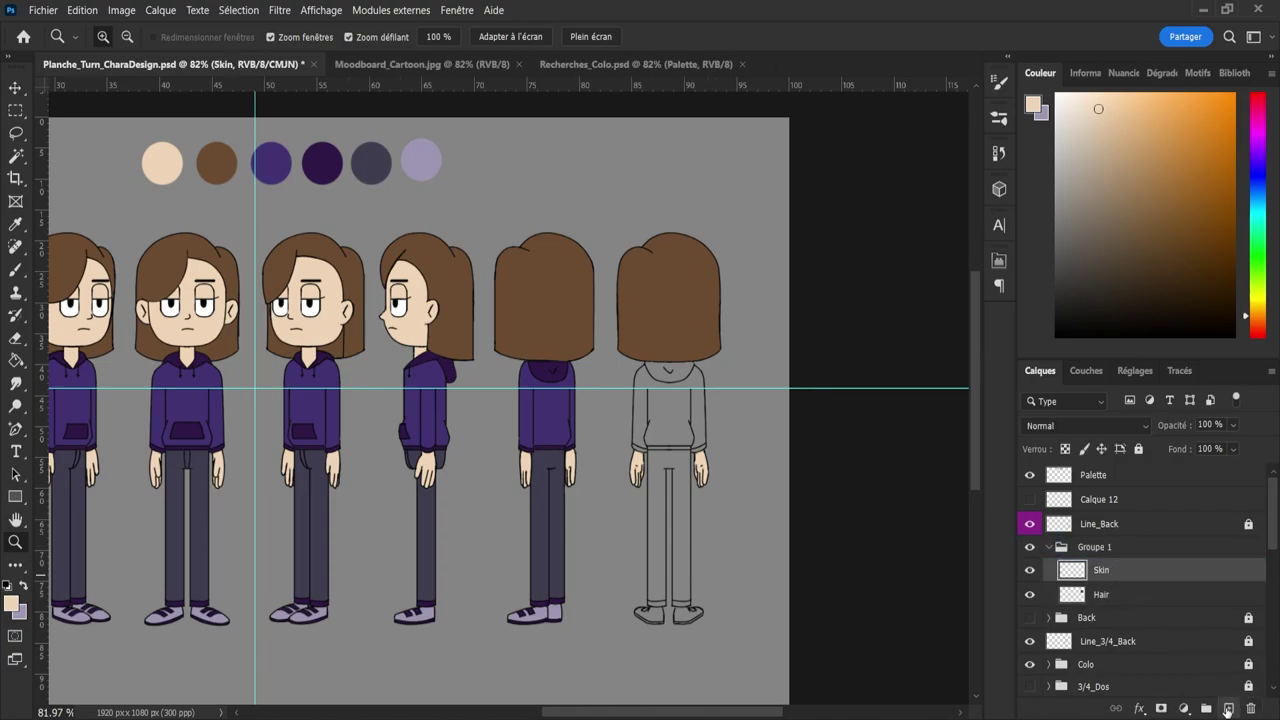
pyautogui.click(1229, 708)
pyautogui.press('g')
pyautogui.keyDown('alt'); pyautogui.click(545, 412); pyautogui.keyUp('alt')
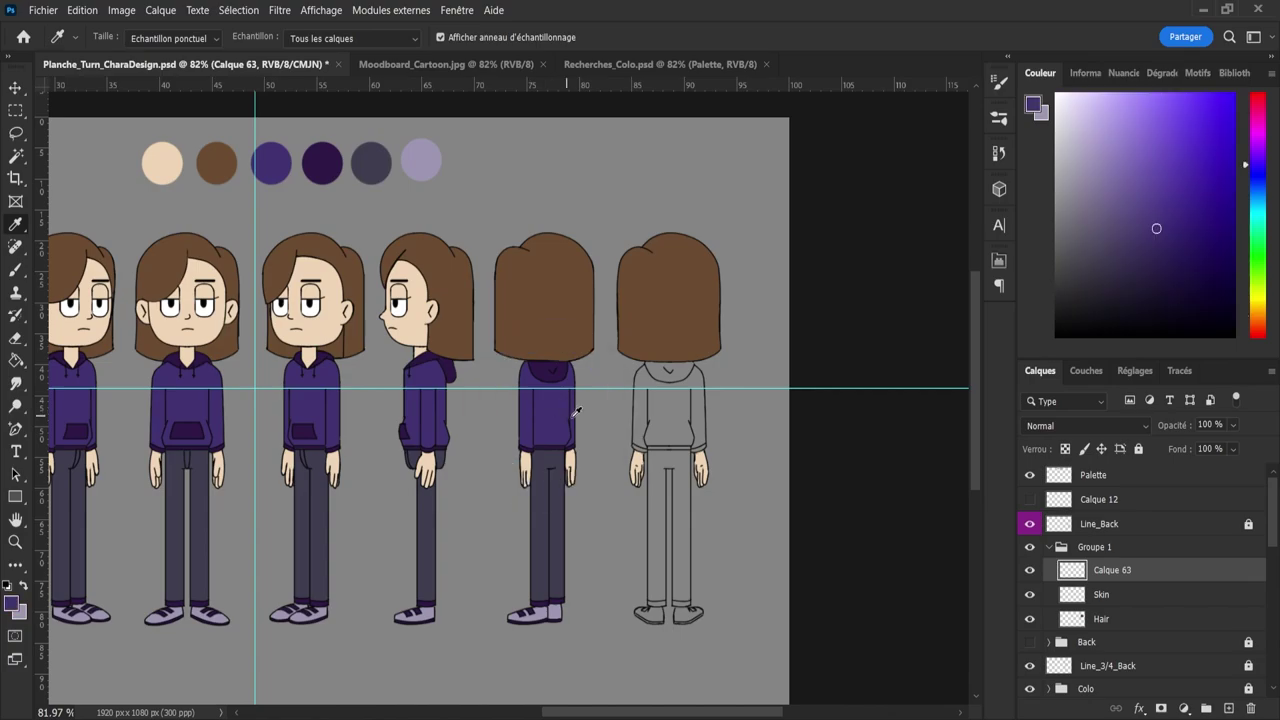
pyautogui.click(677, 417)
# - Rename the back view's purple sweater layer as Sweat
pyautogui.scroll(1, 677, 417)
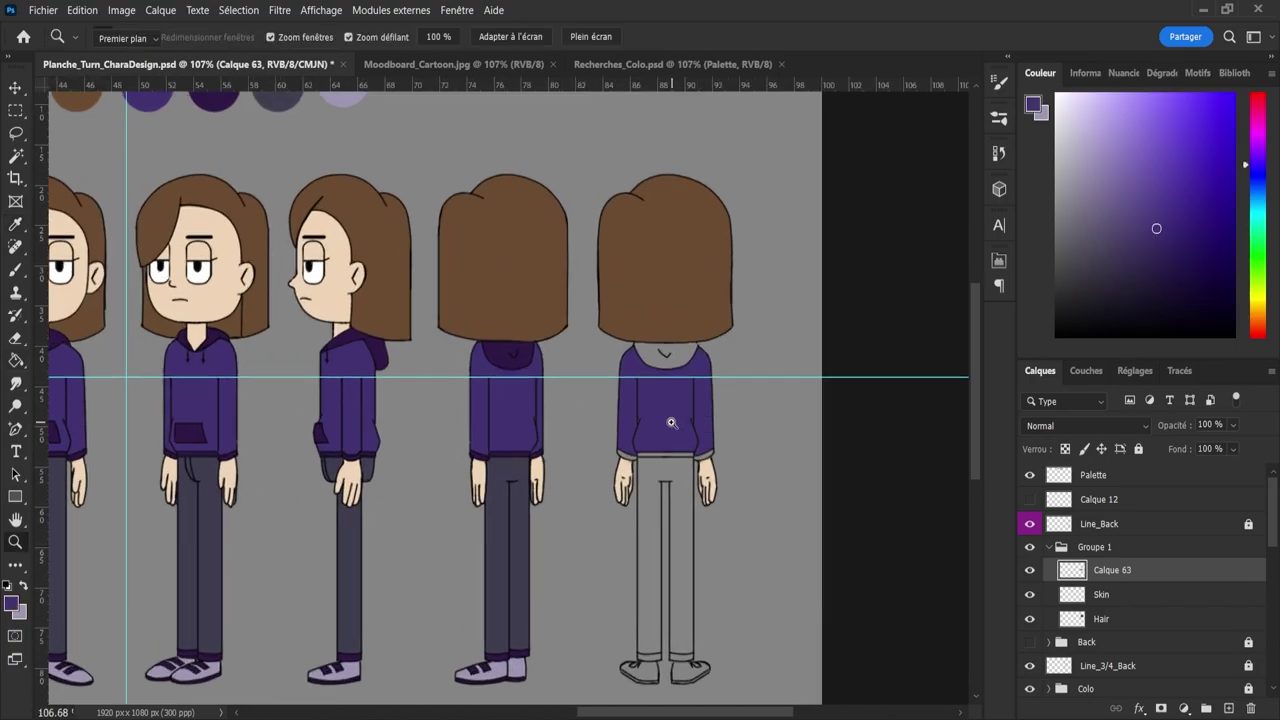
pyautogui.doubleClick(1115, 572)
pyautogui.write('Sweat')
pyautogui.press('Return')
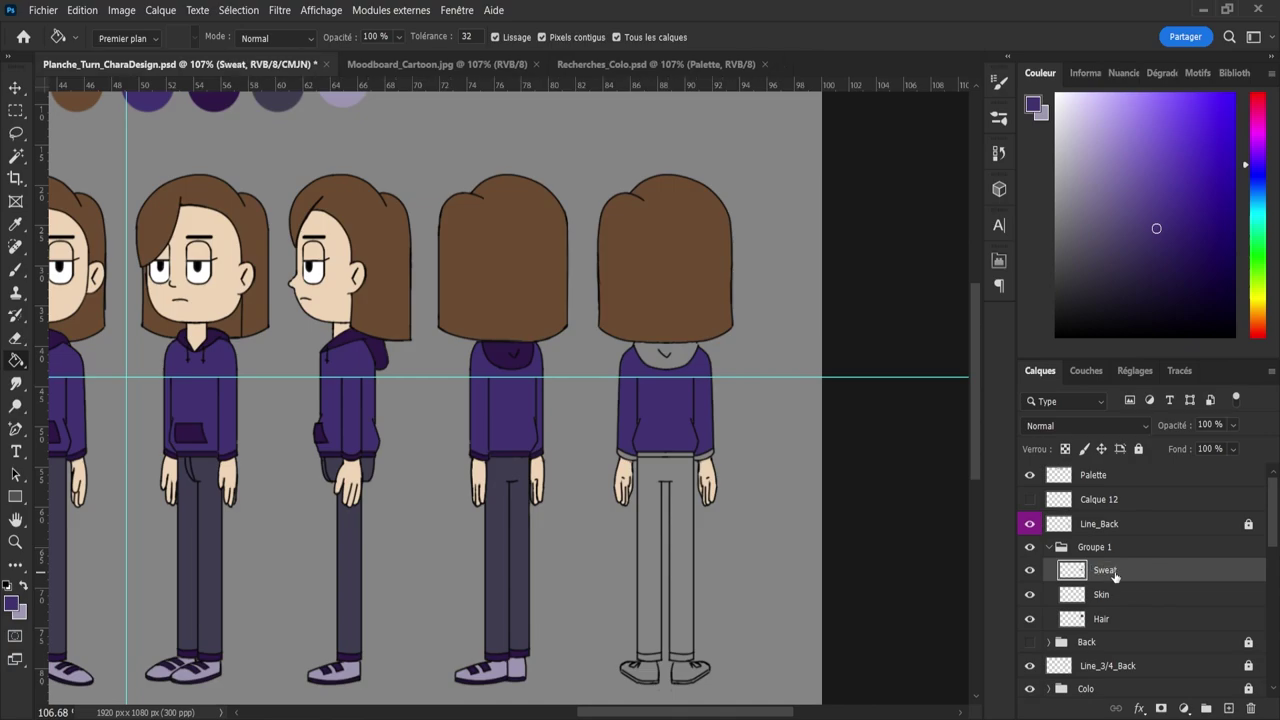
# - Fill the back view's hood with the three-quarter back hood's dark purple on a new layer above Sweat
pyautogui.click(1229, 708)
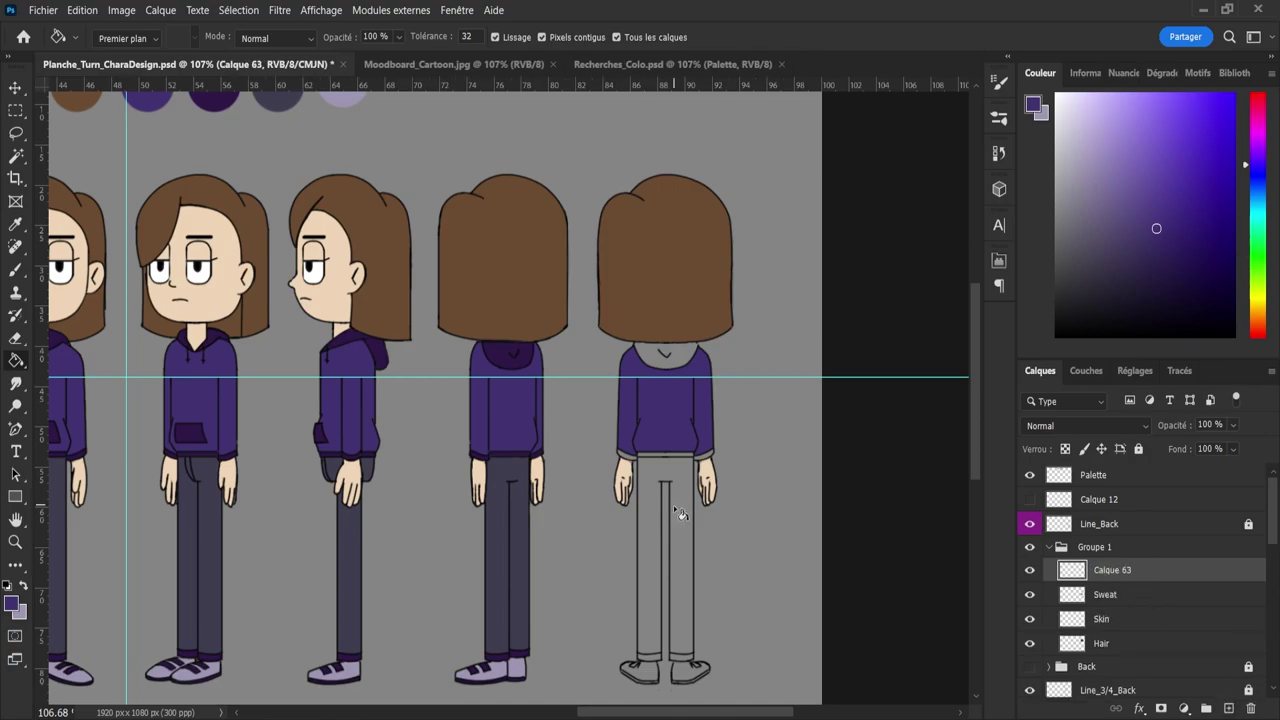
pyautogui.press('i')
pyautogui.click(500, 343)
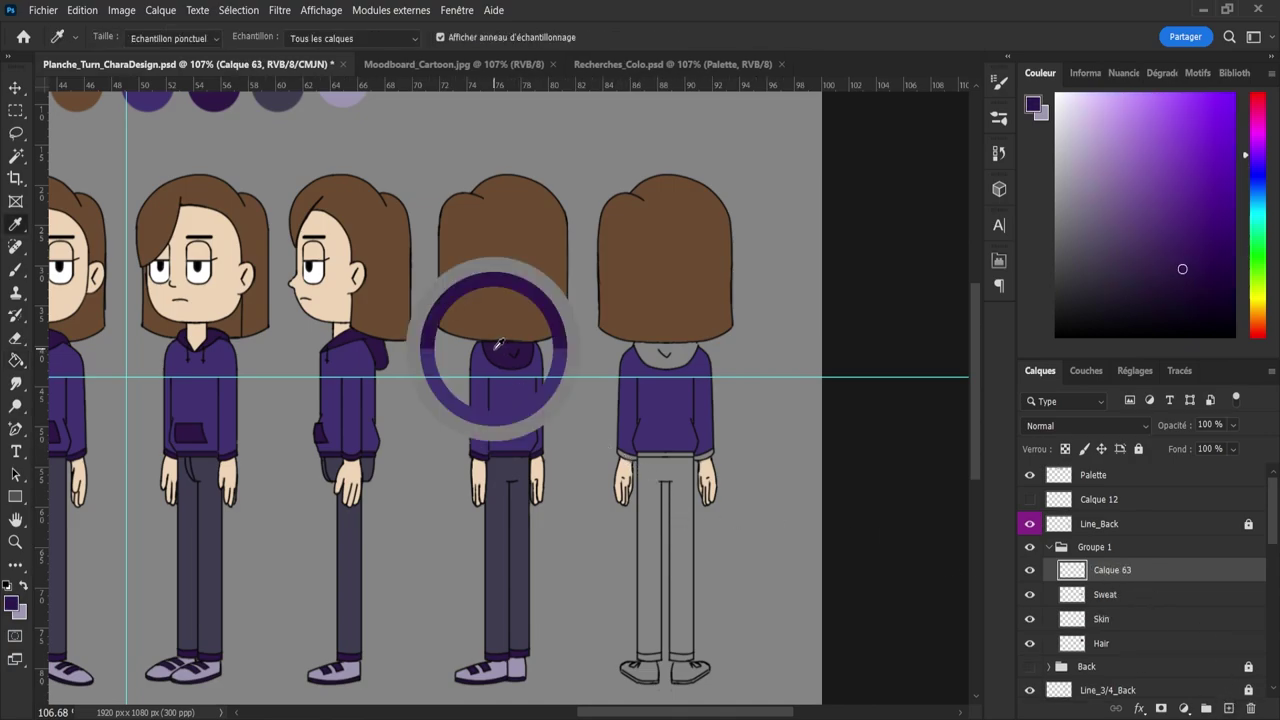
pyautogui.press('z')
pyautogui.moveTo(539, 374)
pyautogui.mouseDown()
pyautogui.moveTo(578, 375)
pyautogui.moveTo(539, 369)
pyautogui.mouseUp()
pyautogui.press('g')
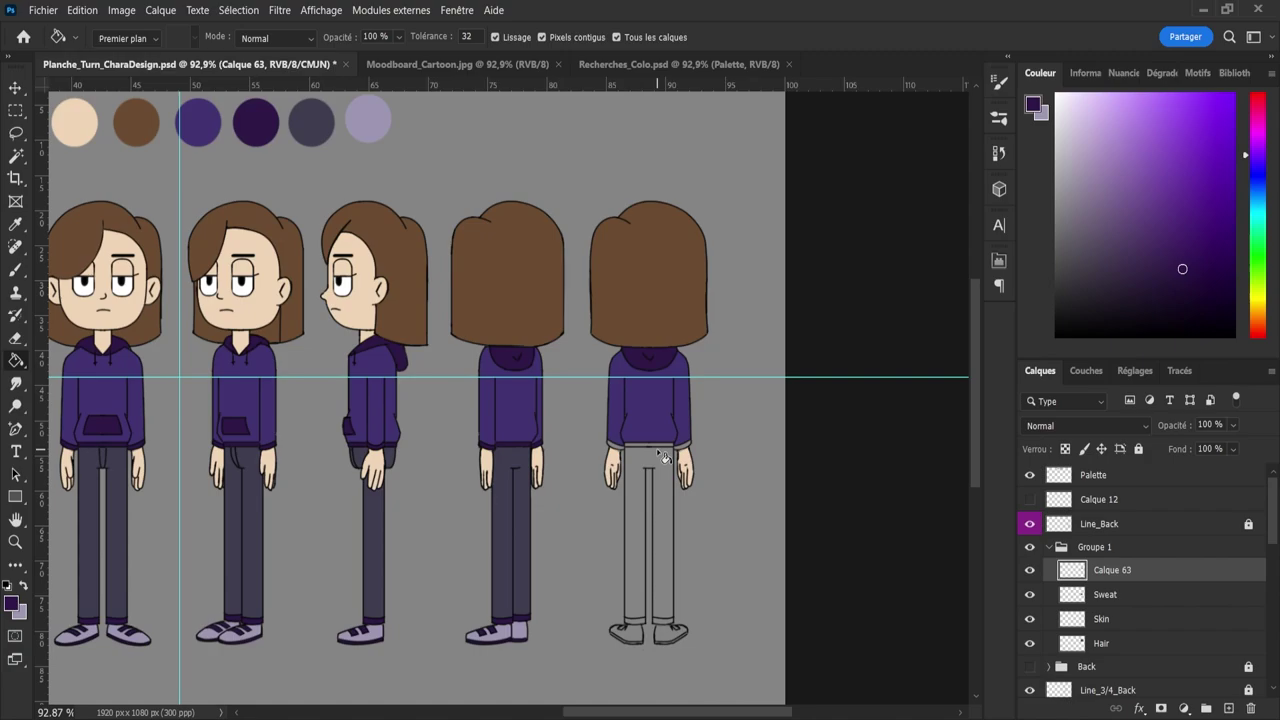
# - Fill the back view's two sleeve cuffs and sweater waistband with the same dark purple as the hood
pyautogui.press('z')
pyautogui.moveTo(646, 441); pyautogui.dragTo(686, 437)
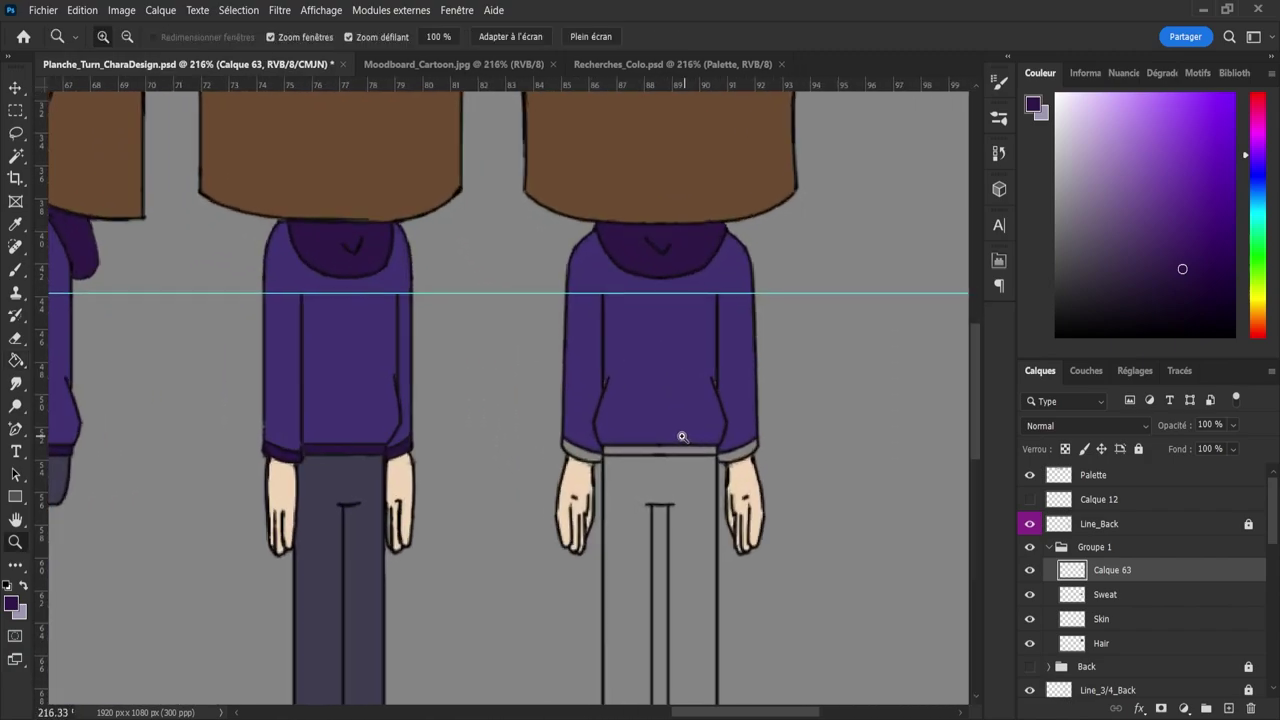
pyautogui.press('g')
pyautogui.click(588, 451)
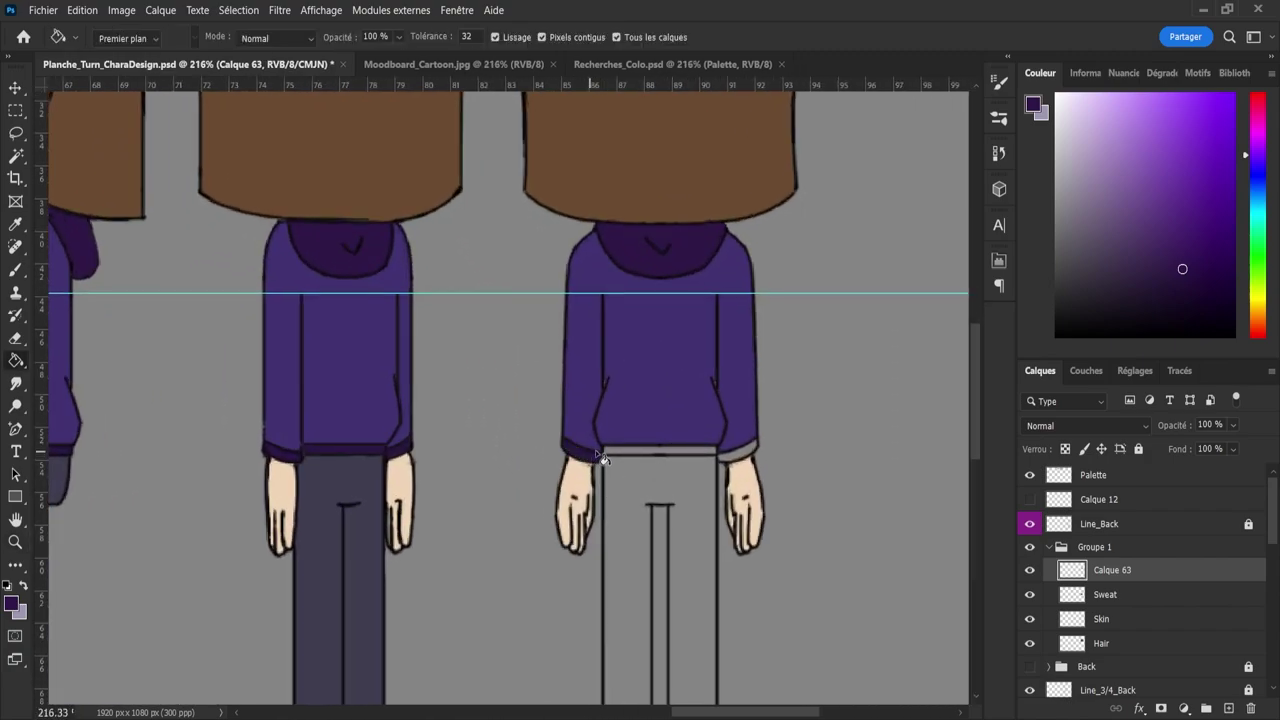
pyautogui.click(618, 455)
pyautogui.click(747, 456)
# - Fill the back view's trousers with the three-quarter back trousers' dark grey on a new layer above the hood's
pyautogui.press('z')
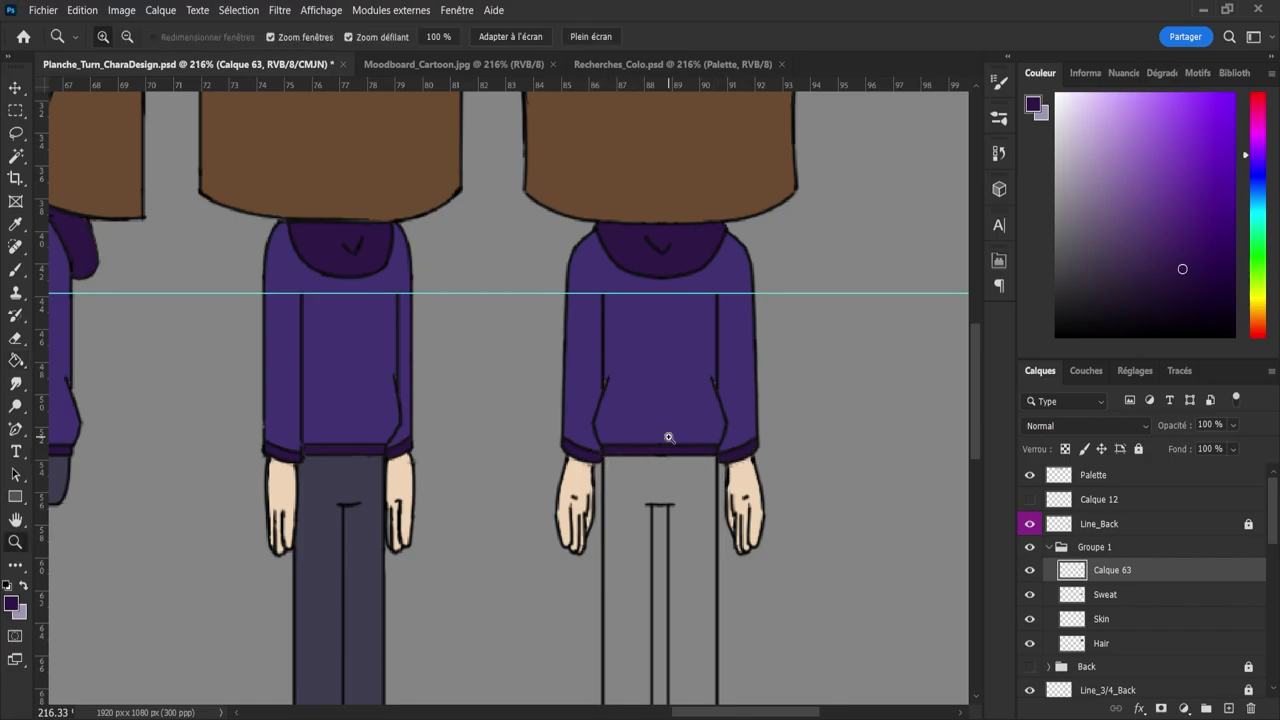
pyautogui.moveTo(666, 434); pyautogui.dragTo(632, 417)
pyautogui.moveTo(622, 371); pyautogui.dragTo(594, 368)
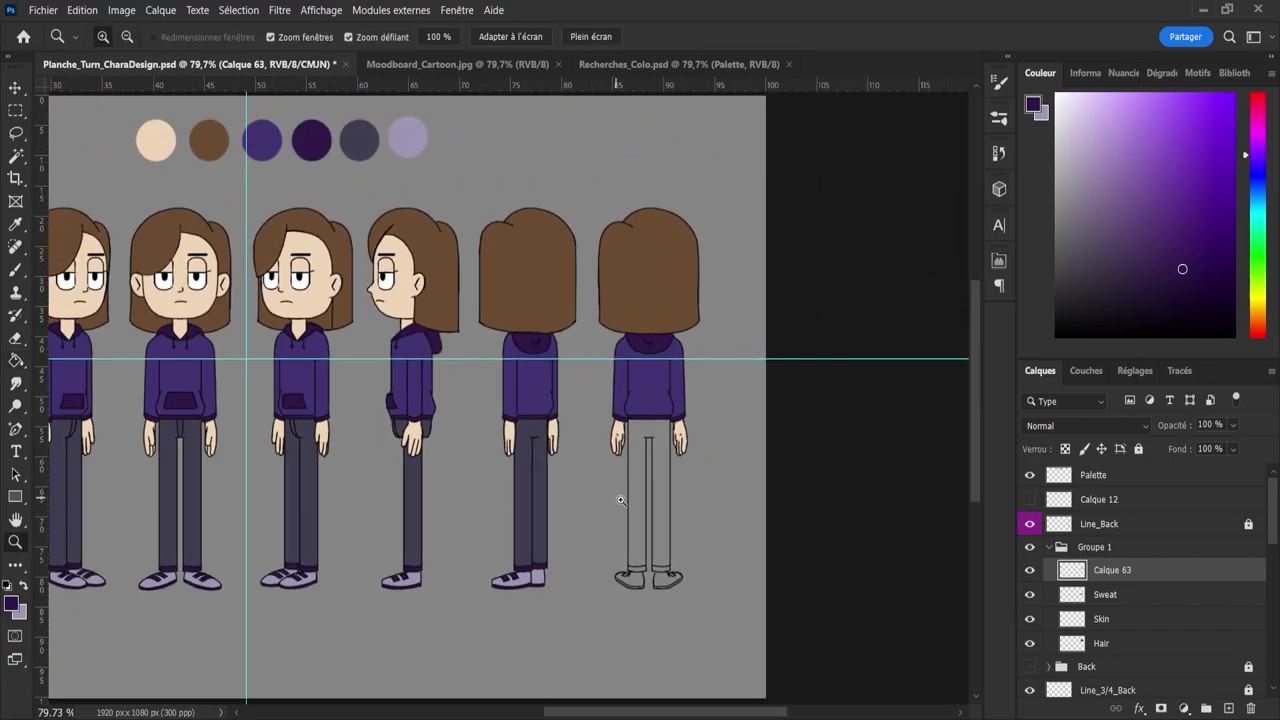
pyautogui.moveTo(620, 499); pyautogui.dragTo(634, 499)
pyautogui.click(1229, 708)
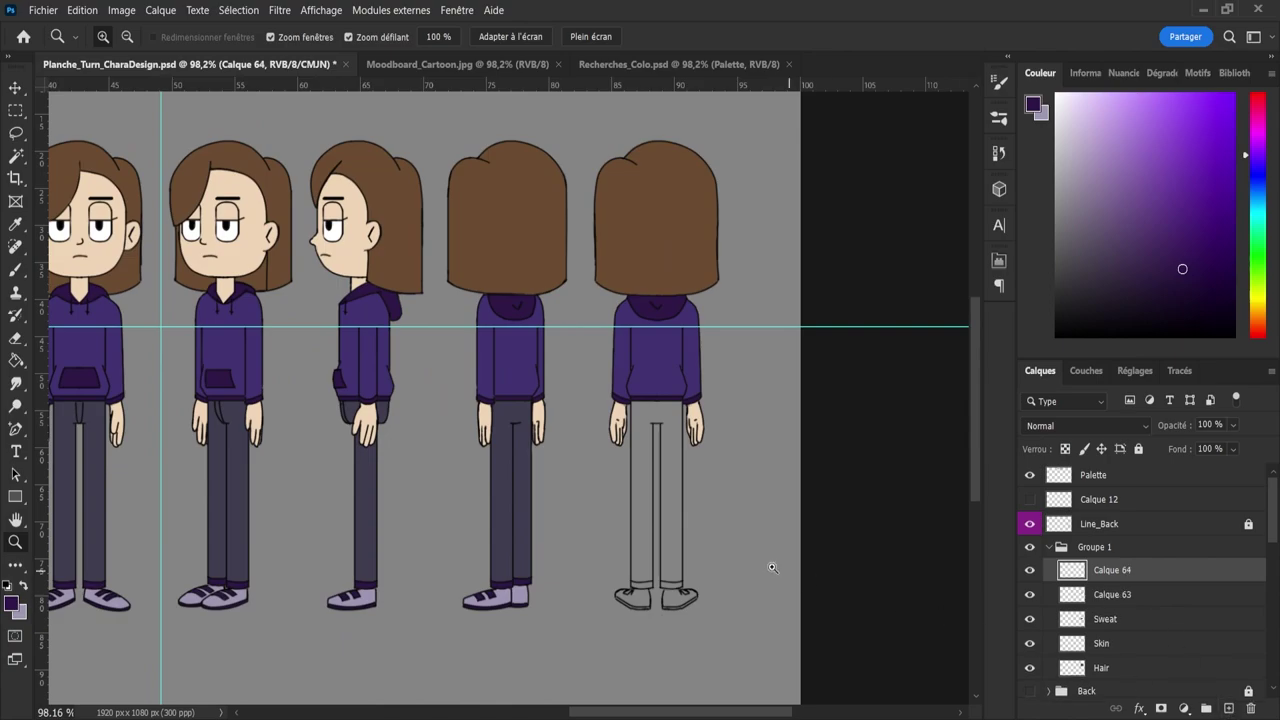
pyautogui.press('i')
pyautogui.click(508, 498)
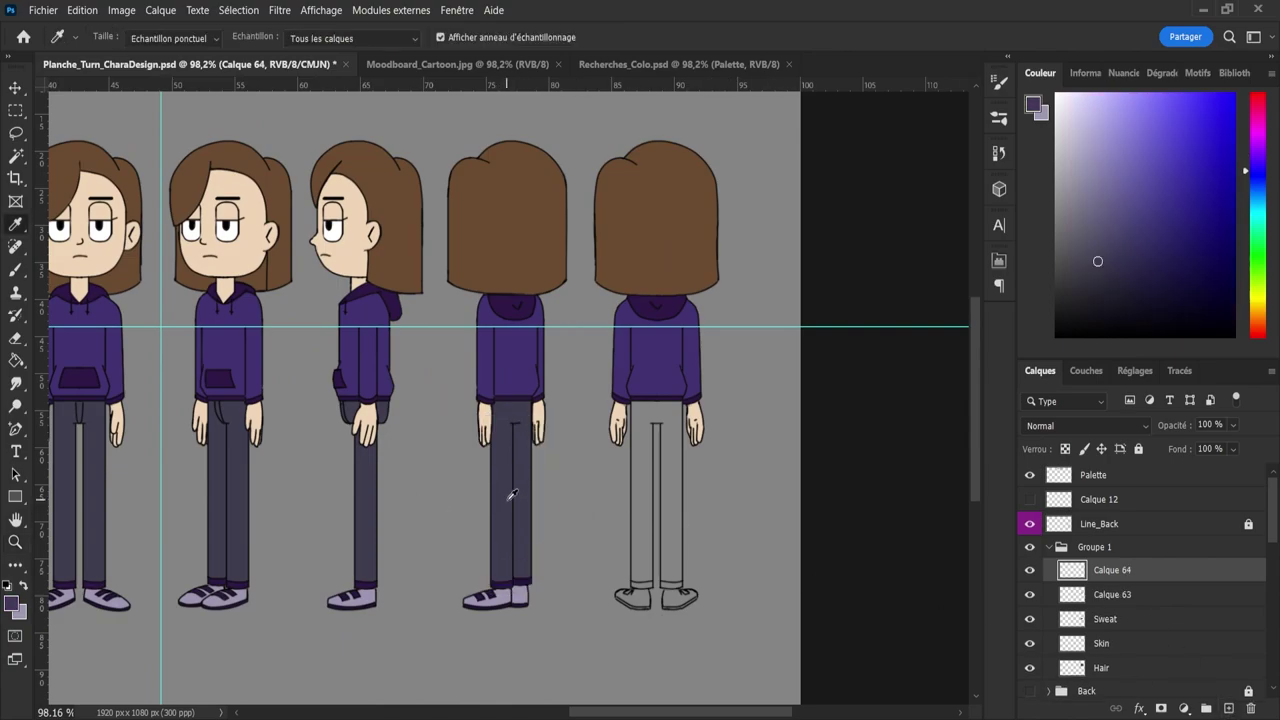
pyautogui.press('g')
pyautogui.click(644, 496)
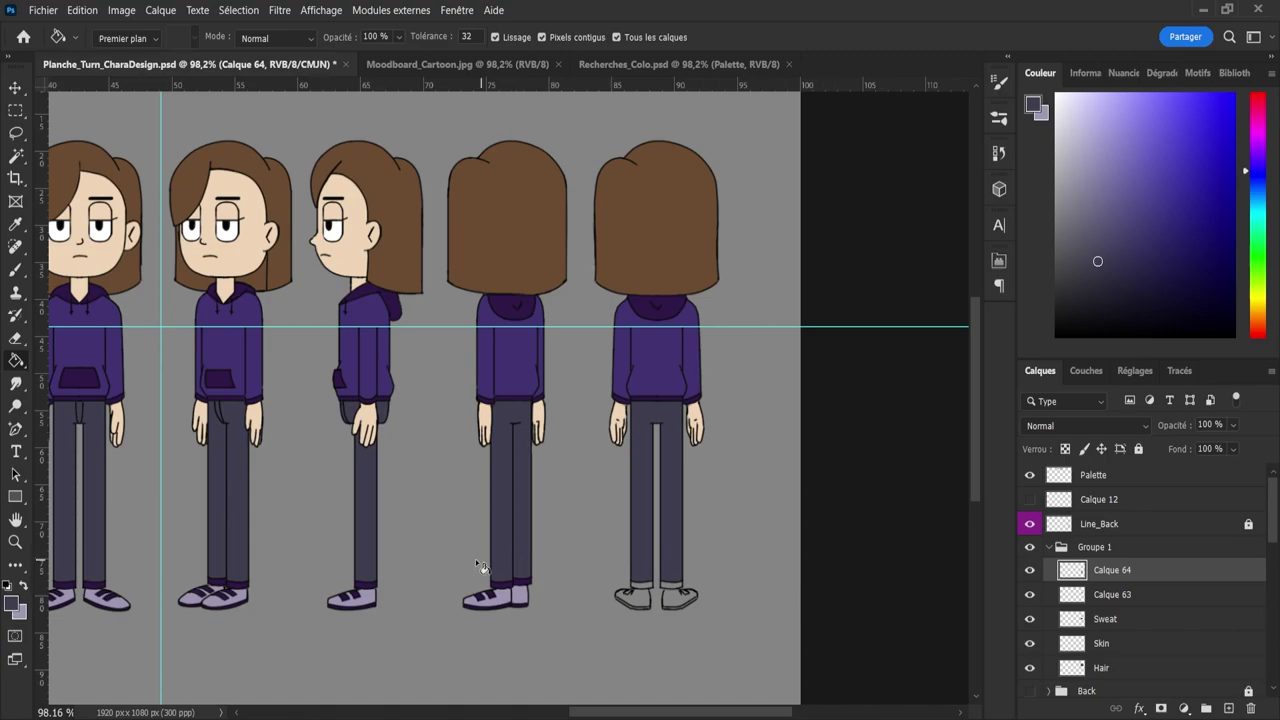
pyautogui.press('i')
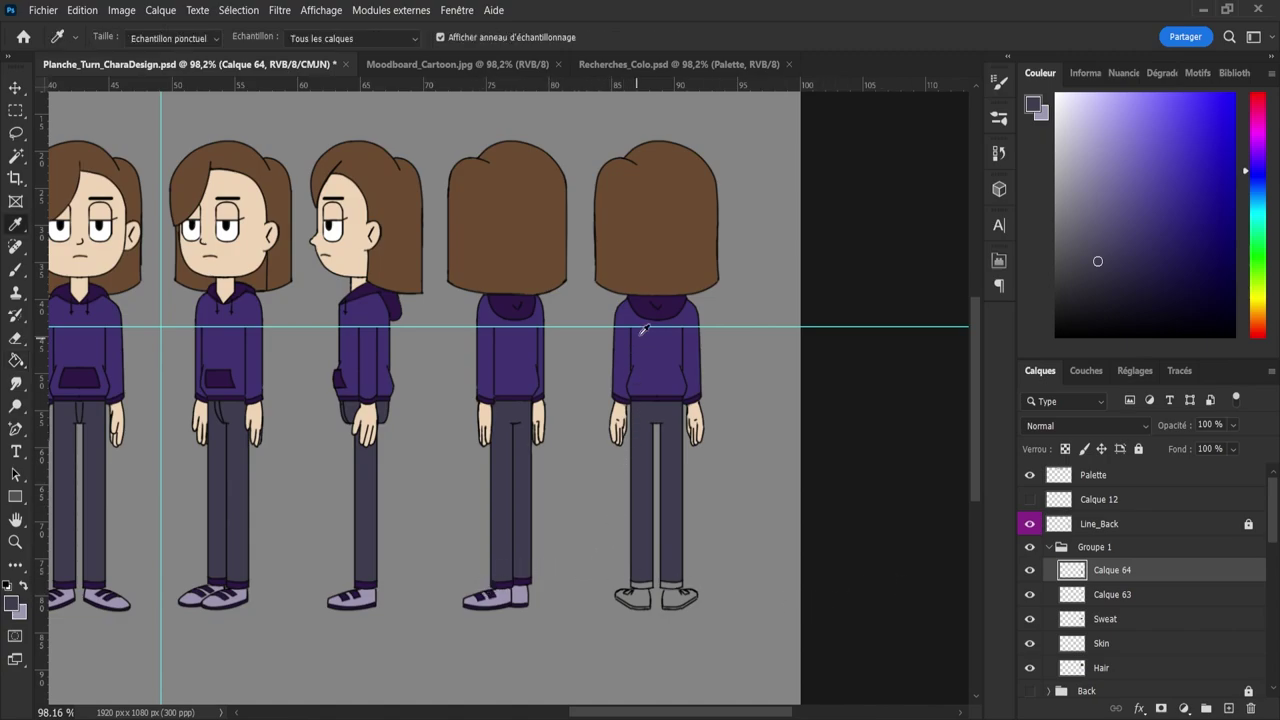
# - Fill the back view's two trouser cuffs with the hood's dark purple on a new layer above the trousers' layer
pyautogui.click(643, 299)
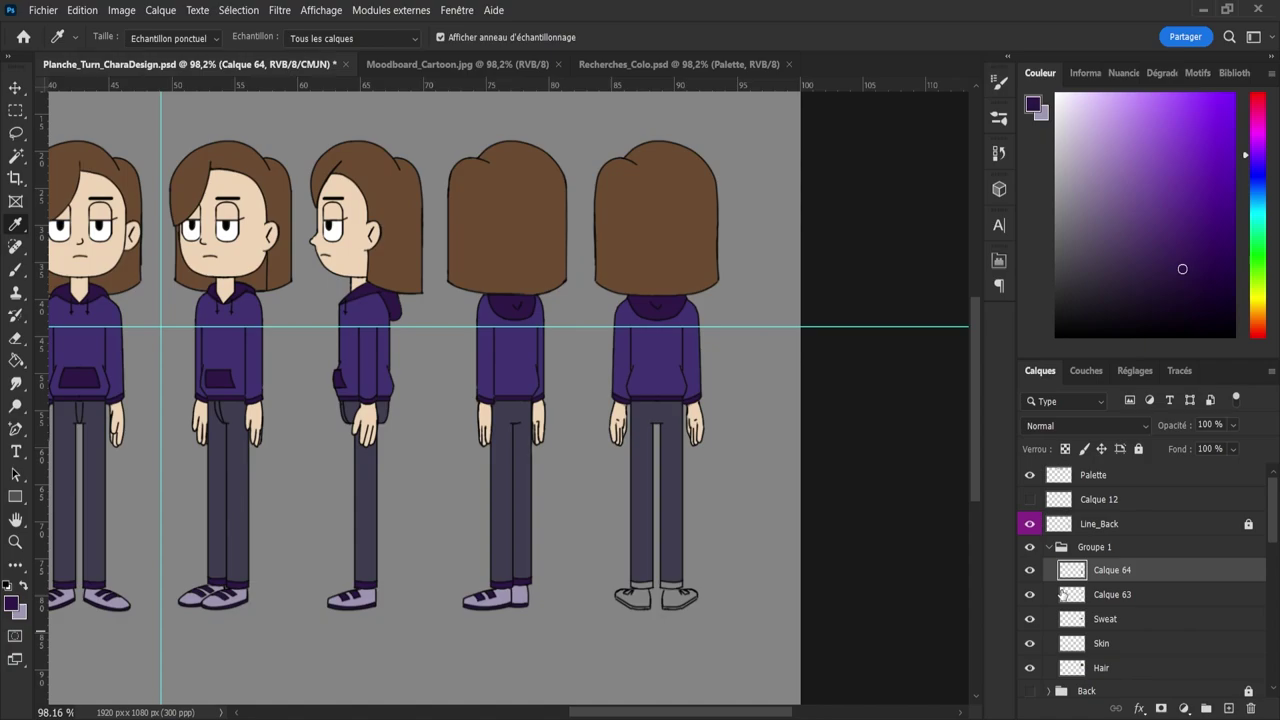
pyautogui.click(1229, 708)
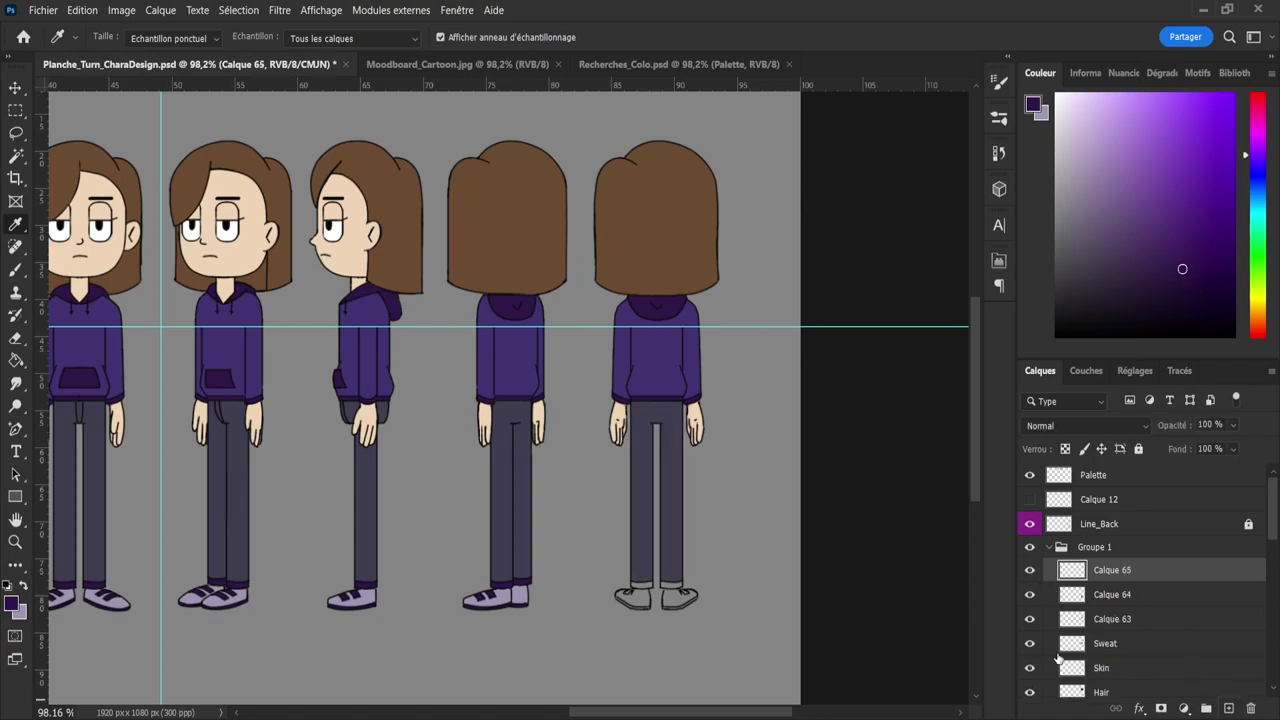
pyautogui.press('z')
pyautogui.moveTo(670, 563); pyautogui.dragTo(727, 558)
pyautogui.press('g')
pyautogui.click(598, 615)
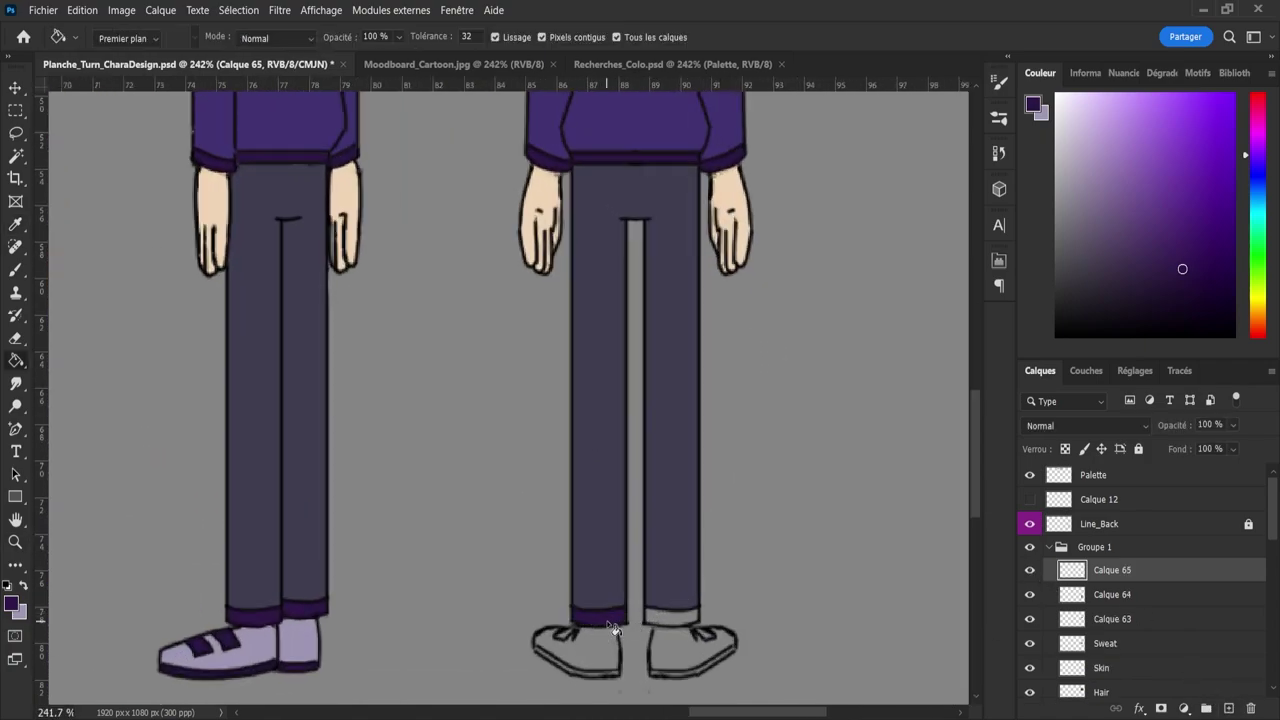
pyautogui.click(672, 622)
# - Rename the back view's dark grey trousers layer as Pant
pyautogui.press('z')
pyautogui.moveTo(677, 560); pyautogui.dragTo(634, 589)
pyautogui.doubleClick(1112, 594)
pyautogui.write('P')
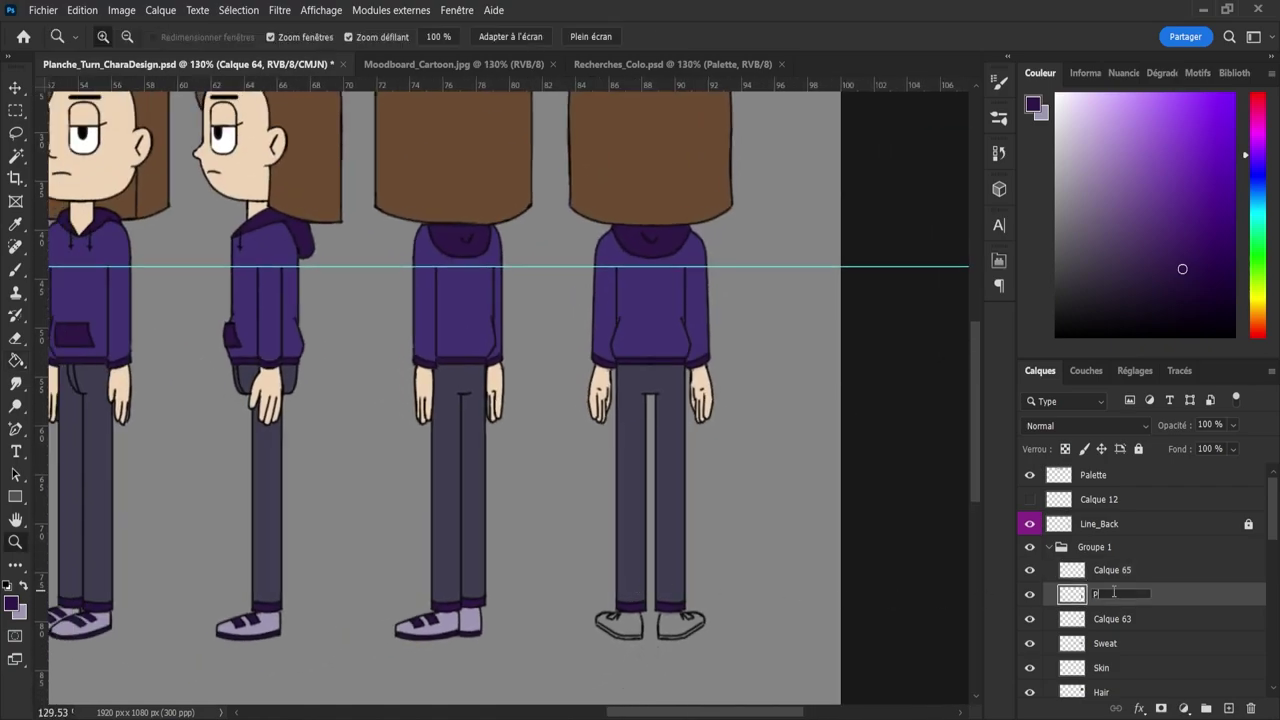
pyautogui.write('ant')
pyautogui.press('Return')
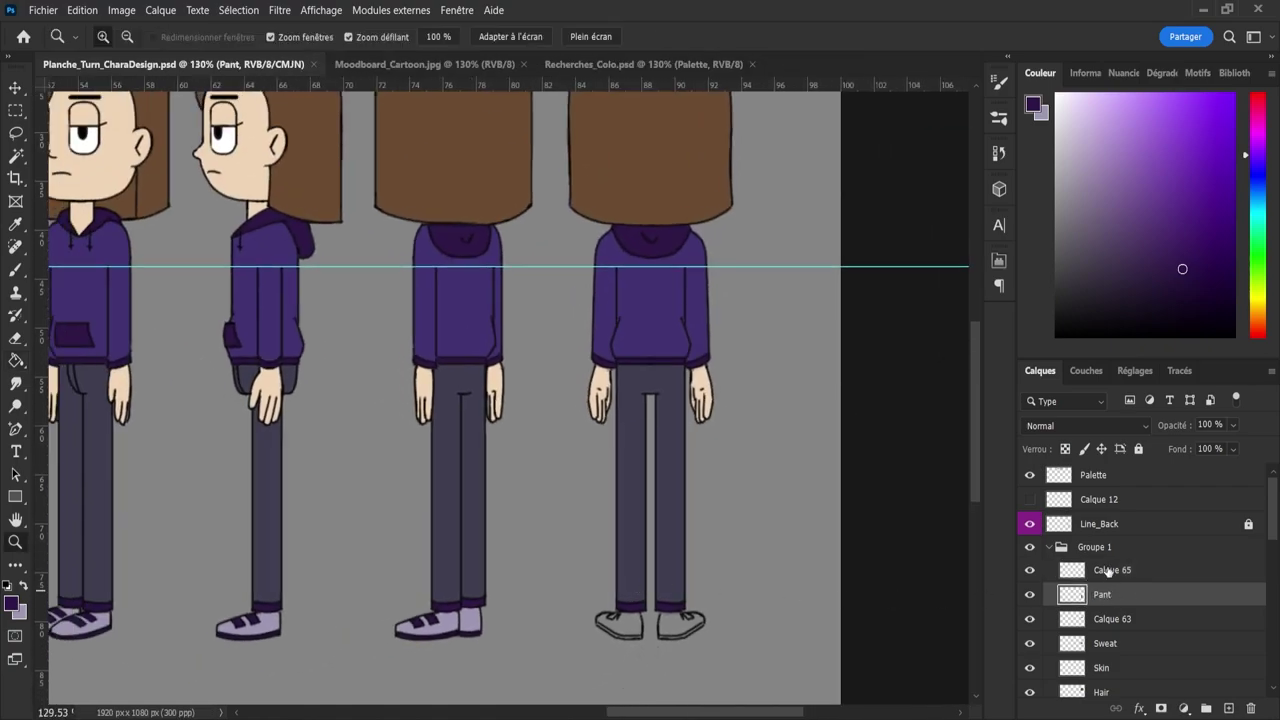
# - Fill the back view's two shoes with the three-quarter back shoes' light lavender on a new layer above the cuffs' layer
pyautogui.click(1108, 570)
pyautogui.click(1229, 708)
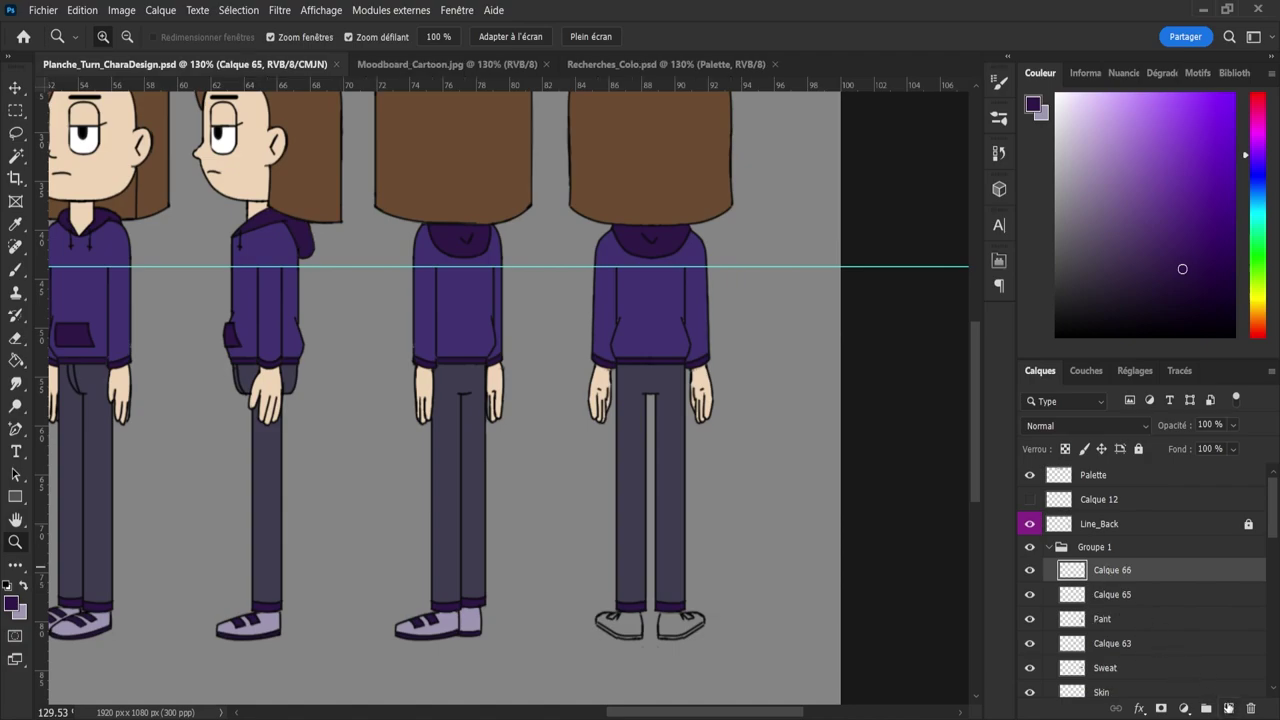
pyautogui.press('i')
pyautogui.click(474, 618)
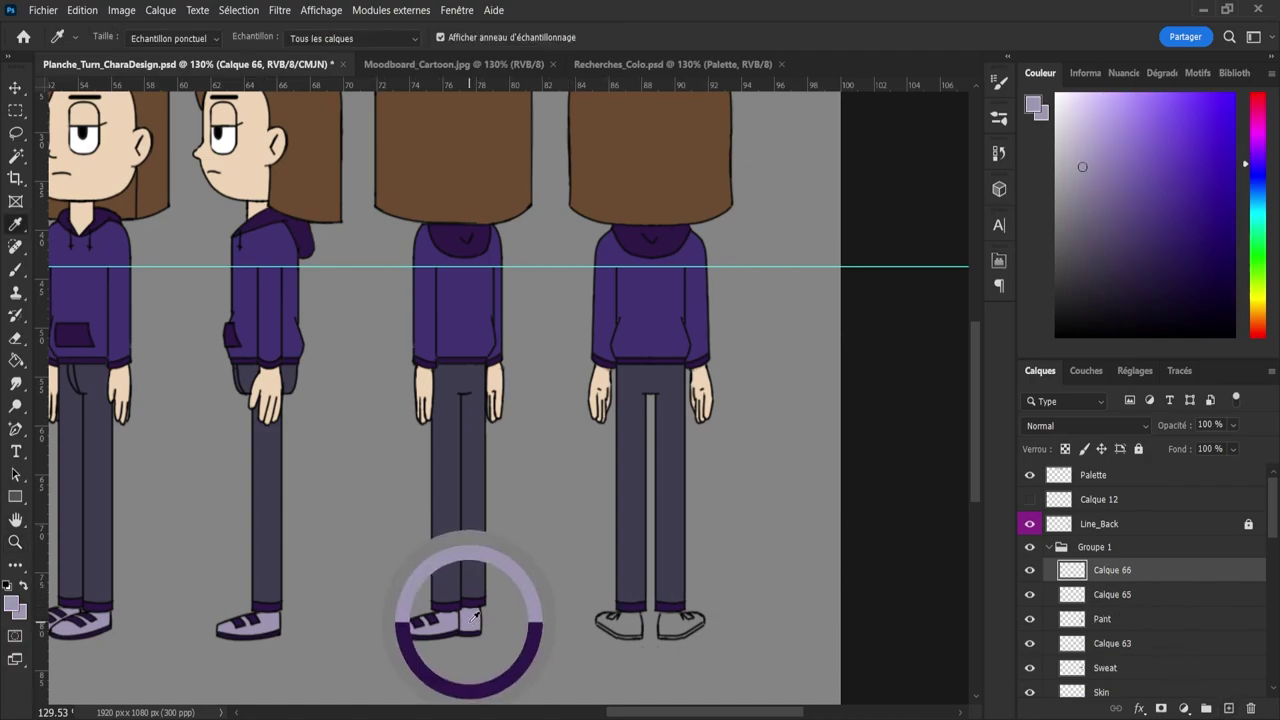
pyautogui.press('g')
pyautogui.click(636, 628)
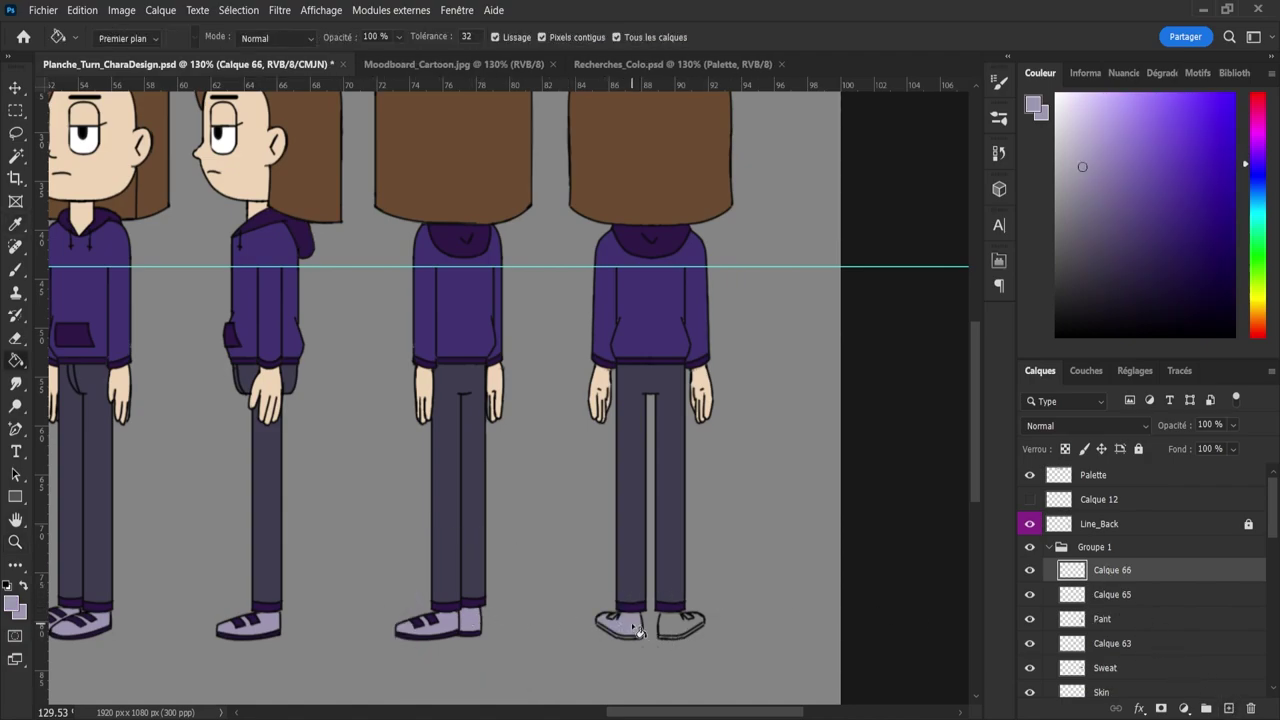
pyautogui.click(680, 627)
pyautogui.press('z')
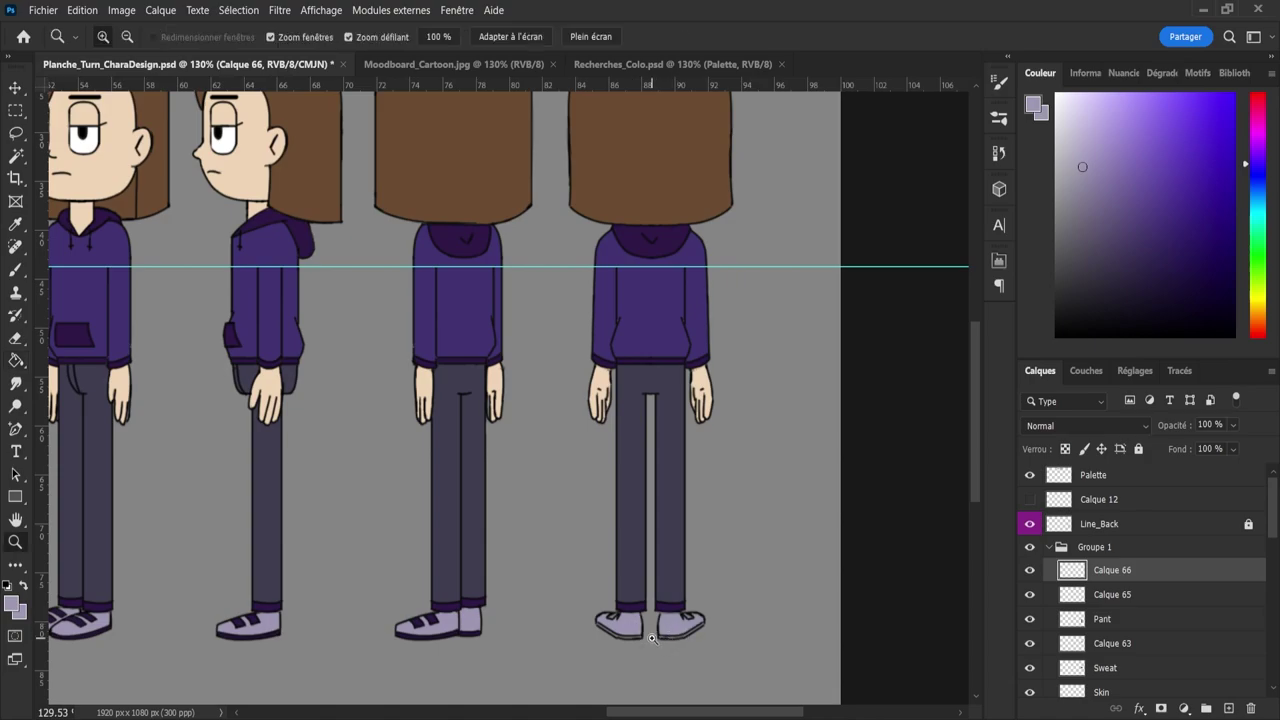
pyautogui.moveTo(672, 632); pyautogui.dragTo(679, 637)
pyautogui.press('b')
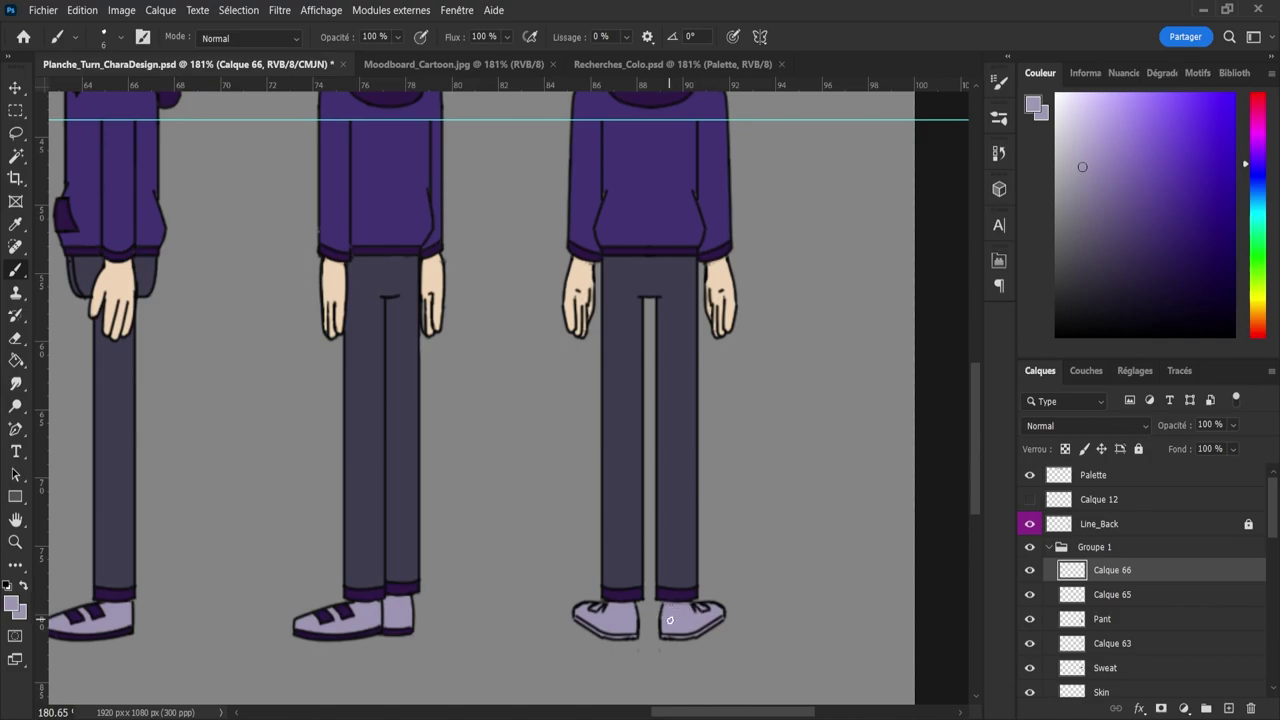
pyautogui.press('z')
pyautogui.moveTo(685, 632); pyautogui.dragTo(620, 612)
pyautogui.moveTo(657, 566); pyautogui.dragTo(625, 566)
pyautogui.click(692, 634)
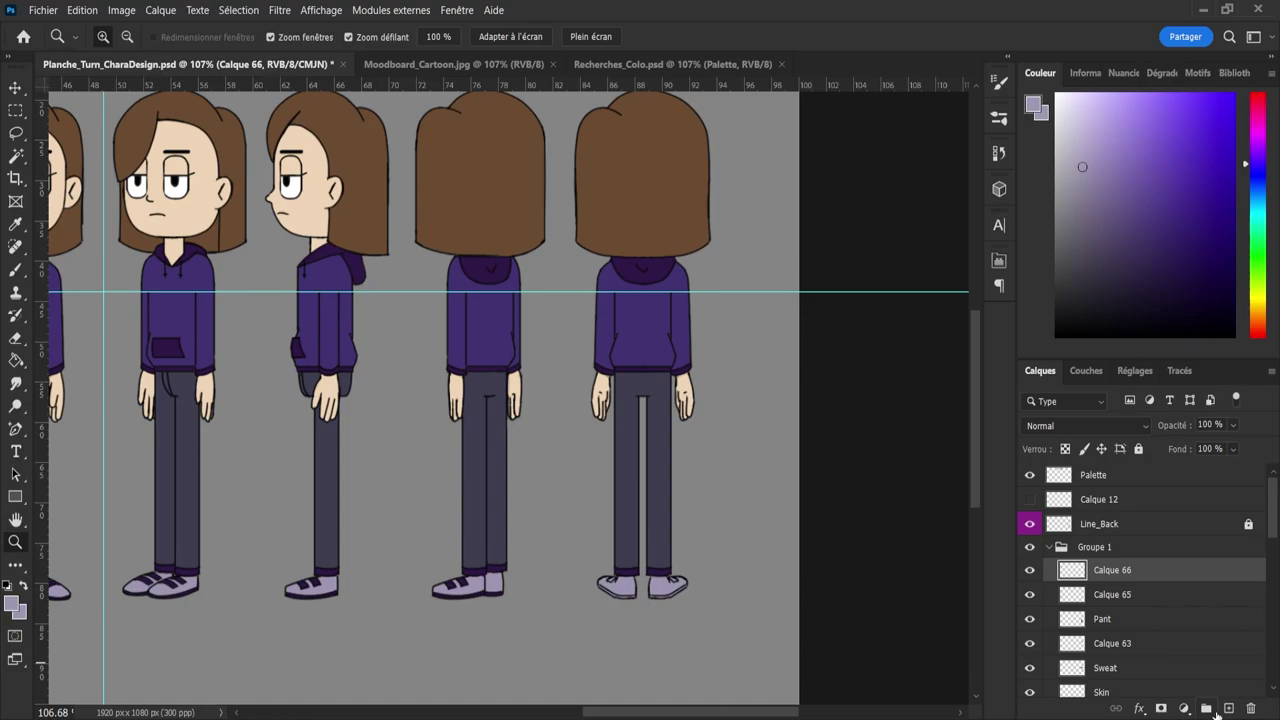
# - Fill the back view's shoe straps and soles with the cuffs' dark purple on a new layer above the lavender shoe layer
pyautogui.click(1229, 708)
pyautogui.moveTo(642, 588); pyautogui.dragTo(626, 549)
pyautogui.press('i')
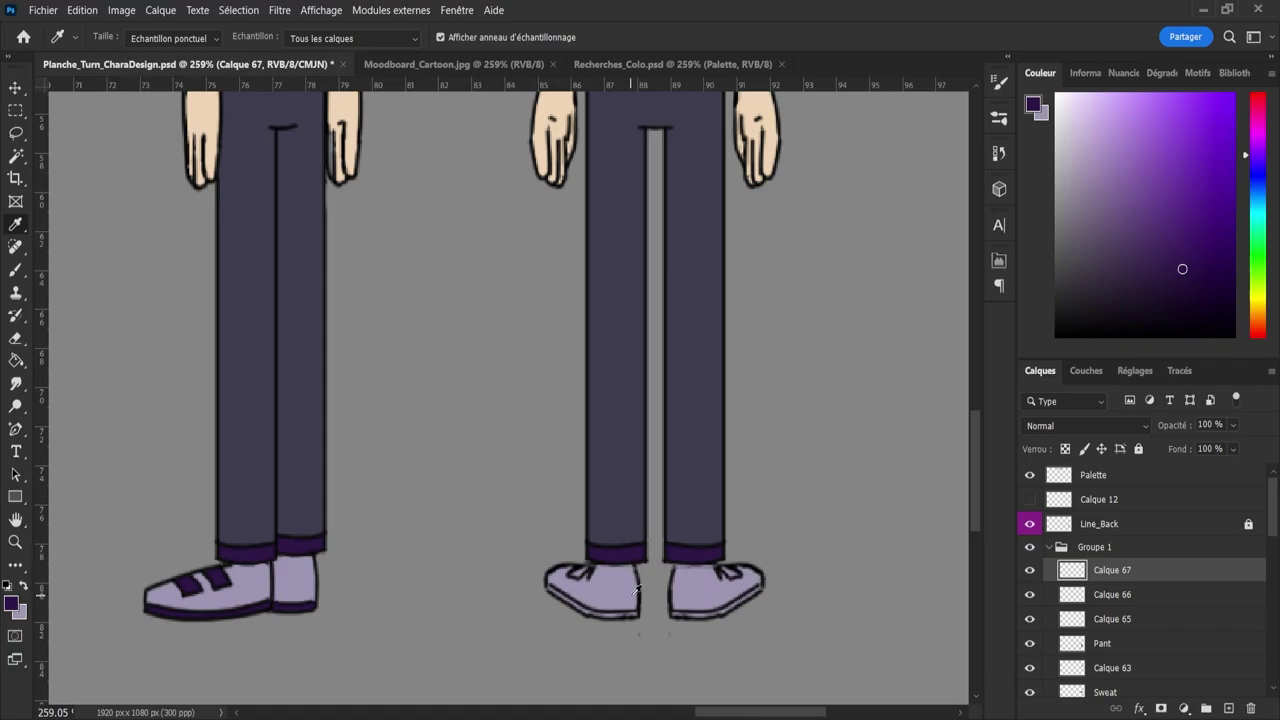
pyautogui.press('g')
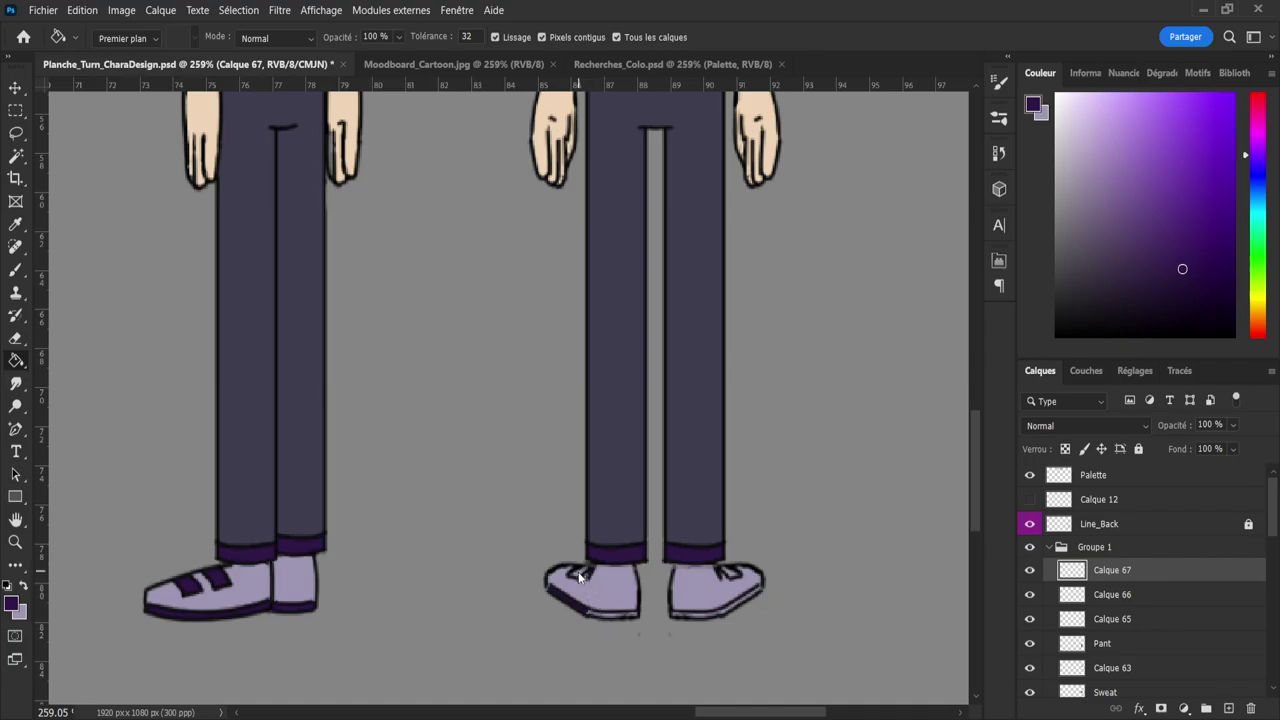
pyautogui.click(582, 574)
# - Paint the remaining gaps in the back view's soles dark purple with a 2 px brush and save the document
pyautogui.press('b')
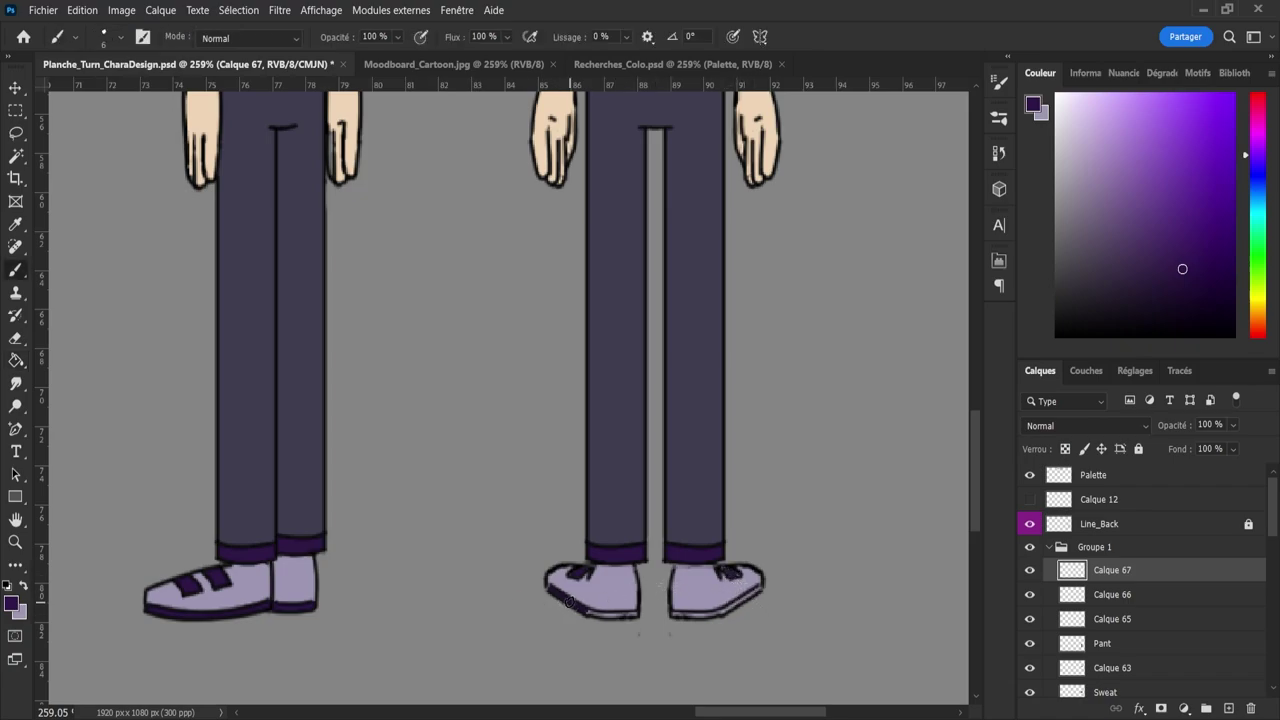
pyautogui.press('[')
pyautogui.press('[')
pyautogui.press('[')
pyautogui.press('[')
pyautogui.moveTo(614, 614); pyautogui.dragTo(624, 615)
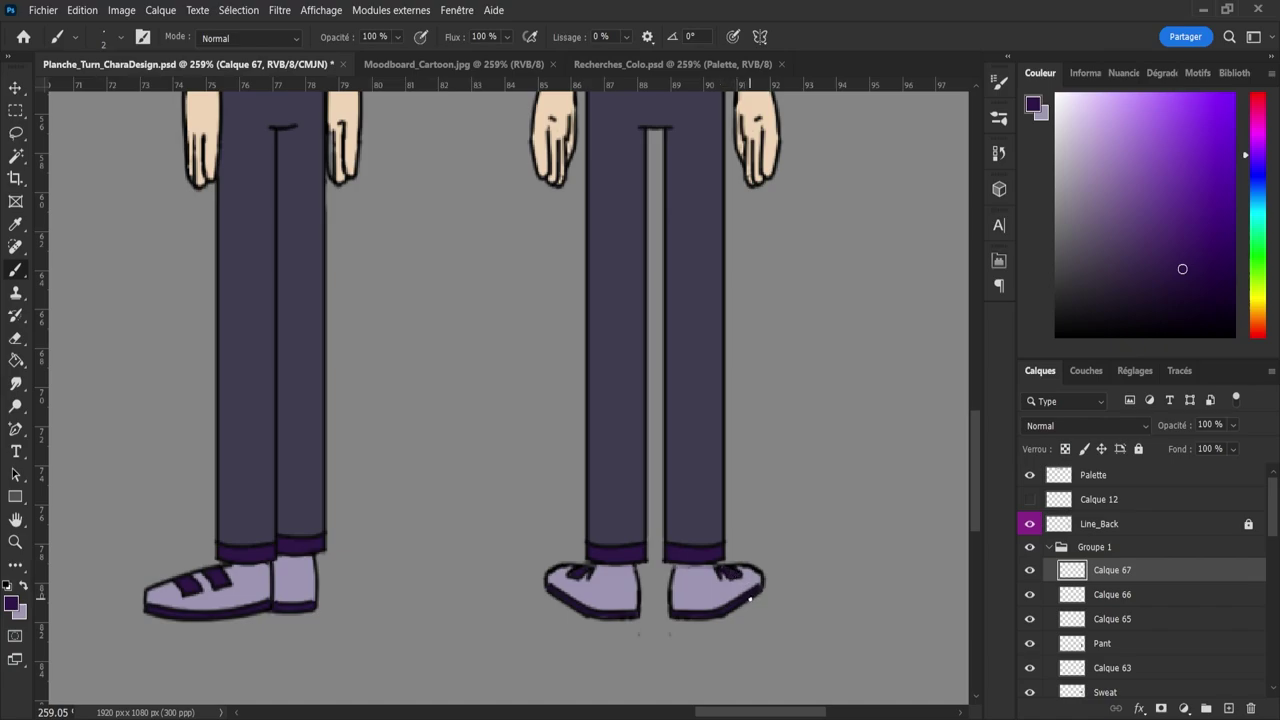
pyautogui.press('z')
pyautogui.moveTo(704, 582); pyautogui.dragTo(650, 557)
pyautogui.hotkey('ctrl', 's')
pyautogui.moveTo(795, 517); pyautogui.dragTo(750, 500)
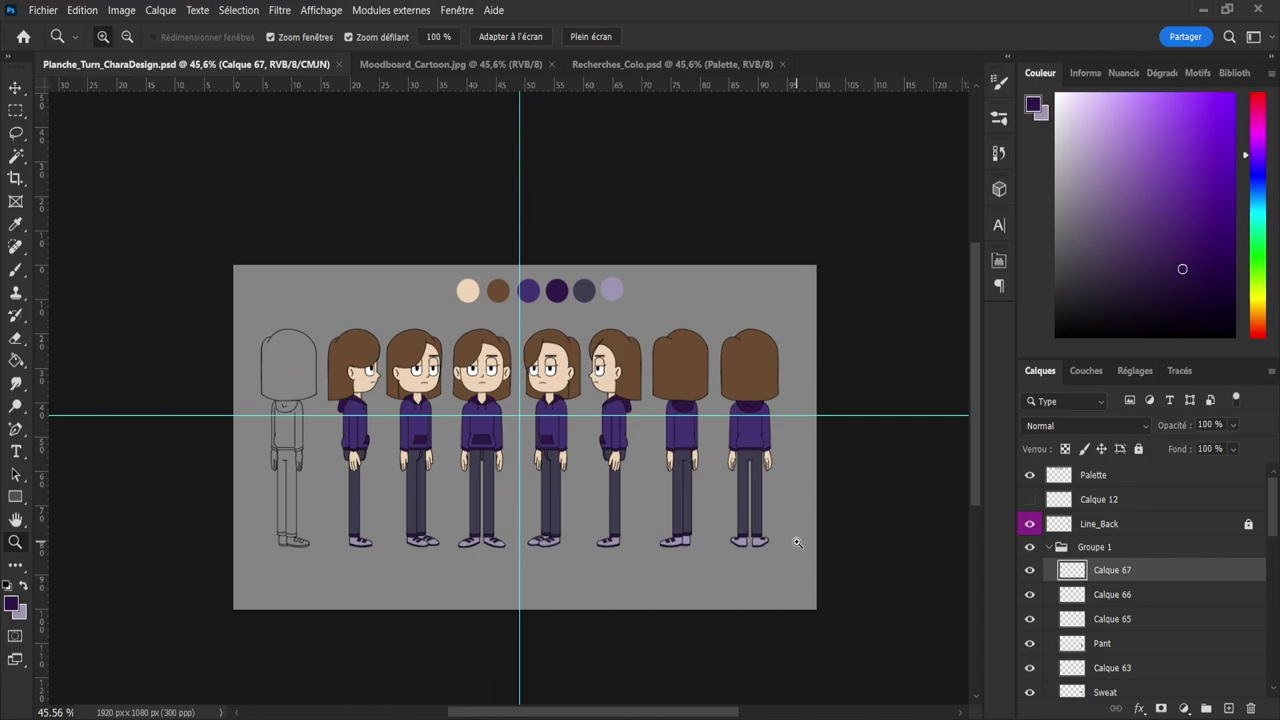
# - Rename the back view's lavender shoe layer as Shoes
pyautogui.doubleClick(1124, 595)
pyautogui.write('Sh')
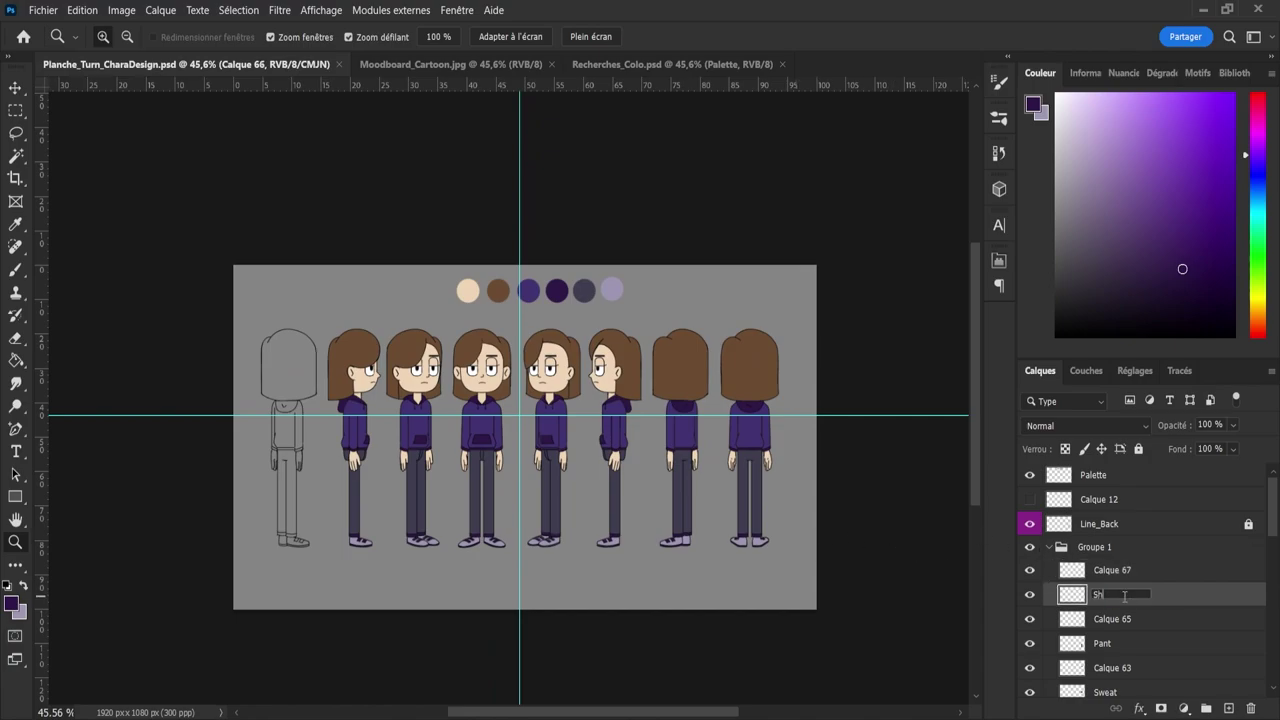
pyautogui.write('oes')
pyautogui.press('Return')
# - Rename the layer with the dark purple shoe straps and soles as scratch and save the document
pyautogui.doubleClick(1112, 570)
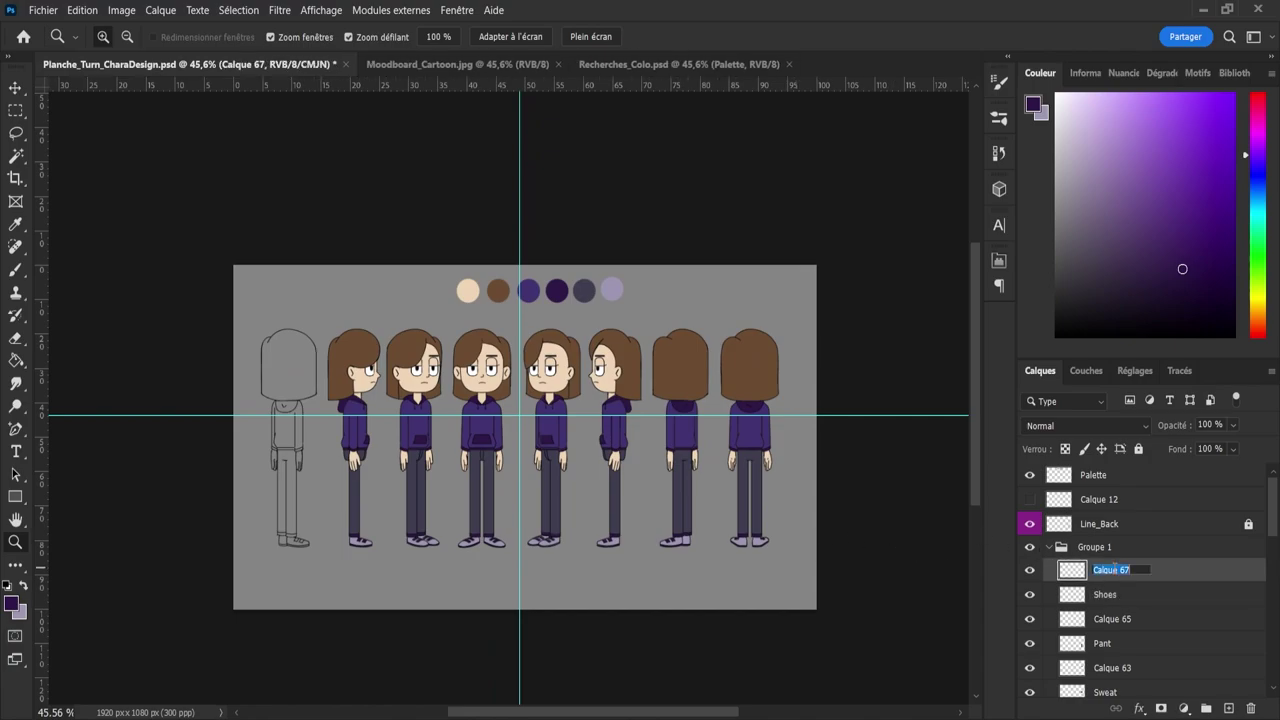
pyautogui.write('Scratch')
pyautogui.press('Return')
pyautogui.hotkey('ctrl', 's')
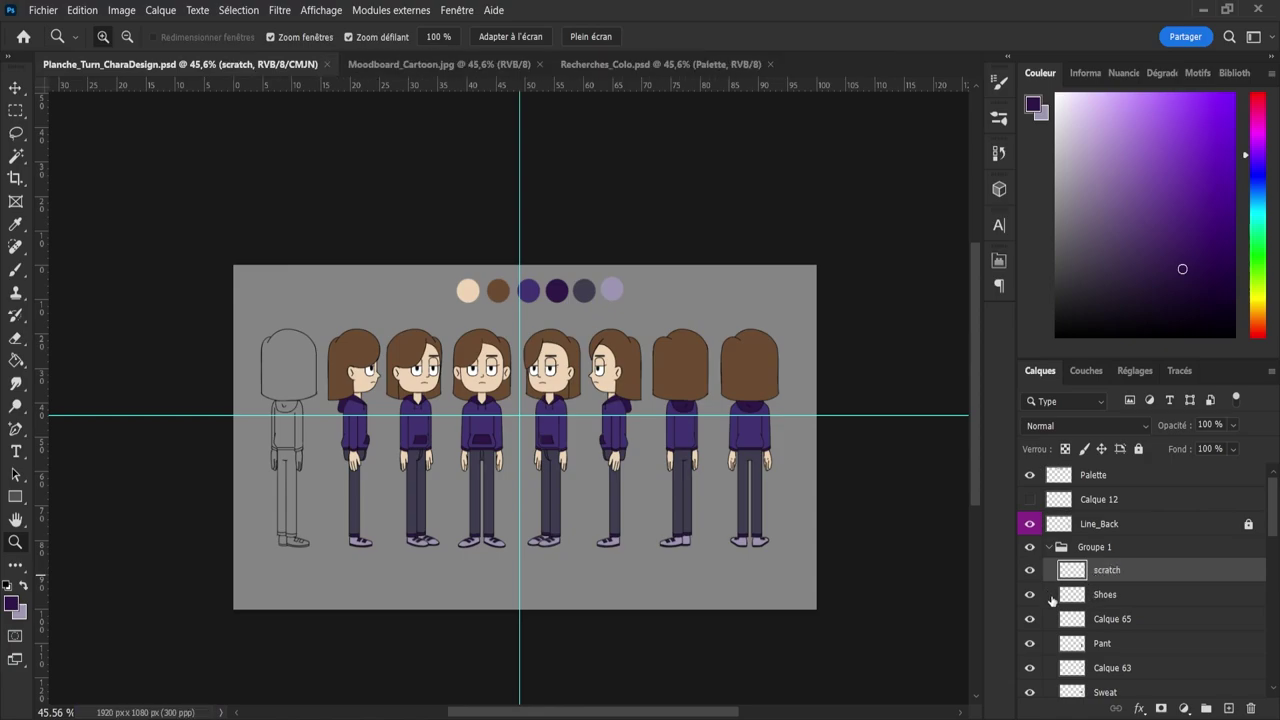
# - Collapse the back view's colour group, rename it as Colo and save the document
pyautogui.click(1030, 620)
pyautogui.click(1030, 620)
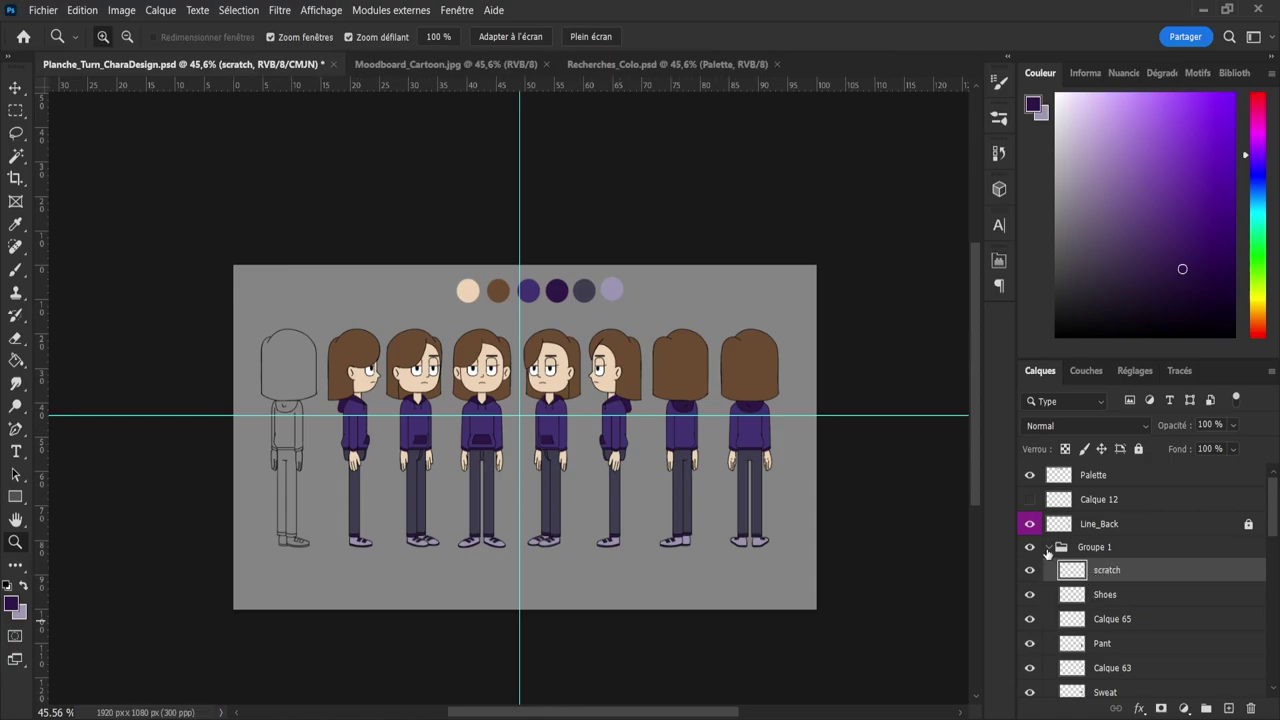
pyautogui.click(1047, 550)
pyautogui.doubleClick(1092, 547)
pyautogui.write('Col')
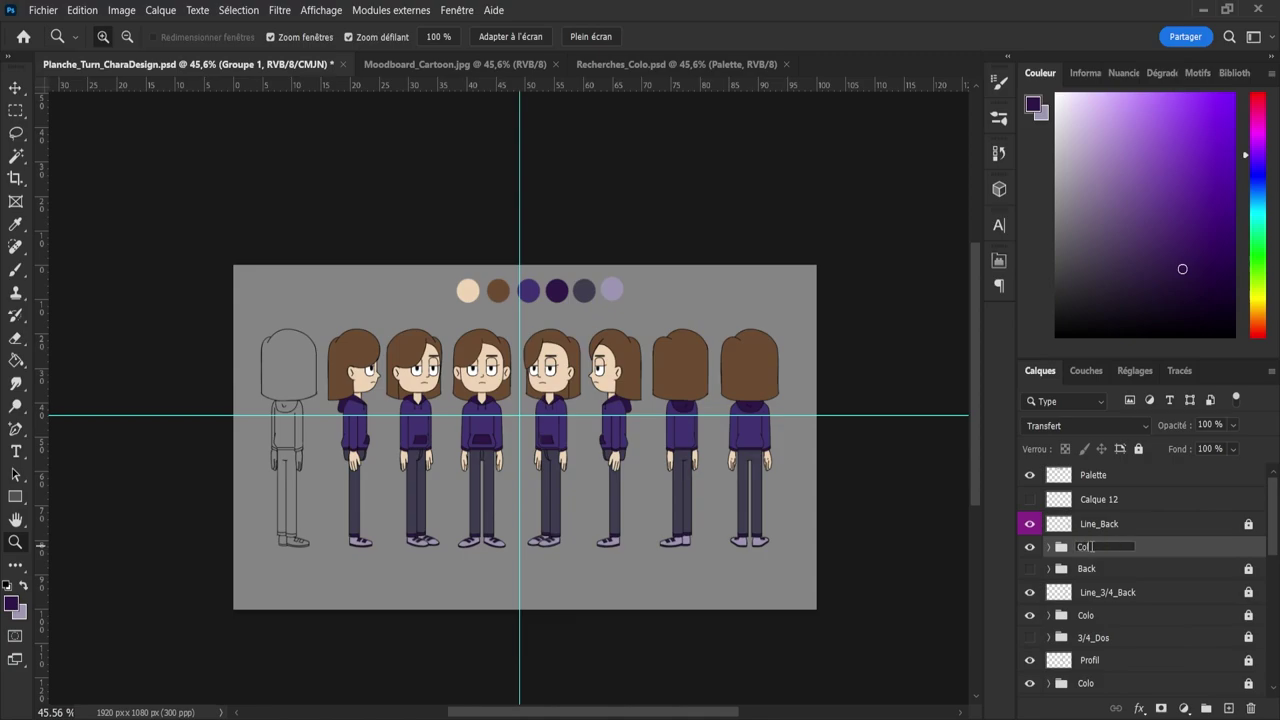
pyautogui.write('o')
pyautogui.press('Return')
pyautogui.hotkey('ctrl', 's')
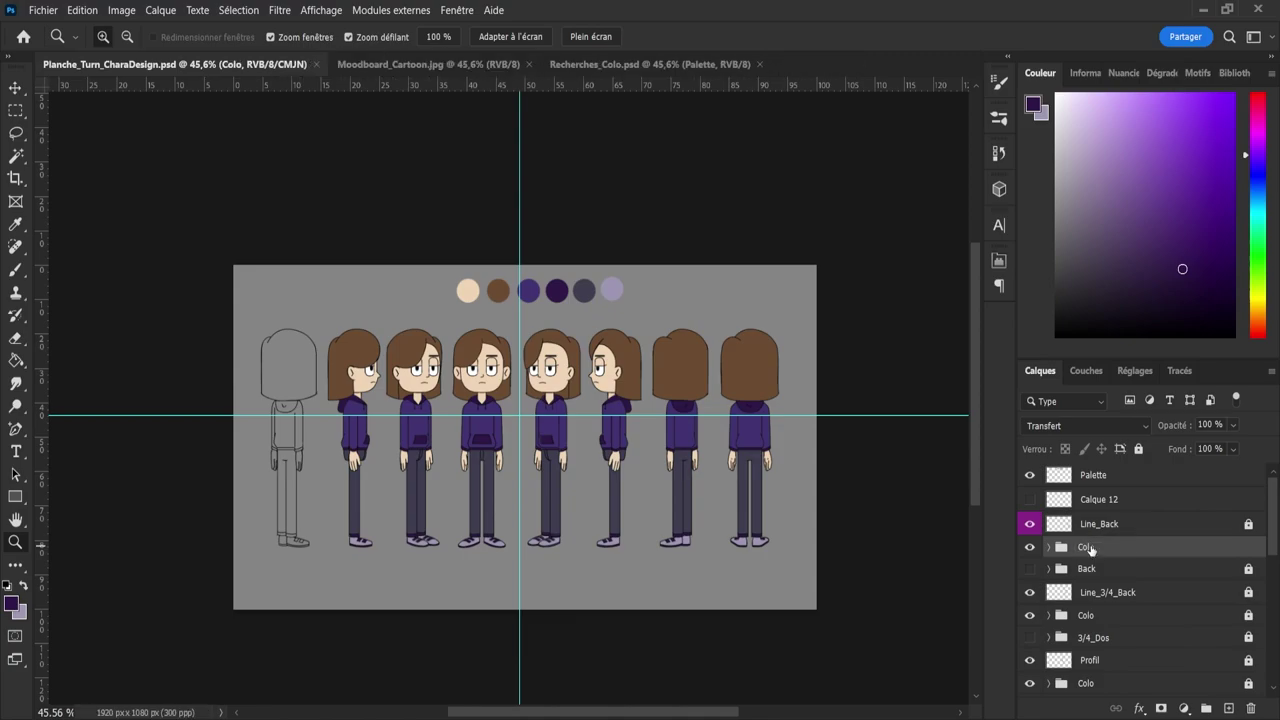